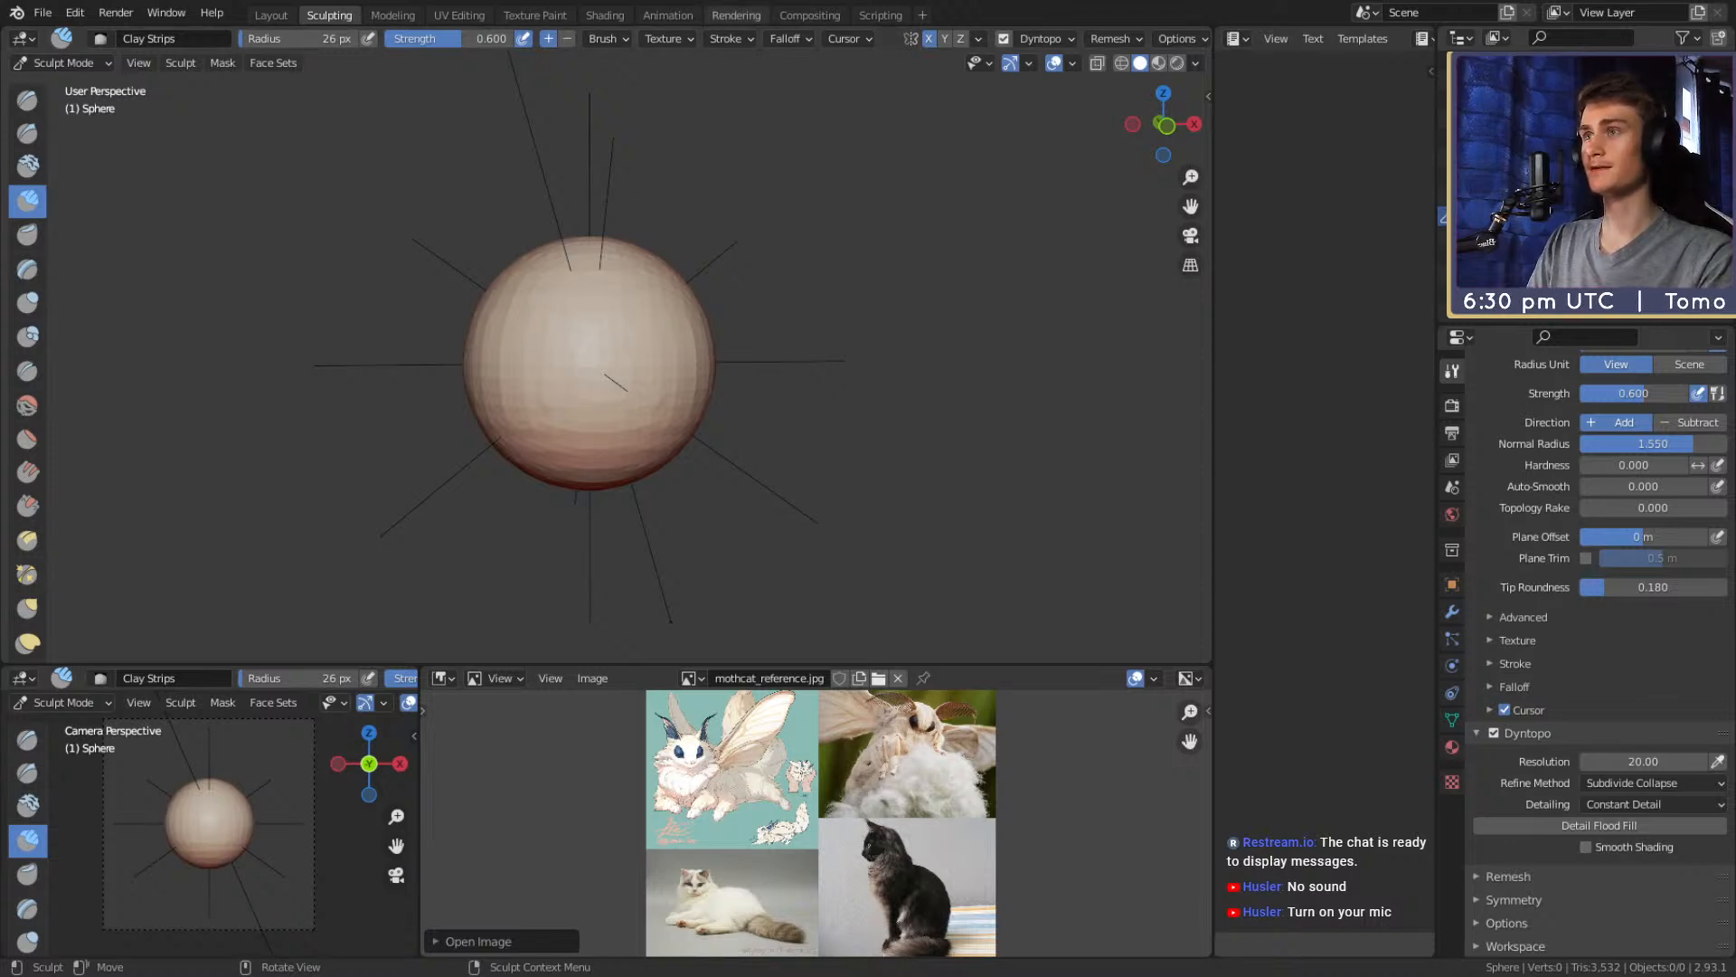
{"action": "left_click_drag", "start_coordinate": [673, 299], "coordinate": [616, 371]}
{"action": "left_click_drag", "start_coordinate": [601, 407], "coordinate": [692, 406]}
{"action": "key", "text": "ctrl+z"}
{"action": "key", "text": "ctrl+z"}
{"action": "key", "text": "ctrl+z"}
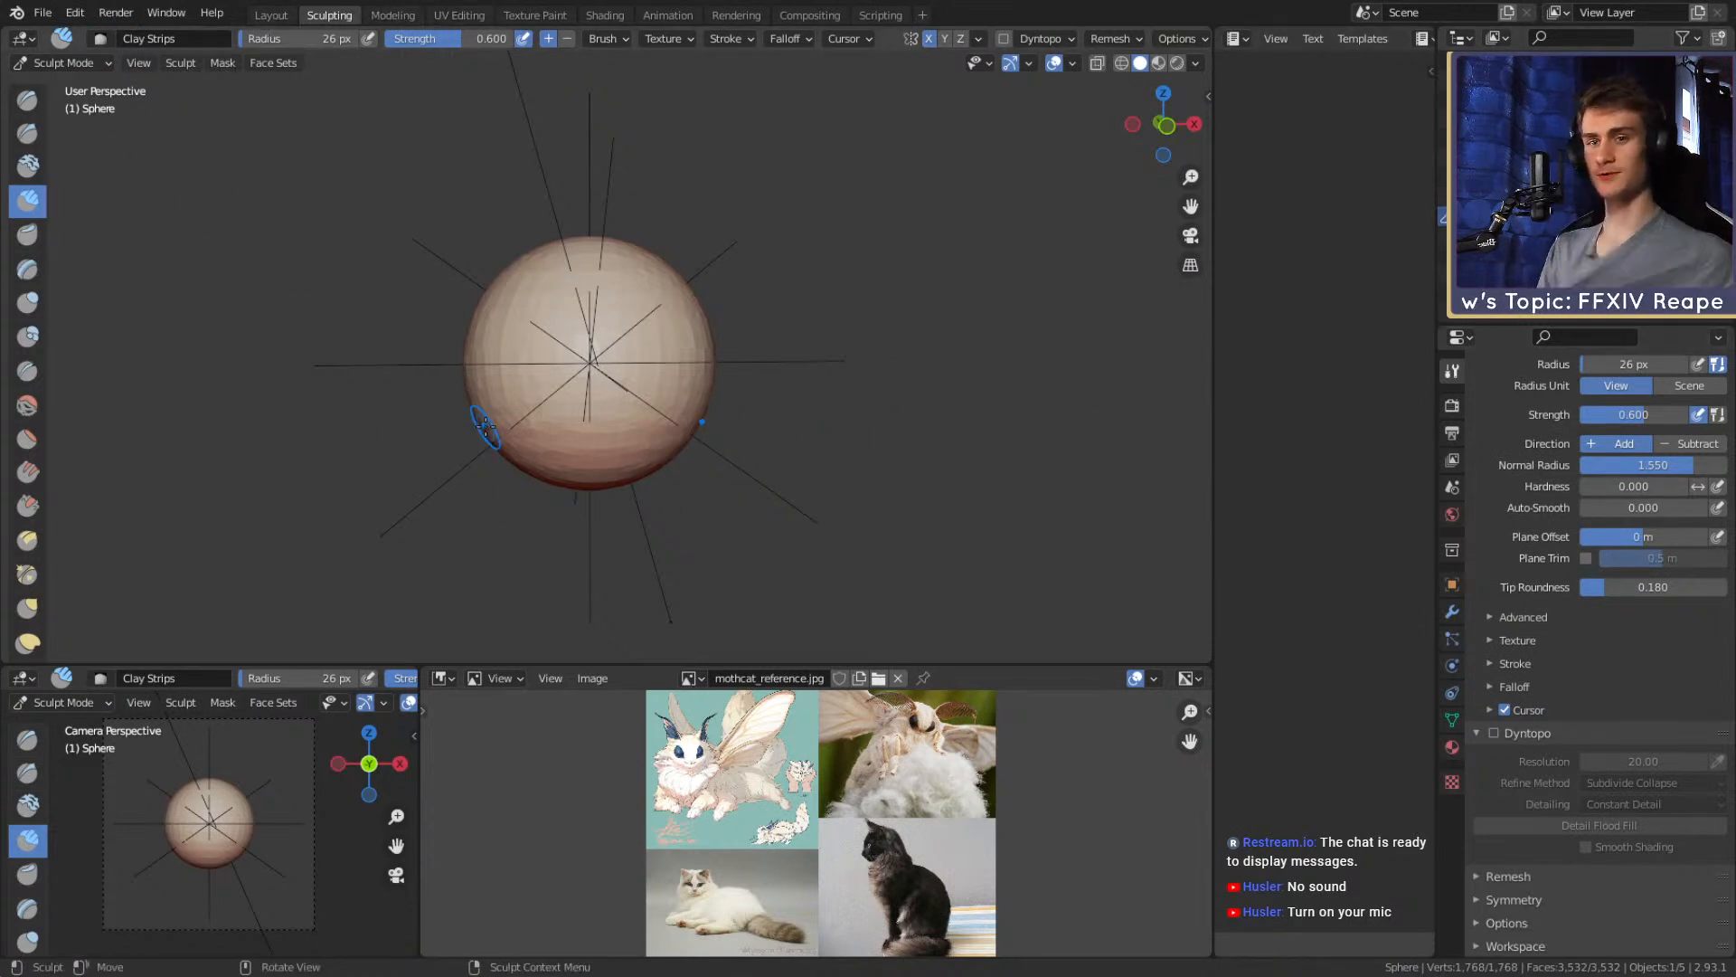
Enable Dyntopo for sculpting the sphere
{"action": "left_click", "coordinate": [1498, 732]}
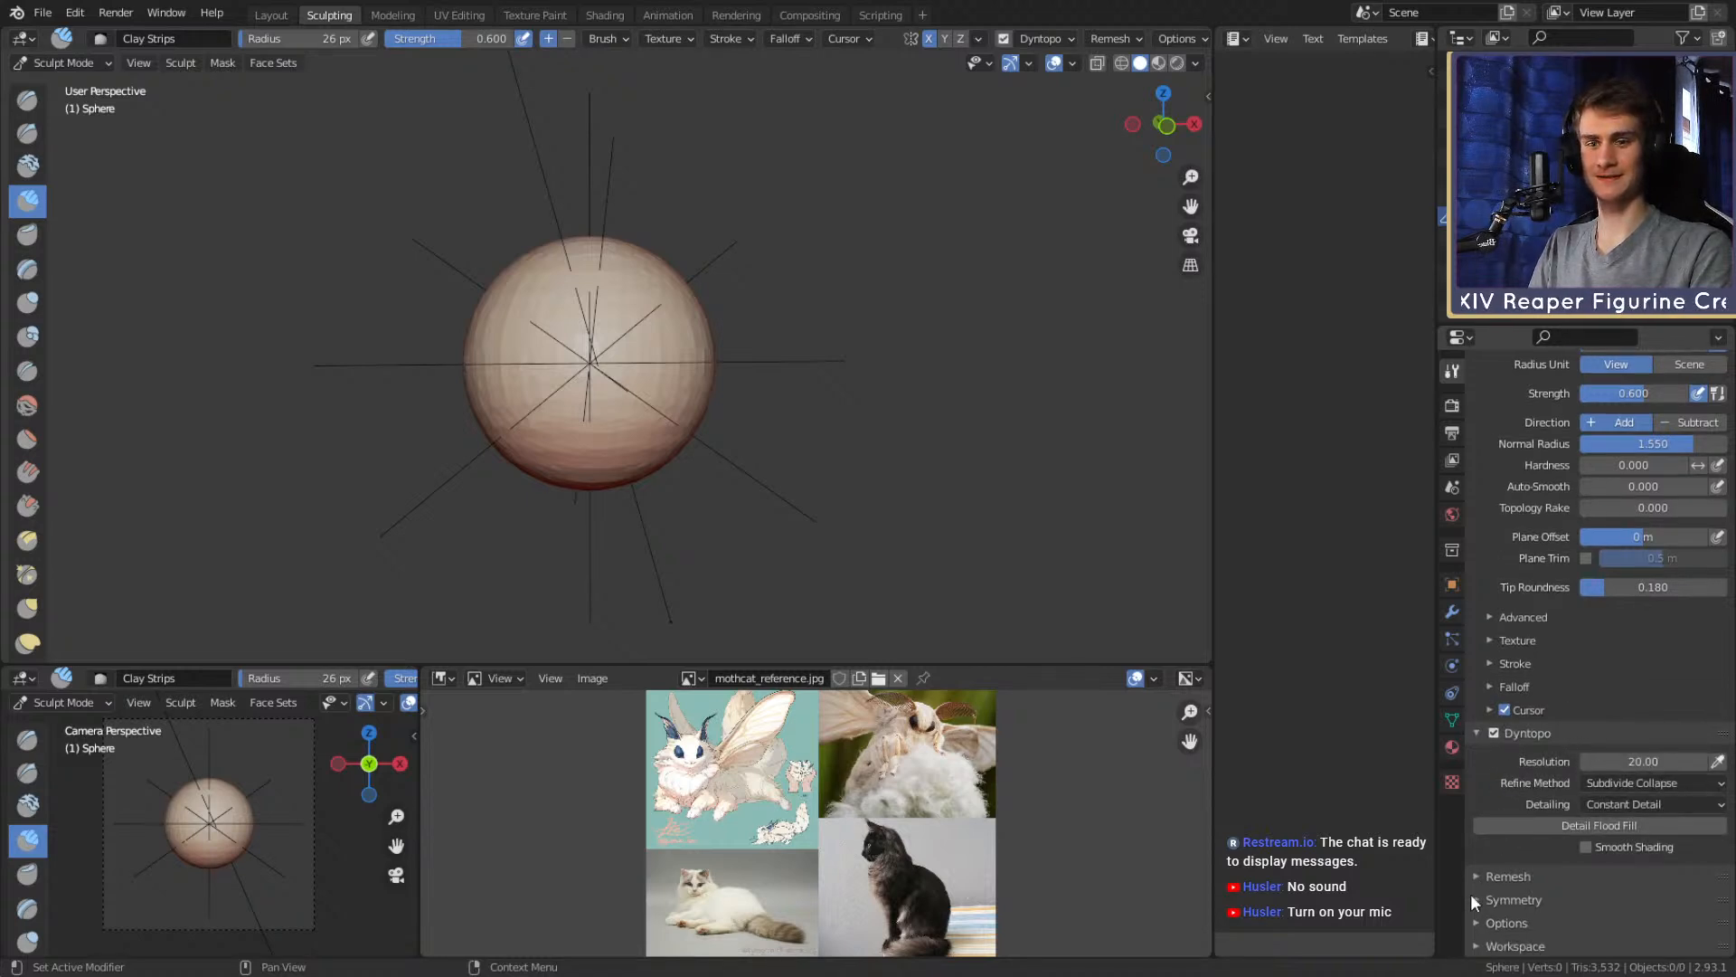
{"action": "left_click", "coordinate": [1508, 900]}
{"action": "left_click", "coordinate": [1492, 783]}
{"action": "scroll", "coordinate": [1539, 765], "scroll_direction": "up", "scroll_amount": 4}
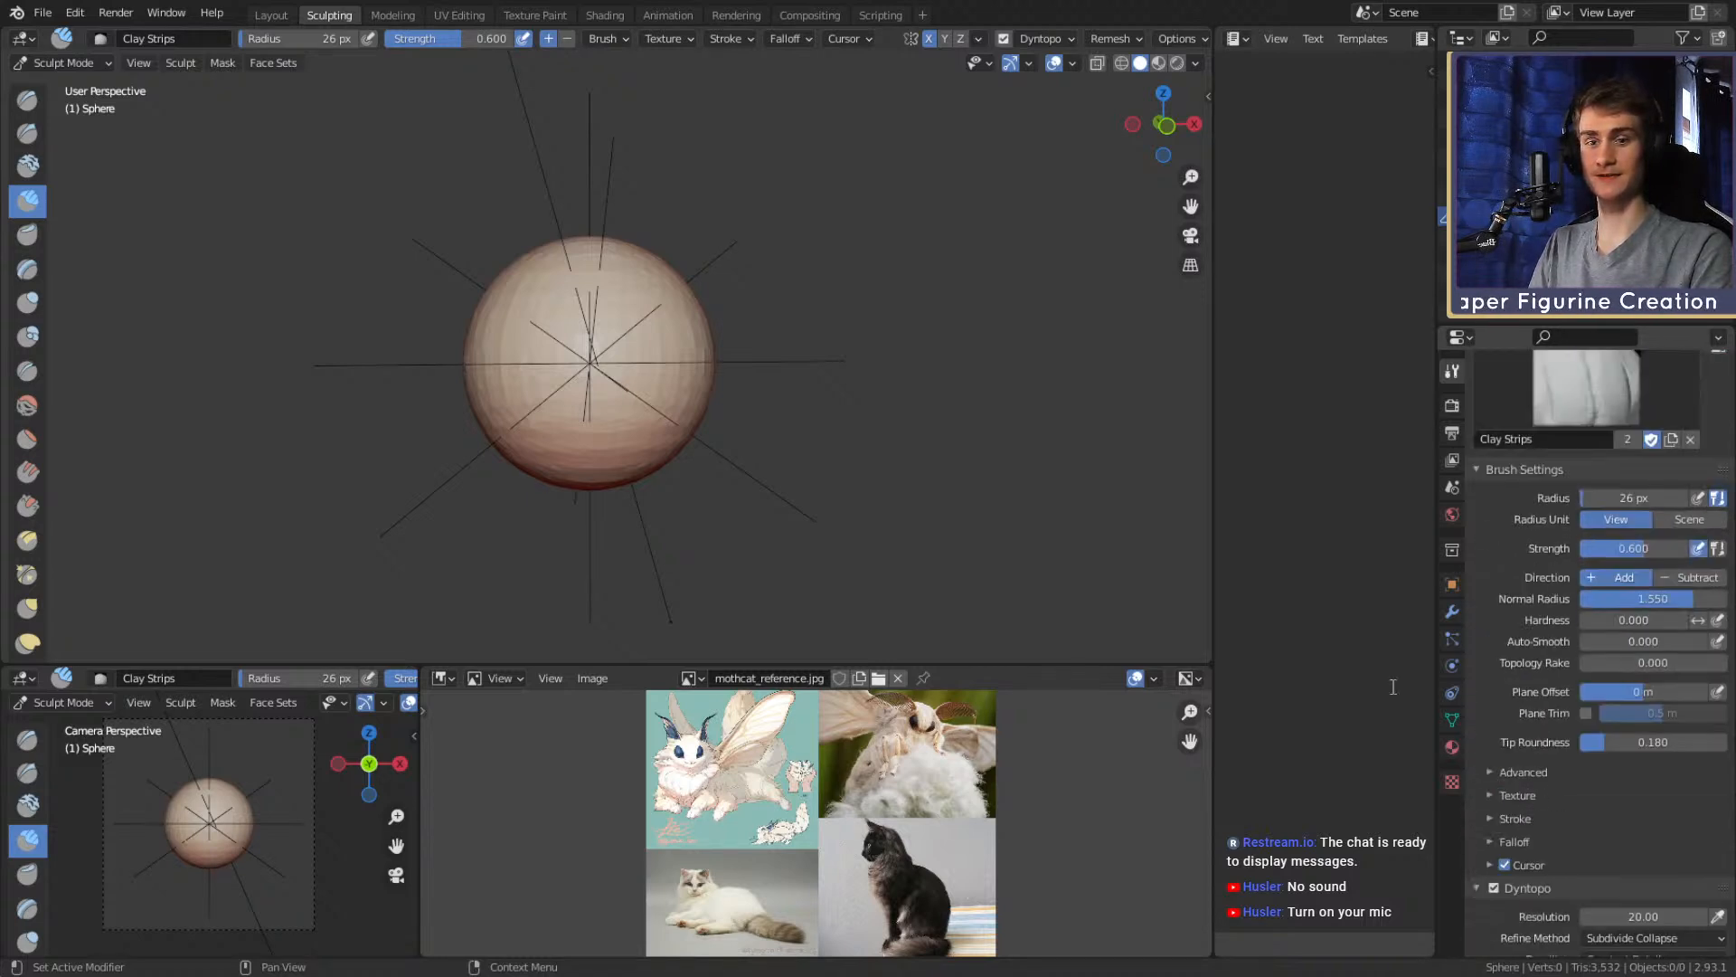
{"action": "scroll", "coordinate": [1501, 759], "scroll_direction": "down", "scroll_amount": 4}
{"action": "scroll", "coordinate": [1541, 787], "scroll_direction": "up", "scroll_amount": 4}
{"action": "scroll", "coordinate": [1577, 738], "scroll_direction": "down", "scroll_amount": 4}
{"action": "scroll", "coordinate": [1504, 731], "scroll_direction": "up", "scroll_amount": 4}
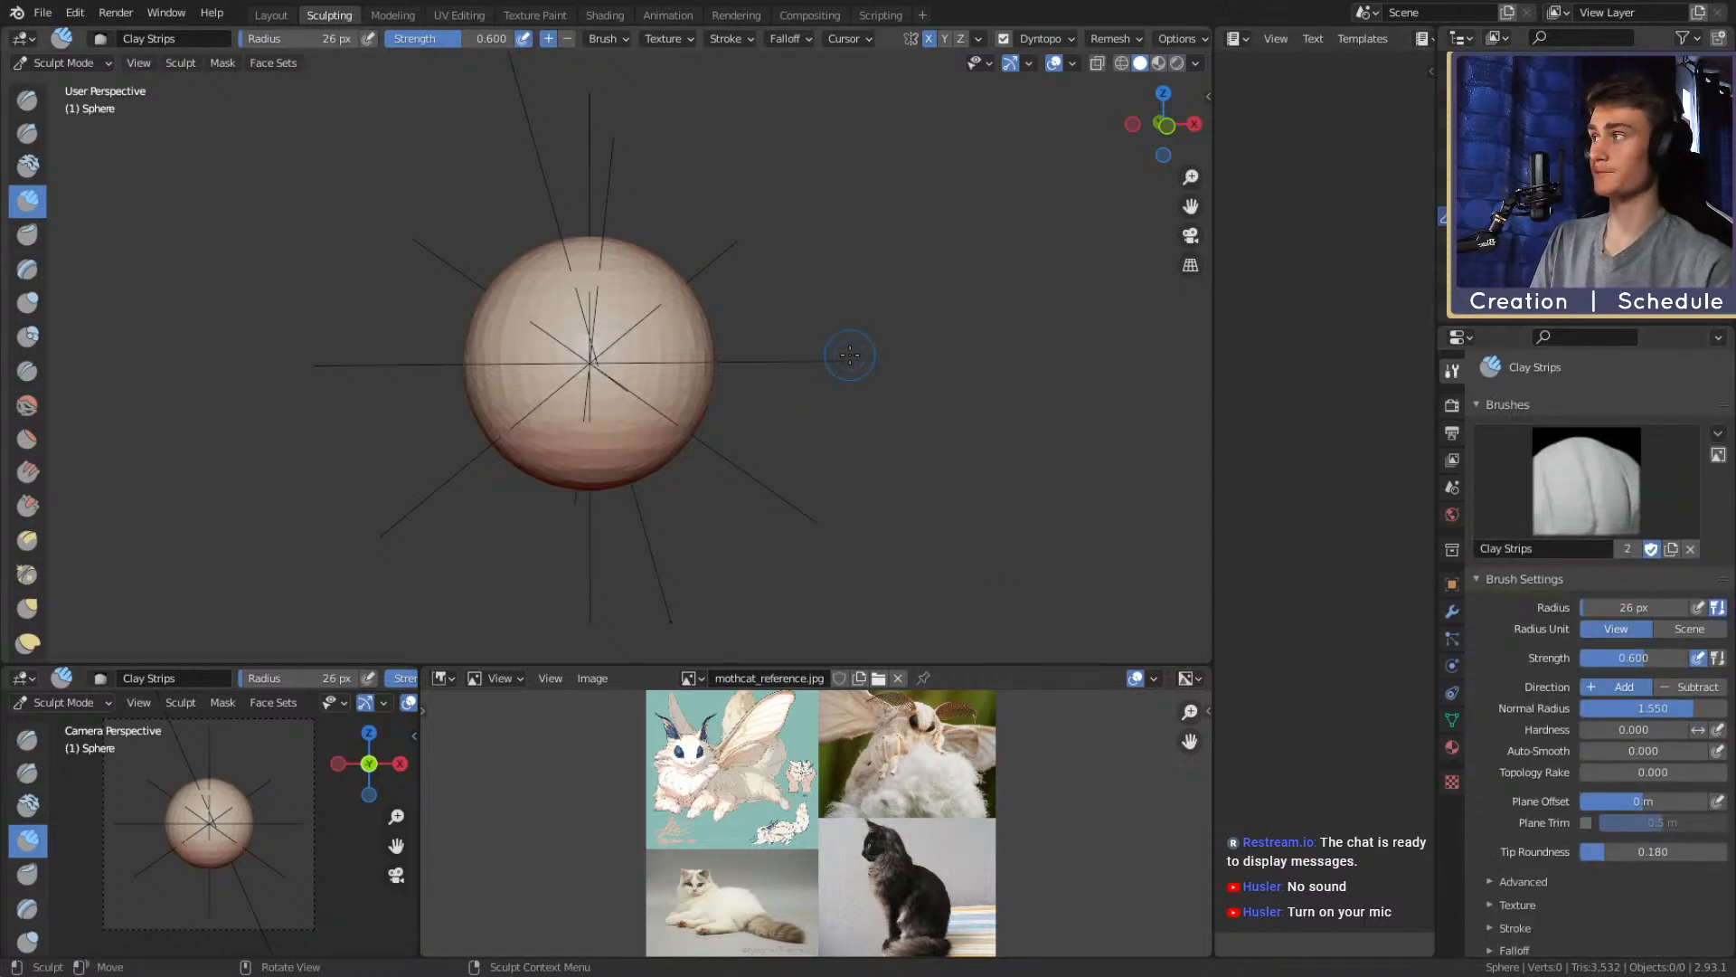
{"action": "scroll", "coordinate": [1532, 517], "scroll_direction": "down", "scroll_amount": 4}
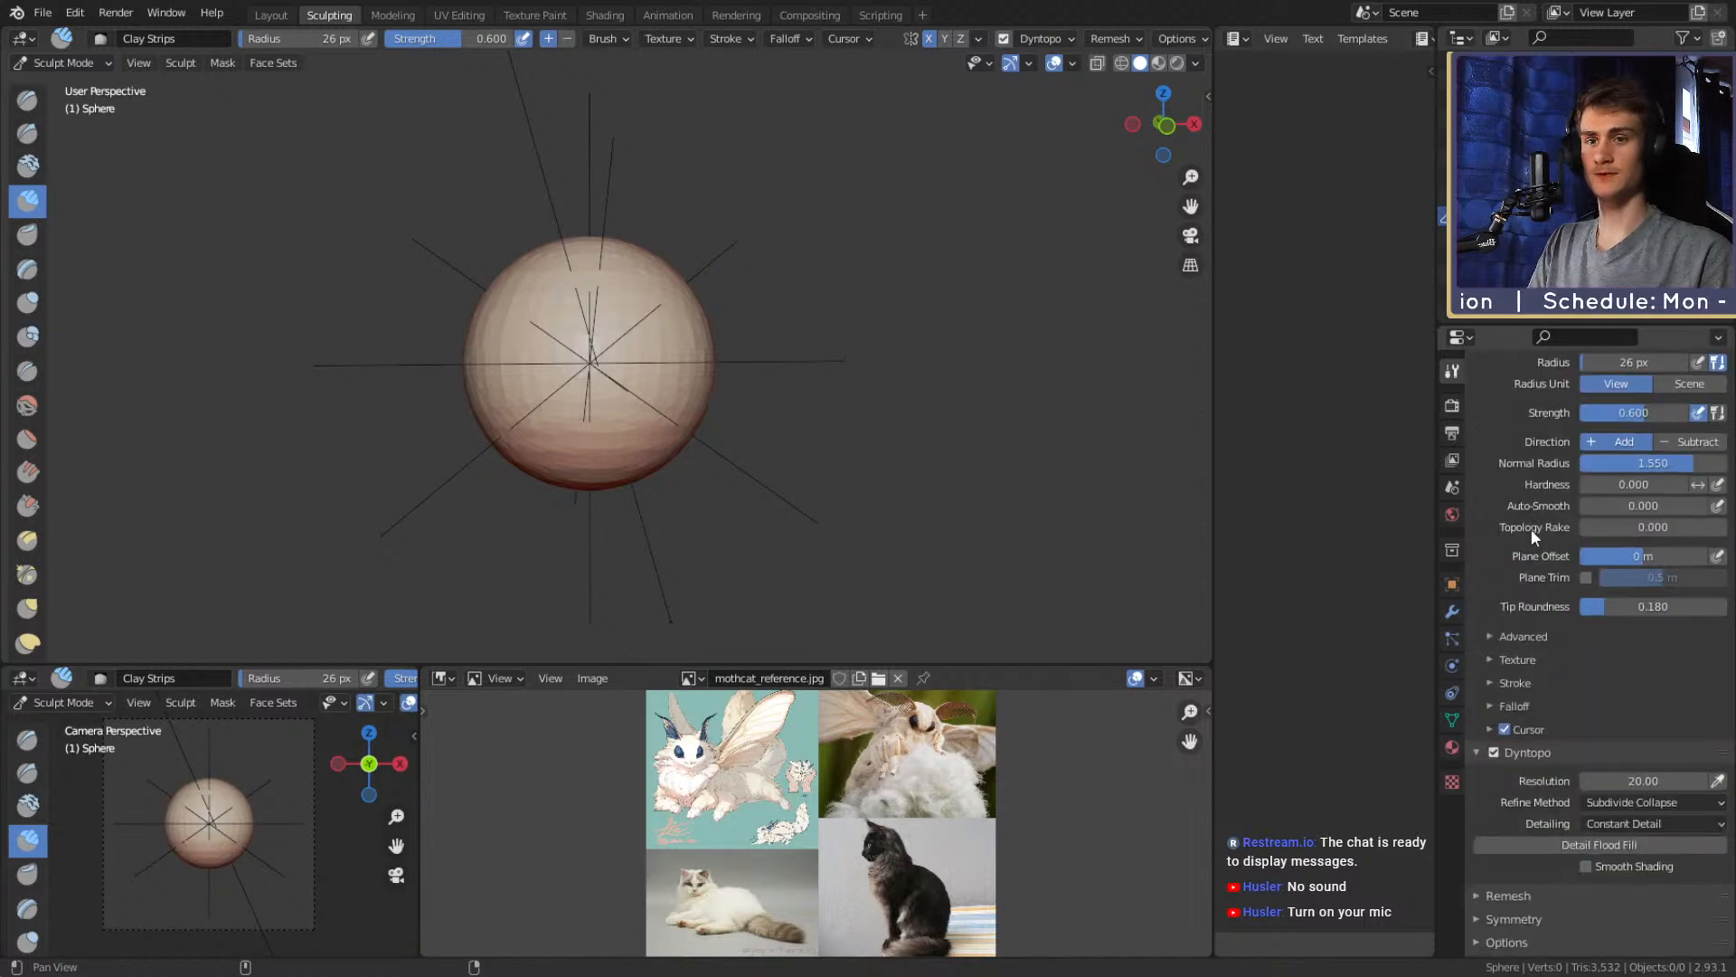
{"action": "left_click_drag", "start_coordinate": [764, 421], "coordinate": [694, 393], "text": "alt"}
{"action": "left_click_drag", "start_coordinate": [693, 392], "coordinate": [700, 376], "text": "ctrl+alt"}
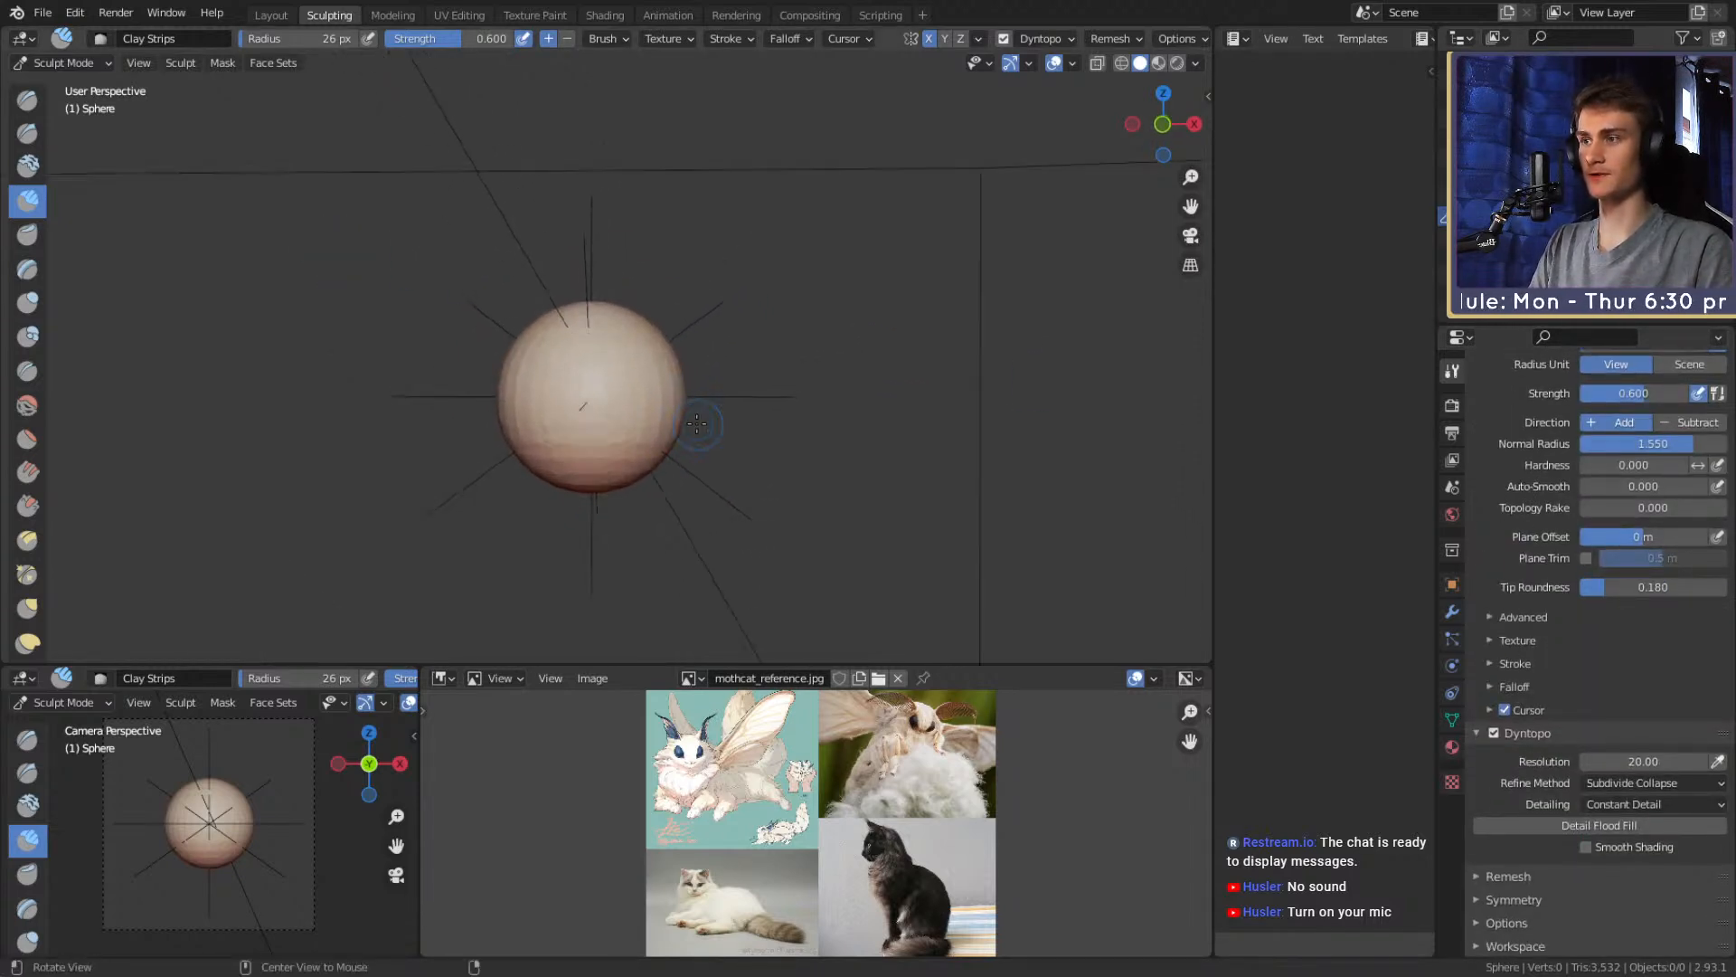
{"action": "left_click_drag", "start_coordinate": [698, 449], "coordinate": [714, 459], "text": "alt"}
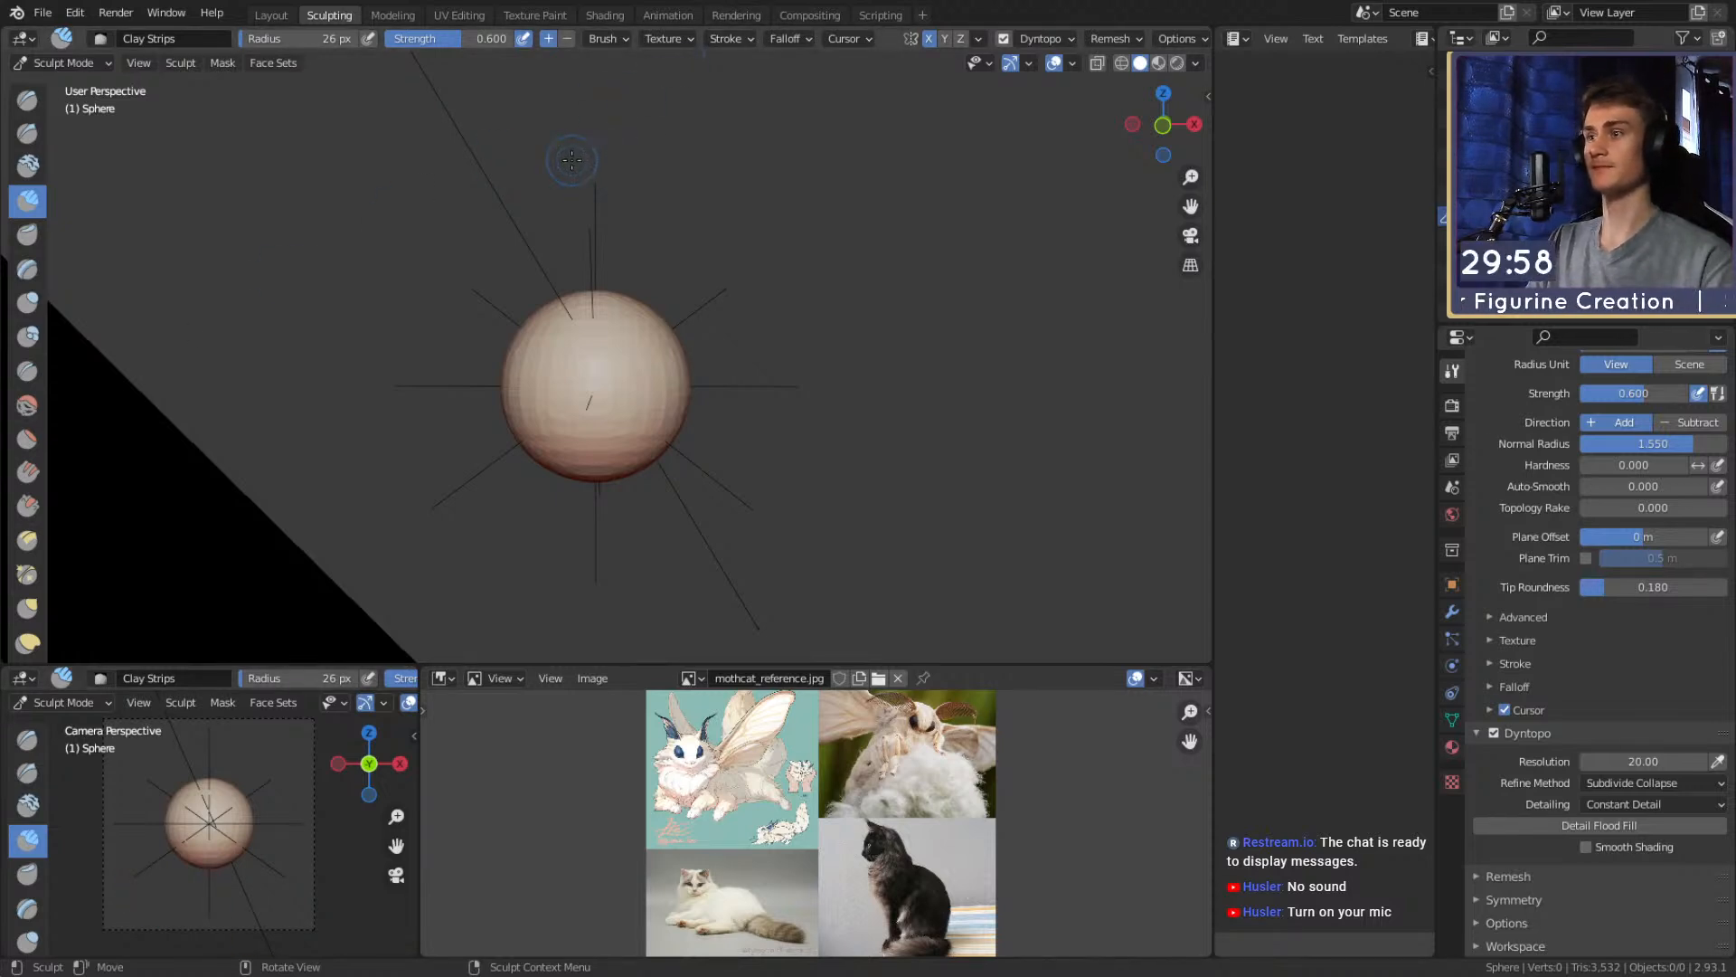
Pull the lower front of the sphere forward into a snout with the Snake Hook brush
{"action": "mouse_move", "coordinate": [684, 403]}
{"action": "middle_mouse_down"}
{"action": "mouse_move", "coordinate": [647, 376]}
{"action": "mouse_move", "coordinate": [578, 410]}
{"action": "mouse_move", "coordinate": [689, 364]}
{"action": "mouse_move", "coordinate": [647, 320]}
{"action": "mouse_move", "coordinate": [666, 414]}
{"action": "middle_mouse_up"}
{"action": "scroll", "coordinate": [697, 322], "scroll_direction": "up", "scroll_amount": 3}
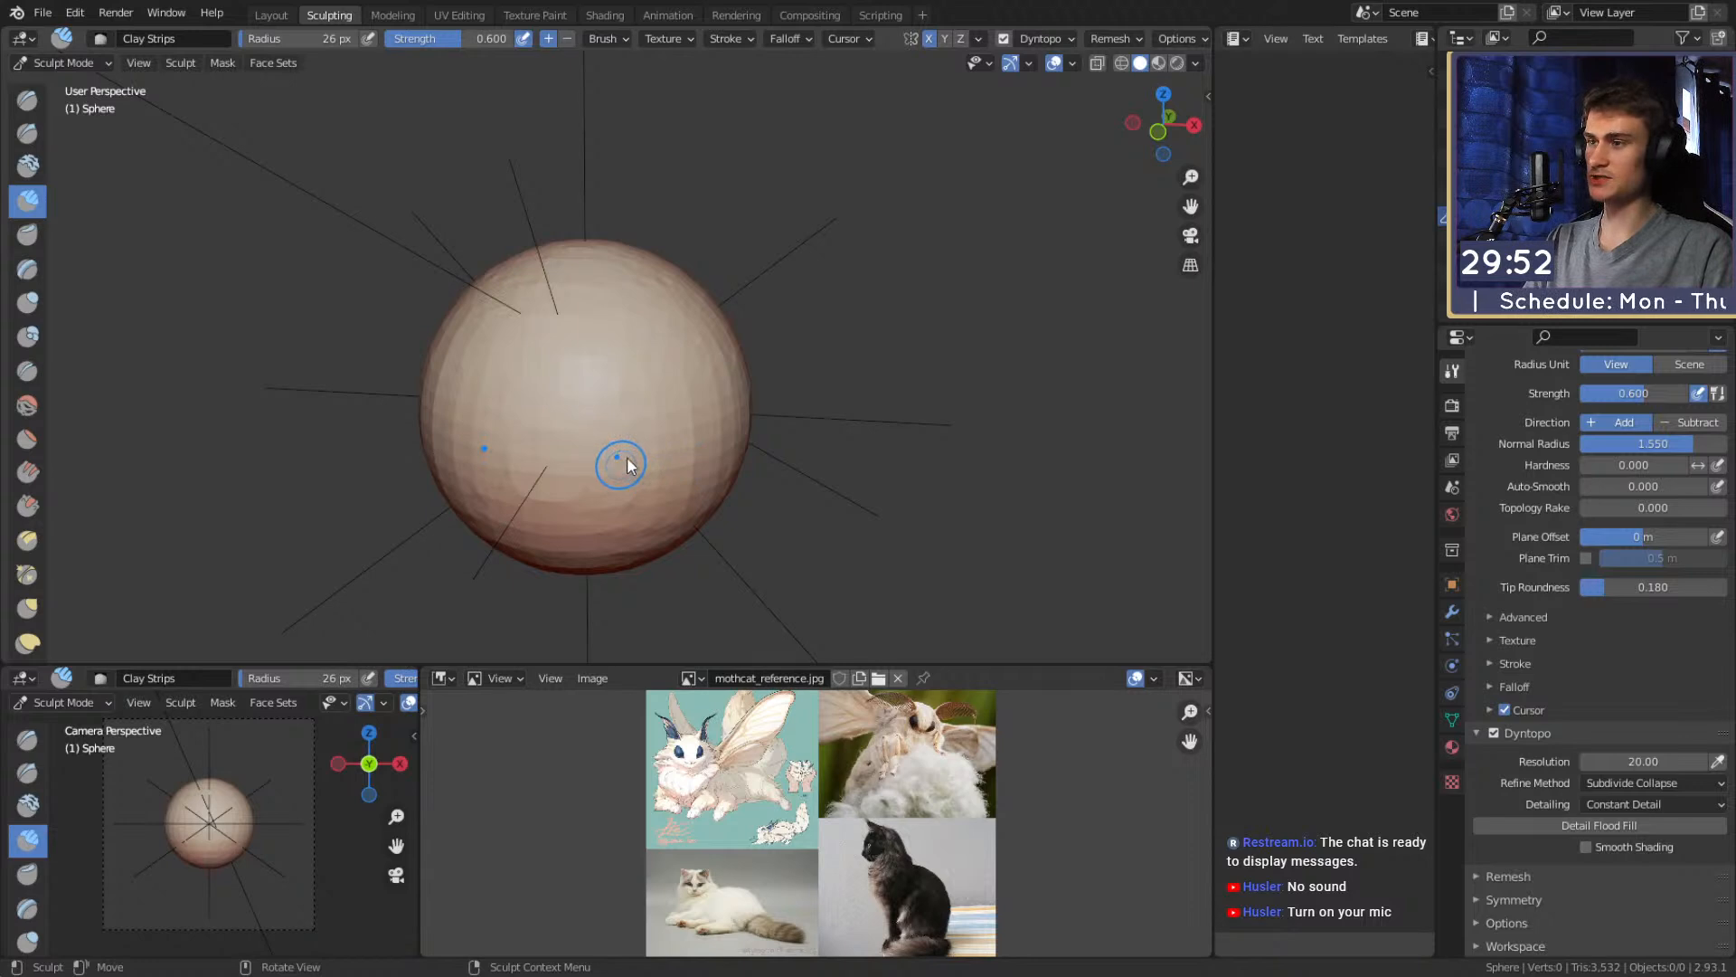
{"action": "key", "text": "m"}
{"action": "middle_click_drag", "start_coordinate": [606, 438], "coordinate": [717, 341]}
{"action": "scroll", "coordinate": [687, 367], "scroll_direction": "down", "scroll_amount": 4}
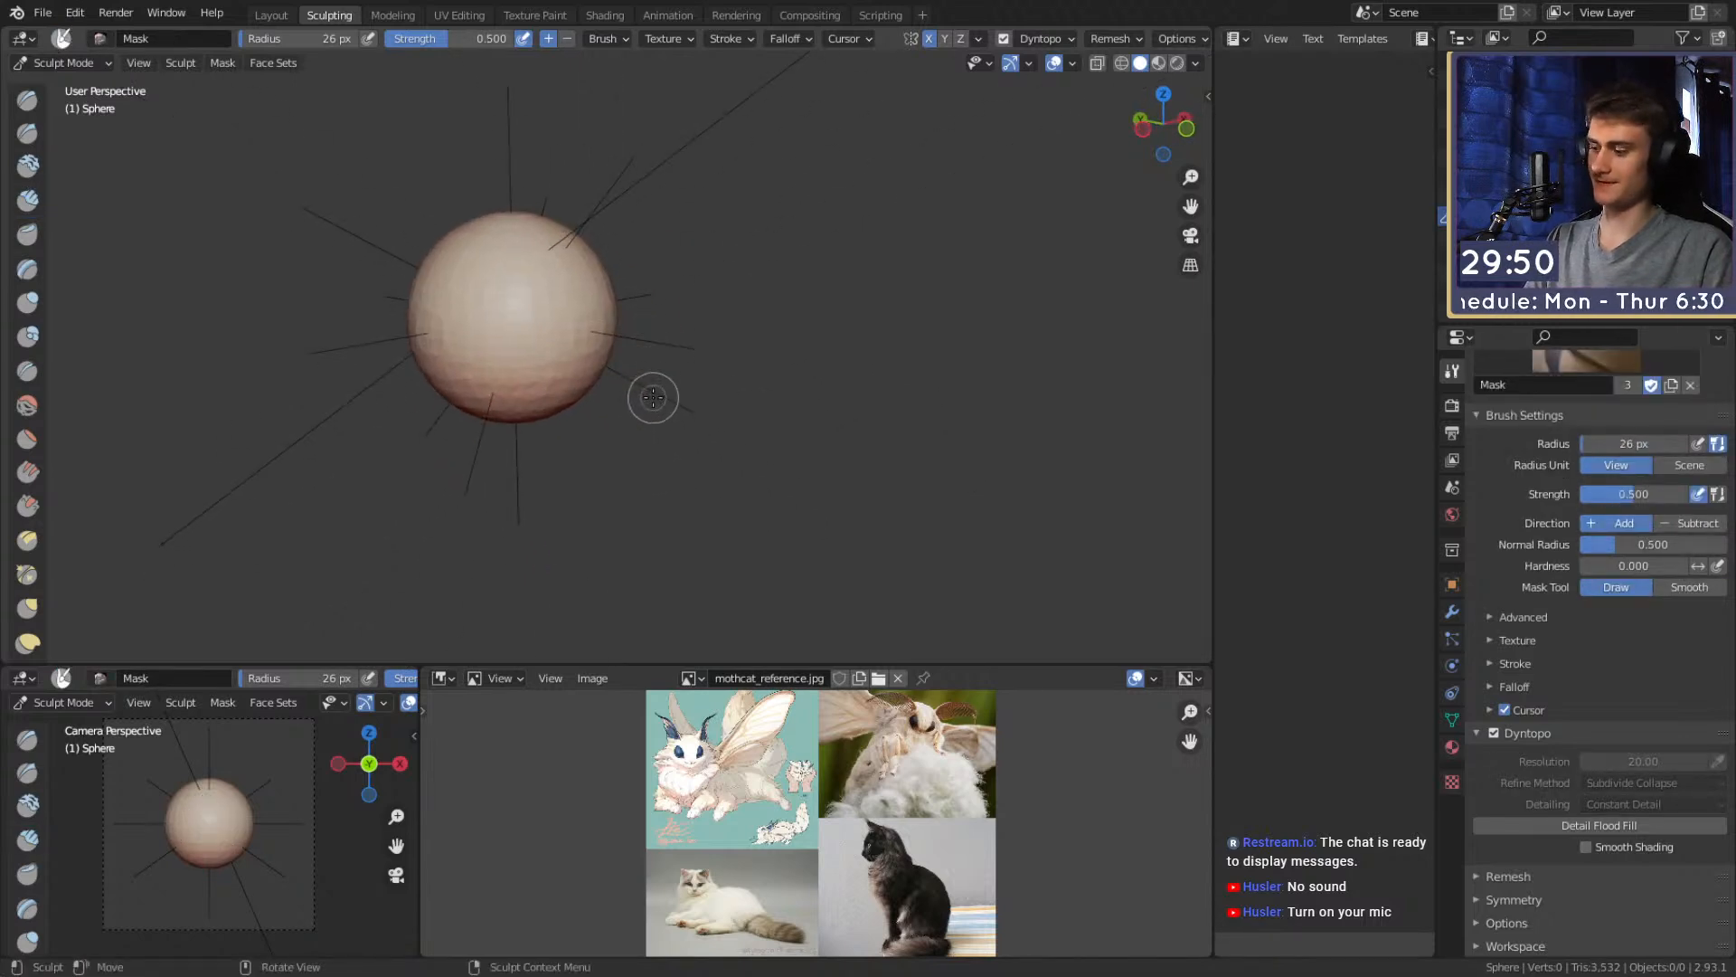
{"action": "key", "text": "k"}
{"action": "mouse_move", "coordinate": [657, 400]}
{"action": "middle_mouse_down"}
{"action": "mouse_move", "coordinate": [576, 383]}
{"action": "mouse_move", "coordinate": [582, 364]}
{"action": "mouse_move", "coordinate": [670, 334]}
{"action": "mouse_move", "coordinate": [697, 360]}
{"action": "mouse_move", "coordinate": [673, 374]}
{"action": "middle_mouse_up"}
{"action": "key", "text": "f"}
{"action": "left_click", "coordinate": [668, 365]}
{"action": "key", "text": "f"}
{"action": "left_click", "coordinate": [708, 334]}
{"action": "key", "text": "f"}
{"action": "left_click", "coordinate": [646, 368]}
{"action": "key", "text": "f"}
{"action": "left_click", "coordinate": [702, 375]}
{"action": "mouse_move", "coordinate": [616, 374]}
{"action": "left_mouse_down"}
{"action": "mouse_move", "coordinate": [683, 403]}
{"action": "mouse_move", "coordinate": [635, 409]}
{"action": "mouse_move", "coordinate": [611, 384]}
{"action": "mouse_move", "coordinate": [632, 395]}
{"action": "mouse_move", "coordinate": [620, 407]}
{"action": "mouse_move", "coordinate": [627, 387]}
{"action": "left_mouse_up"}
Refine the pulled-out snout from the side with the Snake Hook brush, setting its radius to 146 px
{"action": "scroll", "coordinate": [611, 383], "scroll_direction": "up", "scroll_amount": 1}
{"action": "left_click_drag", "start_coordinate": [627, 387], "coordinate": [777, 437], "text": "alt"}
{"action": "scroll", "coordinate": [763, 439], "scroll_direction": "up", "scroll_amount": 1}
{"action": "key", "text": "f"}
{"action": "left_click", "coordinate": [915, 425]}
{"action": "mouse_move", "coordinate": [663, 457]}
{"action": "left_mouse_down"}
{"action": "mouse_move", "coordinate": [661, 492]}
{"action": "mouse_move", "coordinate": [665, 472]}
{"action": "left_mouse_up"}
{"action": "key", "text": "f"}
{"action": "left_click", "coordinate": [815, 470]}
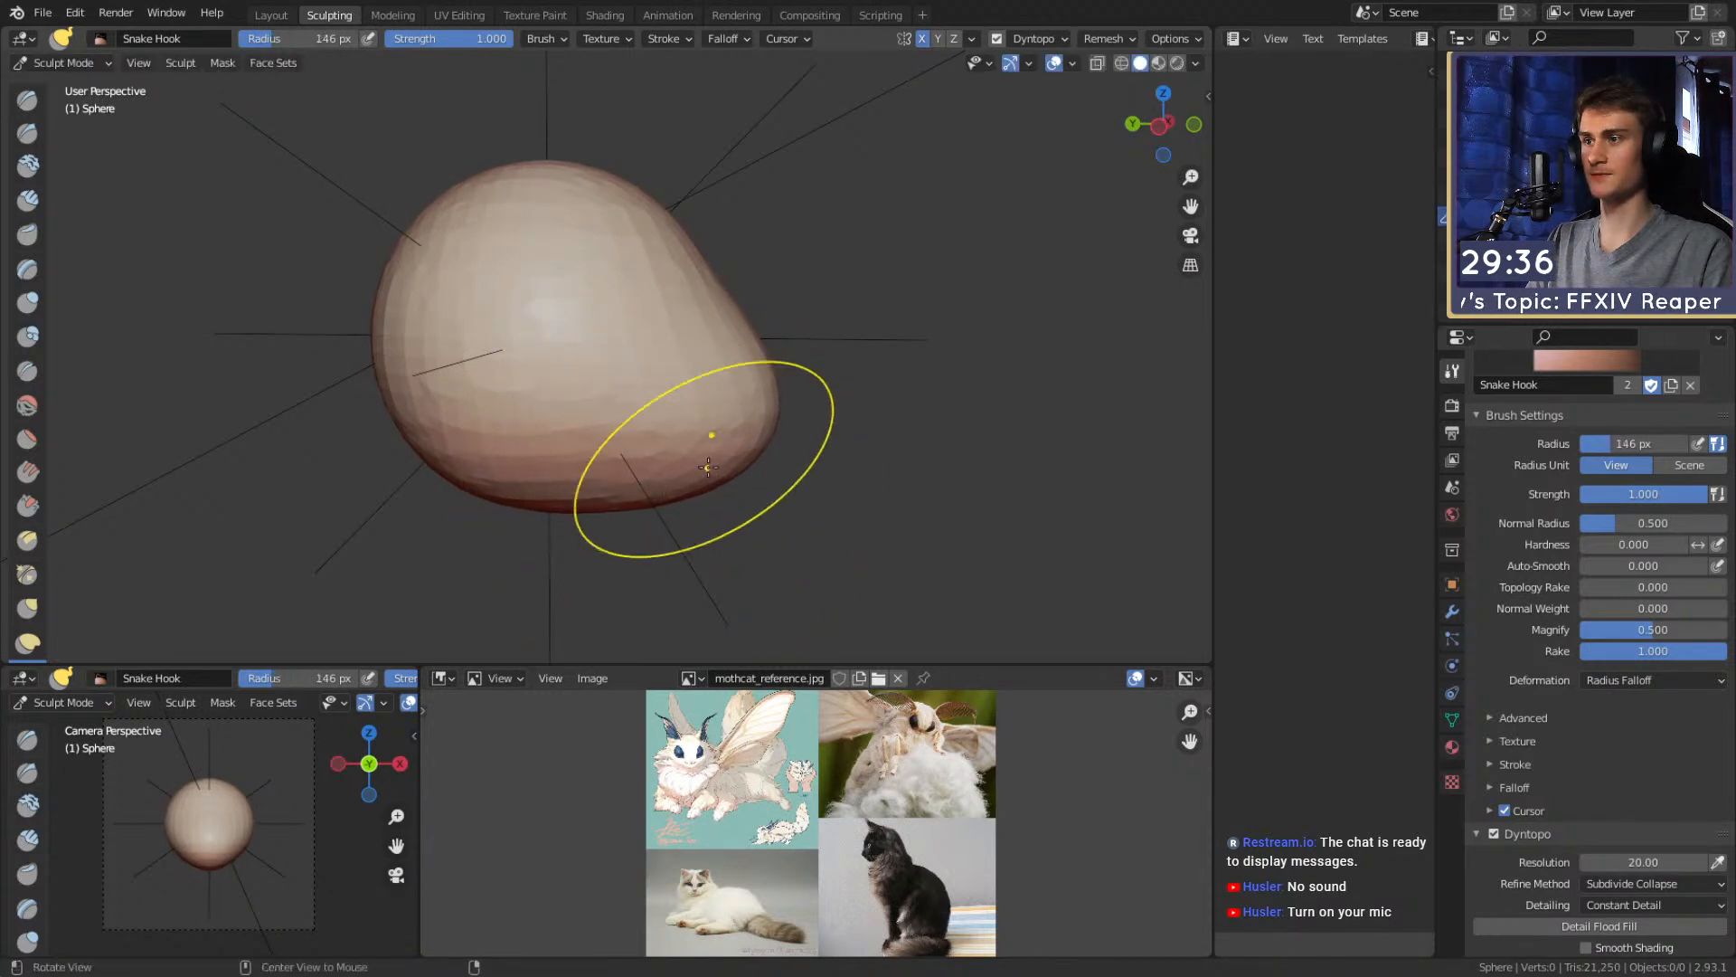
Enlarge the white moth-cat illustration in the reference image for viewing while sculpting
{"action": "left_click_drag", "start_coordinate": [750, 437], "coordinate": [606, 424], "text": "alt"}
{"action": "middle_click_drag", "start_coordinate": [606, 424], "coordinate": [585, 438]}
{"action": "scroll", "coordinate": [543, 398], "scroll_direction": "up", "scroll_amount": 1}
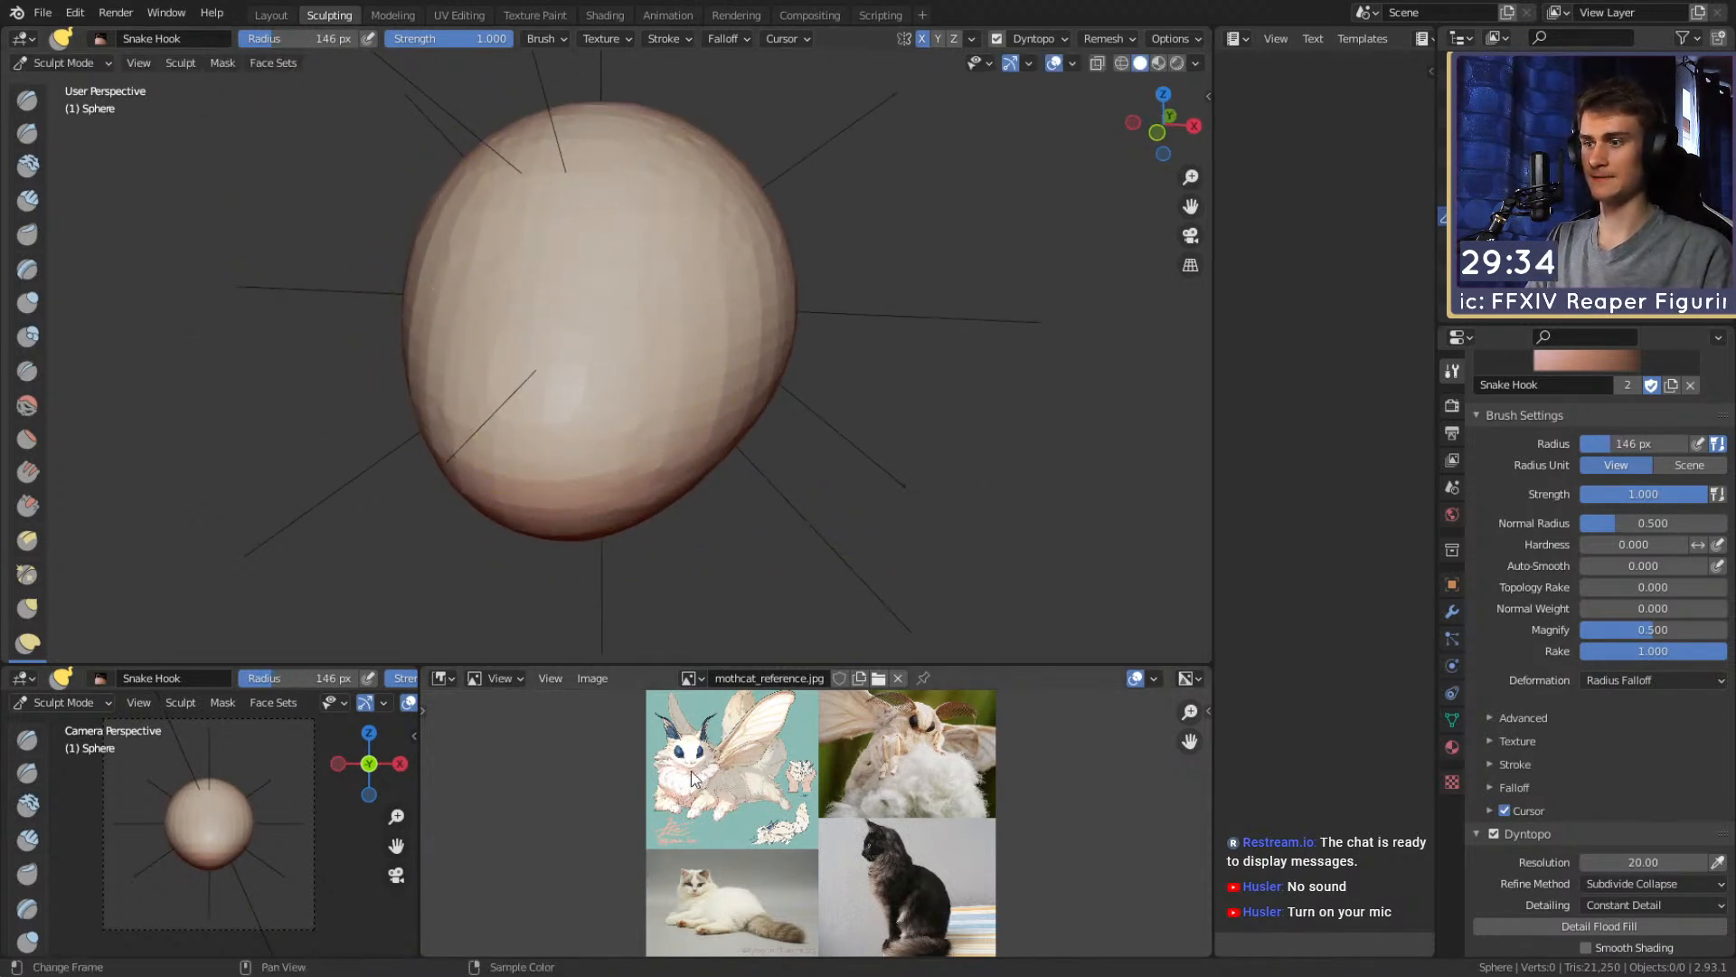
{"action": "scroll", "coordinate": [689, 782], "scroll_direction": "up", "scroll_amount": 3}
{"action": "middle_click_drag", "start_coordinate": [697, 795], "coordinate": [783, 876]}
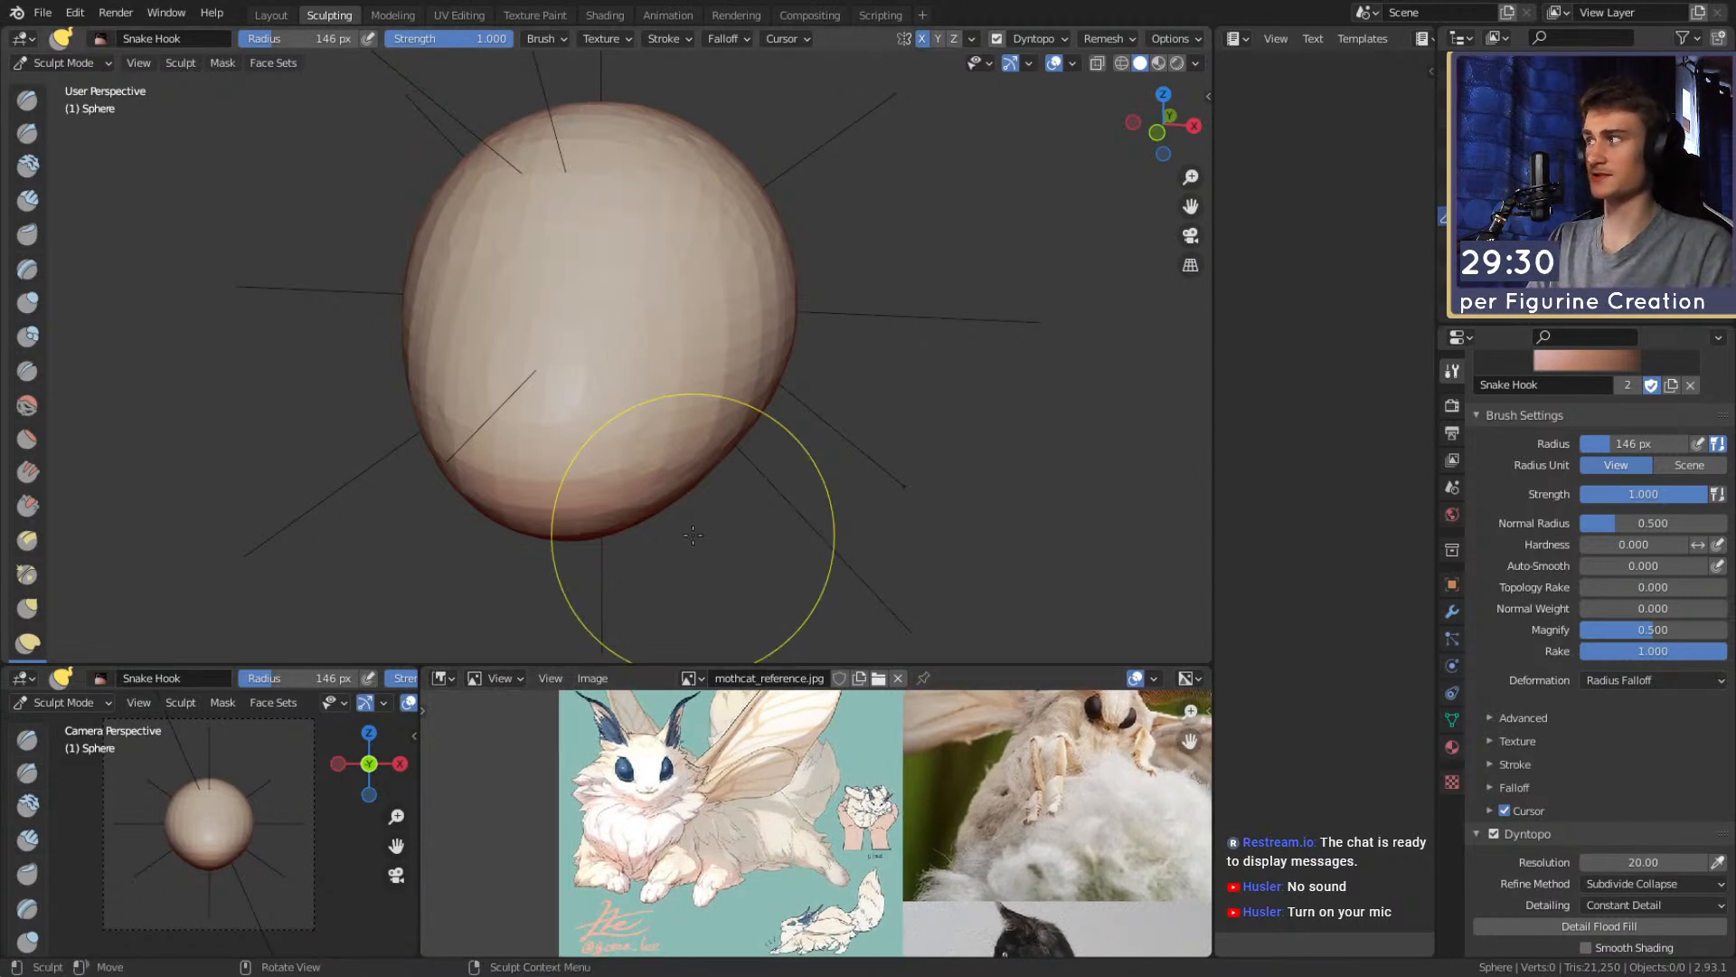
Build up a raised muzzle on the lower front of the head with the Clay Strips brush
{"action": "key", "text": "c"}
{"action": "key", "text": "f"}
{"action": "left_click", "coordinate": [564, 453]}
{"action": "mouse_move", "coordinate": [599, 418]}
{"action": "left_mouse_down", "text": "alt"}
{"action": "mouse_move", "coordinate": [610, 441]}
{"action": "mouse_move", "coordinate": [561, 407]}
{"action": "left_mouse_up", "text": "alt"}
{"action": "key", "text": "f"}
{"action": "left_click", "coordinate": [581, 434]}
{"action": "mouse_move", "coordinate": [624, 371]}
{"action": "left_mouse_down", "text": "alt+shift"}
{"action": "mouse_move", "coordinate": [624, 419]}
{"action": "mouse_move", "coordinate": [546, 368]}
{"action": "mouse_move", "coordinate": [583, 403]}
{"action": "mouse_move", "coordinate": [581, 383]}
{"action": "mouse_move", "coordinate": [533, 401]}
{"action": "left_mouse_up", "text": "alt+shift"}
{"action": "key", "text": "f"}
{"action": "left_click", "coordinate": [589, 403]}
{"action": "mouse_move", "coordinate": [529, 371]}
{"action": "left_mouse_down"}
{"action": "mouse_move", "coordinate": [535, 411]}
{"action": "mouse_move", "coordinate": [510, 434]}
{"action": "mouse_move", "coordinate": [542, 497]}
{"action": "left_mouse_up"}
Layer further Clay Strips strokes across the muzzle to form the nose and mouth area
{"action": "key", "text": "f"}
{"action": "left_click", "coordinate": [542, 411]}
{"action": "key", "text": "f"}
{"action": "left_click", "coordinate": [548, 449]}
{"action": "left_click_drag", "start_coordinate": [492, 434], "coordinate": [566, 488]}
{"action": "left_click_drag", "start_coordinate": [489, 452], "coordinate": [561, 488]}
Smooth the muzzle and work over the chin with Clay Strips at a 74 px radius
{"action": "key", "text": "f"}
{"action": "left_click", "coordinate": [526, 424]}
{"action": "mouse_move", "coordinate": [543, 387]}
{"action": "left_mouse_down", "text": "shift"}
{"action": "mouse_move", "coordinate": [551, 442]}
{"action": "mouse_move", "coordinate": [500, 504]}
{"action": "left_mouse_up", "text": "shift"}
{"action": "key", "text": "f"}
{"action": "left_click", "coordinate": [569, 454]}
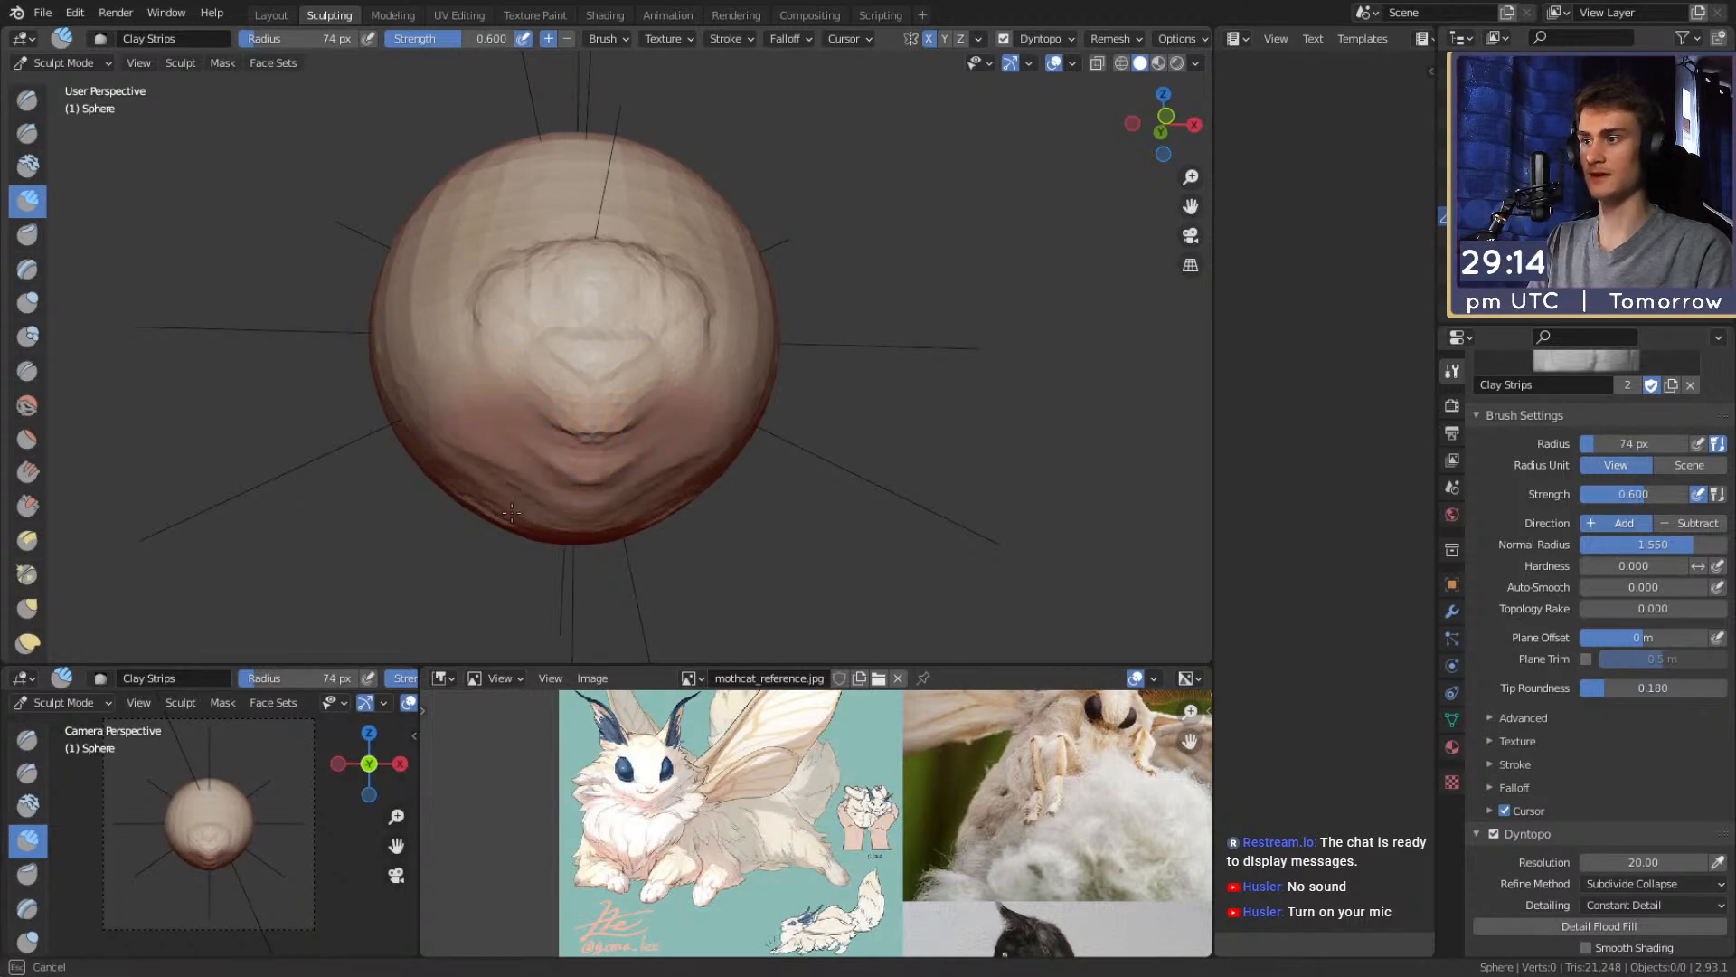
{"action": "mouse_move", "coordinate": [420, 430]}
{"action": "middle_mouse_down"}
{"action": "mouse_move", "coordinate": [651, 415]}
{"action": "mouse_move", "coordinate": [618, 392]}
{"action": "mouse_move", "coordinate": [670, 461]}
{"action": "mouse_move", "coordinate": [350, 245]}
{"action": "middle_mouse_up"}
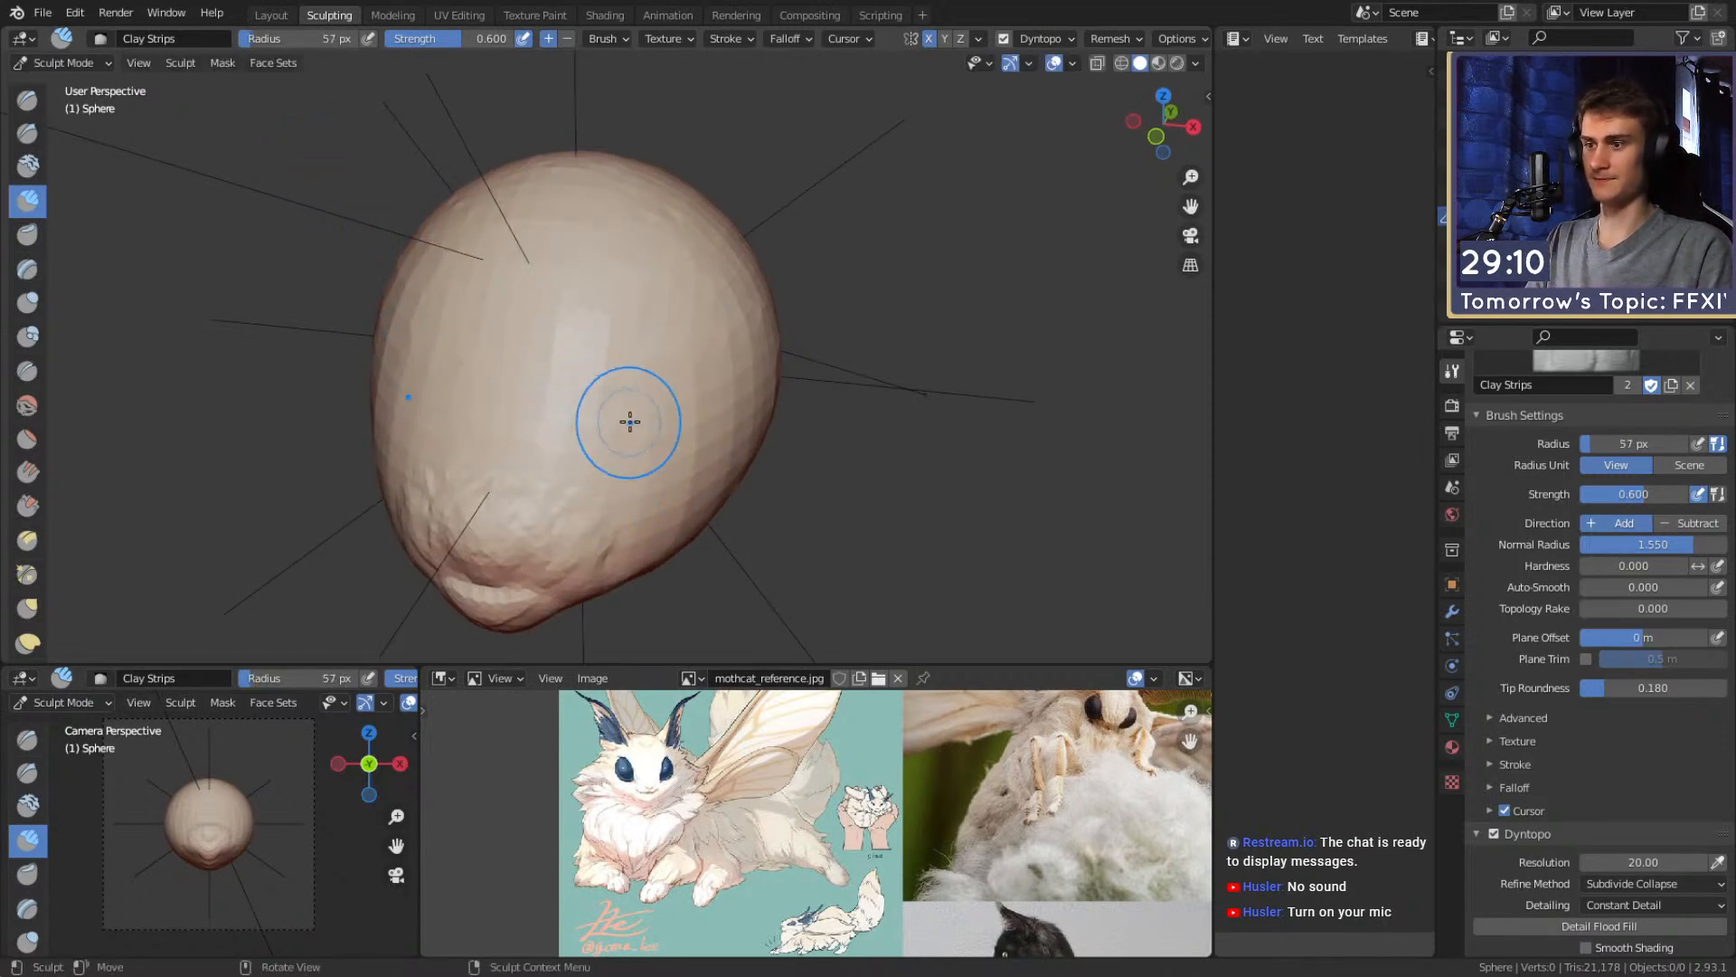
Sculpt the side of the nose bridge and the brow area with the Clay Strips brush
{"action": "key", "text": "f"}
{"action": "left_click", "coordinate": [570, 403]}
{"action": "mouse_move", "coordinate": [570, 404]}
{"action": "left_mouse_down"}
{"action": "mouse_move", "coordinate": [541, 385]}
{"action": "mouse_move", "coordinate": [556, 284]}
{"action": "left_mouse_up"}
{"action": "mouse_move", "coordinate": [543, 425]}
{"action": "left_mouse_down", "text": "alt"}
{"action": "mouse_move", "coordinate": [566, 392]}
{"action": "mouse_move", "coordinate": [737, 356]}
{"action": "mouse_move", "coordinate": [554, 395]}
{"action": "mouse_move", "coordinate": [542, 416]}
{"action": "left_mouse_up", "text": "alt"}
{"action": "key", "text": "f"}
{"action": "left_click", "coordinate": [546, 449]}
{"action": "mouse_move", "coordinate": [651, 268]}
{"action": "left_mouse_down", "text": "alt"}
{"action": "mouse_move", "coordinate": [639, 340]}
{"action": "mouse_move", "coordinate": [560, 362]}
{"action": "mouse_move", "coordinate": [687, 340]}
{"action": "left_mouse_up", "text": "alt"}
{"action": "key", "text": "f"}
{"action": "left_click", "coordinate": [536, 361]}
Shape the rims of the large eye sockets with Clay Strips strokes, reducing the radius to 31 px
{"action": "left_click_drag", "start_coordinate": [680, 443], "coordinate": [667, 465]}
{"action": "mouse_move", "coordinate": [667, 452]}
{"action": "middle_mouse_down"}
{"action": "mouse_move", "coordinate": [675, 372]}
{"action": "mouse_move", "coordinate": [667, 387]}
{"action": "middle_mouse_up"}
{"action": "left_click_drag", "start_coordinate": [635, 411], "coordinate": [644, 422]}
{"action": "left_click_drag", "start_coordinate": [555, 295], "coordinate": [542, 325]}
{"action": "left_click_drag", "start_coordinate": [533, 398], "coordinate": [512, 469]}
{"action": "middle_click_drag", "start_coordinate": [511, 469], "coordinate": [581, 410]}
{"action": "key", "text": "f"}
{"action": "left_click", "coordinate": [520, 591]}
{"action": "left_click_drag", "start_coordinate": [533, 425], "coordinate": [529, 435]}
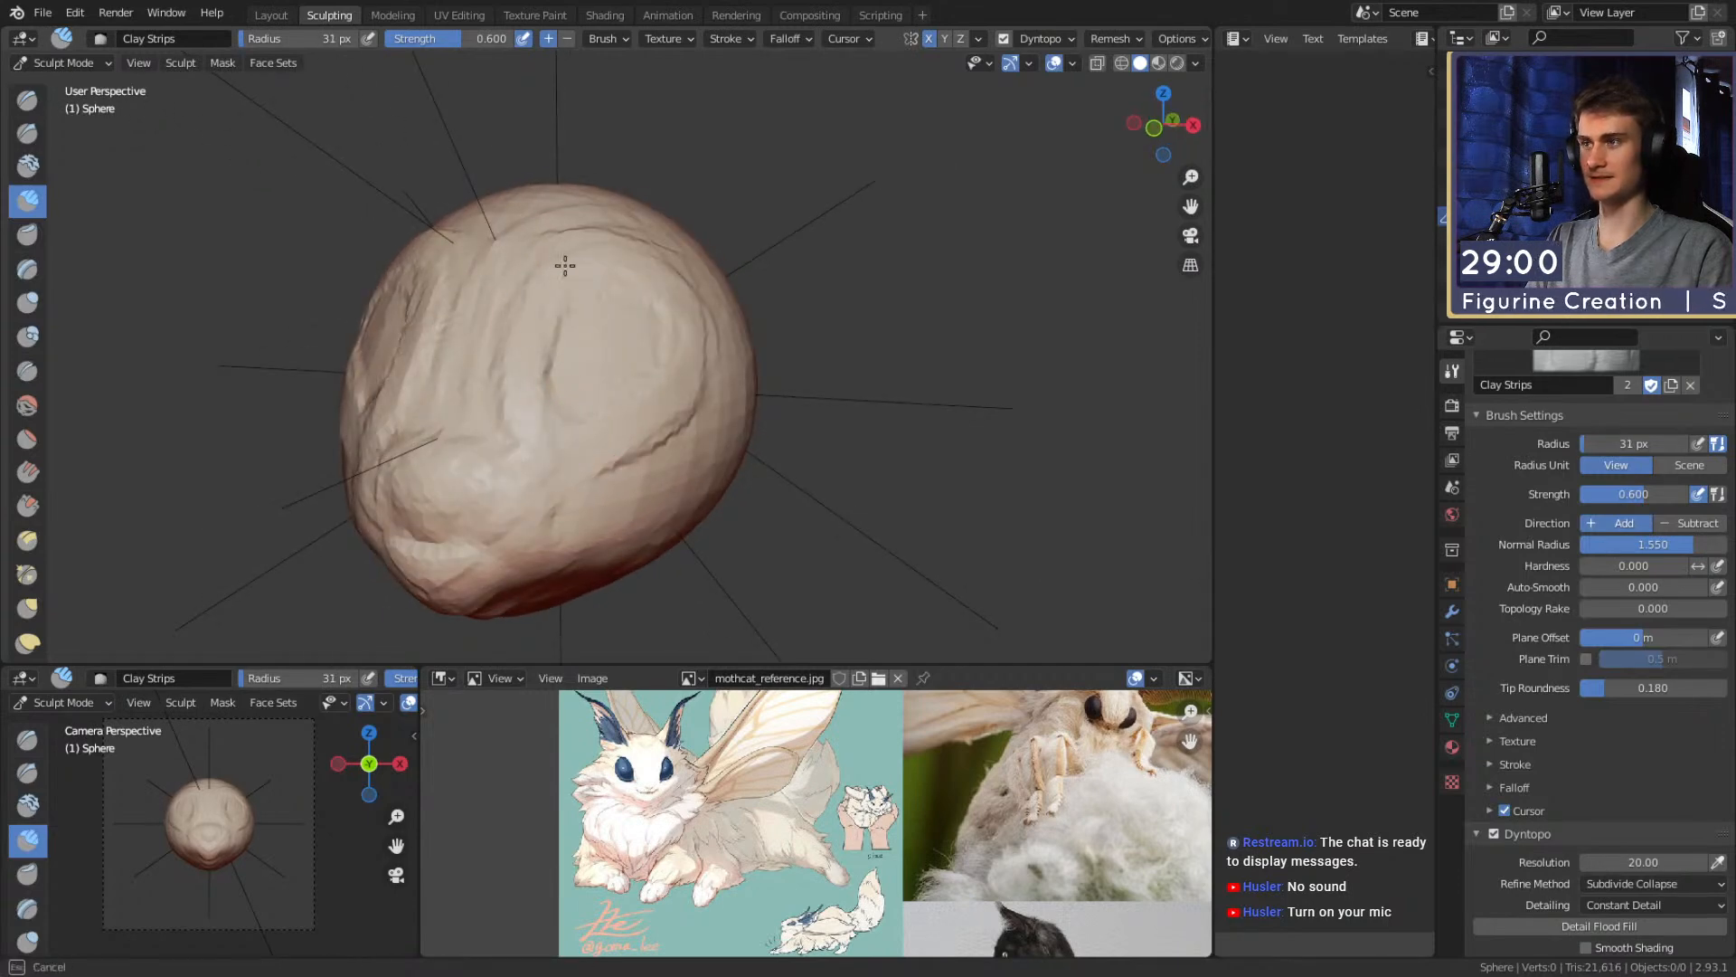
Adjust the form of the face around the eye sockets with the Grab brush
{"action": "middle_click_drag", "start_coordinate": [531, 335], "coordinate": [621, 340]}
{"action": "key", "text": "g"}
{"action": "key", "text": "f"}
{"action": "left_click", "coordinate": [683, 419]}
{"action": "mouse_move", "coordinate": [659, 415]}
{"action": "left_mouse_down"}
{"action": "mouse_move", "coordinate": [636, 410]}
{"action": "mouse_move", "coordinate": [663, 416]}
{"action": "left_mouse_up"}
{"action": "mouse_move", "coordinate": [669, 425]}
{"action": "left_mouse_down", "text": "alt"}
{"action": "mouse_move", "coordinate": [678, 395]}
{"action": "mouse_move", "coordinate": [647, 427]}
{"action": "mouse_move", "coordinate": [659, 462]}
{"action": "mouse_move", "coordinate": [762, 459]}
{"action": "mouse_move", "coordinate": [754, 412]}
{"action": "mouse_move", "coordinate": [628, 405]}
{"action": "mouse_move", "coordinate": [623, 378]}
{"action": "left_mouse_up", "text": "alt"}
{"action": "key", "text": "f"}
{"action": "left_click", "coordinate": [637, 397]}
{"action": "mouse_move", "coordinate": [622, 377]}
{"action": "left_mouse_down", "text": "alt"}
{"action": "mouse_move", "coordinate": [521, 361]}
{"action": "mouse_move", "coordinate": [600, 388]}
{"action": "mouse_move", "coordinate": [605, 371]}
{"action": "mouse_move", "coordinate": [508, 389]}
{"action": "mouse_move", "coordinate": [666, 391]}
{"action": "mouse_move", "coordinate": [670, 376]}
{"action": "mouse_move", "coordinate": [666, 404]}
{"action": "mouse_move", "coordinate": [626, 403]}
{"action": "left_mouse_up", "text": "alt"}
Reshape the forehead and sides of the head from the front with a larger Grab brush
{"action": "key", "text": "f"}
{"action": "left_click", "coordinate": [570, 360]}
{"action": "key", "text": "f"}
{"action": "left_click", "coordinate": [525, 391]}
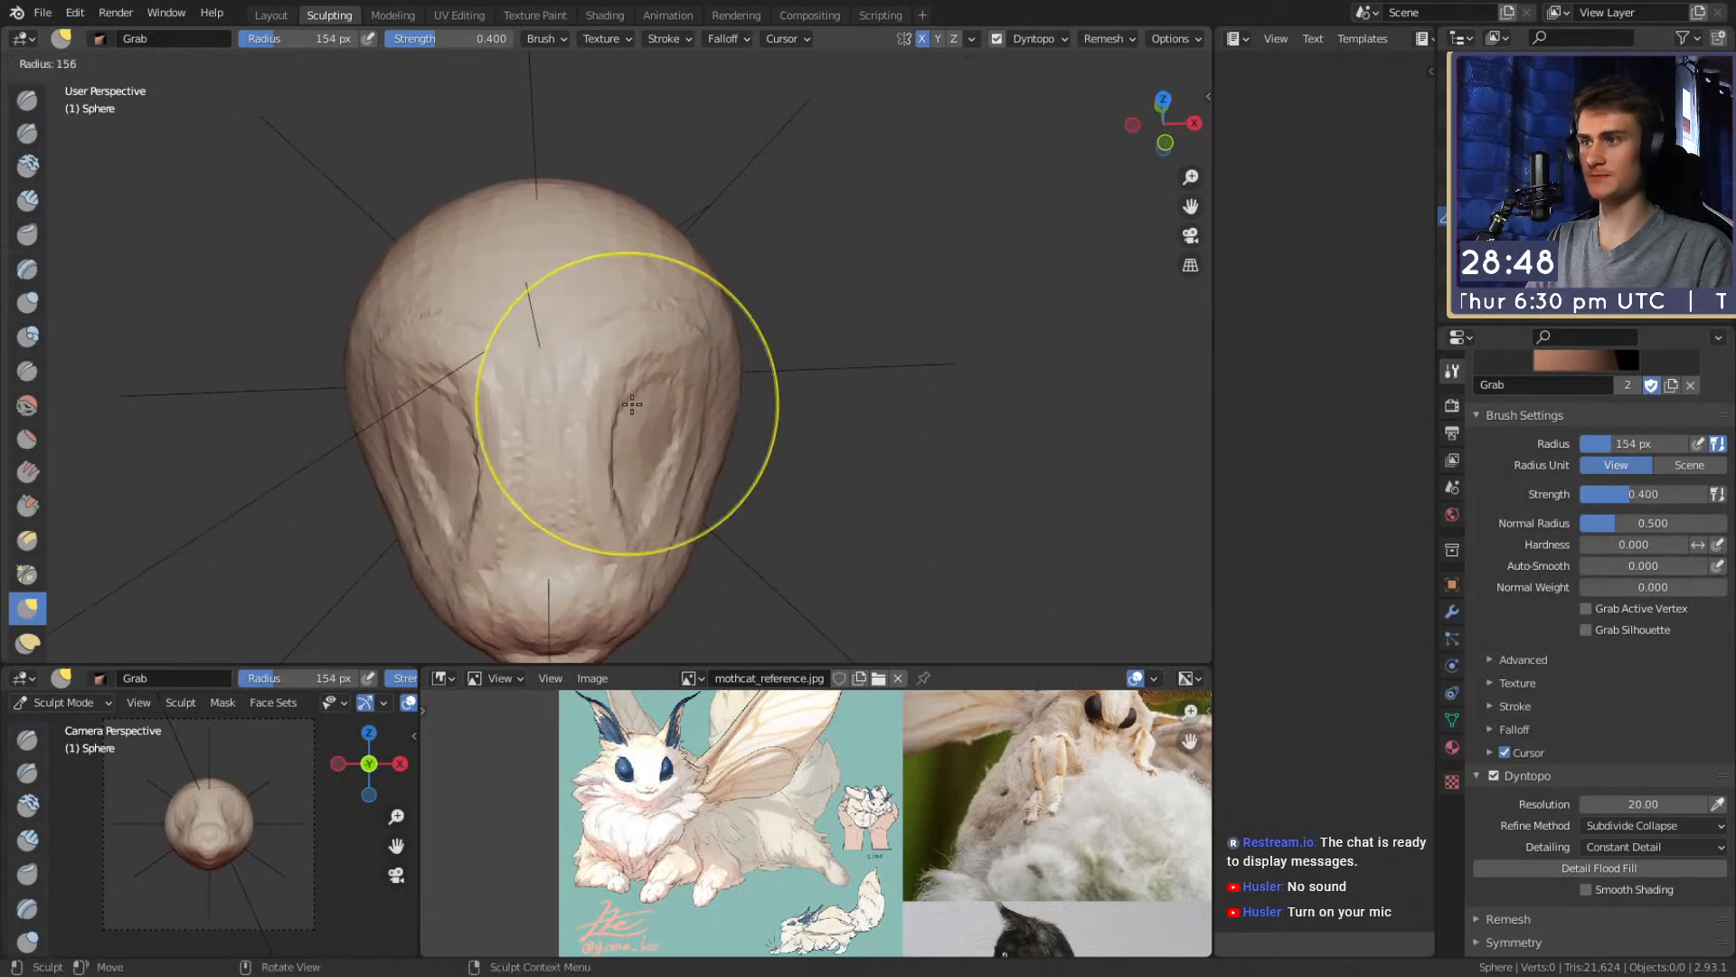
{"action": "left_click_drag", "start_coordinate": [624, 497], "coordinate": [610, 400], "text": "alt+shift"}
{"action": "key", "text": "f"}
{"action": "left_click", "coordinate": [783, 461]}
{"action": "left_click_drag", "start_coordinate": [628, 512], "coordinate": [601, 406], "text": "alt"}
Work over the eye socket surface with the Clay Strips brush at a 142 px radius
{"action": "key", "text": "c"}
{"action": "mouse_move", "coordinate": [402, 258]}
{"action": "left_mouse_down", "text": "alt"}
{"action": "mouse_move", "coordinate": [588, 419]}
{"action": "mouse_move", "coordinate": [620, 352]}
{"action": "mouse_move", "coordinate": [667, 368]}
{"action": "left_mouse_up", "text": "alt"}
{"action": "key", "text": "f"}
{"action": "left_click", "coordinate": [624, 392]}
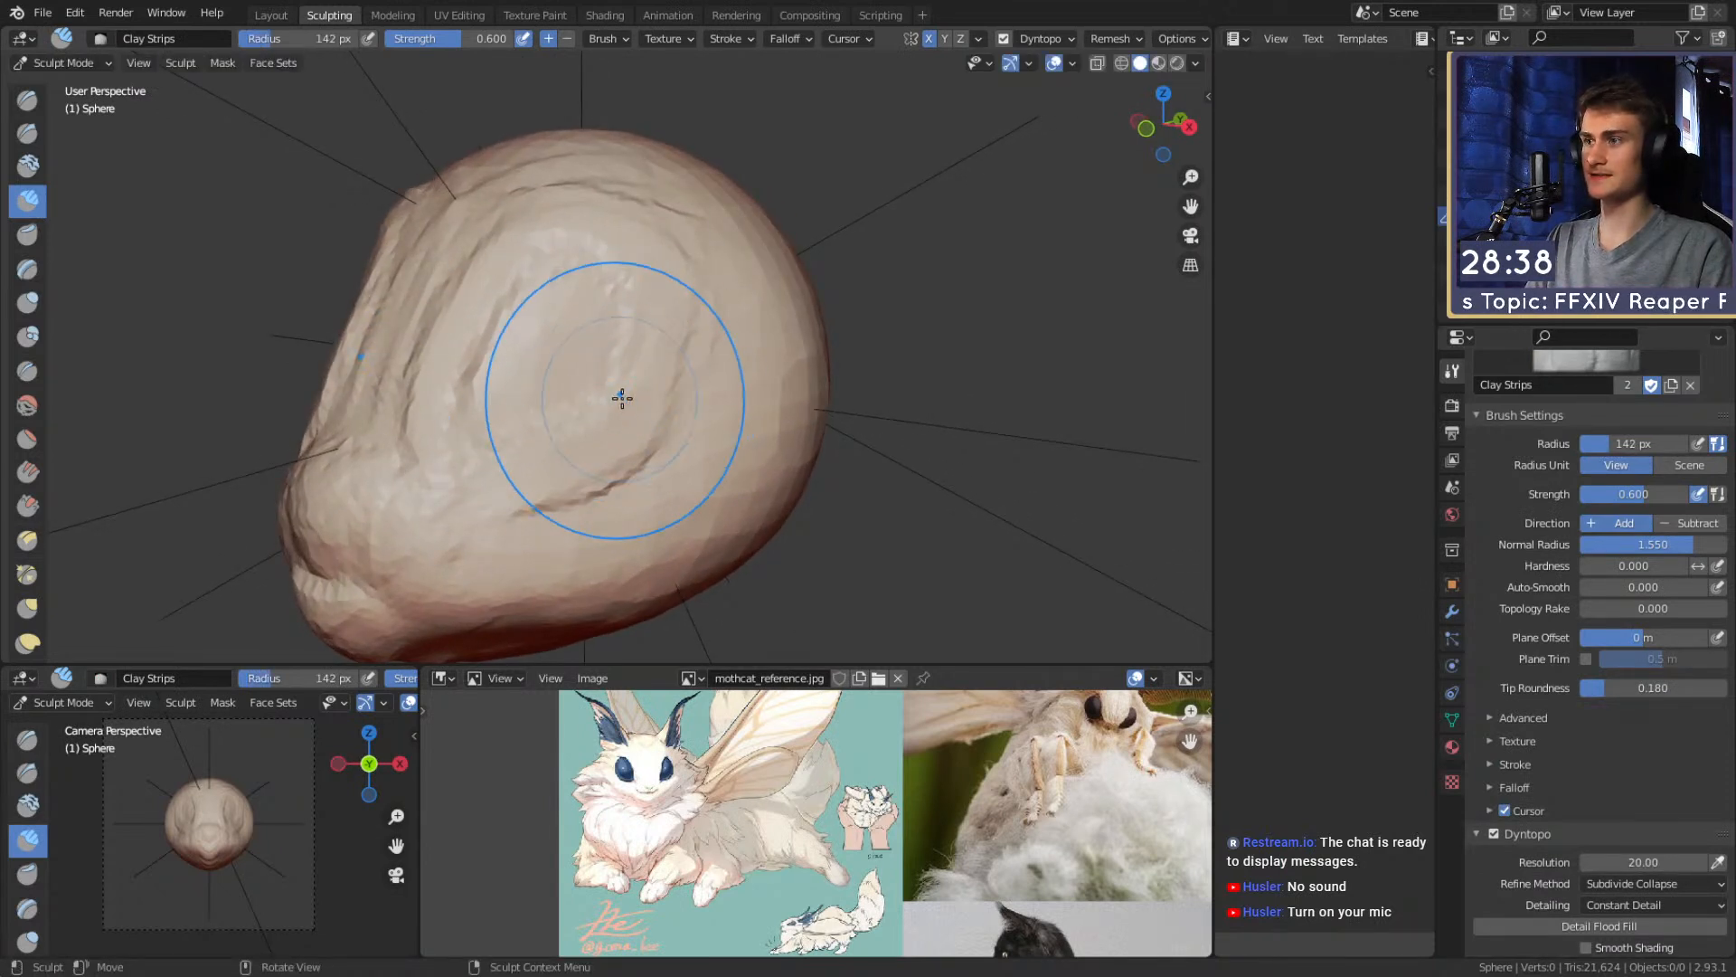
Reshape the eye sockets and the surrounding side of the head with the Grab brush
{"action": "key", "text": "g"}
{"action": "key", "text": "f"}
{"action": "left_click", "coordinate": [632, 399]}
{"action": "left_click_drag", "start_coordinate": [588, 409], "coordinate": [551, 417], "text": "alt"}
{"action": "key", "text": "f"}
{"action": "left_click", "coordinate": [539, 407]}
{"action": "mouse_move", "coordinate": [543, 407]}
{"action": "middle_mouse_down"}
{"action": "mouse_move", "coordinate": [702, 409]}
{"action": "mouse_move", "coordinate": [639, 376]}
{"action": "middle_mouse_up"}
{"action": "key", "text": "f"}
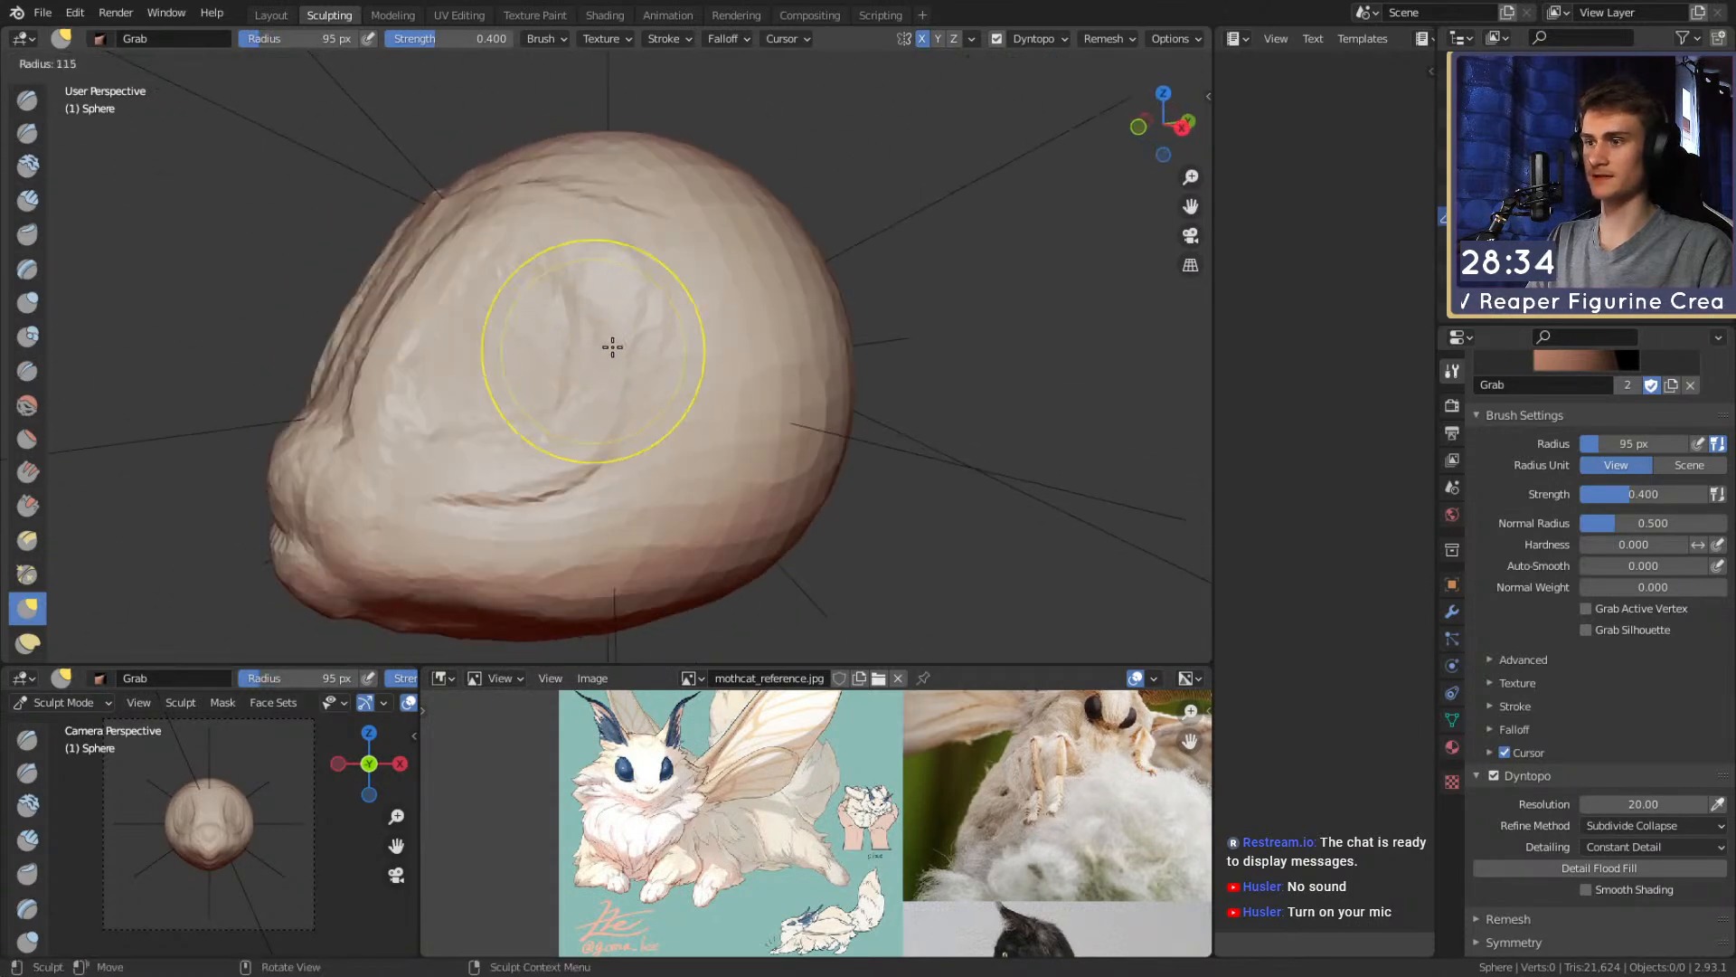
{"action": "left_click", "coordinate": [562, 321]}
Outline a round eye inside each socket and form the eyeball with Clay Strips at a 51 px radius
{"action": "middle_click_drag", "start_coordinate": [621, 302], "coordinate": [616, 327]}
{"action": "mouse_move", "coordinate": [562, 421]}
{"action": "middle_mouse_down"}
{"action": "mouse_move", "coordinate": [527, 417]}
{"action": "mouse_move", "coordinate": [618, 431]}
{"action": "mouse_move", "coordinate": [628, 371]}
{"action": "mouse_move", "coordinate": [574, 353]}
{"action": "mouse_move", "coordinate": [642, 323]}
{"action": "middle_mouse_up"}
{"action": "key", "text": "shift+c"}
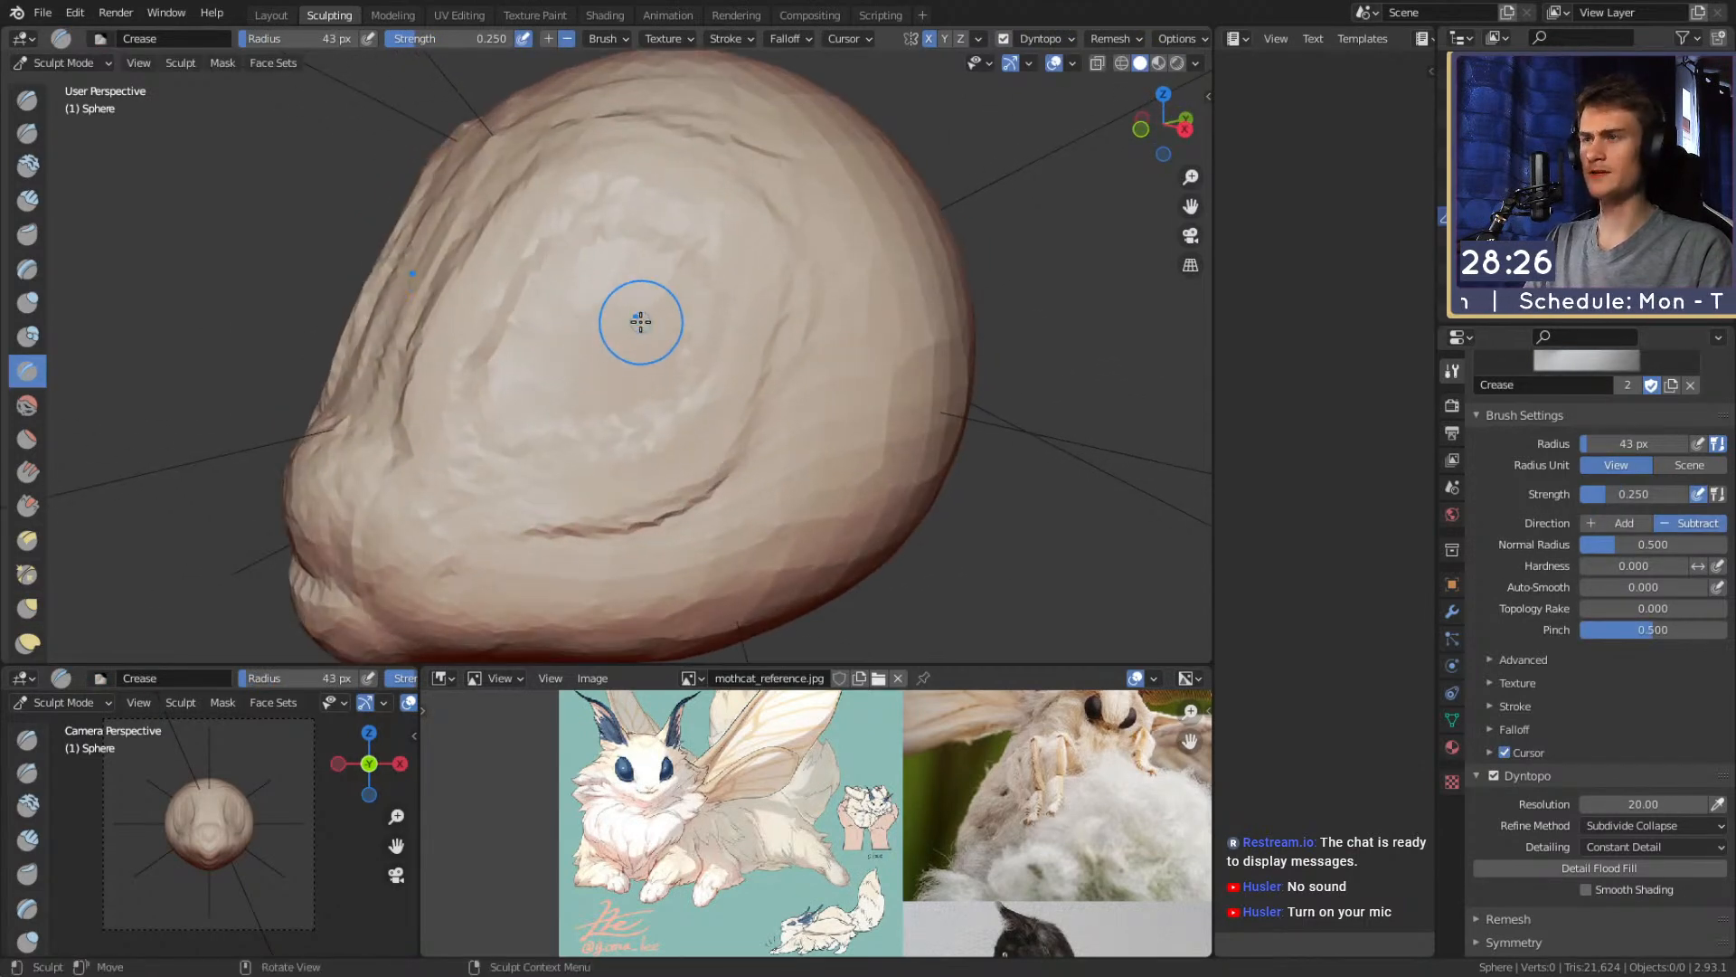
{"action": "key", "text": "c"}
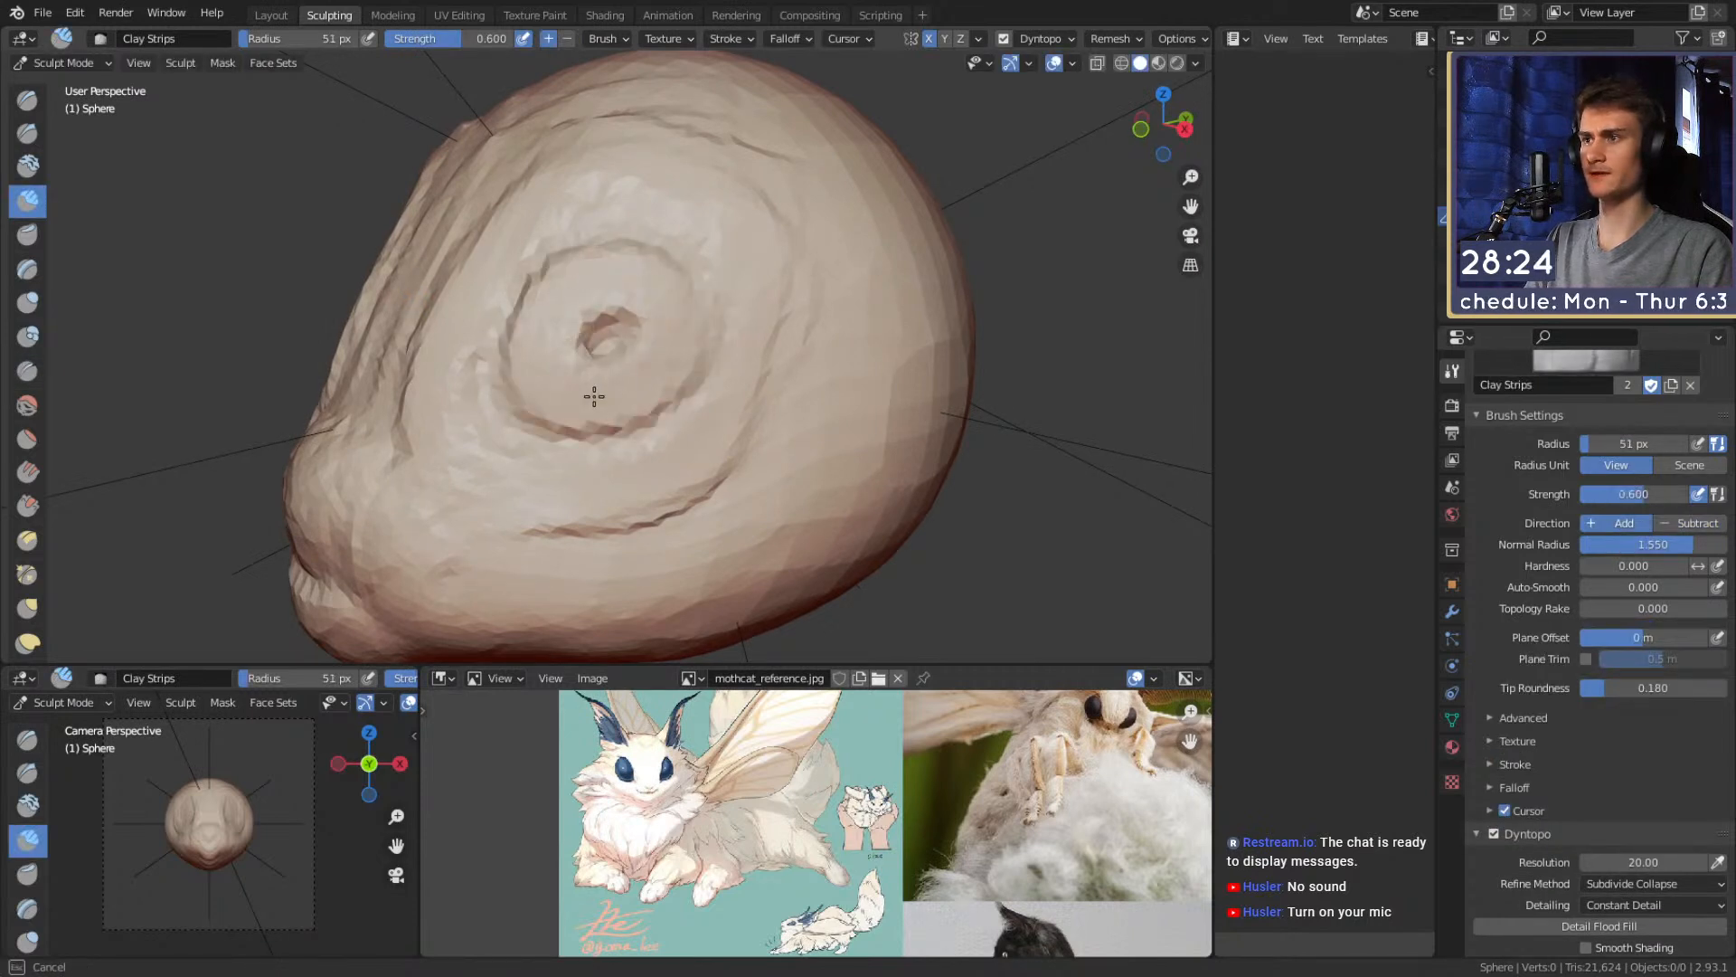
{"action": "left_click_drag", "start_coordinate": [569, 326], "coordinate": [593, 322]}
Adjust the shape of the eyeballs and sockets with the Grab brush, setting its radius to 108 px
{"action": "key", "text": "g"}
{"action": "left_click_drag", "start_coordinate": [649, 430], "coordinate": [652, 433]}
{"action": "left_click_drag", "start_coordinate": [652, 433], "coordinate": [646, 426]}
{"action": "key", "text": "f"}
{"action": "left_click", "coordinate": [599, 423]}
{"action": "scroll", "coordinate": [624, 418], "scroll_direction": "down", "scroll_amount": 7}
{"action": "middle_click_drag", "start_coordinate": [628, 416], "coordinate": [701, 414]}
{"action": "scroll", "coordinate": [686, 466], "scroll_direction": "up", "scroll_amount": 6}
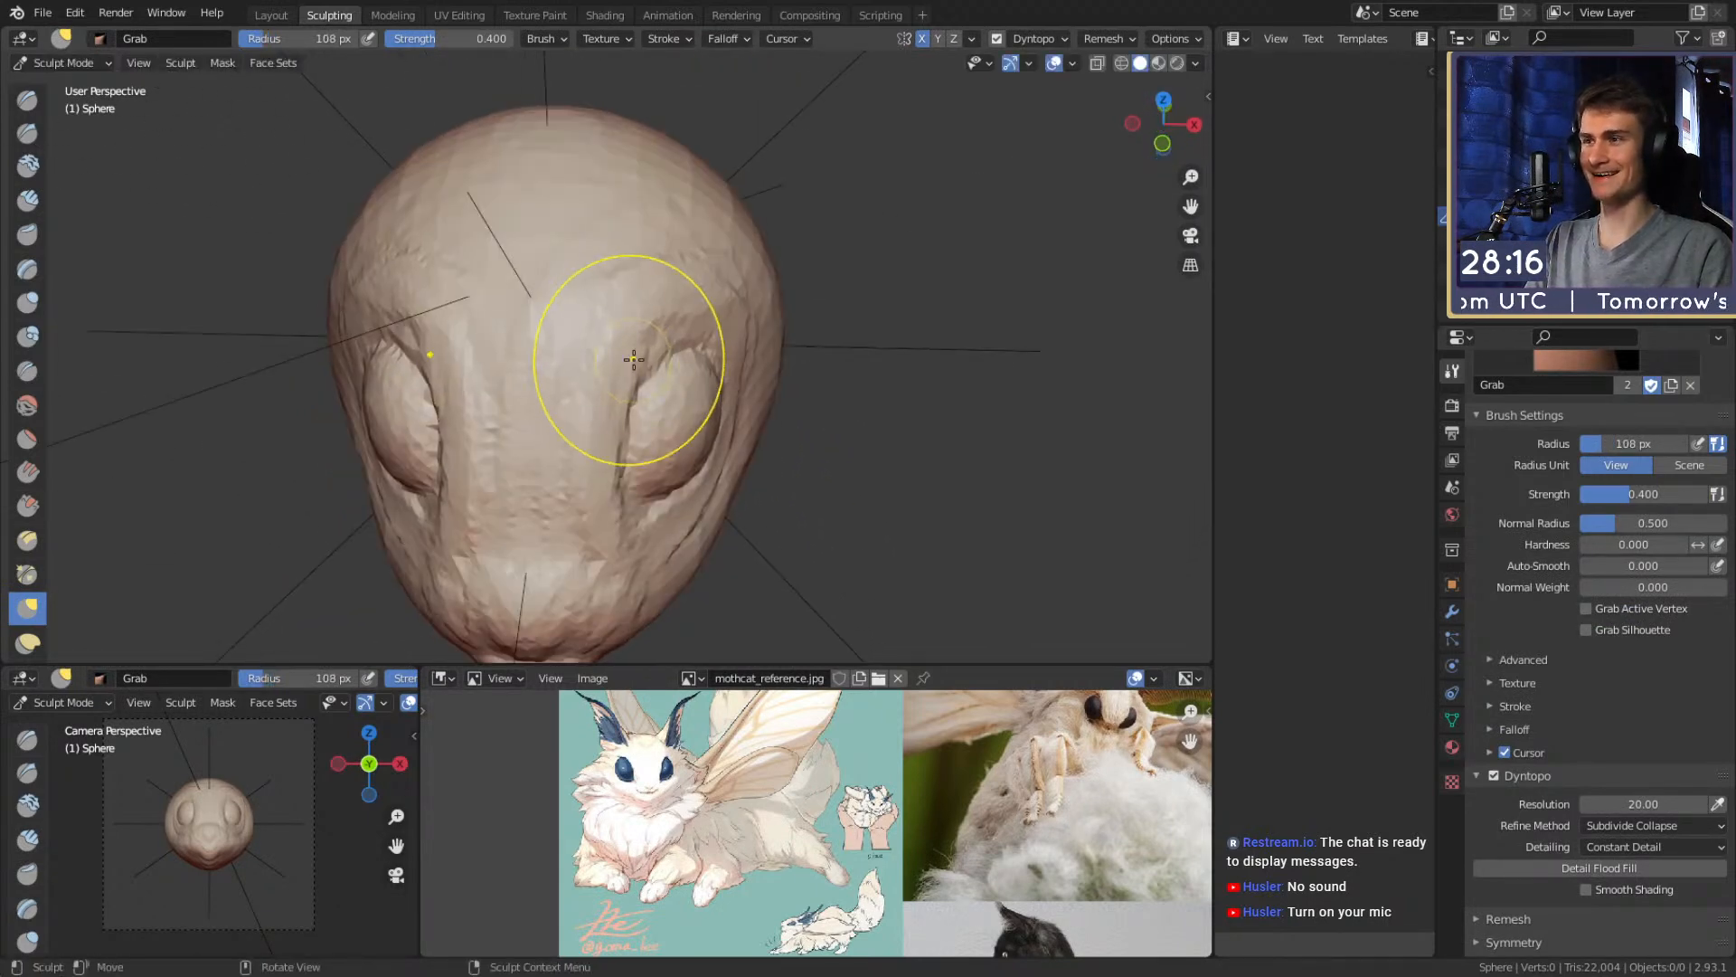
Rework the area around the eyes with Clay Strips and cut creases along their edges with the Crease brush
{"action": "key", "text": "c"}
{"action": "mouse_move", "coordinate": [620, 356]}
{"action": "middle_mouse_down"}
{"action": "mouse_move", "coordinate": [666, 321]}
{"action": "mouse_move", "coordinate": [516, 272]}
{"action": "mouse_move", "coordinate": [737, 385]}
{"action": "middle_mouse_up"}
{"action": "scroll", "coordinate": [736, 385], "scroll_direction": "up", "scroll_amount": 2}
{"action": "key", "text": "shift+c"}
{"action": "key", "text": "f"}
{"action": "left_click", "coordinate": [628, 388]}
{"action": "left_click_drag", "start_coordinate": [562, 391], "coordinate": [552, 366]}
Carve the outline of the nose with the Crease brush at strength 0.521 and radius 42 px
{"action": "mouse_move", "coordinate": [562, 338]}
{"action": "middle_mouse_down", "text": "shift"}
{"action": "mouse_move", "coordinate": [609, 371]}
{"action": "mouse_move", "coordinate": [666, 302]}
{"action": "mouse_move", "coordinate": [661, 338]}
{"action": "middle_mouse_up", "text": "shift"}
{"action": "scroll", "coordinate": [614, 331], "scroll_direction": "up", "scroll_amount": 1}
{"action": "key", "text": "shift+f"}
{"action": "left_click", "coordinate": [564, 306]}
{"action": "key", "text": "f"}
{"action": "left_click", "coordinate": [626, 356]}
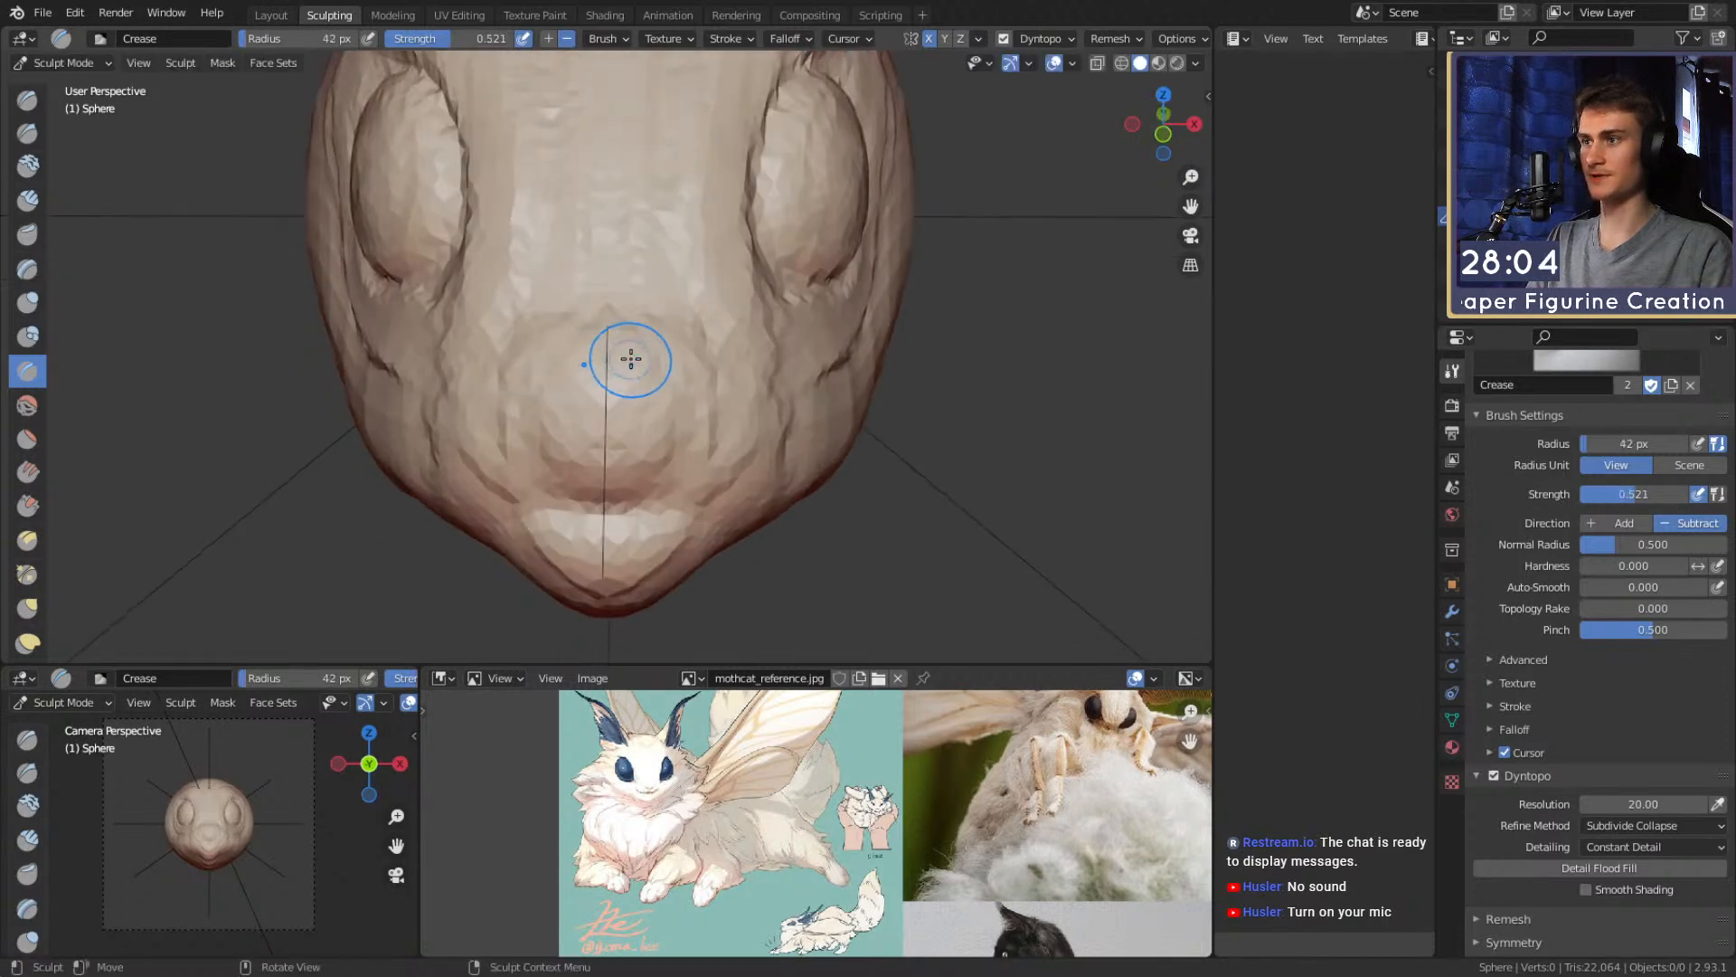
{"action": "left_click_drag", "start_coordinate": [577, 383], "coordinate": [604, 383]}
{"action": "mouse_move", "coordinate": [710, 363]}
{"action": "middle_mouse_down"}
{"action": "mouse_move", "coordinate": [682, 361]}
{"action": "mouse_move", "coordinate": [849, 290]}
{"action": "mouse_move", "coordinate": [720, 342]}
{"action": "middle_mouse_up"}
{"action": "left_click_drag", "start_coordinate": [629, 389], "coordinate": [615, 389]}
Carve the fold under the nose and the mouth line out toward the cheeks with a 40 px Crease brush
{"action": "key", "text": "f"}
{"action": "left_click", "coordinate": [639, 394]}
{"action": "middle_click_drag", "start_coordinate": [630, 425], "coordinate": [620, 393]}
{"action": "key", "text": "f"}
{"action": "left_click", "coordinate": [594, 393]}
{"action": "left_click_drag", "start_coordinate": [596, 412], "coordinate": [608, 424]}
{"action": "middle_click_drag", "start_coordinate": [649, 412], "coordinate": [617, 387]}
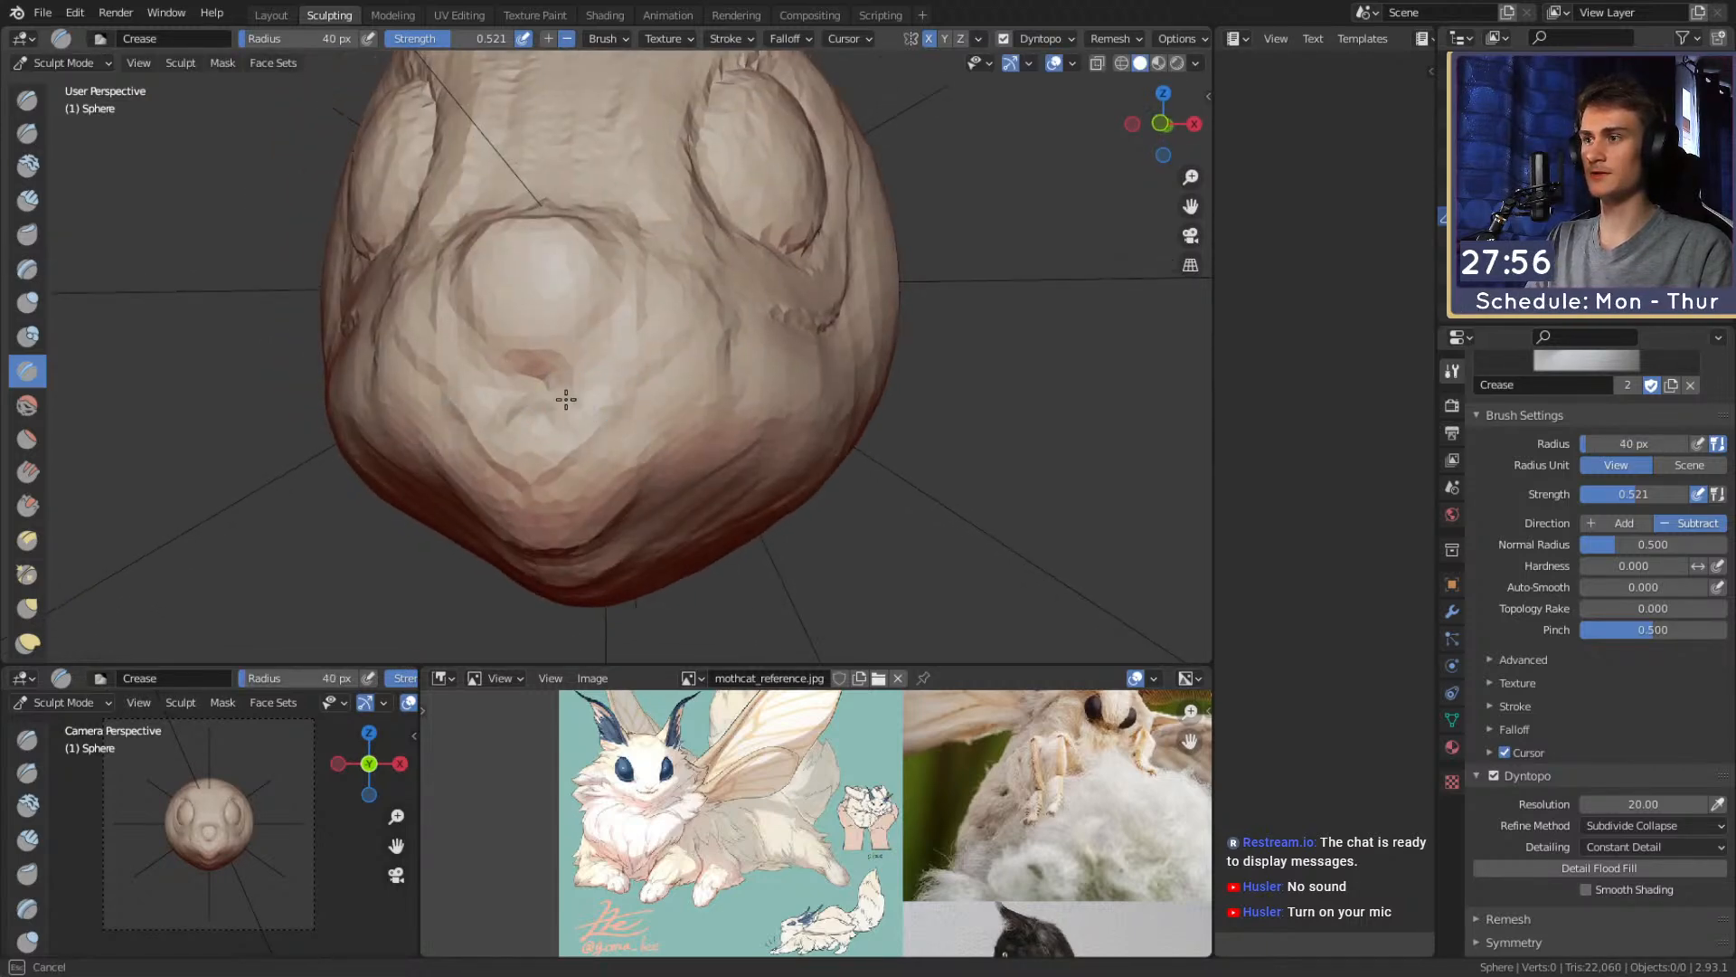
{"action": "middle_click_drag", "start_coordinate": [676, 443], "coordinate": [609, 444]}
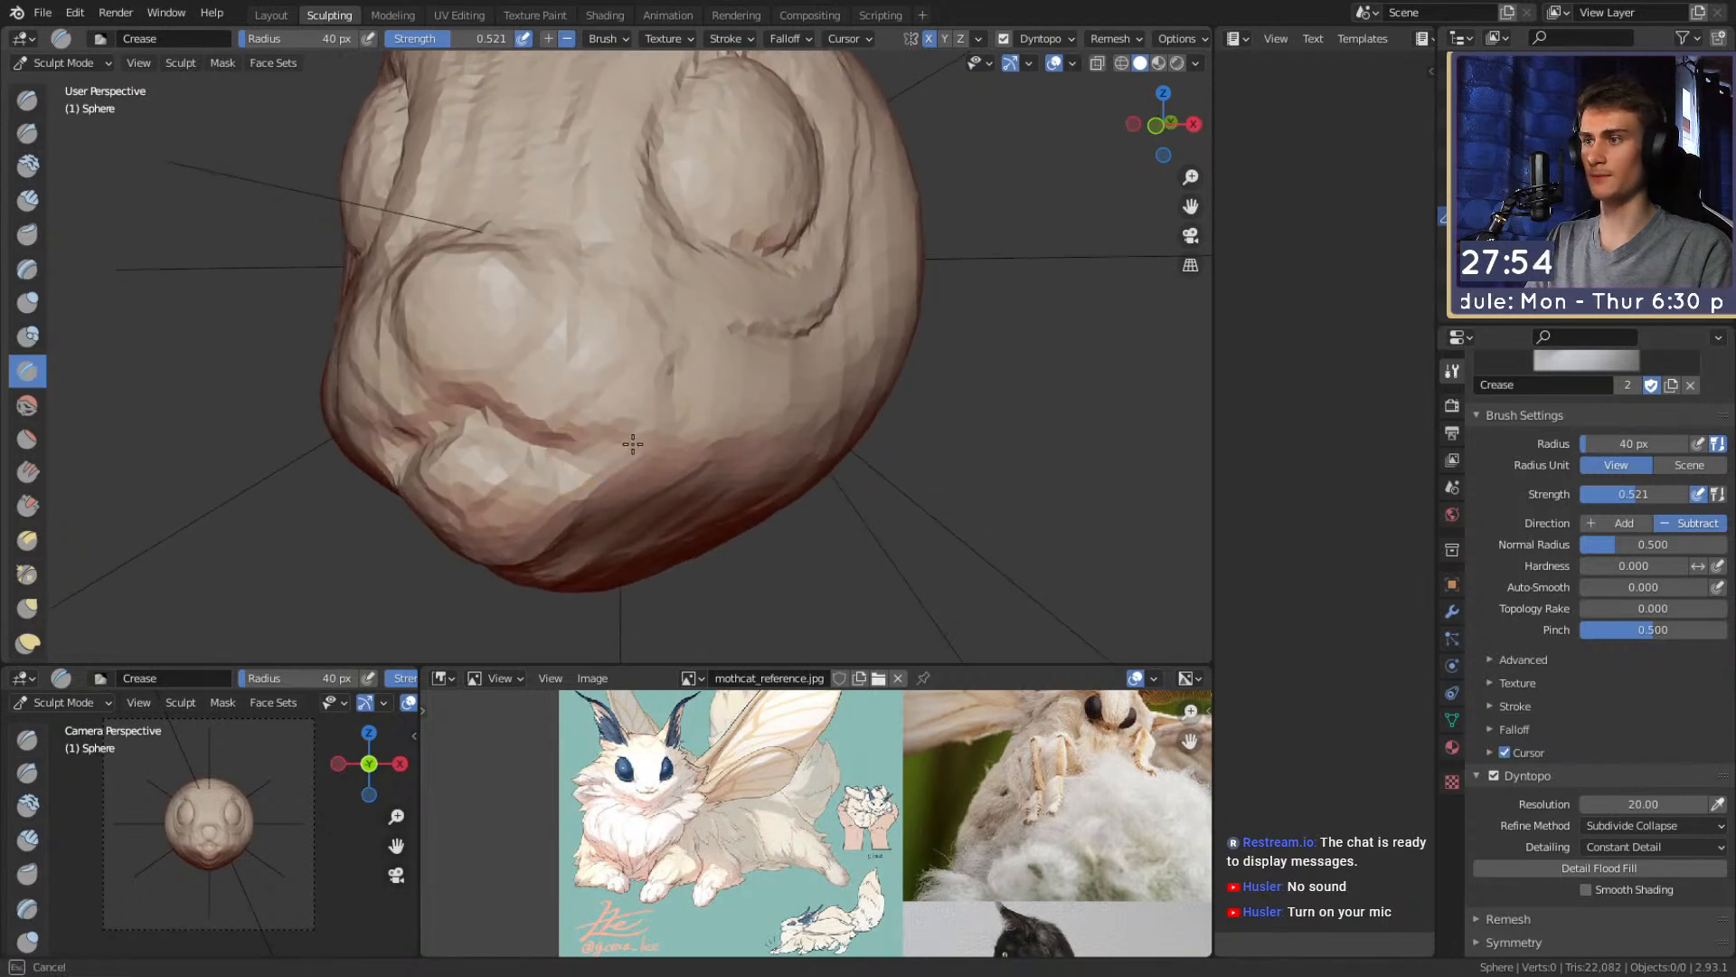
{"action": "mouse_move", "coordinate": [661, 438]}
{"action": "left_mouse_down"}
{"action": "mouse_move", "coordinate": [555, 453]}
{"action": "mouse_move", "coordinate": [563, 403]}
{"action": "left_mouse_up"}
Smooth the cheek beside the mouth corner with the brush radius set to 112 px
{"action": "mouse_move", "coordinate": [563, 403]}
{"action": "middle_mouse_down"}
{"action": "mouse_move", "coordinate": [699, 380]}
{"action": "mouse_move", "coordinate": [688, 369]}
{"action": "middle_mouse_up"}
{"action": "key", "text": "f"}
{"action": "left_click", "coordinate": [753, 372]}
{"action": "mouse_move", "coordinate": [667, 403]}
{"action": "left_mouse_down", "text": "shift"}
{"action": "mouse_move", "coordinate": [551, 372]}
{"action": "mouse_move", "coordinate": [562, 384]}
{"action": "left_mouse_up", "text": "shift"}
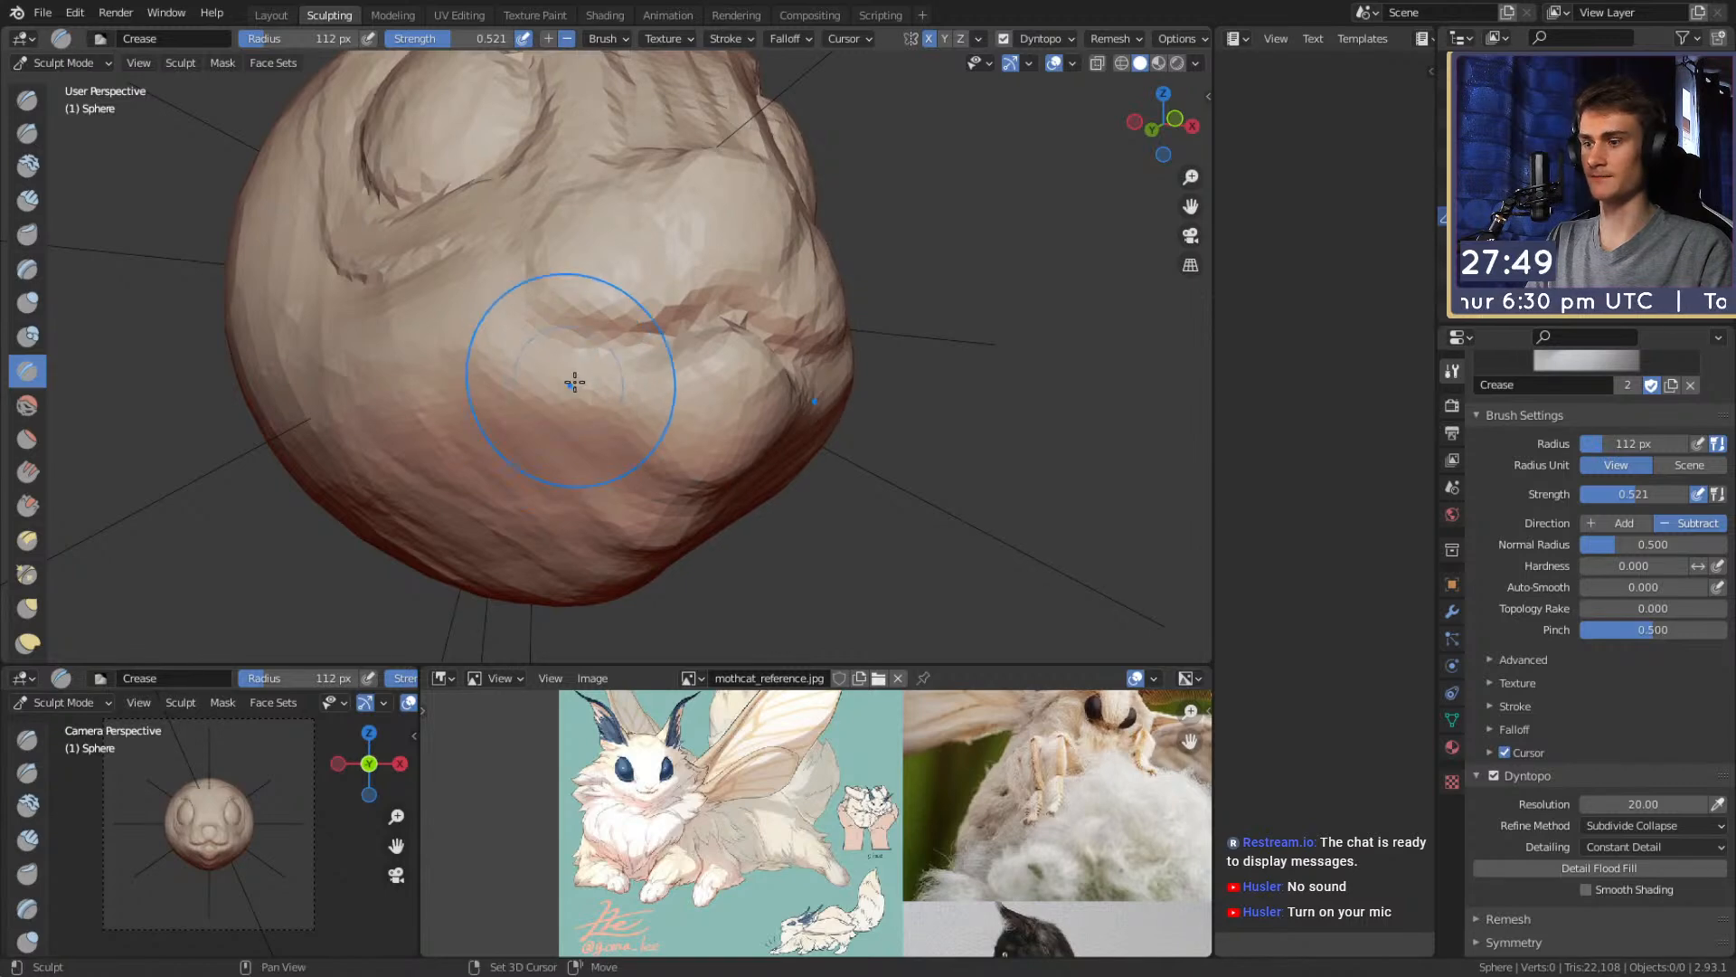
Deepen the mouth line toward the cheek and the crease around the lower lip with a 51 px Crease brush
{"action": "middle_click_drag", "start_coordinate": [931, 923], "coordinate": [926, 719]}
{"action": "middle_click_drag", "start_coordinate": [845, 389], "coordinate": [901, 395]}
{"action": "key", "text": "f"}
{"action": "left_click", "coordinate": [845, 394]}
{"action": "left_click_drag", "start_coordinate": [795, 384], "coordinate": [632, 434]}
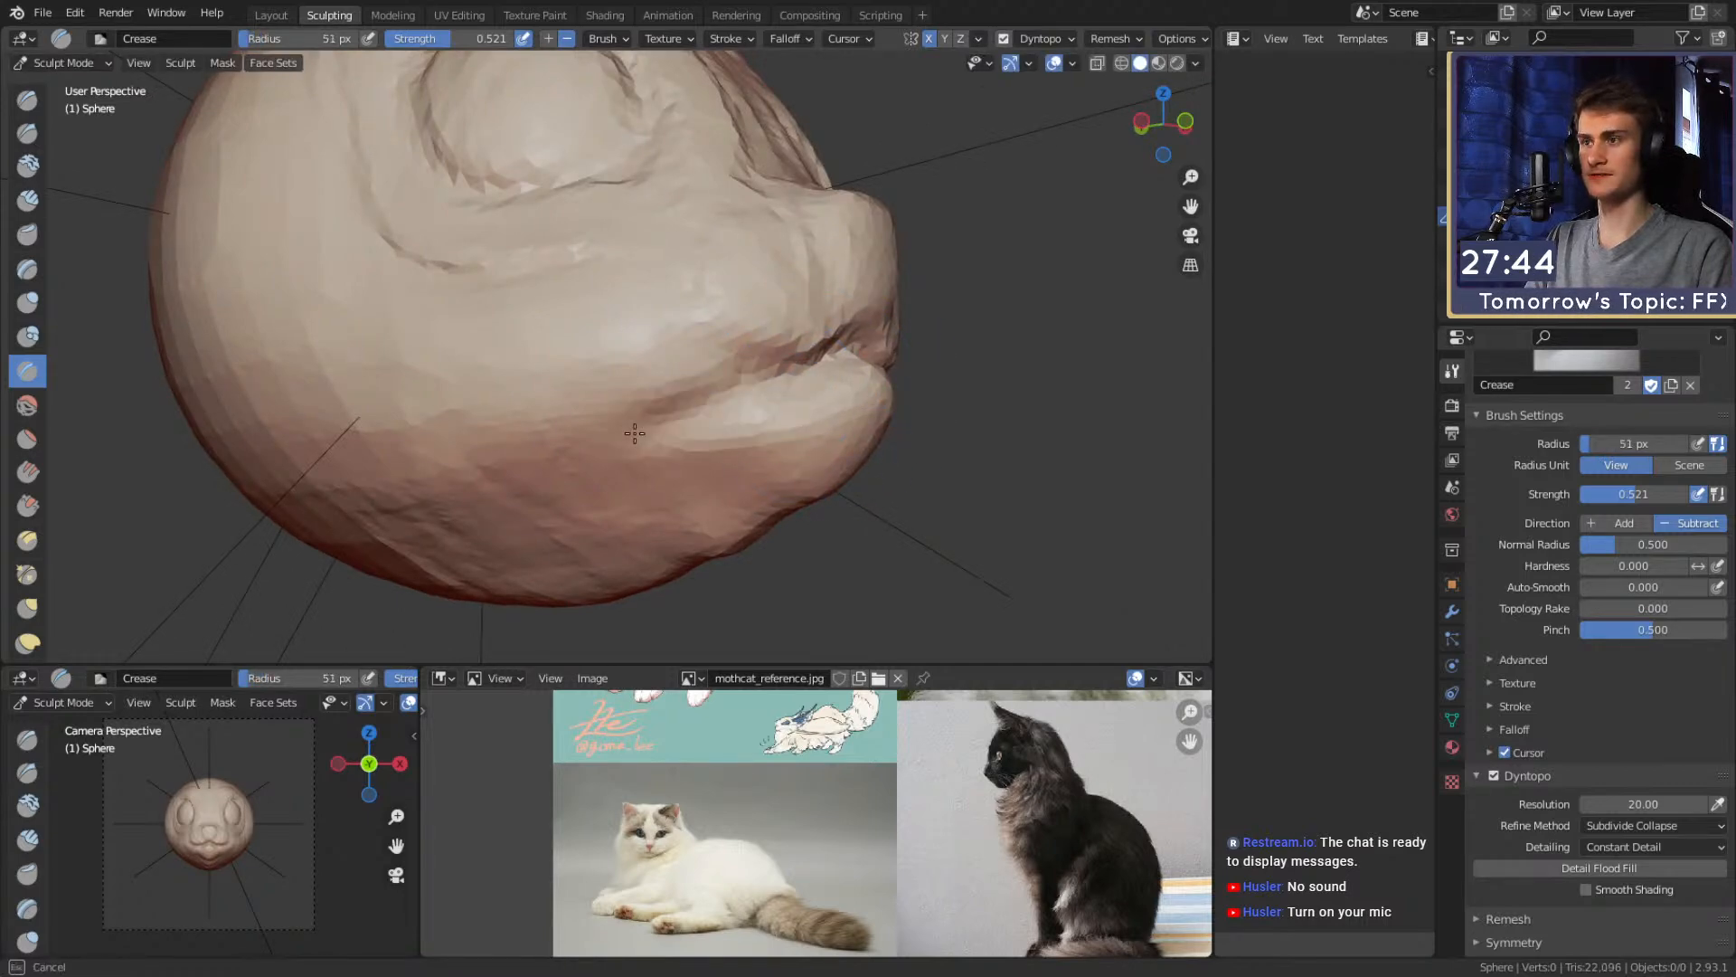
{"action": "middle_click_drag", "start_coordinate": [844, 384], "coordinate": [720, 402]}
{"action": "middle_click_drag", "start_coordinate": [771, 710], "coordinate": [759, 891]}
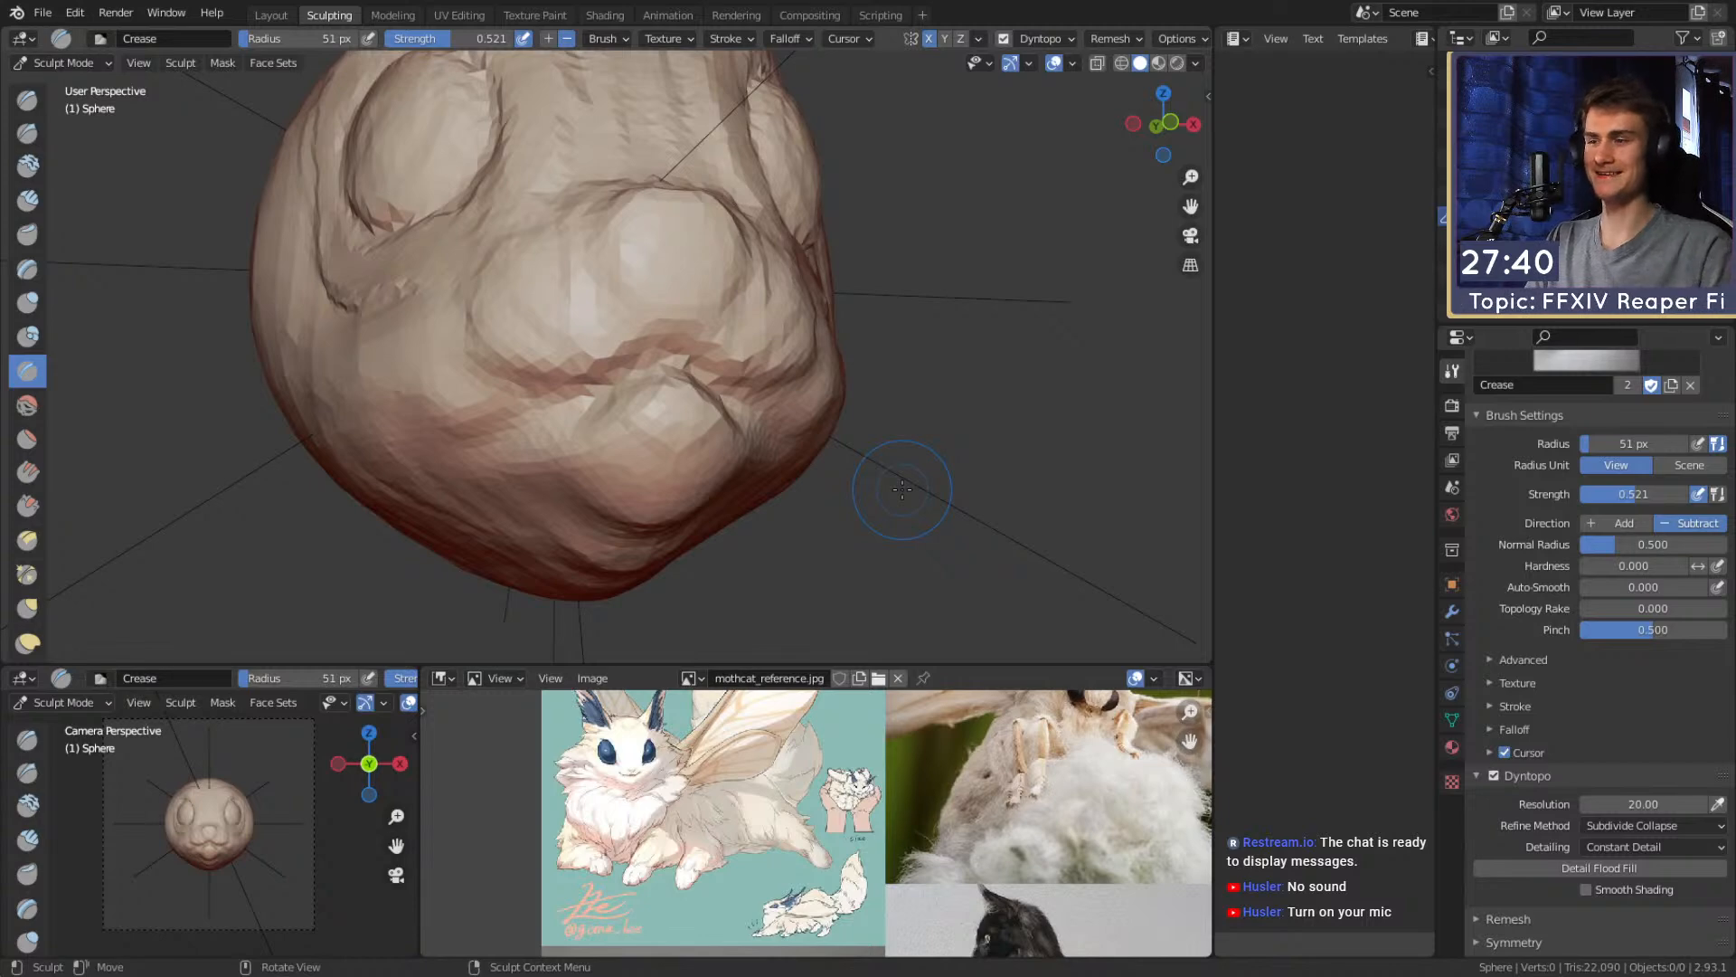
{"action": "middle_click_drag", "start_coordinate": [913, 364], "coordinate": [783, 439]}
{"action": "left_click_drag", "start_coordinate": [652, 463], "coordinate": [667, 464]}
{"action": "mouse_move", "coordinate": [737, 361]}
{"action": "middle_mouse_down"}
{"action": "mouse_move", "coordinate": [760, 337]}
{"action": "mouse_move", "coordinate": [723, 352]}
{"action": "middle_mouse_up"}
{"action": "scroll", "coordinate": [694, 449], "scroll_direction": "down", "scroll_amount": 3}
{"action": "scroll", "coordinate": [651, 434], "scroll_direction": "up", "scroll_amount": 2}
Build up the cheek behind the mouth corner with the Clay Strips brush at radius 84 px and strength 0.600
{"action": "key", "text": "c"}
{"action": "key", "text": "f"}
{"action": "left_click", "coordinate": [558, 410]}
{"action": "mouse_move", "coordinate": [543, 368]}
{"action": "left_mouse_down"}
{"action": "mouse_move", "coordinate": [531, 419]}
{"action": "mouse_move", "coordinate": [514, 400]}
{"action": "mouse_move", "coordinate": [542, 449]}
{"action": "left_mouse_up"}
{"action": "key", "text": "f"}
{"action": "left_click", "coordinate": [543, 399]}
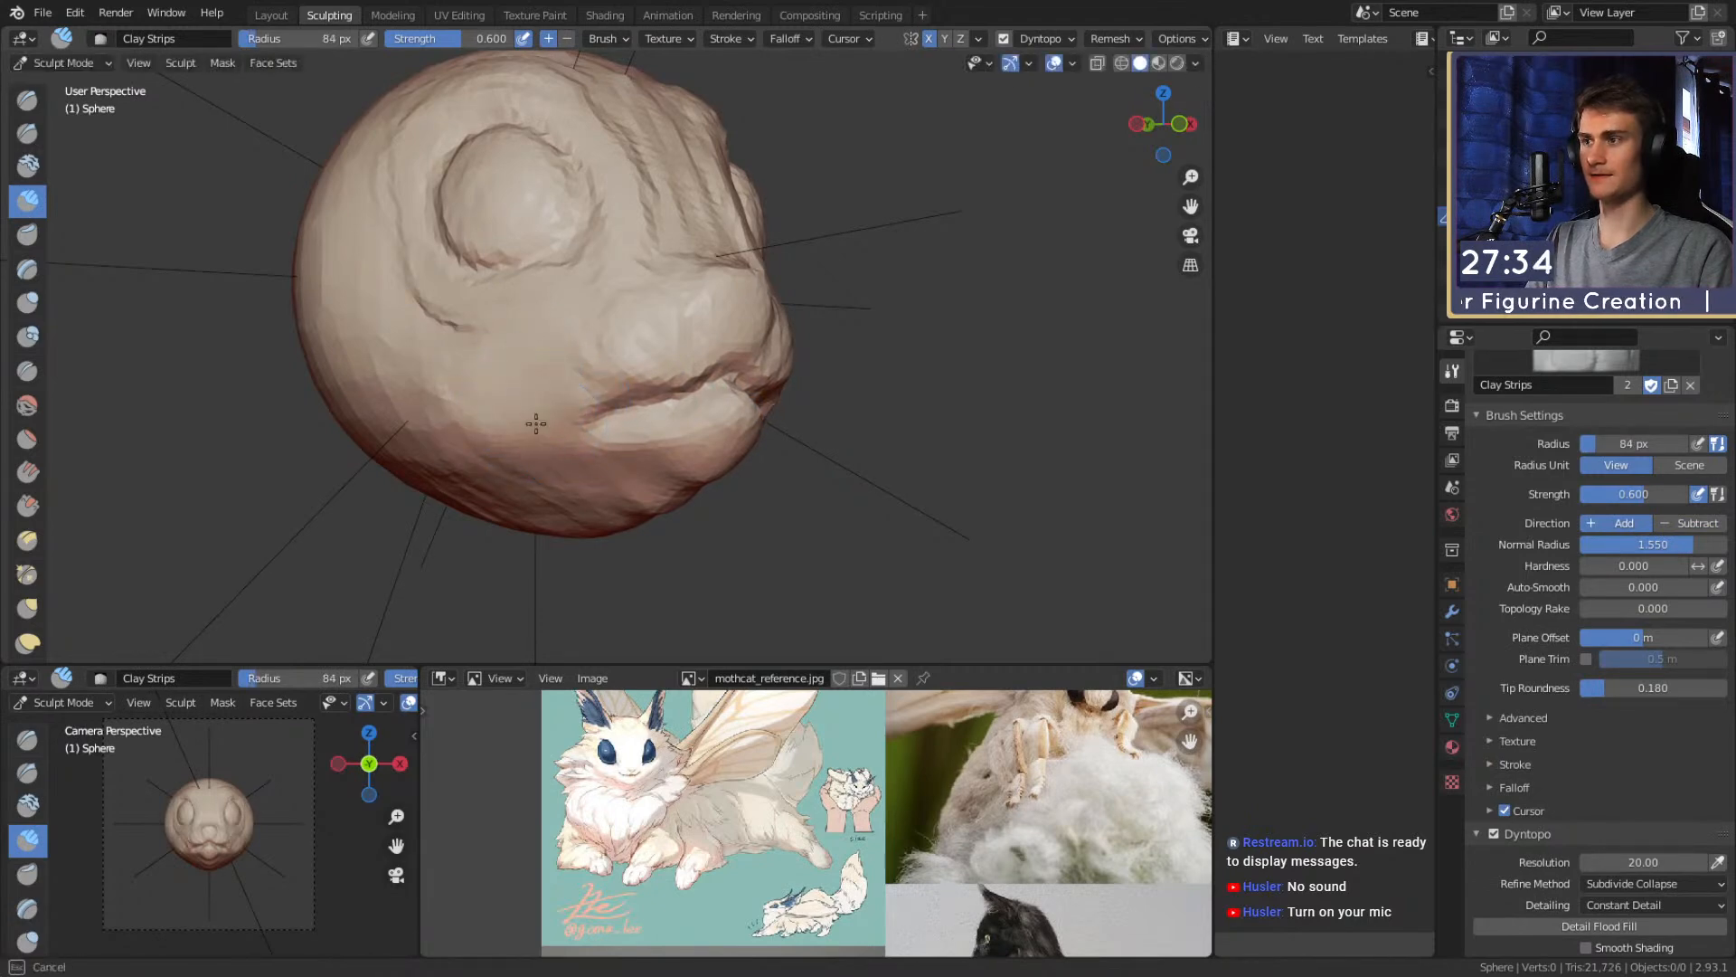
{"action": "middle_click_drag", "start_coordinate": [561, 346], "coordinate": [556, 454]}
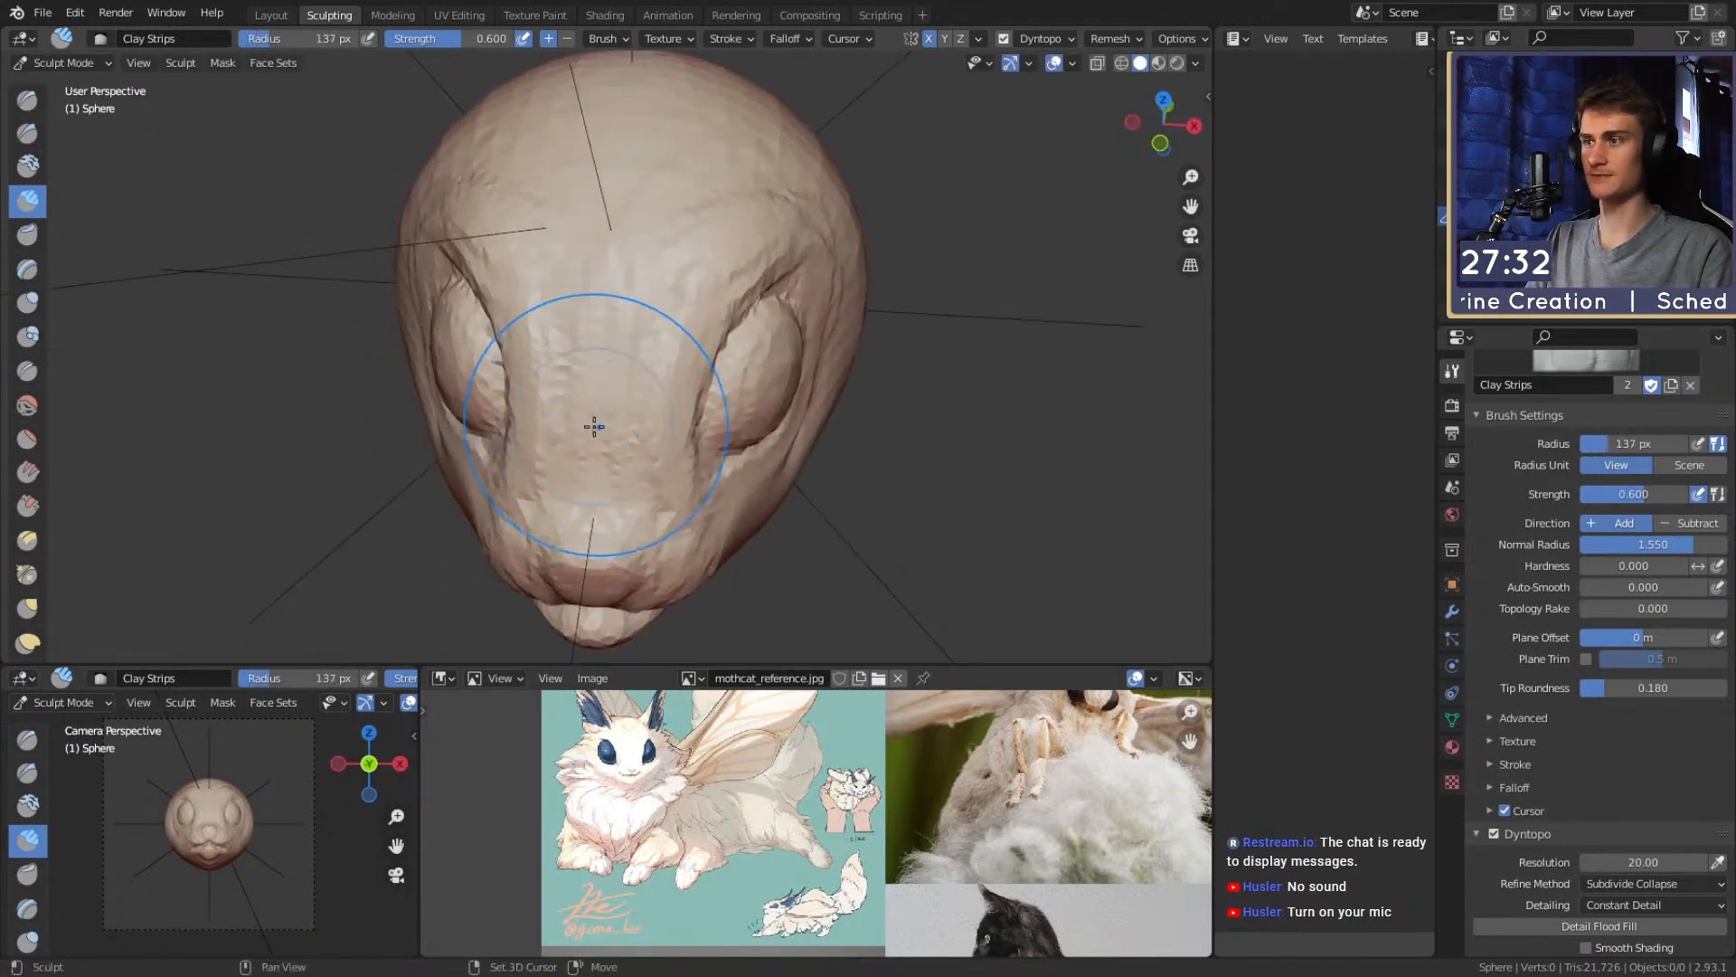
{"action": "middle_click_drag", "start_coordinate": [668, 250], "coordinate": [599, 360]}
Adjust the head's side profile with the Grab brush at radius 202 px
{"action": "key", "text": "g"}
{"action": "left_click_drag", "start_coordinate": [694, 419], "coordinate": [659, 399], "text": "alt"}
{"action": "key", "text": "f"}
{"action": "left_click", "coordinate": [616, 352]}
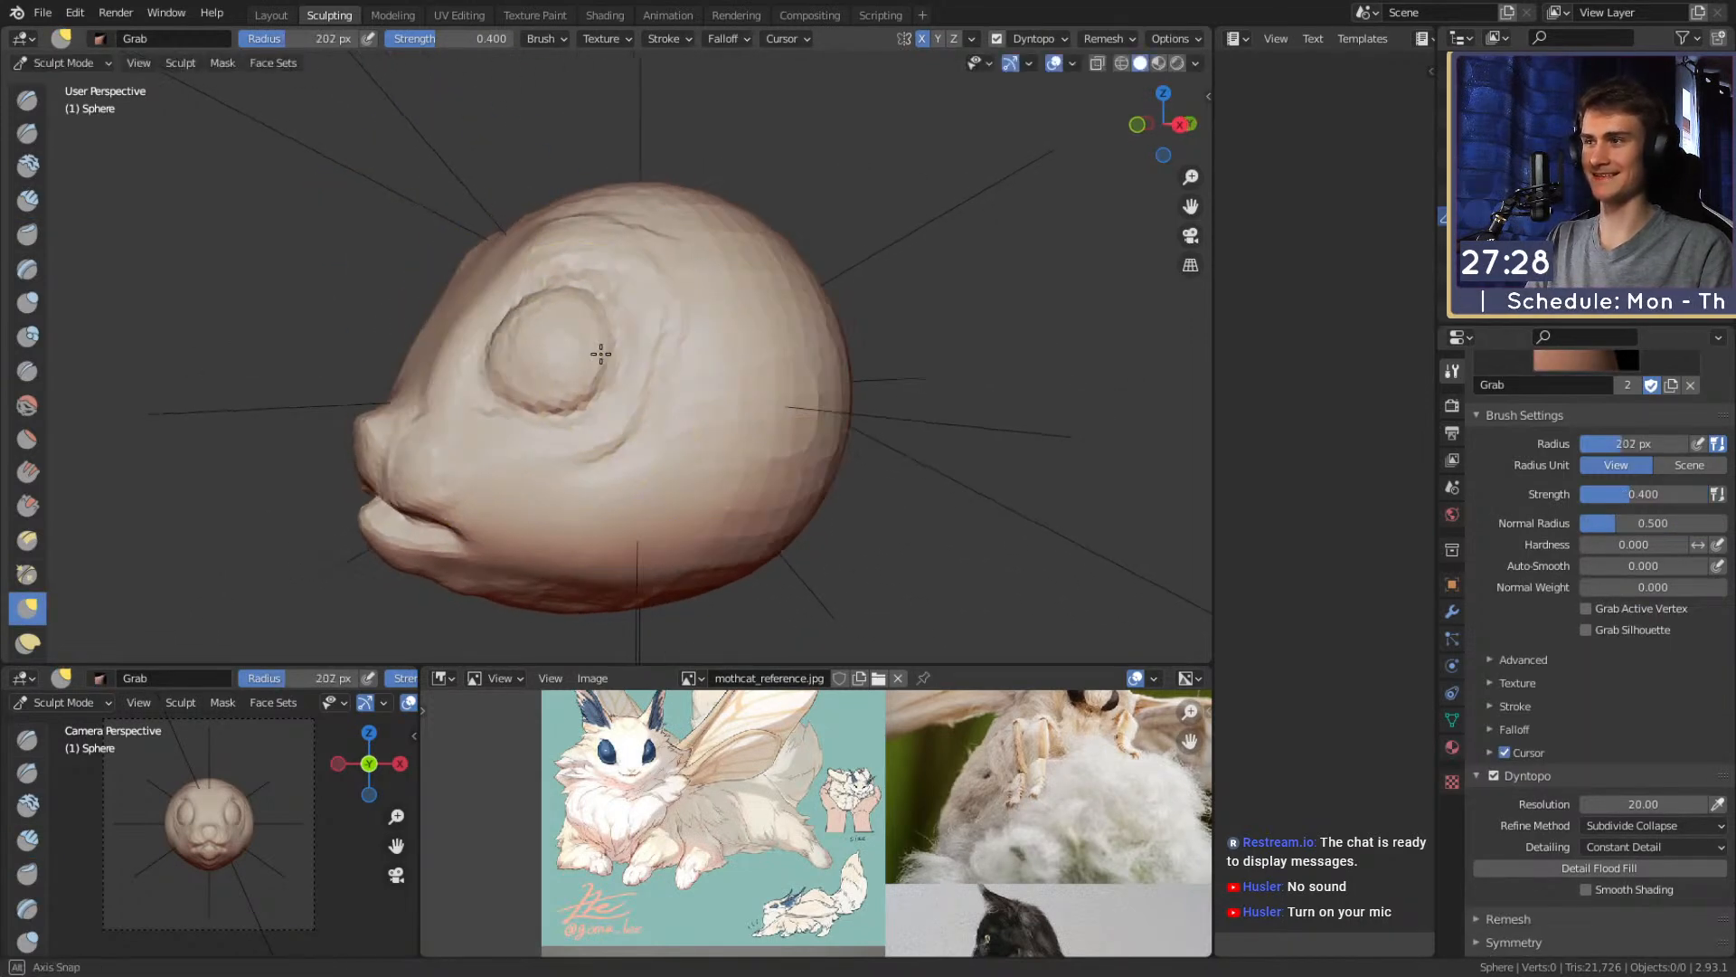
{"action": "mouse_move", "coordinate": [577, 333]}
{"action": "middle_mouse_down"}
{"action": "mouse_move", "coordinate": [779, 349]}
{"action": "mouse_move", "coordinate": [710, 432]}
{"action": "mouse_move", "coordinate": [658, 388]}
{"action": "mouse_move", "coordinate": [661, 441]}
{"action": "mouse_move", "coordinate": [578, 353]}
{"action": "middle_mouse_up"}
Reshape the face around the eye and muzzle from the side with a Grab brush of about 241 px
{"action": "key", "text": "f"}
{"action": "left_click", "coordinate": [674, 426]}
{"action": "key", "text": "f"}
{"action": "left_click", "coordinate": [711, 419]}
{"action": "key", "text": "f"}
{"action": "left_click", "coordinate": [610, 450]}
{"action": "key", "text": "f"}
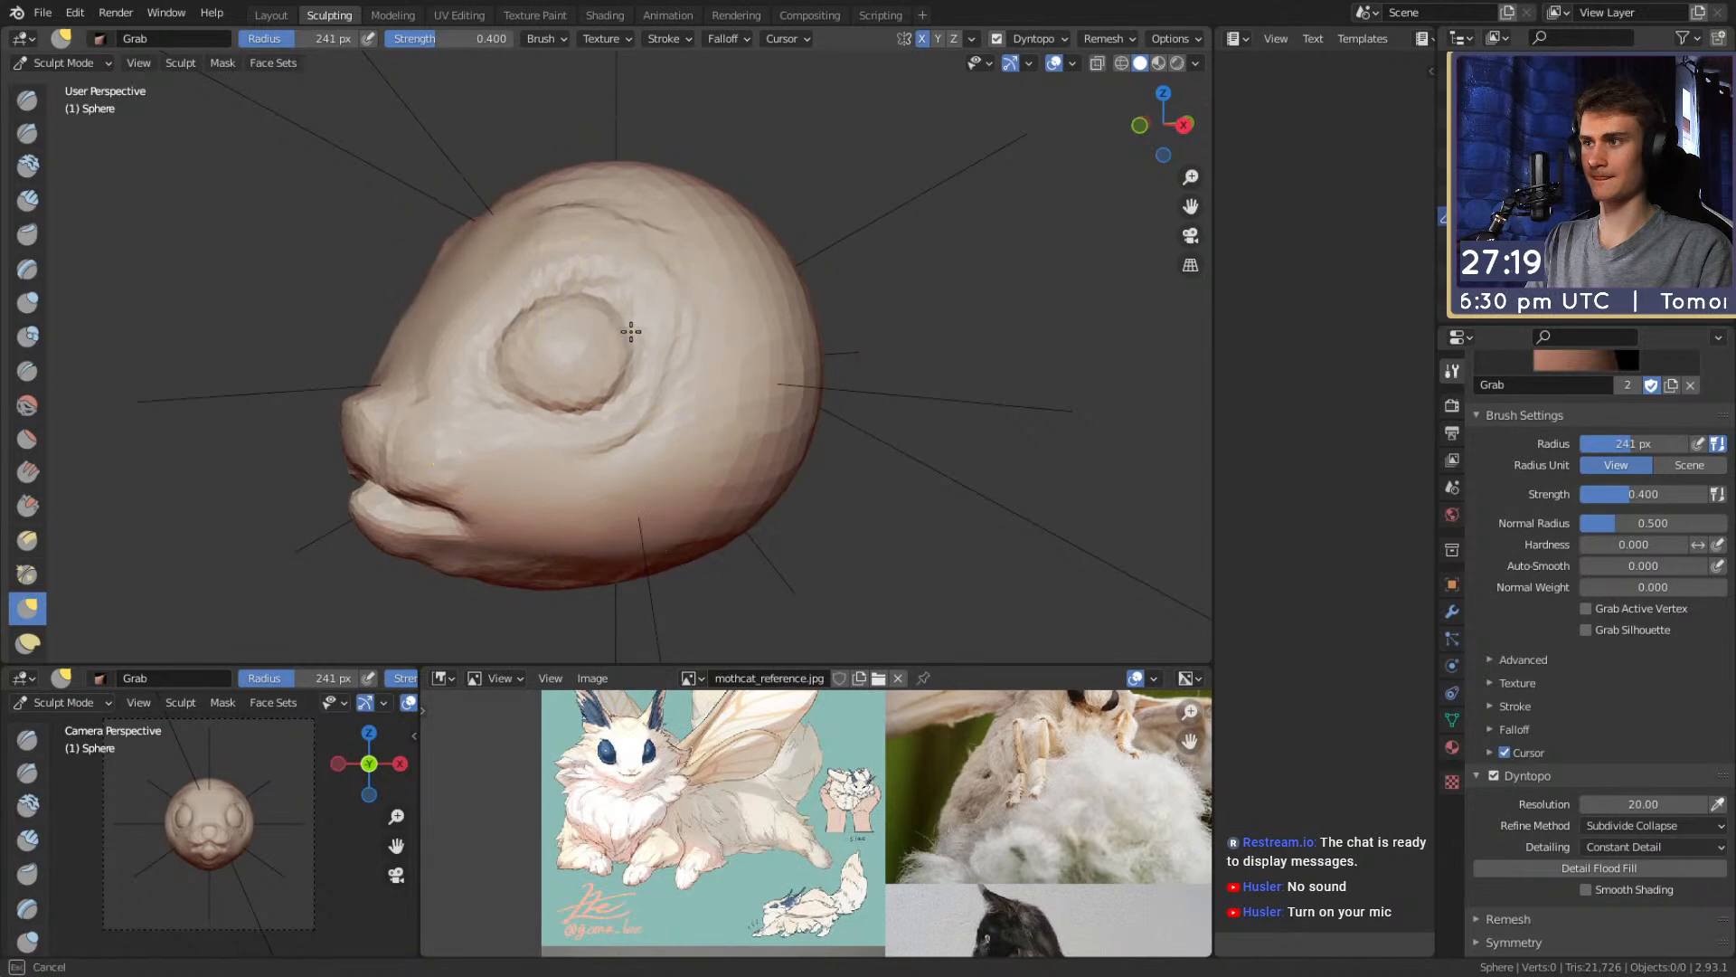
{"action": "left_click_drag", "start_coordinate": [547, 377], "coordinate": [543, 384]}
{"action": "key", "text": "f"}
{"action": "left_click", "coordinate": [459, 394]}
Sharpen the creases around the eyes with the Crease brush at radius 35 px
{"action": "mouse_move", "coordinate": [542, 407]}
{"action": "middle_mouse_down"}
{"action": "mouse_move", "coordinate": [676, 383]}
{"action": "mouse_move", "coordinate": [554, 404]}
{"action": "mouse_move", "coordinate": [581, 380]}
{"action": "mouse_move", "coordinate": [669, 399]}
{"action": "mouse_move", "coordinate": [701, 374]}
{"action": "mouse_move", "coordinate": [659, 318]}
{"action": "mouse_move", "coordinate": [651, 360]}
{"action": "middle_mouse_up"}
{"action": "key", "text": "f"}
{"action": "left_click", "coordinate": [515, 393]}
{"action": "key", "text": "shift+c"}
{"action": "key", "text": "f"}
{"action": "left_click", "coordinate": [544, 389]}
{"action": "scroll", "coordinate": [569, 408], "scroll_direction": "up", "scroll_amount": 2}
{"action": "key", "text": "c"}
{"action": "key", "text": "shift+c"}
{"action": "mouse_move", "coordinate": [609, 415]}
{"action": "left_mouse_down"}
{"action": "mouse_move", "coordinate": [651, 344]}
{"action": "mouse_move", "coordinate": [663, 359]}
{"action": "left_mouse_up"}
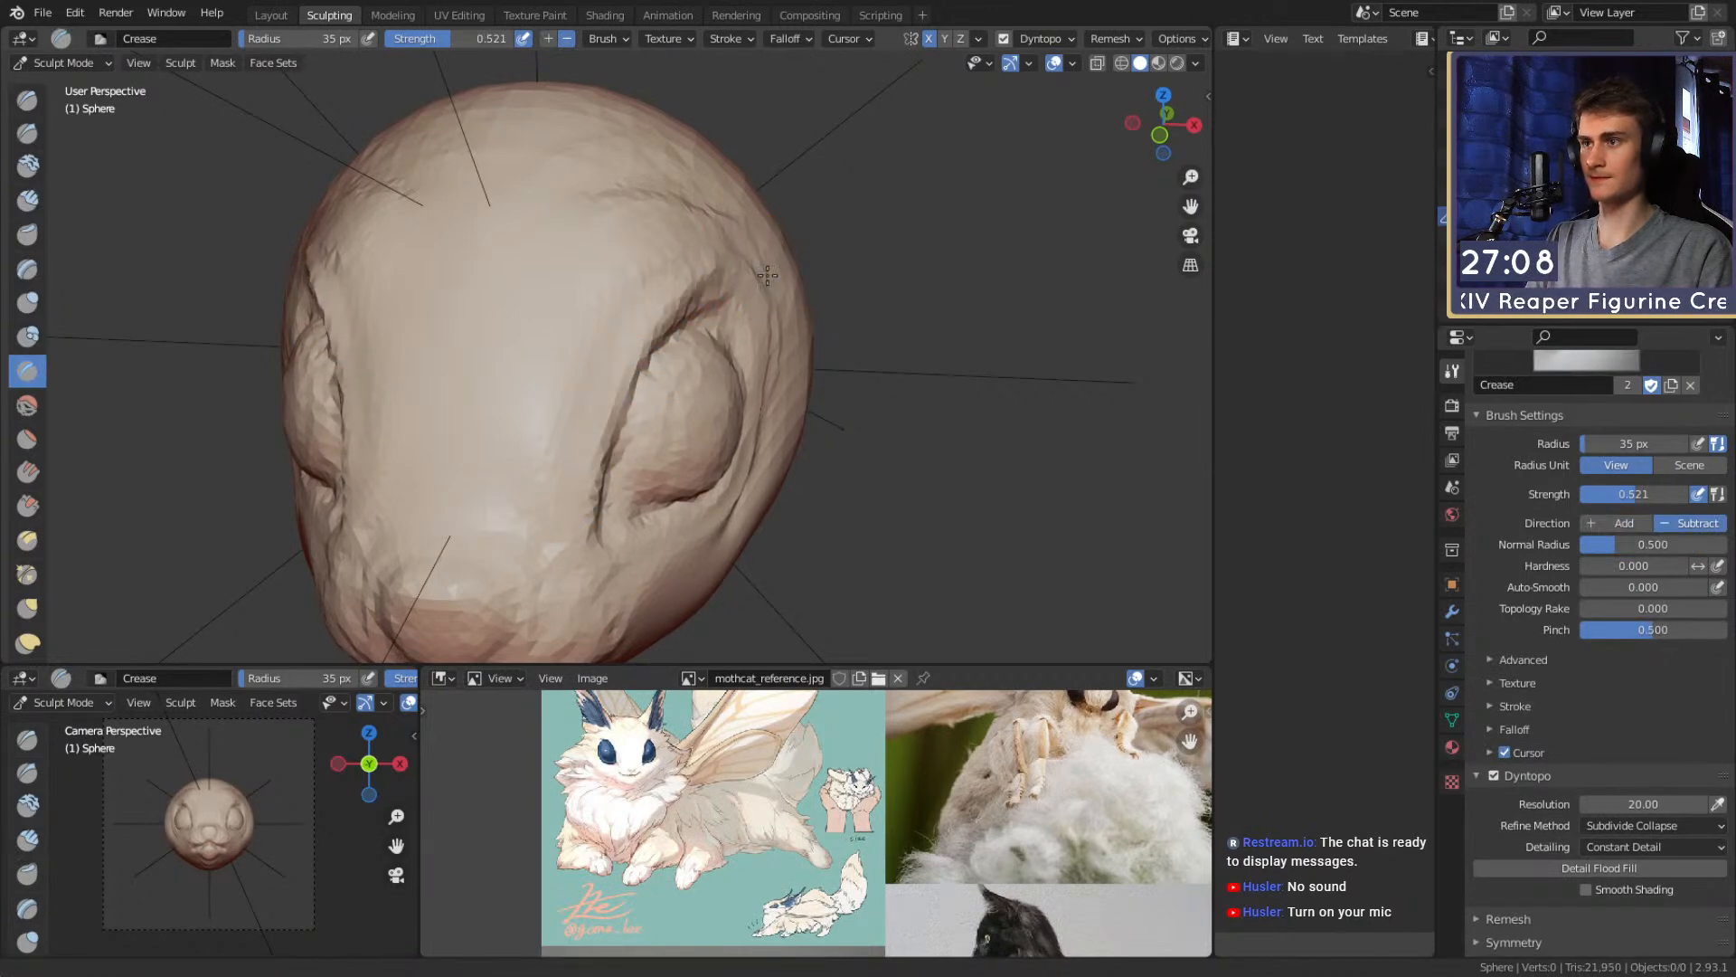
{"action": "middle_click_drag", "start_coordinate": [763, 264], "coordinate": [765, 367], "text": "ctrl"}
{"action": "middle_click_drag", "start_coordinate": [765, 366], "coordinate": [775, 322]}
Fill out the underside of the jaw with 74 px Clay Strips and even it out at radius 124 px
{"action": "key", "text": "c"}
{"action": "mouse_move", "coordinate": [769, 434]}
{"action": "middle_mouse_down"}
{"action": "mouse_move", "coordinate": [790, 395]}
{"action": "mouse_move", "coordinate": [701, 414]}
{"action": "middle_mouse_up"}
{"action": "left_click_drag", "start_coordinate": [628, 427], "coordinate": [665, 437]}
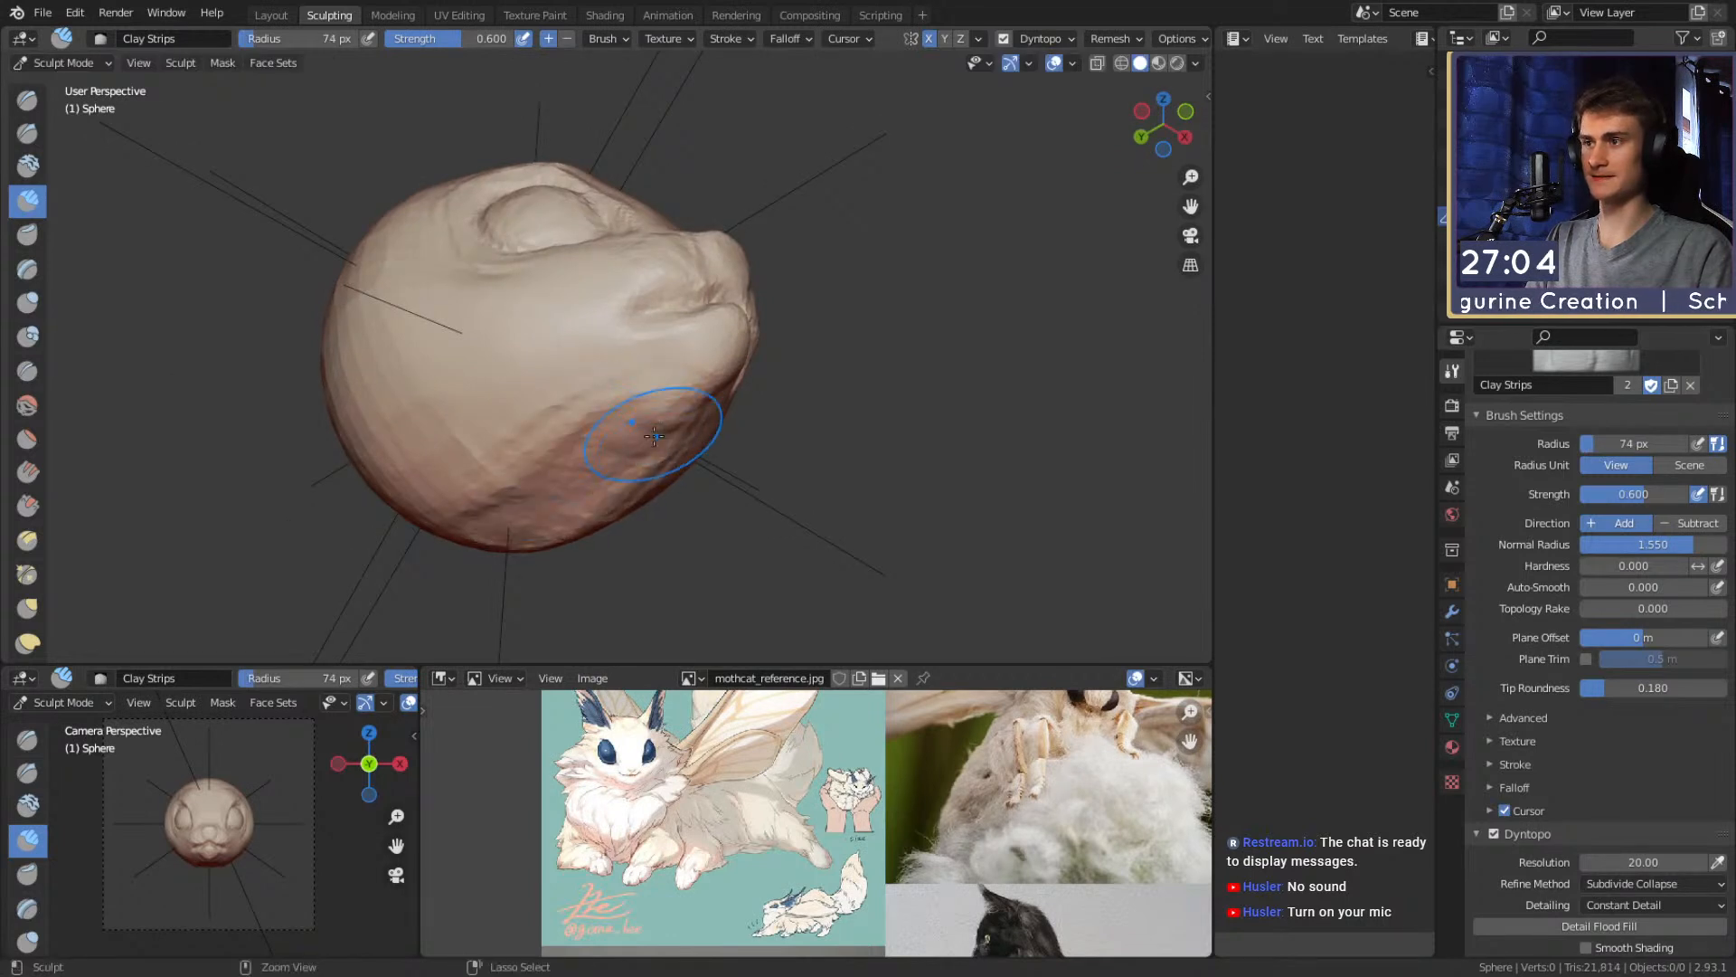
{"action": "key", "text": "f"}
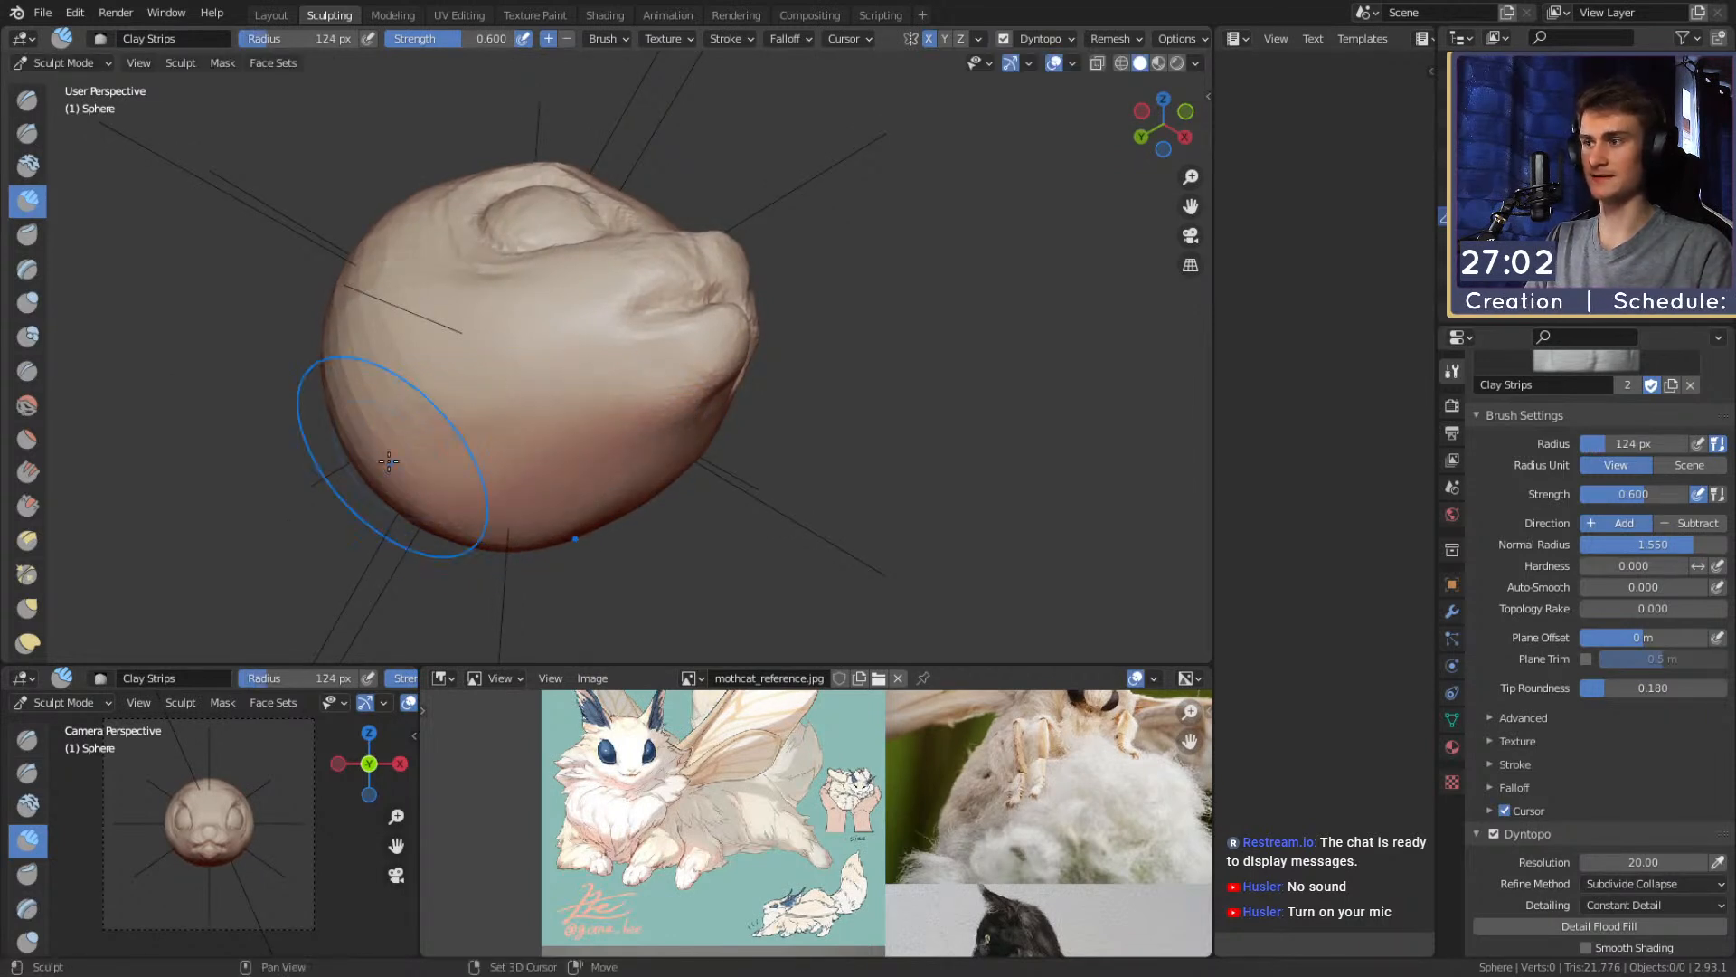
{"action": "middle_click_drag", "start_coordinate": [760, 271], "coordinate": [560, 461], "text": "shift"}
Push the crown of the head down from the side view with a large Grab brush
{"action": "mouse_move", "coordinate": [713, 356]}
{"action": "middle_mouse_down"}
{"action": "mouse_move", "coordinate": [628, 481]}
{"action": "mouse_move", "coordinate": [710, 354]}
{"action": "mouse_move", "coordinate": [665, 262]}
{"action": "mouse_move", "coordinate": [626, 320]}
{"action": "middle_mouse_up"}
{"action": "scroll", "coordinate": [651, 434], "scroll_direction": "up", "scroll_amount": 1}
{"action": "key", "text": "g"}
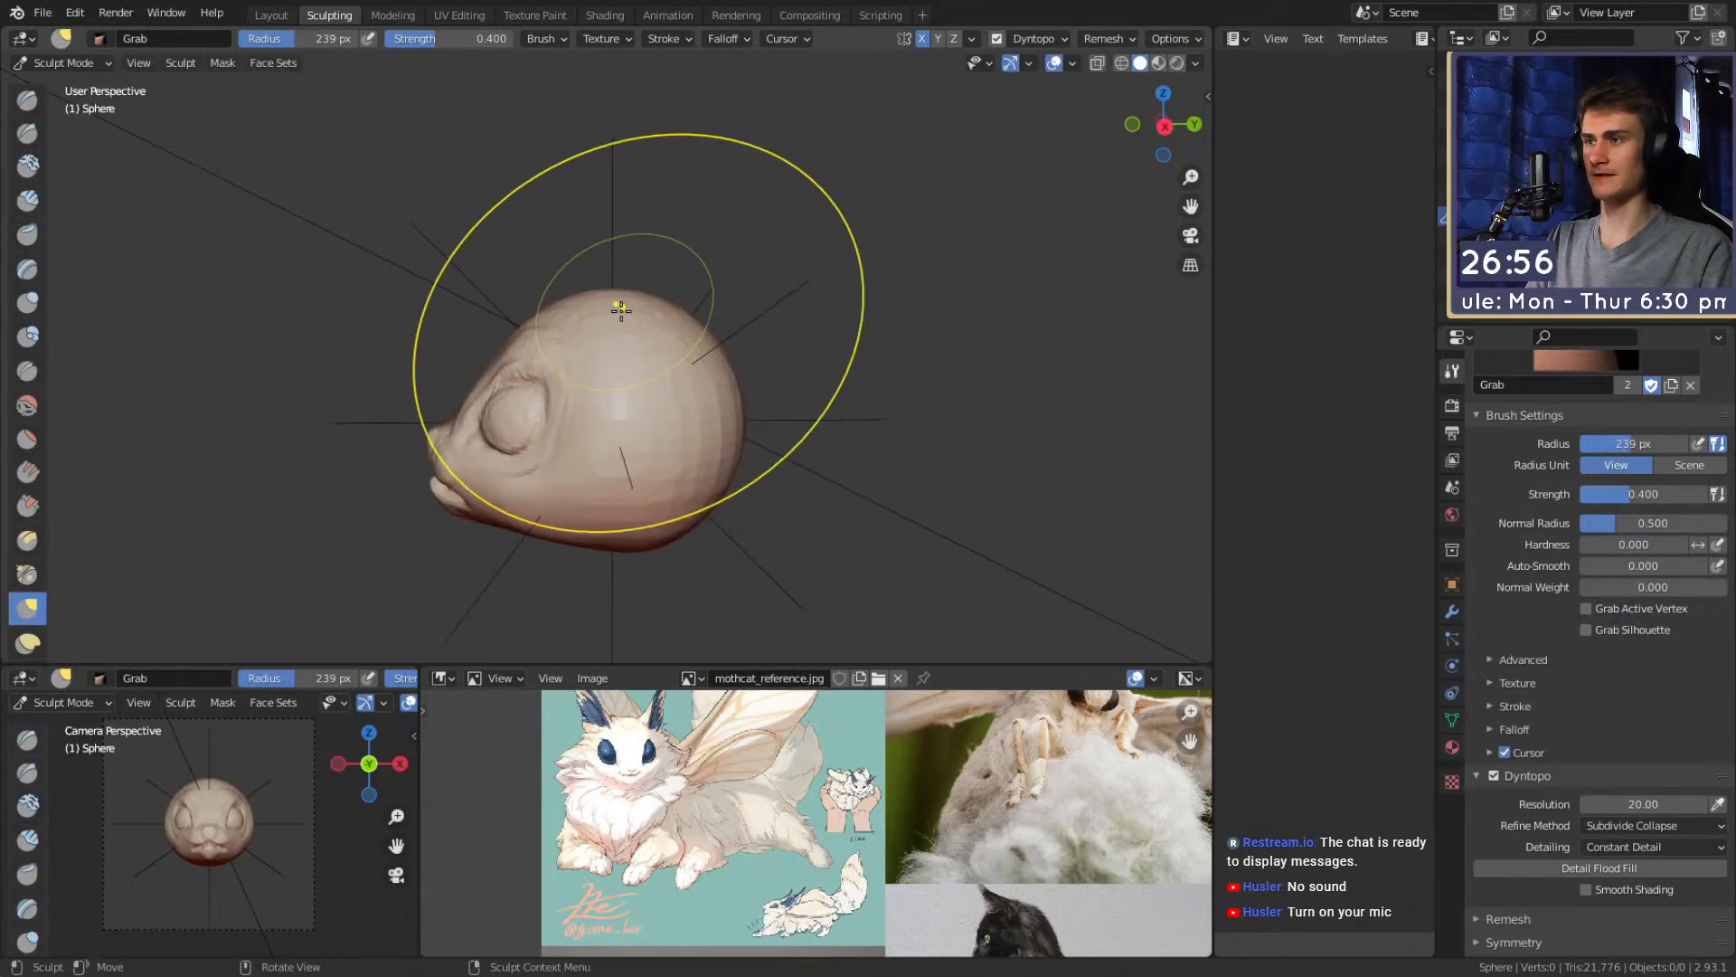
{"action": "scroll", "coordinate": [623, 302], "scroll_direction": "up", "scroll_amount": 1}
{"action": "key", "text": "f"}
{"action": "left_click", "coordinate": [838, 301]}
{"action": "left_click_drag", "start_coordinate": [628, 286], "coordinate": [635, 341]}
{"action": "mouse_move", "coordinate": [636, 341]}
{"action": "middle_mouse_down"}
{"action": "mouse_move", "coordinate": [845, 298]}
{"action": "mouse_move", "coordinate": [818, 373]}
{"action": "middle_mouse_up"}
Refine the outline of the upper skull with the Grab brush
{"action": "scroll", "coordinate": [741, 353], "scroll_direction": "up", "scroll_amount": 3}
{"action": "key", "text": "f"}
{"action": "left_click", "coordinate": [774, 317]}
{"action": "left_click_drag", "start_coordinate": [662, 222], "coordinate": [666, 209]}
{"action": "middle_click_drag", "start_coordinate": [803, 280], "coordinate": [670, 290]}
{"action": "mouse_move", "coordinate": [773, 253]}
{"action": "middle_mouse_down"}
{"action": "mouse_move", "coordinate": [647, 283]}
{"action": "mouse_move", "coordinate": [740, 365]}
{"action": "middle_mouse_up"}
Build up and even out the back and top of the skull with the Clay Strips brush at radius 156 px
{"action": "key", "text": "c"}
{"action": "key", "text": "f"}
{"action": "middle_click_drag", "start_coordinate": [771, 477], "coordinate": [716, 274]}
{"action": "mouse_move", "coordinate": [696, 433]}
{"action": "left_mouse_down"}
{"action": "mouse_move", "coordinate": [539, 260]}
{"action": "mouse_move", "coordinate": [719, 244]}
{"action": "left_mouse_up"}
{"action": "key", "text": "f"}
{"action": "left_click", "coordinate": [551, 277]}
{"action": "middle_click_drag", "start_coordinate": [716, 359], "coordinate": [692, 262]}
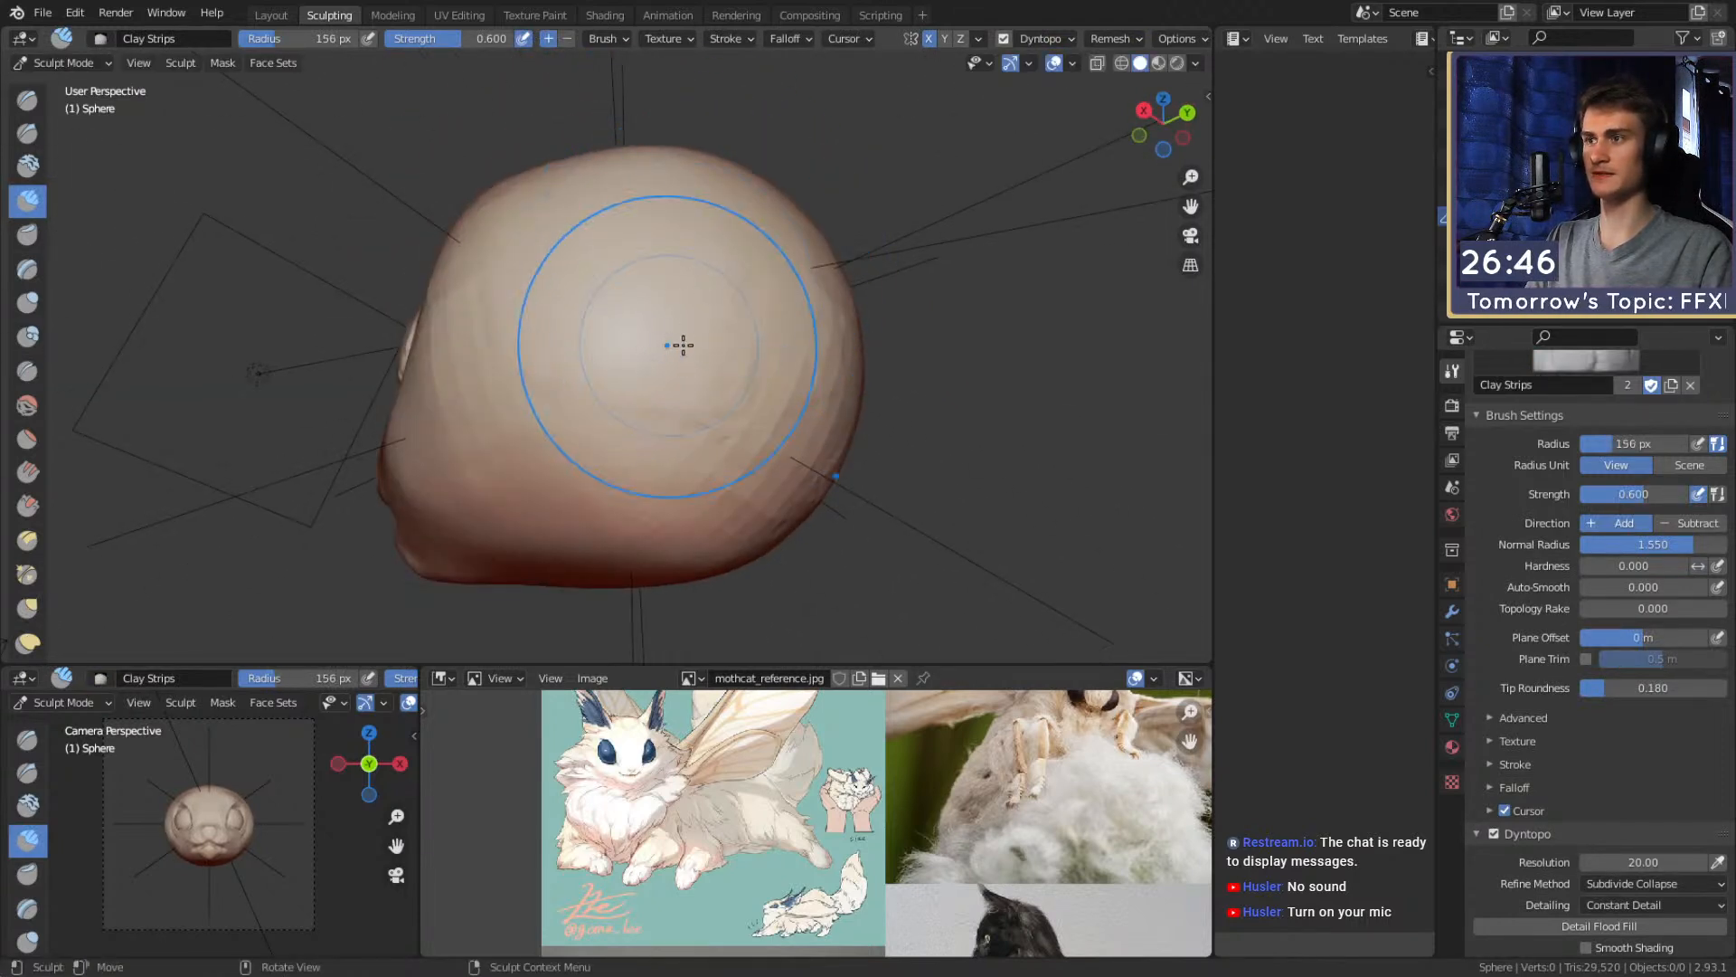
{"action": "mouse_move", "coordinate": [525, 273]}
{"action": "middle_mouse_down"}
{"action": "mouse_move", "coordinate": [702, 383]}
{"action": "mouse_move", "coordinate": [711, 452]}
{"action": "middle_mouse_up"}
{"action": "middle_click_drag", "start_coordinate": [618, 139], "coordinate": [729, 313]}
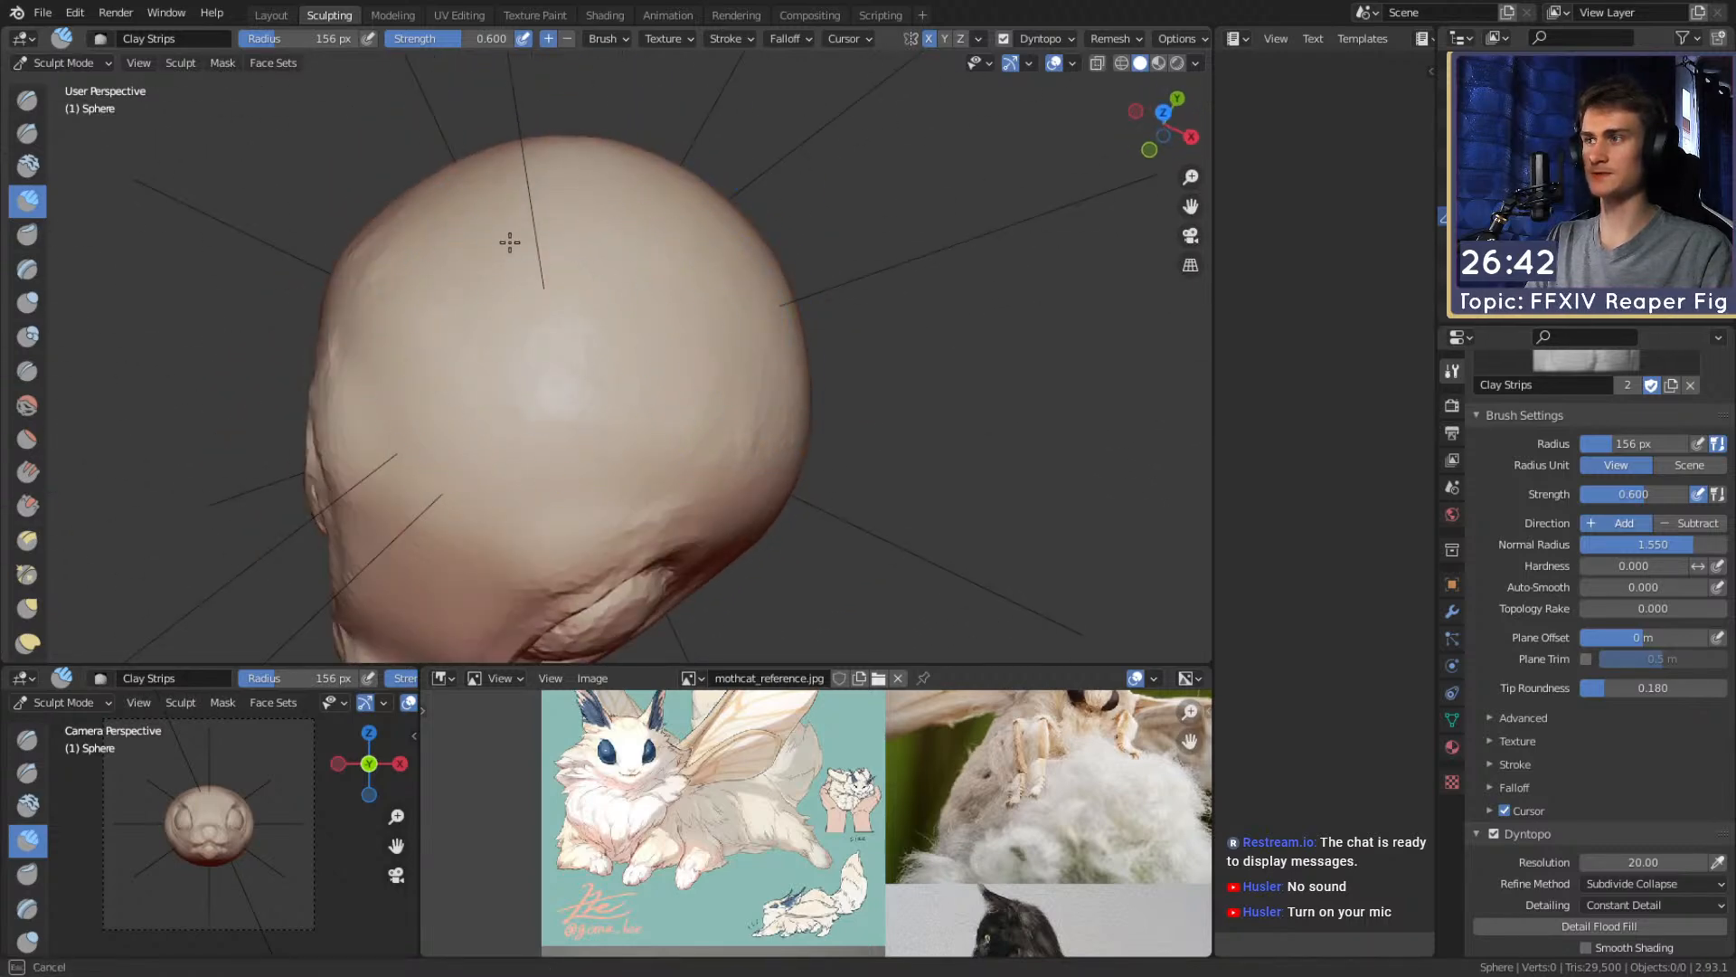
{"action": "mouse_move", "coordinate": [621, 340]}
{"action": "middle_mouse_down"}
{"action": "mouse_move", "coordinate": [600, 271]}
{"action": "mouse_move", "coordinate": [659, 272]}
{"action": "middle_mouse_up"}
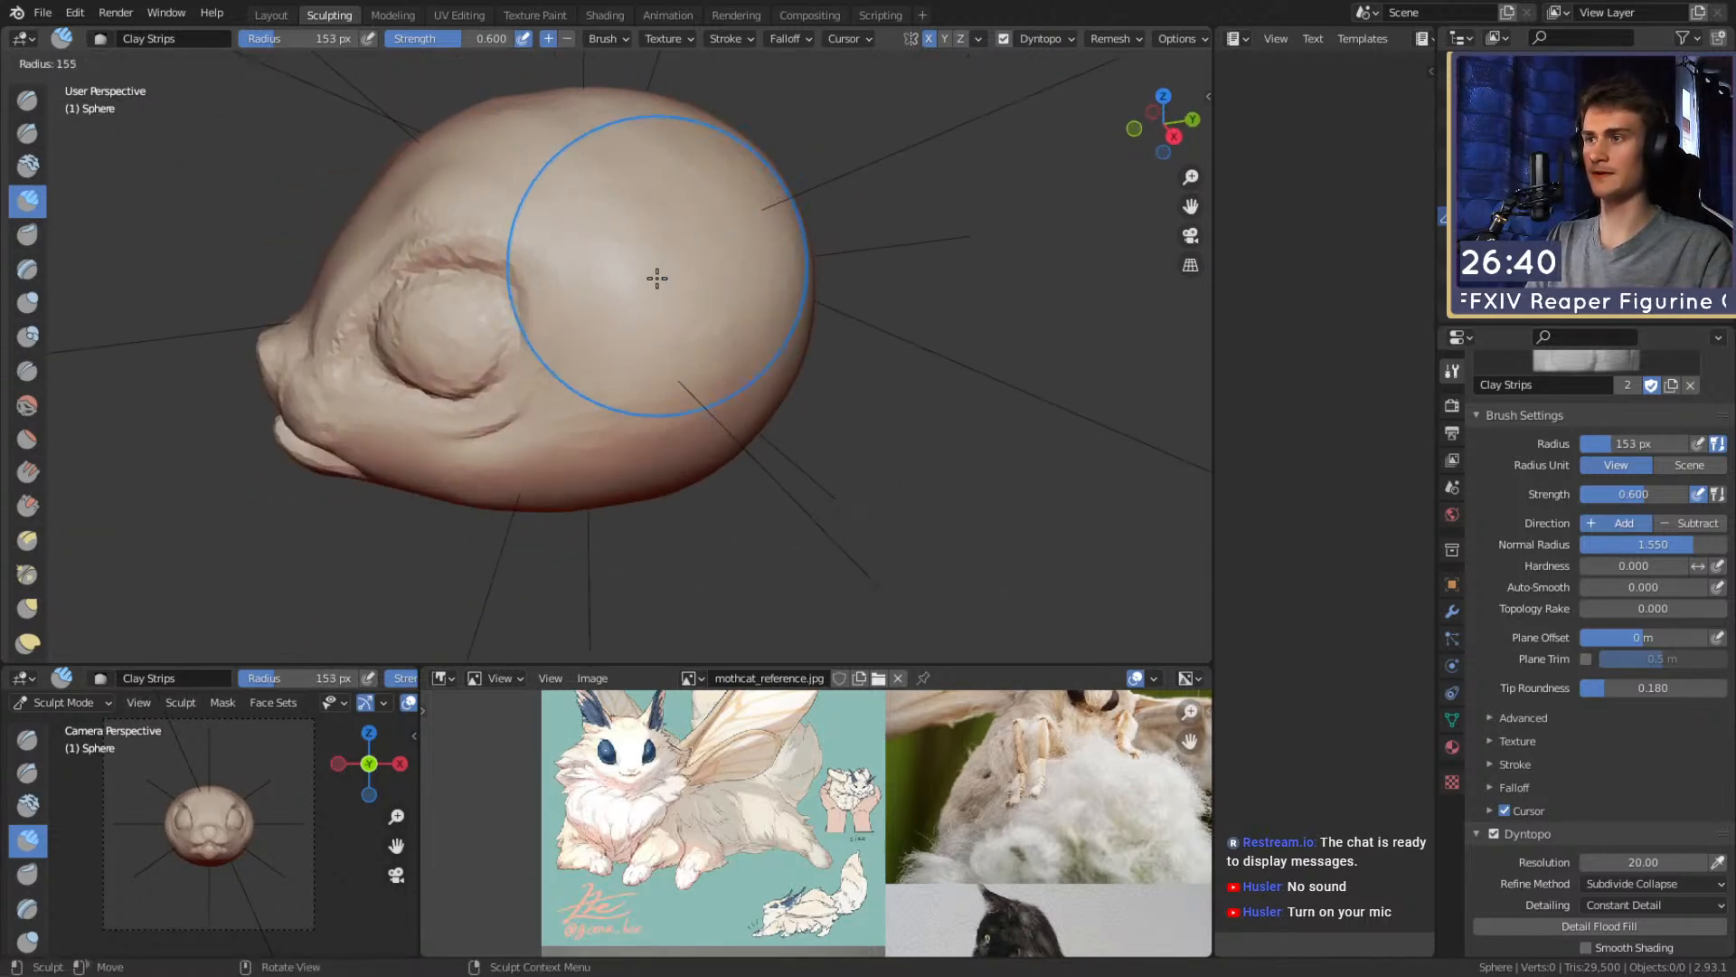
Even out the temple and the area behind the eye with Clay Strips at radii of 84 and 112 px
{"action": "key", "text": "f"}
{"action": "left_click", "coordinate": [696, 352]}
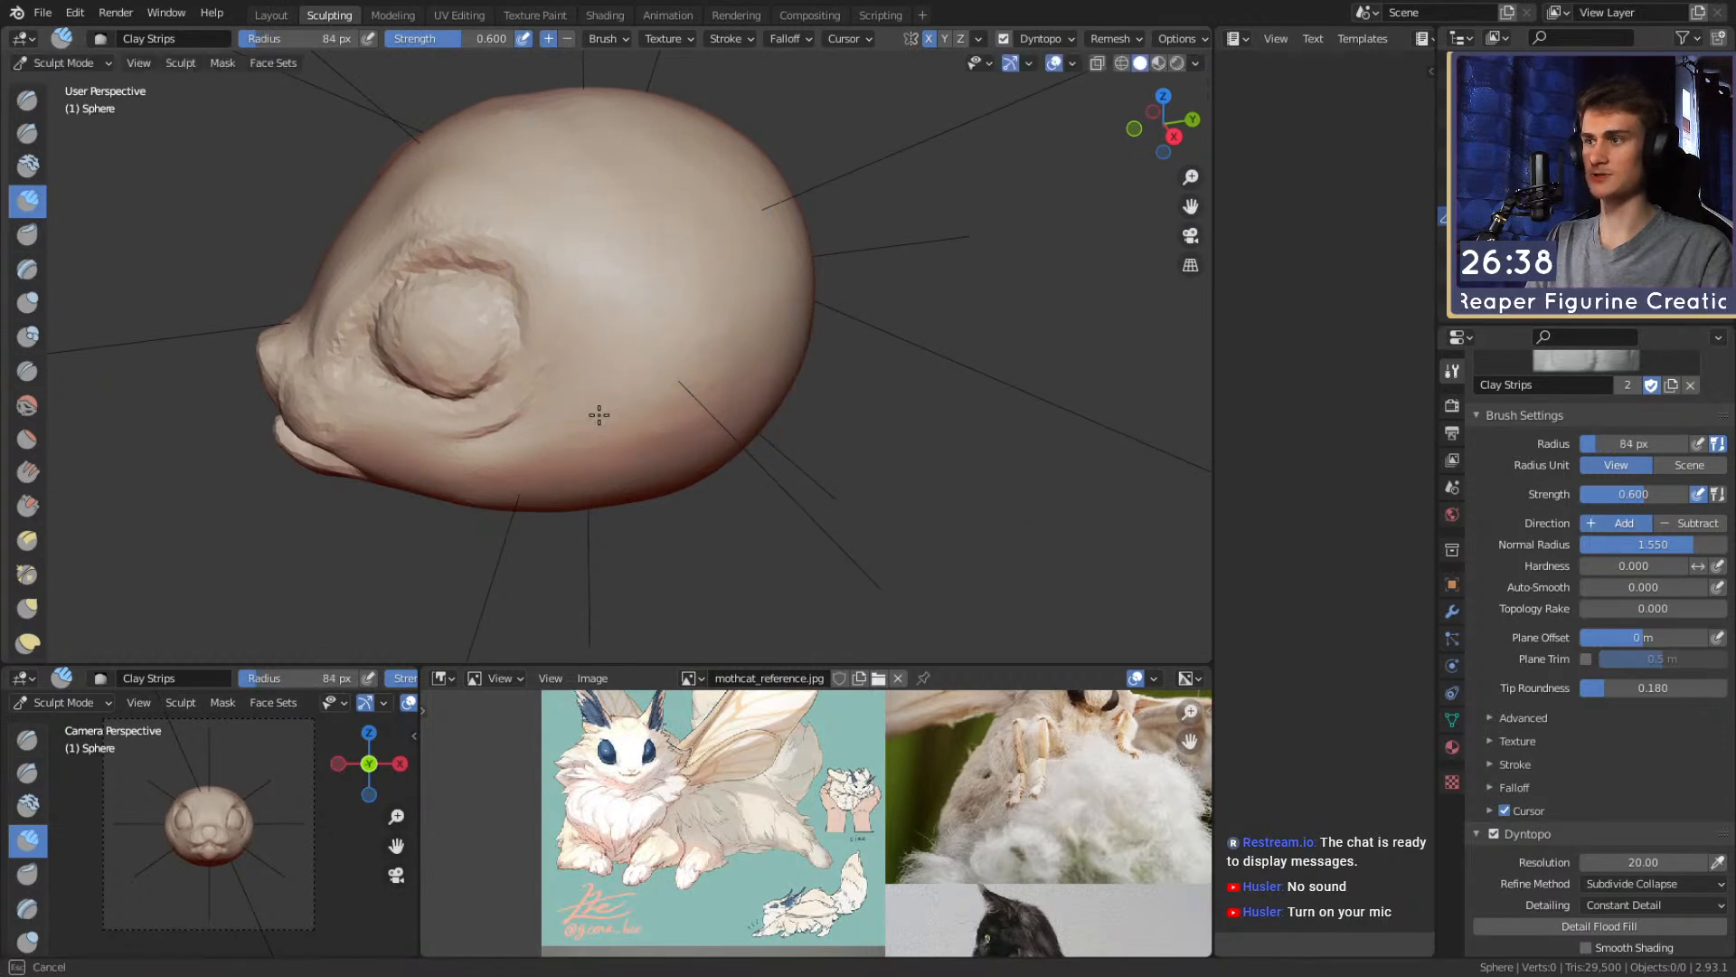
{"action": "mouse_move", "coordinate": [613, 397]}
{"action": "middle_mouse_down"}
{"action": "mouse_move", "coordinate": [724, 311]}
{"action": "mouse_move", "coordinate": [648, 344]}
{"action": "middle_mouse_up"}
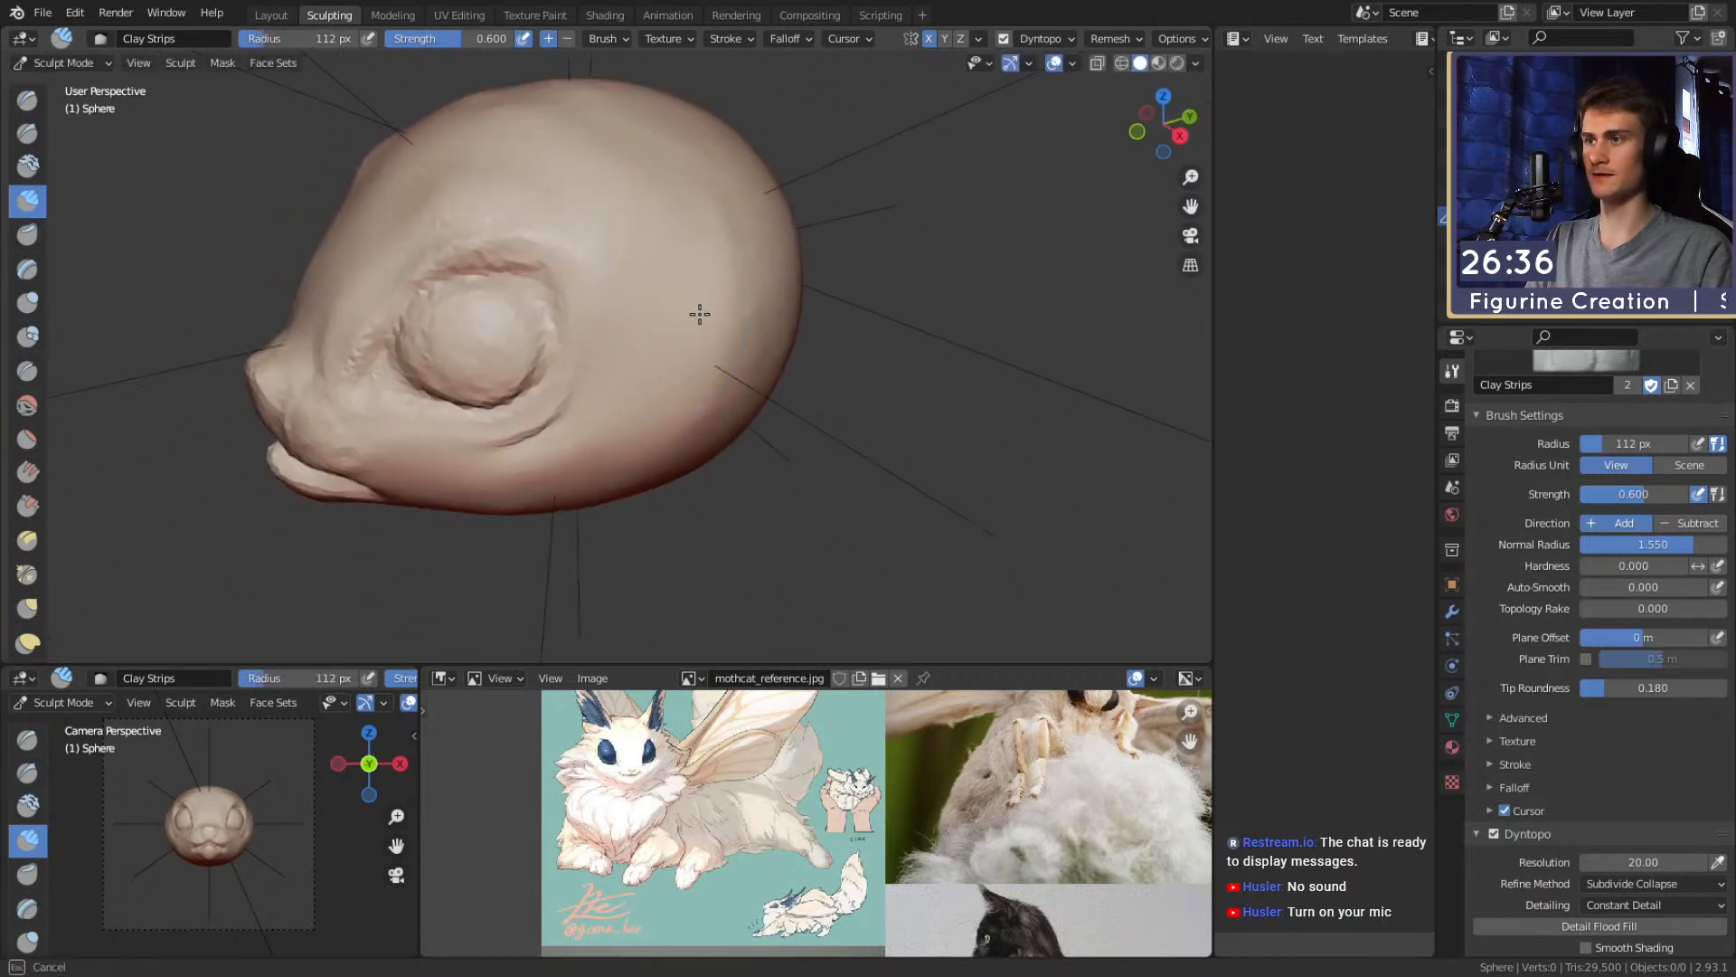
{"action": "mouse_move", "coordinate": [739, 377]}
{"action": "middle_mouse_down"}
{"action": "mouse_move", "coordinate": [750, 326]}
{"action": "mouse_move", "coordinate": [608, 260]}
{"action": "middle_mouse_up"}
{"action": "scroll", "coordinate": [733, 343], "scroll_direction": "up", "scroll_amount": 5}
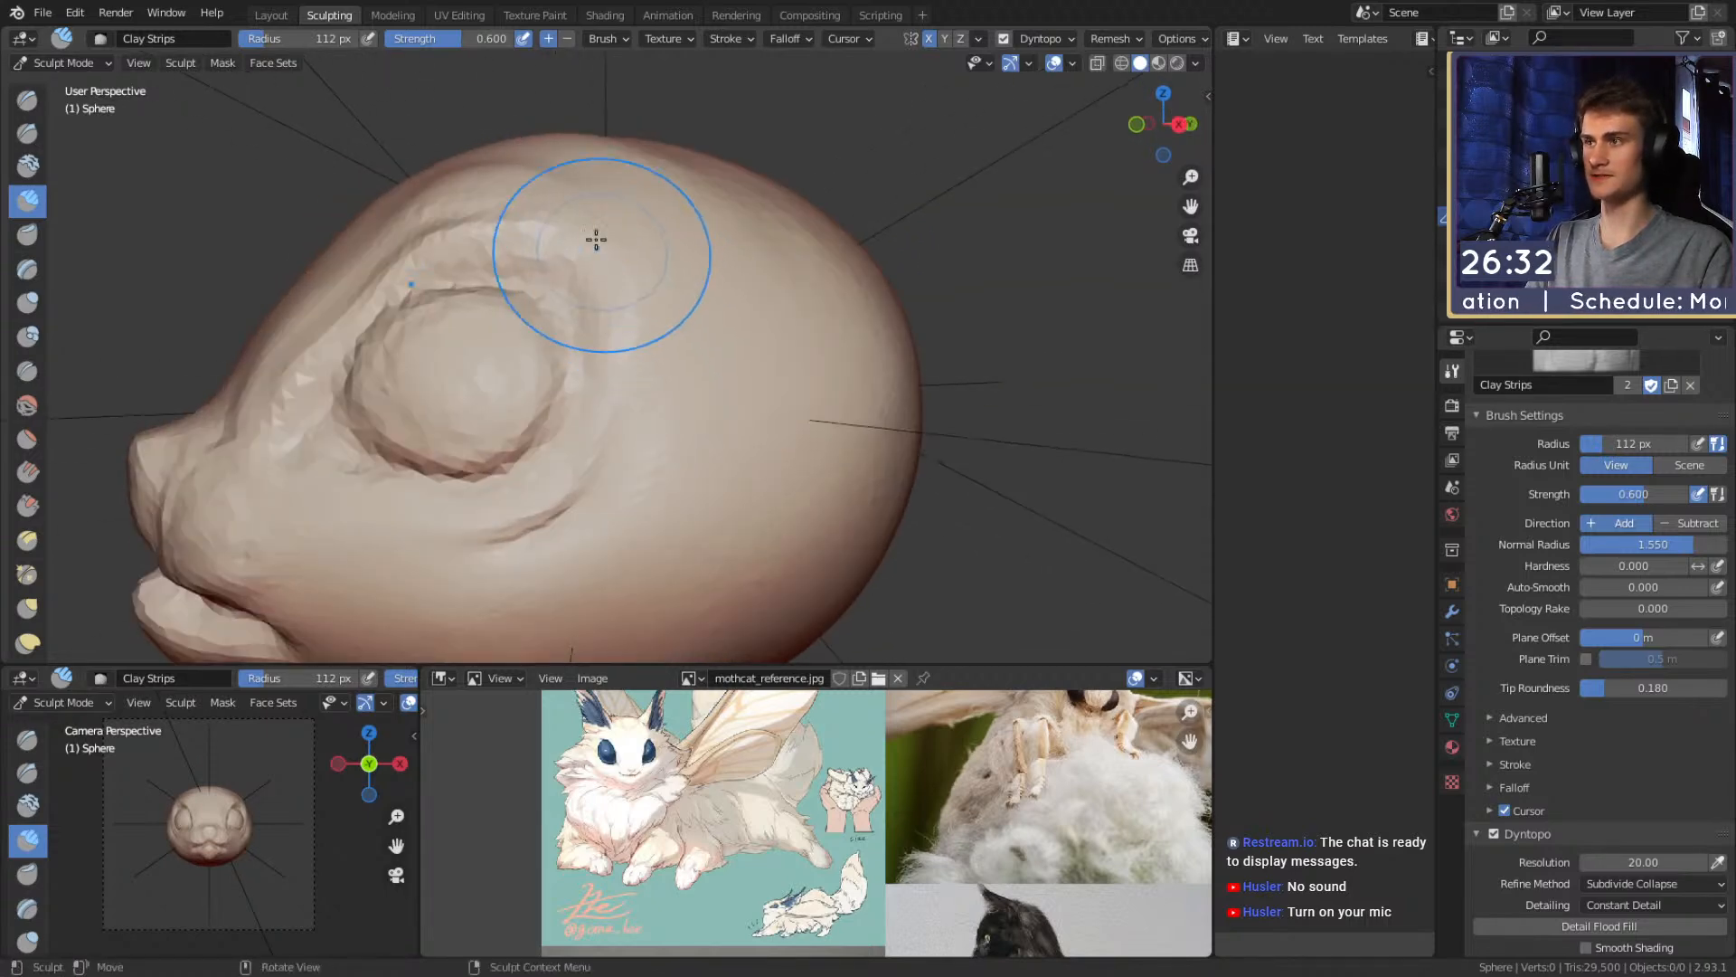
Reposition the eye and brow area with the Grab brush, resizing it between strokes
{"action": "key", "text": "g"}
{"action": "scroll", "coordinate": [632, 361], "scroll_direction": "up", "scroll_amount": 2}
{"action": "key", "text": "f"}
{"action": "left_click", "coordinate": [648, 317]}
{"action": "scroll", "coordinate": [647, 316], "scroll_direction": "down", "scroll_amount": 2}
{"action": "key", "text": "f"}
{"action": "left_click", "coordinate": [546, 356]}
{"action": "key", "text": "f"}
{"action": "mouse_move", "coordinate": [546, 356]}
{"action": "middle_mouse_down"}
{"action": "mouse_move", "coordinate": [515, 346]}
{"action": "mouse_move", "coordinate": [524, 334]}
{"action": "mouse_move", "coordinate": [685, 427]}
{"action": "mouse_move", "coordinate": [659, 391]}
{"action": "middle_mouse_up"}
{"action": "left_click", "coordinate": [507, 342]}
Shape the outer eye area with the Grab brush at 185 px and the face beside the muzzle at 104 px
{"action": "key", "text": "f"}
{"action": "left_click", "coordinate": [733, 435]}
{"action": "left_click_drag", "start_coordinate": [670, 453], "coordinate": [666, 443]}
{"action": "middle_click_drag", "start_coordinate": [689, 382], "coordinate": [671, 424], "text": "shift"}
{"action": "key", "text": "f"}
{"action": "left_click", "coordinate": [713, 419]}
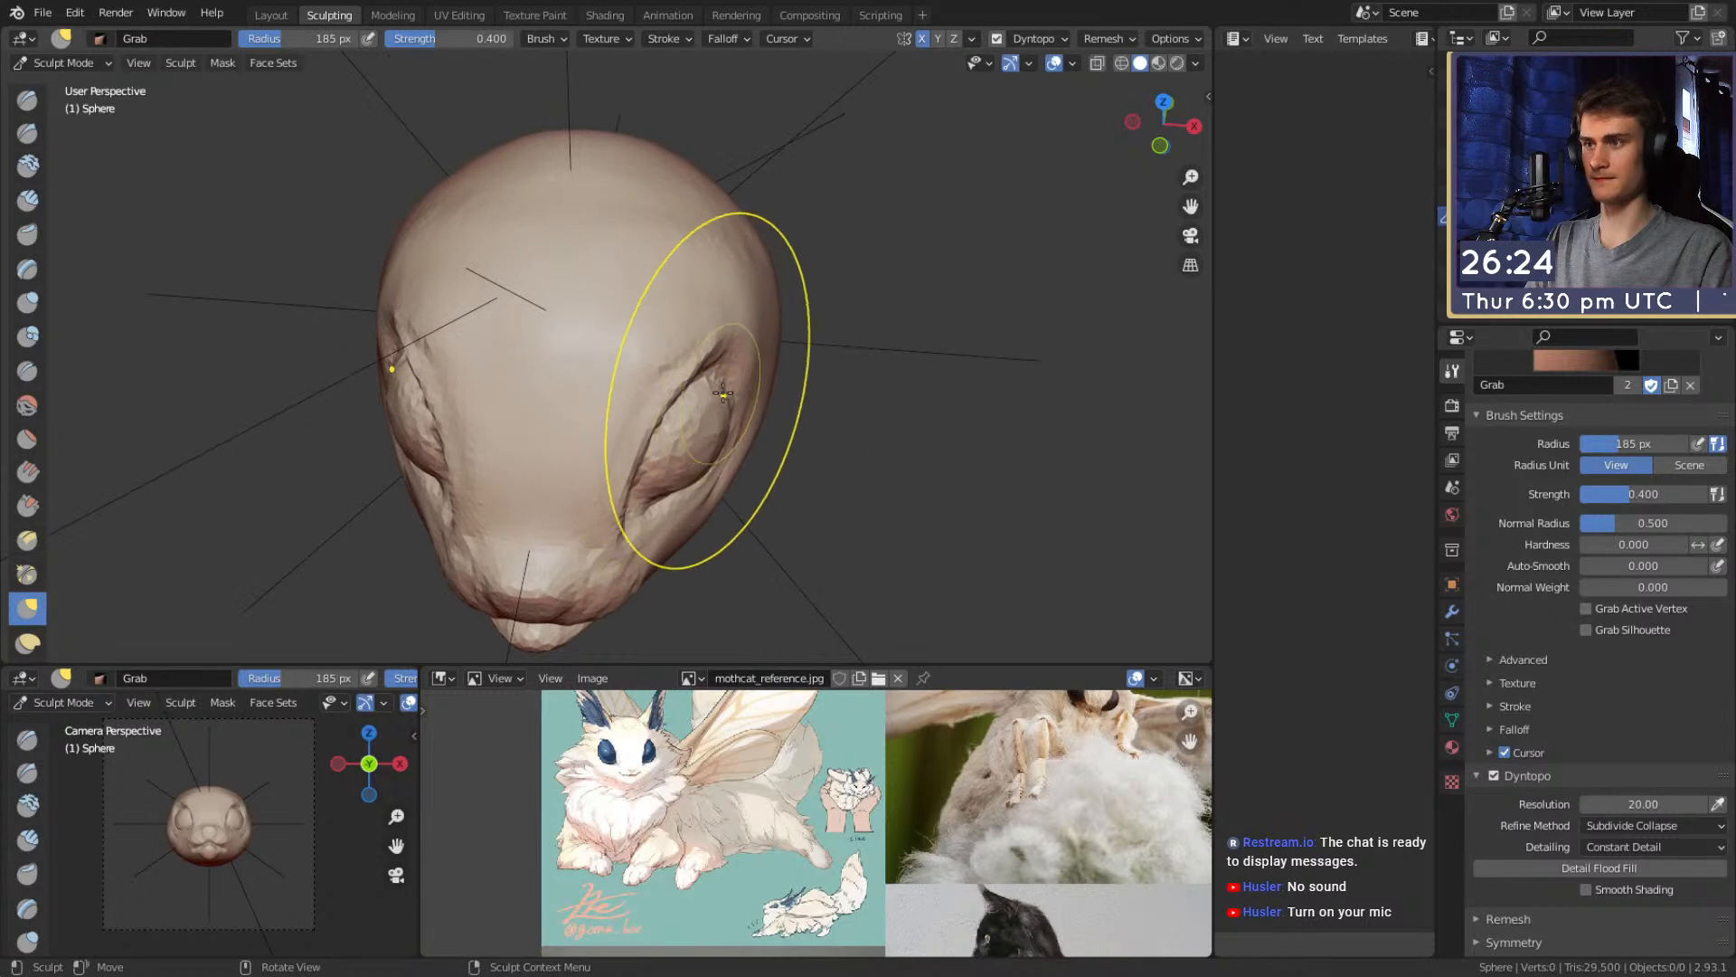
{"action": "mouse_move", "coordinate": [633, 497]}
{"action": "middle_mouse_down"}
{"action": "mouse_move", "coordinate": [722, 441]}
{"action": "mouse_move", "coordinate": [615, 434]}
{"action": "middle_mouse_up"}
{"action": "key", "text": "f"}
{"action": "left_click", "coordinate": [622, 506]}
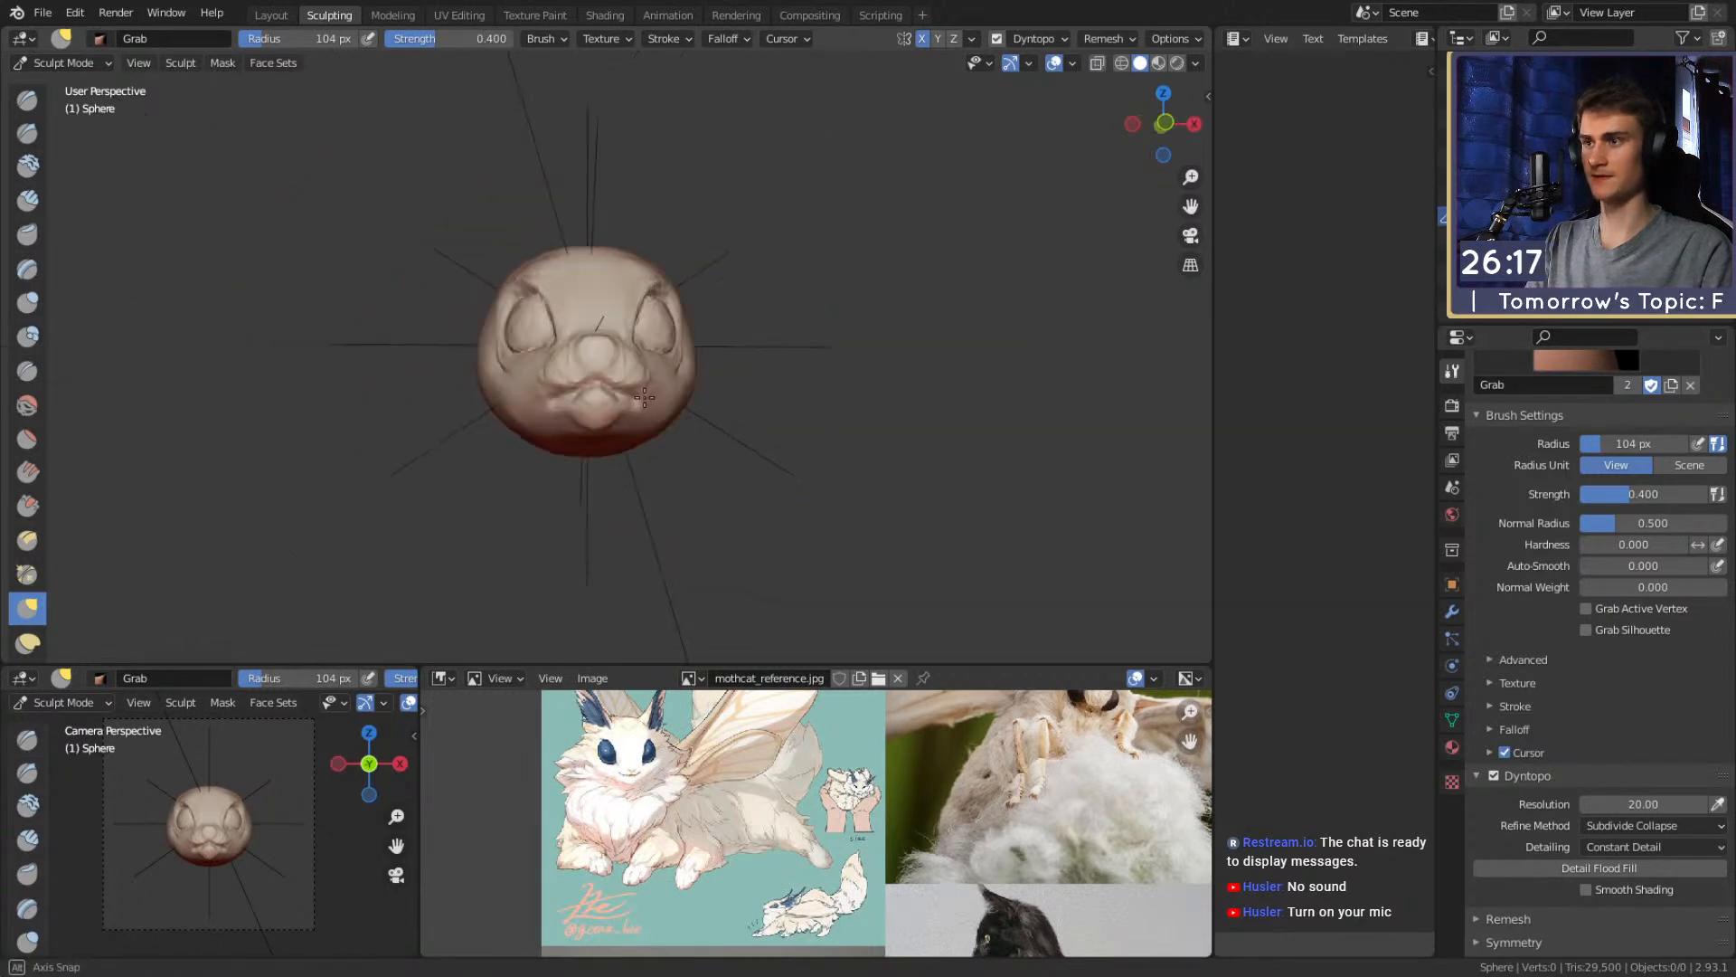
Carve the lower edges of the nose down to the mouth with a 29 px Crease brush, following the cat reference
{"action": "scroll", "coordinate": [526, 194], "scroll_direction": "up", "scroll_amount": 4}
{"action": "mouse_move", "coordinate": [894, 885]}
{"action": "middle_mouse_down"}
{"action": "mouse_move", "coordinate": [909, 796]}
{"action": "mouse_move", "coordinate": [912, 812]}
{"action": "middle_mouse_up"}
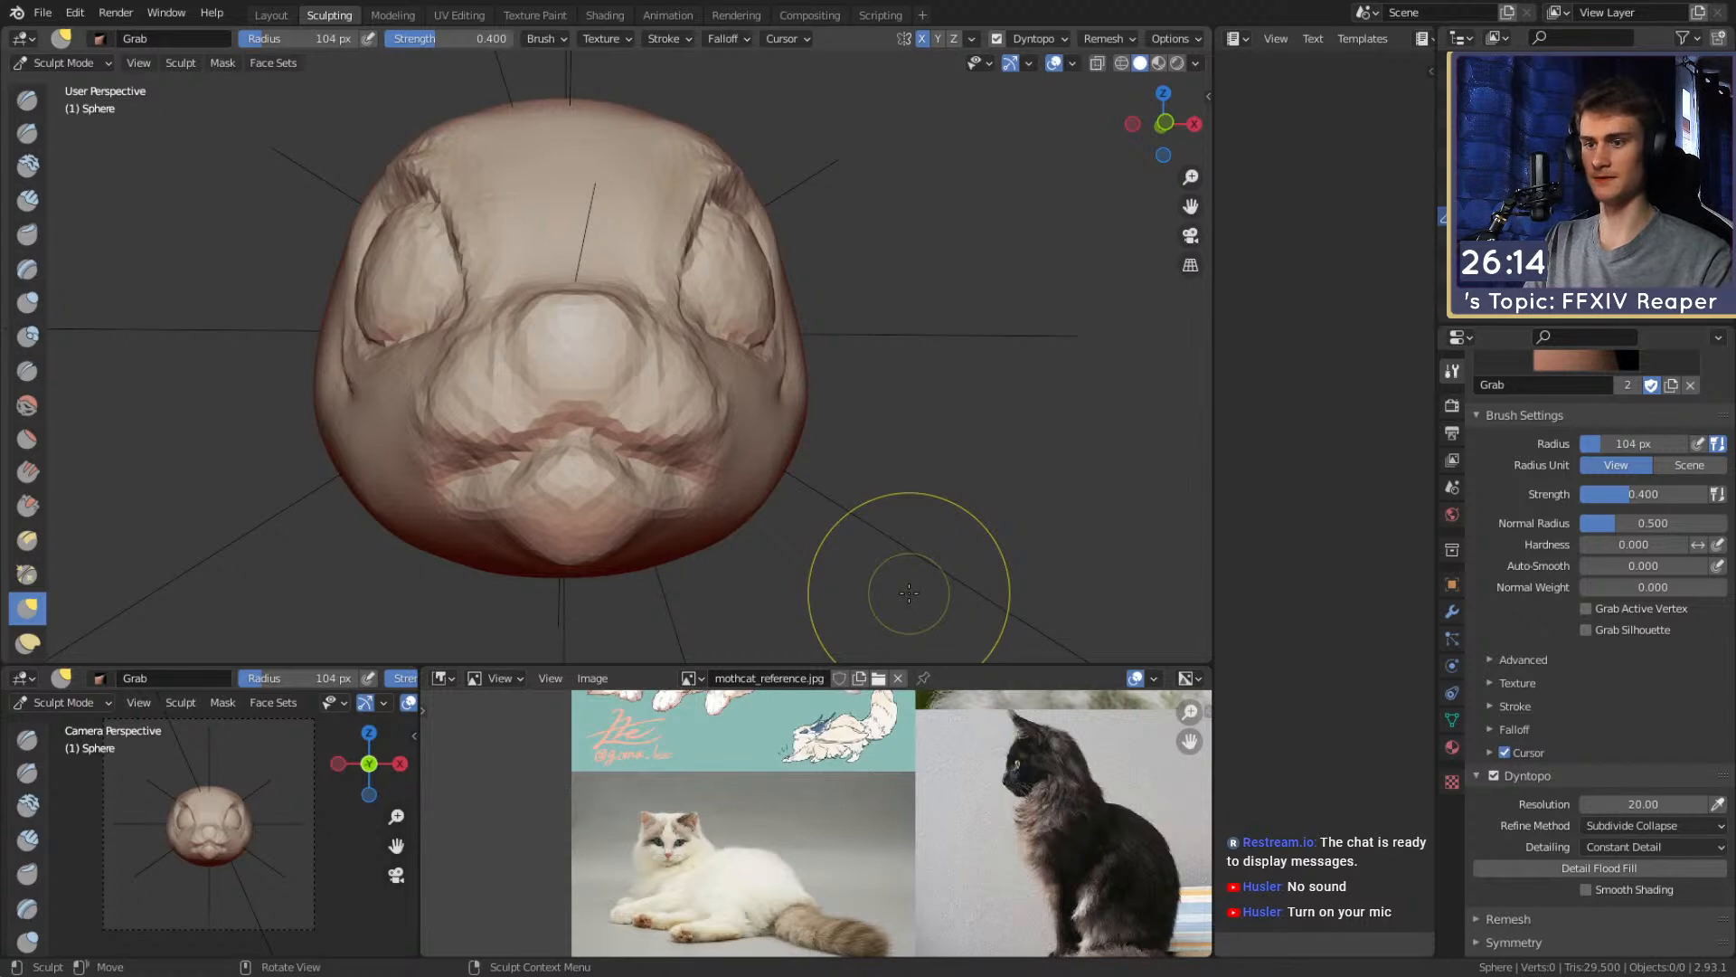
{"action": "key", "text": "shift+c"}
{"action": "key", "text": "f"}
{"action": "left_click", "coordinate": [733, 407]}
{"action": "mouse_move", "coordinate": [700, 407]}
{"action": "middle_mouse_down"}
{"action": "mouse_move", "coordinate": [625, 354]}
{"action": "mouse_move", "coordinate": [656, 368]}
{"action": "middle_mouse_up"}
{"action": "scroll", "coordinate": [651, 376], "scroll_direction": "up", "scroll_amount": 1}
{"action": "key", "text": "bracketleft"}
{"action": "key", "text": "bracketleft"}
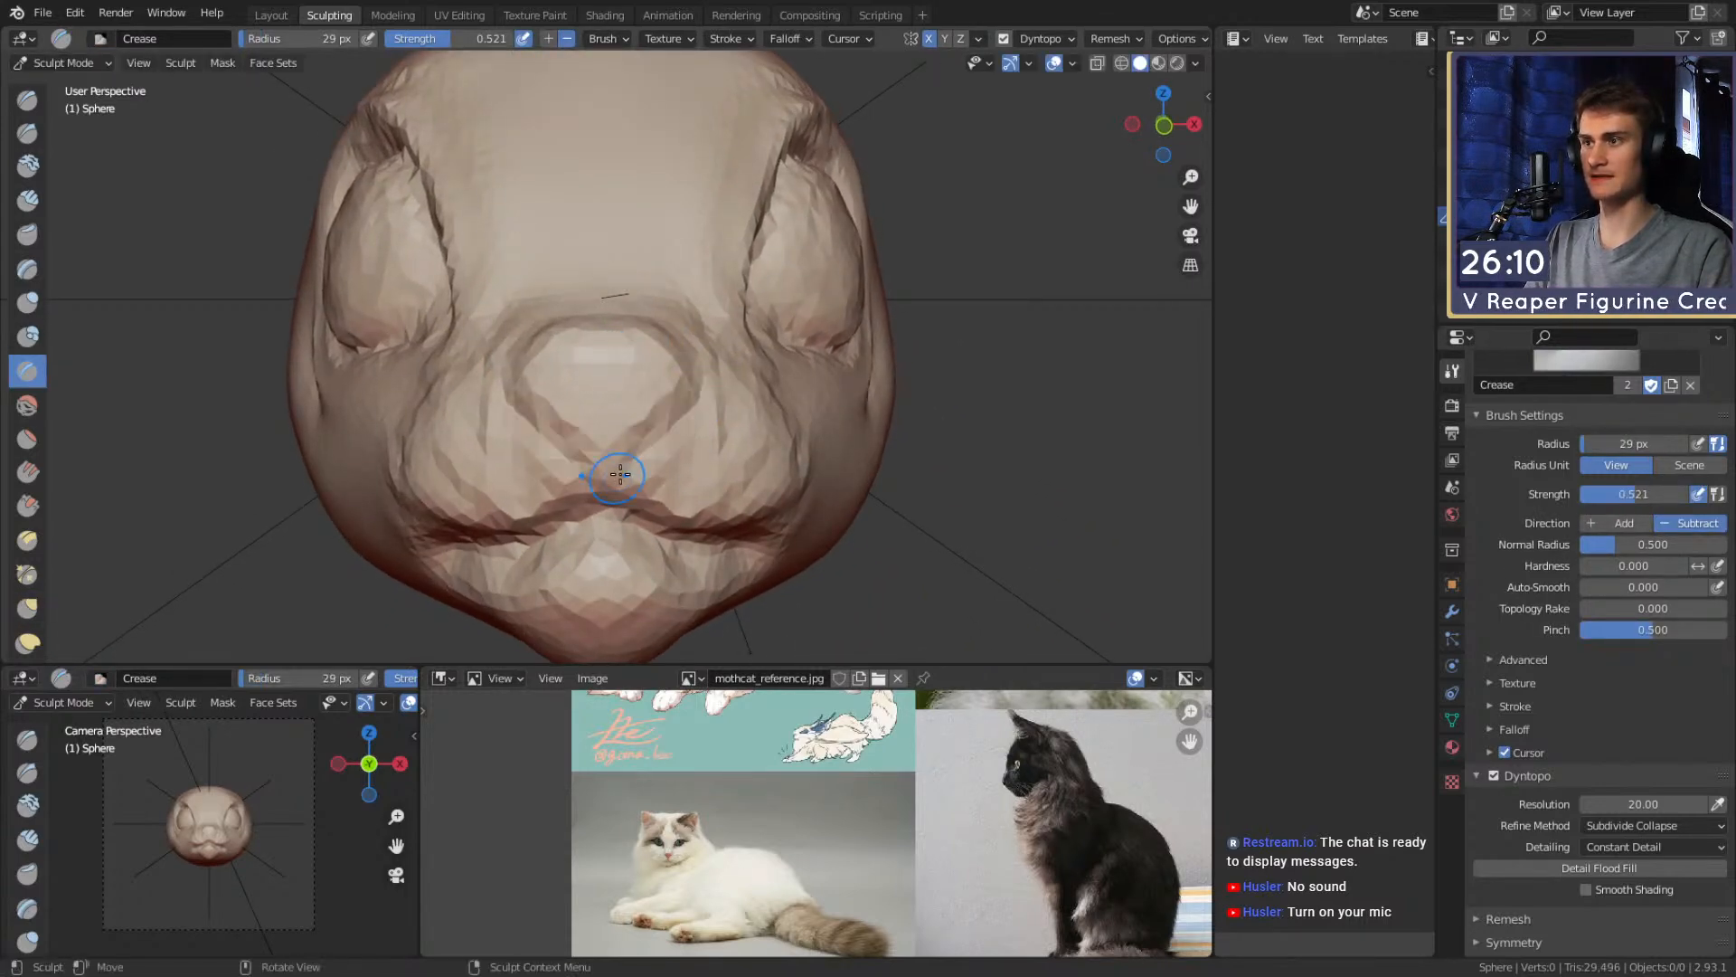
Add volume to the side of the muzzle with the Clay Strips brush at radius 43 px
{"action": "mouse_move", "coordinate": [609, 453]}
{"action": "middle_mouse_down"}
{"action": "mouse_move", "coordinate": [610, 427]}
{"action": "mouse_move", "coordinate": [651, 391]}
{"action": "mouse_move", "coordinate": [446, 388]}
{"action": "middle_mouse_up"}
{"action": "key", "text": "c"}
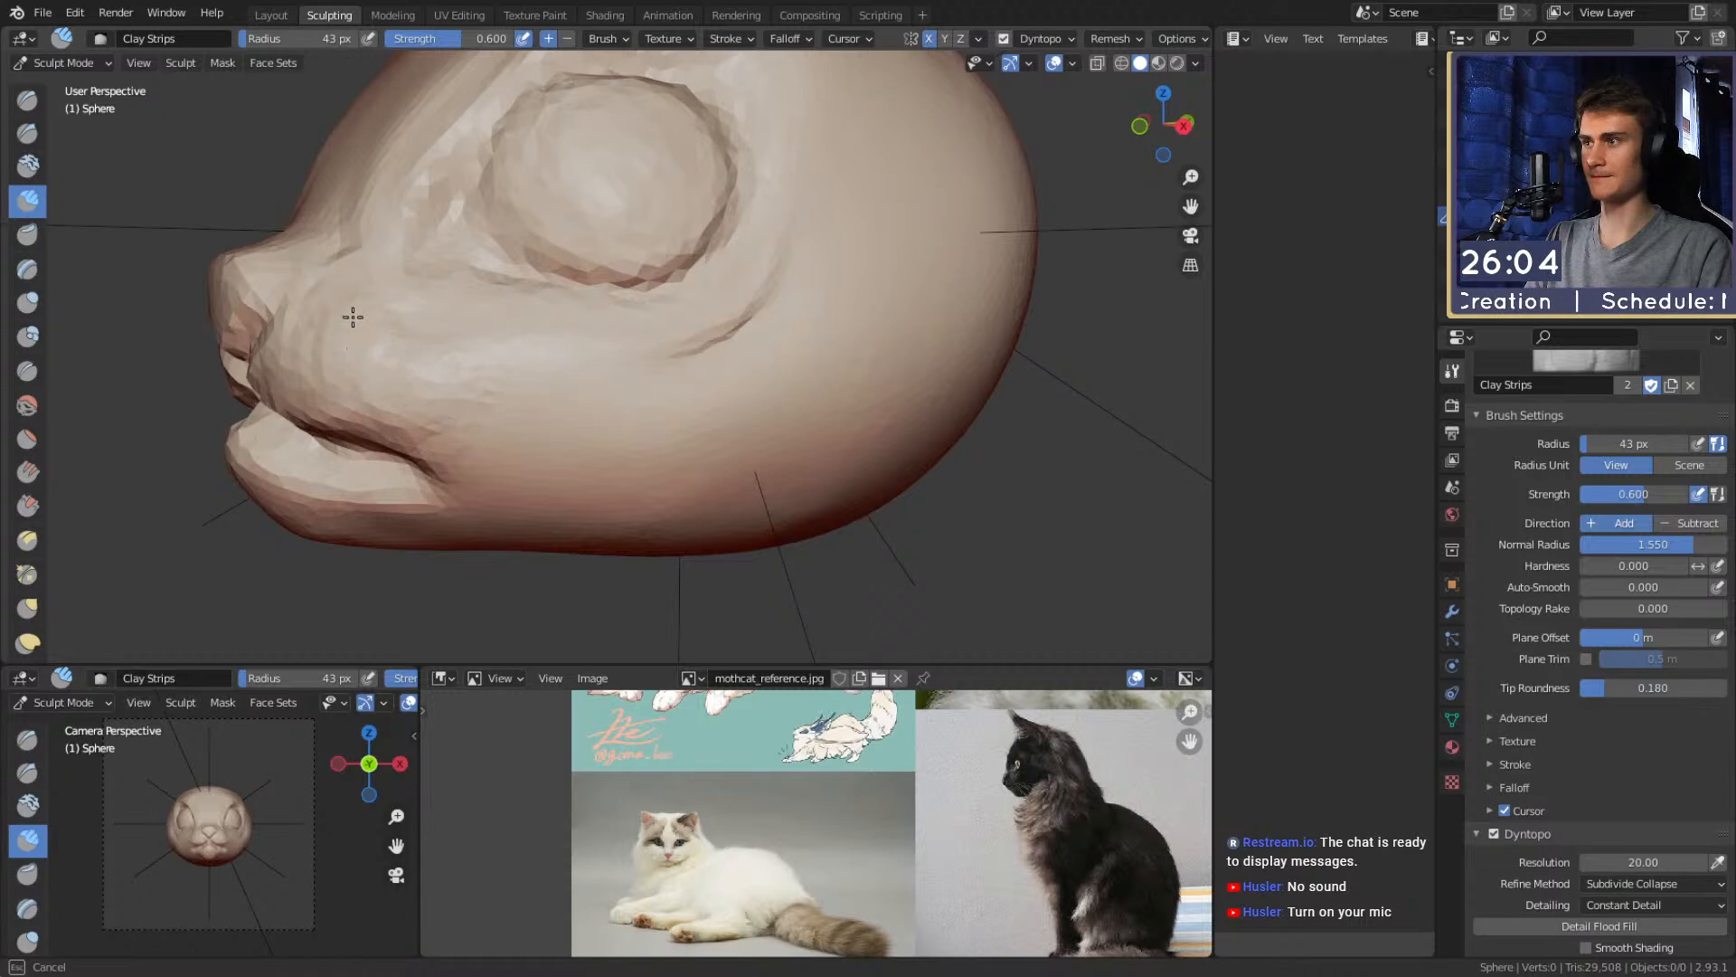
{"action": "middle_click_drag", "start_coordinate": [348, 340], "coordinate": [446, 387]}
Adjust the overall shape of the head with the Grab brush
{"action": "key", "text": "g"}
{"action": "mouse_move", "coordinate": [592, 453]}
{"action": "middle_mouse_down"}
{"action": "mouse_move", "coordinate": [724, 412]}
{"action": "mouse_move", "coordinate": [639, 434]}
{"action": "mouse_move", "coordinate": [613, 403]}
{"action": "mouse_move", "coordinate": [581, 425]}
{"action": "mouse_move", "coordinate": [668, 421]}
{"action": "middle_mouse_up"}
{"action": "key", "text": "f"}
{"action": "left_click", "coordinate": [528, 403]}
{"action": "mouse_move", "coordinate": [670, 422]}
{"action": "left_mouse_down", "text": "shift"}
{"action": "mouse_move", "coordinate": [696, 440]}
{"action": "mouse_move", "coordinate": [743, 423]}
{"action": "left_mouse_up", "text": "shift"}
{"action": "mouse_move", "coordinate": [743, 407]}
{"action": "left_mouse_down", "text": "ctrl+alt"}
{"action": "mouse_move", "coordinate": [614, 453]}
{"action": "mouse_move", "coordinate": [779, 393]}
{"action": "mouse_move", "coordinate": [794, 411]}
{"action": "mouse_move", "coordinate": [567, 374]}
{"action": "left_mouse_up", "text": "ctrl+alt"}
Build up and smooth the side of the skull behind the eye with the Clay Strips brush
{"action": "key", "text": "c"}
{"action": "left_click_drag", "start_coordinate": [732, 412], "coordinate": [596, 426], "text": "alt"}
{"action": "mouse_move", "coordinate": [663, 502]}
{"action": "left_mouse_down", "text": "ctrl+alt"}
{"action": "mouse_move", "coordinate": [701, 413]}
{"action": "mouse_move", "coordinate": [570, 371]}
{"action": "left_mouse_up", "text": "ctrl+alt"}
{"action": "mouse_move", "coordinate": [579, 367]}
{"action": "left_mouse_down", "text": "alt"}
{"action": "mouse_move", "coordinate": [621, 351]}
{"action": "mouse_move", "coordinate": [687, 416]}
{"action": "mouse_move", "coordinate": [579, 417]}
{"action": "left_mouse_up", "text": "alt"}
{"action": "key", "text": "f"}
{"action": "left_click", "coordinate": [632, 341]}
Try marking the ear positions on top of the head with a 23 px Mask brush, following the moth-cat reference
{"action": "key", "text": "m"}
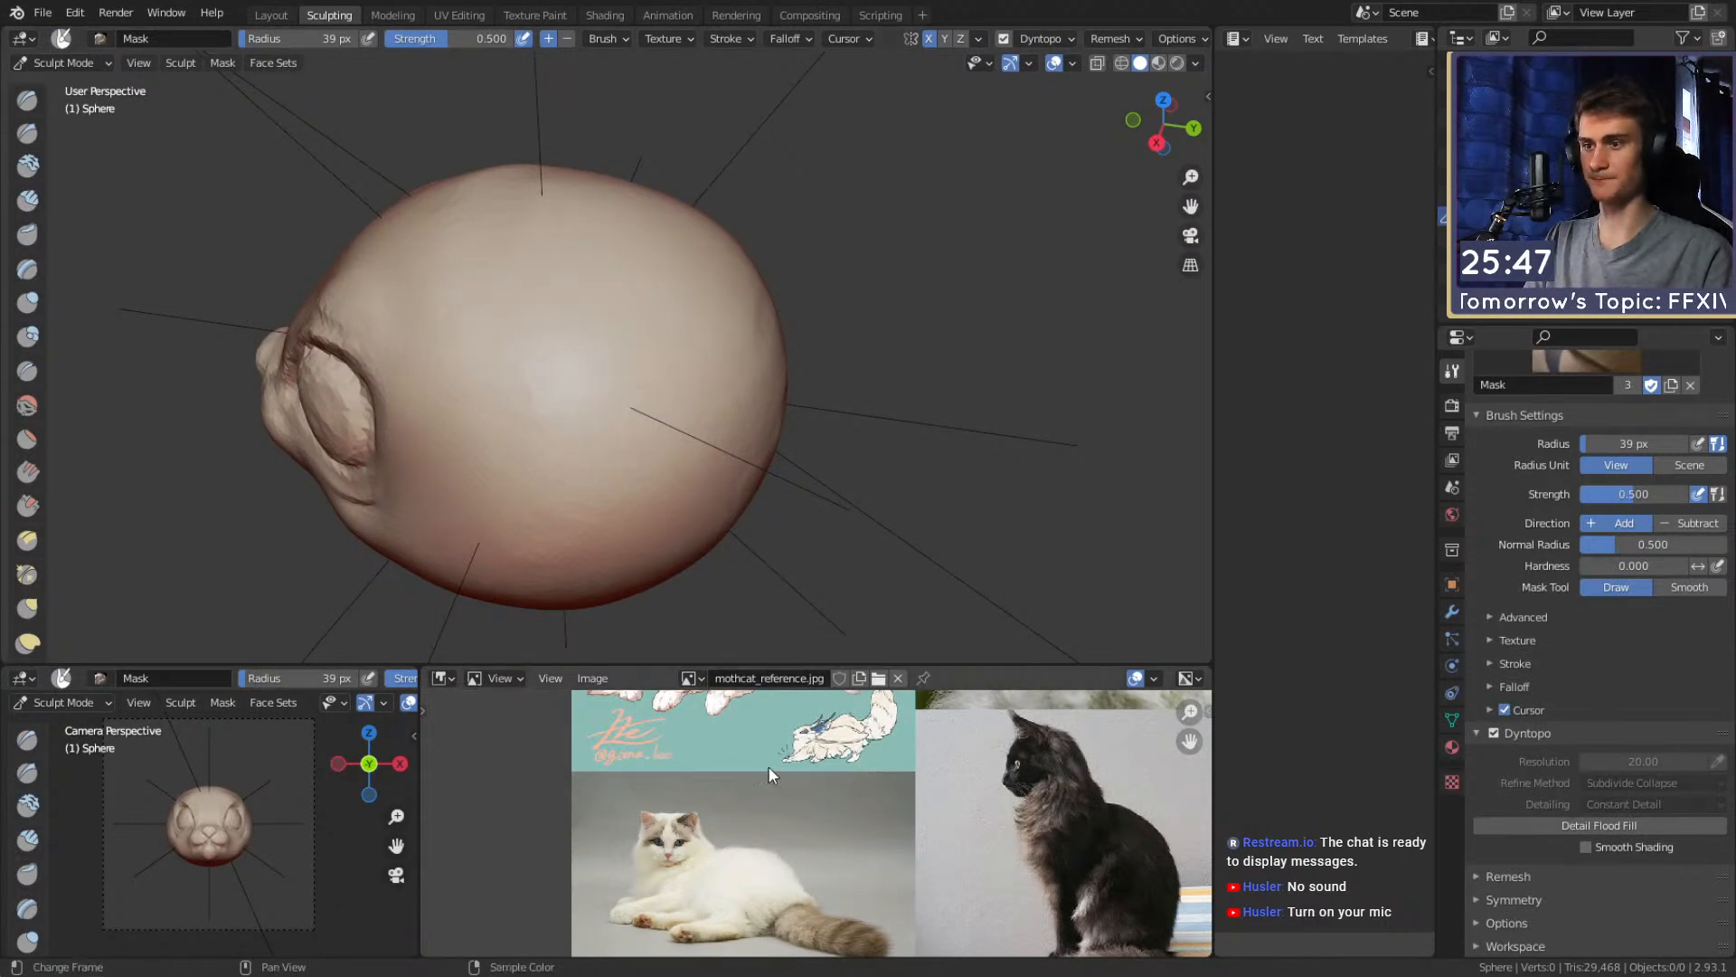
{"action": "middle_click_drag", "start_coordinate": [853, 735], "coordinate": [839, 924]}
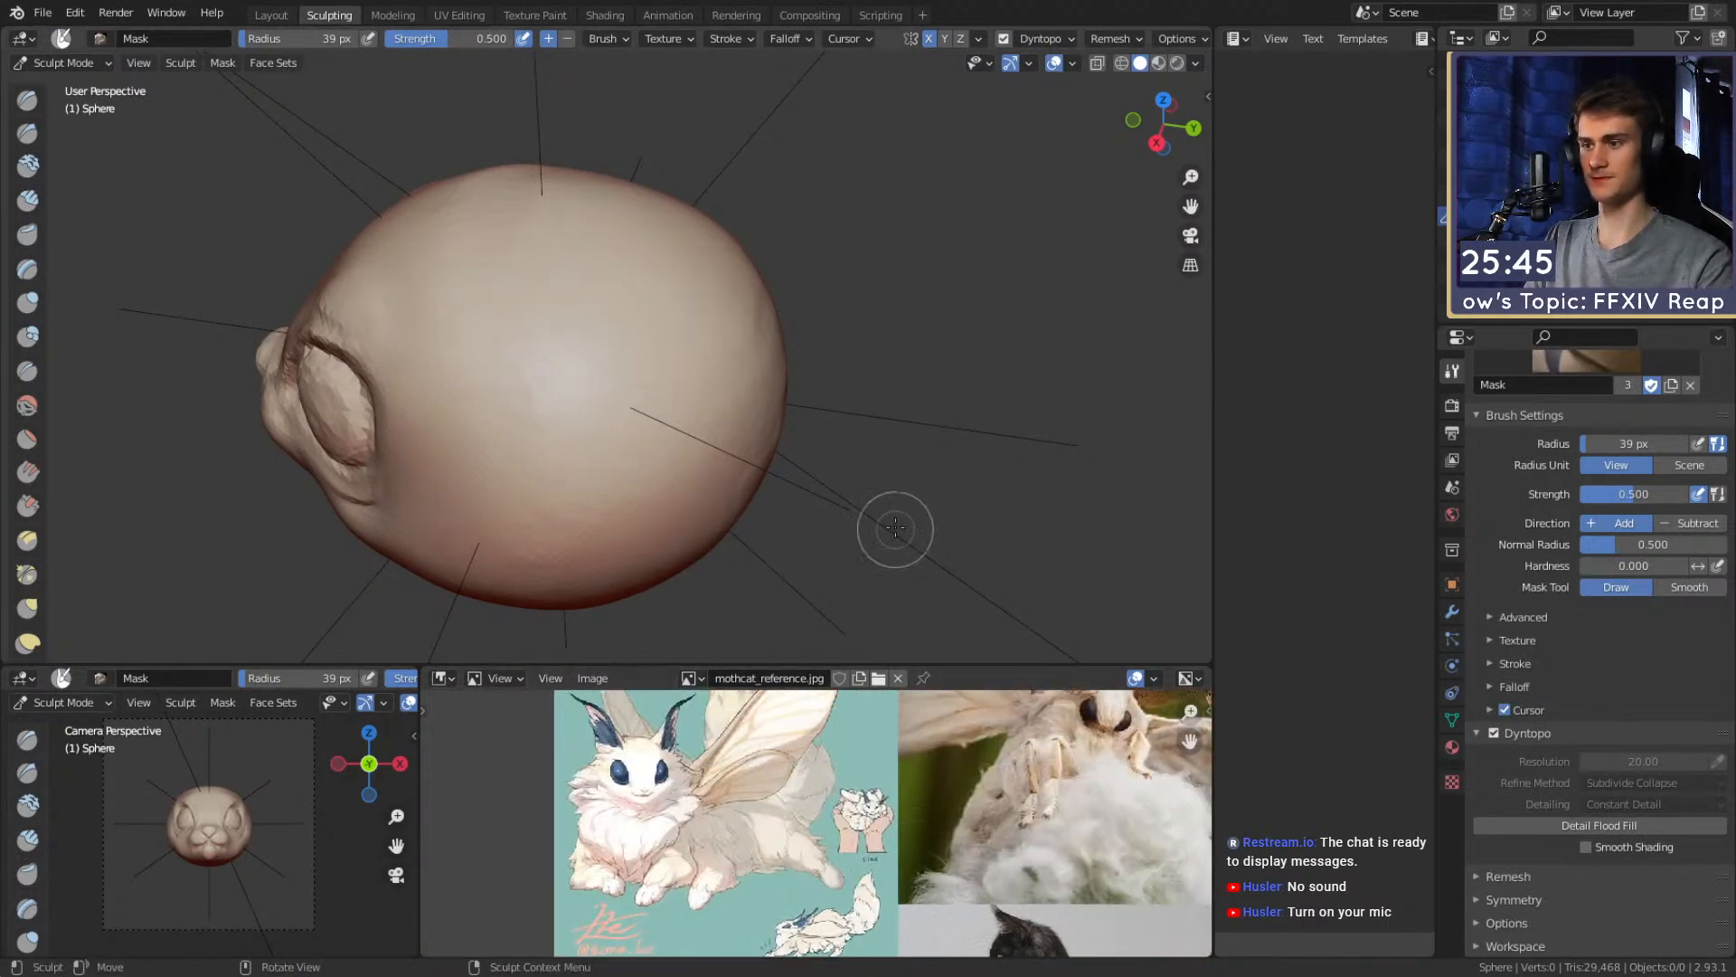
{"action": "mouse_move", "coordinate": [746, 412]}
{"action": "left_mouse_down", "text": "alt"}
{"action": "mouse_move", "coordinate": [859, 402]}
{"action": "mouse_move", "coordinate": [648, 380]}
{"action": "mouse_move", "coordinate": [661, 407]}
{"action": "mouse_move", "coordinate": [654, 369]}
{"action": "mouse_move", "coordinate": [687, 385]}
{"action": "mouse_move", "coordinate": [674, 380]}
{"action": "mouse_move", "coordinate": [766, 360]}
{"action": "left_mouse_up", "text": "alt"}
{"action": "key", "text": "f"}
{"action": "left_click", "coordinate": [633, 380]}
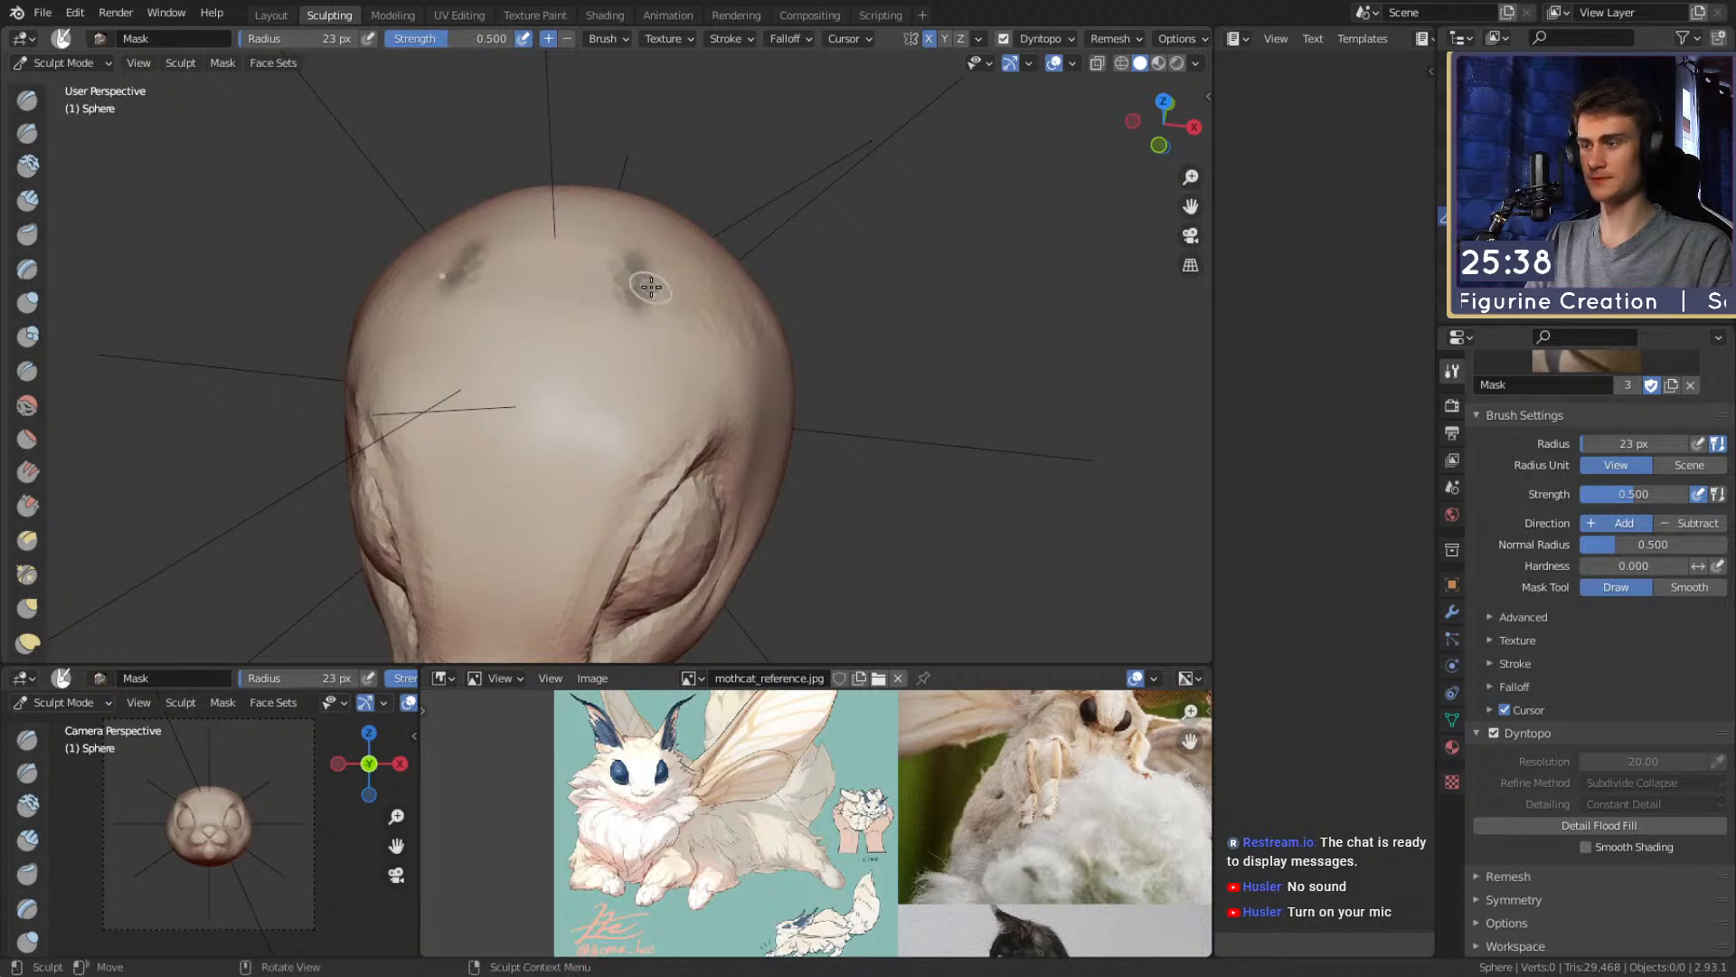
Clear the mask and build up the upper sides of the head with Clay Strips at radius 83 px
{"action": "key", "text": "c"}
{"action": "key", "text": "alt+m"}
{"action": "key", "text": "f"}
{"action": "left_click", "coordinate": [685, 291]}
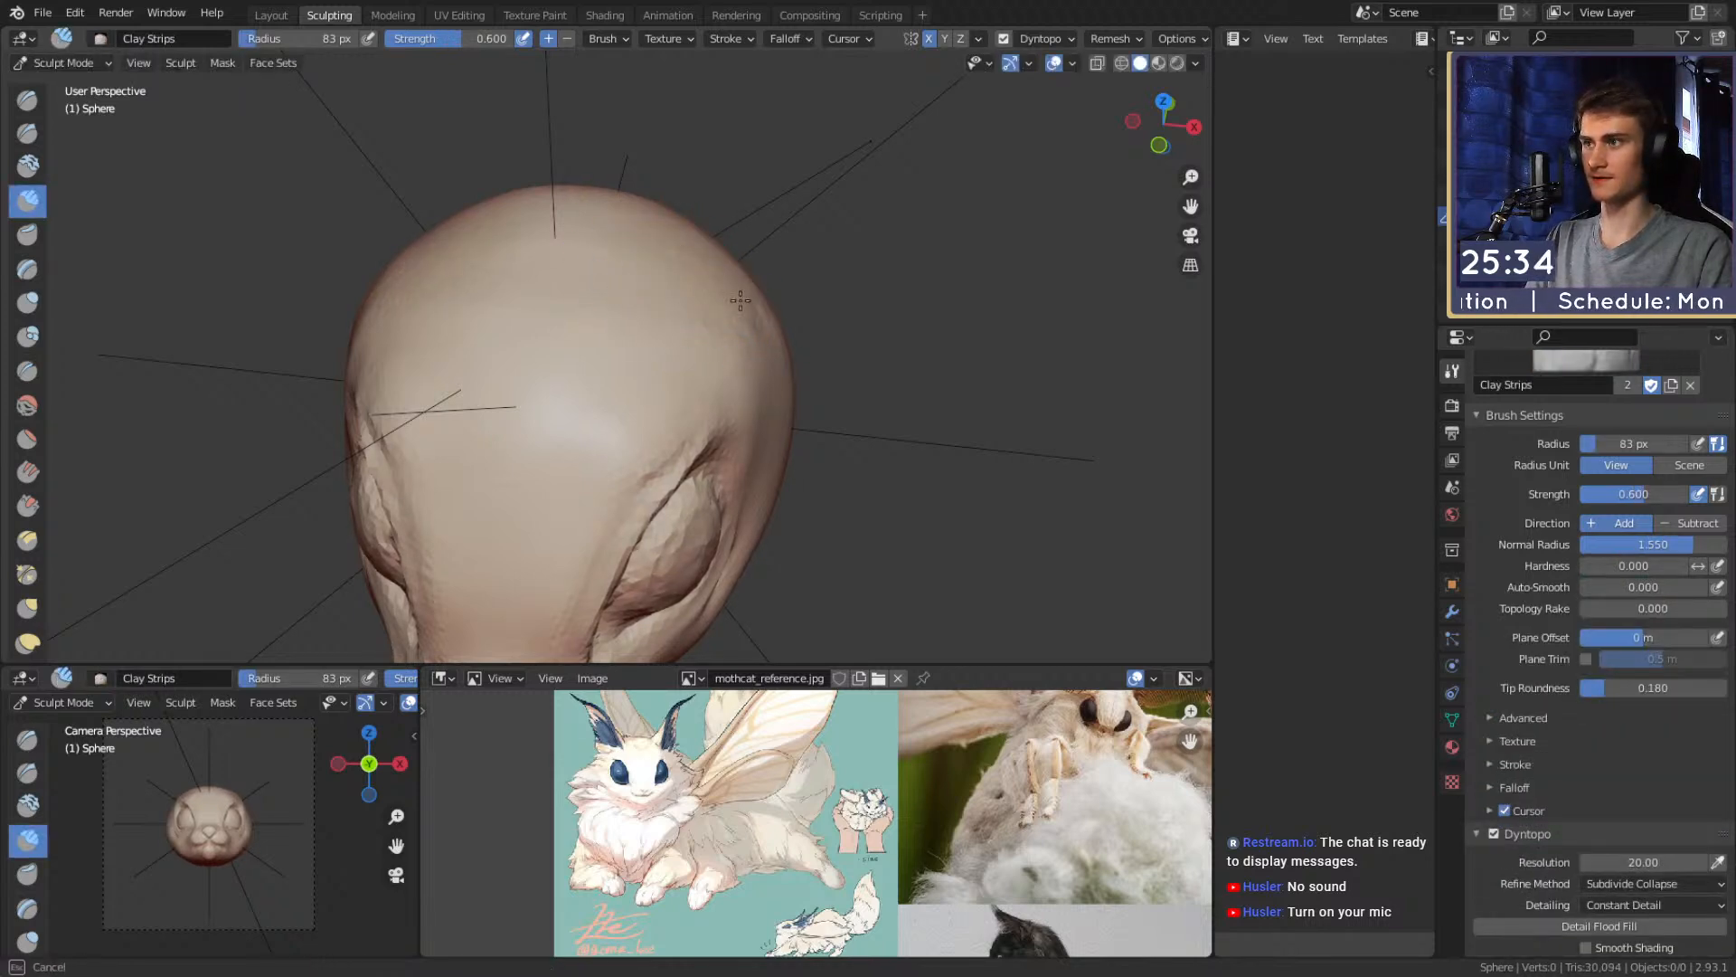
Outline the curved ear bases on the upper head with a 16 px Mask brush and fill them in at 27 px
{"action": "key", "text": "m"}
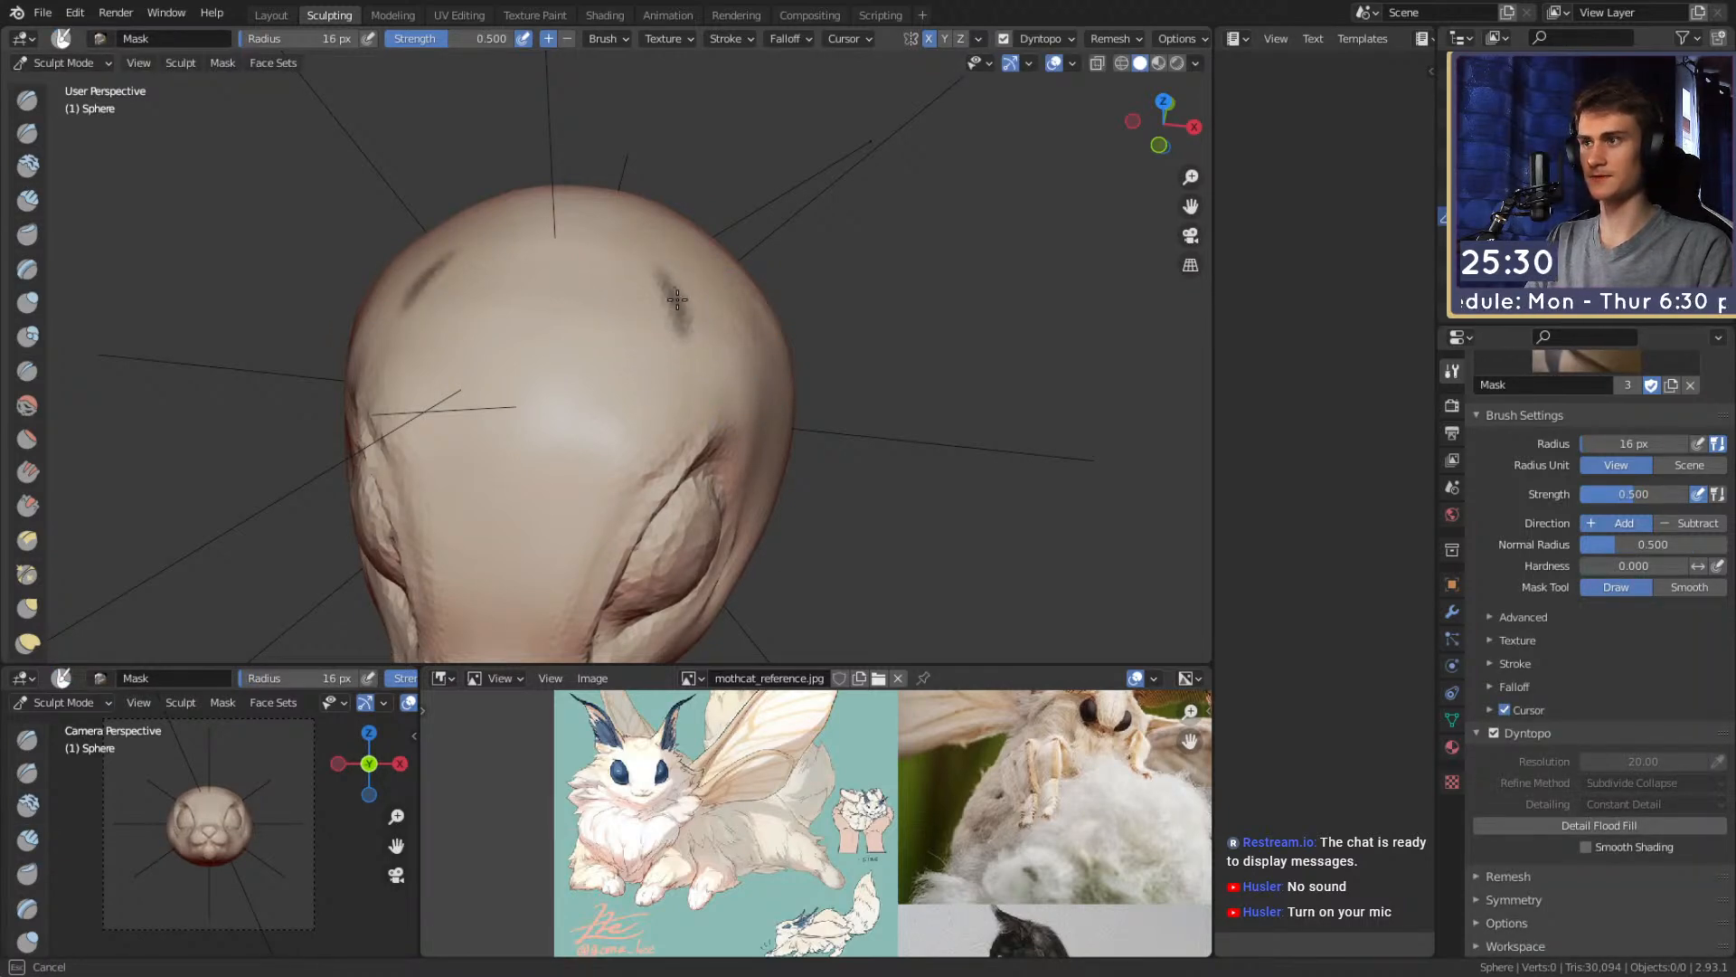
{"action": "middle_click_drag", "start_coordinate": [723, 283], "coordinate": [555, 298]}
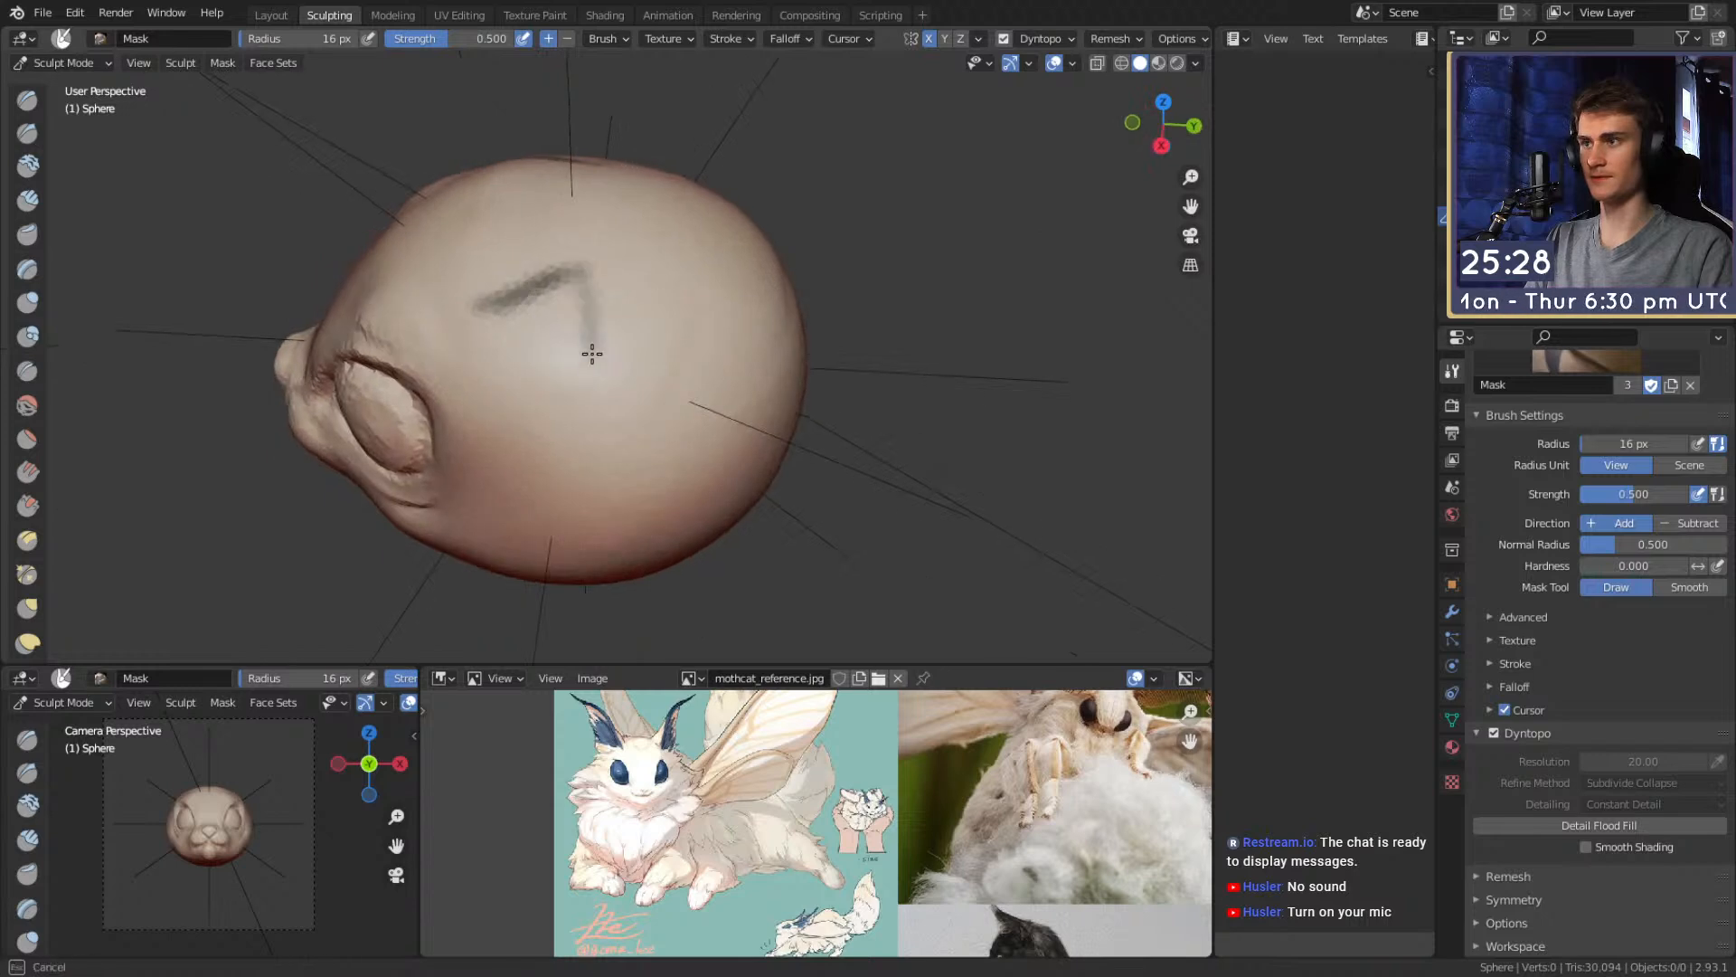
{"action": "middle_click_drag", "start_coordinate": [615, 366], "coordinate": [610, 350]}
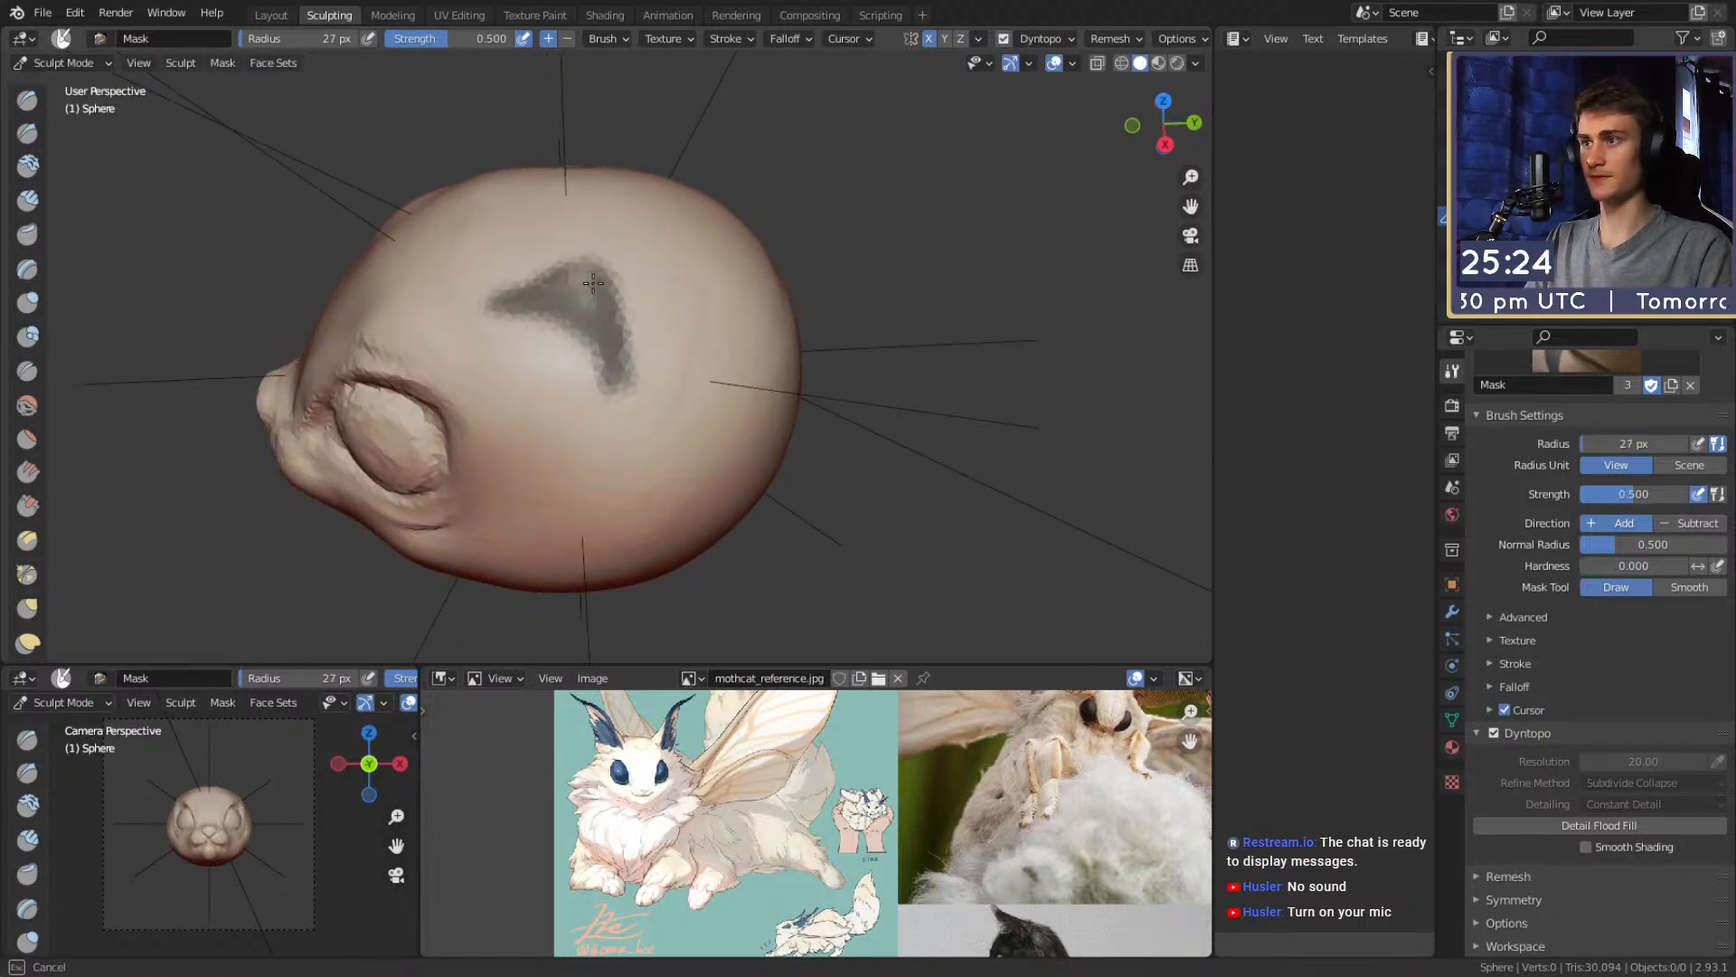
{"action": "middle_click_drag", "start_coordinate": [567, 276], "coordinate": [792, 378]}
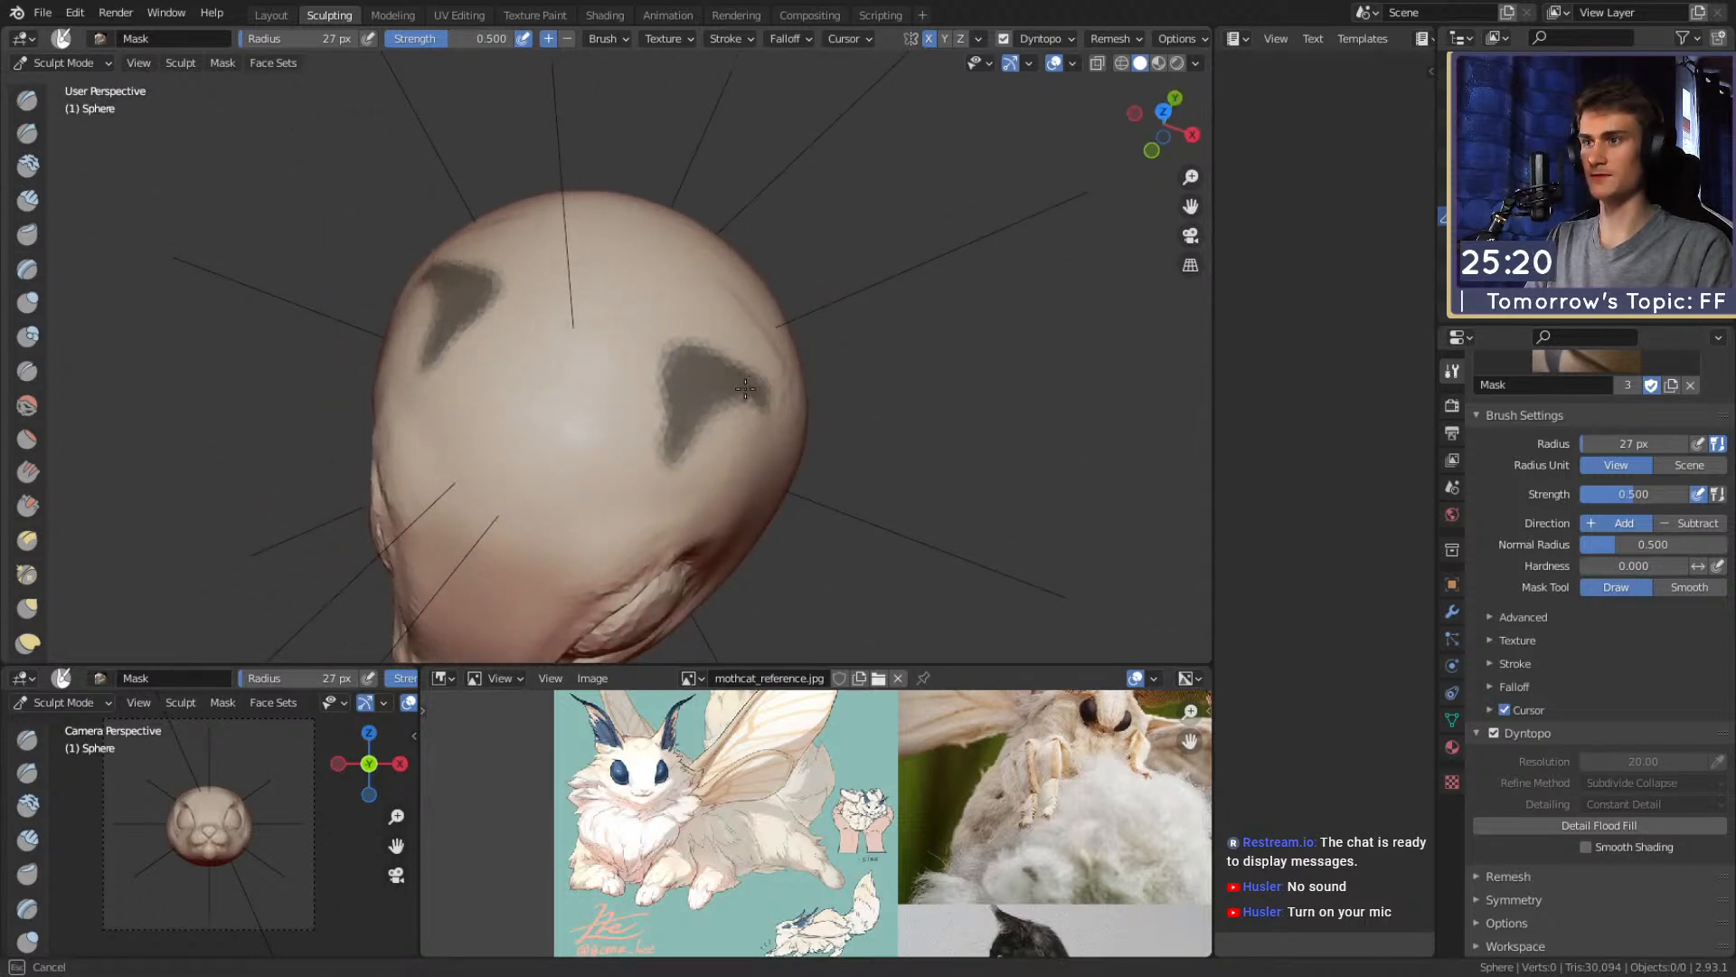
Refine the edges of the ear masks with an 18 px brush and invert the mask
{"action": "left_click_drag", "start_coordinate": [719, 362], "coordinate": [718, 363]}
{"action": "mouse_move", "coordinate": [718, 363]}
{"action": "middle_mouse_down"}
{"action": "mouse_move", "coordinate": [697, 353]}
{"action": "mouse_move", "coordinate": [721, 368]}
{"action": "middle_mouse_up"}
{"action": "key", "text": "f"}
{"action": "left_click", "coordinate": [713, 368]}
{"action": "left_click_drag", "start_coordinate": [650, 394], "coordinate": [649, 393]}
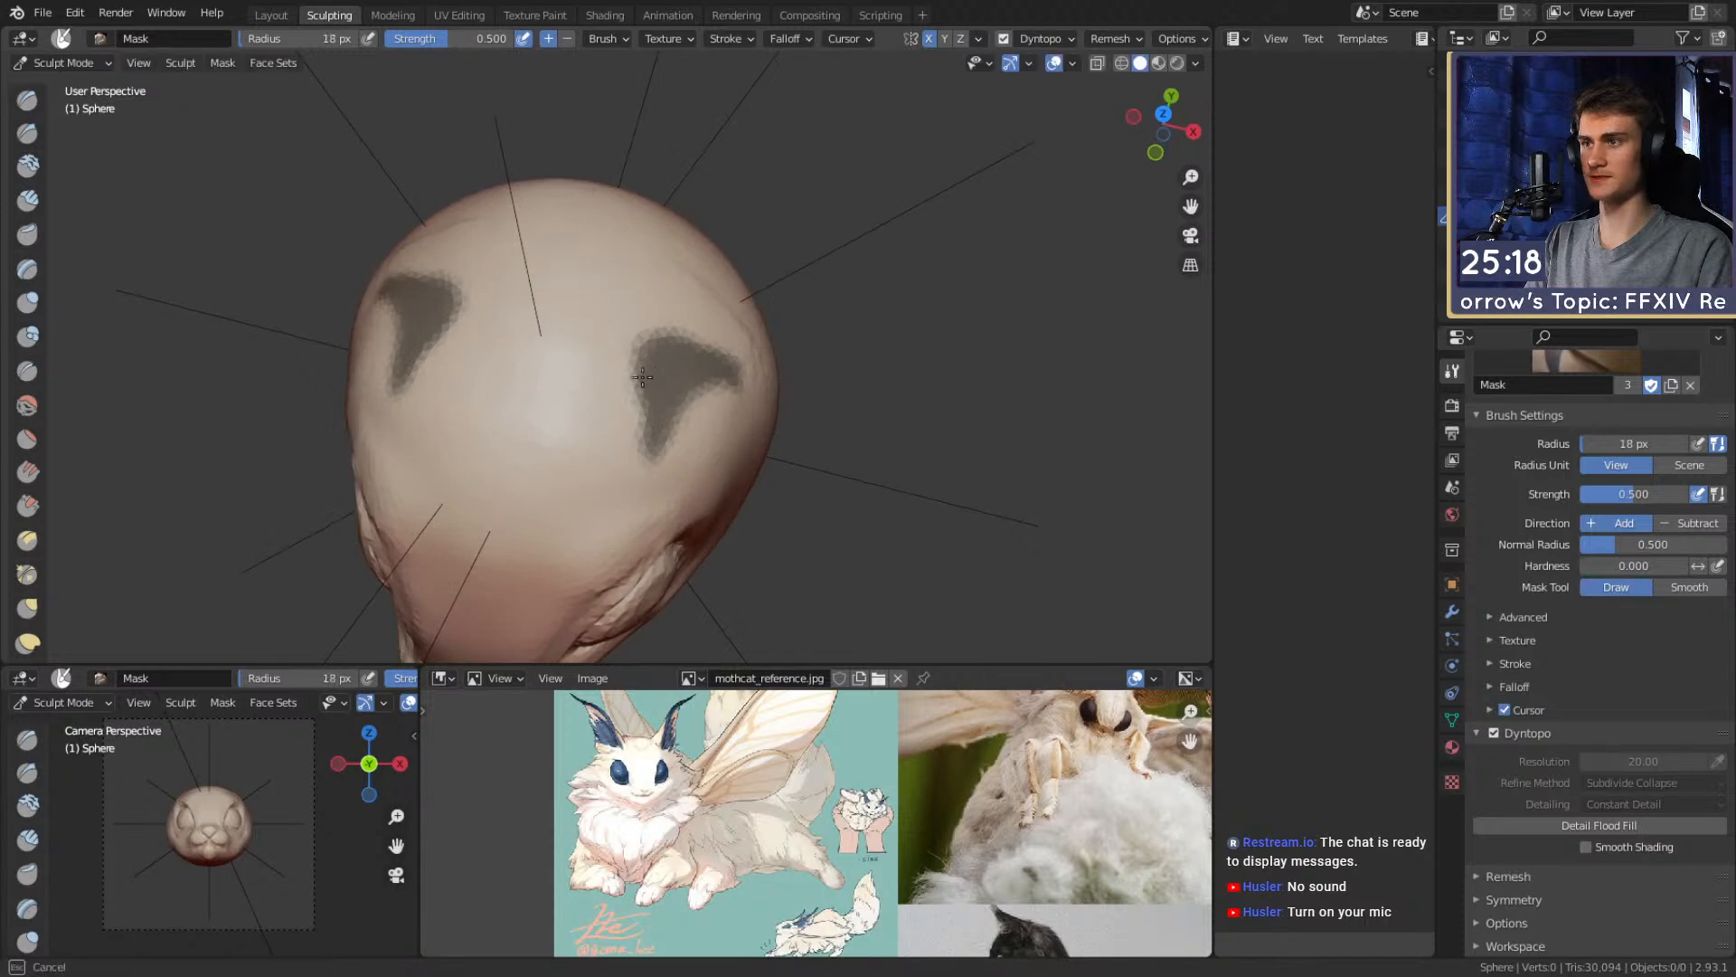
{"action": "key", "text": "ctrl+i"}
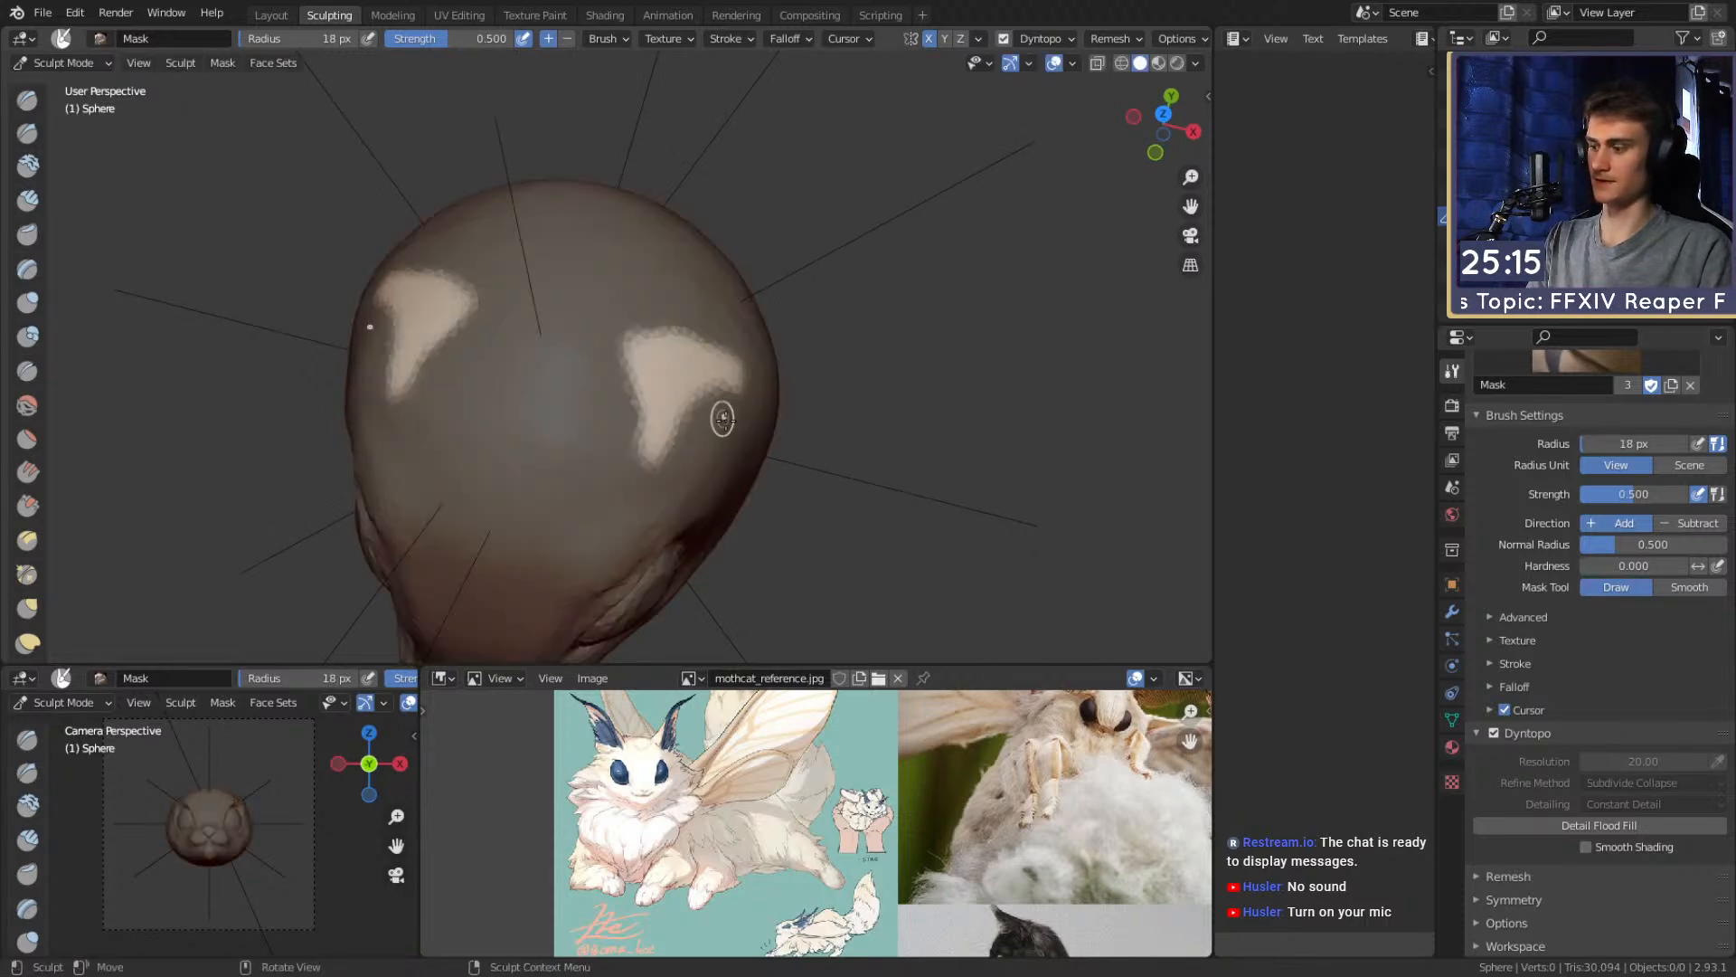
Pull the unmasked ear bases upward out of the head with the Snake Hook brush
{"action": "key", "text": "k"}
{"action": "mouse_move", "coordinate": [810, 406]}
{"action": "middle_mouse_down"}
{"action": "mouse_move", "coordinate": [556, 251]}
{"action": "mouse_move", "coordinate": [737, 262]}
{"action": "mouse_move", "coordinate": [797, 345]}
{"action": "mouse_move", "coordinate": [661, 318]}
{"action": "mouse_move", "coordinate": [719, 330]}
{"action": "middle_mouse_up"}
{"action": "scroll", "coordinate": [624, 221], "scroll_direction": "down", "scroll_amount": 3}
{"action": "key", "text": "f"}
{"action": "left_click", "coordinate": [725, 256]}
{"action": "key", "text": "f"}
{"action": "left_click", "coordinate": [700, 299]}
{"action": "key", "text": "f"}
{"action": "left_click", "coordinate": [667, 345]}
{"action": "left_click_drag", "start_coordinate": [663, 346], "coordinate": [693, 278]}
Lengthen the ears into tall, narrow shapes with further Snake Hook strokes
{"action": "mouse_move", "coordinate": [717, 272]}
{"action": "middle_mouse_down"}
{"action": "mouse_move", "coordinate": [633, 298]}
{"action": "mouse_move", "coordinate": [693, 317]}
{"action": "middle_mouse_up"}
{"action": "key", "text": "f"}
{"action": "left_click", "coordinate": [679, 325]}
{"action": "key", "text": "f"}
{"action": "left_click", "coordinate": [692, 284]}
{"action": "key", "text": "f"}
{"action": "left_click", "coordinate": [693, 284]}
{"action": "left_click_drag", "start_coordinate": [692, 284], "coordinate": [717, 223]}
{"action": "key", "text": "f"}
{"action": "left_click", "coordinate": [709, 244]}
Bend the ear tips outward with the Snake Hook brush at radius 56 px
{"action": "middle_click_drag", "start_coordinate": [734, 233], "coordinate": [715, 265], "text": "shift"}
{"action": "key", "text": "f"}
{"action": "left_click", "coordinate": [698, 285]}
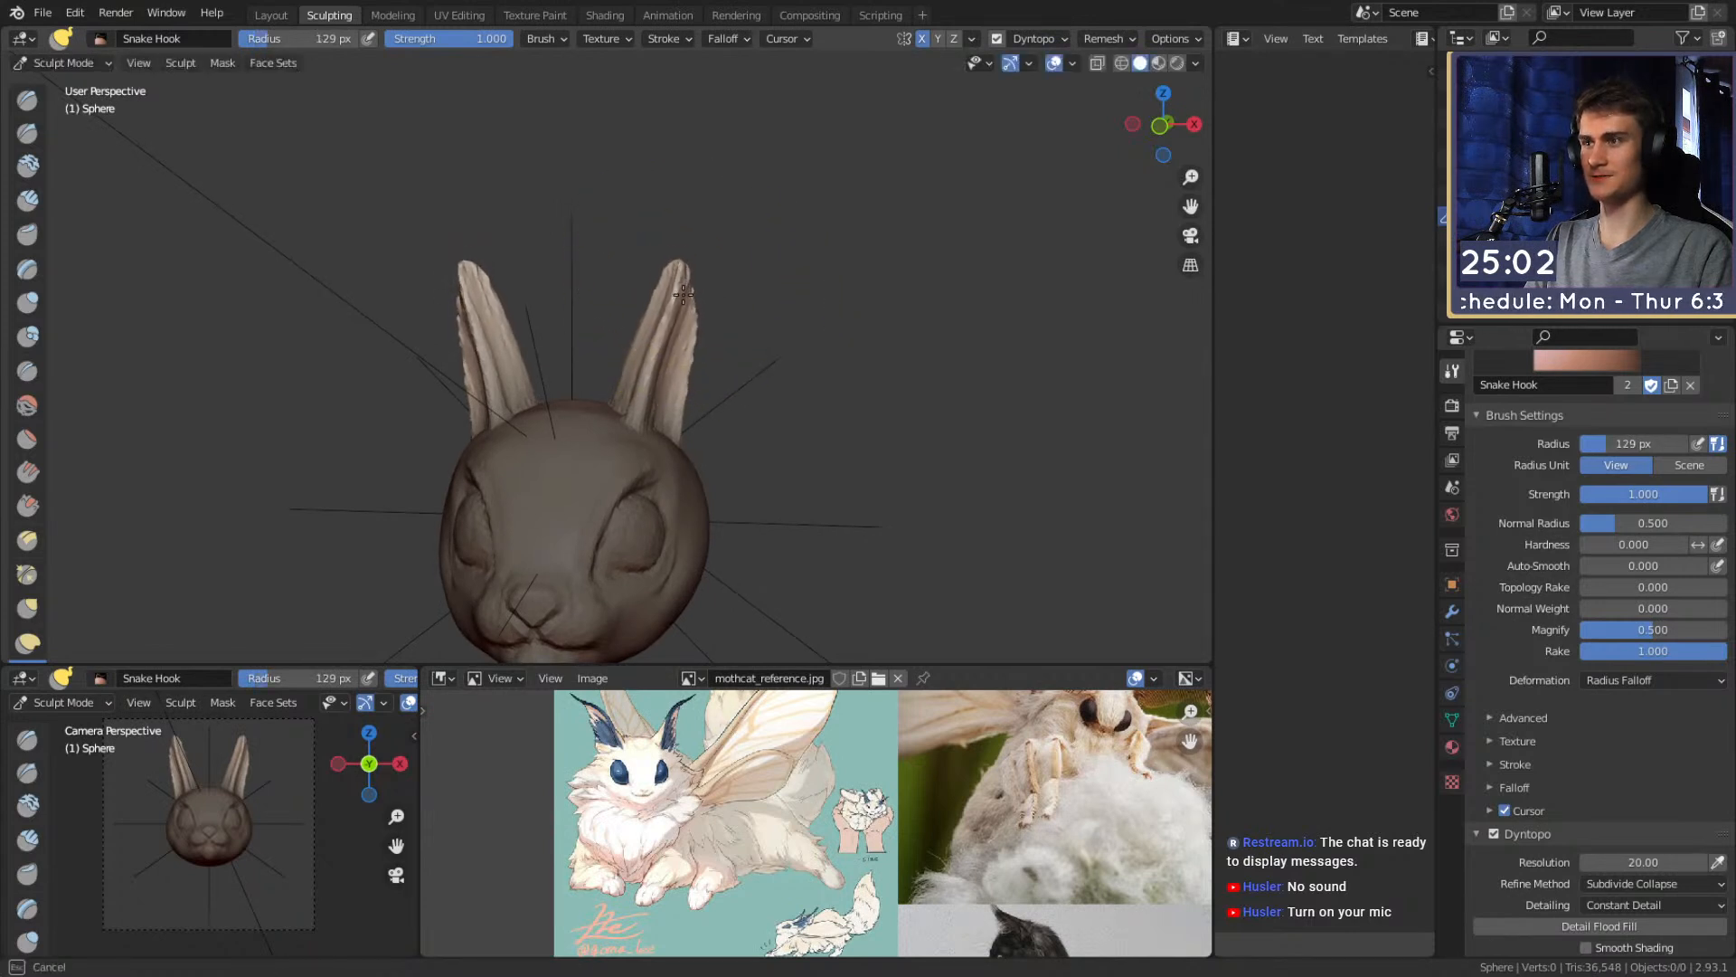
{"action": "left_click", "coordinate": [679, 282]}
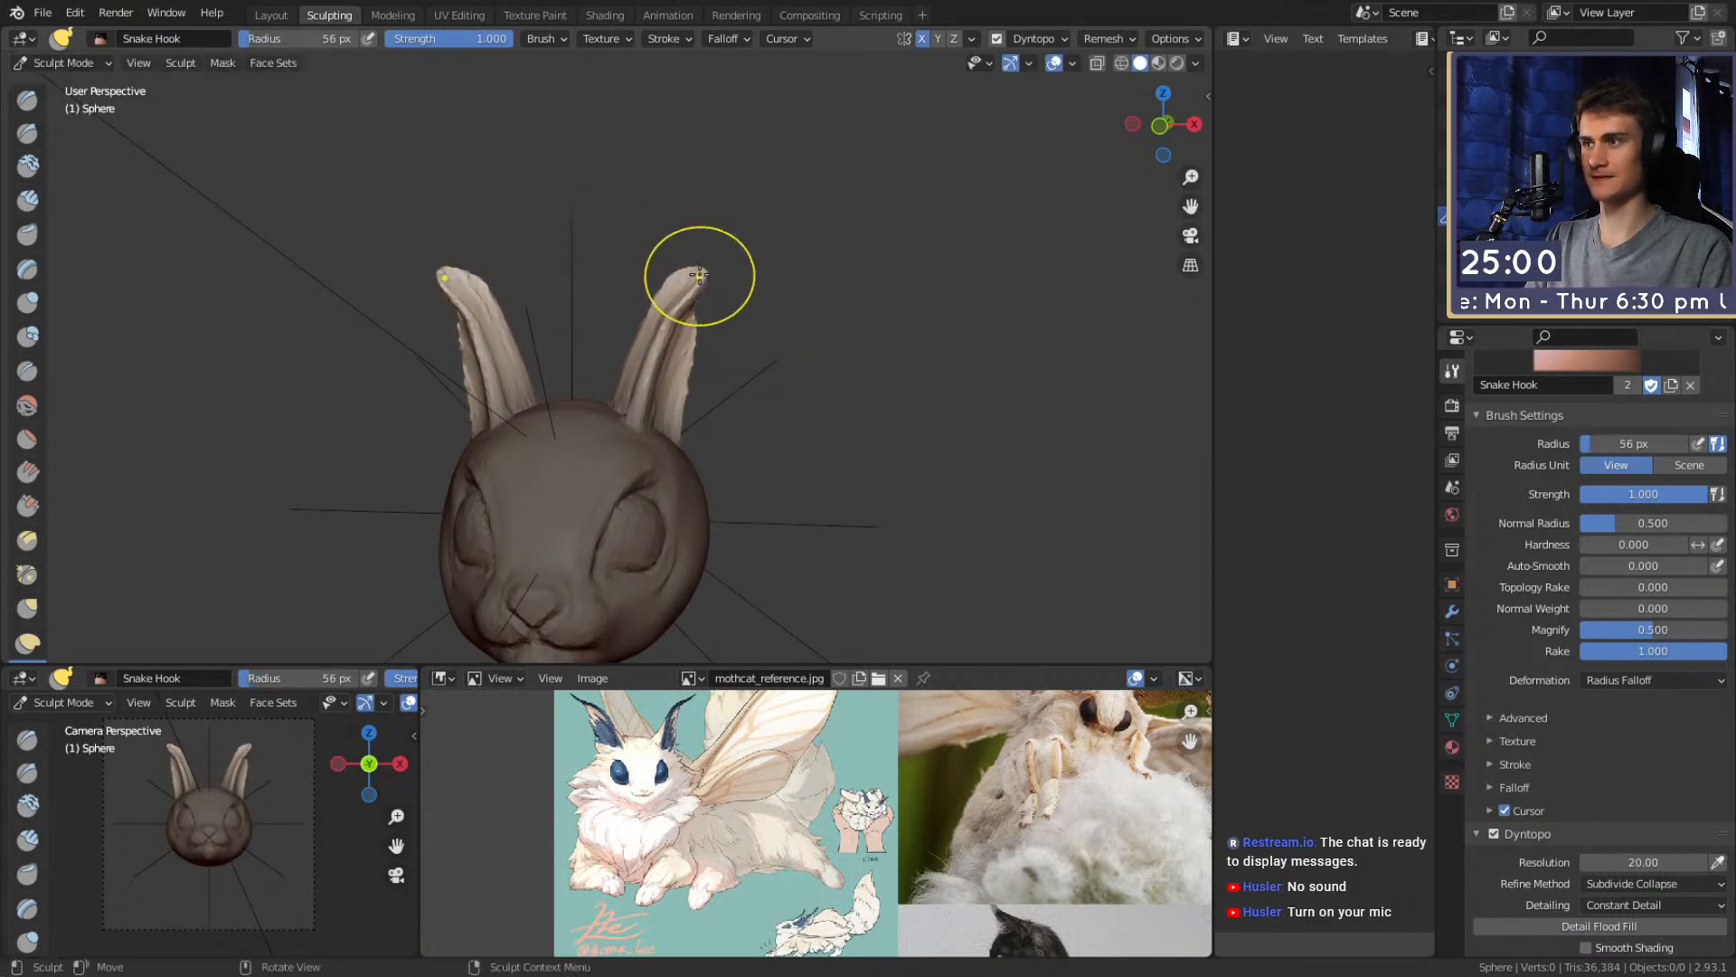
{"action": "middle_click_drag", "start_coordinate": [567, 410], "coordinate": [666, 387], "text": "ctrl"}
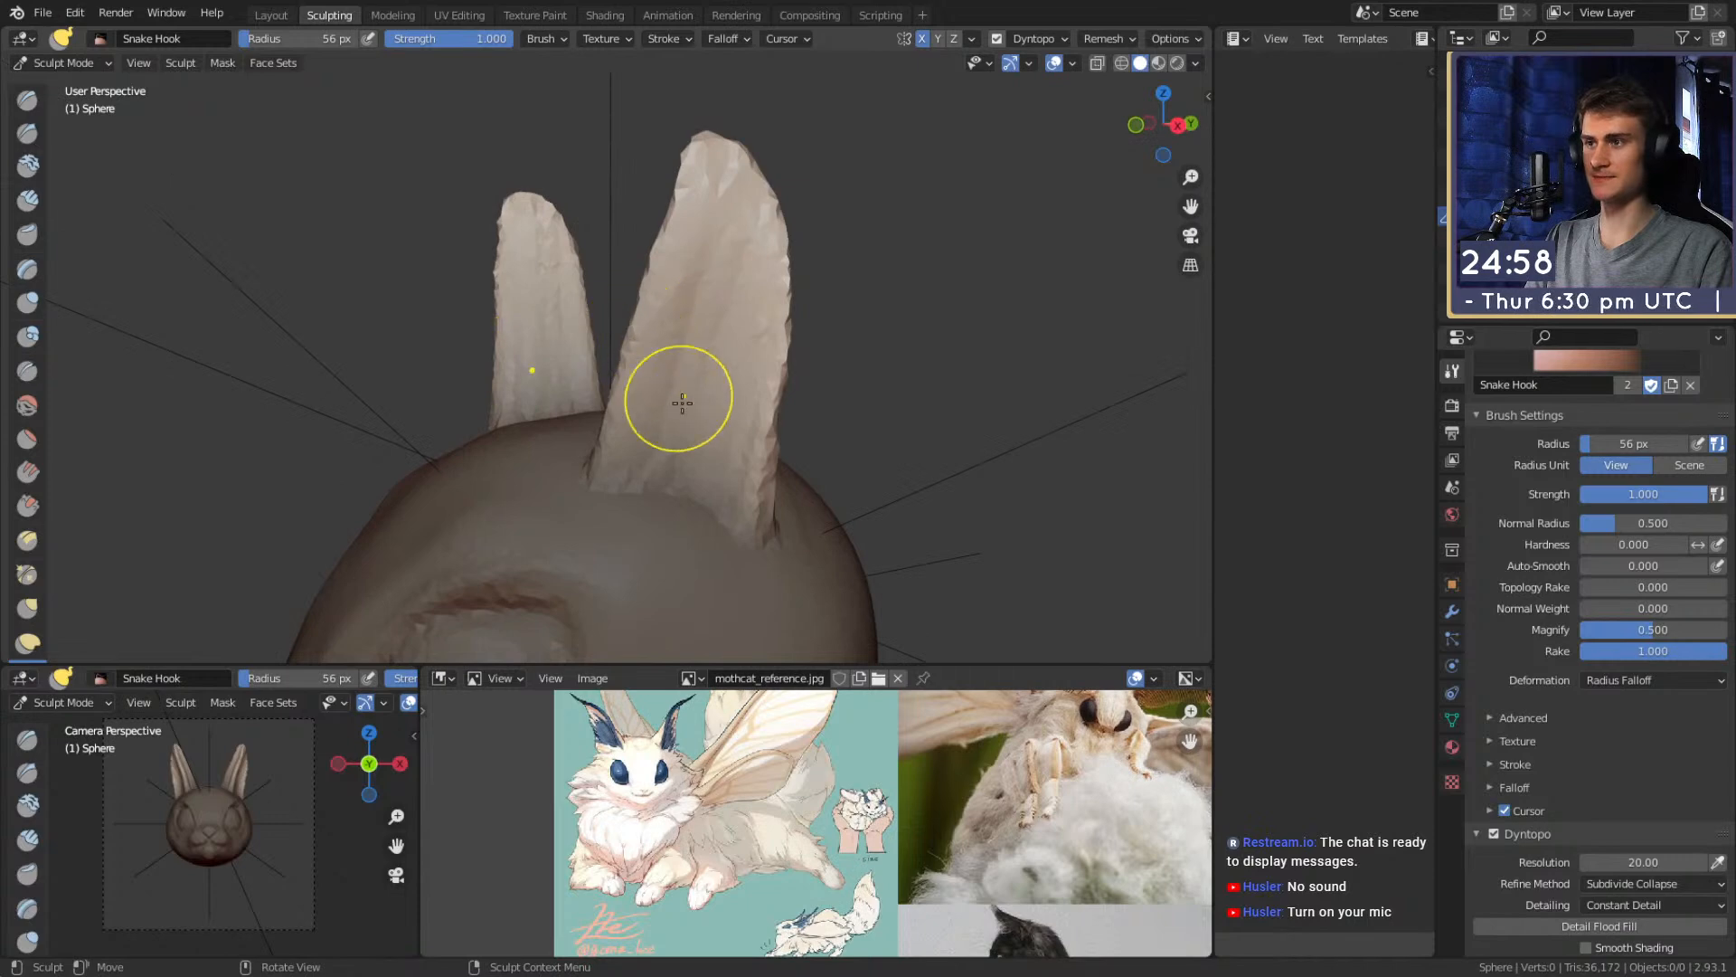
Clear the mask and reshape the ears with the Grab brush at radius 110 px
{"action": "mouse_move", "coordinate": [719, 444]}
{"action": "middle_mouse_down"}
{"action": "mouse_move", "coordinate": [674, 388]}
{"action": "mouse_move", "coordinate": [697, 418]}
{"action": "mouse_move", "coordinate": [640, 411]}
{"action": "mouse_move", "coordinate": [600, 376]}
{"action": "mouse_move", "coordinate": [682, 351]}
{"action": "middle_mouse_up"}
{"action": "key", "text": "g"}
{"action": "key", "text": "f"}
{"action": "mouse_move", "coordinate": [682, 351]}
{"action": "left_mouse_down", "text": "alt"}
{"action": "mouse_move", "coordinate": [756, 392]}
{"action": "mouse_move", "coordinate": [690, 368]}
{"action": "mouse_move", "coordinate": [697, 314]}
{"action": "mouse_move", "coordinate": [625, 335]}
{"action": "mouse_move", "coordinate": [701, 334]}
{"action": "mouse_move", "coordinate": [682, 290]}
{"action": "mouse_move", "coordinate": [683, 434]}
{"action": "mouse_move", "coordinate": [632, 438]}
{"action": "left_mouse_up", "text": "alt"}
{"action": "left_click", "coordinate": [789, 392]}
{"action": "key", "text": "f"}
{"action": "left_click", "coordinate": [788, 334]}
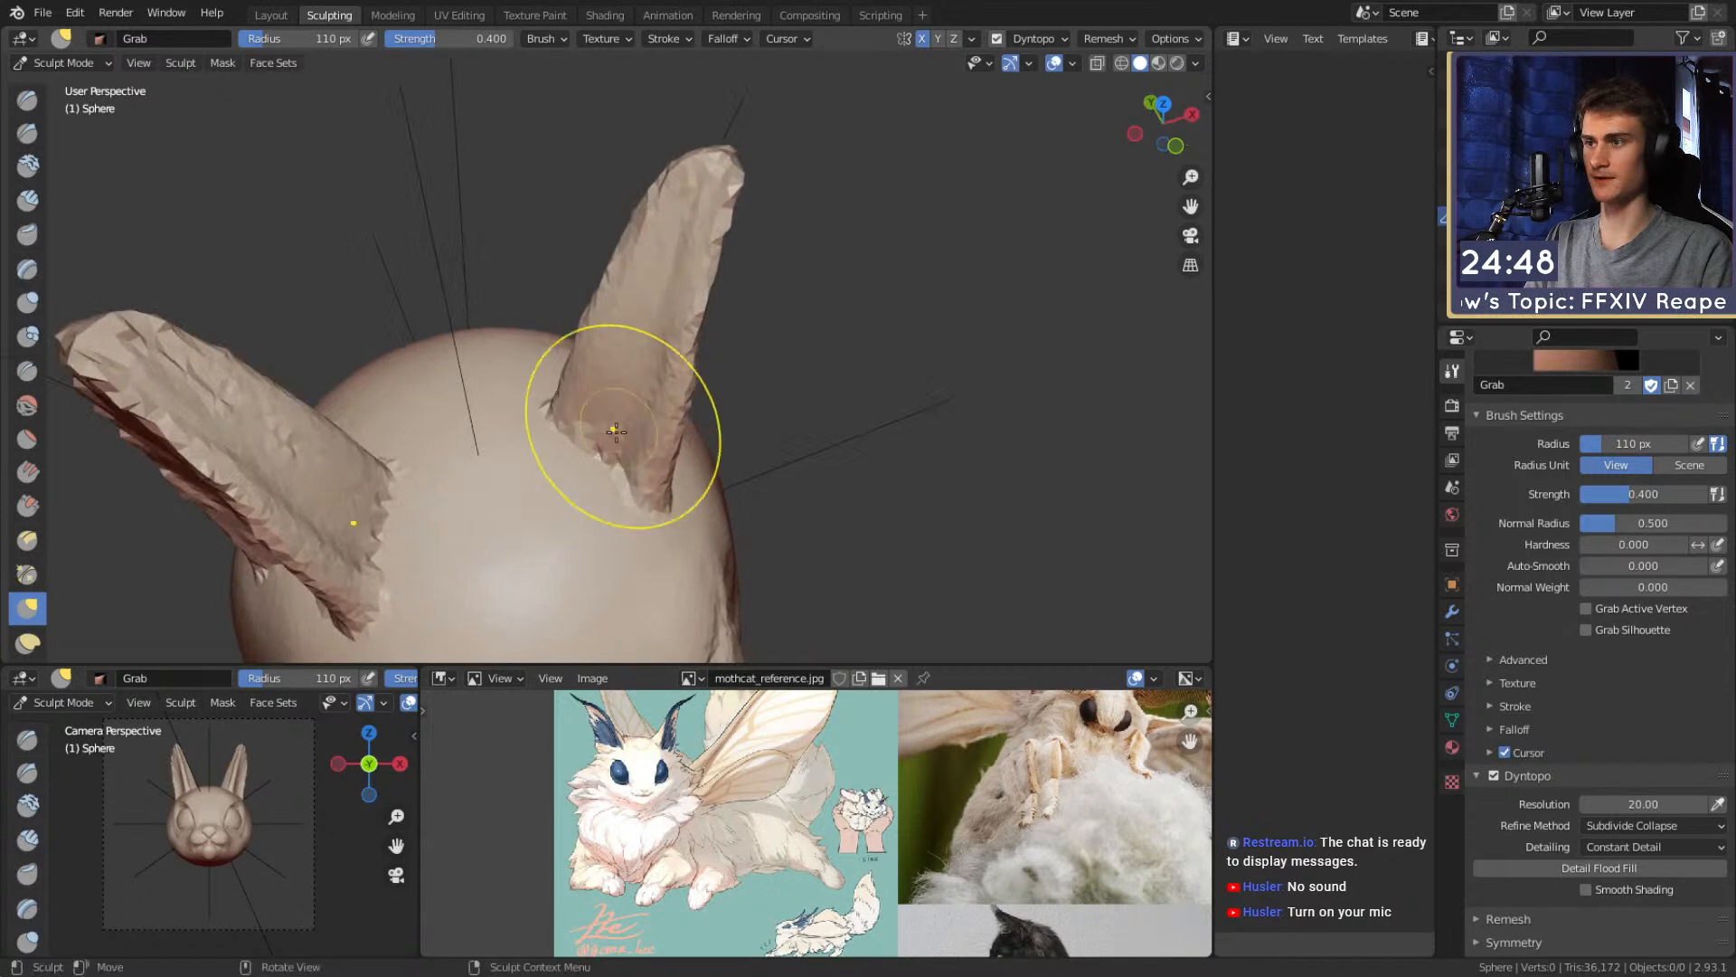
Build up and smooth the ears and their bases with Clay Strips at radius 72 px
{"action": "key", "text": "c"}
{"action": "mouse_move", "coordinate": [583, 368]}
{"action": "left_mouse_down", "text": "alt"}
{"action": "mouse_move", "coordinate": [649, 383]}
{"action": "mouse_move", "coordinate": [680, 443]}
{"action": "left_mouse_up", "text": "alt"}
{"action": "key", "text": "f"}
{"action": "left_click", "coordinate": [643, 383]}
{"action": "mouse_move", "coordinate": [623, 391]}
{"action": "left_mouse_down", "text": "alt"}
{"action": "mouse_move", "coordinate": [640, 426]}
{"action": "mouse_move", "coordinate": [697, 144]}
{"action": "mouse_move", "coordinate": [615, 353]}
{"action": "mouse_move", "coordinate": [624, 389]}
{"action": "left_mouse_up", "text": "alt"}
{"action": "left_click_drag", "start_coordinate": [630, 321], "coordinate": [643, 368], "text": "alt"}
{"action": "key", "text": "f"}
{"action": "left_click", "coordinate": [675, 335]}
{"action": "mouse_move", "coordinate": [684, 230]}
{"action": "middle_mouse_down", "text": "shift"}
{"action": "mouse_move", "coordinate": [653, 348]}
{"action": "mouse_move", "coordinate": [662, 316]}
{"action": "middle_mouse_up", "text": "shift"}
{"action": "left_click_drag", "start_coordinate": [709, 198], "coordinate": [648, 336], "text": "shift"}
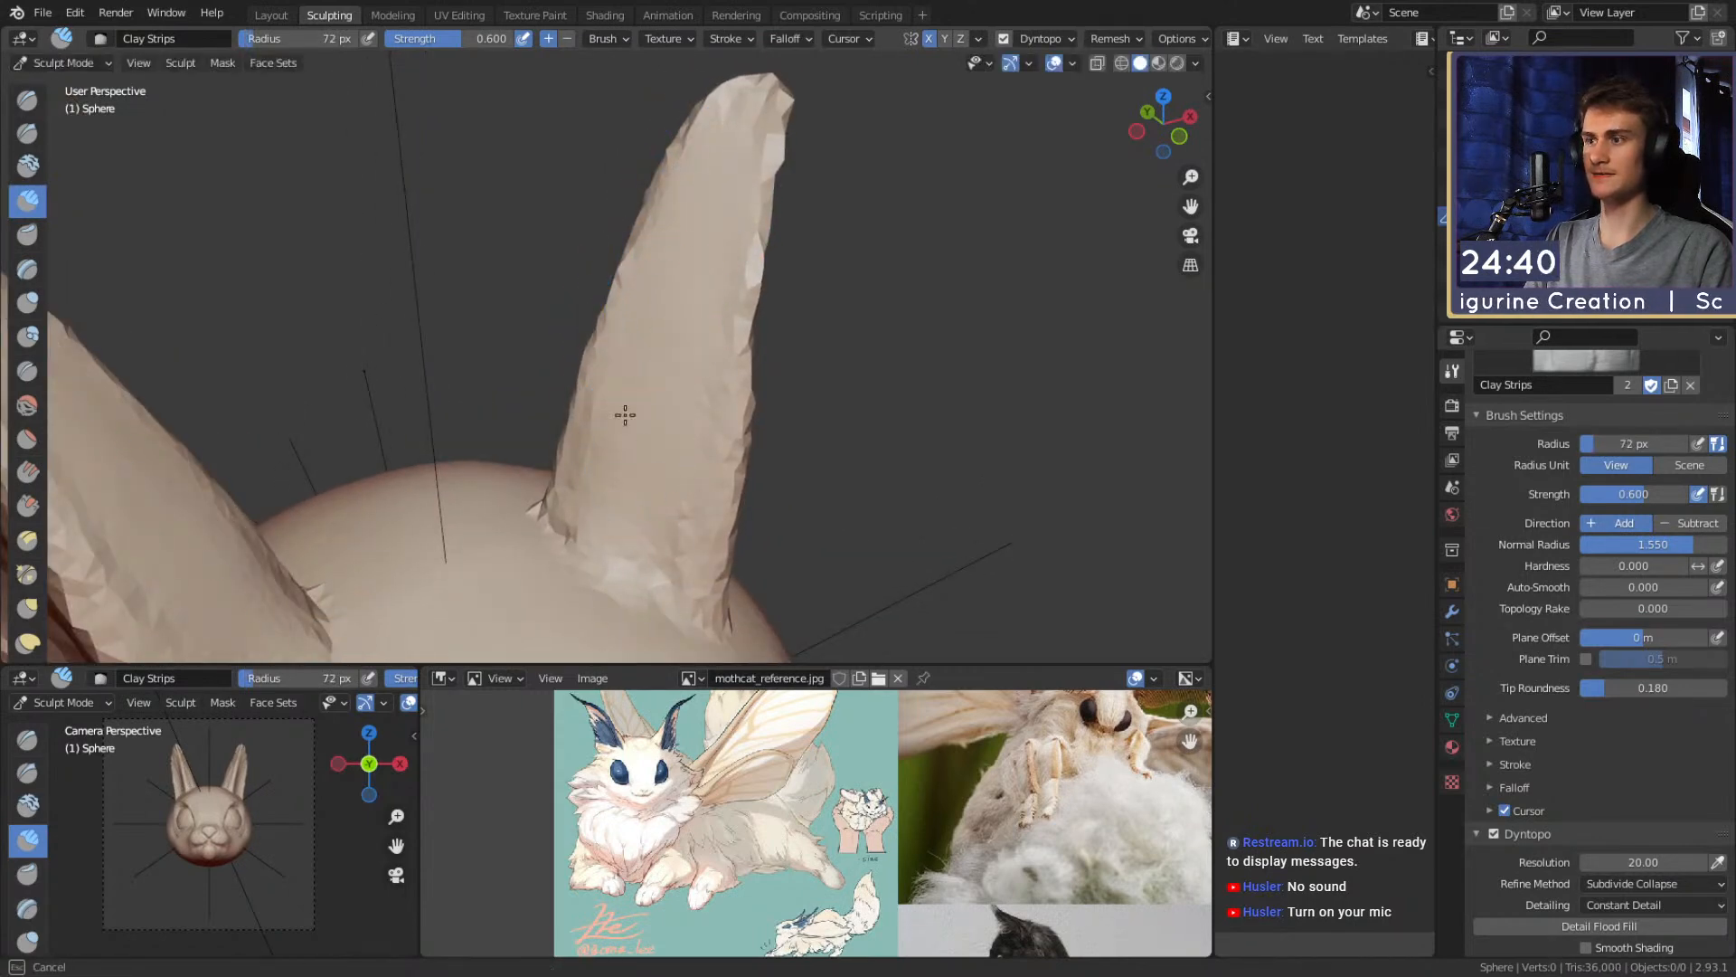
Blend the back of the ear bases into the head with Clay Strips at radius 30 px
{"action": "middle_click_drag", "start_coordinate": [749, 381], "coordinate": [307, 425]}
{"action": "key", "text": "f"}
{"action": "left_click", "coordinate": [621, 501]}
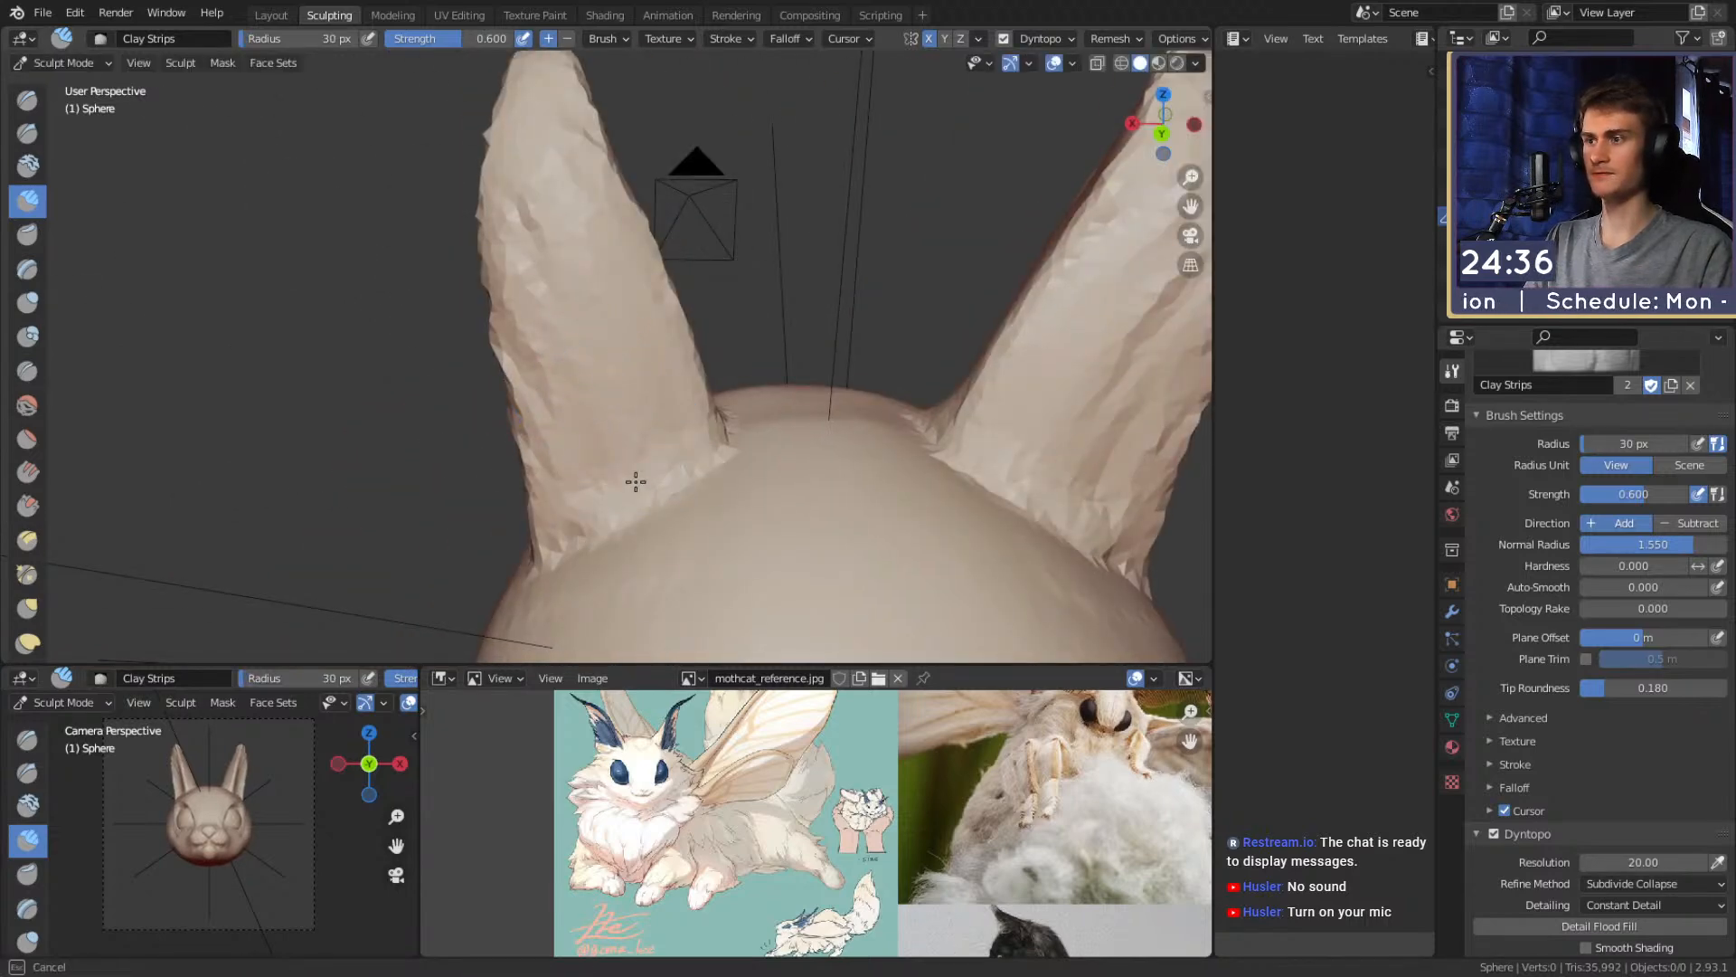
{"action": "middle_click_drag", "start_coordinate": [619, 492], "coordinate": [622, 492]}
{"action": "middle_click_drag", "start_coordinate": [509, 318], "coordinate": [555, 349]}
Fill out the backs of the ears using a Clay Strips radius of 107 px
{"action": "key", "text": "f"}
{"action": "left_click", "coordinate": [558, 349]}
{"action": "mouse_move", "coordinate": [515, 234]}
{"action": "left_mouse_down"}
{"action": "mouse_move", "coordinate": [553, 441]}
{"action": "mouse_move", "coordinate": [538, 444]}
{"action": "left_mouse_up"}
{"action": "key", "text": "f"}
{"action": "left_click", "coordinate": [543, 254]}
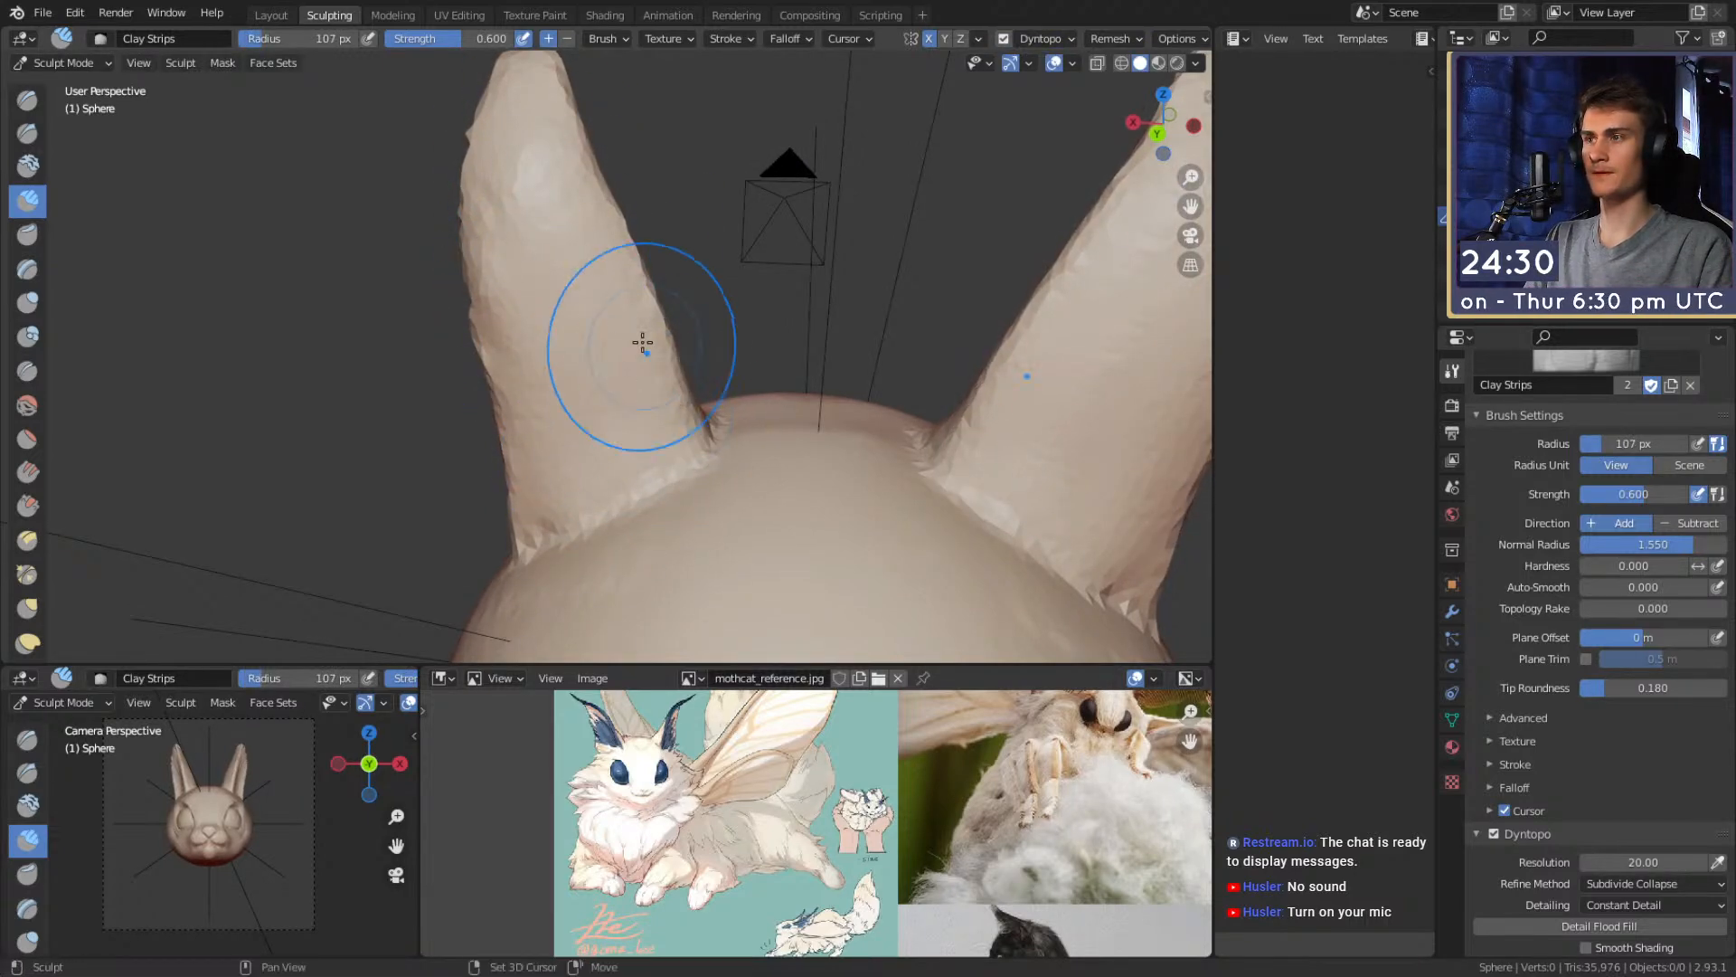
Even out the upper part of the ears with Clay Strips at radius 62 px
{"action": "middle_click_drag", "start_coordinate": [599, 195], "coordinate": [784, 261]}
{"action": "mouse_move", "coordinate": [783, 261]}
{"action": "left_mouse_down", "text": "alt"}
{"action": "mouse_move", "coordinate": [914, 271]}
{"action": "mouse_move", "coordinate": [736, 371]}
{"action": "mouse_move", "coordinate": [751, 281]}
{"action": "mouse_move", "coordinate": [719, 321]}
{"action": "left_mouse_up", "text": "alt"}
{"action": "key", "text": "f"}
{"action": "left_click", "coordinate": [721, 324]}
{"action": "left_click_drag", "start_coordinate": [666, 220], "coordinate": [684, 314], "text": "alt"}
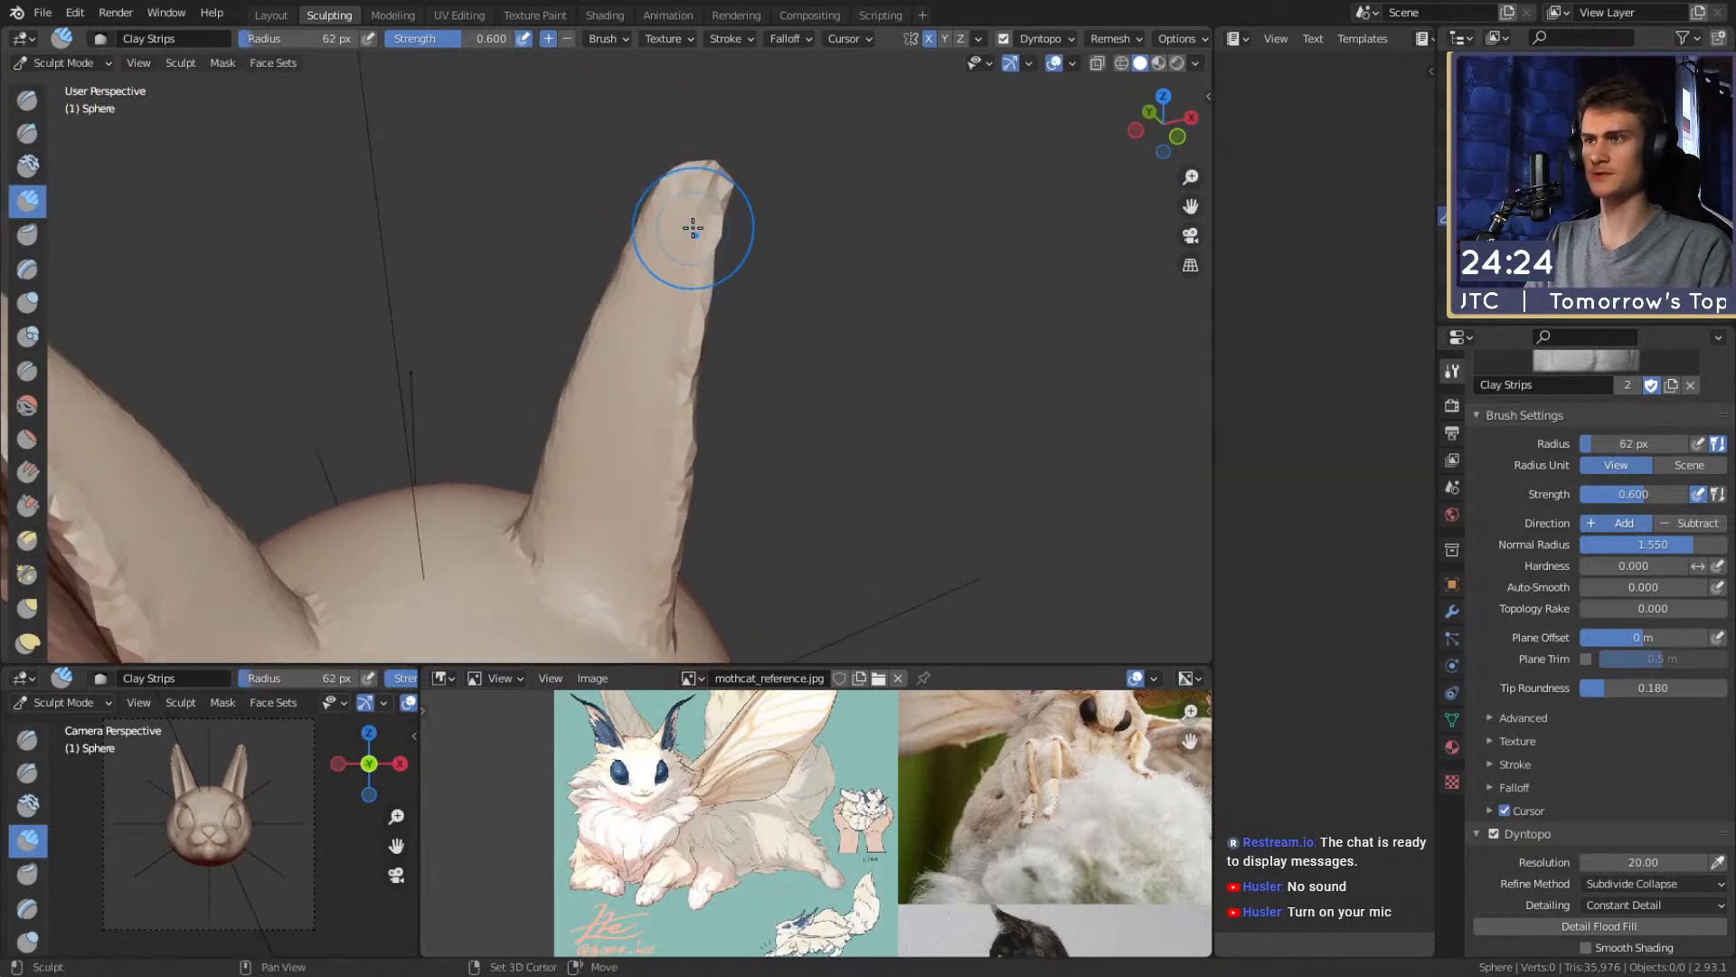
Work the front fold of the ears with the Crease brush and adjust the ear shape with Snake Hook
{"action": "left_click_drag", "start_coordinate": [678, 496], "coordinate": [706, 225], "text": "alt"}
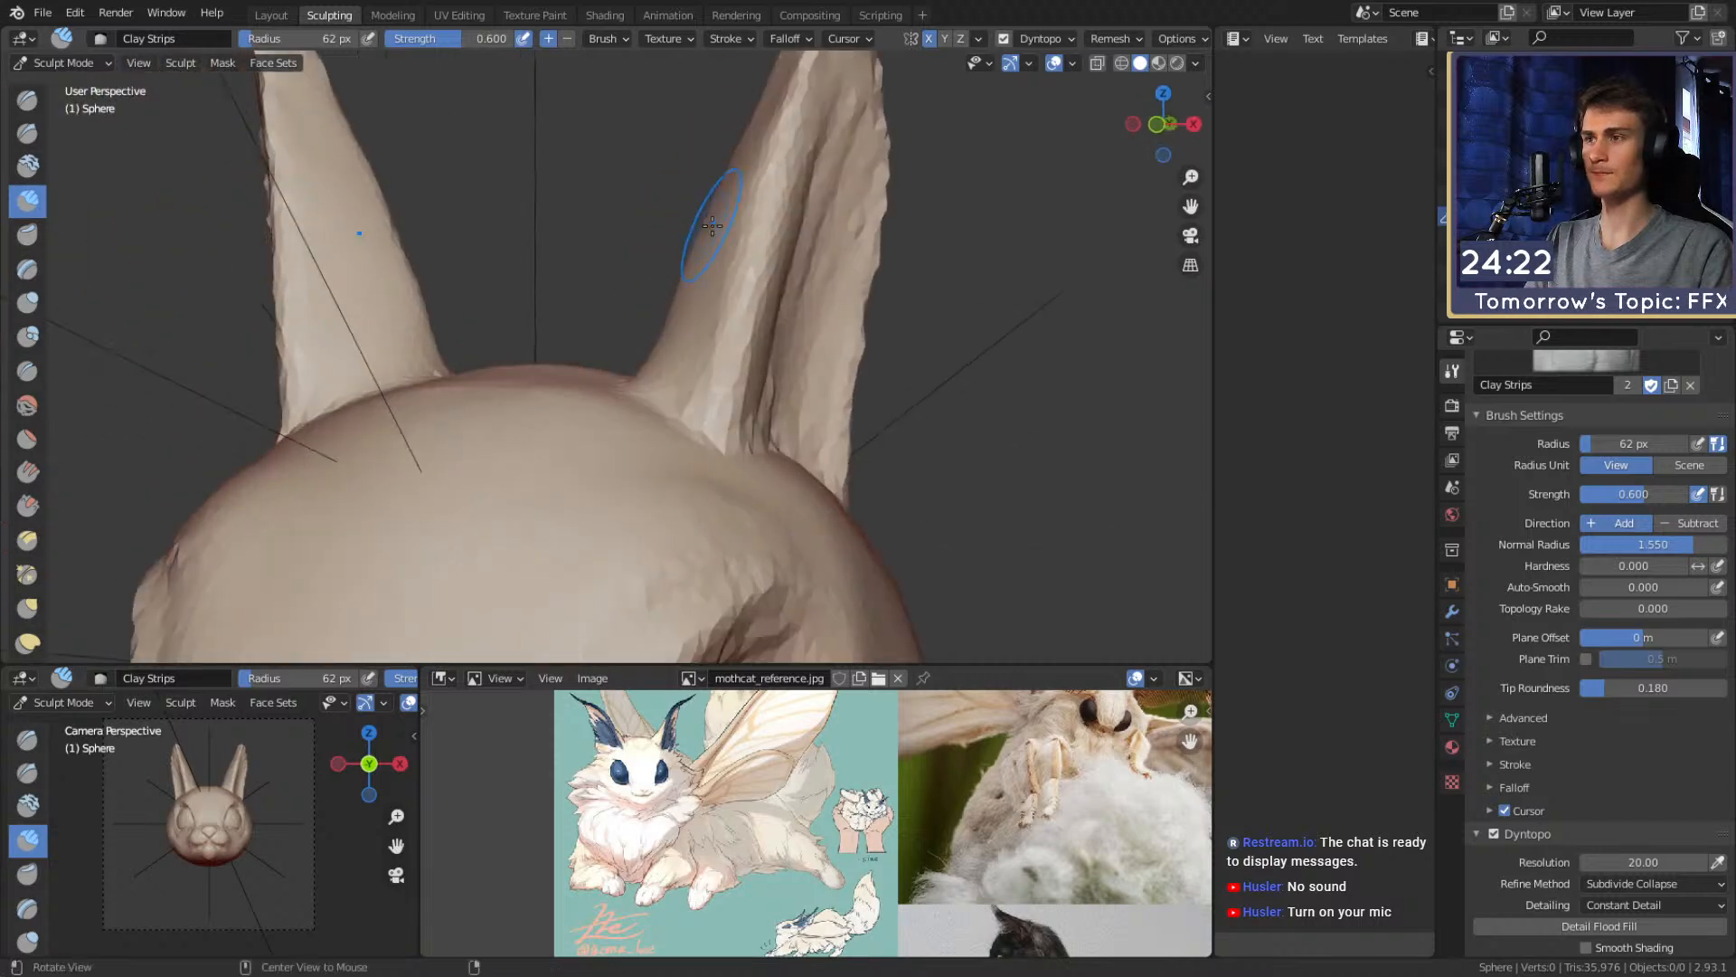
{"action": "mouse_move", "coordinate": [804, 334]}
{"action": "left_mouse_down", "text": "alt"}
{"action": "mouse_move", "coordinate": [672, 420]}
{"action": "mouse_move", "coordinate": [748, 407]}
{"action": "mouse_move", "coordinate": [708, 427]}
{"action": "mouse_move", "coordinate": [720, 415]}
{"action": "left_mouse_up", "text": "alt"}
{"action": "key", "text": "shift+c"}
{"action": "key", "text": "f"}
{"action": "left_click", "coordinate": [754, 438]}
{"action": "key", "text": "k"}
{"action": "mouse_move", "coordinate": [760, 336]}
{"action": "left_mouse_down", "text": "alt"}
{"action": "mouse_move", "coordinate": [699, 458]}
{"action": "mouse_move", "coordinate": [670, 469]}
{"action": "mouse_move", "coordinate": [666, 432]}
{"action": "left_mouse_up", "text": "alt"}
{"action": "key", "text": "f"}
{"action": "left_click", "coordinate": [771, 458]}
{"action": "mouse_move", "coordinate": [665, 432]}
{"action": "left_mouse_down", "text": "alt"}
{"action": "mouse_move", "coordinate": [729, 352]}
{"action": "mouse_move", "coordinate": [795, 318]}
{"action": "mouse_move", "coordinate": [822, 349]}
{"action": "mouse_move", "coordinate": [659, 356]}
{"action": "left_mouse_up", "text": "alt"}
{"action": "key", "text": "f"}
{"action": "left_click", "coordinate": [753, 352]}
Carve a deep groove along the inner ears with the Crease brush at radius 51 px
{"action": "key", "text": "shift+c"}
{"action": "mouse_move", "coordinate": [543, 449]}
{"action": "left_mouse_down", "text": "alt"}
{"action": "mouse_move", "coordinate": [639, 421]}
{"action": "mouse_move", "coordinate": [615, 435]}
{"action": "left_mouse_up", "text": "alt"}
{"action": "key", "text": "f"}
{"action": "middle_click_drag", "start_coordinate": [615, 463], "coordinate": [651, 422]}
{"action": "key", "text": "f"}
{"action": "left_click", "coordinate": [662, 422]}
{"action": "left_click_drag", "start_coordinate": [592, 418], "coordinate": [621, 349]}
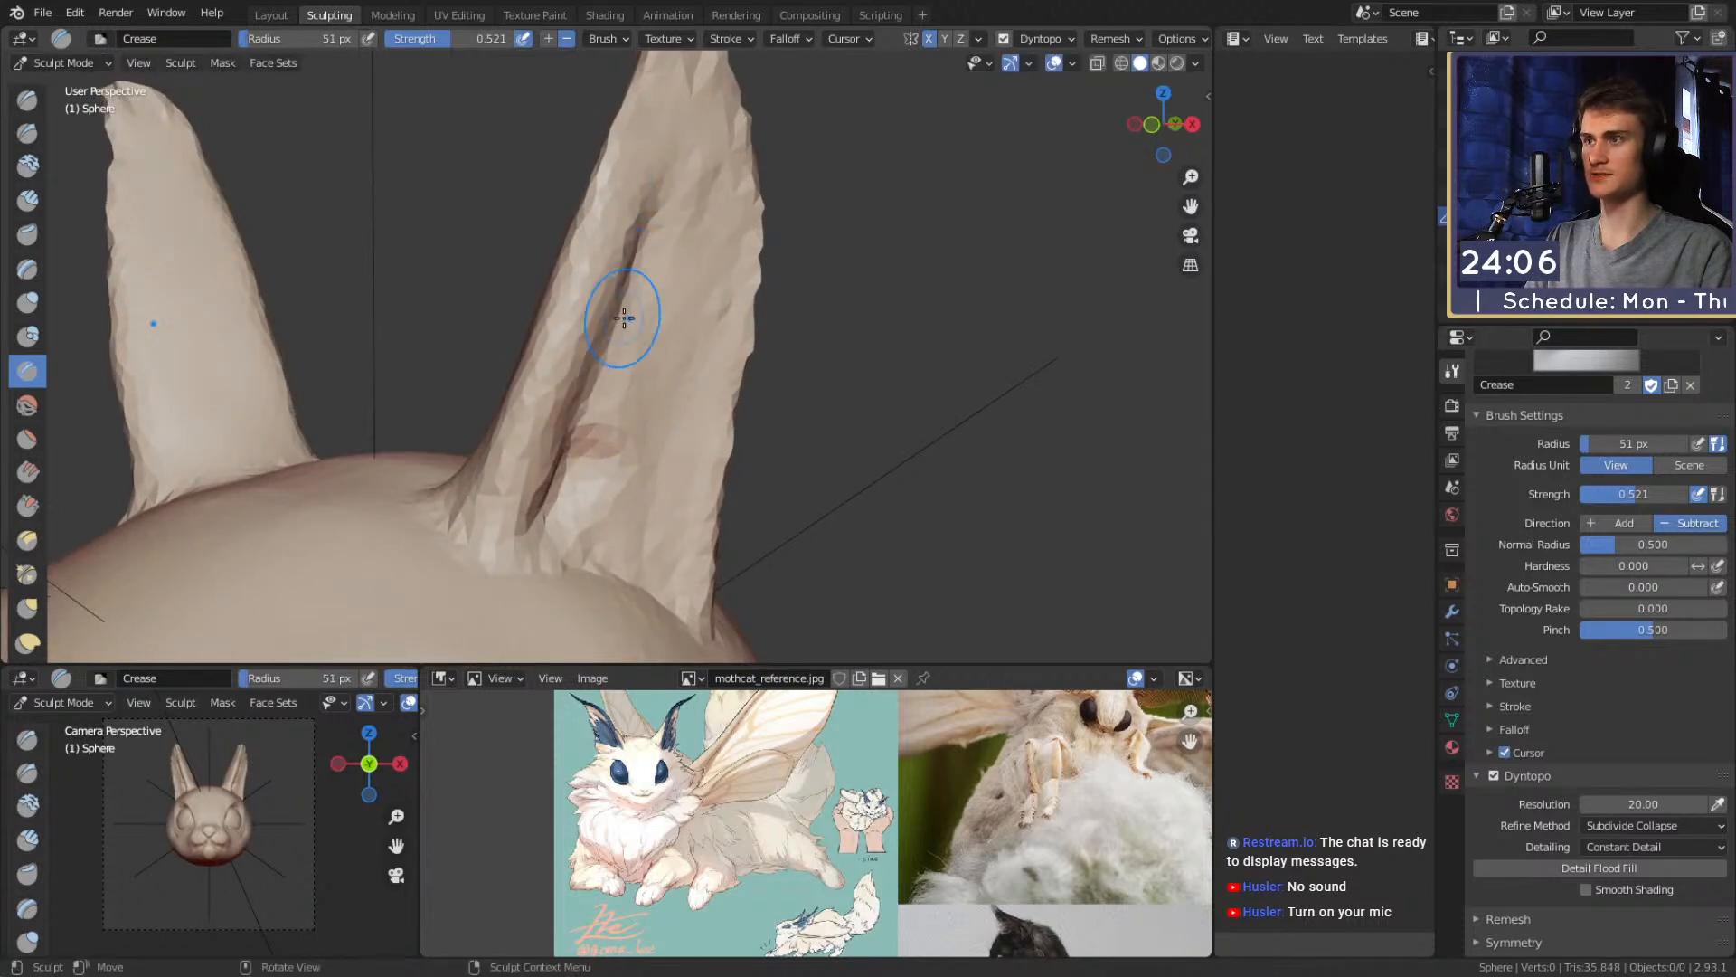
{"action": "left_click_drag", "start_coordinate": [661, 188], "coordinate": [663, 283]}
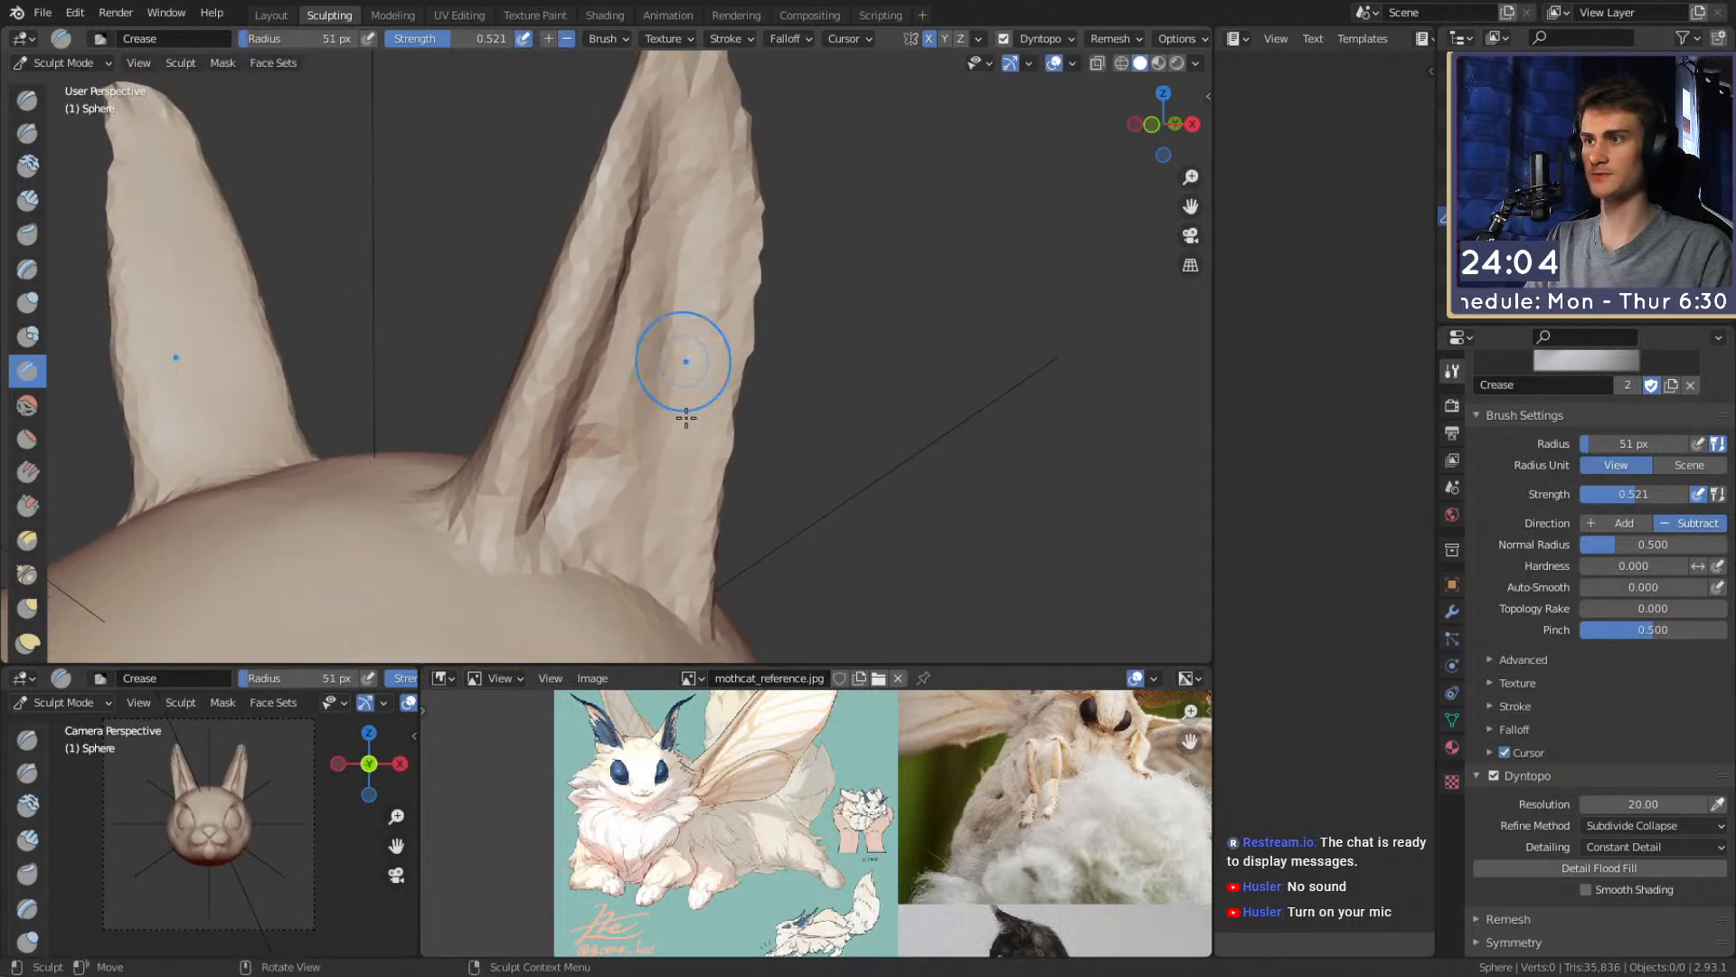
Widen the inner ear hollow with more Crease strokes from the tip down to the base
{"action": "left_click_drag", "start_coordinate": [683, 360], "coordinate": [686, 285]}
{"action": "middle_click_drag", "start_coordinate": [686, 285], "coordinate": [673, 301]}
{"action": "left_click_drag", "start_coordinate": [666, 111], "coordinate": [654, 156]}
{"action": "middle_click_drag", "start_coordinate": [652, 242], "coordinate": [671, 225]}
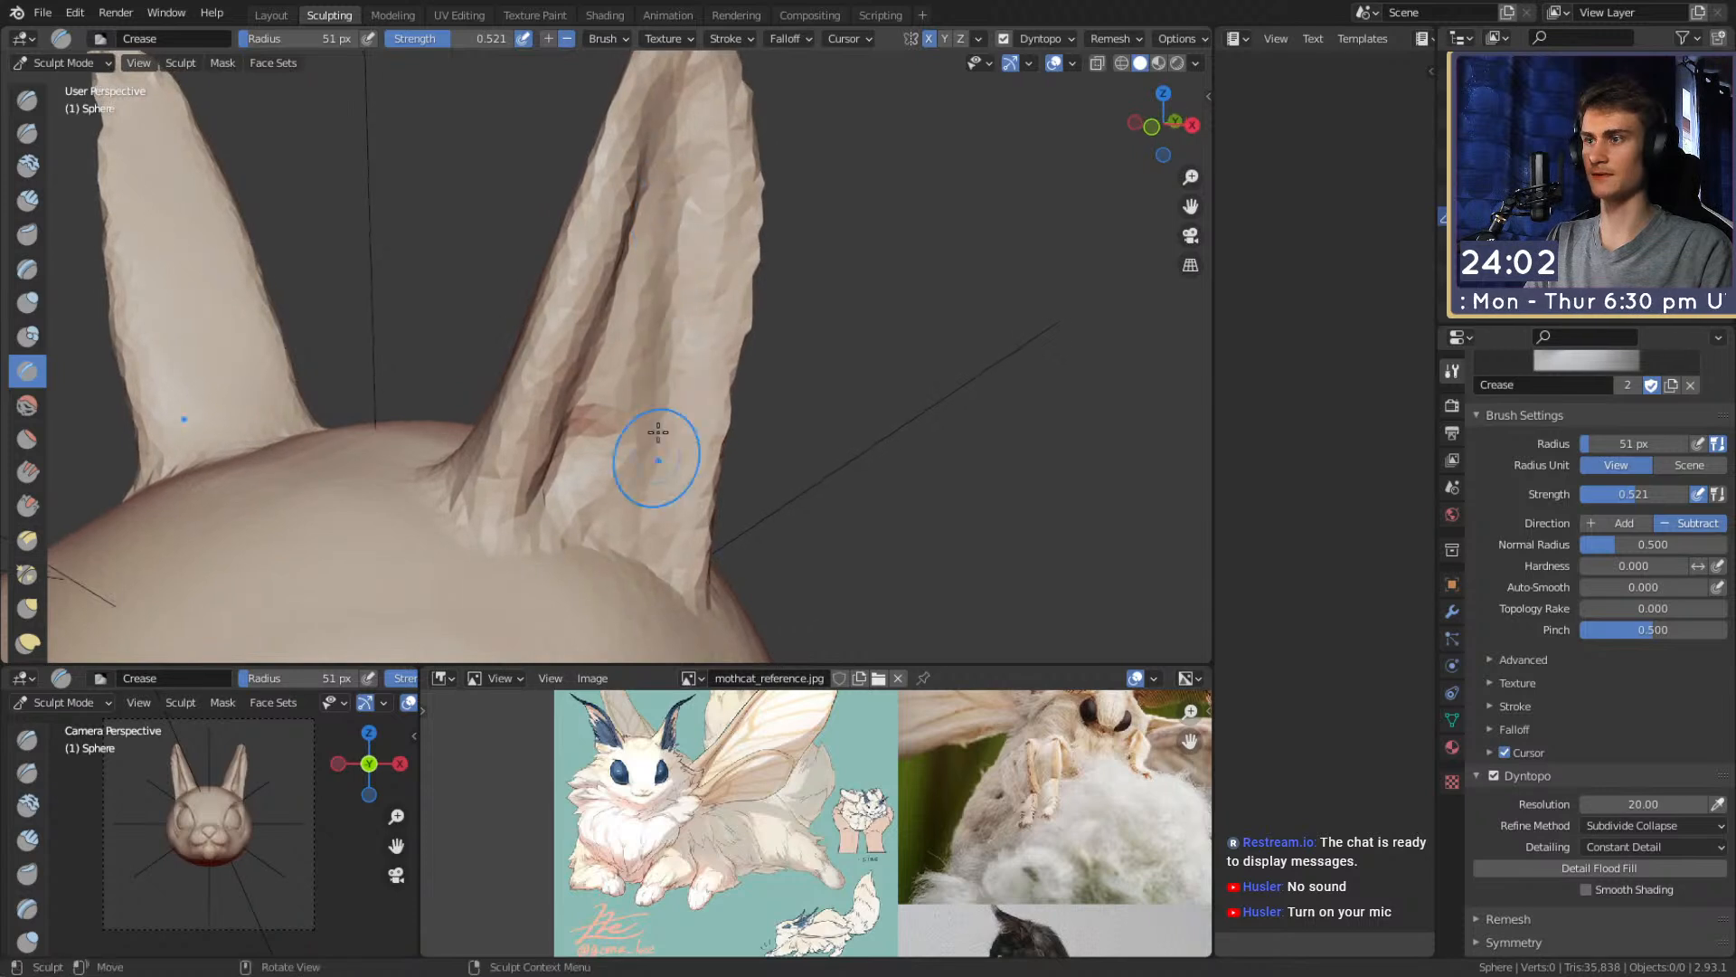
{"action": "left_click_drag", "start_coordinate": [632, 558], "coordinate": [640, 520]}
{"action": "middle_click_drag", "start_coordinate": [640, 520], "coordinate": [647, 486]}
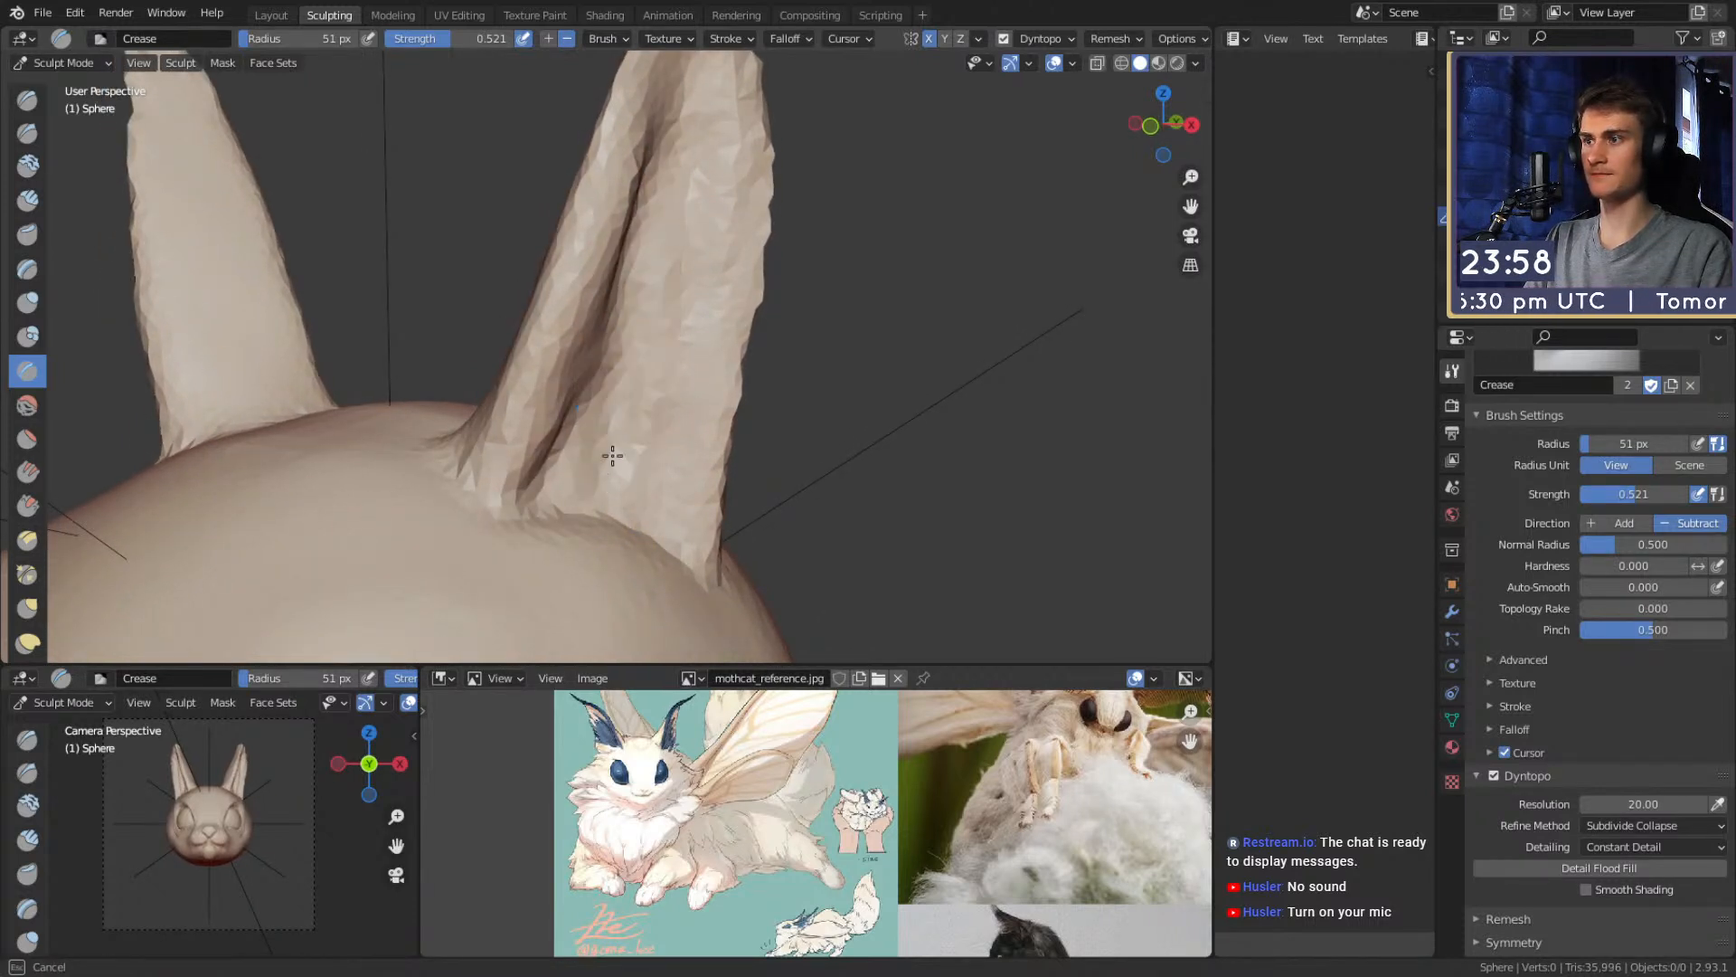
{"action": "left_click_drag", "start_coordinate": [606, 483], "coordinate": [628, 400]}
{"action": "middle_click_drag", "start_coordinate": [628, 400], "coordinate": [600, 409]}
{"action": "left_click_drag", "start_coordinate": [570, 335], "coordinate": [530, 475]}
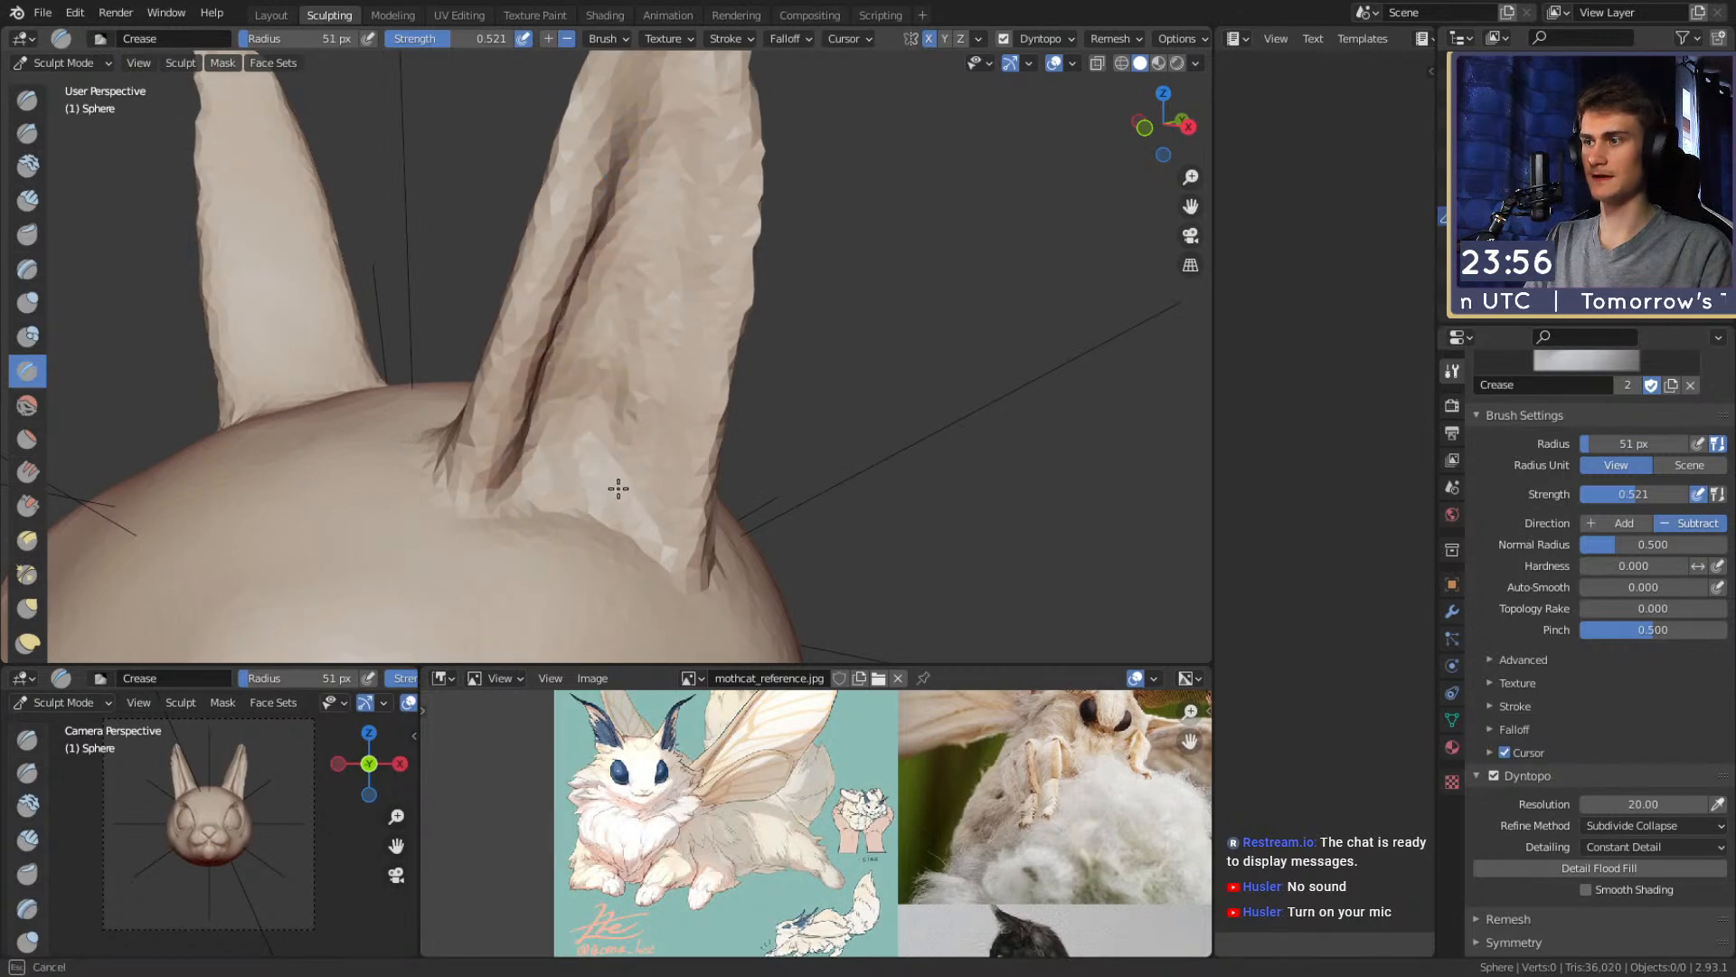
{"action": "middle_click_drag", "start_coordinate": [595, 415], "coordinate": [586, 511], "text": "shift"}
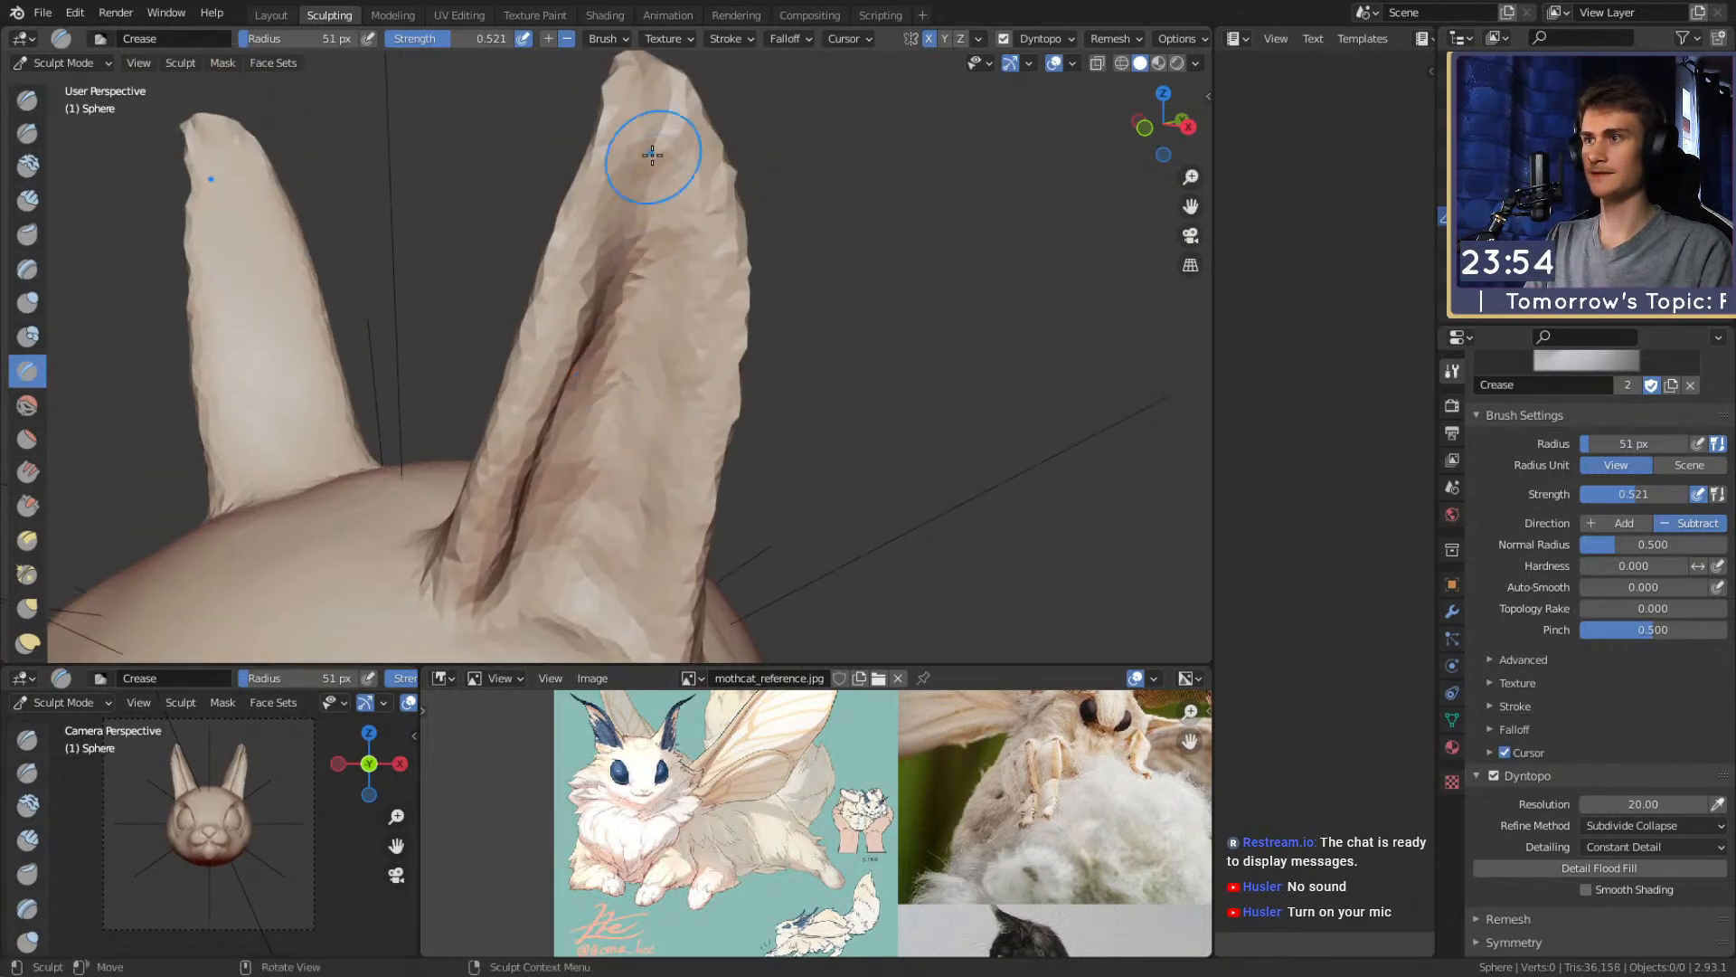
Adjust the outer edges and tips of the ears with the Grab brush, reducing its radius to 83 px
{"action": "scroll", "coordinate": [630, 377], "scroll_direction": "down", "scroll_amount": 4}
{"action": "middle_click_drag", "start_coordinate": [630, 376], "coordinate": [702, 303]}
{"action": "scroll", "coordinate": [719, 436], "scroll_direction": "up", "scroll_amount": 5}
{"action": "key", "text": "g"}
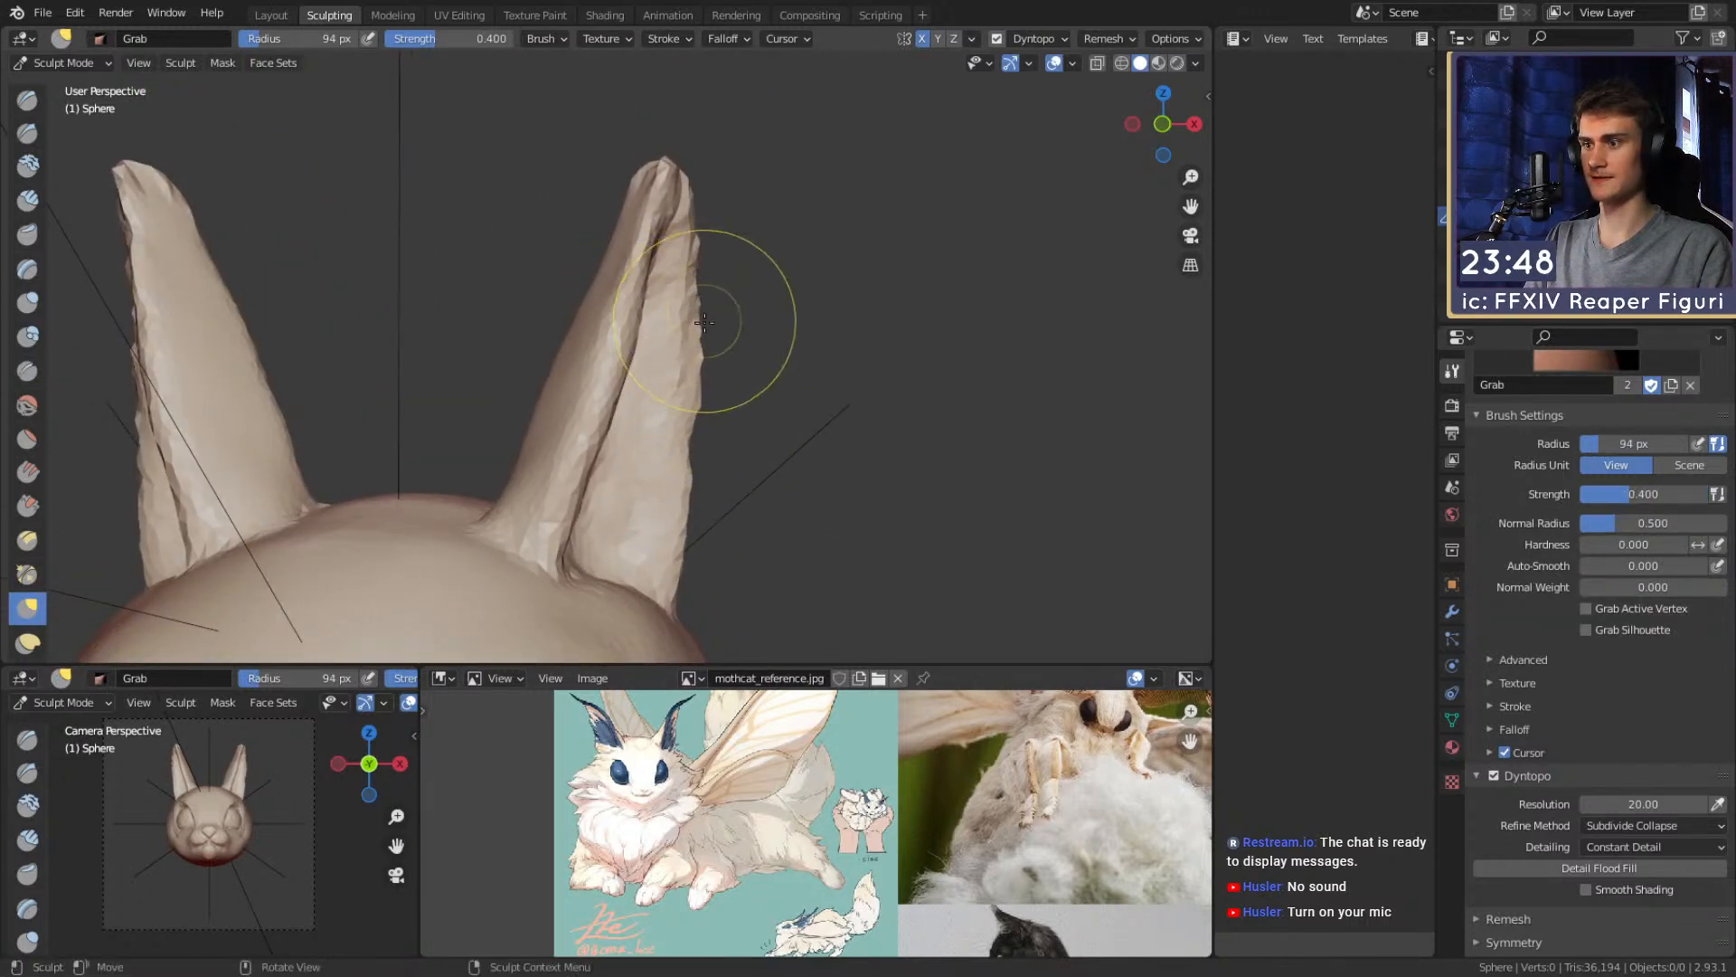
{"action": "left_click_drag", "start_coordinate": [687, 268], "coordinate": [702, 265]}
{"action": "middle_click_drag", "start_coordinate": [702, 265], "coordinate": [744, 271]}
{"action": "key", "text": "f"}
{"action": "left_click", "coordinate": [745, 232]}
{"action": "left_click_drag", "start_coordinate": [682, 204], "coordinate": [694, 201]}
{"action": "key", "text": "f"}
{"action": "left_click", "coordinate": [667, 191]}
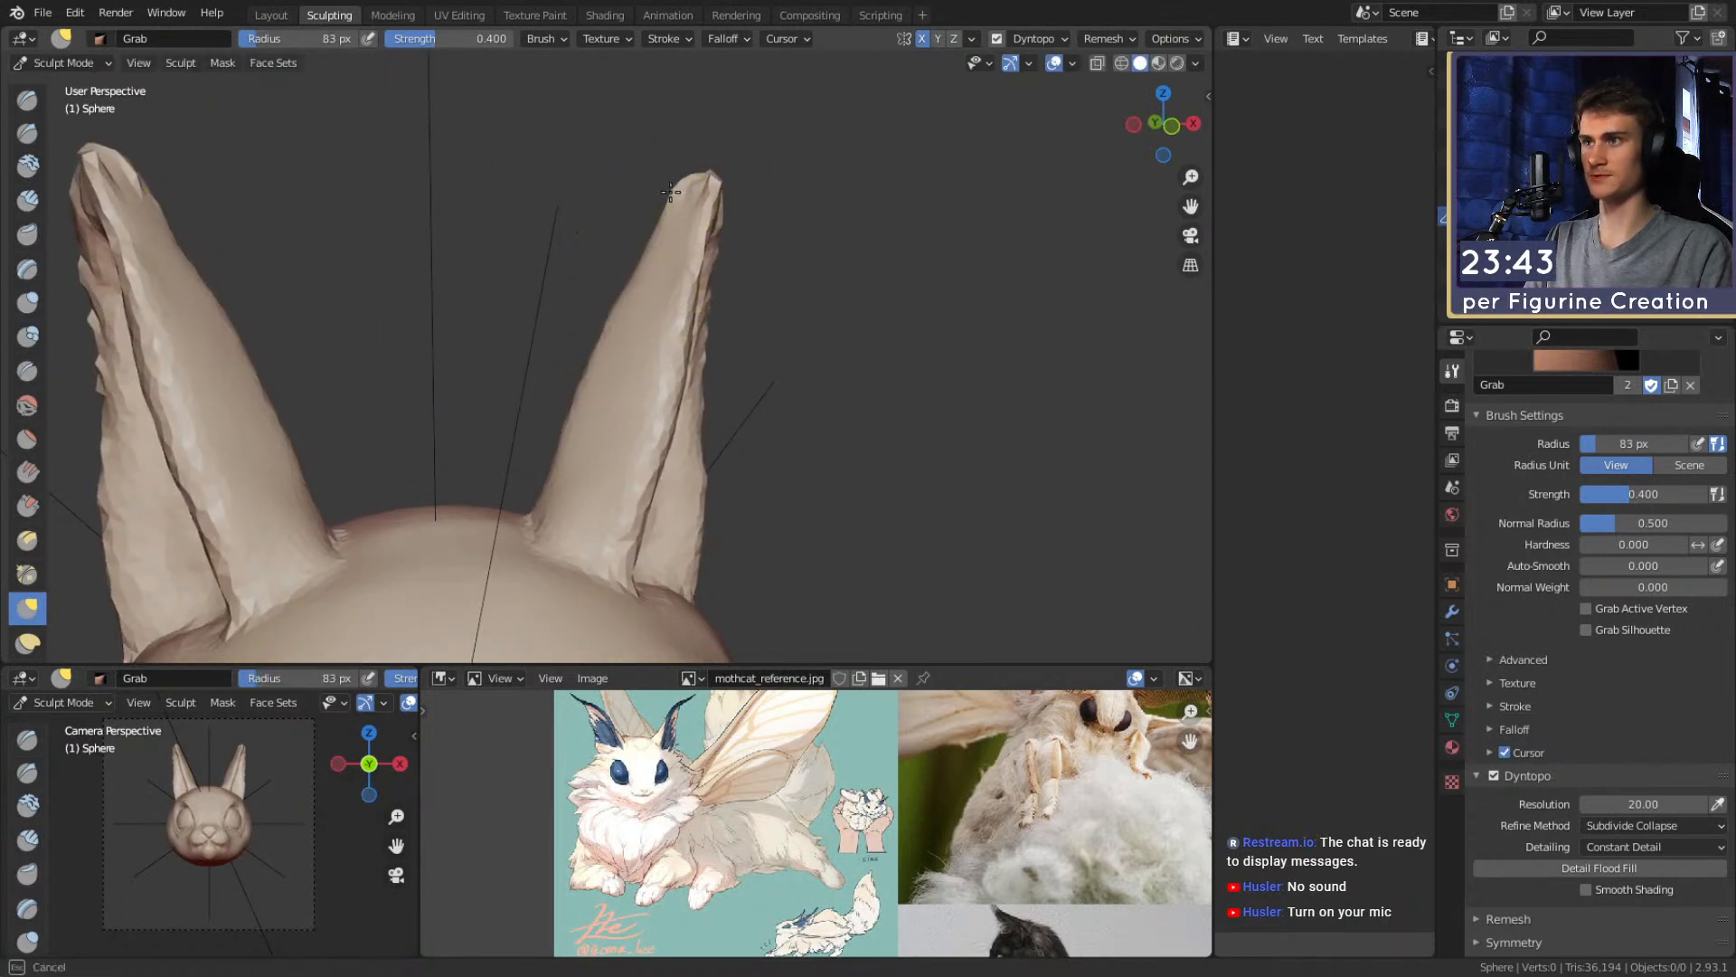
Refine the ear silhouette from the middle to the tips with the Grab brush, starting at radius 111 px
{"action": "key", "text": "f"}
{"action": "left_click", "coordinate": [618, 355]}
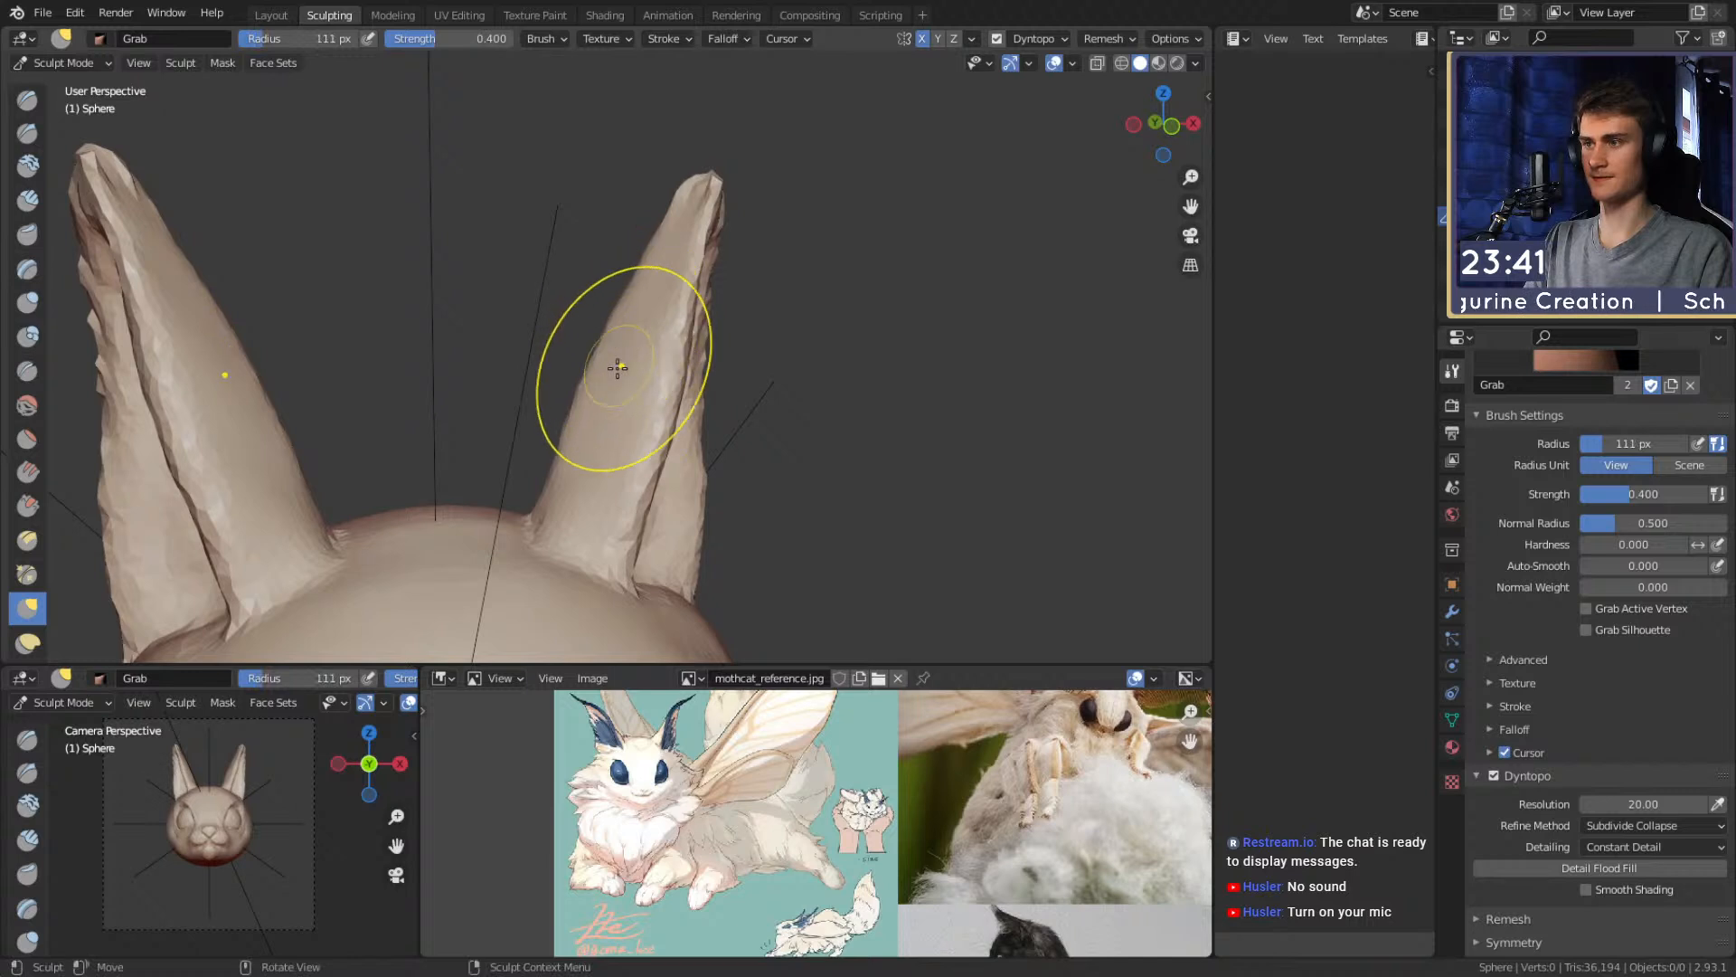
{"action": "key", "text": "f"}
{"action": "left_click", "coordinate": [593, 406]}
{"action": "mouse_move", "coordinate": [588, 407]}
{"action": "left_mouse_down"}
{"action": "mouse_move", "coordinate": [607, 427]}
{"action": "mouse_move", "coordinate": [649, 316]}
{"action": "mouse_move", "coordinate": [653, 347]}
{"action": "left_mouse_up"}
{"action": "mouse_move", "coordinate": [694, 292]}
{"action": "left_mouse_down"}
{"action": "mouse_move", "coordinate": [678, 282]}
{"action": "mouse_move", "coordinate": [683, 220]}
{"action": "left_mouse_up"}
{"action": "key", "text": "["}
{"action": "left_click_drag", "start_coordinate": [680, 282], "coordinate": [663, 271]}
{"action": "middle_click_drag", "start_coordinate": [667, 416], "coordinate": [670, 340], "text": "shift"}
{"action": "key", "text": "]"}
{"action": "mouse_move", "coordinate": [678, 350]}
{"action": "left_mouse_down"}
{"action": "mouse_move", "coordinate": [659, 343]}
{"action": "mouse_move", "coordinate": [737, 461]}
{"action": "mouse_move", "coordinate": [697, 456]}
{"action": "left_mouse_up"}
Mask the ear tips with the Mask brush at radius 34 px and strength 1.000, and invert the mask
{"action": "mouse_move", "coordinate": [723, 434]}
{"action": "left_mouse_down", "text": "ctrl+alt"}
{"action": "mouse_move", "coordinate": [751, 288]}
{"action": "mouse_move", "coordinate": [579, 461]}
{"action": "mouse_move", "coordinate": [496, 145]}
{"action": "left_mouse_up", "text": "ctrl+alt"}
{"action": "left_click_drag", "start_coordinate": [597, 226], "coordinate": [731, 407], "text": "alt"}
{"action": "mouse_move", "coordinate": [717, 329]}
{"action": "left_mouse_down", "text": "alt"}
{"action": "mouse_move", "coordinate": [679, 310]}
{"action": "mouse_move", "coordinate": [543, 413]}
{"action": "mouse_move", "coordinate": [579, 380]}
{"action": "left_mouse_up", "text": "alt"}
{"action": "key", "text": "m"}
{"action": "key", "text": "shift+f"}
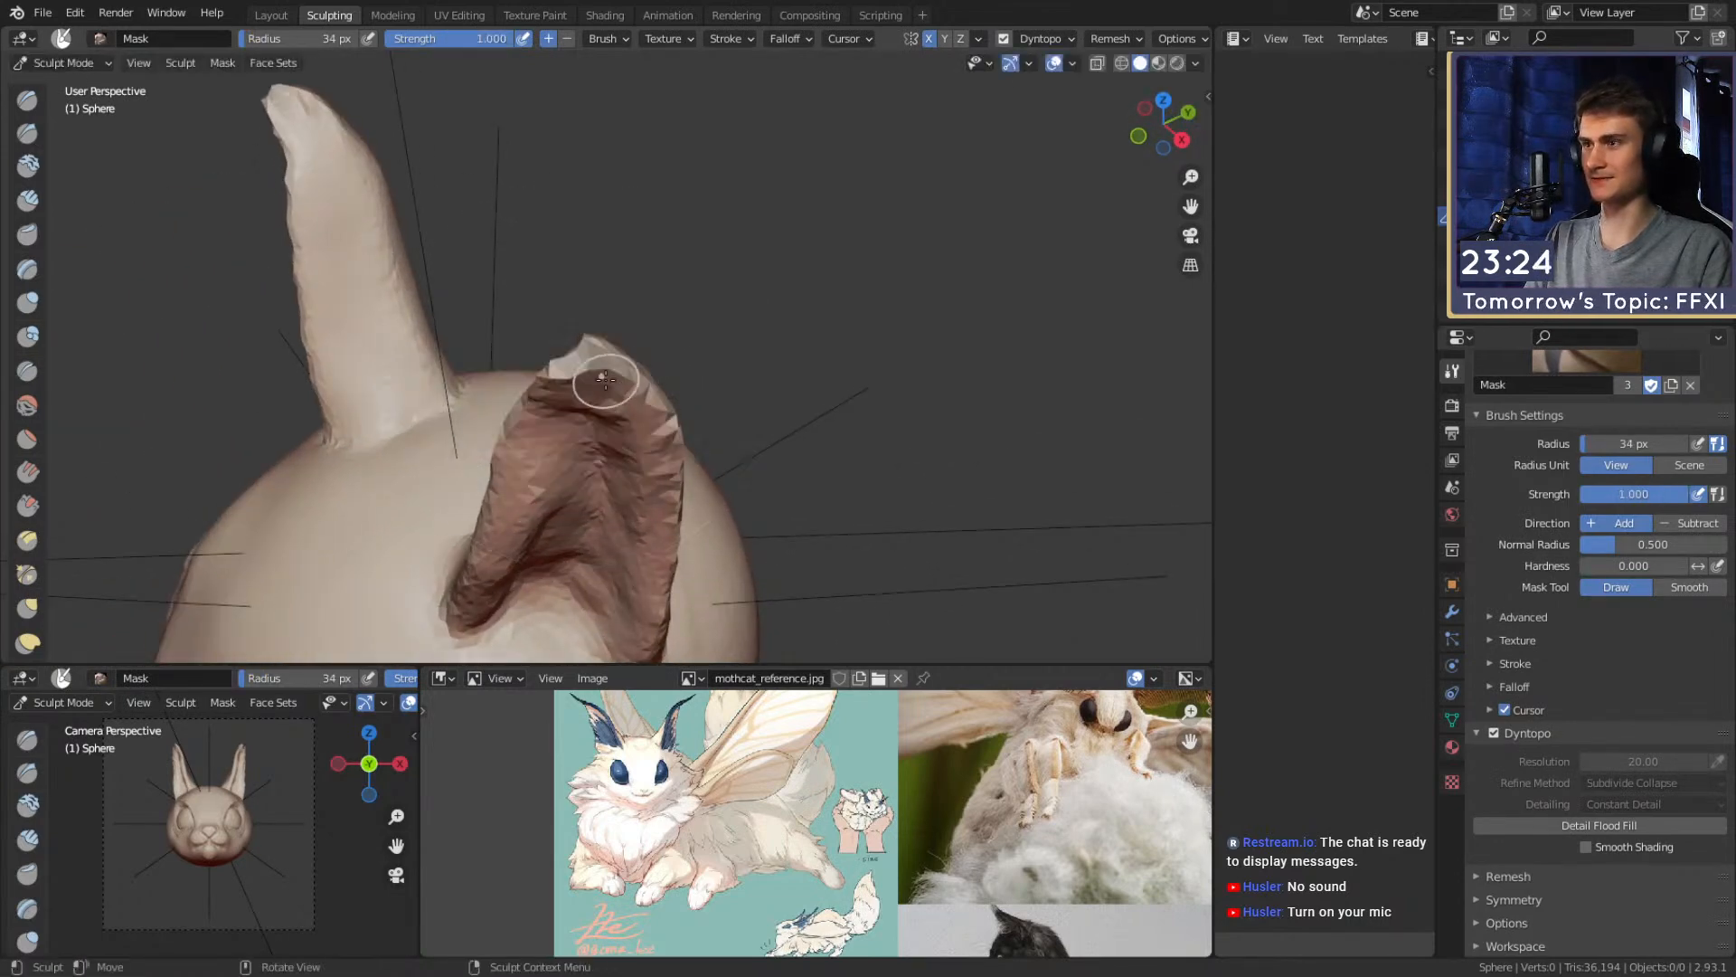
{"action": "left_click", "coordinate": [640, 372]}
{"action": "key", "text": "bracketleft"}
{"action": "mouse_move", "coordinate": [662, 379]}
{"action": "left_mouse_down", "text": "alt"}
{"action": "mouse_move", "coordinate": [593, 347]}
{"action": "mouse_move", "coordinate": [586, 403]}
{"action": "mouse_move", "coordinate": [632, 319]}
{"action": "mouse_move", "coordinate": [805, 217]}
{"action": "mouse_move", "coordinate": [701, 340]}
{"action": "left_mouse_up", "text": "alt"}
{"action": "key", "text": "ctrl+i"}
Pull the unmasked ear tips outward with the Snake Hook brush
{"action": "key", "text": "k"}
{"action": "scroll", "coordinate": [701, 340], "scroll_direction": "up", "scroll_amount": 2}
{"action": "key", "text": "f"}
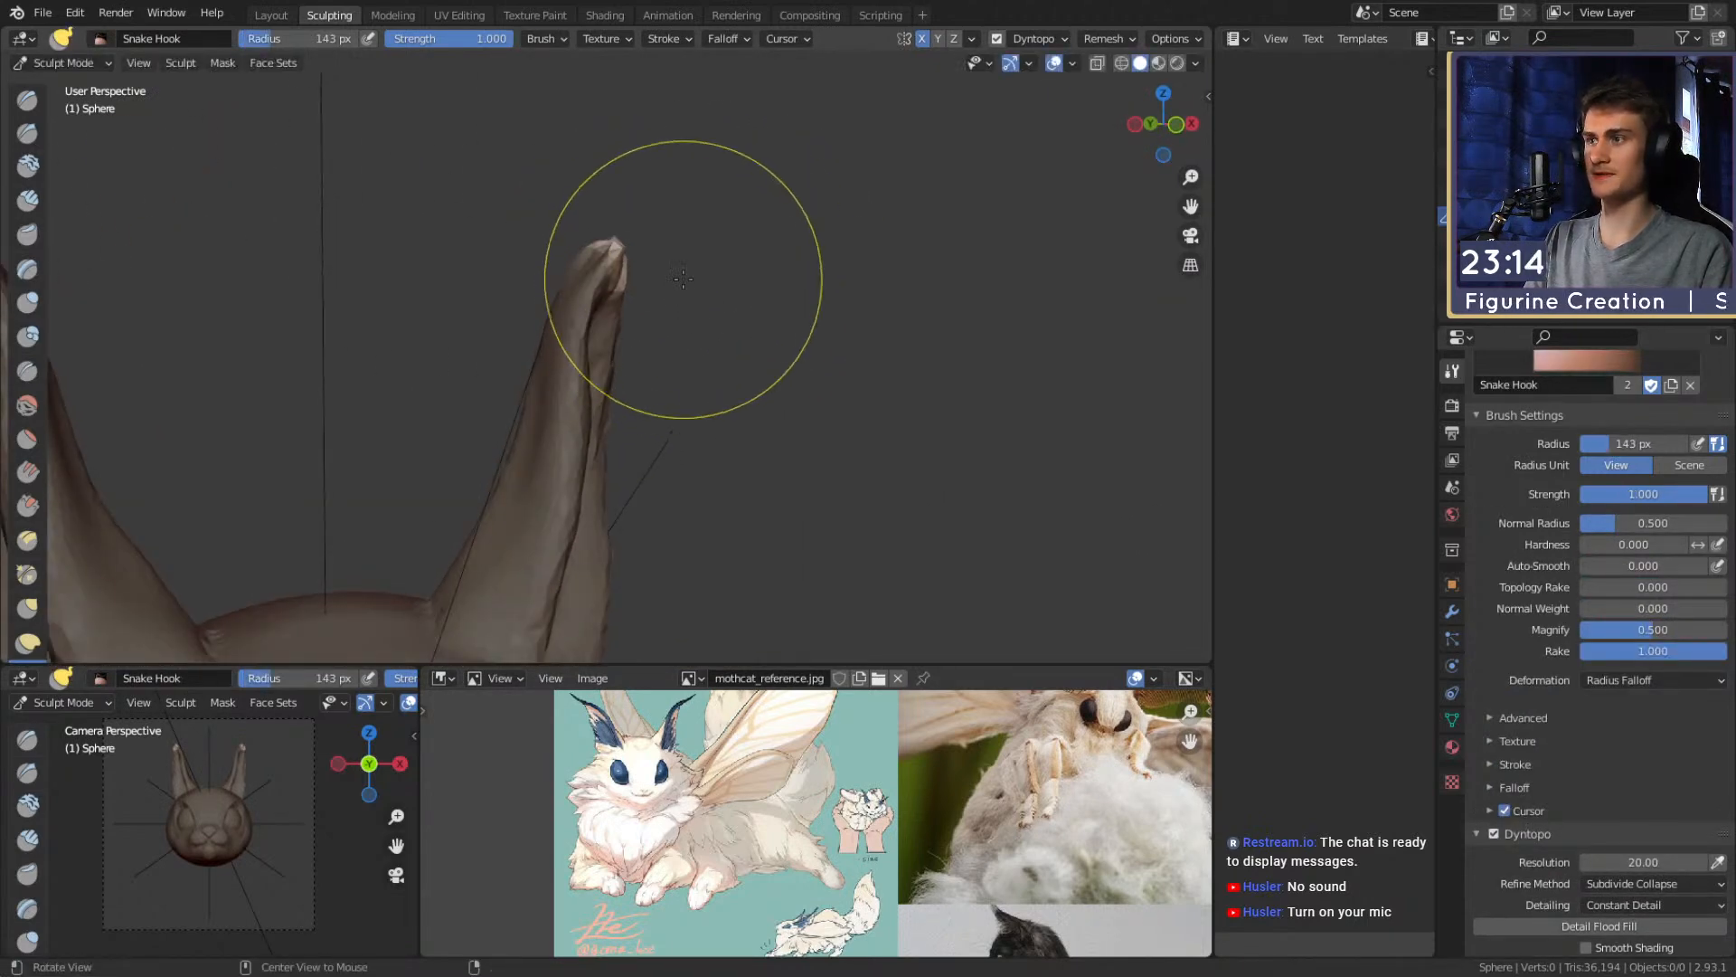
{"action": "left_click", "coordinate": [621, 263]}
{"action": "left_click_drag", "start_coordinate": [671, 234], "coordinate": [767, 218]}
{"action": "key", "text": "f"}
{"action": "left_click", "coordinate": [659, 248]}
{"action": "key", "text": "f"}
{"action": "left_click", "coordinate": [636, 232]}
{"action": "mouse_move", "coordinate": [783, 194]}
{"action": "middle_mouse_down", "text": "ctrl"}
{"action": "mouse_move", "coordinate": [680, 478]}
{"action": "mouse_move", "coordinate": [637, 474]}
{"action": "mouse_move", "coordinate": [735, 307]}
{"action": "mouse_move", "coordinate": [615, 386]}
{"action": "mouse_move", "coordinate": [646, 375]}
{"action": "mouse_move", "coordinate": [588, 317]}
{"action": "middle_mouse_up", "text": "ctrl"}
Clear the mask and push the ears into shape with an enlarged brush
{"action": "key", "text": "alt+m"}
{"action": "key", "text": "bracketright"}
{"action": "key", "text": "bracketright"}
{"action": "key", "text": "bracketright"}
{"action": "key", "text": "bracketright"}
{"action": "key", "text": "bracketright"}
{"action": "left_click_drag", "start_coordinate": [611, 321], "coordinate": [592, 357]}
Refine the outline of the ears with small shaping strokes from several angles
{"action": "key", "text": "f"}
{"action": "left_click", "coordinate": [739, 380]}
{"action": "scroll", "coordinate": [627, 399], "scroll_direction": "up", "scroll_amount": 2}
{"action": "middle_click_drag", "start_coordinate": [628, 398], "coordinate": [633, 434]}
{"action": "left_click_drag", "start_coordinate": [713, 365], "coordinate": [698, 369]}
{"action": "mouse_move", "coordinate": [740, 380]}
{"action": "left_mouse_down", "text": "alt"}
{"action": "mouse_move", "coordinate": [748, 343]}
{"action": "mouse_move", "coordinate": [665, 366]}
{"action": "mouse_move", "coordinate": [659, 425]}
{"action": "mouse_move", "coordinate": [622, 399]}
{"action": "mouse_move", "coordinate": [630, 468]}
{"action": "left_mouse_up", "text": "alt"}
{"action": "key", "text": "f"}
{"action": "left_click", "coordinate": [744, 343]}
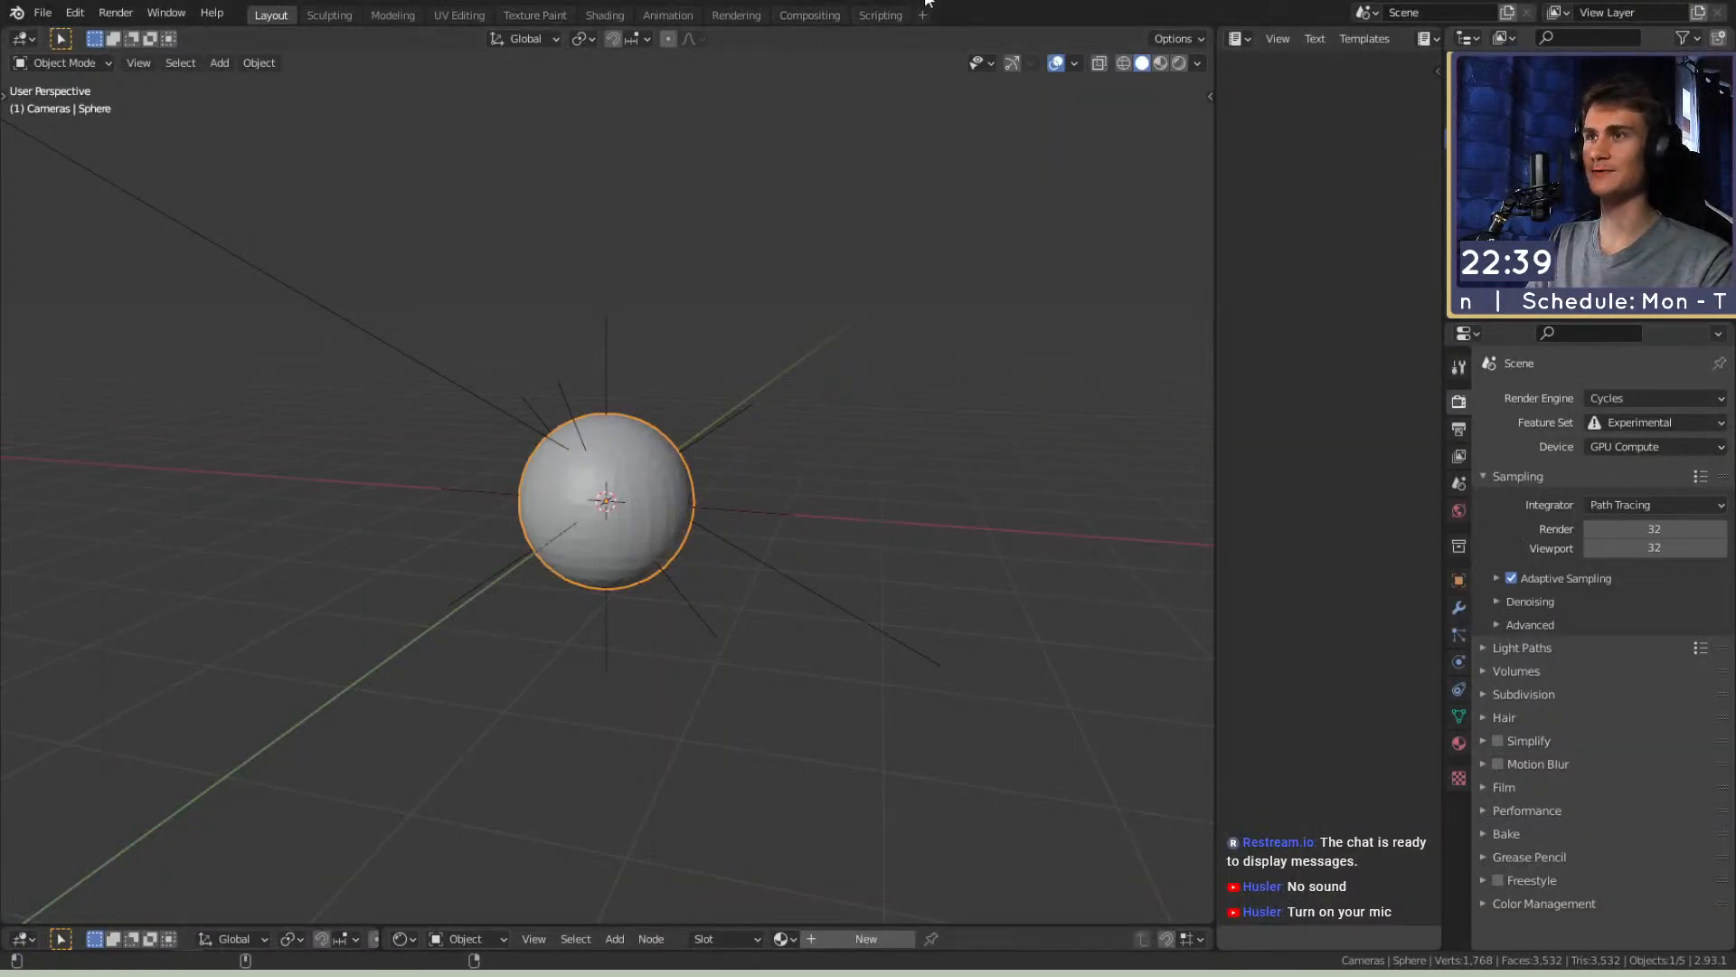
Examine the fresh sphere and the Clay Strips brush and Dyntopo settings in the sculpting workspace
{"action": "scroll", "coordinate": [680, 583], "scroll_direction": "up", "scroll_amount": 3}
{"action": "middle_click_drag", "start_coordinate": [644, 549], "coordinate": [713, 549]}
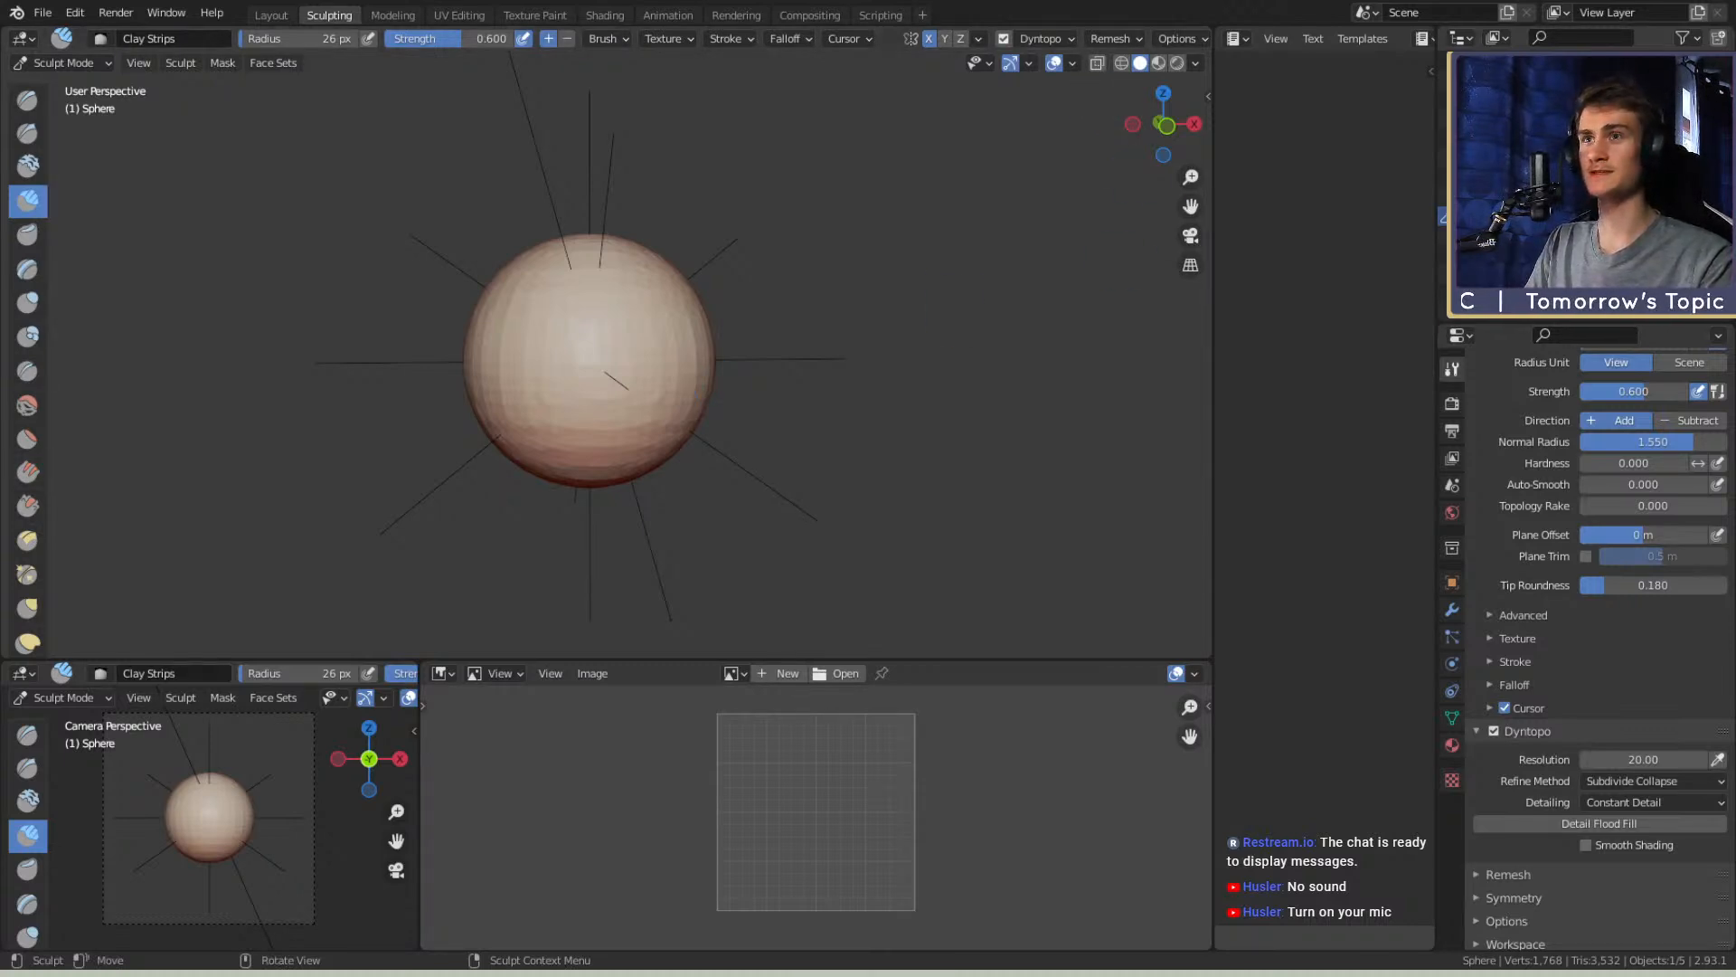
{"action": "scroll", "coordinate": [1526, 647], "scroll_direction": "down", "scroll_amount": 1}
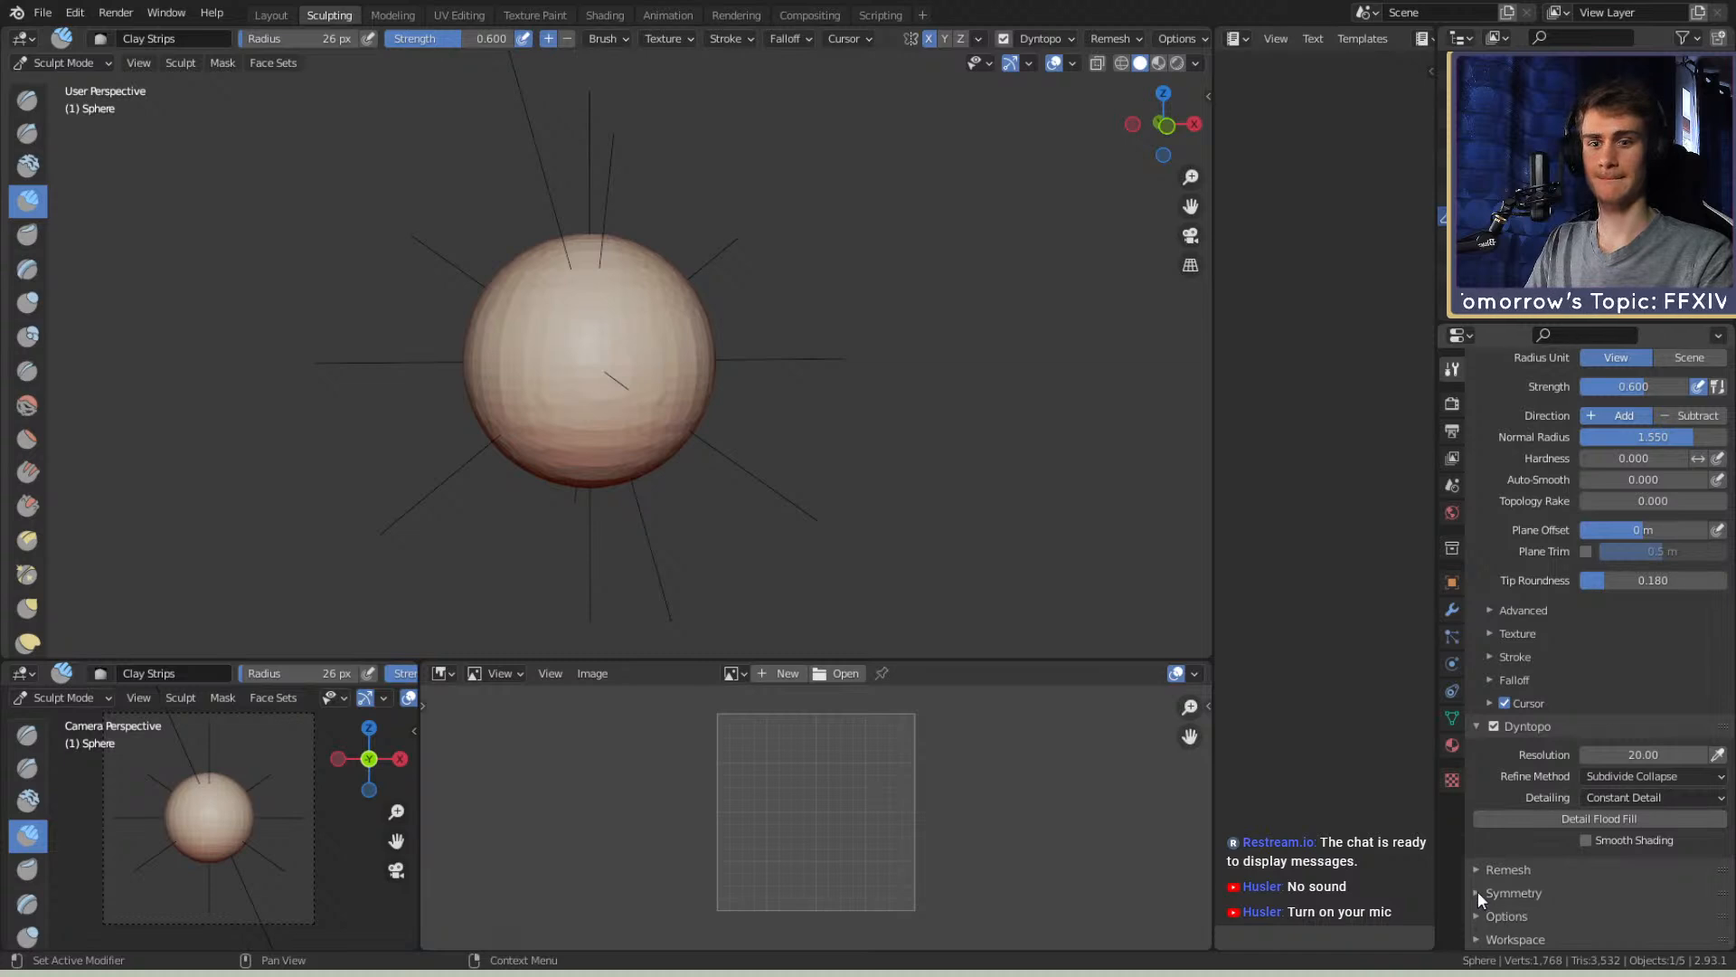
{"action": "scroll", "coordinate": [1548, 775], "scroll_direction": "up", "scroll_amount": 6}
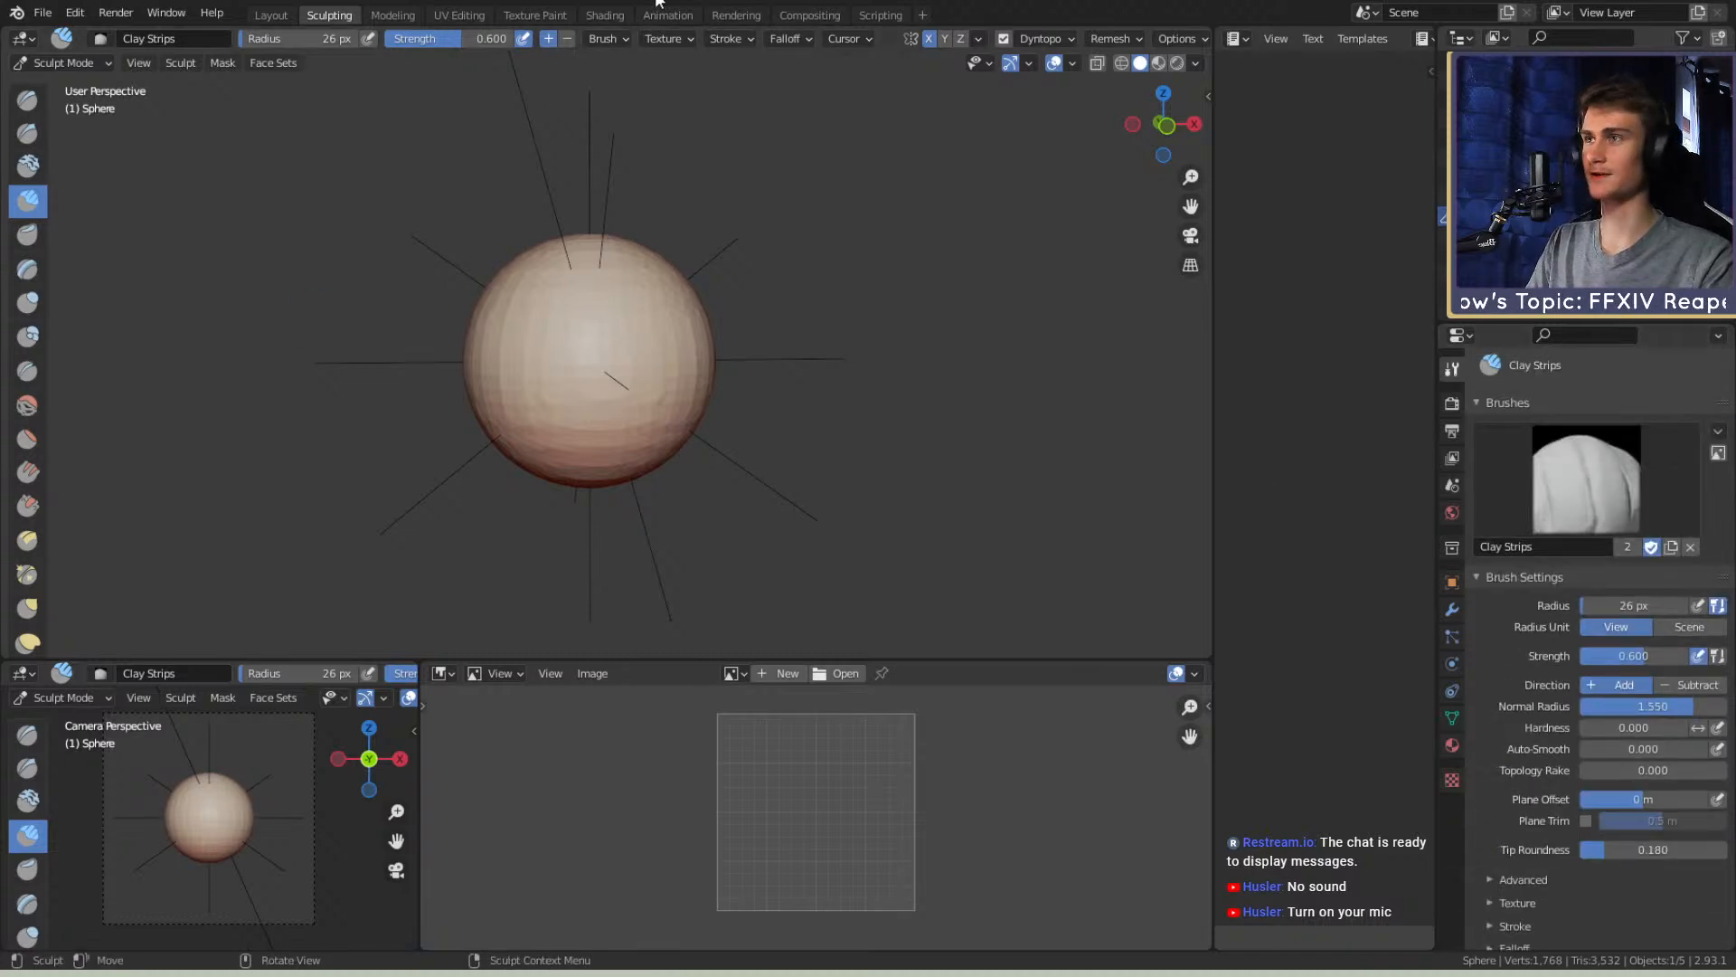
{"action": "scroll", "coordinate": [1507, 706], "scroll_direction": "down", "scroll_amount": 6}
{"action": "scroll", "coordinate": [1506, 705], "scroll_direction": "up", "scroll_amount": 6}
{"action": "scroll", "coordinate": [1507, 707], "scroll_direction": "down", "scroll_amount": 4}
{"action": "scroll", "coordinate": [1507, 707], "scroll_direction": "up", "scroll_amount": 5}
{"action": "scroll", "coordinate": [1507, 707], "scroll_direction": "down", "scroll_amount": 8}
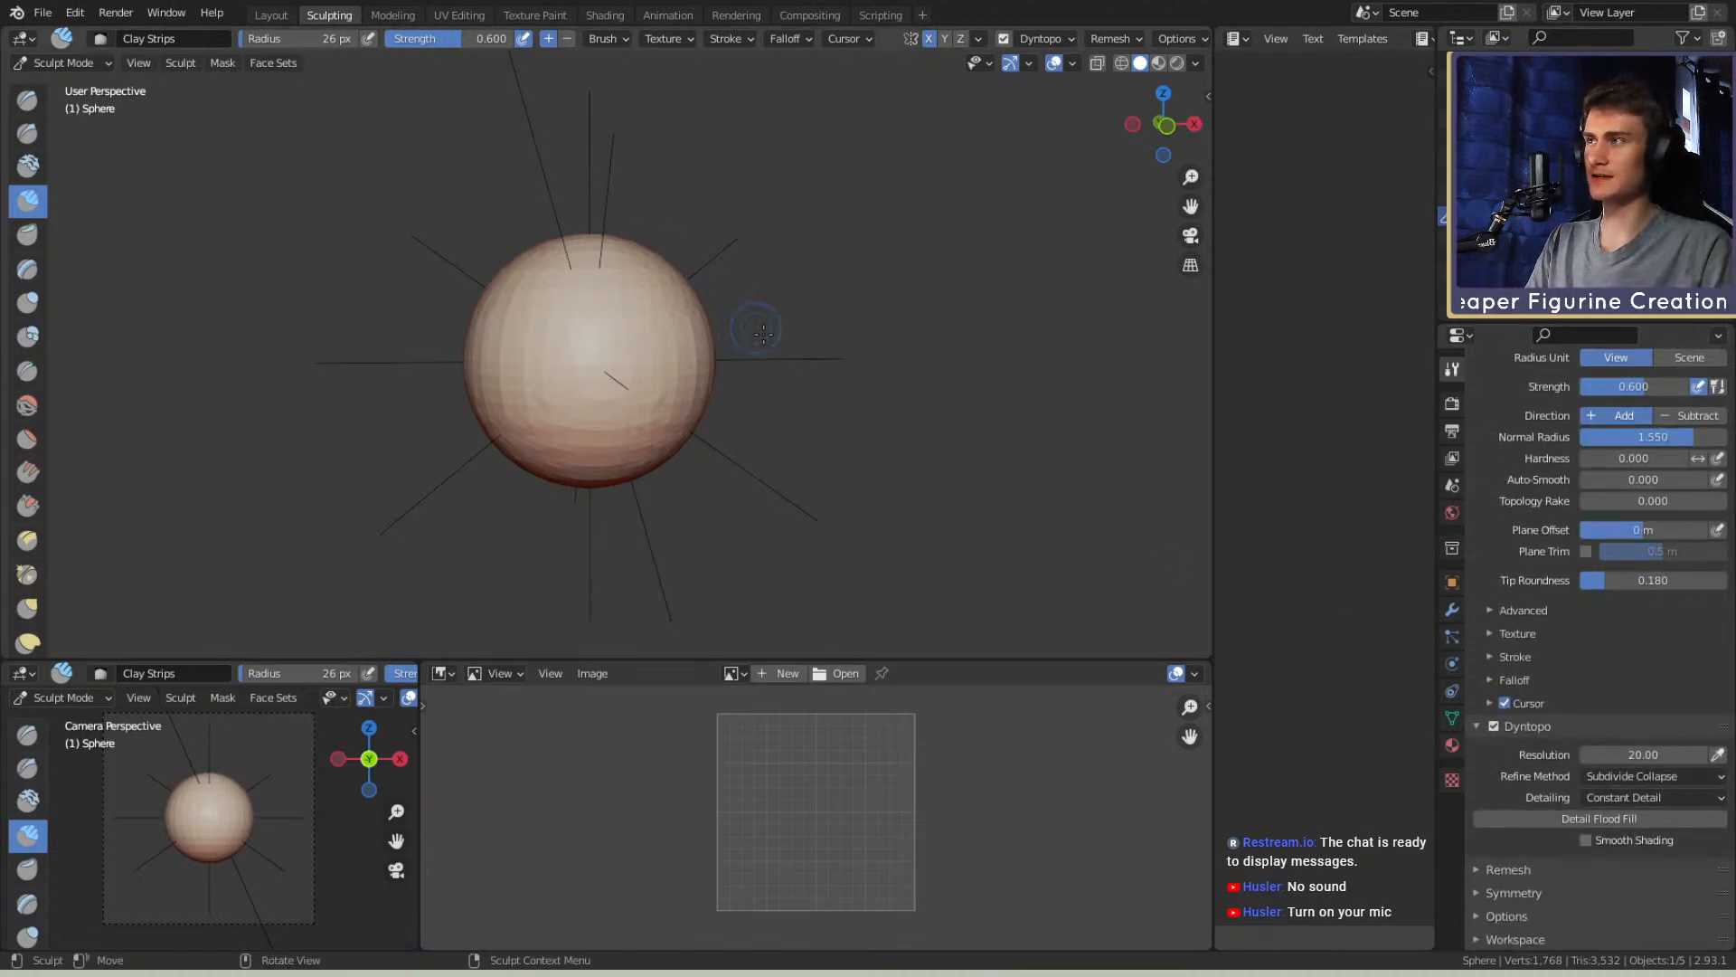
Enlarge the Clay Strips brush to 124 px and pass it over the front of the sphere
{"action": "mouse_move", "coordinate": [754, 397]}
{"action": "middle_mouse_down"}
{"action": "mouse_move", "coordinate": [624, 449]}
{"action": "mouse_move", "coordinate": [601, 418]}
{"action": "middle_mouse_up"}
{"action": "scroll", "coordinate": [588, 393], "scroll_direction": "up", "scroll_amount": 1}
{"action": "key", "text": "f"}
{"action": "left_click", "coordinate": [653, 394]}
{"action": "scroll", "coordinate": [602, 415], "scroll_direction": "up", "scroll_amount": 1}
{"action": "key", "text": "shift+f"}
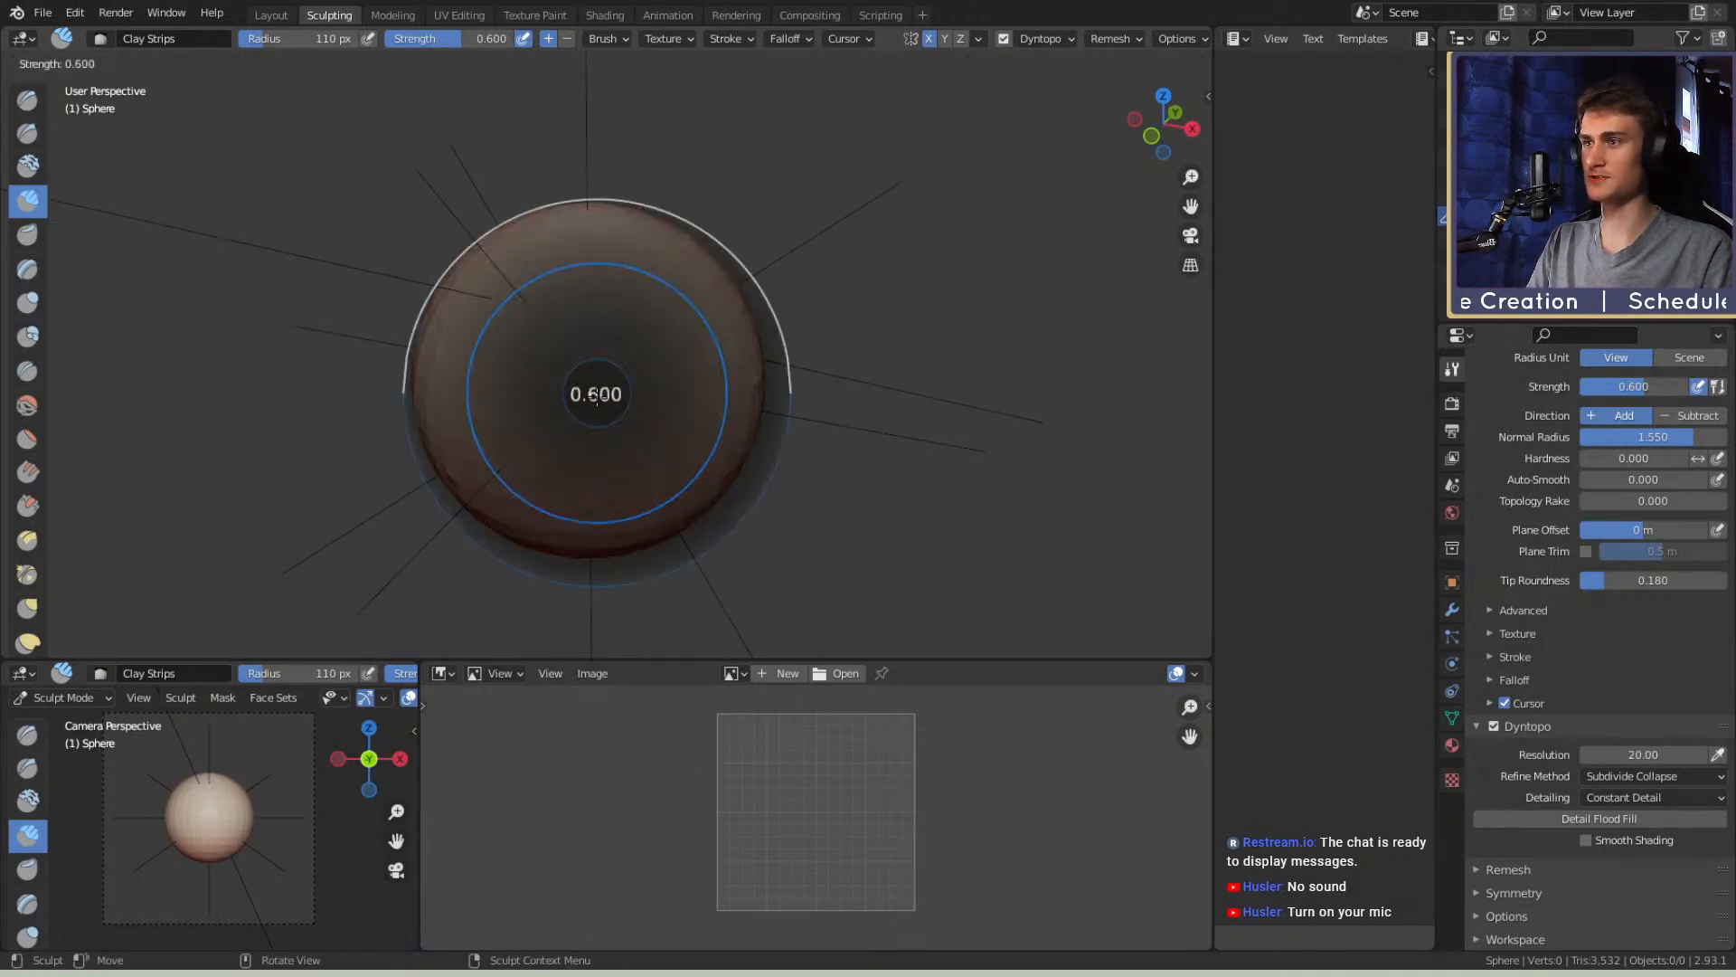
{"action": "right_click", "coordinate": [597, 402]}
{"action": "middle_click_drag", "start_coordinate": [612, 395], "coordinate": [601, 422]}
{"action": "key", "text": "f"}
{"action": "left_click", "coordinate": [588, 420]}
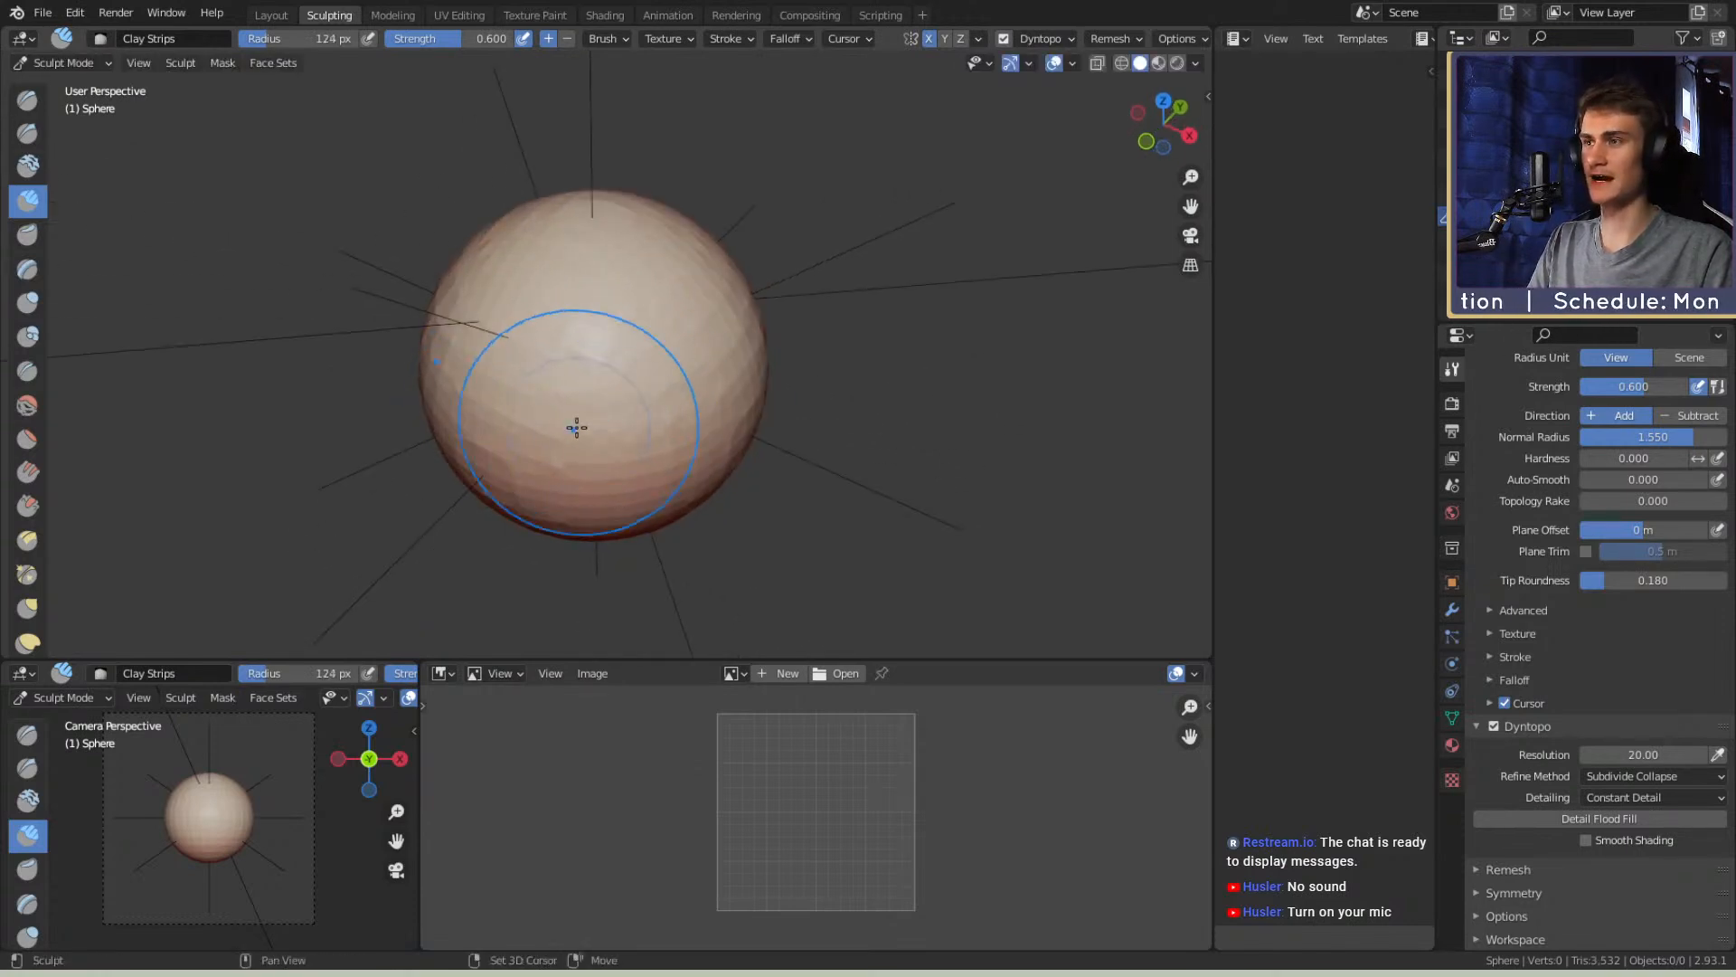
{"action": "left_click_drag", "start_coordinate": [616, 338], "coordinate": [717, 339]}
{"action": "left_click_drag", "start_coordinate": [647, 442], "coordinate": [613, 290]}
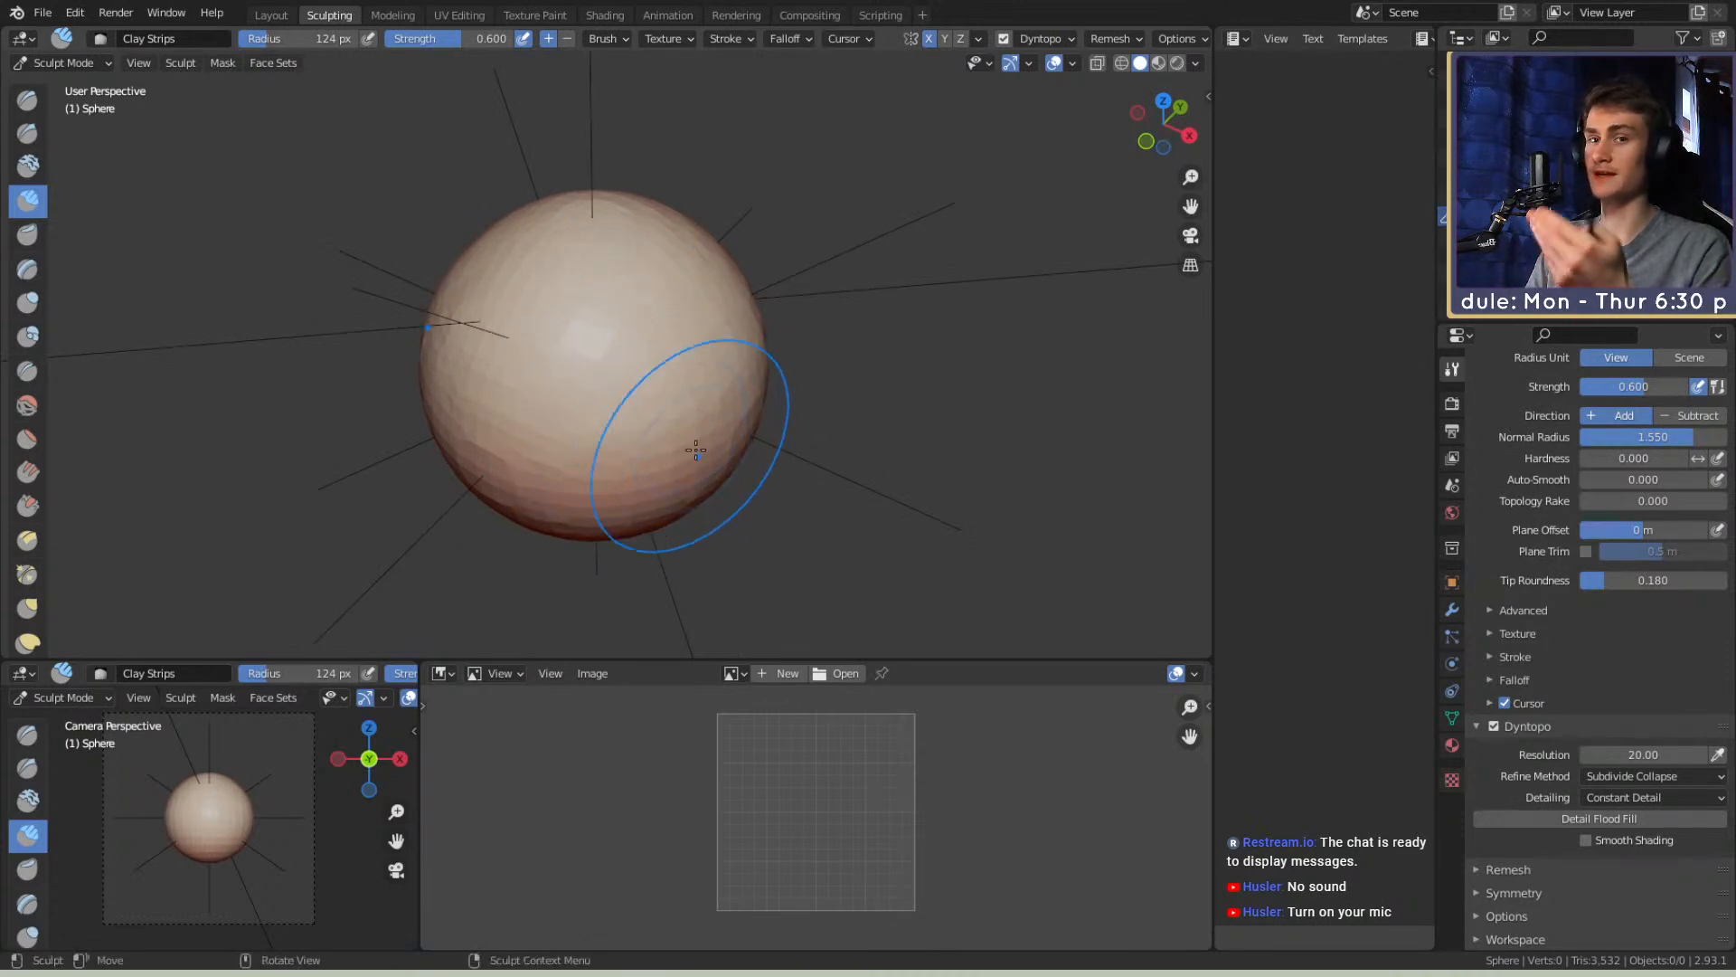
{"action": "mouse_move", "coordinate": [697, 449]}
{"action": "middle_mouse_down"}
{"action": "mouse_move", "coordinate": [728, 411]}
{"action": "mouse_move", "coordinate": [679, 426]}
{"action": "mouse_move", "coordinate": [702, 403]}
{"action": "middle_mouse_up"}
{"action": "scroll", "coordinate": [678, 426], "scroll_direction": "down", "scroll_amount": 2}
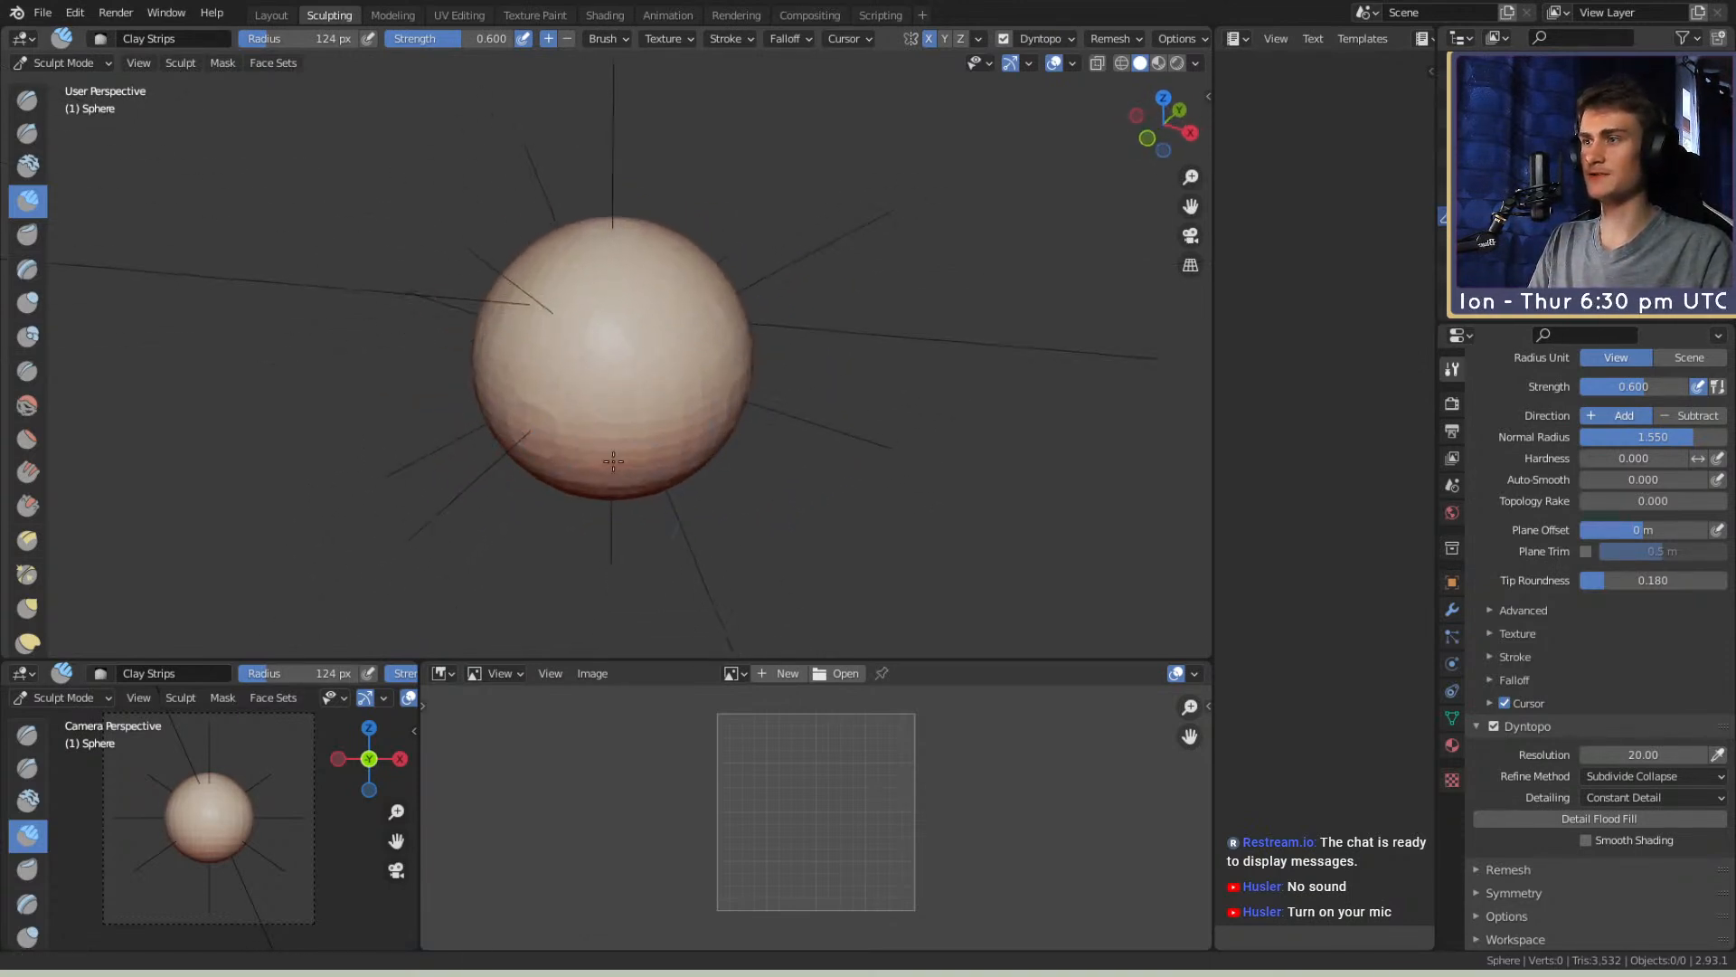
Set the Clay Strips brush radius to 52 px and view the sphere from the front
{"action": "scroll", "coordinate": [670, 407], "scroll_direction": "up", "scroll_amount": 2}
{"action": "key", "text": "f"}
{"action": "left_click", "coordinate": [558, 441]}
{"action": "left_click_drag", "start_coordinate": [557, 441], "coordinate": [624, 479]}
{"action": "mouse_move", "coordinate": [660, 399]}
{"action": "left_mouse_down"}
{"action": "mouse_move", "coordinate": [651, 475]}
{"action": "mouse_move", "coordinate": [604, 337]}
{"action": "mouse_move", "coordinate": [652, 361]}
{"action": "mouse_move", "coordinate": [660, 428]}
{"action": "left_mouse_up"}
{"action": "middle_click_drag", "start_coordinate": [655, 432], "coordinate": [707, 357]}
{"action": "mouse_move", "coordinate": [714, 298]}
{"action": "middle_mouse_down", "text": "ctrl"}
{"action": "mouse_move", "coordinate": [692, 466]}
{"action": "mouse_move", "coordinate": [669, 467]}
{"action": "mouse_move", "coordinate": [723, 285]}
{"action": "middle_mouse_up", "text": "ctrl"}
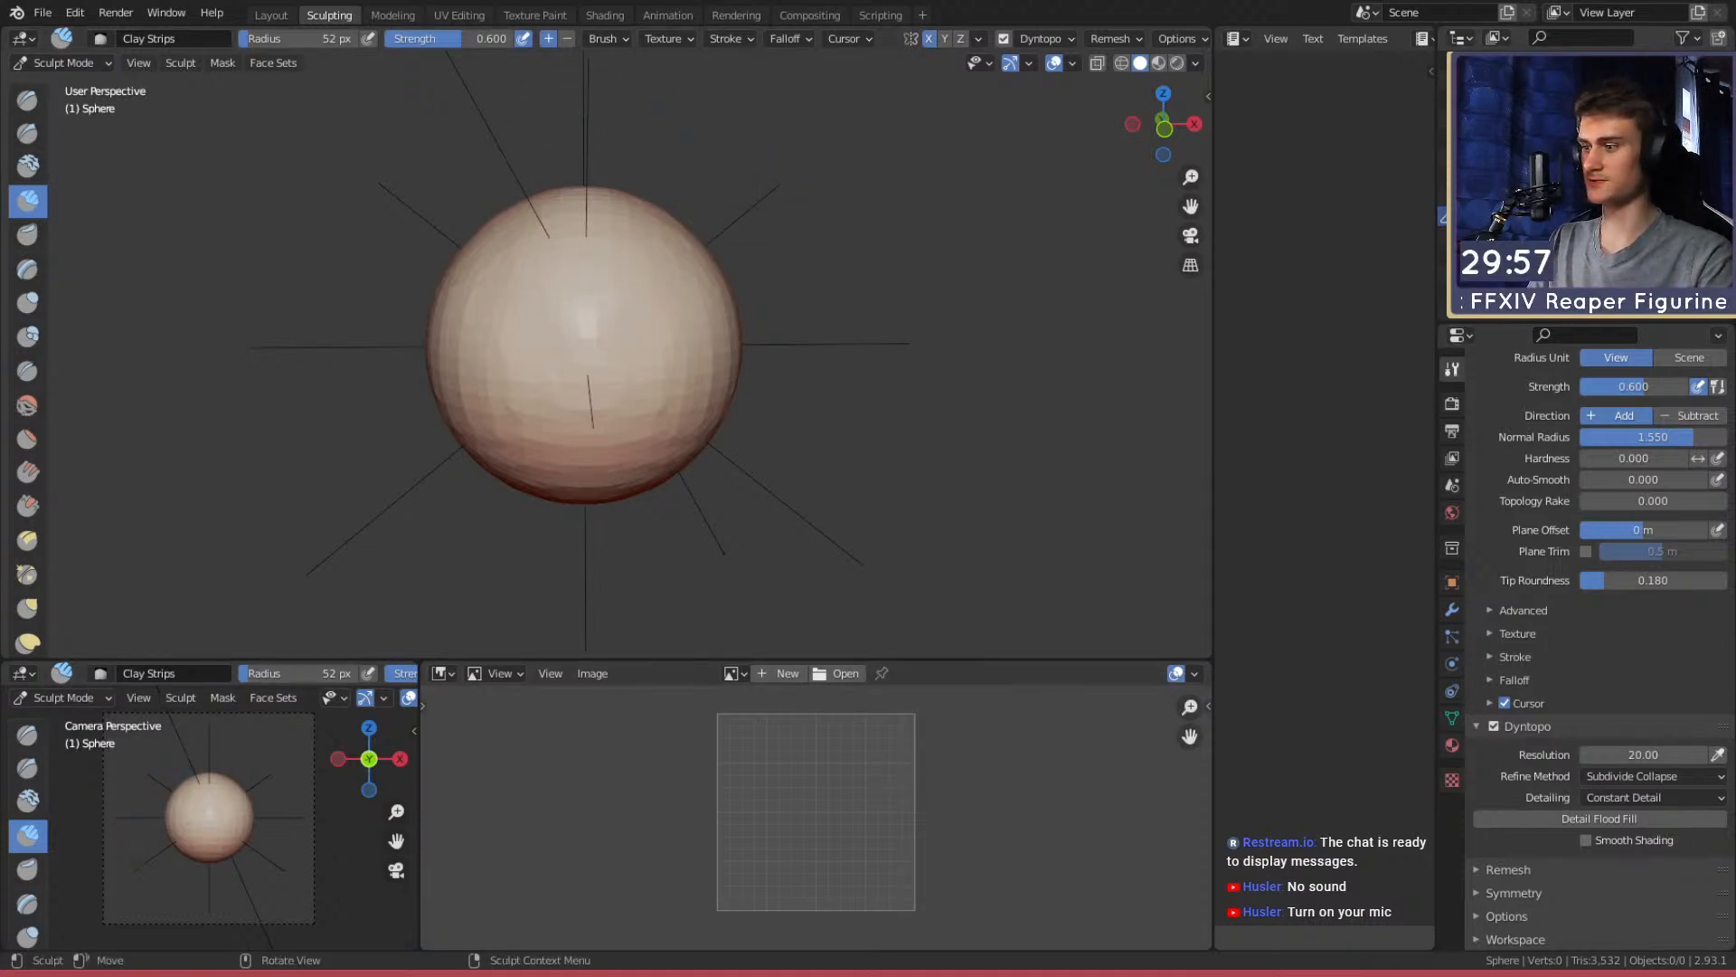
Load mothcat_reference.jpg as the reference image and fit its four pictures in the image view
{"action": "left_click_drag", "start_coordinate": [165, 479], "coordinate": [633, 768]}
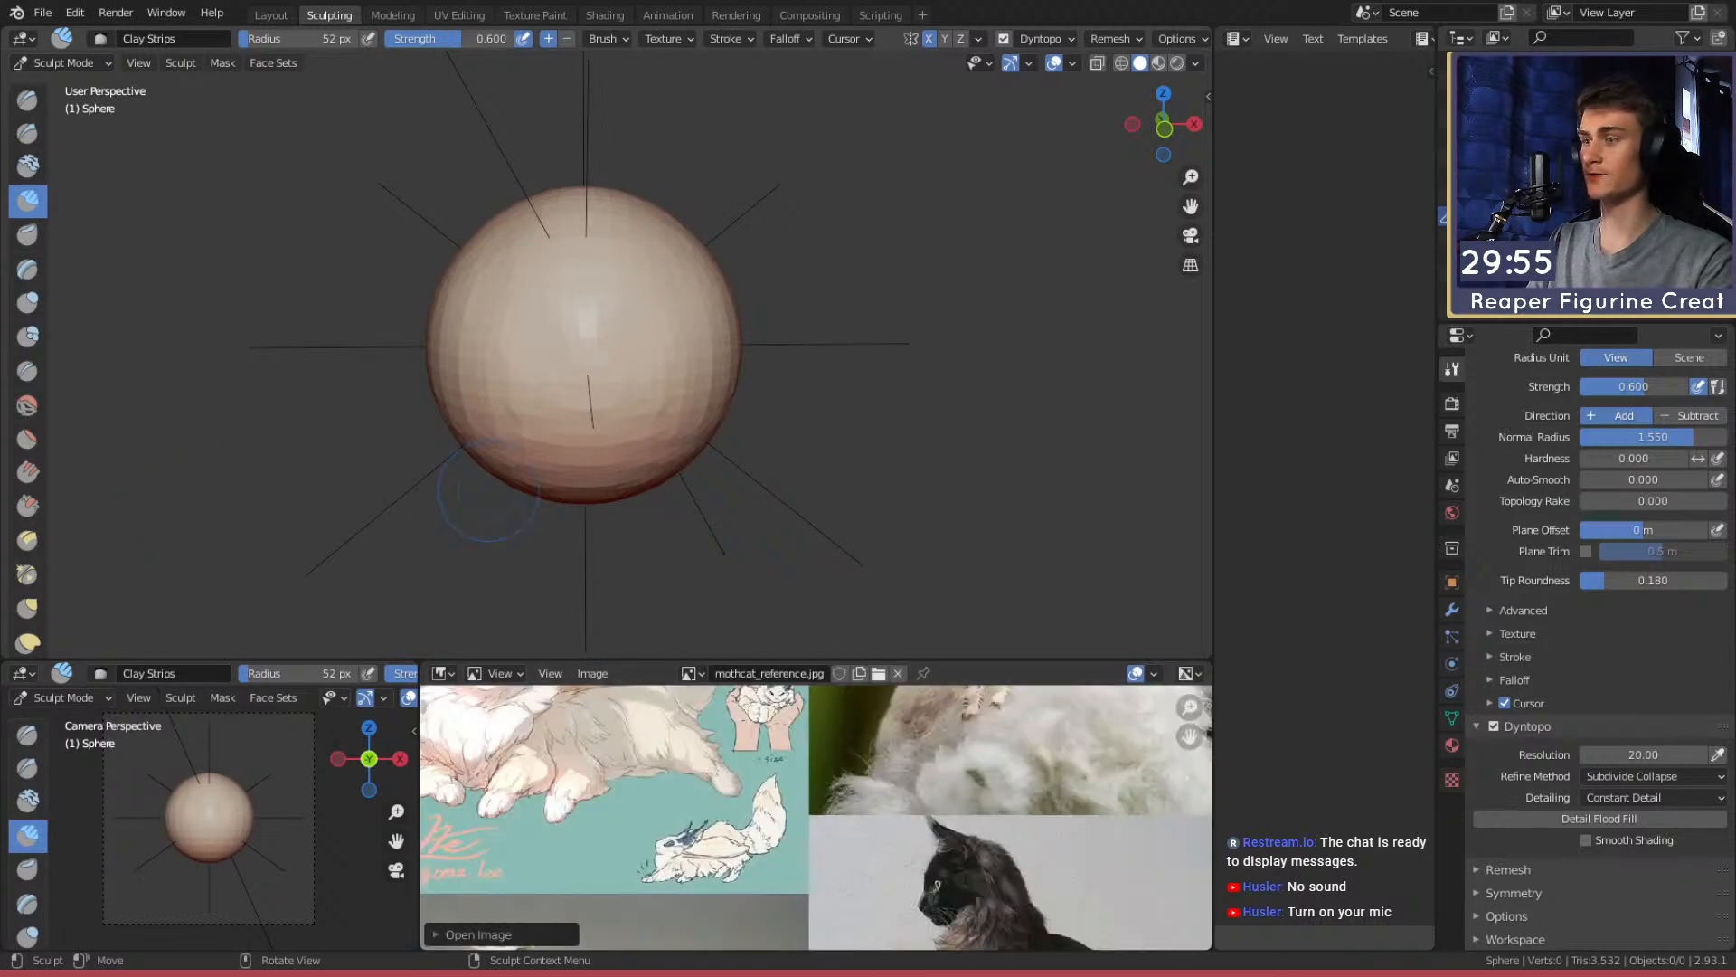
{"action": "scroll", "coordinate": [850, 836], "scroll_direction": "down", "scroll_amount": 4}
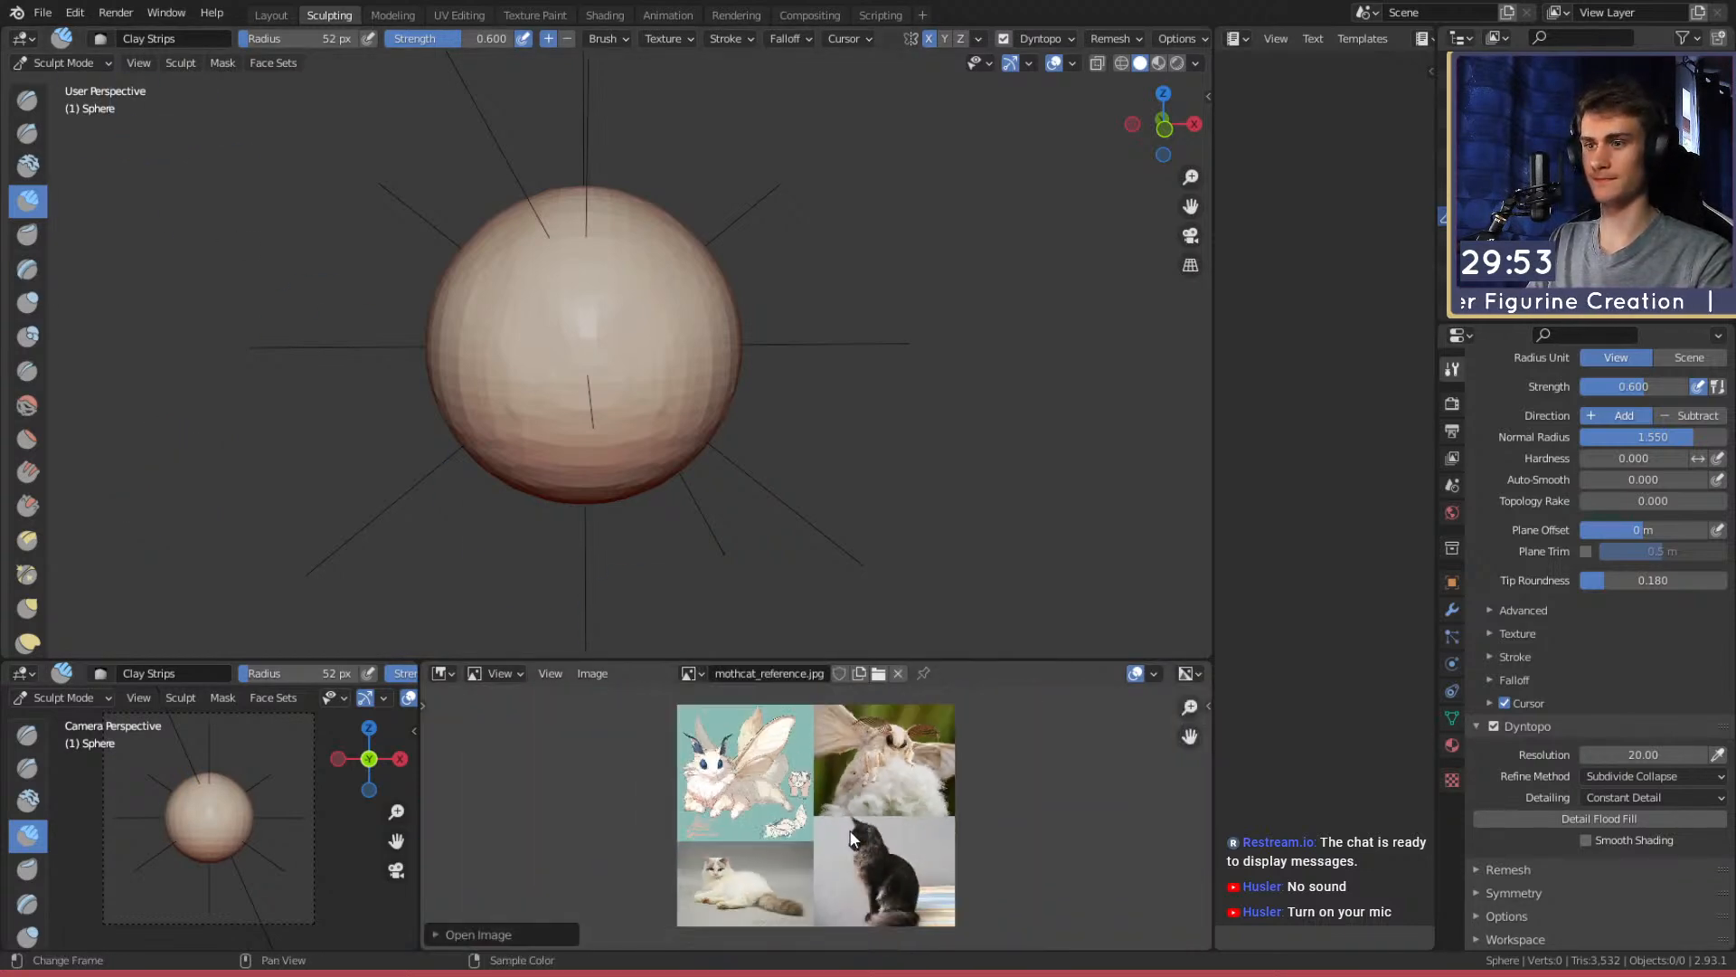
{"action": "scroll", "coordinate": [850, 837], "scroll_direction": "up", "scroll_amount": 1}
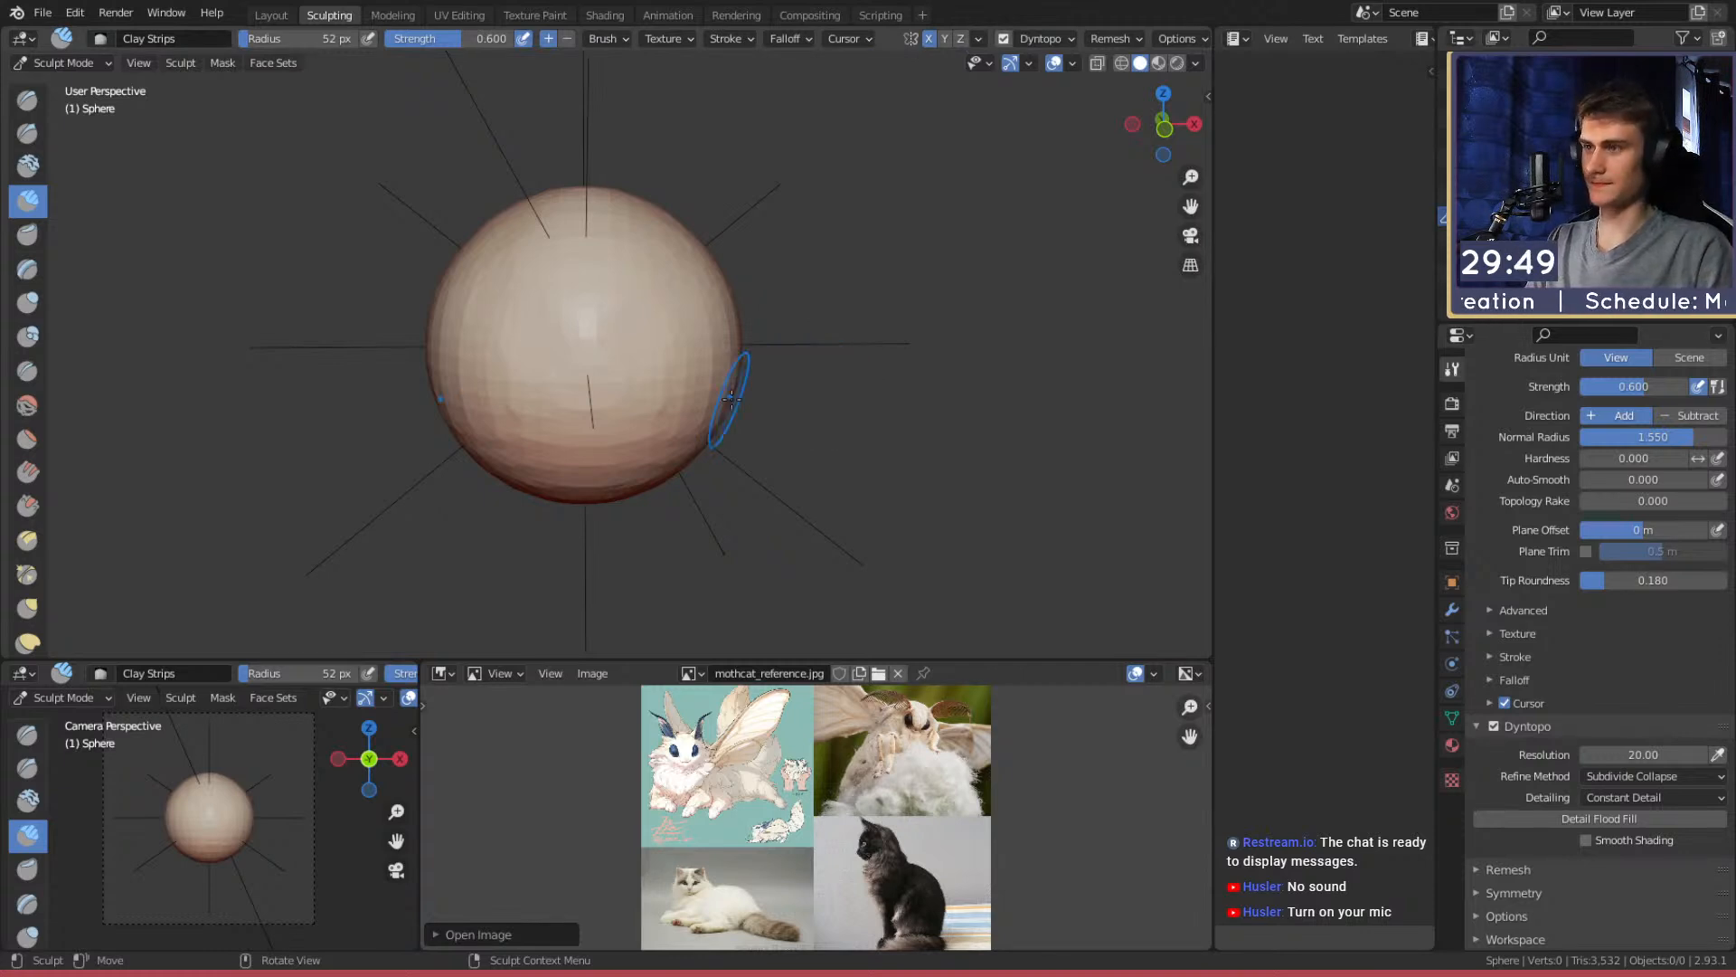
Begin pulling a muzzle out of the lower front of the sphere with the Snake Hook brush
{"action": "key", "text": "k"}
{"action": "middle_click_drag", "start_coordinate": [733, 468], "coordinate": [684, 394]}
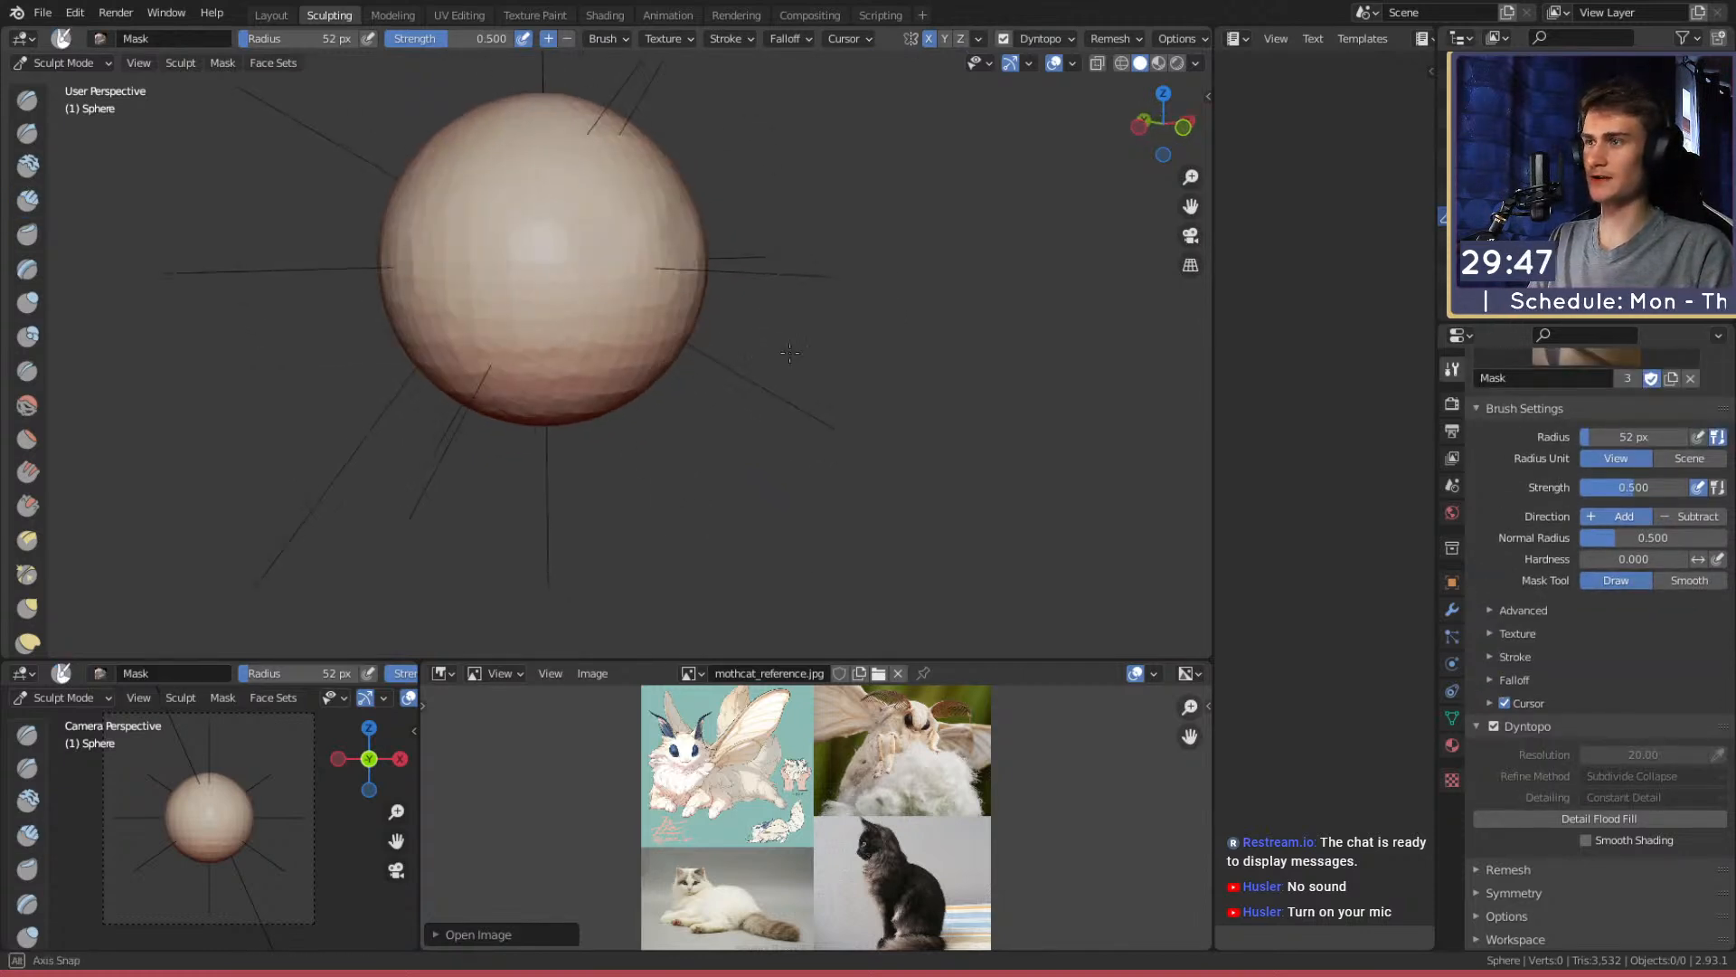
{"action": "mouse_move", "coordinate": [728, 327]}
{"action": "middle_mouse_down", "text": "shift"}
{"action": "mouse_move", "coordinate": [651, 376]}
{"action": "mouse_move", "coordinate": [849, 365]}
{"action": "middle_mouse_up", "text": "shift"}
{"action": "key", "text": "f"}
{"action": "left_click", "coordinate": [821, 380]}
{"action": "key", "text": "f"}
{"action": "left_click", "coordinate": [863, 366]}
{"action": "mouse_move", "coordinate": [680, 370]}
{"action": "left_mouse_down", "text": "alt"}
{"action": "mouse_move", "coordinate": [638, 362]}
{"action": "mouse_move", "coordinate": [675, 406]}
{"action": "left_mouse_up", "text": "alt"}
{"action": "key", "text": "f"}
{"action": "left_click", "coordinate": [810, 395]}
Refine the muzzle's side profile with Snake Hook, enlarging the brush to 253 px
{"action": "mouse_move", "coordinate": [724, 399]}
{"action": "middle_mouse_down"}
{"action": "mouse_move", "coordinate": [624, 443]}
{"action": "mouse_move", "coordinate": [643, 438]}
{"action": "mouse_move", "coordinate": [639, 404]}
{"action": "mouse_move", "coordinate": [681, 427]}
{"action": "mouse_move", "coordinate": [666, 429]}
{"action": "mouse_move", "coordinate": [639, 368]}
{"action": "mouse_move", "coordinate": [845, 325]}
{"action": "middle_mouse_up"}
{"action": "scroll", "coordinate": [648, 437], "scroll_direction": "up", "scroll_amount": 2}
{"action": "key", "text": "f"}
{"action": "left_click", "coordinate": [627, 437]}
{"action": "key", "text": "f"}
{"action": "left_click", "coordinate": [652, 421]}
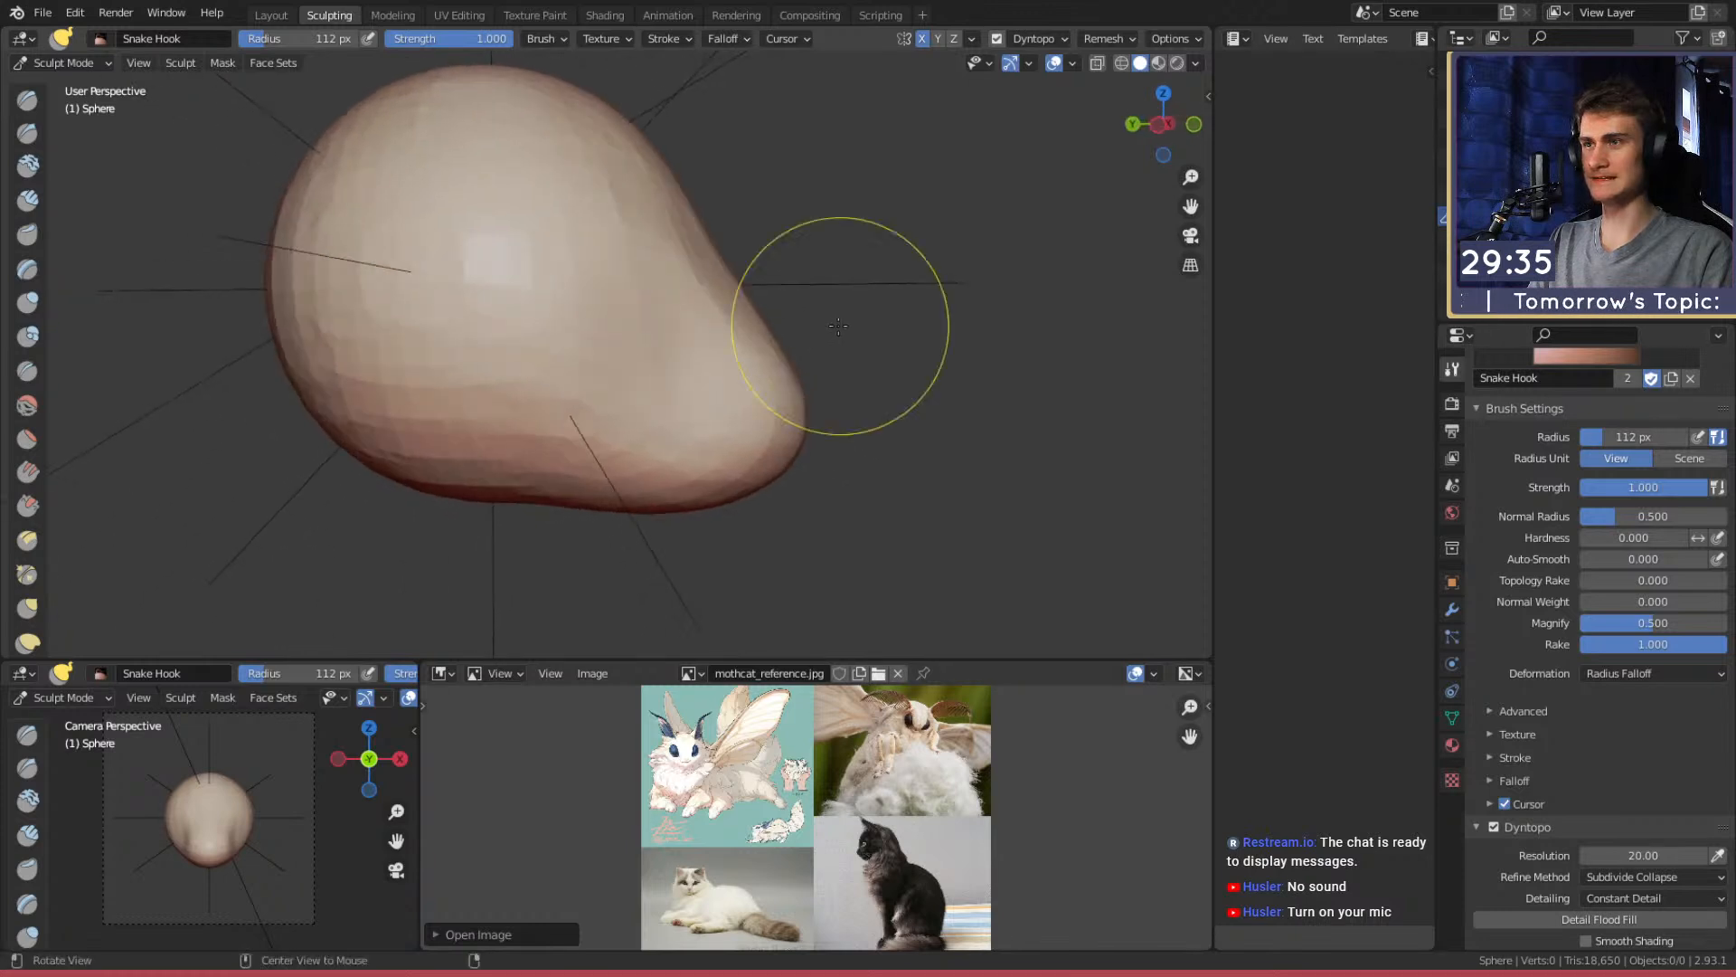
{"action": "middle_click_drag", "start_coordinate": [746, 286], "coordinate": [702, 294]}
{"action": "key", "text": "f"}
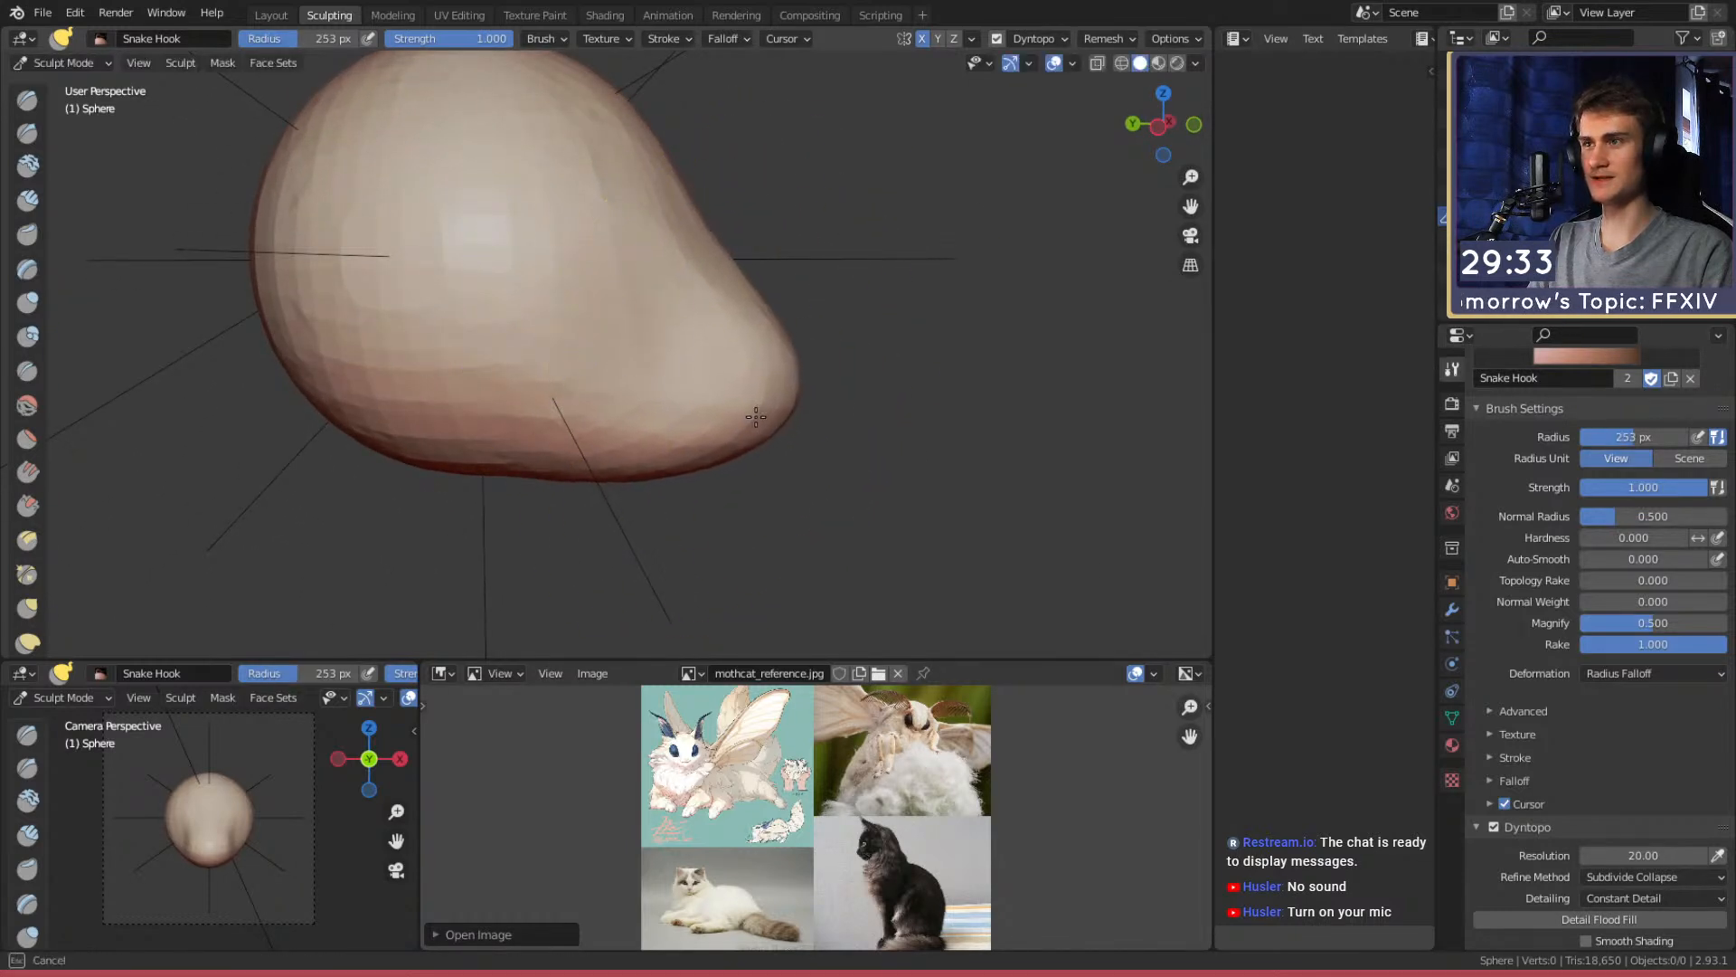
{"action": "left_click_drag", "start_coordinate": [756, 416], "coordinate": [763, 384]}
Adjust the muzzle shape from the front with a resized Snake Hook brush
{"action": "scroll", "coordinate": [750, 366], "scroll_direction": "down", "scroll_amount": 1}
{"action": "mouse_move", "coordinate": [748, 365]}
{"action": "middle_mouse_down"}
{"action": "mouse_move", "coordinate": [655, 395]}
{"action": "mouse_move", "coordinate": [624, 371]}
{"action": "mouse_move", "coordinate": [716, 456]}
{"action": "mouse_move", "coordinate": [660, 426]}
{"action": "mouse_move", "coordinate": [628, 345]}
{"action": "mouse_move", "coordinate": [636, 437]}
{"action": "mouse_move", "coordinate": [620, 392]}
{"action": "middle_mouse_up"}
{"action": "scroll", "coordinate": [624, 371], "scroll_direction": "up", "scroll_amount": 2}
{"action": "key", "text": "f"}
{"action": "left_click", "coordinate": [645, 456]}
{"action": "key", "text": "f"}
{"action": "left_click", "coordinate": [633, 466]}
Build up a nose on the muzzle tip with Clay Strips and define it with the Crease brush at 62 px
{"action": "key", "text": "c"}
{"action": "key", "text": "f"}
{"action": "left_click", "coordinate": [641, 442]}
{"action": "scroll", "coordinate": [628, 345], "scroll_direction": "up", "scroll_amount": 3}
{"action": "key", "text": "shift+c"}
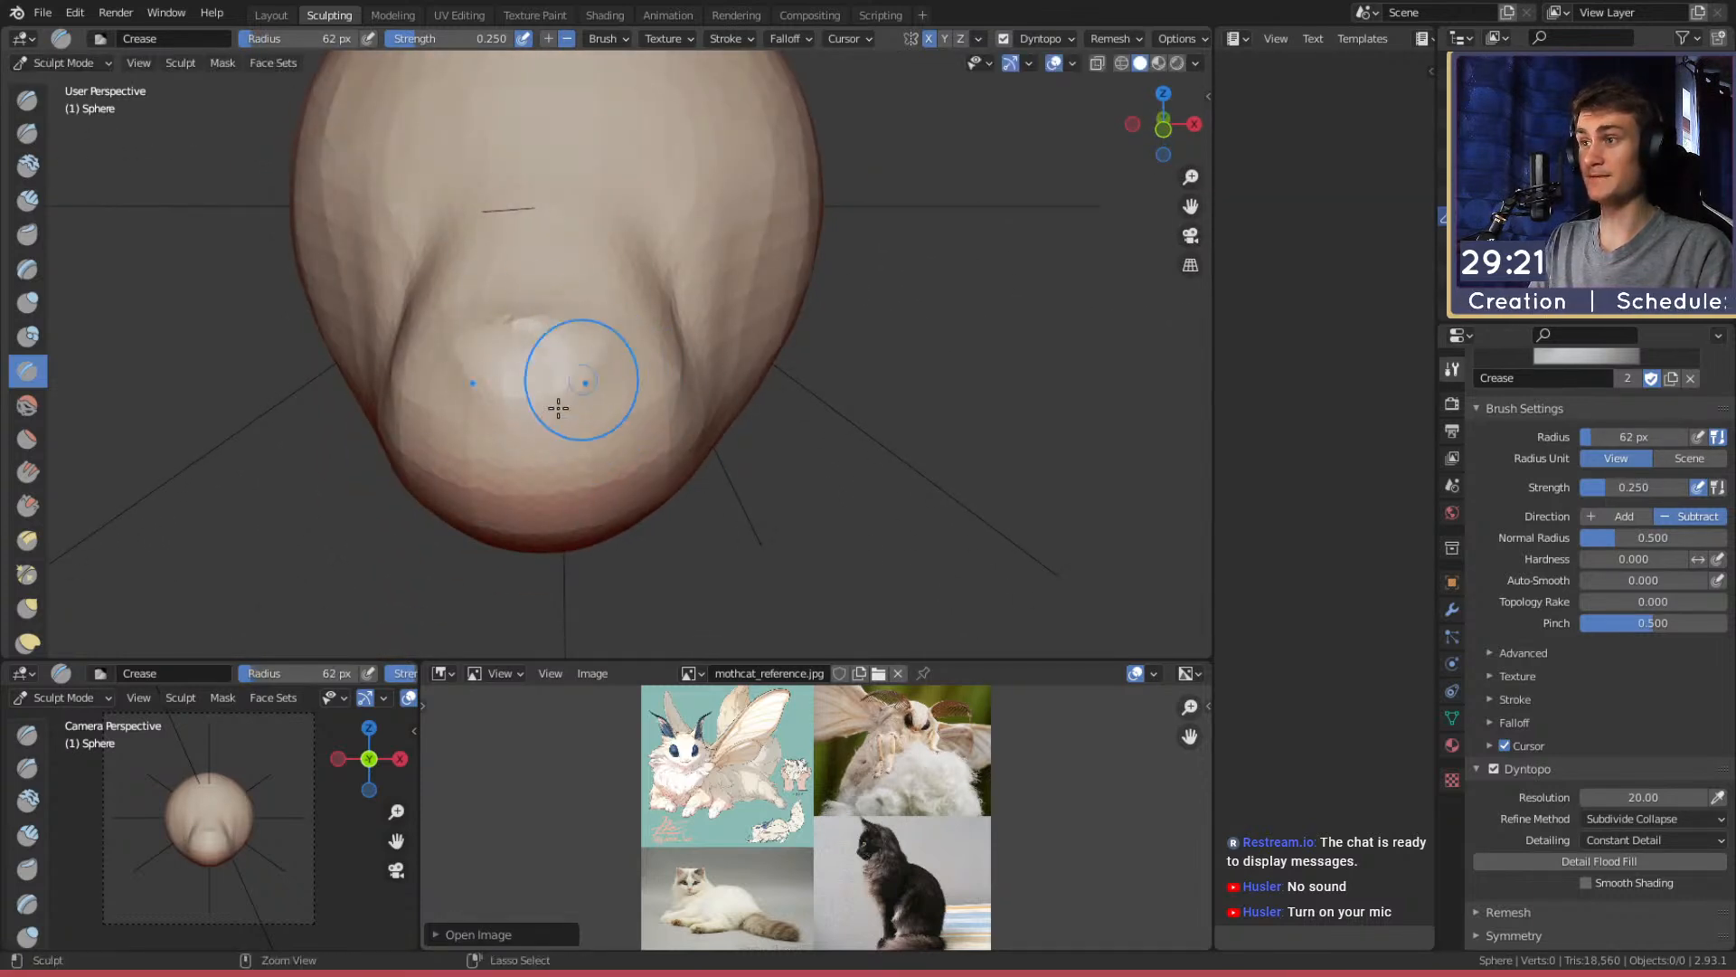
{"action": "mouse_move", "coordinate": [571, 411]}
{"action": "middle_mouse_down"}
{"action": "mouse_move", "coordinate": [547, 480]}
{"action": "mouse_move", "coordinate": [566, 401]}
{"action": "mouse_move", "coordinate": [515, 398]}
{"action": "mouse_move", "coordinate": [489, 443]}
{"action": "mouse_move", "coordinate": [633, 380]}
{"action": "mouse_move", "coordinate": [832, 341]}
{"action": "mouse_move", "coordinate": [783, 360]}
{"action": "mouse_move", "coordinate": [794, 376]}
{"action": "middle_mouse_up"}
Push the muzzle and jaw into shape from the side with an enlarged Grab brush
{"action": "key", "text": "g"}
{"action": "key", "text": "f"}
{"action": "left_click", "coordinate": [1010, 334]}
{"action": "left_click_drag", "start_coordinate": [745, 421], "coordinate": [767, 391]}
{"action": "key", "text": "f"}
{"action": "left_click", "coordinate": [970, 411]}
Form the mouth line and chin beneath the nose, adding volume with Clay Strips
{"action": "middle_click_drag", "start_coordinate": [736, 425], "coordinate": [533, 411]}
{"action": "scroll", "coordinate": [534, 398], "scroll_direction": "up", "scroll_amount": 3}
{"action": "key", "text": "f"}
{"action": "left_click", "coordinate": [458, 389]}
{"action": "middle_click_drag", "start_coordinate": [759, 348], "coordinate": [651, 404]}
{"action": "key", "text": "c"}
{"action": "key", "text": "f"}
{"action": "left_click", "coordinate": [600, 473]}
{"action": "mouse_move", "coordinate": [600, 461]}
{"action": "middle_mouse_down"}
{"action": "mouse_move", "coordinate": [671, 368]}
{"action": "mouse_move", "coordinate": [519, 515]}
{"action": "mouse_move", "coordinate": [620, 383]}
{"action": "mouse_move", "coordinate": [504, 144]}
{"action": "middle_mouse_up"}
Build up the bridge of the muzzle with Clay Strips, enlarging the brush from 43 to 131 px
{"action": "key", "text": "g"}
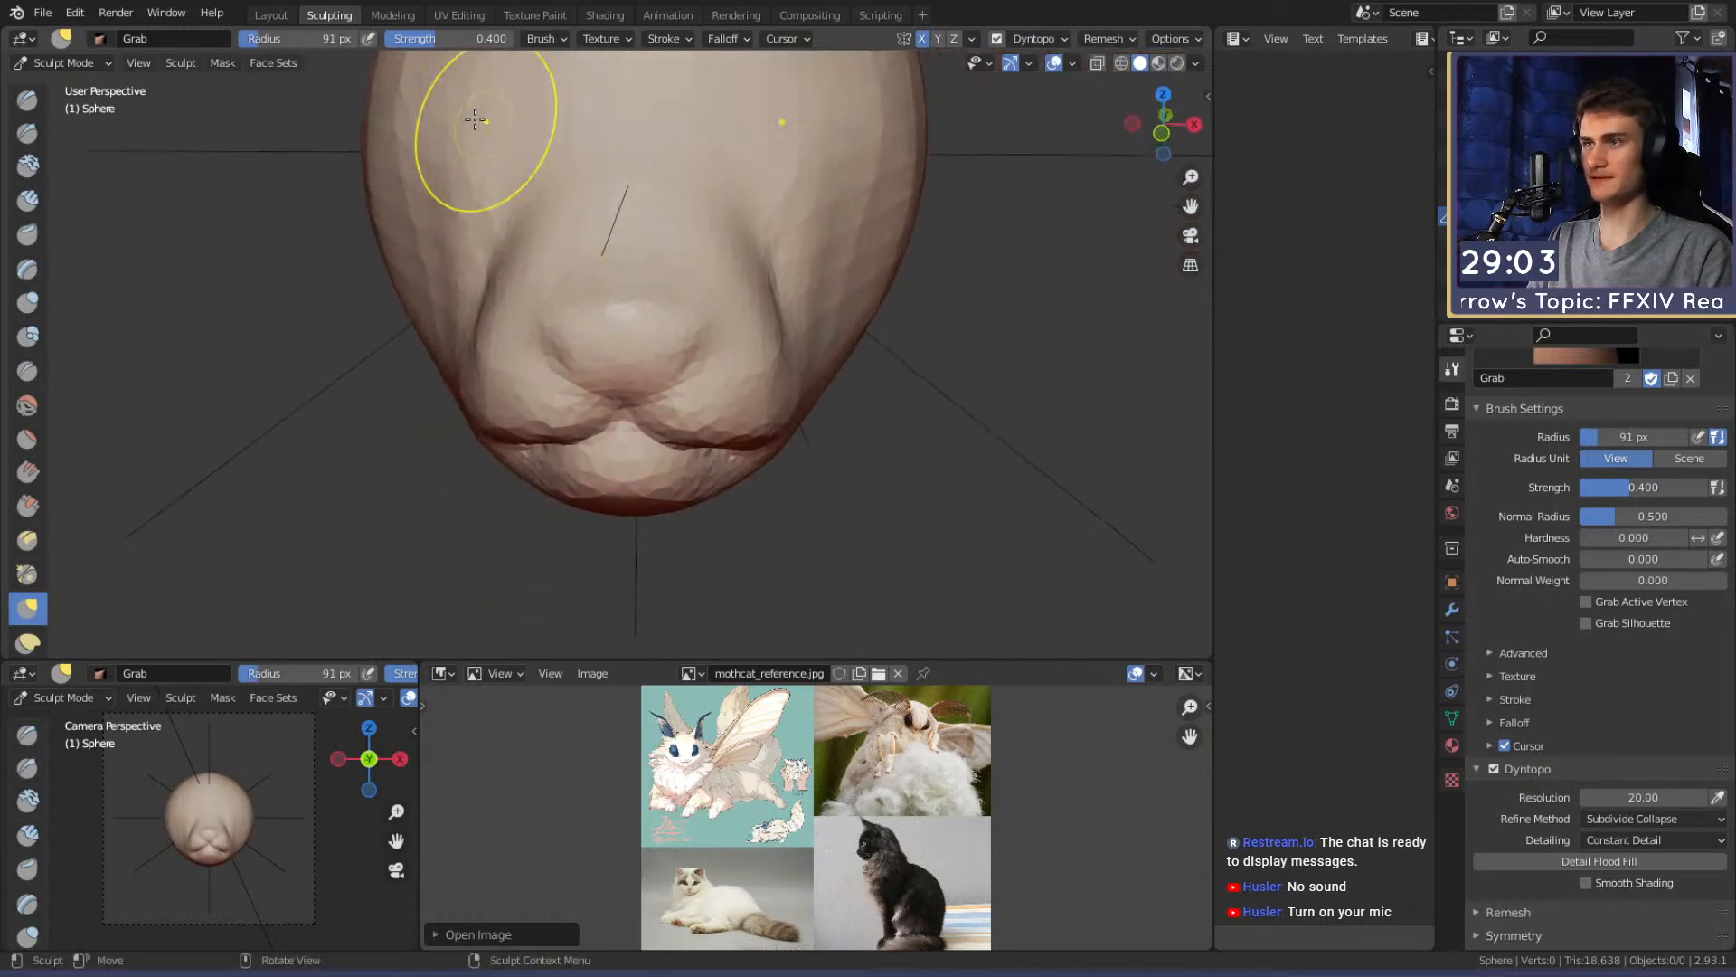
{"action": "key", "text": "c"}
{"action": "left_click_drag", "start_coordinate": [633, 292], "coordinate": [596, 424], "text": "alt"}
{"action": "key", "text": "f"}
{"action": "left_click", "coordinate": [584, 425]}
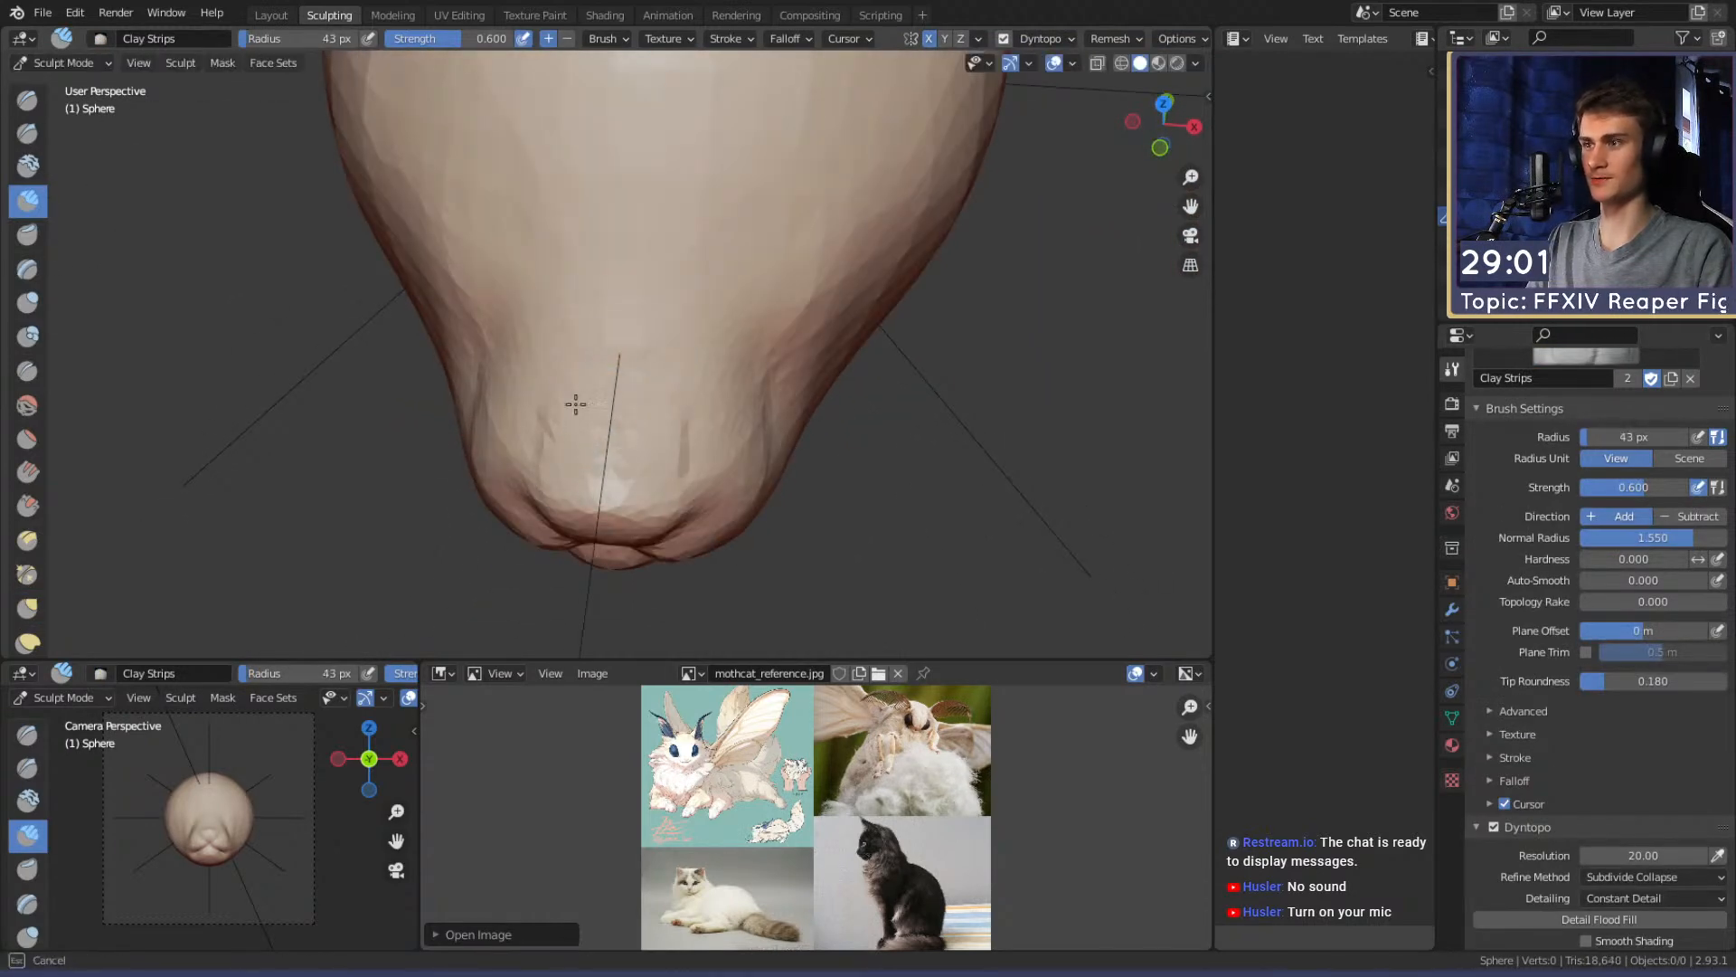
{"action": "middle_click_drag", "start_coordinate": [591, 469], "coordinate": [619, 366]}
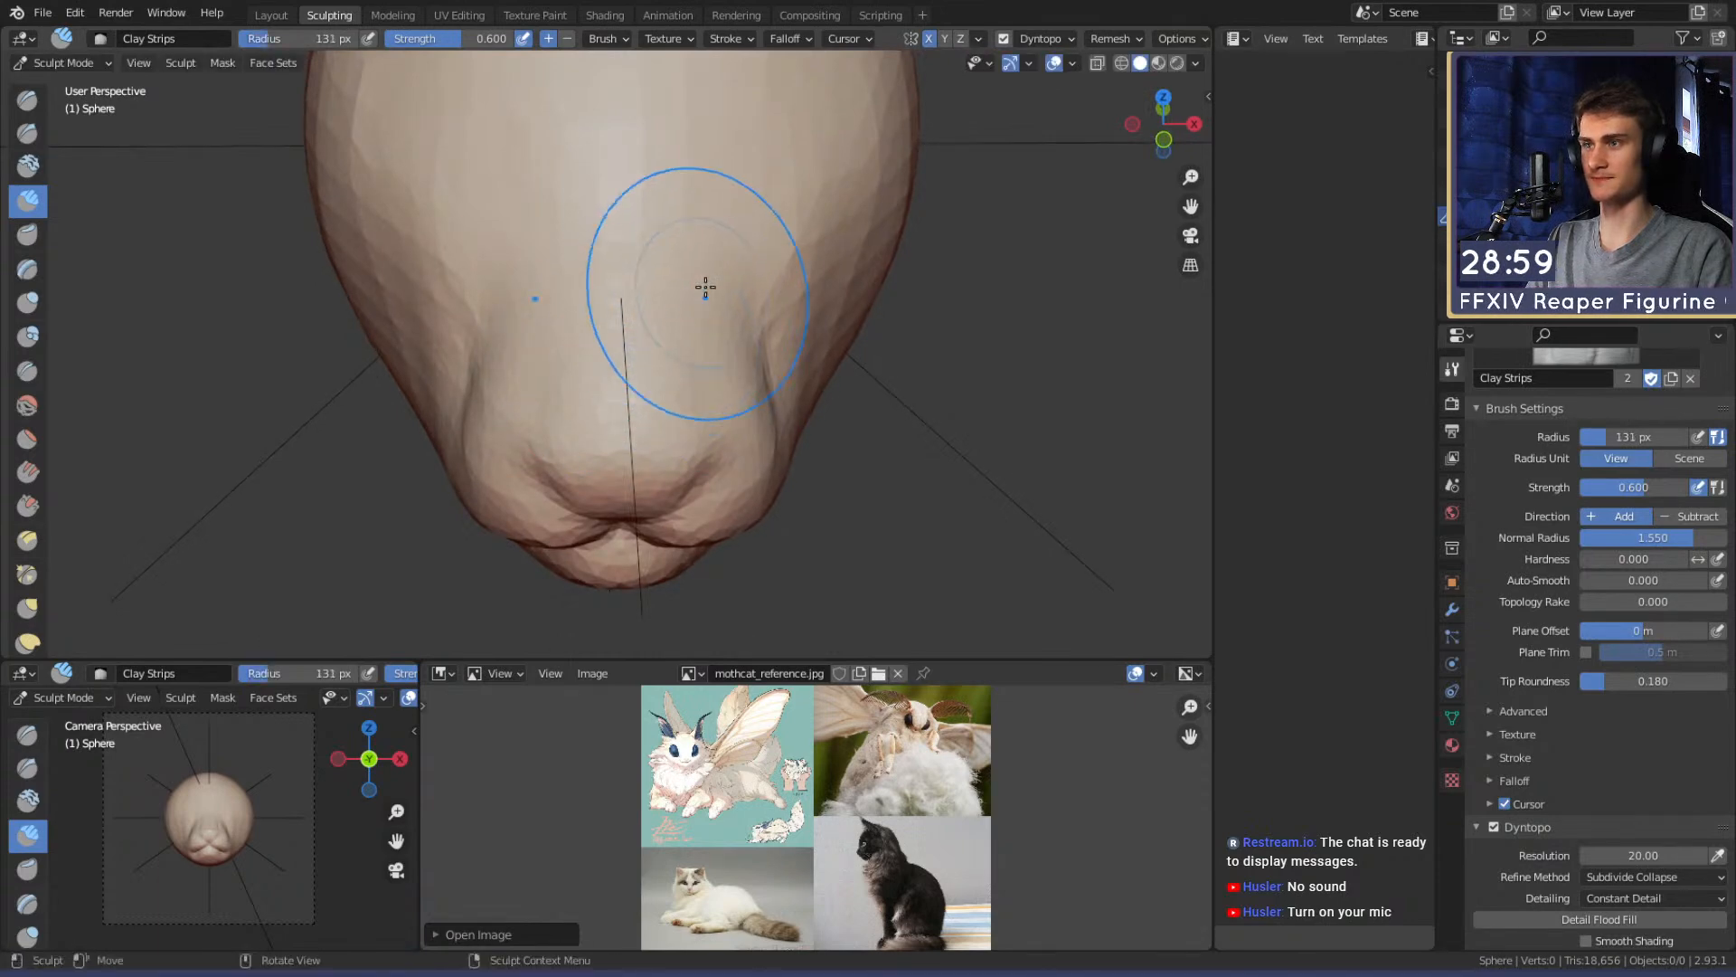
{"action": "middle_click_drag", "start_coordinate": [698, 304], "coordinate": [733, 298]}
{"action": "scroll", "coordinate": [756, 291], "scroll_direction": "up", "scroll_amount": 5}
Reshape the transition from muzzle to forehead with the Grab brush from the side
{"action": "key", "text": "g"}
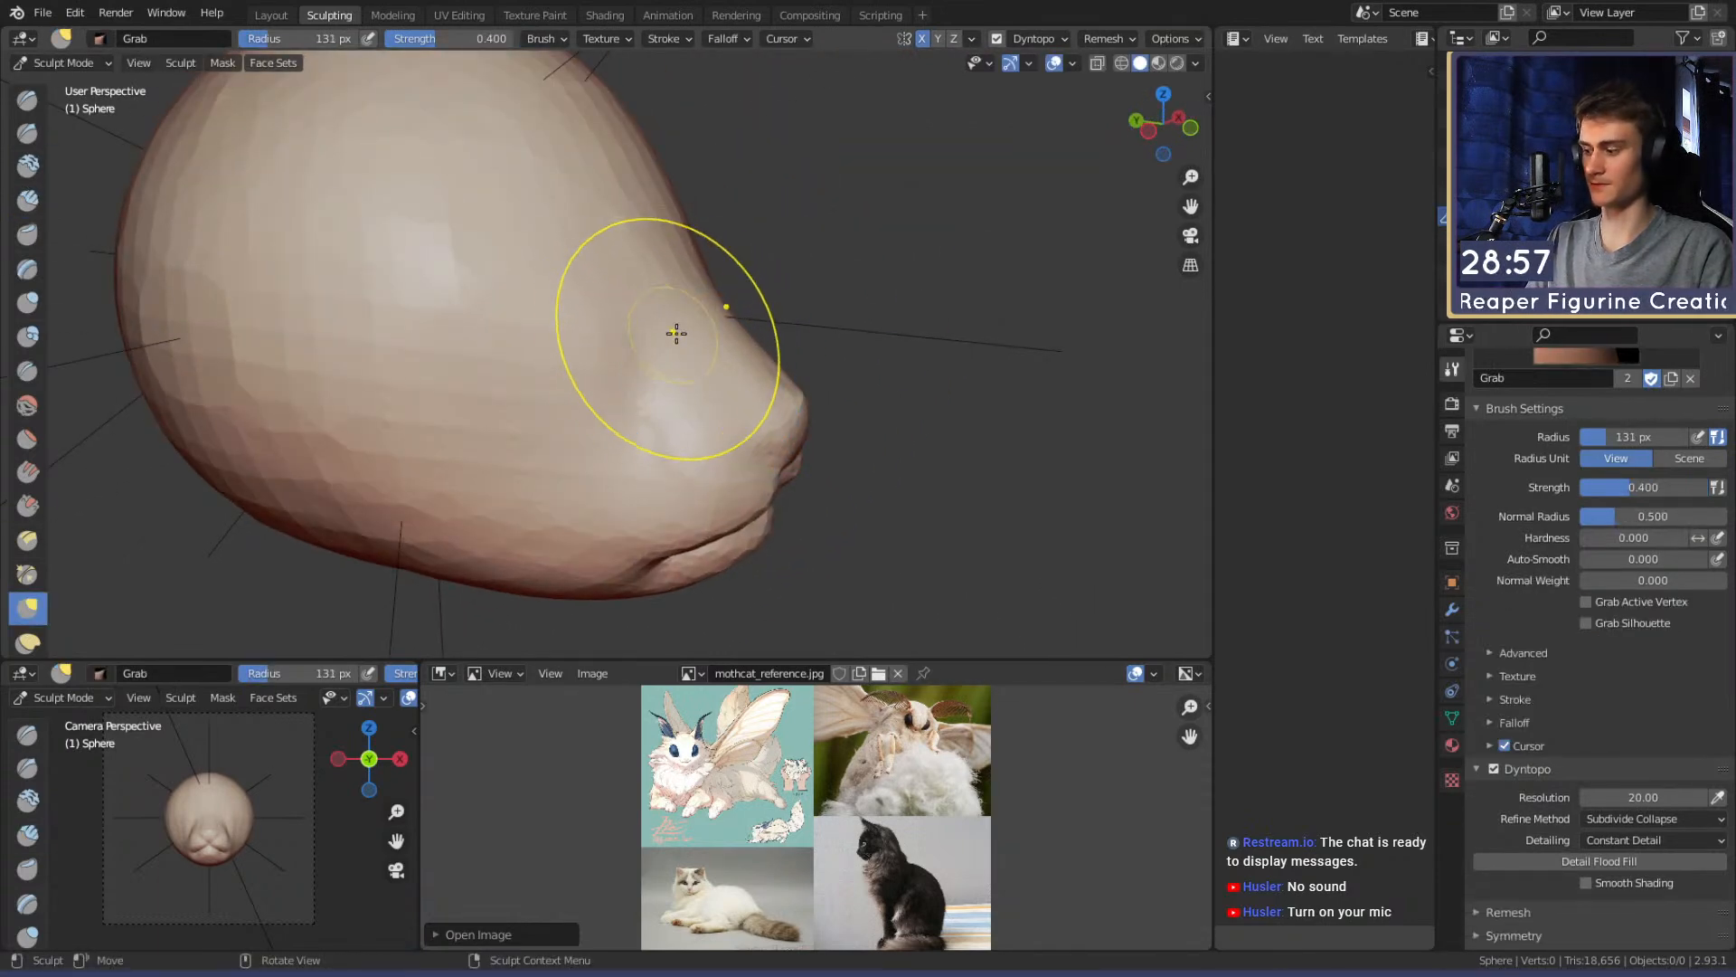
{"action": "key", "text": "f"}
{"action": "left_click", "coordinate": [732, 316]}
{"action": "mouse_move", "coordinate": [678, 295]}
{"action": "middle_mouse_down"}
{"action": "mouse_move", "coordinate": [704, 280]}
{"action": "mouse_move", "coordinate": [546, 349]}
{"action": "mouse_move", "coordinate": [452, 334]}
{"action": "mouse_move", "coordinate": [516, 345]}
{"action": "middle_mouse_up"}
{"action": "scroll", "coordinate": [707, 270], "scroll_direction": "down", "scroll_amount": 3}
{"action": "key", "text": "f"}
{"action": "left_click", "coordinate": [716, 246]}
{"action": "left_click_drag", "start_coordinate": [717, 246], "coordinate": [717, 310]}
Adjust the forehead and overall head outline with a resized Grab brush from the front
{"action": "mouse_move", "coordinate": [717, 310]}
{"action": "middle_mouse_down"}
{"action": "mouse_move", "coordinate": [655, 353]}
{"action": "mouse_move", "coordinate": [543, 271]}
{"action": "middle_mouse_up"}
{"action": "key", "text": "f"}
{"action": "left_click", "coordinate": [553, 351]}
{"action": "key", "text": "f"}
{"action": "left_click", "coordinate": [593, 270]}
{"action": "left_click_drag", "start_coordinate": [597, 214], "coordinate": [570, 237]}
{"action": "mouse_move", "coordinate": [570, 237]}
{"action": "left_mouse_down", "text": "alt"}
{"action": "mouse_move", "coordinate": [628, 307]}
{"action": "mouse_move", "coordinate": [733, 341]}
{"action": "mouse_move", "coordinate": [705, 327]}
{"action": "left_mouse_up", "text": "alt"}
Outline large oval eye sockets on the sides of the head with Clay Strips, using a 29 px radius for the rim
{"action": "key", "text": "c"}
{"action": "mouse_move", "coordinate": [573, 379]}
{"action": "middle_mouse_down"}
{"action": "mouse_move", "coordinate": [628, 388]}
{"action": "mouse_move", "coordinate": [601, 380]}
{"action": "mouse_move", "coordinate": [600, 396]}
{"action": "middle_mouse_up"}
{"action": "key", "text": "f"}
{"action": "left_click", "coordinate": [594, 453]}
{"action": "middle_click_drag", "start_coordinate": [716, 382], "coordinate": [635, 353]}
{"action": "key", "text": "f"}
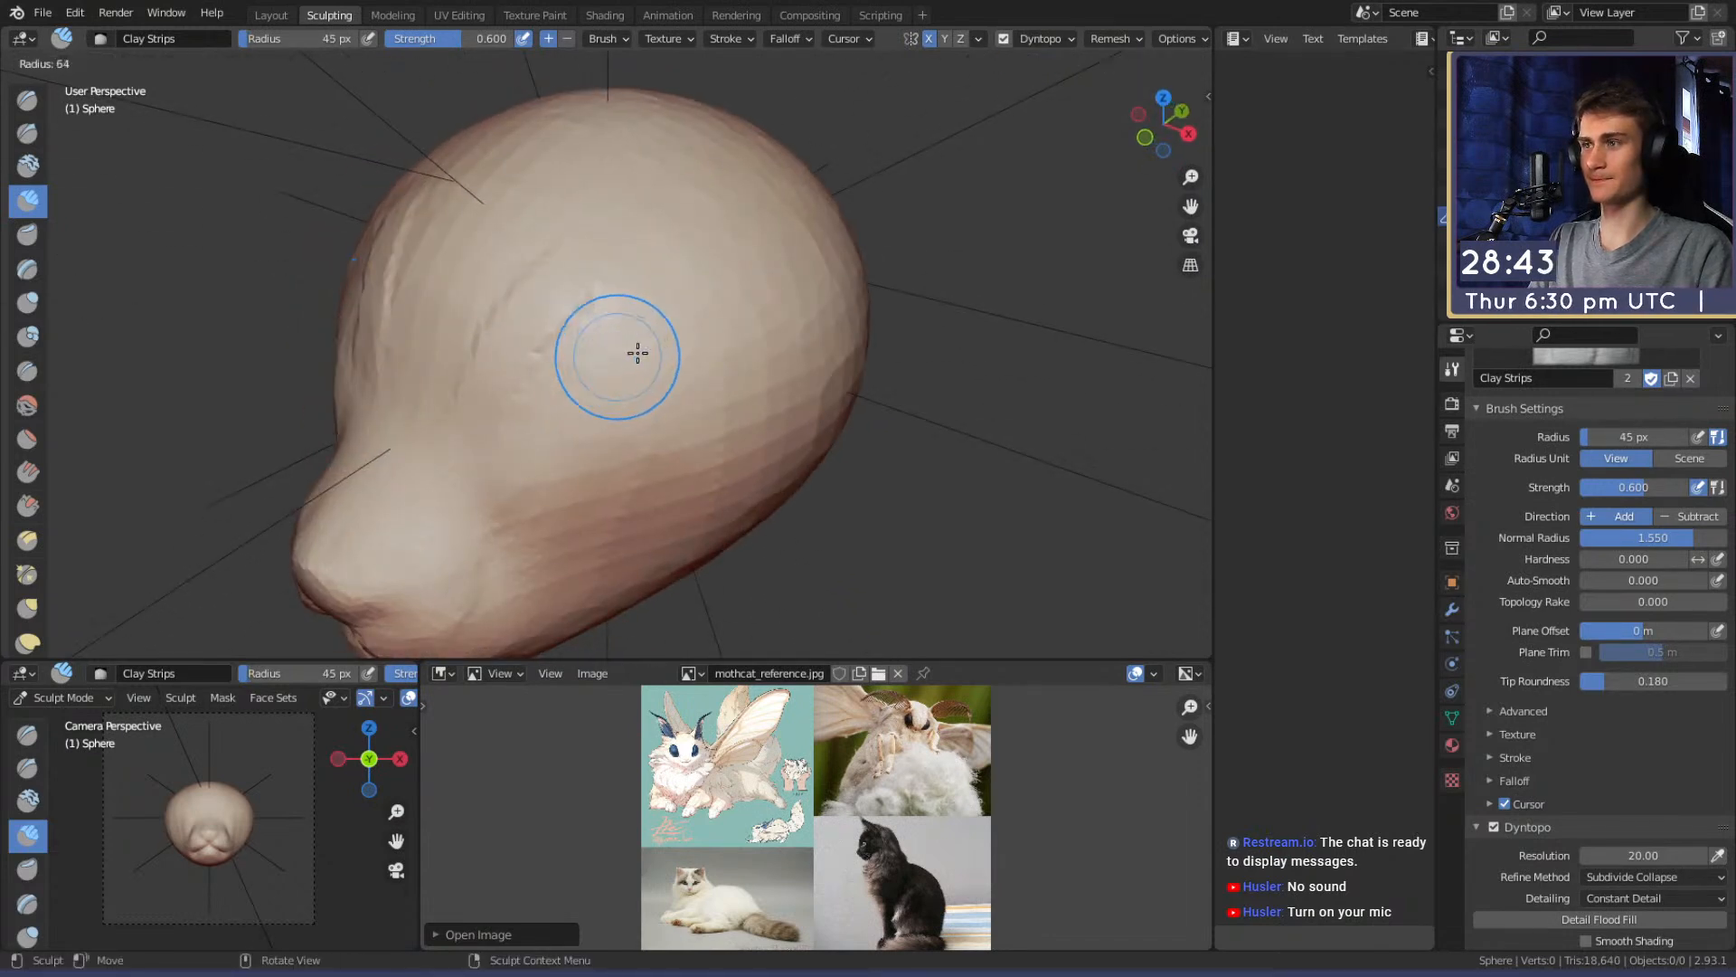
{"action": "left_click", "coordinate": [640, 352]}
{"action": "left_click_drag", "start_coordinate": [641, 293], "coordinate": [544, 441]}
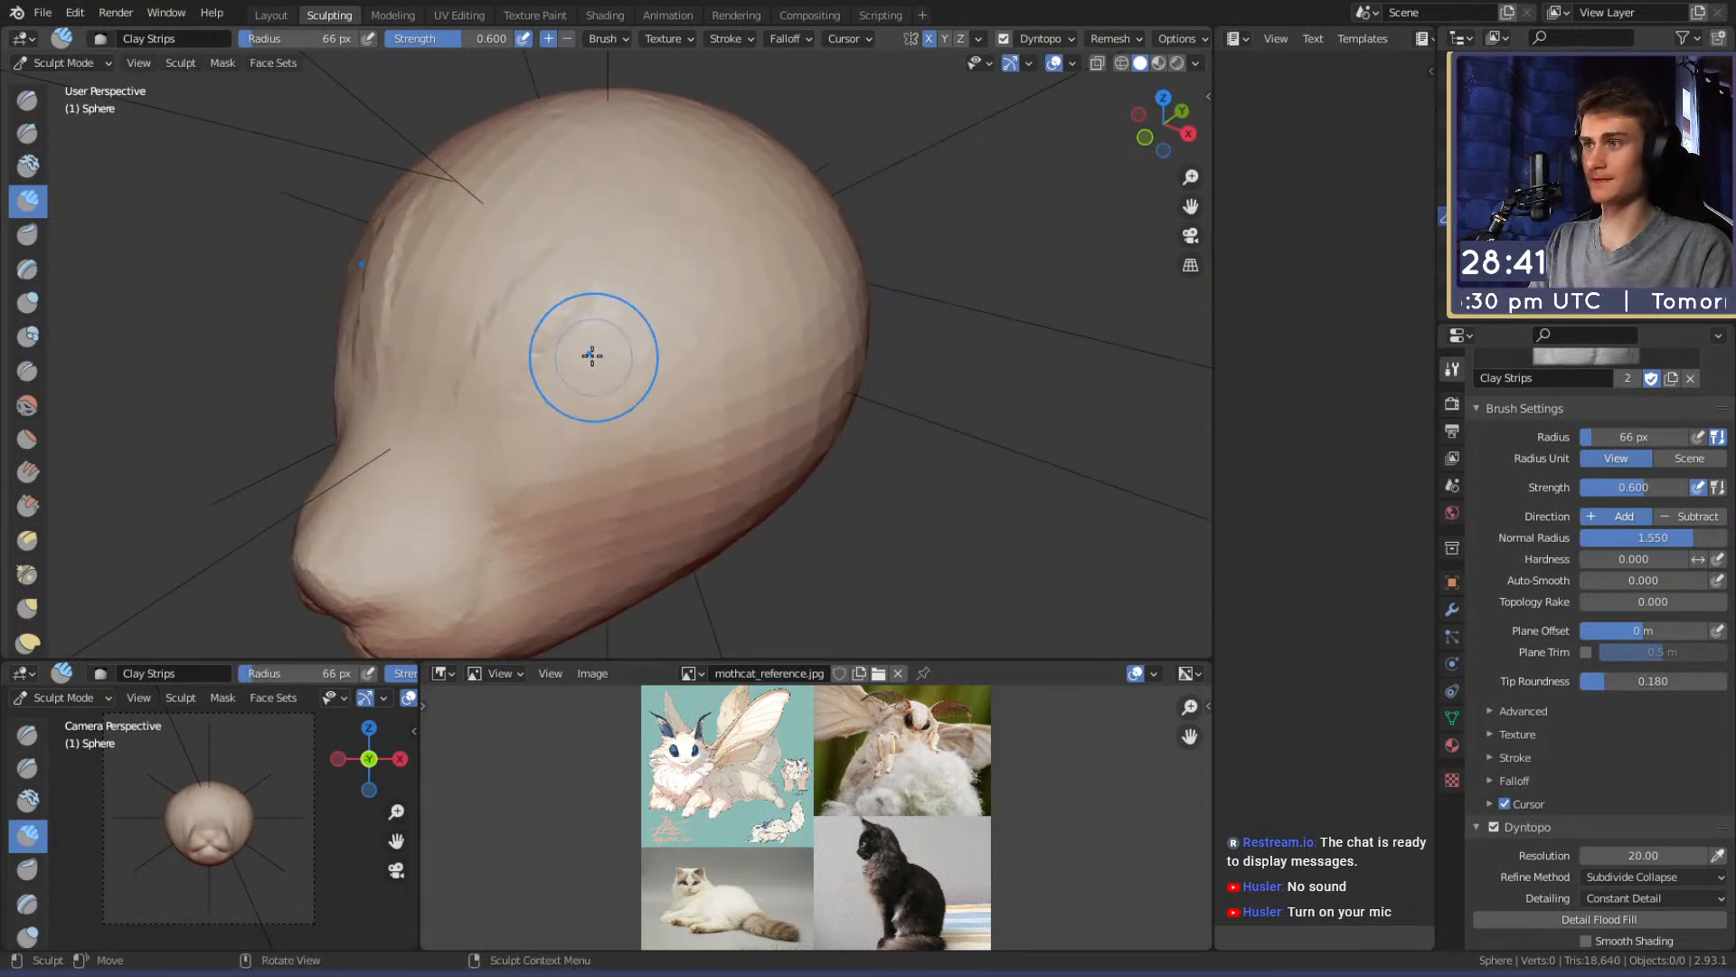
{"action": "middle_click_drag", "start_coordinate": [682, 221], "coordinate": [615, 220]}
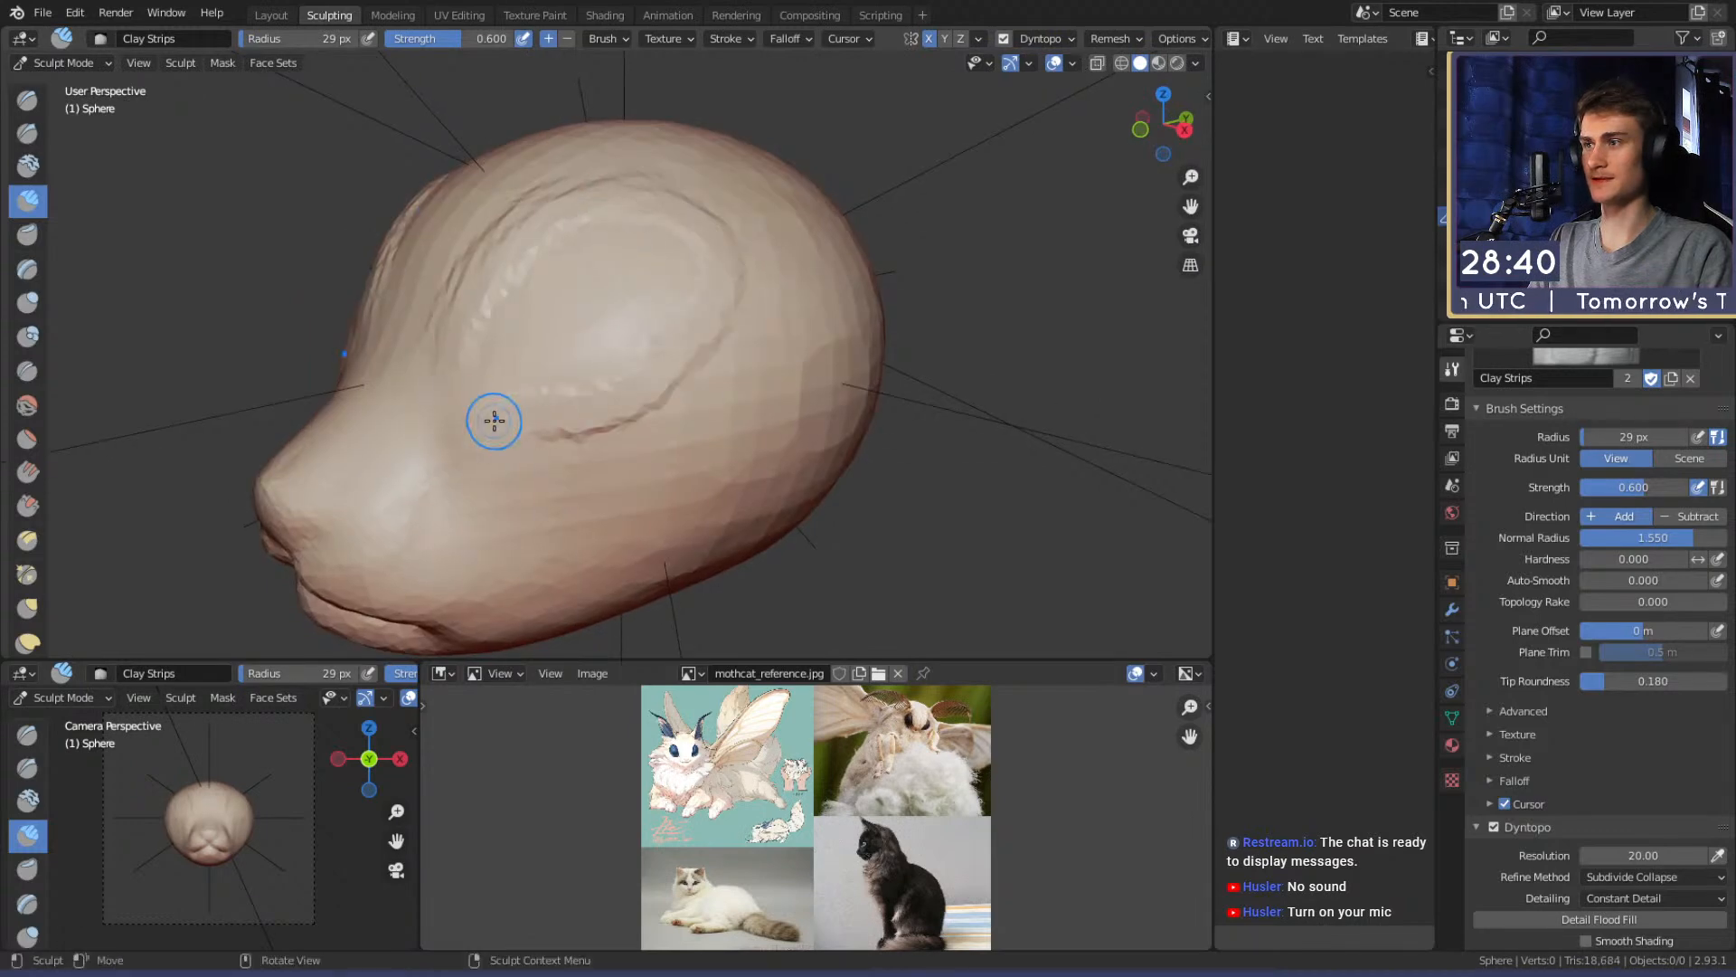
{"action": "mouse_move", "coordinate": [713, 301]}
{"action": "middle_mouse_down"}
{"action": "mouse_move", "coordinate": [659, 353]}
{"action": "mouse_move", "coordinate": [682, 356]}
{"action": "middle_mouse_up"}
Push the eye sockets and brow area into place with the Grab brush at a 179 px radius
{"action": "key", "text": "g"}
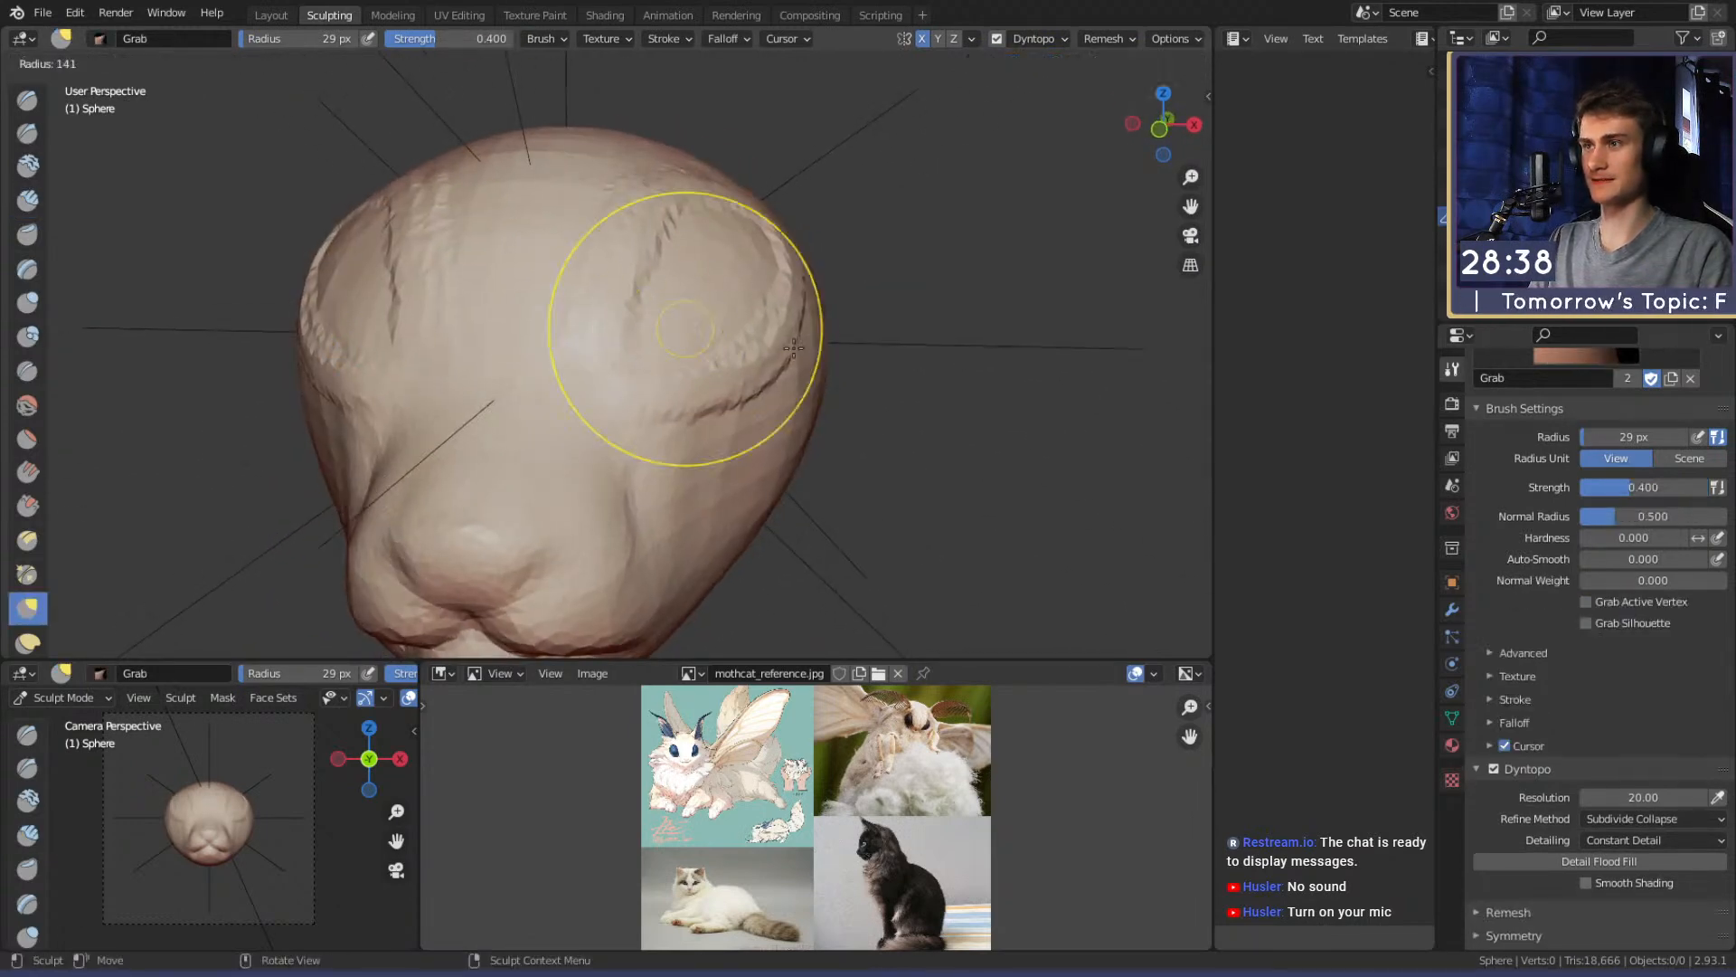
{"action": "middle_click_drag", "start_coordinate": [808, 350], "coordinate": [804, 372]}
{"action": "key", "text": "f"}
{"action": "left_click", "coordinate": [870, 342]}
{"action": "left_click_drag", "start_coordinate": [776, 326], "coordinate": [727, 340]}
{"action": "middle_click_drag", "start_coordinate": [736, 298], "coordinate": [740, 360]}
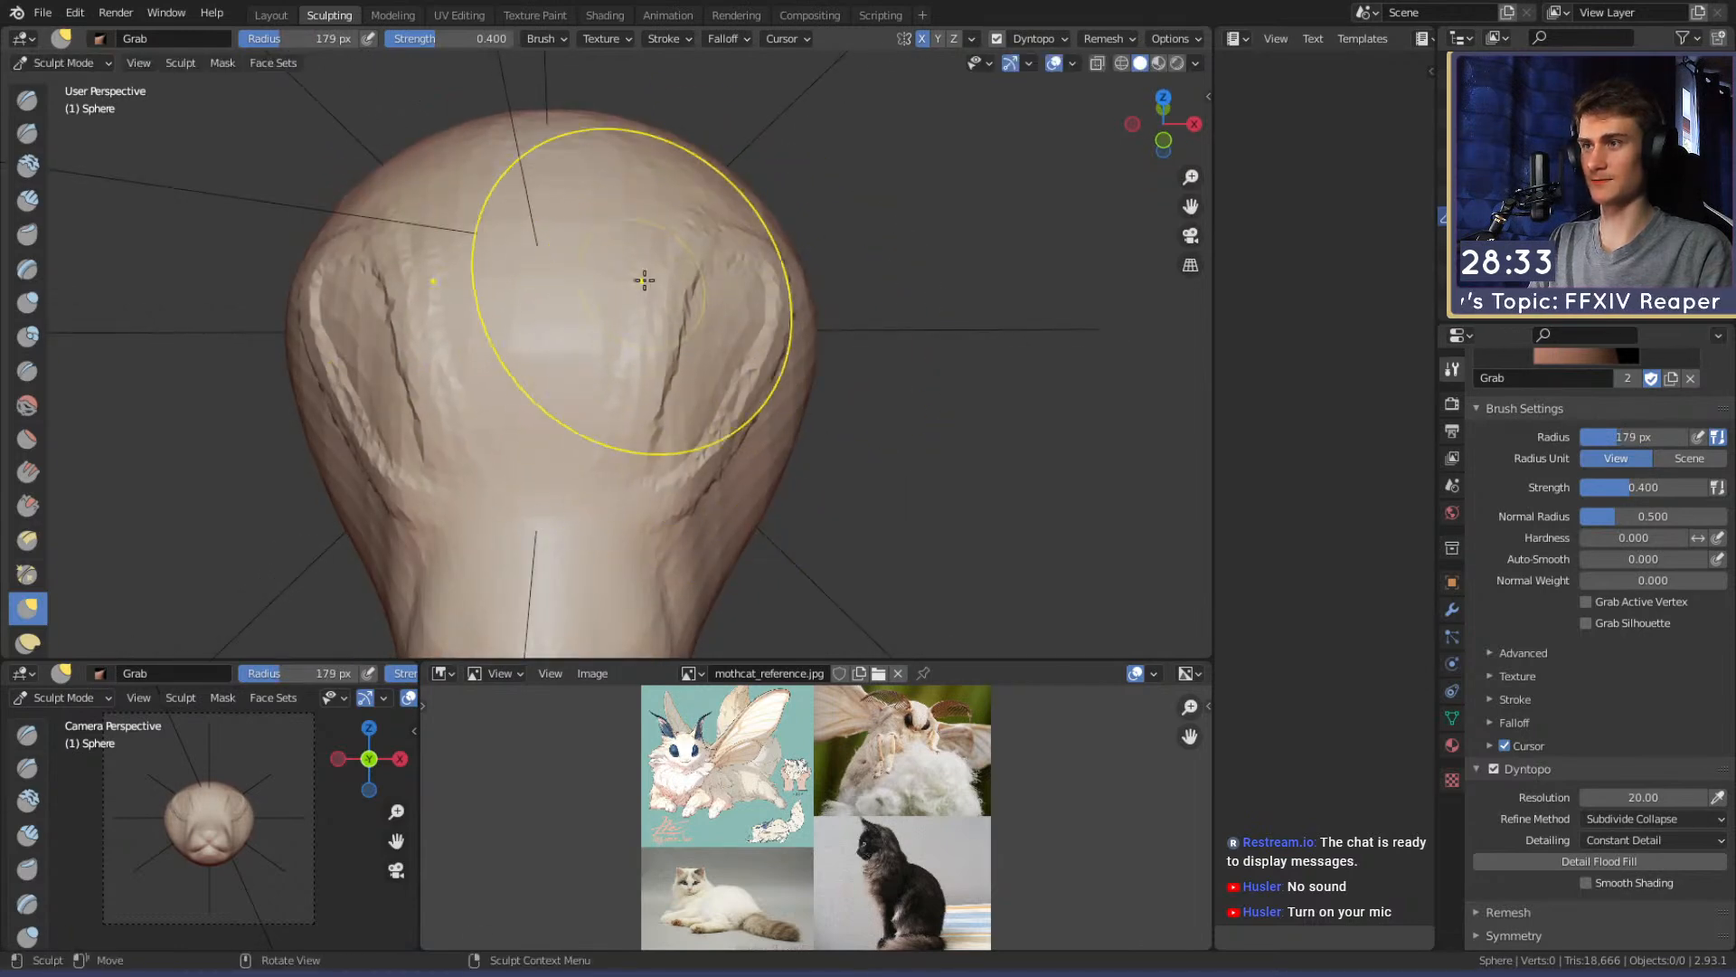
{"action": "left_click_drag", "start_coordinate": [644, 291], "coordinate": [694, 253]}
{"action": "mouse_move", "coordinate": [779, 289]}
{"action": "middle_mouse_down"}
{"action": "mouse_move", "coordinate": [745, 291]}
{"action": "mouse_move", "coordinate": [762, 373]}
{"action": "middle_mouse_up"}
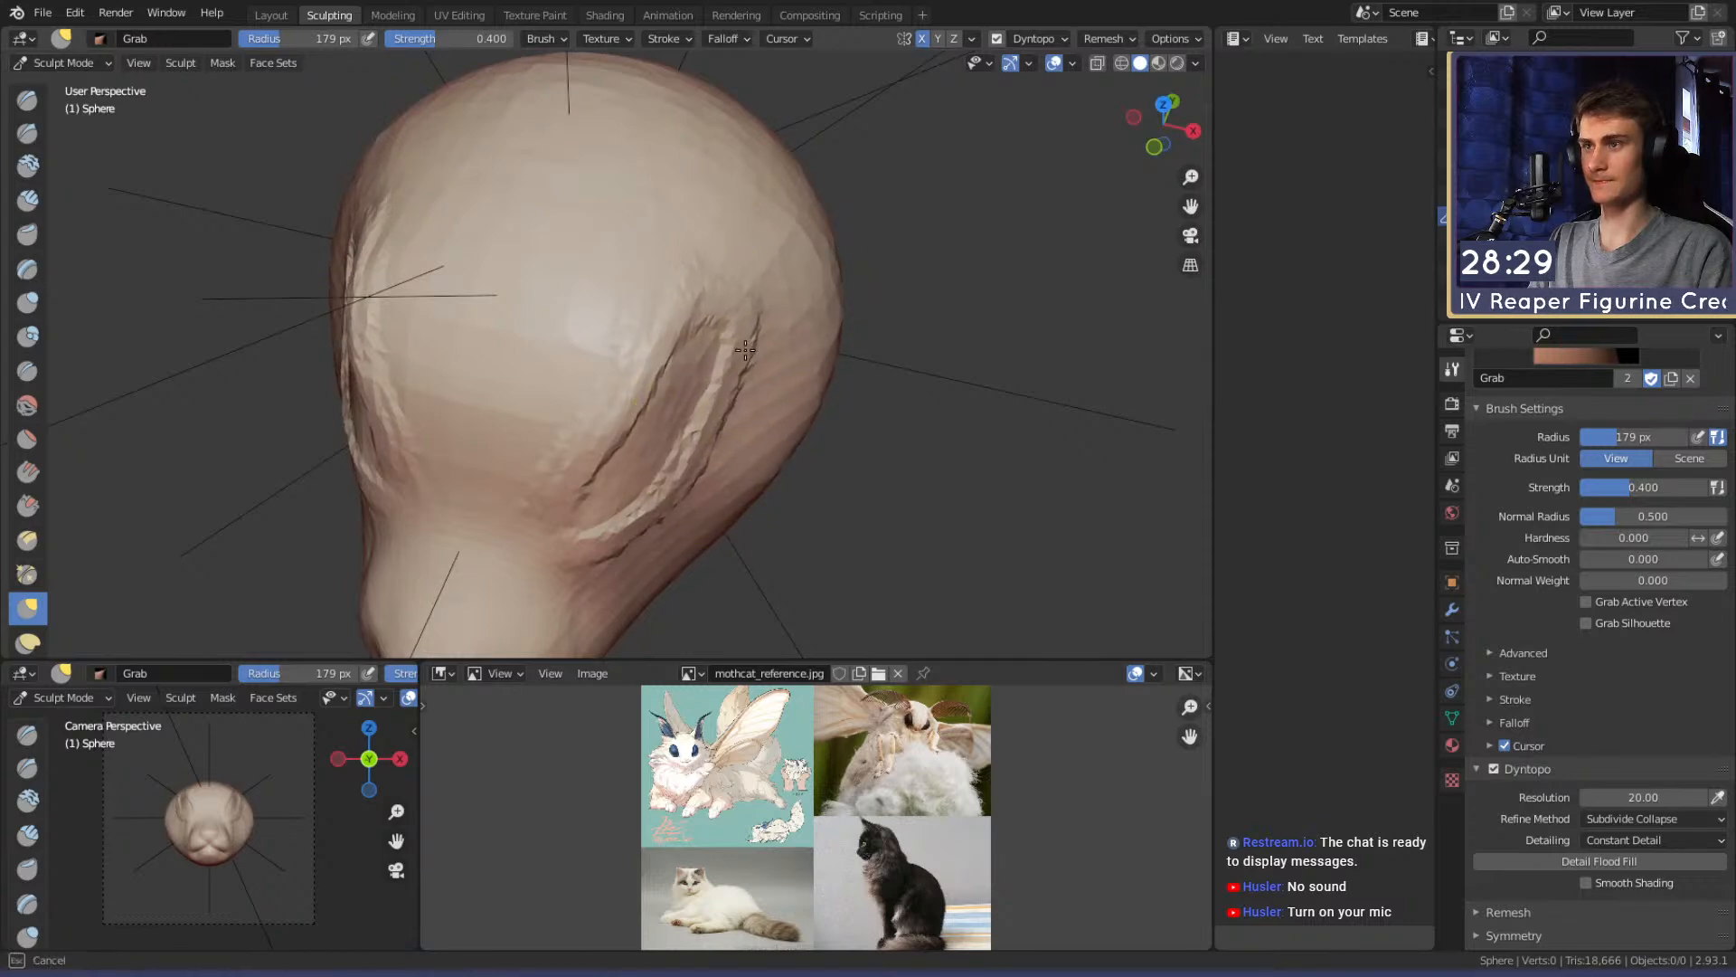
Build up the rims and cheeks around the eye sockets with Clay Strips at a 72 px radius
{"action": "key", "text": "c"}
{"action": "middle_click_drag", "start_coordinate": [726, 184], "coordinate": [625, 302]}
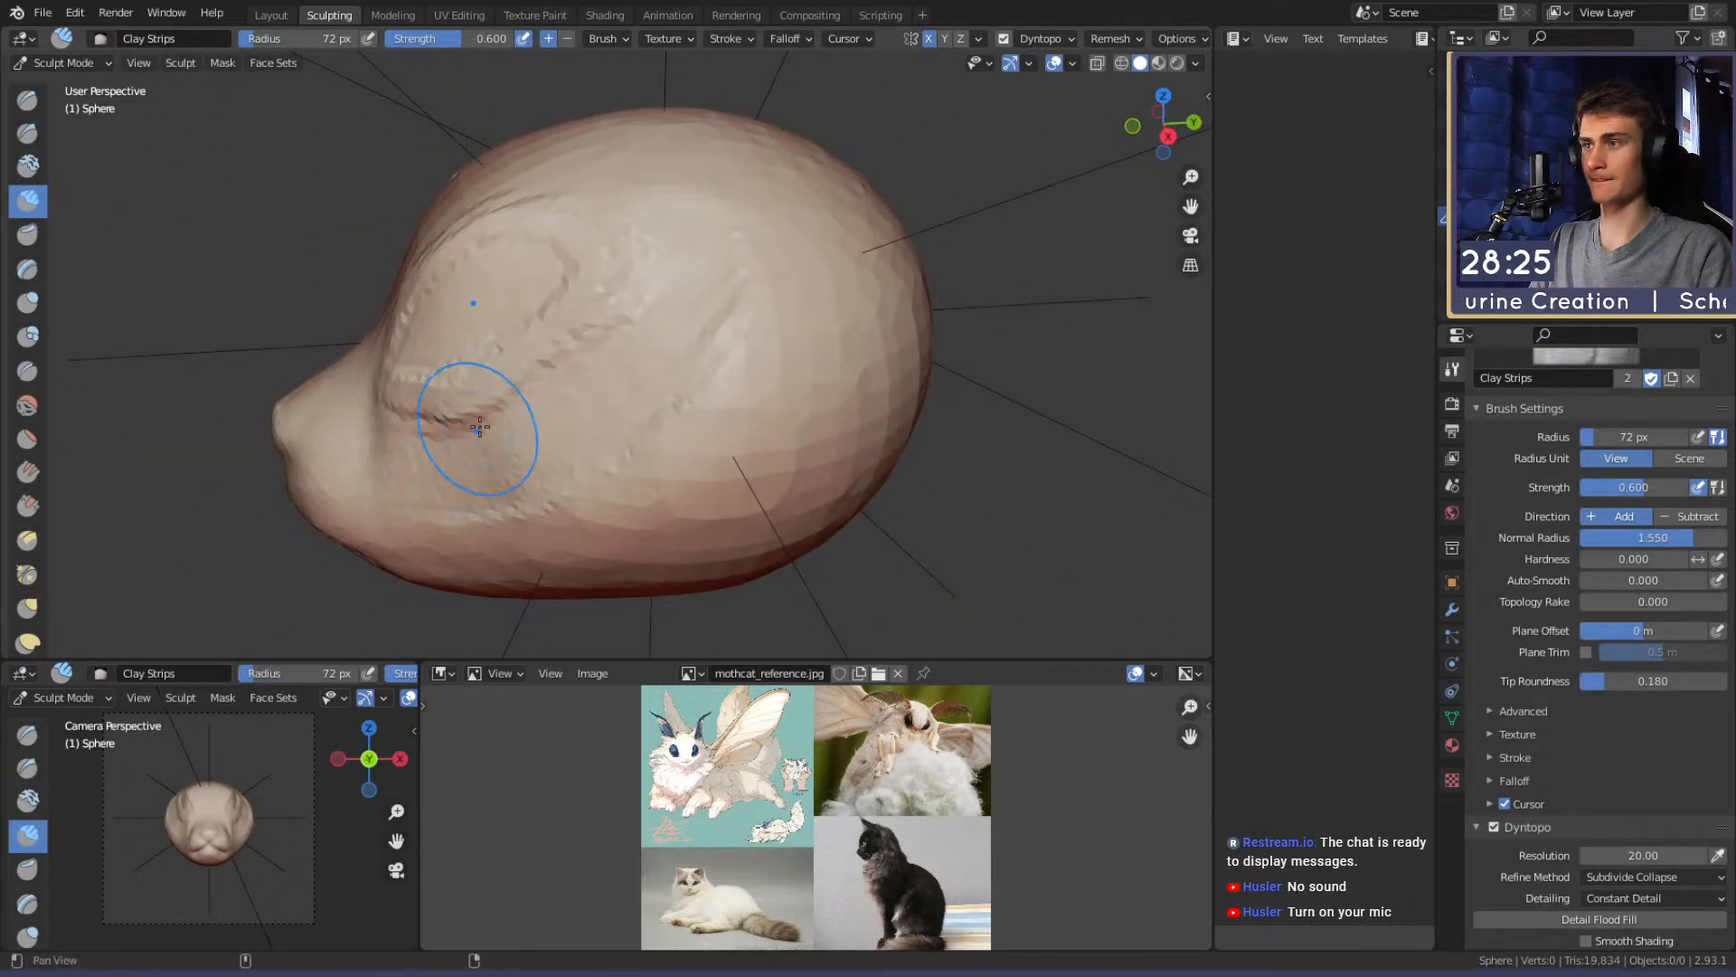
{"action": "middle_click_drag", "start_coordinate": [477, 432], "coordinate": [614, 402], "text": "shift"}
{"action": "mouse_move", "coordinate": [571, 471]}
{"action": "middle_mouse_down"}
{"action": "mouse_move", "coordinate": [697, 380]}
{"action": "mouse_move", "coordinate": [627, 337]}
{"action": "mouse_move", "coordinate": [659, 345]}
{"action": "mouse_move", "coordinate": [643, 380]}
{"action": "mouse_move", "coordinate": [632, 322]}
{"action": "mouse_move", "coordinate": [713, 341]}
{"action": "mouse_move", "coordinate": [660, 399]}
{"action": "middle_mouse_up"}
Reshape the head around the eye sockets with a large Grab brush from several angles
{"action": "key", "text": "g"}
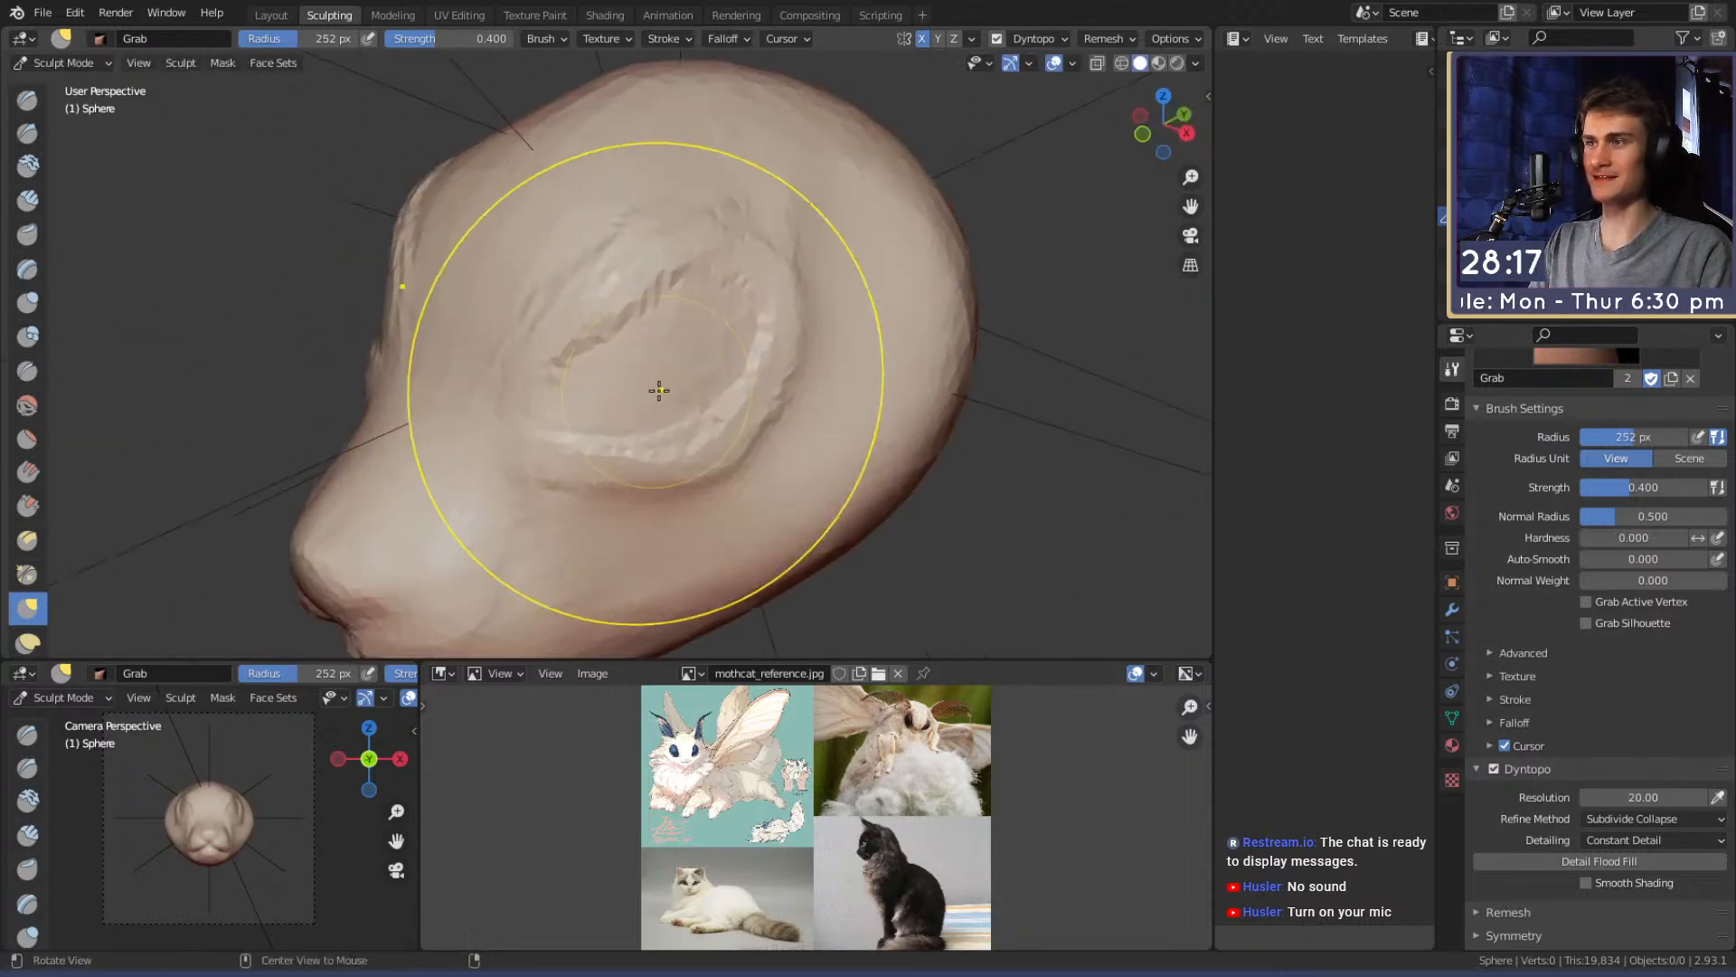
{"action": "middle_click_drag", "start_coordinate": [634, 307], "coordinate": [566, 226]}
{"action": "scroll", "coordinate": [566, 226], "scroll_direction": "down", "scroll_amount": 3}
{"action": "key", "text": "f"}
{"action": "left_click", "coordinate": [562, 229]}
{"action": "left_click_drag", "start_coordinate": [570, 254], "coordinate": [575, 257]}
{"action": "middle_click_drag", "start_coordinate": [711, 229], "coordinate": [597, 240], "text": "shift"}
{"action": "key", "text": "f"}
{"action": "left_click", "coordinate": [1029, 231]}
{"action": "left_click_drag", "start_coordinate": [743, 316], "coordinate": [708, 350]}
Pull rounded eyeballs out of the eye sockets with the Grab brush at close range
{"action": "middle_click_drag", "start_coordinate": [706, 349], "coordinate": [881, 389]}
{"action": "scroll", "coordinate": [674, 357], "scroll_direction": "up", "scroll_amount": 4}
{"action": "key", "text": "f"}
{"action": "left_click", "coordinate": [585, 357]}
{"action": "middle_click_drag", "start_coordinate": [721, 341], "coordinate": [643, 334]}
{"action": "key", "text": "f"}
{"action": "left_click", "coordinate": [560, 294]}
{"action": "mouse_move", "coordinate": [573, 257]}
{"action": "middle_mouse_down"}
{"action": "mouse_move", "coordinate": [680, 312]}
{"action": "mouse_move", "coordinate": [624, 322]}
{"action": "mouse_move", "coordinate": [709, 340]}
{"action": "mouse_move", "coordinate": [639, 325]}
{"action": "mouse_move", "coordinate": [633, 292]}
{"action": "middle_mouse_up"}
{"action": "key", "text": "f"}
{"action": "left_click", "coordinate": [752, 373]}
Refine the eyeballs and surrounding lids with Clay Strips at a 61 px radius
{"action": "key", "text": "c"}
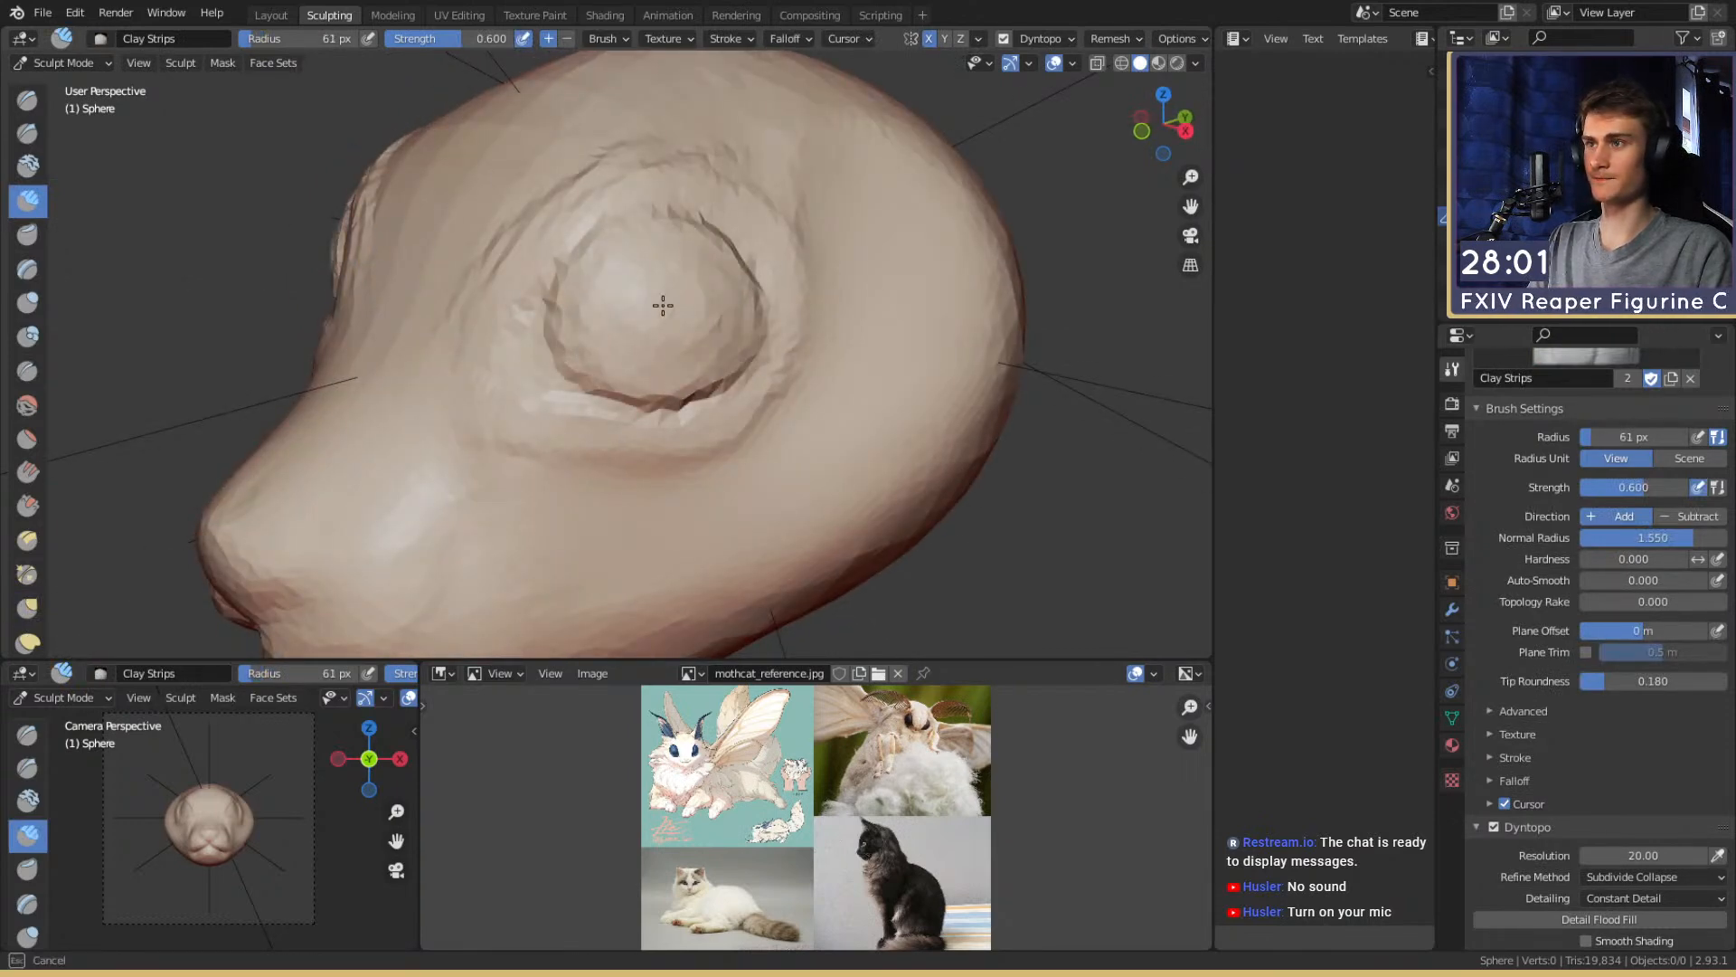
{"action": "middle_click_drag", "start_coordinate": [743, 323], "coordinate": [814, 330], "text": "ctrl"}
{"action": "mouse_move", "coordinate": [743, 330]}
{"action": "middle_mouse_down"}
{"action": "mouse_move", "coordinate": [833, 349]}
{"action": "mouse_move", "coordinate": [756, 336]}
{"action": "mouse_move", "coordinate": [736, 406]}
{"action": "mouse_move", "coordinate": [685, 442]}
{"action": "mouse_move", "coordinate": [666, 356]}
{"action": "mouse_move", "coordinate": [600, 407]}
{"action": "mouse_move", "coordinate": [588, 470]}
{"action": "middle_mouse_up"}
Adjust the eyes, brows and cheeks with the Grab brush at a 104 px radius from several angles
{"action": "key", "text": "g"}
{"action": "key", "text": "f"}
{"action": "left_click", "coordinate": [573, 534]}
{"action": "mouse_move", "coordinate": [574, 534]}
{"action": "middle_mouse_down"}
{"action": "mouse_move", "coordinate": [640, 426]}
{"action": "mouse_move", "coordinate": [733, 372]}
{"action": "mouse_move", "coordinate": [828, 390]}
{"action": "middle_mouse_up"}
{"action": "key", "text": "f"}
{"action": "left_click", "coordinate": [654, 356]}
{"action": "middle_click_drag", "start_coordinate": [697, 330], "coordinate": [693, 349]}
{"action": "middle_click_drag", "start_coordinate": [588, 258], "coordinate": [568, 311]}
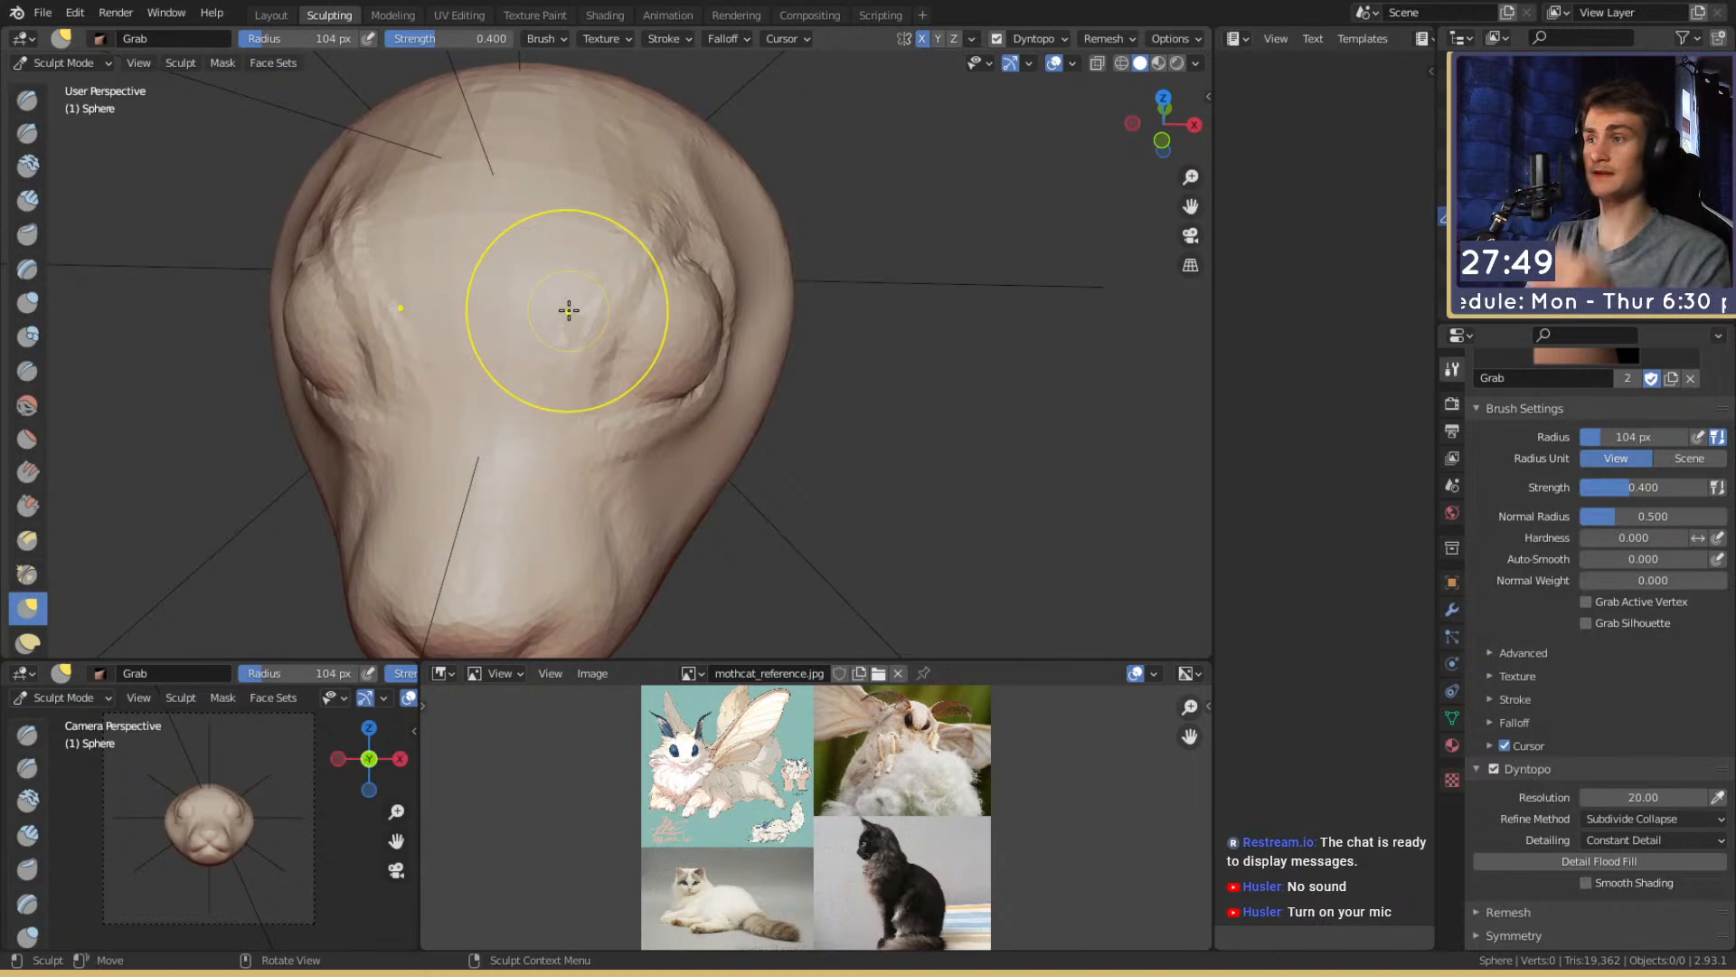
{"action": "middle_click_drag", "start_coordinate": [762, 344], "coordinate": [811, 352]}
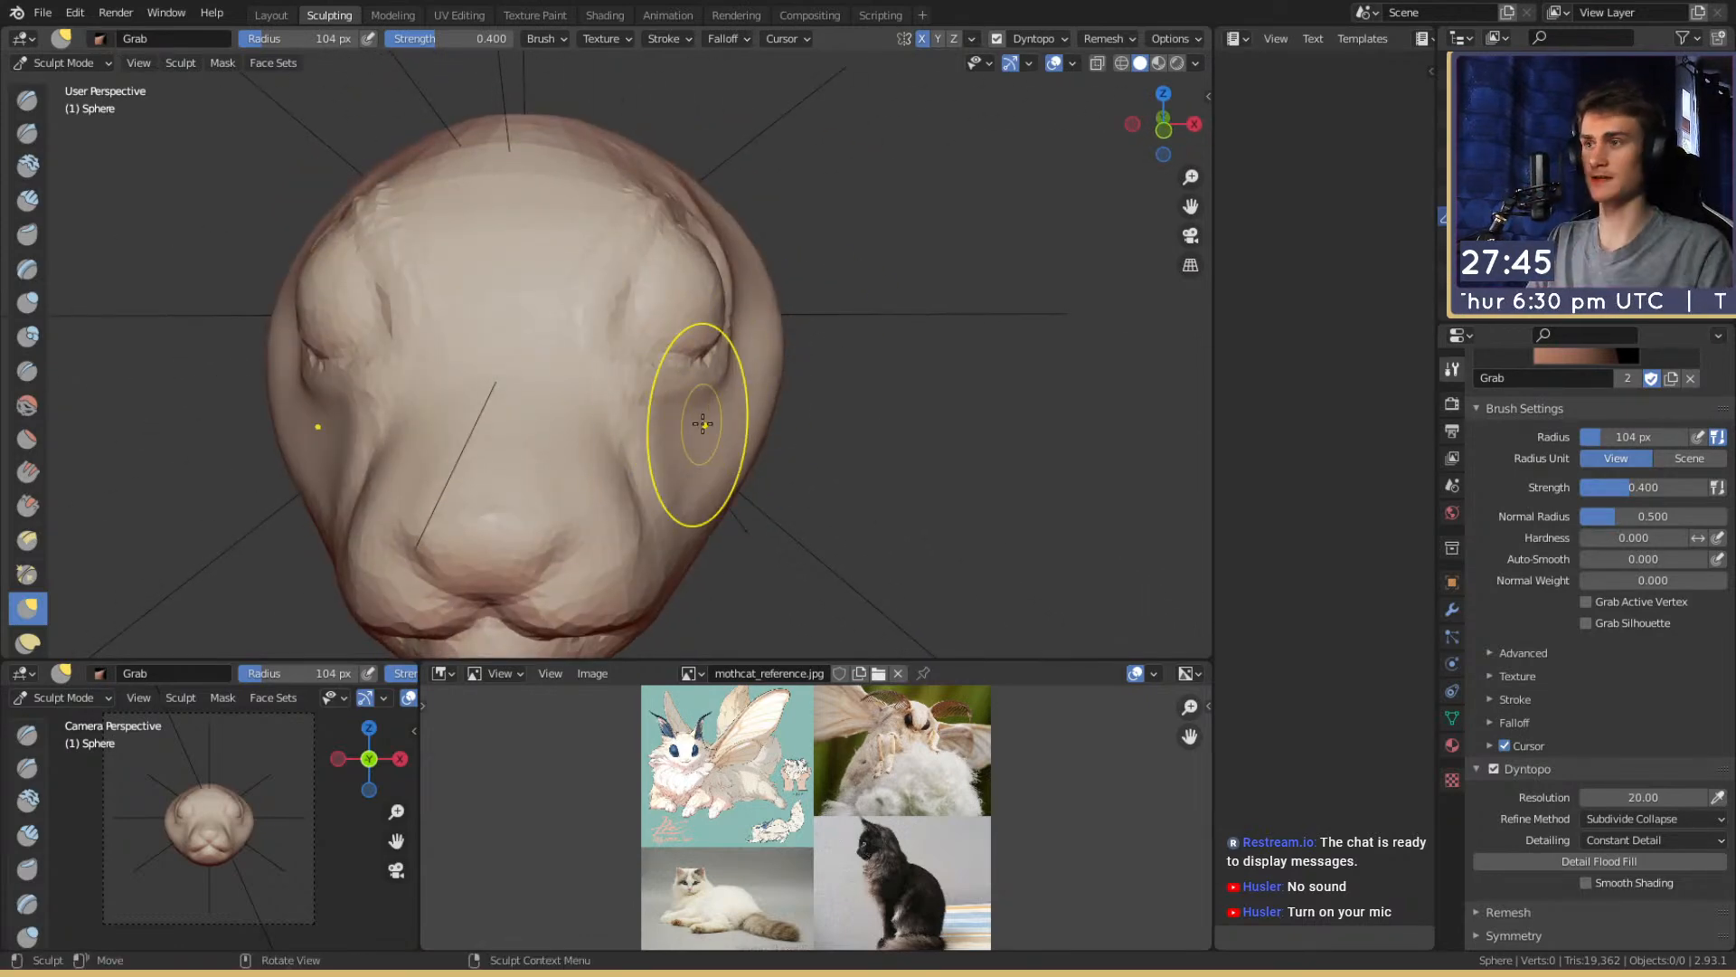
{"action": "mouse_move", "coordinate": [705, 388]}
{"action": "middle_mouse_down"}
{"action": "mouse_move", "coordinate": [709, 451]}
{"action": "mouse_move", "coordinate": [670, 396]}
{"action": "mouse_move", "coordinate": [688, 397]}
{"action": "mouse_move", "coordinate": [594, 331]}
{"action": "mouse_move", "coordinate": [658, 279]}
{"action": "mouse_move", "coordinate": [492, 322]}
{"action": "middle_mouse_up"}
Build up the forehead between the eyes with Clay Strips at a 149 px radius
{"action": "key", "text": "c"}
{"action": "key", "text": "f"}
{"action": "left_click", "coordinate": [502, 206]}
{"action": "mouse_move", "coordinate": [503, 194]}
{"action": "left_mouse_down"}
{"action": "mouse_move", "coordinate": [512, 151]}
{"action": "mouse_move", "coordinate": [459, 317]}
{"action": "left_mouse_up"}
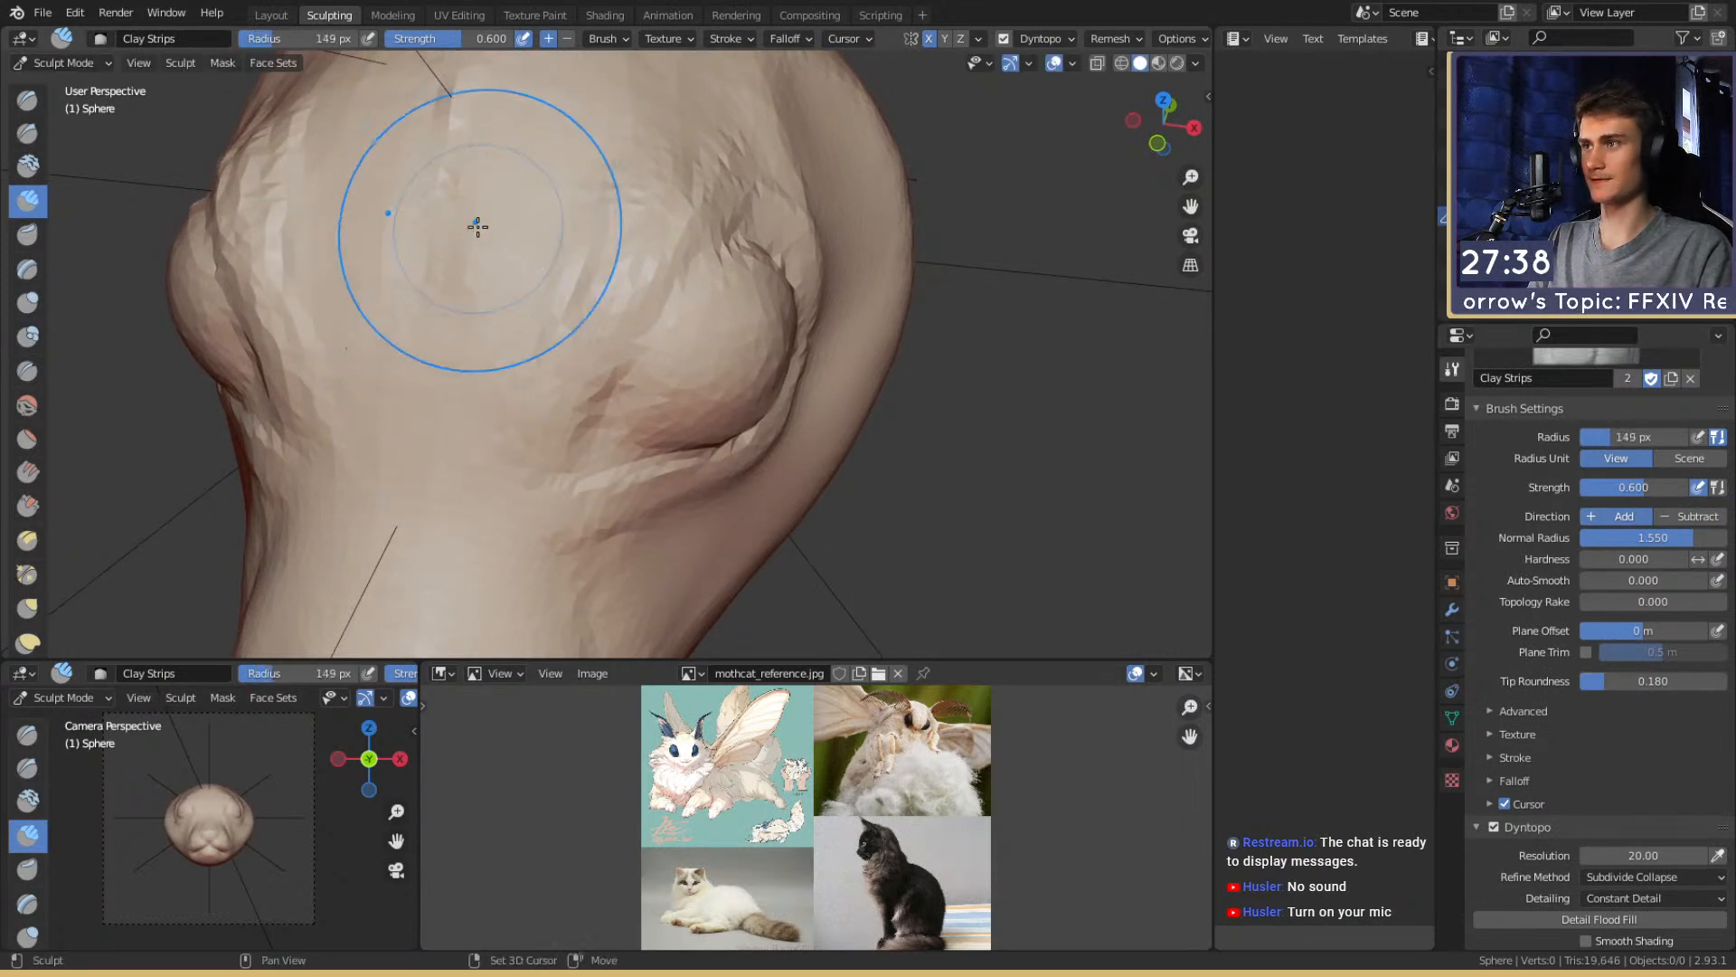
{"action": "left_click_drag", "start_coordinate": [586, 255], "coordinate": [586, 343], "text": "ctrl+alt"}
{"action": "mouse_move", "coordinate": [586, 344]}
{"action": "left_mouse_down", "text": "alt"}
{"action": "mouse_move", "coordinate": [769, 308]}
{"action": "mouse_move", "coordinate": [859, 344]}
{"action": "mouse_move", "coordinate": [850, 280]}
{"action": "left_mouse_up", "text": "alt"}
Reshape the skull's profile with the Grab brush at a 279 px radius
{"action": "key", "text": "g"}
{"action": "left_click_drag", "start_coordinate": [616, 285], "coordinate": [718, 274], "text": "alt+shift"}
{"action": "key", "text": "f"}
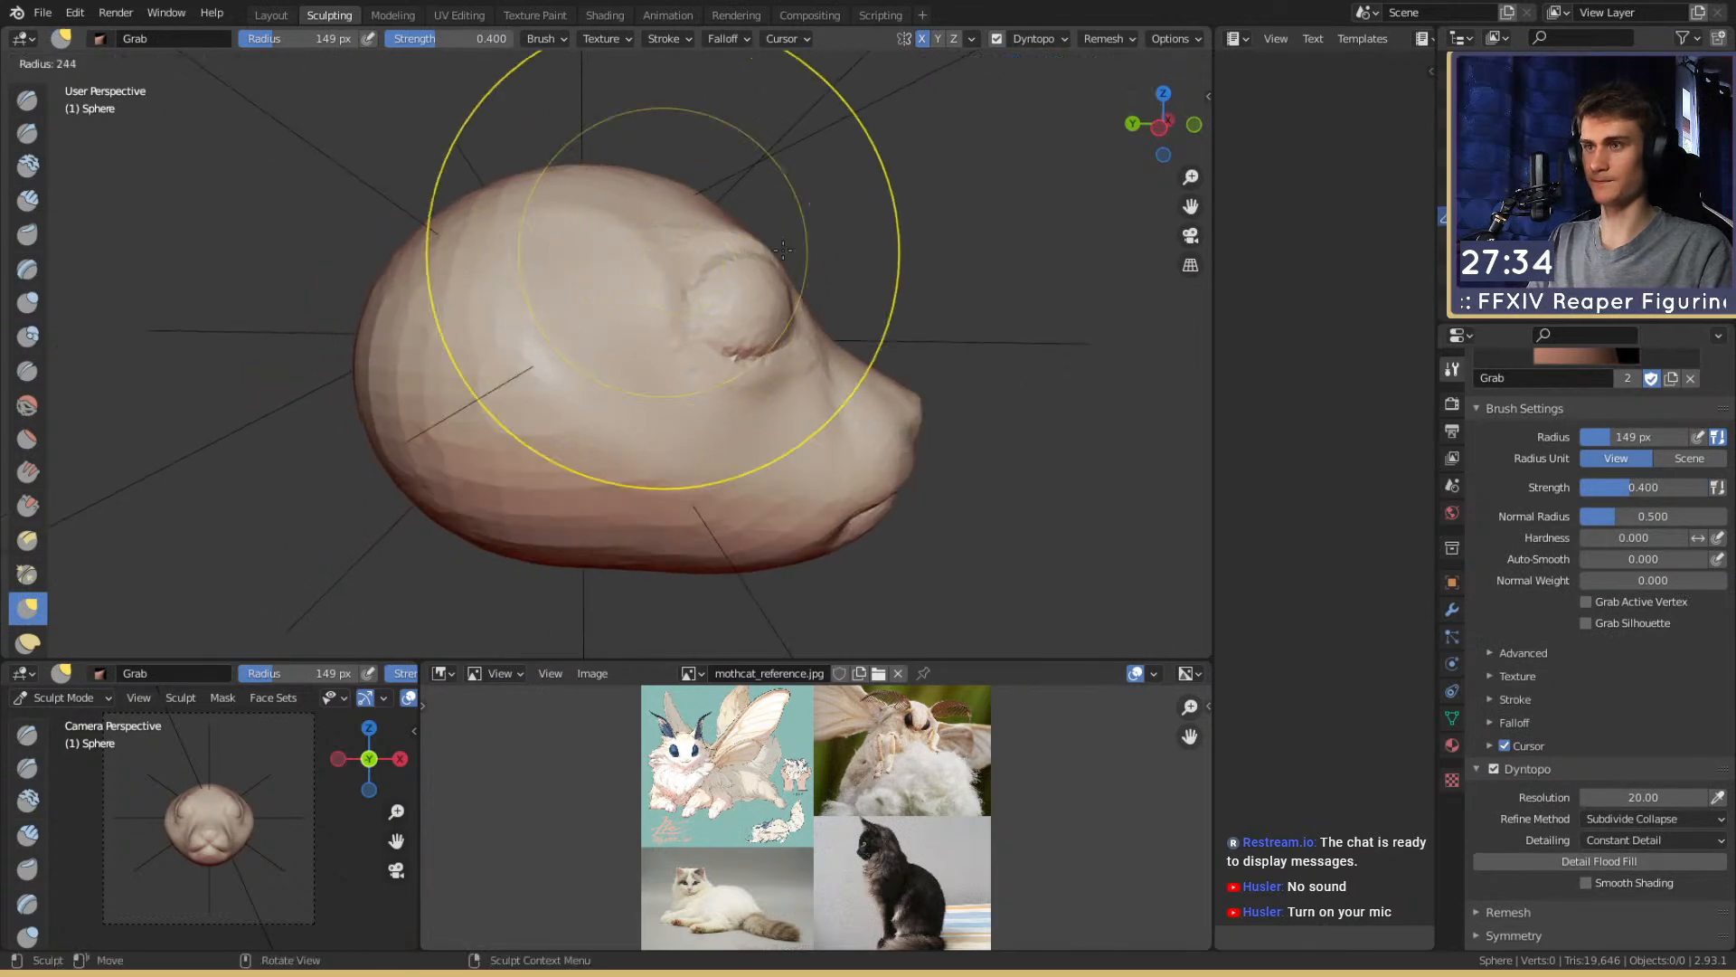
{"action": "left_click", "coordinate": [699, 329]}
{"action": "mouse_move", "coordinate": [699, 330]}
{"action": "middle_mouse_down"}
{"action": "mouse_move", "coordinate": [717, 279]}
{"action": "mouse_move", "coordinate": [593, 302]}
{"action": "mouse_move", "coordinate": [624, 219]}
{"action": "middle_mouse_up"}
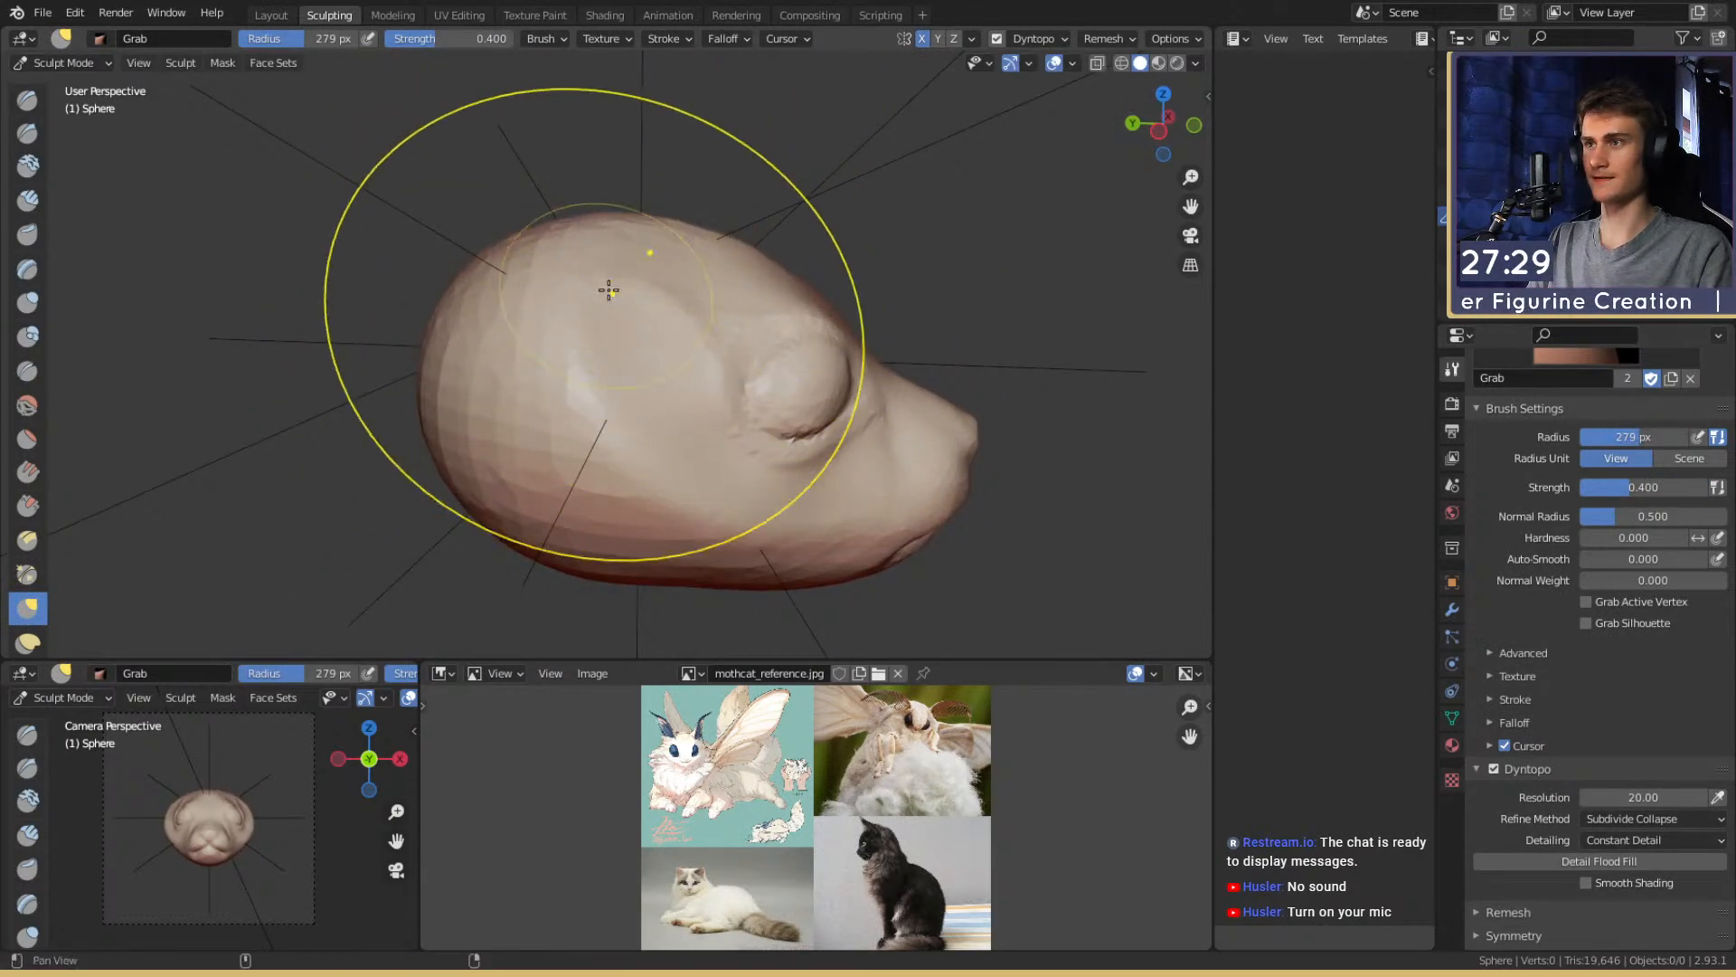
Adjust the cheeks and the area below the eyes with the Grab brush at a 150 px radius
{"action": "middle_click_drag", "start_coordinate": [608, 286], "coordinate": [562, 341]}
{"action": "key", "text": "f"}
{"action": "mouse_move", "coordinate": [617, 434]}
{"action": "middle_mouse_down"}
{"action": "mouse_move", "coordinate": [461, 415]}
{"action": "mouse_move", "coordinate": [513, 359]}
{"action": "middle_mouse_up"}
{"action": "key", "text": "f"}
{"action": "left_click", "coordinate": [372, 415]}
{"action": "key", "text": "c"}
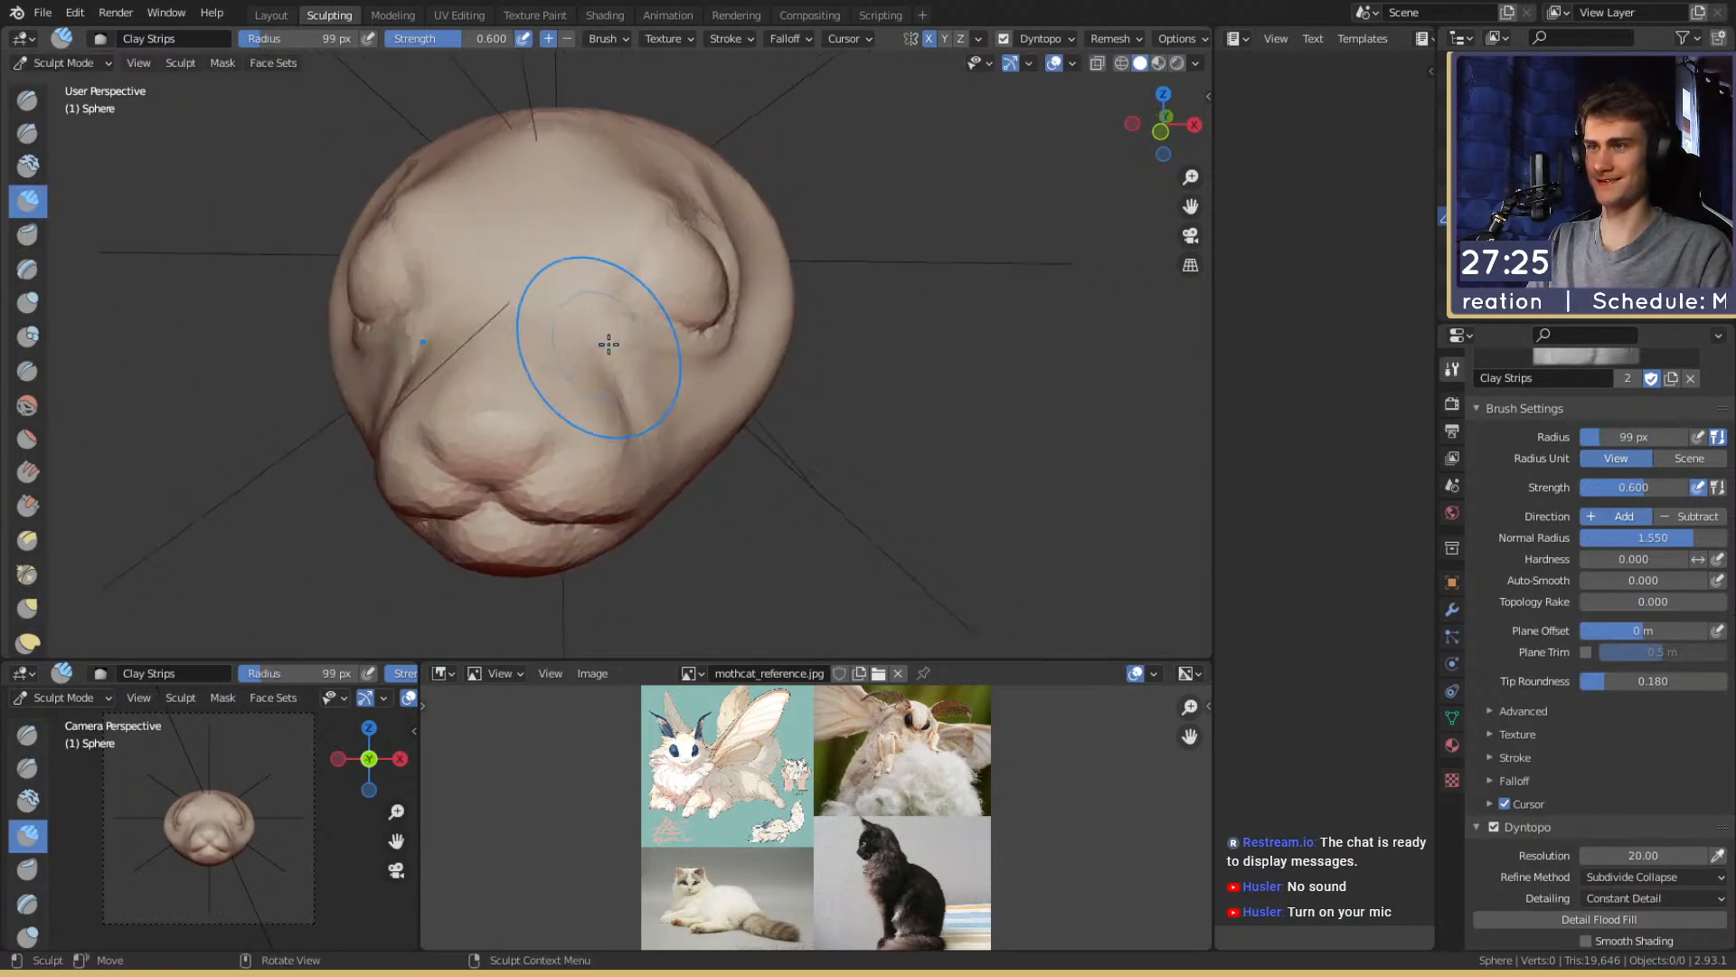
{"action": "key", "text": "g"}
{"action": "scroll", "coordinate": [688, 307], "scroll_direction": "up", "scroll_amount": 3}
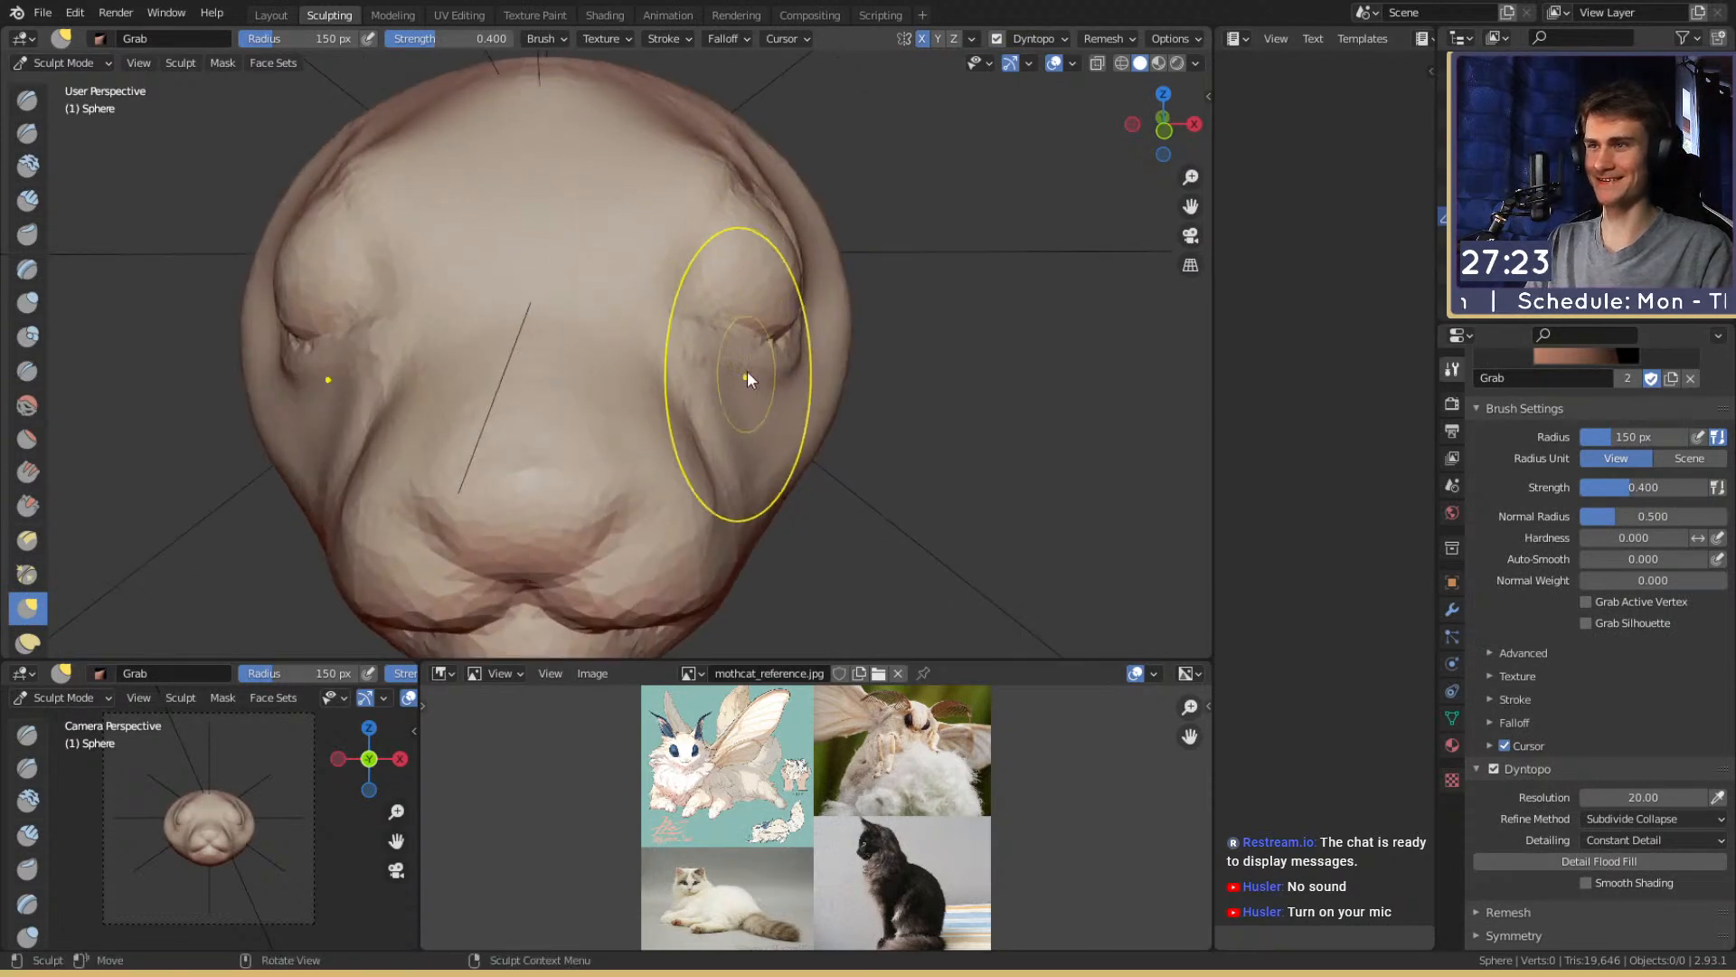
{"action": "key", "text": "shift+c"}
{"action": "key", "text": "f"}
{"action": "left_click", "coordinate": [674, 360]}
{"action": "mouse_move", "coordinate": [674, 357]}
{"action": "middle_mouse_down"}
{"action": "mouse_move", "coordinate": [558, 358]}
{"action": "mouse_move", "coordinate": [728, 399]}
{"action": "mouse_move", "coordinate": [749, 423]}
{"action": "mouse_move", "coordinate": [756, 329]}
{"action": "mouse_move", "coordinate": [647, 388]}
{"action": "mouse_move", "coordinate": [543, 389]}
{"action": "mouse_move", "coordinate": [651, 337]}
{"action": "mouse_move", "coordinate": [562, 308]}
{"action": "middle_mouse_up"}
Refine the head's shape around the eyes and temples with the Grab brush, finishing at a 123 px radius
{"action": "key", "text": "g"}
{"action": "key", "text": "f"}
{"action": "left_click", "coordinate": [804, 386]}
{"action": "key", "text": "f"}
{"action": "key", "text": "f"}
{"action": "left_click", "coordinate": [563, 308]}
{"action": "mouse_move", "coordinate": [512, 312]}
{"action": "left_mouse_down"}
{"action": "mouse_move", "coordinate": [536, 316]}
{"action": "mouse_move", "coordinate": [554, 283]}
{"action": "left_mouse_up"}
{"action": "key", "text": "ctrl+z"}
{"action": "middle_click_drag", "start_coordinate": [805, 315], "coordinate": [1002, 371]}
{"action": "key", "text": "f"}
{"action": "left_click", "coordinate": [648, 351]}
{"action": "left_click_drag", "start_coordinate": [715, 311], "coordinate": [718, 310]}
{"action": "middle_click_drag", "start_coordinate": [597, 448], "coordinate": [654, 392]}
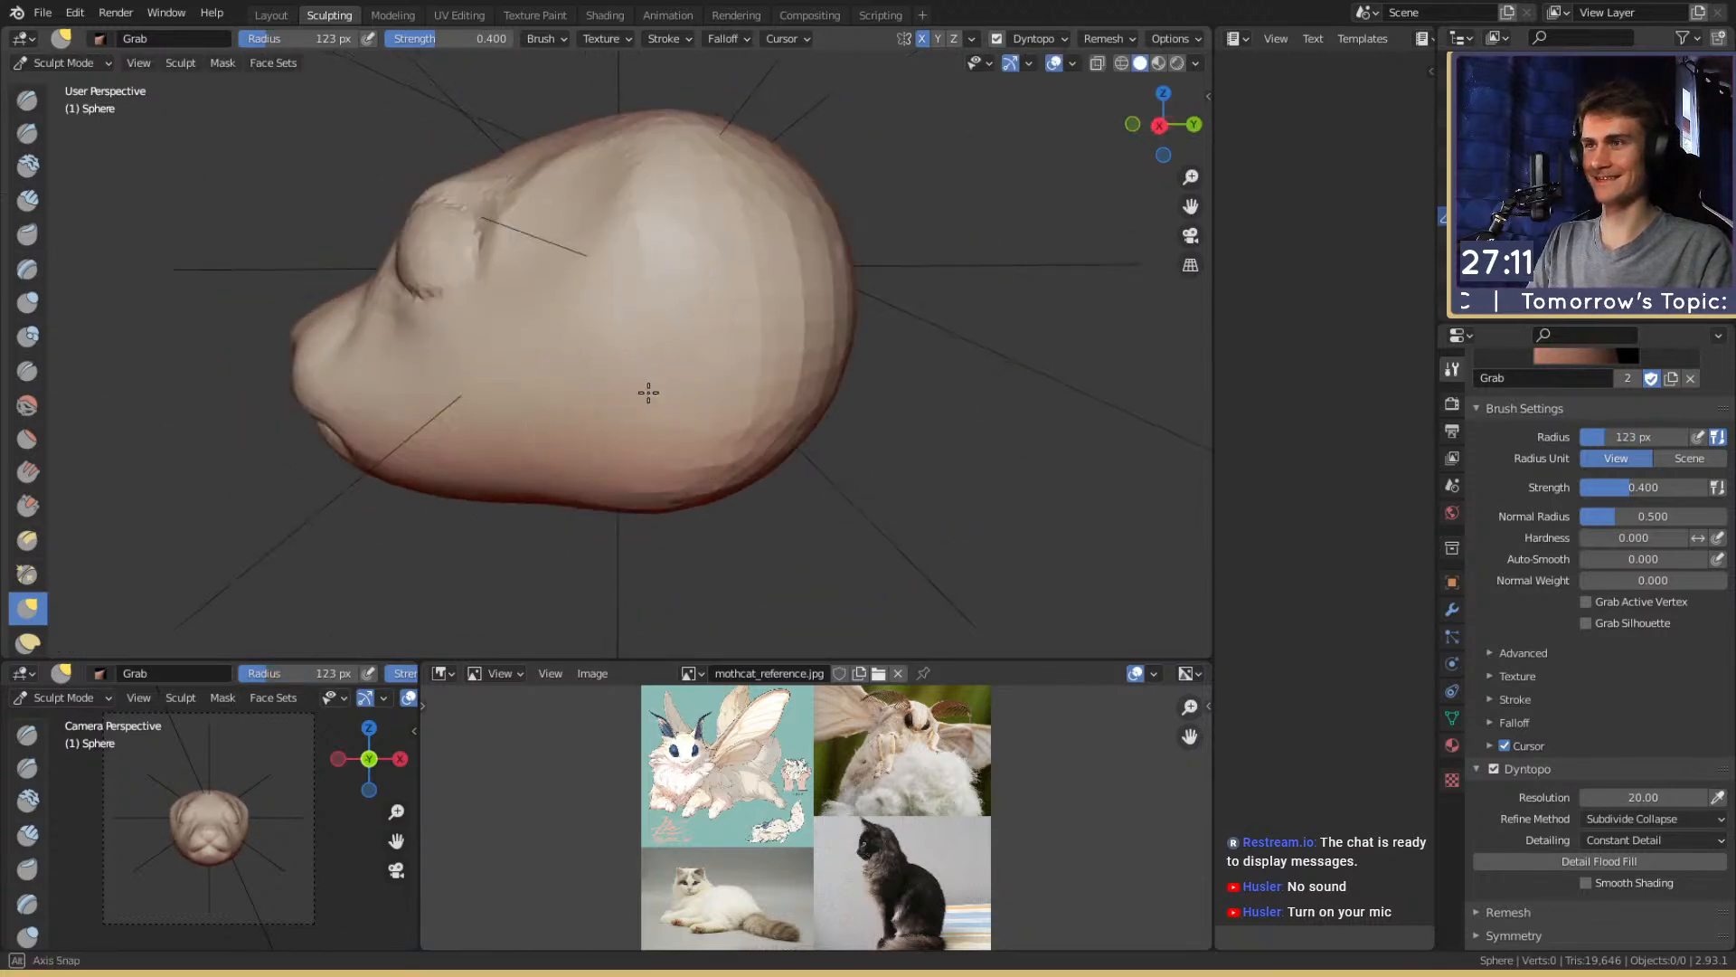
Build up the back and side of the skull with Clay Strips at 164 px and 87 px radii
{"action": "key", "text": "c"}
{"action": "middle_click_drag", "start_coordinate": [759, 279], "coordinate": [777, 215]}
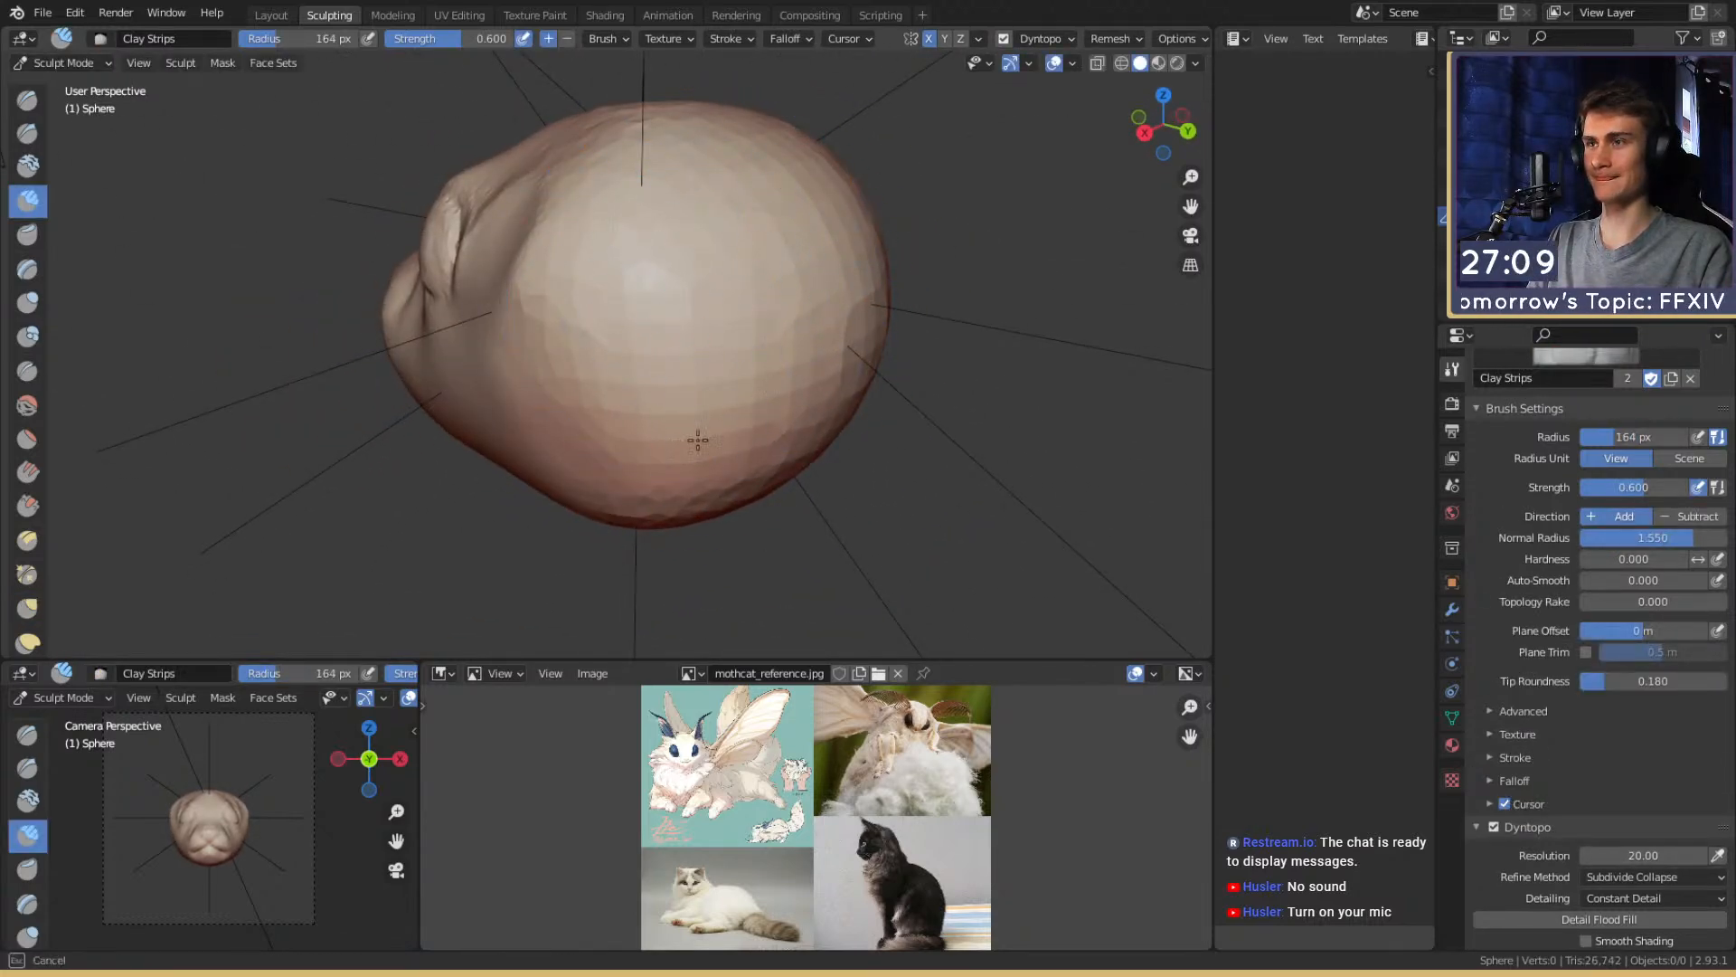
{"action": "key", "text": "f"}
{"action": "left_click", "coordinate": [529, 266]}
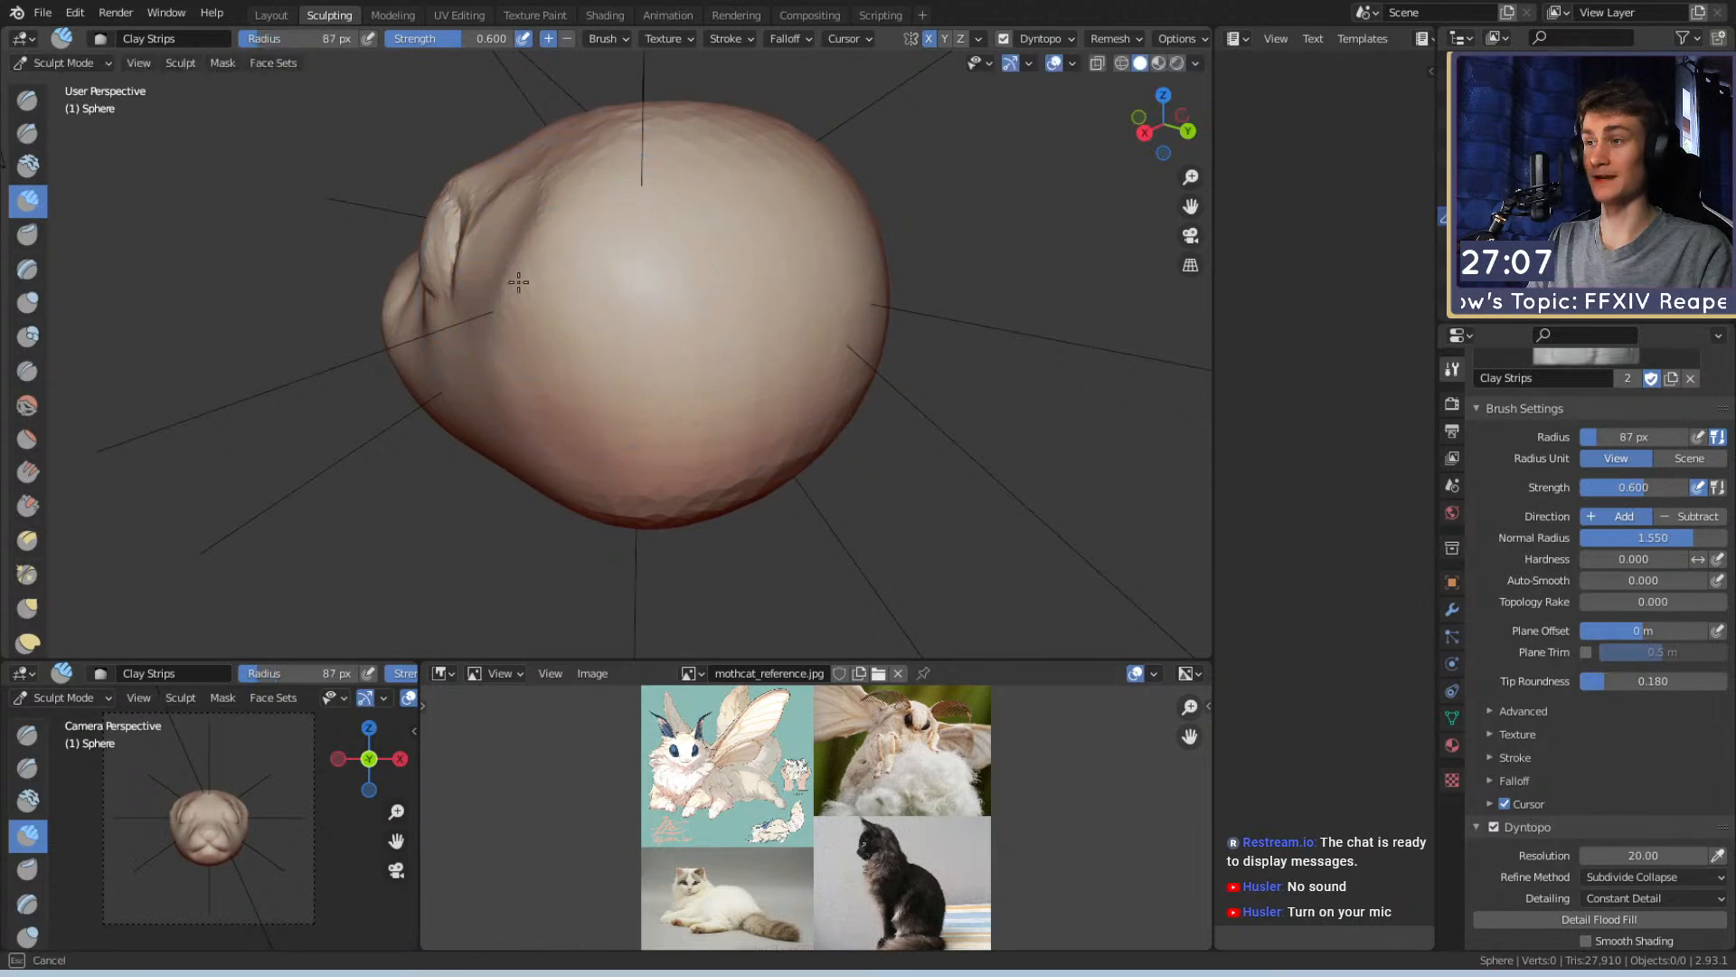
{"action": "middle_click_drag", "start_coordinate": [602, 235], "coordinate": [714, 378]}
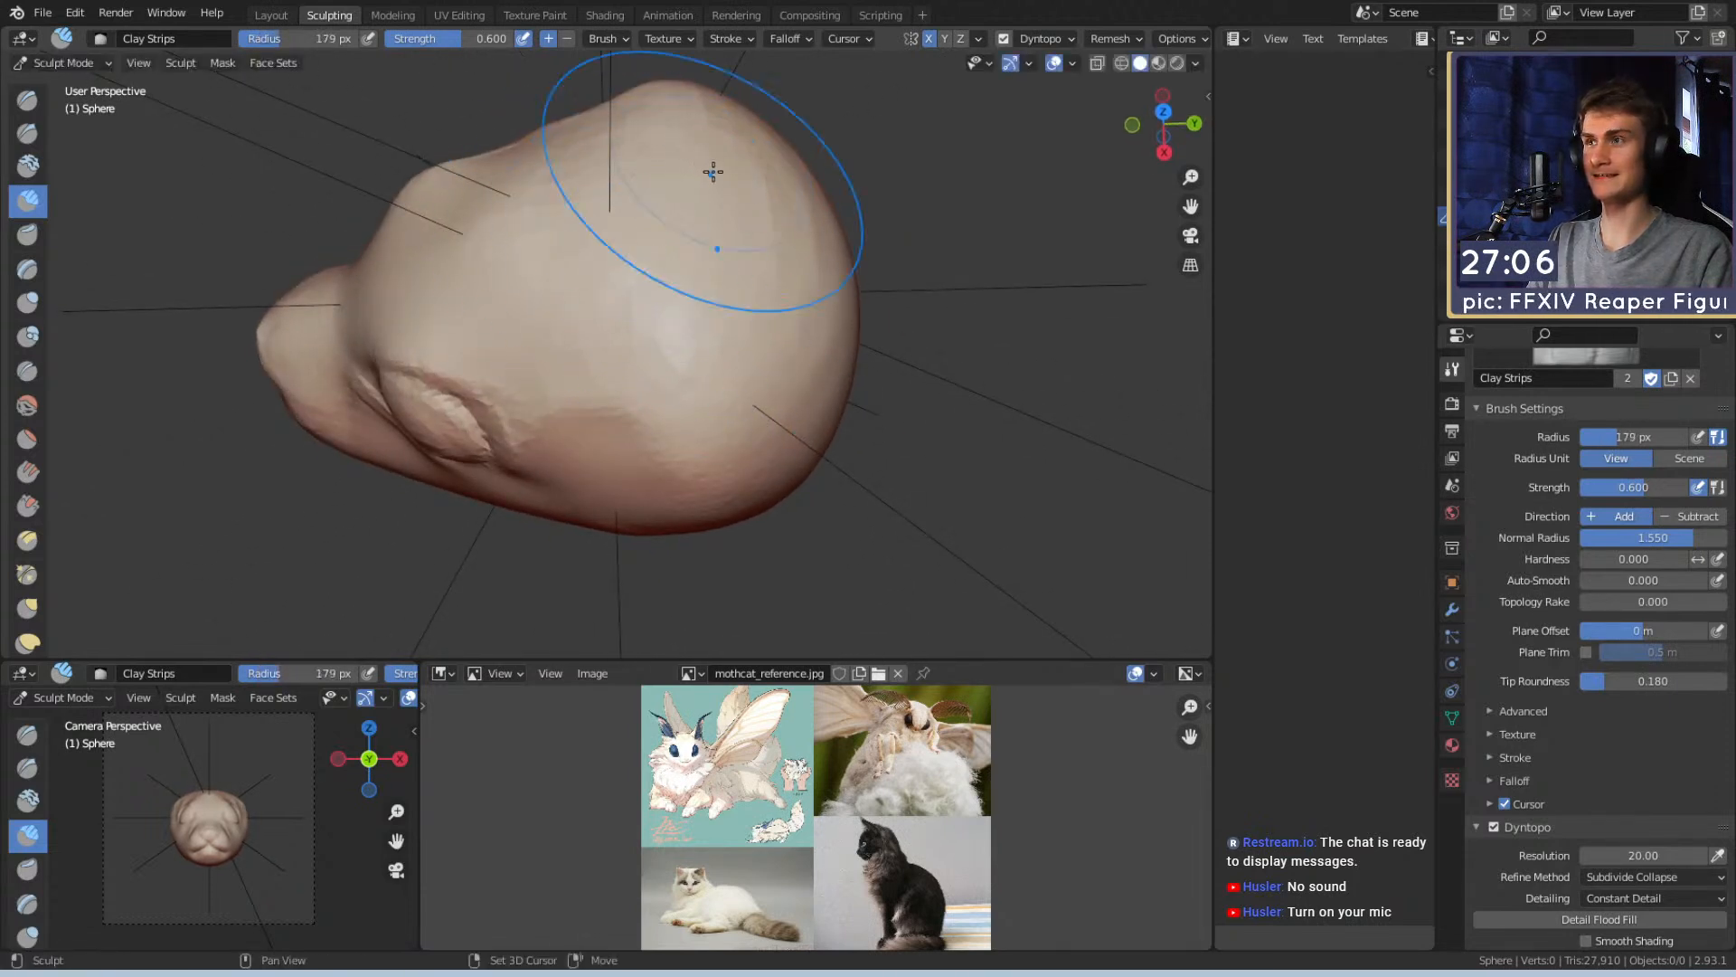
Refine the top and side of the skull with Clay Strips at a 160 px radius and set the brush strength to 0.285
{"action": "key", "text": "f"}
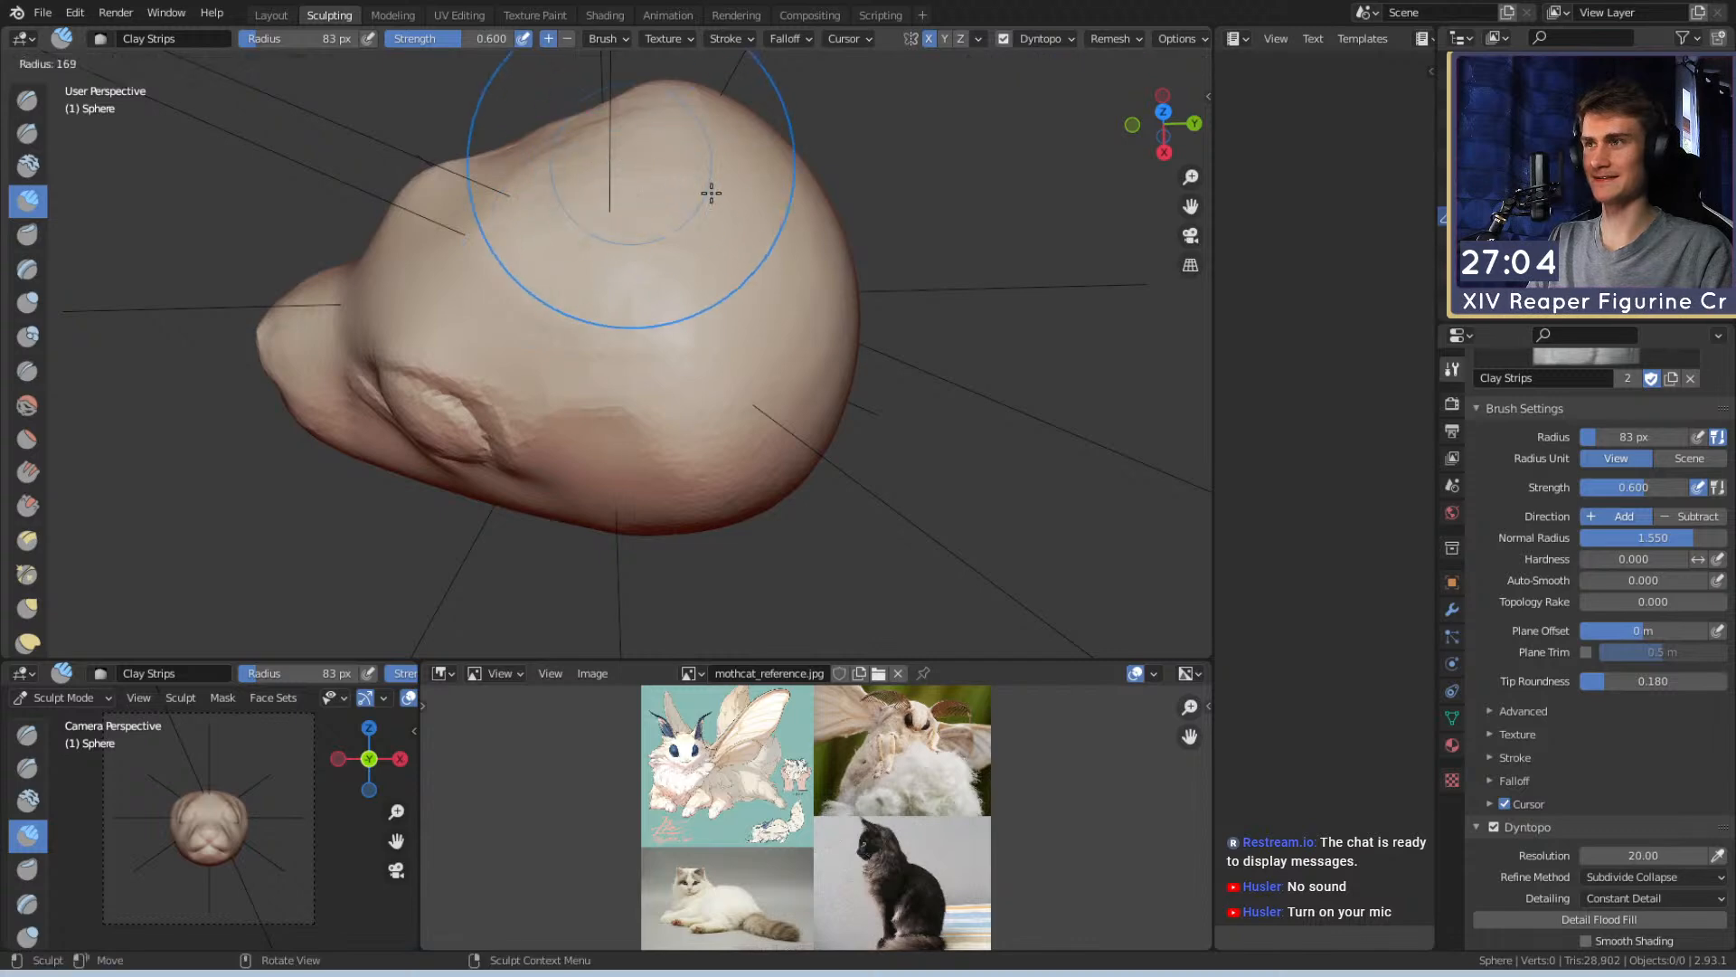
{"action": "left_click", "coordinate": [705, 178]}
{"action": "left_click_drag", "start_coordinate": [659, 350], "coordinate": [674, 452]}
{"action": "key", "text": "shift+f"}
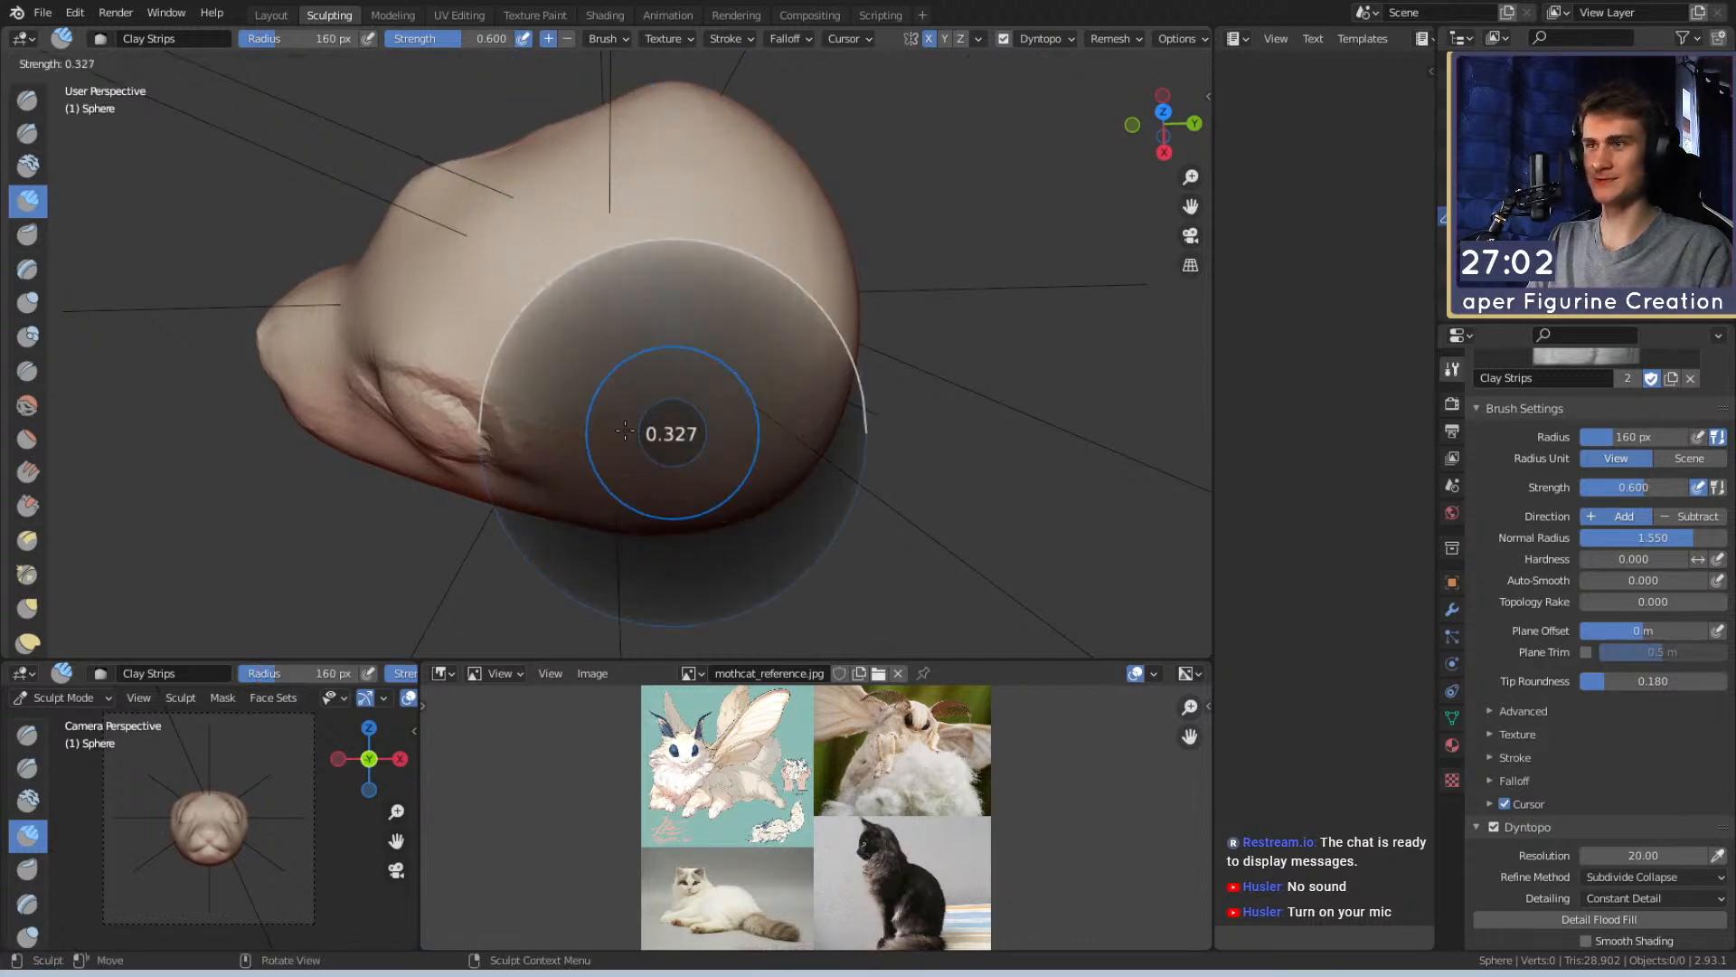
{"action": "left_click", "coordinate": [701, 520]}
{"action": "middle_click_drag", "start_coordinate": [700, 519], "coordinate": [715, 291]}
{"action": "mouse_move", "coordinate": [655, 414]}
{"action": "middle_mouse_down"}
{"action": "mouse_move", "coordinate": [682, 372]}
{"action": "mouse_move", "coordinate": [457, 174]}
{"action": "mouse_move", "coordinate": [592, 278]}
{"action": "middle_mouse_up"}
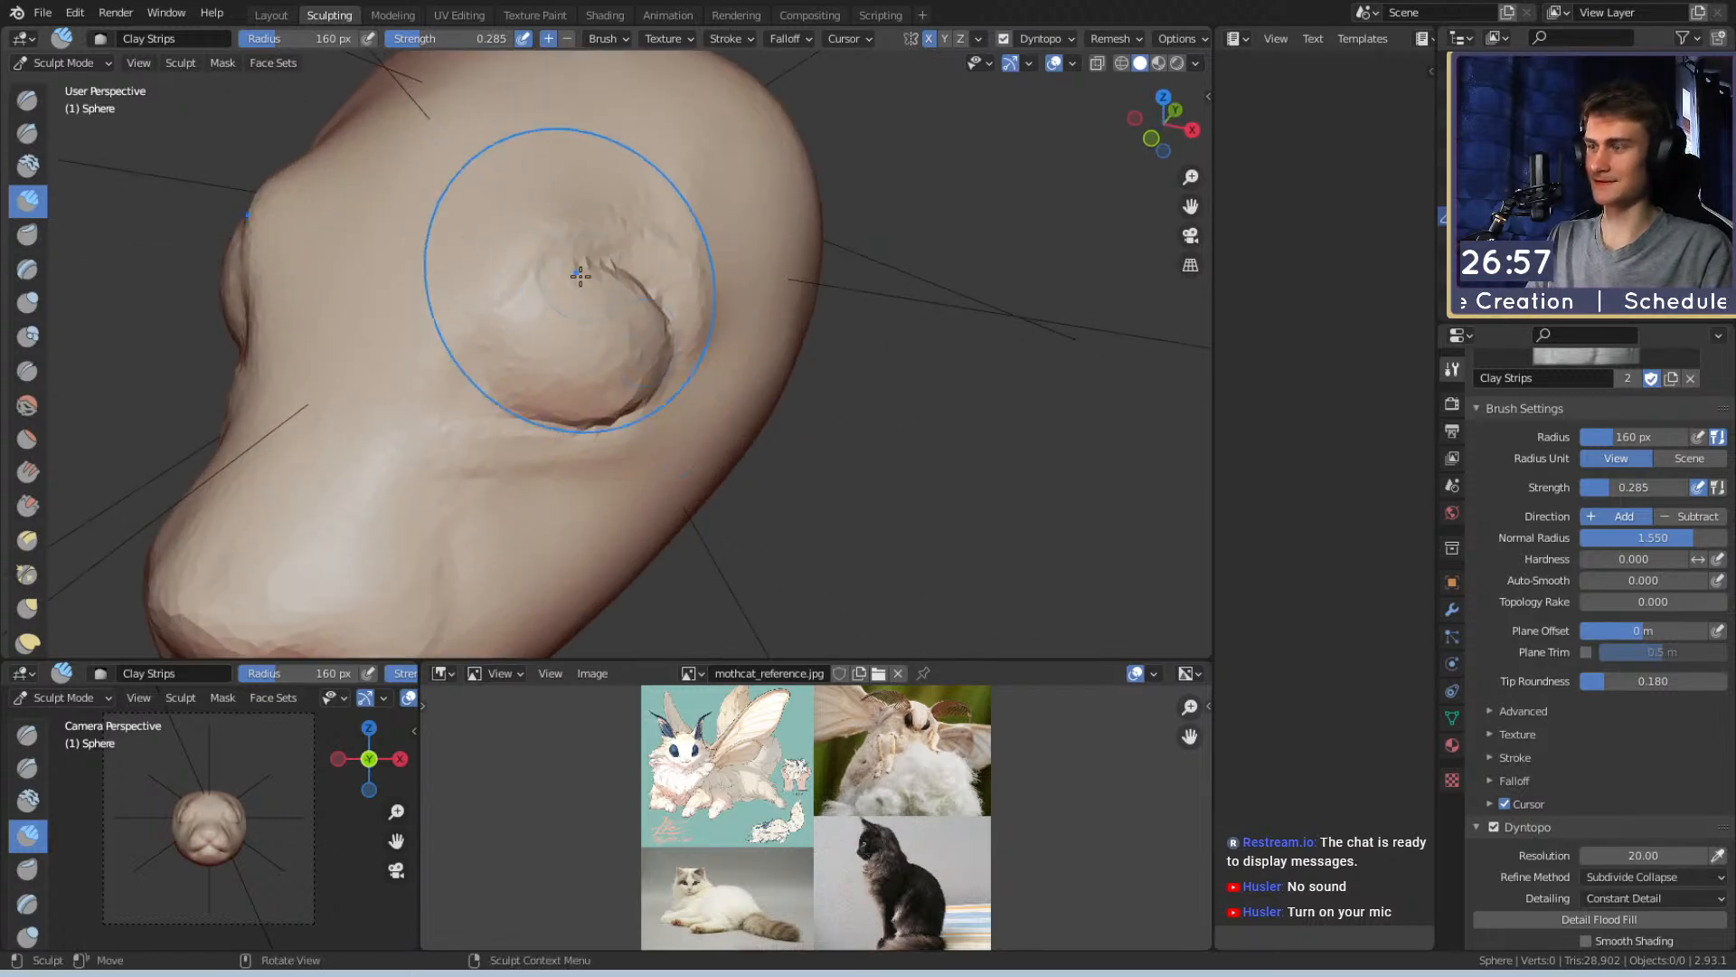
Carve the eyelid line around the eyeballs with the Crease brush at strength 0.521
{"action": "key", "text": "shift+c"}
{"action": "mouse_move", "coordinate": [515, 340]}
{"action": "middle_mouse_down"}
{"action": "mouse_move", "coordinate": [612, 349]}
{"action": "mouse_move", "coordinate": [556, 327]}
{"action": "middle_mouse_up"}
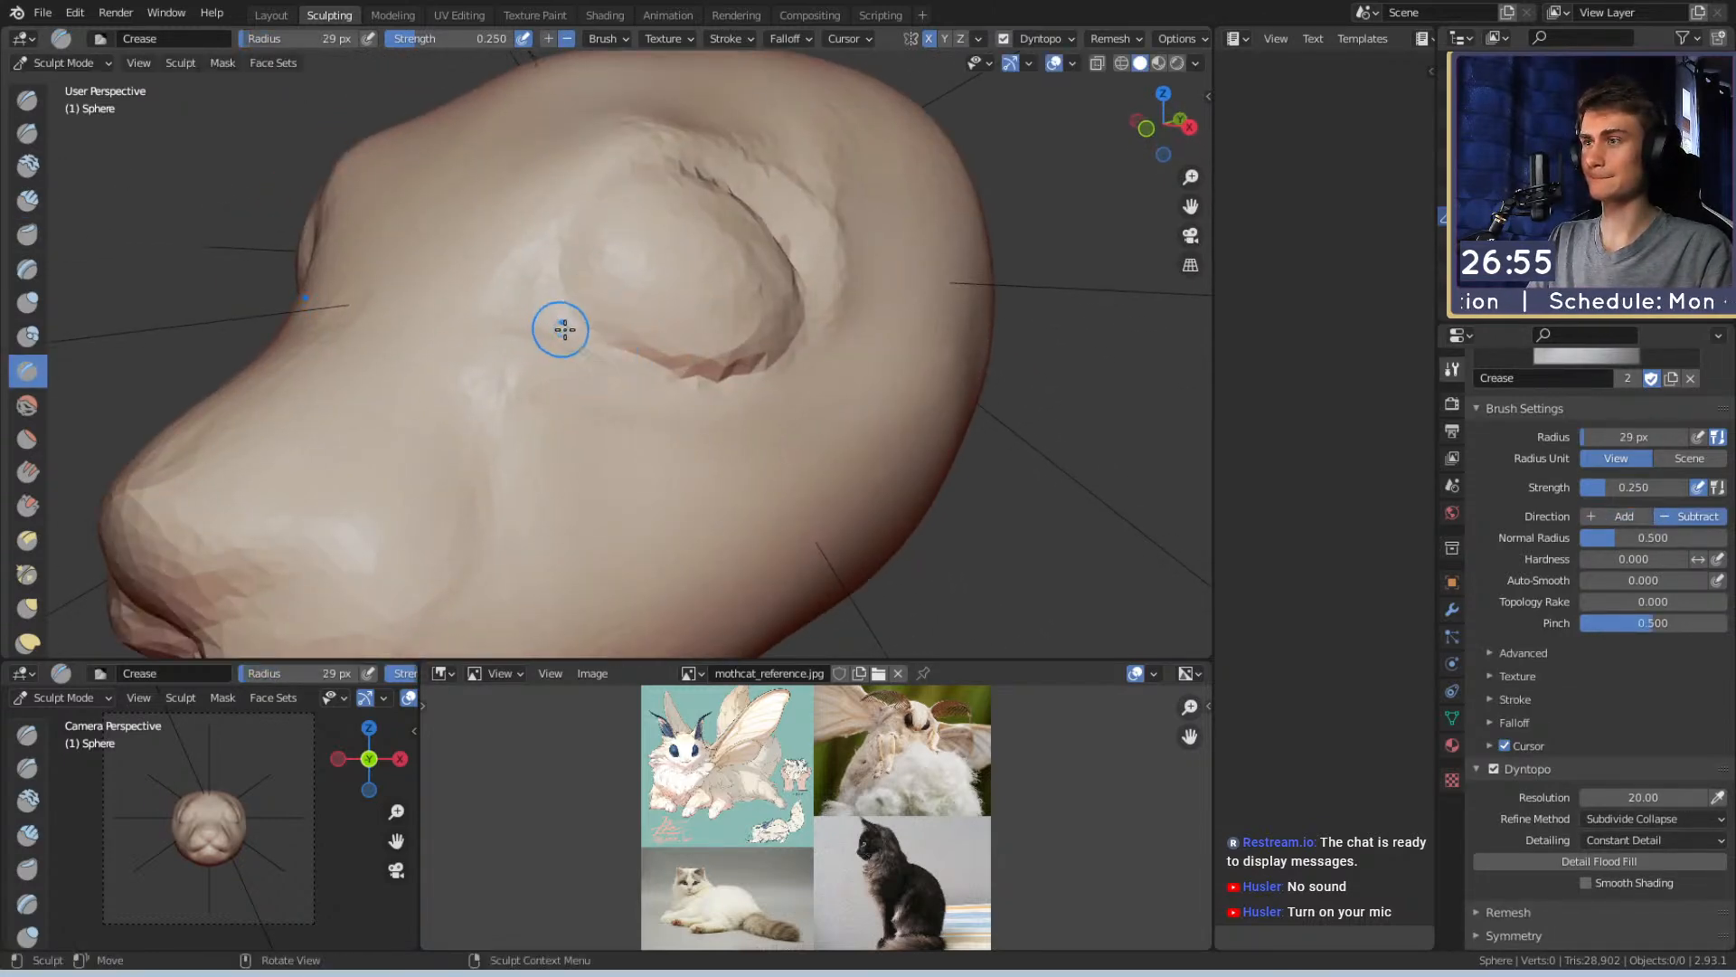
{"action": "key", "text": "shift+f"}
{"action": "left_click", "coordinate": [605, 171]}
{"action": "mouse_move", "coordinate": [605, 171]}
{"action": "middle_mouse_down"}
{"action": "mouse_move", "coordinate": [582, 240]}
{"action": "mouse_move", "coordinate": [572, 225]}
{"action": "middle_mouse_up"}
Reshape the eye openings and their corners with the Grab brush at a 148 px radius
{"action": "key", "text": "g"}
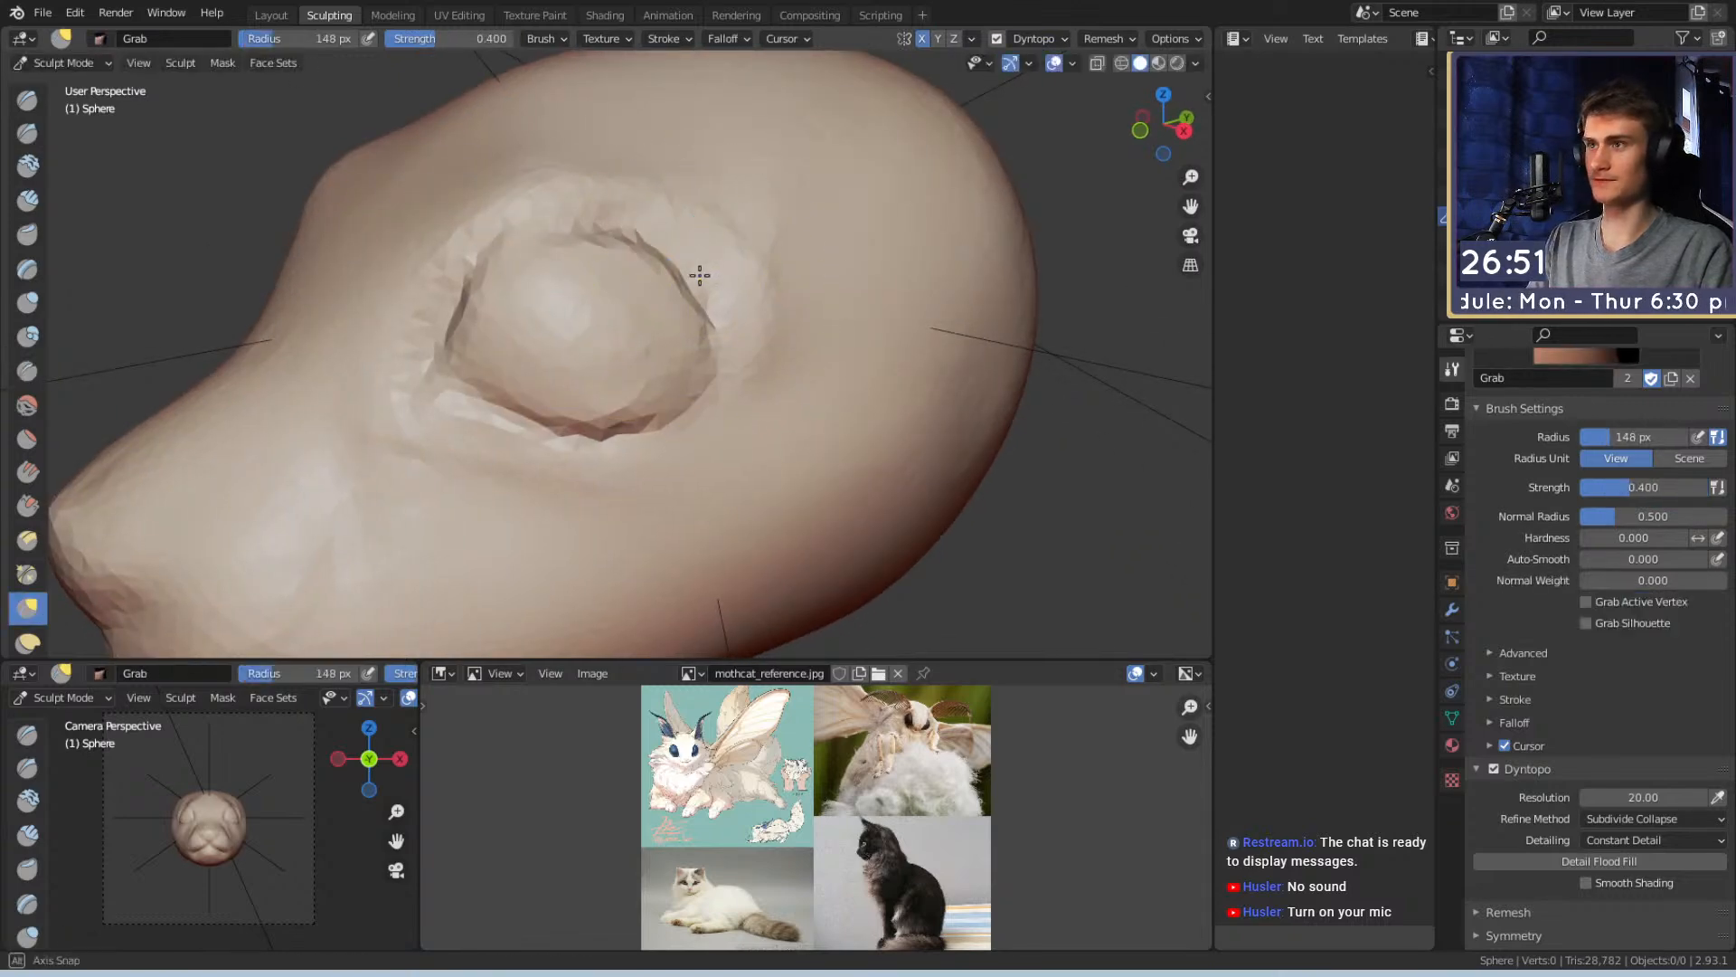
{"action": "middle_click_drag", "start_coordinate": [702, 279], "coordinate": [689, 269]}
{"action": "left_click_drag", "start_coordinate": [439, 400], "coordinate": [425, 360]}
{"action": "key", "text": "f"}
{"action": "left_click", "coordinate": [423, 388]}
{"action": "mouse_move", "coordinate": [625, 317]}
{"action": "middle_mouse_down"}
{"action": "mouse_move", "coordinate": [608, 337]}
{"action": "mouse_move", "coordinate": [694, 314]}
{"action": "middle_mouse_up"}
{"action": "key", "text": "f"}
{"action": "left_click", "coordinate": [607, 346]}
Deepen the creases around the eyelids with the Crease brush at a 61 px radius
{"action": "key", "text": "shift+c"}
{"action": "key", "text": "f"}
{"action": "left_click", "coordinate": [659, 263]}
{"action": "key", "text": "f"}
{"action": "left_click", "coordinate": [701, 258]}
{"action": "left_click_drag", "start_coordinate": [705, 259], "coordinate": [713, 257]}
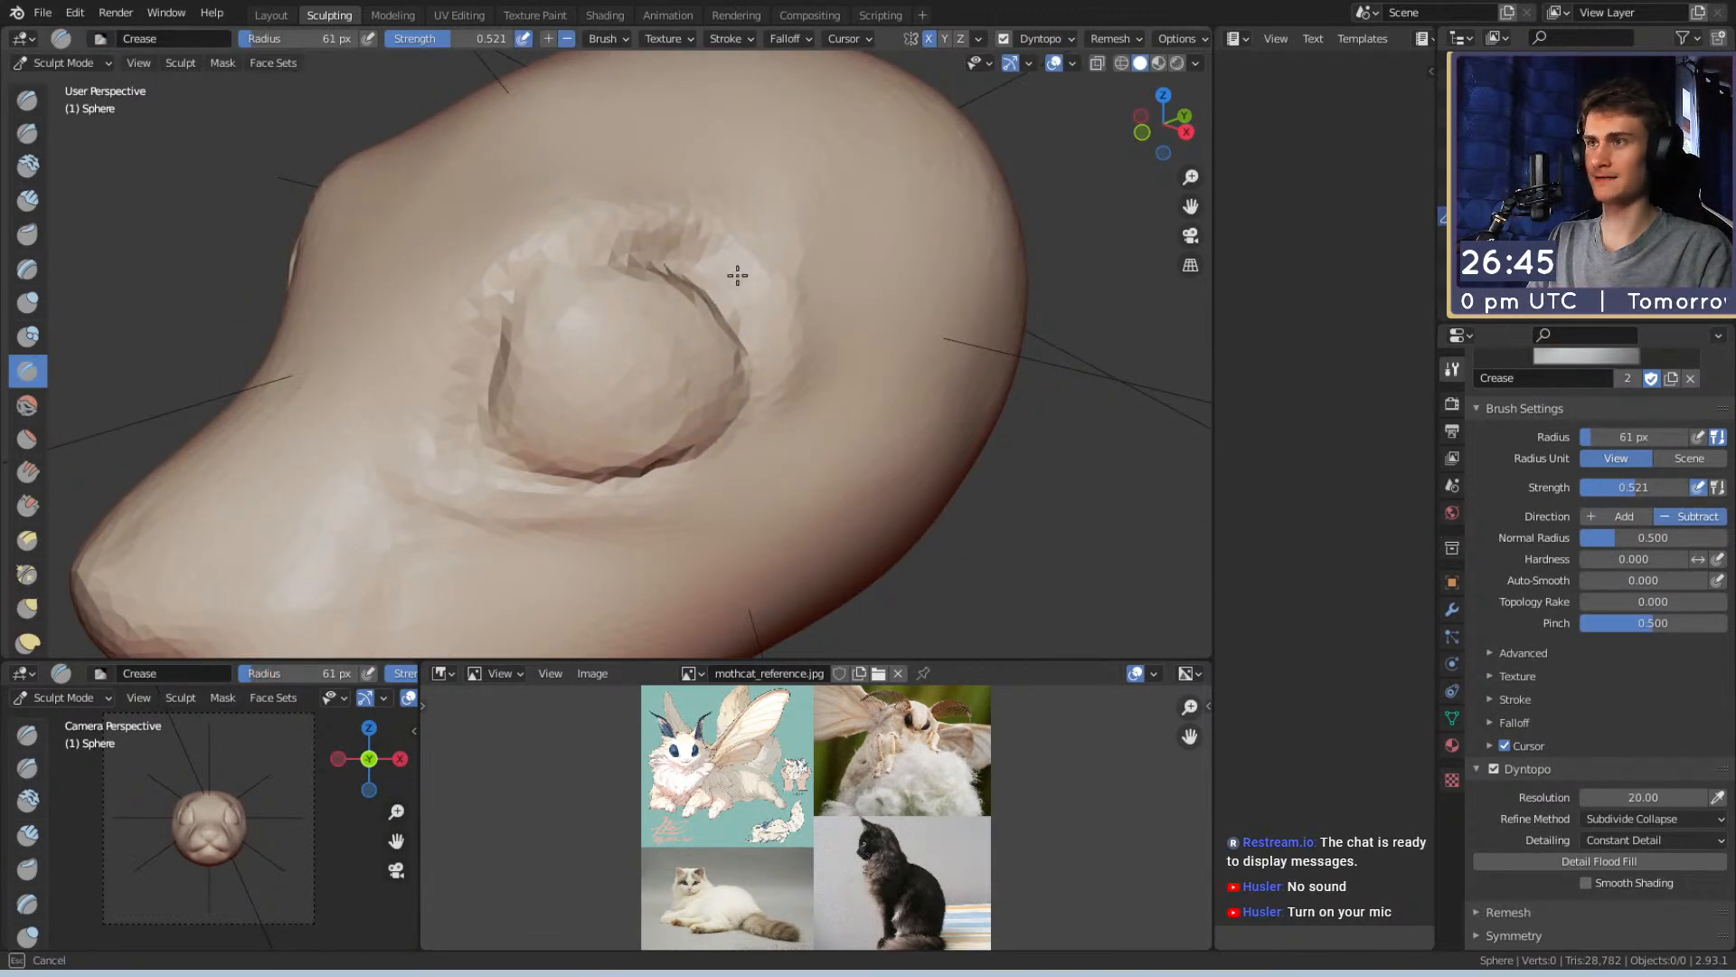
{"action": "middle_click_drag", "start_coordinate": [742, 287], "coordinate": [705, 256]}
{"action": "mouse_move", "coordinate": [568, 421]}
{"action": "left_mouse_down"}
{"action": "mouse_move", "coordinate": [571, 402]}
{"action": "mouse_move", "coordinate": [725, 335]}
{"action": "mouse_move", "coordinate": [671, 426]}
{"action": "left_mouse_up"}
Reshape the jaw and underside of the head with the Grab brush at a 192 px radius
{"action": "scroll", "coordinate": [587, 406], "scroll_direction": "down", "scroll_amount": 5}
{"action": "scroll", "coordinate": [630, 381], "scroll_direction": "up", "scroll_amount": 2}
{"action": "key", "text": "g"}
{"action": "key", "text": "f"}
{"action": "left_click", "coordinate": [686, 487]}
{"action": "mouse_move", "coordinate": [686, 488]}
{"action": "left_mouse_down", "text": "alt"}
{"action": "mouse_move", "coordinate": [684, 524]}
{"action": "mouse_move", "coordinate": [687, 463]}
{"action": "left_mouse_up", "text": "alt"}
{"action": "left_click", "coordinate": [704, 537]}
{"action": "mouse_move", "coordinate": [691, 529]}
{"action": "left_mouse_down", "text": "alt"}
{"action": "mouse_move", "coordinate": [818, 452]}
{"action": "mouse_move", "coordinate": [913, 434]}
{"action": "mouse_move", "coordinate": [989, 488]}
{"action": "mouse_move", "coordinate": [849, 513]}
{"action": "left_mouse_up", "text": "alt"}
{"action": "key", "text": "f"}
{"action": "left_click", "coordinate": [937, 489]}
{"action": "key", "text": "f"}
{"action": "left_click", "coordinate": [706, 502]}
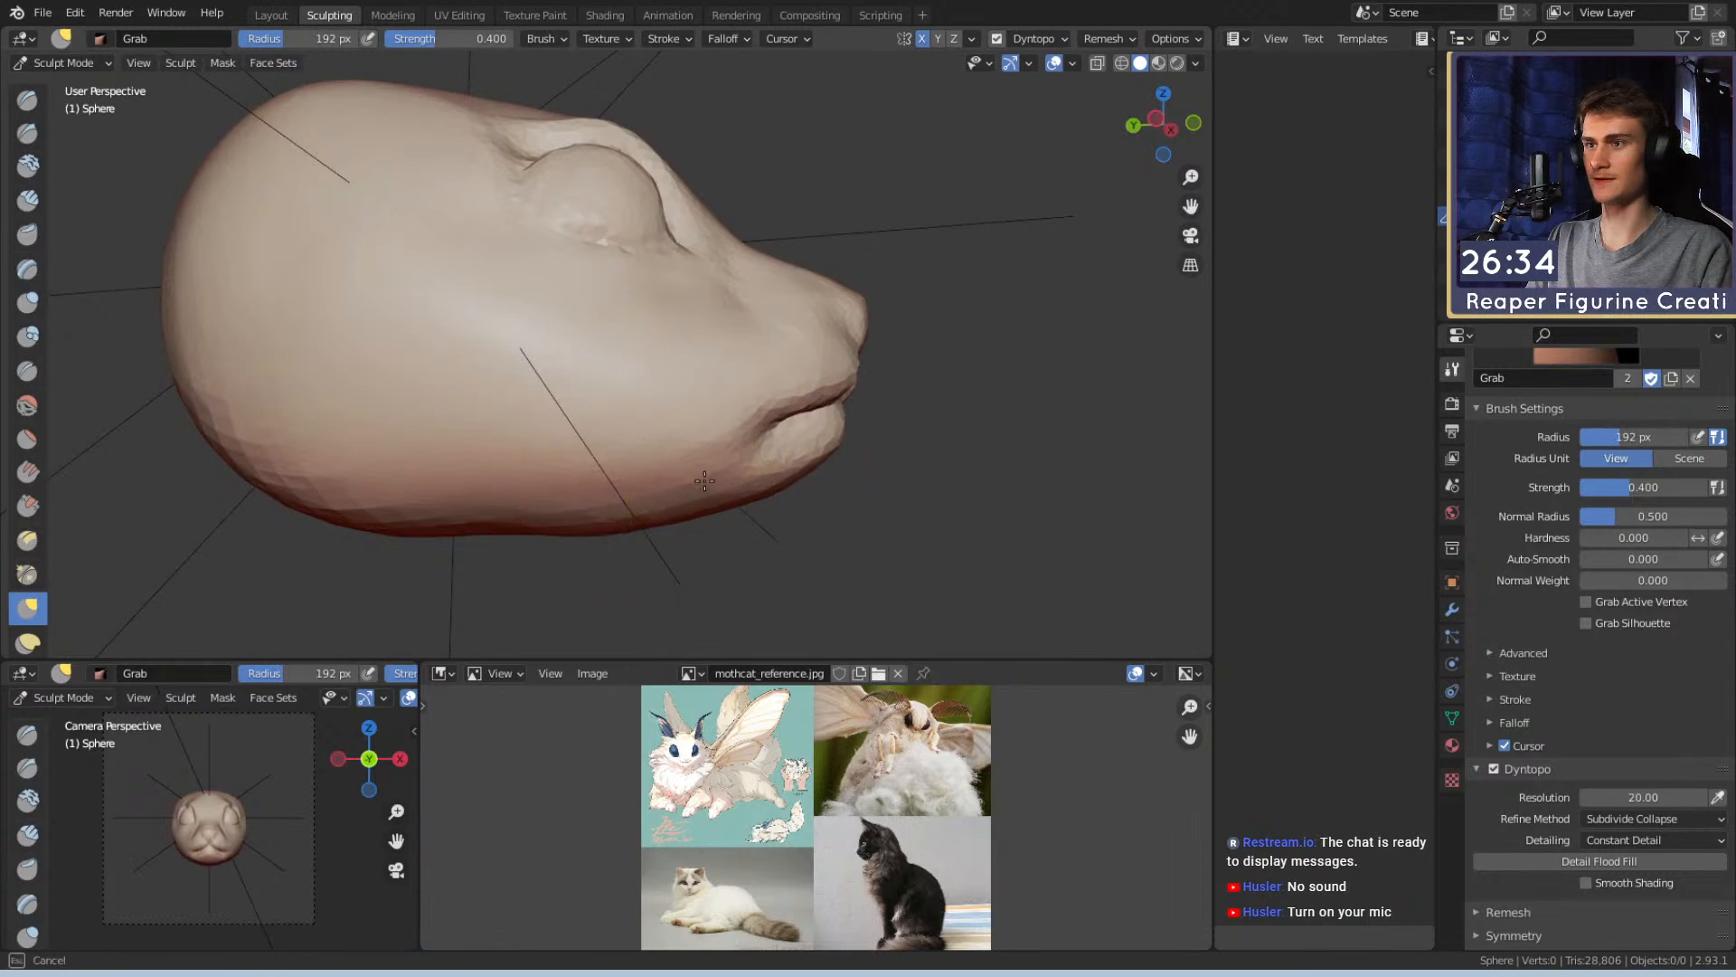
Adjust the eyelids and surrounding brow with the Grab brush at a 112 px radius and check the head's proportions
{"action": "mouse_move", "coordinate": [724, 459]}
{"action": "left_mouse_down", "text": "alt"}
{"action": "mouse_move", "coordinate": [713, 391]}
{"action": "mouse_move", "coordinate": [570, 453]}
{"action": "mouse_move", "coordinate": [621, 372]}
{"action": "mouse_move", "coordinate": [659, 419]}
{"action": "mouse_move", "coordinate": [795, 376]}
{"action": "mouse_move", "coordinate": [694, 452]}
{"action": "mouse_move", "coordinate": [620, 297]}
{"action": "left_mouse_up", "text": "alt"}
{"action": "key", "text": "f"}
{"action": "left_click", "coordinate": [678, 334]}
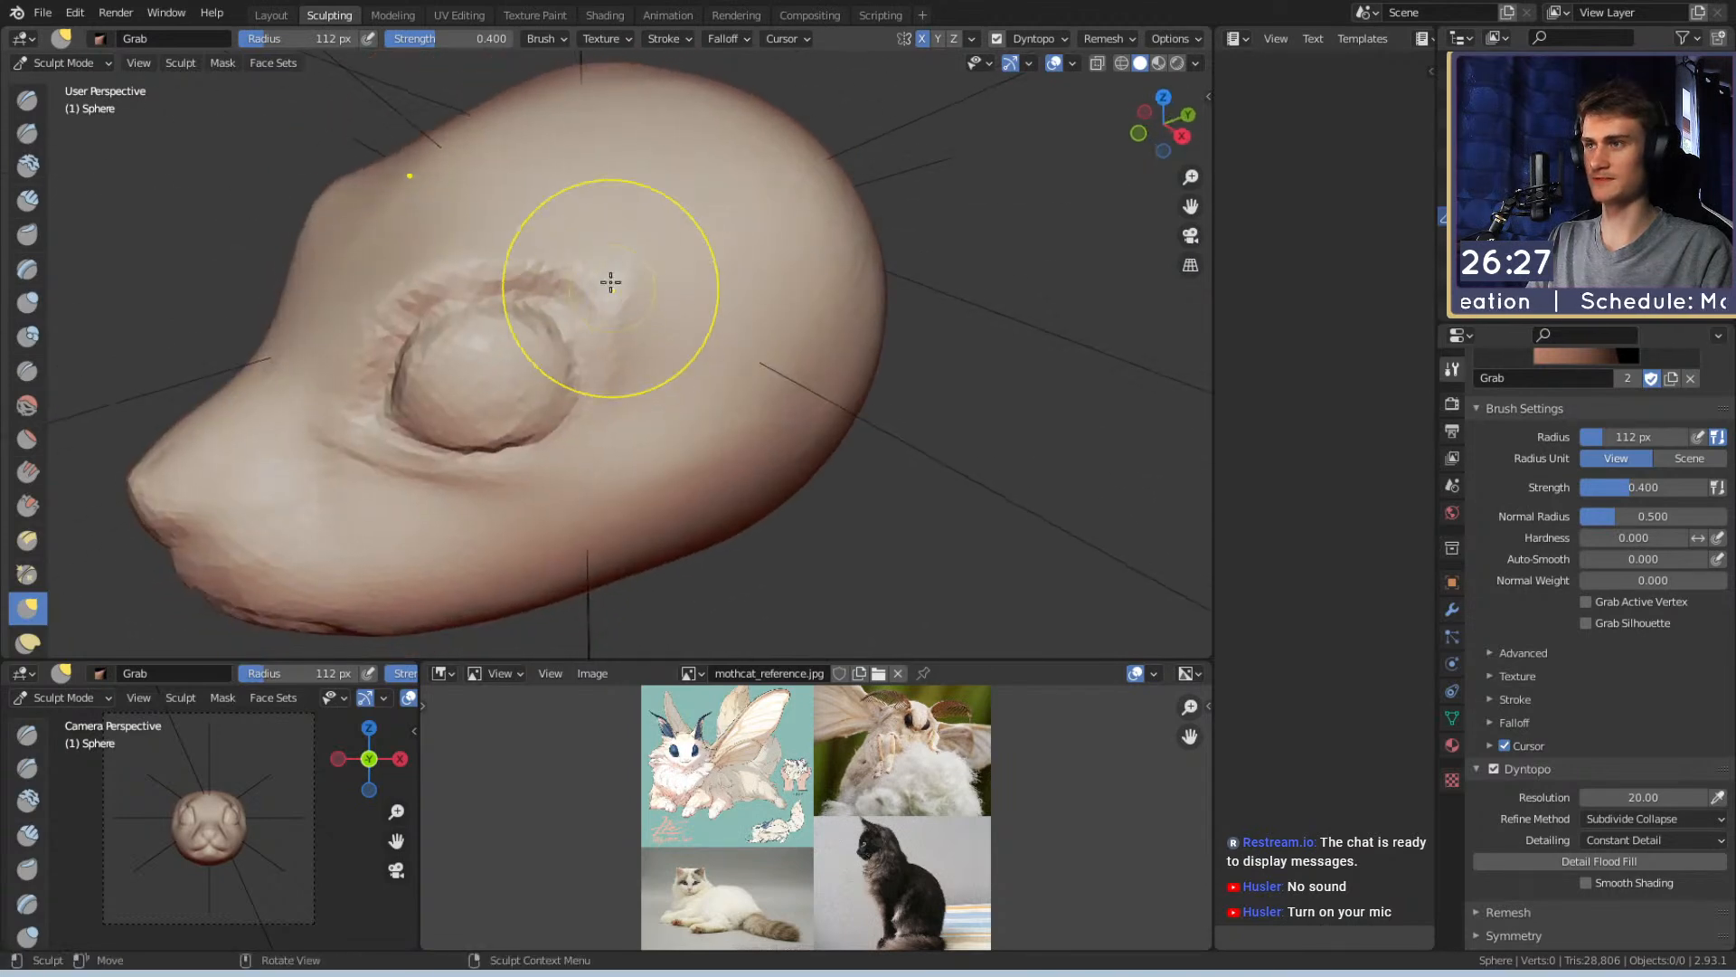
{"action": "key", "text": "c"}
{"action": "middle_click_drag", "start_coordinate": [705, 259], "coordinate": [796, 363]}
{"action": "scroll", "coordinate": [805, 348], "scroll_direction": "down", "scroll_amount": 5}
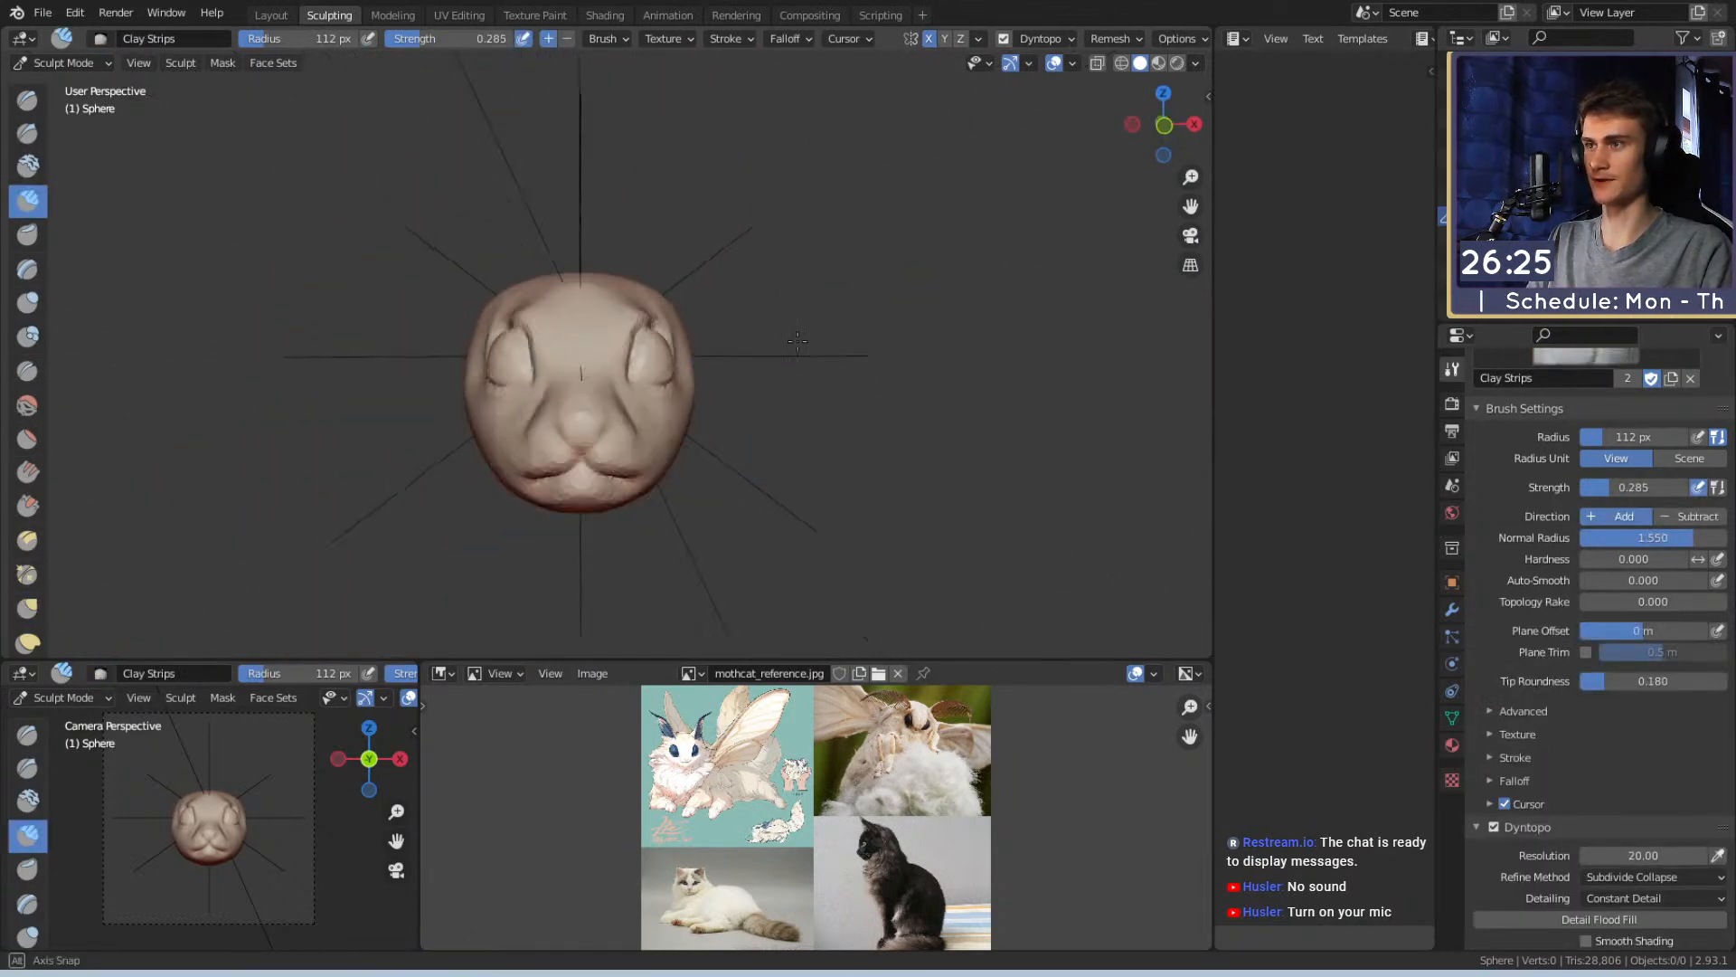
{"action": "middle_click_drag", "start_coordinate": [677, 398], "coordinate": [624, 402]}
{"action": "mouse_move", "coordinate": [624, 403]}
{"action": "middle_mouse_down", "text": "ctrl"}
{"action": "mouse_move", "coordinate": [643, 333]}
{"action": "mouse_move", "coordinate": [663, 452]}
{"action": "middle_mouse_up", "text": "ctrl"}
{"action": "middle_click_drag", "start_coordinate": [633, 380], "coordinate": [588, 256], "text": "ctrl"}
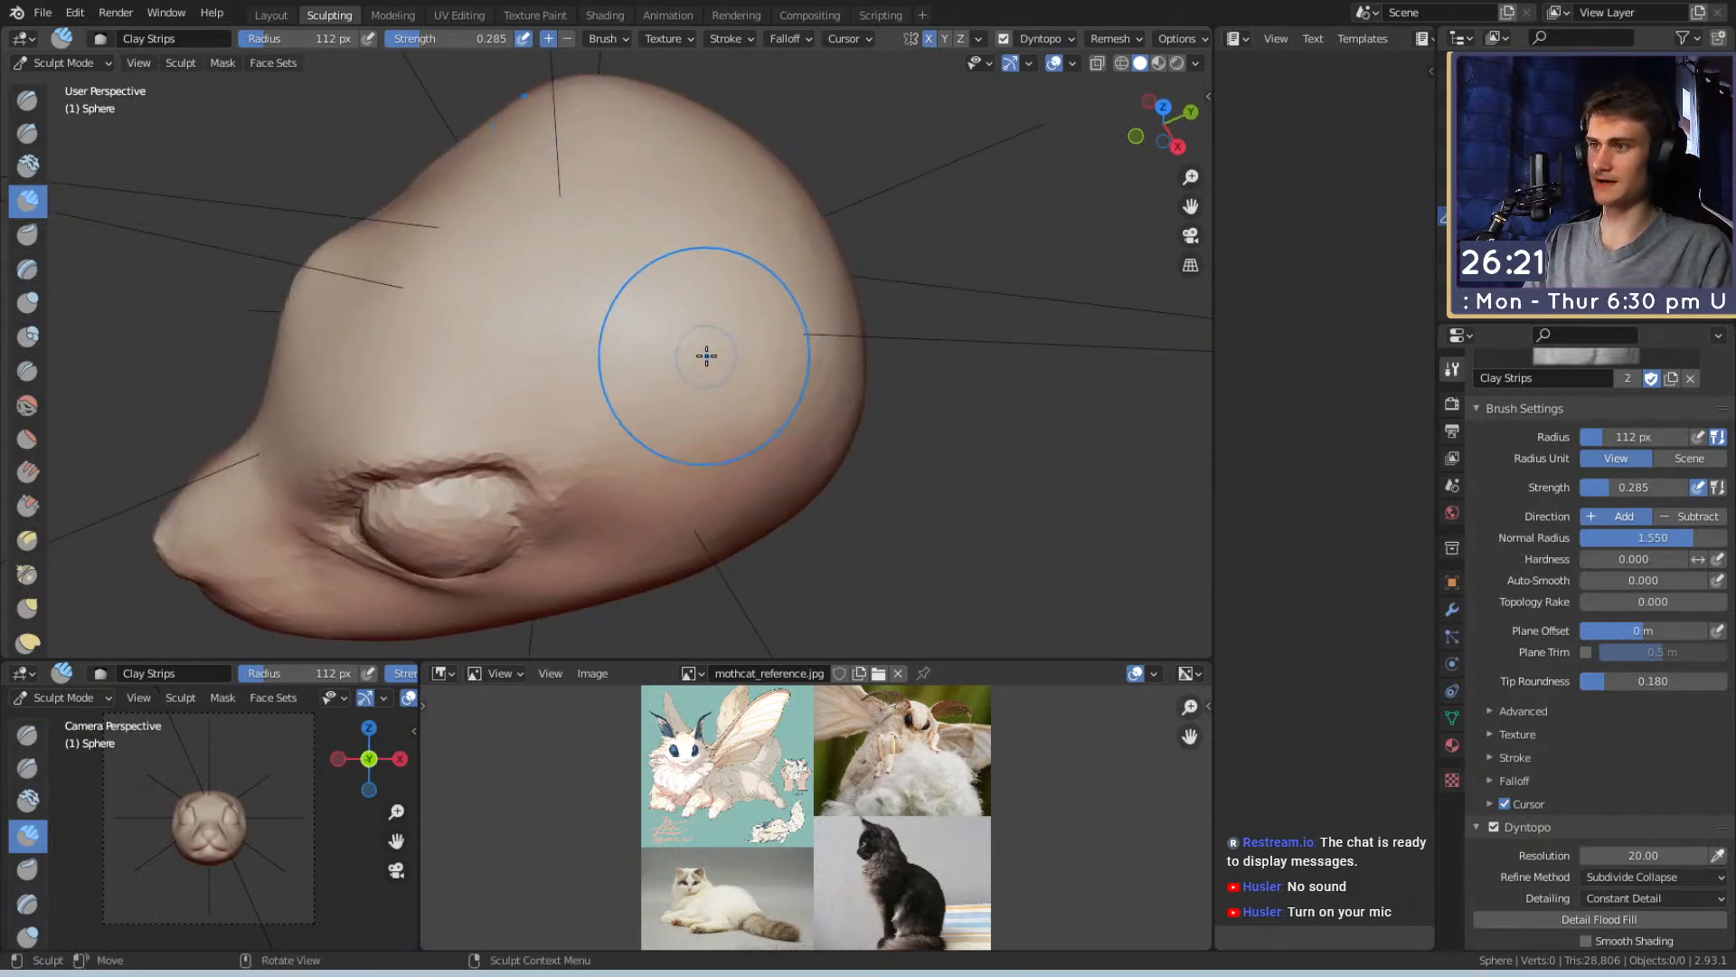
Mask two symmetrical triangular ear bases on top of the skull with the Mask brush at a 22 px radius
{"action": "key", "text": "m"}
{"action": "mouse_move", "coordinate": [717, 384]}
{"action": "middle_mouse_down"}
{"action": "mouse_move", "coordinate": [765, 331]}
{"action": "mouse_move", "coordinate": [684, 422]}
{"action": "middle_mouse_up"}
{"action": "key", "text": "c"}
{"action": "key", "text": "m"}
{"action": "mouse_move", "coordinate": [681, 356]}
{"action": "middle_mouse_down"}
{"action": "mouse_move", "coordinate": [682, 372]}
{"action": "mouse_move", "coordinate": [674, 299]}
{"action": "mouse_move", "coordinate": [696, 327]}
{"action": "mouse_move", "coordinate": [682, 349]}
{"action": "middle_mouse_up"}
{"action": "key", "text": "f"}
{"action": "left_click", "coordinate": [665, 351]}
{"action": "mouse_move", "coordinate": [694, 324]}
{"action": "left_mouse_down"}
{"action": "mouse_move", "coordinate": [676, 290]}
{"action": "mouse_move", "coordinate": [755, 228]}
{"action": "mouse_move", "coordinate": [711, 237]}
{"action": "mouse_move", "coordinate": [689, 331]}
{"action": "mouse_move", "coordinate": [764, 242]}
{"action": "mouse_move", "coordinate": [695, 290]}
{"action": "left_mouse_up"}
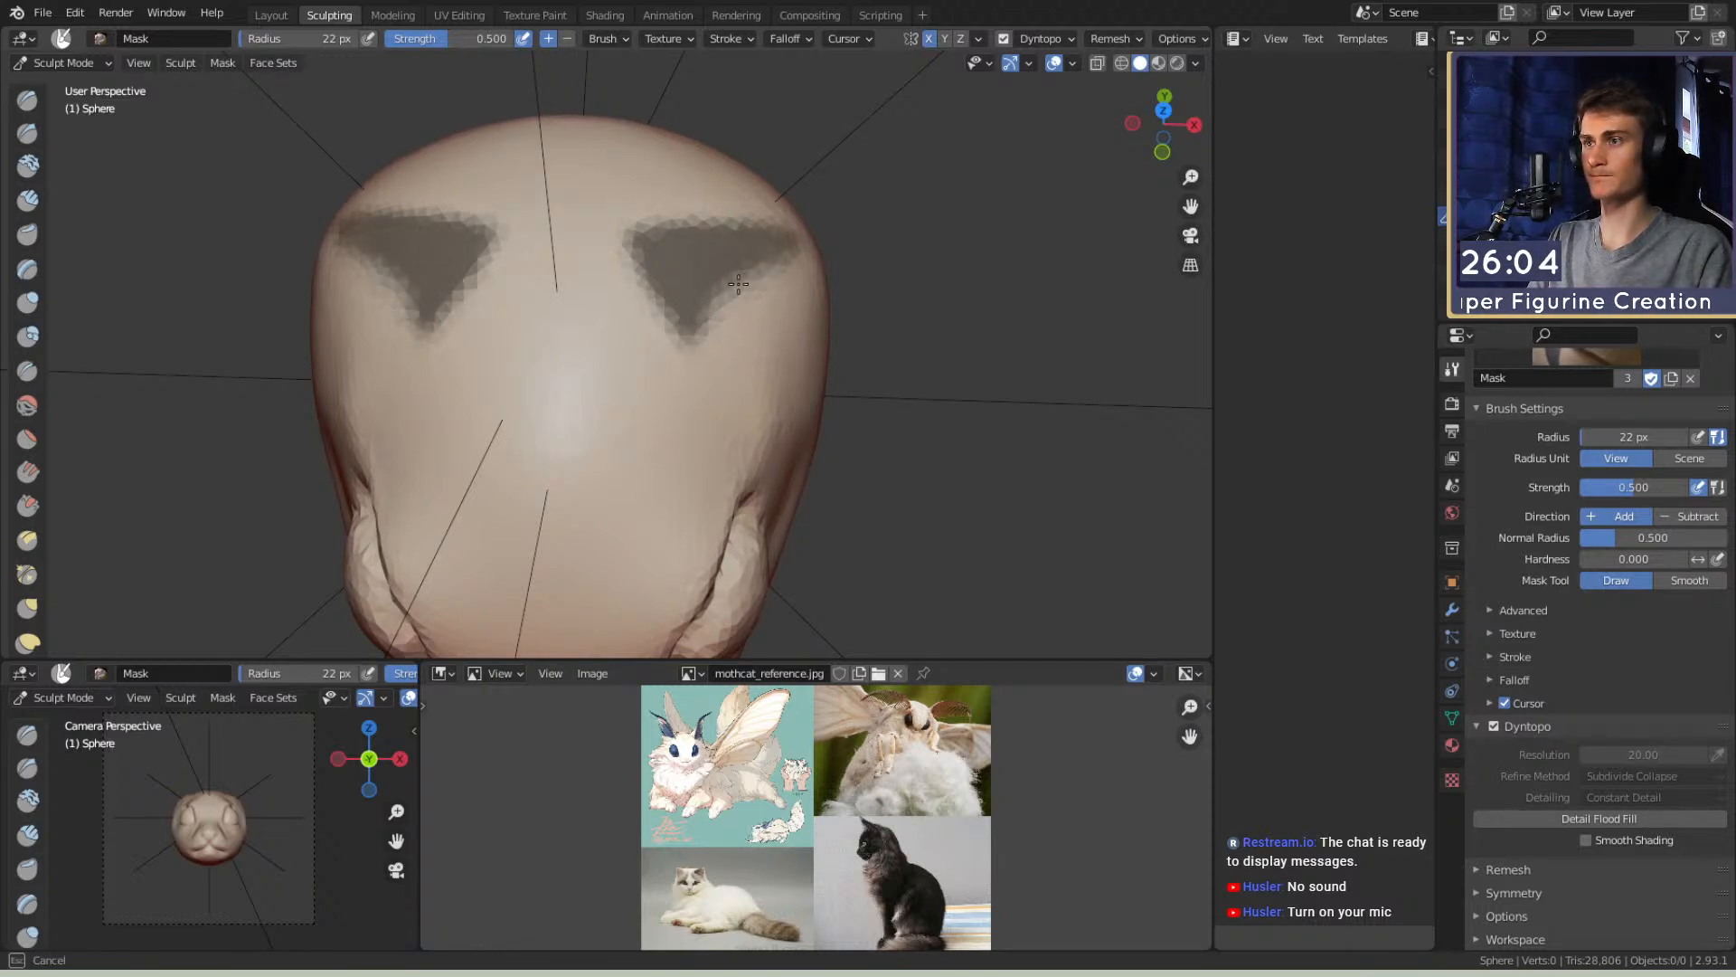
Invert the mask and pull both ears up out of the skull with the Snake Hook brush at a 115 px radius
{"action": "key", "text": "ctrl+i"}
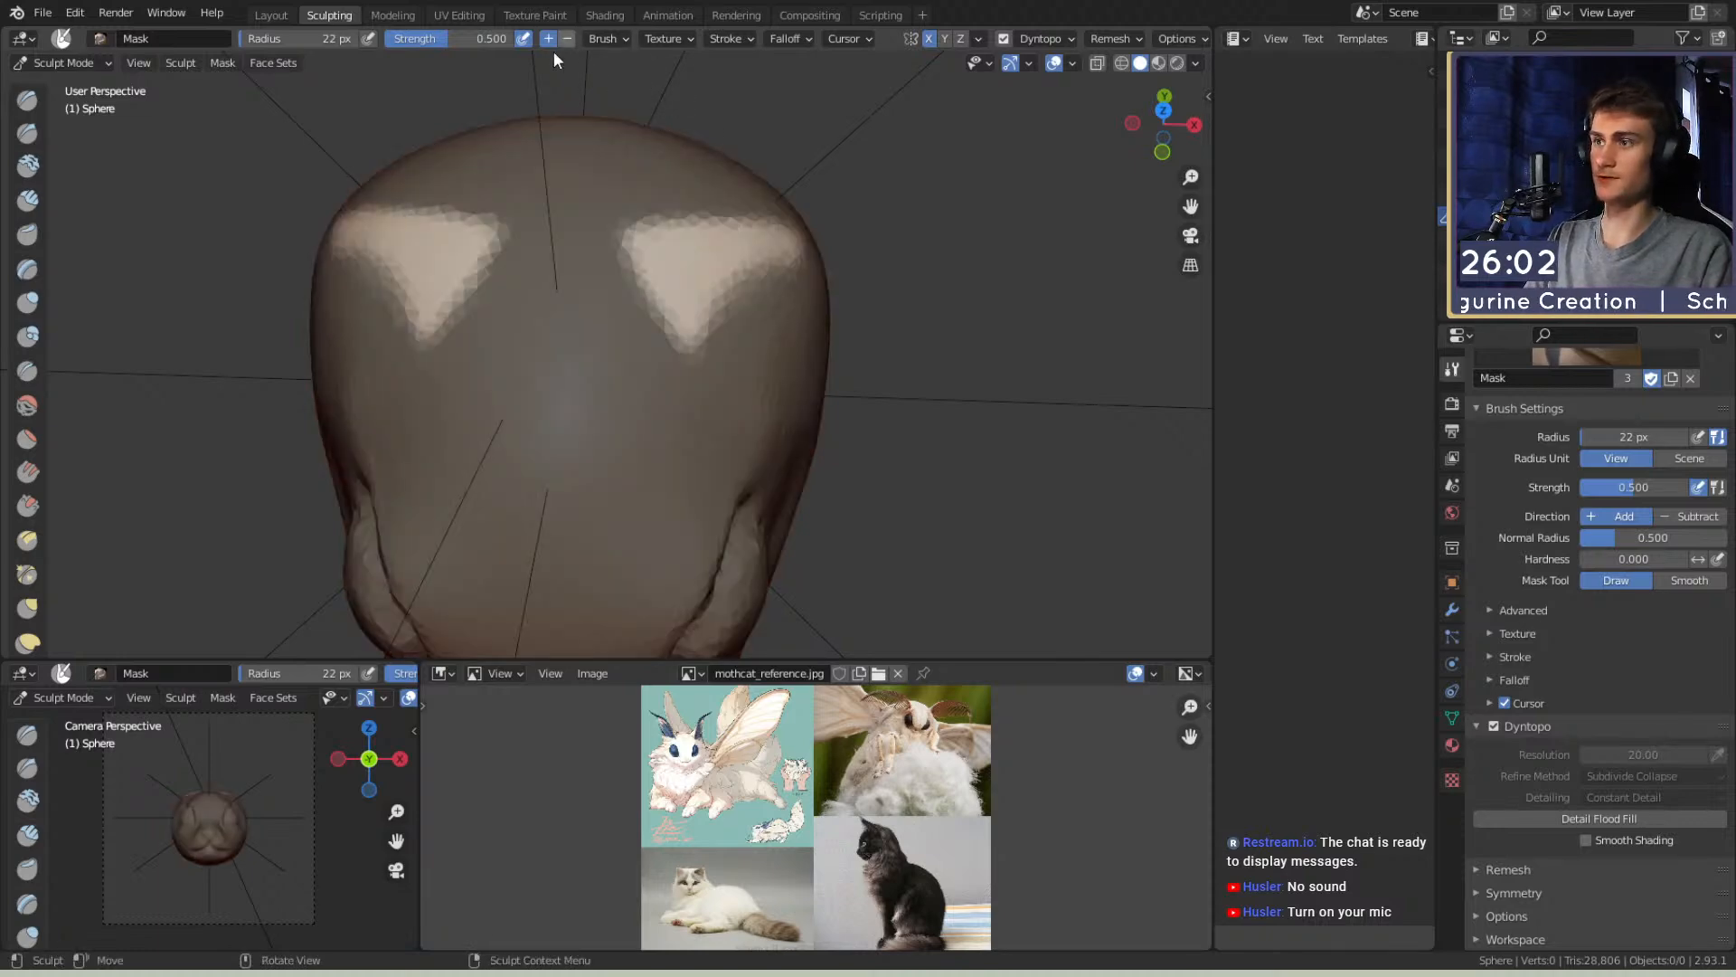
{"action": "key", "text": "k"}
{"action": "mouse_move", "coordinate": [888, 352]}
{"action": "middle_mouse_down"}
{"action": "mouse_move", "coordinate": [520, 252]}
{"action": "mouse_move", "coordinate": [640, 327]}
{"action": "mouse_move", "coordinate": [636, 298]}
{"action": "middle_mouse_up"}
{"action": "key", "text": "f"}
{"action": "left_click", "coordinate": [651, 291]}
{"action": "key", "text": "f"}
{"action": "left_click", "coordinate": [600, 313]}
{"action": "left_click_drag", "start_coordinate": [588, 329], "coordinate": [566, 262]}
{"action": "key", "text": "f"}
{"action": "left_click", "coordinate": [560, 236]}
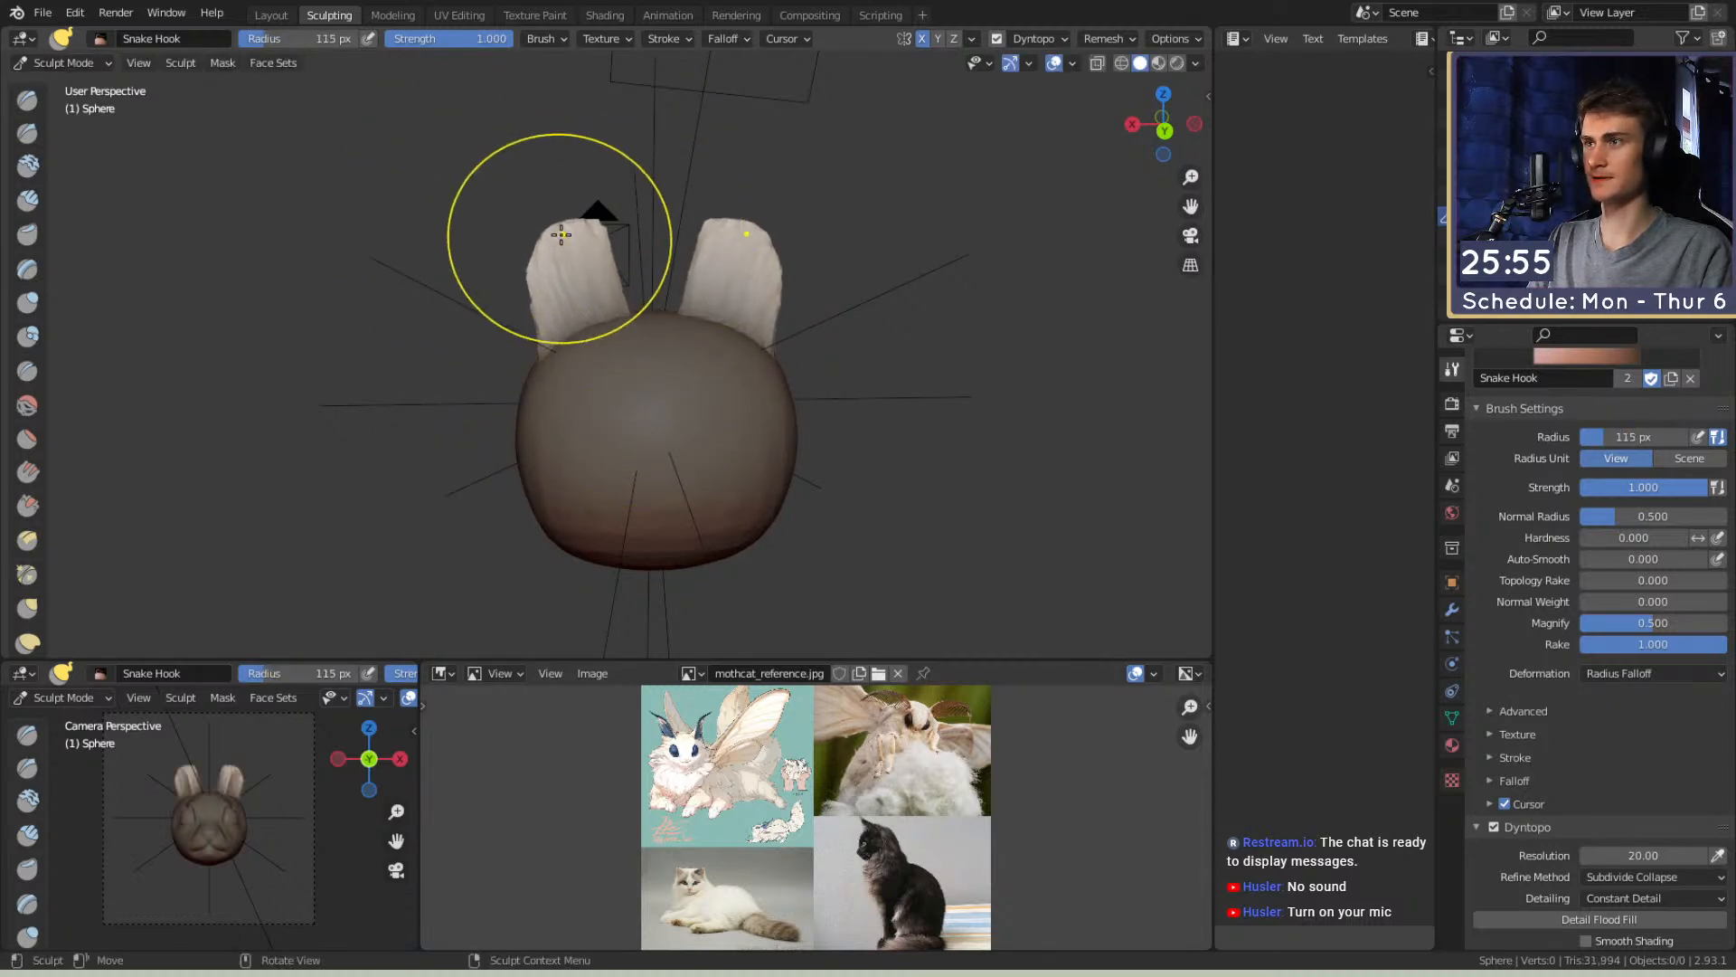
{"action": "left_click_drag", "start_coordinate": [545, 185], "coordinate": [545, 181]}
{"action": "middle_click_drag", "start_coordinate": [544, 287], "coordinate": [888, 260]}
{"action": "middle_click_drag", "start_coordinate": [704, 320], "coordinate": [740, 359], "text": "shift"}
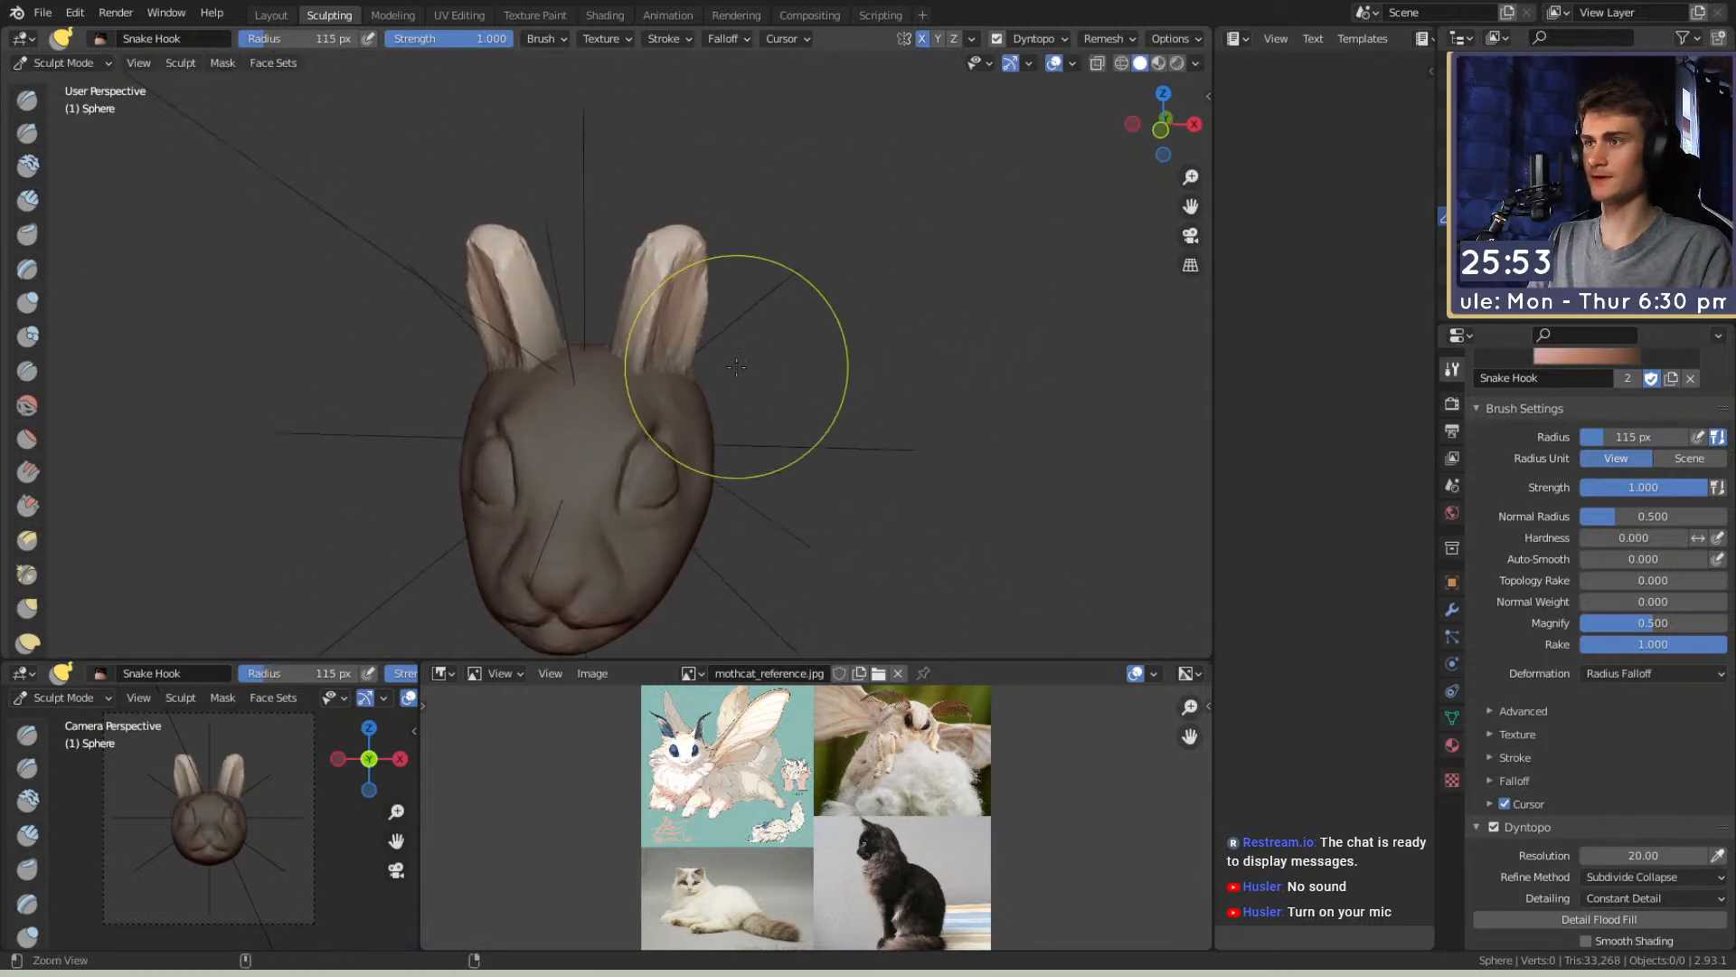
Lengthen and shape the ears from the front with the Snake Hook brush
{"action": "scroll", "coordinate": [777, 217], "scroll_direction": "up", "scroll_amount": 3}
{"action": "middle_click_drag", "start_coordinate": [785, 212], "coordinate": [722, 331], "text": "shift"}
{"action": "key", "text": "f"}
{"action": "left_click", "coordinate": [830, 276]}
{"action": "left_click_drag", "start_coordinate": [663, 291], "coordinate": [656, 242]}
{"action": "middle_click_drag", "start_coordinate": [686, 294], "coordinate": [690, 259]}
{"action": "key", "text": "f"}
{"action": "left_click", "coordinate": [640, 271]}
Shape the ears' profile and outer edges with the Snake Hook brush at 169 px and 138 px radii
{"action": "mouse_move", "coordinate": [628, 354]}
{"action": "middle_mouse_down", "text": "shift"}
{"action": "mouse_move", "coordinate": [669, 307]}
{"action": "mouse_move", "coordinate": [597, 317]}
{"action": "mouse_move", "coordinate": [744, 337]}
{"action": "mouse_move", "coordinate": [561, 353]}
{"action": "mouse_move", "coordinate": [529, 335]}
{"action": "middle_mouse_up", "text": "shift"}
{"action": "key", "text": "f"}
{"action": "left_click", "coordinate": [764, 317]}
{"action": "middle_click_drag", "start_coordinate": [633, 298], "coordinate": [609, 283]}
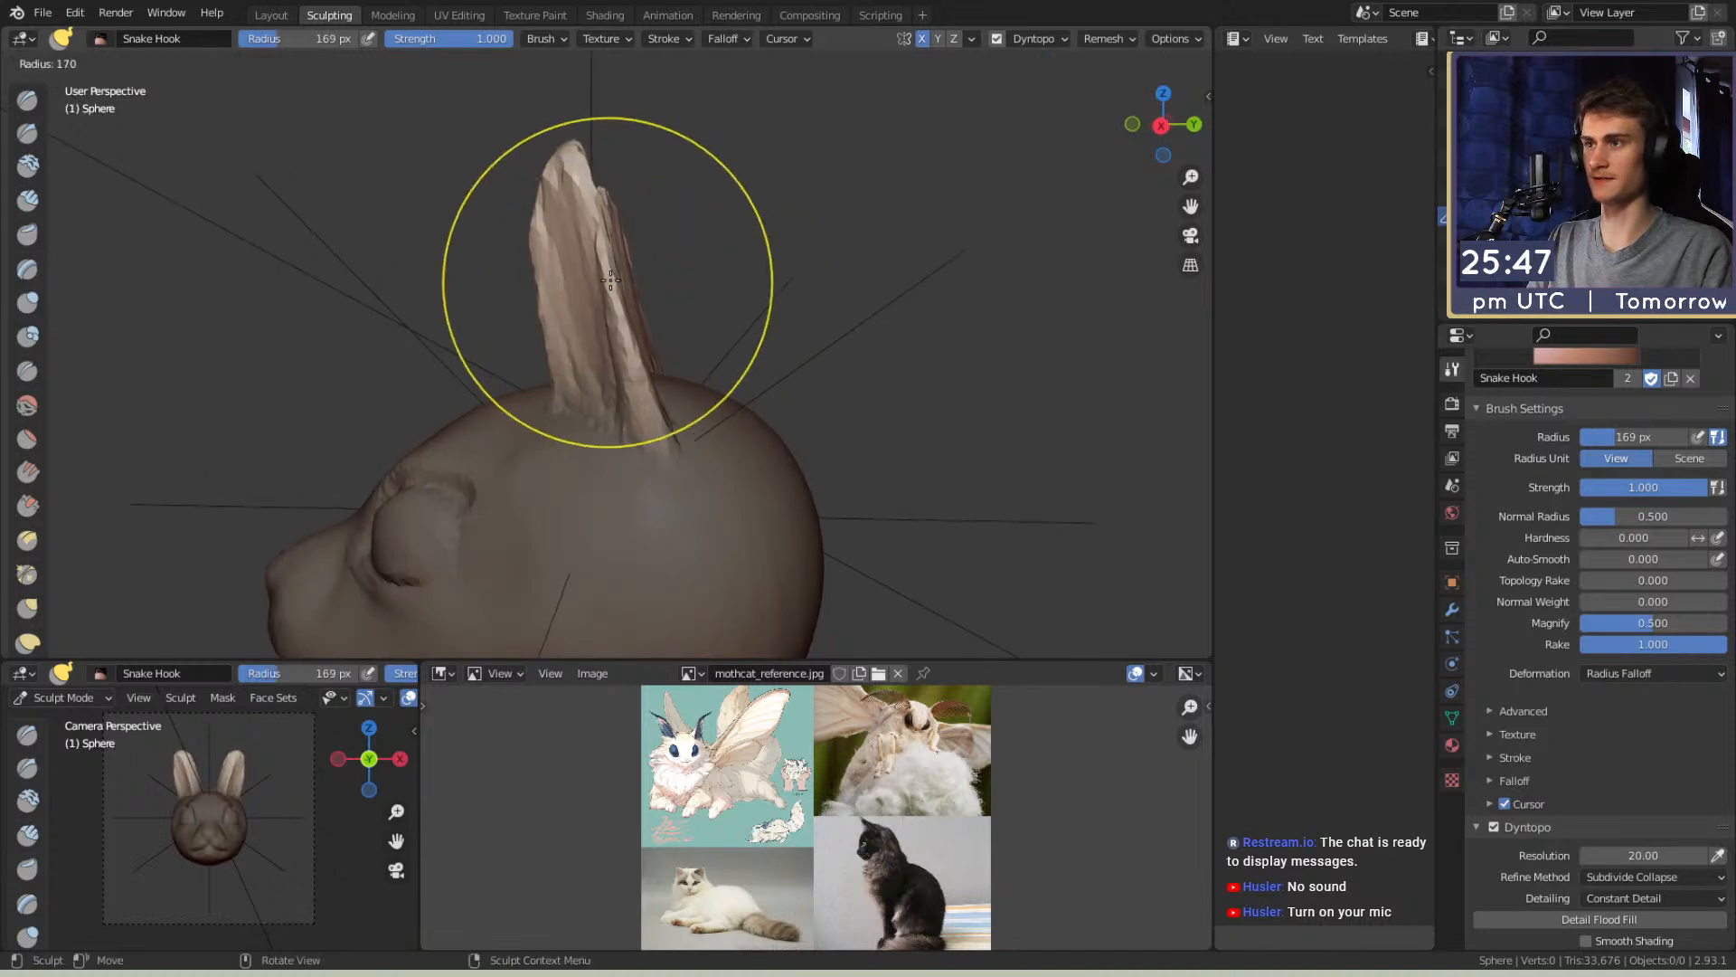
{"action": "left_click_drag", "start_coordinate": [628, 304], "coordinate": [651, 267]}
{"action": "key", "text": "f"}
{"action": "left_click", "coordinate": [778, 360]}
{"action": "mouse_move", "coordinate": [583, 312]}
{"action": "left_mouse_down", "text": "alt"}
{"action": "mouse_move", "coordinate": [723, 327]}
{"action": "mouse_move", "coordinate": [754, 279]}
{"action": "mouse_move", "coordinate": [771, 167]}
{"action": "mouse_move", "coordinate": [707, 265]}
{"action": "mouse_move", "coordinate": [697, 232]}
{"action": "left_mouse_up", "text": "alt"}
{"action": "middle_click_drag", "start_coordinate": [701, 292], "coordinate": [701, 245], "text": "shift"}
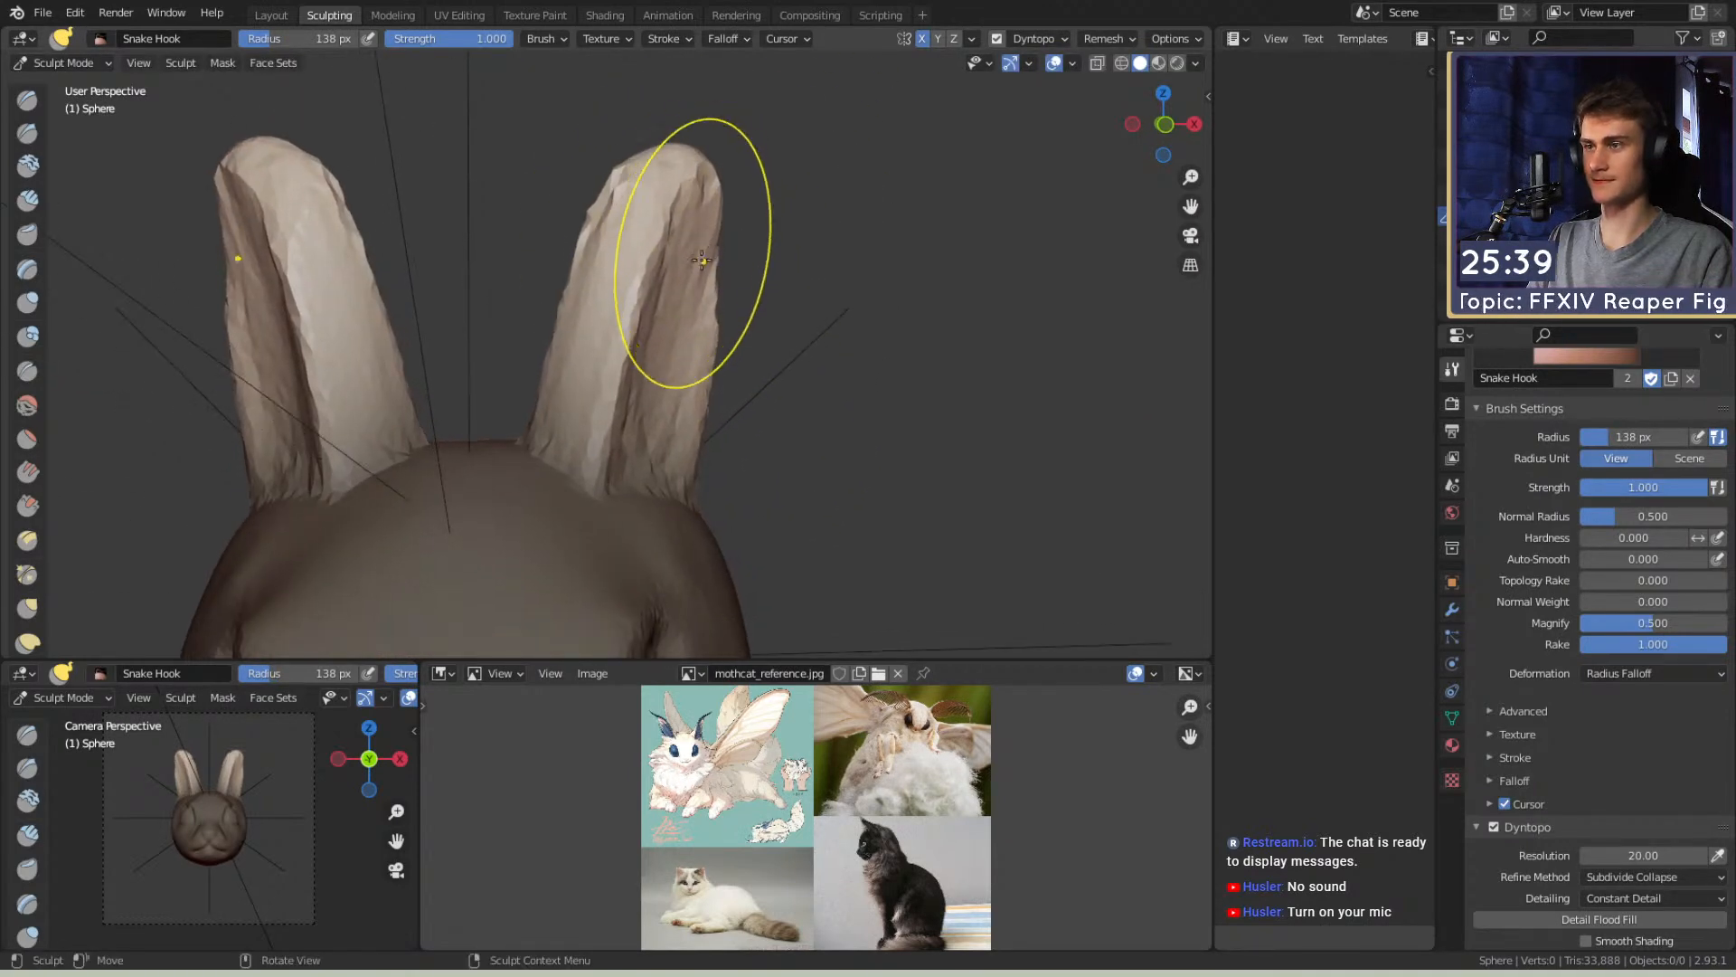
Clear the mask and carve the inner hollow and base of the ears with the Crease brush at a 48 px radius
{"action": "key", "text": "alt+m"}
{"action": "key", "text": "shift+c"}
{"action": "key", "text": "f"}
{"action": "left_click", "coordinate": [588, 453]}
{"action": "mouse_move", "coordinate": [644, 457]}
{"action": "left_mouse_down", "text": "alt+shift"}
{"action": "mouse_move", "coordinate": [659, 407]}
{"action": "mouse_move", "coordinate": [617, 445]}
{"action": "left_mouse_up", "text": "alt+shift"}
{"action": "left_click_drag", "start_coordinate": [621, 480], "coordinate": [621, 414], "text": "ctrl+alt"}
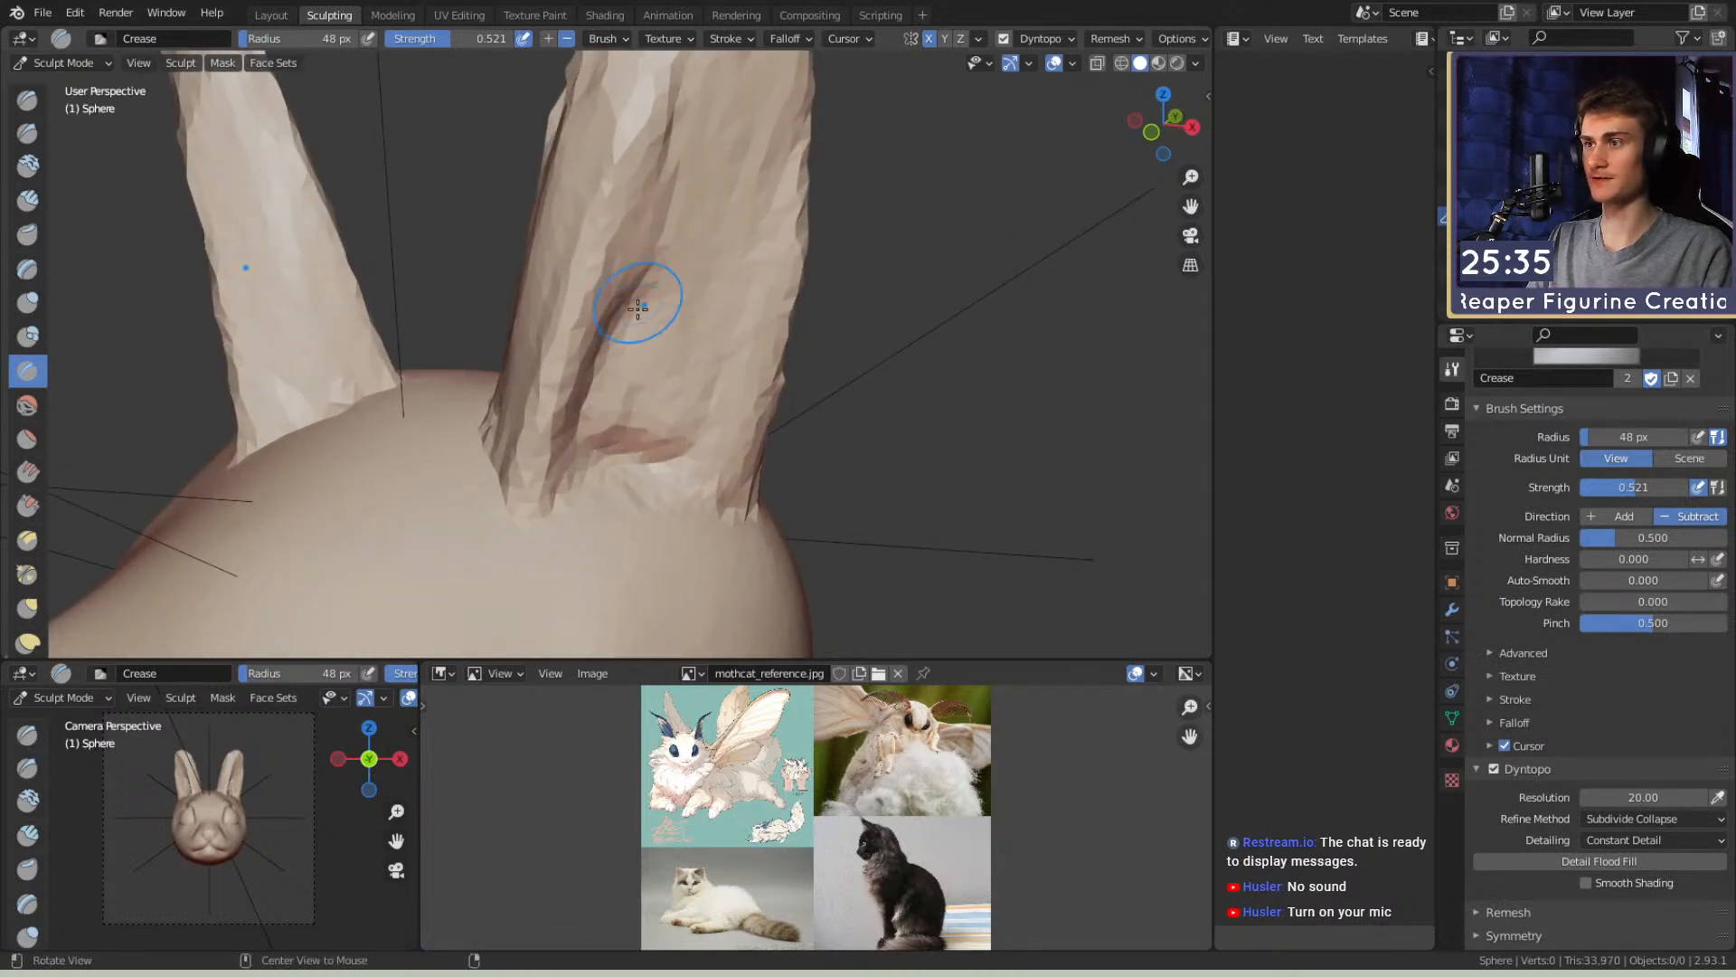
{"action": "left_click_drag", "start_coordinate": [644, 283], "coordinate": [633, 276], "text": "alt"}
{"action": "key", "text": "f"}
{"action": "left_click", "coordinate": [609, 338]}
{"action": "left_click_drag", "start_coordinate": [649, 122], "coordinate": [625, 272]}
{"action": "left_click_drag", "start_coordinate": [634, 401], "coordinate": [665, 443]}
Refine the ears' inner surfaces and the seams where they meet the skull with the Crease brush
{"action": "mouse_move", "coordinate": [648, 470]}
{"action": "left_mouse_down", "text": "alt"}
{"action": "mouse_move", "coordinate": [620, 496]}
{"action": "mouse_move", "coordinate": [588, 403]}
{"action": "left_mouse_up", "text": "alt"}
{"action": "key", "text": "f"}
{"action": "left_click", "coordinate": [644, 470]}
{"action": "middle_click_drag", "start_coordinate": [578, 477], "coordinate": [578, 356]}
{"action": "key", "text": "f"}
{"action": "left_click", "coordinate": [688, 298]}
{"action": "mouse_move", "coordinate": [638, 217]}
{"action": "left_mouse_down"}
{"action": "mouse_move", "coordinate": [616, 333]}
{"action": "mouse_move", "coordinate": [638, 271]}
{"action": "left_mouse_up"}
{"action": "key", "text": "f"}
{"action": "left_click", "coordinate": [634, 477]}
{"action": "left_click_drag", "start_coordinate": [633, 489], "coordinate": [634, 476]}
{"action": "mouse_move", "coordinate": [661, 172]}
{"action": "left_mouse_down"}
{"action": "mouse_move", "coordinate": [609, 155]}
{"action": "mouse_move", "coordinate": [492, 531]}
{"action": "left_mouse_up"}
{"action": "mouse_move", "coordinate": [492, 530]}
{"action": "middle_mouse_down"}
{"action": "mouse_move", "coordinate": [643, 485]}
{"action": "mouse_move", "coordinate": [768, 541]}
{"action": "mouse_move", "coordinate": [682, 415]}
{"action": "mouse_move", "coordinate": [639, 388]}
{"action": "middle_mouse_up"}
Build up the backs of the ears with Clay Strips at a 63 px radius and enable Front Faces Only for the brush
{"action": "key", "text": "c"}
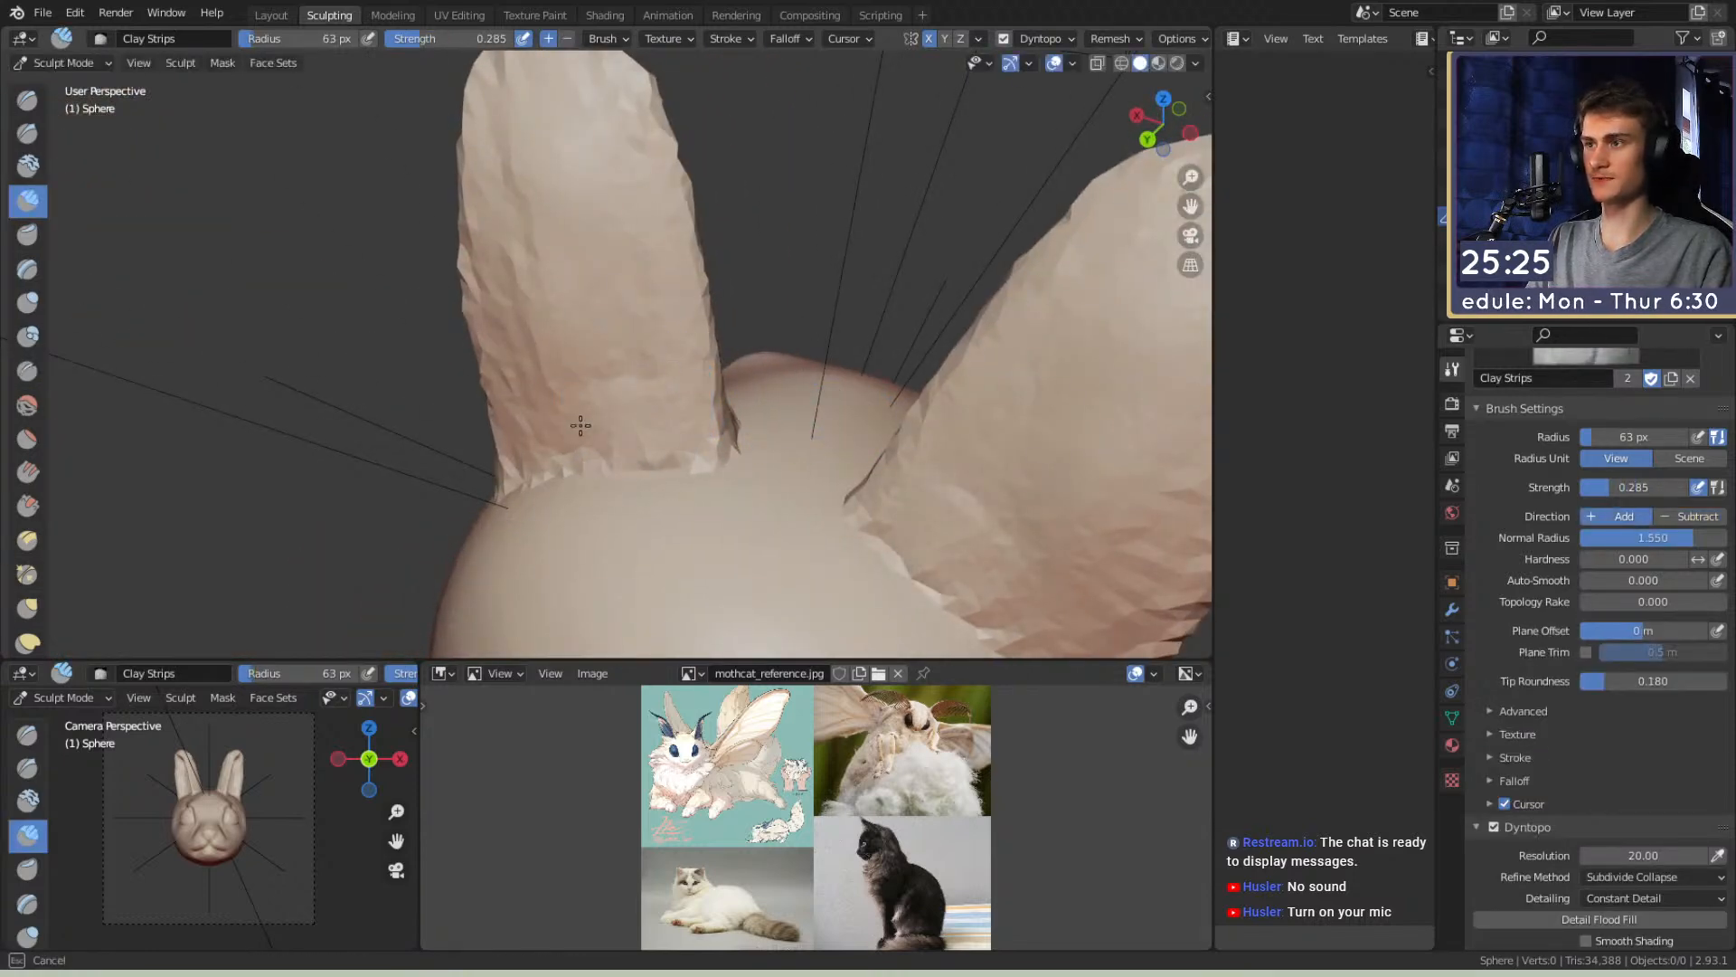
{"action": "left_click_drag", "start_coordinate": [550, 440], "coordinate": [689, 400]}
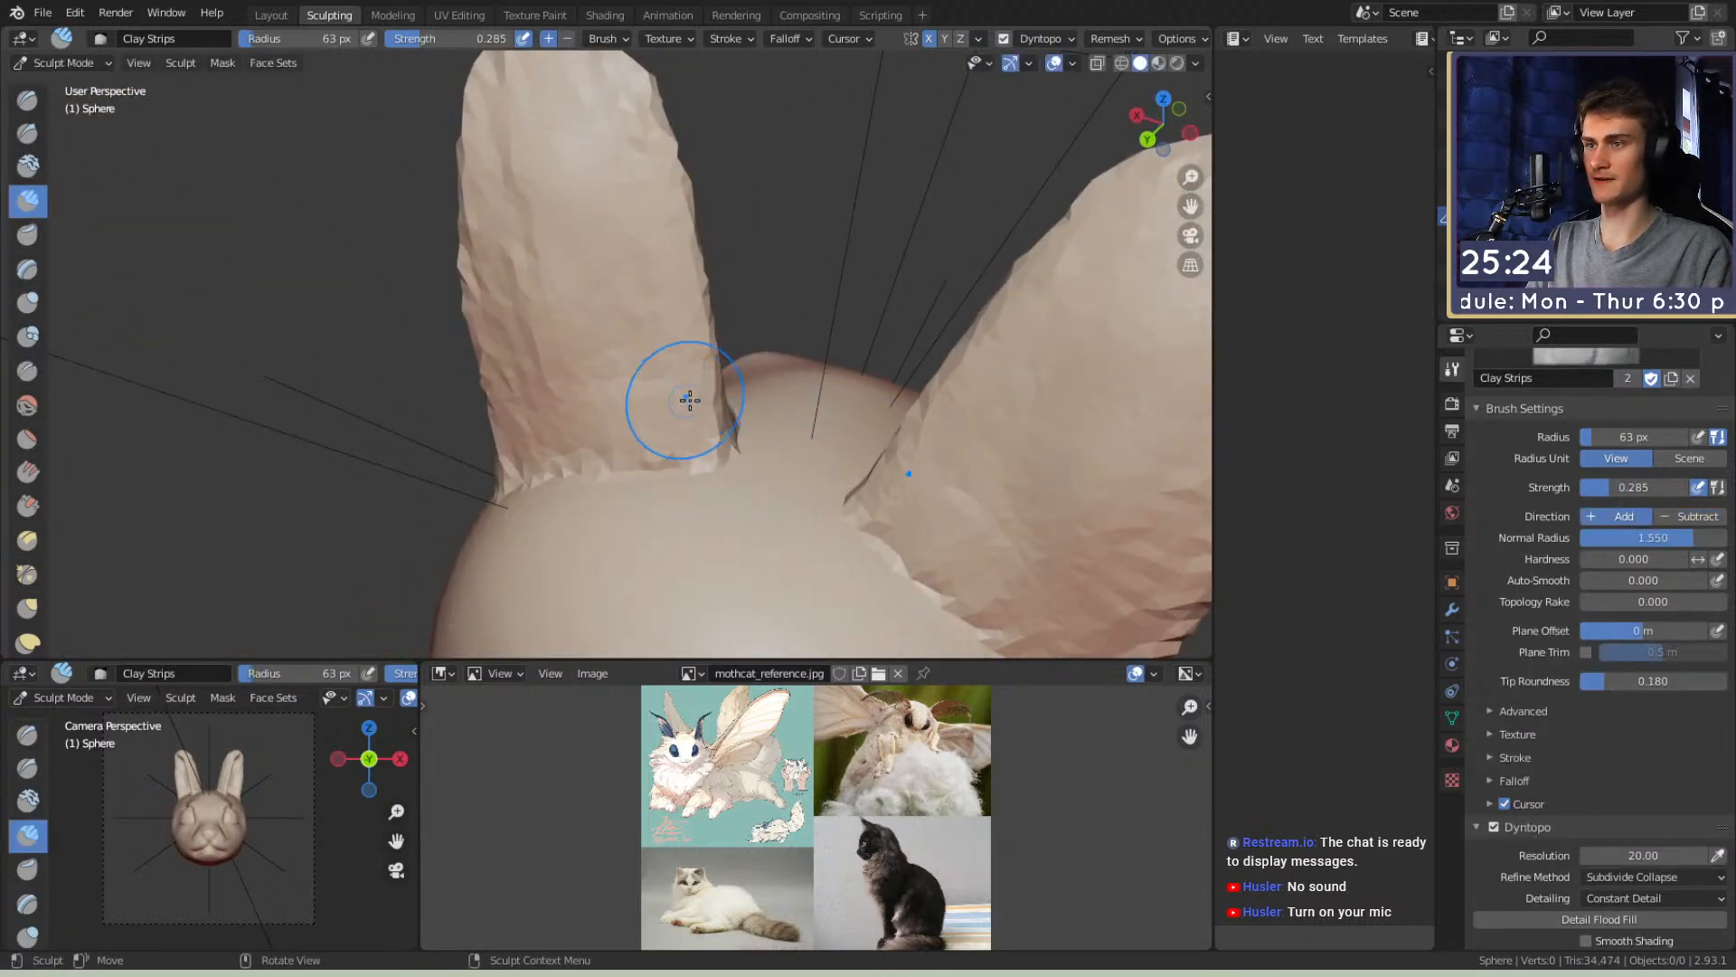
{"action": "left_click", "coordinate": [1196, 64]}
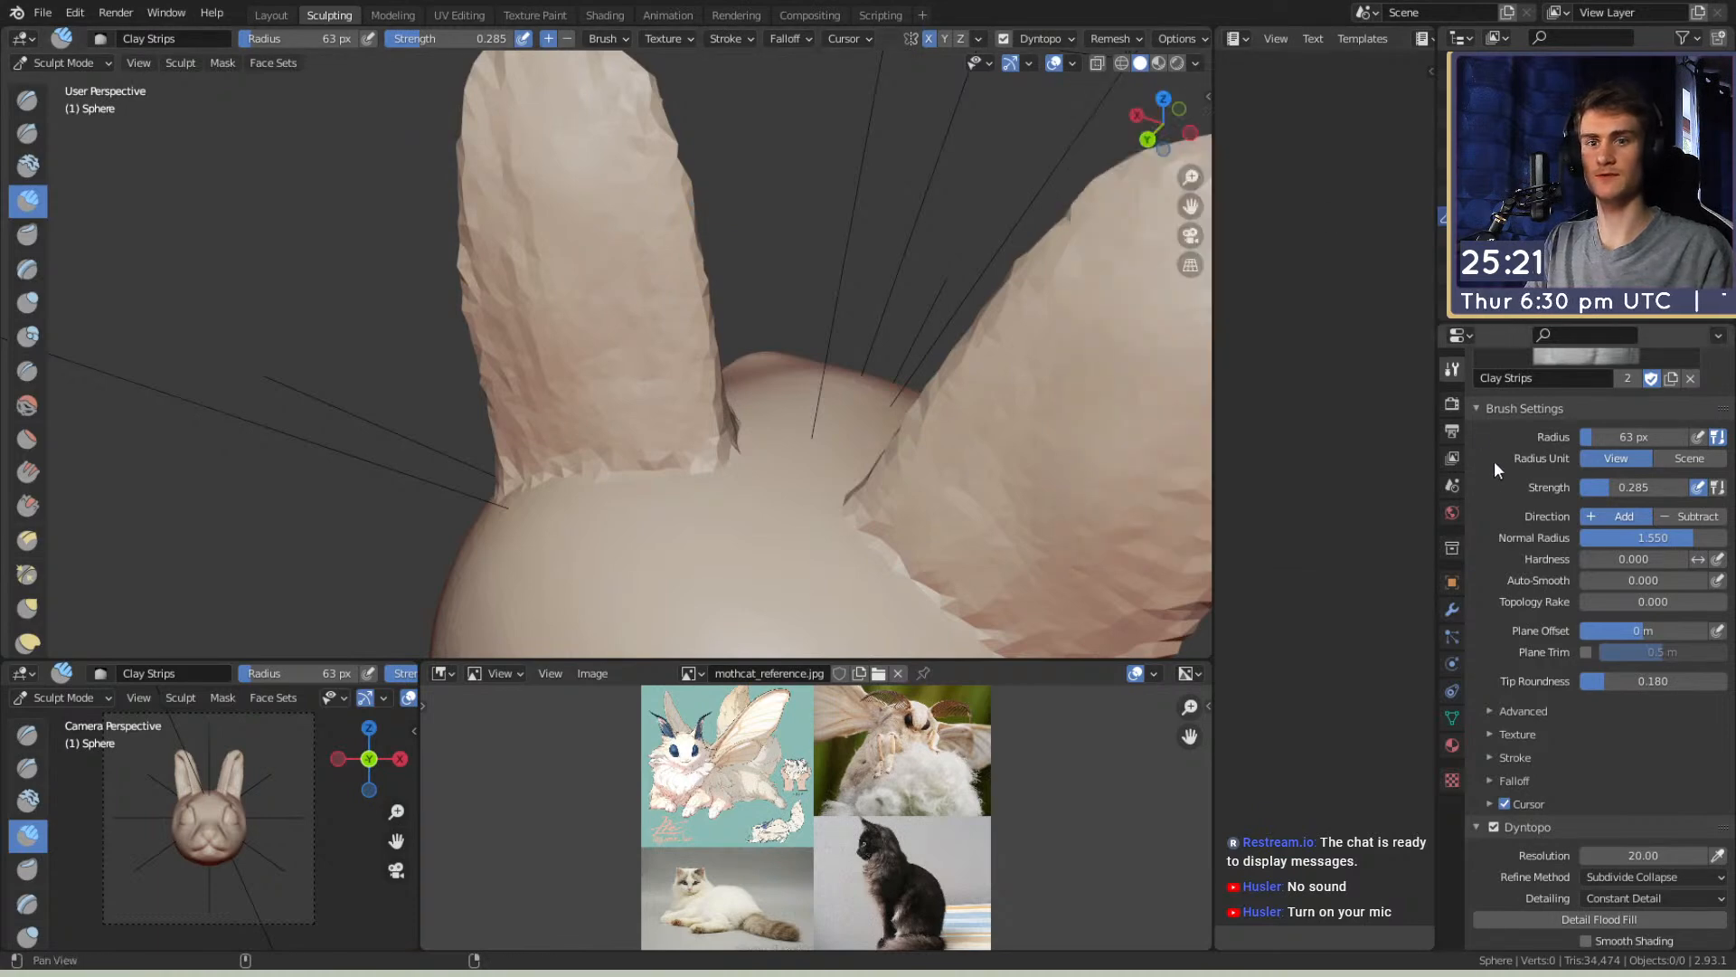
{"action": "scroll", "coordinate": [1495, 469], "scroll_direction": "up", "scroll_amount": 3}
{"action": "scroll", "coordinate": [1512, 391], "scroll_direction": "down", "scroll_amount": 5}
{"action": "left_click", "coordinate": [1489, 610]}
{"action": "scroll", "coordinate": [1580, 682], "scroll_direction": "down", "scroll_amount": 4}
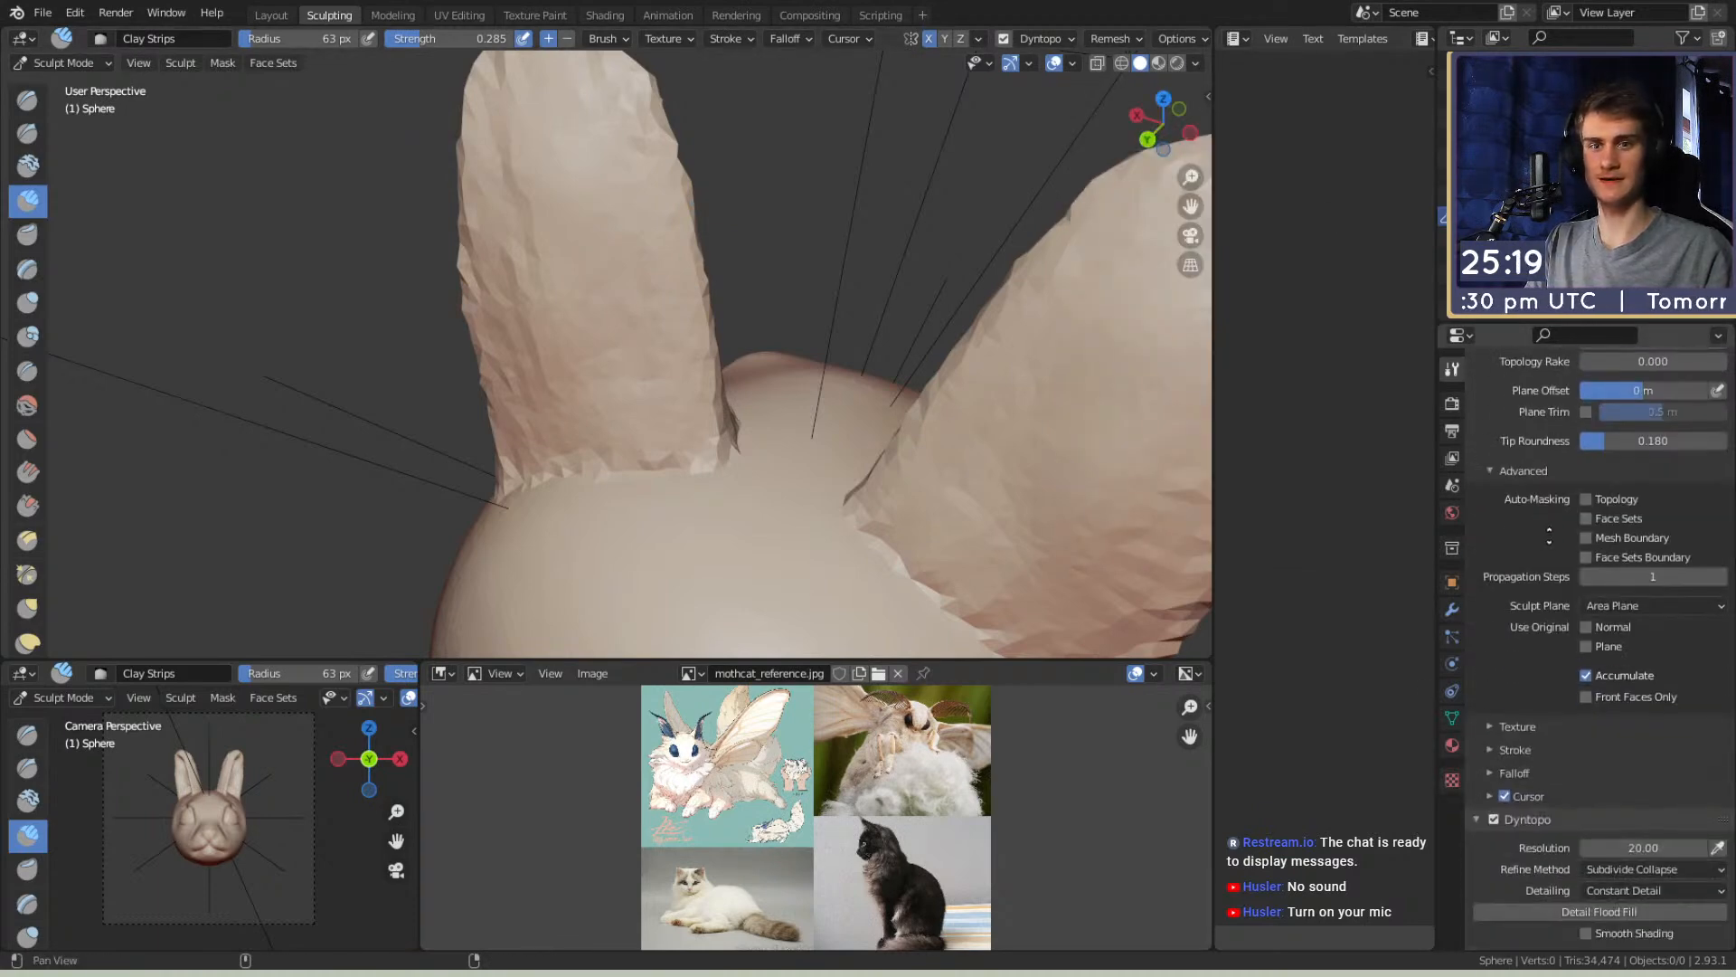
{"action": "left_click", "coordinate": [1585, 676]}
Thicken and even out the backs of the ears with Clay Strips at a 45 px radius
{"action": "mouse_move", "coordinate": [688, 425]}
{"action": "middle_mouse_down"}
{"action": "mouse_move", "coordinate": [642, 416]}
{"action": "mouse_move", "coordinate": [548, 461]}
{"action": "mouse_move", "coordinate": [662, 453]}
{"action": "middle_mouse_up"}
{"action": "key", "text": "f"}
{"action": "left_click", "coordinate": [685, 453]}
{"action": "left_click_drag", "start_coordinate": [642, 425], "coordinate": [611, 447]}
{"action": "key", "text": "f"}
{"action": "left_click", "coordinate": [602, 446]}
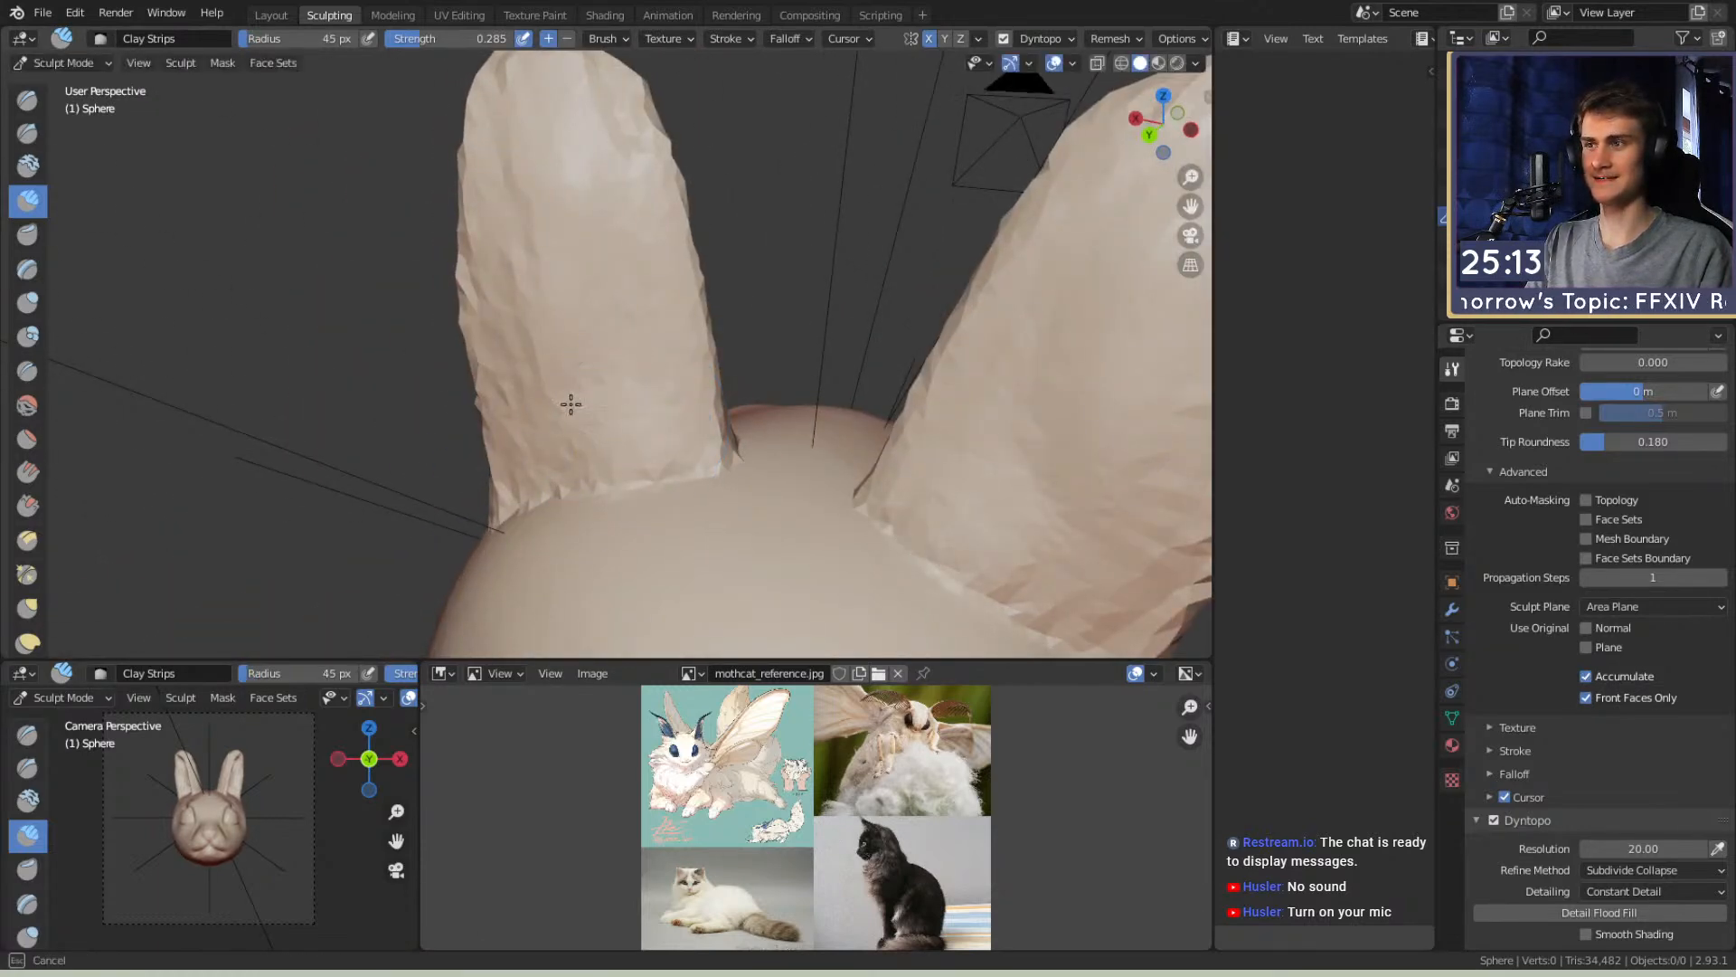
{"action": "left_click_drag", "start_coordinate": [594, 220], "coordinate": [588, 263]}
{"action": "mouse_move", "coordinate": [595, 122]}
{"action": "left_mouse_down"}
{"action": "mouse_move", "coordinate": [634, 326]}
{"action": "mouse_move", "coordinate": [594, 319]}
{"action": "mouse_move", "coordinate": [601, 457]}
{"action": "left_mouse_up"}
Reshape the rear base of the ears where they meet the skull with the Grab brush, starting at a 72 px radius
{"action": "key", "text": "f"}
{"action": "left_click", "coordinate": [635, 334]}
{"action": "key", "text": "g"}
{"action": "middle_click_drag", "start_coordinate": [708, 445], "coordinate": [659, 418]}
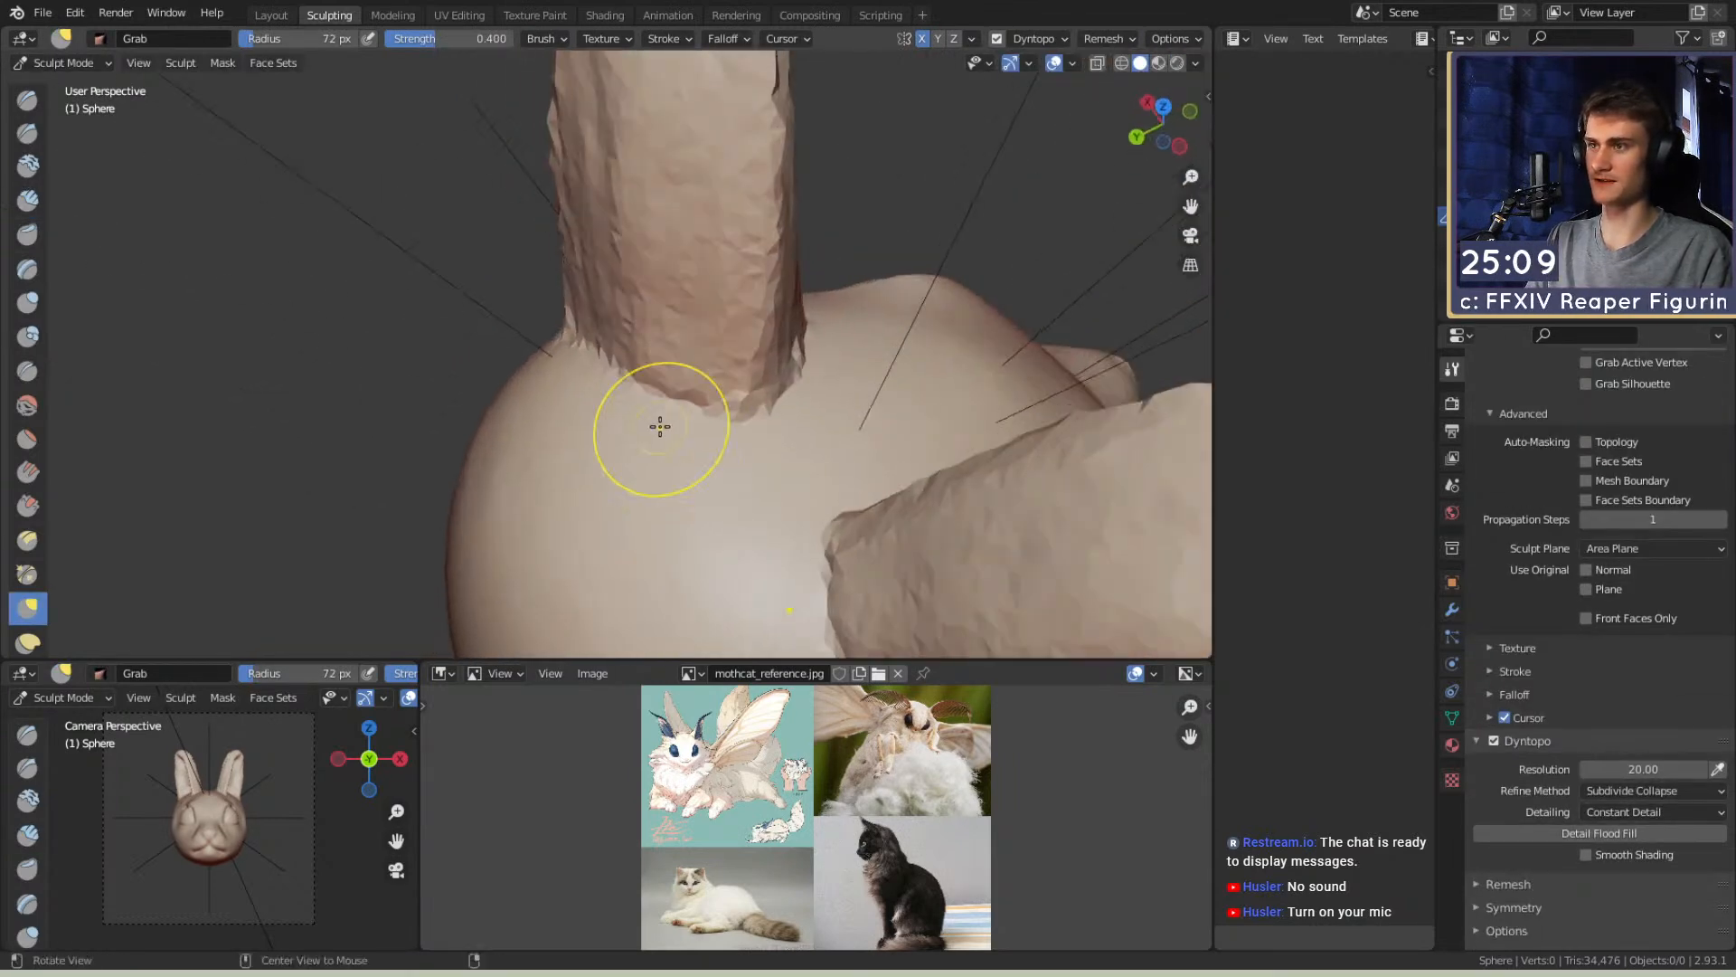
{"action": "key", "text": "f"}
{"action": "left_click", "coordinate": [760, 400]}
{"action": "mouse_move", "coordinate": [745, 404]}
{"action": "left_mouse_down"}
{"action": "mouse_move", "coordinate": [660, 411]}
{"action": "mouse_move", "coordinate": [687, 384]}
{"action": "left_mouse_up"}
{"action": "middle_click_drag", "start_coordinate": [701, 372], "coordinate": [680, 415], "text": "shift"}
{"action": "mouse_move", "coordinate": [687, 389]}
{"action": "left_mouse_down"}
{"action": "mouse_move", "coordinate": [651, 345]}
{"action": "mouse_move", "coordinate": [674, 302]}
{"action": "mouse_move", "coordinate": [628, 209]}
{"action": "mouse_move", "coordinate": [651, 182]}
{"action": "left_mouse_up"}
{"action": "middle_click_drag", "start_coordinate": [651, 182], "coordinate": [670, 330], "text": "shift"}
Adjust the side contours of the ears with the Grab brush, resizing it between strokes
{"action": "key", "text": "f"}
{"action": "left_click", "coordinate": [819, 312]}
{"action": "left_click_drag", "start_coordinate": [703, 282], "coordinate": [640, 275]}
{"action": "mouse_move", "coordinate": [705, 298]}
{"action": "middle_mouse_down"}
{"action": "mouse_move", "coordinate": [518, 259]}
{"action": "mouse_move", "coordinate": [605, 266]}
{"action": "middle_mouse_up"}
{"action": "key", "text": "f"}
{"action": "left_click", "coordinate": [606, 240]}
{"action": "left_click_drag", "start_coordinate": [608, 238], "coordinate": [565, 308]}
{"action": "middle_click_drag", "start_coordinate": [777, 461], "coordinate": [633, 391]}
Reshape the upper ears with the Snake Hook brush, enlarging its radius to 152 px
{"action": "key", "text": "shift+c"}
{"action": "mouse_move", "coordinate": [606, 469]}
{"action": "middle_mouse_down"}
{"action": "mouse_move", "coordinate": [670, 403]}
{"action": "mouse_move", "coordinate": [589, 411]}
{"action": "middle_mouse_up"}
{"action": "middle_click_drag", "start_coordinate": [714, 262], "coordinate": [714, 411], "text": "ctrl"}
{"action": "middle_click_drag", "start_coordinate": [714, 411], "coordinate": [593, 130]}
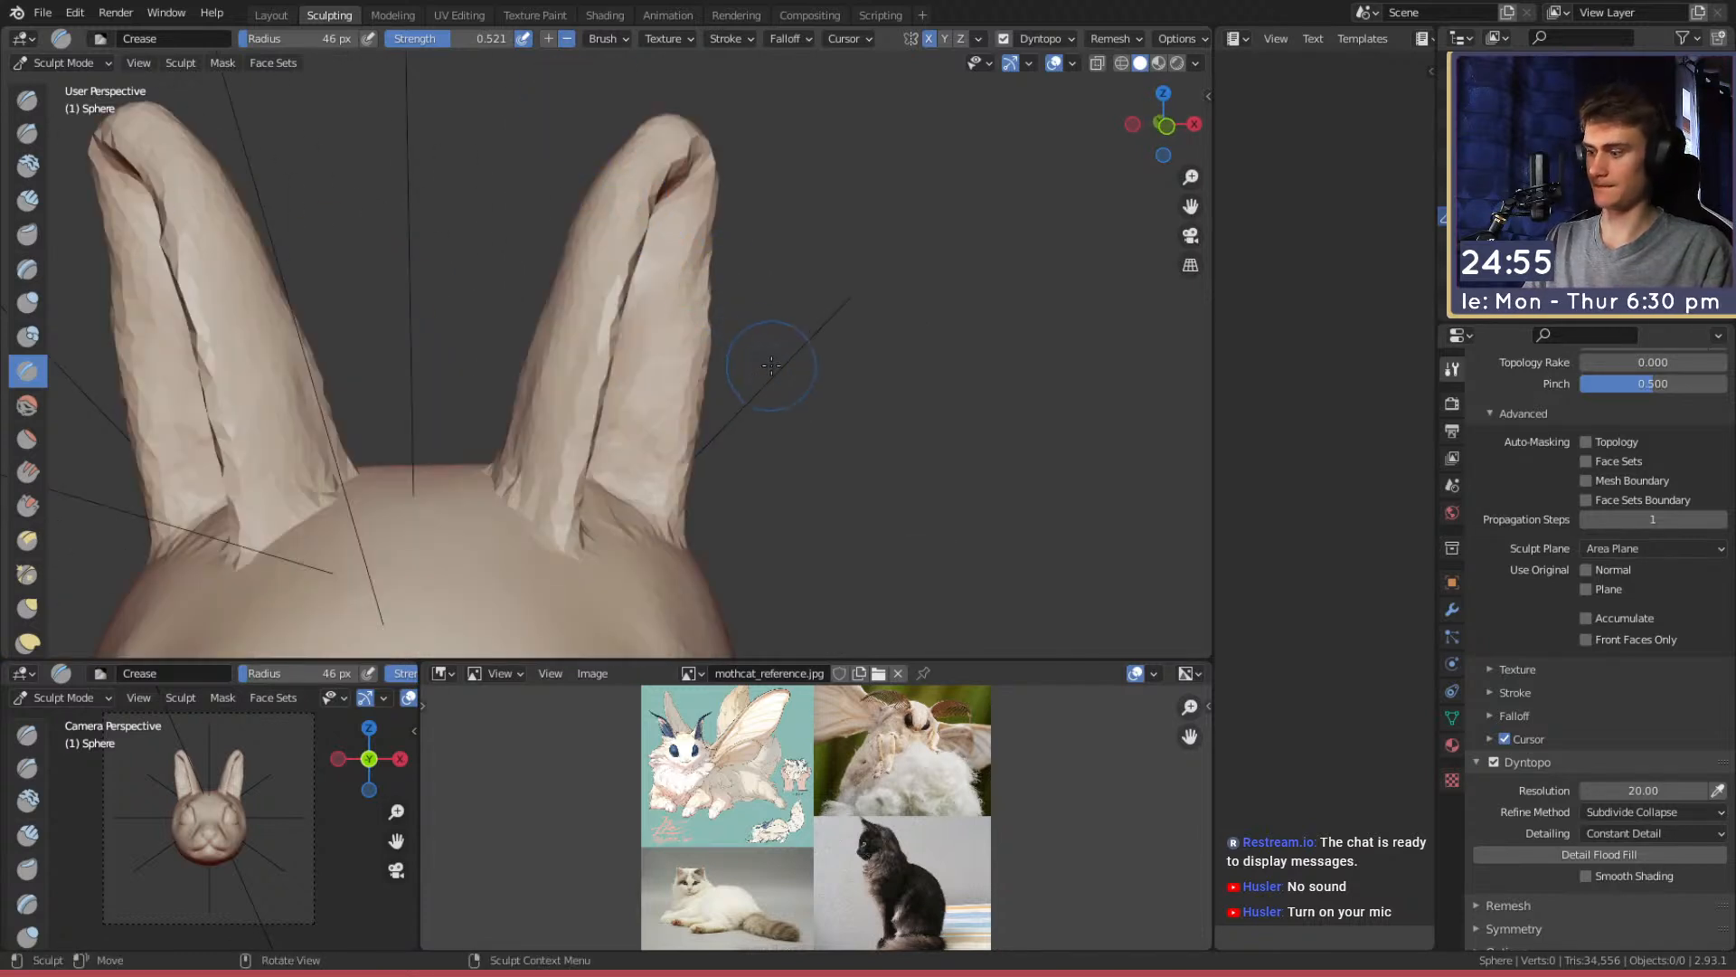
{"action": "key", "text": "k"}
{"action": "key", "text": "f"}
{"action": "left_click", "coordinate": [774, 128]}
{"action": "middle_click_drag", "start_coordinate": [774, 128], "coordinate": [761, 225], "text": "shift"}
{"action": "key", "text": "f"}
{"action": "left_click", "coordinate": [794, 224]}
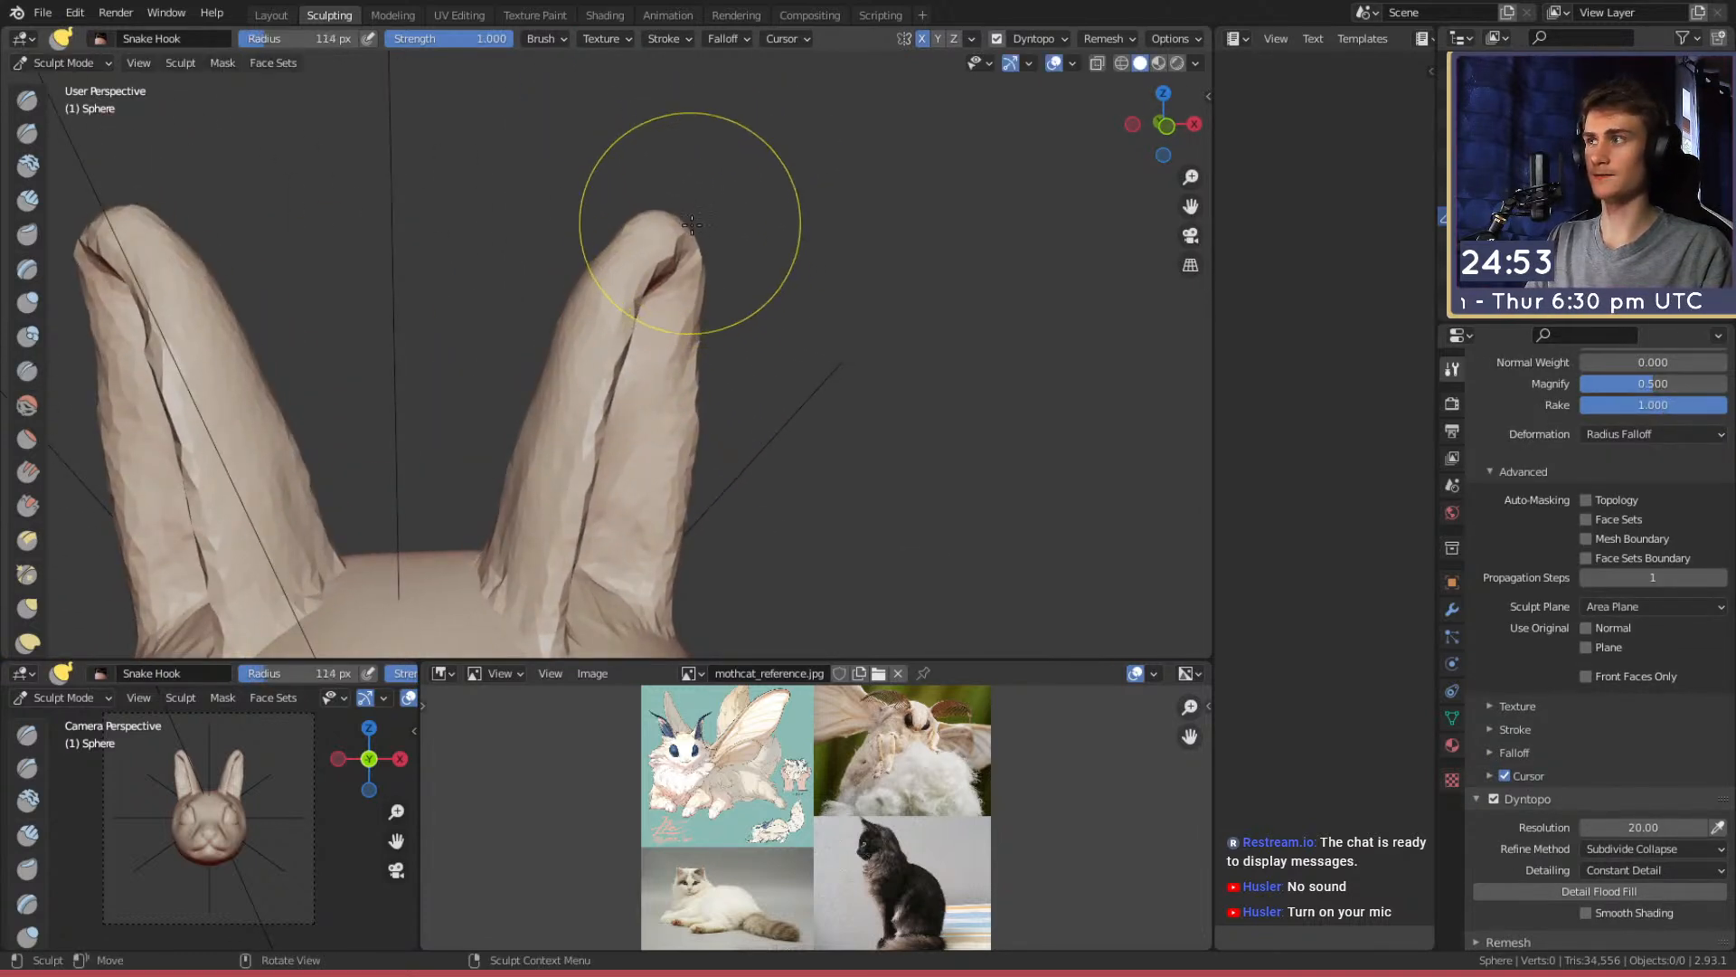
{"action": "mouse_move", "coordinate": [687, 276]}
{"action": "middle_mouse_down"}
{"action": "mouse_move", "coordinate": [708, 359]}
{"action": "mouse_move", "coordinate": [700, 276]}
{"action": "mouse_move", "coordinate": [671, 246]}
{"action": "middle_mouse_up"}
{"action": "mouse_move", "coordinate": [709, 392]}
{"action": "middle_mouse_down"}
{"action": "mouse_move", "coordinate": [698, 316]}
{"action": "mouse_move", "coordinate": [608, 271]}
{"action": "mouse_move", "coordinate": [713, 407]}
{"action": "middle_mouse_up"}
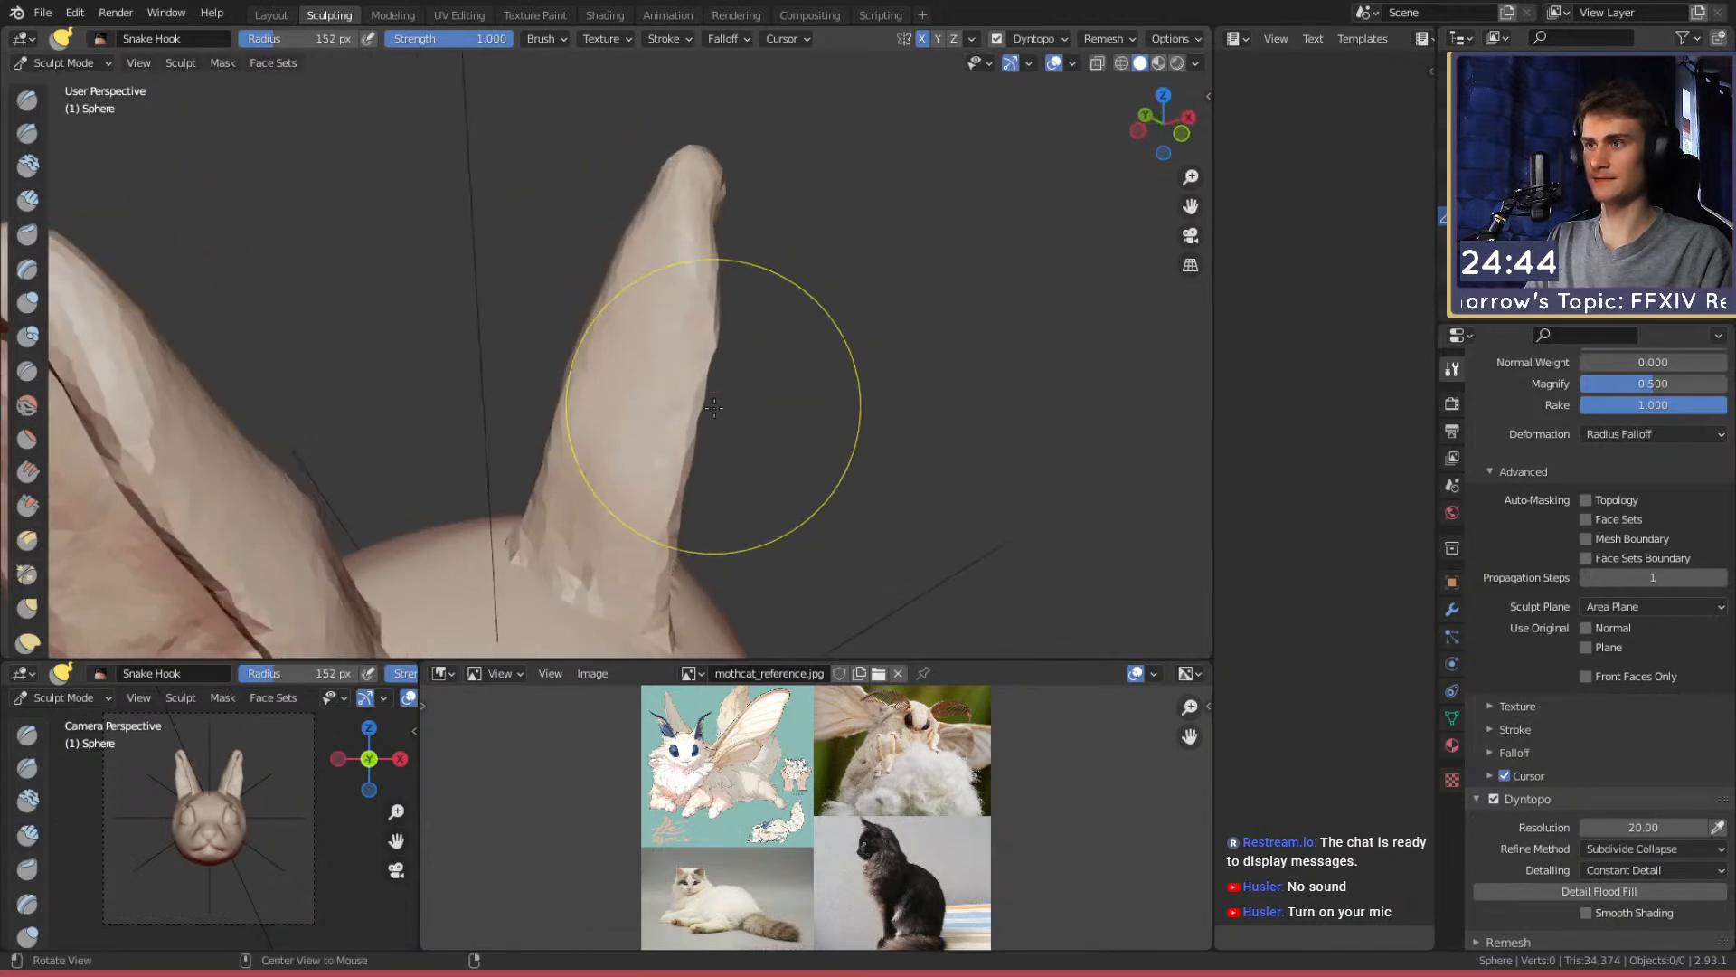
{"action": "mouse_move", "coordinate": [697, 300]}
{"action": "middle_mouse_down"}
{"action": "mouse_move", "coordinate": [620, 262]}
{"action": "mouse_move", "coordinate": [708, 317]}
{"action": "middle_mouse_up"}
Refine the curve of the ears from behind and from the side with smaller Snake Hook strokes
{"action": "key", "text": "f"}
{"action": "left_click", "coordinate": [683, 316]}
{"action": "left_click_drag", "start_coordinate": [703, 303], "coordinate": [711, 318]}
{"action": "mouse_move", "coordinate": [711, 319]}
{"action": "middle_mouse_down"}
{"action": "mouse_move", "coordinate": [611, 282]}
{"action": "mouse_move", "coordinate": [600, 391]}
{"action": "mouse_move", "coordinate": [379, 175]}
{"action": "mouse_move", "coordinate": [632, 361]}
{"action": "mouse_move", "coordinate": [657, 405]}
{"action": "mouse_move", "coordinate": [632, 415]}
{"action": "mouse_move", "coordinate": [631, 398]}
{"action": "middle_mouse_up"}
{"action": "key", "text": "f"}
{"action": "left_click", "coordinate": [624, 252]}
{"action": "left_click_drag", "start_coordinate": [608, 248], "coordinate": [597, 257]}
{"action": "middle_click_drag", "start_coordinate": [596, 258], "coordinate": [585, 287]}
Shape the front rim and tips of the ears with Snake Hook at a 92 px radius
{"action": "key", "text": "f"}
{"action": "left_click", "coordinate": [585, 286]}
{"action": "mouse_move", "coordinate": [608, 412]}
{"action": "middle_mouse_down", "text": "shift"}
{"action": "mouse_move", "coordinate": [573, 299]}
{"action": "mouse_move", "coordinate": [598, 317]}
{"action": "middle_mouse_up", "text": "shift"}
{"action": "key", "text": "f"}
{"action": "left_click", "coordinate": [546, 401]}
{"action": "left_click_drag", "start_coordinate": [553, 380], "coordinate": [561, 339]}
{"action": "middle_click_drag", "start_coordinate": [572, 186], "coordinate": [575, 308]}
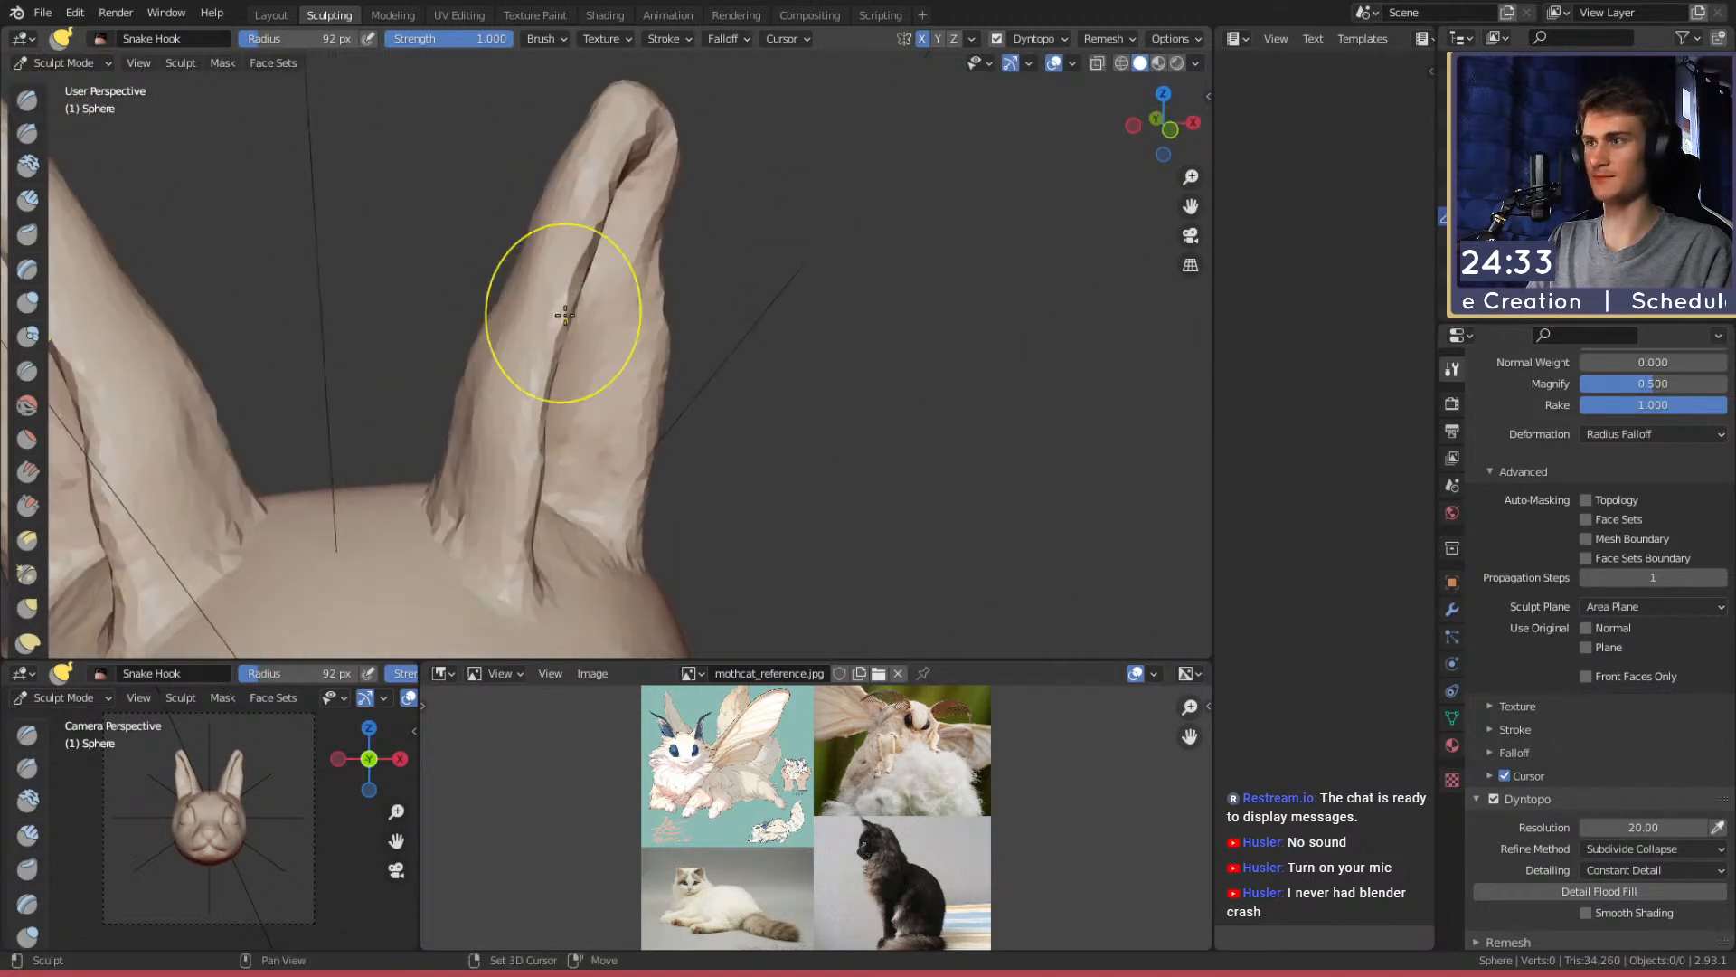
{"action": "left_click_drag", "start_coordinate": [614, 155], "coordinate": [635, 148]}
Adjust the outer edges of the ears with the Grab brush at a 124 px radius
{"action": "mouse_move", "coordinate": [643, 210]}
{"action": "middle_mouse_down", "text": "shift"}
{"action": "mouse_move", "coordinate": [670, 337]}
{"action": "mouse_move", "coordinate": [643, 268]}
{"action": "mouse_move", "coordinate": [607, 244]}
{"action": "mouse_move", "coordinate": [570, 325]}
{"action": "mouse_move", "coordinate": [546, 287]}
{"action": "mouse_move", "coordinate": [481, 403]}
{"action": "mouse_move", "coordinate": [605, 356]}
{"action": "mouse_move", "coordinate": [355, 125]}
{"action": "middle_mouse_up", "text": "shift"}
{"action": "key", "text": "shift+c"}
{"action": "key", "text": "f"}
{"action": "left_click", "coordinate": [592, 281]}
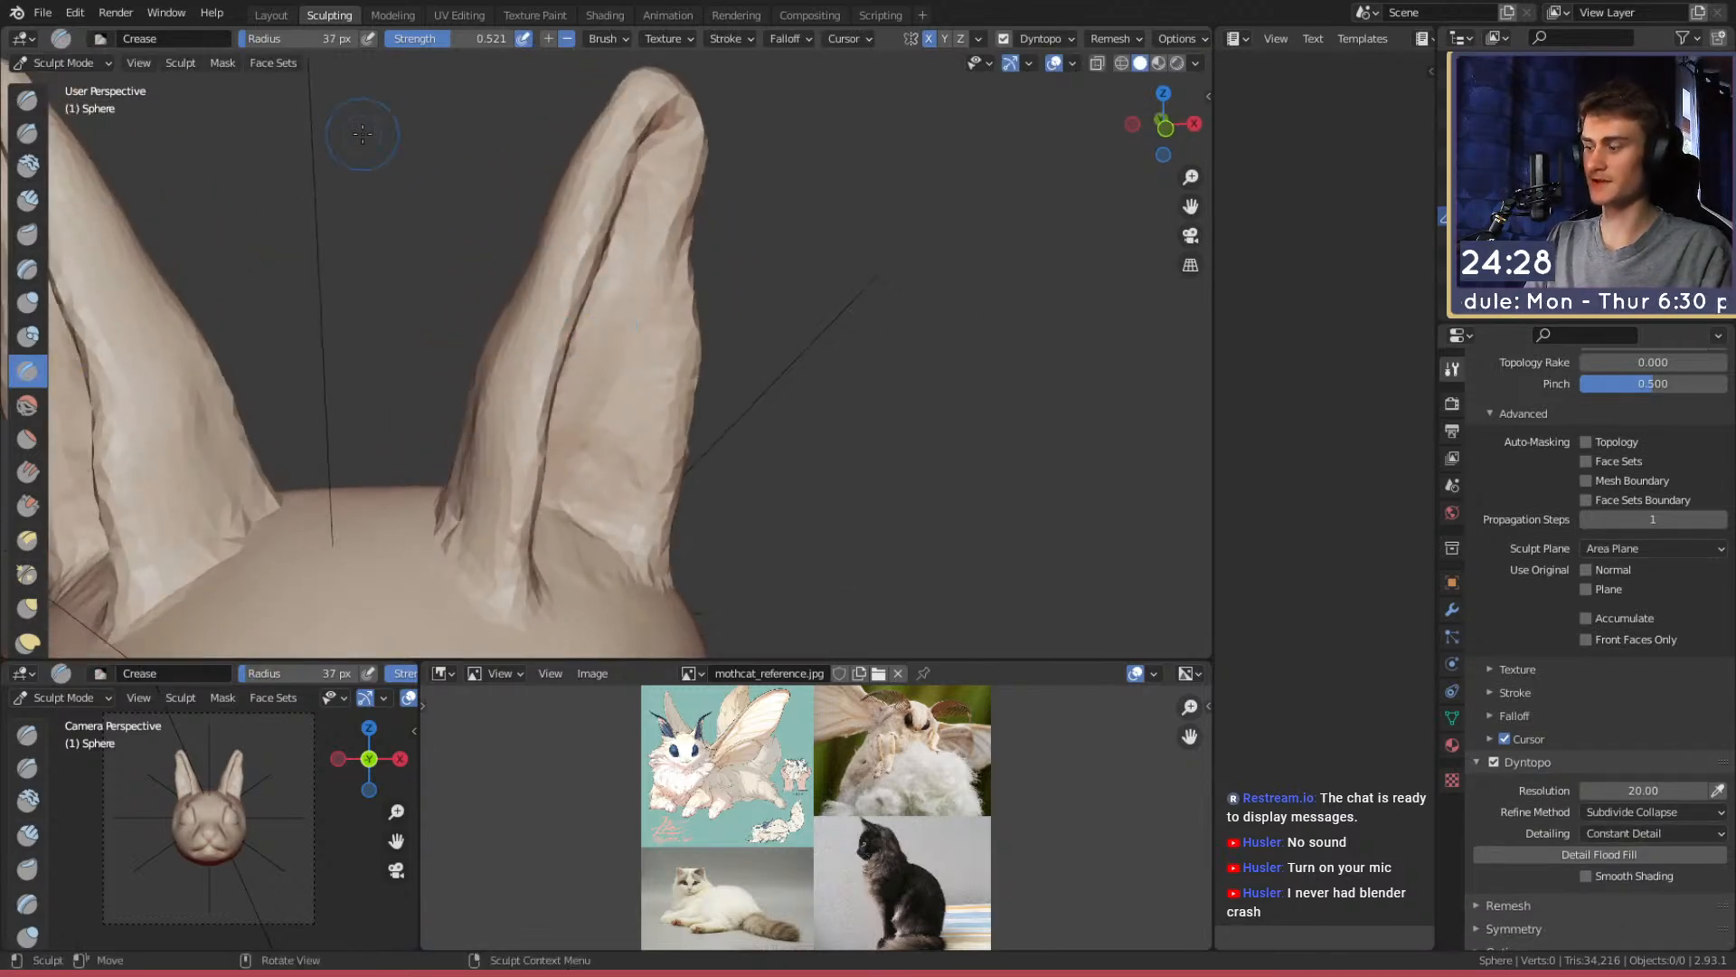
{"action": "key", "text": "g"}
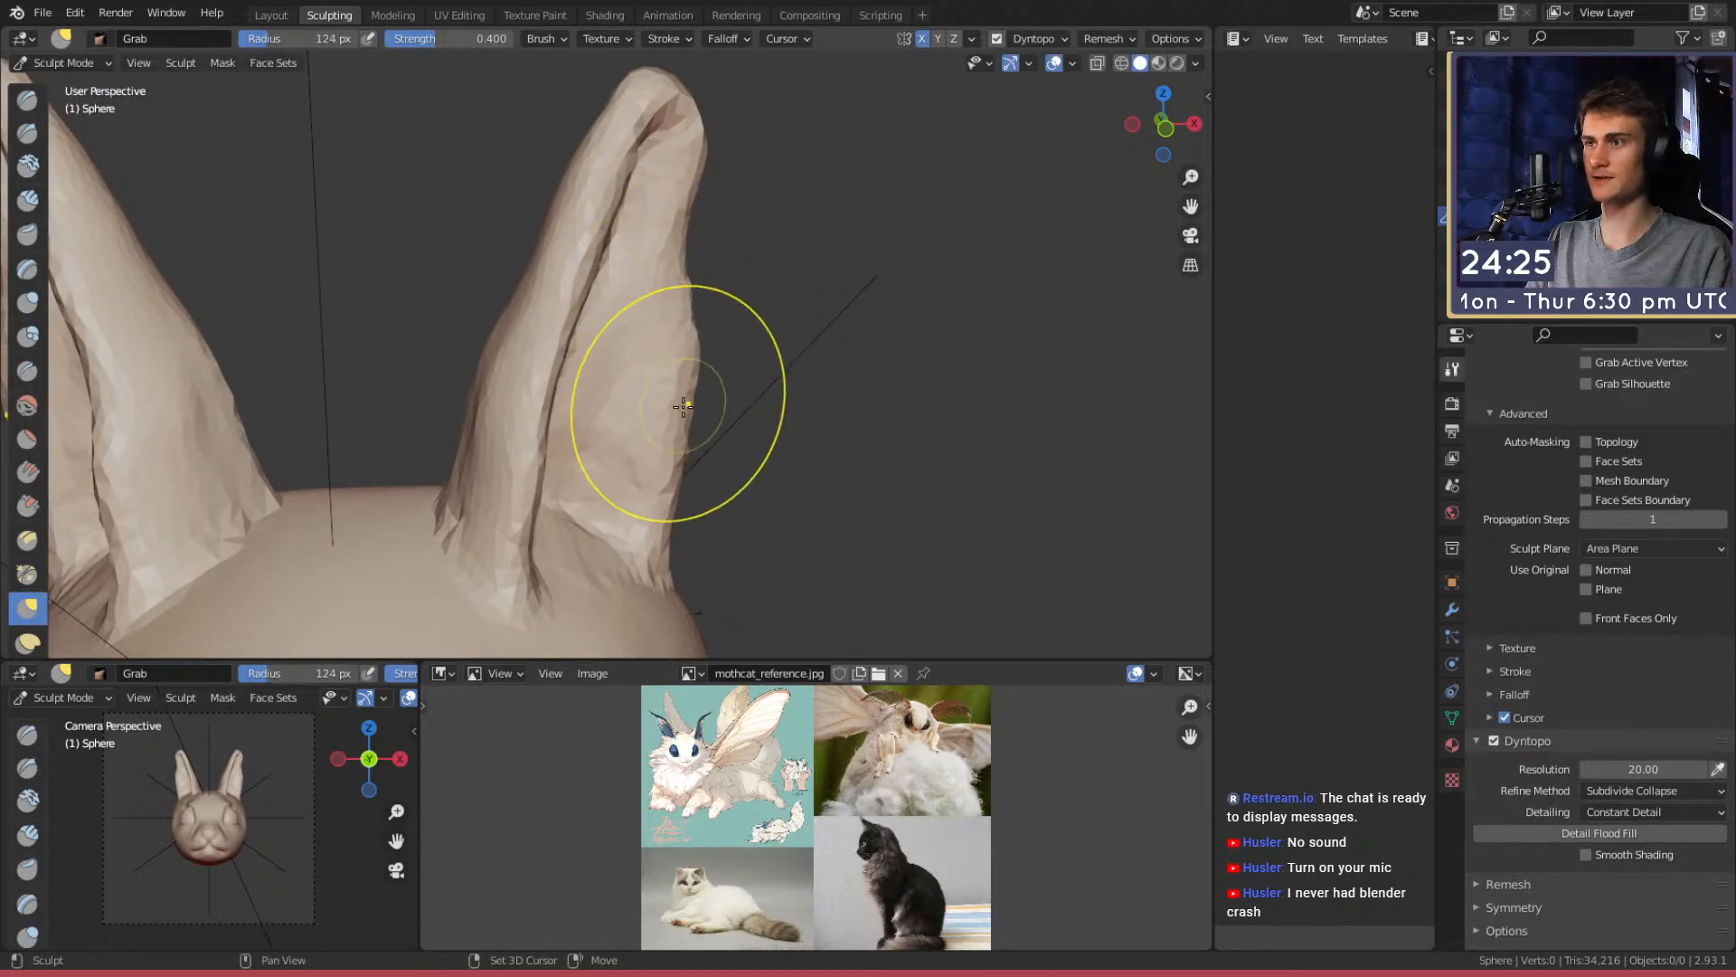
{"action": "mouse_move", "coordinate": [694, 363]}
{"action": "left_mouse_down"}
{"action": "mouse_move", "coordinate": [666, 491]}
{"action": "mouse_move", "coordinate": [697, 543]}
{"action": "left_mouse_up"}
{"action": "mouse_move", "coordinate": [697, 543]}
{"action": "middle_mouse_down"}
{"action": "mouse_move", "coordinate": [639, 399]}
{"action": "mouse_move", "coordinate": [602, 444]}
{"action": "mouse_move", "coordinate": [573, 434]}
{"action": "mouse_move", "coordinate": [588, 395]}
{"action": "middle_mouse_up"}
Build up the lower backs of the ears and blend them into the skull with Clay Strips at a 43 px radius
{"action": "key", "text": "shift+c"}
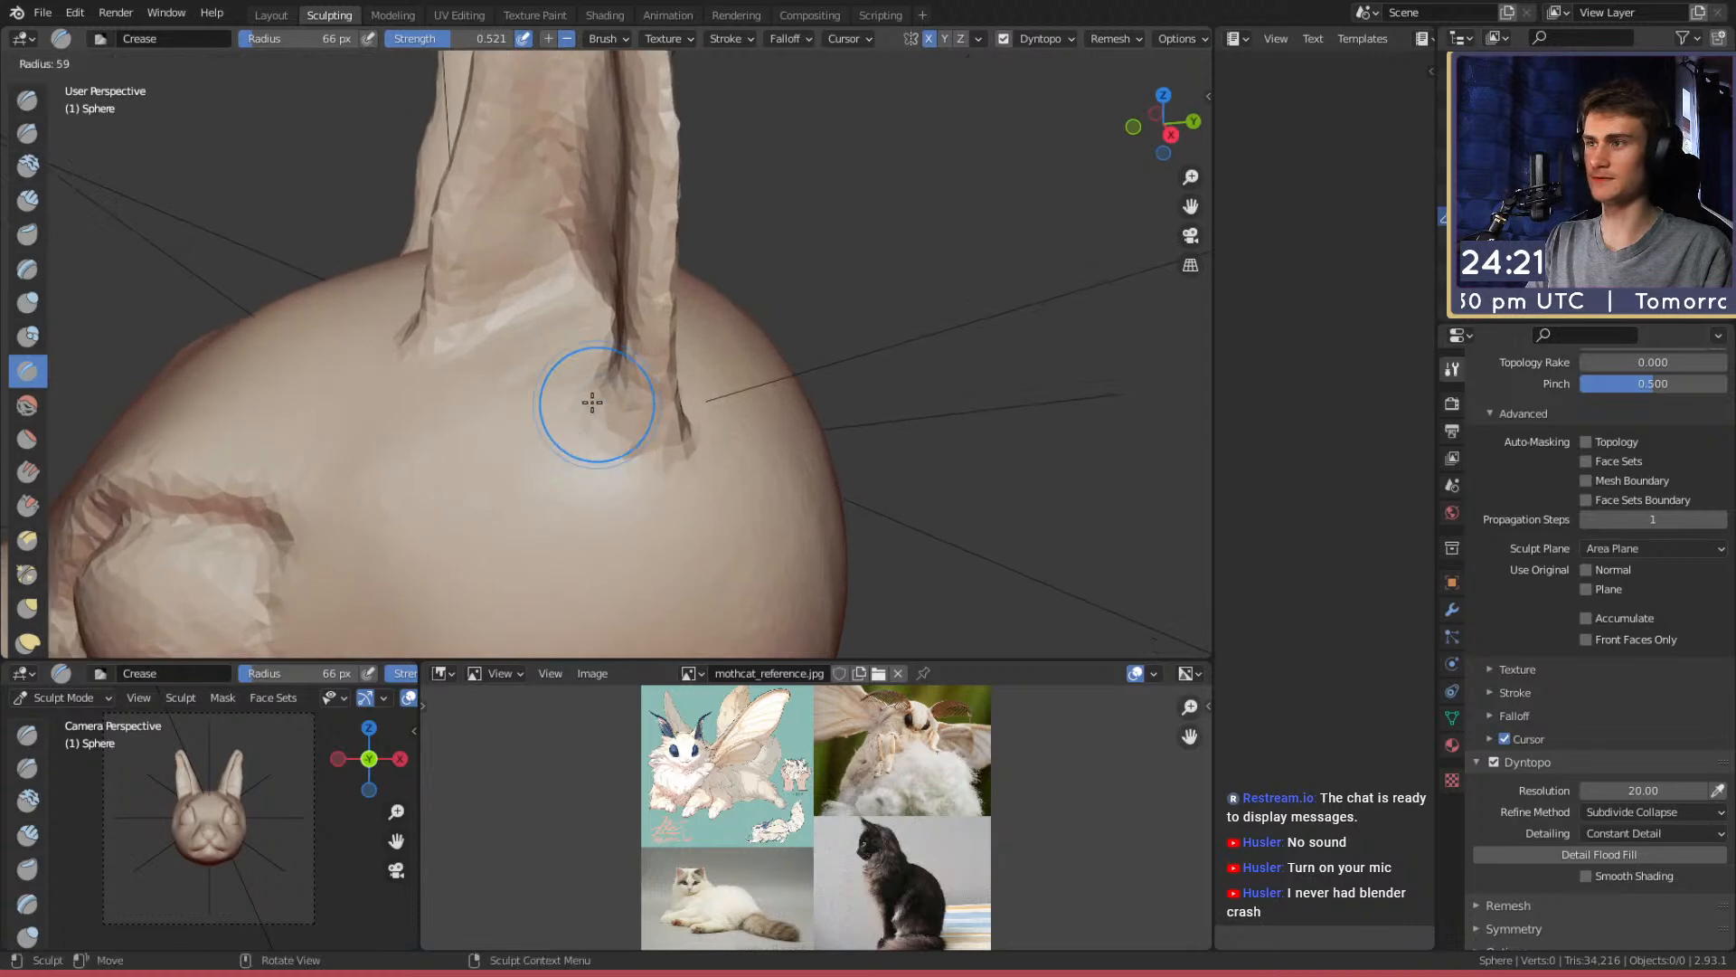
{"action": "mouse_move", "coordinate": [668, 442]}
{"action": "middle_mouse_down"}
{"action": "mouse_move", "coordinate": [667, 399]}
{"action": "mouse_move", "coordinate": [620, 399]}
{"action": "mouse_move", "coordinate": [679, 458]}
{"action": "mouse_move", "coordinate": [594, 384]}
{"action": "mouse_move", "coordinate": [561, 382]}
{"action": "middle_mouse_up"}
{"action": "key", "text": "c"}
{"action": "key", "text": "bracketleft"}
{"action": "key", "text": "bracketleft"}
{"action": "key", "text": "bracketleft"}
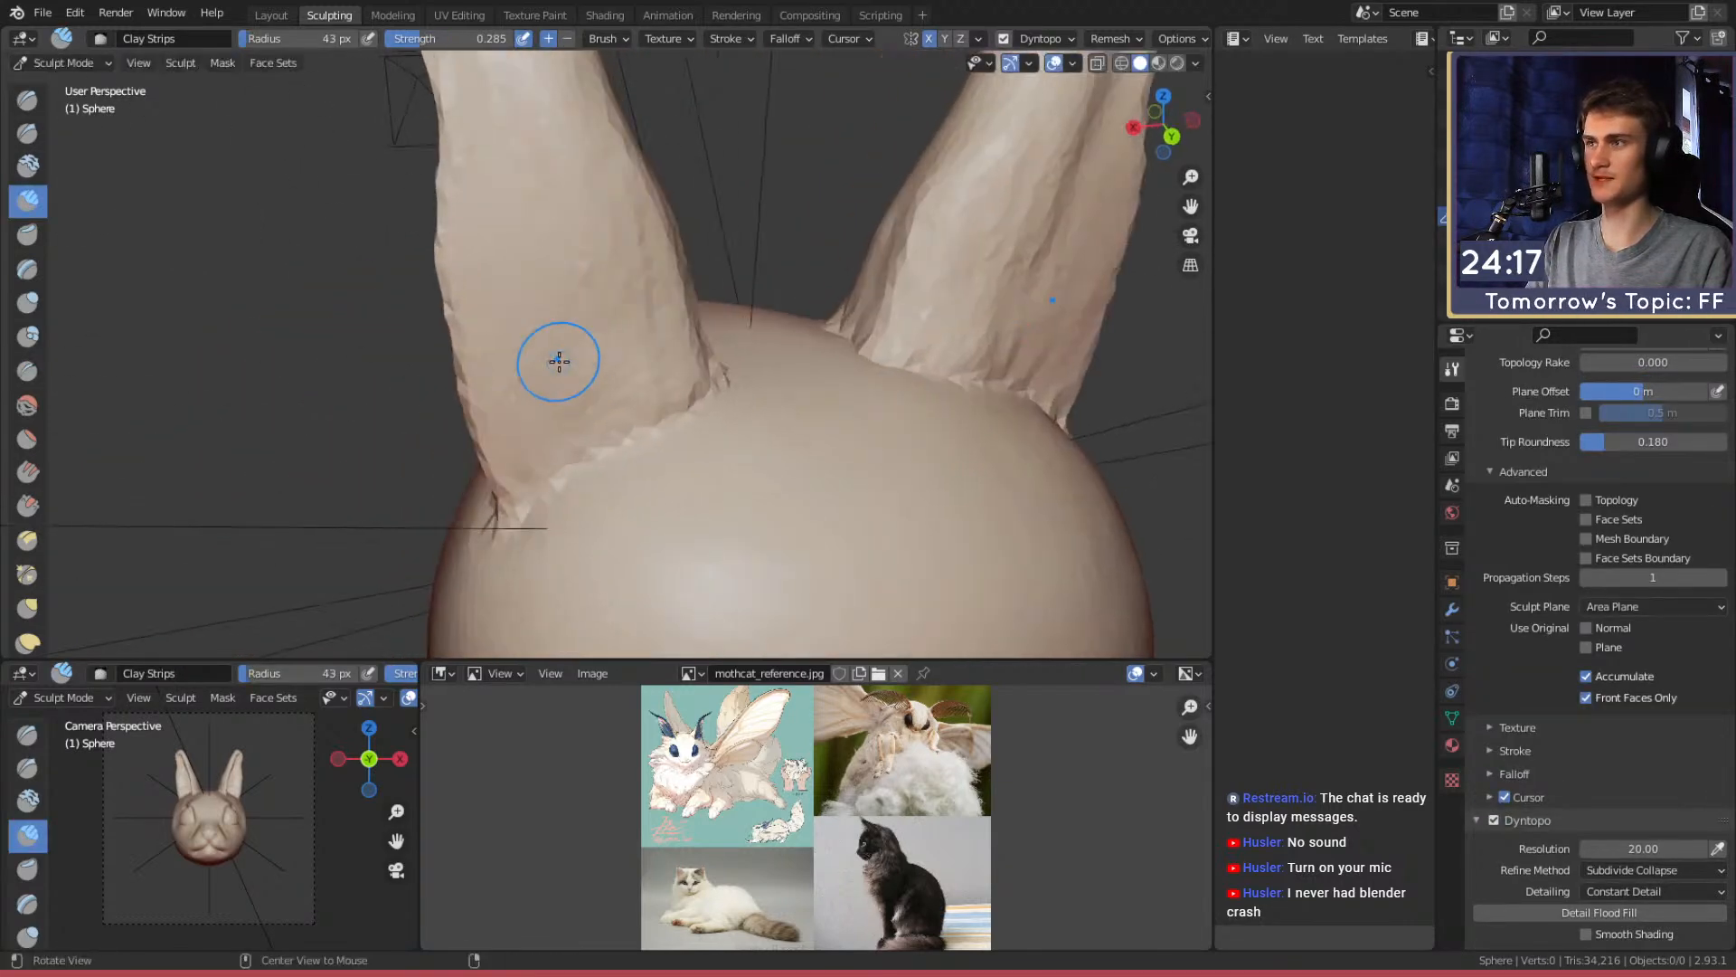
{"action": "left_click_drag", "start_coordinate": [653, 376], "coordinate": [664, 404]}
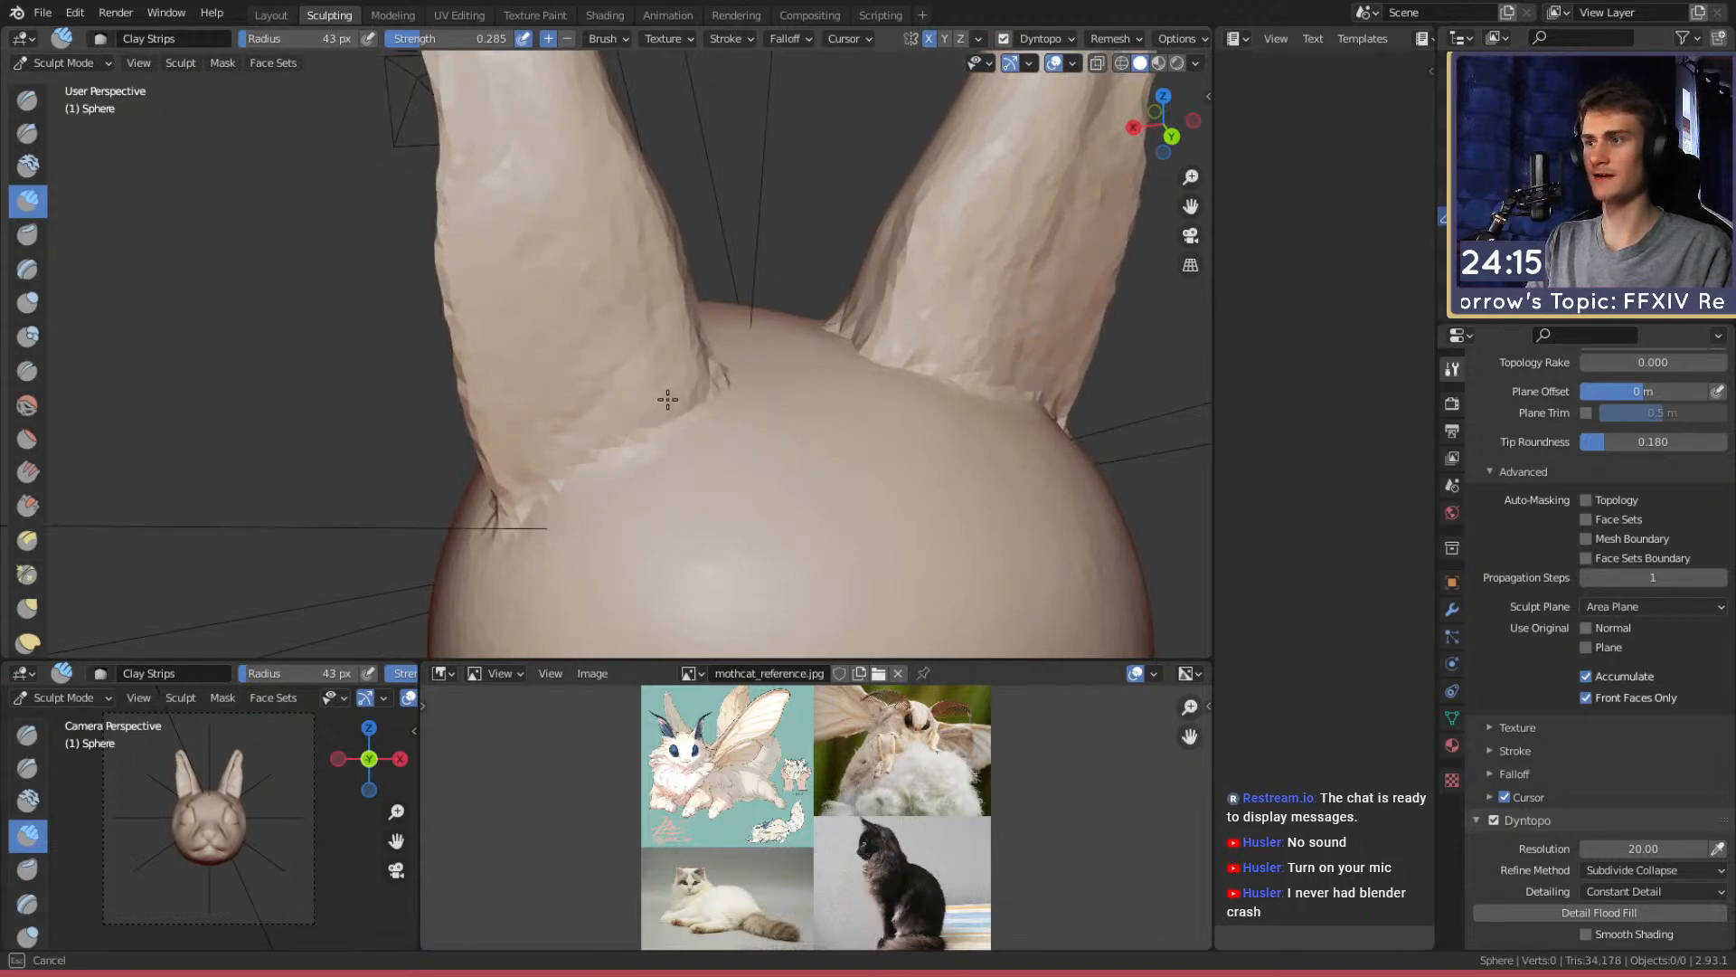
{"action": "middle_click_drag", "start_coordinate": [621, 252], "coordinate": [549, 338]}
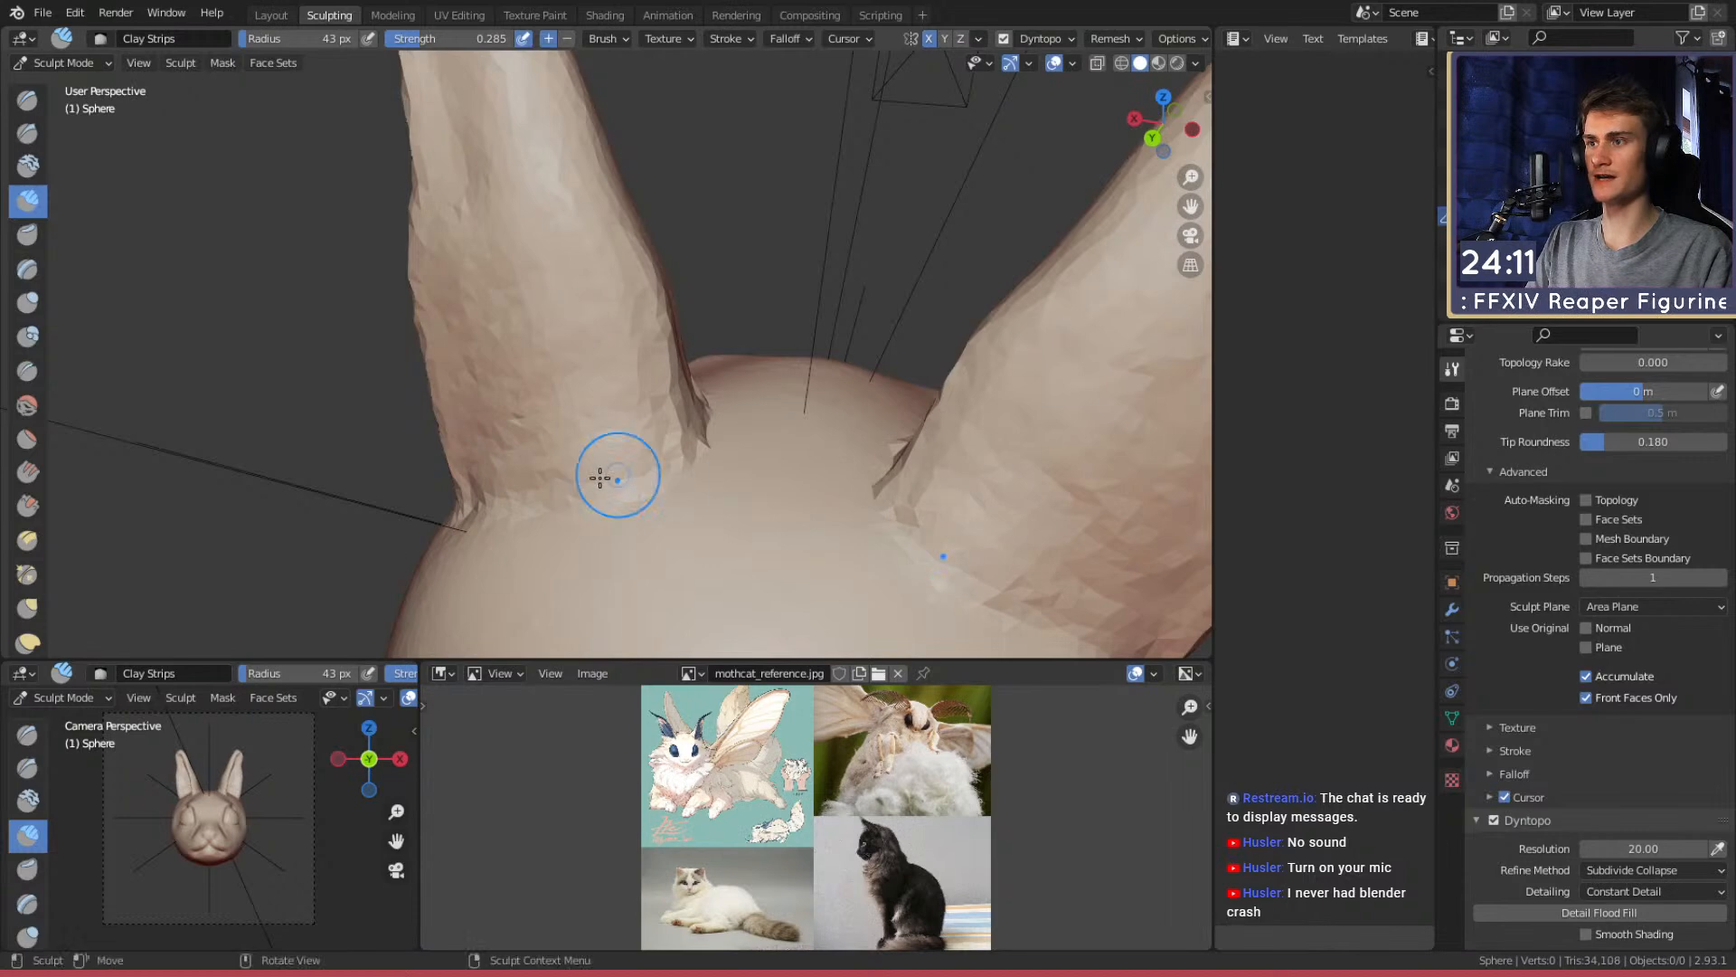
{"action": "middle_click_drag", "start_coordinate": [511, 218], "coordinate": [516, 310]}
{"action": "mouse_move", "coordinate": [628, 356]}
{"action": "middle_mouse_down"}
{"action": "mouse_move", "coordinate": [534, 339]}
{"action": "mouse_move", "coordinate": [579, 333]}
{"action": "middle_mouse_up"}
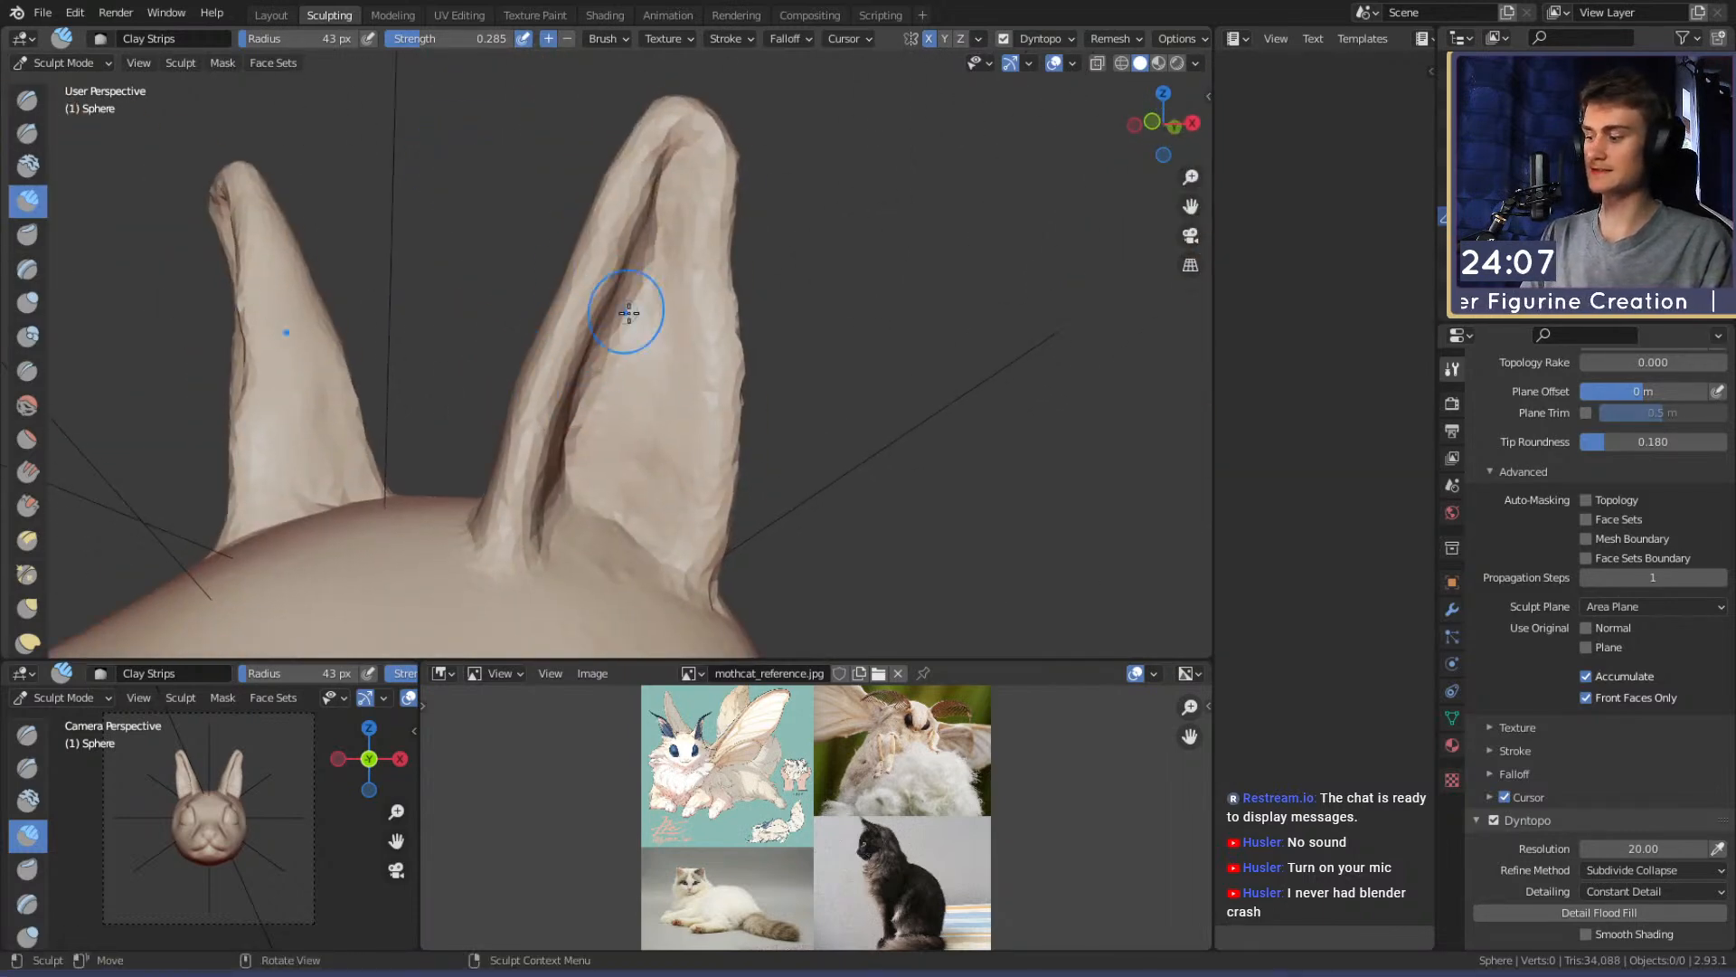
Save the file quick_sketch_day_205.blend
{"action": "key", "text": "m"}
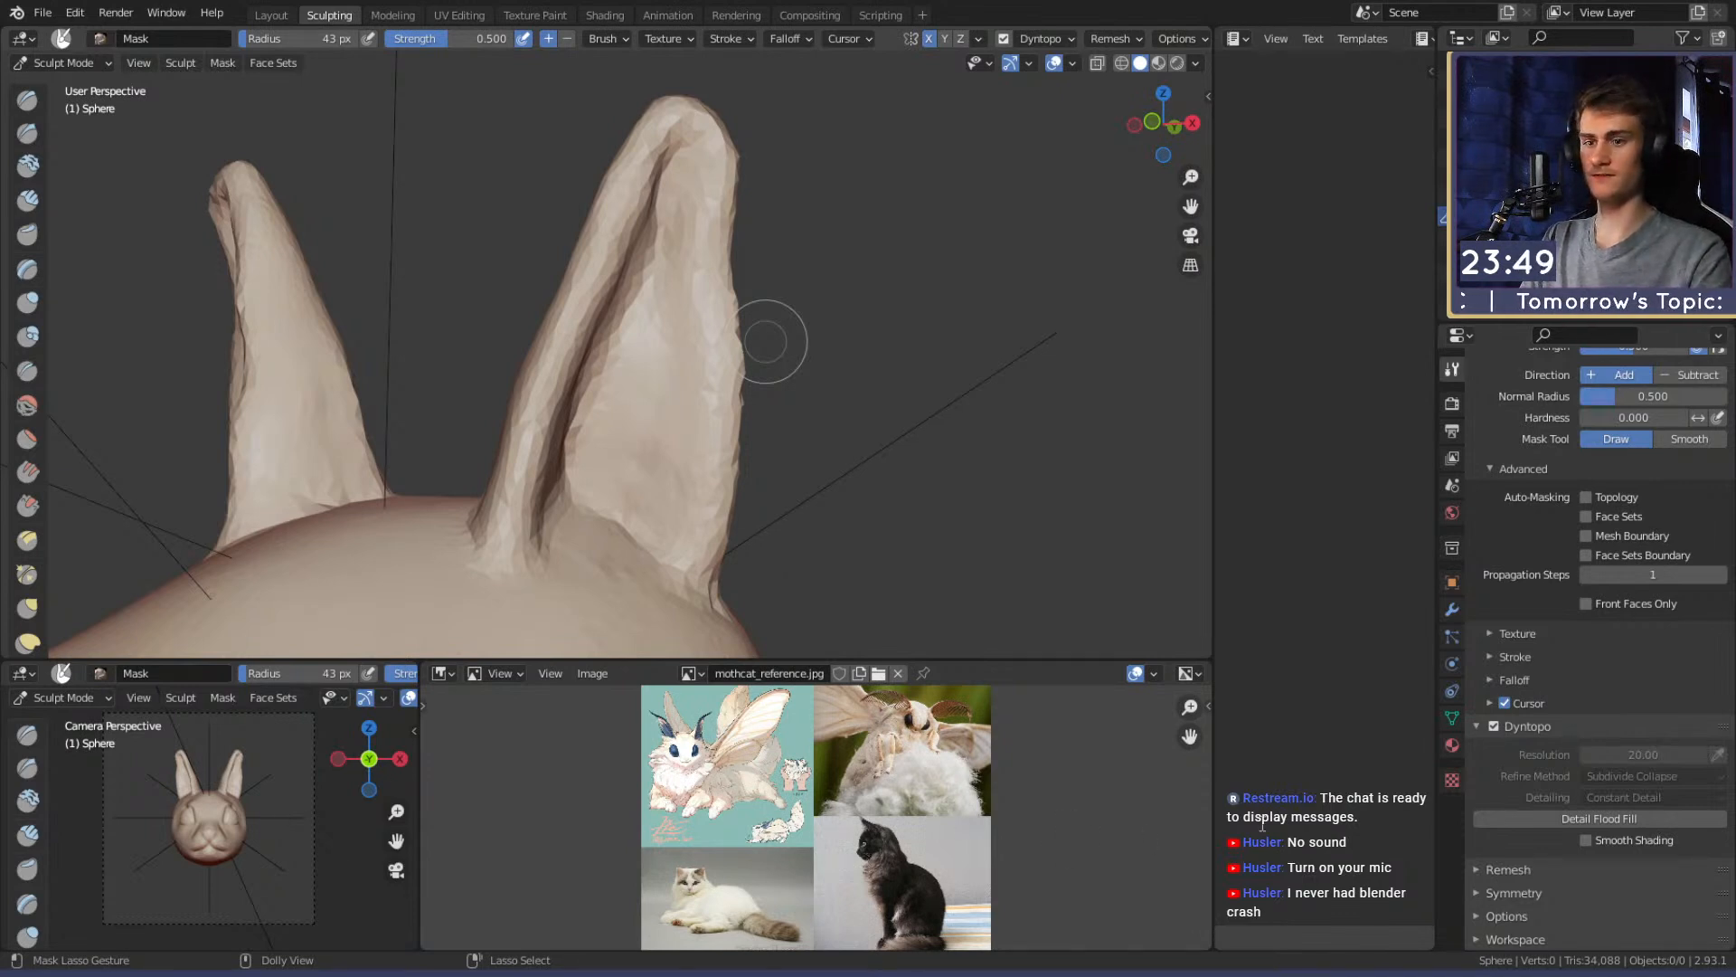
{"action": "key", "text": "ctrl+s"}
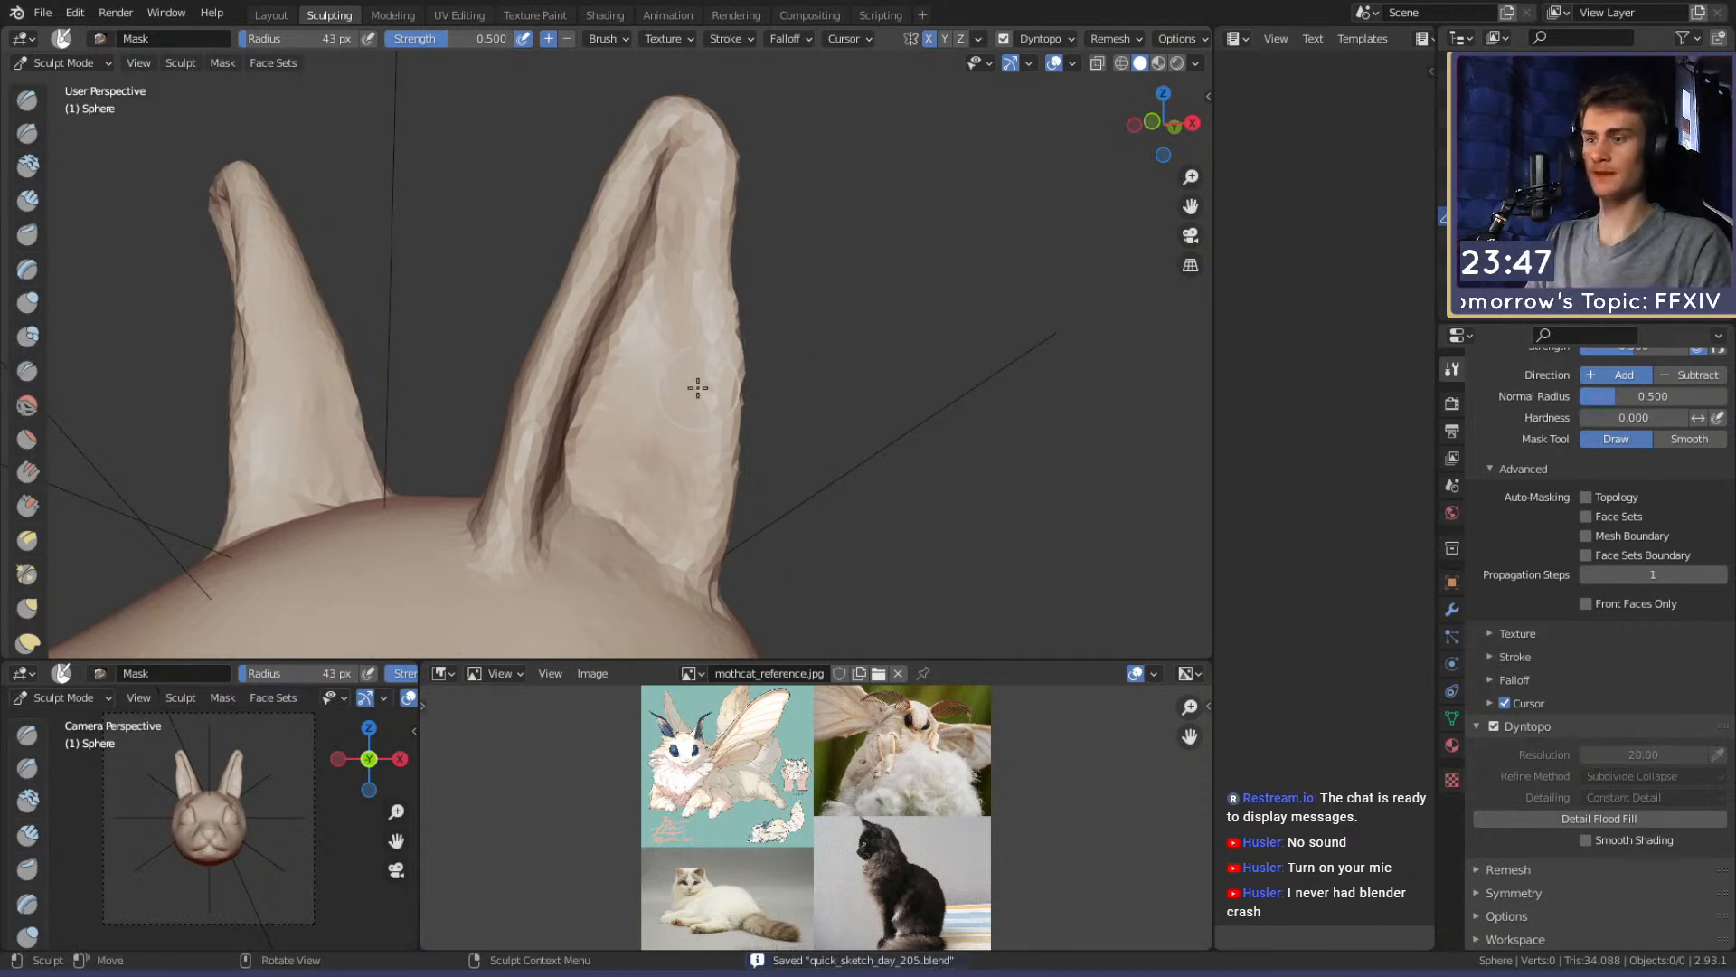
{"action": "mouse_move", "coordinate": [860, 371]}
{"action": "left_mouse_down", "text": "alt"}
{"action": "mouse_move", "coordinate": [837, 295]}
{"action": "mouse_move", "coordinate": [827, 393]}
{"action": "left_mouse_up", "text": "alt"}
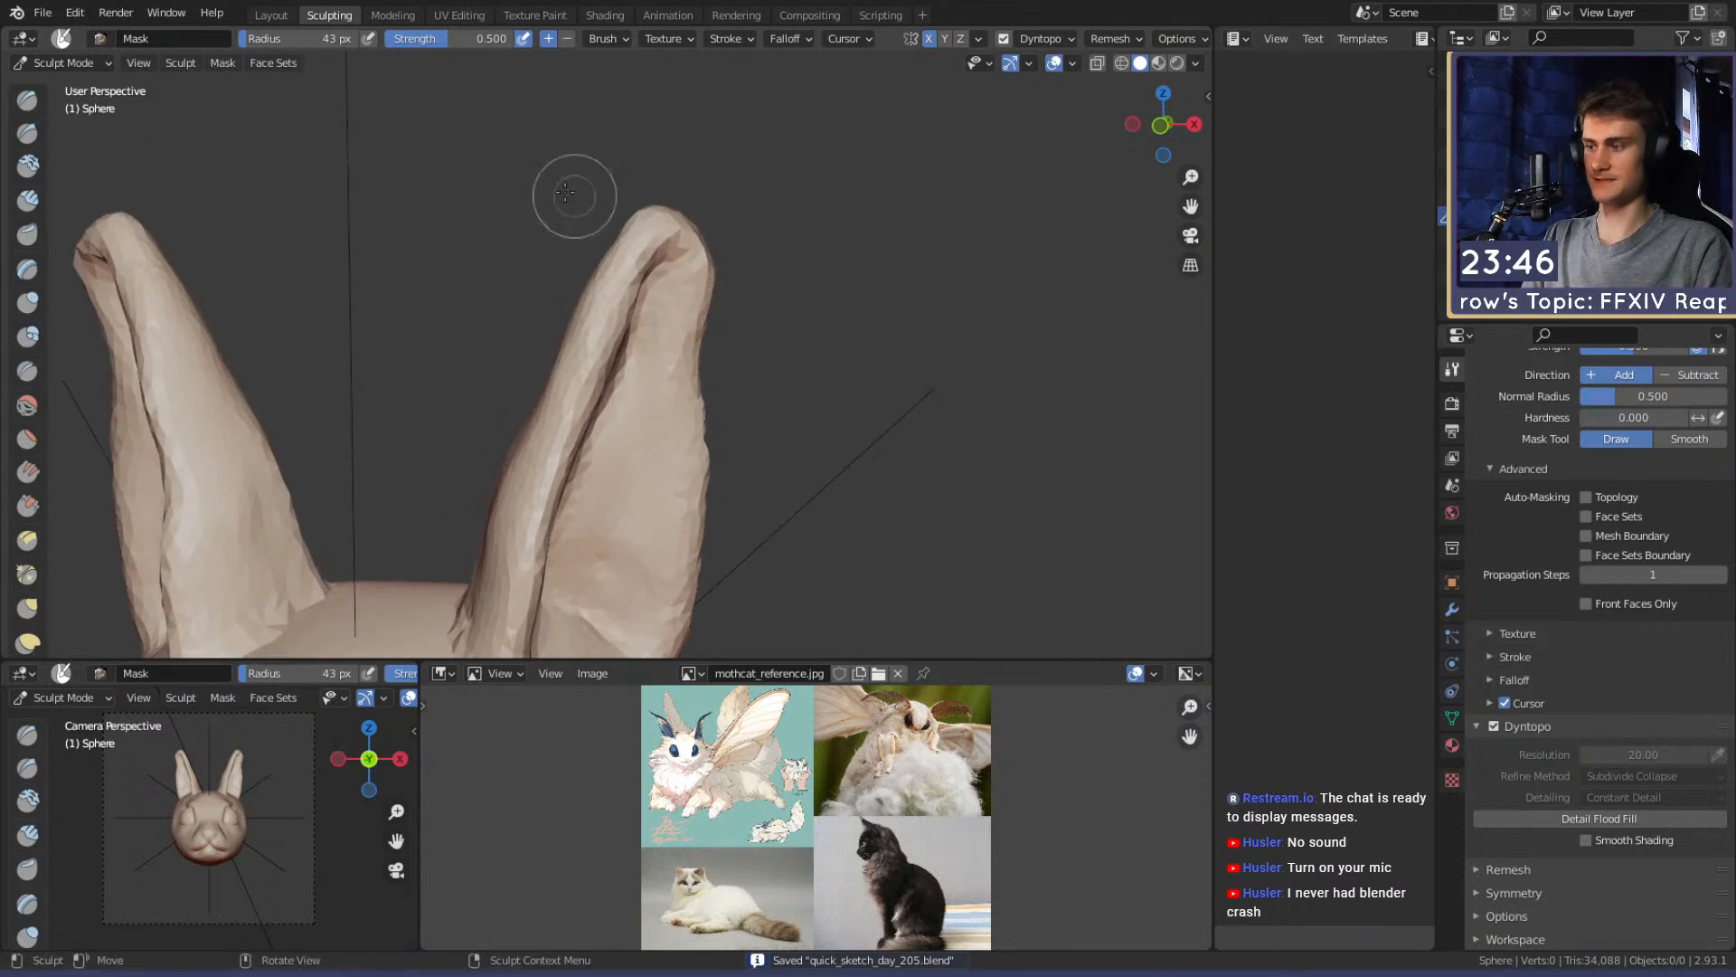
Refine the shape of the ear tips from the front with the Snake Hook brush
{"action": "key", "text": "k"}
{"action": "left_click_drag", "start_coordinate": [727, 282], "coordinate": [696, 270]}
{"action": "middle_click_drag", "start_coordinate": [713, 256], "coordinate": [705, 355], "text": "shift"}
{"action": "key", "text": "f"}
{"action": "left_click", "coordinate": [790, 322]}
{"action": "key", "text": "f"}
{"action": "left_click", "coordinate": [759, 309]}
Try to pull the ear tips far outward with Snake Hook at a 94 px radius, and undo the stroke
{"action": "left_click_drag", "start_coordinate": [663, 304], "coordinate": [650, 316]}
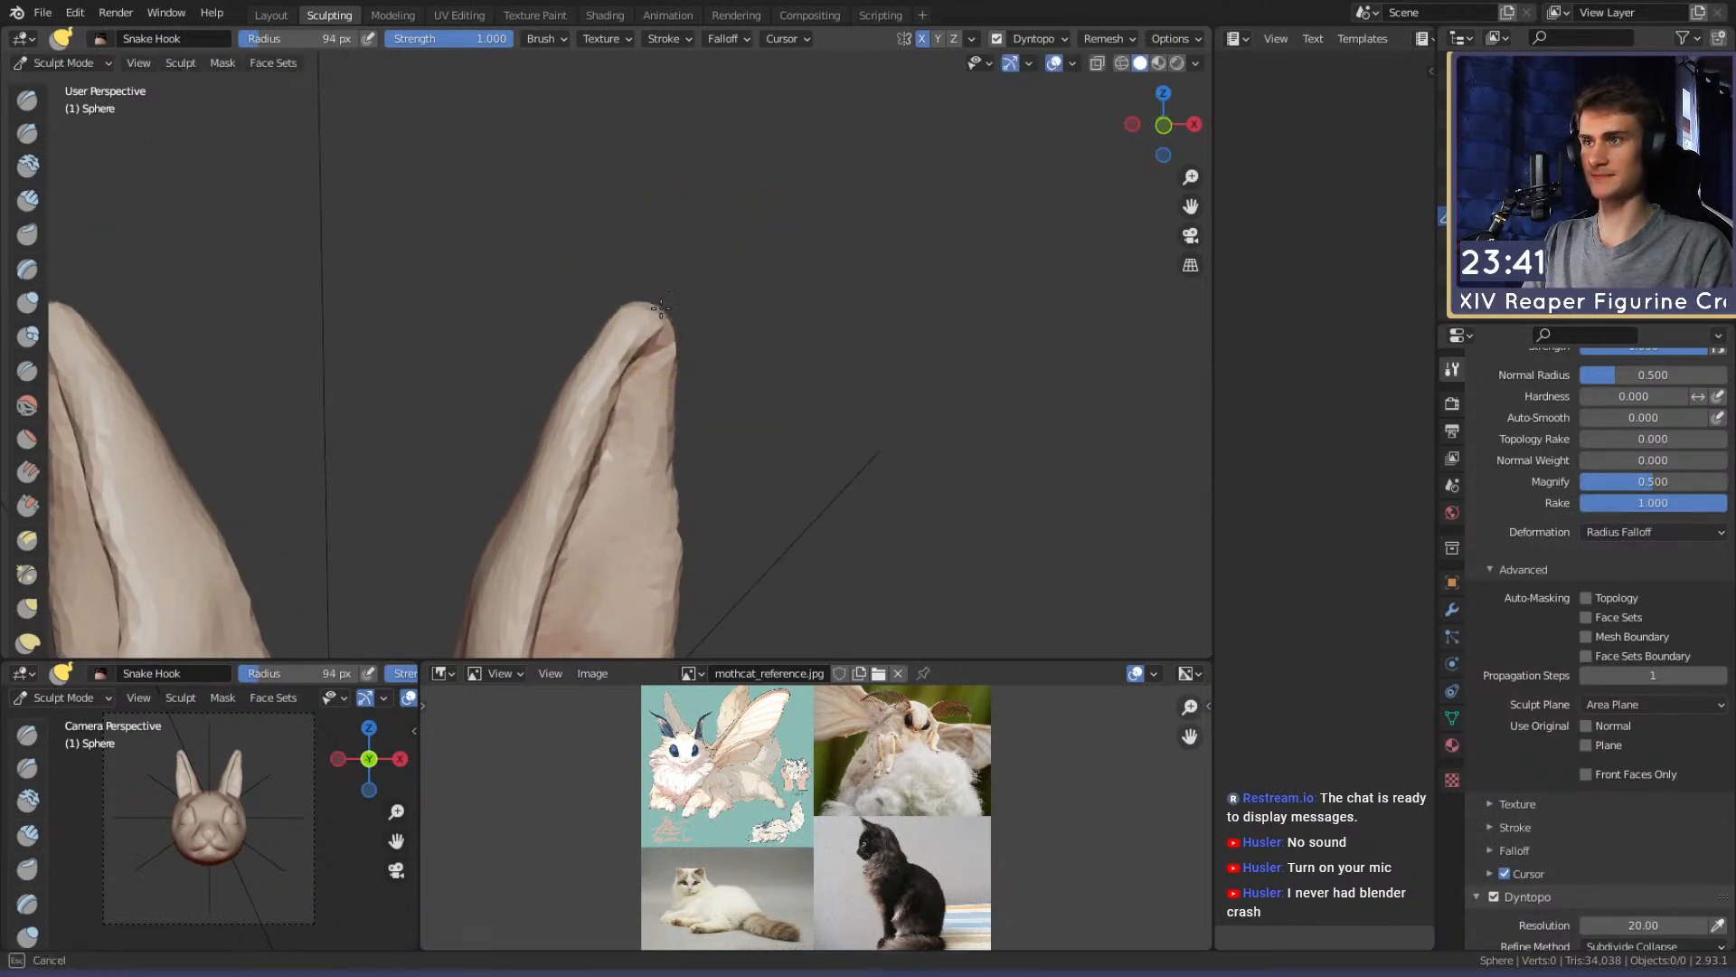
{"action": "left_click_drag", "start_coordinate": [842, 299], "coordinate": [849, 297]}
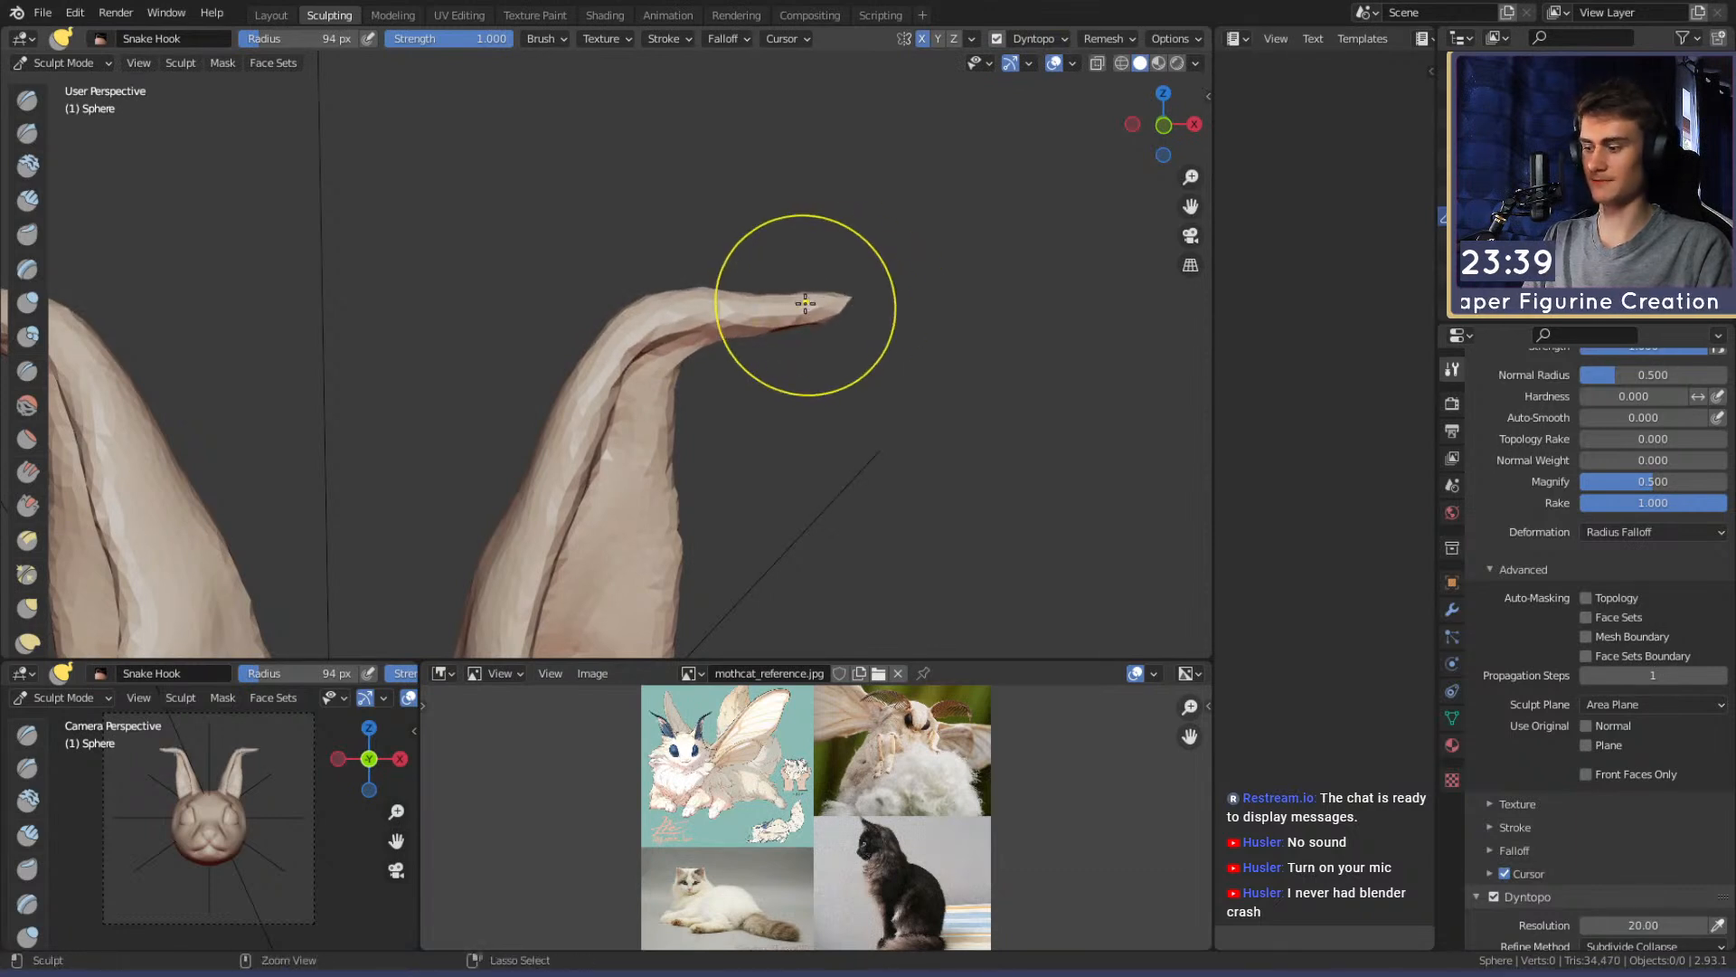
{"action": "key", "text": "ctrl+z"}
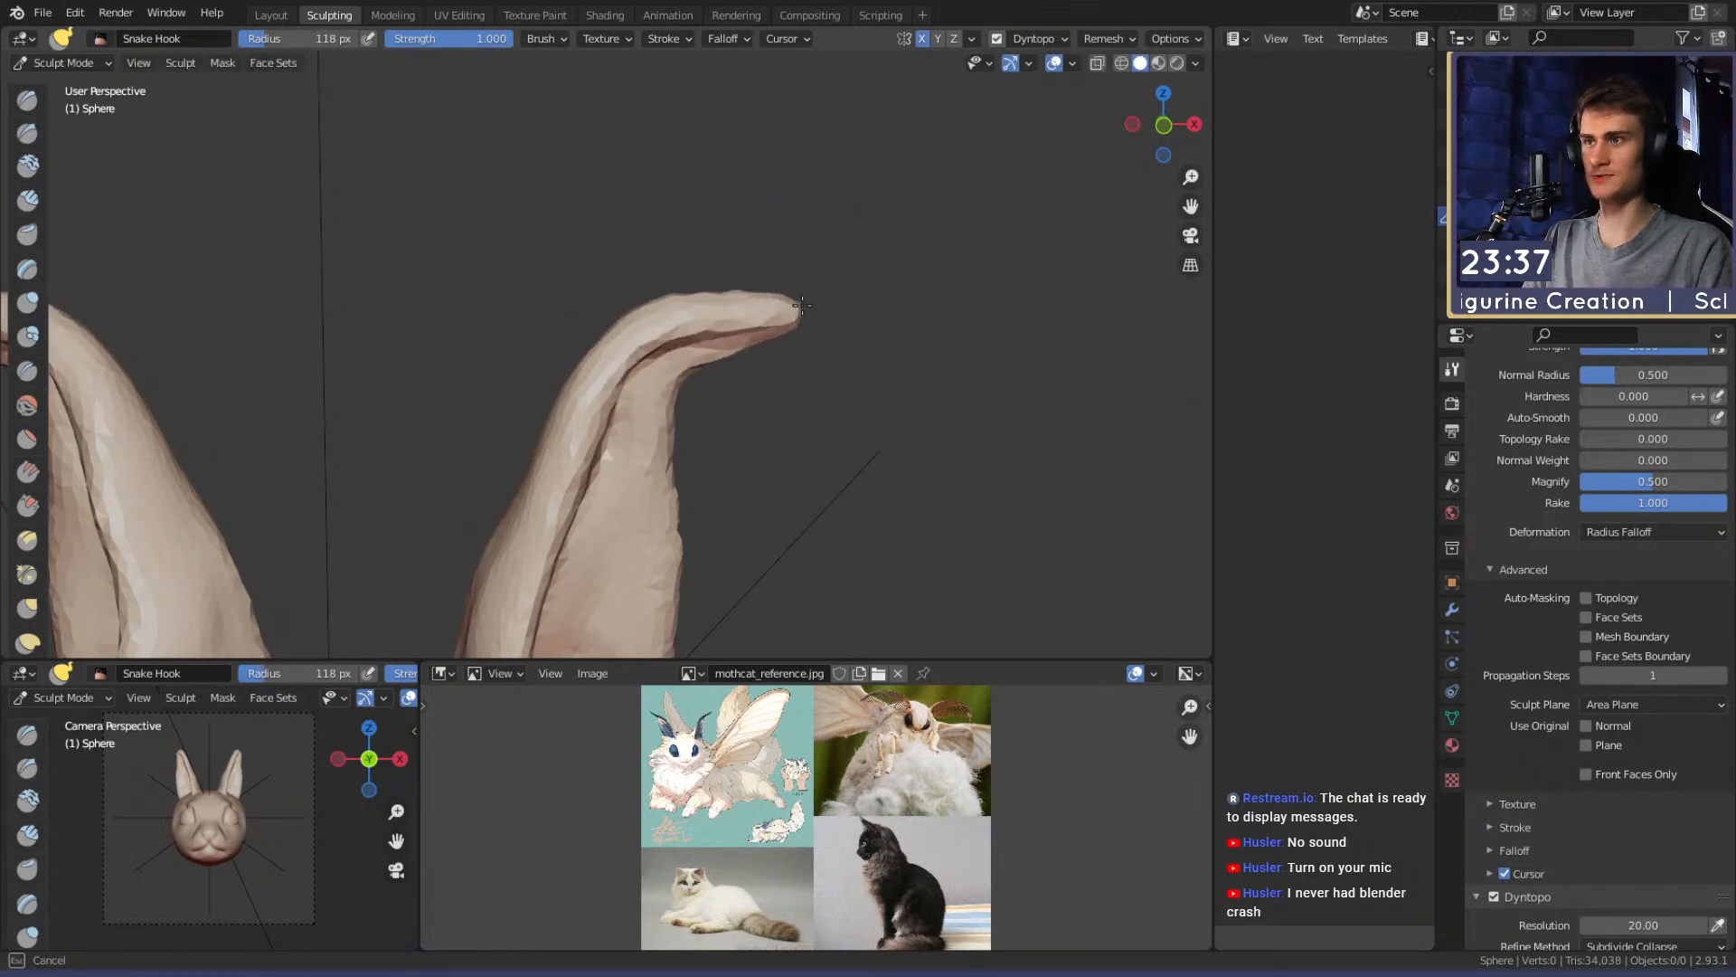
Pull the ear tips outward with Snake Hook at a 118 px radius and adjust their curve from other angles
{"action": "mouse_move", "coordinate": [822, 329]}
{"action": "middle_mouse_down"}
{"action": "mouse_move", "coordinate": [485, 419]}
{"action": "mouse_move", "coordinate": [675, 335]}
{"action": "mouse_move", "coordinate": [561, 341]}
{"action": "middle_mouse_up"}
{"action": "key", "text": "f"}
{"action": "left_click_drag", "start_coordinate": [559, 279], "coordinate": [578, 314]}
{"action": "middle_click_drag", "start_coordinate": [578, 314], "coordinate": [594, 306]}
{"action": "key", "text": "f"}
{"action": "left_click", "coordinate": [657, 291]}
{"action": "left_click_drag", "start_coordinate": [443, 261], "coordinate": [461, 293]}
{"action": "mouse_move", "coordinate": [462, 294]}
{"action": "middle_mouse_down"}
{"action": "mouse_move", "coordinate": [794, 322]}
{"action": "mouse_move", "coordinate": [670, 333]}
{"action": "mouse_move", "coordinate": [736, 264]}
{"action": "mouse_move", "coordinate": [723, 371]}
{"action": "mouse_move", "coordinate": [669, 407]}
{"action": "middle_mouse_up"}
Bend the body of the ears from the side with Snake Hook at a 184 px radius
{"action": "key", "text": "f"}
{"action": "left_click", "coordinate": [701, 310]}
{"action": "key", "text": "f"}
{"action": "left_click", "coordinate": [791, 410]}
{"action": "middle_click_drag", "start_coordinate": [709, 497], "coordinate": [676, 434]}
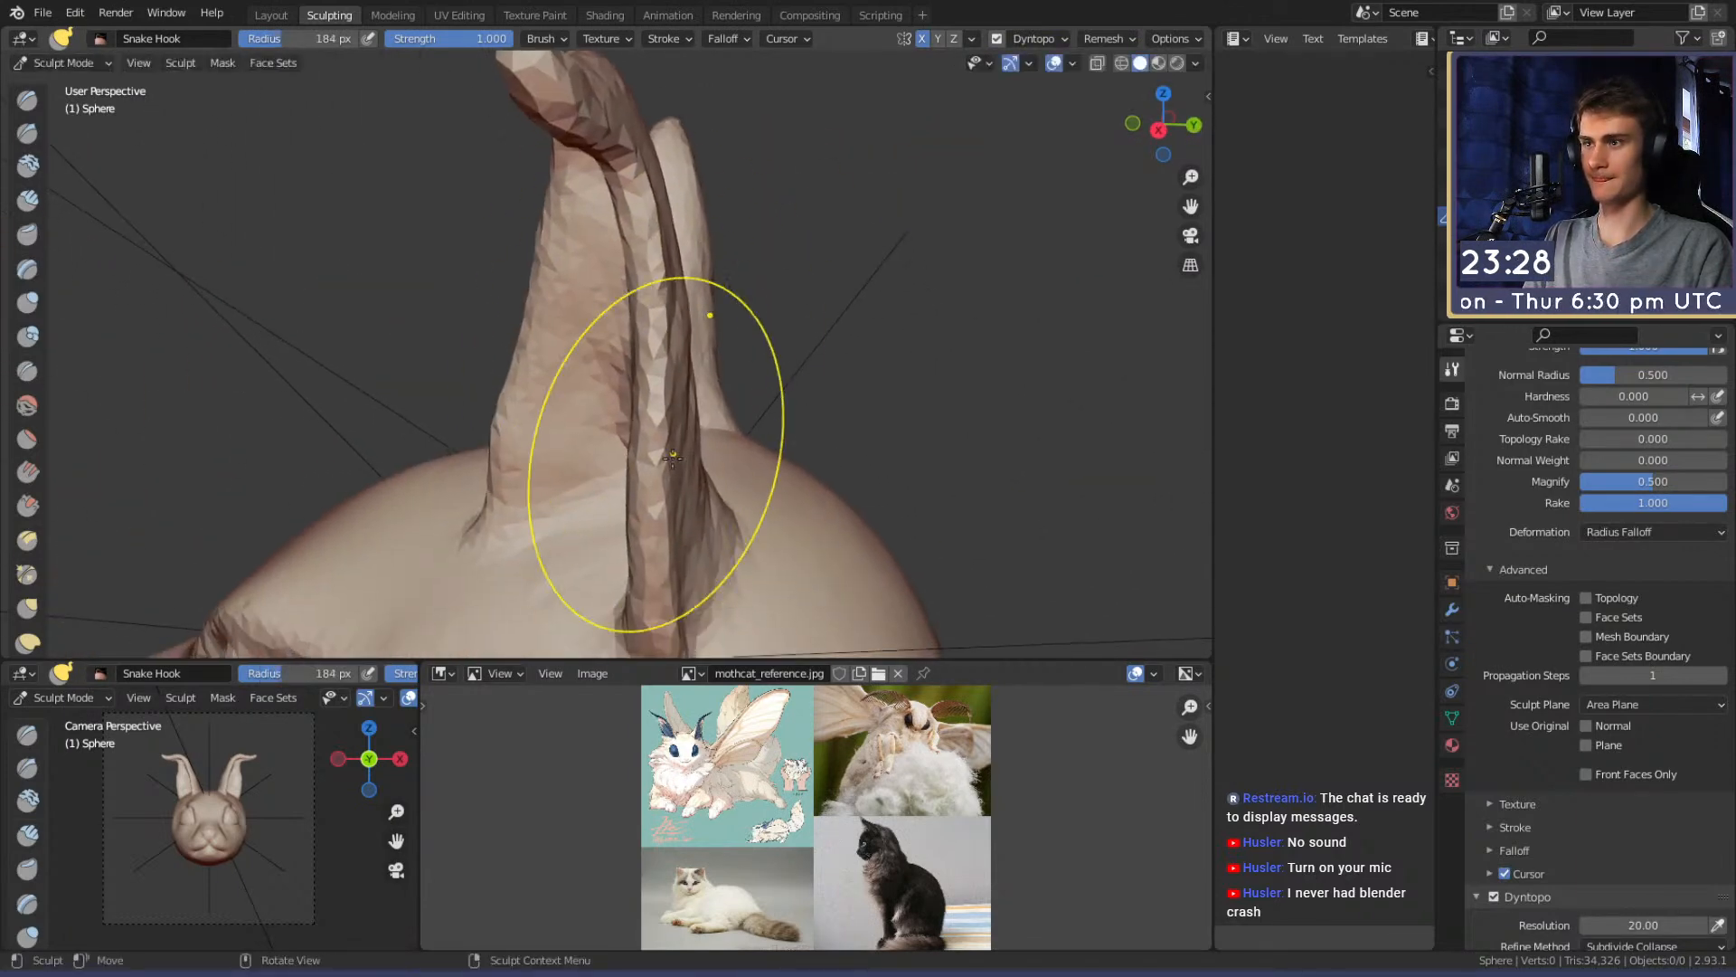
{"action": "left_click_drag", "start_coordinate": [664, 361], "coordinate": [668, 325]}
{"action": "left_click_drag", "start_coordinate": [643, 259], "coordinate": [658, 285]}
Straighten the upper bend of the ears in side view with Snake Hook at a 126 px radius
{"action": "mouse_move", "coordinate": [659, 284]}
{"action": "middle_mouse_down"}
{"action": "mouse_move", "coordinate": [675, 302]}
{"action": "mouse_move", "coordinate": [639, 253]}
{"action": "mouse_move", "coordinate": [728, 86]}
{"action": "mouse_move", "coordinate": [666, 245]}
{"action": "middle_mouse_up"}
{"action": "key", "text": "f"}
{"action": "left_click", "coordinate": [586, 252]}
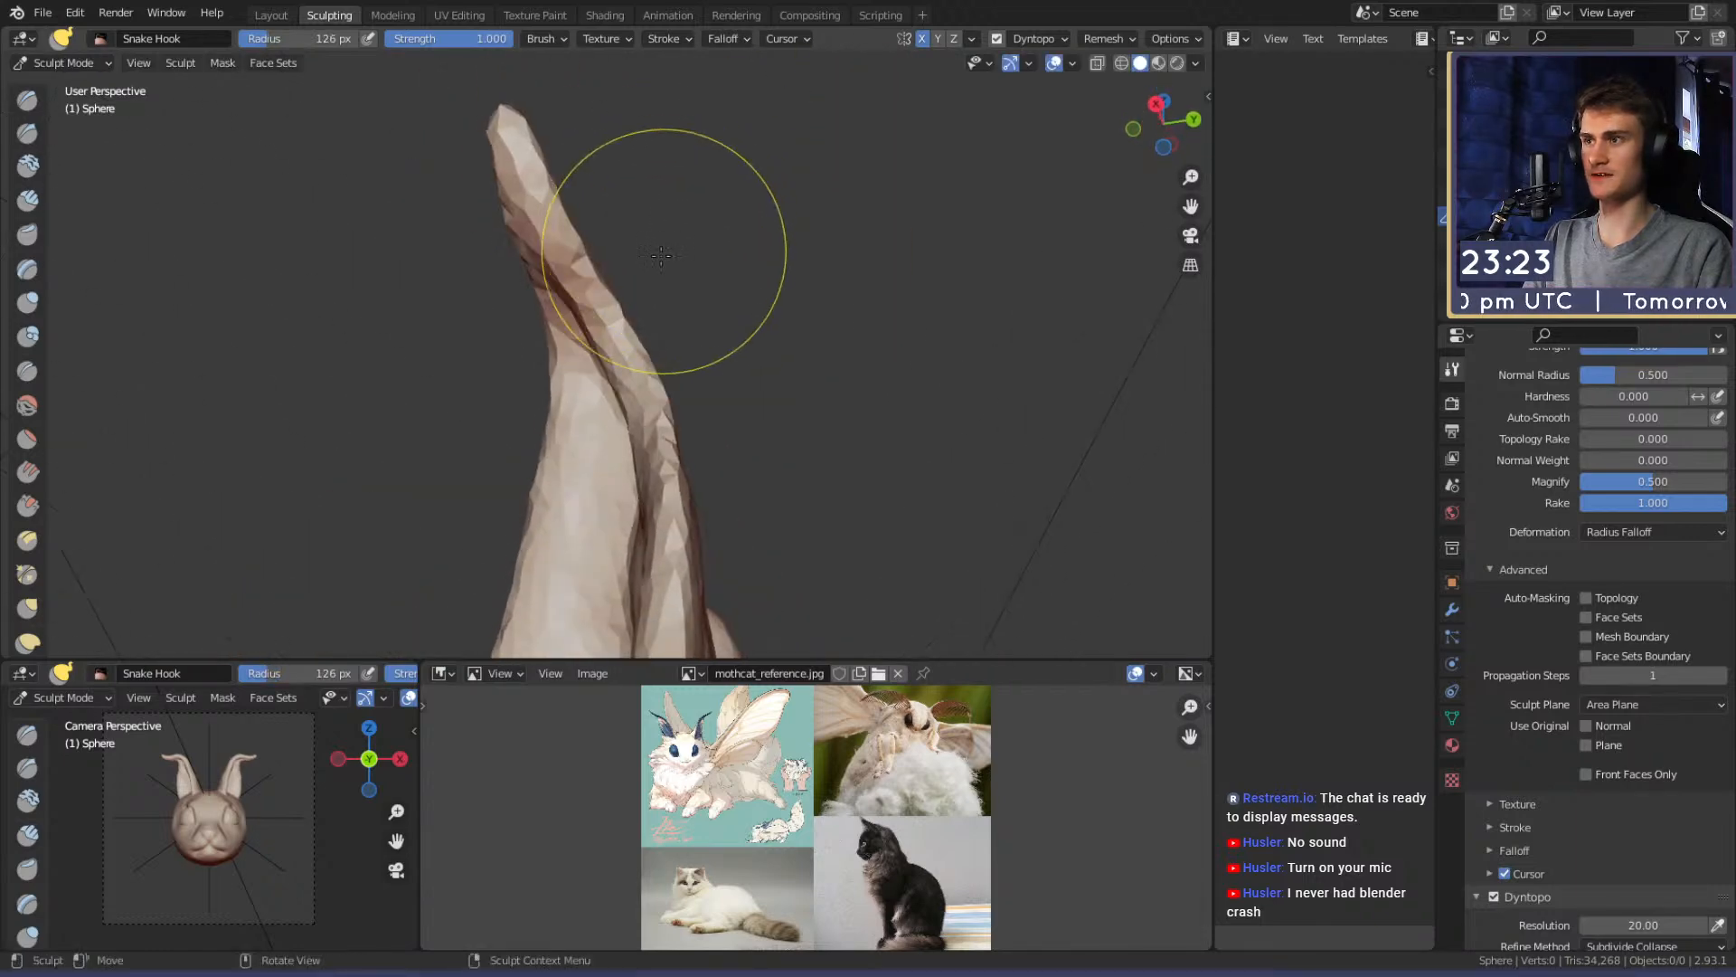
{"action": "middle_click_drag", "start_coordinate": [608, 308], "coordinate": [620, 317], "text": "shift"}
{"action": "left_click_drag", "start_coordinate": [577, 211], "coordinate": [608, 203]}
{"action": "mouse_move", "coordinate": [850, 281]}
{"action": "middle_mouse_down"}
{"action": "mouse_move", "coordinate": [655, 371]}
{"action": "mouse_move", "coordinate": [631, 350]}
{"action": "mouse_move", "coordinate": [662, 227]}
{"action": "middle_mouse_up"}
{"action": "scroll", "coordinate": [655, 372], "scroll_direction": "up", "scroll_amount": 2}
Fill out the backs of the bent ears with Clay Strips at a 61 px radius
{"action": "key", "text": "c"}
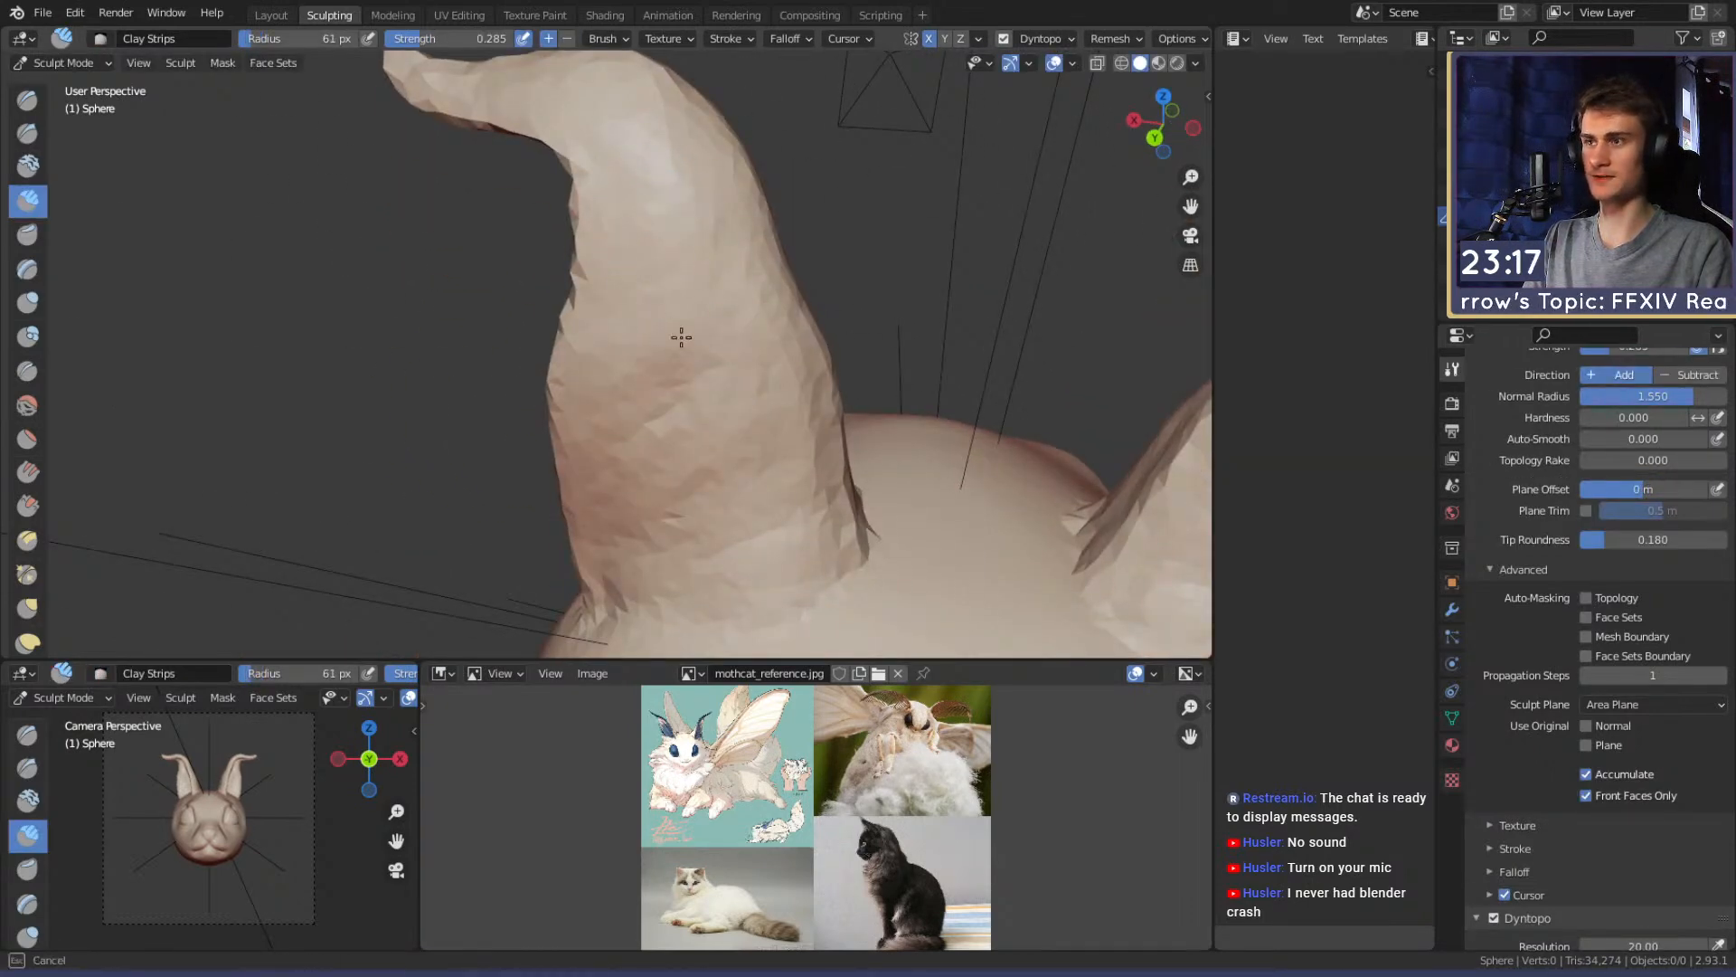
{"action": "left_click_drag", "start_coordinate": [619, 494], "coordinate": [633, 416]}
{"action": "scroll", "coordinate": [636, 356], "scroll_direction": "down", "scroll_amount": 1}
{"action": "mouse_move", "coordinate": [636, 357]}
{"action": "middle_mouse_down"}
{"action": "mouse_move", "coordinate": [813, 340]}
{"action": "mouse_move", "coordinate": [736, 356]}
{"action": "middle_mouse_up"}
{"action": "scroll", "coordinate": [736, 356], "scroll_direction": "down", "scroll_amount": 5}
{"action": "left_click_drag", "start_coordinate": [600, 459], "coordinate": [694, 394], "text": "alt+shift"}
{"action": "mouse_move", "coordinate": [694, 394]}
{"action": "left_mouse_down", "text": "alt"}
{"action": "mouse_move", "coordinate": [744, 372]}
{"action": "mouse_move", "coordinate": [712, 439]}
{"action": "mouse_move", "coordinate": [748, 329]}
{"action": "mouse_move", "coordinate": [713, 386]}
{"action": "mouse_move", "coordinate": [730, 340]}
{"action": "mouse_move", "coordinate": [662, 376]}
{"action": "mouse_move", "coordinate": [663, 418]}
{"action": "left_mouse_up", "text": "alt"}
Adjust the overall ear silhouette from the front with the Grab brush at a 157 px radius
{"action": "key", "text": "g"}
{"action": "key", "text": "f"}
{"action": "left_click", "coordinate": [851, 413]}
{"action": "mouse_move", "coordinate": [689, 334]}
{"action": "left_mouse_down", "text": "alt+shift"}
{"action": "mouse_move", "coordinate": [638, 366]}
{"action": "mouse_move", "coordinate": [651, 291]}
{"action": "mouse_move", "coordinate": [696, 241]}
{"action": "left_mouse_up", "text": "alt+shift"}
{"action": "key", "text": "f"}
{"action": "left_click", "coordinate": [765, 370]}
{"action": "scroll", "coordinate": [711, 224], "scroll_direction": "up", "scroll_amount": 5}
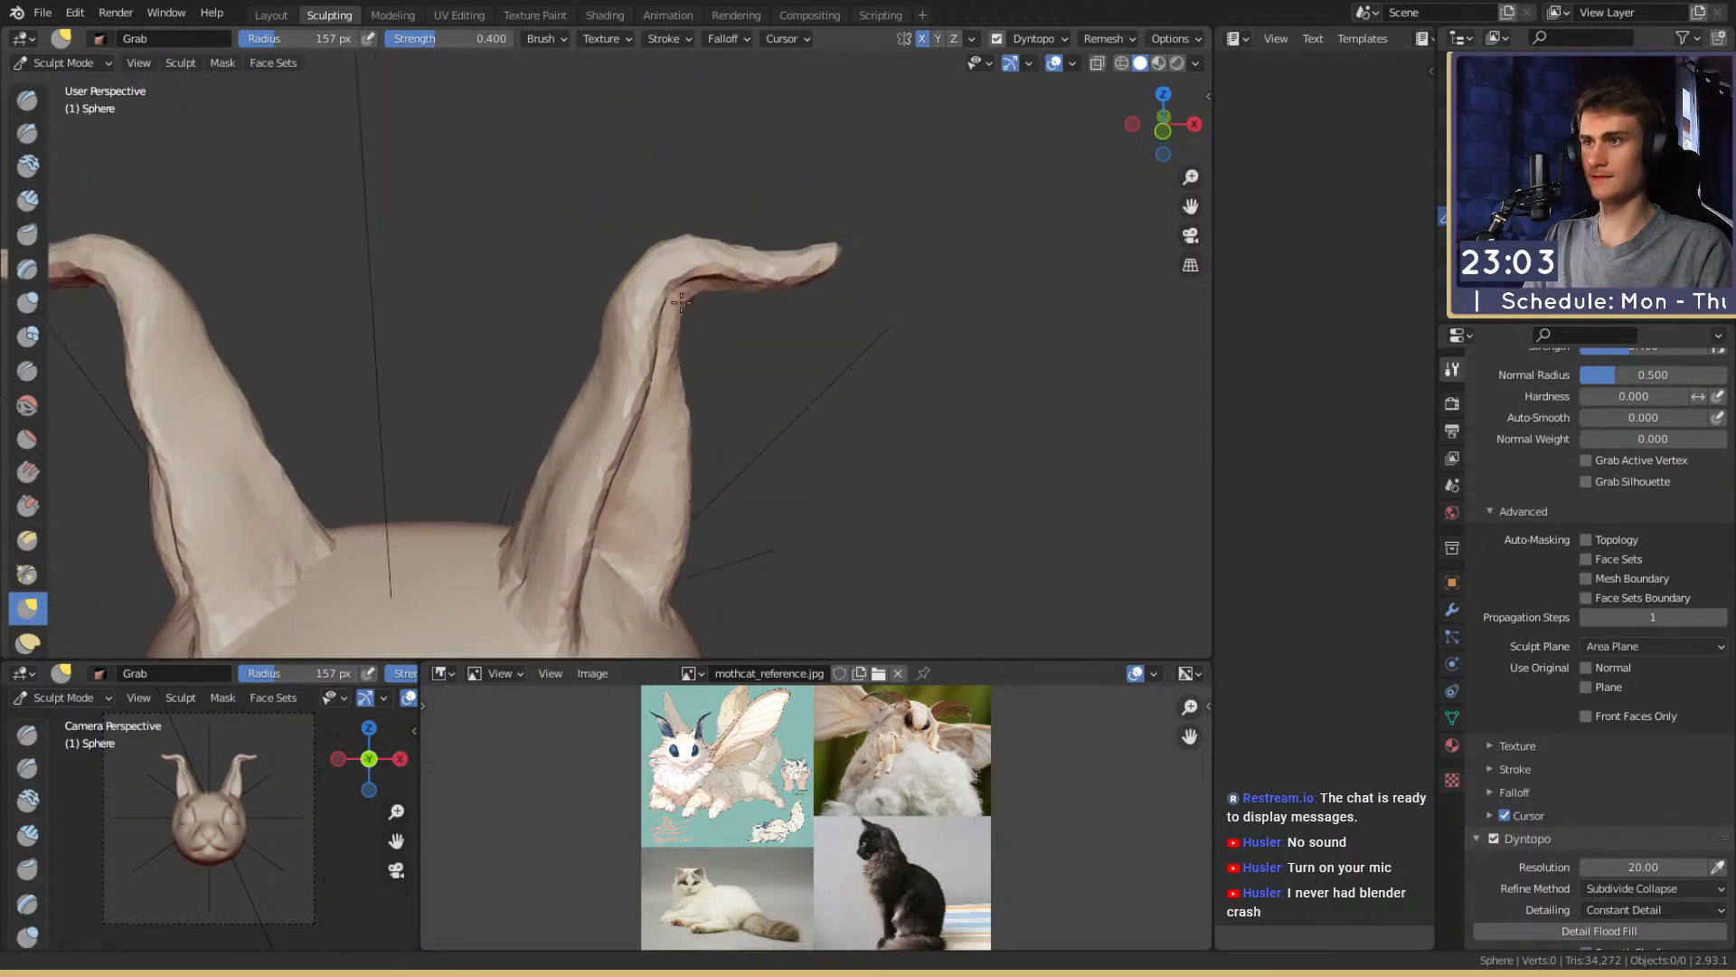
Sharpen the upper bend of the ears into a flatter, outward-pointing tip with the Grab brush
{"action": "key", "text": "f"}
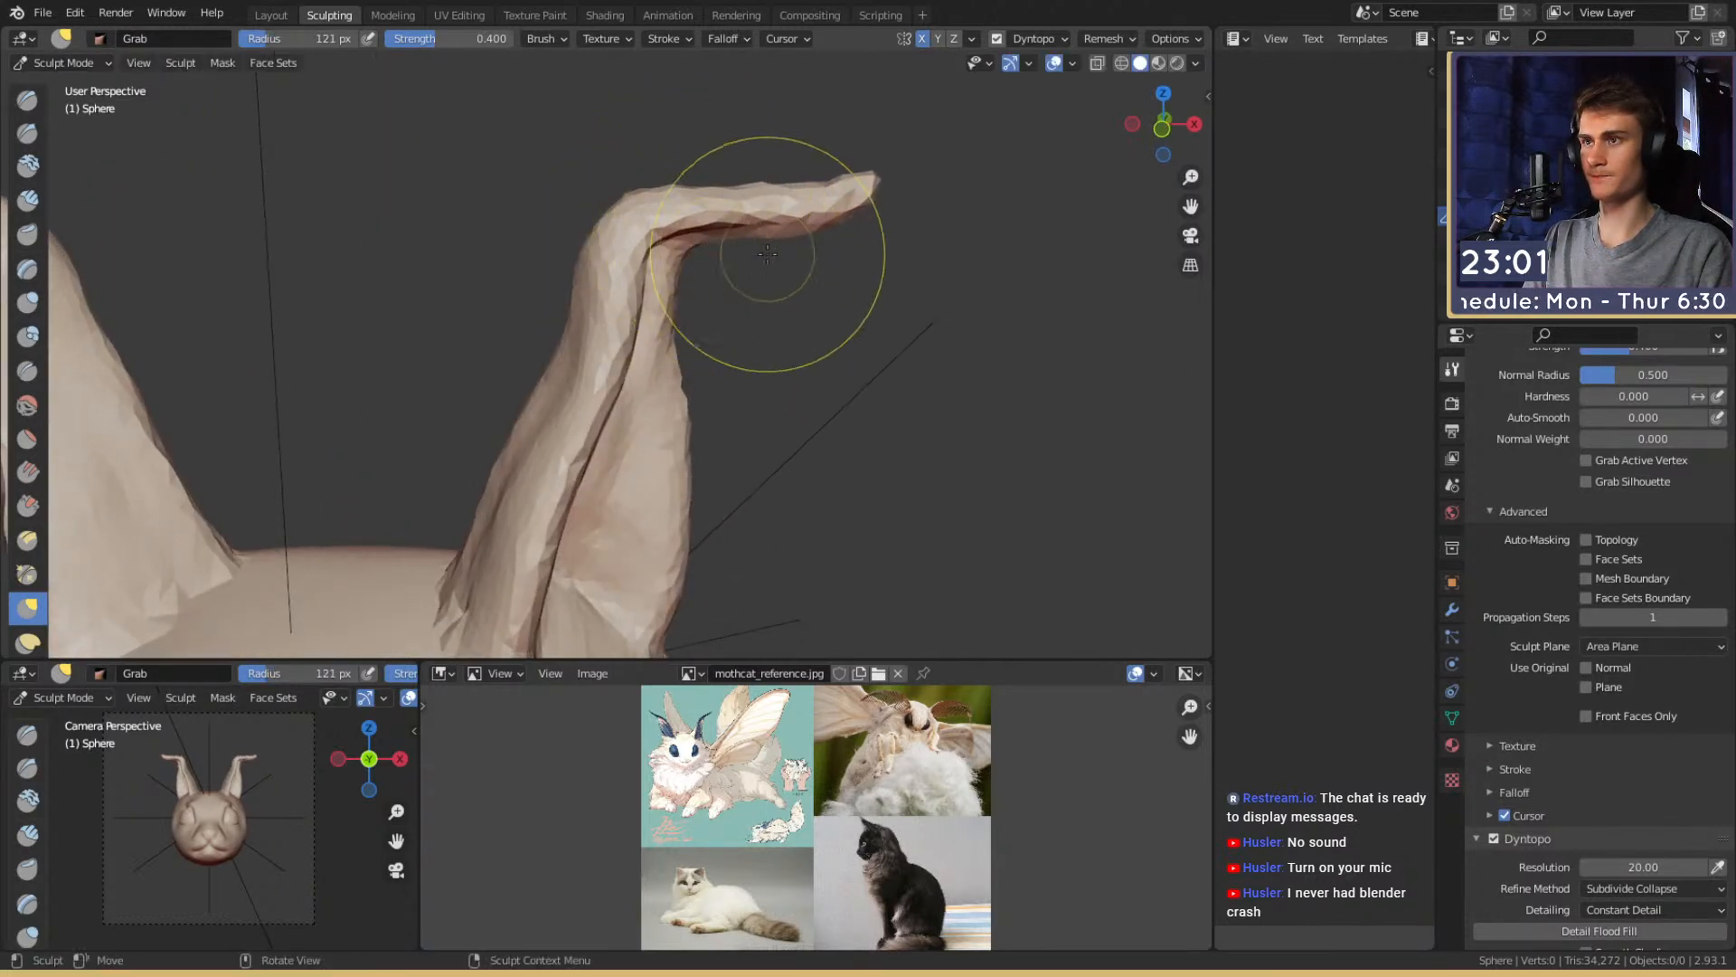
{"action": "key", "text": "f"}
{"action": "left_click", "coordinate": [762, 213]}
{"action": "left_click_drag", "start_coordinate": [707, 209], "coordinate": [684, 201]}
{"action": "key", "text": "f"}
{"action": "left_click", "coordinate": [798, 349]}
Reposition the lower outer edges of the ears with the Grab brush at a 160 px radius
{"action": "middle_click_drag", "start_coordinate": [720, 399], "coordinate": [716, 240], "text": "shift"}
{"action": "key", "text": "f"}
{"action": "left_click", "coordinate": [717, 334]}
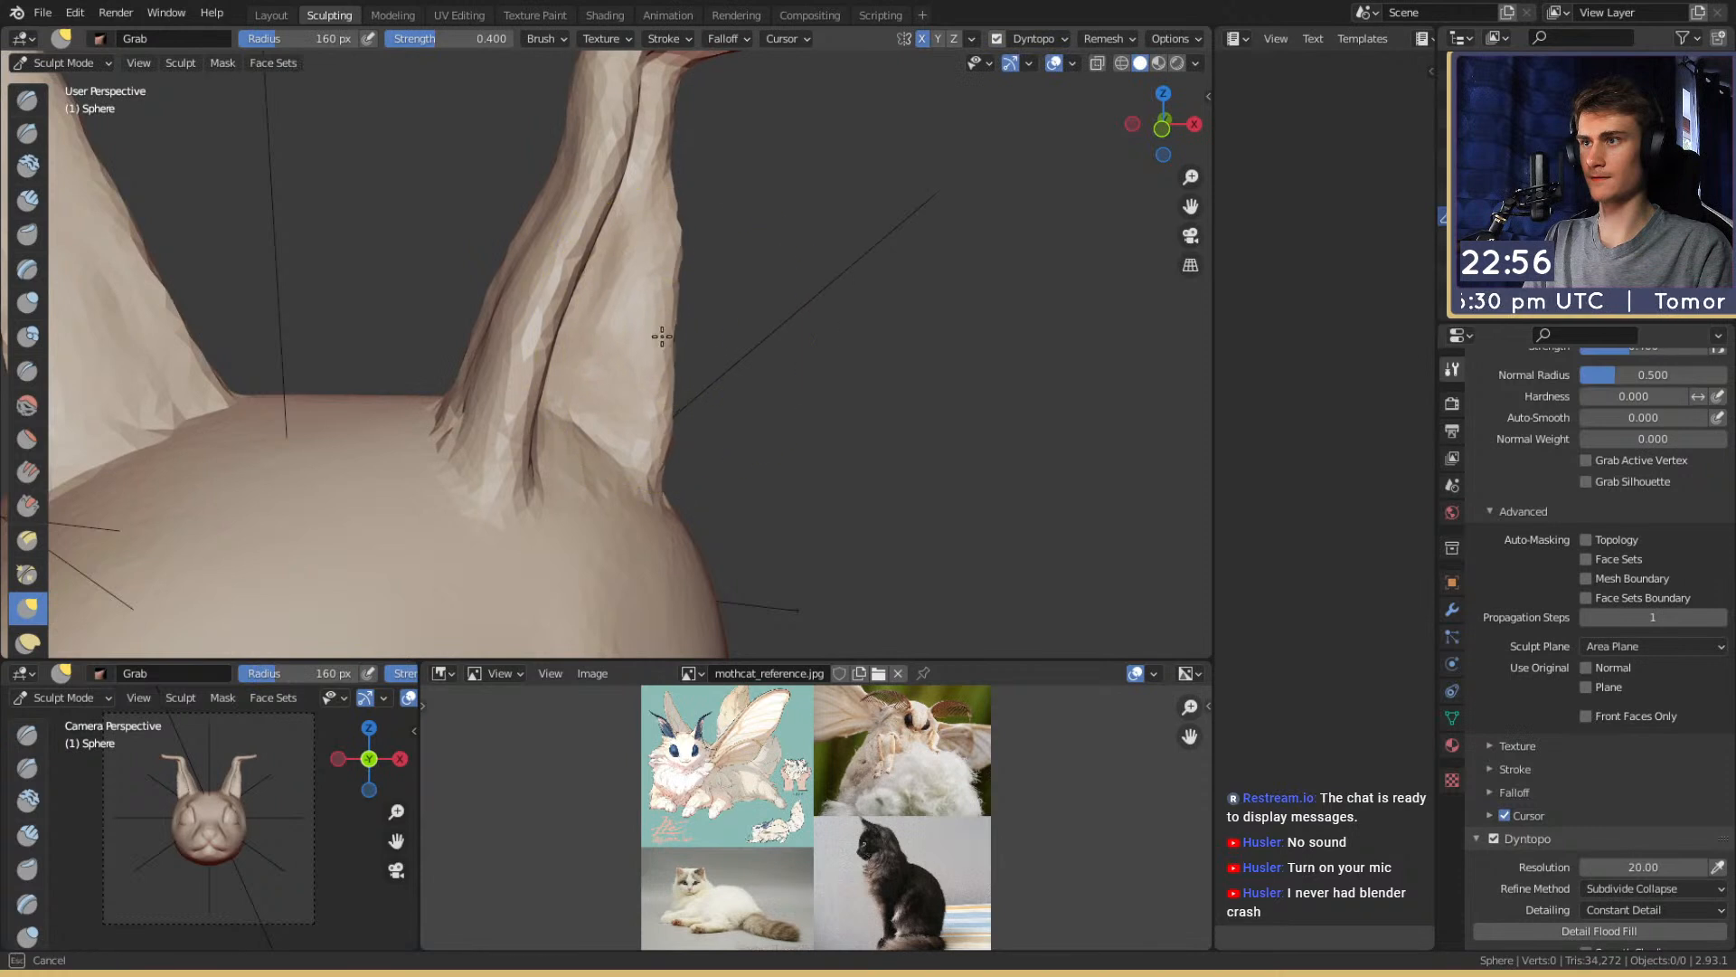
{"action": "left_click", "coordinate": [669, 190]}
{"action": "mouse_move", "coordinate": [659, 206]}
{"action": "middle_mouse_down", "text": "shift"}
{"action": "mouse_move", "coordinate": [708, 356]}
{"action": "mouse_move", "coordinate": [727, 311]}
{"action": "mouse_move", "coordinate": [689, 349]}
{"action": "mouse_move", "coordinate": [692, 387]}
{"action": "middle_mouse_up", "text": "shift"}
{"action": "mouse_move", "coordinate": [680, 293]}
{"action": "middle_mouse_down"}
{"action": "mouse_move", "coordinate": [639, 279]}
{"action": "mouse_move", "coordinate": [663, 310]}
{"action": "middle_mouse_up"}
Refine the ears' bend and inner contour with the Grab brush, varying its radius between 94 and 161 px
{"action": "key", "text": "f"}
{"action": "left_click", "coordinate": [569, 333]}
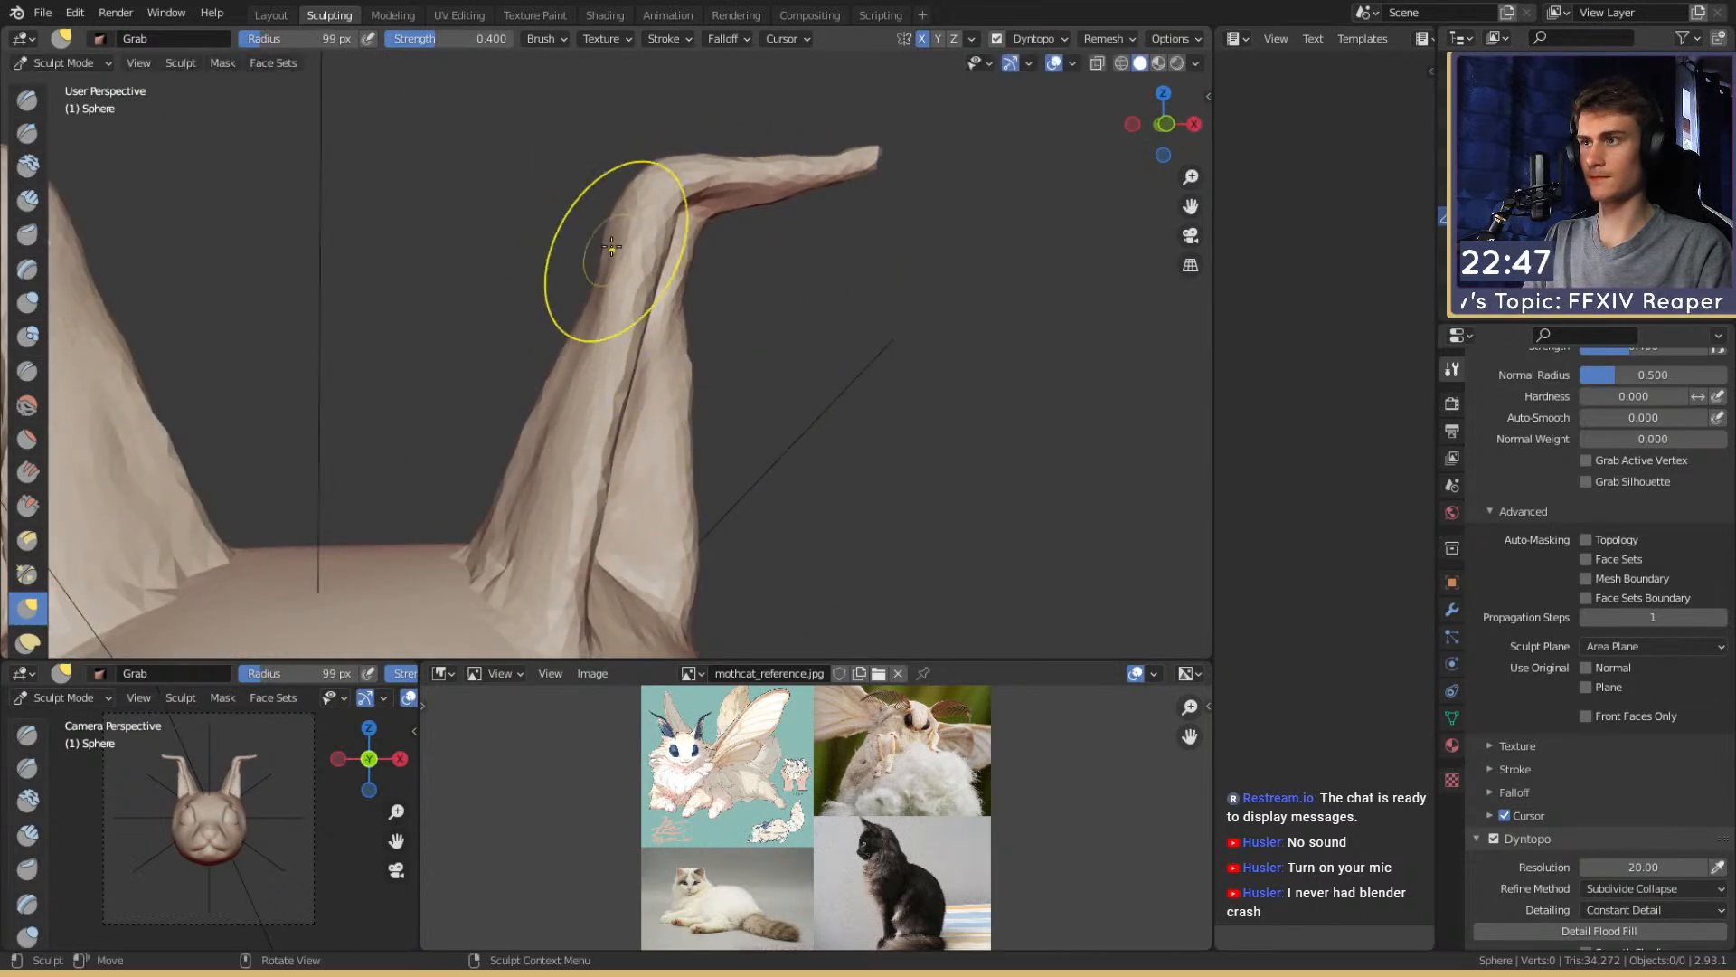
{"action": "key", "text": "f"}
{"action": "left_click", "coordinate": [619, 219]}
{"action": "middle_click_drag", "start_coordinate": [672, 172], "coordinate": [653, 312], "text": "ctrl"}
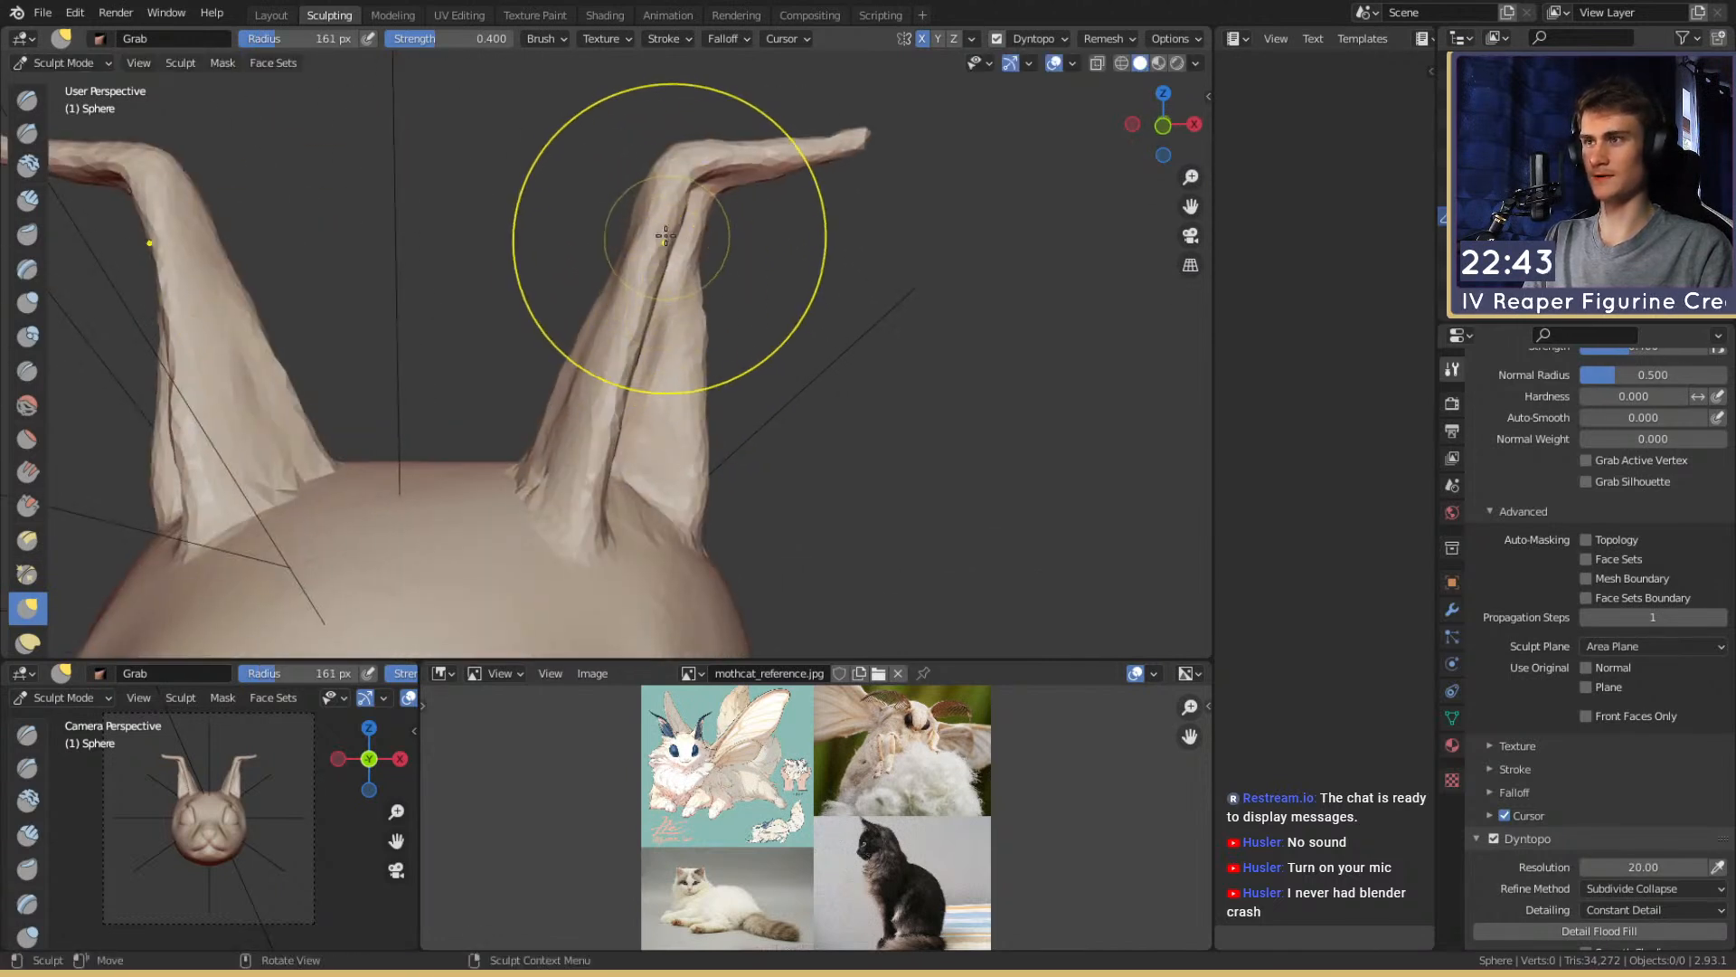
{"action": "key", "text": "f"}
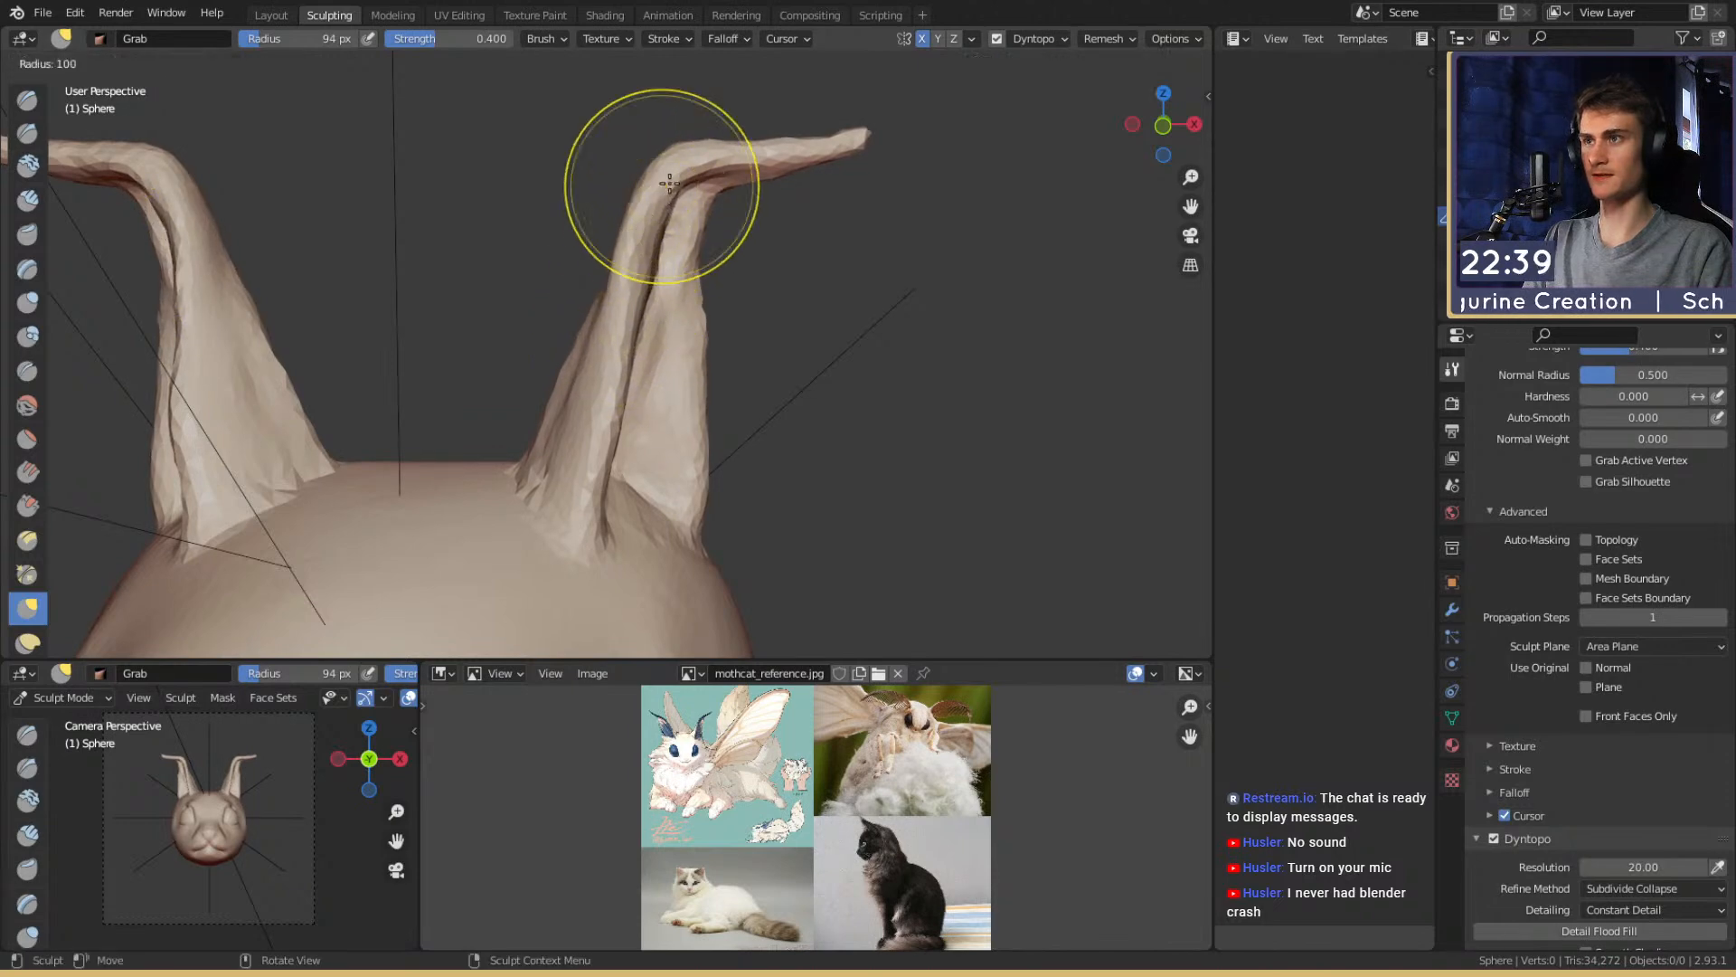
{"action": "middle_click_drag", "start_coordinate": [714, 195], "coordinate": [491, 294]}
{"action": "mouse_move", "coordinate": [491, 294]}
{"action": "left_mouse_down", "text": "alt"}
{"action": "mouse_move", "coordinate": [696, 316]}
{"action": "mouse_move", "coordinate": [714, 425]}
{"action": "mouse_move", "coordinate": [723, 406]}
{"action": "mouse_move", "coordinate": [527, 438]}
{"action": "mouse_move", "coordinate": [600, 388]}
{"action": "mouse_move", "coordinate": [783, 420]}
{"action": "mouse_move", "coordinate": [827, 407]}
{"action": "left_mouse_up", "text": "alt"}
{"action": "mouse_move", "coordinate": [624, 307]}
{"action": "left_mouse_down", "text": "alt"}
{"action": "mouse_move", "coordinate": [660, 271]}
{"action": "mouse_move", "coordinate": [699, 383]}
{"action": "left_mouse_up", "text": "alt"}
Taper the ear tips and angle them upward and outward with Snake Hook, reducing the radius to 61 px
{"action": "key", "text": "k"}
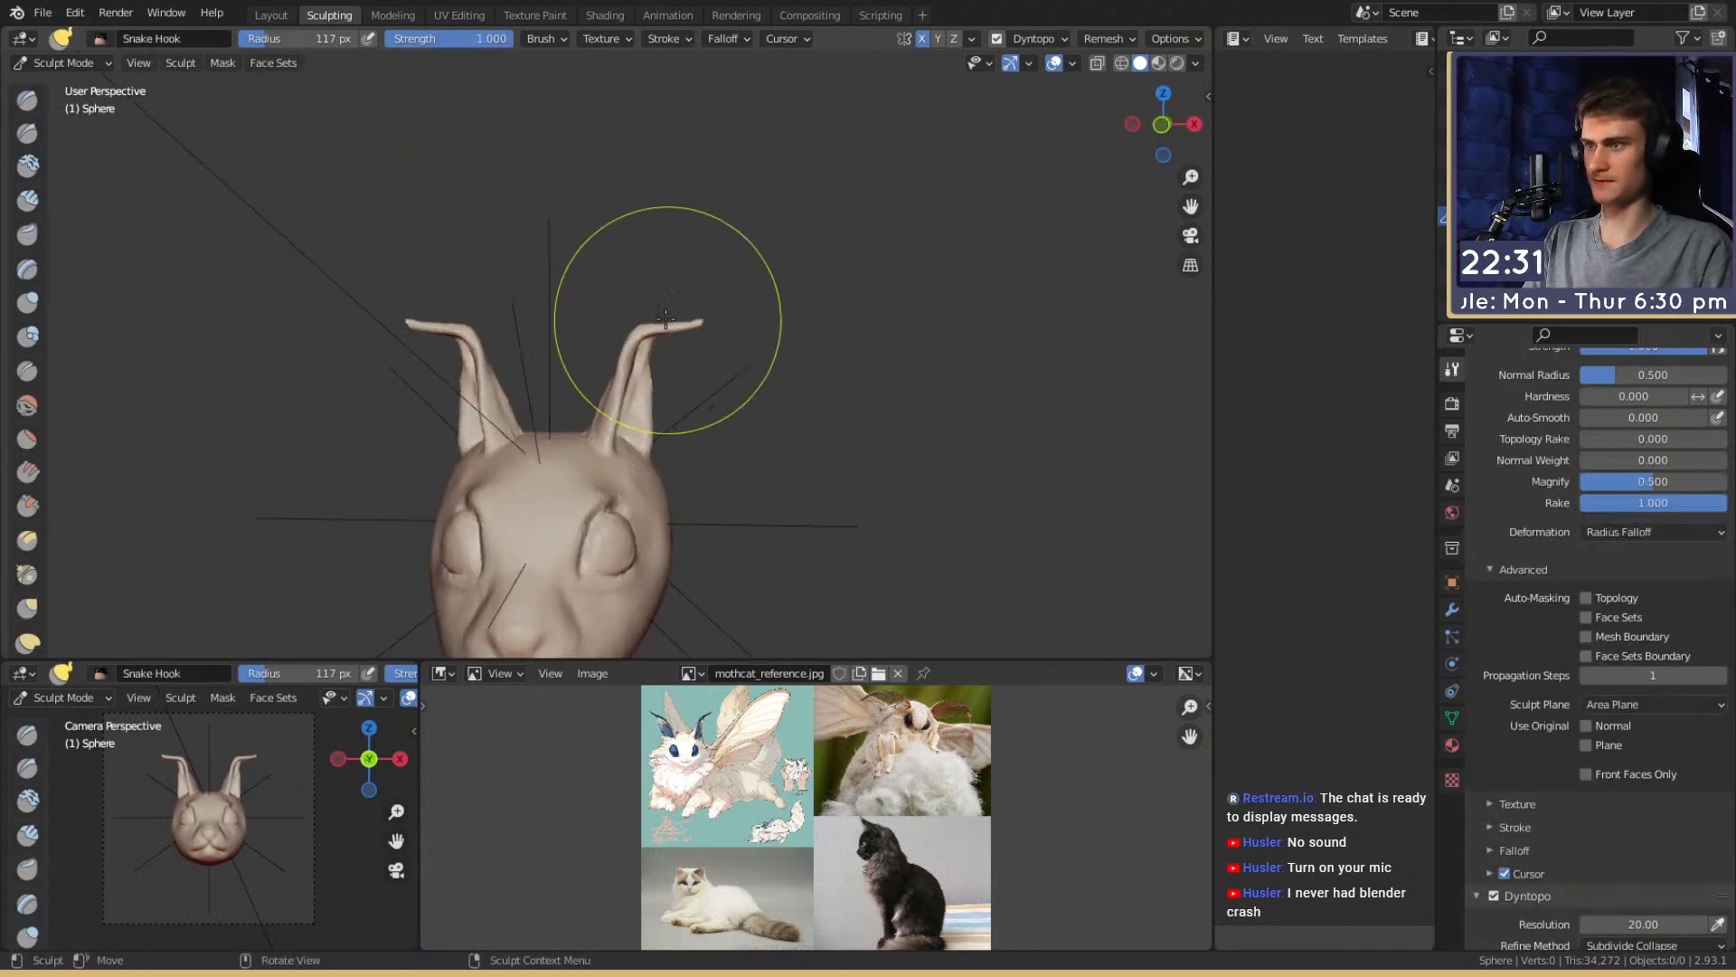
{"action": "left_click", "coordinate": [687, 313]}
{"action": "mouse_move", "coordinate": [701, 450]}
{"action": "left_mouse_down", "text": "alt+shift"}
{"action": "mouse_move", "coordinate": [732, 339]}
{"action": "mouse_move", "coordinate": [714, 416]}
{"action": "left_mouse_up", "text": "alt+shift"}
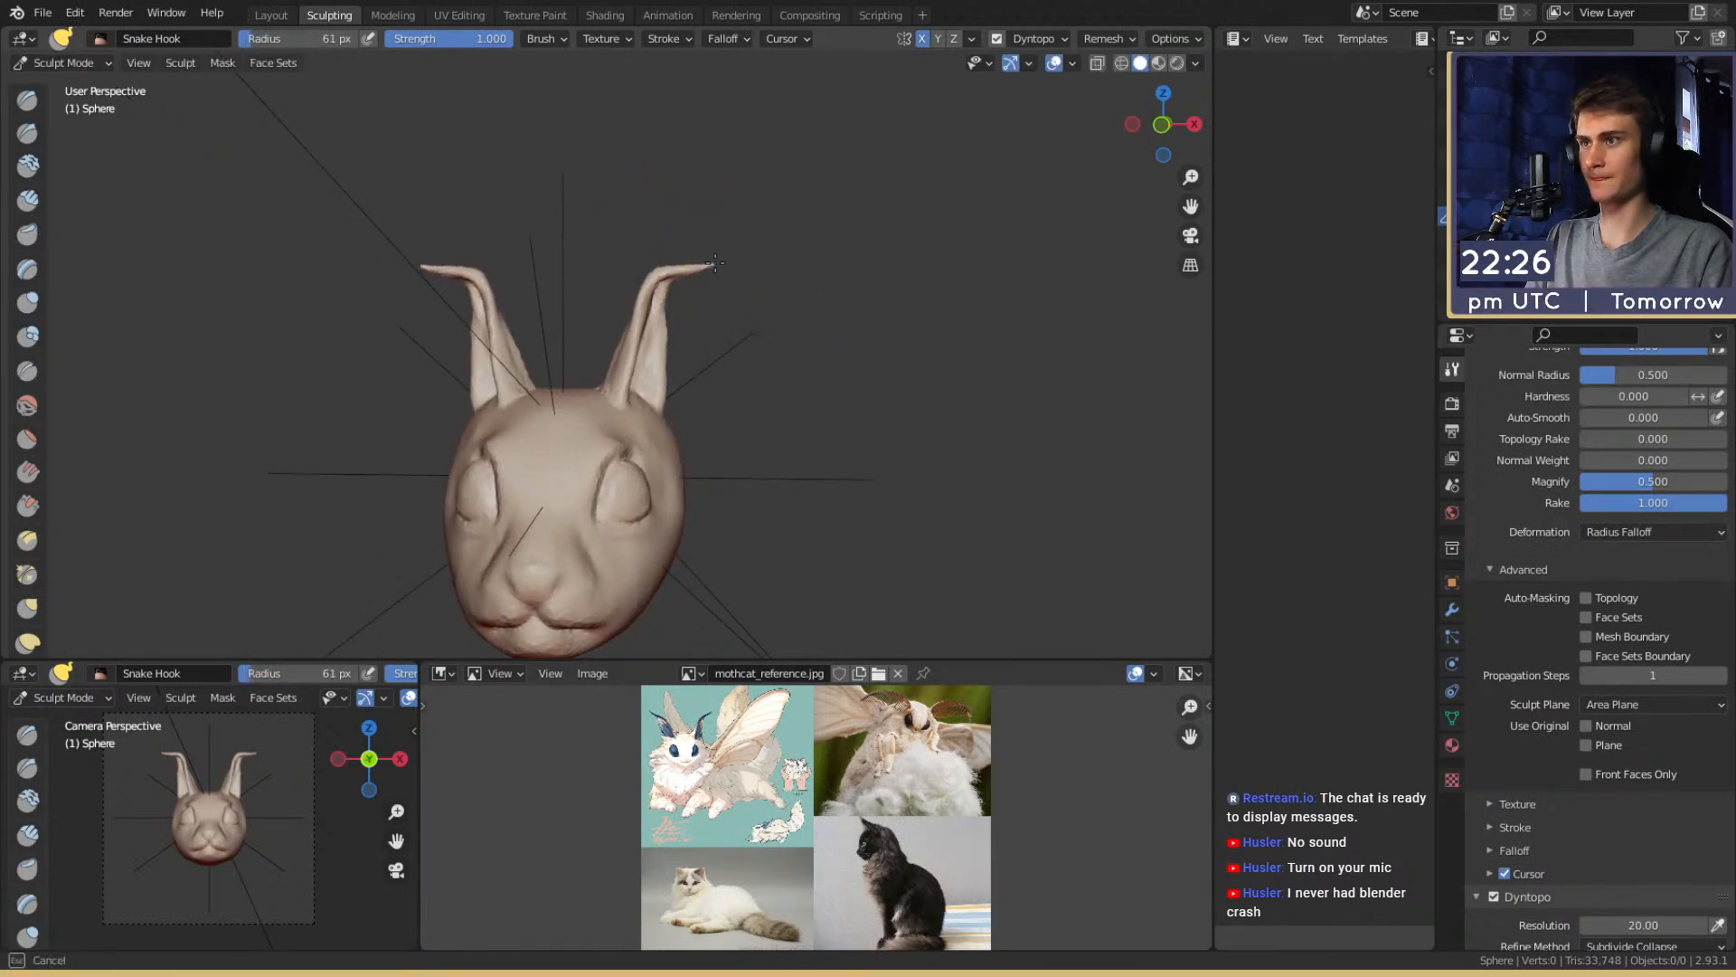
{"action": "key", "text": "f"}
{"action": "left_click", "coordinate": [722, 313]}
{"action": "mouse_move", "coordinate": [658, 287]}
{"action": "left_mouse_down"}
{"action": "mouse_move", "coordinate": [673, 411]}
{"action": "mouse_move", "coordinate": [695, 404]}
{"action": "left_mouse_up"}
Save the file and enlarge the moth-cat drawing in the reference image
{"action": "key", "text": "c"}
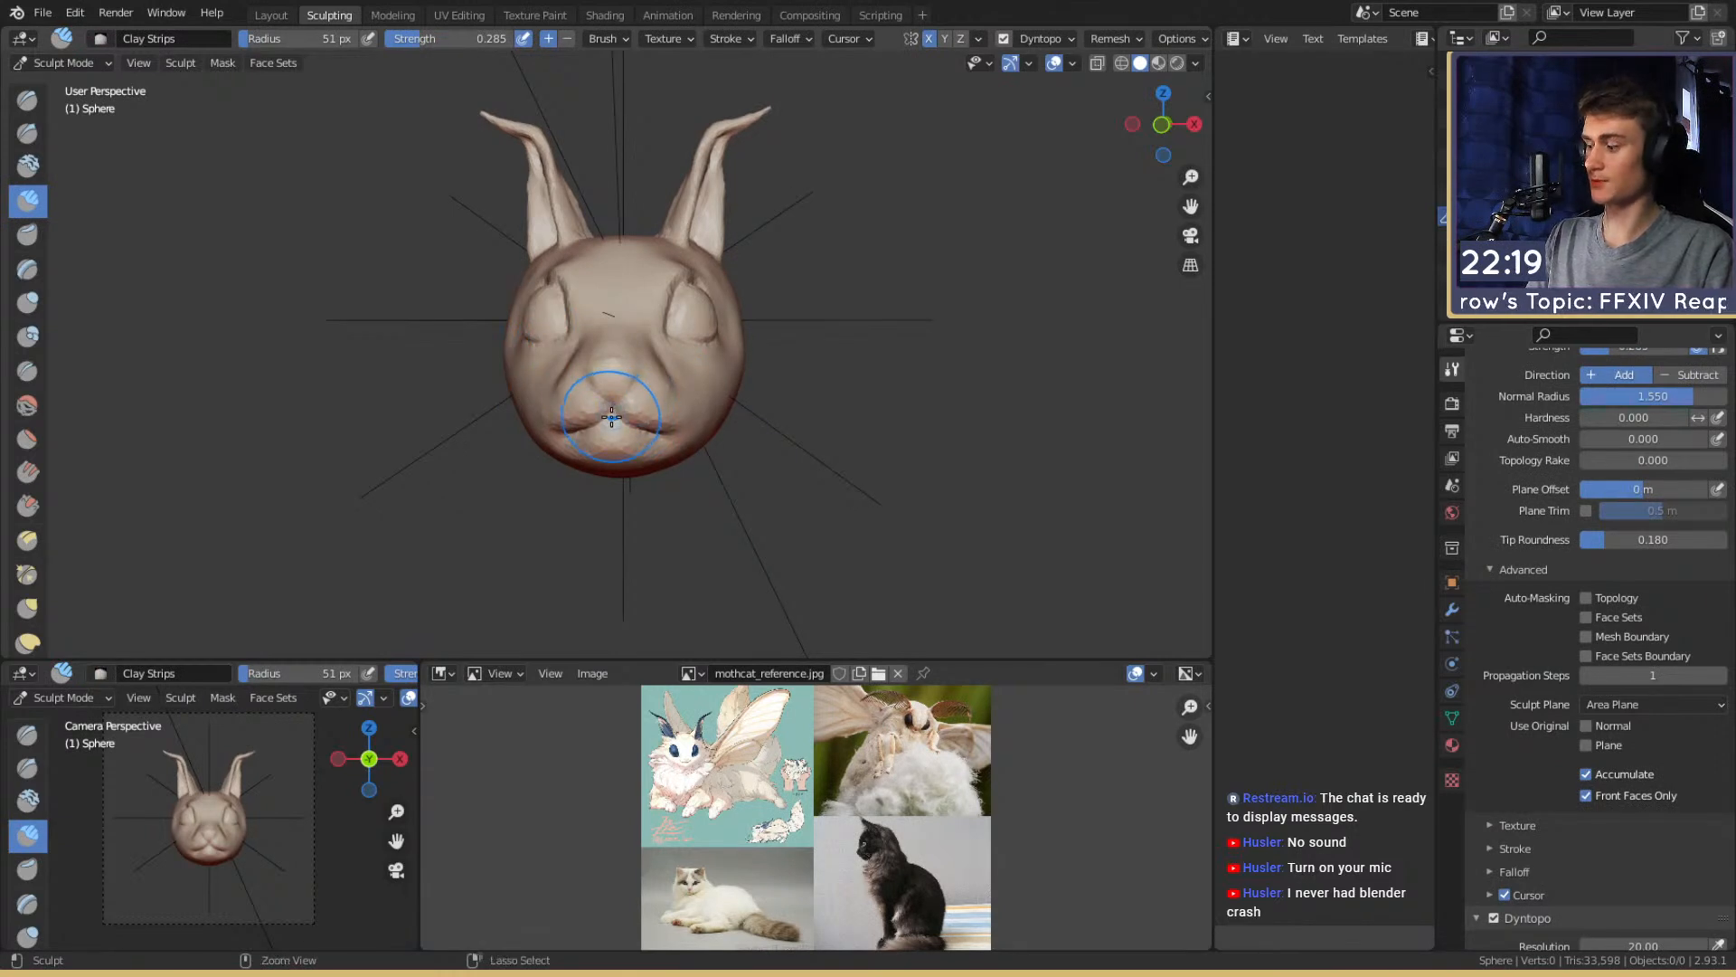
{"action": "left_click_drag", "start_coordinate": [750, 460], "coordinate": [570, 325], "text": "alt"}
{"action": "left_click_drag", "start_coordinate": [570, 325], "coordinate": [644, 362], "text": "alt+shift"}
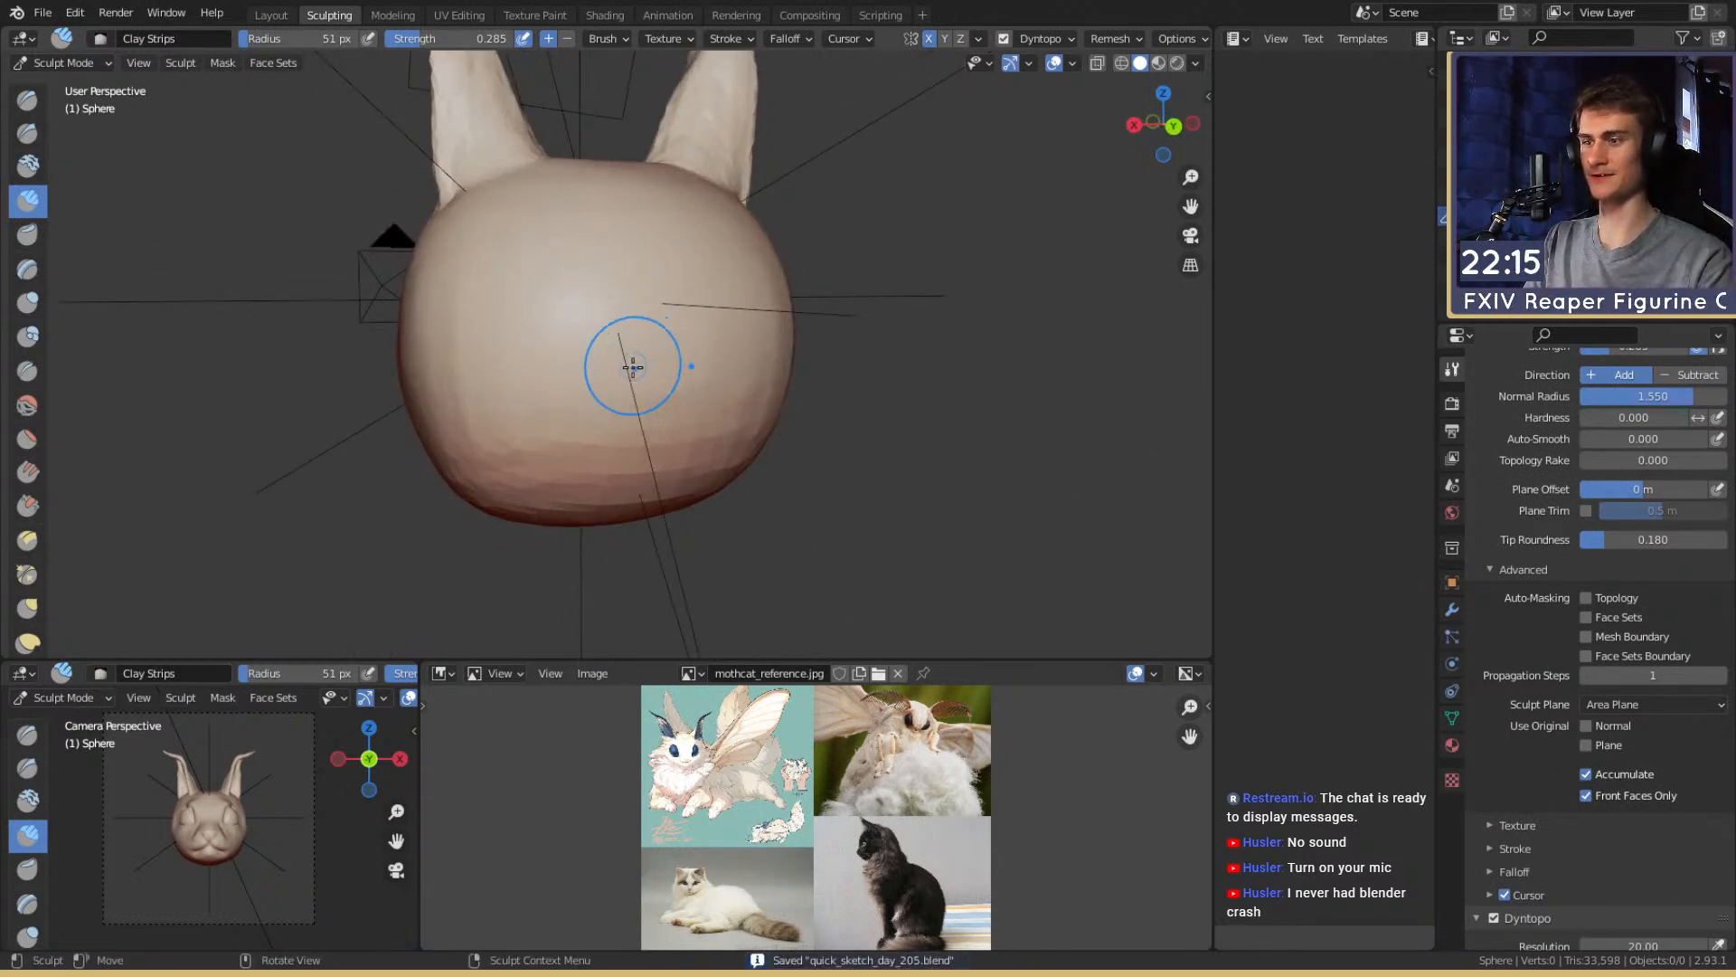
{"action": "scroll", "coordinate": [723, 800], "scroll_direction": "up", "scroll_amount": 4}
{"action": "middle_click_drag", "start_coordinate": [723, 801], "coordinate": [867, 912]}
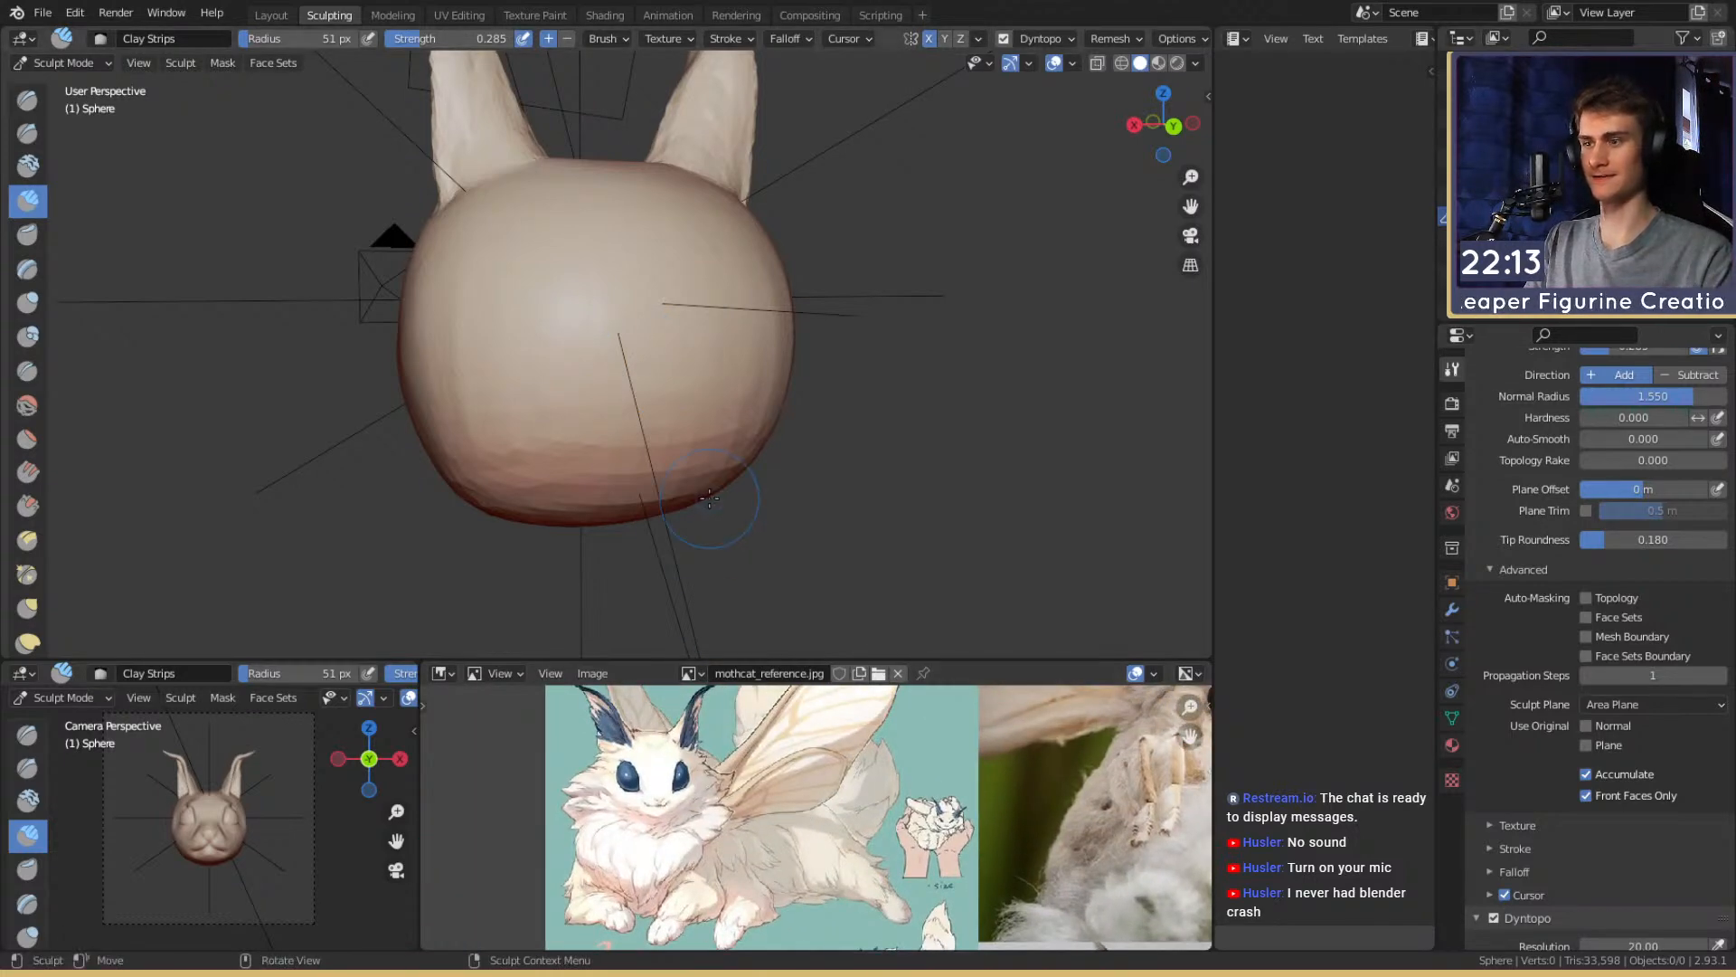
Add thin clay strokes behind and below the ear base with Clay Strips at strength 0.509 and a 28 px radius
{"action": "mouse_move", "coordinate": [710, 499]}
{"action": "left_mouse_down", "text": "alt"}
{"action": "mouse_move", "coordinate": [904, 488]}
{"action": "mouse_move", "coordinate": [958, 534]}
{"action": "left_mouse_up", "text": "alt"}
{"action": "left_click_drag", "start_coordinate": [697, 461], "coordinate": [687, 372], "text": "ctrl+alt"}
{"action": "key", "text": "f"}
{"action": "left_click", "coordinate": [689, 422]}
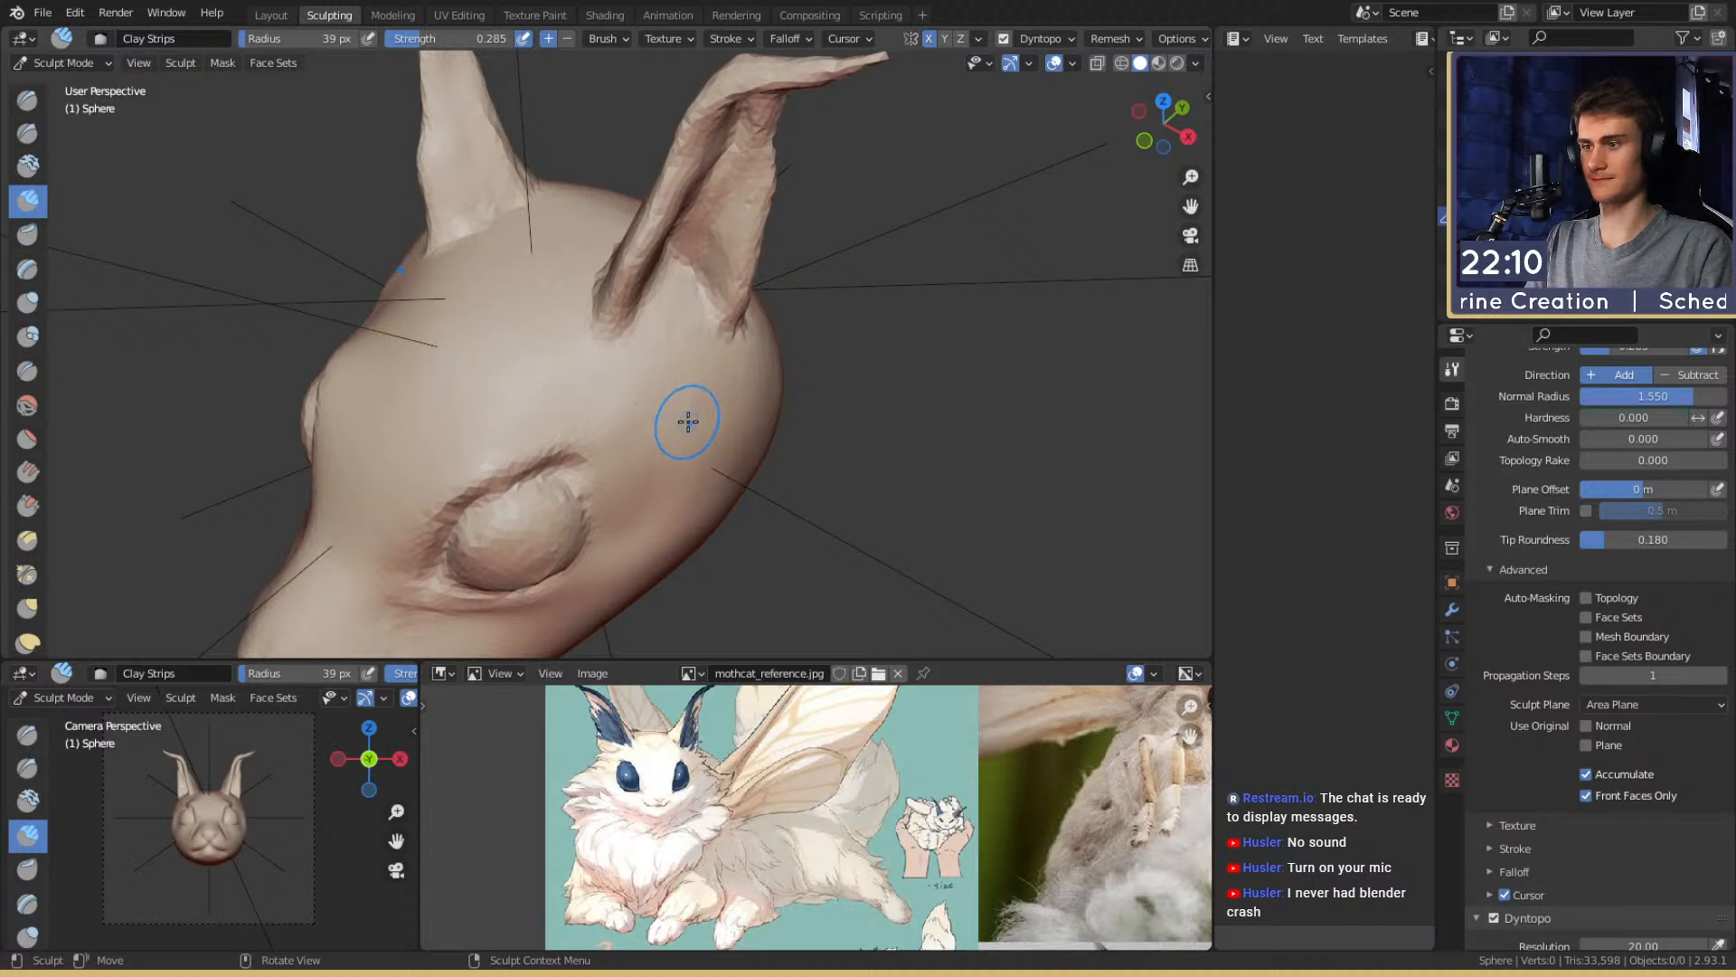
{"action": "key", "text": "shift+f"}
{"action": "left_click", "coordinate": [658, 372]}
{"action": "key", "text": "f"}
{"action": "left_click", "coordinate": [711, 376]}
{"action": "left_click_drag", "start_coordinate": [726, 345], "coordinate": [702, 366]}
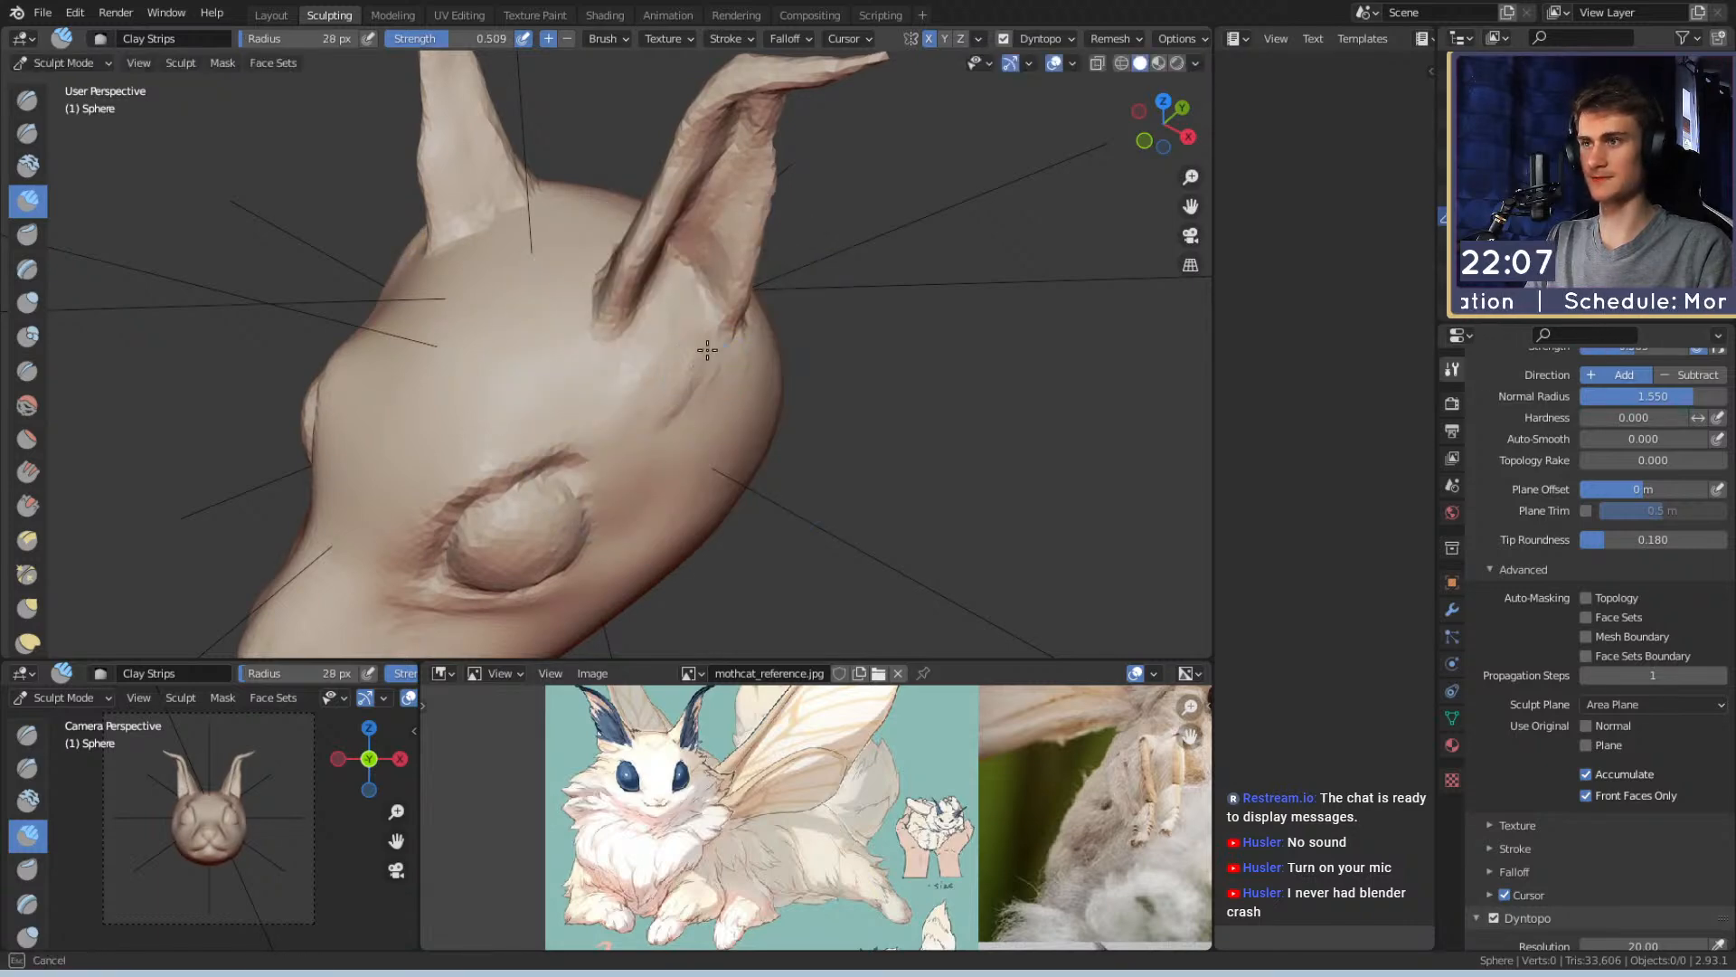
Build up fur texture on the side of the head behind the eye with Clay Strips at a 52 px radius
{"action": "mouse_move", "coordinate": [686, 409]}
{"action": "middle_mouse_down"}
{"action": "mouse_move", "coordinate": [689, 368]}
{"action": "mouse_move", "coordinate": [648, 268]}
{"action": "middle_mouse_up"}
{"action": "mouse_move", "coordinate": [707, 355]}
{"action": "middle_mouse_down"}
{"action": "mouse_move", "coordinate": [650, 324]}
{"action": "mouse_move", "coordinate": [679, 358]}
{"action": "middle_mouse_up"}
{"action": "key", "text": "f"}
{"action": "left_click", "coordinate": [669, 331]}
{"action": "left_click_drag", "start_coordinate": [691, 370], "coordinate": [712, 415]}
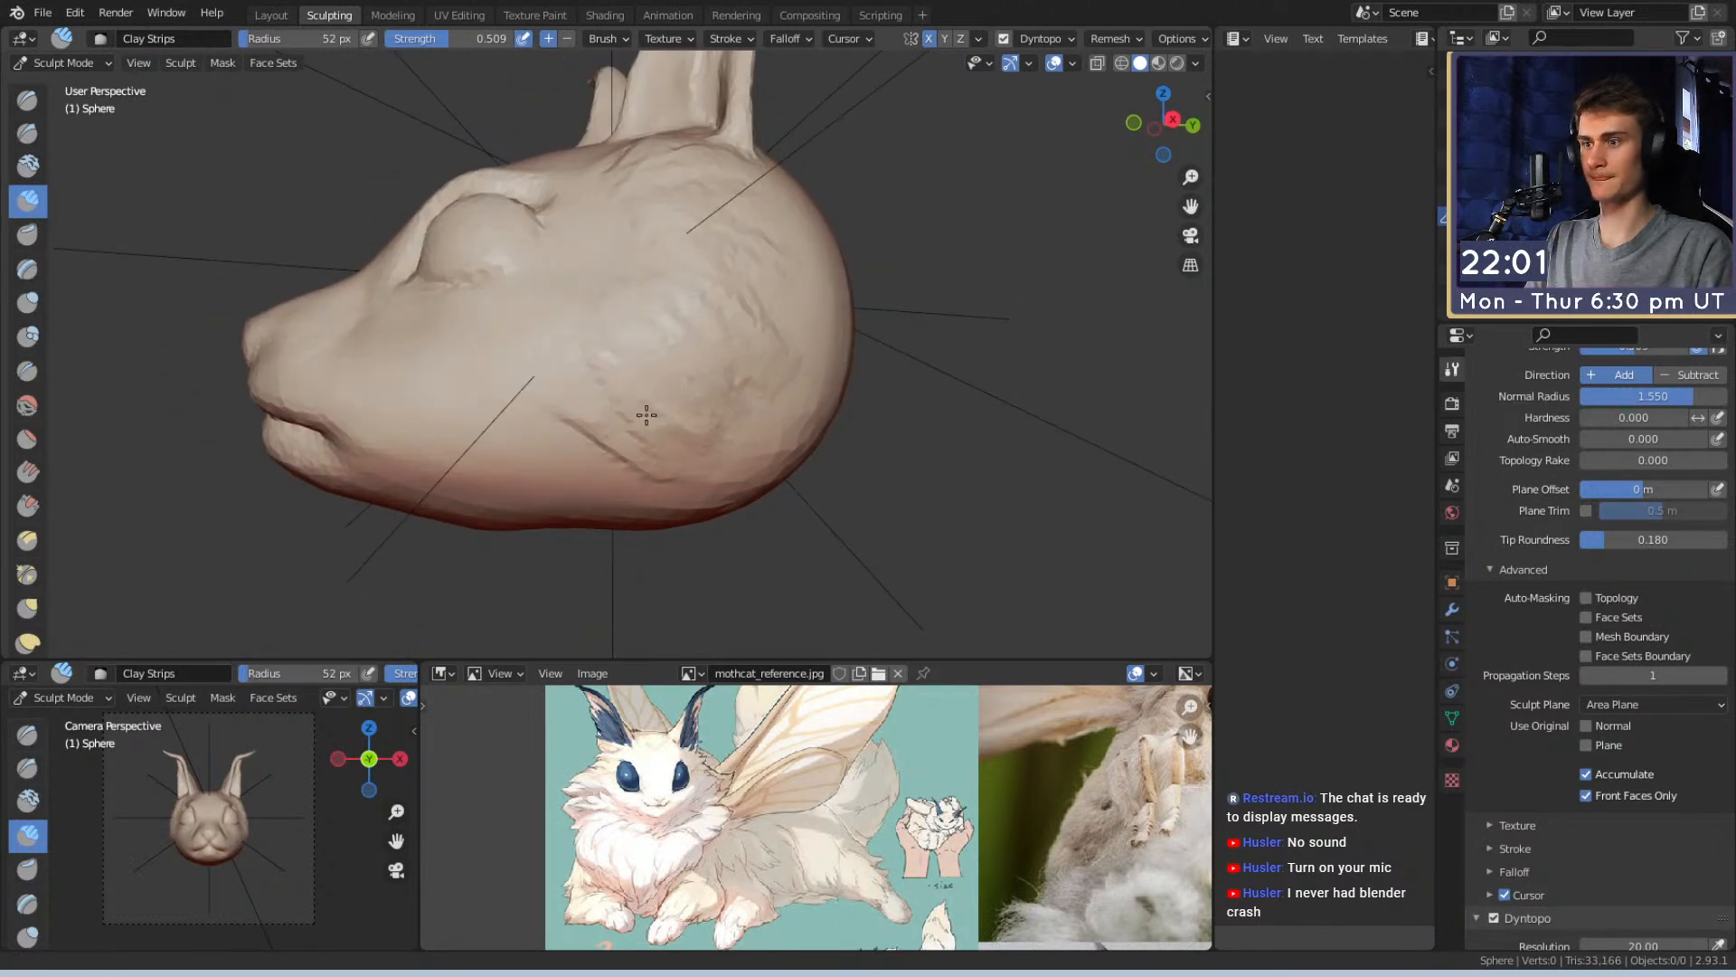
{"action": "mouse_move", "coordinate": [621, 415]}
{"action": "middle_mouse_down"}
{"action": "mouse_move", "coordinate": [663, 383]}
{"action": "mouse_move", "coordinate": [693, 451]}
{"action": "middle_mouse_up"}
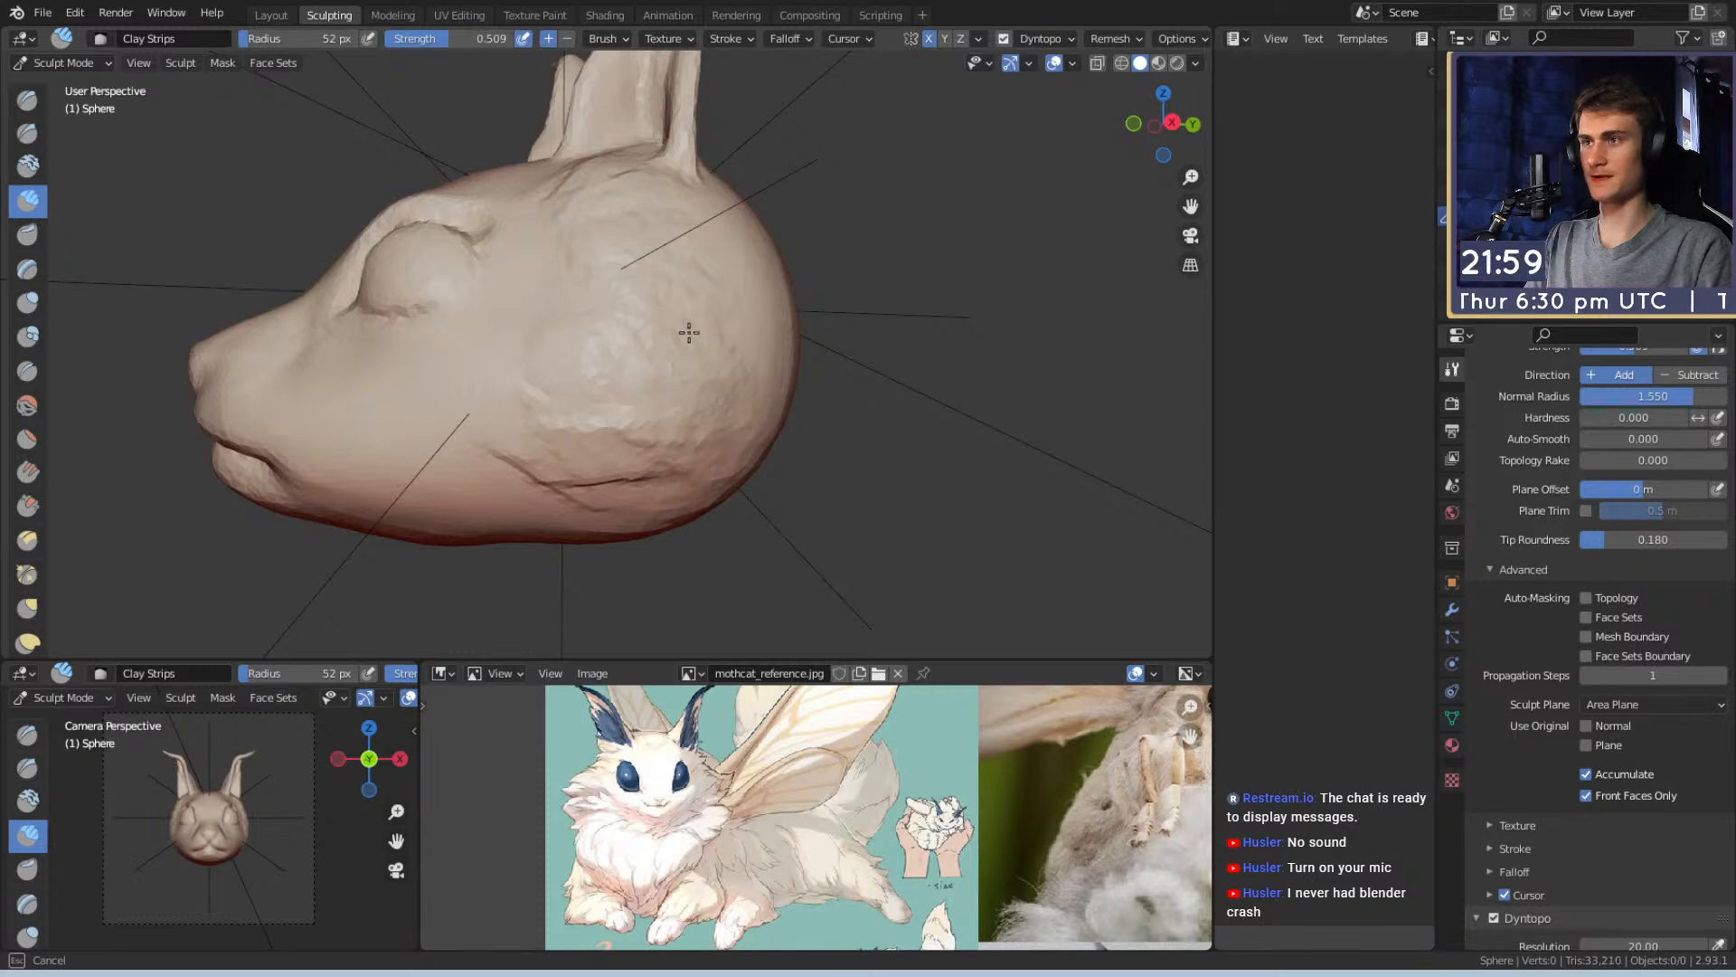
Lay fur-like clay strips down the back of the head, from between the ears to the lower edge
{"action": "mouse_move", "coordinate": [657, 228]}
{"action": "middle_mouse_down"}
{"action": "mouse_move", "coordinate": [565, 368]}
{"action": "mouse_move", "coordinate": [588, 403]}
{"action": "middle_mouse_up"}
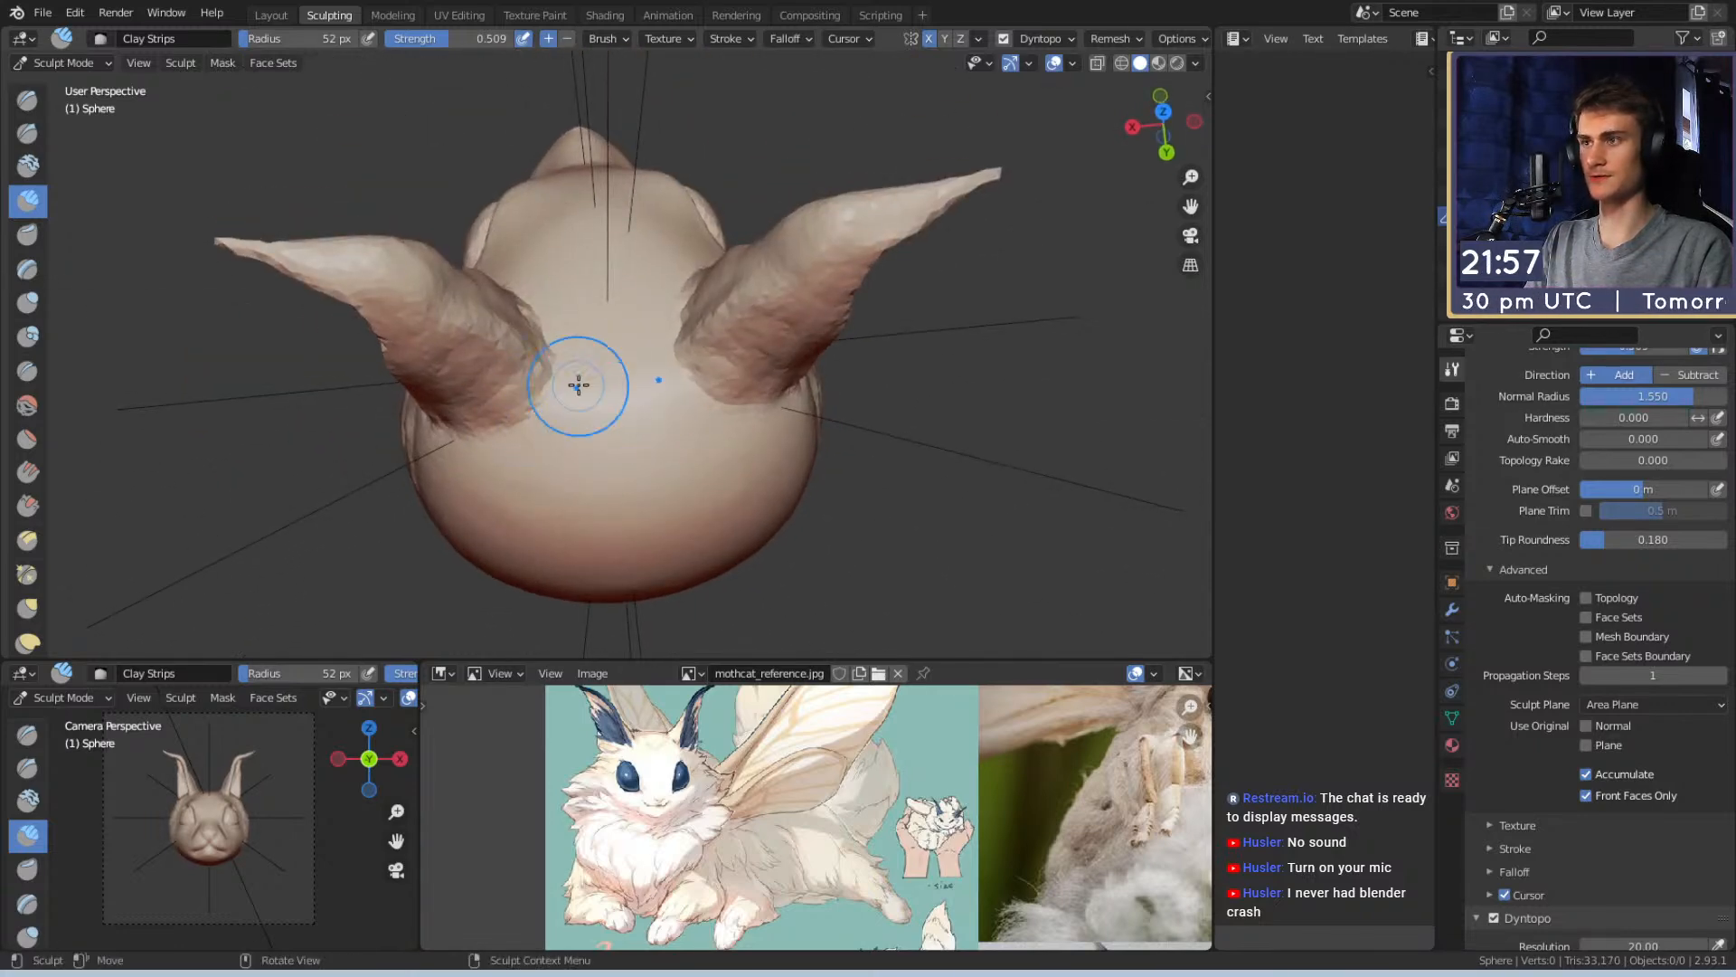
{"action": "middle_click_drag", "start_coordinate": [592, 551], "coordinate": [644, 331]}
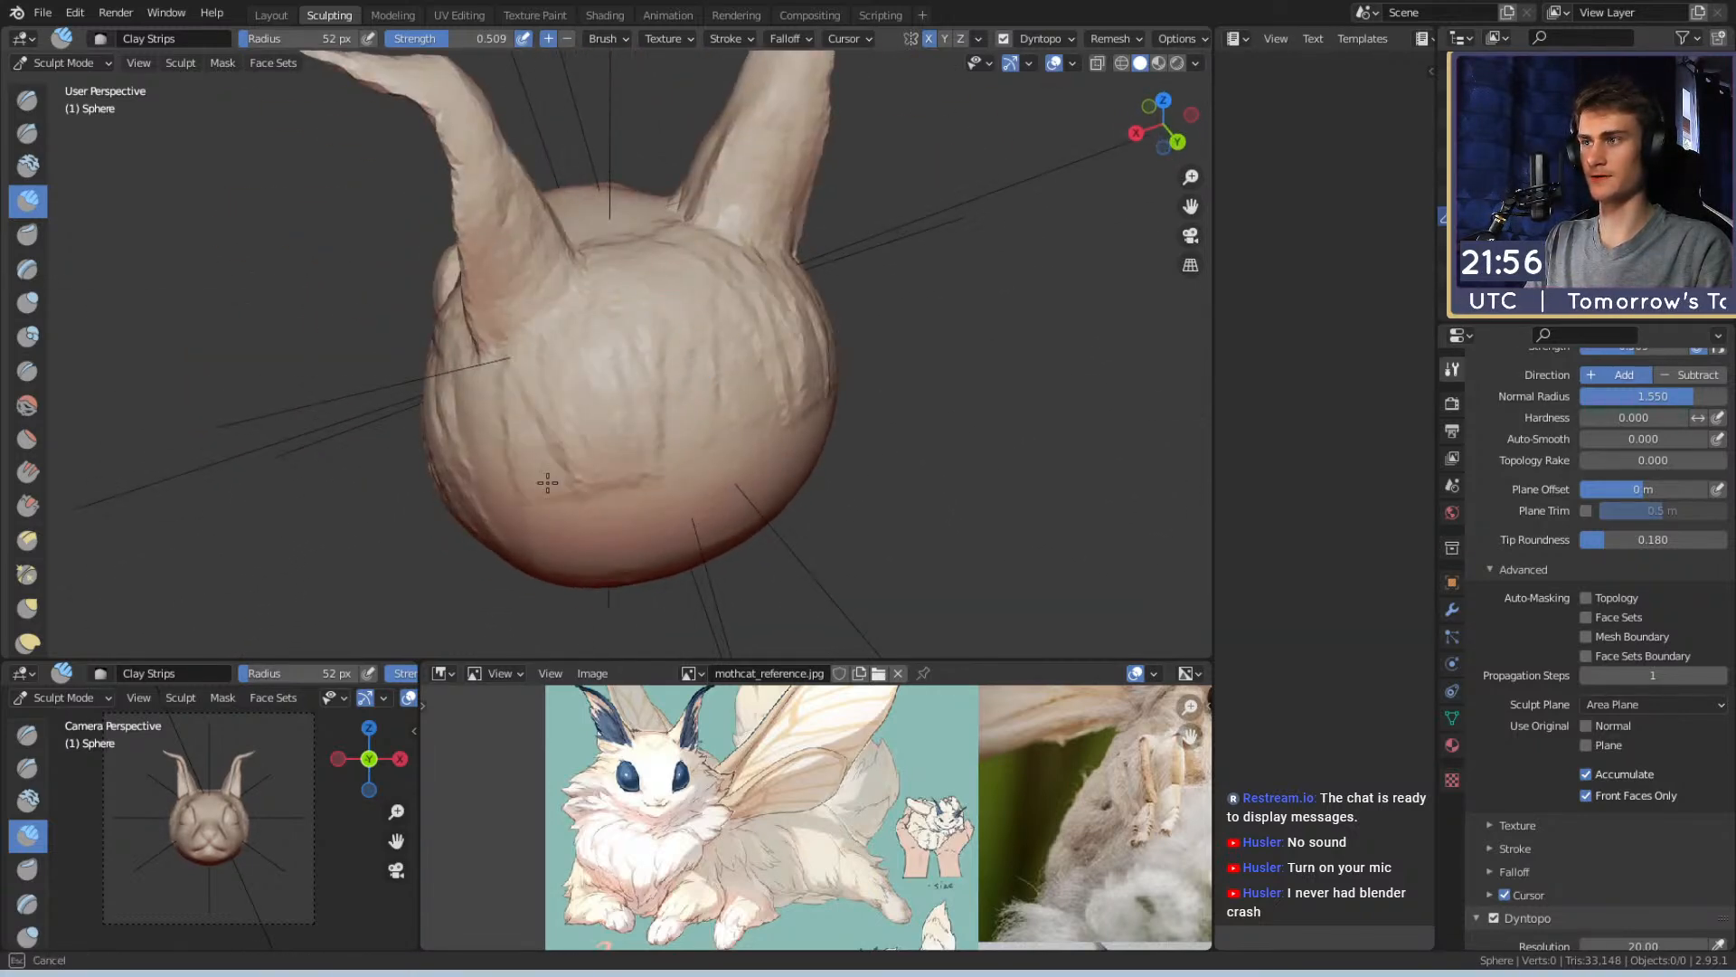
{"action": "middle_click_drag", "start_coordinate": [538, 434], "coordinate": [604, 378]}
{"action": "middle_click_drag", "start_coordinate": [769, 384], "coordinate": [709, 420]}
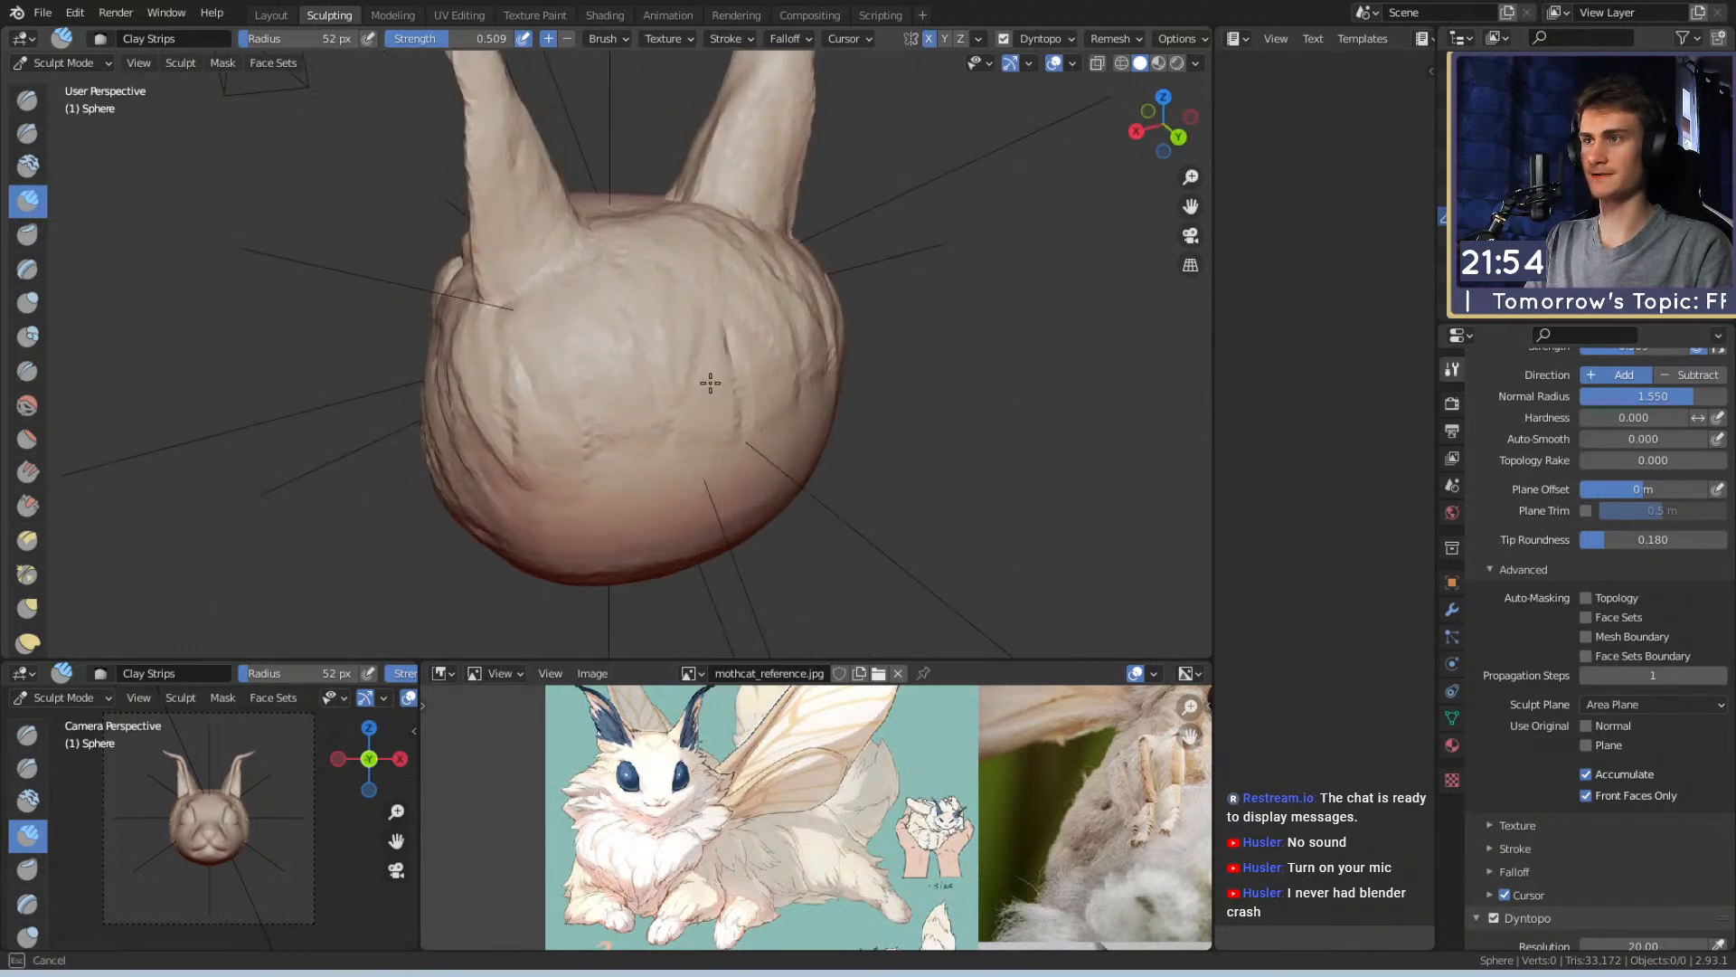
{"action": "mouse_move", "coordinate": [664, 350]}
{"action": "middle_mouse_down"}
{"action": "mouse_move", "coordinate": [694, 247]}
{"action": "mouse_move", "coordinate": [694, 297]}
{"action": "middle_mouse_up"}
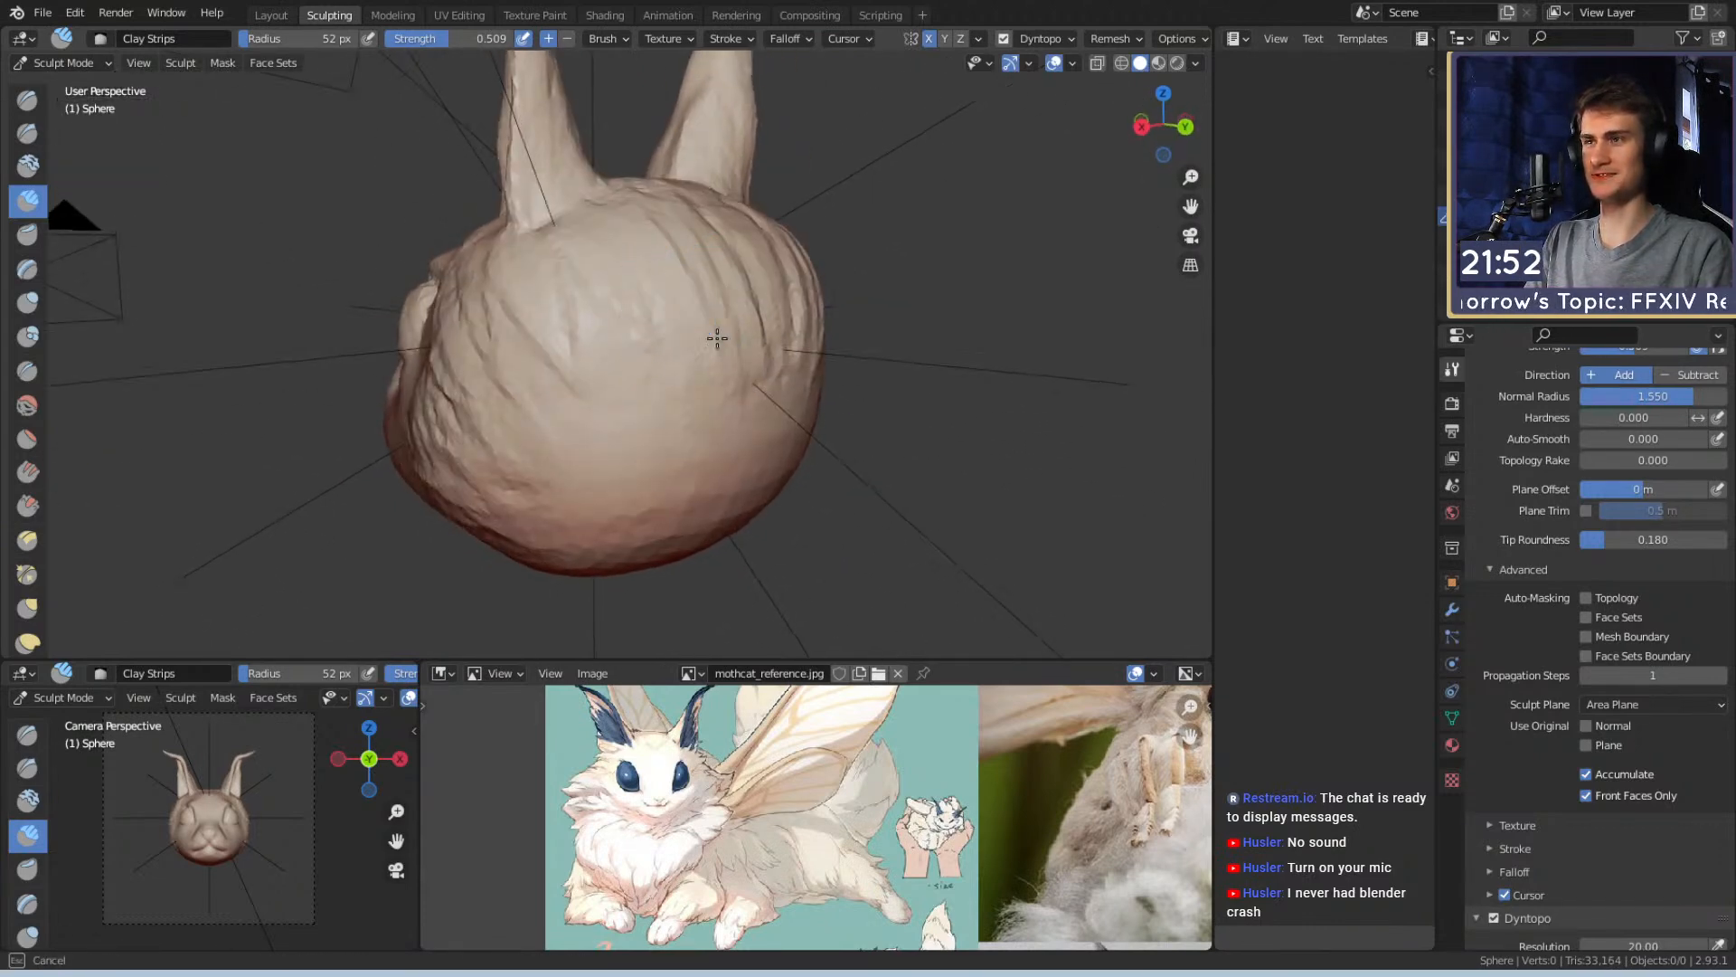
{"action": "middle_click_drag", "start_coordinate": [702, 453], "coordinate": [567, 366]}
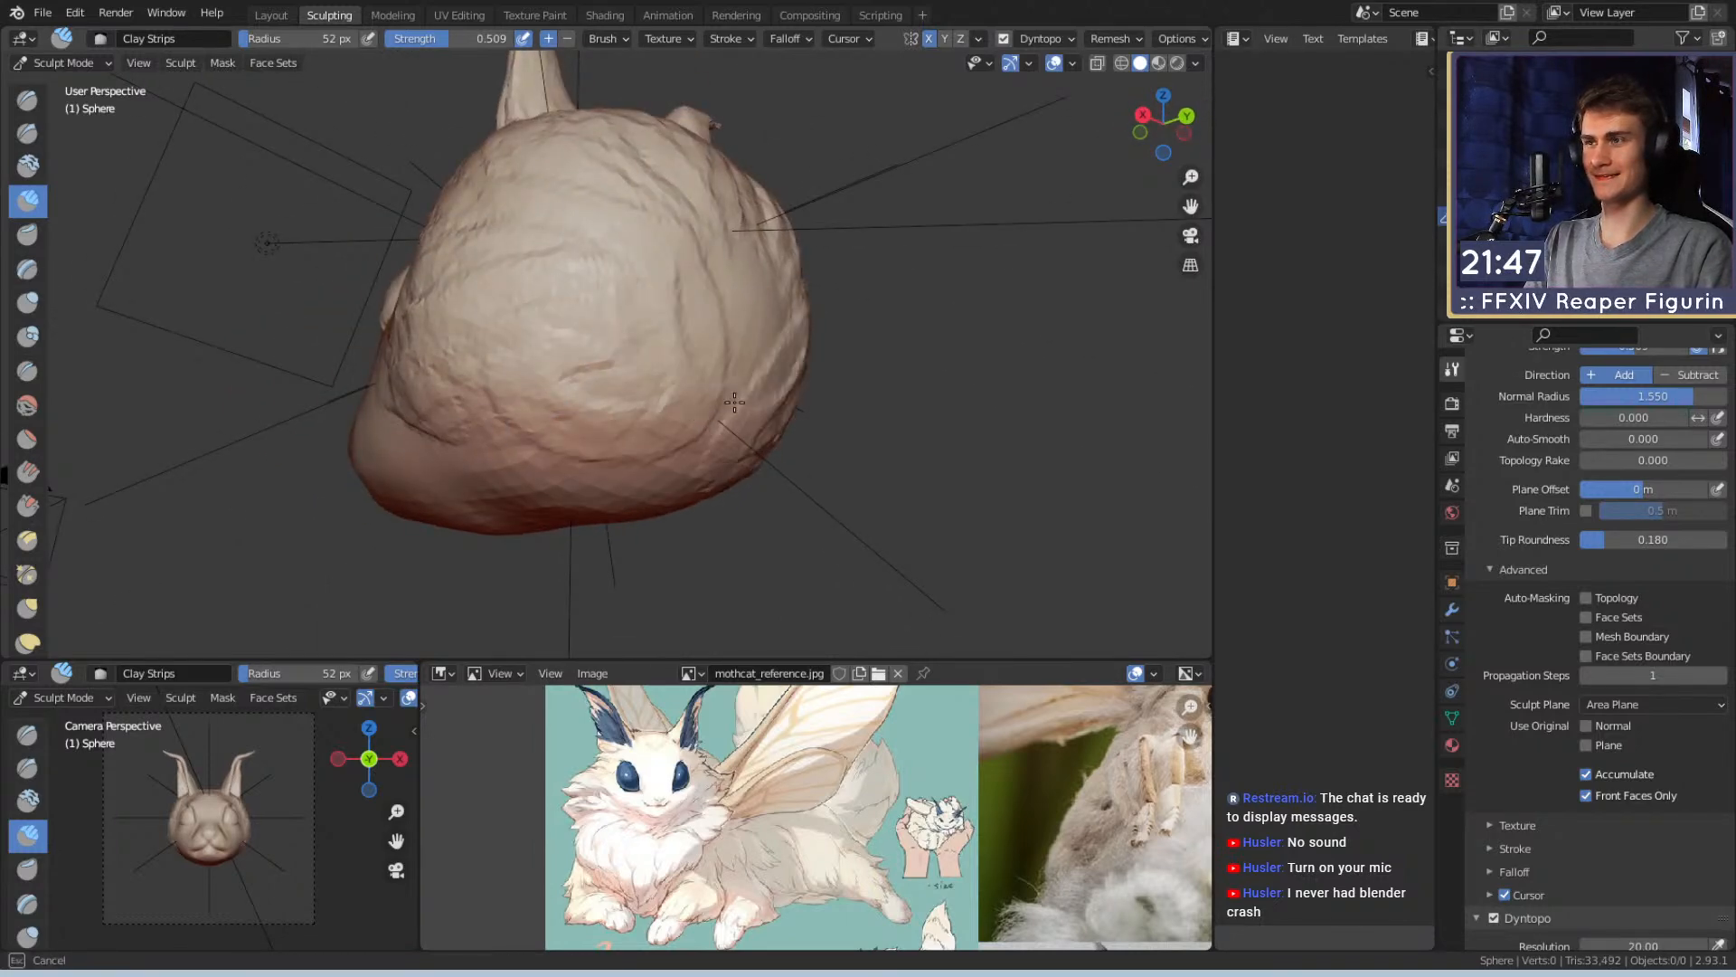
{"action": "mouse_move", "coordinate": [564, 292]}
{"action": "middle_mouse_down"}
{"action": "mouse_move", "coordinate": [647, 371]}
{"action": "mouse_move", "coordinate": [601, 201]}
{"action": "mouse_move", "coordinate": [841, 314]}
{"action": "mouse_move", "coordinate": [778, 385]}
{"action": "mouse_move", "coordinate": [670, 356]}
{"action": "mouse_move", "coordinate": [640, 392]}
{"action": "mouse_move", "coordinate": [652, 409]}
{"action": "mouse_move", "coordinate": [543, 387]}
{"action": "middle_mouse_up"}
Pull the cheek fur outward into tufts on the sides of the head with Snake Hook
{"action": "scroll", "coordinate": [774, 384], "scroll_direction": "up", "scroll_amount": 3}
{"action": "key", "text": "shift+c"}
{"action": "key", "text": "k"}
{"action": "key", "text": "f"}
{"action": "left_click", "coordinate": [604, 383]}
{"action": "middle_click_drag", "start_coordinate": [588, 457], "coordinate": [533, 393]}
{"action": "key", "text": "f"}
{"action": "left_click", "coordinate": [666, 394]}
{"action": "left_click_drag", "start_coordinate": [645, 430], "coordinate": [636, 415]}
{"action": "mouse_move", "coordinate": [639, 412]}
{"action": "middle_mouse_down", "text": "shift"}
{"action": "mouse_move", "coordinate": [642, 387]}
{"action": "mouse_move", "coordinate": [588, 329]}
{"action": "mouse_move", "coordinate": [686, 409]}
{"action": "mouse_move", "coordinate": [661, 384]}
{"action": "mouse_move", "coordinate": [717, 357]}
{"action": "mouse_move", "coordinate": [701, 366]}
{"action": "middle_mouse_up", "text": "shift"}
{"action": "key", "text": "f"}
{"action": "left_click", "coordinate": [638, 425]}
Carve grooves between the cheek fur tufts with the Crease brush, using a radius of about 43 px
{"action": "key", "text": "shift+c"}
{"action": "key", "text": "f"}
{"action": "left_click", "coordinate": [706, 381]}
{"action": "left_click_drag", "start_coordinate": [698, 368], "coordinate": [671, 359]}
{"action": "mouse_move", "coordinate": [703, 309]}
{"action": "middle_mouse_down"}
{"action": "mouse_move", "coordinate": [678, 368]}
{"action": "mouse_move", "coordinate": [702, 336]}
{"action": "middle_mouse_up"}
{"action": "middle_click_drag", "start_coordinate": [884, 332], "coordinate": [772, 280]}
{"action": "key", "text": "f"}
{"action": "left_click", "coordinate": [674, 356]}
{"action": "mouse_move", "coordinate": [722, 435]}
{"action": "left_mouse_down", "text": "alt"}
{"action": "mouse_move", "coordinate": [679, 356]}
{"action": "mouse_move", "coordinate": [714, 312]}
{"action": "left_mouse_up", "text": "alt"}
{"action": "left_click_drag", "start_coordinate": [597, 362], "coordinate": [761, 274]}
{"action": "mouse_move", "coordinate": [797, 208]}
{"action": "middle_mouse_down"}
{"action": "mouse_move", "coordinate": [736, 272]}
{"action": "mouse_move", "coordinate": [659, 310]}
{"action": "mouse_move", "coordinate": [714, 265]}
{"action": "middle_mouse_up"}
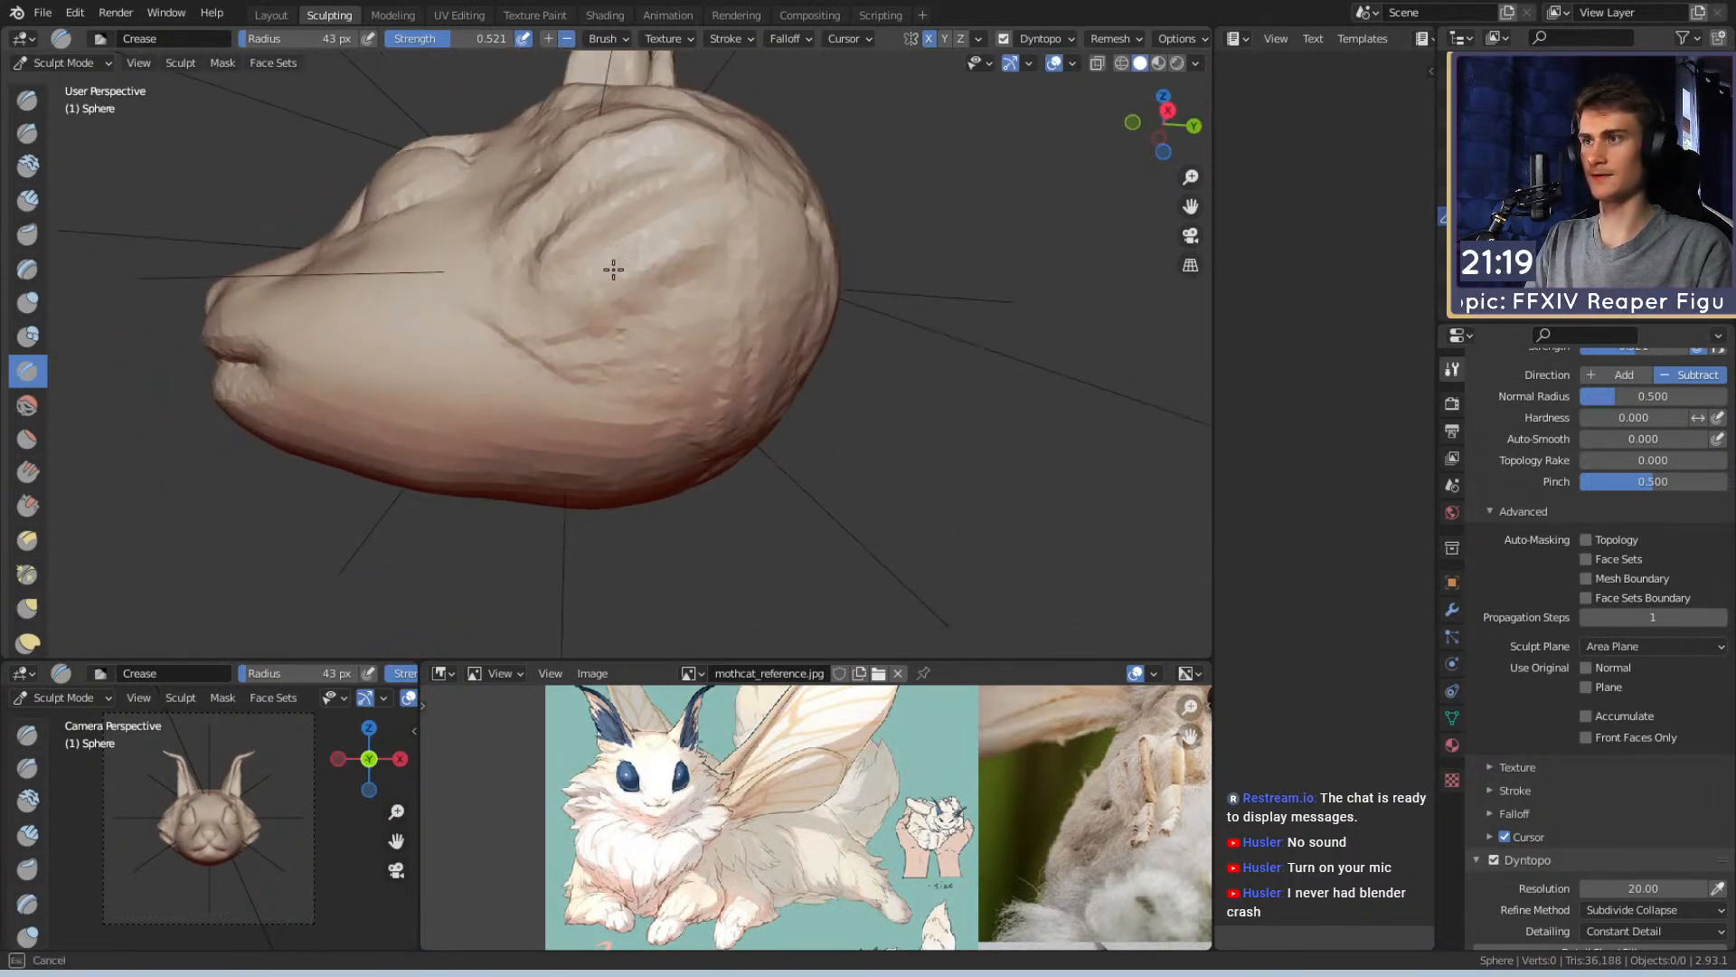
Reshape the fur volume on the sides of the head with the Grab brush
{"action": "mouse_move", "coordinate": [738, 173]}
{"action": "middle_mouse_down"}
{"action": "mouse_move", "coordinate": [704, 292]}
{"action": "mouse_move", "coordinate": [802, 360]}
{"action": "mouse_move", "coordinate": [659, 290]}
{"action": "mouse_move", "coordinate": [601, 292]}
{"action": "mouse_move", "coordinate": [826, 241]}
{"action": "mouse_move", "coordinate": [775, 311]}
{"action": "middle_mouse_up"}
{"action": "key", "text": "g"}
{"action": "key", "text": "f"}
{"action": "left_click", "coordinate": [659, 271]}
{"action": "mouse_move", "coordinate": [717, 377]}
{"action": "left_mouse_down", "text": "ctrl+alt"}
{"action": "mouse_move", "coordinate": [709, 321]}
{"action": "mouse_move", "coordinate": [681, 379]}
{"action": "mouse_move", "coordinate": [679, 360]}
{"action": "mouse_move", "coordinate": [773, 291]}
{"action": "left_mouse_up", "text": "ctrl+alt"}
{"action": "key", "text": "f"}
{"action": "left_click", "coordinate": [690, 360]}
{"action": "left_click_drag", "start_coordinate": [701, 339], "coordinate": [798, 318], "text": "alt"}
{"action": "mouse_move", "coordinate": [742, 393]}
{"action": "left_mouse_down", "text": "ctrl+alt"}
{"action": "mouse_move", "coordinate": [880, 356]}
{"action": "mouse_move", "coordinate": [743, 365]}
{"action": "mouse_move", "coordinate": [733, 296]}
{"action": "left_mouse_up", "text": "ctrl+alt"}
{"action": "key", "text": "f"}
Adjust the lower cheek fur and underside of the head with a large Grab brush, around 272 px radius
{"action": "left_click", "coordinate": [970, 356]}
{"action": "key", "text": "f"}
{"action": "left_click", "coordinate": [776, 260]}
{"action": "key", "text": "f"}
{"action": "left_click", "coordinate": [675, 400]}
{"action": "middle_click_drag", "start_coordinate": [676, 399], "coordinate": [793, 377], "text": "shift"}
{"action": "key", "text": "f"}
{"action": "left_click", "coordinate": [645, 443]}
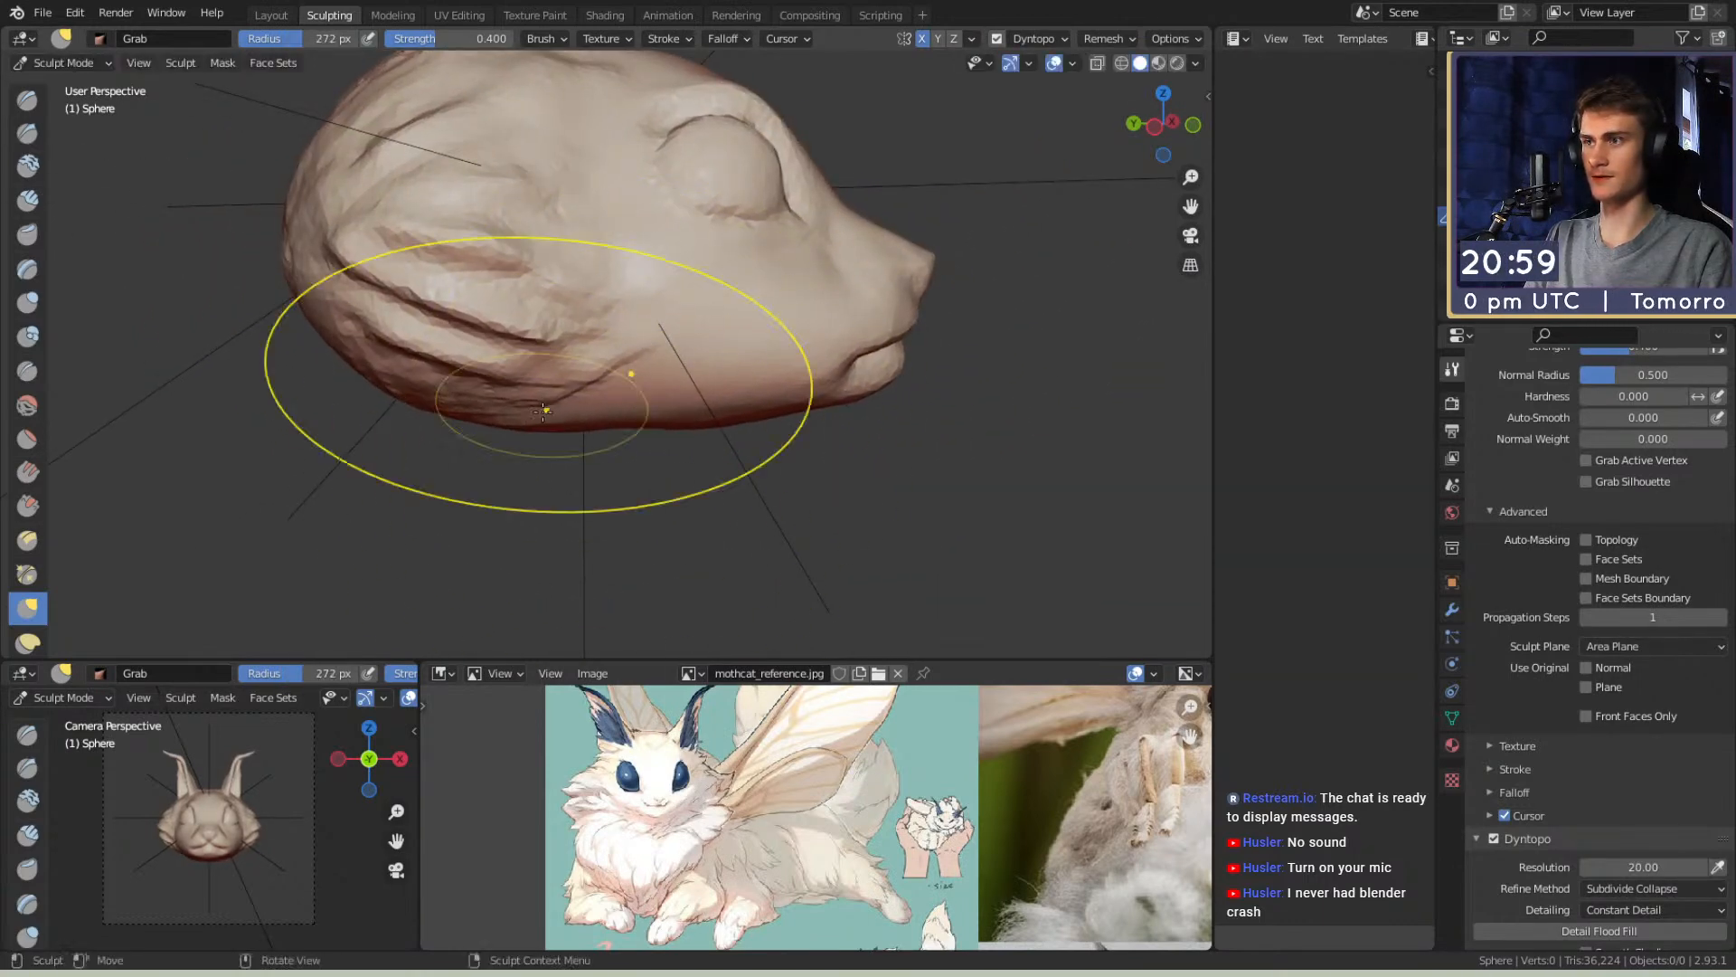
{"action": "key", "text": "f"}
{"action": "mouse_move", "coordinate": [674, 416]}
{"action": "middle_mouse_down", "text": "shift"}
{"action": "mouse_move", "coordinate": [631, 463]}
{"action": "mouse_move", "coordinate": [534, 445]}
{"action": "mouse_move", "coordinate": [637, 453]}
{"action": "mouse_move", "coordinate": [542, 376]}
{"action": "mouse_move", "coordinate": [619, 387]}
{"action": "middle_mouse_up", "text": "shift"}
{"action": "left_click", "coordinate": [885, 407]}
{"action": "mouse_move", "coordinate": [619, 387]}
{"action": "left_mouse_down", "text": "alt"}
{"action": "mouse_move", "coordinate": [690, 317]}
{"action": "mouse_move", "coordinate": [633, 307]}
{"action": "mouse_move", "coordinate": [612, 337]}
{"action": "mouse_move", "coordinate": [640, 416]}
{"action": "left_mouse_up", "text": "alt"}
Build up fur strands on the forehead and around the ear bases with Clay Strips at a 46 px radius
{"action": "key", "text": "c"}
{"action": "key", "text": "f"}
{"action": "left_click", "coordinate": [533, 307]}
{"action": "key", "text": "f"}
{"action": "left_click", "coordinate": [633, 226]}
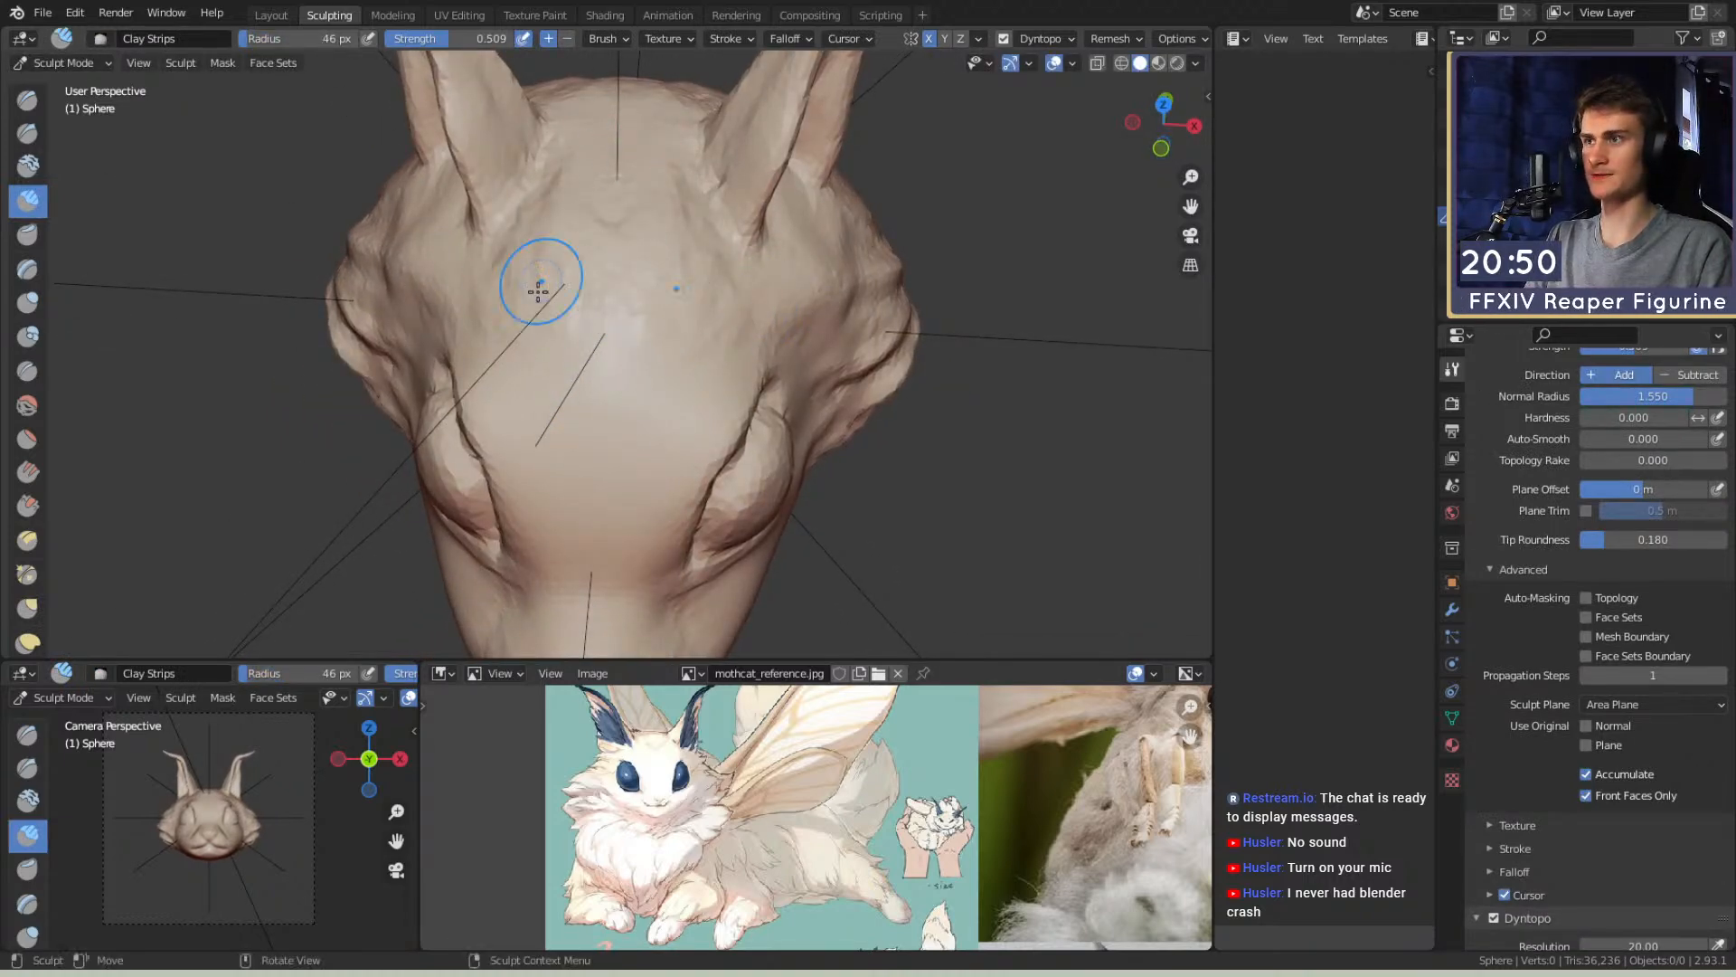
{"action": "middle_click_drag", "start_coordinate": [541, 264], "coordinate": [556, 287]}
{"action": "mouse_move", "coordinate": [369, 407]}
{"action": "middle_mouse_down"}
{"action": "mouse_move", "coordinate": [438, 398]}
{"action": "mouse_move", "coordinate": [470, 276]}
{"action": "middle_mouse_up"}
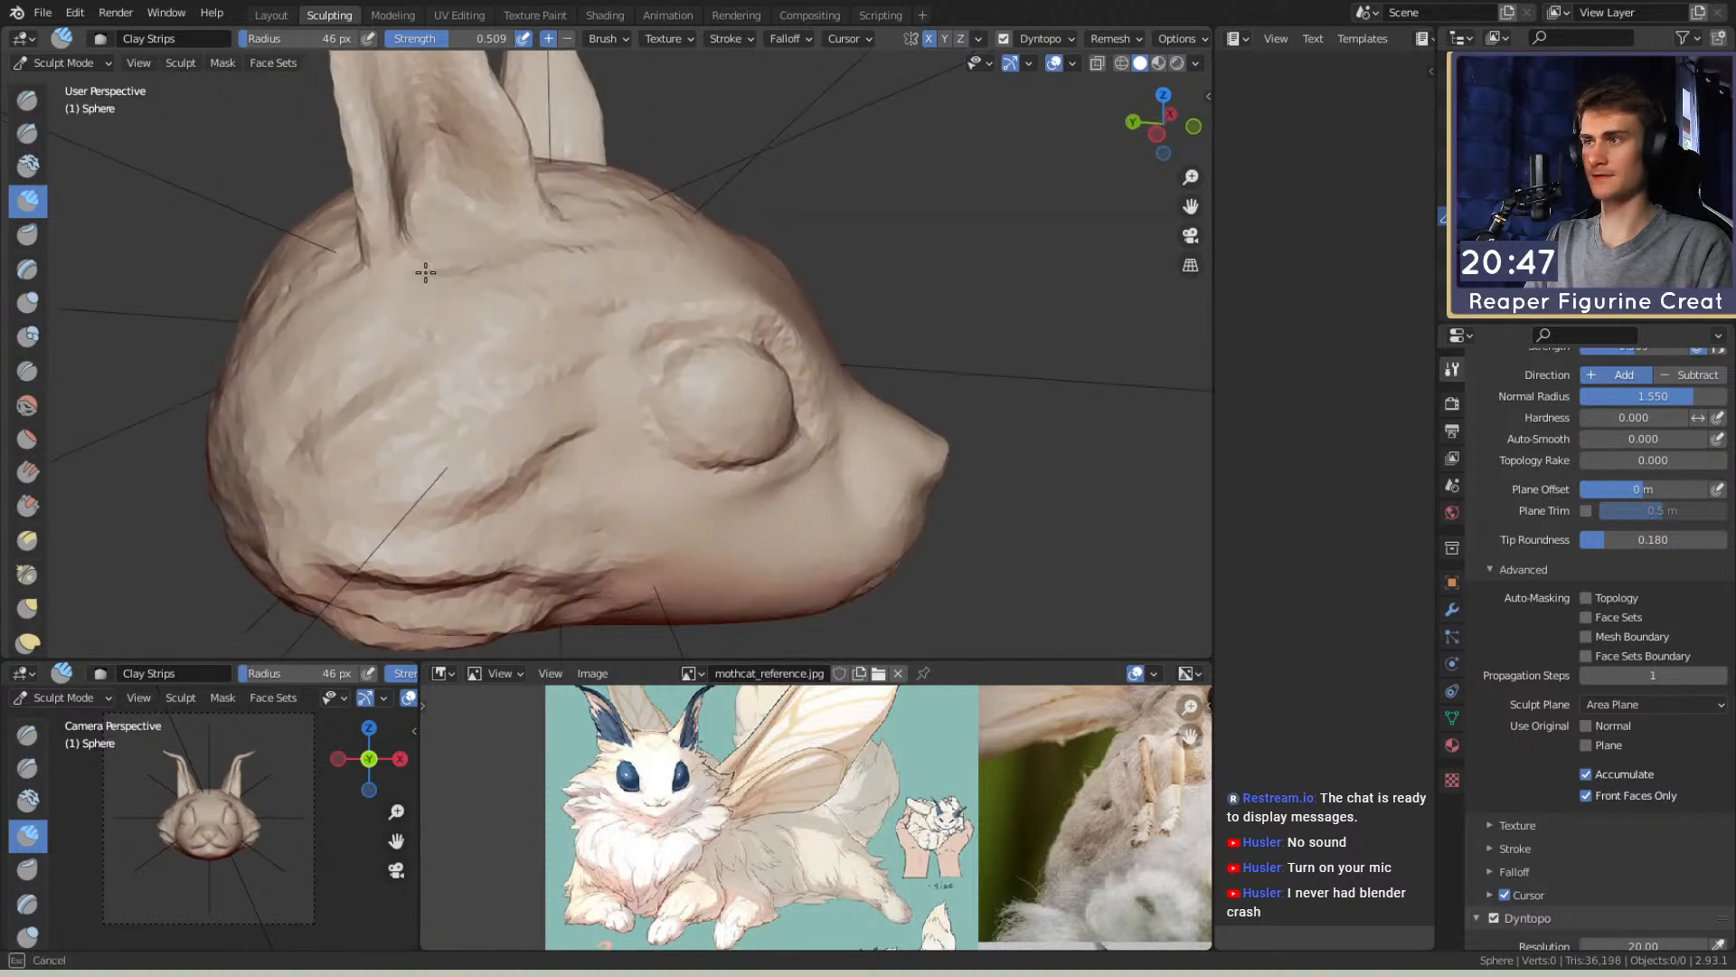
{"action": "mouse_move", "coordinate": [354, 329]}
{"action": "middle_mouse_down"}
{"action": "mouse_move", "coordinate": [717, 424]}
{"action": "mouse_move", "coordinate": [795, 271]}
{"action": "mouse_move", "coordinate": [543, 341]}
{"action": "mouse_move", "coordinate": [594, 225]}
{"action": "middle_mouse_up"}
Cut fur grooves into the cheeks and back of the head with Crease at a 28 px radius
{"action": "key", "text": "shift+c"}
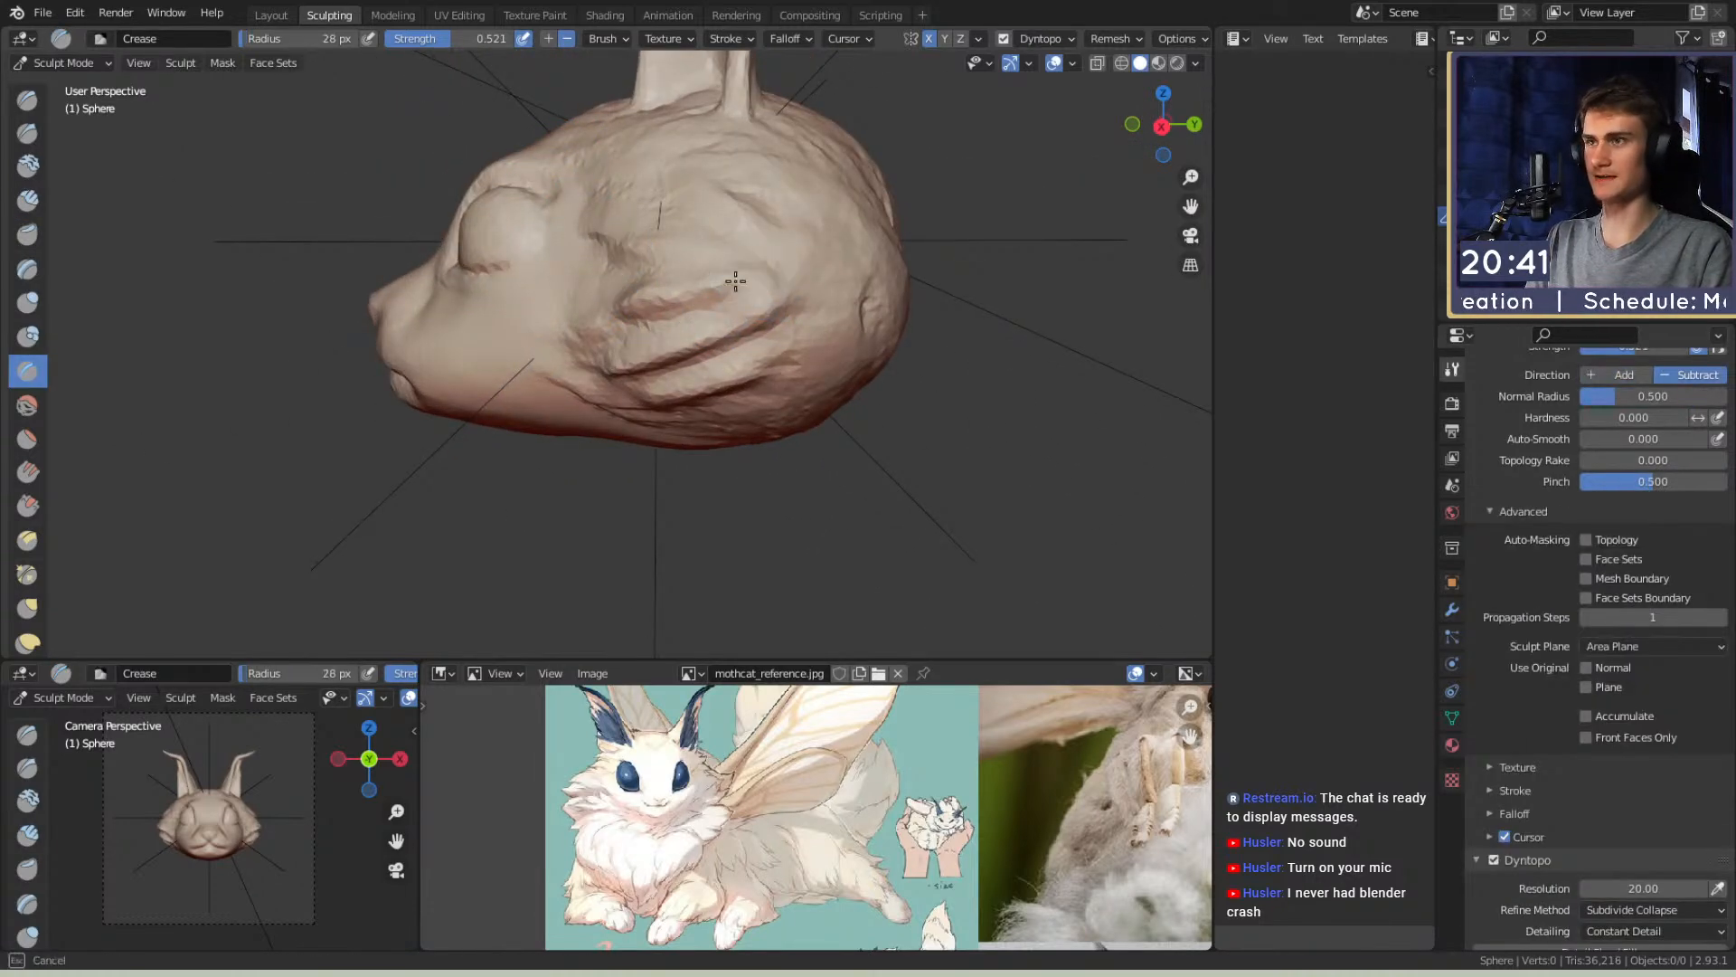
{"action": "middle_click_drag", "start_coordinate": [816, 267], "coordinate": [629, 326]}
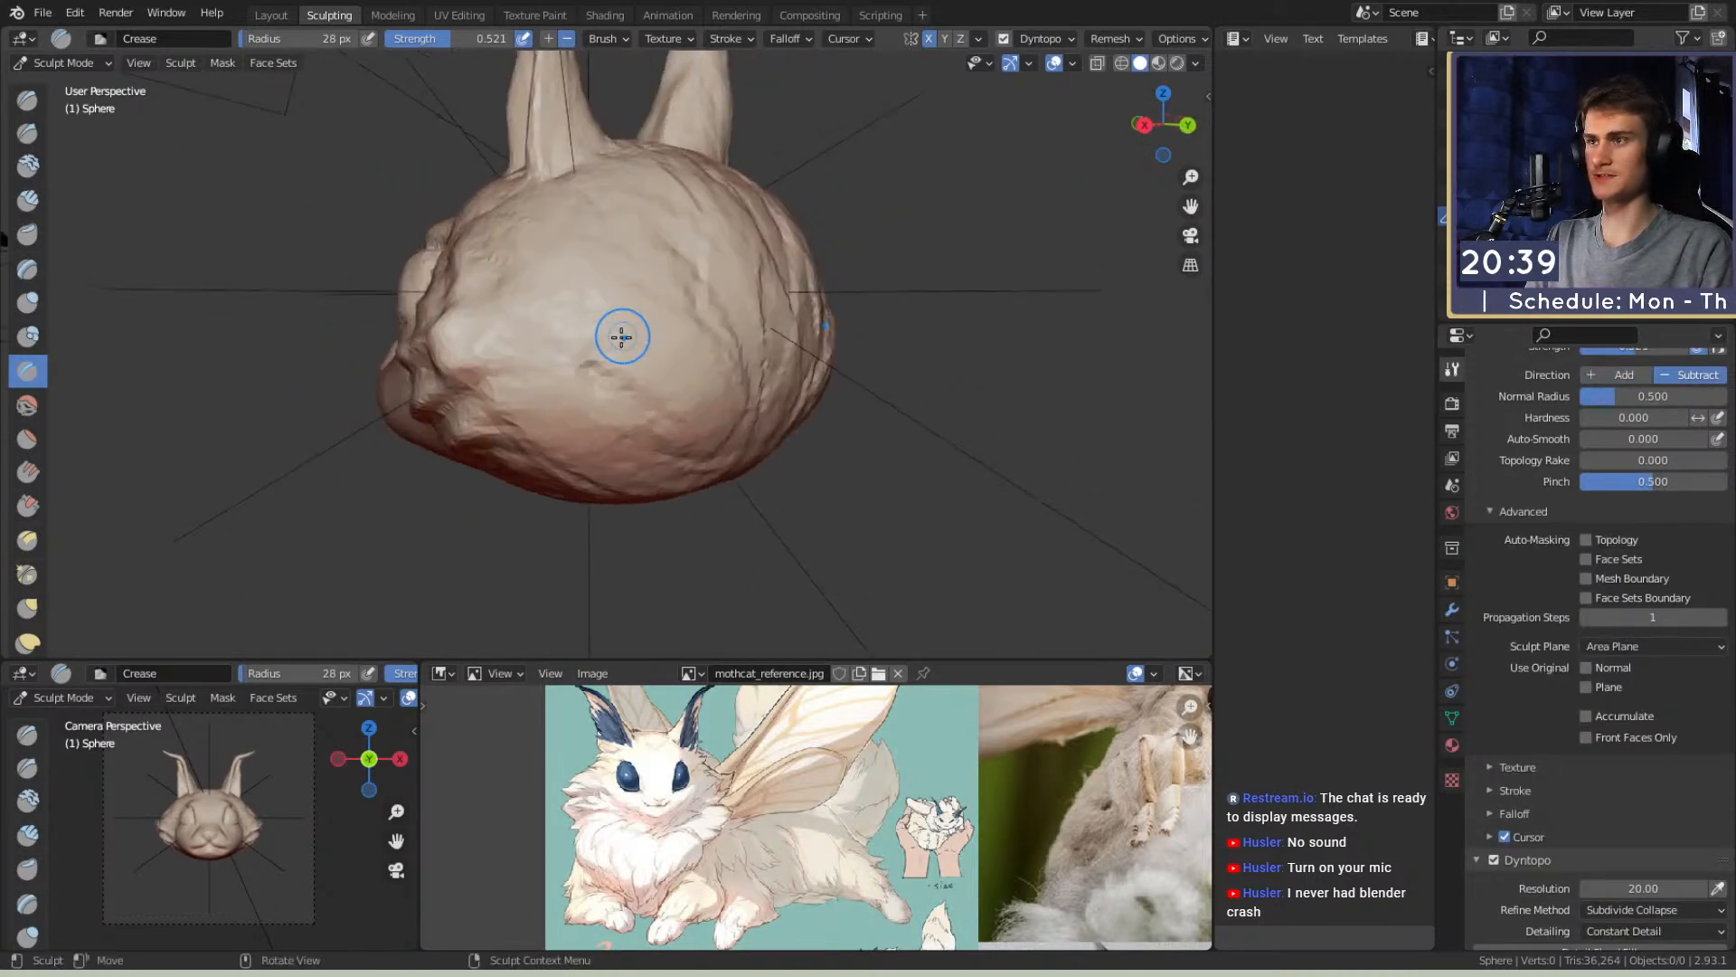
{"action": "mouse_move", "coordinate": [641, 401]}
{"action": "middle_mouse_down", "text": "alt"}
{"action": "mouse_move", "coordinate": [678, 341]}
{"action": "mouse_move", "coordinate": [988, 341]}
{"action": "mouse_move", "coordinate": [789, 356]}
{"action": "mouse_move", "coordinate": [637, 298]}
{"action": "middle_mouse_up", "text": "alt"}
Sharpen the fur grooves on the forehead and beside the ears with Crease at a 44 px radius
{"action": "scroll", "coordinate": [638, 297], "scroll_direction": "up", "scroll_amount": 5}
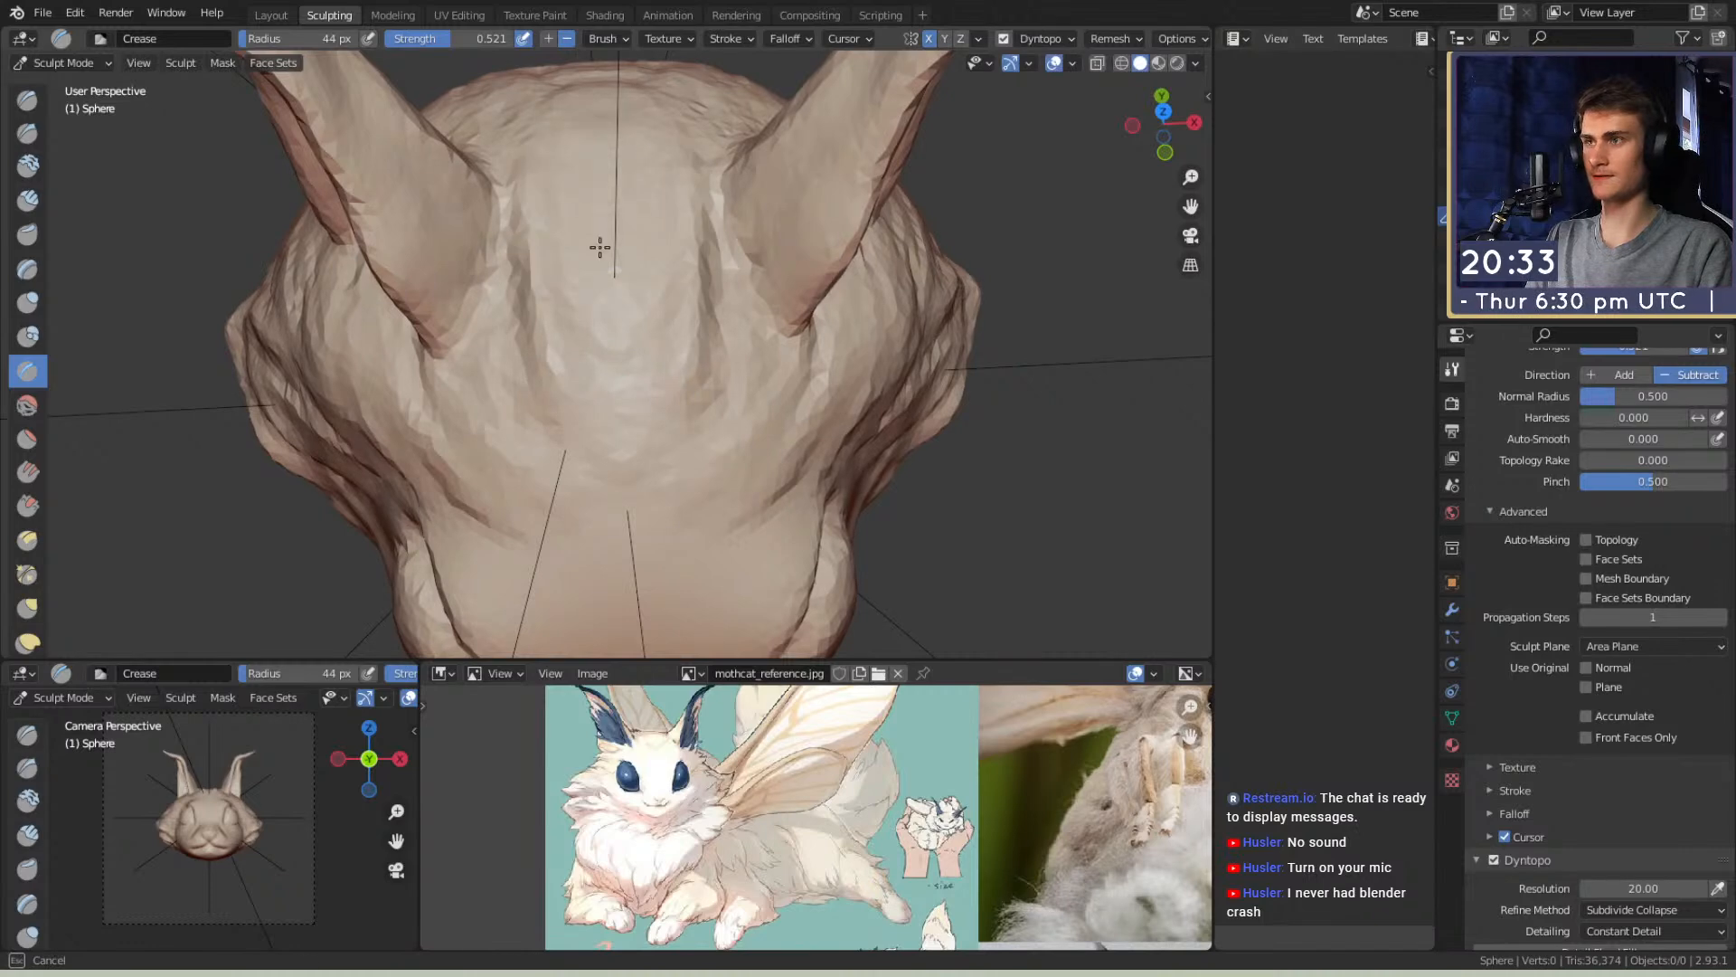
{"action": "middle_click_drag", "start_coordinate": [614, 151], "coordinate": [711, 306]}
{"action": "middle_click_drag", "start_coordinate": [858, 222], "coordinate": [826, 200]}
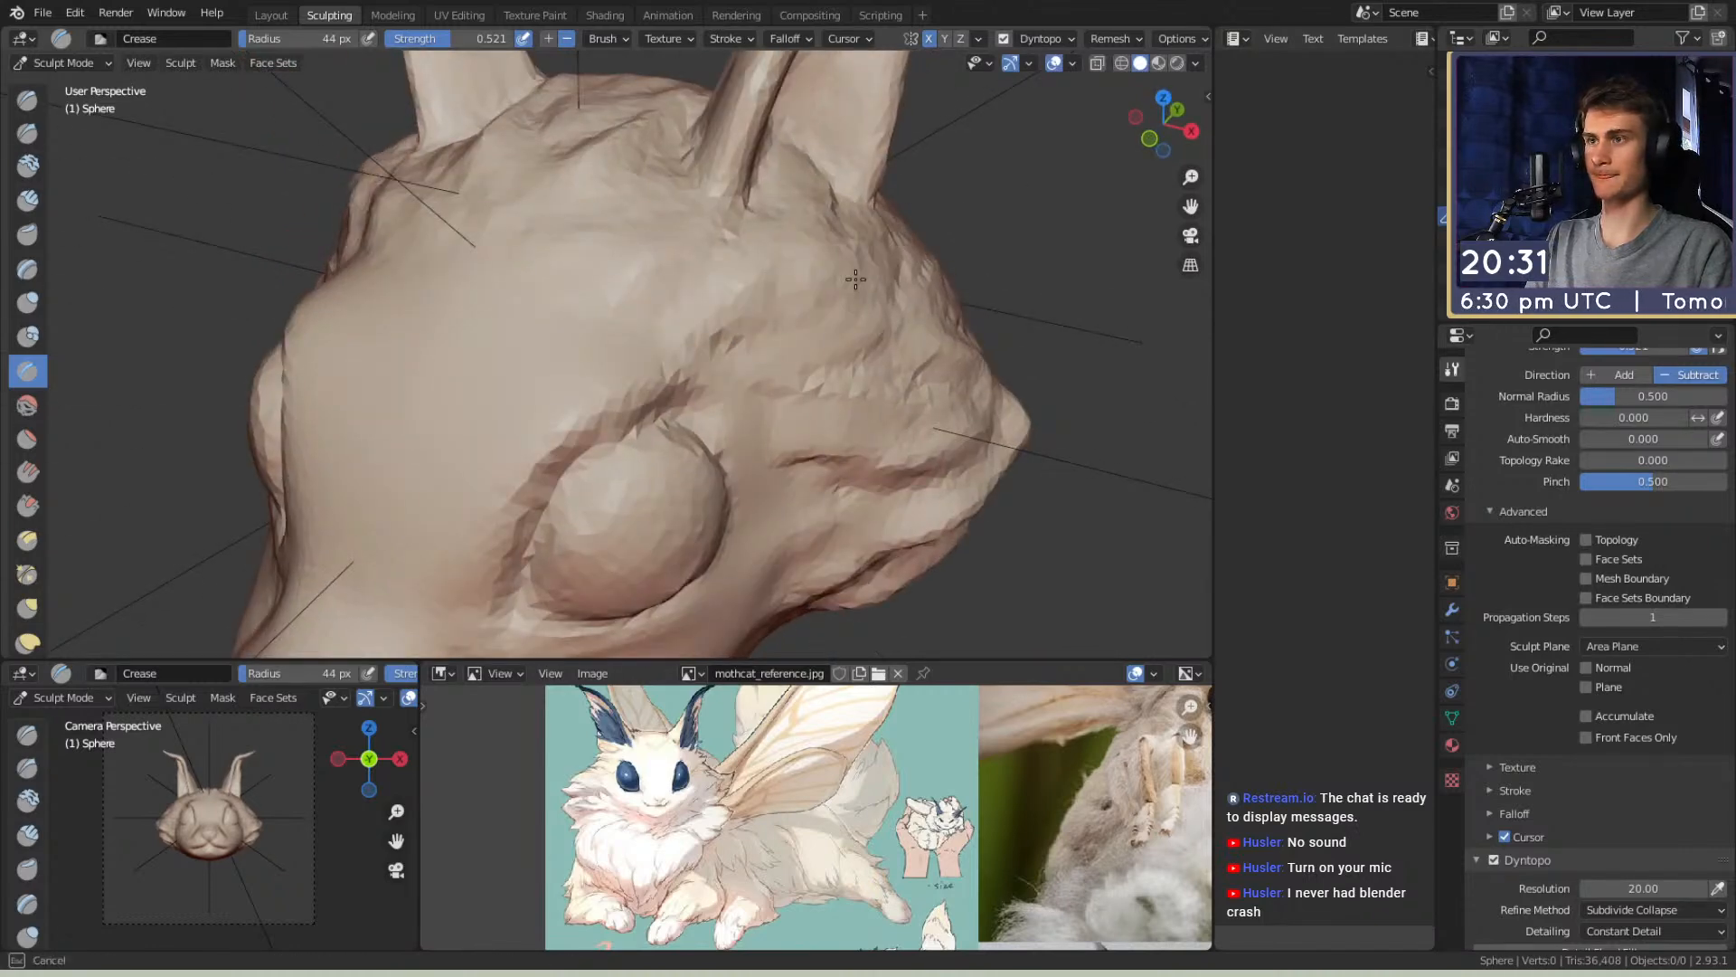
{"action": "scroll", "coordinate": [837, 283], "scroll_direction": "down", "scroll_amount": 5}
{"action": "mouse_move", "coordinate": [837, 283]}
{"action": "middle_mouse_down"}
{"action": "mouse_move", "coordinate": [794, 376]}
{"action": "mouse_move", "coordinate": [814, 377]}
{"action": "mouse_move", "coordinate": [597, 399]}
{"action": "mouse_move", "coordinate": [647, 387]}
{"action": "mouse_move", "coordinate": [598, 424]}
{"action": "middle_mouse_up"}
Reshape the brows and inner eye contours with the Grab brush, varying its radius between 143 and 206 px
{"action": "key", "text": "g"}
{"action": "key", "text": "f"}
{"action": "left_click", "coordinate": [643, 399]}
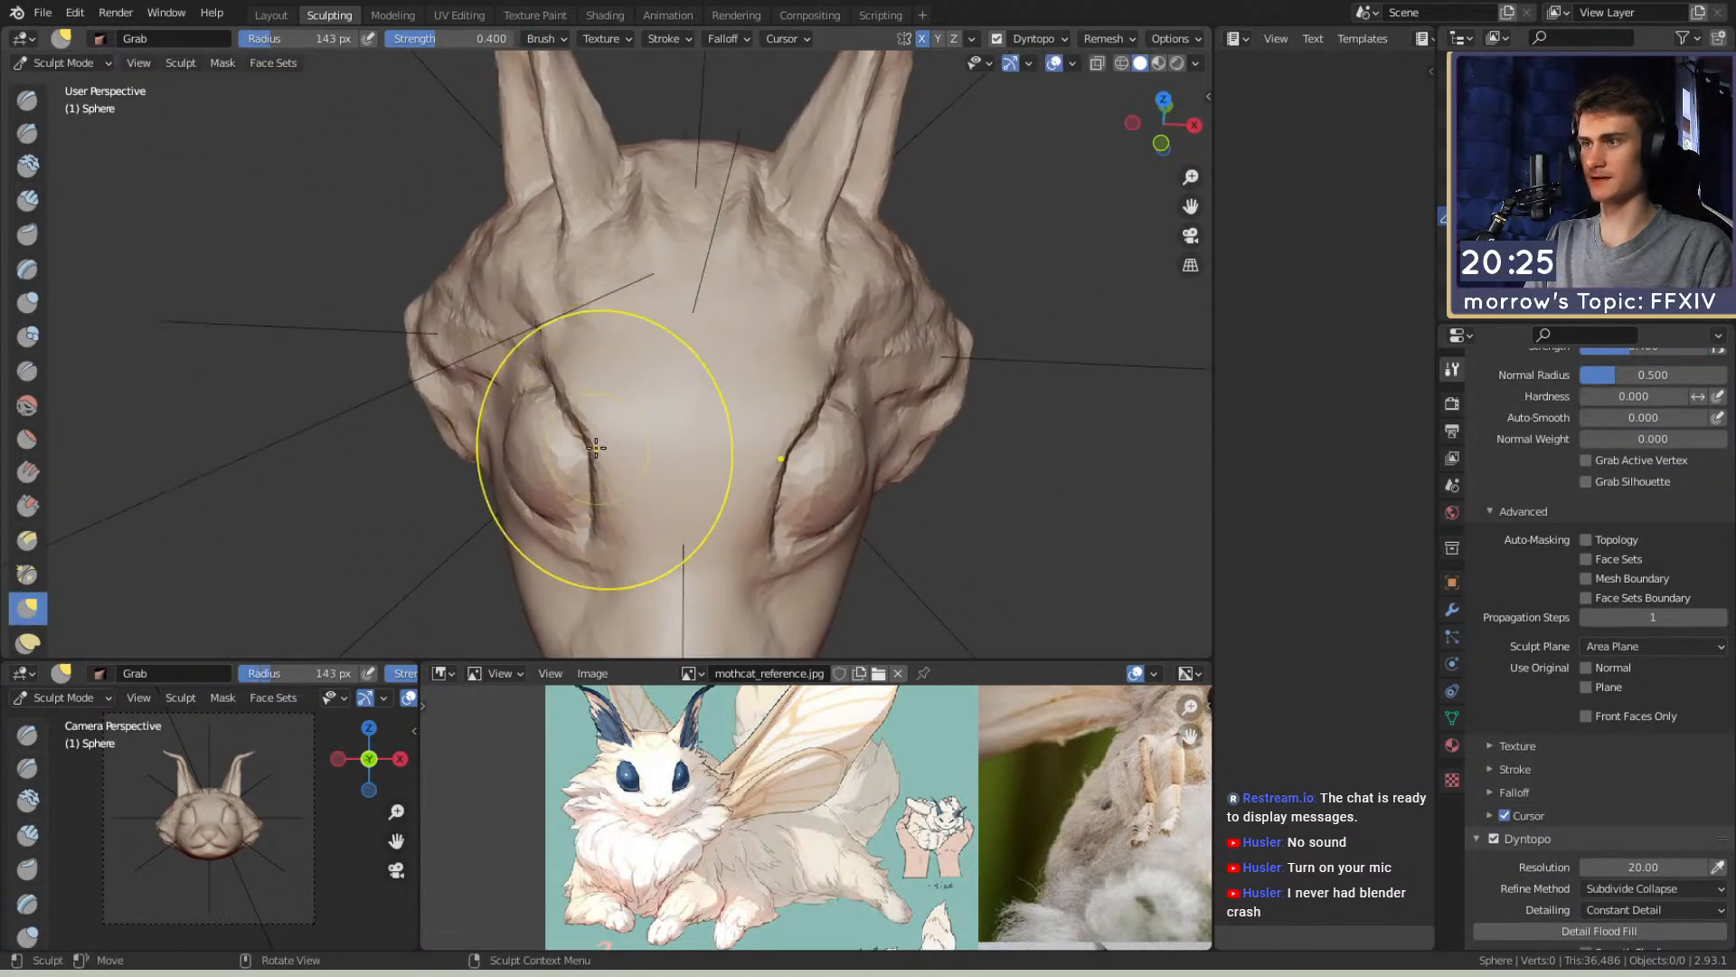
{"action": "left_click_drag", "start_coordinate": [582, 411], "coordinate": [588, 405]}
{"action": "mouse_move", "coordinate": [588, 405]}
{"action": "middle_mouse_down"}
{"action": "mouse_move", "coordinate": [608, 334]}
{"action": "mouse_move", "coordinate": [538, 464]}
{"action": "middle_mouse_up"}
{"action": "key", "text": "f"}
{"action": "left_click", "coordinate": [578, 426]}
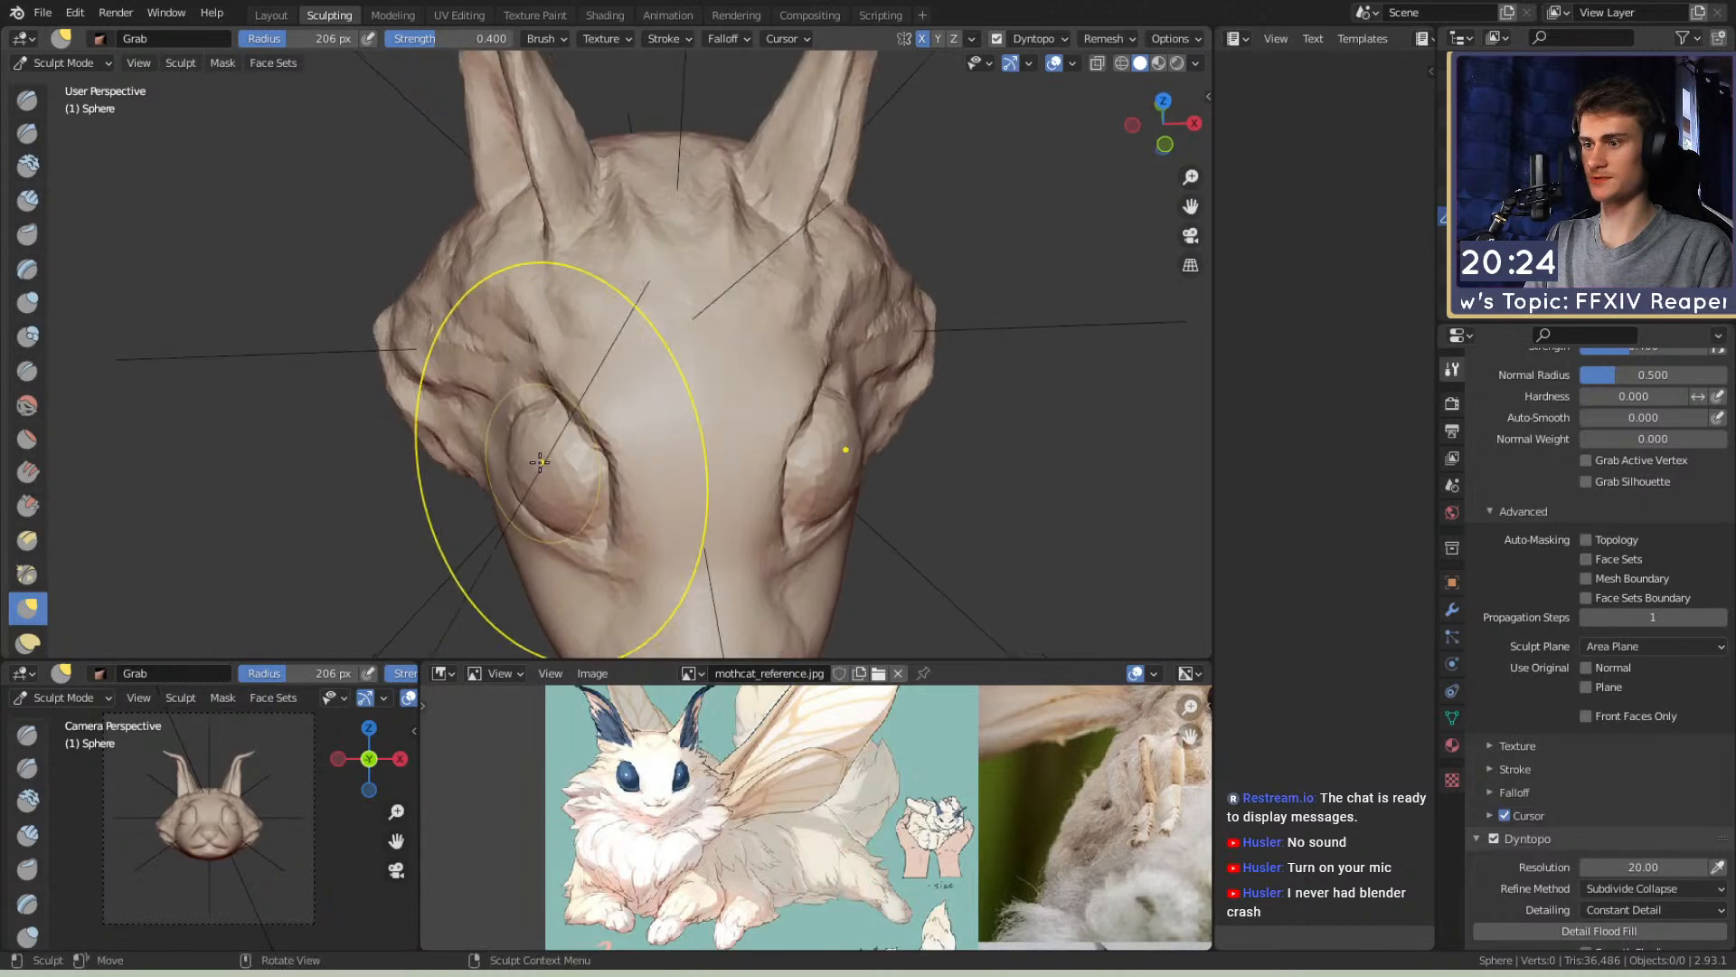
{"action": "key", "text": "f"}
{"action": "left_click", "coordinate": [559, 418]}
{"action": "left_click_drag", "start_coordinate": [588, 393], "coordinate": [592, 391]}
Adjust the area around the eyes and upper cheeks with the Grab brush at a radius of about 148 to 167 px
{"action": "scroll", "coordinate": [633, 398], "scroll_direction": "down", "scroll_amount": 4}
{"action": "mouse_move", "coordinate": [669, 407]}
{"action": "middle_mouse_down"}
{"action": "mouse_move", "coordinate": [644, 354]}
{"action": "mouse_move", "coordinate": [739, 362]}
{"action": "mouse_move", "coordinate": [678, 378]}
{"action": "middle_mouse_up"}
{"action": "scroll", "coordinate": [689, 403], "scroll_direction": "up", "scroll_amount": 2}
{"action": "scroll", "coordinate": [712, 373], "scroll_direction": "up", "scroll_amount": 2}
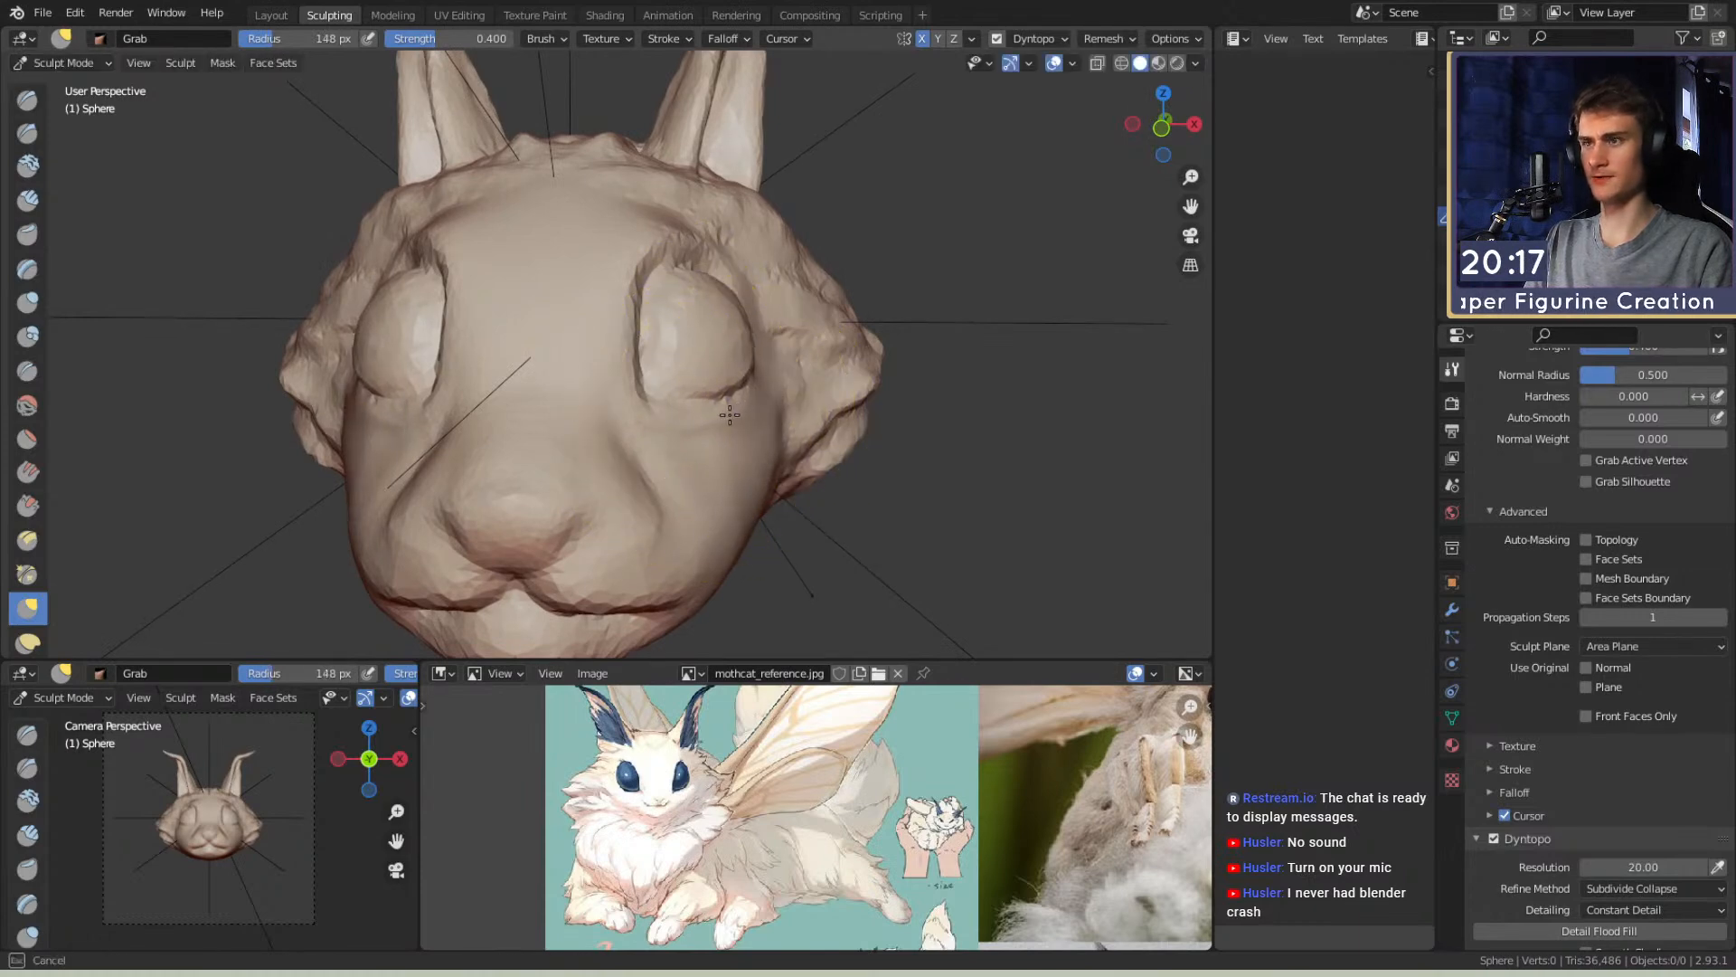
{"action": "mouse_move", "coordinate": [713, 421]}
{"action": "middle_mouse_down"}
{"action": "mouse_move", "coordinate": [705, 398]}
{"action": "mouse_move", "coordinate": [648, 407]}
{"action": "mouse_move", "coordinate": [742, 394]}
{"action": "mouse_move", "coordinate": [736, 308]}
{"action": "mouse_move", "coordinate": [715, 488]}
{"action": "mouse_move", "coordinate": [757, 522]}
{"action": "middle_mouse_up"}
{"action": "key", "text": "f"}
{"action": "left_click", "coordinate": [648, 404]}
{"action": "key", "text": "f"}
{"action": "left_click", "coordinate": [789, 529]}
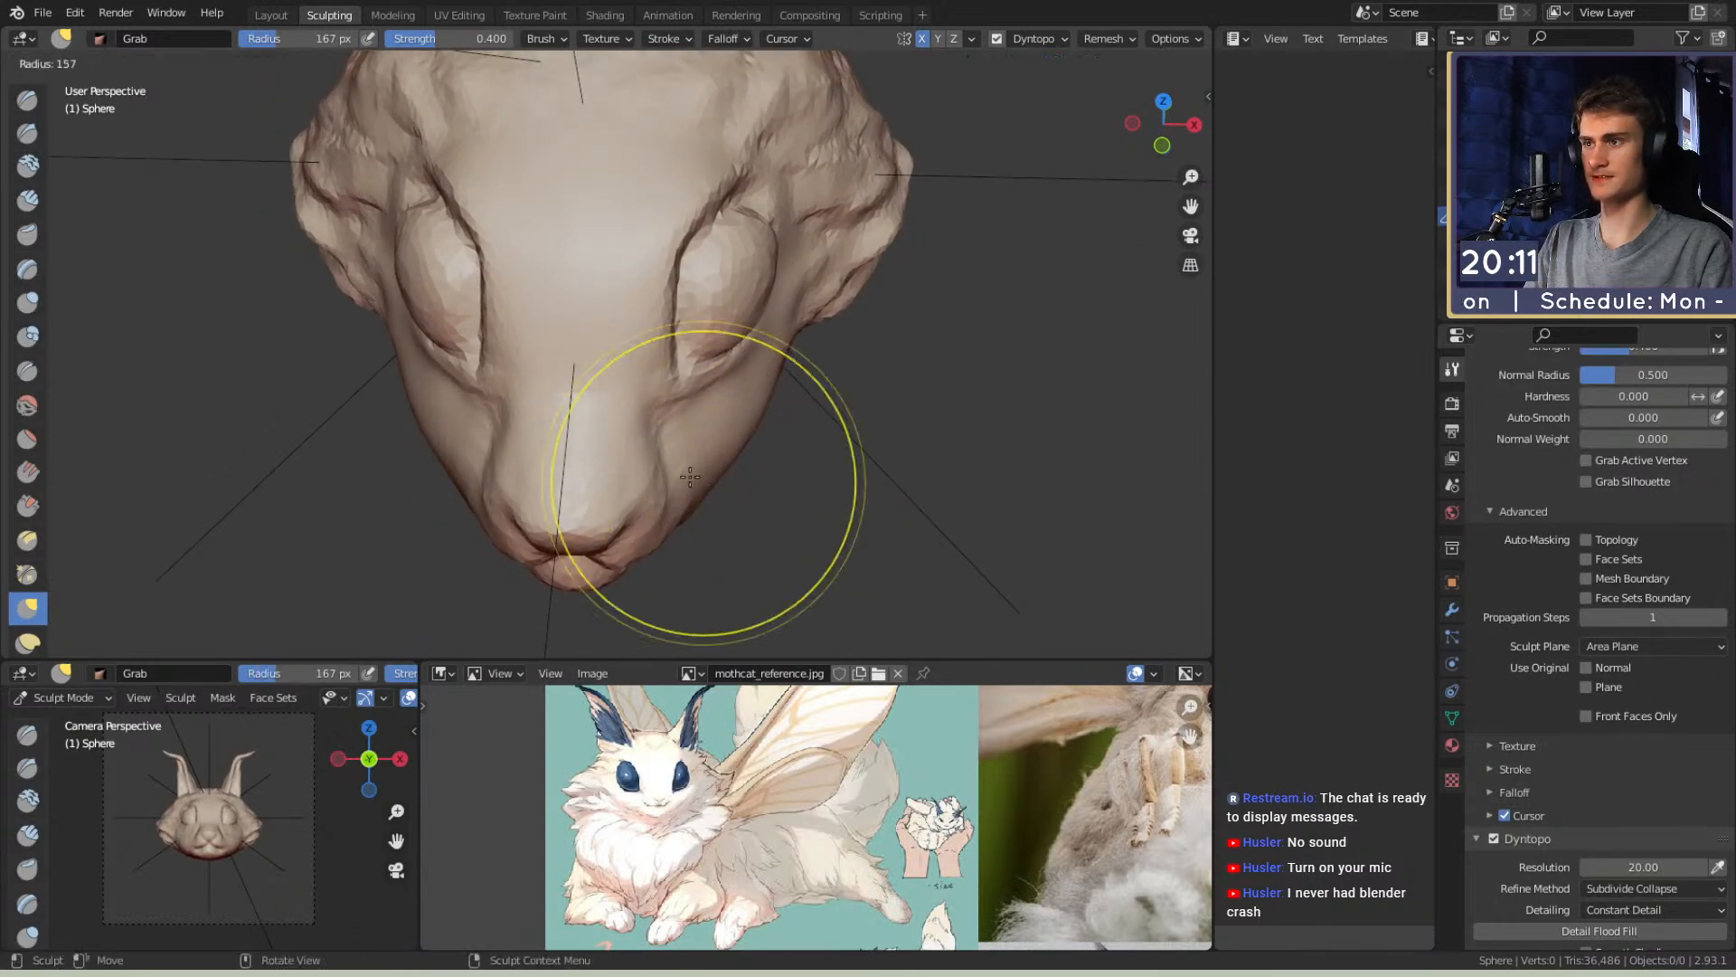
Refine the sides of the muzzle and mouth with the Grab brush at a 97 px radius
{"action": "mouse_move", "coordinate": [719, 461]}
{"action": "middle_mouse_down"}
{"action": "mouse_move", "coordinate": [725, 426]}
{"action": "mouse_move", "coordinate": [898, 317]}
{"action": "mouse_move", "coordinate": [672, 418]}
{"action": "mouse_move", "coordinate": [653, 394]}
{"action": "middle_mouse_up"}
{"action": "scroll", "coordinate": [602, 399], "scroll_direction": "up", "scroll_amount": 1}
{"action": "key", "text": "f"}
{"action": "left_click", "coordinate": [767, 408]}
{"action": "left_click_drag", "start_coordinate": [633, 425], "coordinate": [631, 435]}
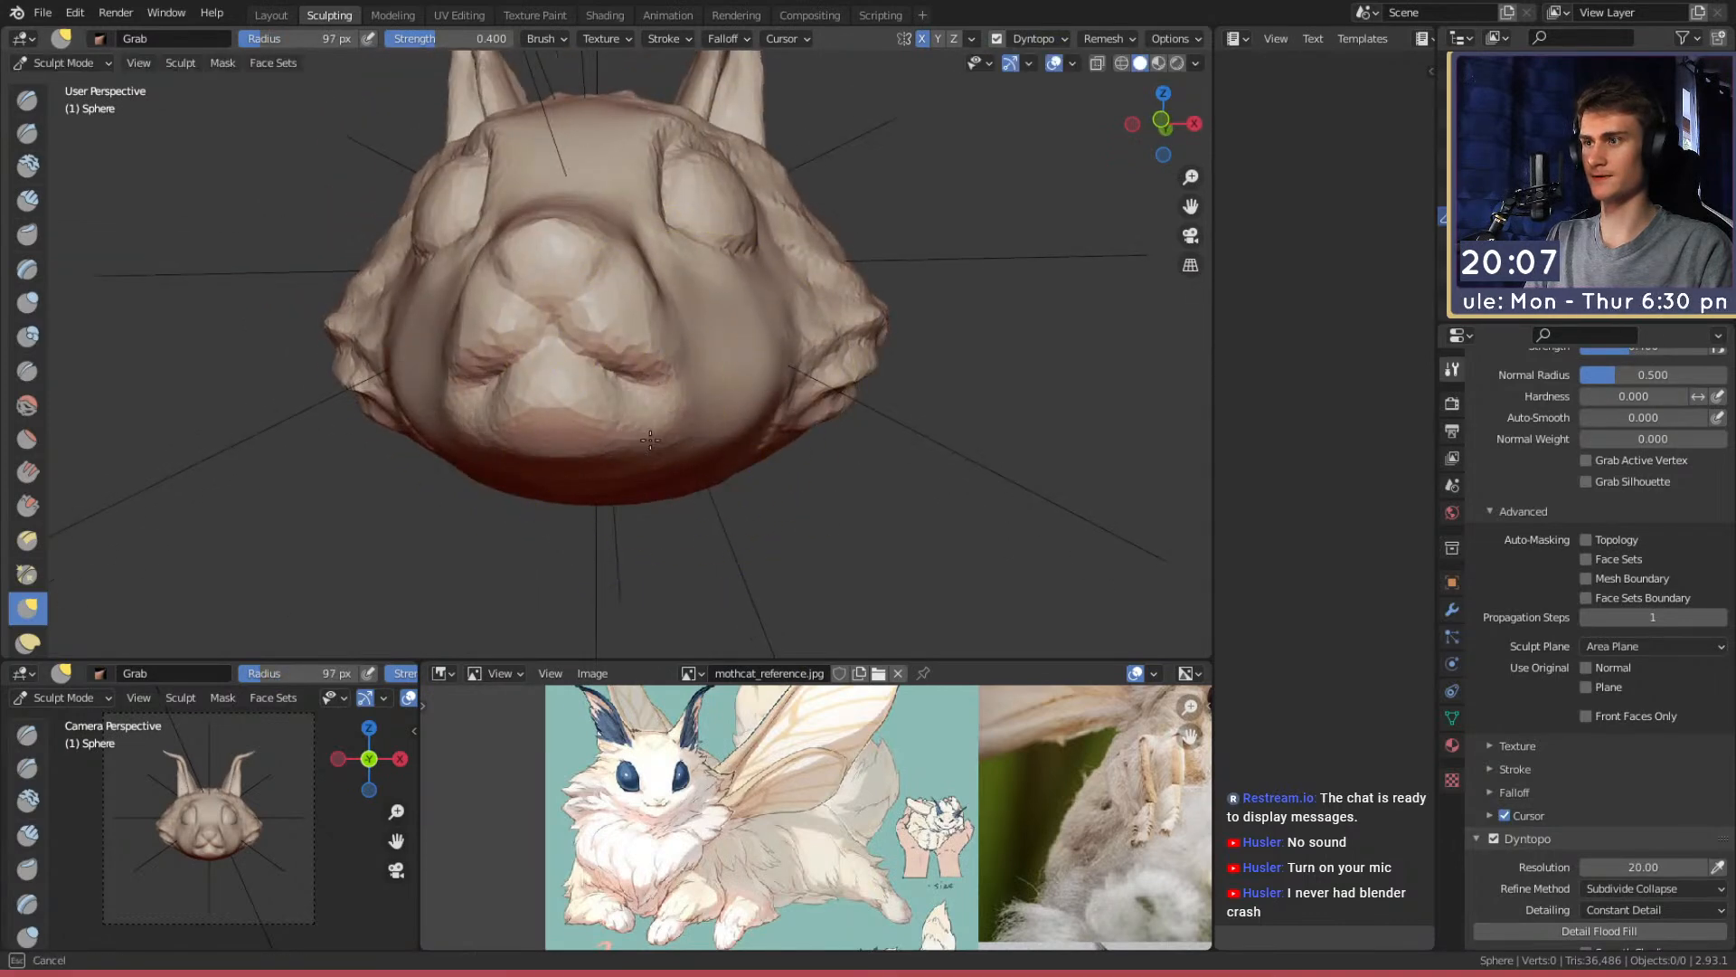
Reshape the jaw and underside of the head with the Grab brush at a 182 px radius
{"action": "middle_click_drag", "start_coordinate": [693, 317], "coordinate": [714, 425]}
{"action": "key", "text": "f"}
{"action": "left_click", "coordinate": [893, 426]}
{"action": "left_click_drag", "start_coordinate": [653, 418], "coordinate": [640, 418]}
{"action": "key", "text": "f"}
{"action": "left_click", "coordinate": [645, 418]}
{"action": "middle_click_drag", "start_coordinate": [645, 418], "coordinate": [816, 303]}
{"action": "mouse_move", "coordinate": [788, 238]}
{"action": "middle_mouse_down"}
{"action": "mouse_move", "coordinate": [735, 321]}
{"action": "mouse_move", "coordinate": [709, 434]}
{"action": "middle_mouse_up"}
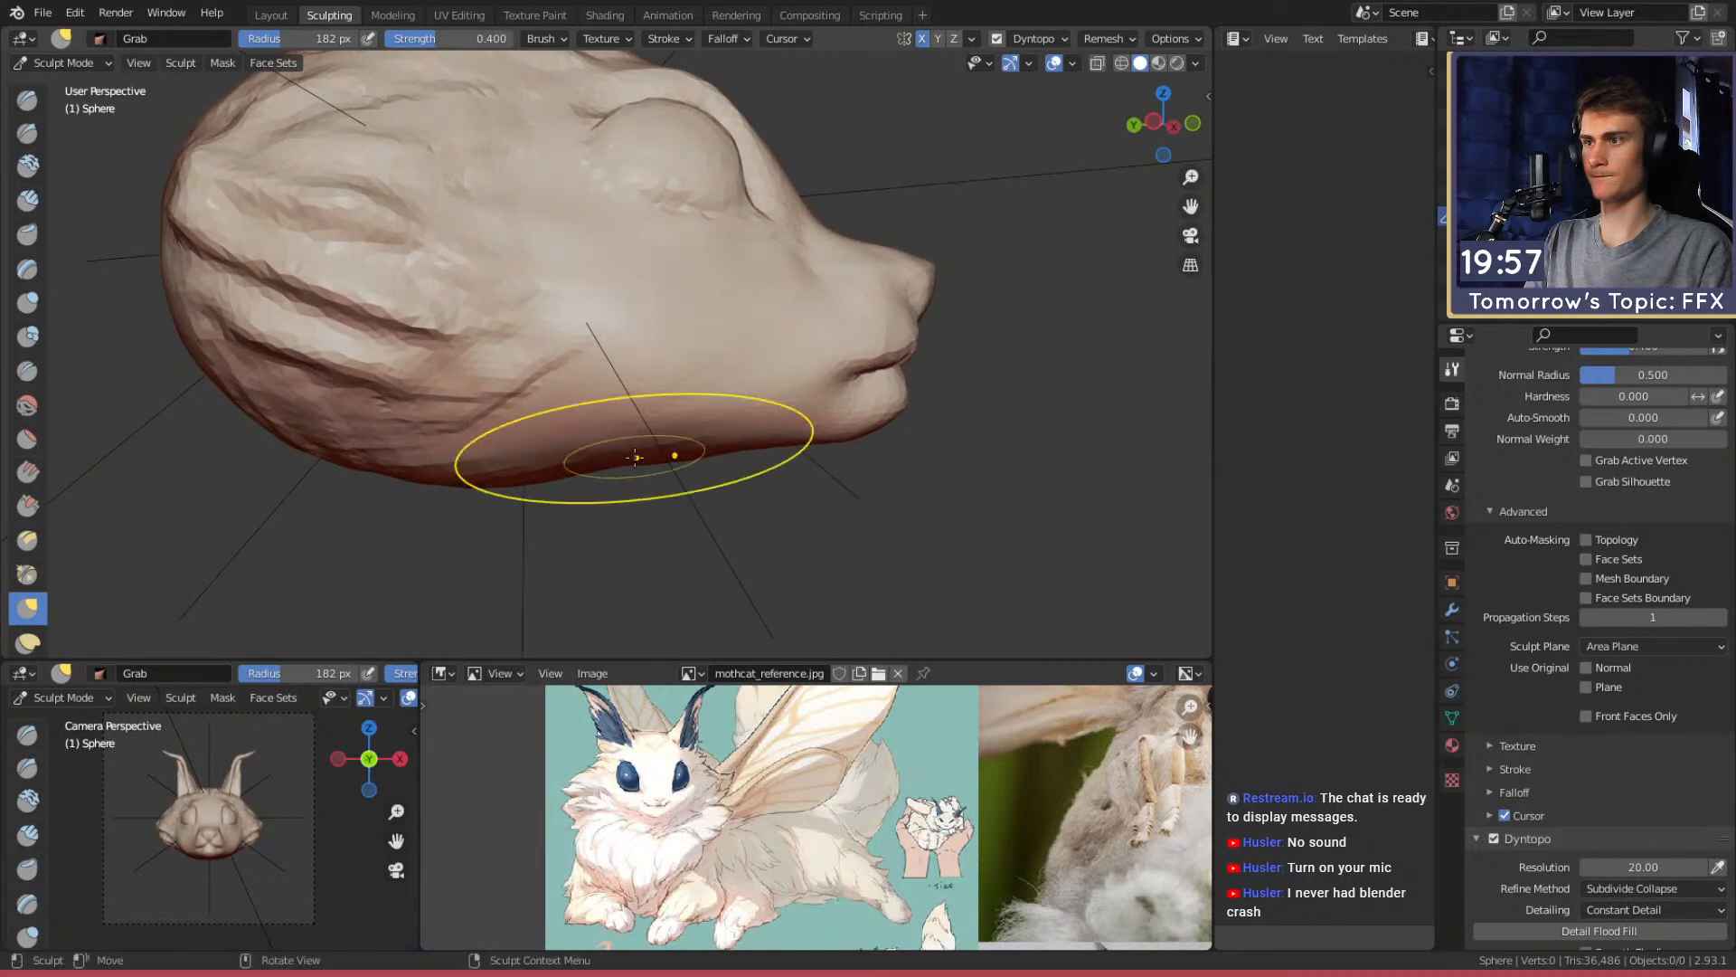
{"action": "middle_click_drag", "start_coordinate": [461, 515], "coordinate": [552, 445]}
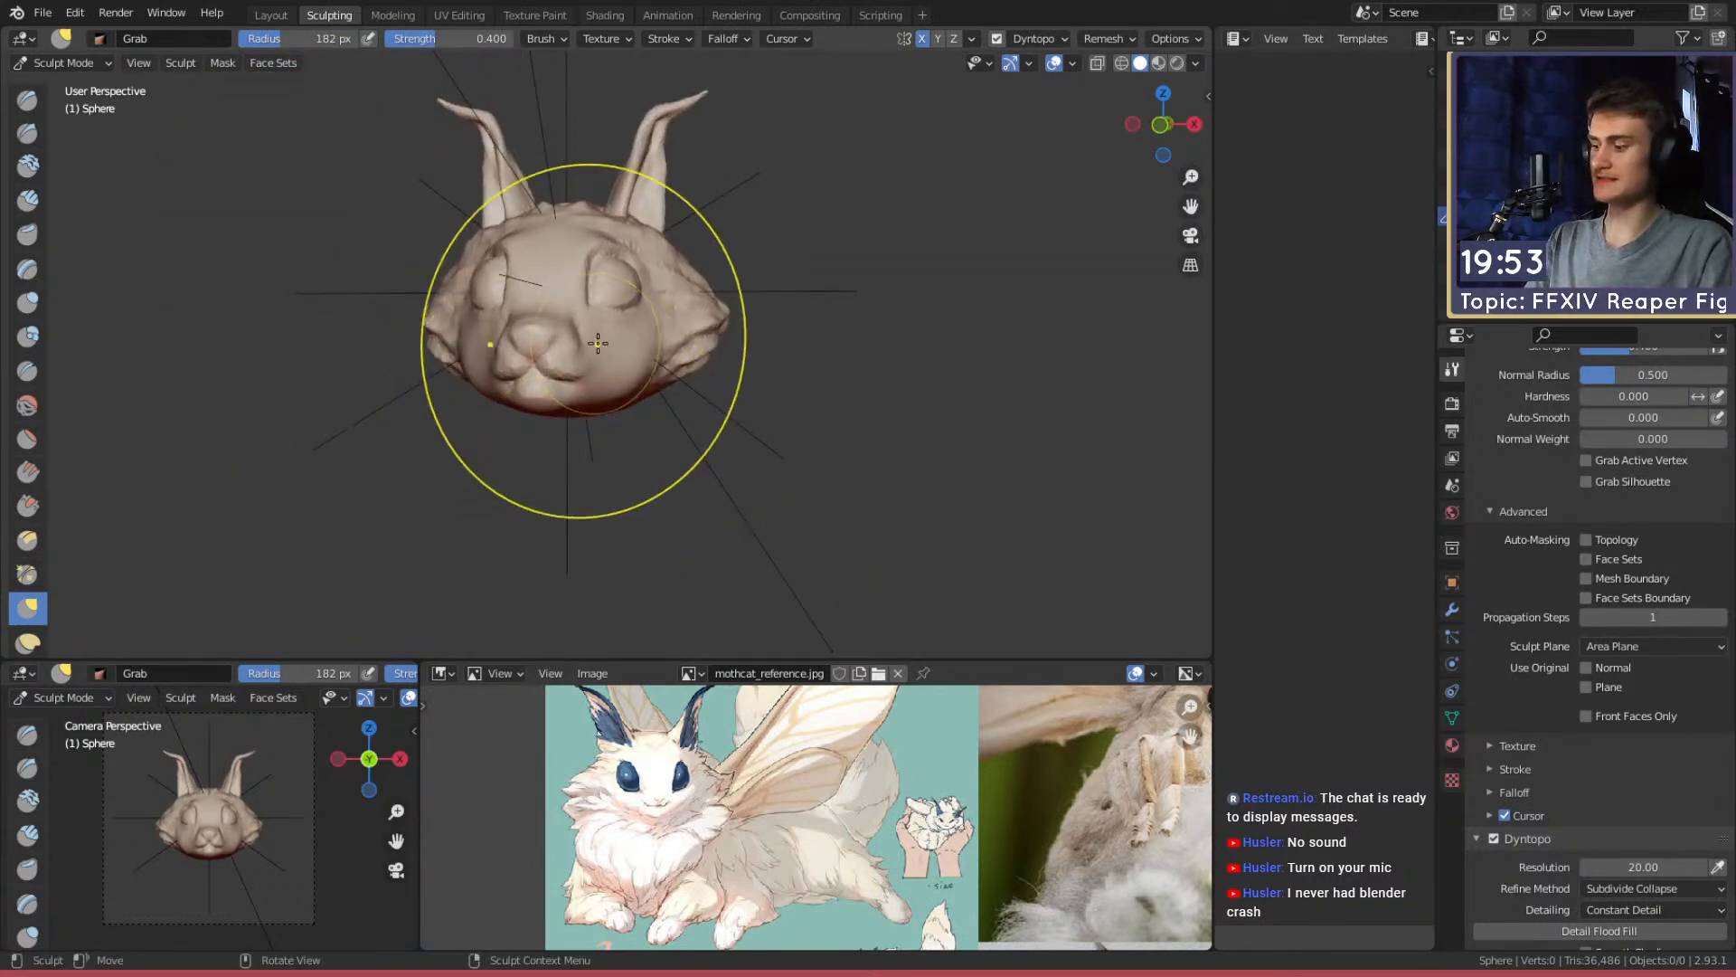
Save the file and turn off X mirror symmetry for sculpting
{"action": "key", "text": "k"}
{"action": "key", "text": "ctrl+s"}
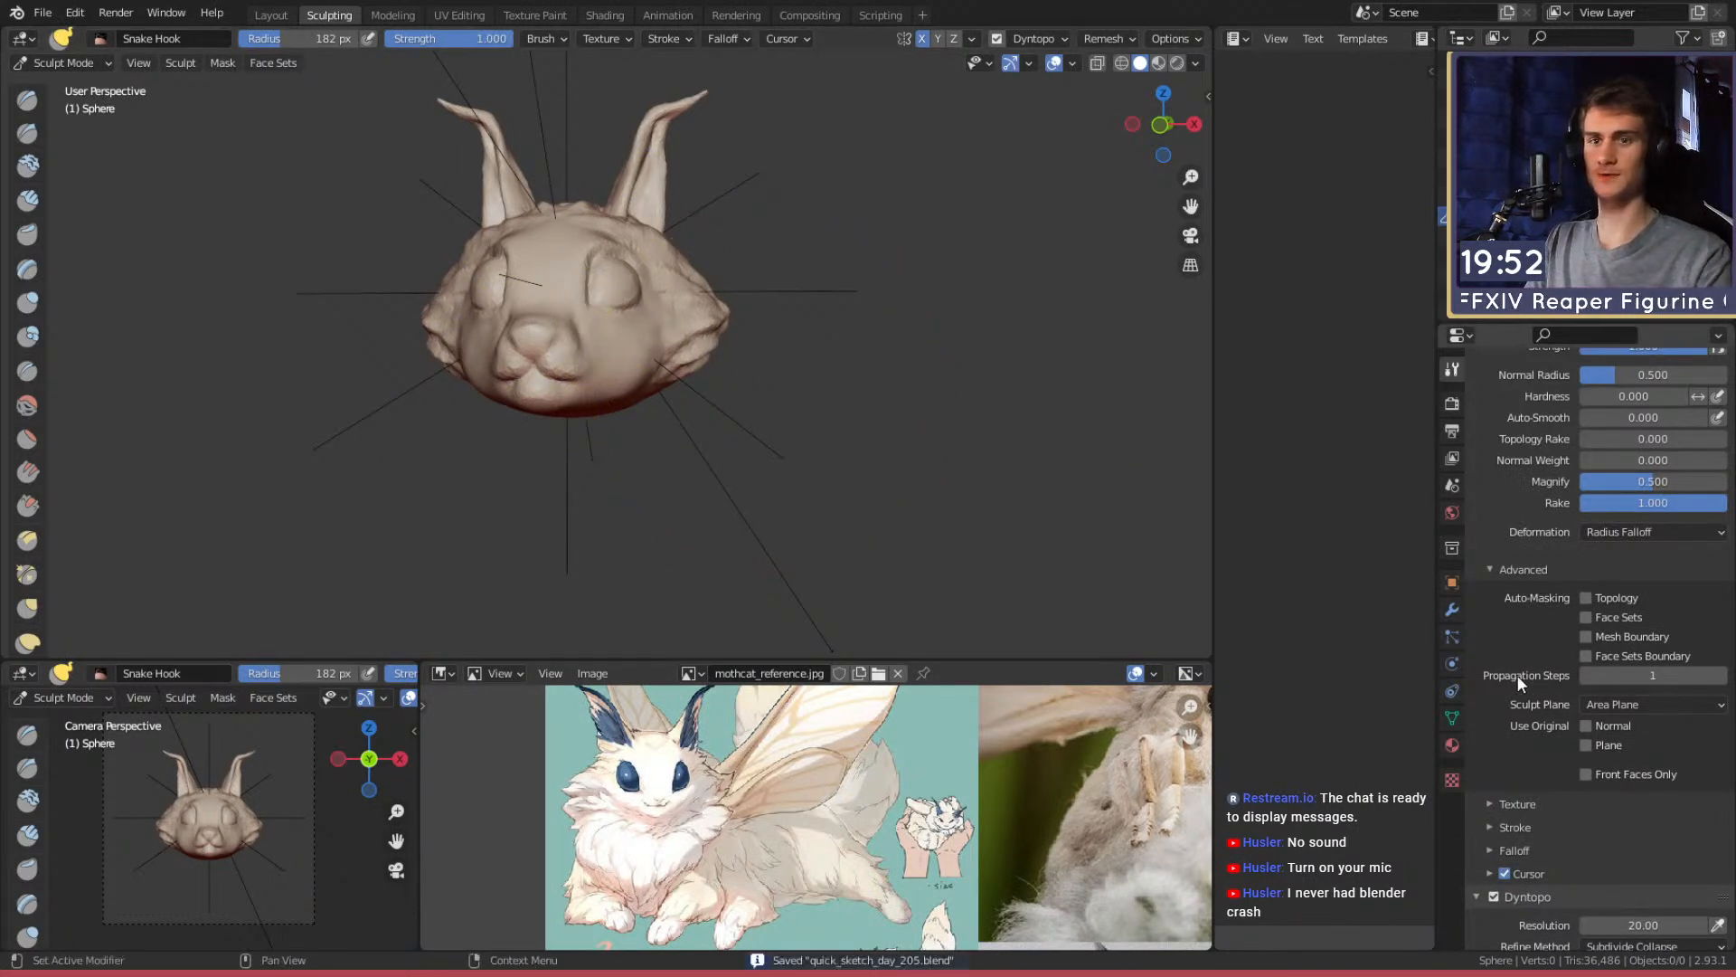
{"action": "scroll", "coordinate": [1533, 715], "scroll_direction": "down", "scroll_amount": 5}
{"action": "left_click", "coordinate": [1482, 893]}
{"action": "left_click", "coordinate": [1602, 921]}
Mask a large round area on the lower back of the head at full strength with a 47 px Mask brush
{"action": "mouse_move", "coordinate": [759, 322]}
{"action": "middle_mouse_down"}
{"action": "mouse_move", "coordinate": [791, 325]}
{"action": "mouse_move", "coordinate": [666, 329]}
{"action": "mouse_move", "coordinate": [592, 277]}
{"action": "mouse_move", "coordinate": [594, 238]}
{"action": "middle_mouse_up"}
{"action": "key", "text": "m"}
{"action": "left_click", "coordinate": [600, 257]}
{"action": "left_click_drag", "start_coordinate": [599, 258], "coordinate": [593, 283]}
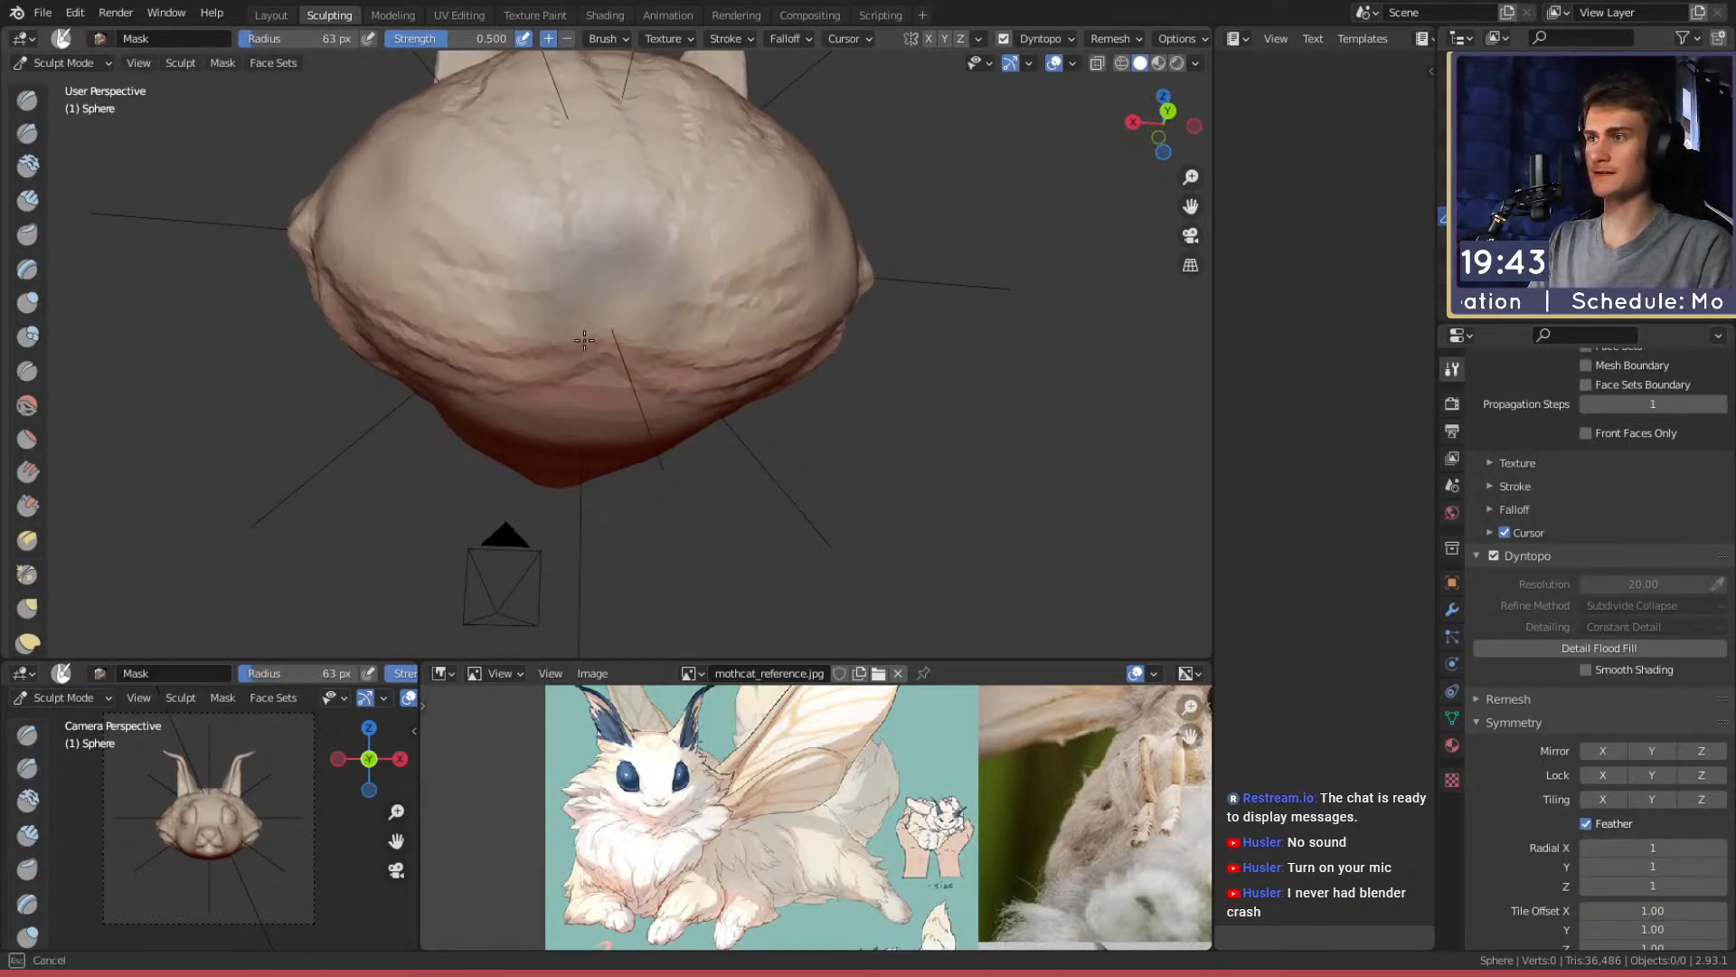
{"action": "middle_click_drag", "start_coordinate": [593, 283], "coordinate": [614, 308]}
{"action": "key", "text": "f"}
{"action": "left_click", "coordinate": [612, 260]}
{"action": "left_click_drag", "start_coordinate": [612, 260], "coordinate": [610, 269]}
{"action": "middle_click_drag", "start_coordinate": [609, 268], "coordinate": [643, 310]}
{"action": "middle_click_drag", "start_coordinate": [589, 382], "coordinate": [617, 243]}
{"action": "middle_click_drag", "start_coordinate": [708, 420], "coordinate": [683, 308]}
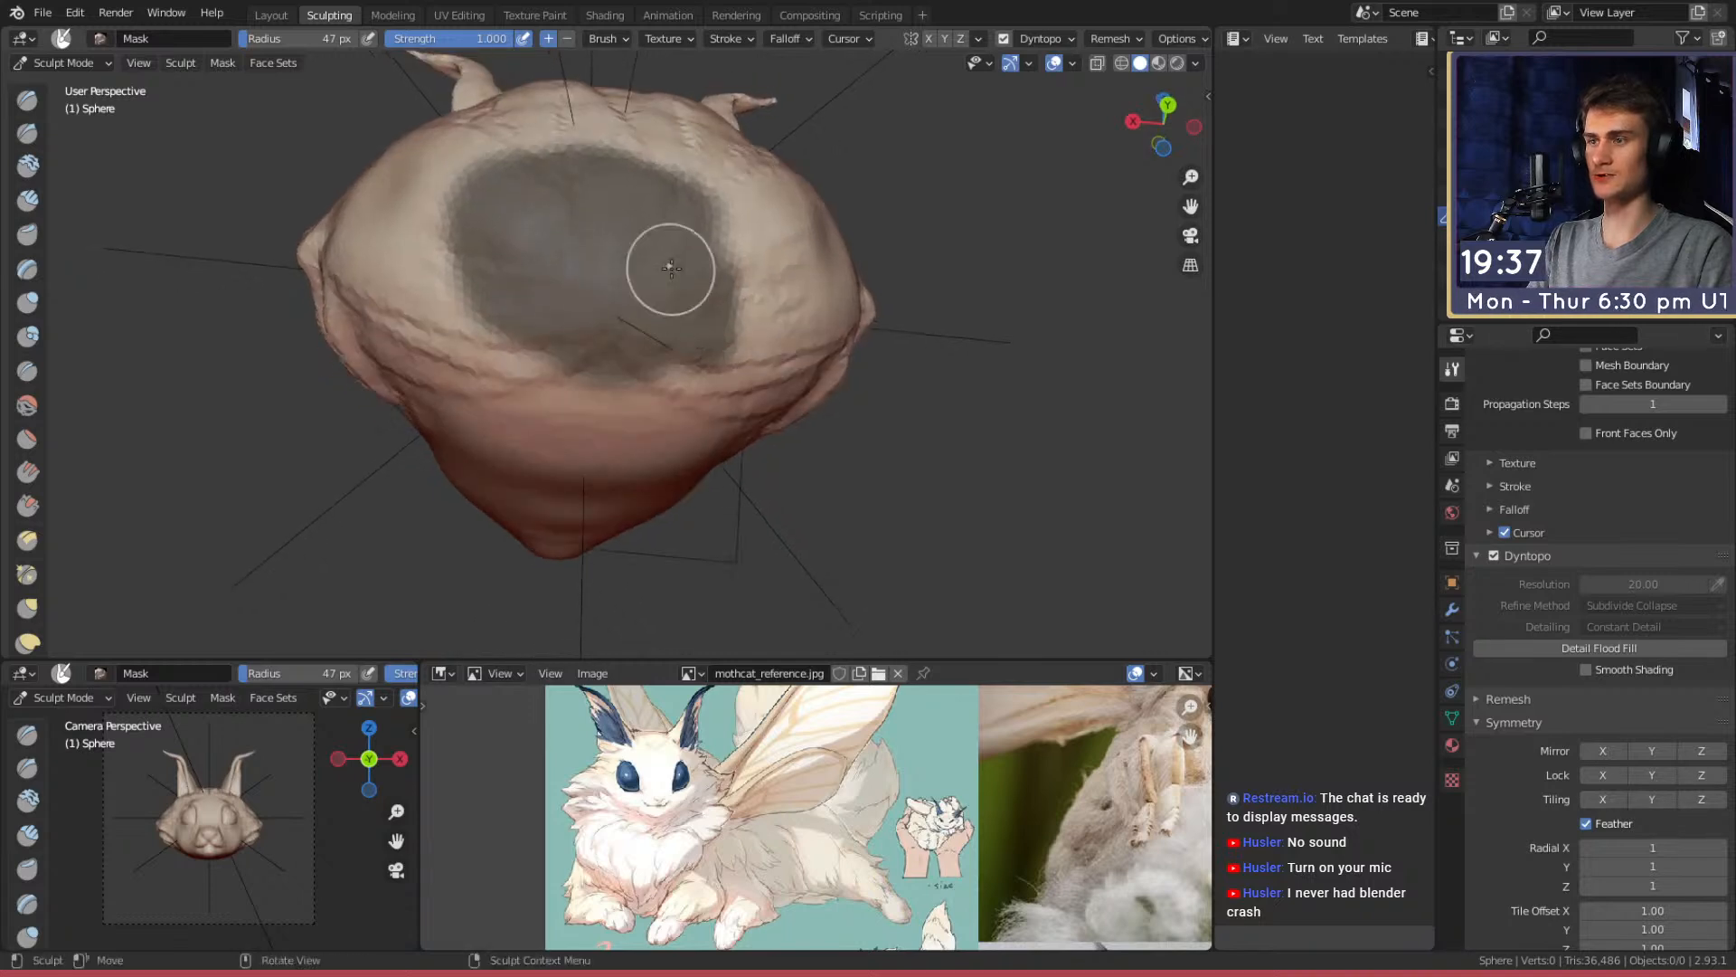
{"action": "middle_click_drag", "start_coordinate": [528, 305], "coordinate": [534, 395]}
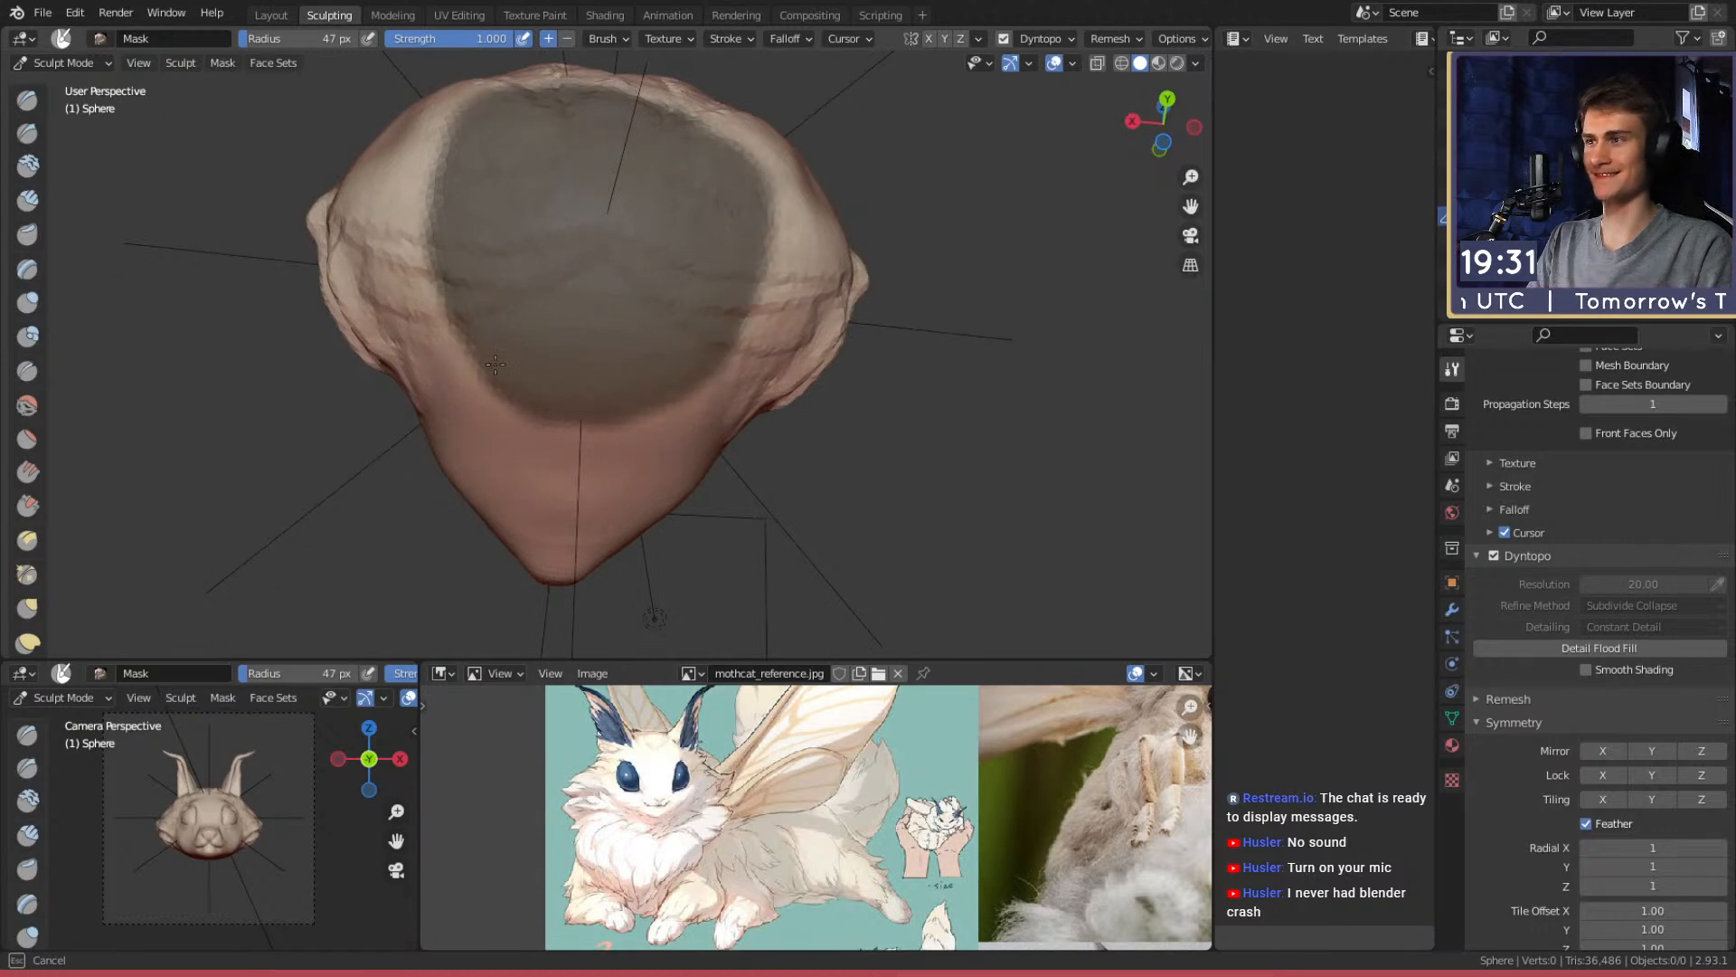
Extend the mask forward across the underside of the head toward the throat
{"action": "middle_click_drag", "start_coordinate": [456, 222], "coordinate": [731, 319]}
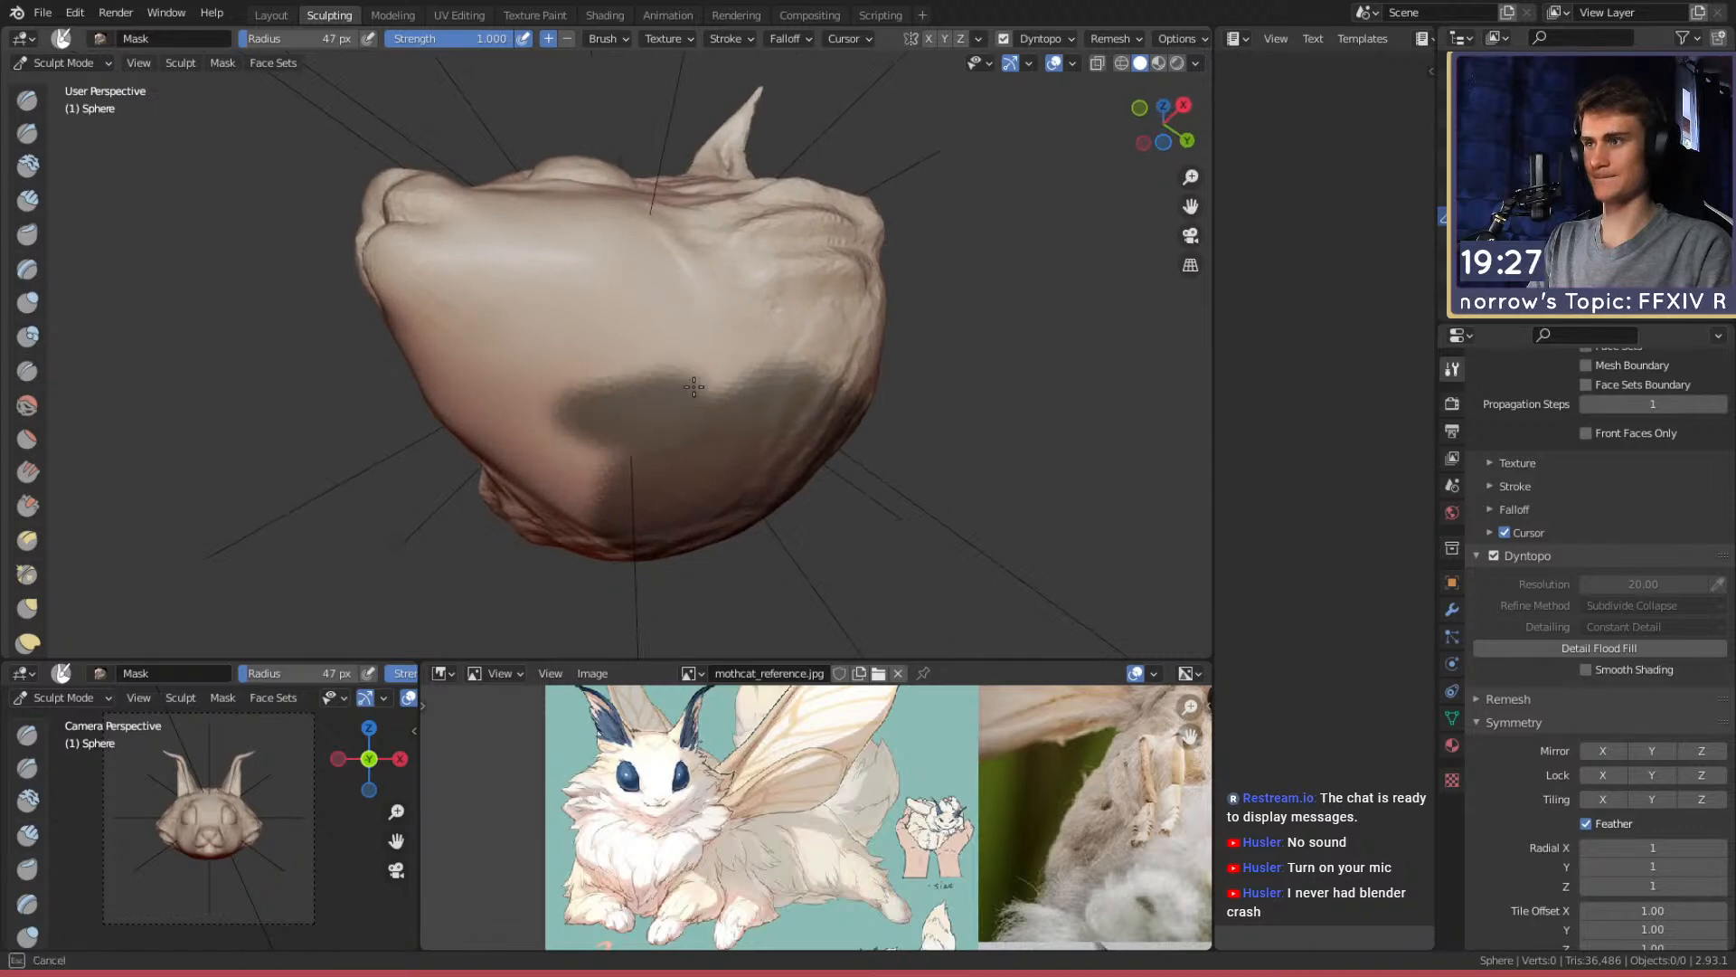
{"action": "left_click_drag", "start_coordinate": [658, 400], "coordinate": [773, 370]}
{"action": "left_click_drag", "start_coordinate": [581, 389], "coordinate": [572, 467]}
{"action": "mouse_move", "coordinate": [572, 467]}
{"action": "middle_mouse_down"}
{"action": "mouse_move", "coordinate": [681, 376]}
{"action": "mouse_move", "coordinate": [743, 370]}
{"action": "middle_mouse_up"}
{"action": "left_click_drag", "start_coordinate": [562, 370], "coordinate": [531, 442]}
{"action": "middle_click_drag", "start_coordinate": [530, 442], "coordinate": [704, 443]}
{"action": "mouse_move", "coordinate": [578, 359]}
{"action": "left_mouse_down"}
{"action": "mouse_move", "coordinate": [502, 295]}
{"action": "mouse_move", "coordinate": [430, 299]}
{"action": "left_mouse_up"}
{"action": "middle_click_drag", "start_coordinate": [430, 298], "coordinate": [615, 307]}
Fill in and even out the mask's edges around the throat, sides and back of the head
{"action": "left_click_drag", "start_coordinate": [615, 308], "coordinate": [480, 376]}
{"action": "middle_click_drag", "start_coordinate": [480, 376], "coordinate": [624, 357]}
{"action": "mouse_move", "coordinate": [734, 237]}
{"action": "left_mouse_down"}
{"action": "mouse_move", "coordinate": [725, 263]}
{"action": "mouse_move", "coordinate": [562, 333]}
{"action": "mouse_move", "coordinate": [513, 436]}
{"action": "left_mouse_up"}
{"action": "mouse_move", "coordinate": [529, 380]}
{"action": "middle_mouse_down"}
{"action": "mouse_move", "coordinate": [782, 398]}
{"action": "mouse_move", "coordinate": [803, 420]}
{"action": "mouse_move", "coordinate": [711, 229]}
{"action": "middle_mouse_up"}
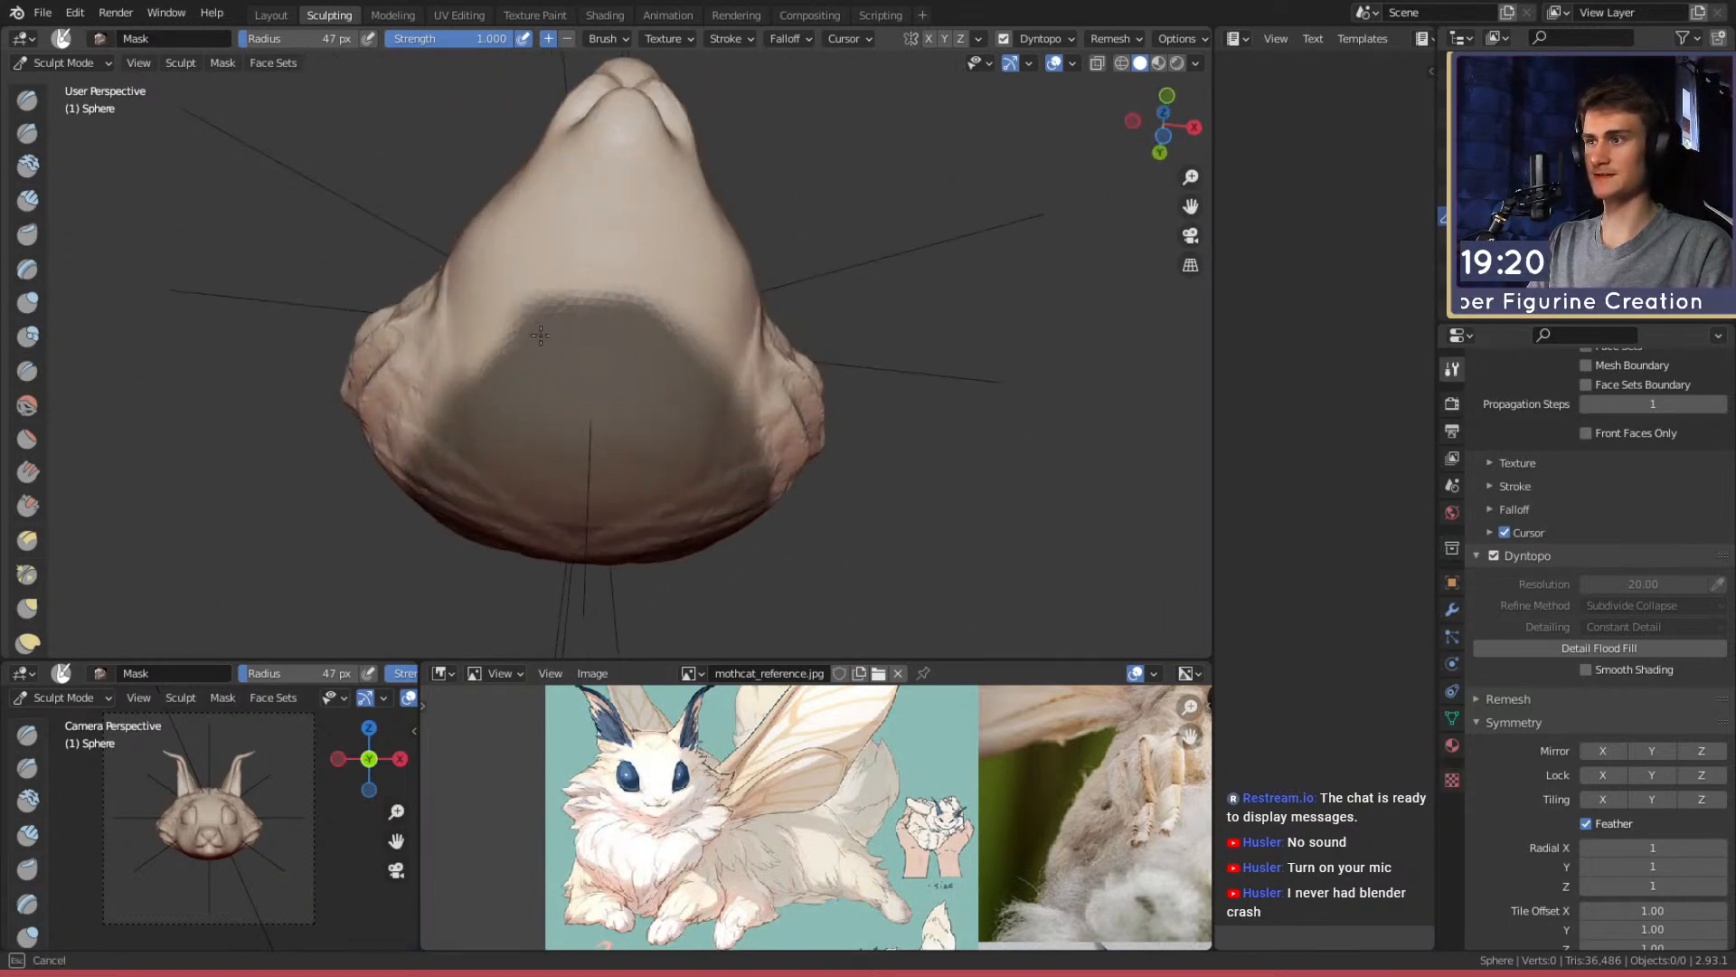
{"action": "middle_click_drag", "start_coordinate": [496, 368], "coordinate": [566, 340]}
{"action": "middle_click_drag", "start_coordinate": [418, 314], "coordinate": [631, 298]}
{"action": "middle_click_drag", "start_coordinate": [534, 265], "coordinate": [590, 312]}
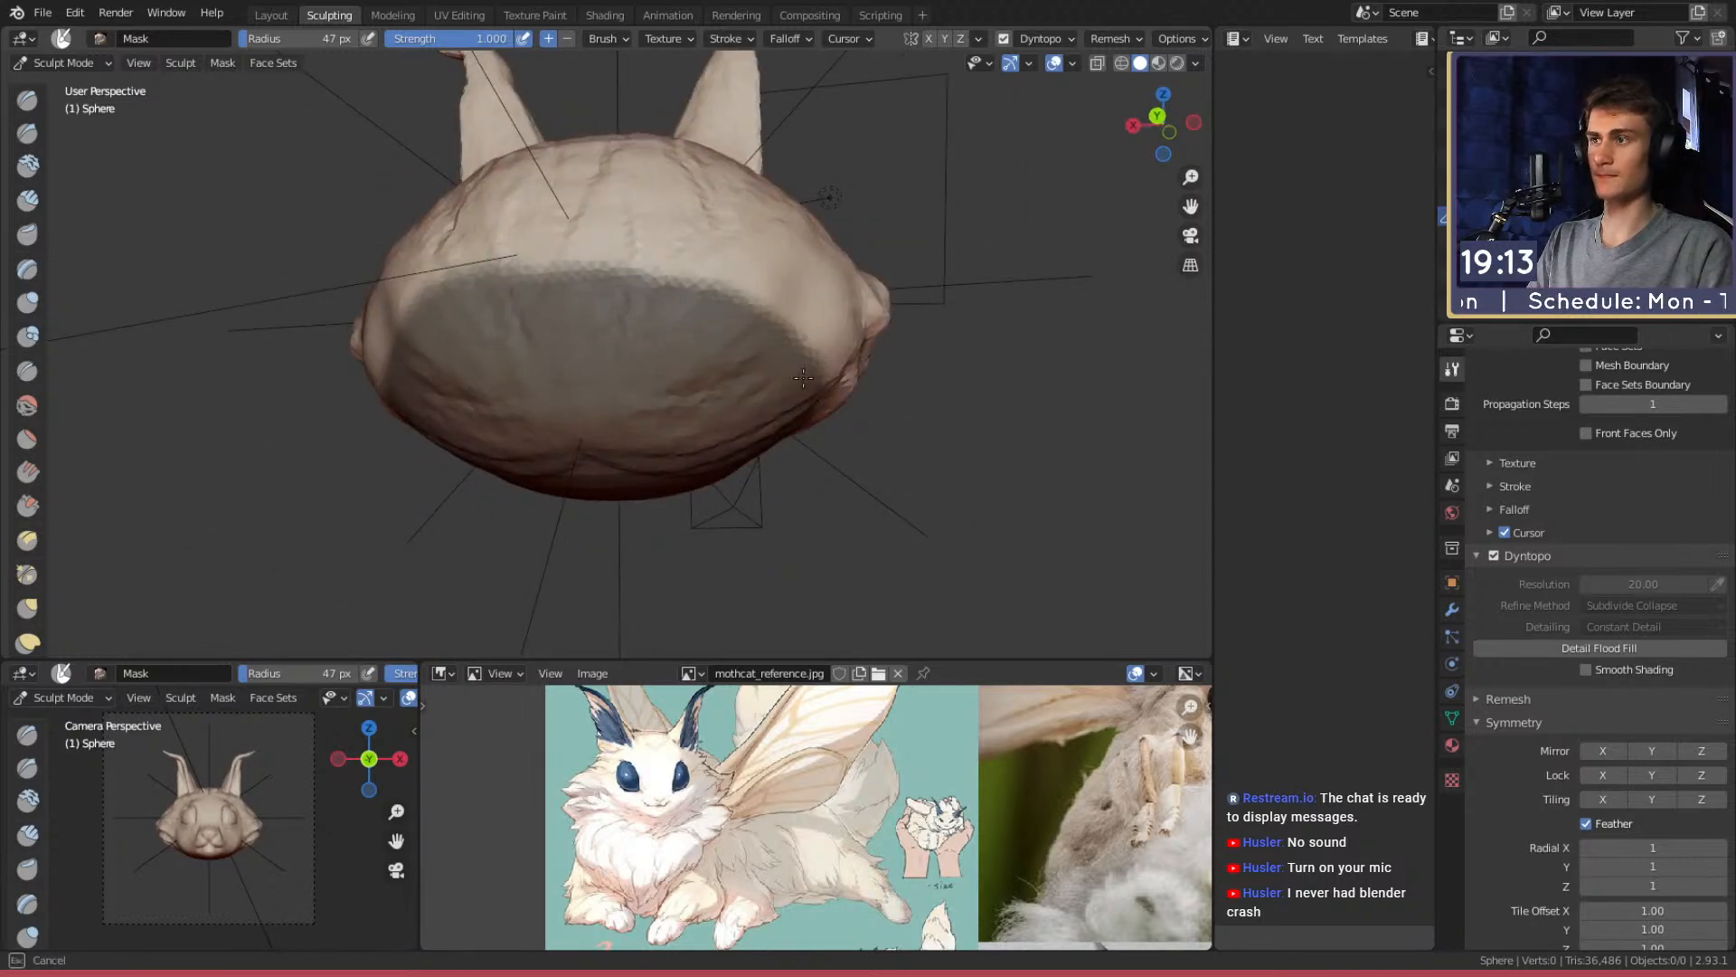
Invert the mask to free the neck area and set up the Snake Hook brush with a radius of about 181 px
{"action": "key", "text": "ctrl+i"}
{"action": "key", "text": "k"}
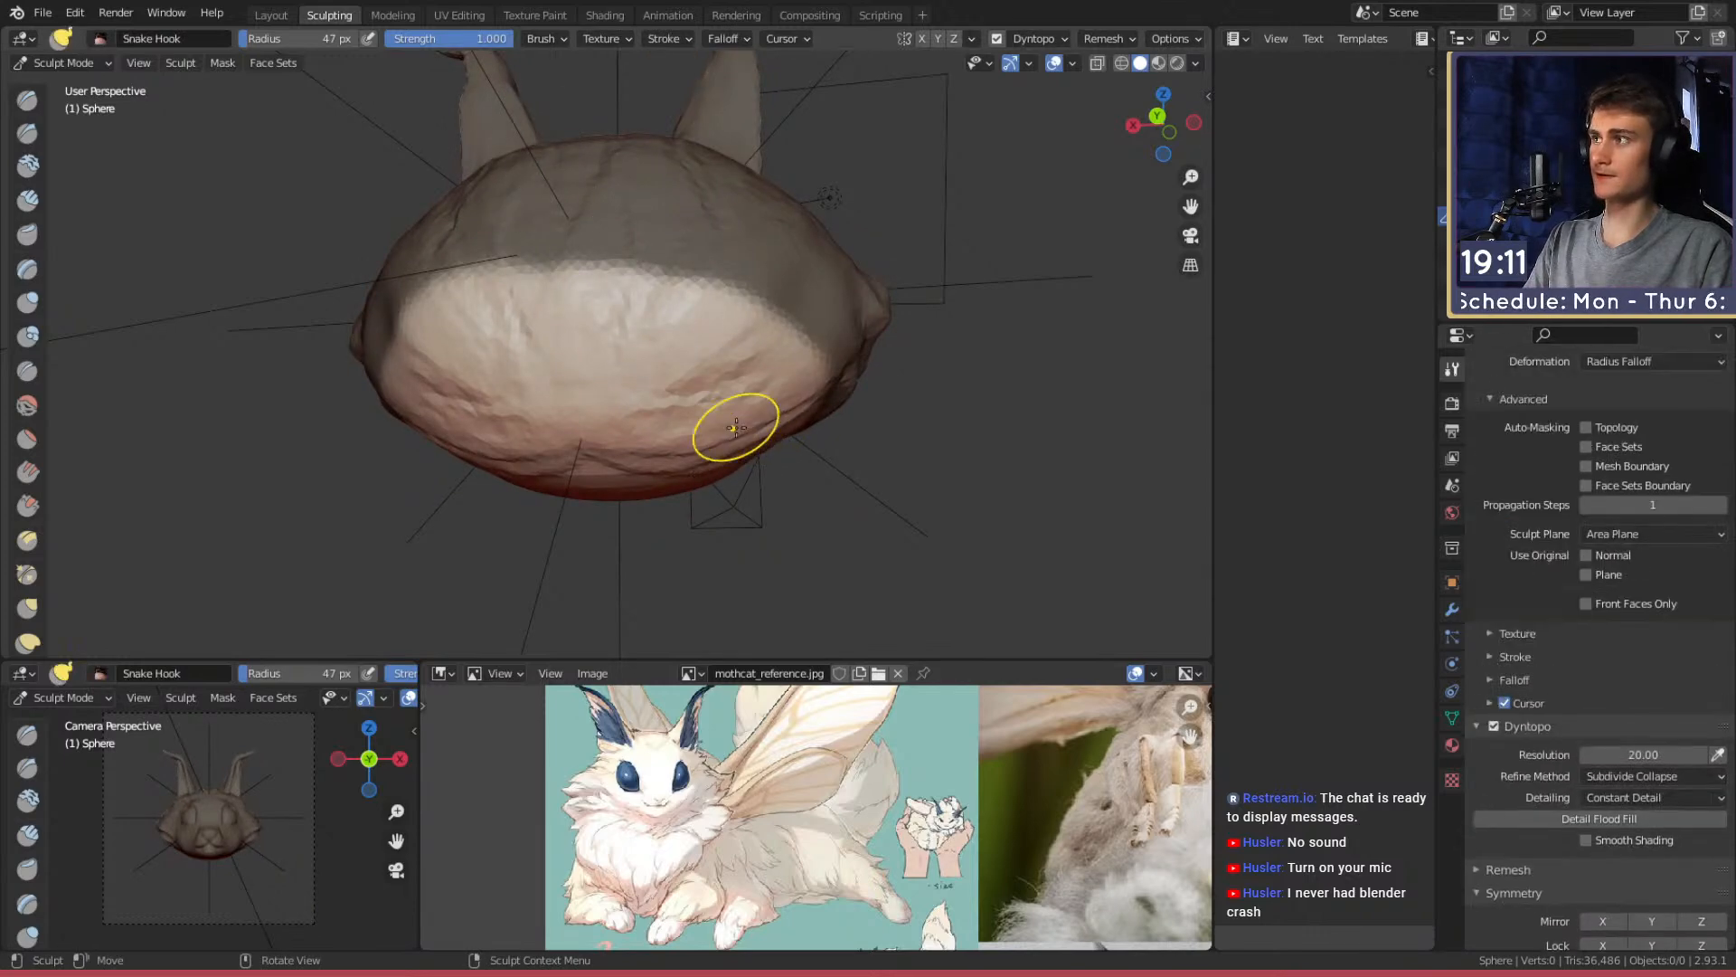
{"action": "middle_click_drag", "start_coordinate": [620, 338], "coordinate": [812, 416]}
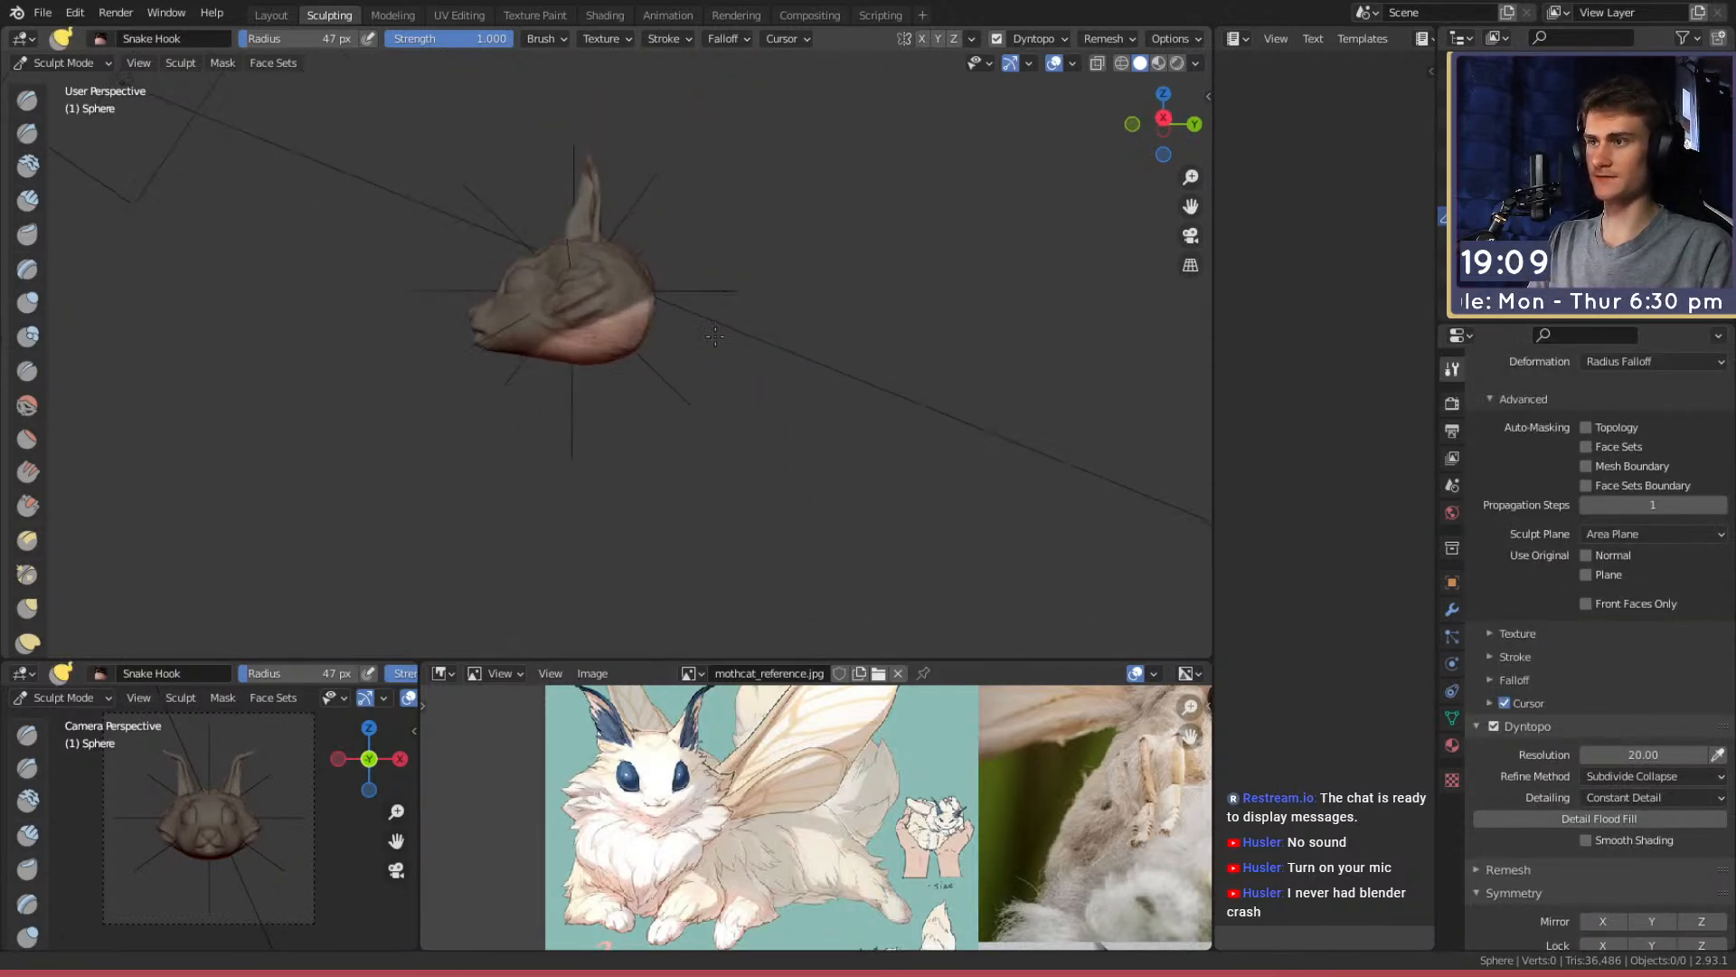
{"action": "left_click_drag", "start_coordinate": [896, 342], "coordinate": [910, 374], "text": "alt"}
{"action": "left_click_drag", "start_coordinate": [760, 341], "coordinate": [730, 329], "text": "alt"}
{"action": "key", "text": "f"}
{"action": "left_click", "coordinate": [862, 348]}
{"action": "left_click_drag", "start_coordinate": [874, 369], "coordinate": [874, 352], "text": "alt"}
{"action": "middle_click_drag", "start_coordinate": [609, 372], "coordinate": [598, 388]}
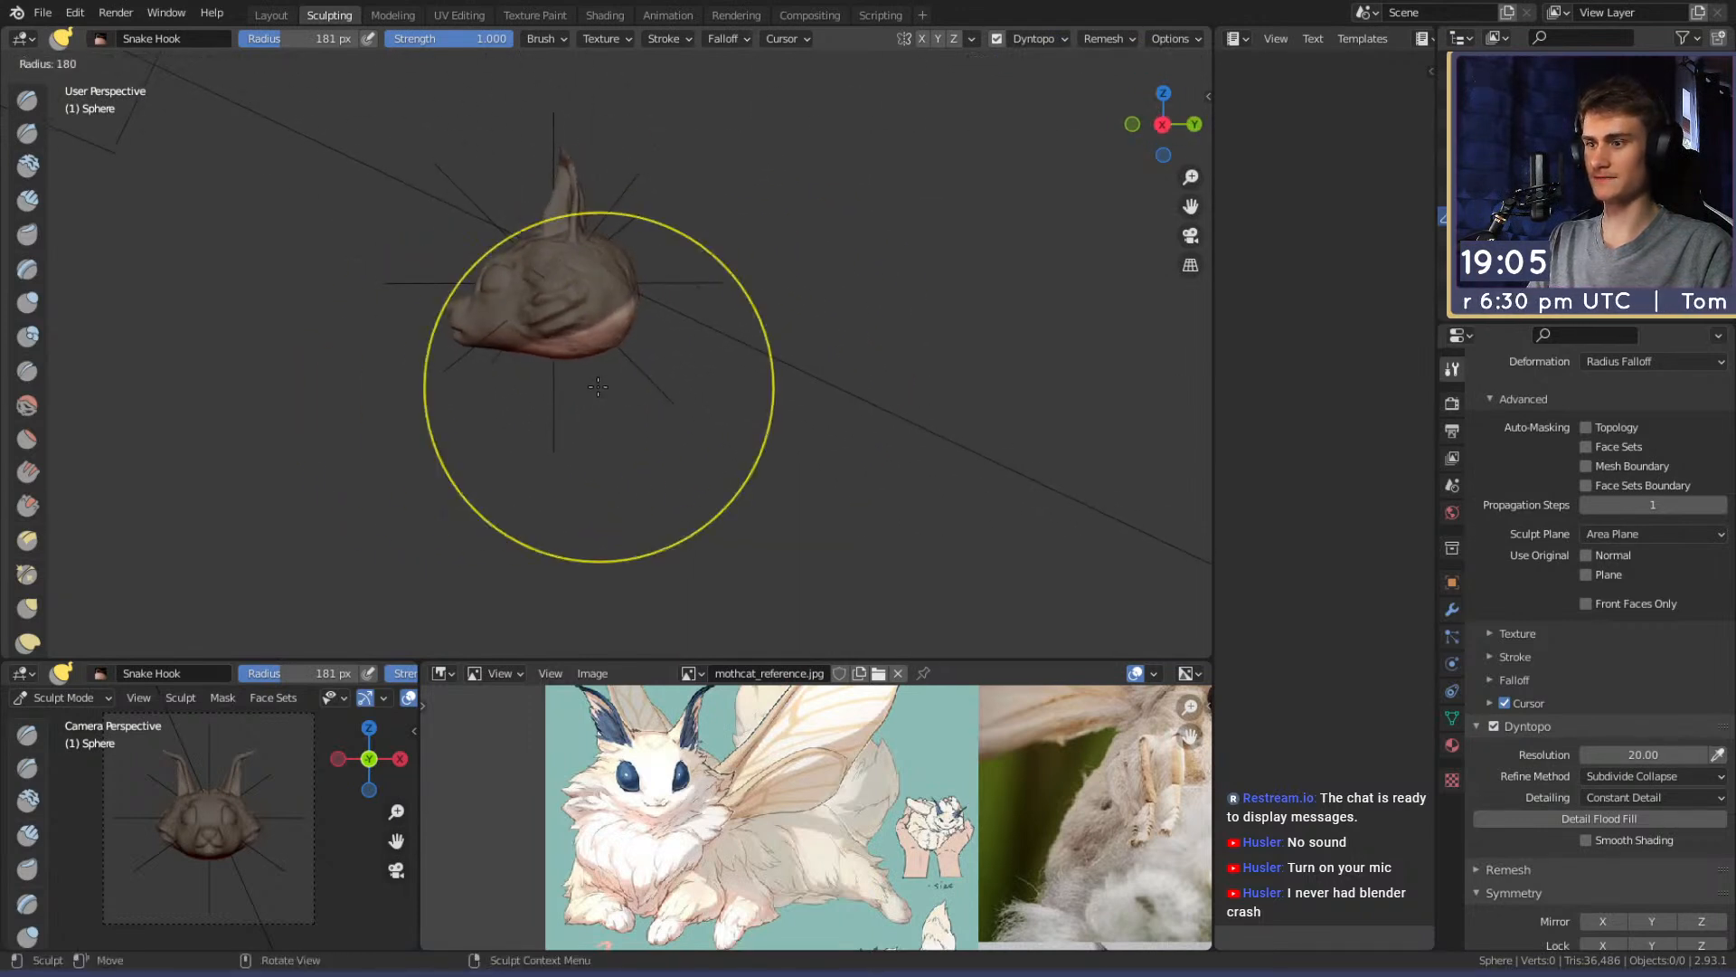
Pull the unmasked neck area down from the head into a tapered stub with Snake Hook at 177 px
{"action": "key", "text": "f"}
{"action": "left_click", "coordinate": [756, 391]}
{"action": "mouse_move", "coordinate": [589, 413]}
{"action": "left_mouse_down"}
{"action": "mouse_move", "coordinate": [563, 427]}
{"action": "mouse_move", "coordinate": [604, 404]}
{"action": "left_mouse_up"}
{"action": "key", "text": "f"}
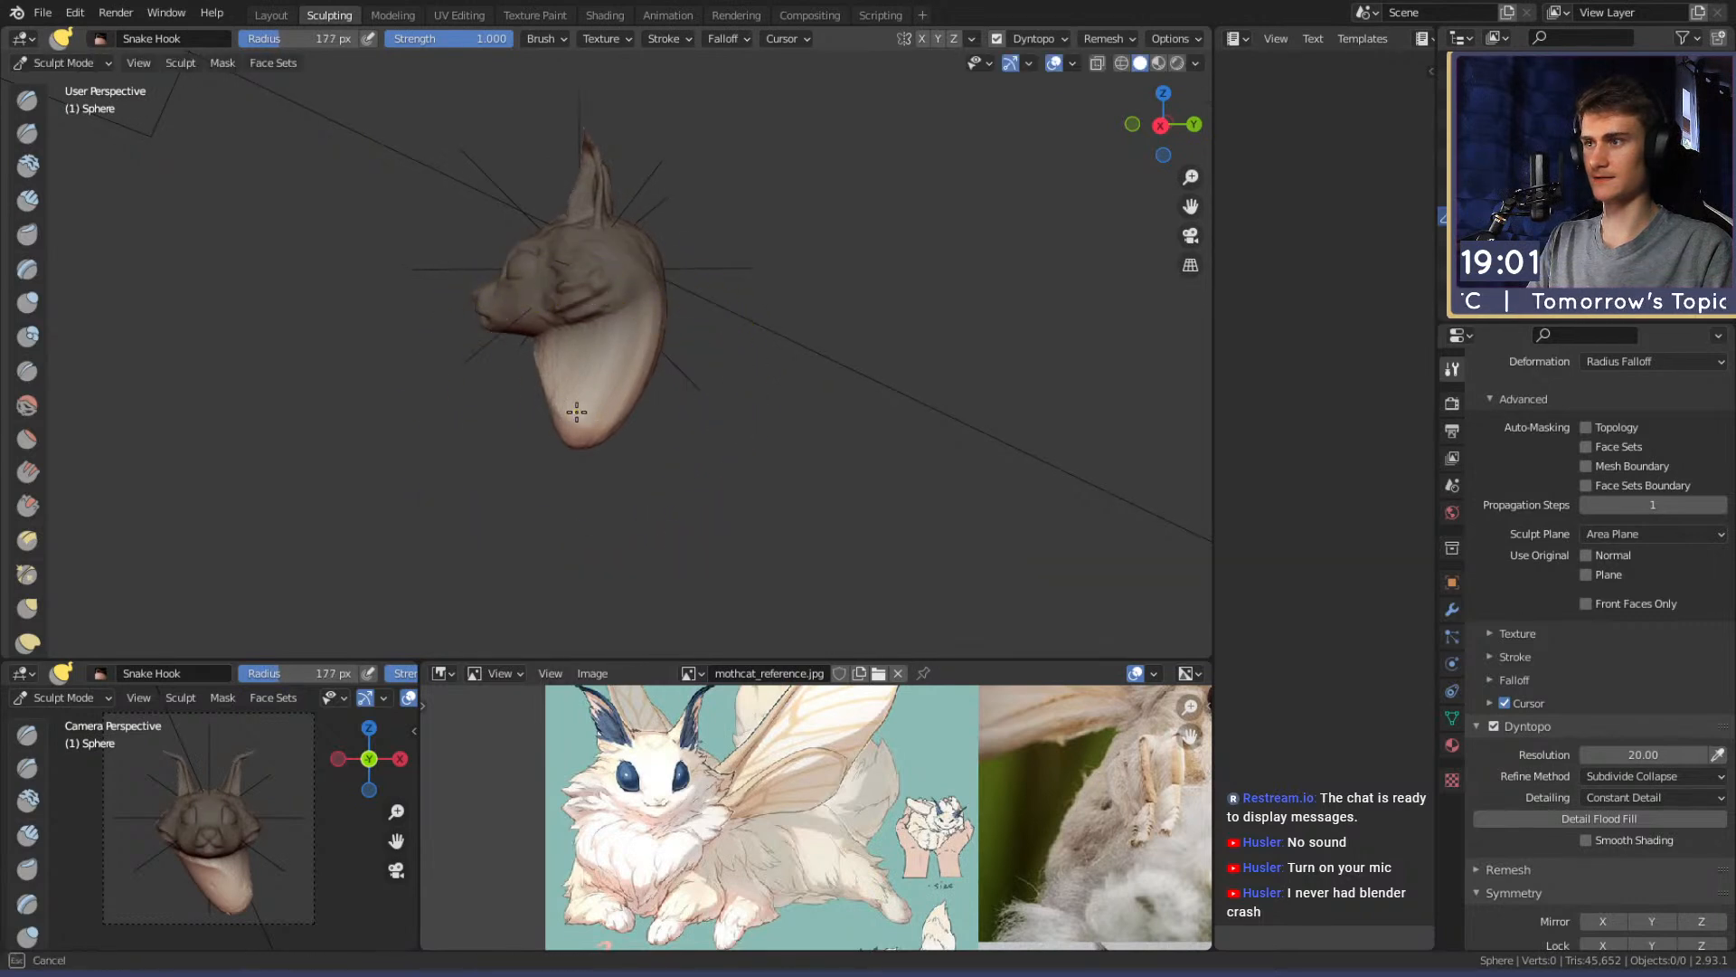
{"action": "left_click_drag", "start_coordinate": [669, 505], "coordinate": [671, 515]}
Widen the stub into a rounded chest and bend its lower end backward with Snake Hook
{"action": "middle_click_drag", "start_coordinate": [671, 516], "coordinate": [818, 415]}
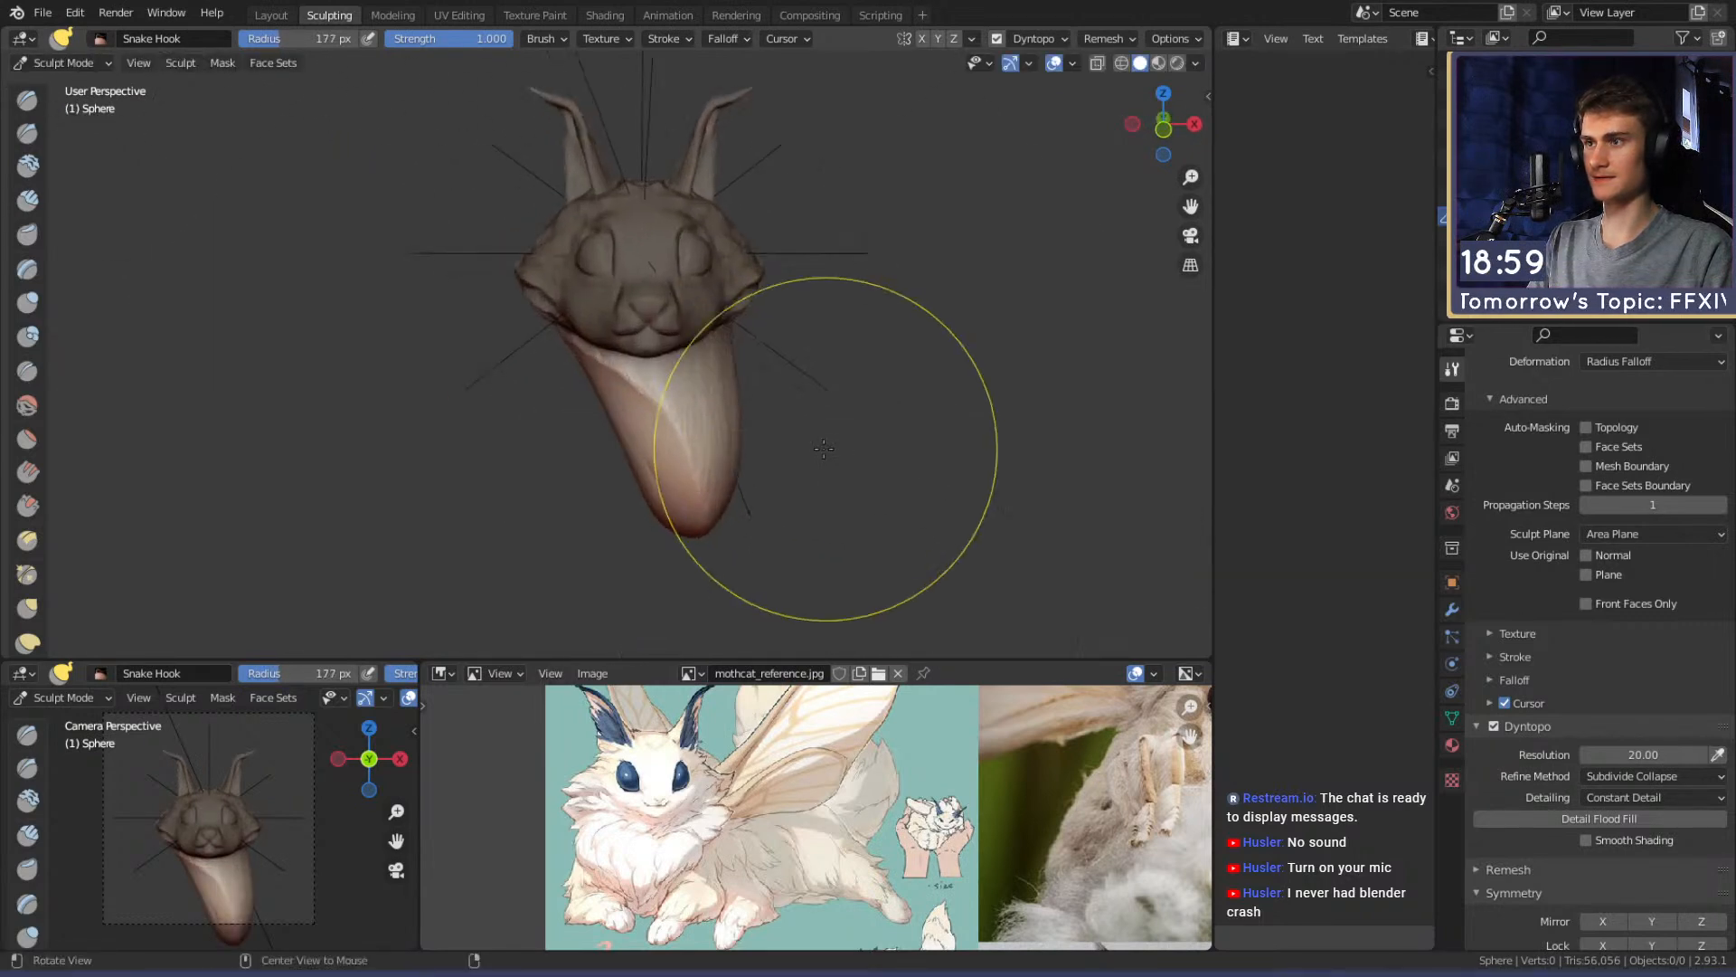
{"action": "mouse_move", "coordinate": [572, 421]}
{"action": "left_mouse_down"}
{"action": "mouse_move", "coordinate": [620, 415]}
{"action": "mouse_move", "coordinate": [632, 481]}
{"action": "left_mouse_up"}
{"action": "mouse_move", "coordinate": [632, 480]}
{"action": "middle_mouse_down"}
{"action": "mouse_move", "coordinate": [446, 419]}
{"action": "mouse_move", "coordinate": [836, 421]}
{"action": "mouse_move", "coordinate": [692, 418]}
{"action": "middle_mouse_up"}
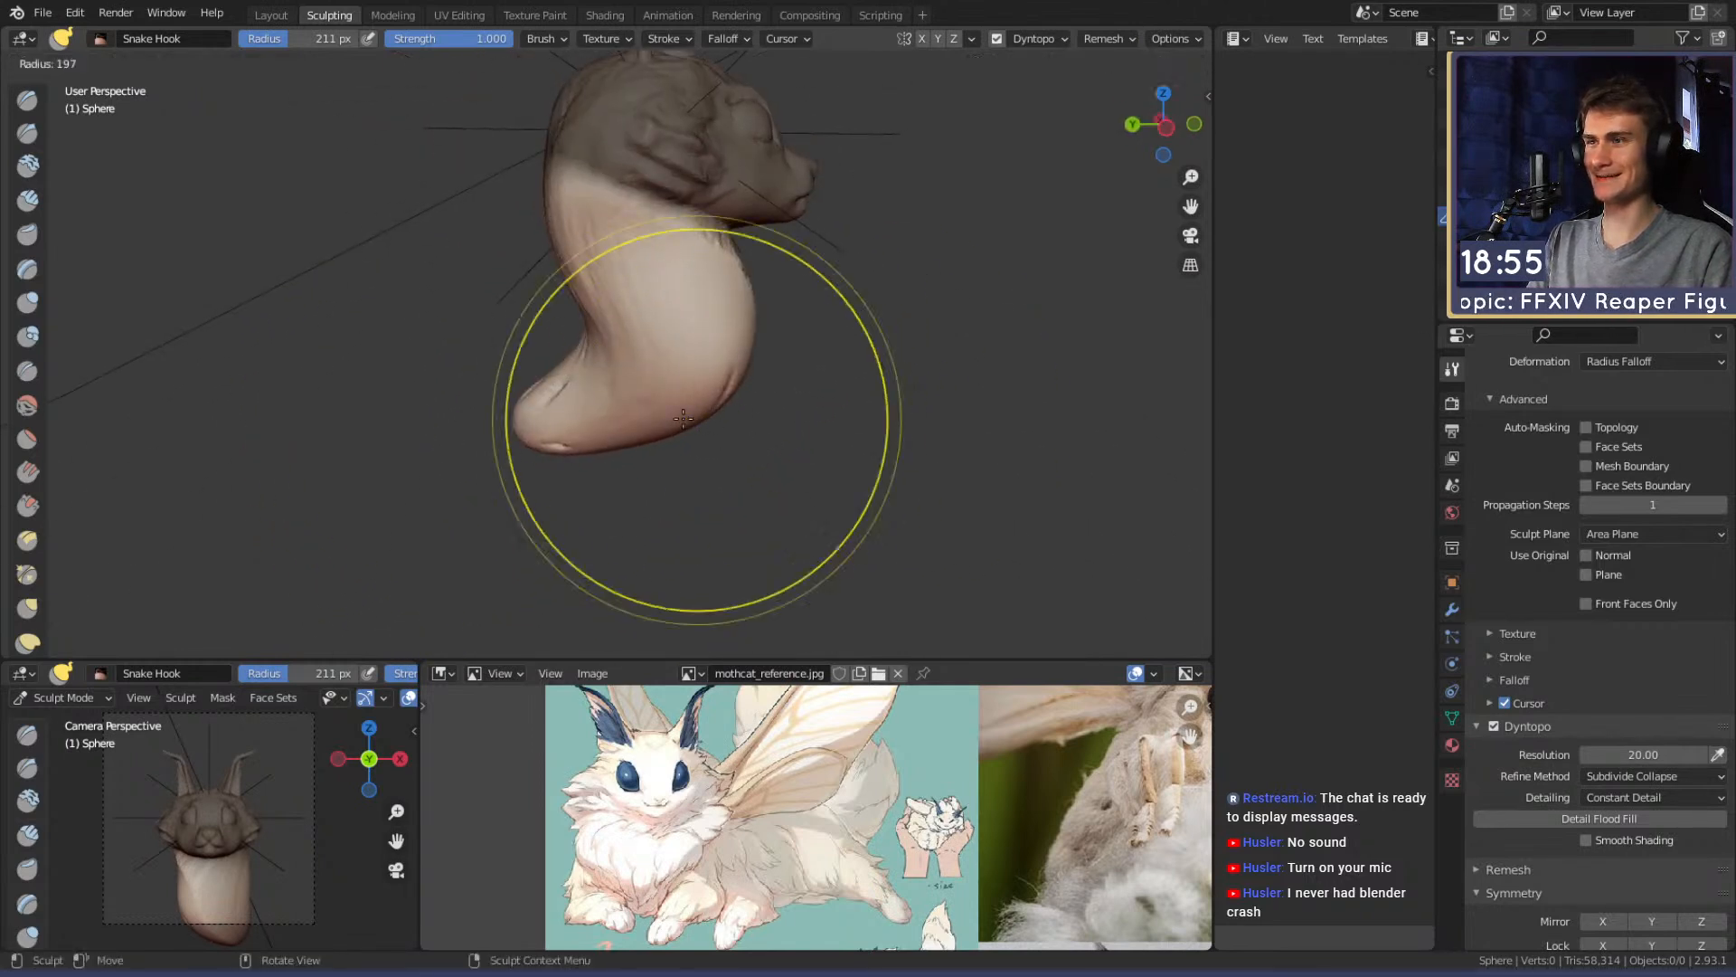
{"action": "mouse_move", "coordinate": [584, 445]}
{"action": "middle_mouse_down"}
{"action": "mouse_move", "coordinate": [573, 398]}
{"action": "mouse_move", "coordinate": [557, 426]}
{"action": "mouse_move", "coordinate": [602, 392]}
{"action": "mouse_move", "coordinate": [586, 385]}
{"action": "mouse_move", "coordinate": [669, 387]}
{"action": "middle_mouse_up"}
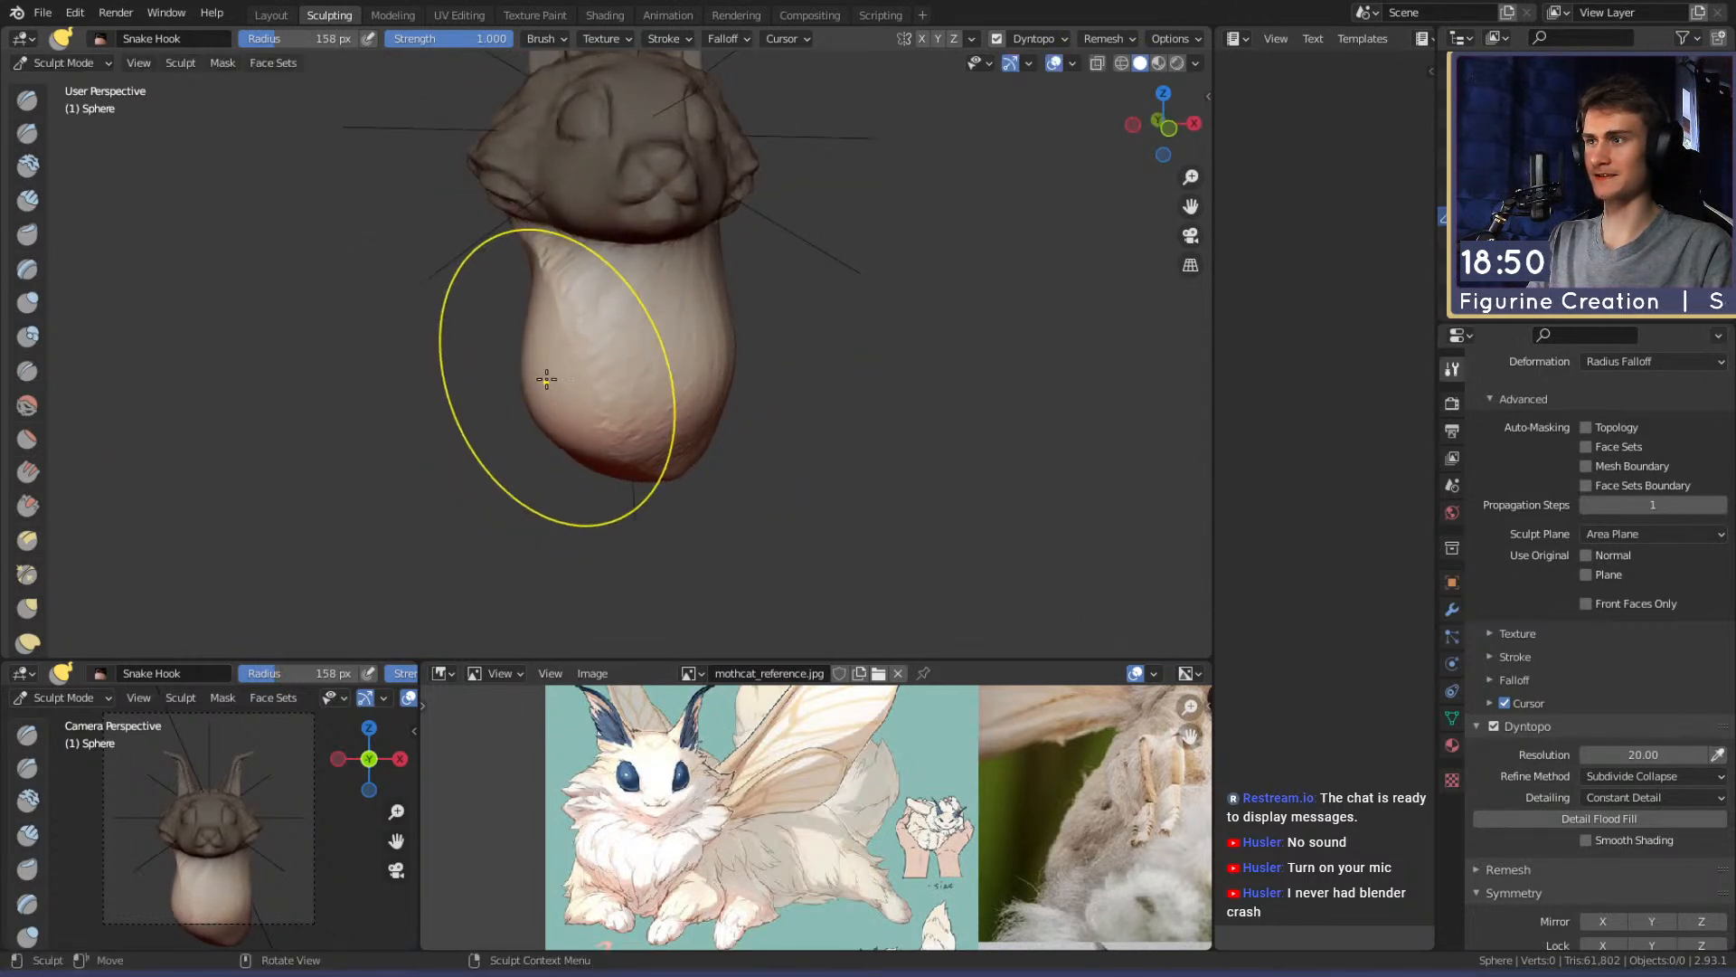
Even out the sides of the chest and fill the lower back with Snake Hook at about 180 px
{"action": "mouse_move", "coordinate": [634, 353]}
{"action": "middle_mouse_down"}
{"action": "mouse_move", "coordinate": [543, 407]}
{"action": "mouse_move", "coordinate": [534, 465]}
{"action": "middle_mouse_up"}
{"action": "middle_click_drag", "start_coordinate": [646, 401], "coordinate": [647, 401]}
{"action": "key", "text": "f"}
{"action": "left_click", "coordinate": [665, 401]}
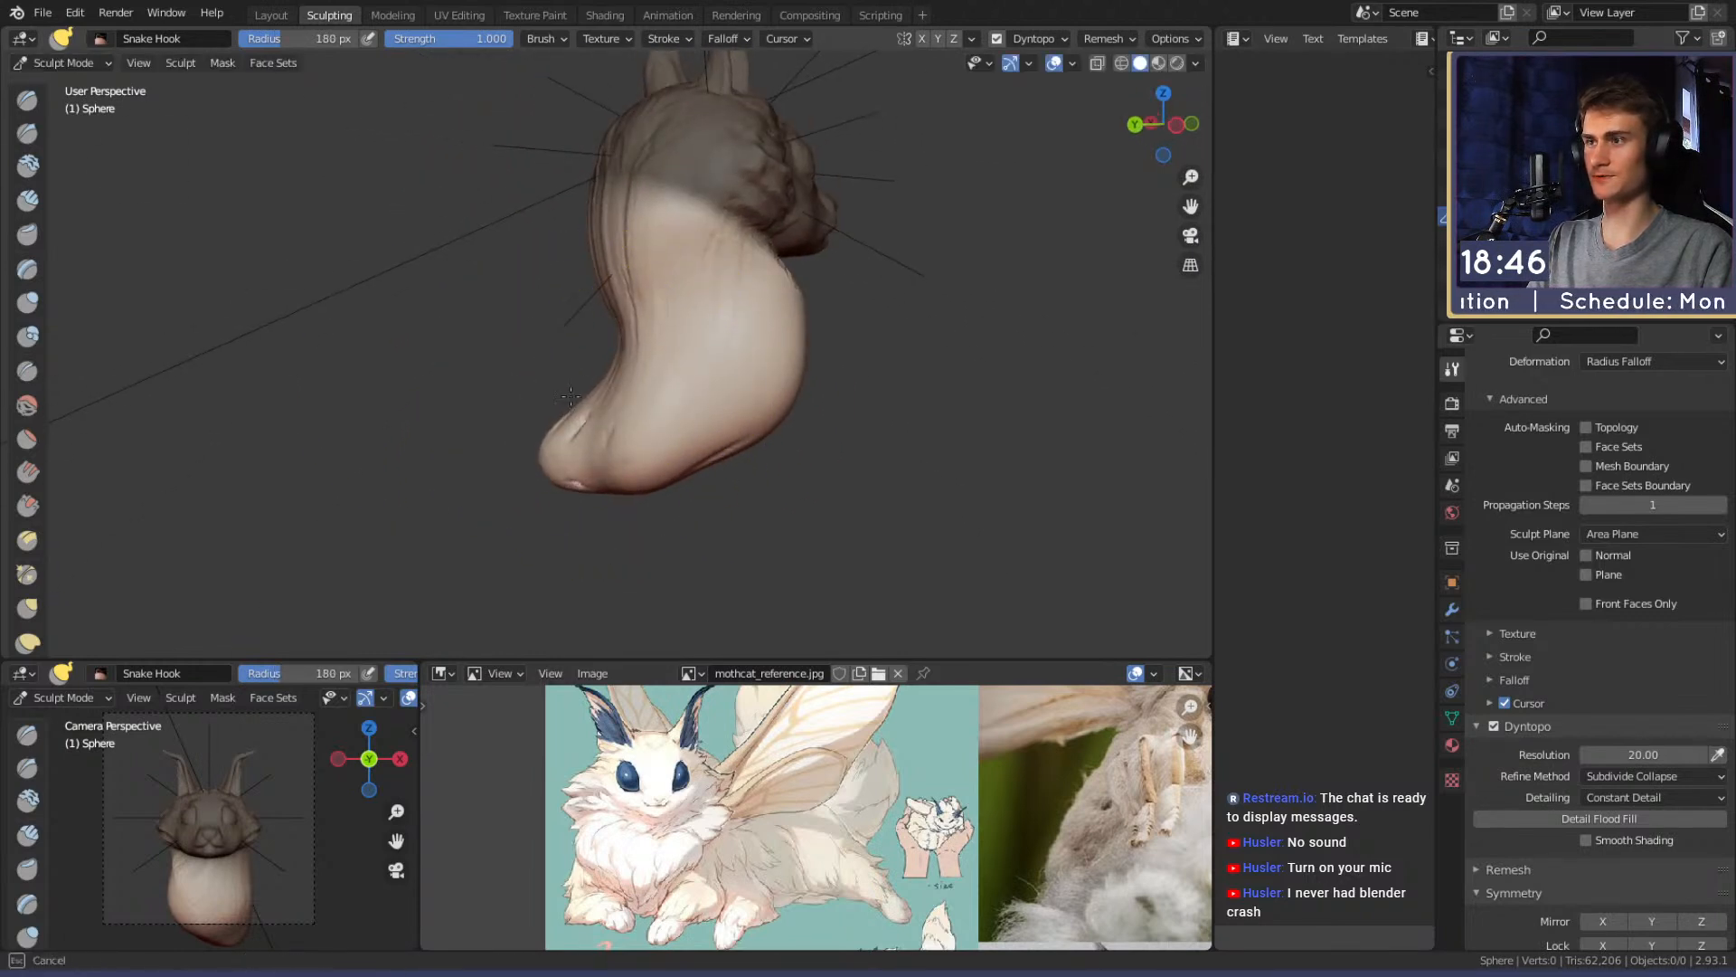
{"action": "middle_click_drag", "start_coordinate": [884, 415], "coordinate": [680, 394]}
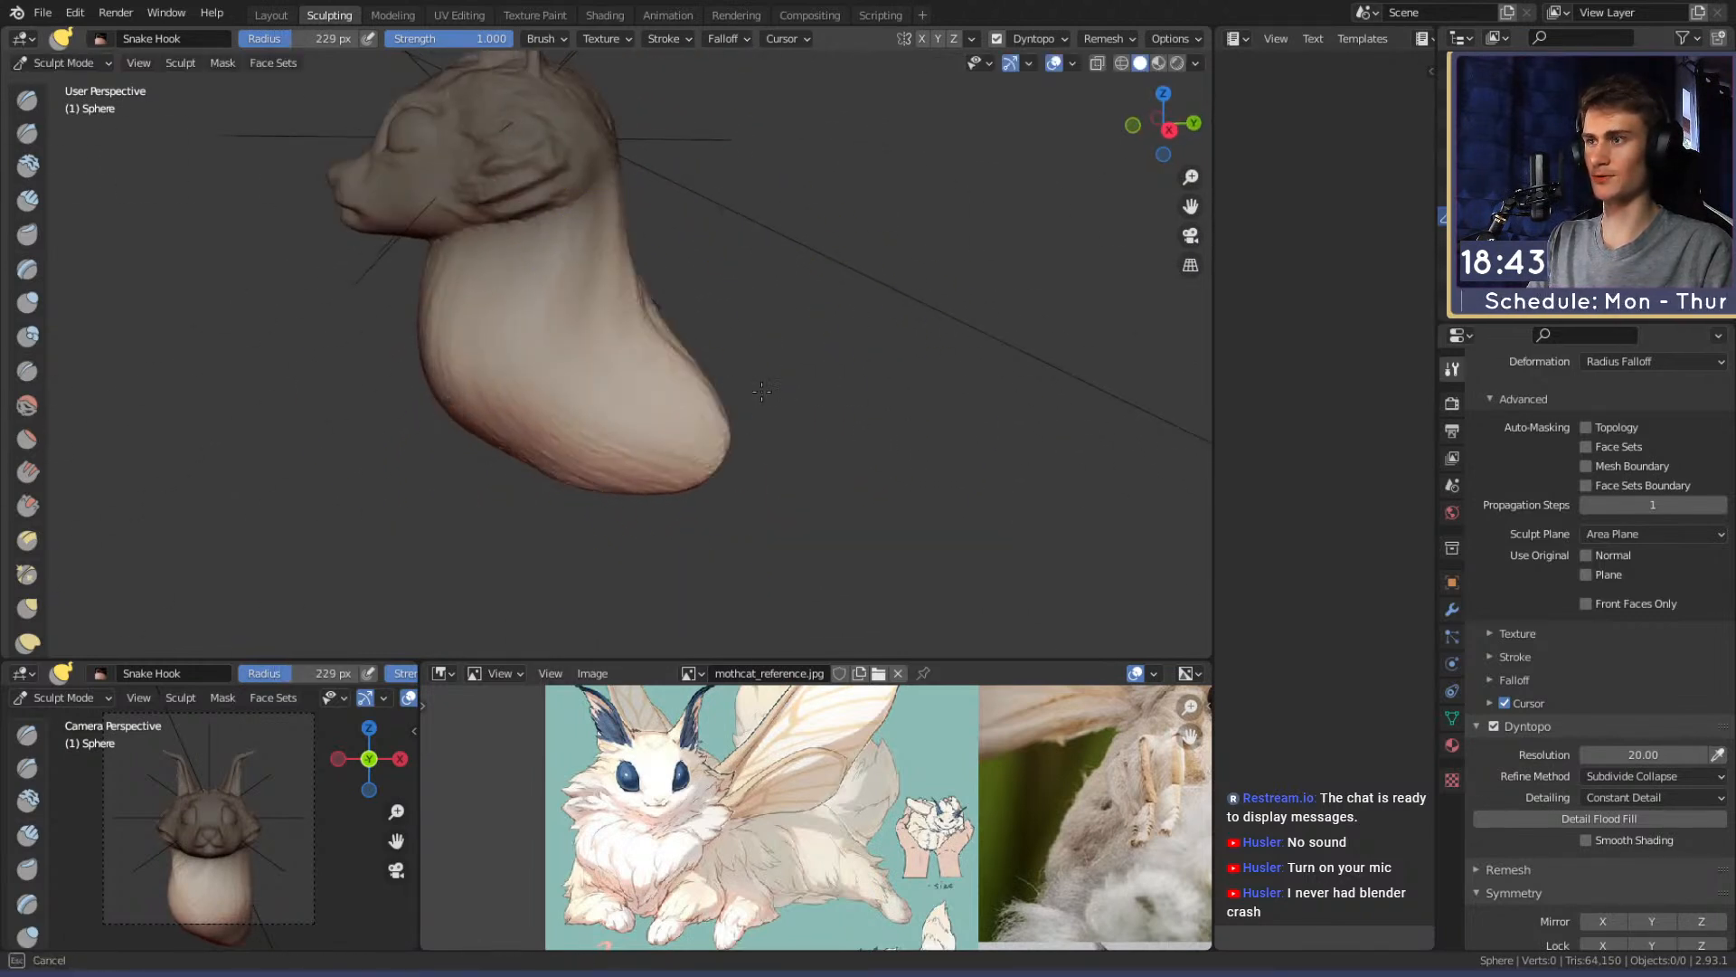
Draw the body's rear end farther back from the chest and deepen the bend behind the neck
{"action": "key", "text": "f"}
{"action": "left_click", "coordinate": [712, 334]}
{"action": "left_click_drag", "start_coordinate": [711, 331], "coordinate": [710, 317], "text": "alt"}
{"action": "mouse_move", "coordinate": [652, 305]}
{"action": "middle_mouse_down"}
{"action": "mouse_move", "coordinate": [656, 432]}
{"action": "mouse_move", "coordinate": [690, 361]}
{"action": "mouse_move", "coordinate": [529, 470]}
{"action": "mouse_move", "coordinate": [811, 295]}
{"action": "mouse_move", "coordinate": [627, 446]}
{"action": "middle_mouse_up"}
{"action": "left_click_drag", "start_coordinate": [537, 423], "coordinate": [640, 383], "text": "alt"}
{"action": "key", "text": "f"}
{"action": "left_click", "coordinate": [835, 428]}
{"action": "mouse_move", "coordinate": [835, 428]}
{"action": "left_mouse_down", "text": "alt"}
{"action": "mouse_move", "coordinate": [597, 361]}
{"action": "mouse_move", "coordinate": [584, 442]}
{"action": "mouse_move", "coordinate": [647, 388]}
{"action": "left_mouse_up", "text": "alt"}
{"action": "key", "text": "f"}
{"action": "left_click", "coordinate": [553, 456]}
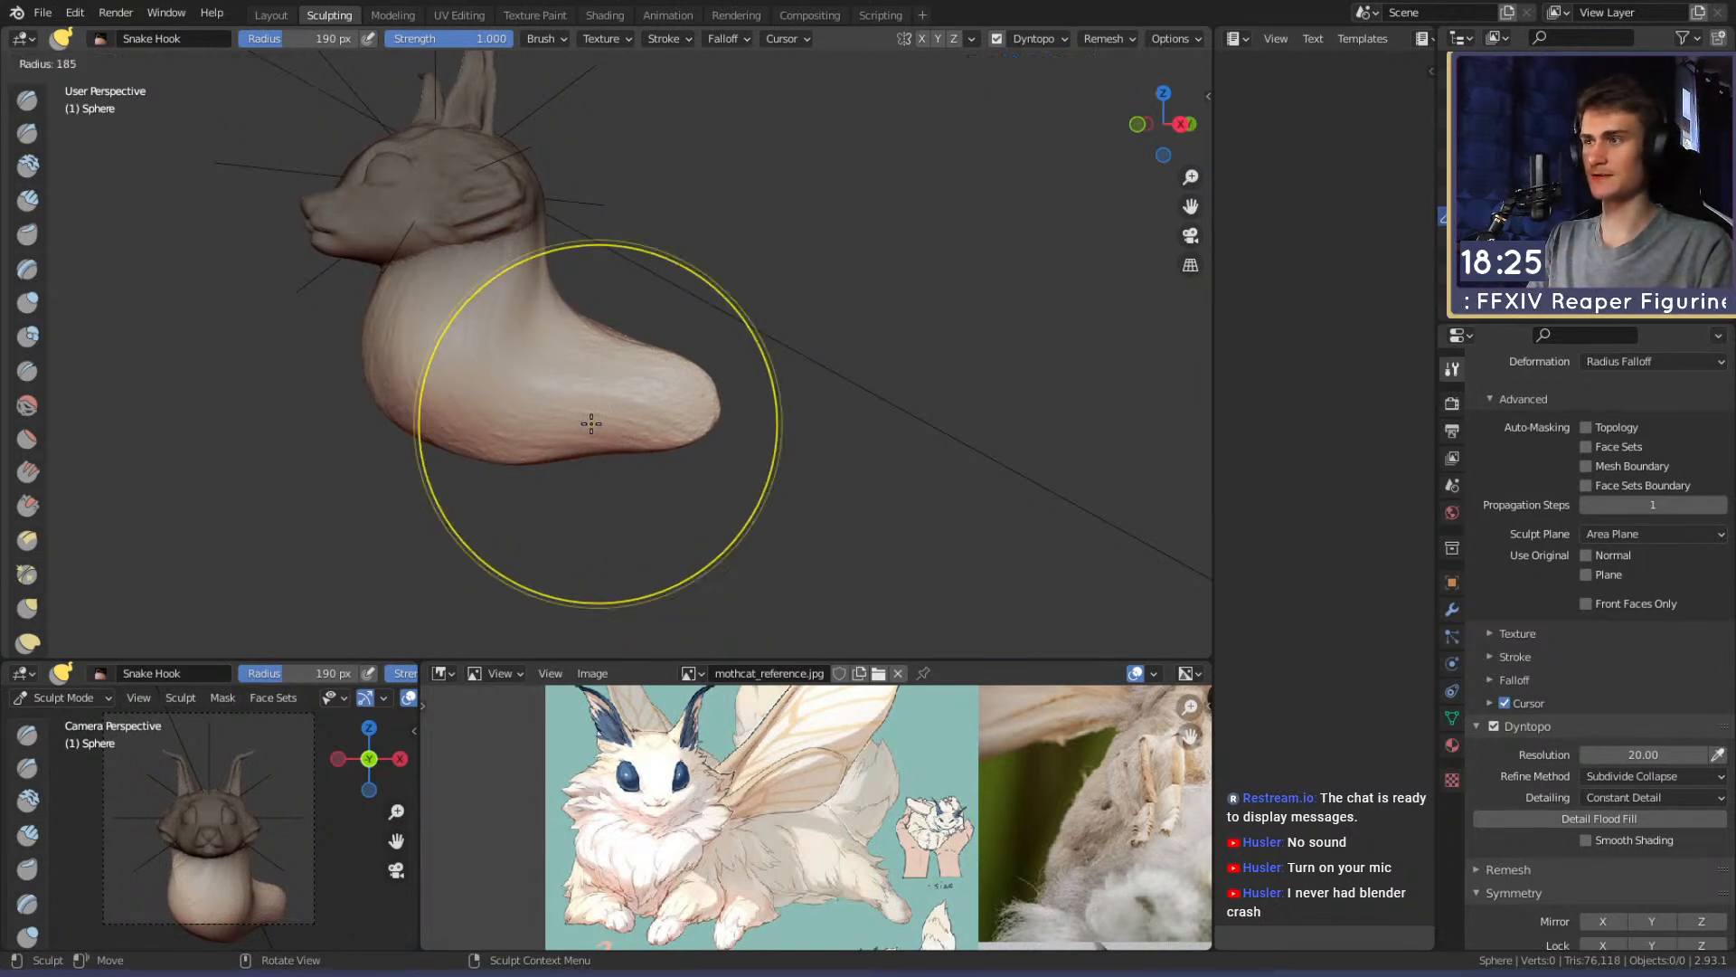
Stretch the body into a long curve backward and toward the creature's left with Snake Hook at 247 px
{"action": "left_click_drag", "start_coordinate": [538, 443], "coordinate": [565, 423]}
{"action": "key", "text": "f"}
{"action": "left_click", "coordinate": [678, 426]}
{"action": "mouse_move", "coordinate": [695, 376]}
{"action": "left_mouse_down", "text": "alt"}
{"action": "mouse_move", "coordinate": [848, 422]}
{"action": "mouse_move", "coordinate": [819, 405]}
{"action": "left_mouse_up", "text": "alt"}
{"action": "left_click_drag", "start_coordinate": [692, 382], "coordinate": [397, 502], "text": "alt"}
{"action": "key", "text": "f"}
{"action": "left_click", "coordinate": [564, 440]}
{"action": "left_click_drag", "start_coordinate": [564, 441], "coordinate": [505, 435]}
{"action": "left_click_drag", "start_coordinate": [376, 458], "coordinate": [282, 480]}
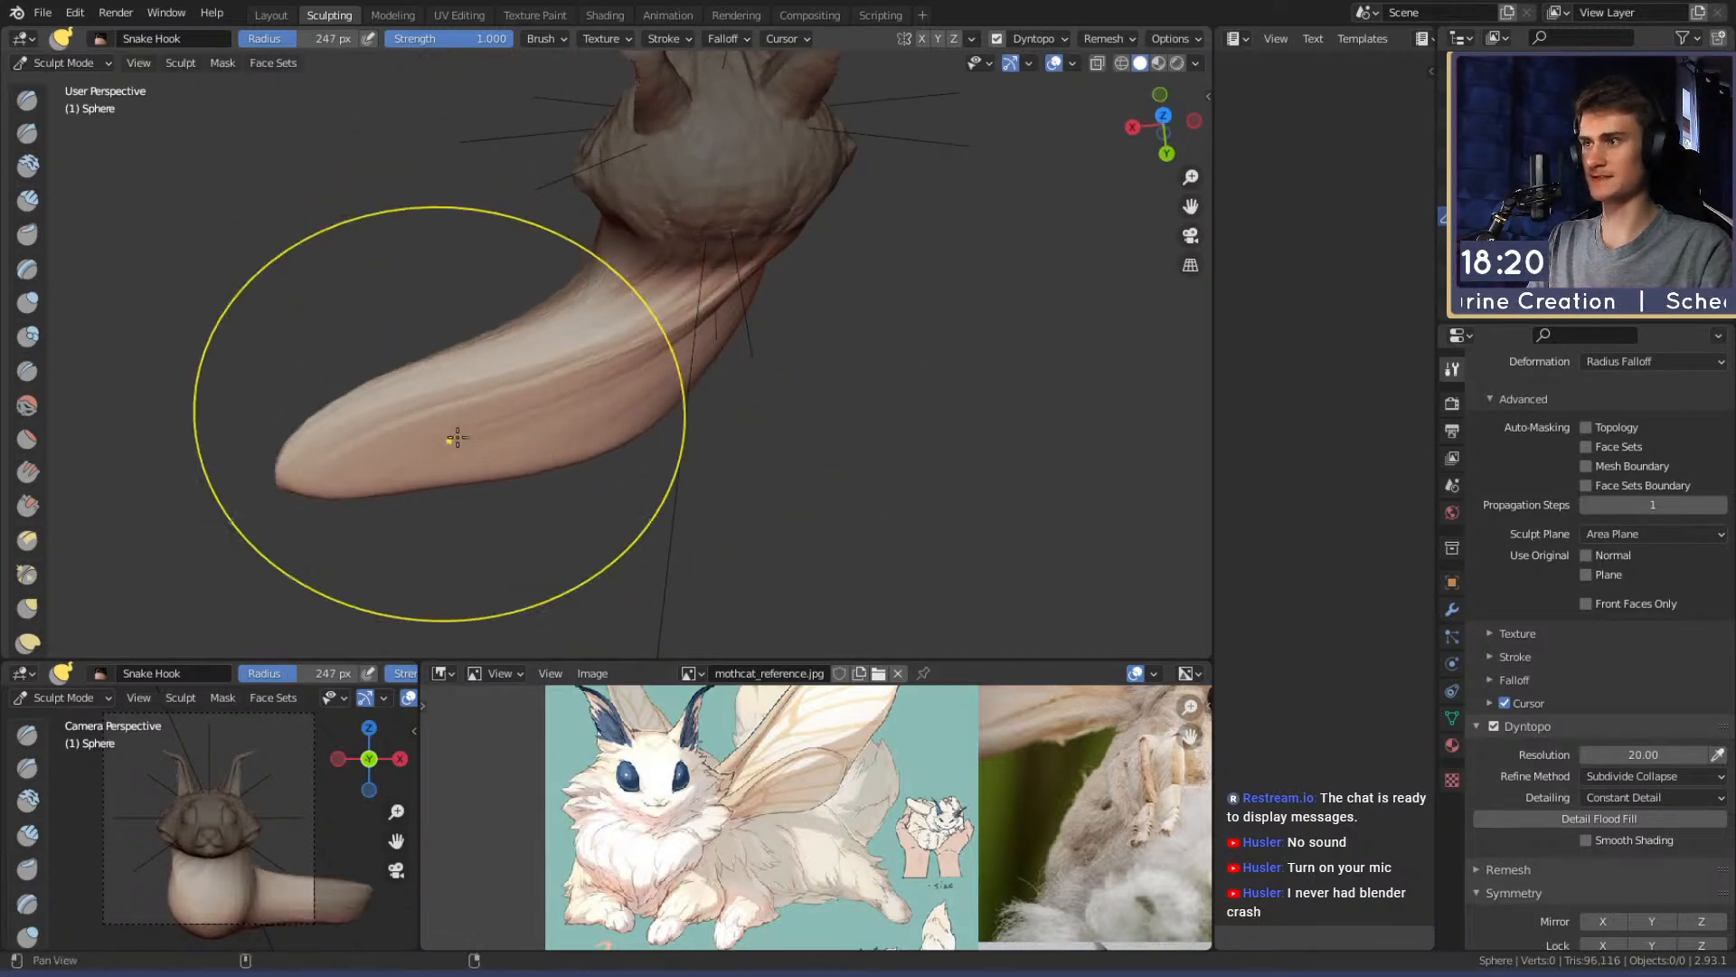
Pull out the outer side of the rear half to thicken the stretched body
{"action": "left_click_drag", "start_coordinate": [438, 442], "coordinate": [457, 442], "text": "alt"}
{"action": "left_click_drag", "start_coordinate": [453, 511], "coordinate": [443, 553]}
{"action": "mouse_move", "coordinate": [488, 456]}
{"action": "middle_mouse_down"}
{"action": "mouse_move", "coordinate": [764, 362]}
{"action": "mouse_move", "coordinate": [805, 310]}
{"action": "middle_mouse_up"}
{"action": "key", "text": "f"}
{"action": "left_click", "coordinate": [603, 409]}
{"action": "left_click_drag", "start_coordinate": [719, 457], "coordinate": [646, 425]}
Refine the underside and tip of the body with a smaller Snake Hook brush of about 146 px
{"action": "middle_click_drag", "start_coordinate": [578, 416], "coordinate": [657, 439], "text": "shift"}
{"action": "key", "text": "f"}
{"action": "left_click", "coordinate": [527, 441]}
{"action": "mouse_move", "coordinate": [527, 441]}
{"action": "middle_mouse_down"}
{"action": "mouse_move", "coordinate": [525, 460]}
{"action": "mouse_move", "coordinate": [425, 478]}
{"action": "middle_mouse_up"}
{"action": "key", "text": "f"}
{"action": "left_click", "coordinate": [662, 435]}
{"action": "left_click_drag", "start_coordinate": [514, 450], "coordinate": [511, 417]}
{"action": "middle_click_drag", "start_coordinate": [479, 423], "coordinate": [631, 425], "text": "shift"}
{"action": "middle_click_drag", "start_coordinate": [631, 425], "coordinate": [549, 428]}
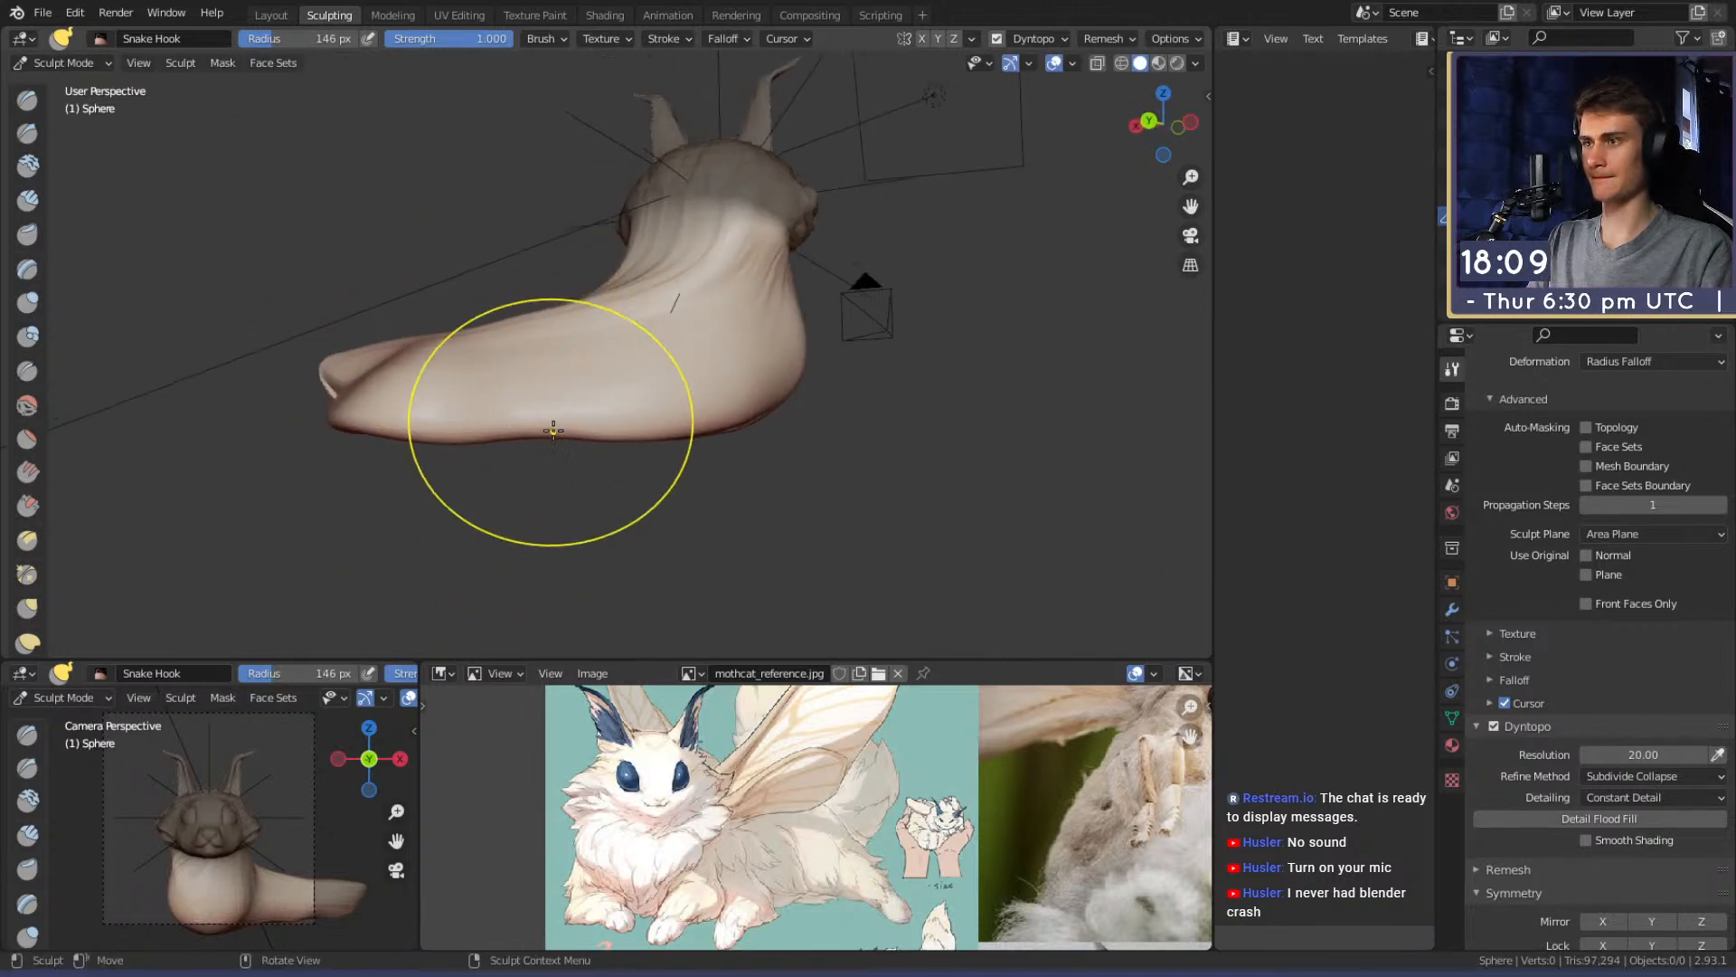
{"action": "left_click_drag", "start_coordinate": [633, 425], "coordinate": [696, 413]}
Bulge the outer rear of the body into a haunch with Snake Hook at 188 px
{"action": "mouse_move", "coordinate": [449, 422]}
{"action": "middle_mouse_down"}
{"action": "mouse_move", "coordinate": [1023, 430]}
{"action": "mouse_move", "coordinate": [666, 458]}
{"action": "mouse_move", "coordinate": [615, 509]}
{"action": "middle_mouse_up"}
{"action": "key", "text": "f"}
{"action": "left_click", "coordinate": [612, 476]}
{"action": "left_click_drag", "start_coordinate": [567, 545], "coordinate": [556, 553]}
{"action": "middle_click_drag", "start_coordinate": [669, 459], "coordinate": [584, 470]}
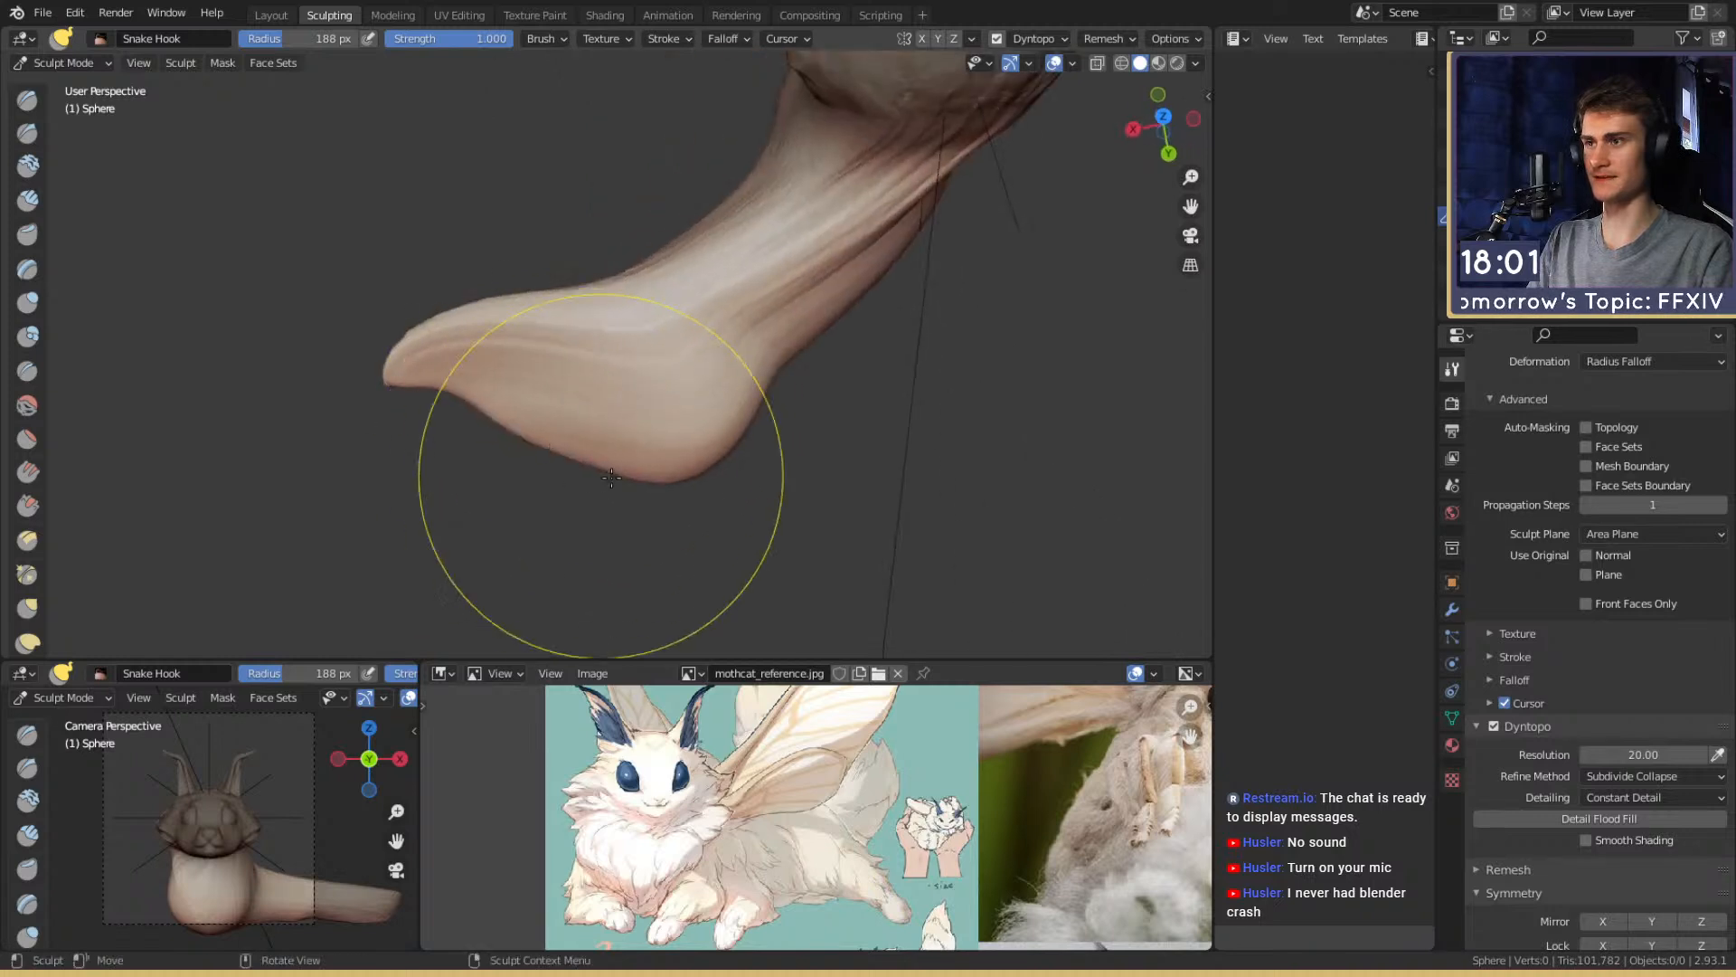
{"action": "left_click_drag", "start_coordinate": [491, 558], "coordinate": [497, 552]}
Round off the haunch and adjust the upper contour of the rear body
{"action": "middle_click_drag", "start_coordinate": [571, 493], "coordinate": [642, 434]}
{"action": "mouse_move", "coordinate": [759, 421]}
{"action": "middle_mouse_down", "text": "shift"}
{"action": "mouse_move", "coordinate": [515, 508]}
{"action": "mouse_move", "coordinate": [687, 407]}
{"action": "mouse_move", "coordinate": [622, 412]}
{"action": "middle_mouse_up", "text": "shift"}
{"action": "key", "text": "f"}
{"action": "left_click", "coordinate": [748, 388]}
{"action": "left_click_drag", "start_coordinate": [535, 376], "coordinate": [524, 395]}
{"action": "middle_click_drag", "start_coordinate": [521, 369], "coordinate": [601, 460], "text": "shift"}
{"action": "left_click_drag", "start_coordinate": [616, 275], "coordinate": [621, 272]}
{"action": "middle_click_drag", "start_coordinate": [724, 376], "coordinate": [675, 327]}
Push the inner edge of the rear body outward to widen the hindquarters
{"action": "key", "text": "f"}
{"action": "left_click", "coordinate": [728, 432]}
{"action": "middle_click_drag", "start_coordinate": [626, 453], "coordinate": [578, 407]}
{"action": "middle_click_drag", "start_coordinate": [533, 345], "coordinate": [671, 388]}
{"action": "key", "text": "f"}
{"action": "left_click", "coordinate": [560, 345]}
{"action": "left_click_drag", "start_coordinate": [551, 349], "coordinate": [502, 340]}
Enlarge the hindquarters into a broad, blunt end with Snake Hook at 264 px
{"action": "middle_click_drag", "start_coordinate": [516, 327], "coordinate": [553, 363], "text": "shift"}
{"action": "key", "text": "f"}
{"action": "left_click", "coordinate": [613, 345]}
{"action": "left_click_drag", "start_coordinate": [612, 344], "coordinate": [586, 286]}
{"action": "middle_click_drag", "start_coordinate": [624, 366], "coordinate": [620, 279], "text": "shift"}
{"action": "left_click_drag", "start_coordinate": [613, 432], "coordinate": [566, 498]}
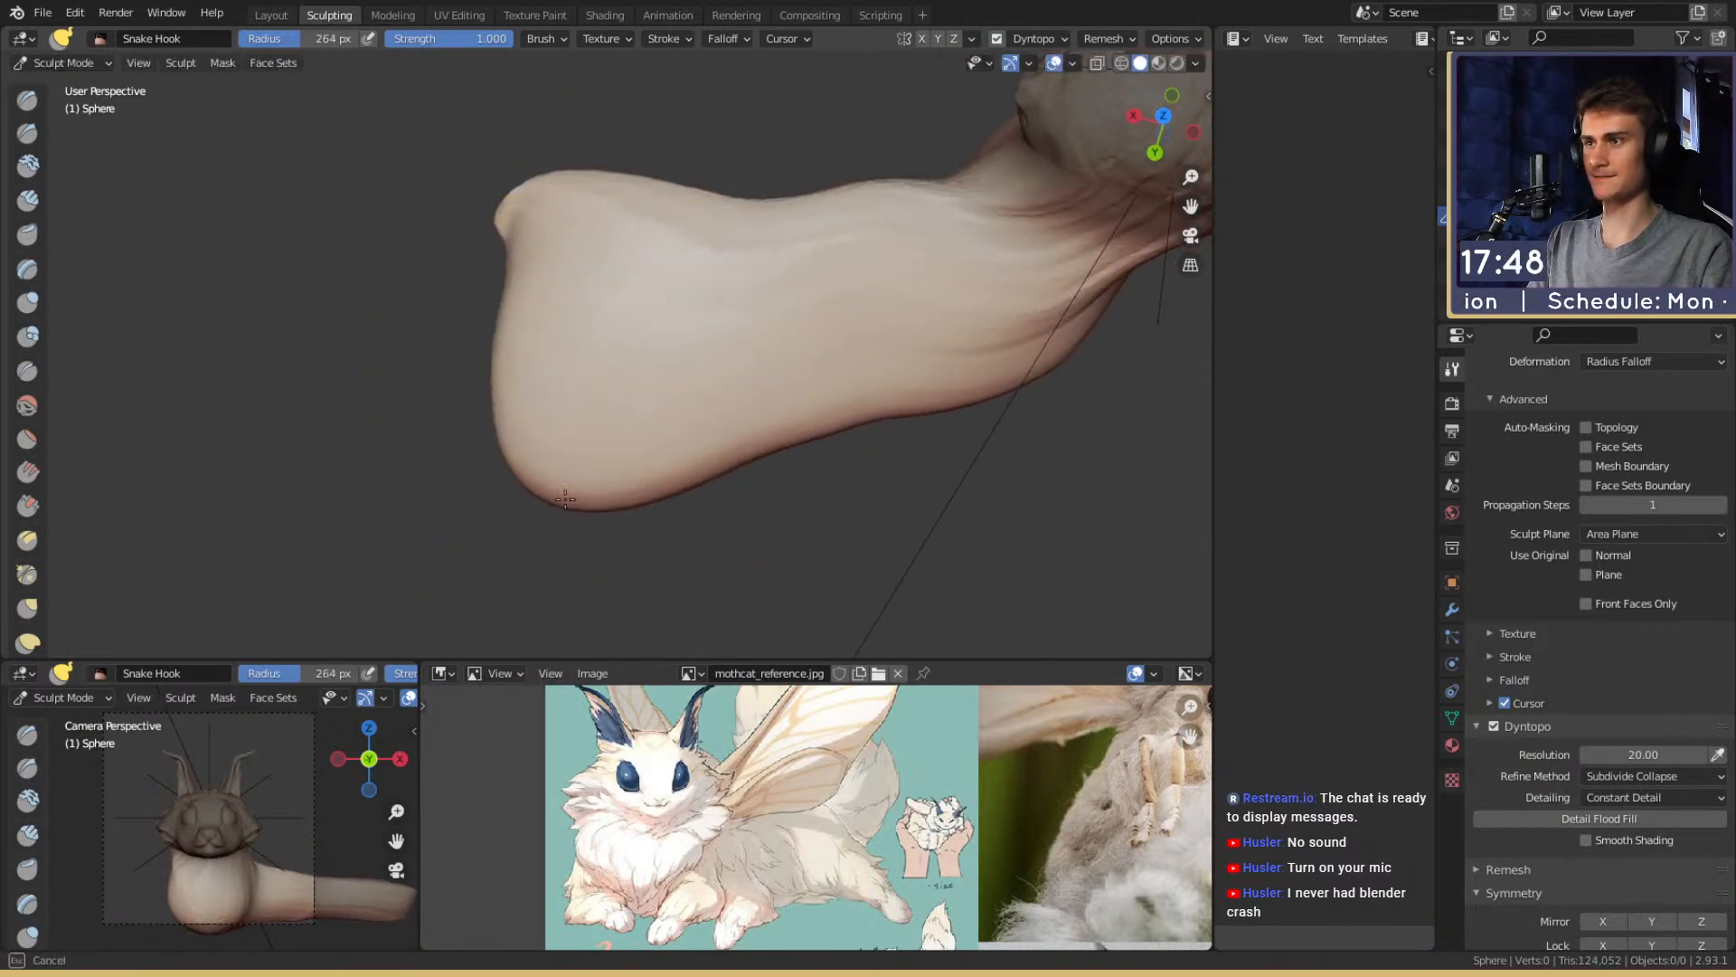
{"action": "middle_click_drag", "start_coordinate": [613, 419], "coordinate": [610, 498], "text": "shift"}
{"action": "key", "text": "f"}
{"action": "left_click", "coordinate": [519, 425]}
Balance the height and thickness of the rear and middle body with Snake Hook at 190 to 268 px
{"action": "mouse_move", "coordinate": [542, 381]}
{"action": "middle_mouse_down"}
{"action": "mouse_move", "coordinate": [709, 341]}
{"action": "mouse_move", "coordinate": [657, 328]}
{"action": "middle_mouse_up"}
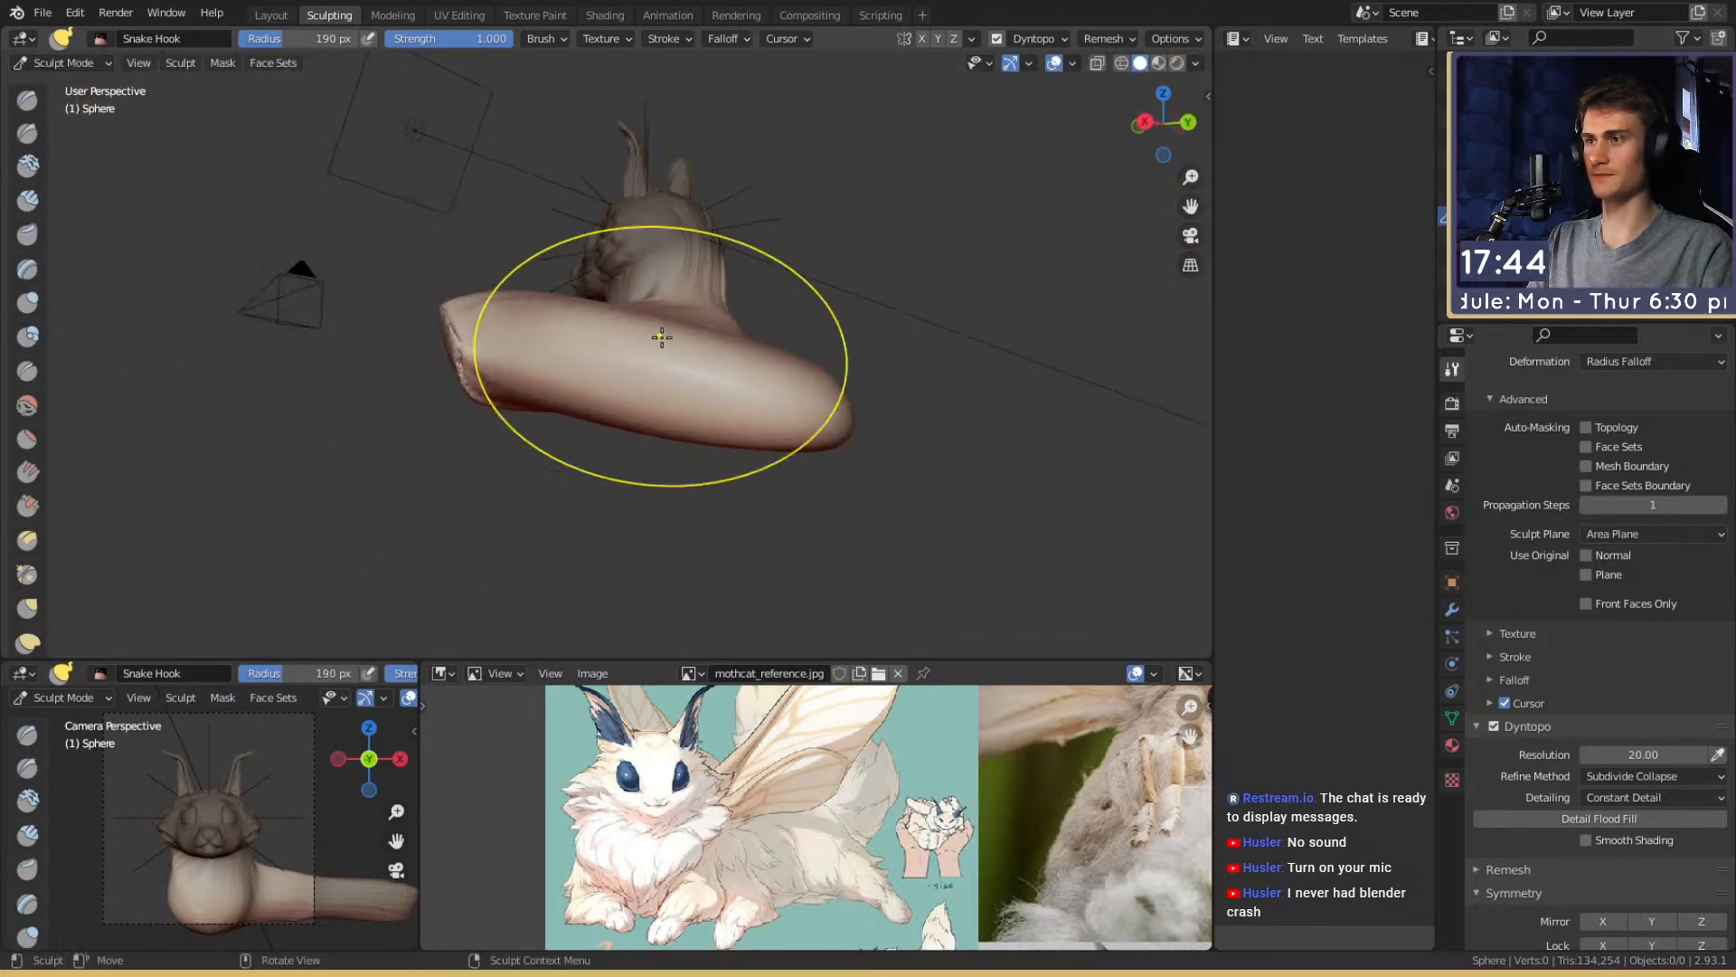
{"action": "key", "text": "f"}
{"action": "left_click", "coordinate": [787, 398]}
{"action": "mouse_move", "coordinate": [799, 407]}
{"action": "left_mouse_down", "text": "alt"}
{"action": "mouse_move", "coordinate": [763, 337]}
{"action": "mouse_move", "coordinate": [590, 363]}
{"action": "mouse_move", "coordinate": [731, 367]}
{"action": "left_mouse_up", "text": "alt"}
{"action": "key", "text": "f"}
{"action": "left_click", "coordinate": [600, 345]}
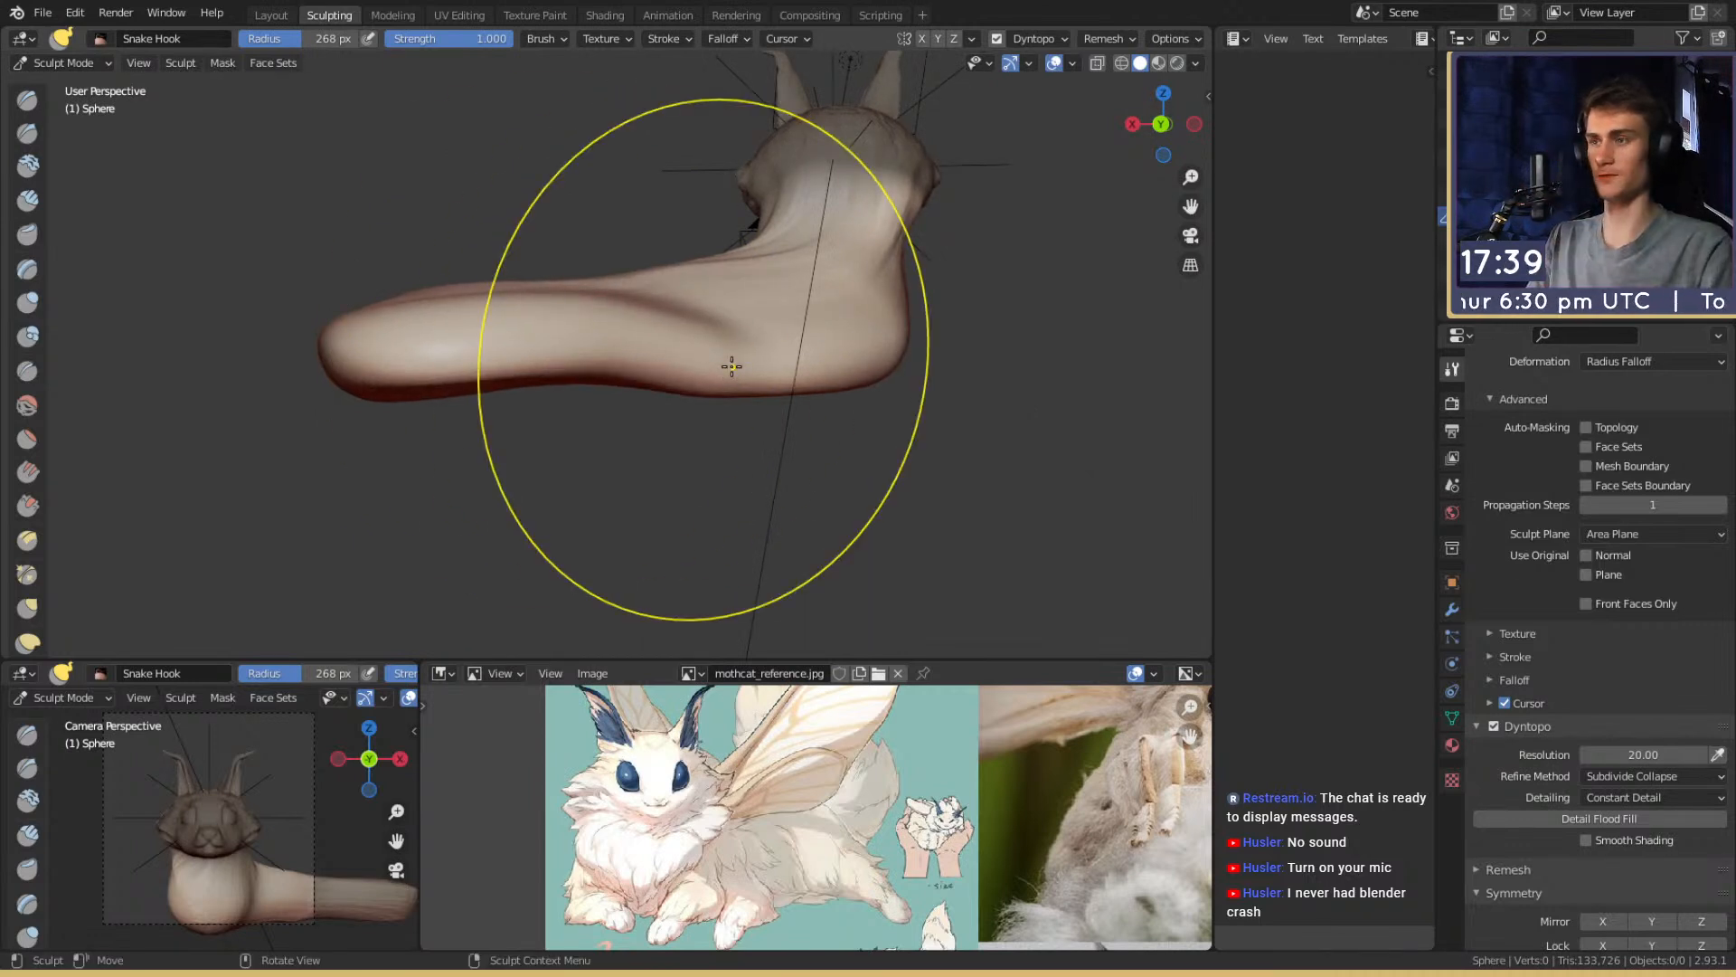
{"action": "key", "text": "f"}
{"action": "left_click", "coordinate": [615, 366]}
Adjust the silhouette of the lying body with Snake Hook reduced to 95 px
{"action": "mouse_move", "coordinate": [728, 371]}
{"action": "middle_mouse_down"}
{"action": "mouse_move", "coordinate": [619, 337]}
{"action": "mouse_move", "coordinate": [671, 306]}
{"action": "mouse_move", "coordinate": [795, 355]}
{"action": "middle_mouse_up"}
{"action": "key", "text": "f"}
{"action": "left_click", "coordinate": [628, 349]}
{"action": "key", "text": "f"}
{"action": "left_click", "coordinate": [705, 353]}
{"action": "left_click_drag", "start_coordinate": [847, 365], "coordinate": [854, 366]}
{"action": "middle_click_drag", "start_coordinate": [538, 330], "coordinate": [752, 398]}
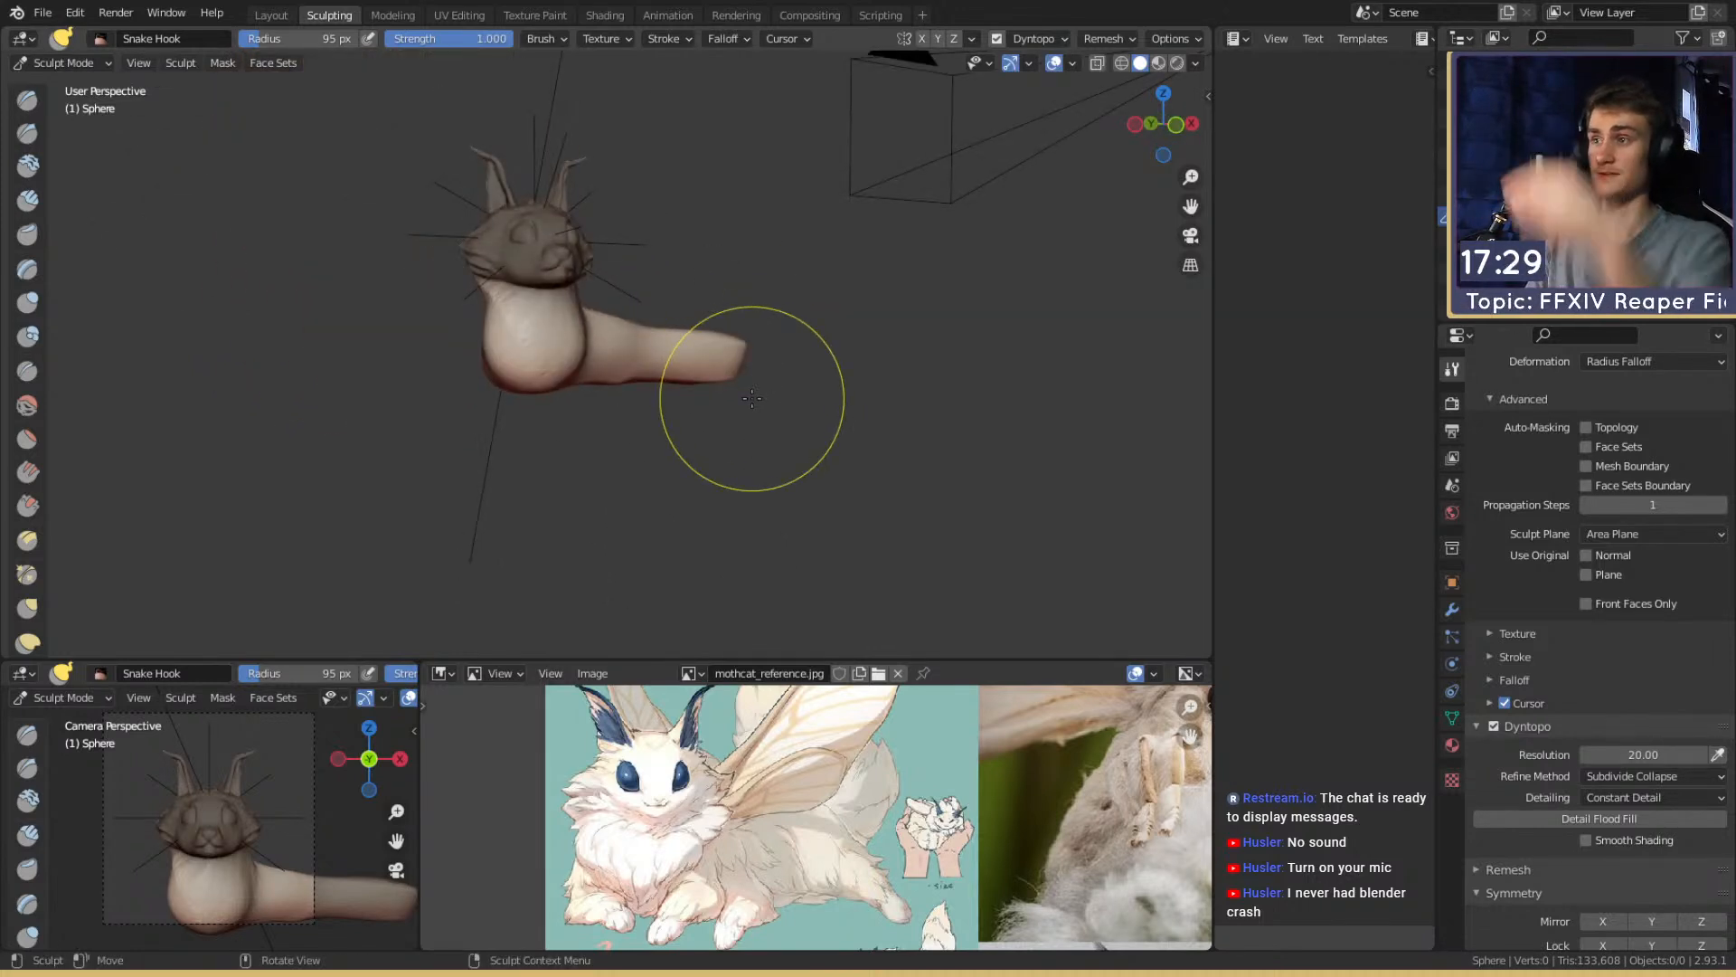
Reshape the outer flank and inner curve of the torso with Snake Hook at 193 and 154 px
{"action": "left_click_drag", "start_coordinate": [564, 394], "coordinate": [633, 261], "text": "alt"}
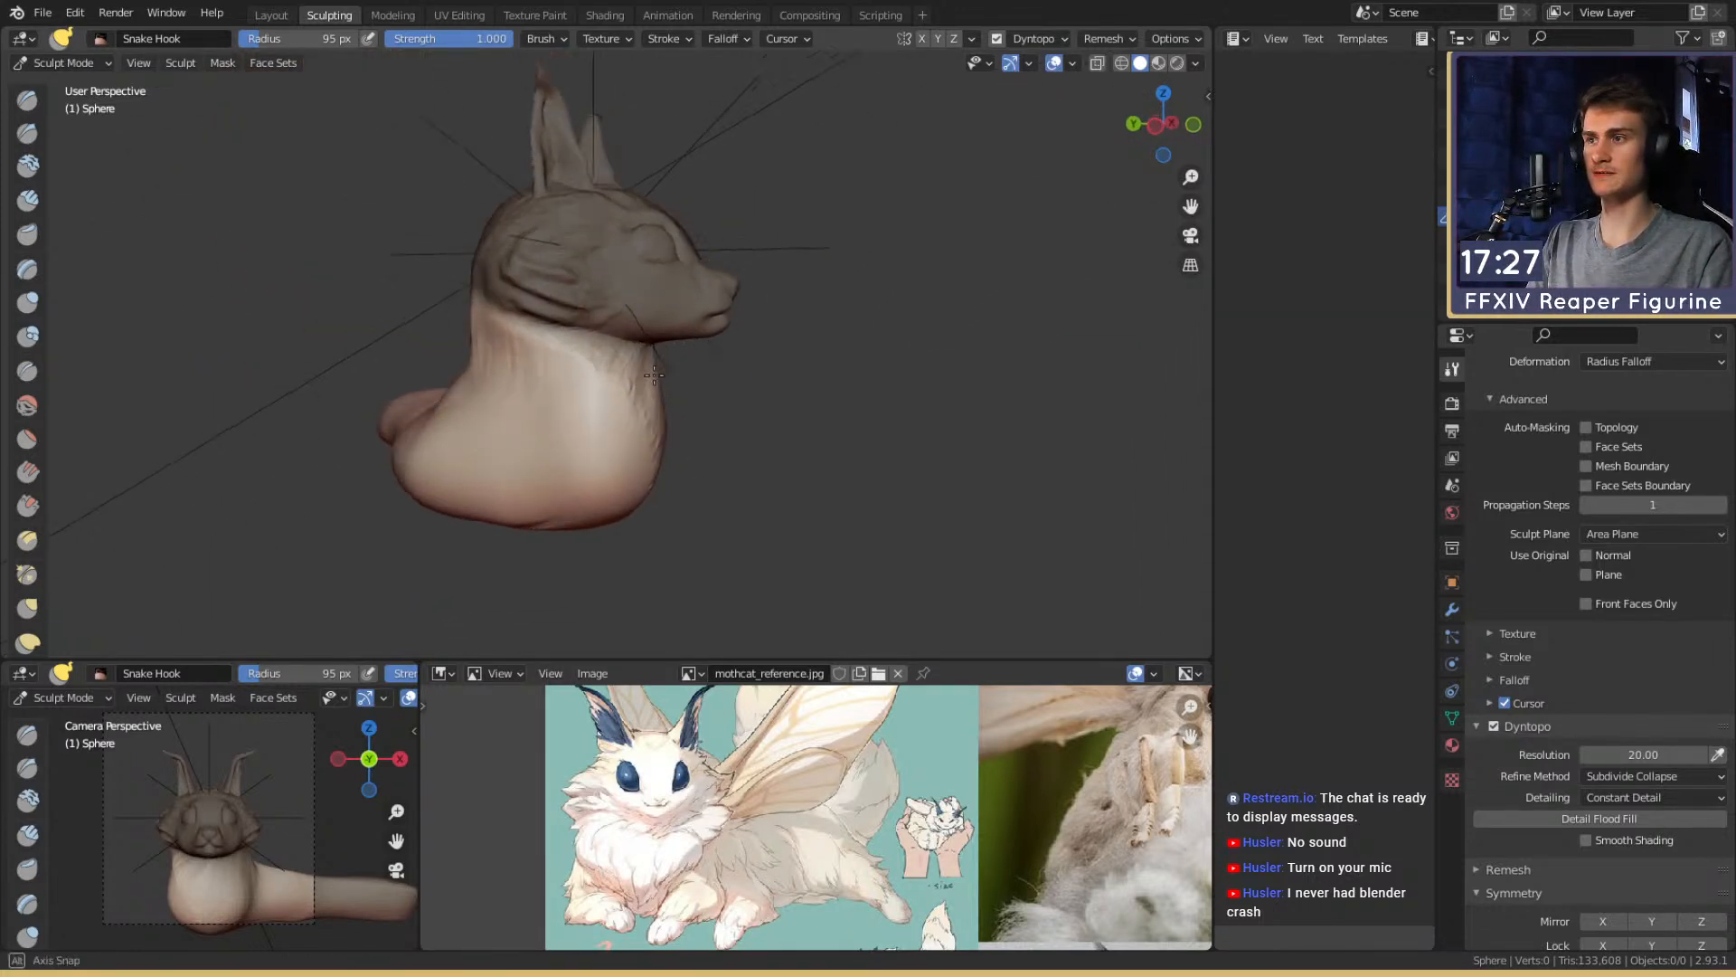
{"action": "left_click_drag", "start_coordinate": [561, 488], "coordinate": [557, 413], "text": "ctrl+alt"}
{"action": "middle_click_drag", "start_coordinate": [610, 494], "coordinate": [602, 337]}
{"action": "mouse_move", "coordinate": [602, 338]}
{"action": "left_mouse_down", "text": "alt"}
{"action": "mouse_move", "coordinate": [636, 415]}
{"action": "mouse_move", "coordinate": [670, 437]}
{"action": "mouse_move", "coordinate": [613, 453]}
{"action": "mouse_move", "coordinate": [692, 372]}
{"action": "left_mouse_up", "text": "alt"}
{"action": "key", "text": "f"}
{"action": "left_click", "coordinate": [783, 403]}
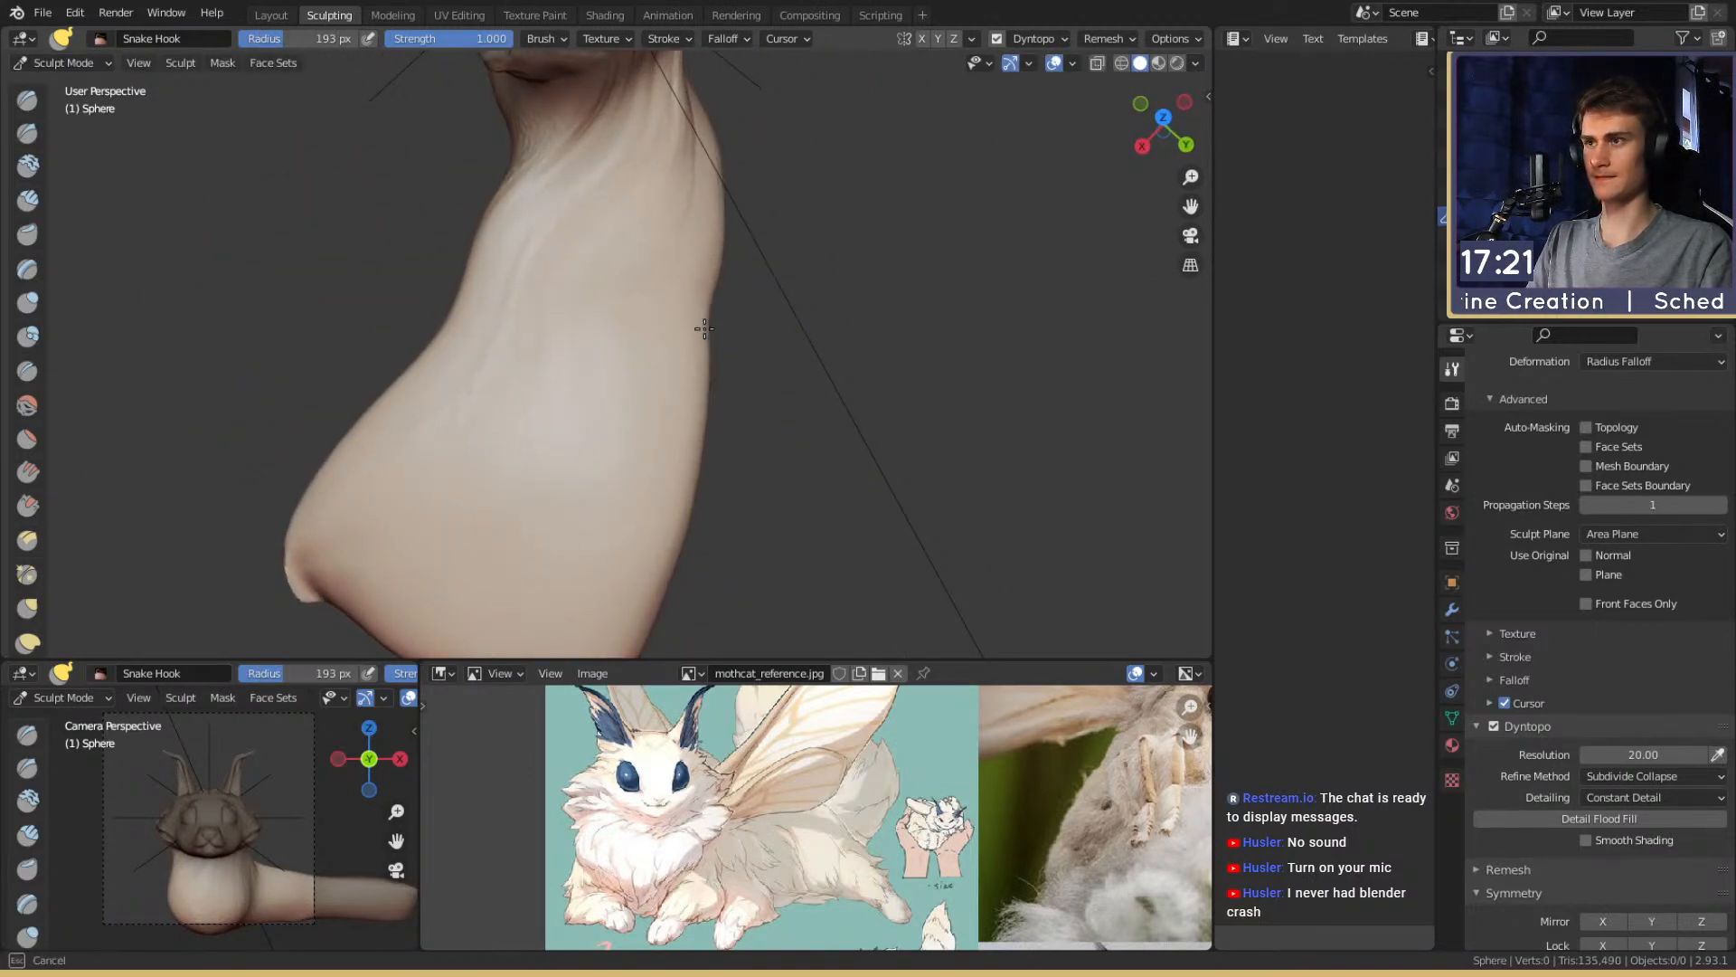
{"action": "middle_click_drag", "start_coordinate": [633, 420], "coordinate": [434, 338], "text": "shift"}
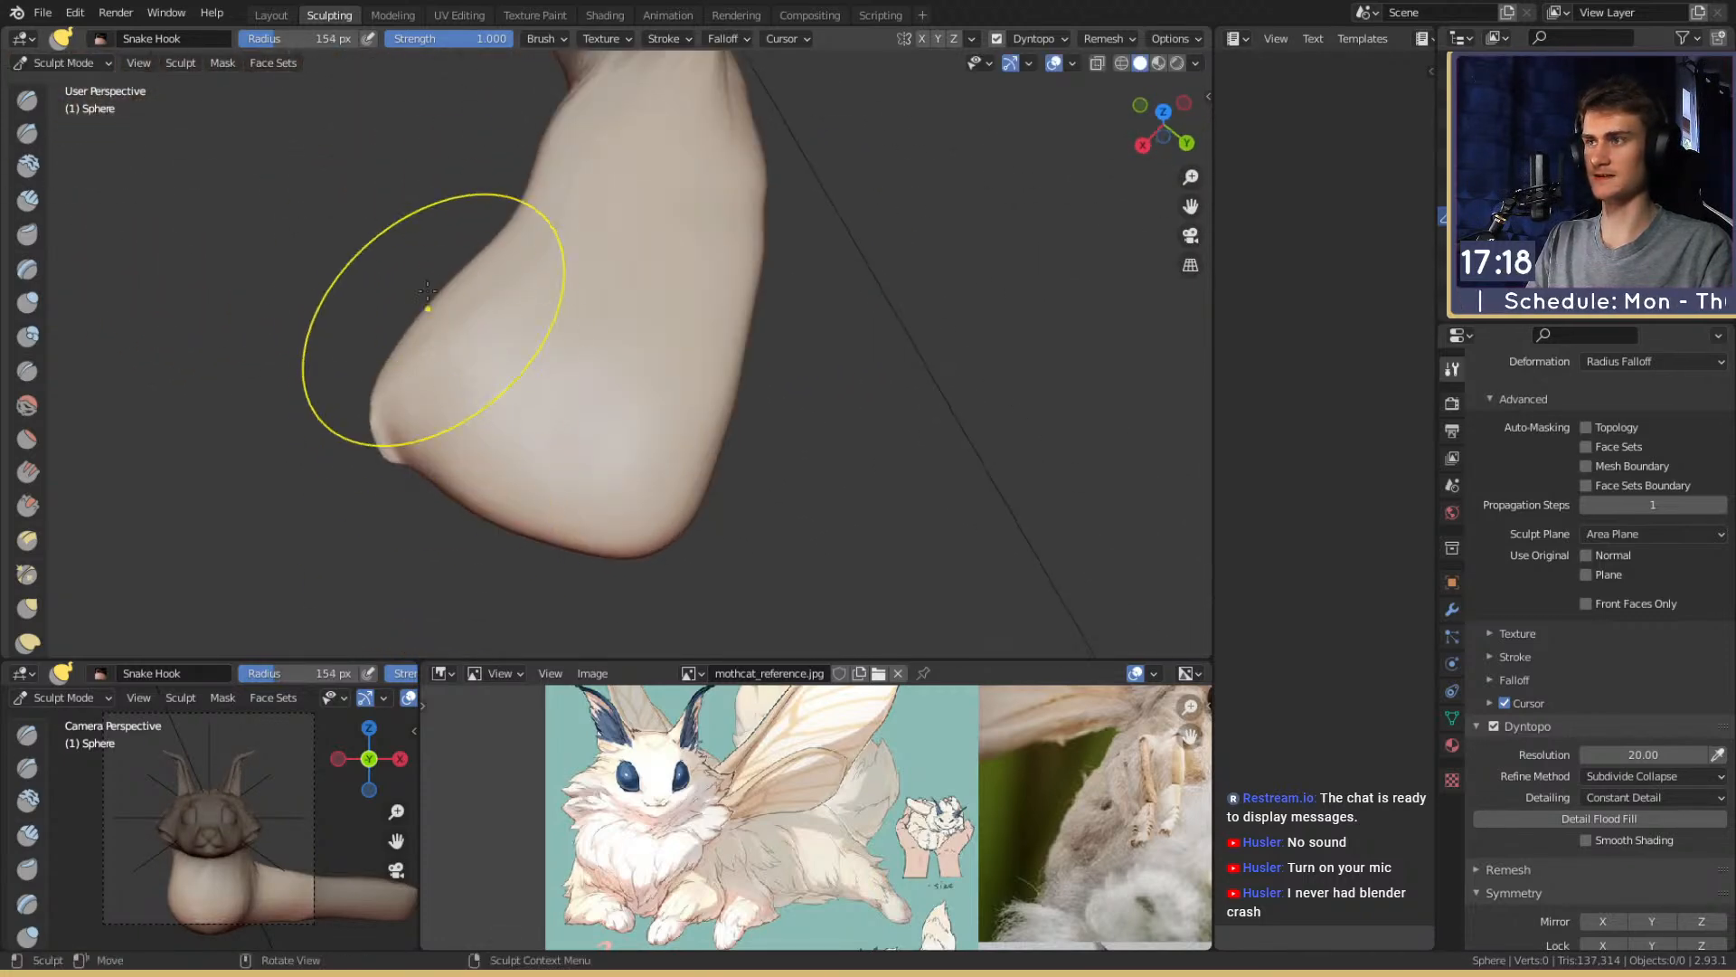
Lay fur strokes from the neck down over the shoulder with Clay Strips at 49 px and strength 0.509
{"action": "key", "text": "c"}
{"action": "middle_click_drag", "start_coordinate": [678, 260], "coordinate": [597, 389], "text": "shift"}
{"action": "middle_click_drag", "start_coordinate": [596, 389], "coordinate": [640, 385]}
{"action": "key", "text": "f"}
{"action": "left_click", "coordinate": [550, 353]}
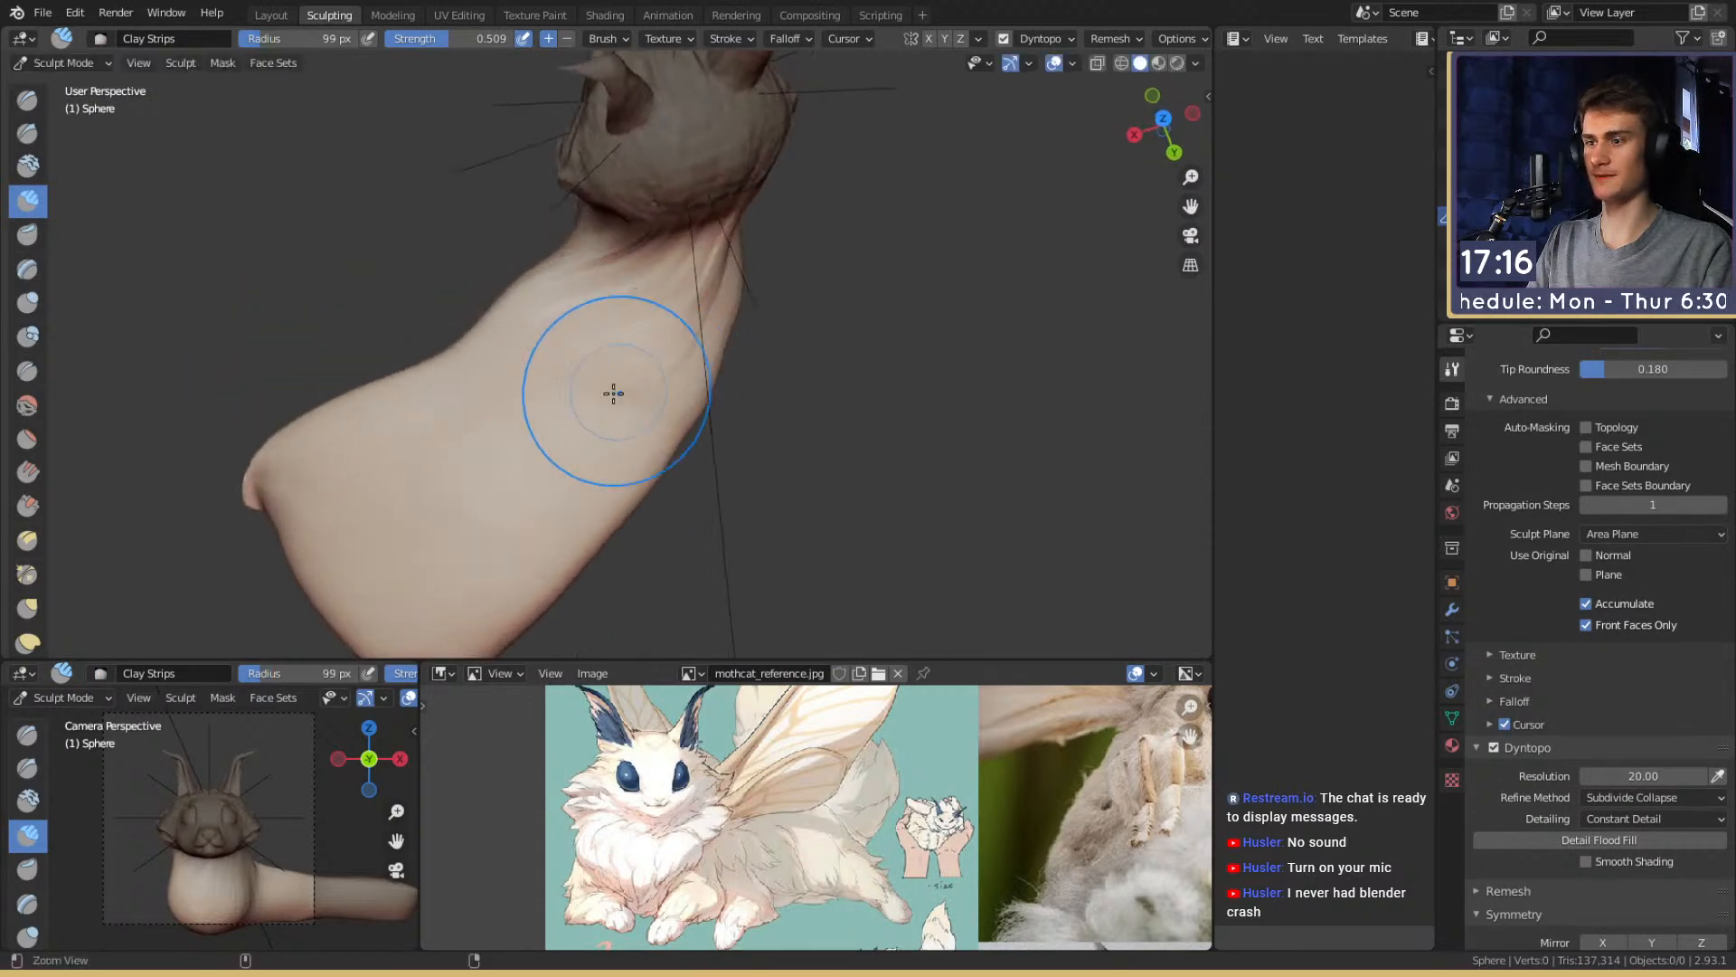
{"action": "scroll", "coordinate": [640, 385], "scroll_direction": "up", "scroll_amount": 1}
{"action": "key", "text": "f"}
{"action": "left_click", "coordinate": [597, 327]}
{"action": "middle_click_drag", "start_coordinate": [633, 317], "coordinate": [694, 337]}
{"action": "key", "text": "f"}
{"action": "left_click", "coordinate": [676, 337]}
{"action": "left_click_drag", "start_coordinate": [737, 371], "coordinate": [827, 325]}
{"action": "middle_click_drag", "start_coordinate": [827, 325], "coordinate": [669, 298]}
{"action": "left_click_drag", "start_coordinate": [742, 334], "coordinate": [775, 302]}
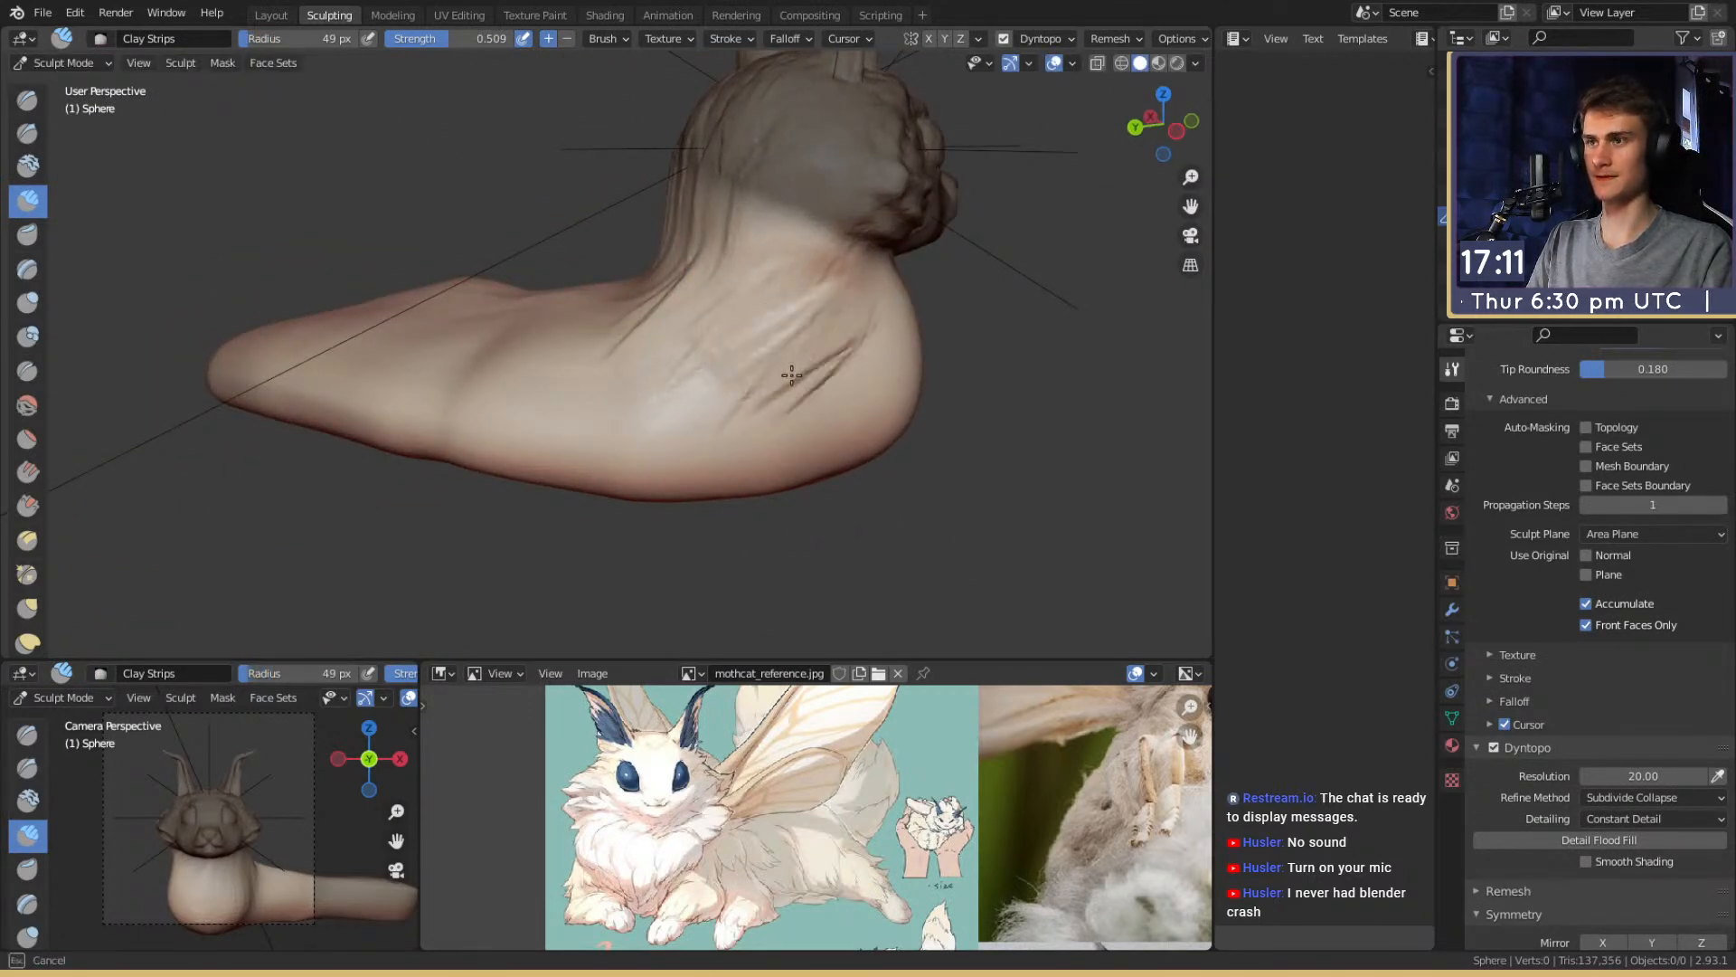
Add fur strokes across the upper back behind the neck with Clay Strips at 72 px
{"action": "middle_click_drag", "start_coordinate": [641, 342], "coordinate": [695, 291]}
{"action": "key", "text": "f"}
{"action": "left_click", "coordinate": [696, 291]}
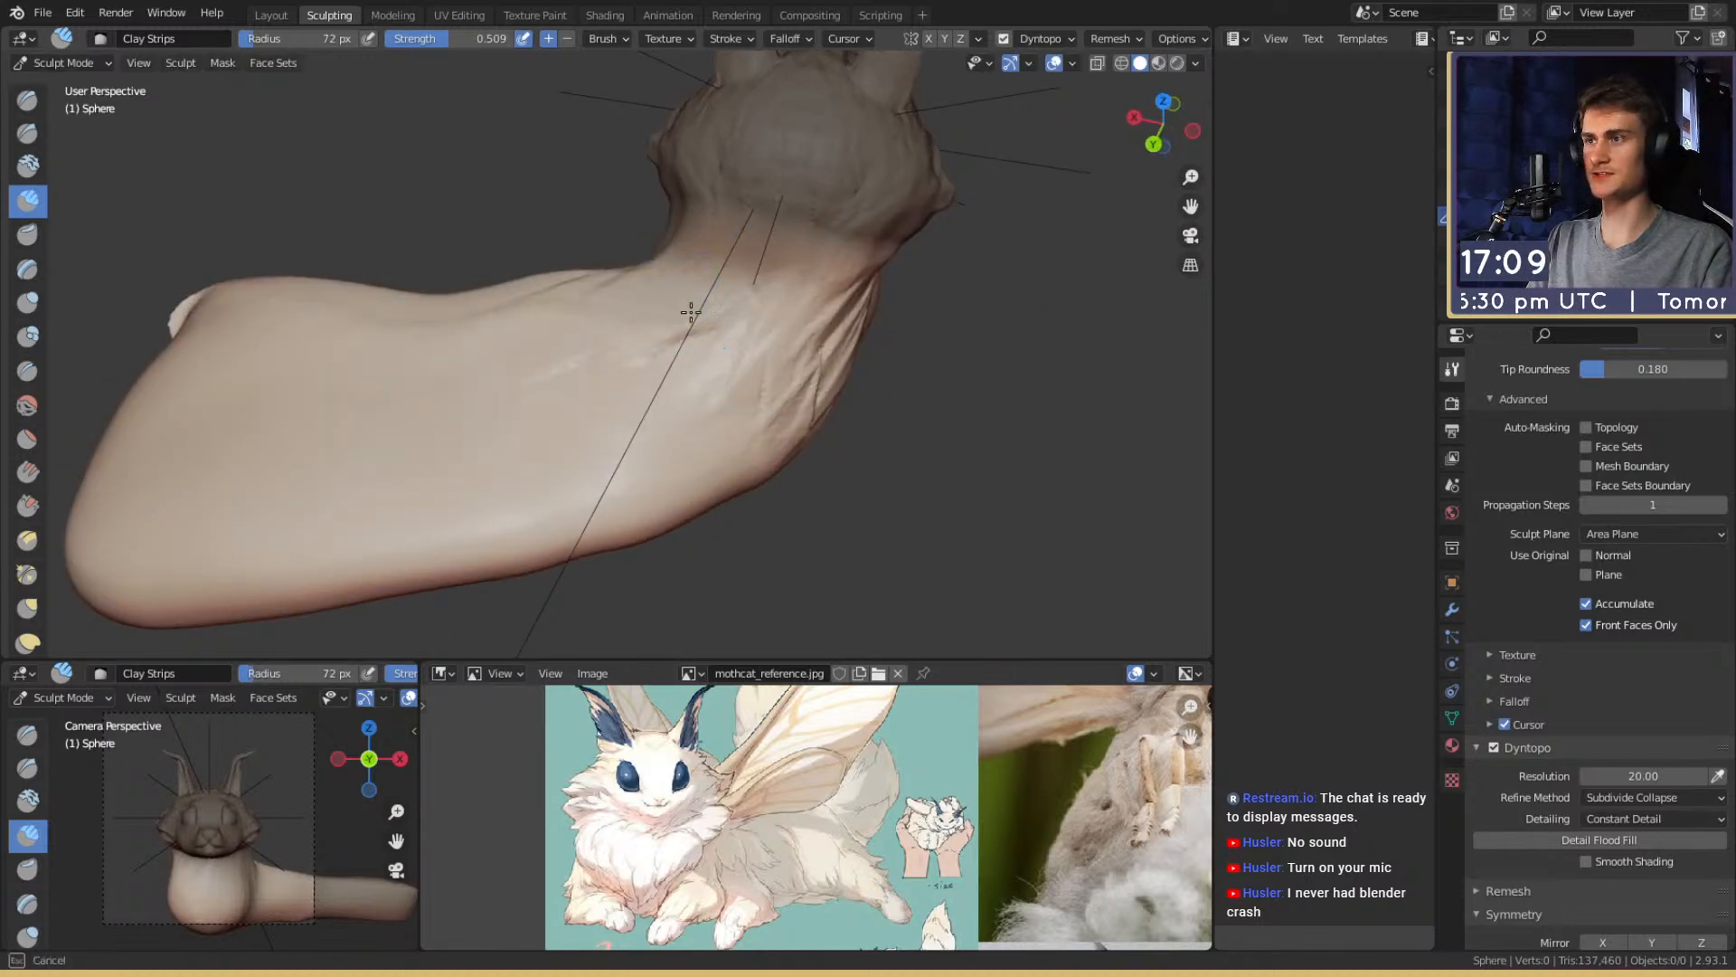
{"action": "mouse_move", "coordinate": [659, 363]}
{"action": "middle_mouse_down"}
{"action": "mouse_move", "coordinate": [686, 354]}
{"action": "mouse_move", "coordinate": [588, 349]}
{"action": "mouse_move", "coordinate": [643, 395]}
{"action": "middle_mouse_up"}
{"action": "key", "text": "f"}
{"action": "left_click", "coordinate": [540, 397]}
Build up long fur strokes over the hindquarters with Clay Strips at 111 px
{"action": "key", "text": "f"}
{"action": "left_click", "coordinate": [621, 480]}
{"action": "left_click_drag", "start_coordinate": [456, 508], "coordinate": [435, 509]}
{"action": "mouse_move", "coordinate": [575, 506]}
{"action": "left_mouse_down"}
{"action": "mouse_move", "coordinate": [724, 488]}
{"action": "mouse_move", "coordinate": [647, 604]}
{"action": "left_mouse_up"}
{"action": "key", "text": "f"}
{"action": "left_click", "coordinate": [729, 511]}
{"action": "left_click_drag", "start_coordinate": [702, 507], "coordinate": [695, 599]}
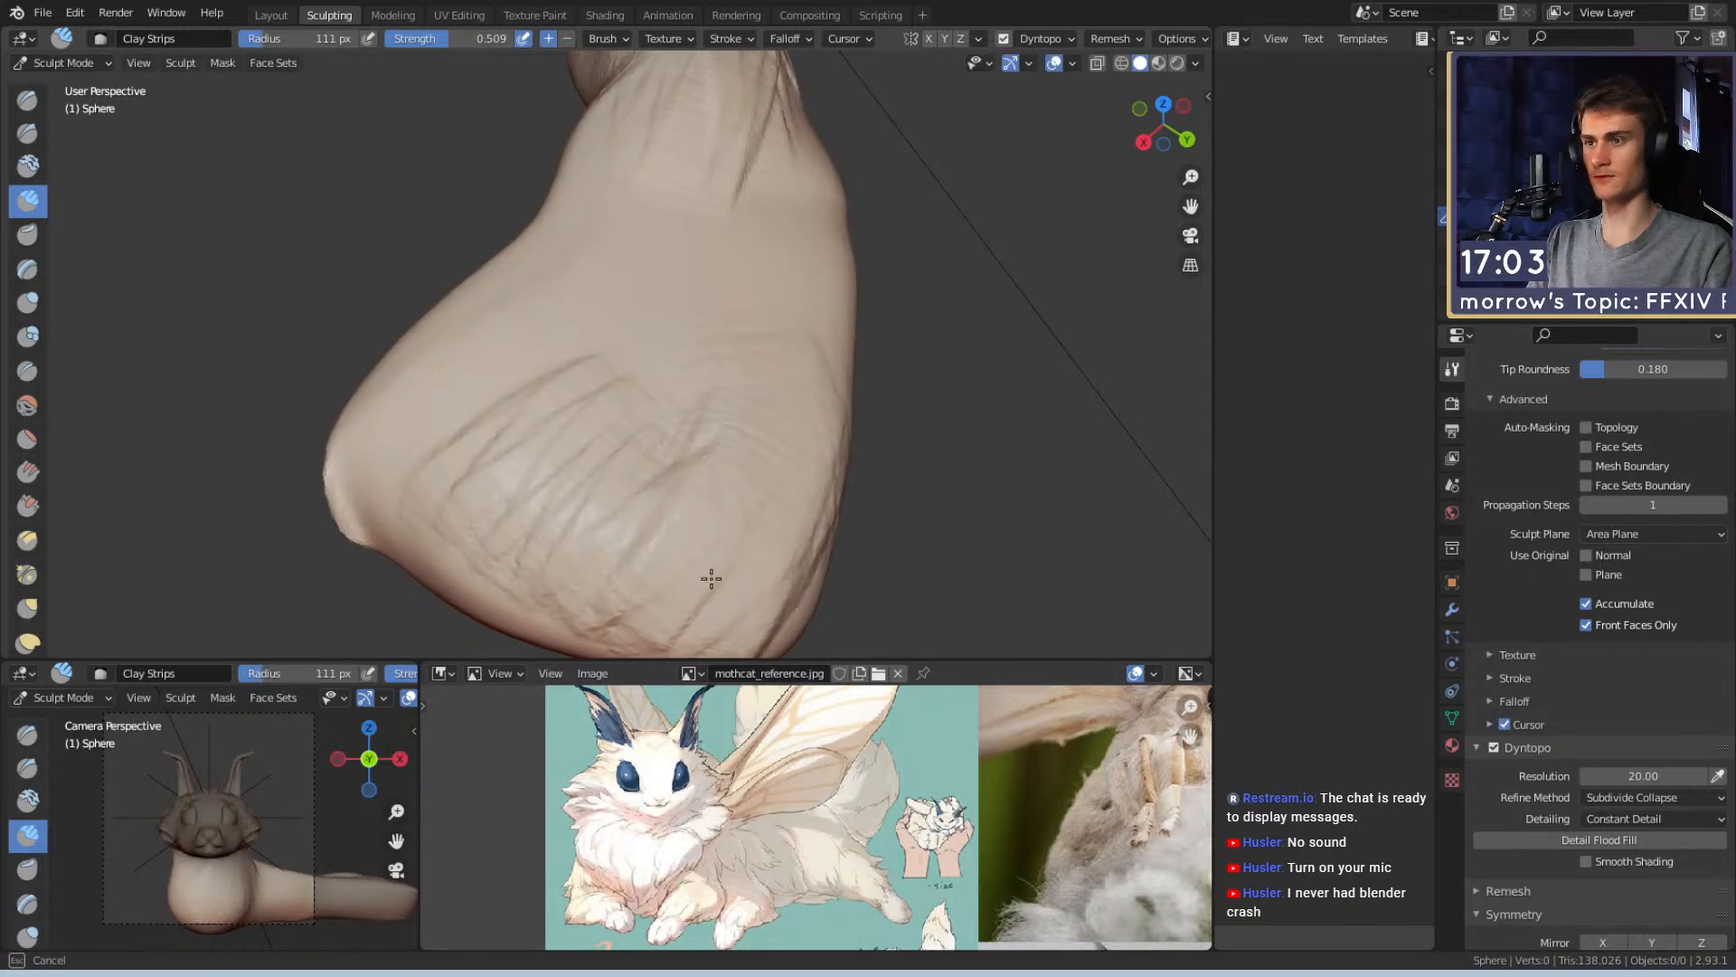
Spread the fur strokes across the inner side of the hindquarters with a smaller Clay Strips brush
{"action": "middle_click_drag", "start_coordinate": [543, 415], "coordinate": [600, 392]}
{"action": "key", "text": "f"}
{"action": "left_click", "coordinate": [601, 391]}
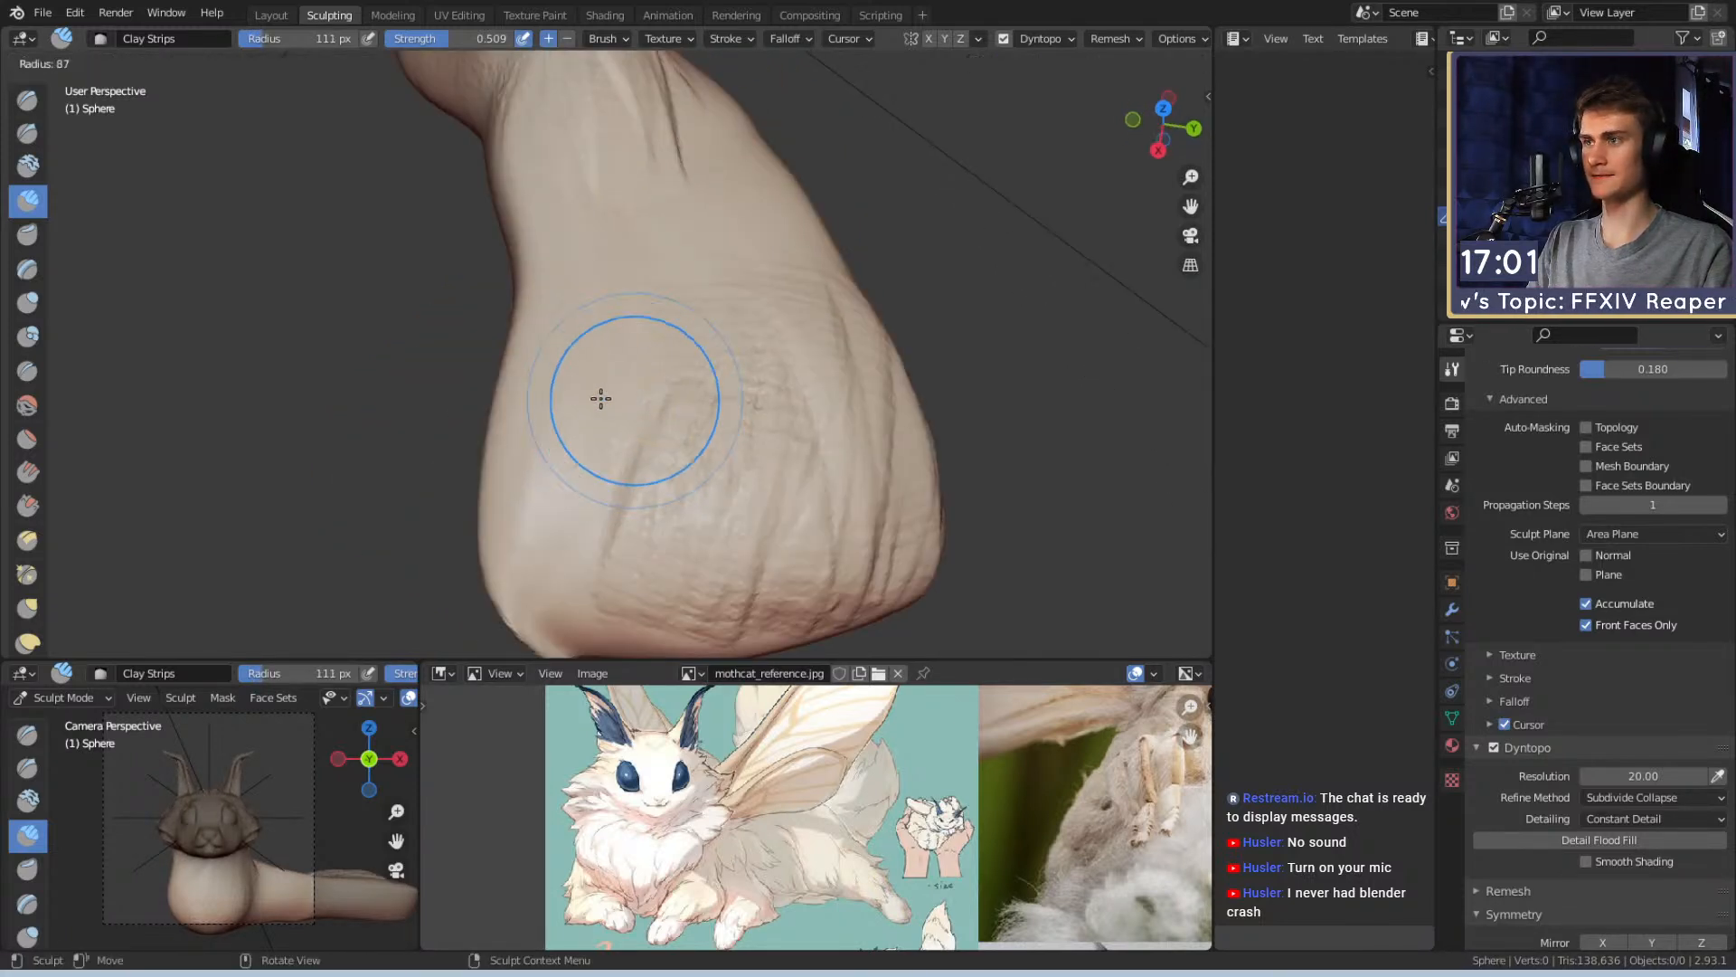
{"action": "mouse_move", "coordinate": [611, 404]}
{"action": "left_mouse_down"}
{"action": "mouse_move", "coordinate": [639, 546]}
{"action": "mouse_move", "coordinate": [737, 388]}
{"action": "mouse_move", "coordinate": [798, 426]}
{"action": "mouse_move", "coordinate": [801, 389]}
{"action": "left_mouse_up"}
{"action": "middle_click_drag", "start_coordinate": [761, 338], "coordinate": [667, 328]}
Sculpt flowing fur strands along the back from the shoulders to the rump with Clay Strips at 73 px
{"action": "key", "text": "f"}
{"action": "left_click", "coordinate": [674, 345]}
{"action": "mouse_move", "coordinate": [742, 235]}
{"action": "left_mouse_down"}
{"action": "mouse_move", "coordinate": [697, 295]}
{"action": "mouse_move", "coordinate": [696, 258]}
{"action": "left_mouse_up"}
{"action": "mouse_move", "coordinate": [696, 258]}
{"action": "middle_mouse_down"}
{"action": "mouse_move", "coordinate": [623, 314]}
{"action": "mouse_move", "coordinate": [723, 308]}
{"action": "middle_mouse_up"}
{"action": "left_click_drag", "start_coordinate": [804, 307], "coordinate": [915, 216]}
{"action": "left_click_drag", "start_coordinate": [854, 333], "coordinate": [714, 434]}
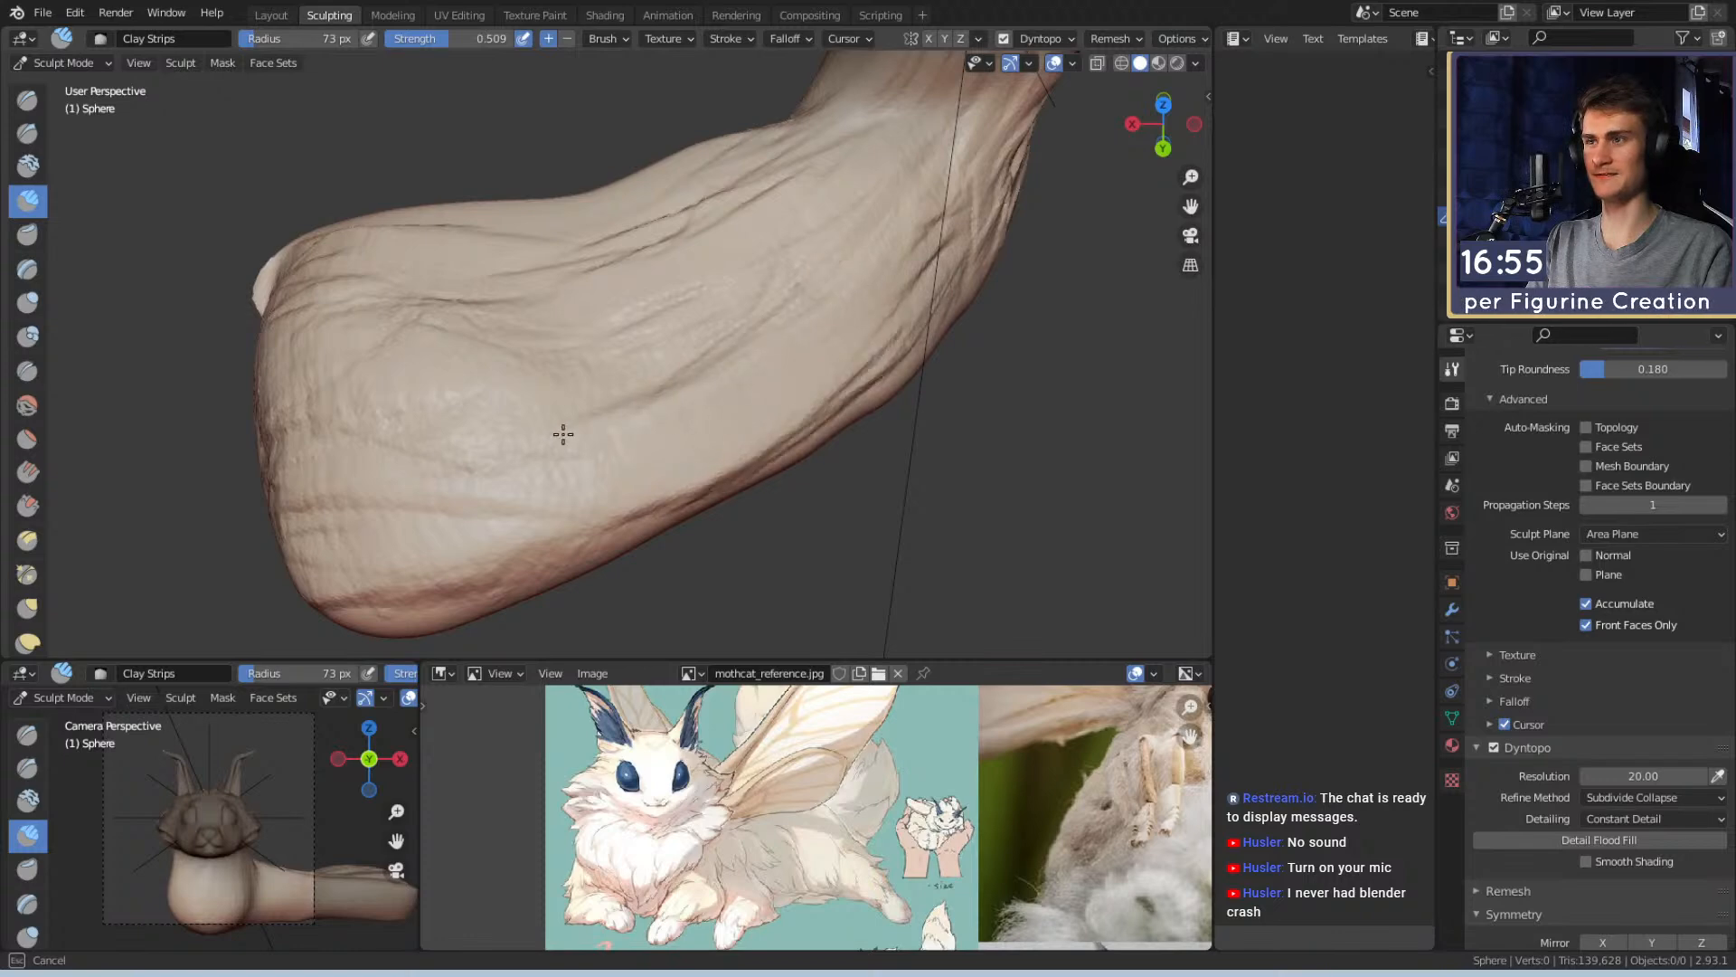
Continue the fur strands down the inner flank toward the pointed rear corner of the body
{"action": "left_click_drag", "start_coordinate": [512, 311], "coordinate": [543, 272]}
{"action": "middle_click_drag", "start_coordinate": [543, 271], "coordinate": [763, 307]}
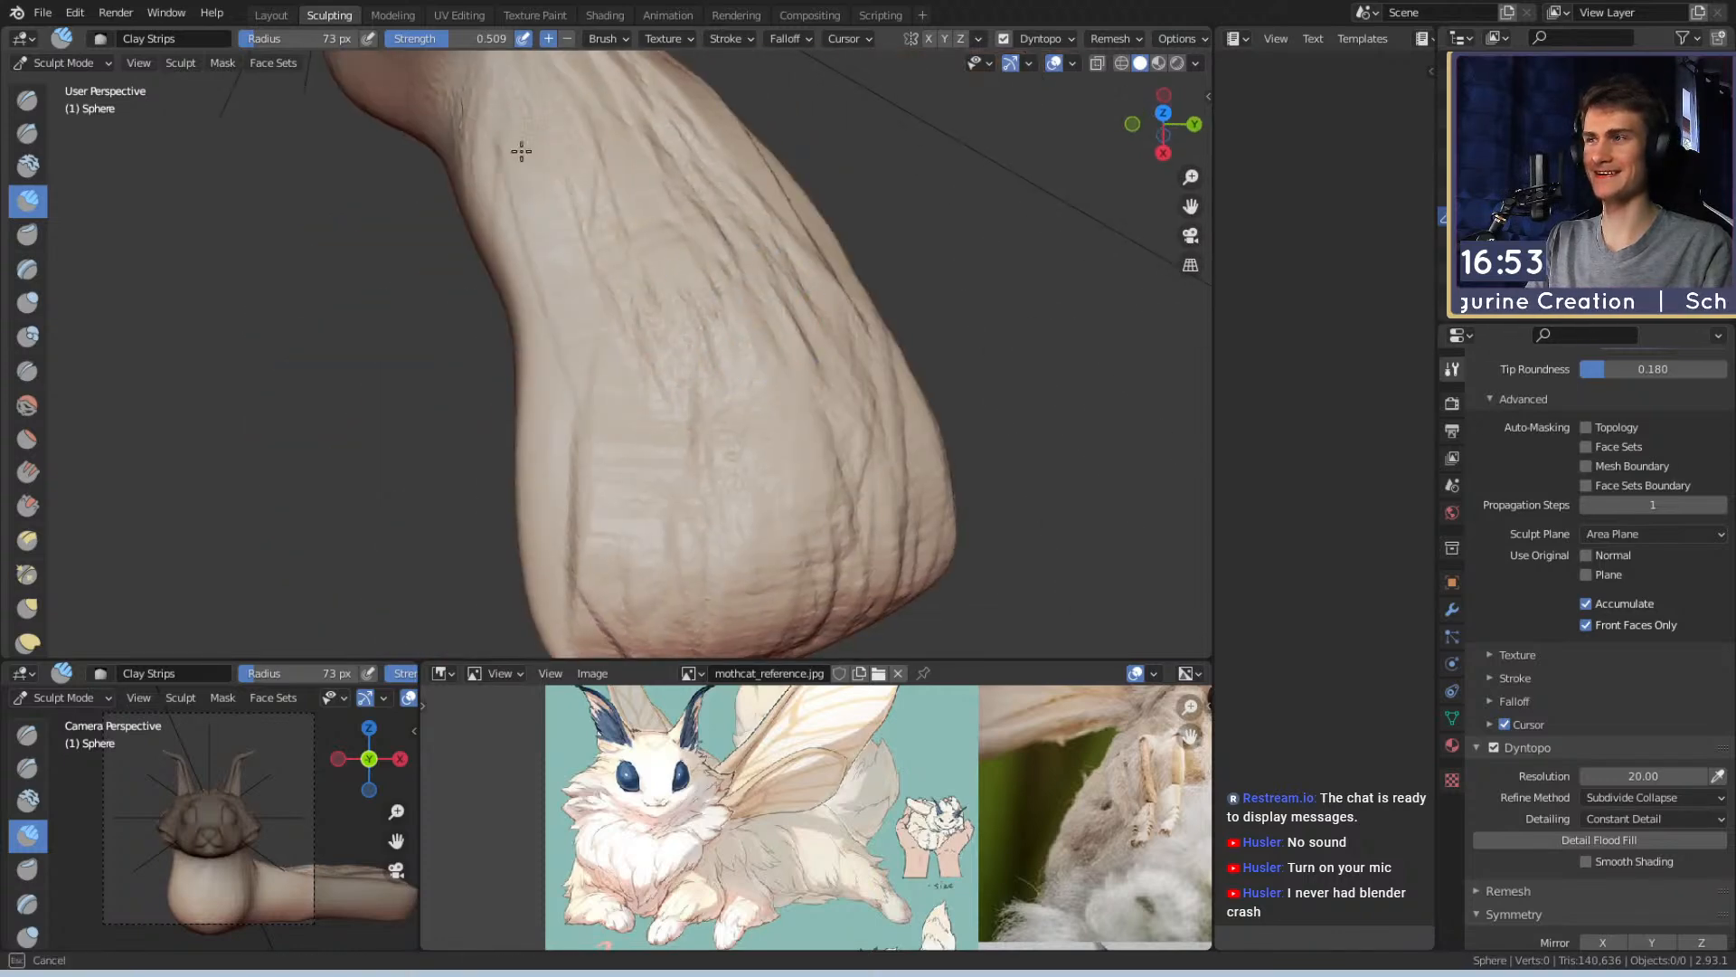
{"action": "left_click_drag", "start_coordinate": [564, 518], "coordinate": [578, 493]}
{"action": "middle_click_drag", "start_coordinate": [579, 493], "coordinate": [689, 391]}
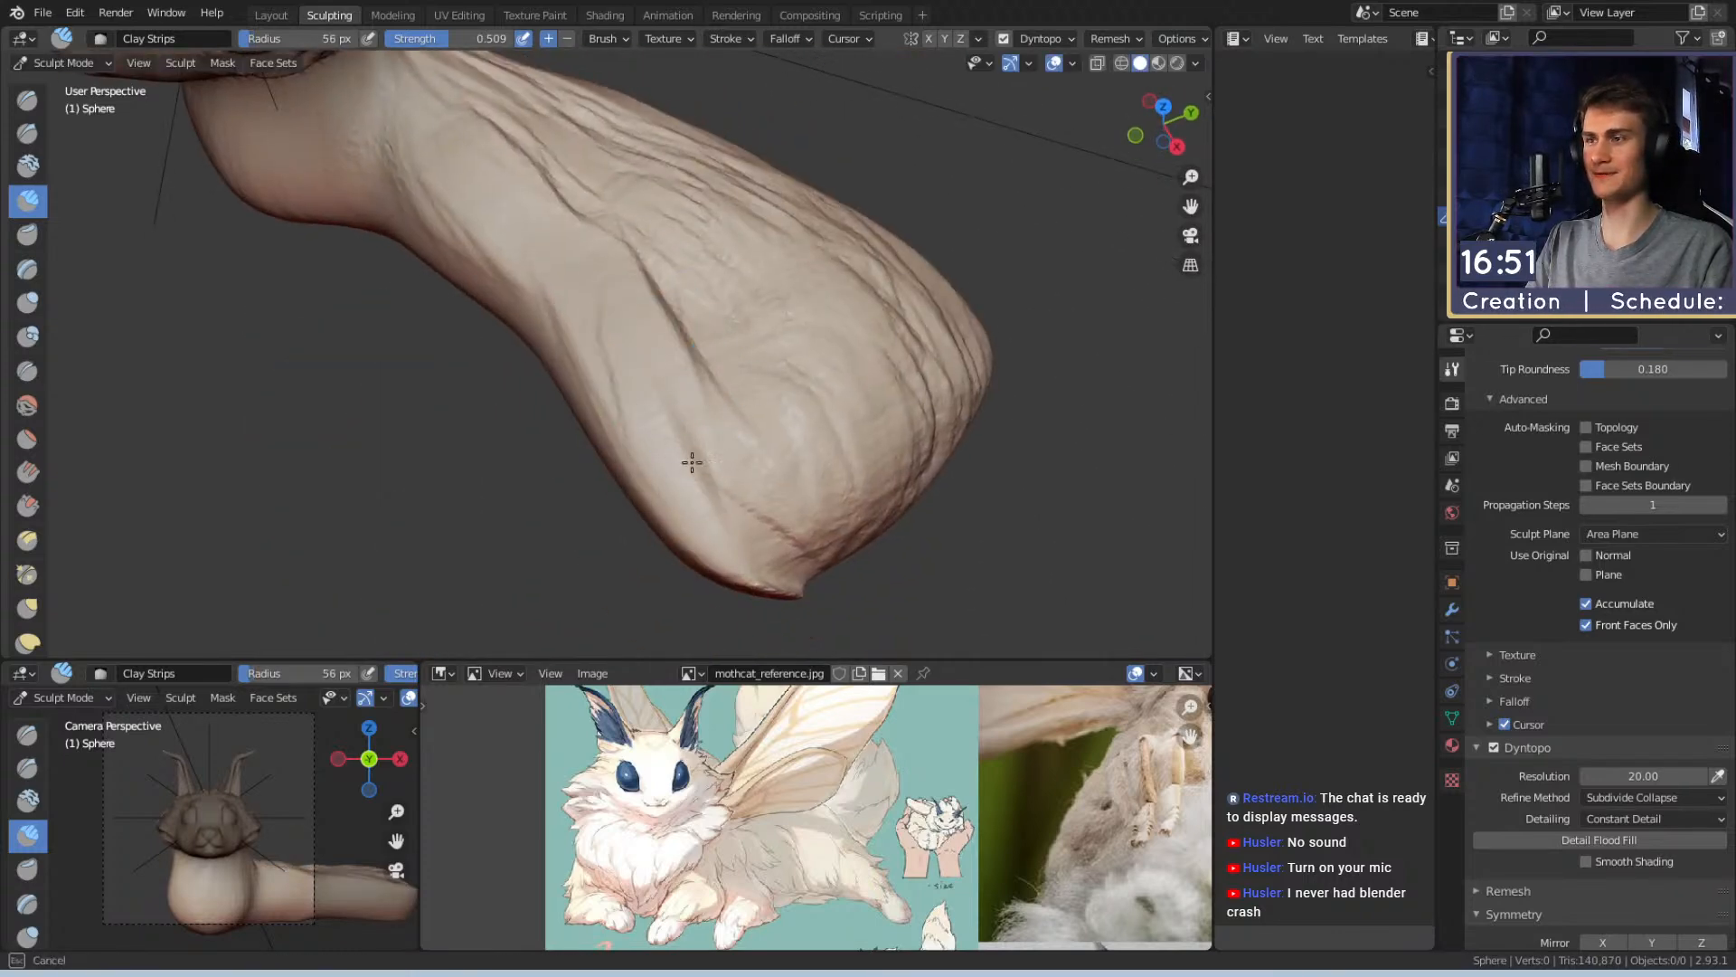
Build up fur clumps and deeper grooves along the middle of the back with Clay Strips at 56 px
{"action": "middle_click_drag", "start_coordinate": [725, 250], "coordinate": [561, 321]}
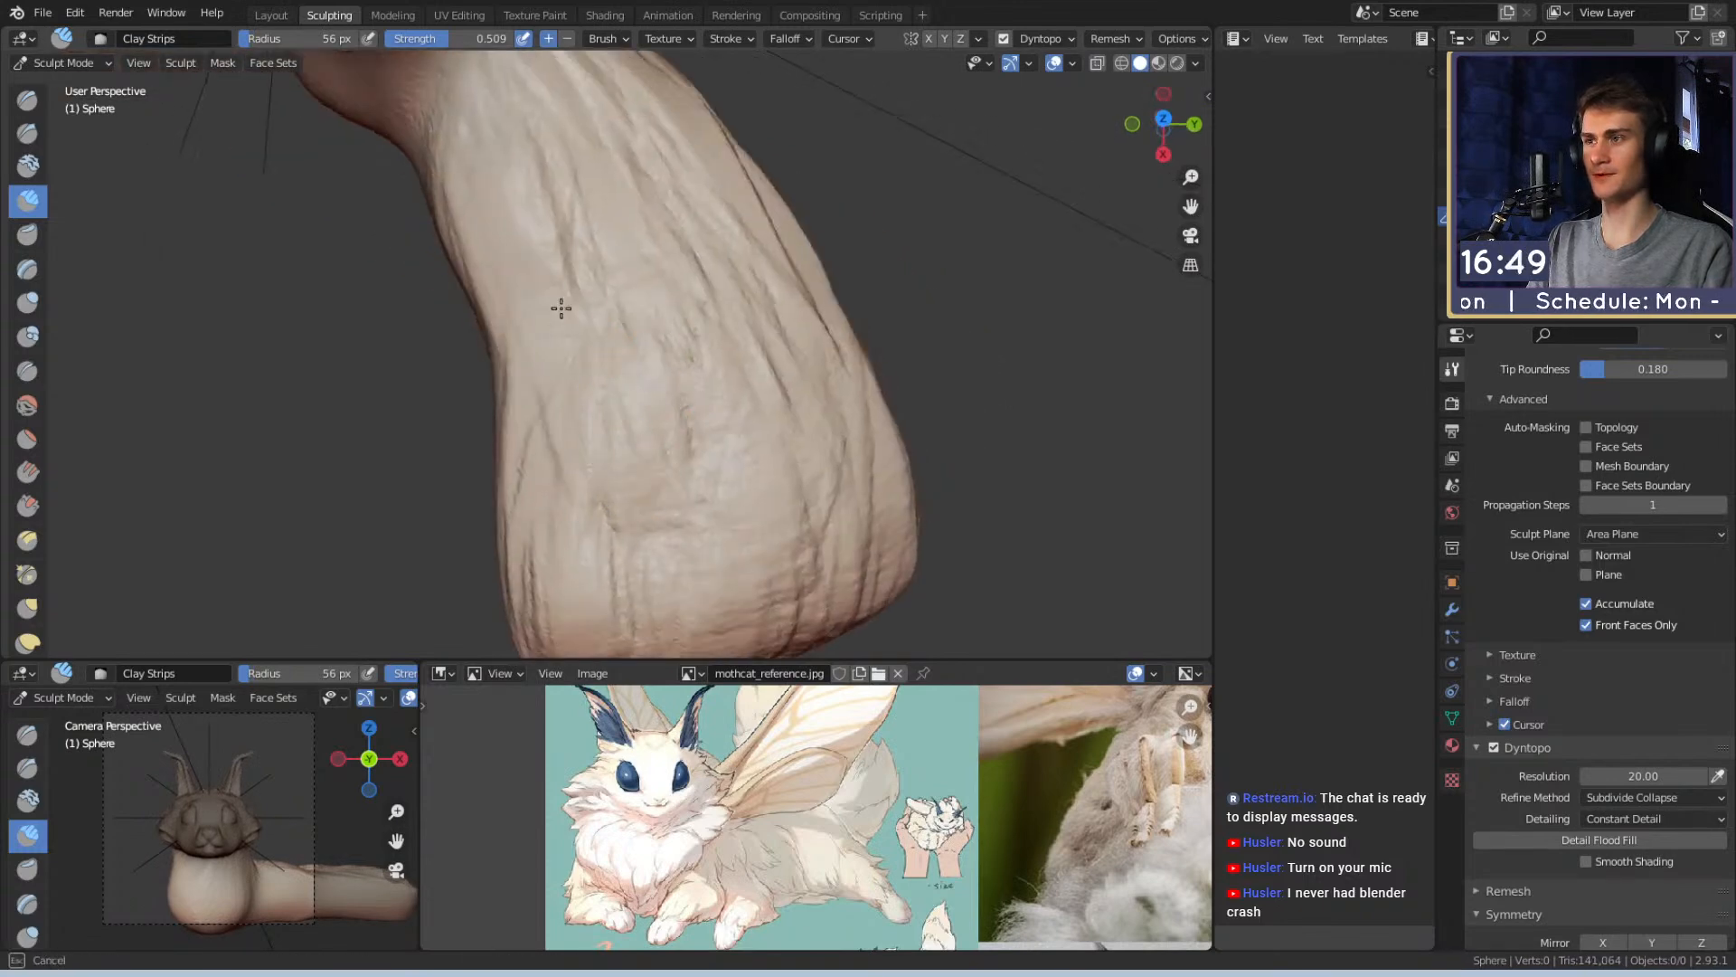
{"action": "left_click_drag", "start_coordinate": [602, 448], "coordinate": [633, 450]}
{"action": "key", "text": "shift+f"}
{"action": "left_click", "coordinate": [841, 442]}
{"action": "left_click_drag", "start_coordinate": [653, 339], "coordinate": [677, 511]}
{"action": "middle_click_drag", "start_coordinate": [634, 285], "coordinate": [697, 458], "text": "shift"}
{"action": "left_click_drag", "start_coordinate": [655, 468], "coordinate": [634, 410]}
{"action": "middle_click_drag", "start_coordinate": [638, 594], "coordinate": [634, 322]}
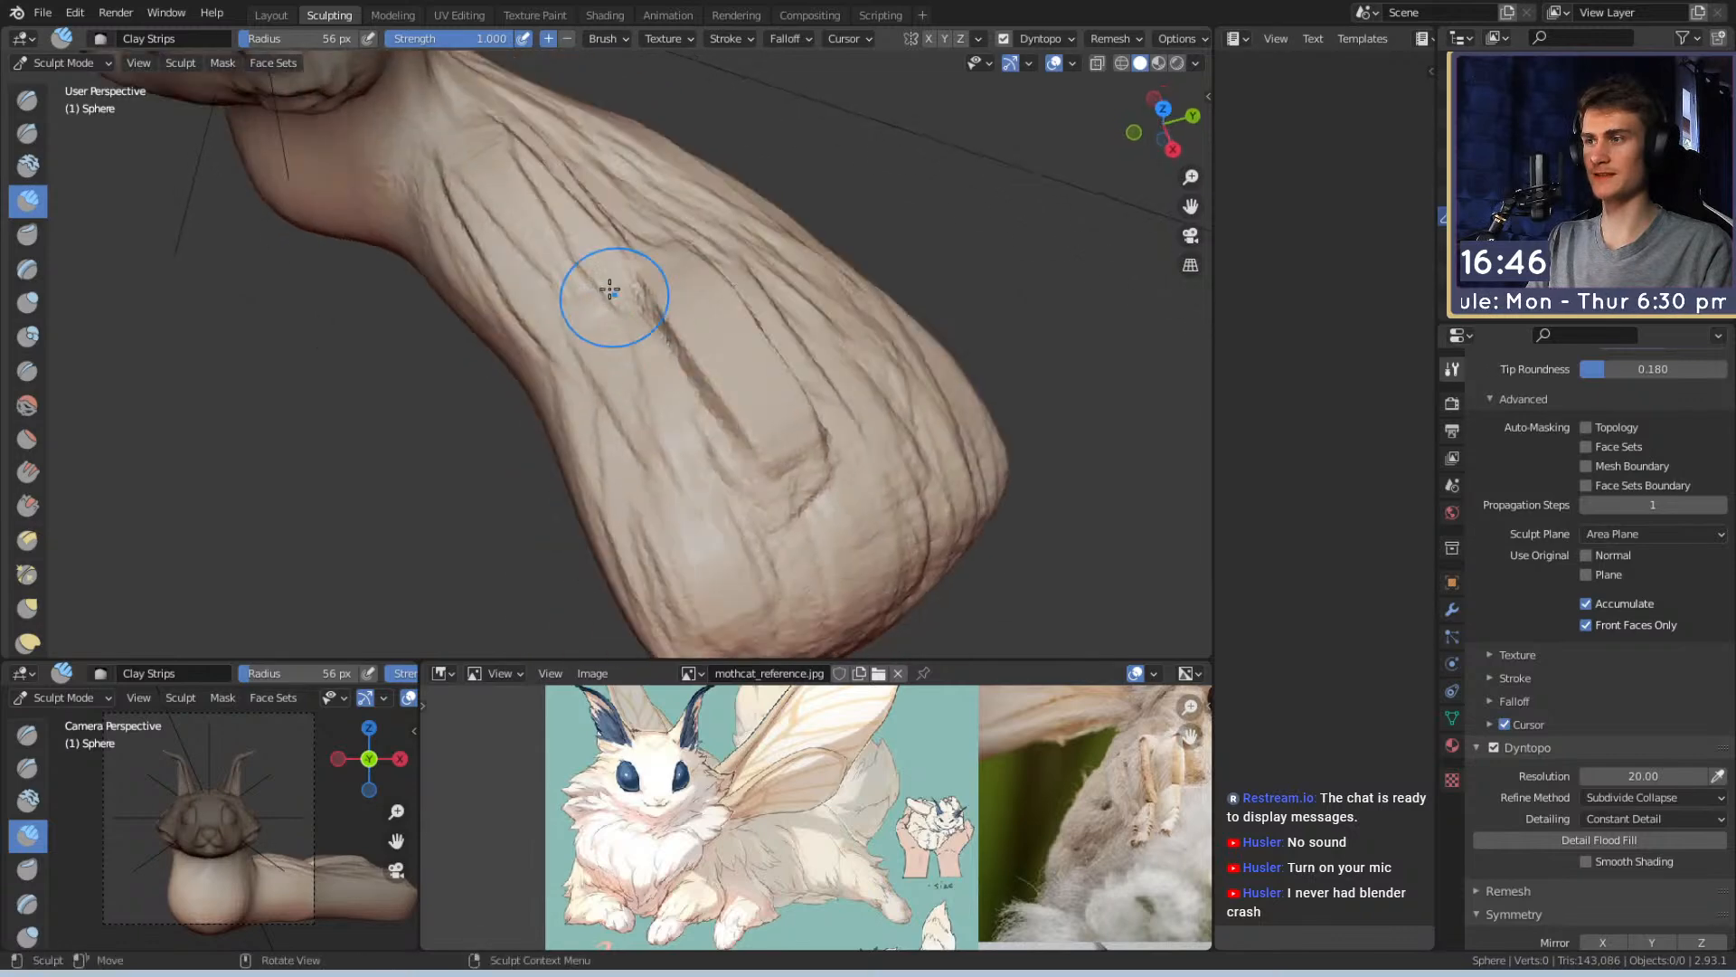
Carry fur strokes along the back and over the hindquarters with Clay Strips, enlarging the brush from 56 to 90 px
{"action": "middle_click_drag", "start_coordinate": [709, 581], "coordinate": [771, 446]}
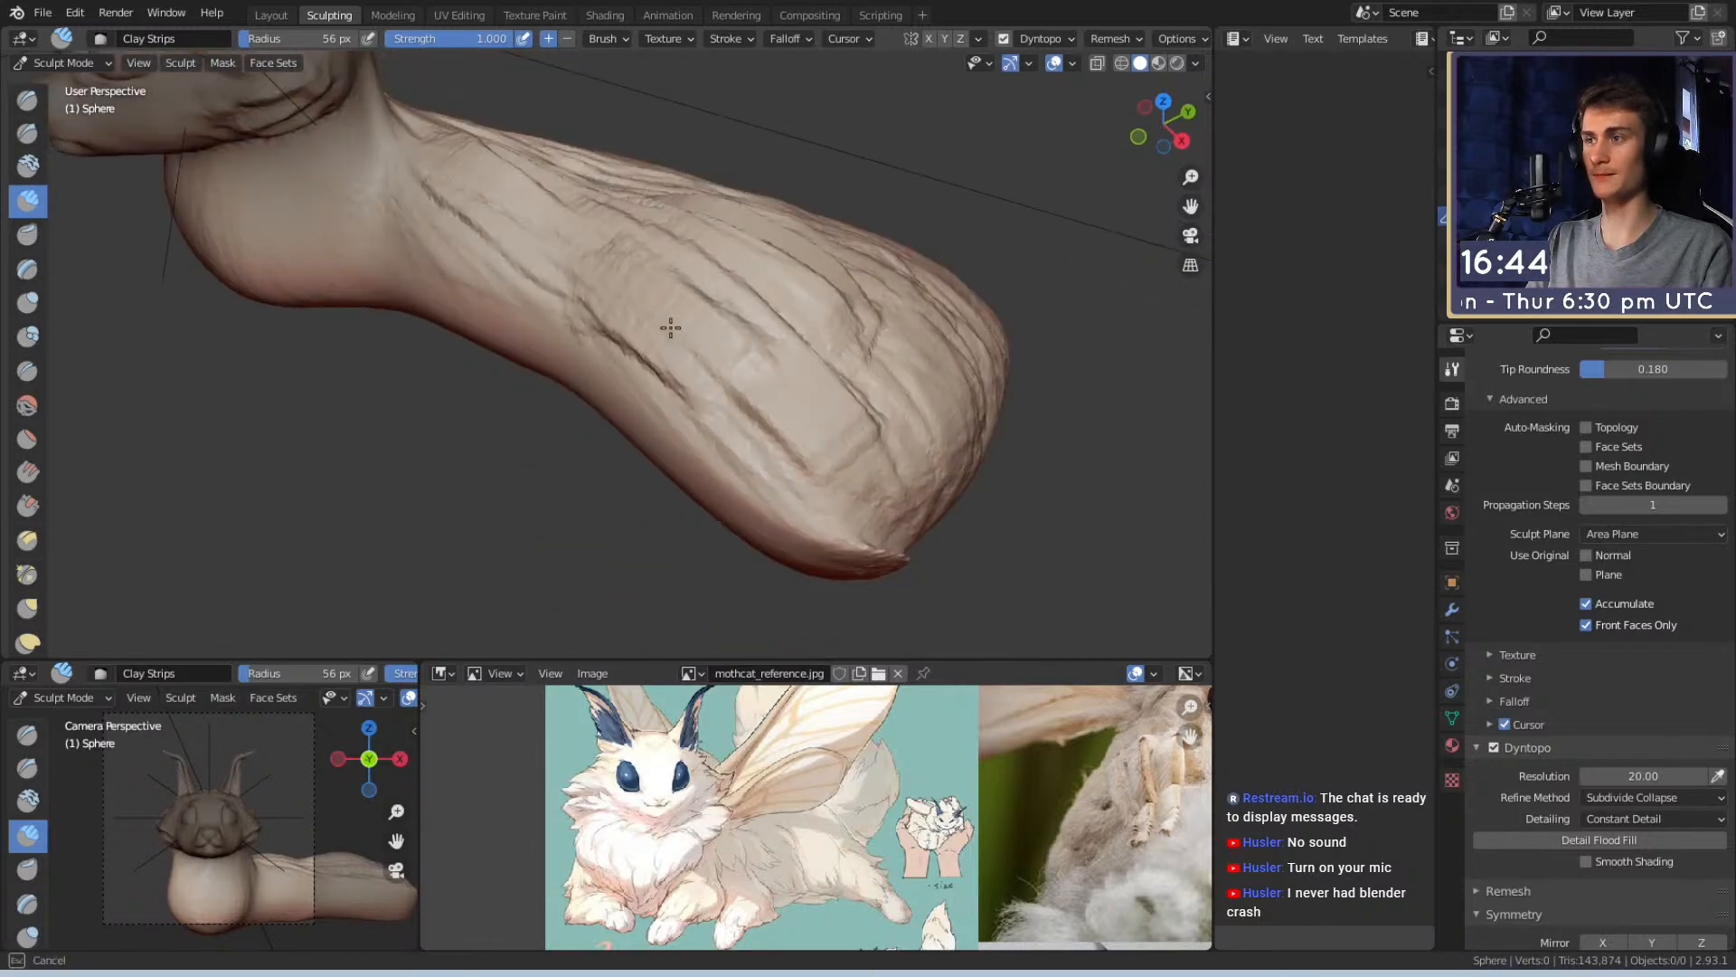
{"action": "left_click_drag", "start_coordinate": [628, 292], "coordinate": [790, 418]}
{"action": "middle_click_drag", "start_coordinate": [790, 418], "coordinate": [643, 388]}
{"action": "left_click_drag", "start_coordinate": [637, 407], "coordinate": [607, 543]}
{"action": "middle_click_drag", "start_coordinate": [706, 434], "coordinate": [570, 405]}
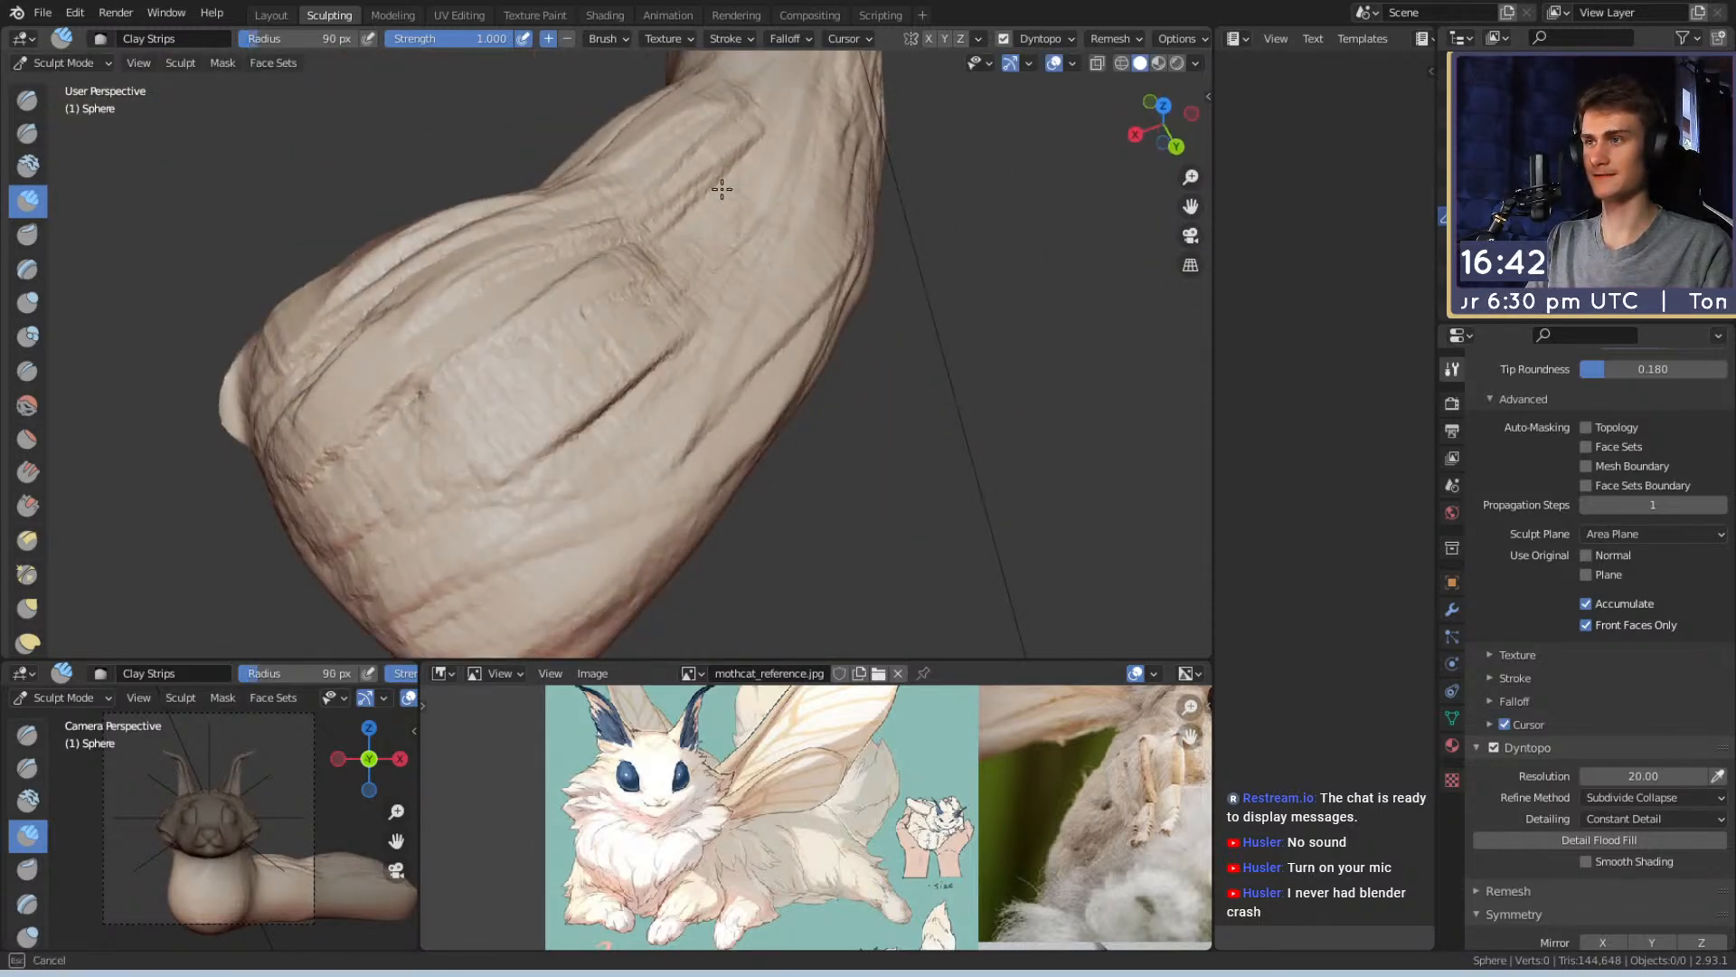
{"action": "left_click_drag", "start_coordinate": [706, 216], "coordinate": [760, 113]}
{"action": "middle_click_drag", "start_coordinate": [752, 155], "coordinate": [678, 290], "text": "shift"}
Add narrower fur strands from the middle of the back toward the neck with Clay Strips at 59 px
{"action": "key", "text": "f"}
{"action": "left_click", "coordinate": [533, 374]}
{"action": "left_click_drag", "start_coordinate": [534, 374], "coordinate": [524, 383]}
{"action": "middle_click_drag", "start_coordinate": [636, 438], "coordinate": [714, 236]}
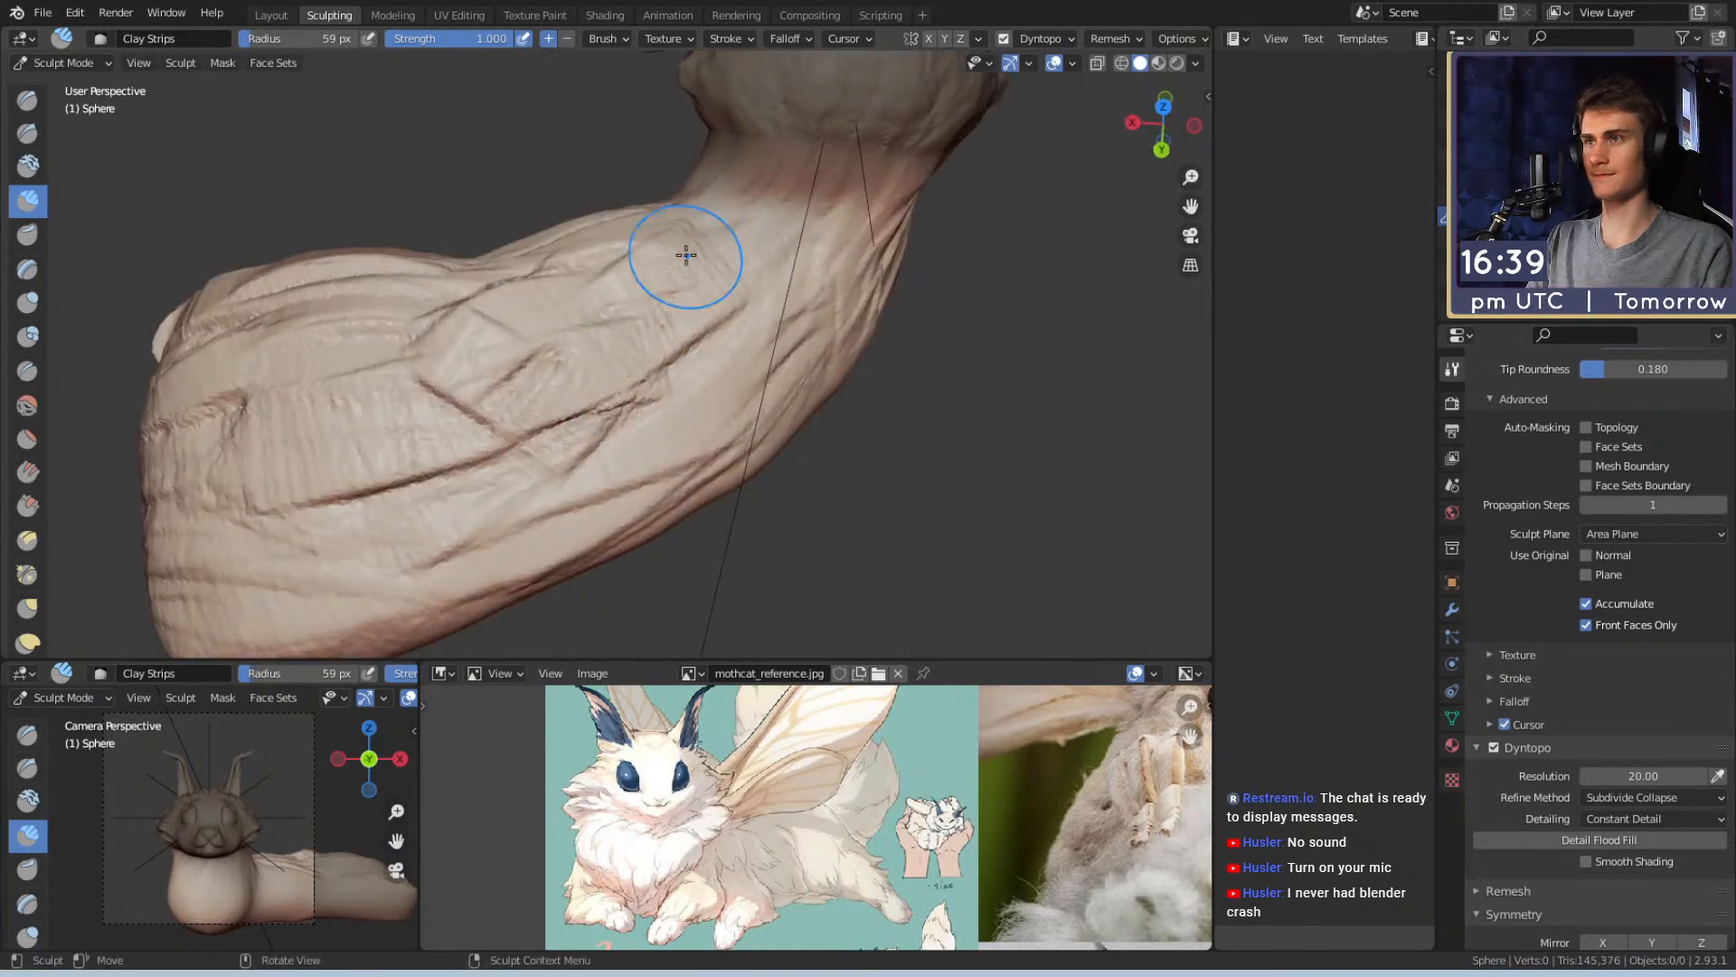
{"action": "middle_click_drag", "start_coordinate": [743, 336], "coordinate": [840, 275]}
Soften the strokes behind the neck and sculpt long fur strands along the lower flank with Clay Strips at 73 px
{"action": "key", "text": "f"}
{"action": "left_click", "coordinate": [903, 275]}
{"action": "left_click_drag", "start_coordinate": [850, 275], "coordinate": [760, 271], "text": "shift"}
{"action": "middle_click_drag", "start_coordinate": [760, 272], "coordinate": [734, 325]}
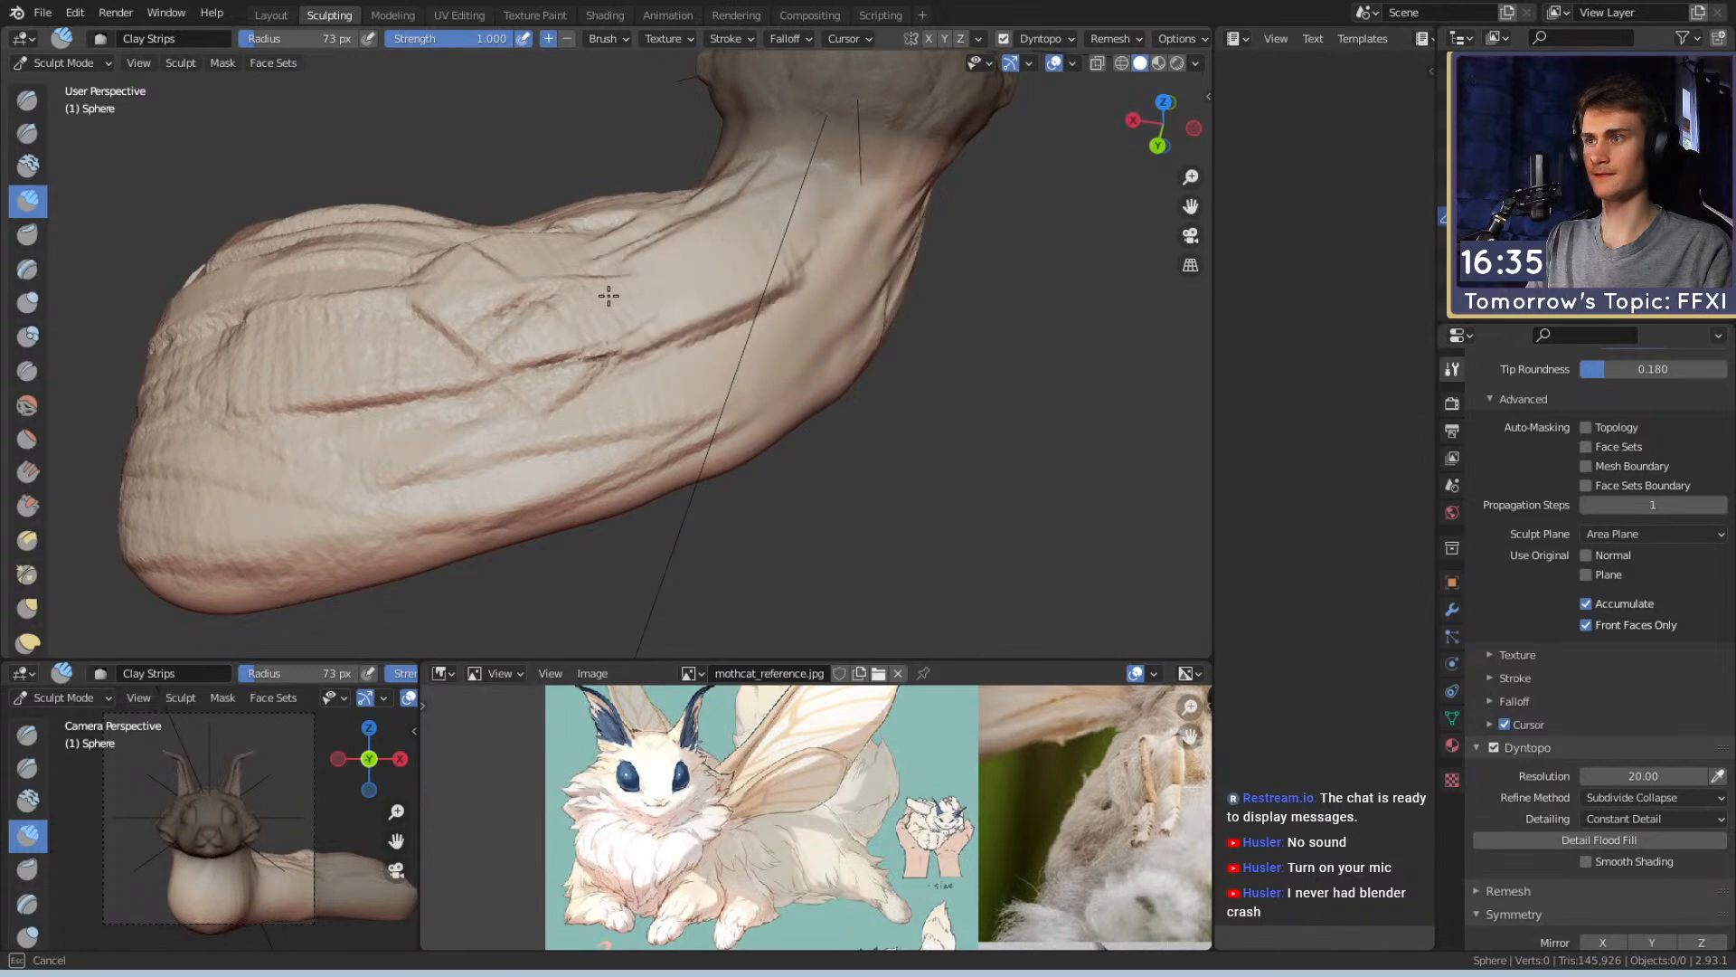
{"action": "middle_click_drag", "start_coordinate": [679, 391], "coordinate": [705, 299]}
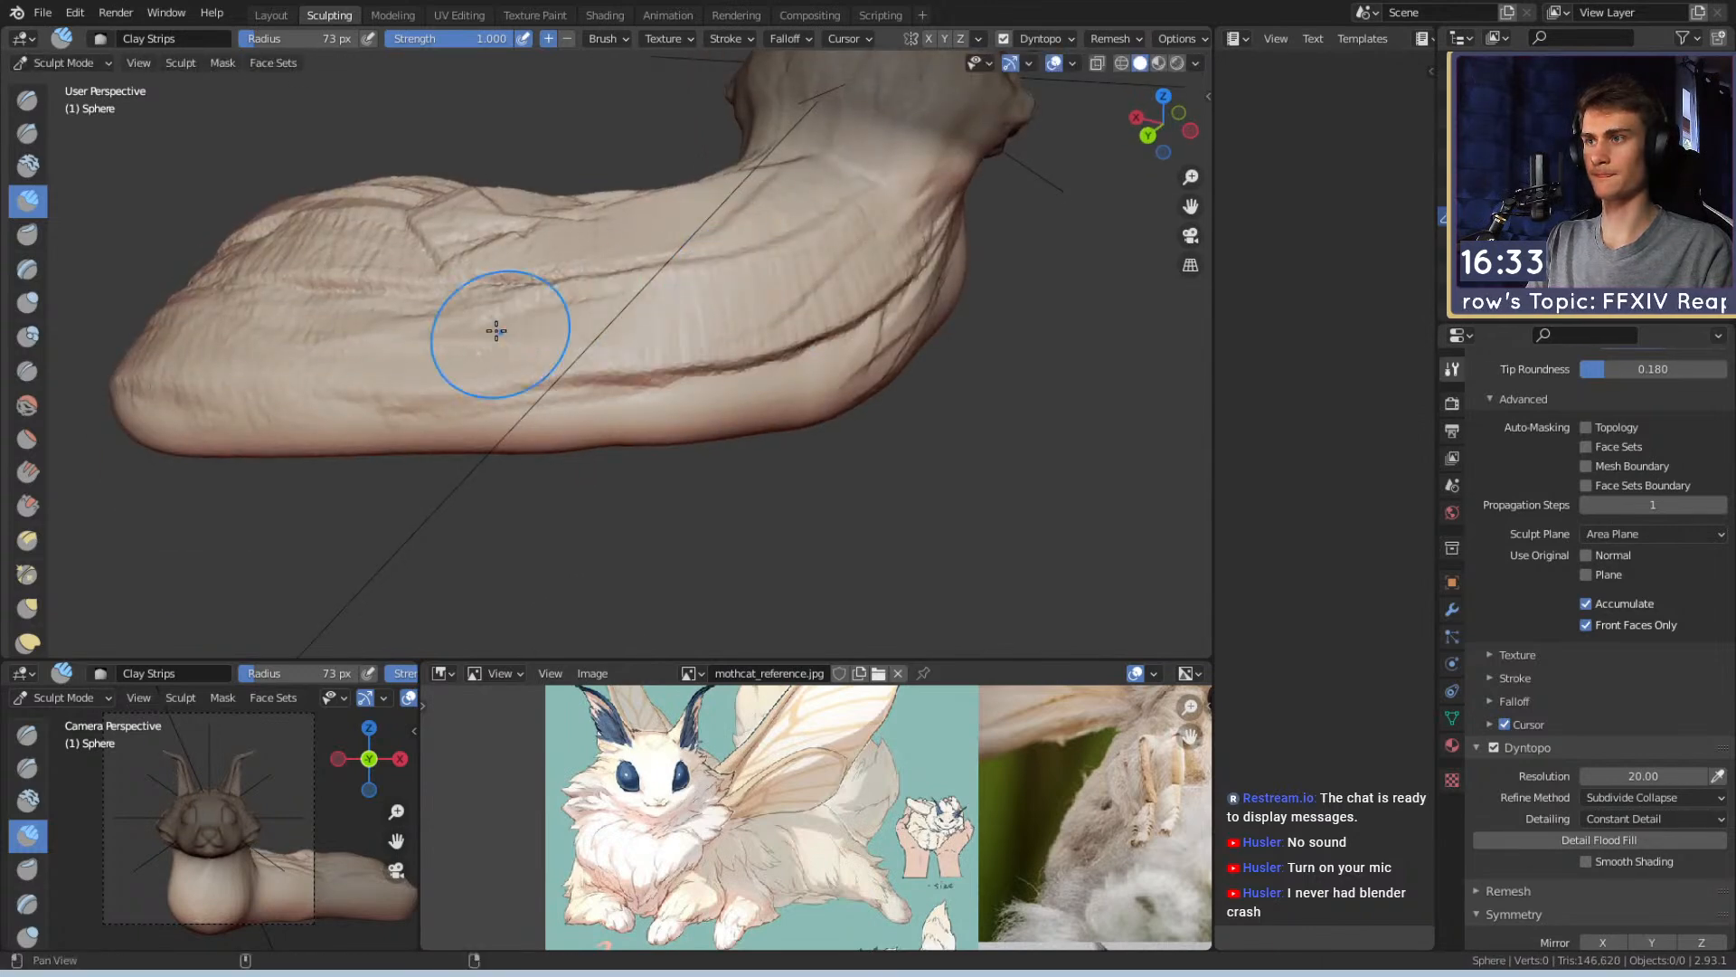
{"action": "middle_click_drag", "start_coordinate": [502, 332], "coordinate": [781, 351]}
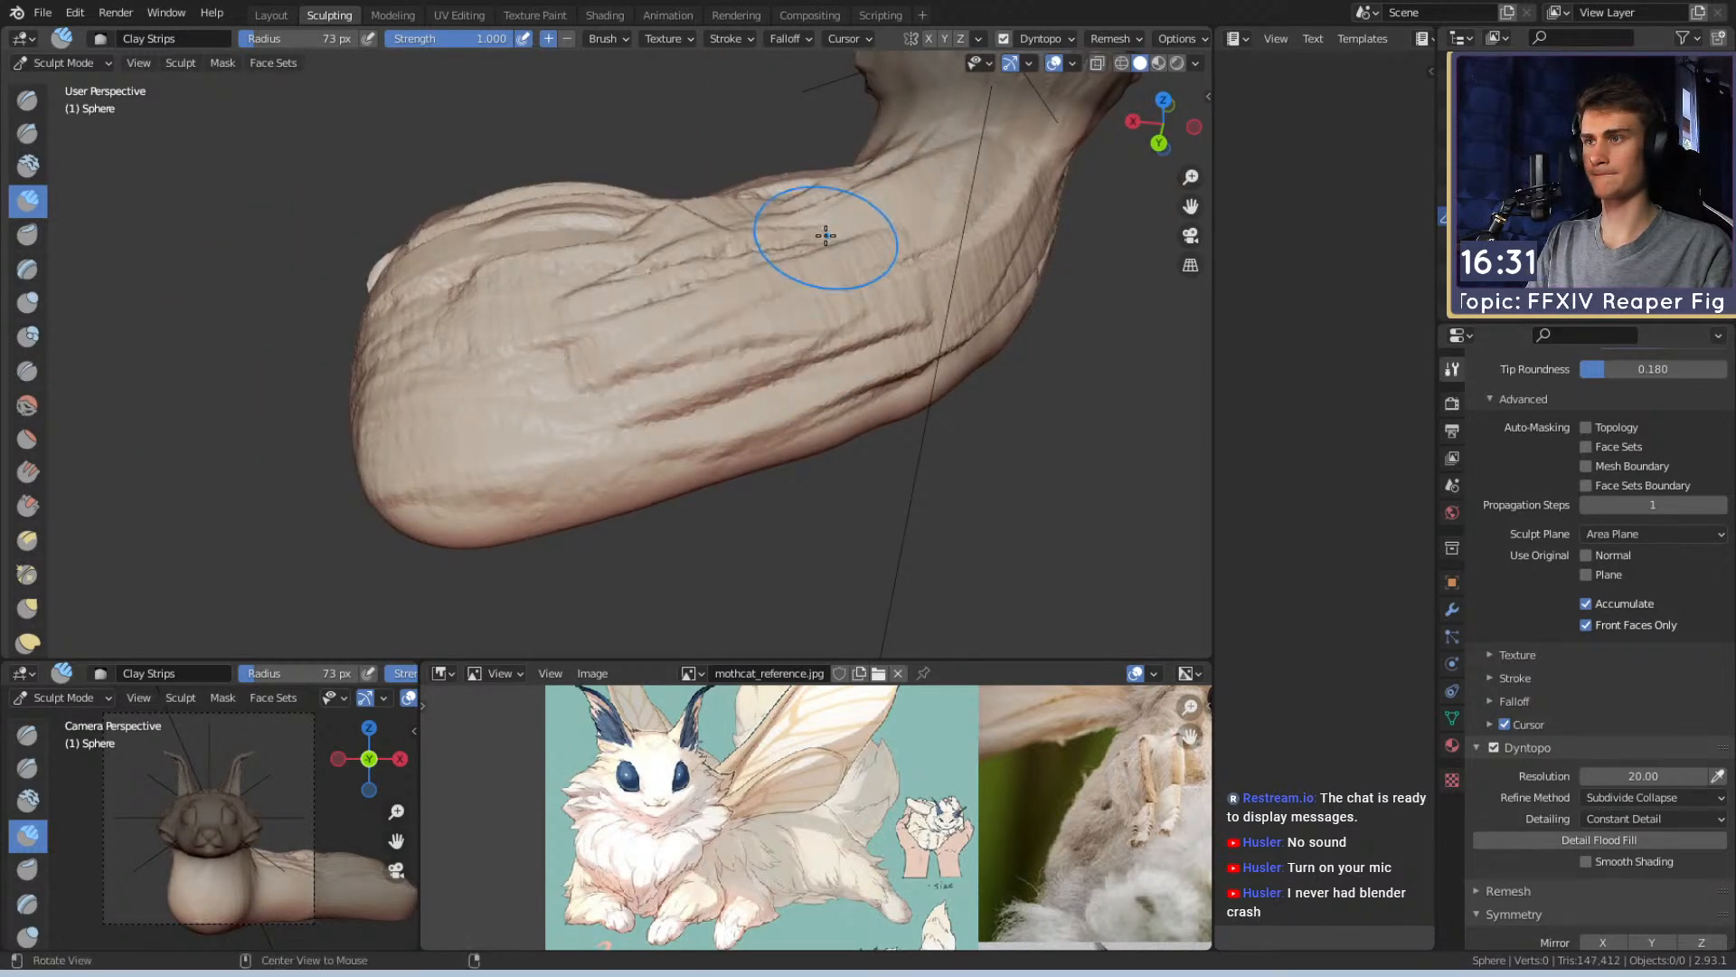
Layer finer fur strands from the shoulders down both sides of the body with Clay Strips at 58 px
{"action": "middle_click_drag", "start_coordinate": [826, 235], "coordinate": [722, 292]}
{"action": "middle_click_drag", "start_coordinate": [843, 214], "coordinate": [639, 397]}
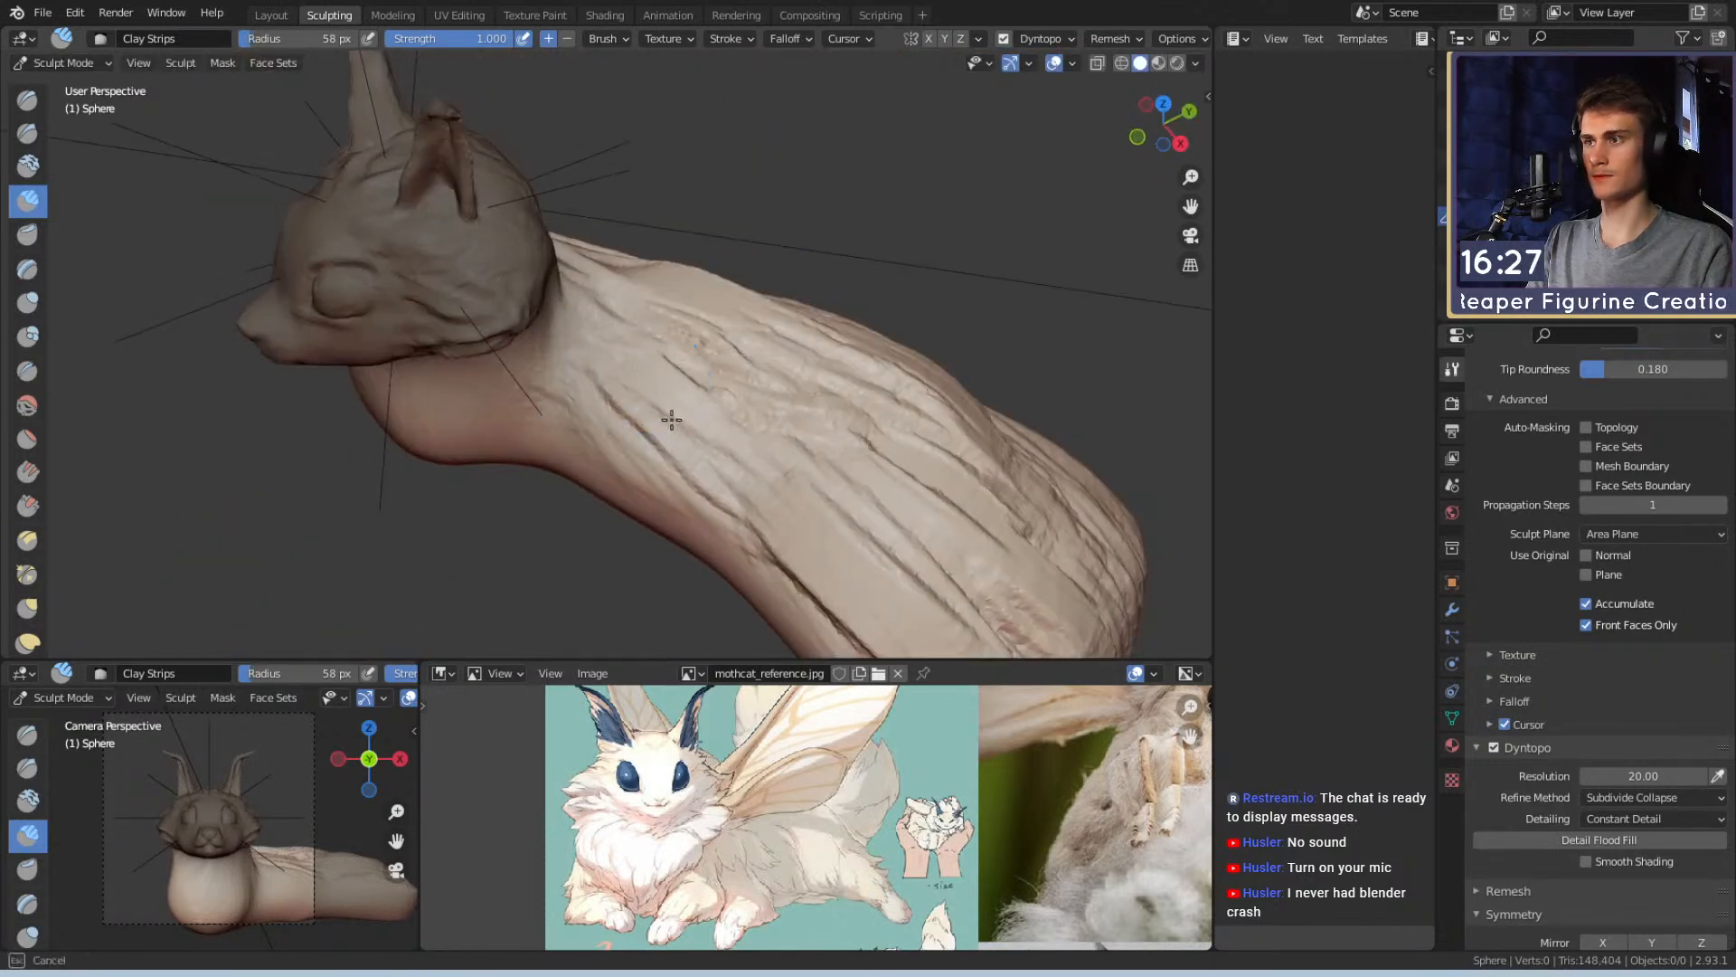
{"action": "middle_click_drag", "start_coordinate": [675, 327], "coordinate": [691, 384]}
{"action": "left_click_drag", "start_coordinate": [592, 496], "coordinate": [597, 474]}
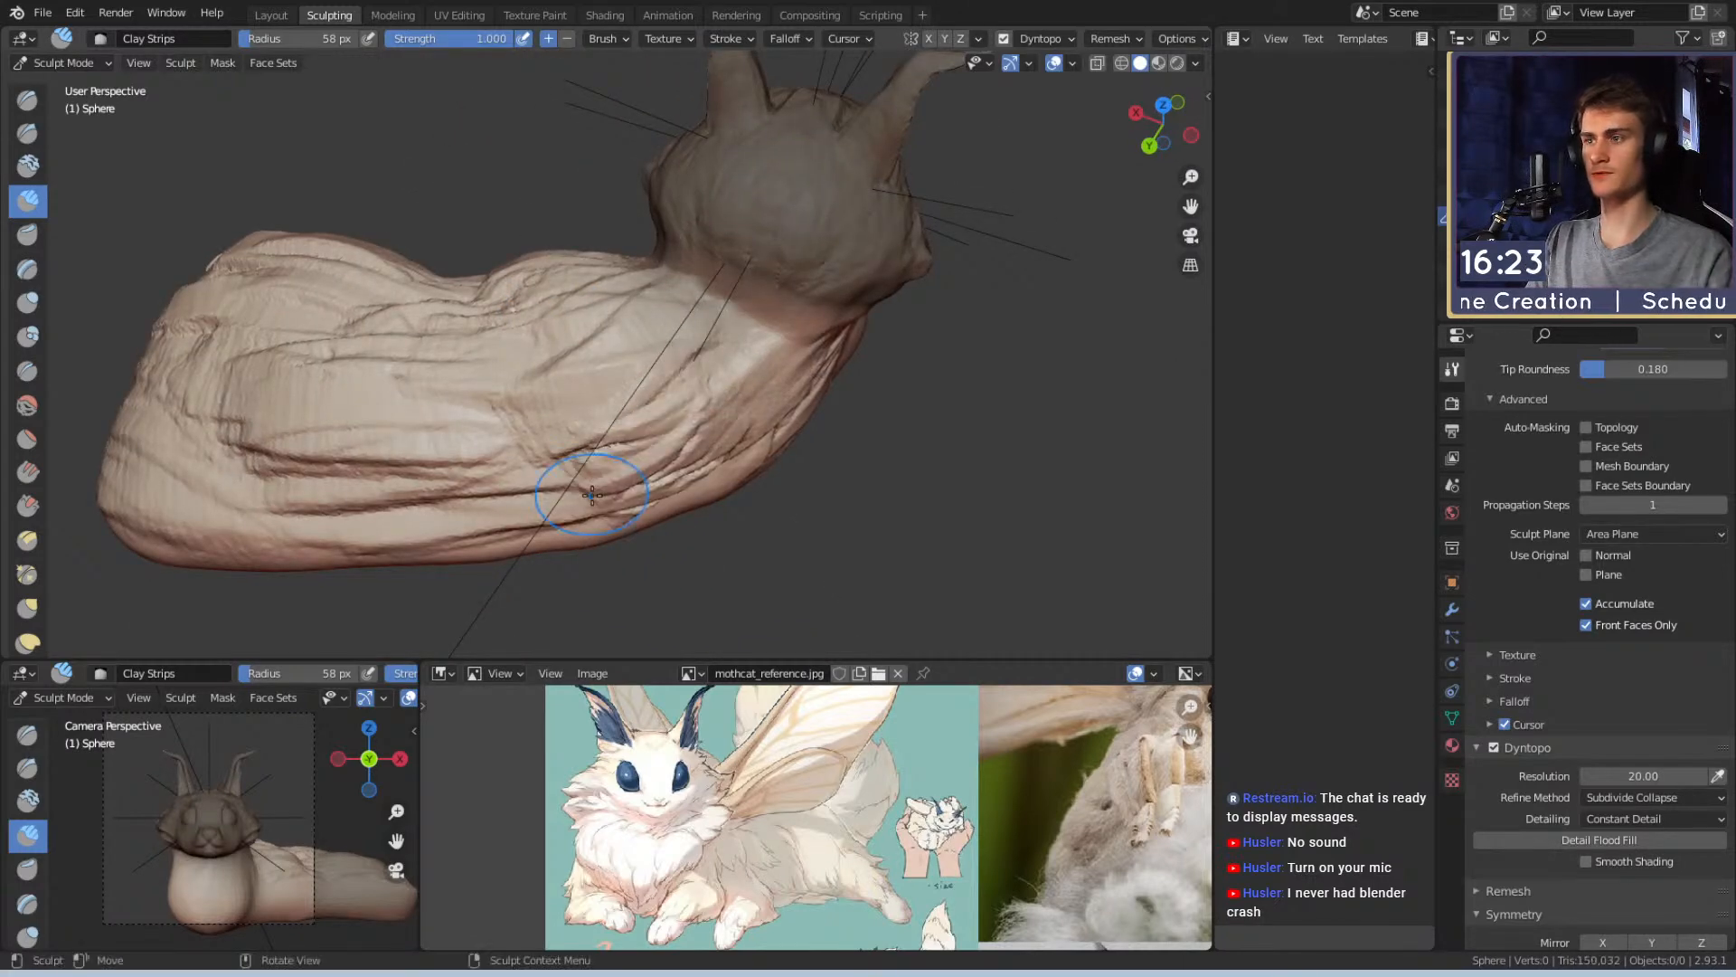
Bring the cat photos into the reference view and sculpt slanted fur strokes between shoulder and chest at 58 px
{"action": "middle_click_drag", "start_coordinate": [846, 897], "coordinate": [883, 660]}
{"action": "scroll", "coordinate": [832, 785], "scroll_direction": "down", "scroll_amount": 1}
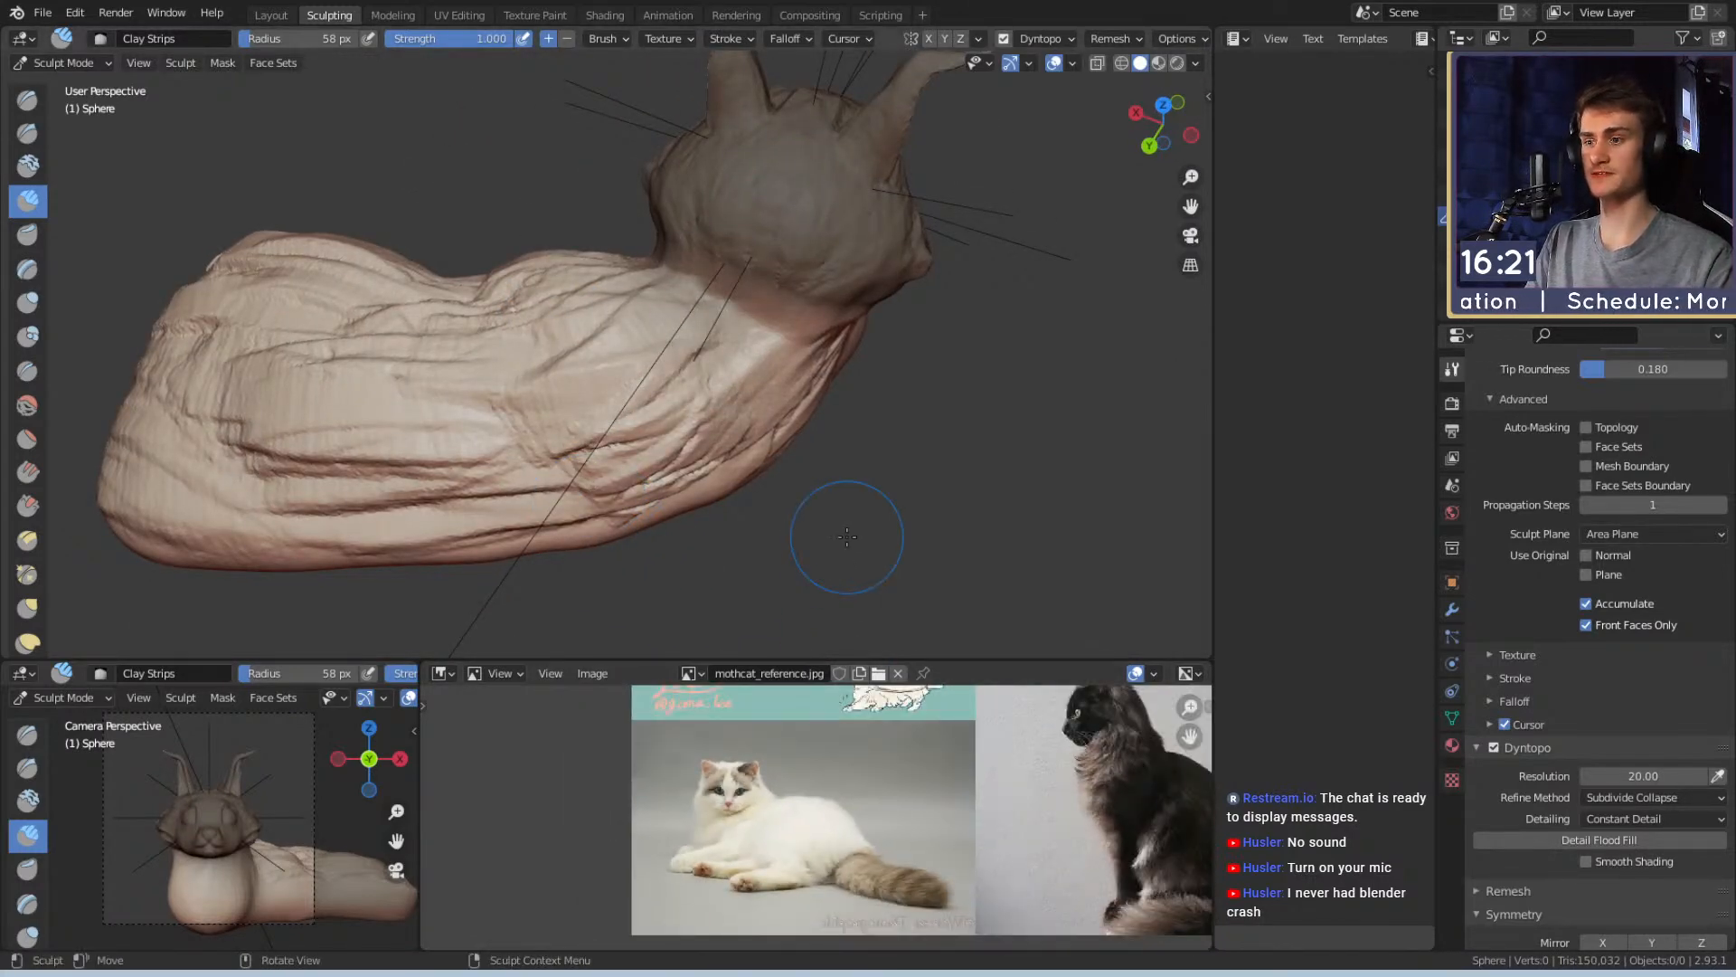
{"action": "mouse_move", "coordinate": [846, 536]}
{"action": "middle_mouse_down"}
{"action": "mouse_move", "coordinate": [778, 434]}
{"action": "mouse_move", "coordinate": [678, 341]}
{"action": "mouse_move", "coordinate": [747, 337]}
{"action": "mouse_move", "coordinate": [665, 306]}
{"action": "mouse_move", "coordinate": [633, 343]}
{"action": "mouse_move", "coordinate": [524, 388]}
{"action": "mouse_move", "coordinate": [639, 341]}
{"action": "mouse_move", "coordinate": [689, 386]}
{"action": "mouse_move", "coordinate": [615, 390]}
{"action": "middle_mouse_up"}
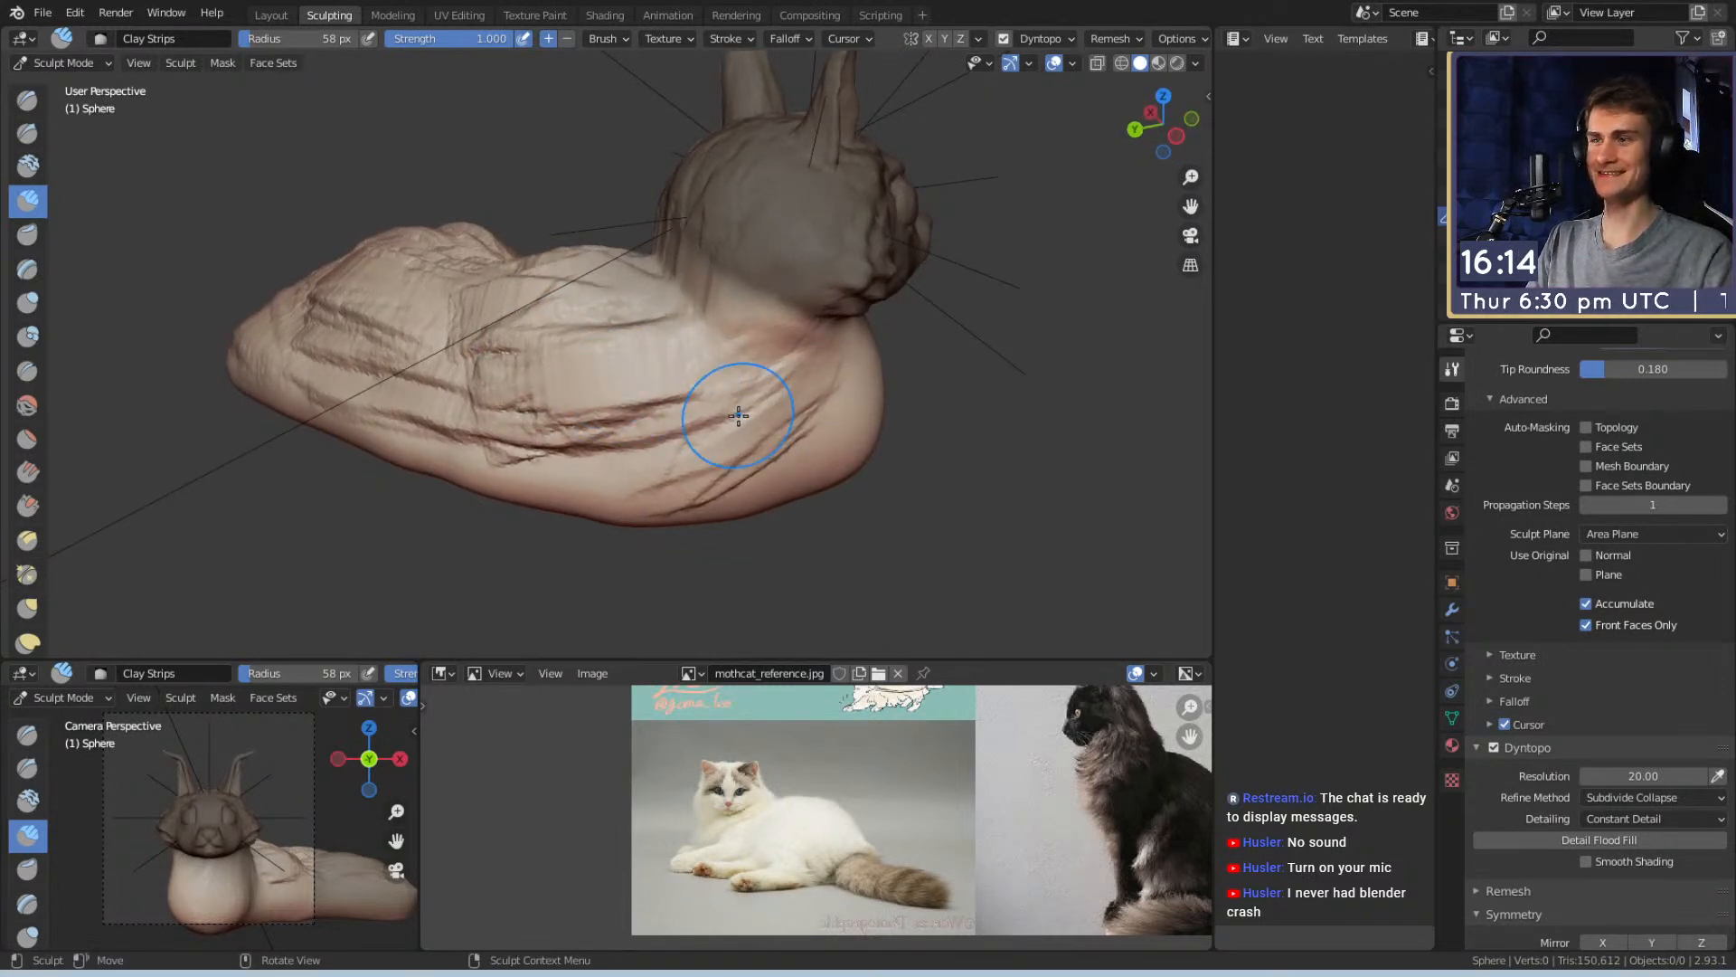
{"action": "scroll", "coordinate": [731, 822], "scroll_direction": "down", "scroll_amount": 3}
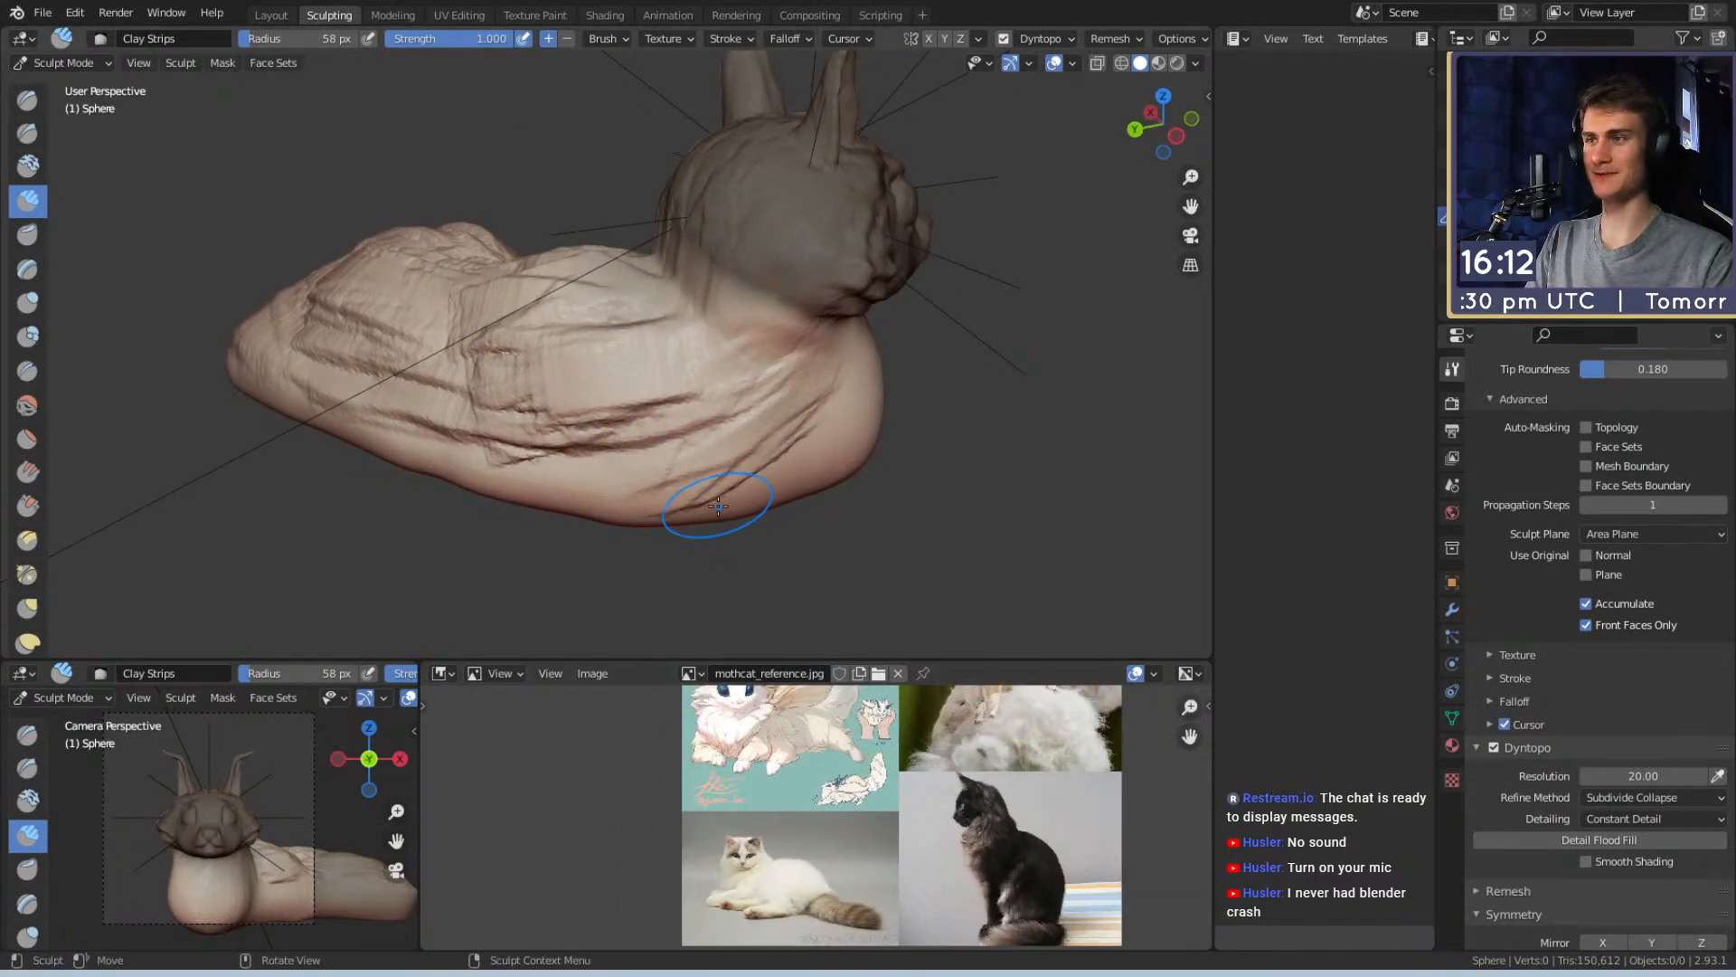
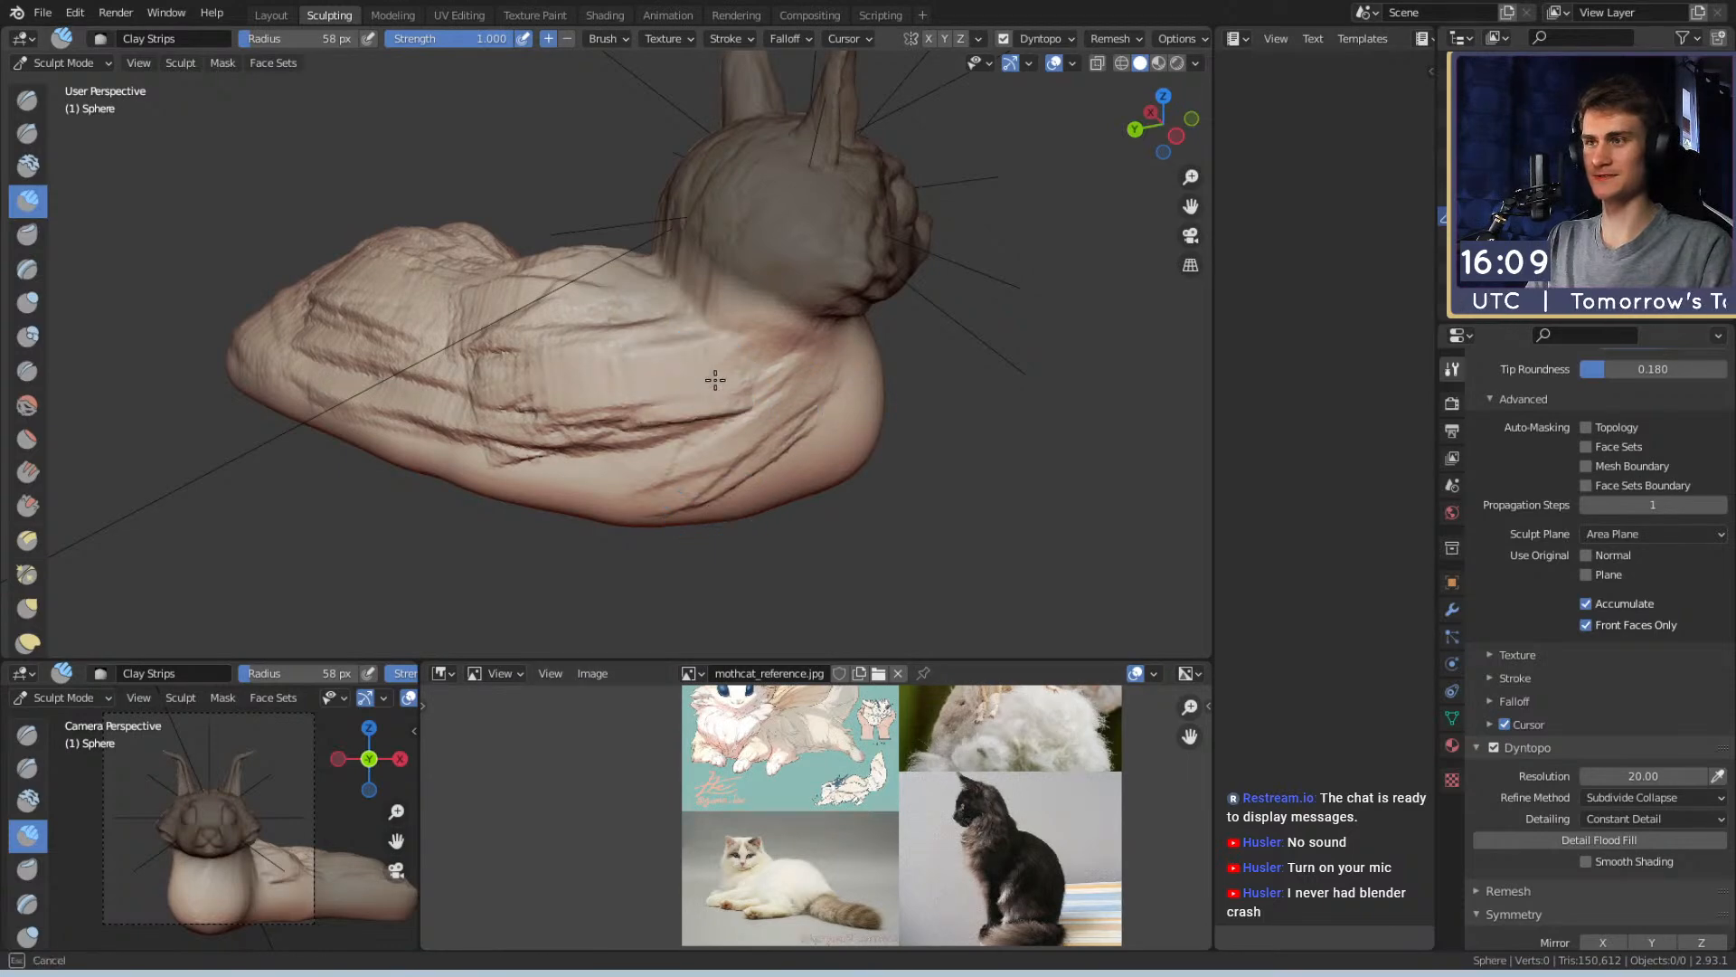
{"action": "middle_click_drag", "start_coordinate": [679, 422], "coordinate": [721, 401]}
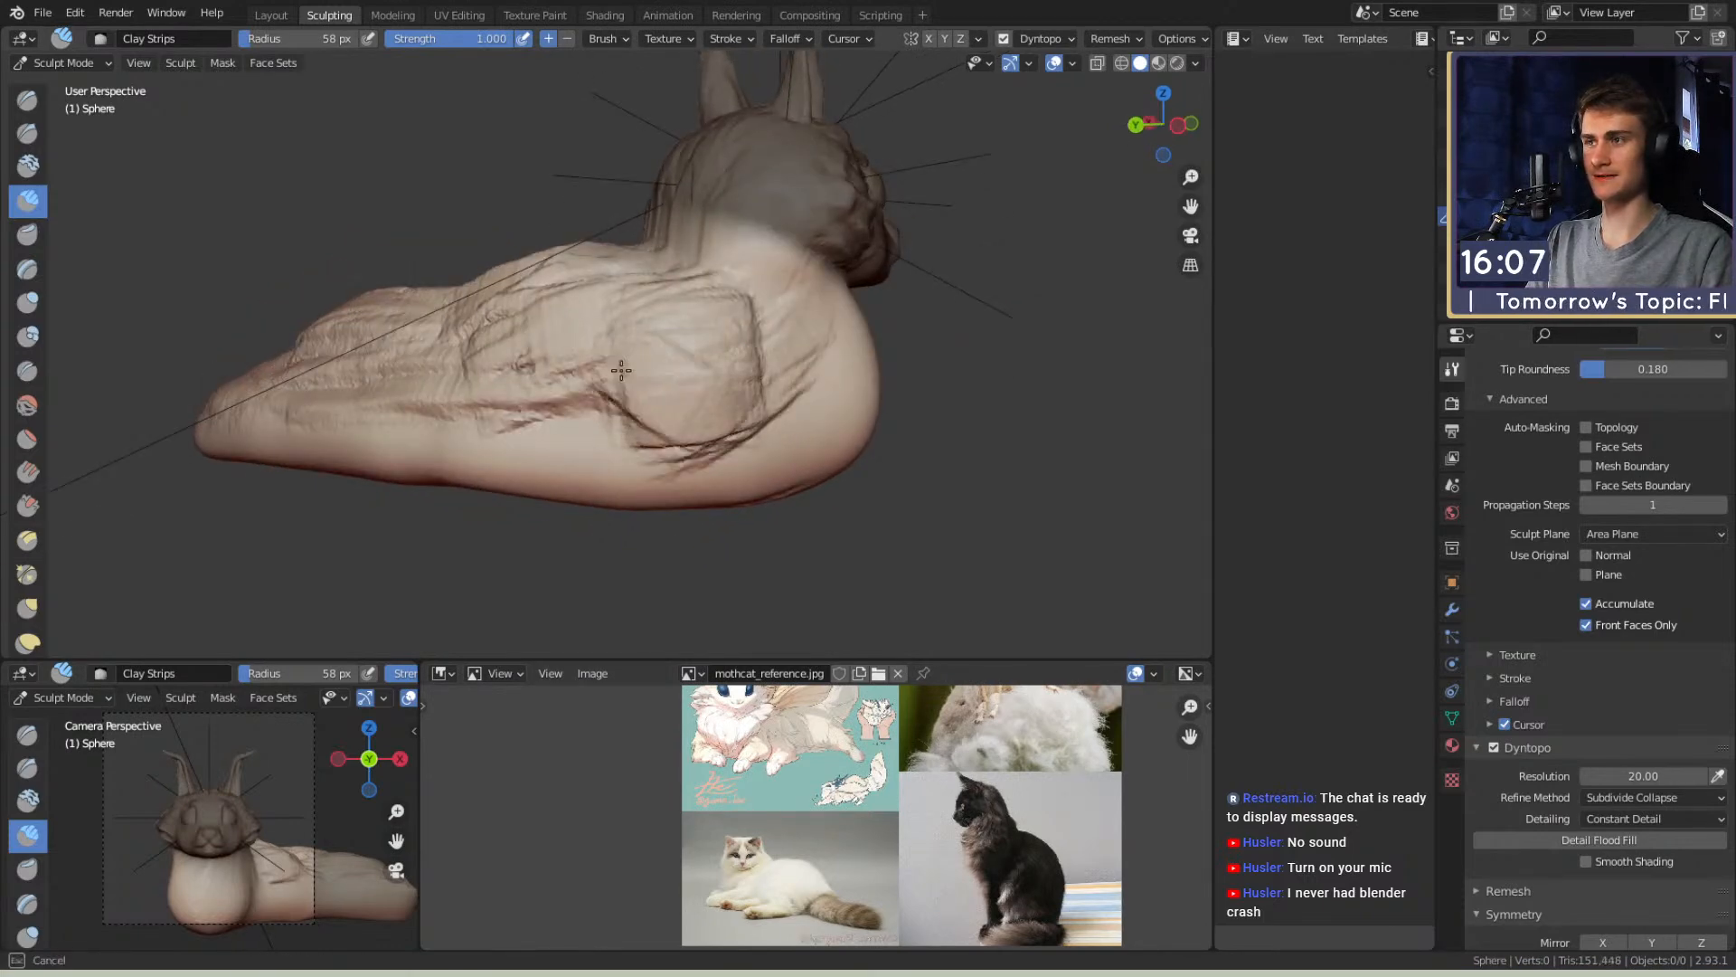
Build up the fur mass over the front shoulder with Clay Strips, varying the brush radius
{"action": "middle_click_drag", "start_coordinate": [626, 329], "coordinate": [640, 374]}
{"action": "key", "text": "f"}
{"action": "left_click", "coordinate": [687, 375]}
{"action": "mouse_move", "coordinate": [600, 451]}
{"action": "middle_mouse_down"}
{"action": "mouse_move", "coordinate": [581, 341]}
{"action": "mouse_move", "coordinate": [736, 356]}
{"action": "mouse_move", "coordinate": [625, 324]}
{"action": "mouse_move", "coordinate": [736, 322]}
{"action": "mouse_move", "coordinate": [620, 341]}
{"action": "mouse_move", "coordinate": [593, 415]}
{"action": "mouse_move", "coordinate": [490, 369]}
{"action": "mouse_move", "coordinate": [706, 324]}
{"action": "mouse_move", "coordinate": [692, 352]}
{"action": "mouse_move", "coordinate": [795, 359]}
{"action": "mouse_move", "coordinate": [782, 387]}
{"action": "middle_mouse_up"}
{"action": "key", "text": "f"}
{"action": "left_click", "coordinate": [608, 348]}
{"action": "key", "text": "f"}
{"action": "left_click", "coordinate": [664, 434]}
{"action": "mouse_move", "coordinate": [619, 421]}
{"action": "left_mouse_down"}
{"action": "mouse_move", "coordinate": [644, 505]}
{"action": "mouse_move", "coordinate": [758, 546]}
{"action": "left_mouse_up"}
Extend the fur build-up from the shoulder along the side of the body, adjusting the brush size between strokes
{"action": "middle_click_drag", "start_coordinate": [731, 449], "coordinate": [631, 448]}
{"action": "key", "text": "f"}
{"action": "left_click", "coordinate": [633, 452]}
{"action": "mouse_move", "coordinate": [646, 465]}
{"action": "left_mouse_down"}
{"action": "mouse_move", "coordinate": [663, 495]}
{"action": "mouse_move", "coordinate": [608, 481]}
{"action": "mouse_move", "coordinate": [705, 379]}
{"action": "mouse_move", "coordinate": [827, 314]}
{"action": "mouse_move", "coordinate": [724, 392]}
{"action": "left_mouse_up"}
{"action": "key", "text": "f"}
{"action": "left_click", "coordinate": [638, 463]}
{"action": "key", "text": "g"}
{"action": "key", "text": "c"}
{"action": "left_click_drag", "start_coordinate": [849, 298], "coordinate": [639, 472], "text": "alt"}
Form broad masses and deep grooves along the flank down to the rump with Clay Strips at up to 116 px
{"action": "key", "text": "f"}
{"action": "left_click", "coordinate": [674, 471]}
{"action": "left_click_drag", "start_coordinate": [653, 388], "coordinate": [555, 527]}
{"action": "left_click_drag", "start_coordinate": [721, 465], "coordinate": [685, 583]}
{"action": "middle_click_drag", "start_coordinate": [684, 542], "coordinate": [579, 497]}
{"action": "key", "text": "f"}
{"action": "left_click", "coordinate": [560, 502]}
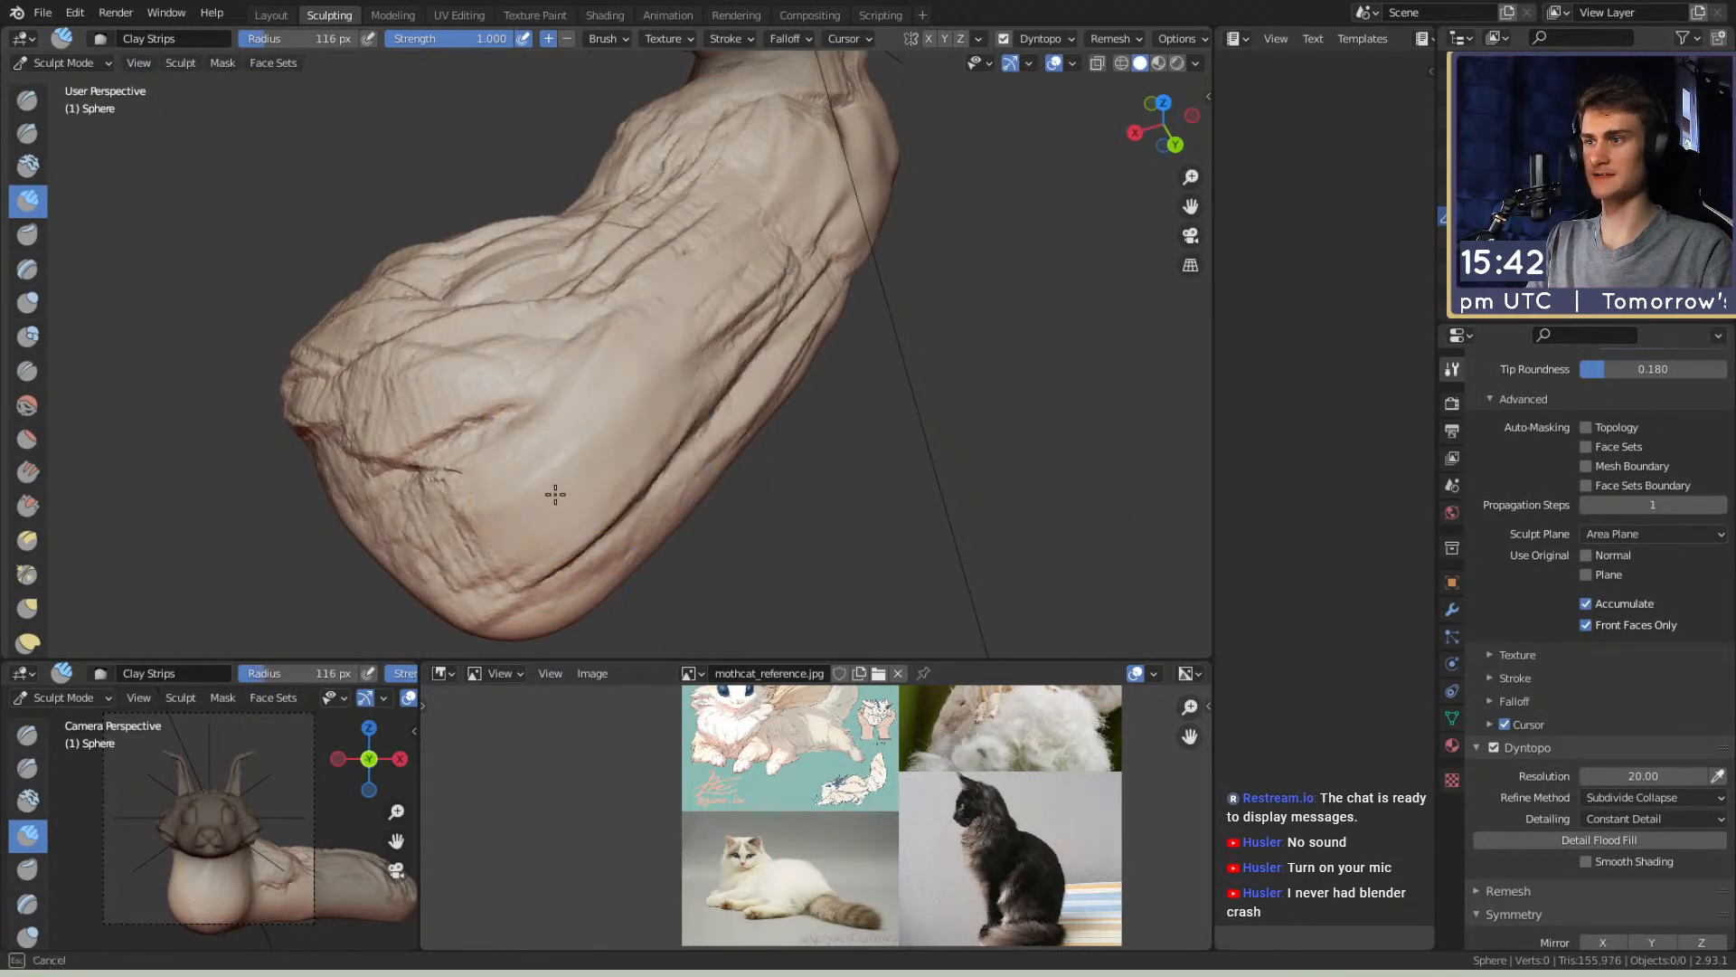
{"action": "left_click_drag", "start_coordinate": [544, 499], "coordinate": [541, 481]}
Lay overlapping fur strips across the hindquarters and lower flank with Clay Strips at 60 px
{"action": "middle_click_drag", "start_coordinate": [541, 481], "coordinate": [613, 464], "text": "shift"}
{"action": "key", "text": "f"}
{"action": "left_click", "coordinate": [562, 465]}
{"action": "mouse_move", "coordinate": [493, 452]}
{"action": "left_mouse_down"}
{"action": "mouse_move", "coordinate": [468, 466]}
{"action": "mouse_move", "coordinate": [472, 426]}
{"action": "left_mouse_up"}
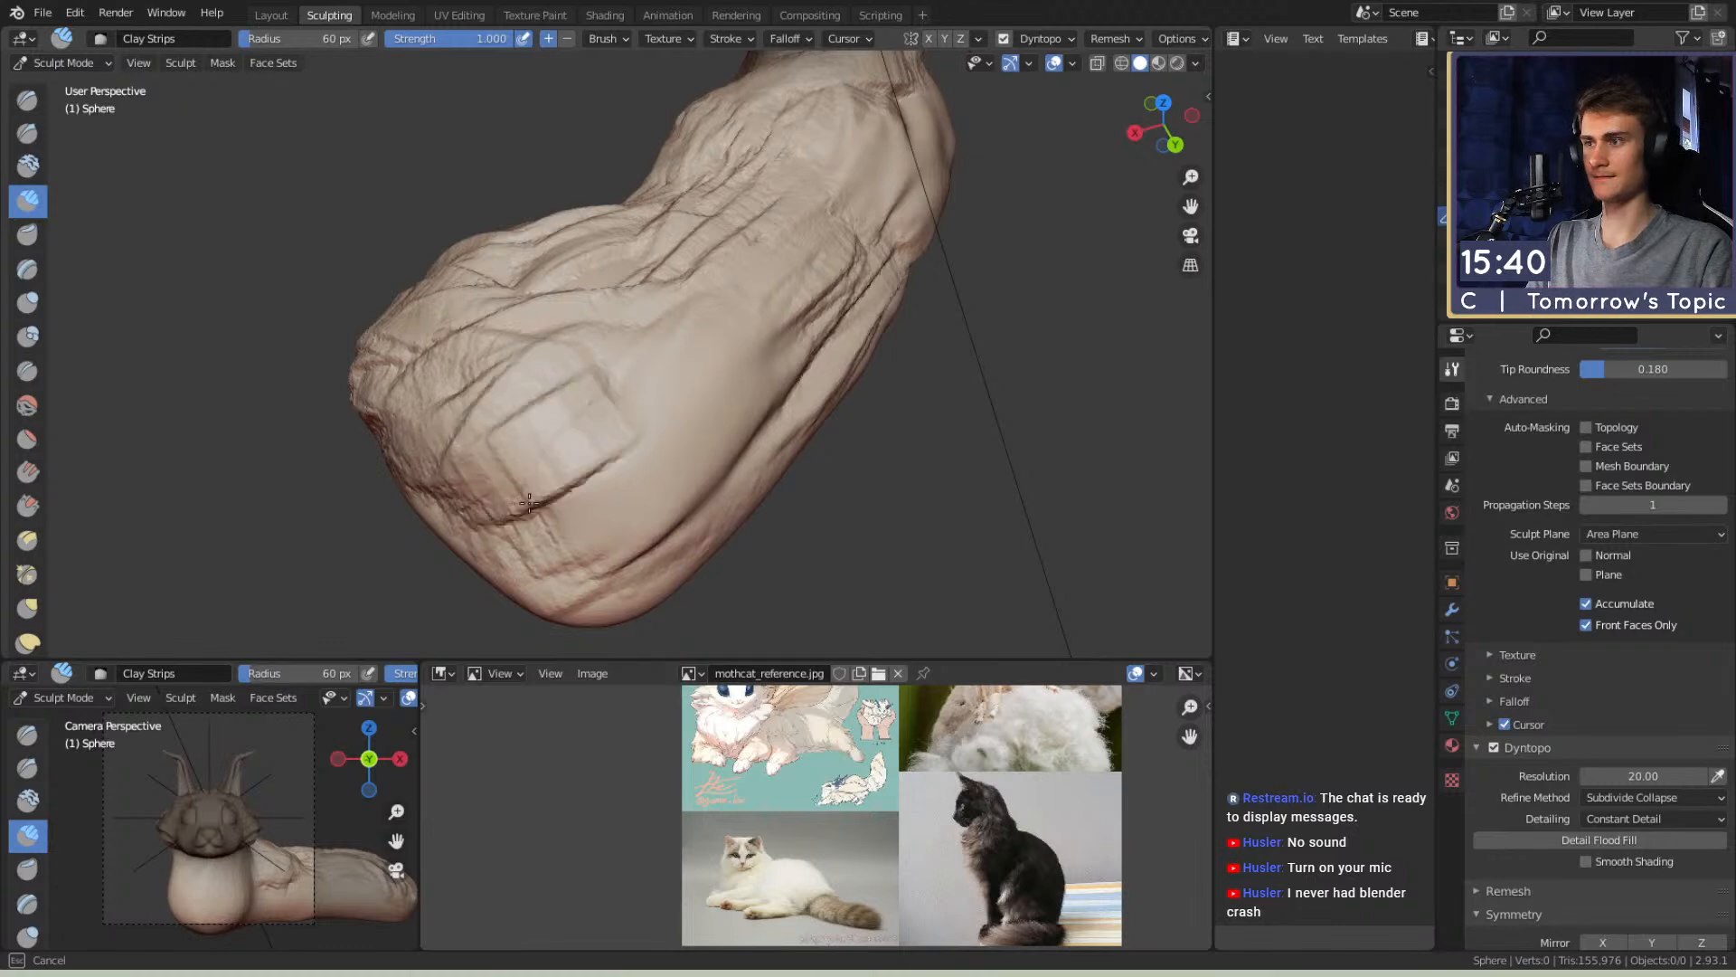
{"action": "left_click_drag", "start_coordinate": [764, 411], "coordinate": [741, 423]}
{"action": "mouse_move", "coordinate": [741, 423]}
{"action": "middle_mouse_down"}
{"action": "mouse_move", "coordinate": [729, 434]}
{"action": "mouse_move", "coordinate": [708, 391]}
{"action": "middle_mouse_up"}
{"action": "left_click_drag", "start_coordinate": [708, 391], "coordinate": [624, 467]}
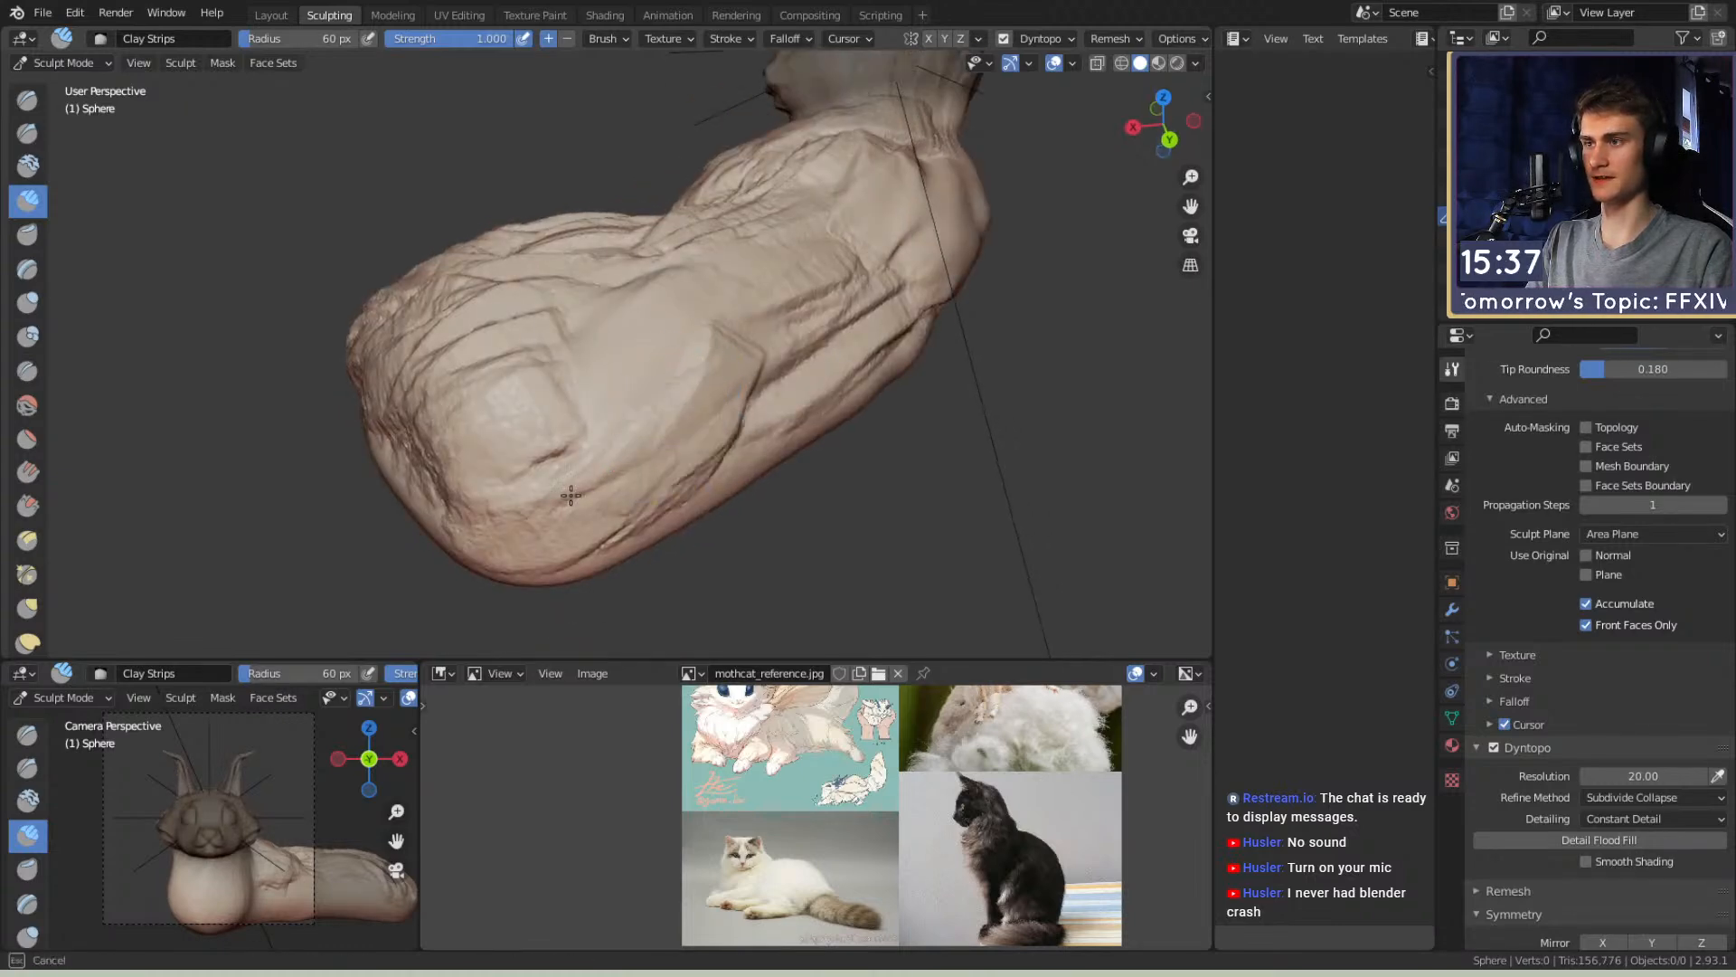
Shape more fur clumps around the rump with Clay Strips, resizing the brush between strokes
{"action": "middle_click_drag", "start_coordinate": [577, 349], "coordinate": [556, 509]}
{"action": "middle_click_drag", "start_coordinate": [589, 367], "coordinate": [660, 367]}
{"action": "key", "text": "f"}
{"action": "left_click", "coordinate": [654, 369]}
{"action": "left_click_drag", "start_coordinate": [563, 517], "coordinate": [624, 387]}
{"action": "middle_click_drag", "start_coordinate": [687, 380], "coordinate": [624, 368]}
{"action": "key", "text": "f"}
{"action": "left_click", "coordinate": [678, 506]}
{"action": "mouse_move", "coordinate": [679, 506]}
{"action": "left_mouse_down"}
{"action": "mouse_move", "coordinate": [662, 463]}
{"action": "mouse_move", "coordinate": [598, 496]}
{"action": "left_mouse_up"}
Draw long fur locks over the back and inner flank, running from the neck toward the rump
{"action": "middle_click_drag", "start_coordinate": [754, 392], "coordinate": [674, 349]}
{"action": "key", "text": "f"}
{"action": "left_click", "coordinate": [604, 412]}
{"action": "mouse_move", "coordinate": [604, 412]}
{"action": "left_mouse_down"}
{"action": "mouse_move", "coordinate": [859, 334]}
{"action": "mouse_move", "coordinate": [819, 356]}
{"action": "left_mouse_up"}
{"action": "middle_click_drag", "start_coordinate": [696, 358], "coordinate": [758, 433]}
{"action": "left_click_drag", "start_coordinate": [758, 432], "coordinate": [795, 236]}
{"action": "left_click_drag", "start_coordinate": [662, 273], "coordinate": [696, 221]}
{"action": "mouse_move", "coordinate": [434, 421]}
{"action": "middle_mouse_down"}
{"action": "mouse_move", "coordinate": [764, 303]}
{"action": "mouse_move", "coordinate": [708, 404]}
{"action": "middle_mouse_up"}
{"action": "left_click_drag", "start_coordinate": [548, 351], "coordinate": [687, 336]}
{"action": "mouse_move", "coordinate": [805, 303]}
{"action": "middle_mouse_down"}
{"action": "mouse_move", "coordinate": [747, 356]}
{"action": "mouse_move", "coordinate": [670, 359]}
{"action": "mouse_move", "coordinate": [779, 333]}
{"action": "mouse_move", "coordinate": [859, 380]}
{"action": "middle_mouse_up"}
{"action": "key", "text": "g"}
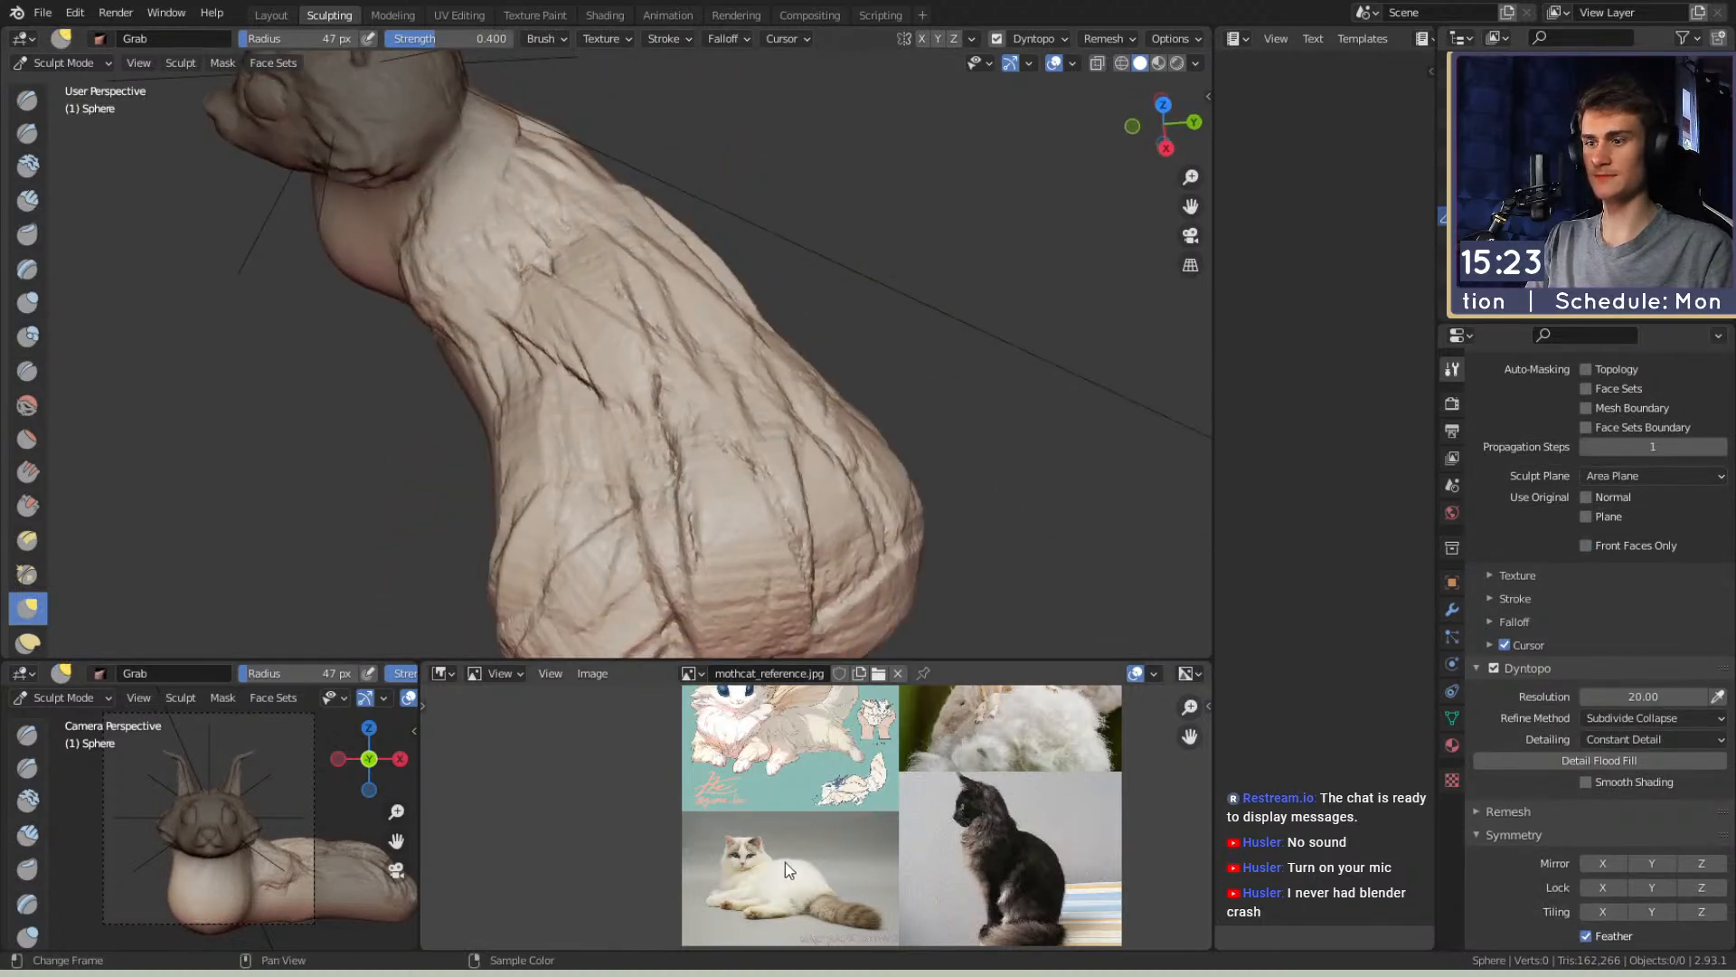
{"action": "mouse_move", "coordinate": [530, 366]}
{"action": "middle_mouse_down"}
{"action": "mouse_move", "coordinate": [787, 310]}
{"action": "mouse_move", "coordinate": [545, 331]}
{"action": "middle_mouse_up"}
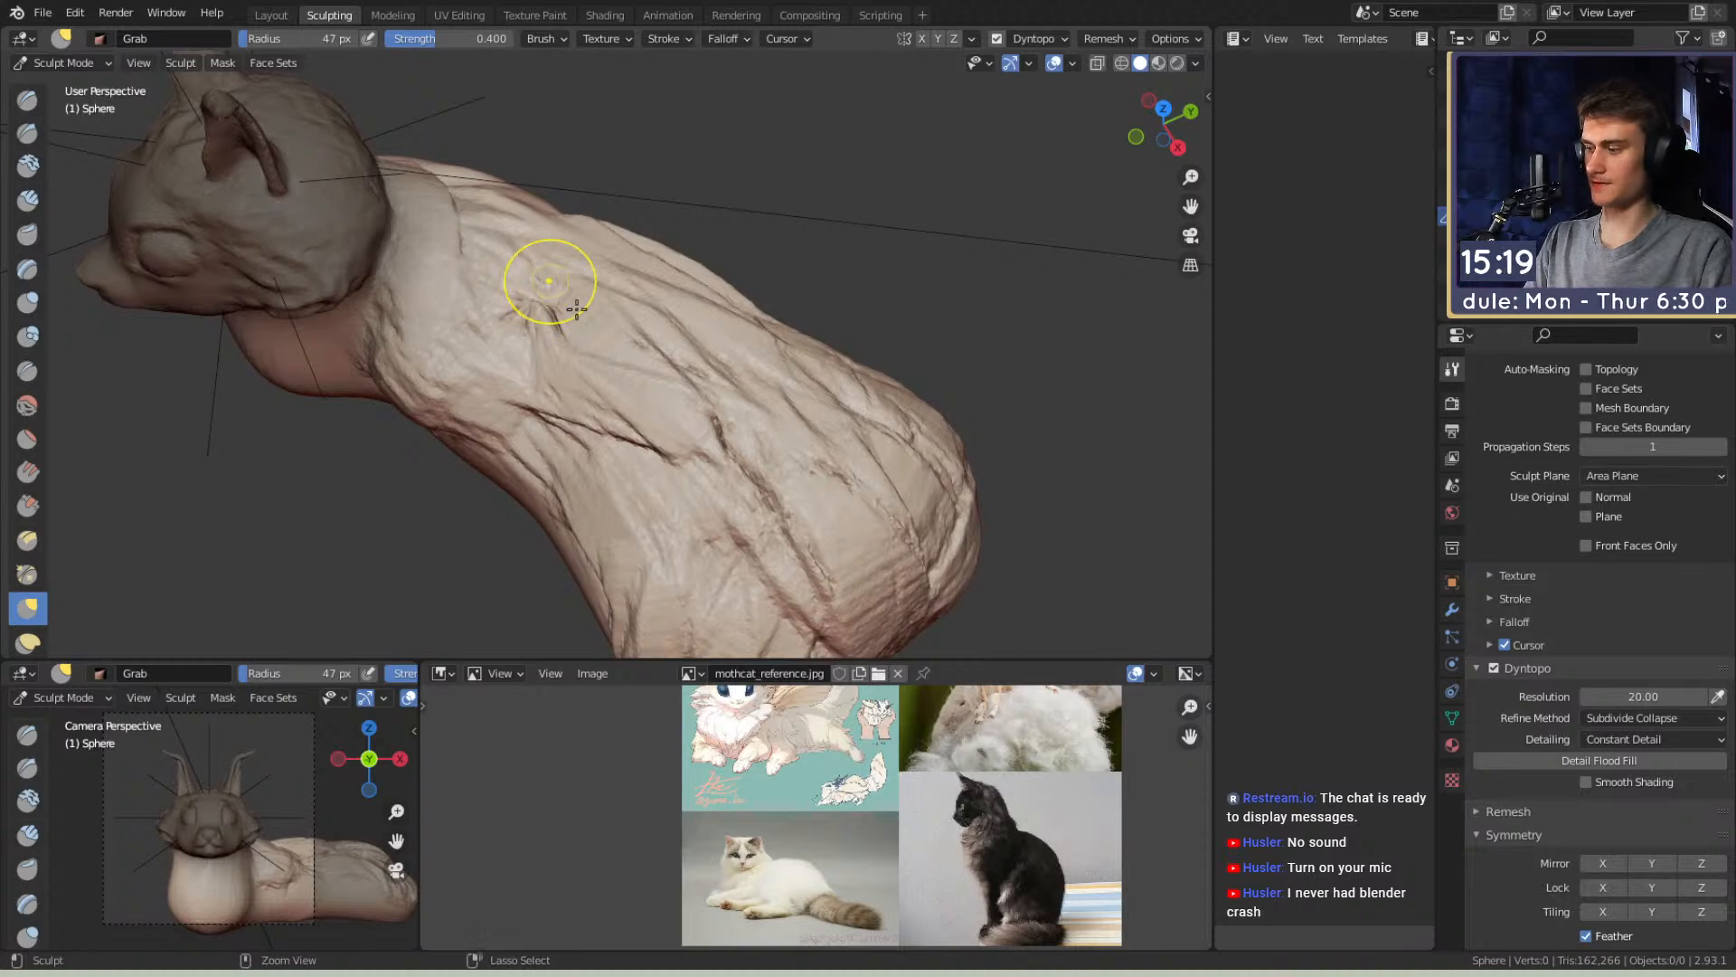
{"action": "key", "text": "ctrl+z"}
Soften the fur along the back and flank with the Clay Strips brush at 129 px and Dyntopo off
{"action": "middle_click_drag", "start_coordinate": [529, 336], "coordinate": [737, 412]}
{"action": "mouse_move", "coordinate": [737, 412]}
{"action": "left_mouse_down", "text": "alt"}
{"action": "mouse_move", "coordinate": [643, 244]}
{"action": "mouse_move", "coordinate": [609, 372]}
{"action": "left_mouse_up", "text": "alt"}
{"action": "key", "text": "f"}
{"action": "left_click", "coordinate": [675, 372]}
{"action": "left_click_drag", "start_coordinate": [570, 225], "coordinate": [610, 570]}
{"action": "middle_click_drag", "start_coordinate": [624, 579], "coordinate": [761, 267]}
{"action": "mouse_move", "coordinate": [618, 299]}
{"action": "middle_mouse_down", "text": "shift"}
{"action": "mouse_move", "coordinate": [721, 410]}
{"action": "mouse_move", "coordinate": [775, 386]}
{"action": "mouse_move", "coordinate": [785, 358]}
{"action": "mouse_move", "coordinate": [384, 298]}
{"action": "middle_mouse_up", "text": "shift"}
{"action": "scroll", "coordinate": [721, 410], "scroll_direction": "up", "scroll_amount": 4}
{"action": "scroll", "coordinate": [670, 290], "scroll_direction": "down", "scroll_amount": 3}
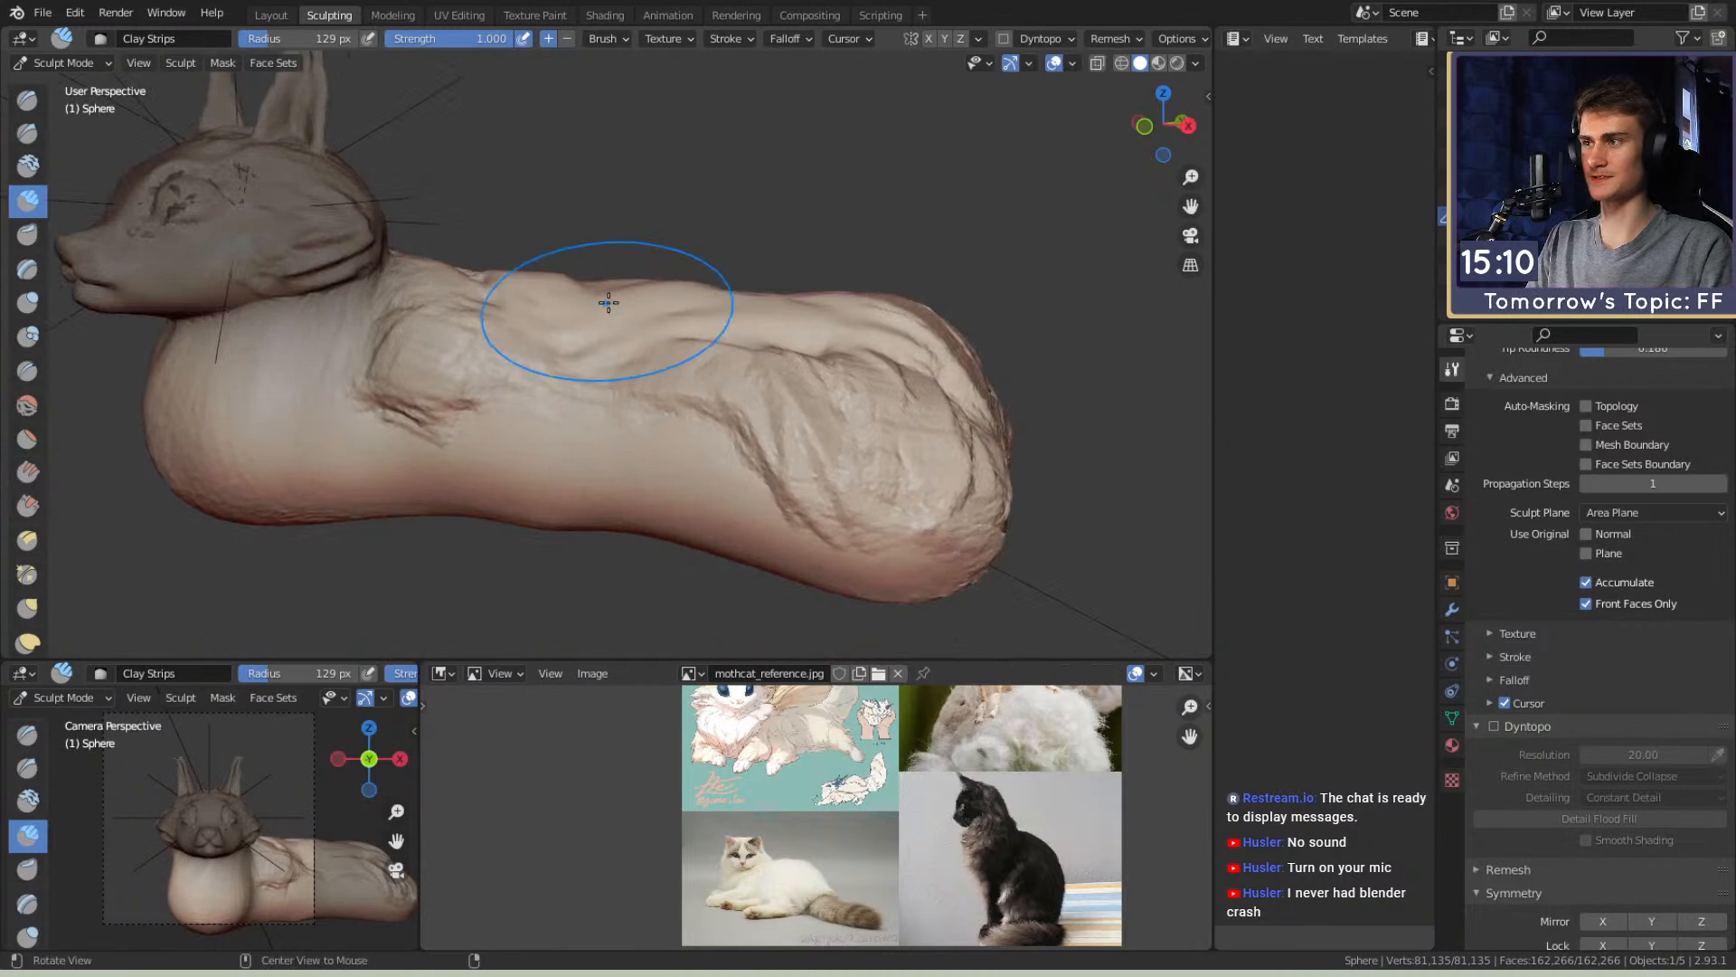
Enable Dyntopo again and add fur strokes behind the shoulder with Clay Strips at 61 px
{"action": "middle_click_drag", "start_coordinate": [605, 298], "coordinate": [416, 437]}
{"action": "middle_click_drag", "start_coordinate": [670, 438], "coordinate": [398, 425], "text": "shift"}
{"action": "middle_click_drag", "start_coordinate": [562, 383], "coordinate": [619, 329]}
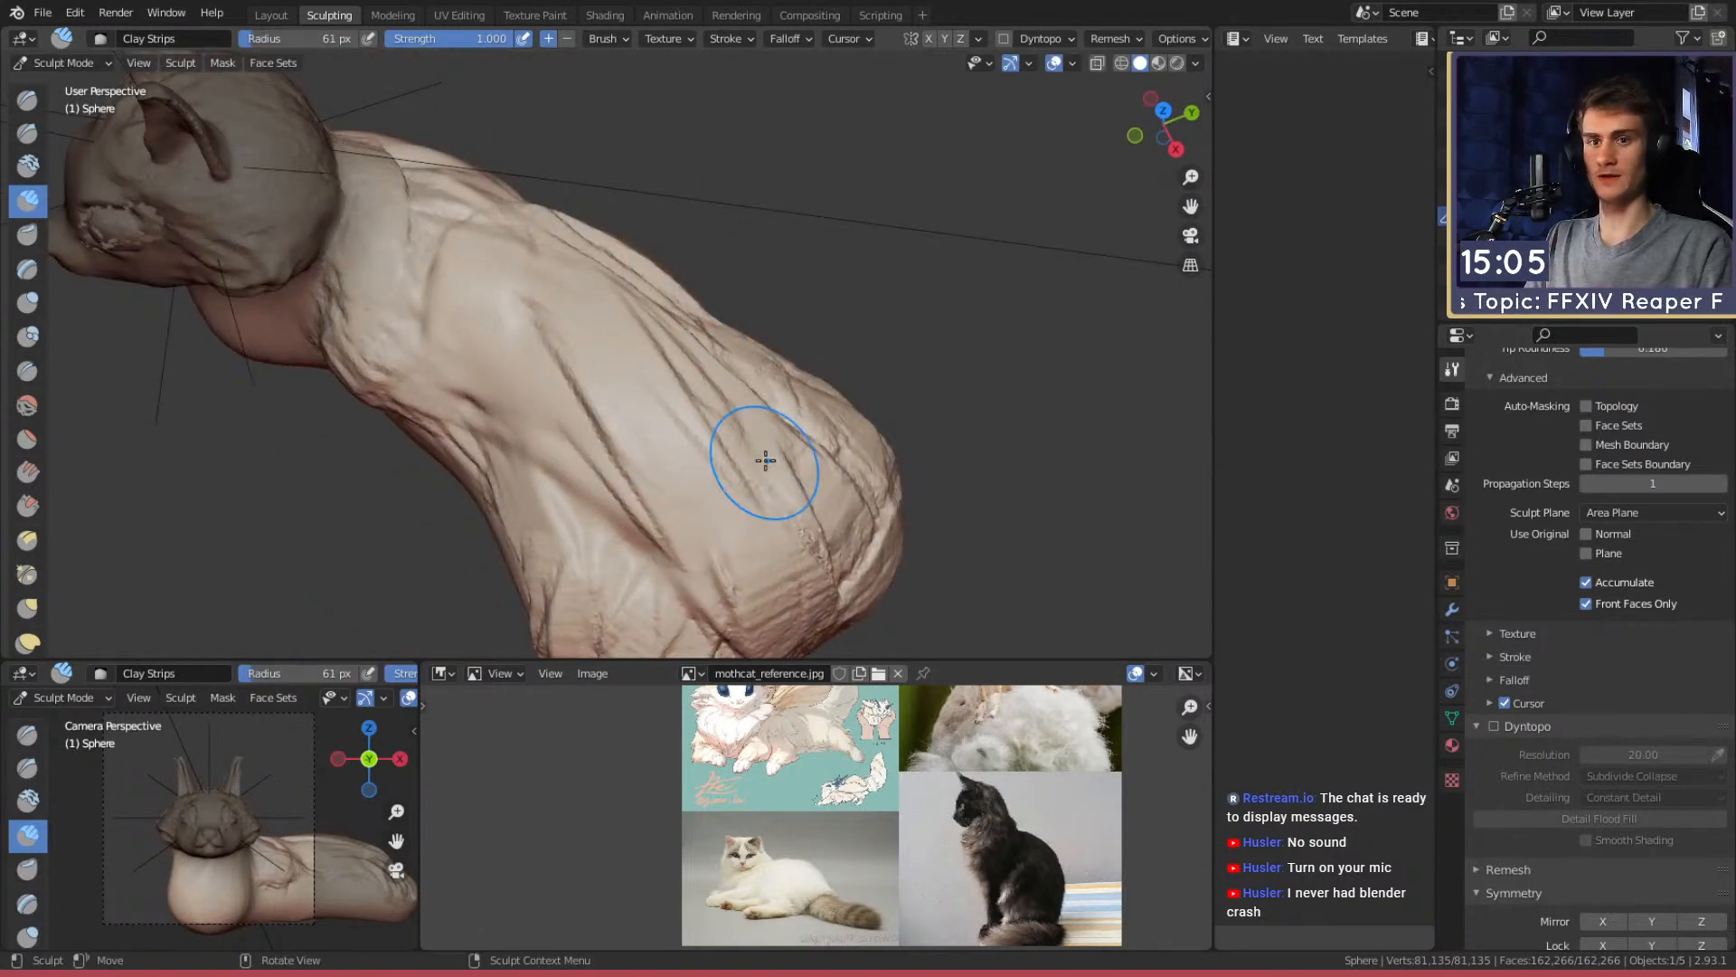
{"action": "left_click", "coordinate": [1494, 728]}
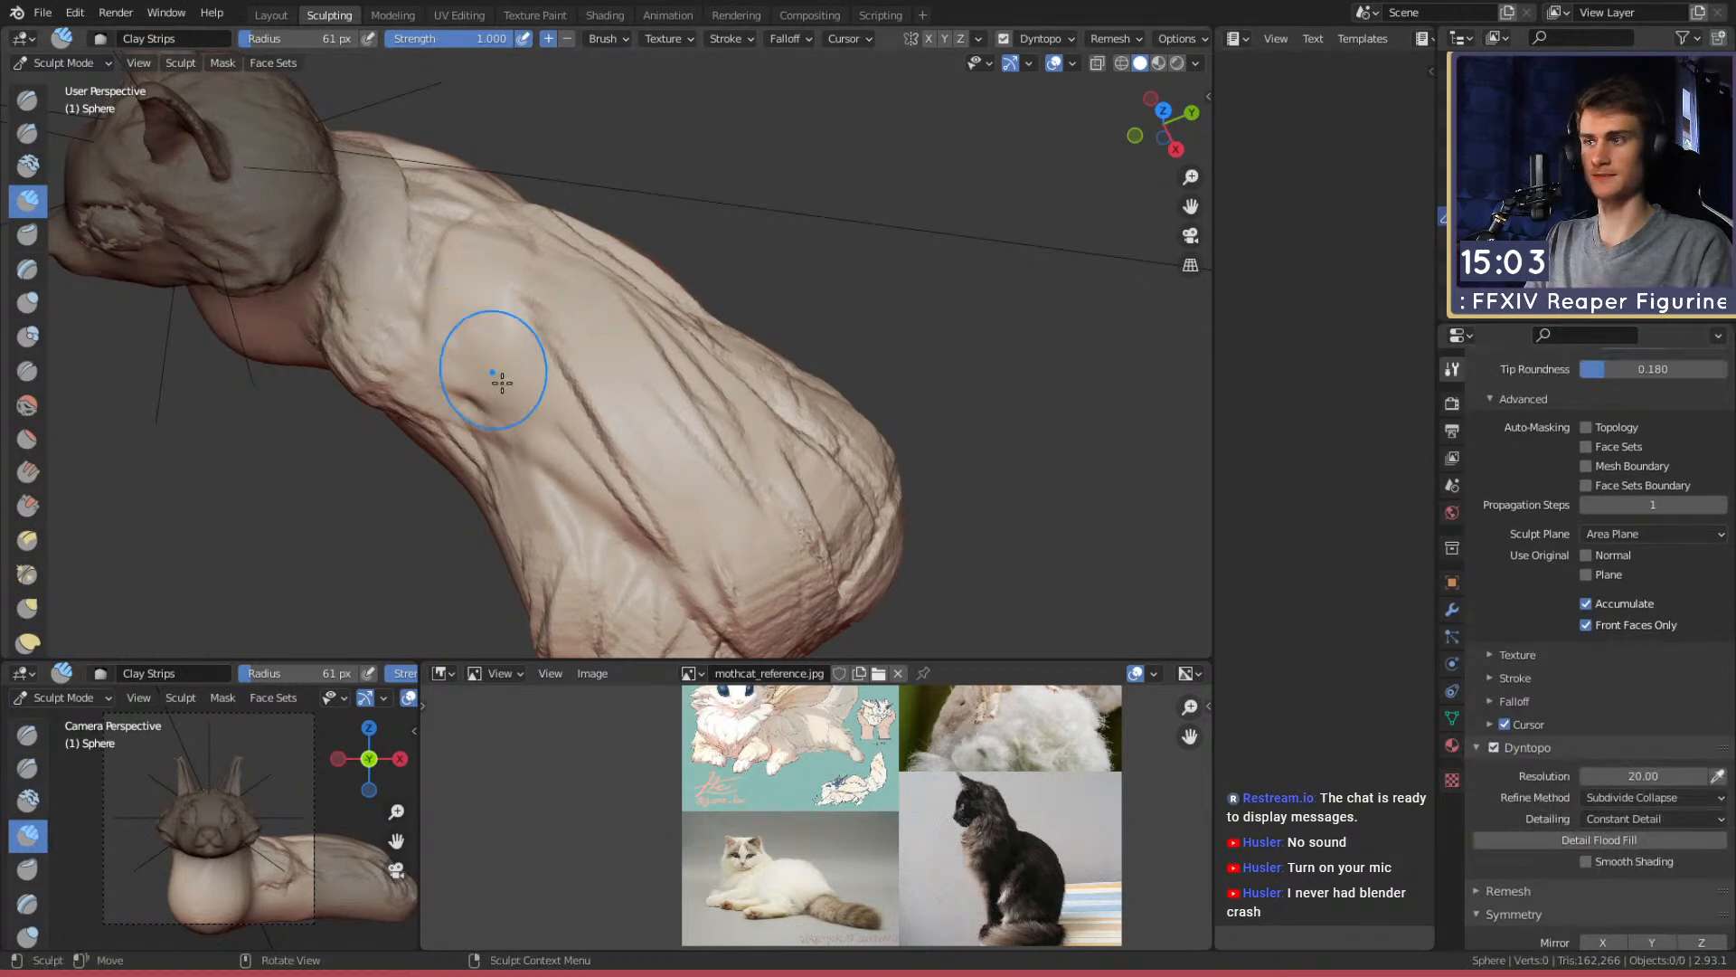
{"action": "left_click_drag", "start_coordinate": [509, 336], "coordinate": [564, 403]}
{"action": "middle_click_drag", "start_coordinate": [564, 402], "coordinate": [612, 356], "text": "shift"}
Lay wide fur strips from the shoulder across the side of the body with Clay Strips at 70 px
{"action": "key", "text": "f"}
{"action": "left_click", "coordinate": [620, 430]}
{"action": "middle_click_drag", "start_coordinate": [645, 502], "coordinate": [513, 408]}
{"action": "left_click_drag", "start_coordinate": [705, 333], "coordinate": [711, 324]}
{"action": "mouse_move", "coordinate": [711, 324]}
{"action": "middle_mouse_down"}
{"action": "mouse_move", "coordinate": [882, 263]}
{"action": "mouse_move", "coordinate": [890, 362]}
{"action": "mouse_move", "coordinate": [864, 397]}
{"action": "middle_mouse_up"}
{"action": "key", "text": "f"}
{"action": "left_click", "coordinate": [589, 349]}
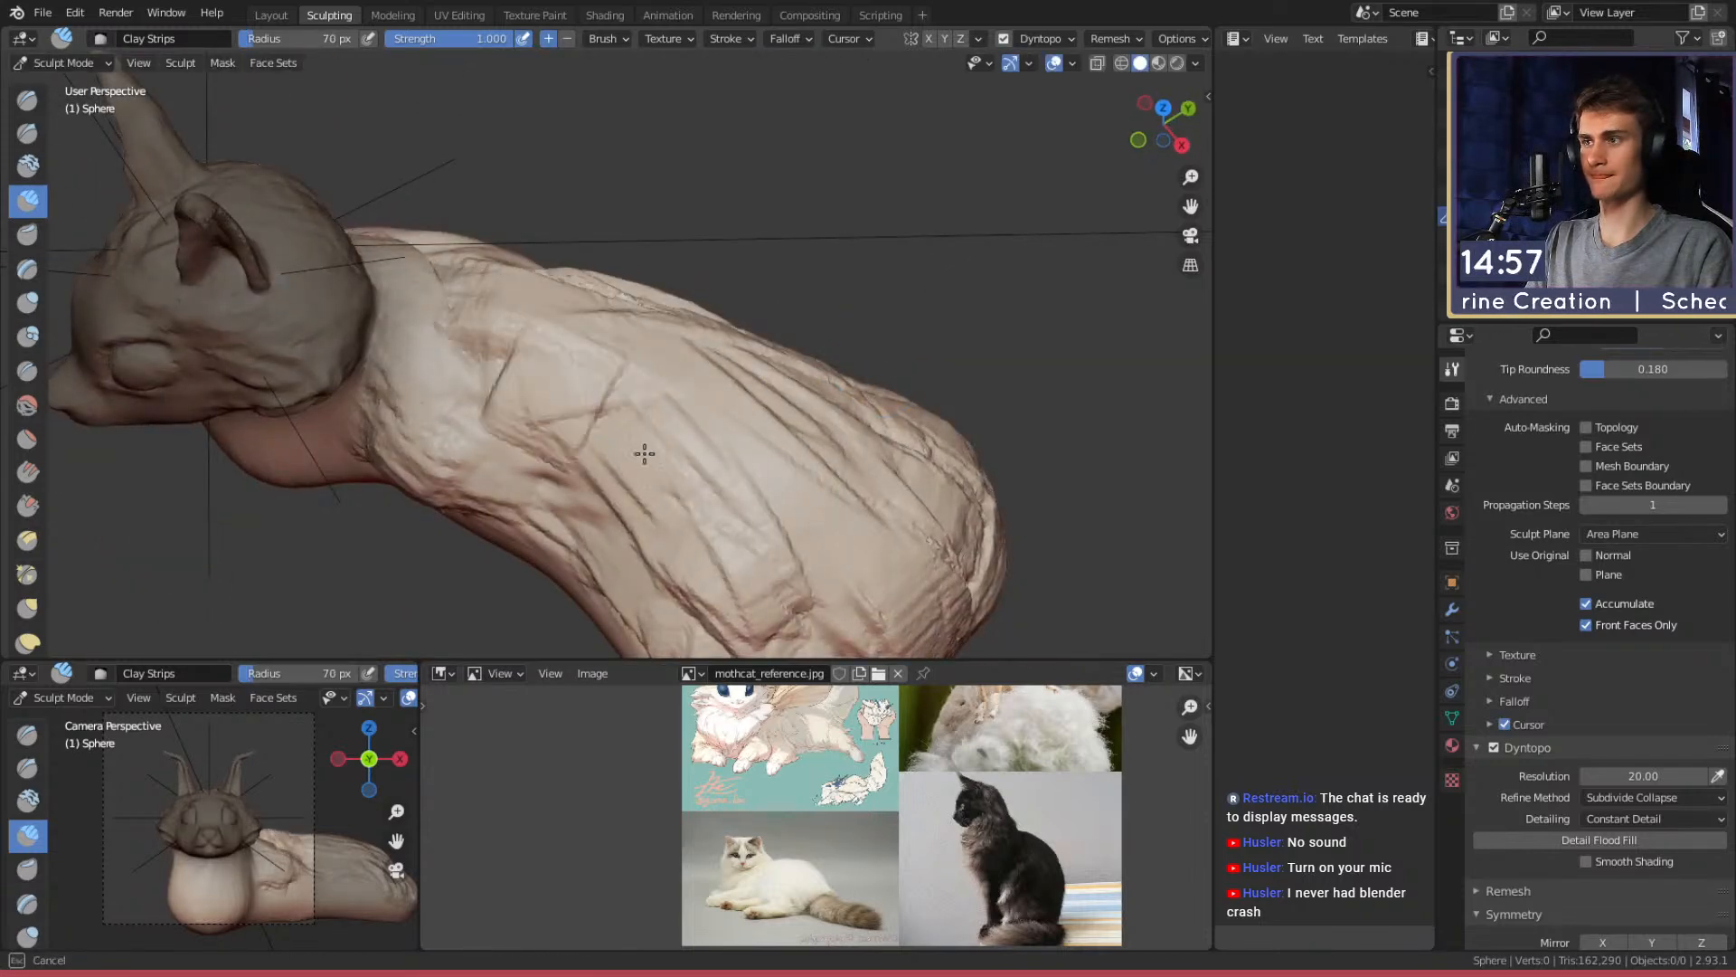
{"action": "middle_click_drag", "start_coordinate": [649, 445], "coordinate": [491, 376]}
Build up the side of the body between shoulder and hindquarters with Clay Strips at about 77 px
{"action": "key", "text": "f"}
{"action": "left_click", "coordinate": [529, 376]}
{"action": "mouse_move", "coordinate": [529, 376]}
{"action": "left_mouse_down"}
{"action": "mouse_move", "coordinate": [651, 356]}
{"action": "mouse_move", "coordinate": [642, 255]}
{"action": "left_mouse_up"}
{"action": "key", "text": "f"}
{"action": "left_click", "coordinate": [735, 356]}
{"action": "mouse_move", "coordinate": [642, 255]}
{"action": "middle_mouse_down"}
{"action": "mouse_move", "coordinate": [566, 364]}
{"action": "mouse_move", "coordinate": [740, 306]}
{"action": "mouse_move", "coordinate": [584, 380]}
{"action": "middle_mouse_up"}
{"action": "scroll", "coordinate": [740, 307], "scroll_direction": "down", "scroll_amount": 5}
{"action": "scroll", "coordinate": [584, 379], "scroll_direction": "up", "scroll_amount": 3}
{"action": "key", "text": "f"}
{"action": "left_click", "coordinate": [542, 380]}
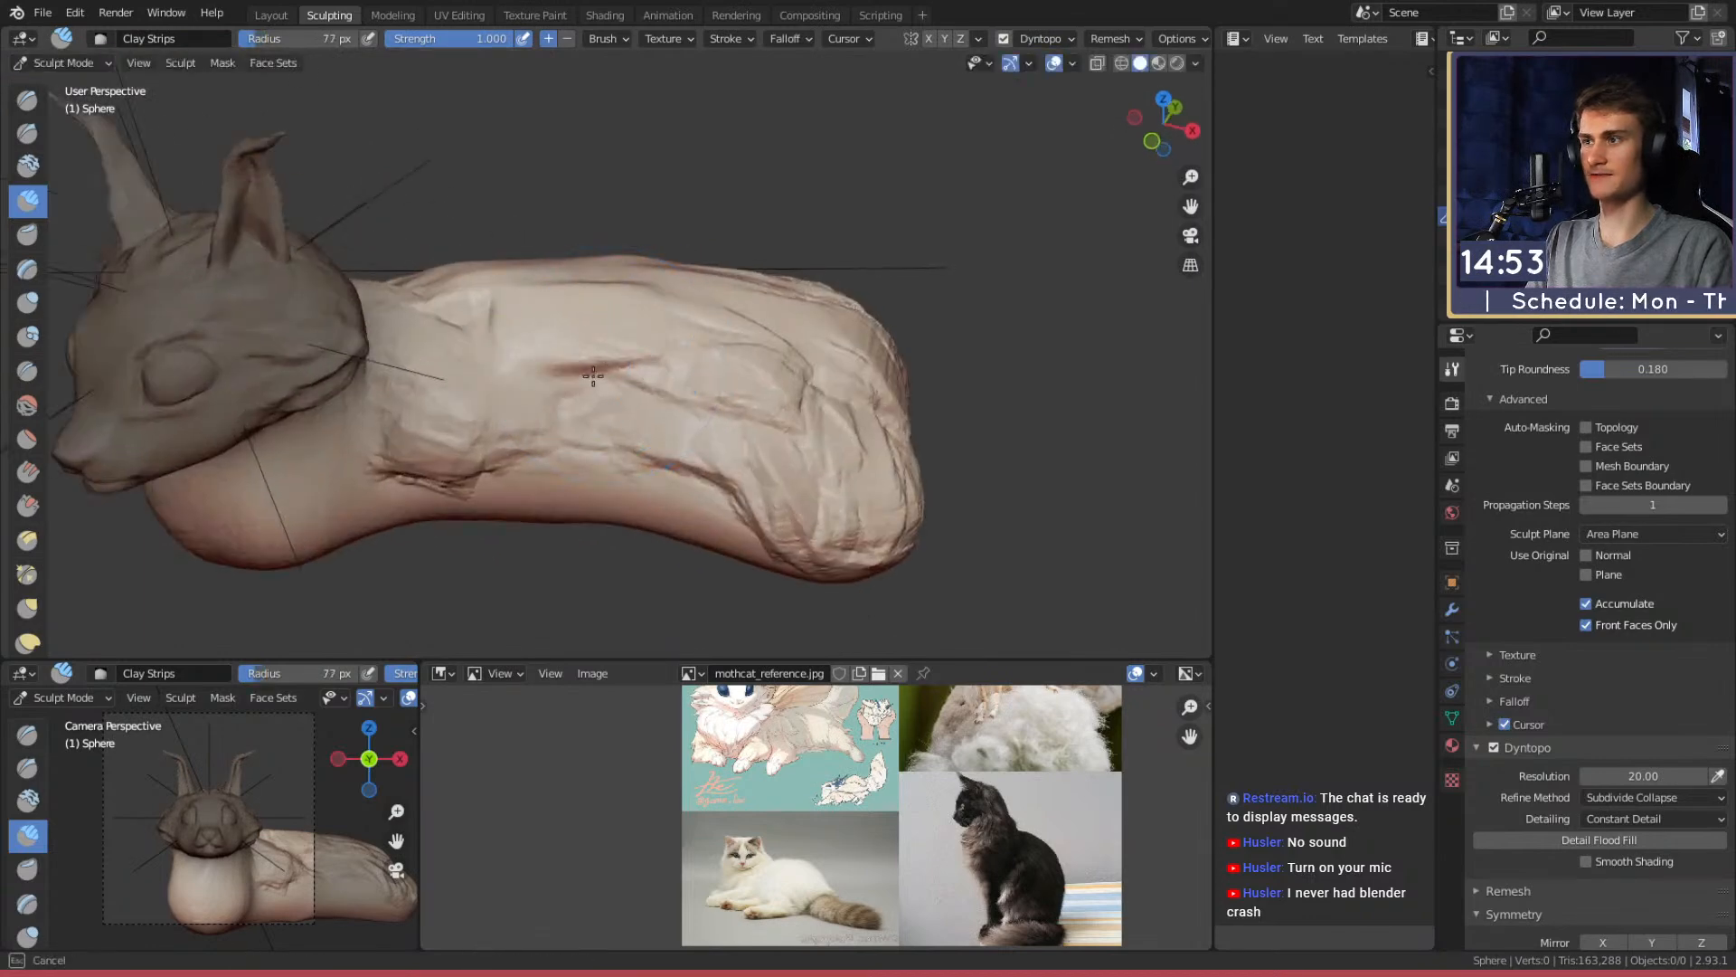
Smooth away the fur strokes over the back, flank and rump with the brush at 105 px
{"action": "mouse_move", "coordinate": [823, 436]}
{"action": "left_mouse_down"}
{"action": "mouse_move", "coordinate": [805, 290]}
{"action": "mouse_move", "coordinate": [850, 335]}
{"action": "left_mouse_up"}
{"action": "middle_click_drag", "start_coordinate": [850, 335], "coordinate": [592, 334]}
{"action": "key", "text": "f"}
{"action": "left_click", "coordinate": [708, 532]}
{"action": "middle_click_drag", "start_coordinate": [682, 411], "coordinate": [637, 426]}
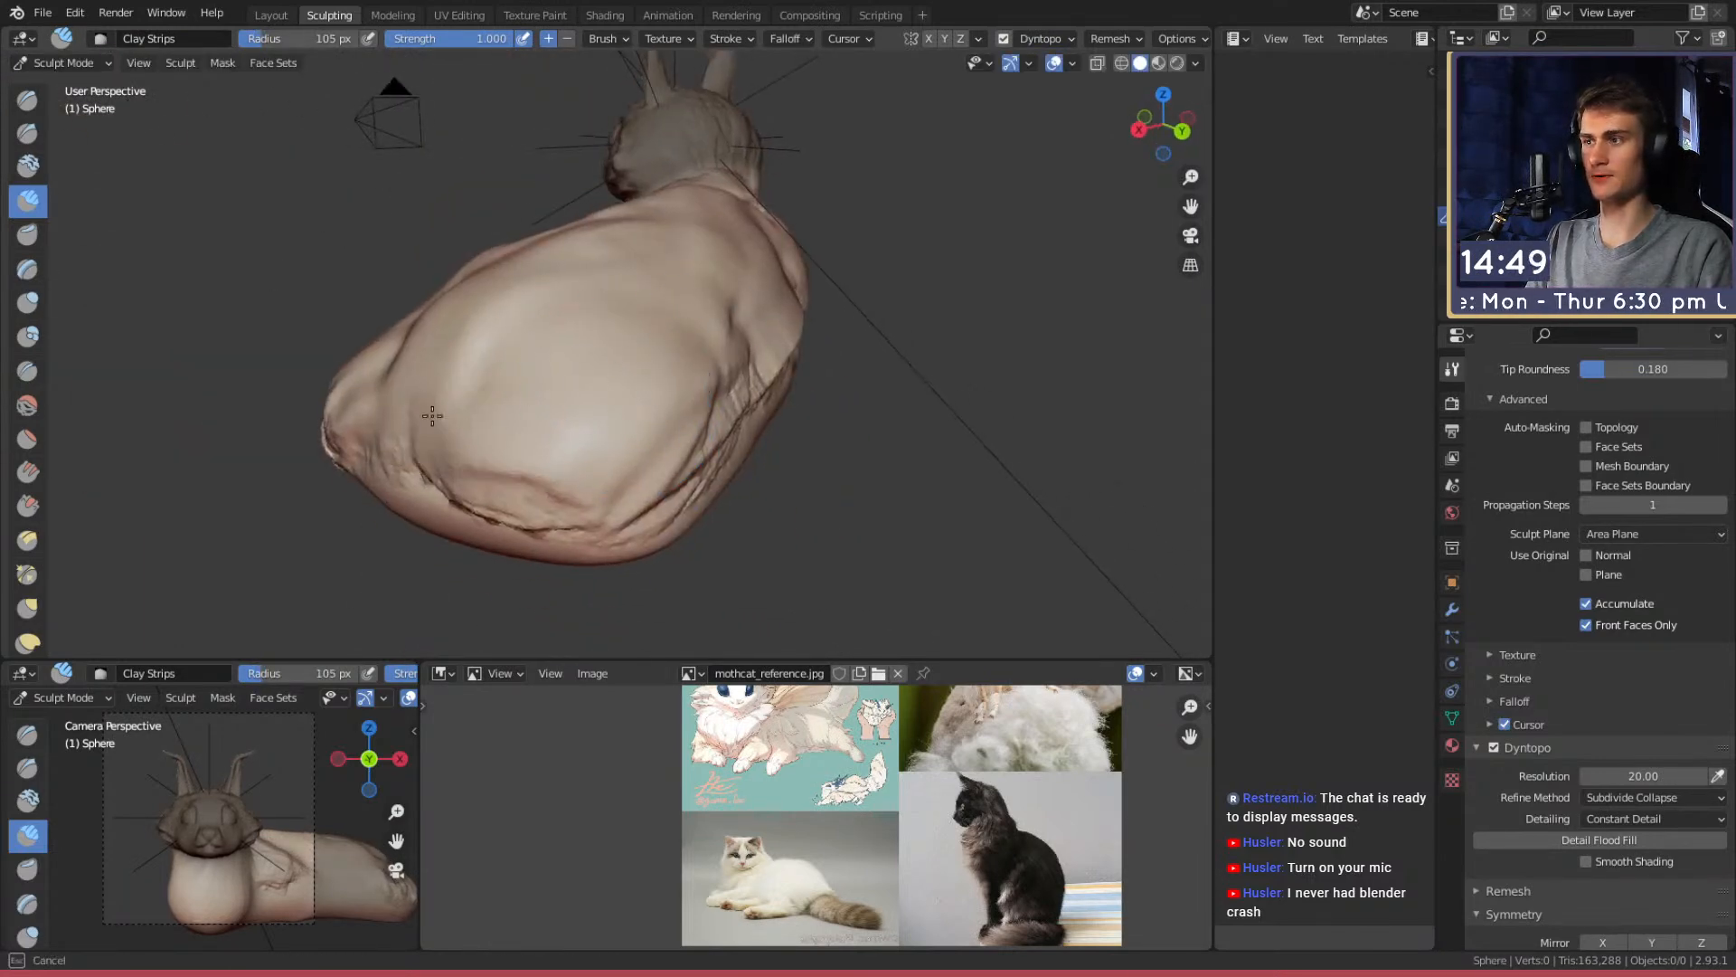
{"action": "middle_click_drag", "start_coordinate": [740, 349], "coordinate": [662, 379]}
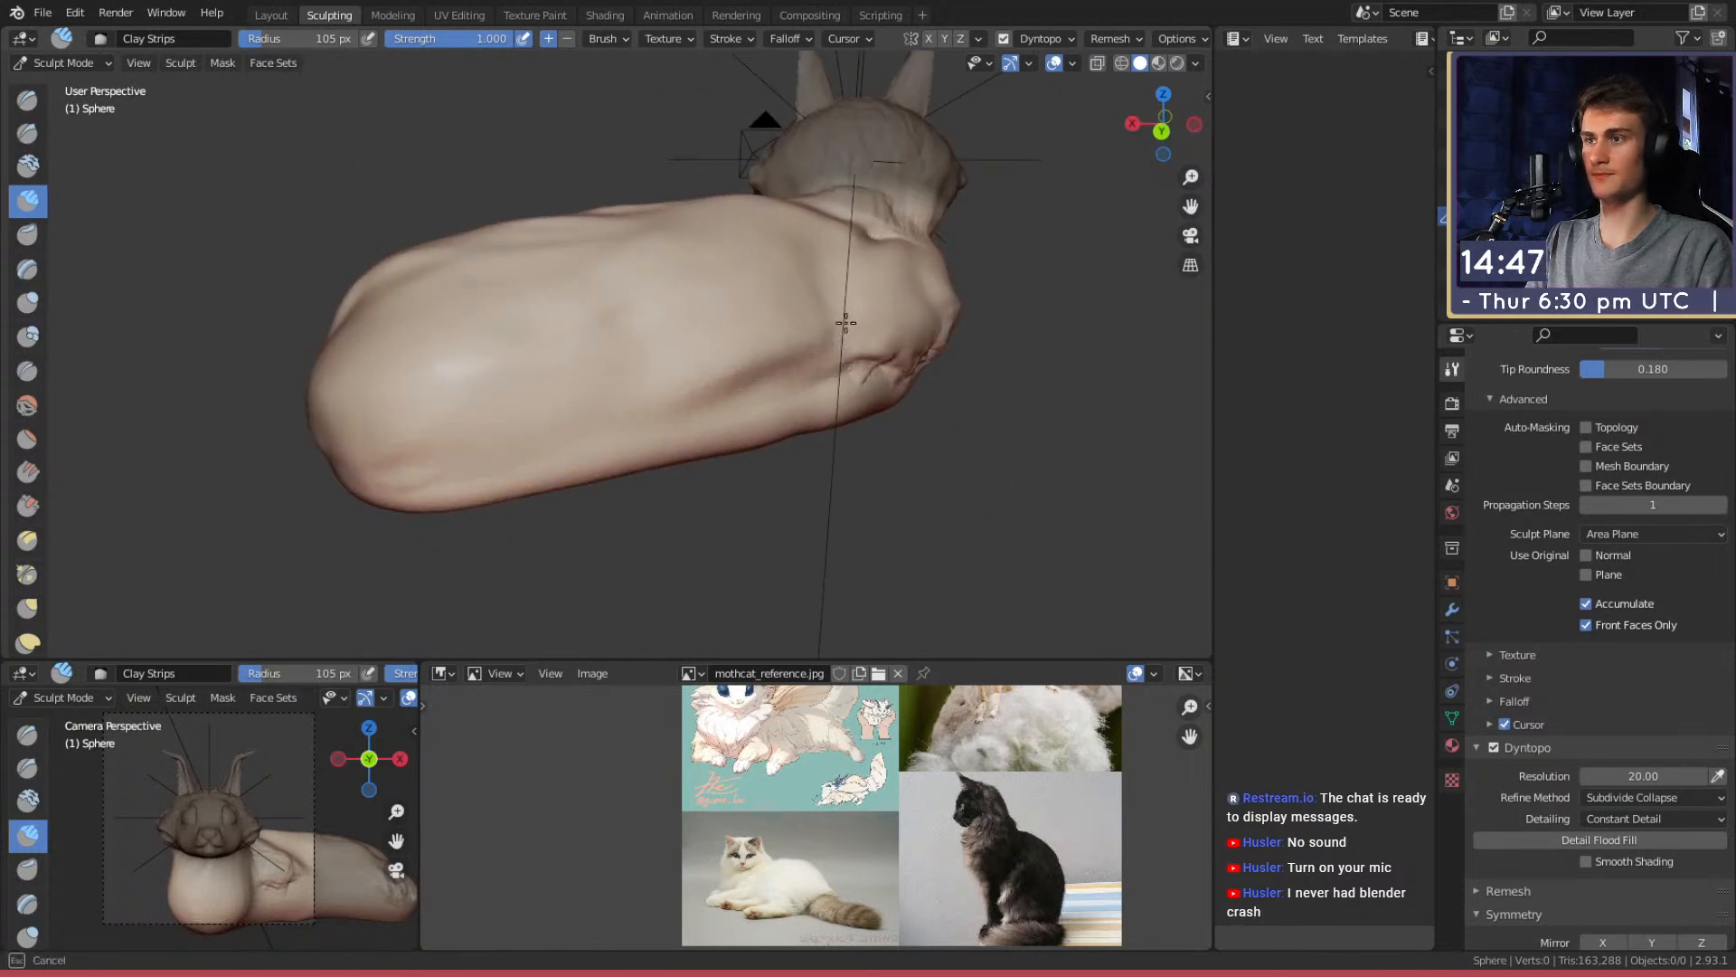
Smooth the remaining fur on the far flank and around the shoulder with the brush at 74 px
{"action": "mouse_move", "coordinate": [823, 355]}
{"action": "middle_mouse_down"}
{"action": "mouse_move", "coordinate": [825, 318]}
{"action": "mouse_move", "coordinate": [724, 346]}
{"action": "middle_mouse_up"}
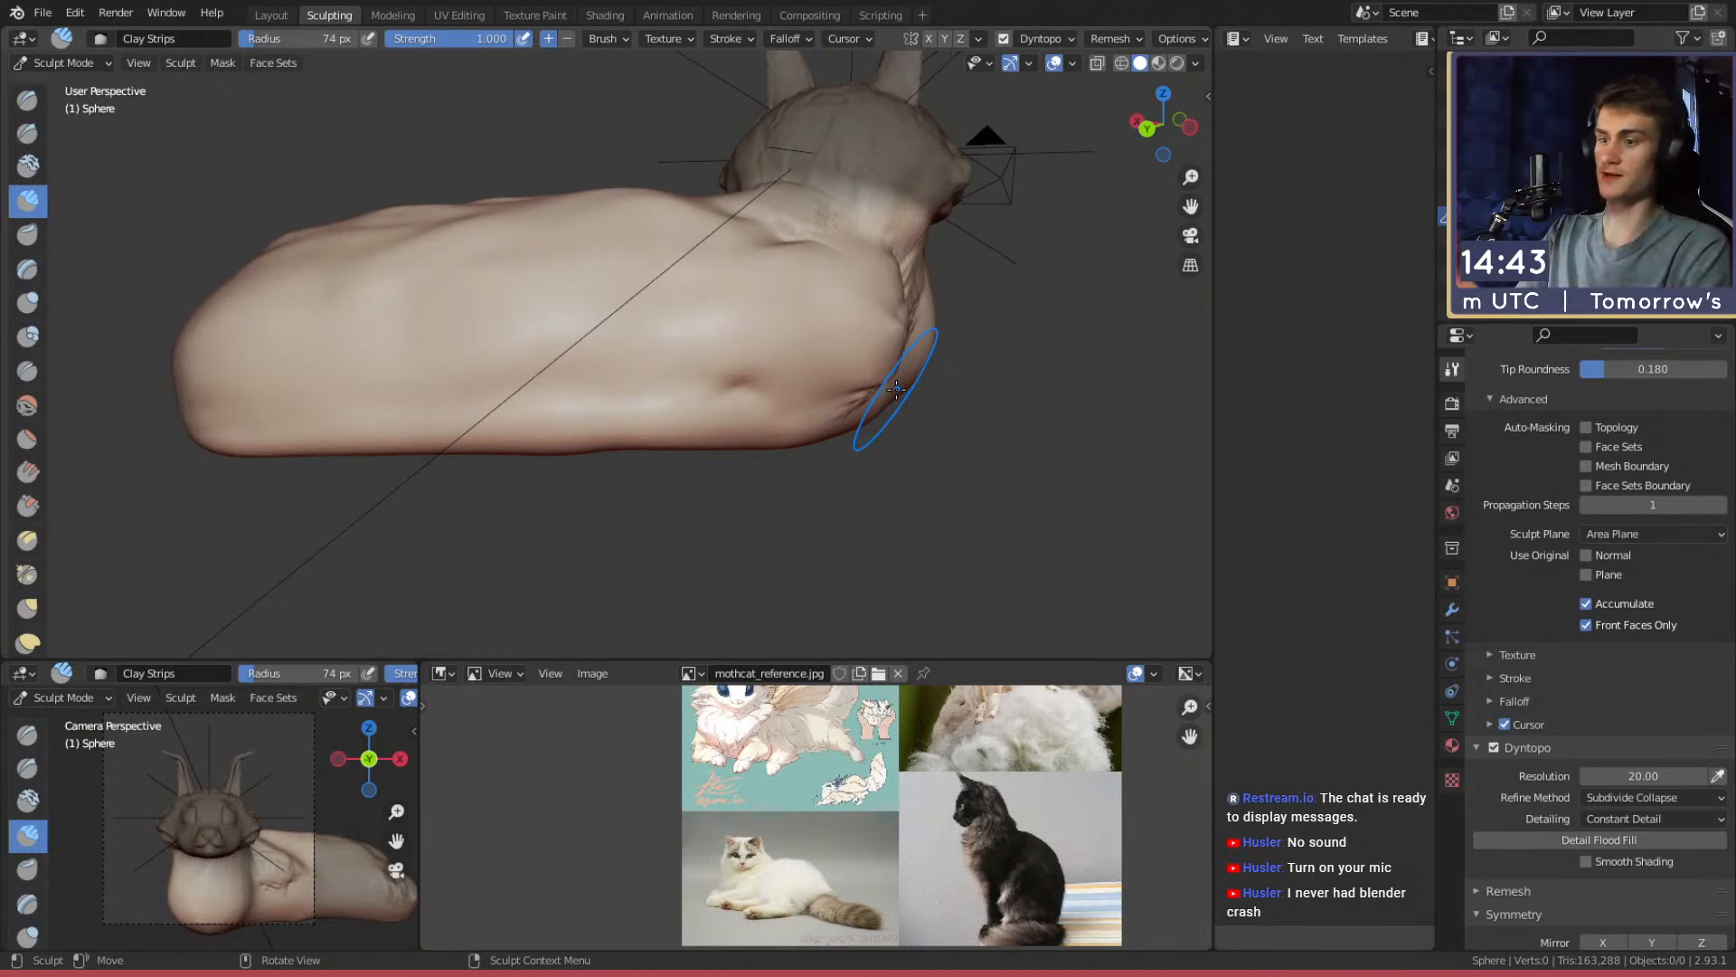
{"action": "middle_click_drag", "start_coordinate": [895, 327], "coordinate": [708, 327]}
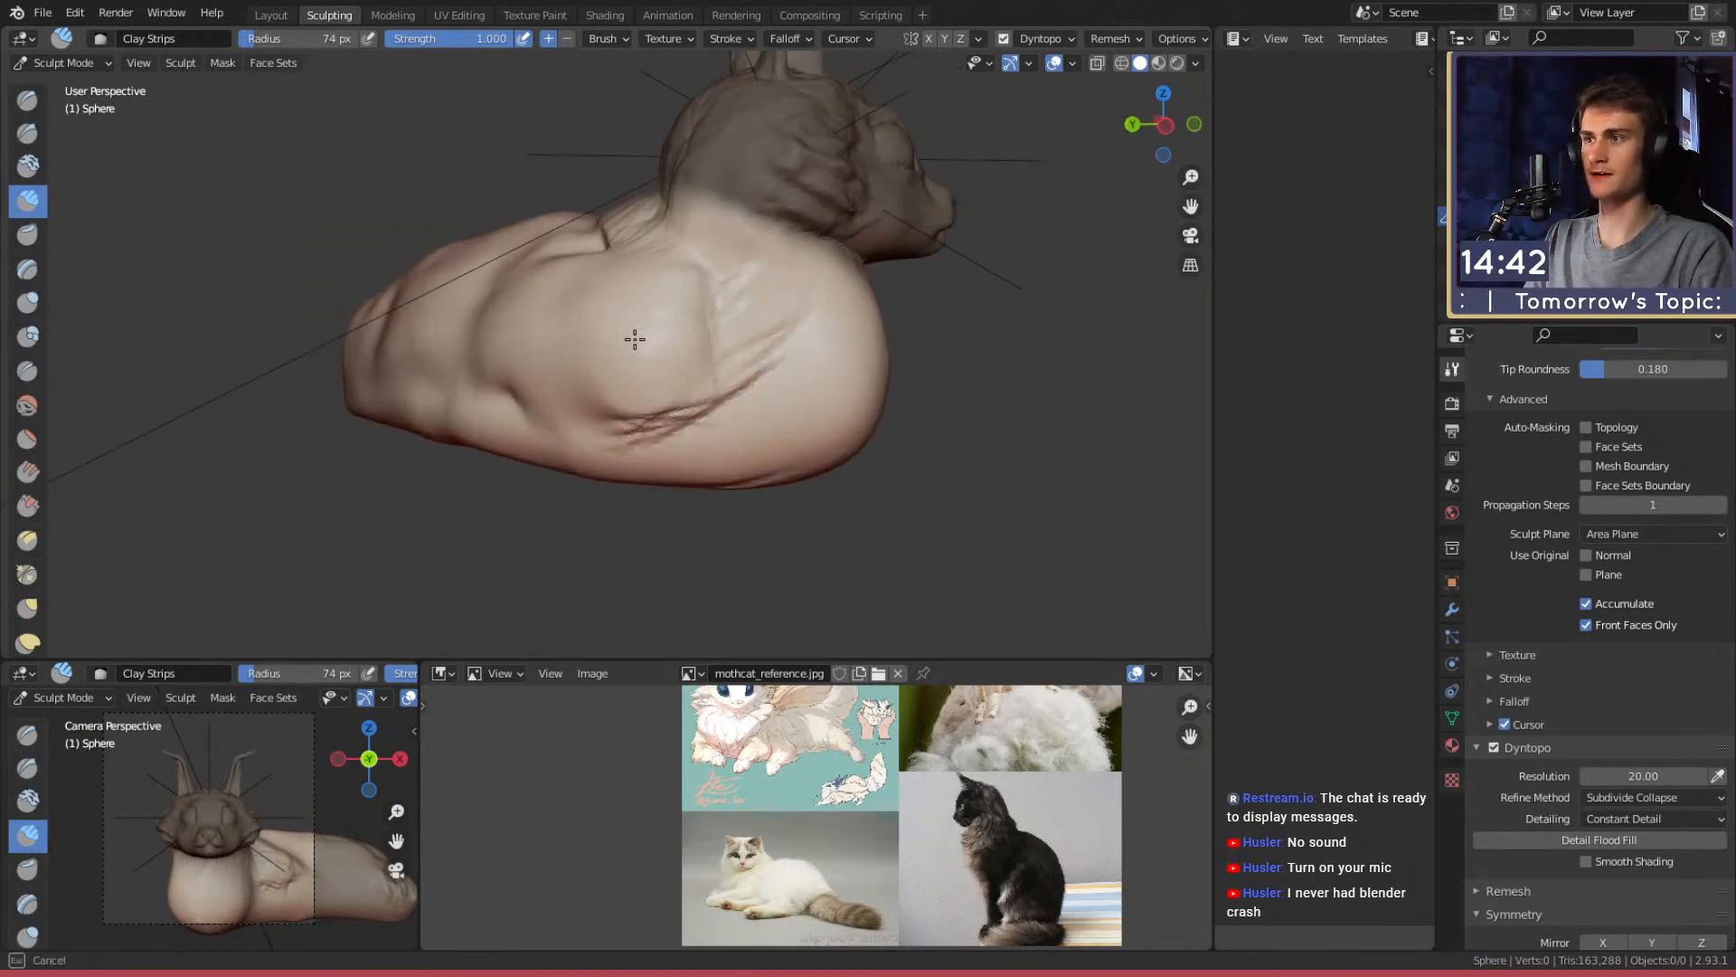
{"action": "middle_click_drag", "start_coordinate": [610, 232], "coordinate": [710, 442]}
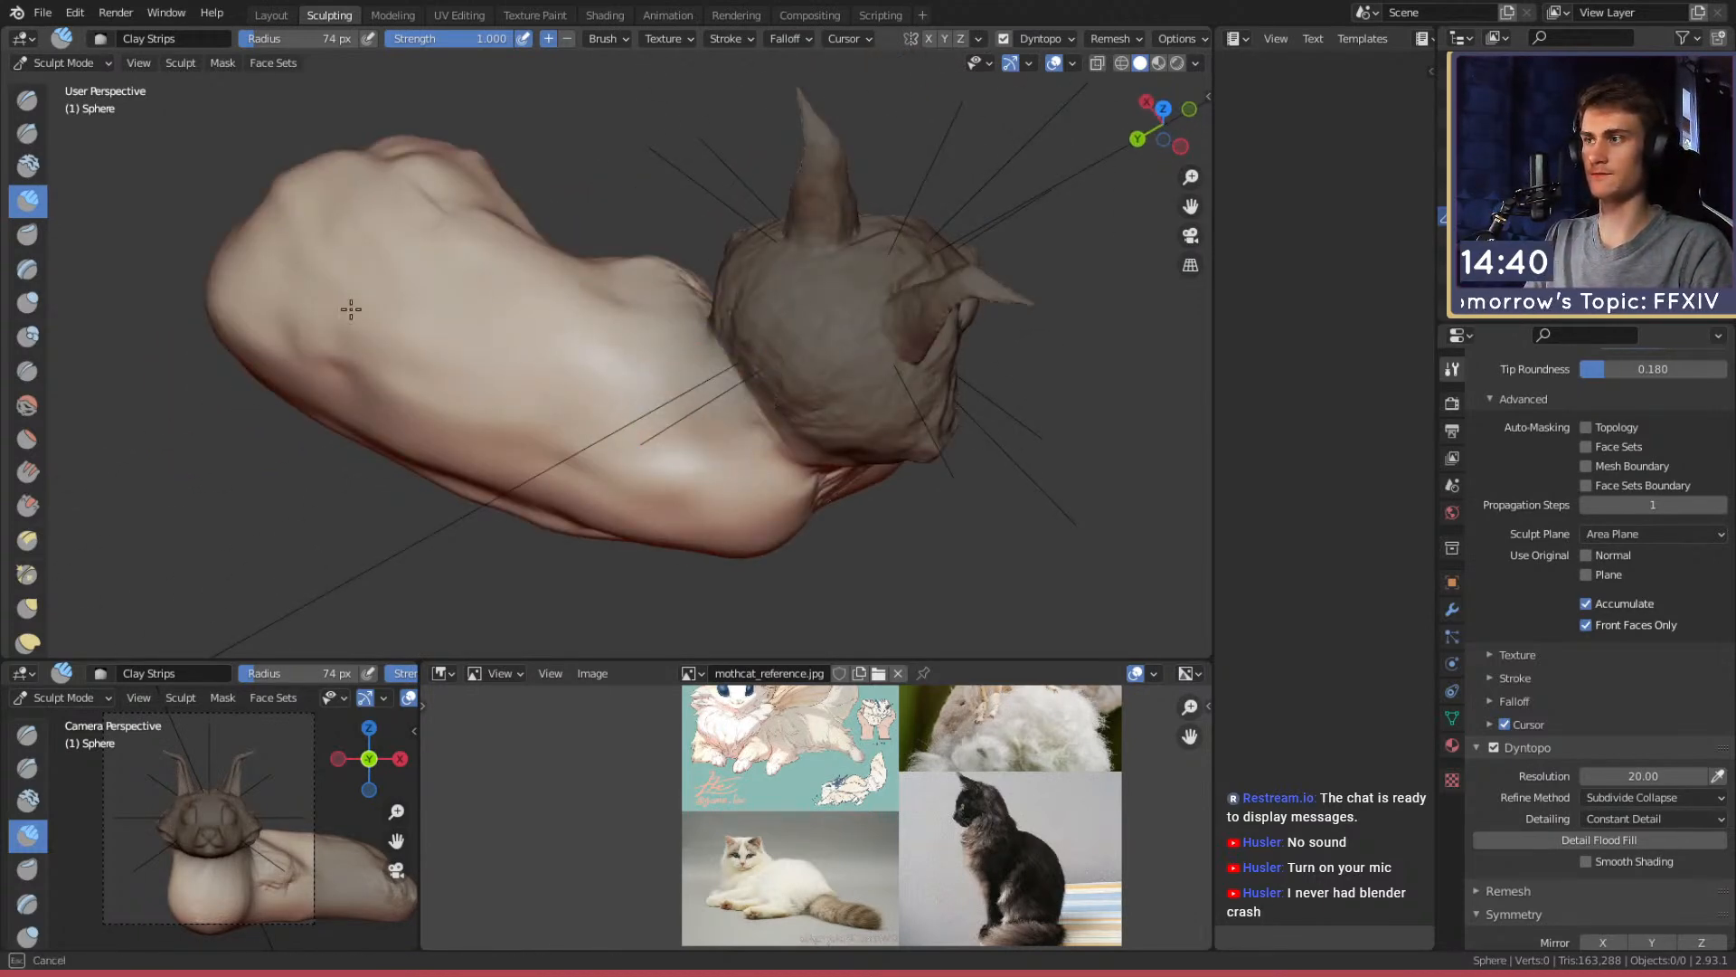
Build up a rounded front-leg mass below the shoulder with Clay Strips, going from 67 px to 141 px, and smooth it
{"action": "mouse_move", "coordinate": [760, 434]}
{"action": "left_mouse_down", "text": "alt"}
{"action": "mouse_move", "coordinate": [740, 403]}
{"action": "mouse_move", "coordinate": [628, 345]}
{"action": "mouse_move", "coordinate": [542, 339]}
{"action": "mouse_move", "coordinate": [777, 331]}
{"action": "mouse_move", "coordinate": [685, 357]}
{"action": "left_mouse_up", "text": "alt"}
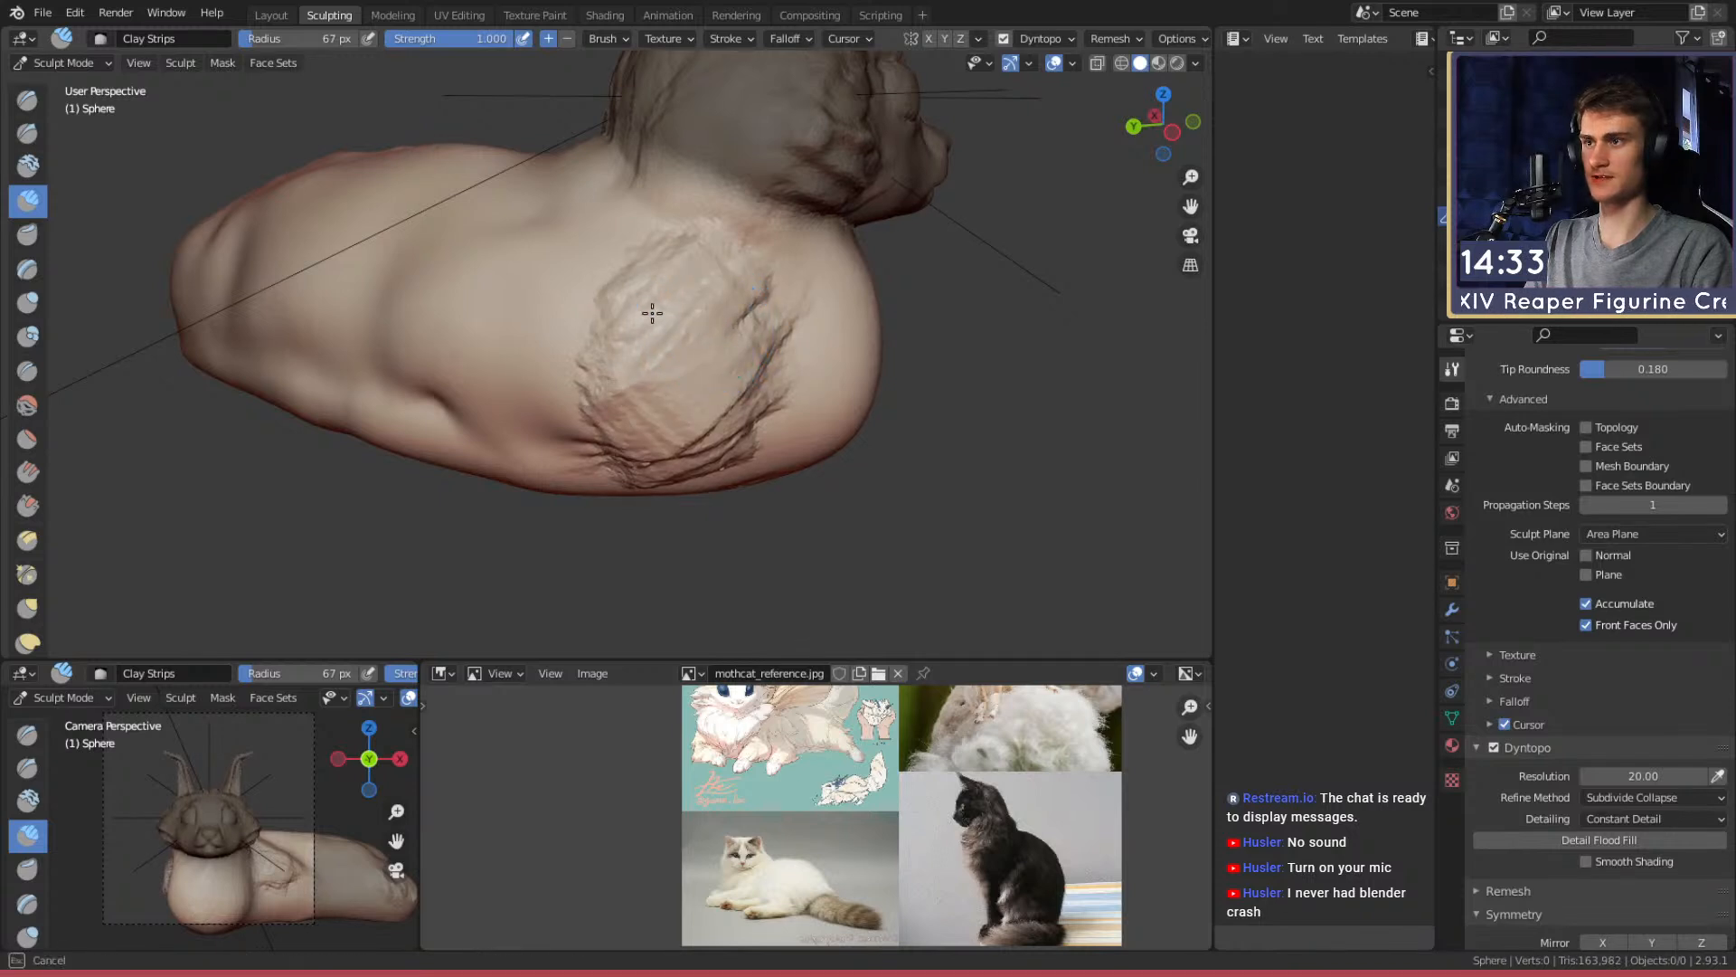
{"action": "left_click_drag", "start_coordinate": [722, 404], "coordinate": [683, 335], "text": "alt"}
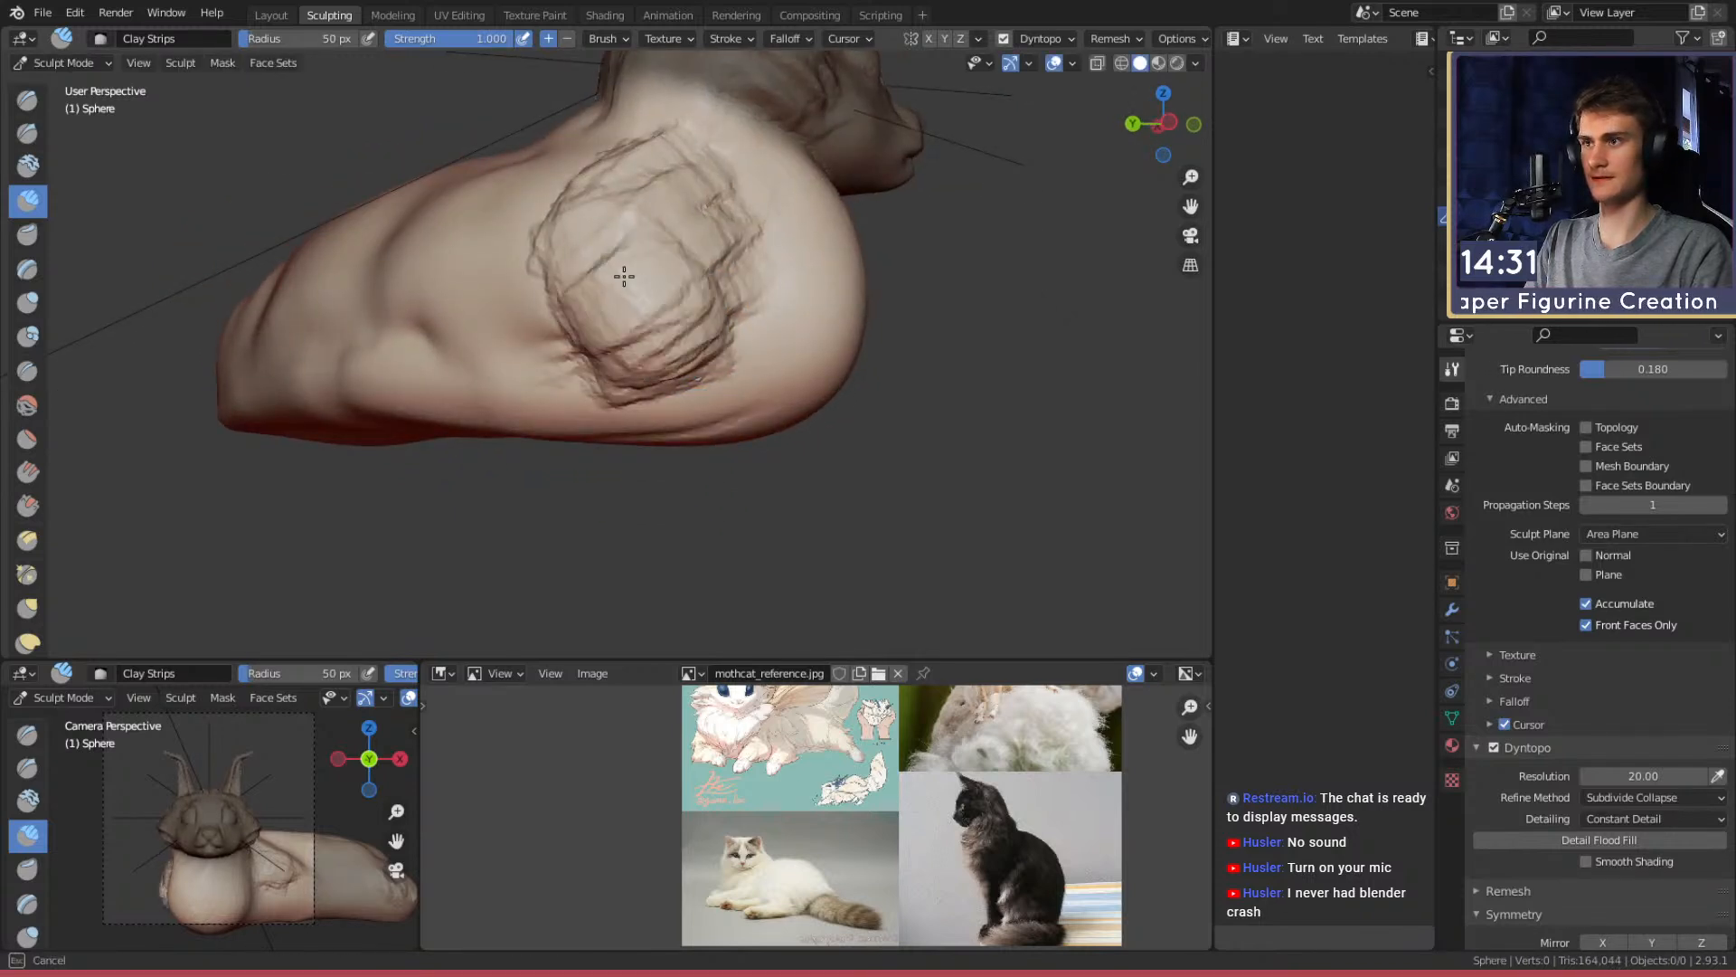
{"action": "key", "text": "f"}
{"action": "left_click", "coordinate": [689, 219]}
{"action": "mouse_move", "coordinate": [594, 285]}
{"action": "left_mouse_down"}
{"action": "mouse_move", "coordinate": [608, 226]}
{"action": "mouse_move", "coordinate": [566, 222]}
{"action": "left_mouse_up"}
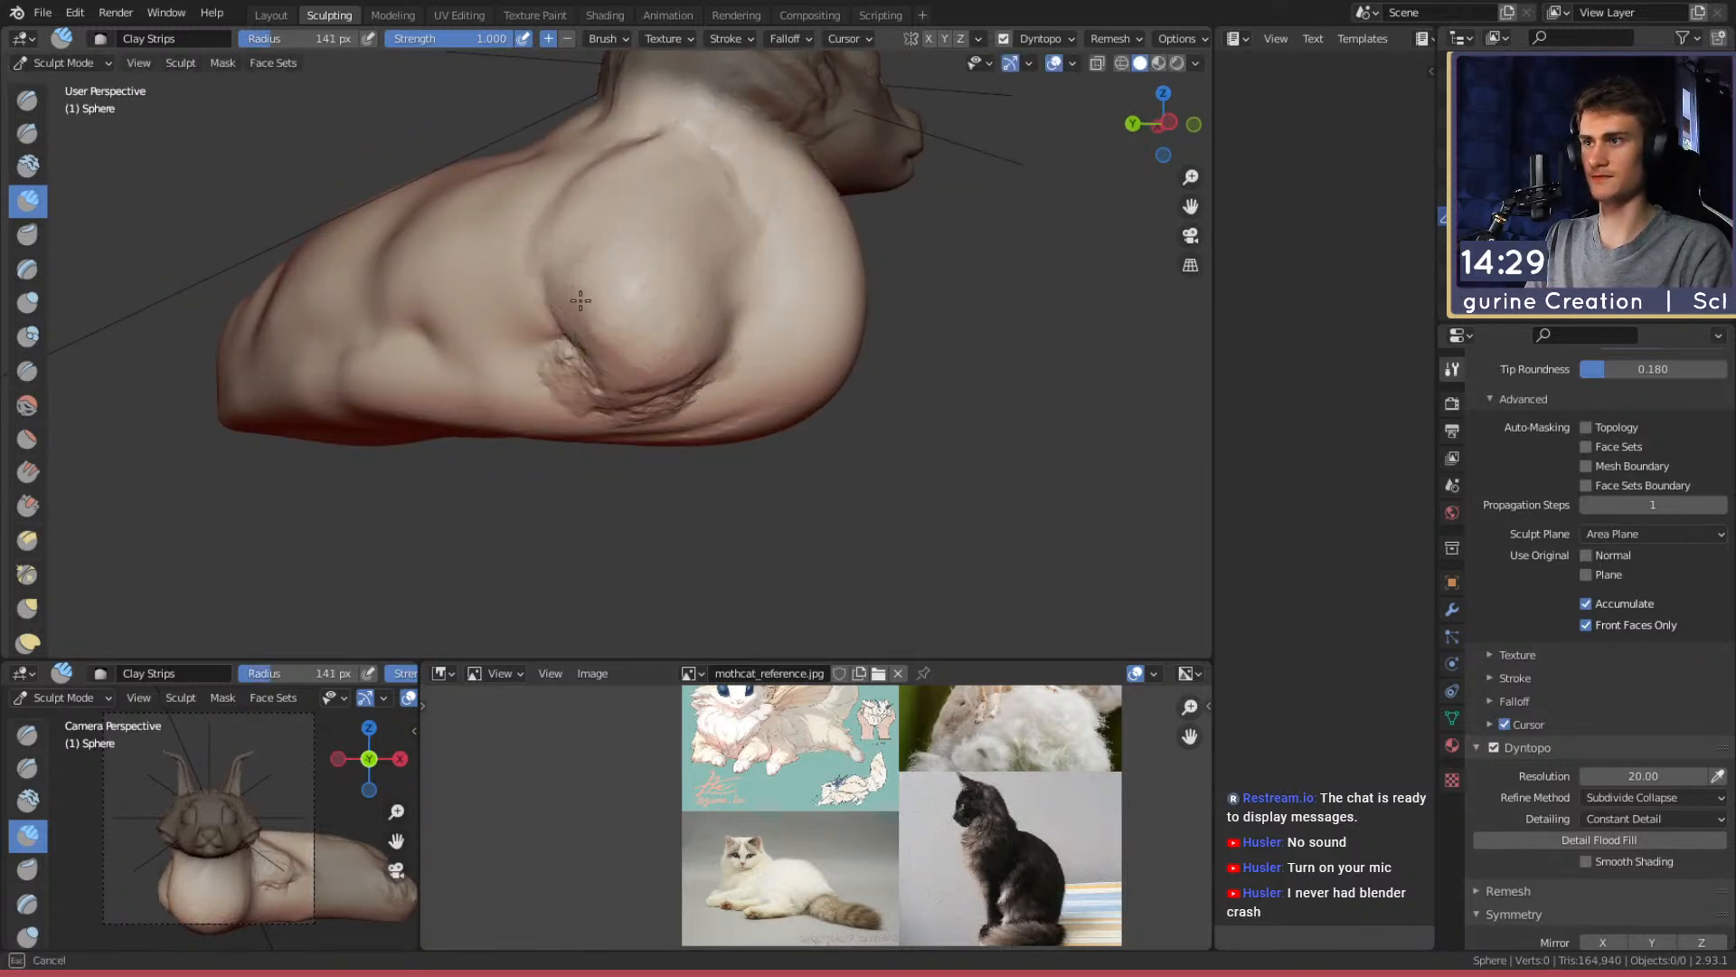
{"action": "mouse_move", "coordinate": [689, 329]}
{"action": "left_mouse_down", "text": "alt"}
{"action": "mouse_move", "coordinate": [523, 317]}
{"action": "mouse_move", "coordinate": [588, 357]}
{"action": "left_mouse_up", "text": "alt"}
Reshape the shoulder and front-leg mass with the Grab brush at up to 191 px
{"action": "key", "text": "g"}
{"action": "mouse_move", "coordinate": [588, 357]}
{"action": "middle_mouse_down"}
{"action": "mouse_move", "coordinate": [678, 407]}
{"action": "mouse_move", "coordinate": [579, 426]}
{"action": "mouse_move", "coordinate": [774, 391]}
{"action": "middle_mouse_up"}
{"action": "key", "text": "f"}
{"action": "left_click", "coordinate": [628, 426]}
{"action": "left_click_drag", "start_coordinate": [839, 380], "coordinate": [846, 359]}
{"action": "mouse_move", "coordinate": [846, 359]}
{"action": "middle_mouse_down", "text": "shift"}
{"action": "mouse_move", "coordinate": [764, 290]}
{"action": "mouse_move", "coordinate": [806, 312]}
{"action": "middle_mouse_up", "text": "shift"}
{"action": "key", "text": "f"}
{"action": "left_click", "coordinate": [800, 342]}
{"action": "left_click_drag", "start_coordinate": [800, 349], "coordinate": [798, 358]}
{"action": "mouse_move", "coordinate": [799, 358]}
{"action": "middle_mouse_down"}
{"action": "mouse_move", "coordinate": [681, 317]}
{"action": "mouse_move", "coordinate": [387, 135]}
{"action": "middle_mouse_up"}
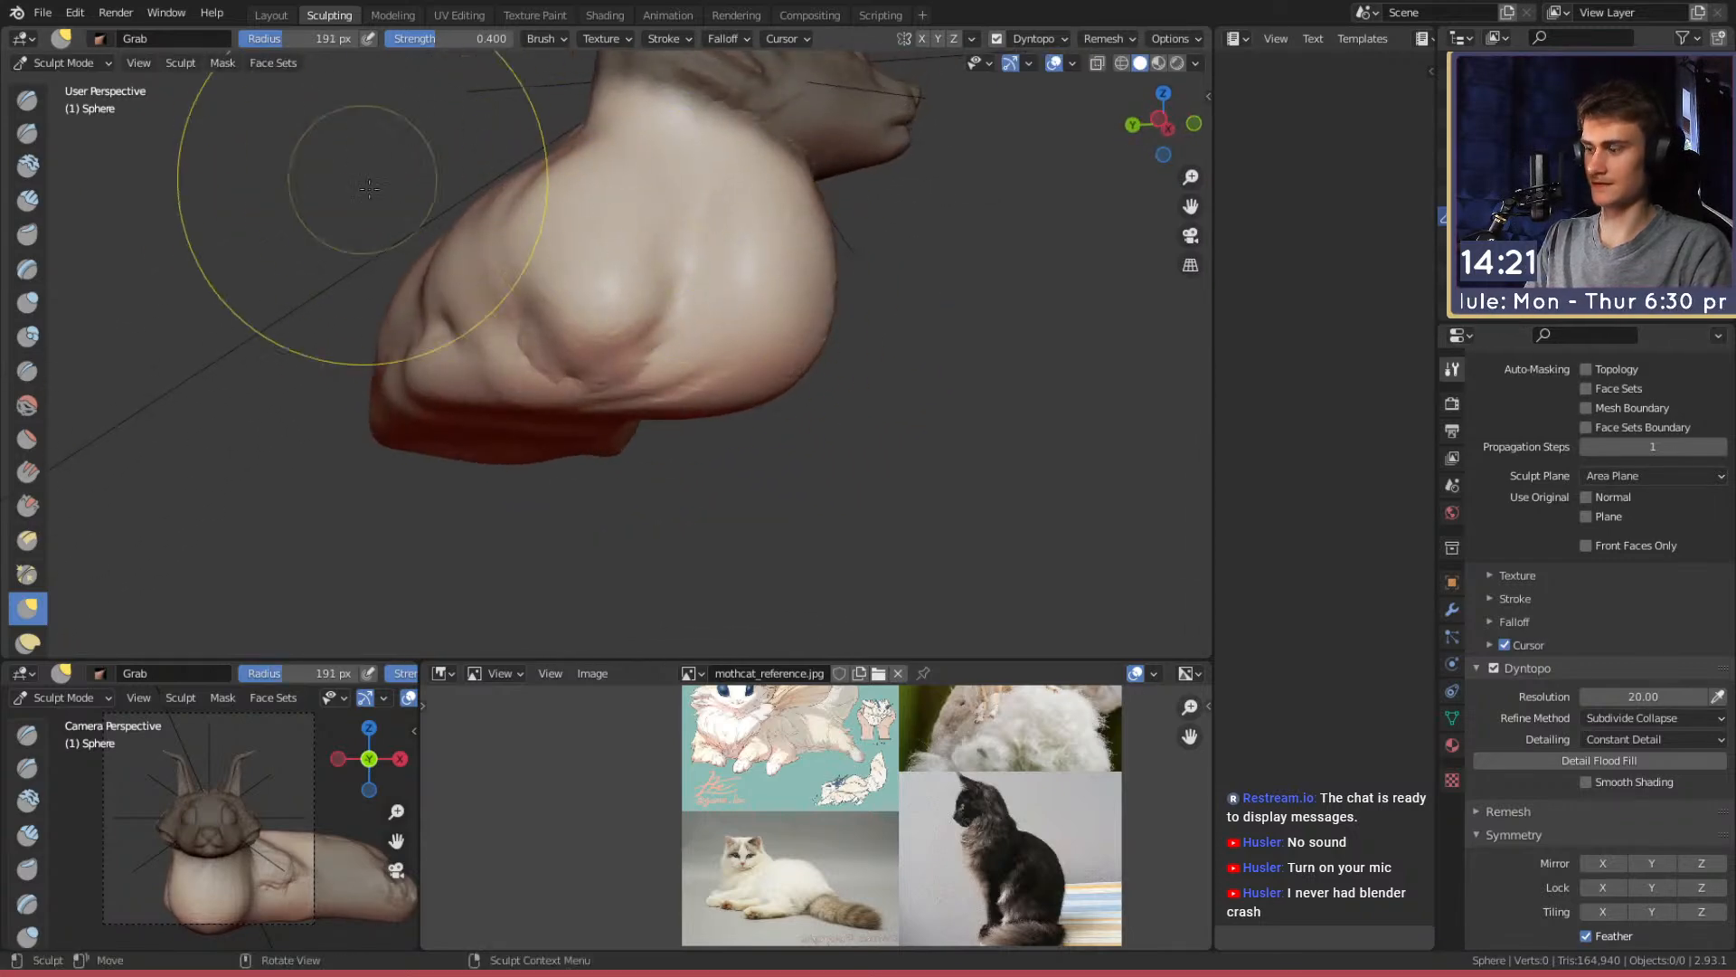
Pull the start of a front leg down and forward from the shoulder with the Snake Hook brush
{"action": "key", "text": "m"}
{"action": "mouse_move", "coordinate": [620, 388]}
{"action": "middle_mouse_down"}
{"action": "mouse_move", "coordinate": [593, 361]}
{"action": "mouse_move", "coordinate": [560, 388]}
{"action": "mouse_move", "coordinate": [600, 243]}
{"action": "middle_mouse_up"}
{"action": "key", "text": "k"}
{"action": "key", "text": "f"}
{"action": "left_click", "coordinate": [579, 344]}
{"action": "mouse_move", "coordinate": [572, 342]}
{"action": "middle_mouse_down"}
{"action": "mouse_move", "coordinate": [793, 348]}
{"action": "mouse_move", "coordinate": [651, 343]}
{"action": "middle_mouse_up"}
{"action": "left_click_drag", "start_coordinate": [717, 421], "coordinate": [723, 426]}
{"action": "mouse_move", "coordinate": [787, 380]}
{"action": "middle_mouse_down"}
{"action": "mouse_move", "coordinate": [678, 371]}
{"action": "mouse_move", "coordinate": [720, 302]}
{"action": "mouse_move", "coordinate": [665, 313]}
{"action": "middle_mouse_up"}
Refine the front leg's rounded end with further Snake Hook pulls, starting at 166 px
{"action": "key", "text": "f"}
{"action": "left_click", "coordinate": [659, 372]}
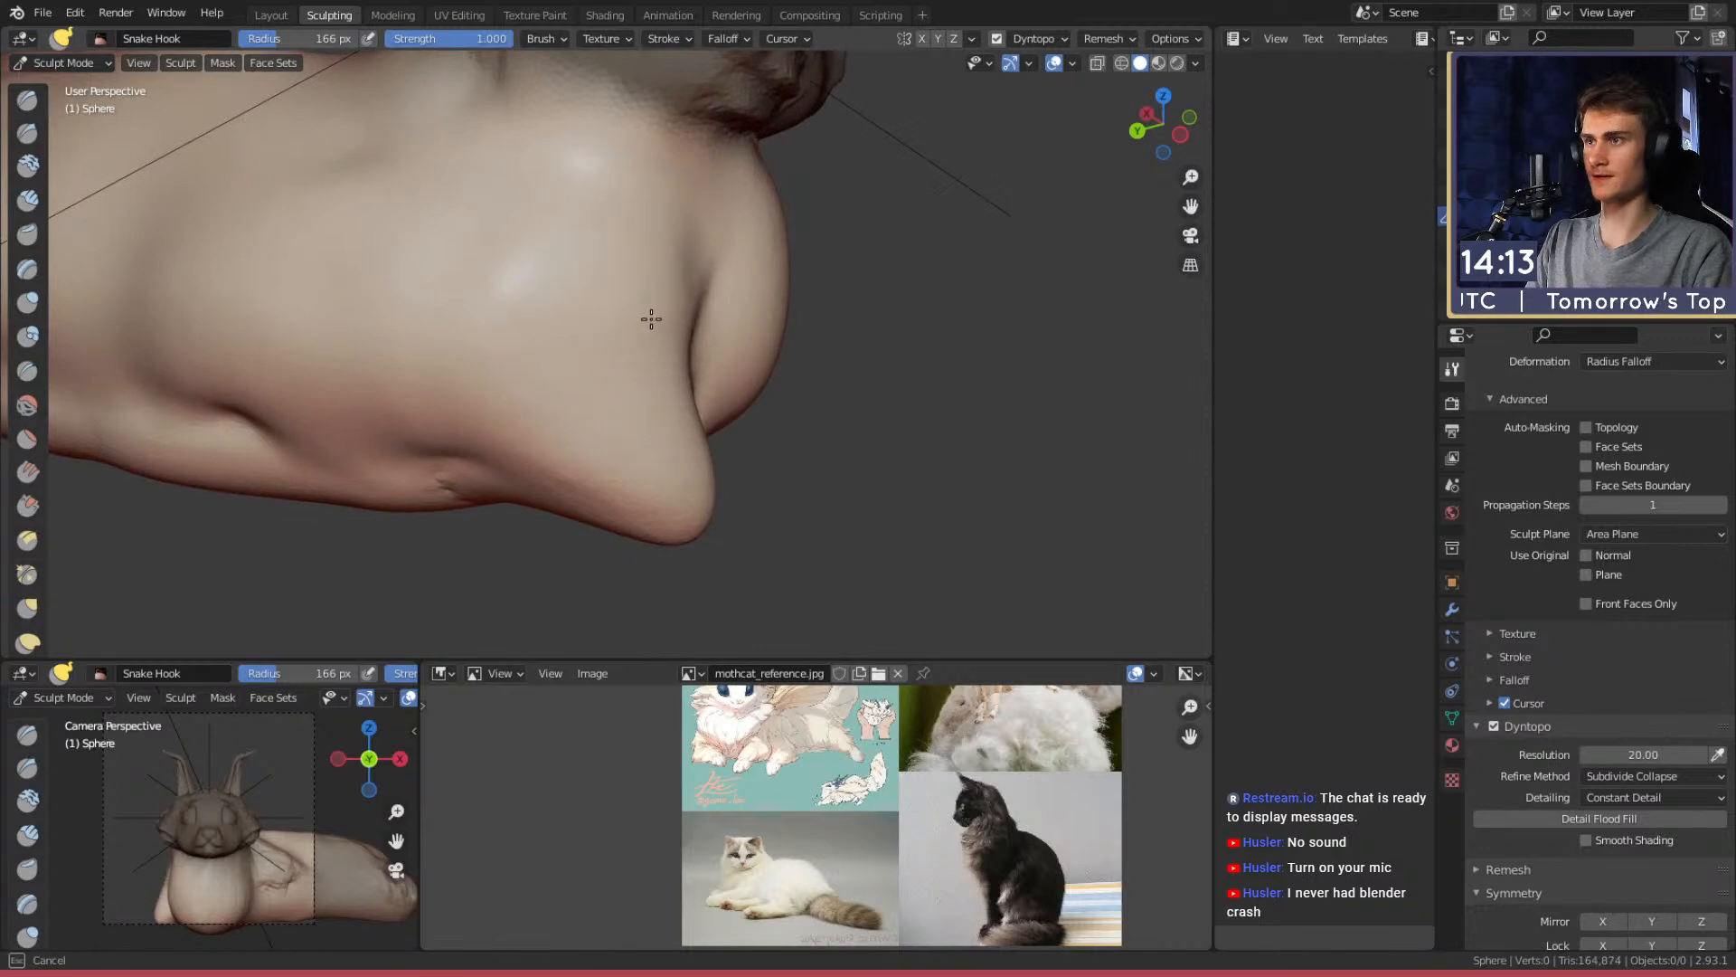
{"action": "middle_click_drag", "start_coordinate": [703, 435], "coordinate": [722, 375], "text": "shift"}
{"action": "key", "text": "f"}
{"action": "left_click", "coordinate": [776, 420]}
{"action": "left_click_drag", "start_coordinate": [608, 468], "coordinate": [633, 461]}
{"action": "mouse_move", "coordinate": [633, 461]}
{"action": "middle_mouse_down"}
{"action": "mouse_move", "coordinate": [647, 422]}
{"action": "mouse_move", "coordinate": [678, 452]}
{"action": "mouse_move", "coordinate": [573, 392]}
{"action": "mouse_move", "coordinate": [619, 427]}
{"action": "middle_mouse_up"}
Crease the junction between the front leg and the chest with the Crease brush at 66 px
{"action": "key", "text": "shift+c"}
{"action": "key", "text": "f"}
{"action": "left_click", "coordinate": [724, 449]}
{"action": "left_click_drag", "start_coordinate": [719, 465], "coordinate": [787, 493]}
{"action": "mouse_move", "coordinate": [728, 434]}
{"action": "middle_mouse_down"}
{"action": "mouse_move", "coordinate": [663, 399]}
{"action": "mouse_move", "coordinate": [633, 418]}
{"action": "middle_mouse_up"}
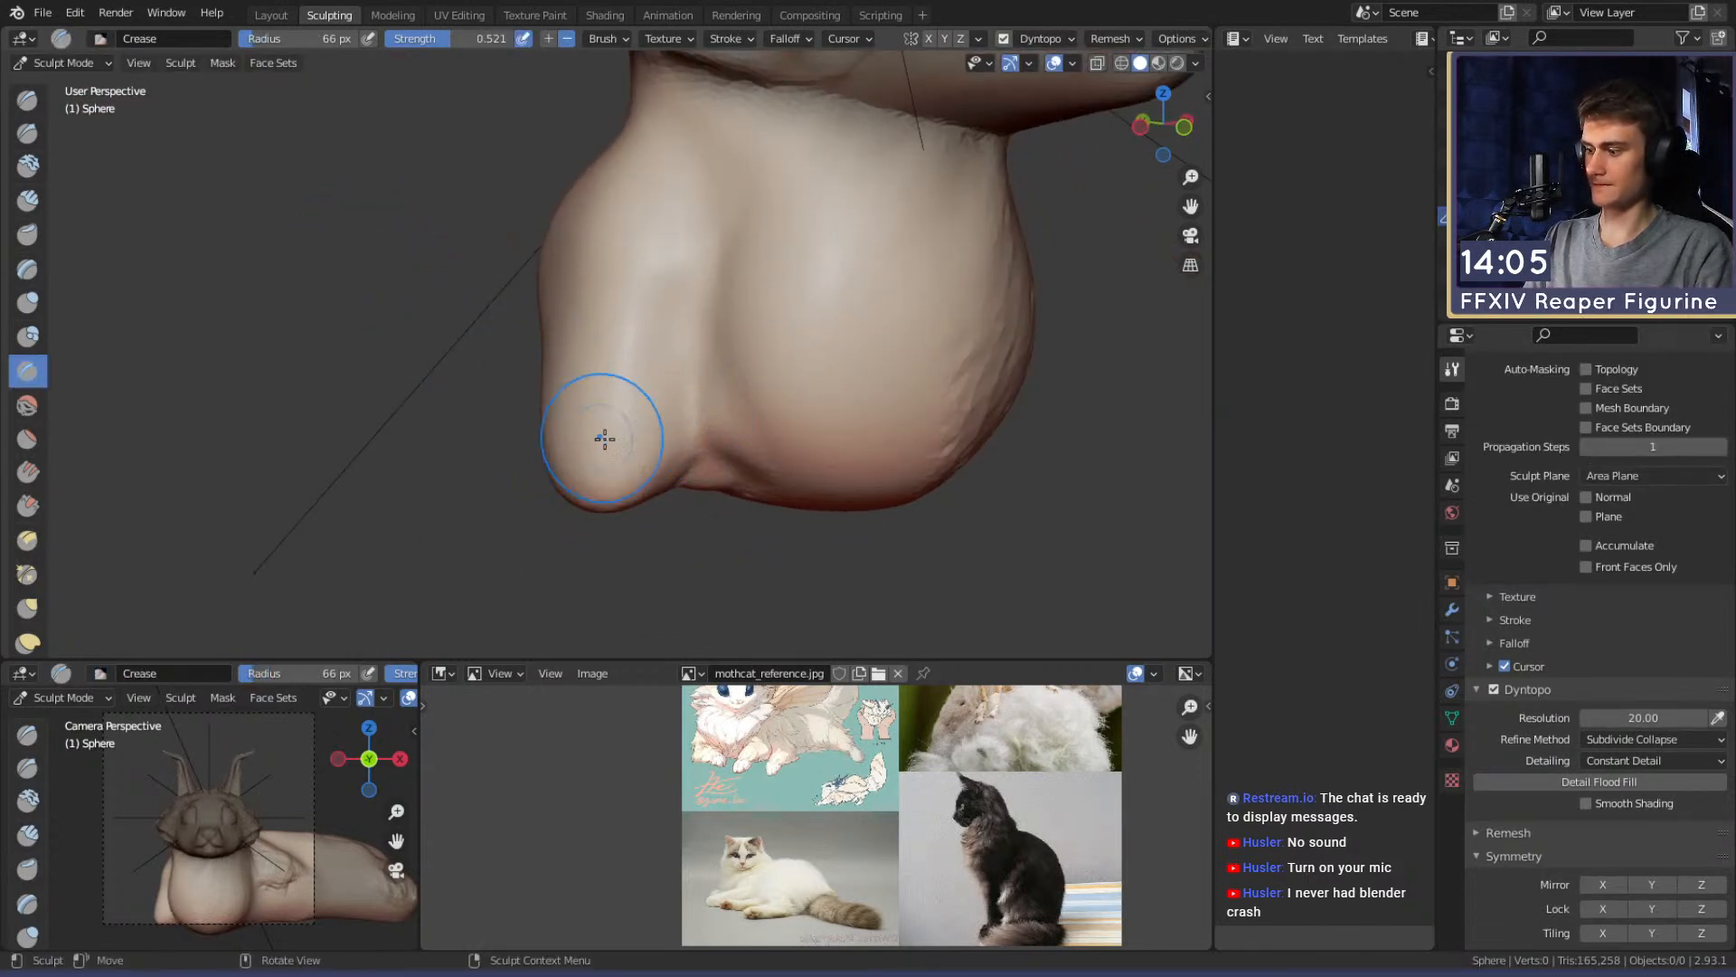
Pull the front leg's end outward with the Snake Hook brush at 154 px, and crease the surface behind it at 47 px
{"action": "key", "text": "k"}
{"action": "key", "text": "f"}
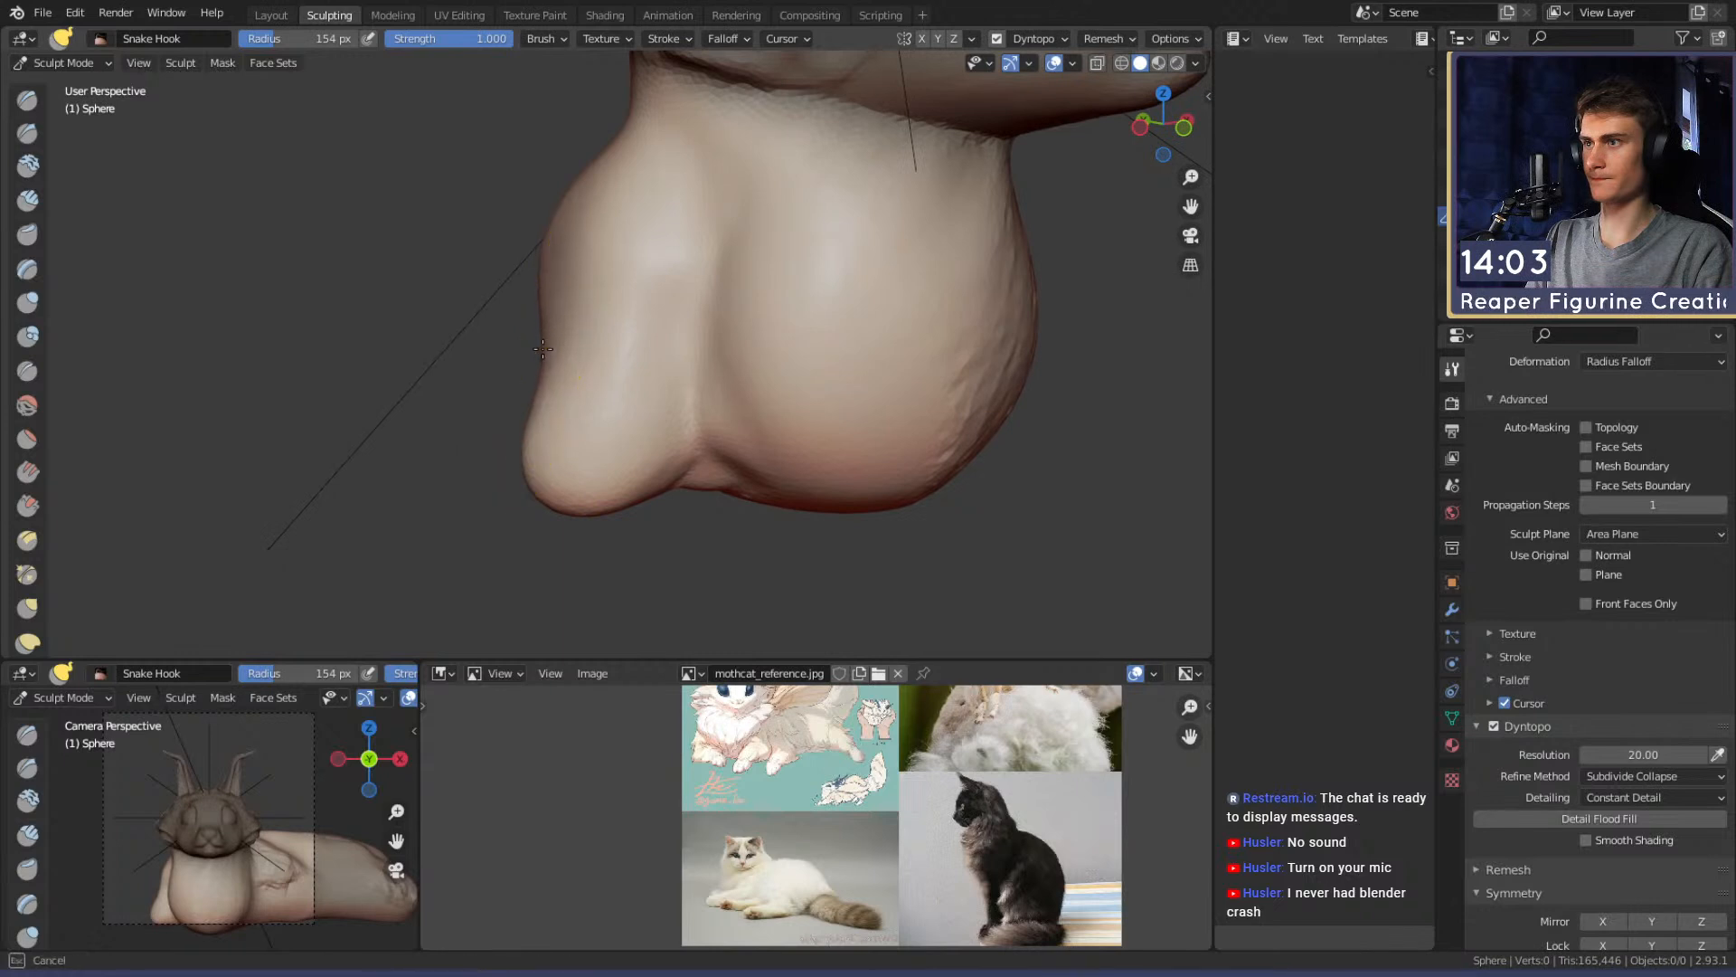
{"action": "middle_click_drag", "start_coordinate": [545, 398], "coordinate": [680, 391]}
{"action": "key", "text": "f"}
{"action": "left_click", "coordinate": [545, 432]}
{"action": "key", "text": "shift+c"}
{"action": "left_click_drag", "start_coordinate": [512, 417], "coordinate": [521, 426]}
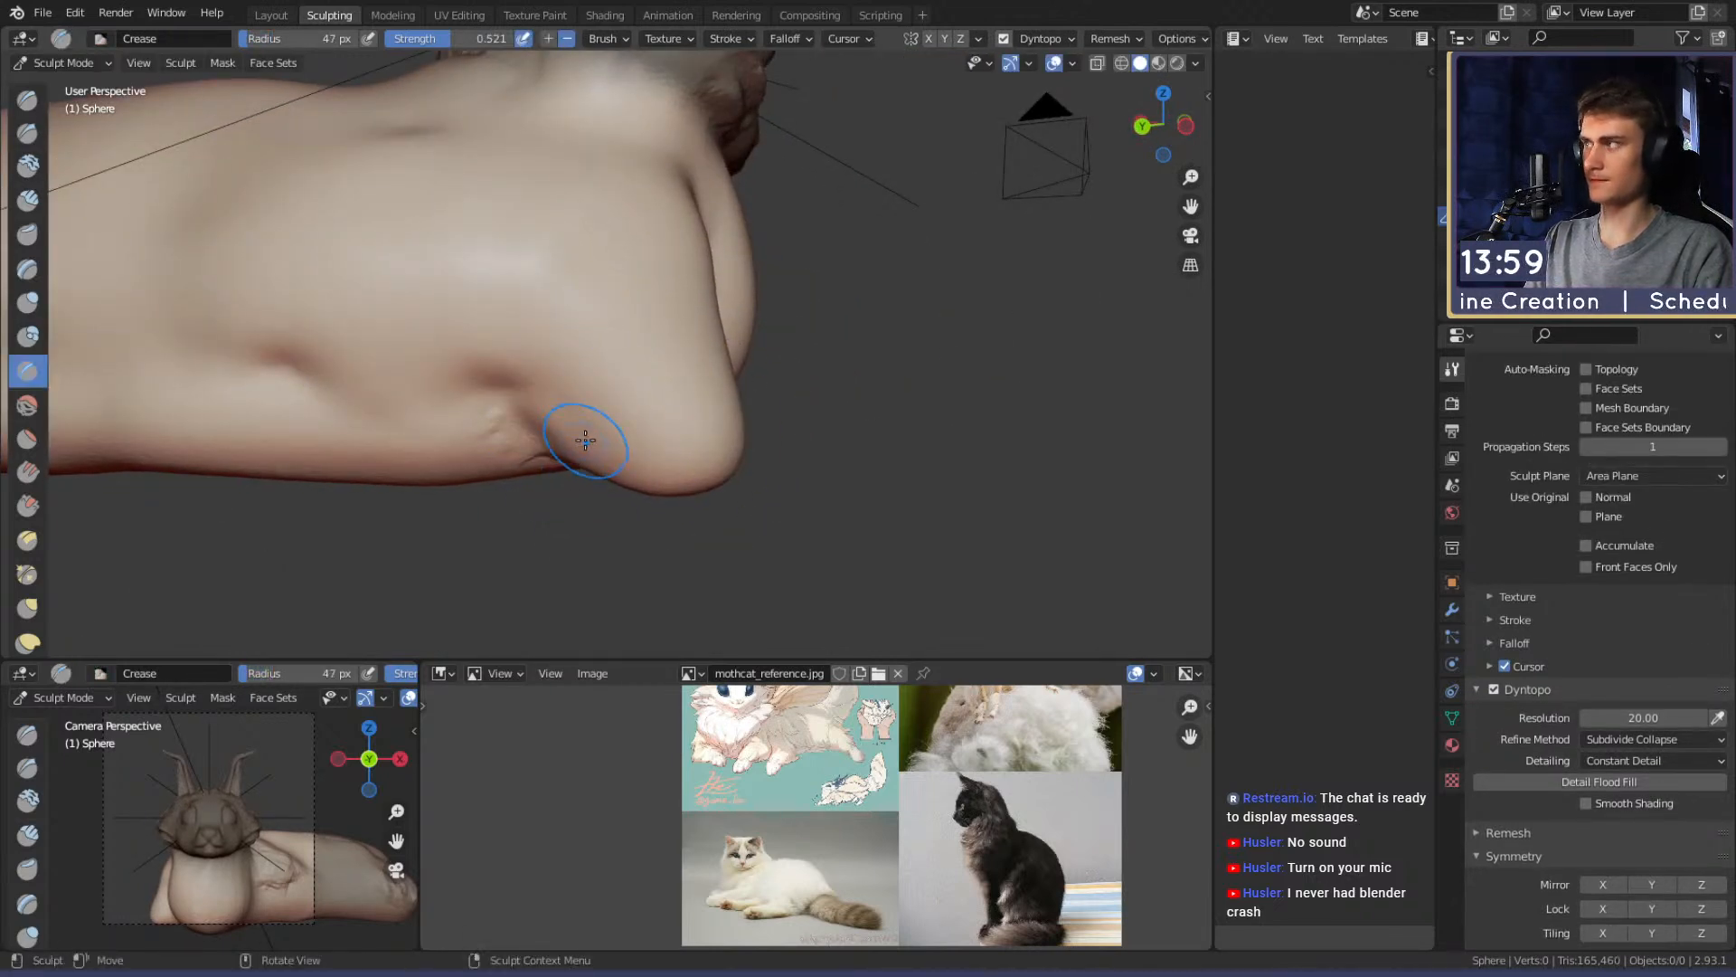
{"action": "key", "text": "m"}
{"action": "middle_click_drag", "start_coordinate": [709, 404], "coordinate": [554, 388]}
{"action": "mouse_move", "coordinate": [578, 423]}
{"action": "left_mouse_down"}
{"action": "mouse_move", "coordinate": [631, 442]}
{"action": "mouse_move", "coordinate": [565, 415]}
{"action": "left_mouse_up"}
{"action": "middle_click_drag", "start_coordinate": [565, 425], "coordinate": [597, 438]}
{"action": "key", "text": "shift+f"}
{"action": "left_click", "coordinate": [599, 428]}
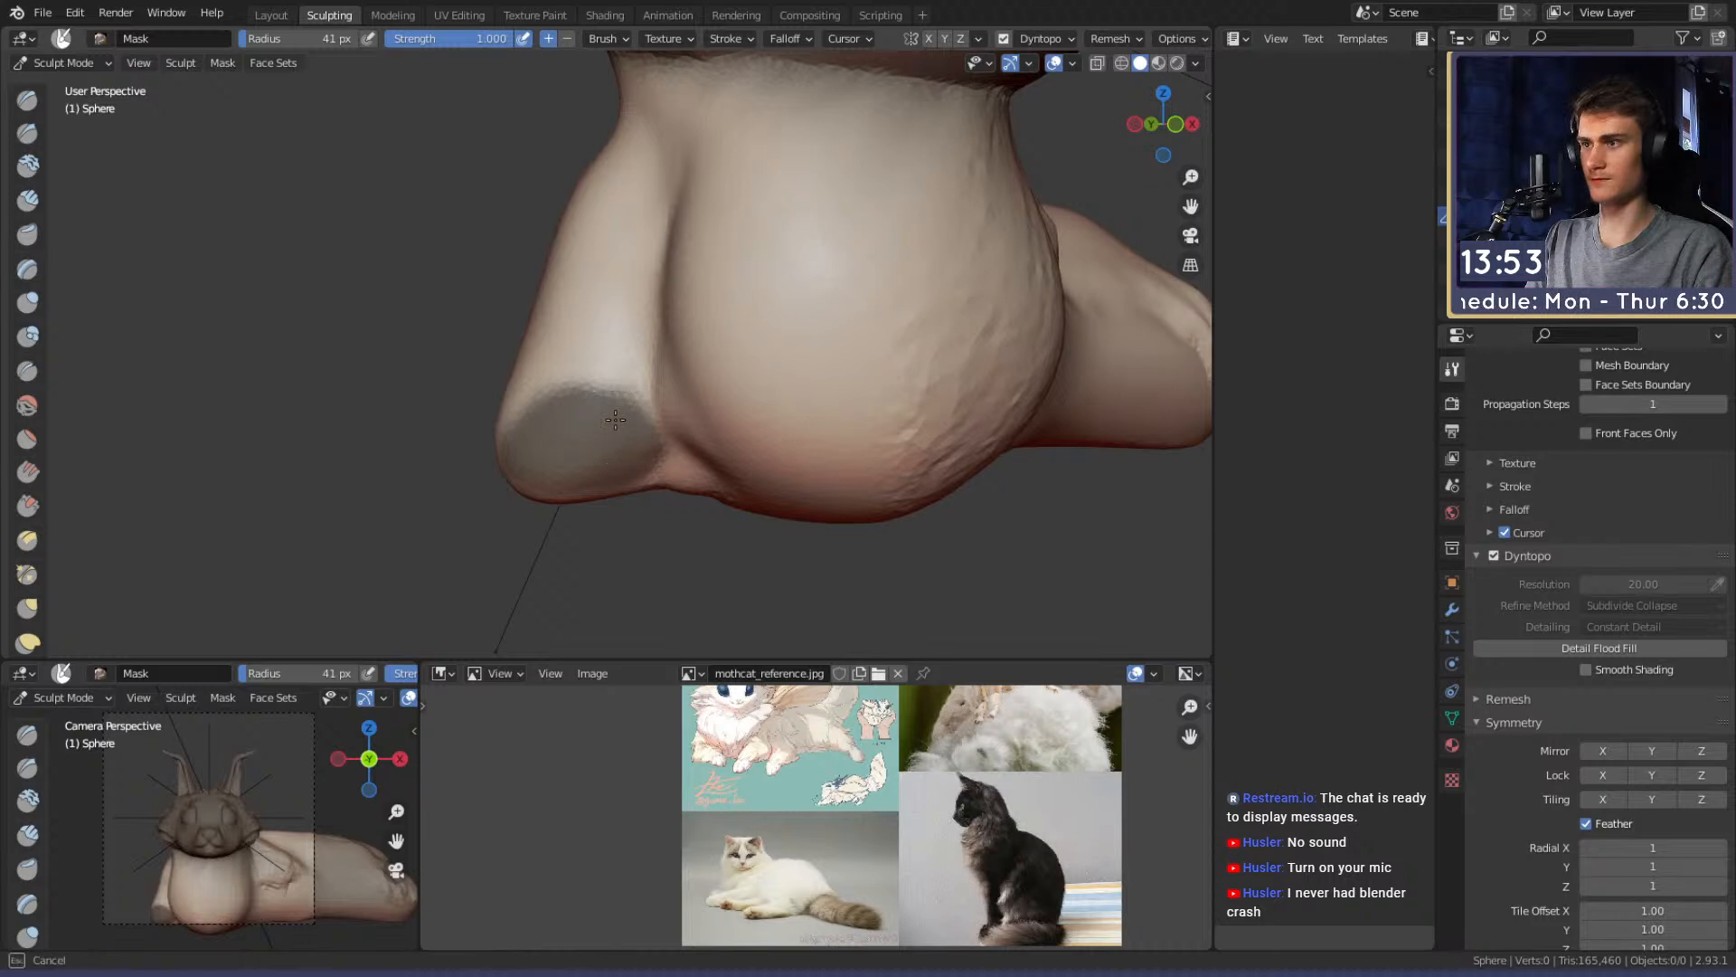
{"action": "mouse_move", "coordinate": [610, 463]}
{"action": "middle_mouse_down"}
{"action": "mouse_move", "coordinate": [583, 412]}
{"action": "mouse_move", "coordinate": [613, 383]}
{"action": "mouse_move", "coordinate": [646, 423]}
{"action": "middle_mouse_up"}
{"action": "mouse_move", "coordinate": [645, 424]}
{"action": "left_mouse_down", "text": "alt"}
{"action": "mouse_move", "coordinate": [724, 417]}
{"action": "mouse_move", "coordinate": [608, 345]}
{"action": "mouse_move", "coordinate": [592, 361]}
{"action": "left_mouse_up", "text": "alt"}
{"action": "left_click_drag", "start_coordinate": [583, 420], "coordinate": [607, 421]}
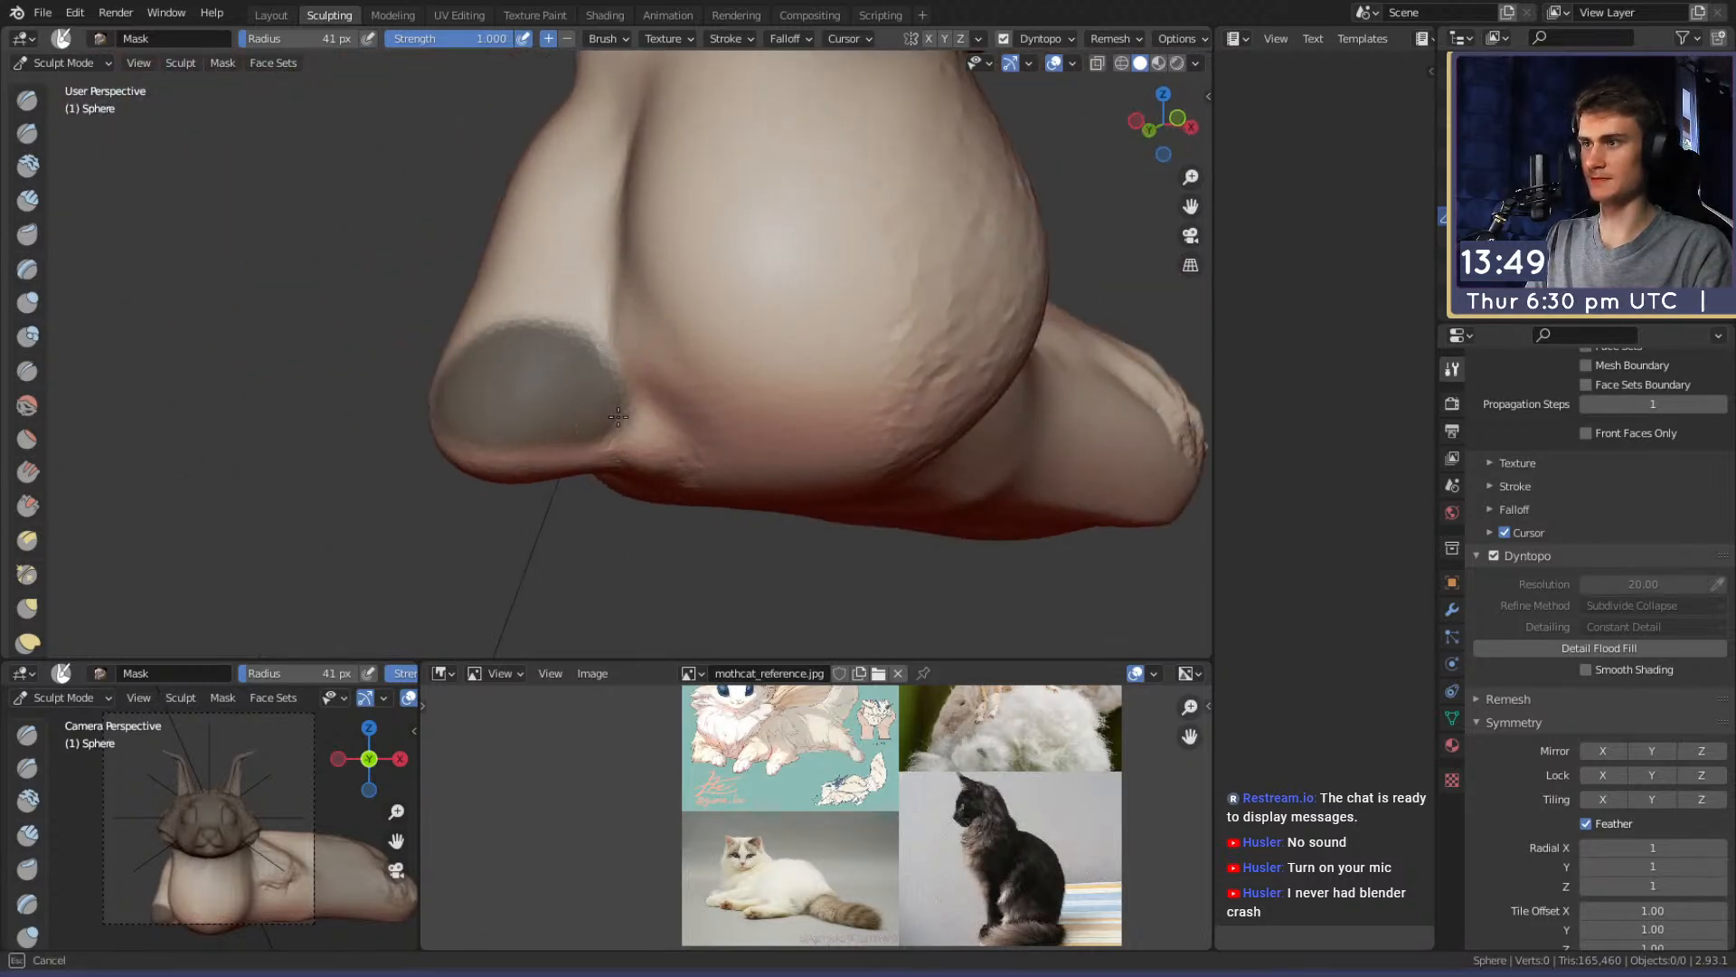
{"action": "middle_click_drag", "start_coordinate": [502, 444], "coordinate": [490, 437]}
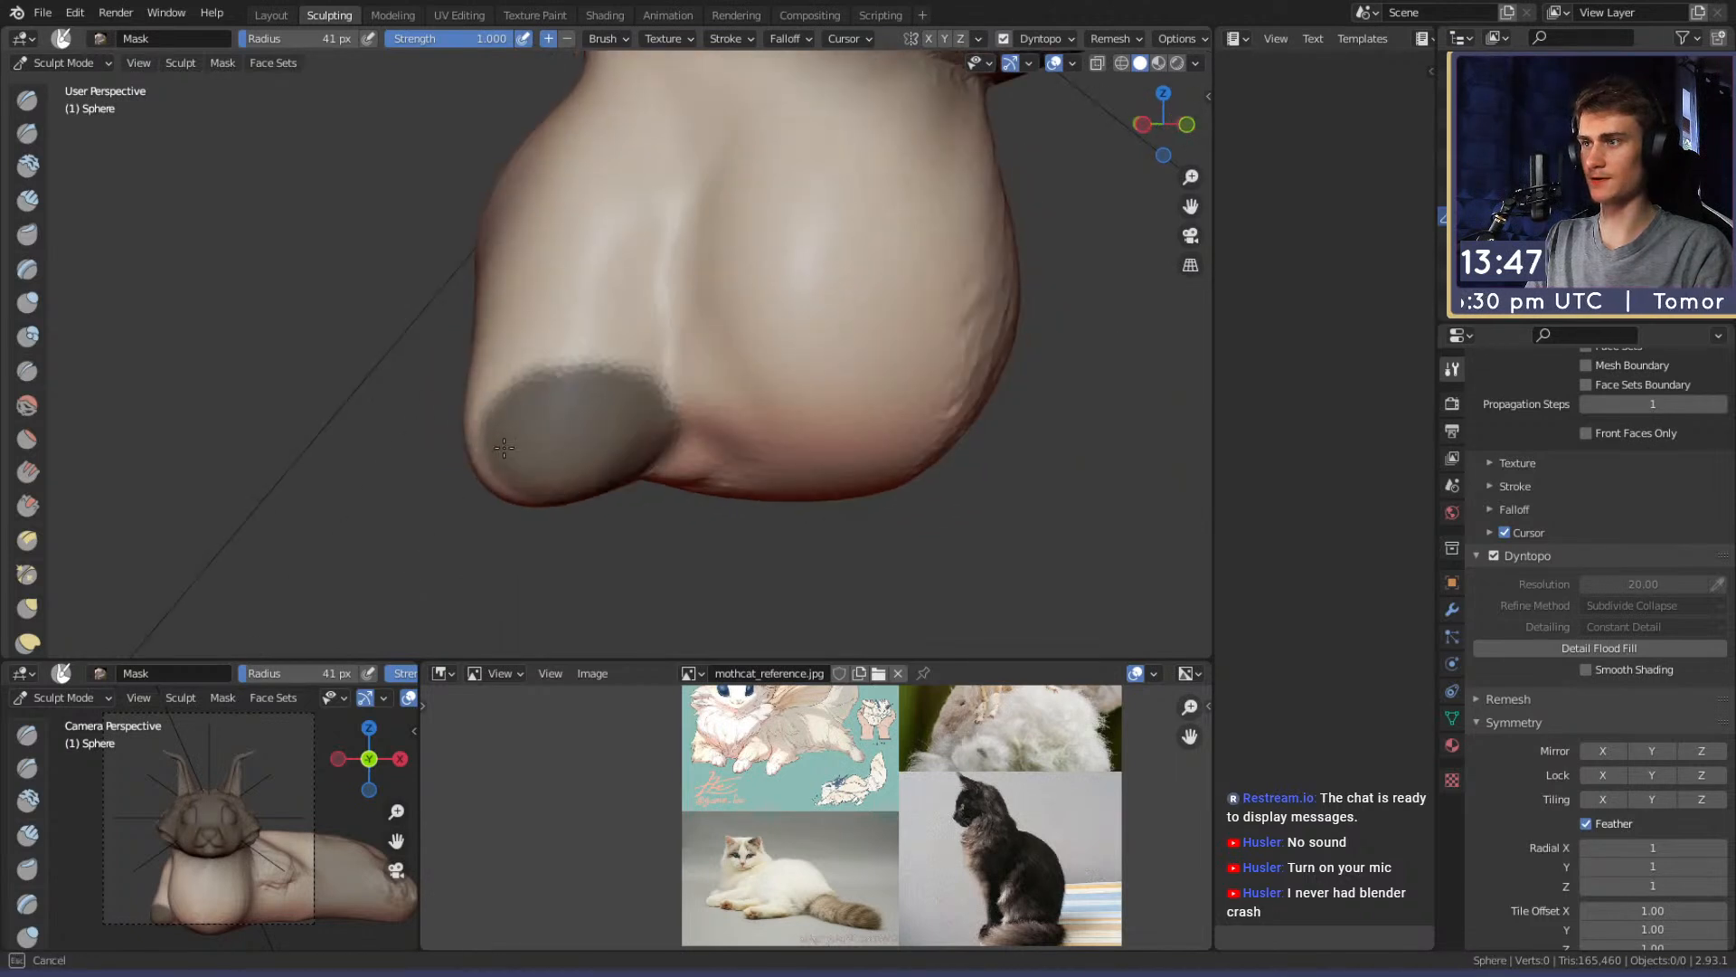
{"action": "middle_click_drag", "start_coordinate": [636, 454], "coordinate": [635, 413]}
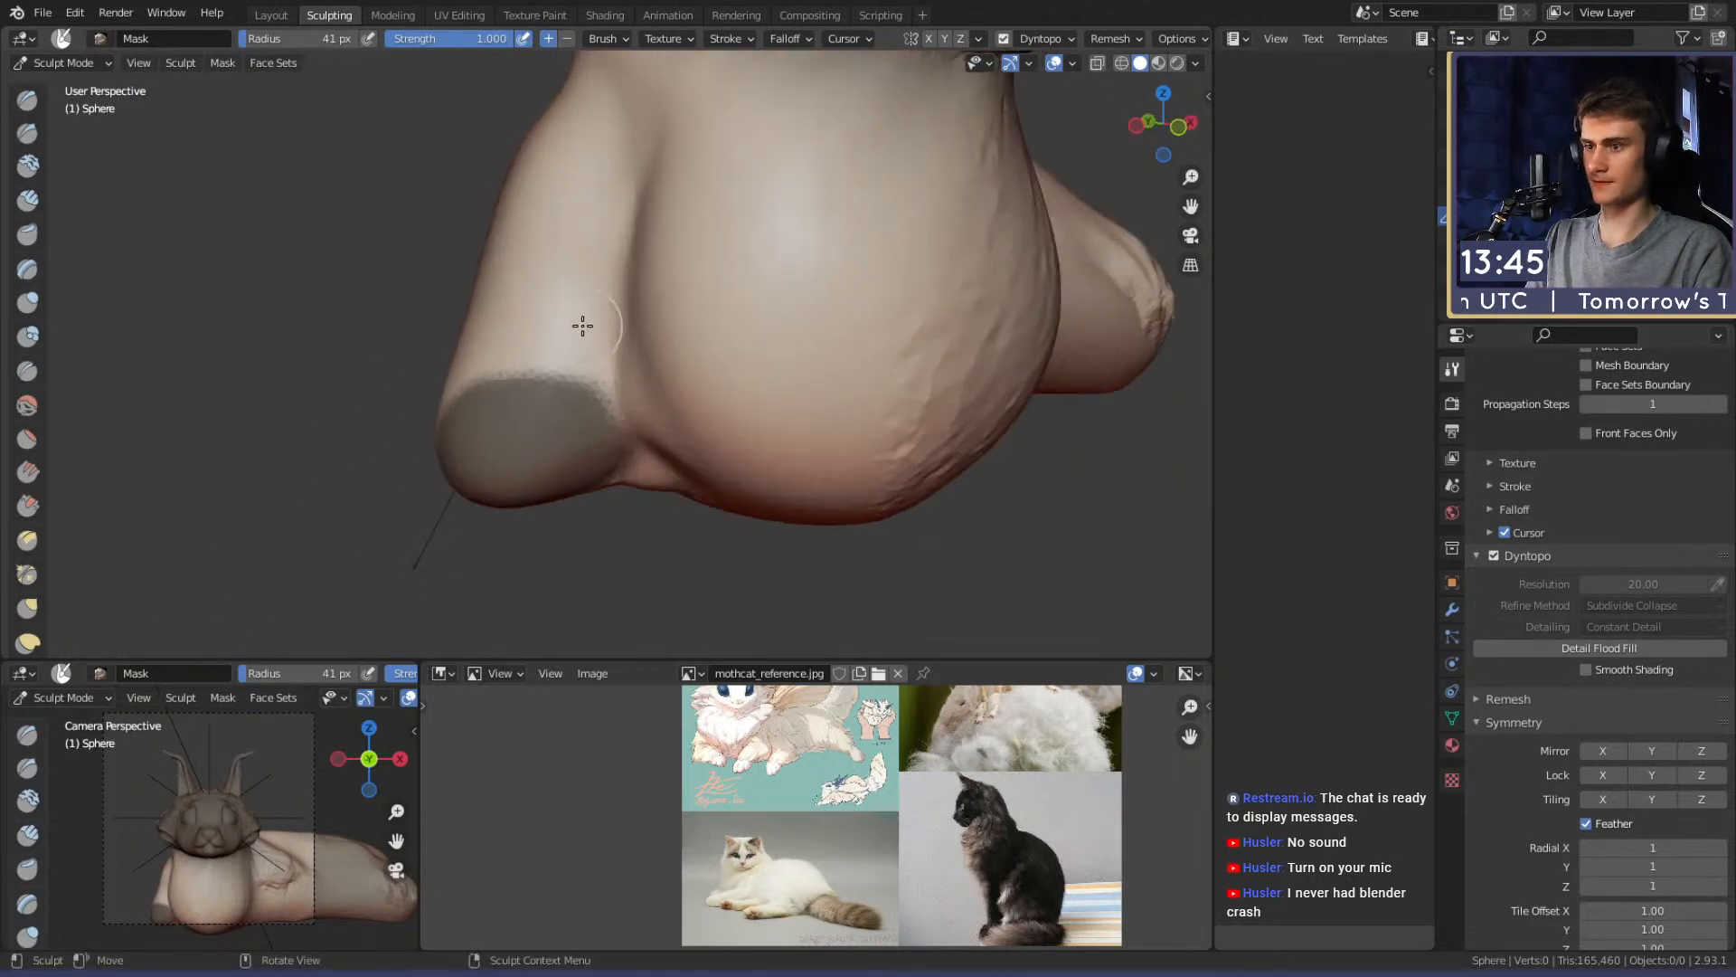
{"action": "key", "text": "alt+m"}
Build up a forearm from the front leg's end along the base of the chest with the Clay Strips brush at 41 px
{"action": "key", "text": "c"}
{"action": "mouse_move", "coordinate": [756, 406]}
{"action": "middle_mouse_down"}
{"action": "mouse_move", "coordinate": [647, 361]}
{"action": "mouse_move", "coordinate": [484, 376]}
{"action": "mouse_move", "coordinate": [542, 321]}
{"action": "mouse_move", "coordinate": [534, 271]}
{"action": "mouse_move", "coordinate": [602, 351]}
{"action": "mouse_move", "coordinate": [592, 395]}
{"action": "mouse_move", "coordinate": [500, 365]}
{"action": "middle_mouse_up"}
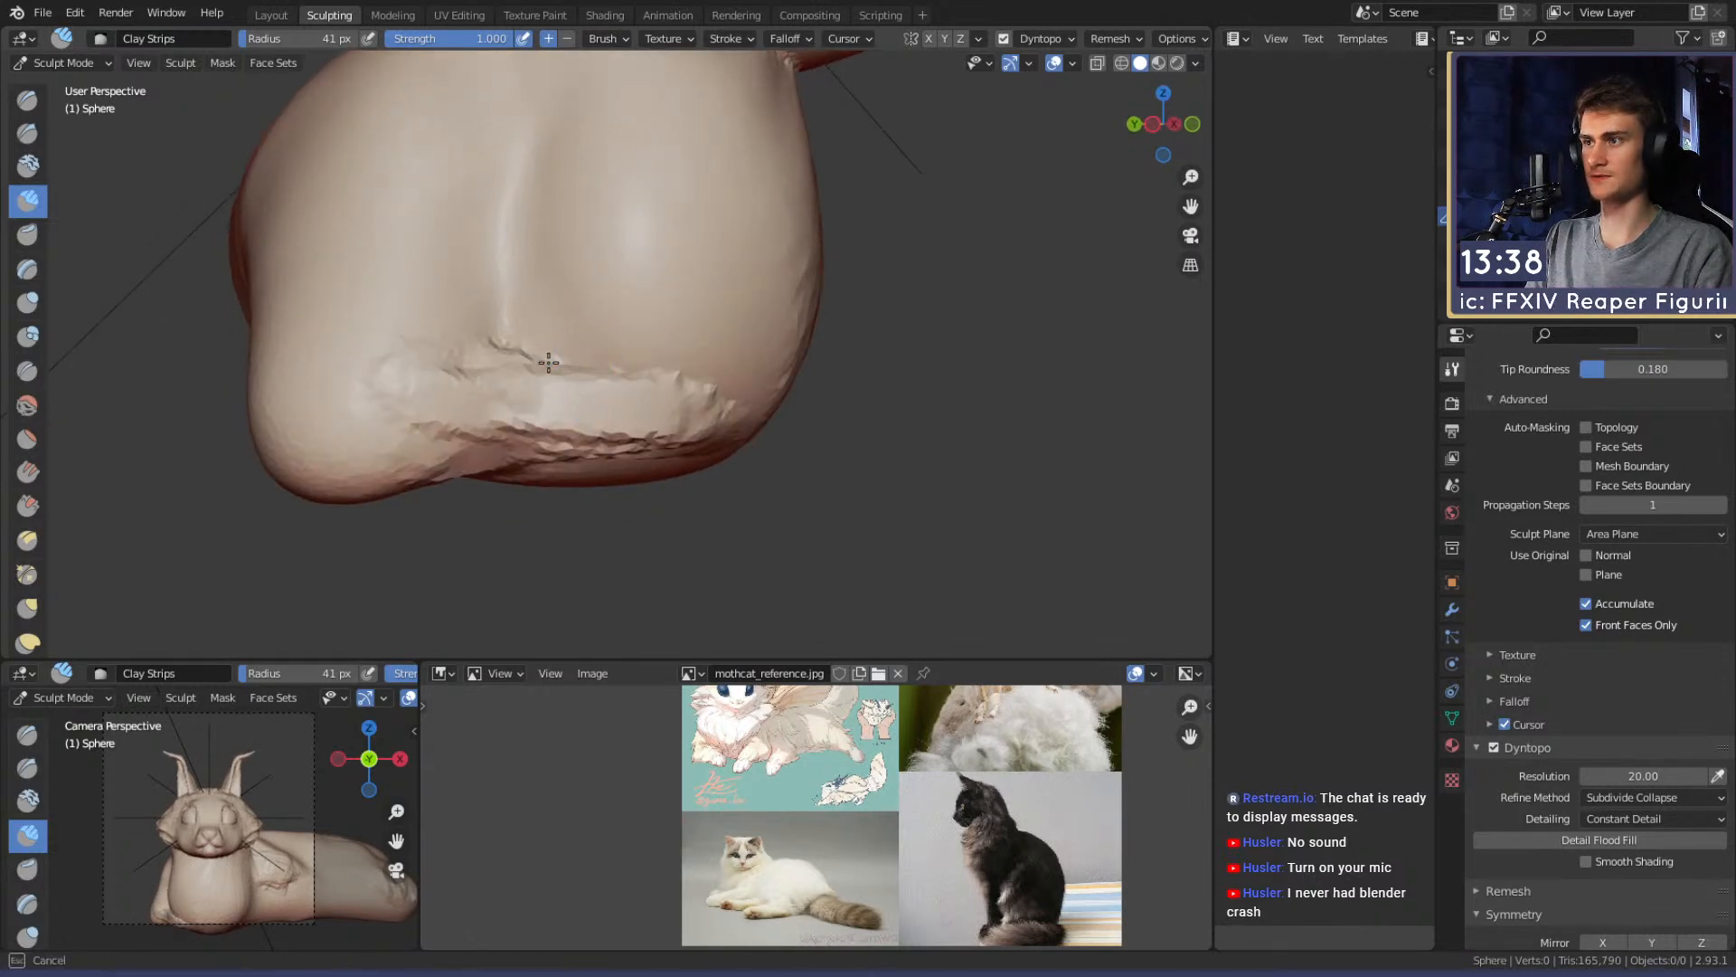
{"action": "left_click_drag", "start_coordinate": [723, 391], "coordinate": [687, 398]}
{"action": "middle_click_drag", "start_coordinate": [688, 398], "coordinate": [615, 258]}
{"action": "mouse_move", "coordinate": [491, 250]}
{"action": "left_mouse_down"}
{"action": "mouse_move", "coordinate": [601, 275]}
{"action": "mouse_move", "coordinate": [533, 226]}
{"action": "mouse_move", "coordinate": [633, 212]}
{"action": "left_mouse_up"}
{"action": "mouse_move", "coordinate": [588, 203]}
{"action": "middle_mouse_down"}
{"action": "mouse_move", "coordinate": [583, 289]}
{"action": "mouse_move", "coordinate": [515, 348]}
{"action": "middle_mouse_up"}
{"action": "mouse_move", "coordinate": [662, 403]}
{"action": "middle_mouse_down"}
{"action": "mouse_move", "coordinate": [621, 290]}
{"action": "mouse_move", "coordinate": [573, 400]}
{"action": "mouse_move", "coordinate": [593, 388]}
{"action": "mouse_move", "coordinate": [601, 136]}
{"action": "mouse_move", "coordinate": [559, 378]}
{"action": "middle_mouse_up"}
Pull the new forearm away from the chest with the Snake Hook brush at 109 px
{"action": "key", "text": "k"}
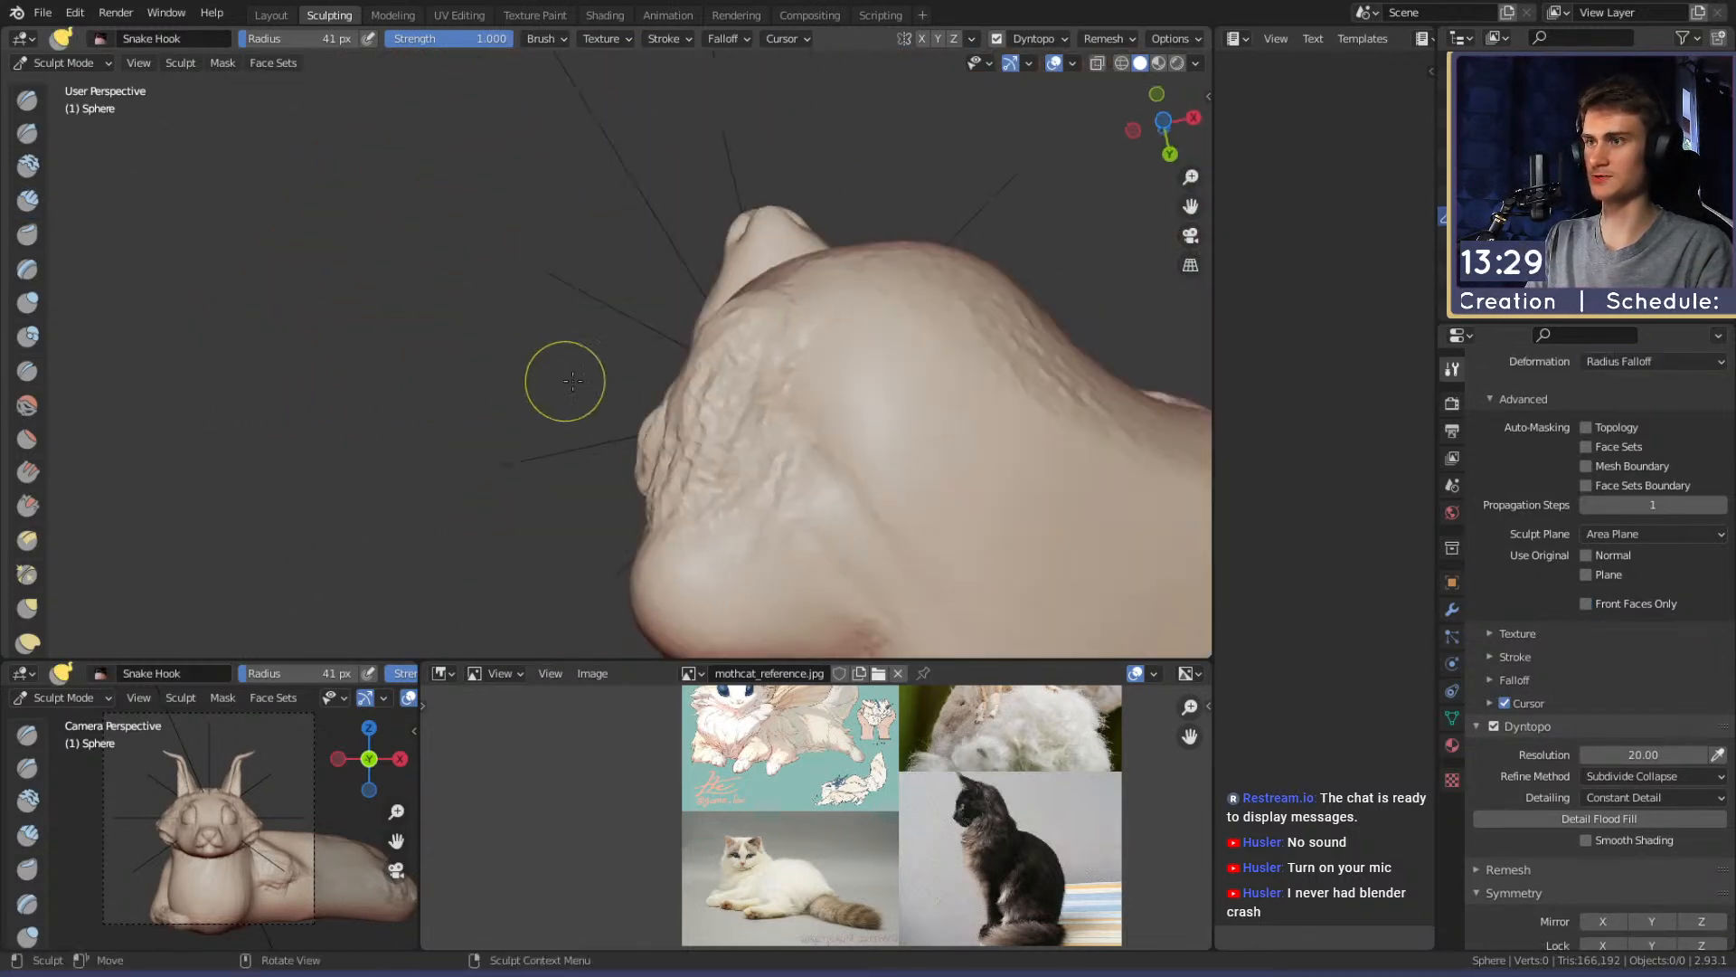
{"action": "mouse_move", "coordinate": [694, 342]}
{"action": "middle_mouse_down"}
{"action": "mouse_move", "coordinate": [632, 355]}
{"action": "mouse_move", "coordinate": [728, 402]}
{"action": "mouse_move", "coordinate": [777, 481]}
{"action": "mouse_move", "coordinate": [670, 441]}
{"action": "middle_mouse_up"}
{"action": "key", "text": "f"}
{"action": "left_click", "coordinate": [682, 322]}
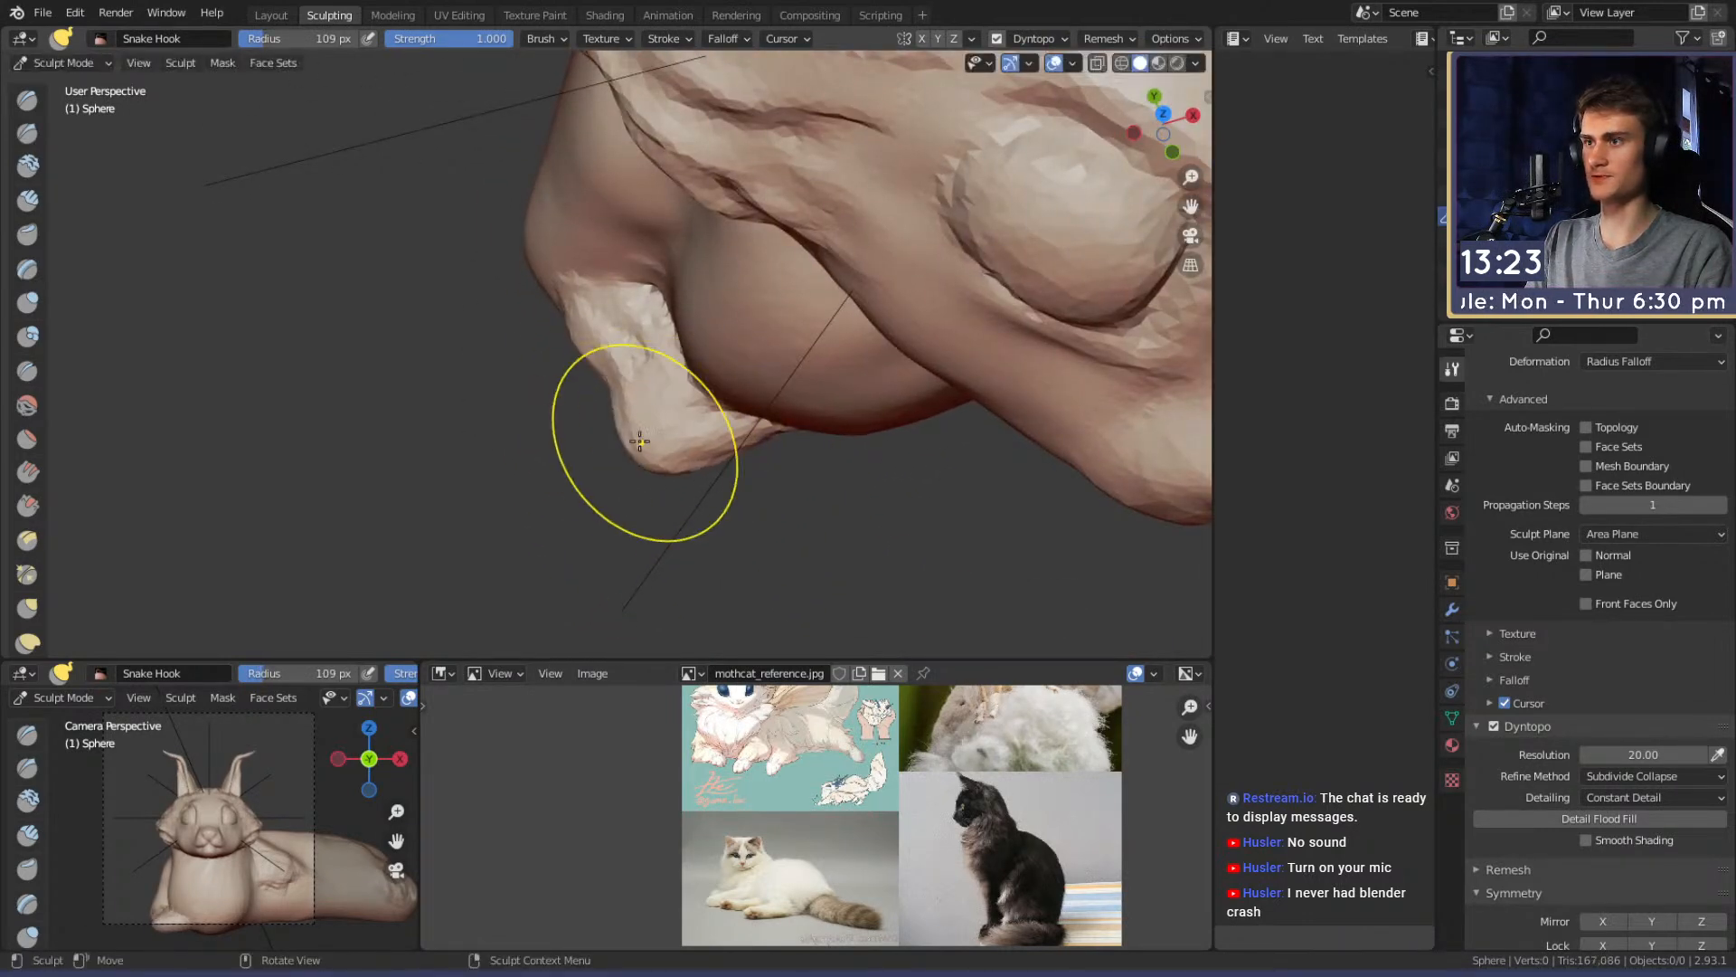
{"action": "middle_click_drag", "start_coordinate": [555, 306], "coordinate": [567, 378]}
{"action": "middle_click_drag", "start_coordinate": [566, 378], "coordinate": [669, 271]}
{"action": "left_click_drag", "start_coordinate": [615, 422], "coordinate": [569, 429]}
{"action": "middle_click_drag", "start_coordinate": [751, 420], "coordinate": [686, 423]}
Reshape the elbow of the first front leg with larger Snake Hook pulls at 189 px
{"action": "key", "text": "f"}
{"action": "left_click", "coordinate": [719, 423]}
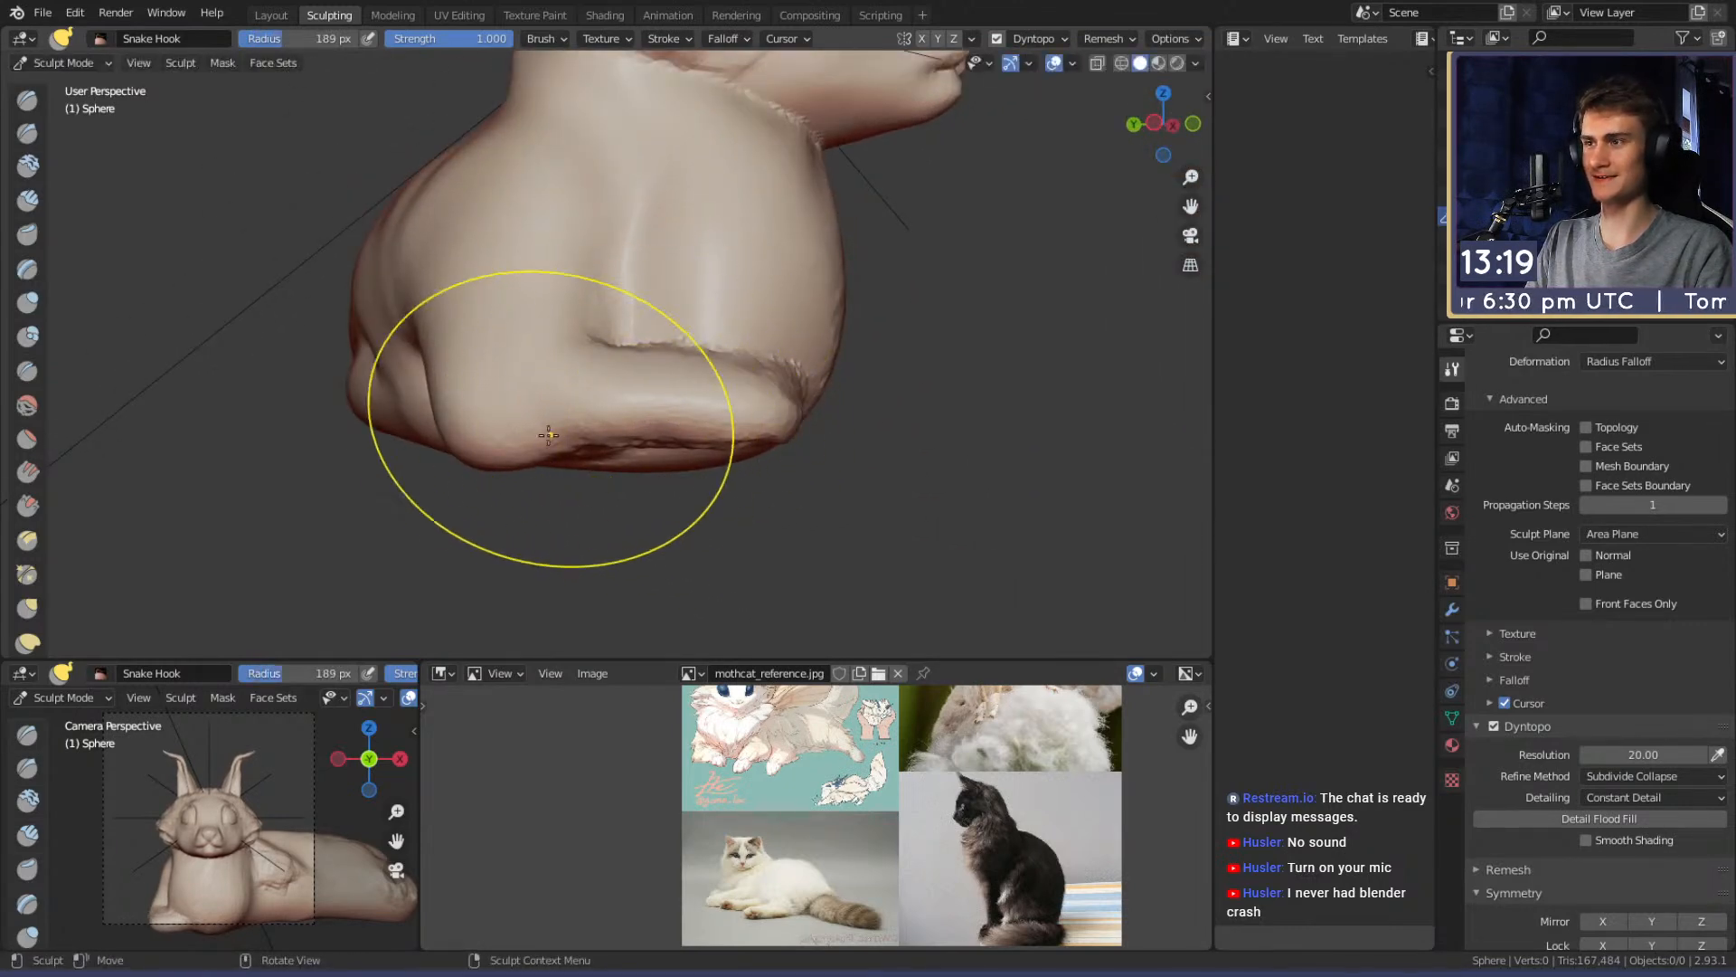
{"action": "key", "text": "f"}
{"action": "left_click_drag", "start_coordinate": [495, 453], "coordinate": [493, 425]}
{"action": "left_click", "coordinate": [619, 453]}
Crease the edges of the forearm where it meets the chest with the Crease brush
{"action": "mouse_move", "coordinate": [776, 369]}
{"action": "middle_mouse_down"}
{"action": "mouse_move", "coordinate": [566, 453]}
{"action": "mouse_move", "coordinate": [654, 419]}
{"action": "mouse_move", "coordinate": [720, 435]}
{"action": "mouse_move", "coordinate": [669, 452]}
{"action": "mouse_move", "coordinate": [709, 453]}
{"action": "mouse_move", "coordinate": [614, 353]}
{"action": "mouse_move", "coordinate": [655, 331]}
{"action": "mouse_move", "coordinate": [590, 382]}
{"action": "middle_mouse_up"}
{"action": "key", "text": "shift+c"}
{"action": "key", "text": "f"}
{"action": "left_click", "coordinate": [651, 445]}
{"action": "middle_click_drag", "start_coordinate": [622, 459], "coordinate": [636, 333]}
{"action": "mouse_move", "coordinate": [651, 222]}
{"action": "middle_mouse_down"}
{"action": "mouse_move", "coordinate": [639, 465]}
{"action": "mouse_move", "coordinate": [665, 395]}
{"action": "mouse_move", "coordinate": [691, 490]}
{"action": "mouse_move", "coordinate": [660, 364]}
{"action": "mouse_move", "coordinate": [631, 431]}
{"action": "middle_mouse_up"}
Extend the forearm forward into a paw with the Snake Hook brush at 123 px
{"action": "key", "text": "k"}
{"action": "key", "text": "f"}
{"action": "left_click", "coordinate": [687, 431]}
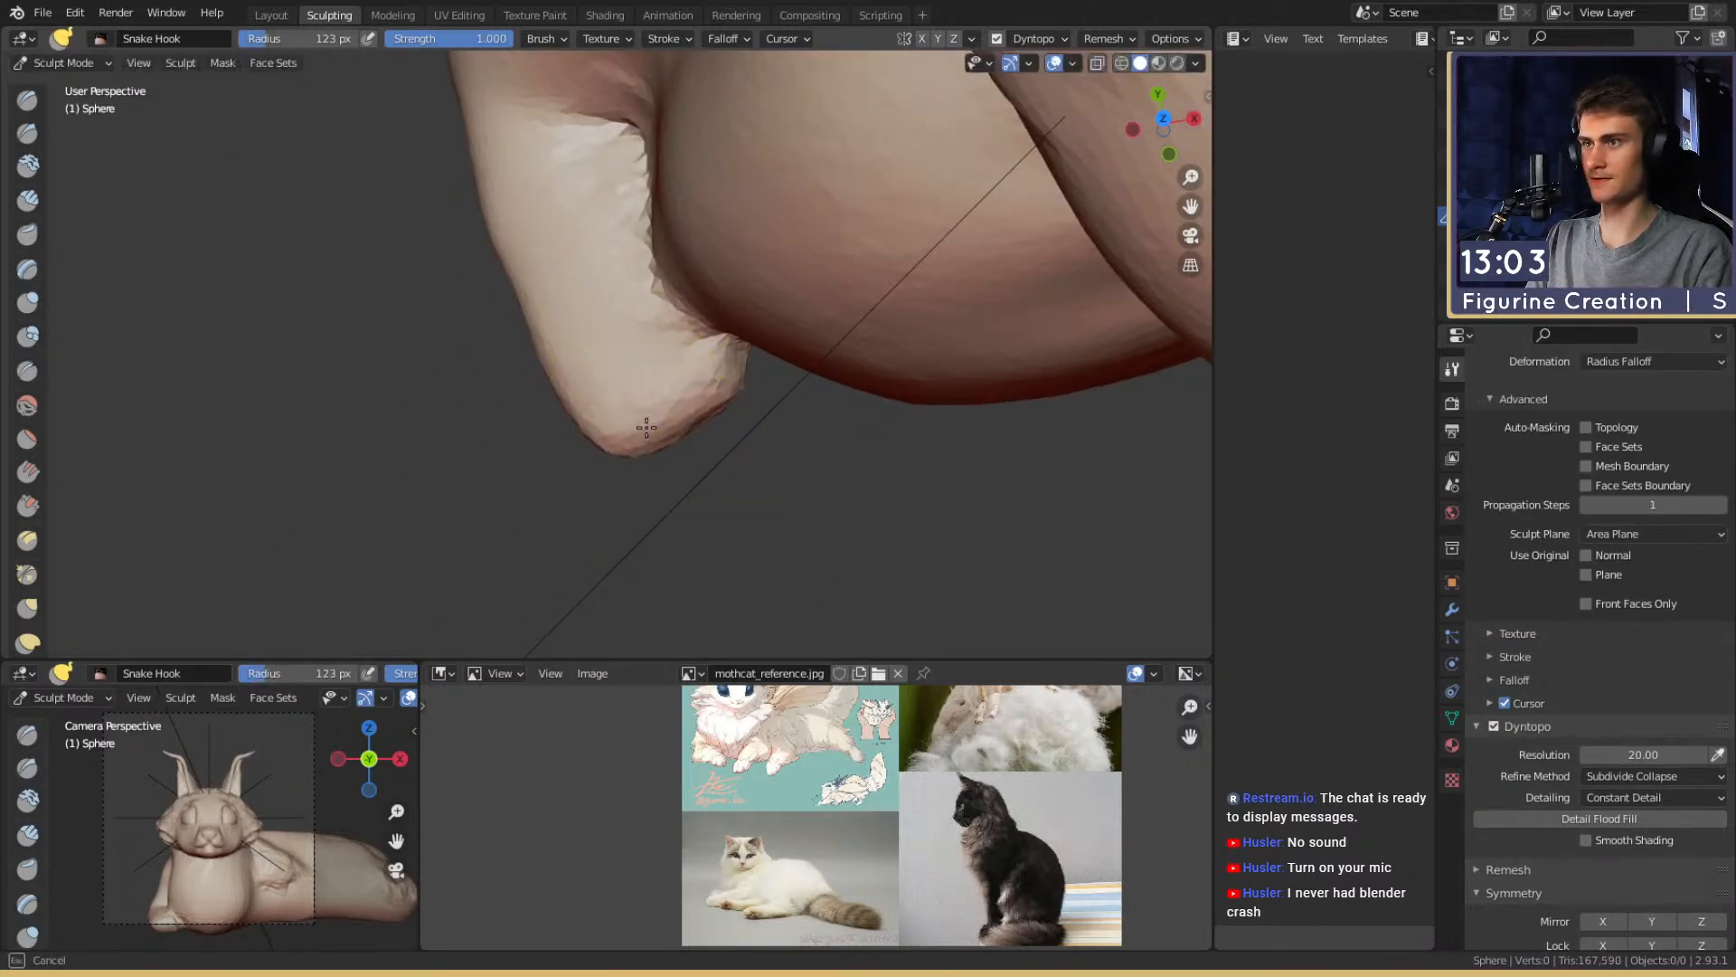
{"action": "mouse_move", "coordinate": [729, 359]}
{"action": "middle_mouse_down"}
{"action": "mouse_move", "coordinate": [715, 308]}
{"action": "mouse_move", "coordinate": [697, 411]}
{"action": "mouse_move", "coordinate": [593, 472]}
{"action": "mouse_move", "coordinate": [655, 458]}
{"action": "mouse_move", "coordinate": [690, 481]}
{"action": "mouse_move", "coordinate": [615, 341]}
{"action": "mouse_move", "coordinate": [600, 359]}
{"action": "middle_mouse_up"}
Deepen the creases between the extended paw and the chest with the Crease brush, starting at 36 px
{"action": "key", "text": "shift+c"}
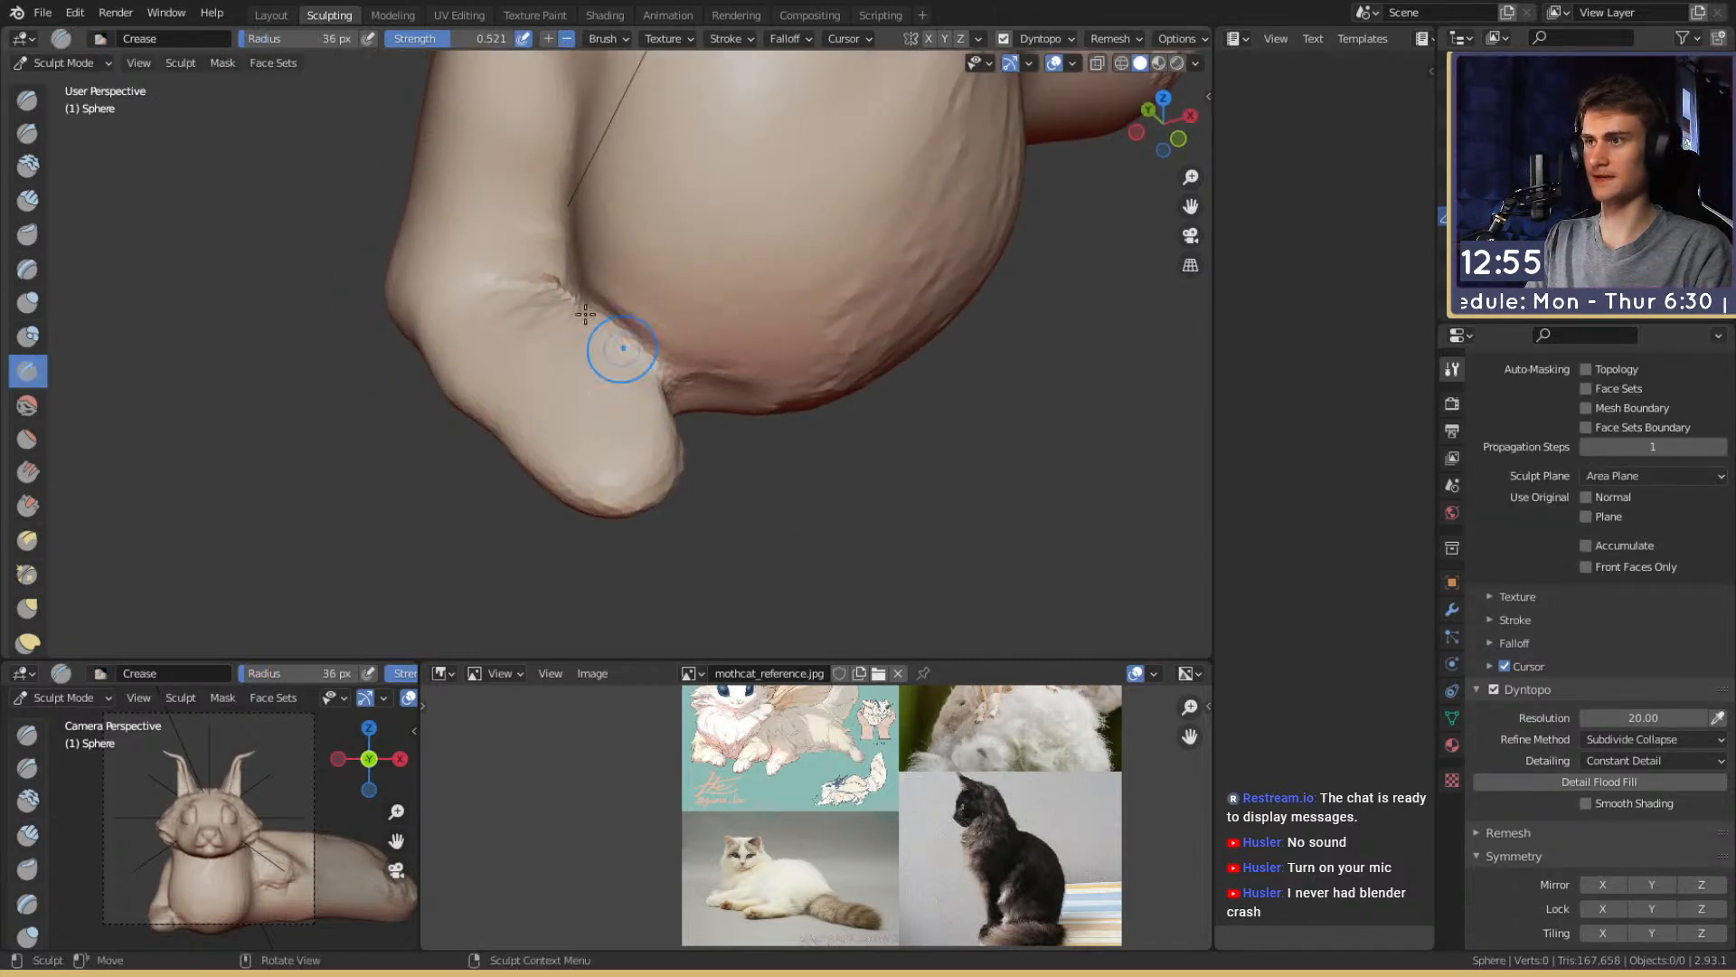
{"action": "middle_click_drag", "start_coordinate": [787, 206], "coordinate": [733, 332], "text": "ctrl"}
{"action": "middle_click_drag", "start_coordinate": [672, 407], "coordinate": [538, 425], "text": "ctrl"}
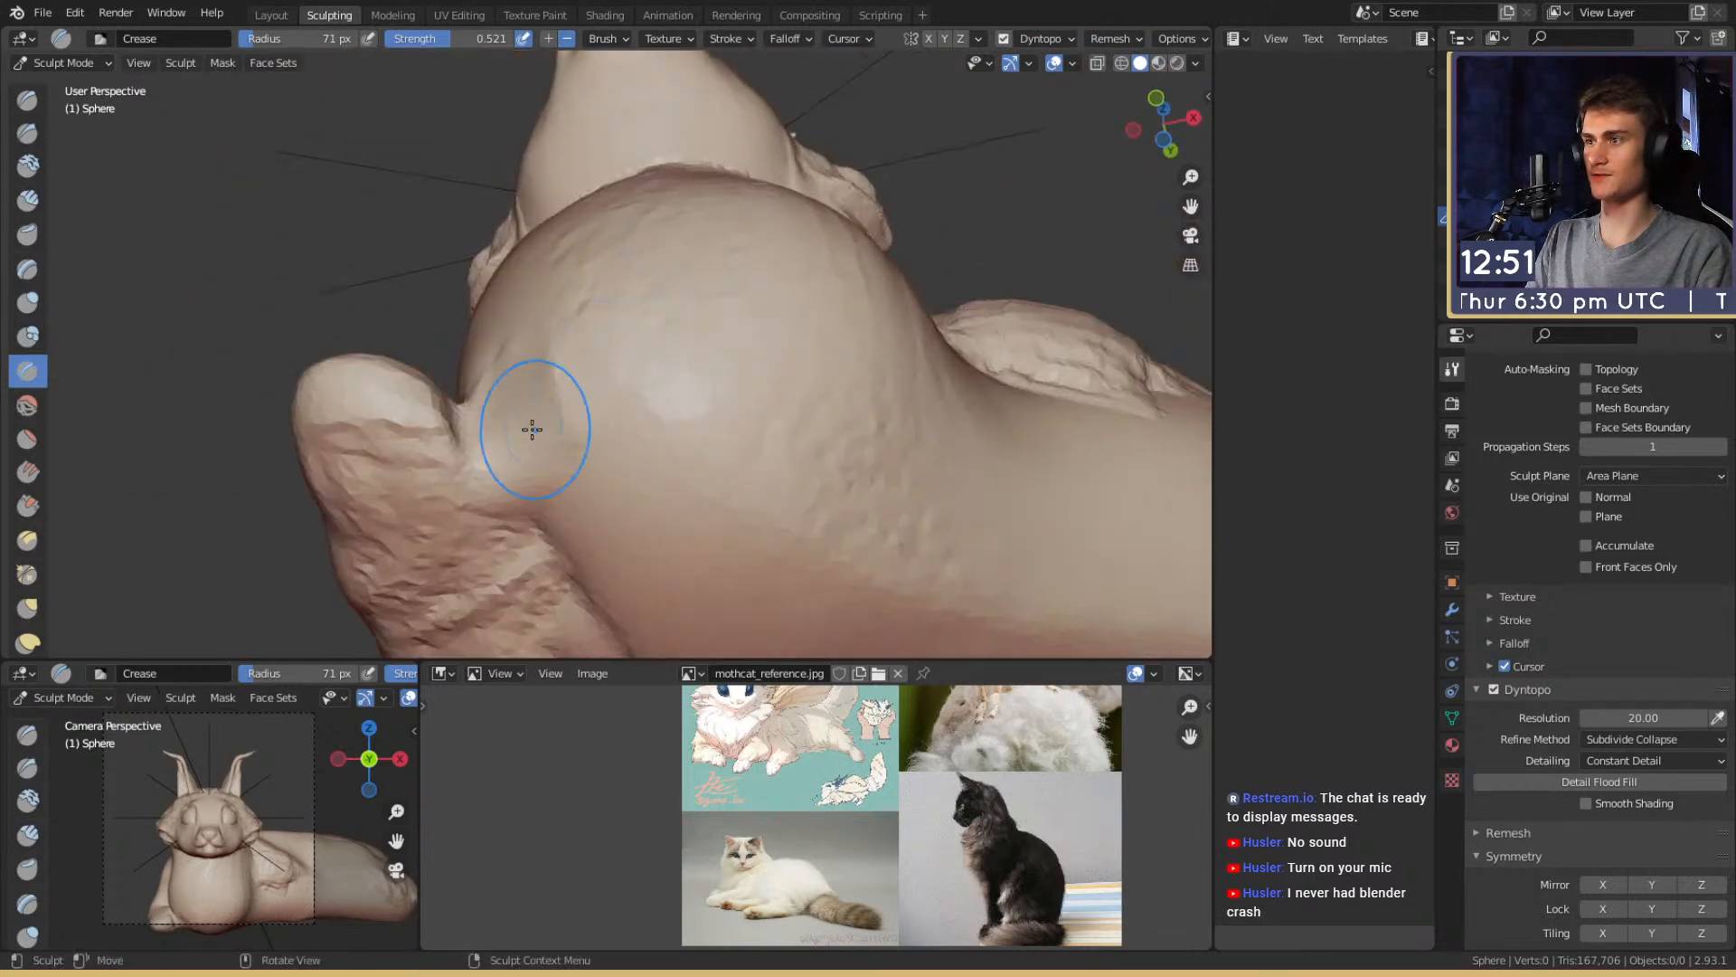
{"action": "mouse_move", "coordinate": [669, 324]}
{"action": "middle_mouse_down", "text": "ctrl"}
{"action": "mouse_move", "coordinate": [724, 399]}
{"action": "mouse_move", "coordinate": [634, 411]}
{"action": "mouse_move", "coordinate": [654, 307]}
{"action": "mouse_move", "coordinate": [581, 352]}
{"action": "mouse_move", "coordinate": [690, 322]}
{"action": "middle_mouse_up", "text": "ctrl"}
Pull the shoulder mass on the opposite side of the chest with the Snake Hook brush at 227 px
{"action": "key", "text": "g"}
{"action": "key", "text": "k"}
{"action": "key", "text": "f"}
{"action": "left_click", "coordinate": [666, 333]}
{"action": "key", "text": "f"}
{"action": "left_click", "coordinate": [690, 322]}
{"action": "left_click_drag", "start_coordinate": [690, 322], "coordinate": [655, 356]}
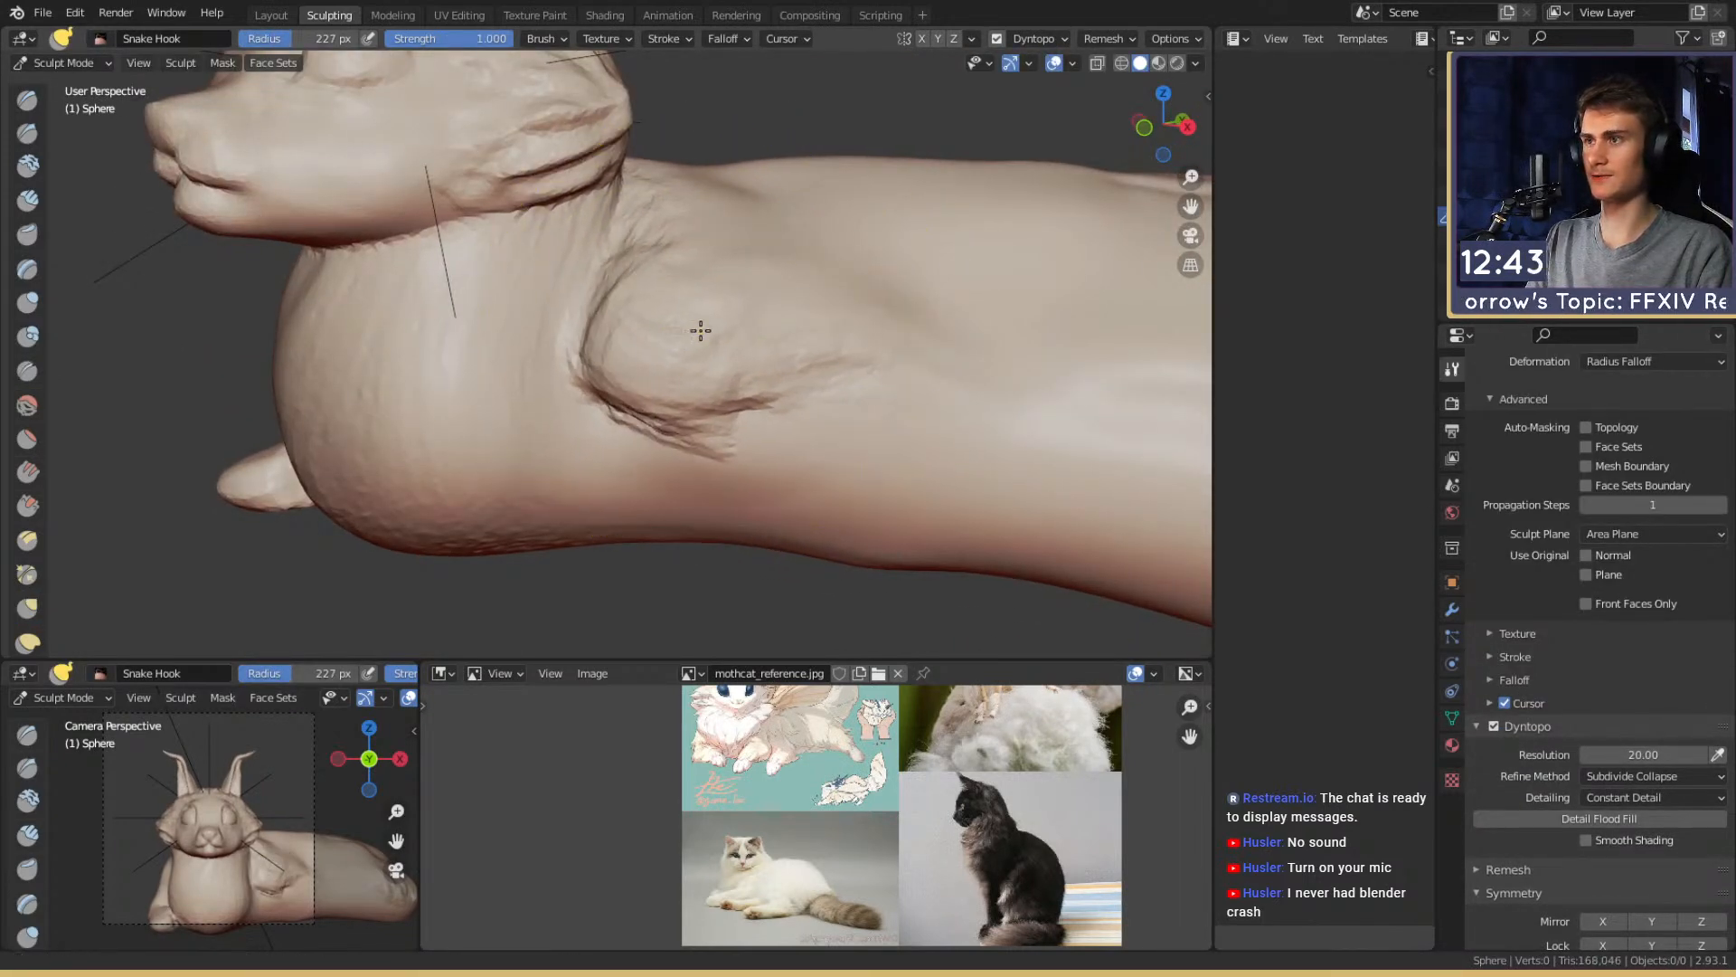
Reshape the opposite shoulder further with Snake Hook pulls at adjusted brush sizes
{"action": "middle_click_drag", "start_coordinate": [689, 326], "coordinate": [682, 365]}
{"action": "key", "text": "f"}
{"action": "left_click", "coordinate": [682, 365]}
{"action": "left_click_drag", "start_coordinate": [701, 351], "coordinate": [717, 279]}
{"action": "mouse_move", "coordinate": [724, 297]}
{"action": "middle_mouse_down"}
{"action": "mouse_move", "coordinate": [733, 314]}
{"action": "mouse_move", "coordinate": [684, 369]}
{"action": "mouse_move", "coordinate": [723, 380]}
{"action": "mouse_move", "coordinate": [787, 346]}
{"action": "mouse_move", "coordinate": [551, 221]}
{"action": "middle_mouse_up"}
{"action": "key", "text": "f"}
{"action": "left_click", "coordinate": [670, 341]}
{"action": "key", "text": "f"}
{"action": "left_click", "coordinate": [682, 329]}
Build up the second front leg's upper arm below the shoulder with the Clay Strips brush at 57 px
{"action": "key", "text": "c"}
{"action": "mouse_move", "coordinate": [736, 368]}
{"action": "middle_mouse_down"}
{"action": "mouse_move", "coordinate": [667, 341]}
{"action": "mouse_move", "coordinate": [713, 338]}
{"action": "mouse_move", "coordinate": [688, 373]}
{"action": "mouse_move", "coordinate": [665, 336]}
{"action": "middle_mouse_up"}
{"action": "mouse_move", "coordinate": [664, 337]}
{"action": "left_mouse_down"}
{"action": "mouse_move", "coordinate": [610, 413]}
{"action": "mouse_move", "coordinate": [656, 420]}
{"action": "left_mouse_up"}
{"action": "middle_click_drag", "start_coordinate": [660, 421], "coordinate": [666, 372], "text": "shift"}
{"action": "mouse_move", "coordinate": [666, 372]}
{"action": "left_mouse_down"}
{"action": "mouse_move", "coordinate": [683, 416]}
{"action": "mouse_move", "coordinate": [667, 480]}
{"action": "left_mouse_up"}
{"action": "middle_click_drag", "start_coordinate": [667, 479], "coordinate": [679, 392]}
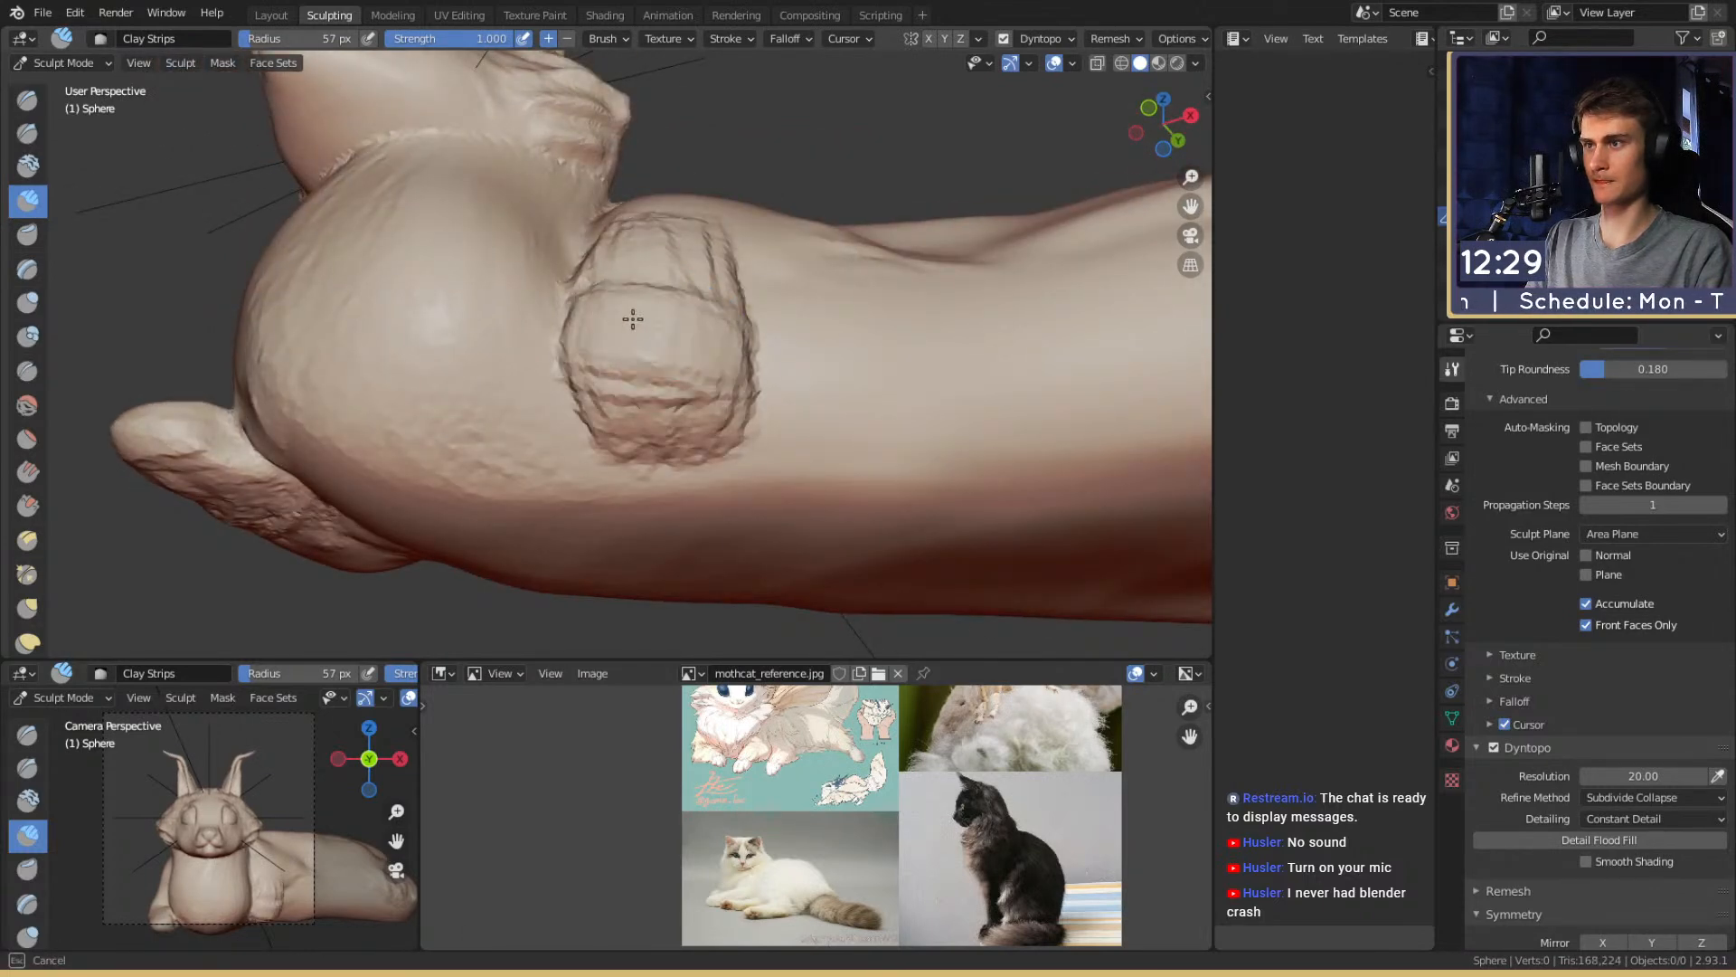
{"action": "mouse_move", "coordinate": [746, 328]}
{"action": "middle_mouse_down"}
{"action": "mouse_move", "coordinate": [697, 414]}
{"action": "mouse_move", "coordinate": [696, 458]}
{"action": "middle_mouse_up"}
Smooth the second upper arm and pull it downward with the Snake Hook brush at 205 px
{"action": "key", "text": "k"}
{"action": "key", "text": "f"}
{"action": "left_click", "coordinate": [724, 422]}
{"action": "mouse_move", "coordinate": [633, 343]}
{"action": "left_mouse_down", "text": "shift"}
{"action": "mouse_move", "coordinate": [651, 435]}
{"action": "mouse_move", "coordinate": [620, 434]}
{"action": "mouse_move", "coordinate": [636, 427]}
{"action": "left_mouse_up", "text": "shift"}
{"action": "key", "text": "f"}
{"action": "left_click", "coordinate": [613, 434]}
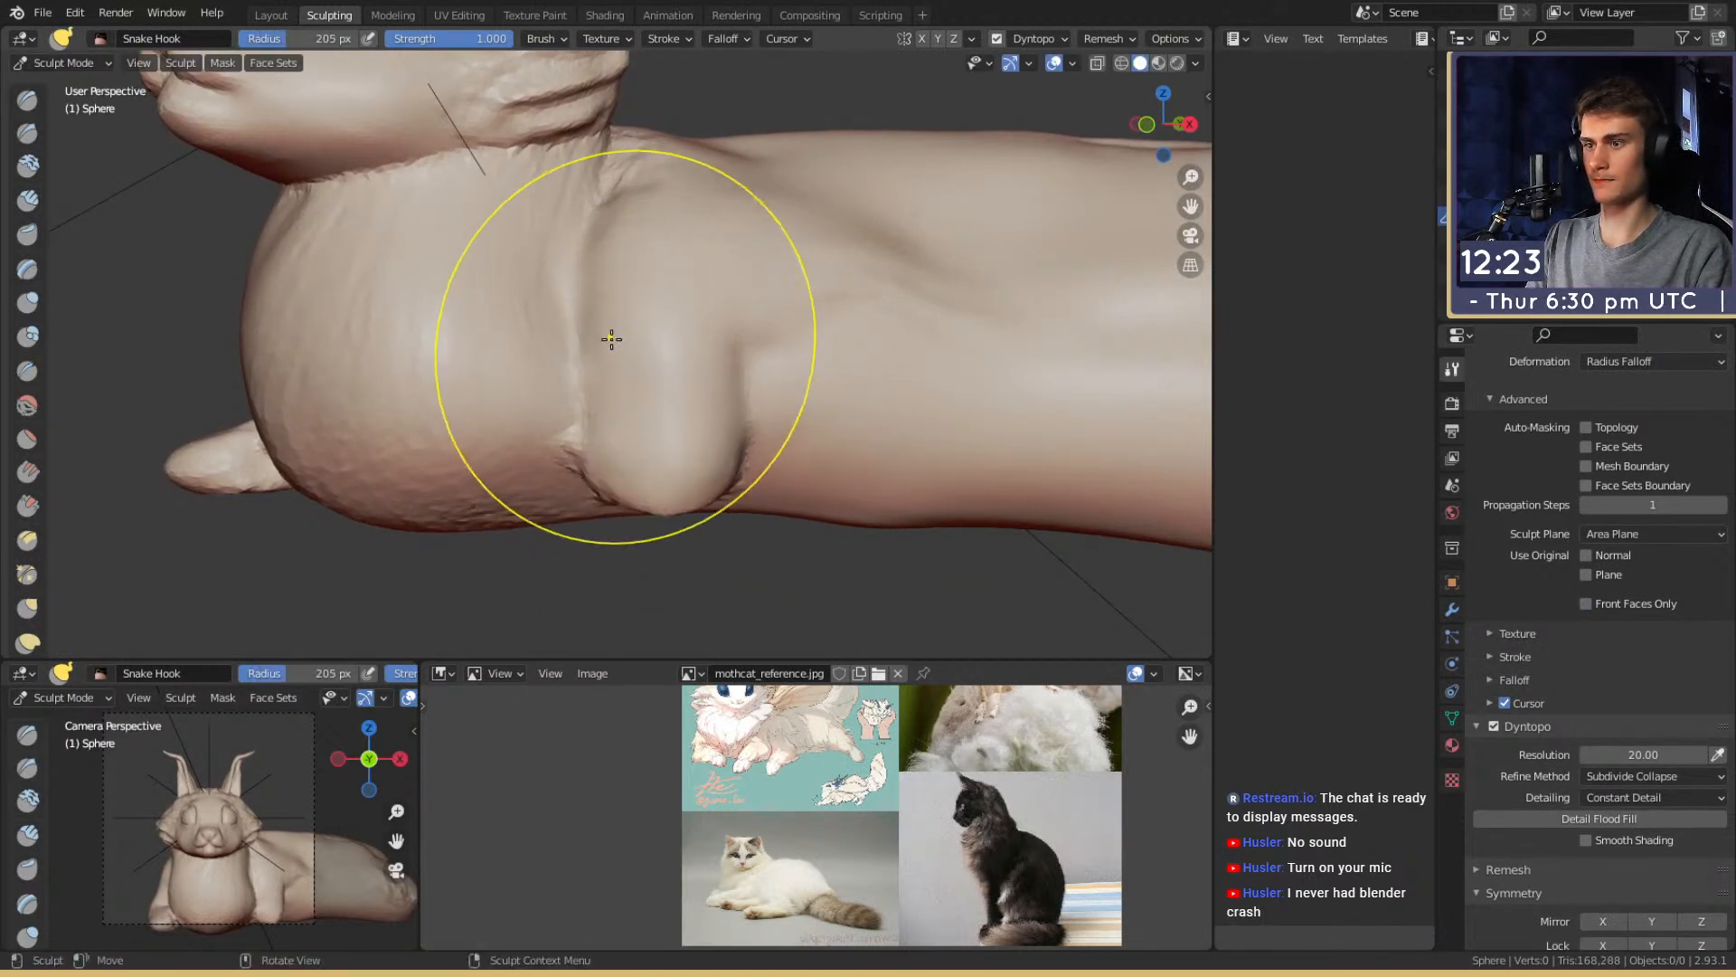
{"action": "middle_click_drag", "start_coordinate": [677, 386], "coordinate": [659, 514]}
{"action": "left_click_drag", "start_coordinate": [673, 524], "coordinate": [675, 519]}
Shape the second front leg's lower end and back edge with Snake Hook pulls, finishing at 143 px
{"action": "mouse_move", "coordinate": [696, 452]}
{"action": "middle_mouse_down"}
{"action": "mouse_move", "coordinate": [829, 434]}
{"action": "mouse_move", "coordinate": [845, 450]}
{"action": "middle_mouse_up"}
{"action": "key", "text": "f"}
{"action": "left_click", "coordinate": [765, 448]}
{"action": "left_click_drag", "start_coordinate": [762, 464], "coordinate": [800, 481]}
{"action": "left_click_drag", "start_coordinate": [818, 452], "coordinate": [802, 447], "text": "alt"}
{"action": "key", "text": "f"}
{"action": "left_click", "coordinate": [800, 421]}
{"action": "middle_click_drag", "start_coordinate": [812, 371], "coordinate": [659, 380]}
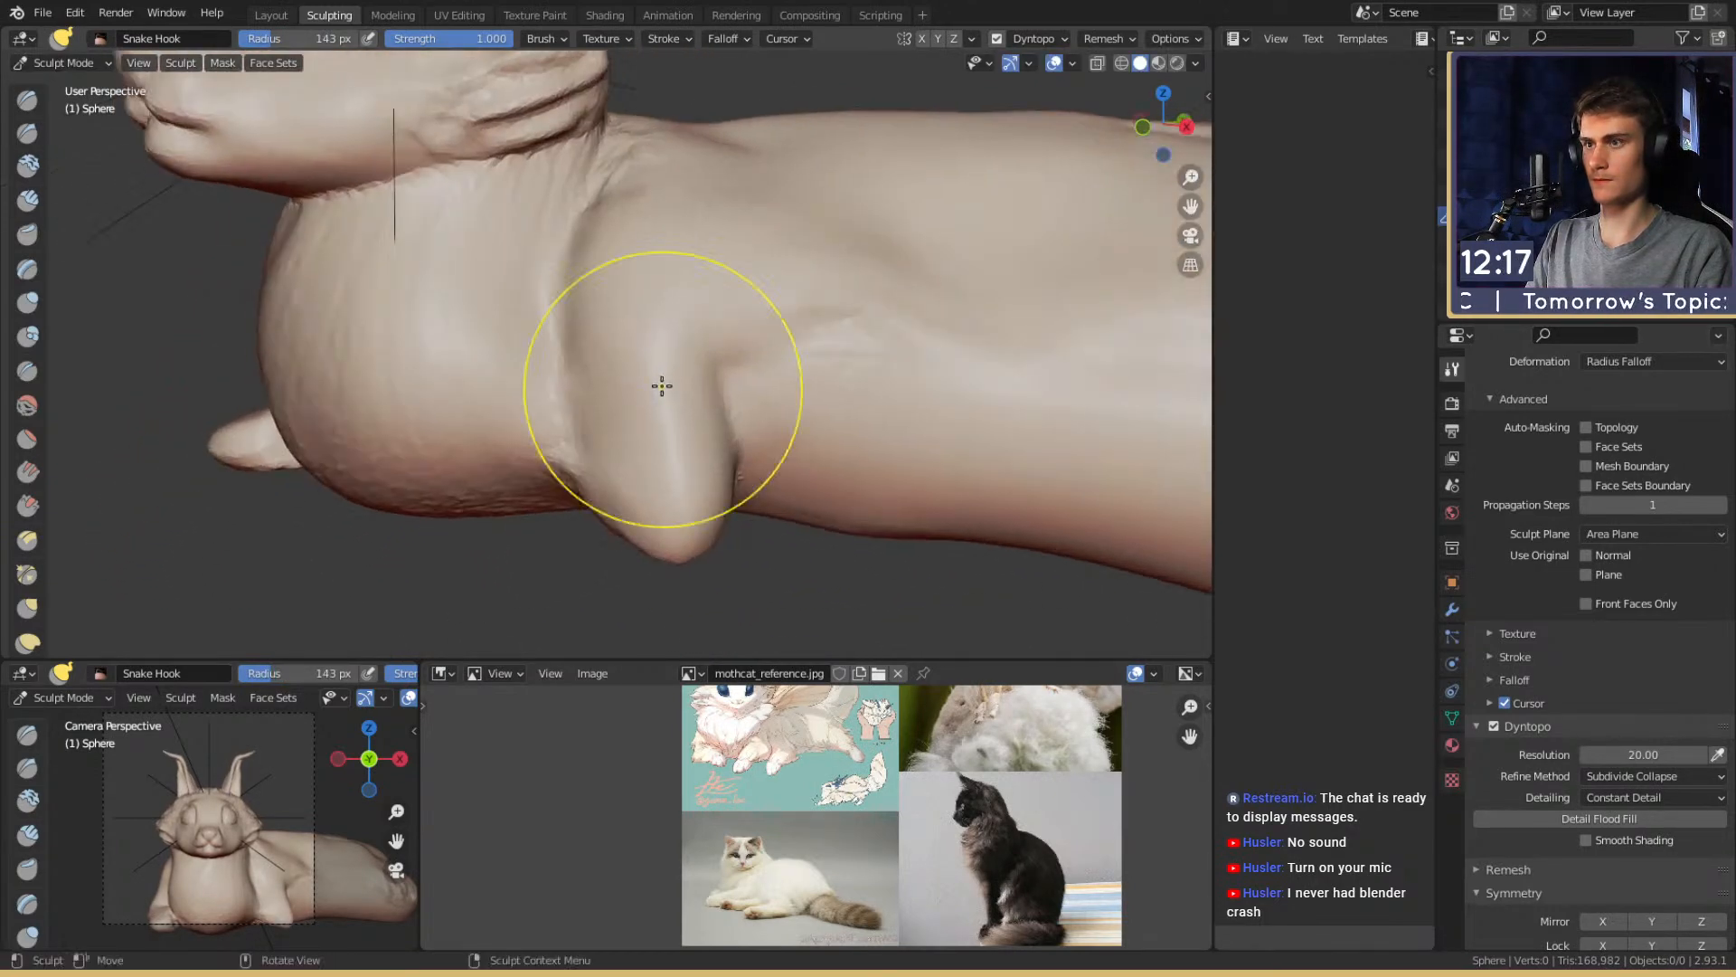
Adjust the second front leg's upper arm and lower tip with the Snake Hook brush at 177 px
{"action": "key", "text": "shift+c"}
{"action": "key", "text": "k"}
{"action": "key", "text": "f"}
{"action": "left_click", "coordinate": [837, 373]}
{"action": "left_click_drag", "start_coordinate": [690, 376], "coordinate": [672, 361]}
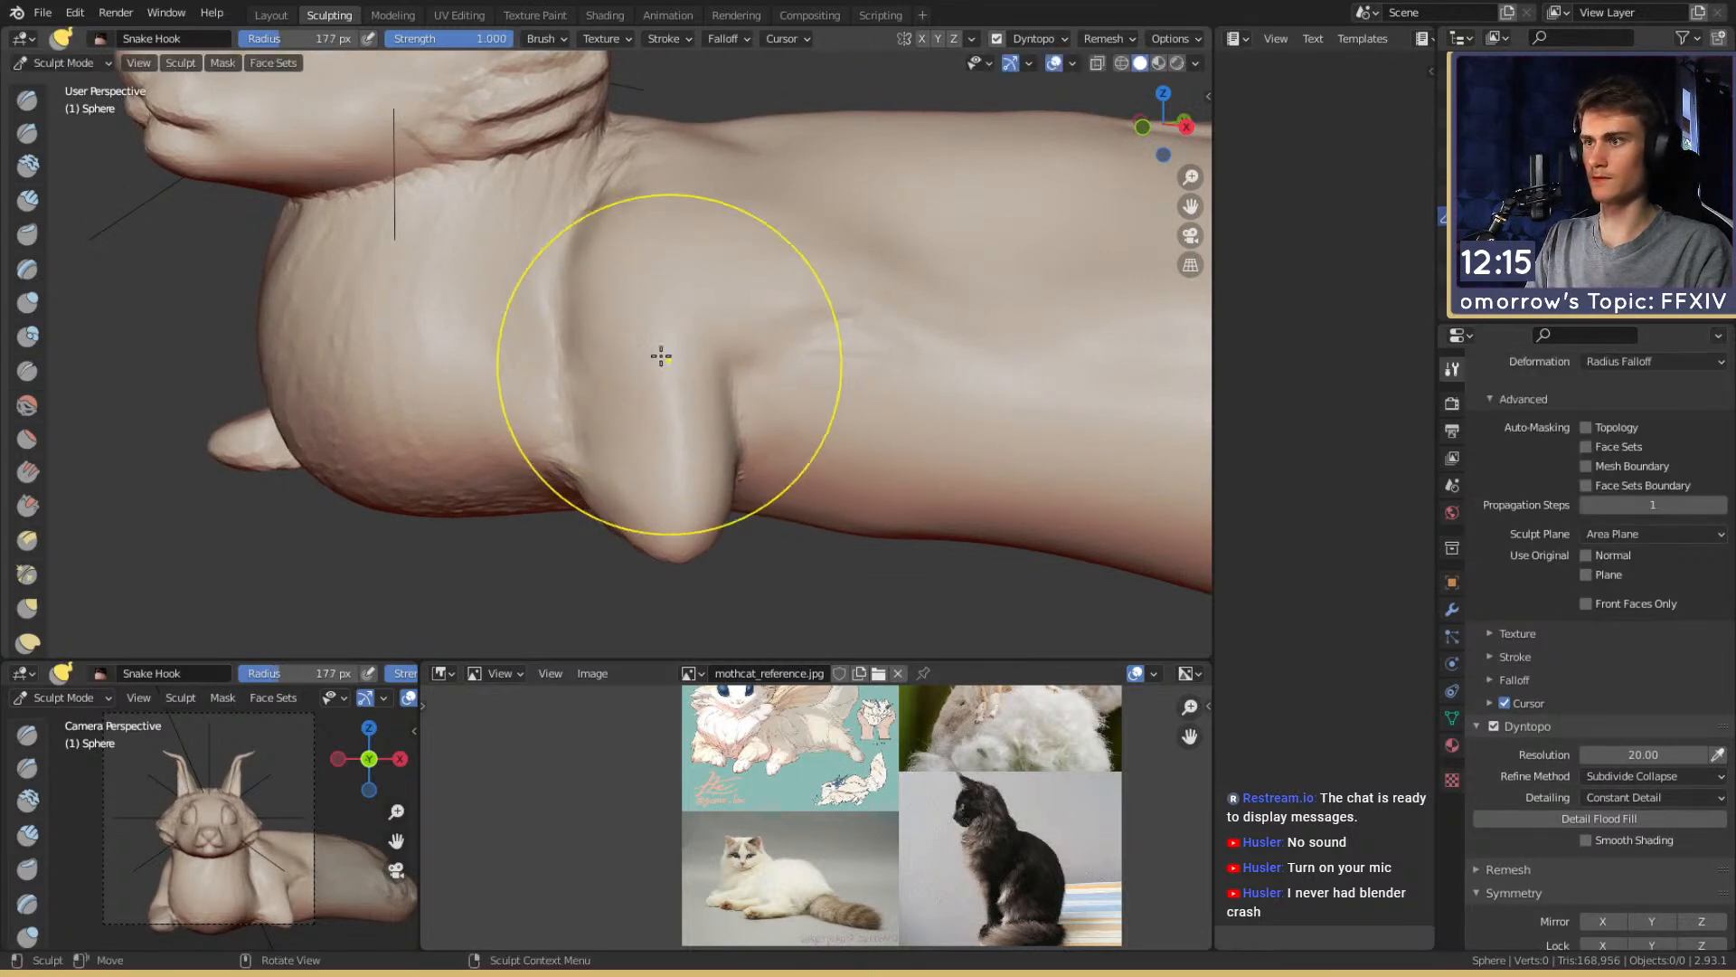
{"action": "middle_click_drag", "start_coordinate": [620, 377], "coordinate": [632, 384]}
{"action": "left_click_drag", "start_coordinate": [647, 516], "coordinate": [680, 495]}
Crease the junction between the second front leg and the body with the Crease brush
{"action": "middle_click_drag", "start_coordinate": [682, 479], "coordinate": [620, 460]}
{"action": "key", "text": "shift+c"}
{"action": "mouse_move", "coordinate": [692, 367]}
{"action": "middle_mouse_down"}
{"action": "mouse_move", "coordinate": [696, 393]}
{"action": "mouse_move", "coordinate": [833, 357]}
{"action": "mouse_move", "coordinate": [724, 360]}
{"action": "mouse_move", "coordinate": [856, 362]}
{"action": "mouse_move", "coordinate": [682, 368]}
{"action": "mouse_move", "coordinate": [680, 332]}
{"action": "middle_mouse_up"}
Widen and round the second front leg's elbow with the Snake Hook brush at 168 px
{"action": "key", "text": "k"}
{"action": "middle_click_drag", "start_coordinate": [805, 472], "coordinate": [758, 480]}
{"action": "key", "text": "f"}
{"action": "left_click", "coordinate": [756, 488]}
{"action": "left_click_drag", "start_coordinate": [737, 500], "coordinate": [703, 514]}
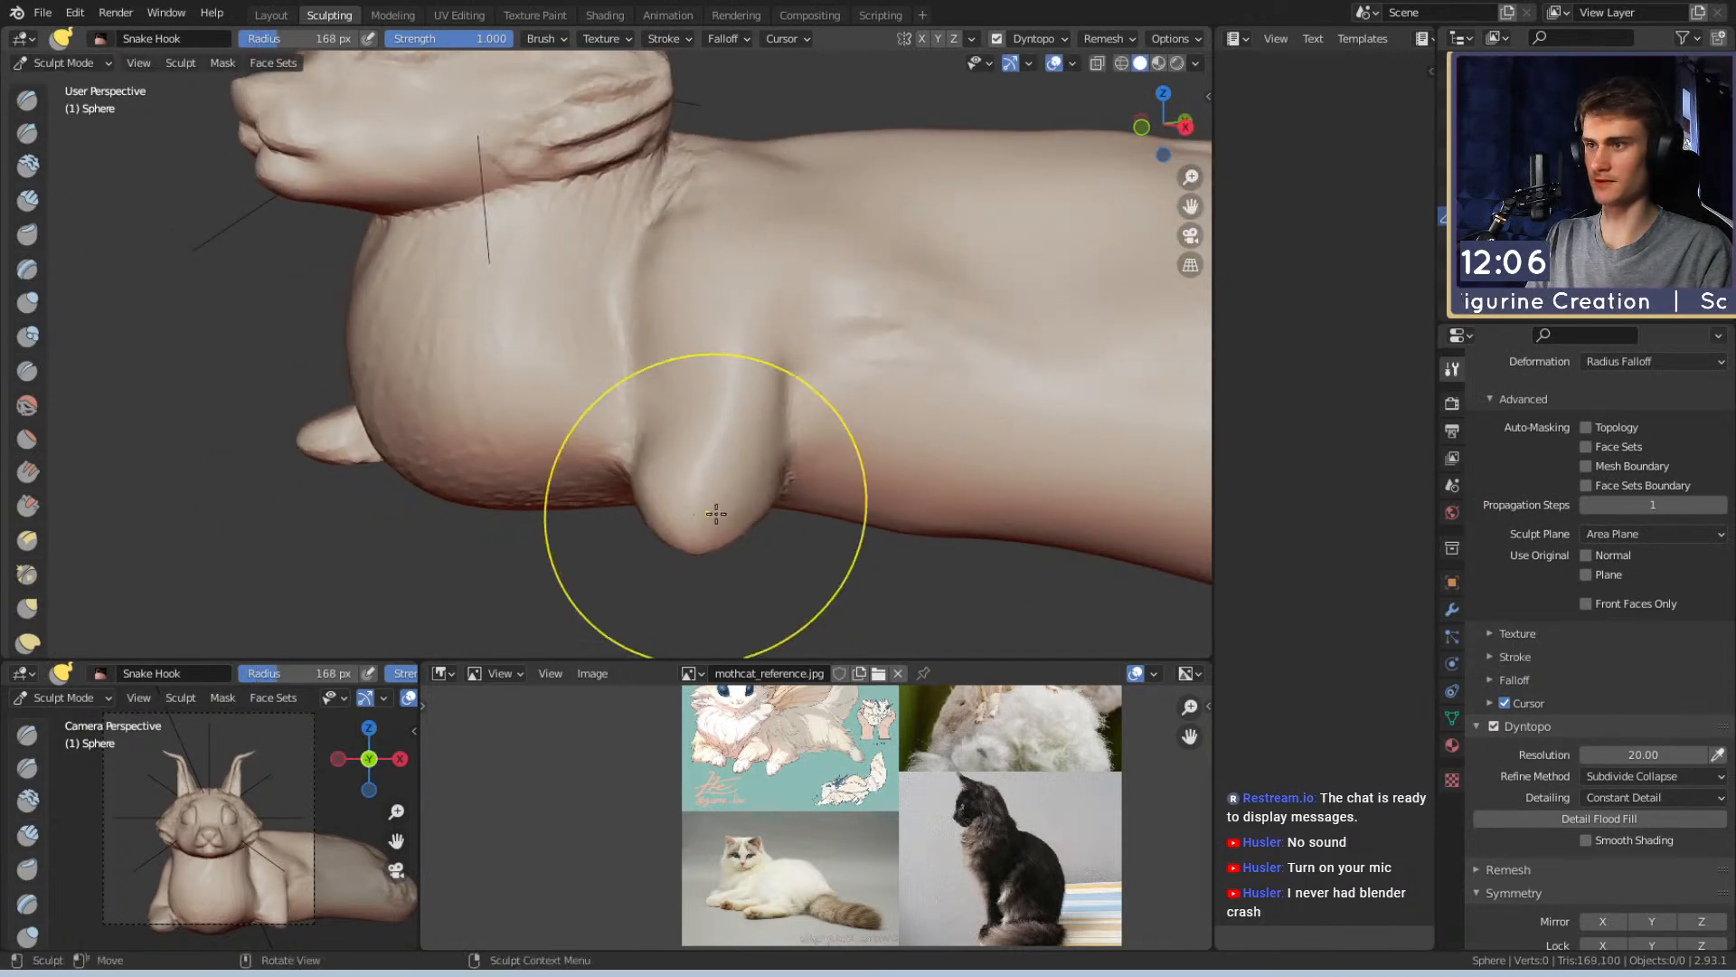
{"action": "middle_click_drag", "start_coordinate": [704, 514], "coordinate": [686, 461]}
{"action": "mouse_move", "coordinate": [678, 479]}
{"action": "left_mouse_down"}
{"action": "mouse_move", "coordinate": [705, 457]}
{"action": "mouse_move", "coordinate": [702, 434]}
{"action": "left_mouse_up"}
Refine the second front leg's silhouette from several angles with resized Snake Hook pulls
{"action": "middle_click_drag", "start_coordinate": [702, 434], "coordinate": [662, 475]}
{"action": "key", "text": "f"}
{"action": "left_click", "coordinate": [618, 443]}
{"action": "left_click_drag", "start_coordinate": [621, 414], "coordinate": [614, 386]}
{"action": "mouse_move", "coordinate": [597, 423]}
{"action": "middle_mouse_down"}
{"action": "mouse_move", "coordinate": [659, 353]}
{"action": "mouse_move", "coordinate": [760, 314]}
{"action": "mouse_move", "coordinate": [756, 327]}
{"action": "middle_mouse_up"}
{"action": "key", "text": "f"}
{"action": "left_click", "coordinate": [682, 453]}
{"action": "middle_click_drag", "start_coordinate": [681, 453], "coordinate": [675, 366]}
{"action": "left_click_drag", "start_coordinate": [675, 366], "coordinate": [656, 368]}
Build up a forearm from the second elbow along the base of the chest with the Clay Strips brush
{"action": "key", "text": "c"}
{"action": "middle_click_drag", "start_coordinate": [772, 364], "coordinate": [692, 428]}
{"action": "left_click_drag", "start_coordinate": [692, 428], "coordinate": [633, 398]}
{"action": "key", "text": "f"}
{"action": "left_click", "coordinate": [721, 431]}
{"action": "mouse_move", "coordinate": [669, 445]}
{"action": "middle_mouse_down"}
{"action": "mouse_move", "coordinate": [721, 430]}
{"action": "mouse_move", "coordinate": [692, 328]}
{"action": "middle_mouse_up"}
{"action": "left_click_drag", "start_coordinate": [692, 348], "coordinate": [648, 340]}
{"action": "mouse_move", "coordinate": [614, 278]}
{"action": "middle_mouse_down"}
{"action": "mouse_move", "coordinate": [651, 302]}
{"action": "mouse_move", "coordinate": [622, 309]}
{"action": "mouse_move", "coordinate": [679, 449]}
{"action": "middle_mouse_up"}
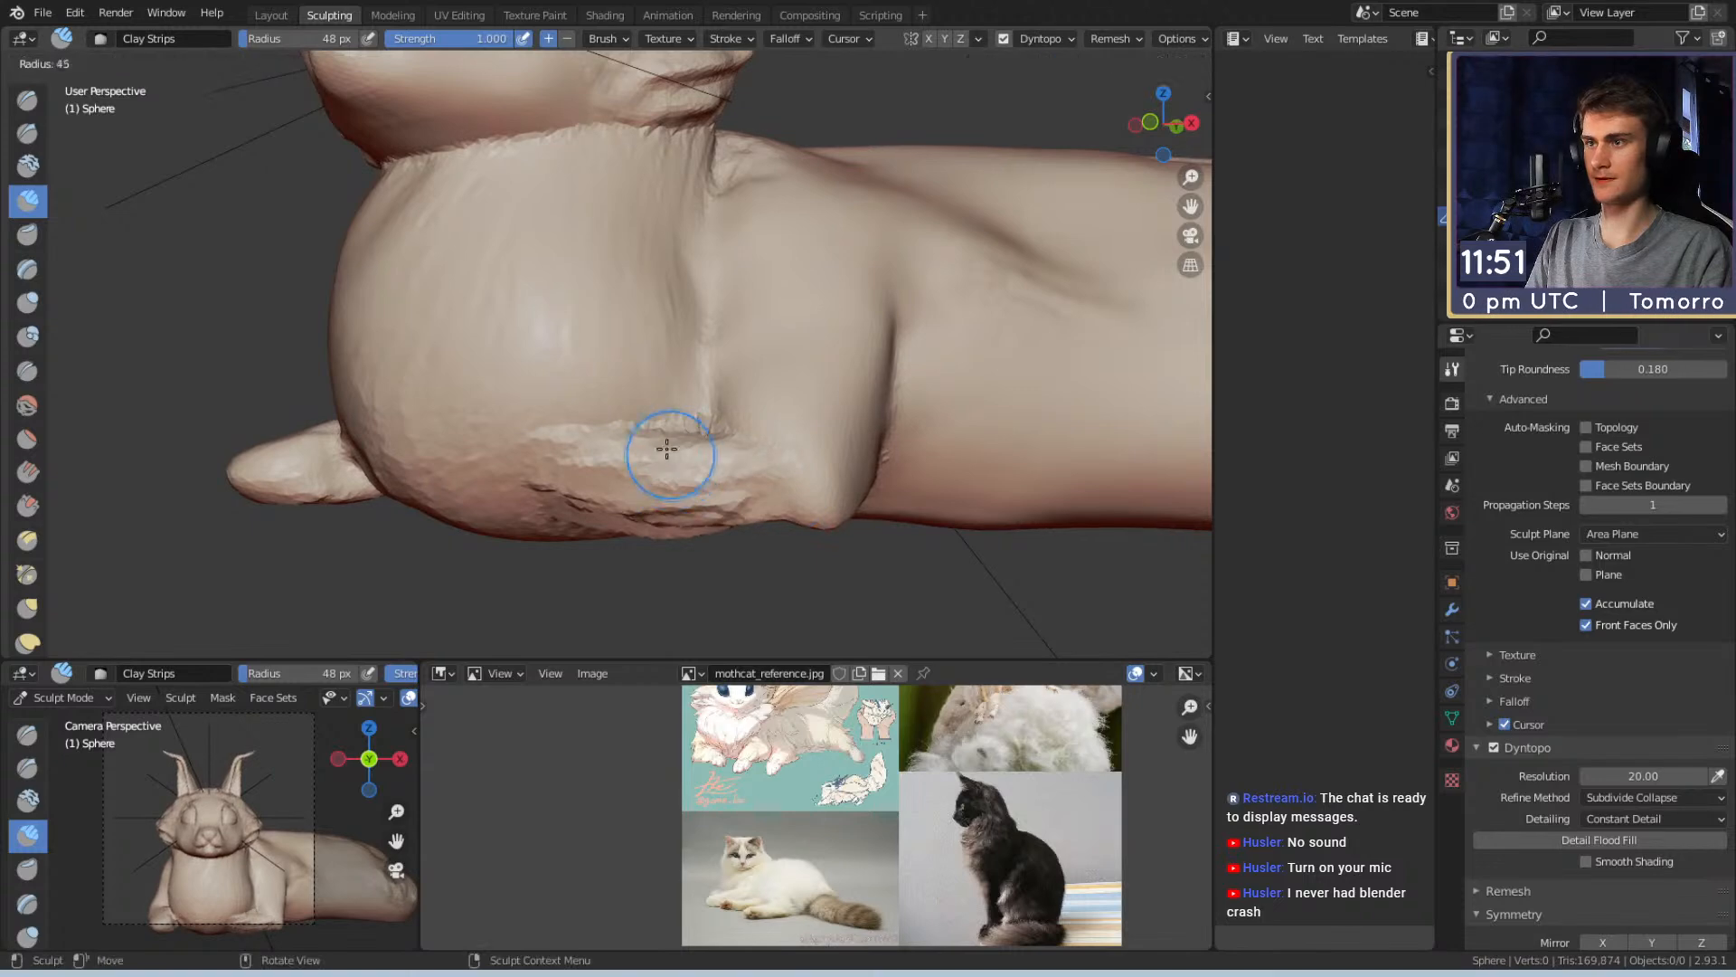
Add more volume to the second forearm with the Clay Strips brush at 36 px
{"action": "middle_click_drag", "start_coordinate": [692, 419], "coordinate": [700, 330]}
{"action": "key", "text": "f"}
{"action": "mouse_move", "coordinate": [604, 345]}
{"action": "left_mouse_down"}
{"action": "mouse_move", "coordinate": [674, 349]}
{"action": "mouse_move", "coordinate": [605, 360]}
{"action": "left_mouse_up"}
{"action": "left_click", "coordinate": [655, 349]}
{"action": "middle_click_drag", "start_coordinate": [752, 342], "coordinate": [698, 351]}
{"action": "left_click_drag", "start_coordinate": [624, 380], "coordinate": [563, 381]}
{"action": "middle_click_drag", "start_coordinate": [563, 380], "coordinate": [657, 477]}
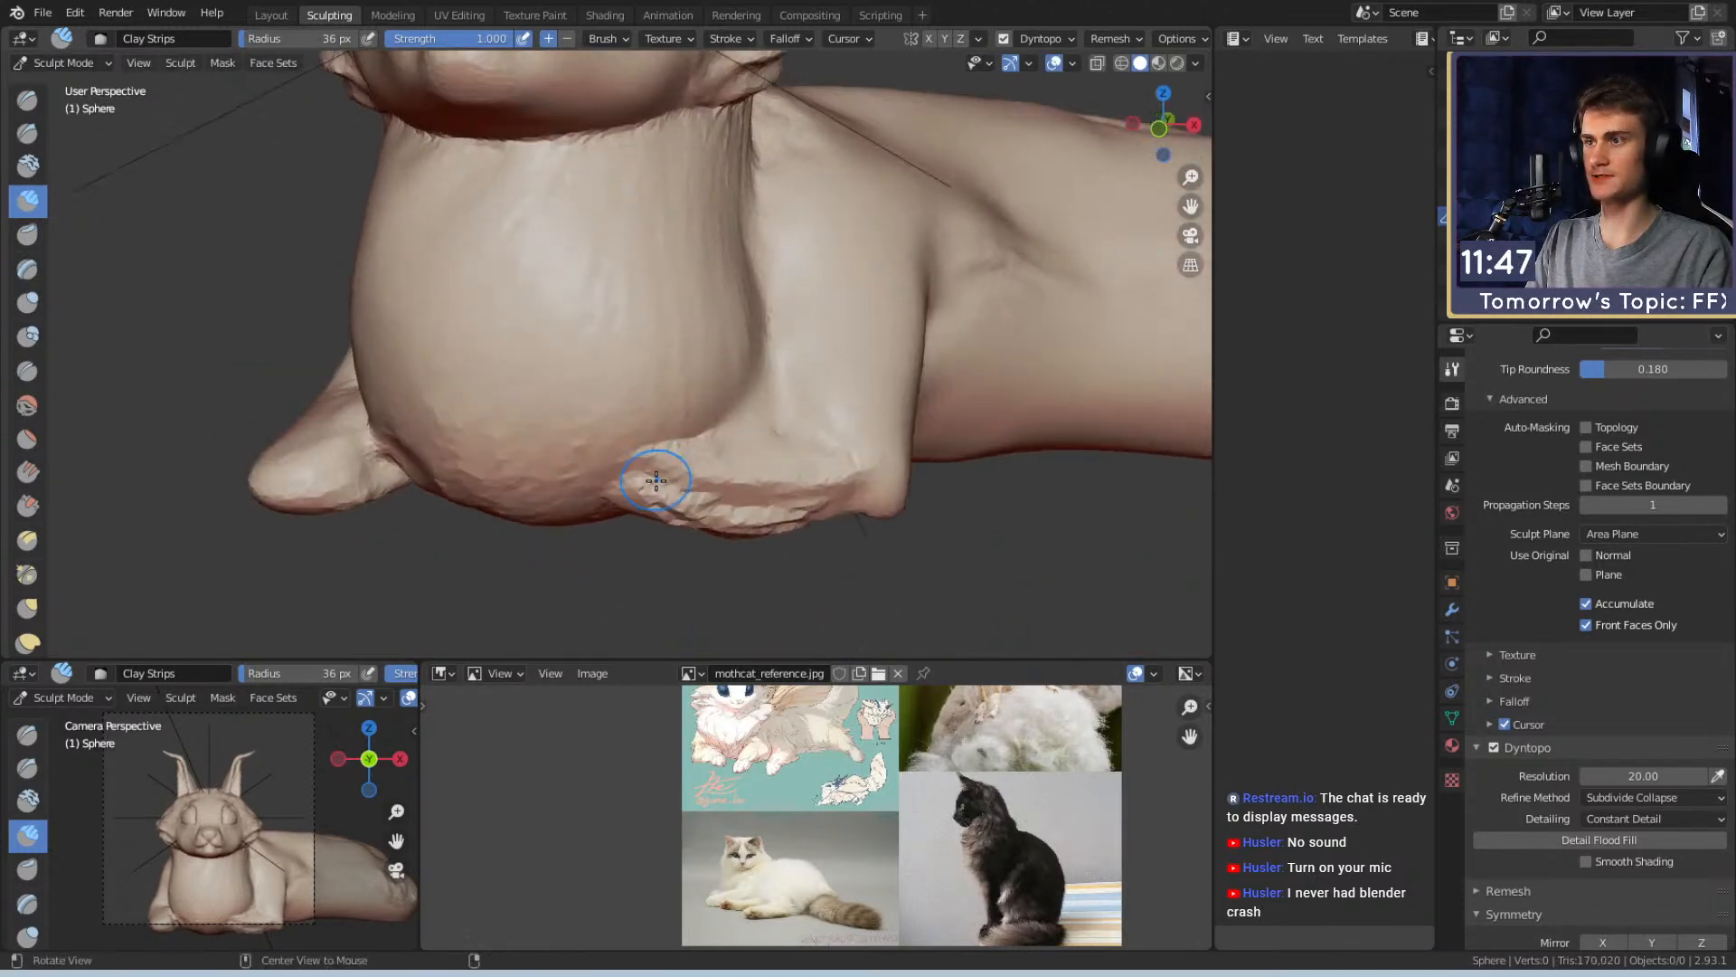
Pull the second forearm forward and down from the chest with the Snake Hook brush at 110 px
{"action": "key", "text": "k"}
{"action": "middle_click_drag", "start_coordinate": [775, 485], "coordinate": [649, 425]}
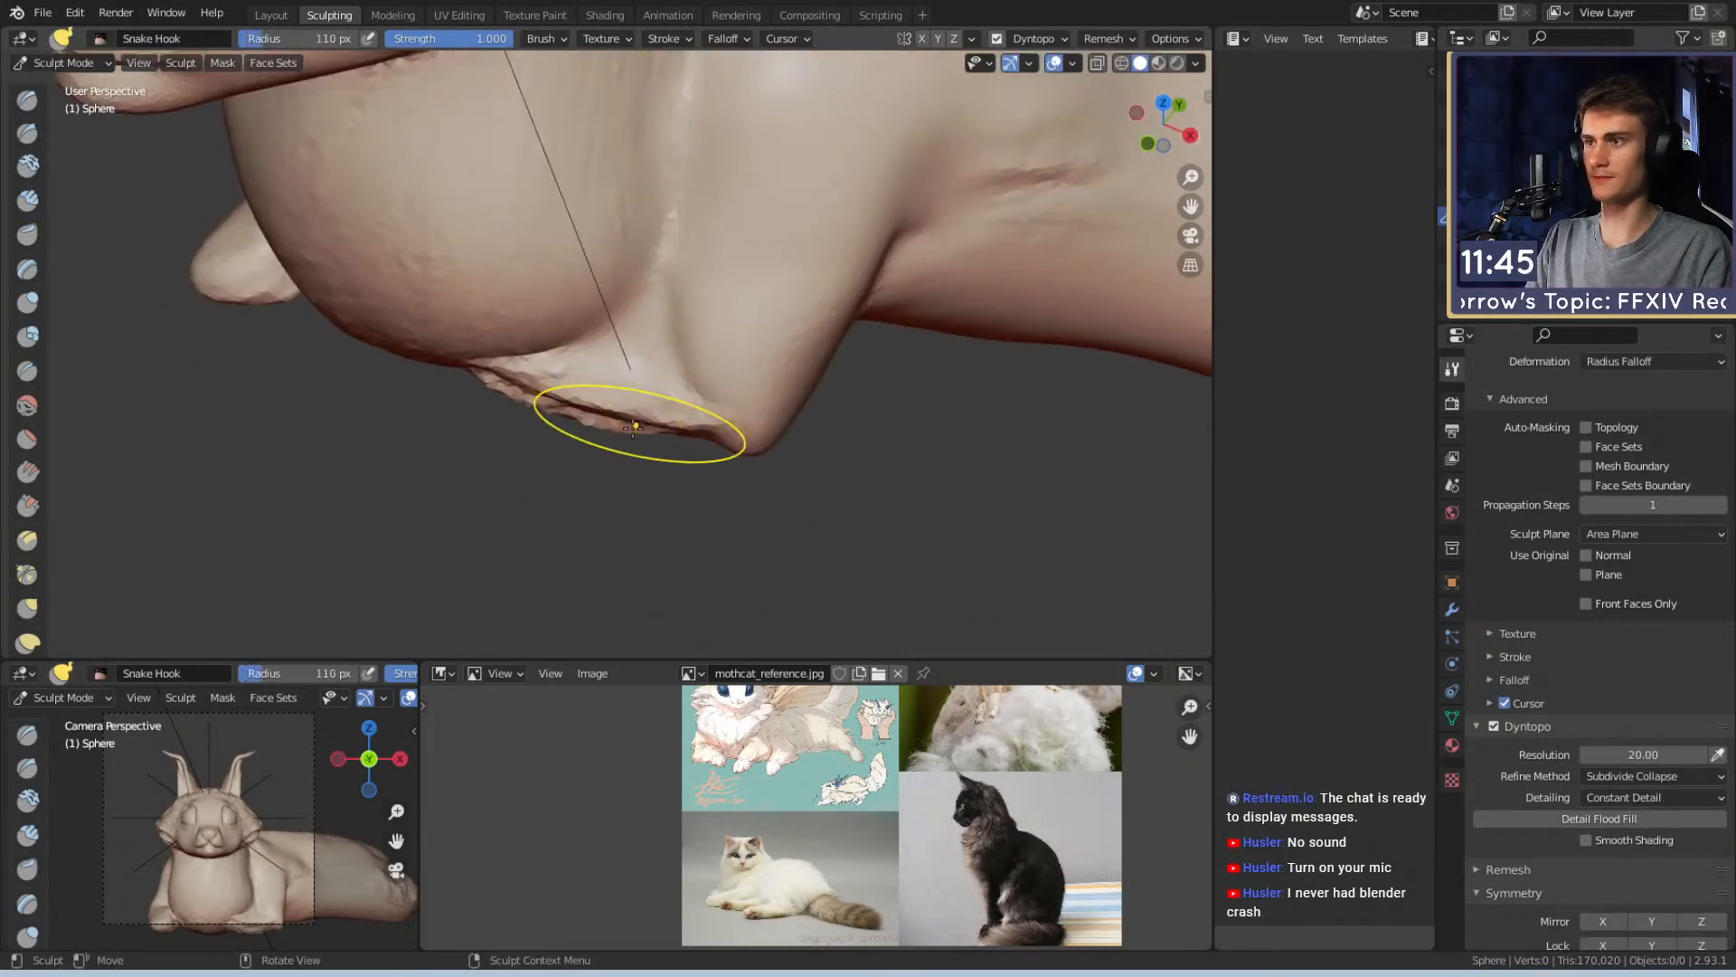
{"action": "middle_click_drag", "start_coordinate": [543, 435], "coordinate": [594, 470]}
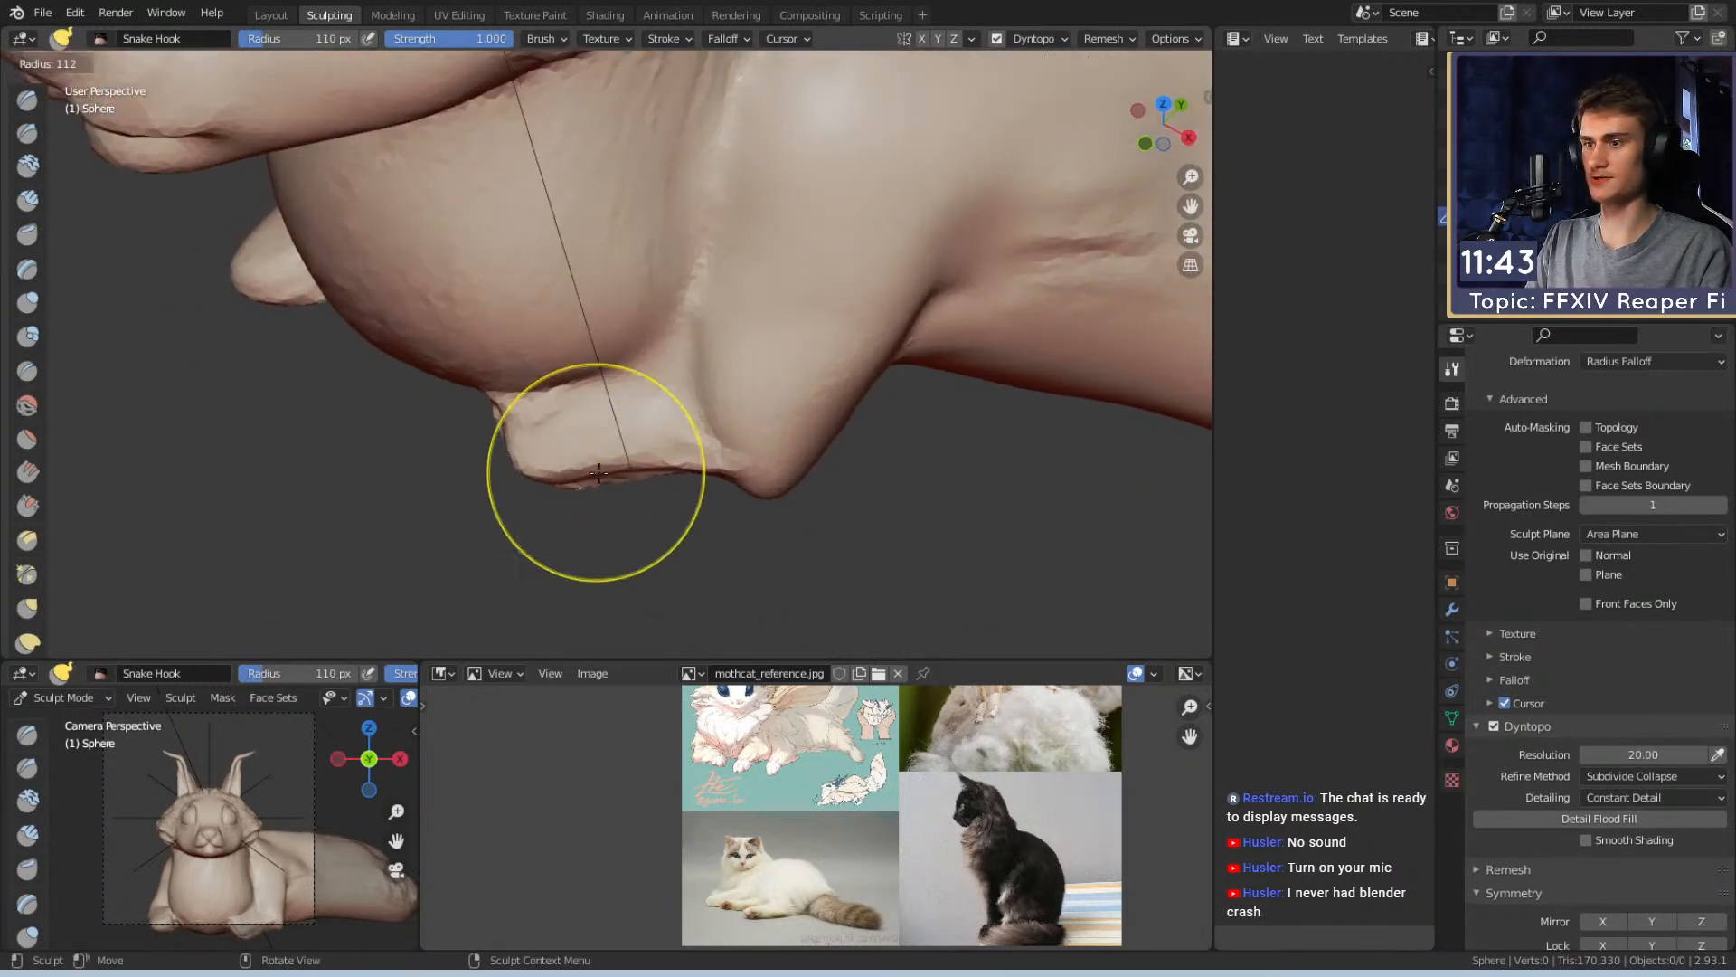
{"action": "left_click_drag", "start_coordinate": [645, 472], "coordinate": [633, 489]}
{"action": "left_click_drag", "start_coordinate": [621, 474], "coordinate": [655, 505]}
{"action": "mouse_move", "coordinate": [654, 505]}
{"action": "middle_mouse_down"}
{"action": "mouse_move", "coordinate": [706, 453]}
{"action": "mouse_move", "coordinate": [857, 455]}
{"action": "mouse_move", "coordinate": [656, 360]}
{"action": "middle_mouse_up"}
Push the second forearm upward toward the chest with a resized Snake Hook brush
{"action": "key", "text": "f"}
{"action": "left_click", "coordinate": [836, 454]}
{"action": "key", "text": "f"}
{"action": "left_click", "coordinate": [828, 314]}
{"action": "left_click_drag", "start_coordinate": [690, 310], "coordinate": [674, 259]}
{"action": "mouse_move", "coordinate": [674, 259]}
{"action": "middle_mouse_down"}
{"action": "mouse_move", "coordinate": [732, 317]}
{"action": "mouse_move", "coordinate": [728, 372]}
{"action": "mouse_move", "coordinate": [678, 250]}
{"action": "middle_mouse_up"}
Reshape the underside of the second front leg with the Snake Hook brush at 126 px
{"action": "key", "text": "f"}
{"action": "left_click", "coordinate": [881, 356]}
{"action": "key", "text": "f"}
{"action": "left_click", "coordinate": [831, 430]}
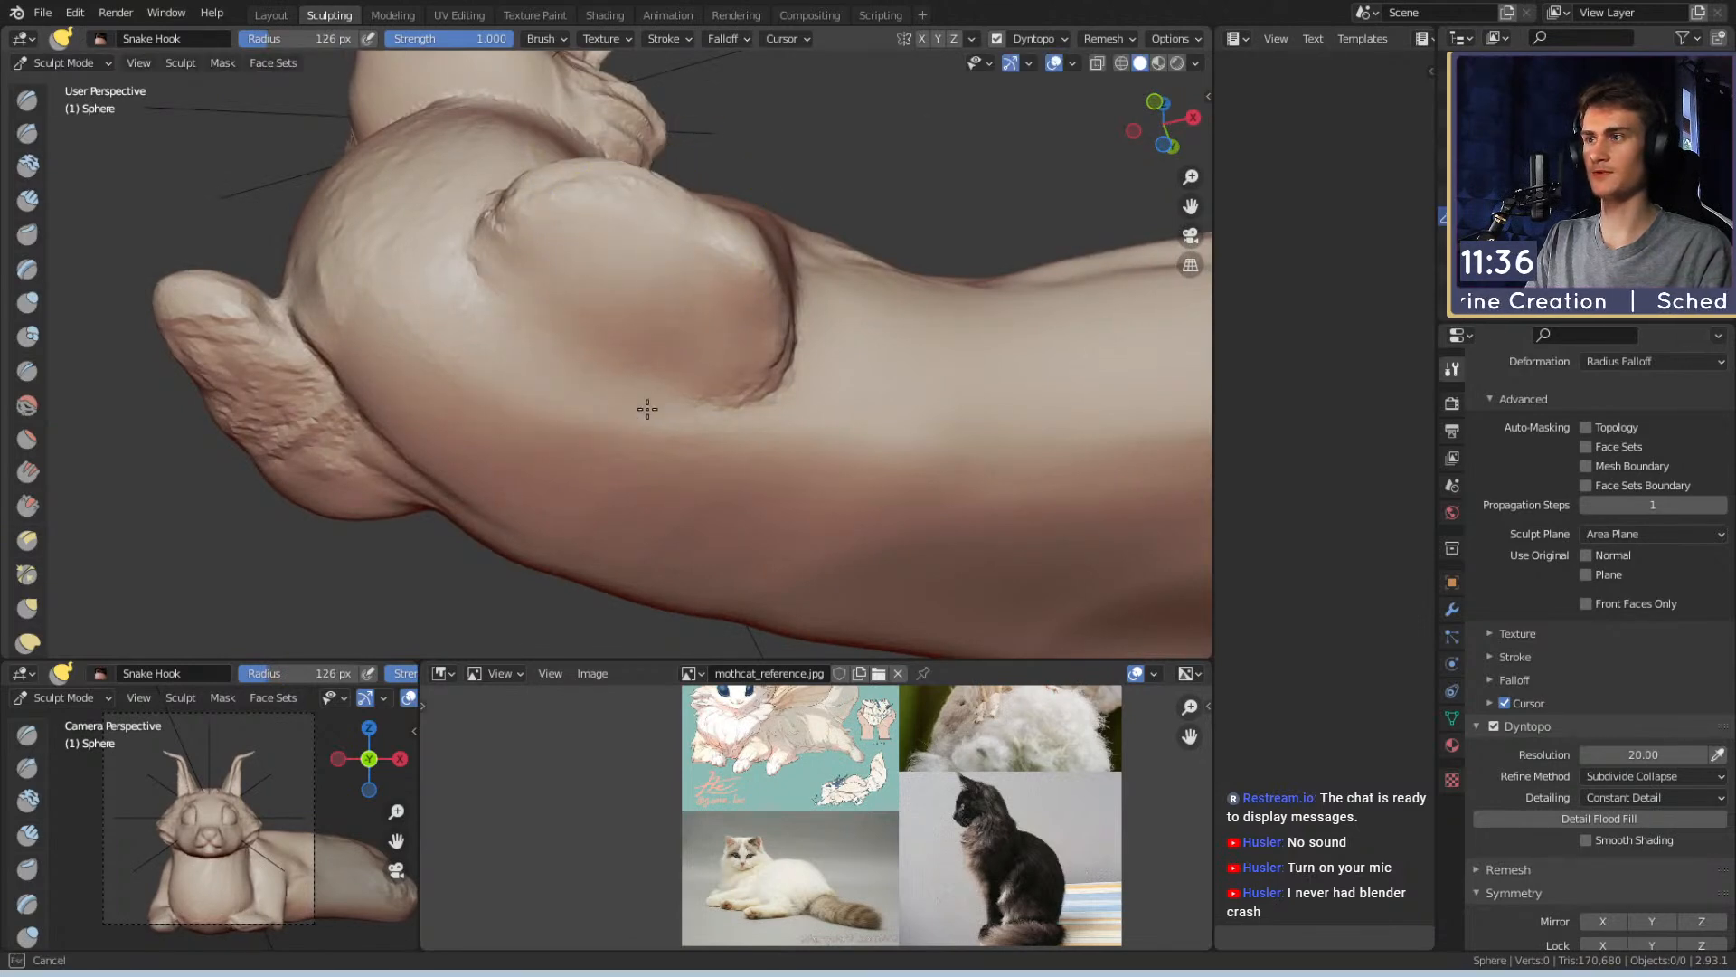
{"action": "middle_click_drag", "start_coordinate": [720, 311], "coordinate": [698, 381]}
Reshape the elbow and forearm of the second front leg with the Snake Hook brush enlarged to 139 px
{"action": "key", "text": "f"}
{"action": "left_click", "coordinate": [684, 561]}
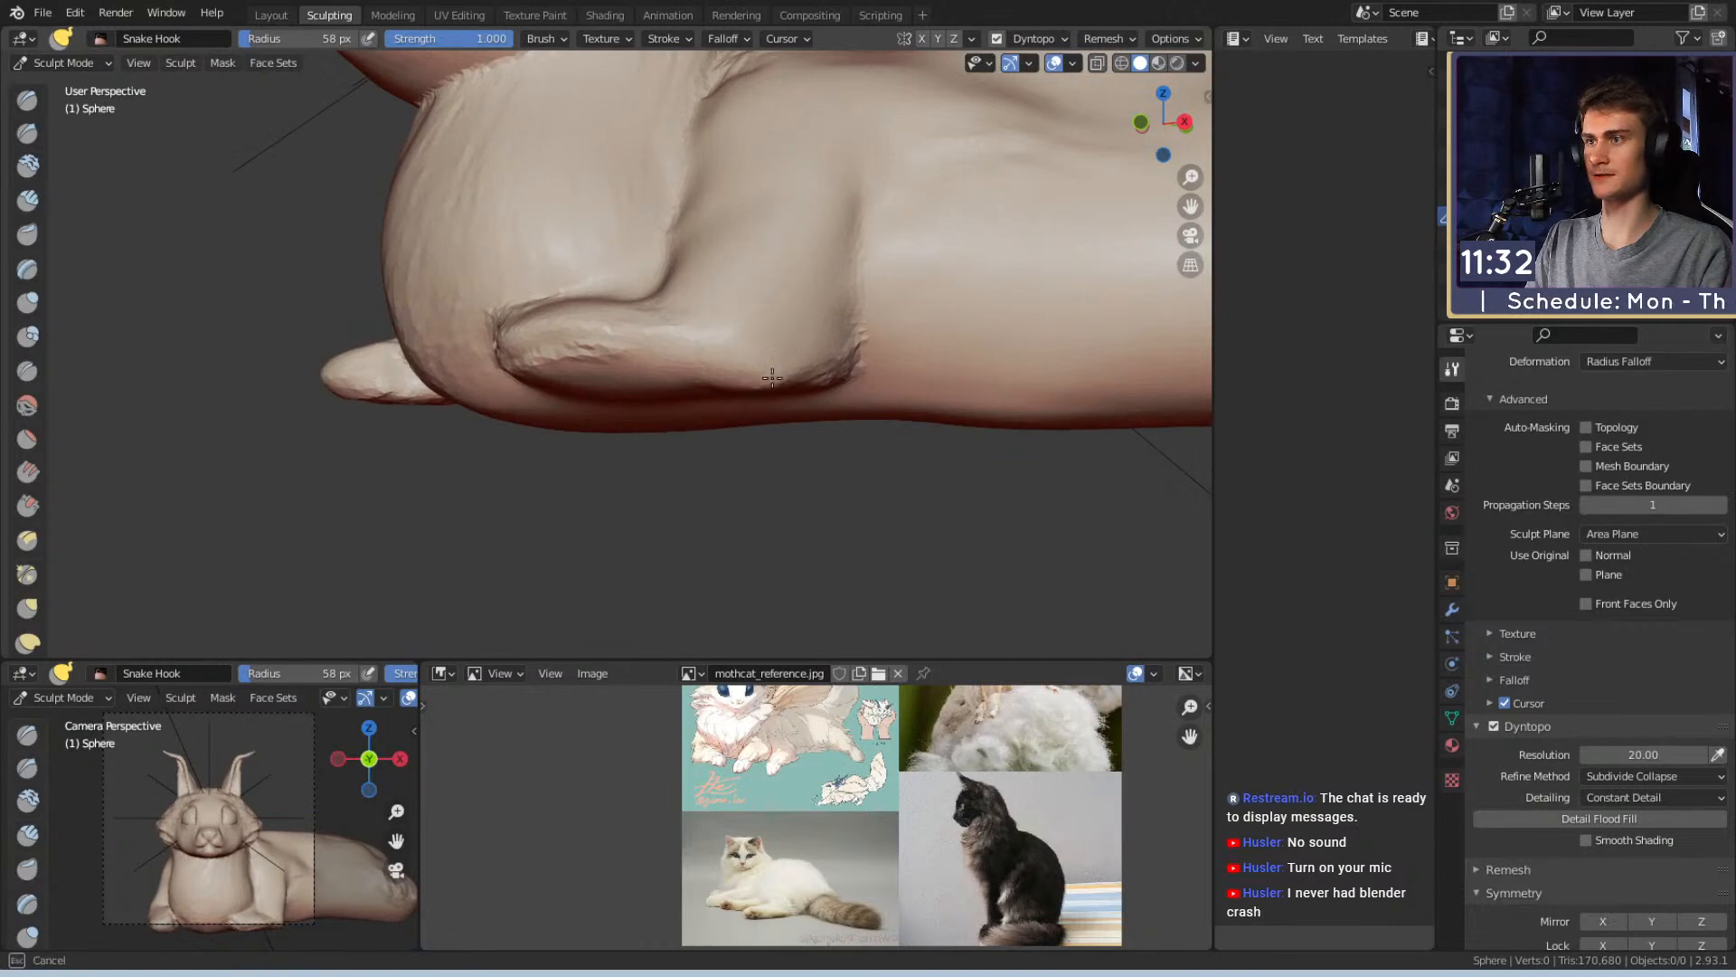
{"action": "key", "text": "f"}
{"action": "left_click", "coordinate": [713, 345]}
{"action": "mouse_move", "coordinate": [696, 306]}
{"action": "left_mouse_down", "text": "alt"}
{"action": "mouse_move", "coordinate": [713, 344]}
{"action": "mouse_move", "coordinate": [670, 338]}
{"action": "left_mouse_up", "text": "alt"}
{"action": "middle_click_drag", "start_coordinate": [676, 353], "coordinate": [678, 364]}
{"action": "key", "text": "f"}
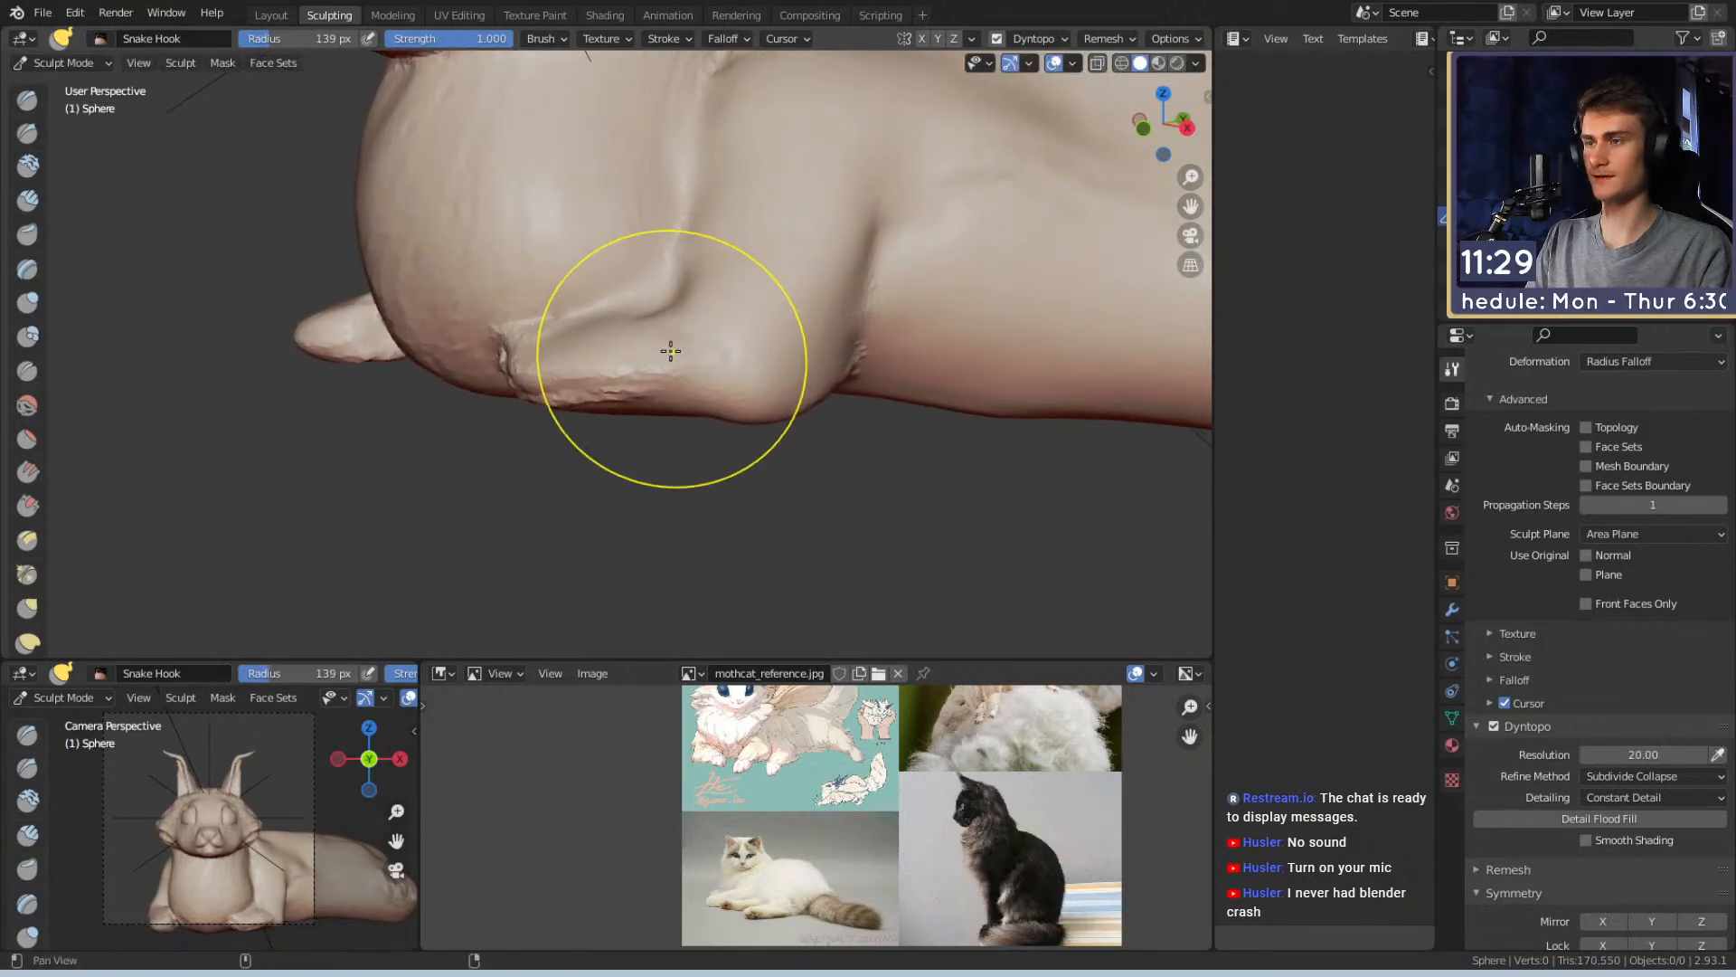
{"action": "left_click", "coordinate": [776, 408]}
{"action": "left_click_drag", "start_coordinate": [670, 409], "coordinate": [679, 419]}
Pull the second forearm into line beneath the chest with the Snake Hook brush at 111 px
{"action": "mouse_move", "coordinate": [605, 401]}
{"action": "middle_mouse_down"}
{"action": "mouse_move", "coordinate": [567, 406]}
{"action": "mouse_move", "coordinate": [836, 295]}
{"action": "mouse_move", "coordinate": [546, 515]}
{"action": "mouse_move", "coordinate": [604, 418]}
{"action": "mouse_move", "coordinate": [587, 441]}
{"action": "mouse_move", "coordinate": [622, 441]}
{"action": "middle_mouse_up"}
{"action": "key", "text": "f"}
{"action": "left_click", "coordinate": [599, 378]}
{"action": "key", "text": "f"}
{"action": "left_click", "coordinate": [841, 329]}
{"action": "key", "text": "f"}
{"action": "left_click", "coordinate": [622, 442]}
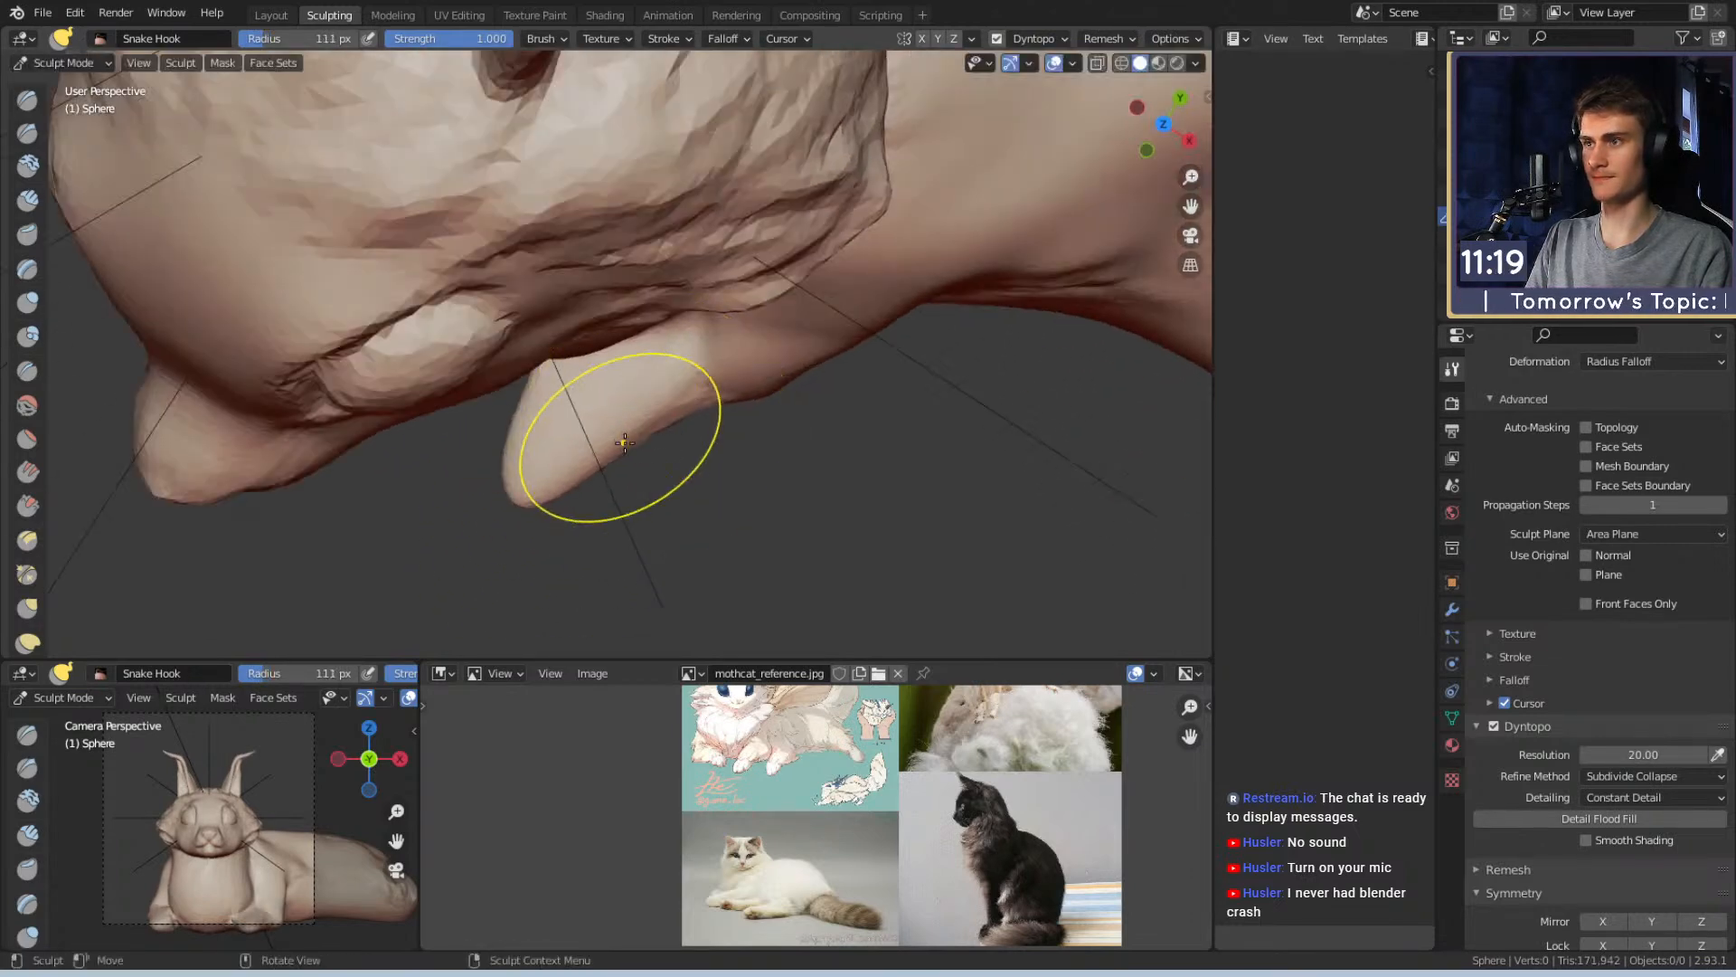
{"action": "left_click_drag", "start_coordinate": [659, 428], "coordinate": [633, 436]}
Define the junction between the second forearm and the chest with the Crease brush
{"action": "mouse_move", "coordinate": [543, 449]}
{"action": "middle_mouse_down"}
{"action": "mouse_move", "coordinate": [605, 435]}
{"action": "mouse_move", "coordinate": [633, 462]}
{"action": "mouse_move", "coordinate": [639, 392]}
{"action": "mouse_move", "coordinate": [678, 389]}
{"action": "middle_mouse_up"}
{"action": "key", "text": "f"}
{"action": "left_click", "coordinate": [566, 444]}
{"action": "key", "text": "shift+c"}
{"action": "mouse_move", "coordinate": [579, 439]}
{"action": "middle_mouse_down"}
{"action": "mouse_move", "coordinate": [620, 380]}
{"action": "mouse_move", "coordinate": [634, 435]}
{"action": "middle_mouse_up"}
{"action": "middle_click_drag", "start_coordinate": [596, 513], "coordinate": [643, 407]}
{"action": "mouse_move", "coordinate": [564, 492]}
{"action": "middle_mouse_down"}
{"action": "mouse_move", "coordinate": [612, 497]}
{"action": "mouse_move", "coordinate": [731, 416]}
{"action": "mouse_move", "coordinate": [678, 458]}
{"action": "mouse_move", "coordinate": [736, 484]}
{"action": "middle_mouse_up"}
Adjust the outline of the second front paw with the Snake Hook brush at 66 px
{"action": "key", "text": "k"}
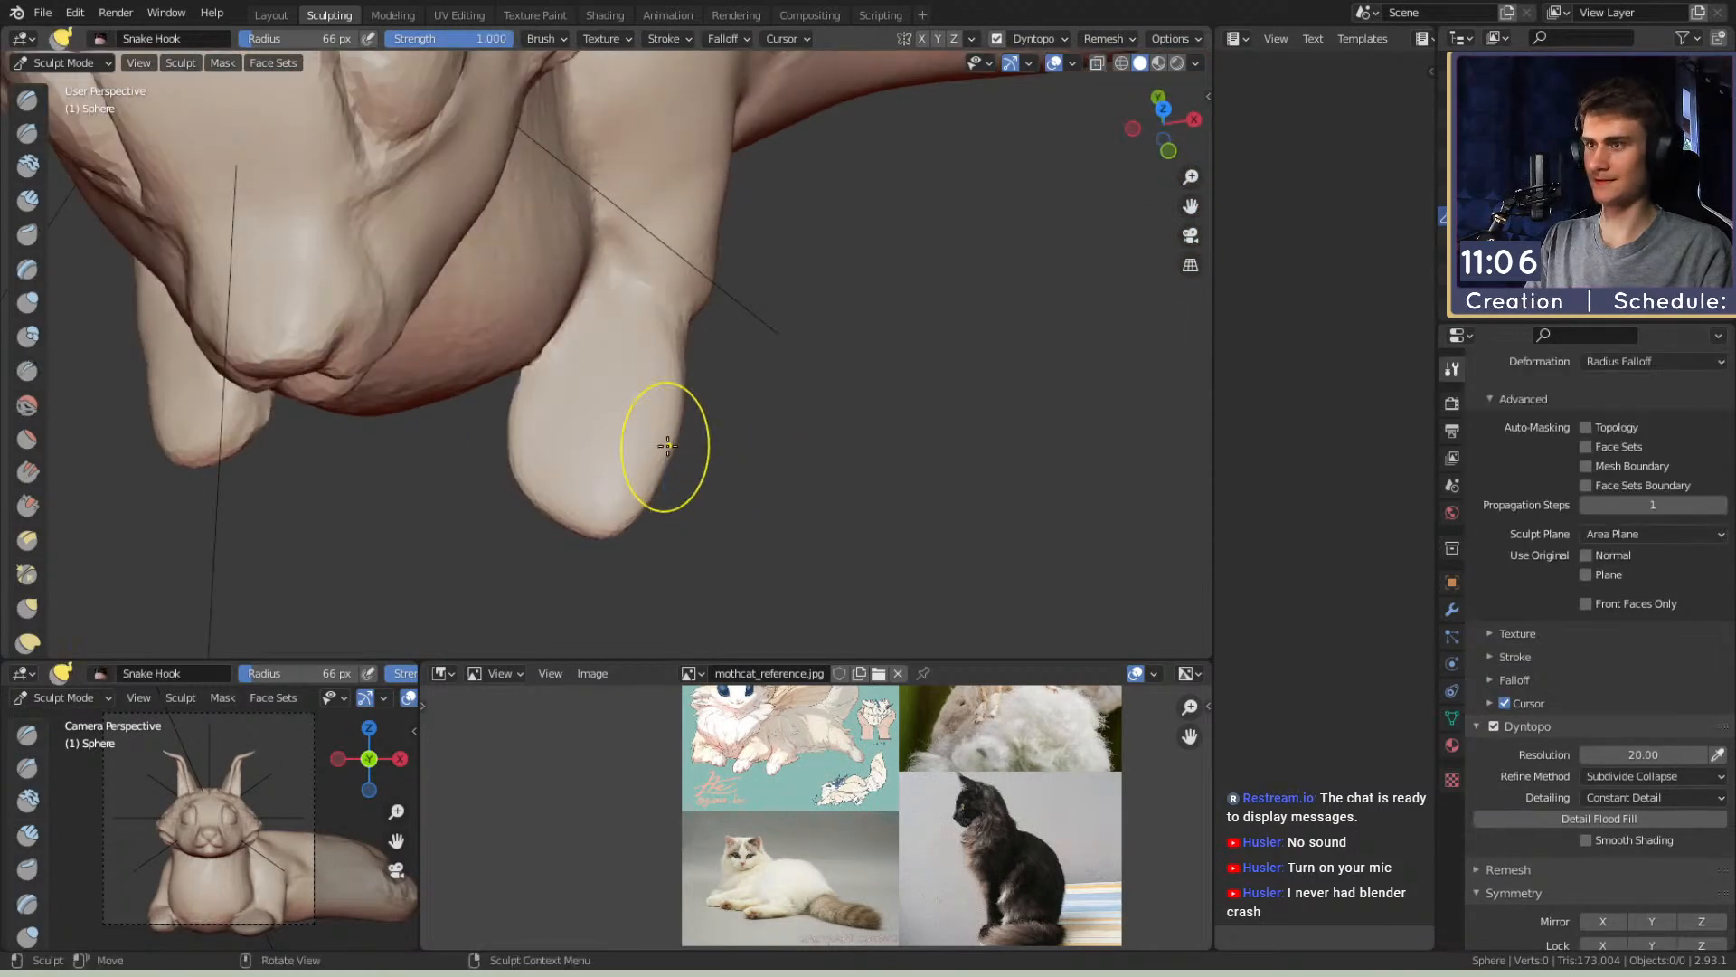
{"action": "mouse_move", "coordinate": [679, 422]}
{"action": "middle_mouse_down"}
{"action": "mouse_move", "coordinate": [728, 476]}
{"action": "mouse_move", "coordinate": [562, 407]}
{"action": "mouse_move", "coordinate": [639, 368]}
{"action": "mouse_move", "coordinate": [598, 454]}
{"action": "middle_mouse_up"}
{"action": "left_click_drag", "start_coordinate": [581, 468], "coordinate": [574, 468]}
{"action": "mouse_move", "coordinate": [573, 469]}
{"action": "middle_mouse_down"}
{"action": "mouse_move", "coordinate": [646, 452]}
{"action": "mouse_move", "coordinate": [710, 489]}
{"action": "mouse_move", "coordinate": [682, 419]}
{"action": "mouse_move", "coordinate": [654, 418]}
{"action": "middle_mouse_up"}
Build up the top of the second front paw and wrist with the Clay Strips brush at 56 px and 36 px
{"action": "key", "text": "c"}
{"action": "left_click_drag", "start_coordinate": [654, 418], "coordinate": [690, 362]}
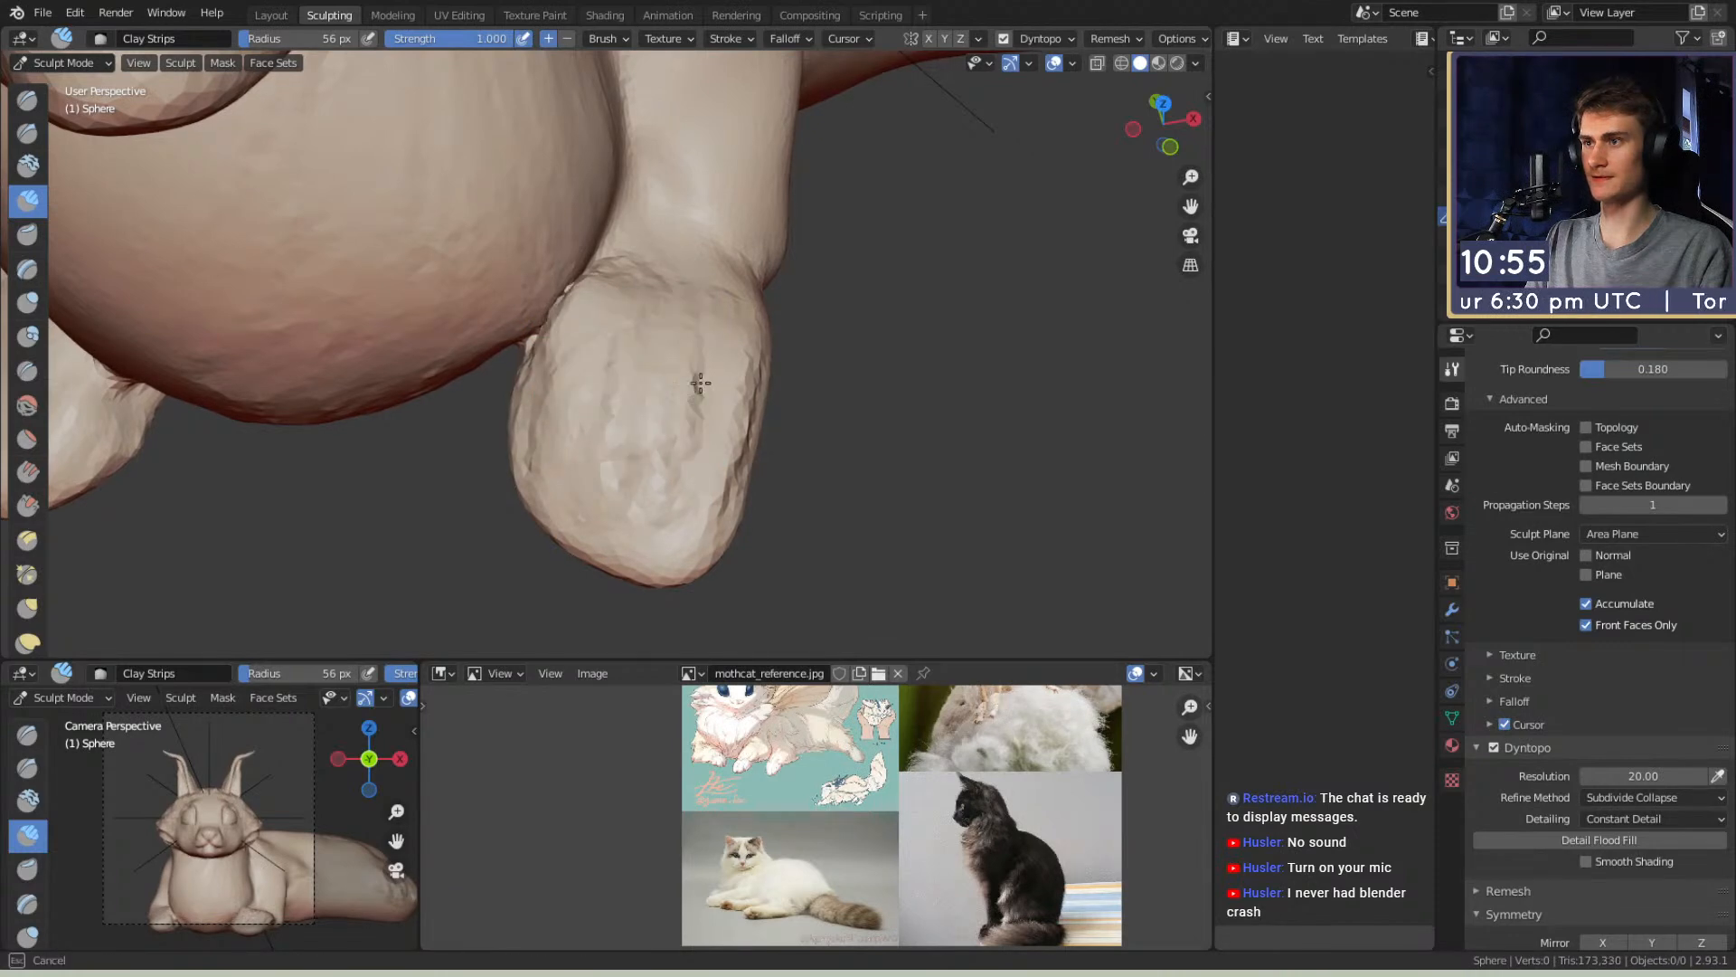
{"action": "mouse_move", "coordinate": [748, 404]}
{"action": "middle_mouse_down"}
{"action": "mouse_move", "coordinate": [645, 393]}
{"action": "mouse_move", "coordinate": [675, 410]}
{"action": "middle_mouse_up"}
{"action": "key", "text": "f"}
{"action": "left_click", "coordinate": [657, 394]}
{"action": "mouse_move", "coordinate": [643, 376]}
{"action": "left_mouse_down"}
{"action": "mouse_move", "coordinate": [665, 305]}
{"action": "mouse_move", "coordinate": [790, 310]}
{"action": "left_mouse_up"}
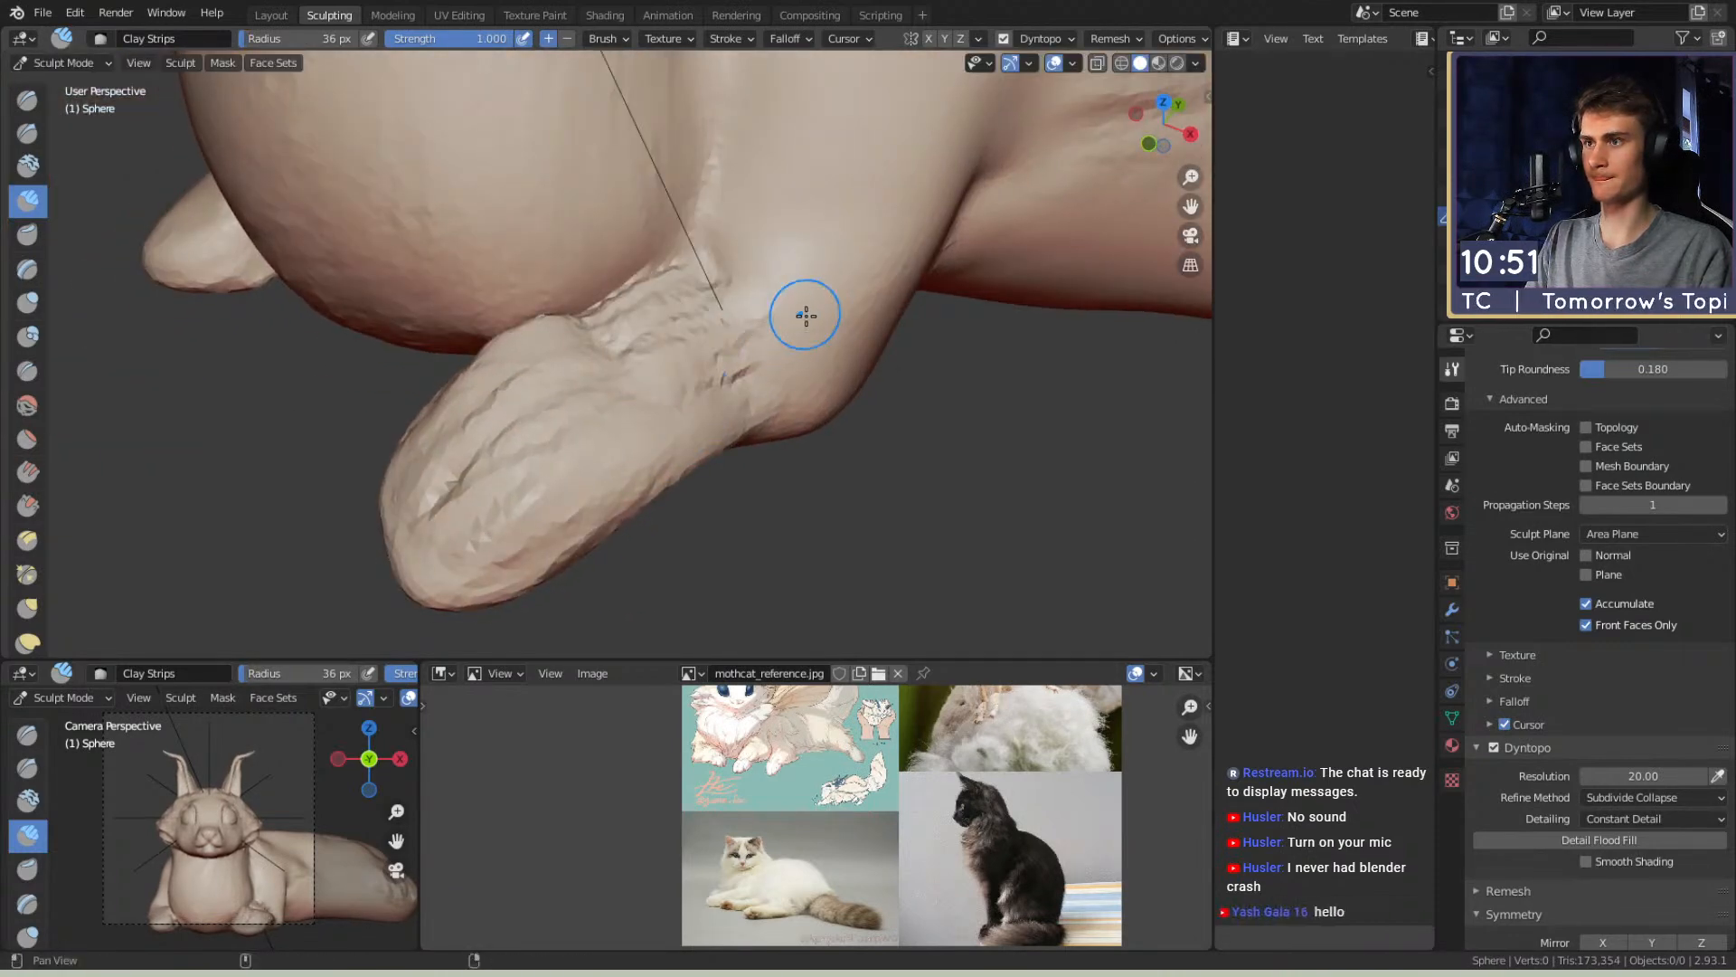
Fill in the inner elbow of the second front leg with the Clay Strips brush at 47 px
{"action": "middle_click_drag", "start_coordinate": [791, 310], "coordinate": [619, 287]}
{"action": "middle_click_drag", "start_coordinate": [691, 395], "coordinate": [569, 410]}
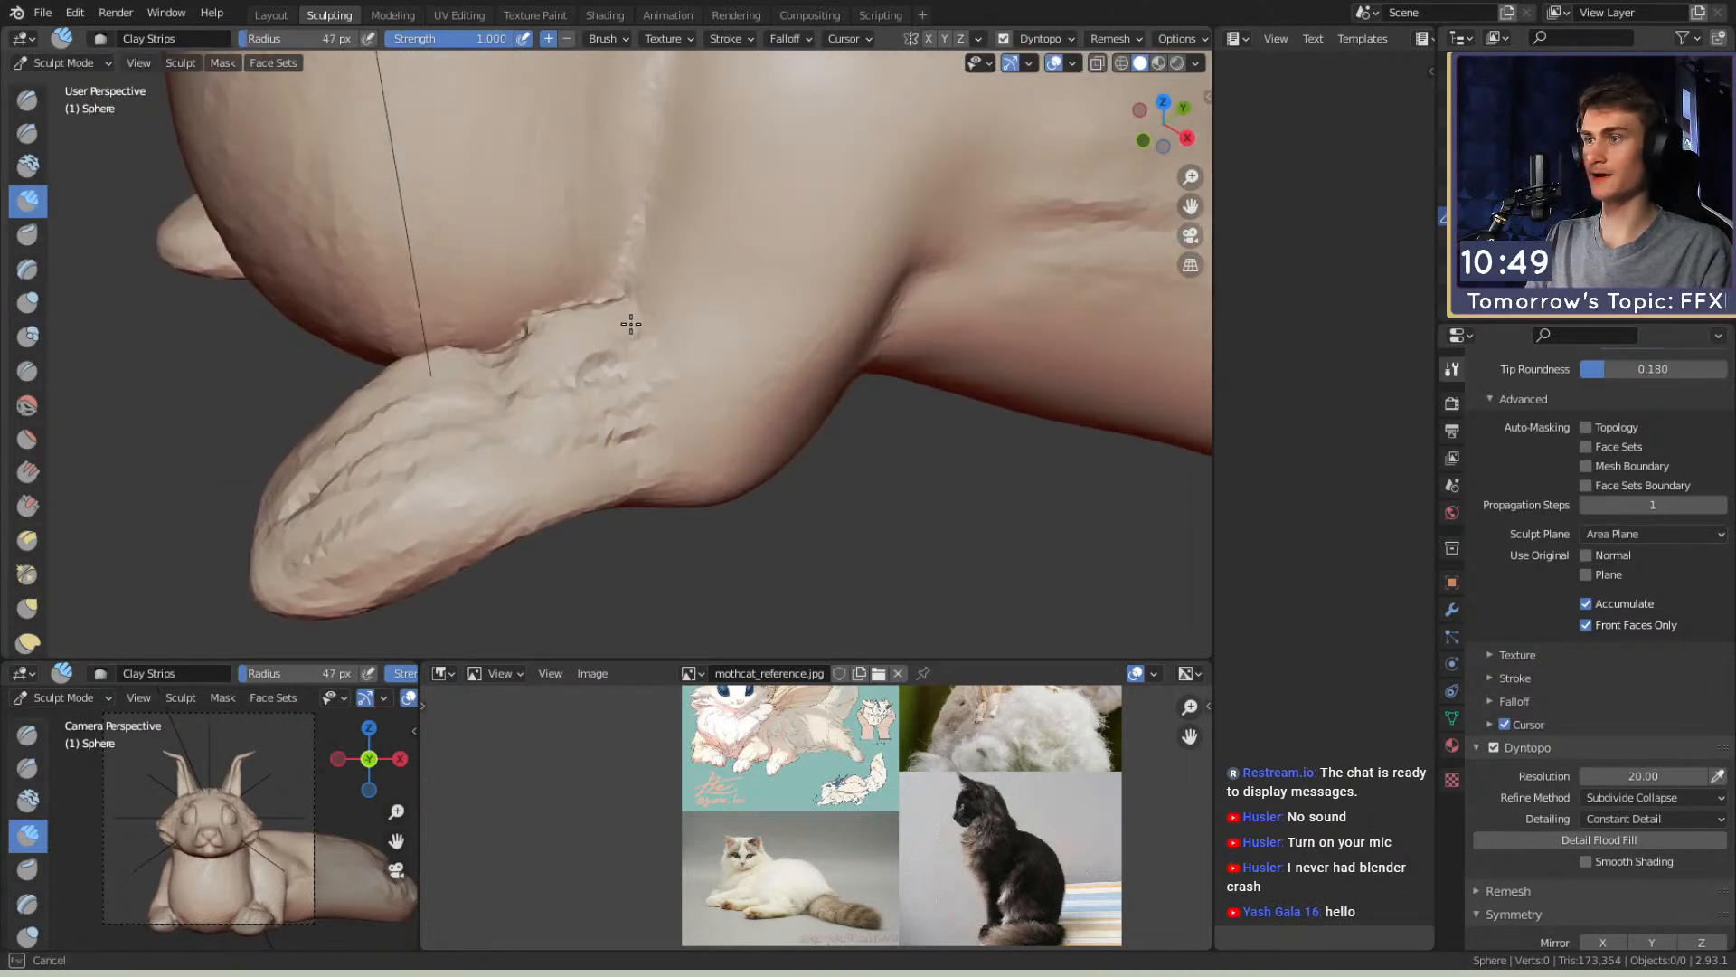
{"action": "middle_click_drag", "start_coordinate": [610, 327], "coordinate": [607, 322]}
{"action": "middle_click_drag", "start_coordinate": [683, 459], "coordinate": [696, 325]}
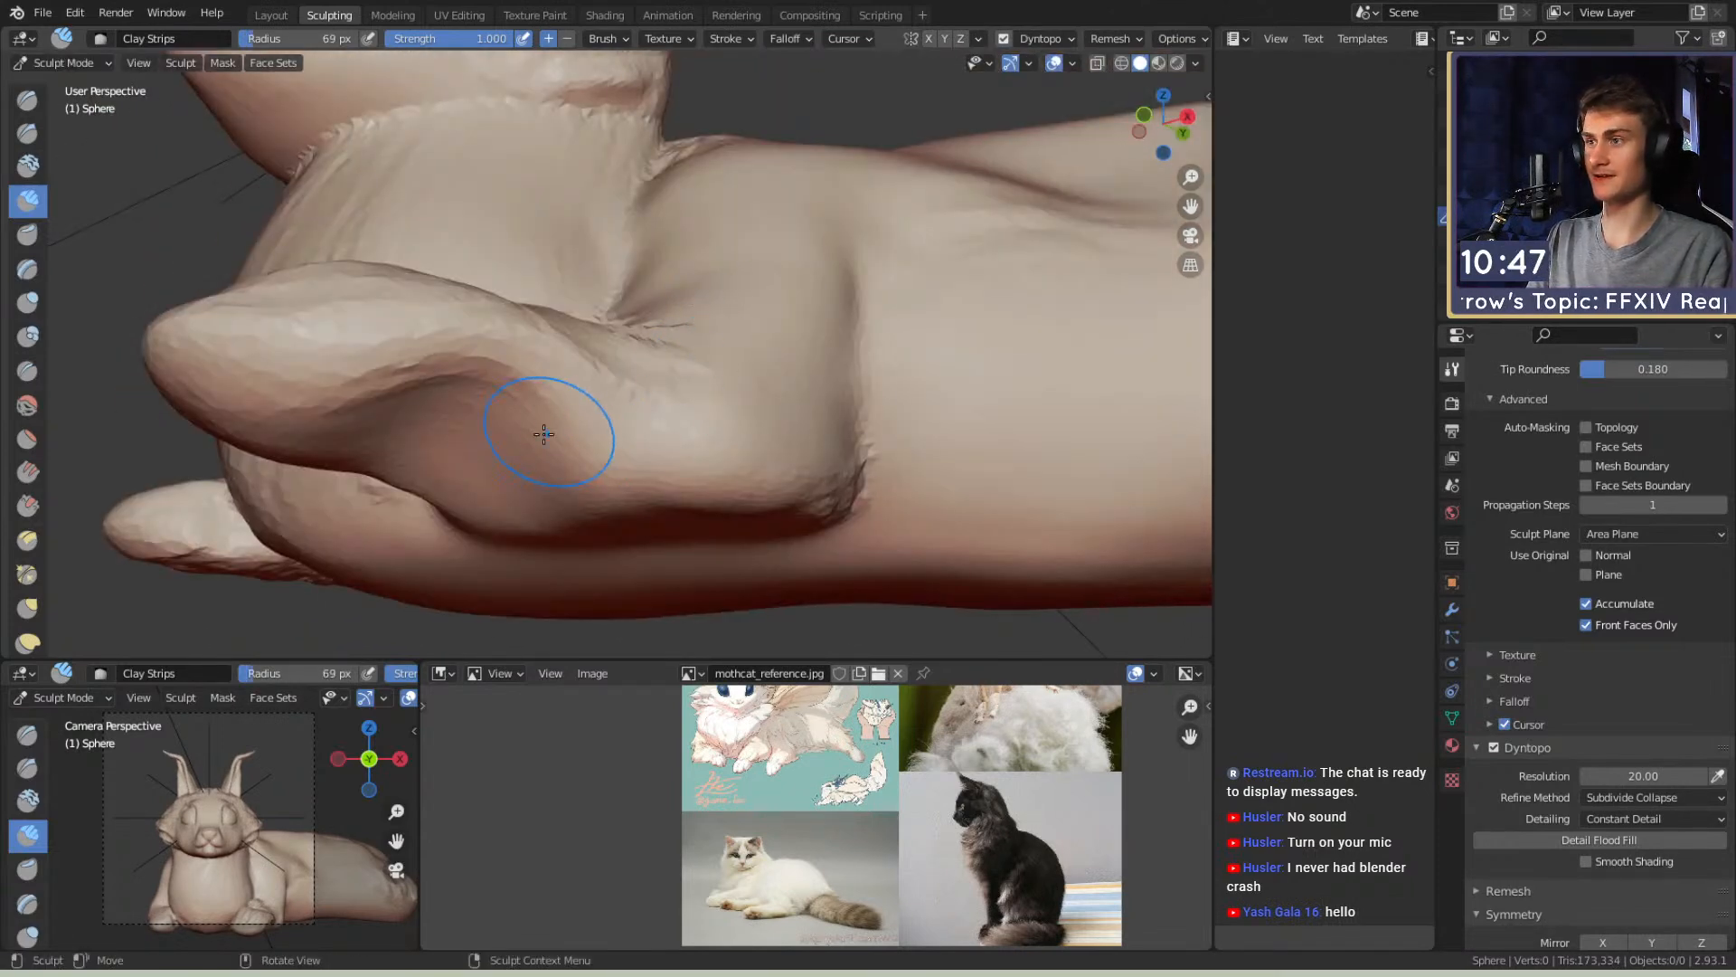
{"action": "mouse_move", "coordinate": [592, 404]}
{"action": "middle_mouse_down", "text": "shift"}
{"action": "mouse_move", "coordinate": [678, 359]}
{"action": "mouse_move", "coordinate": [669, 370]}
{"action": "mouse_move", "coordinate": [639, 329]}
{"action": "mouse_move", "coordinate": [623, 356]}
{"action": "mouse_move", "coordinate": [624, 292]}
{"action": "middle_mouse_up", "text": "shift"}
Carve the underside seam between the second front leg and the chest with the Crease brush at 45 px
{"action": "key", "text": "shift+c"}
{"action": "middle_click_drag", "start_coordinate": [624, 291], "coordinate": [628, 327]}
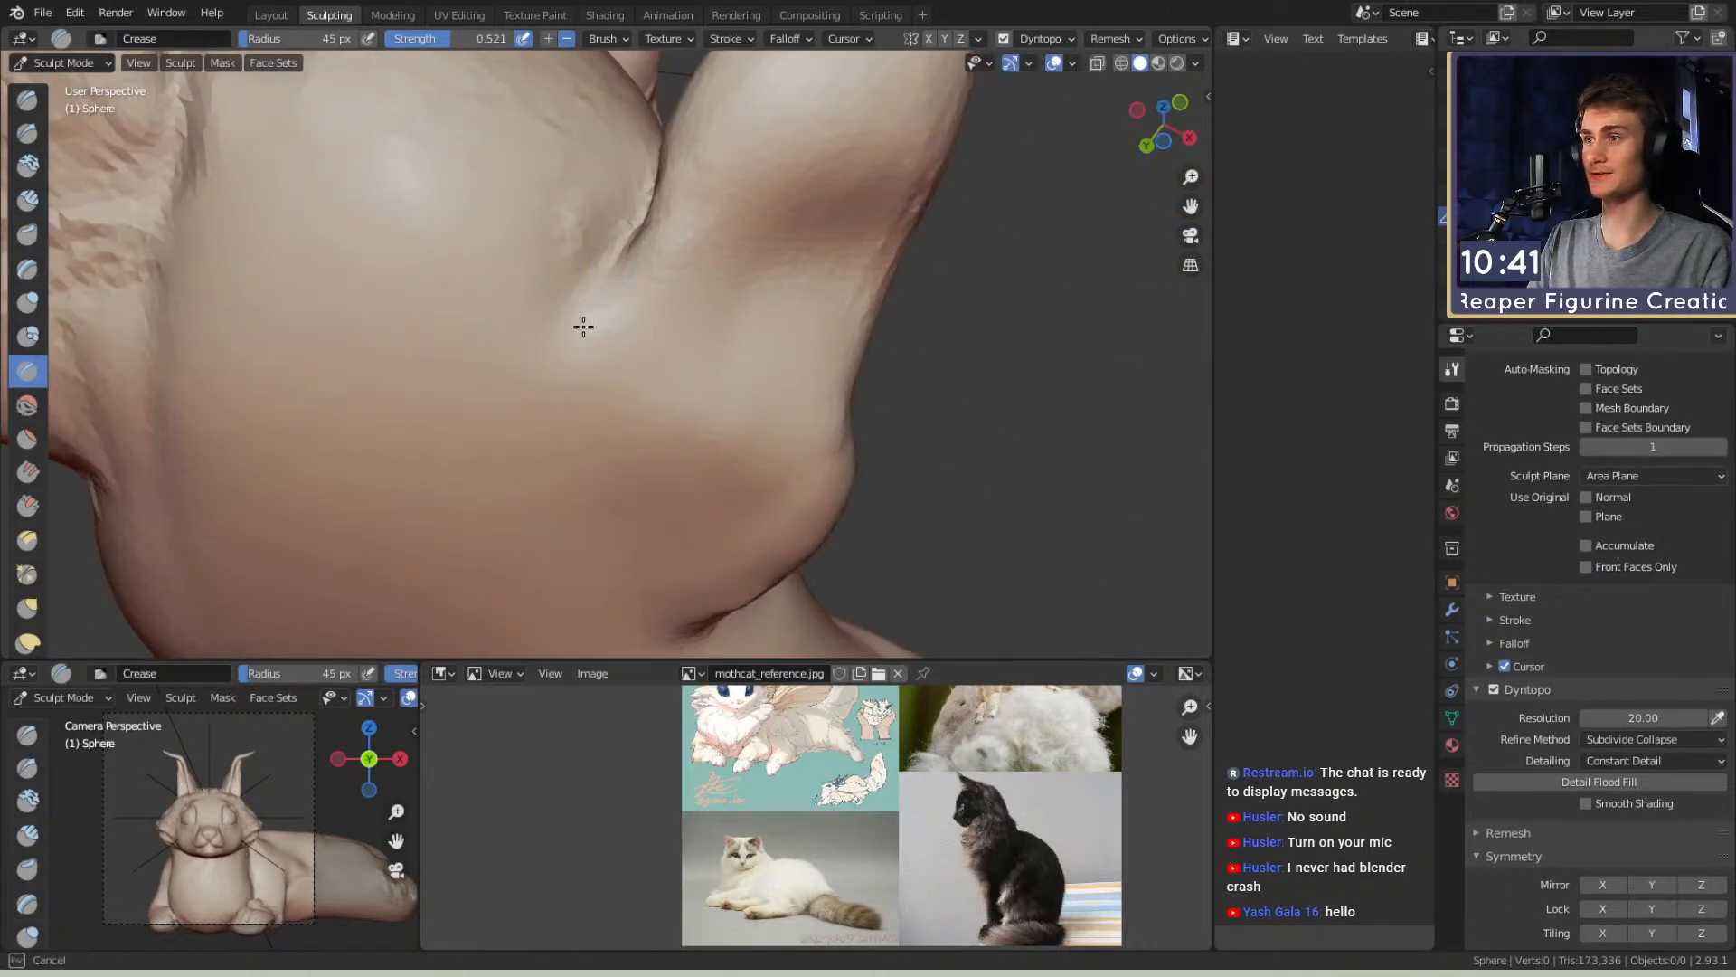
{"action": "middle_click_drag", "start_coordinate": [550, 468], "coordinate": [644, 379]}
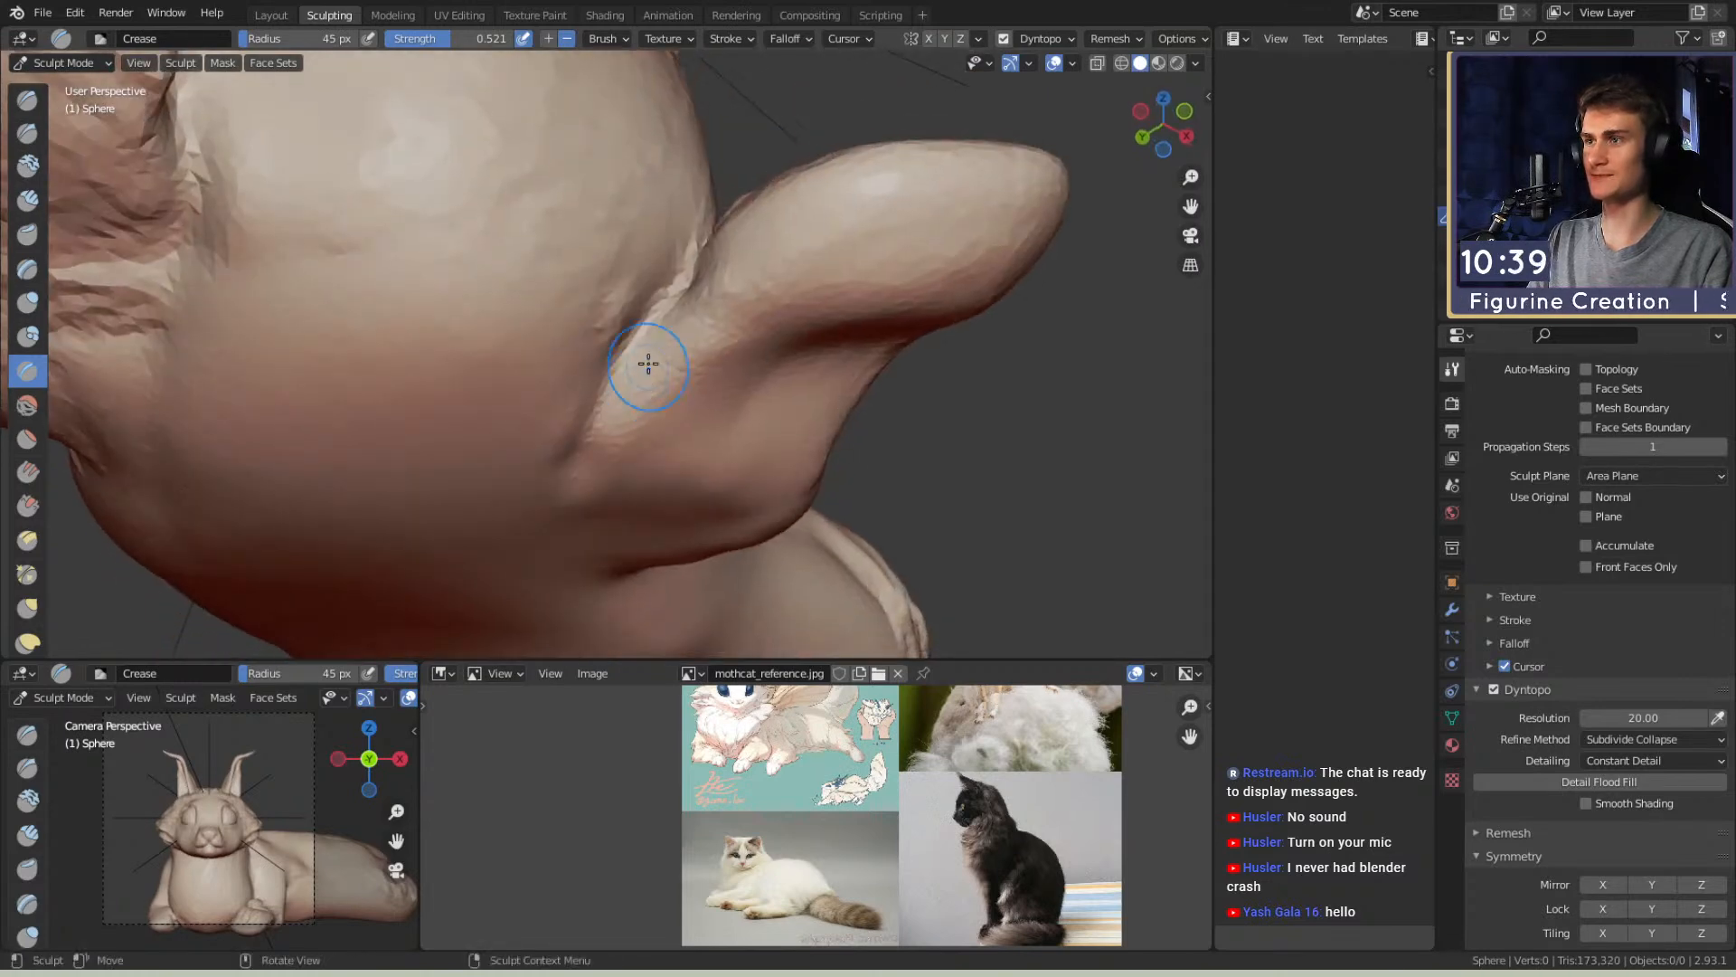
{"action": "middle_click_drag", "start_coordinate": [553, 525], "coordinate": [645, 257]}
{"action": "left_click_drag", "start_coordinate": [630, 248], "coordinate": [678, 206]}
{"action": "mouse_move", "coordinate": [679, 263]}
{"action": "middle_mouse_down"}
{"action": "mouse_move", "coordinate": [686, 295]}
{"action": "mouse_move", "coordinate": [679, 271]}
{"action": "middle_mouse_up"}
{"action": "left_click_drag", "start_coordinate": [579, 488], "coordinate": [604, 412]}
Build up the underside of the second forearm near the chest with the Clay Strips brush at 62 px
{"action": "mouse_move", "coordinate": [723, 222]}
{"action": "middle_mouse_down", "text": "ctrl"}
{"action": "mouse_move", "coordinate": [705, 353]}
{"action": "mouse_move", "coordinate": [687, 290]}
{"action": "mouse_move", "coordinate": [631, 443]}
{"action": "middle_mouse_up", "text": "ctrl"}
{"action": "key", "text": "f"}
{"action": "left_click", "coordinate": [632, 329]}
{"action": "mouse_move", "coordinate": [631, 443]}
{"action": "middle_mouse_down", "text": "ctrl"}
{"action": "mouse_move", "coordinate": [631, 372]}
{"action": "mouse_move", "coordinate": [704, 336]}
{"action": "middle_mouse_up", "text": "ctrl"}
{"action": "key", "text": "c"}
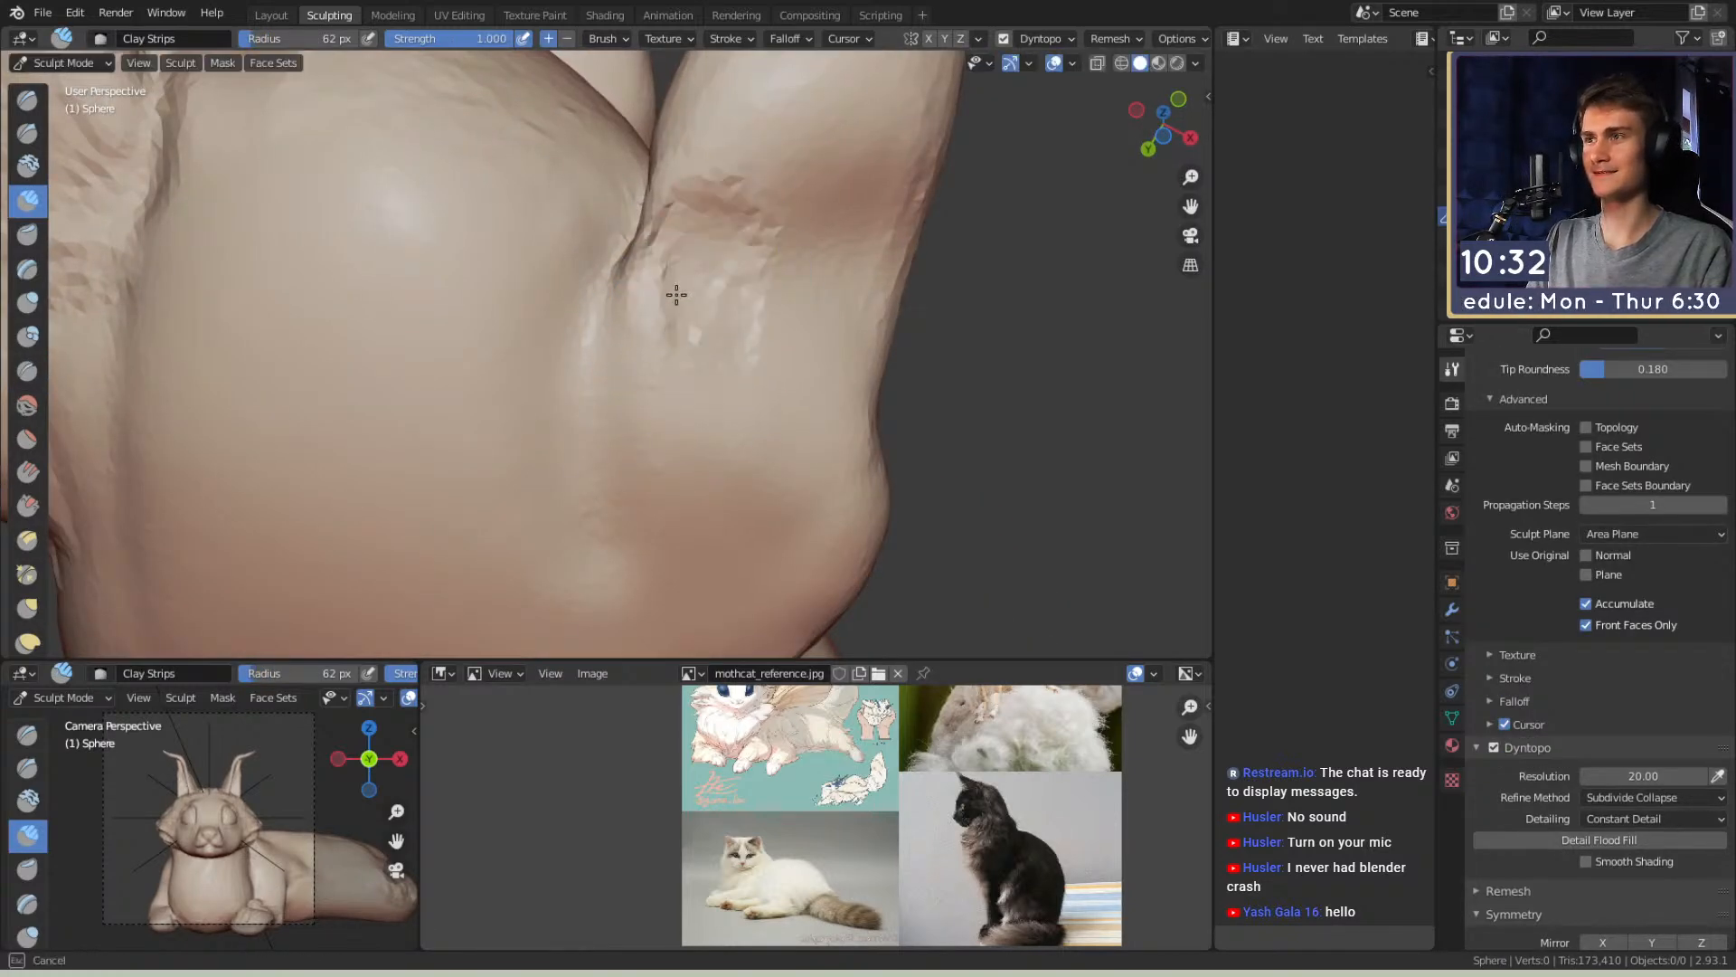
{"action": "middle_click_drag", "start_coordinate": [703, 393], "coordinate": [633, 516], "text": "ctrl"}
{"action": "mouse_move", "coordinate": [690, 515]}
{"action": "middle_mouse_down", "text": "ctrl"}
{"action": "mouse_move", "coordinate": [690, 430]}
{"action": "mouse_move", "coordinate": [622, 300]}
{"action": "mouse_move", "coordinate": [639, 376]}
{"action": "mouse_move", "coordinate": [718, 411]}
{"action": "mouse_move", "coordinate": [631, 380]}
{"action": "middle_mouse_up", "text": "ctrl"}
{"action": "key", "text": "f"}
{"action": "left_click", "coordinate": [669, 411]}
{"action": "left_click_drag", "start_coordinate": [674, 397], "coordinate": [700, 407]}
Add long clay strokes along the second forearm's underside toward the paw with a resized Clay Strips brush
{"action": "mouse_move", "coordinate": [701, 407]}
{"action": "middle_mouse_down"}
{"action": "mouse_move", "coordinate": [690, 380]}
{"action": "mouse_move", "coordinate": [691, 446]}
{"action": "mouse_move", "coordinate": [760, 439]}
{"action": "mouse_move", "coordinate": [607, 416]}
{"action": "middle_mouse_up"}
{"action": "key", "text": "f"}
{"action": "left_click", "coordinate": [670, 445]}
{"action": "left_click_drag", "start_coordinate": [608, 415], "coordinate": [638, 307]}
{"action": "middle_click_drag", "start_coordinate": [623, 416], "coordinate": [665, 457]}
{"action": "mouse_move", "coordinate": [661, 452]}
{"action": "left_mouse_down"}
{"action": "mouse_move", "coordinate": [682, 318]}
{"action": "mouse_move", "coordinate": [732, 212]}
{"action": "left_mouse_up"}
{"action": "middle_click_drag", "start_coordinate": [679, 361], "coordinate": [697, 425]}
{"action": "left_click_drag", "start_coordinate": [696, 407], "coordinate": [711, 192]}
Smooth the built-up clay on the underside of the second forearm
{"action": "middle_click_drag", "start_coordinate": [604, 374], "coordinate": [667, 371]}
{"action": "key", "text": "f"}
{"action": "left_click", "coordinate": [747, 304]}
{"action": "left_click_drag", "start_coordinate": [687, 272], "coordinate": [648, 327], "text": "shift"}
Start carving toe separations into the tip of the second front paw with the Crease brush
{"action": "scroll", "coordinate": [647, 327], "scroll_direction": "down", "scroll_amount": 6}
{"action": "middle_click_drag", "start_coordinate": [719, 325], "coordinate": [841, 354]}
{"action": "scroll", "coordinate": [640, 352], "scroll_direction": "down", "scroll_amount": 4}
{"action": "mouse_move", "coordinate": [578, 398]}
{"action": "middle_mouse_down"}
{"action": "mouse_move", "coordinate": [688, 413]}
{"action": "mouse_move", "coordinate": [600, 438]}
{"action": "middle_mouse_up"}
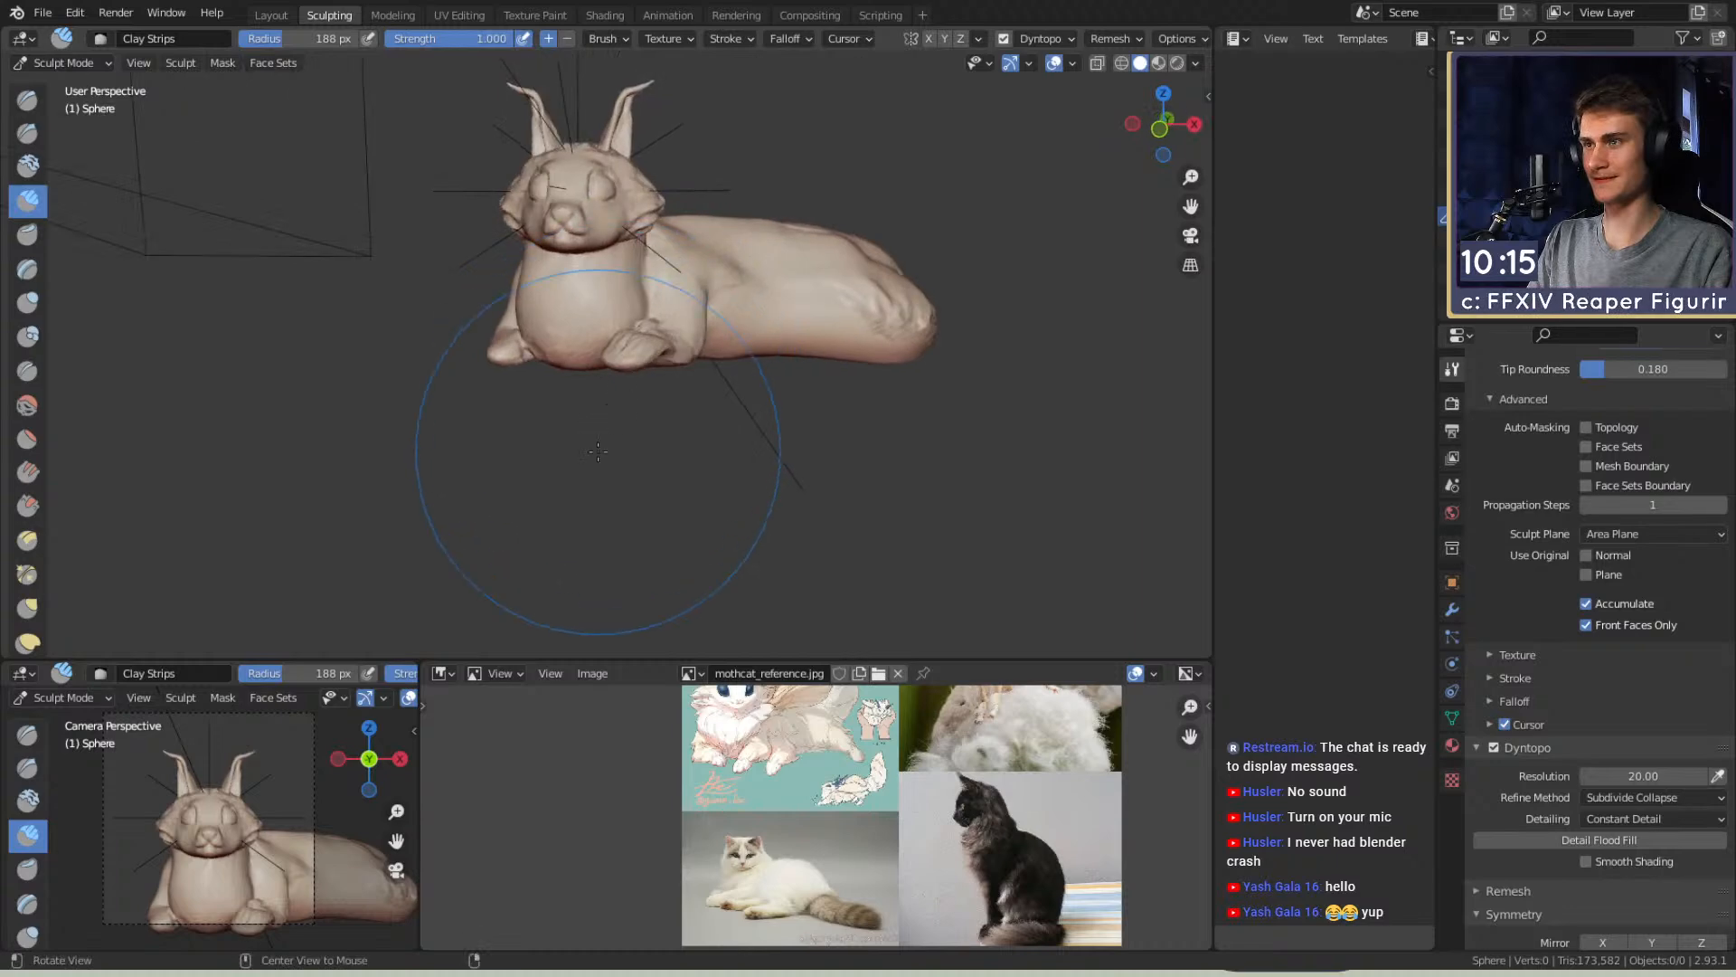
{"action": "scroll", "coordinate": [620, 360], "scroll_direction": "up", "scroll_amount": 8}
{"action": "key", "text": "f"}
{"action": "left_click", "coordinate": [745, 364]}
{"action": "mouse_move", "coordinate": [696, 364]}
{"action": "middle_mouse_down"}
{"action": "mouse_move", "coordinate": [654, 364]}
{"action": "mouse_move", "coordinate": [649, 299]}
{"action": "middle_mouse_up"}
{"action": "key", "text": "shift+c"}
{"action": "mouse_move", "coordinate": [780, 220]}
{"action": "left_mouse_down"}
{"action": "mouse_move", "coordinate": [759, 217]}
{"action": "mouse_move", "coordinate": [799, 215]}
{"action": "mouse_move", "coordinate": [774, 212]}
{"action": "left_mouse_up"}
Deepen and extend the toe grooves of the second front paw with a resized Crease brush
{"action": "mouse_move", "coordinate": [774, 208]}
{"action": "middle_mouse_down", "text": "shift"}
{"action": "mouse_move", "coordinate": [702, 263]}
{"action": "mouse_move", "coordinate": [721, 298]}
{"action": "mouse_move", "coordinate": [698, 487]}
{"action": "mouse_move", "coordinate": [708, 396]}
{"action": "middle_mouse_up", "text": "shift"}
{"action": "key", "text": "f"}
{"action": "left_click", "coordinate": [715, 412]}
{"action": "mouse_move", "coordinate": [762, 357]}
{"action": "left_mouse_down", "text": "ctrl+alt"}
{"action": "mouse_move", "coordinate": [729, 437]}
{"action": "mouse_move", "coordinate": [702, 395]}
{"action": "mouse_move", "coordinate": [761, 413]}
{"action": "mouse_move", "coordinate": [751, 362]}
{"action": "left_mouse_up", "text": "ctrl+alt"}
{"action": "left_click_drag", "start_coordinate": [750, 361], "coordinate": [728, 393], "text": "alt"}
{"action": "mouse_move", "coordinate": [728, 393]}
{"action": "middle_mouse_down"}
{"action": "mouse_move", "coordinate": [724, 434]}
{"action": "mouse_move", "coordinate": [655, 368]}
{"action": "middle_mouse_up"}
{"action": "left_click_drag", "start_coordinate": [655, 368], "coordinate": [643, 360]}
{"action": "left_click_drag", "start_coordinate": [696, 443], "coordinate": [683, 452], "text": "alt"}
{"action": "mouse_move", "coordinate": [656, 495]}
{"action": "left_mouse_down"}
{"action": "mouse_move", "coordinate": [616, 469]}
{"action": "mouse_move", "coordinate": [633, 461]}
{"action": "left_mouse_up"}
Carve toe grooves into the first front paw with the Crease brush at 41 px
{"action": "mouse_move", "coordinate": [599, 445]}
{"action": "left_mouse_down", "text": "alt"}
{"action": "mouse_move", "coordinate": [624, 438]}
{"action": "mouse_move", "coordinate": [608, 387]}
{"action": "mouse_move", "coordinate": [561, 383]}
{"action": "left_mouse_up", "text": "alt"}
{"action": "key", "text": "f"}
{"action": "left_click", "coordinate": [581, 384]}
{"action": "mouse_move", "coordinate": [652, 367]}
{"action": "middle_mouse_down"}
{"action": "mouse_move", "coordinate": [666, 446]}
{"action": "mouse_move", "coordinate": [630, 403]}
{"action": "middle_mouse_up"}
{"action": "left_click_drag", "start_coordinate": [560, 425], "coordinate": [537, 436]}
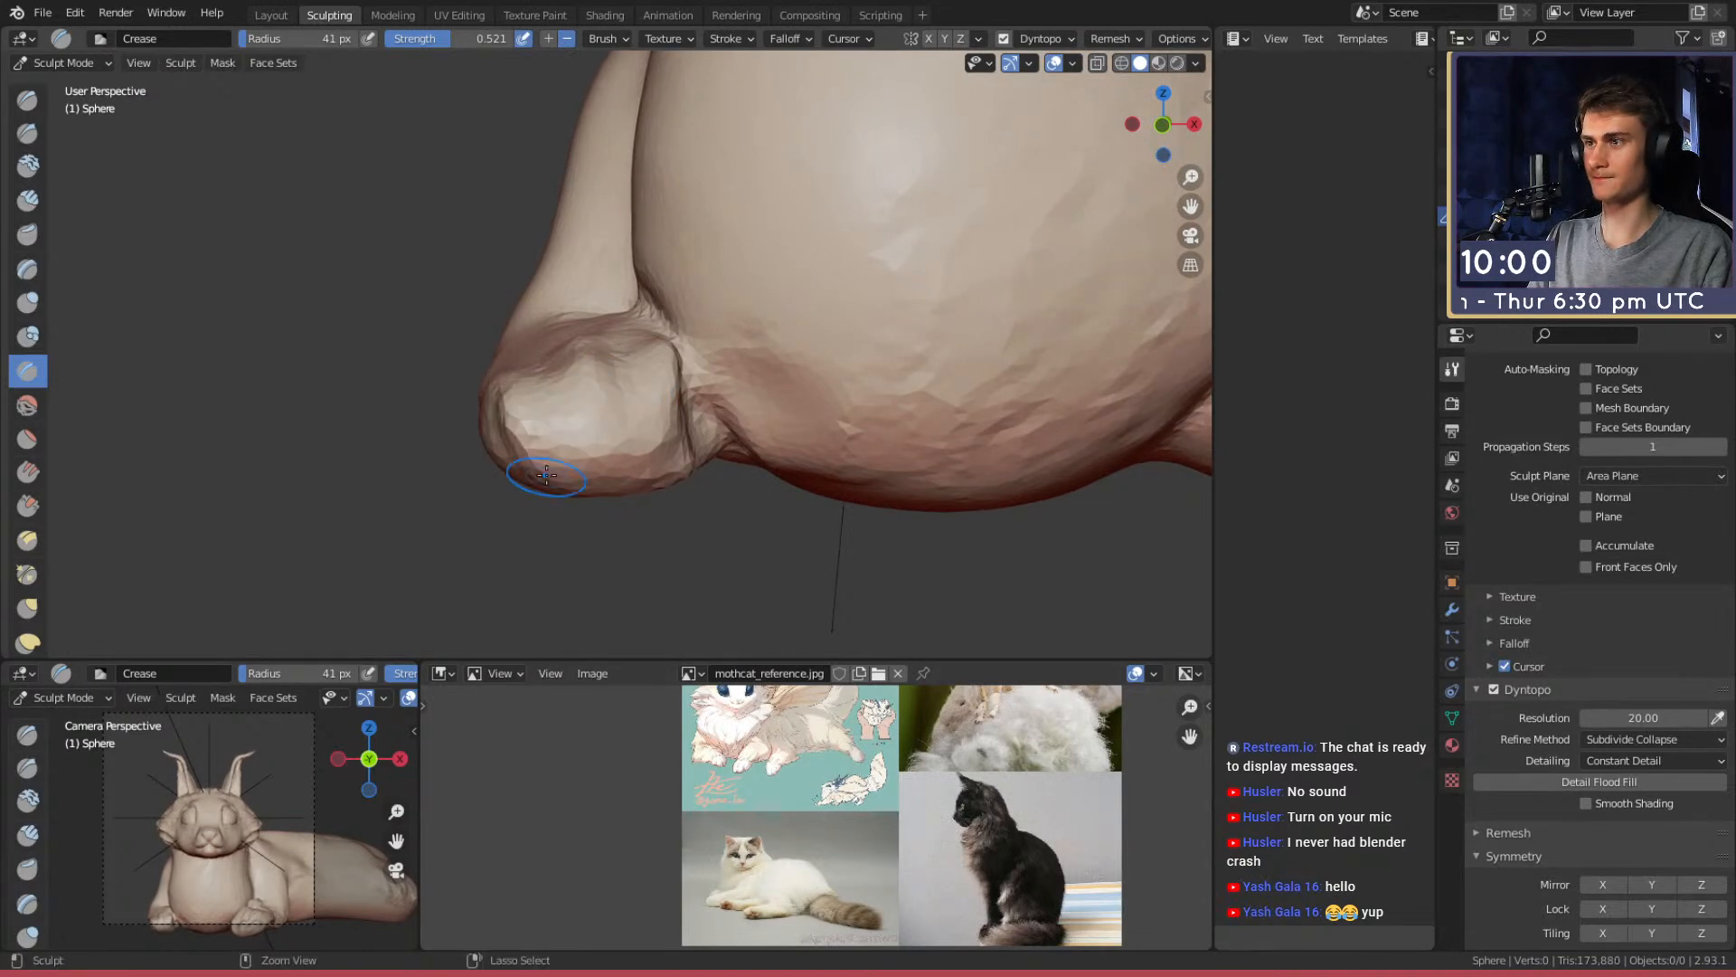
Build up and smooth the top of the first forearm and wrist with the Clay Strips brush at 41 px
{"action": "mouse_move", "coordinate": [695, 369]}
{"action": "middle_mouse_down"}
{"action": "mouse_move", "coordinate": [690, 545]}
{"action": "mouse_move", "coordinate": [639, 376]}
{"action": "mouse_move", "coordinate": [662, 398]}
{"action": "mouse_move", "coordinate": [674, 370]}
{"action": "middle_mouse_up"}
{"action": "key", "text": "c"}
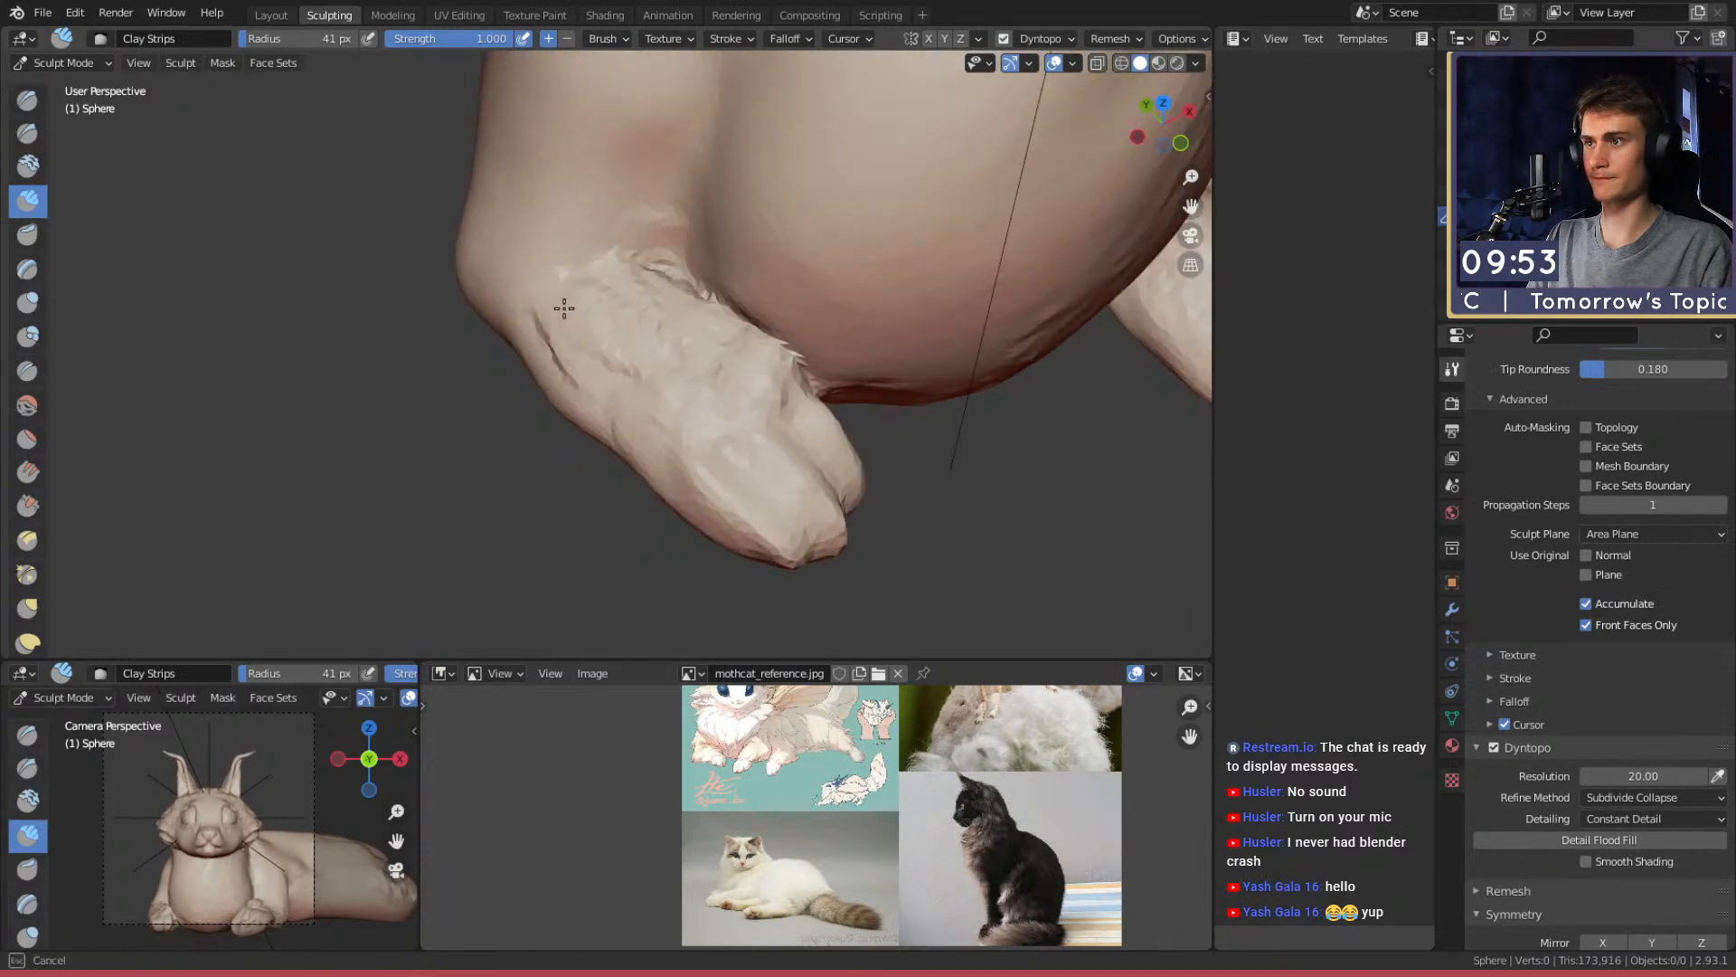
{"action": "left_click_drag", "start_coordinate": [591, 311], "coordinate": [615, 340], "text": "shift"}
{"action": "mouse_move", "coordinate": [694, 275]}
{"action": "middle_mouse_down", "text": "ctrl"}
{"action": "mouse_move", "coordinate": [814, 356]}
{"action": "mouse_move", "coordinate": [759, 253]}
{"action": "mouse_move", "coordinate": [723, 271]}
{"action": "middle_mouse_up", "text": "ctrl"}
{"action": "mouse_move", "coordinate": [694, 425]}
{"action": "middle_mouse_down", "text": "ctrl"}
{"action": "mouse_move", "coordinate": [698, 349]}
{"action": "mouse_move", "coordinate": [612, 240]}
{"action": "middle_mouse_up", "text": "ctrl"}
Adjust the second forearm's underside with the Grab brush at 153 px and fill it with Clay Strips at 70 px
{"action": "key", "text": "g"}
{"action": "middle_click_drag", "start_coordinate": [737, 434], "coordinate": [724, 387]}
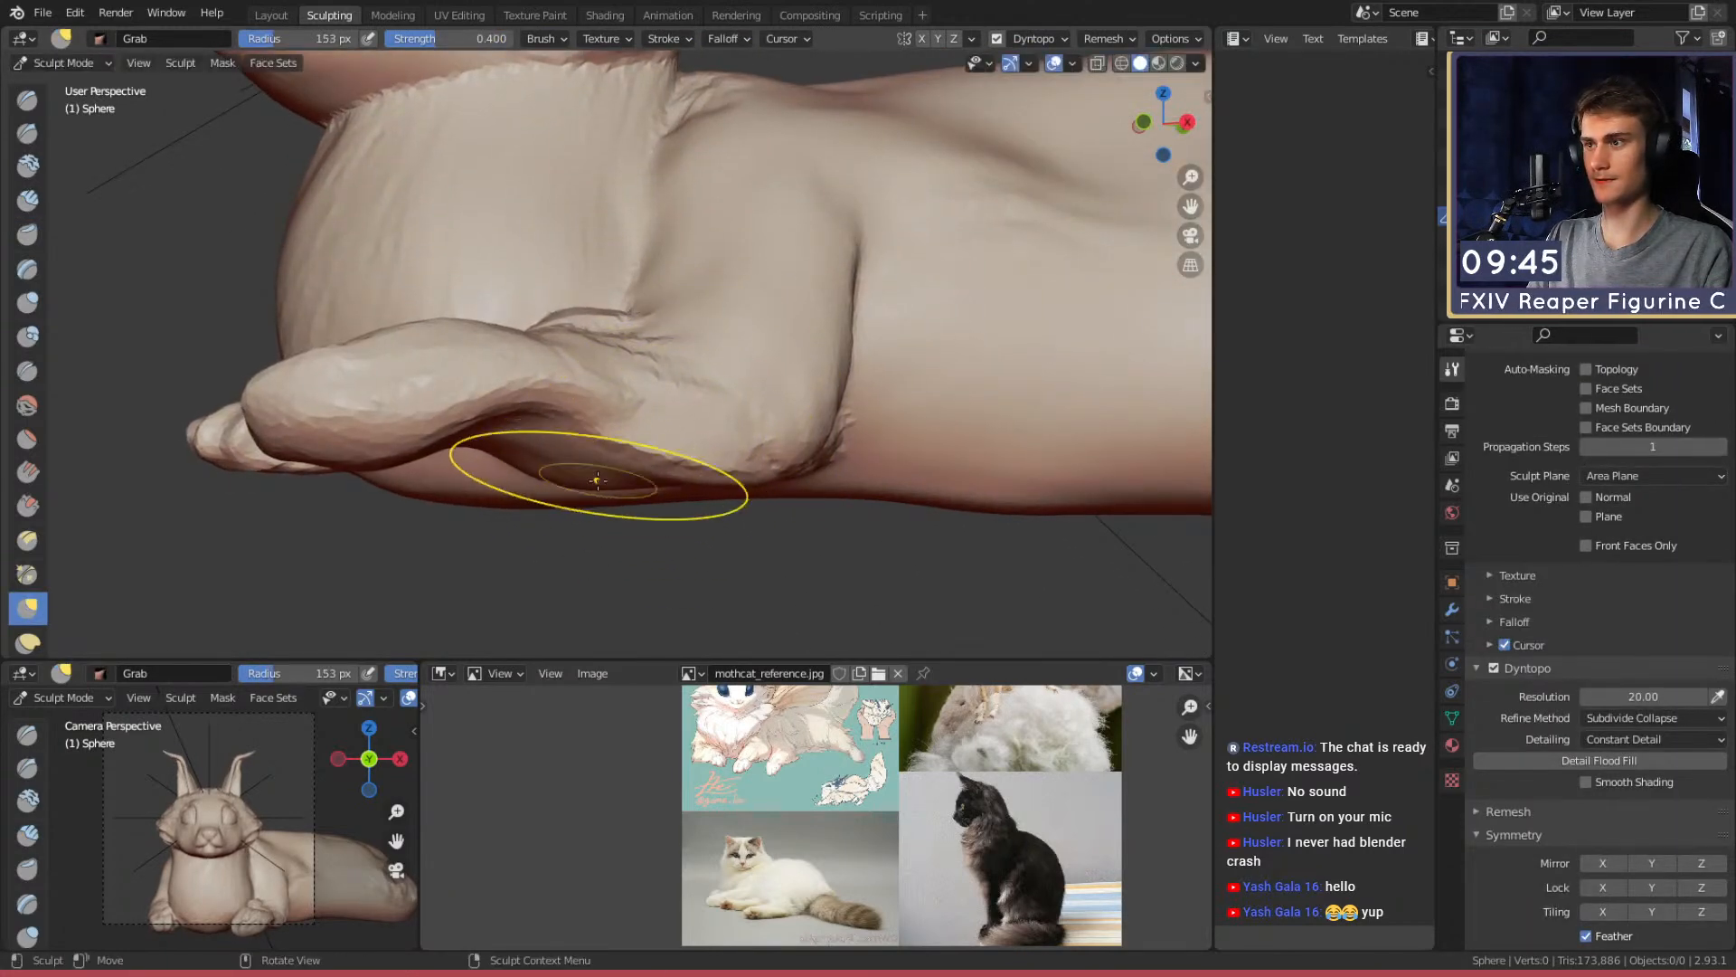
{"action": "middle_click_drag", "start_coordinate": [606, 479], "coordinate": [758, 344]}
{"action": "key", "text": "c"}
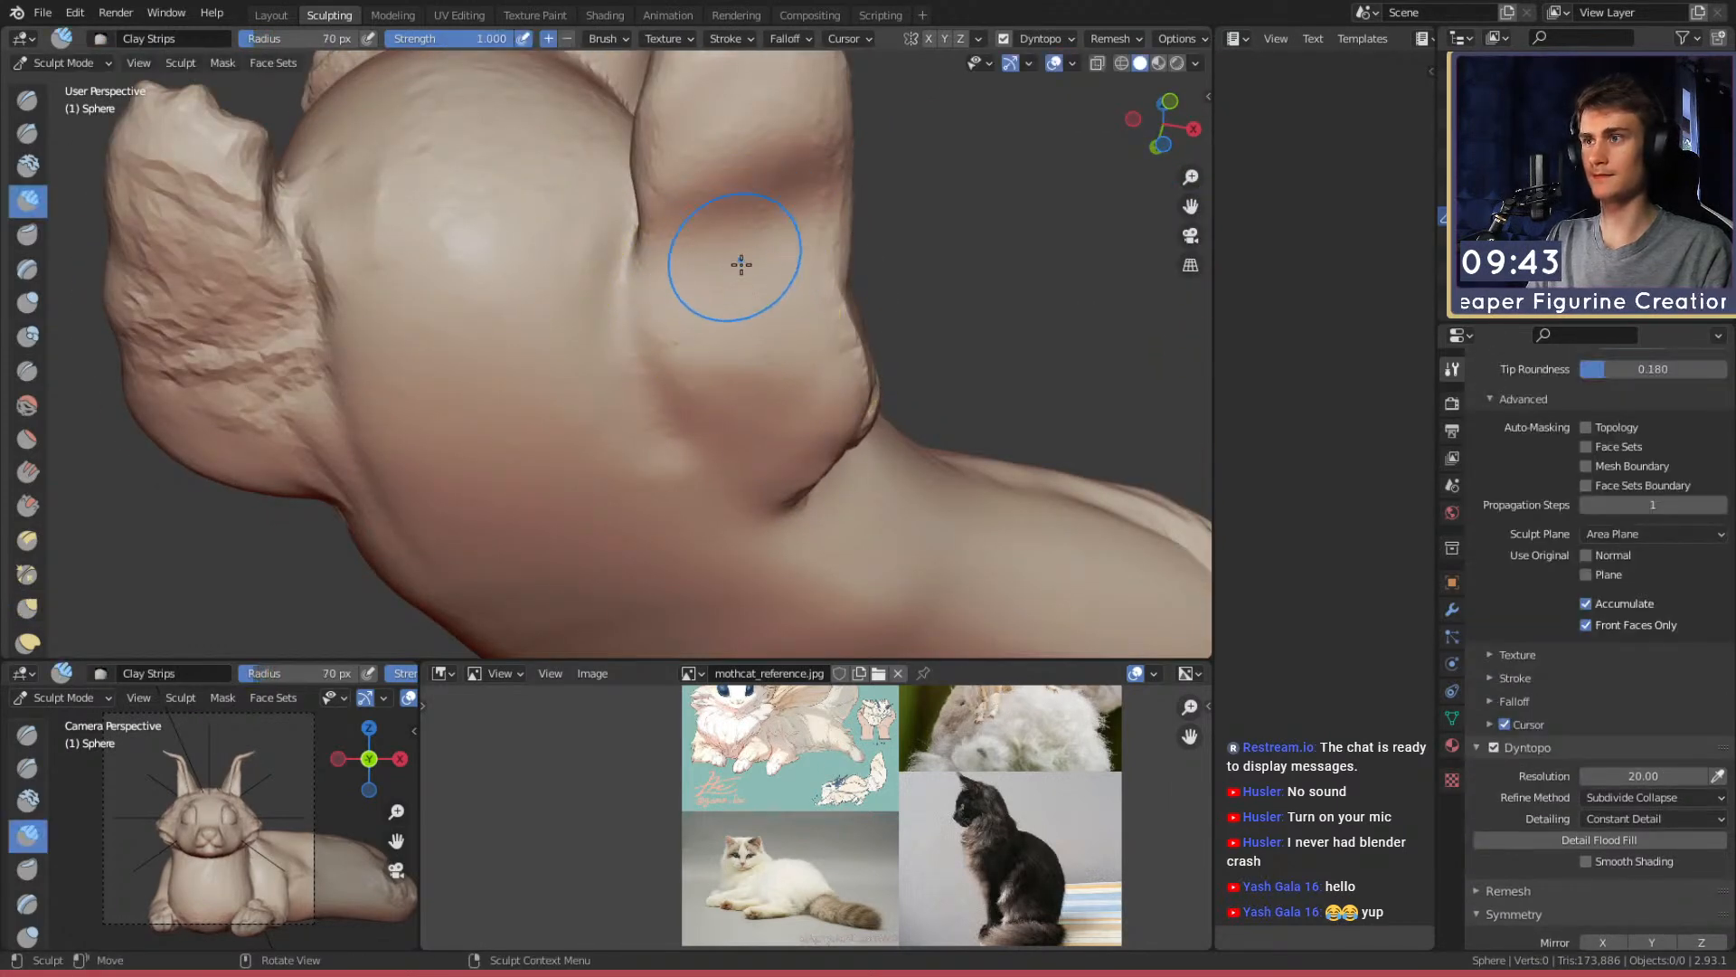
Sharpen the seams between the front legs and the body with the Crease brush at 49 px and 31 px
{"action": "key", "text": "shift+c"}
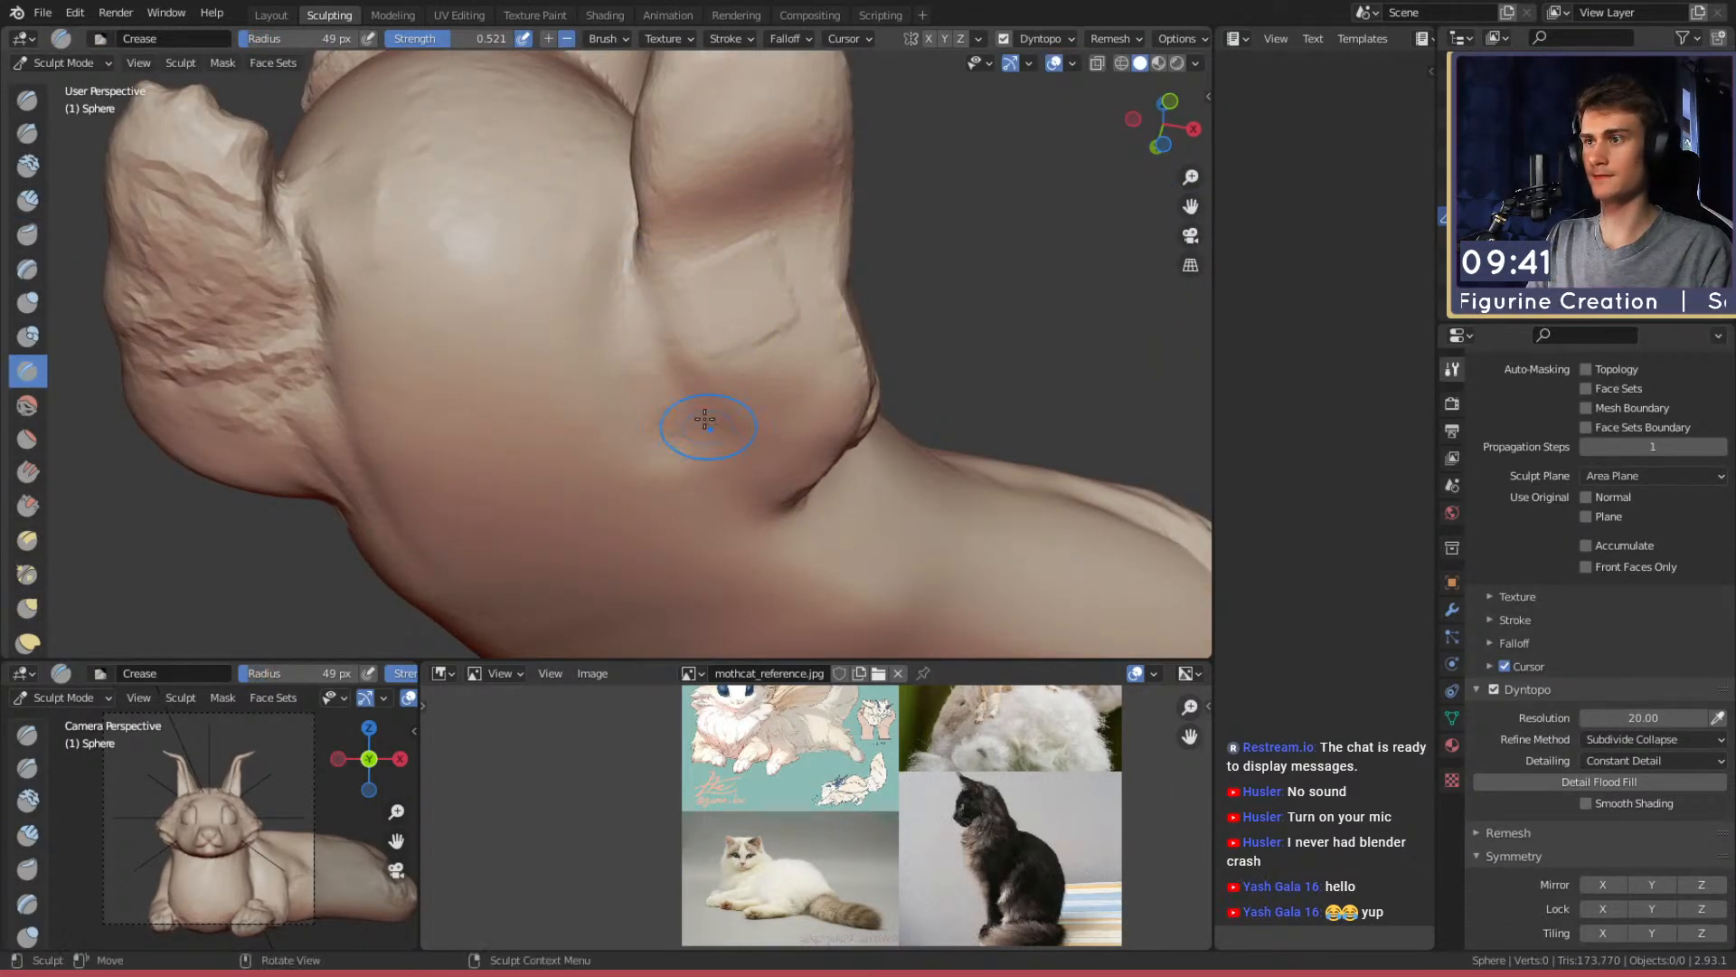
{"action": "middle_click_drag", "start_coordinate": [656, 342], "coordinate": [616, 322]}
{"action": "mouse_move", "coordinate": [568, 455]}
{"action": "middle_mouse_down"}
{"action": "mouse_move", "coordinate": [621, 411]}
{"action": "mouse_move", "coordinate": [585, 442]}
{"action": "middle_mouse_up"}
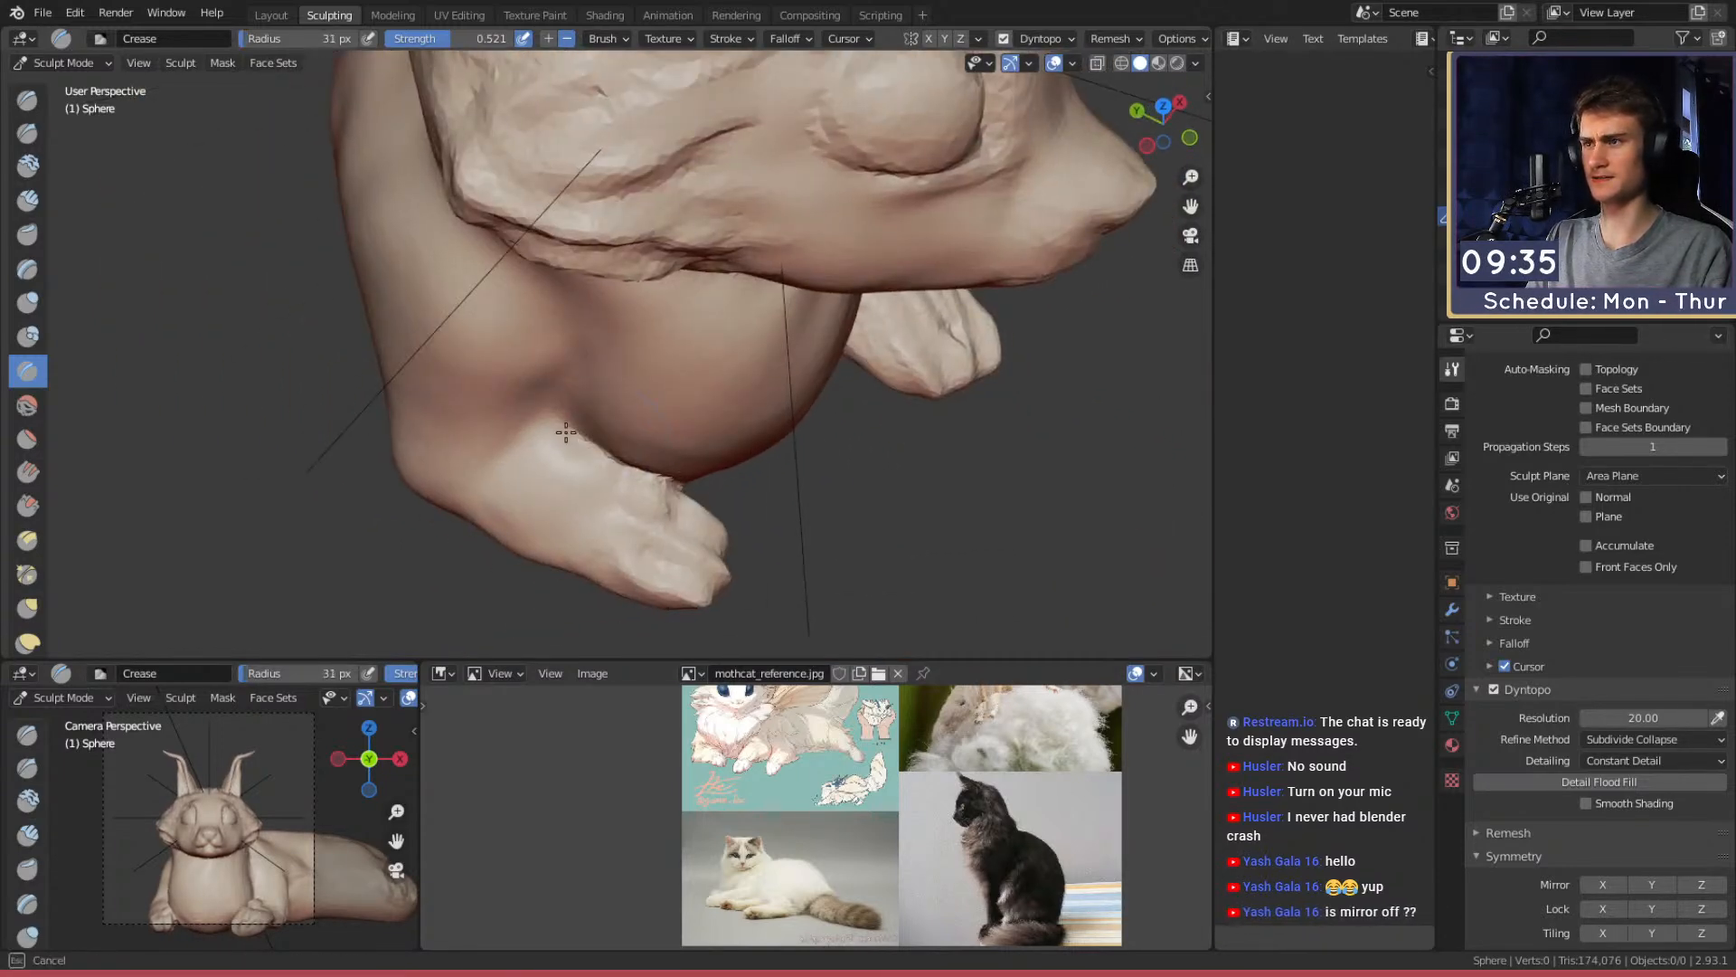
{"action": "mouse_move", "coordinate": [615, 309]}
{"action": "middle_mouse_down"}
{"action": "mouse_move", "coordinate": [643, 294]}
{"action": "mouse_move", "coordinate": [678, 361]}
{"action": "mouse_move", "coordinate": [739, 393]}
{"action": "middle_mouse_up"}
{"action": "mouse_move", "coordinate": [739, 394]}
{"action": "left_mouse_down", "text": "alt"}
{"action": "mouse_move", "coordinate": [670, 372]}
{"action": "mouse_move", "coordinate": [748, 422]}
{"action": "mouse_move", "coordinate": [608, 347]}
{"action": "left_mouse_up", "text": "alt"}
Build up the shoulder of the second front leg with the Clay Strips brush at 55 px
{"action": "key", "text": "c"}
{"action": "middle_click_drag", "start_coordinate": [603, 327], "coordinate": [637, 333]}
{"action": "key", "text": "f"}
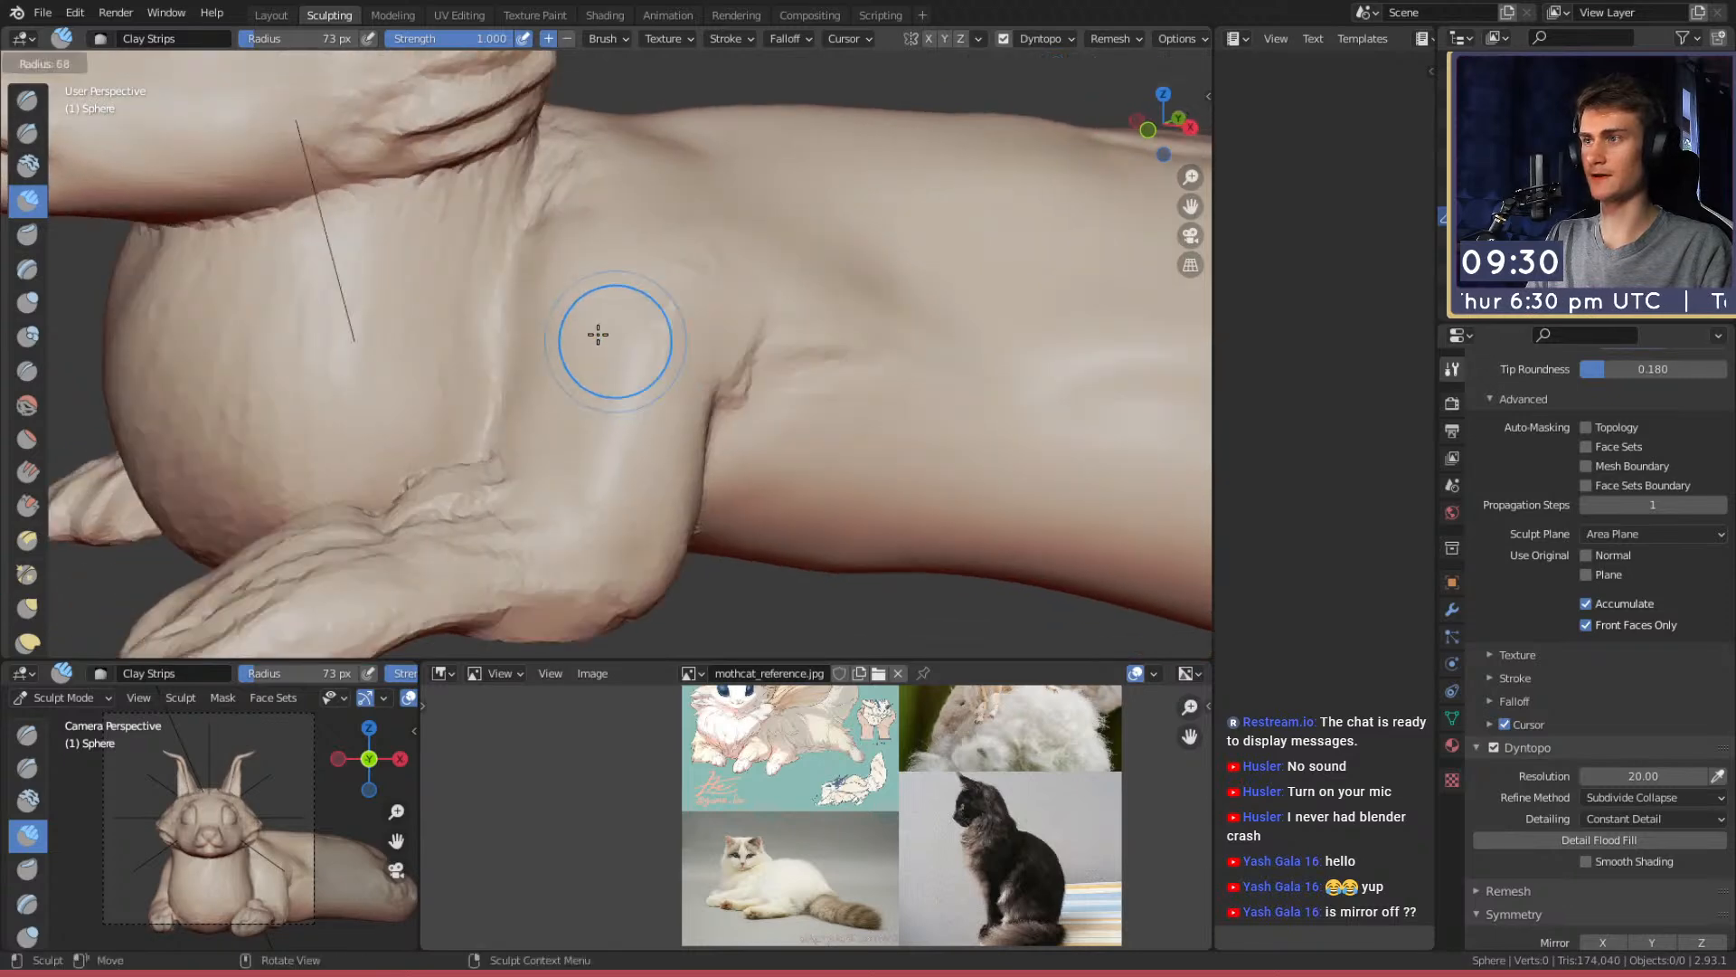
{"action": "left_click", "coordinate": [658, 337]}
{"action": "left_click_drag", "start_coordinate": [519, 297], "coordinate": [533, 242]}
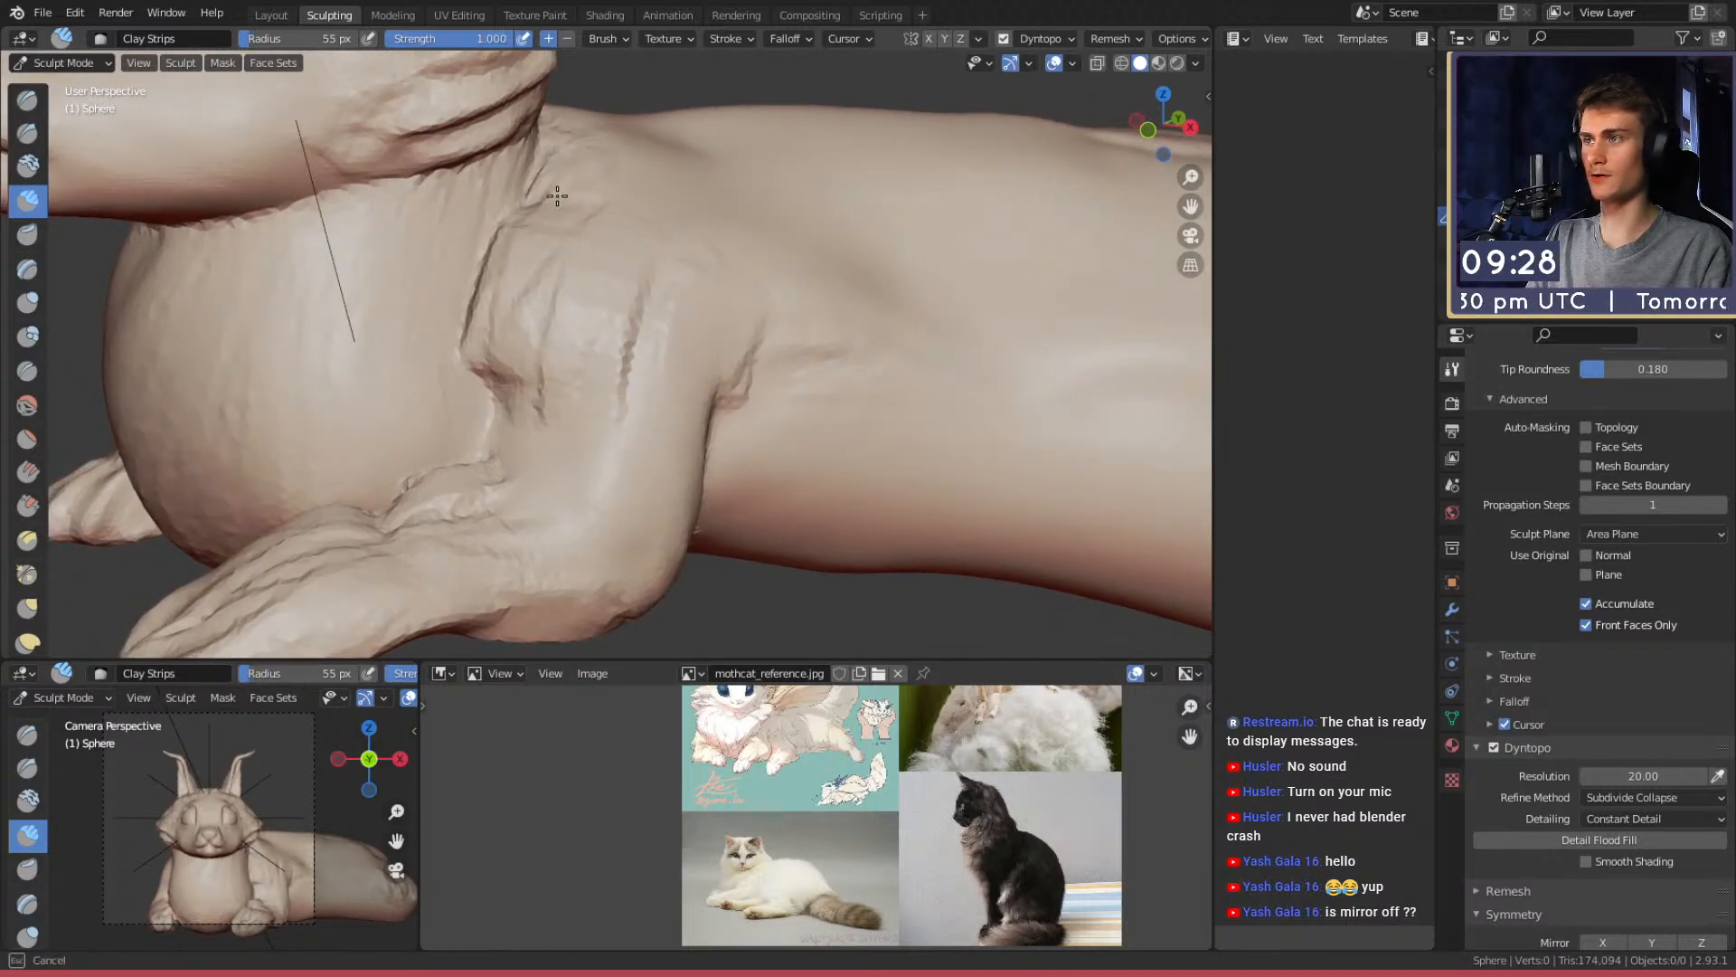
Mask an oval area on the lower haunch at the body's rear end with the Mask brush at 55 px
{"action": "mouse_move", "coordinate": [706, 276]}
{"action": "middle_mouse_down", "text": "shift"}
{"action": "mouse_move", "coordinate": [648, 244]}
{"action": "mouse_move", "coordinate": [721, 345]}
{"action": "mouse_move", "coordinate": [632, 443]}
{"action": "mouse_move", "coordinate": [687, 370]}
{"action": "middle_mouse_up", "text": "shift"}
{"action": "mouse_move", "coordinate": [687, 371]}
{"action": "middle_mouse_down"}
{"action": "mouse_move", "coordinate": [735, 356]}
{"action": "mouse_move", "coordinate": [698, 310]}
{"action": "mouse_move", "coordinate": [745, 332]}
{"action": "mouse_move", "coordinate": [701, 406]}
{"action": "middle_mouse_up"}
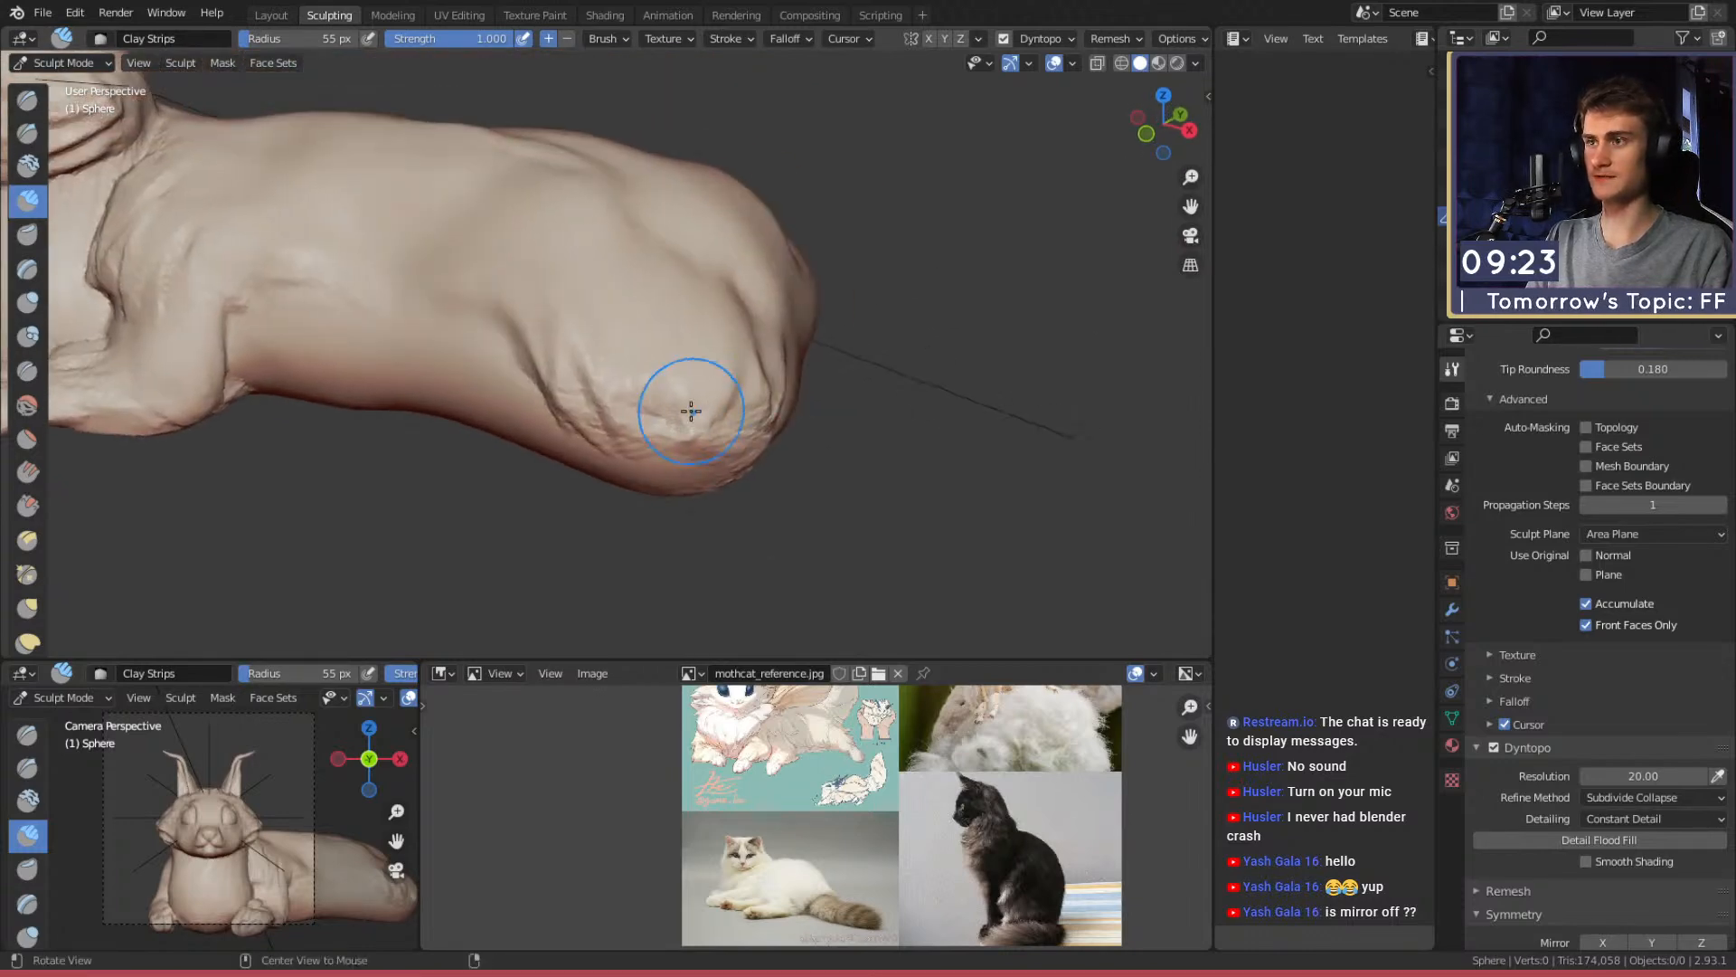
{"action": "middle_click_drag", "start_coordinate": [524, 262], "coordinate": [499, 177]}
{"action": "key", "text": "m"}
{"action": "mouse_move", "coordinate": [690, 361]}
{"action": "middle_mouse_down"}
{"action": "mouse_move", "coordinate": [711, 337]}
{"action": "mouse_move", "coordinate": [774, 347]}
{"action": "middle_mouse_up"}
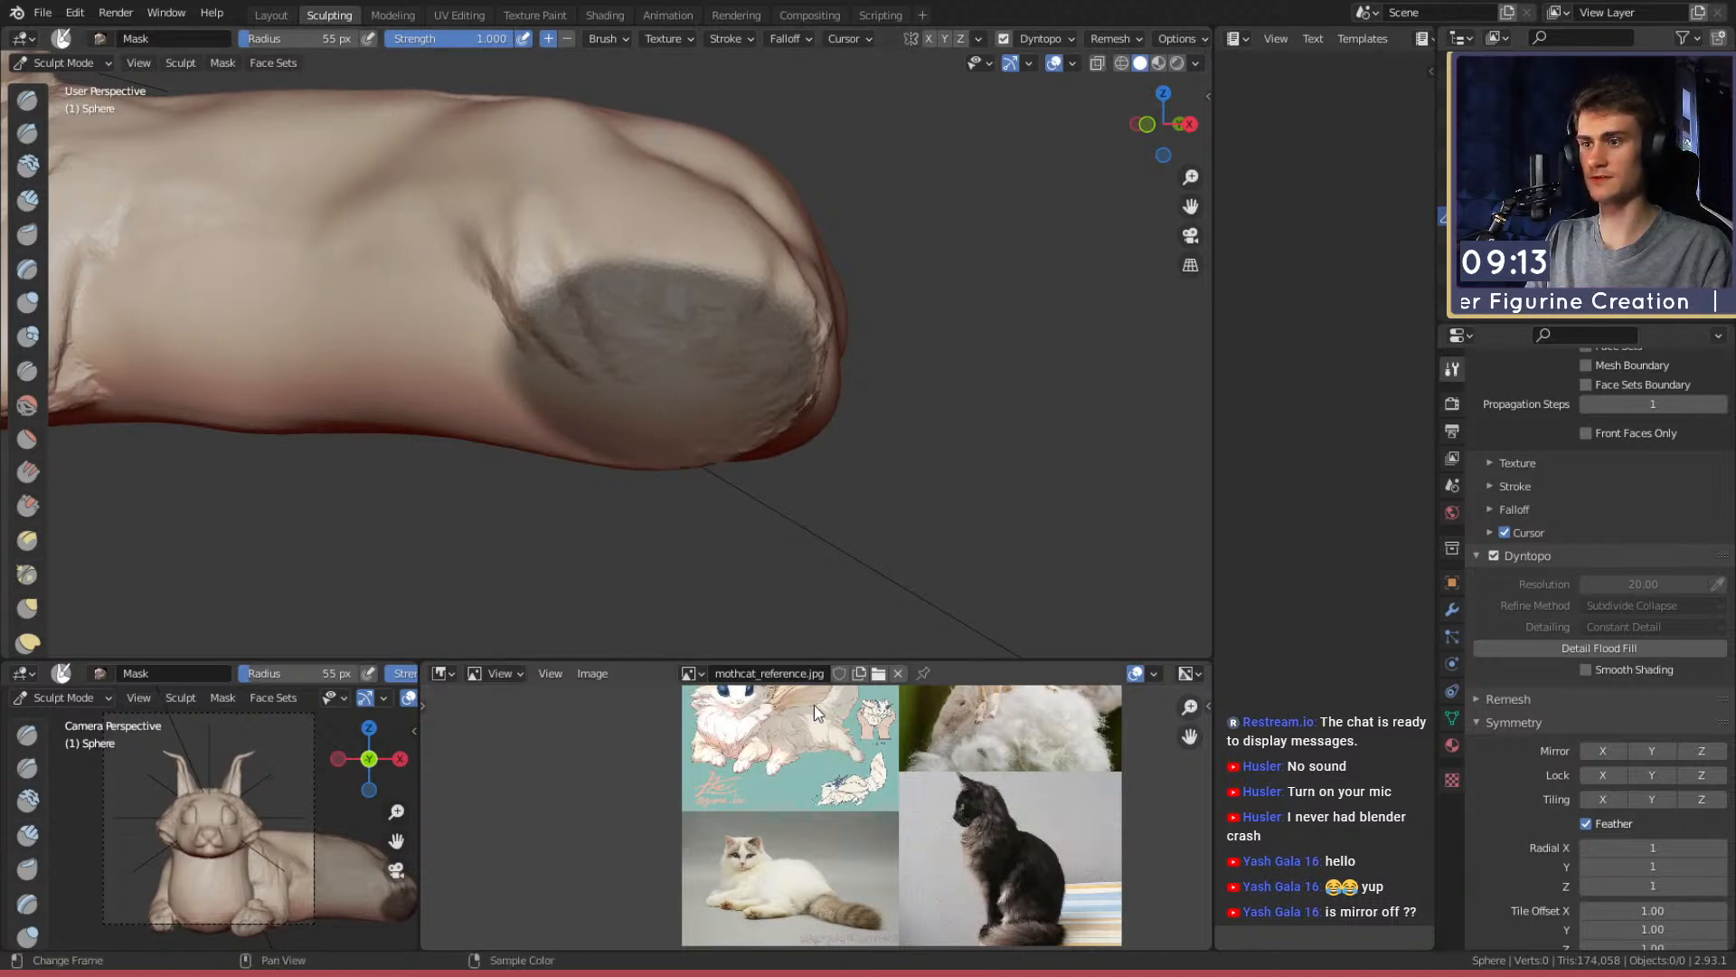
{"action": "mouse_move", "coordinate": [678, 337]}
{"action": "middle_mouse_down"}
{"action": "mouse_move", "coordinate": [621, 407]}
{"action": "mouse_move", "coordinate": [595, 303]}
{"action": "middle_mouse_up"}
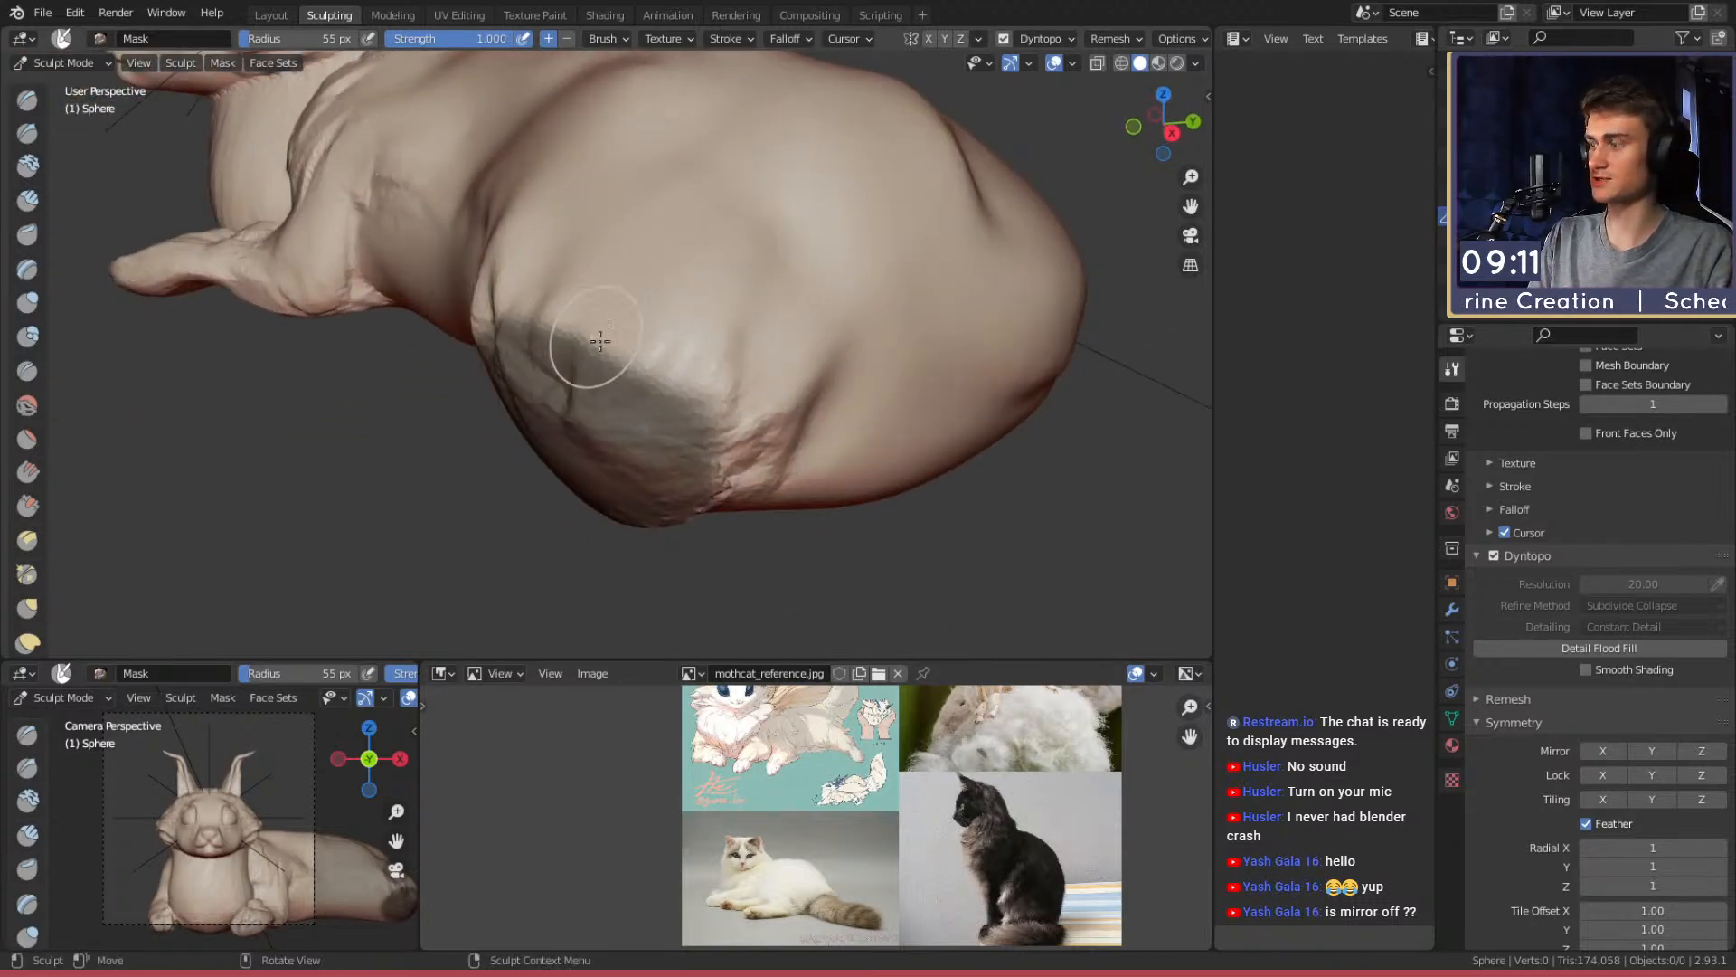
Check the masked haunch area against the moth-cat reference drawing and invert the mask
{"action": "left_click_drag", "start_coordinate": [730, 451], "coordinate": [718, 340], "text": "alt"}
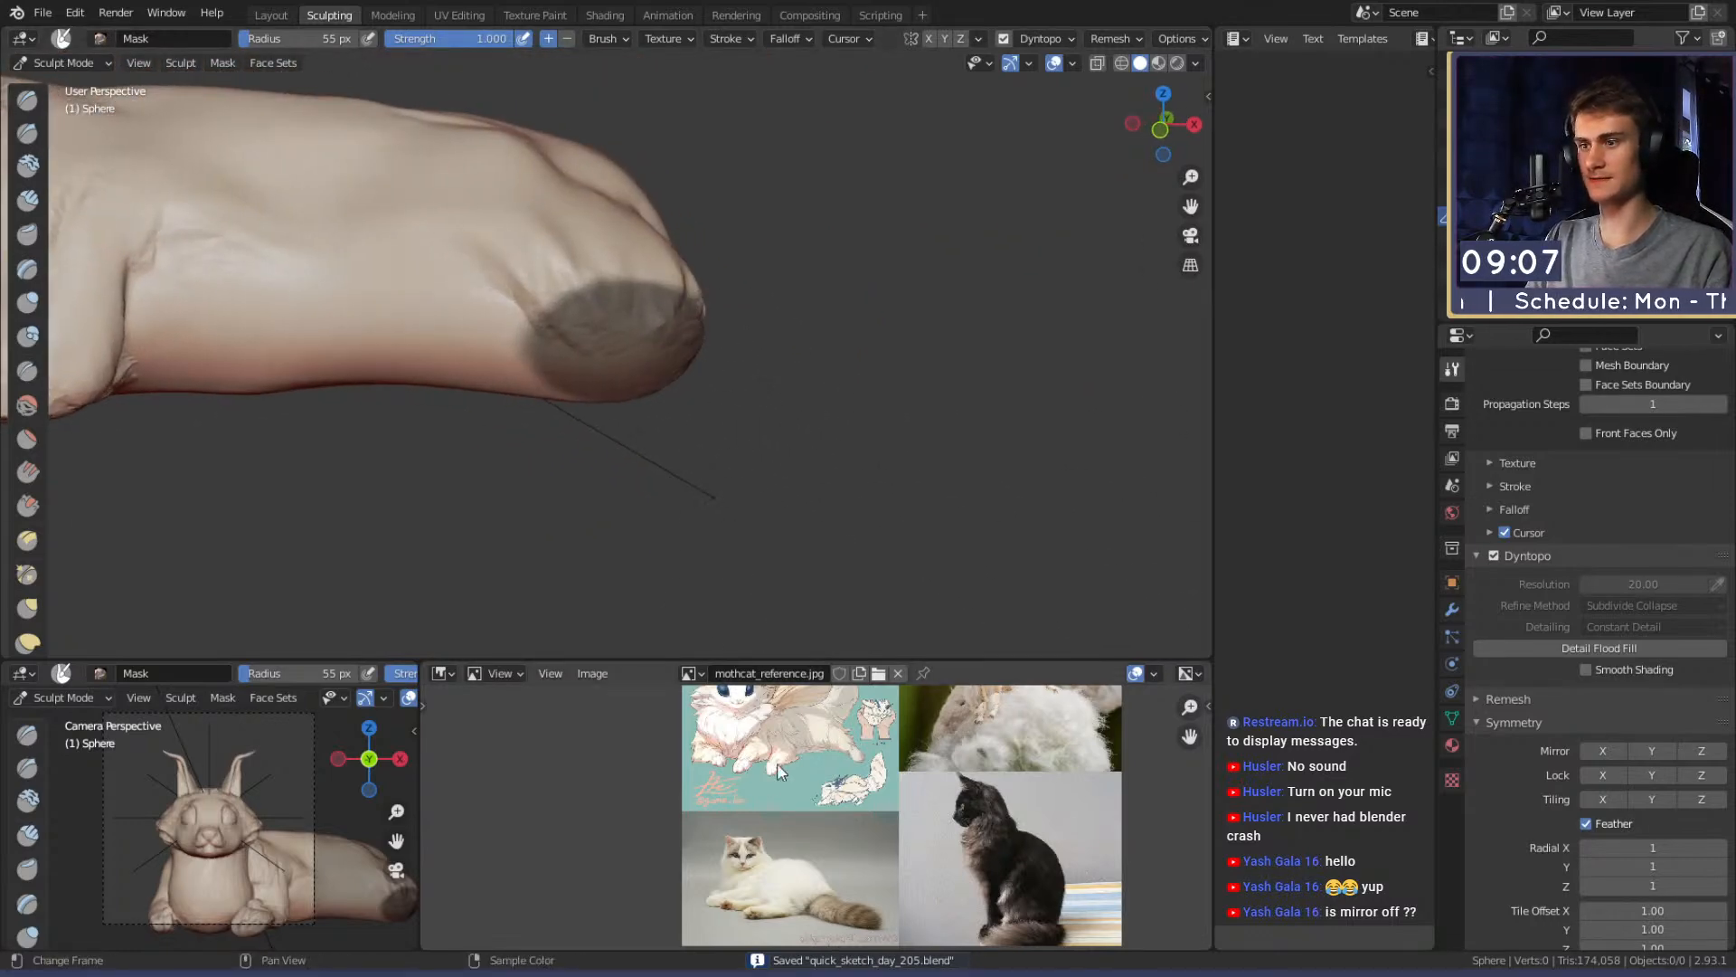
{"action": "left_click_drag", "start_coordinate": [620, 426], "coordinate": [750, 358], "text": "alt"}
{"action": "middle_click_drag", "start_coordinate": [749, 358], "coordinate": [389, 352]}
{"action": "middle_click_drag", "start_coordinate": [708, 416], "coordinate": [582, 387]}
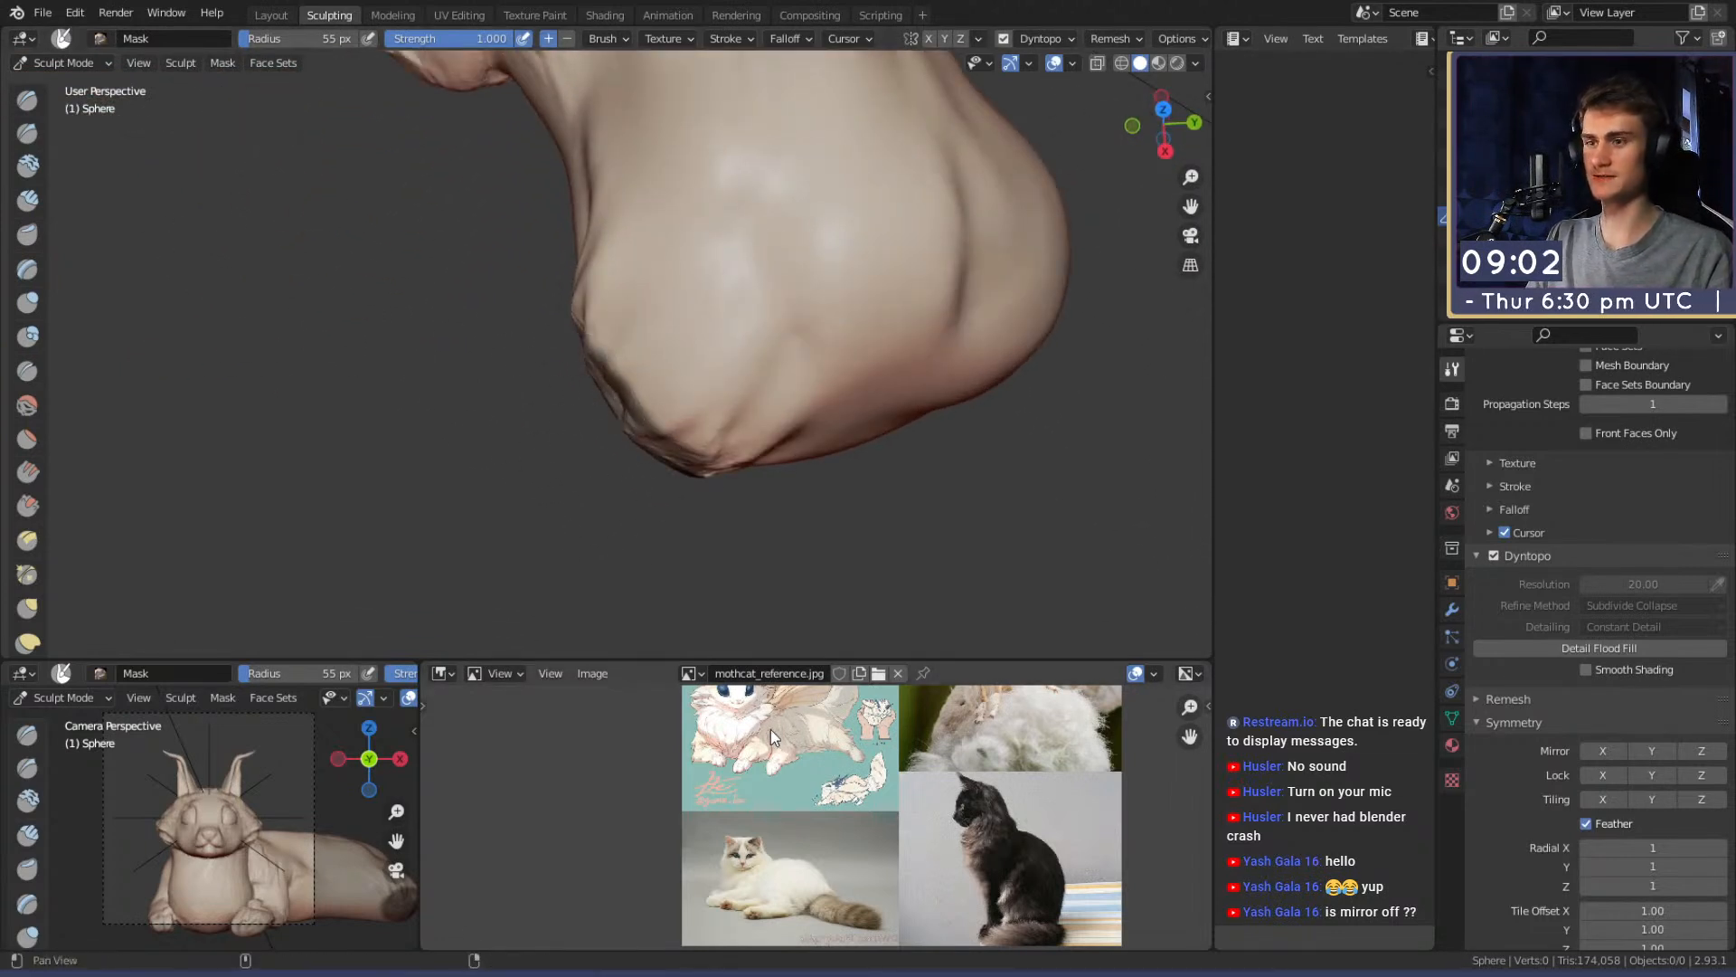
{"action": "middle_click_drag", "start_coordinate": [773, 743], "coordinate": [739, 768]}
{"action": "key", "text": "k"}
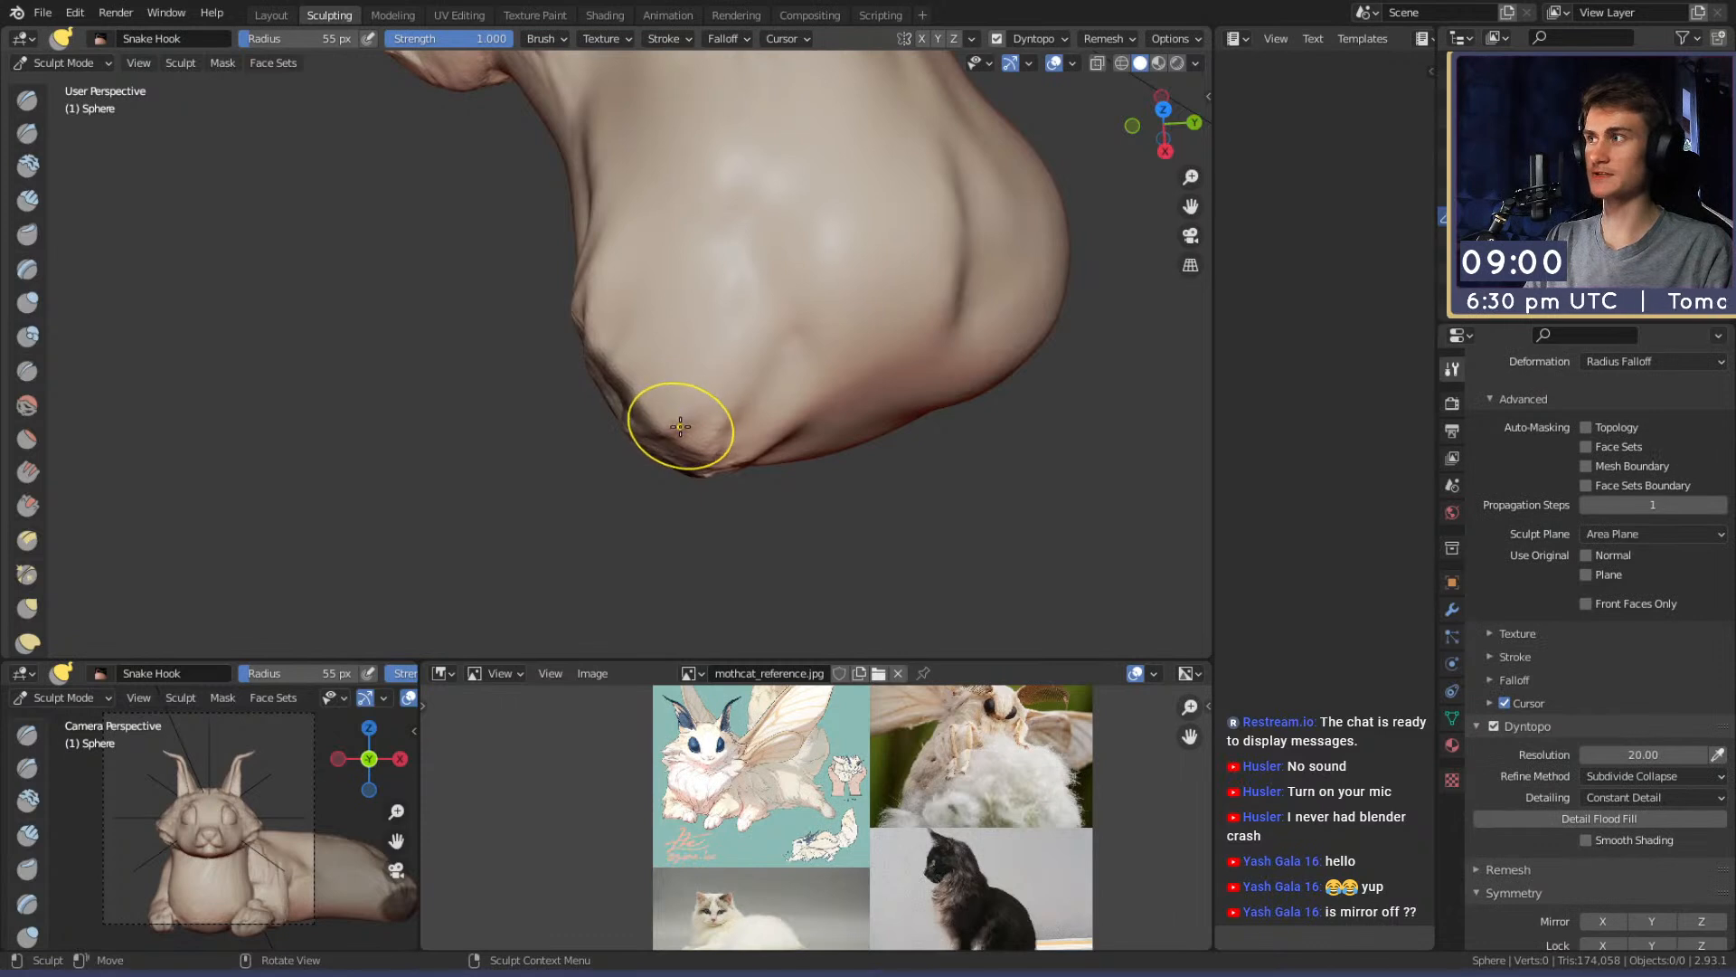
{"action": "key", "text": "ctrl+i"}
{"action": "key", "text": "m"}
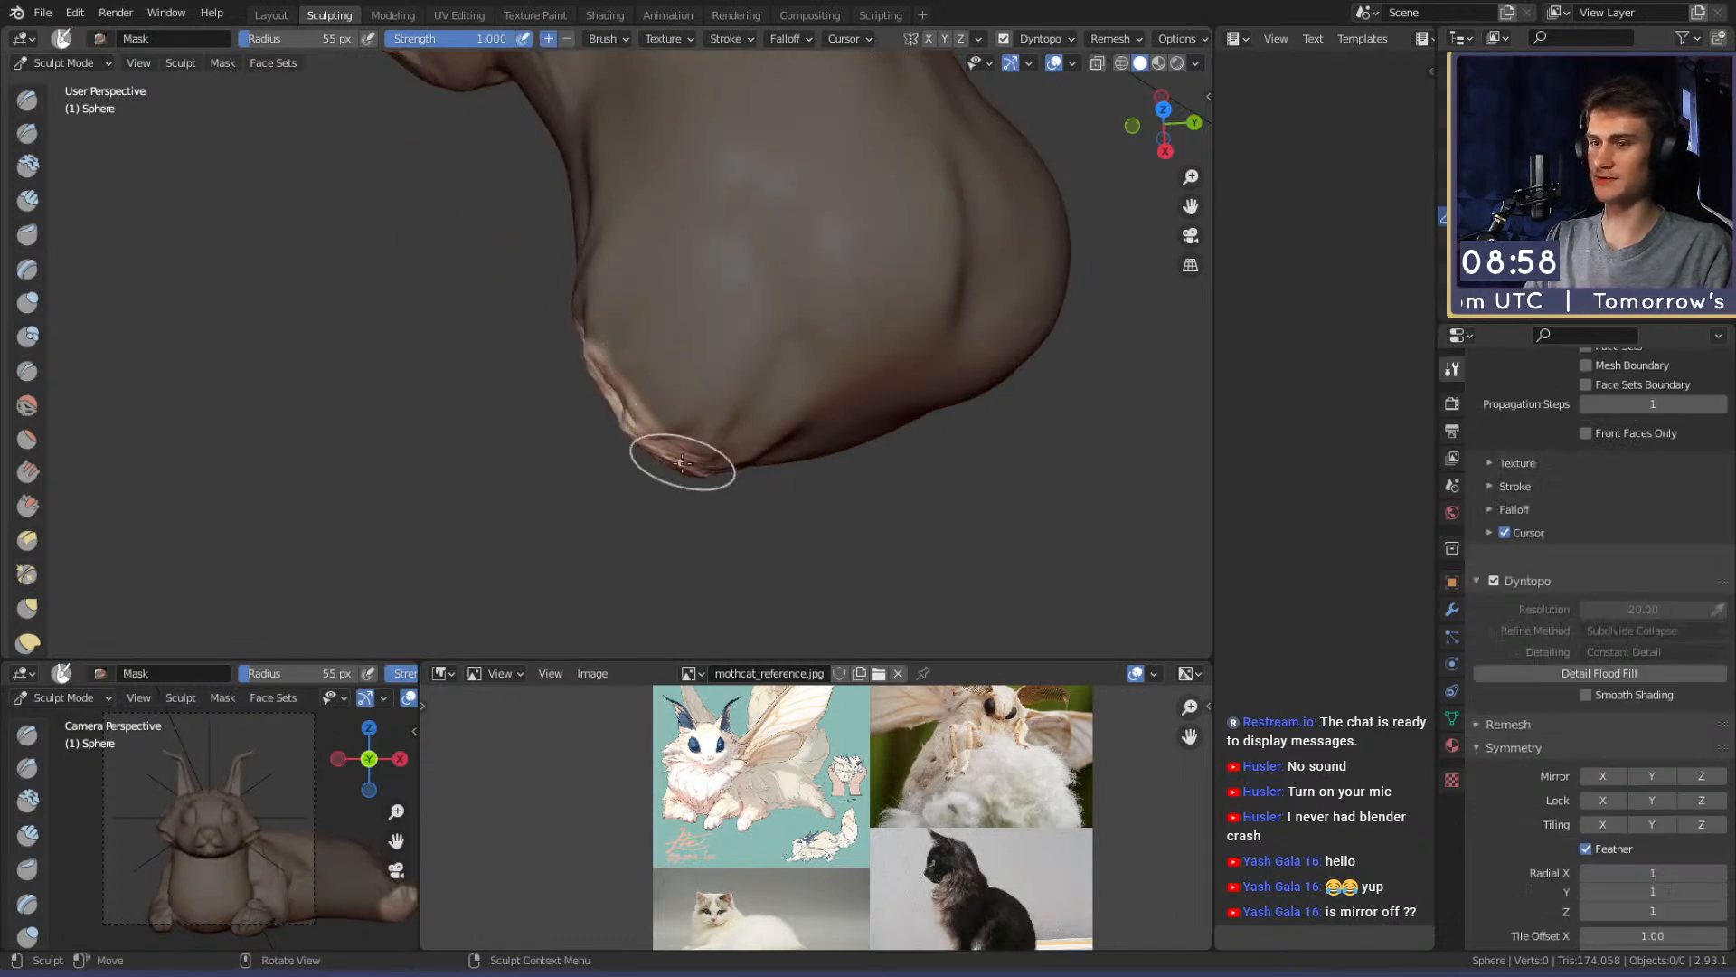
{"action": "left_click_drag", "start_coordinate": [625, 429], "coordinate": [664, 451], "text": "alt"}
Pull the unmasked haunch area outward with an enlarged Snake Hook brush
{"action": "key", "text": "k"}
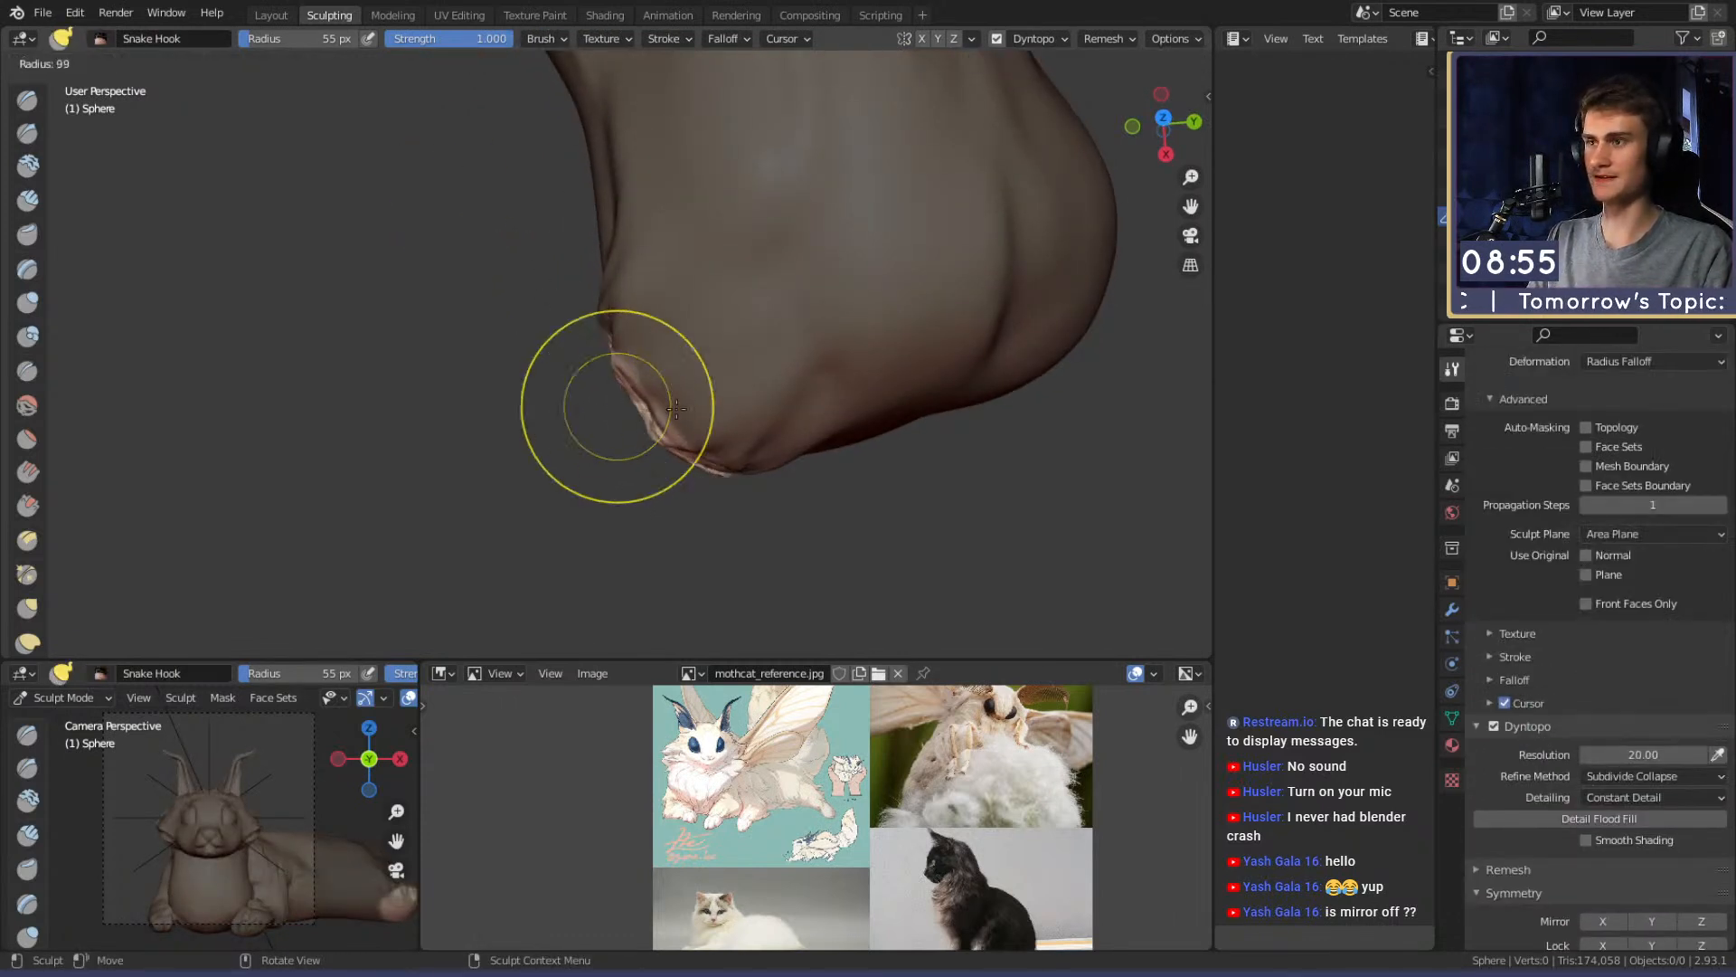
{"action": "key", "text": "f"}
{"action": "left_click", "coordinate": [669, 441]}
{"action": "mouse_move", "coordinate": [689, 434]}
{"action": "left_mouse_down"}
{"action": "mouse_move", "coordinate": [631, 497]}
{"action": "mouse_move", "coordinate": [862, 340]}
{"action": "mouse_move", "coordinate": [775, 329]}
{"action": "mouse_move", "coordinate": [655, 376]}
{"action": "mouse_move", "coordinate": [768, 356]}
{"action": "mouse_move", "coordinate": [728, 371]}
{"action": "left_mouse_up"}
Extend the unmasked haunch area into a rounded stub with the Snake Hook brush at 154 px
{"action": "key", "text": "f"}
{"action": "left_click", "coordinate": [651, 416]}
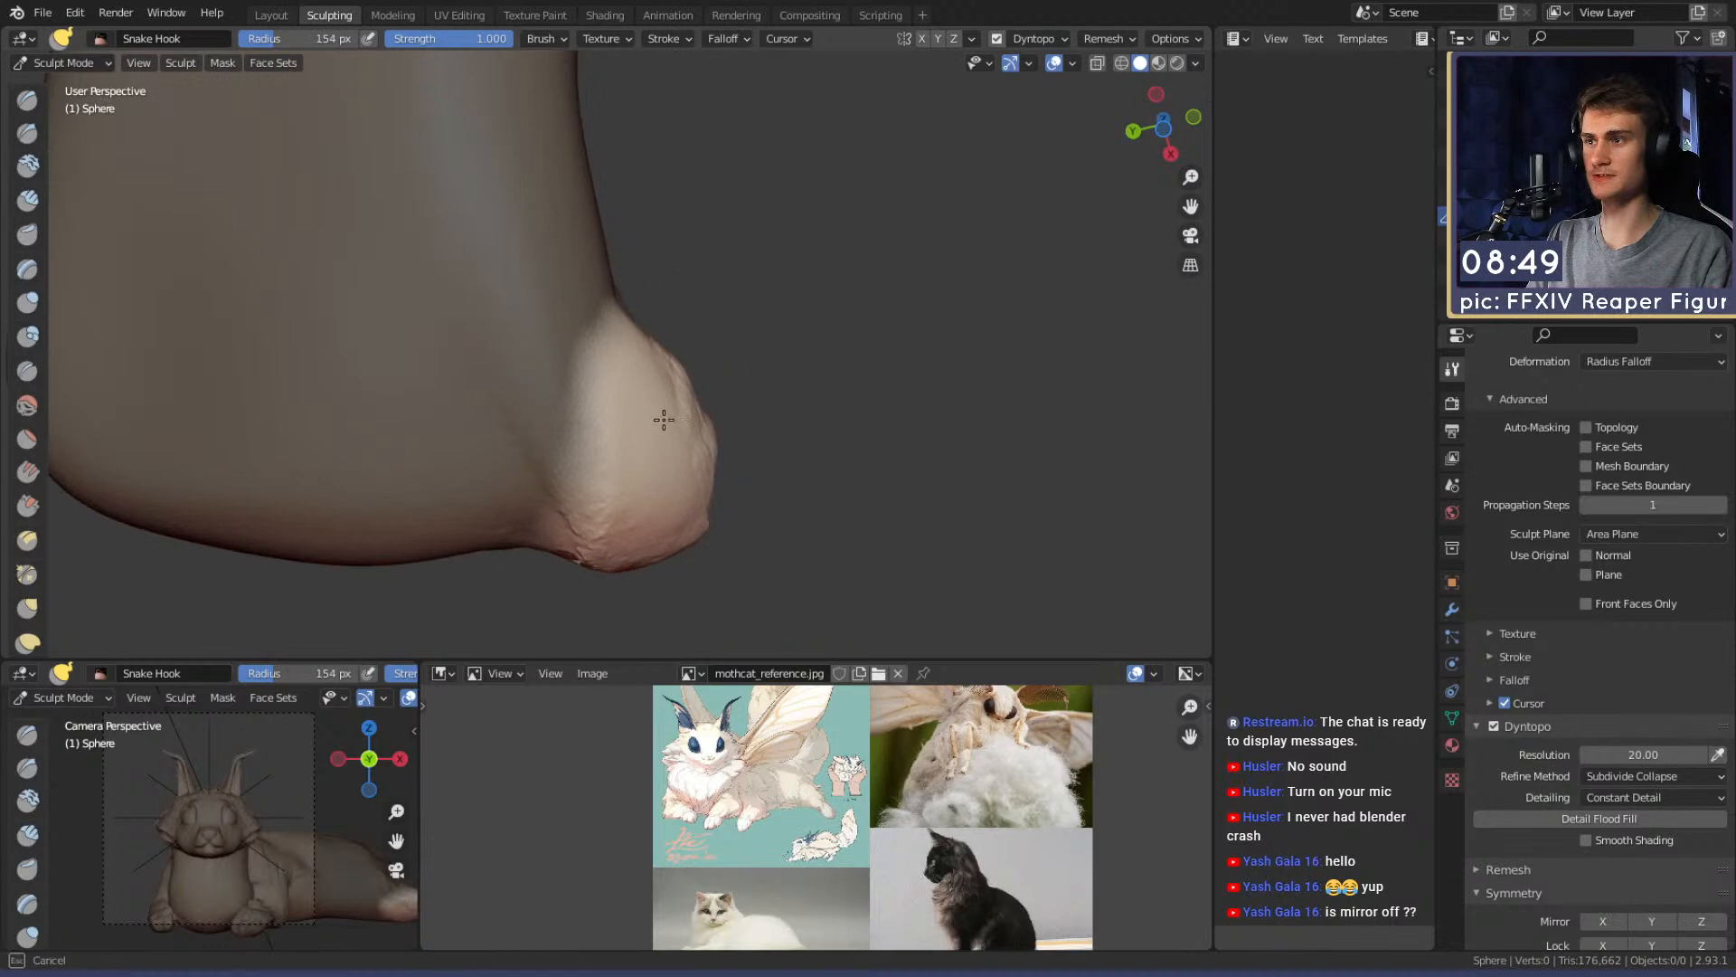
{"action": "mouse_move", "coordinate": [674, 496]}
{"action": "left_mouse_down", "text": "alt"}
{"action": "mouse_move", "coordinate": [687, 480]}
{"action": "mouse_move", "coordinate": [659, 492]}
{"action": "mouse_move", "coordinate": [705, 444]}
{"action": "mouse_move", "coordinate": [604, 398]}
{"action": "left_mouse_up", "text": "alt"}
{"action": "left_click_drag", "start_coordinate": [621, 444], "coordinate": [640, 410], "text": "alt+shift"}
{"action": "key", "text": "f"}
{"action": "left_click", "coordinate": [652, 459]}
{"action": "left_click_drag", "start_coordinate": [579, 495], "coordinate": [573, 497]}
{"action": "mouse_move", "coordinate": [578, 488]}
{"action": "left_mouse_down", "text": "alt"}
{"action": "mouse_move", "coordinate": [701, 344]}
{"action": "mouse_move", "coordinate": [543, 262]}
{"action": "mouse_move", "coordinate": [516, 281]}
{"action": "left_mouse_up", "text": "alt"}
Lengthen and taper the stub at the body's rear end with the Snake Hook brush at 104 px
{"action": "key", "text": "f"}
{"action": "left_click", "coordinate": [604, 456]}
{"action": "mouse_move", "coordinate": [481, 433]}
{"action": "left_mouse_down", "text": "alt"}
{"action": "mouse_move", "coordinate": [613, 450]}
{"action": "mouse_move", "coordinate": [698, 486]}
{"action": "mouse_move", "coordinate": [787, 455]}
{"action": "mouse_move", "coordinate": [751, 380]}
{"action": "mouse_move", "coordinate": [692, 329]}
{"action": "mouse_move", "coordinate": [599, 365]}
{"action": "mouse_move", "coordinate": [570, 349]}
{"action": "mouse_move", "coordinate": [577, 368]}
{"action": "mouse_move", "coordinate": [540, 361]}
{"action": "left_mouse_up", "text": "alt"}
{"action": "mouse_move", "coordinate": [541, 362]}
{"action": "left_mouse_down", "text": "alt"}
{"action": "mouse_move", "coordinate": [624, 488]}
{"action": "mouse_move", "coordinate": [573, 382]}
{"action": "left_mouse_up", "text": "alt"}
{"action": "key", "text": "f"}
{"action": "left_click", "coordinate": [573, 383]}
{"action": "mouse_move", "coordinate": [657, 311]}
{"action": "left_mouse_down", "text": "alt"}
{"action": "mouse_move", "coordinate": [601, 377]}
{"action": "mouse_move", "coordinate": [624, 407]}
{"action": "mouse_move", "coordinate": [615, 443]}
{"action": "mouse_move", "coordinate": [641, 458]}
{"action": "mouse_move", "coordinate": [558, 406]}
{"action": "left_mouse_up", "text": "alt"}
{"action": "left_click_drag", "start_coordinate": [649, 368], "coordinate": [806, 348], "text": "alt"}
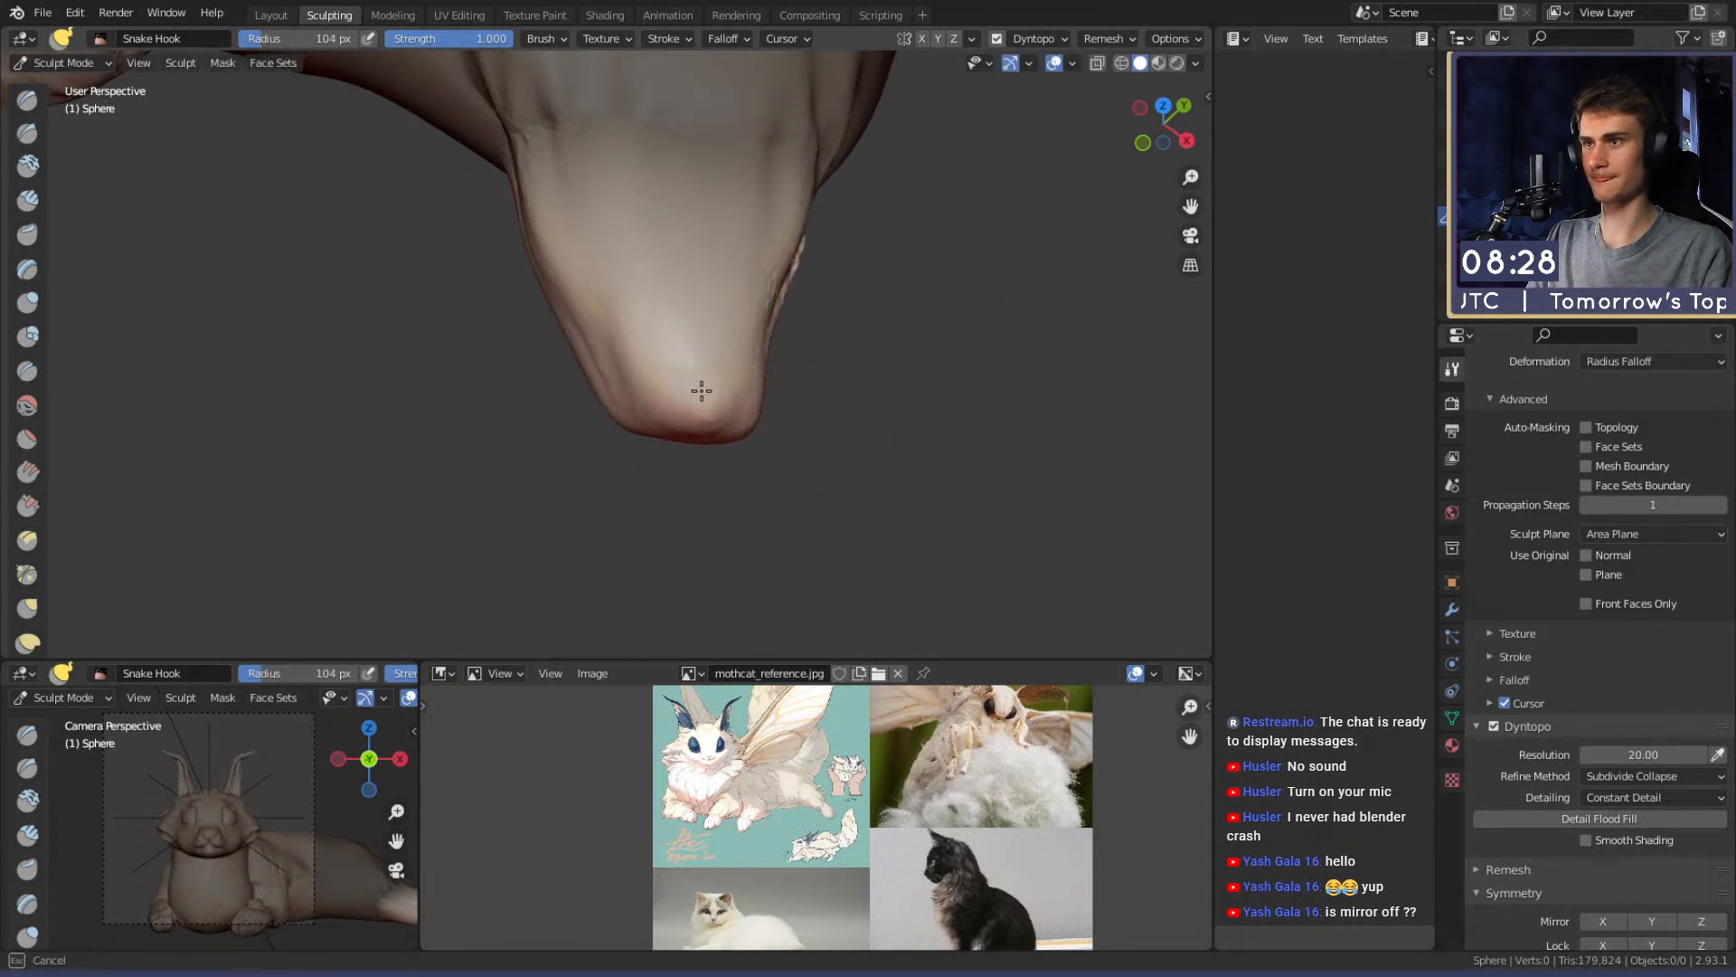
{"action": "mouse_move", "coordinate": [775, 214]}
{"action": "left_mouse_down", "text": "alt"}
{"action": "mouse_move", "coordinate": [787, 376]}
{"action": "mouse_move", "coordinate": [571, 358]}
{"action": "left_mouse_up", "text": "alt"}
{"action": "left_click_drag", "start_coordinate": [682, 352], "coordinate": [593, 232], "text": "alt"}
Mask the rounded end of the rear stub with the Mask brush at 58 px
{"action": "key", "text": "m"}
{"action": "key", "text": "f"}
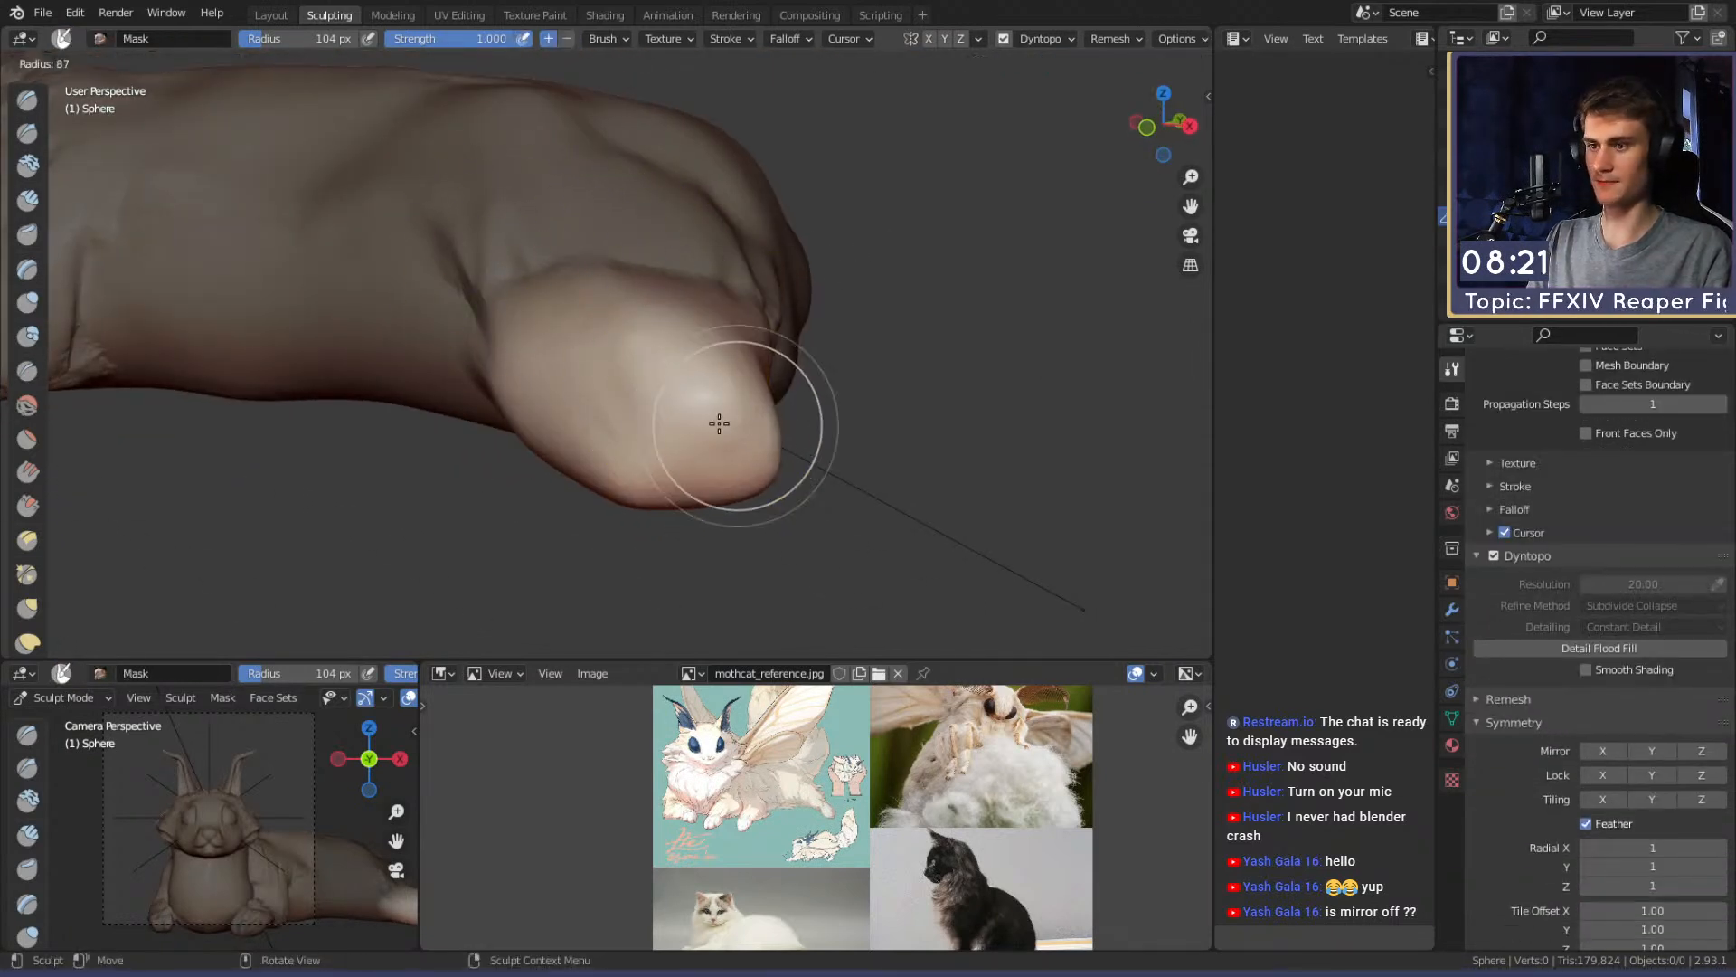
{"action": "left_click", "coordinate": [724, 422]}
{"action": "middle_click_drag", "start_coordinate": [724, 422], "coordinate": [711, 351]}
{"action": "key", "text": "f"}
{"action": "left_click", "coordinate": [678, 357]}
{"action": "left_click_drag", "start_coordinate": [676, 360], "coordinate": [666, 424]}
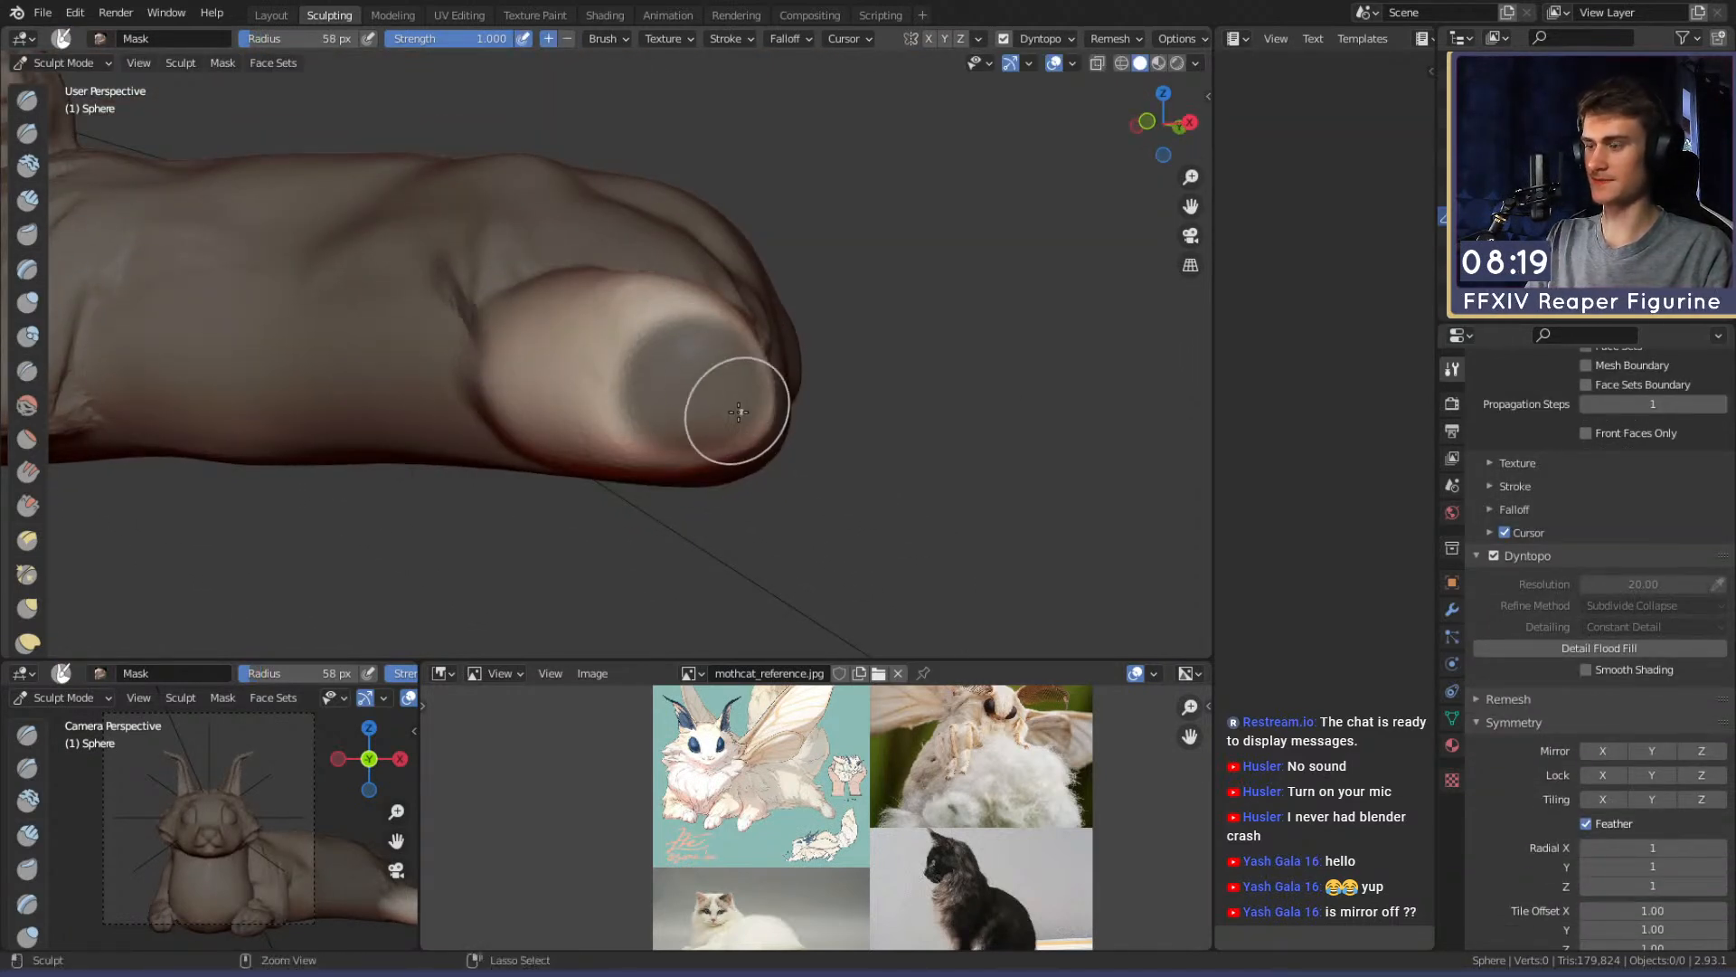
Clear the whole mask and paint a new one over the rear stub's tip with the Mask brush at 41 px
{"action": "key", "text": "alt+m"}
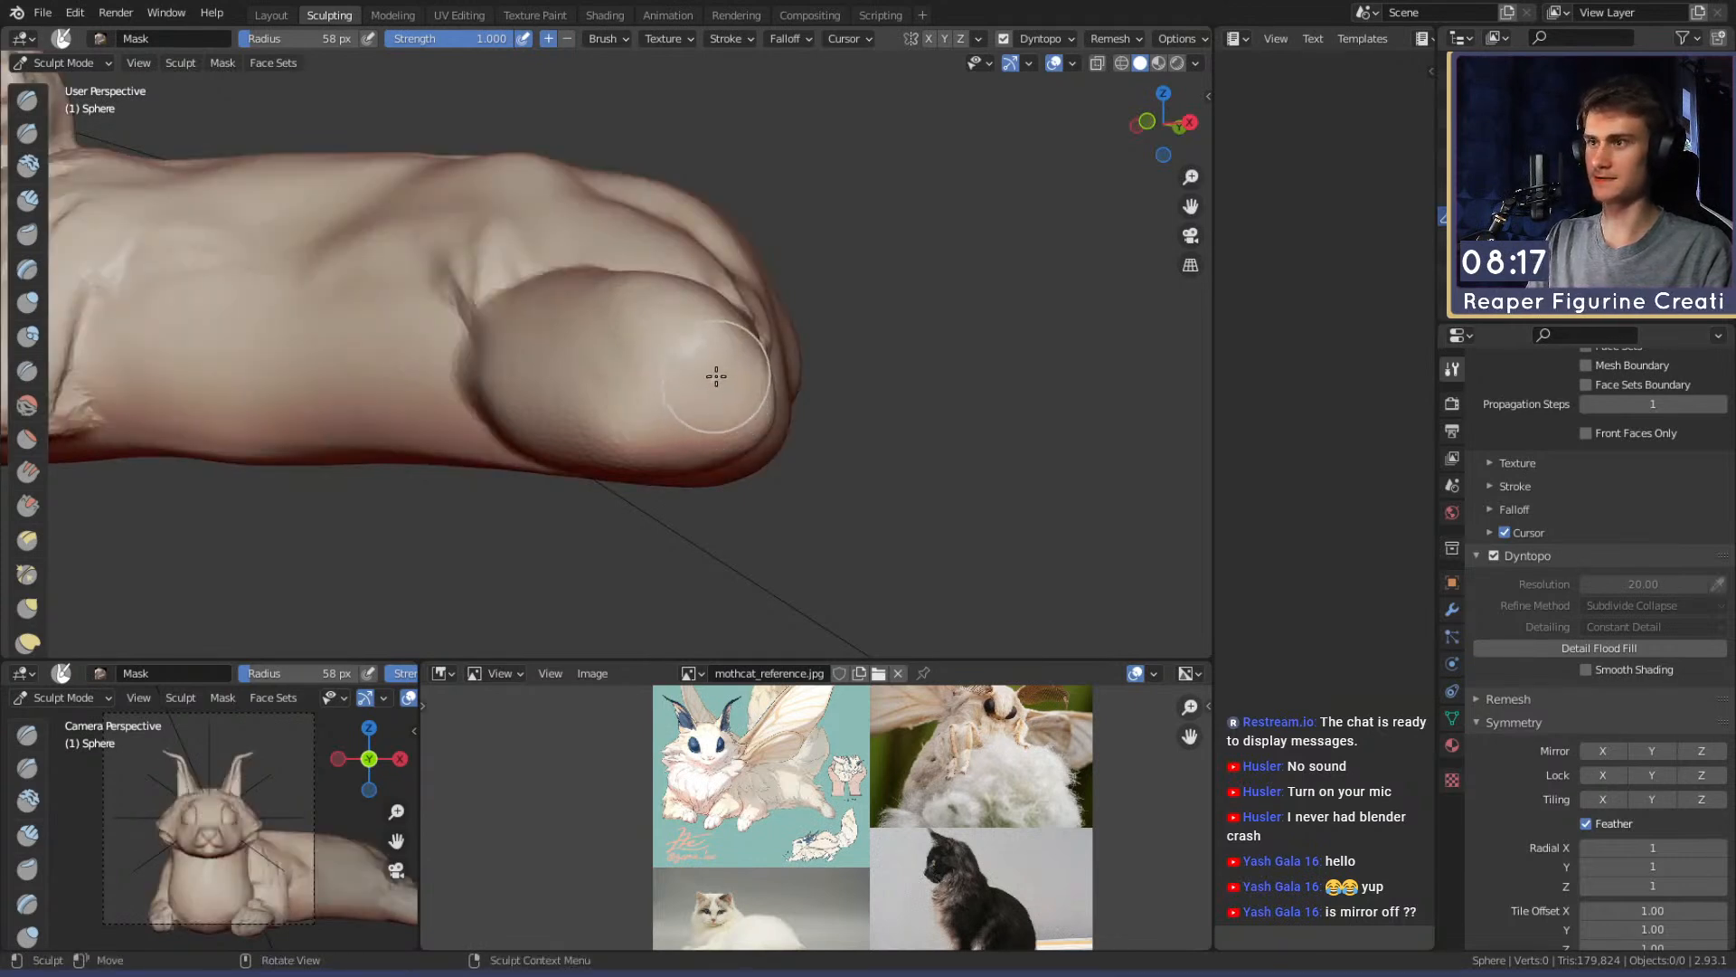
{"action": "key", "text": "f"}
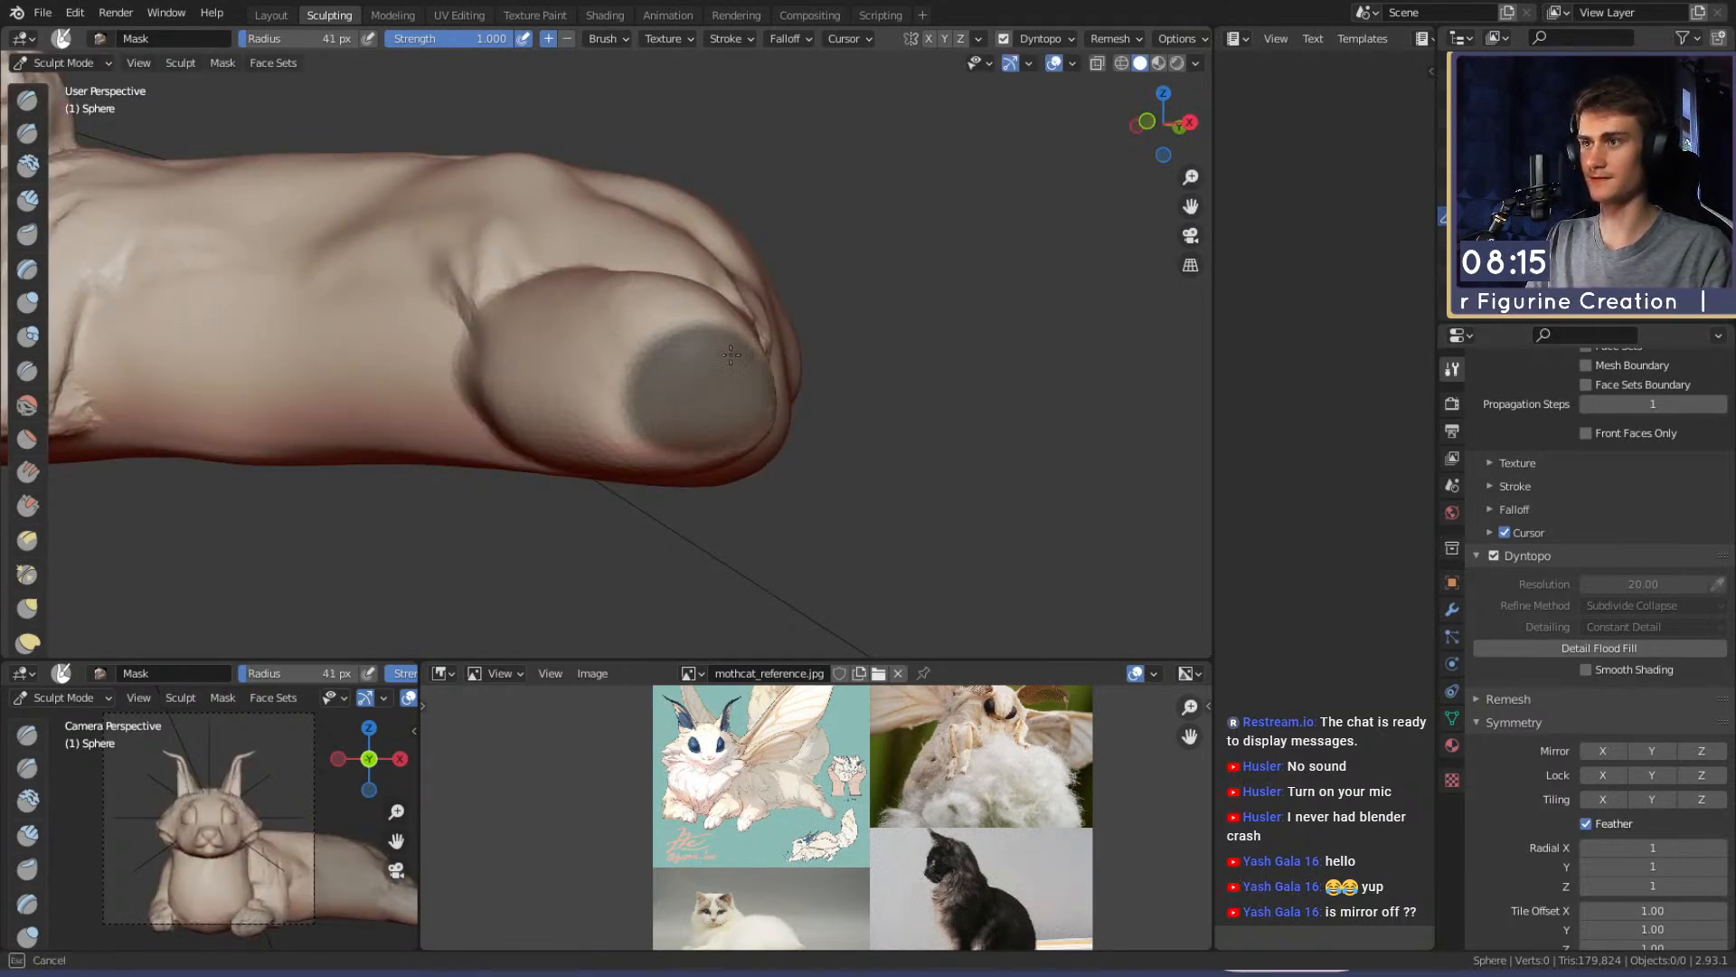
{"action": "mouse_move", "coordinate": [655, 352]}
{"action": "middle_mouse_down"}
{"action": "mouse_move", "coordinate": [734, 408]}
{"action": "mouse_move", "coordinate": [720, 399]}
{"action": "middle_mouse_up"}
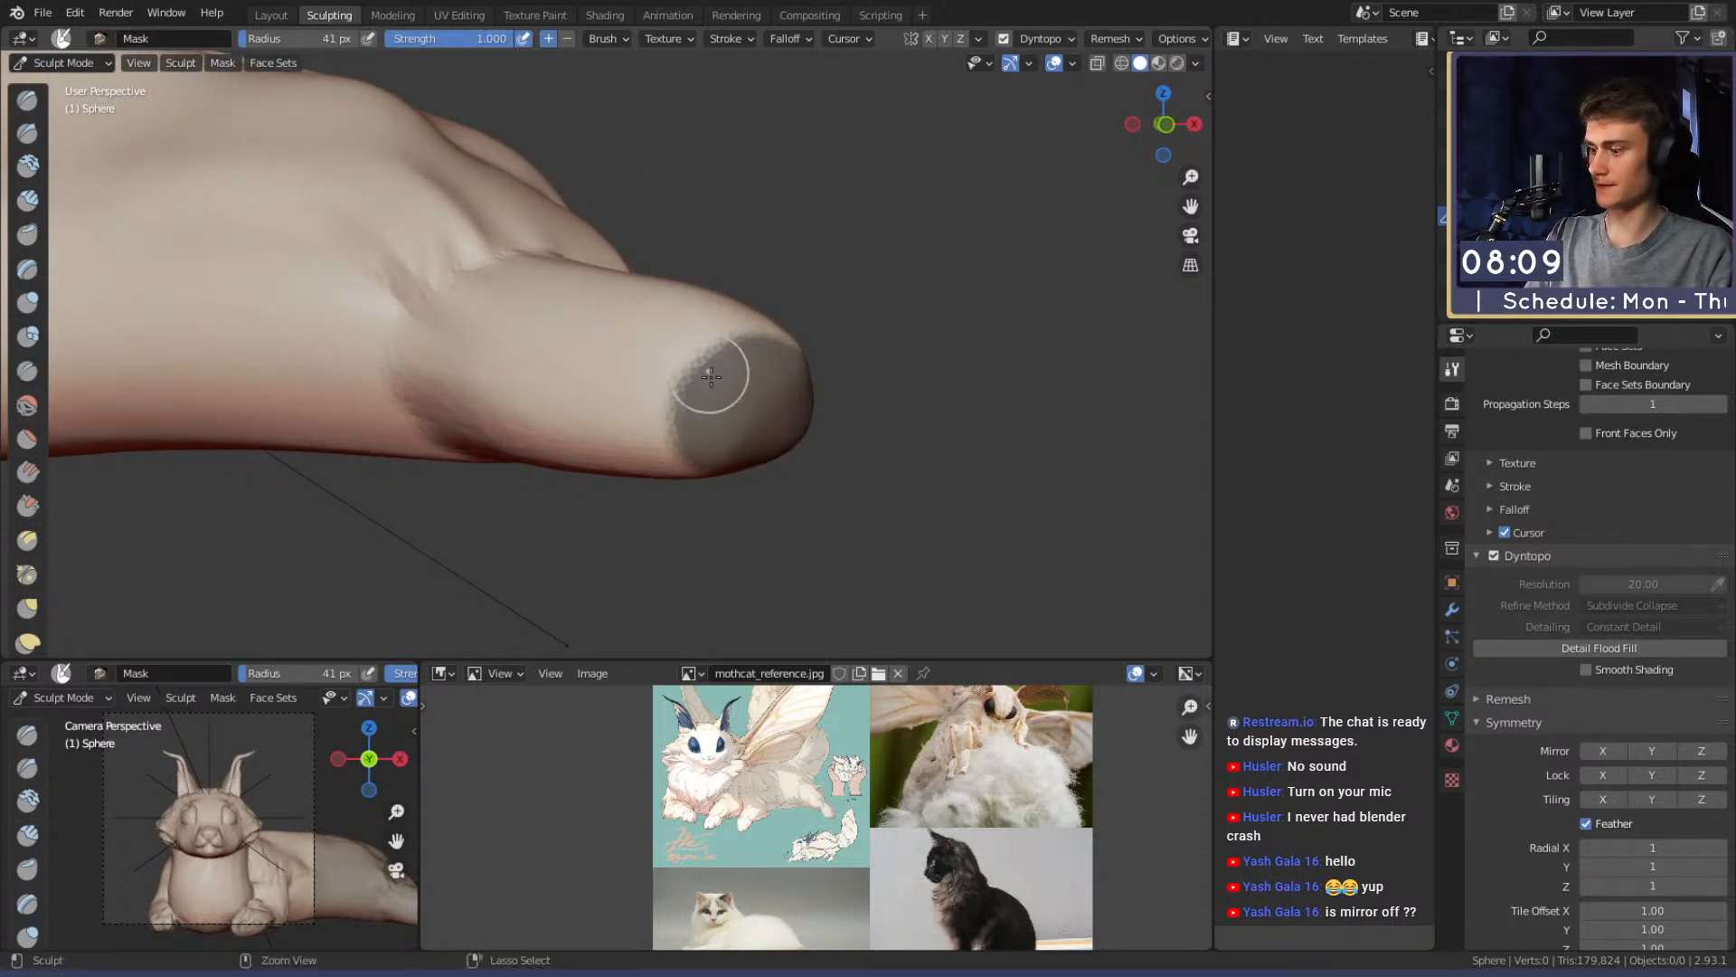
Invert the mask and draw the rear stub's tip out sideways into a foot with the Snake Hook brush at 144 px
{"action": "key", "text": "ctrl+i"}
{"action": "key", "text": "k"}
{"action": "mouse_move", "coordinate": [850, 335]}
{"action": "middle_mouse_down"}
{"action": "mouse_move", "coordinate": [562, 422]}
{"action": "mouse_move", "coordinate": [714, 360]}
{"action": "mouse_move", "coordinate": [690, 388]}
{"action": "mouse_move", "coordinate": [633, 362]}
{"action": "mouse_move", "coordinate": [578, 389]}
{"action": "mouse_move", "coordinate": [618, 419]}
{"action": "middle_mouse_up"}
{"action": "key", "text": "f"}
{"action": "left_click", "coordinate": [644, 341]}
{"action": "key", "text": "f"}
{"action": "left_click", "coordinate": [632, 429]}
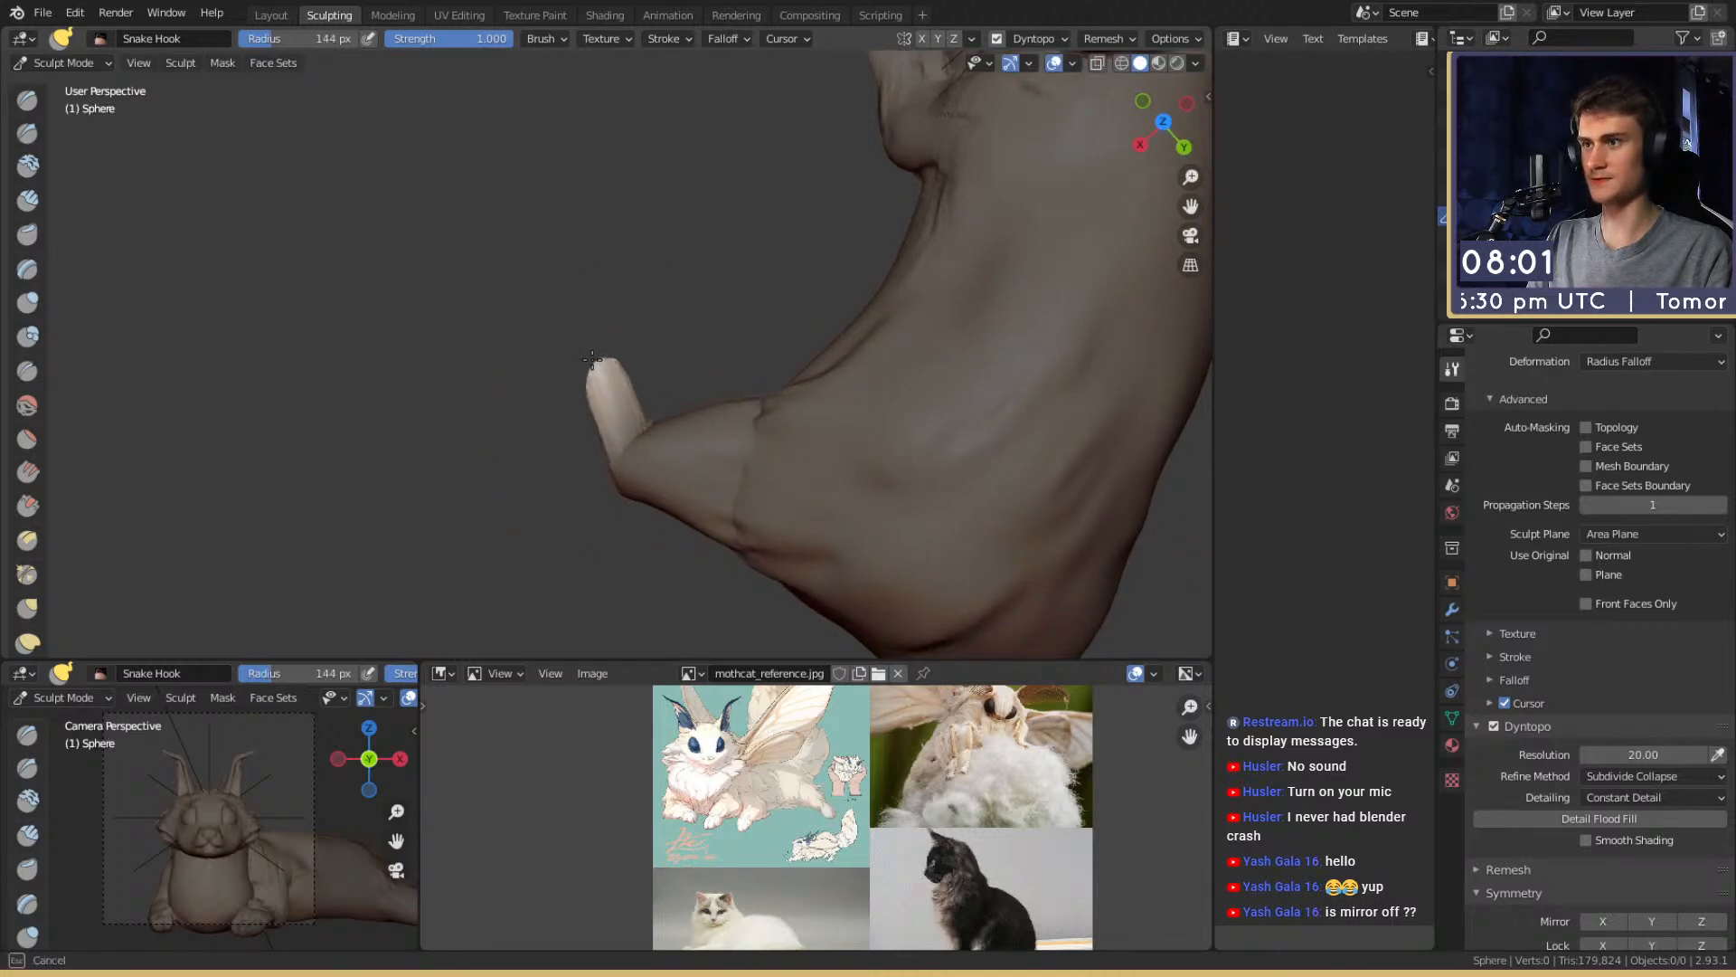
Lengthen and round the end of the unmasked hind foot with the Snake Hook brush at 64 px
{"action": "mouse_move", "coordinate": [625, 356]}
{"action": "middle_mouse_down"}
{"action": "mouse_move", "coordinate": [705, 271]}
{"action": "mouse_move", "coordinate": [771, 326]}
{"action": "mouse_move", "coordinate": [698, 437]}
{"action": "mouse_move", "coordinate": [592, 396]}
{"action": "mouse_move", "coordinate": [562, 418]}
{"action": "mouse_move", "coordinate": [717, 465]}
{"action": "mouse_move", "coordinate": [627, 476]}
{"action": "middle_mouse_up"}
{"action": "key", "text": "f"}
{"action": "left_click", "coordinate": [628, 405]}
{"action": "key", "text": "f"}
{"action": "left_click", "coordinate": [571, 415]}
{"action": "key", "text": "f"}
{"action": "left_click", "coordinate": [651, 434]}
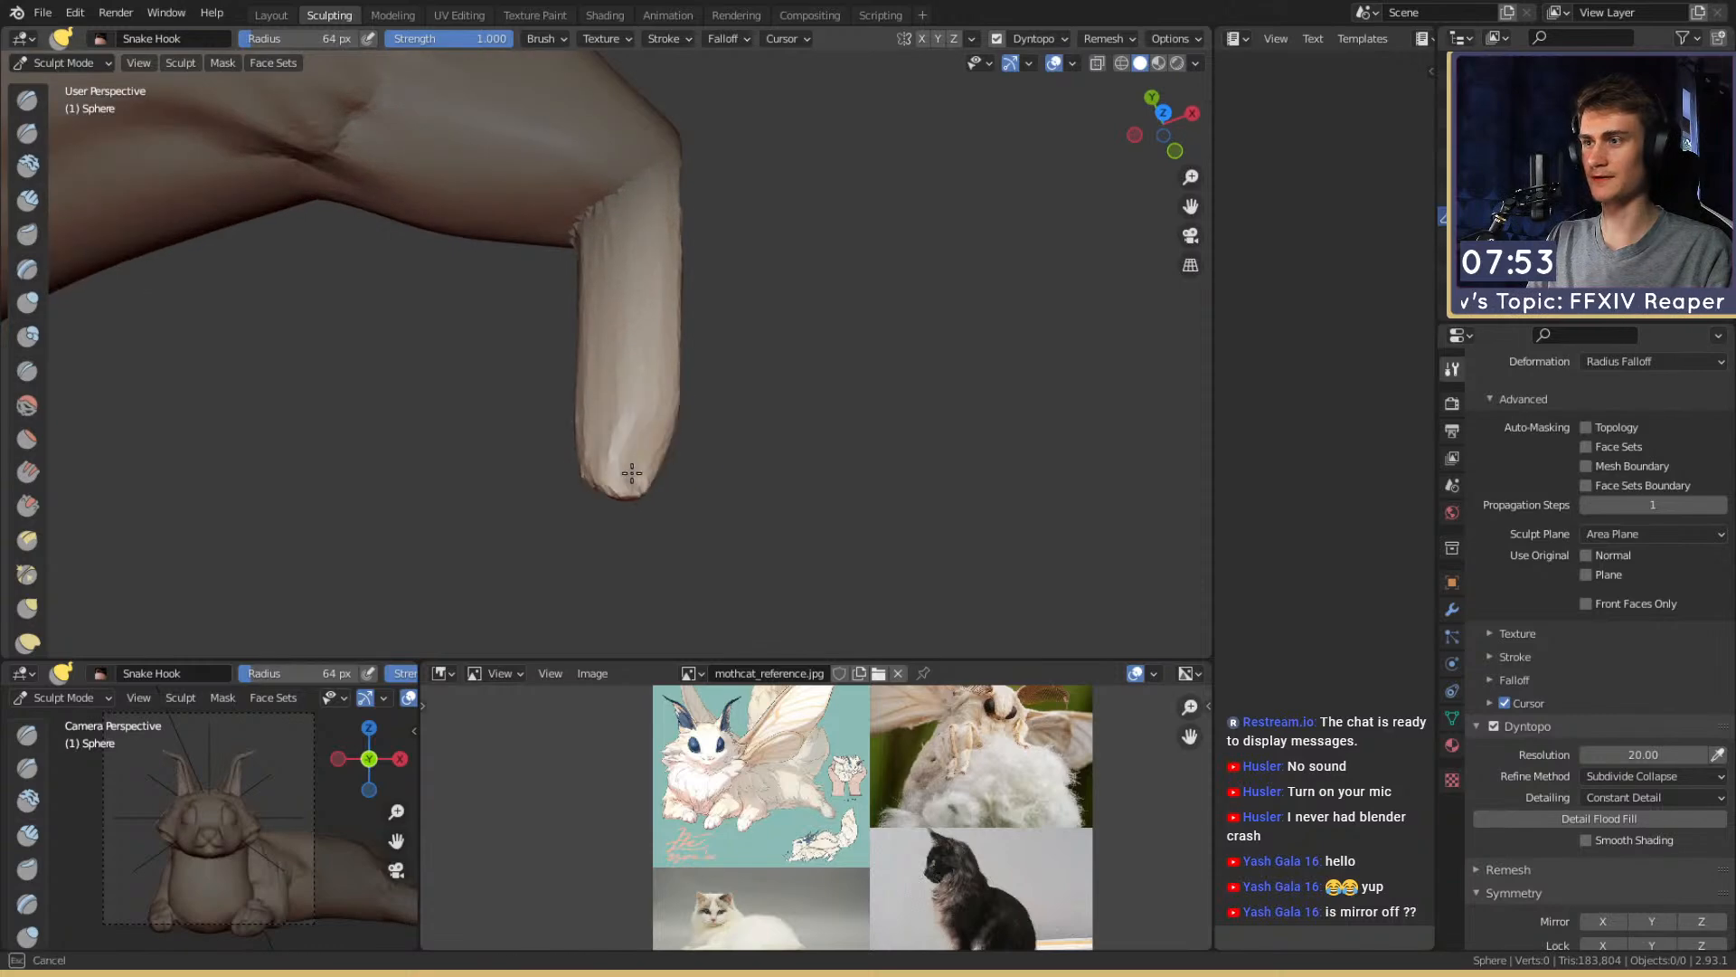
Adjust the hind foot's outline near the ankle with the Snake Hook brush at 137 px
{"action": "mouse_move", "coordinate": [702, 395]}
{"action": "middle_mouse_down"}
{"action": "mouse_move", "coordinate": [620, 339]}
{"action": "mouse_move", "coordinate": [570, 388]}
{"action": "mouse_move", "coordinate": [760, 465]}
{"action": "mouse_move", "coordinate": [752, 411]}
{"action": "middle_mouse_up"}
{"action": "key", "text": "f"}
{"action": "left_click", "coordinate": [597, 395]}
{"action": "scroll", "coordinate": [751, 411], "scroll_direction": "up", "scroll_amount": 3}
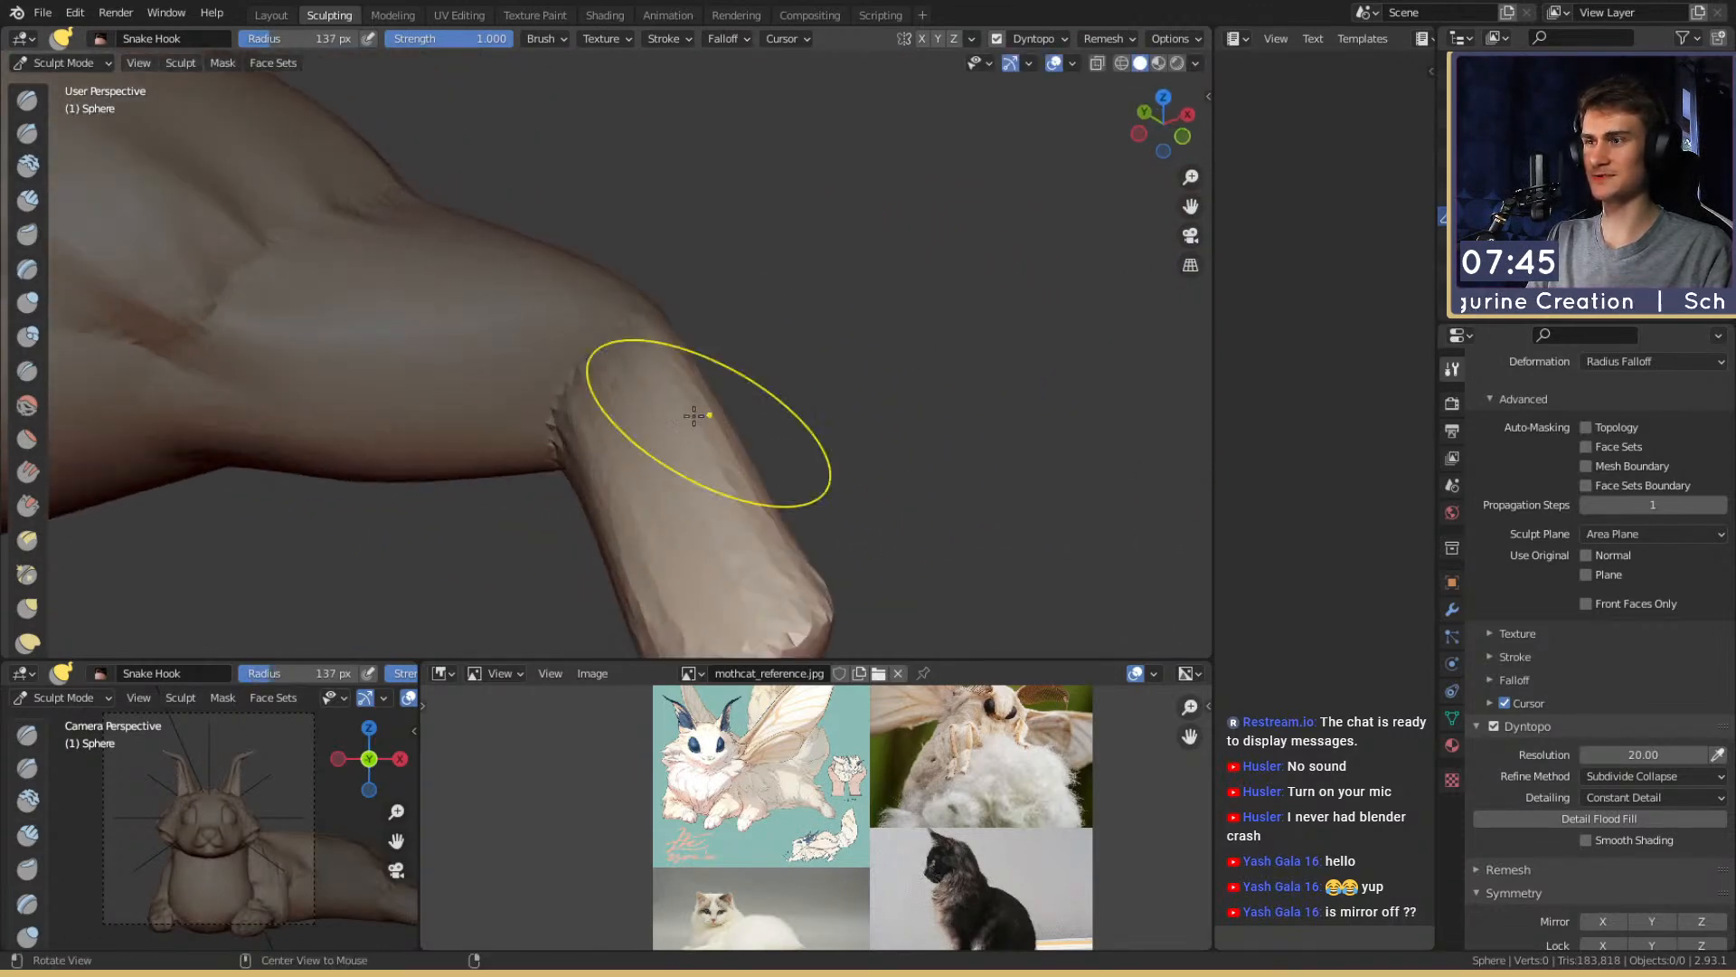
Clear the mask and work over the joint between leg and foot with the Clay Strips brush
{"action": "middle_click_drag", "start_coordinate": [378, 217], "coordinate": [459, 199], "text": "shift"}
{"action": "key", "text": "alt+m"}
{"action": "key", "text": "c"}
{"action": "mouse_move", "coordinate": [608, 376]}
{"action": "middle_mouse_down"}
{"action": "mouse_move", "coordinate": [620, 392]}
{"action": "mouse_move", "coordinate": [709, 361]}
{"action": "middle_mouse_up"}
{"action": "key", "text": "f"}
{"action": "left_click", "coordinate": [647, 404]}
{"action": "mouse_move", "coordinate": [647, 389]}
{"action": "left_mouse_down"}
{"action": "mouse_move", "coordinate": [638, 271]}
{"action": "mouse_move", "coordinate": [659, 422]}
{"action": "mouse_move", "coordinate": [839, 362]}
{"action": "mouse_move", "coordinate": [668, 420]}
{"action": "left_mouse_up"}
{"action": "left_click_drag", "start_coordinate": [1018, 493], "coordinate": [688, 461], "text": "alt+shift"}
{"action": "mouse_move", "coordinate": [687, 461]}
{"action": "left_mouse_down", "text": "ctrl+alt"}
{"action": "mouse_move", "coordinate": [891, 430]}
{"action": "mouse_move", "coordinate": [773, 298]}
{"action": "mouse_move", "coordinate": [668, 333]}
{"action": "mouse_move", "coordinate": [655, 431]}
{"action": "left_mouse_up", "text": "ctrl+alt"}
Pull the whole hind foot into shape with the Snake Hook brush at 213 px
{"action": "key", "text": "k"}
{"action": "key", "text": "f"}
{"action": "left_click", "coordinate": [665, 484]}
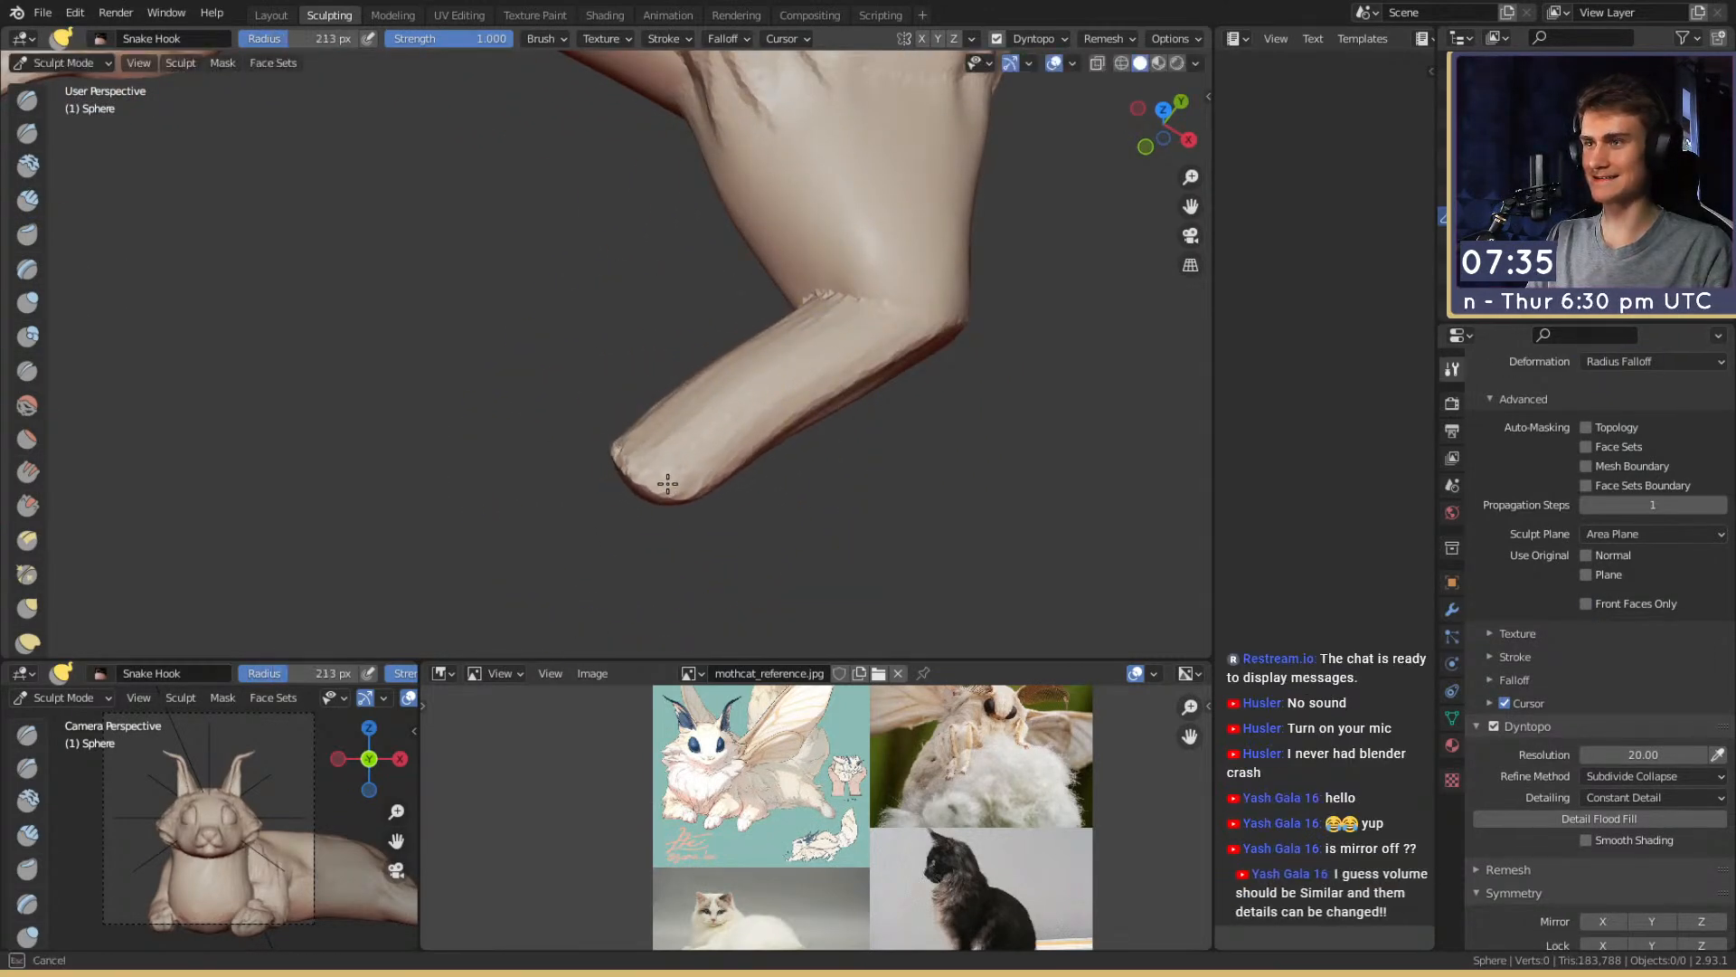
{"action": "mouse_move", "coordinate": [749, 455]}
{"action": "left_mouse_down", "text": "alt+shift"}
{"action": "mouse_move", "coordinate": [644, 352]}
{"action": "mouse_move", "coordinate": [679, 232]}
{"action": "mouse_move", "coordinate": [659, 446]}
{"action": "mouse_move", "coordinate": [628, 360]}
{"action": "mouse_move", "coordinate": [642, 323]}
{"action": "left_mouse_up", "text": "alt+shift"}
{"action": "mouse_move", "coordinate": [651, 297]}
{"action": "middle_mouse_down"}
{"action": "mouse_move", "coordinate": [690, 310]}
{"action": "mouse_move", "coordinate": [745, 450]}
{"action": "mouse_move", "coordinate": [734, 381]}
{"action": "mouse_move", "coordinate": [600, 407]}
{"action": "mouse_move", "coordinate": [621, 399]}
{"action": "mouse_move", "coordinate": [594, 349]}
{"action": "middle_mouse_up"}
Carve toe grooves into the hind foot's tip with the Crease brush at 56 px
{"action": "key", "text": "shift+c"}
{"action": "key", "text": "f"}
{"action": "left_click", "coordinate": [693, 472]}
{"action": "middle_click_drag", "start_coordinate": [639, 590], "coordinate": [684, 499]}
{"action": "middle_click_drag", "start_coordinate": [650, 426], "coordinate": [759, 429]}
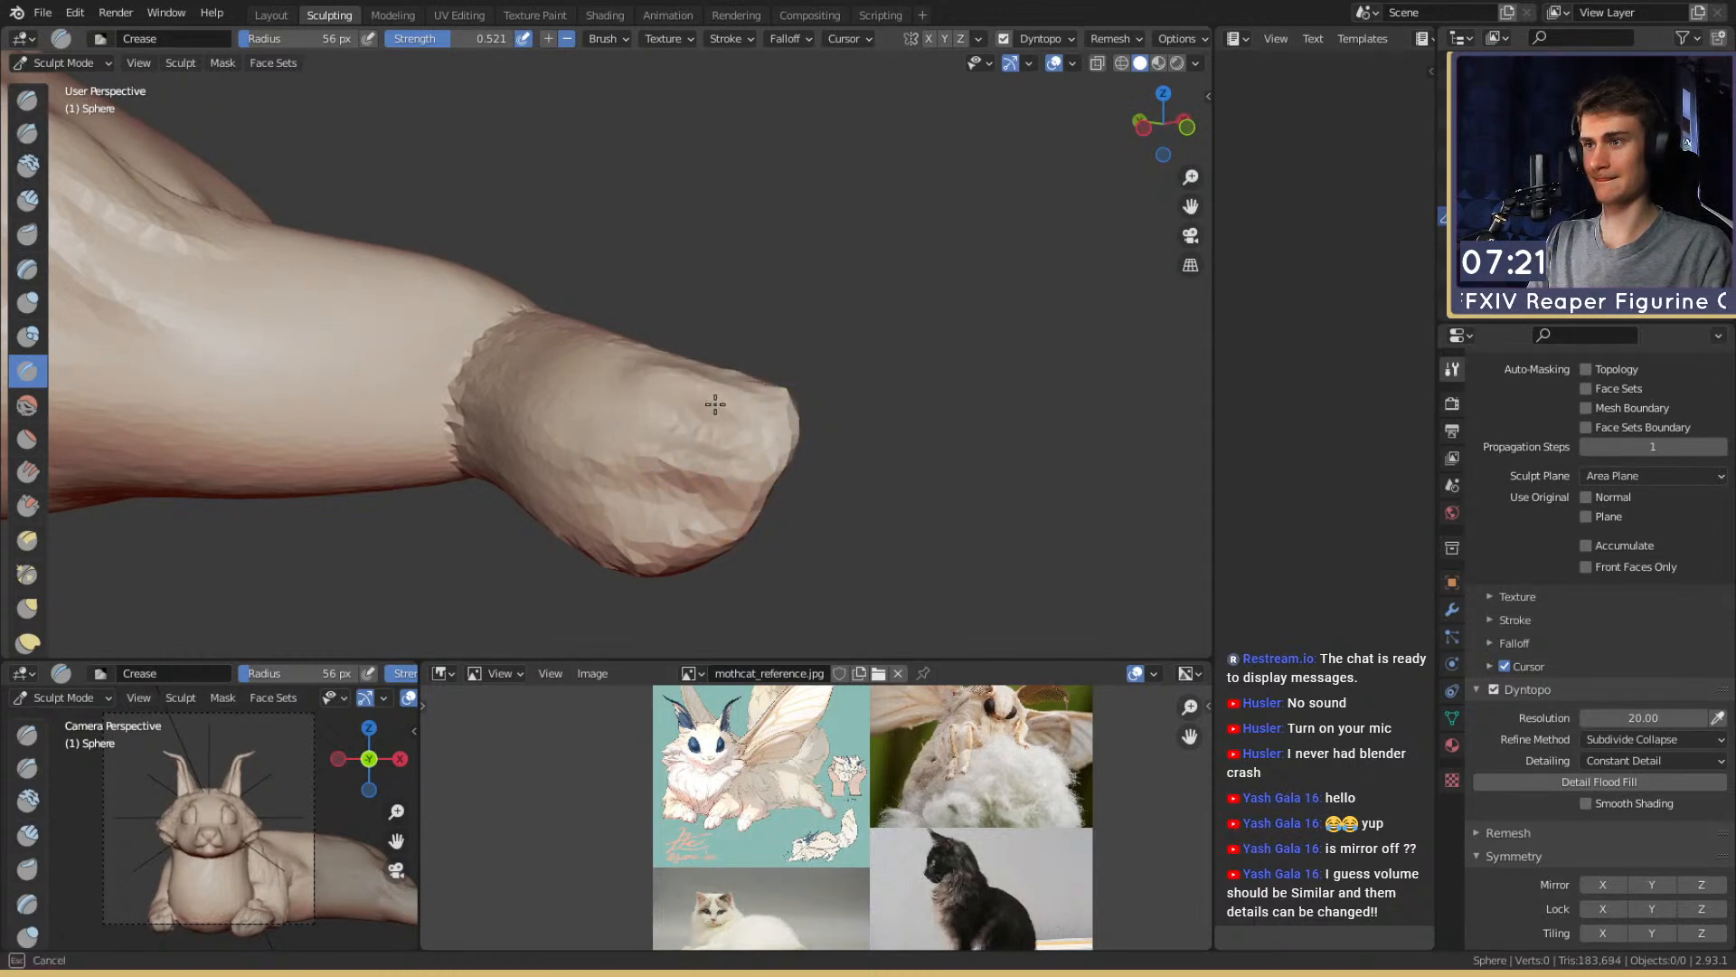
{"action": "middle_click_drag", "start_coordinate": [687, 397], "coordinate": [743, 367]}
{"action": "middle_click_drag", "start_coordinate": [758, 475], "coordinate": [707, 495]}
{"action": "key", "text": "f"}
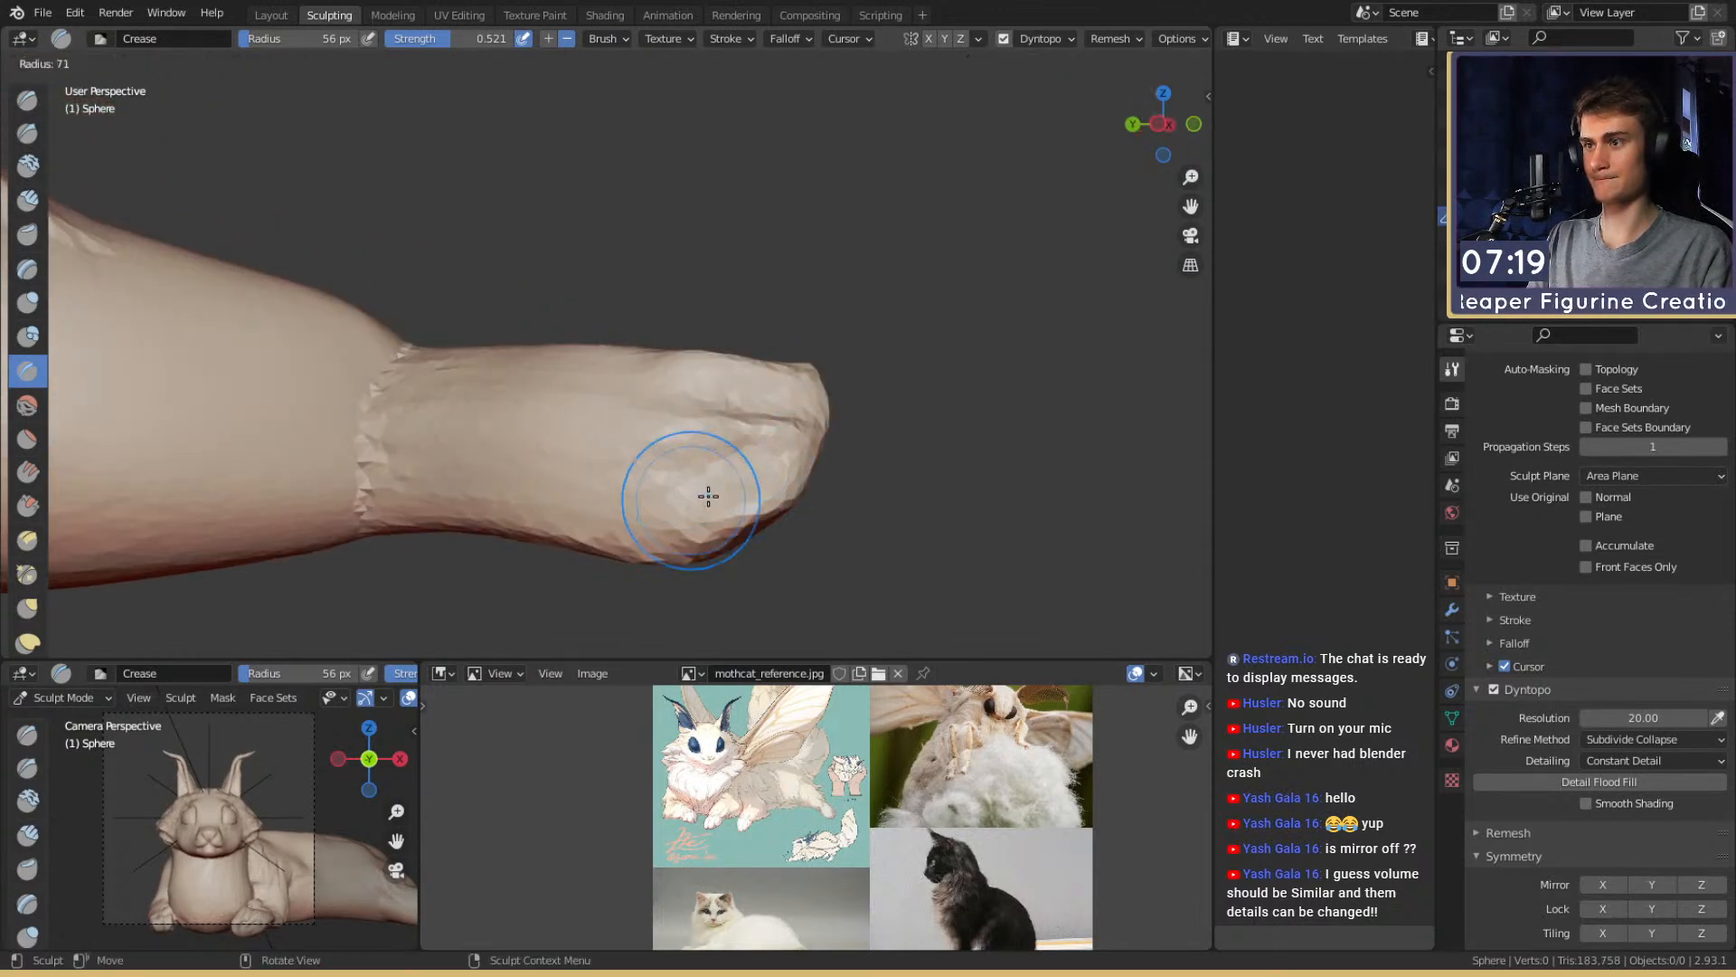
Adjust the hind leg's shape around the ankle with the Grab brush at 125 px
{"action": "key", "text": "g"}
{"action": "mouse_move", "coordinate": [678, 574]}
{"action": "middle_mouse_down"}
{"action": "mouse_move", "coordinate": [717, 473]}
{"action": "mouse_move", "coordinate": [471, 303]}
{"action": "middle_mouse_up"}
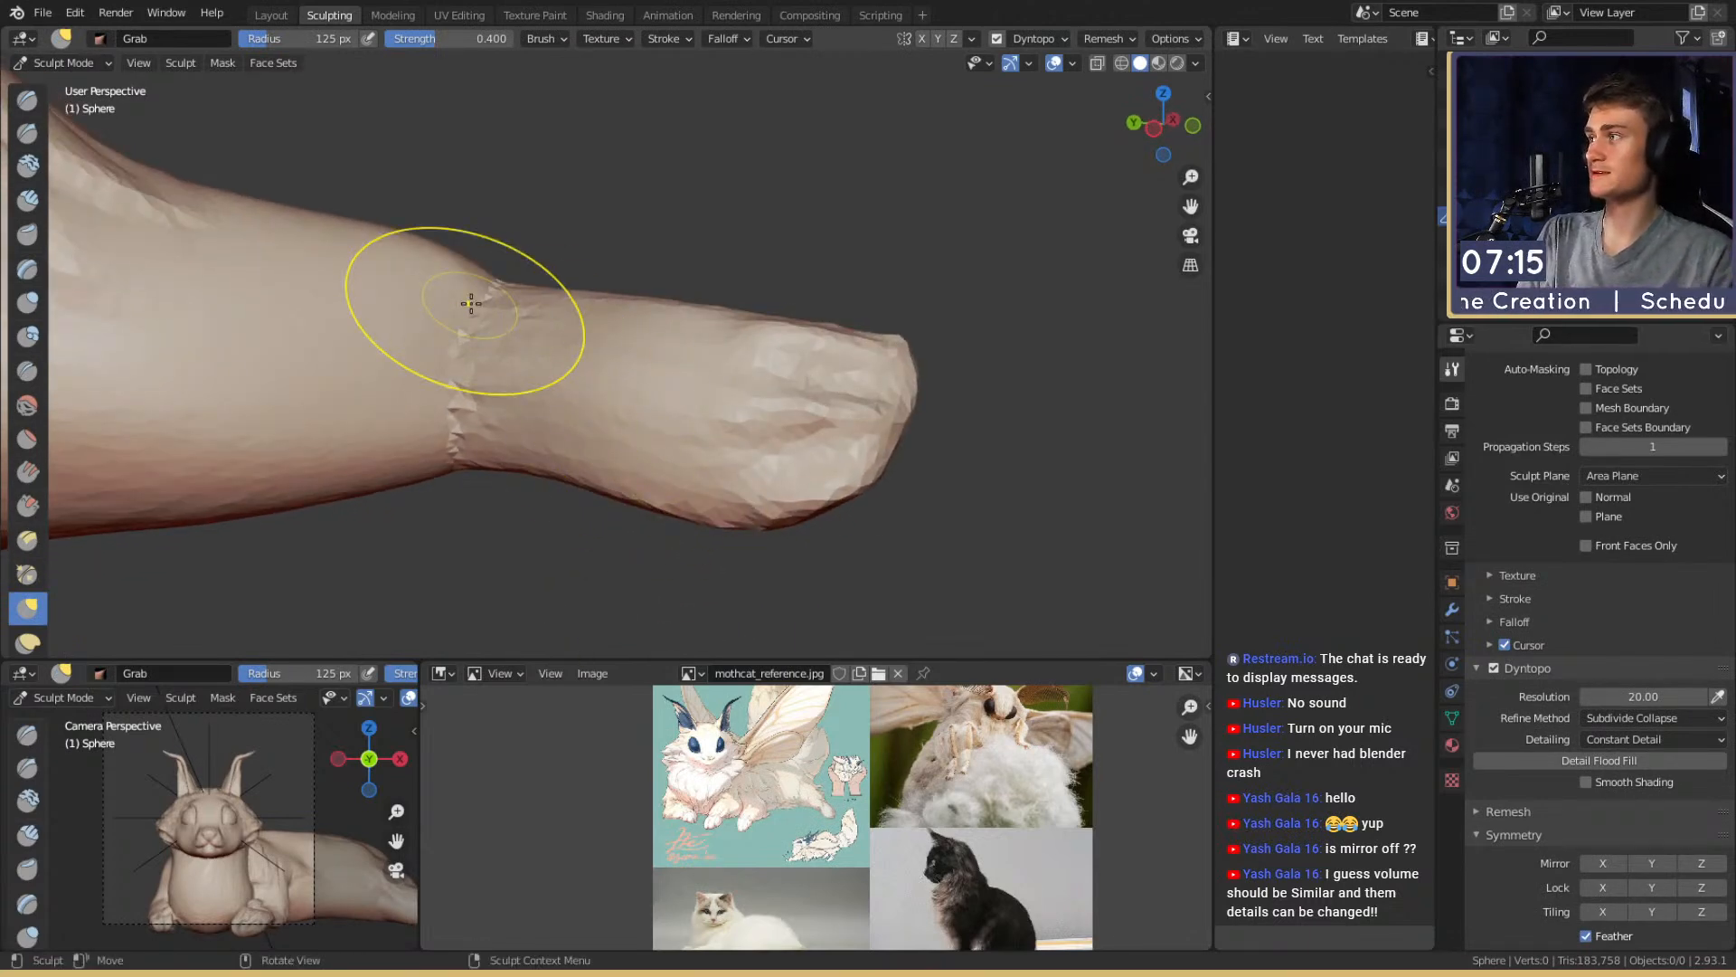
{"action": "mouse_move", "coordinate": [704, 402]}
{"action": "middle_mouse_down"}
{"action": "mouse_move", "coordinate": [725, 360]}
{"action": "mouse_move", "coordinate": [600, 302]}
{"action": "mouse_move", "coordinate": [631, 334]}
{"action": "middle_mouse_up"}
Add surface volume to the hind leg above the ankle with the Clay Strips brush at 43 px
{"action": "key", "text": "c"}
{"action": "mouse_move", "coordinate": [605, 246]}
{"action": "middle_mouse_down"}
{"action": "mouse_move", "coordinate": [778, 391]}
{"action": "mouse_move", "coordinate": [624, 353]}
{"action": "mouse_move", "coordinate": [748, 357]}
{"action": "mouse_move", "coordinate": [756, 299]}
{"action": "mouse_move", "coordinate": [679, 290]}
{"action": "mouse_move", "coordinate": [680, 223]}
{"action": "mouse_move", "coordinate": [884, 357]}
{"action": "mouse_move", "coordinate": [736, 317]}
{"action": "mouse_move", "coordinate": [675, 465]}
{"action": "middle_mouse_up"}
{"action": "scroll", "coordinate": [624, 352], "scroll_direction": "up", "scroll_amount": 3}
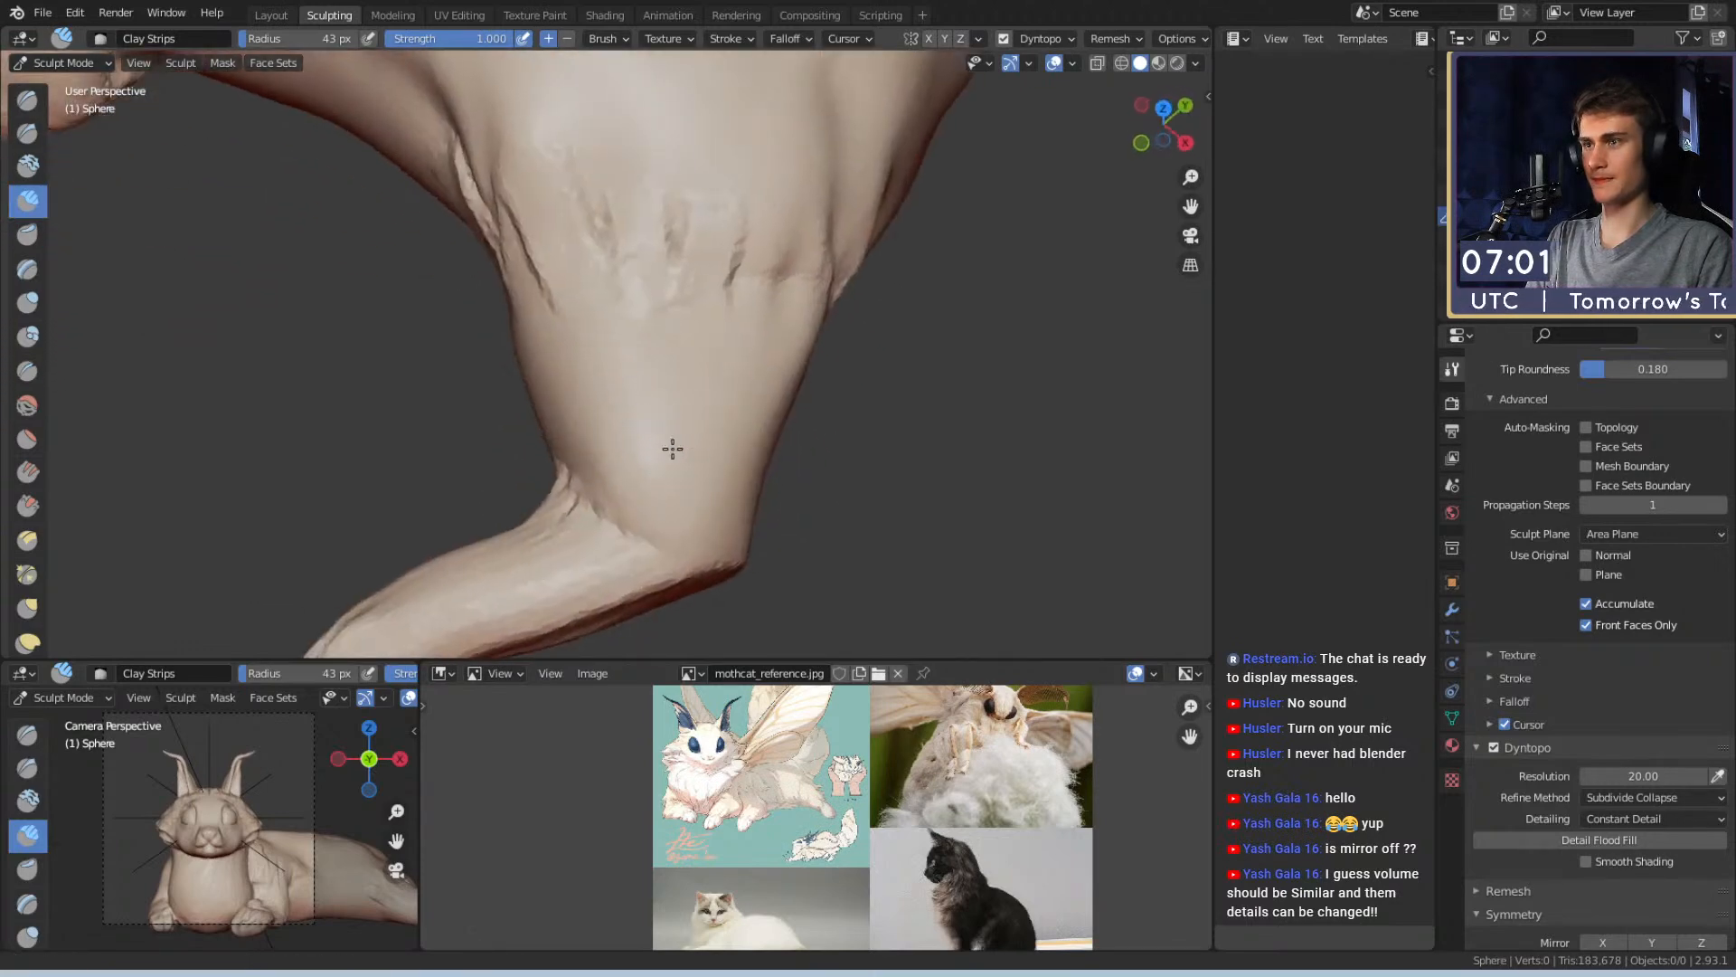
{"action": "middle_click_drag", "start_coordinate": [621, 385], "coordinate": [646, 442]}
{"action": "key", "text": "k"}
{"action": "key", "text": "f"}
{"action": "left_click", "coordinate": [728, 437]}
{"action": "left_click_drag", "start_coordinate": [631, 456], "coordinate": [647, 459]}
{"action": "mouse_move", "coordinate": [648, 468]}
{"action": "middle_mouse_down"}
{"action": "mouse_move", "coordinate": [645, 450]}
{"action": "mouse_move", "coordinate": [743, 447]}
{"action": "middle_mouse_up"}
{"action": "key", "text": "ctrl+z"}
Build up the area where the hind leg meets the haunch with the Clay Strips brush at 43 px
{"action": "key", "text": "f"}
{"action": "left_click", "coordinate": [722, 488]}
{"action": "key", "text": "c"}
{"action": "key", "text": "f"}
{"action": "left_click", "coordinate": [700, 380]}
{"action": "mouse_move", "coordinate": [700, 379]}
{"action": "left_mouse_down", "text": "alt+shift"}
{"action": "mouse_move", "coordinate": [616, 469]}
{"action": "mouse_move", "coordinate": [767, 322]}
{"action": "mouse_move", "coordinate": [705, 420]}
{"action": "mouse_move", "coordinate": [670, 415]}
{"action": "mouse_move", "coordinate": [714, 395]}
{"action": "mouse_move", "coordinate": [718, 368]}
{"action": "mouse_move", "coordinate": [709, 418]}
{"action": "left_mouse_up", "text": "alt+shift"}
{"action": "left_click_drag", "start_coordinate": [605, 391], "coordinate": [633, 426], "text": "alt+shift"}
{"action": "key", "text": "f"}
{"action": "left_click", "coordinate": [611, 427]}
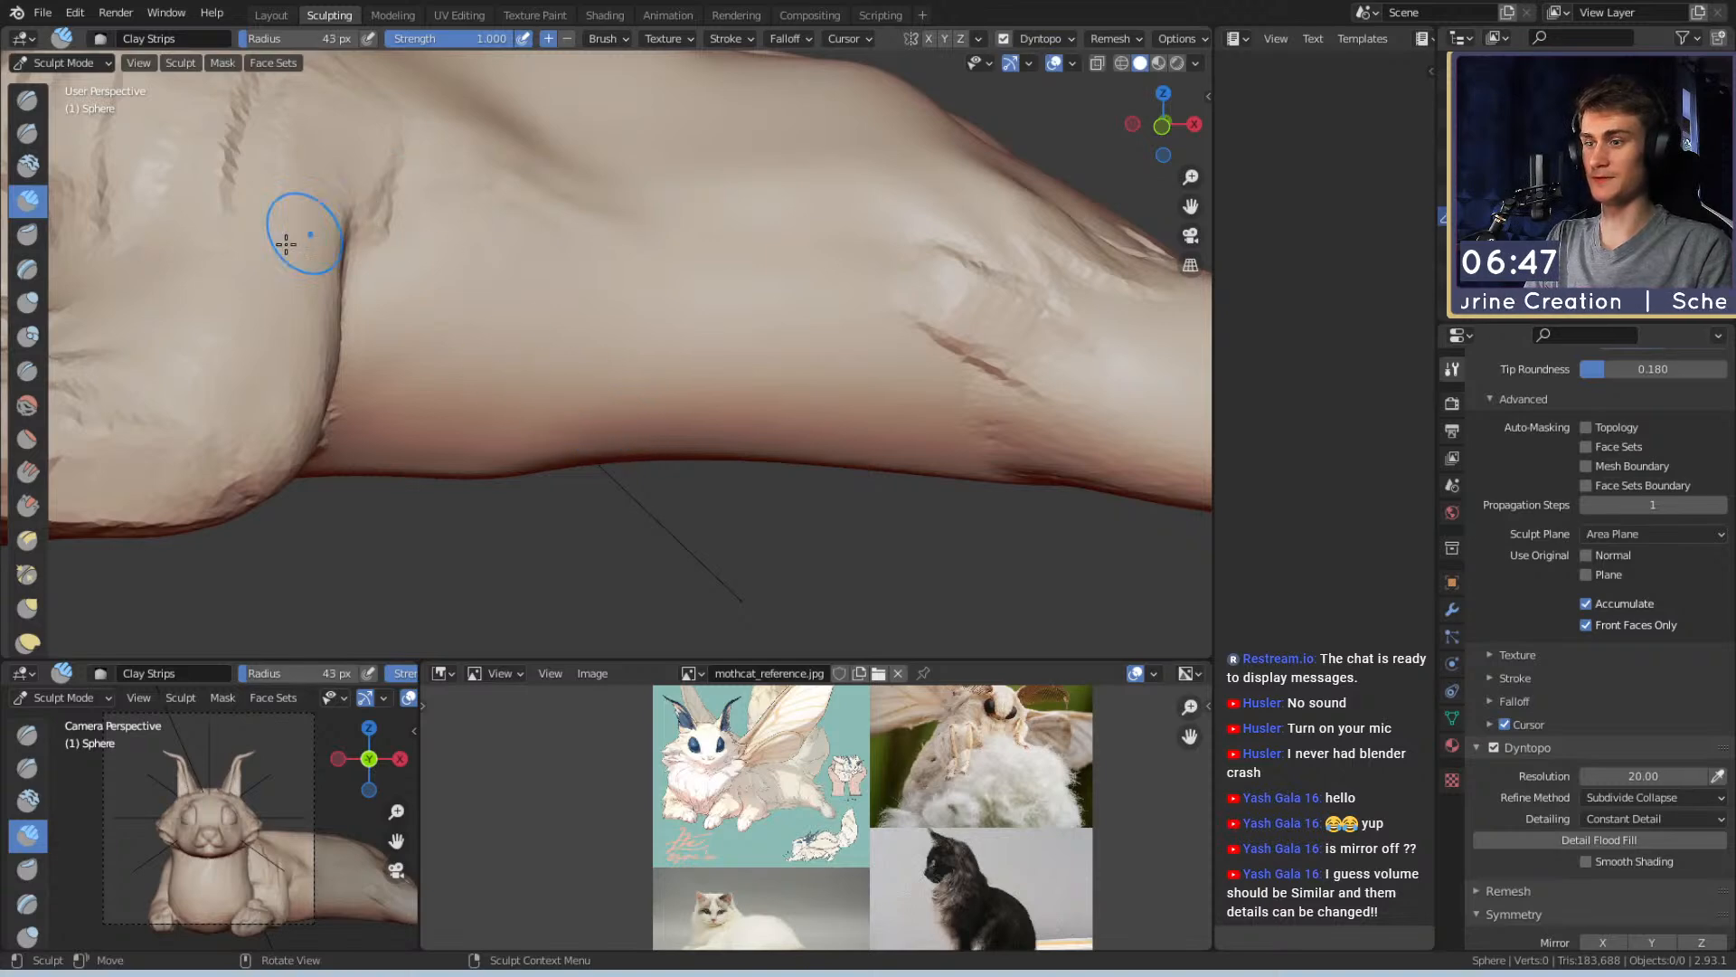
Build up an oval mound low on the flank between the front and hind legs with the Clay Strips brush at 43 px
{"action": "mouse_move", "coordinate": [643, 439]}
{"action": "left_mouse_down", "text": "ctrl+alt"}
{"action": "mouse_move", "coordinate": [633, 488]}
{"action": "mouse_move", "coordinate": [644, 466]}
{"action": "left_mouse_up", "text": "ctrl+alt"}
{"action": "left_click_drag", "start_coordinate": [644, 466], "coordinate": [625, 418], "text": "ctrl+alt"}
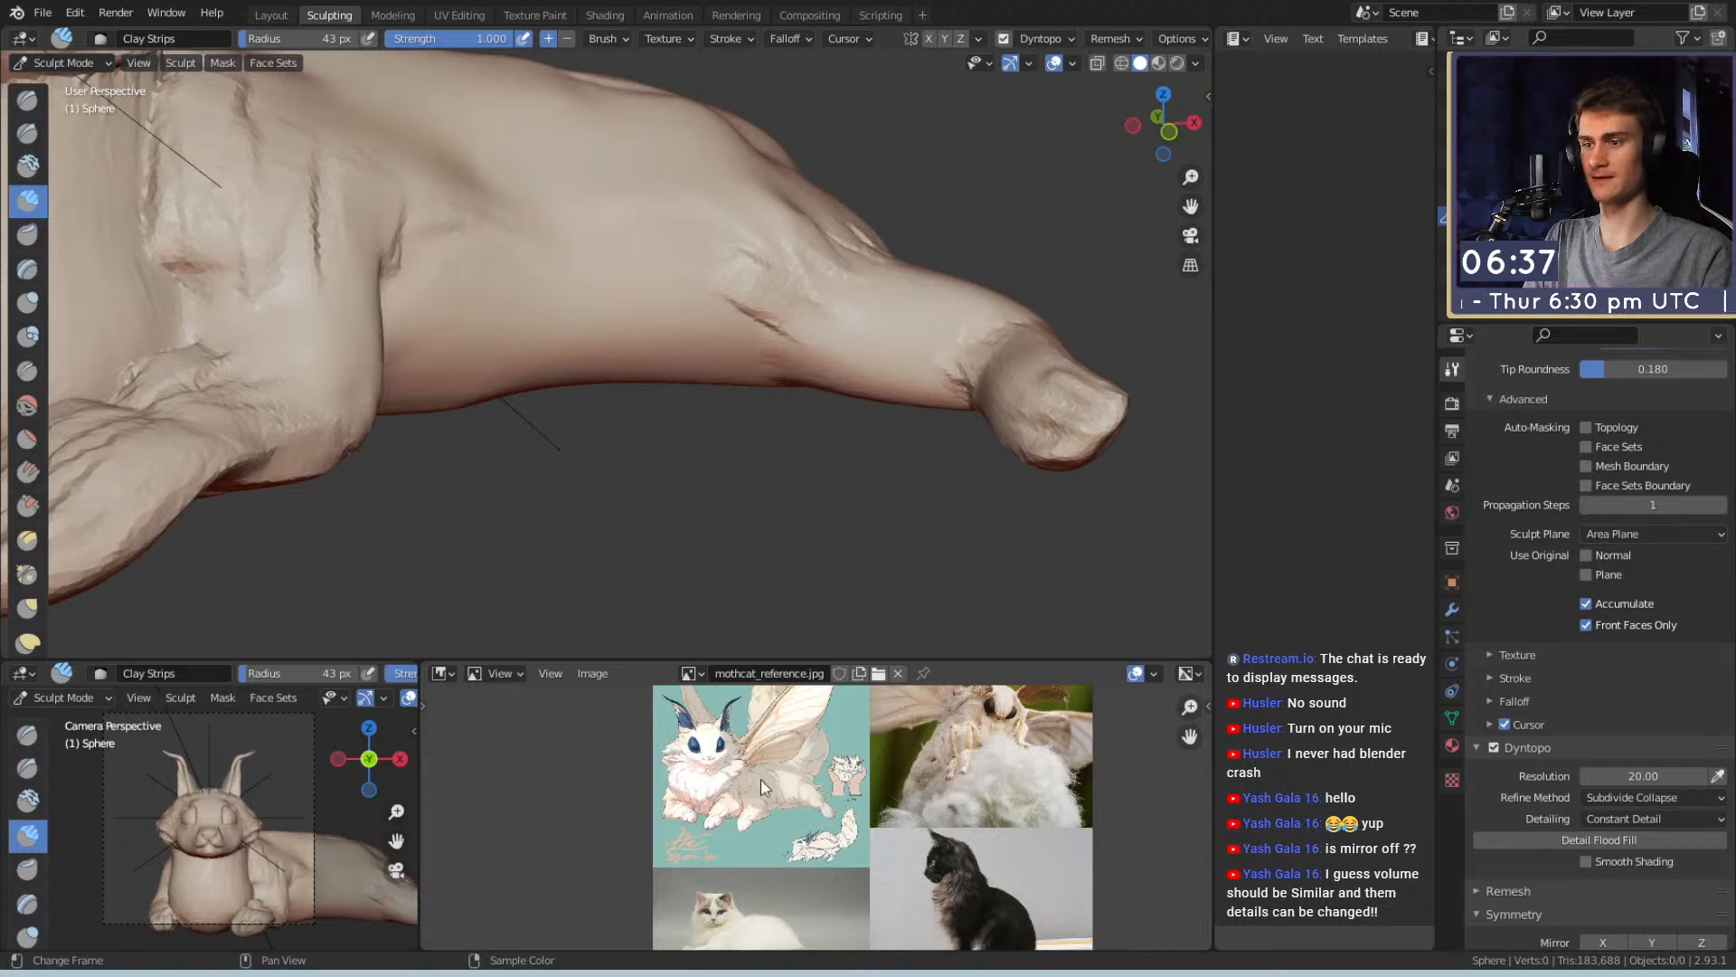
{"action": "left_click_drag", "start_coordinate": [659, 411], "coordinate": [695, 438], "text": "alt+shift"}
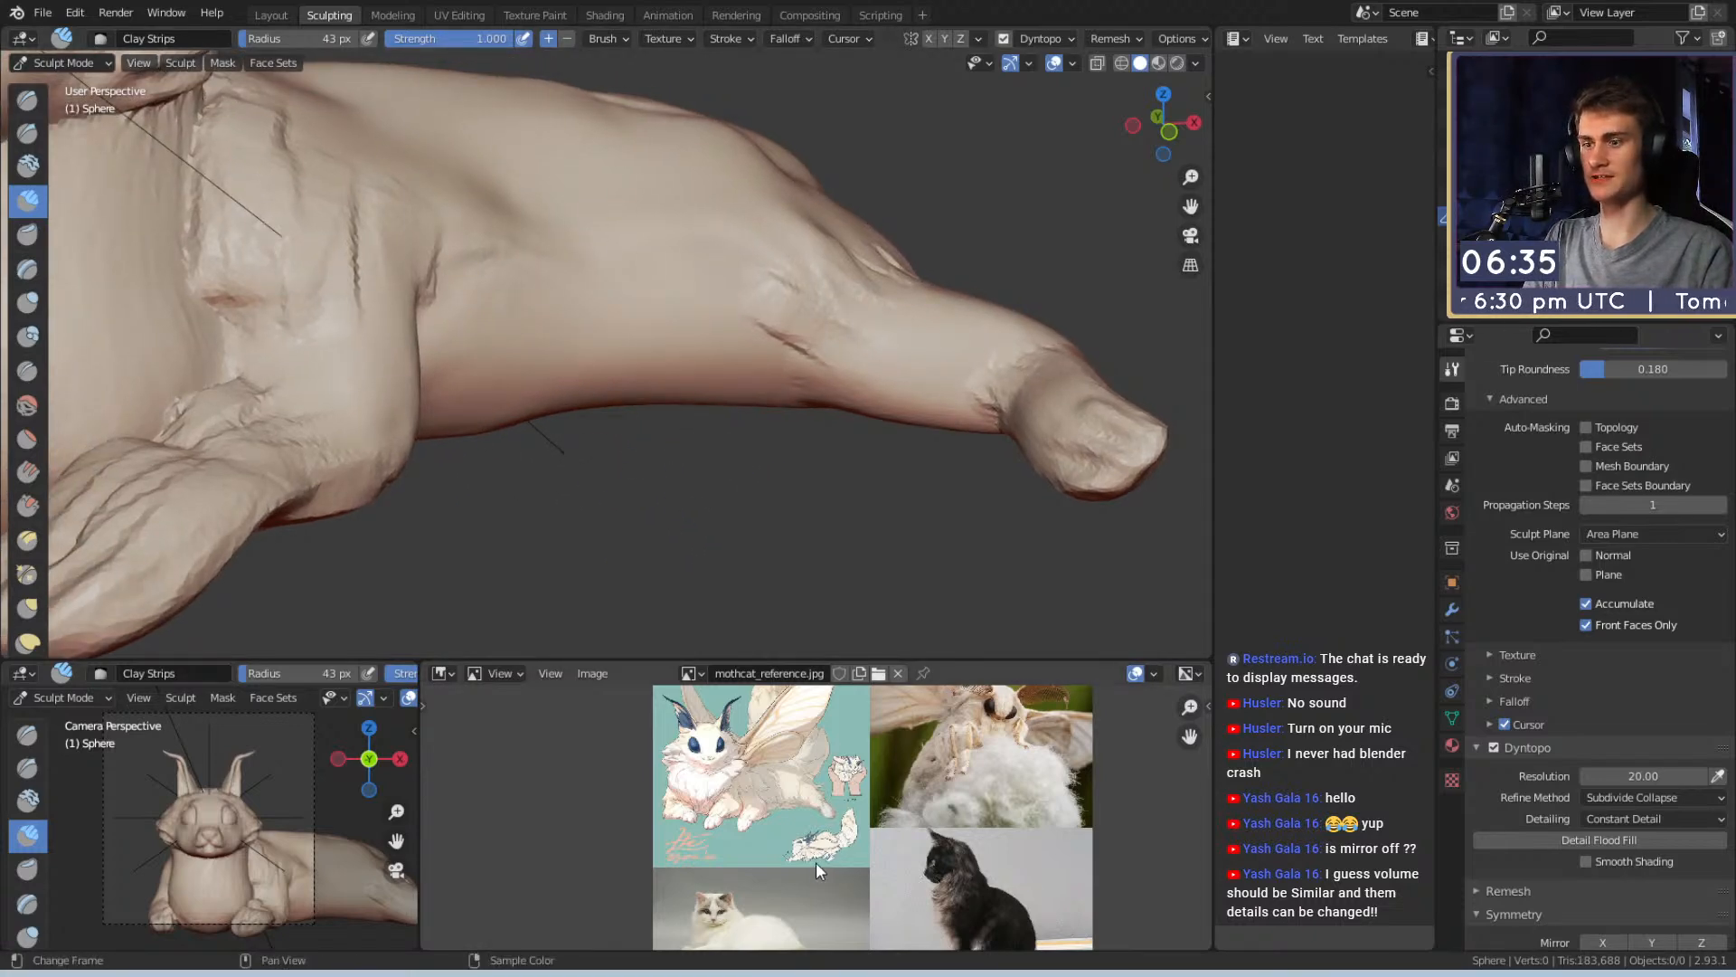
{"action": "mouse_move", "coordinate": [713, 525]}
{"action": "left_mouse_down", "text": "ctrl+alt"}
{"action": "mouse_move", "coordinate": [705, 434]}
{"action": "mouse_move", "coordinate": [651, 387]}
{"action": "mouse_move", "coordinate": [570, 402]}
{"action": "left_mouse_up", "text": "ctrl+alt"}
{"action": "left_click_drag", "start_coordinate": [656, 425], "coordinate": [647, 366], "text": "alt"}
{"action": "left_click_drag", "start_coordinate": [623, 384], "coordinate": [538, 393]}
{"action": "left_click_drag", "start_coordinate": [573, 327], "coordinate": [577, 353]}
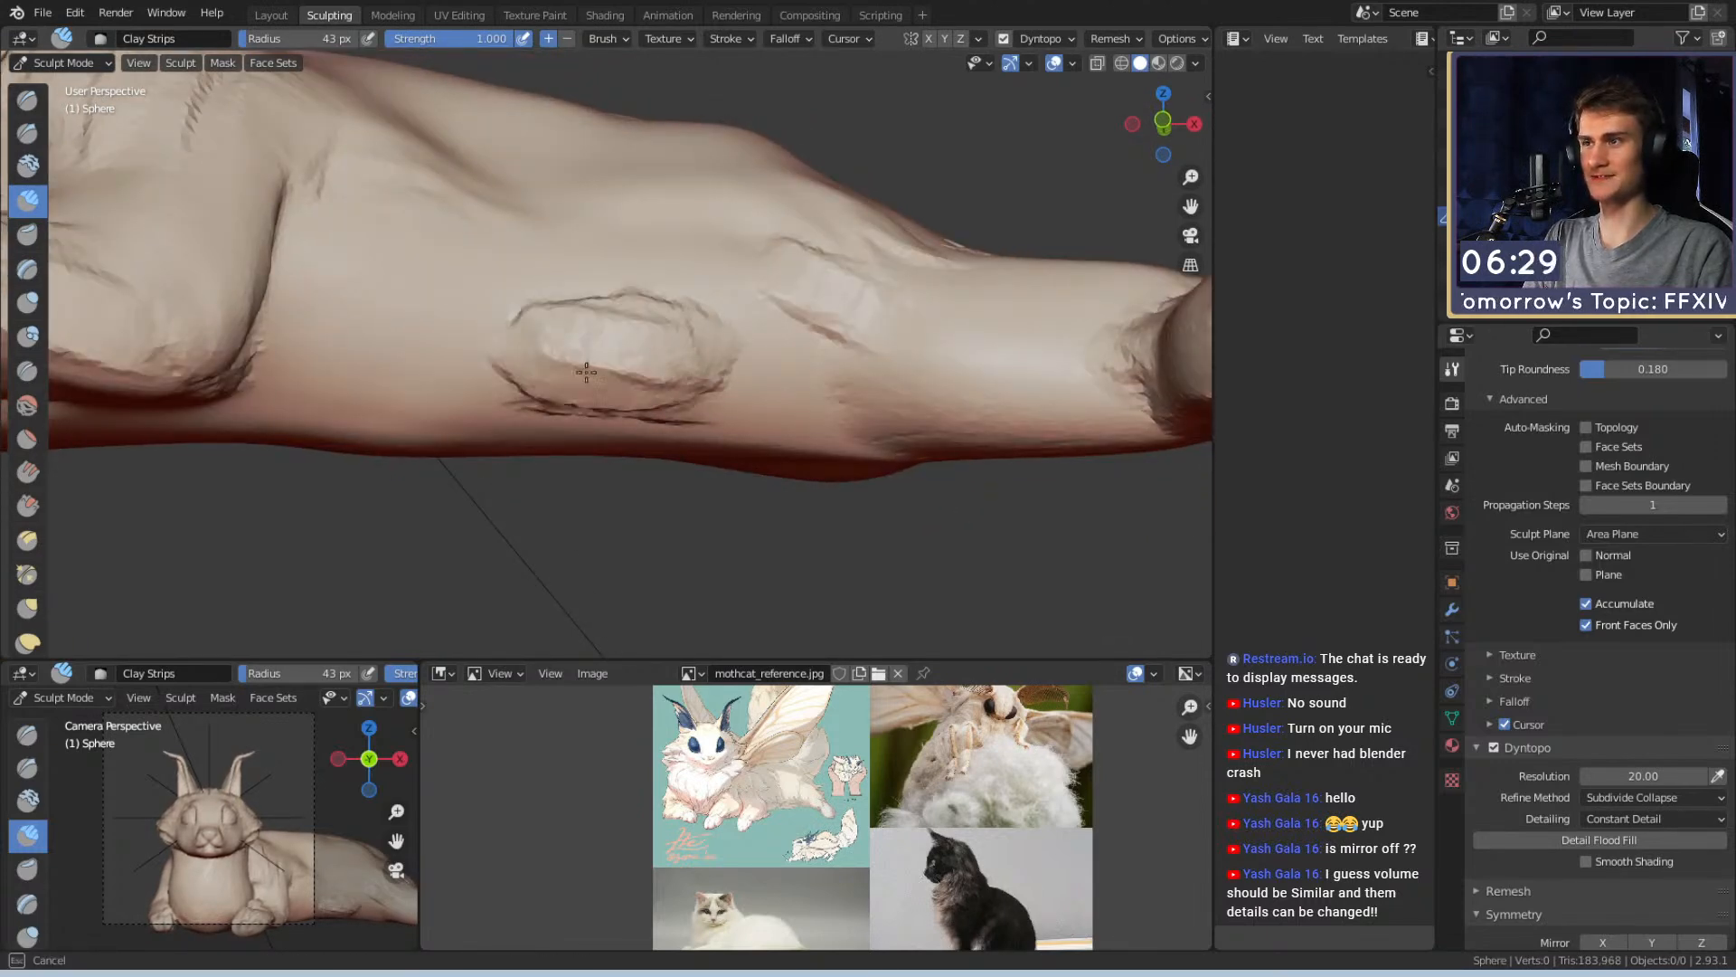
{"action": "left_click_drag", "start_coordinate": [671, 385], "coordinate": [679, 415], "text": "alt"}
{"action": "mouse_move", "coordinate": [646, 351]}
{"action": "left_mouse_down", "text": "alt"}
{"action": "mouse_move", "coordinate": [724, 453]}
{"action": "mouse_move", "coordinate": [666, 366]}
{"action": "left_mouse_up", "text": "alt"}
Bring the reclining cat reference into view and smooth the surface of the oval mound on the flank
{"action": "middle_click_drag", "start_coordinate": [767, 887], "coordinate": [752, 808]}
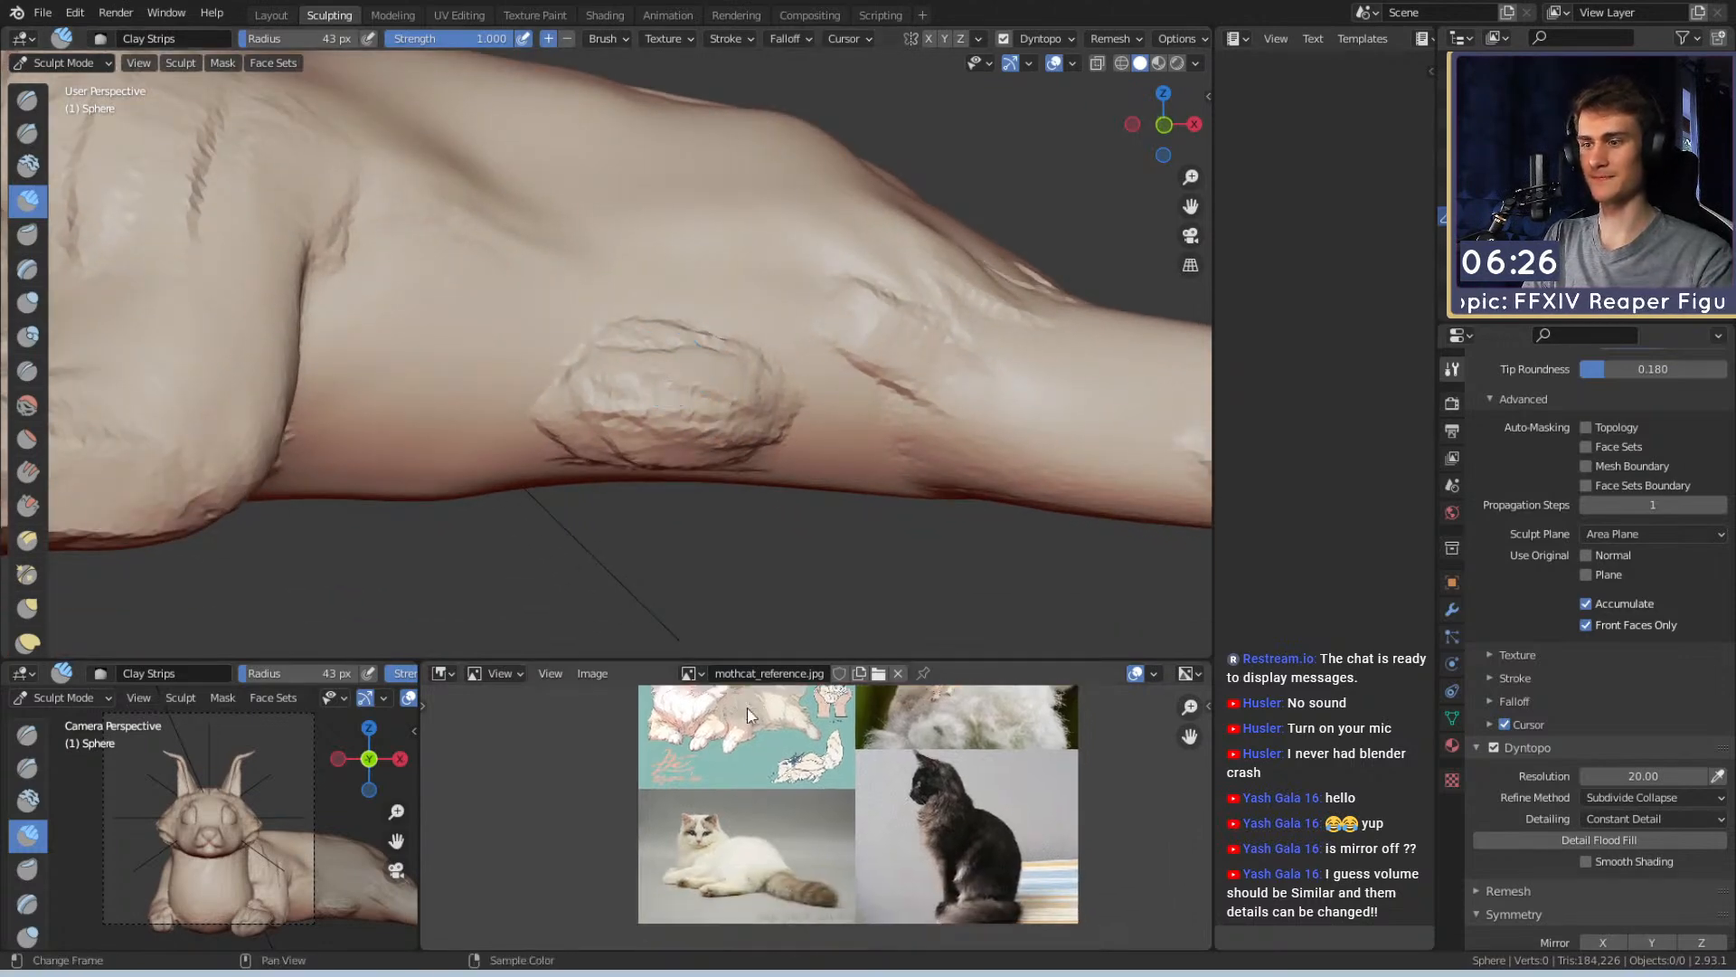
{"action": "mouse_move", "coordinate": [703, 571]}
{"action": "middle_mouse_down"}
{"action": "mouse_move", "coordinate": [736, 350]}
{"action": "mouse_move", "coordinate": [714, 371]}
{"action": "middle_mouse_up"}
{"action": "key", "text": "f"}
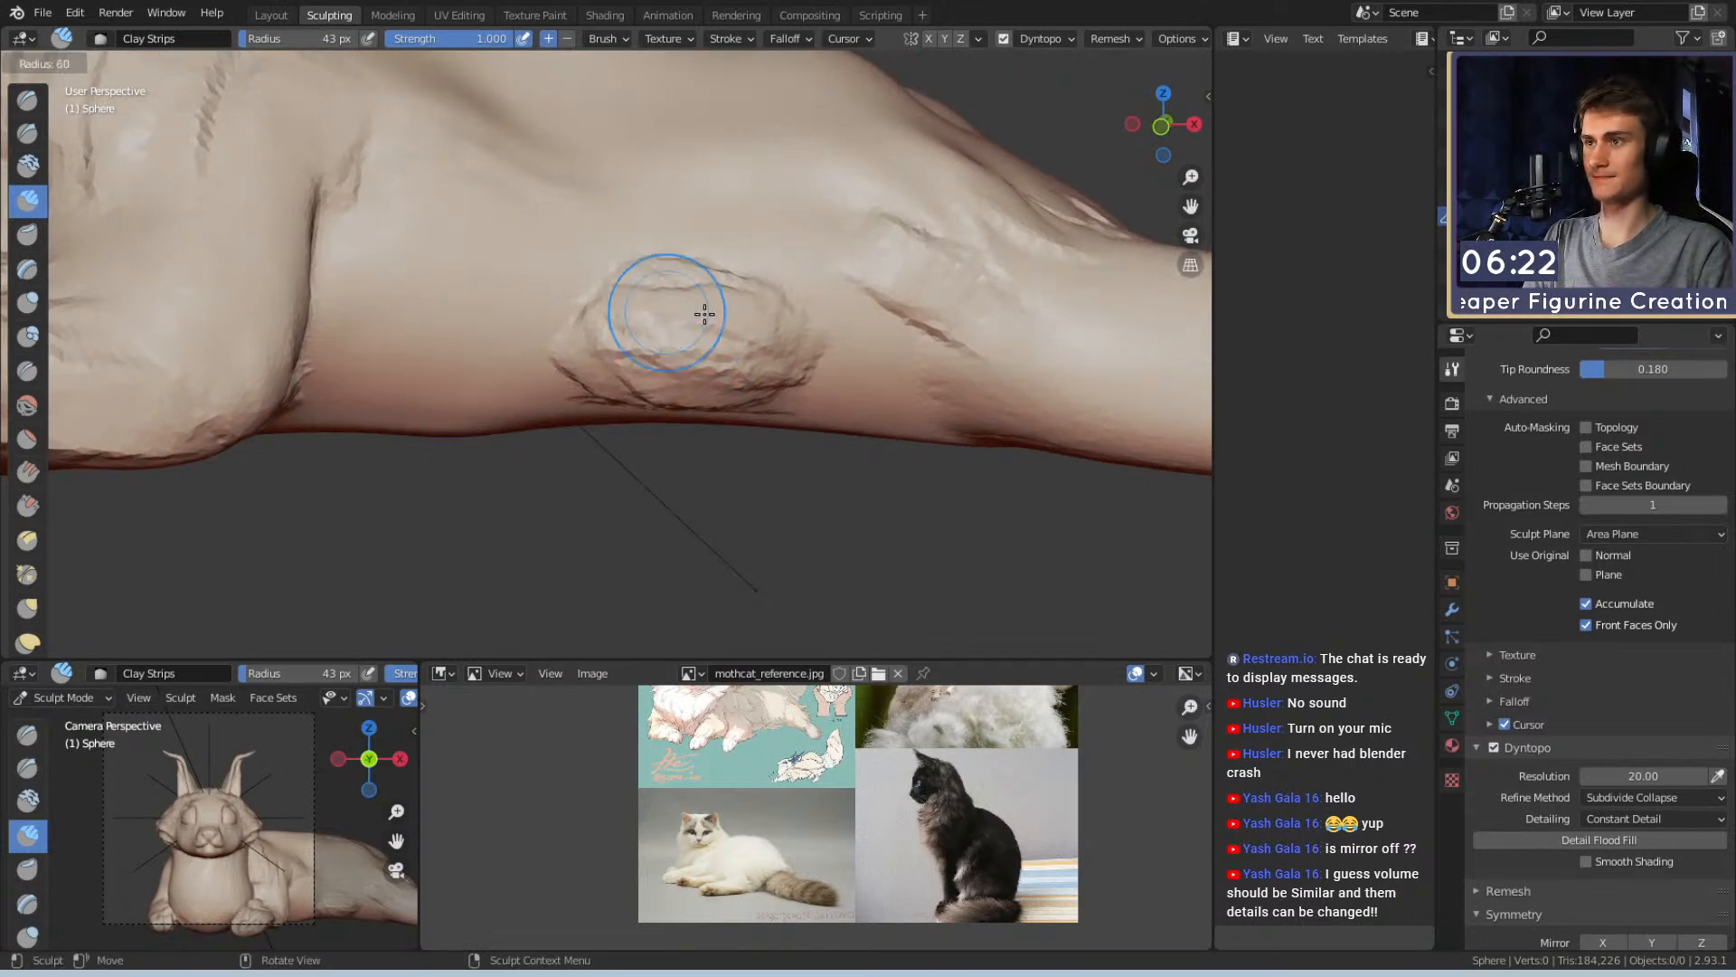
{"action": "left_click", "coordinate": [721, 310]}
{"action": "left_click_drag", "start_coordinate": [714, 316], "coordinate": [651, 360], "text": "shift"}
Mask the whole oval mound on the flank with the Mask brush at 46 px and 32 px
{"action": "key", "text": "m"}
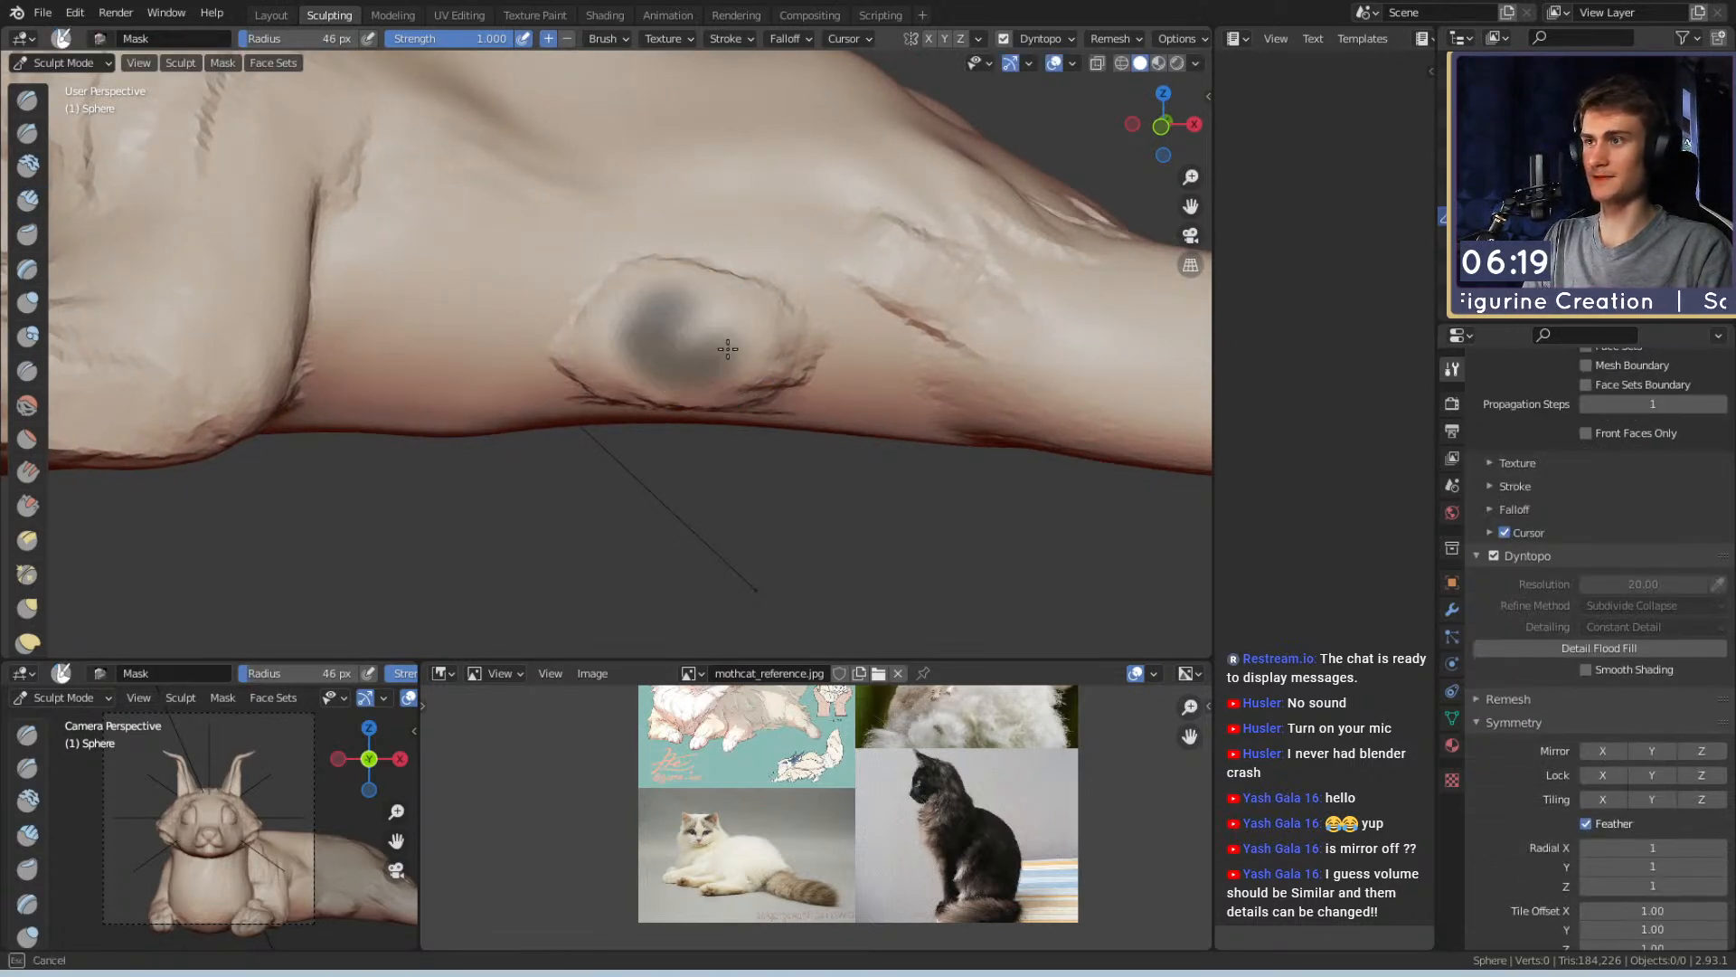
{"action": "mouse_move", "coordinate": [721, 337]}
{"action": "middle_mouse_down"}
{"action": "mouse_move", "coordinate": [669, 360]}
{"action": "mouse_move", "coordinate": [767, 317]}
{"action": "mouse_move", "coordinate": [601, 457]}
{"action": "mouse_move", "coordinate": [637, 362]}
{"action": "middle_mouse_up"}
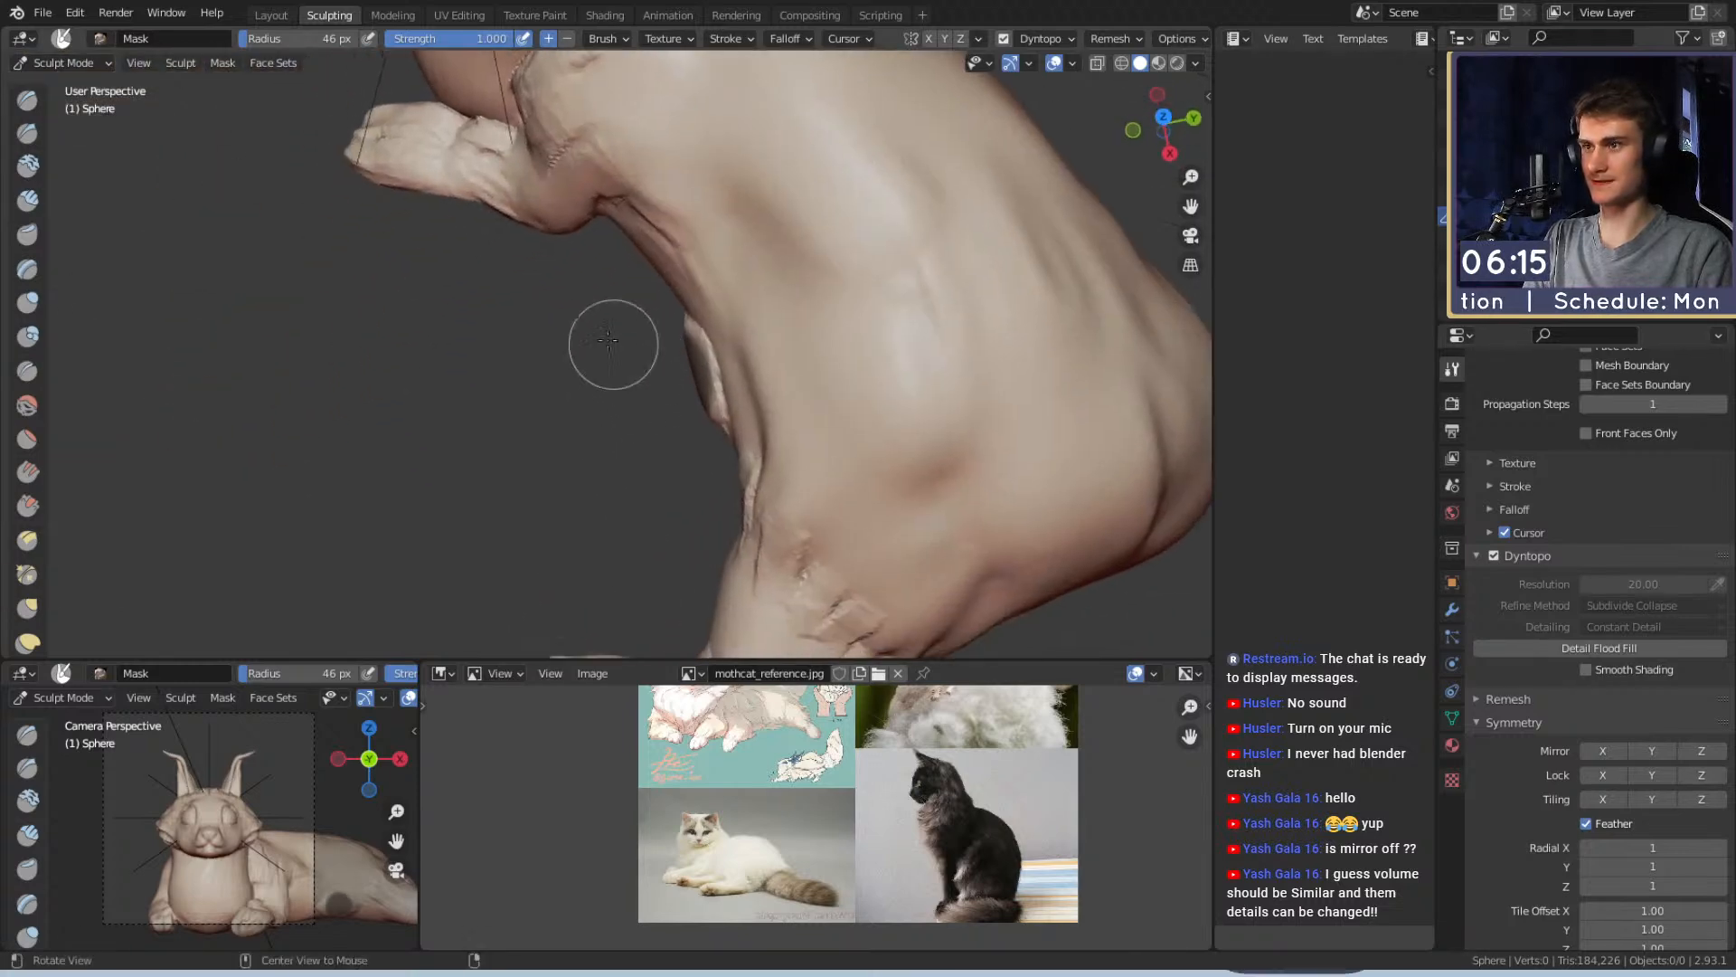
{"action": "mouse_move", "coordinate": [675, 428]}
{"action": "middle_mouse_down"}
{"action": "mouse_move", "coordinate": [675, 411]}
{"action": "mouse_move", "coordinate": [659, 438]}
{"action": "mouse_move", "coordinate": [739, 326]}
{"action": "middle_mouse_up"}
{"action": "key", "text": "f"}
{"action": "left_click", "coordinate": [756, 302]}
{"action": "mouse_move", "coordinate": [740, 327]}
{"action": "left_mouse_down", "text": "ctrl+alt"}
{"action": "mouse_move", "coordinate": [769, 295]}
{"action": "mouse_move", "coordinate": [799, 298]}
{"action": "left_mouse_up", "text": "ctrl+alt"}
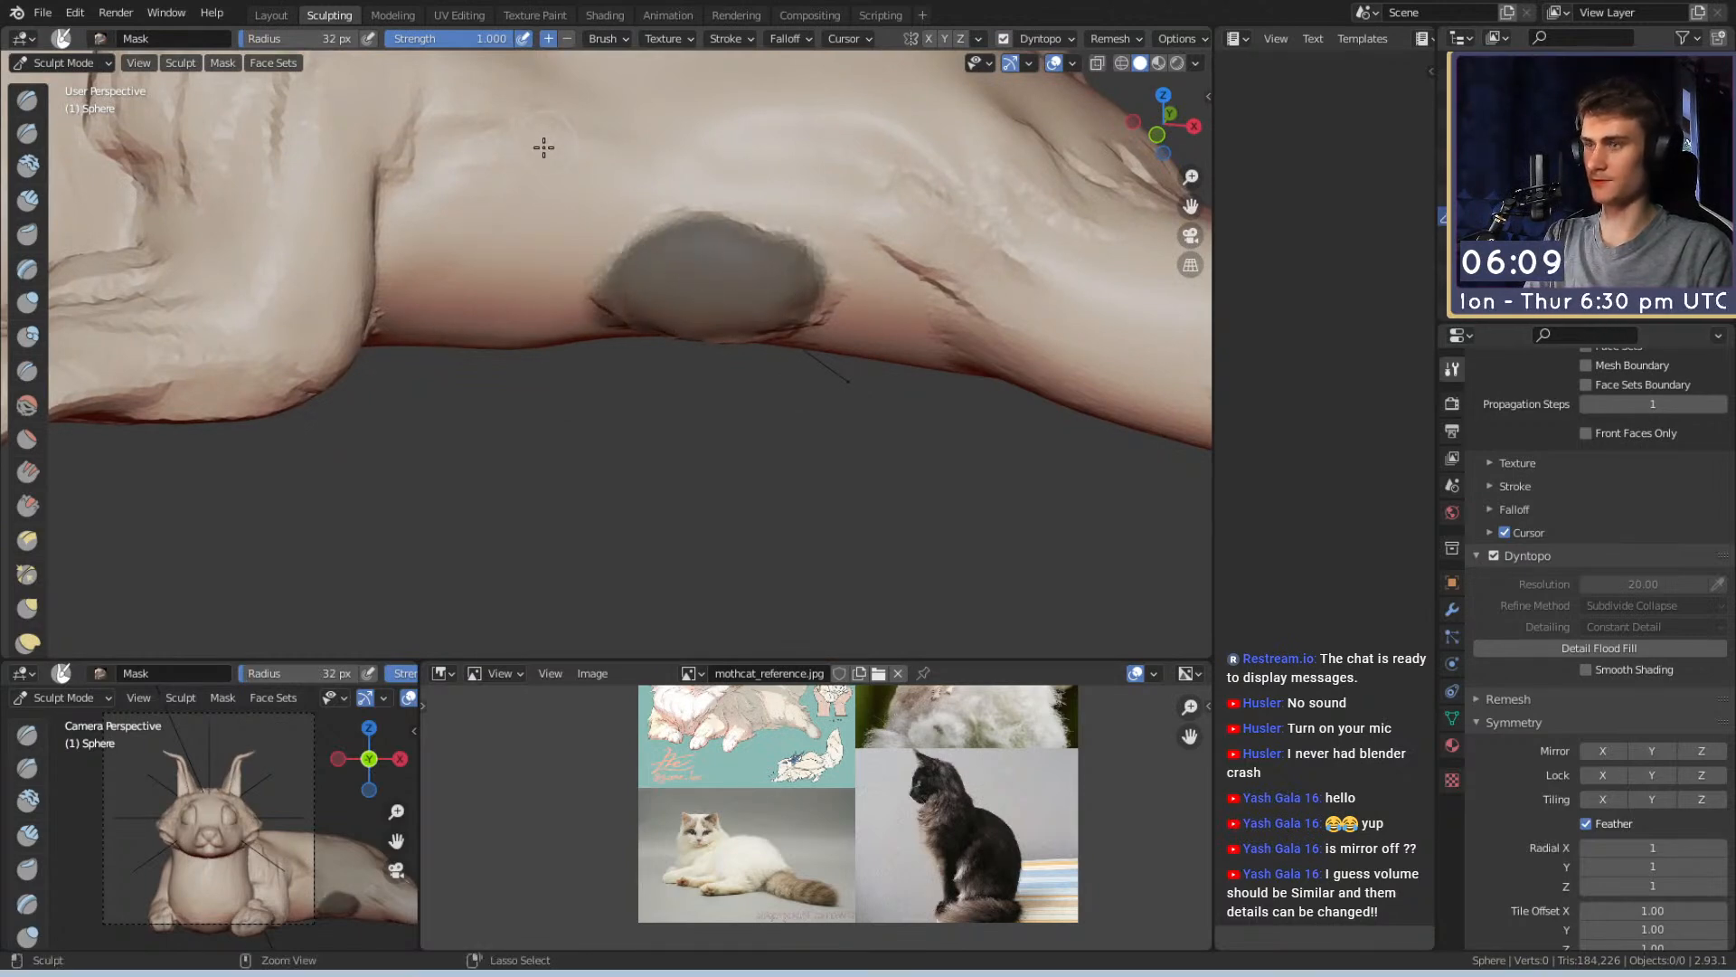
Invert the mask and pull the flank mound outward with the Snake Hook brush, starting at 207 px
{"action": "key", "text": "ctrl+i"}
{"action": "key", "text": "k"}
{"action": "mouse_move", "coordinate": [709, 302]}
{"action": "middle_mouse_down"}
{"action": "mouse_move", "coordinate": [674, 333]}
{"action": "mouse_move", "coordinate": [569, 364]}
{"action": "mouse_move", "coordinate": [493, 425]}
{"action": "middle_mouse_up"}
{"action": "key", "text": "f"}
{"action": "left_click", "coordinate": [744, 256]}
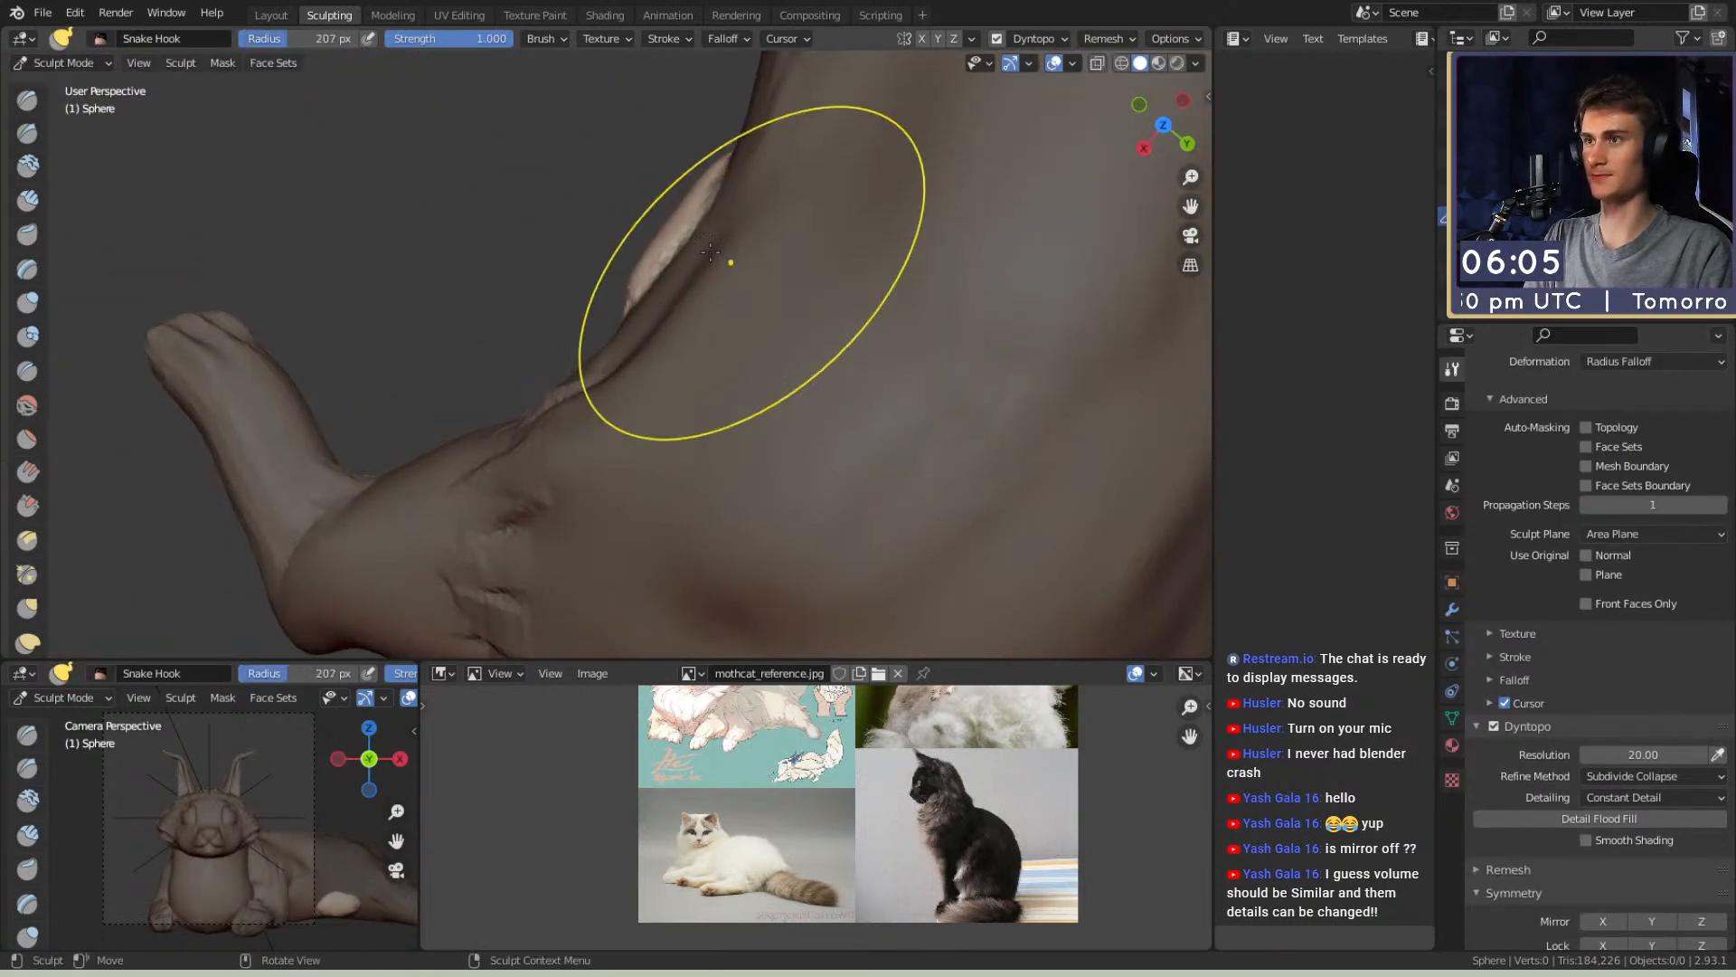
{"action": "middle_click_drag", "start_coordinate": [744, 256], "coordinate": [796, 362], "text": "shift"}
{"action": "key", "text": "f"}
{"action": "left_click", "coordinate": [852, 341]}
{"action": "left_click_drag", "start_coordinate": [651, 358], "coordinate": [641, 361]}
Draw the unmasked flank mound out into a pointed stub and refine its base with the Snake Hook brush at 94 px
{"action": "mouse_move", "coordinate": [559, 335]}
{"action": "middle_mouse_down"}
{"action": "mouse_move", "coordinate": [601, 376]}
{"action": "mouse_move", "coordinate": [769, 368]}
{"action": "mouse_move", "coordinate": [926, 167]}
{"action": "middle_mouse_up"}
{"action": "mouse_move", "coordinate": [612, 314]}
{"action": "middle_mouse_down"}
{"action": "mouse_move", "coordinate": [560, 399]}
{"action": "mouse_move", "coordinate": [528, 395]}
{"action": "middle_mouse_up"}
{"action": "key", "text": "f"}
{"action": "left_click", "coordinate": [801, 398]}
{"action": "key", "text": "f"}
{"action": "left_click", "coordinate": [724, 356]}
{"action": "mouse_move", "coordinate": [643, 380]}
{"action": "middle_mouse_down"}
{"action": "mouse_move", "coordinate": [736, 246]}
{"action": "mouse_move", "coordinate": [659, 333]}
{"action": "mouse_move", "coordinate": [741, 488]}
{"action": "mouse_move", "coordinate": [640, 528]}
{"action": "mouse_move", "coordinate": [576, 244]}
{"action": "middle_mouse_up"}
{"action": "key", "text": "f"}
{"action": "left_click", "coordinate": [709, 488]}
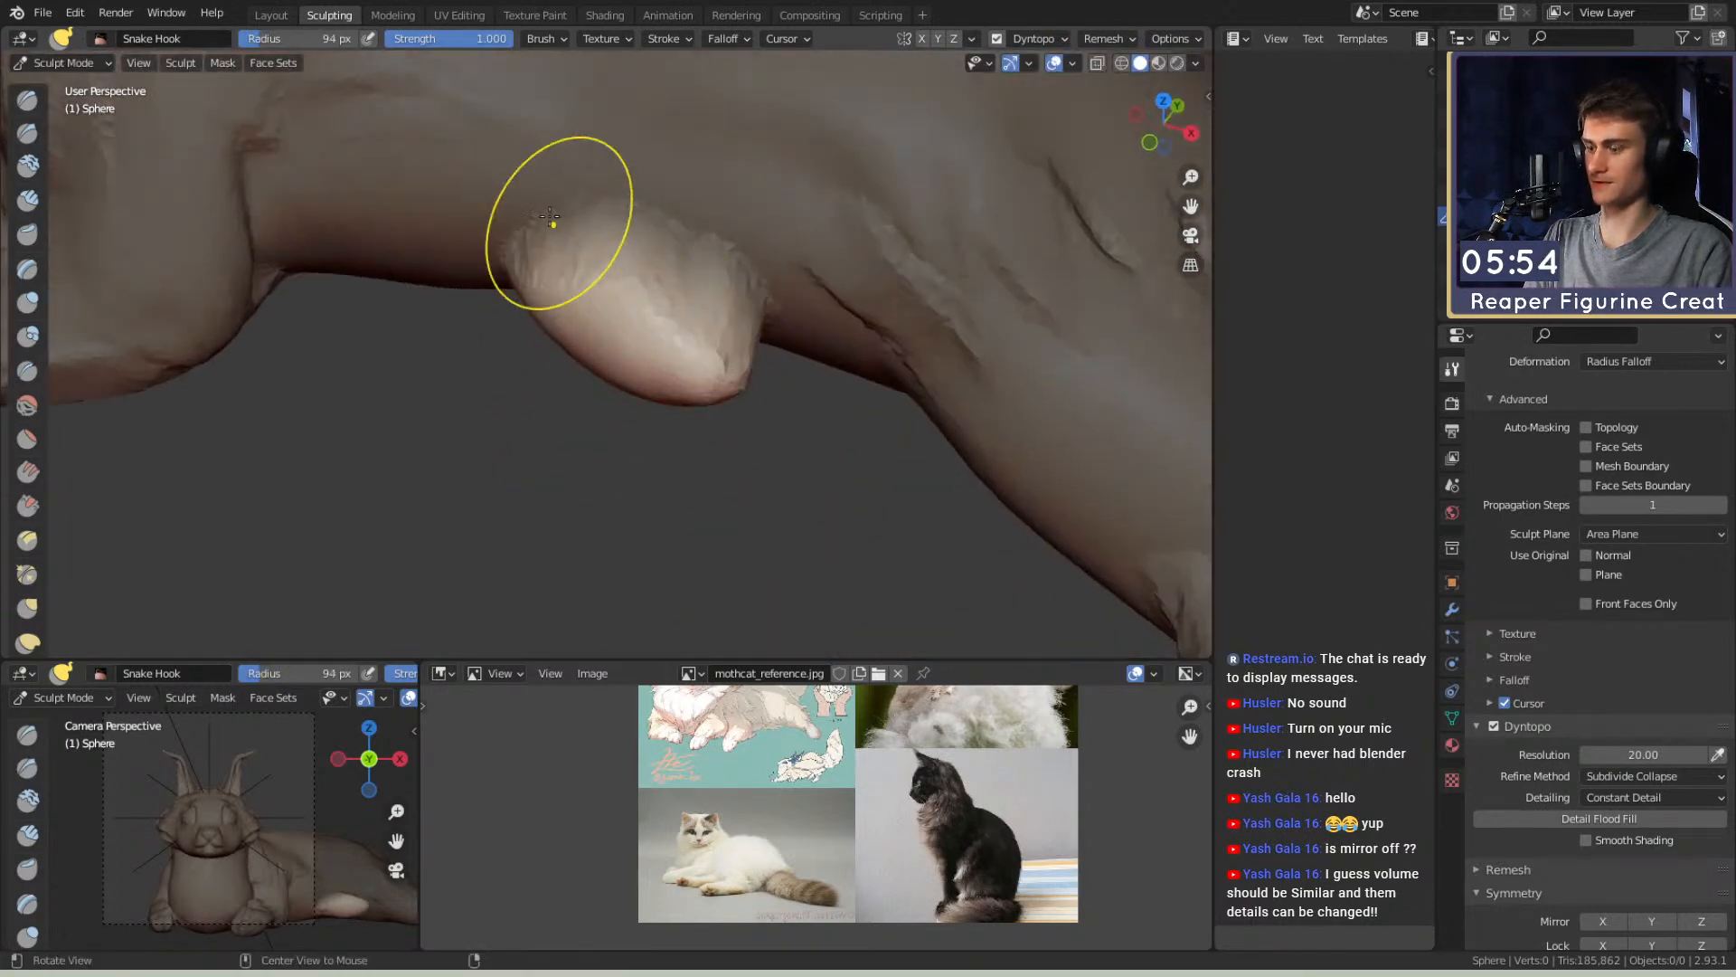
Round and fill out the flank stub from several sides with the Snake Hook brush
{"action": "mouse_move", "coordinate": [772, 310]}
{"action": "middle_mouse_down"}
{"action": "mouse_move", "coordinate": [708, 367]}
{"action": "mouse_move", "coordinate": [500, 392]}
{"action": "mouse_move", "coordinate": [496, 434]}
{"action": "middle_mouse_up"}
{"action": "key", "text": "f"}
{"action": "left_click", "coordinate": [765, 360]}
{"action": "key", "text": "f"}
{"action": "left_click", "coordinate": [875, 376]}
{"action": "key", "text": "f"}
{"action": "left_click", "coordinate": [469, 388]}
{"action": "left_click_drag", "start_coordinate": [469, 388], "coordinate": [480, 407]}
{"action": "mouse_move", "coordinate": [534, 355]}
{"action": "middle_mouse_down"}
{"action": "mouse_move", "coordinate": [708, 335]}
{"action": "mouse_move", "coordinate": [706, 387]}
{"action": "middle_mouse_up"}
Clear the mask and paint a new one over the flank stub's rounded end with the Mask brush at 59 px
{"action": "key", "text": "alt+m"}
{"action": "key", "text": "m"}
{"action": "key", "text": "f"}
{"action": "left_click", "coordinate": [727, 384]}
{"action": "left_click_drag", "start_coordinate": [728, 384], "coordinate": [662, 366], "text": "alt"}
{"action": "middle_click_drag", "start_coordinate": [662, 367], "coordinate": [687, 353], "text": "ctrl"}
{"action": "key", "text": "f"}
{"action": "left_click", "coordinate": [687, 353]}
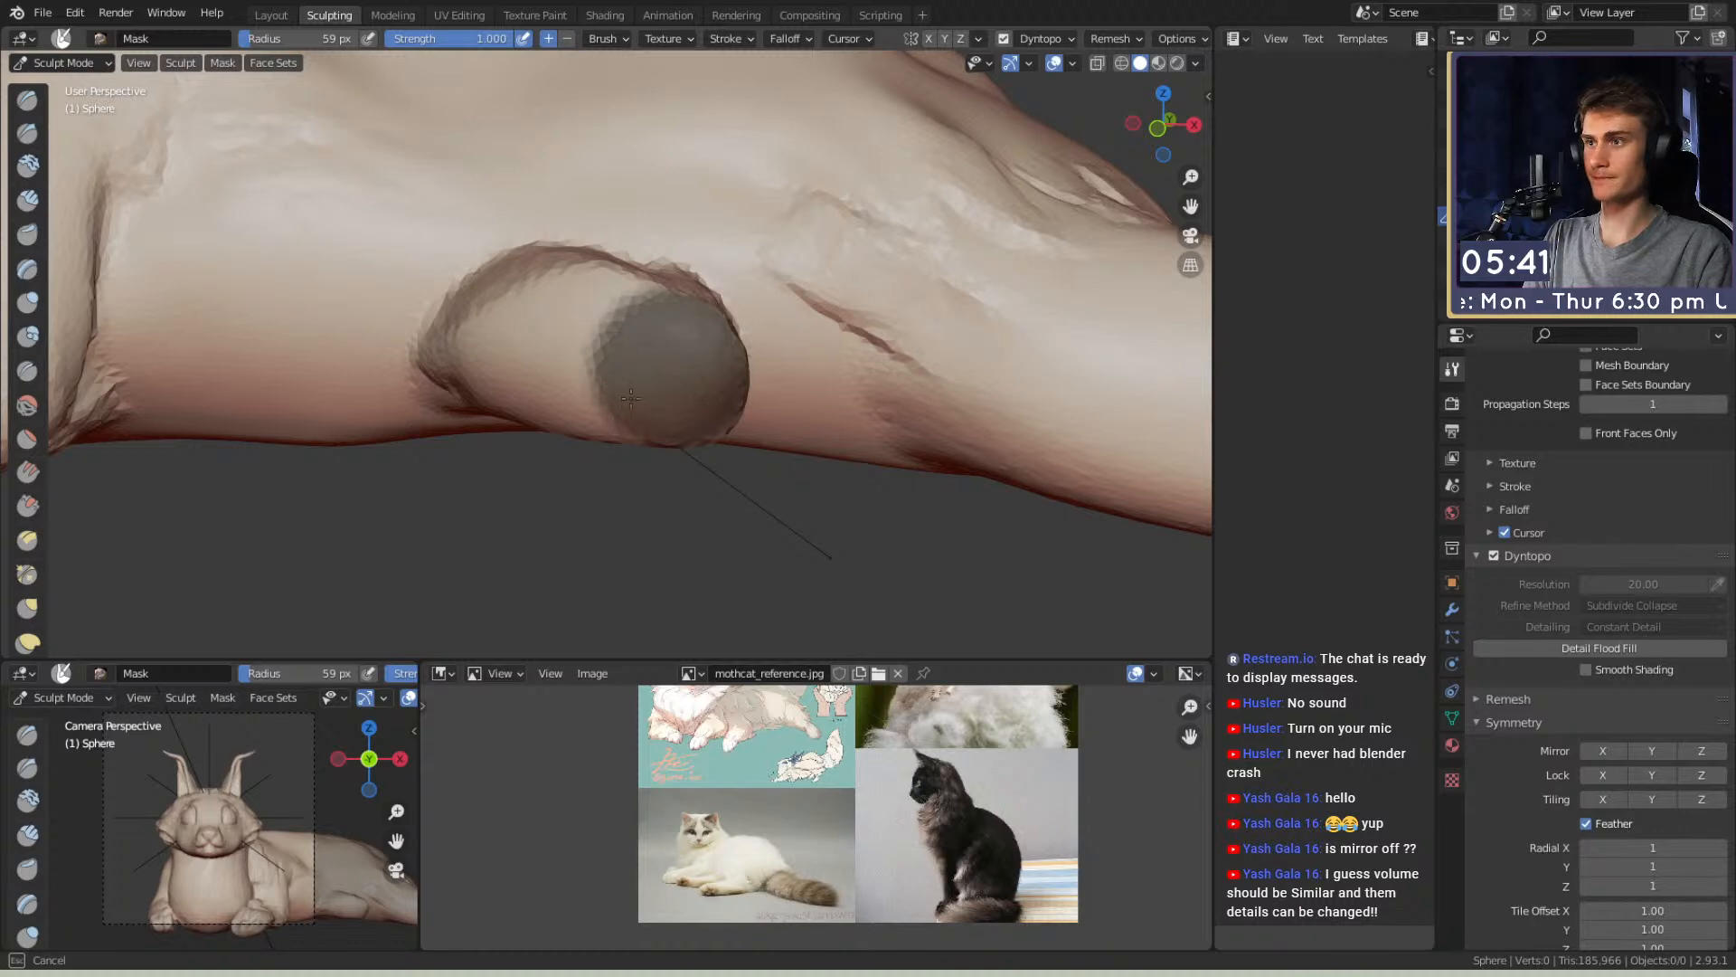
Invert the mask and draw the flank stub's end out into a long foot with the Snake Hook brush at 186 px
{"action": "key", "text": "ctrl+i"}
{"action": "key", "text": "p"}
{"action": "mouse_move", "coordinate": [705, 316]}
{"action": "middle_mouse_down", "text": "ctrl"}
{"action": "mouse_move", "coordinate": [700, 406]}
{"action": "mouse_move", "coordinate": [569, 476]}
{"action": "mouse_move", "coordinate": [612, 383]}
{"action": "middle_mouse_up", "text": "ctrl"}
{"action": "key", "text": "k"}
{"action": "middle_click_drag", "start_coordinate": [611, 382], "coordinate": [673, 344], "text": "shift"}
{"action": "middle_click_drag", "start_coordinate": [647, 425], "coordinate": [660, 434]}
{"action": "middle_click_drag", "start_coordinate": [660, 457], "coordinate": [671, 419], "text": "ctrl"}
{"action": "key", "text": "f"}
{"action": "left_click", "coordinate": [663, 419]}
{"action": "key", "text": "f"}
{"action": "left_click", "coordinate": [727, 398]}
{"action": "key", "text": "f"}
{"action": "left_click", "coordinate": [843, 398]}
{"action": "left_click_drag", "start_coordinate": [689, 418], "coordinate": [604, 314]}
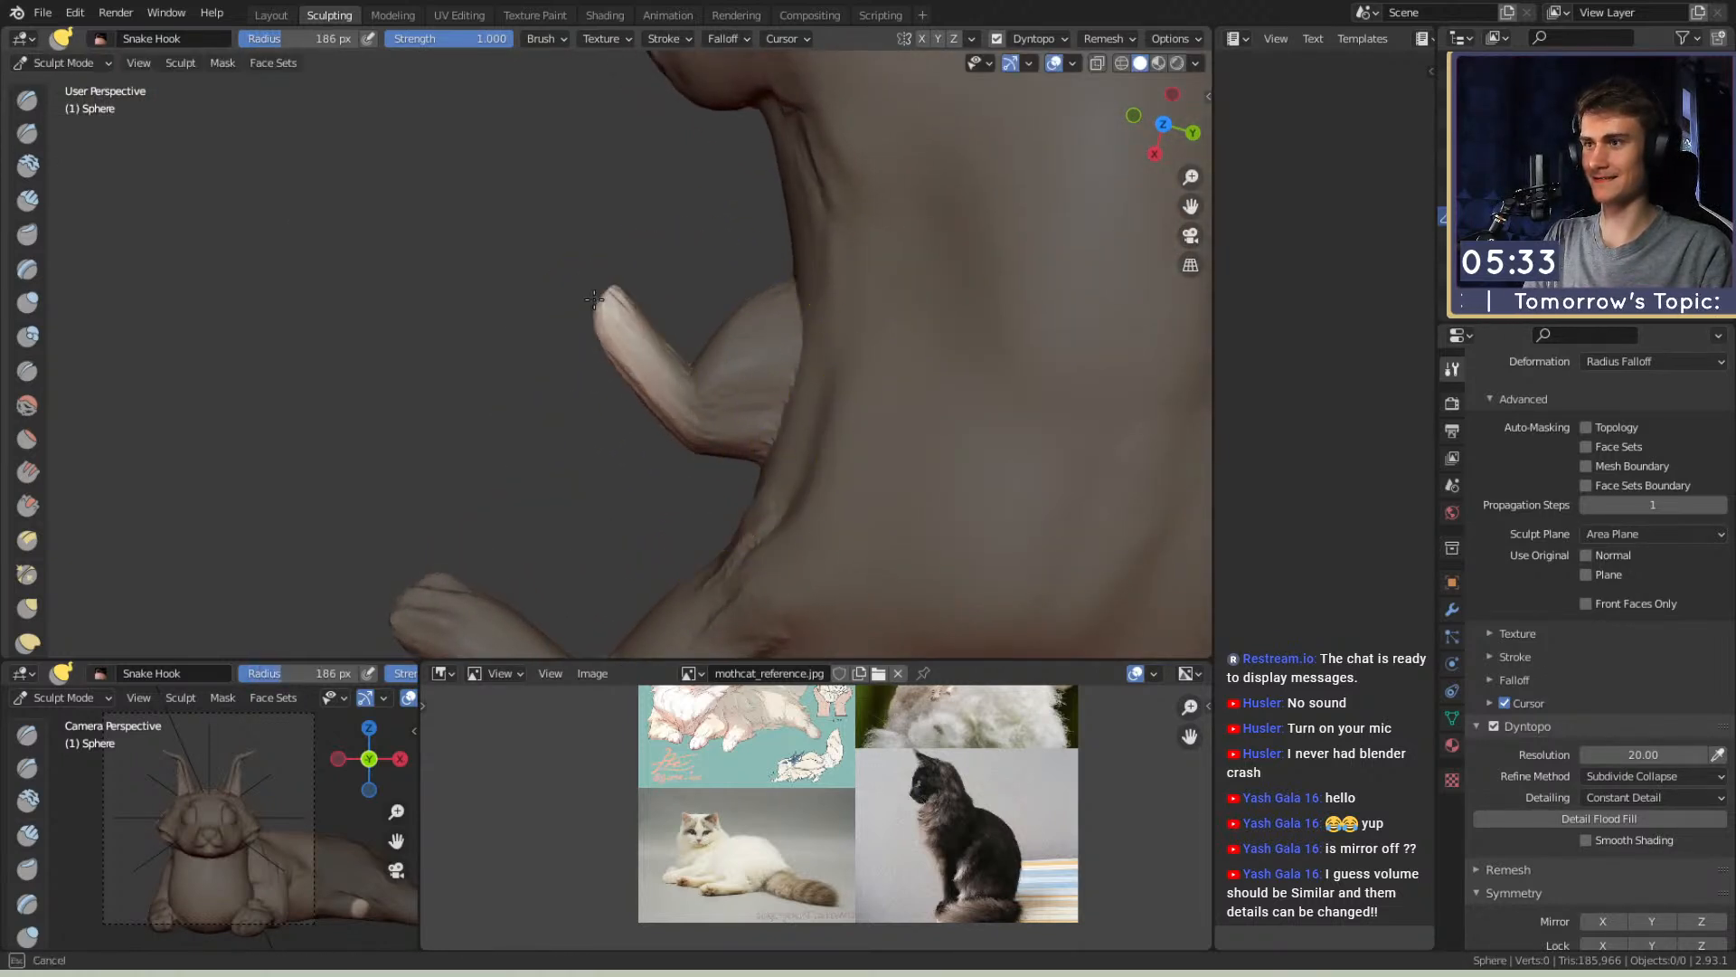
{"action": "left_click_drag", "start_coordinate": [551, 252], "coordinate": [548, 249]}
Clear the mask and adjust the inner bend of the second hind foot with the Snake Hook brush at 76 px
{"action": "mouse_move", "coordinate": [553, 262]}
{"action": "left_mouse_down", "text": "alt"}
{"action": "mouse_move", "coordinate": [612, 361]}
{"action": "mouse_move", "coordinate": [678, 389]}
{"action": "mouse_move", "coordinate": [786, 380]}
{"action": "left_mouse_up", "text": "alt"}
{"action": "key", "text": "f"}
{"action": "left_click", "coordinate": [725, 383]}
{"action": "key", "text": "f"}
{"action": "left_click", "coordinate": [674, 425]}
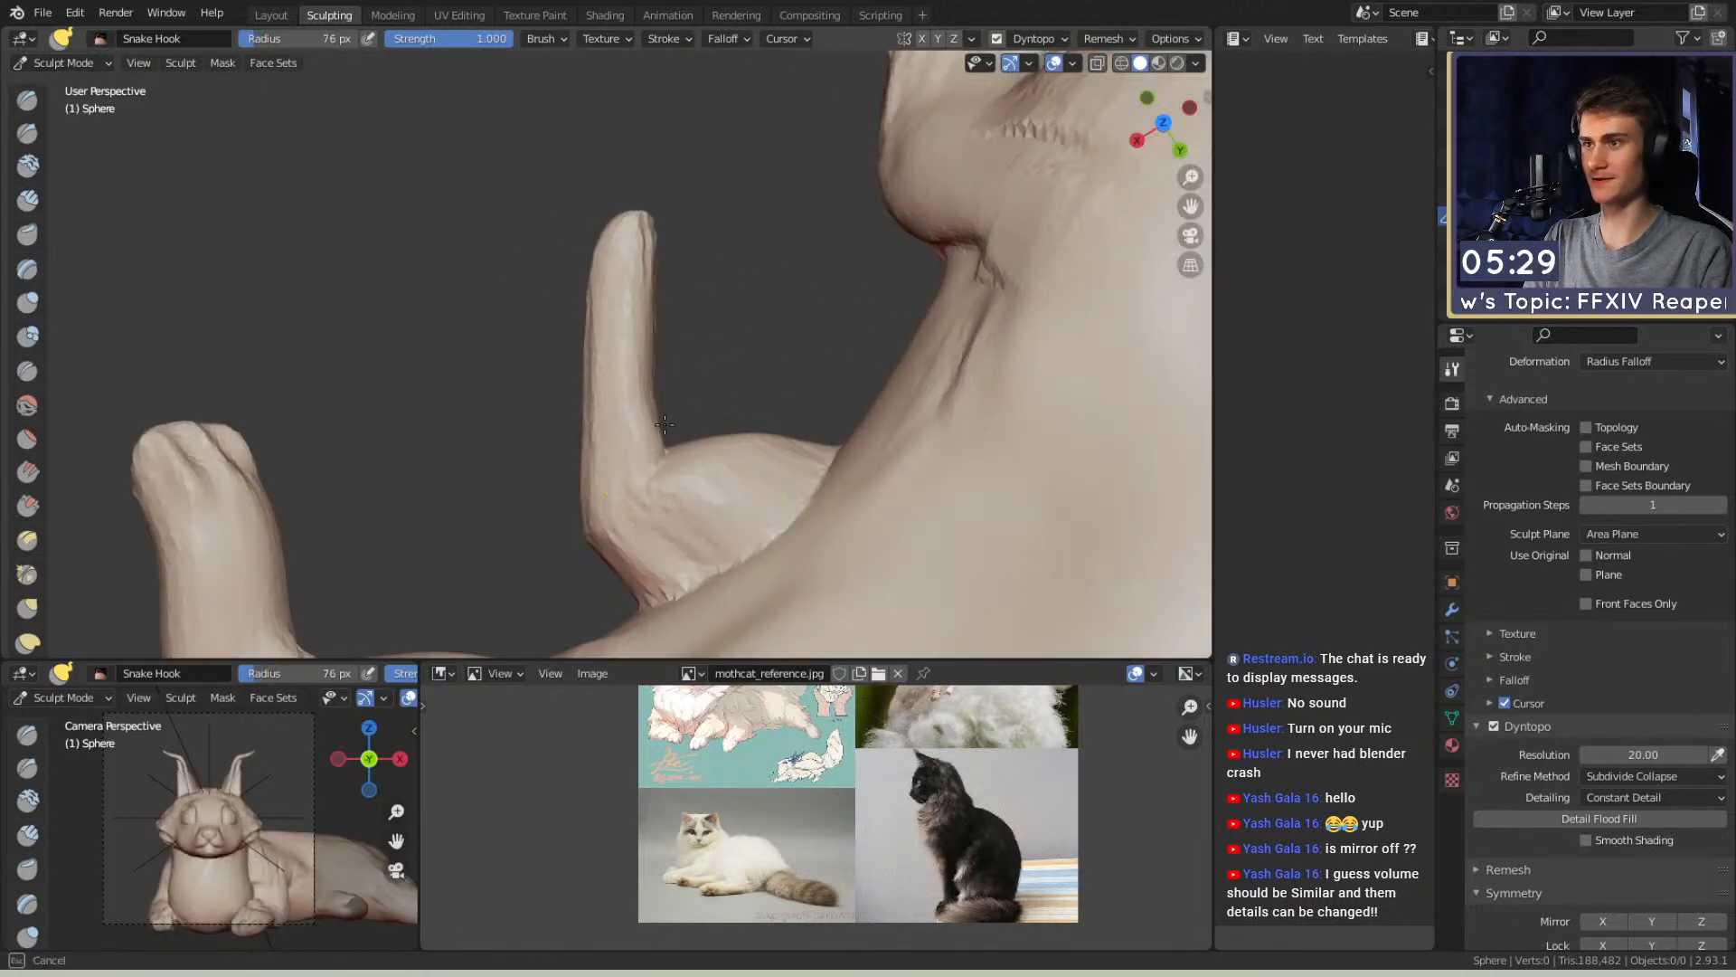
Reshape the second hind leg's inner bend and heel with the Snake Hook brush at 113 px
{"action": "left_click", "coordinate": [714, 385]}
{"action": "left_click_drag", "start_coordinate": [726, 380], "coordinate": [610, 389], "text": "alt"}
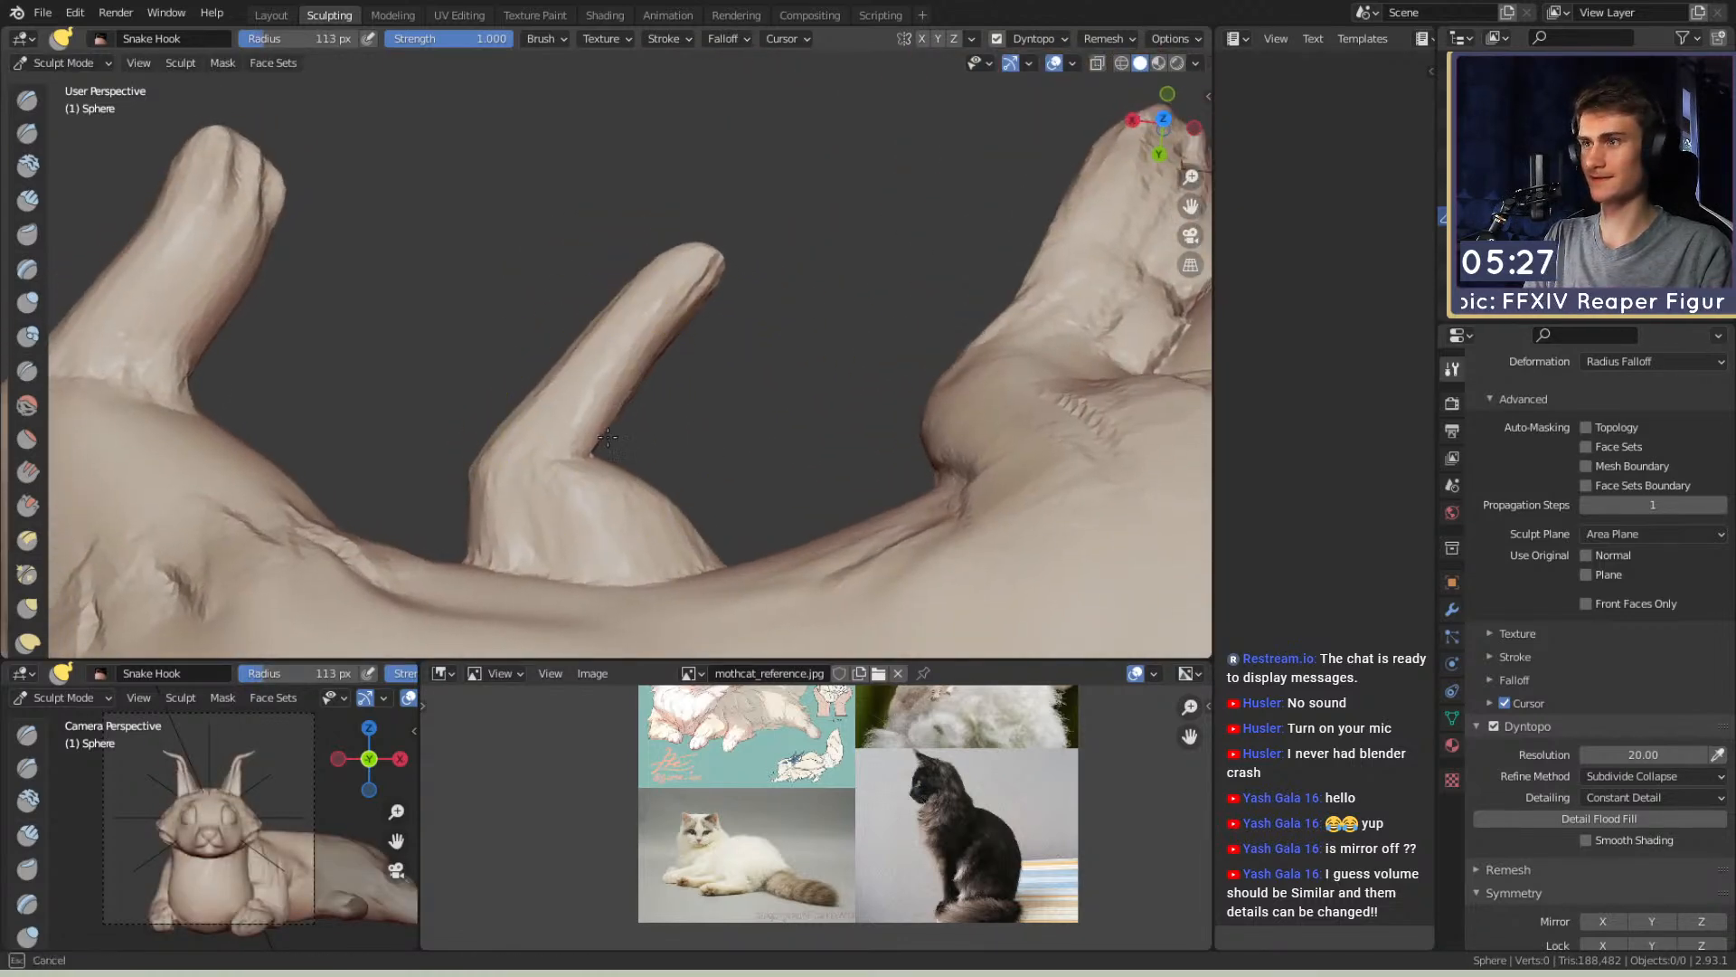
{"action": "left_click_drag", "start_coordinate": [500, 460], "coordinate": [481, 432]}
{"action": "key", "text": "f"}
{"action": "left_click", "coordinate": [565, 410]}
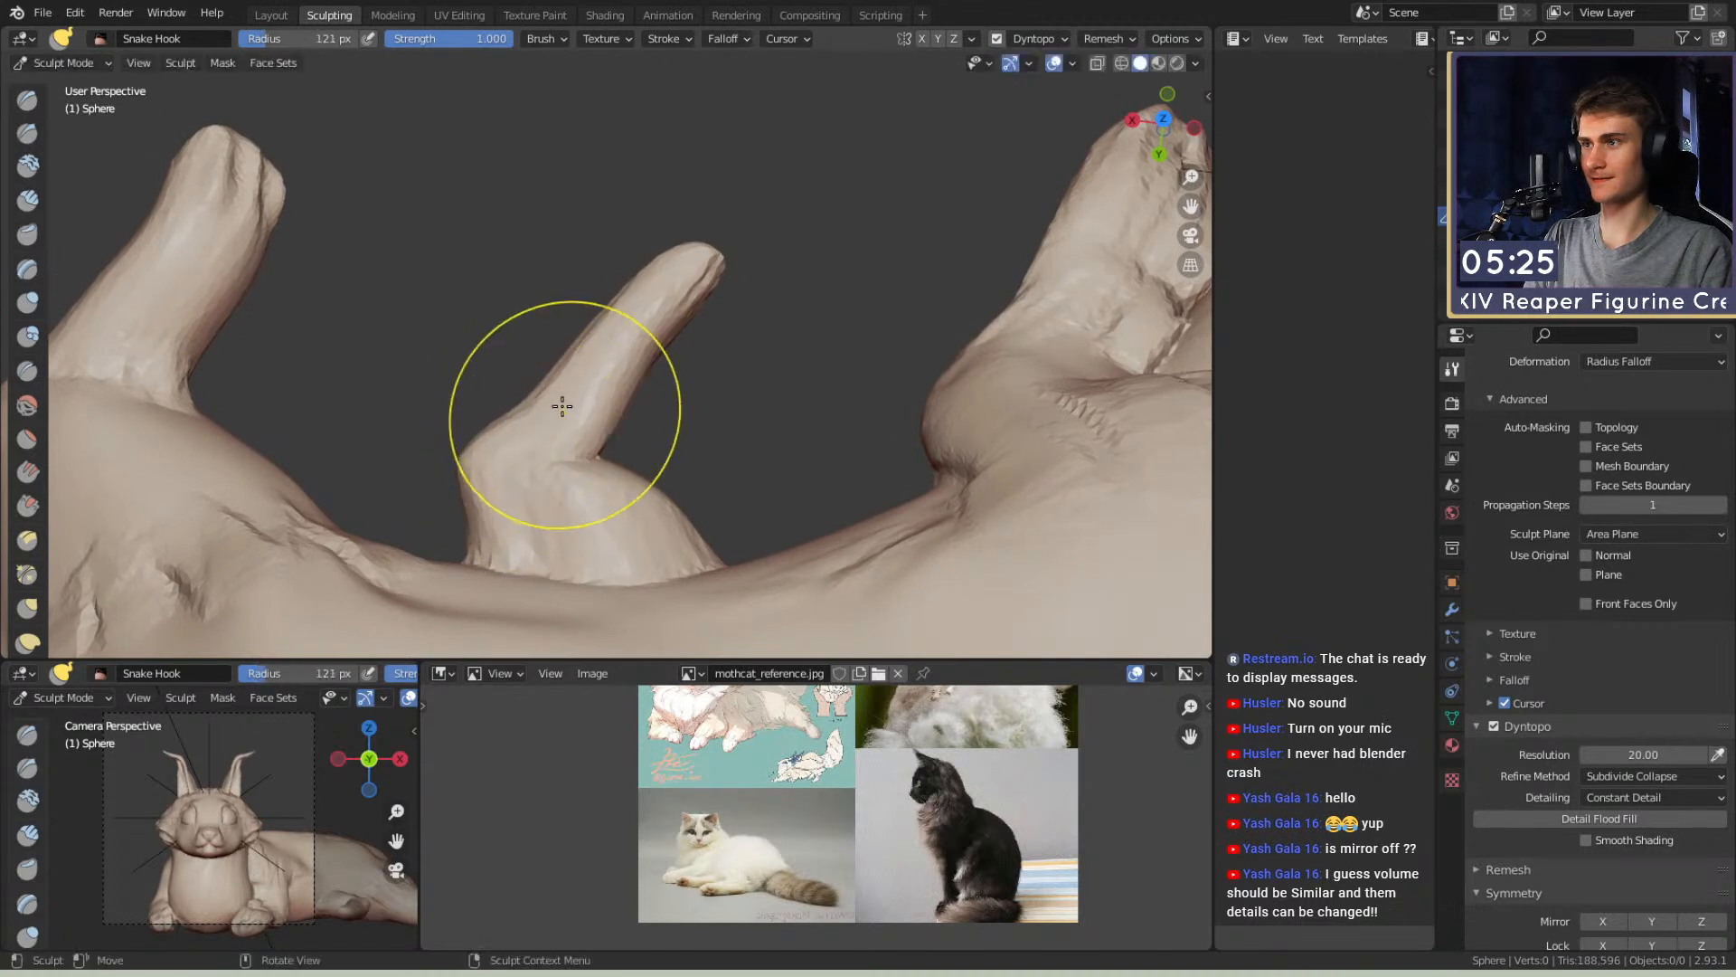
Fill out the middle of the second hind foot with the Snake Hook brush at 89 px
{"action": "middle_click", "coordinate": [623, 313], "text": "alt"}
{"action": "key", "text": "f"}
{"action": "left_click", "coordinate": [785, 295]}
{"action": "left_click_drag", "start_coordinate": [691, 295], "coordinate": [651, 389]}
{"action": "key", "text": "f"}
{"action": "left_click", "coordinate": [578, 508]}
{"action": "key", "text": "f"}
{"action": "left_click", "coordinate": [590, 481]}
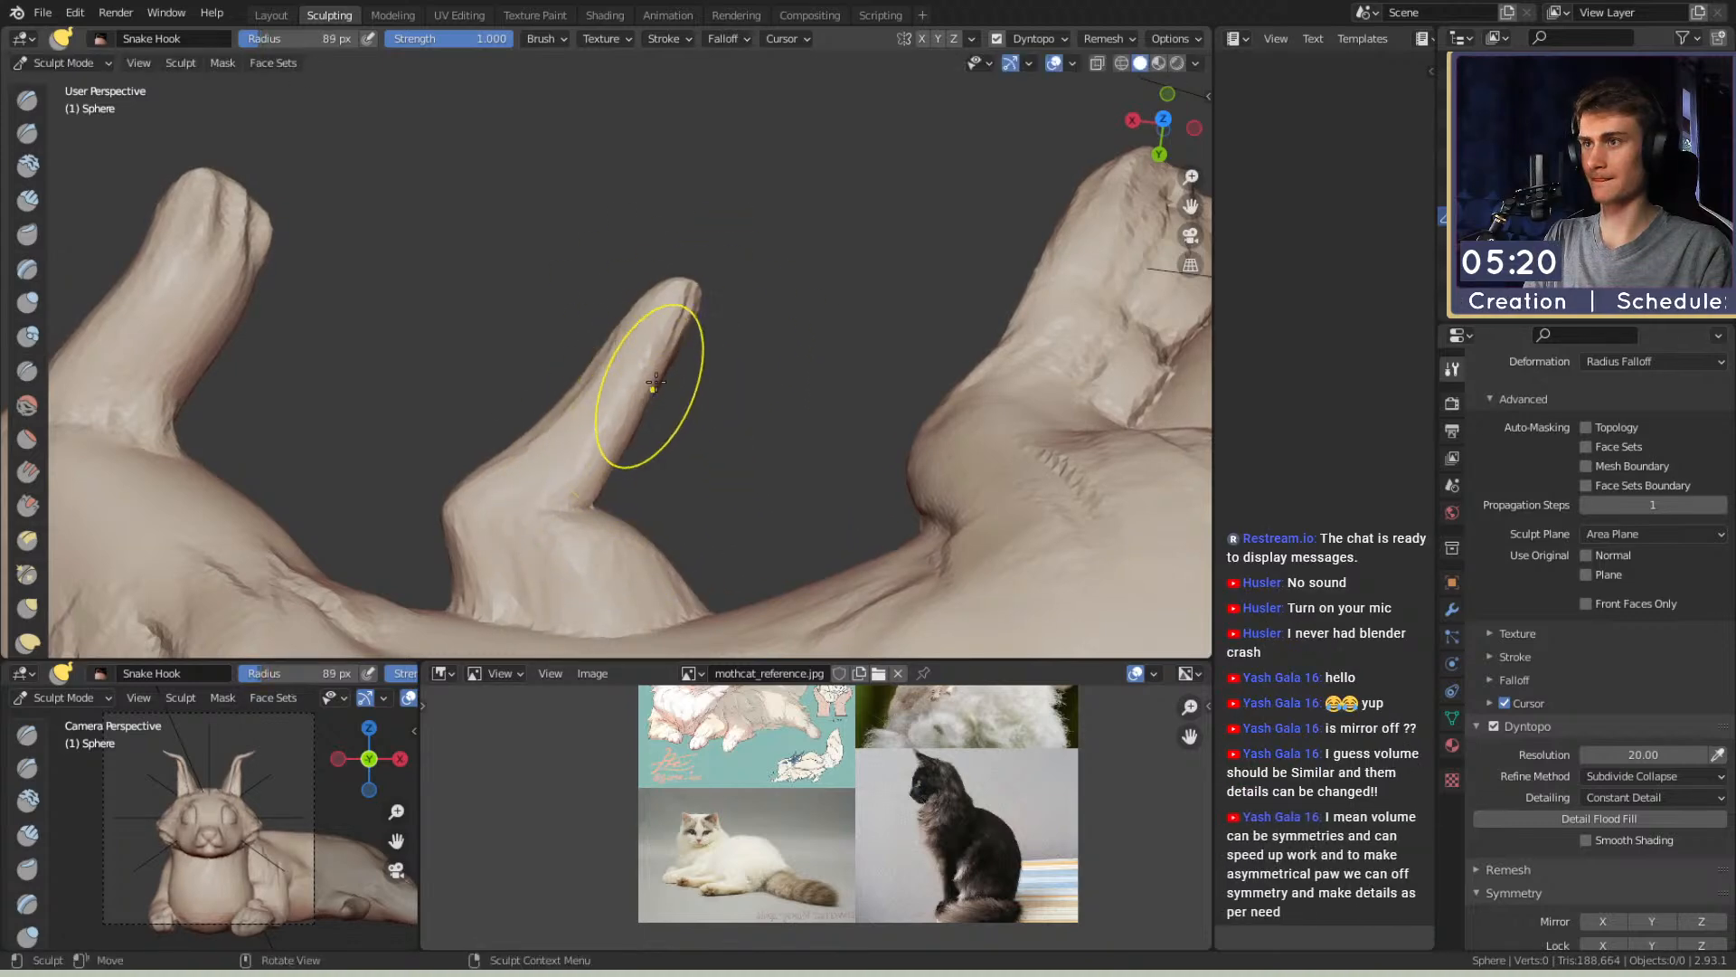
Pull out the upper side of the second hind foot toward its tip with the 89 px Snake Hook brush
{"action": "mouse_move", "coordinate": [726, 401]}
{"action": "middle_mouse_down"}
{"action": "mouse_move", "coordinate": [639, 376]}
{"action": "mouse_move", "coordinate": [719, 380]}
{"action": "mouse_move", "coordinate": [860, 335]}
{"action": "middle_mouse_up"}
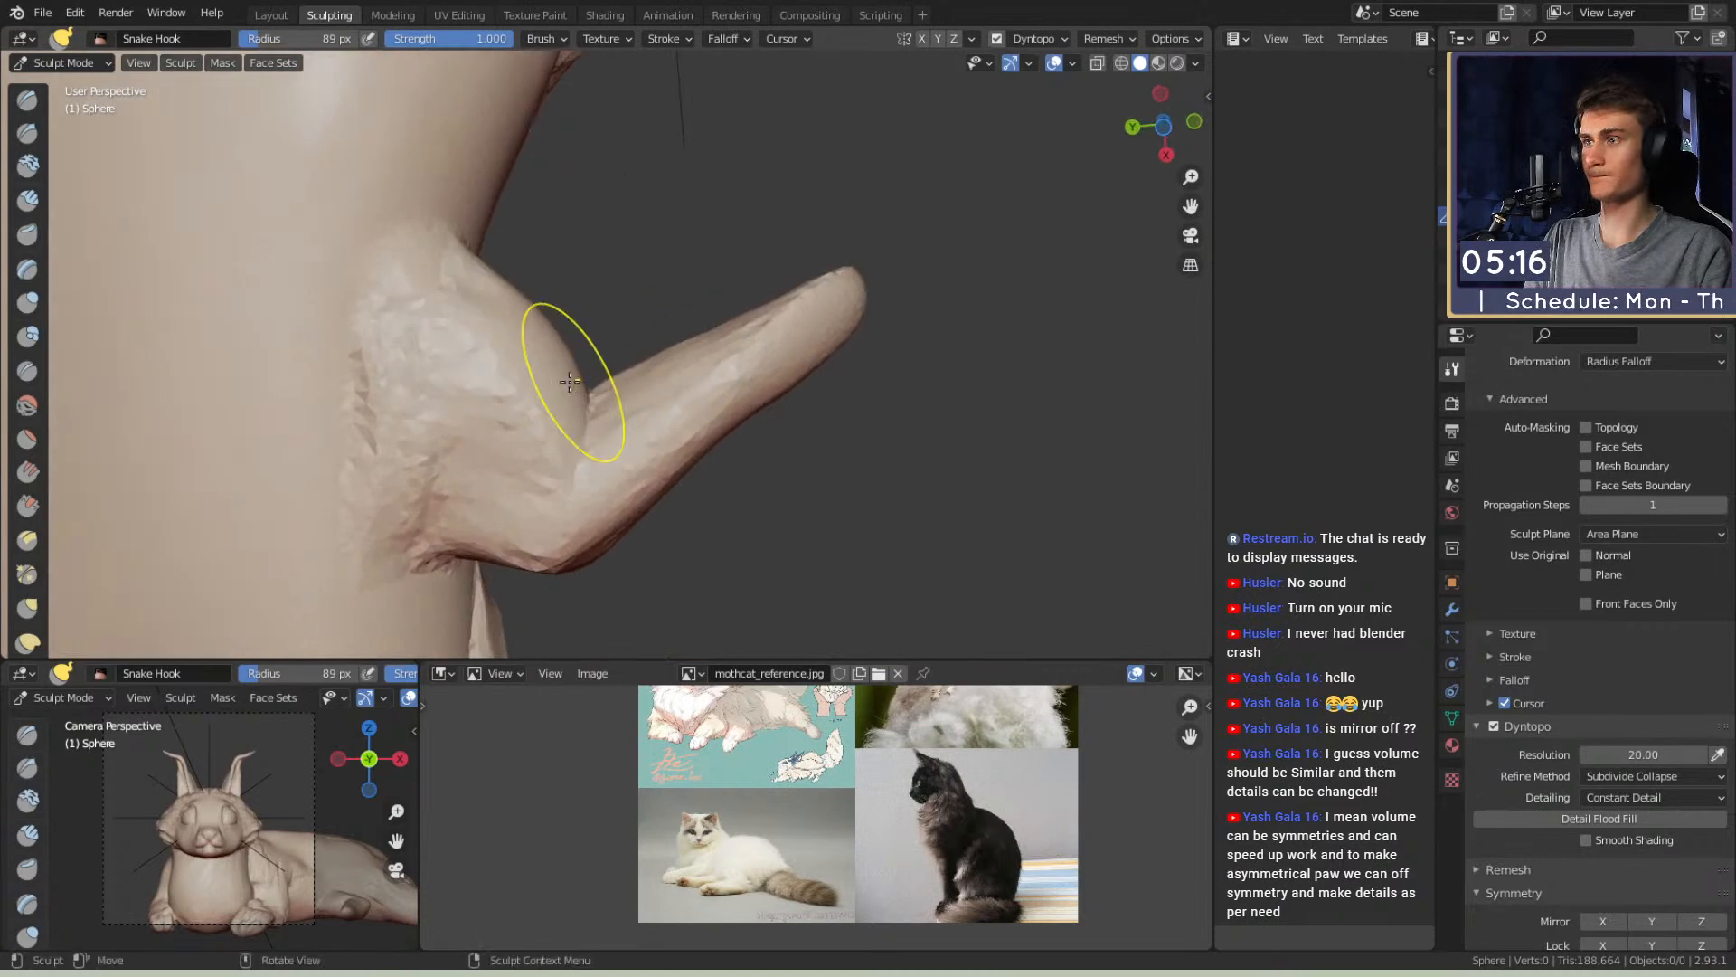
{"action": "left_click_drag", "start_coordinate": [719, 326], "coordinate": [805, 282]}
{"action": "mouse_move", "coordinate": [774, 255]}
{"action": "middle_mouse_down"}
{"action": "mouse_move", "coordinate": [745, 392]}
{"action": "mouse_move", "coordinate": [690, 491]}
{"action": "mouse_move", "coordinate": [709, 419]}
{"action": "mouse_move", "coordinate": [722, 462]}
{"action": "mouse_move", "coordinate": [670, 364]}
{"action": "middle_mouse_up"}
{"action": "mouse_move", "coordinate": [687, 432]}
{"action": "middle_mouse_down"}
{"action": "mouse_move", "coordinate": [659, 399]}
{"action": "mouse_move", "coordinate": [605, 439]}
{"action": "mouse_move", "coordinate": [653, 362]}
{"action": "mouse_move", "coordinate": [551, 293]}
{"action": "middle_mouse_up"}
Crease the surface and tip of the second hind foot with the Crease brush at 63 px and 82 px
{"action": "key", "text": "shift+c"}
{"action": "key", "text": "f"}
{"action": "left_click", "coordinate": [628, 386]}
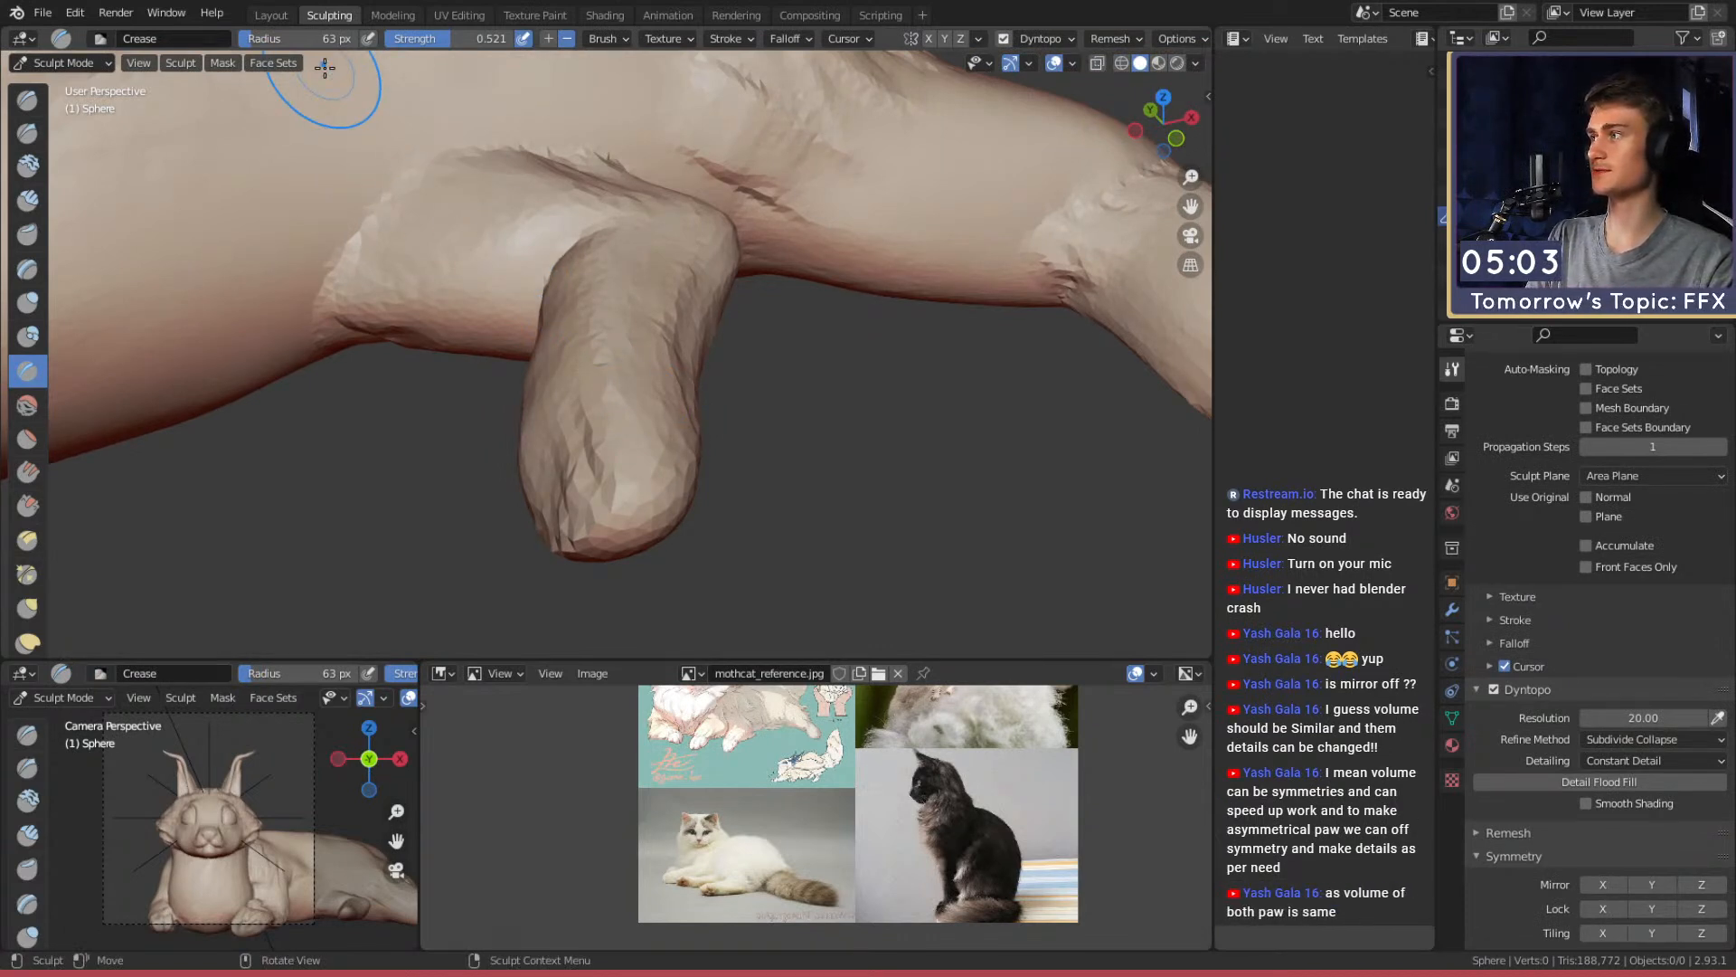
{"action": "mouse_move", "coordinate": [678, 398]}
{"action": "left_mouse_down", "text": "alt"}
{"action": "mouse_move", "coordinate": [632, 368]}
{"action": "mouse_move", "coordinate": [614, 312]}
{"action": "mouse_move", "coordinate": [632, 389]}
{"action": "mouse_move", "coordinate": [672, 313]}
{"action": "mouse_move", "coordinate": [628, 329]}
{"action": "mouse_move", "coordinate": [620, 312]}
{"action": "mouse_move", "coordinate": [592, 366]}
{"action": "left_mouse_up", "text": "alt"}
{"action": "key", "text": "f"}
{"action": "left_click", "coordinate": [588, 356]}
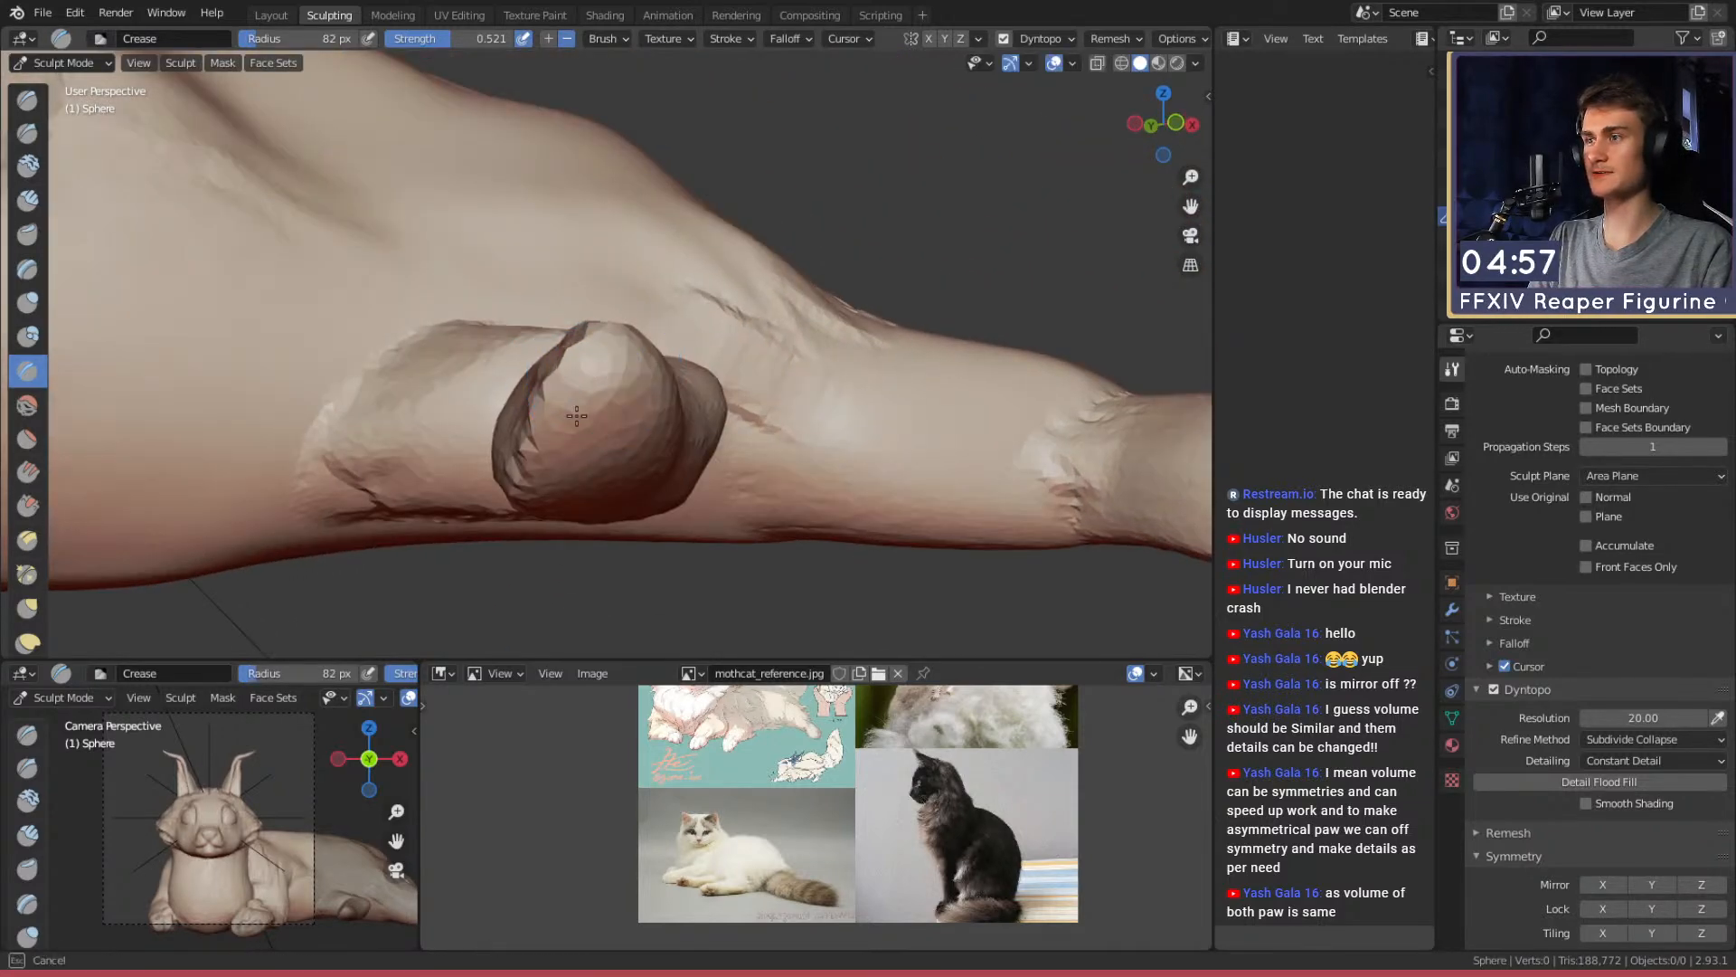
{"action": "mouse_move", "coordinate": [552, 491]}
{"action": "left_mouse_down", "text": "alt"}
{"action": "mouse_move", "coordinate": [621, 392]}
{"action": "mouse_move", "coordinate": [566, 345]}
{"action": "mouse_move", "coordinate": [651, 405]}
{"action": "mouse_move", "coordinate": [623, 335]}
{"action": "mouse_move", "coordinate": [636, 369]}
{"action": "mouse_move", "coordinate": [665, 374]}
{"action": "left_mouse_up", "text": "alt"}
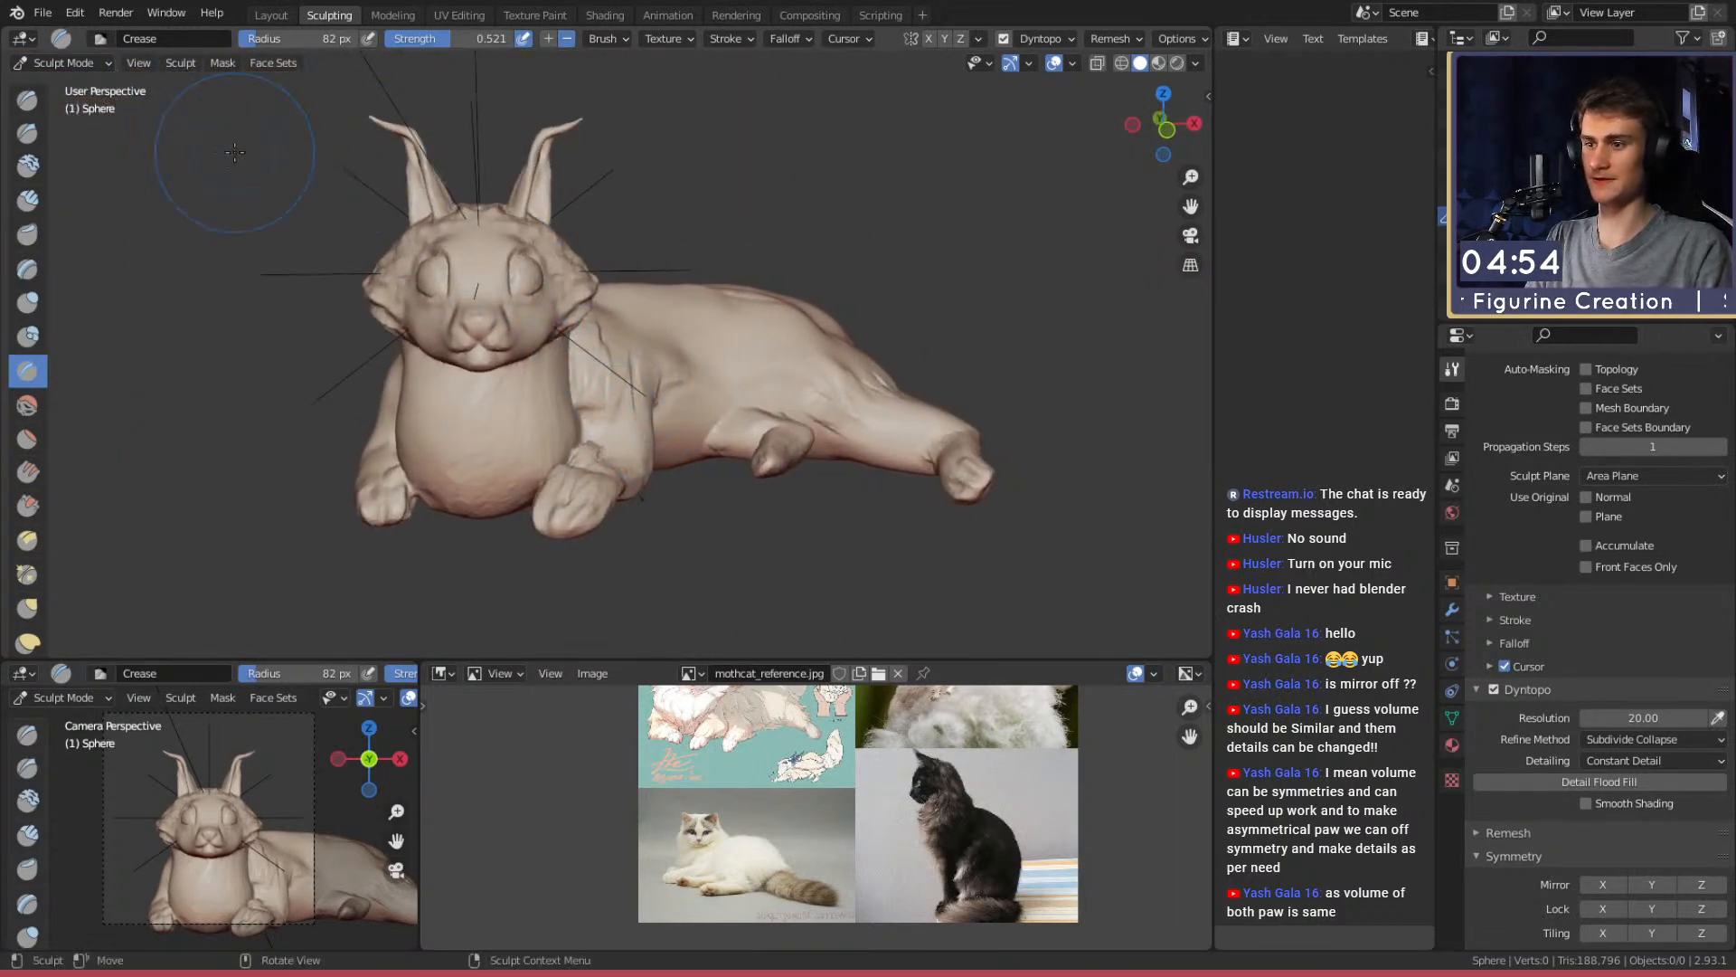
Refine the creases where the second hind foot folds against its leg with the Crease brush
{"action": "mouse_move", "coordinate": [737, 438]}
{"action": "left_mouse_down", "text": "alt+shift"}
{"action": "mouse_move", "coordinate": [646, 398]}
{"action": "mouse_move", "coordinate": [686, 356]}
{"action": "mouse_move", "coordinate": [578, 298]}
{"action": "mouse_move", "coordinate": [723, 335]}
{"action": "left_mouse_up", "text": "alt+shift"}
{"action": "left_click_drag", "start_coordinate": [667, 198], "coordinate": [637, 362], "text": "ctrl+alt"}
{"action": "mouse_move", "coordinate": [637, 362]}
{"action": "left_mouse_down", "text": "alt"}
{"action": "mouse_move", "coordinate": [666, 341]}
{"action": "mouse_move", "coordinate": [615, 429]}
{"action": "mouse_move", "coordinate": [678, 272]}
{"action": "left_mouse_up", "text": "alt"}
{"action": "mouse_move", "coordinate": [646, 425]}
{"action": "left_mouse_down", "text": "ctrl+alt"}
{"action": "mouse_move", "coordinate": [679, 341]}
{"action": "mouse_move", "coordinate": [652, 396]}
{"action": "mouse_move", "coordinate": [687, 396]}
{"action": "mouse_move", "coordinate": [592, 390]}
{"action": "left_mouse_up", "text": "ctrl+alt"}
{"action": "key", "text": "f"}
{"action": "left_click", "coordinate": [658, 396]}
{"action": "mouse_move", "coordinate": [465, 282]}
{"action": "left_mouse_down", "text": "alt"}
{"action": "mouse_move", "coordinate": [620, 341]}
{"action": "mouse_move", "coordinate": [721, 481]}
{"action": "left_mouse_up", "text": "alt"}
Pull the second hind foot and its tip into shape with the Snake Hook brush at 76 px
{"action": "key", "text": "k"}
{"action": "mouse_move", "coordinate": [876, 497]}
{"action": "left_mouse_down", "text": "alt"}
{"action": "mouse_move", "coordinate": [768, 368]}
{"action": "mouse_move", "coordinate": [628, 389]}
{"action": "mouse_move", "coordinate": [694, 425]}
{"action": "mouse_move", "coordinate": [624, 438]}
{"action": "mouse_move", "coordinate": [708, 453]}
{"action": "left_mouse_up", "text": "alt"}
{"action": "key", "text": "f"}
{"action": "left_click", "coordinate": [805, 461]}
{"action": "mouse_move", "coordinate": [731, 374]}
{"action": "left_mouse_down"}
{"action": "mouse_move", "coordinate": [729, 356]}
{"action": "mouse_move", "coordinate": [624, 407]}
{"action": "mouse_move", "coordinate": [579, 459]}
{"action": "left_mouse_up"}
{"action": "key", "text": "f"}
{"action": "left_click", "coordinate": [502, 449]}
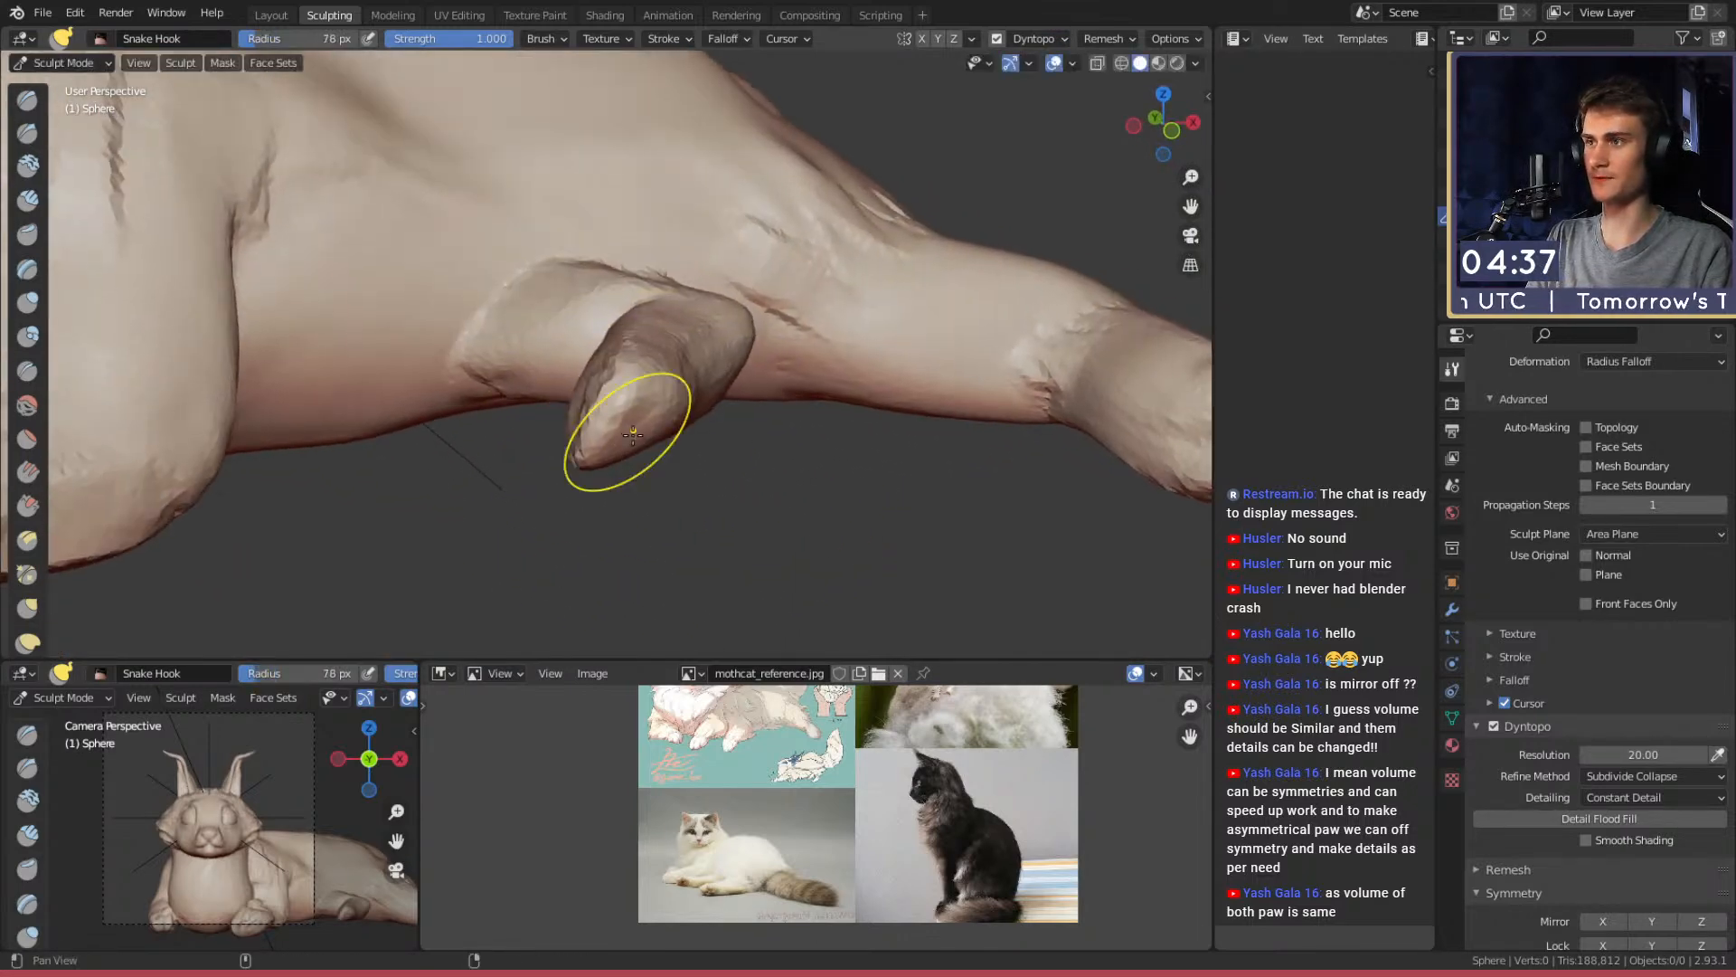
{"action": "left_click_drag", "start_coordinate": [678, 434], "coordinate": [590, 425], "text": "alt"}
{"action": "middle_click_drag", "start_coordinate": [589, 426], "coordinate": [640, 444]}
Carve toe grooves into the tip of the second hind foot with the Crease brush at 57 px and 37 px
{"action": "key", "text": "shift+c"}
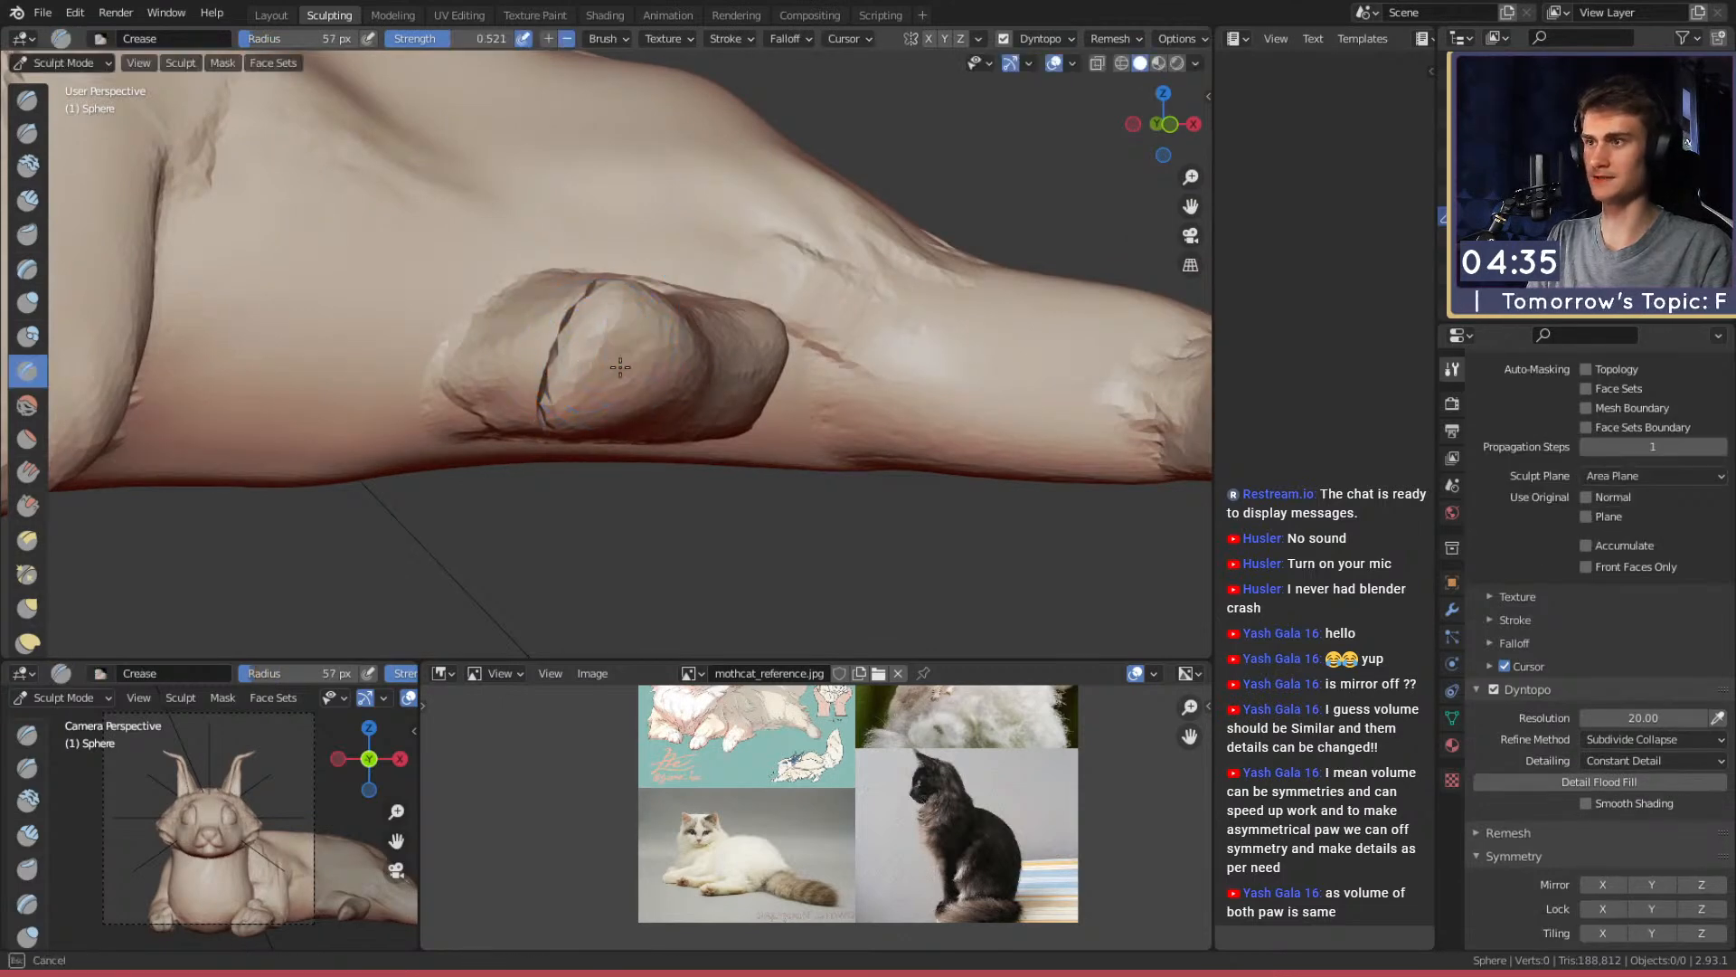
{"action": "mouse_move", "coordinate": [635, 328]}
{"action": "middle_mouse_down"}
{"action": "mouse_move", "coordinate": [639, 366]}
{"action": "mouse_move", "coordinate": [660, 352]}
{"action": "mouse_move", "coordinate": [699, 381]}
{"action": "middle_mouse_up"}
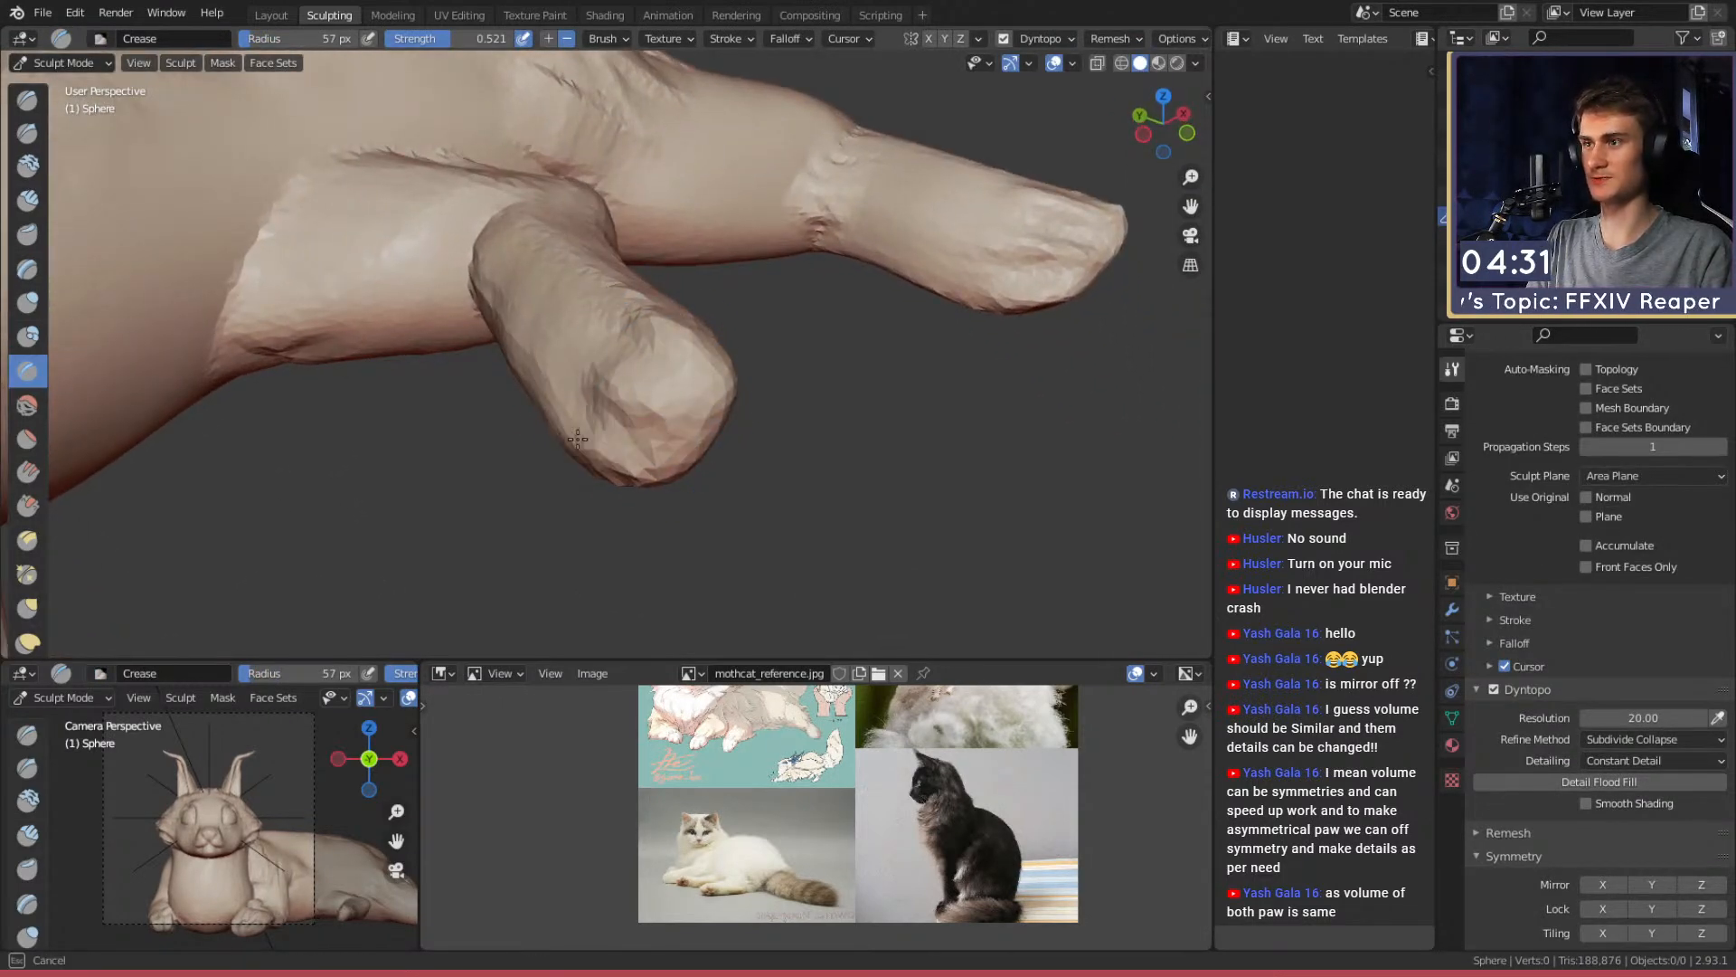
{"action": "middle_click_drag", "start_coordinate": [631, 337], "coordinate": [620, 395]}
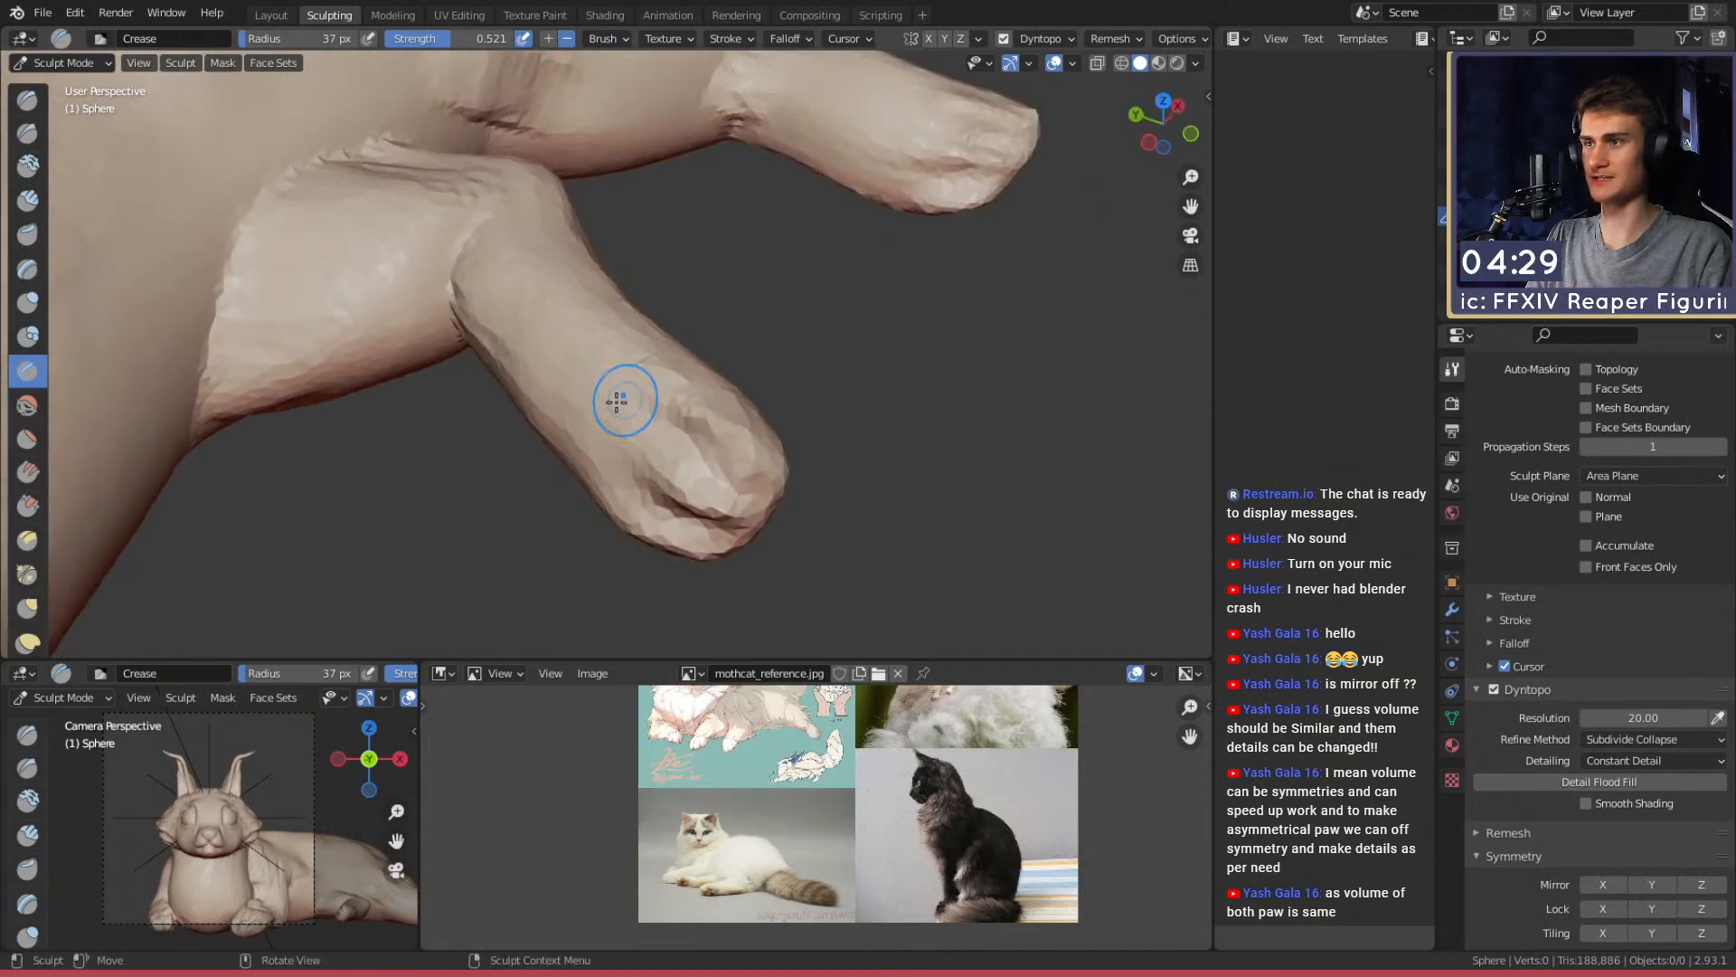
Build up the inner bend of the second hind leg with the Clay Strips brush at 46 px
{"action": "key", "text": "c"}
{"action": "scroll", "coordinate": [595, 327], "scroll_direction": "up", "scroll_amount": 2}
{"action": "middle_click_drag", "start_coordinate": [595, 327], "coordinate": [485, 301]}
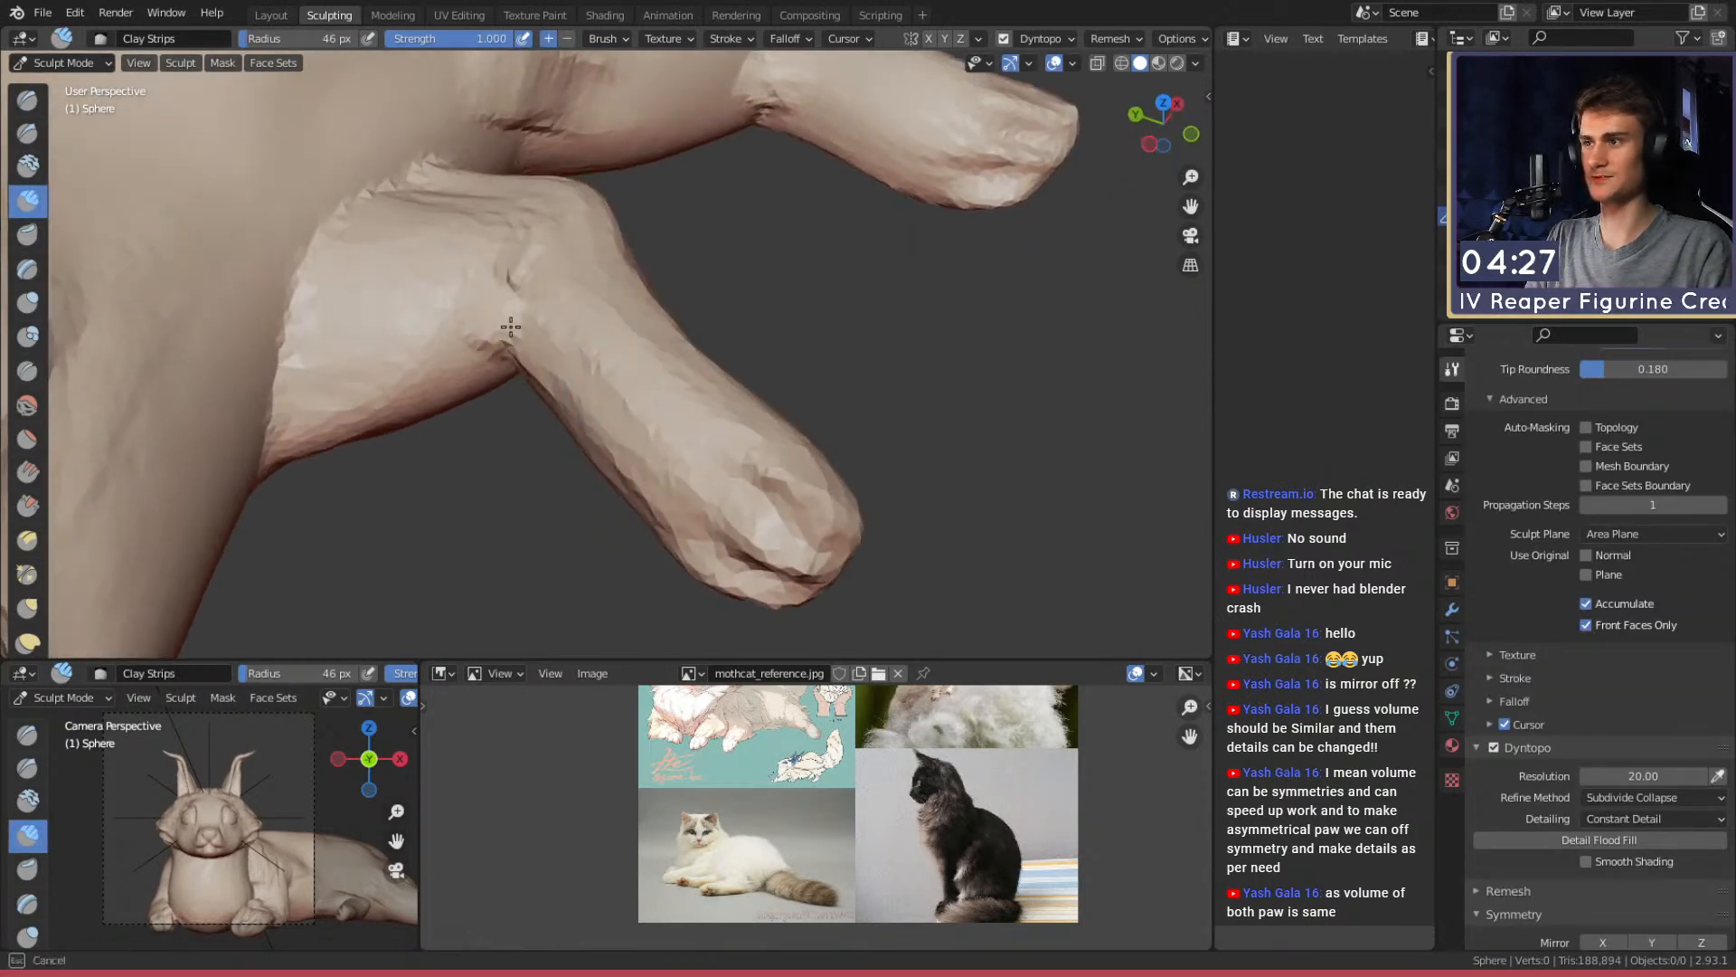
{"action": "mouse_move", "coordinate": [553, 367]}
{"action": "middle_mouse_down"}
{"action": "mouse_move", "coordinate": [597, 296]}
{"action": "mouse_move", "coordinate": [717, 341]}
{"action": "mouse_move", "coordinate": [678, 376]}
{"action": "mouse_move", "coordinate": [683, 414]}
{"action": "mouse_move", "coordinate": [748, 295]}
{"action": "middle_mouse_up"}
Lay Clay Strips strokes at 63 px on the belly between the front leg and the second hind leg
{"action": "scroll", "coordinate": [659, 399], "scroll_direction": "down", "scroll_amount": 5}
{"action": "mouse_move", "coordinate": [659, 399]}
{"action": "middle_mouse_down"}
{"action": "mouse_move", "coordinate": [718, 322]}
{"action": "mouse_move", "coordinate": [841, 368]}
{"action": "mouse_move", "coordinate": [732, 283]}
{"action": "mouse_move", "coordinate": [799, 473]}
{"action": "mouse_move", "coordinate": [743, 428]}
{"action": "mouse_move", "coordinate": [708, 336]}
{"action": "middle_mouse_up"}
{"action": "scroll", "coordinate": [706, 349], "scroll_direction": "up", "scroll_amount": 4}
{"action": "scroll", "coordinate": [695, 340], "scroll_direction": "up", "scroll_amount": 3}
{"action": "key", "text": "m"}
{"action": "key", "text": "c"}
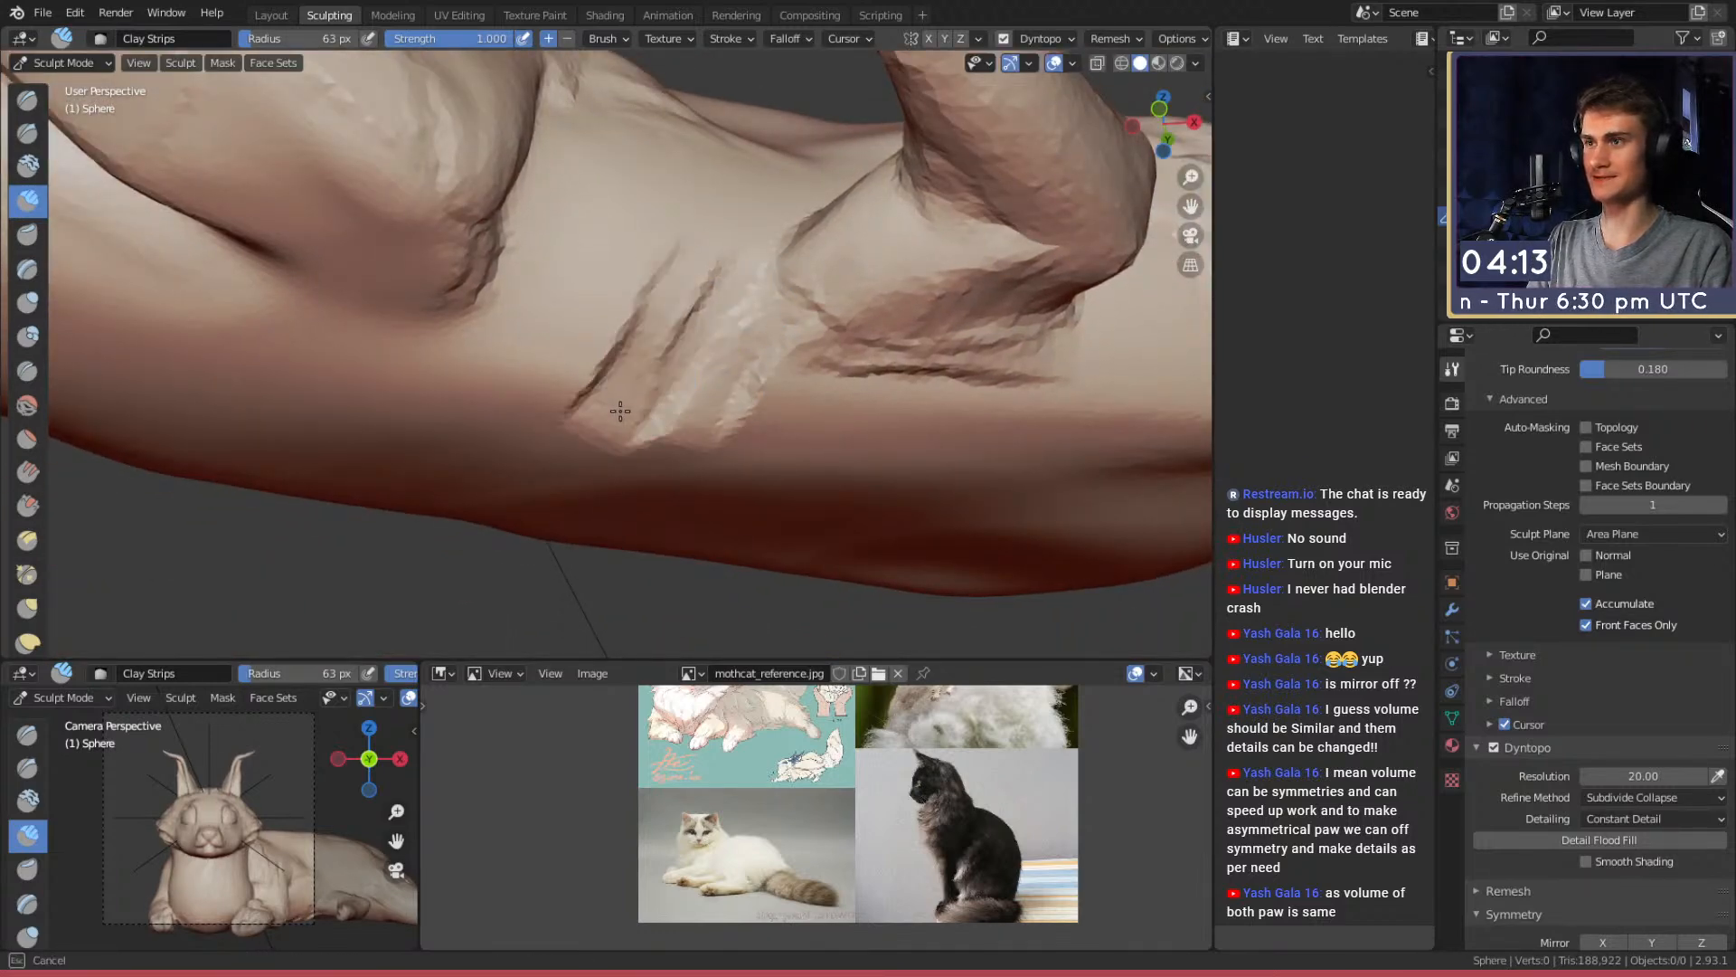
{"action": "key", "text": "f"}
{"action": "mouse_move", "coordinate": [729, 365]}
{"action": "left_mouse_down"}
{"action": "mouse_move", "coordinate": [743, 418]}
{"action": "mouse_move", "coordinate": [624, 353]}
{"action": "mouse_move", "coordinate": [669, 307]}
{"action": "left_mouse_up"}
{"action": "left_click", "coordinate": [773, 399]}
Lower Clay Strips to 59 px and strength 0.485 and add softer fur strokes across the belly
{"action": "key", "text": "f"}
{"action": "left_click", "coordinate": [720, 275]}
{"action": "key", "text": "shift+f"}
{"action": "left_click", "coordinate": [653, 310]}
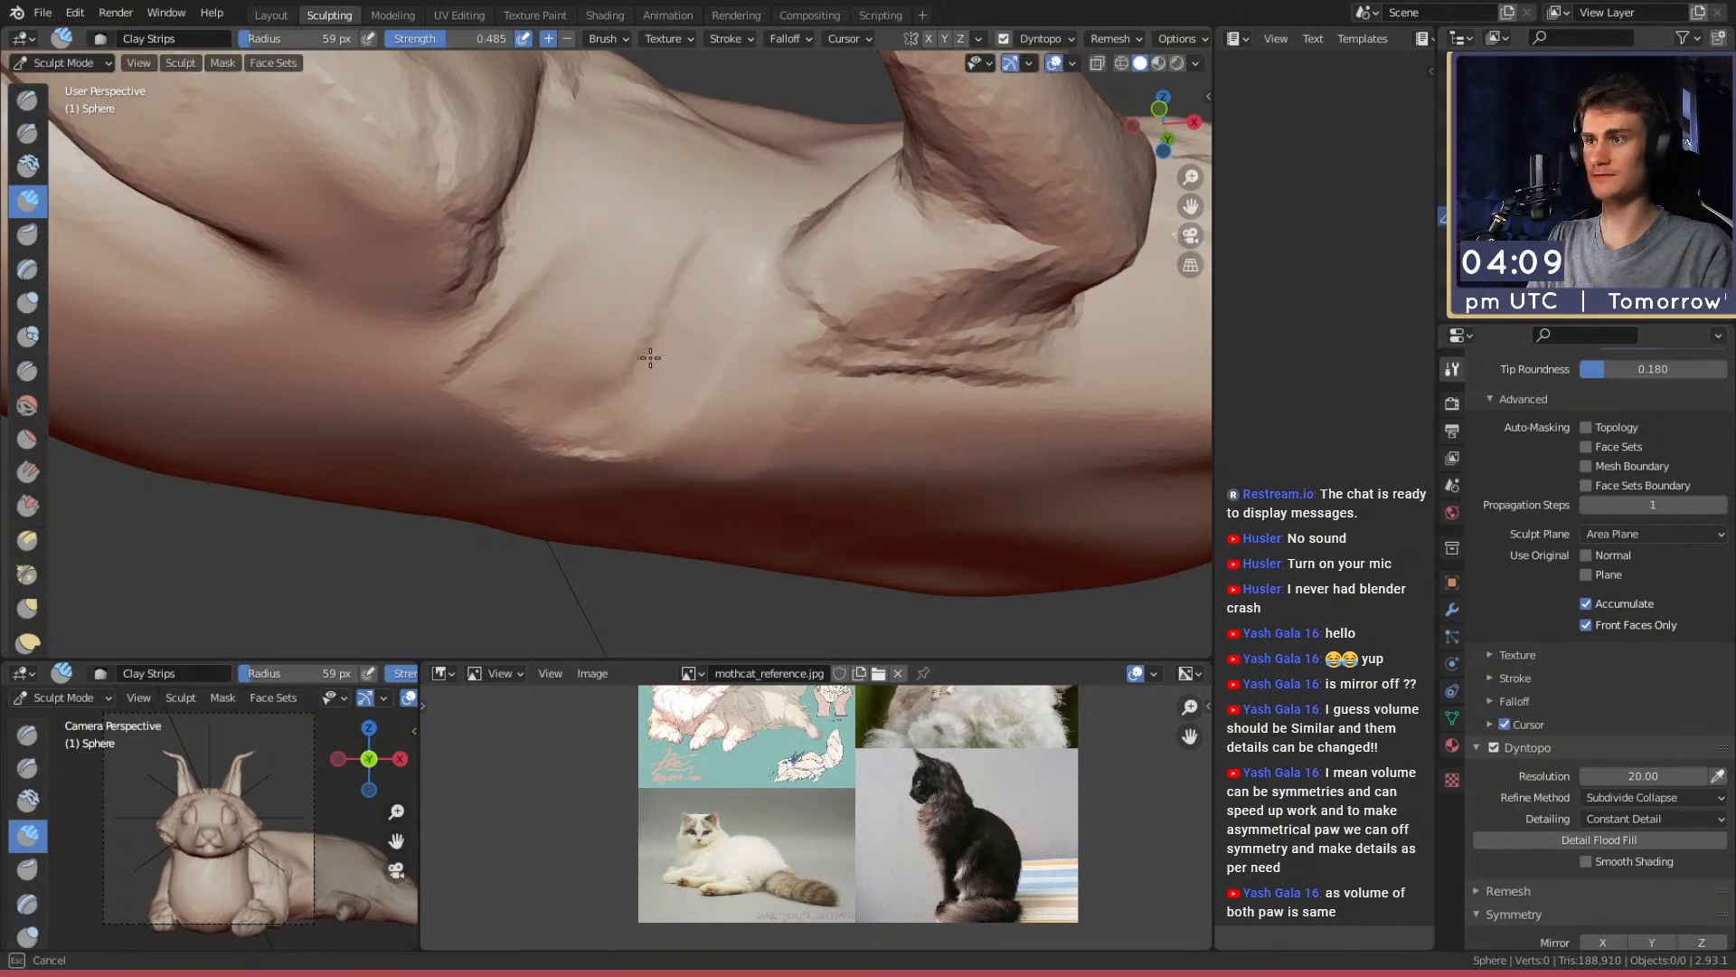
{"action": "left_click_drag", "start_coordinate": [484, 378], "coordinate": [677, 372]}
Sculpt fur strokes along the lower flank above the second hind leg with Clay Strips, raising the strength to 0.648 at 43 px
{"action": "mouse_move", "coordinate": [826, 444]}
{"action": "middle_mouse_down"}
{"action": "mouse_move", "coordinate": [736, 357]}
{"action": "mouse_move", "coordinate": [647, 363]}
{"action": "mouse_move", "coordinate": [677, 417]}
{"action": "middle_mouse_up"}
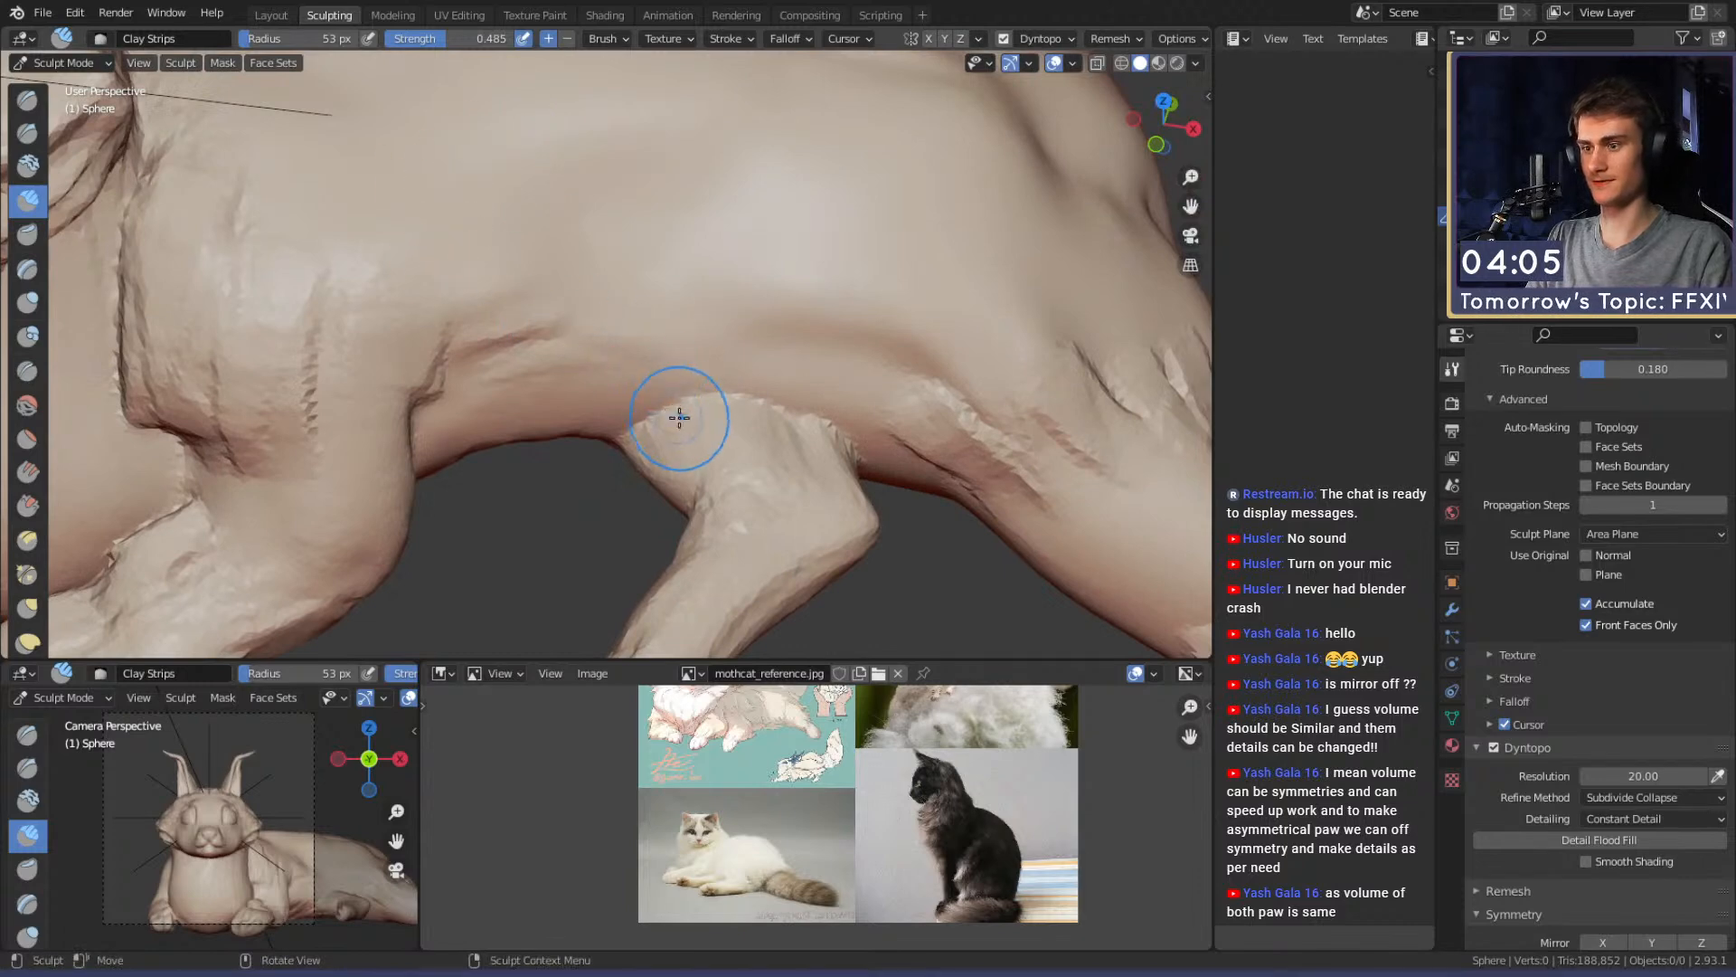
{"action": "middle_click_drag", "start_coordinate": [568, 352], "coordinate": [559, 395]}
{"action": "middle_click_drag", "start_coordinate": [739, 297], "coordinate": [662, 326]}
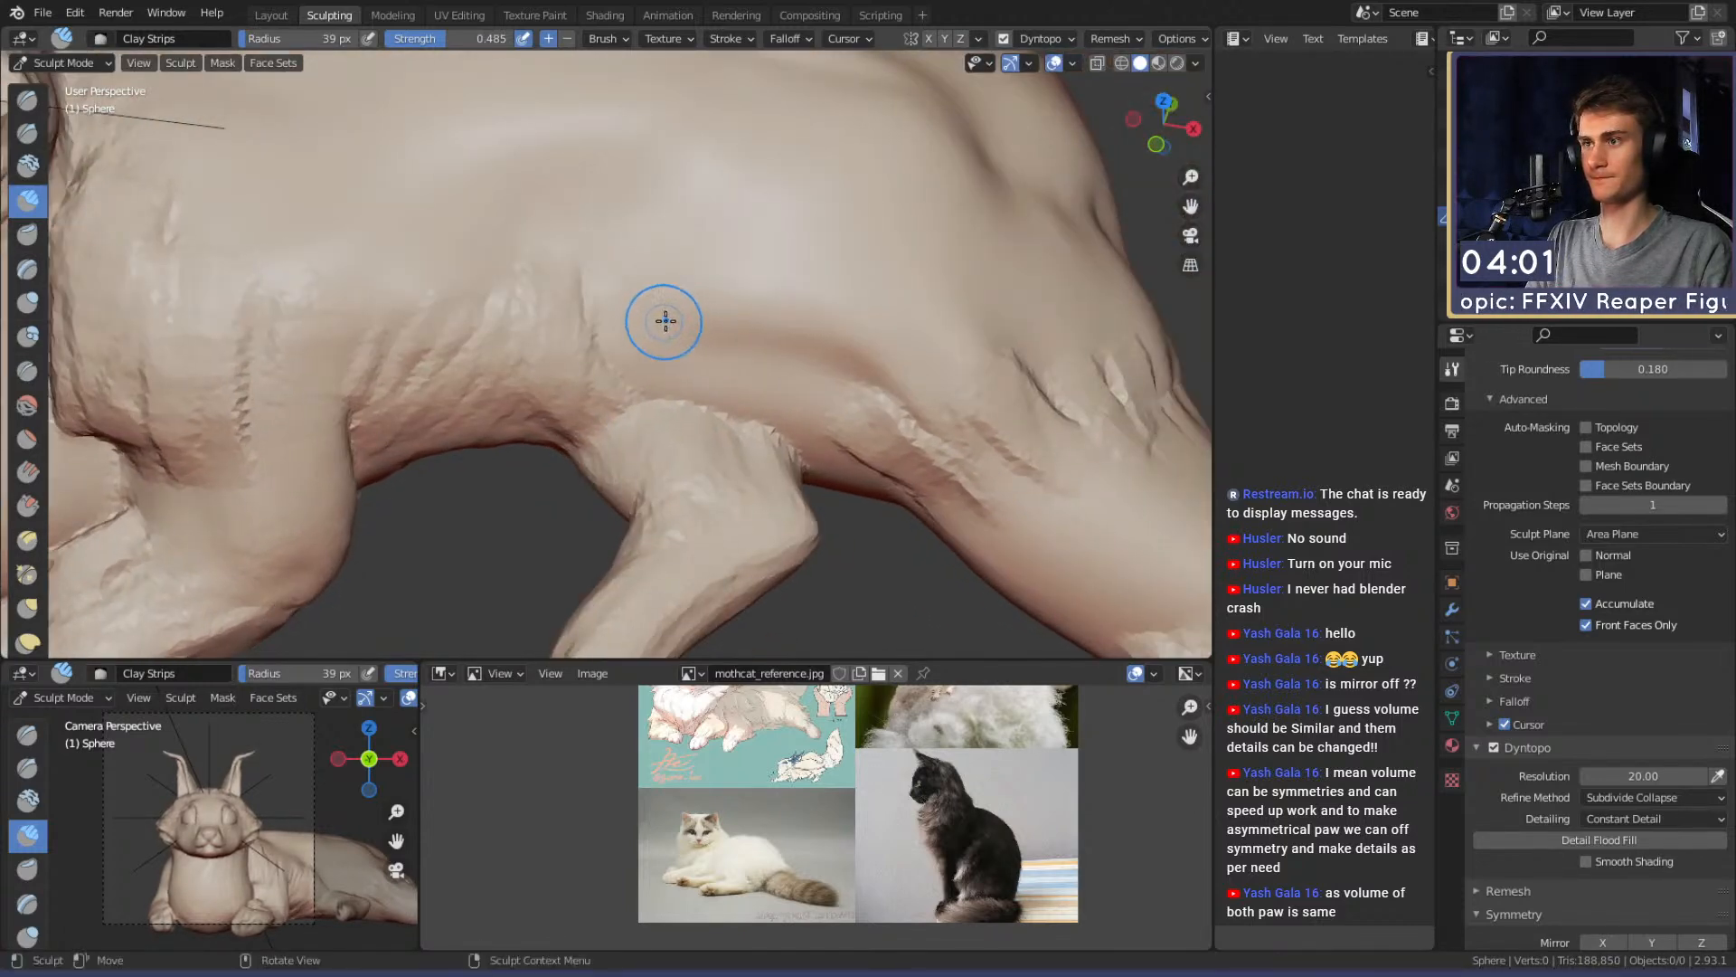
{"action": "key", "text": "shift+f"}
{"action": "left_click", "coordinate": [650, 326]}
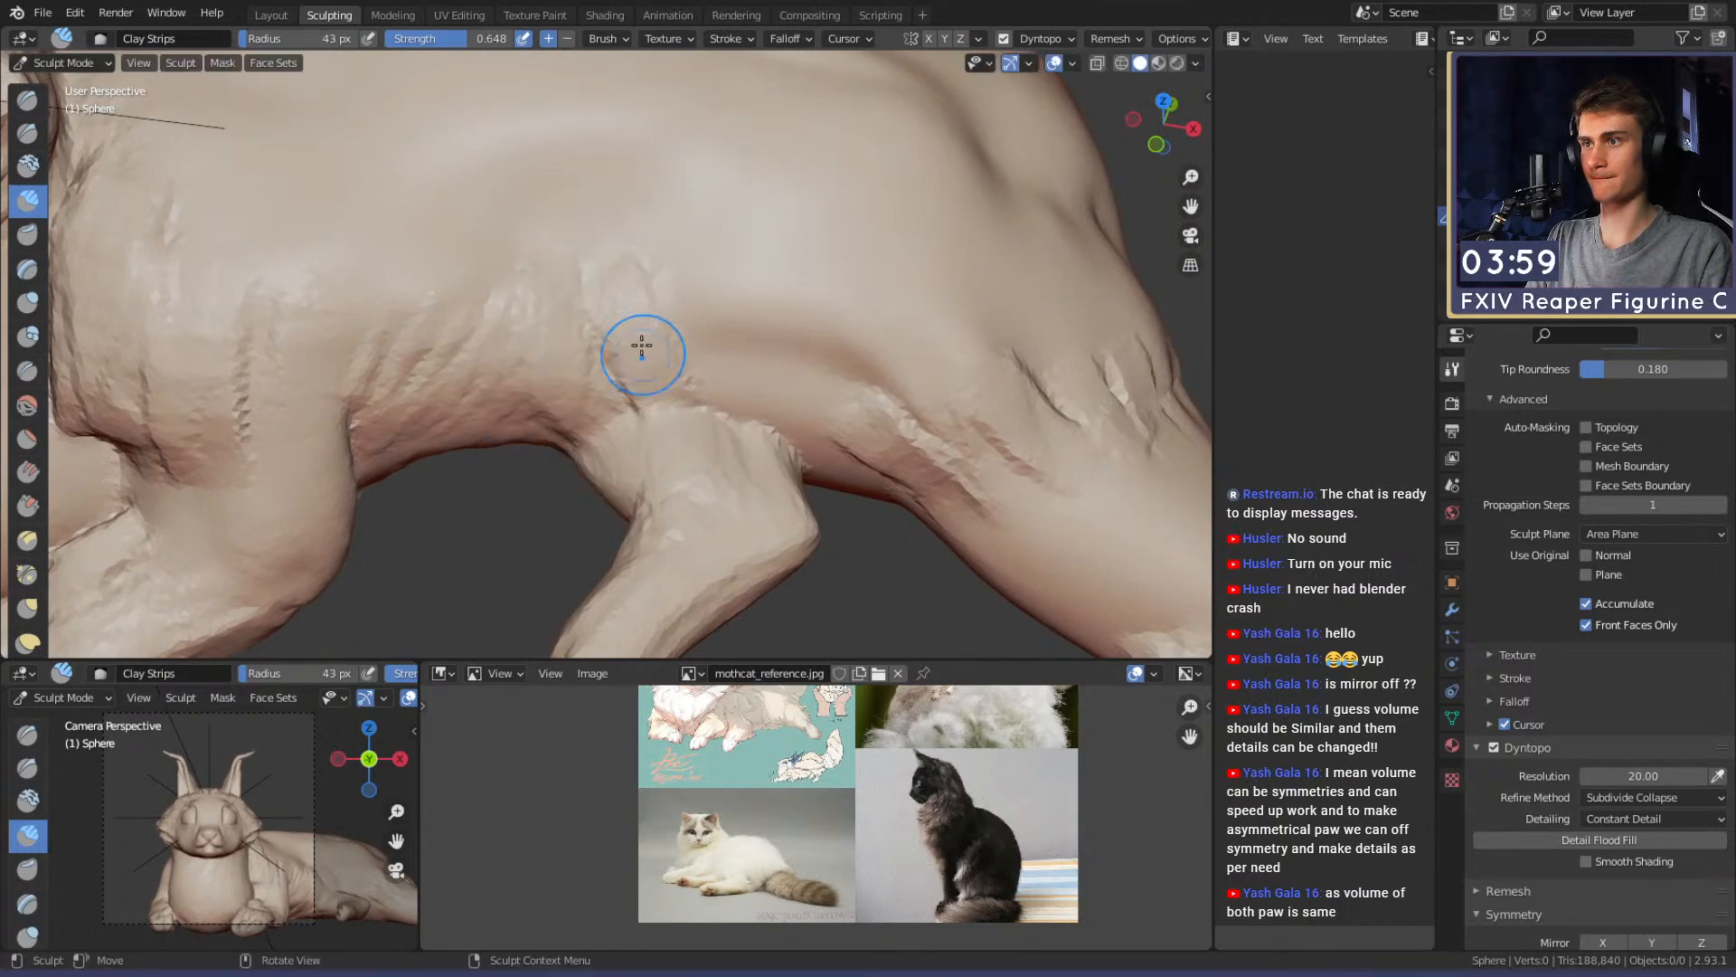
Continue the 43 px Clay Strips fur strokes from the base of the second hind leg onto the outstretched leg's thigh
{"action": "middle_click_drag", "start_coordinate": [817, 405], "coordinate": [618, 355]}
{"action": "mouse_move", "coordinate": [796, 408]}
{"action": "middle_mouse_down"}
{"action": "mouse_move", "coordinate": [737, 321]}
{"action": "mouse_move", "coordinate": [724, 374]}
{"action": "middle_mouse_up"}
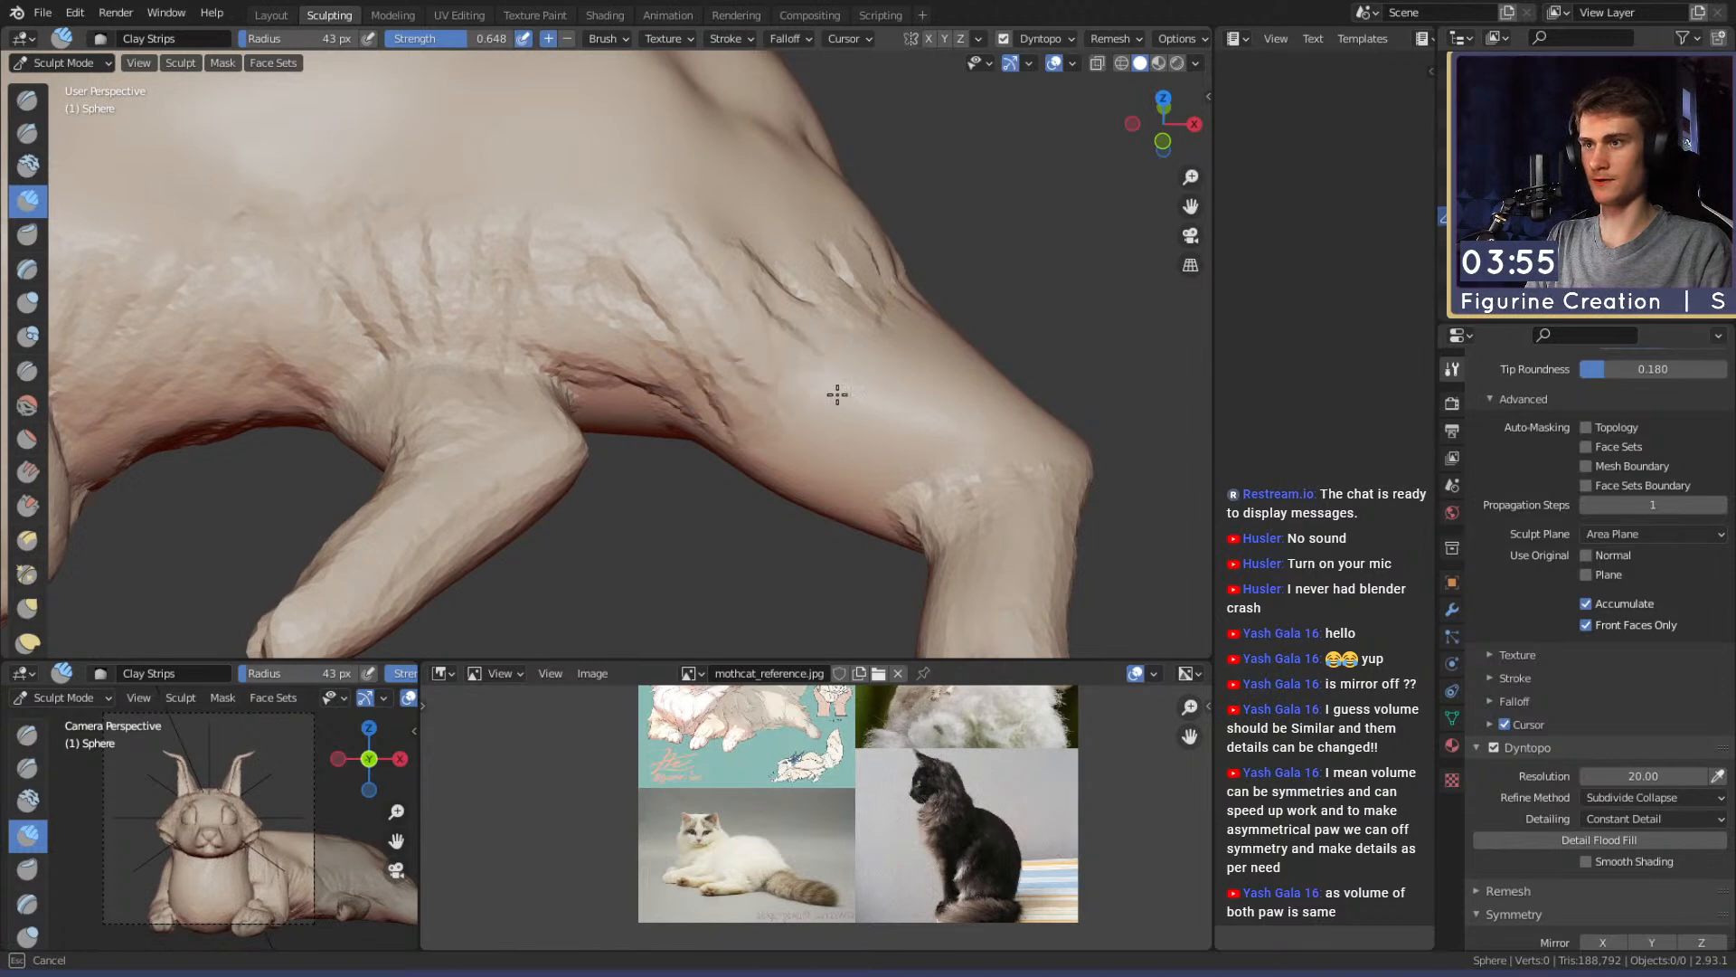
{"action": "left_click_drag", "start_coordinate": [836, 247], "coordinate": [751, 325]}
{"action": "middle_click_drag", "start_coordinate": [732, 368], "coordinate": [726, 343]}
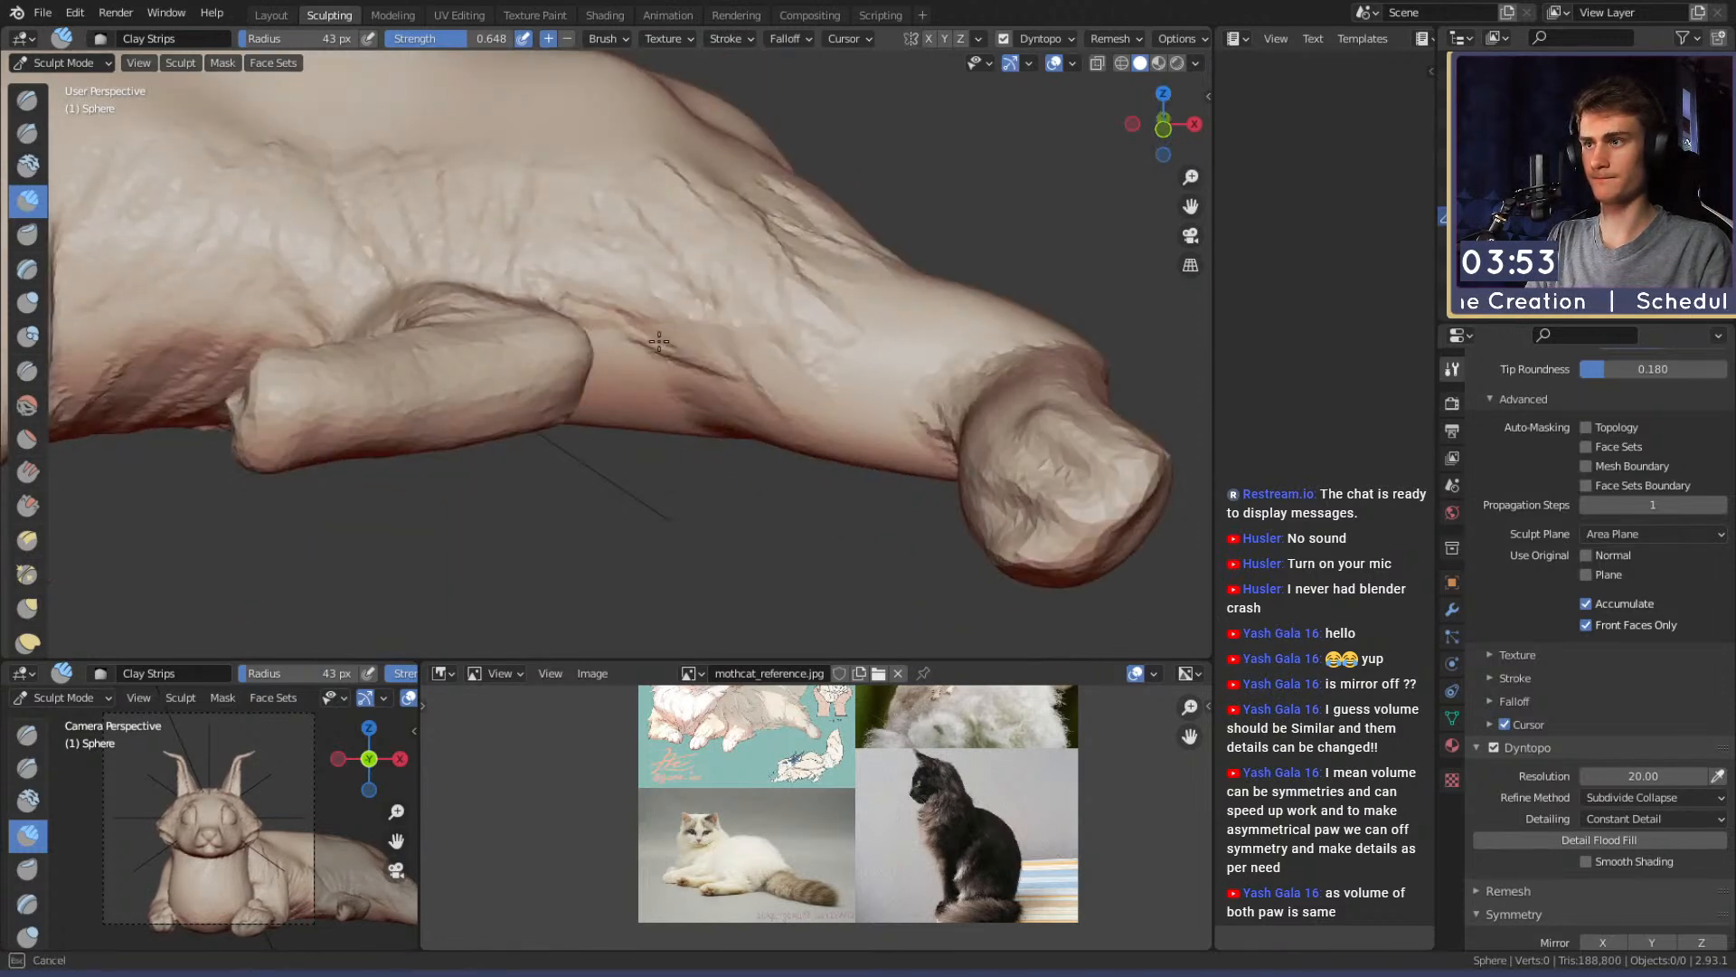
{"action": "middle_click_drag", "start_coordinate": [829, 358], "coordinate": [610, 373]}
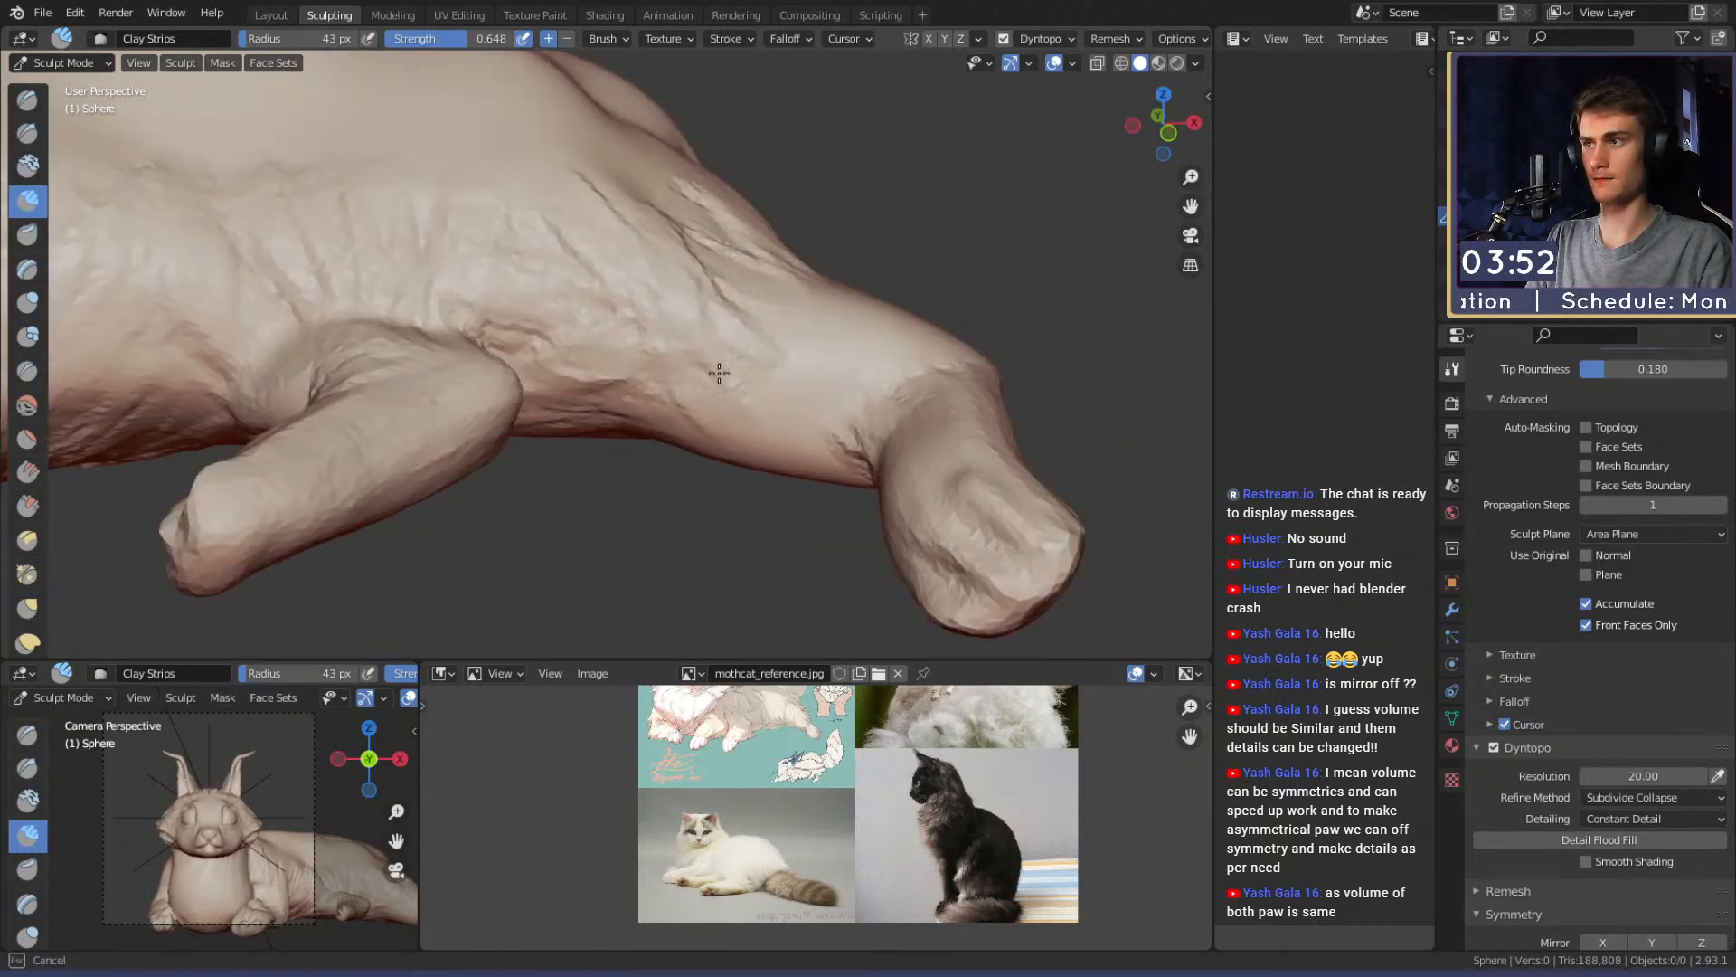
Add Clay Strips fur strokes down the front and underside of the outstretched hind leg toward its ankle at 43 px
{"action": "mouse_move", "coordinate": [792, 367]}
{"action": "middle_mouse_down"}
{"action": "mouse_move", "coordinate": [735, 355]}
{"action": "mouse_move", "coordinate": [733, 315]}
{"action": "middle_mouse_up"}
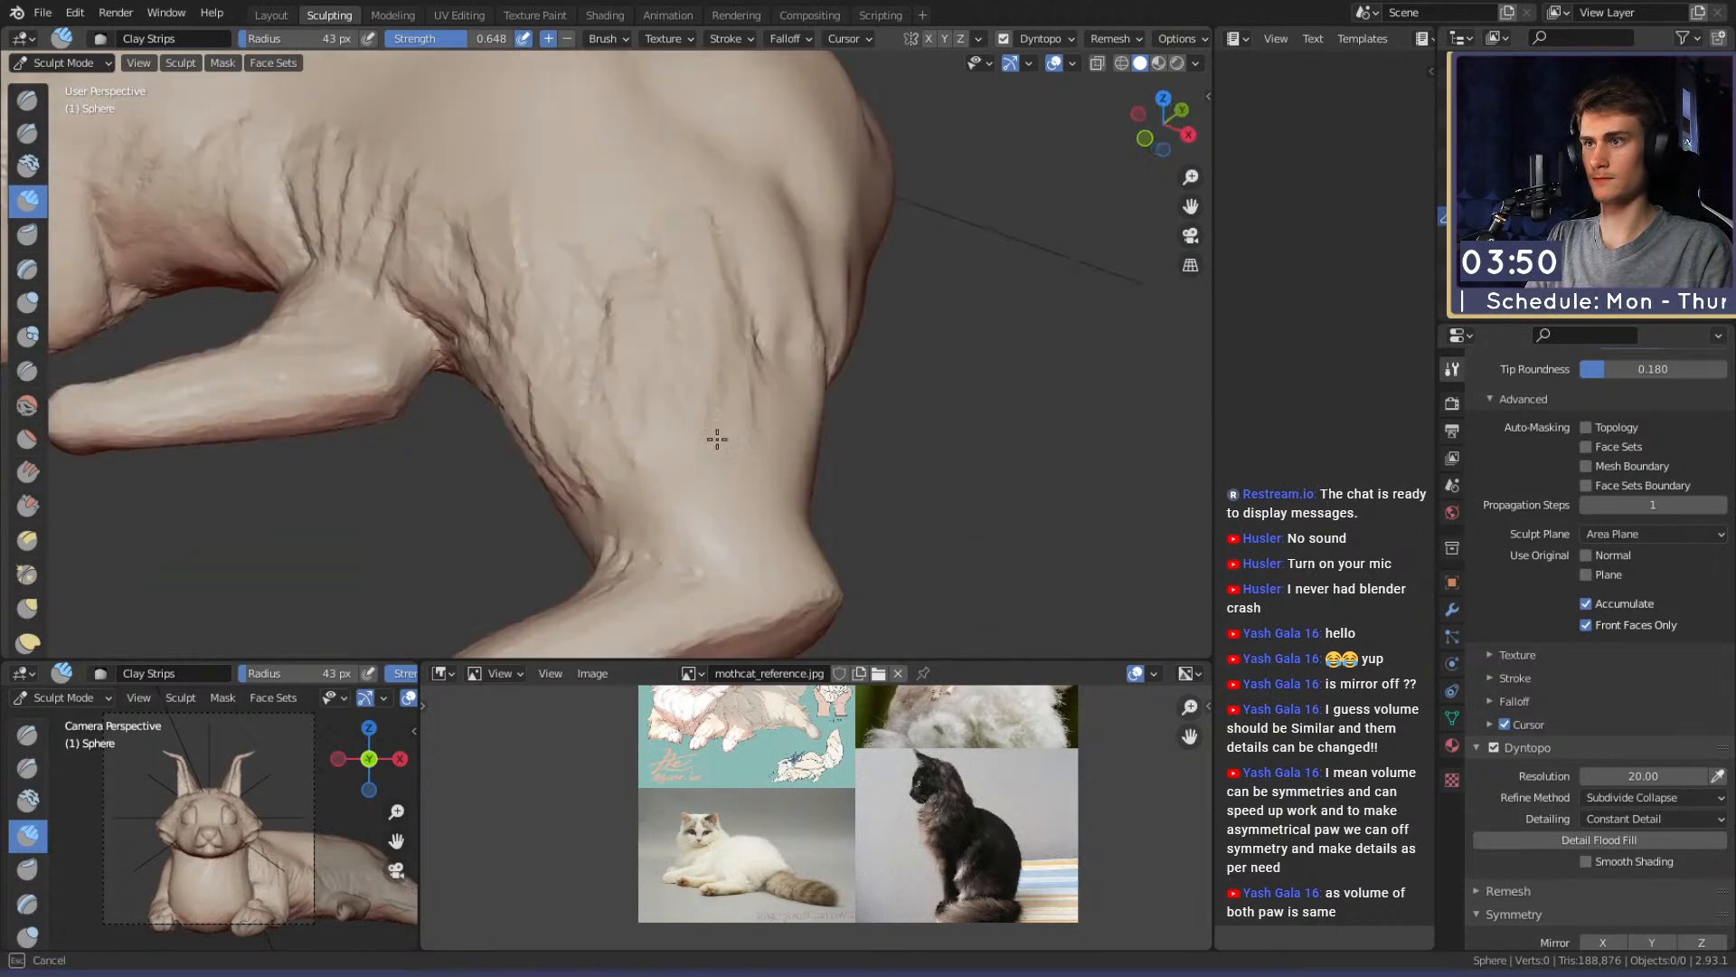
{"action": "mouse_move", "coordinate": [772, 471]}
{"action": "middle_mouse_down"}
{"action": "mouse_move", "coordinate": [609, 315]}
{"action": "mouse_move", "coordinate": [763, 391]}
{"action": "mouse_move", "coordinate": [736, 349]}
{"action": "mouse_move", "coordinate": [770, 334]}
{"action": "middle_mouse_up"}
{"action": "middle_click_drag", "start_coordinate": [576, 426], "coordinate": [710, 328]}
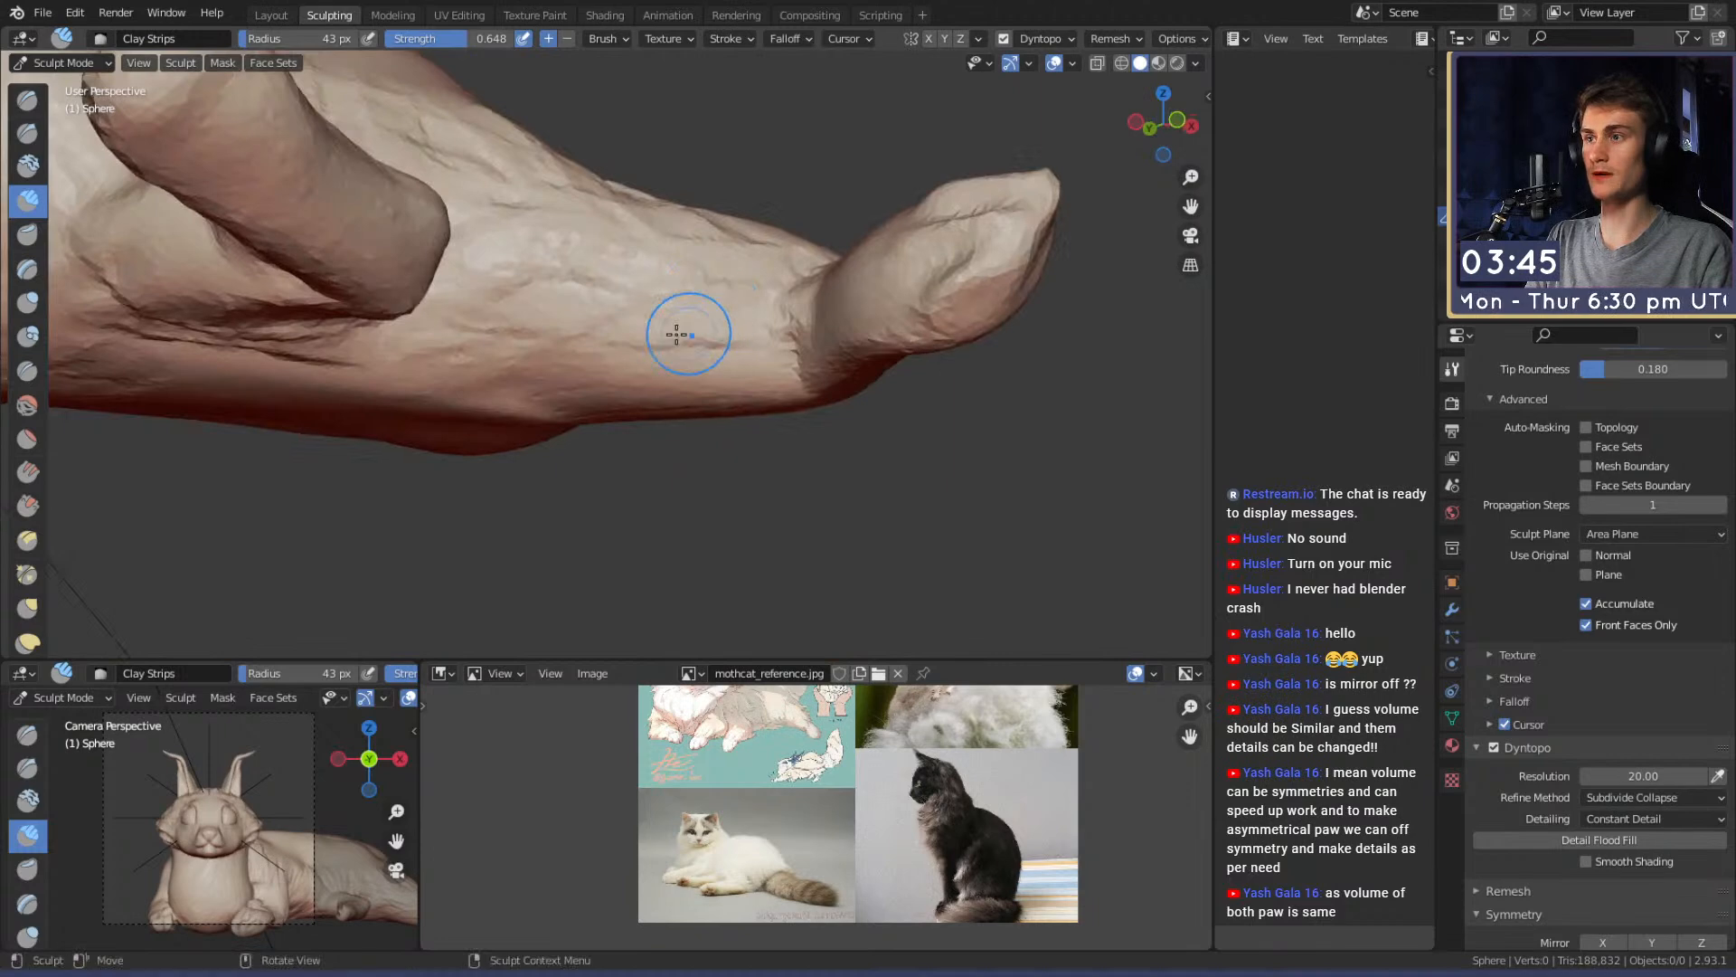
Texture the outer and rear side of the outstretched hind leg's thigh with 43 px Clay Strips fur strokes
{"action": "mouse_move", "coordinate": [818, 270]}
{"action": "middle_mouse_down"}
{"action": "mouse_move", "coordinate": [608, 418]}
{"action": "mouse_move", "coordinate": [757, 368]}
{"action": "middle_mouse_up"}
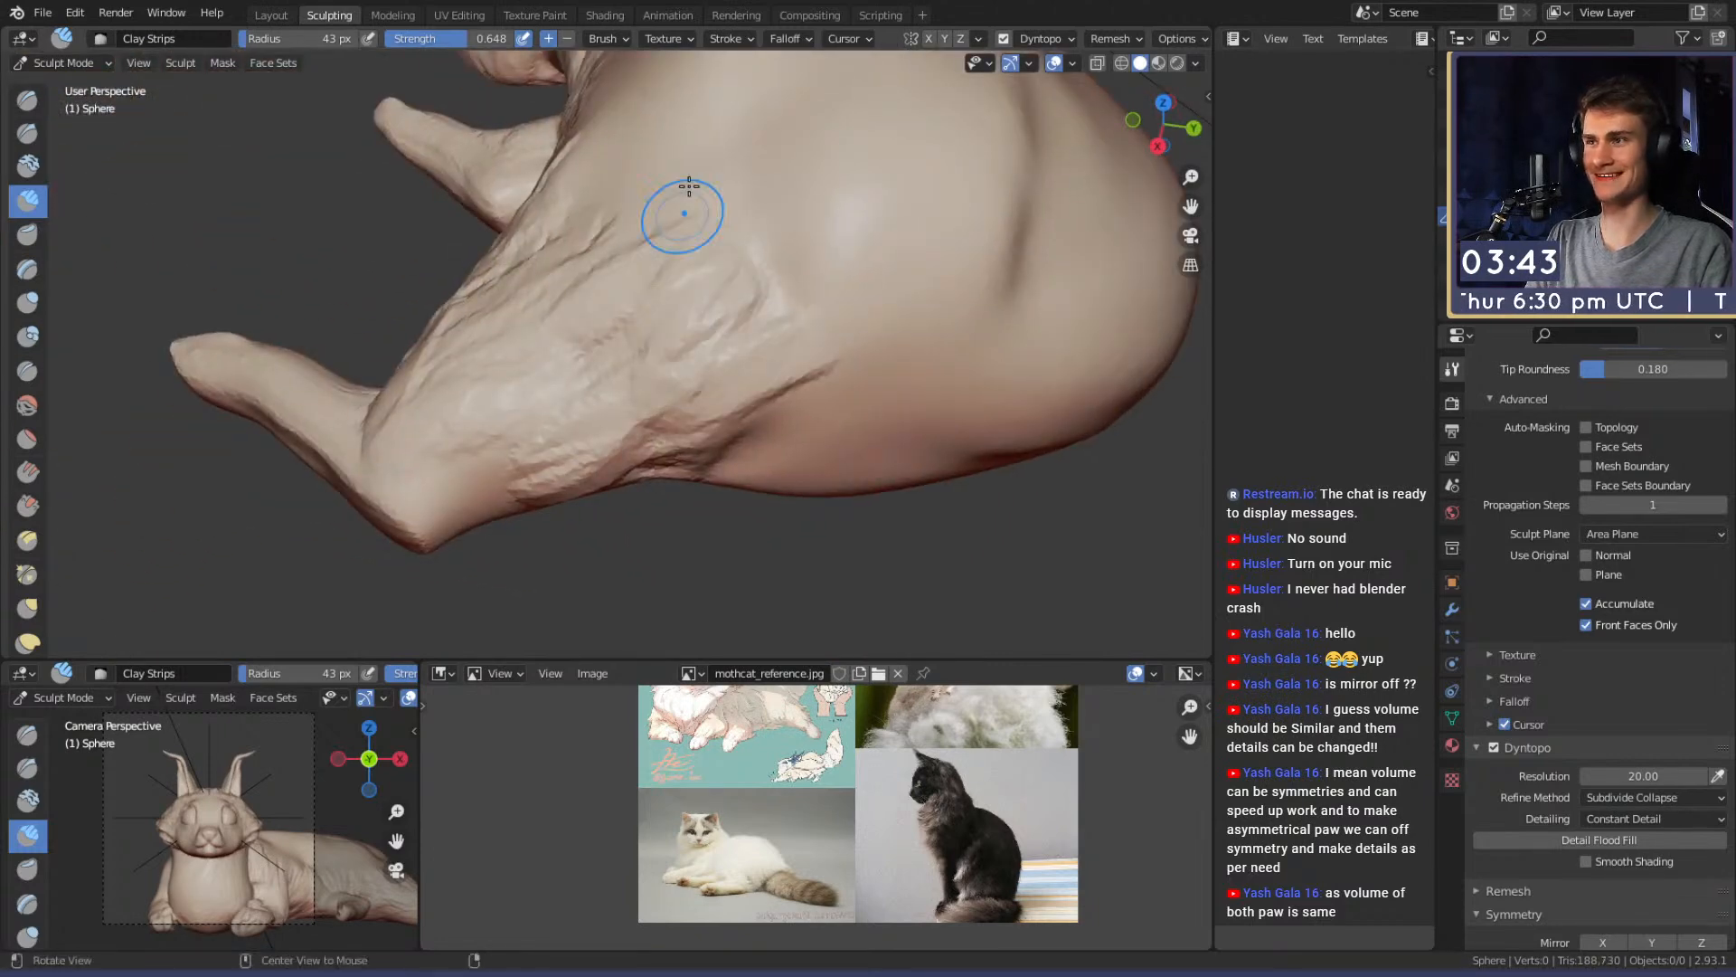
{"action": "middle_click_drag", "start_coordinate": [676, 222], "coordinate": [720, 457]}
{"action": "mouse_move", "coordinate": [554, 362]}
{"action": "middle_mouse_down"}
{"action": "mouse_move", "coordinate": [747, 322]}
{"action": "mouse_move", "coordinate": [690, 333]}
{"action": "mouse_move", "coordinate": [680, 373]}
{"action": "middle_mouse_up"}
Lay vertical fur strokes down the front of the chest with the Clay Strips brush at 43 px
{"action": "mouse_move", "coordinate": [609, 471]}
{"action": "middle_mouse_down"}
{"action": "mouse_move", "coordinate": [701, 298]}
{"action": "mouse_move", "coordinate": [682, 347]}
{"action": "mouse_move", "coordinate": [638, 380]}
{"action": "middle_mouse_up"}
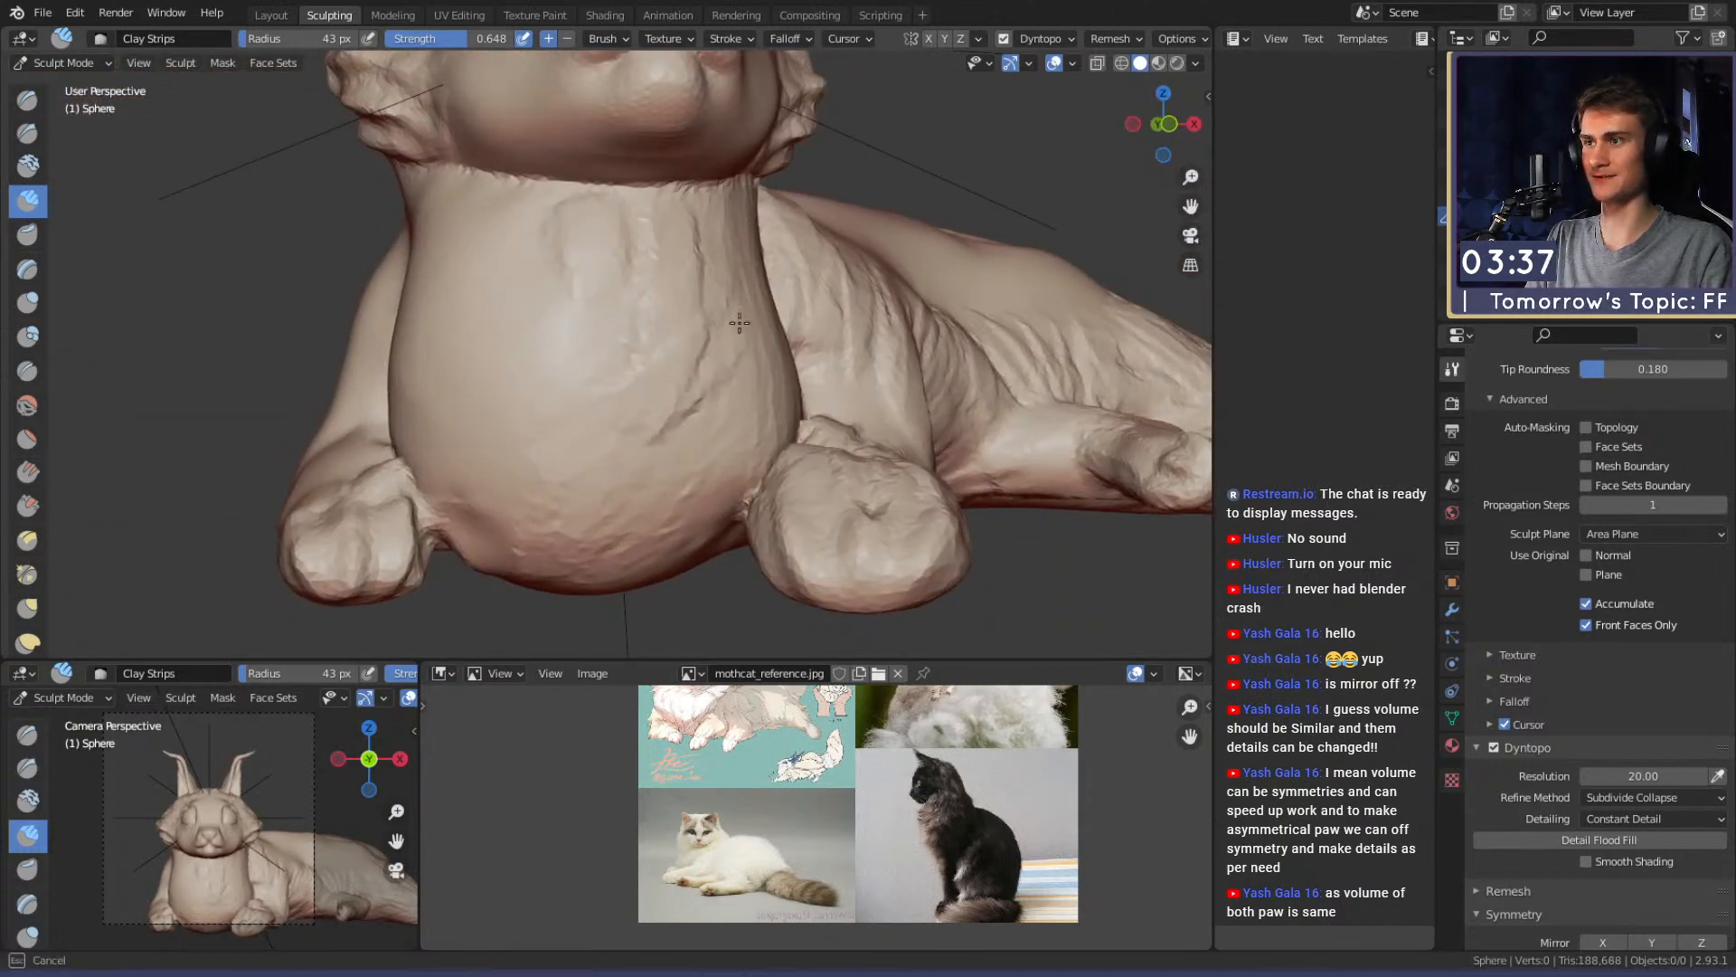
{"action": "mouse_move", "coordinate": [577, 437]}
{"action": "middle_mouse_down"}
{"action": "mouse_move", "coordinate": [620, 363]}
{"action": "mouse_move", "coordinate": [642, 385]}
{"action": "middle_mouse_up"}
{"action": "left_click_drag", "start_coordinate": [487, 271], "coordinate": [490, 299]}
{"action": "middle_click_drag", "start_coordinate": [534, 275], "coordinate": [583, 271]}
{"action": "mouse_move", "coordinate": [583, 267]}
{"action": "left_mouse_down"}
{"action": "mouse_move", "coordinate": [589, 283]}
{"action": "mouse_move", "coordinate": [481, 399]}
{"action": "left_mouse_up"}
{"action": "middle_click_drag", "start_coordinate": [480, 399], "coordinate": [614, 362]}
Extend the 43 px Clay Strips fur strokes around the chest's side and up beneath the jaw
{"action": "left_click_drag", "start_coordinate": [615, 353], "coordinate": [624, 398]}
{"action": "middle_click_drag", "start_coordinate": [629, 362], "coordinate": [667, 347]}
{"action": "left_click_drag", "start_coordinate": [623, 294], "coordinate": [602, 364]}
{"action": "left_click_drag", "start_coordinate": [507, 283], "coordinate": [505, 312]}
{"action": "middle_click_drag", "start_coordinate": [511, 285], "coordinate": [554, 276]}
{"action": "mouse_move", "coordinate": [568, 207]}
{"action": "left_mouse_down"}
{"action": "mouse_move", "coordinate": [568, 235]}
{"action": "mouse_move", "coordinate": [493, 172]}
{"action": "mouse_move", "coordinate": [550, 215]}
{"action": "left_mouse_up"}
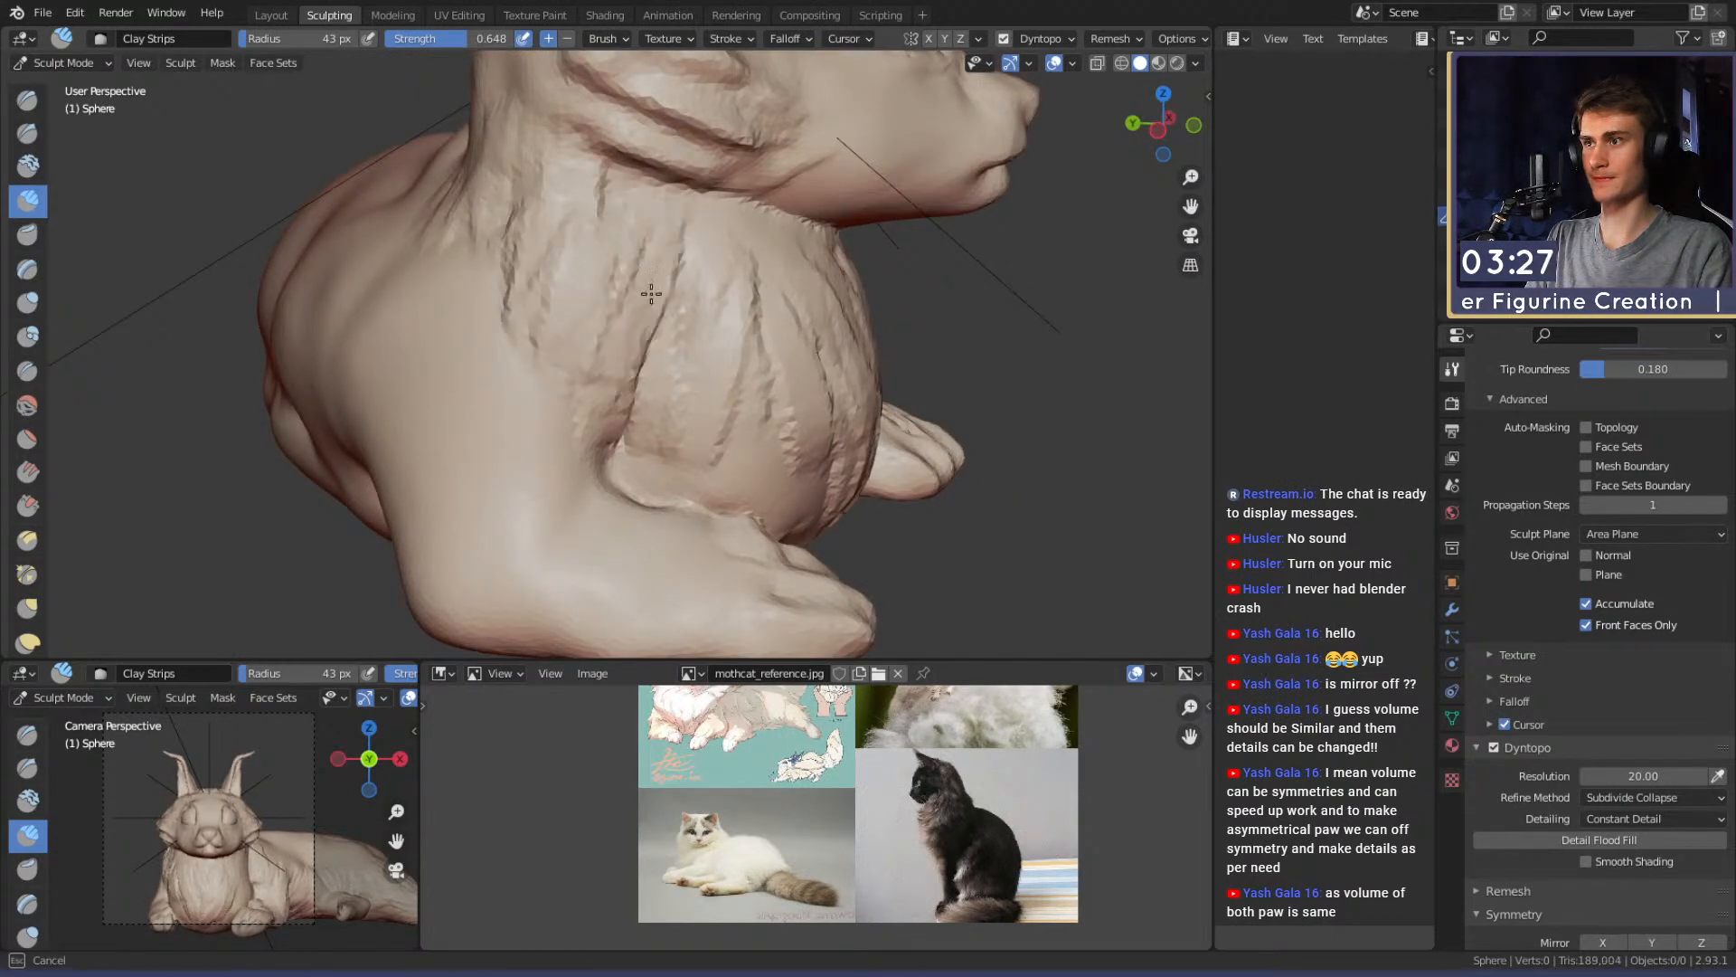
Add long Clay Strips fur strokes from the creature's right neck and shoulder down toward the foreleg
{"action": "middle_click_drag", "start_coordinate": [713, 316], "coordinate": [615, 321]}
{"action": "left_click_drag", "start_coordinate": [447, 251], "coordinate": [481, 429]}
{"action": "left_click_drag", "start_coordinate": [497, 270], "coordinate": [520, 479]}
{"action": "left_click_drag", "start_coordinate": [533, 348], "coordinate": [633, 515]}
{"action": "middle_click_drag", "start_coordinate": [639, 494], "coordinate": [536, 418]}
{"action": "mouse_move", "coordinate": [431, 295]}
{"action": "left_mouse_down"}
{"action": "mouse_move", "coordinate": [470, 391]}
{"action": "mouse_move", "coordinate": [474, 236]}
{"action": "left_mouse_up"}
Fill the remaining smooth areas of the chest with 43 px Clay Strips fur strokes from several angles
{"action": "mouse_move", "coordinate": [593, 296]}
{"action": "middle_mouse_down"}
{"action": "mouse_move", "coordinate": [651, 291]}
{"action": "mouse_move", "coordinate": [583, 366]}
{"action": "middle_mouse_up"}
{"action": "mouse_move", "coordinate": [624, 425]}
{"action": "left_mouse_down"}
{"action": "mouse_move", "coordinate": [685, 222]}
{"action": "mouse_move", "coordinate": [570, 295]}
{"action": "mouse_move", "coordinate": [461, 303]}
{"action": "mouse_move", "coordinate": [545, 322]}
{"action": "left_mouse_up"}
{"action": "mouse_move", "coordinate": [689, 262]}
{"action": "left_mouse_down"}
{"action": "mouse_move", "coordinate": [659, 352]}
{"action": "mouse_move", "coordinate": [604, 228]}
{"action": "left_mouse_up"}
{"action": "mouse_move", "coordinate": [474, 307]}
{"action": "left_mouse_down"}
{"action": "mouse_move", "coordinate": [423, 407]}
{"action": "mouse_move", "coordinate": [560, 459]}
{"action": "left_mouse_up"}
{"action": "middle_click_drag", "start_coordinate": [680, 298], "coordinate": [620, 303]}
{"action": "left_click_drag", "start_coordinate": [571, 448], "coordinate": [600, 410]}
{"action": "left_click_drag", "start_coordinate": [463, 407], "coordinate": [449, 283]}
{"action": "middle_click_drag", "start_coordinate": [449, 283], "coordinate": [596, 290]}
Deepen the furrows between the chest's fur clumps with the Crease brush at 43 px
{"action": "key", "text": "shift+c"}
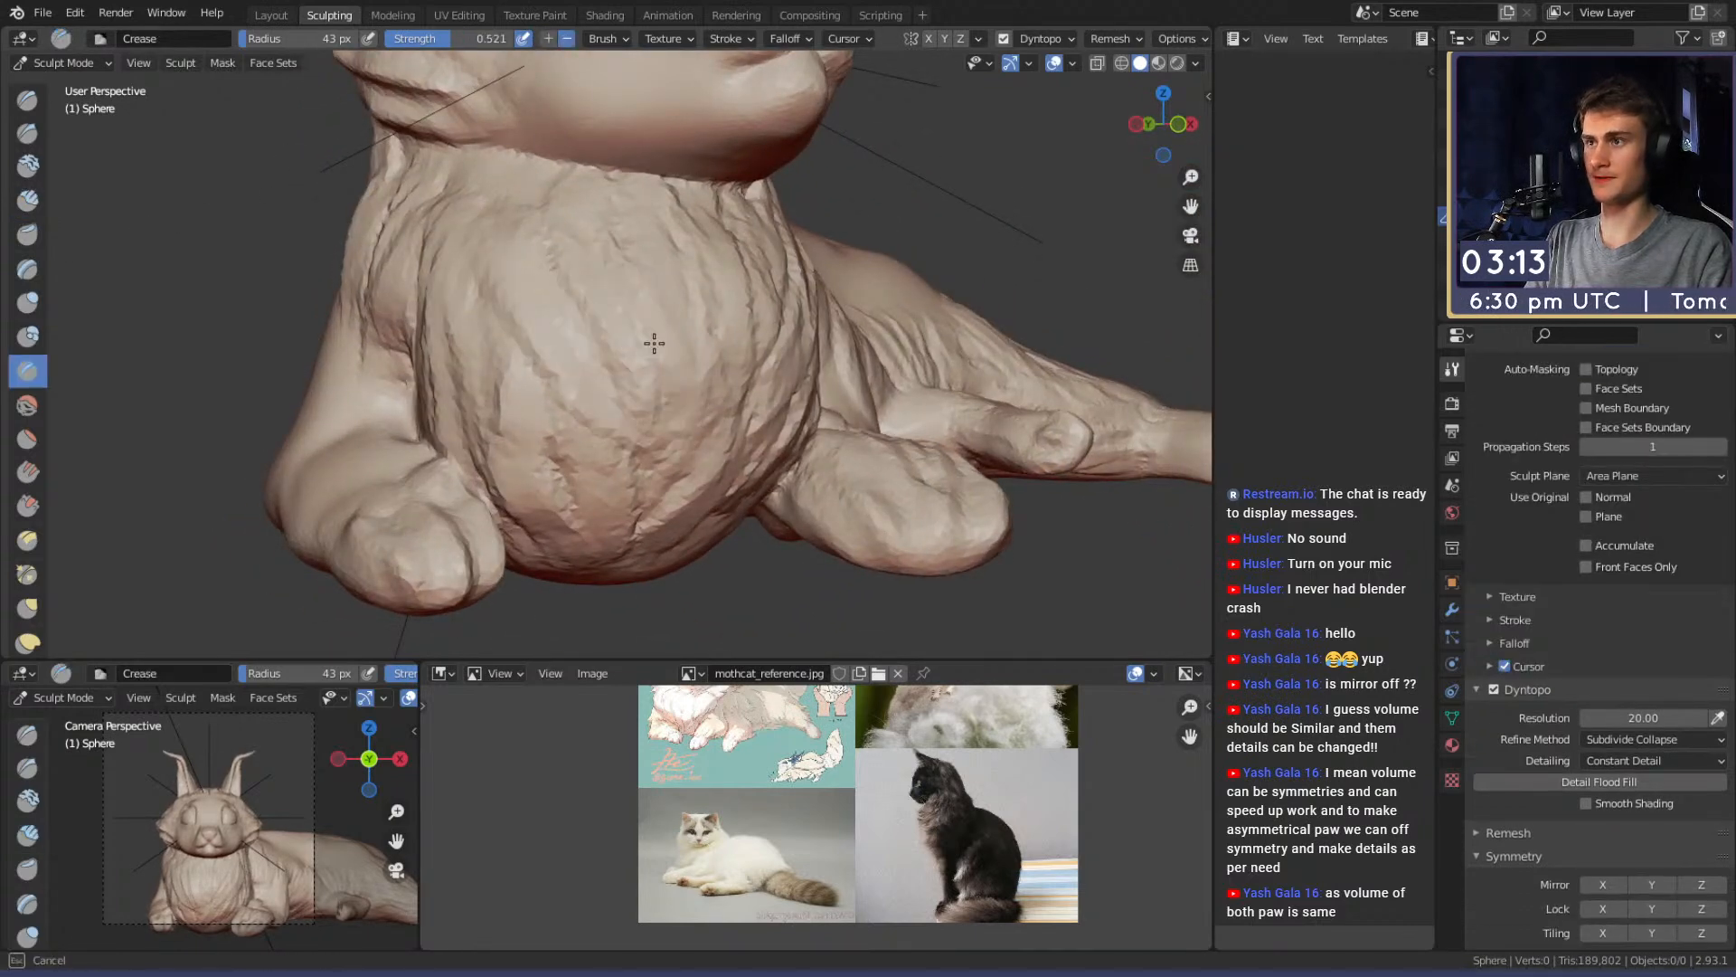
{"action": "left_click_drag", "start_coordinate": [682, 422], "coordinate": [703, 445]}
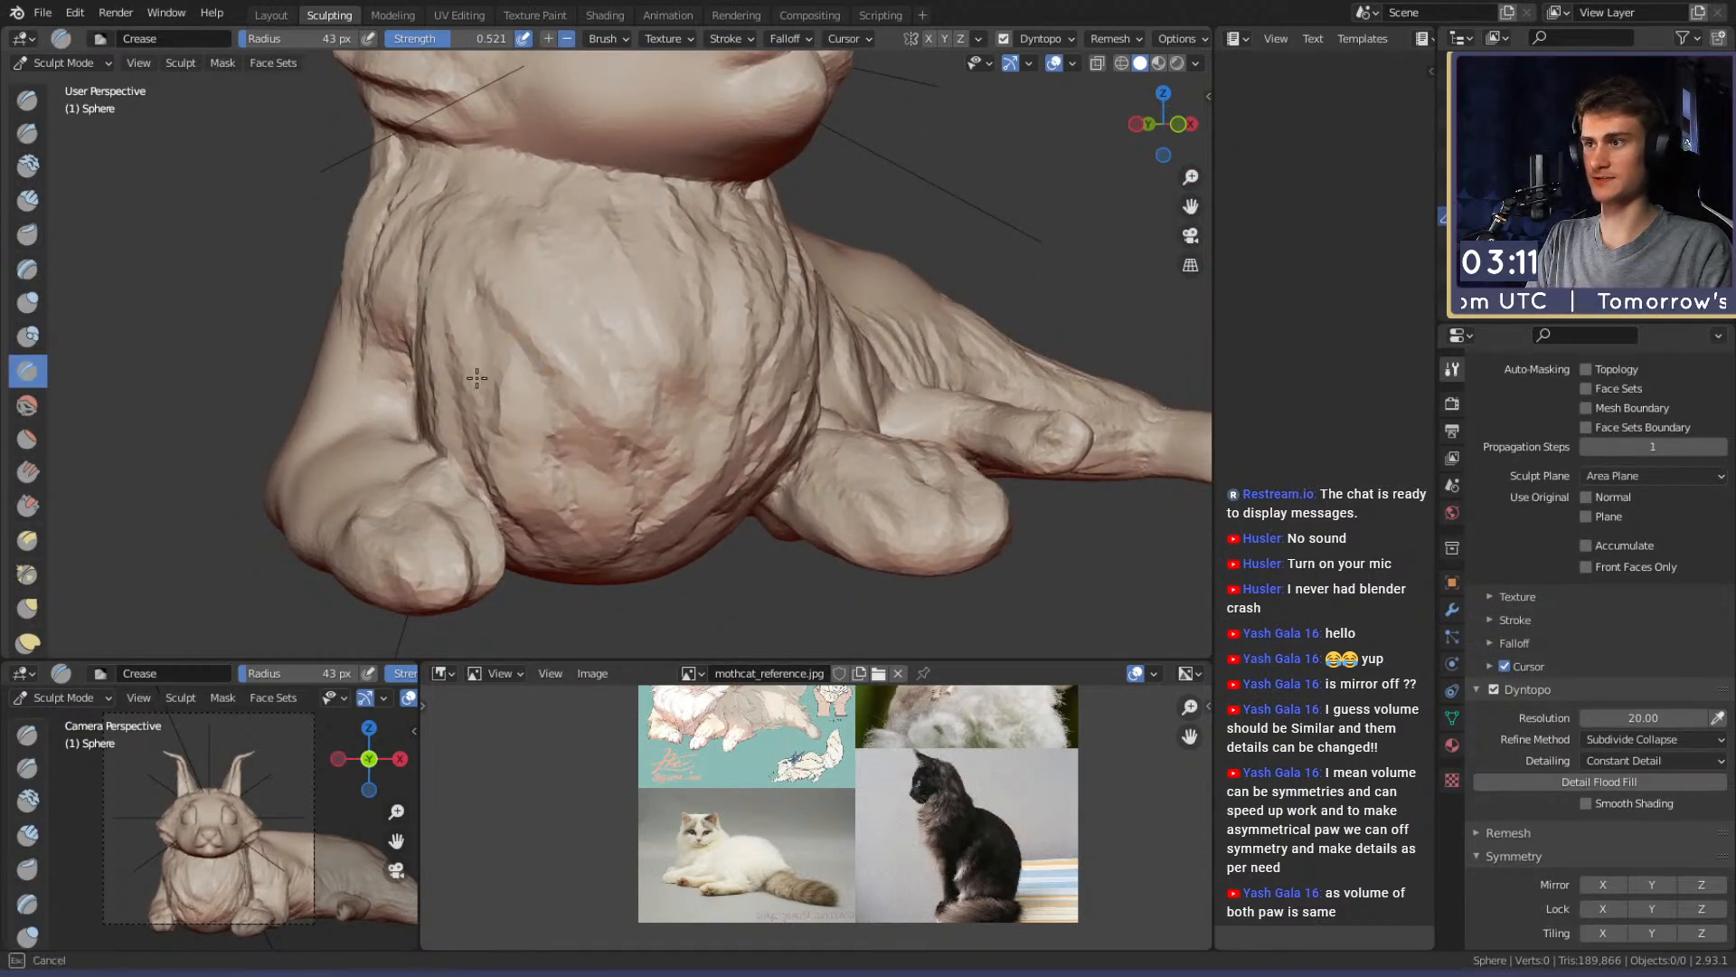
{"action": "mouse_move", "coordinate": [597, 480]}
{"action": "middle_mouse_down"}
{"action": "mouse_move", "coordinate": [561, 310]}
{"action": "mouse_move", "coordinate": [680, 359]}
{"action": "middle_mouse_up"}
{"action": "left_click_drag", "start_coordinate": [680, 359], "coordinate": [687, 348]}
{"action": "mouse_move", "coordinate": [688, 348]}
{"action": "middle_mouse_down"}
{"action": "mouse_move", "coordinate": [489, 154]}
{"action": "mouse_move", "coordinate": [424, 298]}
{"action": "mouse_move", "coordinate": [419, 260]}
{"action": "middle_mouse_up"}
Sculpt fur strokes on the left side of the neck below the cheek with the Clay Strips brush at 43 px
{"action": "key", "text": "c"}
{"action": "middle_click_drag", "start_coordinate": [543, 271], "coordinate": [559, 335], "text": "shift"}
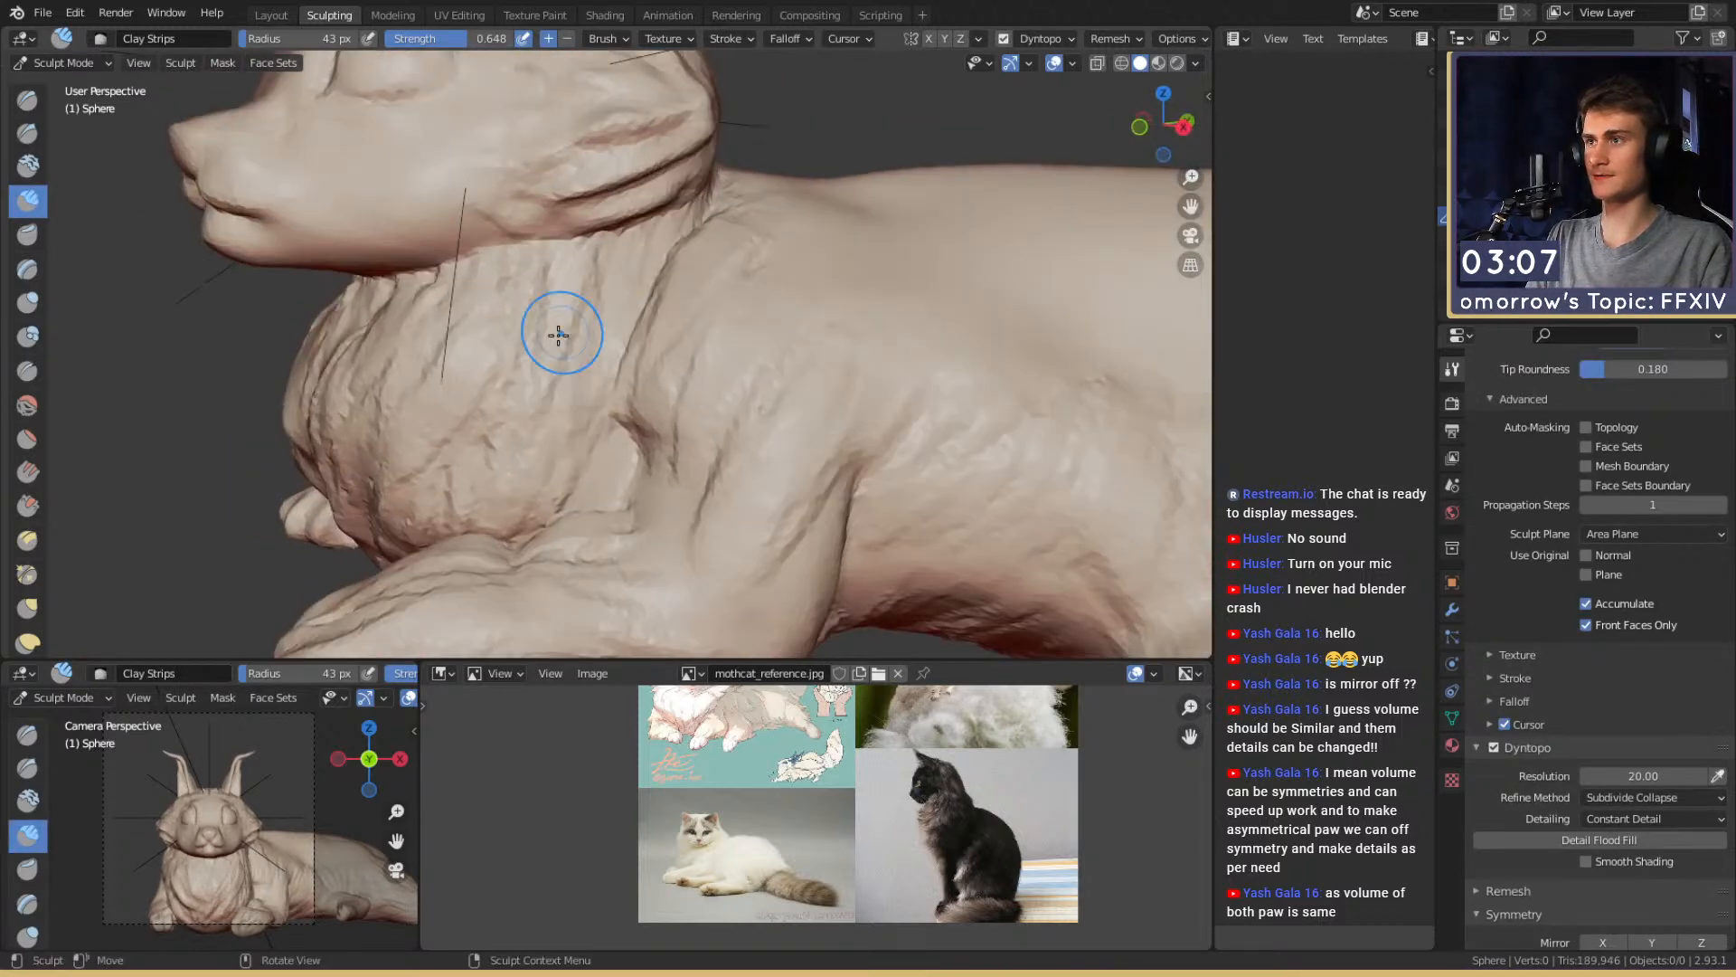
{"action": "left_click_drag", "start_coordinate": [466, 307], "coordinate": [441, 443]}
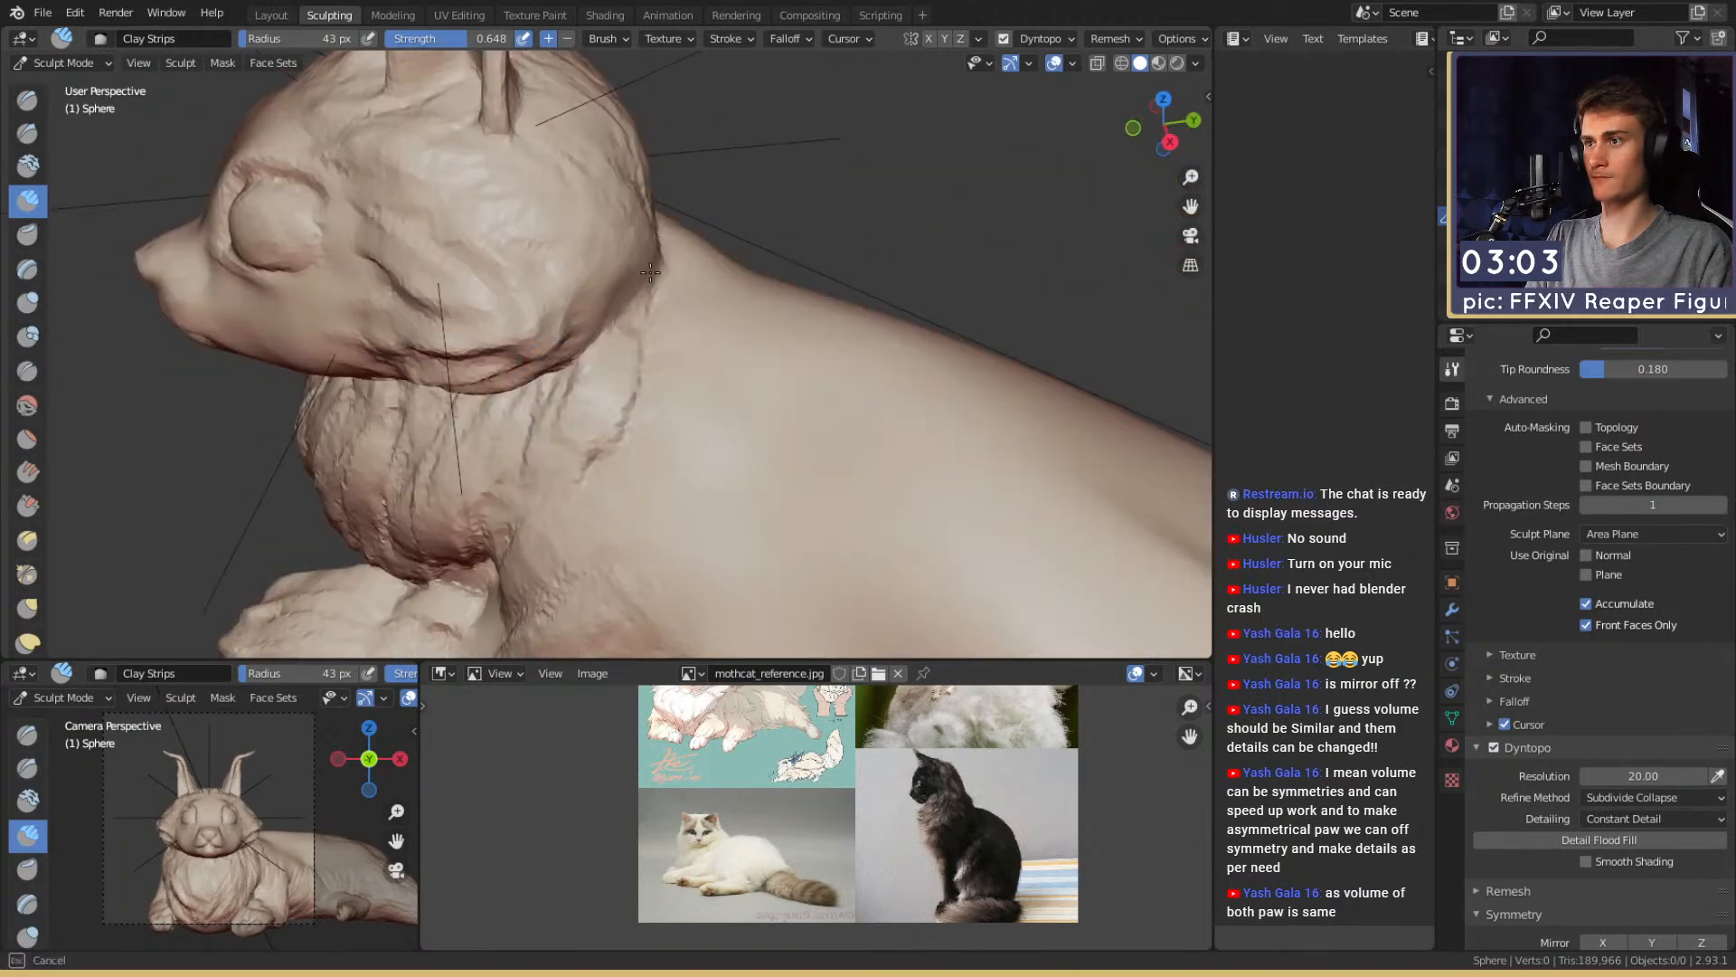
{"action": "middle_click_drag", "start_coordinate": [639, 266], "coordinate": [446, 396]}
Carry the Clay Strips fur strokes around the back of the head and the nape, adjusting the brush radius
{"action": "middle_click_drag", "start_coordinate": [621, 265], "coordinate": [515, 272]}
{"action": "middle_click_drag", "start_coordinate": [691, 308], "coordinate": [757, 346]}
{"action": "middle_click_drag", "start_coordinate": [543, 227], "coordinate": [617, 441], "text": "ctrl"}
{"action": "mouse_move", "coordinate": [618, 441]}
{"action": "left_mouse_down", "text": "ctrl+alt"}
{"action": "mouse_move", "coordinate": [596, 322]}
{"action": "mouse_move", "coordinate": [642, 334]}
{"action": "left_mouse_up", "text": "ctrl+alt"}
{"action": "key", "text": "f"}
{"action": "left_click", "coordinate": [661, 334]}
Add Clay Strips fur strokes down the right shoulder and foreleg at 34 px
{"action": "left_click_drag", "start_coordinate": [612, 404], "coordinate": [633, 452], "text": "ctrl+alt"}
{"action": "mouse_move", "coordinate": [639, 359]}
{"action": "left_mouse_down", "text": "alt"}
{"action": "mouse_move", "coordinate": [579, 340]}
{"action": "mouse_move", "coordinate": [646, 425]}
{"action": "mouse_move", "coordinate": [639, 290]}
{"action": "left_mouse_up", "text": "alt"}
{"action": "key", "text": "f"}
{"action": "left_click", "coordinate": [621, 403]}
{"action": "left_click_drag", "start_coordinate": [542, 340], "coordinate": [594, 297], "text": "alt+shift"}
{"action": "left_click_drag", "start_coordinate": [461, 398], "coordinate": [803, 512], "text": "alt"}
{"action": "left_click_drag", "start_coordinate": [621, 472], "coordinate": [581, 536], "text": "alt"}
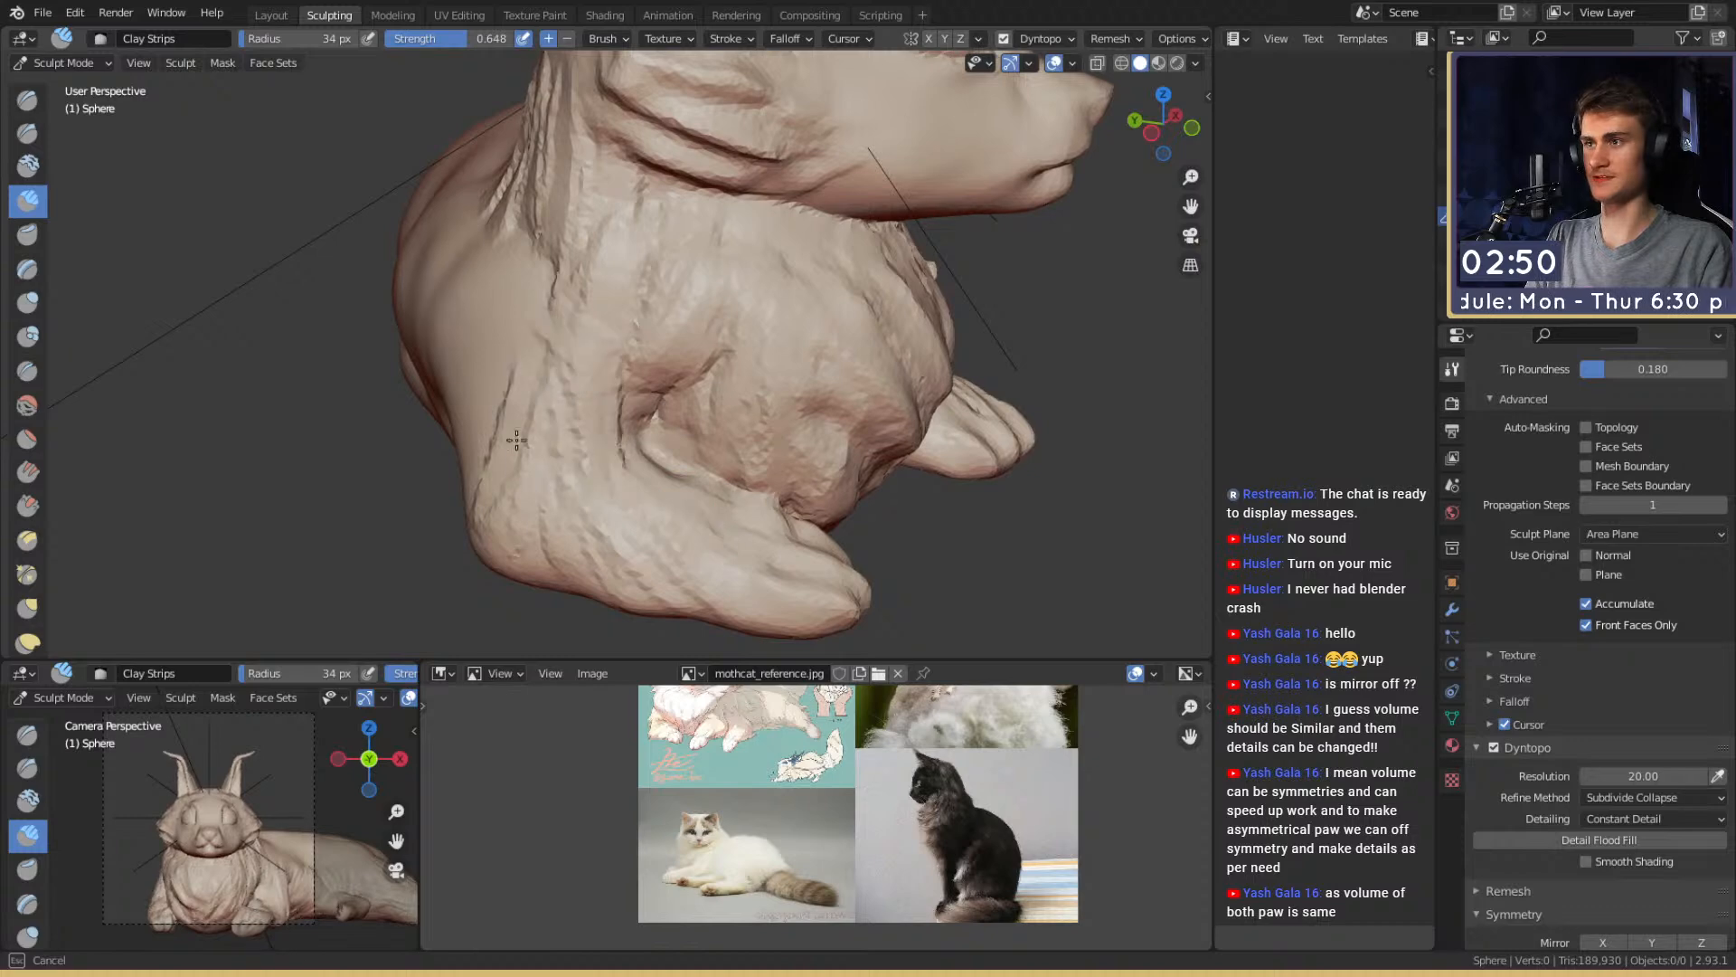
Cover the back of the right shoulder and elbow with Clay Strips fur strokes at 36 px and 33 px
{"action": "left_click_drag", "start_coordinate": [540, 334], "coordinate": [643, 380], "text": "alt"}
{"action": "key", "text": "f"}
{"action": "left_click", "coordinate": [655, 380]}
{"action": "mouse_move", "coordinate": [551, 325]}
{"action": "left_mouse_down", "text": "alt"}
{"action": "mouse_move", "coordinate": [678, 275]}
{"action": "mouse_move", "coordinate": [652, 276]}
{"action": "mouse_move", "coordinate": [652, 248]}
{"action": "left_mouse_up", "text": "alt"}
{"action": "key", "text": "f"}
{"action": "left_click", "coordinate": [657, 234]}
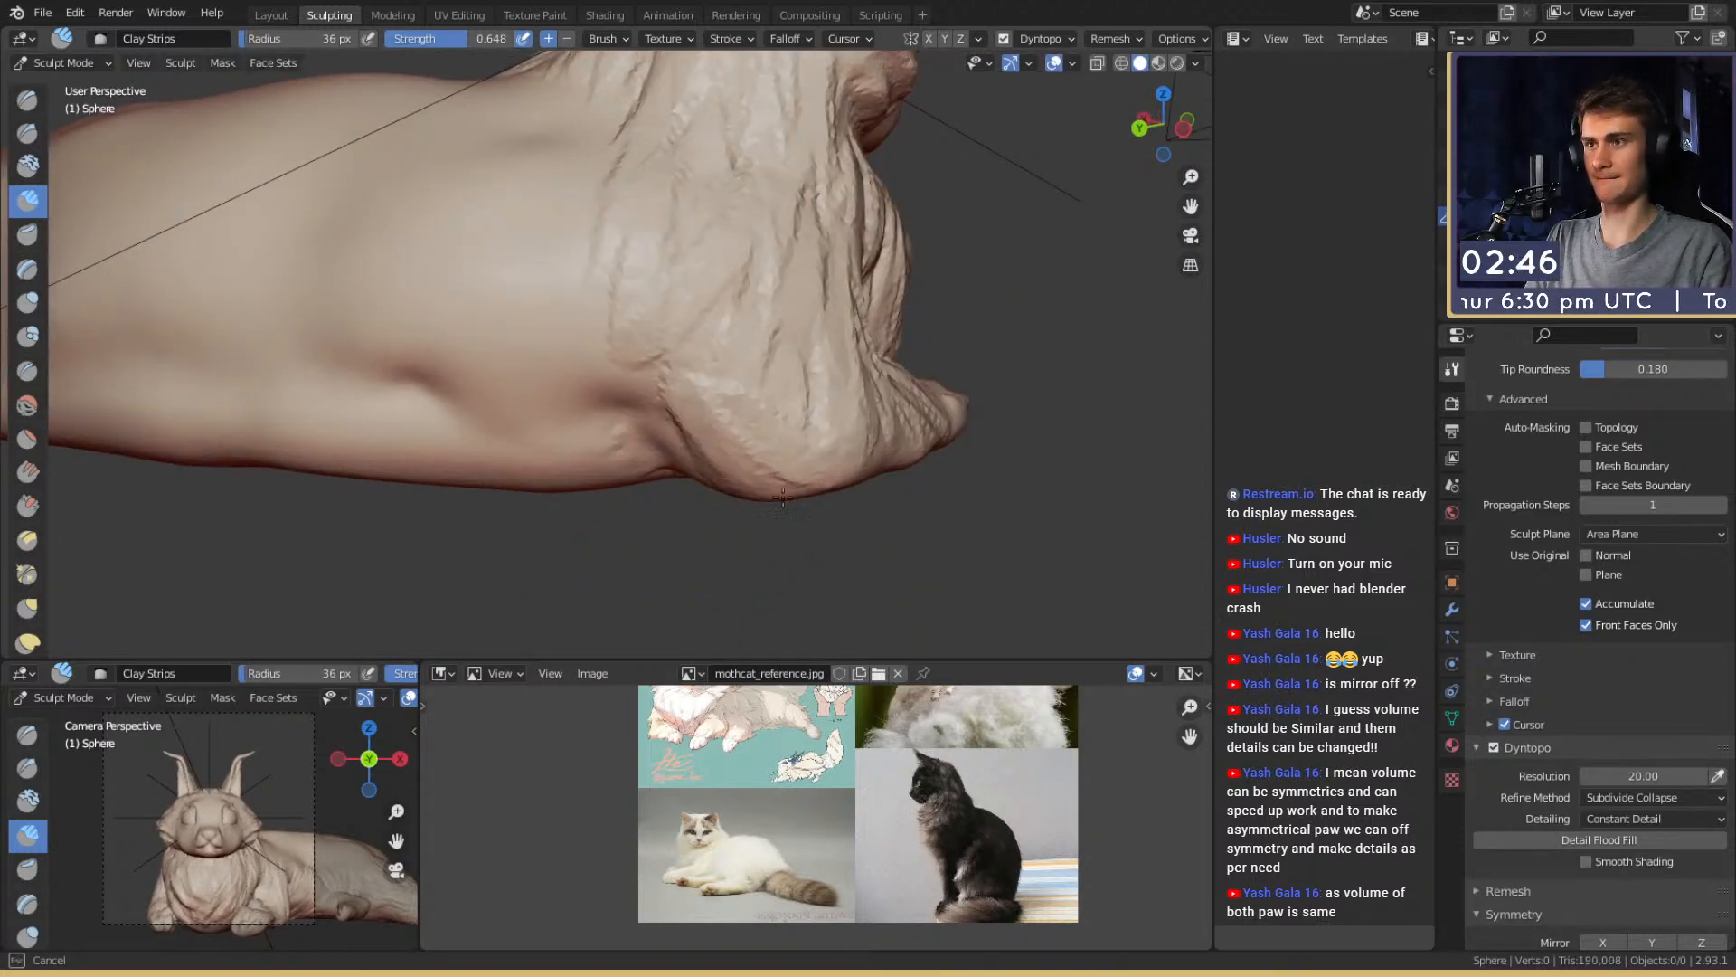
{"action": "left_click_drag", "start_coordinate": [724, 366], "coordinate": [812, 398], "text": "alt"}
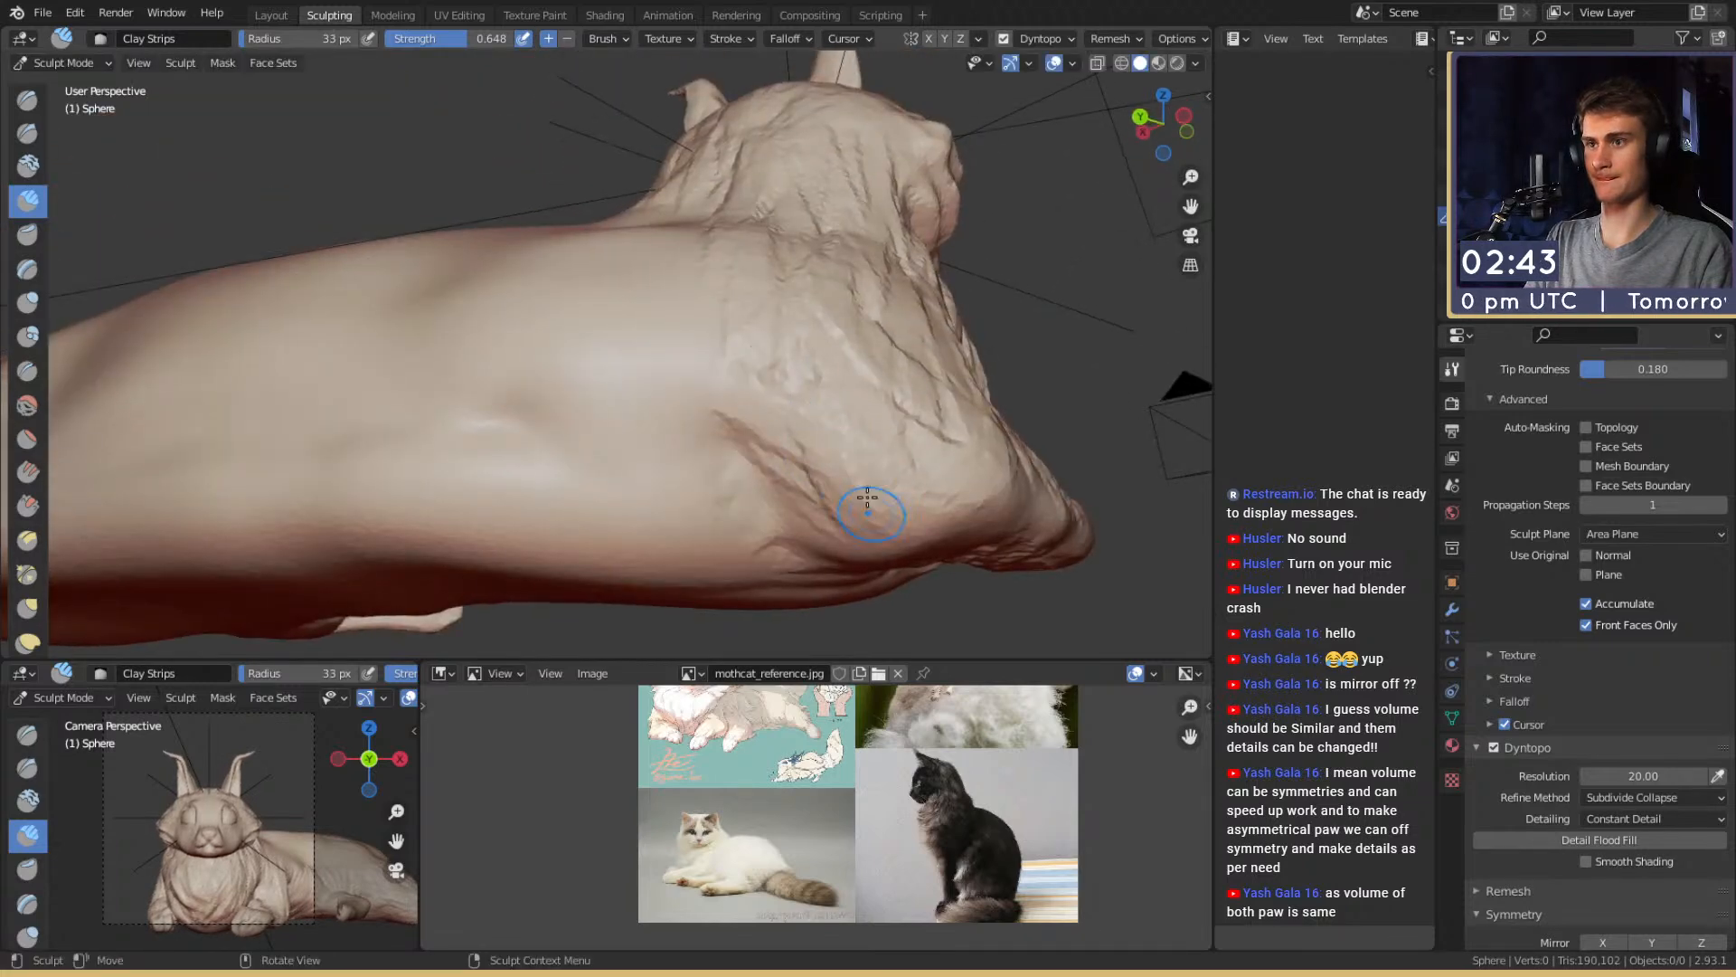
Sharpen the fold behind the right elbow with the Crease brush
{"action": "key", "text": "shift+c"}
{"action": "middle_click_drag", "start_coordinate": [835, 454], "coordinate": [419, 80]}
{"action": "key", "text": "f"}
{"action": "left_click", "coordinate": [740, 489]}
Add fur strokes to the shoulders and upper back behind the neck with the Clay Strips brush at 39 px
{"action": "key", "text": "c"}
{"action": "key", "text": "f"}
{"action": "left_click", "coordinate": [771, 472]}
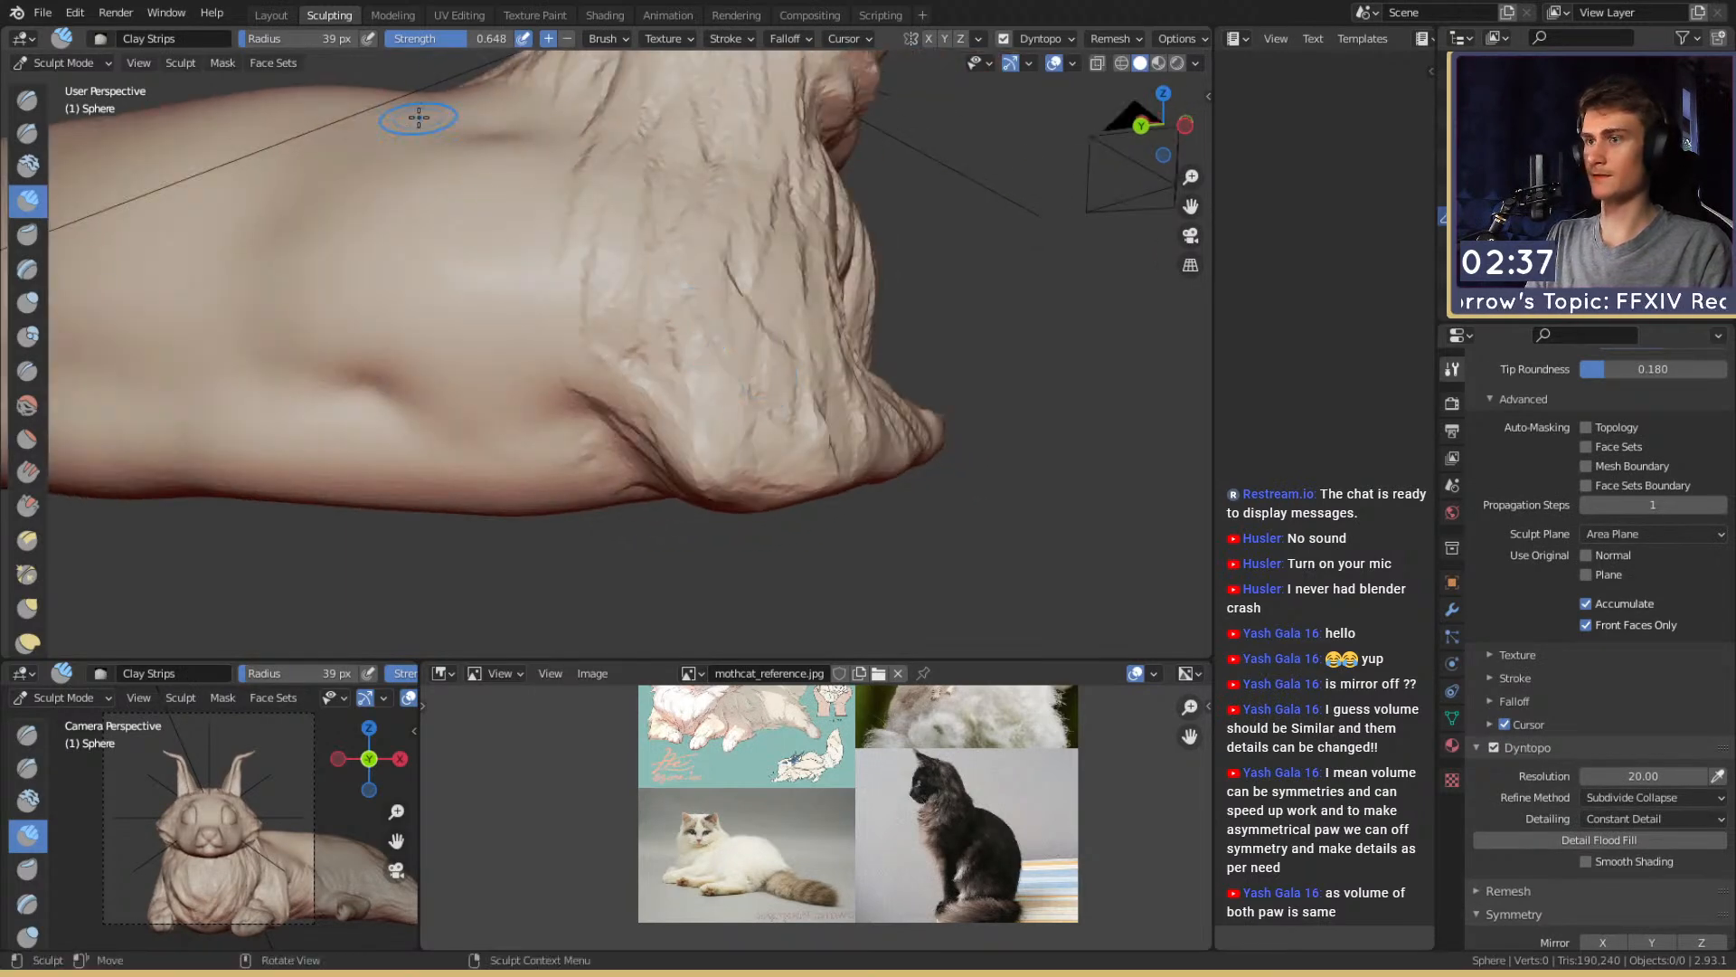
{"action": "middle_click_drag", "start_coordinate": [695, 398], "coordinate": [669, 321]}
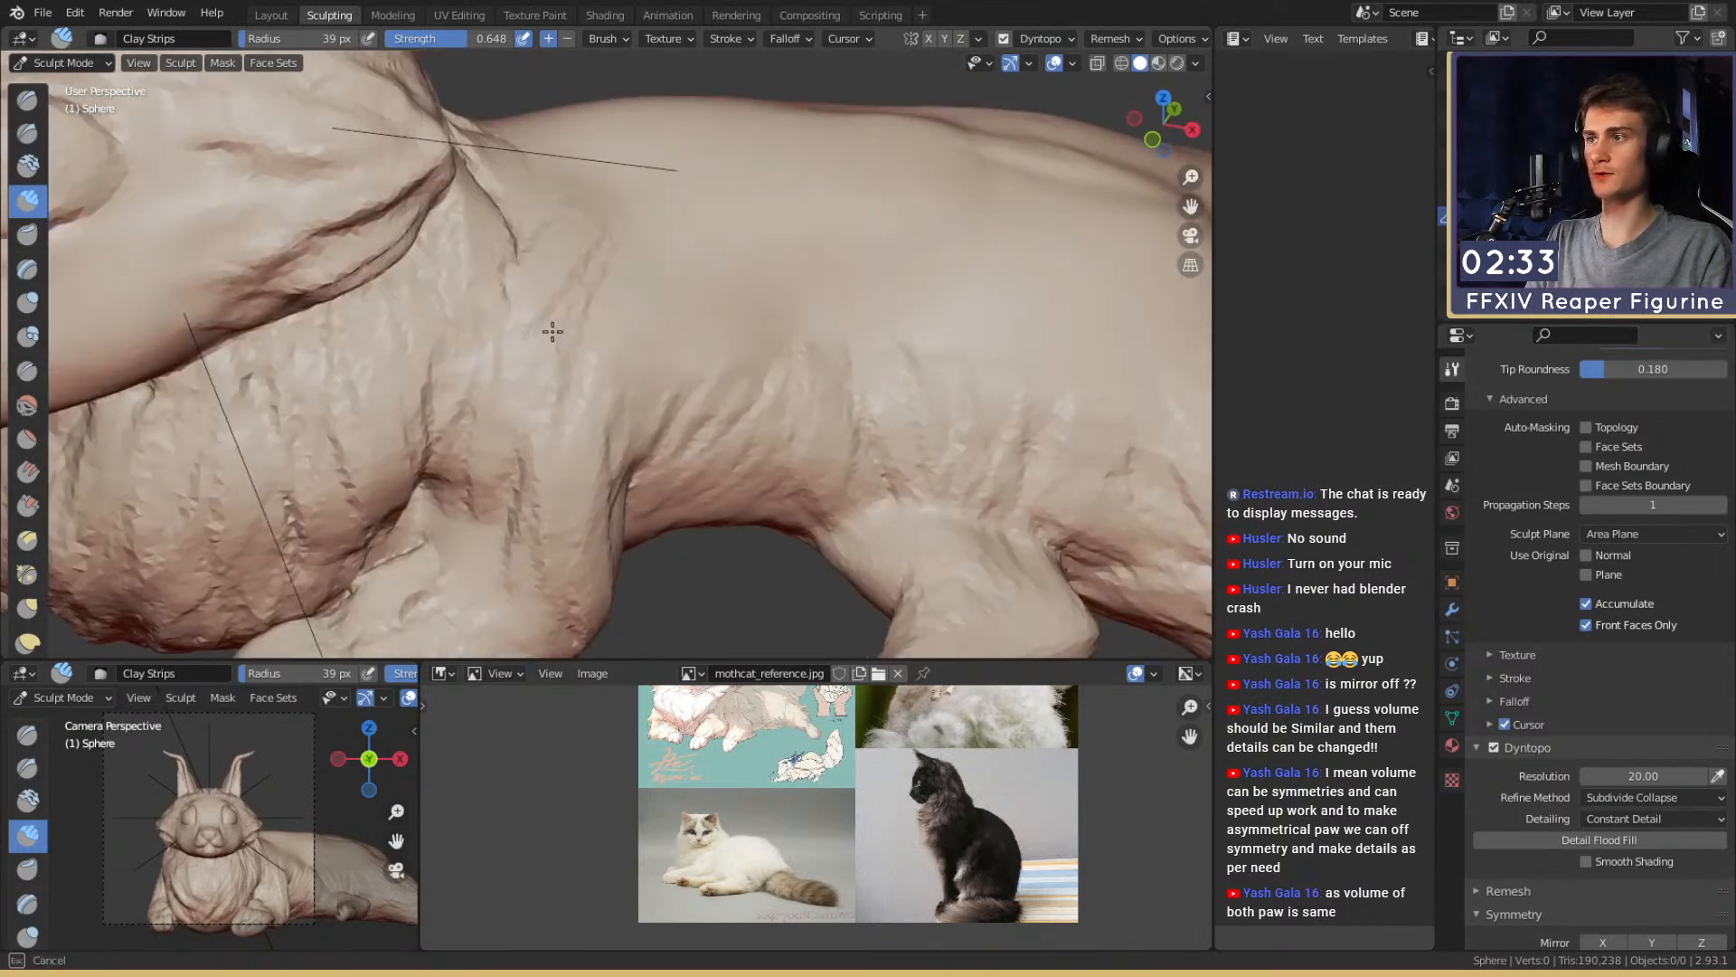
Sculpt fur strokes along the cat's near flank with the Clay Strips brush at a 48 px radius
{"action": "middle_click_drag", "start_coordinate": [570, 283], "coordinate": [612, 320], "text": "shift"}
{"action": "key", "text": "f"}
{"action": "left_click", "coordinate": [605, 267]}
{"action": "left_click_drag", "start_coordinate": [551, 361], "coordinate": [631, 256]}
{"action": "middle_click_drag", "start_coordinate": [653, 292], "coordinate": [621, 310], "text": "shift"}
{"action": "middle_click_drag", "start_coordinate": [626, 413], "coordinate": [504, 314]}
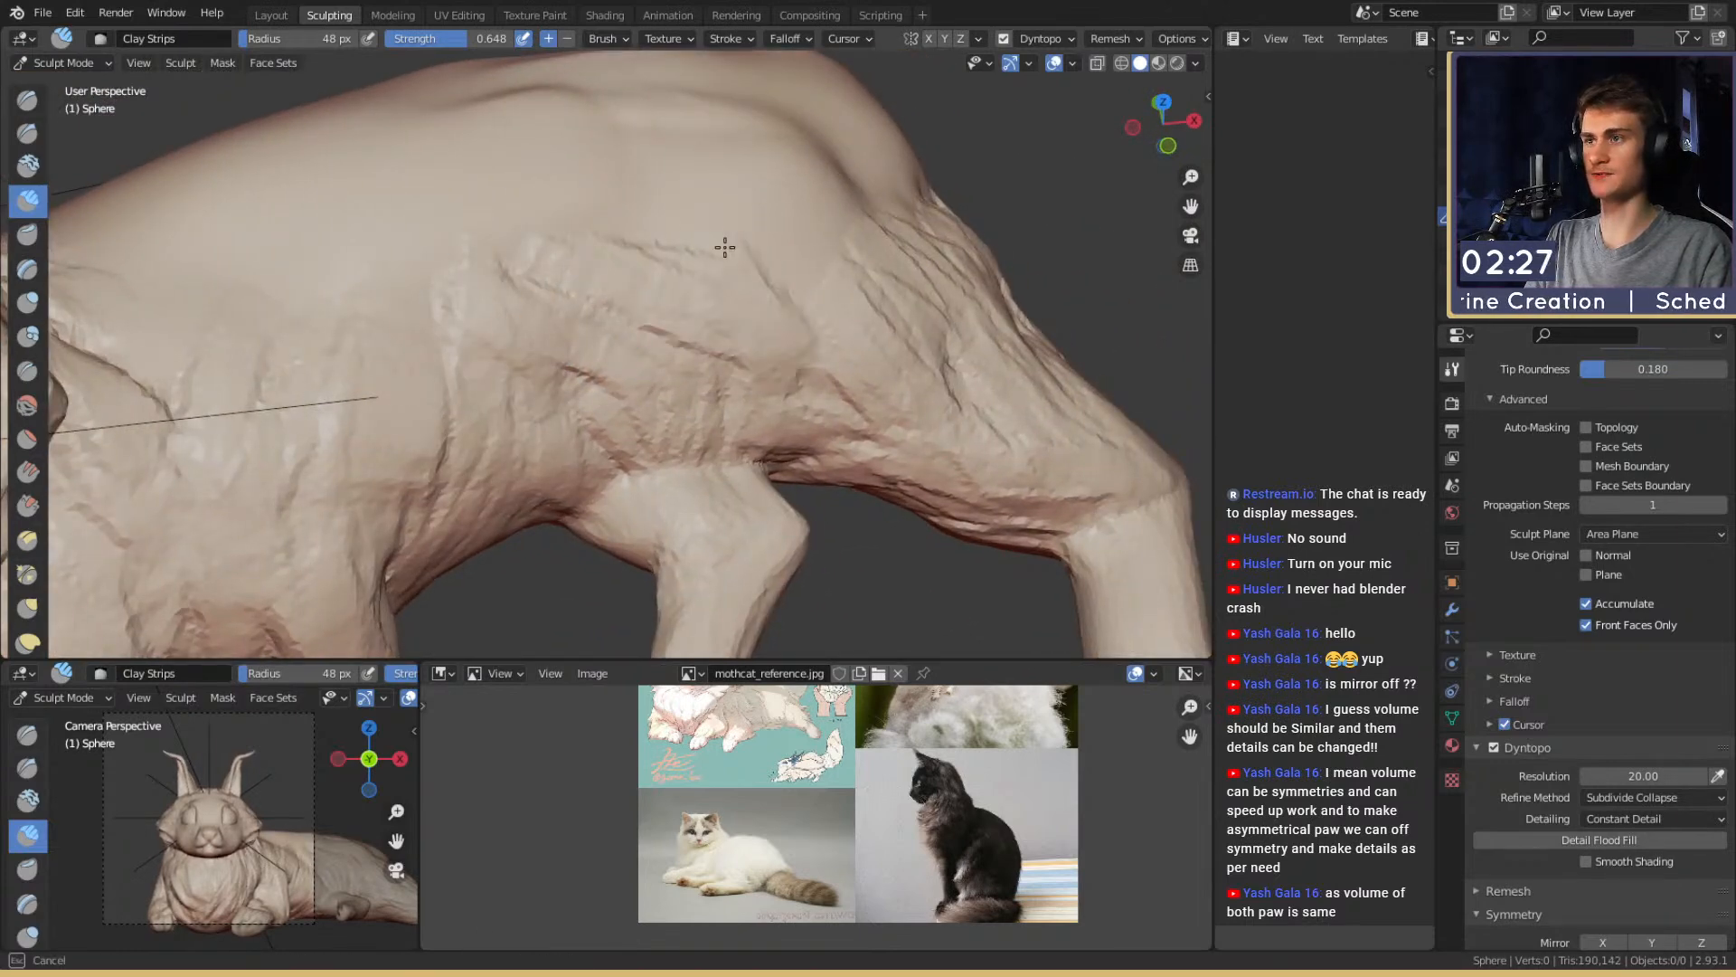
Continue the Clay Strips fur texture over the haunch and across the shoulder and upper back
{"action": "mouse_move", "coordinate": [923, 238]}
{"action": "middle_mouse_down"}
{"action": "mouse_move", "coordinate": [675, 220]}
{"action": "mouse_move", "coordinate": [679, 281]}
{"action": "mouse_move", "coordinate": [748, 357]}
{"action": "mouse_move", "coordinate": [658, 356]}
{"action": "middle_mouse_up"}
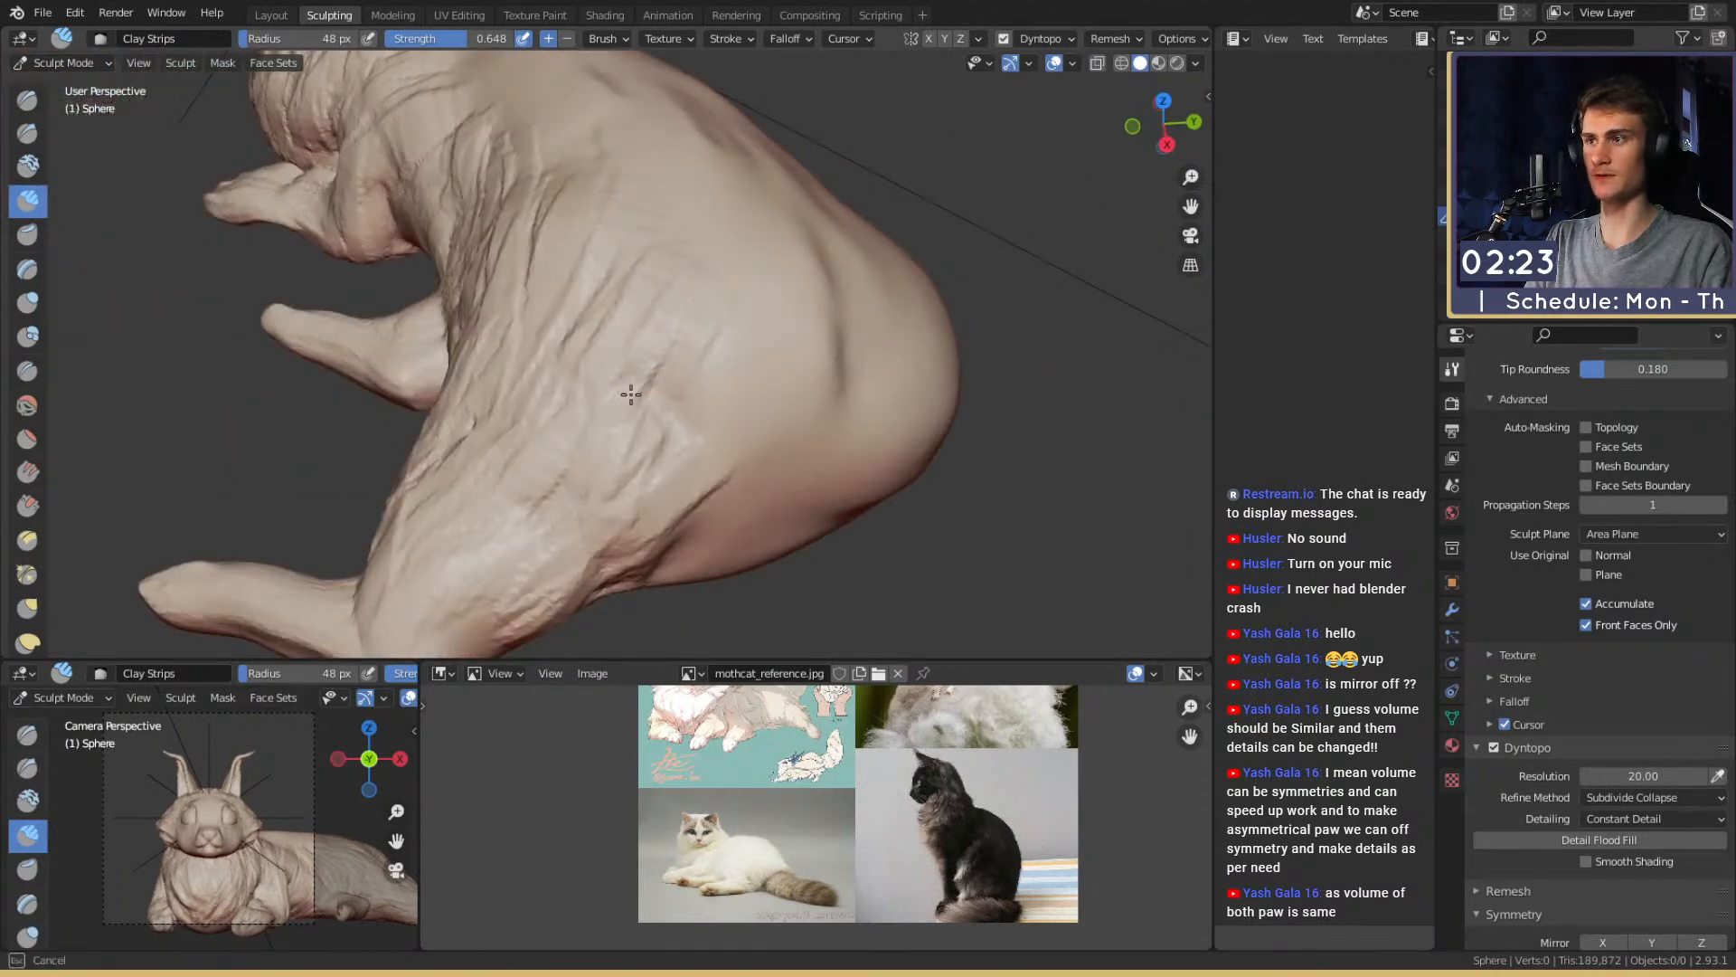
{"action": "middle_click_drag", "start_coordinate": [701, 417], "coordinate": [651, 378]}
{"action": "mouse_move", "coordinate": [723, 444]}
{"action": "middle_mouse_down"}
{"action": "mouse_move", "coordinate": [582, 388]}
{"action": "mouse_move", "coordinate": [756, 299]}
{"action": "mouse_move", "coordinate": [616, 292]}
{"action": "mouse_move", "coordinate": [622, 354]}
{"action": "middle_mouse_up"}
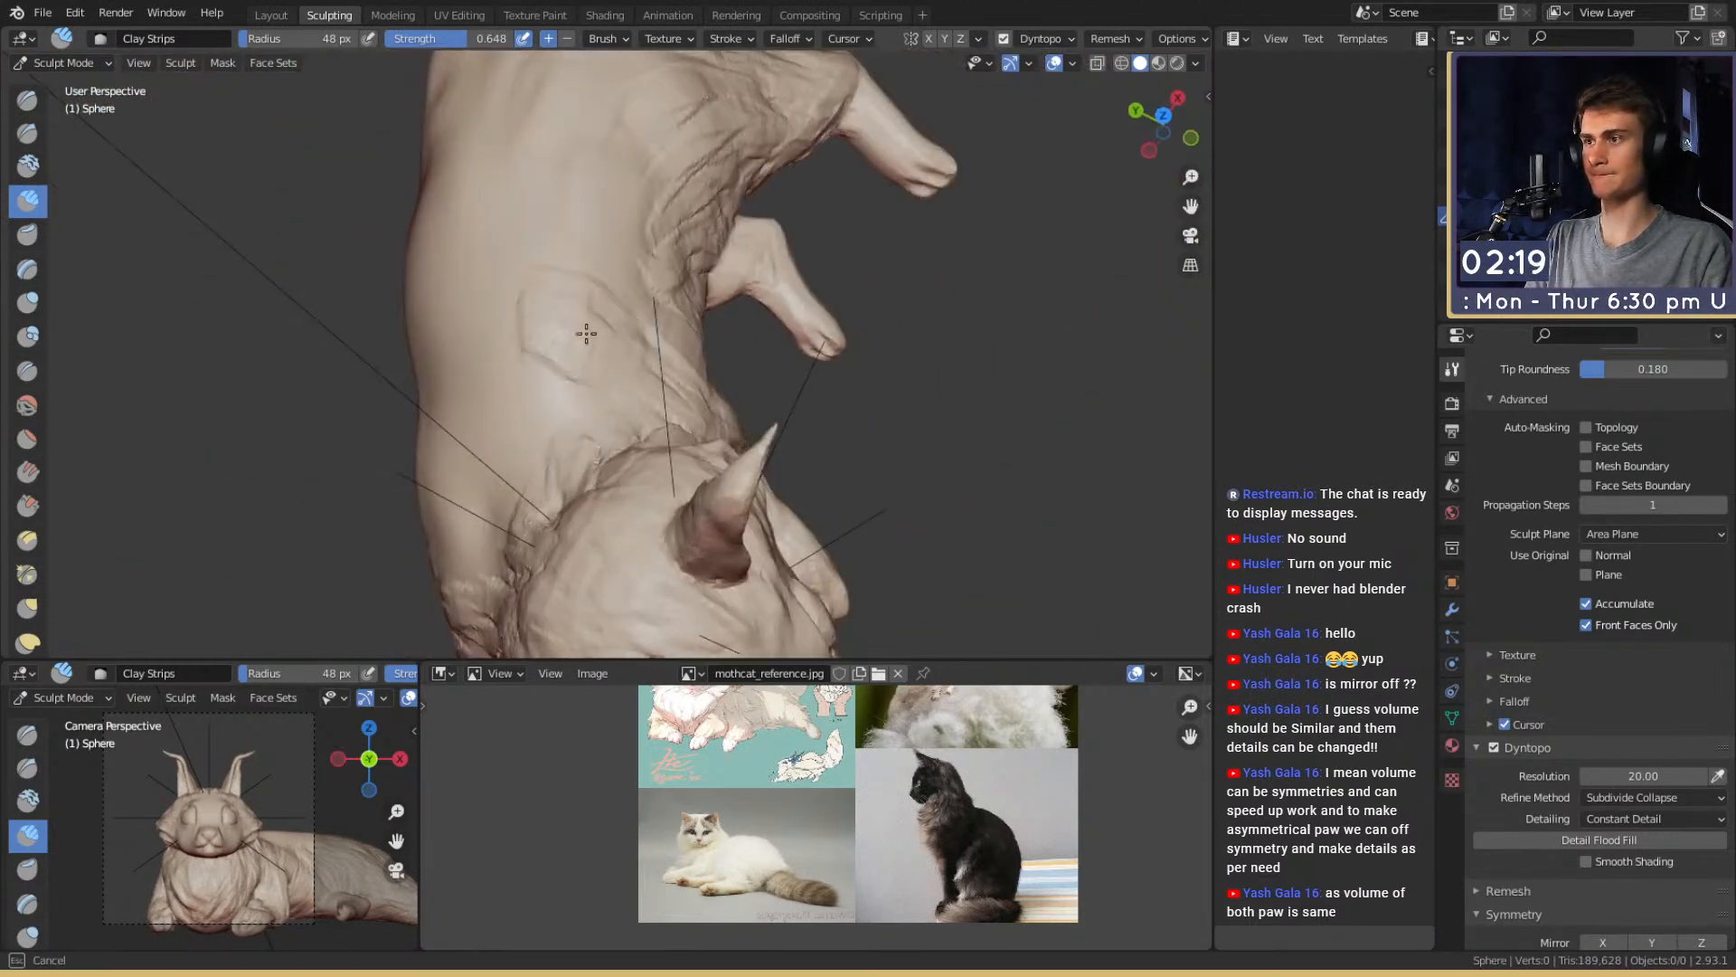
{"action": "middle_click_drag", "start_coordinate": [634, 181], "coordinate": [734, 191]}
{"action": "middle_click_drag", "start_coordinate": [778, 274], "coordinate": [697, 365]}
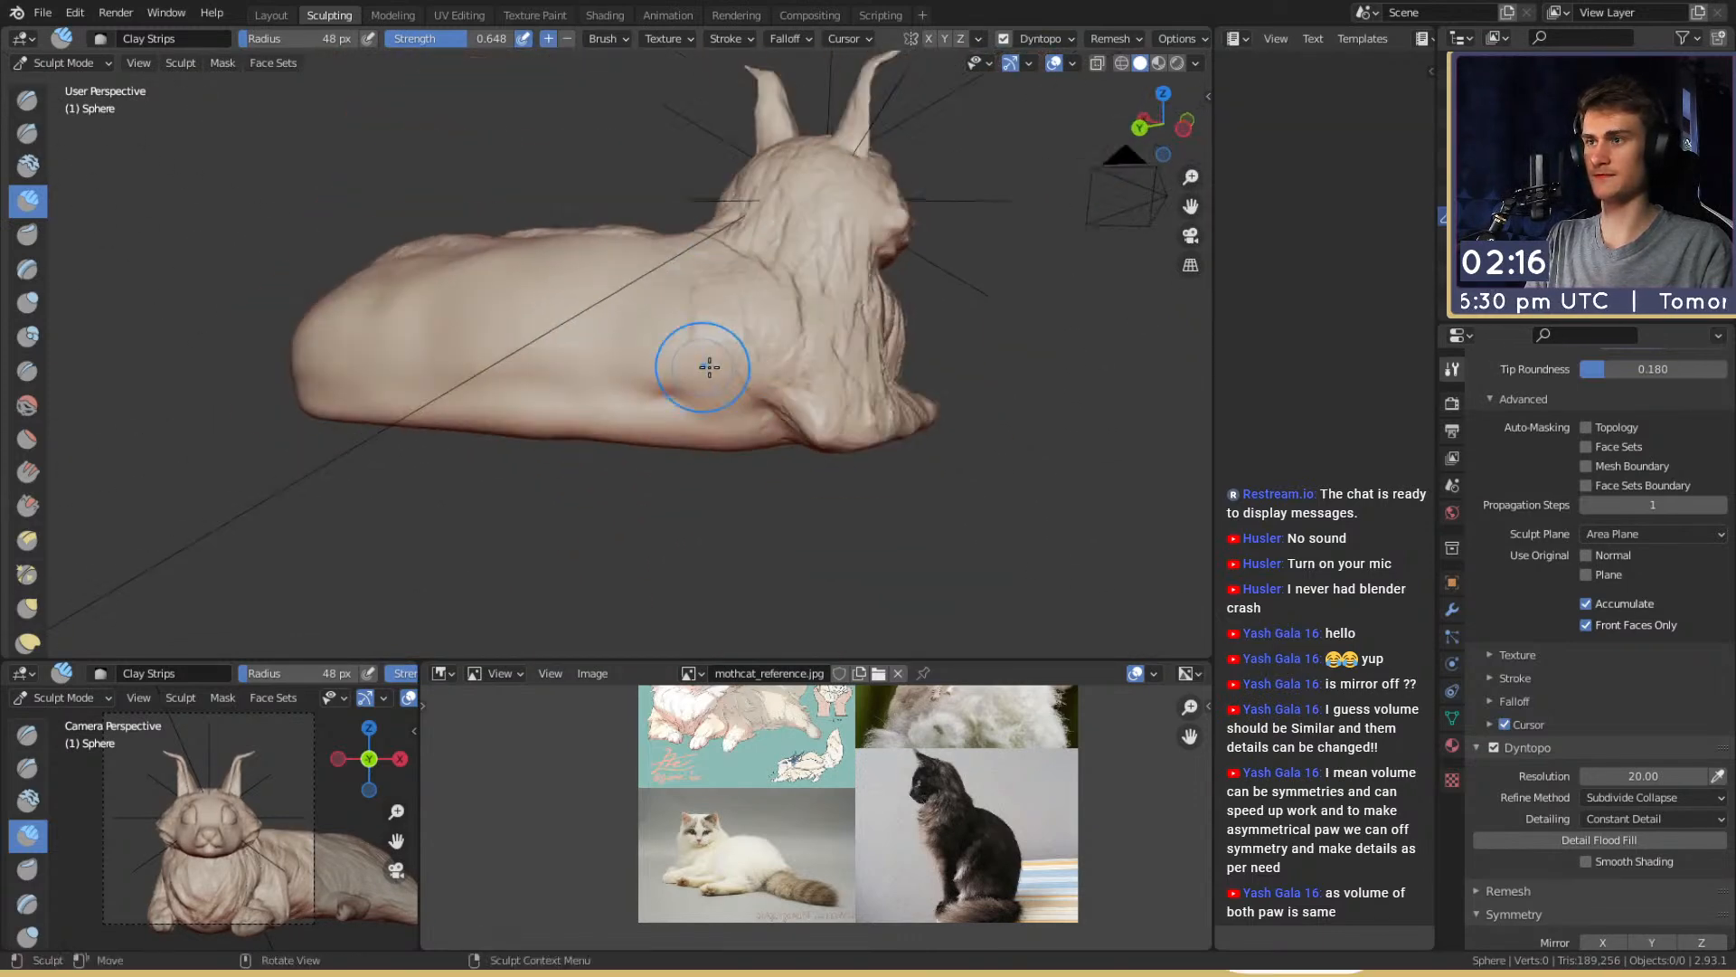
{"action": "middle_click_drag", "start_coordinate": [744, 426], "coordinate": [707, 313]}
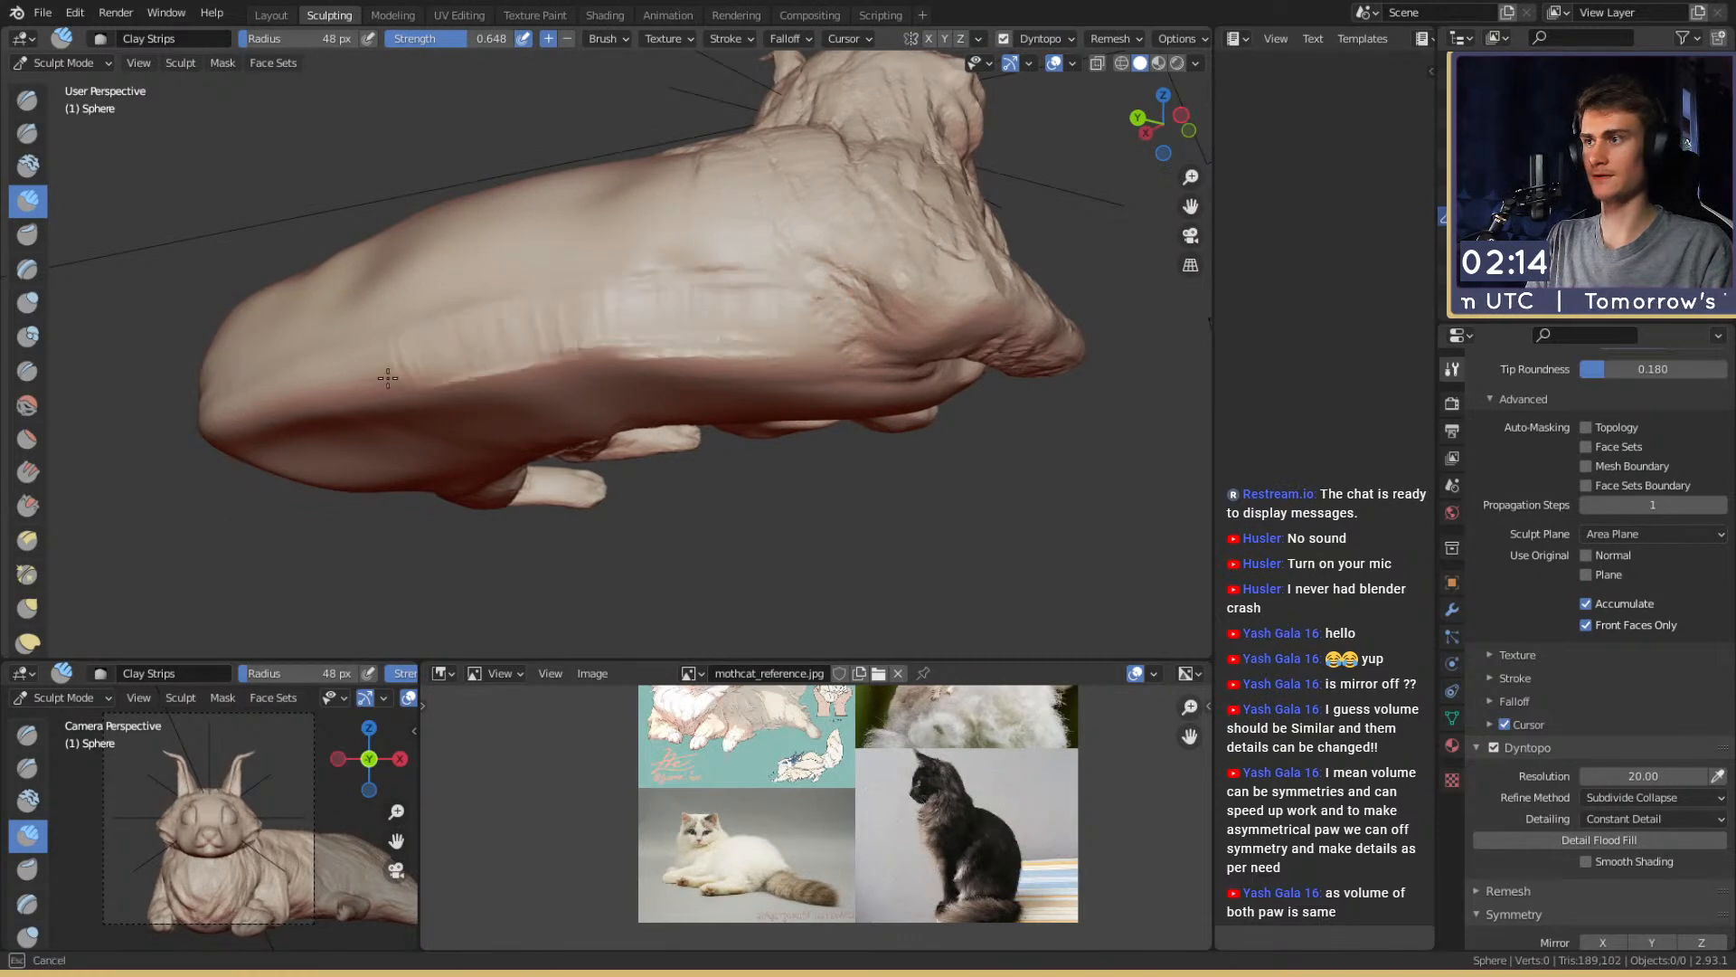
Add Clay Strips fur strokes along the lower edge of the far side and around the rump
{"action": "left_click_drag", "start_coordinate": [367, 383], "coordinate": [813, 338]}
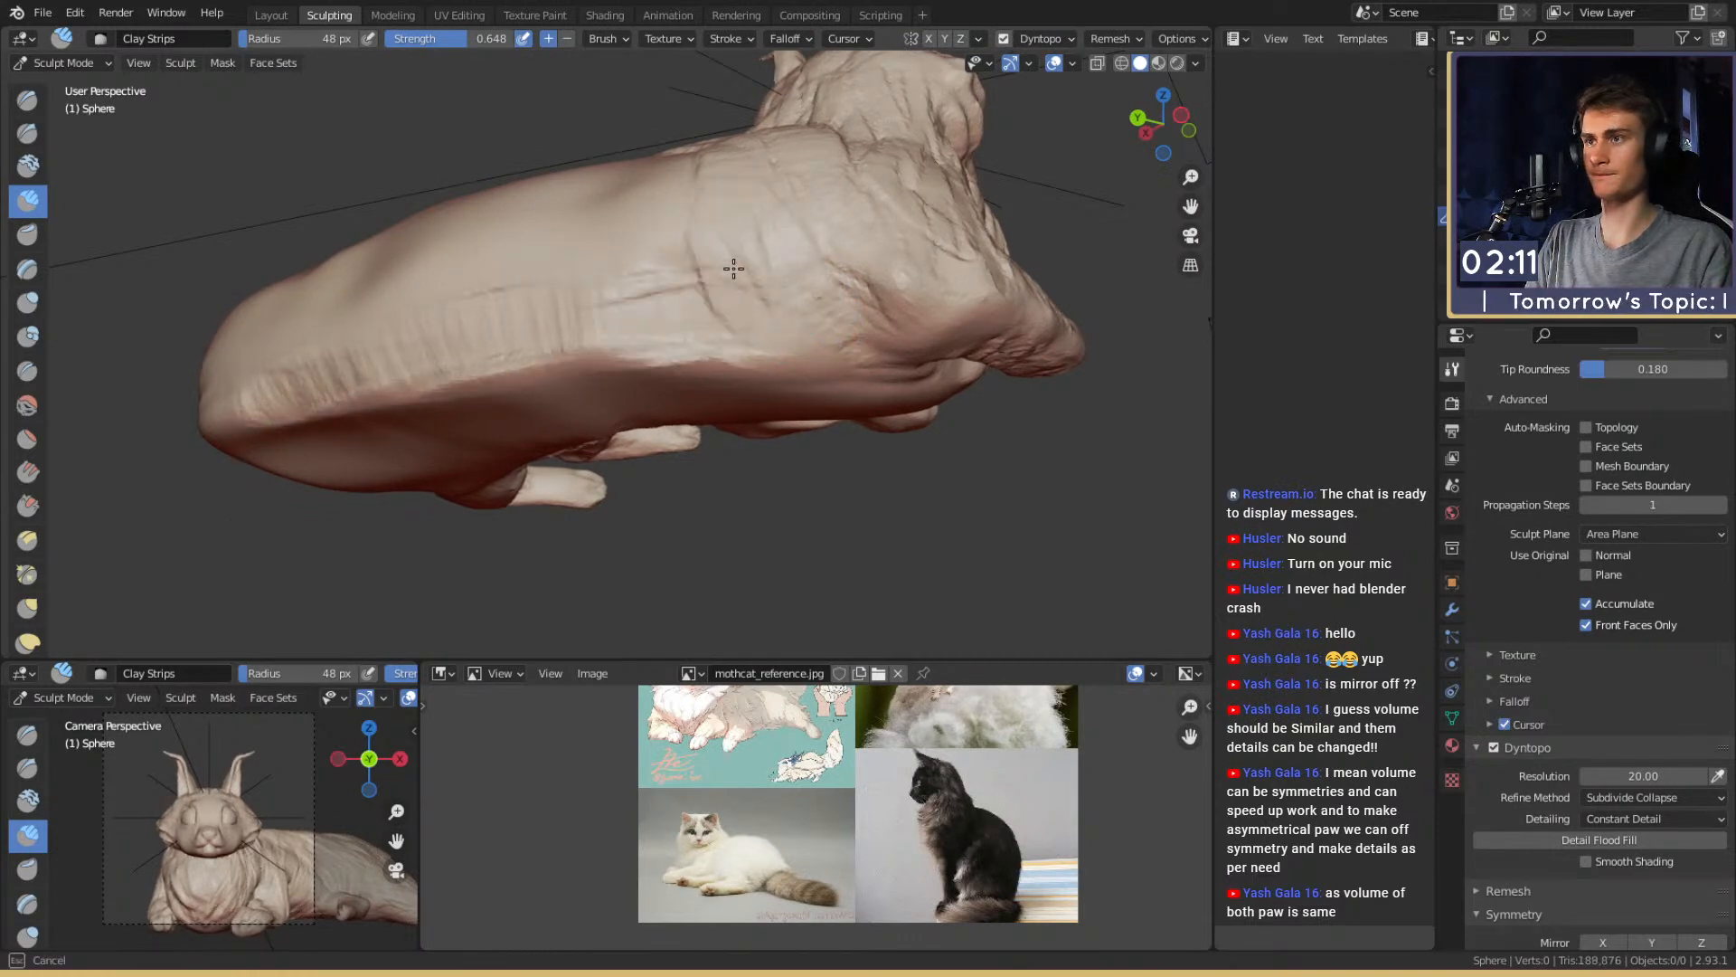
{"action": "mouse_move", "coordinate": [595, 282]}
{"action": "middle_mouse_down"}
{"action": "mouse_move", "coordinate": [682, 353]}
{"action": "mouse_move", "coordinate": [667, 349]}
{"action": "mouse_move", "coordinate": [708, 349]}
{"action": "middle_mouse_up"}
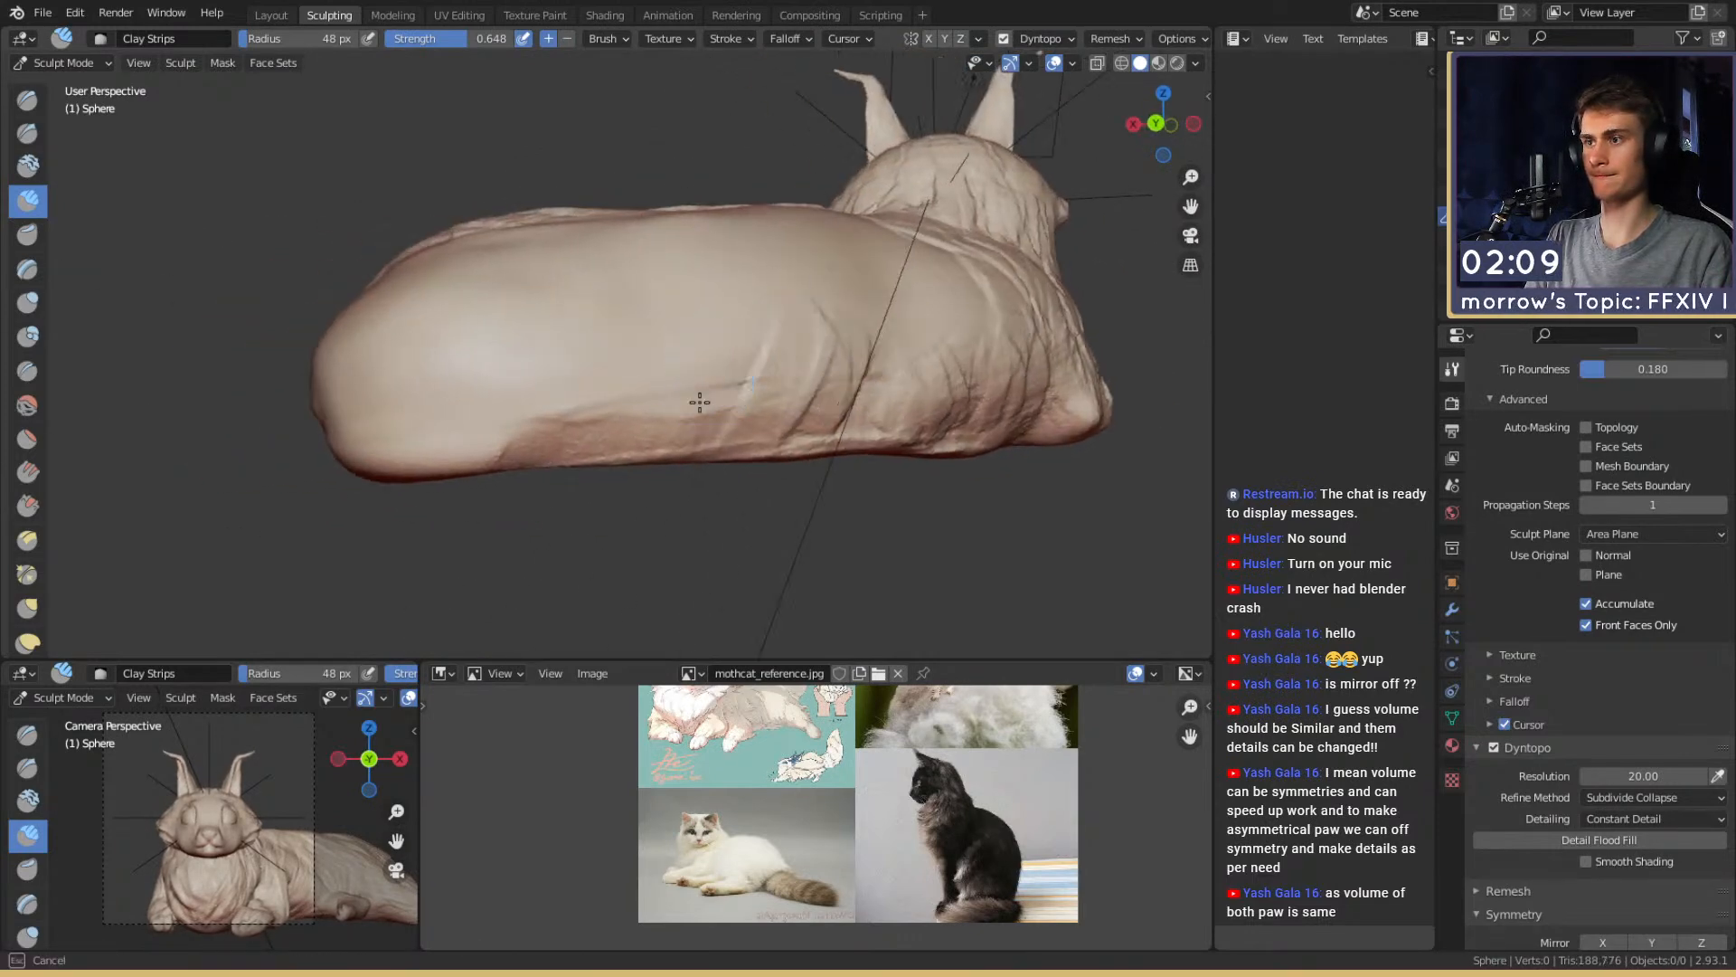
{"action": "mouse_move", "coordinate": [552, 412]}
{"action": "middle_mouse_down"}
{"action": "mouse_move", "coordinate": [488, 434]}
{"action": "mouse_move", "coordinate": [565, 425]}
{"action": "middle_mouse_up"}
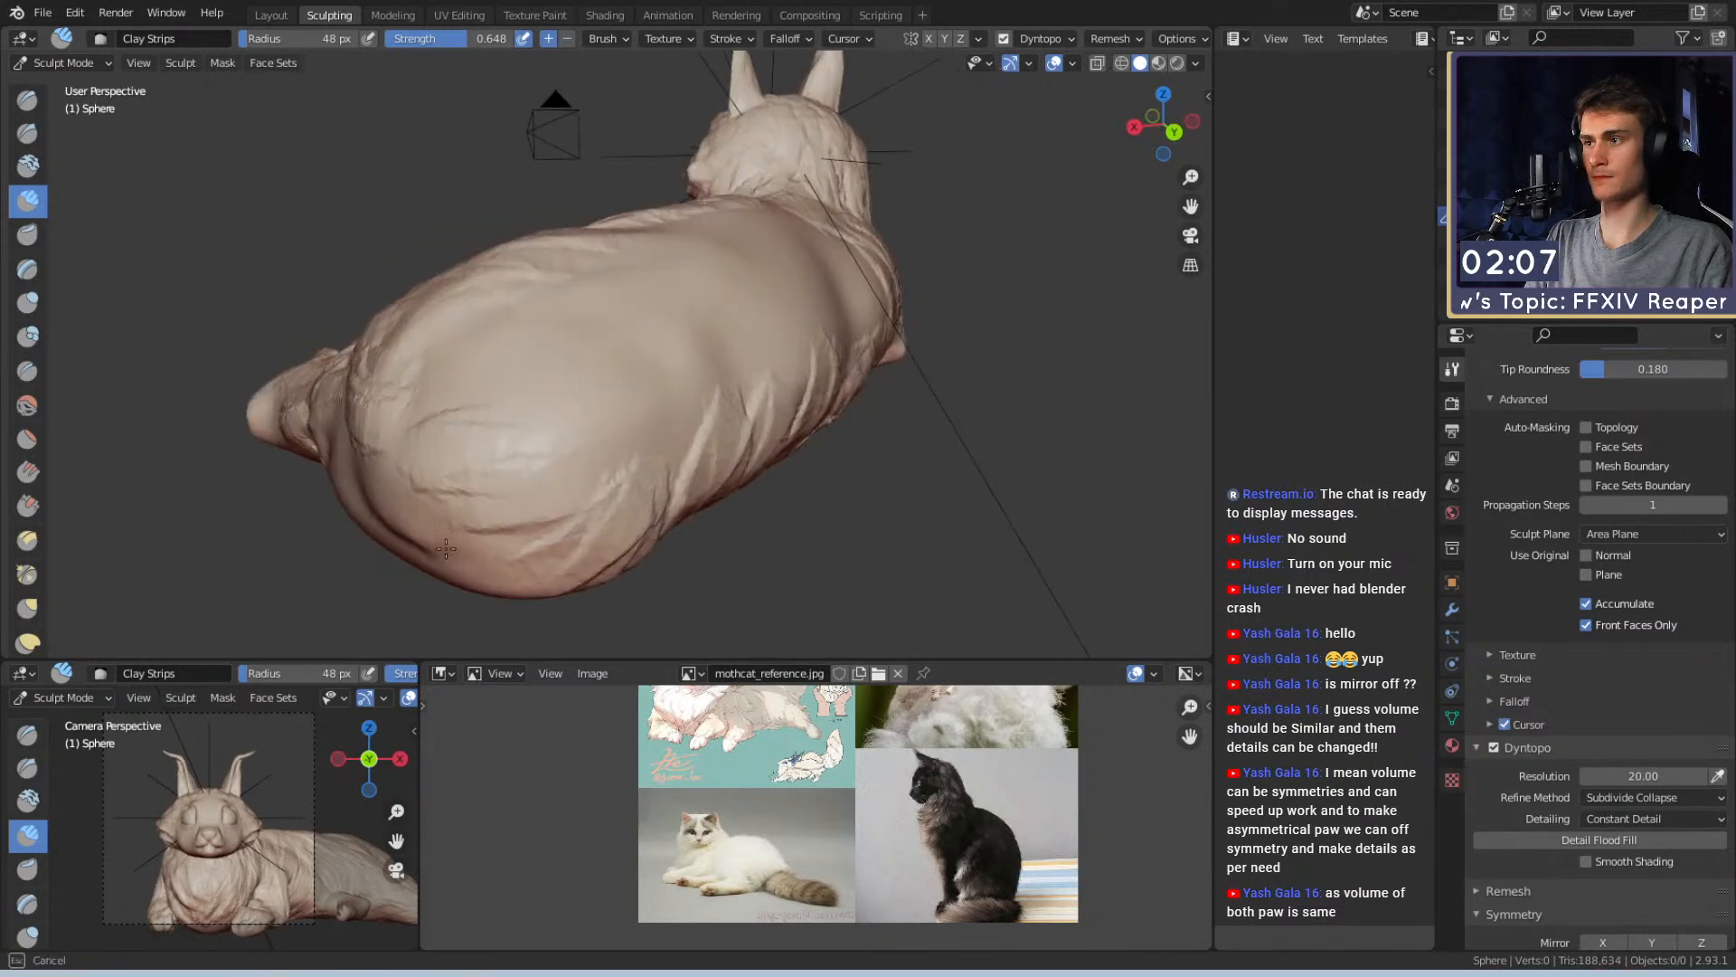
{"action": "middle_click_drag", "start_coordinate": [544, 309], "coordinate": [542, 413]}
{"action": "middle_click_drag", "start_coordinate": [595, 289], "coordinate": [747, 384]}
{"action": "middle_click_drag", "start_coordinate": [853, 417], "coordinate": [832, 465]}
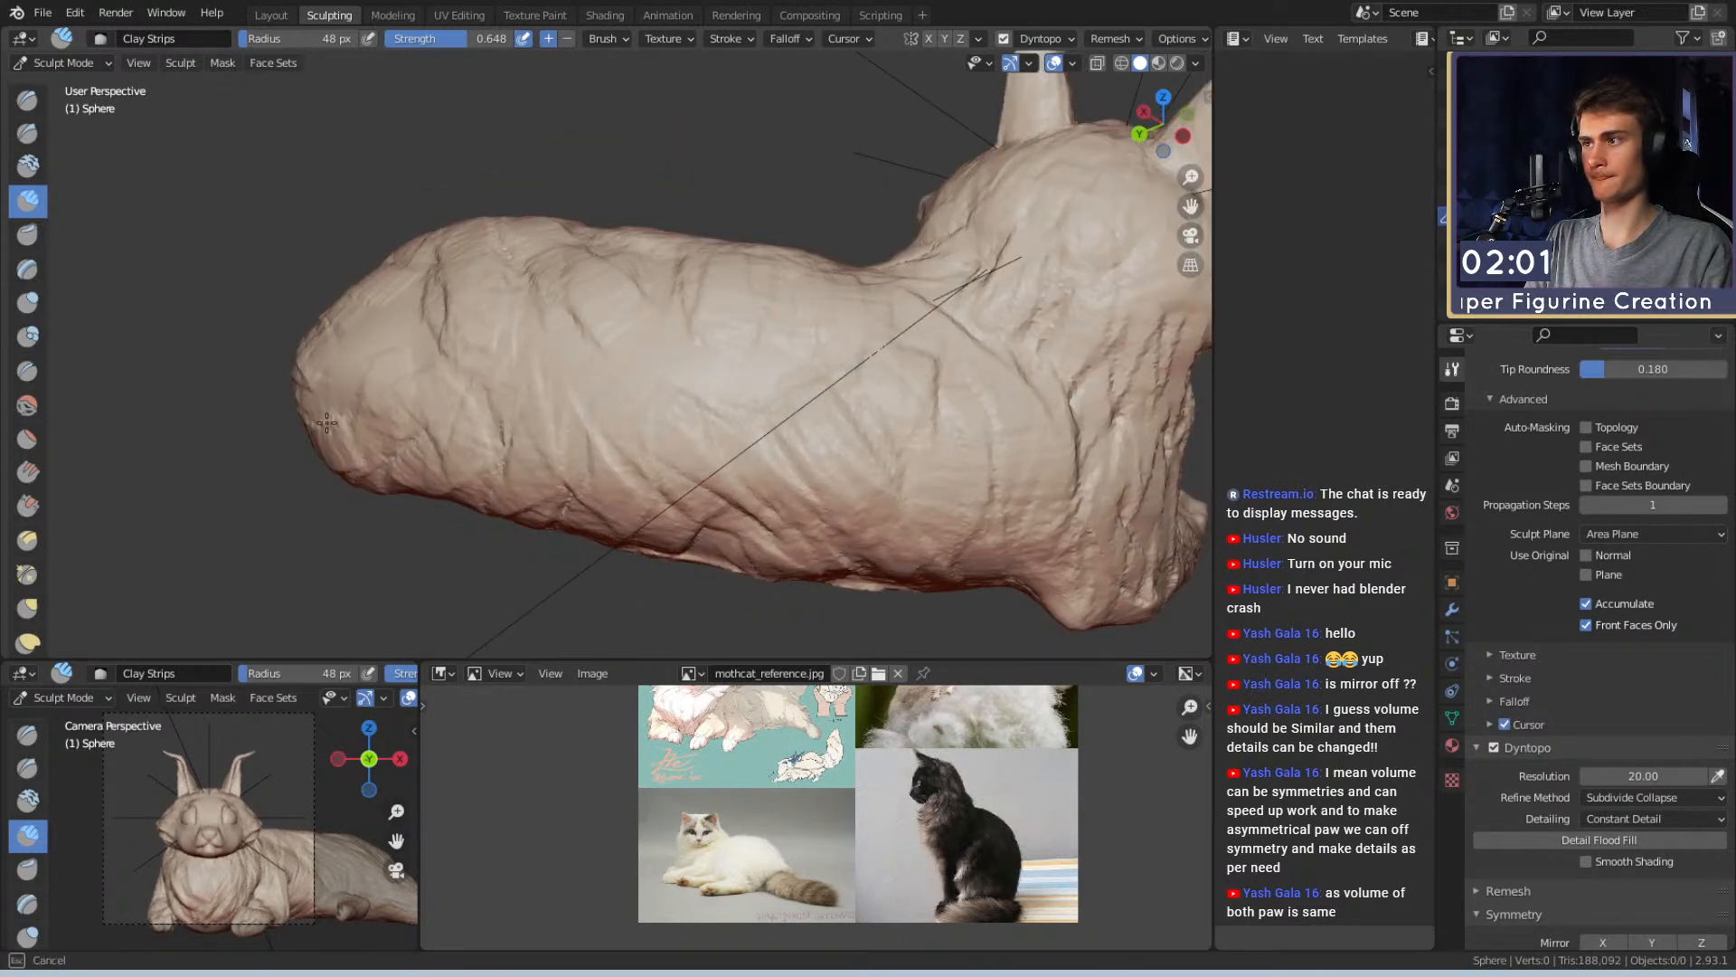
Layer overlapping Clay Strips fur clumps across the far flank, from the rump to the shoulder
{"action": "left_click_drag", "start_coordinate": [370, 312], "coordinate": [437, 269]}
{"action": "left_click_drag", "start_coordinate": [700, 356], "coordinate": [760, 425]}
{"action": "left_click_drag", "start_coordinate": [860, 317], "coordinate": [810, 420]}
{"action": "middle_click_drag", "start_coordinate": [854, 405], "coordinate": [865, 419]}
{"action": "left_click_drag", "start_coordinate": [891, 384], "coordinate": [972, 416]}
{"action": "left_click_drag", "start_coordinate": [824, 318], "coordinate": [668, 316]}
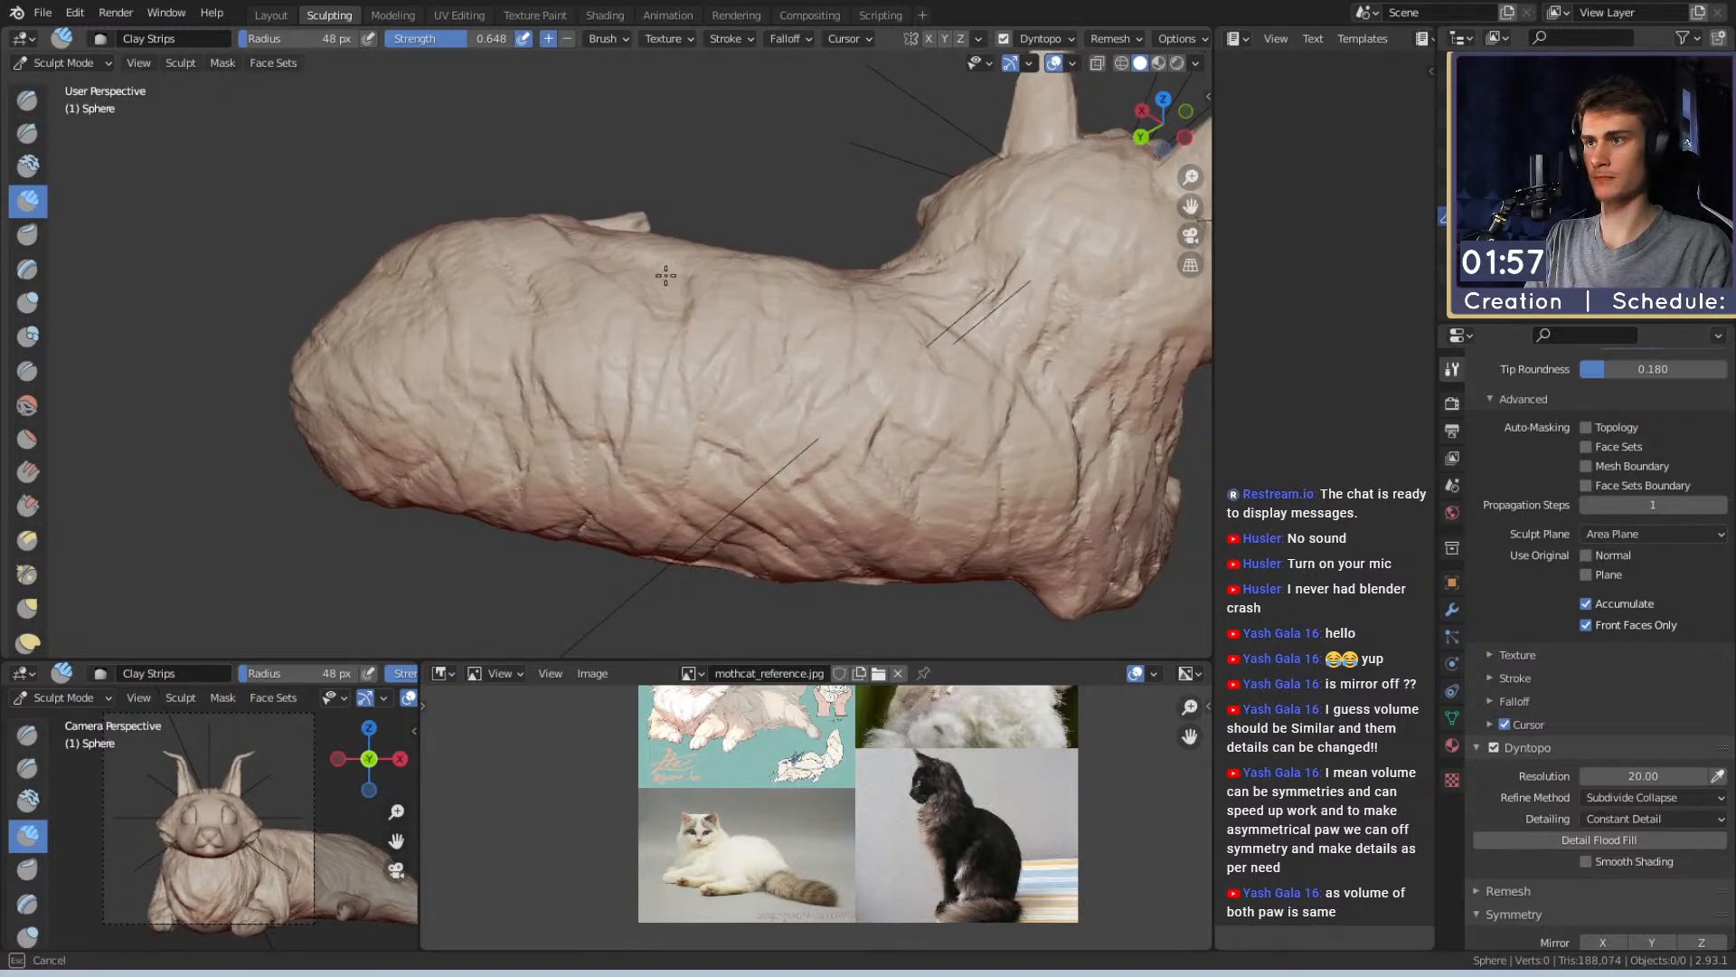
{"action": "middle_click_drag", "start_coordinate": [454, 337], "coordinate": [616, 288]}
Mask a round patch on the rump for the tail base and invert the mask
{"action": "key", "text": "m"}
{"action": "middle_click_drag", "start_coordinate": [764, 376], "coordinate": [632, 410]}
{"action": "mouse_move", "coordinate": [632, 410]}
{"action": "left_mouse_down"}
{"action": "mouse_move", "coordinate": [597, 406]}
{"action": "mouse_move", "coordinate": [674, 466]}
{"action": "left_mouse_up"}
{"action": "middle_click_drag", "start_coordinate": [674, 465], "coordinate": [721, 451]}
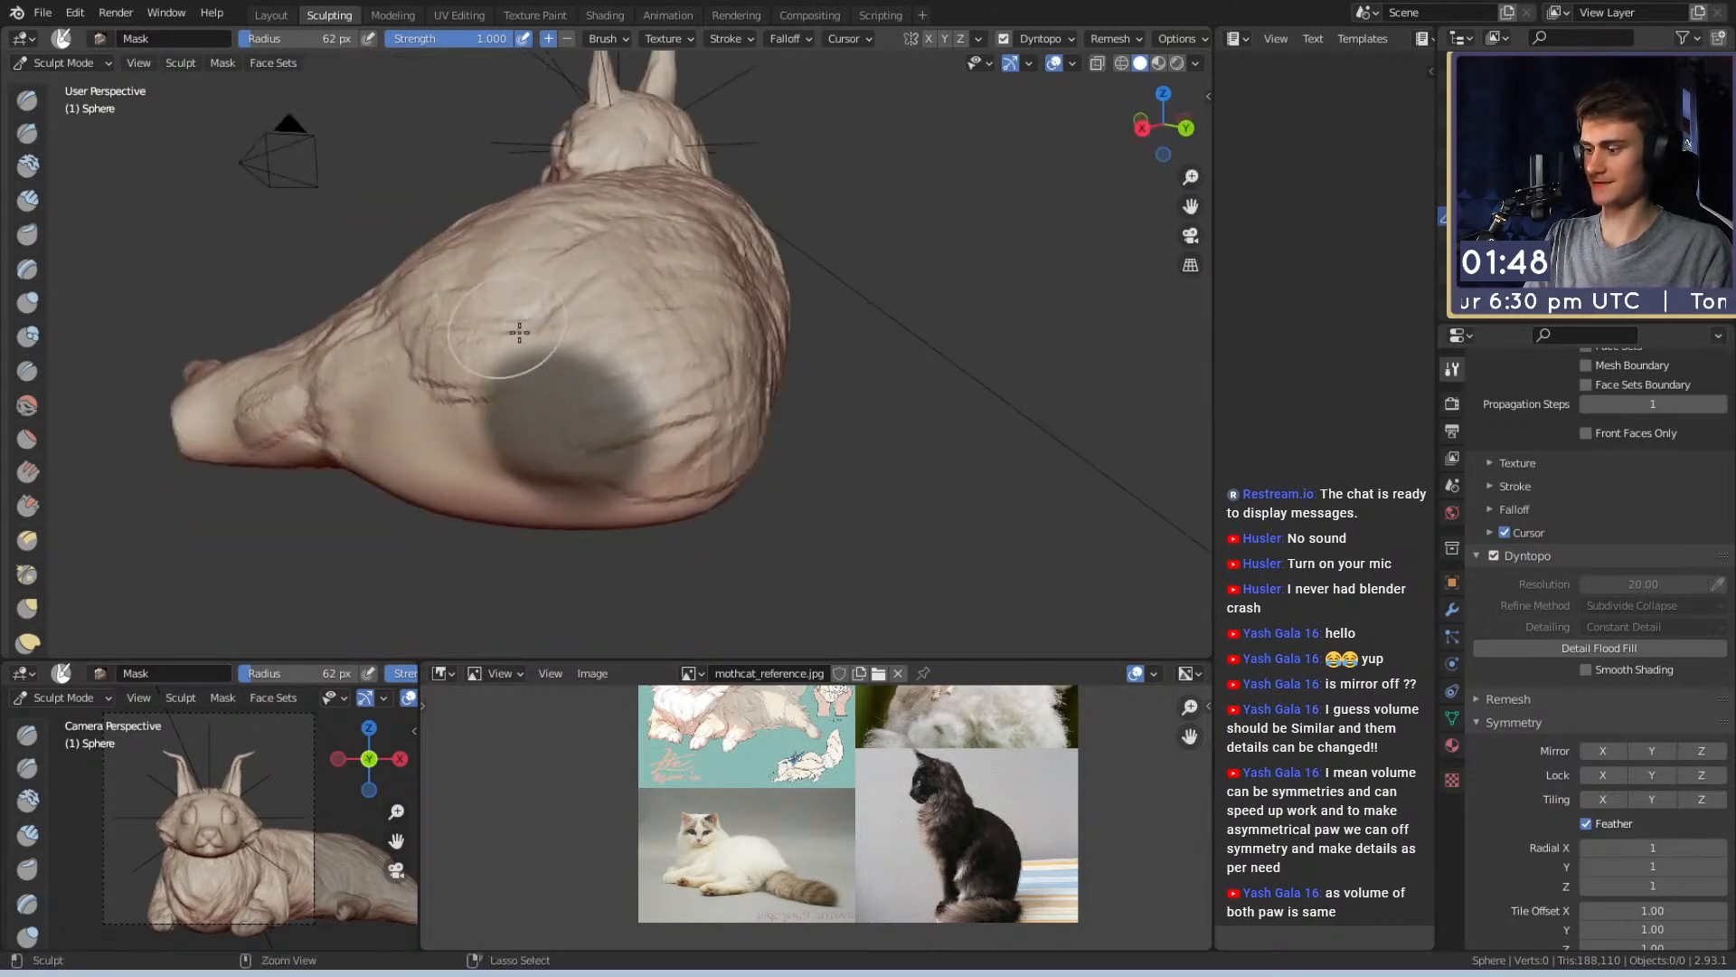
{"action": "key", "text": "ctrl+i"}
Pull a long upright tail out of the unmasked rump patch with Snake Hook at a 224 px radius, using the moth cat reference
{"action": "key", "text": "p"}
{"action": "key", "text": "k"}
{"action": "mouse_move", "coordinate": [672, 431]}
{"action": "middle_mouse_down"}
{"action": "mouse_move", "coordinate": [914, 361]}
{"action": "mouse_move", "coordinate": [742, 349]}
{"action": "middle_mouse_up"}
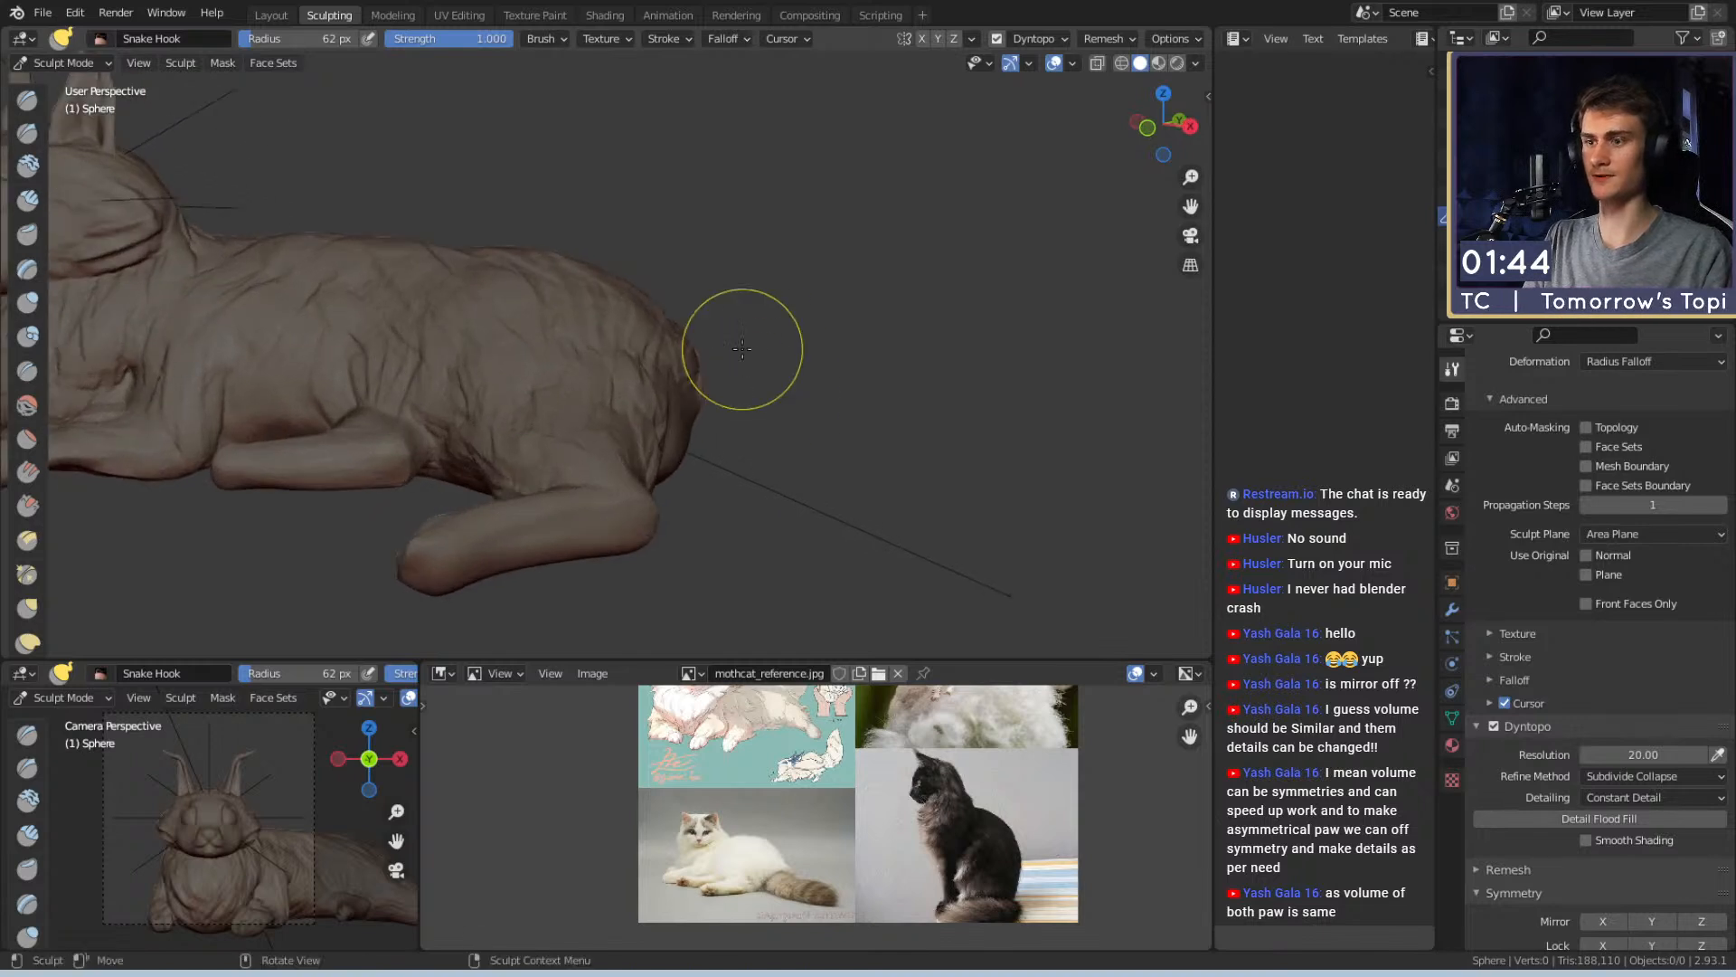
{"action": "middle_click_drag", "start_coordinate": [853, 785], "coordinate": [857, 917]}
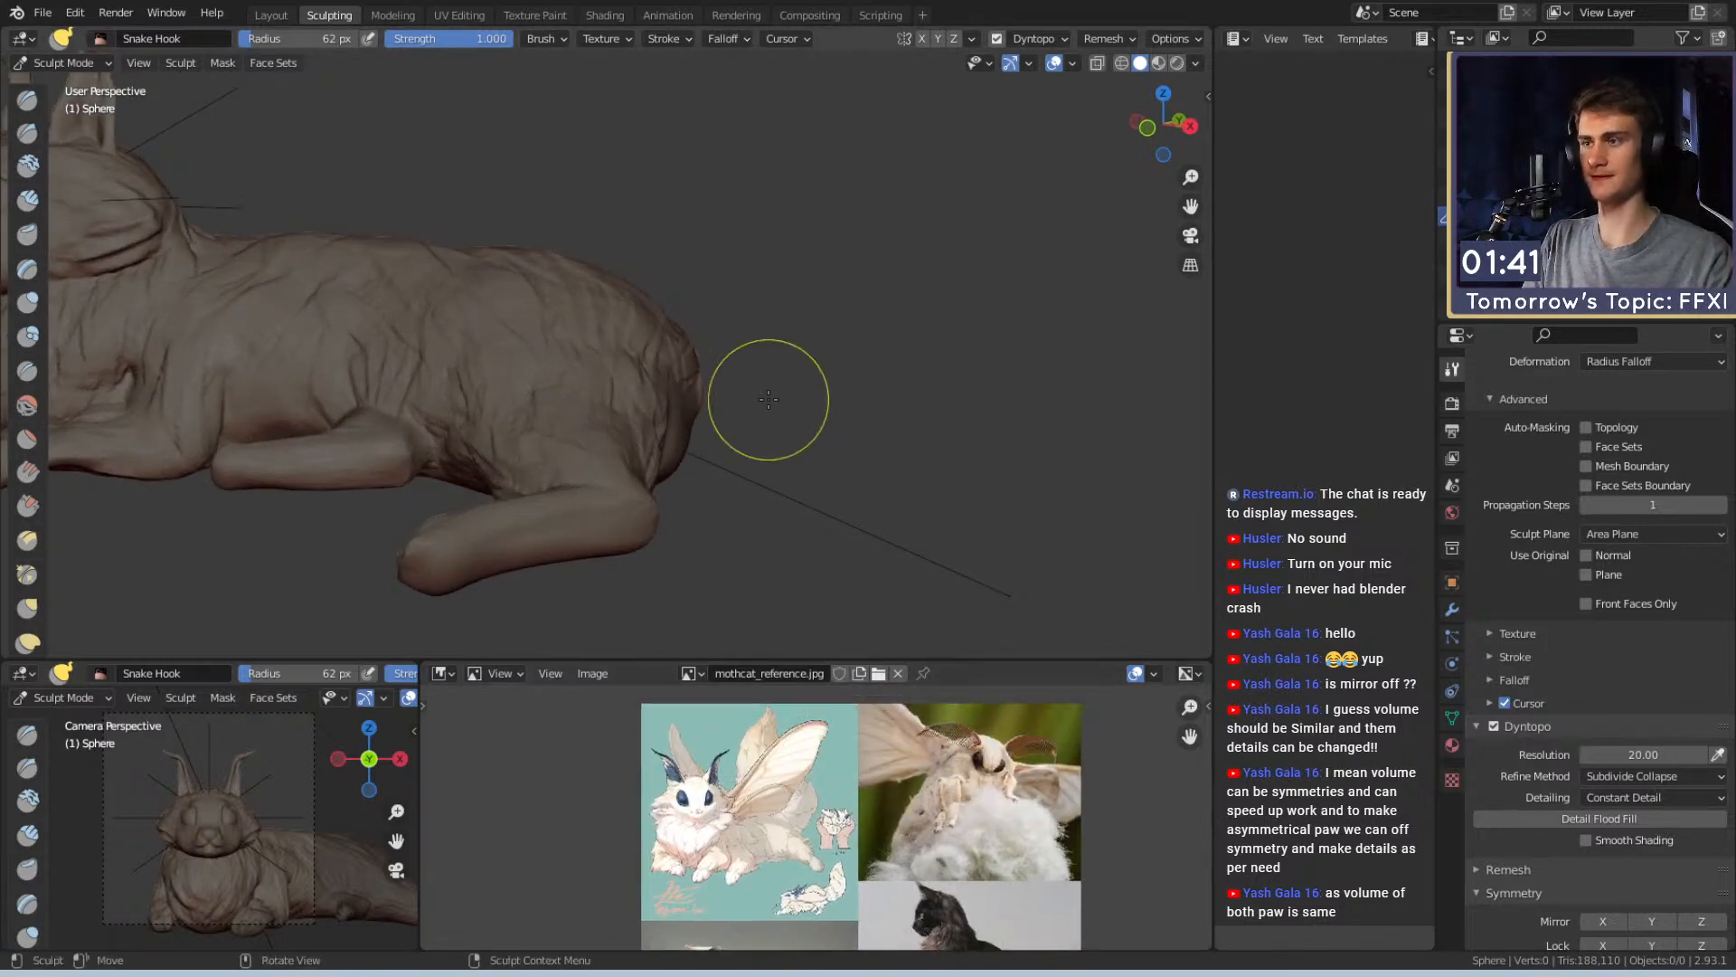
{"action": "mouse_move", "coordinate": [858, 335]}
{"action": "left_mouse_down", "text": "alt"}
{"action": "mouse_move", "coordinate": [609, 388]}
{"action": "mouse_move", "coordinate": [837, 368]}
{"action": "mouse_move", "coordinate": [686, 399]}
{"action": "left_mouse_up", "text": "alt"}
{"action": "key", "text": "f"}
{"action": "left_click", "coordinate": [838, 368]}
{"action": "left_click_drag", "start_coordinate": [717, 270], "coordinate": [695, 278]}
{"action": "middle_click_drag", "start_coordinate": [694, 280], "coordinate": [709, 331]}
{"action": "mouse_move", "coordinate": [709, 331]}
{"action": "left_mouse_down"}
{"action": "mouse_move", "coordinate": [705, 240]}
{"action": "mouse_move", "coordinate": [686, 241]}
{"action": "left_mouse_up"}
{"action": "mouse_move", "coordinate": [686, 241]}
{"action": "middle_mouse_down"}
{"action": "mouse_move", "coordinate": [722, 271]}
{"action": "mouse_move", "coordinate": [642, 250]}
{"action": "mouse_move", "coordinate": [635, 337]}
{"action": "mouse_move", "coordinate": [645, 326]}
{"action": "middle_mouse_up"}
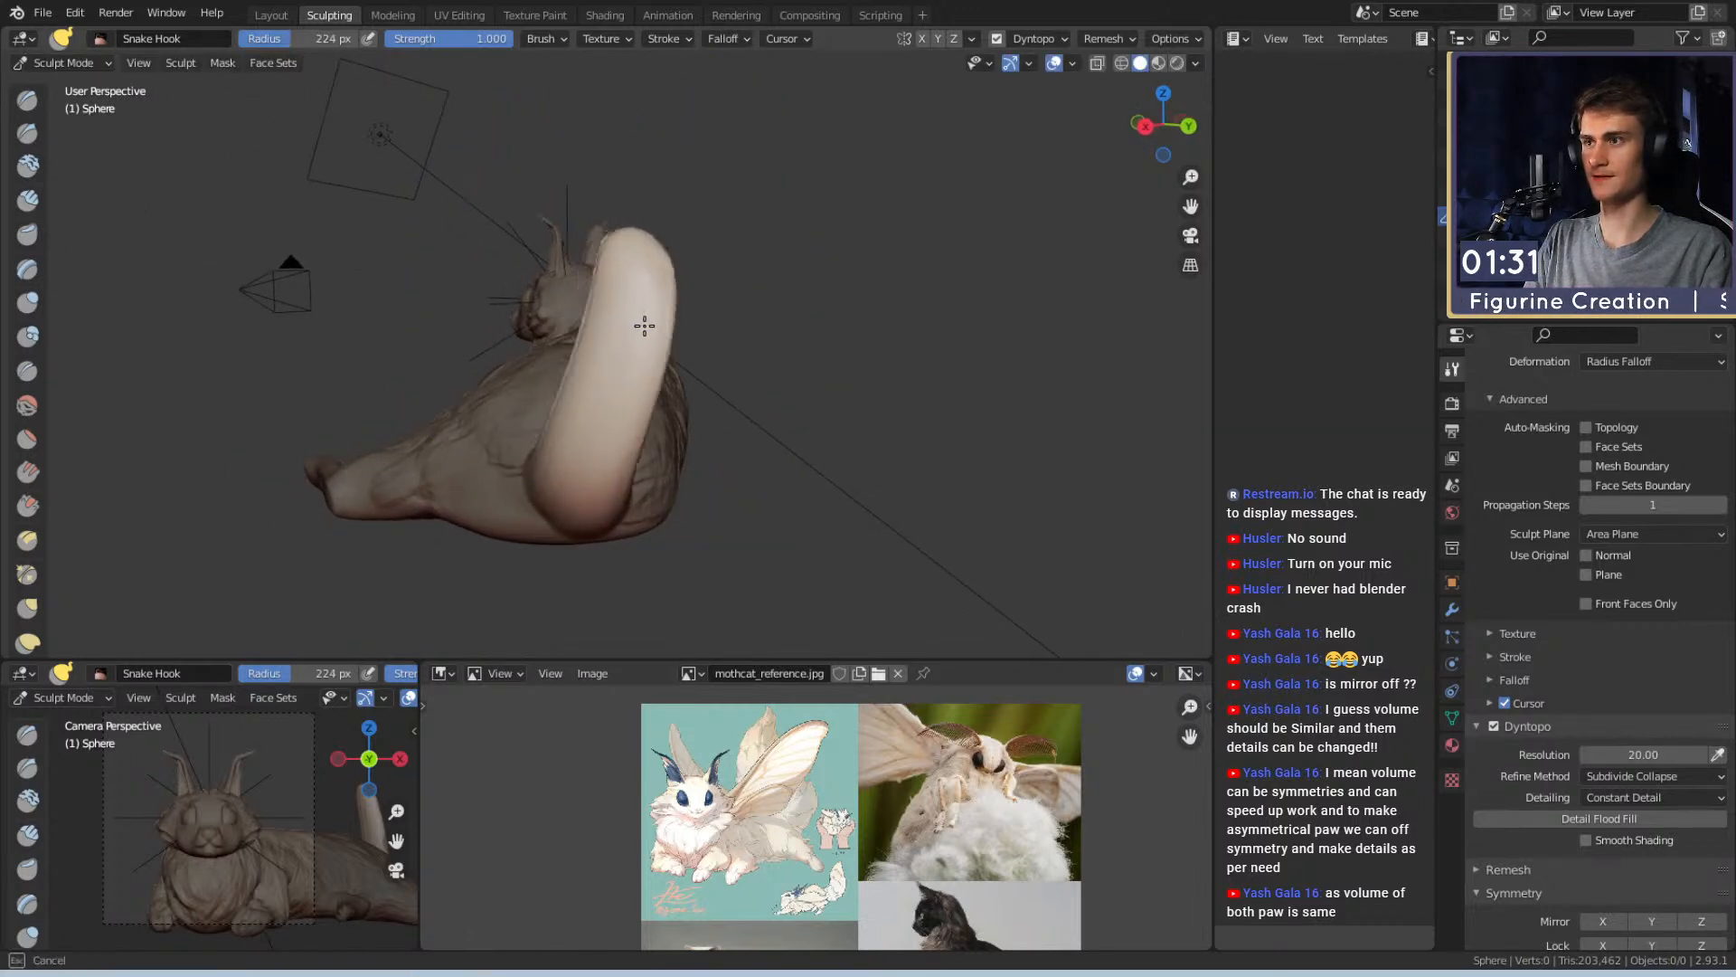
Lengthen and bend the tail with Snake Hook, reducing the brush radius to 172 px and down to 106 px
{"action": "left_click_drag", "start_coordinate": [656, 320], "coordinate": [611, 195]}
{"action": "key", "text": "f"}
{"action": "left_click", "coordinate": [638, 288]}
{"action": "left_click_drag", "start_coordinate": [638, 289], "coordinate": [638, 293]}
{"action": "middle_click_drag", "start_coordinate": [637, 293], "coordinate": [633, 276]}
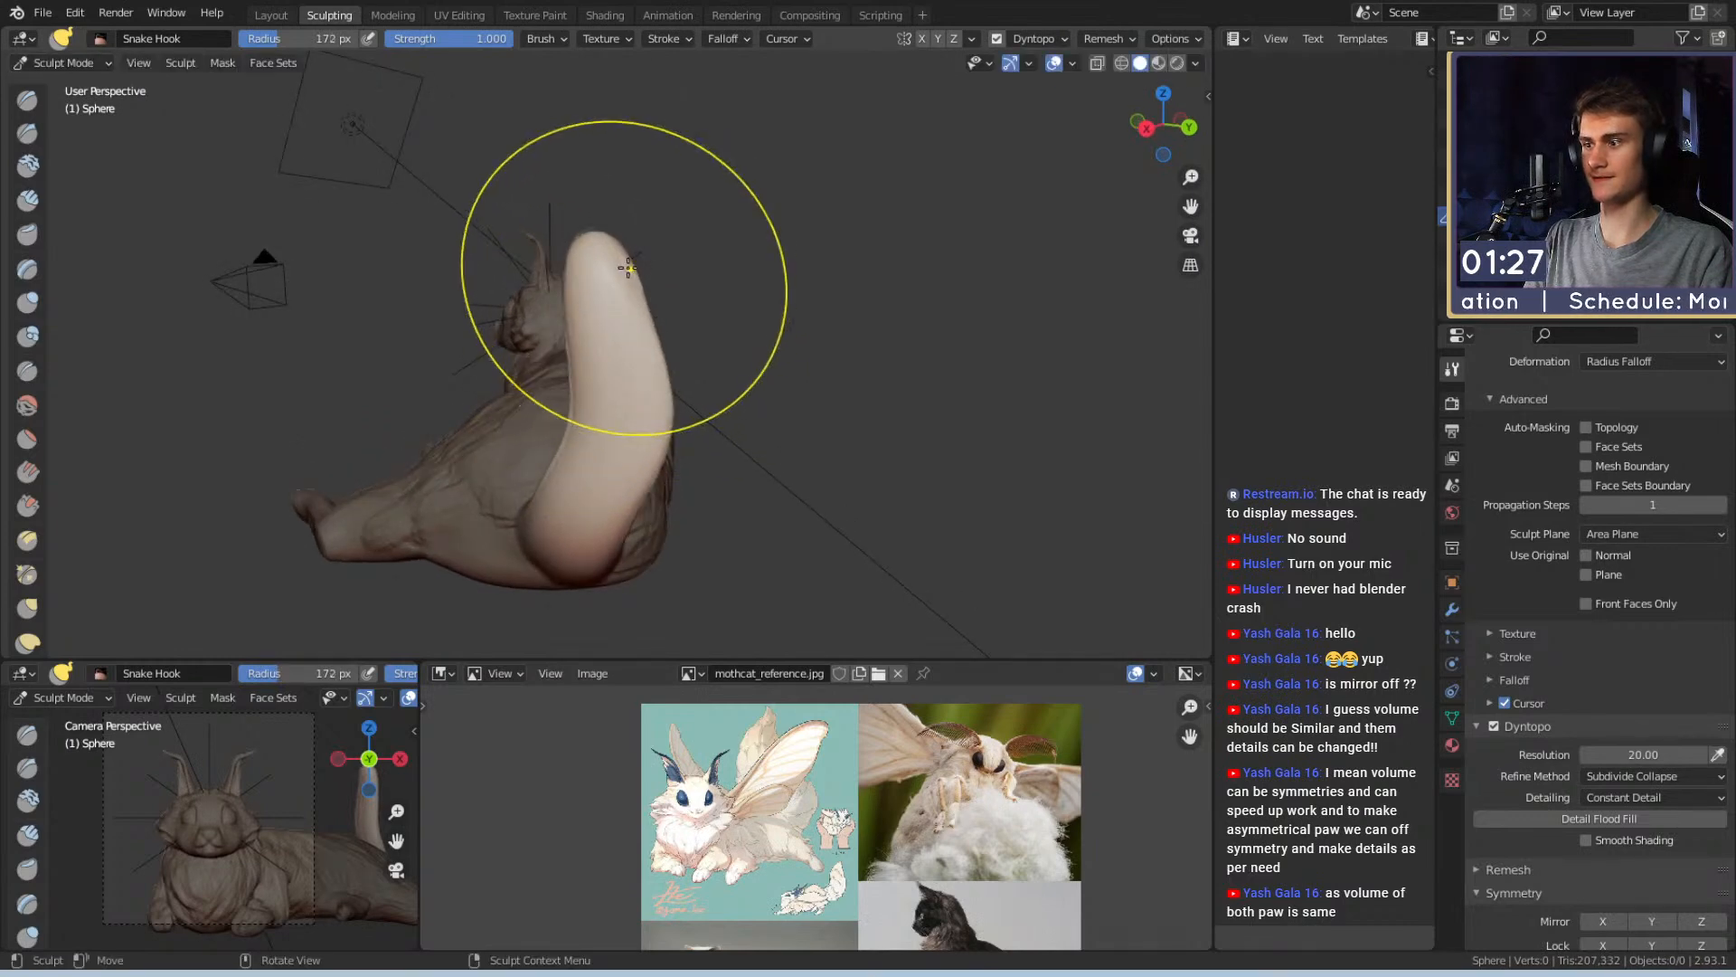
{"action": "mouse_move", "coordinate": [612, 165]}
{"action": "left_mouse_down"}
{"action": "mouse_move", "coordinate": [624, 142]}
{"action": "mouse_move", "coordinate": [878, 280]}
{"action": "left_mouse_up"}
{"action": "mouse_move", "coordinate": [670, 263]}
{"action": "left_mouse_down", "text": "alt"}
{"action": "mouse_move", "coordinate": [685, 322]}
{"action": "mouse_move", "coordinate": [620, 326]}
{"action": "left_mouse_up", "text": "alt"}
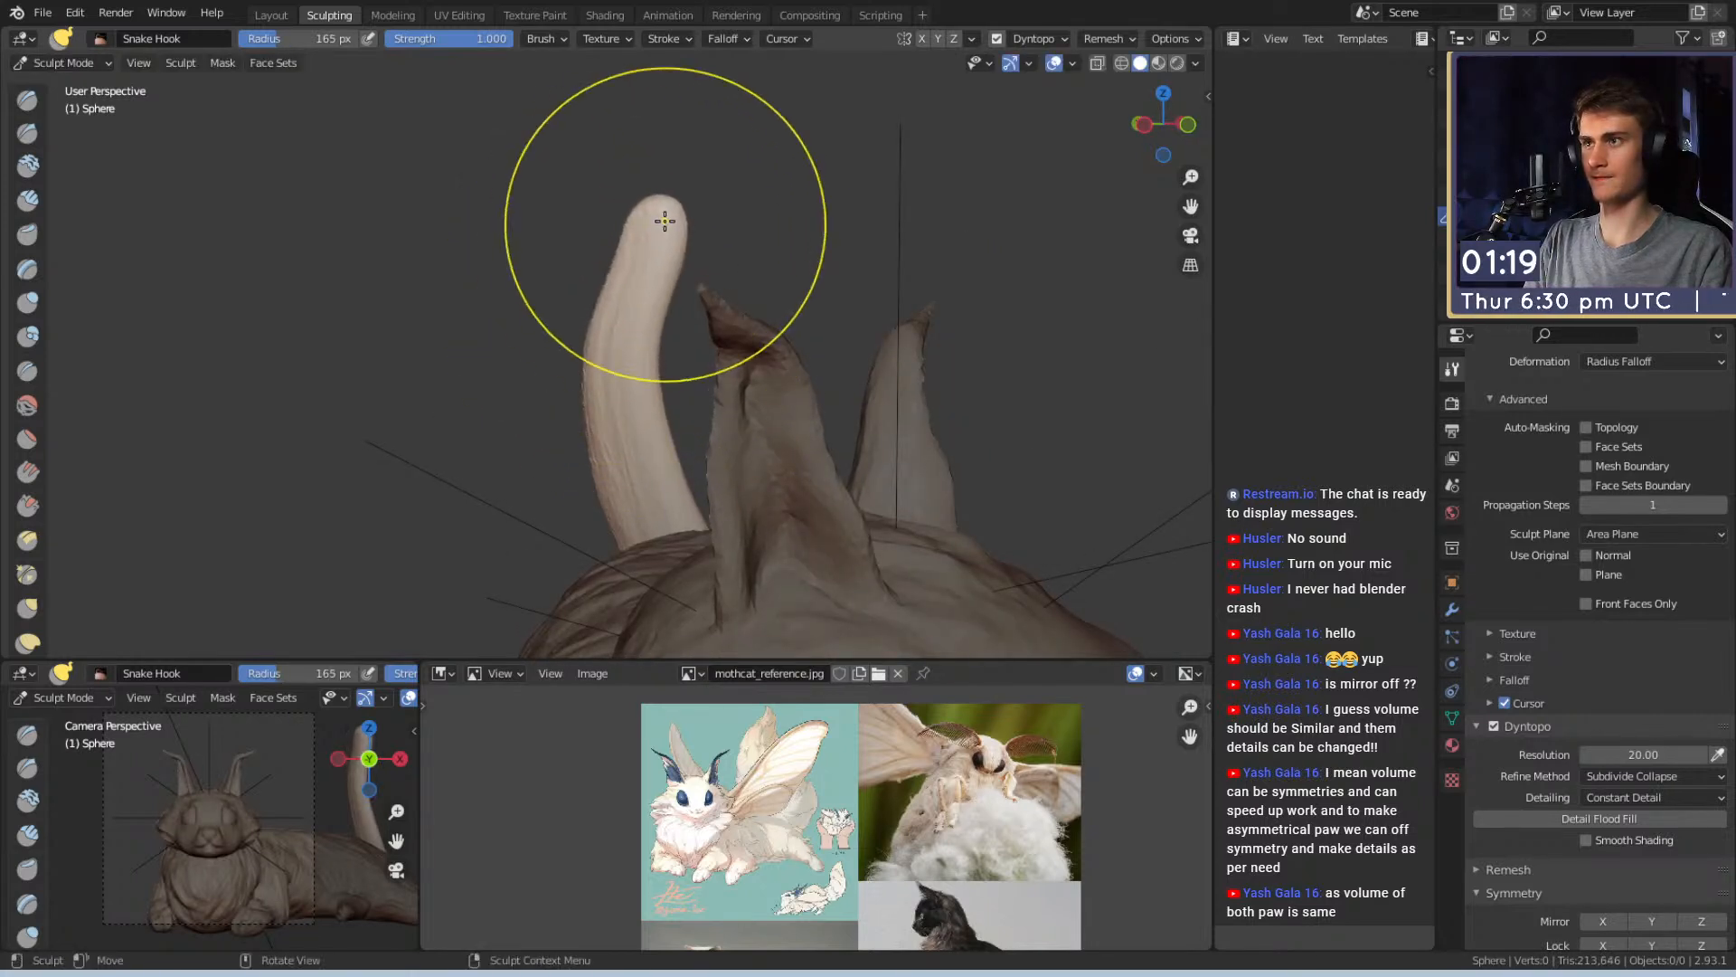
{"action": "key", "text": "f"}
{"action": "left_click", "coordinate": [611, 221]}
{"action": "mouse_move", "coordinate": [671, 208]}
{"action": "left_mouse_down"}
{"action": "mouse_move", "coordinate": [648, 182]}
{"action": "mouse_move", "coordinate": [643, 287]}
{"action": "mouse_move", "coordinate": [552, 368]}
{"action": "mouse_move", "coordinate": [504, 371]}
{"action": "mouse_move", "coordinate": [485, 407]}
{"action": "mouse_move", "coordinate": [423, 240]}
{"action": "left_mouse_up"}
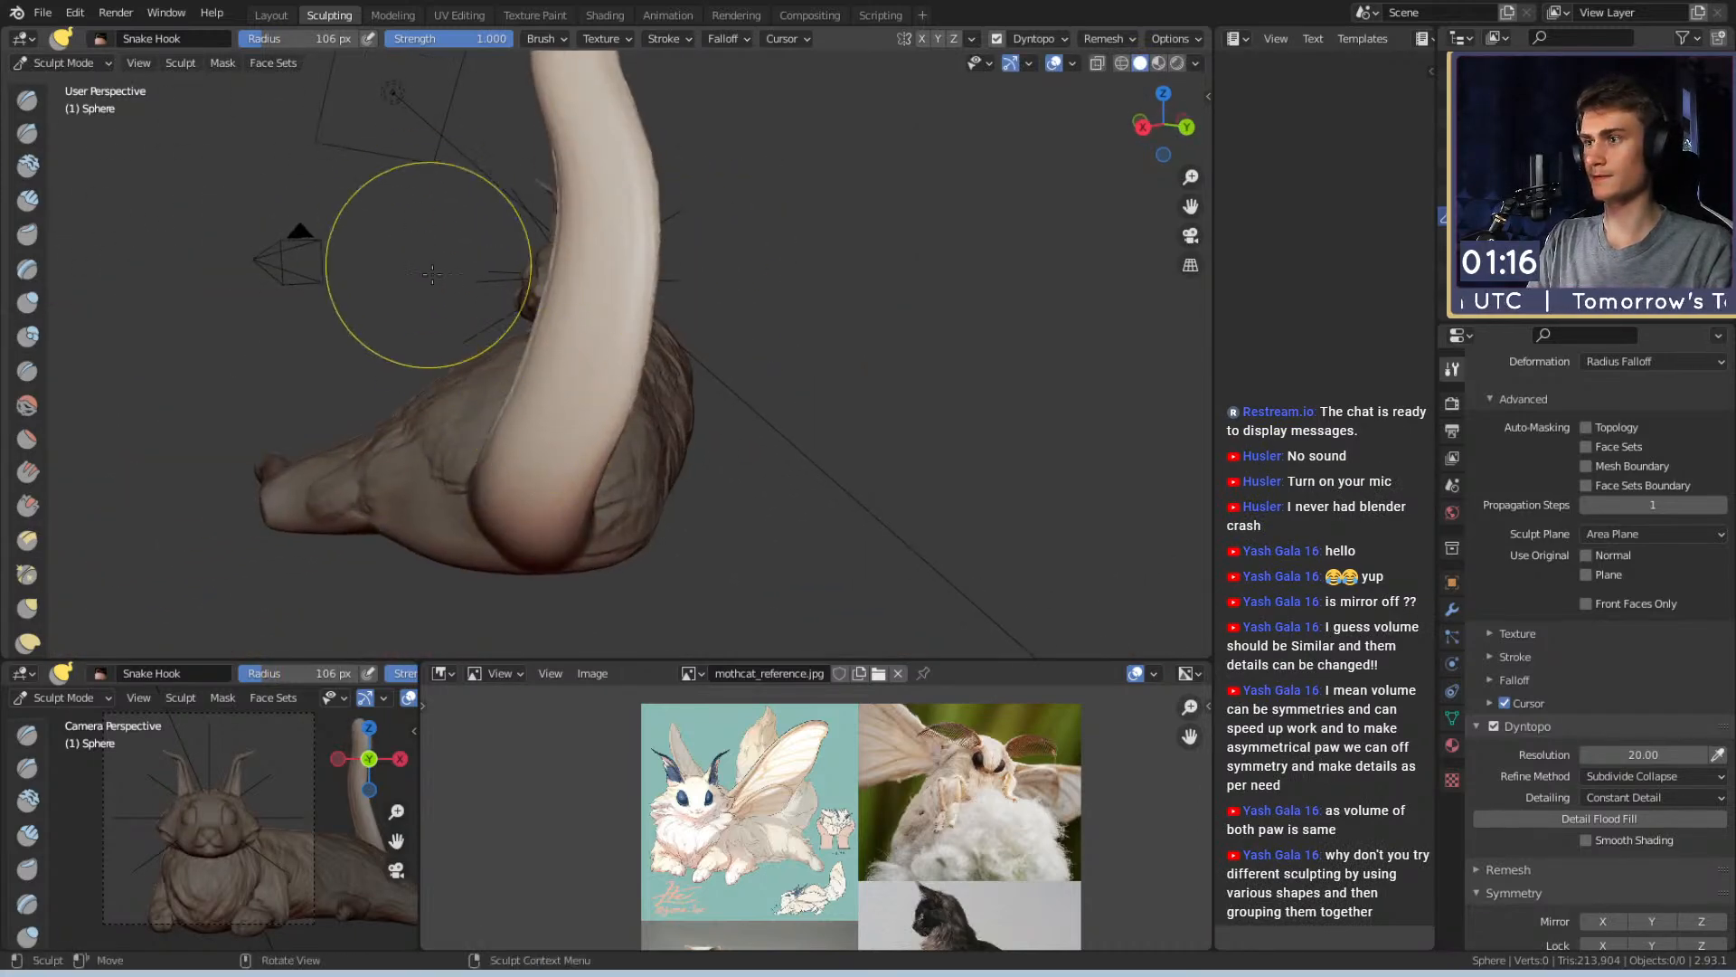
Clear the mask and sculpt lengthwise fur strands up the back of the tail from its base with Clay Strips
{"action": "key", "text": "c"}
{"action": "key", "text": "f"}
{"action": "left_click", "coordinate": [636, 412]}
{"action": "mouse_move", "coordinate": [636, 412]}
{"action": "left_mouse_down", "text": "alt"}
{"action": "mouse_move", "coordinate": [687, 390]}
{"action": "mouse_move", "coordinate": [651, 403]}
{"action": "mouse_move", "coordinate": [639, 433]}
{"action": "left_mouse_up", "text": "alt"}
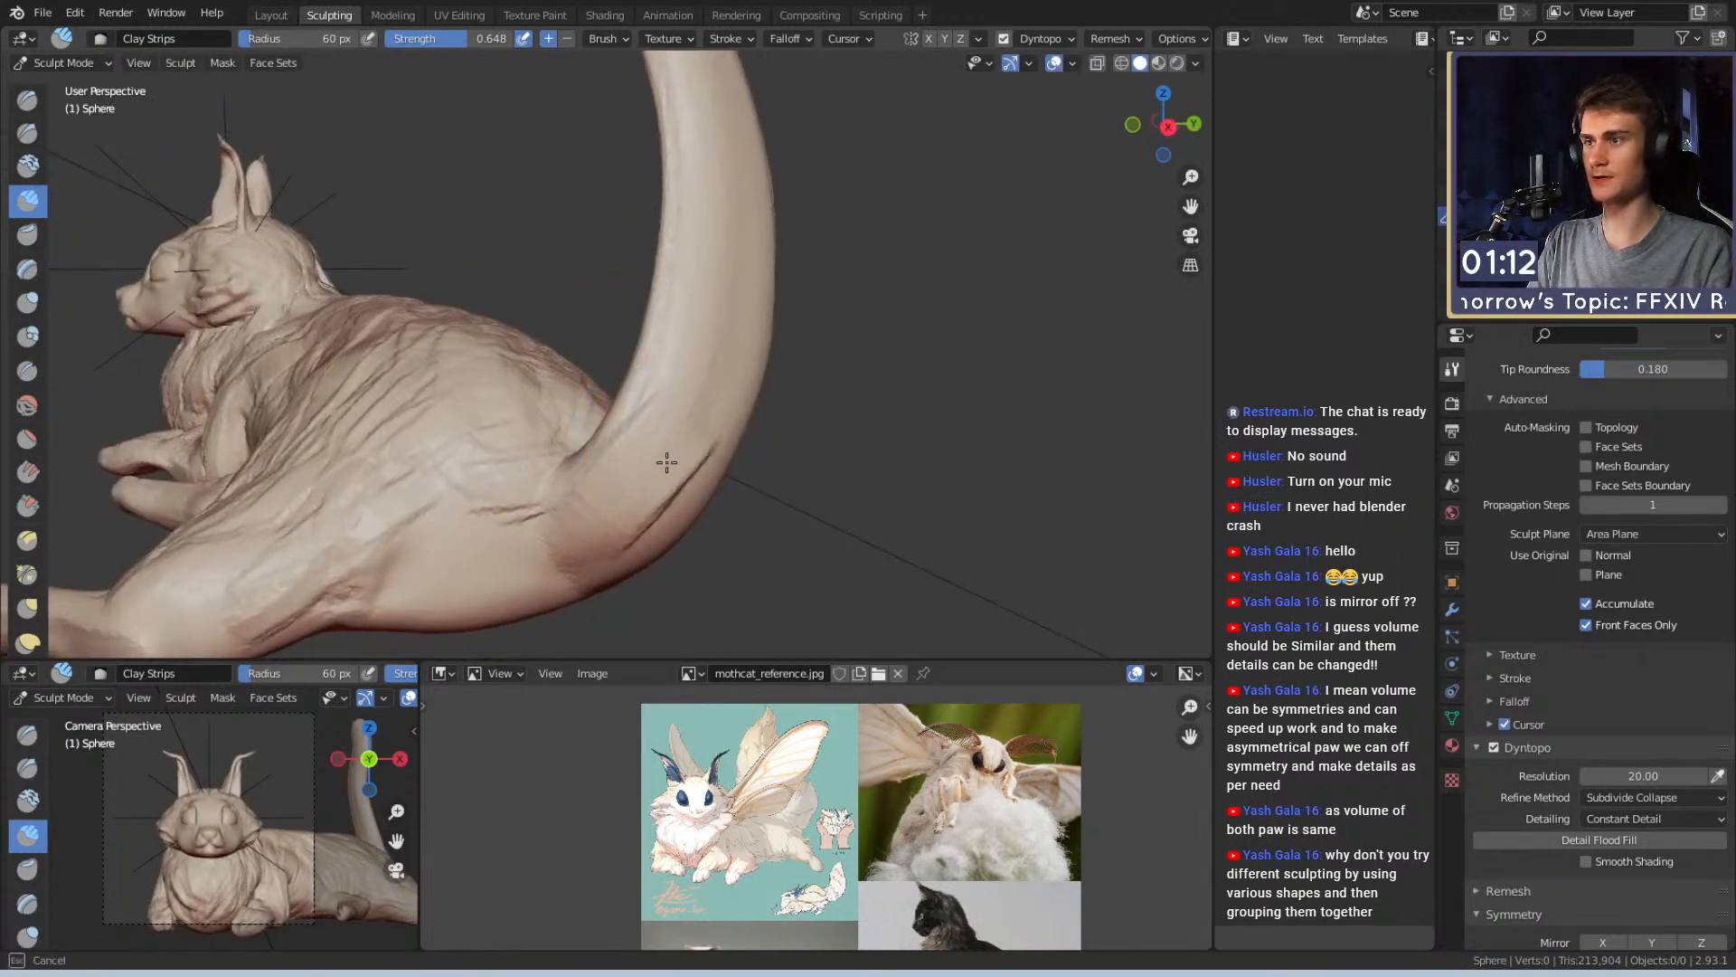
{"action": "left_click_drag", "start_coordinate": [691, 500], "coordinate": [595, 513], "text": "alt"}
{"action": "left_click_drag", "start_coordinate": [635, 378], "coordinate": [615, 420]}
{"action": "left_click_drag", "start_coordinate": [614, 398], "coordinate": [628, 415], "text": "alt"}
{"action": "left_click_drag", "start_coordinate": [651, 289], "coordinate": [610, 366]}
{"action": "mouse_move", "coordinate": [611, 366]}
{"action": "left_mouse_down", "text": "alt"}
{"action": "mouse_move", "coordinate": [616, 380]}
{"action": "mouse_move", "coordinate": [624, 362]}
{"action": "left_mouse_up", "text": "alt"}
{"action": "left_click_drag", "start_coordinate": [631, 226], "coordinate": [617, 240]}
{"action": "mouse_move", "coordinate": [716, 278]}
{"action": "left_mouse_down", "text": "alt"}
{"action": "mouse_move", "coordinate": [645, 404]}
{"action": "mouse_move", "coordinate": [860, 438]}
{"action": "mouse_move", "coordinate": [659, 391]}
{"action": "left_mouse_up", "text": "alt"}
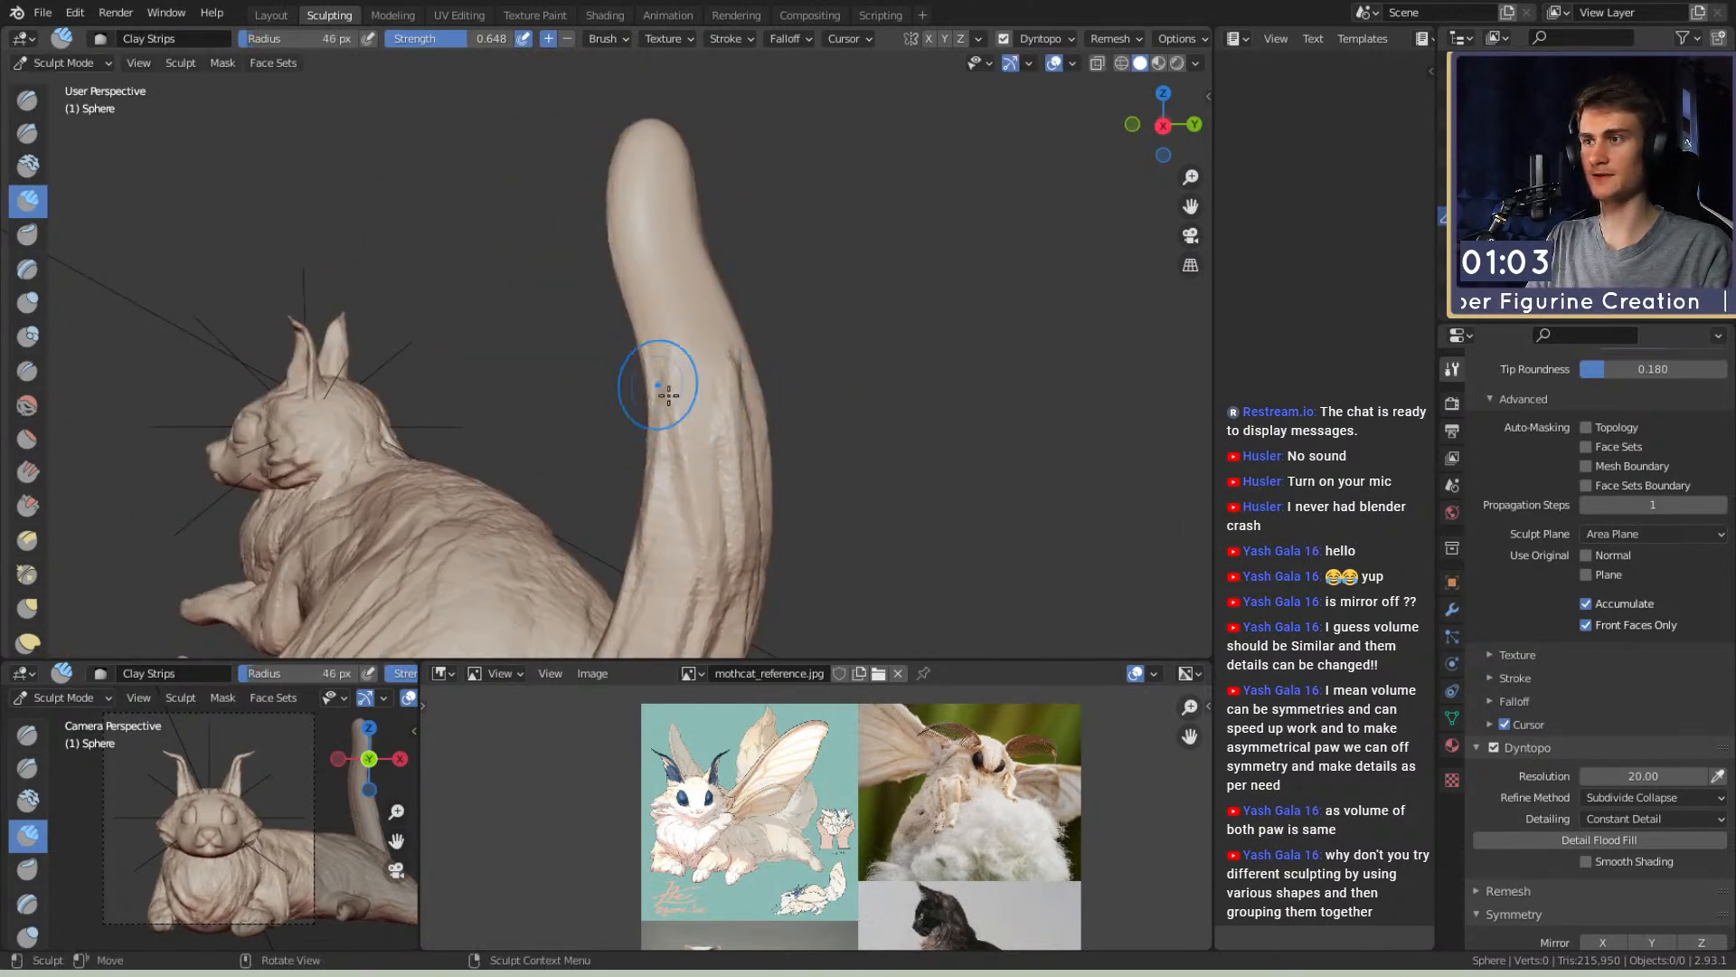
Sculpt Clay Strips fur grooves along the front side of the tail, from the tip to the base
{"action": "mouse_move", "coordinate": [635, 209]}
{"action": "left_mouse_down", "text": "alt"}
{"action": "mouse_move", "coordinate": [643, 344]}
{"action": "mouse_move", "coordinate": [519, 231]}
{"action": "mouse_move", "coordinate": [636, 314]}
{"action": "mouse_move", "coordinate": [443, 289]}
{"action": "left_mouse_up", "text": "alt"}
{"action": "left_click_drag", "start_coordinate": [673, 128], "coordinate": [675, 131]}
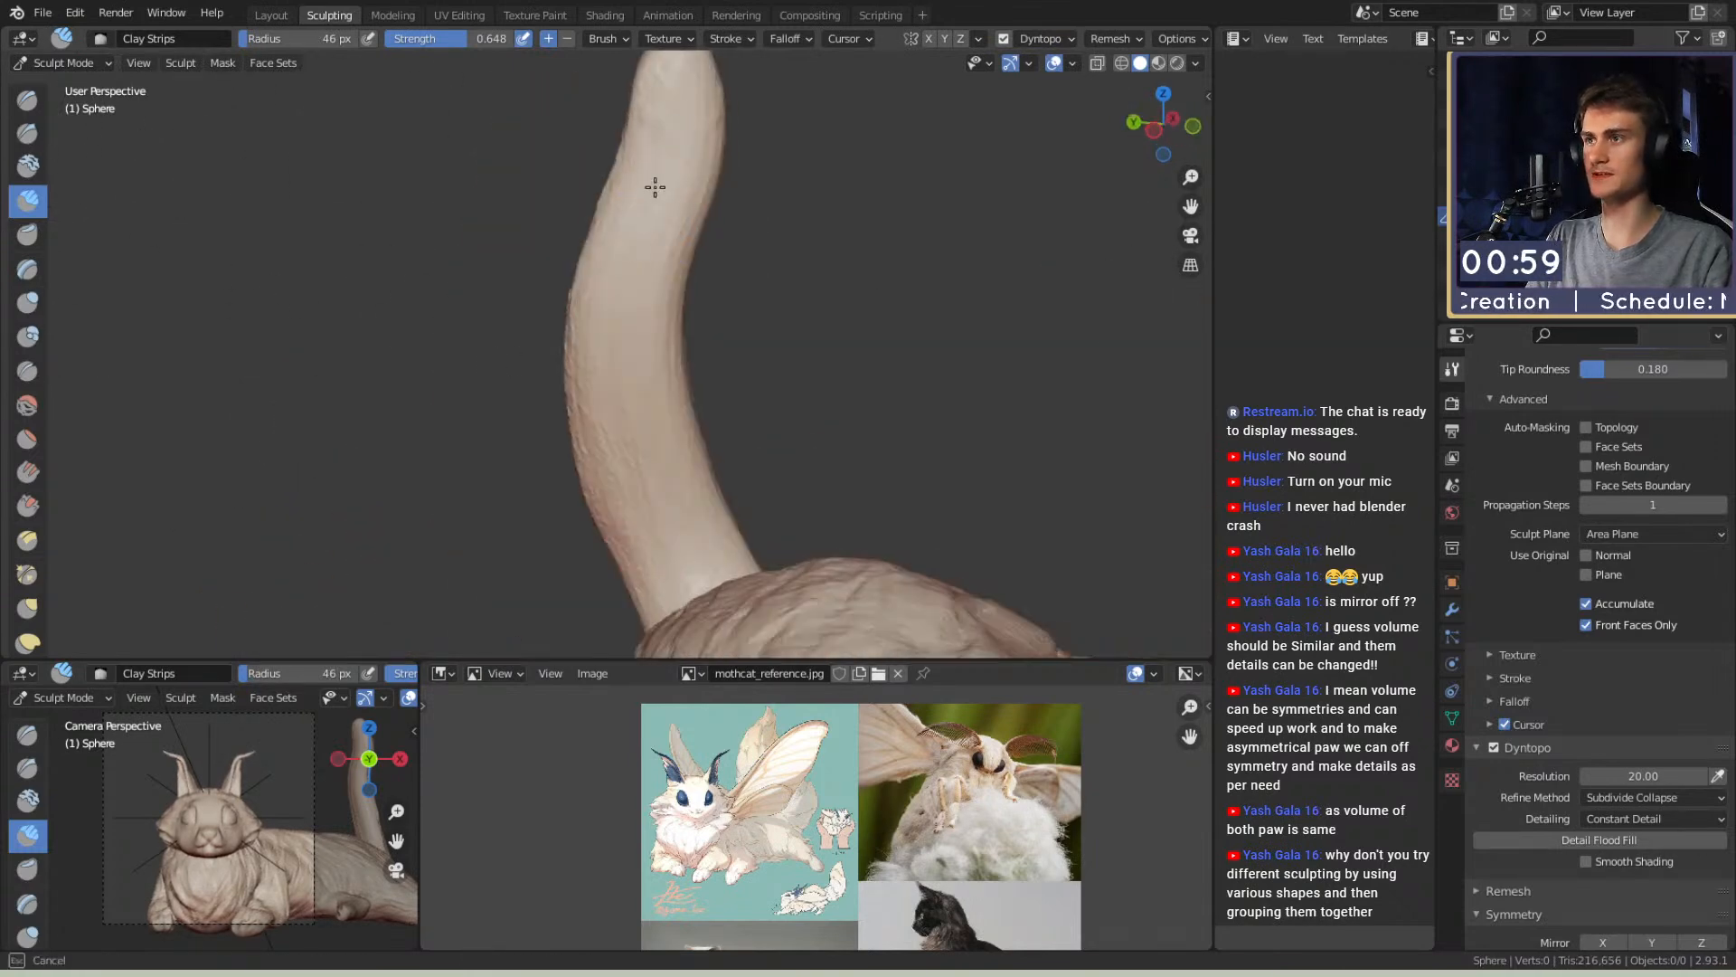
{"action": "left_click_drag", "start_coordinate": [604, 411], "coordinate": [611, 461]}
{"action": "mouse_move", "coordinate": [680, 509]}
{"action": "left_mouse_down", "text": "alt+shift"}
{"action": "mouse_move", "coordinate": [577, 412]}
{"action": "mouse_move", "coordinate": [615, 445]}
{"action": "left_mouse_up", "text": "alt+shift"}
{"action": "left_click_drag", "start_coordinate": [599, 474], "coordinate": [608, 524]}
{"action": "left_click_drag", "start_coordinate": [600, 345], "coordinate": [538, 402], "text": "alt"}
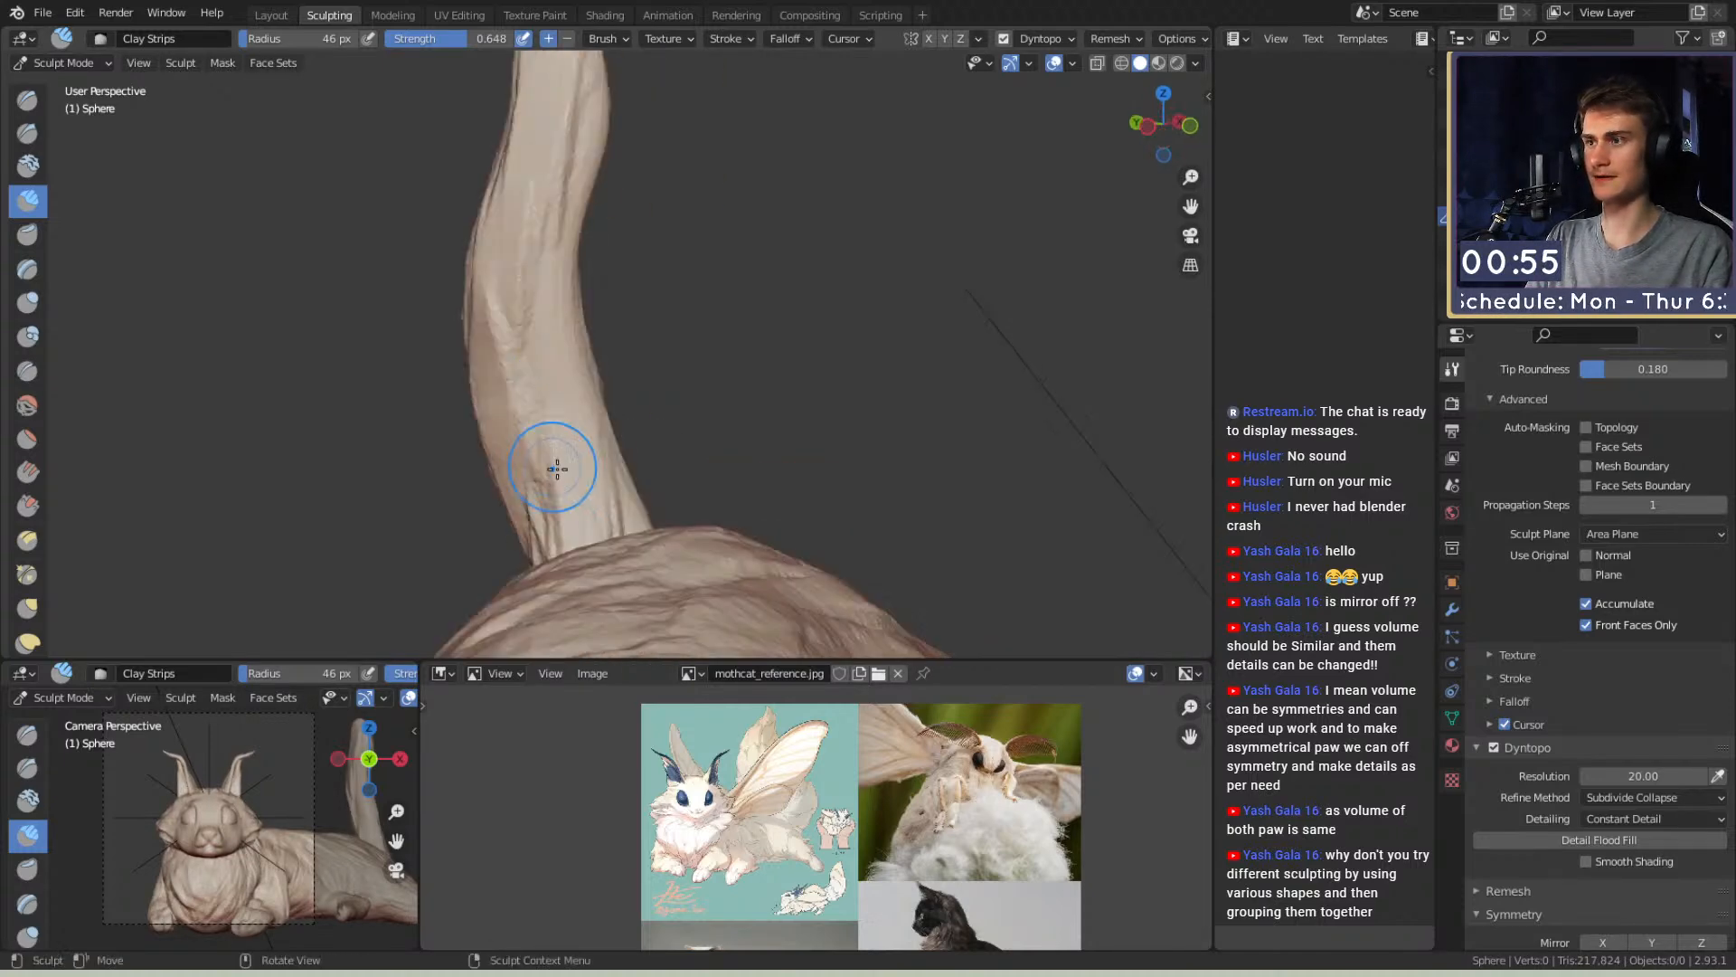
{"action": "left_click_drag", "start_coordinate": [558, 200], "coordinate": [534, 321], "text": "alt"}
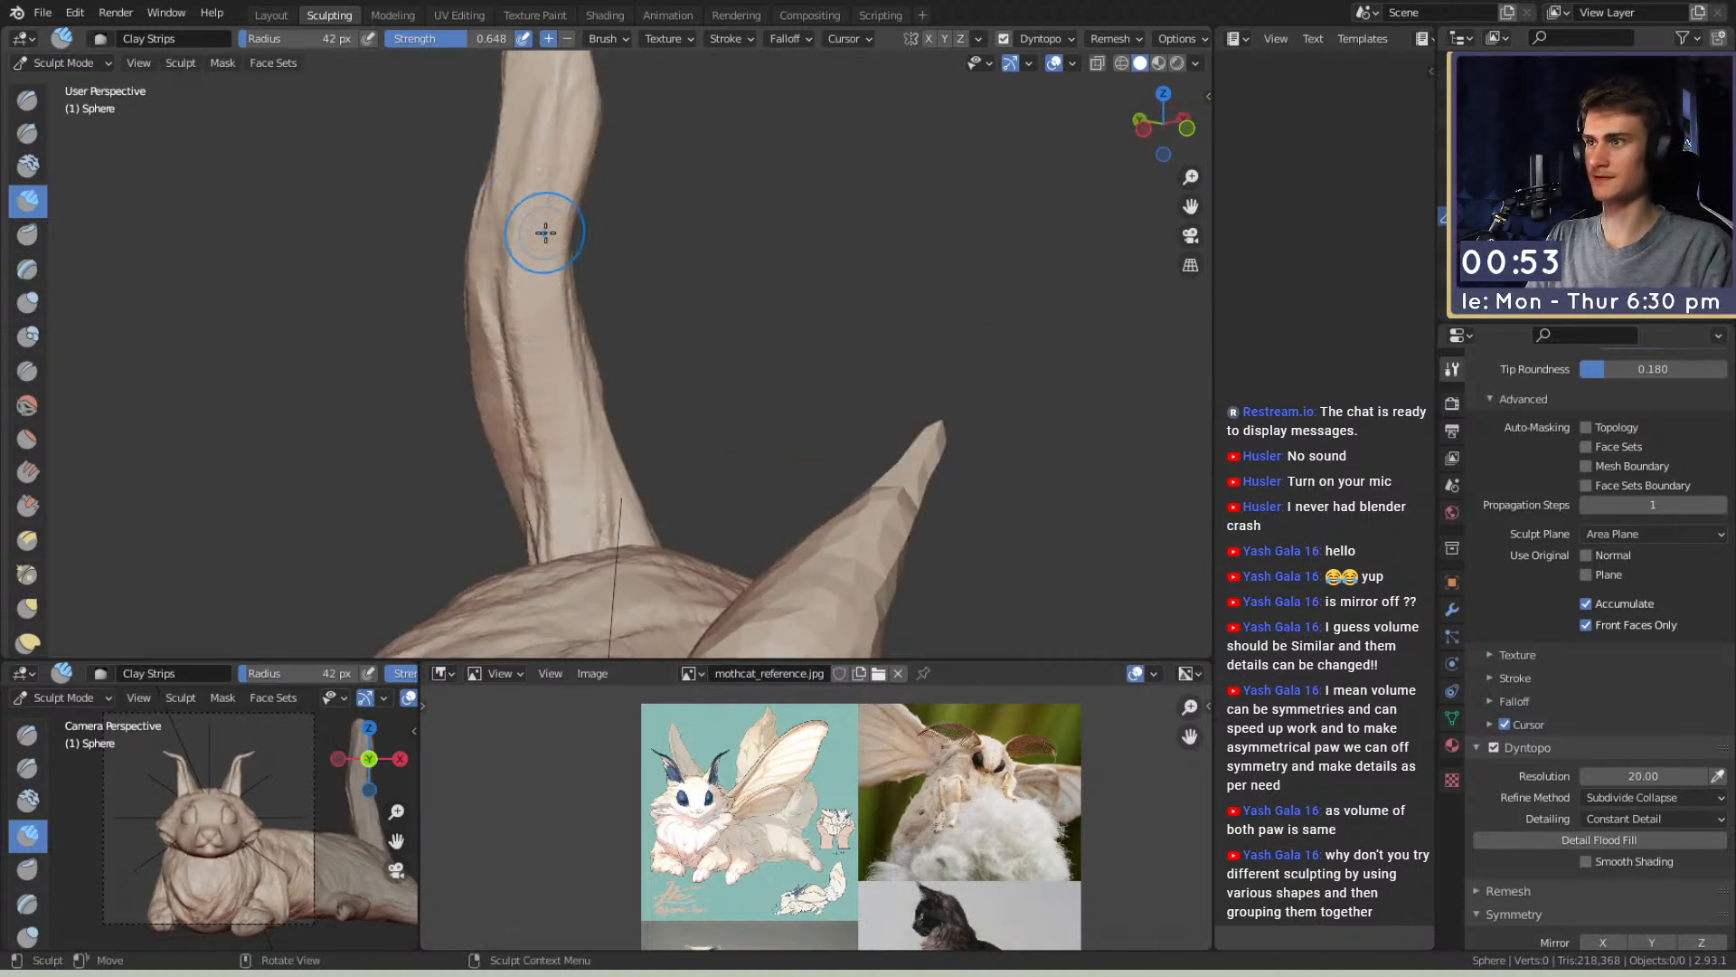
Pull the sides of the tail outward with Snake Hook at a 175 px radius to make it fuller
{"action": "key", "text": "k"}
{"action": "mouse_move", "coordinate": [678, 457]}
{"action": "left_mouse_down", "text": "alt"}
{"action": "mouse_move", "coordinate": [574, 392]}
{"action": "mouse_move", "coordinate": [690, 419]}
{"action": "left_mouse_up", "text": "alt"}
{"action": "middle_click_drag", "start_coordinate": [668, 369], "coordinate": [649, 461], "text": "shift"}
{"action": "left_click_drag", "start_coordinate": [641, 398], "coordinate": [682, 359]}
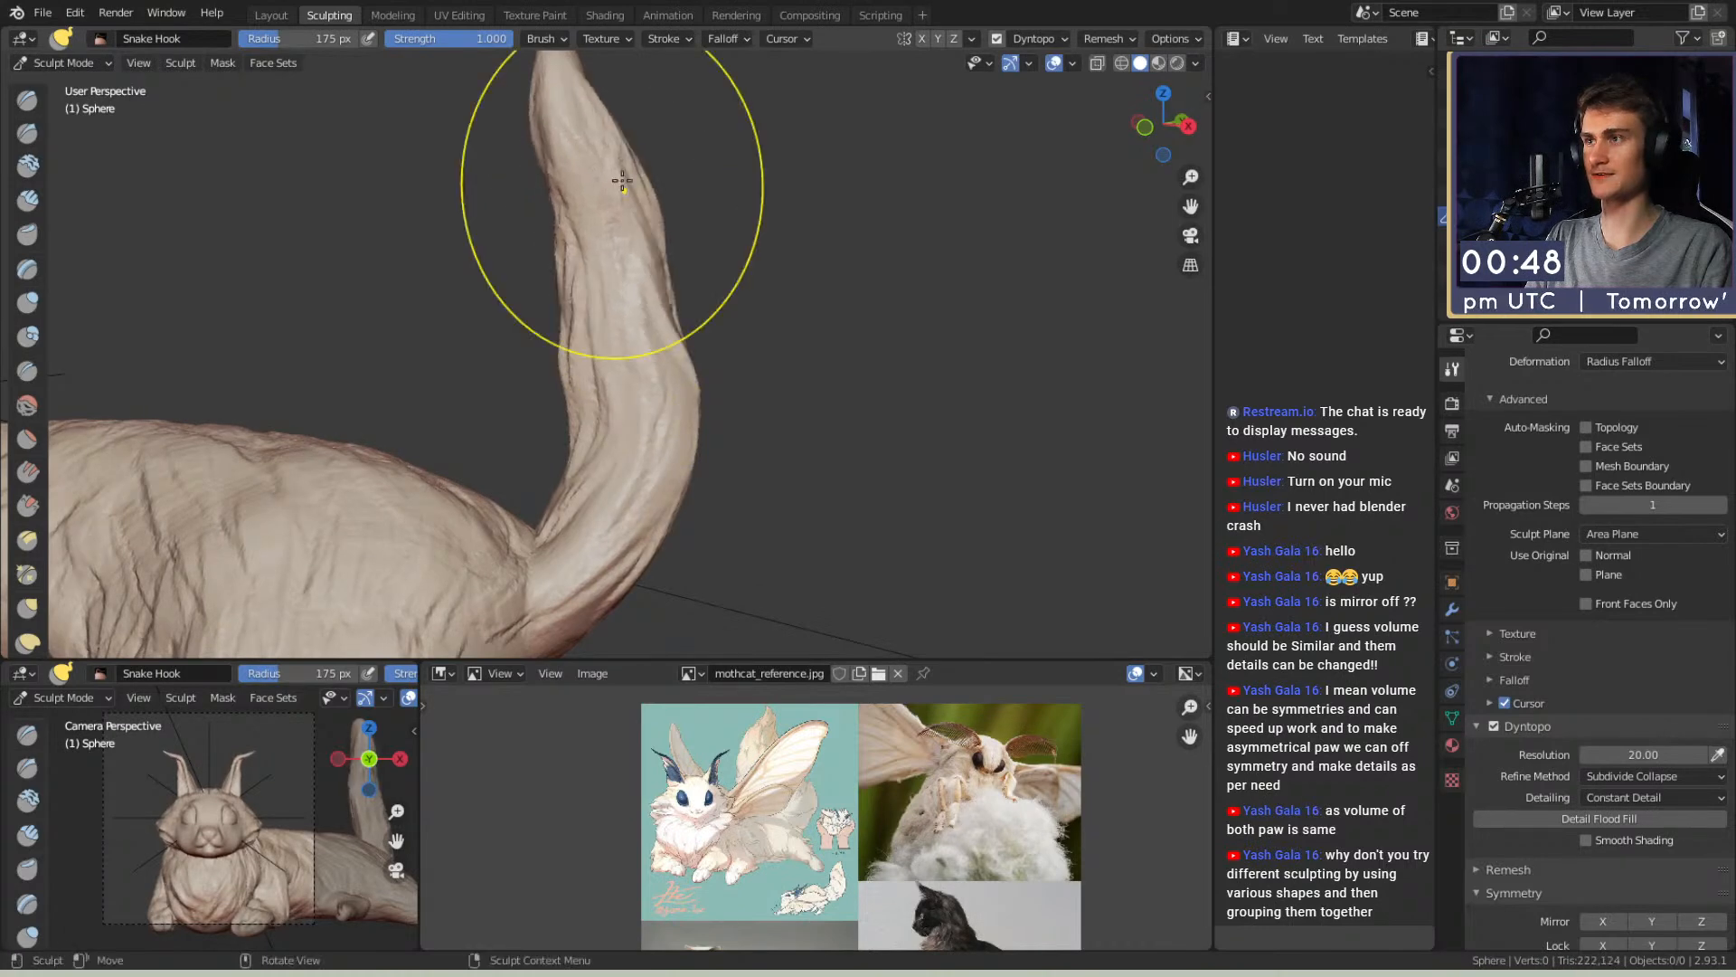
{"action": "left_click_drag", "start_coordinate": [623, 181], "coordinate": [643, 163]}
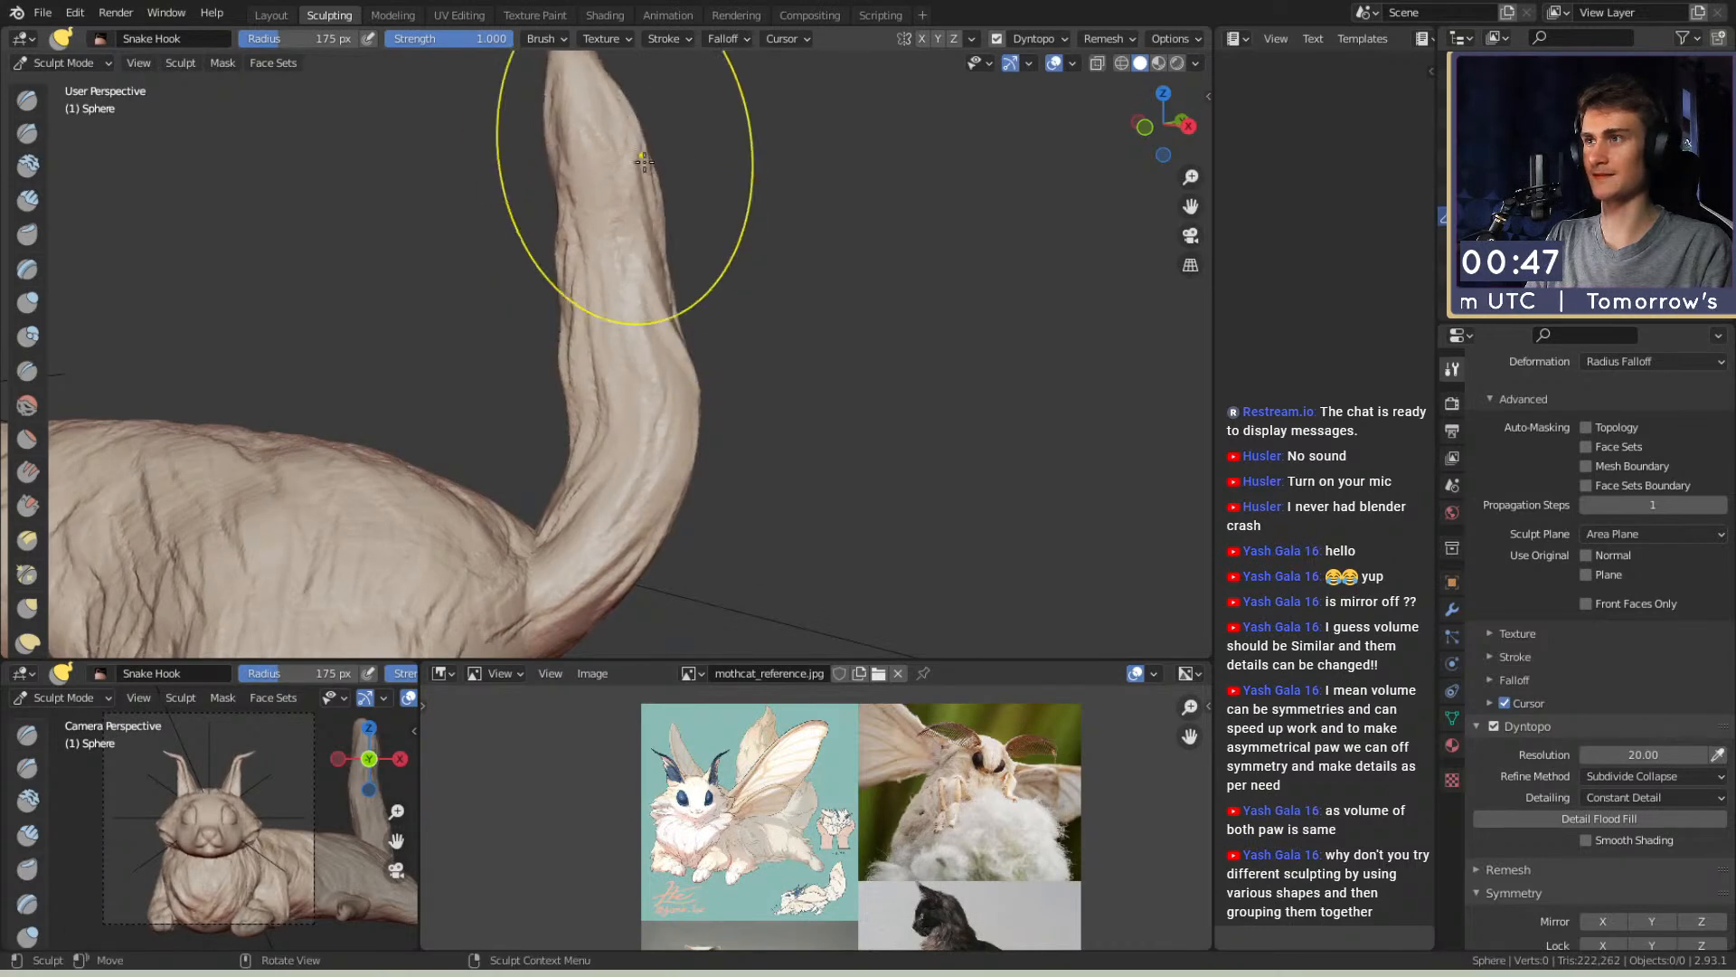
{"action": "left_click_drag", "start_coordinate": [513, 253], "coordinate": [512, 249]}
{"action": "middle_click_drag", "start_coordinate": [653, 237], "coordinate": [814, 291]}
{"action": "mouse_move", "coordinate": [552, 362]}
{"action": "middle_mouse_down"}
{"action": "mouse_move", "coordinate": [635, 399]}
{"action": "mouse_move", "coordinate": [606, 427]}
{"action": "middle_mouse_up"}
{"action": "left_click_drag", "start_coordinate": [579, 306], "coordinate": [540, 321]}
{"action": "mouse_move", "coordinate": [540, 320]}
{"action": "middle_mouse_down"}
{"action": "mouse_move", "coordinate": [581, 312]}
{"action": "mouse_move", "coordinate": [539, 356]}
{"action": "middle_mouse_up"}
Broaden the middle of the tail further with Snake Hook, starting at a 226 px radius
{"action": "key", "text": "f"}
{"action": "left_click", "coordinate": [583, 358]}
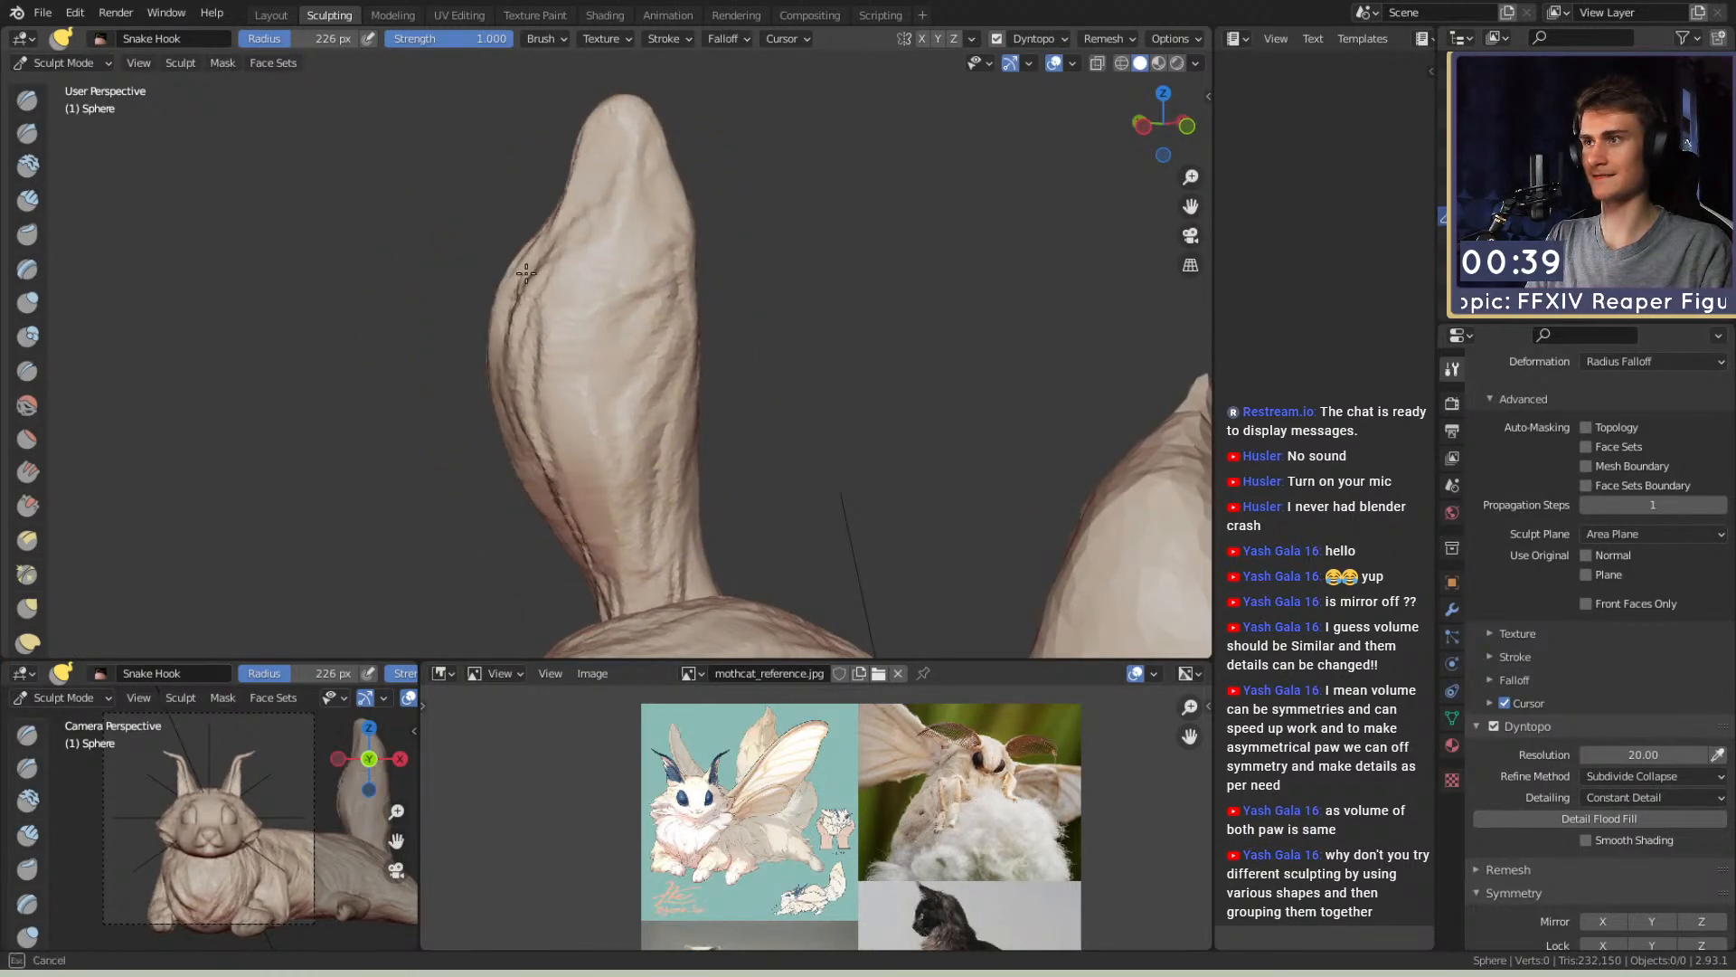
{"action": "left_click_drag", "start_coordinate": [526, 271], "coordinate": [531, 266]}
{"action": "key", "text": "f"}
{"action": "left_click", "coordinate": [493, 268]}
{"action": "middle_click_drag", "start_coordinate": [570, 378], "coordinate": [622, 380]}
{"action": "middle_click_drag", "start_coordinate": [622, 380], "coordinate": [596, 217], "text": "shift"}
{"action": "left_click_drag", "start_coordinate": [529, 464], "coordinate": [528, 432]}
{"action": "mouse_move", "coordinate": [528, 432]}
{"action": "left_mouse_down", "text": "alt"}
{"action": "mouse_move", "coordinate": [654, 357]}
{"action": "mouse_move", "coordinate": [647, 370]}
{"action": "left_mouse_up", "text": "alt"}
{"action": "left_click_drag", "start_coordinate": [633, 371], "coordinate": [651, 362]}
{"action": "mouse_move", "coordinate": [651, 361]}
{"action": "left_mouse_down", "text": "alt"}
{"action": "mouse_move", "coordinate": [621, 407]}
{"action": "mouse_move", "coordinate": [638, 387]}
{"action": "left_mouse_up", "text": "alt"}
Refine the tail's outline with smaller Snake Hook pulls along its side
{"action": "key", "text": "f"}
{"action": "left_click", "coordinate": [640, 352]}
{"action": "left_click_drag", "start_coordinate": [617, 328], "coordinate": [656, 490], "text": "alt+shift"}
{"action": "key", "text": "f"}
{"action": "left_click", "coordinate": [579, 258]}
{"action": "mouse_move", "coordinate": [579, 258]}
{"action": "left_mouse_down"}
{"action": "mouse_move", "coordinate": [531, 186]}
{"action": "mouse_move", "coordinate": [513, 194]}
{"action": "left_mouse_up"}
{"action": "mouse_move", "coordinate": [514, 325]}
{"action": "left_mouse_down", "text": "alt+shift"}
{"action": "mouse_move", "coordinate": [546, 275]}
{"action": "mouse_move", "coordinate": [512, 311]}
{"action": "left_mouse_up", "text": "alt+shift"}
{"action": "mouse_move", "coordinate": [534, 312]}
{"action": "left_mouse_down", "text": "alt"}
{"action": "mouse_move", "coordinate": [651, 296]}
{"action": "mouse_move", "coordinate": [687, 379]}
{"action": "left_mouse_up", "text": "alt"}
{"action": "mouse_move", "coordinate": [687, 380]}
{"action": "left_mouse_down", "text": "alt"}
{"action": "mouse_move", "coordinate": [463, 375]}
{"action": "mouse_move", "coordinate": [637, 327]}
{"action": "left_mouse_up", "text": "alt"}
Try to curl the upper part of the tail toward the head with Snake Hook at a 218 px radius
{"action": "key", "text": "f"}
{"action": "left_click", "coordinate": [621, 333]}
{"action": "key", "text": "f"}
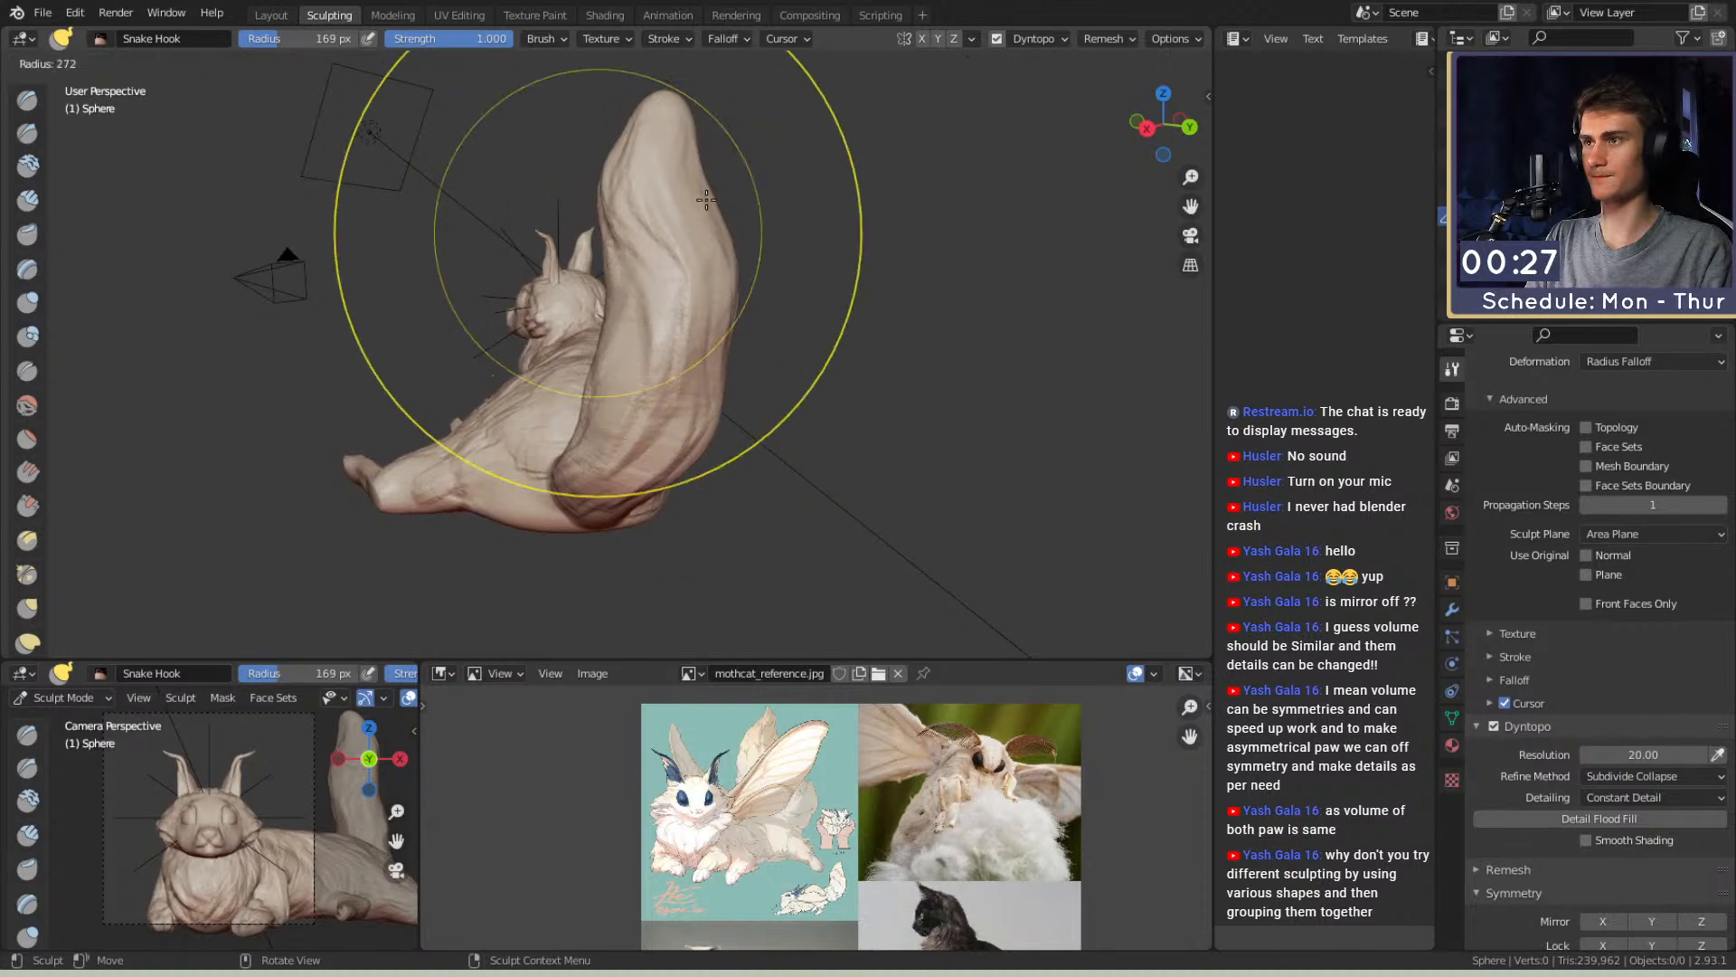
{"action": "left_click", "coordinate": [647, 100]}
{"action": "left_click_drag", "start_coordinate": [631, 238], "coordinate": [630, 250]}
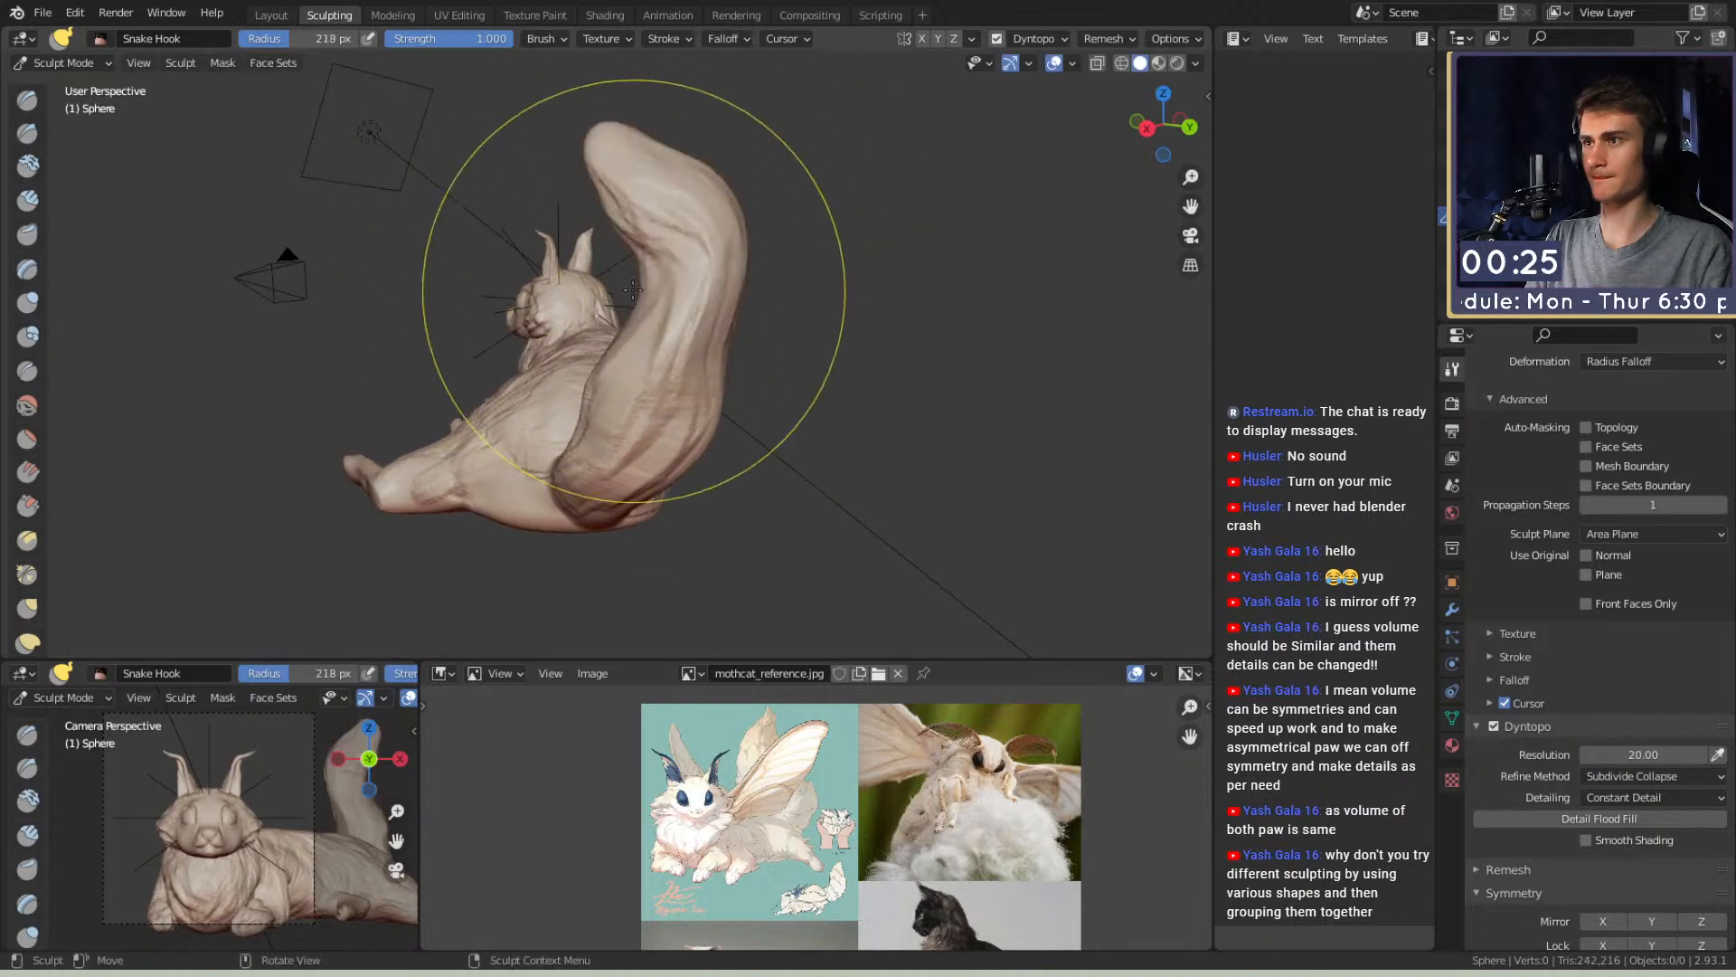
{"action": "key", "text": "ctrl+z"}
Shape the upper tail into a tapered, pointed tip with Snake Hook at varying radii, undoing one unwanted pull
{"action": "mouse_move", "coordinate": [630, 115]}
{"action": "left_mouse_down"}
{"action": "mouse_move", "coordinate": [610, 97]}
{"action": "mouse_move", "coordinate": [599, 152]}
{"action": "left_mouse_up"}
{"action": "left_click_drag", "start_coordinate": [644, 244], "coordinate": [577, 196]}
{"action": "key", "text": "ctrl+z"}
{"action": "key", "text": "f"}
{"action": "left_click", "coordinate": [598, 182]}
{"action": "mouse_move", "coordinate": [580, 243]}
{"action": "middle_mouse_down"}
{"action": "mouse_move", "coordinate": [633, 322]}
{"action": "mouse_move", "coordinate": [636, 291]}
{"action": "mouse_move", "coordinate": [598, 316]}
{"action": "middle_mouse_up"}
{"action": "key", "text": "f"}
{"action": "left_click", "coordinate": [621, 226]}
{"action": "key", "text": "f"}
{"action": "mouse_move", "coordinate": [590, 326]}
{"action": "left_mouse_down"}
{"action": "mouse_move", "coordinate": [598, 298]}
{"action": "mouse_move", "coordinate": [553, 237]}
{"action": "left_mouse_up"}
{"action": "left_click", "coordinate": [649, 287]}
{"action": "mouse_move", "coordinate": [553, 236]}
{"action": "middle_mouse_down"}
{"action": "mouse_move", "coordinate": [777, 293]}
{"action": "mouse_move", "coordinate": [553, 144]}
{"action": "middle_mouse_up"}
Mask a patch on the upper back behind the shoulder as a wing base and invert the mask
{"action": "key", "text": "m"}
{"action": "mouse_move", "coordinate": [632, 329]}
{"action": "middle_mouse_down"}
{"action": "mouse_move", "coordinate": [620, 399]}
{"action": "mouse_move", "coordinate": [500, 389]}
{"action": "middle_mouse_up"}
{"action": "key", "text": "f"}
{"action": "left_click", "coordinate": [500, 390]}
{"action": "left_click_drag", "start_coordinate": [484, 387], "coordinate": [583, 423]}
{"action": "key", "text": "ctrl+i"}
Pull a long, straight wing shape out of the unmasked back patch with Snake Hook
{"action": "key", "text": "k"}
{"action": "mouse_move", "coordinate": [693, 388]}
{"action": "middle_mouse_down"}
{"action": "mouse_move", "coordinate": [437, 256]}
{"action": "mouse_move", "coordinate": [666, 353]}
{"action": "mouse_move", "coordinate": [616, 362]}
{"action": "middle_mouse_up"}
{"action": "scroll", "coordinate": [438, 256], "scroll_direction": "down", "scroll_amount": 6}
{"action": "key", "text": "f"}
{"action": "left_click", "coordinate": [675, 347]}
{"action": "key", "text": "f"}
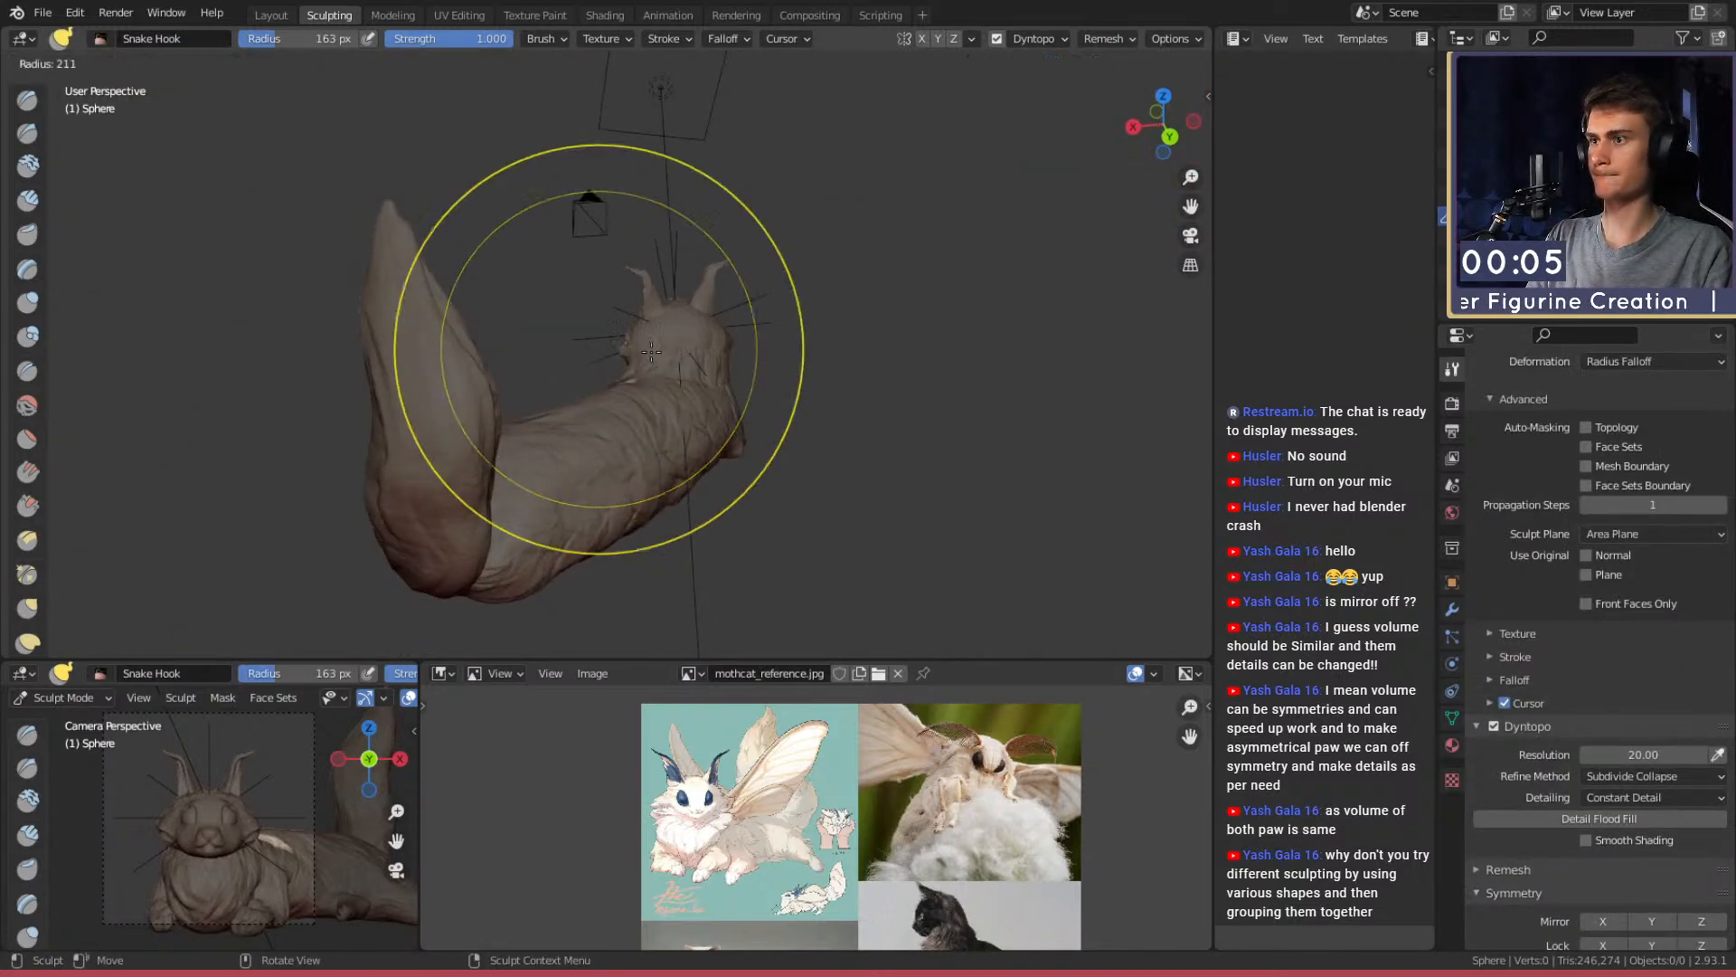
{"action": "left_click", "coordinate": [805, 336]}
{"action": "mouse_move", "coordinate": [519, 285]}
{"action": "left_mouse_down"}
{"action": "mouse_move", "coordinate": [441, 206]}
{"action": "mouse_move", "coordinate": [633, 298]}
{"action": "mouse_move", "coordinate": [769, 338]}
{"action": "left_mouse_up"}
{"action": "key", "text": "f"}
{"action": "left_click", "coordinate": [660, 337]}
{"action": "mouse_move", "coordinate": [515, 348]}
{"action": "left_mouse_down", "text": "alt"}
{"action": "mouse_move", "coordinate": [566, 357]}
{"action": "mouse_move", "coordinate": [539, 338]}
{"action": "left_mouse_up", "text": "alt"}
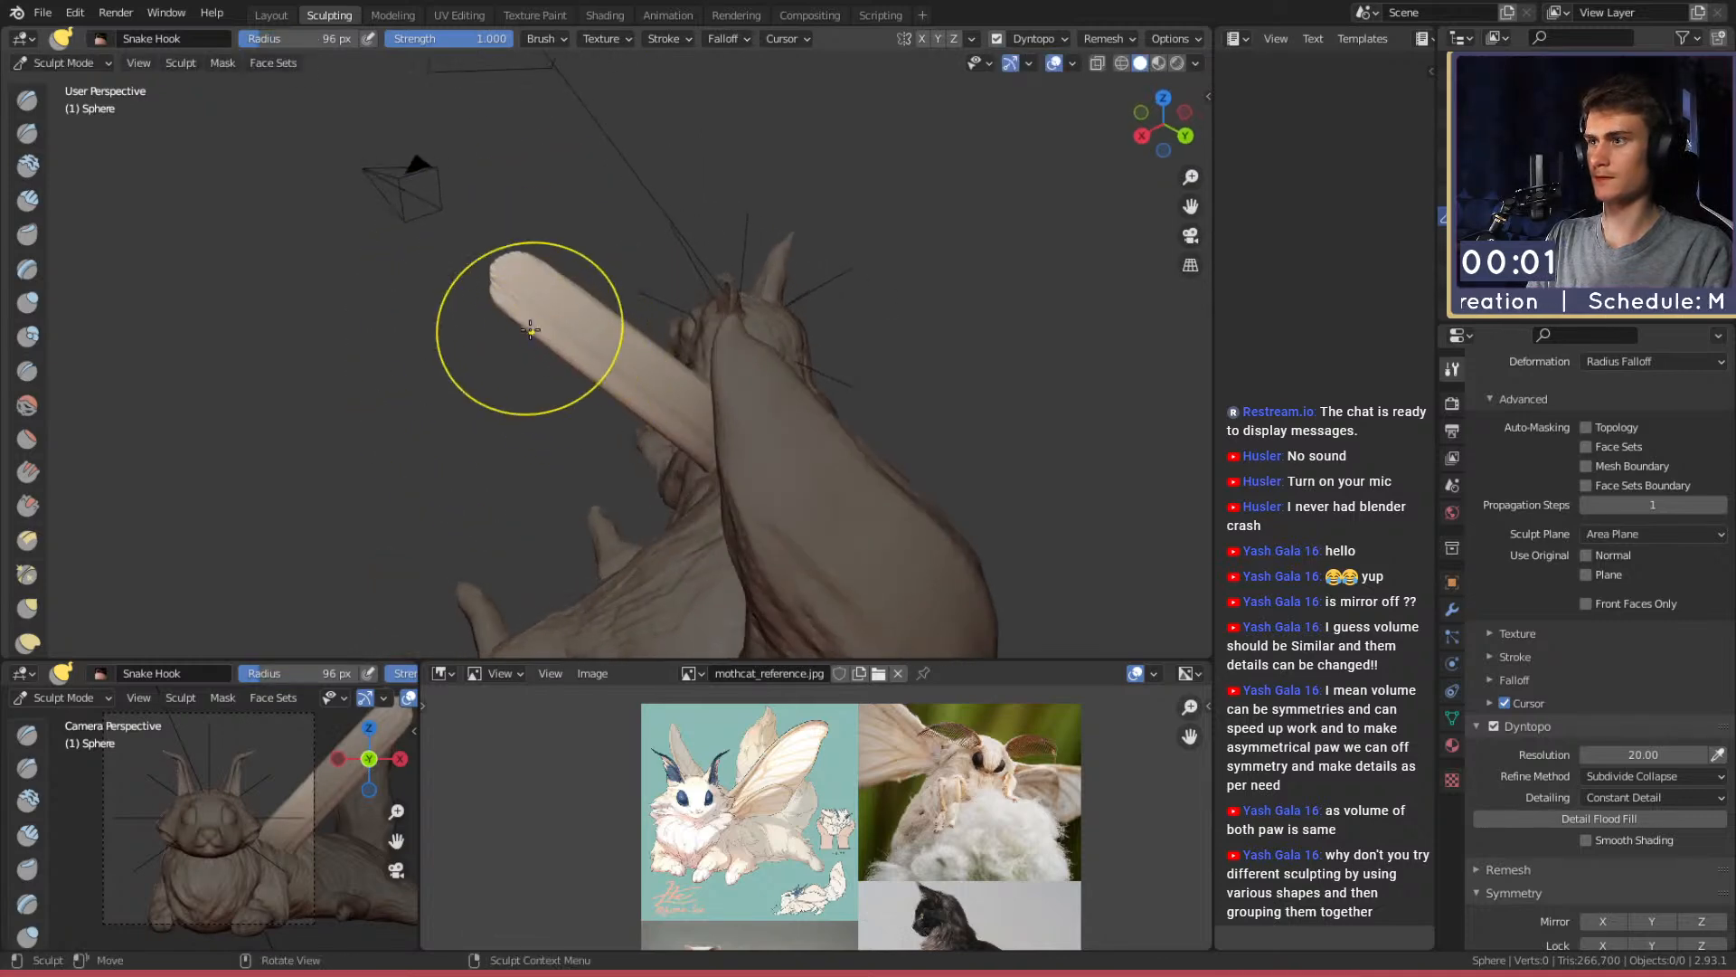
Invert the mask to check the wing against the body, and undo the wing and its mask
{"action": "left_click_drag", "start_coordinate": [542, 416], "coordinate": [753, 361], "text": "alt"}
{"action": "key", "text": "ctrl+i"}
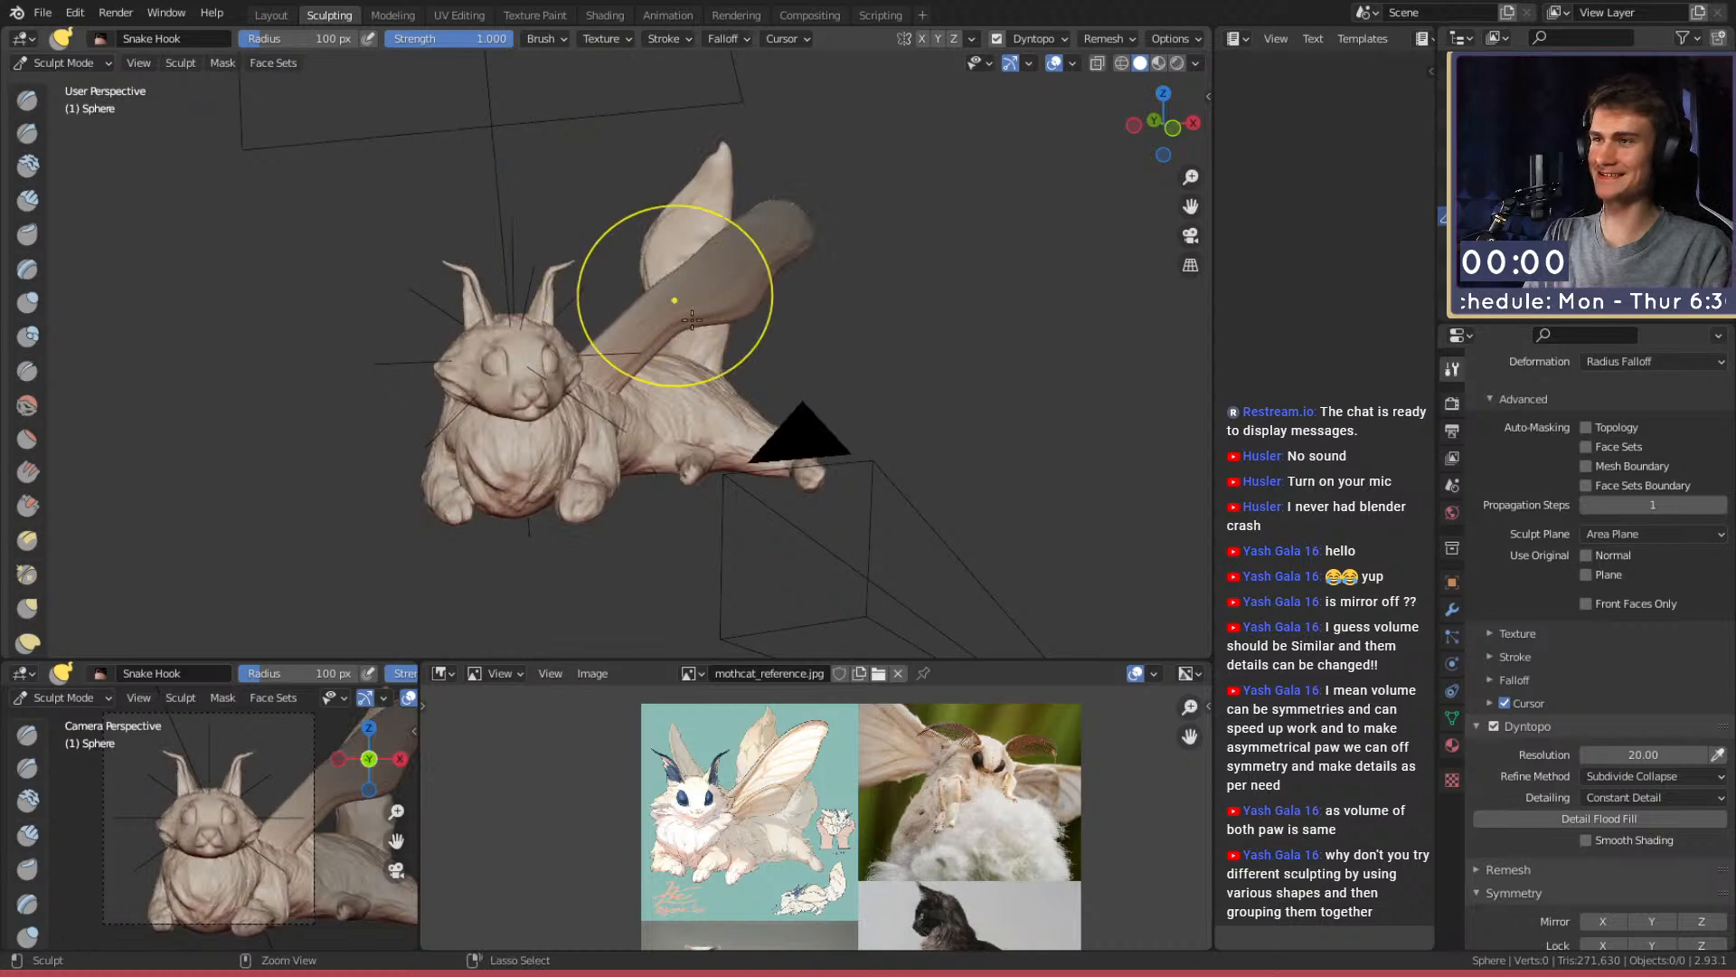
{"action": "key", "text": "ctrl+i"}
{"action": "key", "text": "ctrl+i"}
{"action": "key", "text": "ctrl+i"}
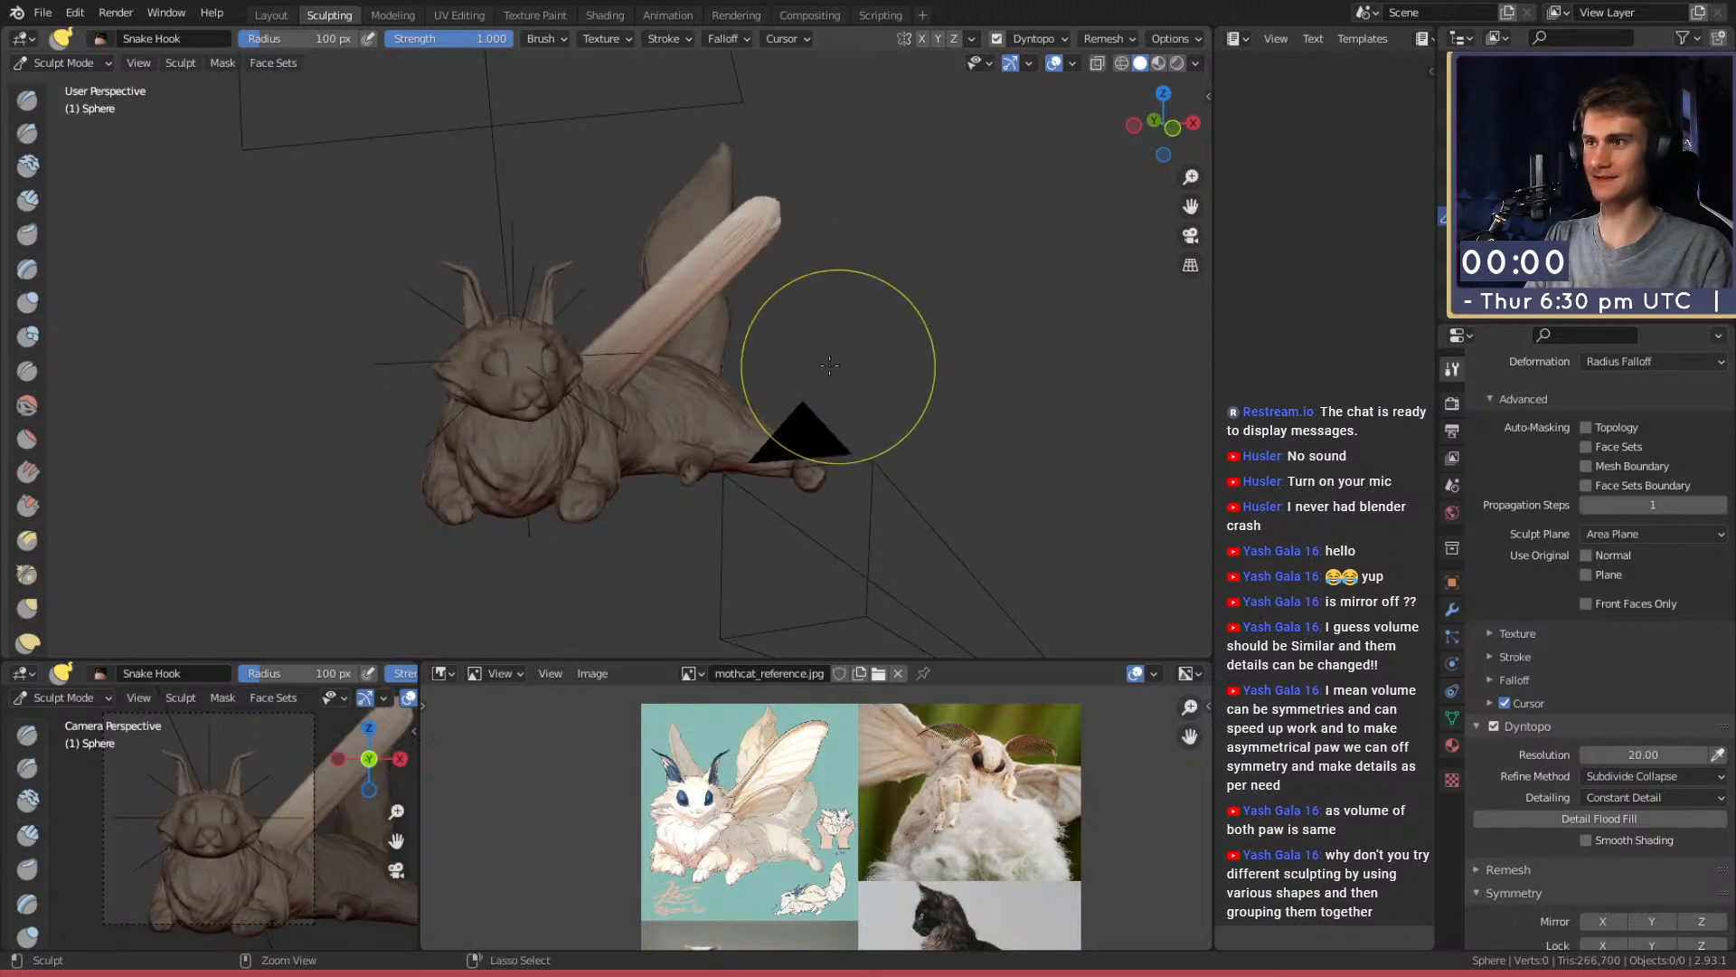
{"action": "key", "text": "ctrl+z"}
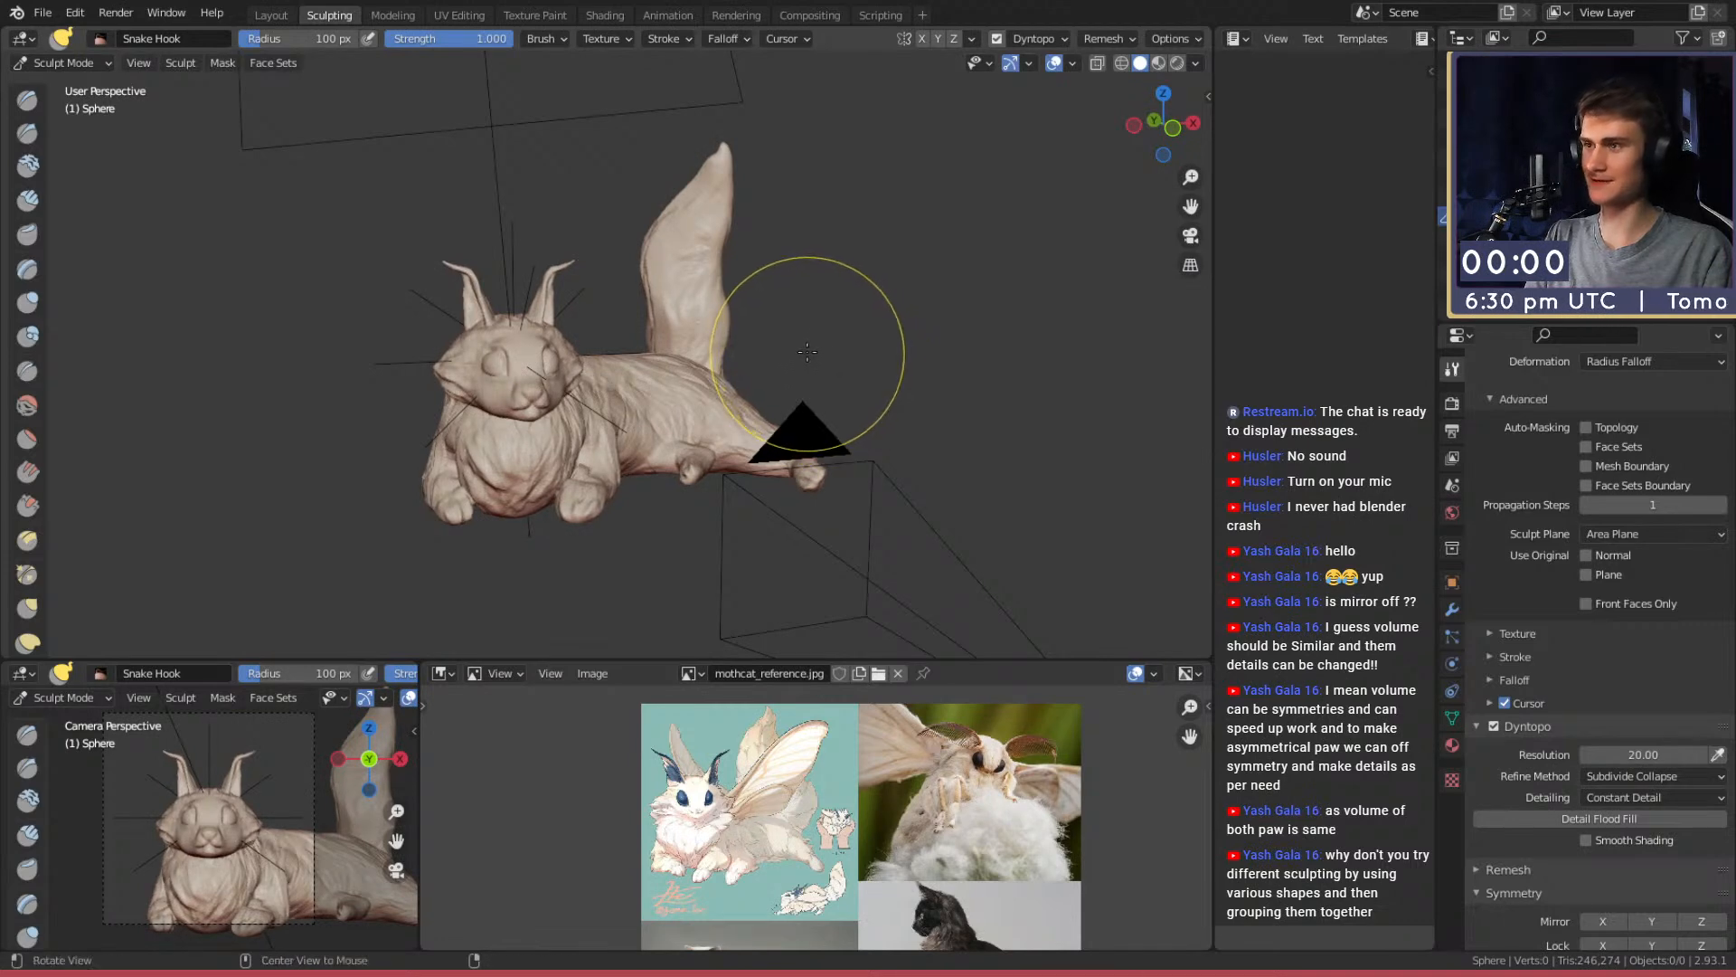
Sharpen the corner of the mouth with the Crease brush at a small radius
{"action": "mouse_move", "coordinate": [827, 409]}
{"action": "left_mouse_down", "text": "alt"}
{"action": "mouse_move", "coordinate": [719, 374]}
{"action": "mouse_move", "coordinate": [750, 370]}
{"action": "left_mouse_up", "text": "alt"}
{"action": "mouse_move", "coordinate": [750, 370]}
{"action": "left_mouse_down", "text": "ctrl+alt"}
{"action": "mouse_move", "coordinate": [752, 321]}
{"action": "mouse_move", "coordinate": [751, 385]}
{"action": "left_mouse_up", "text": "ctrl+alt"}
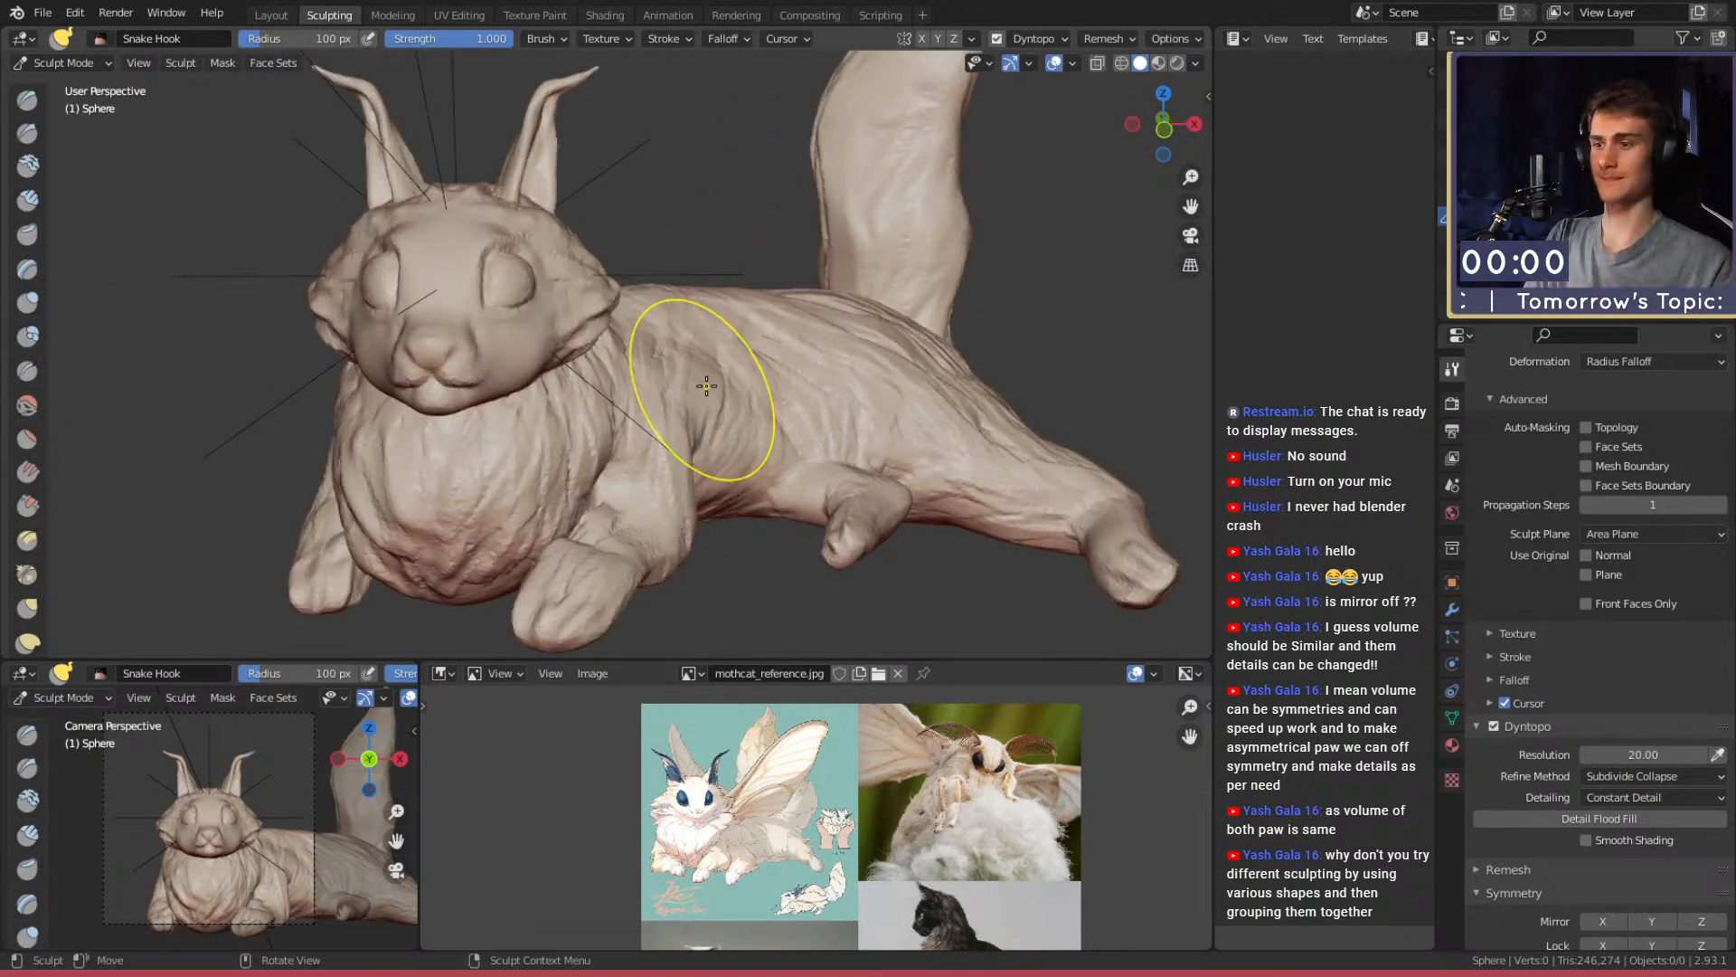
{"action": "left_click_drag", "start_coordinate": [597, 339], "coordinate": [747, 348], "text": "alt+shift"}
{"action": "left_click_drag", "start_coordinate": [747, 348], "coordinate": [675, 315], "text": "ctrl+alt"}
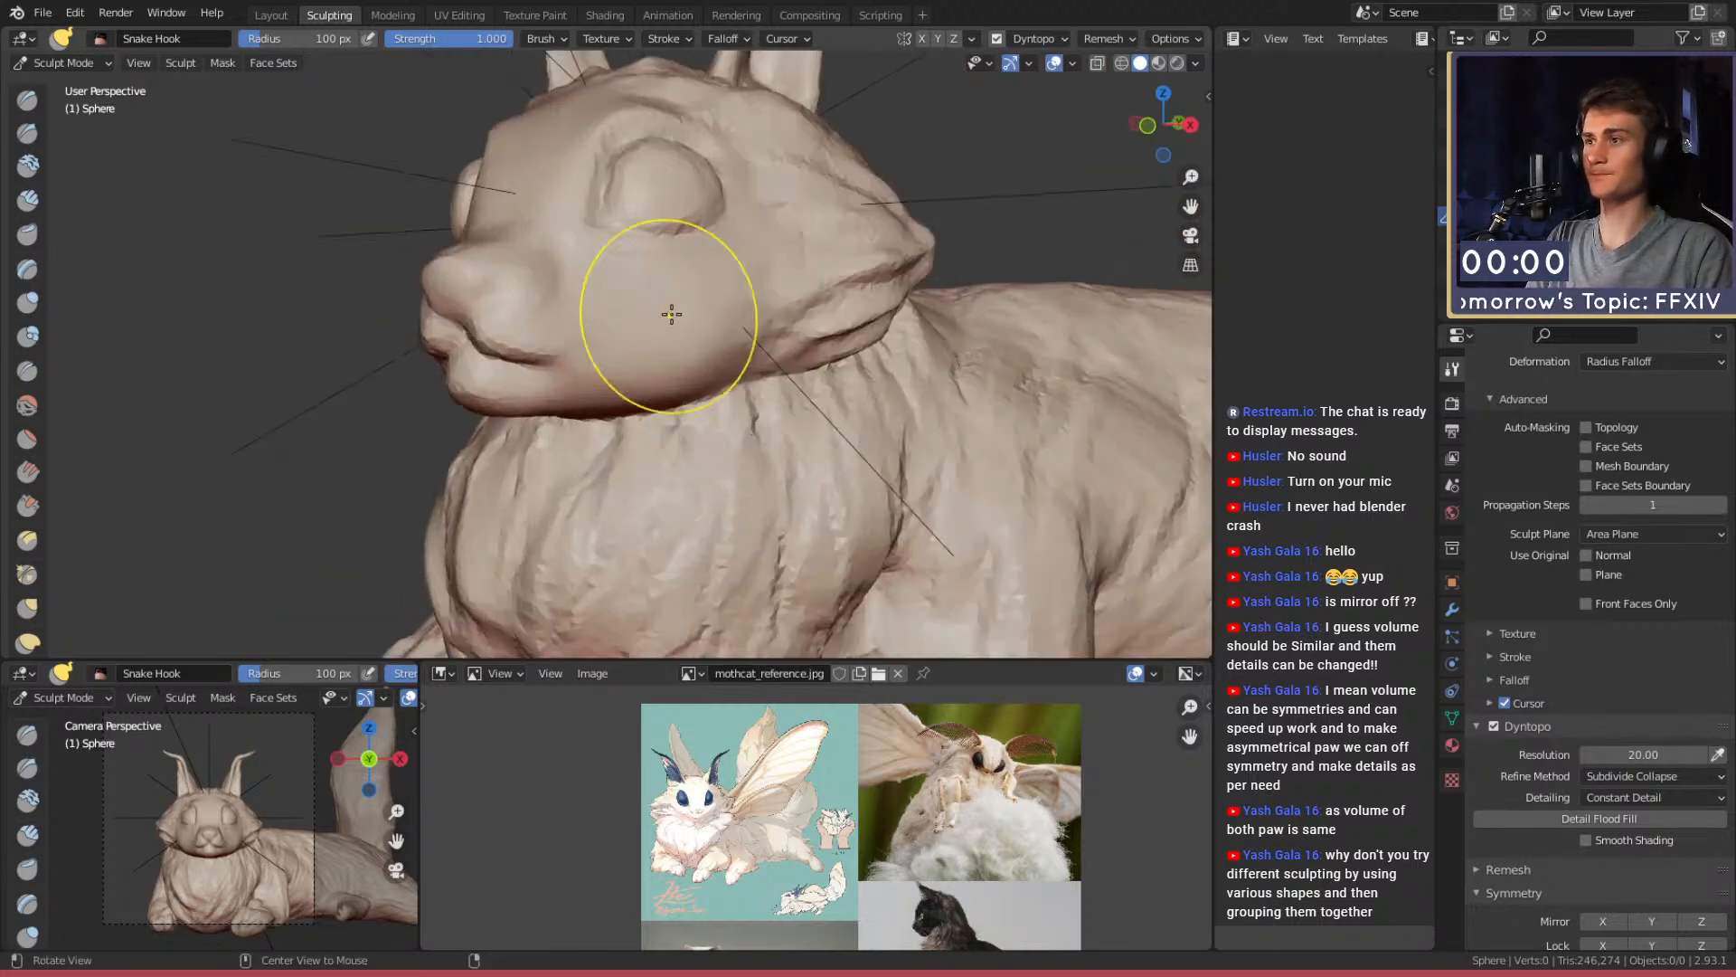
{"action": "key", "text": "shift+c"}
{"action": "key", "text": "f"}
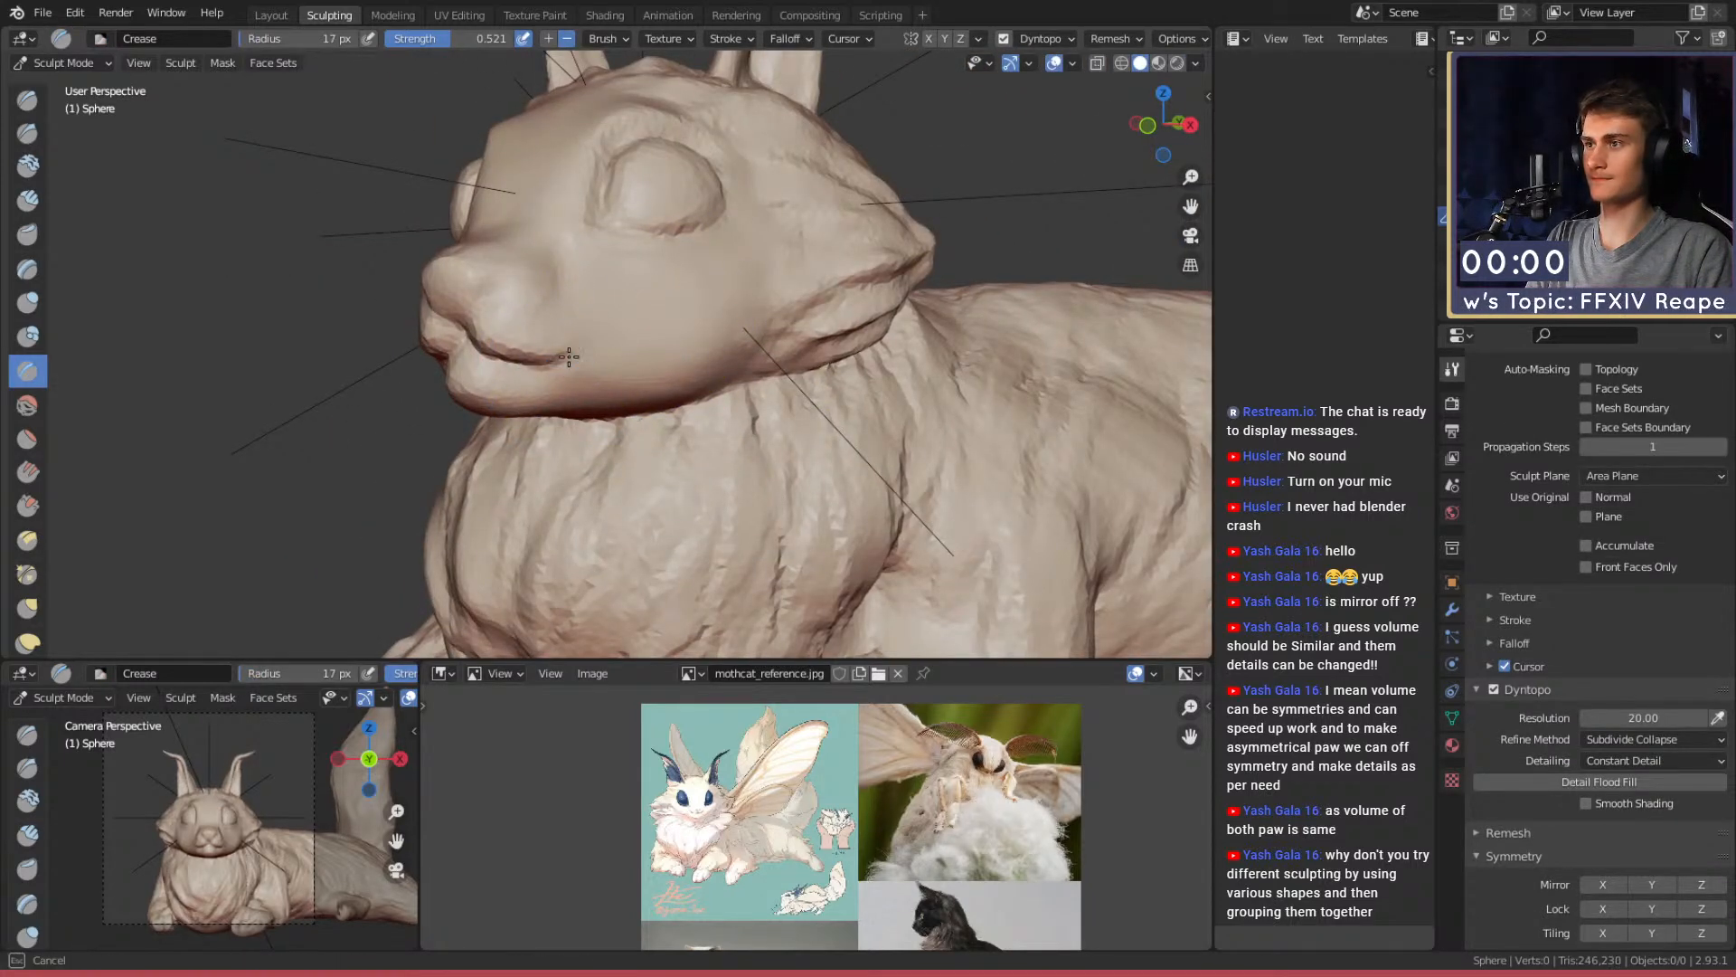
{"action": "key", "text": "f"}
{"action": "left_click", "coordinate": [573, 368]}
{"action": "mouse_move", "coordinate": [507, 387]}
{"action": "left_mouse_down", "text": "ctrl+alt"}
{"action": "mouse_move", "coordinate": [765, 369]}
{"action": "mouse_move", "coordinate": [651, 371]}
{"action": "mouse_move", "coordinate": [615, 298]}
{"action": "mouse_move", "coordinate": [649, 362]}
{"action": "left_mouse_up", "text": "ctrl+alt"}
Build up the muzzle side, cheek and area below the eye with Clay Strips at a 36 px radius
{"action": "key", "text": "c"}
{"action": "key", "text": "f"}
{"action": "key", "text": "f"}
{"action": "left_click", "coordinate": [595, 305]}
{"action": "middle_click_drag", "start_coordinate": [523, 262], "coordinate": [580, 321]}
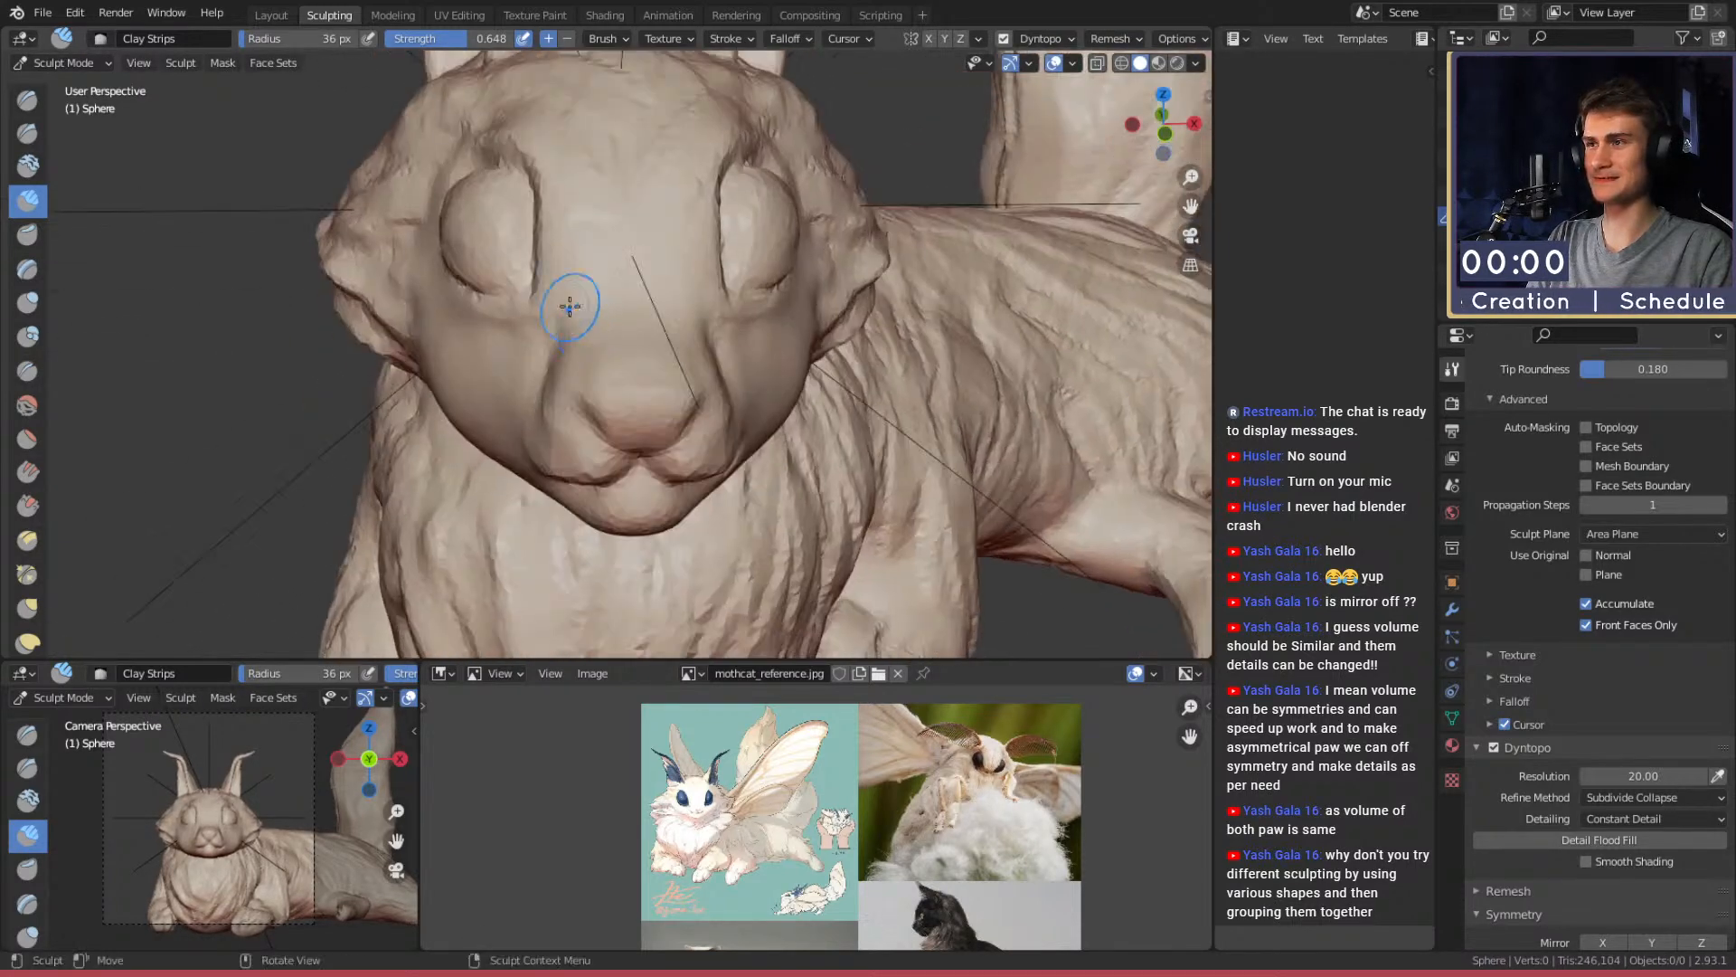
{"action": "middle_click_drag", "start_coordinate": [680, 222], "coordinate": [442, 405]}
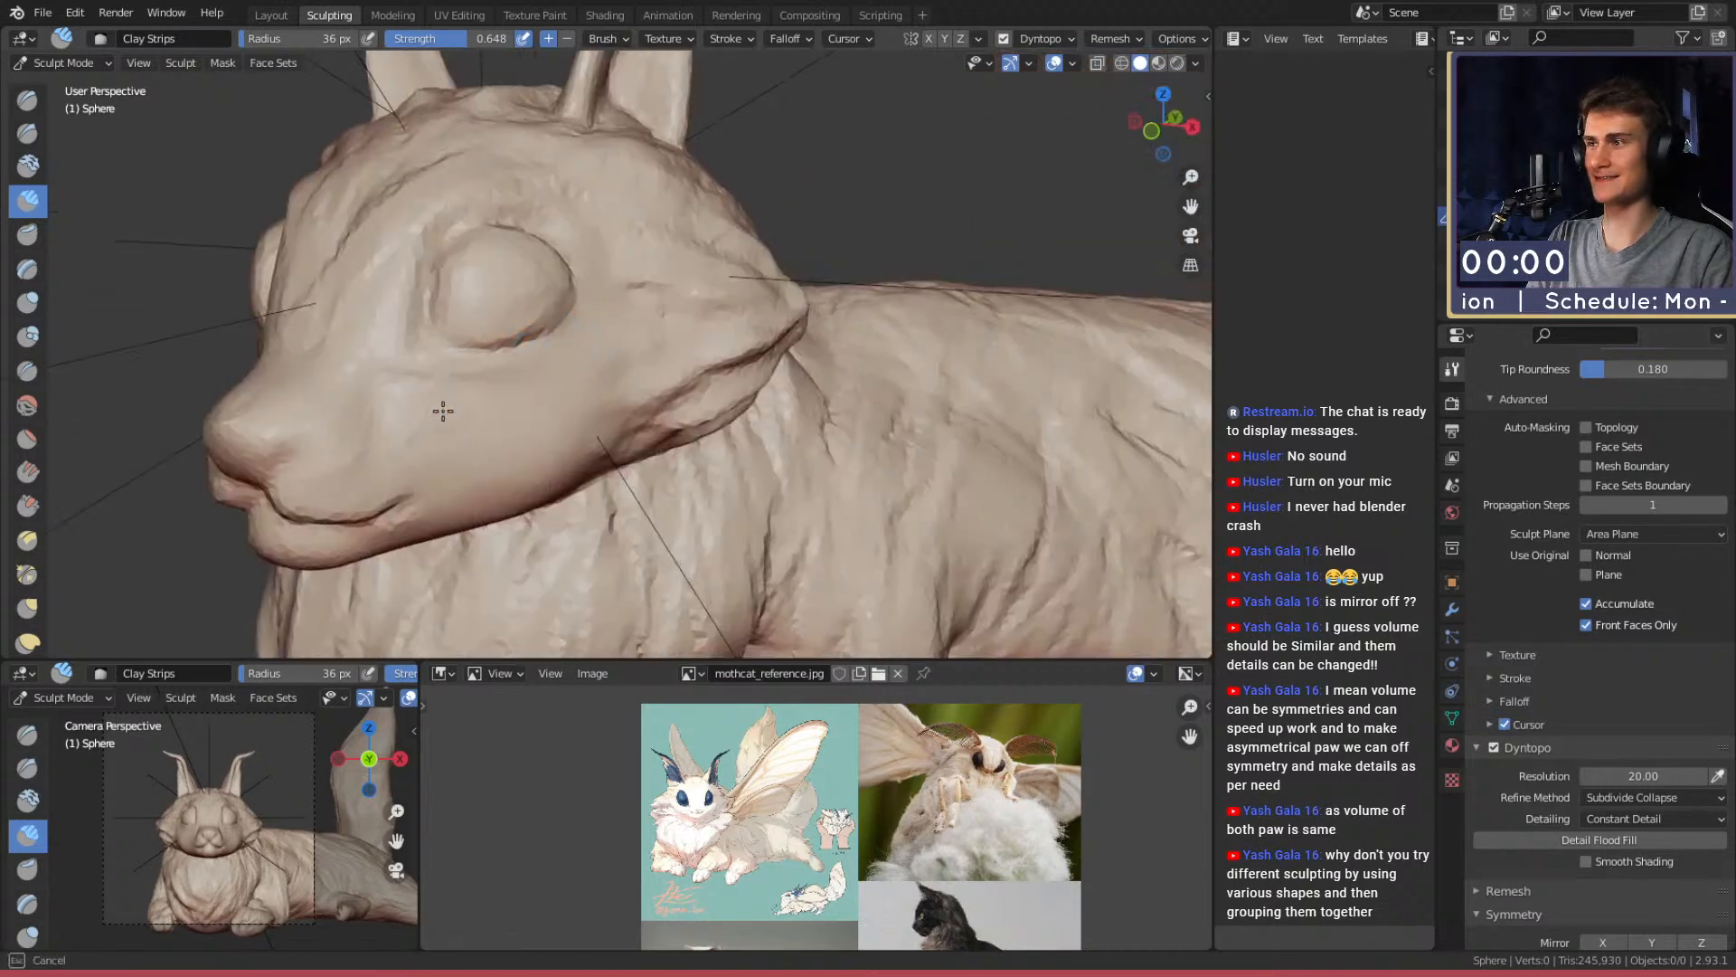
{"action": "left_click_drag", "start_coordinate": [453, 481], "coordinate": [516, 493]}
{"action": "mouse_move", "coordinate": [469, 374]}
{"action": "middle_mouse_down", "text": "shift"}
{"action": "mouse_move", "coordinate": [609, 438]}
{"action": "mouse_move", "coordinate": [578, 389]}
{"action": "middle_mouse_up", "text": "shift"}
{"action": "left_click_drag", "start_coordinate": [565, 329], "coordinate": [569, 329]}
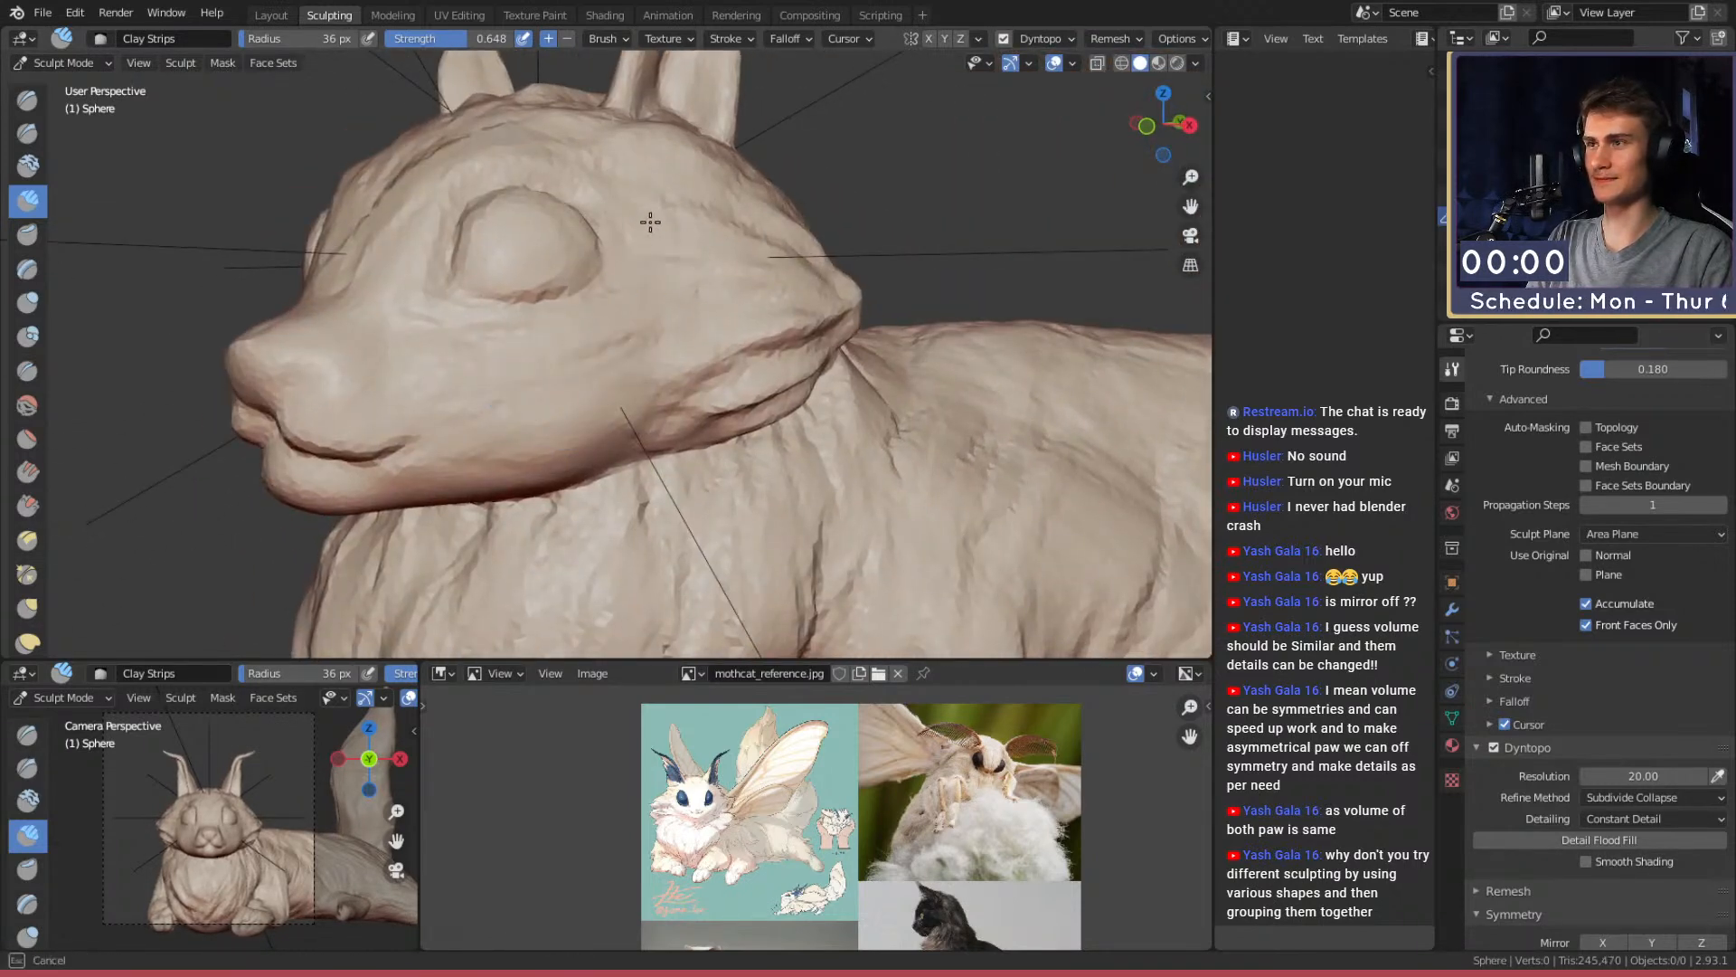
Add Clay Strips strokes behind the eye and across the cheek, then continue on the opposite side of the head
{"action": "left_click_drag", "start_coordinate": [639, 216], "coordinate": [633, 237]}
{"action": "middle_click_drag", "start_coordinate": [626, 287], "coordinate": [617, 251], "text": "shift"}
{"action": "middle_click_drag", "start_coordinate": [617, 251], "coordinate": [623, 250]}
{"action": "left_click_drag", "start_coordinate": [554, 397], "coordinate": [566, 394]}
{"action": "left_click_drag", "start_coordinate": [565, 271], "coordinate": [633, 352], "text": "alt"}
{"action": "left_click_drag", "start_coordinate": [570, 353], "coordinate": [588, 366]}
{"action": "left_click_drag", "start_coordinate": [586, 380], "coordinate": [592, 334], "text": "alt"}
{"action": "mouse_move", "coordinate": [483, 333]}
{"action": "left_mouse_down", "text": "alt"}
{"action": "mouse_move", "coordinate": [619, 325]}
{"action": "mouse_move", "coordinate": [752, 277]}
{"action": "left_mouse_up", "text": "alt"}
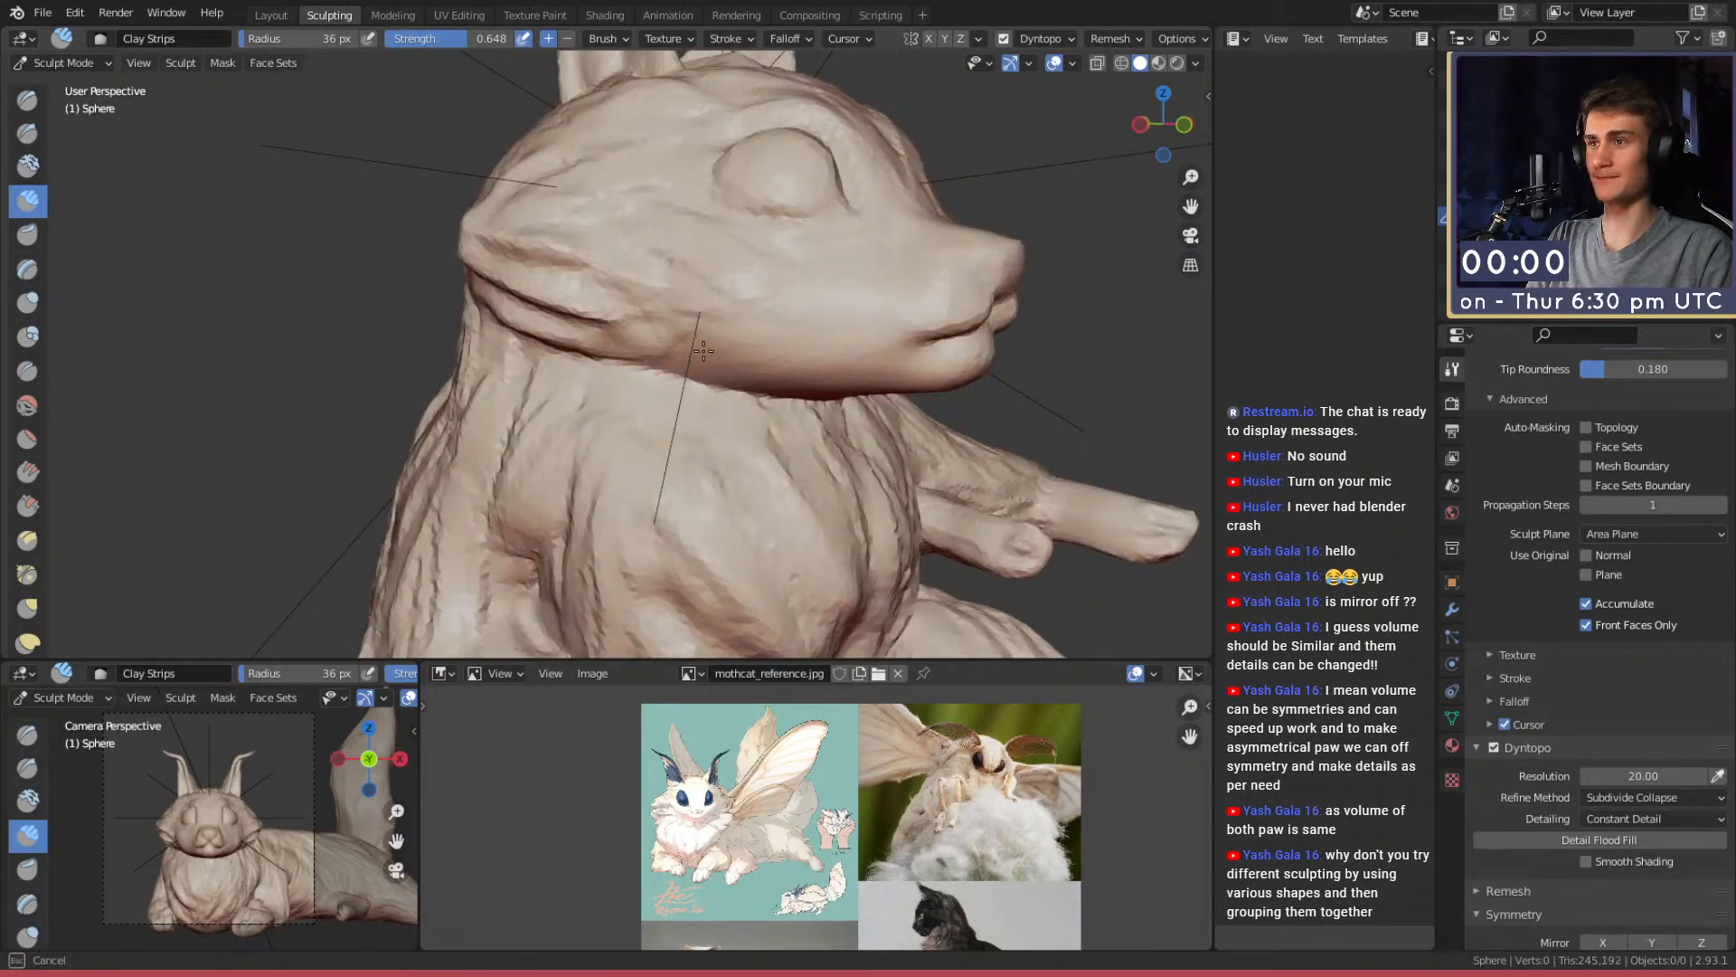
Define the edges of the nose and muzzle with the Crease brush at a 22 px radius
{"action": "key", "text": "shift+c"}
{"action": "mouse_move", "coordinate": [799, 334]}
{"action": "middle_mouse_down"}
{"action": "mouse_move", "coordinate": [697, 349]}
{"action": "mouse_move", "coordinate": [729, 334]}
{"action": "mouse_move", "coordinate": [600, 393]}
{"action": "middle_mouse_up"}
{"action": "key", "text": "f"}
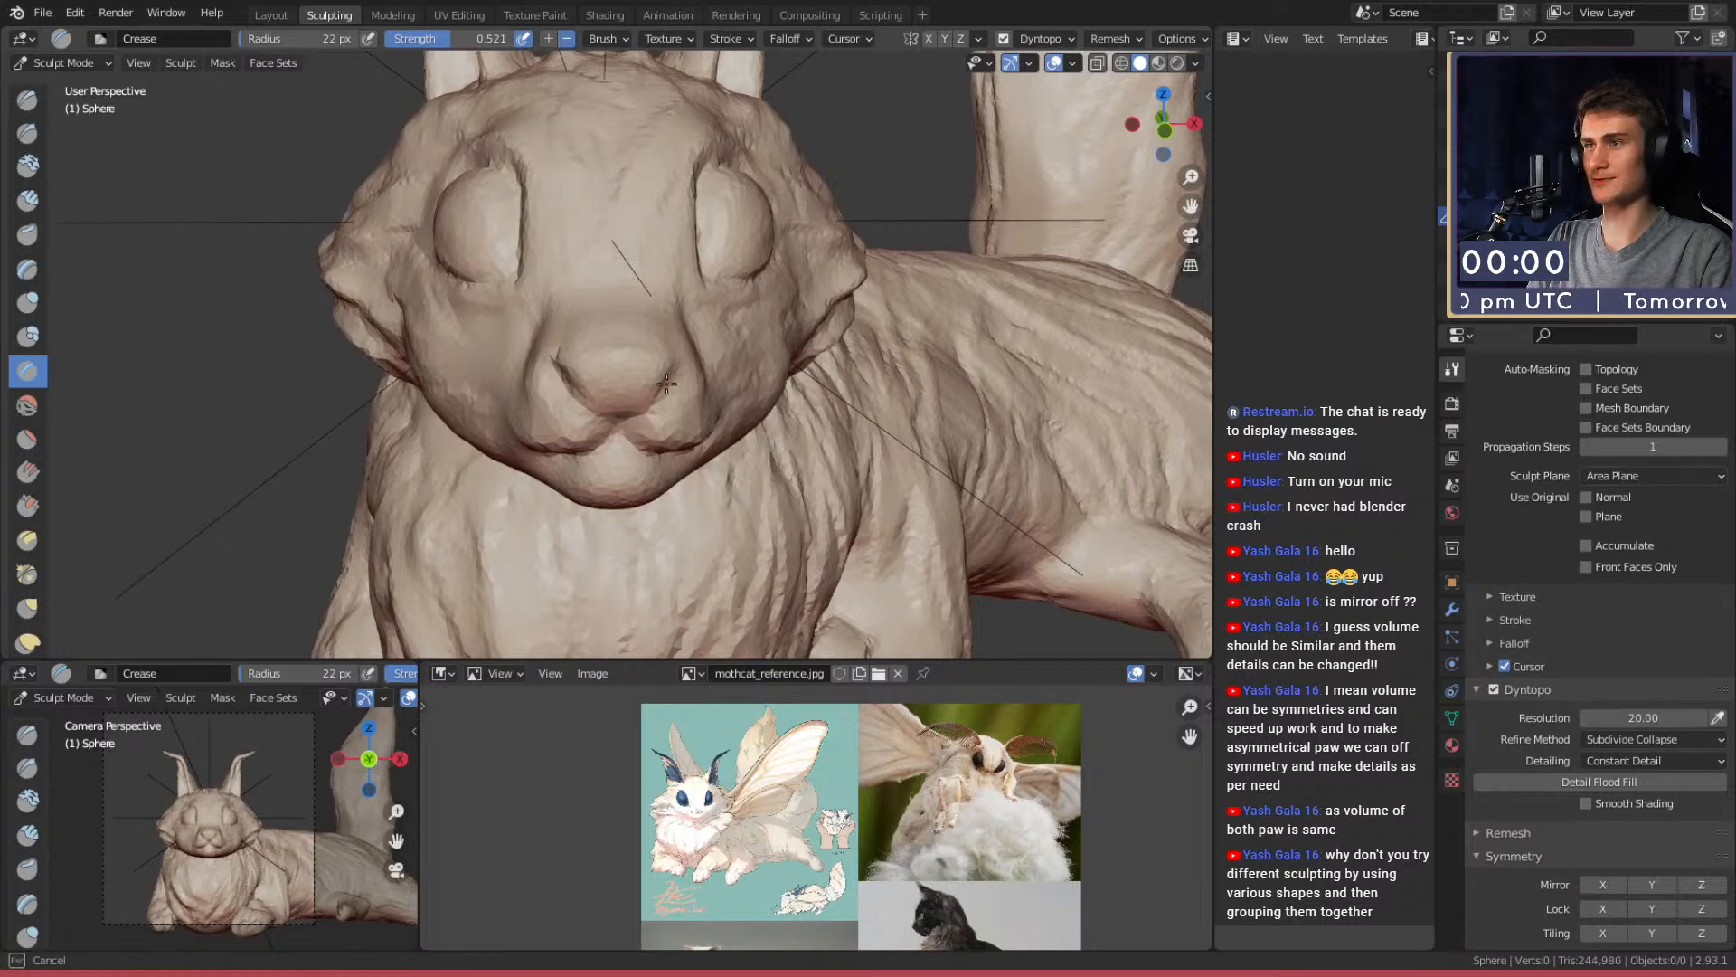
{"action": "left_click_drag", "start_coordinate": [658, 382], "coordinate": [641, 400], "text": "alt"}
{"action": "mouse_move", "coordinate": [642, 400]}
{"action": "left_mouse_down"}
{"action": "mouse_move", "coordinate": [535, 388]}
{"action": "mouse_move", "coordinate": [569, 414]}
{"action": "mouse_move", "coordinate": [543, 412]}
{"action": "left_mouse_up"}
{"action": "key", "text": "f"}
{"action": "left_click", "coordinate": [610, 405]}
Crease further folds into the side of the face, enlarging the brush radius to 56 px
{"action": "left_click_drag", "start_coordinate": [640, 360], "coordinate": [680, 314], "text": "alt"}
{"action": "middle_click_drag", "start_coordinate": [680, 314], "coordinate": [688, 416], "text": "ctrl"}
{"action": "mouse_move", "coordinate": [688, 416]}
{"action": "middle_mouse_down"}
{"action": "mouse_move", "coordinate": [796, 416]}
{"action": "mouse_move", "coordinate": [796, 461]}
{"action": "mouse_move", "coordinate": [720, 314]}
{"action": "mouse_move", "coordinate": [606, 350]}
{"action": "mouse_move", "coordinate": [587, 299]}
{"action": "middle_mouse_up"}
{"action": "left_click_drag", "start_coordinate": [413, 352], "coordinate": [416, 333]}
{"action": "mouse_move", "coordinate": [416, 333]}
{"action": "middle_mouse_down"}
{"action": "mouse_move", "coordinate": [457, 359]}
{"action": "mouse_move", "coordinate": [463, 402]}
{"action": "middle_mouse_up"}
{"action": "key", "text": "f"}
{"action": "left_click", "coordinate": [506, 423]}
{"action": "left_click_drag", "start_coordinate": [508, 425], "coordinate": [515, 428]}
{"action": "middle_click_drag", "start_coordinate": [538, 450], "coordinate": [565, 551], "text": "ctrl"}
{"action": "middle_click_drag", "start_coordinate": [565, 552], "coordinate": [644, 435]}
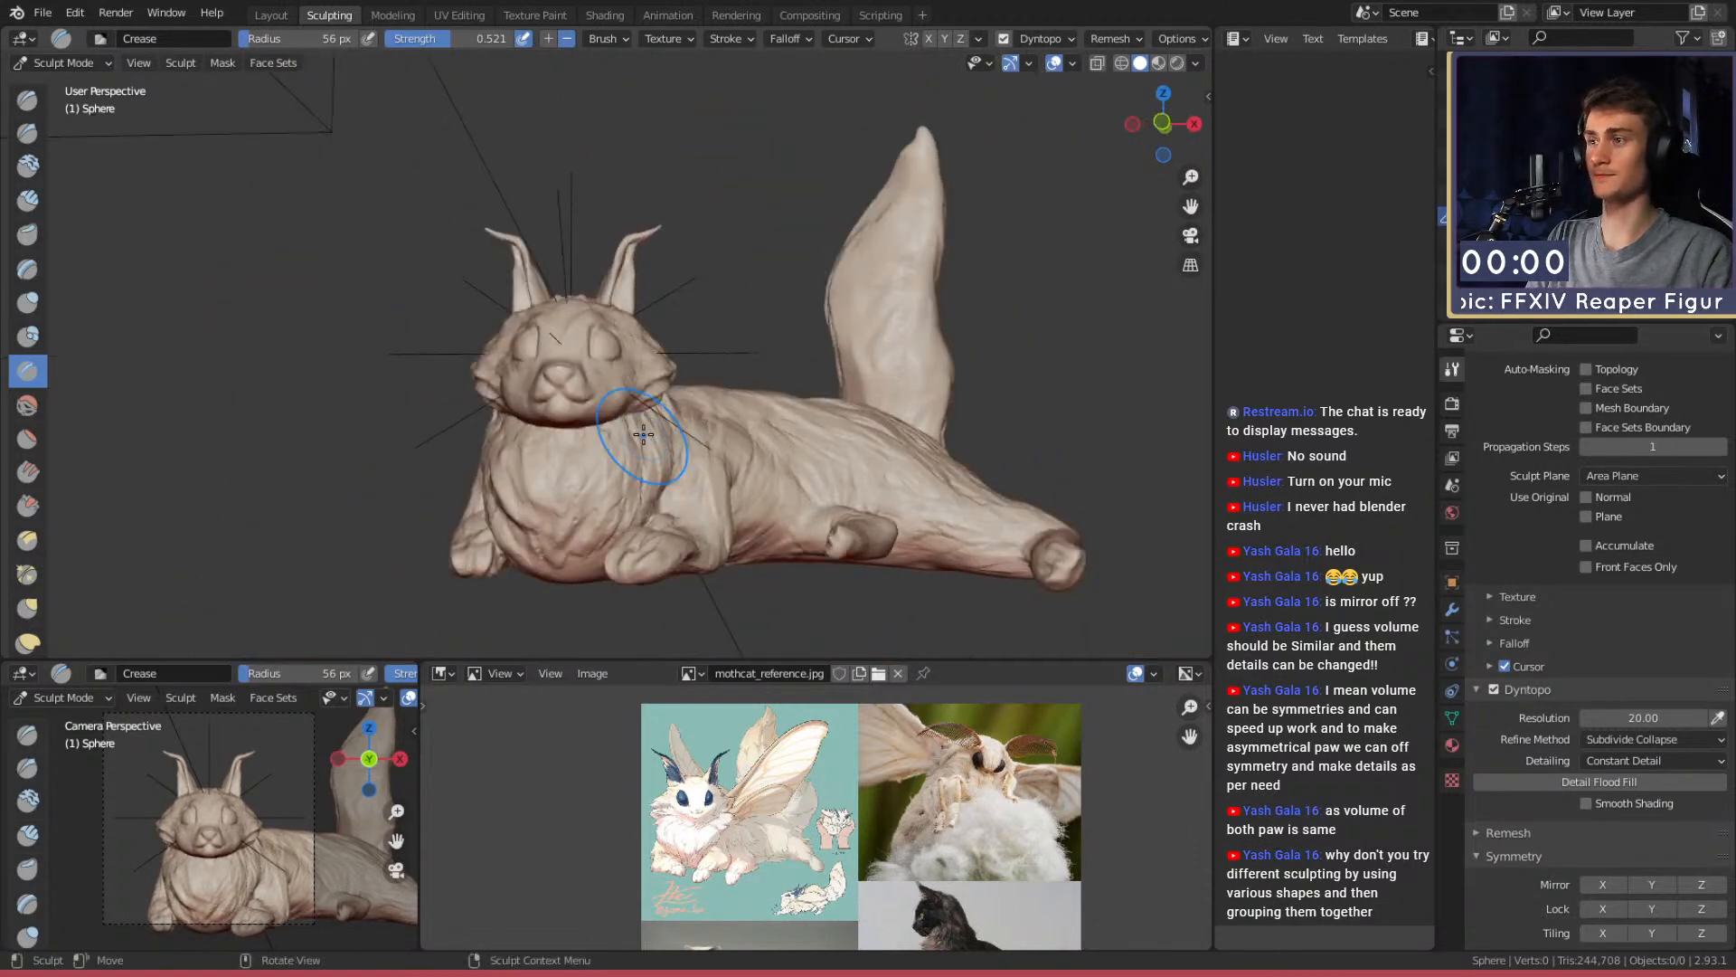
Save the file and review the sculpted head up close in the Layout workspace
{"action": "left_click", "coordinate": [43, 12]}
{"action": "left_click", "coordinate": [72, 141]}
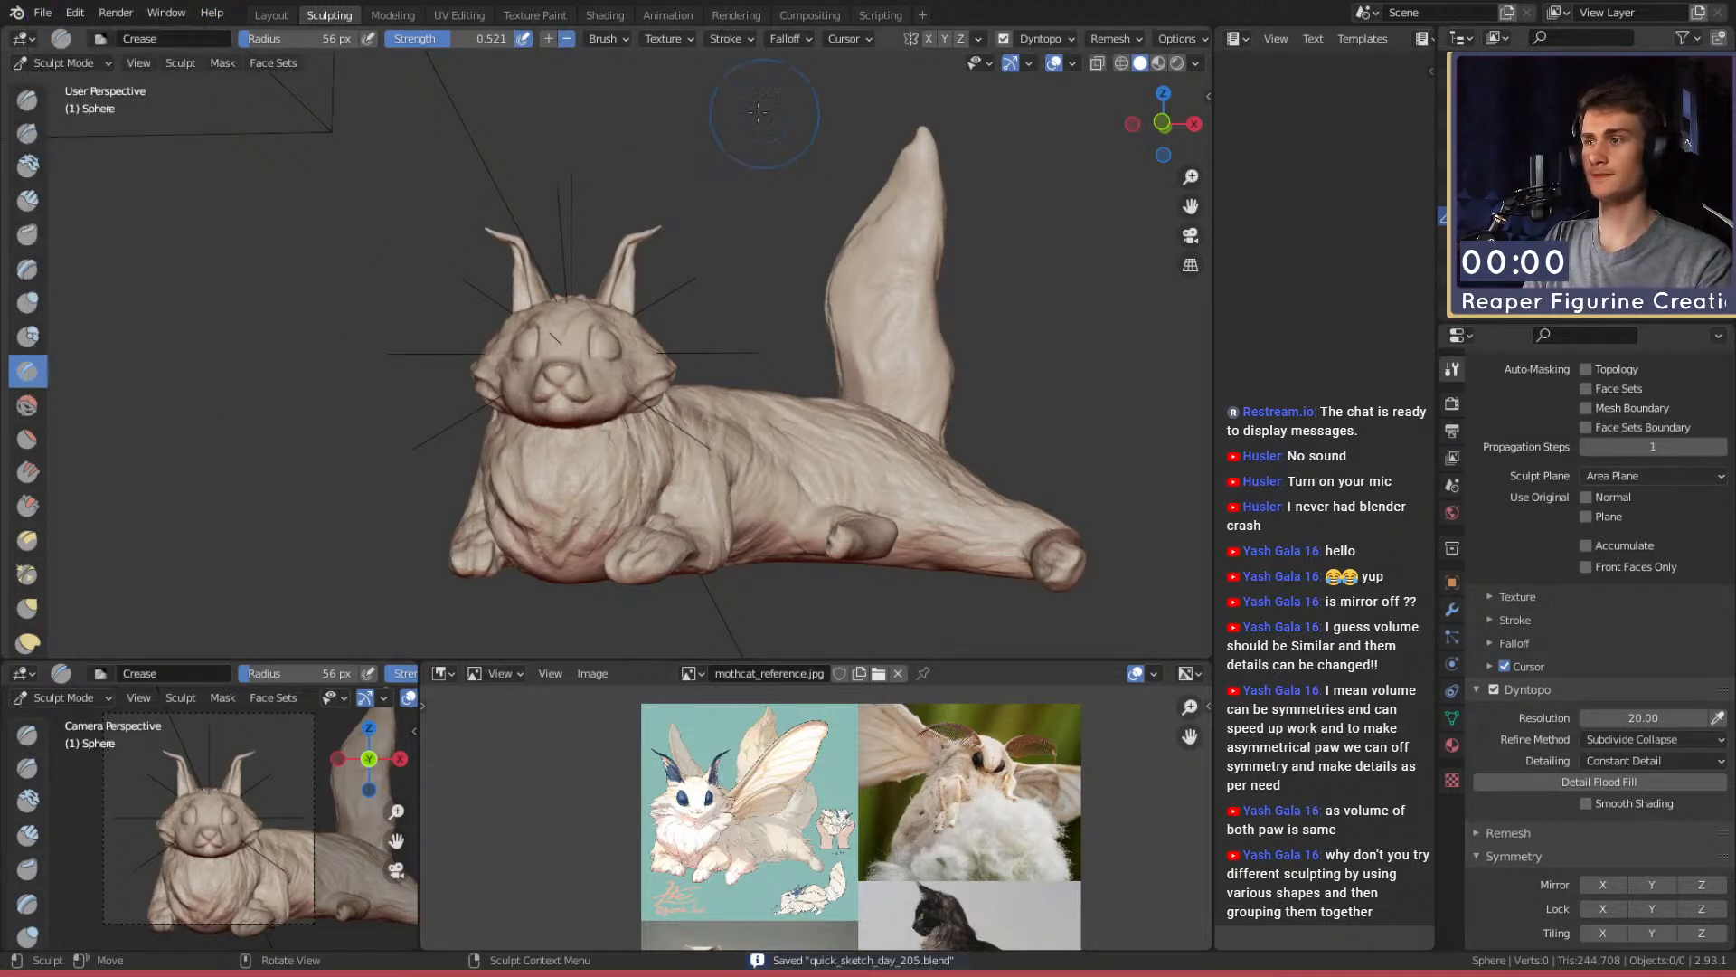
{"action": "left_click", "coordinate": [271, 15]}
{"action": "mouse_move", "coordinate": [653, 458]}
{"action": "middle_mouse_down", "text": "ctrl"}
{"action": "mouse_move", "coordinate": [638, 573]}
{"action": "mouse_move", "coordinate": [569, 634]}
{"action": "mouse_move", "coordinate": [609, 535]}
{"action": "middle_mouse_up", "text": "ctrl"}
{"action": "left_click", "coordinate": [609, 535]}
{"action": "scroll", "coordinate": [693, 617], "scroll_direction": "up", "scroll_amount": 4}
{"action": "middle_click_drag", "start_coordinate": [692, 617], "coordinate": [678, 678]}
{"action": "middle_click_drag", "start_coordinate": [678, 678], "coordinate": [685, 486], "text": "ctrl"}
{"action": "left_click", "coordinate": [685, 486]}
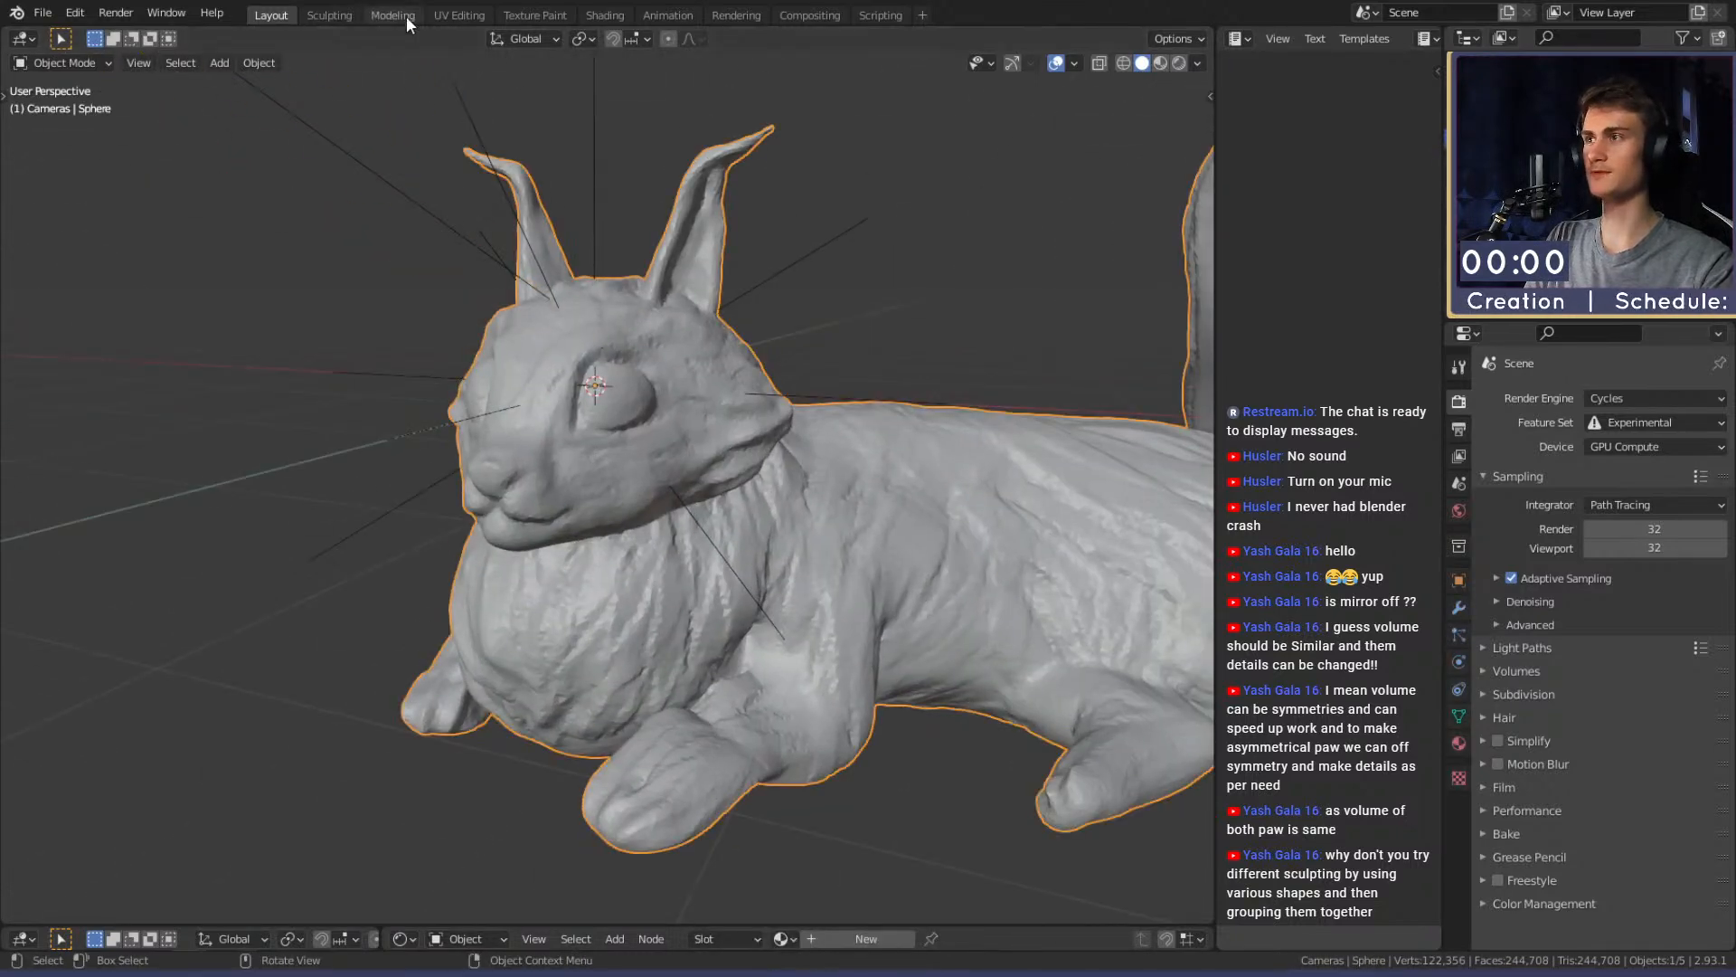
Return to the Sculpting workspace and carve a deep rim around one eye with Crease at 66 and 61 px radii
{"action": "left_click", "coordinate": [329, 15]}
{"action": "middle_click_drag", "start_coordinate": [719, 413], "coordinate": [741, 485], "text": "shift"}
{"action": "middle_click_drag", "start_coordinate": [741, 484], "coordinate": [622, 311]}
{"action": "mouse_move", "coordinate": [559, 295]}
{"action": "left_mouse_down"}
{"action": "mouse_move", "coordinate": [509, 324]}
{"action": "mouse_move", "coordinate": [546, 321]}
{"action": "left_mouse_up"}
{"action": "middle_click_drag", "start_coordinate": [548, 329], "coordinate": [537, 351]}
{"action": "left_click_drag", "start_coordinate": [565, 294], "coordinate": [606, 296]}
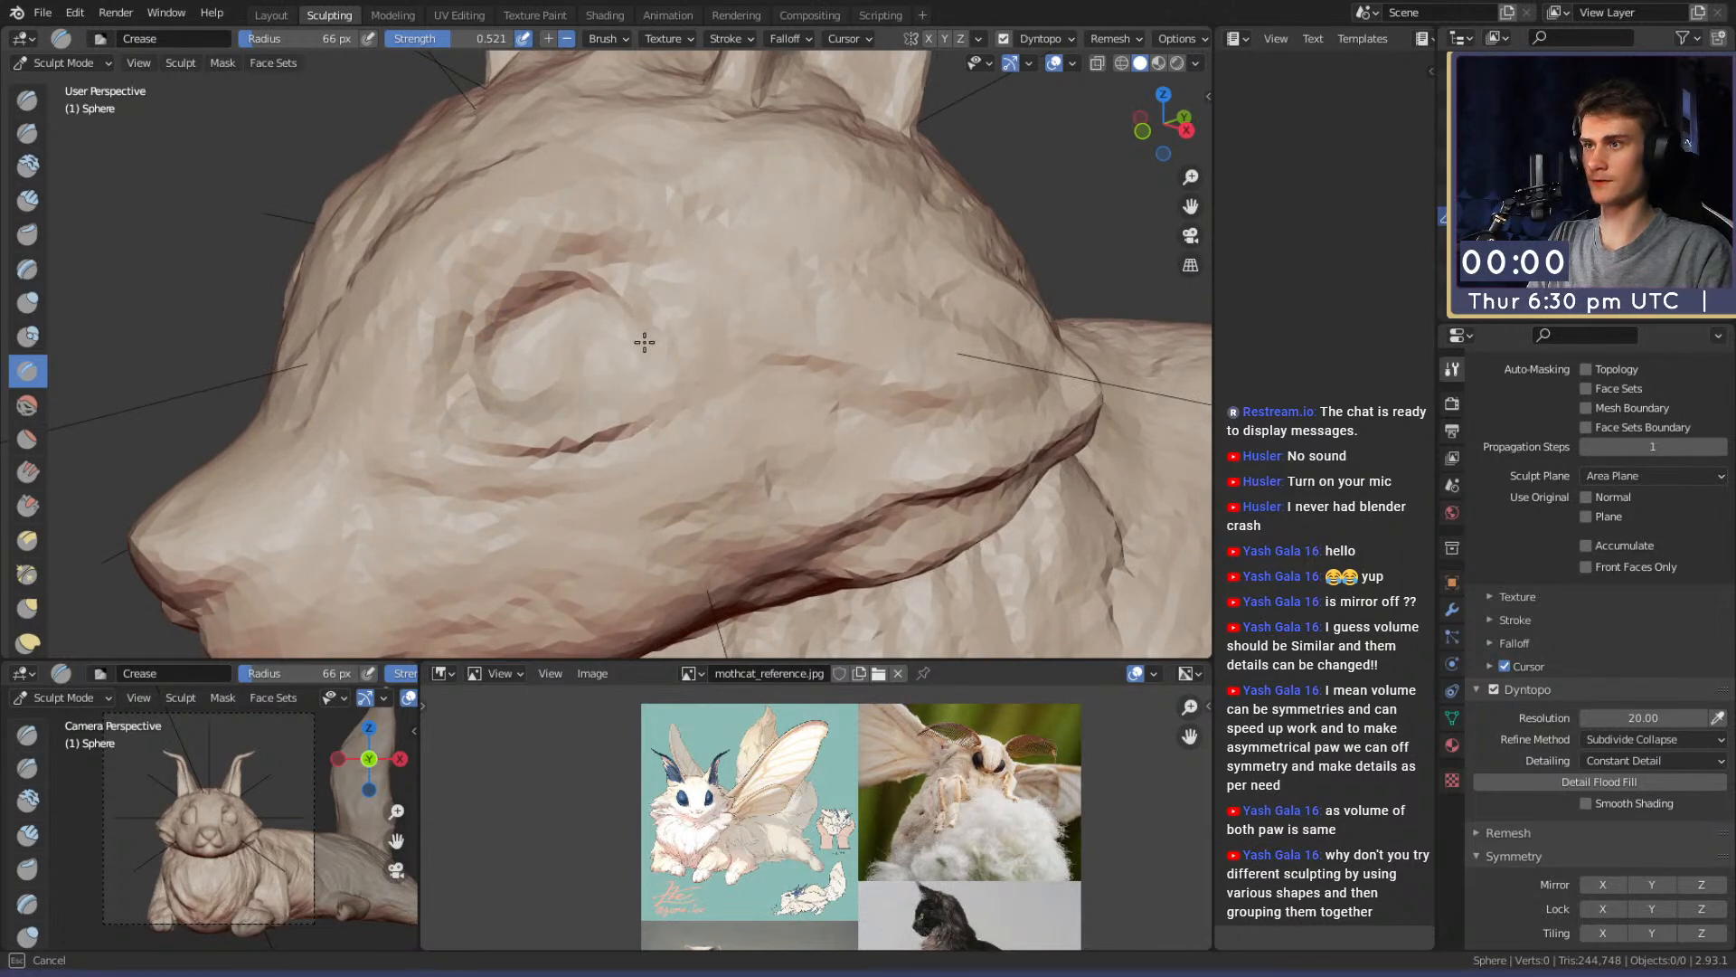
{"action": "key", "text": "f"}
{"action": "left_click_drag", "start_coordinate": [640, 368], "coordinate": [576, 427]}
{"action": "left_click", "coordinate": [656, 394]}
{"action": "left_click_drag", "start_coordinate": [506, 425], "coordinate": [476, 411]}
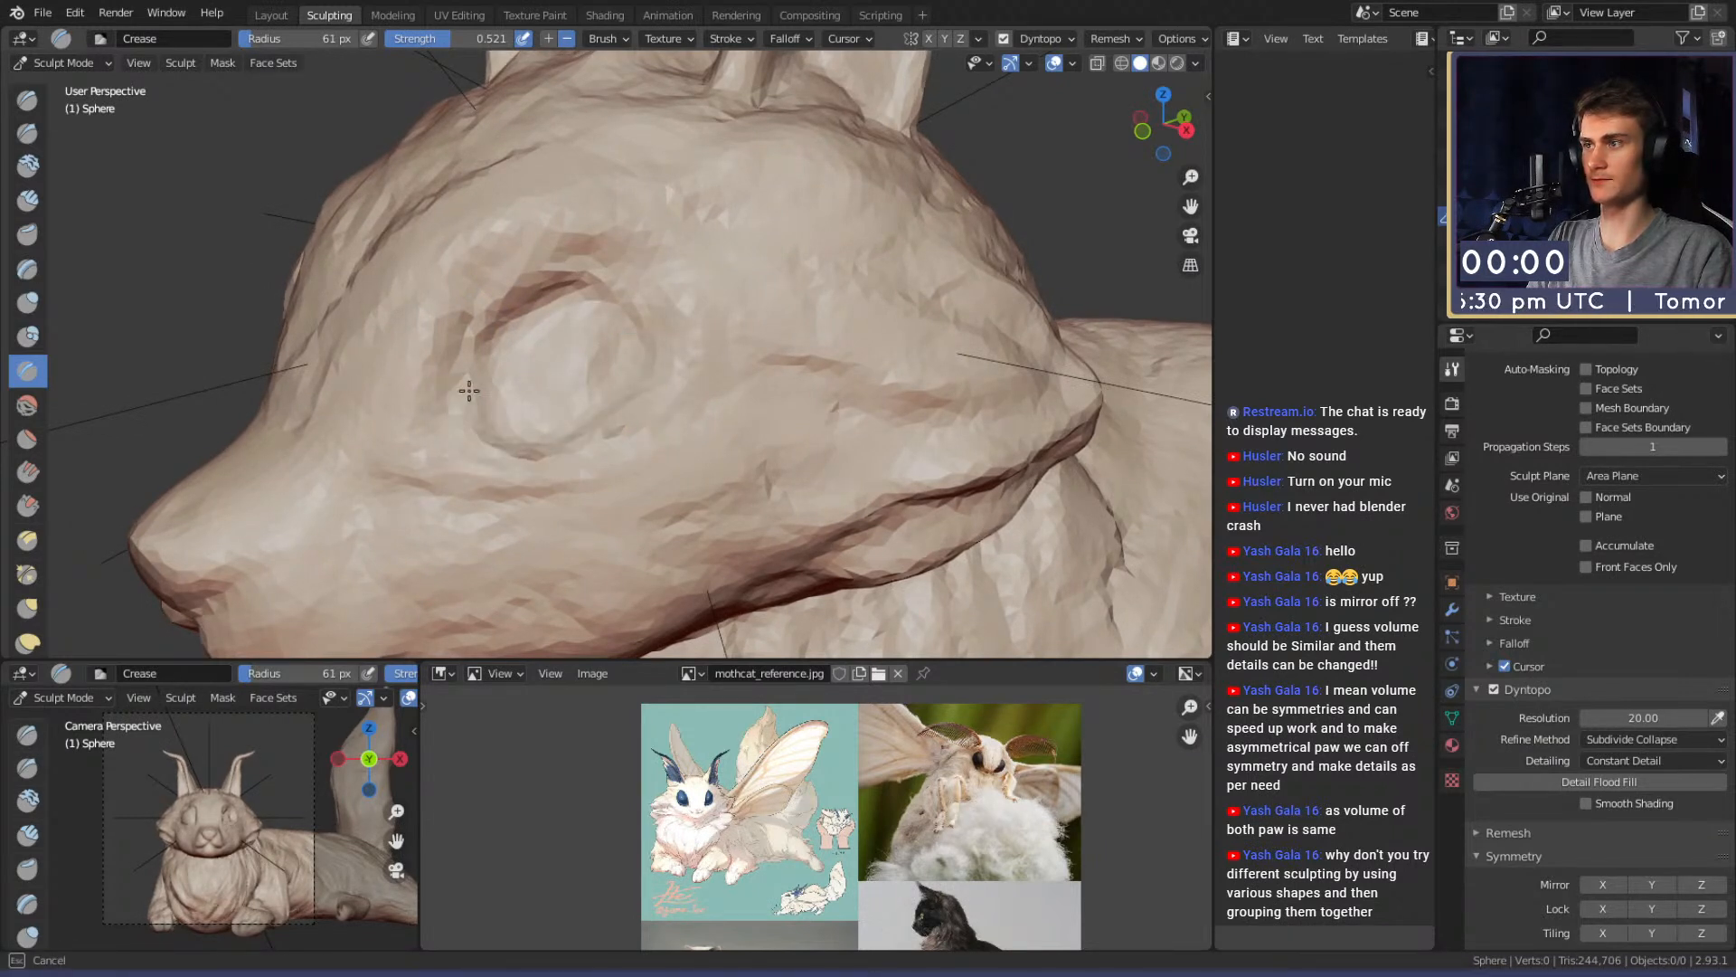
{"action": "mouse_move", "coordinate": [555, 327]}
{"action": "left_mouse_down"}
{"action": "mouse_move", "coordinate": [593, 387]}
{"action": "mouse_move", "coordinate": [535, 415]}
{"action": "mouse_move", "coordinate": [483, 381]}
{"action": "left_mouse_up"}
Reshape the carved eye's lids with Grab, reducing the radius from 151 to 50 px, and crease inside the socket
{"action": "key", "text": "g"}
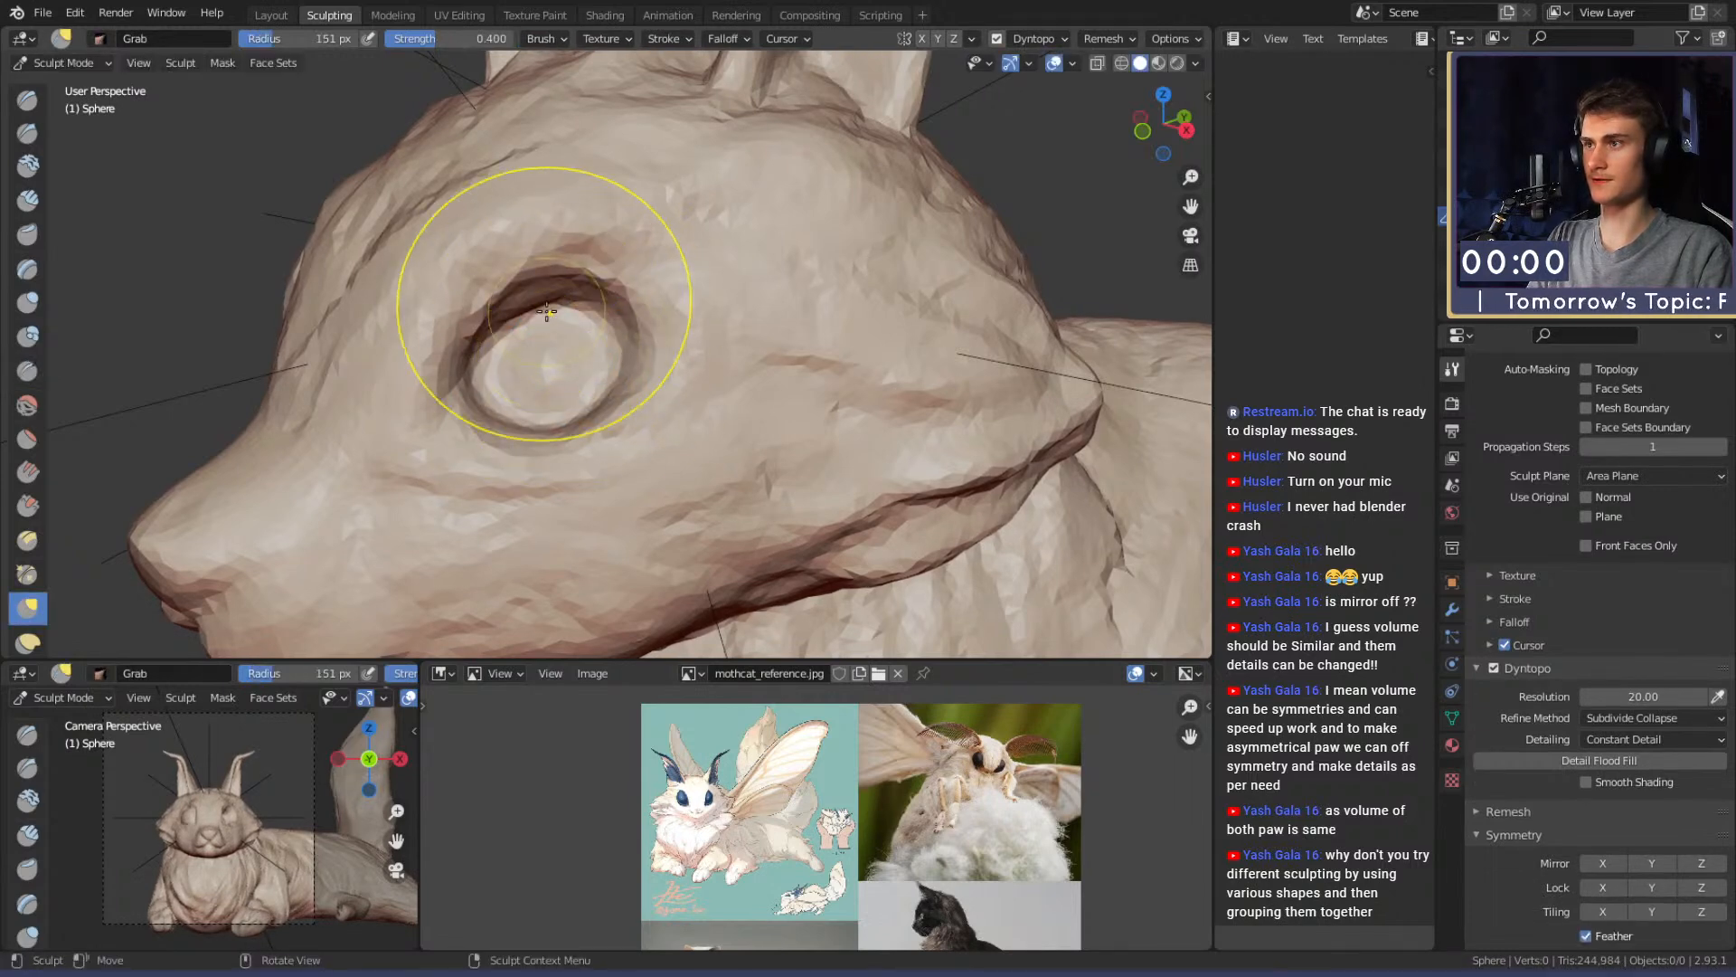
{"action": "left_click_drag", "start_coordinate": [588, 304], "coordinate": [632, 353], "text": "alt"}
{"action": "key", "text": "f"}
{"action": "left_click", "coordinate": [561, 354]}
{"action": "mouse_move", "coordinate": [581, 438]}
{"action": "left_mouse_down", "text": "alt+shift"}
{"action": "mouse_move", "coordinate": [613, 306]}
{"action": "mouse_move", "coordinate": [555, 442]}
{"action": "left_mouse_up", "text": "alt+shift"}
{"action": "key", "text": "f"}
{"action": "left_click", "coordinate": [567, 474]}
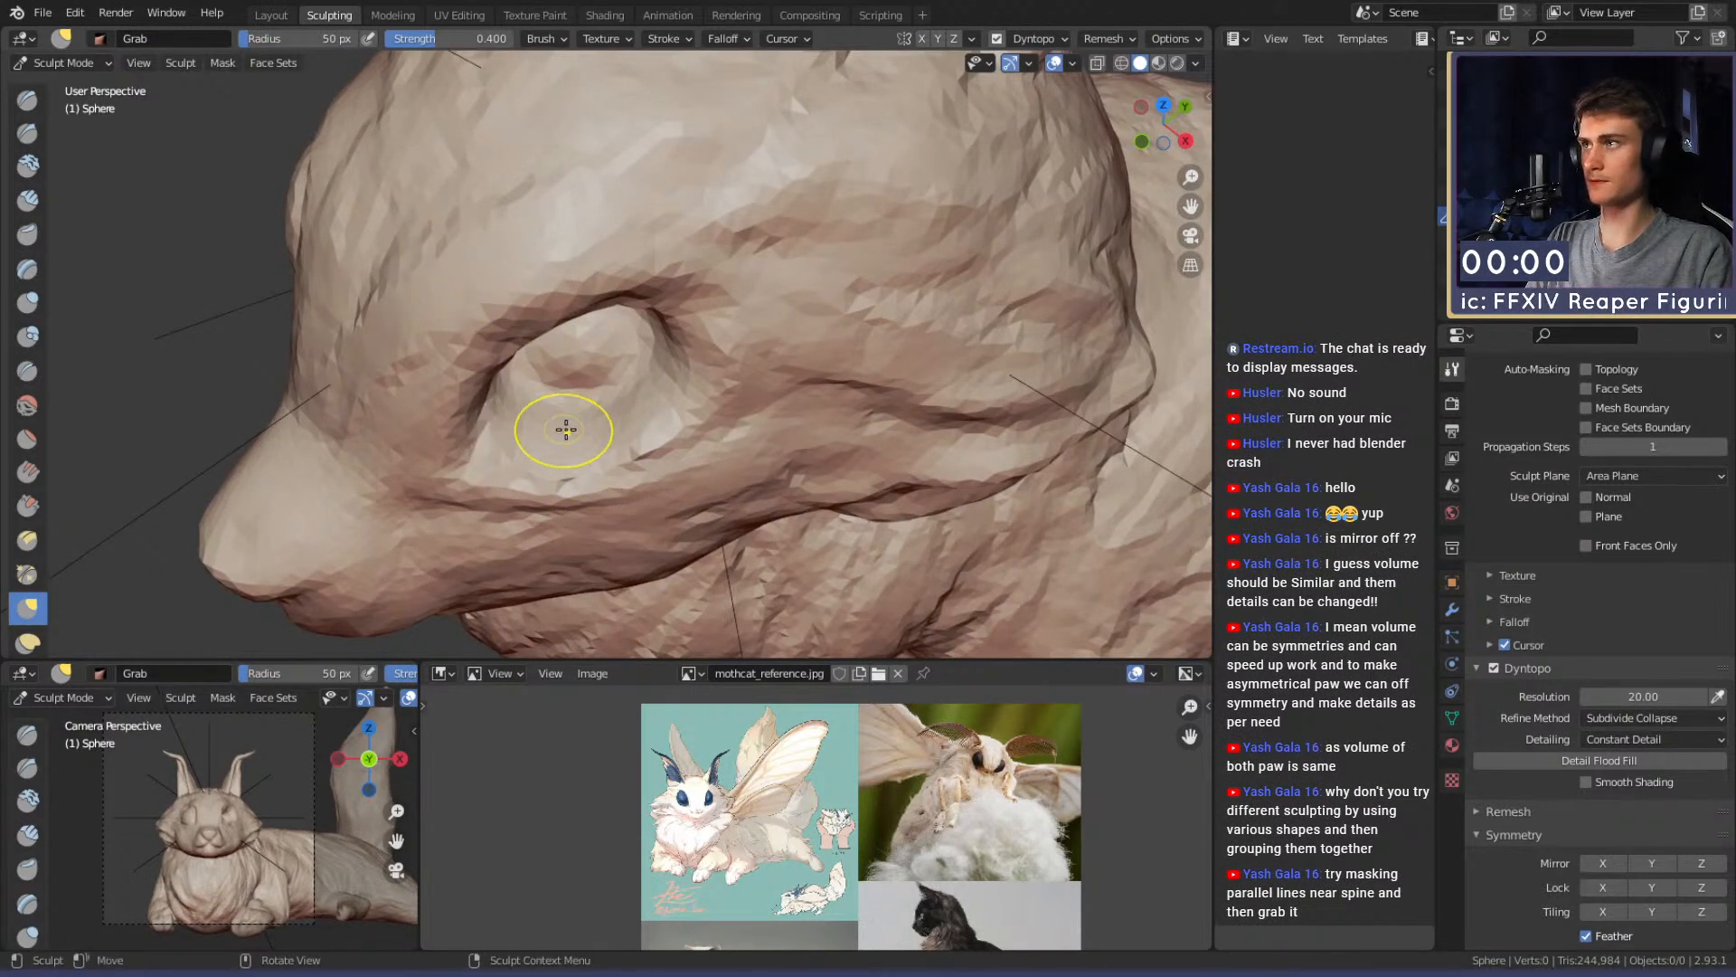
{"action": "key", "text": "shift+c"}
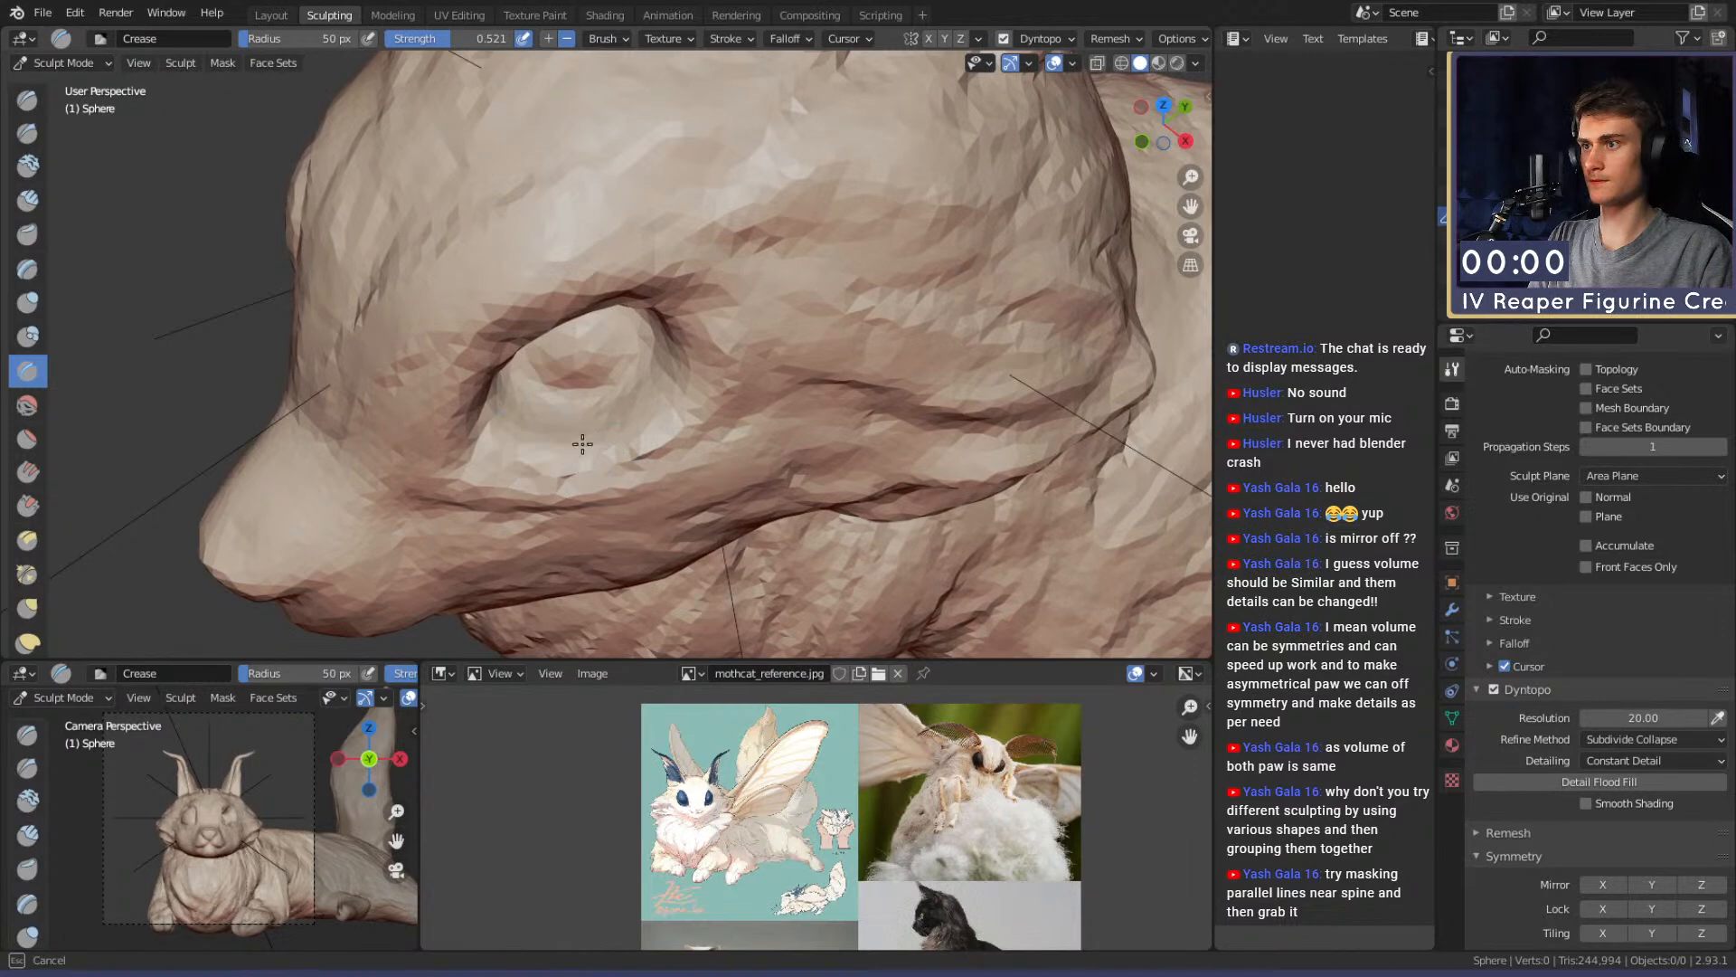
Carve the opposite eye socket and its upper rim with Crease at 79 and 54 px radii
{"action": "mouse_move", "coordinate": [687, 339]}
{"action": "left_mouse_down", "text": "alt"}
{"action": "mouse_move", "coordinate": [690, 220]}
{"action": "mouse_move", "coordinate": [645, 321]}
{"action": "mouse_move", "coordinate": [666, 302]}
{"action": "mouse_move", "coordinate": [677, 351]}
{"action": "mouse_move", "coordinate": [646, 418]}
{"action": "left_mouse_up", "text": "alt"}
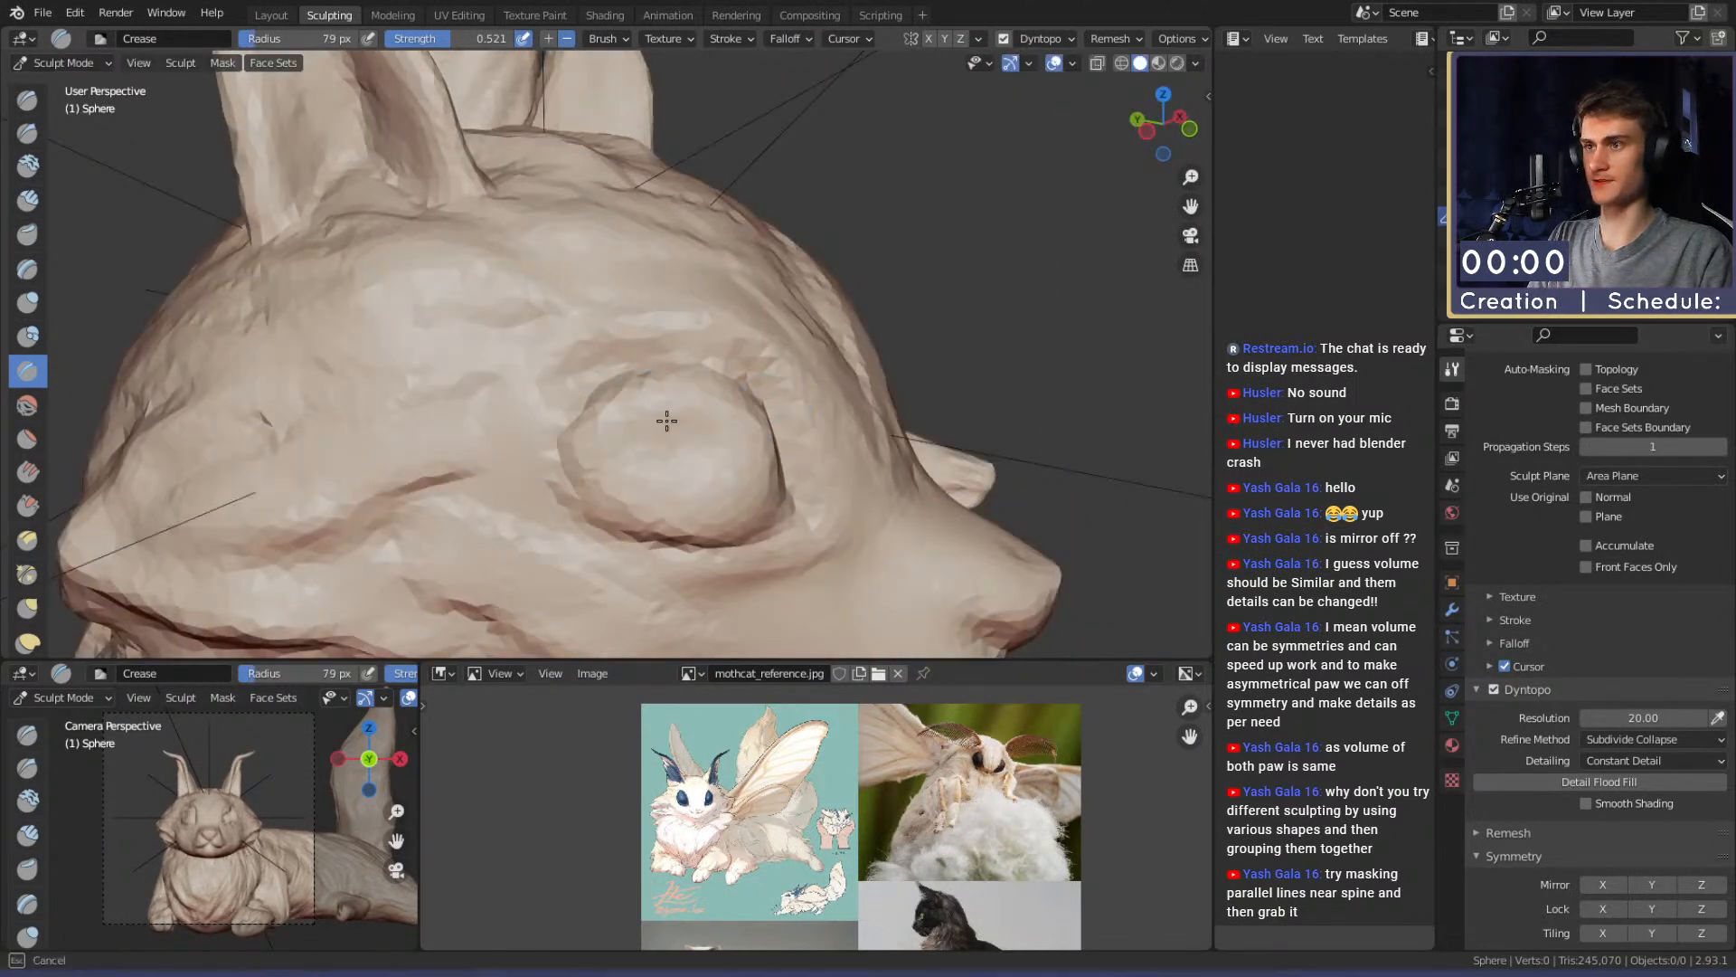
{"action": "left_click_drag", "start_coordinate": [577, 461], "coordinate": [659, 427]}
{"action": "mouse_move", "coordinate": [658, 426]}
{"action": "left_mouse_down", "text": "alt"}
{"action": "mouse_move", "coordinate": [647, 395]}
{"action": "mouse_move", "coordinate": [669, 384]}
{"action": "left_mouse_up", "text": "alt"}
{"action": "mouse_move", "coordinate": [696, 370]}
{"action": "left_mouse_down"}
{"action": "mouse_move", "coordinate": [742, 398]}
{"action": "mouse_move", "coordinate": [697, 384]}
{"action": "left_mouse_up"}
{"action": "key", "text": "f"}
{"action": "left_click_drag", "start_coordinate": [705, 387], "coordinate": [703, 411]}
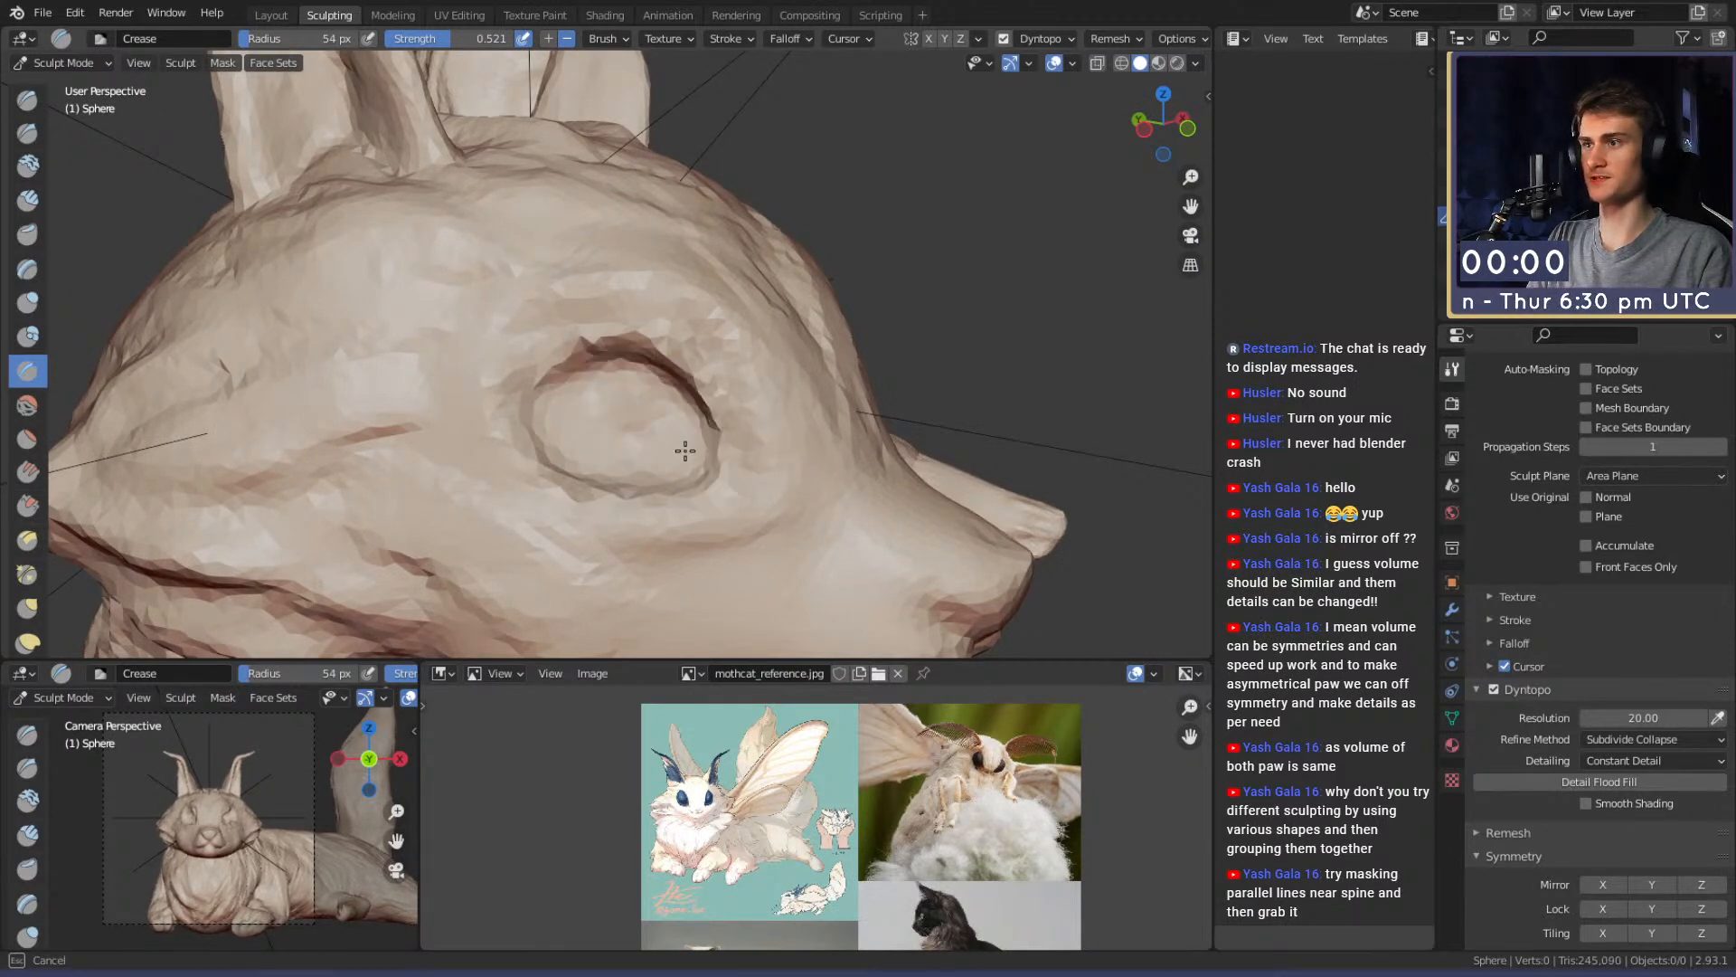
{"action": "left_click_drag", "start_coordinate": [648, 462], "coordinate": [745, 375], "text": "alt"}
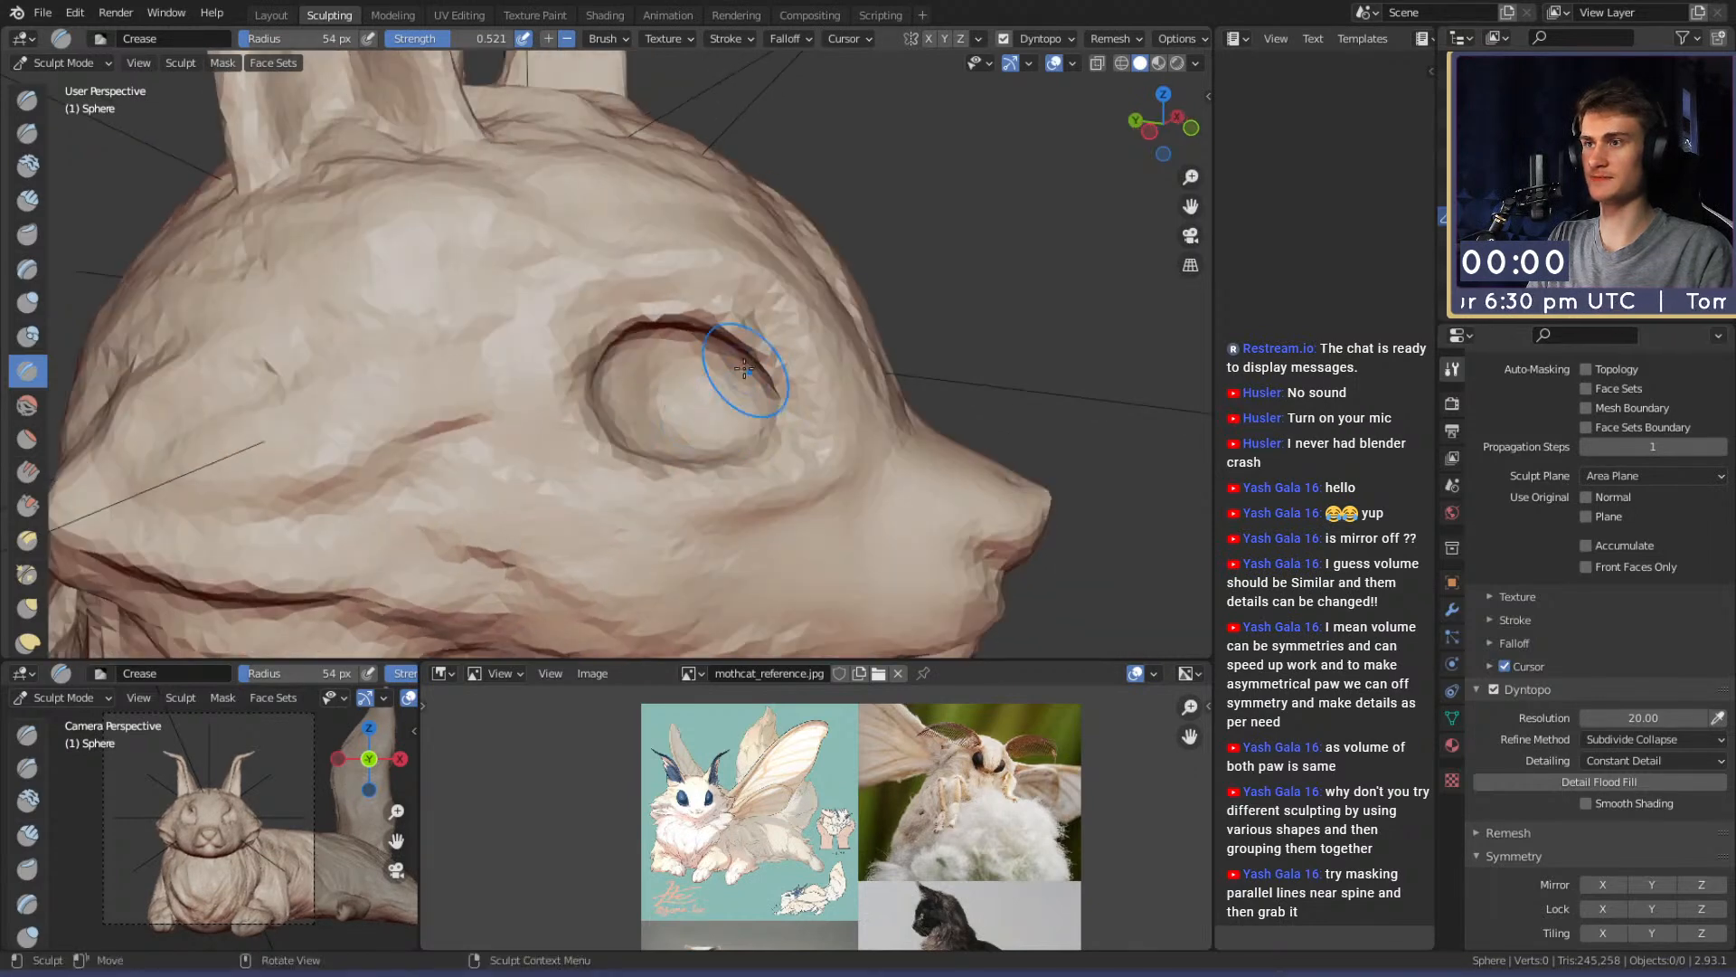
{"action": "left_click_drag", "start_coordinate": [665, 431], "coordinate": [687, 333], "text": "alt"}
Pull the second eye's lids and surrounding cheek into shape with the Grab brush
{"action": "key", "text": "g"}
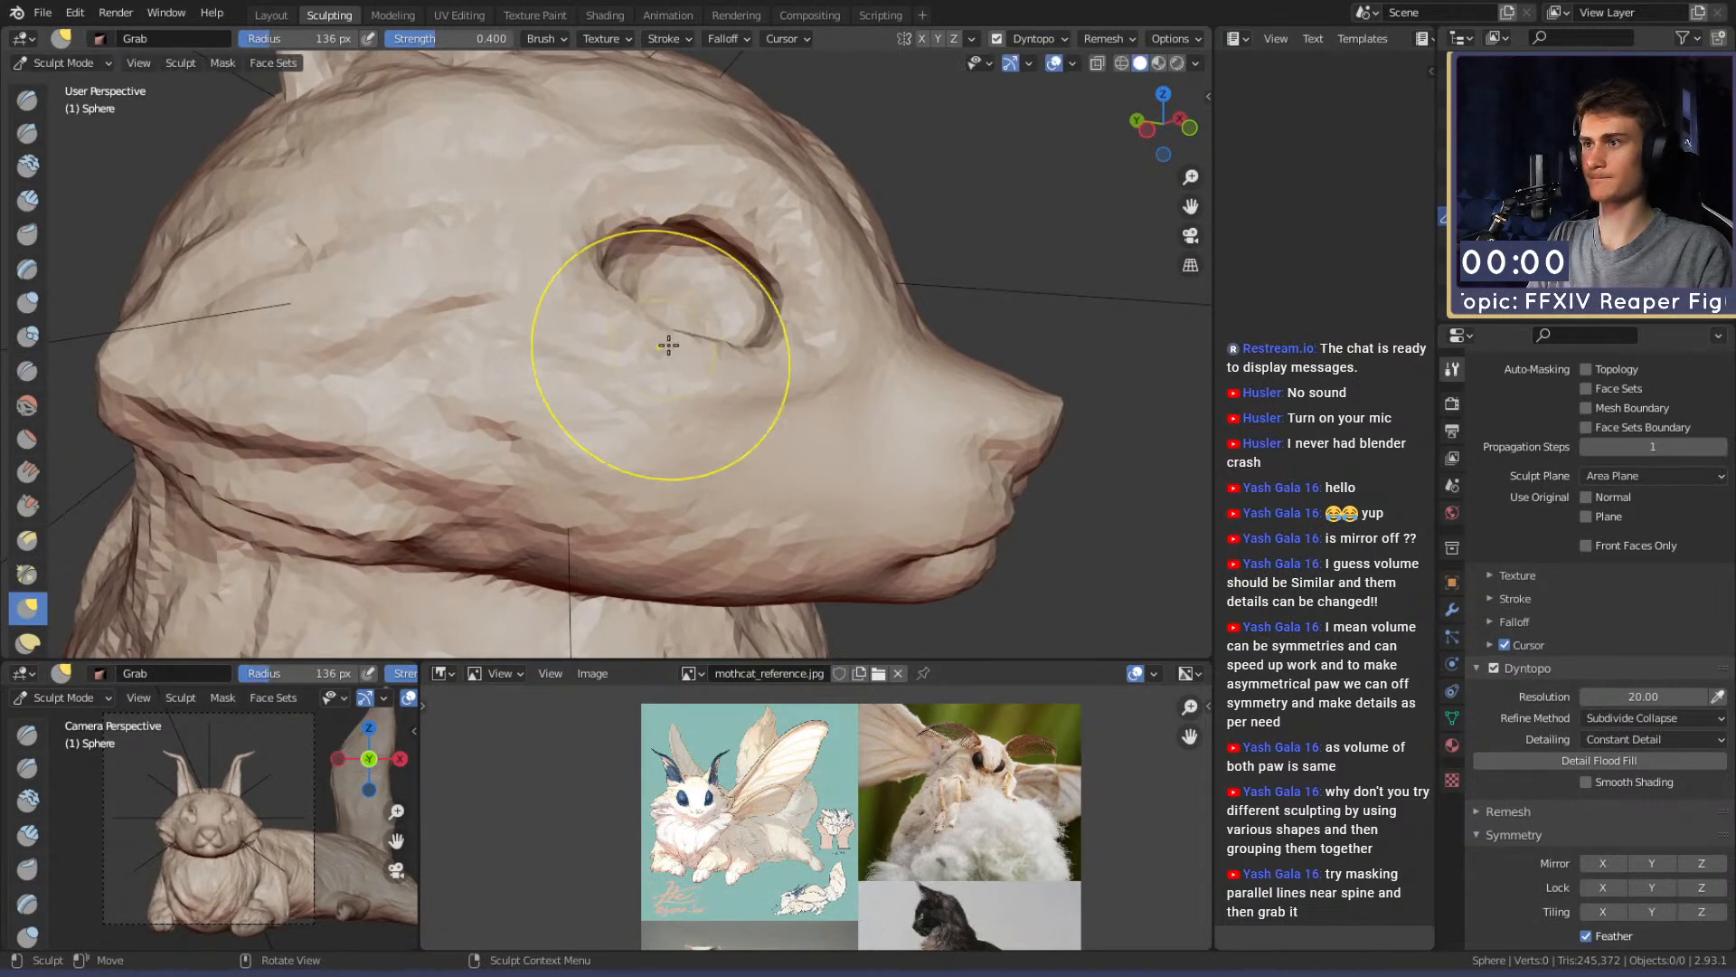
{"action": "key", "text": "f"}
{"action": "left_click", "coordinate": [717, 317]}
{"action": "left_click_drag", "start_coordinate": [631, 318], "coordinate": [618, 326]}
{"action": "middle_click_drag", "start_coordinate": [620, 322], "coordinate": [633, 452], "text": "ctrl"}
{"action": "middle_click_drag", "start_coordinate": [795, 356], "coordinate": [633, 356]}
{"action": "left_click_drag", "start_coordinate": [633, 356], "coordinate": [506, 352], "text": "alt"}
{"action": "left_click_drag", "start_coordinate": [697, 398], "coordinate": [697, 263], "text": "ctrl+alt"}
{"action": "left_click_drag", "start_coordinate": [615, 340], "coordinate": [669, 340], "text": "alt"}
{"action": "mouse_move", "coordinate": [647, 366]}
{"action": "left_mouse_down", "text": "ctrl+alt"}
{"action": "mouse_move", "coordinate": [646, 340]}
{"action": "mouse_move", "coordinate": [697, 299]}
{"action": "mouse_move", "coordinate": [706, 407]}
{"action": "left_mouse_up", "text": "ctrl+alt"}
Refine the eye rims with Crease and adjust their shape with Grab at a 92 px radius
{"action": "key", "text": "shift+c"}
{"action": "key", "text": "f"}
{"action": "left_click", "coordinate": [730, 432]}
{"action": "key", "text": "f"}
{"action": "left_click", "coordinate": [719, 419]}
{"action": "mouse_move", "coordinate": [777, 280]}
{"action": "left_mouse_down", "text": "ctrl+alt"}
{"action": "mouse_move", "coordinate": [768, 443]}
{"action": "mouse_move", "coordinate": [724, 418]}
{"action": "mouse_move", "coordinate": [724, 344]}
{"action": "mouse_move", "coordinate": [529, 328]}
{"action": "mouse_move", "coordinate": [506, 366]}
{"action": "mouse_move", "coordinate": [777, 324]}
{"action": "mouse_move", "coordinate": [754, 327]}
{"action": "left_mouse_up", "text": "ctrl+alt"}
{"action": "key", "text": "g"}
{"action": "key", "text": "f"}
{"action": "left_click", "coordinate": [561, 362]}
{"action": "left_click_drag", "start_coordinate": [753, 241], "coordinate": [710, 418], "text": "ctrl+alt"}
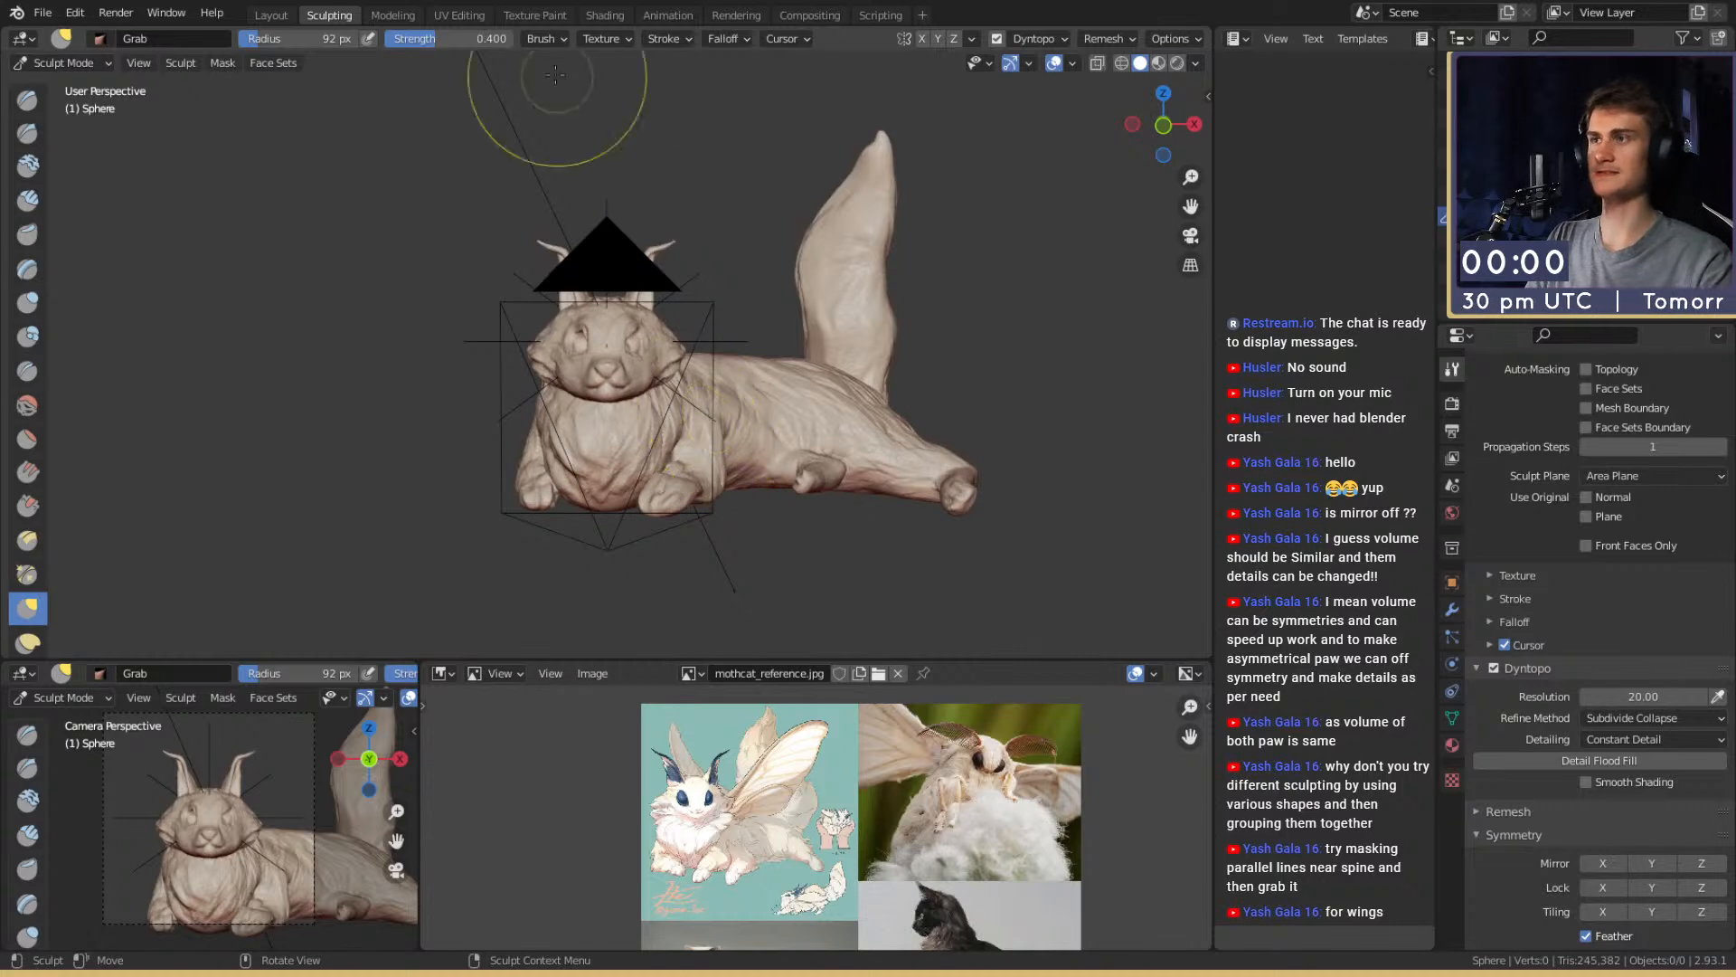
Add a UV sphere in the Layout workspace, place it beside the cat's head and shade it smooth
{"action": "left_click", "coordinate": [277, 17]}
{"action": "scroll", "coordinate": [657, 500], "scroll_direction": "down", "scroll_amount": 3}
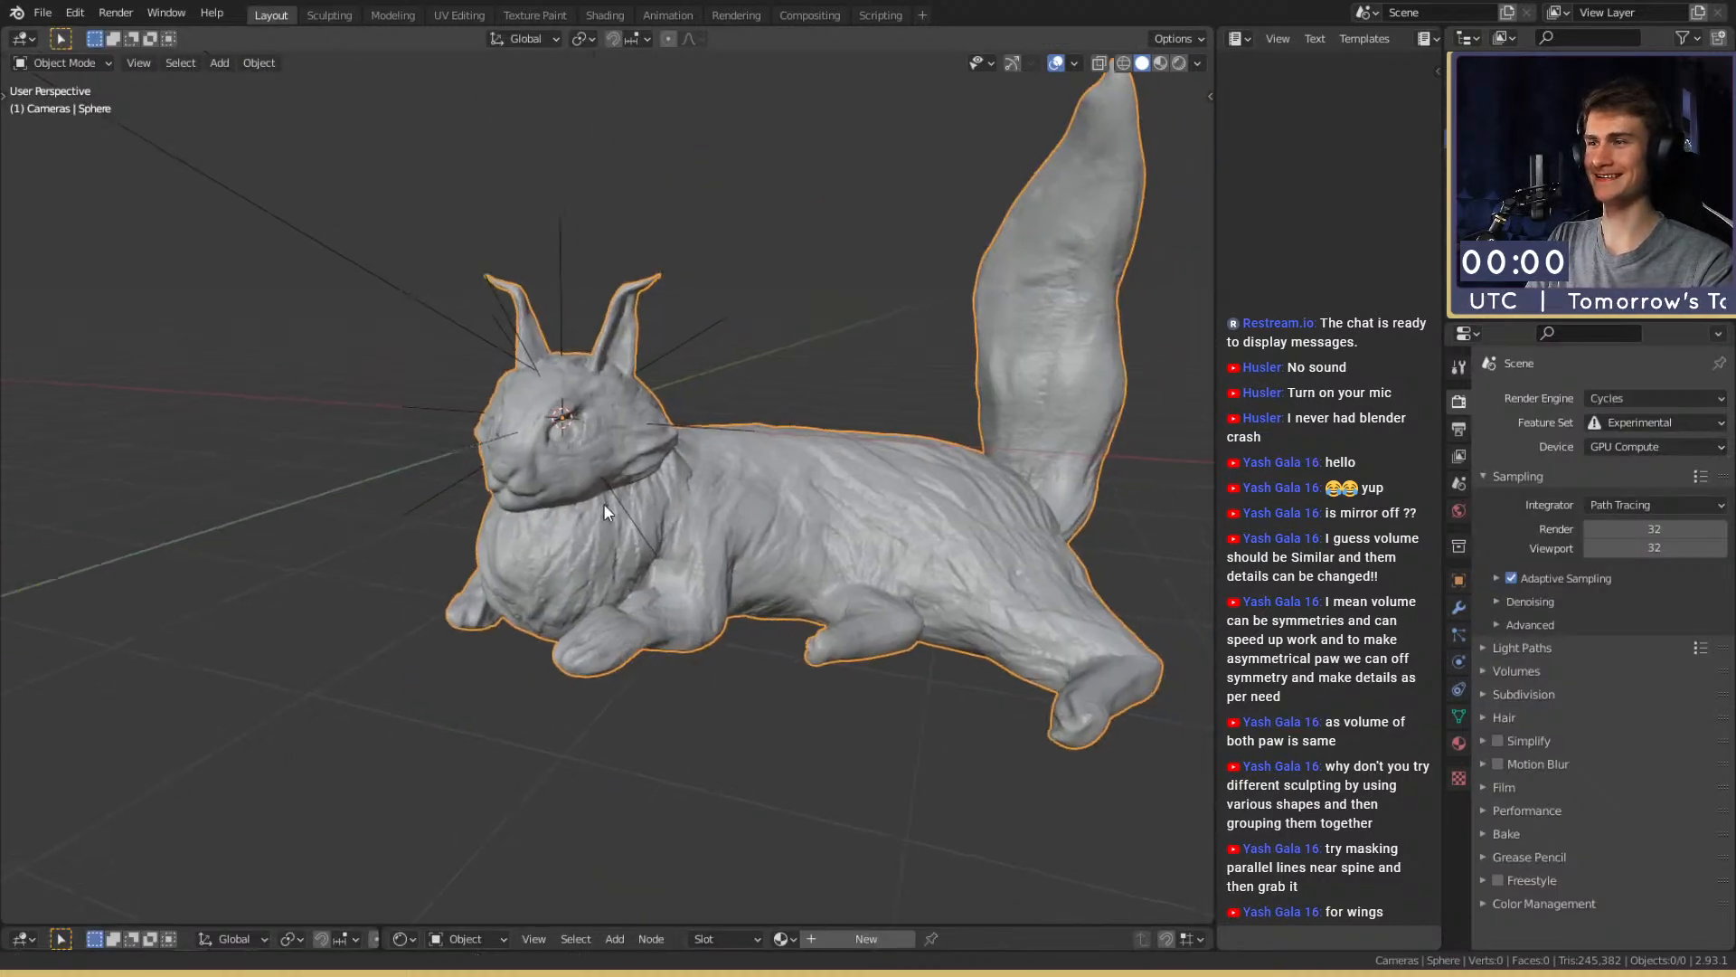
{"action": "middle_click_drag", "start_coordinate": [606, 507], "coordinate": [635, 490]}
{"action": "key", "text": "shift+a"}
{"action": "mouse_move", "coordinate": [633, 476]}
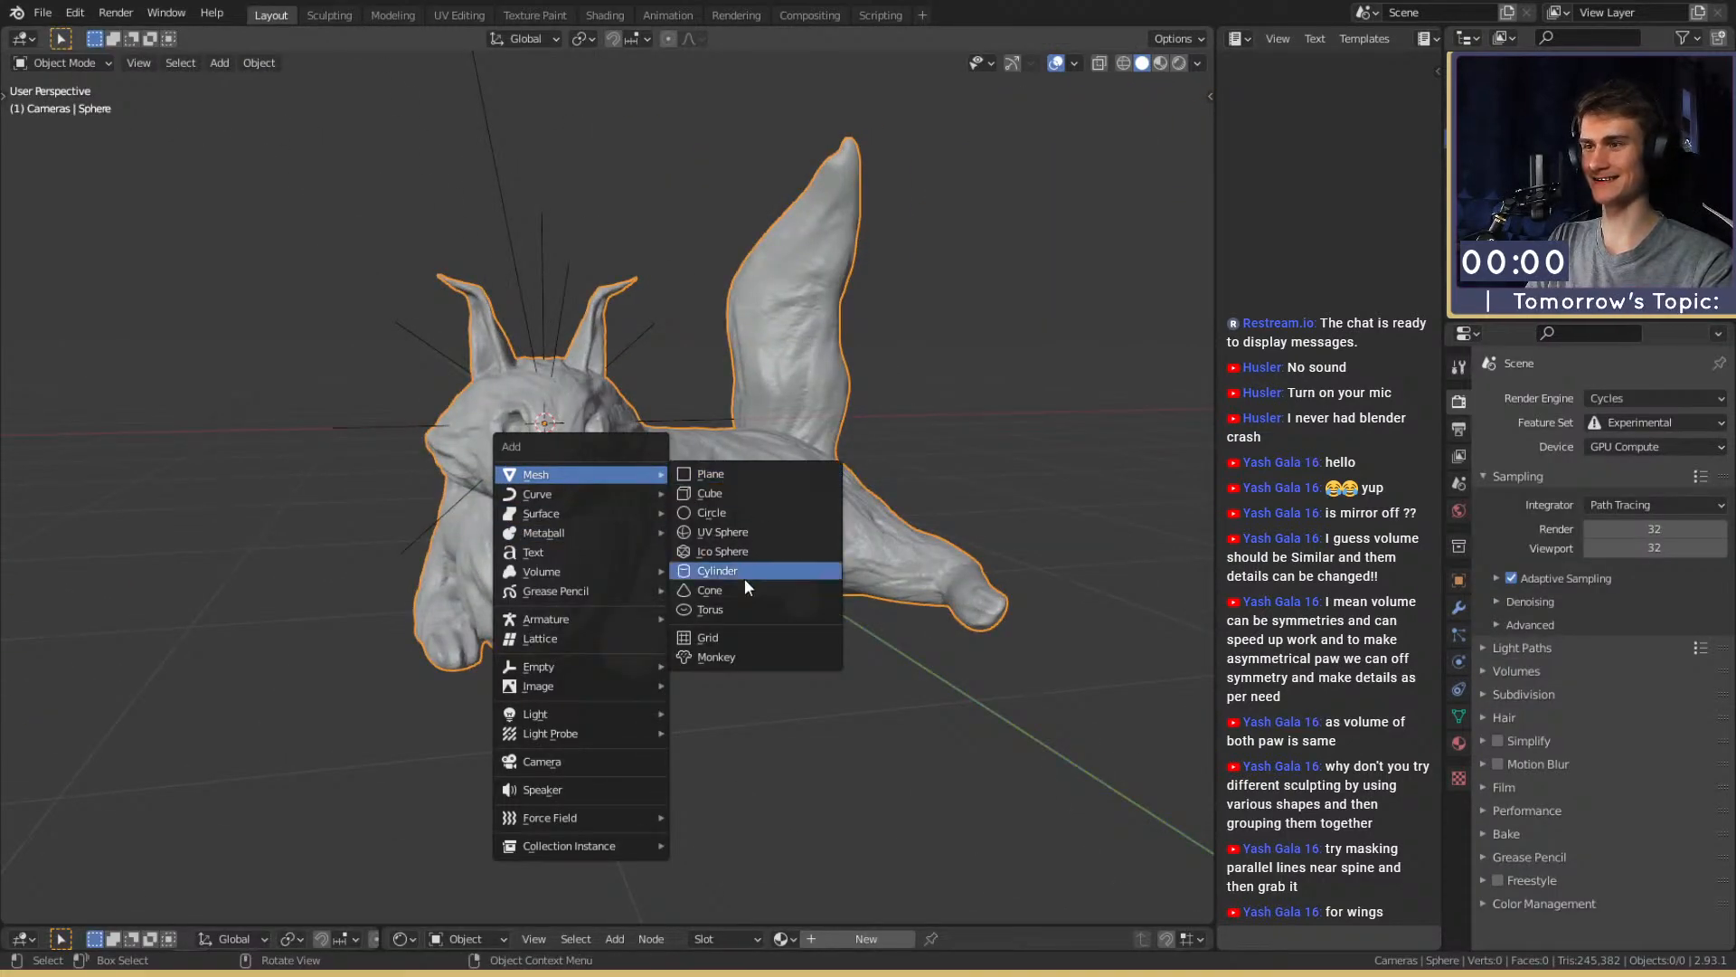
{"action": "left_click", "coordinate": [718, 534]}
{"action": "key", "text": "g"}
{"action": "left_click", "coordinate": [803, 452]}
{"action": "right_click", "coordinate": [744, 438]}
{"action": "left_click", "coordinate": [744, 436]}
Give the new sphere a Mirror modifier on the X axis with the cat's body as the mirror object
{"action": "key", "text": "ctrl+1"}
{"action": "left_click", "coordinate": [1459, 607]}
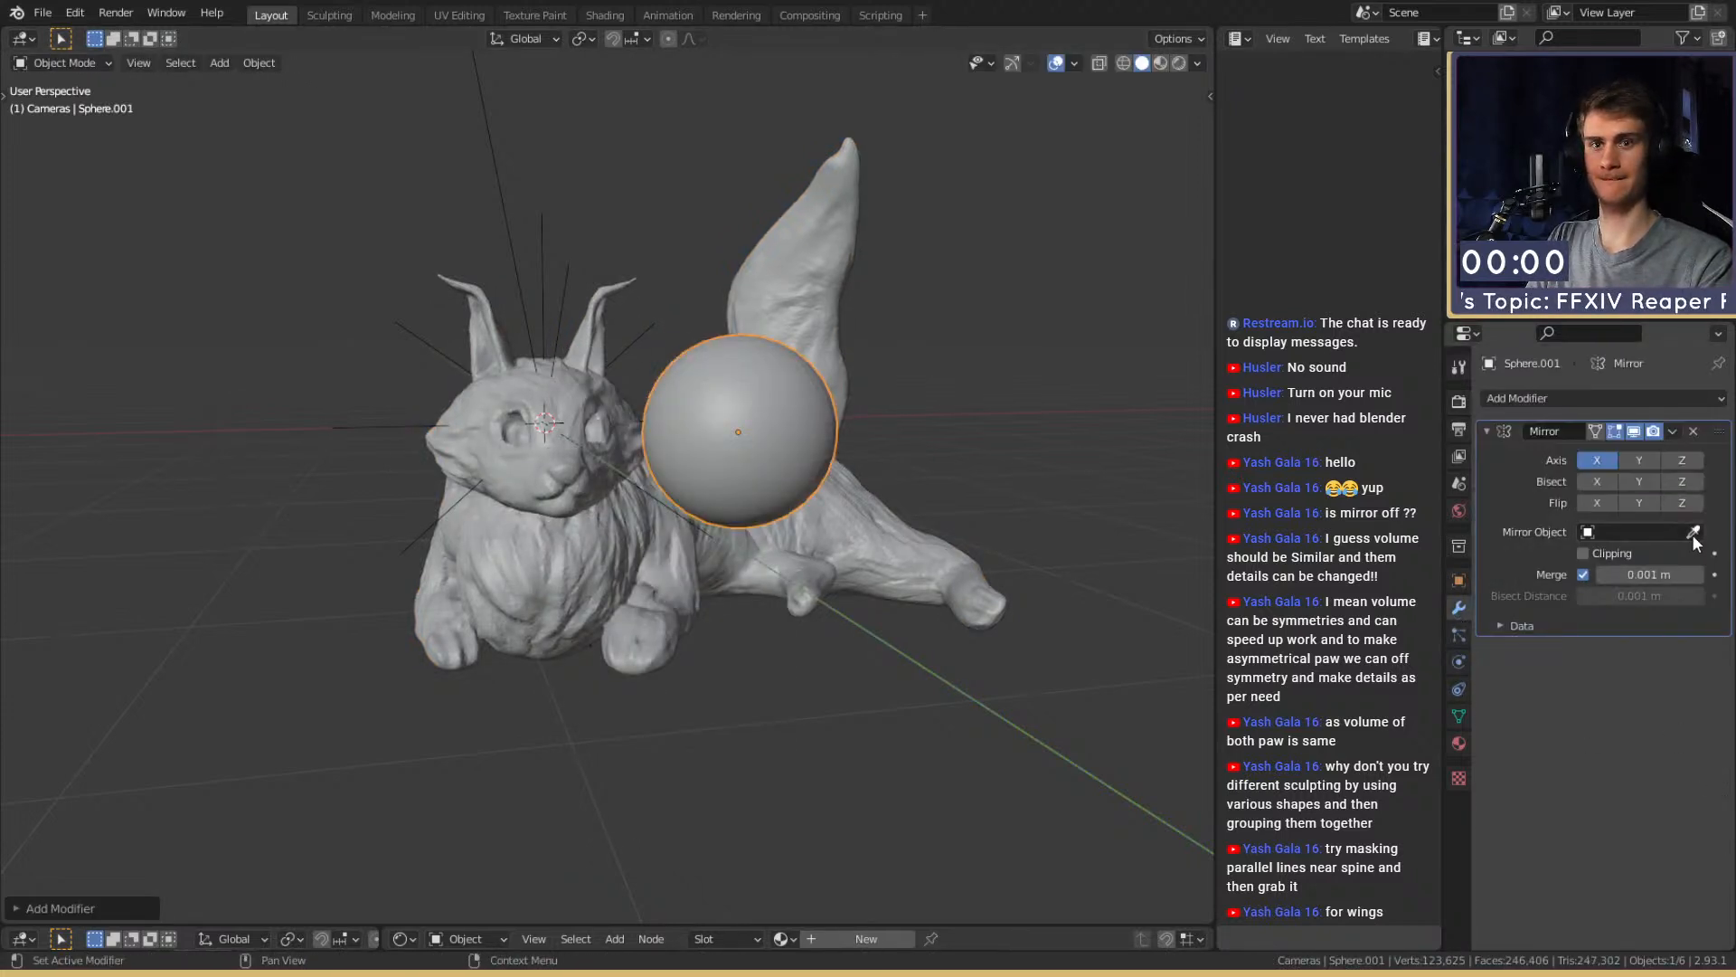
{"action": "left_click", "coordinate": [576, 571]}
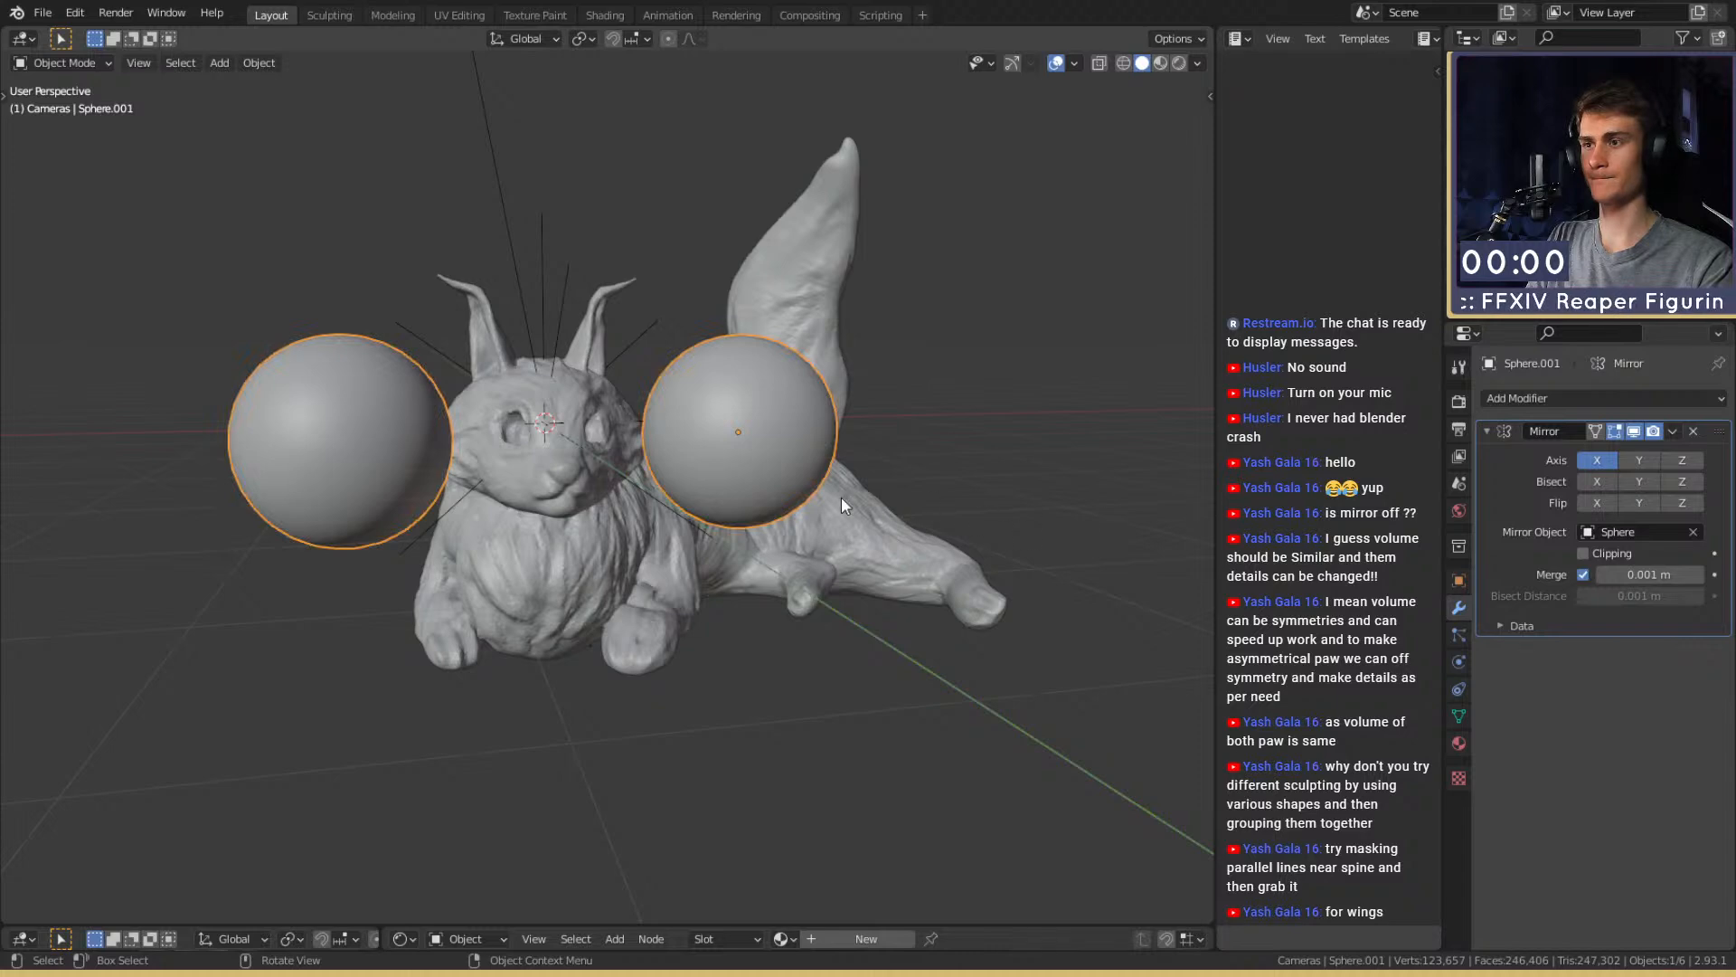
Scale down the mirrored spheres and move them into the cat's eye sockets as eyeballs
{"action": "key", "text": "s"}
{"action": "left_click", "coordinate": [817, 495]}
{"action": "key", "text": "g"}
{"action": "left_click", "coordinate": [762, 474]}
{"action": "middle_click_drag", "start_coordinate": [761, 473], "coordinate": [710, 588]}
{"action": "scroll", "coordinate": [529, 479], "scroll_direction": "up", "scroll_amount": 3}
{"action": "middle_click_drag", "start_coordinate": [710, 587], "coordinate": [686, 555]}
{"action": "key", "text": "g"}
{"action": "left_click", "coordinate": [786, 576]}
{"action": "key", "text": "g"}
{"action": "left_click", "coordinate": [854, 589]}
{"action": "scroll", "coordinate": [774, 600], "scroll_direction": "up", "scroll_amount": 3}
{"action": "scroll", "coordinate": [789, 579], "scroll_direction": "down", "scroll_amount": 3}
{"action": "scroll", "coordinate": [789, 577], "scroll_direction": "down", "scroll_amount": 2}
{"action": "left_click", "coordinate": [1050, 486]}
Fine-tune the size of the eyeballs so they fit the sockets
{"action": "scroll", "coordinate": [749, 621], "scroll_direction": "up", "scroll_amount": 1}
{"action": "scroll", "coordinate": [795, 606], "scroll_direction": "up", "scroll_amount": 3}
{"action": "scroll", "coordinate": [703, 577], "scroll_direction": "down", "scroll_amount": 4}
{"action": "scroll", "coordinate": [718, 620], "scroll_direction": "up", "scroll_amount": 4}
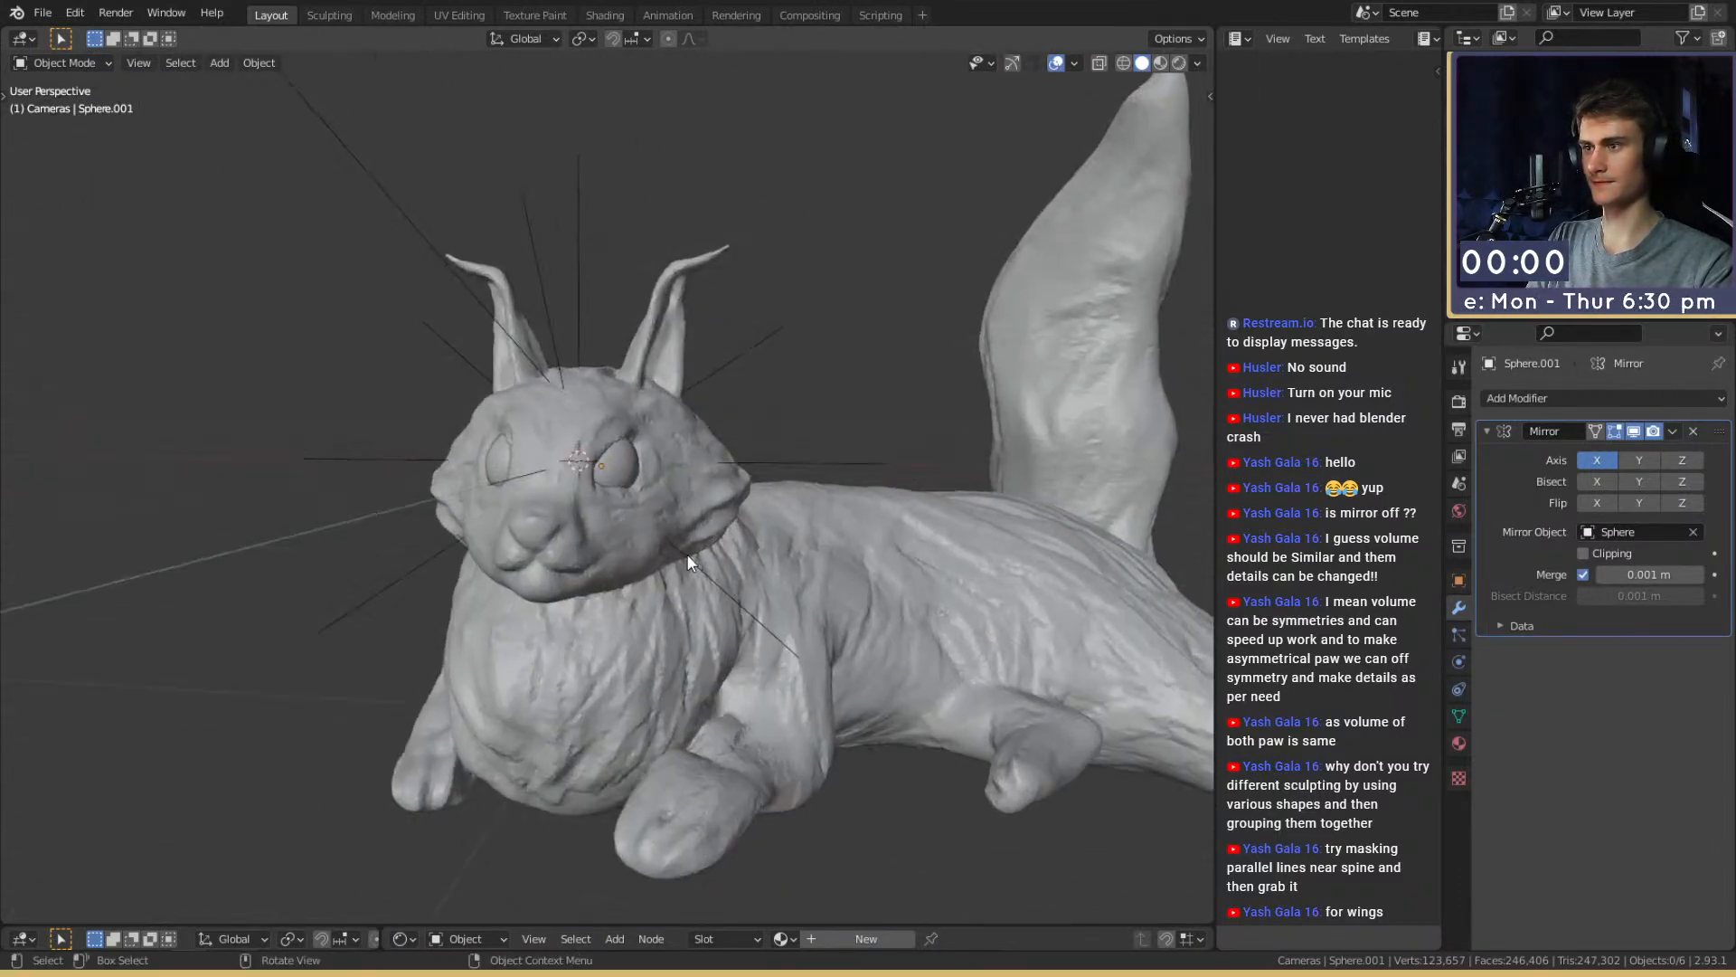
{"action": "scroll", "coordinate": [686, 555], "scroll_direction": "up", "scroll_amount": 2}
{"action": "key", "text": "s"}
{"action": "left_click", "coordinate": [767, 491]}
Examine the eyeballs and the whole figure from several distances and angles
{"action": "scroll", "coordinate": [757, 620], "scroll_direction": "down", "scroll_amount": 2}
{"action": "middle_click_drag", "start_coordinate": [757, 620], "coordinate": [648, 570]}
{"action": "scroll", "coordinate": [729, 618], "scroll_direction": "down", "scroll_amount": 3}
{"action": "scroll", "coordinate": [729, 639], "scroll_direction": "up", "scroll_amount": 4}
{"action": "scroll", "coordinate": [649, 569], "scroll_direction": "down", "scroll_amount": 4}
{"action": "scroll", "coordinate": [658, 606], "scroll_direction": "up", "scroll_amount": 2}
{"action": "left_click", "coordinate": [850, 515]}
{"action": "scroll", "coordinate": [747, 526], "scroll_direction": "down", "scroll_amount": 4}
{"action": "scroll", "coordinate": [681, 577], "scroll_direction": "up", "scroll_amount": 4}
{"action": "middle_click_drag", "start_coordinate": [686, 589], "coordinate": [639, 585]}
{"action": "scroll", "coordinate": [647, 569], "scroll_direction": "down", "scroll_amount": 4}
{"action": "scroll", "coordinate": [664, 657], "scroll_direction": "up", "scroll_amount": 4}
{"action": "middle_click_drag", "start_coordinate": [663, 658], "coordinate": [680, 605]}
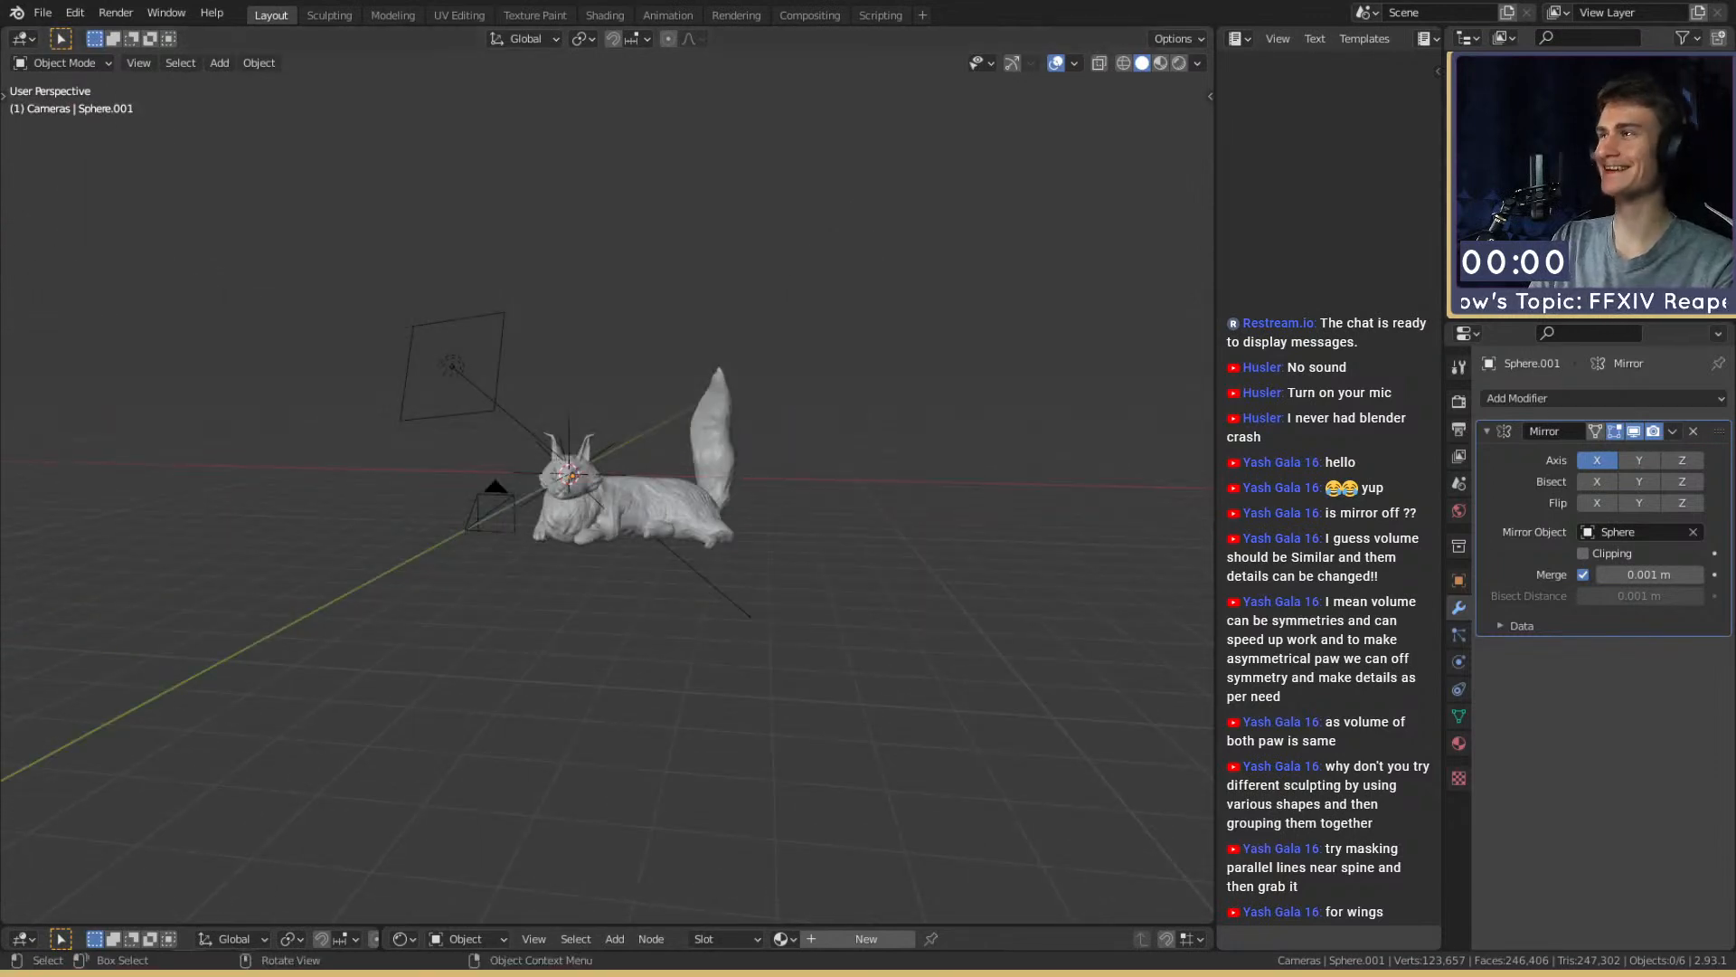
Save the file and select the cat's body
{"action": "left_click", "coordinate": [43, 13]}
{"action": "left_click", "coordinate": [78, 160]}
{"action": "scroll", "coordinate": [615, 601], "scroll_direction": "up", "scroll_amount": 5}
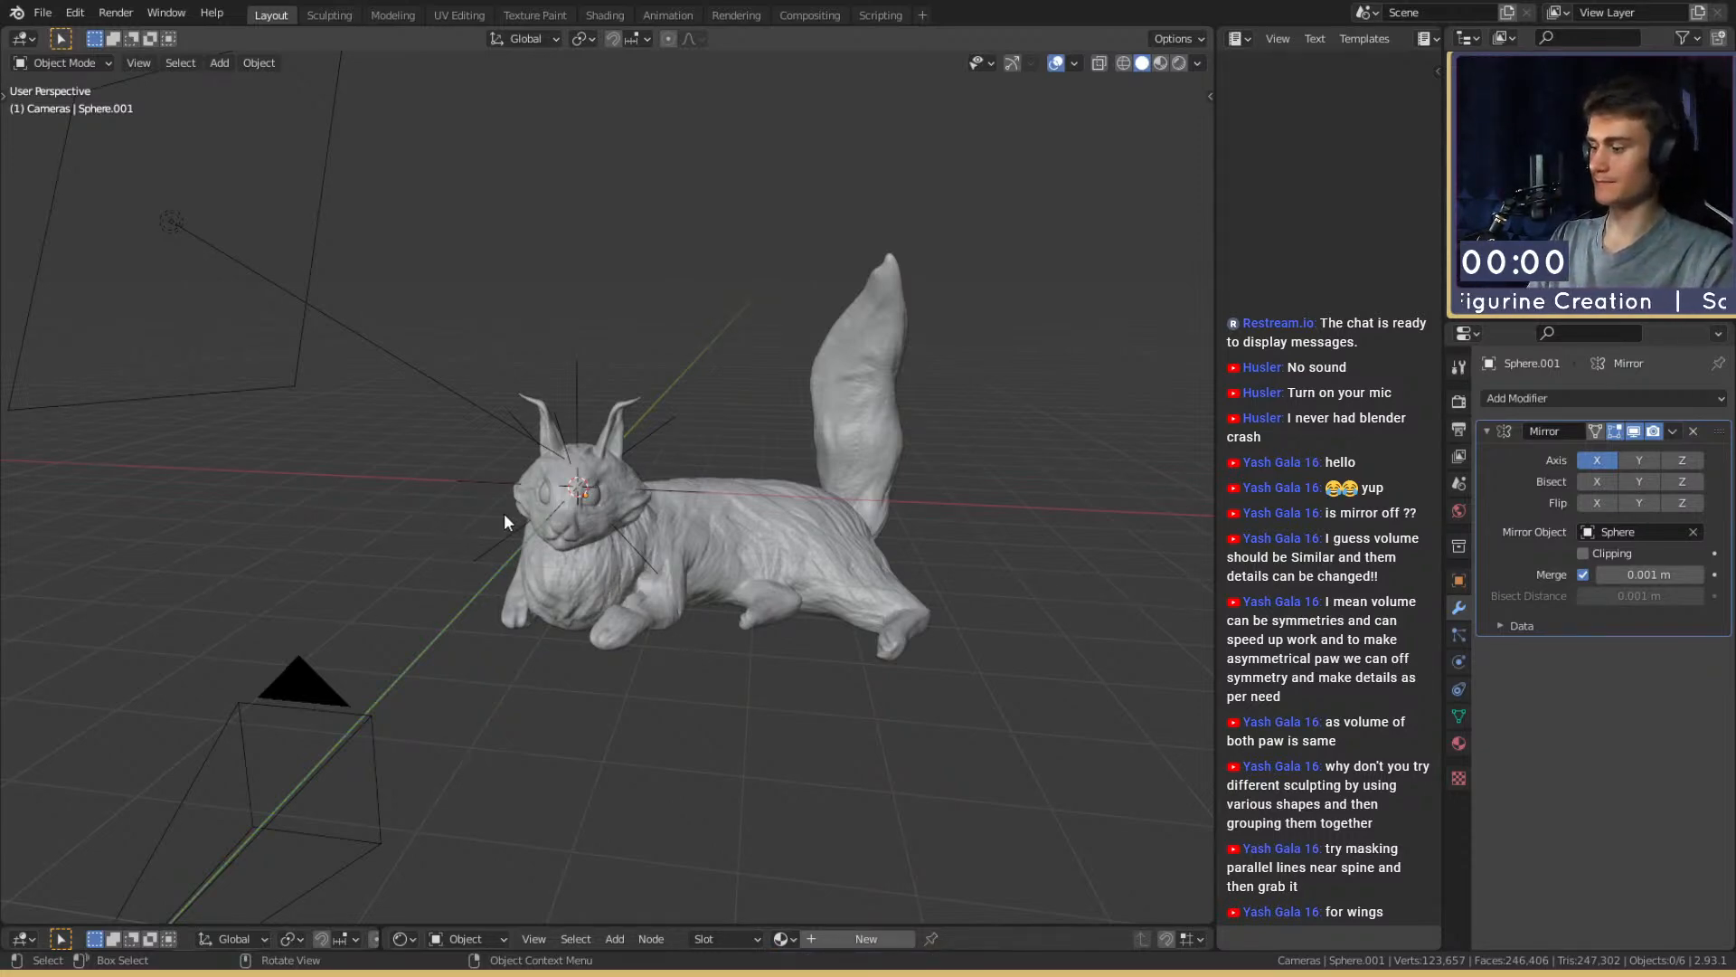
{"action": "scroll", "coordinate": [773, 680], "scroll_direction": "up", "scroll_amount": 3}
{"action": "middle_click_drag", "start_coordinate": [772, 680], "coordinate": [678, 559]}
{"action": "scroll", "coordinate": [678, 561], "scroll_direction": "down", "scroll_amount": 4}
{"action": "scroll", "coordinate": [658, 548], "scroll_direction": "up", "scroll_amount": 2}
{"action": "middle_click_drag", "start_coordinate": [642, 667], "coordinate": [803, 523]}
{"action": "left_click", "coordinate": [745, 483]}
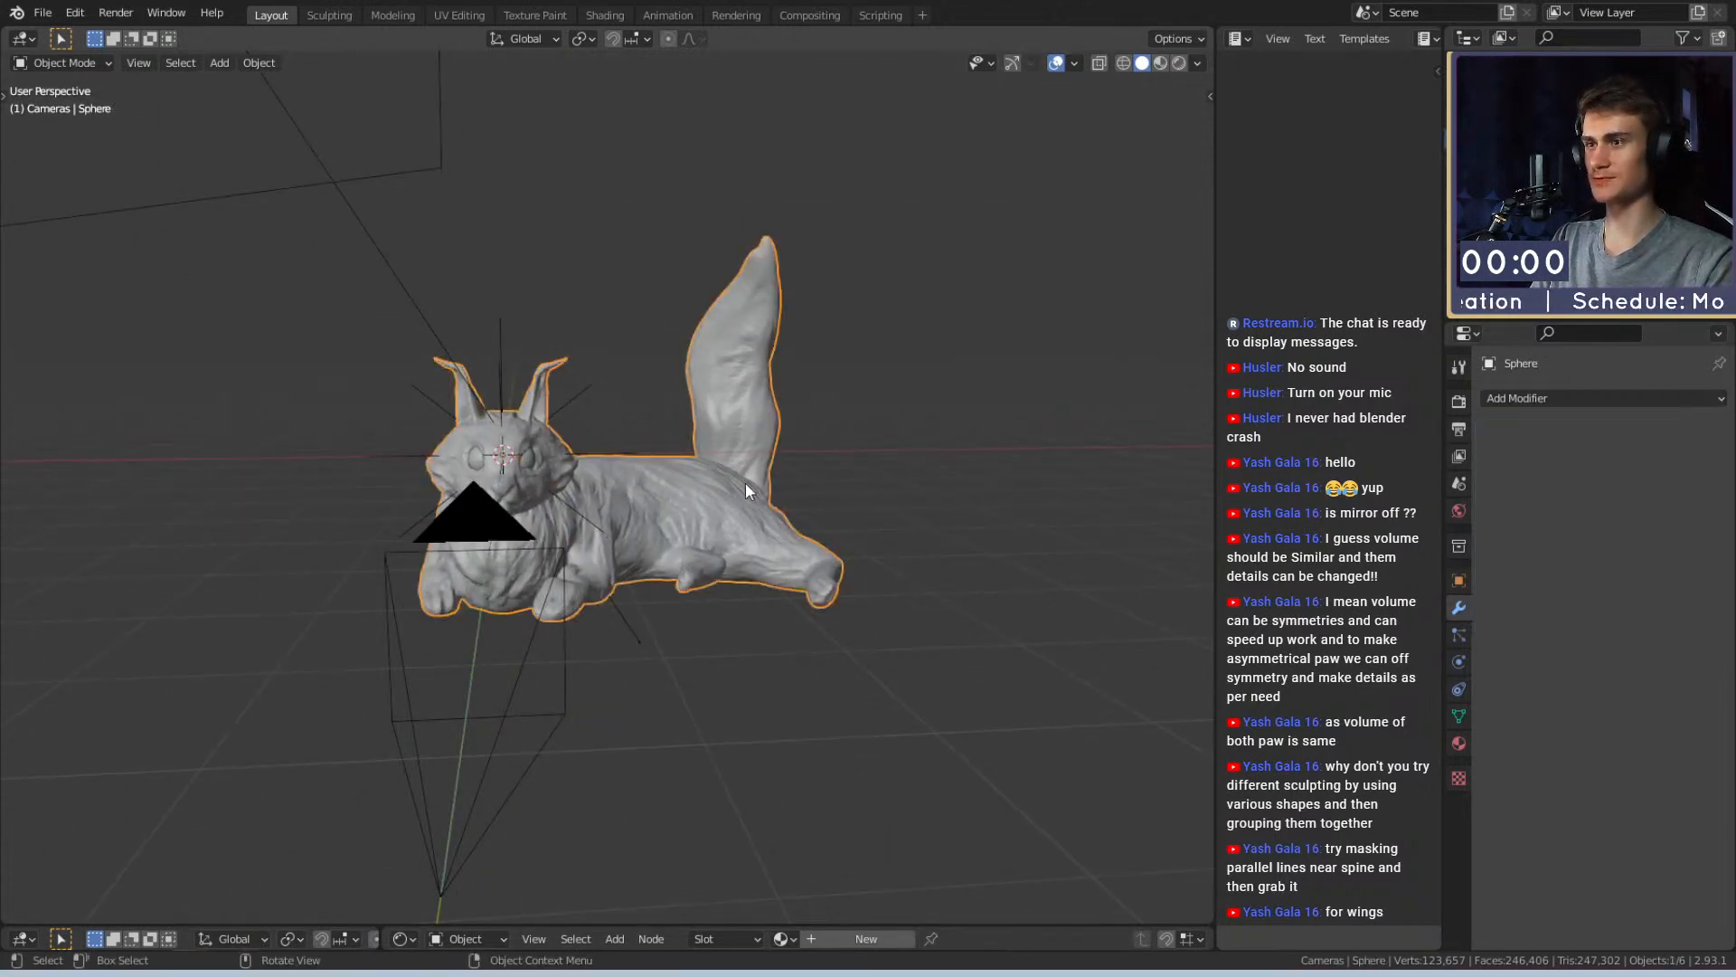
Save the file and enlarge the lower camera view and shader editor areas
{"action": "left_click", "coordinate": [43, 15]}
{"action": "left_click", "coordinate": [63, 140]}
{"action": "middle_click_drag", "start_coordinate": [596, 529], "coordinate": [887, 465]}
{"action": "middle_click_drag", "start_coordinate": [651, 515], "coordinate": [825, 584]}
{"action": "left_click_drag", "start_coordinate": [520, 927], "coordinate": [520, 581]}
{"action": "scroll", "coordinate": [578, 398], "scroll_direction": "down", "scroll_amount": 3}
{"action": "scroll", "coordinate": [569, 412], "scroll_direction": "up", "scroll_amount": 4}
{"action": "mouse_move", "coordinate": [595, 408]}
{"action": "middle_mouse_down"}
{"action": "mouse_move", "coordinate": [569, 412]}
{"action": "mouse_move", "coordinate": [592, 407]}
{"action": "middle_mouse_up"}
{"action": "scroll", "coordinate": [570, 413], "scroll_direction": "down", "scroll_amount": 3}
Start an append from another Blender file, reveal the hidden backdrop and lights, and clear the selection
{"action": "left_click", "coordinate": [55, 13]}
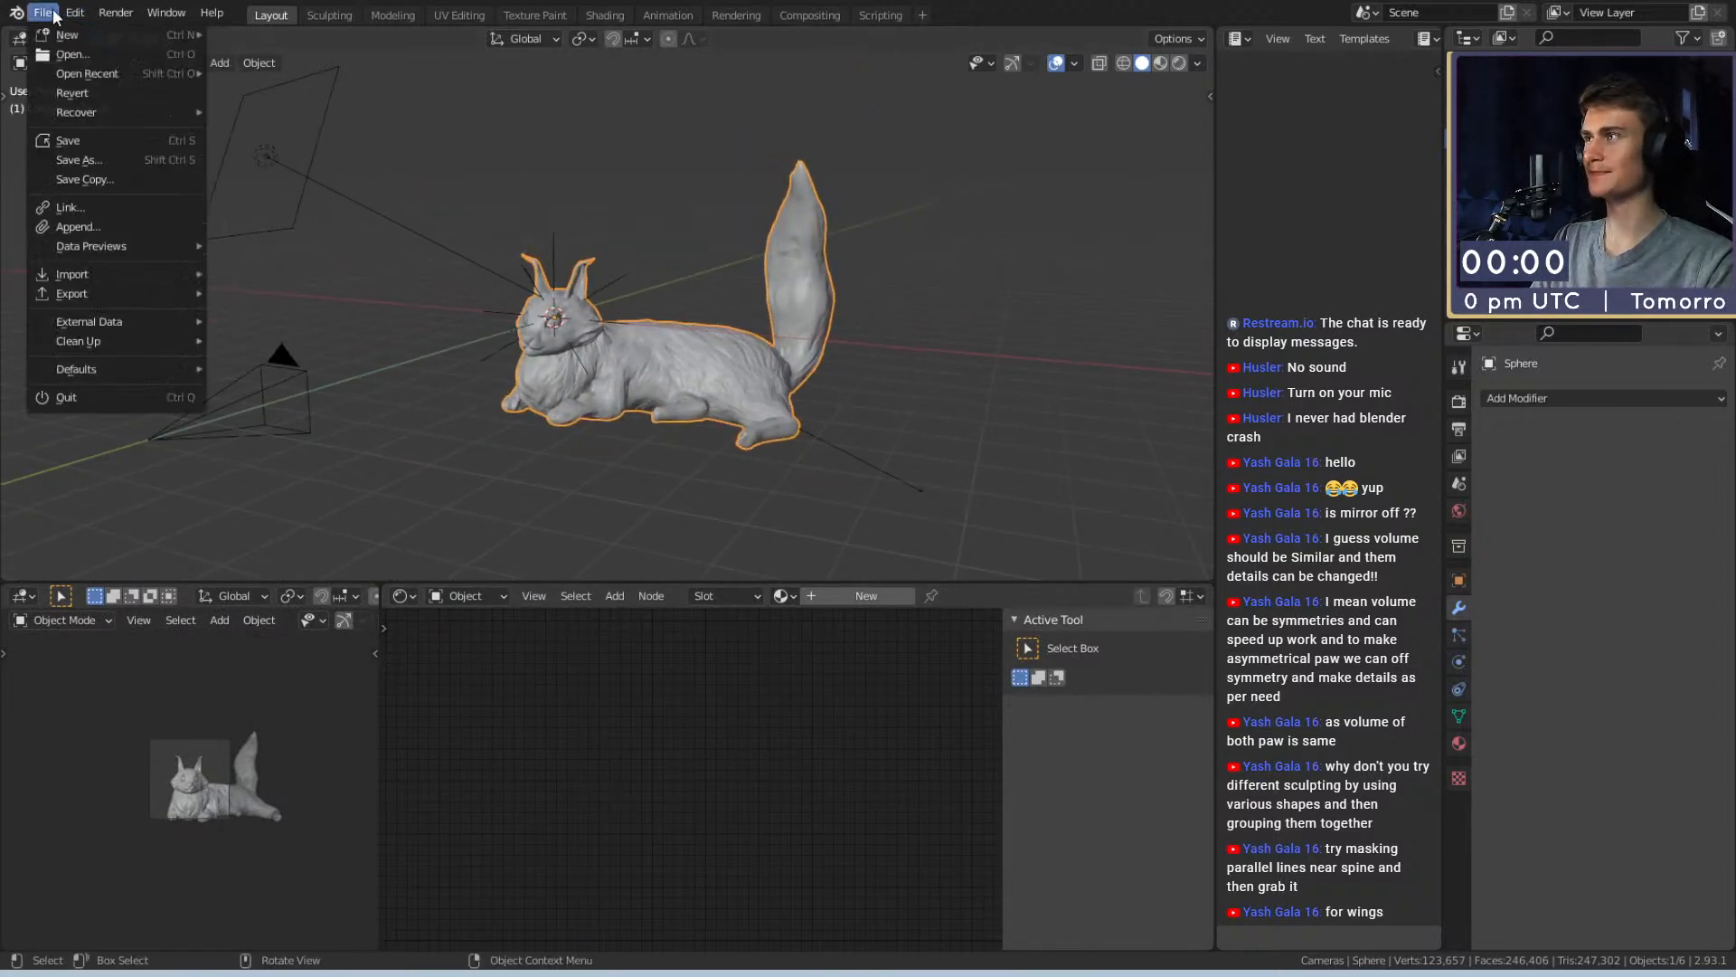
{"action": "left_click", "coordinate": [80, 225]}
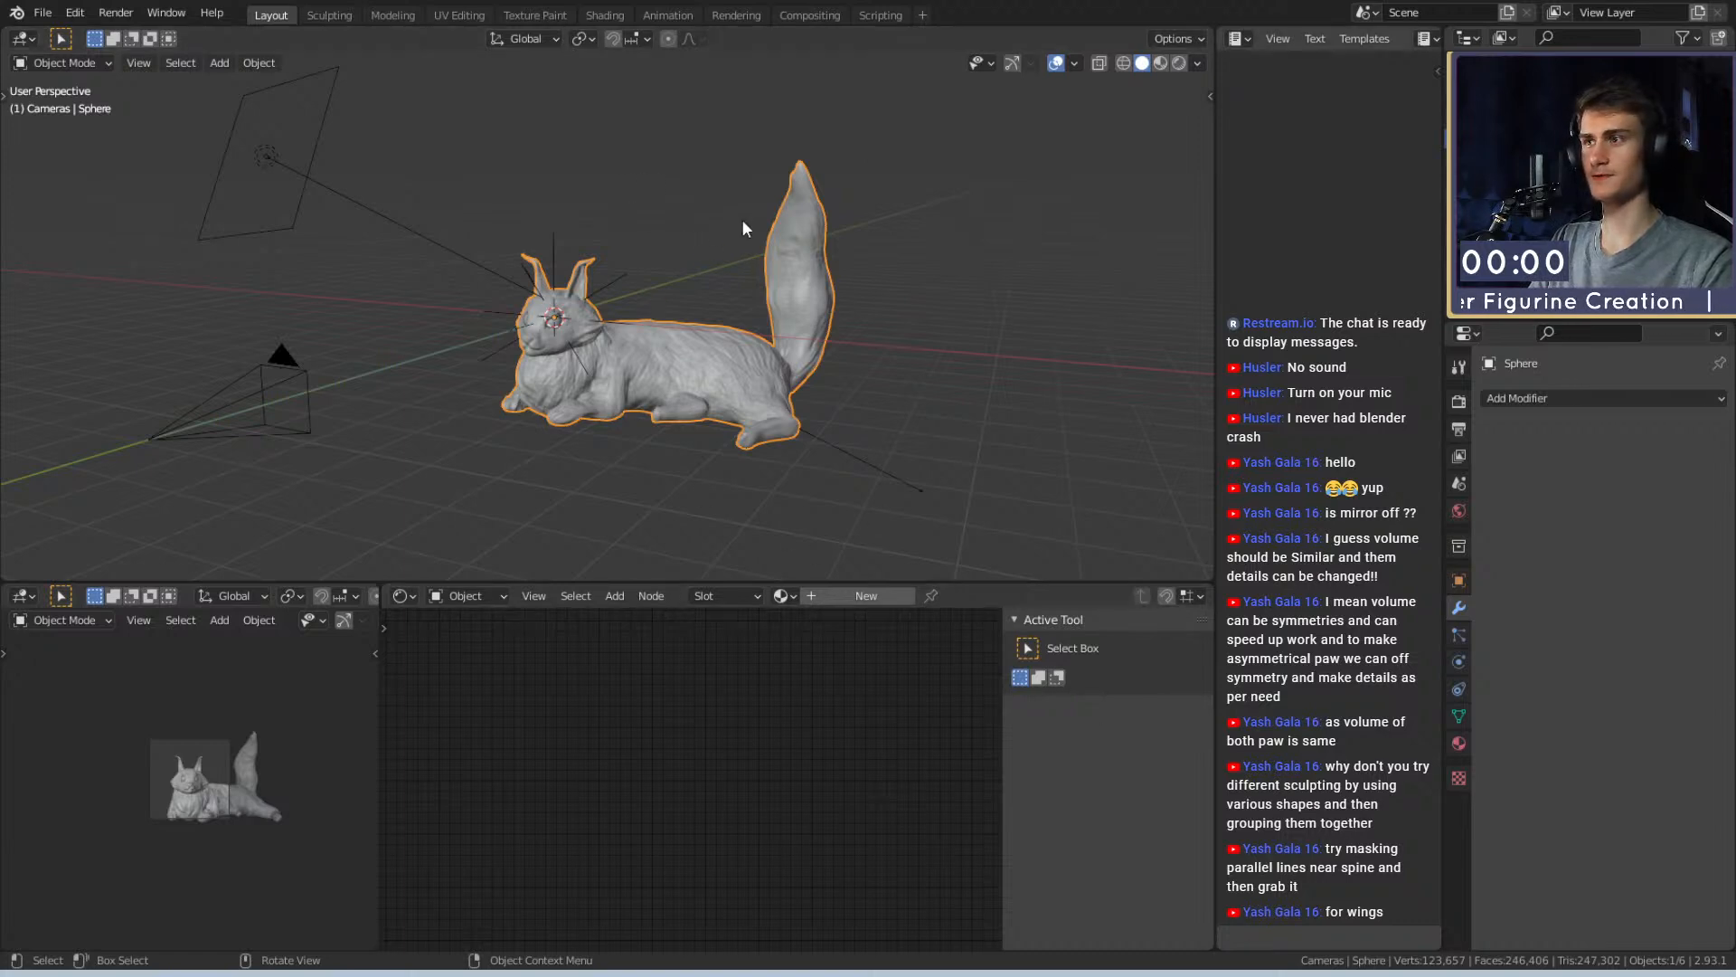
{"action": "key", "text": "alt+h"}
{"action": "scroll", "coordinate": [621, 383], "scroll_direction": "down", "scroll_amount": 5}
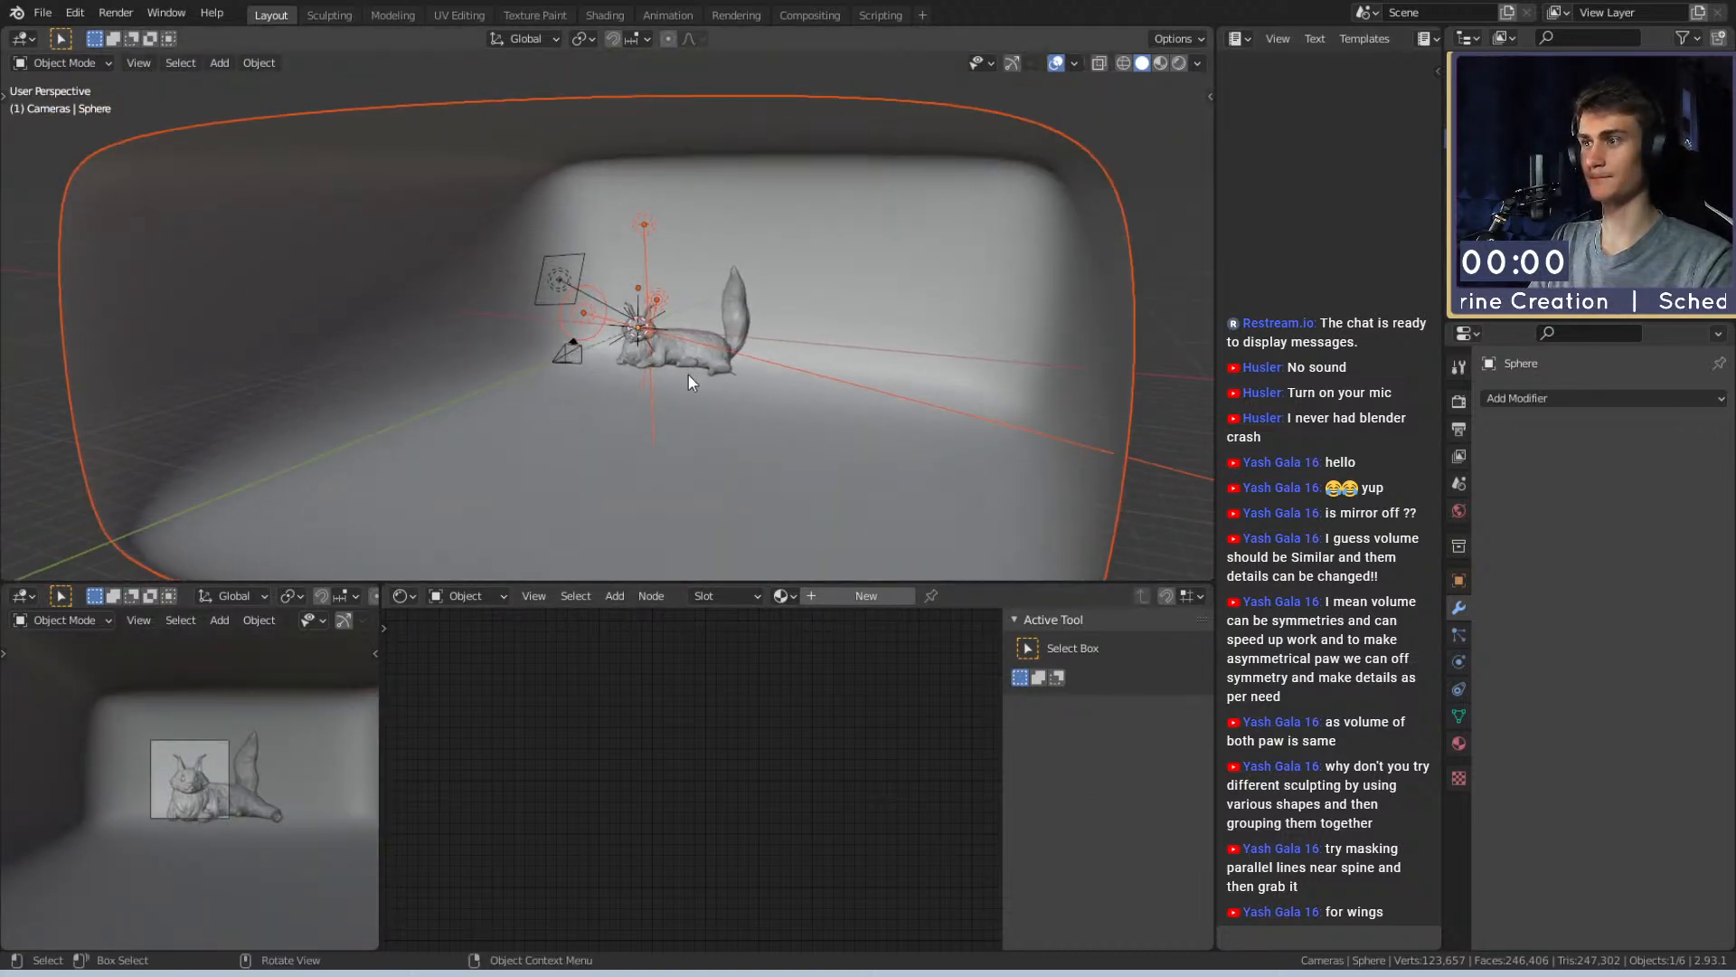
{"action": "key", "text": "alt+a"}
{"action": "scroll", "coordinate": [651, 462], "scroll_direction": "up", "scroll_amount": 5}
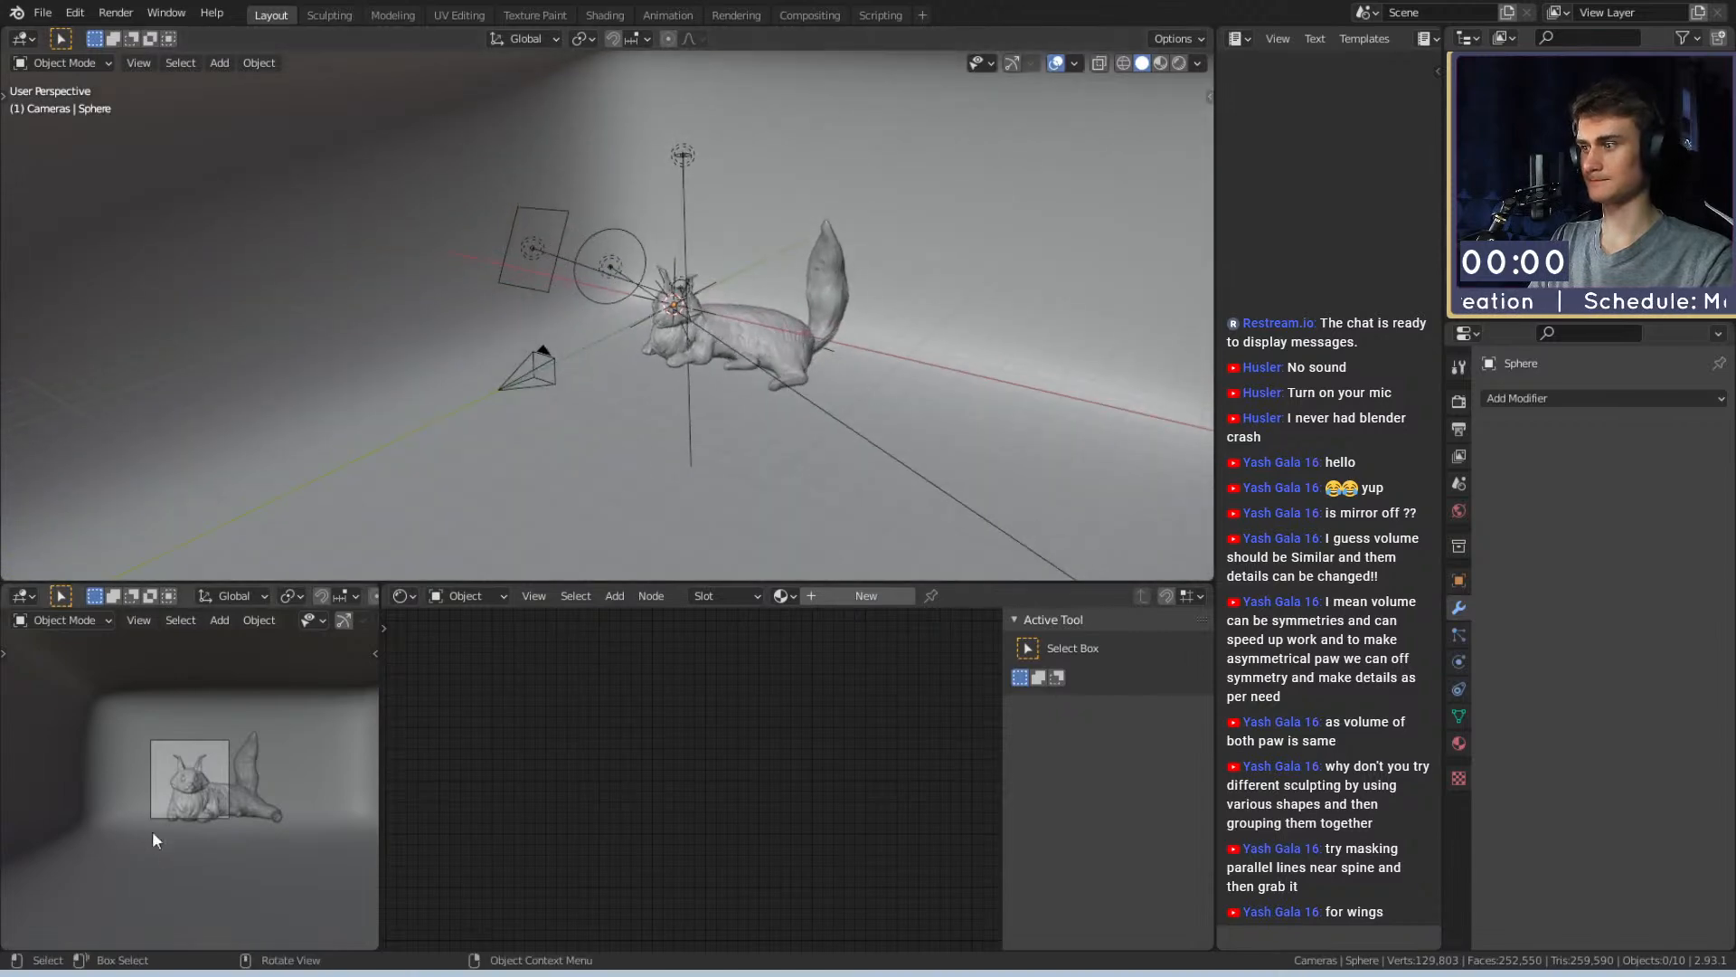
Switch the small camera view to rendered shading
{"action": "key", "text": "z"}
{"action": "left_click", "coordinate": [237, 689]}
{"action": "scroll", "coordinate": [676, 412], "scroll_direction": "up", "scroll_amount": 5}
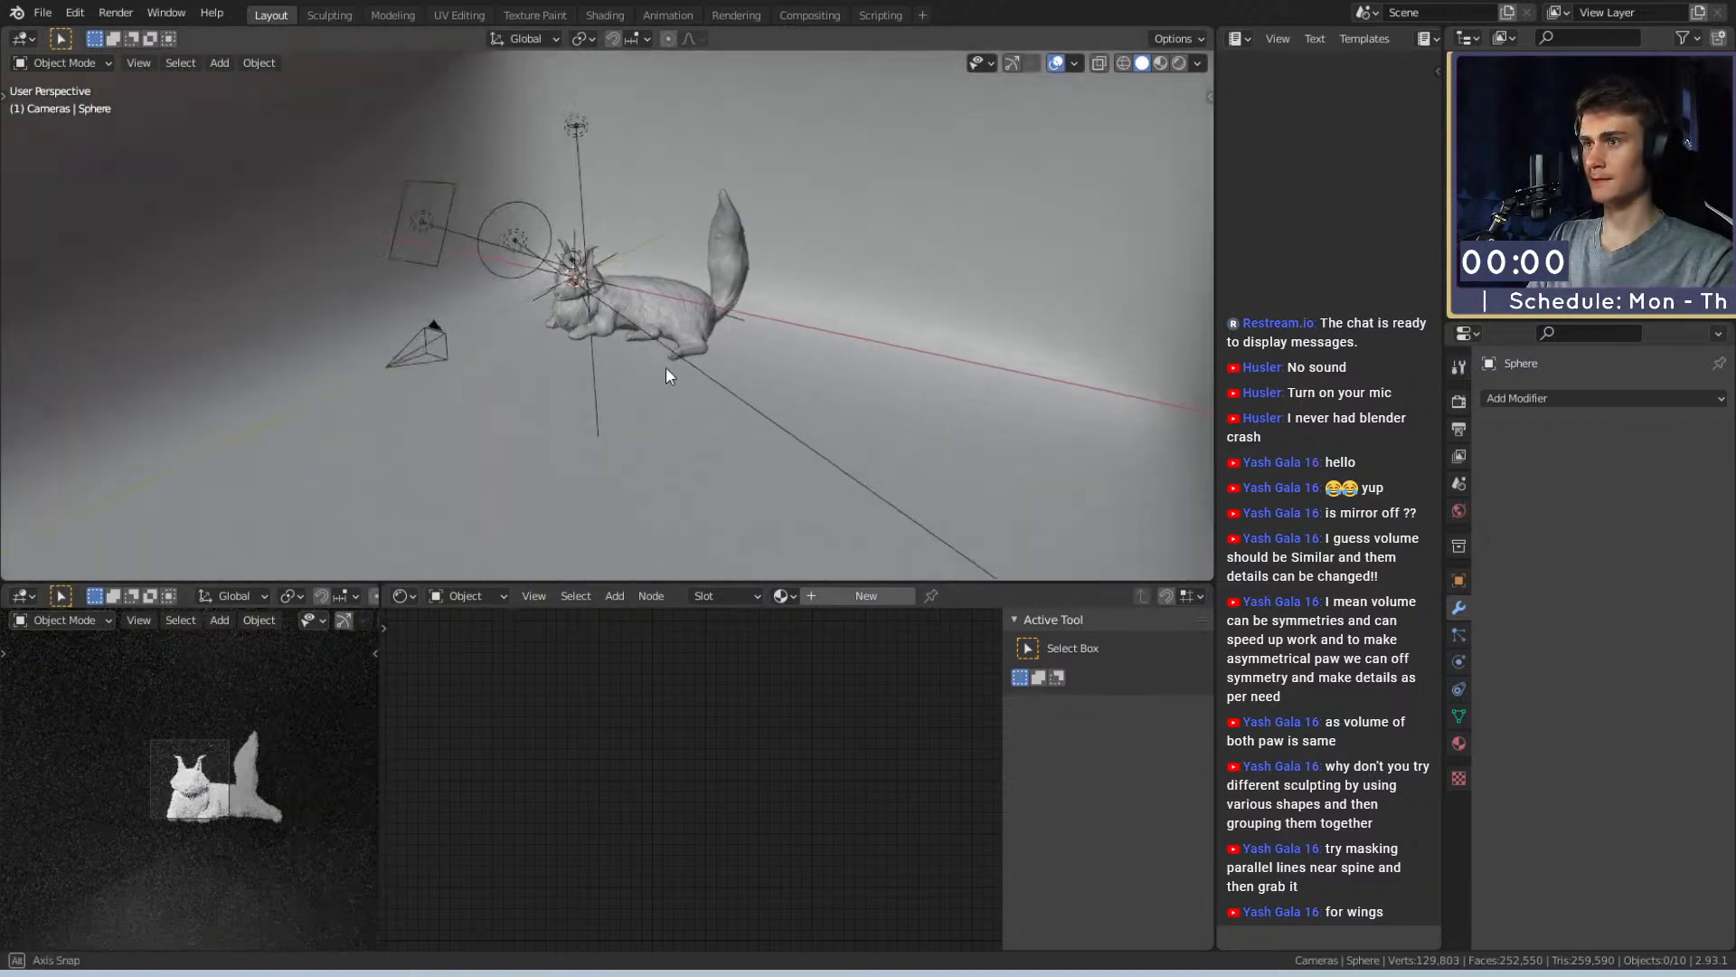
Move the cat's body and eyeballs together along negative X and raise them about 0.57 m along Z
{"action": "left_click", "coordinate": [666, 369]}
{"action": "scroll", "coordinate": [703, 308], "scroll_direction": "up", "scroll_amount": 4}
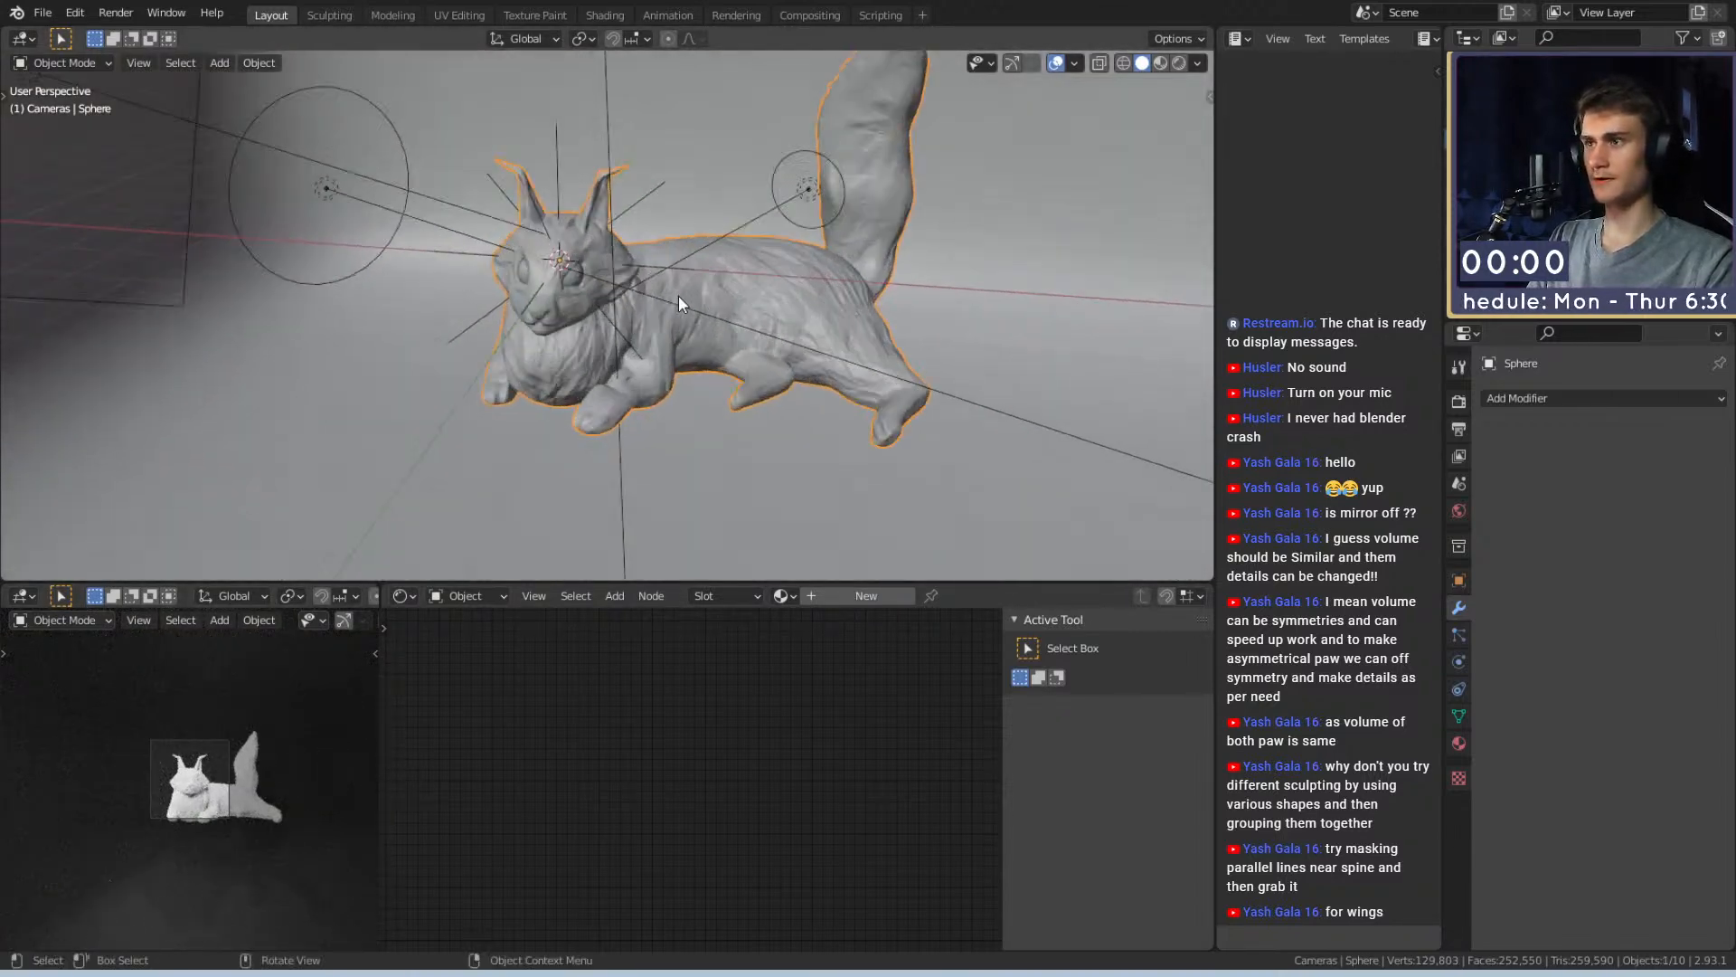
{"action": "left_click", "coordinate": [567, 277], "text": "shift"}
{"action": "middle_click_drag", "start_coordinate": [669, 318], "coordinate": [699, 352]}
{"action": "key", "text": "g"}
{"action": "key", "text": "x"}
{"action": "left_click", "coordinate": [810, 380]}
{"action": "scroll", "coordinate": [796, 378], "scroll_direction": "down", "scroll_amount": 2}
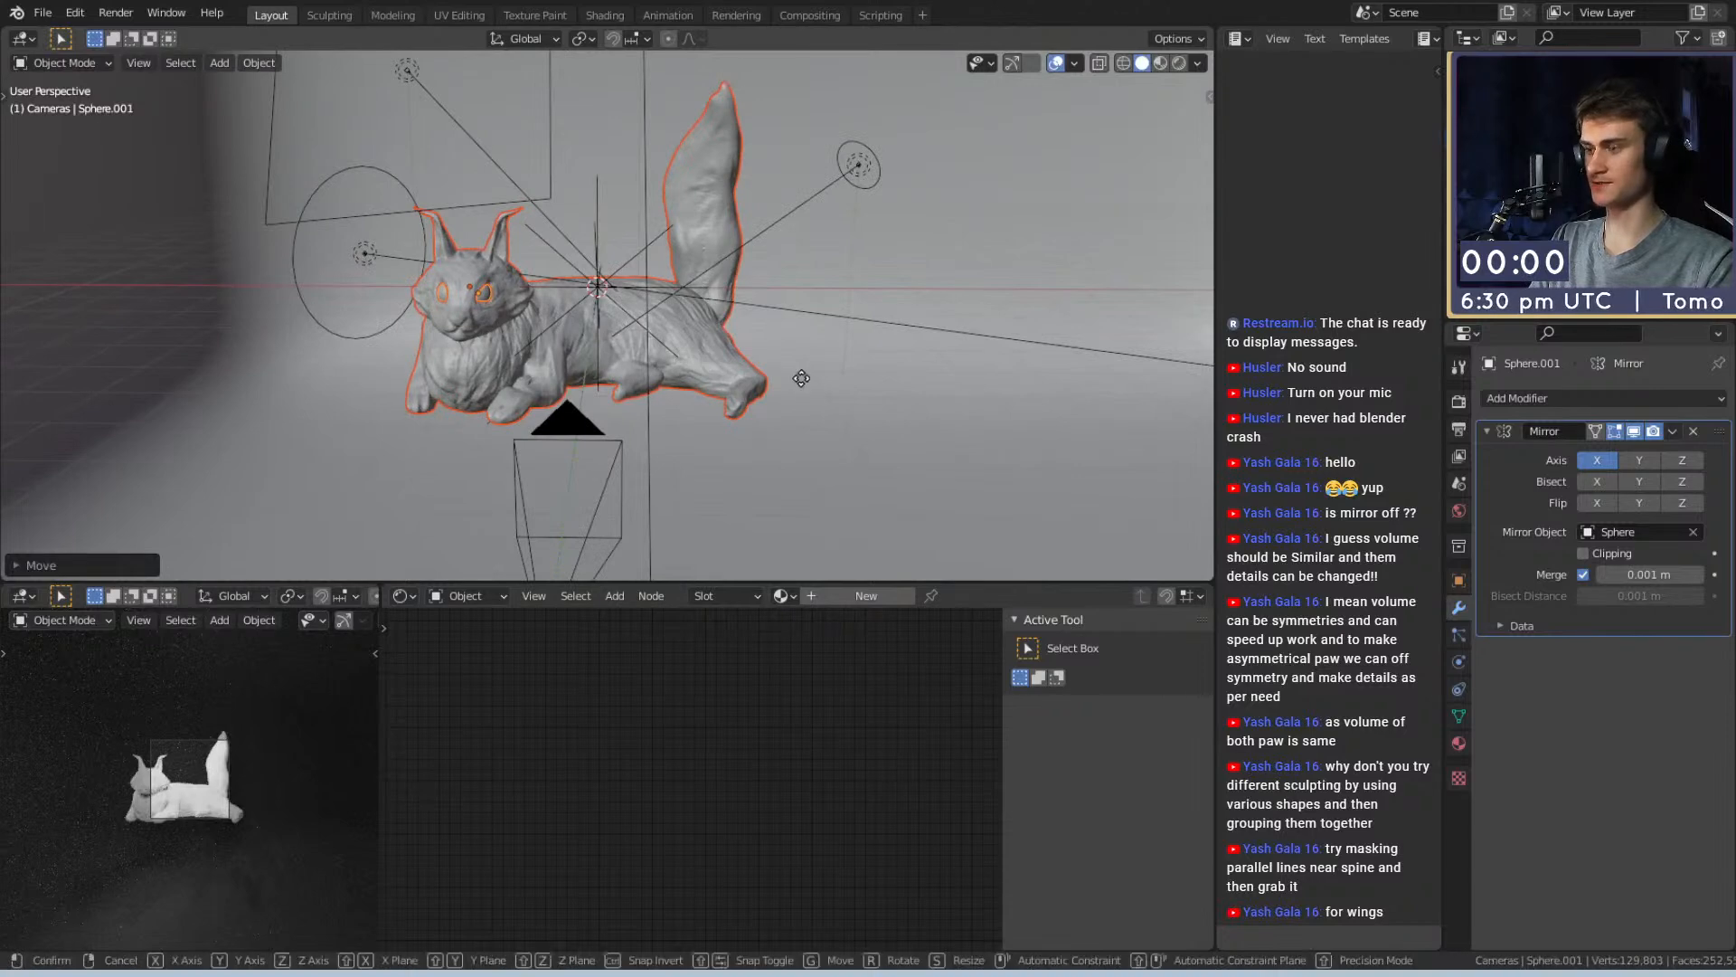
{"action": "key", "text": "g"}
{"action": "key", "text": "z"}
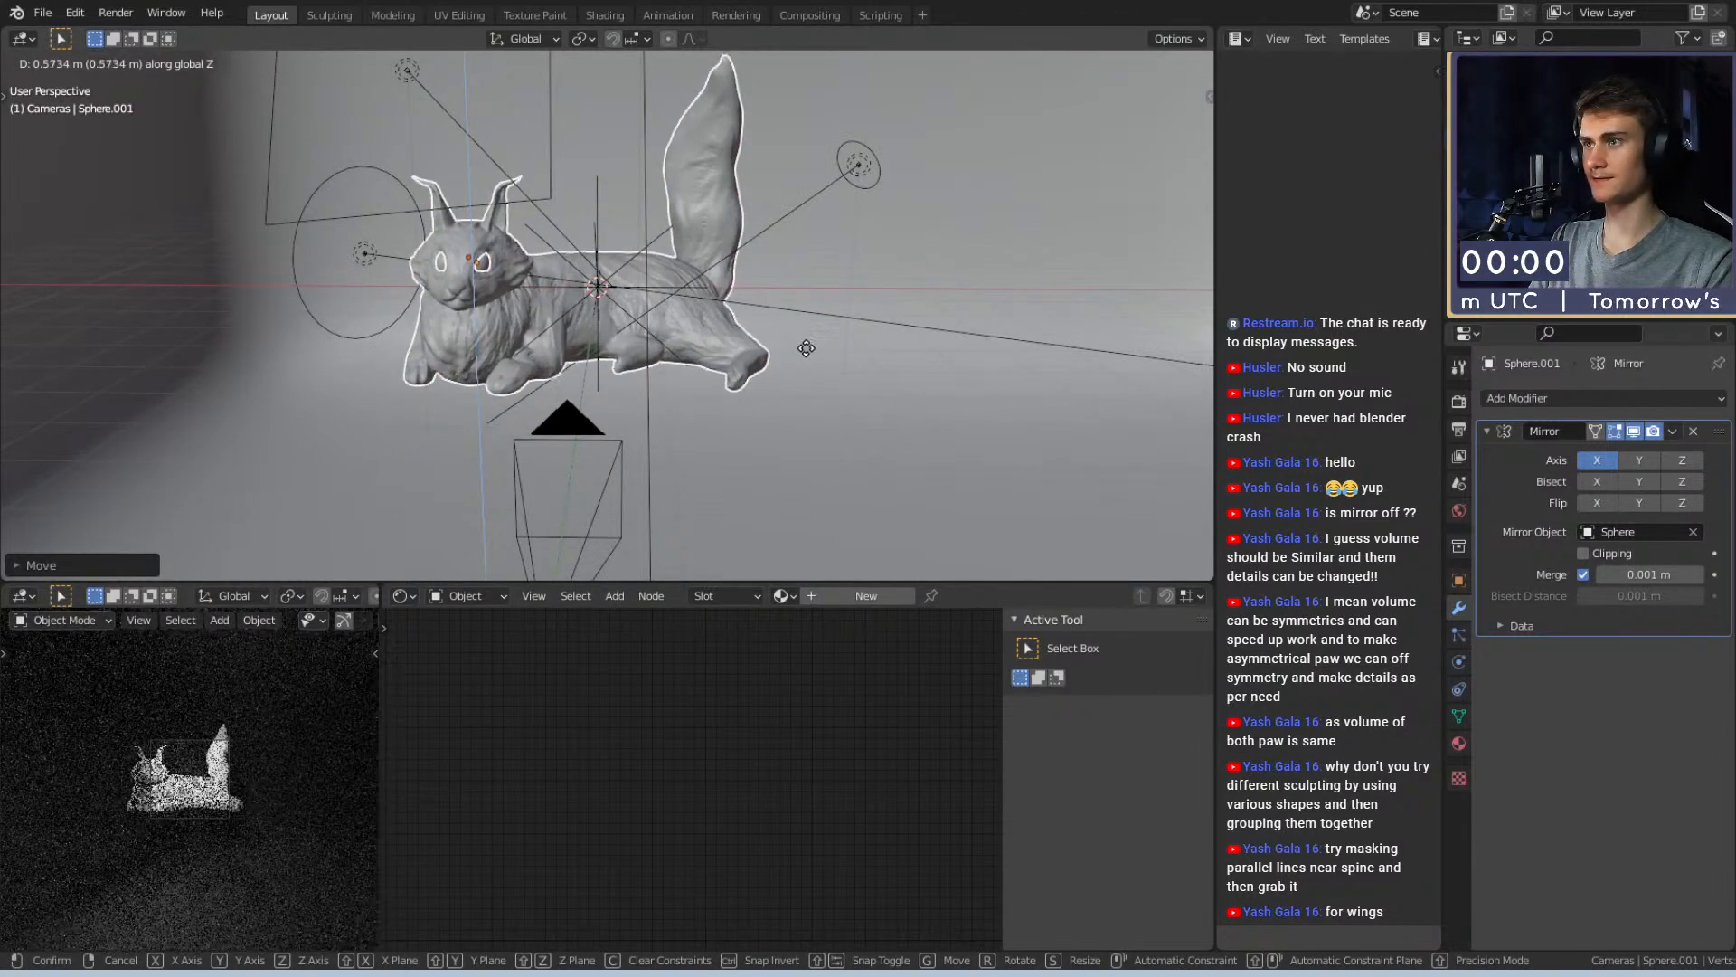
{"action": "left_click", "coordinate": [806, 348]}
Delete the rectangular area light in front of the cat
{"action": "scroll", "coordinate": [670, 379], "scroll_direction": "down", "scroll_amount": 3}
{"action": "middle_click_drag", "start_coordinate": [723, 357], "coordinate": [615, 387]}
{"action": "scroll", "coordinate": [615, 387], "scroll_direction": "up", "scroll_amount": 2}
{"action": "left_click", "coordinate": [434, 389]}
{"action": "left_click", "coordinate": [432, 239]}
{"action": "key", "text": "Delete"}
{"action": "middle_click_drag", "start_coordinate": [773, 412], "coordinate": [783, 381]}
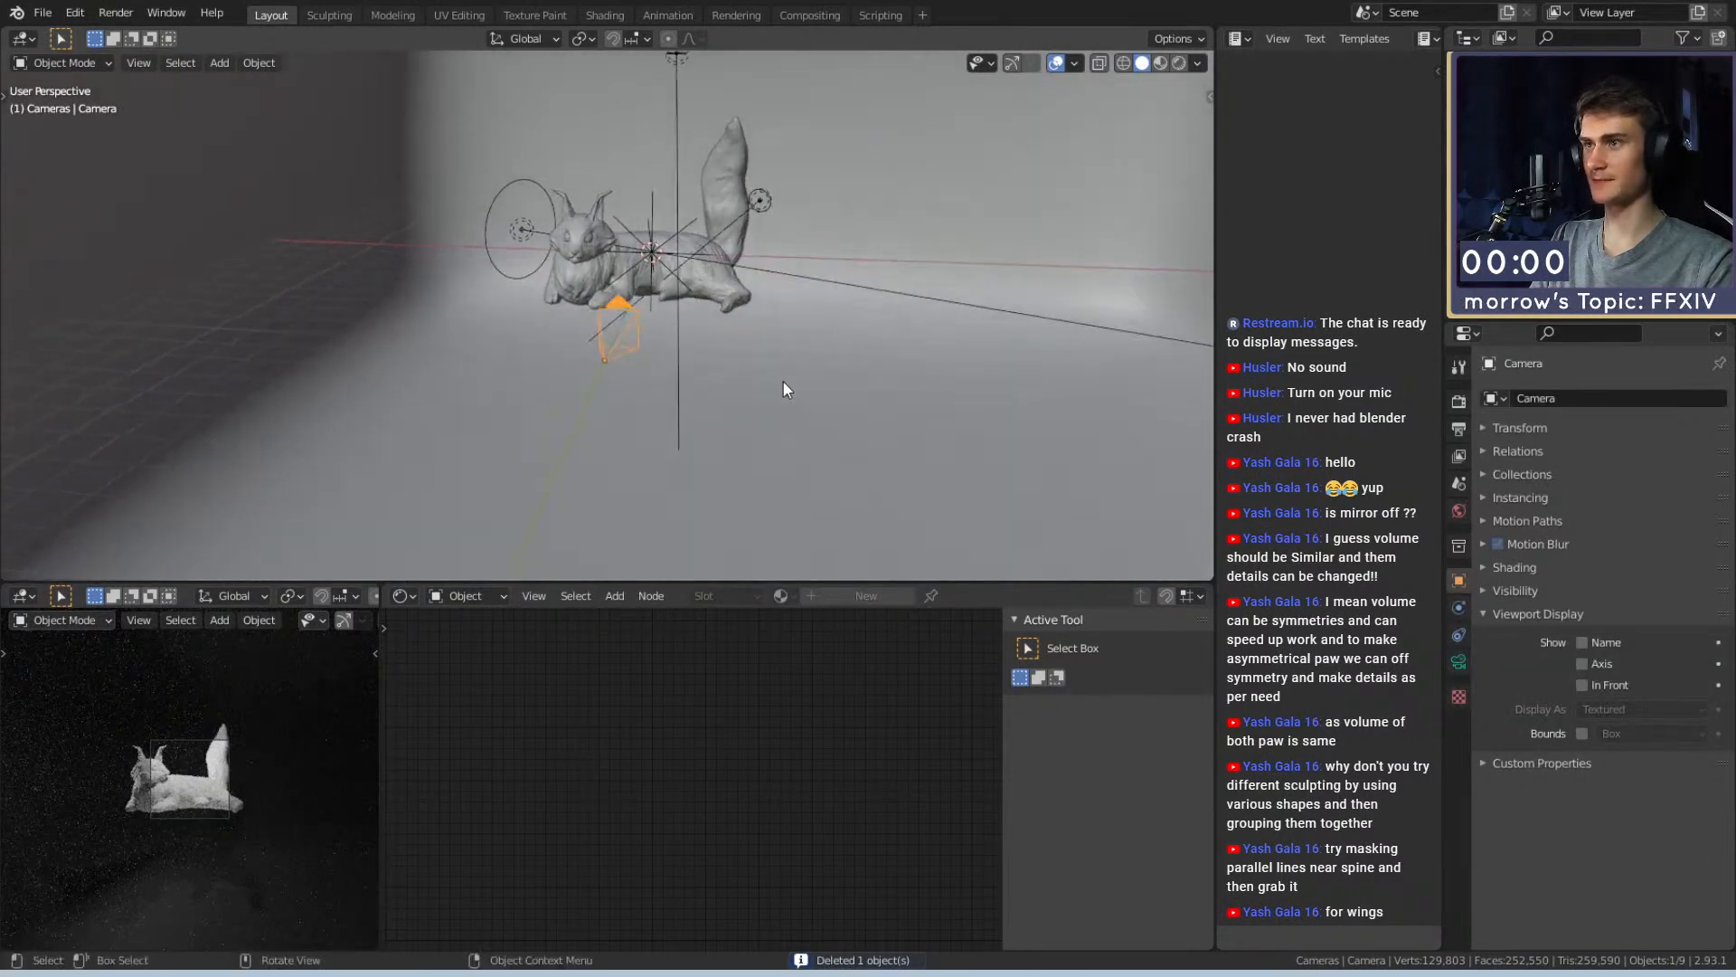
Reposition the camera to view the cat from an angle and slide it along its local Z axis
{"action": "key", "text": "g"}
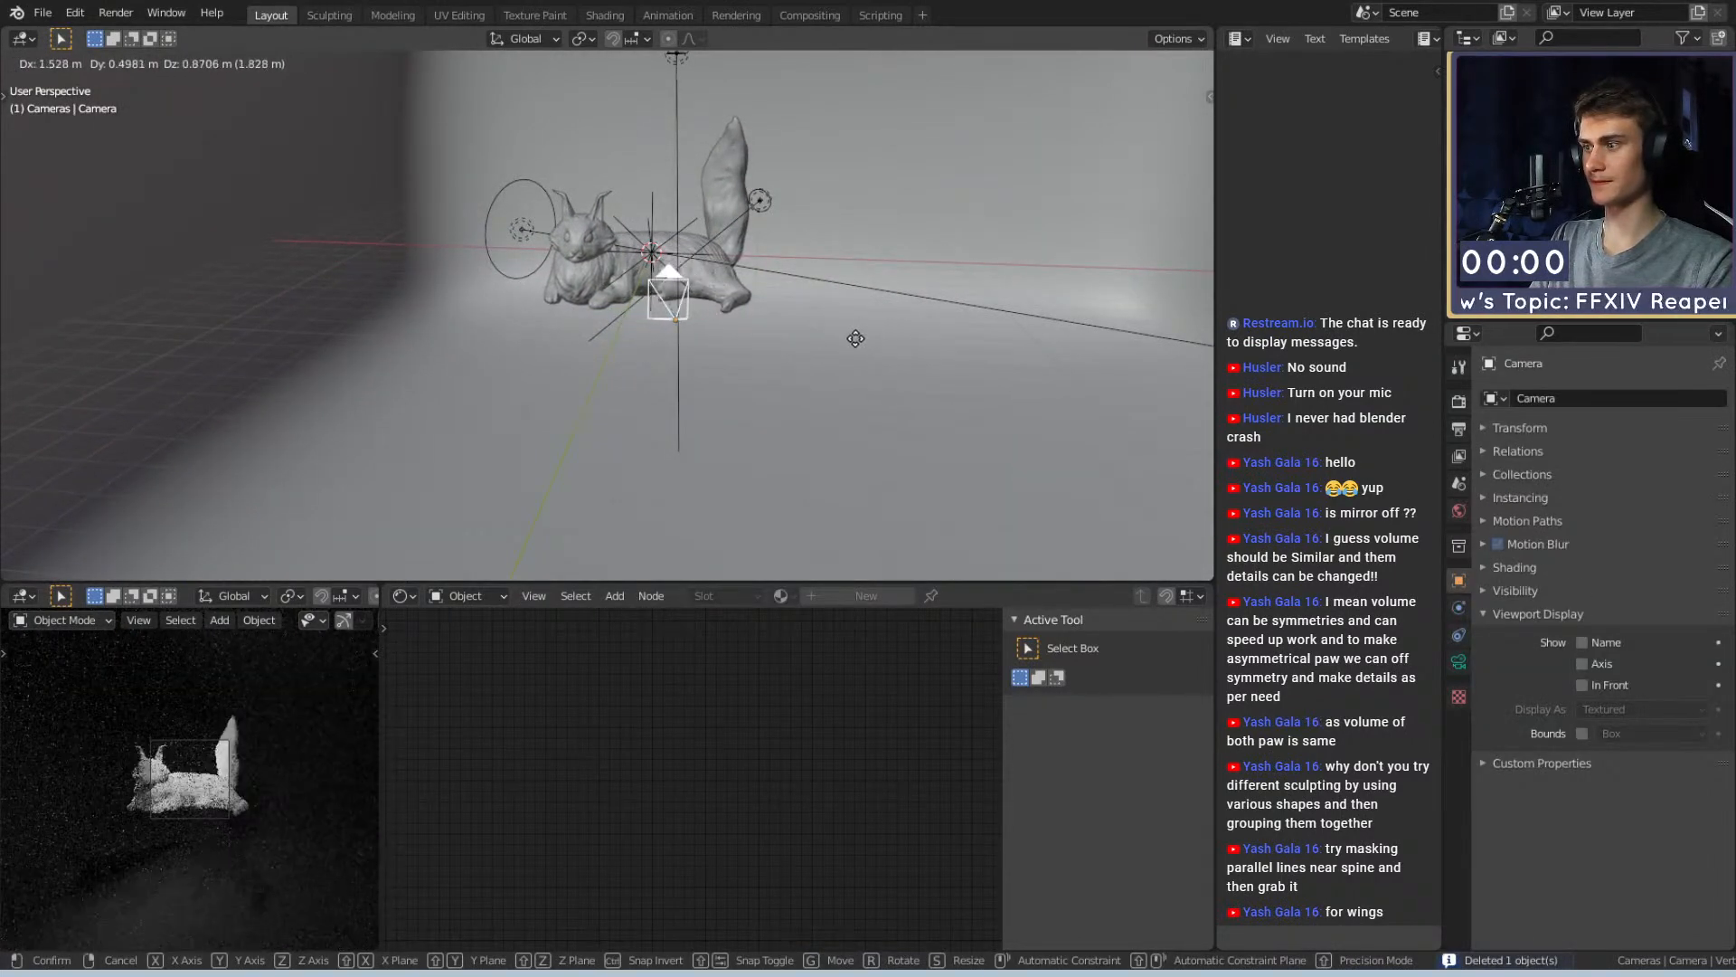
{"action": "left_click", "coordinate": [602, 350]}
{"action": "mouse_move", "coordinate": [601, 354]}
{"action": "middle_mouse_down"}
{"action": "mouse_move", "coordinate": [696, 408]}
{"action": "mouse_move", "coordinate": [669, 346]}
{"action": "mouse_move", "coordinate": [718, 356]}
{"action": "mouse_move", "coordinate": [721, 383]}
{"action": "mouse_move", "coordinate": [582, 362]}
{"action": "middle_mouse_up"}
{"action": "key", "text": "g"}
{"action": "left_click", "coordinate": [621, 330]}
{"action": "key", "text": "g"}
{"action": "key", "text": "z"}
{"action": "key", "text": "z"}
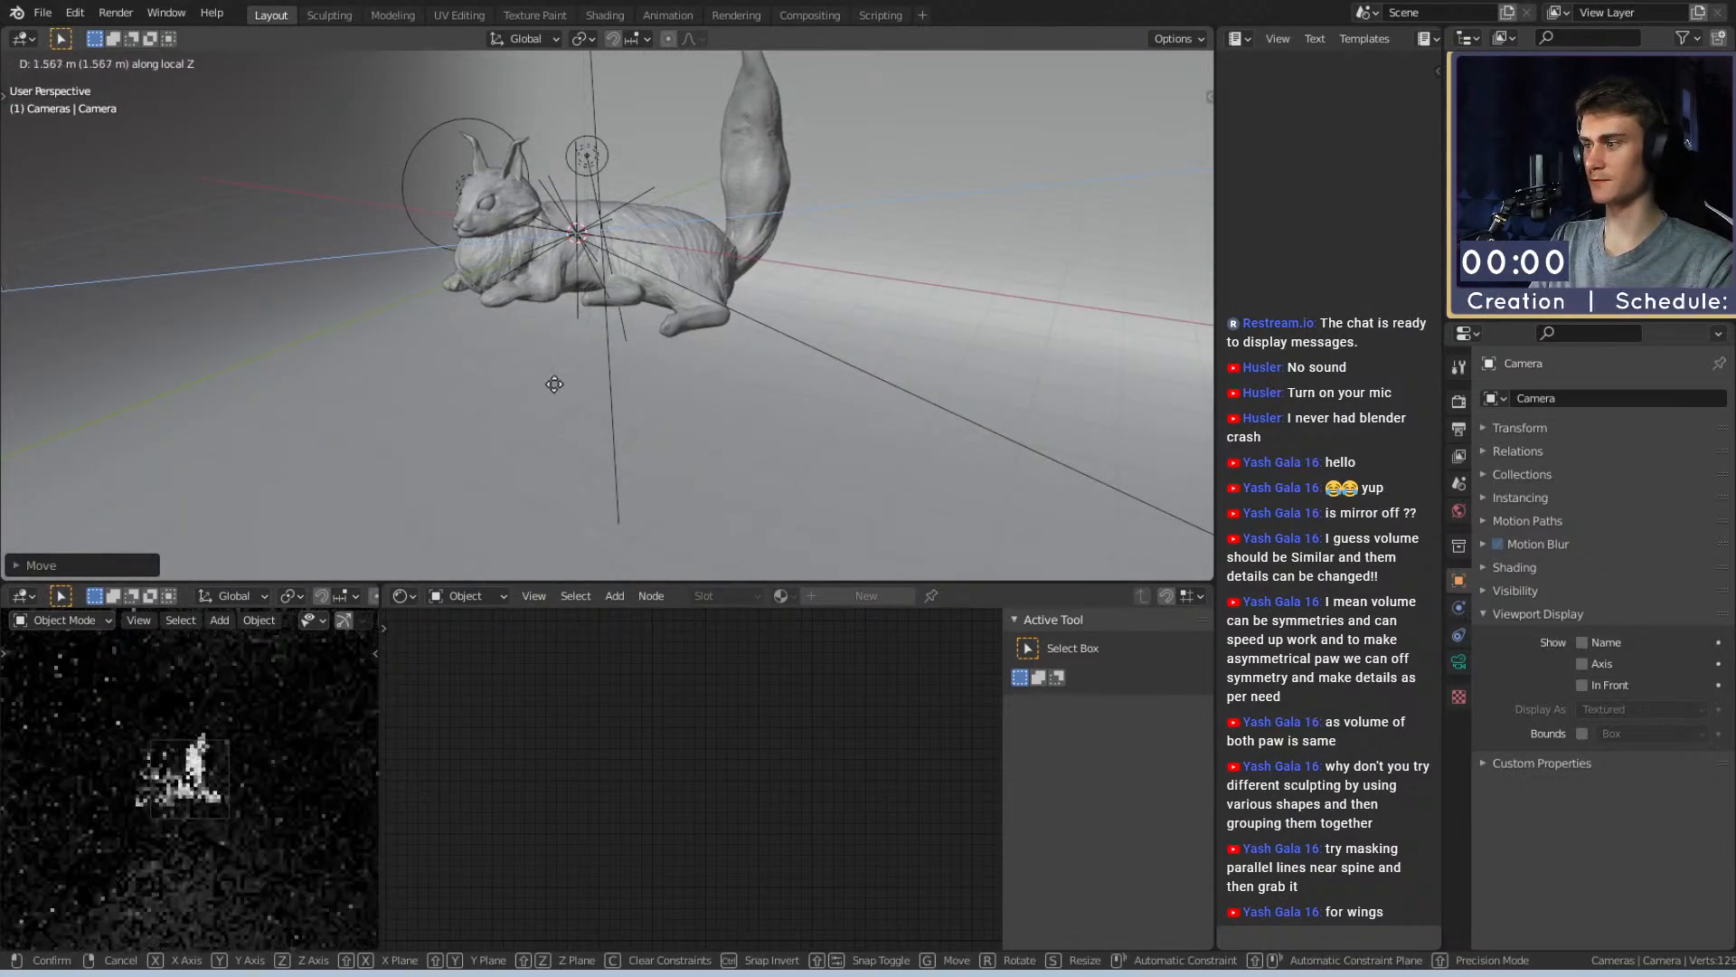
{"action": "left_click", "coordinate": [398, 398]}
Move the Focus empty about 0.7 m along negative X and raise it about 0.52 m along Z
{"action": "middle_click_drag", "start_coordinate": [393, 398], "coordinate": [703, 322]}
{"action": "left_click", "coordinate": [758, 305]}
{"action": "key", "text": "g"}
{"action": "key", "text": "x"}
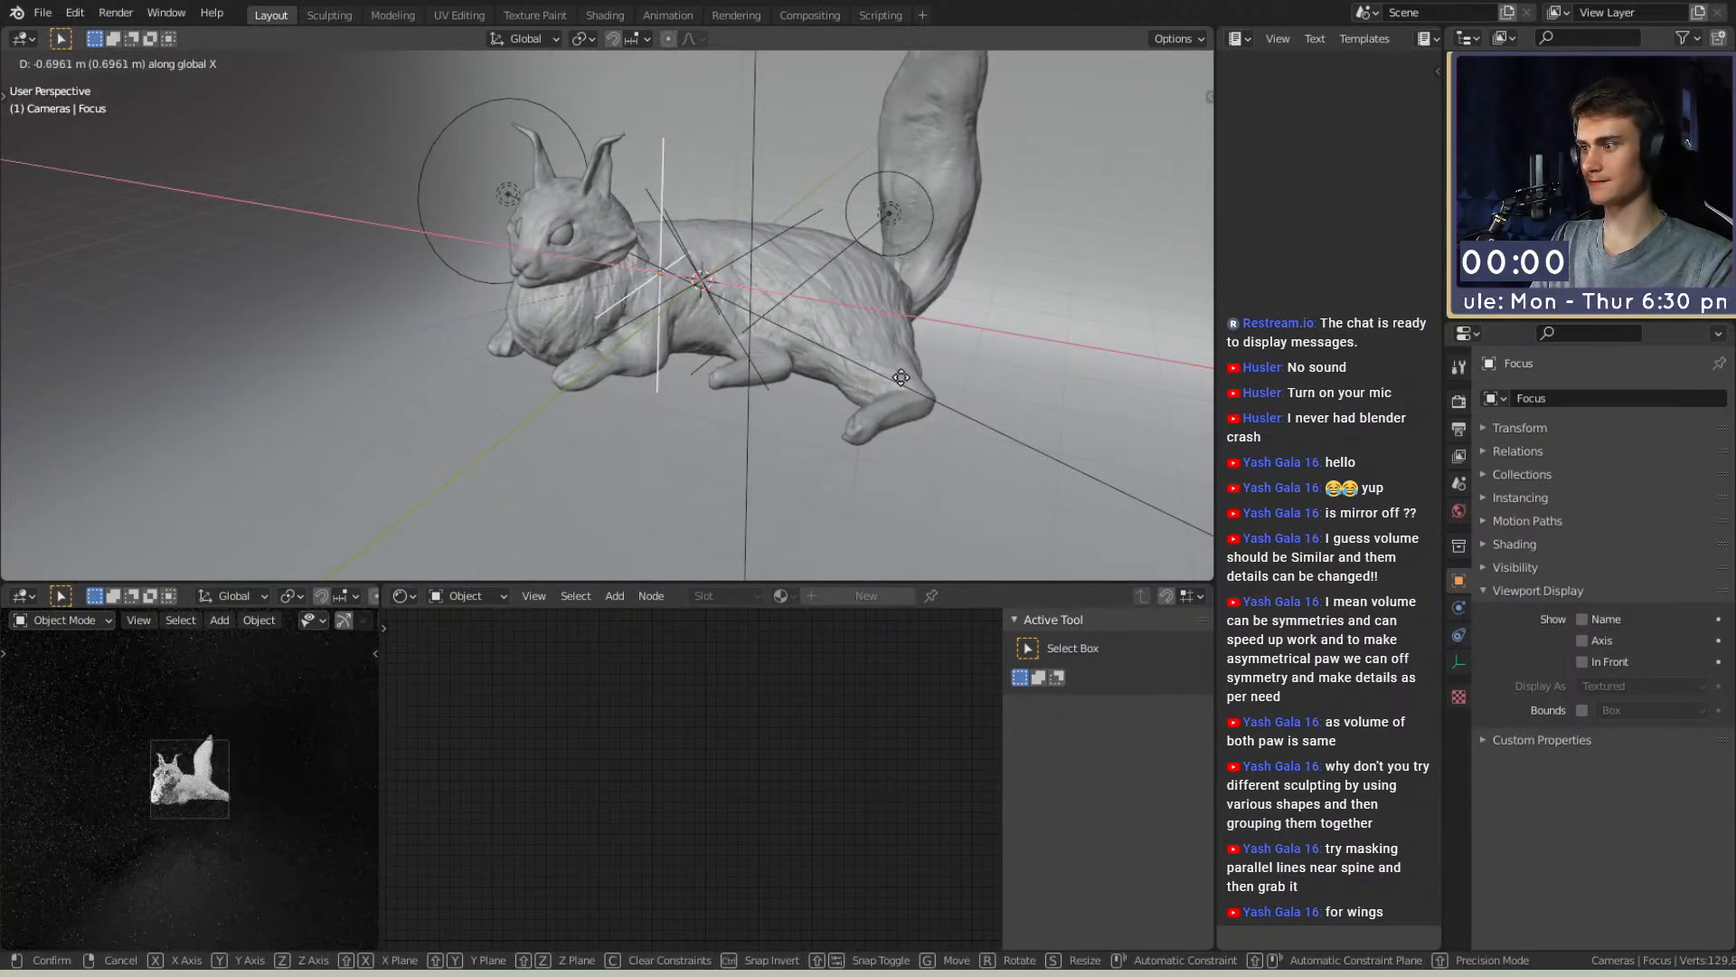
{"action": "left_click", "coordinate": [900, 377]}
{"action": "key", "text": "g"}
{"action": "key", "text": "z"}
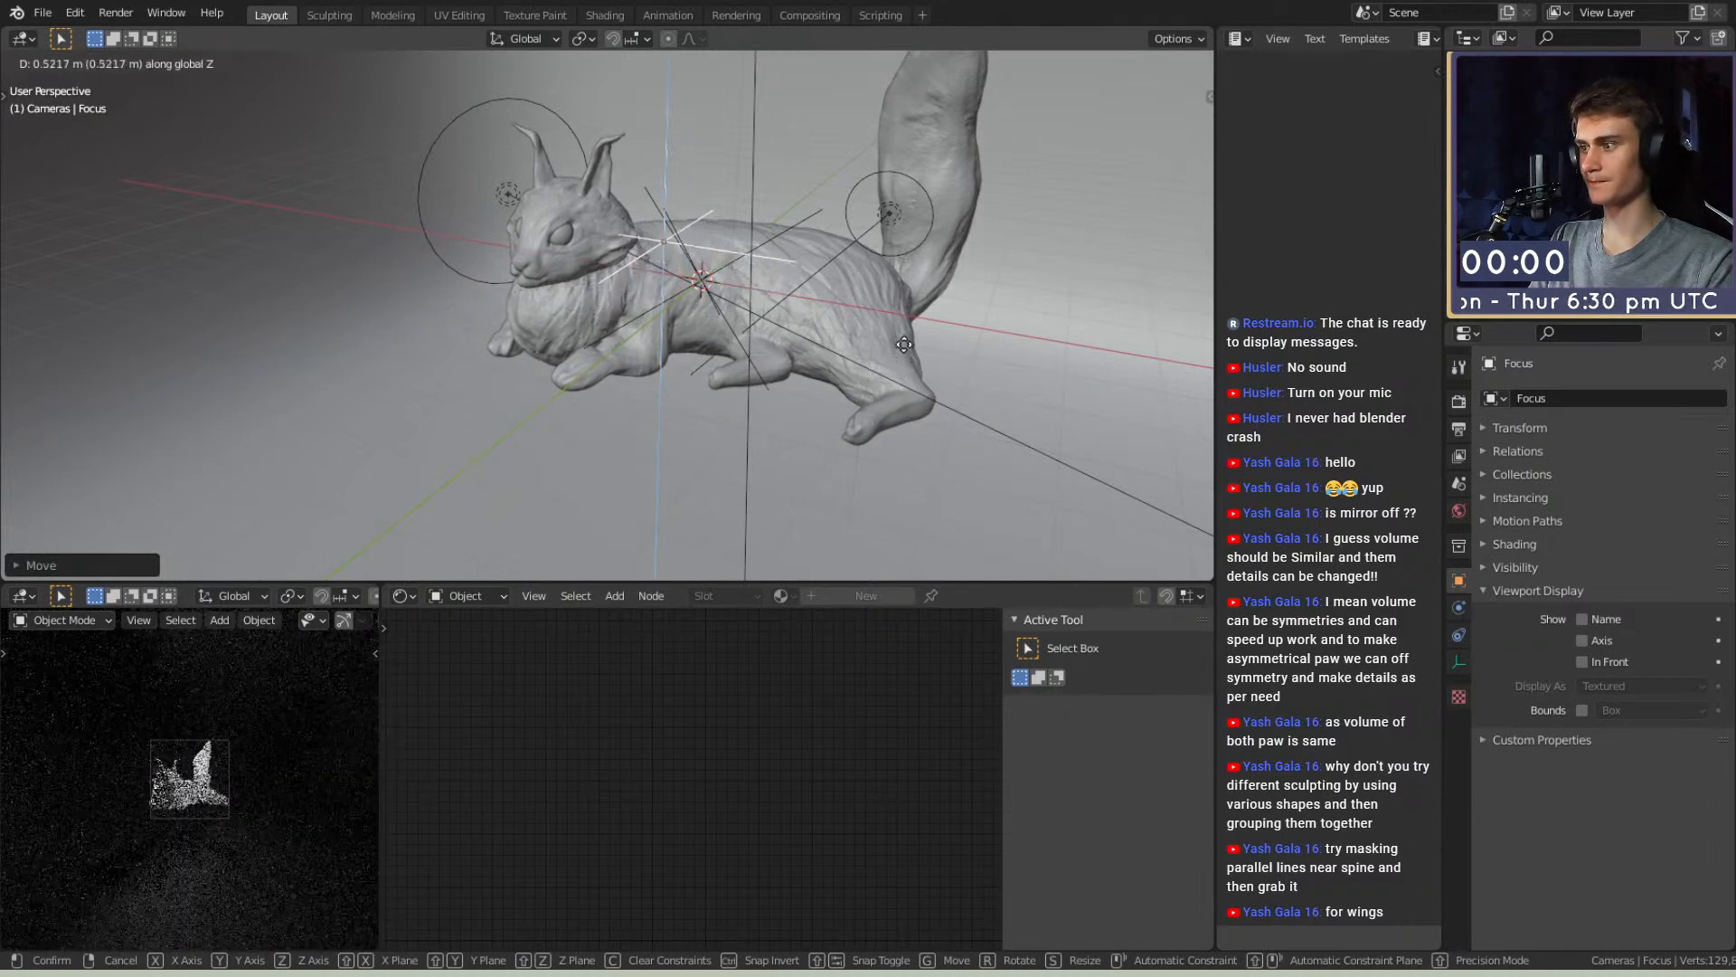
{"action": "left_click", "coordinate": [904, 341]}
Move the camera back about 1.7 m along its local Z axis to frame the whole cat
{"action": "middle_click_drag", "start_coordinate": [626, 367], "coordinate": [827, 373]}
{"action": "scroll", "coordinate": [606, 340], "scroll_direction": "down", "scroll_amount": 3}
{"action": "left_click", "coordinate": [593, 341]}
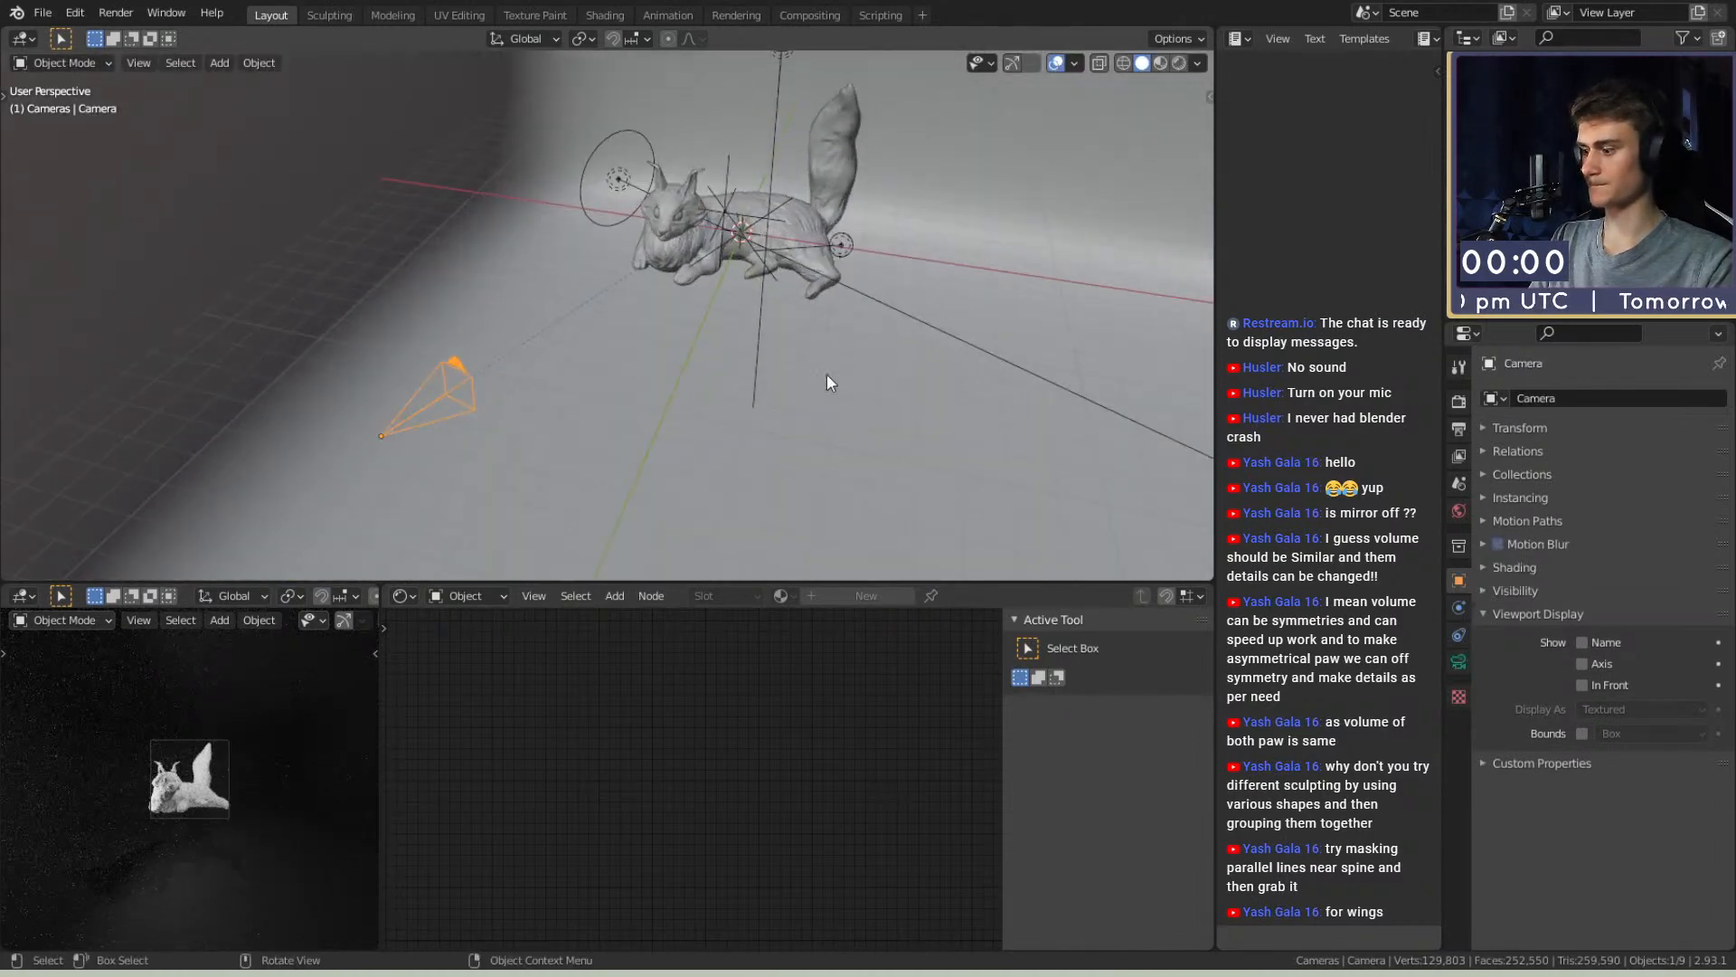
{"action": "key", "text": "g"}
{"action": "key", "text": "z"}
{"action": "key", "text": "z"}
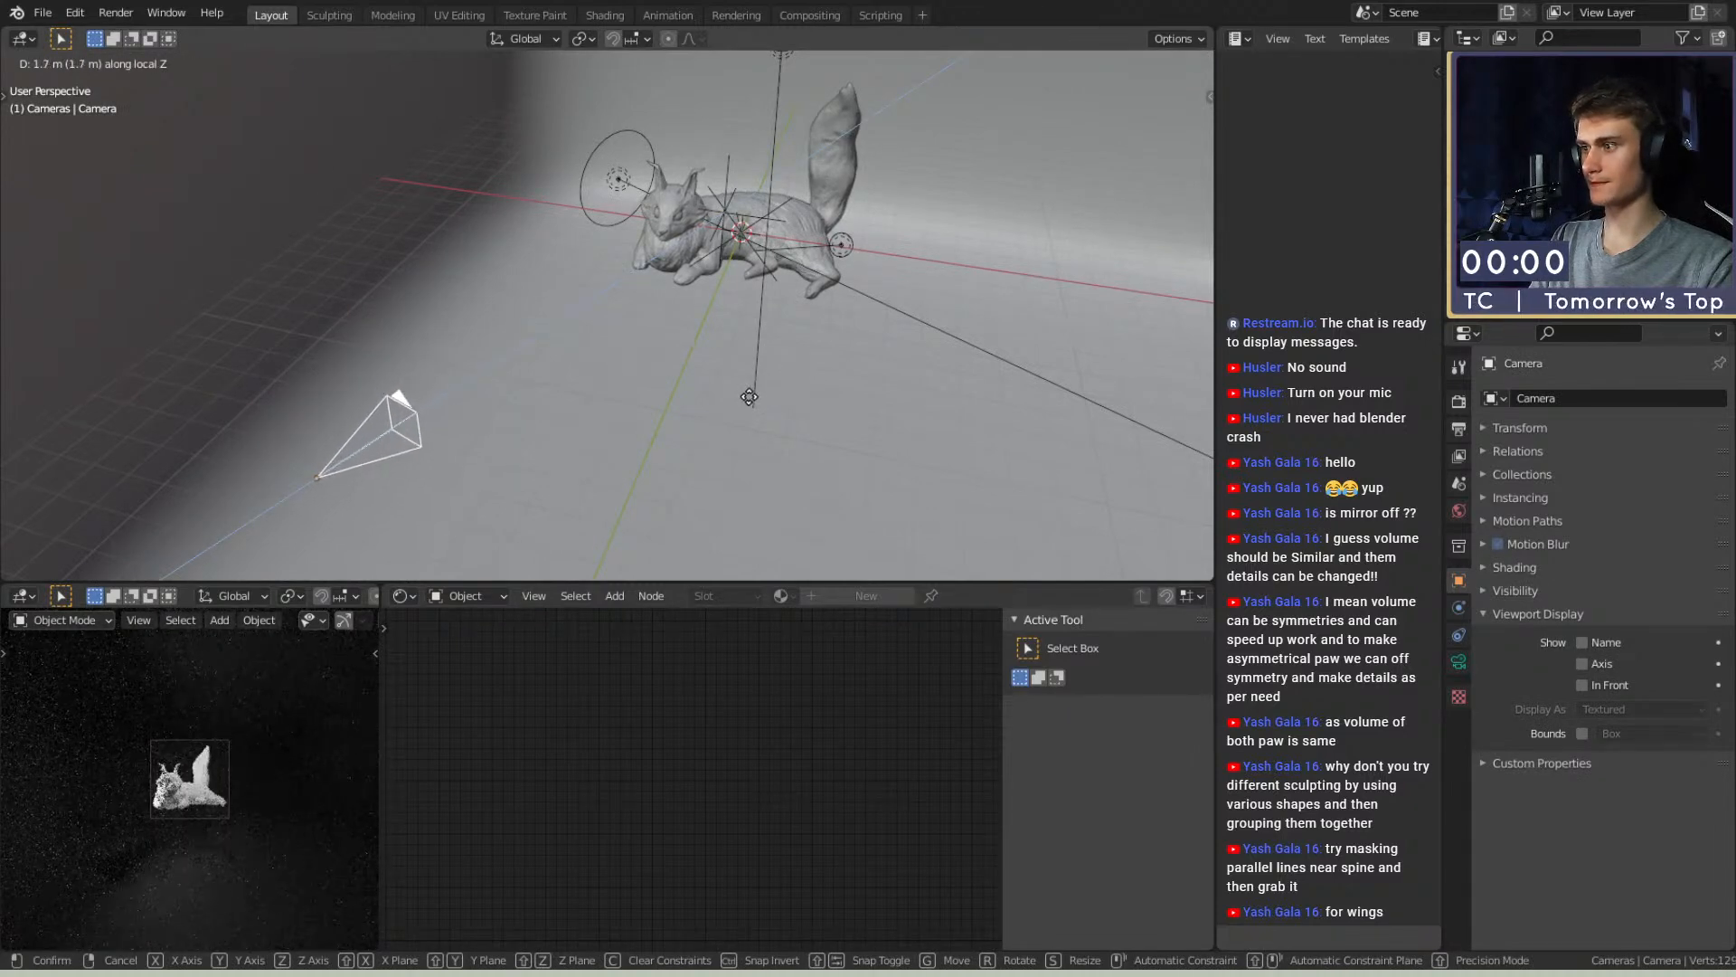
{"action": "left_click", "coordinate": [748, 395]}
Examine the rendered framing of the cat and the studio light placement around it
{"action": "middle_click_drag", "start_coordinate": [833, 409], "coordinate": [711, 400]}
{"action": "scroll", "coordinate": [709, 400], "scroll_direction": "up", "scroll_amount": 1}
{"action": "middle_click_drag", "start_coordinate": [643, 314], "coordinate": [691, 394], "text": "shift"}
{"action": "scroll", "coordinate": [147, 790], "scroll_direction": "up", "scroll_amount": 4}
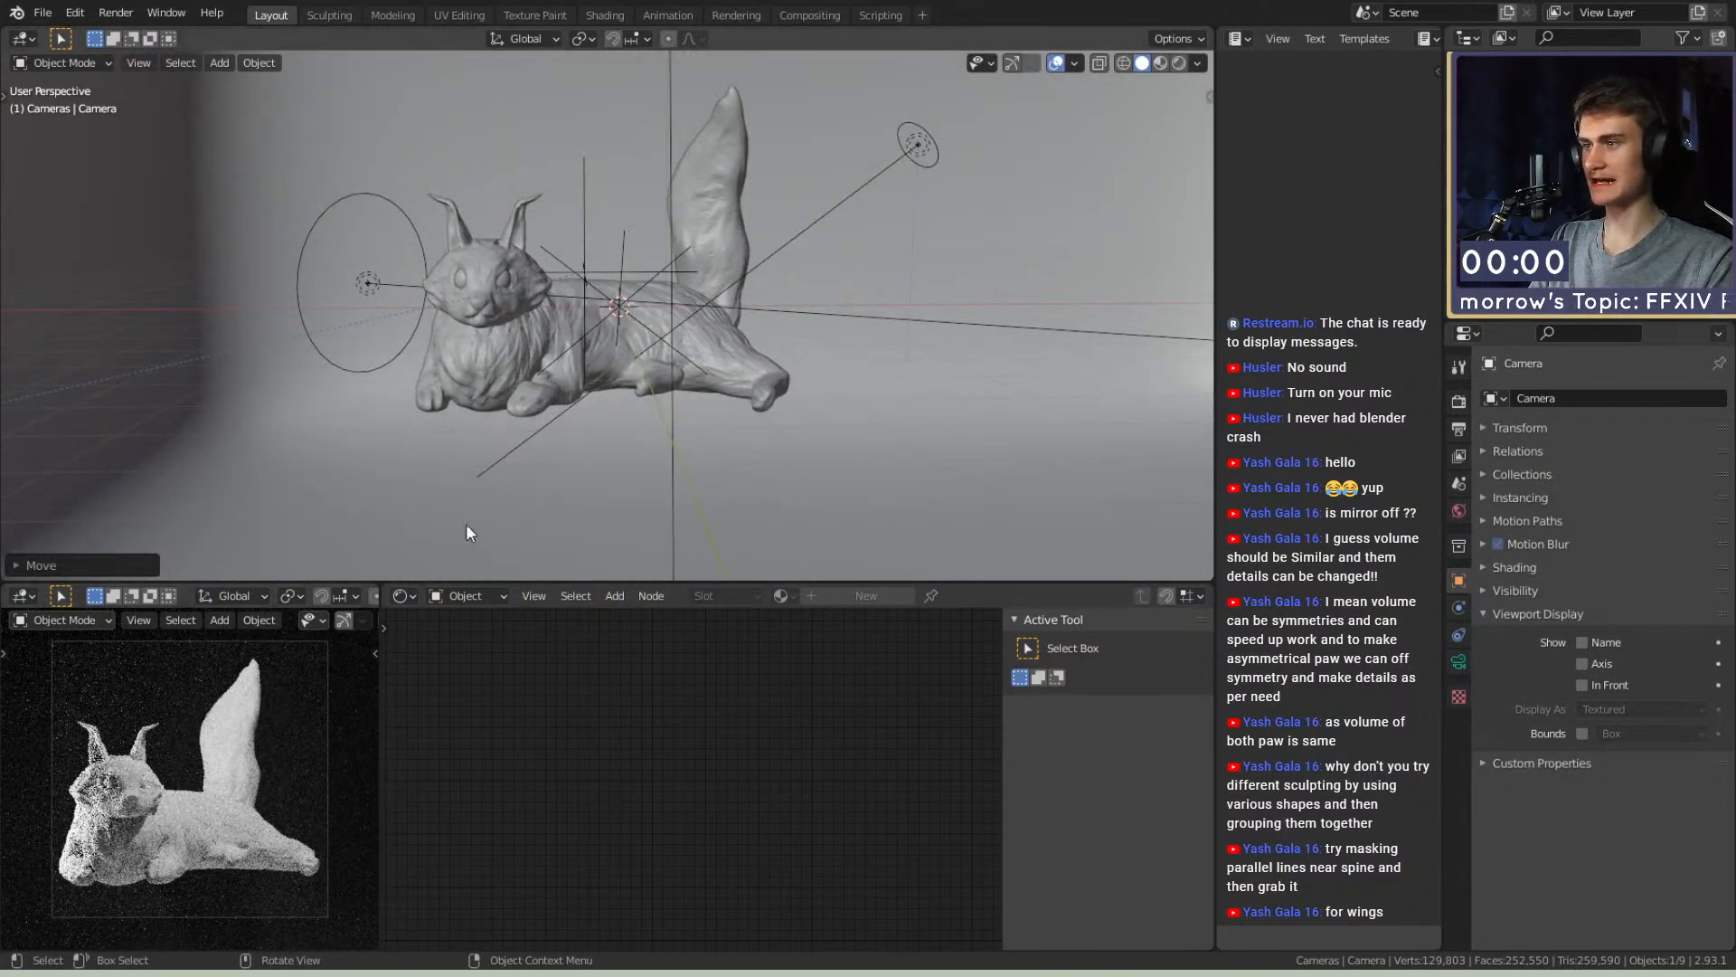
{"action": "middle_click_drag", "start_coordinate": [587, 289], "coordinate": [608, 331]}
{"action": "scroll", "coordinate": [634, 385], "scroll_direction": "up", "scroll_amount": 2}
{"action": "scroll", "coordinate": [616, 295], "scroll_direction": "down", "scroll_amount": 2}
{"action": "middle_click_drag", "start_coordinate": [630, 193], "coordinate": [593, 373], "text": "shift"}
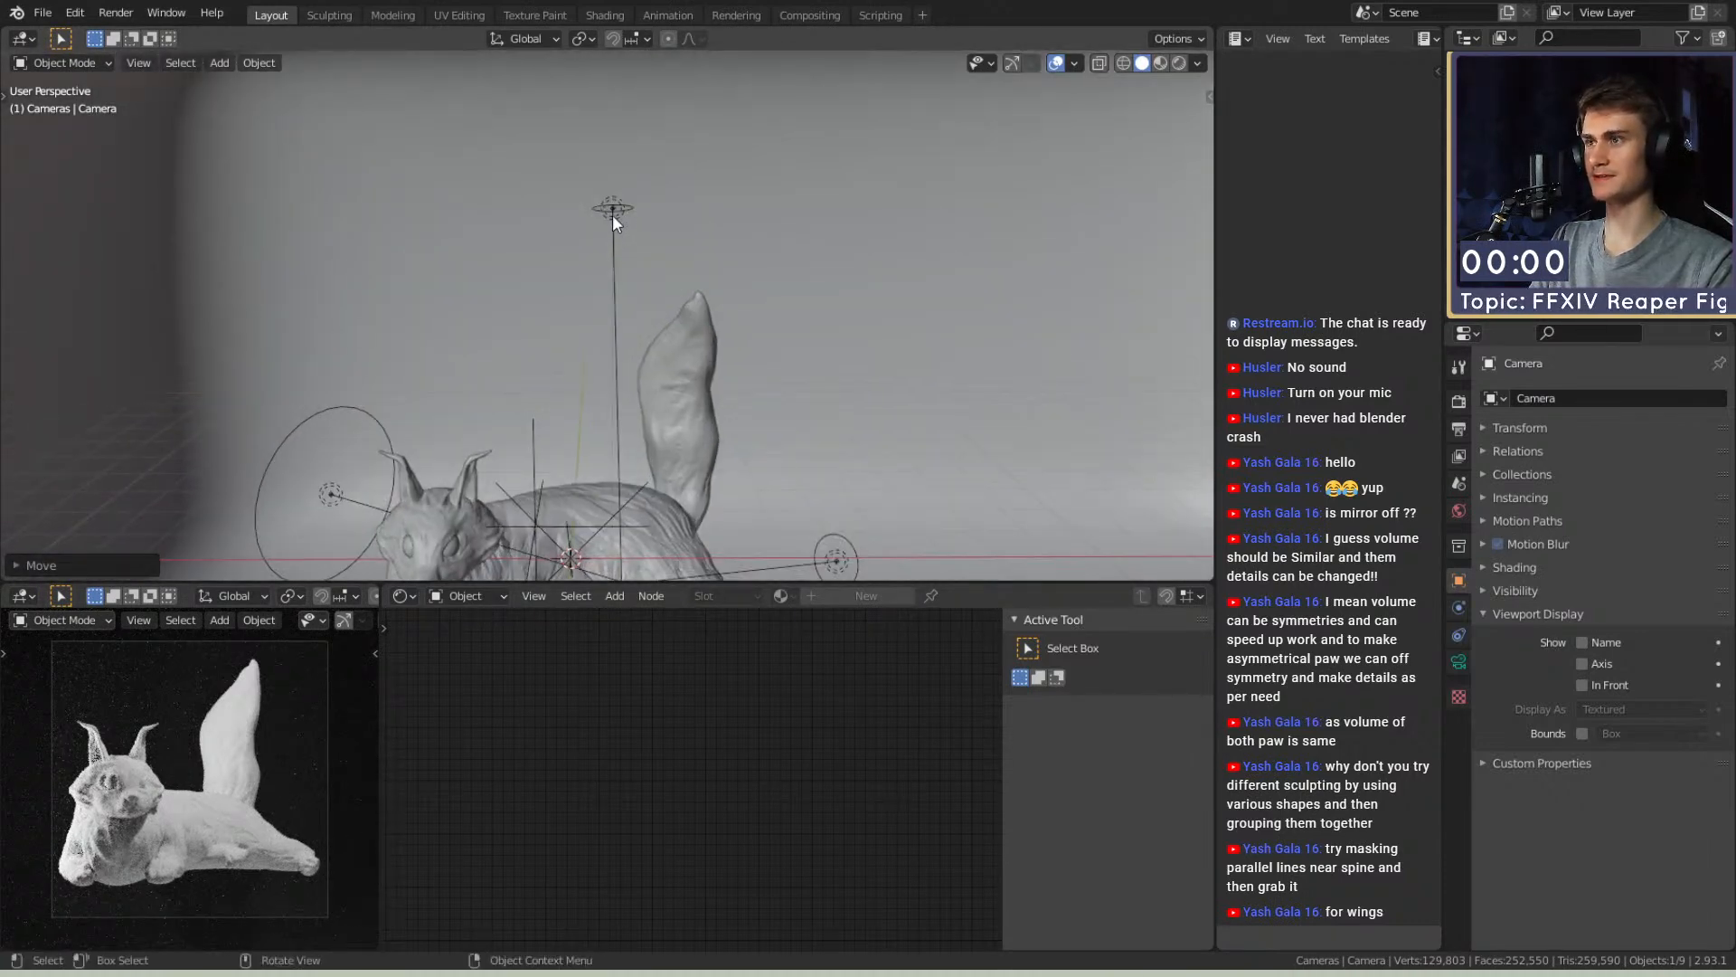
{"action": "left_click", "coordinate": [611, 210]}
{"action": "middle_click_drag", "start_coordinate": [678, 489], "coordinate": [658, 274], "text": "shift"}
{"action": "scroll", "coordinate": [427, 300], "scroll_direction": "up", "scroll_amount": 5}
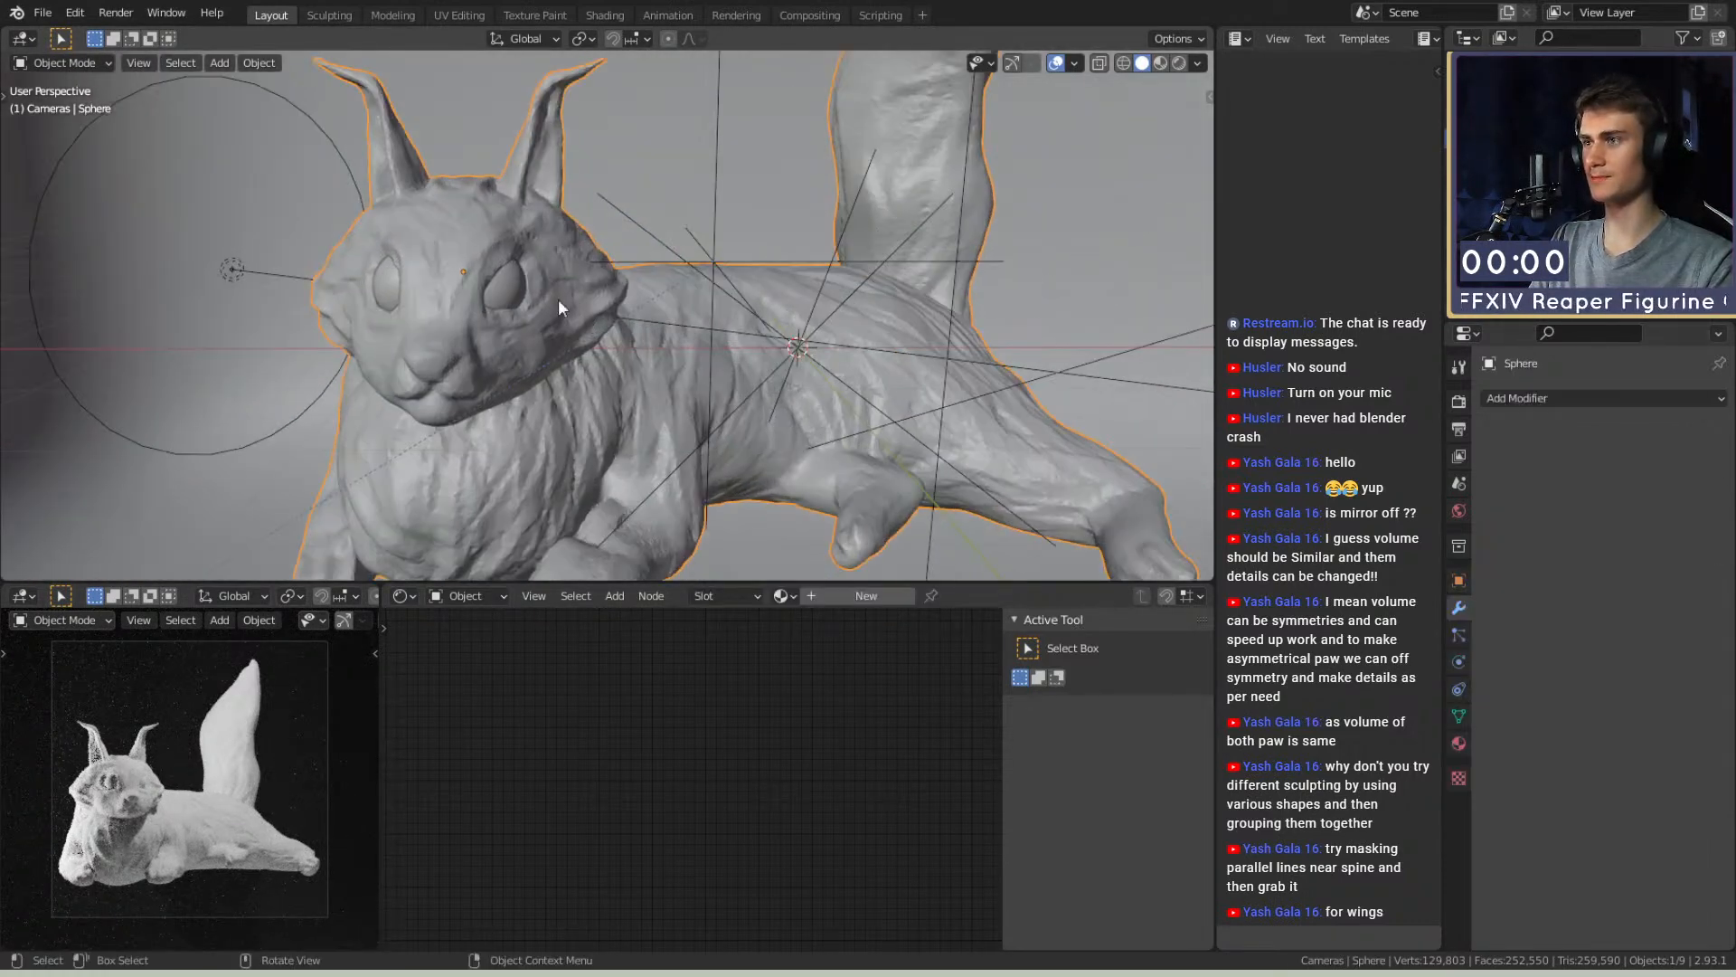
Give the eyeballs a new material with a black base color and a roughness of 0
{"action": "left_click", "coordinate": [532, 291]}
{"action": "left_click", "coordinate": [834, 596]}
{"action": "key", "text": "Home"}
{"action": "scroll", "coordinate": [759, 769], "scroll_direction": "up", "scroll_amount": 5}
{"action": "left_click", "coordinate": [715, 647]}
{"action": "left_click", "coordinate": [713, 650]}
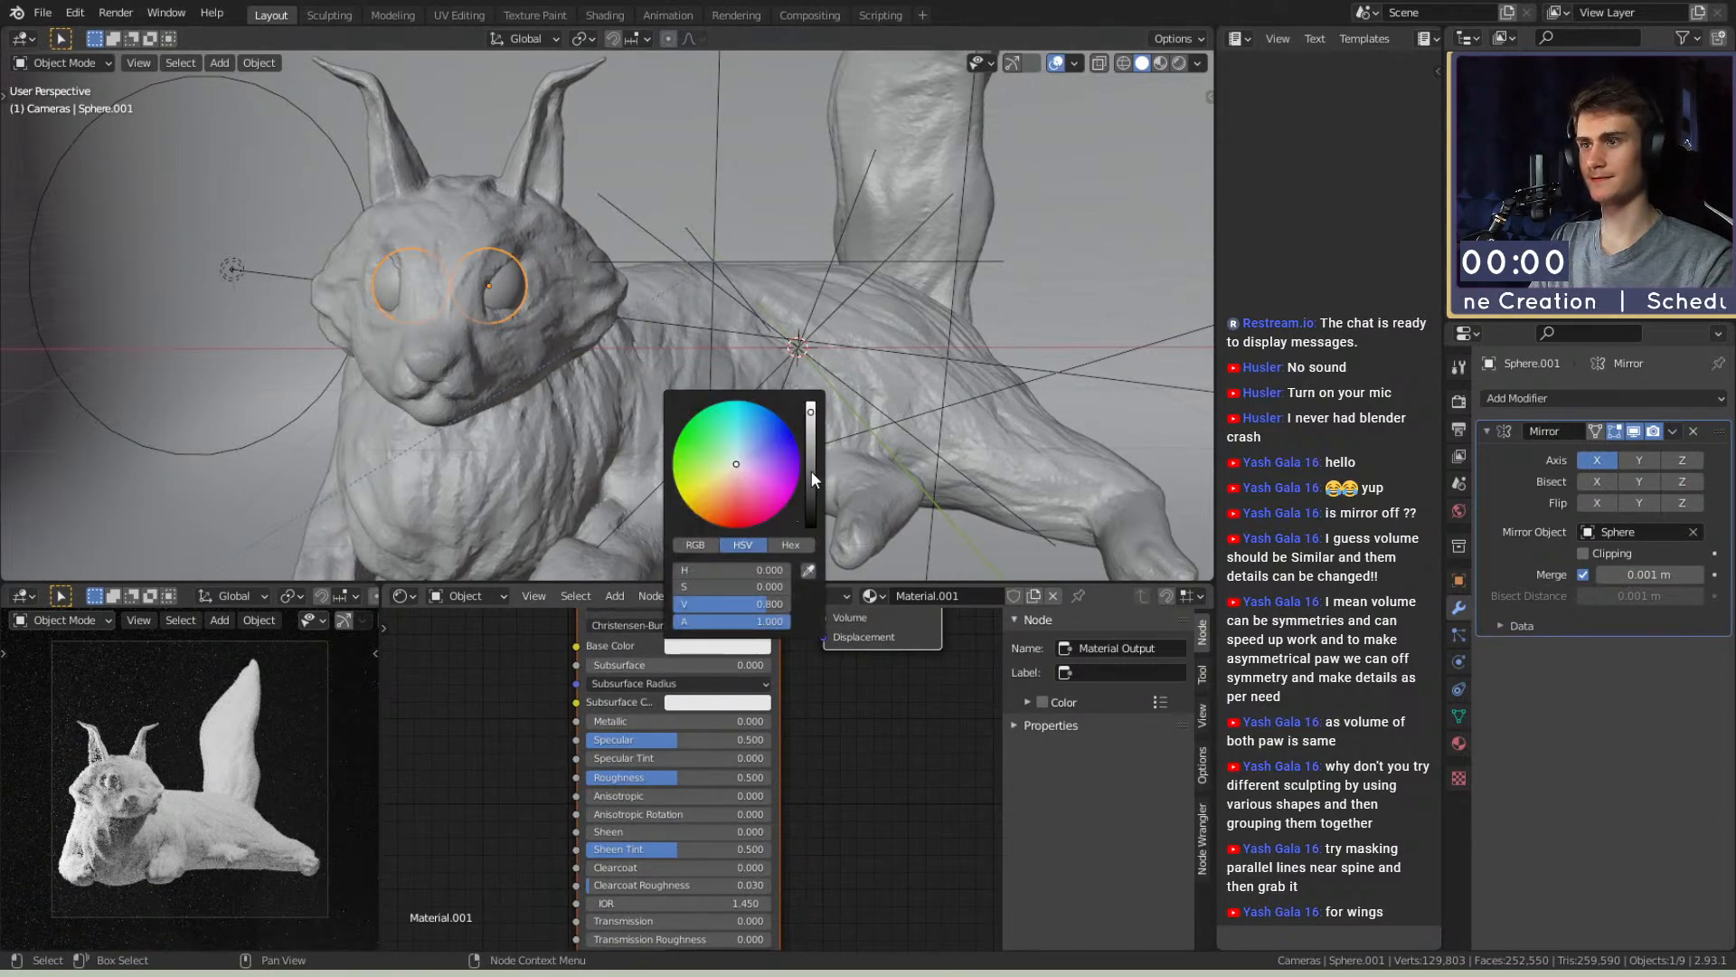
{"action": "left_click_drag", "start_coordinate": [811, 471], "coordinate": [811, 529]}
{"action": "left_click_drag", "start_coordinate": [692, 779], "coordinate": [586, 779]}
{"action": "scroll", "coordinate": [817, 789], "scroll_direction": "down", "scroll_amount": 8}
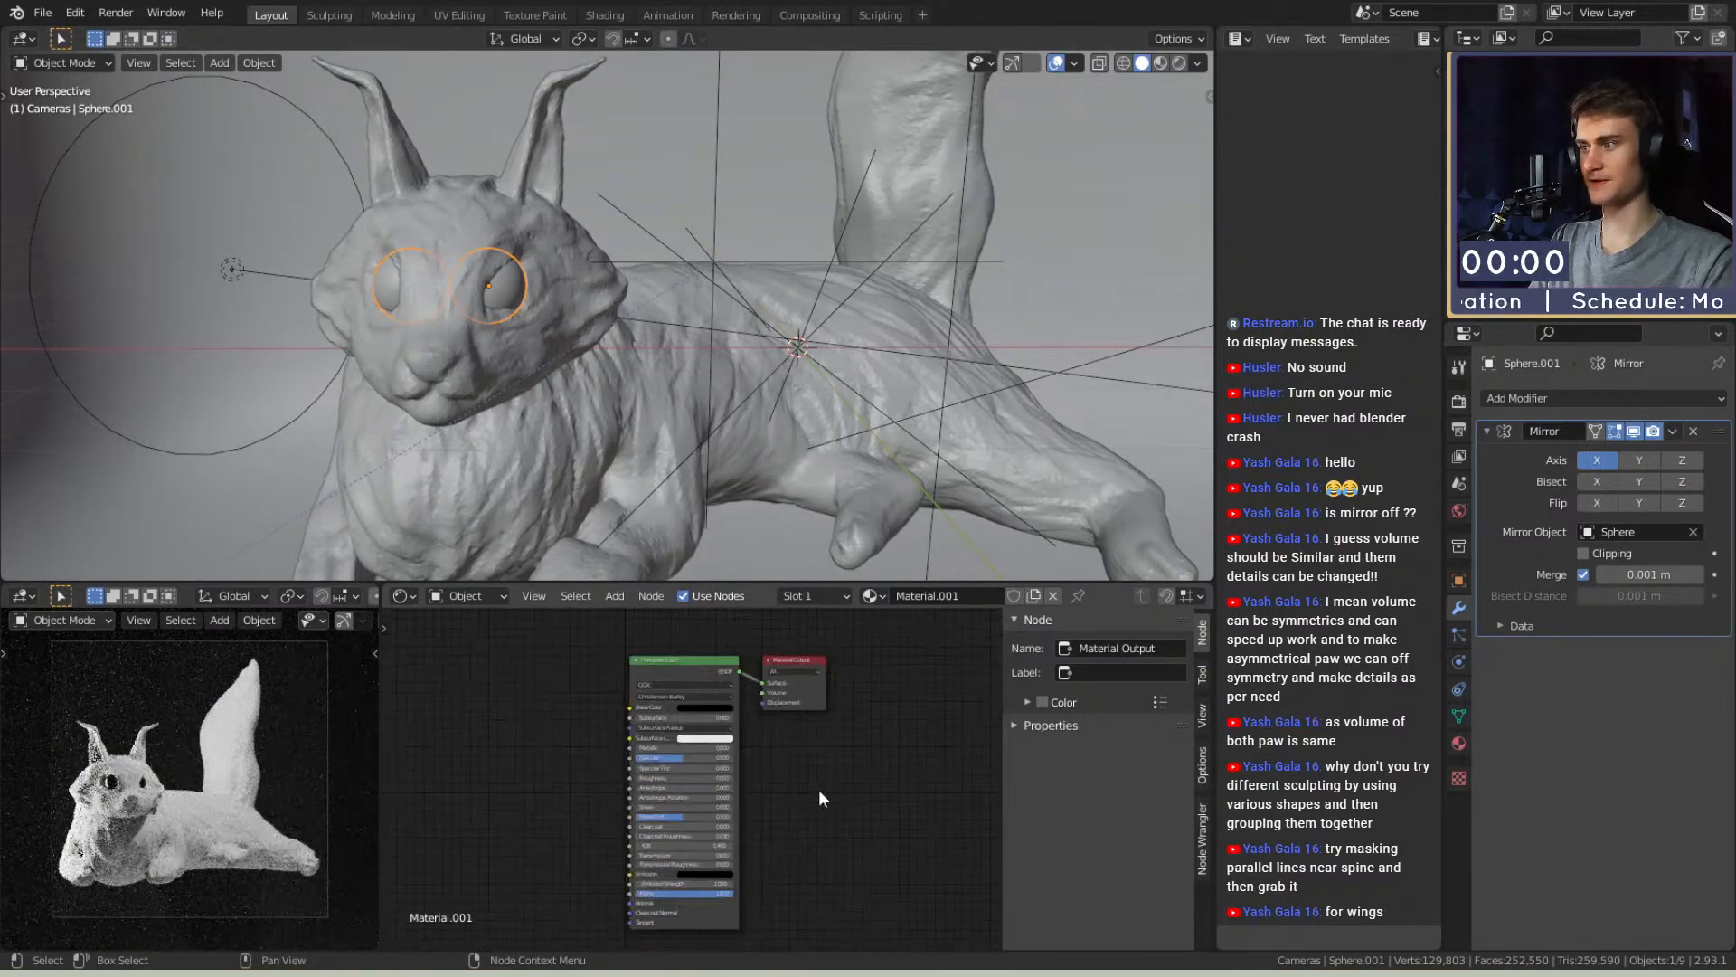
Examine the glossy black eyes in the rendered camera view and the figure within the studio setup
{"action": "scroll", "coordinate": [184, 795], "scroll_direction": "up", "scroll_amount": 7}
{"action": "scroll", "coordinate": [118, 800], "scroll_direction": "down", "scroll_amount": 4}
{"action": "scroll", "coordinate": [252, 781], "scroll_direction": "up", "scroll_amount": 4}
{"action": "middle_click_drag", "start_coordinate": [122, 804], "coordinate": [243, 818], "text": "shift"}
{"action": "scroll", "coordinate": [262, 805], "scroll_direction": "down", "scroll_amount": 4}
{"action": "scroll", "coordinate": [648, 436], "scroll_direction": "down", "scroll_amount": 7}
{"action": "middle_click_drag", "start_coordinate": [612, 436], "coordinate": [649, 420]}
{"action": "scroll", "coordinate": [632, 441], "scroll_direction": "up", "scroll_amount": 3}
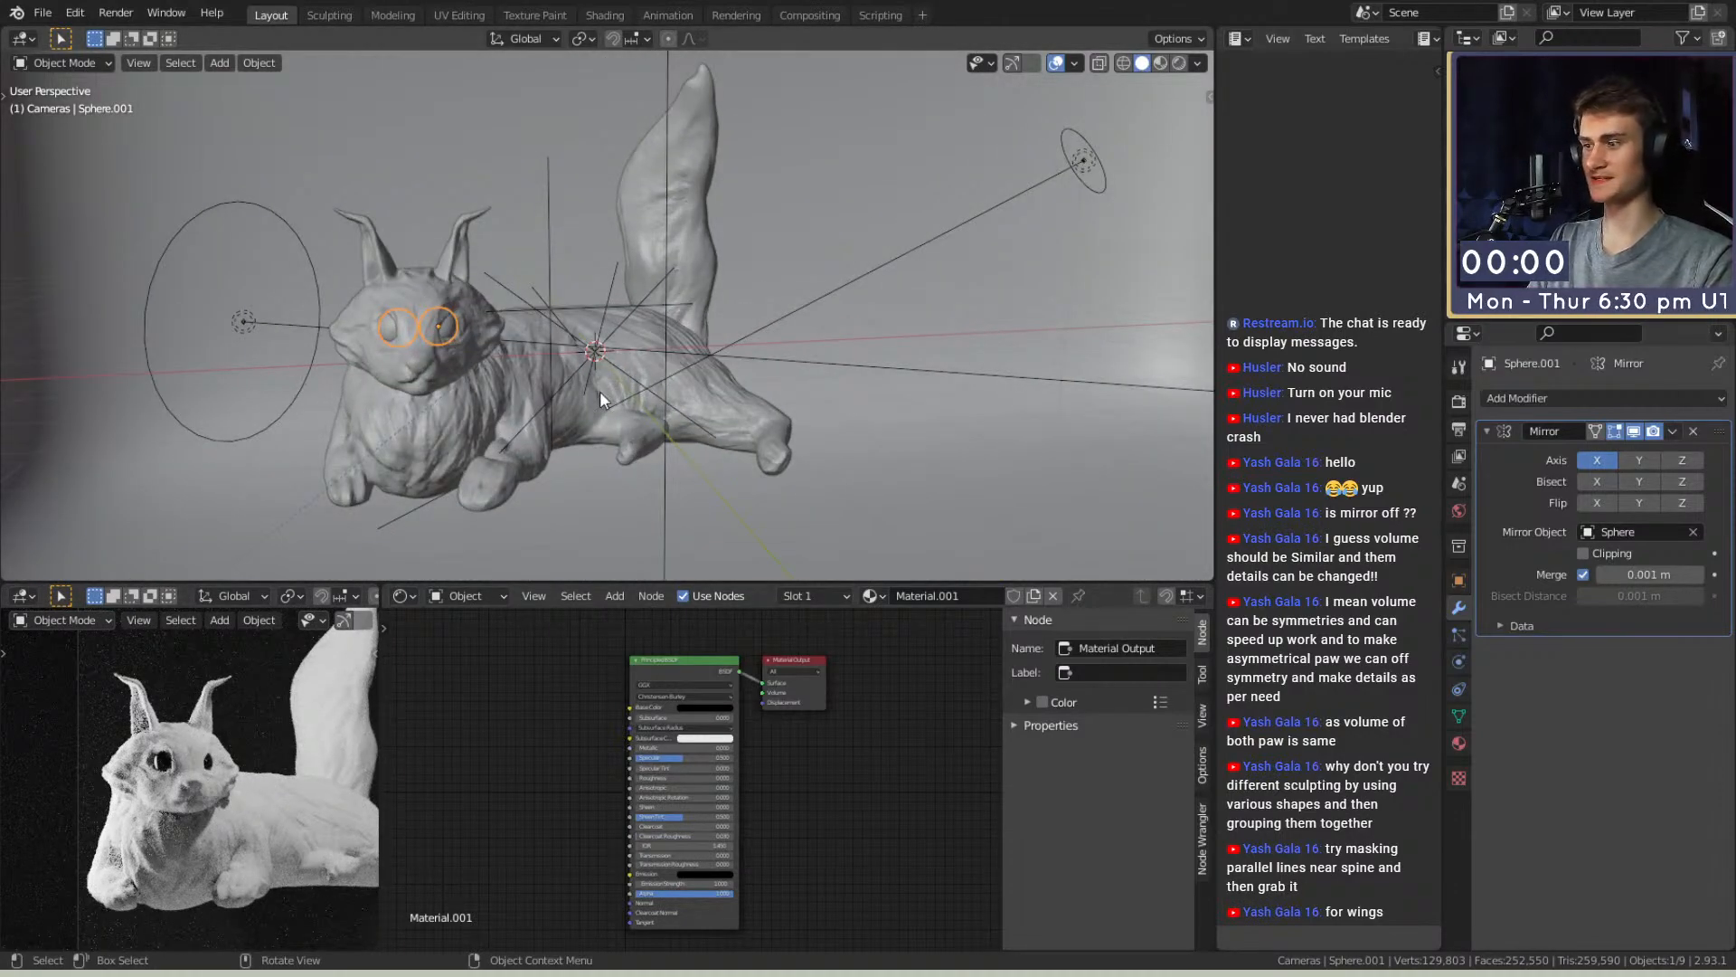
{"action": "scroll", "coordinate": [273, 765], "scroll_direction": "down", "scroll_amount": 5}
{"action": "middle_click_drag", "start_coordinate": [641, 338], "coordinate": [572, 426]}
{"action": "scroll", "coordinate": [575, 422], "scroll_direction": "down", "scroll_amount": 3}
Assign the existing material Material.002 to the cat's body
{"action": "left_click", "coordinate": [42, 12]}
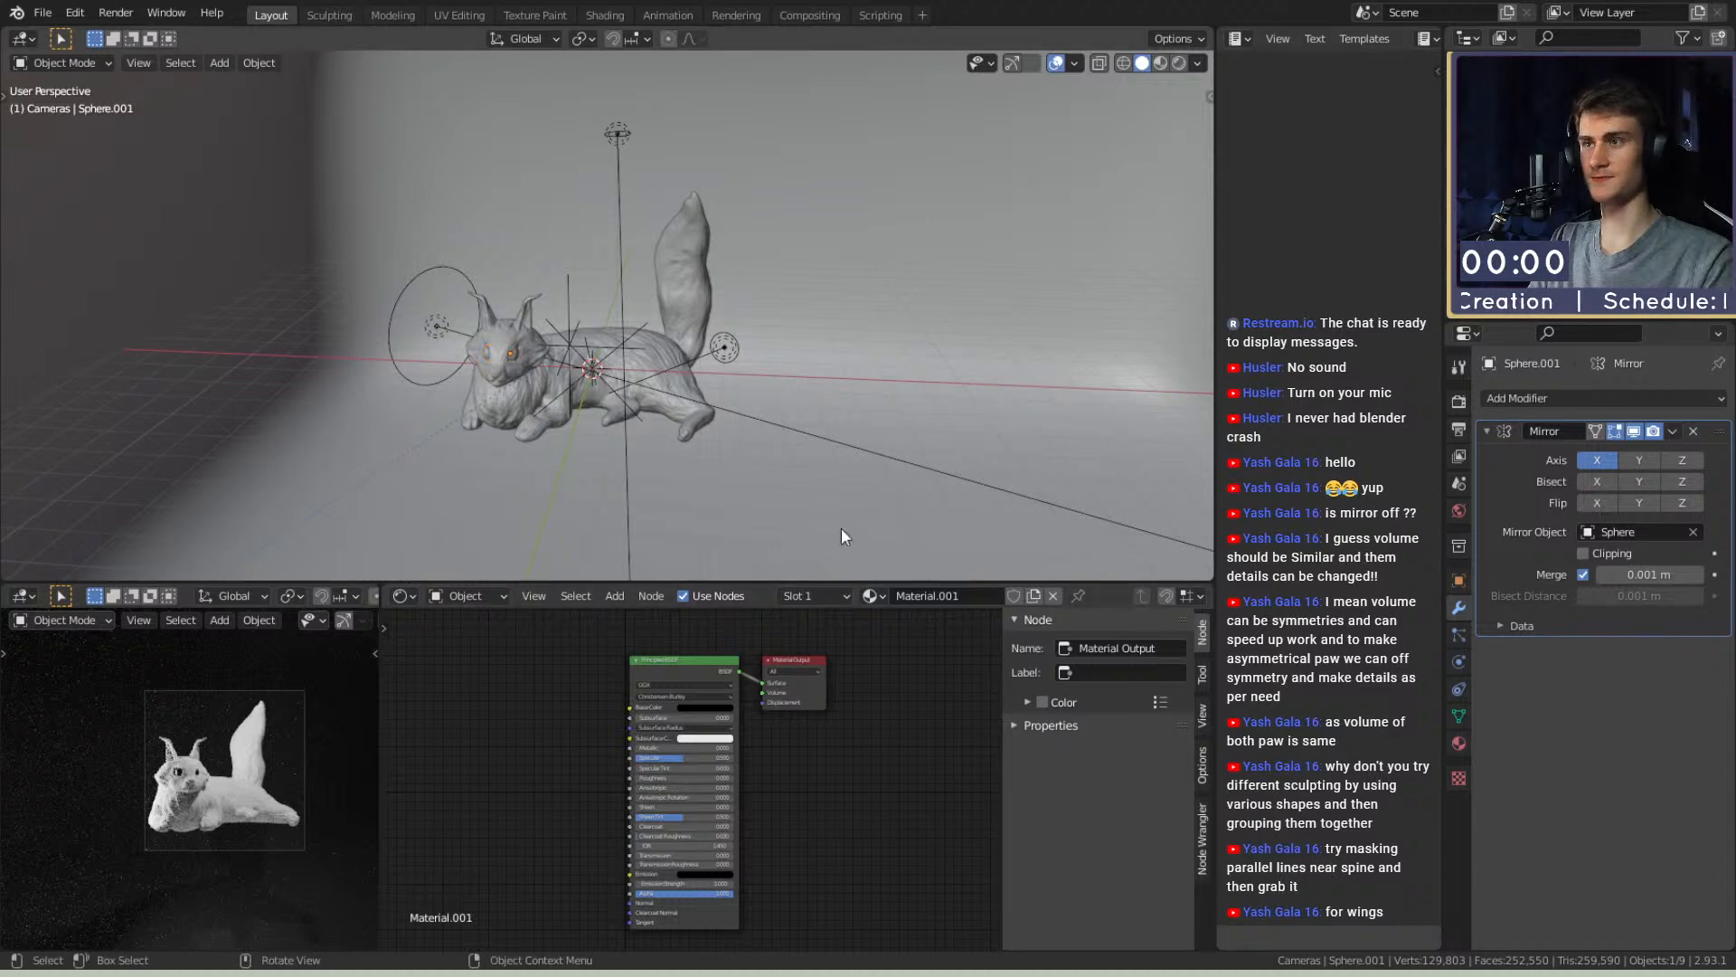
{"action": "left_click", "coordinate": [669, 389]}
{"action": "left_click", "coordinate": [782, 599]}
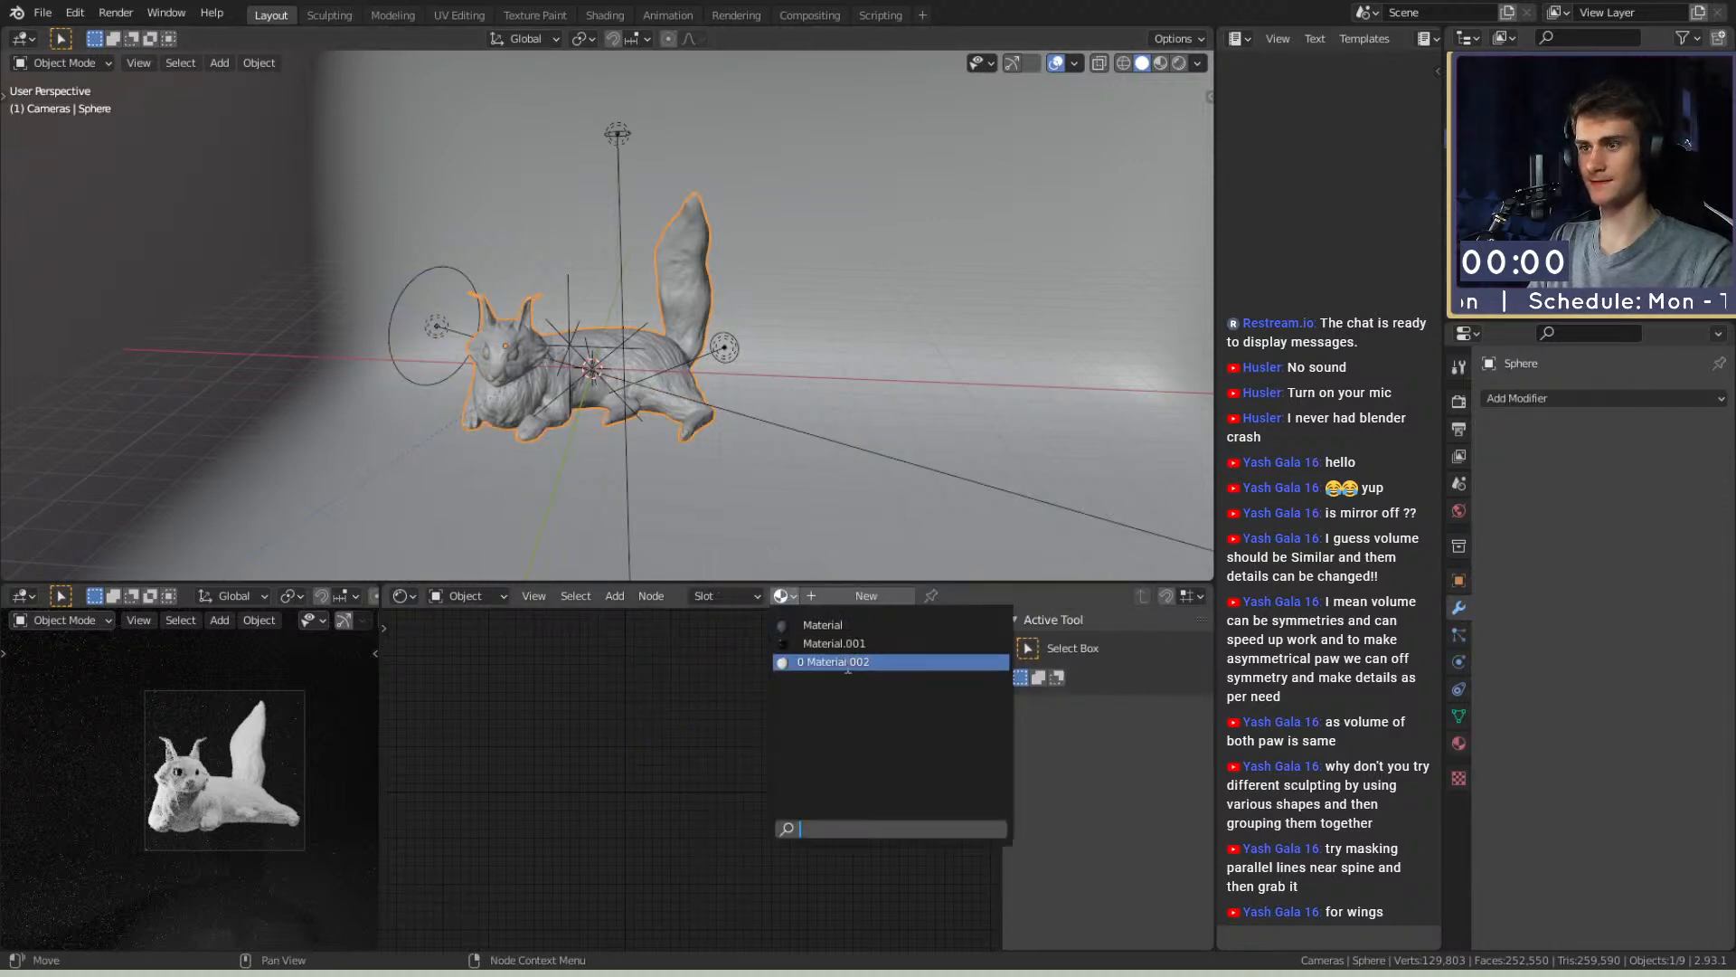
{"action": "left_click", "coordinate": [832, 662]}
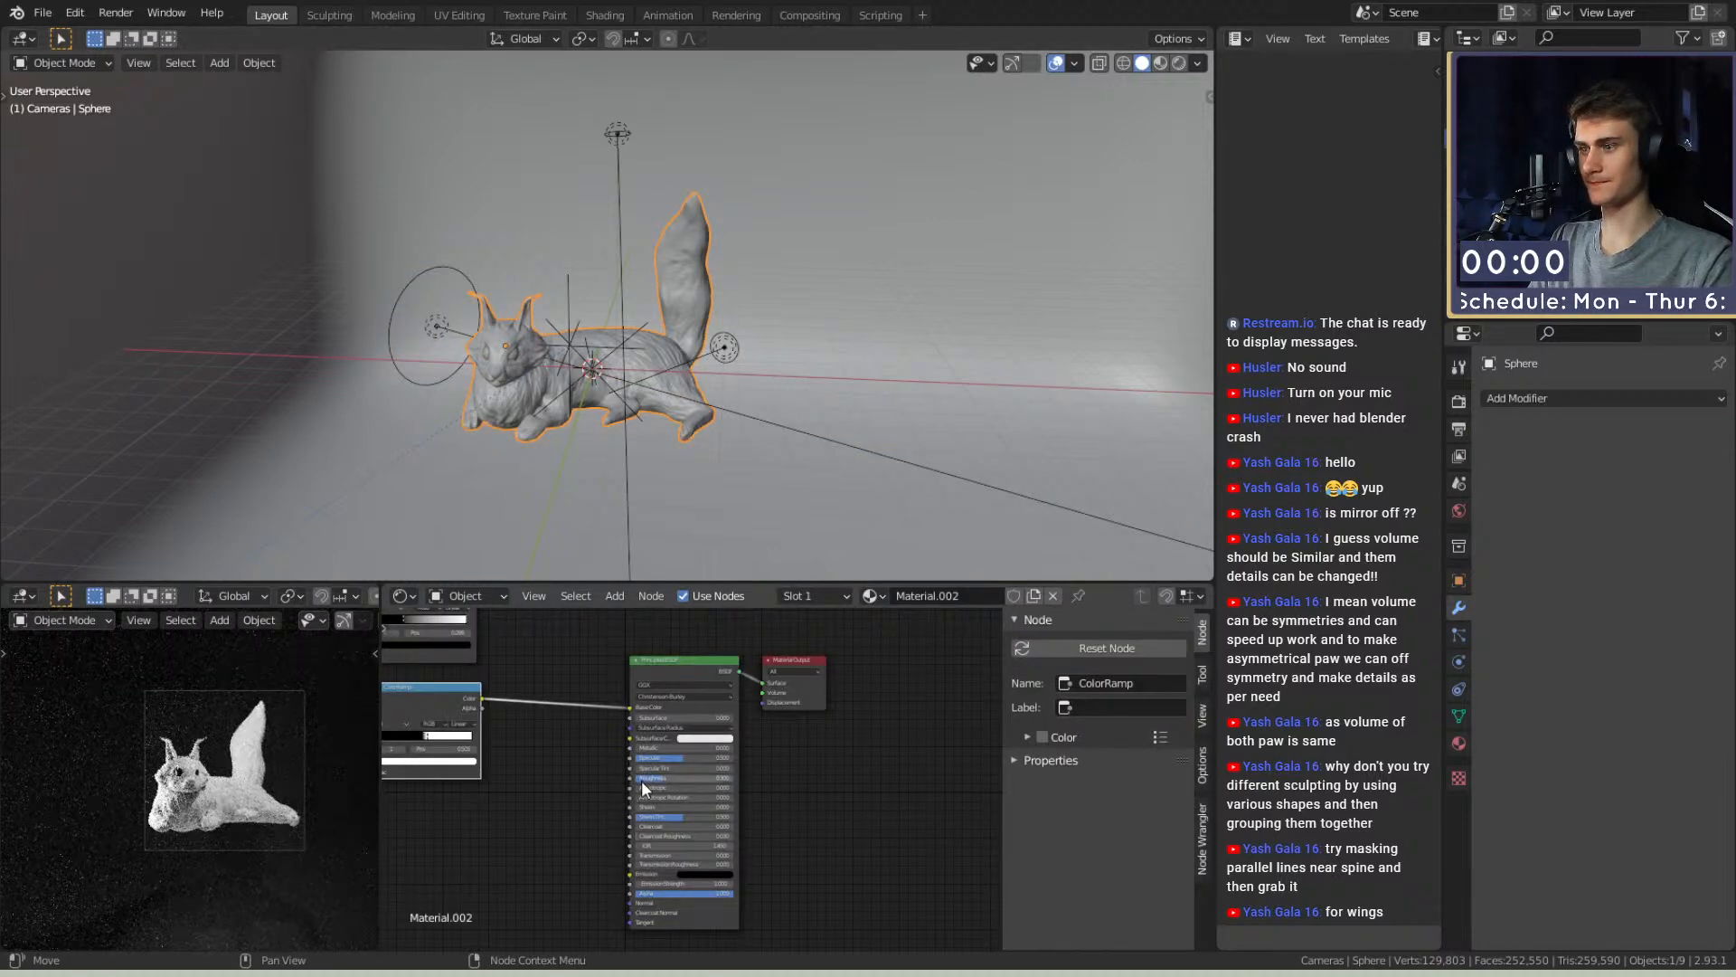
Move the black stop of the body material's ColorRamp closer to the white stop to sharpen the crevice contrast
{"action": "scroll", "coordinate": [256, 814], "scroll_direction": "up", "scroll_amount": 3}
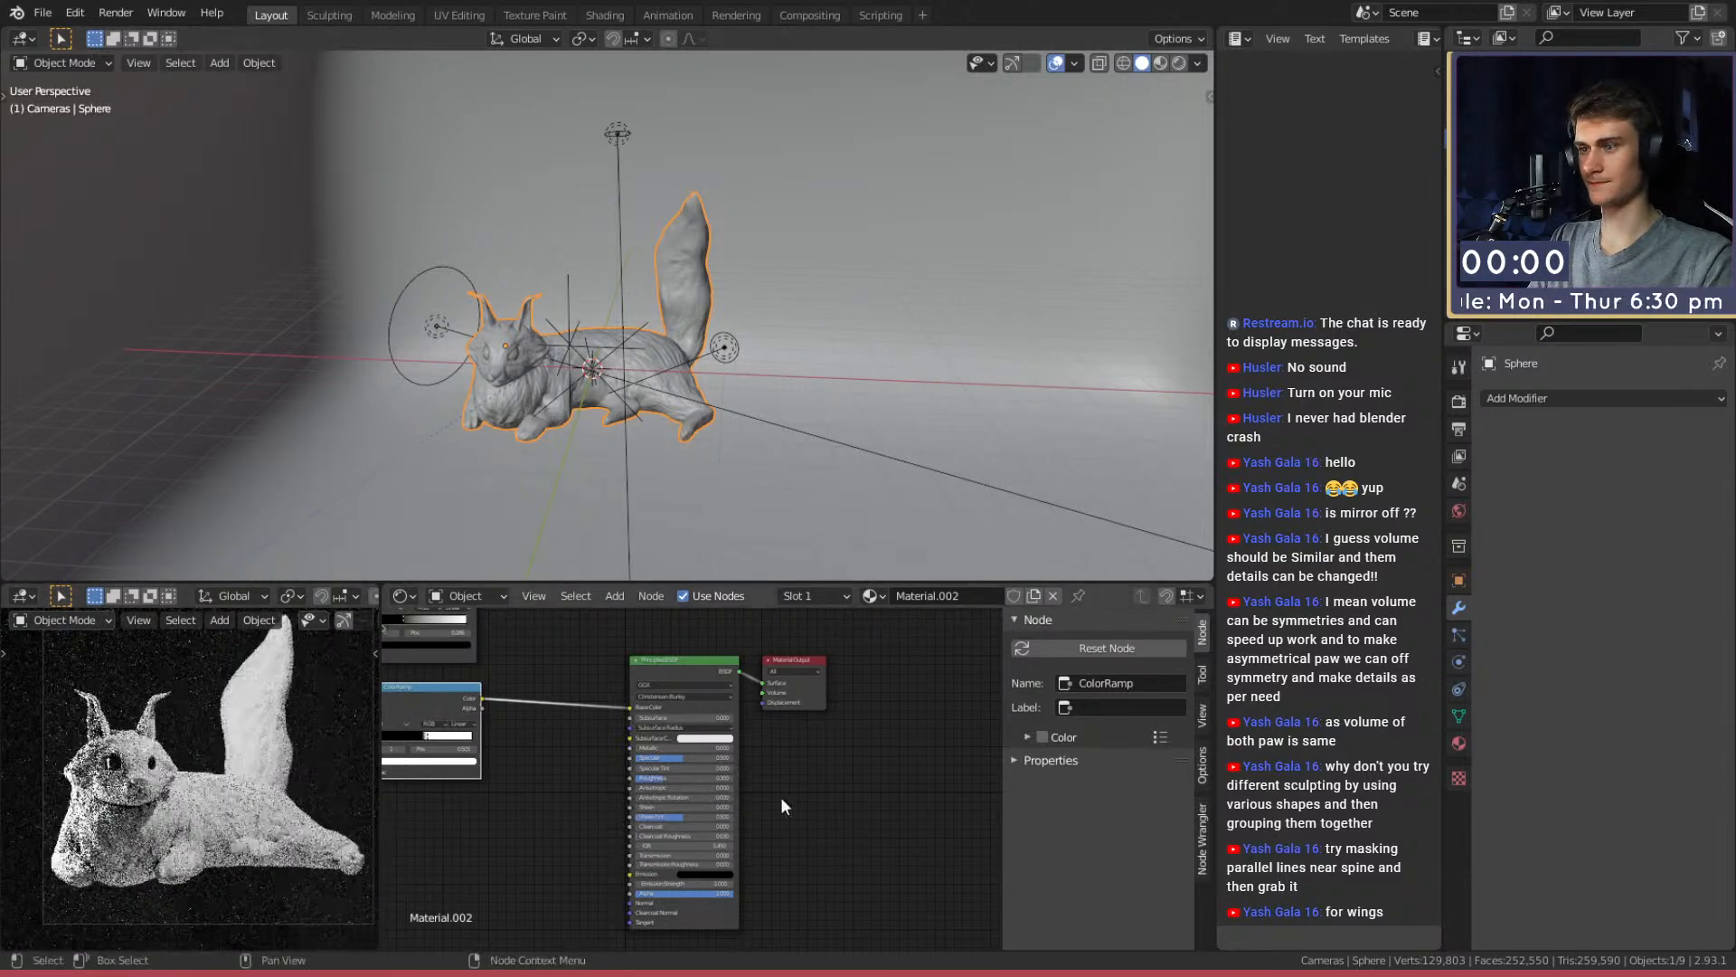
{"action": "scroll", "coordinate": [700, 787], "scroll_direction": "up", "scroll_amount": 3}
{"action": "middle_click_drag", "start_coordinate": [506, 765], "coordinate": [811, 793]}
{"action": "scroll", "coordinate": [811, 793], "scroll_direction": "up", "scroll_amount": 3}
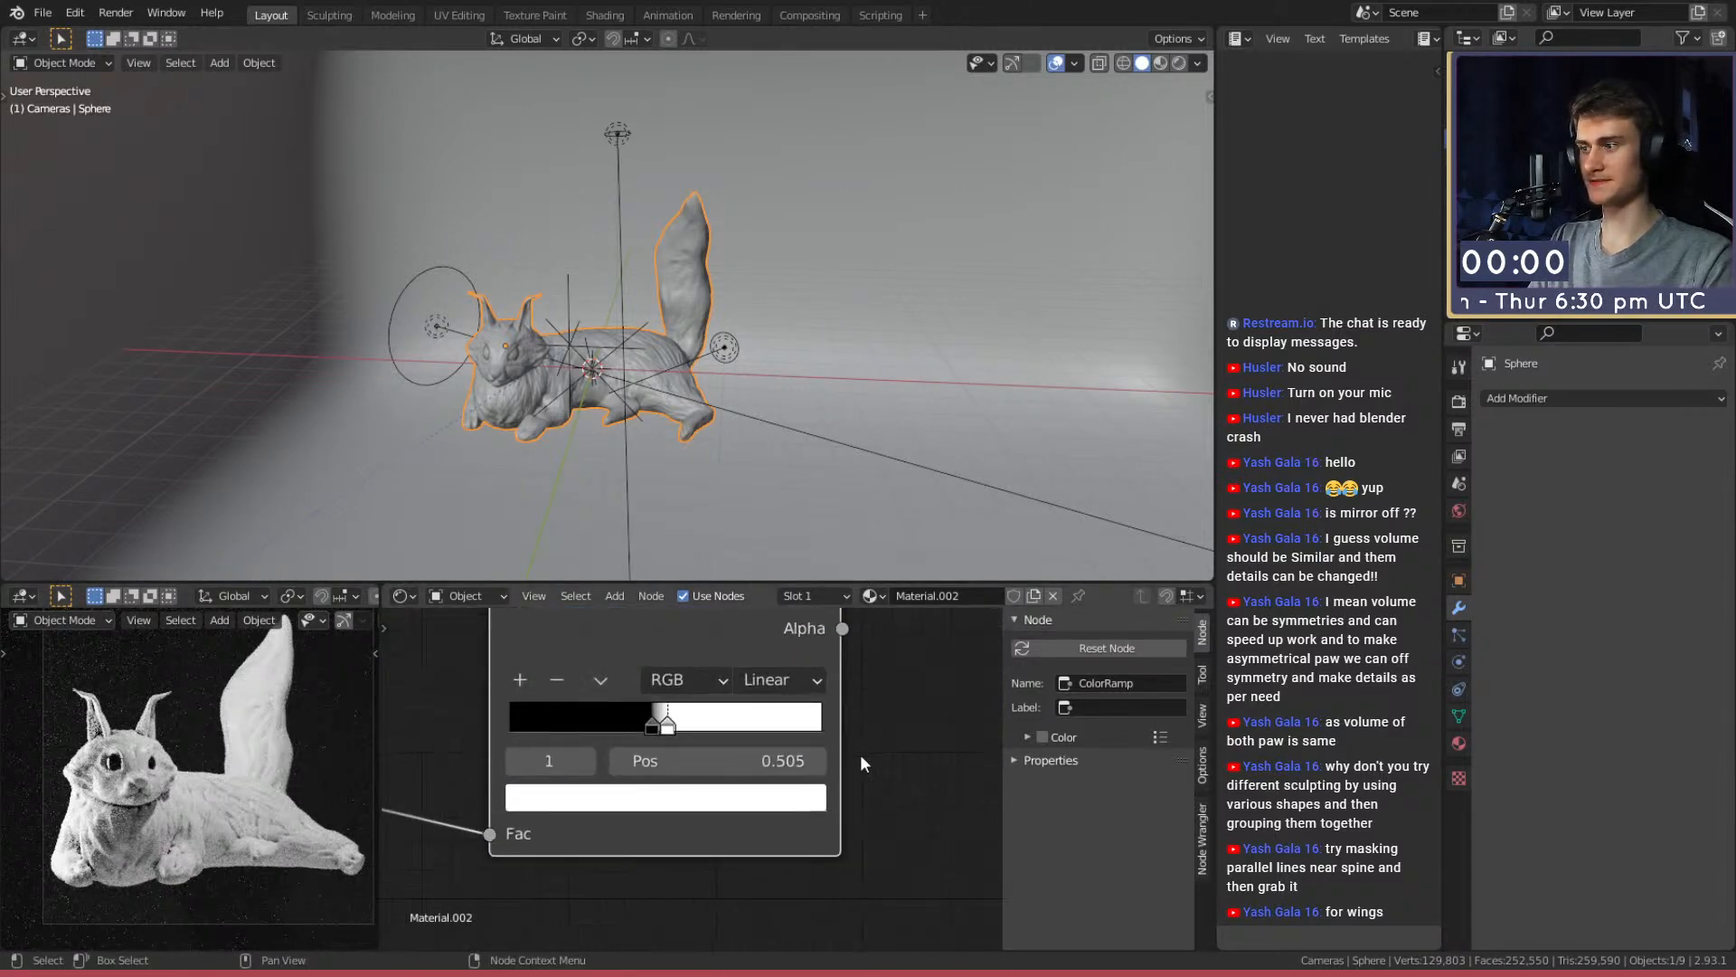
{"action": "left_click_drag", "start_coordinate": [653, 727], "coordinate": [659, 730]}
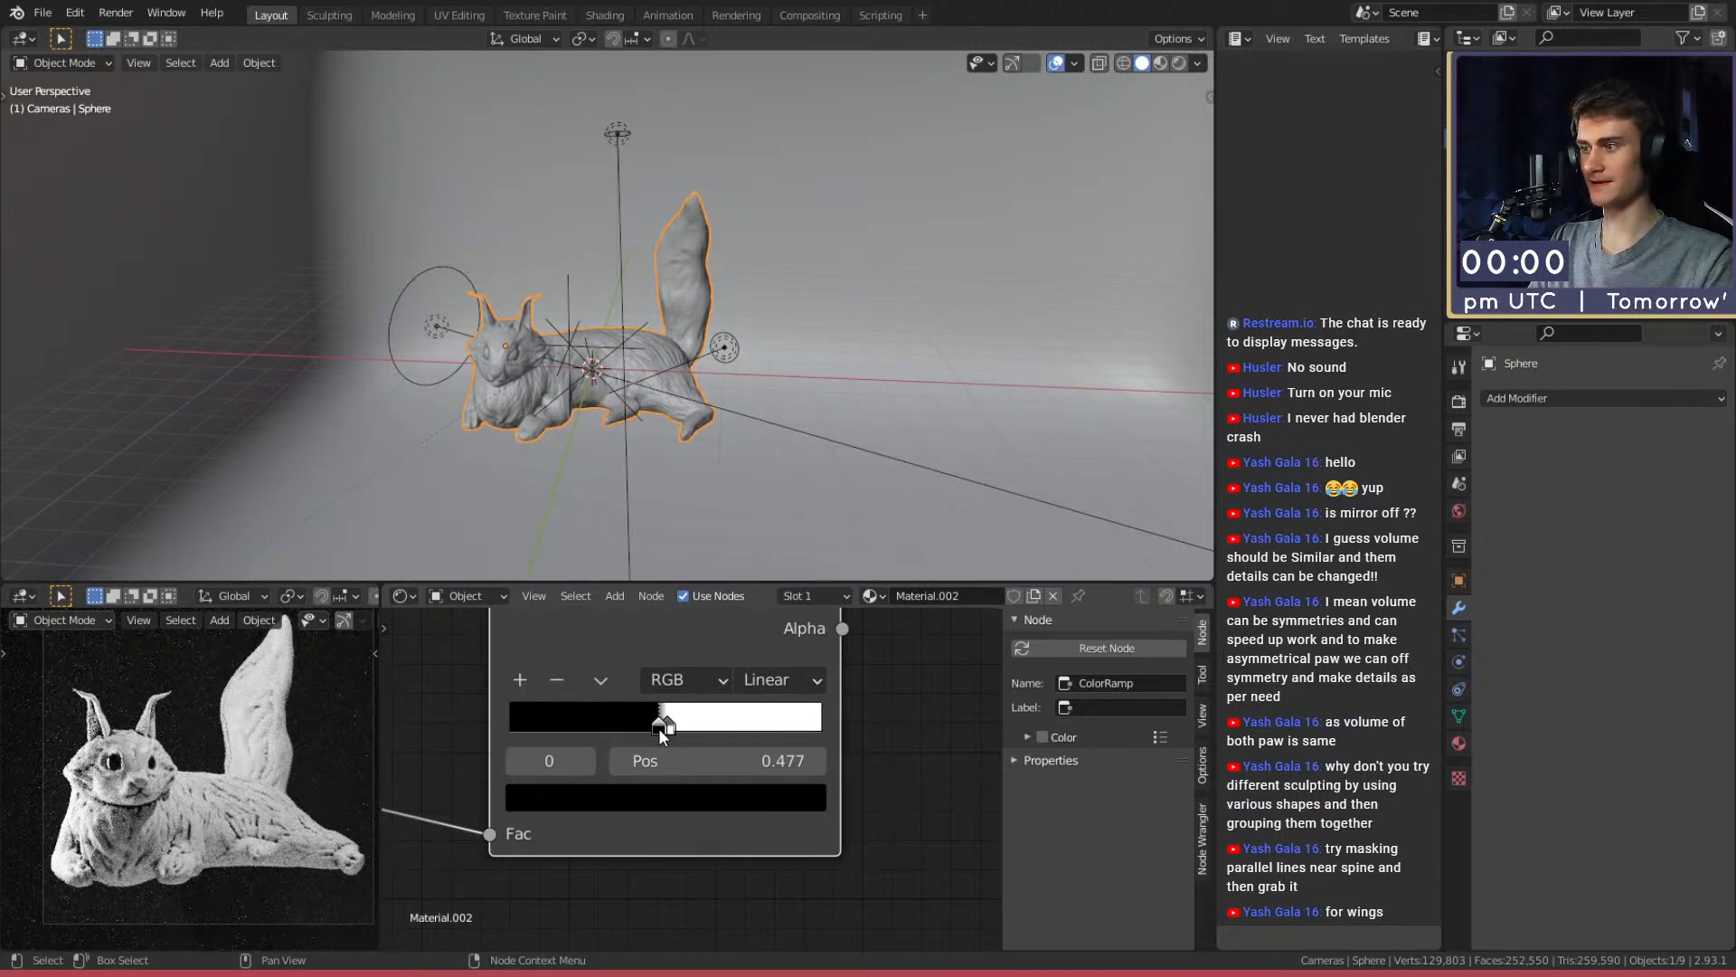
{"action": "left_click_drag", "start_coordinate": [659, 733], "coordinate": [663, 734]}
Set the transform pivot to the 3D Cursor and rotate the large round area light about Z to the cat's opposite side
{"action": "mouse_move", "coordinate": [651, 361]}
{"action": "middle_mouse_down"}
{"action": "mouse_move", "coordinate": [666, 346]}
{"action": "mouse_move", "coordinate": [695, 377]}
{"action": "mouse_move", "coordinate": [660, 385]}
{"action": "mouse_move", "coordinate": [600, 354]}
{"action": "mouse_move", "coordinate": [668, 324]}
{"action": "mouse_move", "coordinate": [669, 374]}
{"action": "mouse_move", "coordinate": [636, 366]}
{"action": "mouse_move", "coordinate": [666, 364]}
{"action": "mouse_move", "coordinate": [647, 334]}
{"action": "middle_mouse_up"}
{"action": "left_click", "coordinate": [437, 427]}
{"action": "key", "text": "r"}
{"action": "key", "text": "z"}
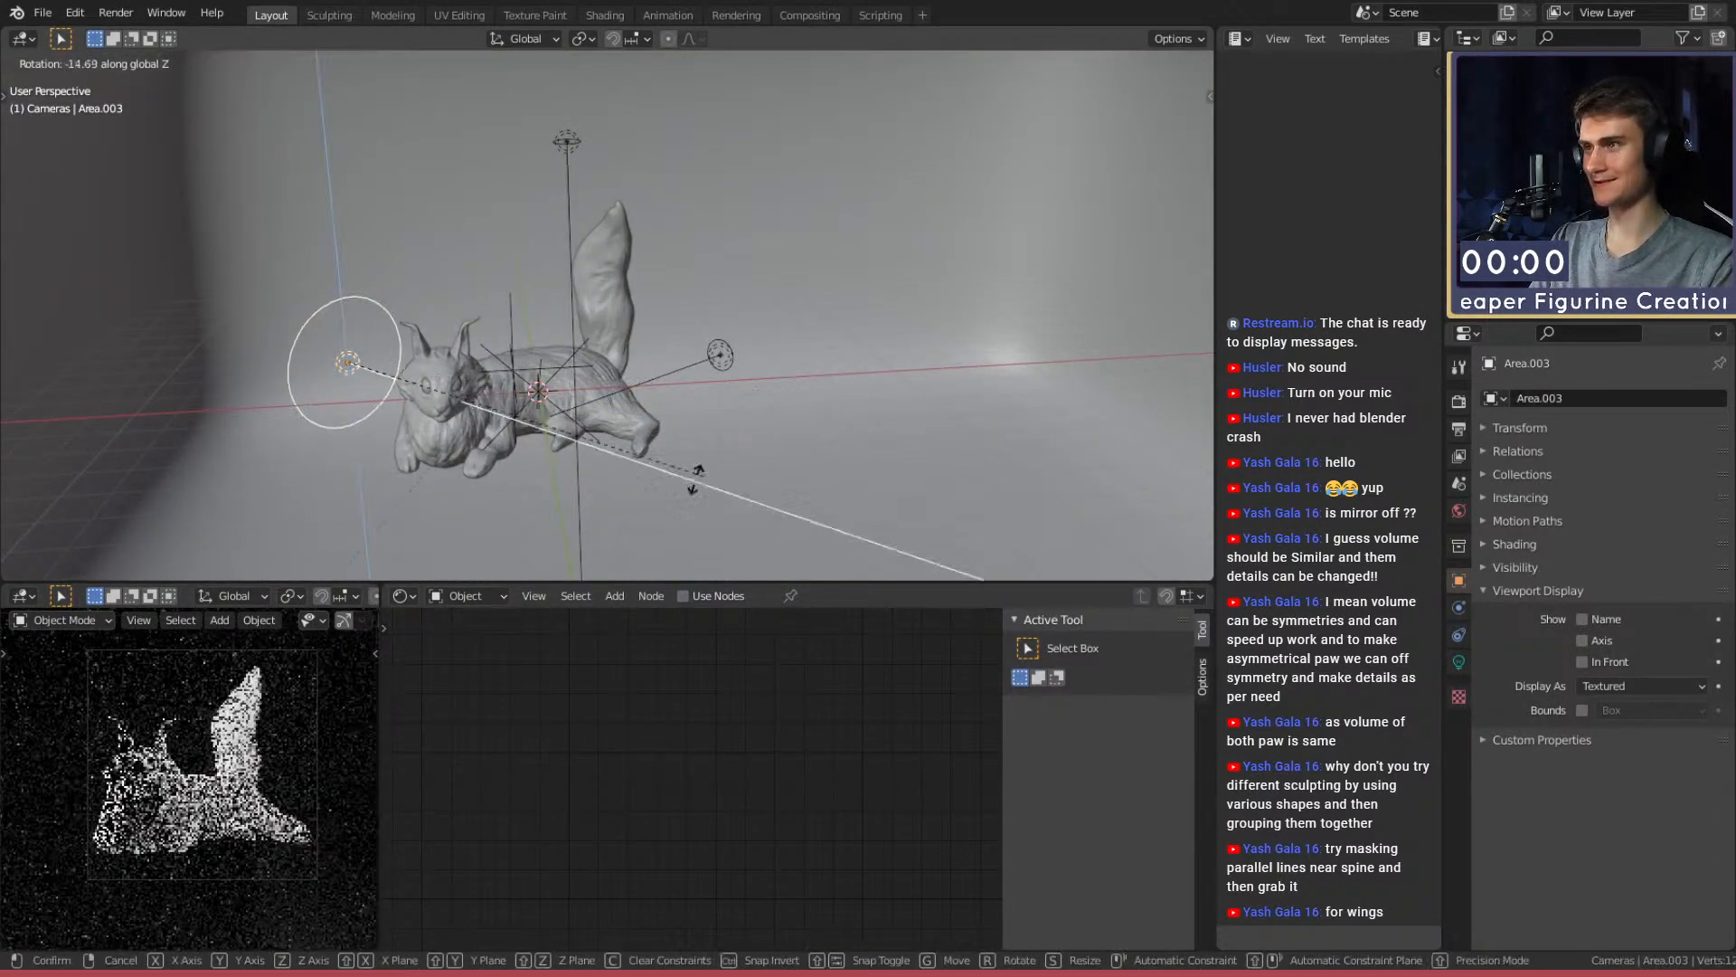
{"action": "left_click", "coordinate": [588, 495]}
{"action": "left_click", "coordinate": [581, 38]}
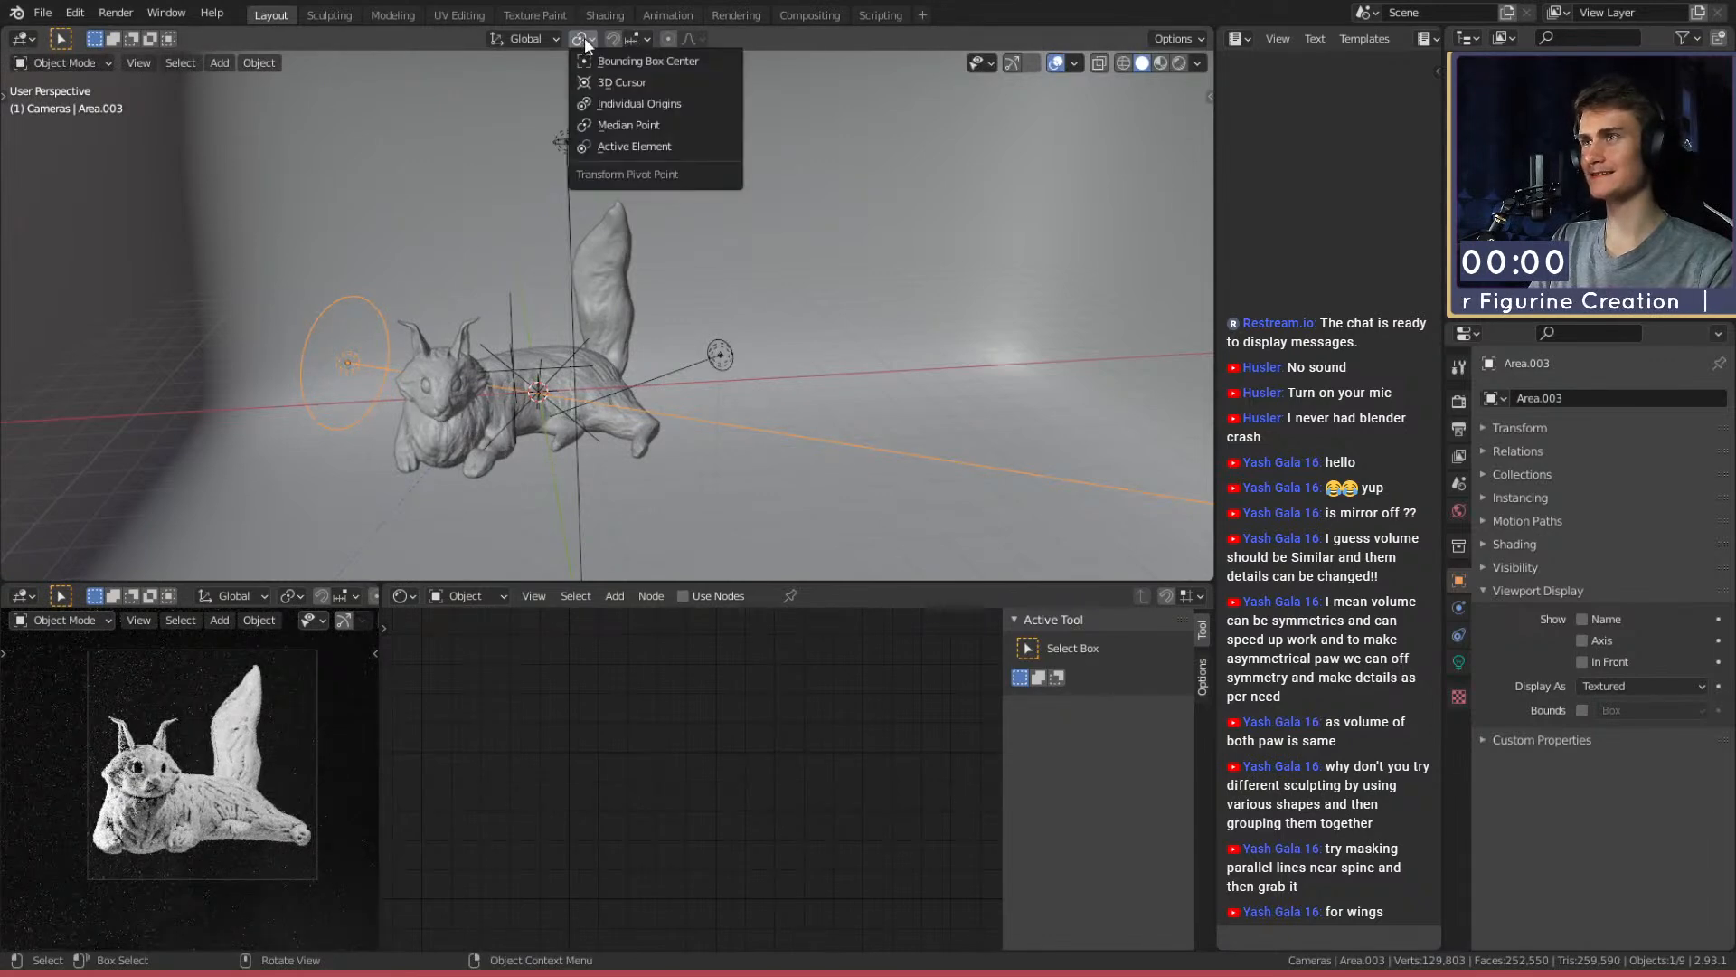
{"action": "left_click", "coordinate": [631, 82]}
{"action": "key", "text": "r"}
{"action": "key", "text": "z"}
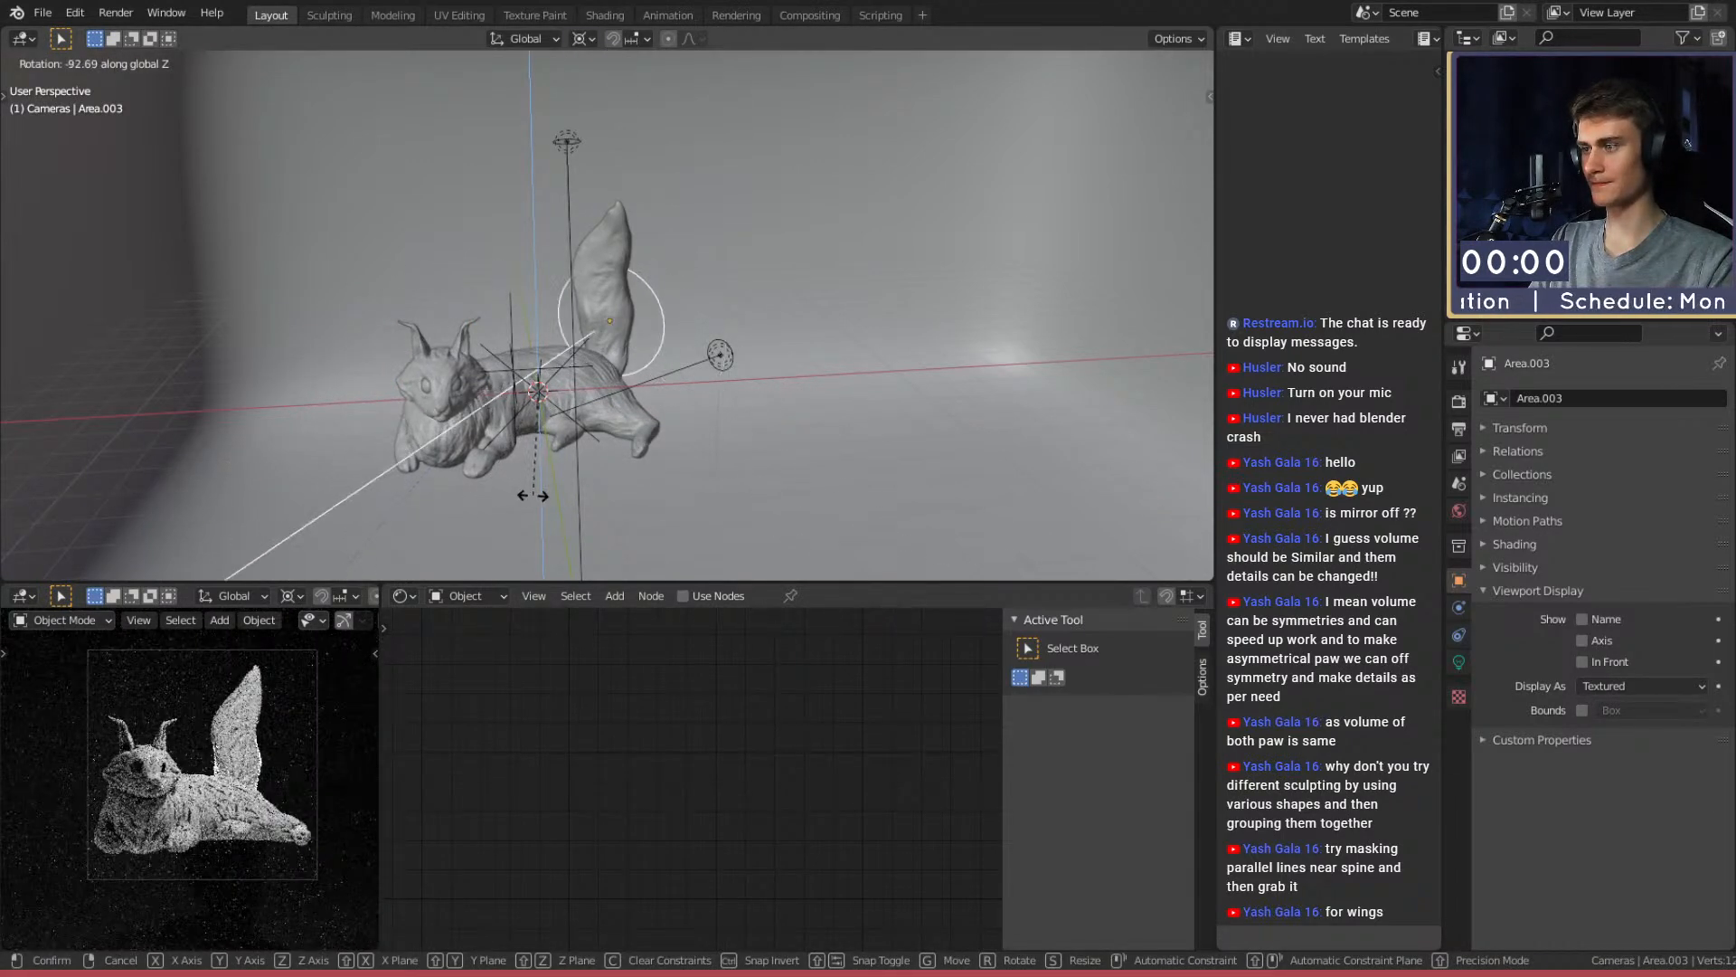
{"action": "left_click", "coordinate": [467, 499]}
Swing the overhead area light around the 3D cursor with a trackball rotation so it shines on the cat at a slant
{"action": "middle_click_drag", "start_coordinate": [474, 491], "coordinate": [584, 394]}
{"action": "left_click", "coordinate": [605, 112]}
{"action": "middle_click_drag", "start_coordinate": [607, 116], "coordinate": [747, 207]}
{"action": "key", "text": "r"}
{"action": "key", "text": "r"}
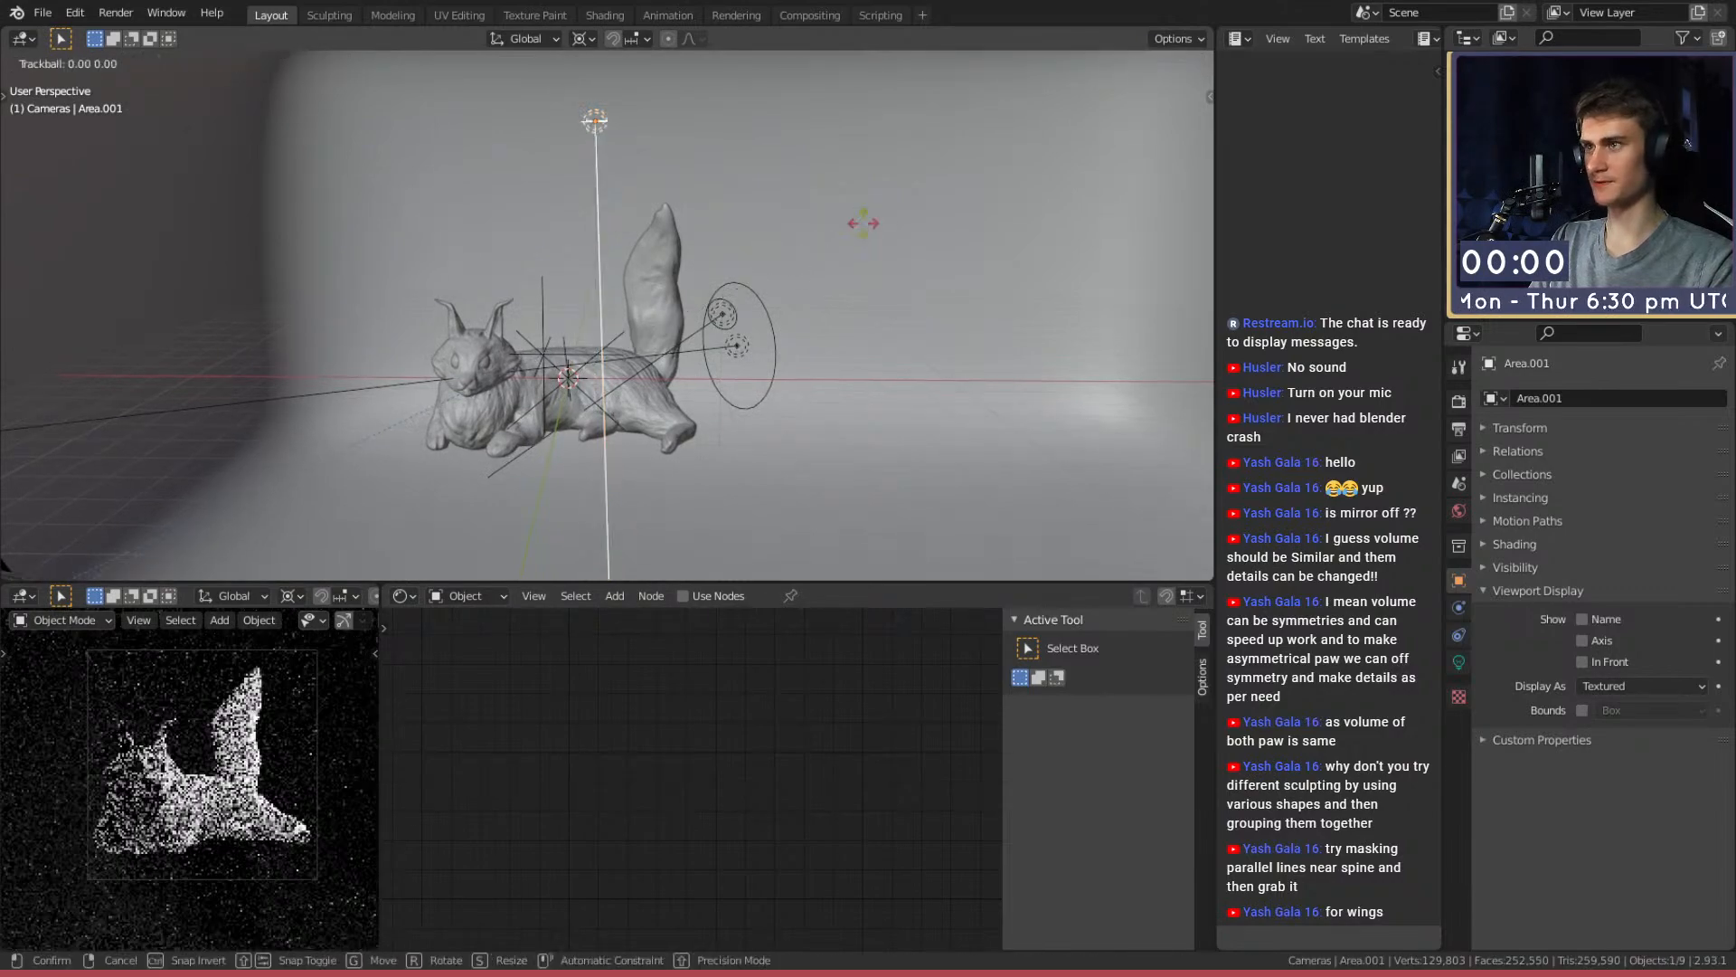
{"action": "right_click", "coordinate": [758, 222]}
{"action": "middle_click_drag", "start_coordinate": [678, 271], "coordinate": [760, 355]}
{"action": "key", "text": "r"}
{"action": "key", "text": "r"}
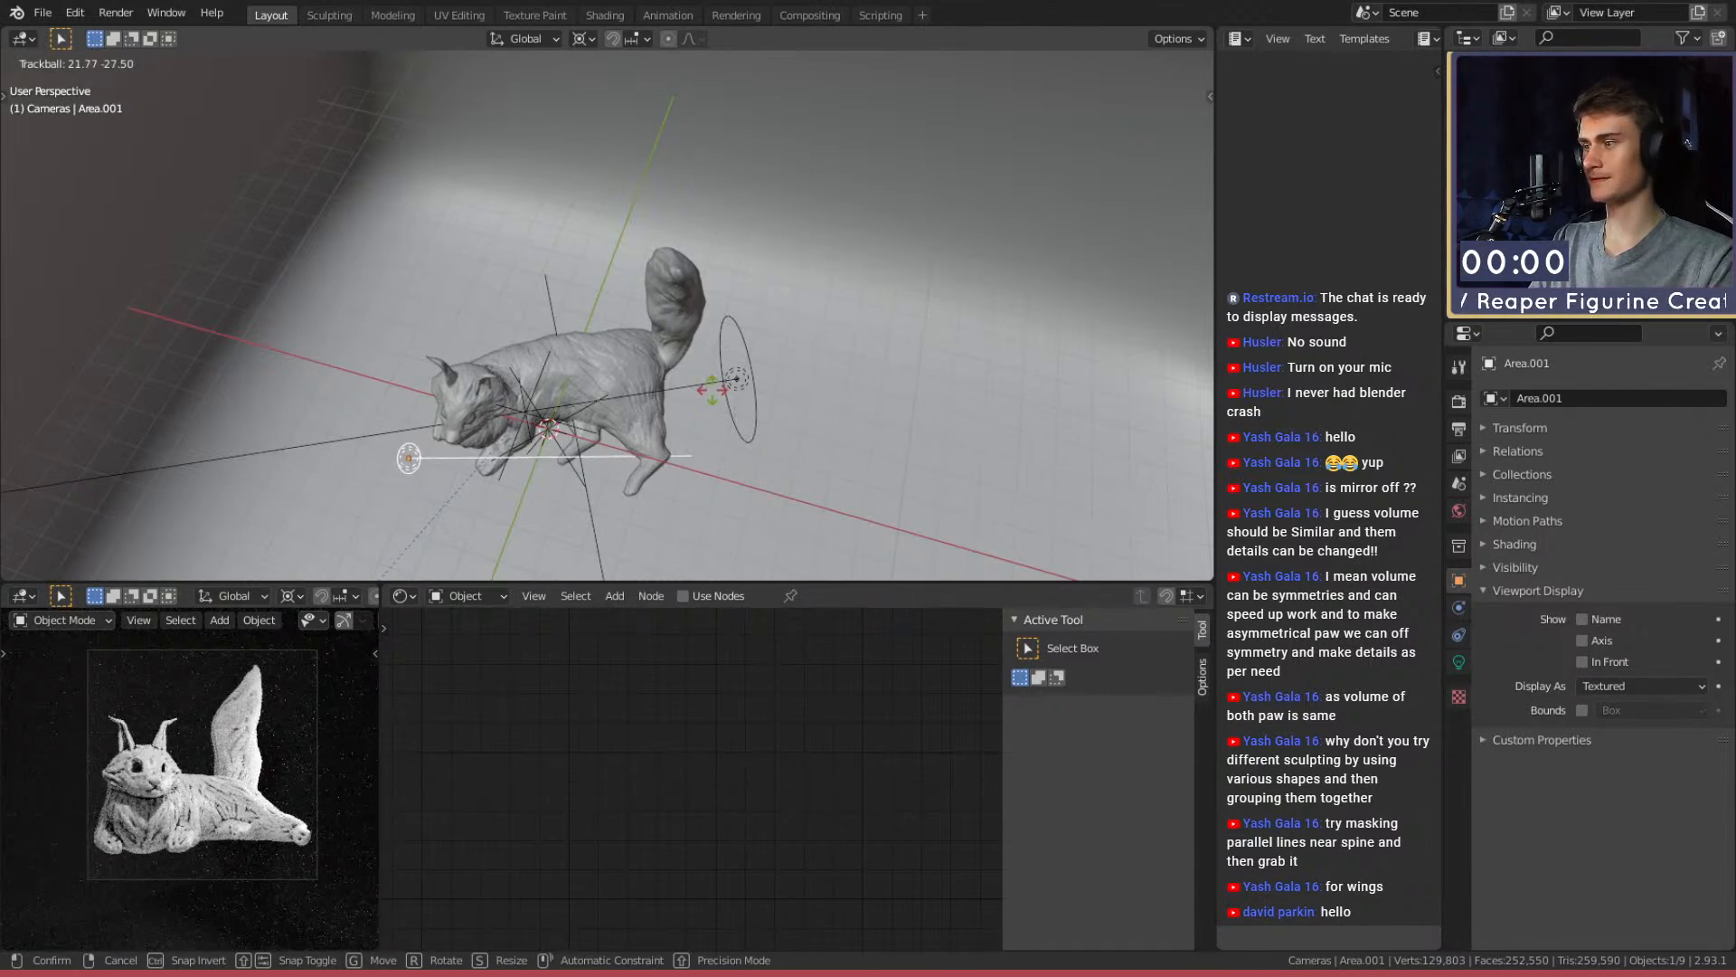
{"action": "left_click", "coordinate": [709, 466]}
Swing the small area light near the tail around the 3D cursor to the head side with trackball rotations
{"action": "middle_click_drag", "start_coordinate": [709, 467], "coordinate": [805, 332]}
{"action": "left_click", "coordinate": [680, 333]}
{"action": "key", "text": "r"}
{"action": "key", "text": "r"}
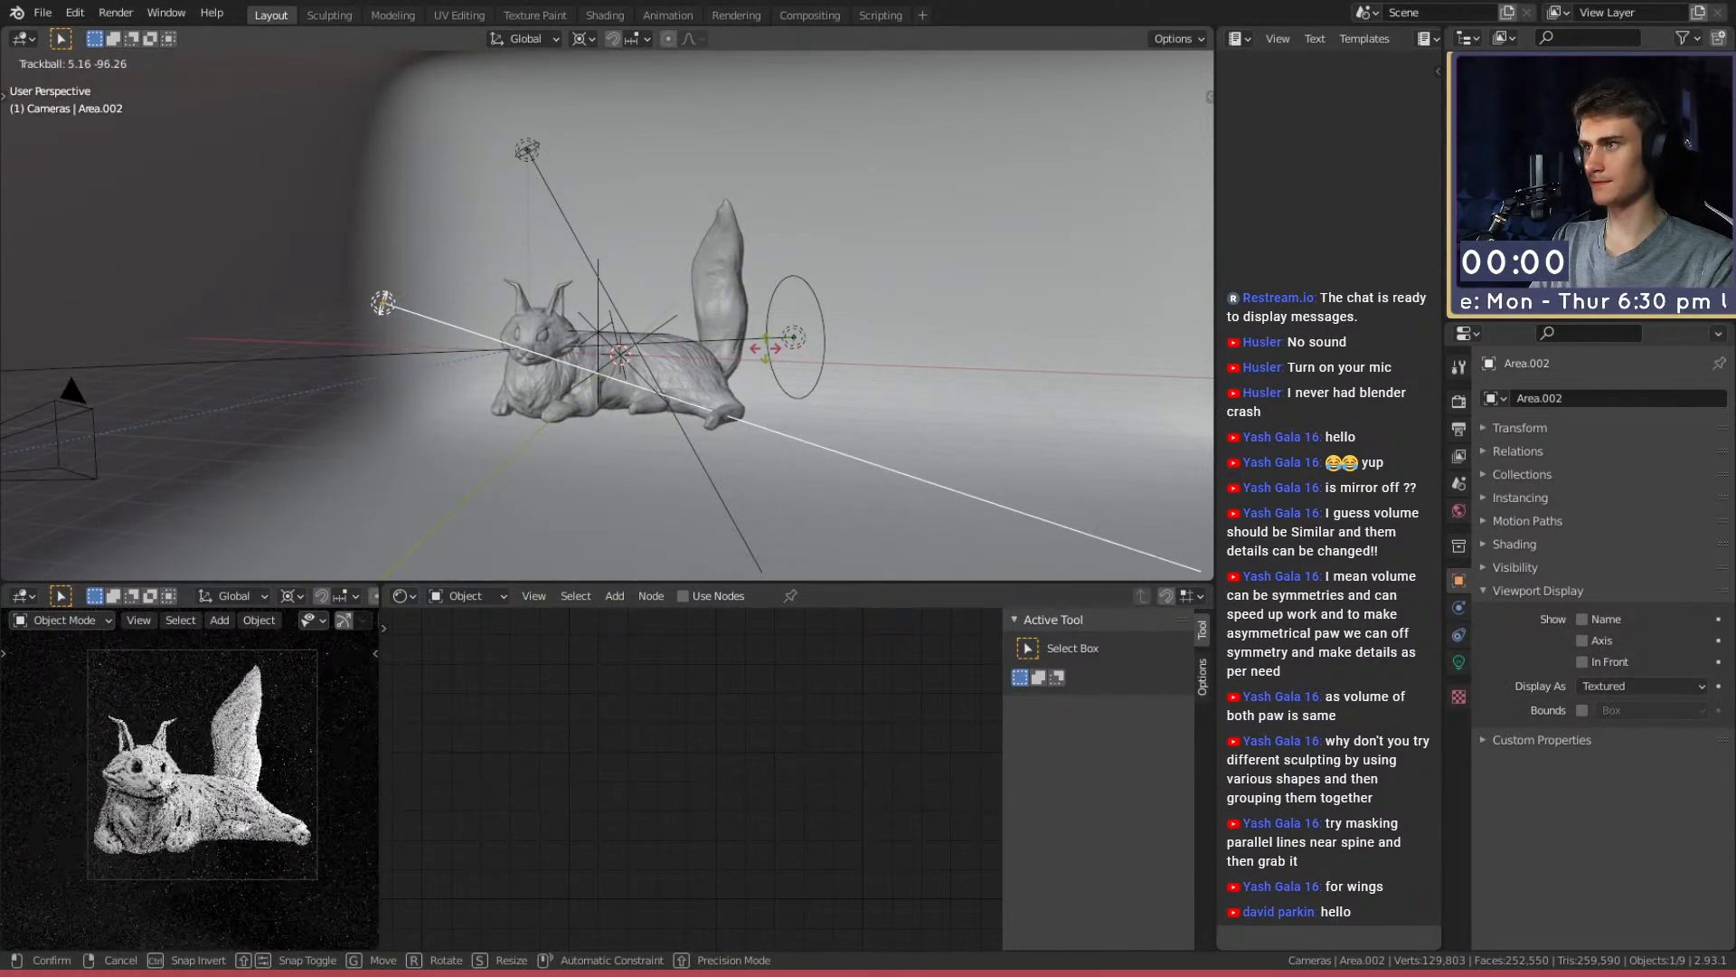
{"action": "left_click", "coordinate": [766, 348]}
{"action": "key", "text": "r"}
{"action": "key", "text": "r"}
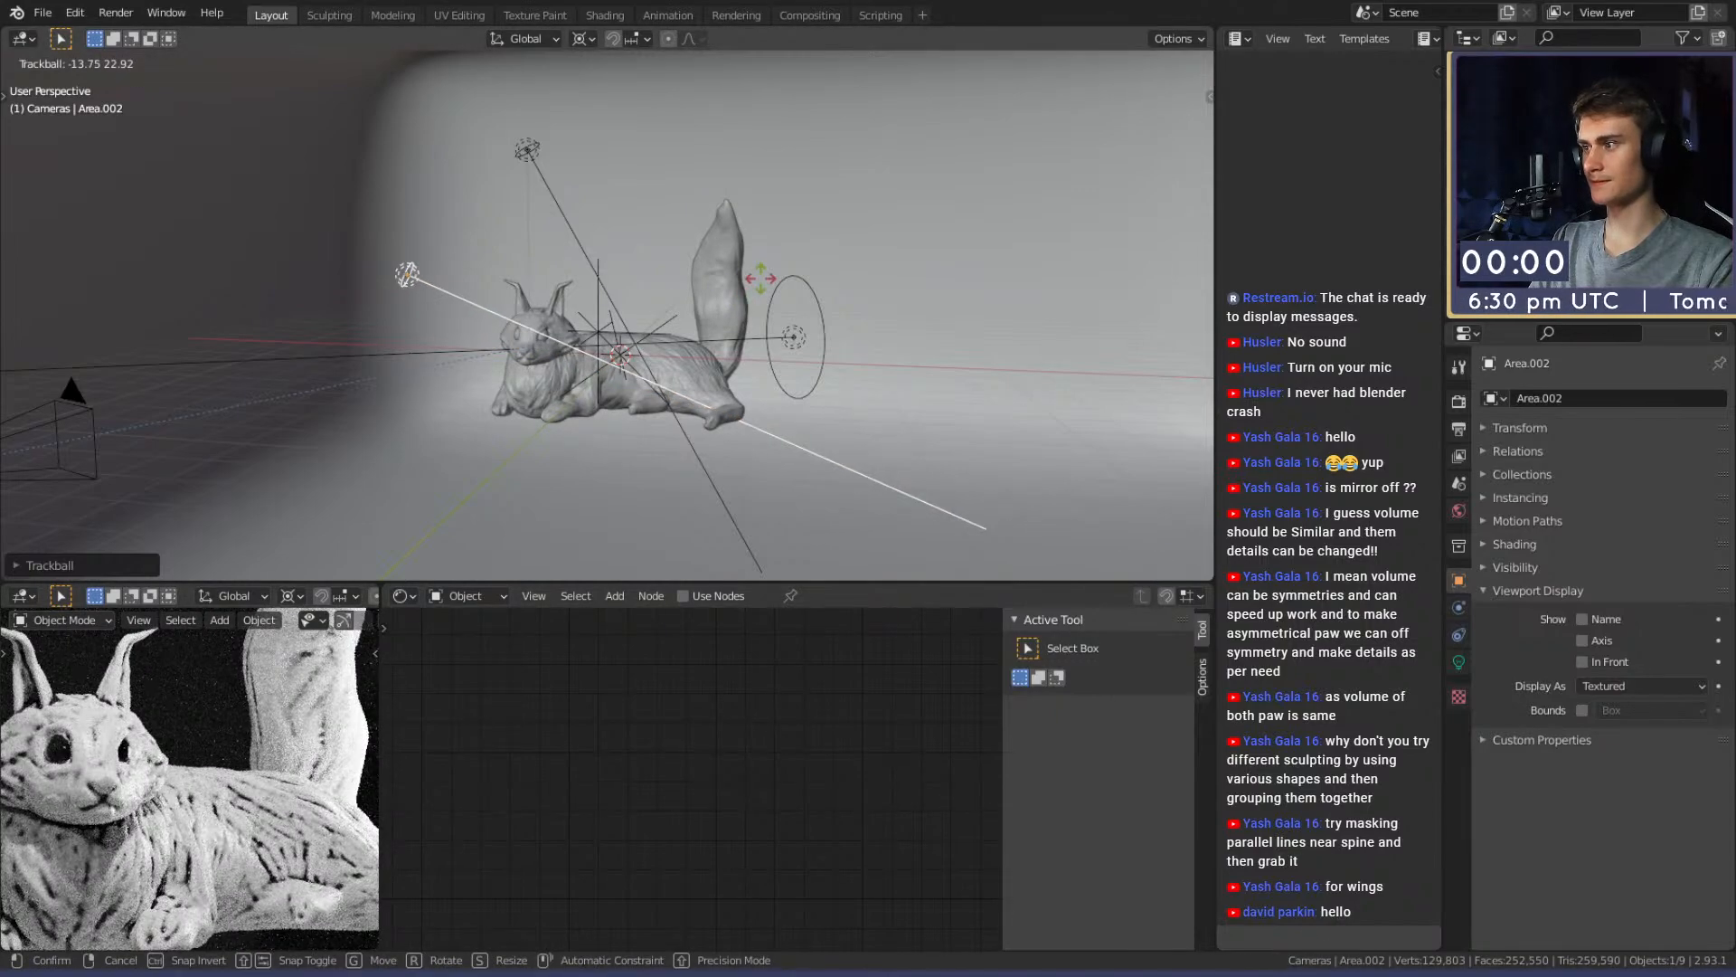
{"action": "left_click", "coordinate": [750, 276]}
{"action": "scroll", "coordinate": [683, 378], "scroll_direction": "down", "scroll_amount": 4}
{"action": "middle_click_drag", "start_coordinate": [683, 378], "coordinate": [713, 381]}
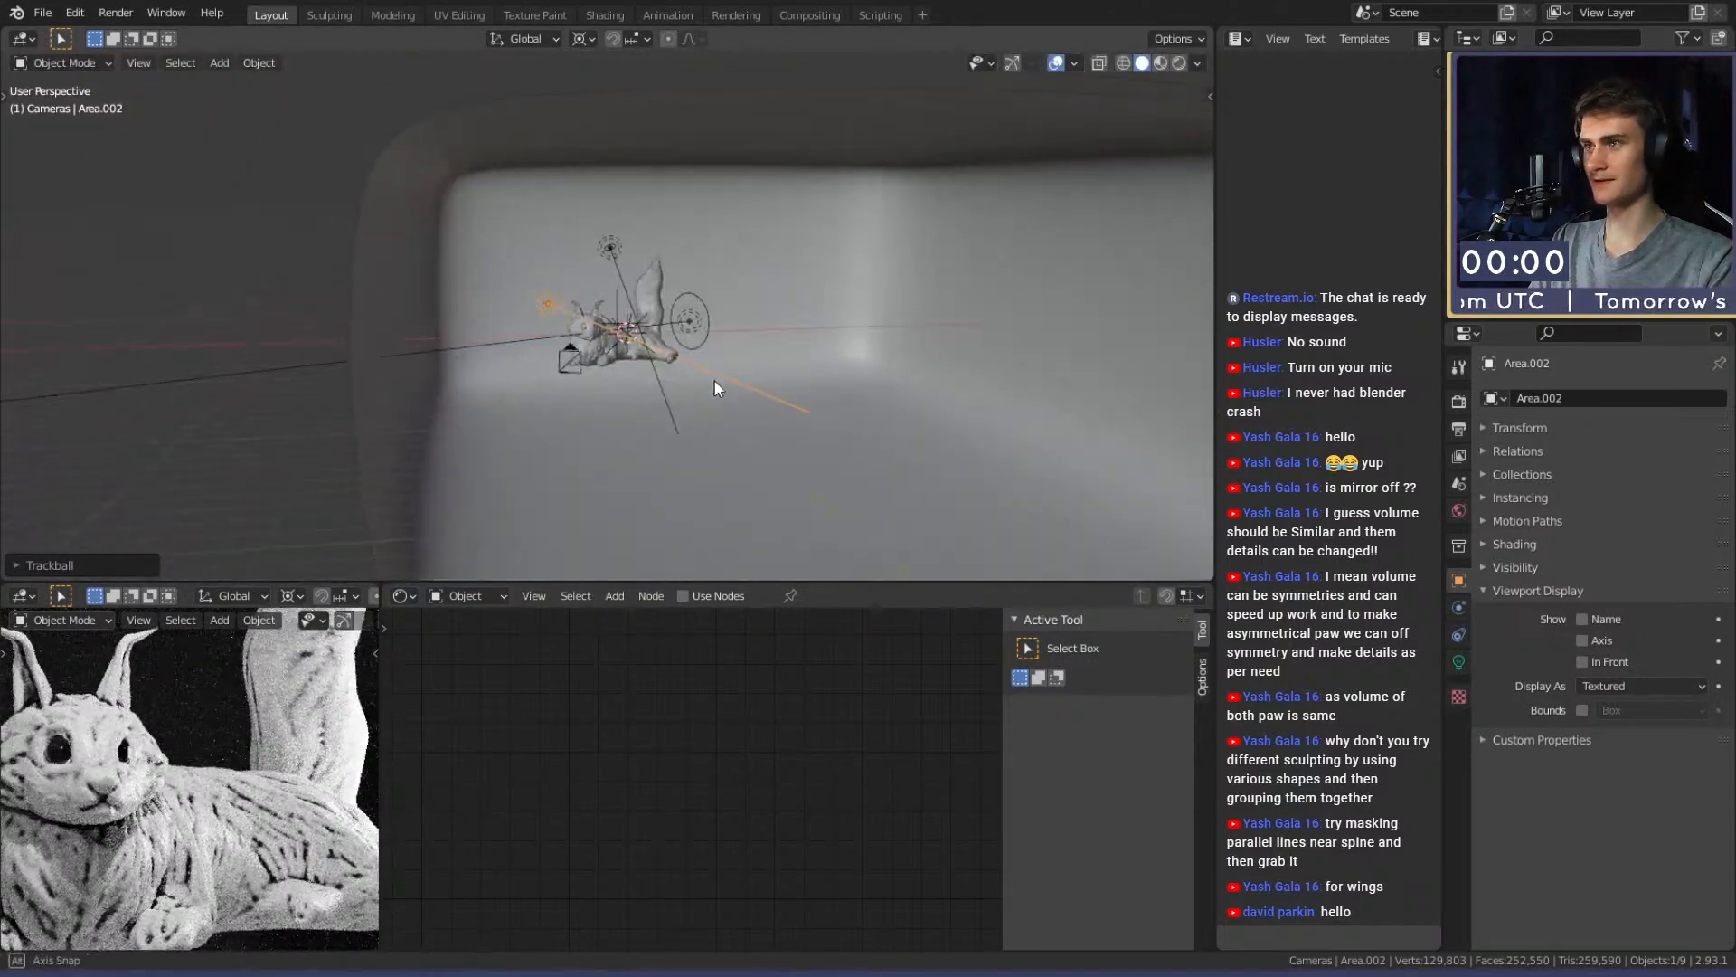
Raise the camera about 2.26 m along the global Z axis so it looks down on the cat slightly
{"action": "scroll", "coordinate": [712, 376], "scroll_direction": "up", "scroll_amount": 4}
{"action": "scroll", "coordinate": [303, 660], "scroll_direction": "down", "scroll_amount": 4}
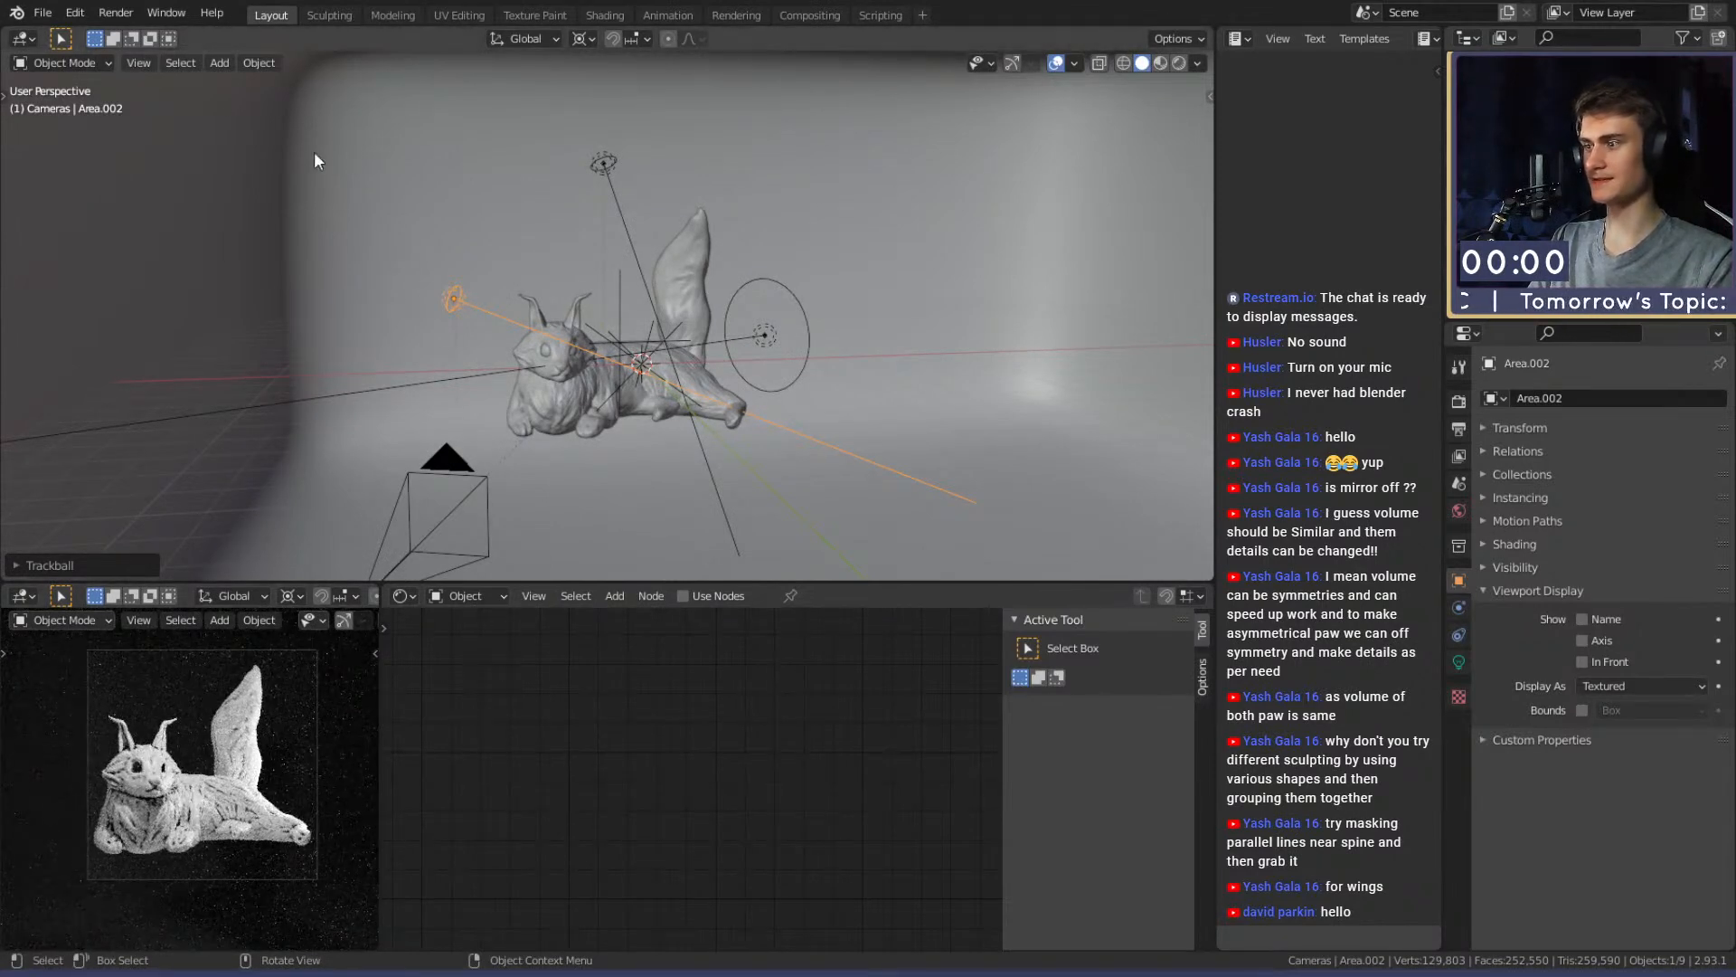
{"action": "middle_click_drag", "start_coordinate": [557, 421], "coordinate": [546, 436]}
{"action": "left_click", "coordinate": [405, 538]}
{"action": "middle_click_drag", "start_coordinate": [538, 517], "coordinate": [493, 477], "text": "shift"}
{"action": "middle_click_drag", "start_coordinate": [494, 478], "coordinate": [619, 390], "text": "shift"}
{"action": "key", "text": "g"}
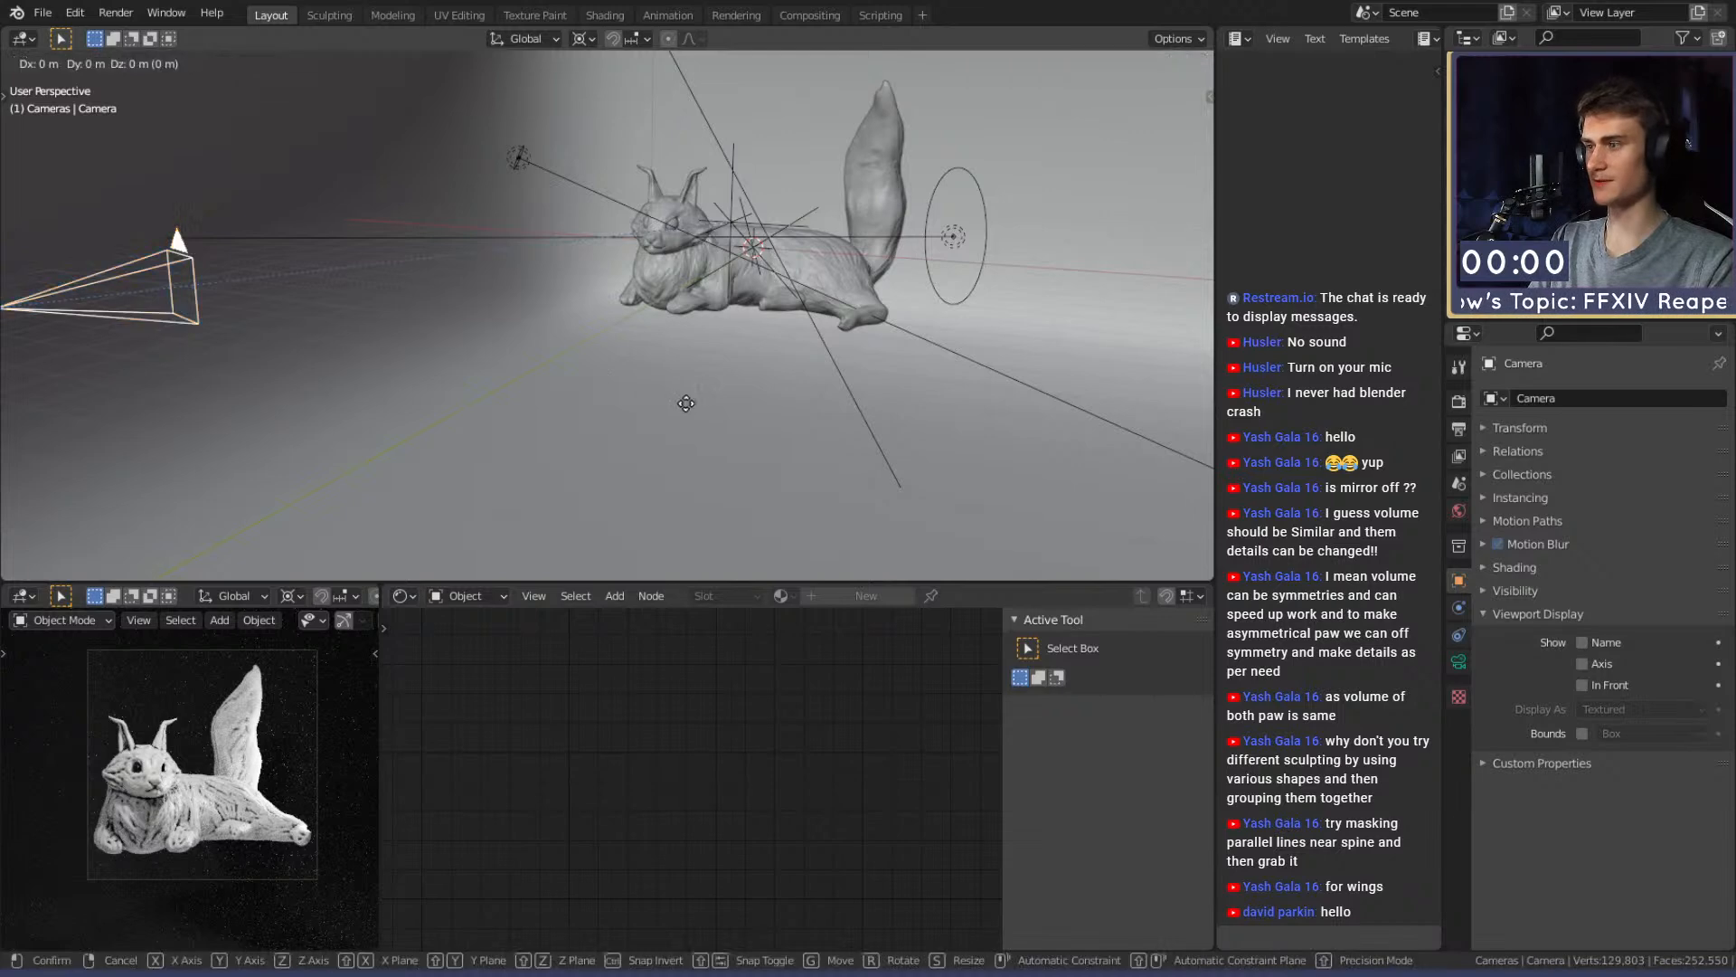
{"action": "key", "text": "z"}
{"action": "key", "text": "z"}
{"action": "right_click", "coordinate": [678, 372]}
{"action": "key", "text": "g"}
{"action": "key", "text": "z"}
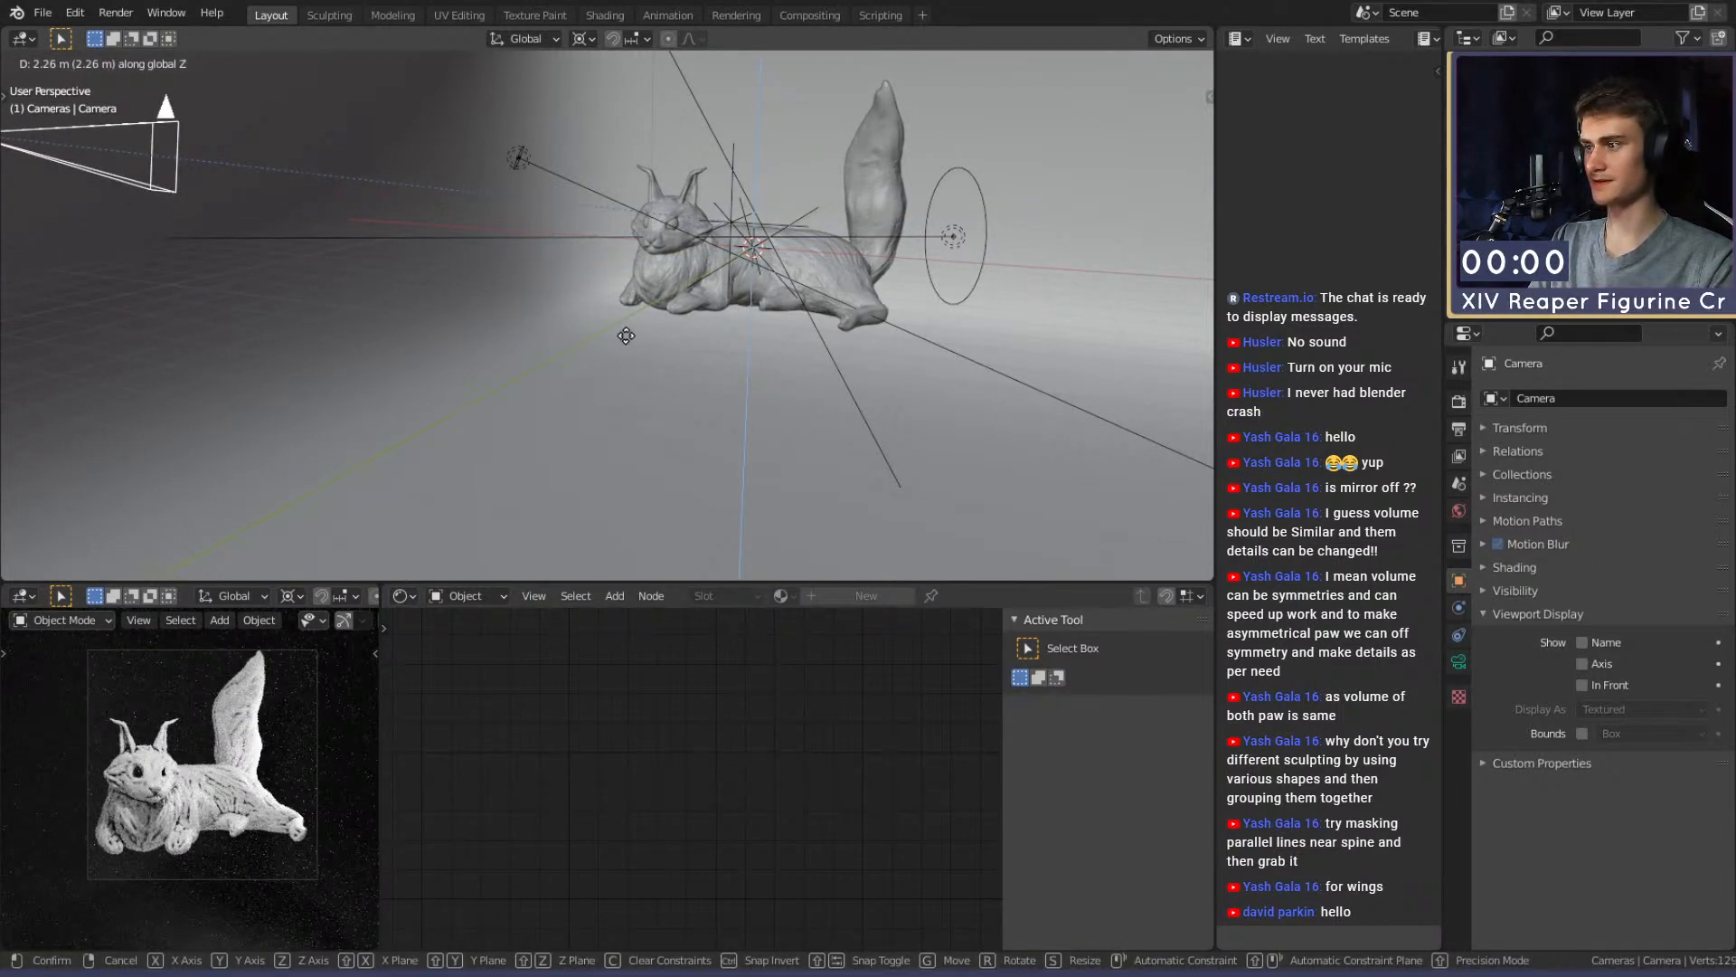
{"action": "left_click", "coordinate": [626, 336]}
Move the camera's Focus empty slightly upward to reframe the cat, and save the file
{"action": "middle_click_drag", "start_coordinate": [604, 314], "coordinate": [475, 414], "text": "shift"}
{"action": "left_click", "coordinate": [613, 268]}
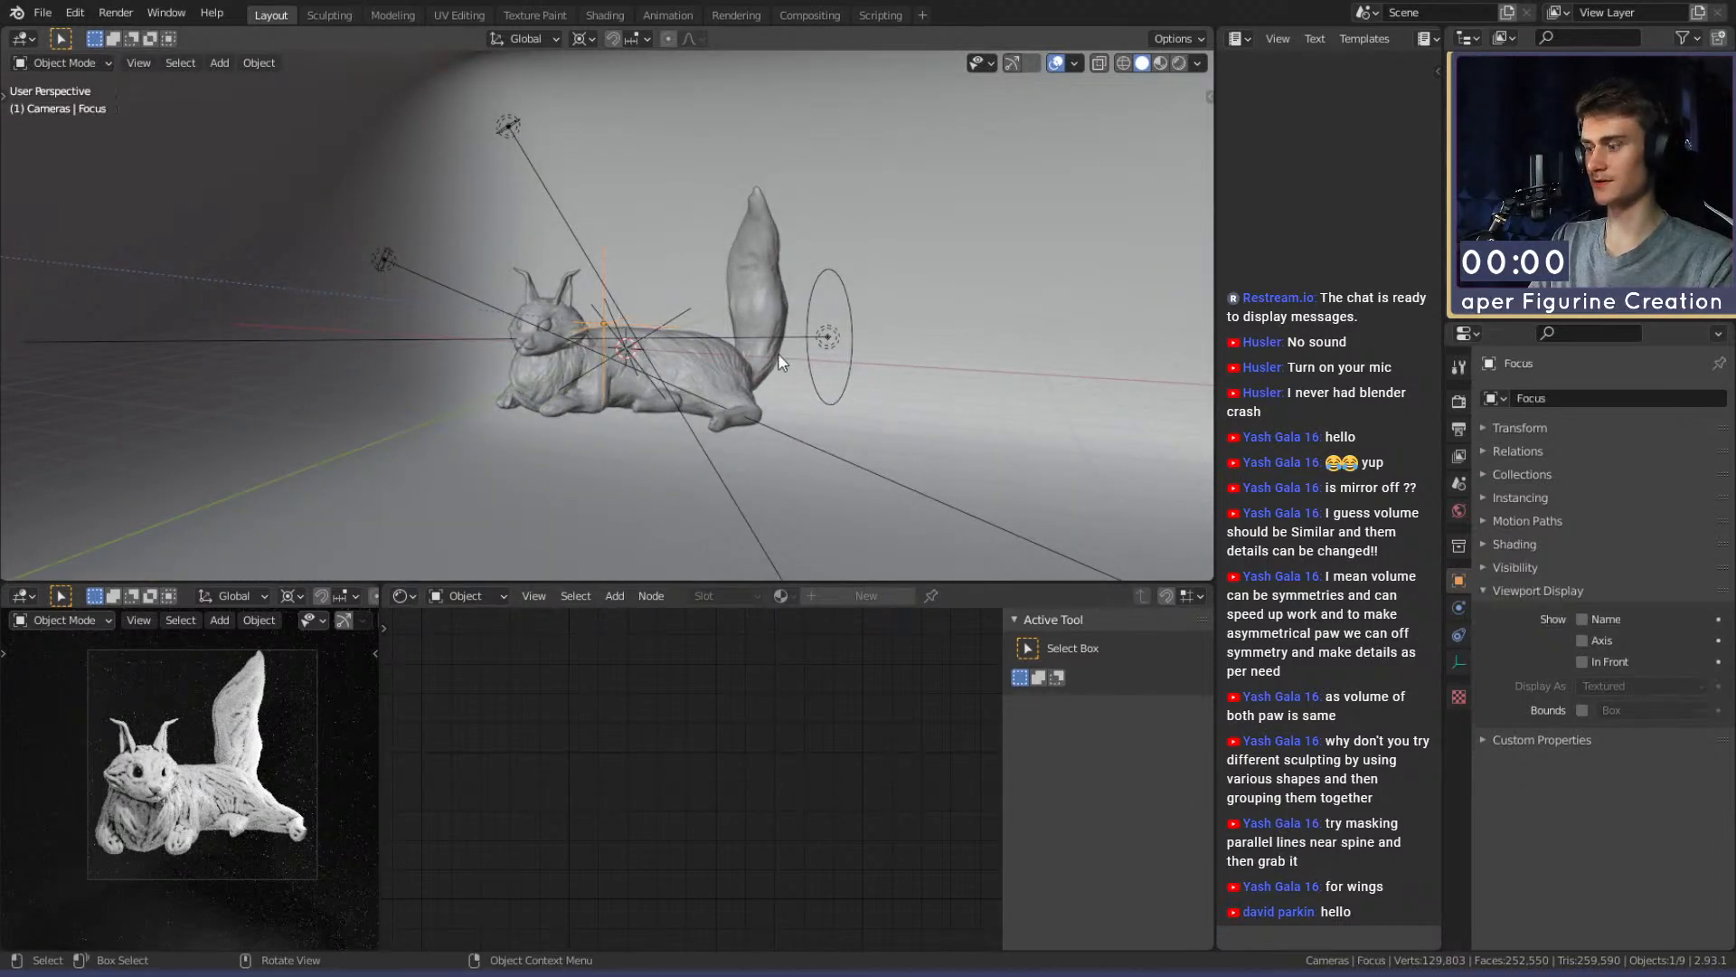
{"action": "key", "text": "g"}
{"action": "left_click", "coordinate": [778, 341]}
{"action": "mouse_move", "coordinate": [778, 340]}
{"action": "middle_mouse_down"}
{"action": "mouse_move", "coordinate": [611, 328]}
{"action": "mouse_move", "coordinate": [685, 355]}
{"action": "mouse_move", "coordinate": [696, 409]}
{"action": "mouse_move", "coordinate": [665, 435]}
{"action": "middle_mouse_up"}
{"action": "scroll", "coordinate": [616, 325], "scroll_direction": "up", "scroll_amount": 3}
{"action": "scroll", "coordinate": [696, 408], "scroll_direction": "down", "scroll_amount": 5}
{"action": "scroll", "coordinate": [653, 389], "scroll_direction": "down", "scroll_amount": 4}
{"action": "middle_click_drag", "start_coordinate": [648, 372], "coordinate": [645, 393]}
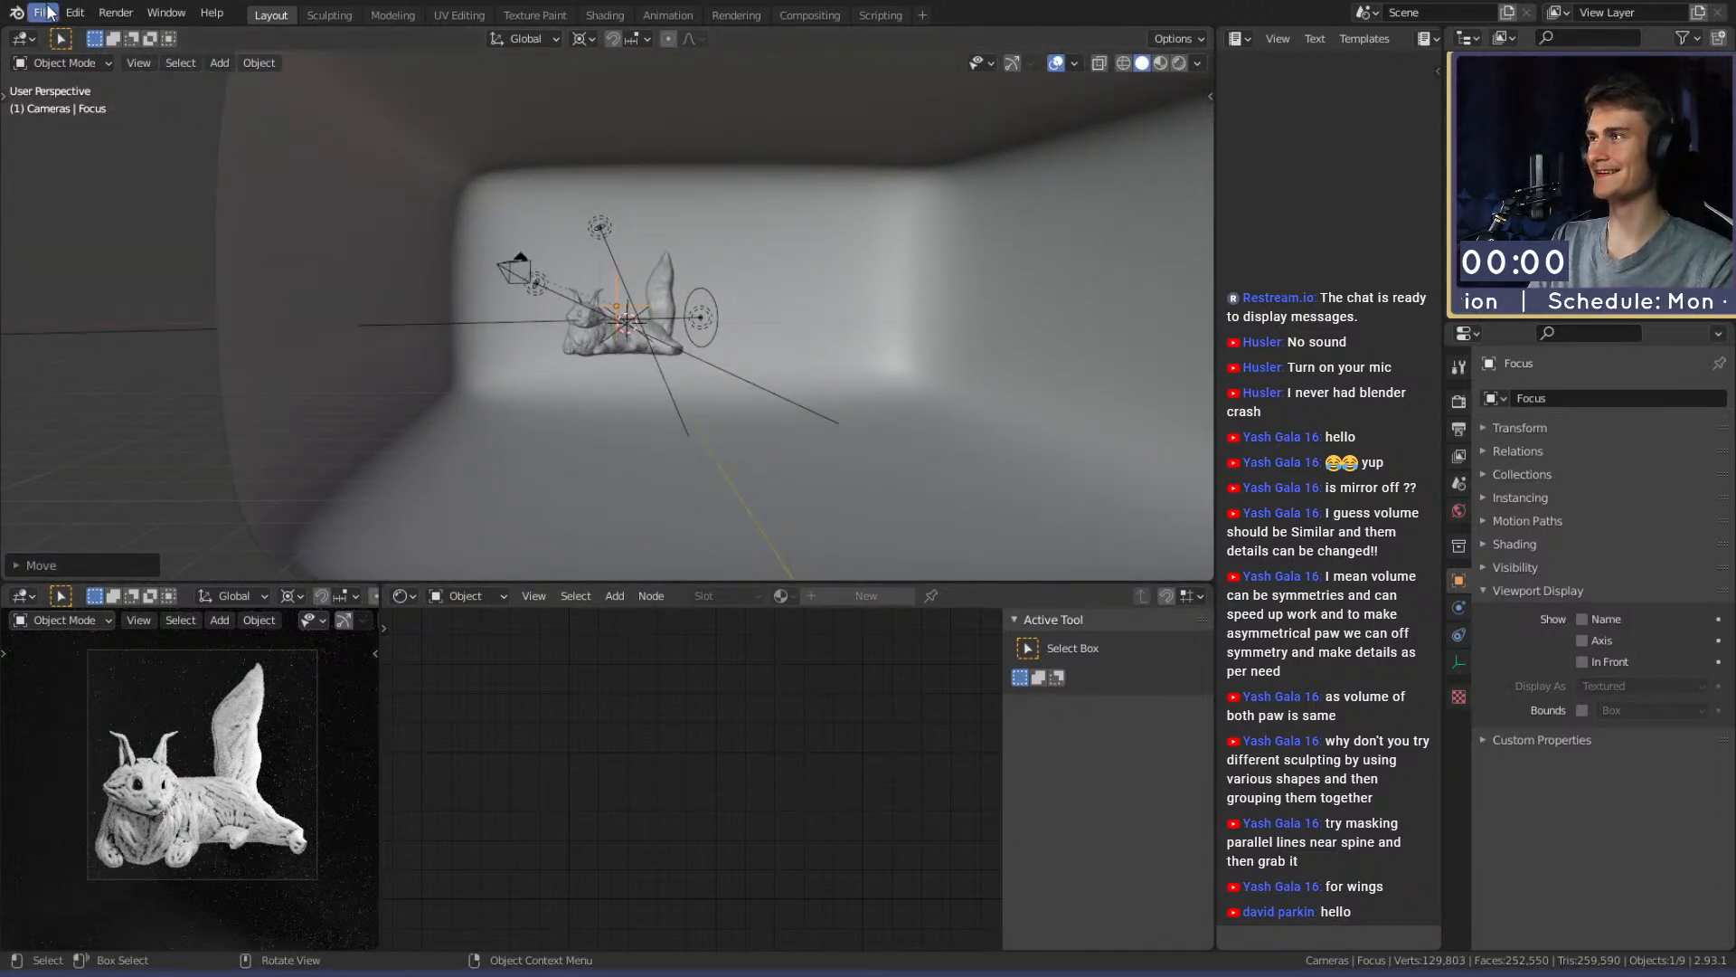
{"action": "left_click", "coordinate": [43, 12]}
{"action": "left_click", "coordinate": [80, 143]}
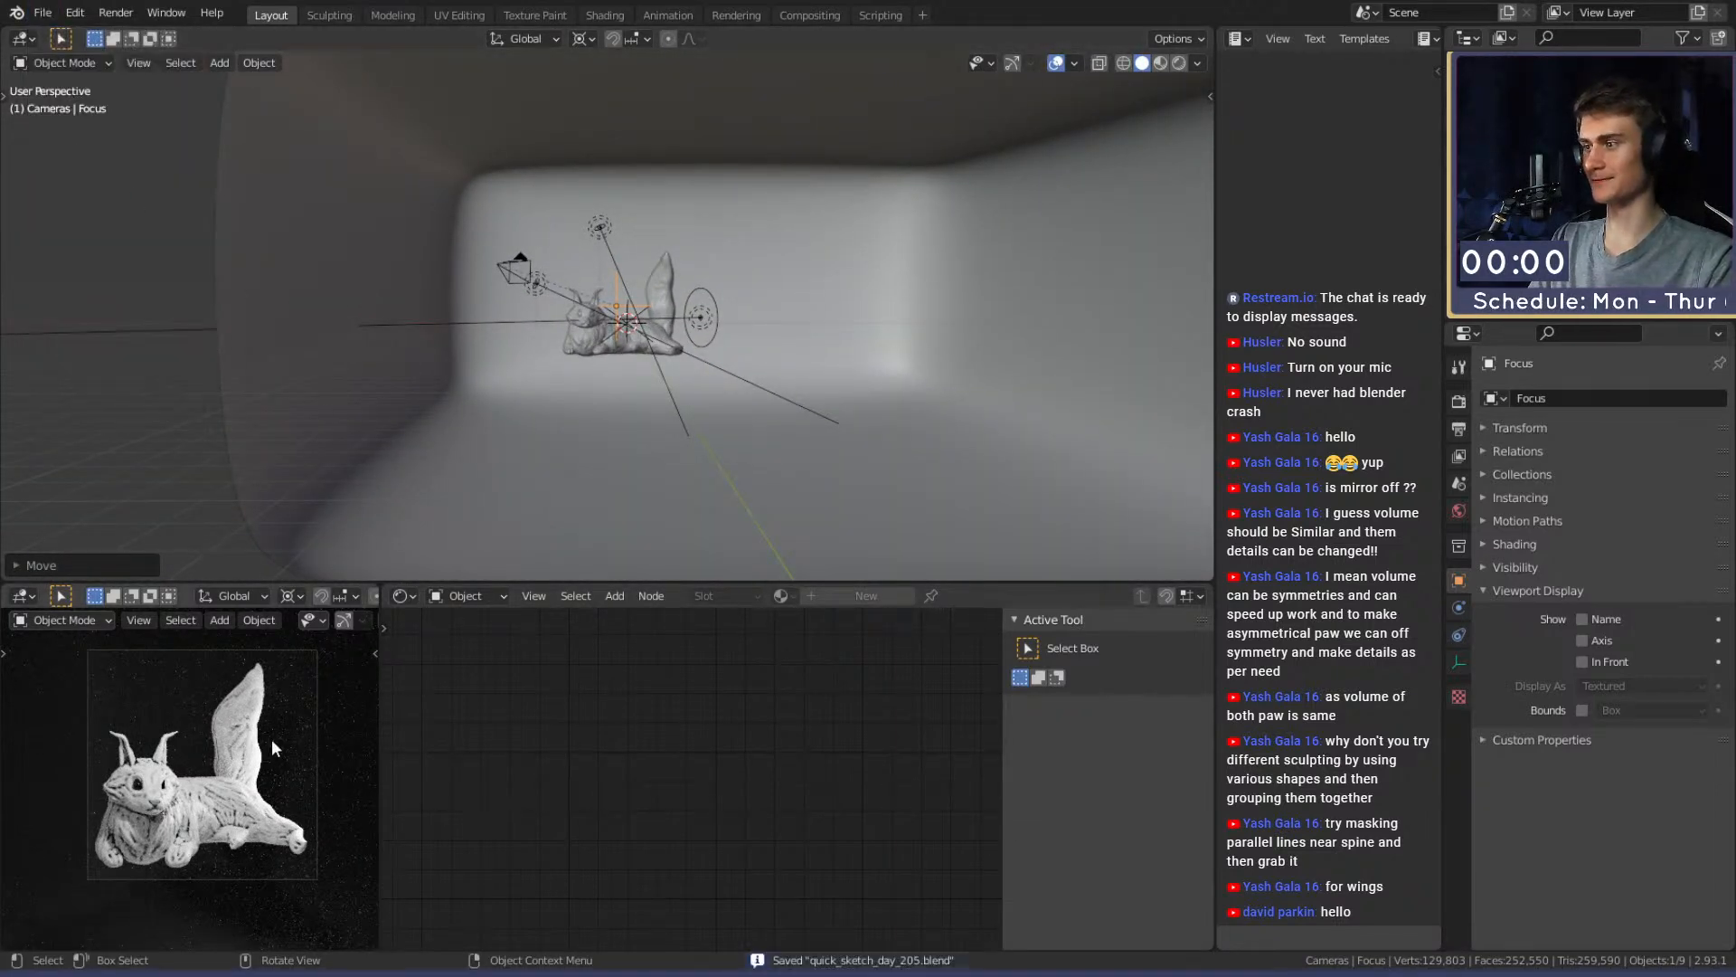
Render a test image and replace the camera preview with an Image Editor showing the Render Result
{"action": "left_click", "coordinate": [1459, 430]}
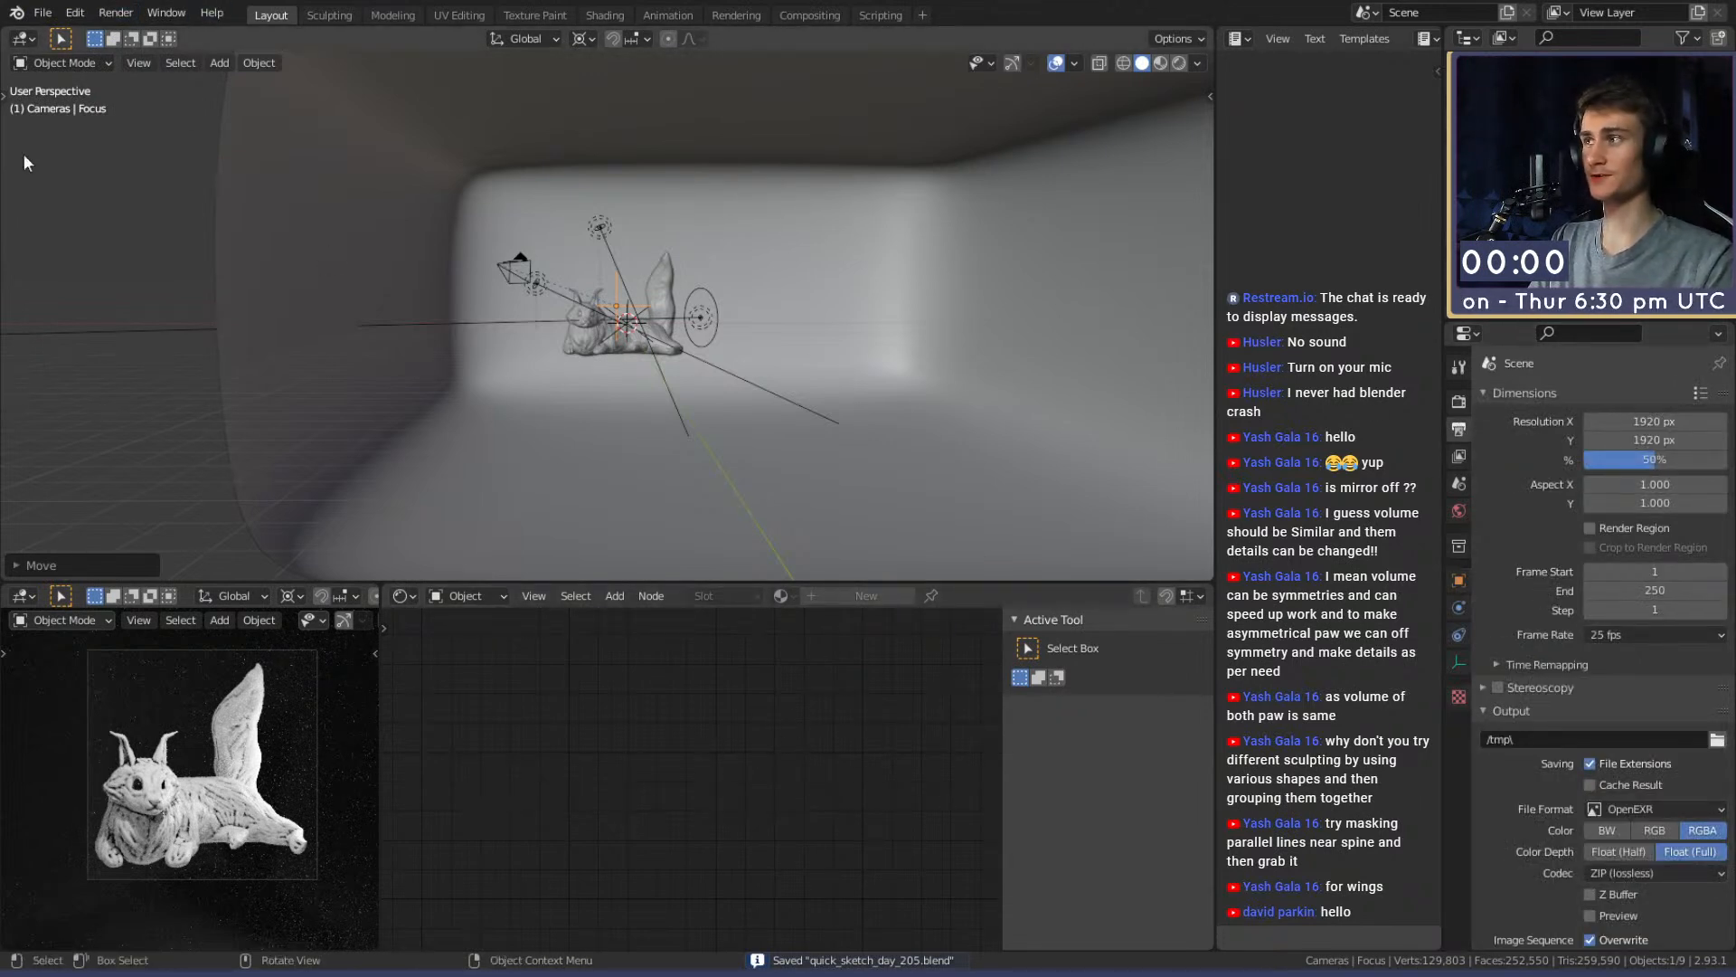
{"action": "left_click", "coordinate": [115, 13]}
{"action": "left_click", "coordinate": [138, 37]}
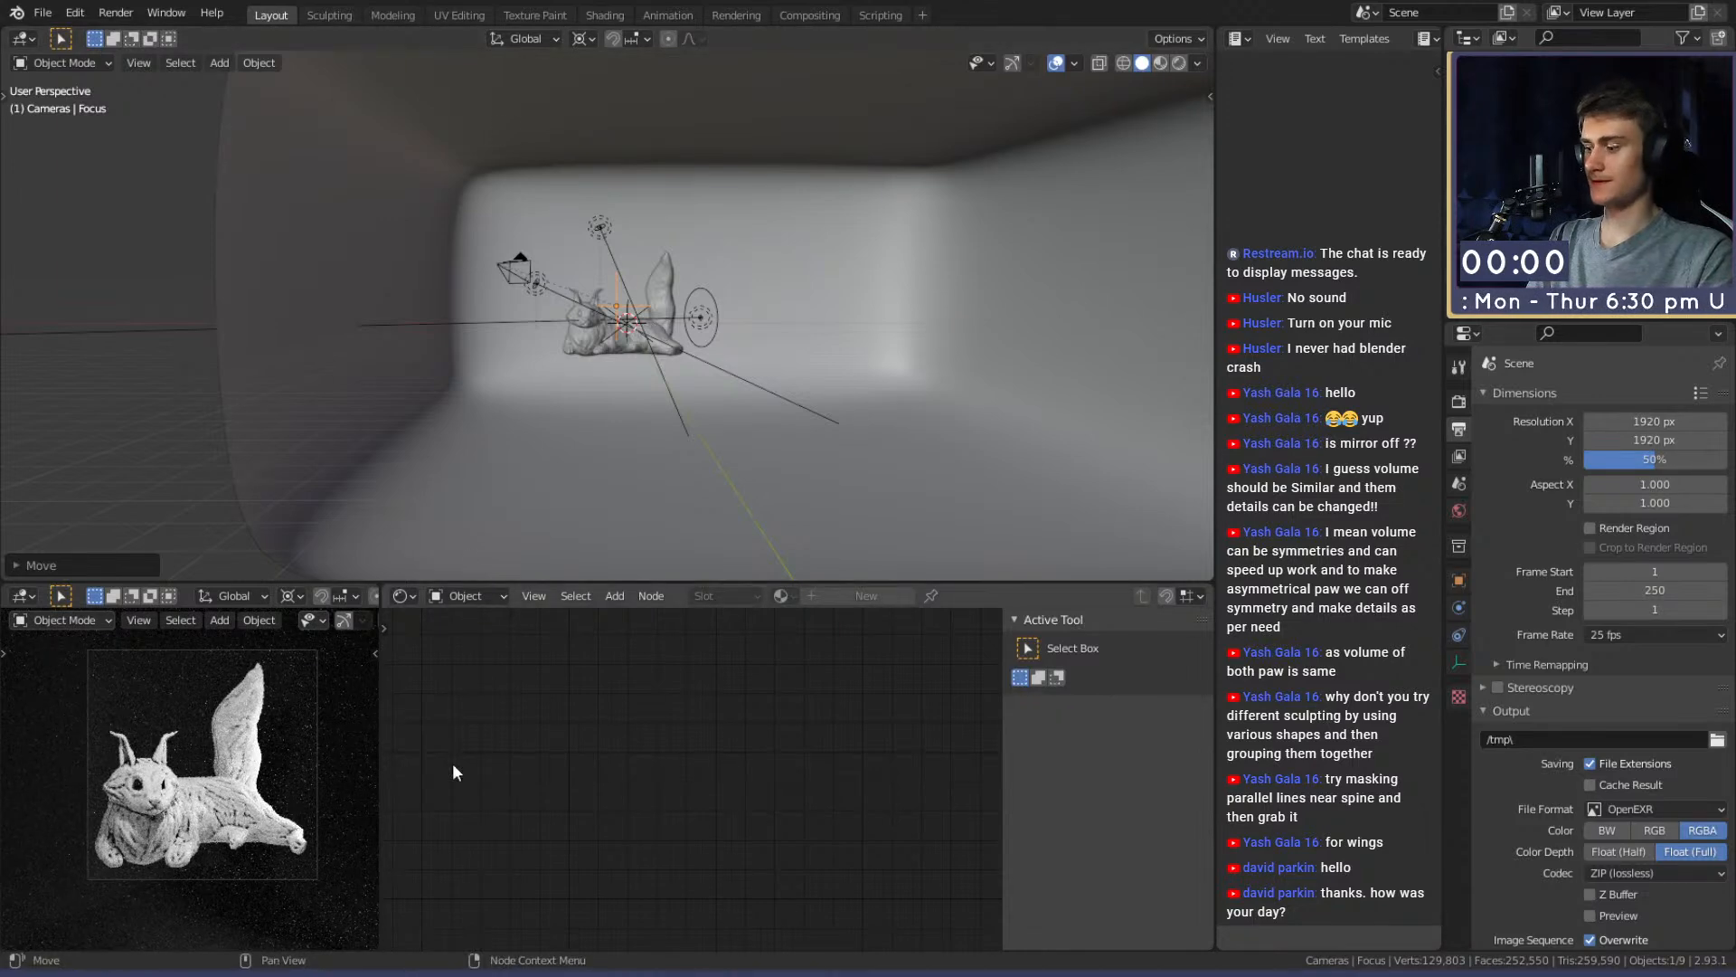
{"action": "key", "text": "shift+F10"}
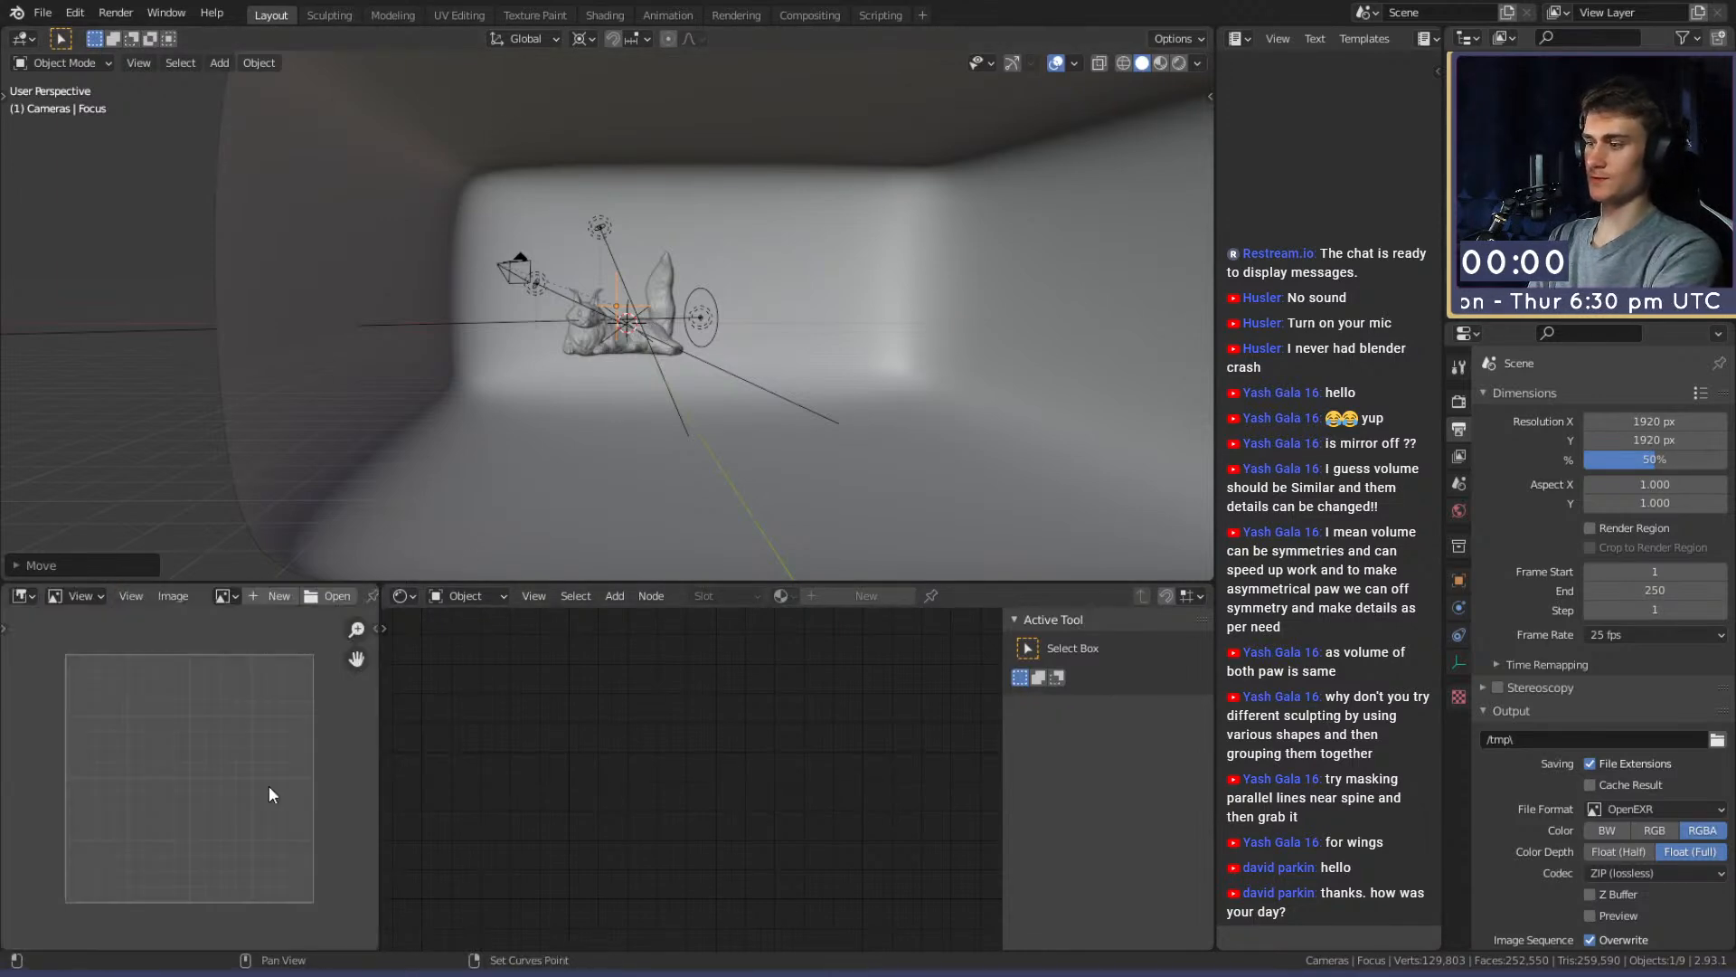
{"action": "left_click", "coordinate": [224, 600]}
{"action": "left_click", "coordinate": [253, 665]}
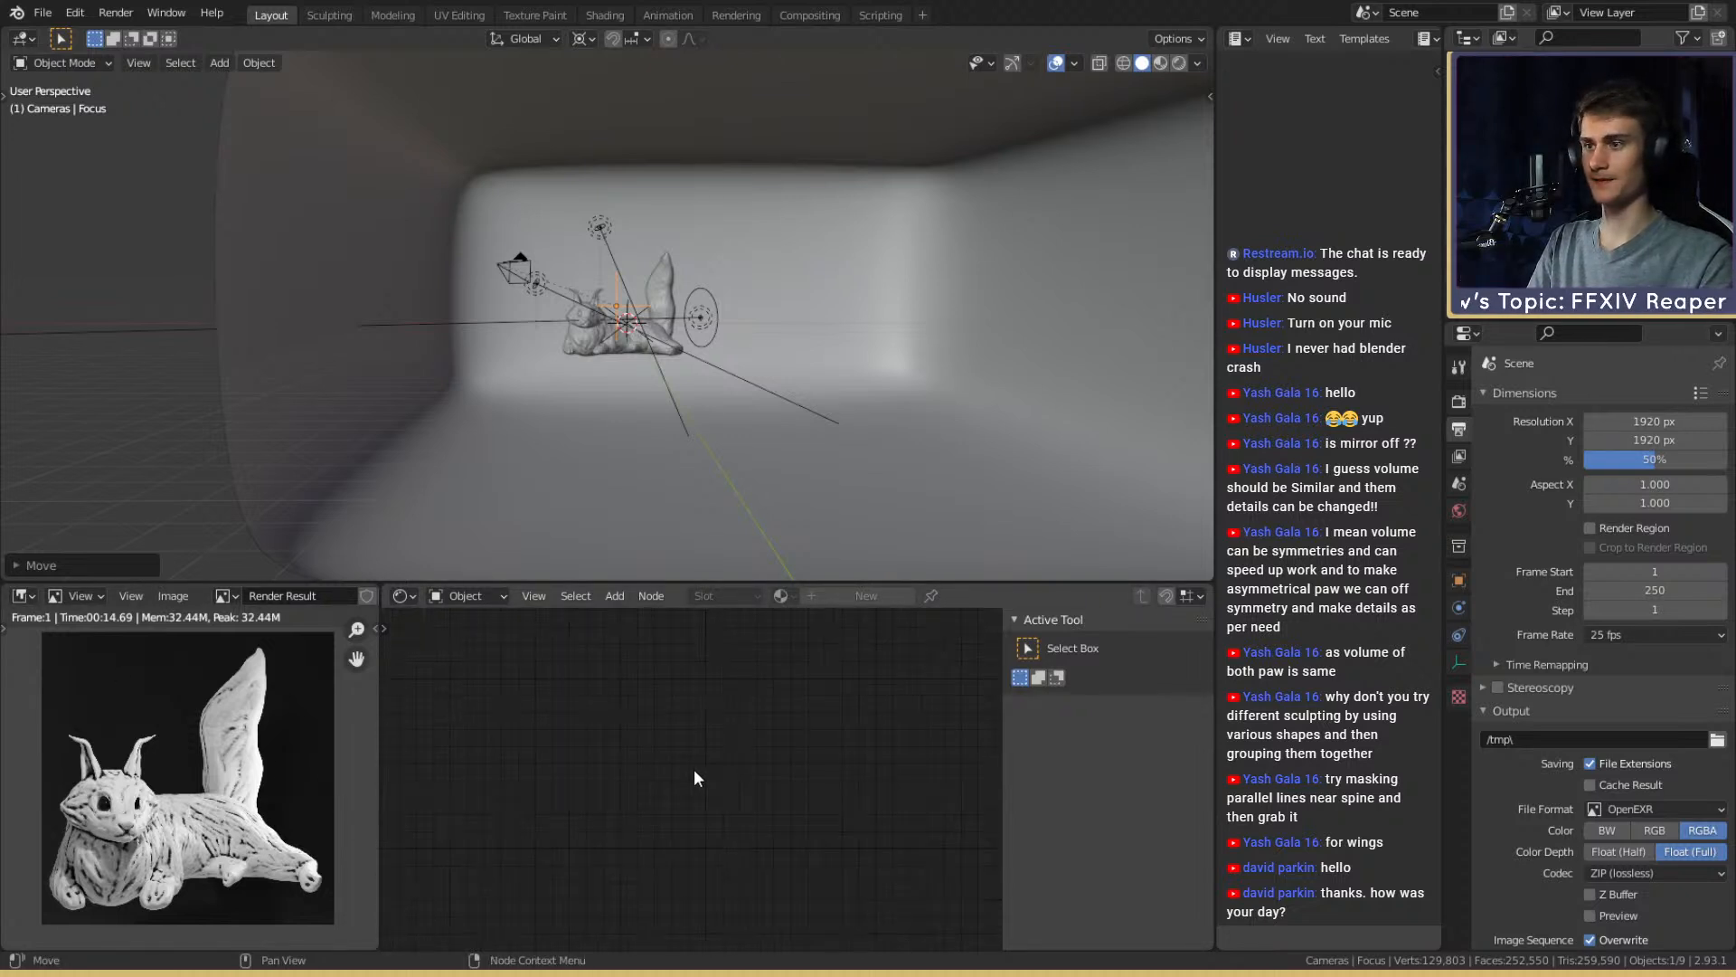
Switch the shader node area to the Compositor and place the Glare node between Denoise and Composite
{"action": "scroll", "coordinate": [685, 757], "scroll_direction": "down", "scroll_amount": 7}
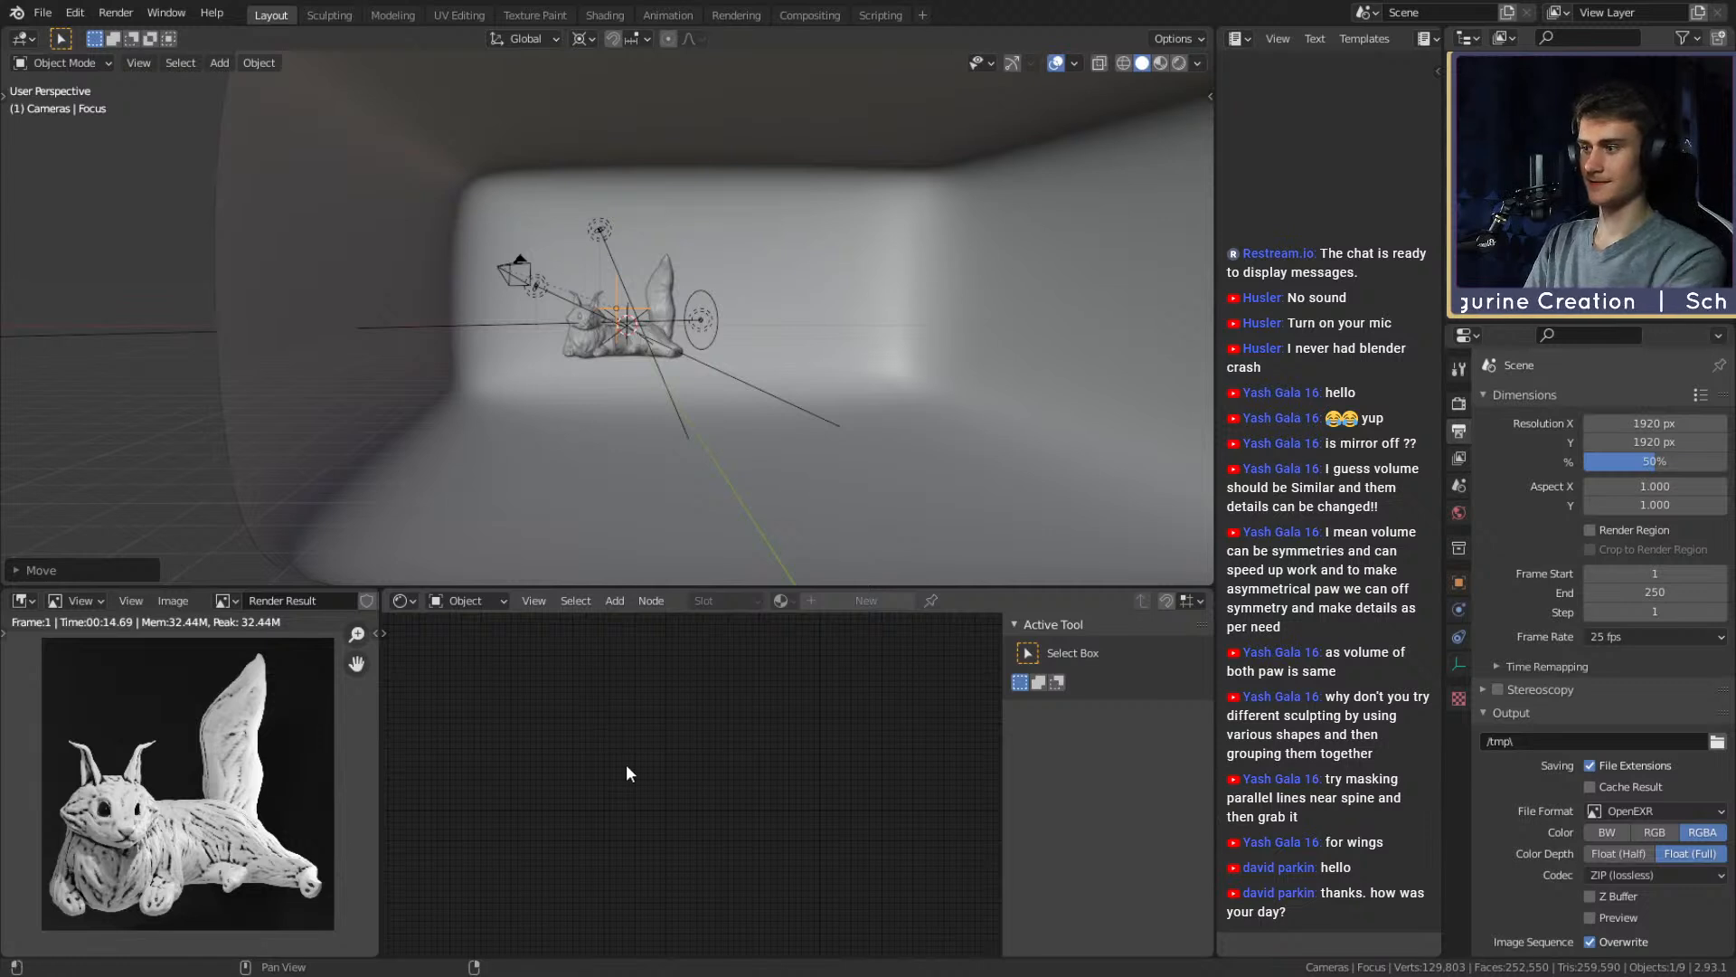
{"action": "key", "text": "shift+F10"}
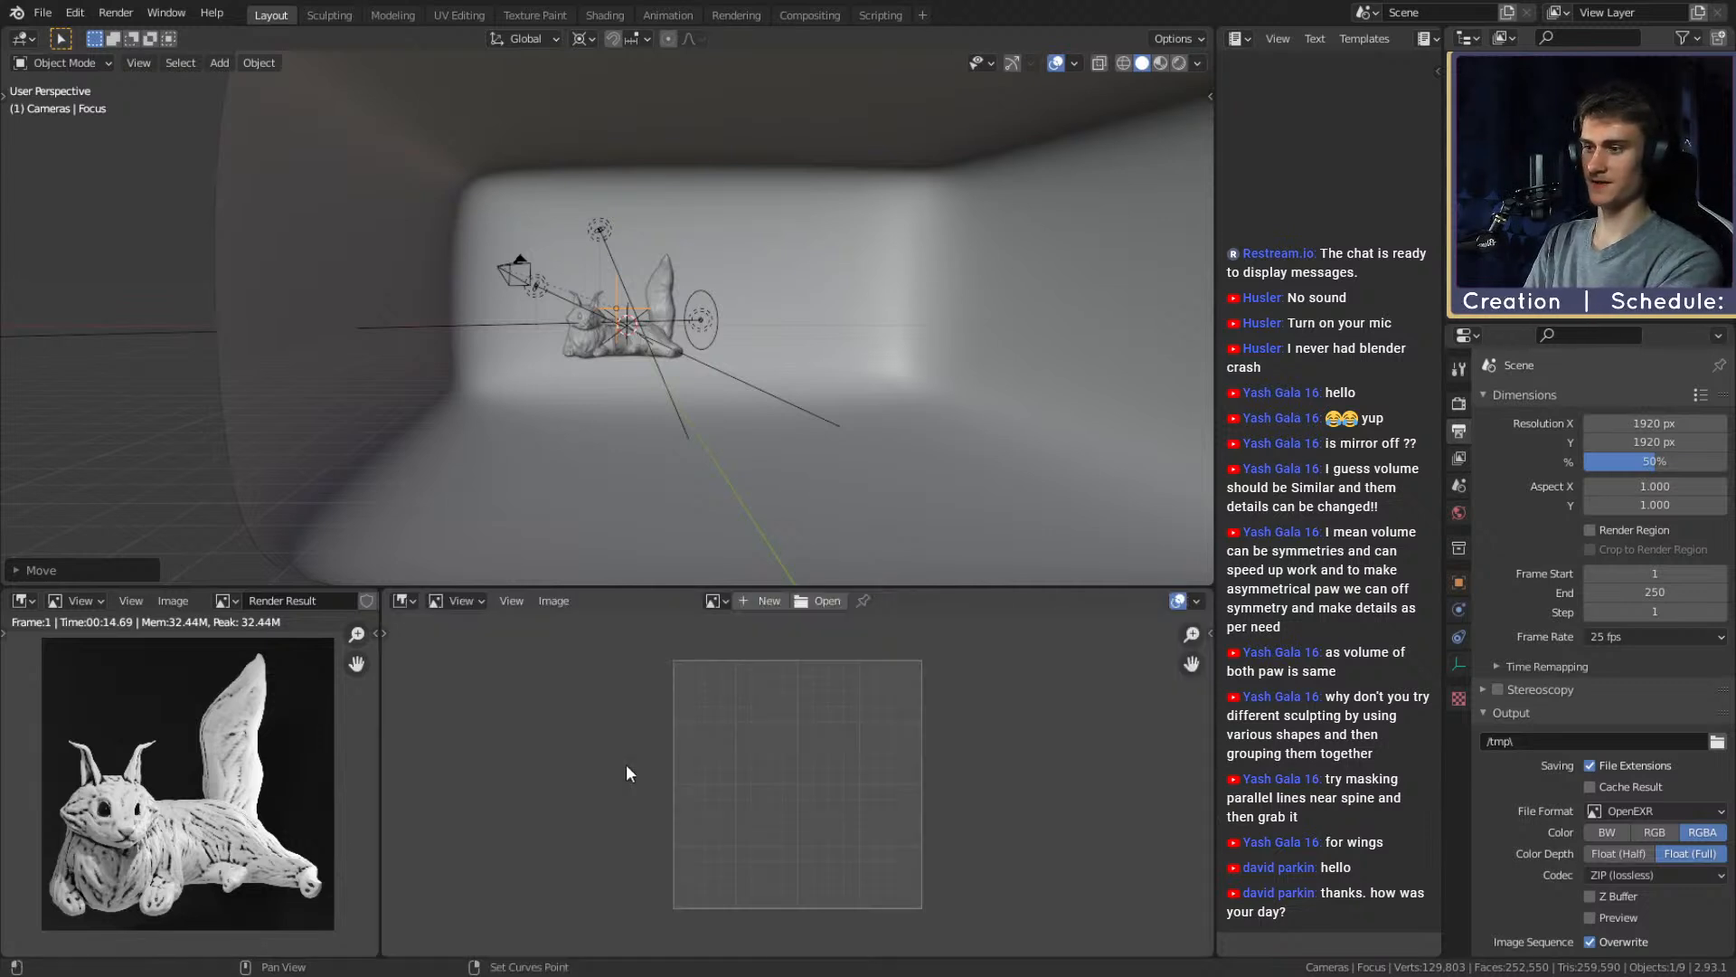
{"action": "key", "text": "shift+F3"}
{"action": "key", "text": "n"}
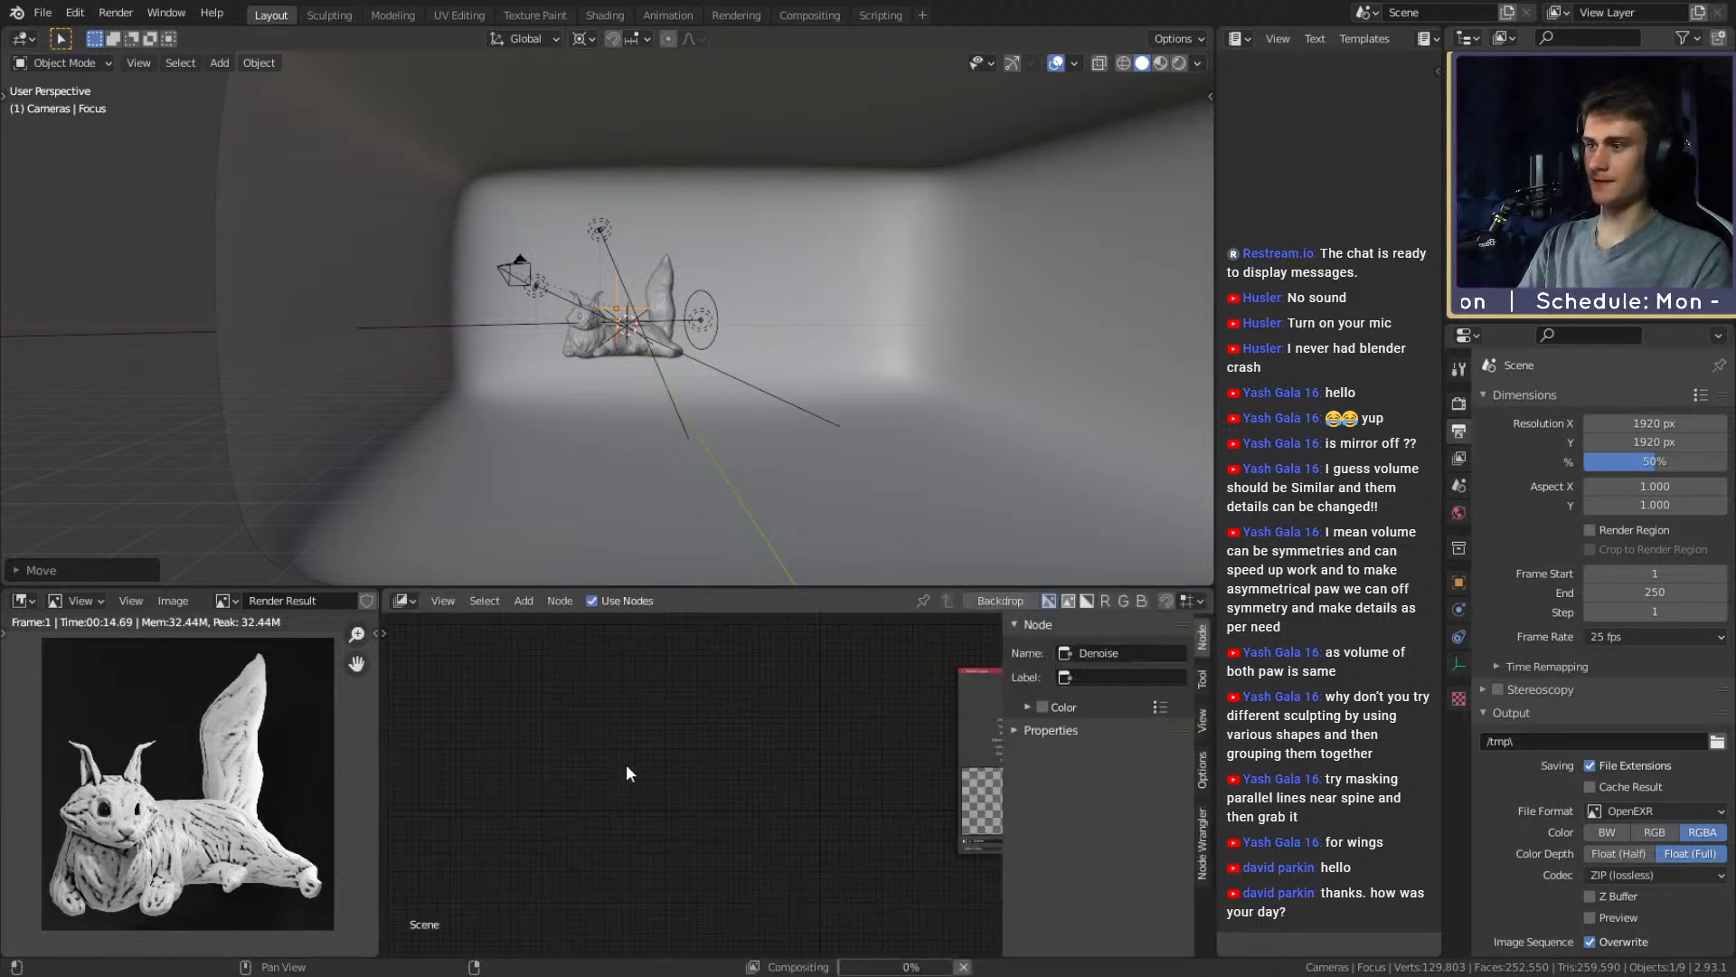
{"action": "scroll", "coordinate": [687, 814], "scroll_direction": "up", "scroll_amount": 8}
{"action": "left_click_drag", "start_coordinate": [756, 808], "coordinate": [750, 733]}
{"action": "middle_click_drag", "start_coordinate": [824, 770], "coordinate": [788, 783]}
{"action": "scroll", "coordinate": [801, 782], "scroll_direction": "up", "scroll_amount": 8}
Set the Glare node's quality to High and its threshold to 4, and save the file
{"action": "left_click", "coordinate": [747, 773]}
{"action": "type", "text": "1.0"}
{"action": "key", "text": "Return"}
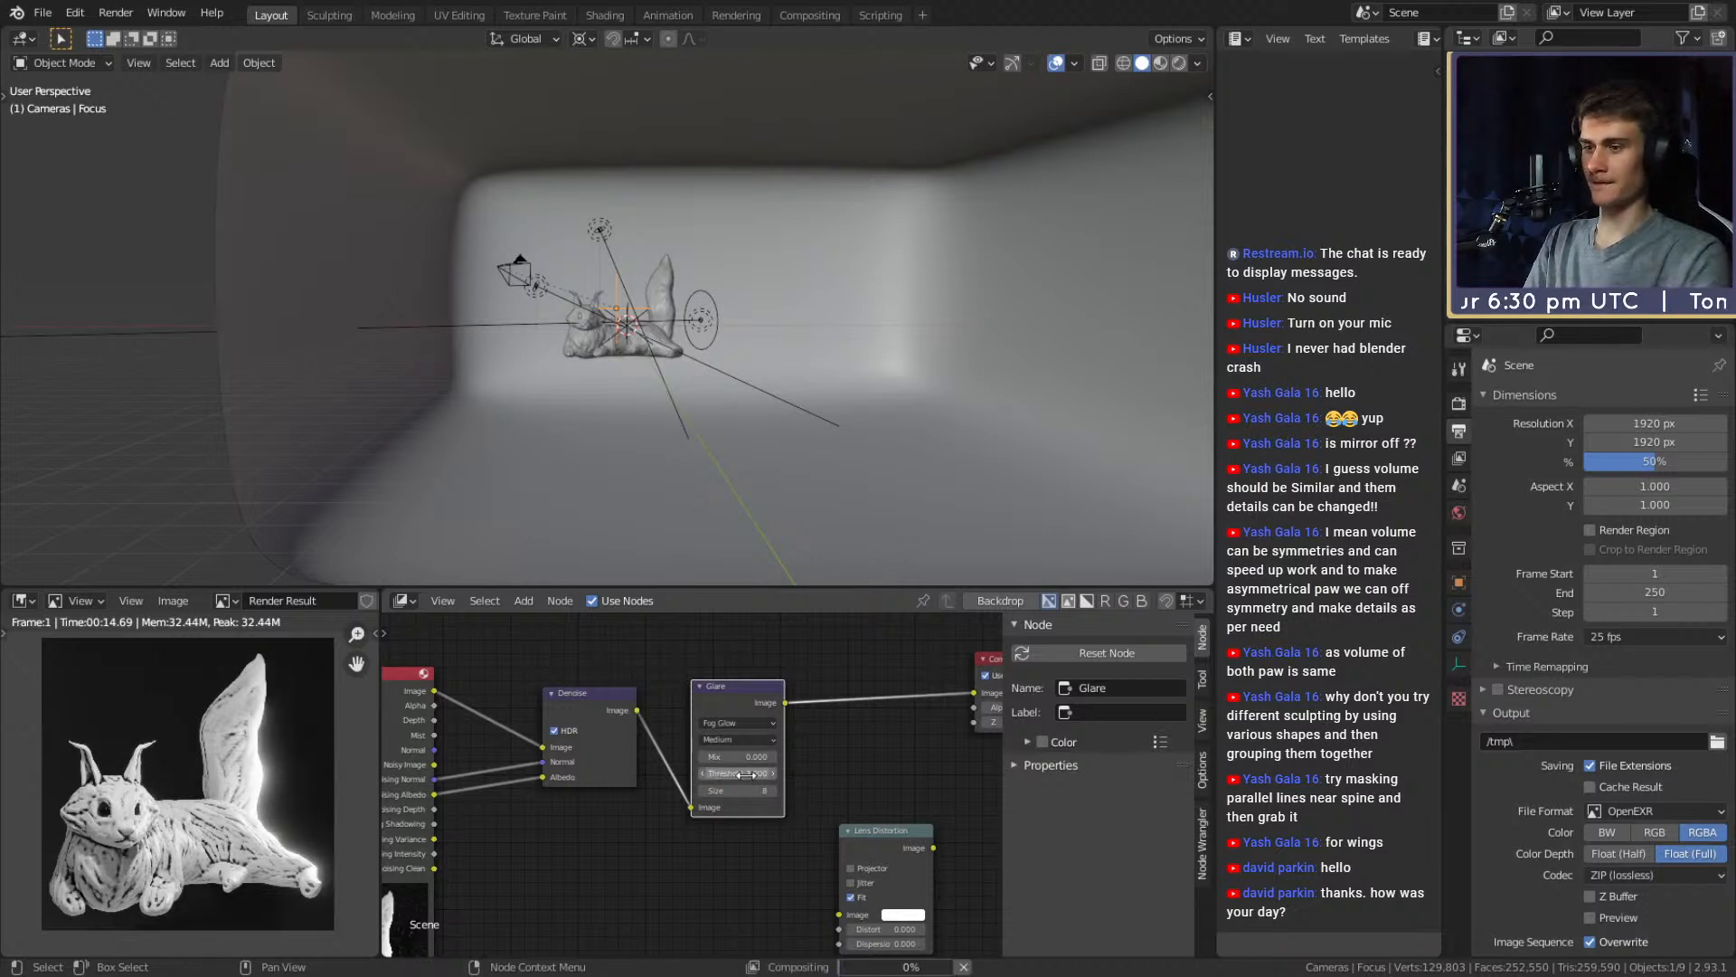
{"action": "left_click", "coordinate": [738, 740]}
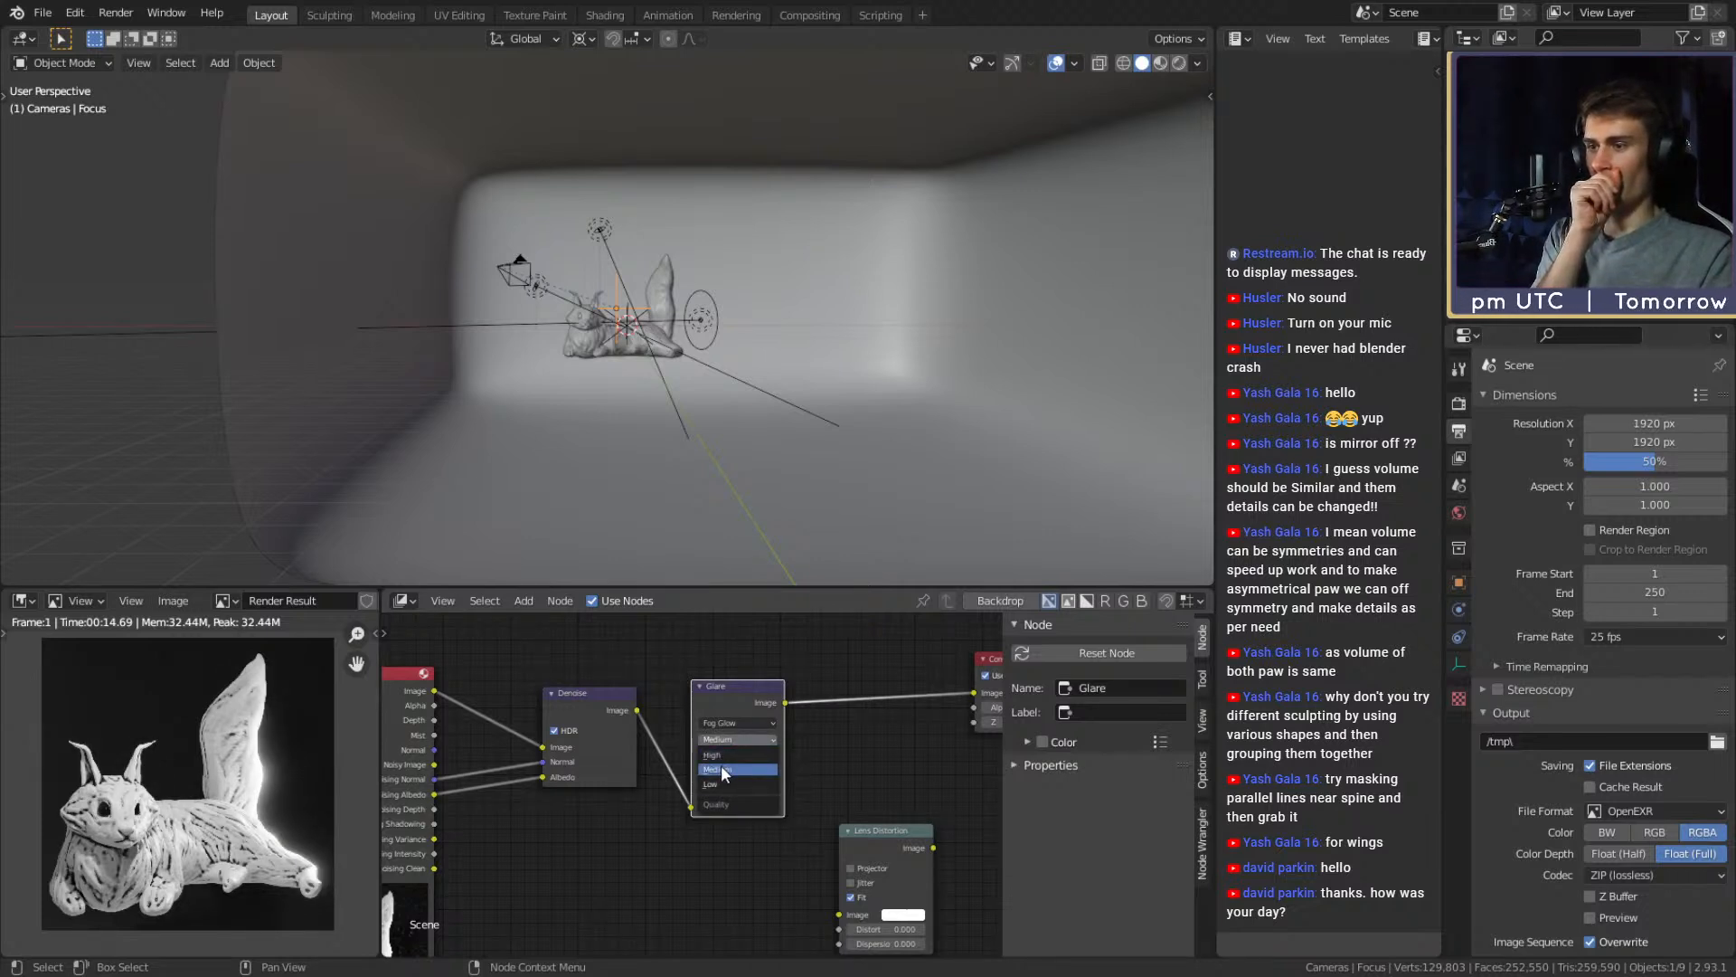
{"action": "left_click", "coordinate": [720, 756]}
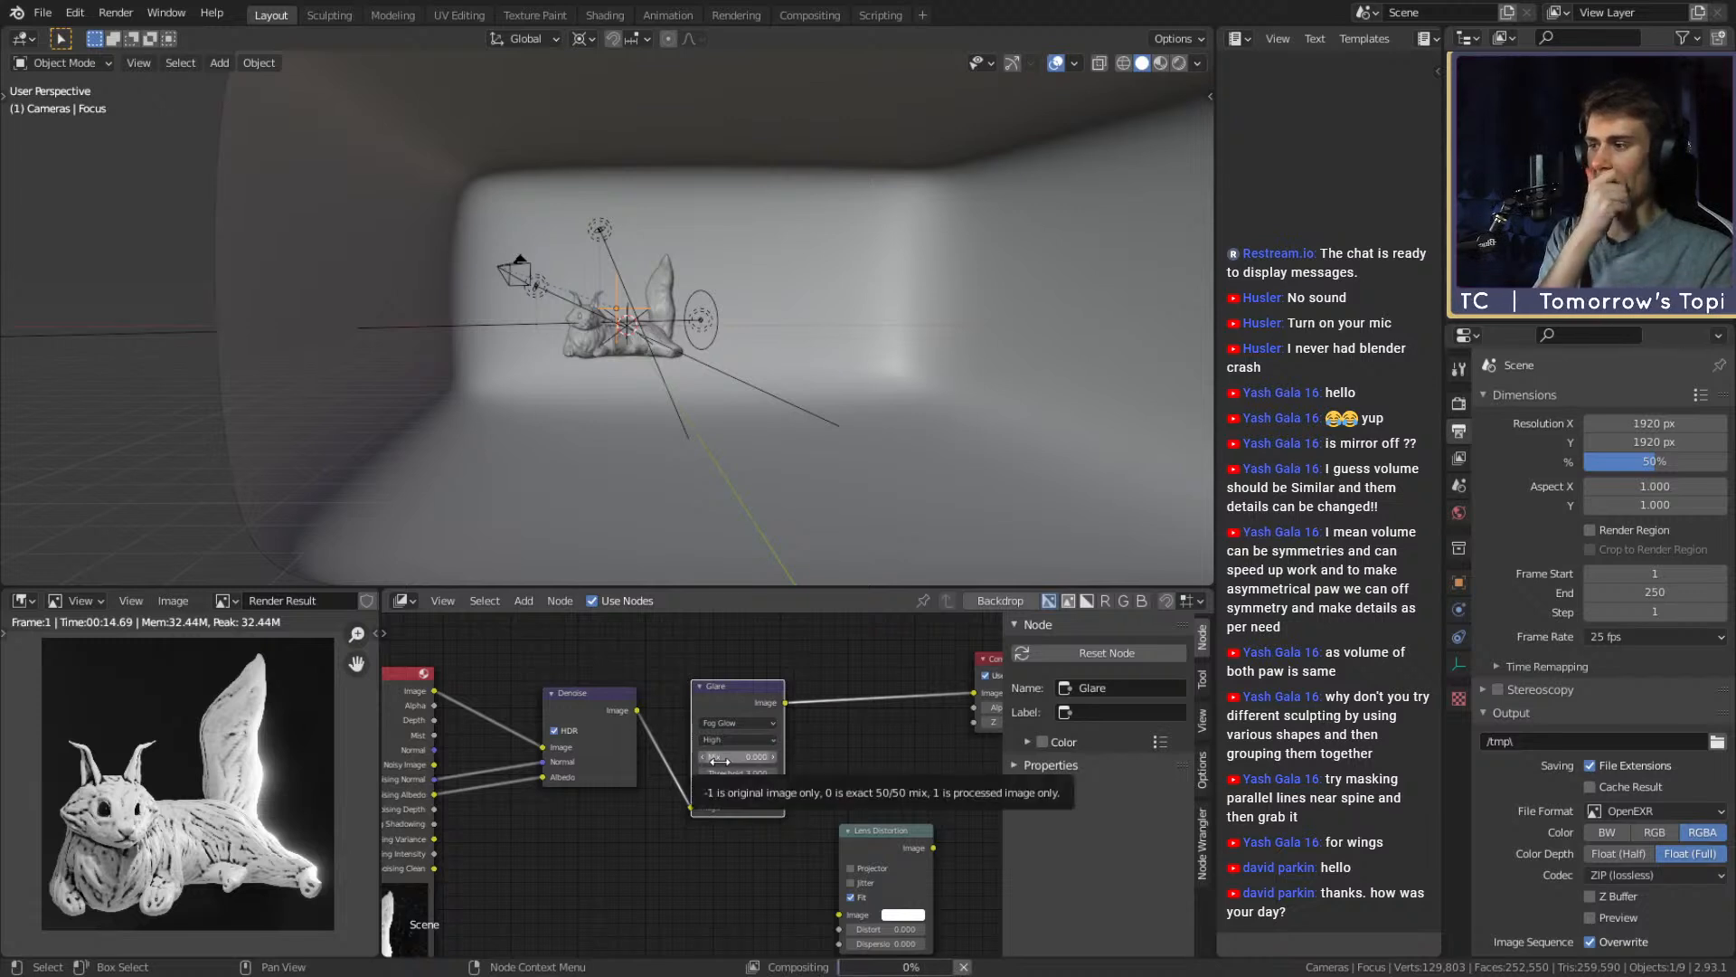
{"action": "left_click", "coordinate": [737, 774]}
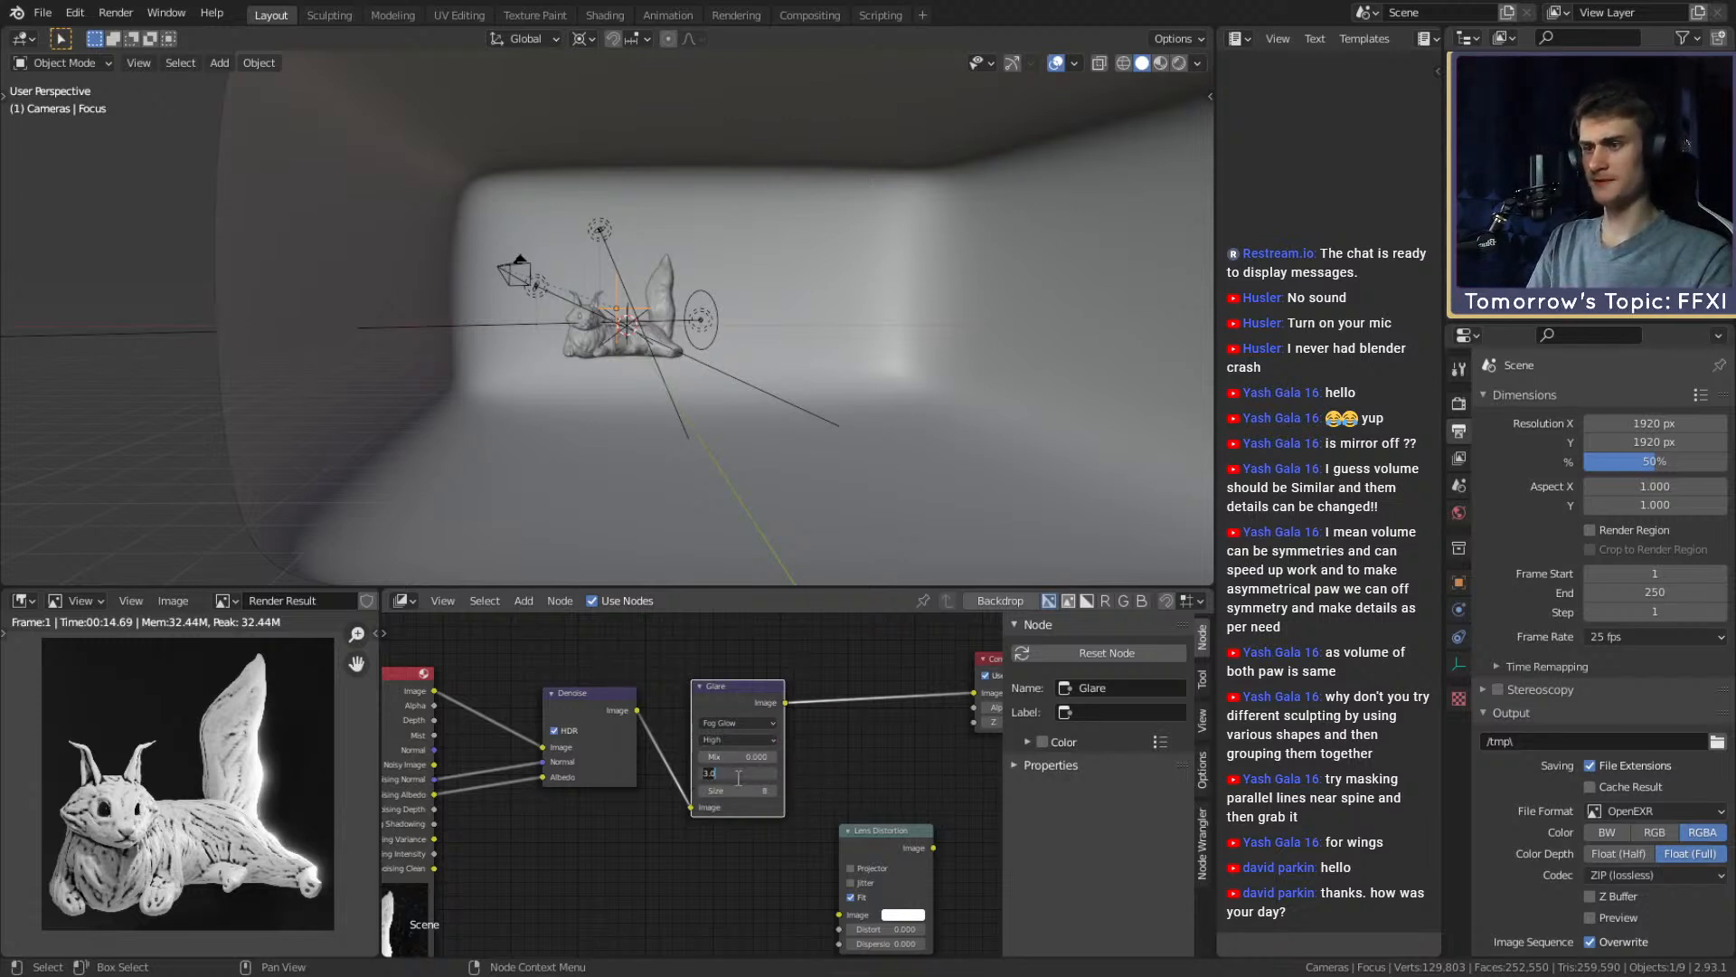
{"action": "type", "text": "5"}
{"action": "key", "text": "Return"}
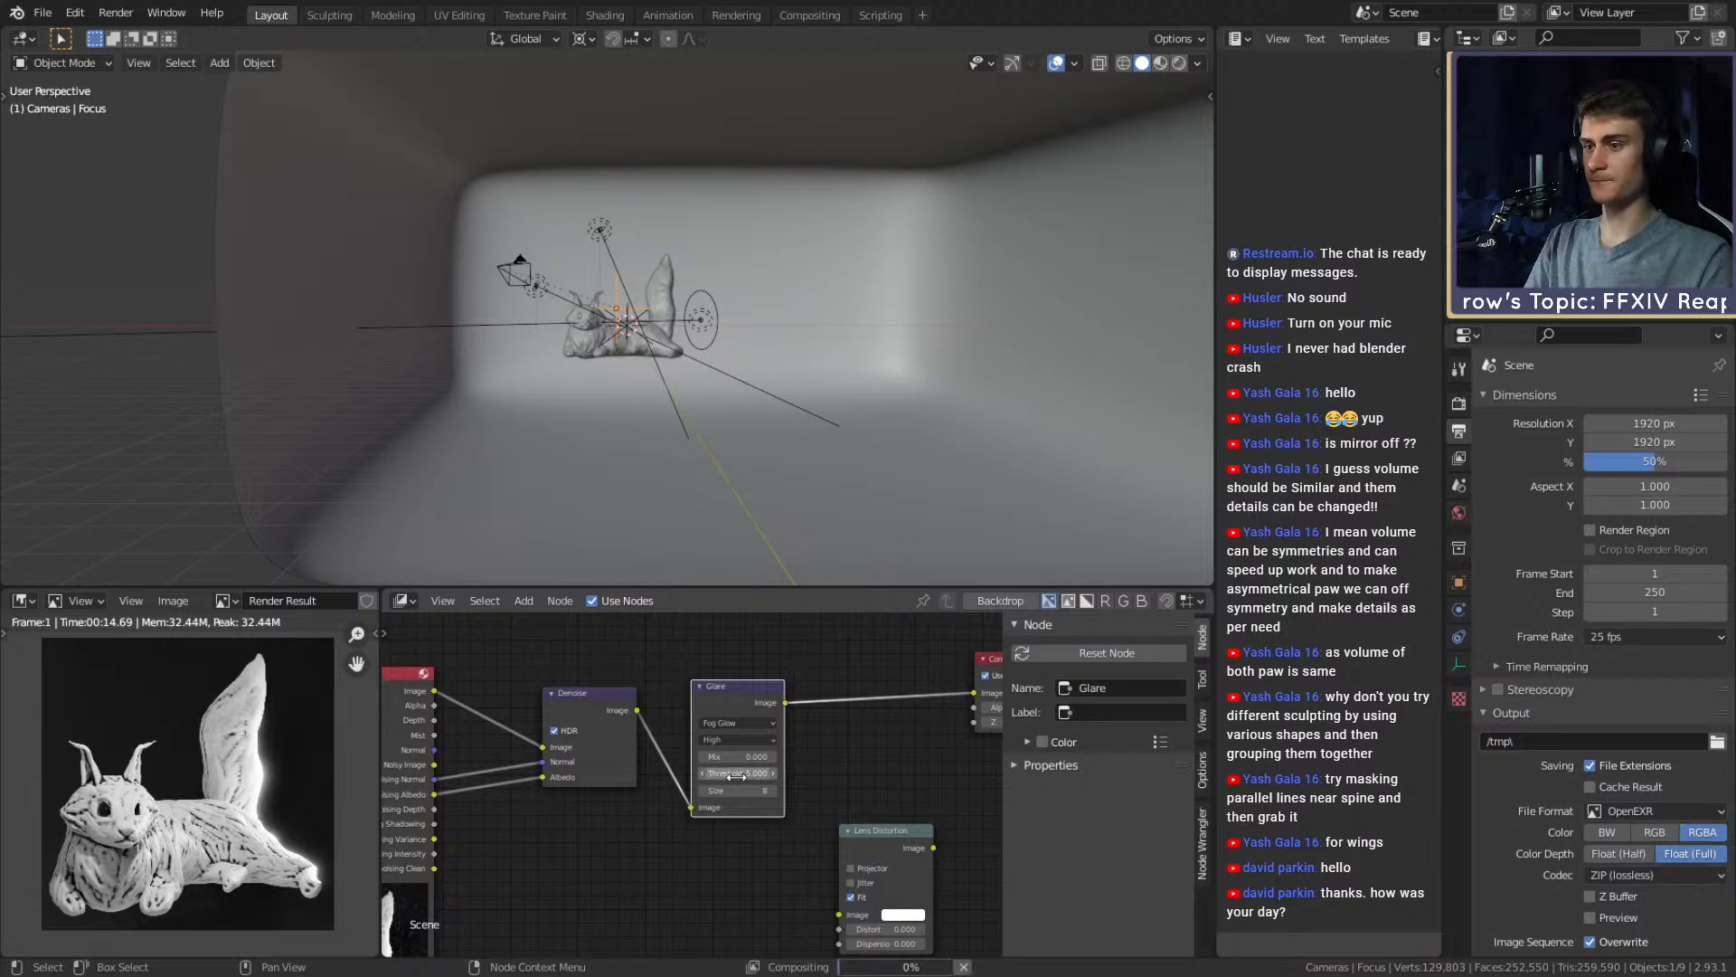
{"action": "left_click_drag", "start_coordinate": [738, 775], "coordinate": [734, 773]}
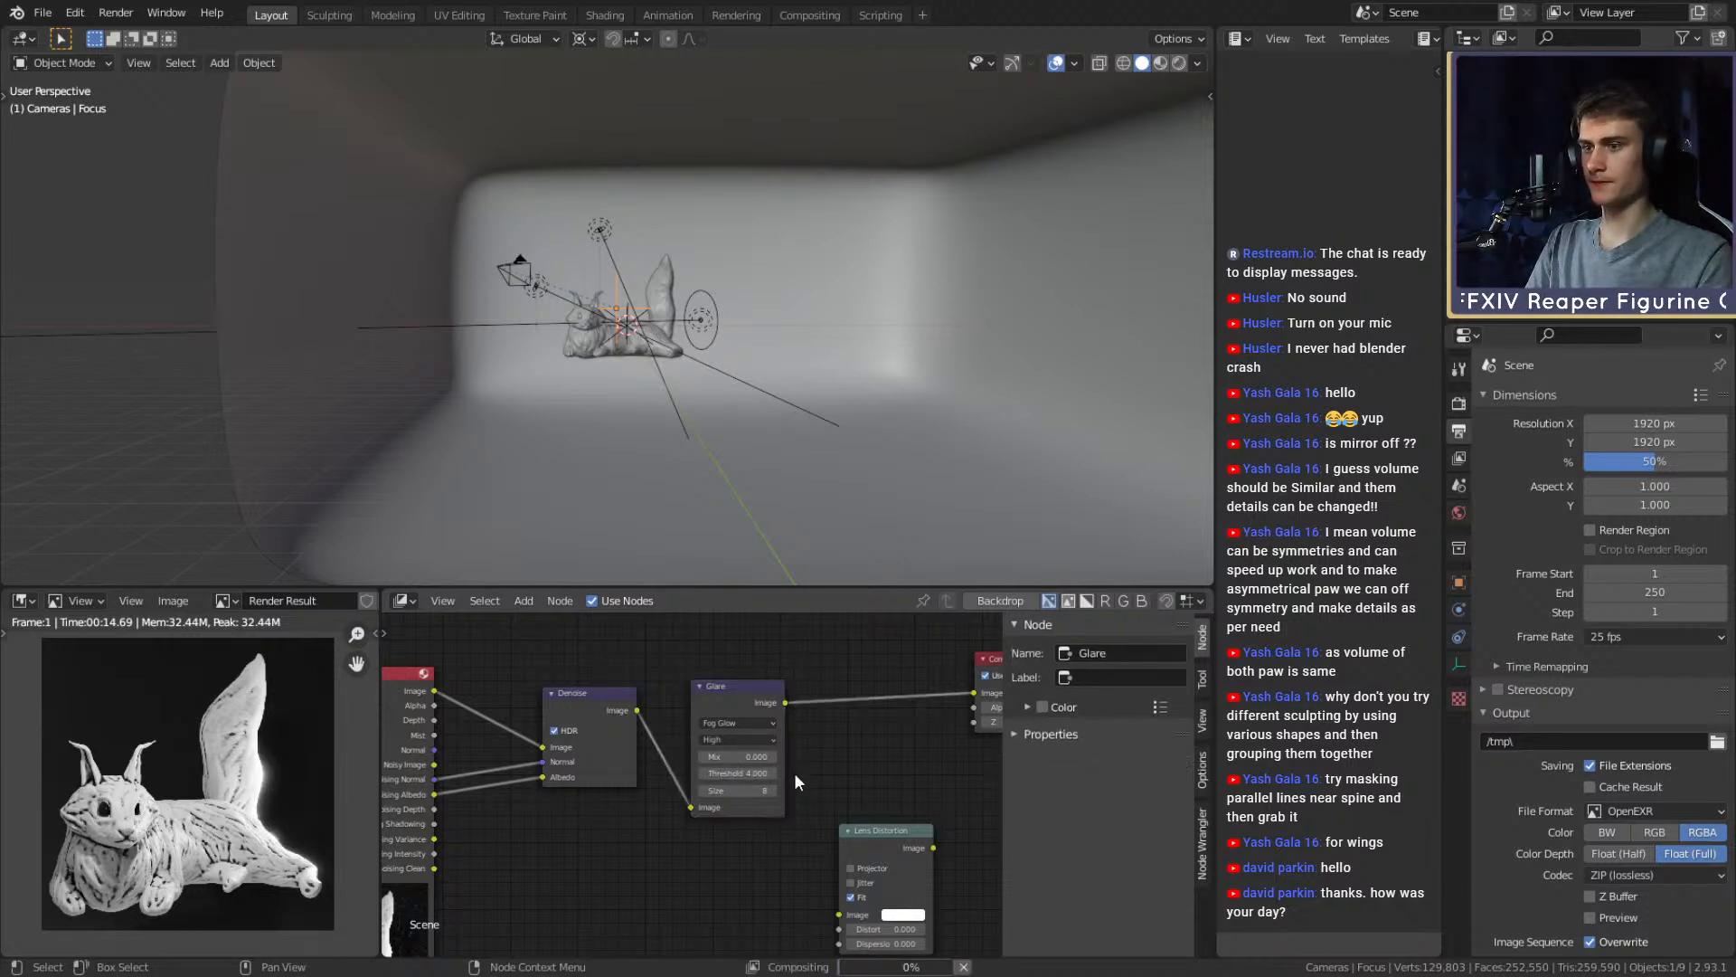
{"action": "left_click", "coordinate": [45, 13]}
{"action": "key", "text": "Escape"}
{"action": "key", "text": "ctrl+s"}
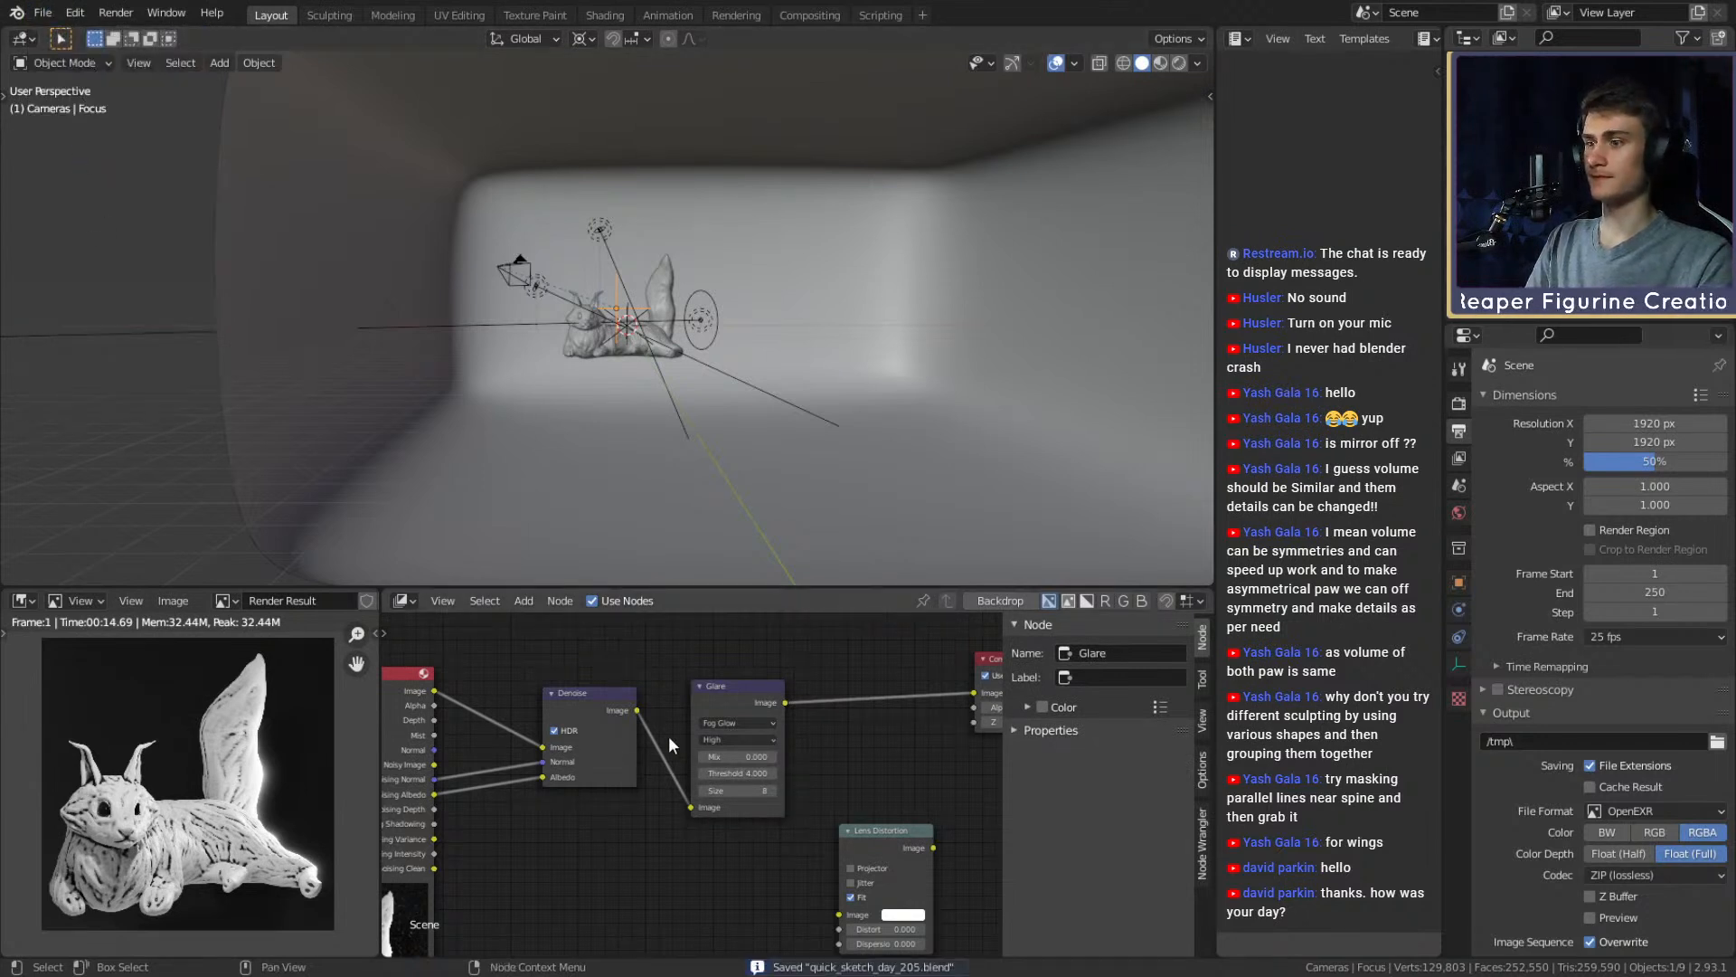
Set the resolution scale to 100% and the Cycles render samples to 256 (32*8), and save the file
{"action": "scroll", "coordinate": [675, 738], "scroll_direction": "down", "scroll_amount": 5}
{"action": "scroll", "coordinate": [649, 779], "scroll_direction": "up", "scroll_amount": 2}
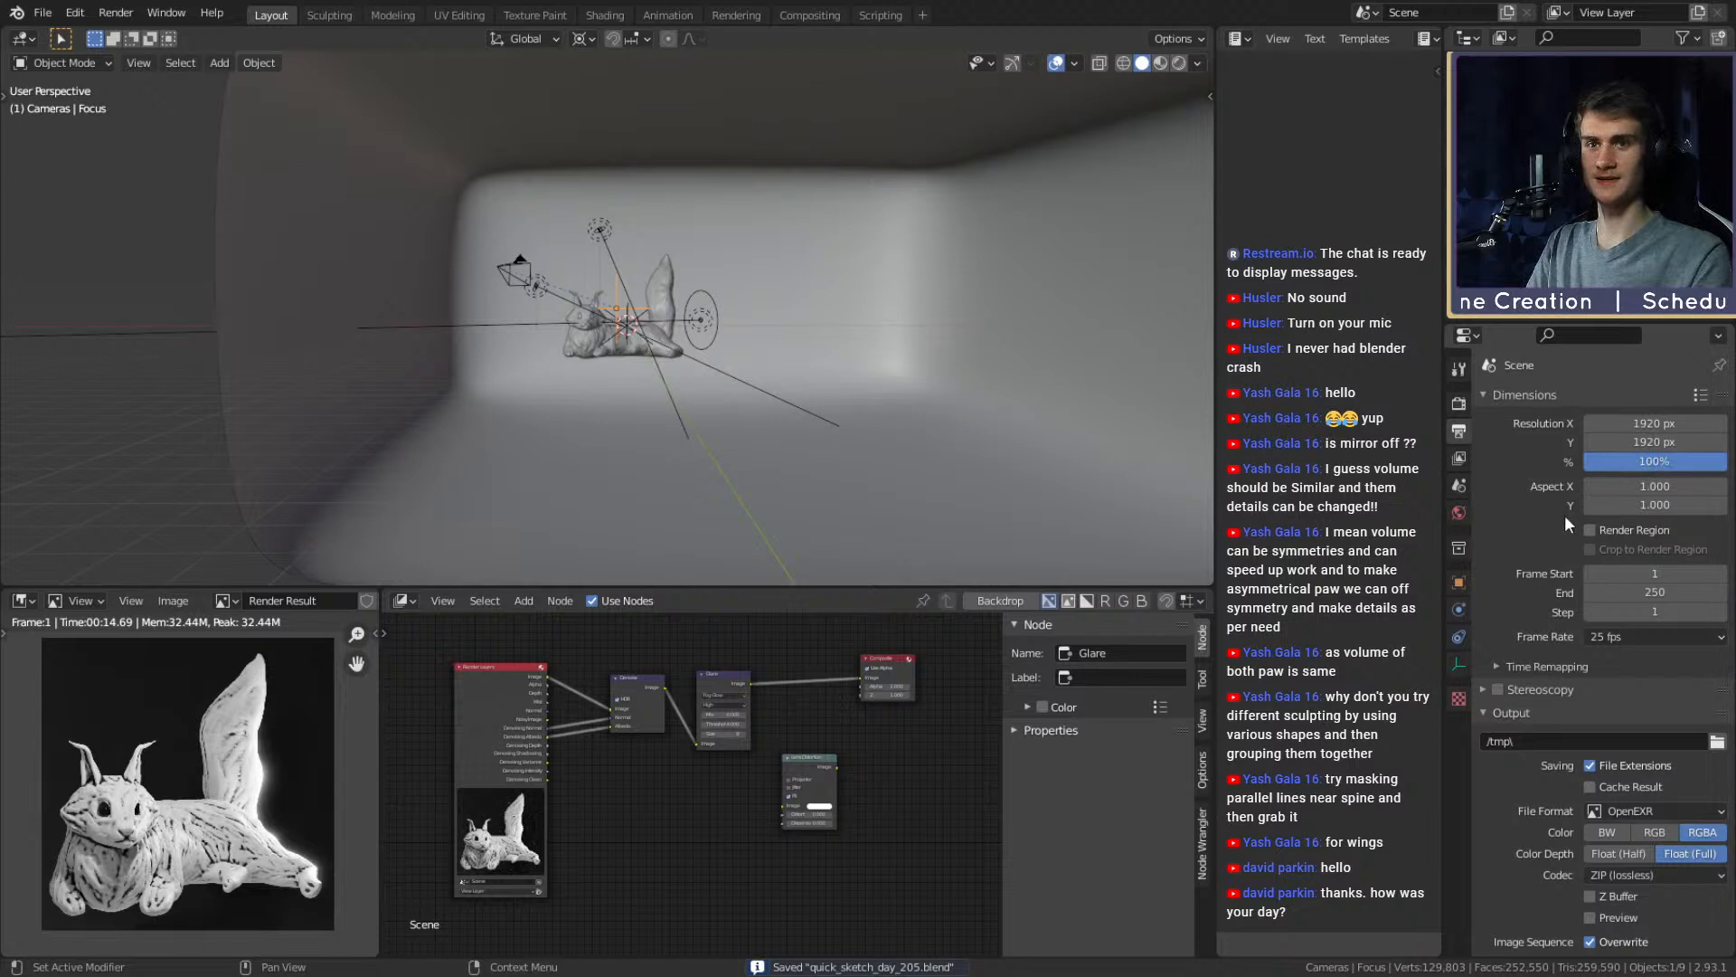
{"action": "left_click", "coordinate": [1459, 402]}
{"action": "left_click", "coordinate": [1652, 531]}
{"action": "type", "text": "*"}
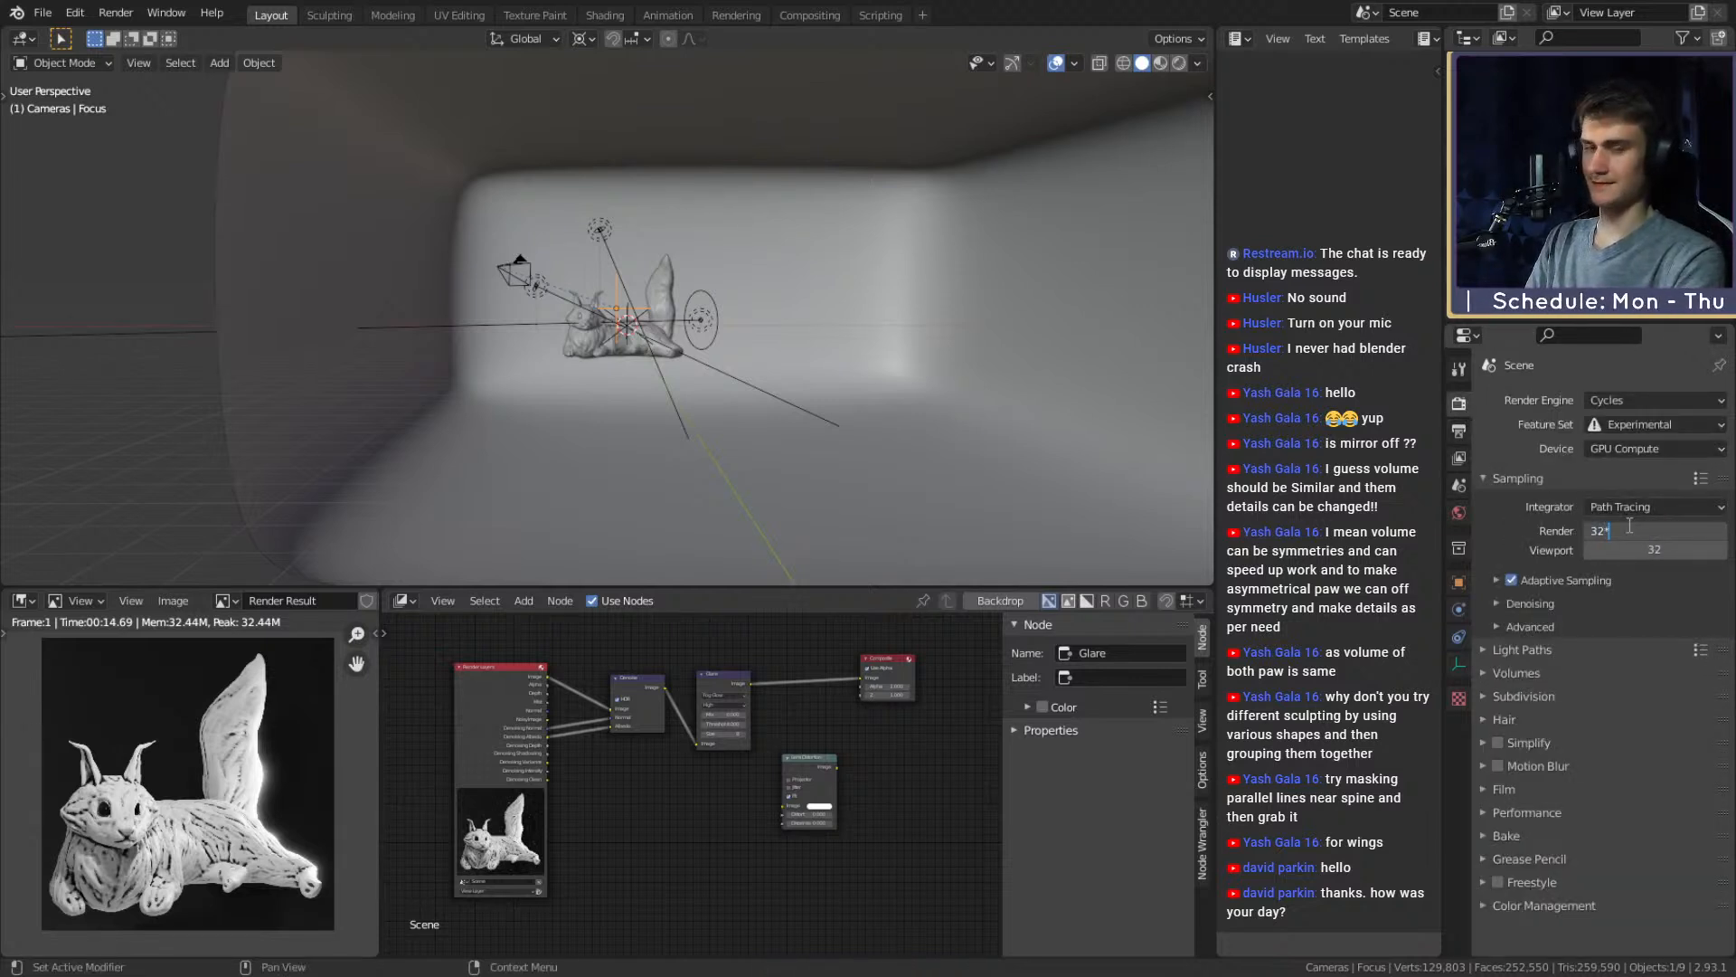
{"action": "type", "text": "8"}
{"action": "key", "text": "Return"}
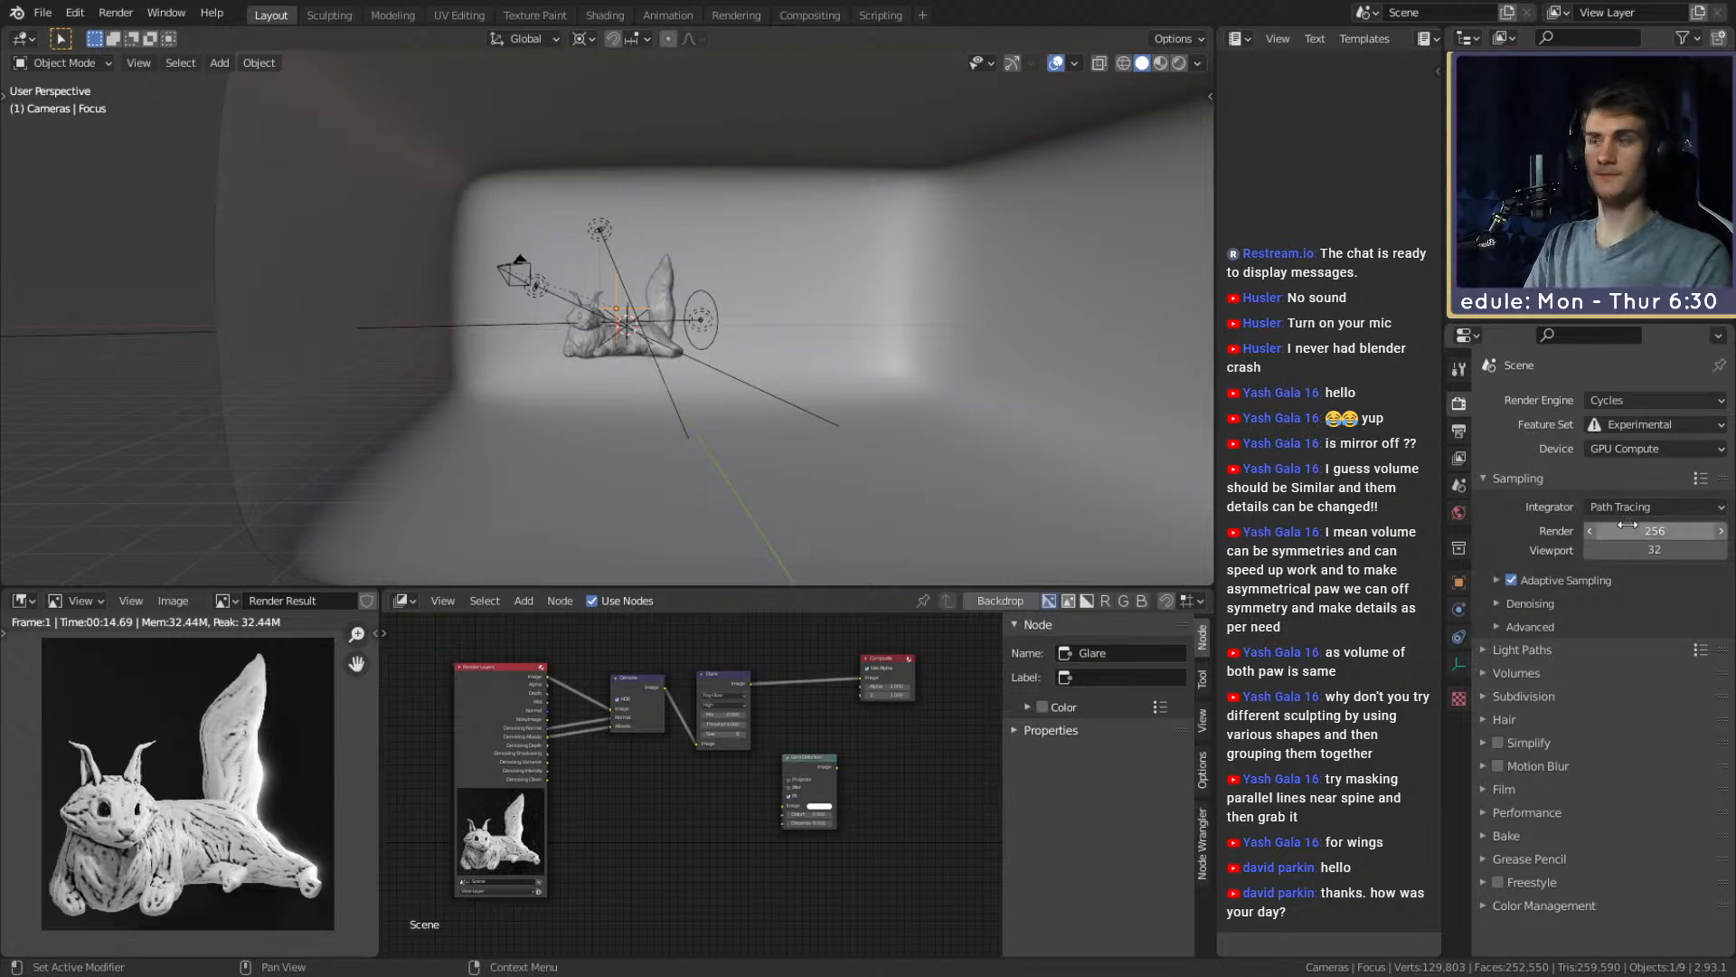
{"action": "left_click", "coordinate": [41, 12]}
{"action": "left_click", "coordinate": [67, 140]}
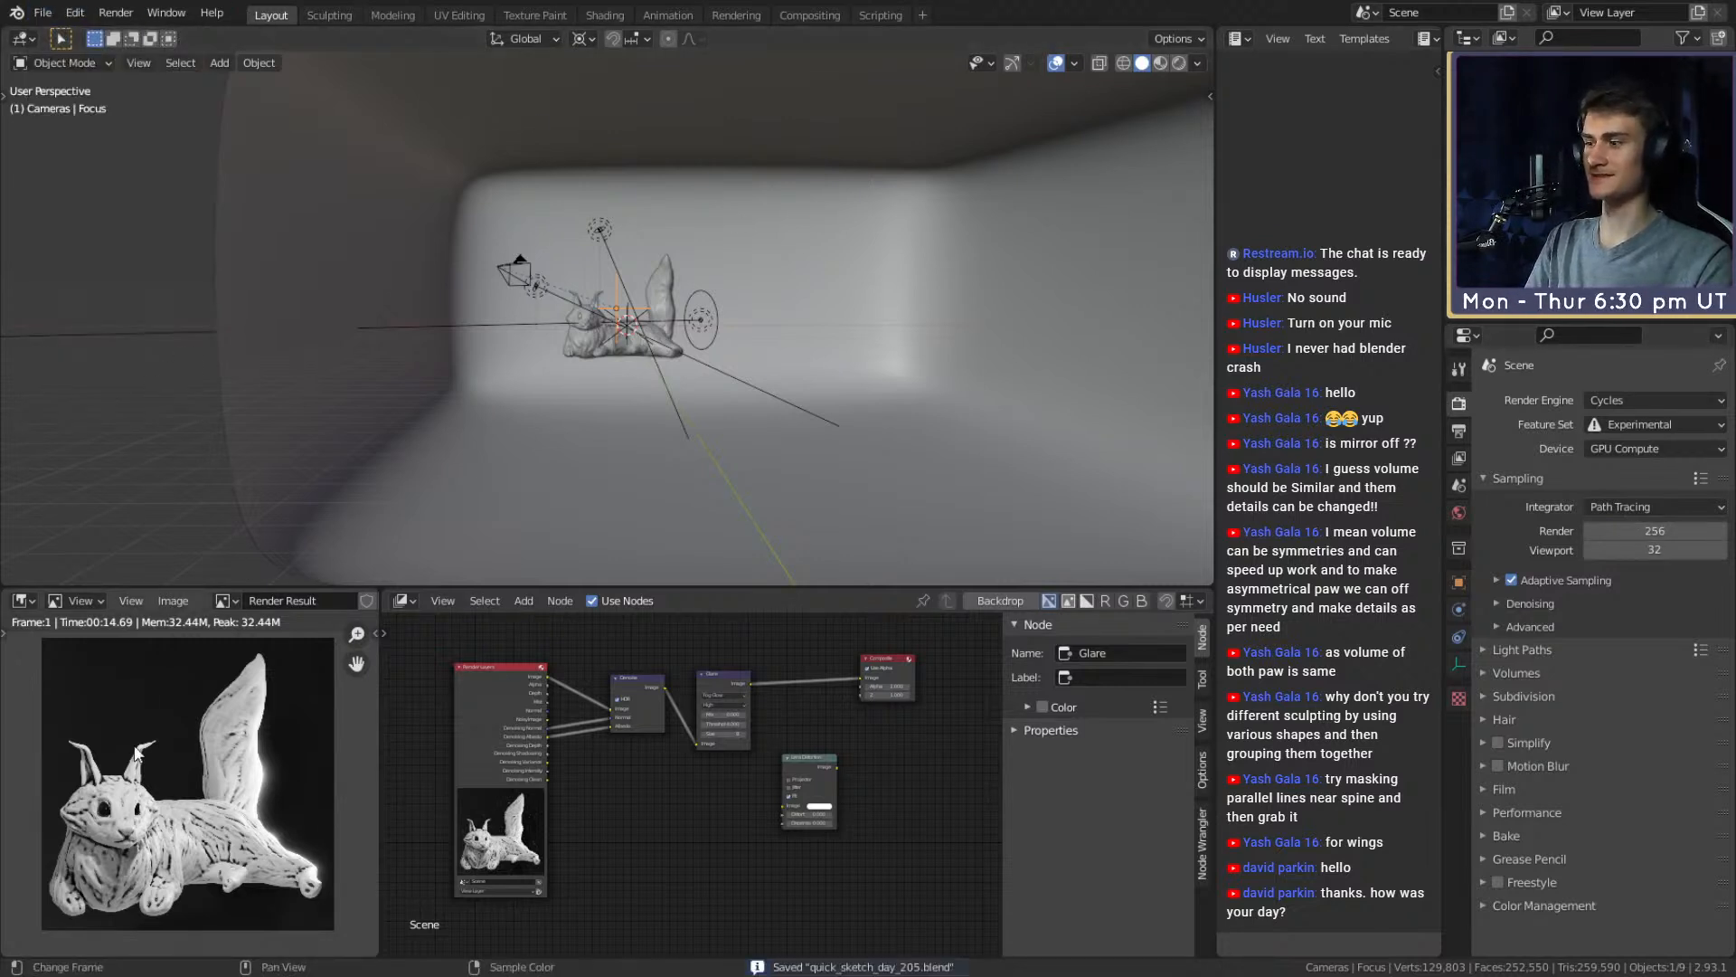
Examine the cat's head, its eyeballs and the surrounding light and camera setup from several angles
{"action": "scroll", "coordinate": [213, 793], "scroll_direction": "down", "scroll_amount": 4}
{"action": "scroll", "coordinate": [247, 778], "scroll_direction": "up", "scroll_amount": 3}
{"action": "scroll", "coordinate": [579, 377], "scroll_direction": "down", "scroll_amount": 5}
{"action": "mouse_move", "coordinate": [579, 376]}
{"action": "middle_mouse_down"}
{"action": "mouse_move", "coordinate": [637, 363]}
{"action": "mouse_move", "coordinate": [642, 389]}
{"action": "mouse_move", "coordinate": [692, 414]}
{"action": "mouse_move", "coordinate": [666, 373]}
{"action": "middle_mouse_up"}
{"action": "scroll", "coordinate": [642, 389], "scroll_direction": "up", "scroll_amount": 6}
{"action": "scroll", "coordinate": [666, 373], "scroll_direction": "up", "scroll_amount": 3}
{"action": "scroll", "coordinate": [663, 375], "scroll_direction": "up", "scroll_amount": 3}
{"action": "left_click", "coordinate": [516, 366]}
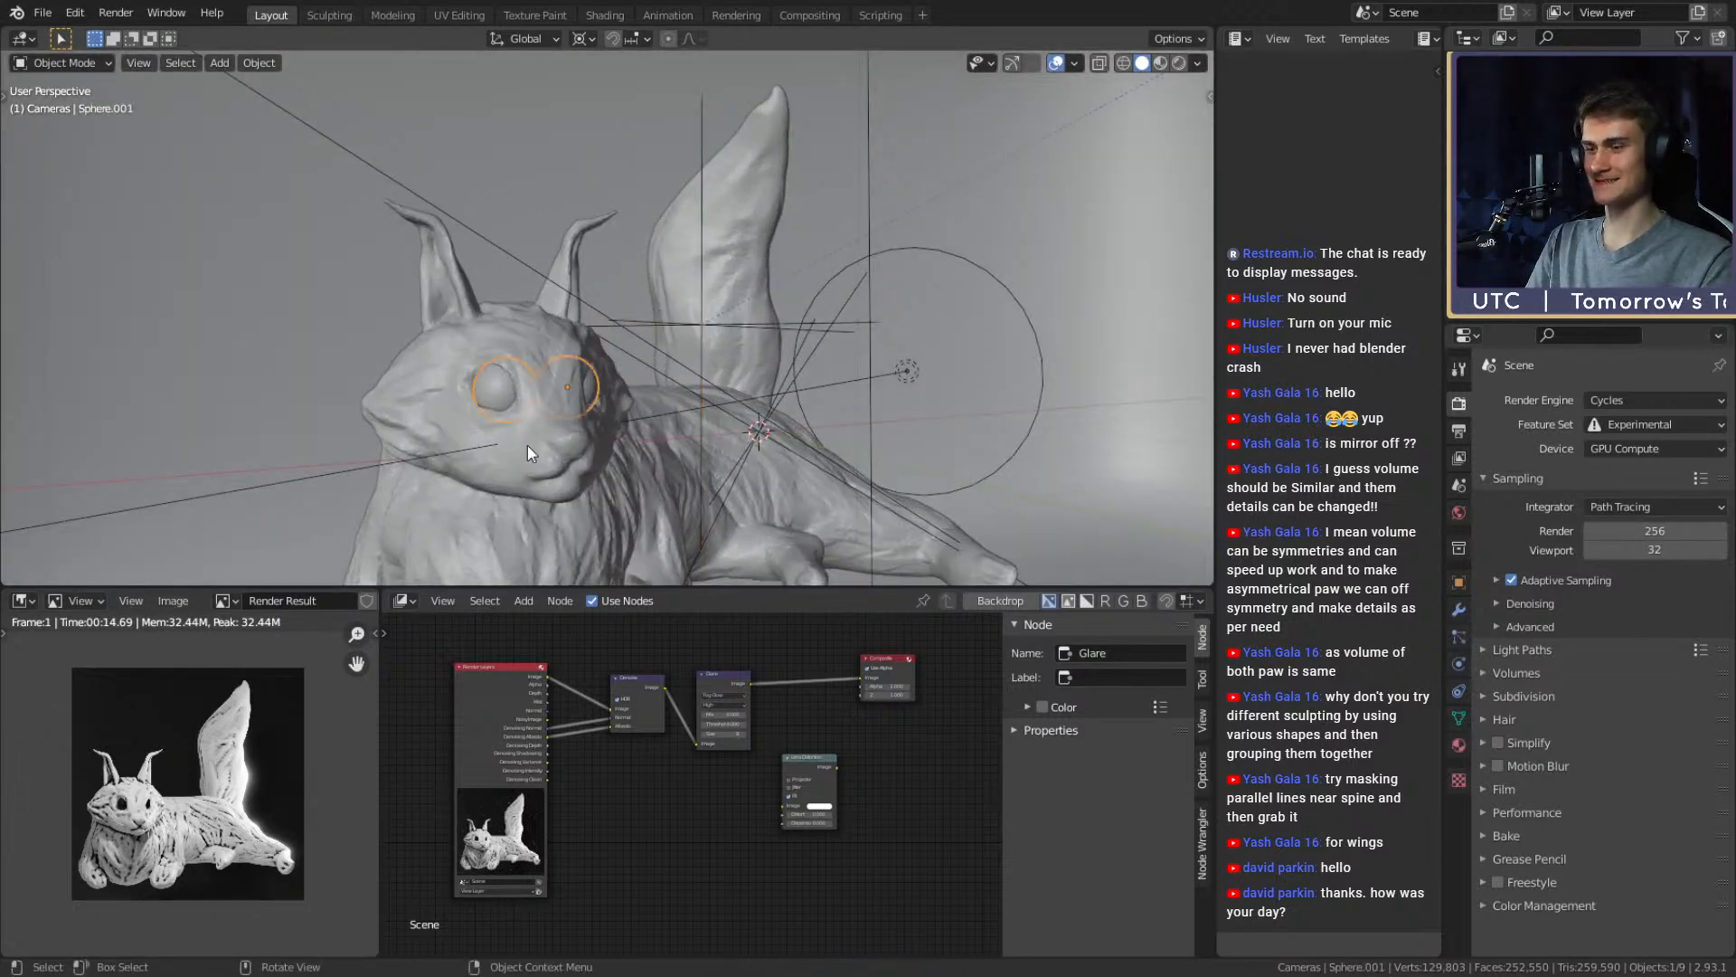
{"action": "scroll", "coordinate": [528, 444], "scroll_direction": "up", "scroll_amount": 2}
{"action": "scroll", "coordinate": [528, 445], "scroll_direction": "down", "scroll_amount": 8}
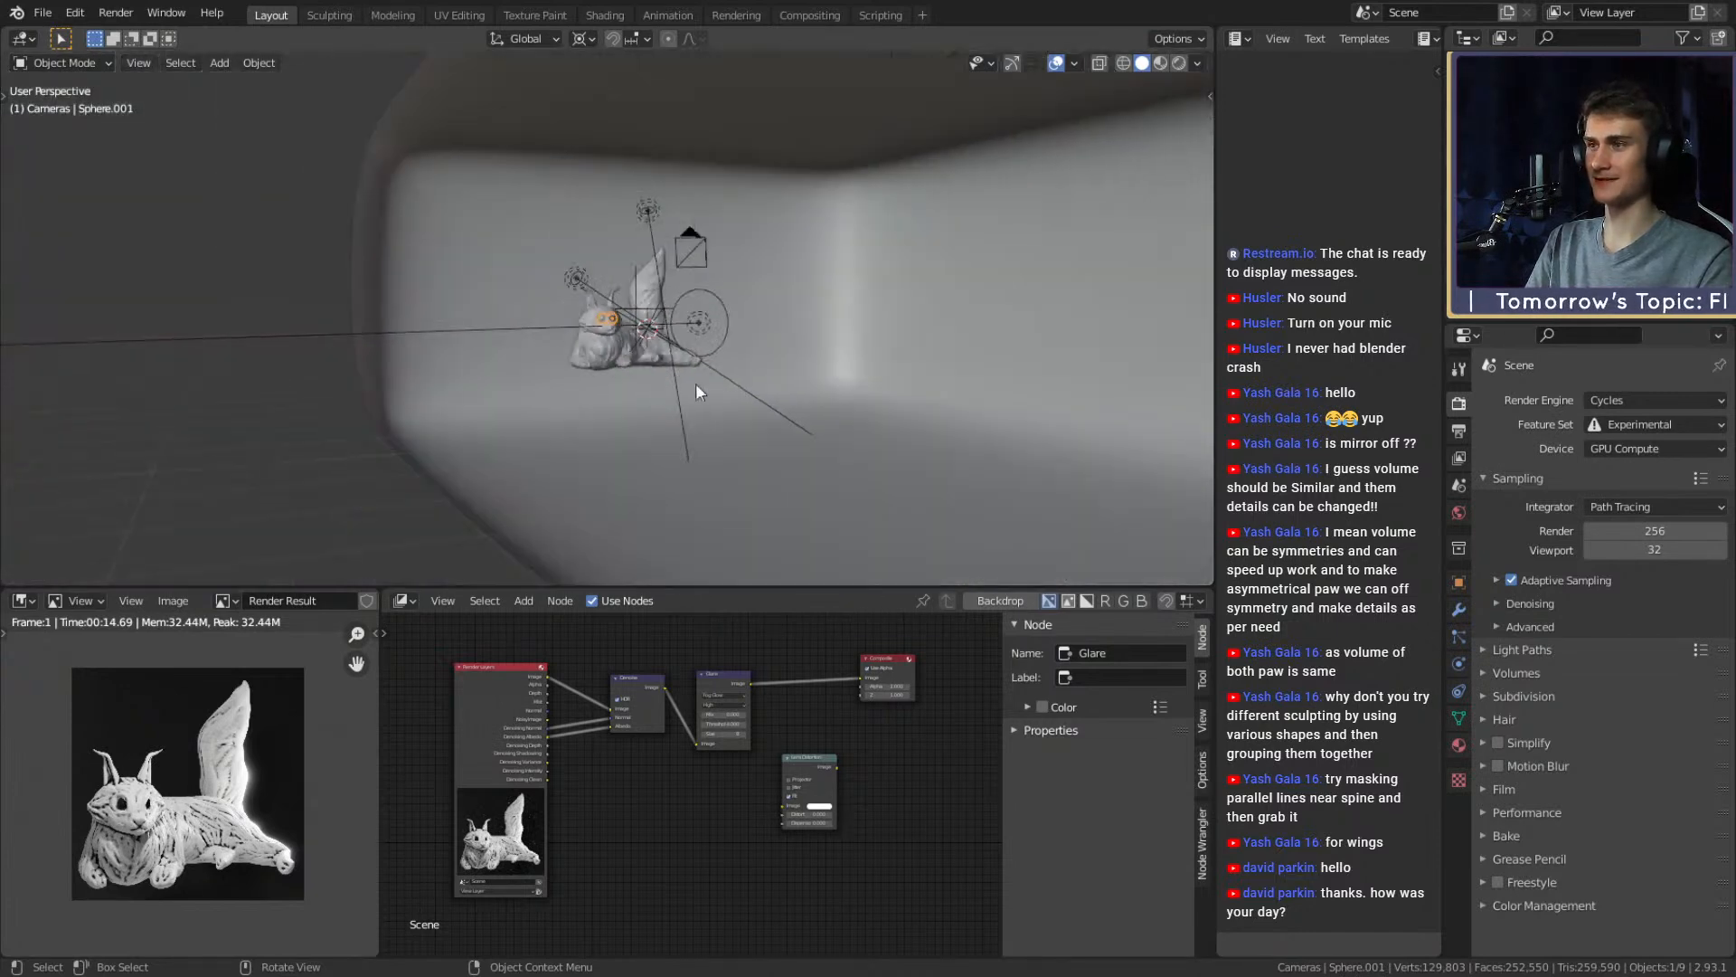
{"action": "mouse_move", "coordinate": [668, 410]}
{"action": "middle_mouse_down"}
{"action": "mouse_move", "coordinate": [680, 396]}
{"action": "mouse_move", "coordinate": [643, 413]}
{"action": "middle_mouse_up"}
{"action": "scroll", "coordinate": [583, 351], "scroll_direction": "up", "scroll_amount": 4}
{"action": "scroll", "coordinate": [647, 421], "scroll_direction": "down", "scroll_amount": 6}
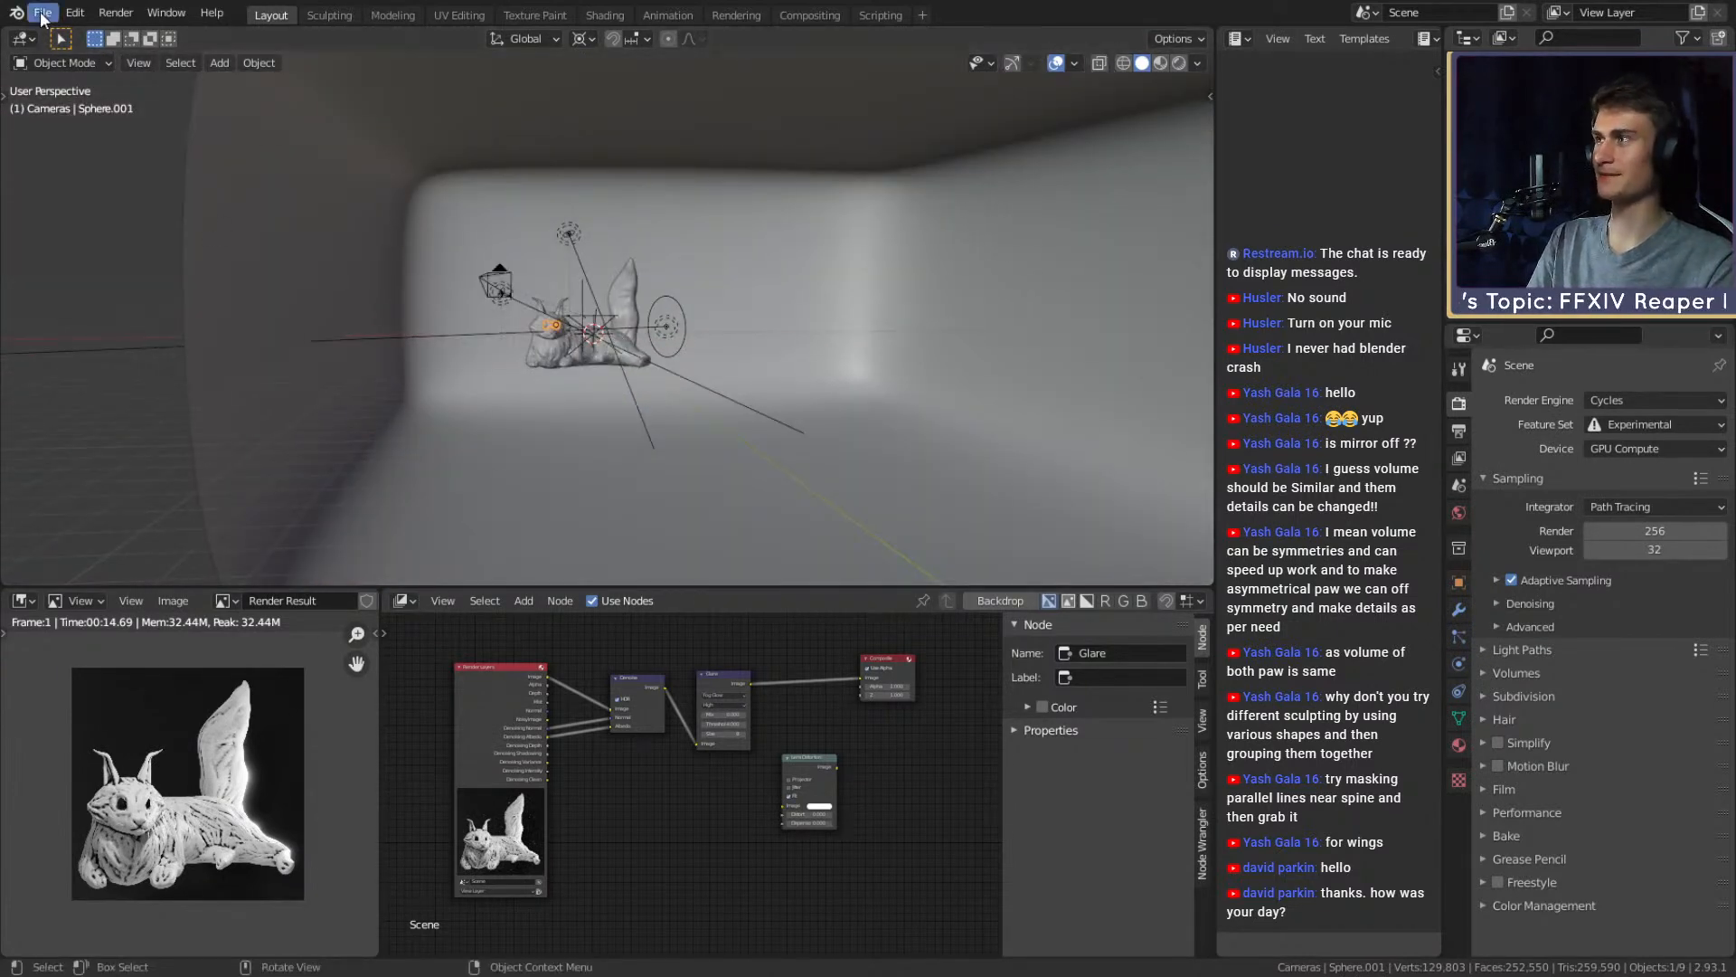
Save the file and deselect the eyeballs
{"action": "left_click", "coordinate": [42, 12]}
{"action": "left_click", "coordinate": [95, 135]}
{"action": "middle_click_drag", "start_coordinate": [567, 388], "coordinate": [611, 415]}
{"action": "scroll", "coordinate": [611, 416], "scroll_direction": "up", "scroll_amount": 3}
{"action": "scroll", "coordinate": [612, 414], "scroll_direction": "down", "scroll_amount": 4}
{"action": "left_click", "coordinate": [1039, 414]}
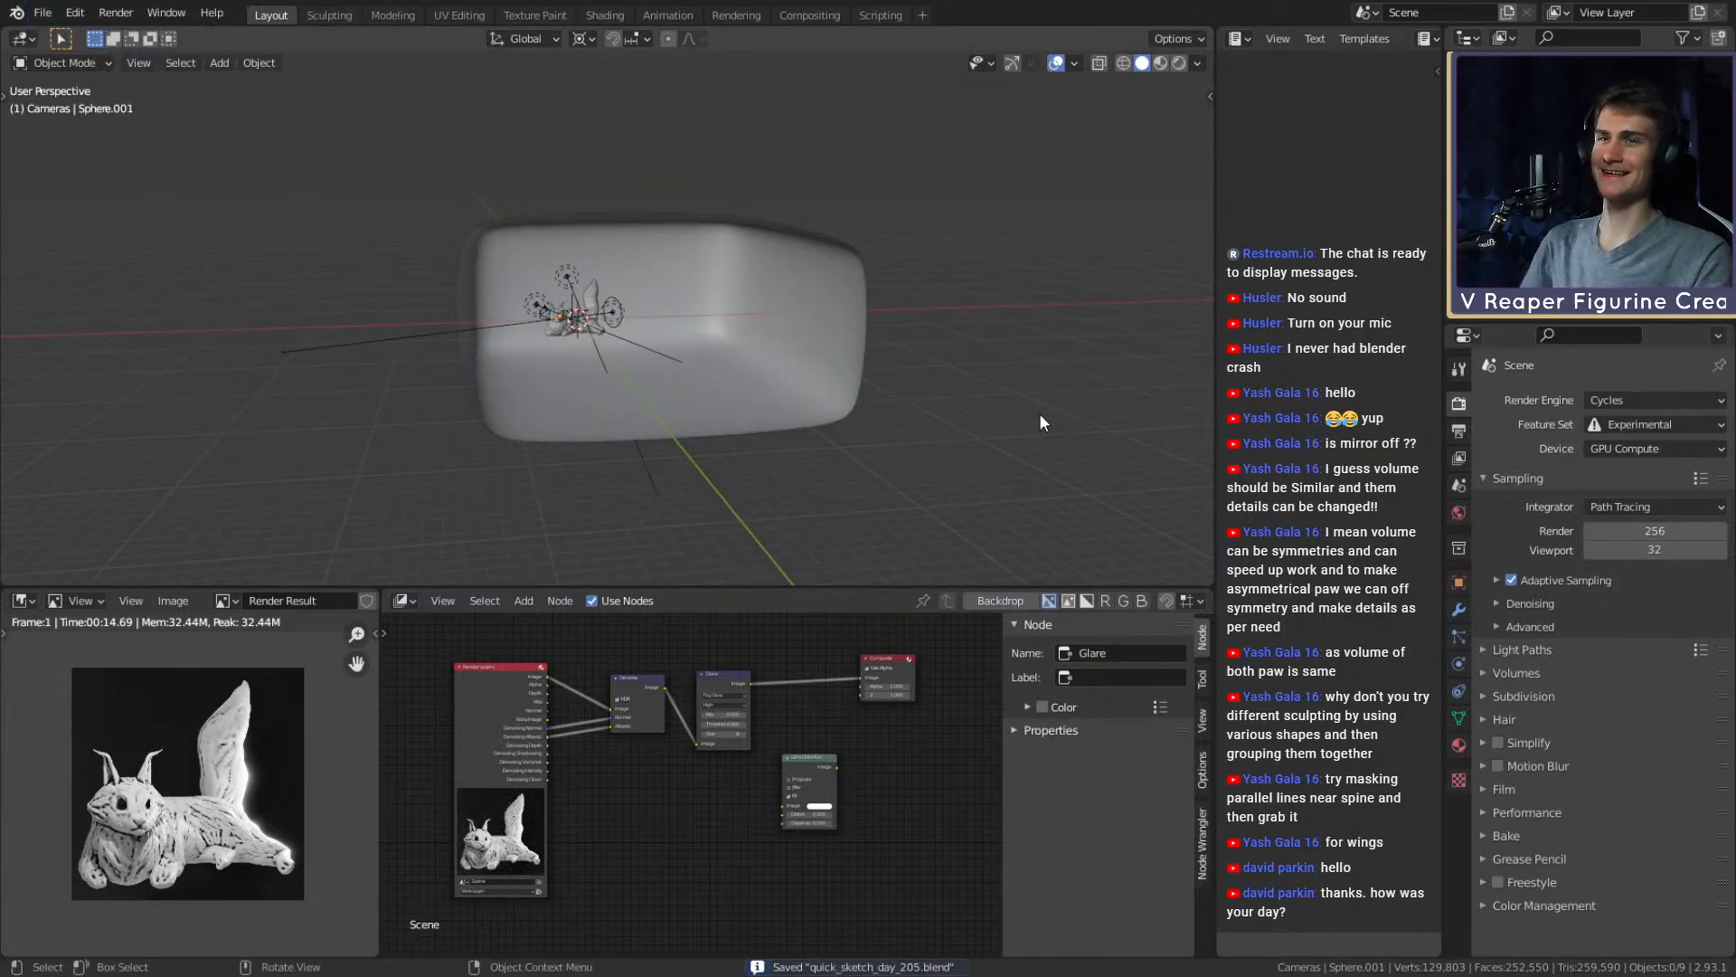
Save the file again and render the final image, fitting the whole Render Result into its editor
{"action": "left_click", "coordinate": [1458, 429]}
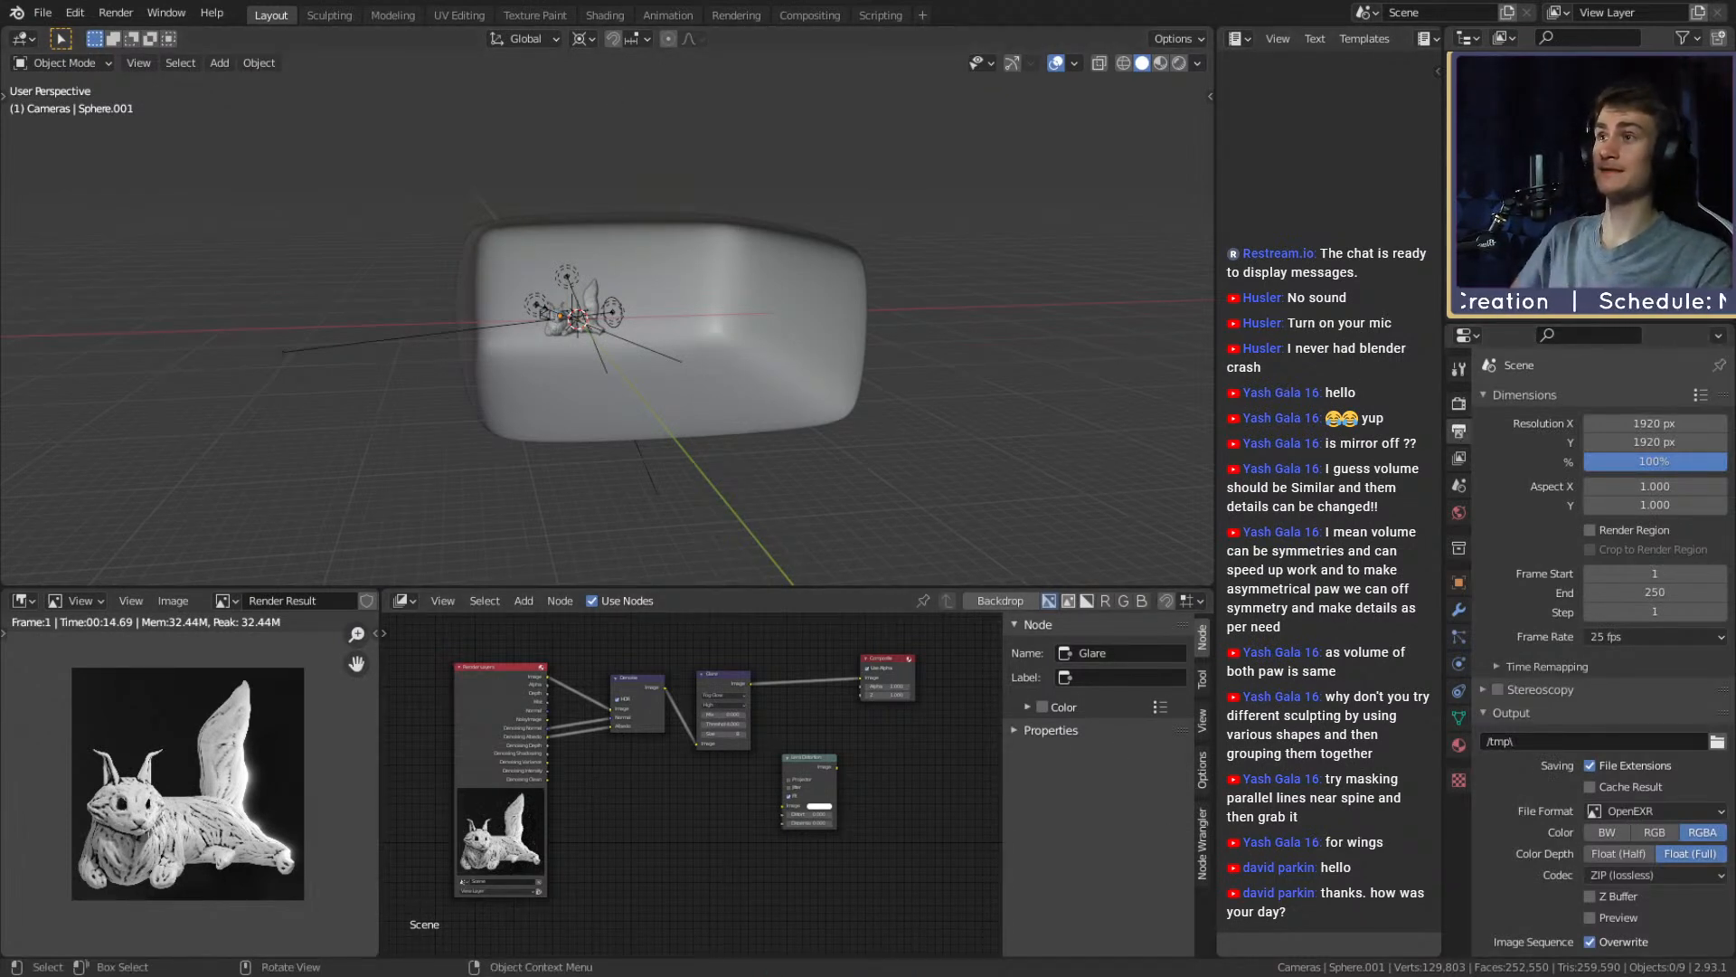
{"action": "left_click", "coordinate": [43, 12]}
{"action": "left_click", "coordinate": [58, 137]}
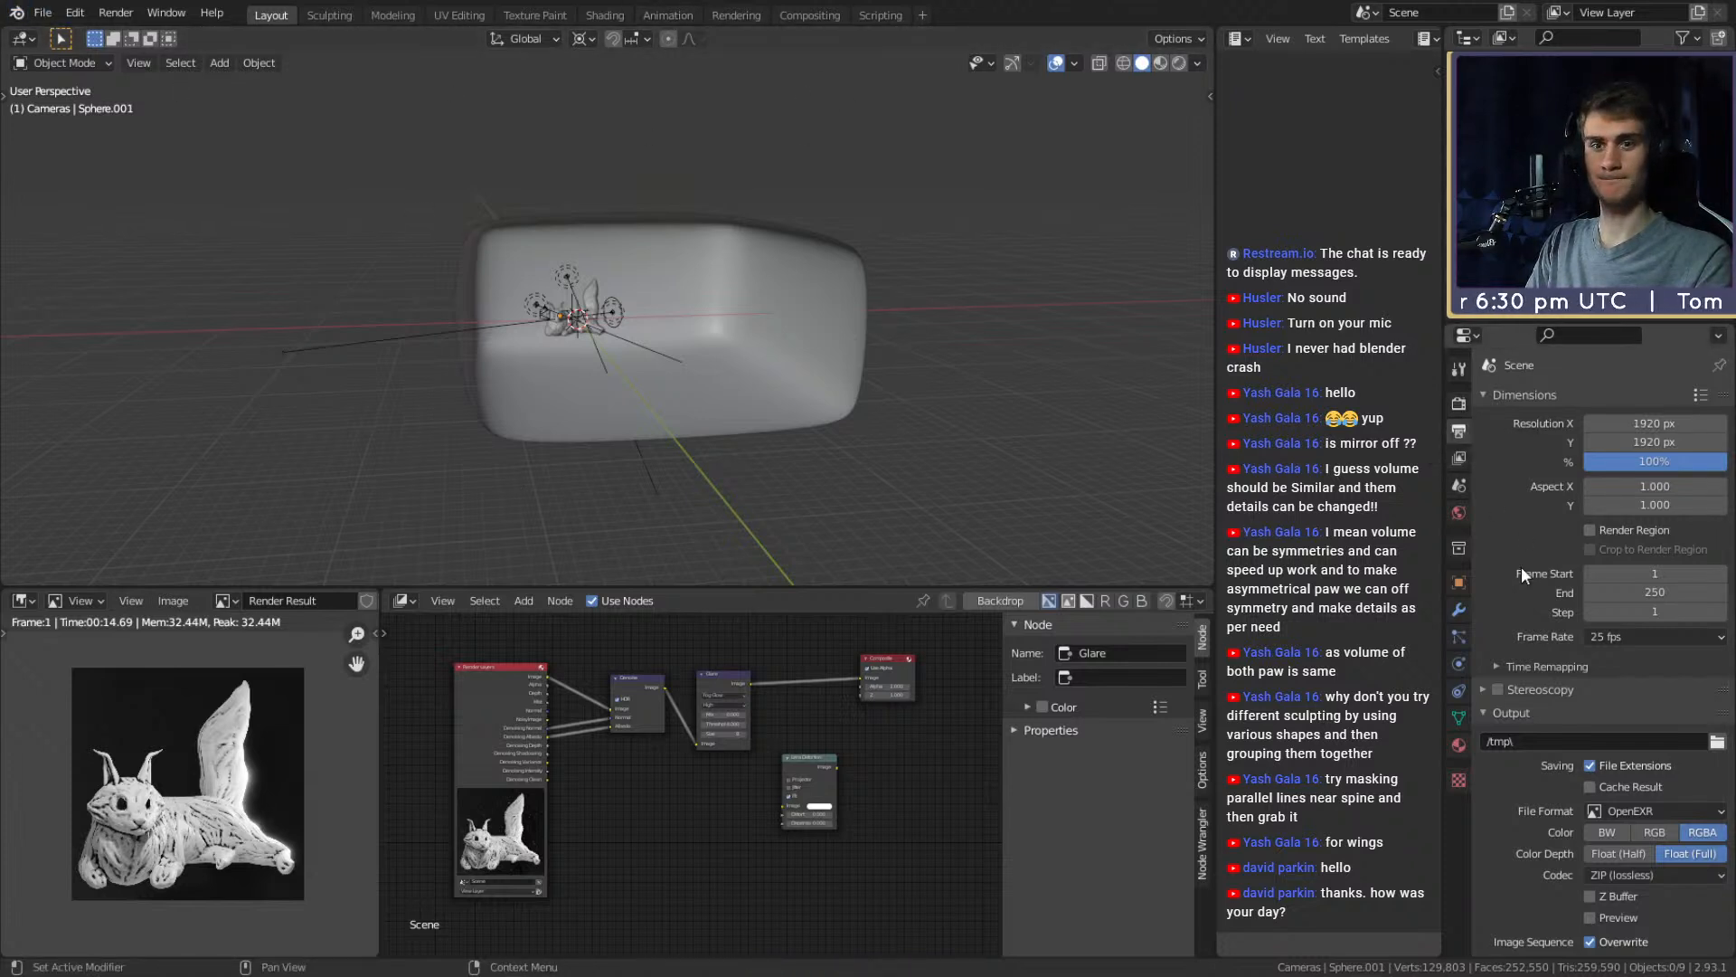
{"action": "left_click", "coordinate": [116, 12]}
{"action": "left_click", "coordinate": [135, 37]}
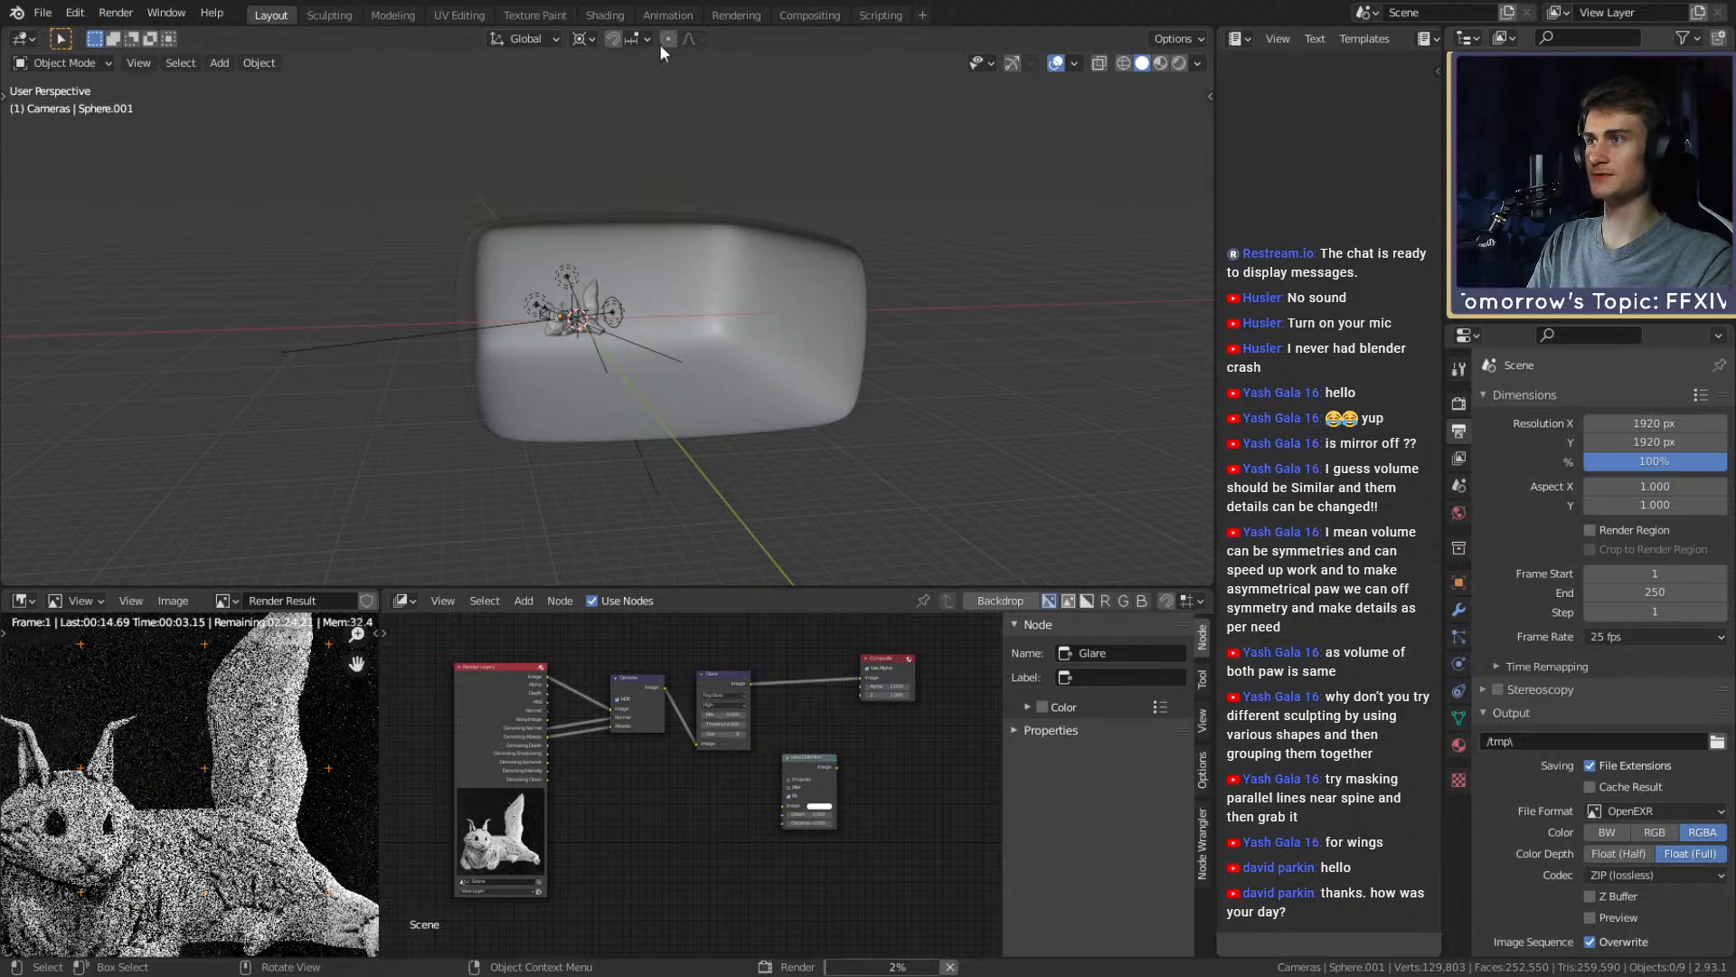
{"action": "key", "text": "Home"}
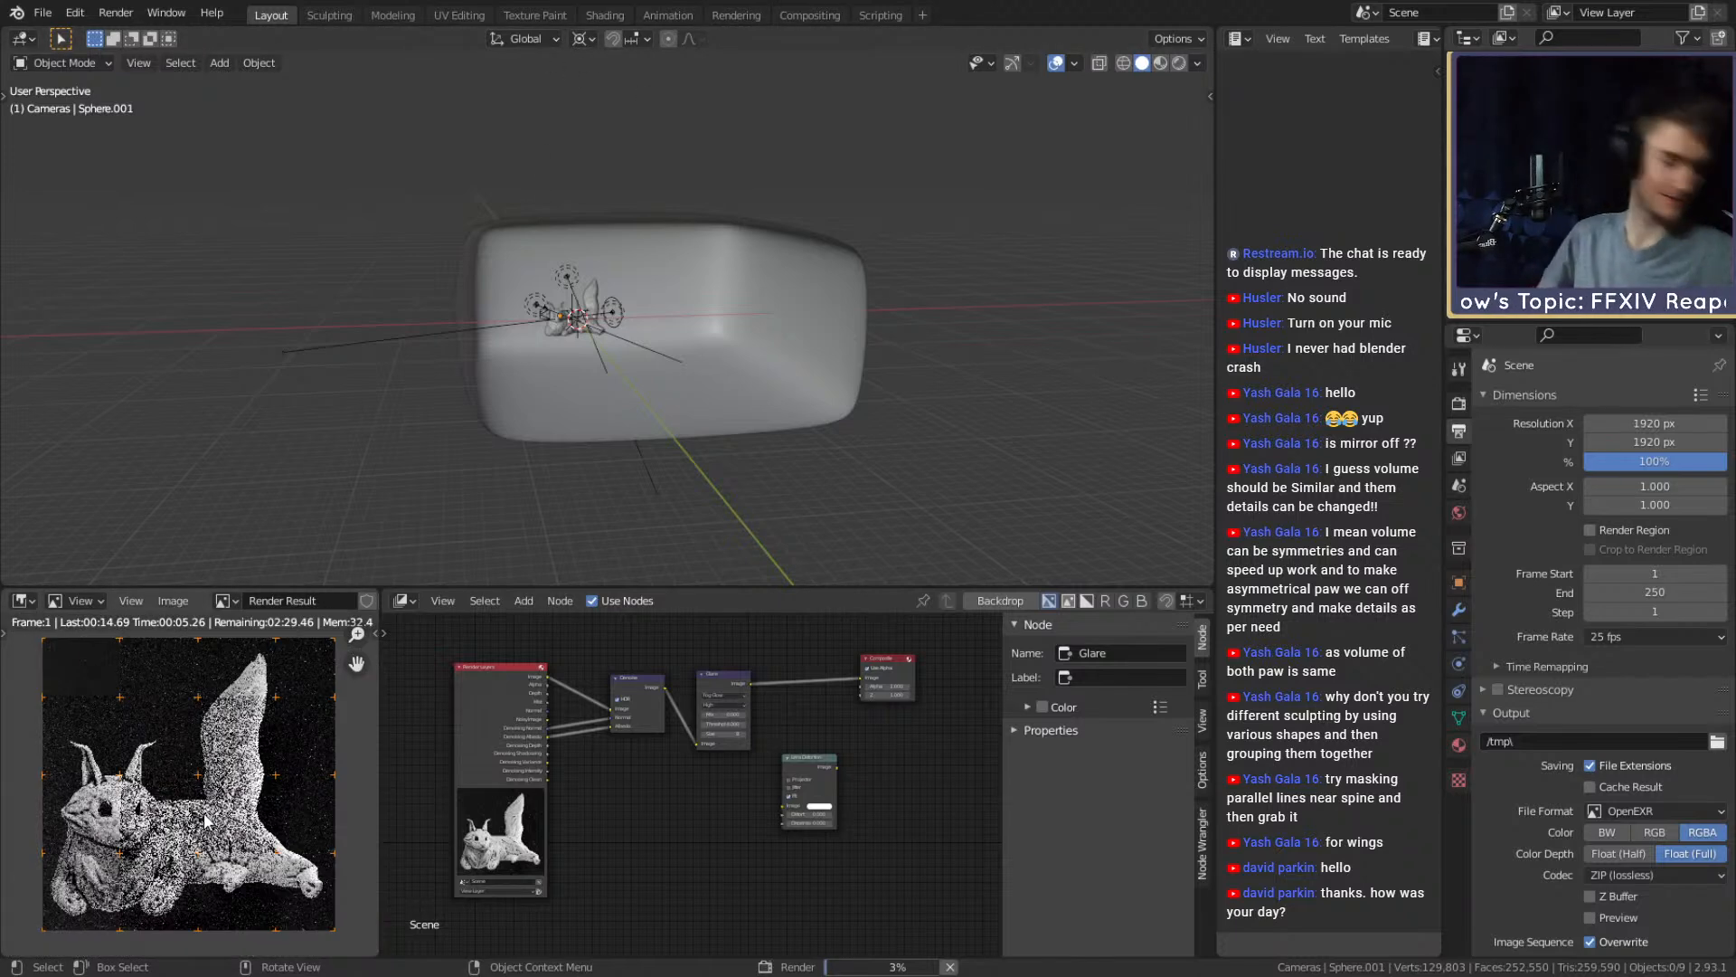
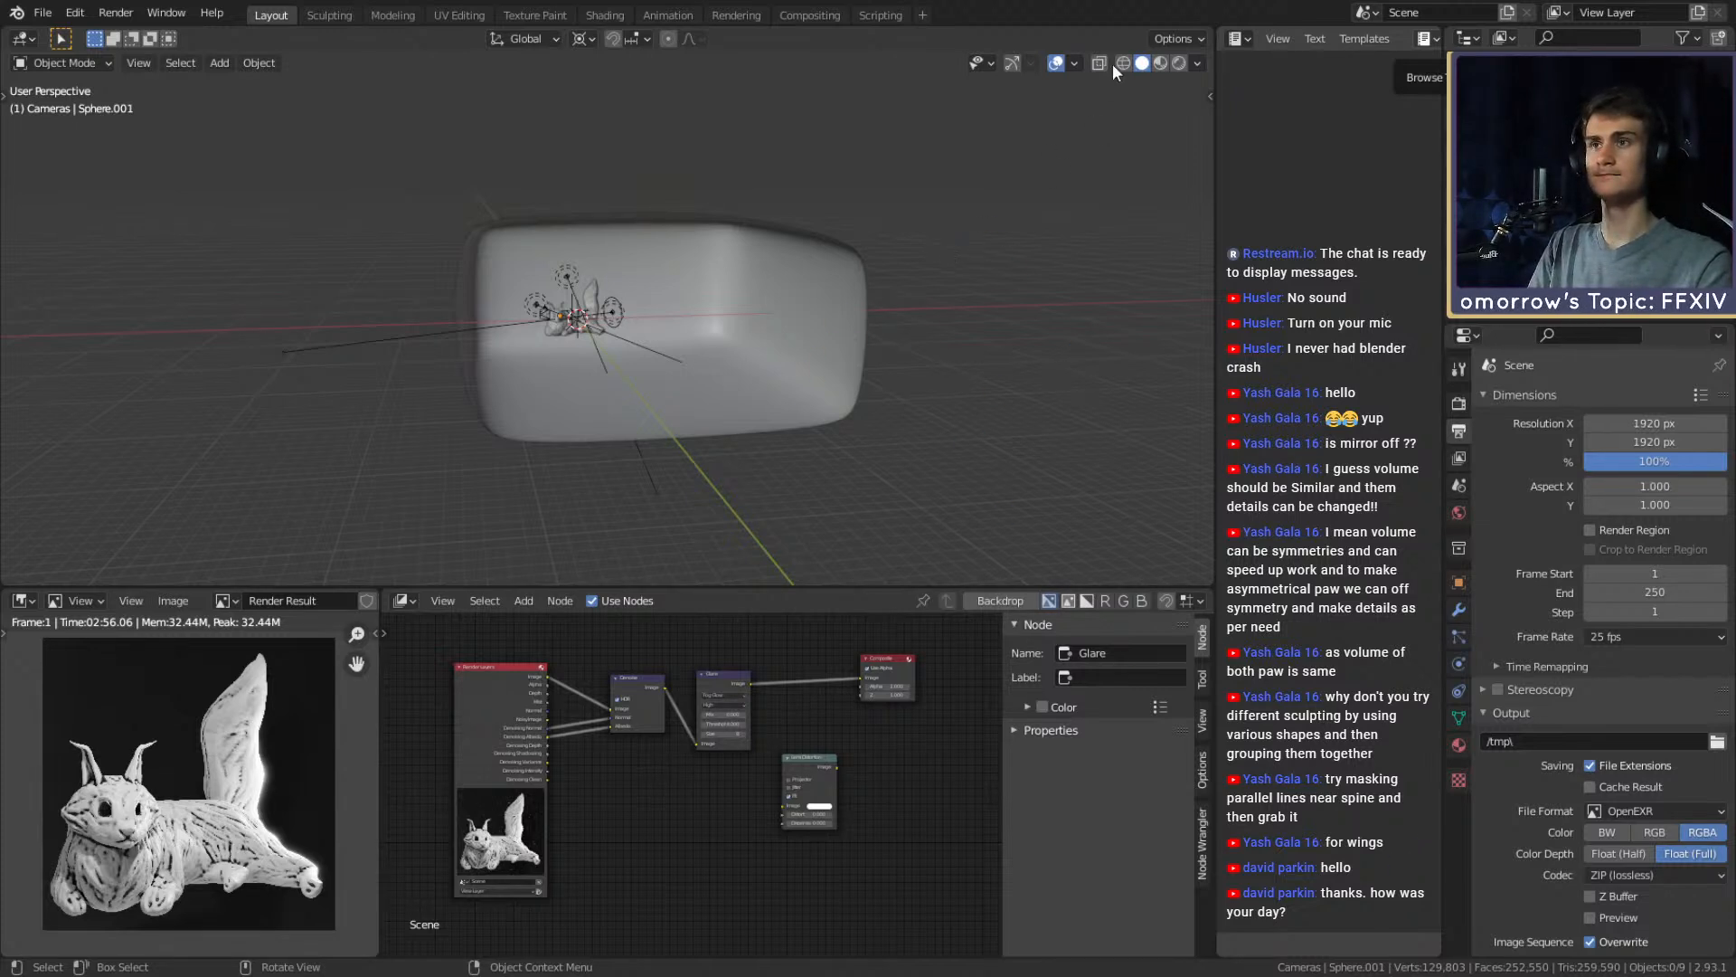
Save the Blender file, switch to Photoshop and close the quick_sketch_day_205_1920x1920.png document
{"action": "left_click", "coordinate": [43, 12]}
{"action": "left_click", "coordinate": [68, 149]}
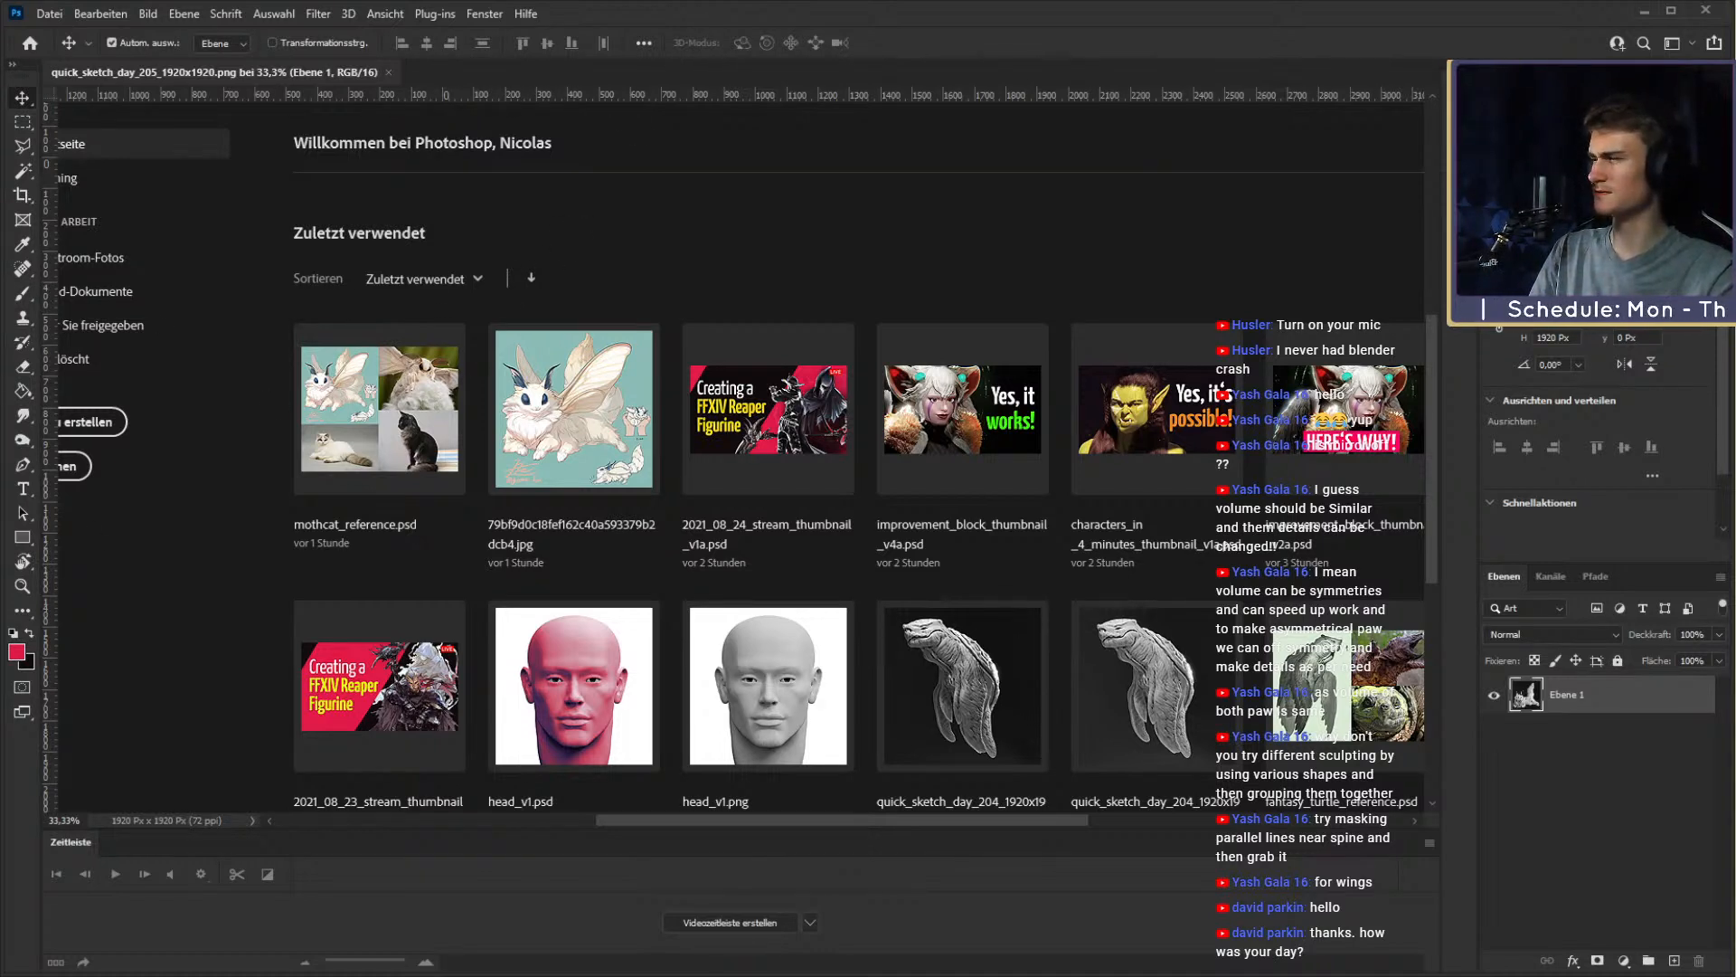
{"action": "left_click", "coordinate": [389, 73]}
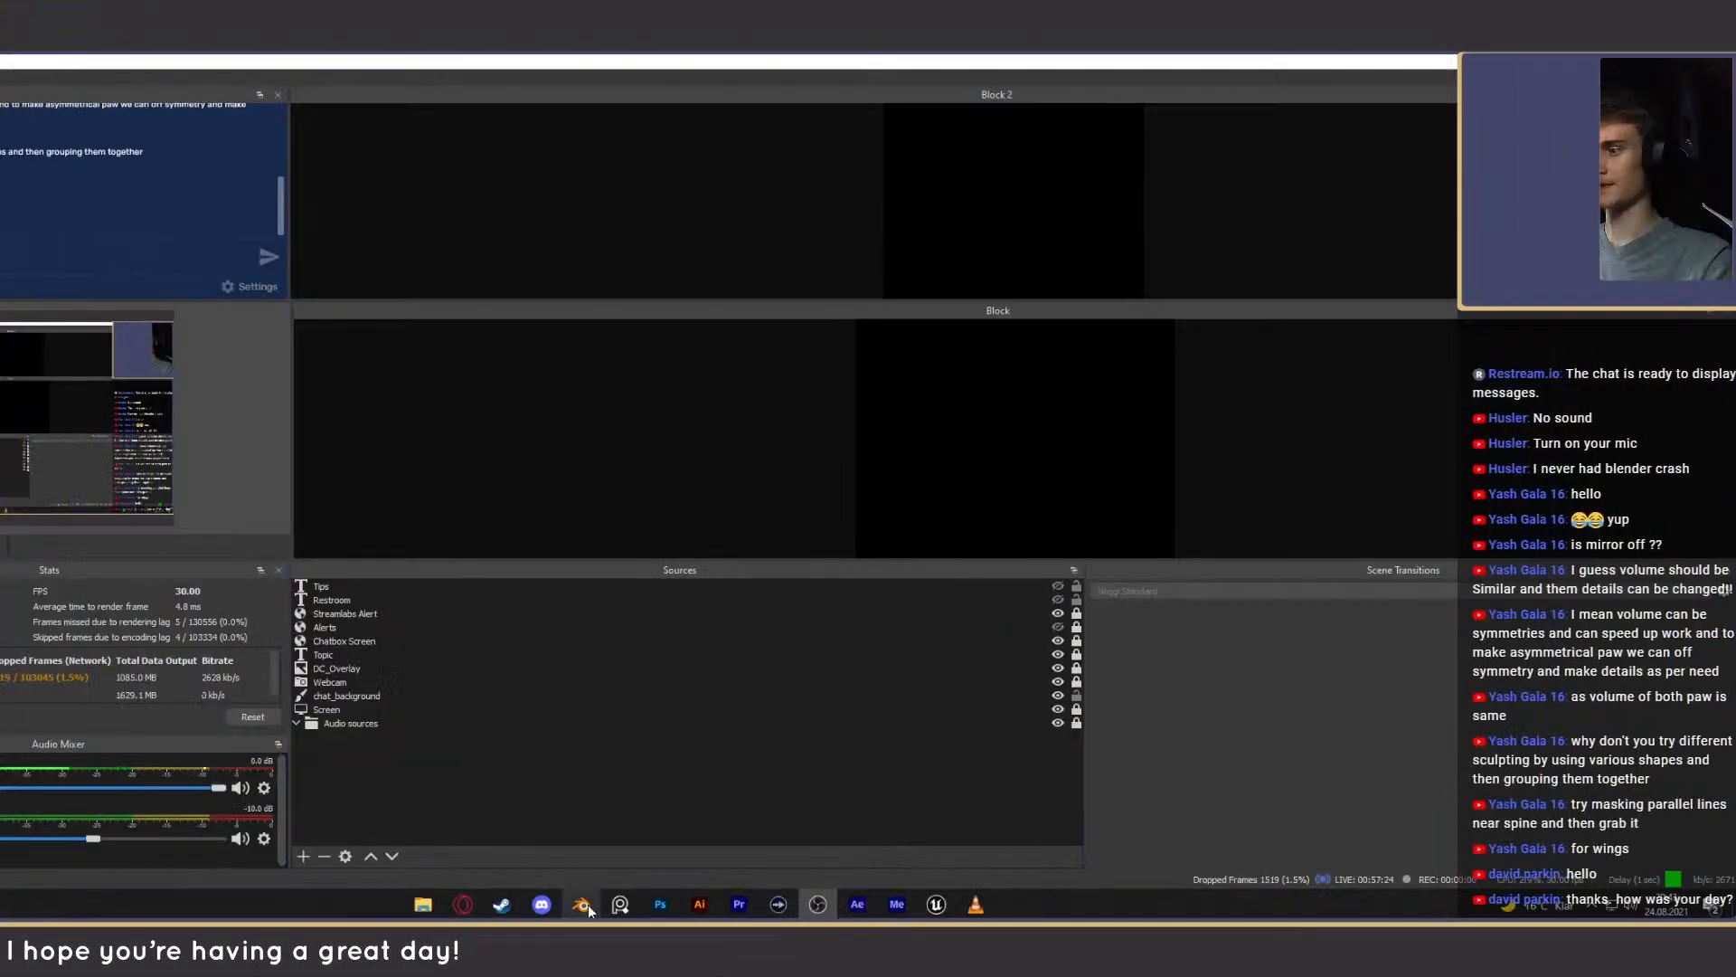
Switch to Photoshop and add a selective color adjustment above the render, setting black in the neutrals to +12%
{"action": "left_click", "coordinate": [663, 904]}
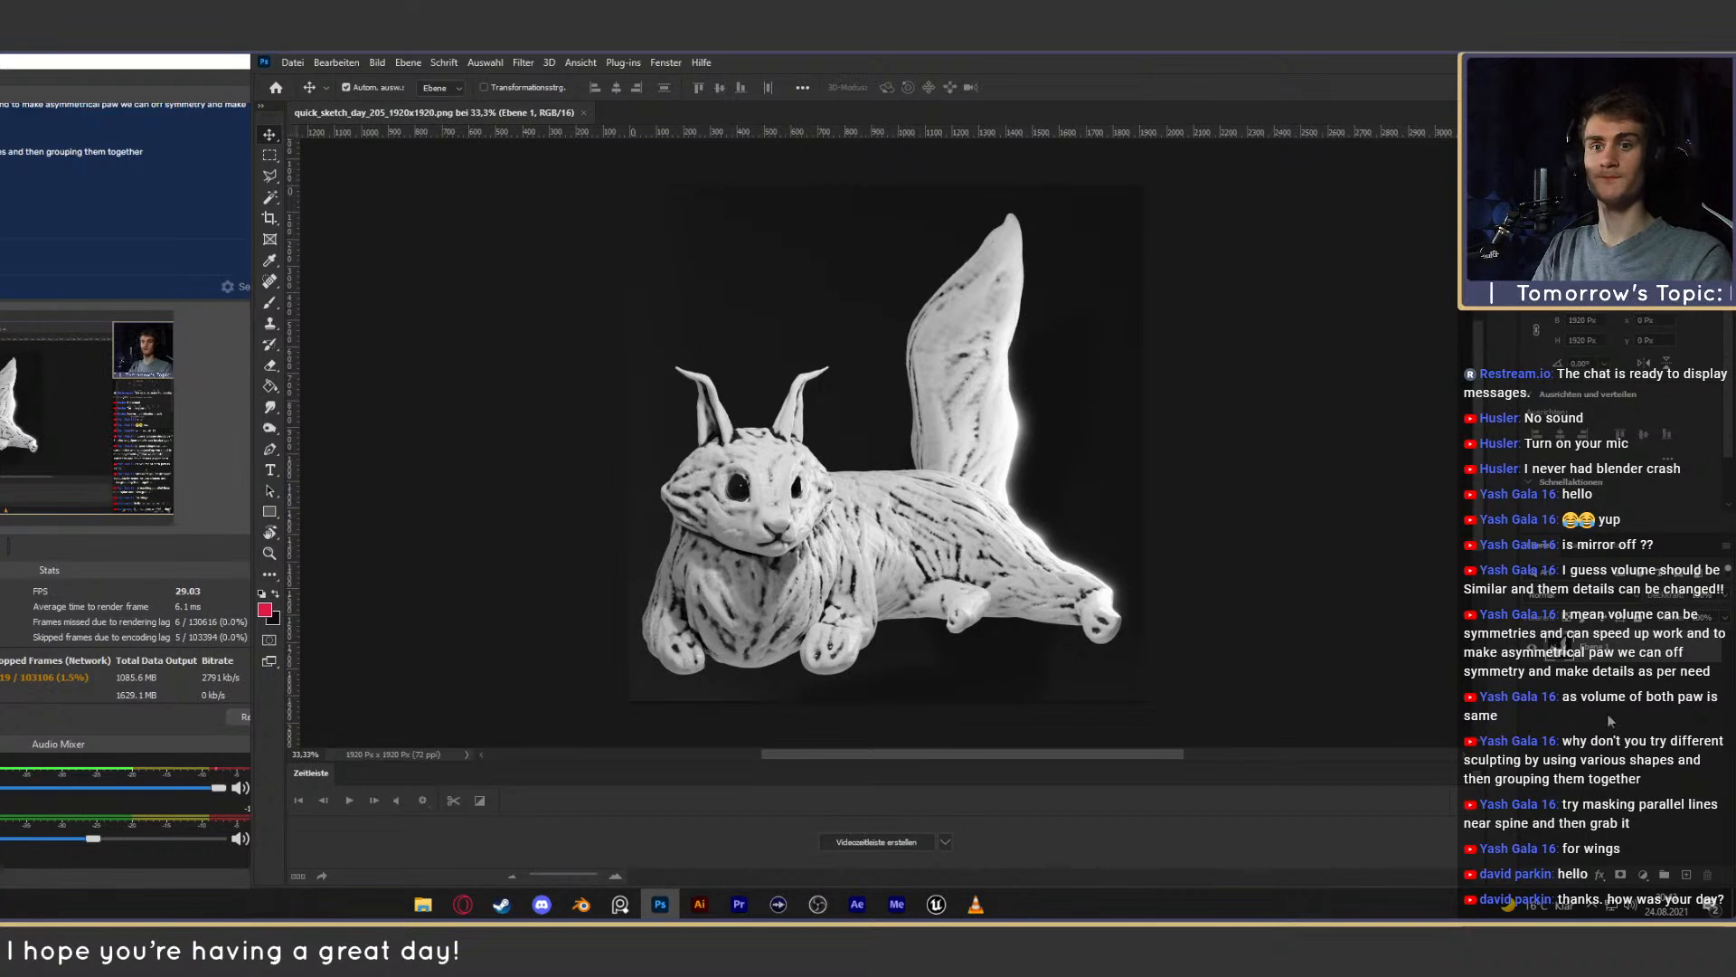
{"action": "left_click", "coordinate": [1612, 716]}
{"action": "left_click", "coordinate": [1643, 873]}
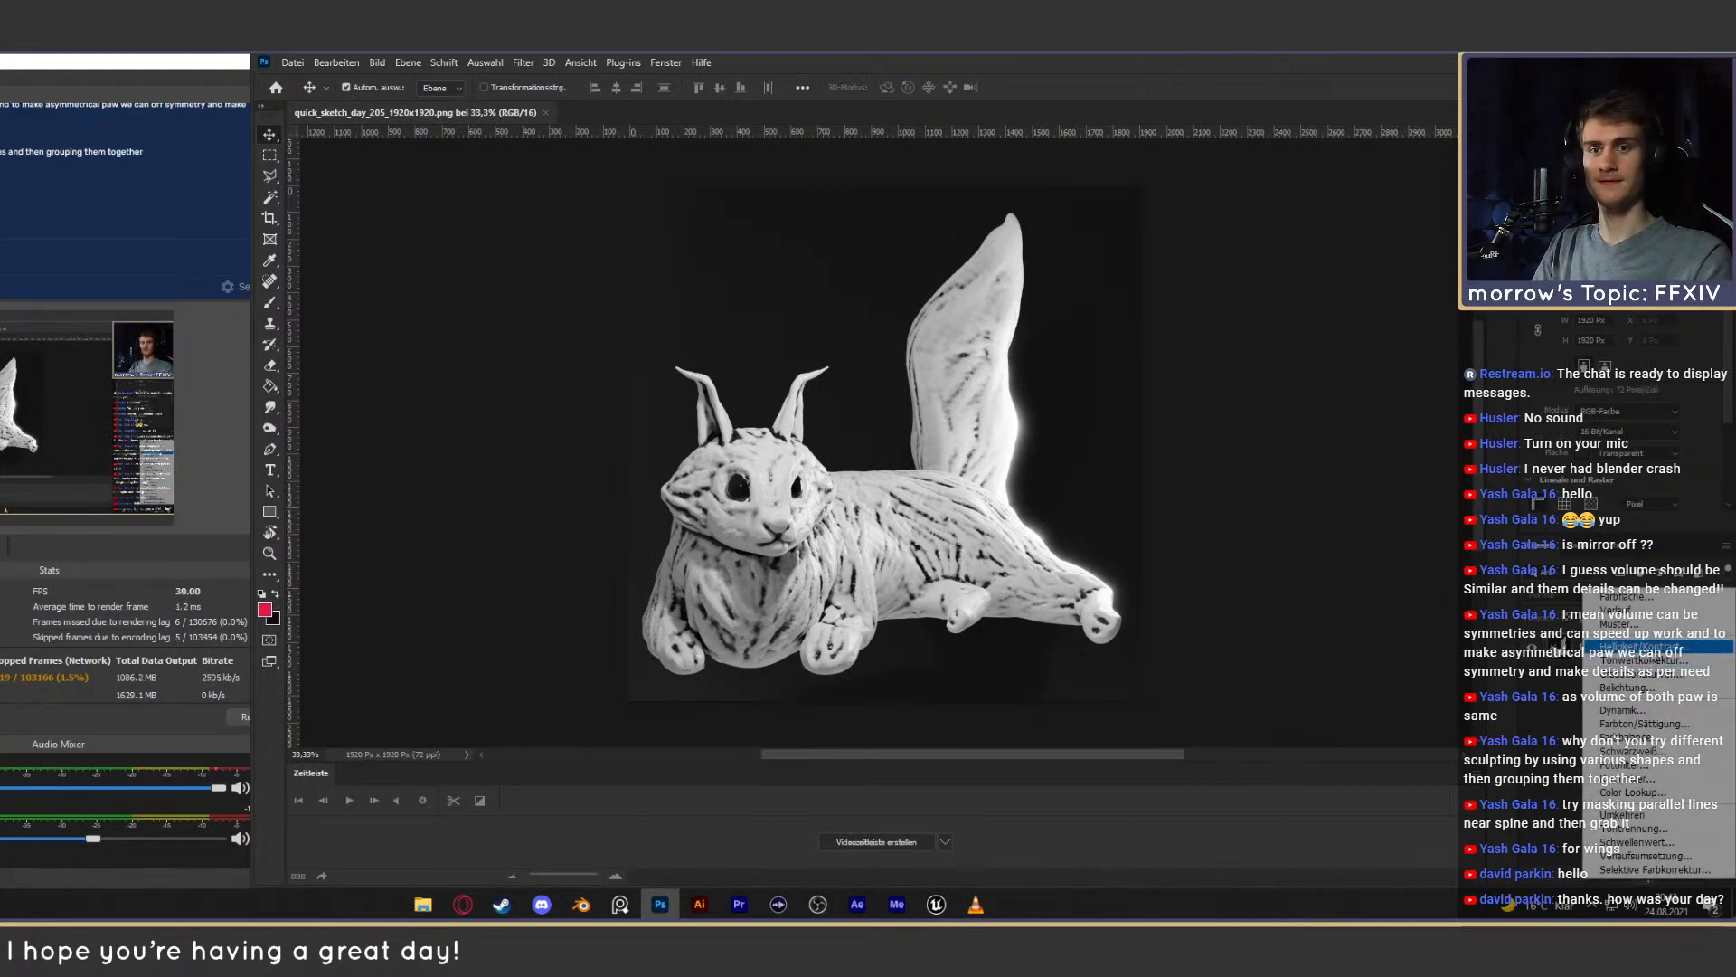
{"action": "left_click", "coordinate": [1671, 871]}
{"action": "left_click", "coordinate": [1604, 320]}
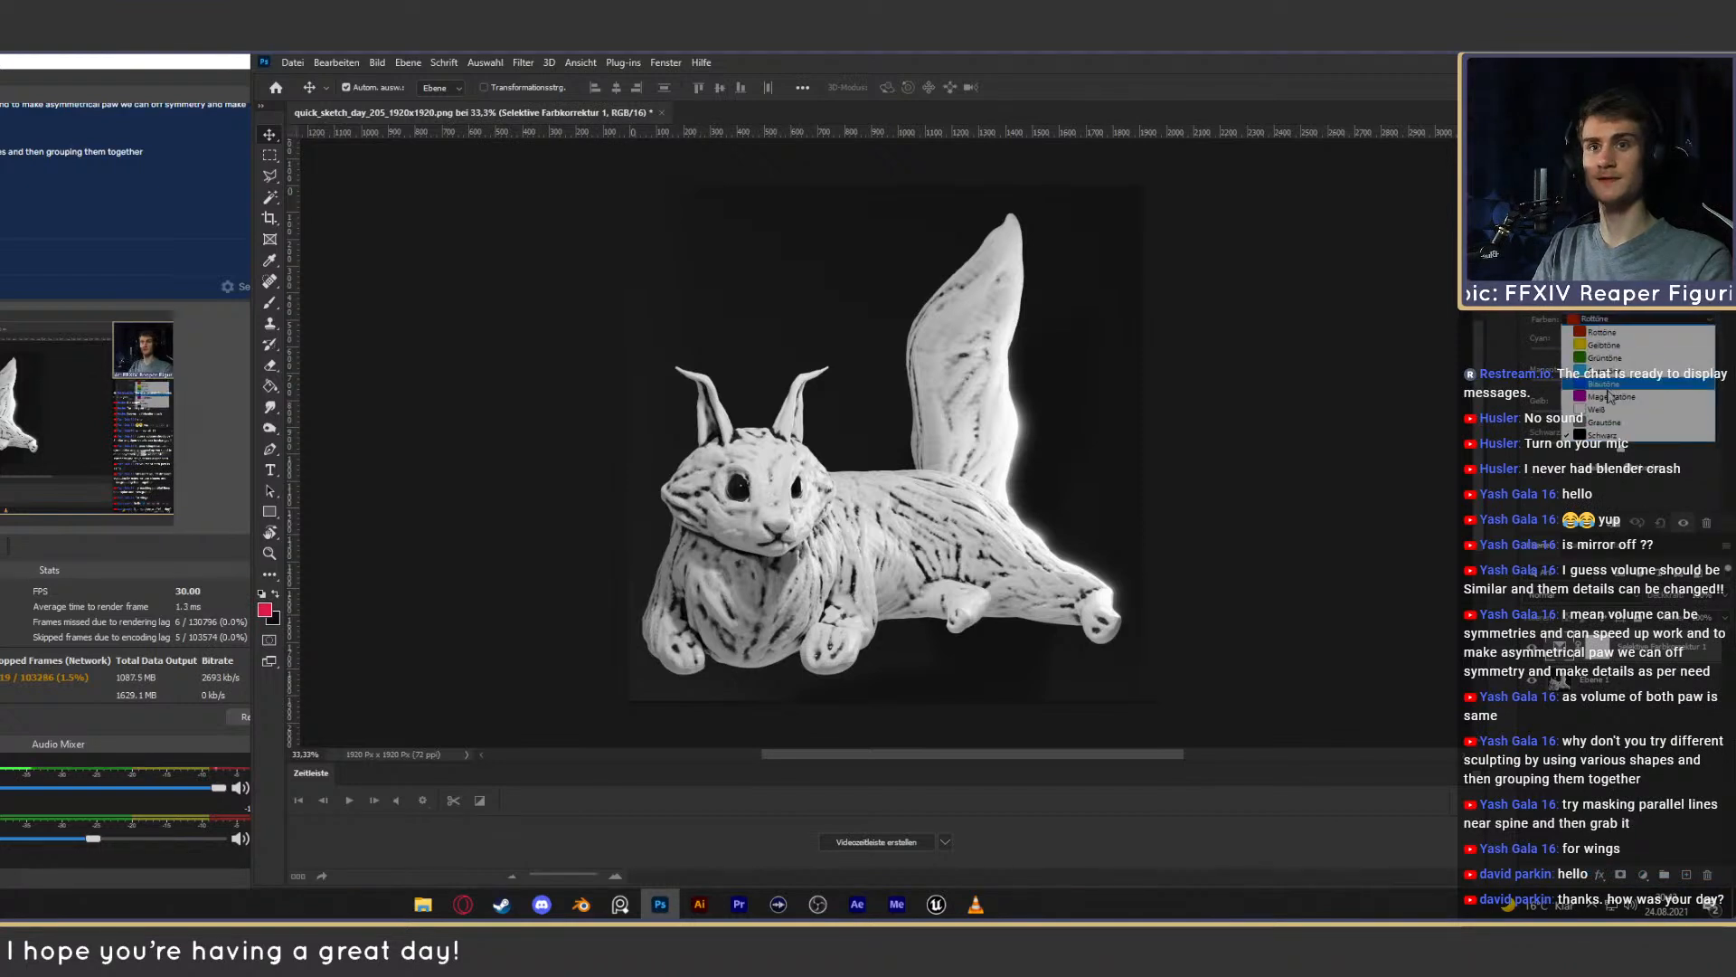
{"action": "left_click", "coordinate": [1606, 422]}
{"action": "left_click_drag", "start_coordinate": [1625, 452], "coordinate": [1630, 455]}
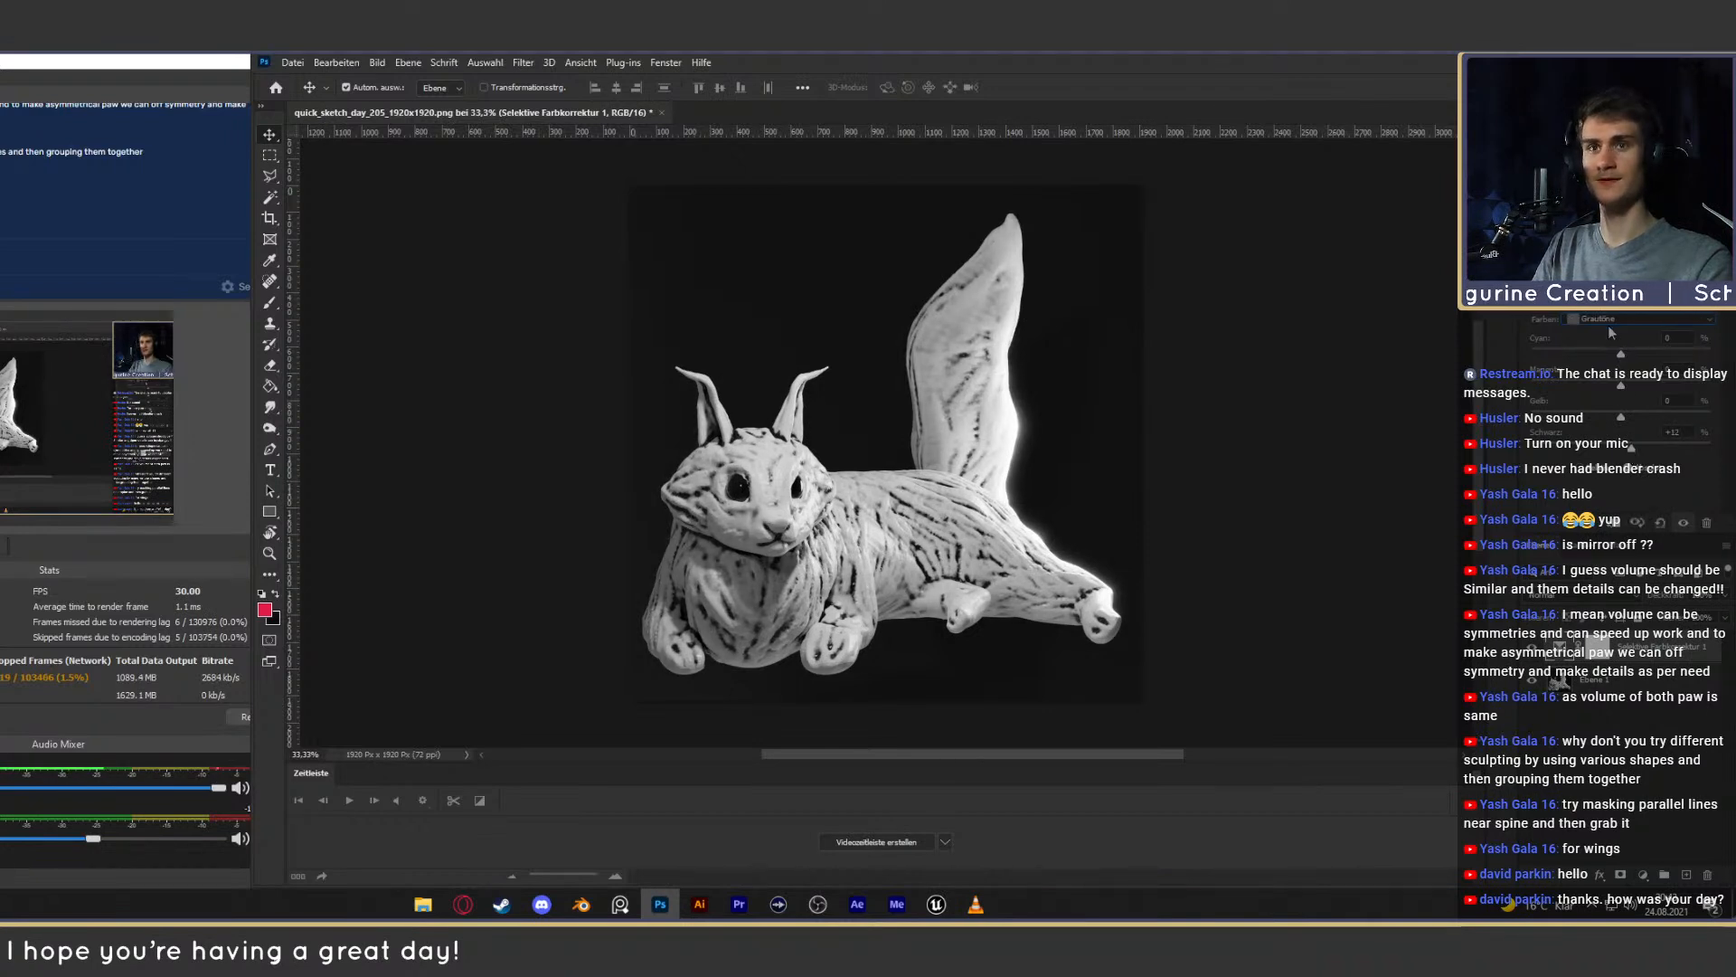
Slightly lower the black amount of the whites in the selective color adjustment and select the blacks range
{"action": "left_click", "coordinate": [1609, 331]}
{"action": "left_click", "coordinate": [1610, 409]}
{"action": "left_click_drag", "start_coordinate": [1623, 454], "coordinate": [1613, 453]}
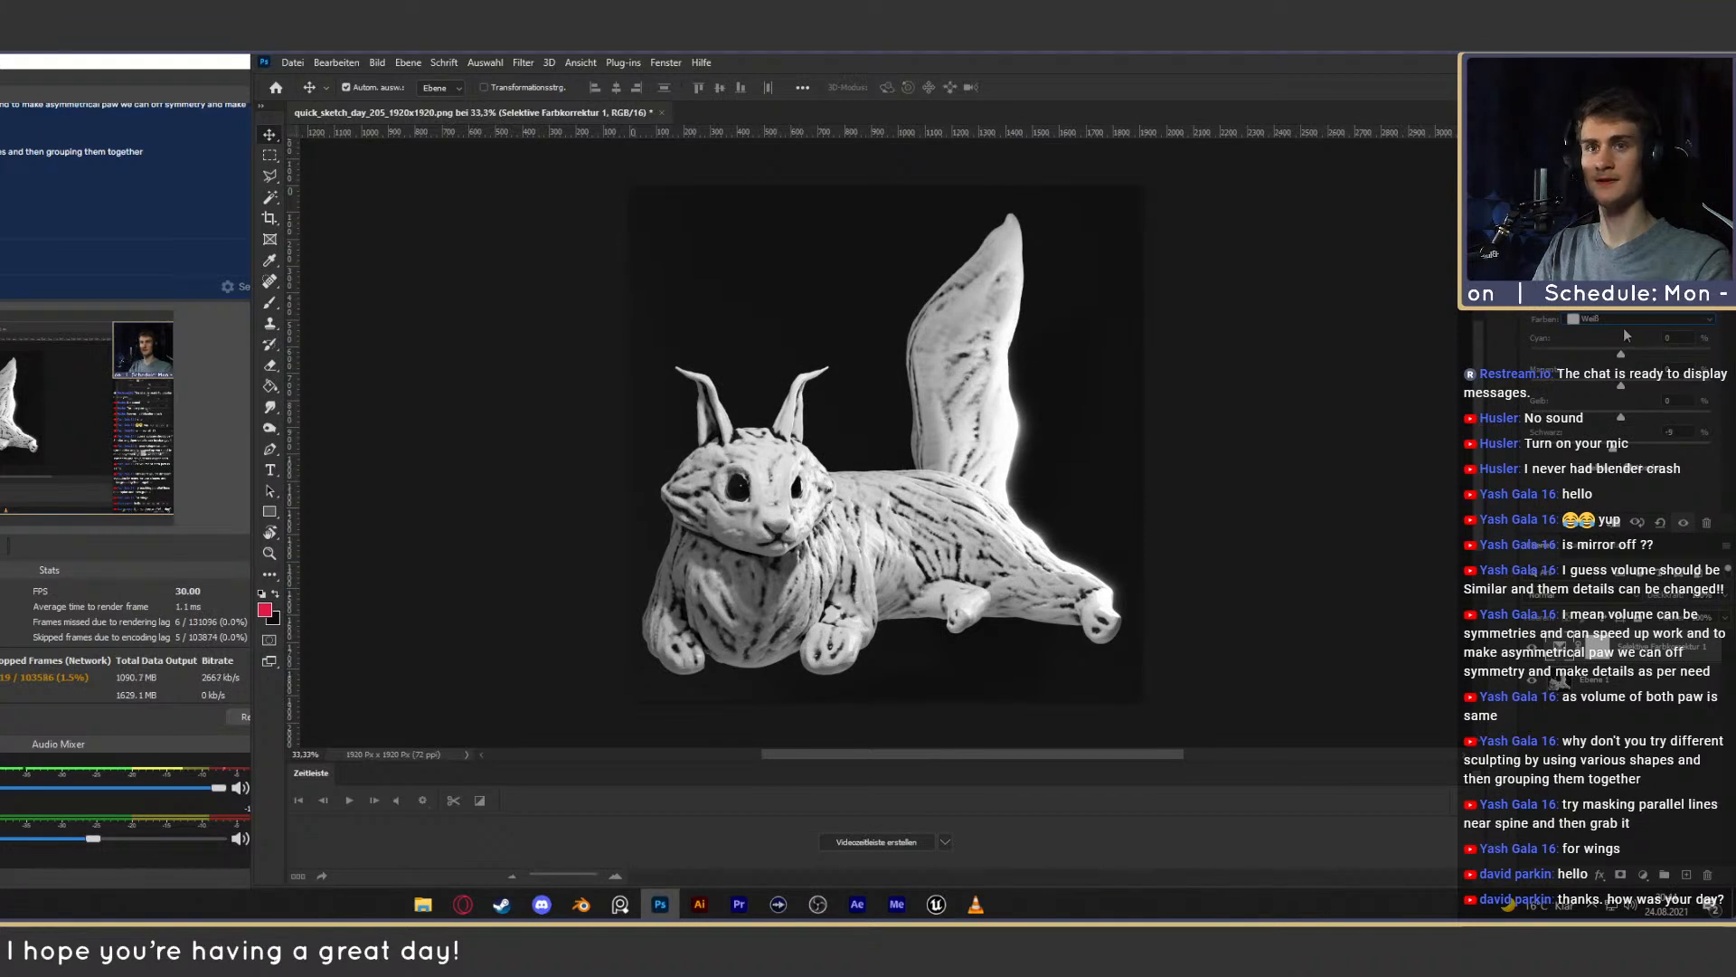
{"action": "left_click", "coordinate": [1624, 325]}
{"action": "left_click", "coordinate": [1612, 431]}
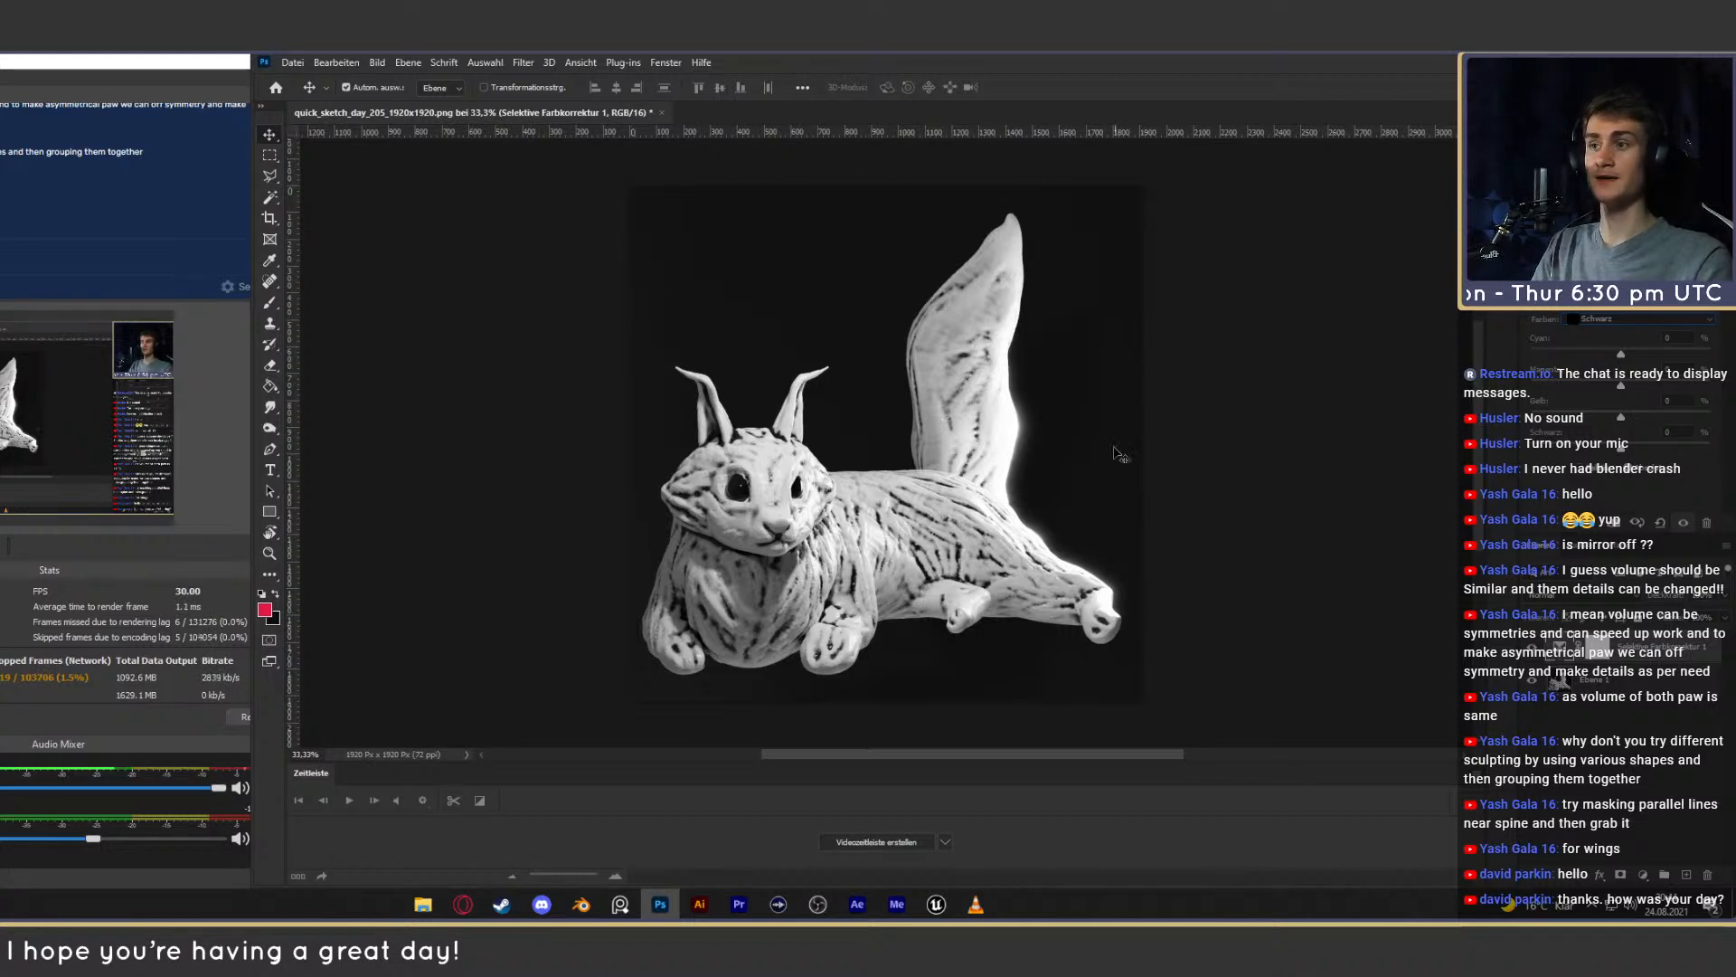
Add a brightness/contrast adjustment above the other layers and raise its contrast slightly
{"action": "left_click", "coordinate": [1567, 687]}
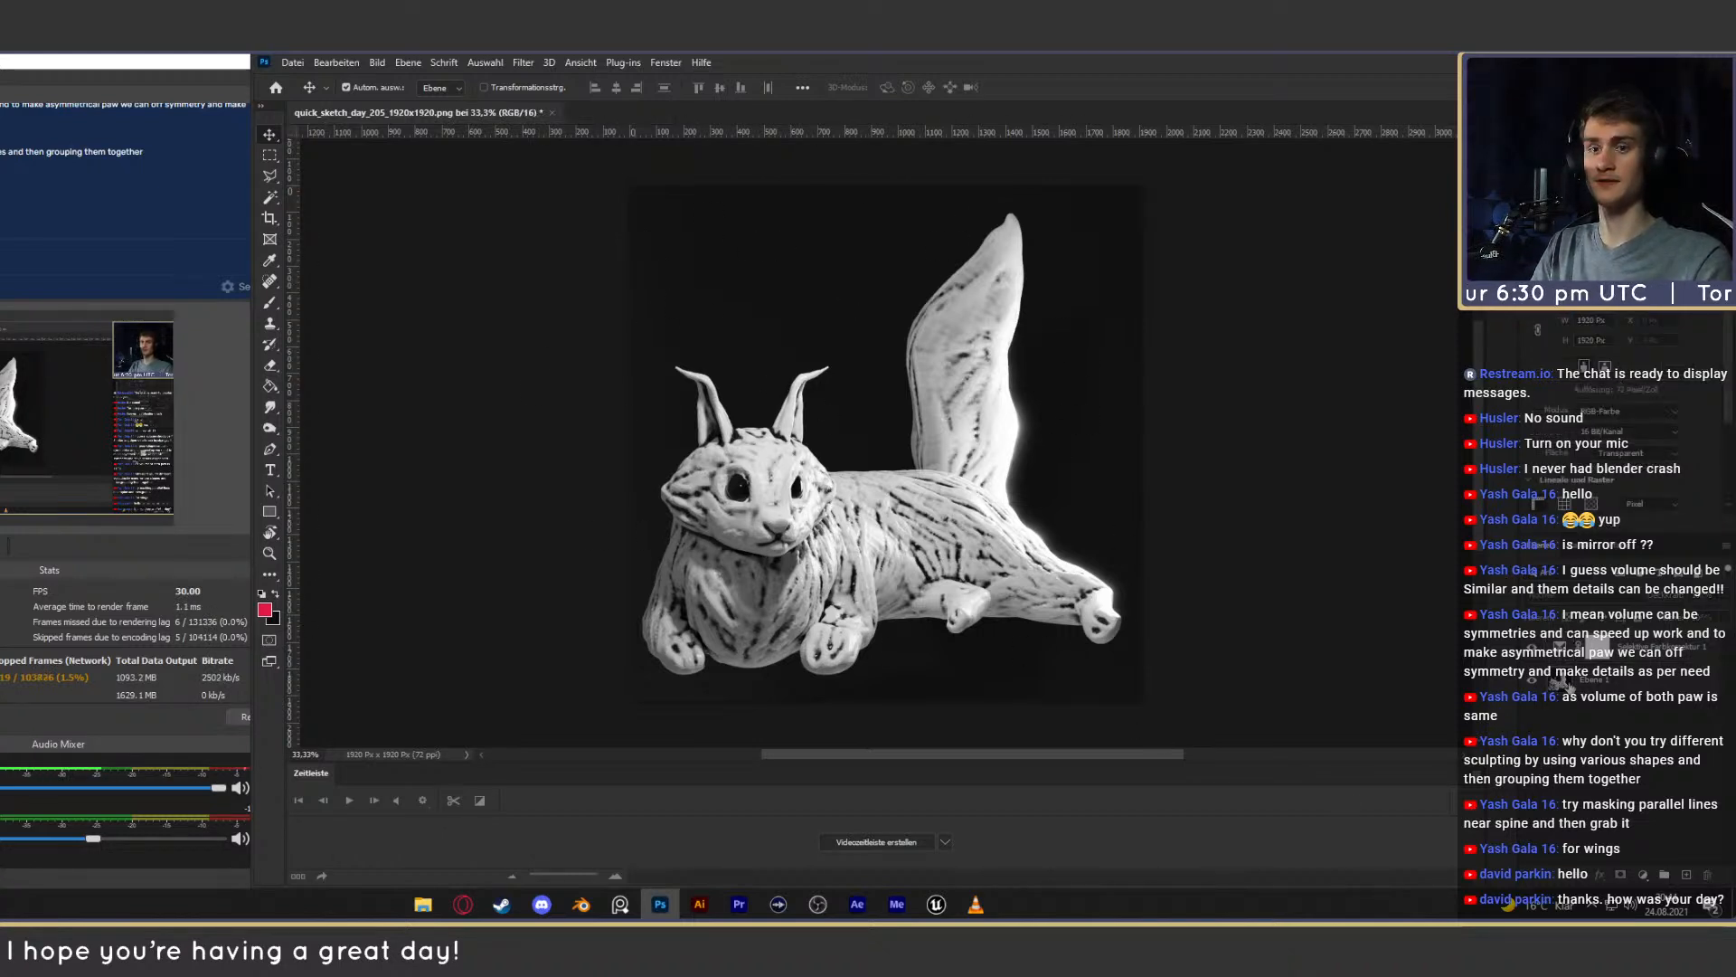
{"action": "left_click", "coordinate": [1643, 874]}
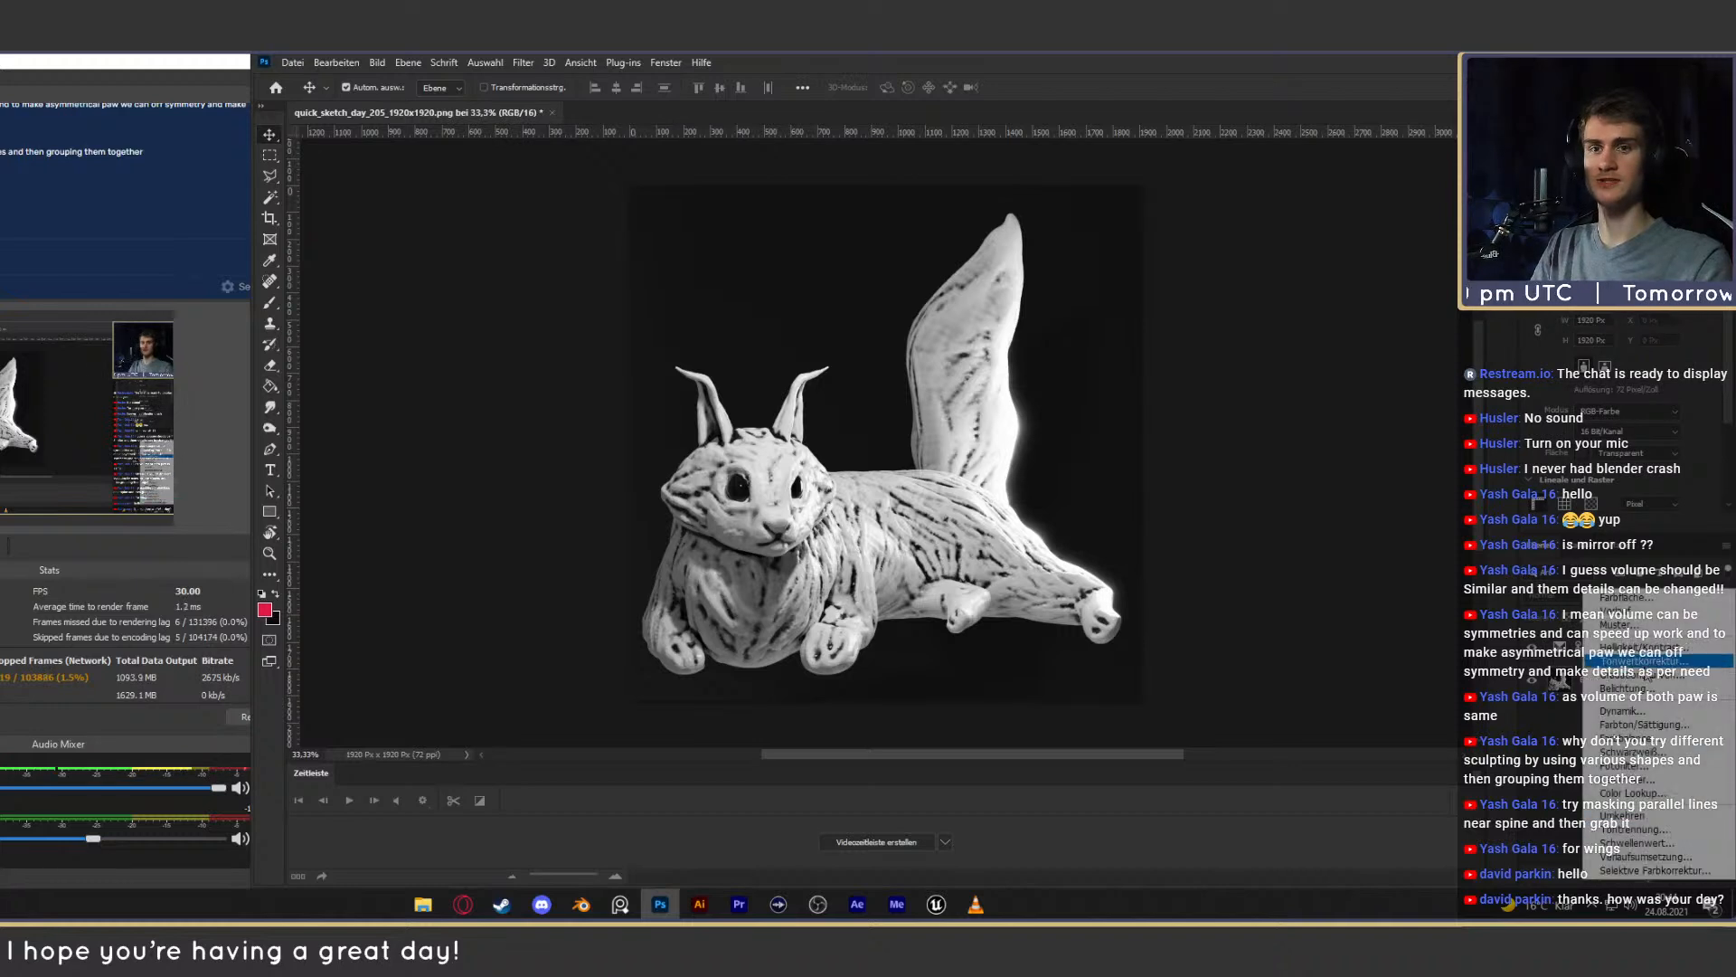
{"action": "left_click", "coordinate": [1630, 647]}
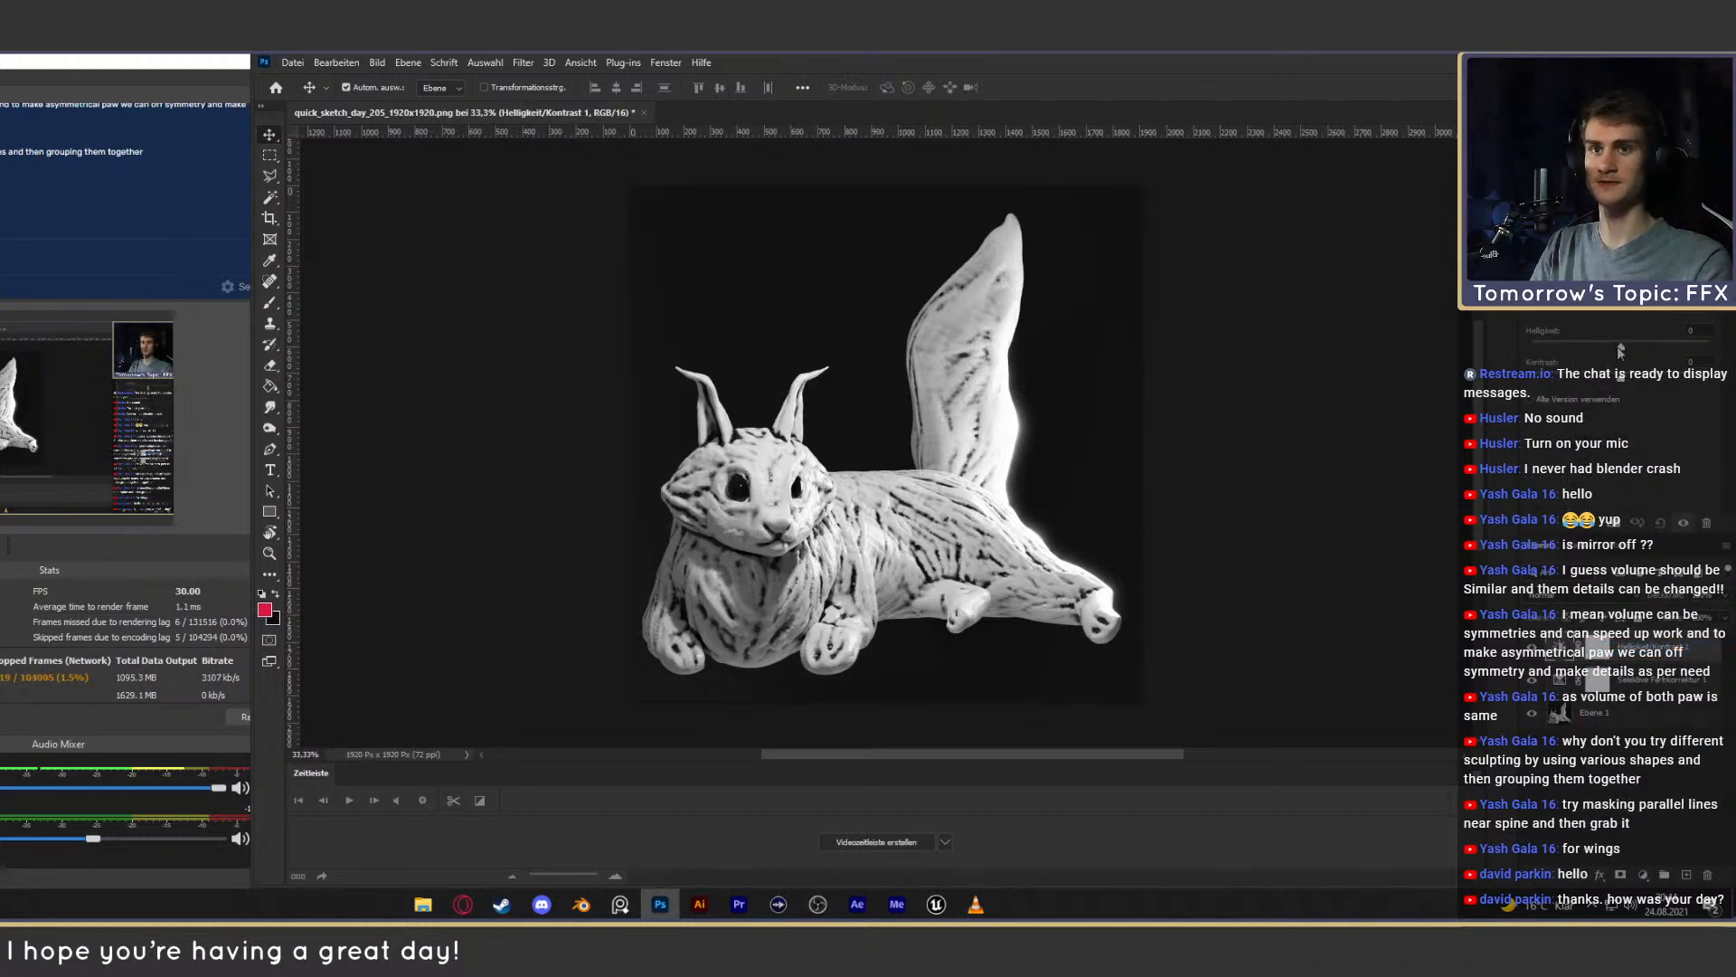
{"action": "left_click_drag", "start_coordinate": [1624, 377], "coordinate": [1640, 377]}
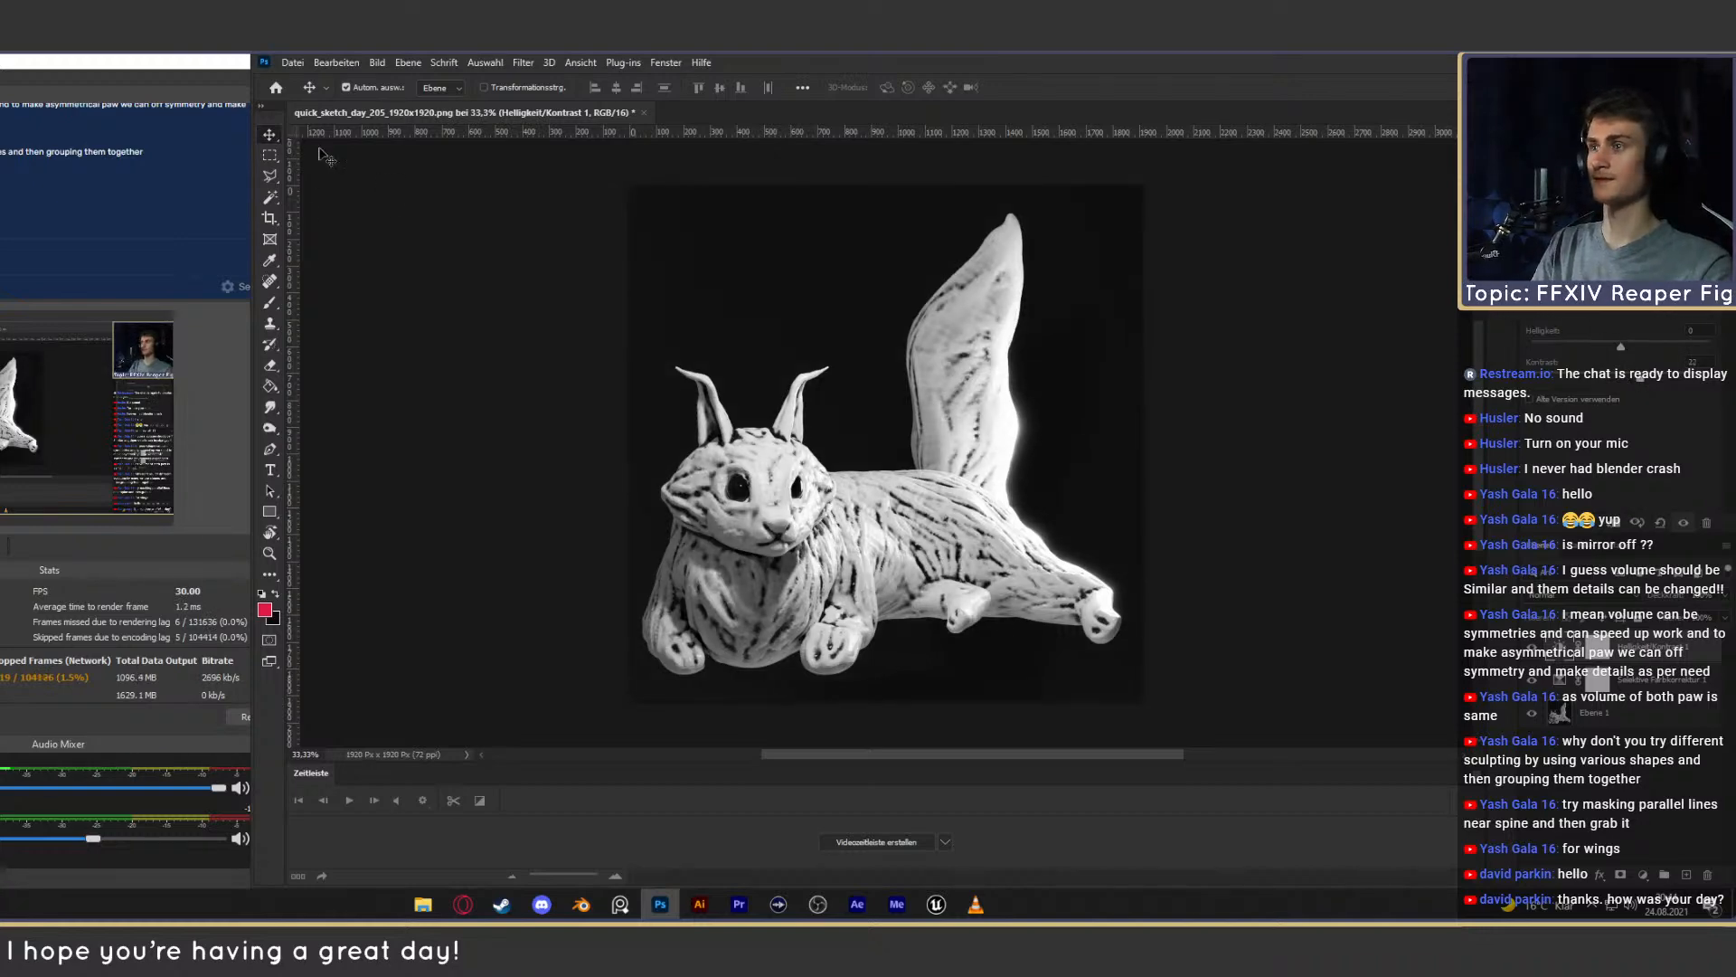
Browse File Explorer from Games/Art (D:) through _Blender_Cloud, _projekte, 2021_08 and _quick_sketches to the quick_sketch_day_205 folder
{"action": "left_click", "coordinate": [423, 905]}
{"action": "left_click_drag", "start_coordinate": [270, 86], "coordinate": [795, 156]}
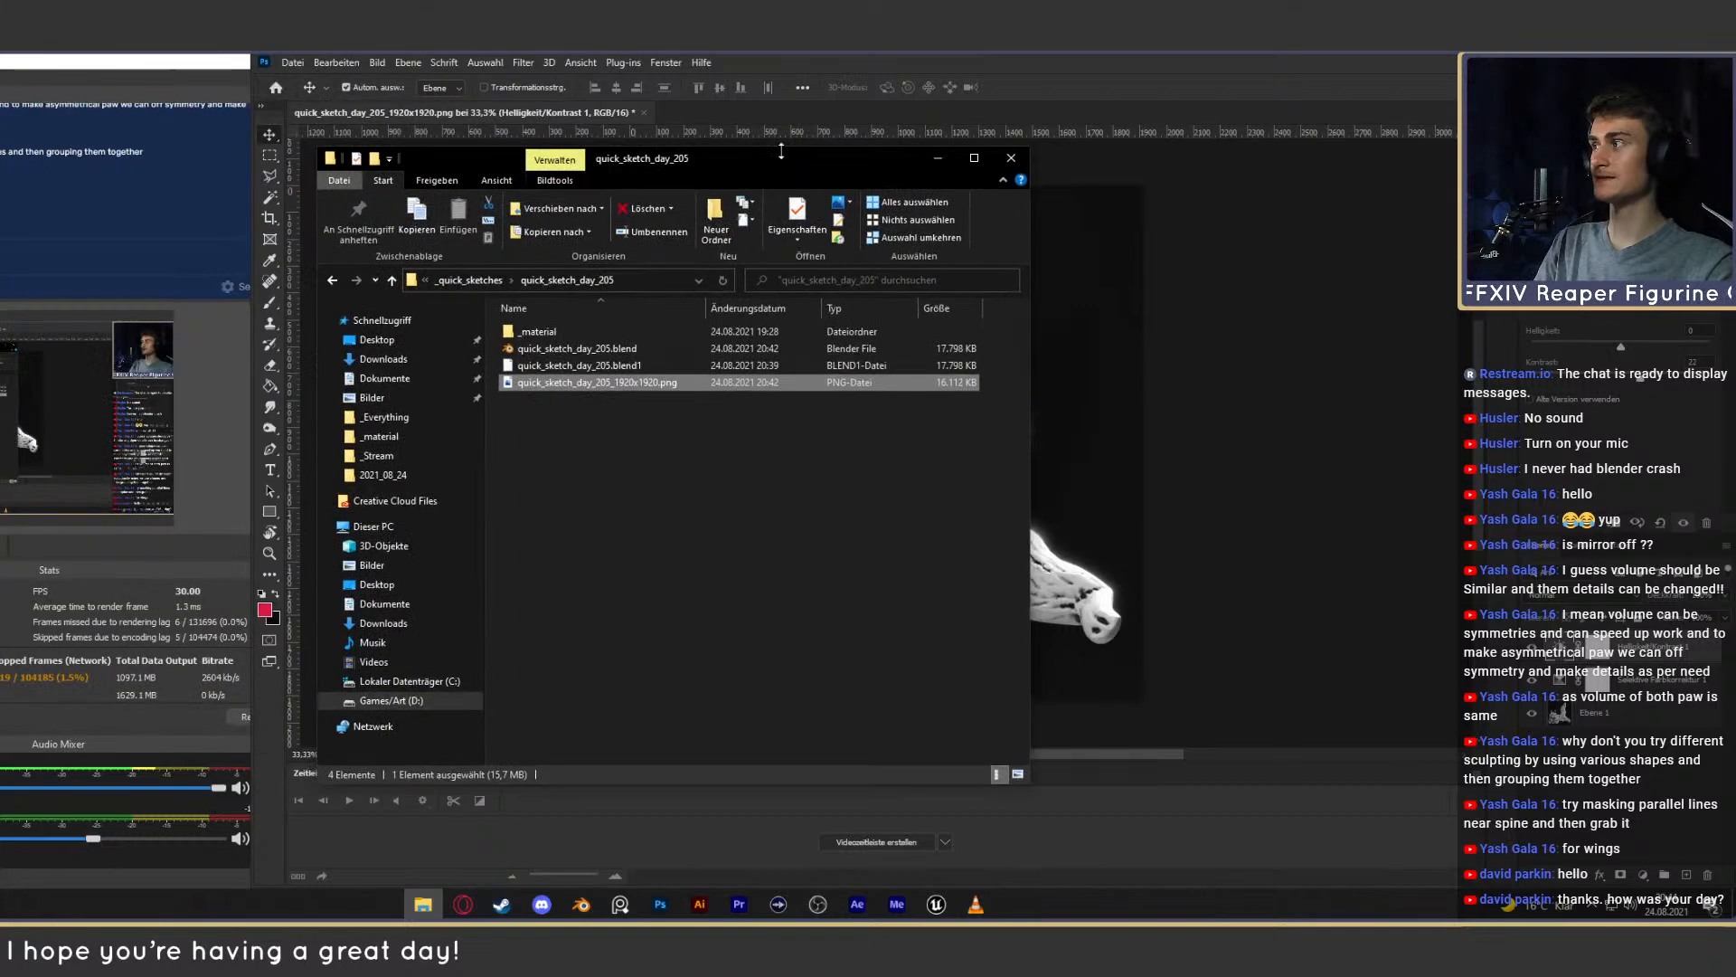
{"action": "left_click", "coordinate": [387, 702]}
{"action": "left_click", "coordinate": [535, 365]}
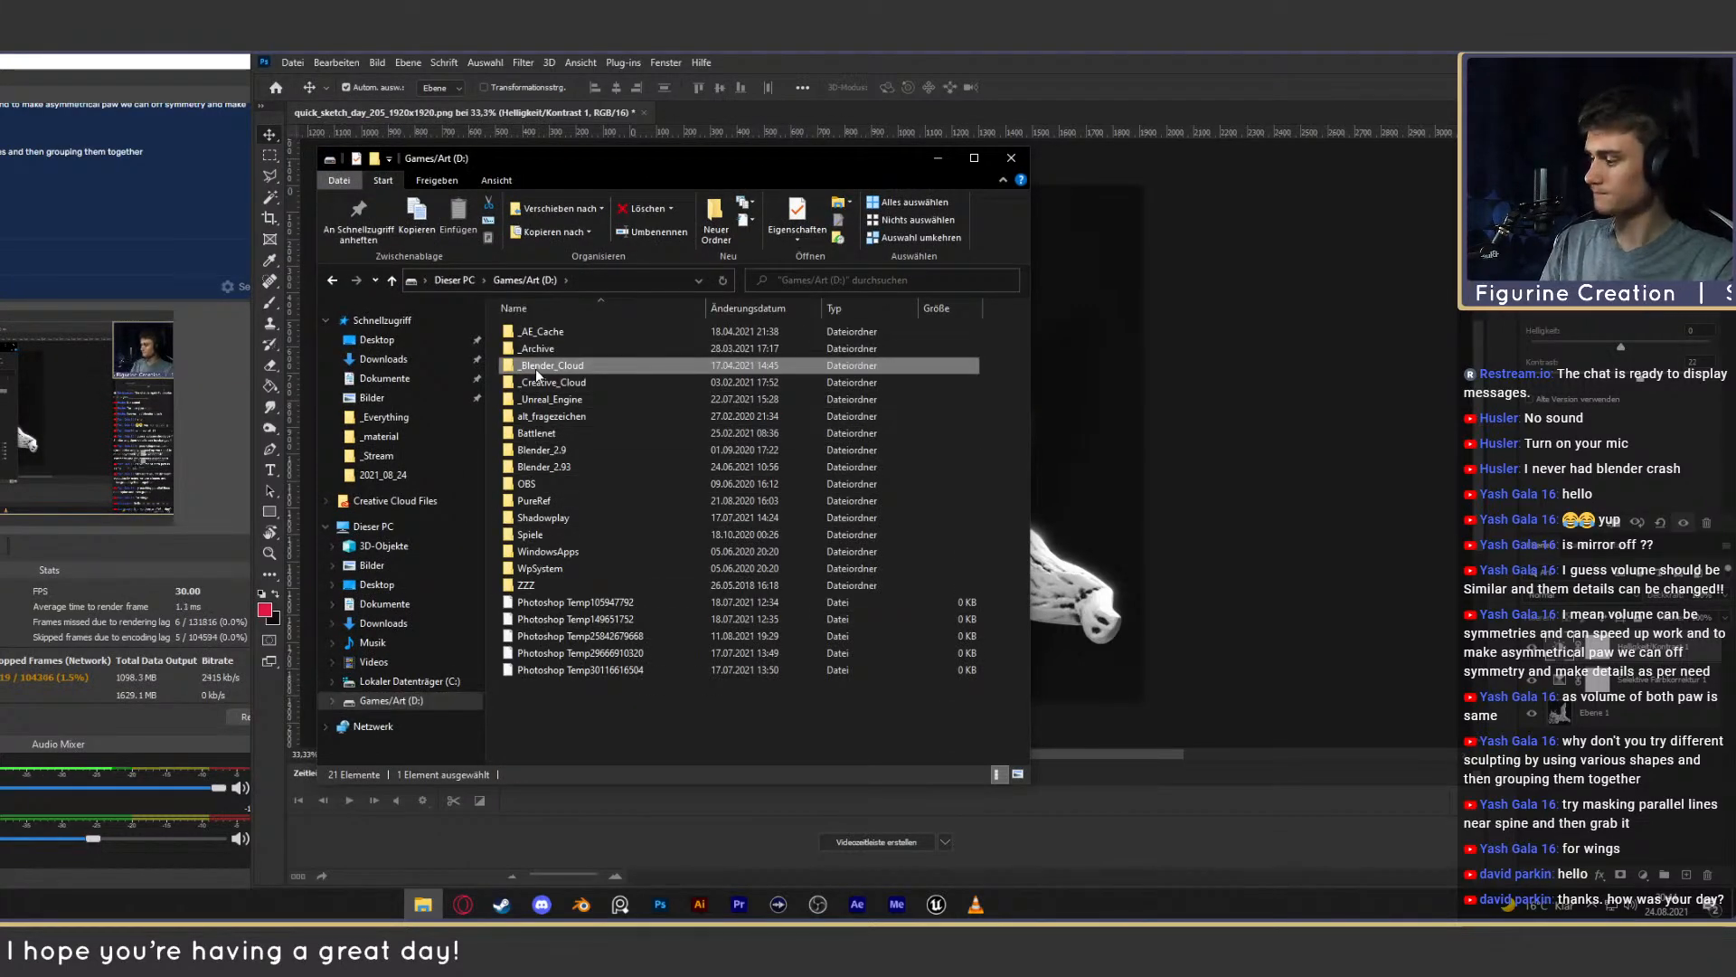
{"action": "double_click", "coordinate": [535, 367]}
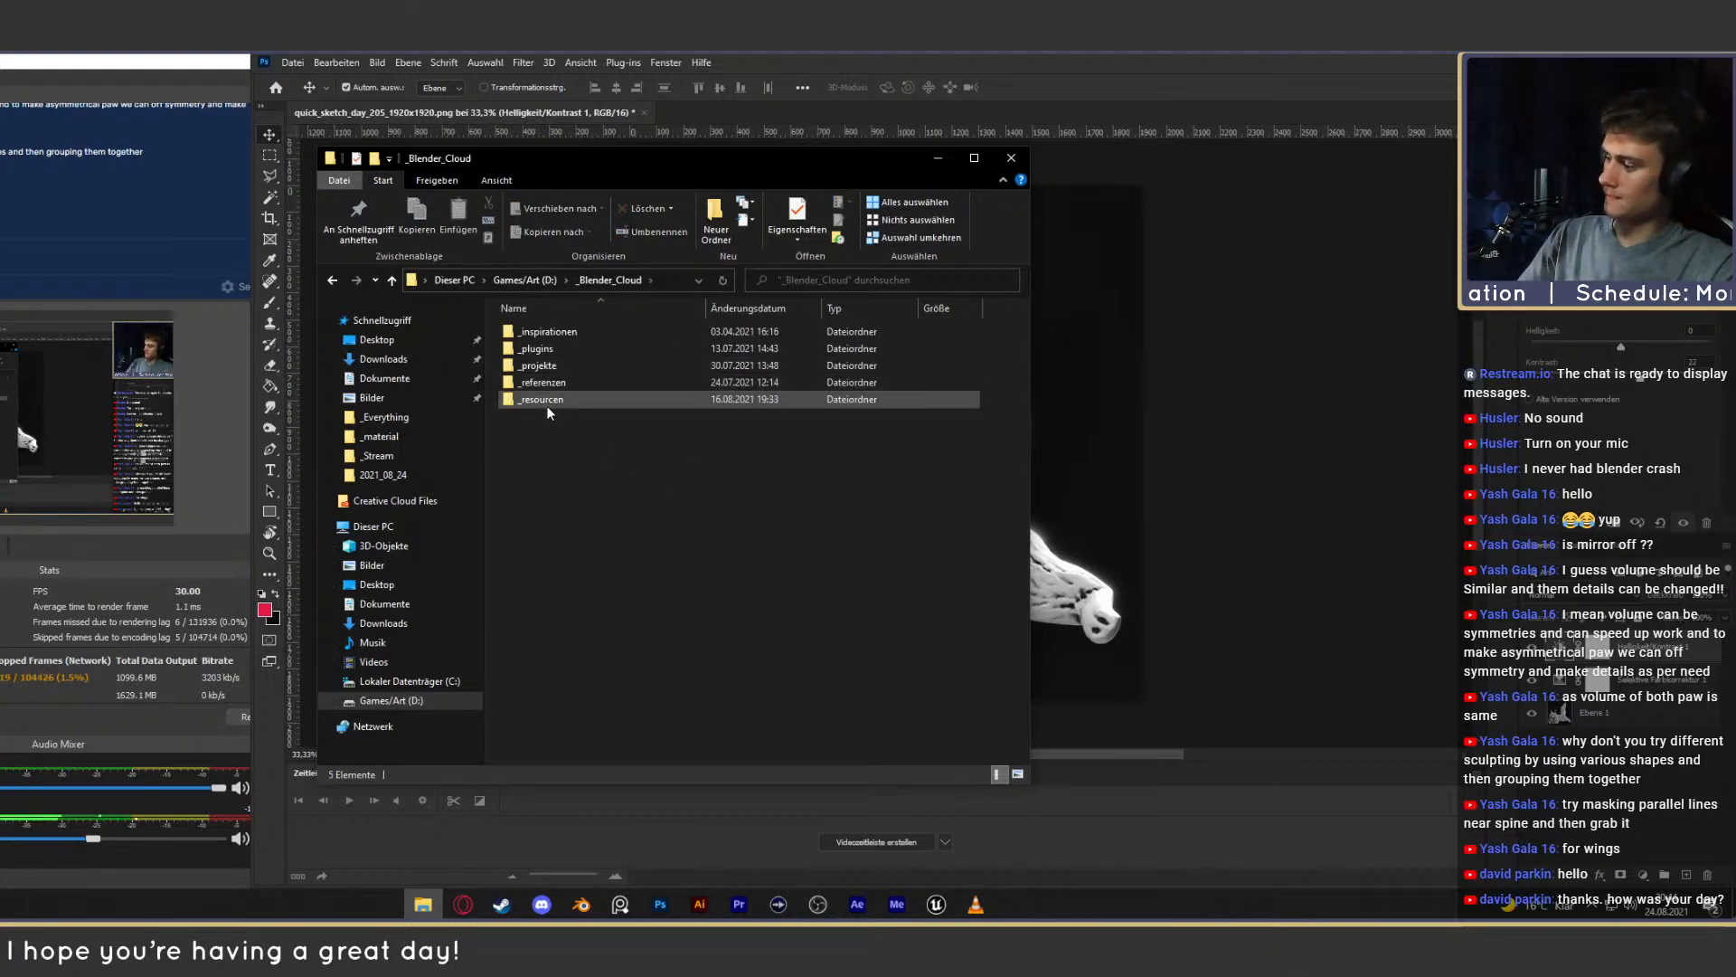
{"action": "mouse_move", "coordinate": [547, 409]}
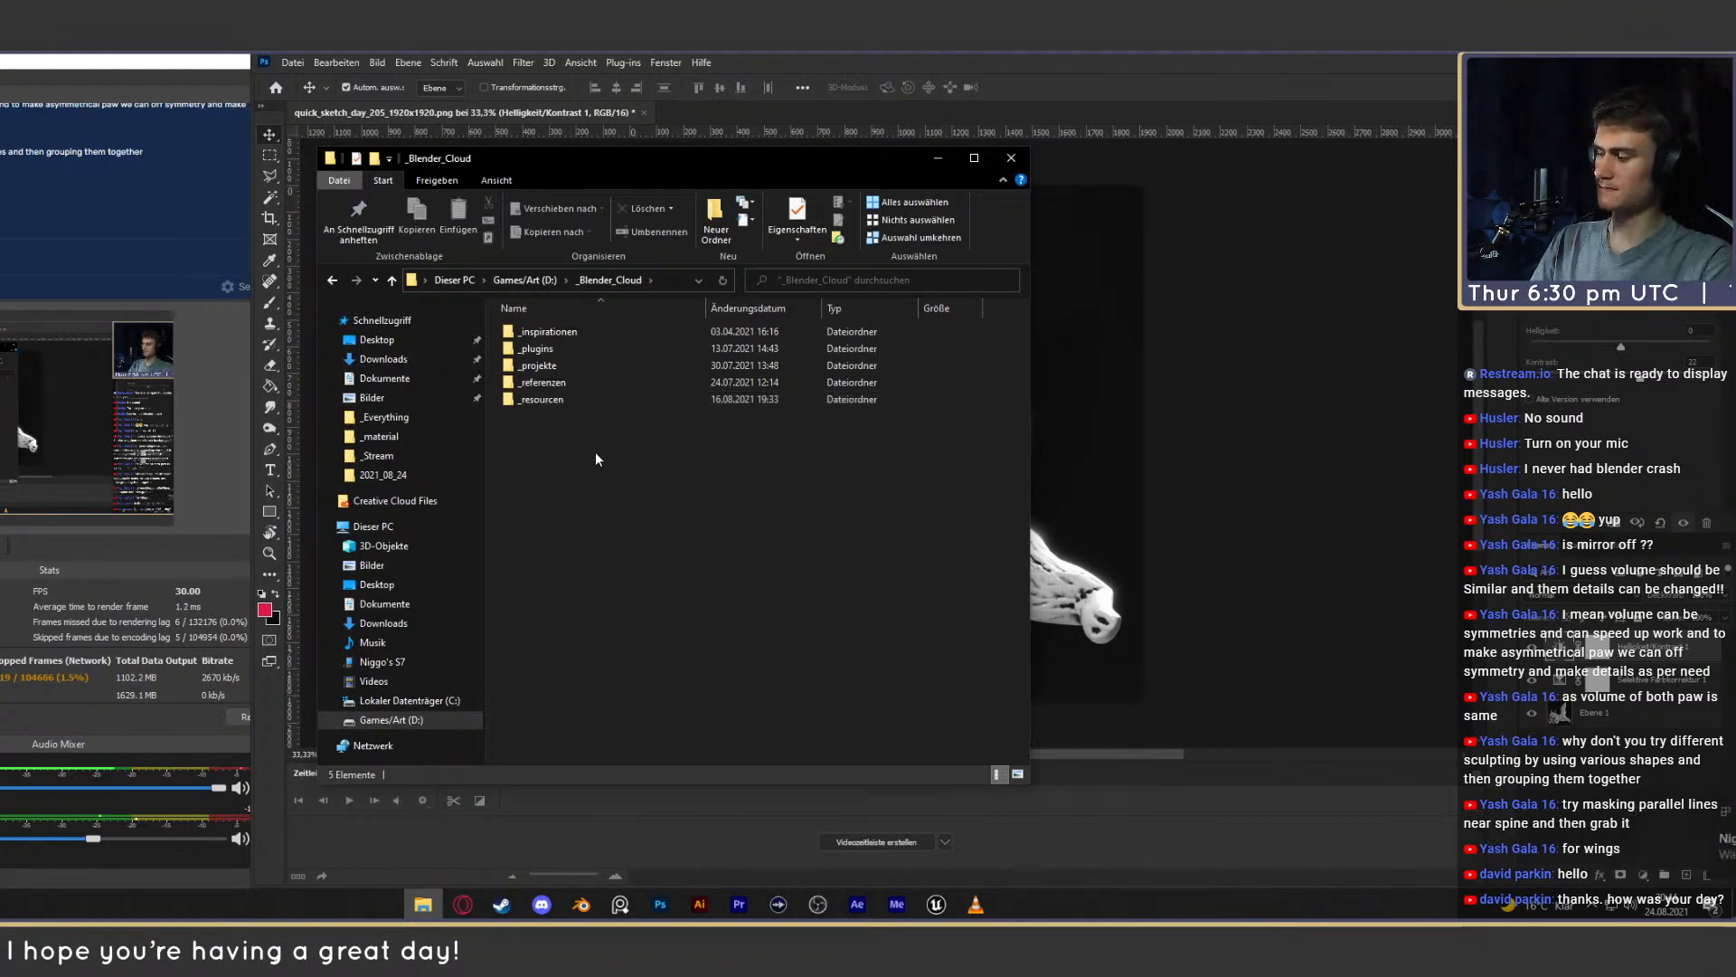
{"action": "left_click", "coordinate": [545, 367]}
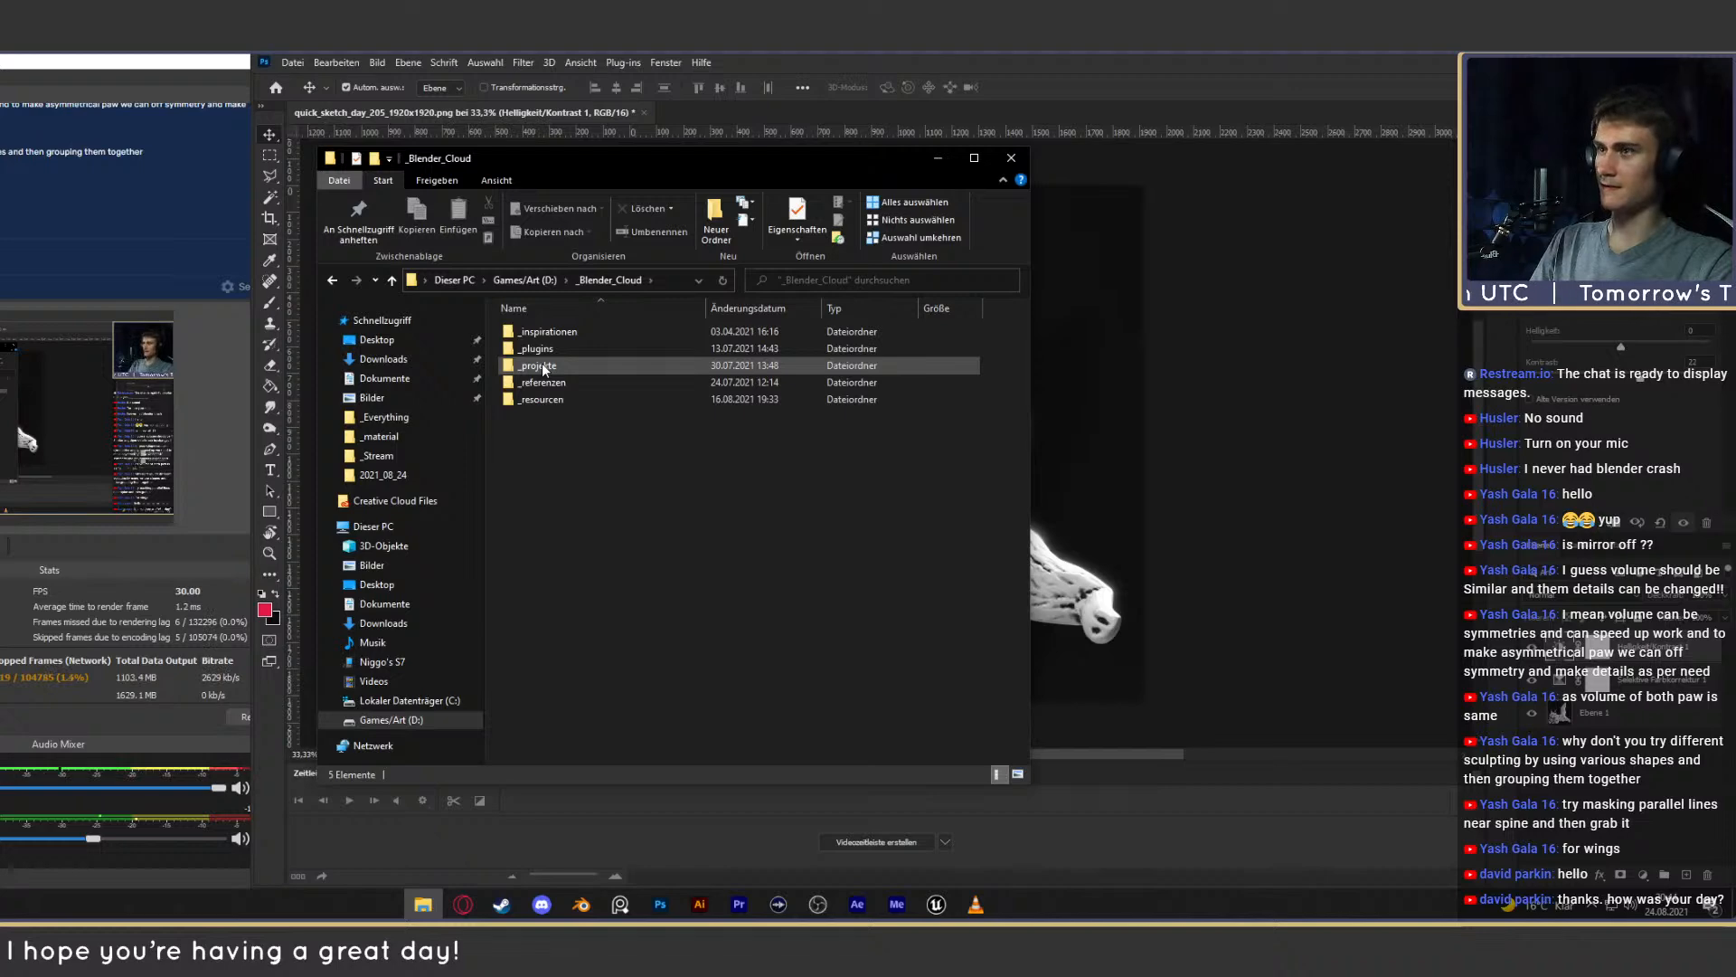
{"action": "double_click", "coordinate": [544, 367]}
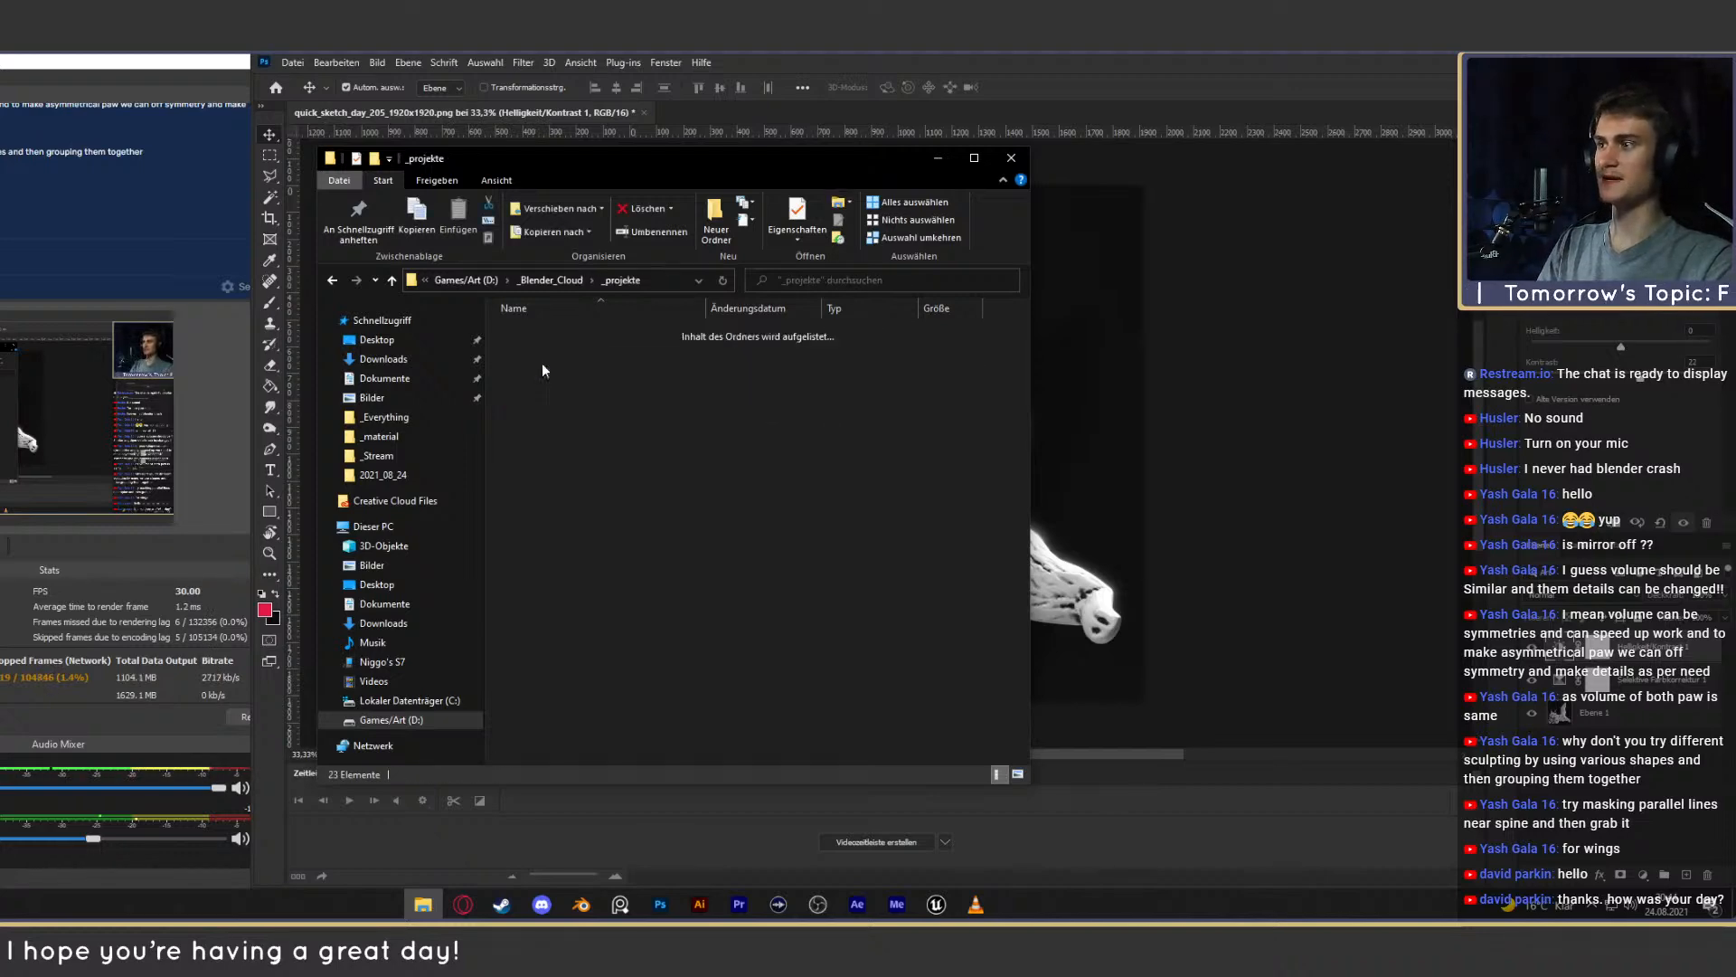
{"action": "left_click_drag", "start_coordinate": [659, 165], "coordinate": [928, 158]}
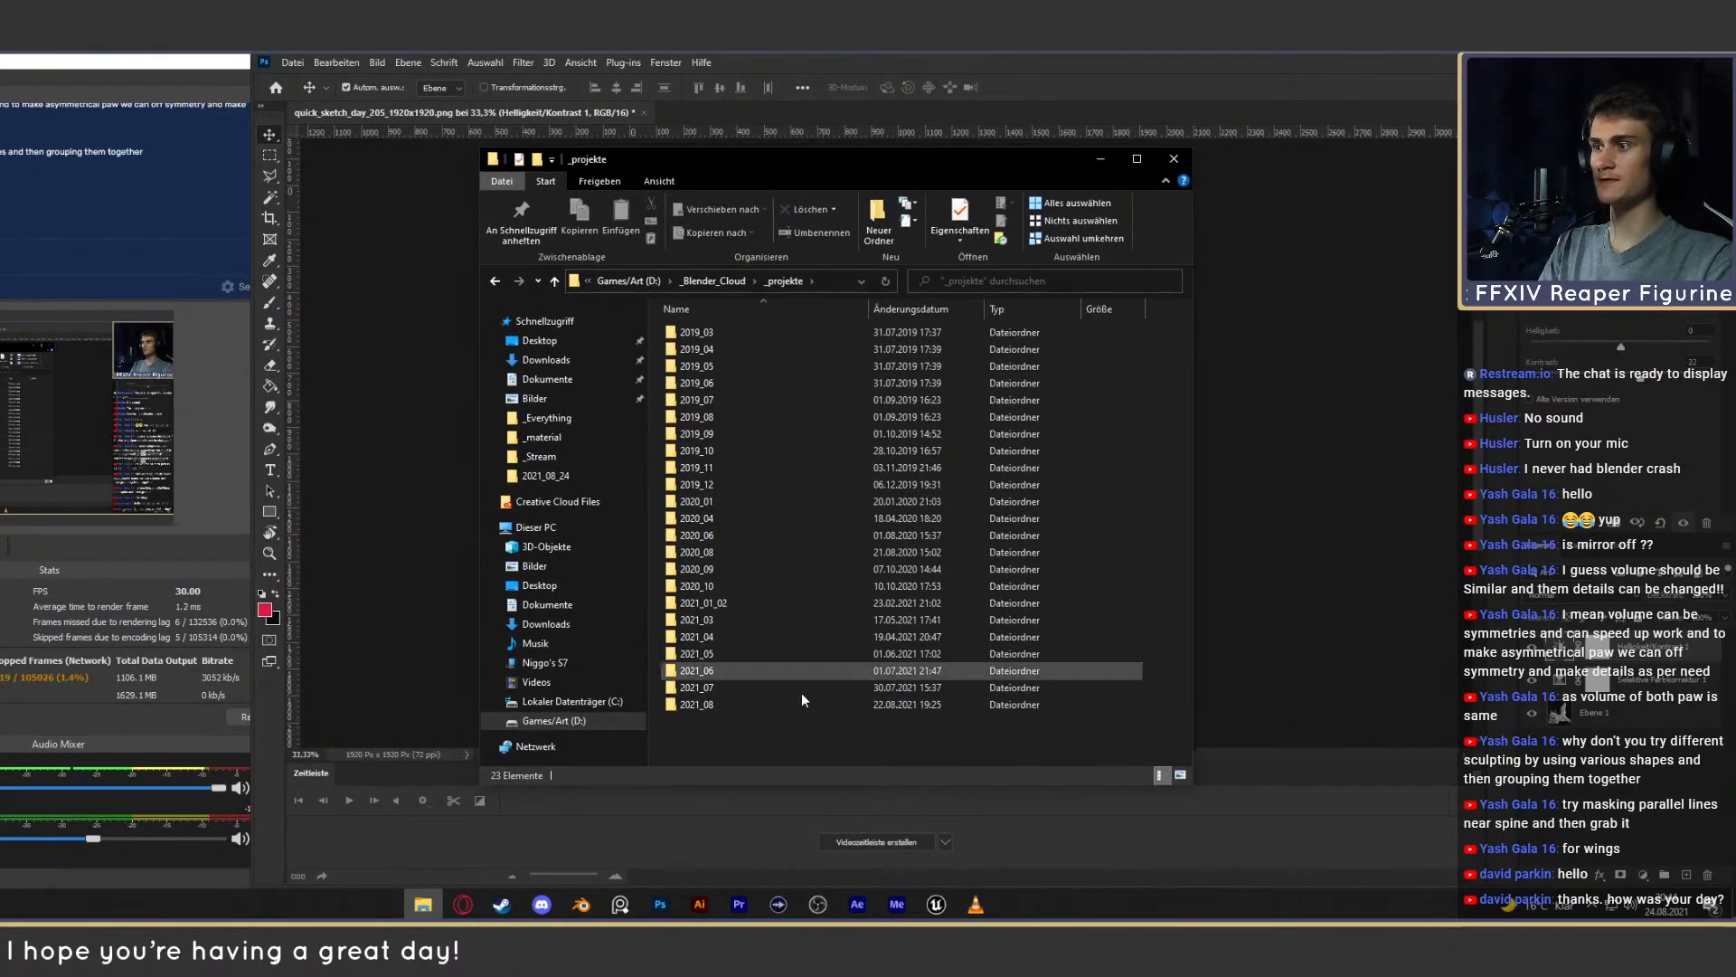
{"action": "double_click", "coordinate": [718, 701]}
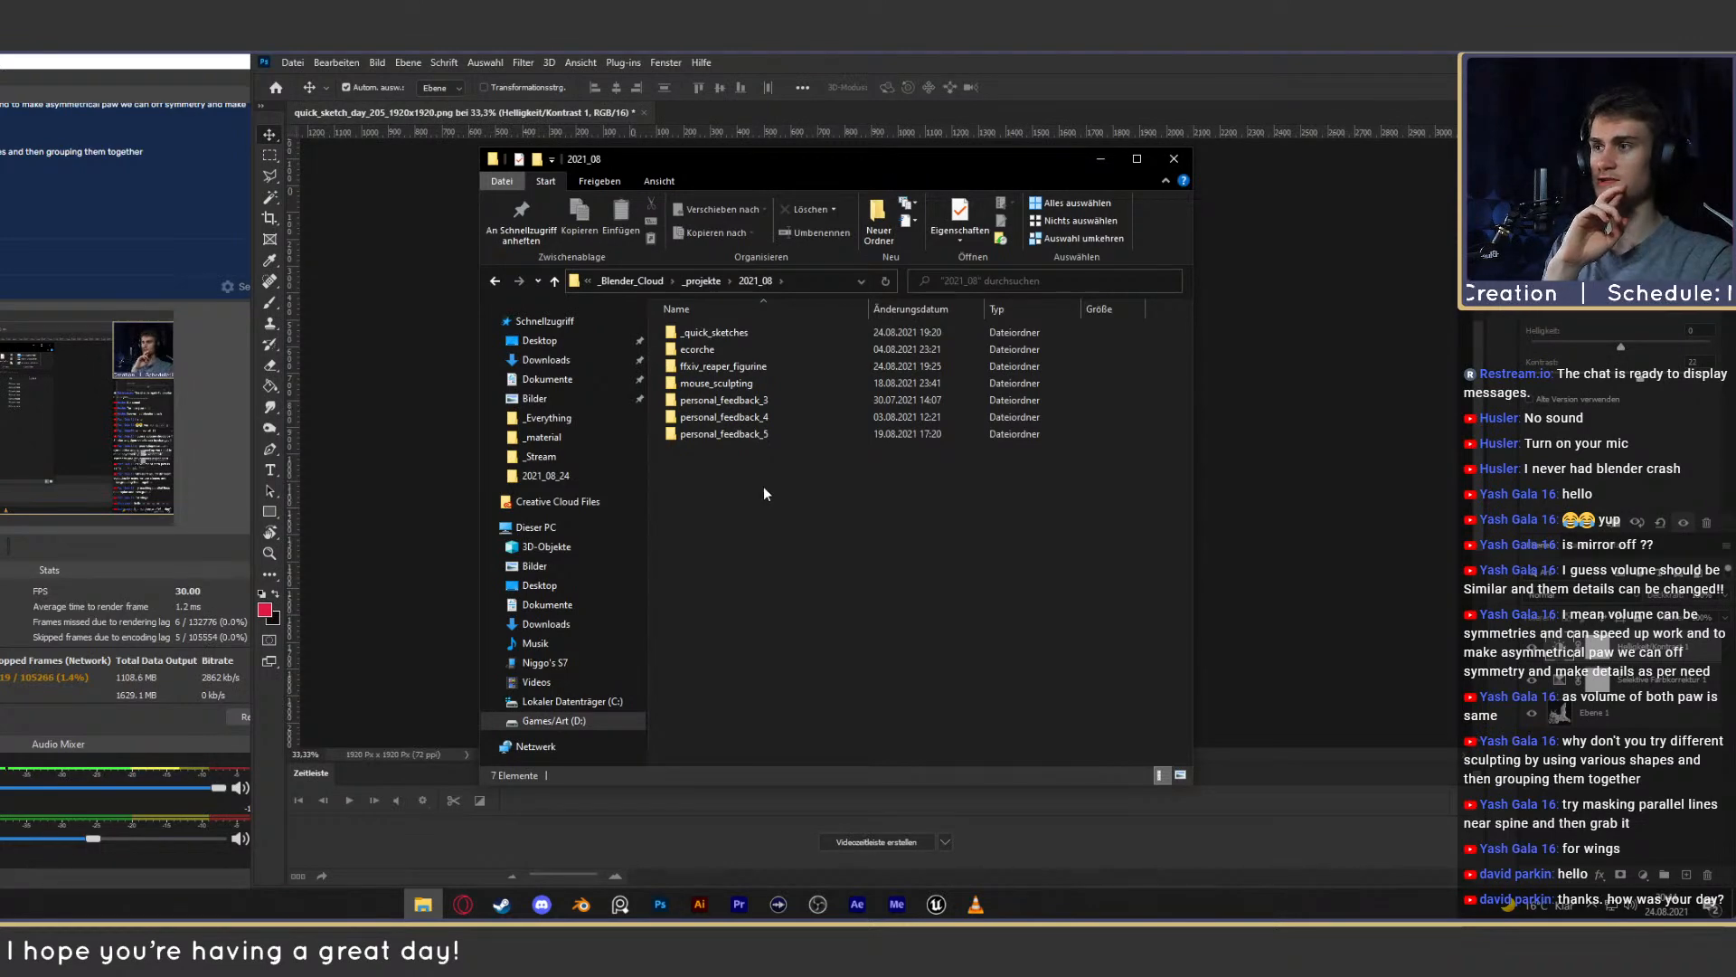
{"action": "double_click", "coordinate": [769, 332]}
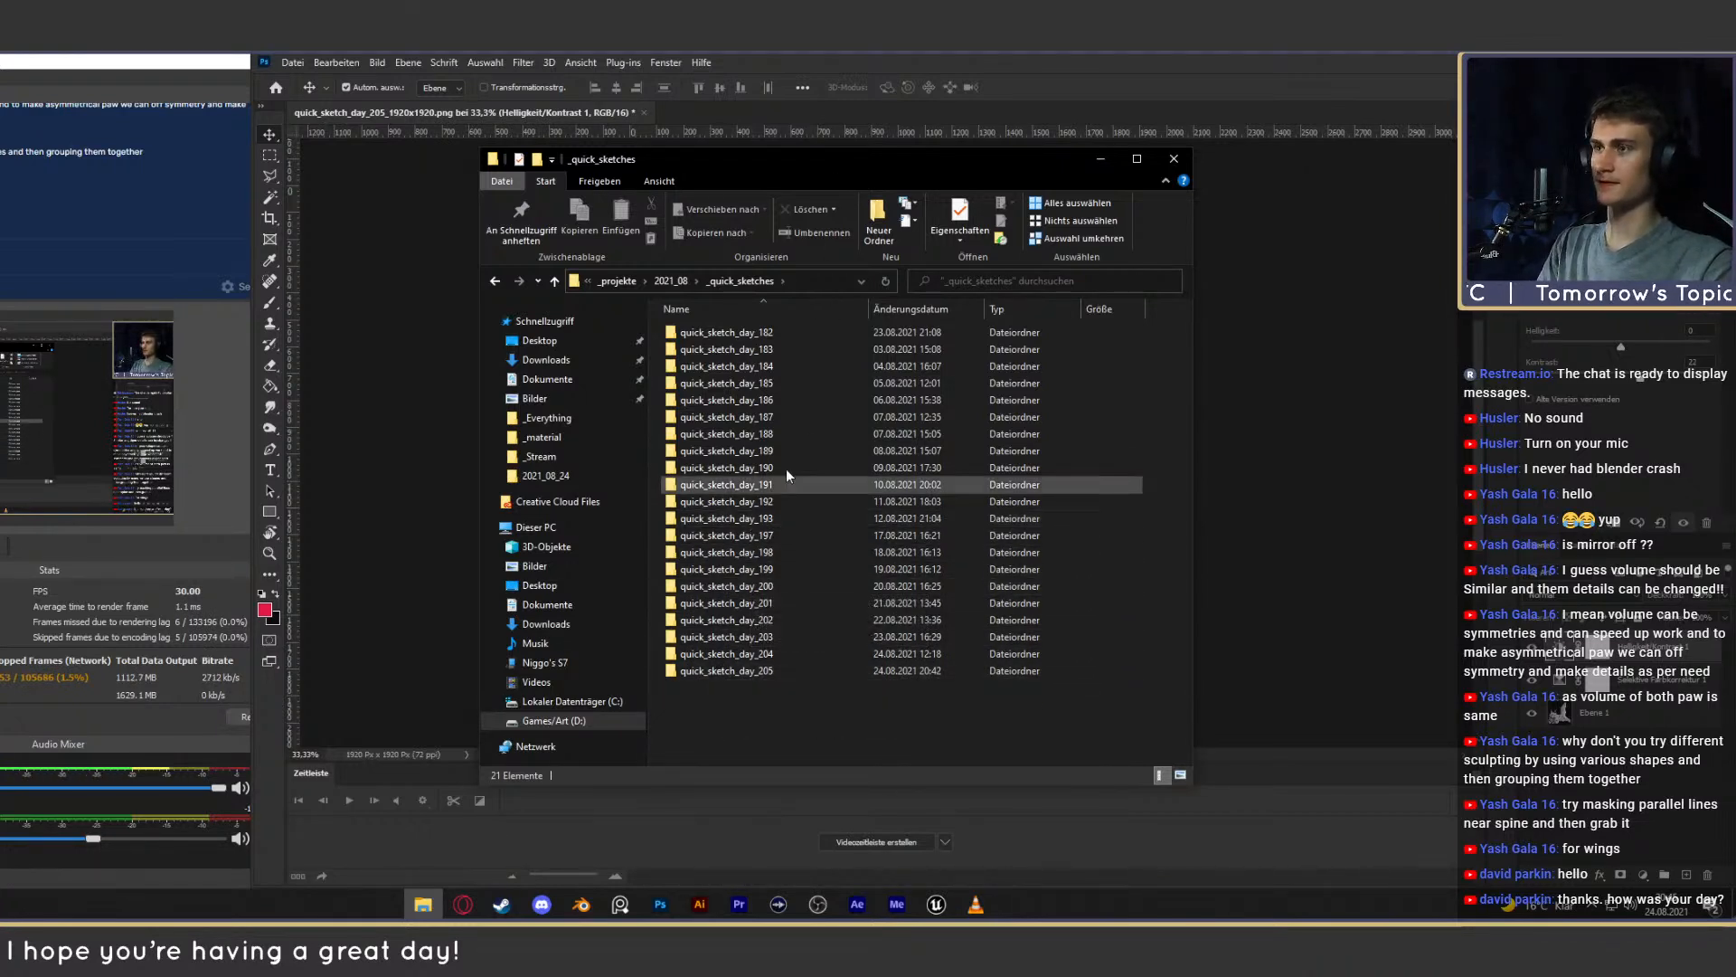
{"action": "double_click", "coordinate": [754, 670]}
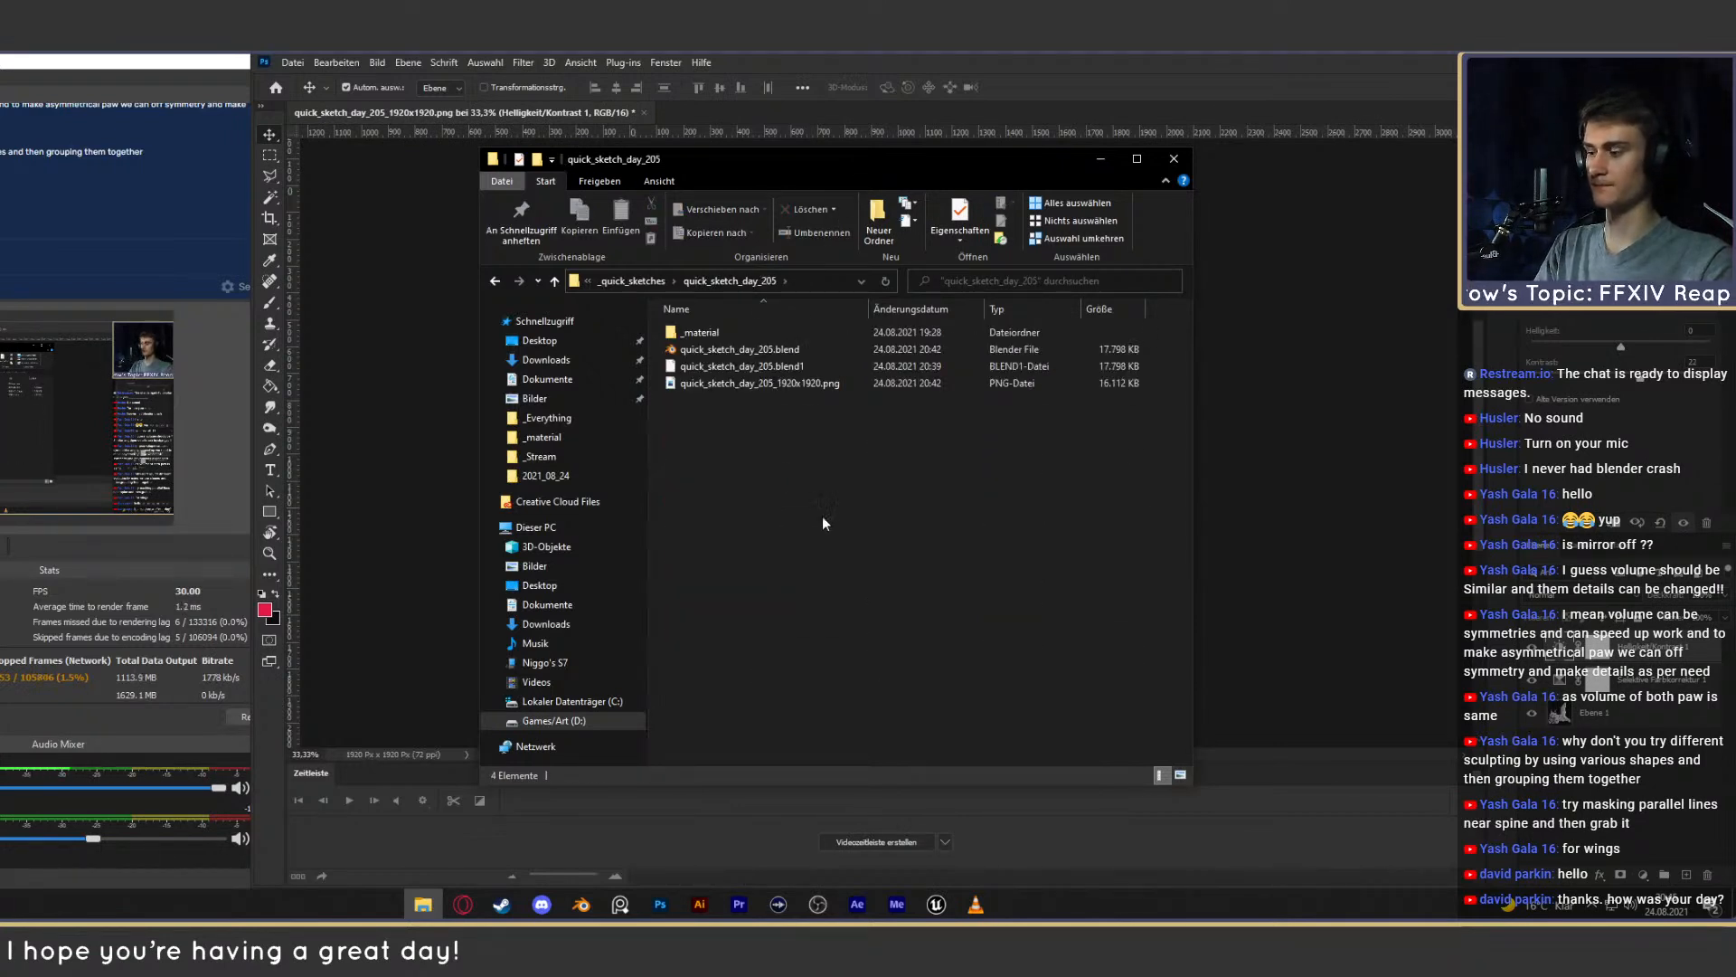
View quick_sketch_day_205_1920x1920.png in the image viewer twice, then close the viewer and the folder window
{"action": "double_click", "coordinate": [776, 383]}
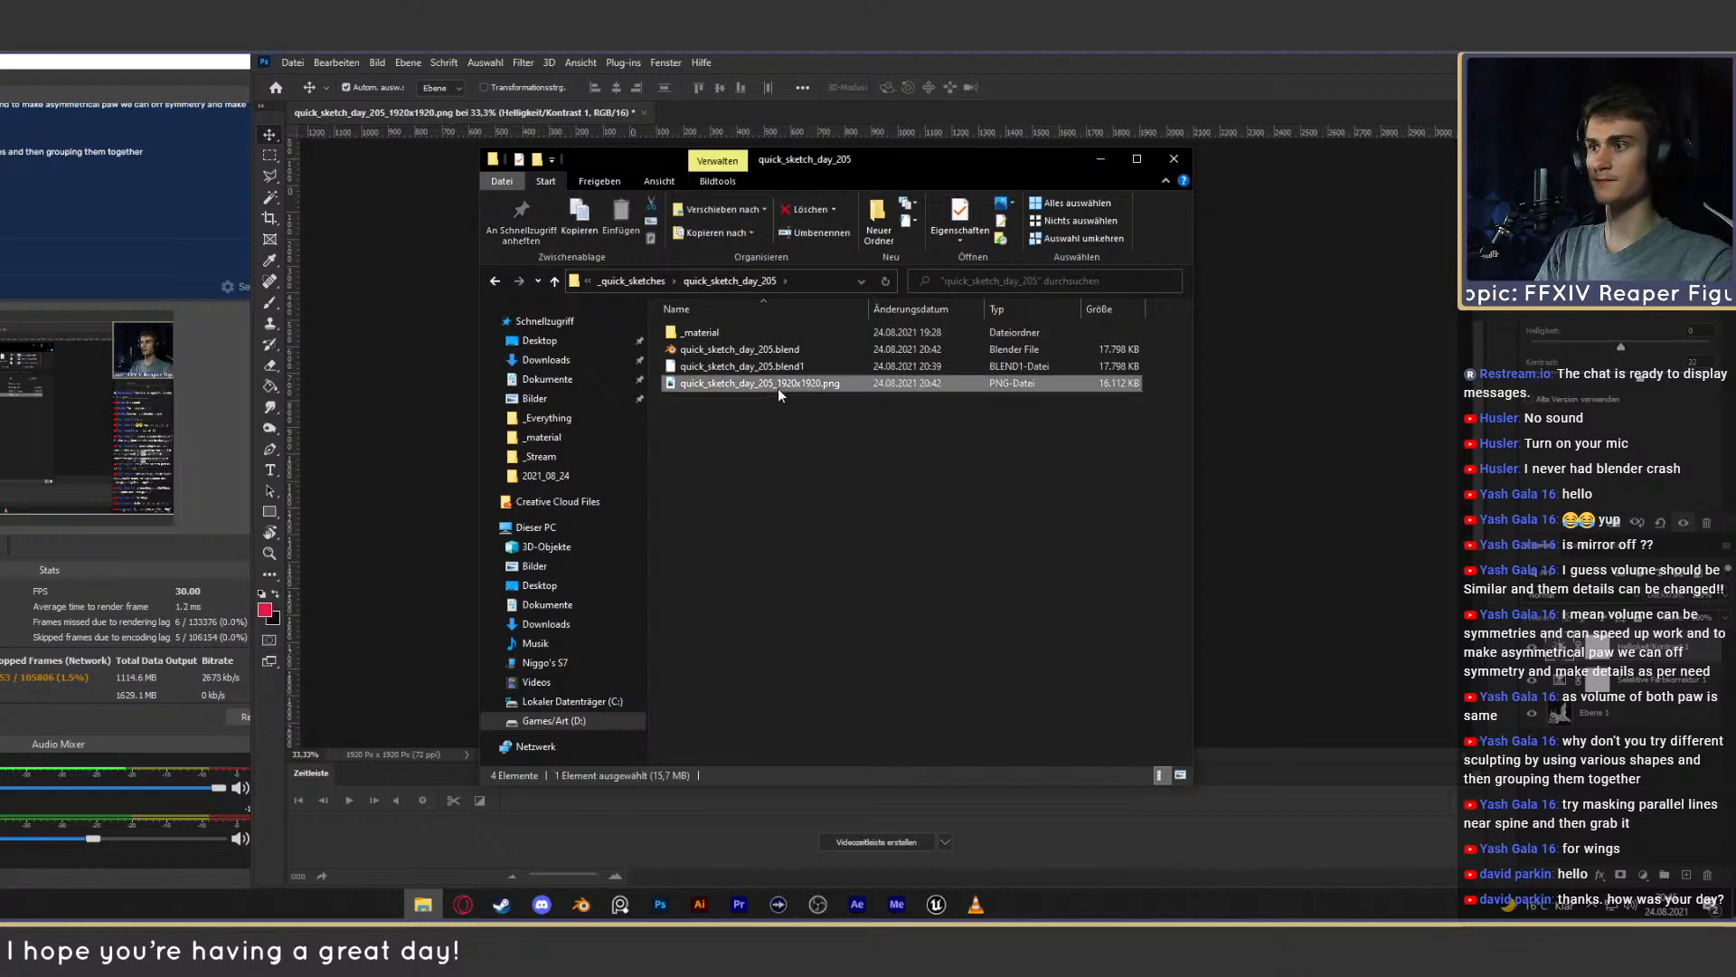
{"action": "left_click", "coordinate": [1227, 119]}
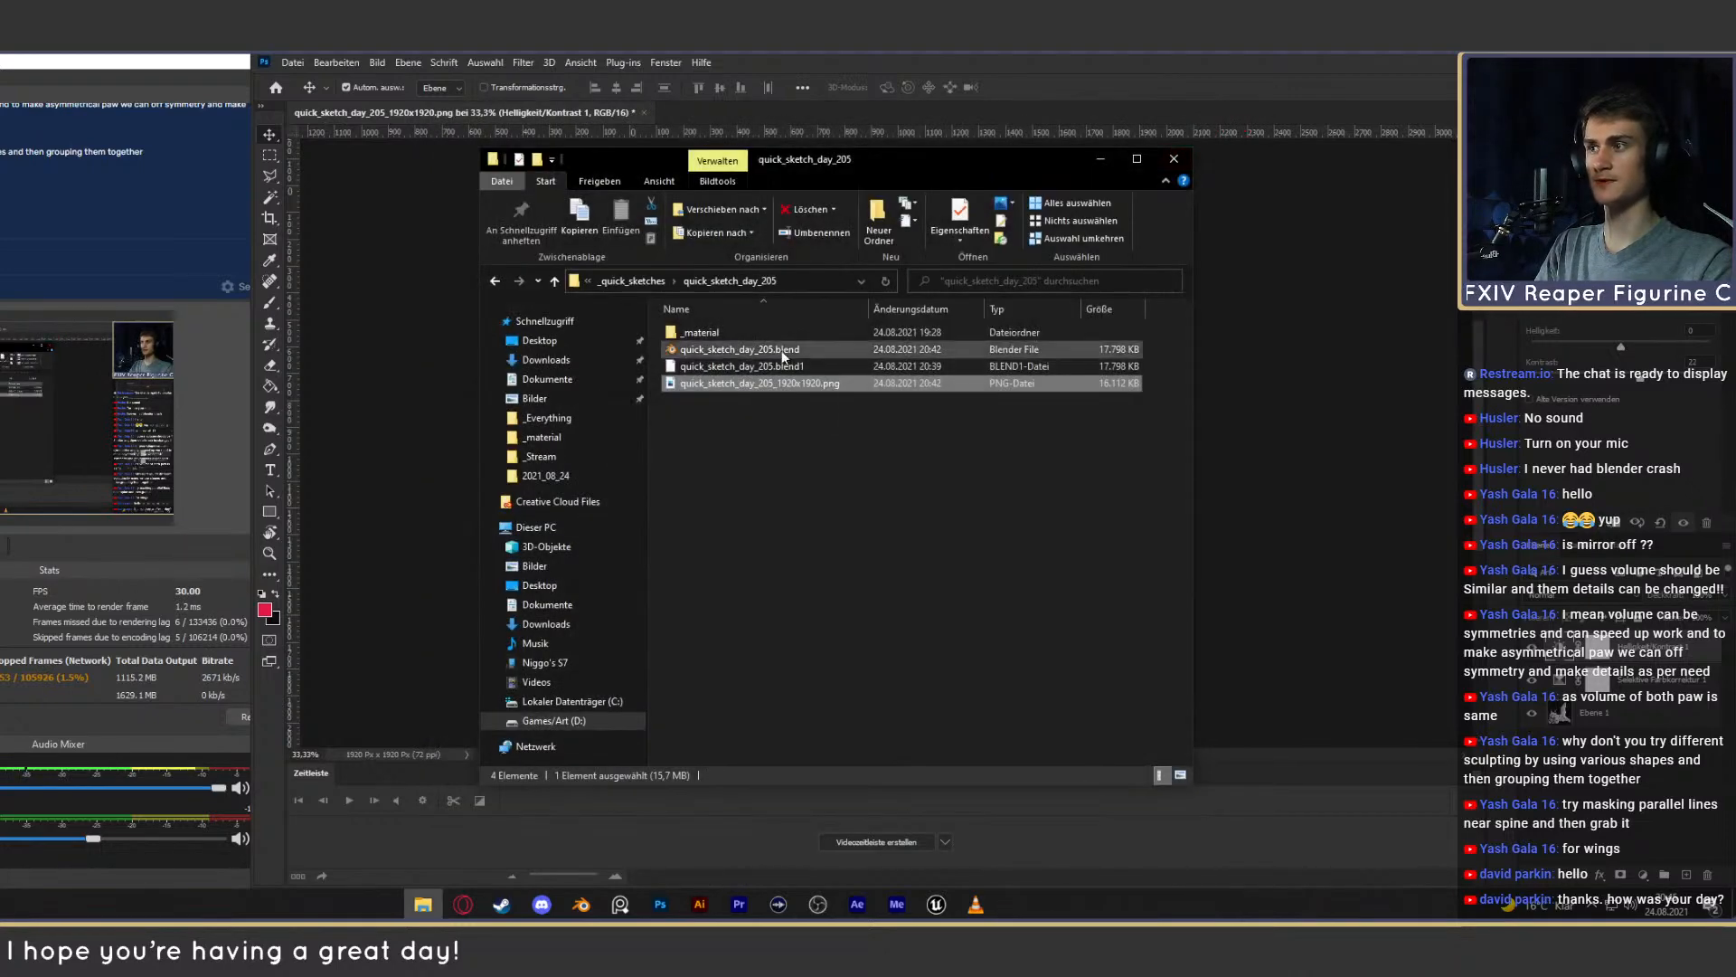
{"action": "mouse_move", "coordinate": [871, 164]}
{"action": "left_mouse_down"}
{"action": "mouse_move", "coordinate": [1240, 203]}
{"action": "mouse_move", "coordinate": [429, 167]}
{"action": "mouse_move", "coordinate": [975, 153]}
{"action": "mouse_move", "coordinate": [881, 155]}
{"action": "left_mouse_up"}
{"action": "double_click", "coordinate": [785, 369]}
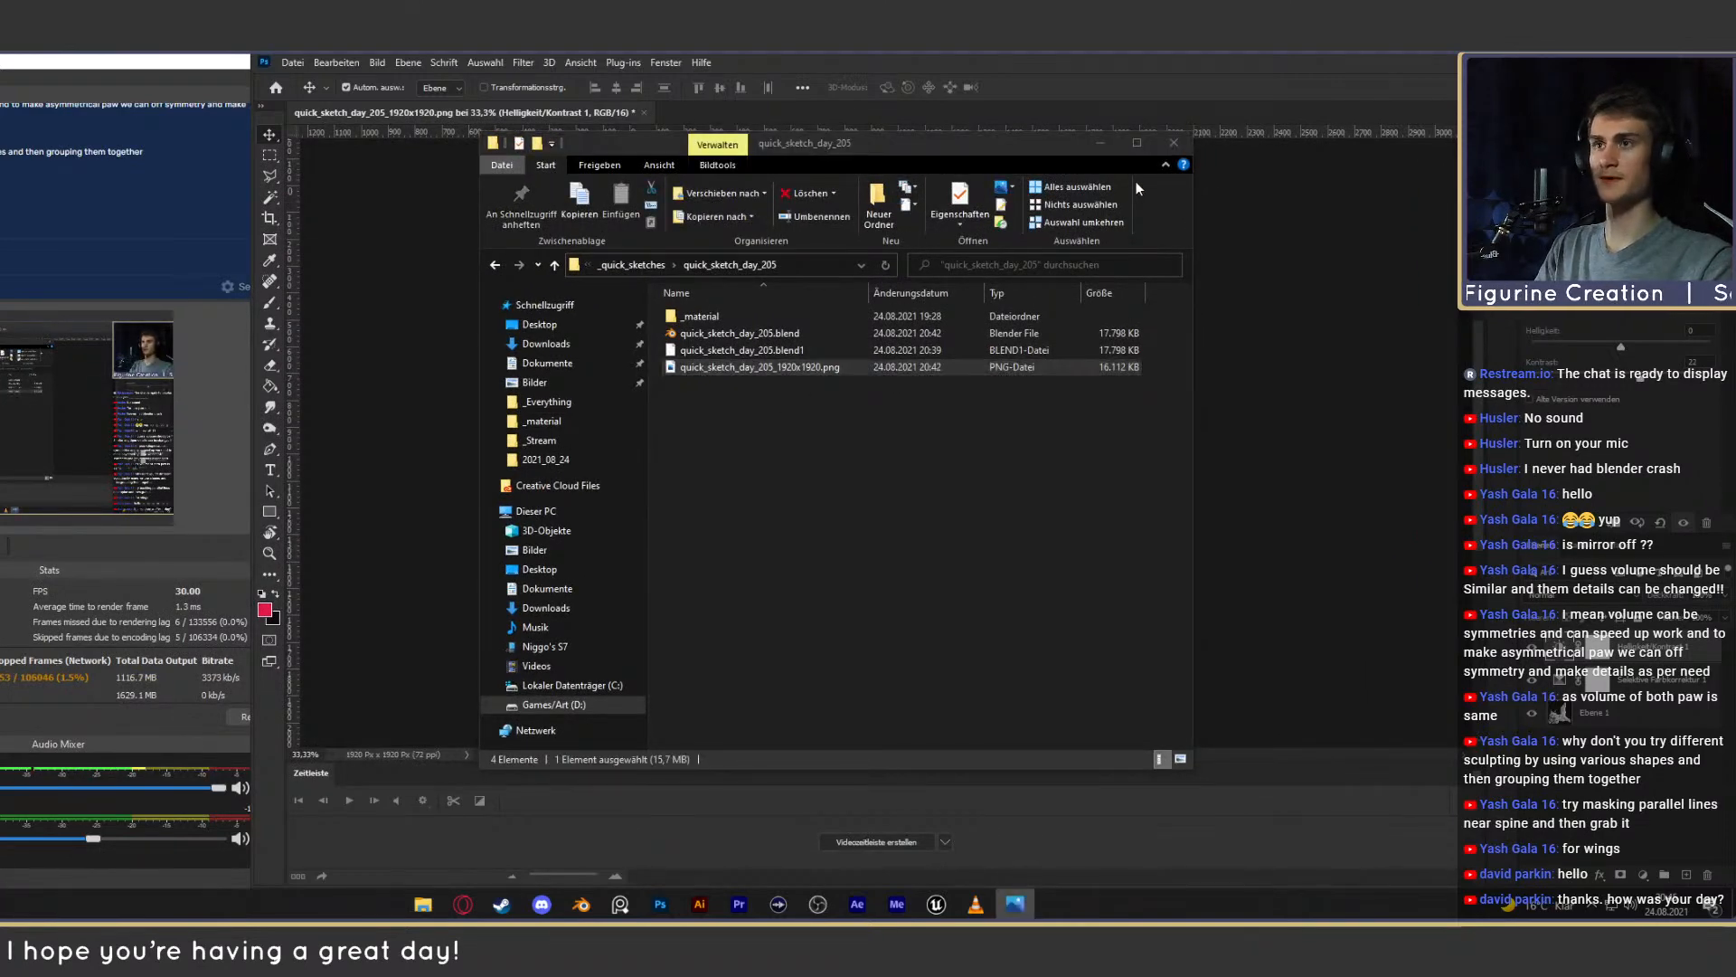
{"action": "left_click", "coordinate": [1235, 117]}
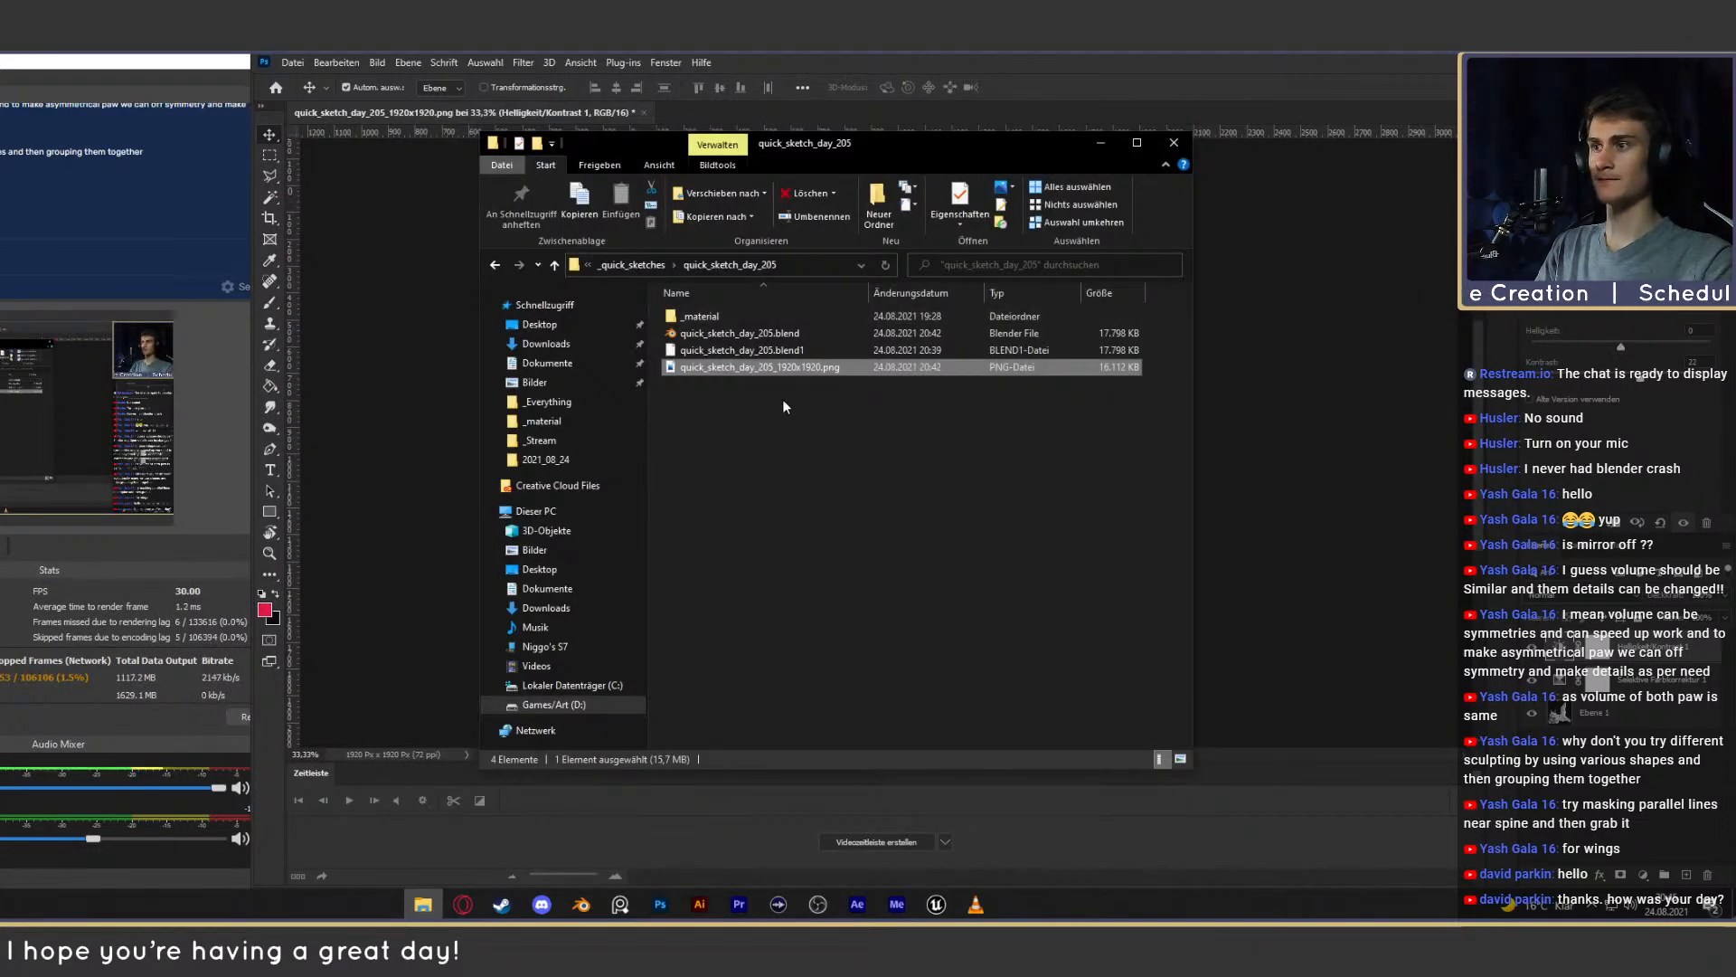
{"action": "left_click", "coordinate": [1174, 142]}
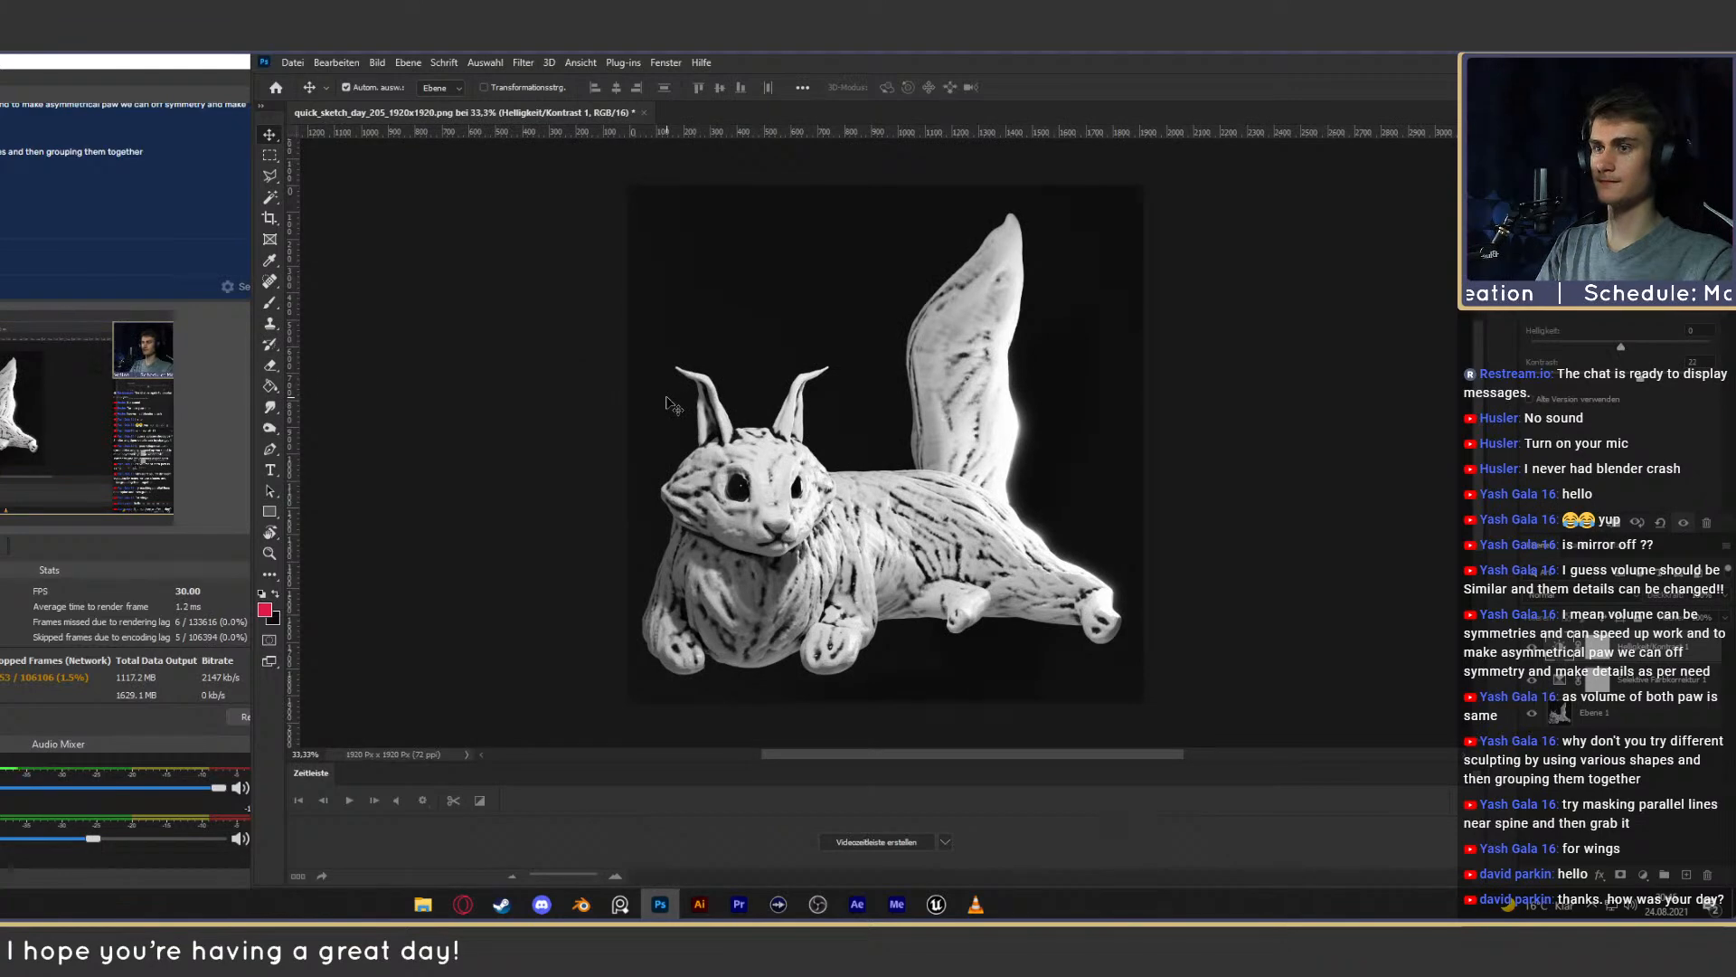
In File Explorer, open the SmudgesLarge001 3K folder inside the Fingerabdrucke textures under _Blender_Cloud, _resourcen
{"action": "left_click", "coordinate": [423, 904]}
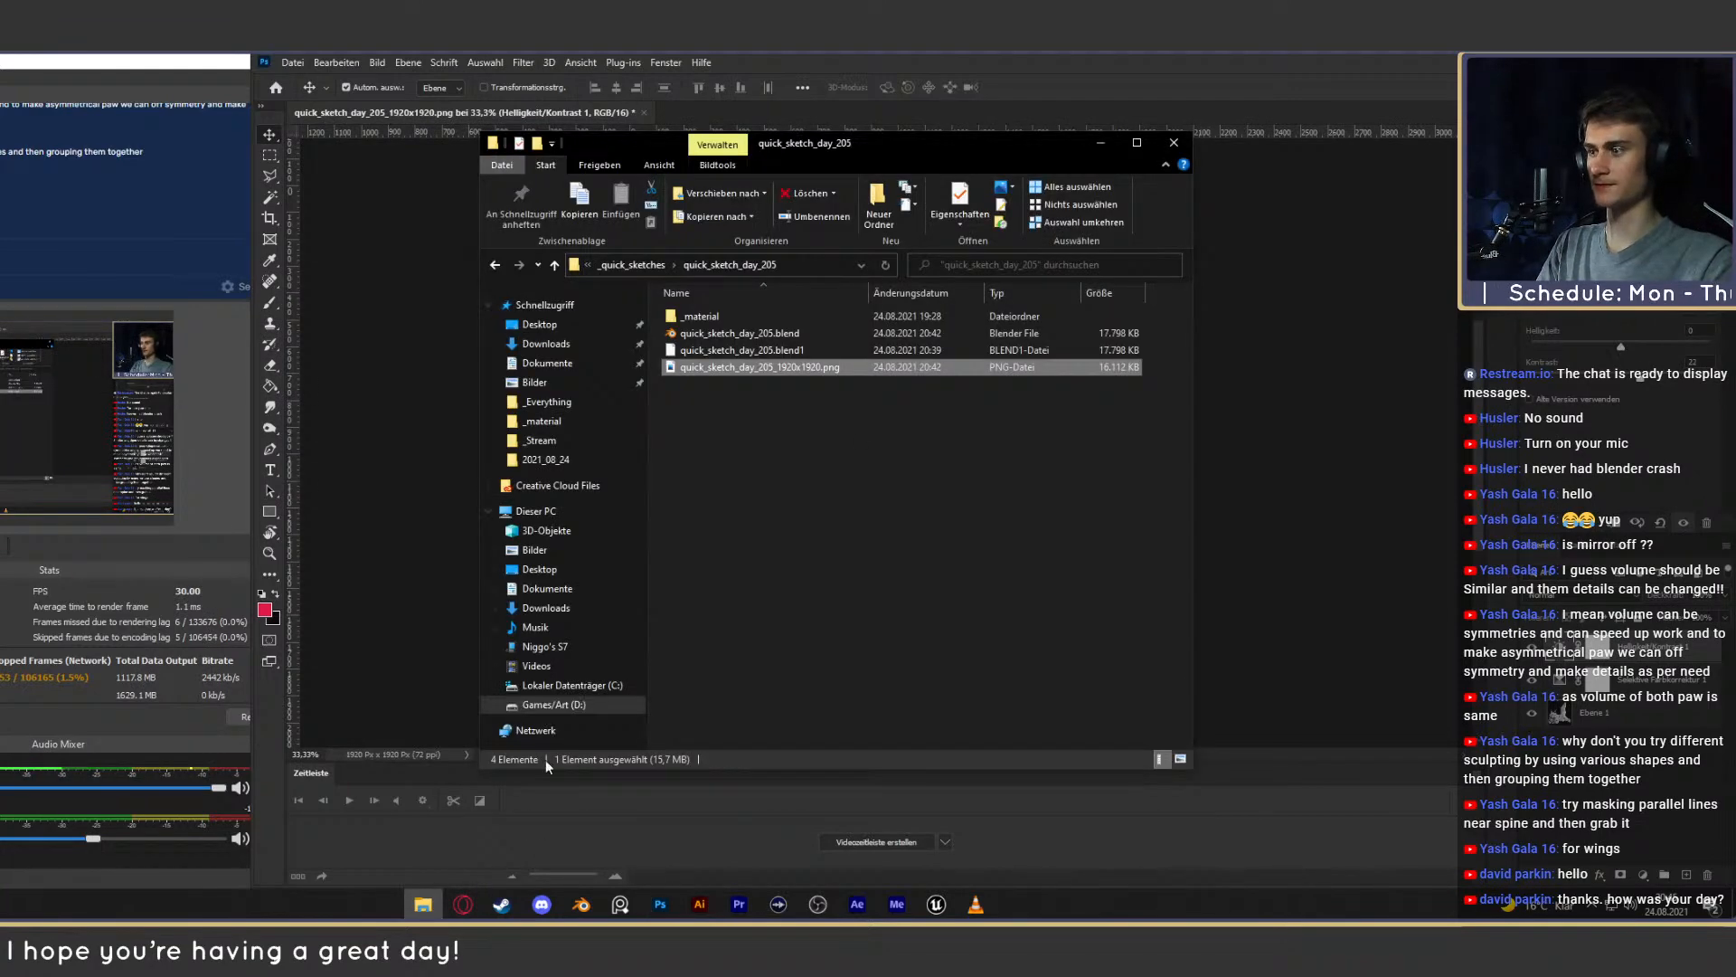
{"action": "left_click", "coordinate": [546, 704]}
{"action": "double_click", "coordinate": [719, 353]}
{"action": "double_click", "coordinate": [715, 385]}
{"action": "left_click", "coordinate": [724, 452]}
{"action": "double_click", "coordinate": [723, 452]}
{"action": "scroll", "coordinate": [819, 448], "scroll_direction": "down", "scroll_amount": 3}
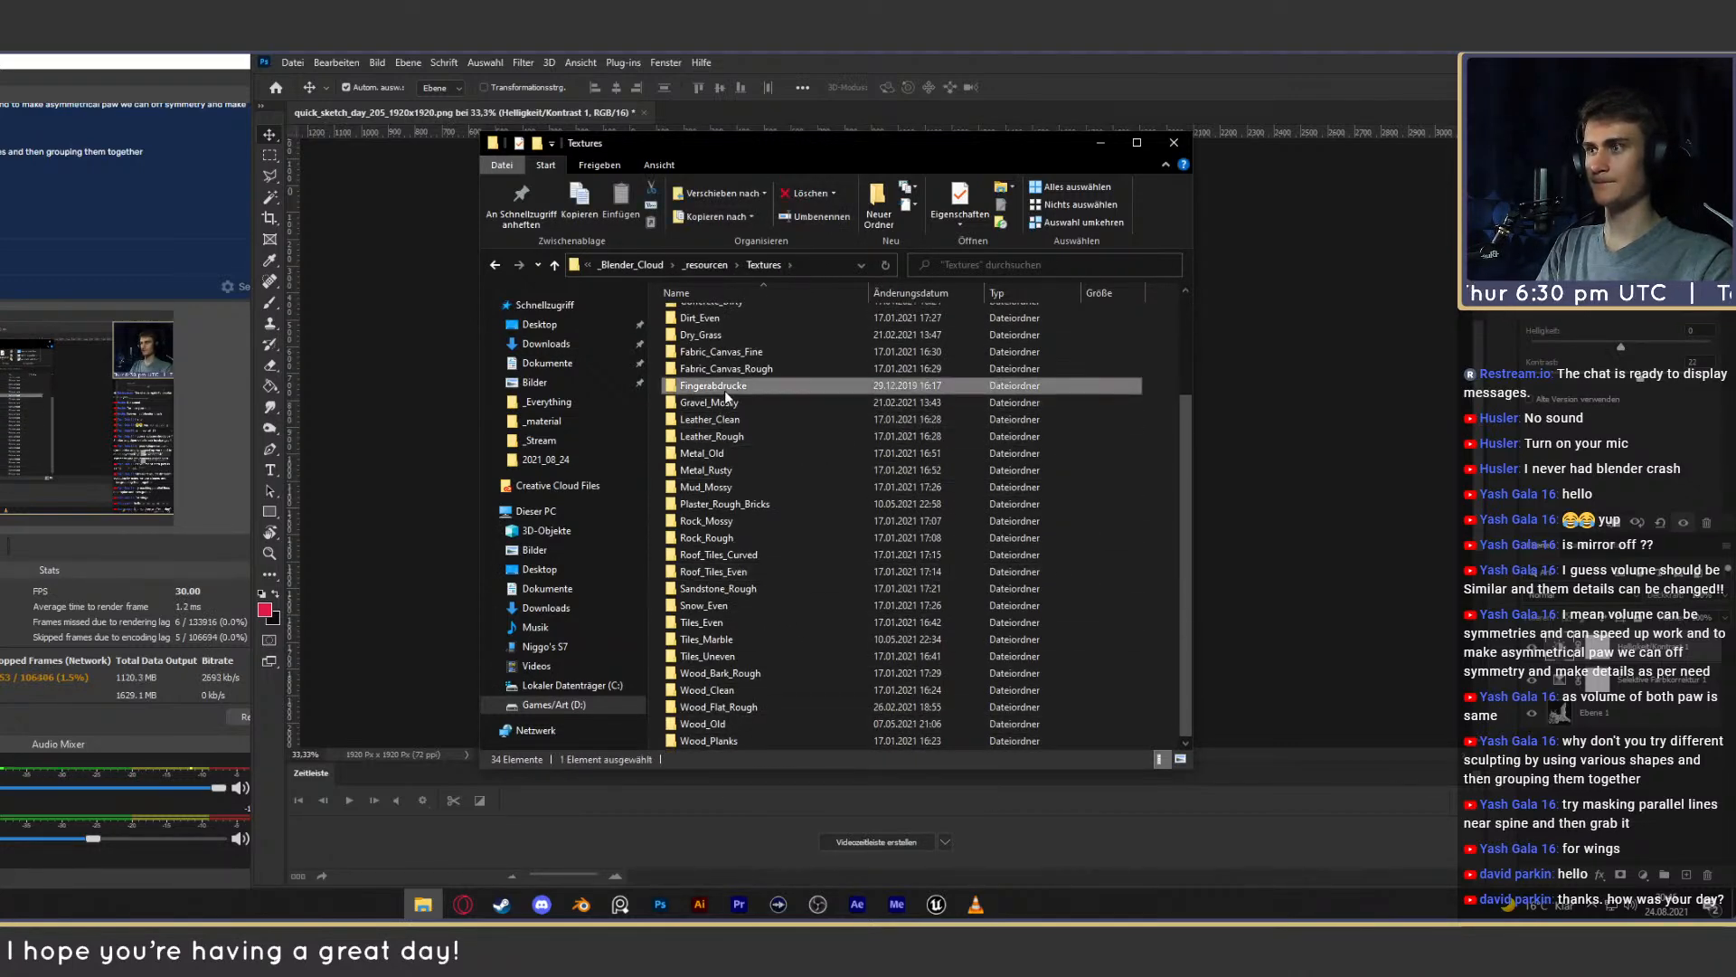
{"action": "double_click", "coordinate": [724, 387]}
{"action": "double_click", "coordinate": [694, 316]}
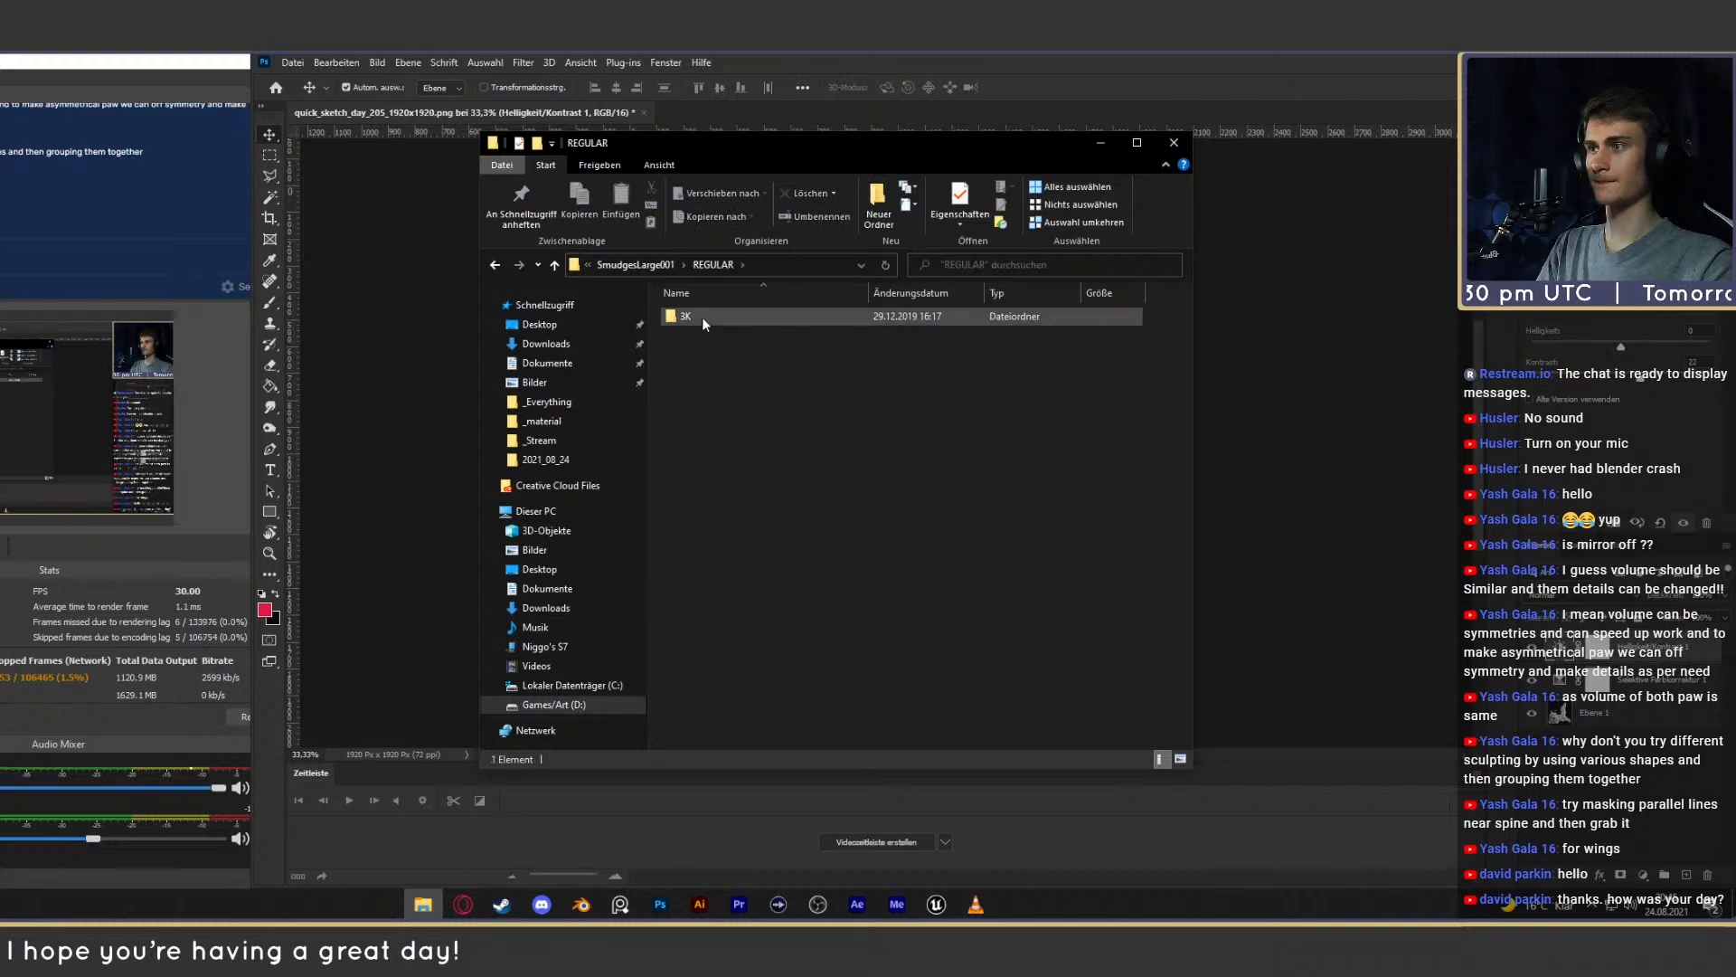
{"action": "double_click", "coordinate": [701, 317]}
Place SmudgesLarge001_OVERLAY_VAR2_3K.jpg over the whole image, give it a lightening blend mode and set its opacity to 50%
{"action": "left_click_drag", "start_coordinate": [790, 344], "coordinate": [1438, 398]}
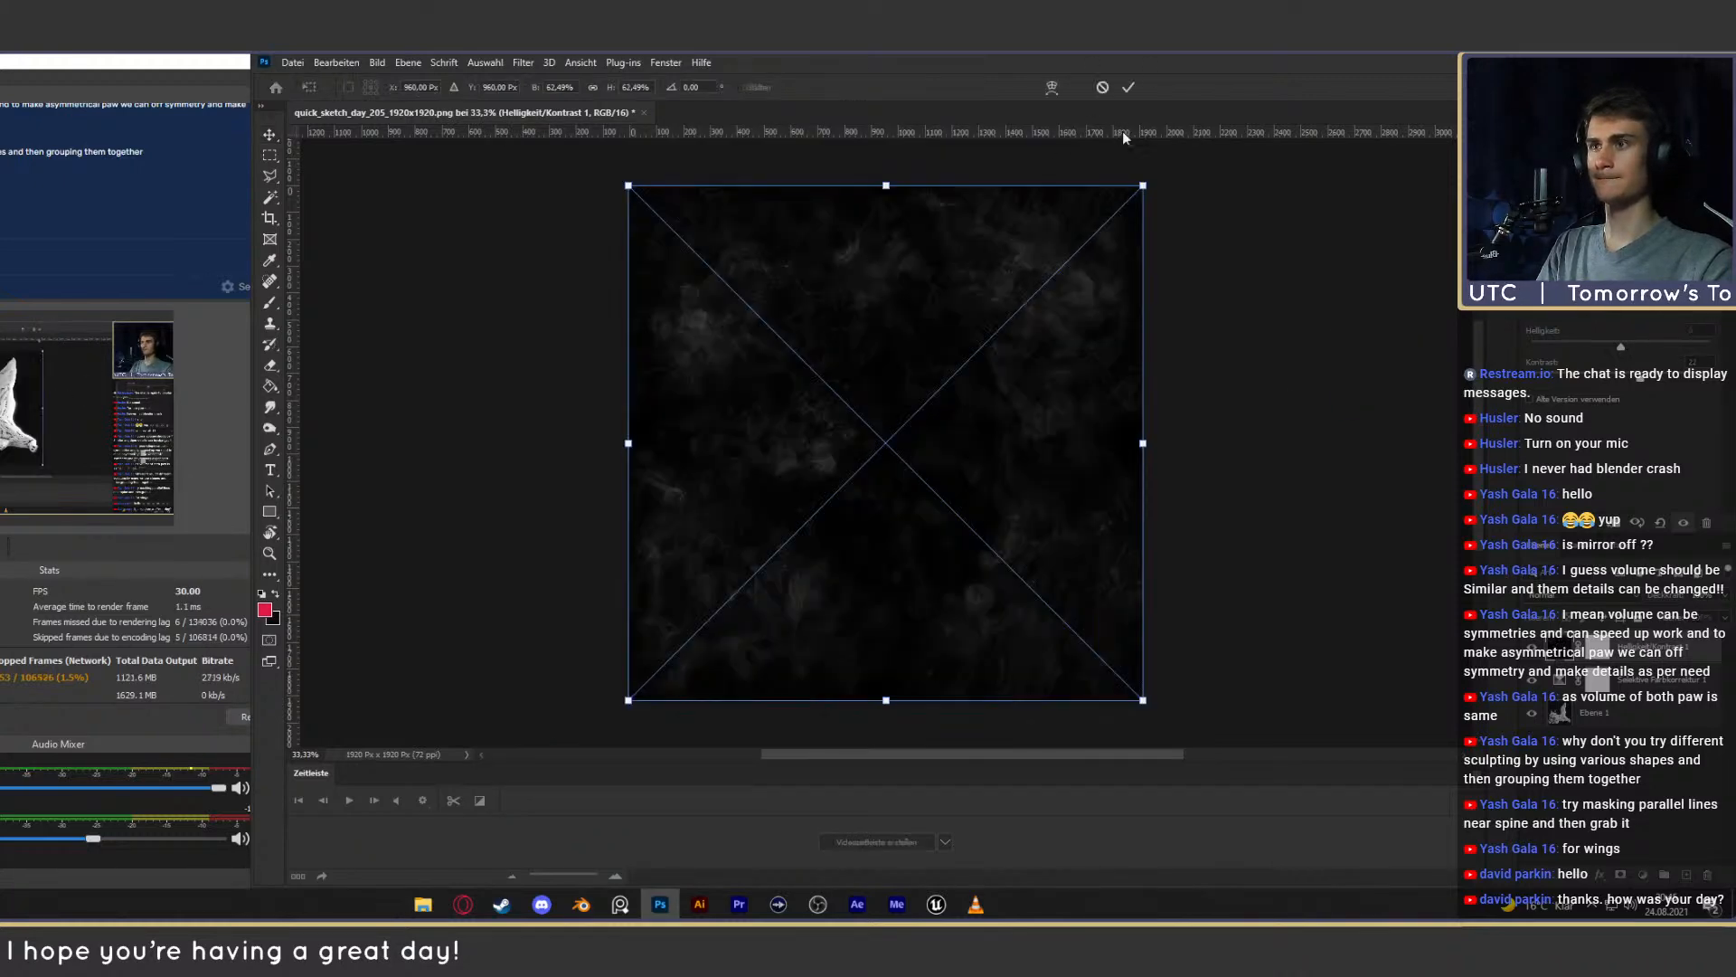
{"action": "left_click", "coordinate": [1132, 87]}
{"action": "left_click", "coordinate": [1588, 597]}
{"action": "left_click", "coordinate": [1584, 640]}
{"action": "type", "text": "50"}
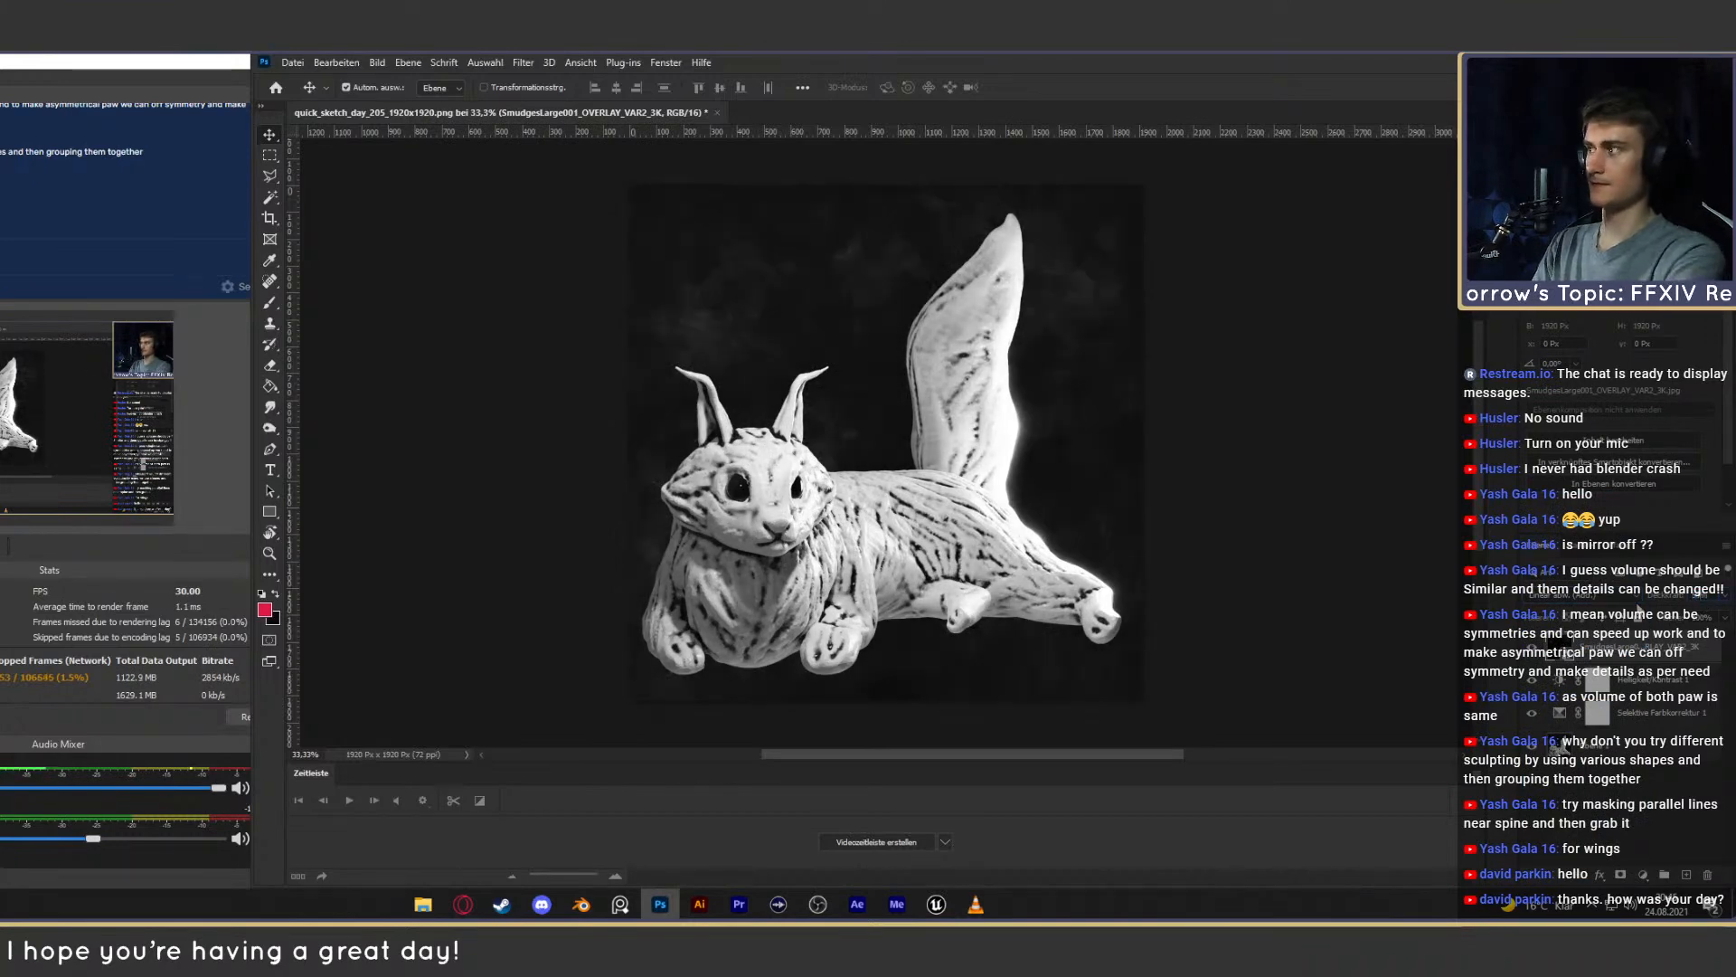
Save the layered document as quick_sketch_day_205_1920x1920.psd in the quick_sketch_day_205 folder
{"action": "key", "text": "ctrl+shift+s"}
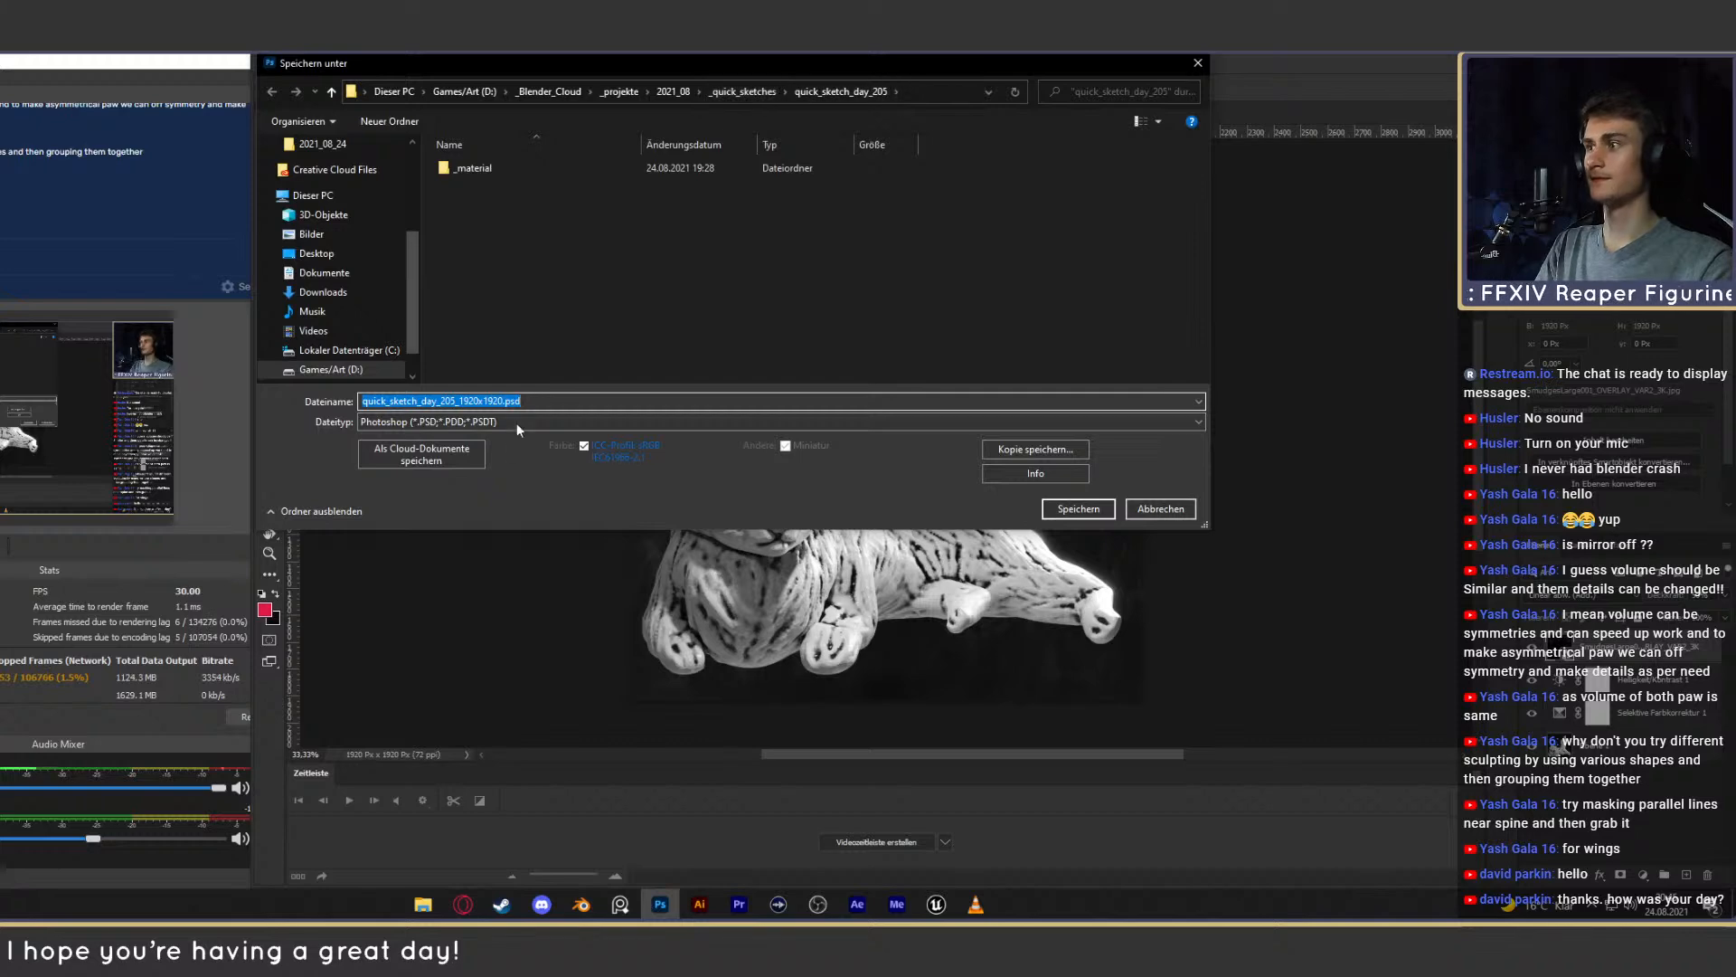
{"action": "key", "text": "Return"}
{"action": "left_click", "coordinate": [882, 285]}
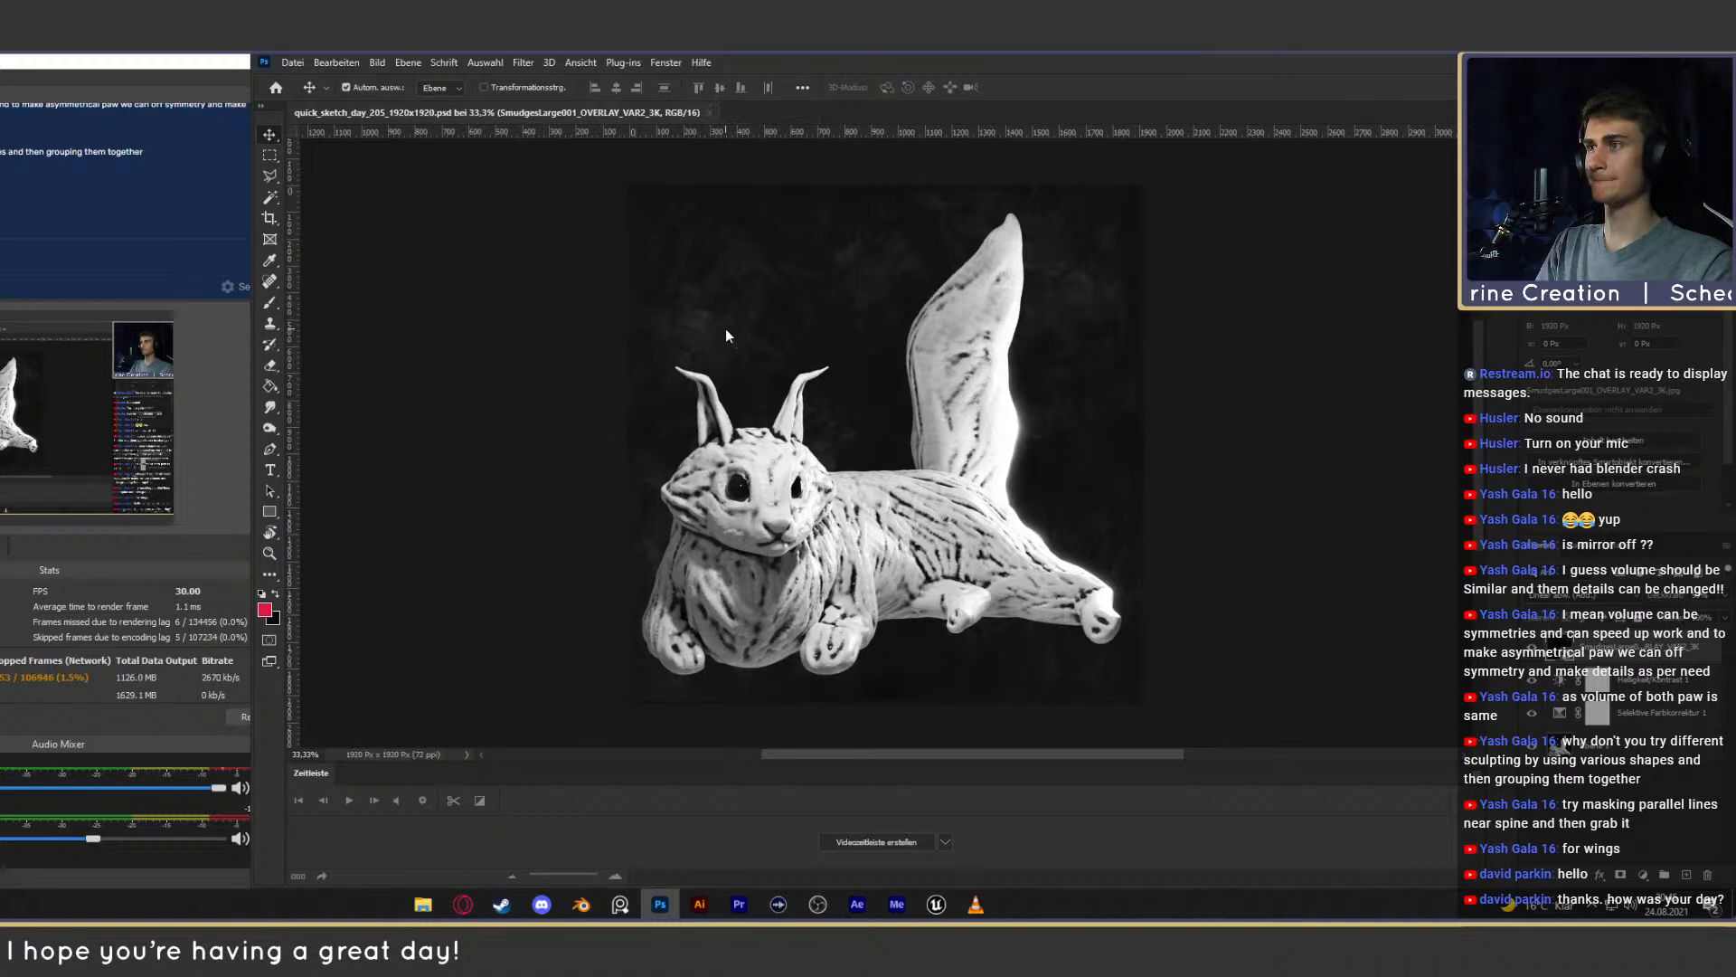
Export the image for web as the JPEG quick_sketch_day_205_1920x1920.jpg into the quick_sketch_day_205 folder
{"action": "key", "text": "ctrl+alt+shift+s"}
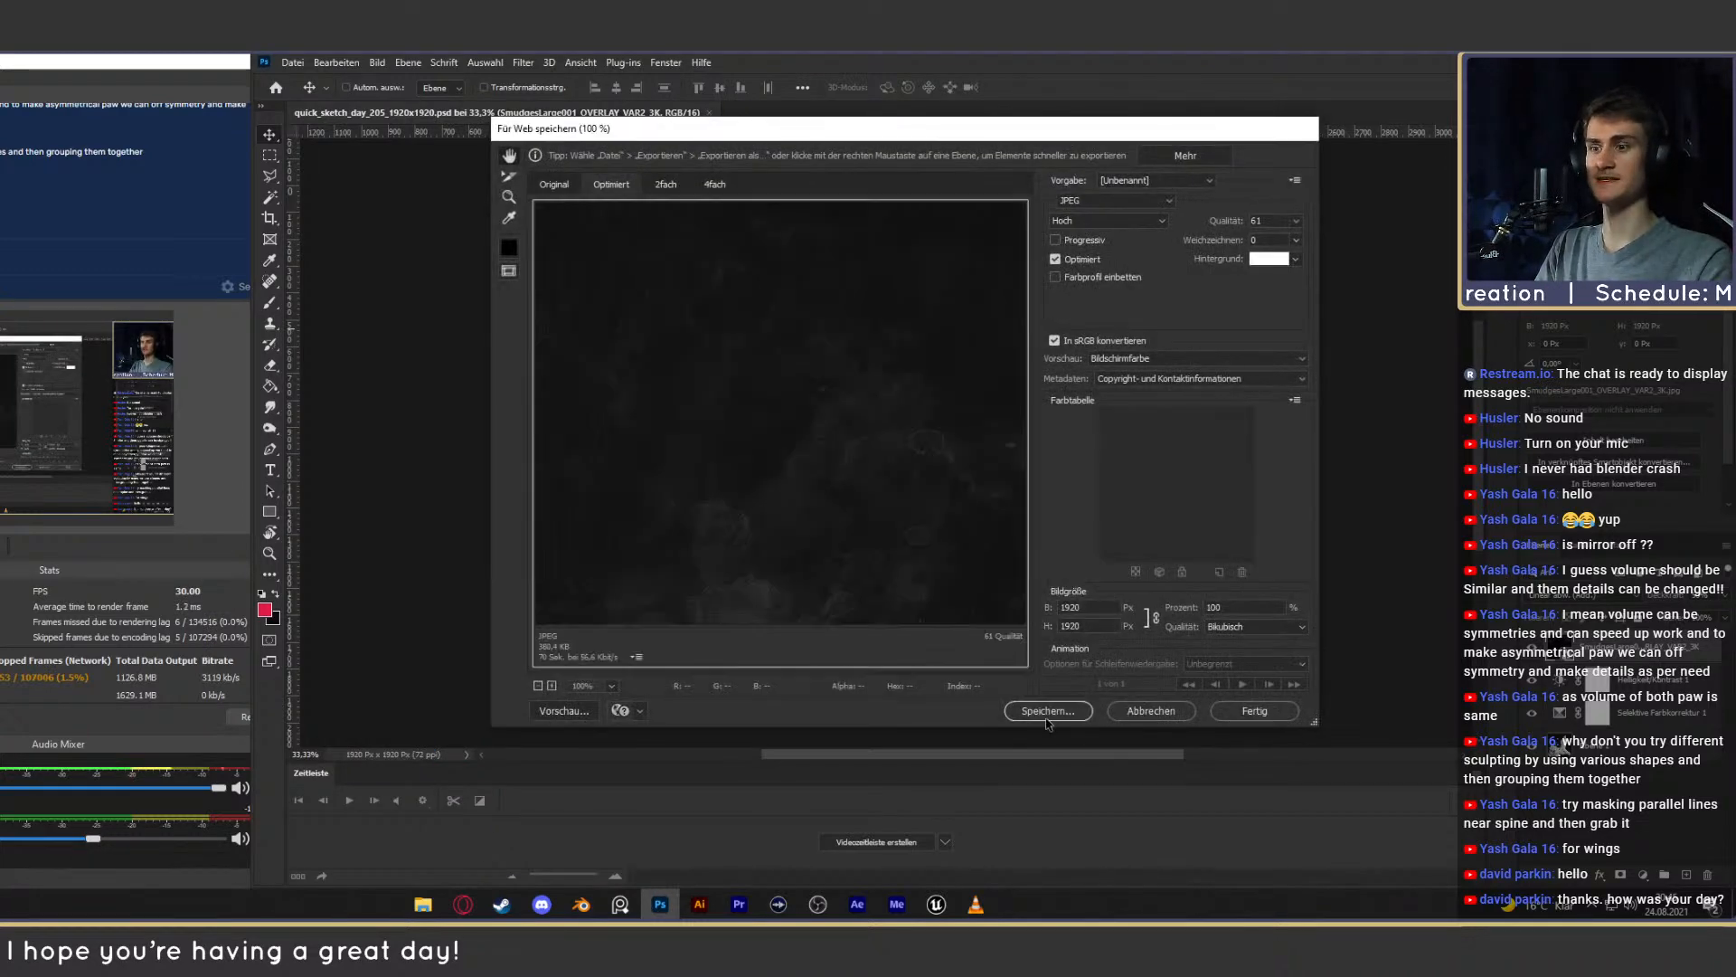
{"action": "key", "text": "Return"}
{"action": "left_click", "coordinate": [824, 180]}
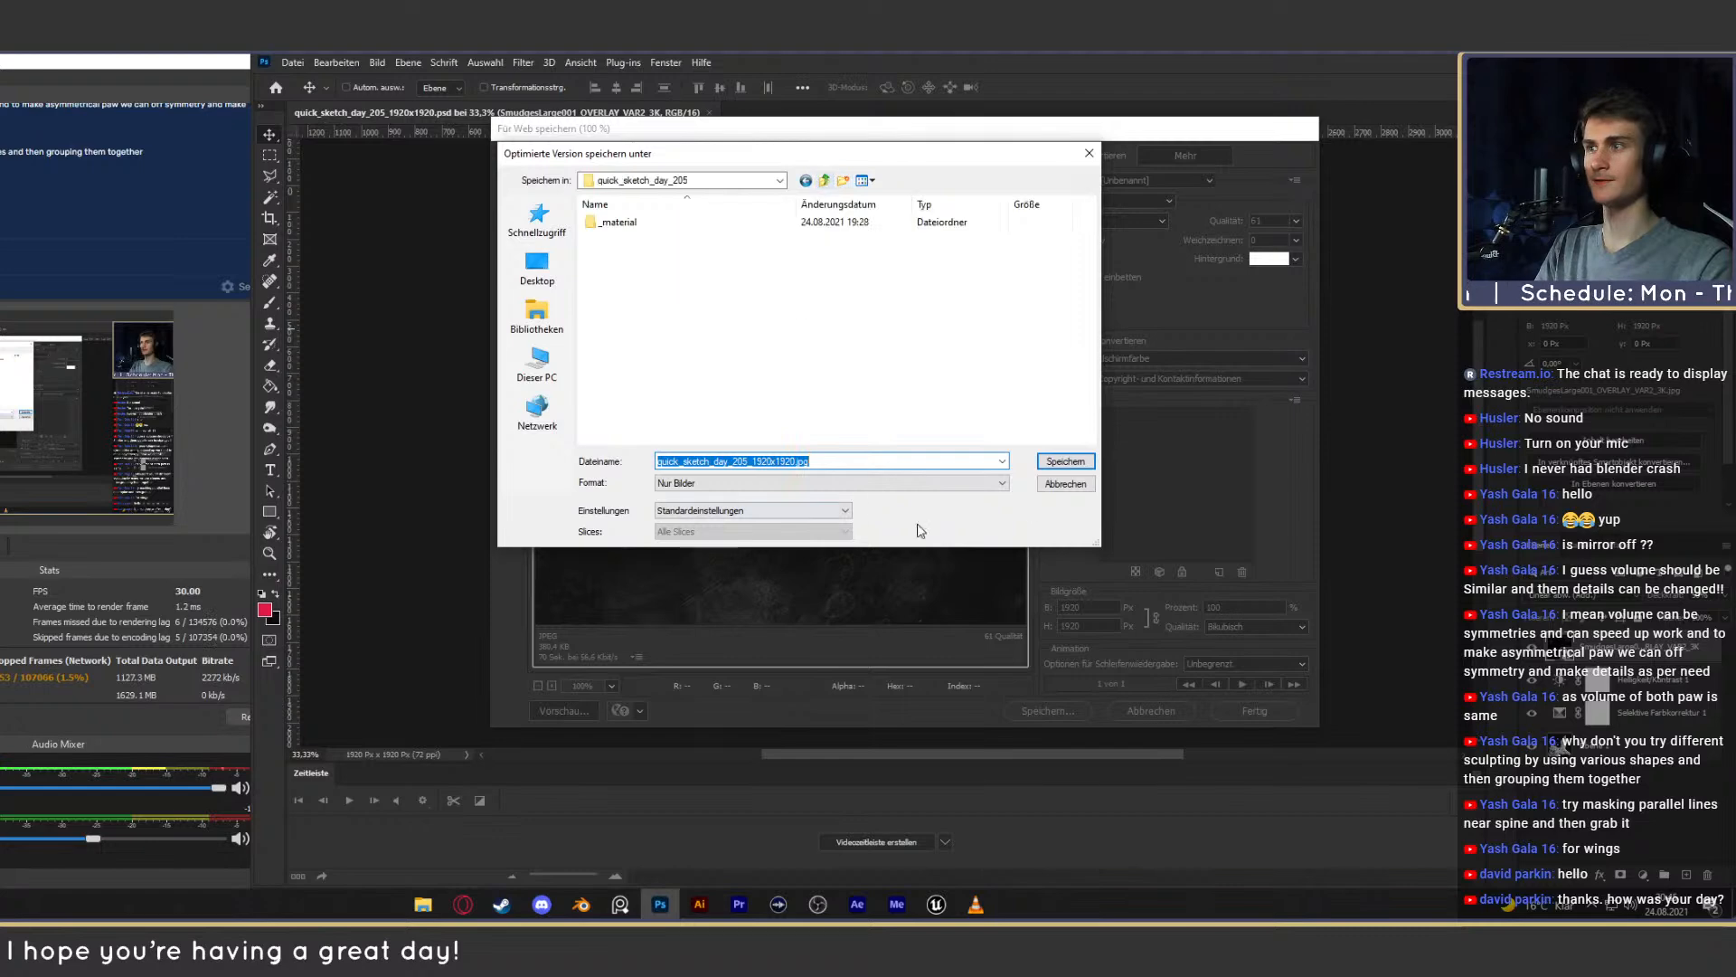
{"action": "left_click", "coordinate": [1064, 461]}
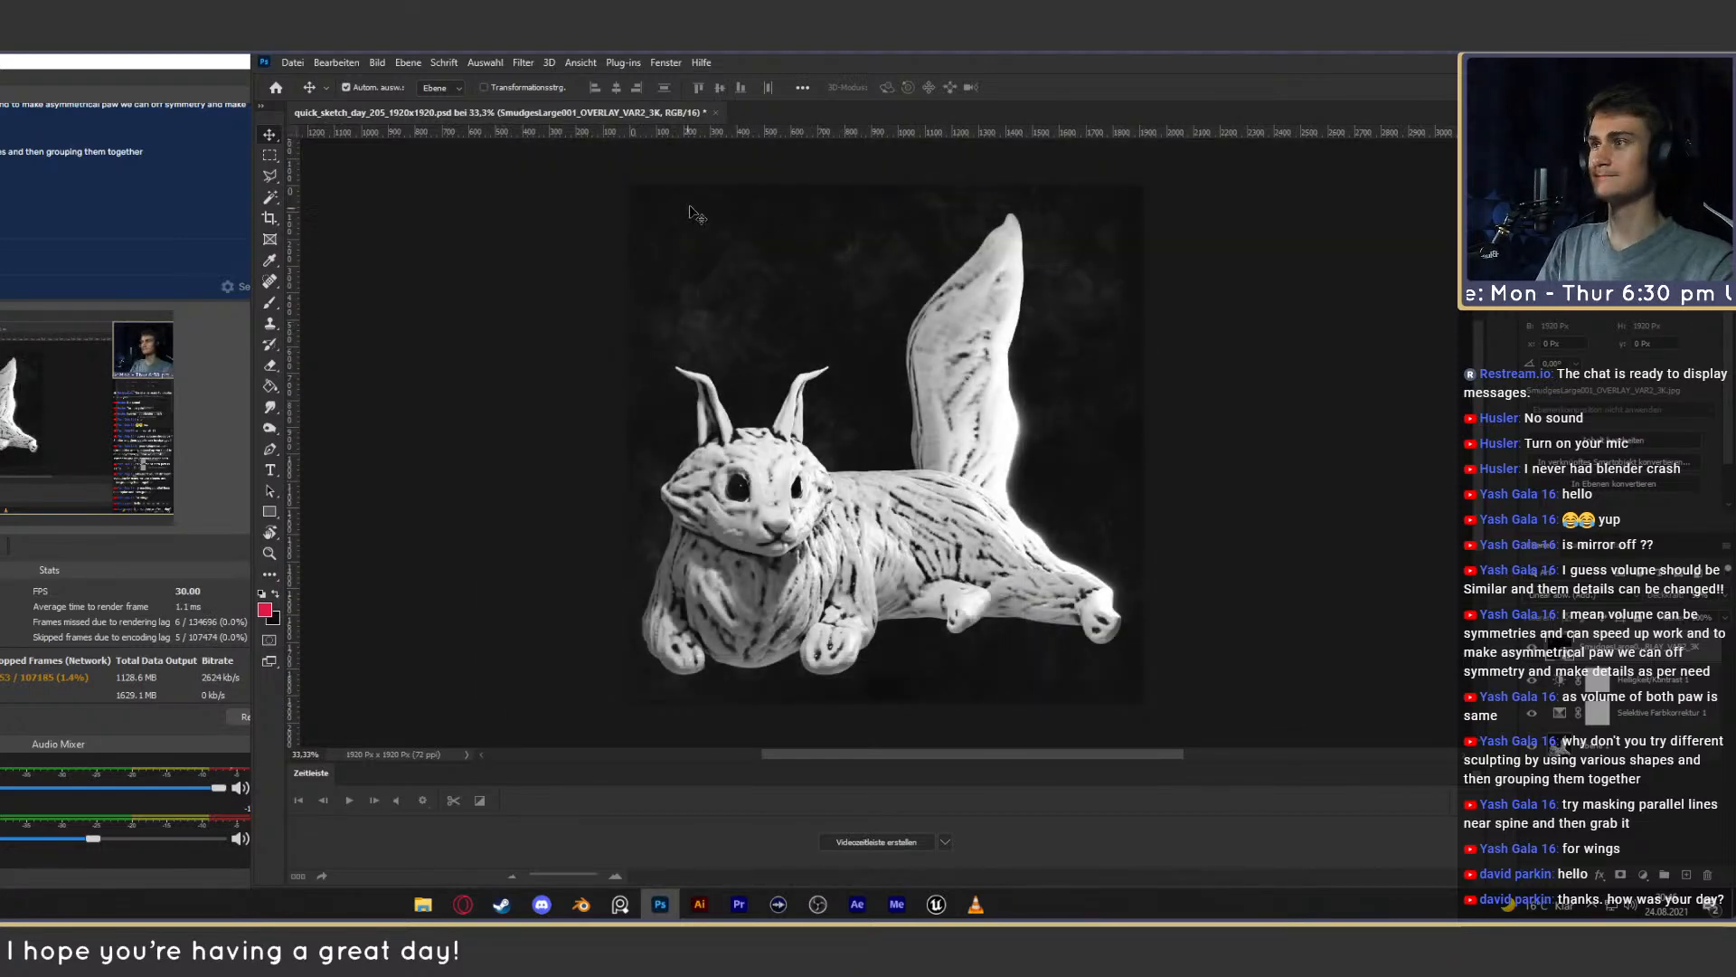
Save the latest changes to the layered document quick_sketch_day_205_1920x1920.psd
{"action": "key", "text": "ctrl+s"}
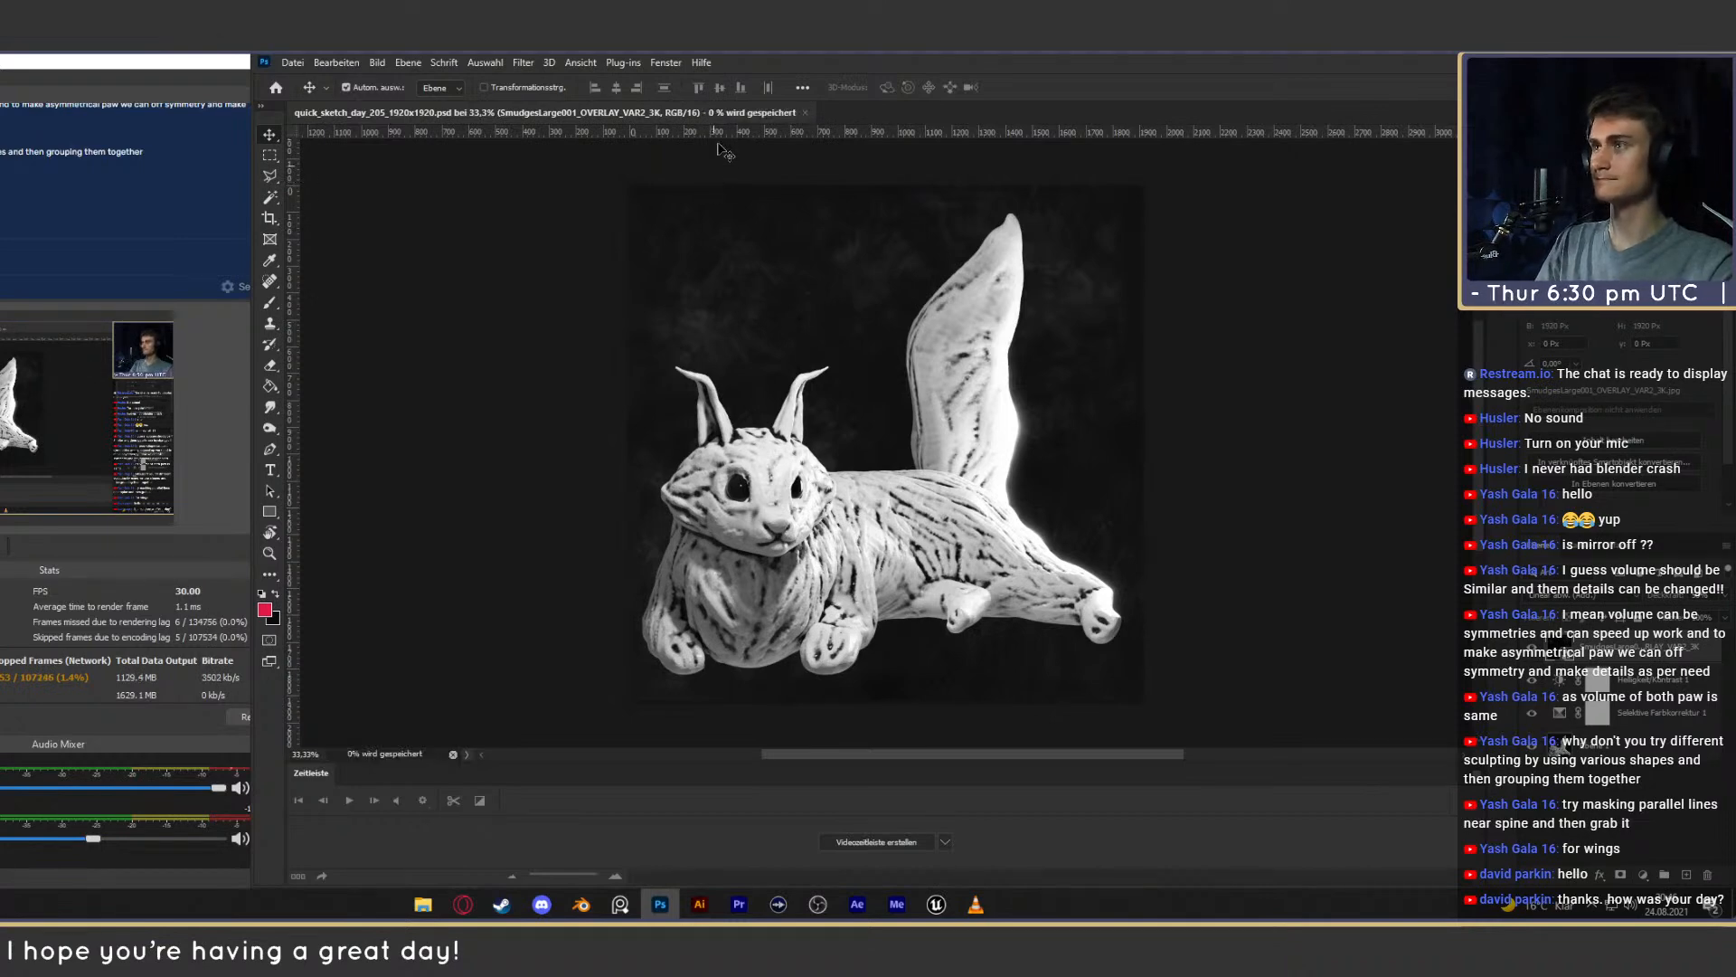
Switch to Blender and open the recent file ffxiv_reaper_figurine_v1a.blend
{"action": "key", "text": "alt+Tab"}
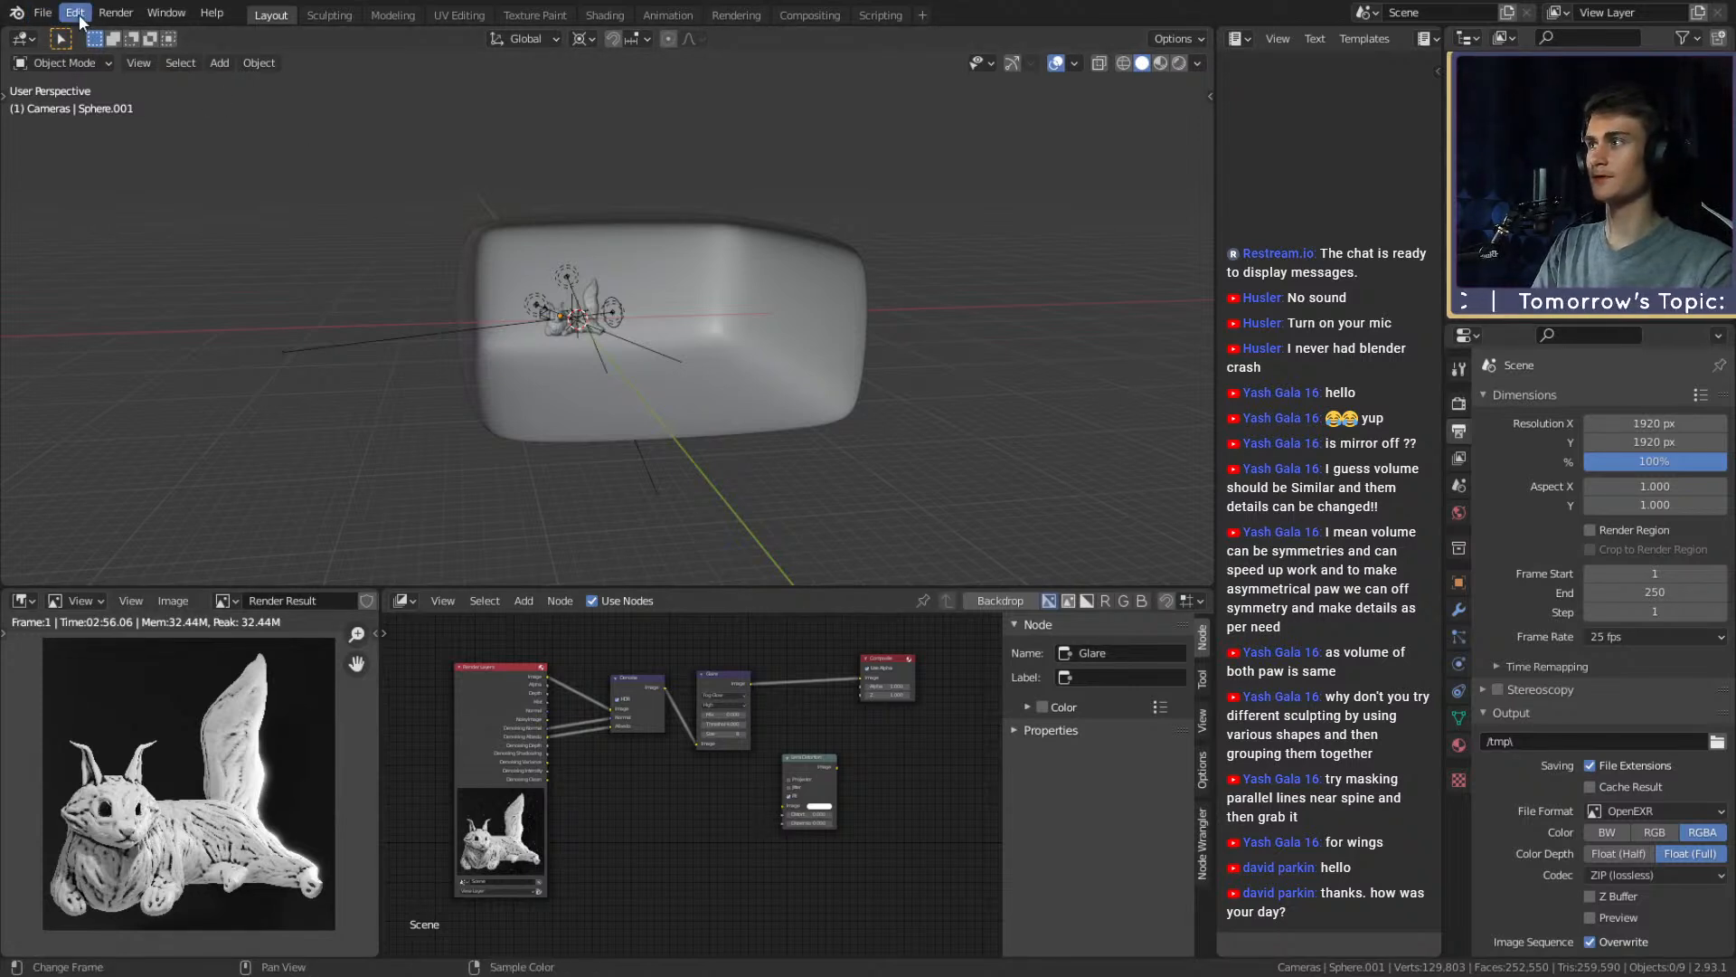
{"action": "left_click", "coordinate": [43, 13]}
{"action": "mouse_move", "coordinate": [94, 77]}
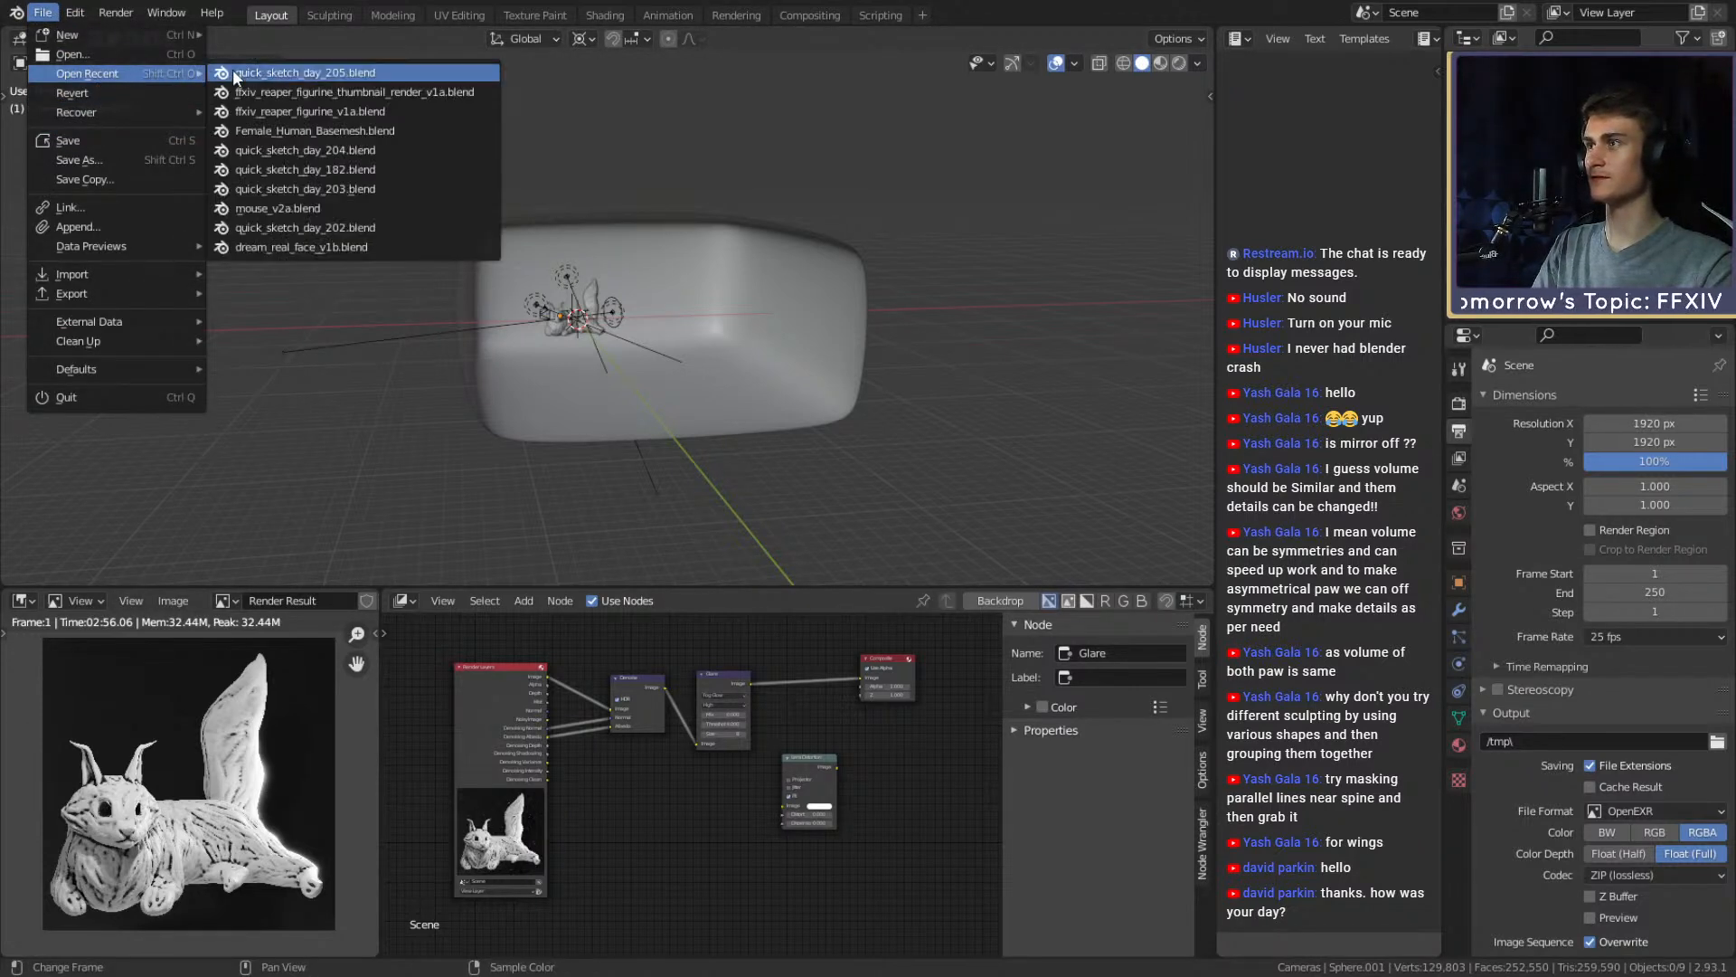
{"action": "left_click", "coordinate": [298, 110]}
Examine the figurine's male head sculpt and its overall proportions from several angles
{"action": "scroll", "coordinate": [633, 348], "scroll_direction": "up", "scroll_amount": 7}
{"action": "middle_click_drag", "start_coordinate": [644, 356], "coordinate": [696, 333]}
{"action": "scroll", "coordinate": [624, 315], "scroll_direction": "down", "scroll_amount": 4}
{"action": "scroll", "coordinate": [710, 325], "scroll_direction": "down", "scroll_amount": 4}
{"action": "scroll", "coordinate": [616, 340], "scroll_direction": "up", "scroll_amount": 2}
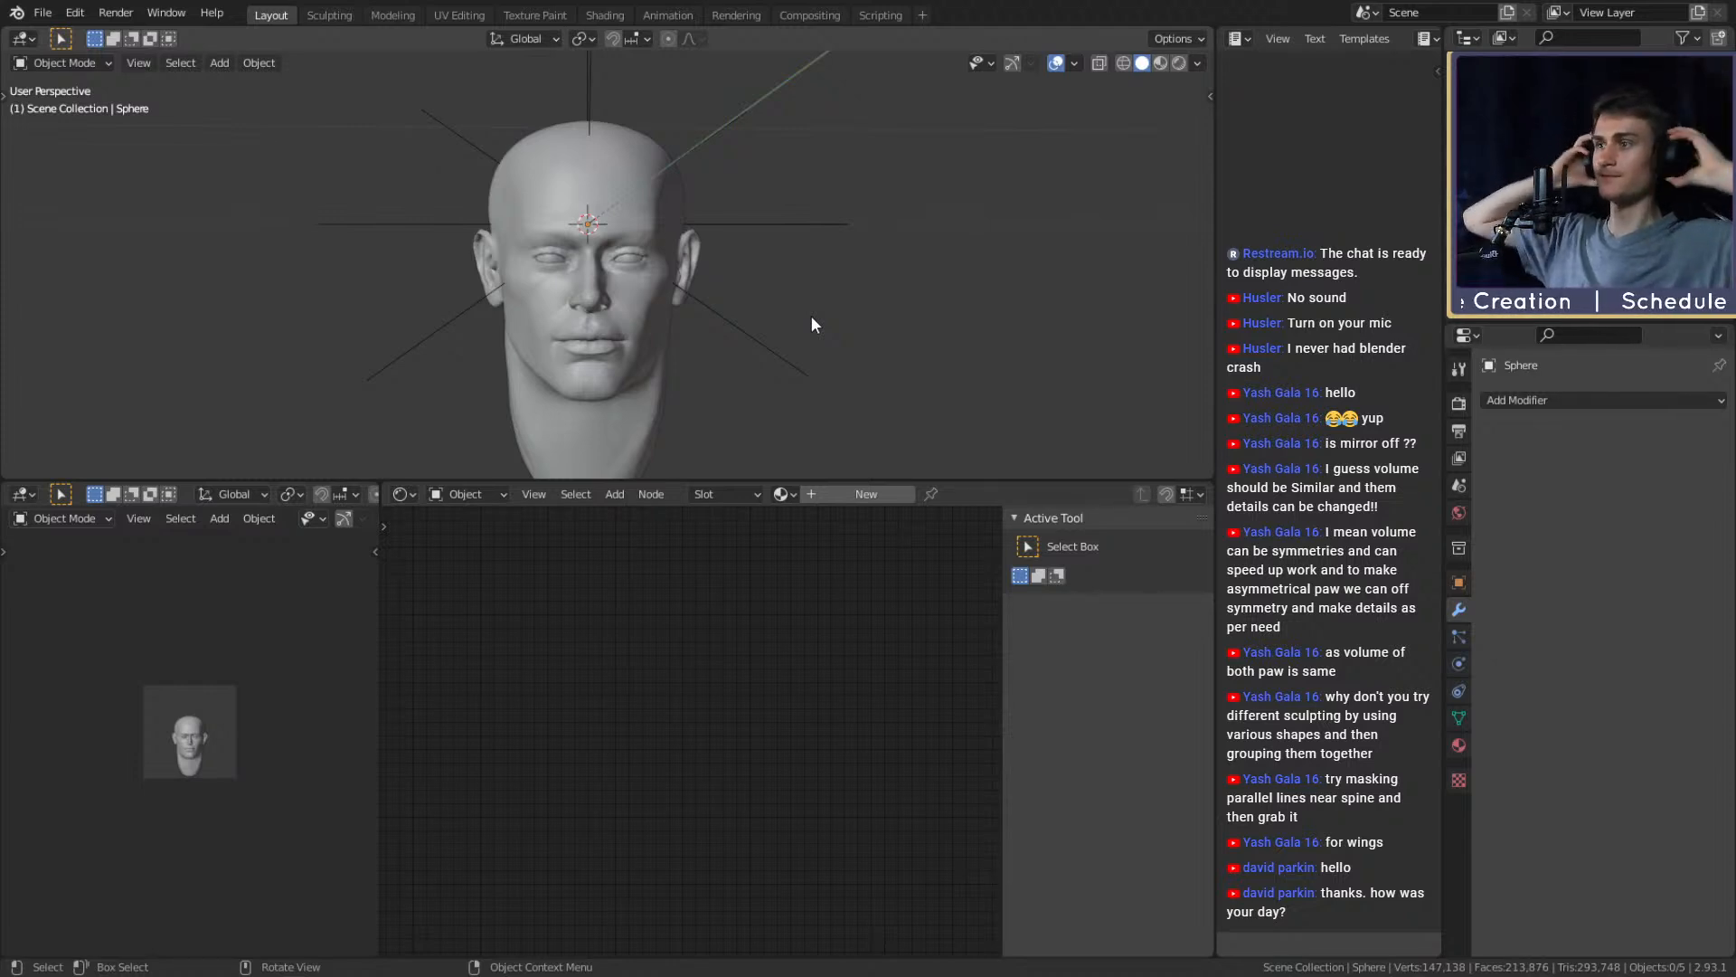
{"action": "middle_click_drag", "start_coordinate": [710, 310], "coordinate": [652, 330]}
{"action": "scroll", "coordinate": [724, 308], "scroll_direction": "down", "scroll_amount": 1}
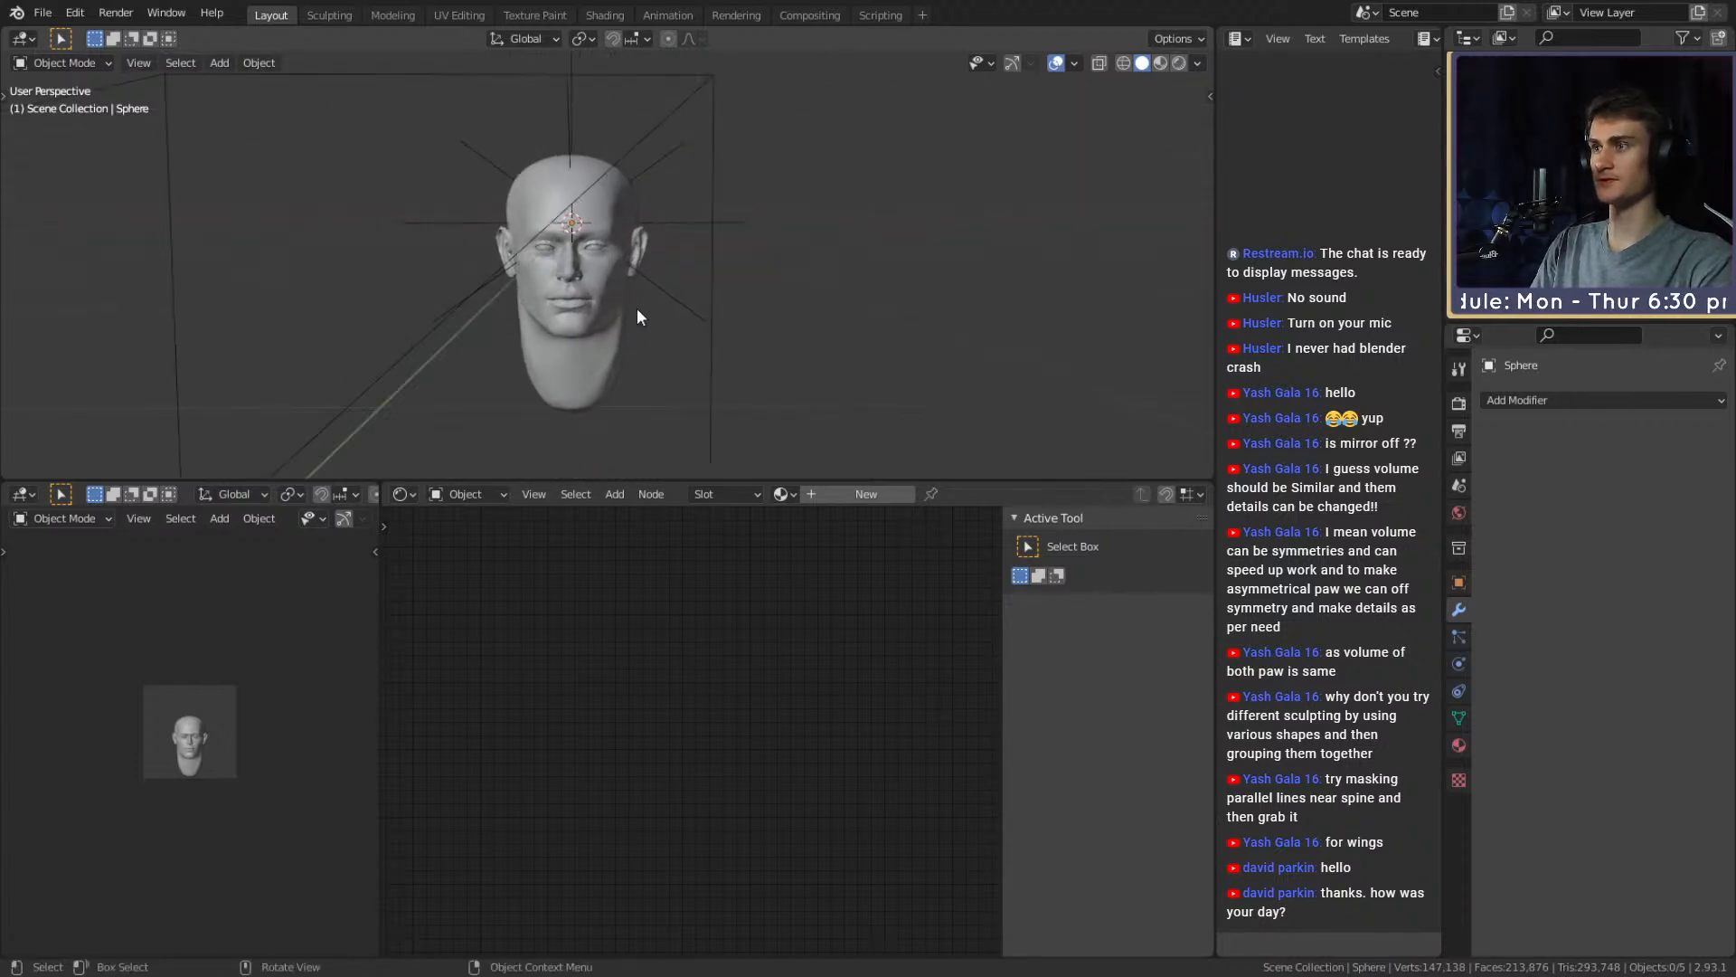
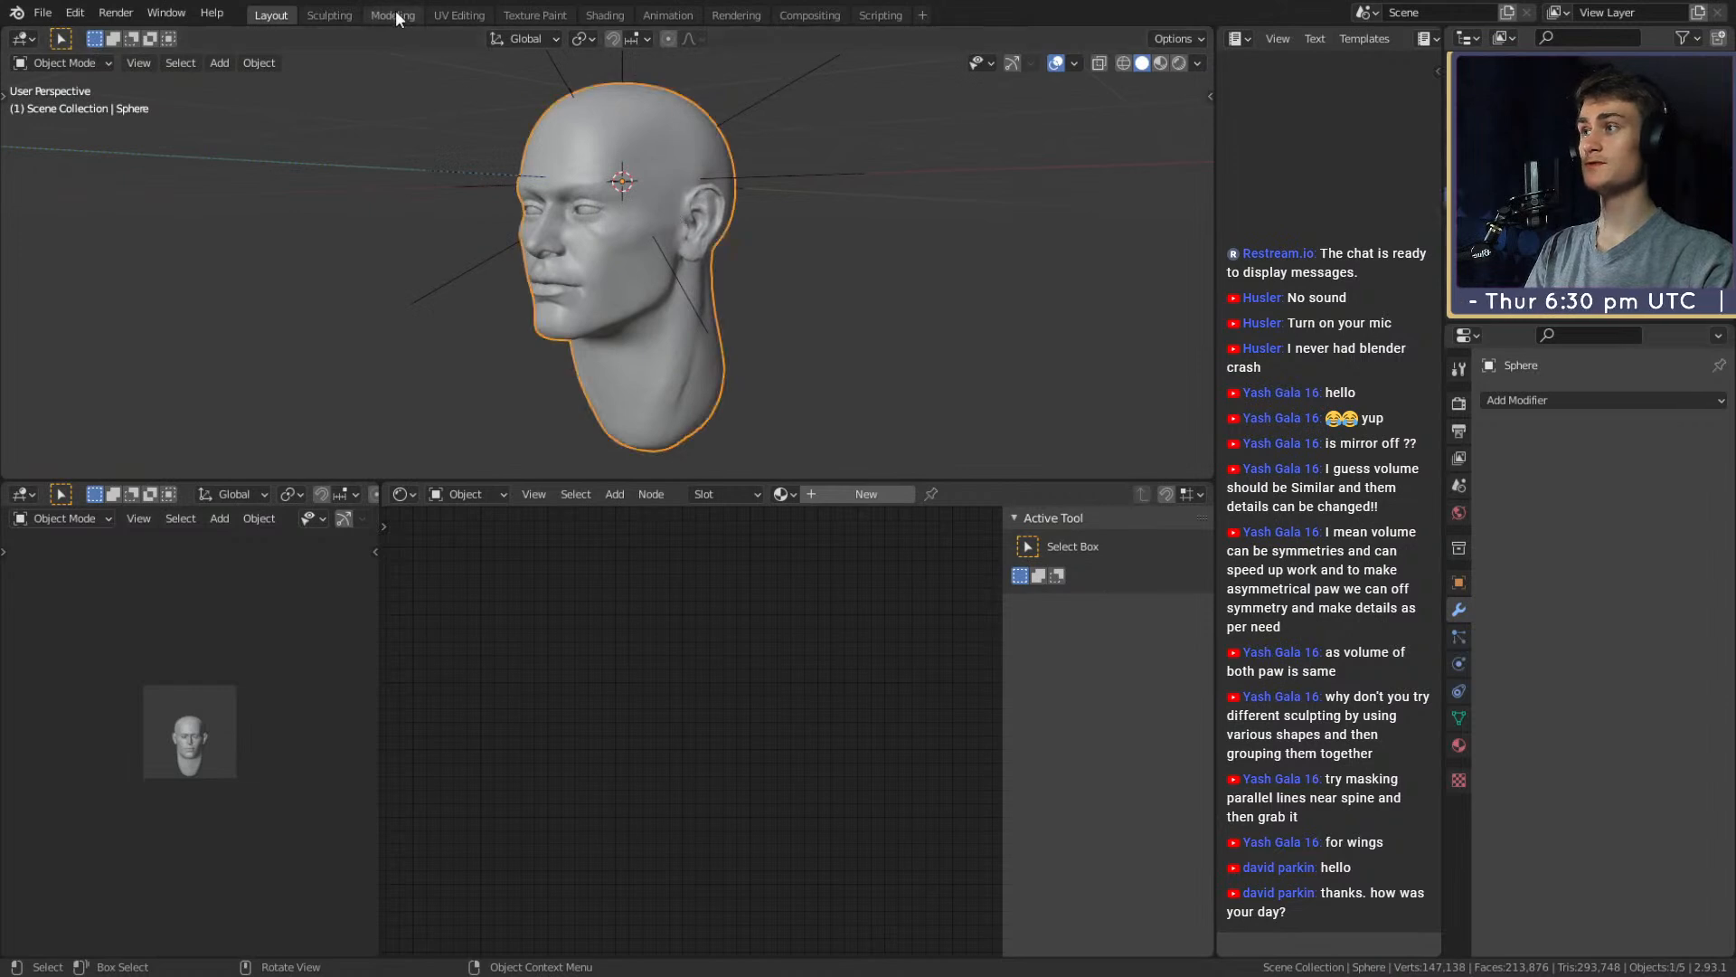
In the Sculpting workspace, show the head in solid shading and reshape the inner eye corners and lower lids with a 116 px Grab brush
{"action": "key", "text": "ctrl+Page_Down"}
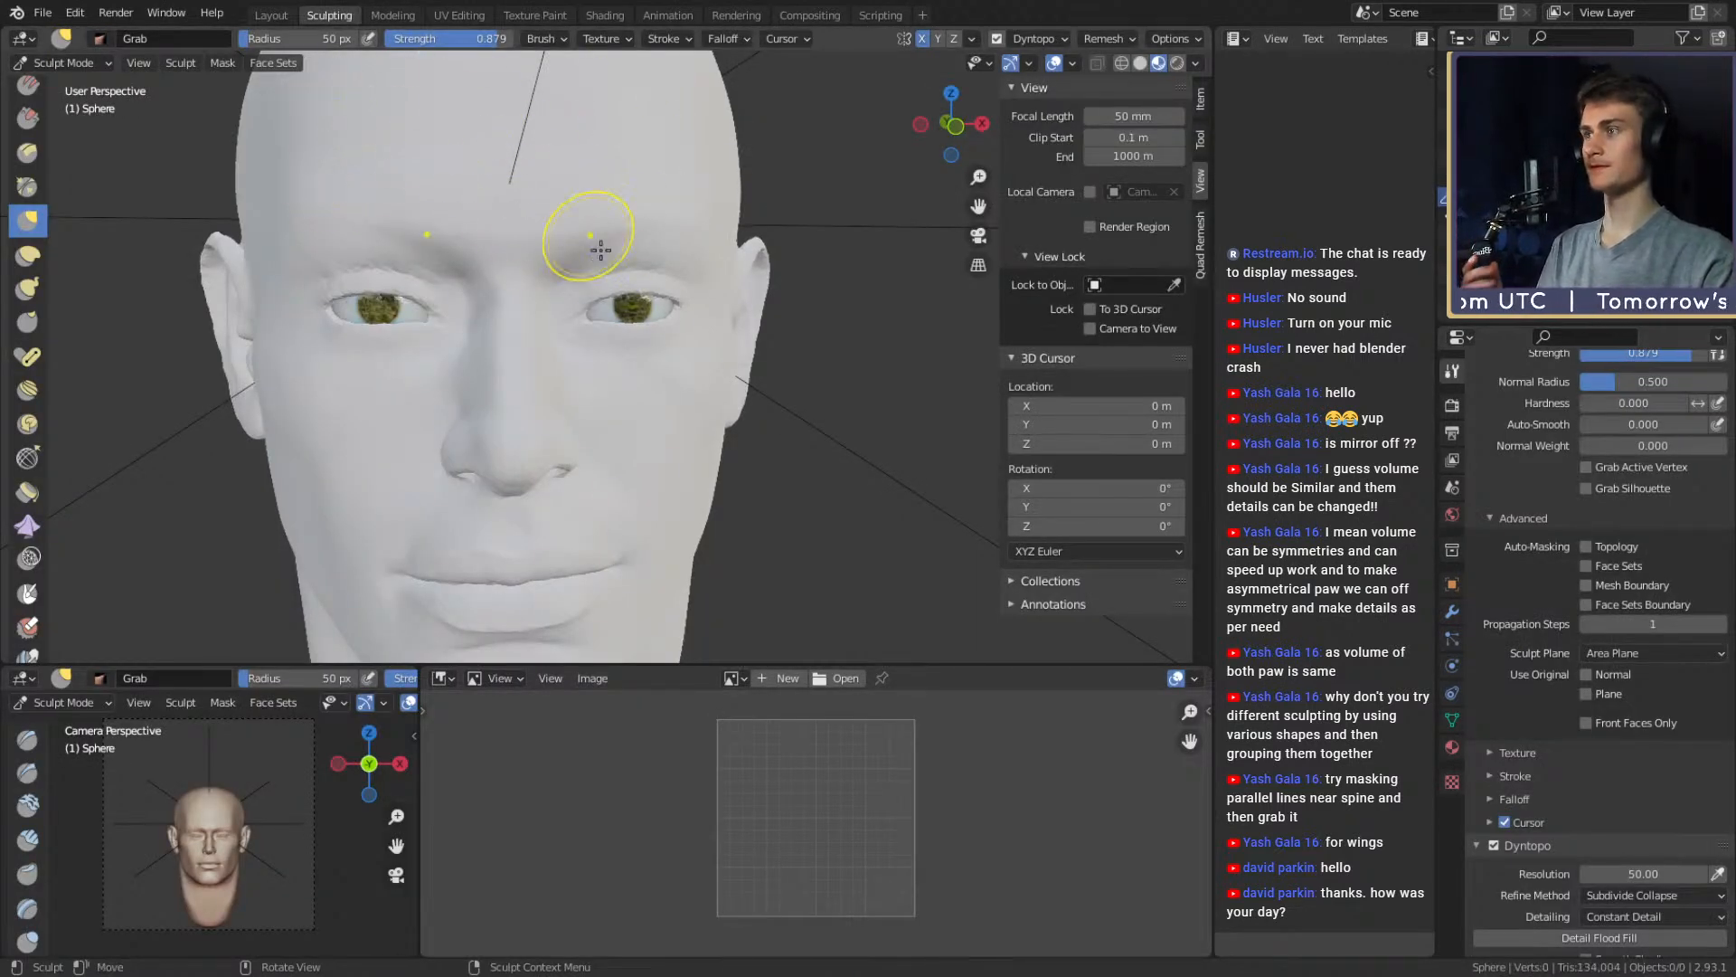
{"action": "key", "text": "z"}
{"action": "left_click", "coordinate": [938, 431]}
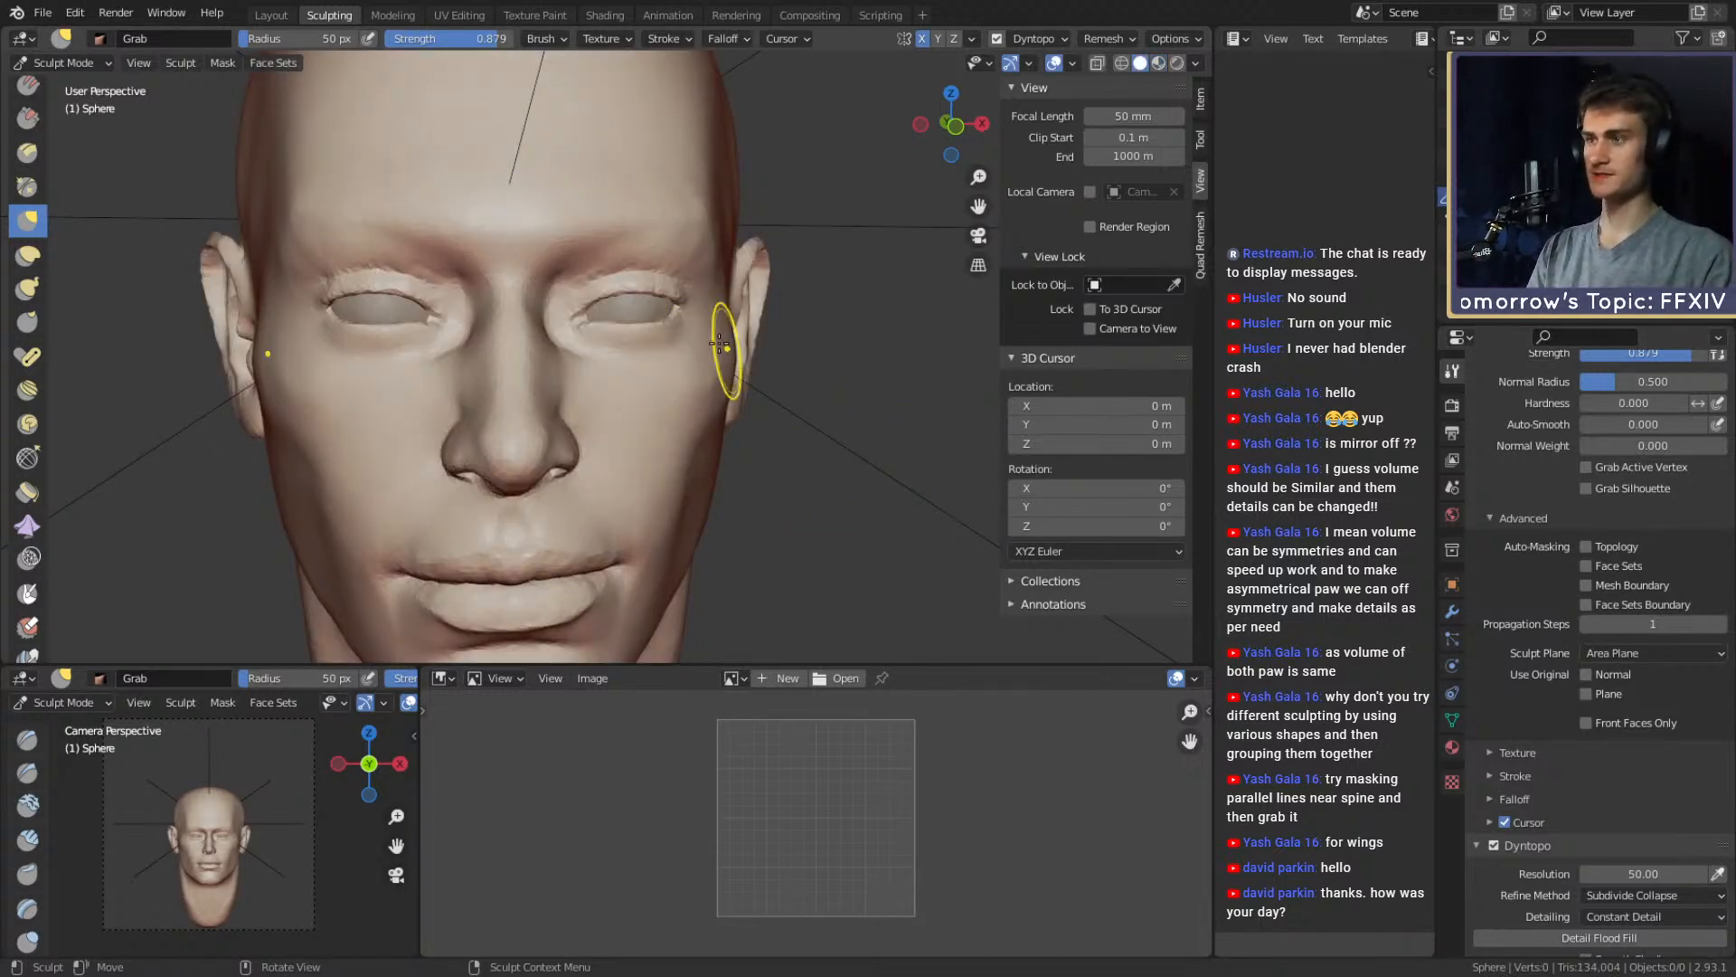
{"action": "scroll", "coordinate": [682, 408], "scroll_direction": "up", "scroll_amount": 8}
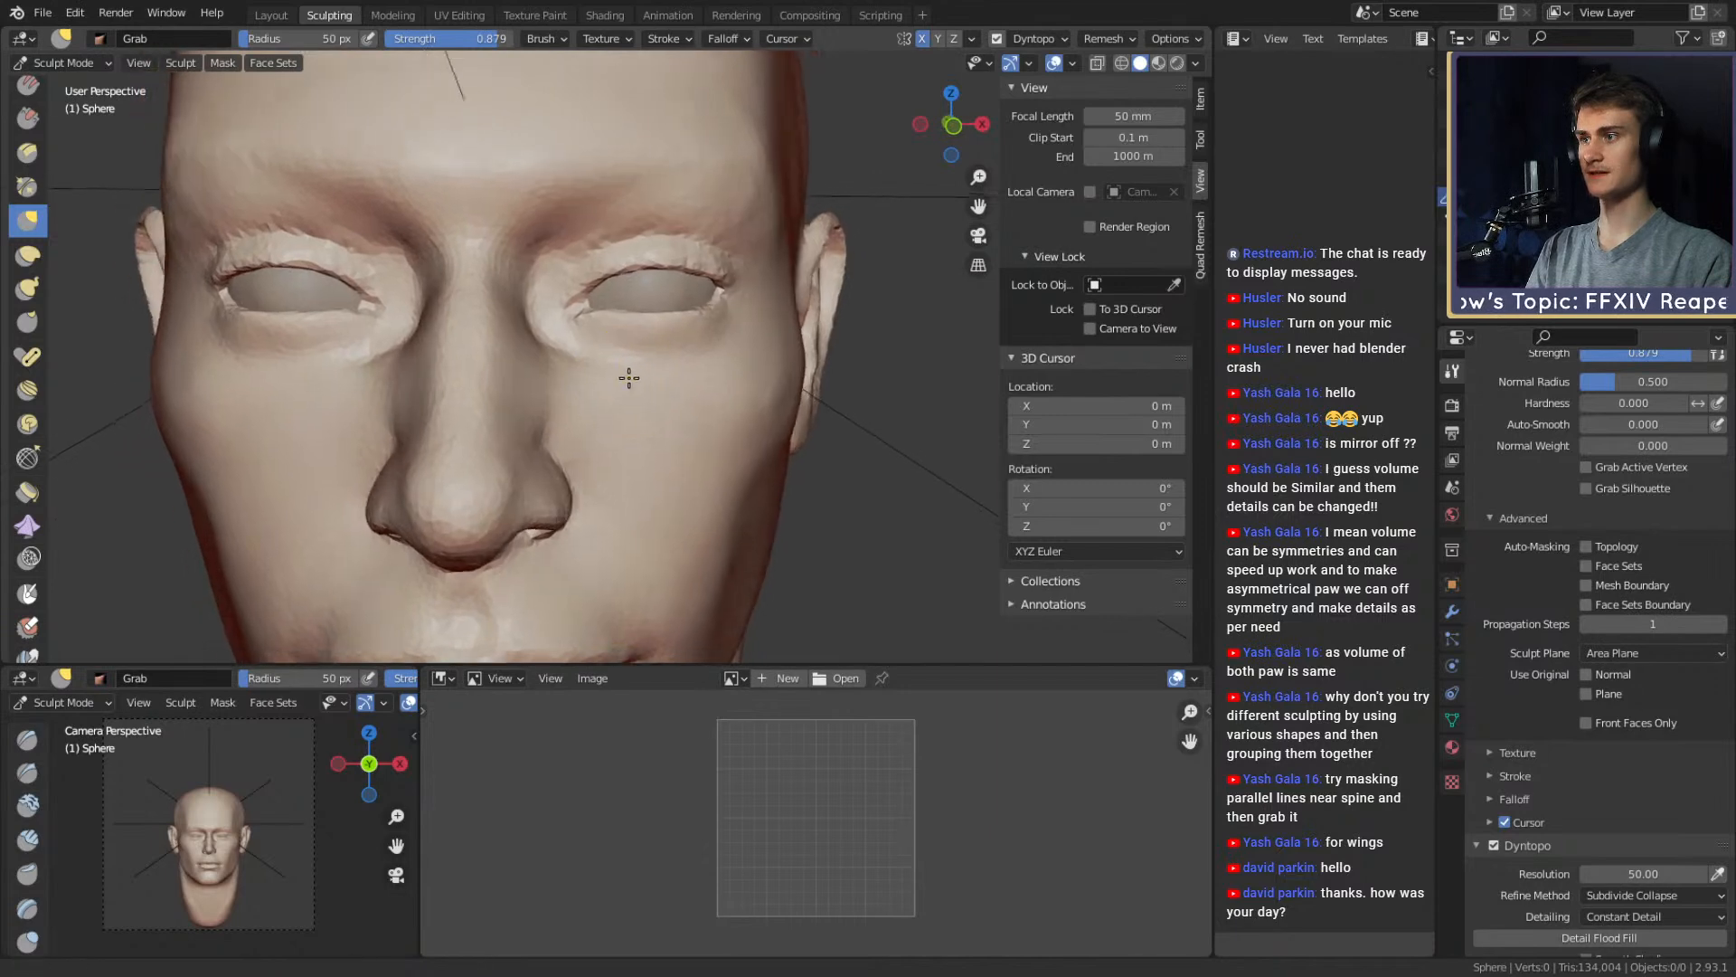
{"action": "scroll", "coordinate": [598, 309], "scroll_direction": "down", "scroll_amount": 3}
{"action": "key", "text": "f"}
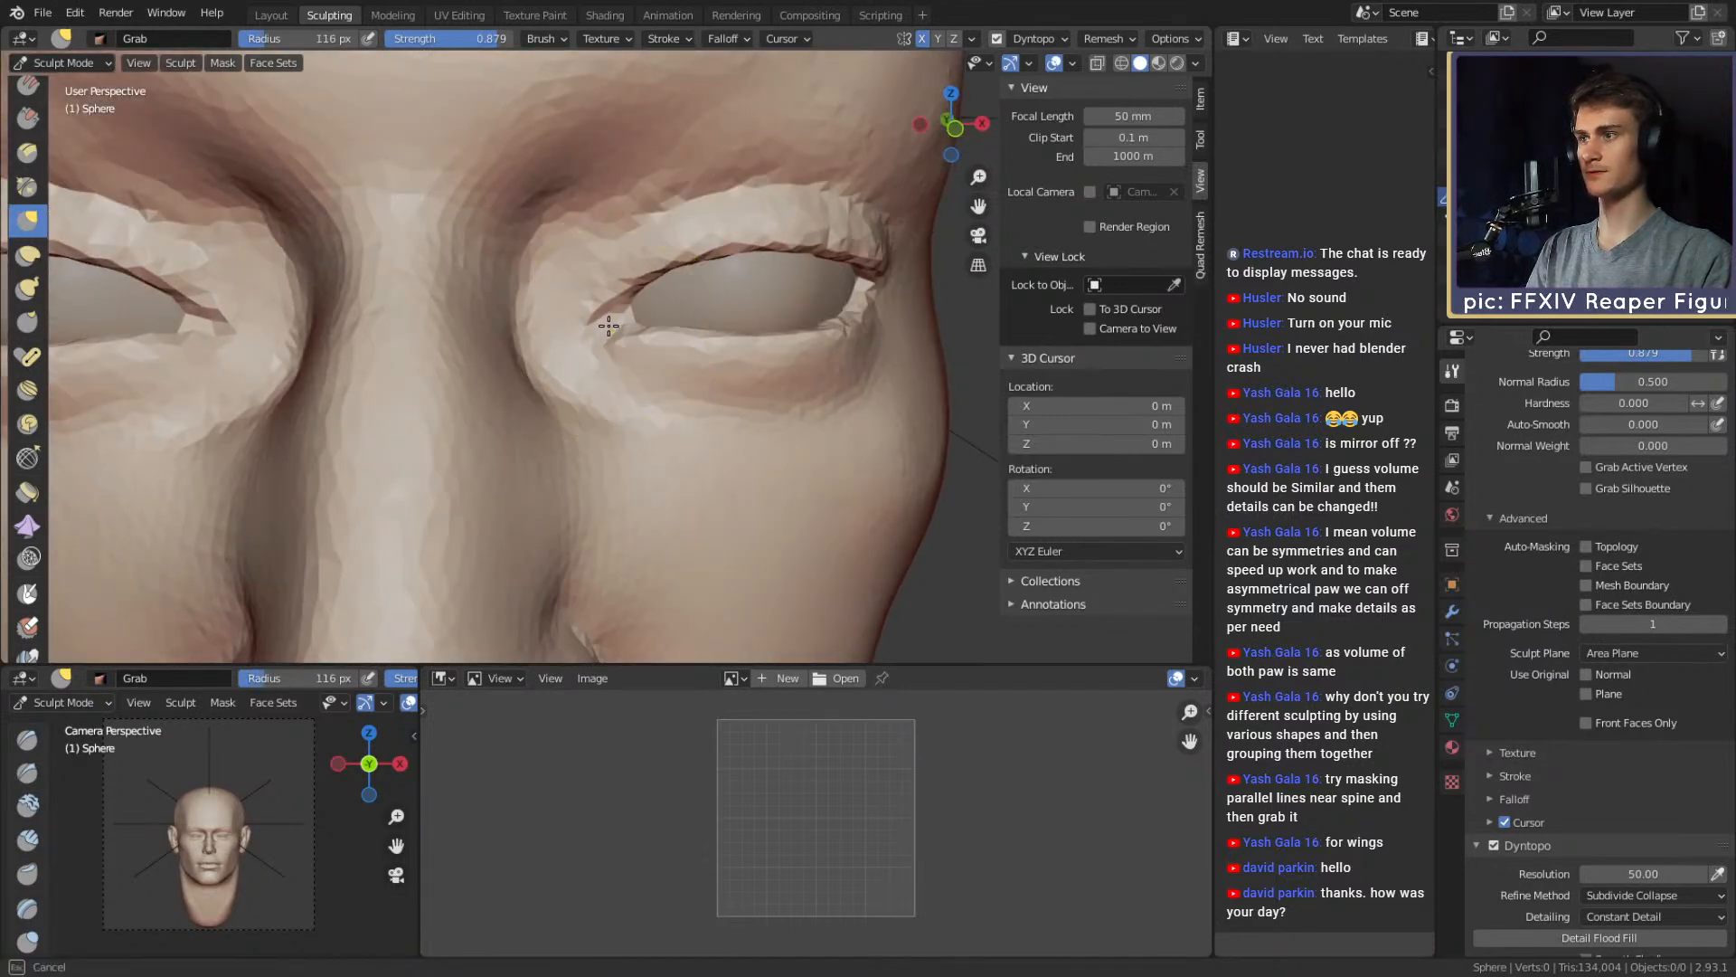
{"action": "left_click_drag", "start_coordinate": [594, 325], "coordinate": [589, 319]}
{"action": "middle_click_drag", "start_coordinate": [589, 319], "coordinate": [579, 314]}
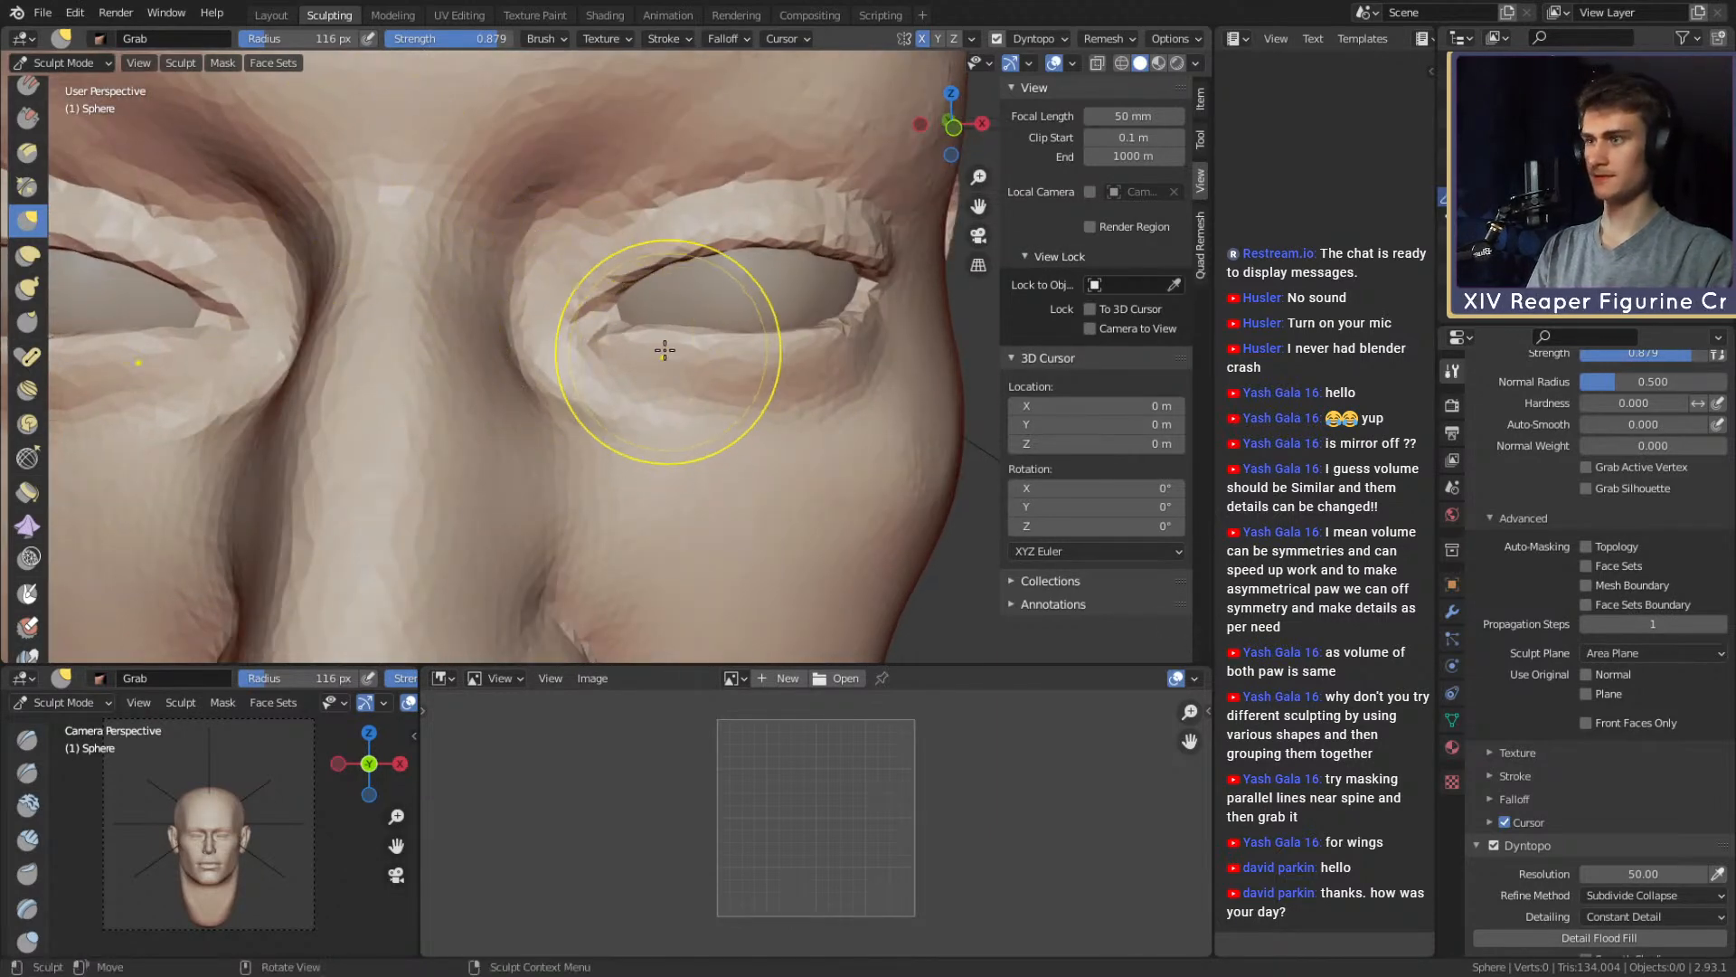
{"action": "left_click_drag", "start_coordinate": [664, 349], "coordinate": [666, 361]}
Lower the Grab brush strength to 0.455, enlarge its radius to 199 px and adjust the area around the outer eye corners
{"action": "key", "text": "shift+f"}
{"action": "left_click", "coordinate": [781, 356]}
{"action": "mouse_move", "coordinate": [779, 357]}
{"action": "middle_mouse_down"}
{"action": "mouse_move", "coordinate": [556, 360]}
{"action": "mouse_move", "coordinate": [597, 362]}
{"action": "mouse_move", "coordinate": [546, 399]}
{"action": "mouse_move", "coordinate": [619, 399]}
{"action": "mouse_move", "coordinate": [748, 302]}
{"action": "mouse_move", "coordinate": [582, 426]}
{"action": "mouse_move", "coordinate": [594, 437]}
{"action": "mouse_move", "coordinate": [742, 401]}
{"action": "mouse_move", "coordinate": [697, 372]}
{"action": "mouse_move", "coordinate": [650, 298]}
{"action": "middle_mouse_up"}
{"action": "key", "text": "f"}
{"action": "left_click", "coordinate": [570, 399]}
{"action": "key", "text": "f"}
{"action": "left_click", "coordinate": [617, 423]}
{"action": "mouse_move", "coordinate": [650, 298]}
{"action": "left_mouse_down", "text": "alt"}
{"action": "mouse_move", "coordinate": [729, 336]}
{"action": "mouse_move", "coordinate": [723, 380]}
{"action": "mouse_move", "coordinate": [696, 353]}
{"action": "mouse_move", "coordinate": [674, 398]}
{"action": "mouse_move", "coordinate": [653, 360]}
{"action": "mouse_move", "coordinate": [678, 353]}
{"action": "left_mouse_up", "text": "alt"}
{"action": "key", "text": "f"}
{"action": "left_click", "coordinate": [724, 341]}
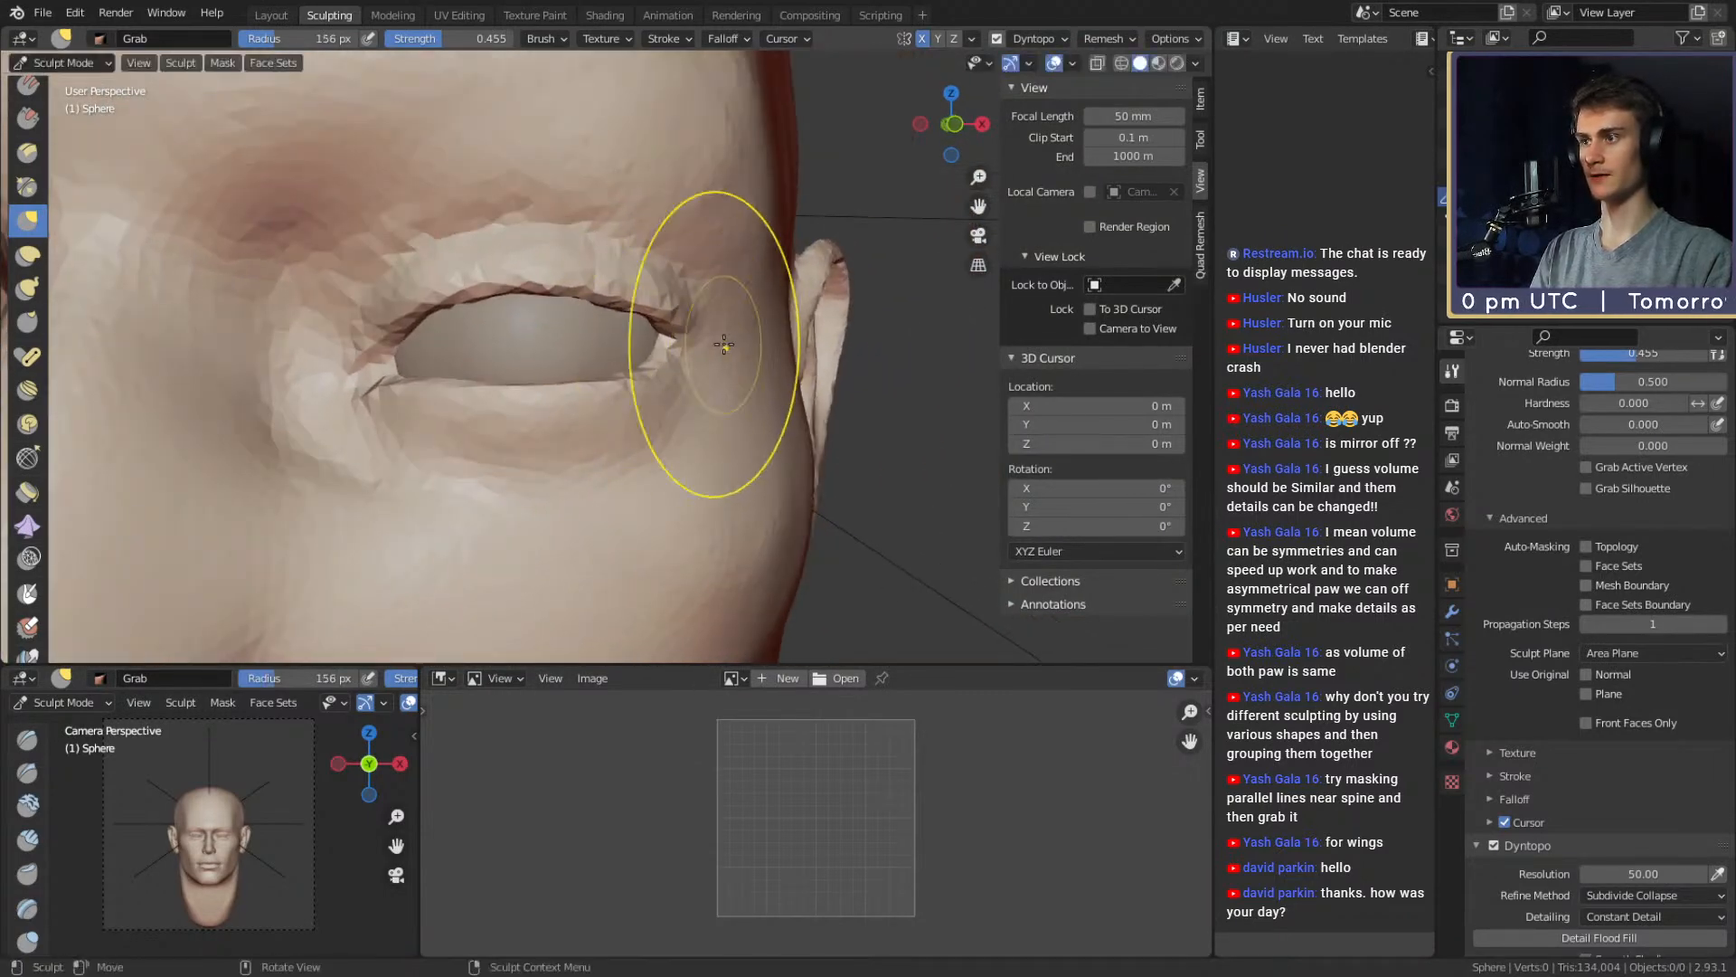
{"action": "mouse_move", "coordinate": [706, 349]}
{"action": "middle_mouse_down"}
{"action": "mouse_move", "coordinate": [574, 342]}
{"action": "mouse_move", "coordinate": [627, 369]}
{"action": "mouse_move", "coordinate": [787, 361]}
{"action": "mouse_move", "coordinate": [697, 407]}
{"action": "middle_mouse_up"}
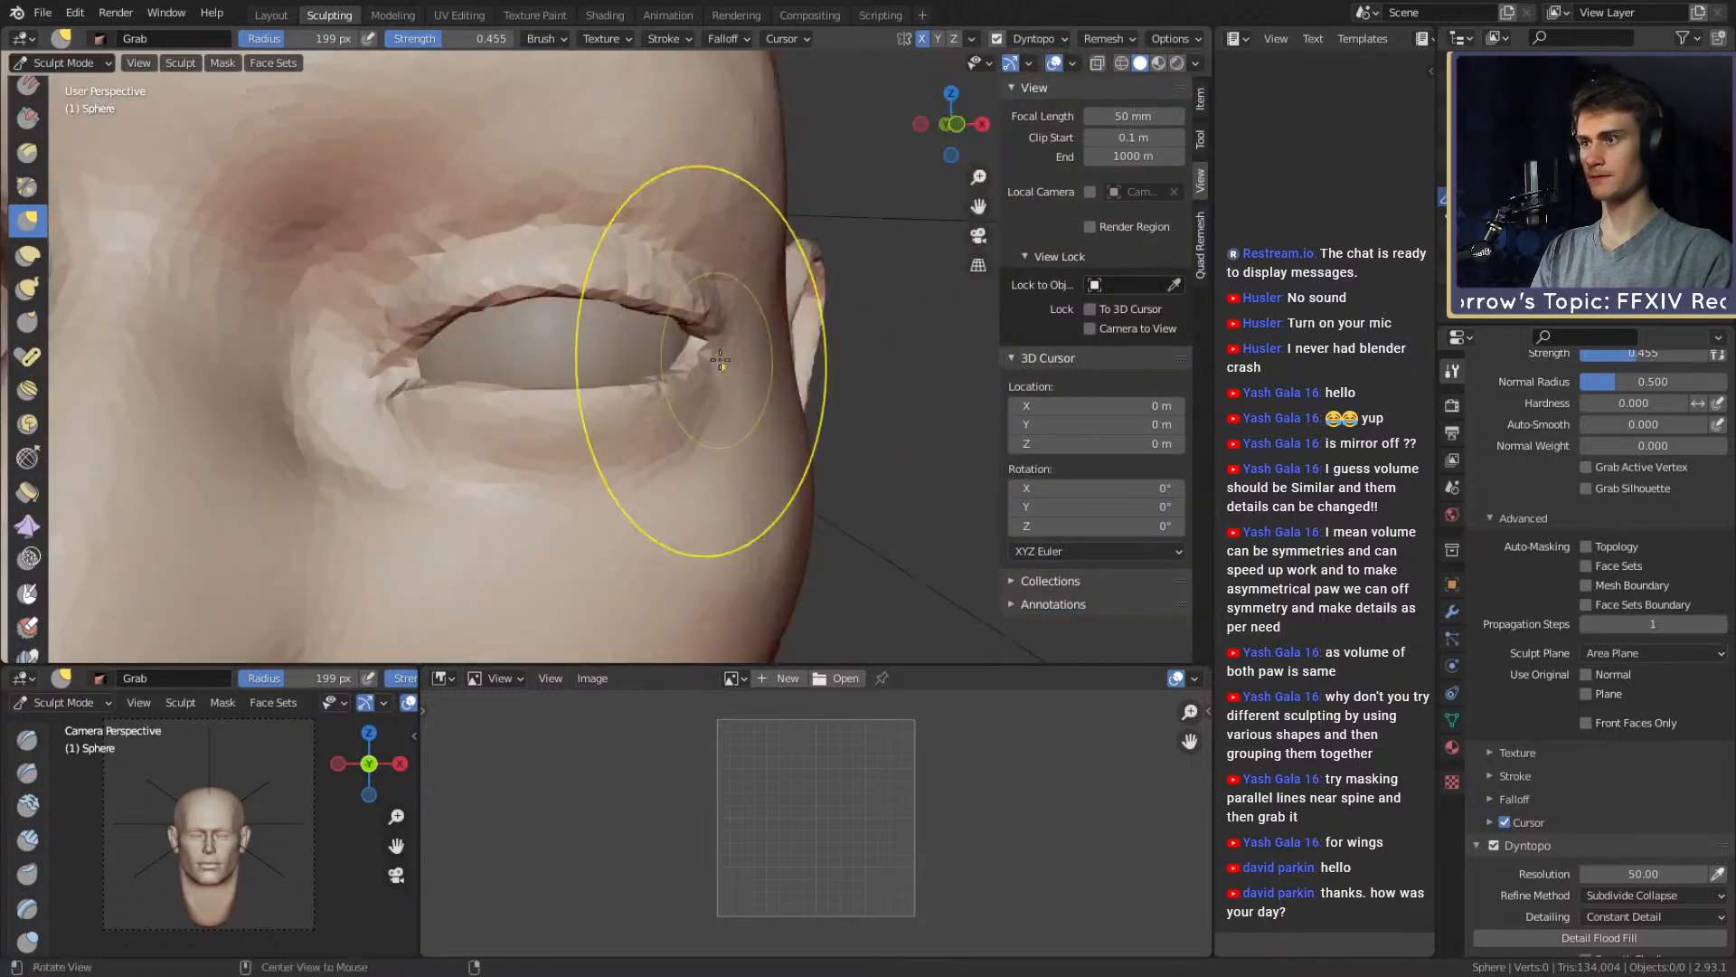
In the Layout workspace, select the mirrored eyeballs (Eye_R) and move them about -0.016 m along the global Y axis
{"action": "scroll", "coordinate": [669, 403], "scroll_direction": "down", "scroll_amount": 4}
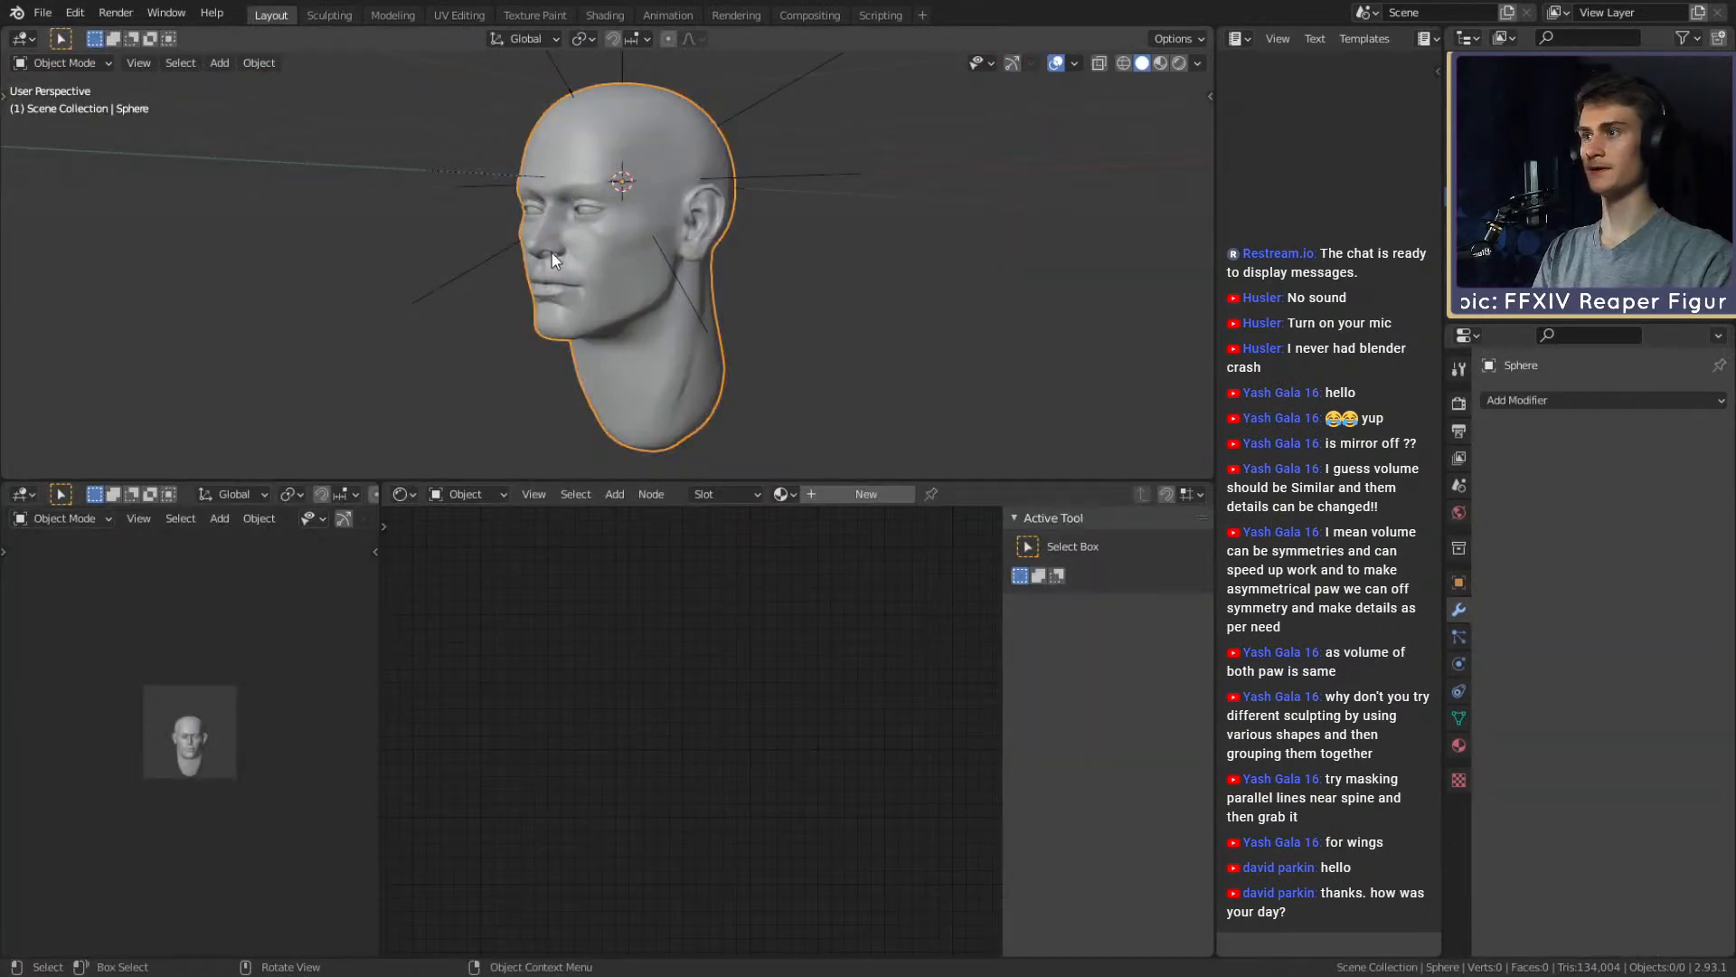
{"action": "scroll", "coordinate": [578, 258], "scroll_direction": "up", "scroll_amount": 6}
{"action": "middle_click_drag", "start_coordinate": [637, 262], "coordinate": [686, 325], "text": "shift"}
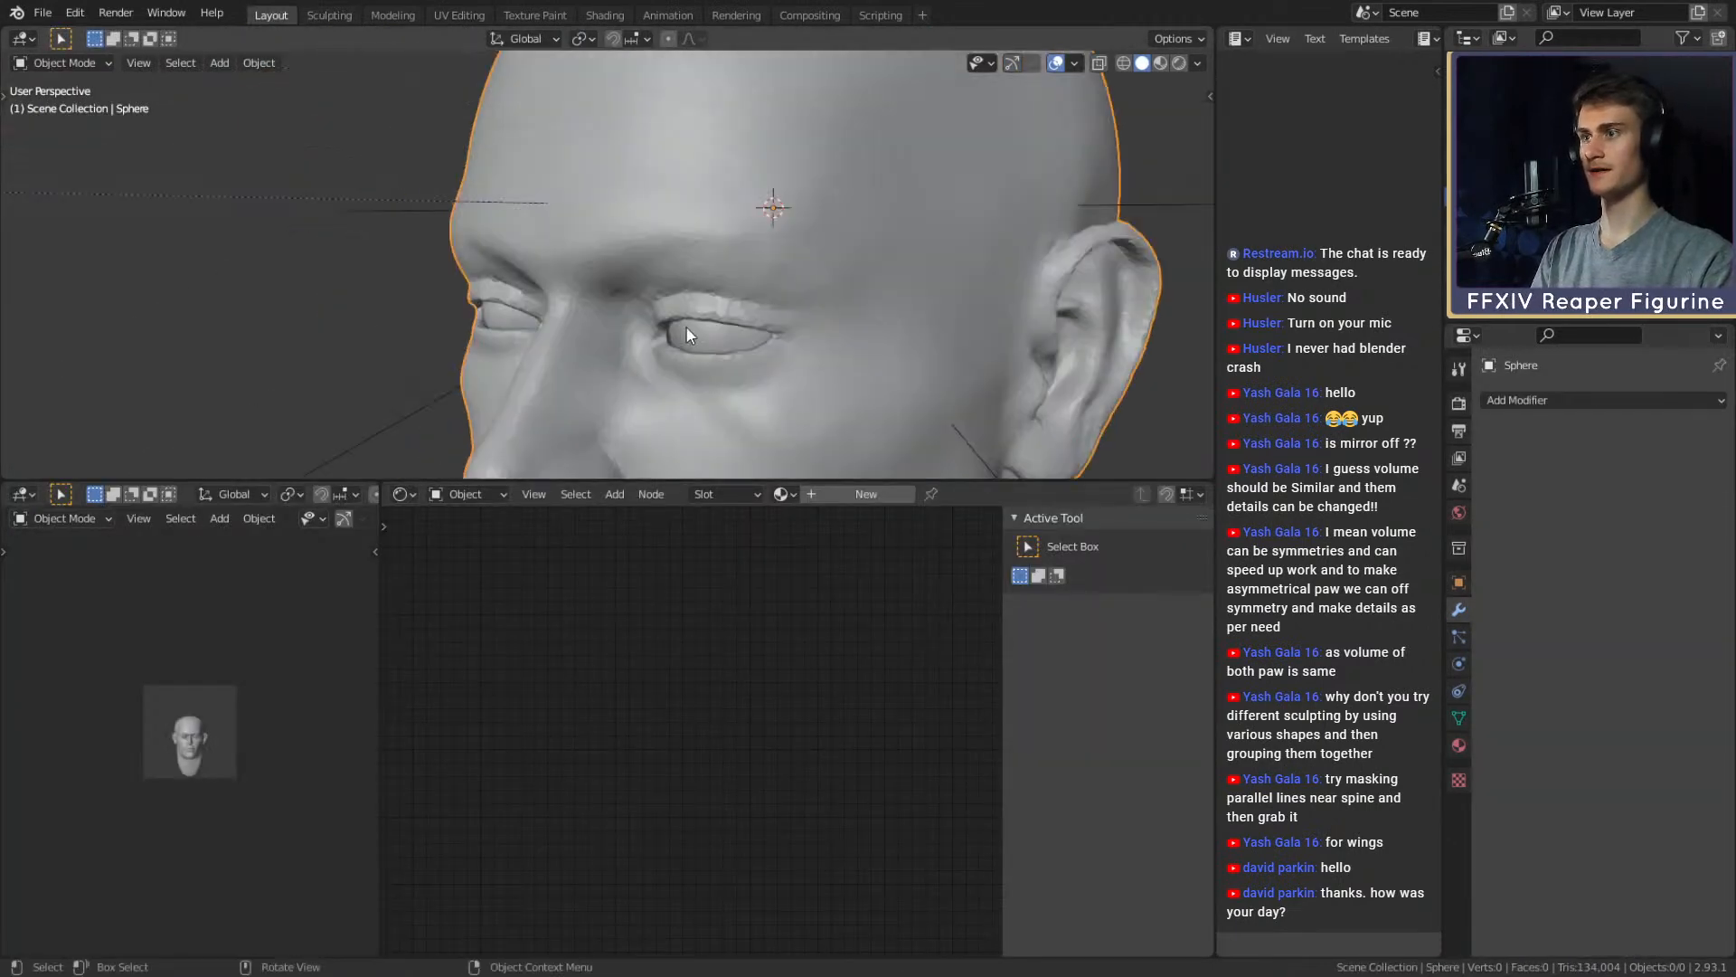
{"action": "left_click", "coordinate": [687, 329]}
{"action": "middle_click_drag", "start_coordinate": [789, 312], "coordinate": [780, 256], "text": "shift"}
{"action": "scroll", "coordinate": [781, 262], "scroll_direction": "up", "scroll_amount": 3}
{"action": "key", "text": "g"}
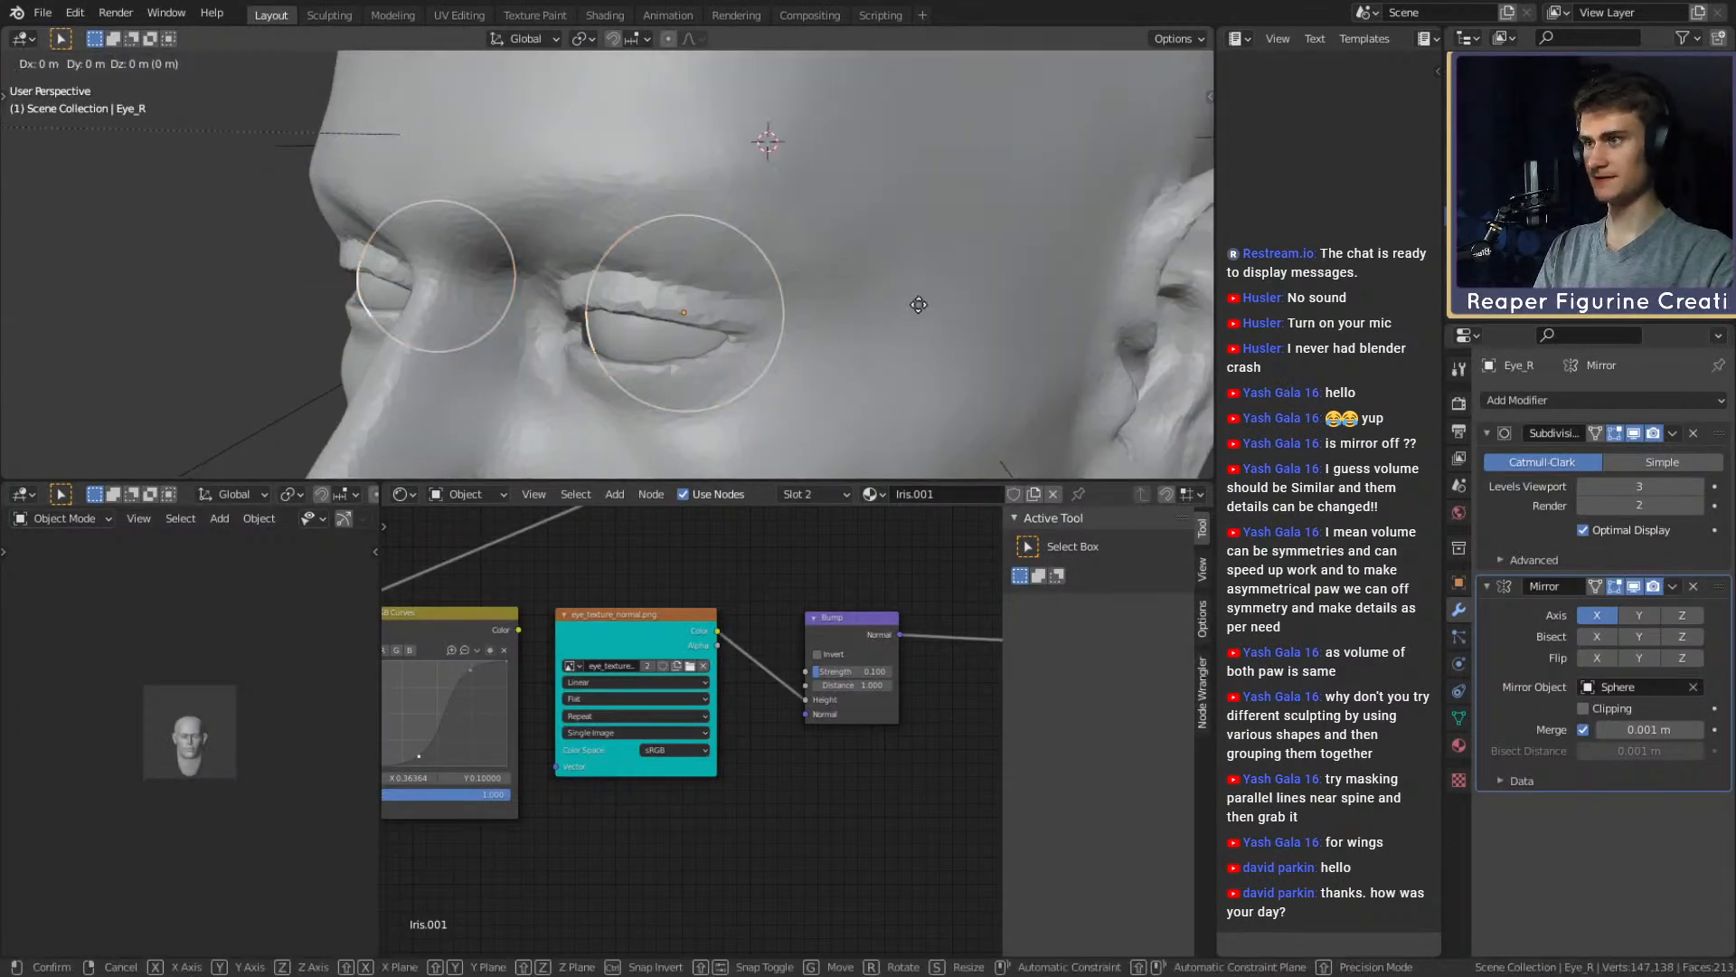
{"action": "key", "text": "x"}
{"action": "key", "text": "y"}
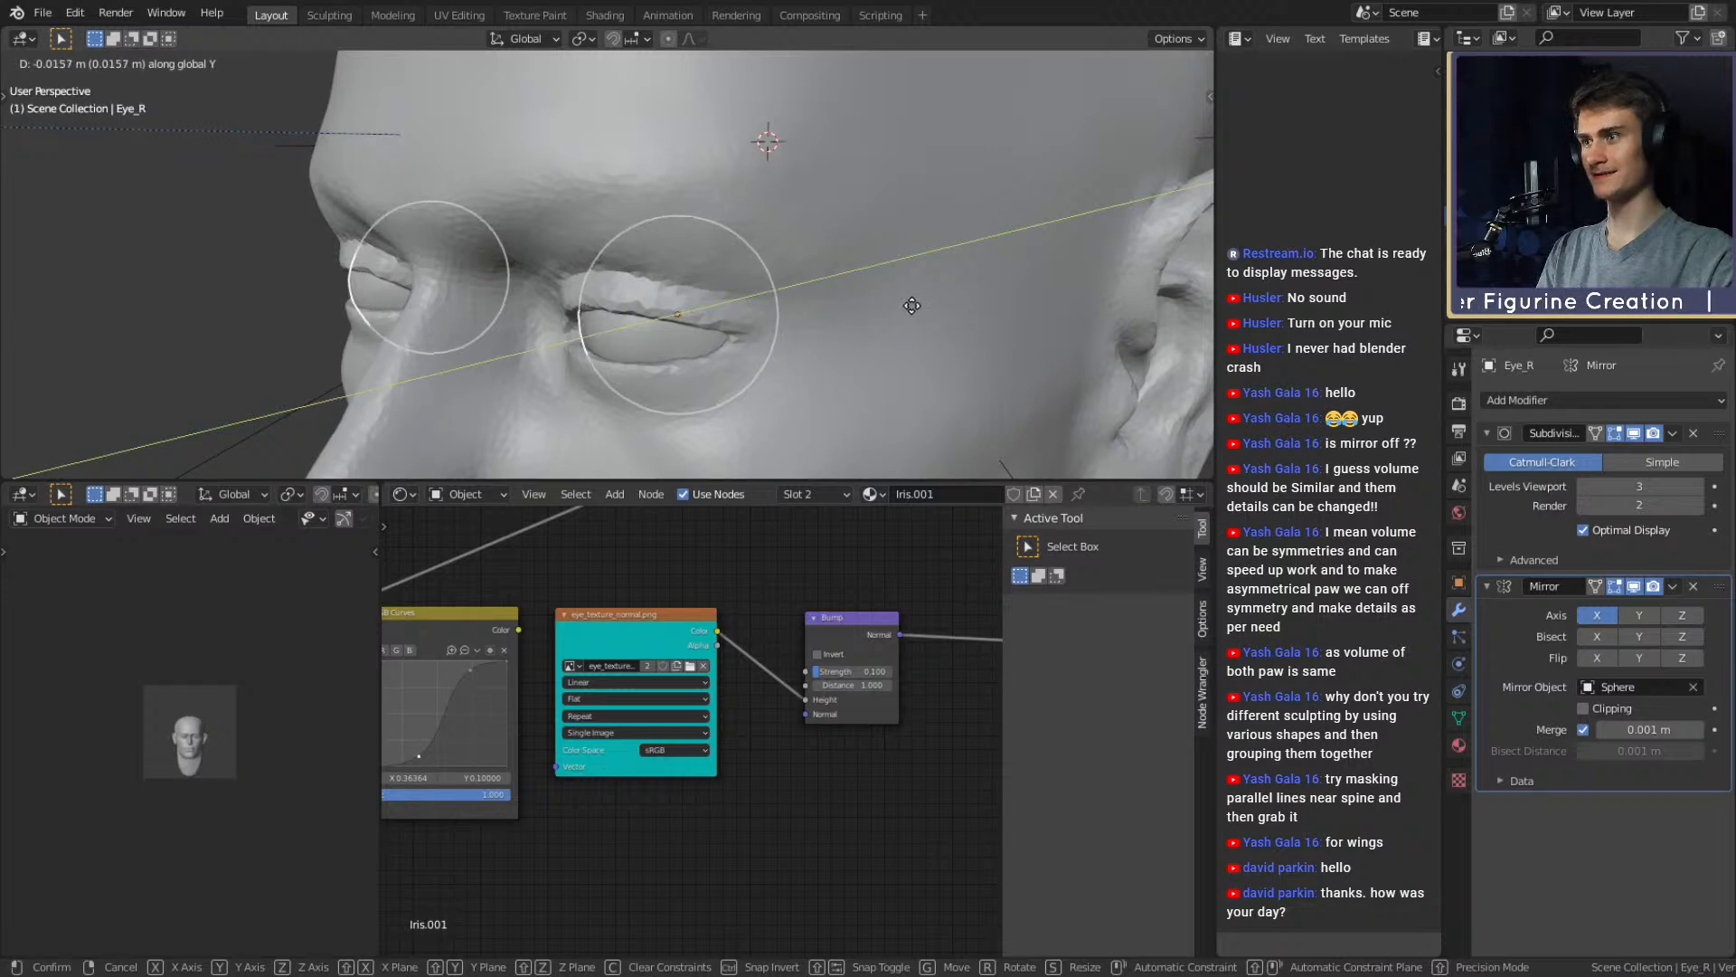
{"action": "left_click", "coordinate": [911, 304]}
Show the head in Material Preview and nudge the eyeballs slightly along the global X axis
{"action": "middle_click_drag", "start_coordinate": [863, 432], "coordinate": [763, 297], "text": "shift"}
{"action": "key", "text": "z"}
{"action": "left_click", "coordinate": [830, 404]}
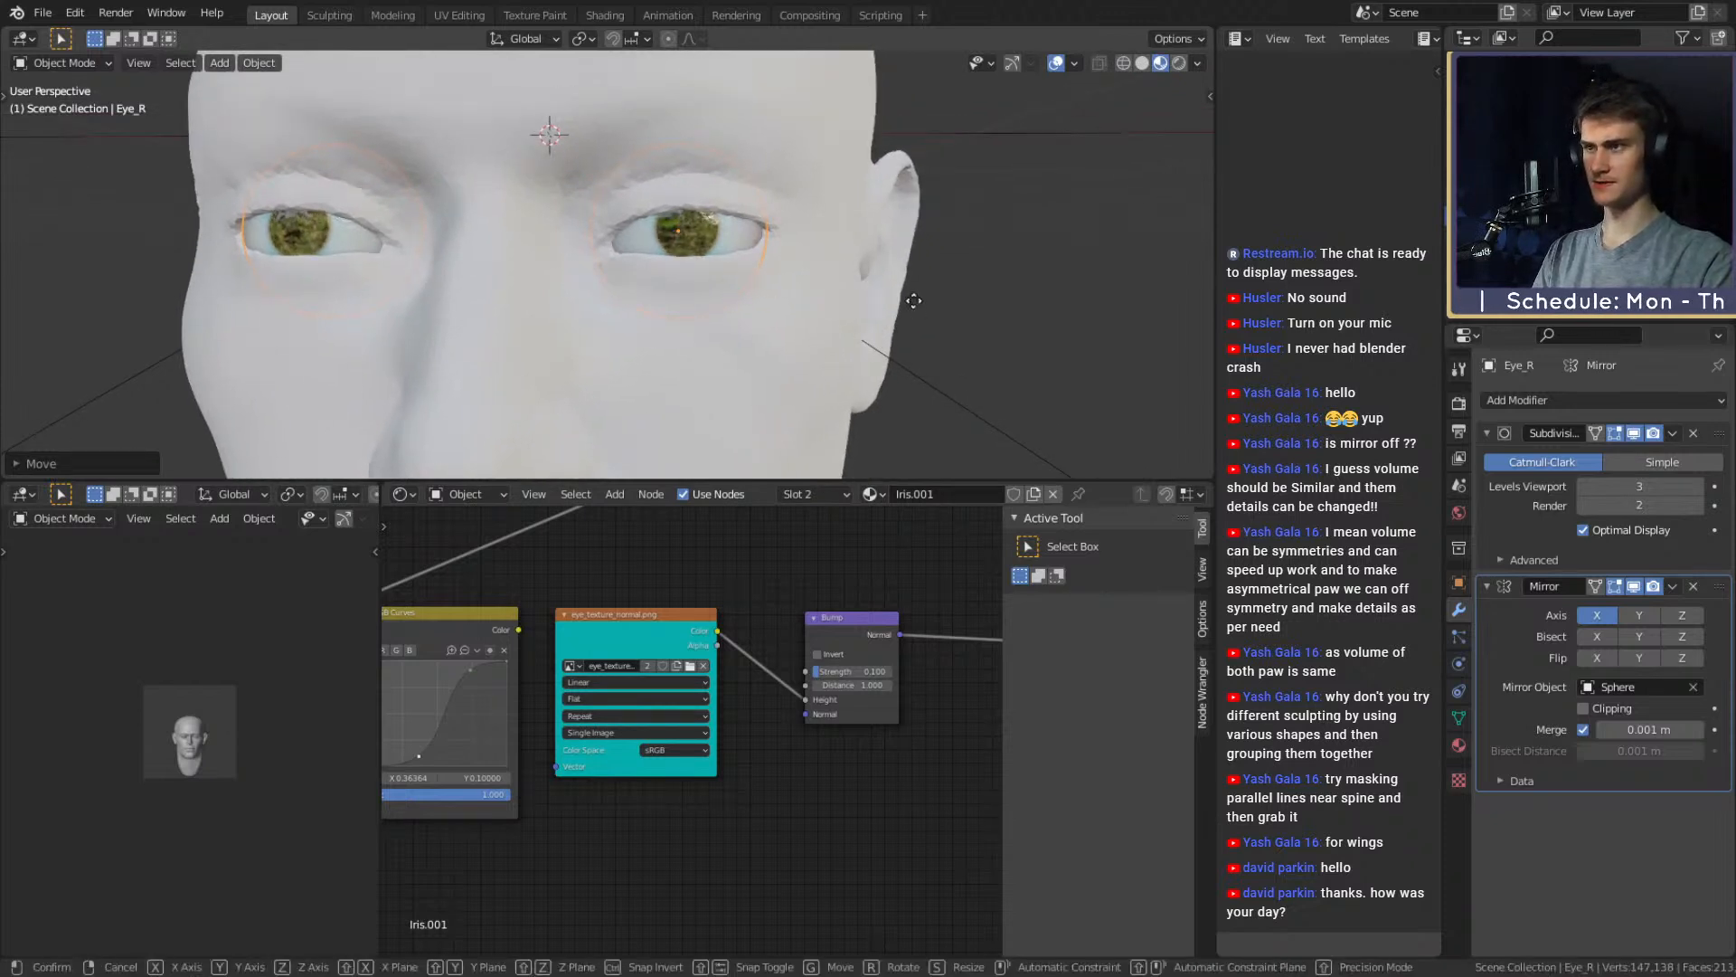
{"action": "key", "text": "g"}
{"action": "key", "text": "x"}
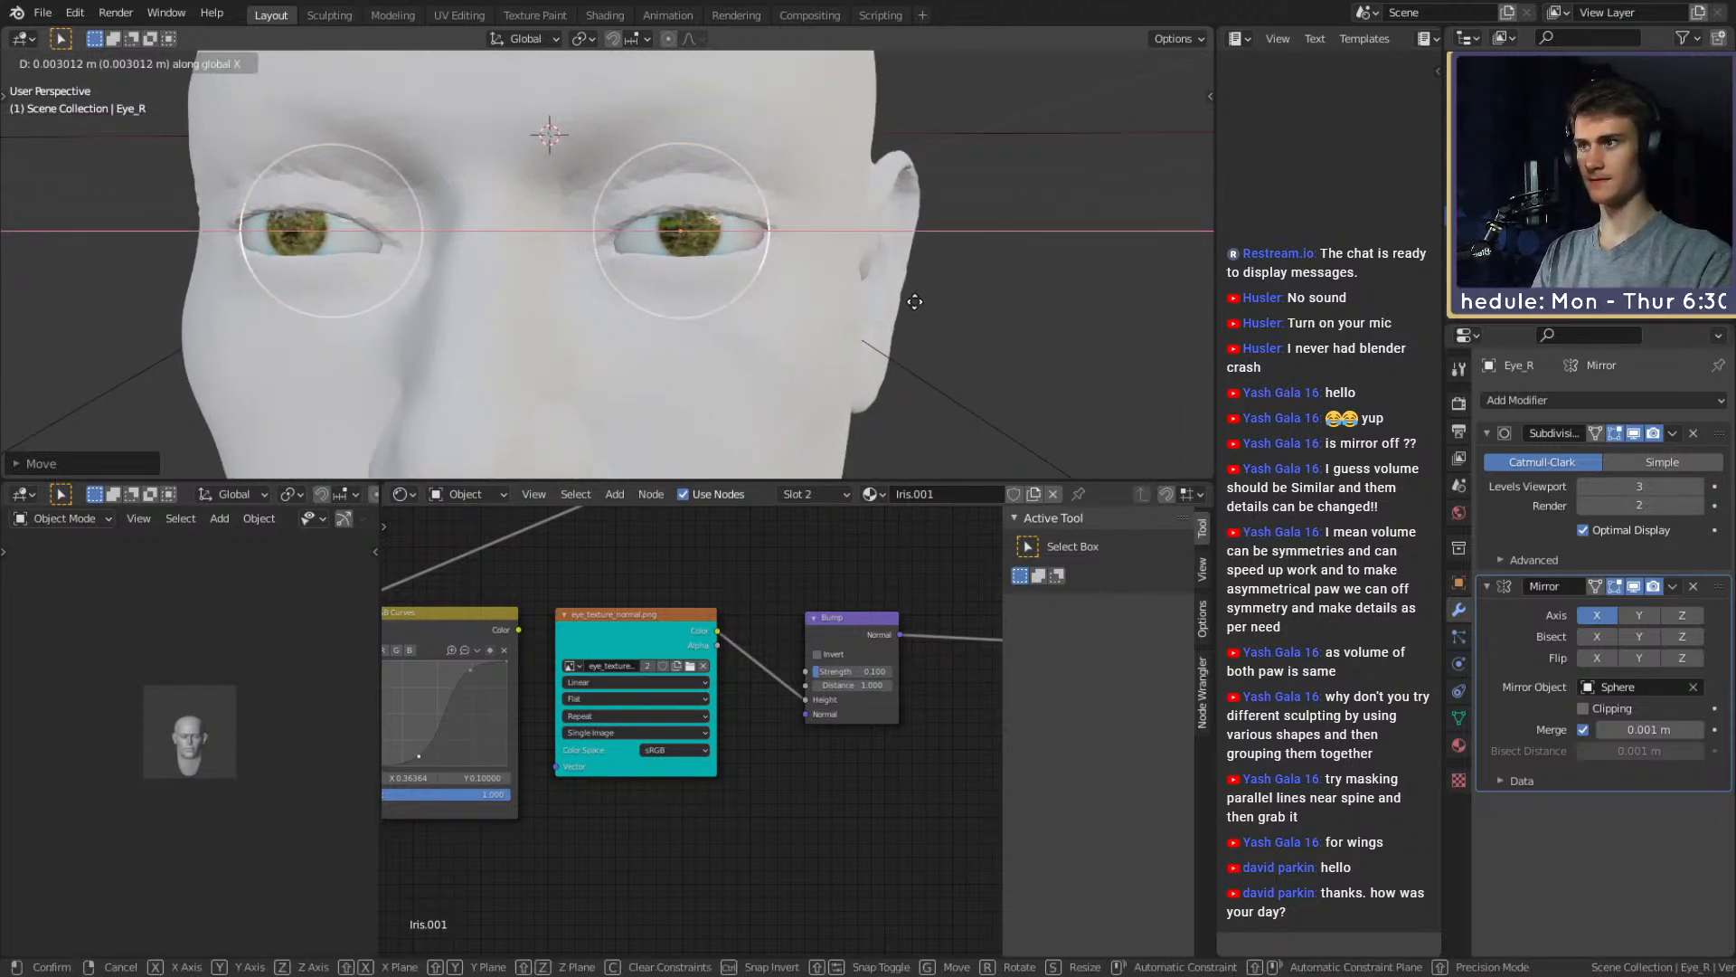
{"action": "left_click", "coordinate": [914, 302]}
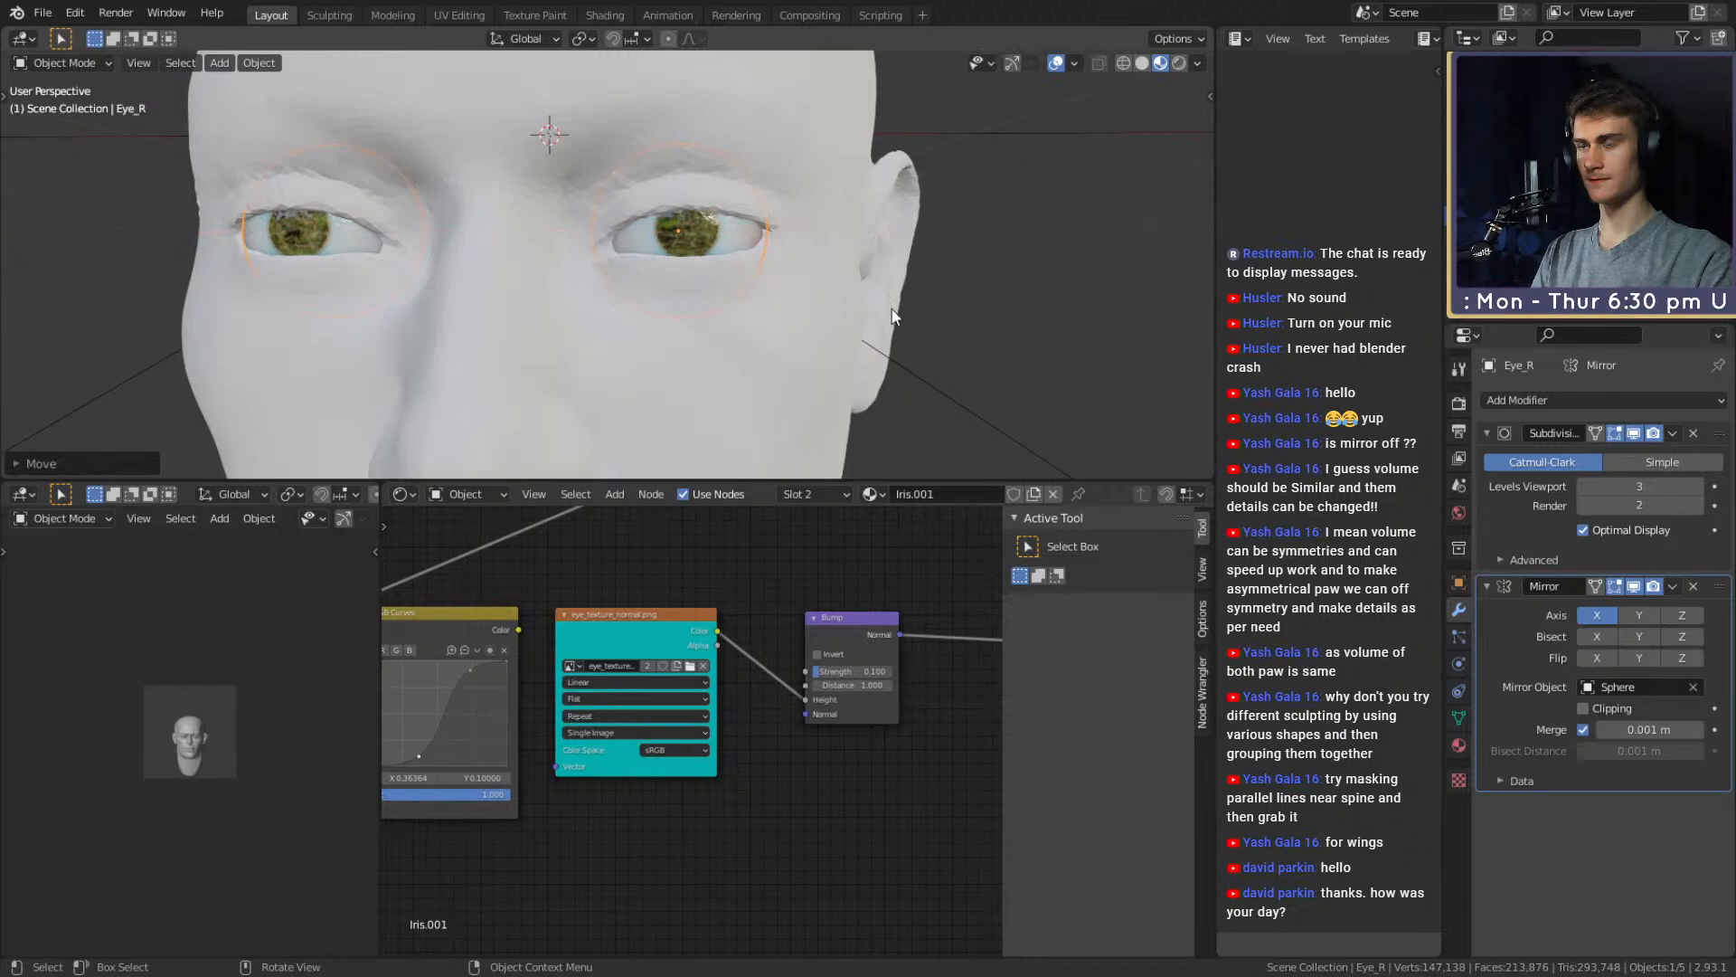
Return to solid shading, select the head mesh and reopen it in the Sculpting workspace
{"action": "scroll", "coordinate": [805, 335], "scroll_direction": "down", "scroll_amount": 3}
{"action": "key", "text": "z"}
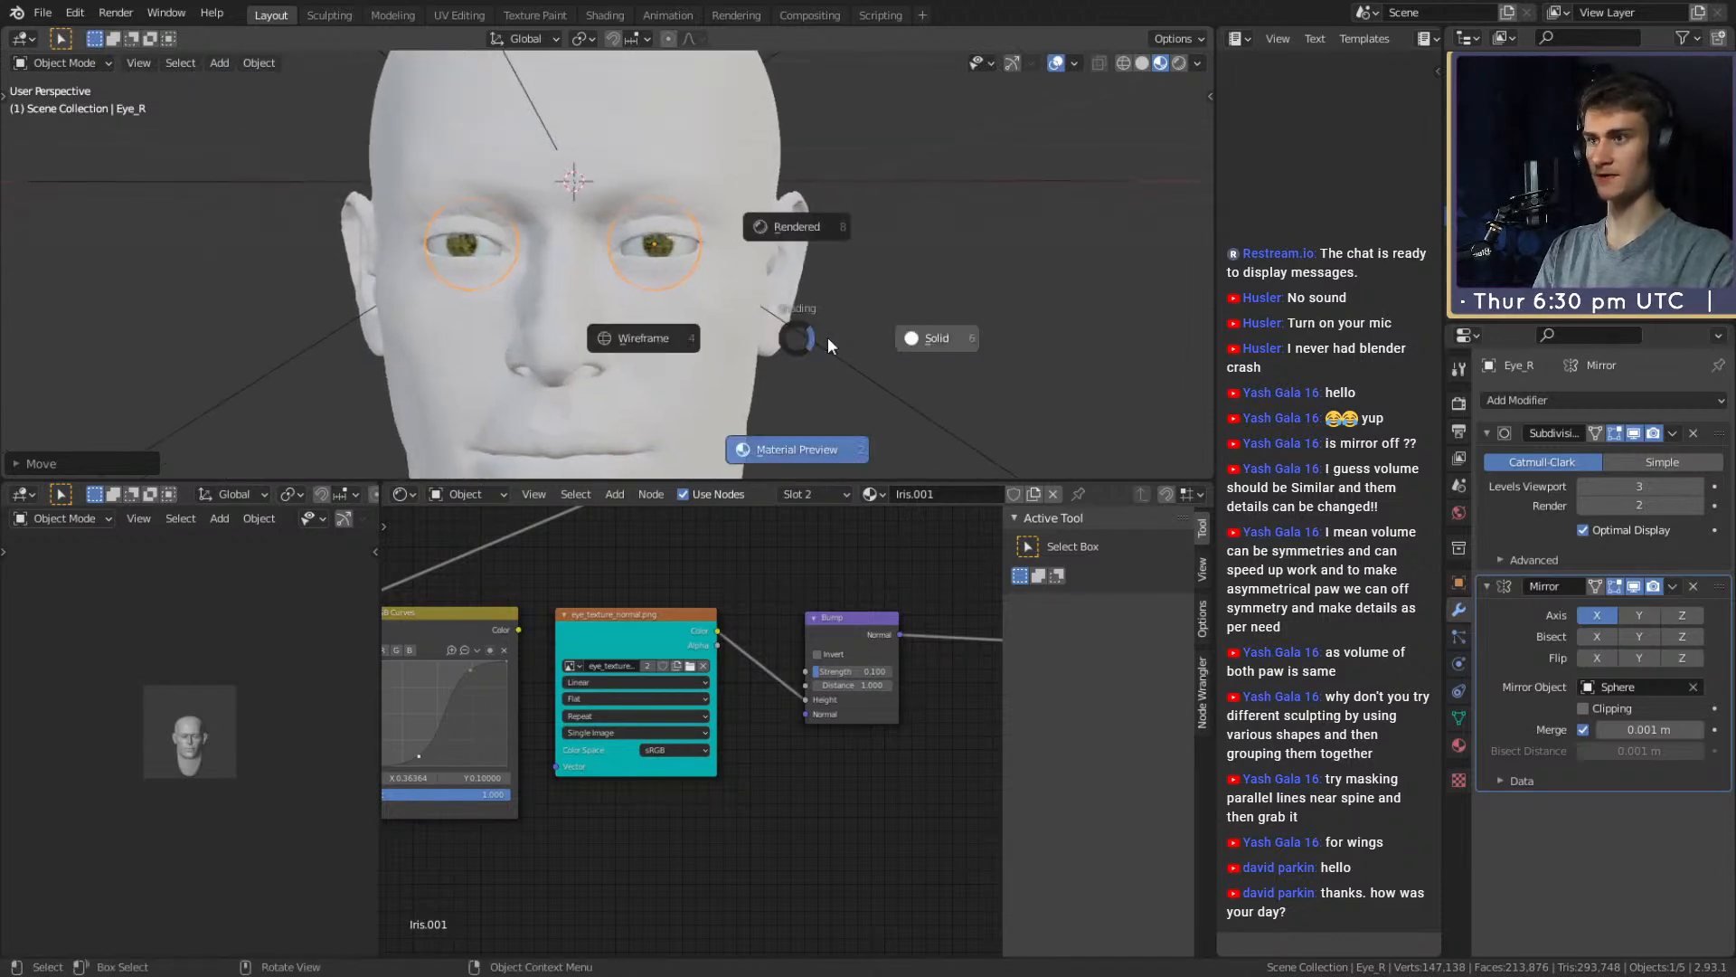
{"action": "left_click", "coordinate": [886, 331]}
{"action": "mouse_move", "coordinate": [886, 331]}
{"action": "middle_mouse_down"}
{"action": "mouse_move", "coordinate": [727, 299]}
{"action": "mouse_move", "coordinate": [850, 317]}
{"action": "mouse_move", "coordinate": [756, 333]}
{"action": "middle_mouse_up"}
{"action": "scroll", "coordinate": [787, 311], "scroll_direction": "down", "scroll_amount": 4}
{"action": "scroll", "coordinate": [756, 334], "scroll_direction": "up", "scroll_amount": 2}
{"action": "scroll", "coordinate": [756, 333], "scroll_direction": "up", "scroll_amount": 3}
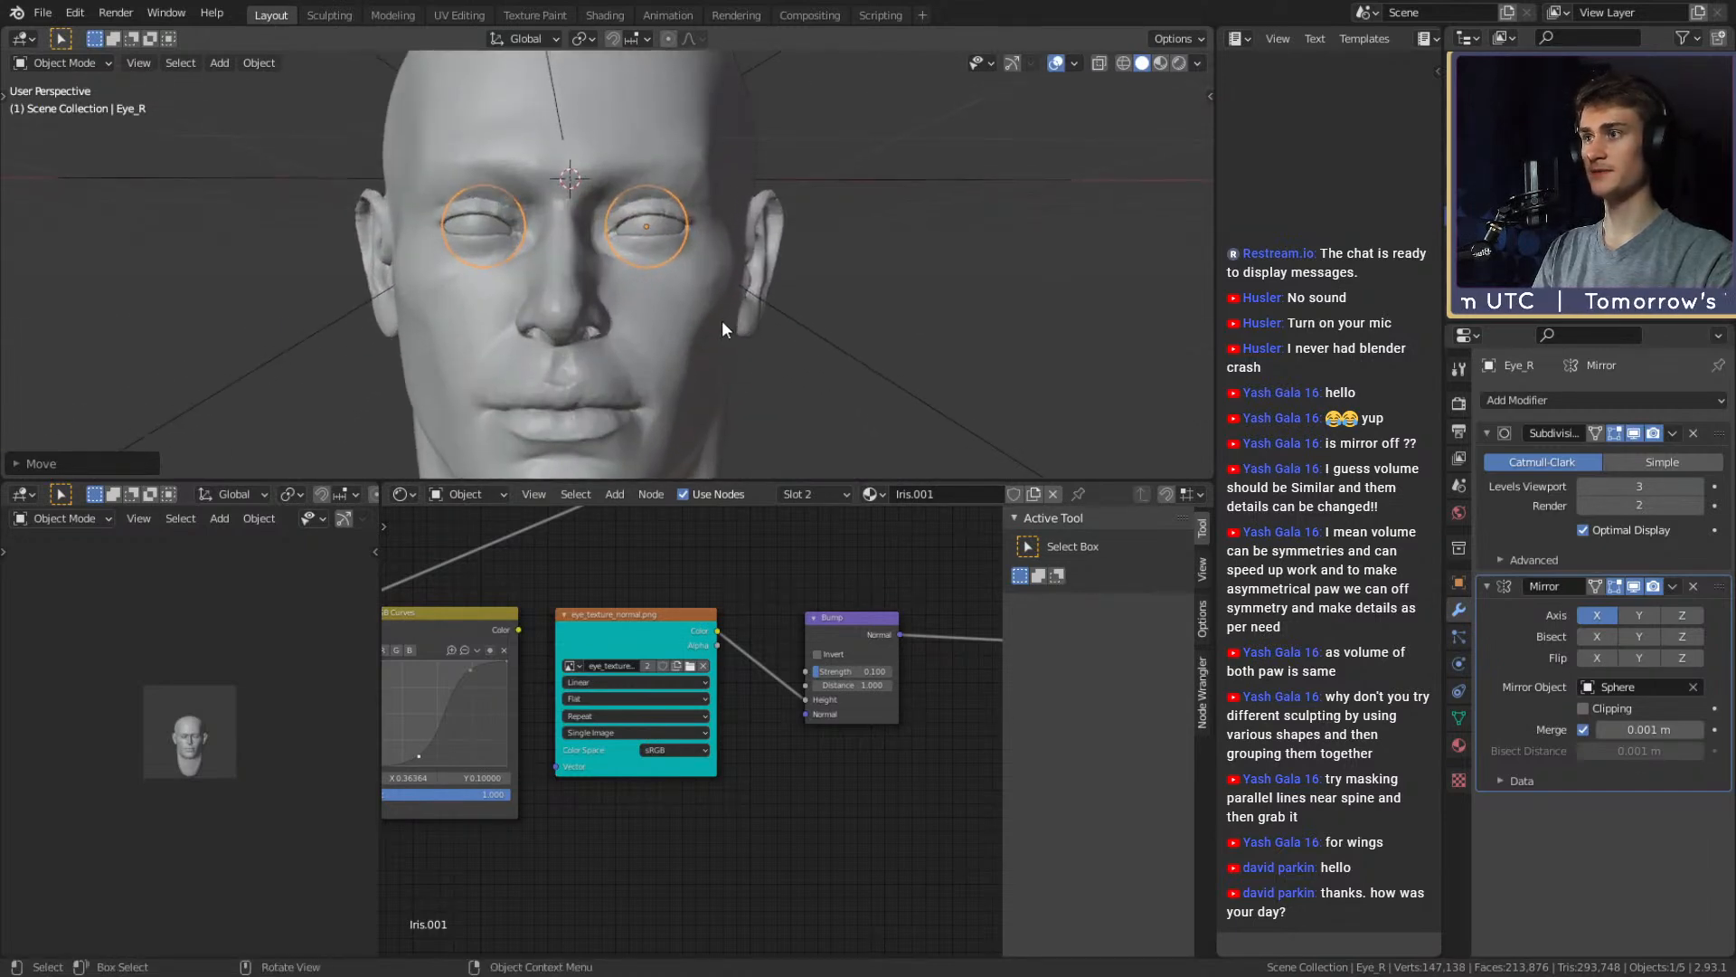
{"action": "left_click", "coordinate": [779, 250]}
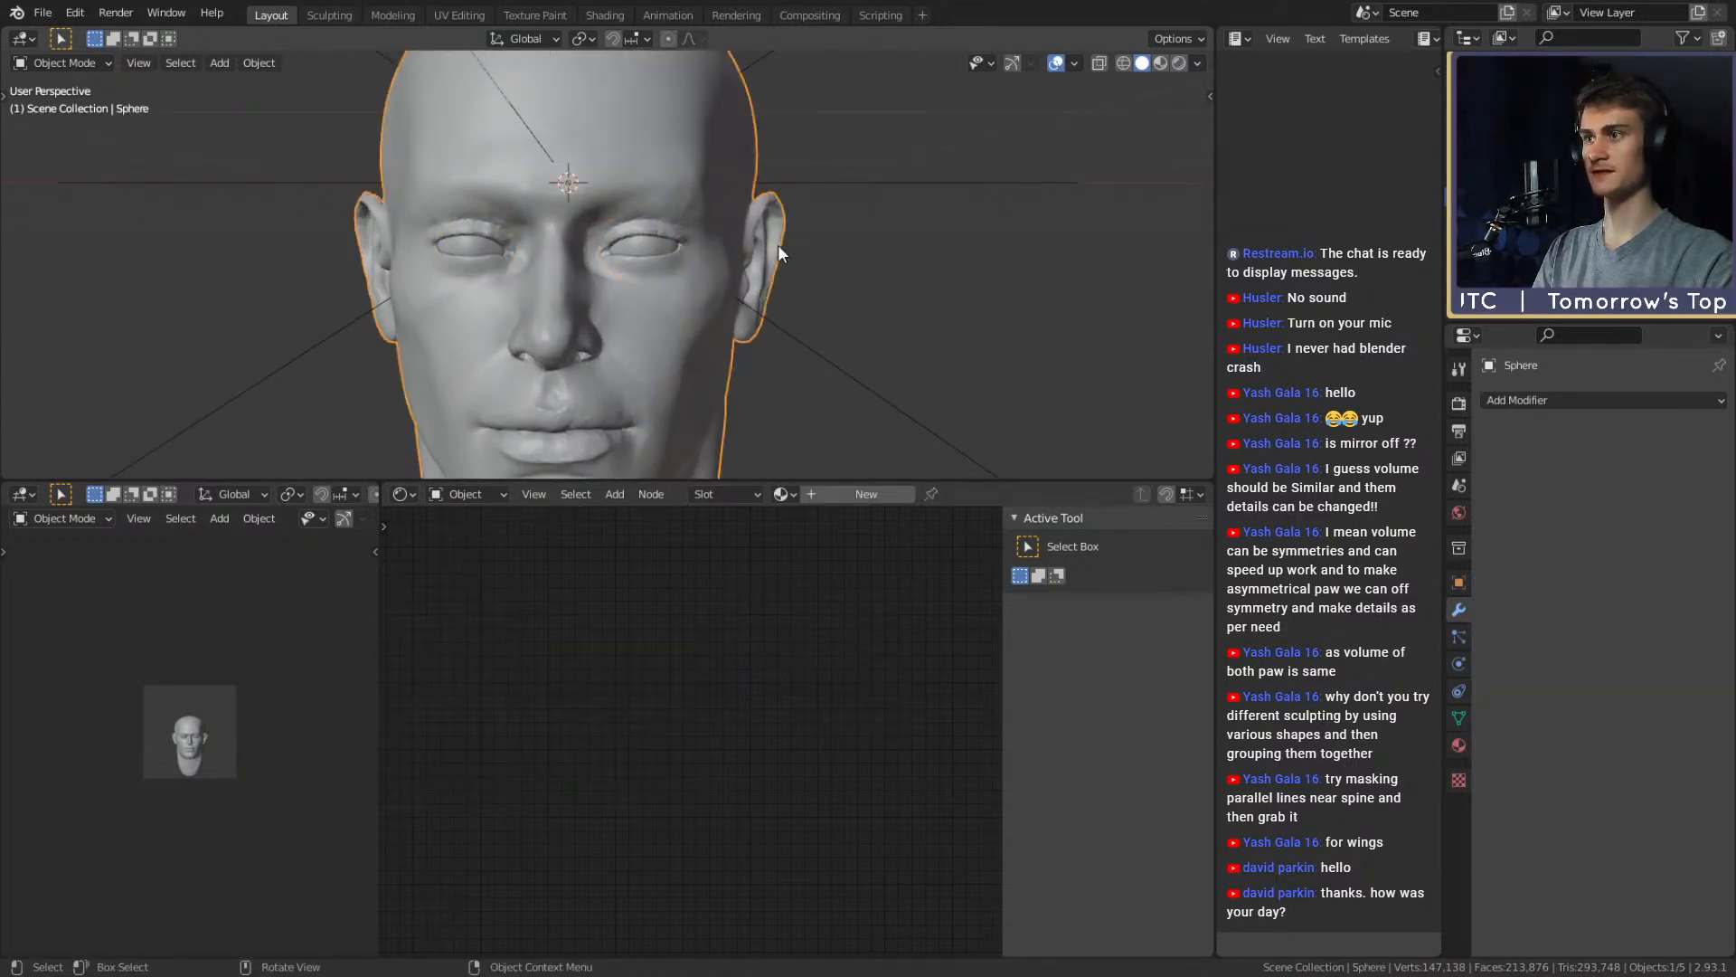
{"action": "left_click", "coordinate": [325, 18]}
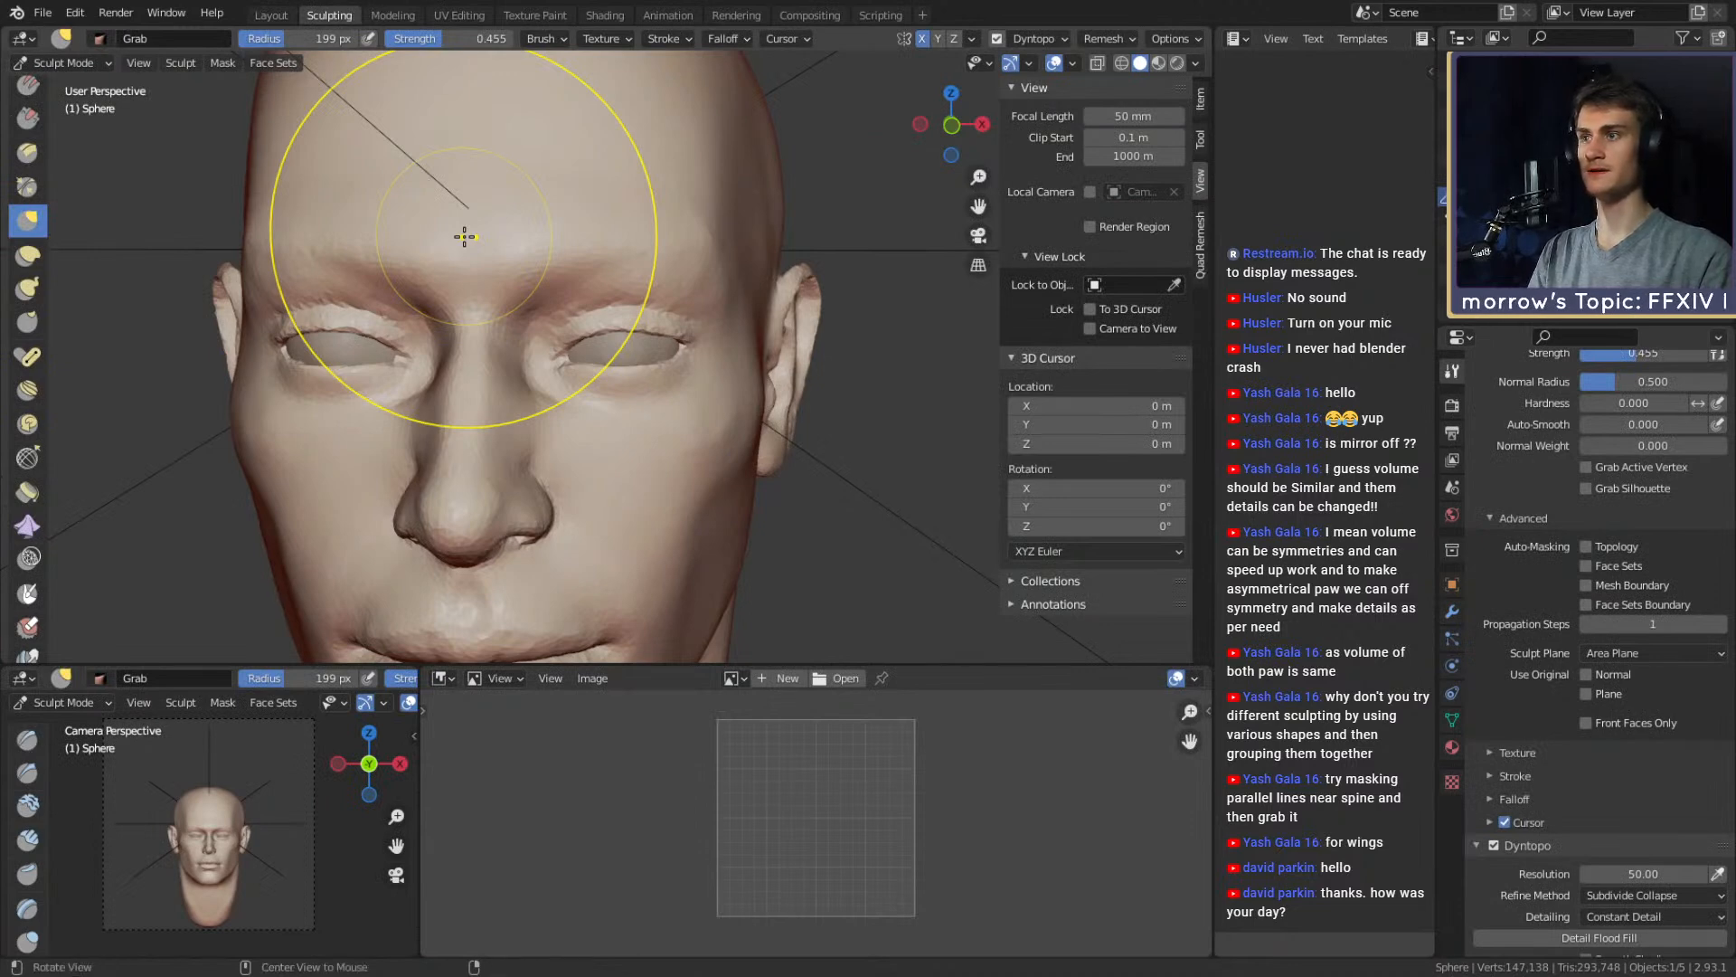
Adjust the upper part of the ear from the side, starting with a 232 px Grab brush
{"action": "mouse_move", "coordinate": [464, 236]}
{"action": "middle_mouse_down"}
{"action": "mouse_move", "coordinate": [756, 434]}
{"action": "mouse_move", "coordinate": [853, 445]}
{"action": "mouse_move", "coordinate": [678, 389]}
{"action": "mouse_move", "coordinate": [633, 319]}
{"action": "mouse_move", "coordinate": [600, 329]}
{"action": "mouse_move", "coordinate": [612, 341]}
{"action": "mouse_move", "coordinate": [620, 252]}
{"action": "mouse_move", "coordinate": [625, 278]}
{"action": "middle_mouse_up"}
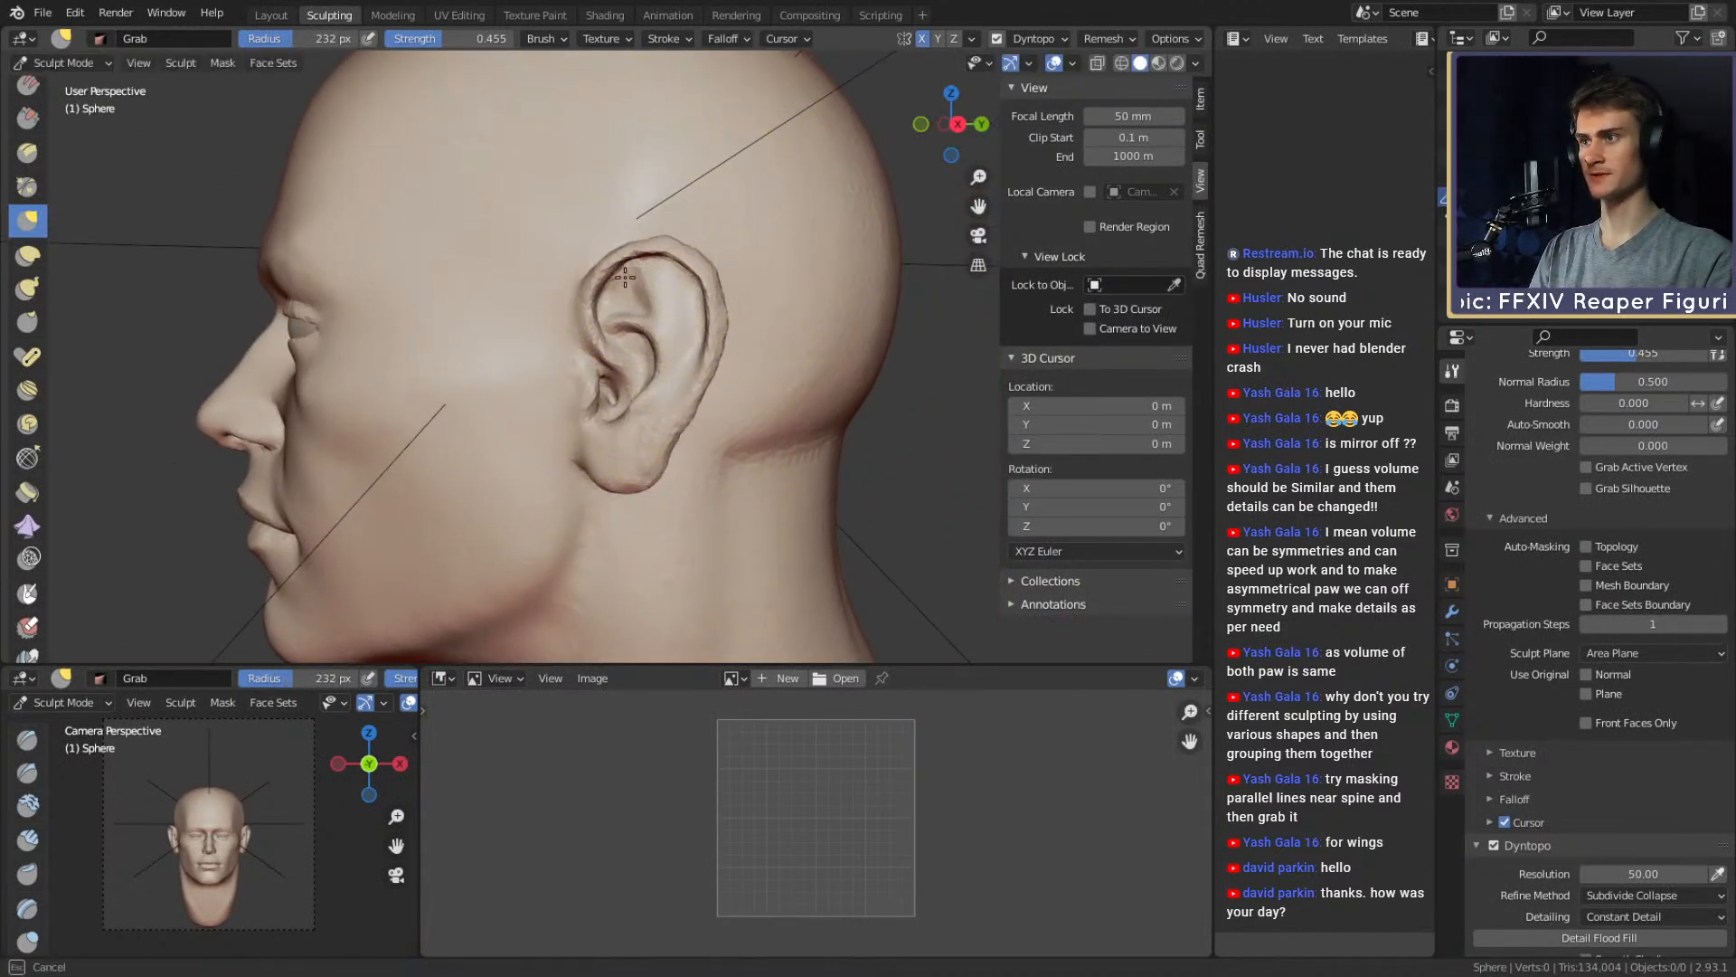
{"action": "left_click_drag", "start_coordinate": [625, 277], "coordinate": [622, 282]}
{"action": "middle_click_drag", "start_coordinate": [623, 294], "coordinate": [627, 264], "text": "shift"}
{"action": "key", "text": "f"}
{"action": "left_click", "coordinate": [601, 279]}
{"action": "left_click_drag", "start_coordinate": [724, 261], "coordinate": [710, 307]}
Set the Grab brush radius to 135 px and refine the ear's shape with another stroke
{"action": "mouse_move", "coordinate": [697, 378]}
{"action": "middle_mouse_down", "text": "shift"}
{"action": "mouse_move", "coordinate": [702, 328]}
{"action": "mouse_move", "coordinate": [578, 365]}
{"action": "mouse_move", "coordinate": [666, 352]}
{"action": "middle_mouse_up", "text": "shift"}
{"action": "key", "text": "f"}
{"action": "left_click", "coordinate": [606, 395]}
{"action": "key", "text": "f"}
{"action": "left_click", "coordinate": [618, 379]}
{"action": "key", "text": "f"}
{"action": "left_click", "coordinate": [760, 379]}
{"action": "left_click_drag", "start_coordinate": [671, 351], "coordinate": [639, 361]}
{"action": "mouse_move", "coordinate": [639, 361]}
{"action": "middle_mouse_down"}
{"action": "mouse_move", "coordinate": [572, 355]}
{"action": "mouse_move", "coordinate": [717, 271]}
{"action": "mouse_move", "coordinate": [663, 364]}
{"action": "middle_mouse_up"}
Reduce the Grab brush radius to 55 px while facing the front of the head
{"action": "middle_click_drag", "start_coordinate": [526, 357], "coordinate": [579, 371]}
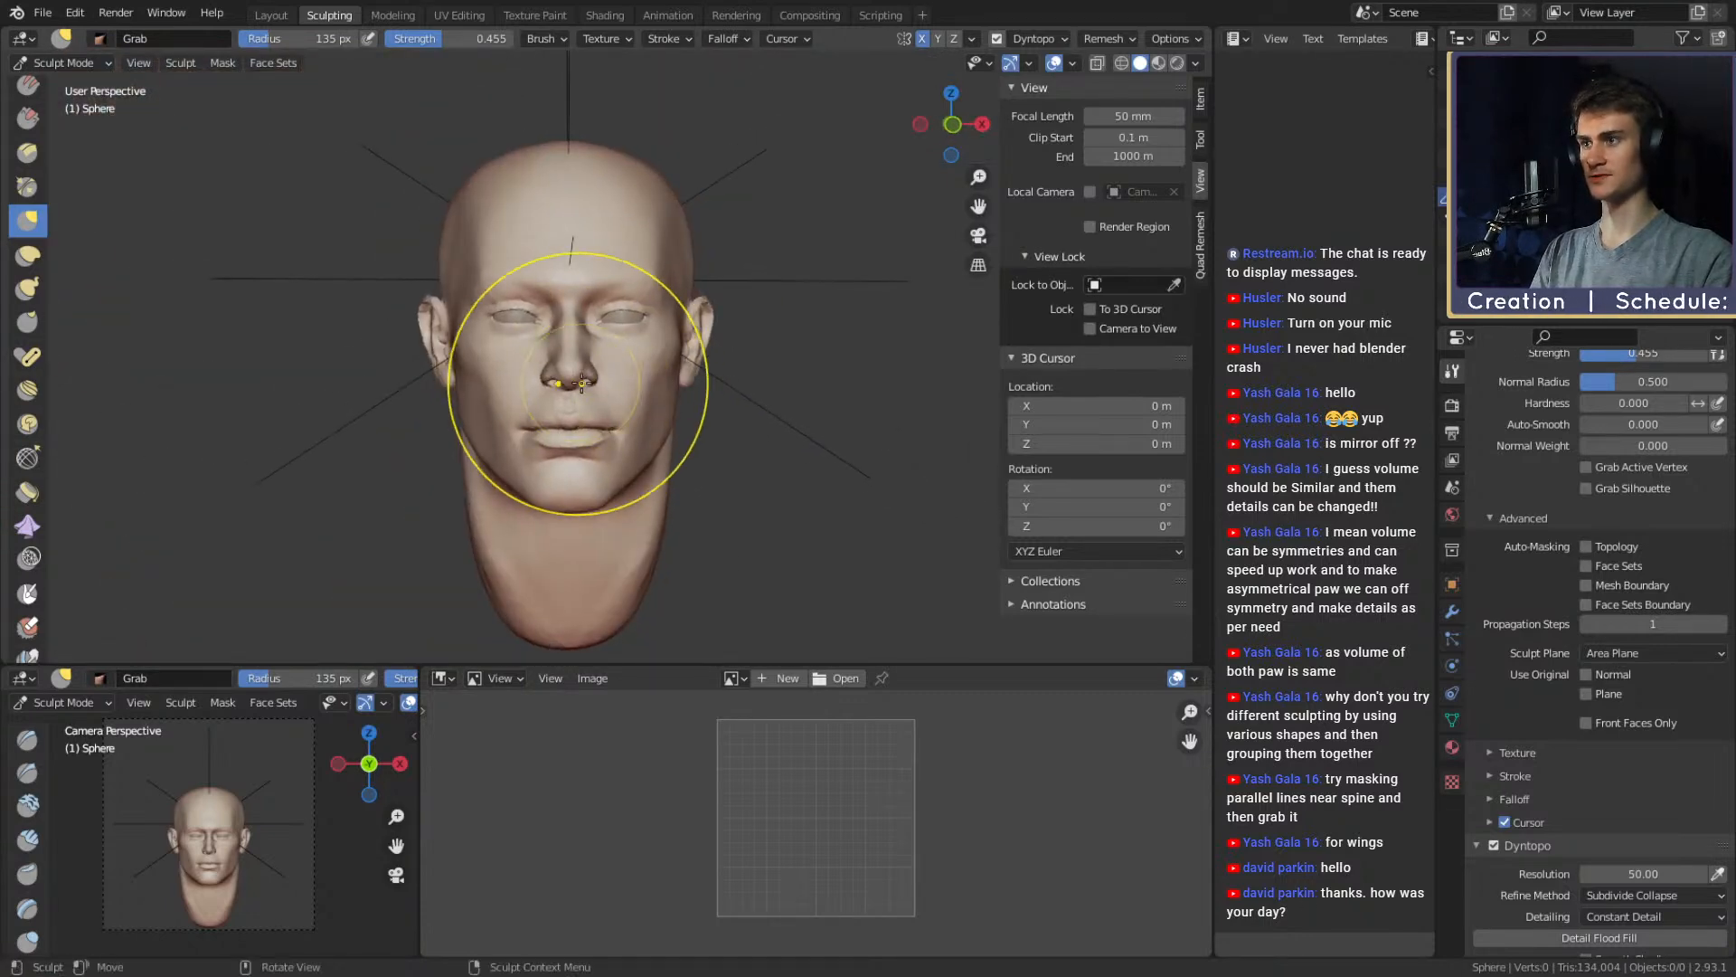
{"action": "key", "text": "f"}
{"action": "left_click", "coordinate": [529, 366]}
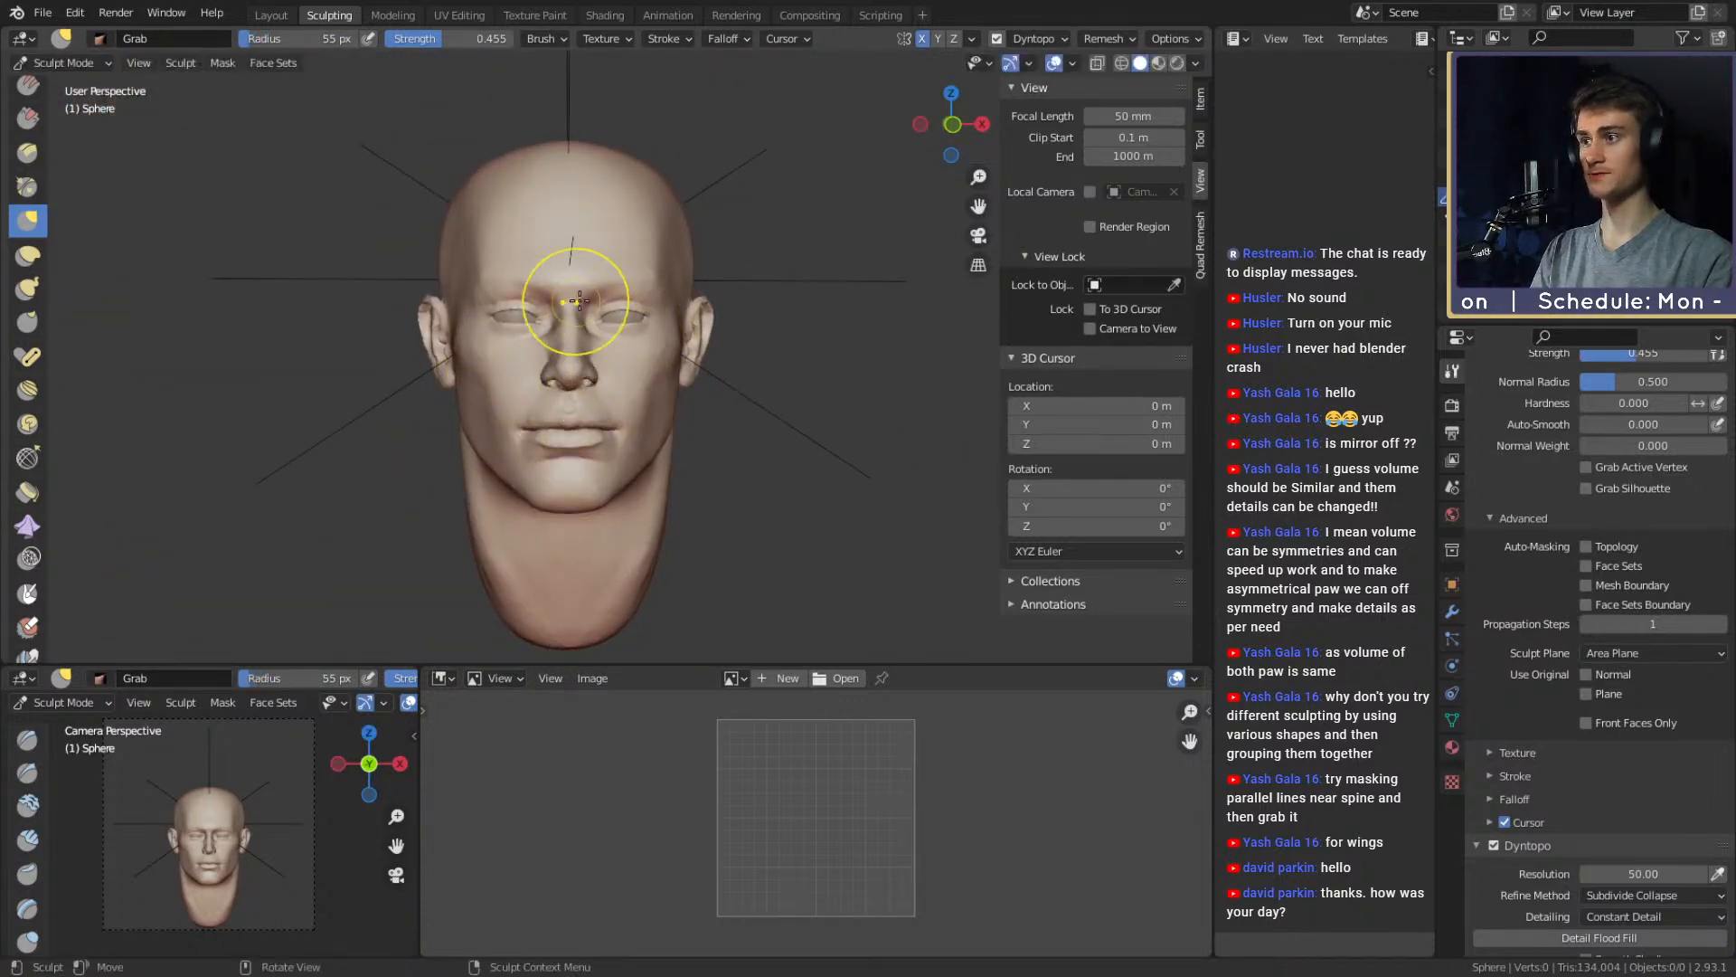
{"action": "middle_click_drag", "start_coordinate": [633, 320], "coordinate": [675, 330], "text": "shift"}
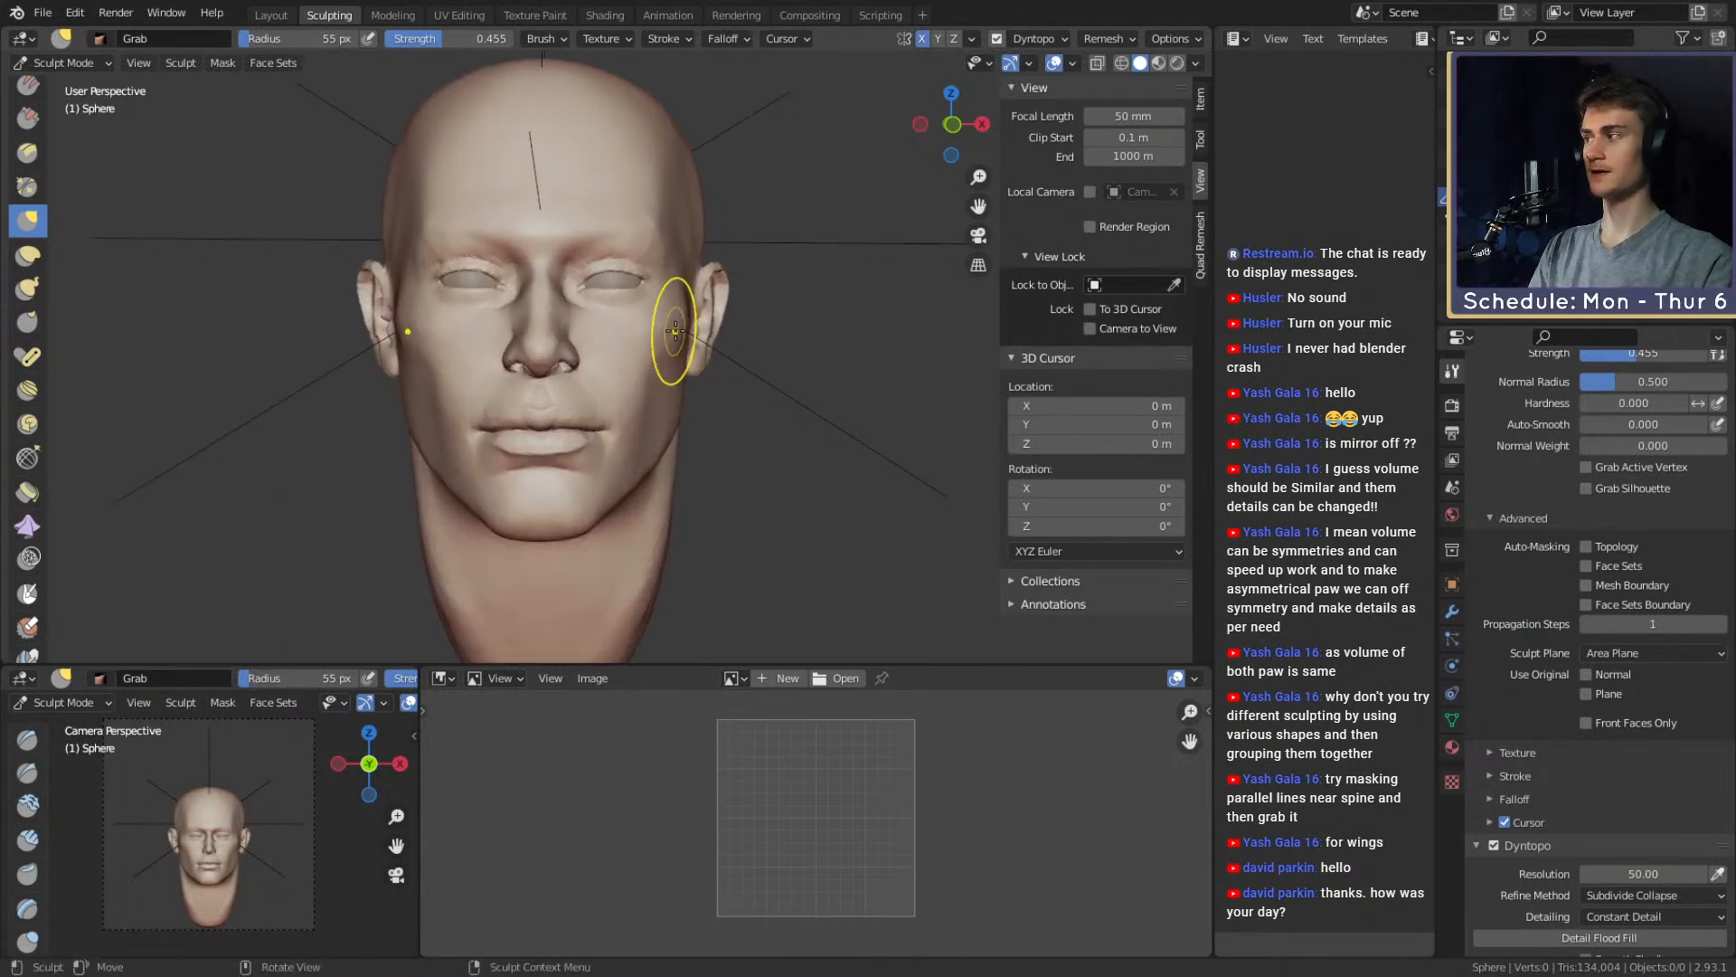
Save the figurine scene in its existing file ffxiv_reaper_figurine_v1a.blend
{"action": "left_click", "coordinate": [43, 13]}
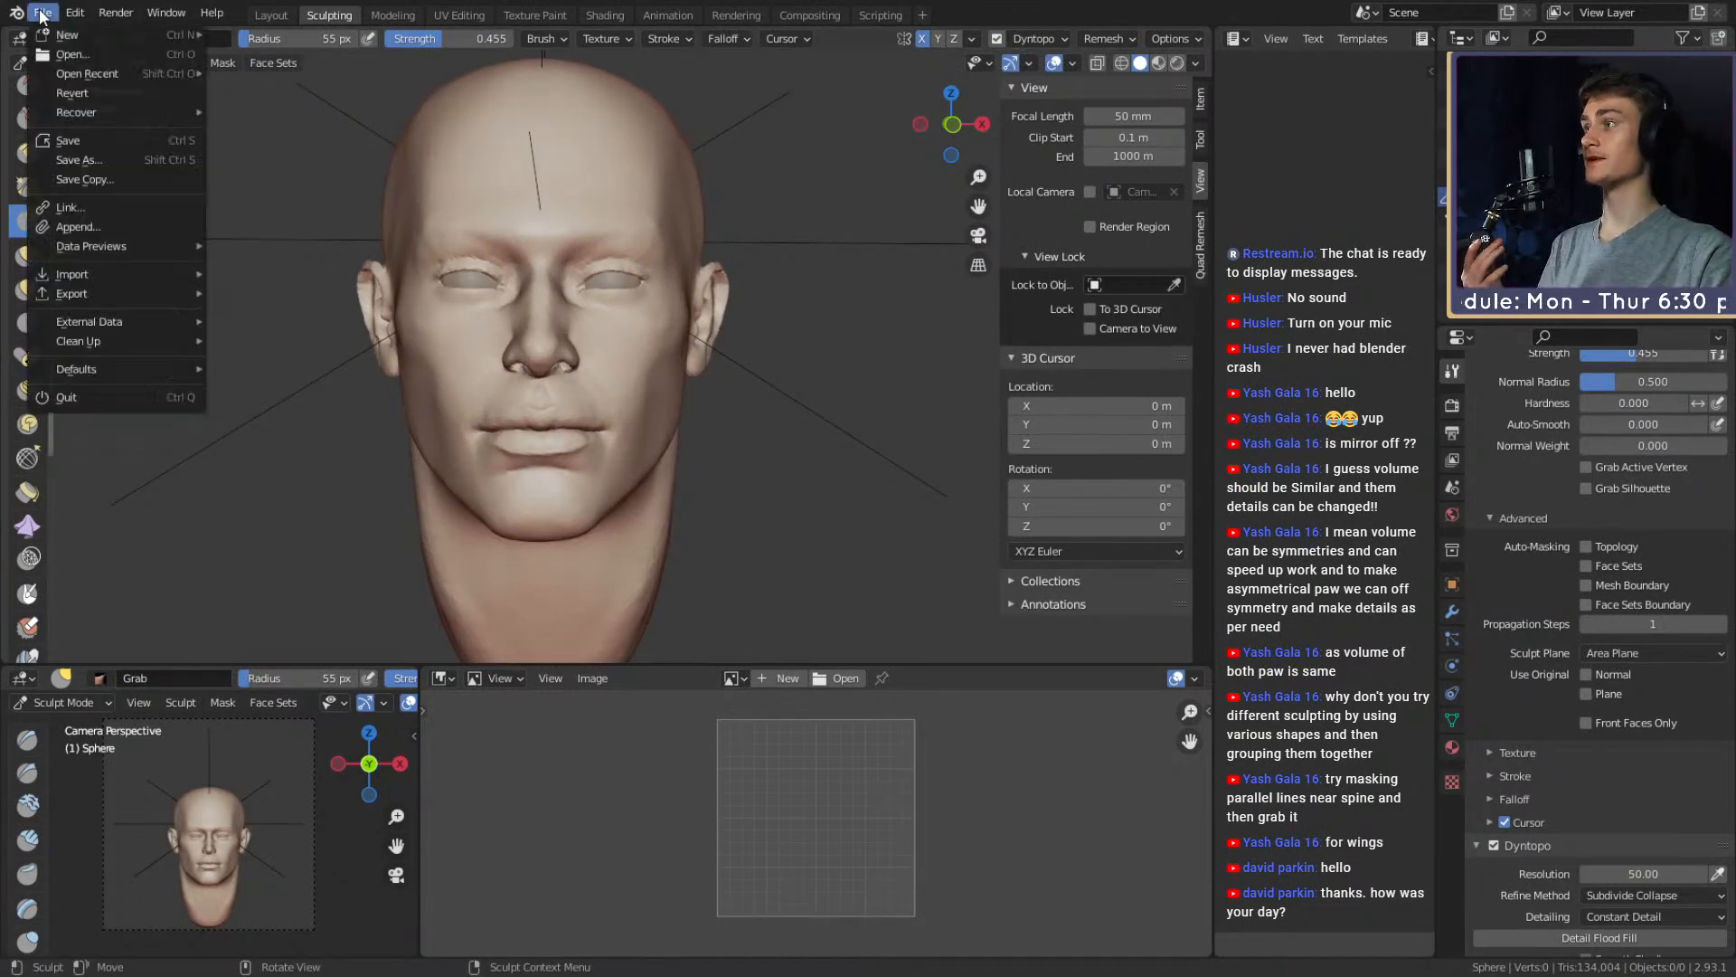
{"action": "left_click", "coordinate": [79, 144]}
{"action": "scroll", "coordinate": [587, 386], "scroll_direction": "down", "scroll_amount": 5}
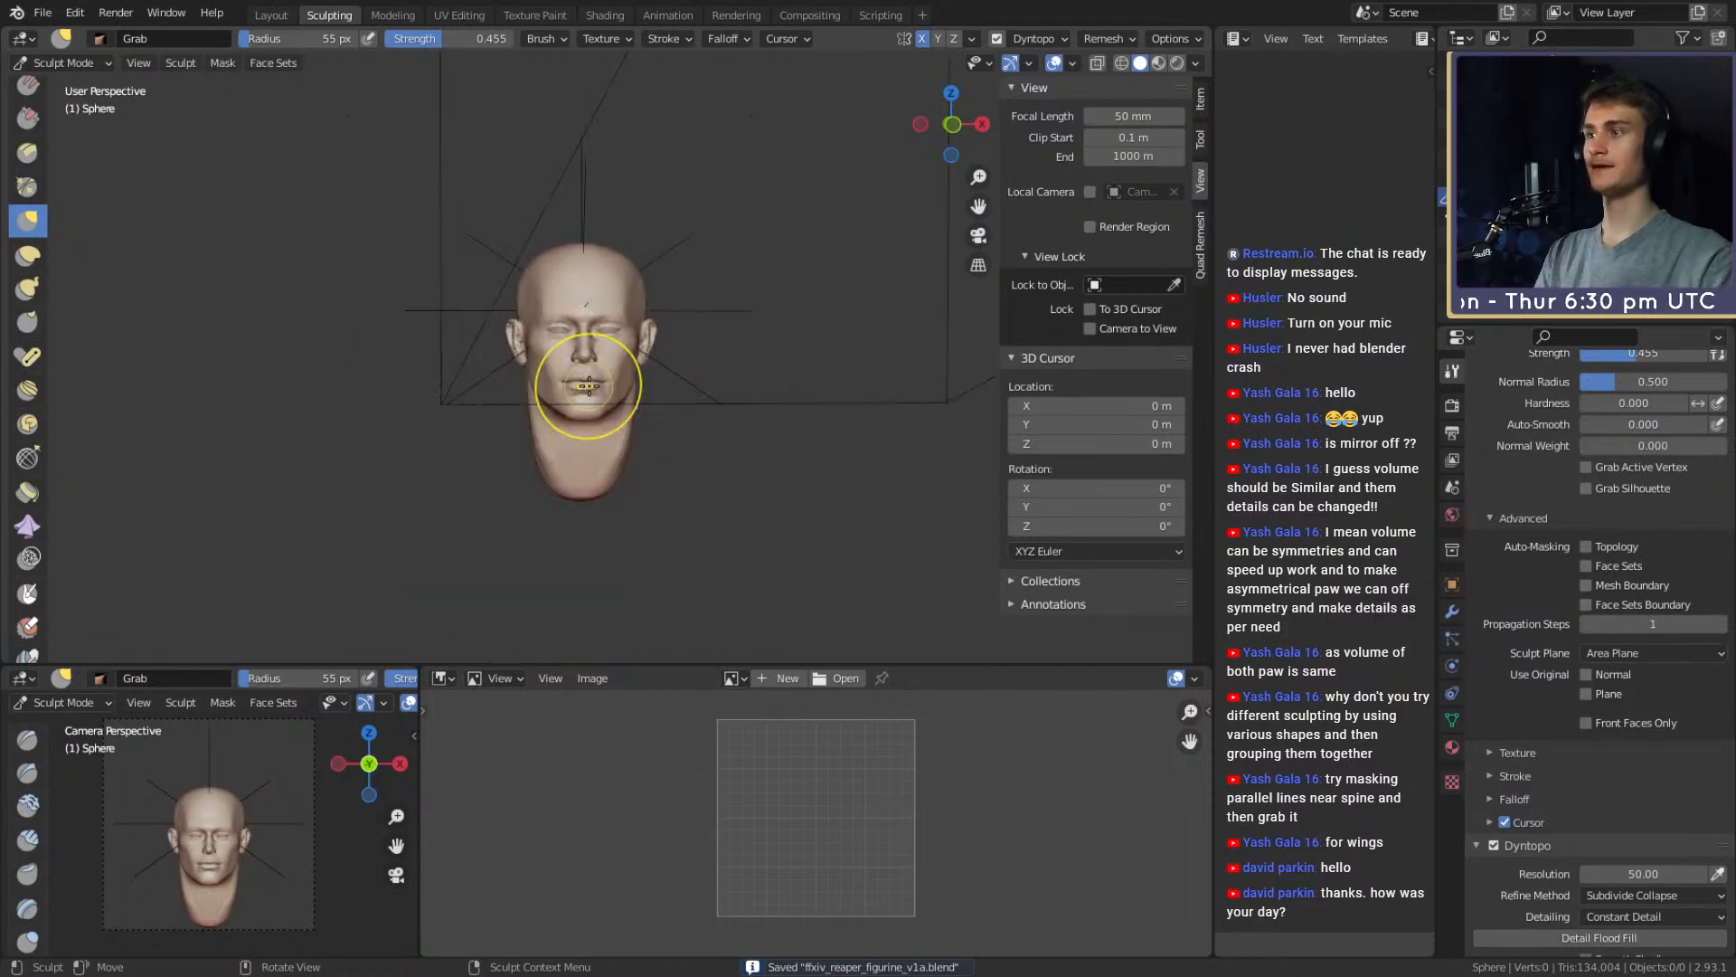
In the Layout workspace, examine the head sculpt's front, three-quarter views and overall proportions
{"action": "left_click", "coordinate": [271, 14]}
{"action": "scroll", "coordinate": [587, 361], "scroll_direction": "down", "scroll_amount": 7}
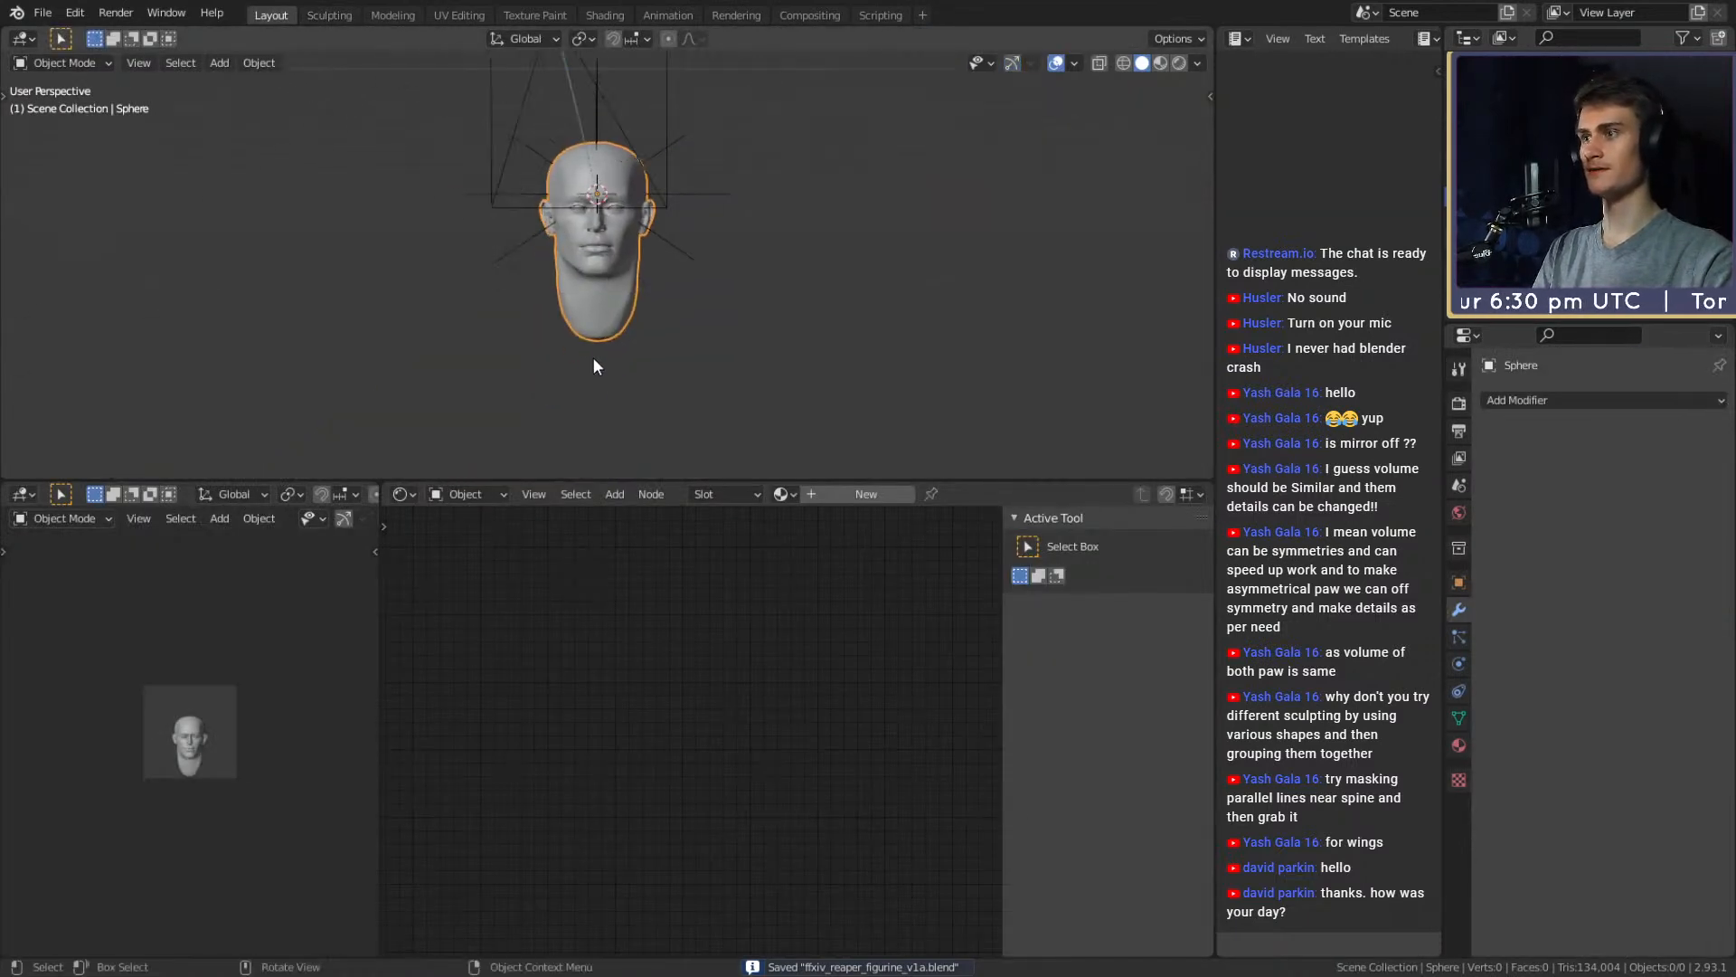
{"action": "middle_click_drag", "start_coordinate": [594, 356], "coordinate": [479, 328]}
{"action": "scroll", "coordinate": [545, 337], "scroll_direction": "down", "scroll_amount": 2}
{"action": "scroll", "coordinate": [745, 335], "scroll_direction": "up", "scroll_amount": 3}
{"action": "middle_click_drag", "start_coordinate": [589, 338], "coordinate": [740, 300]}
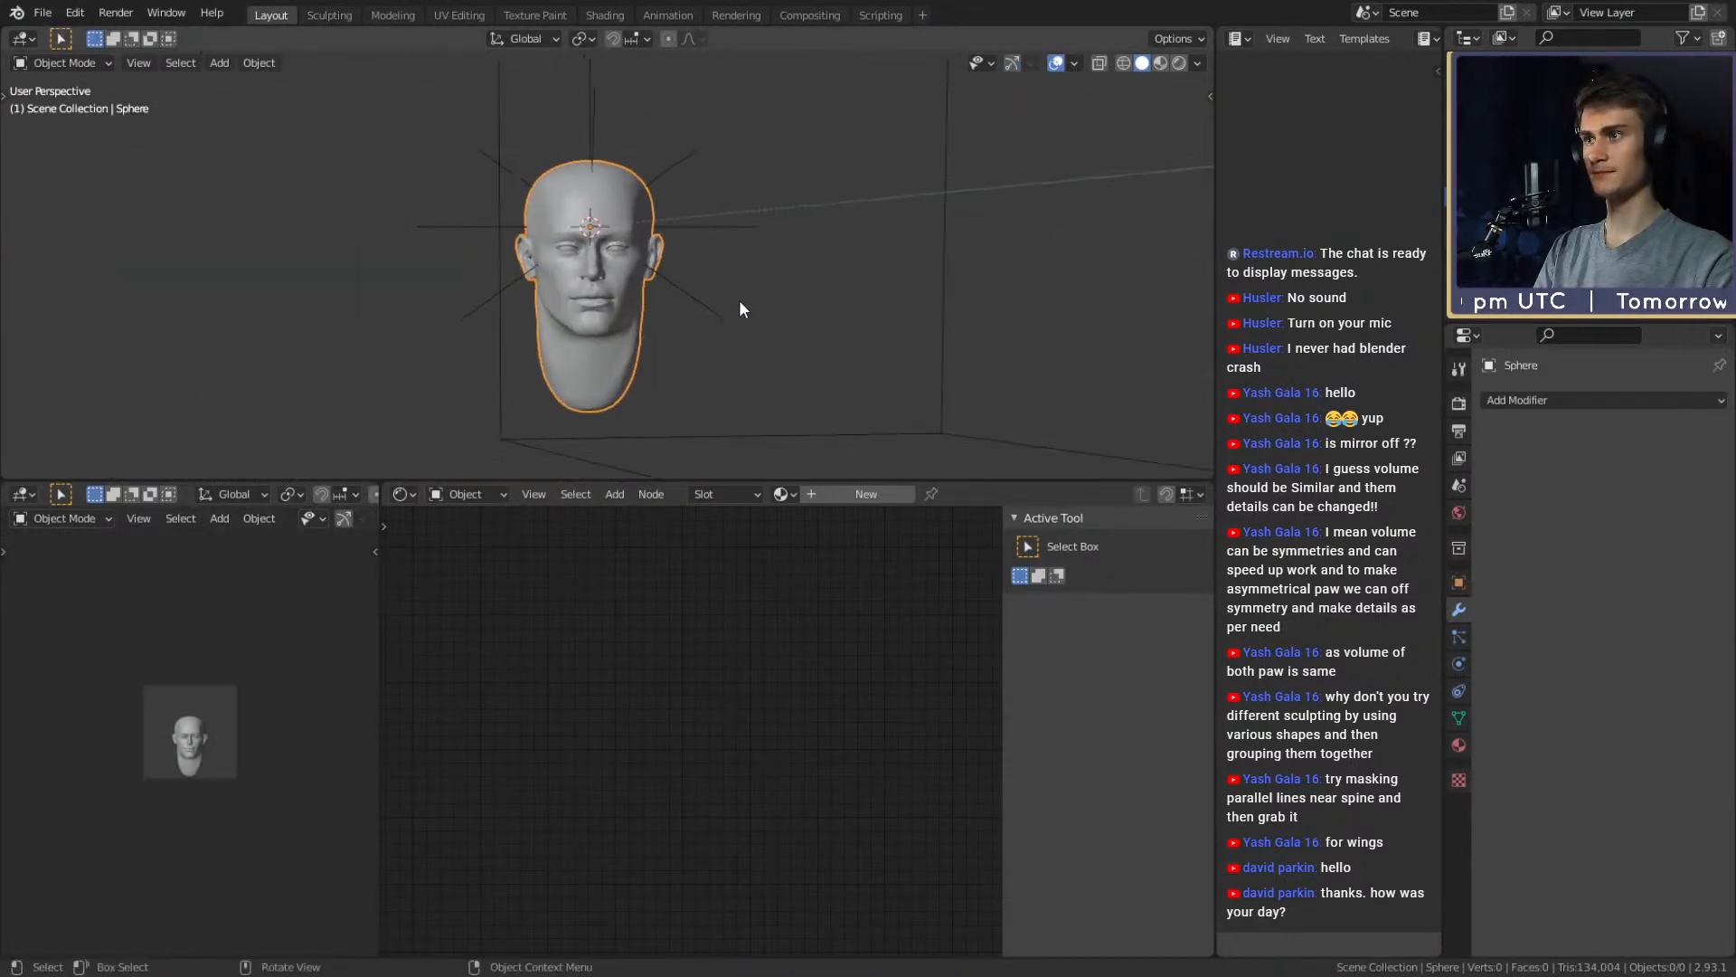
{"action": "scroll", "coordinate": [696, 320], "scroll_direction": "down", "scroll_amount": 2}
{"action": "scroll", "coordinate": [637, 344], "scroll_direction": "up", "scroll_amount": 3}
{"action": "middle_click_drag", "start_coordinate": [634, 344], "coordinate": [645, 322]}
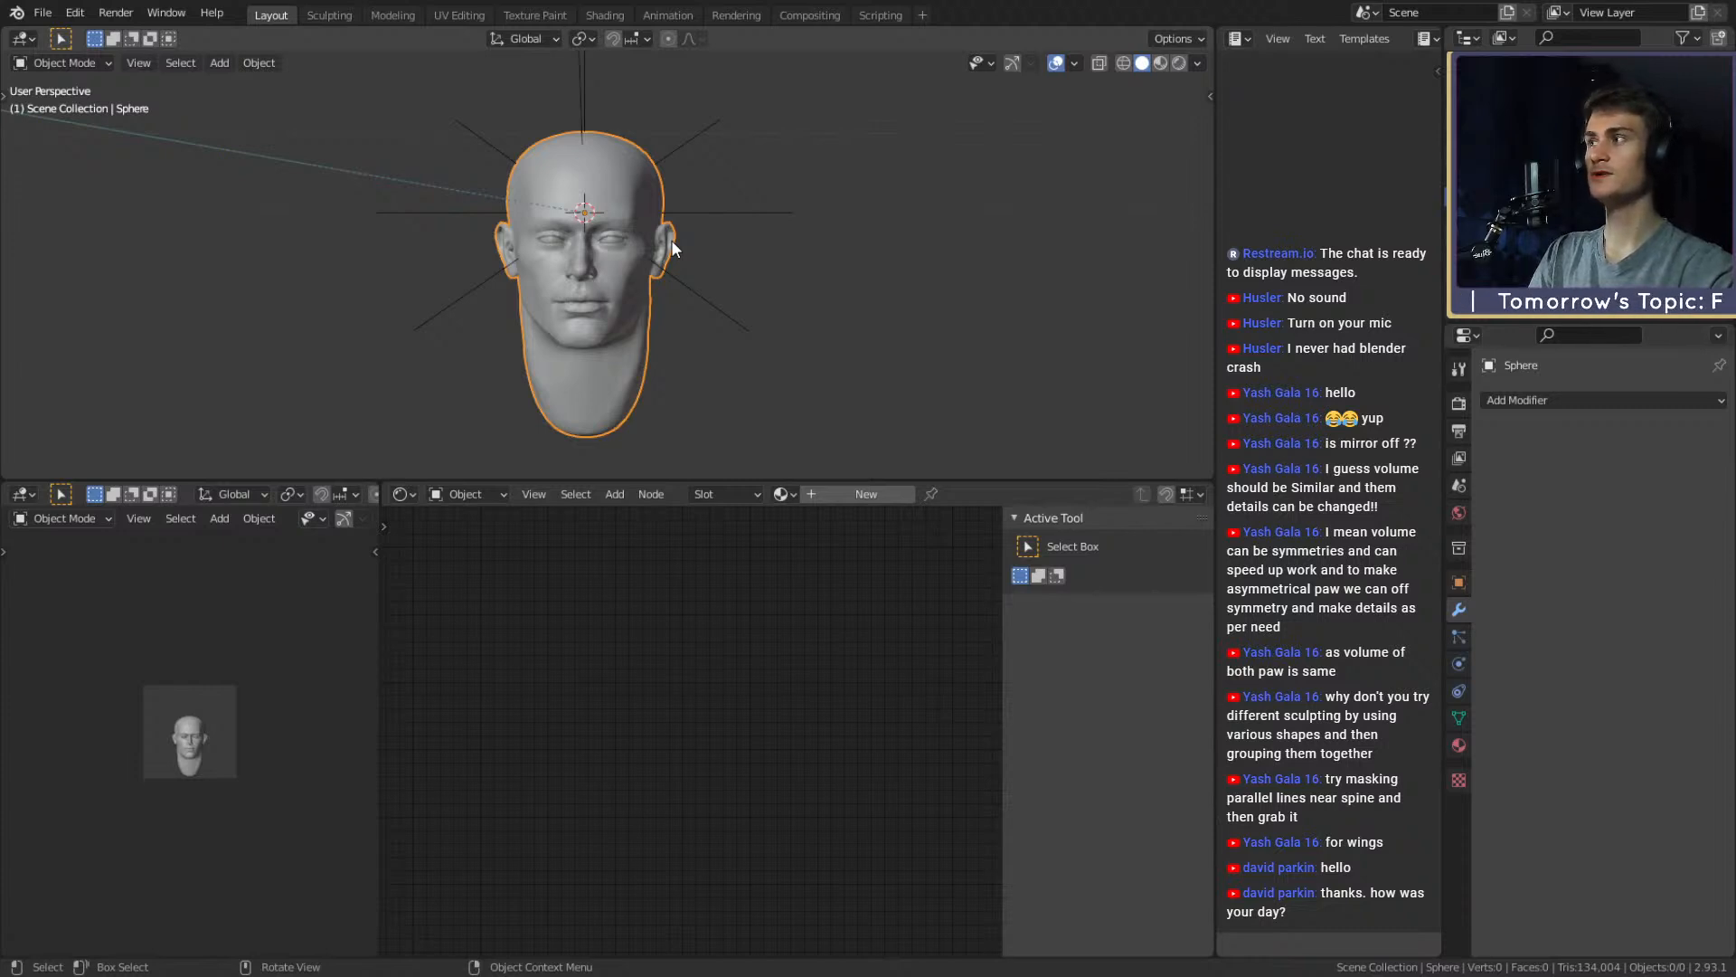
{"action": "middle_click_drag", "start_coordinate": [671, 246], "coordinate": [681, 284]}
{"action": "scroll", "coordinate": [681, 284], "scroll_direction": "up", "scroll_amount": 4}
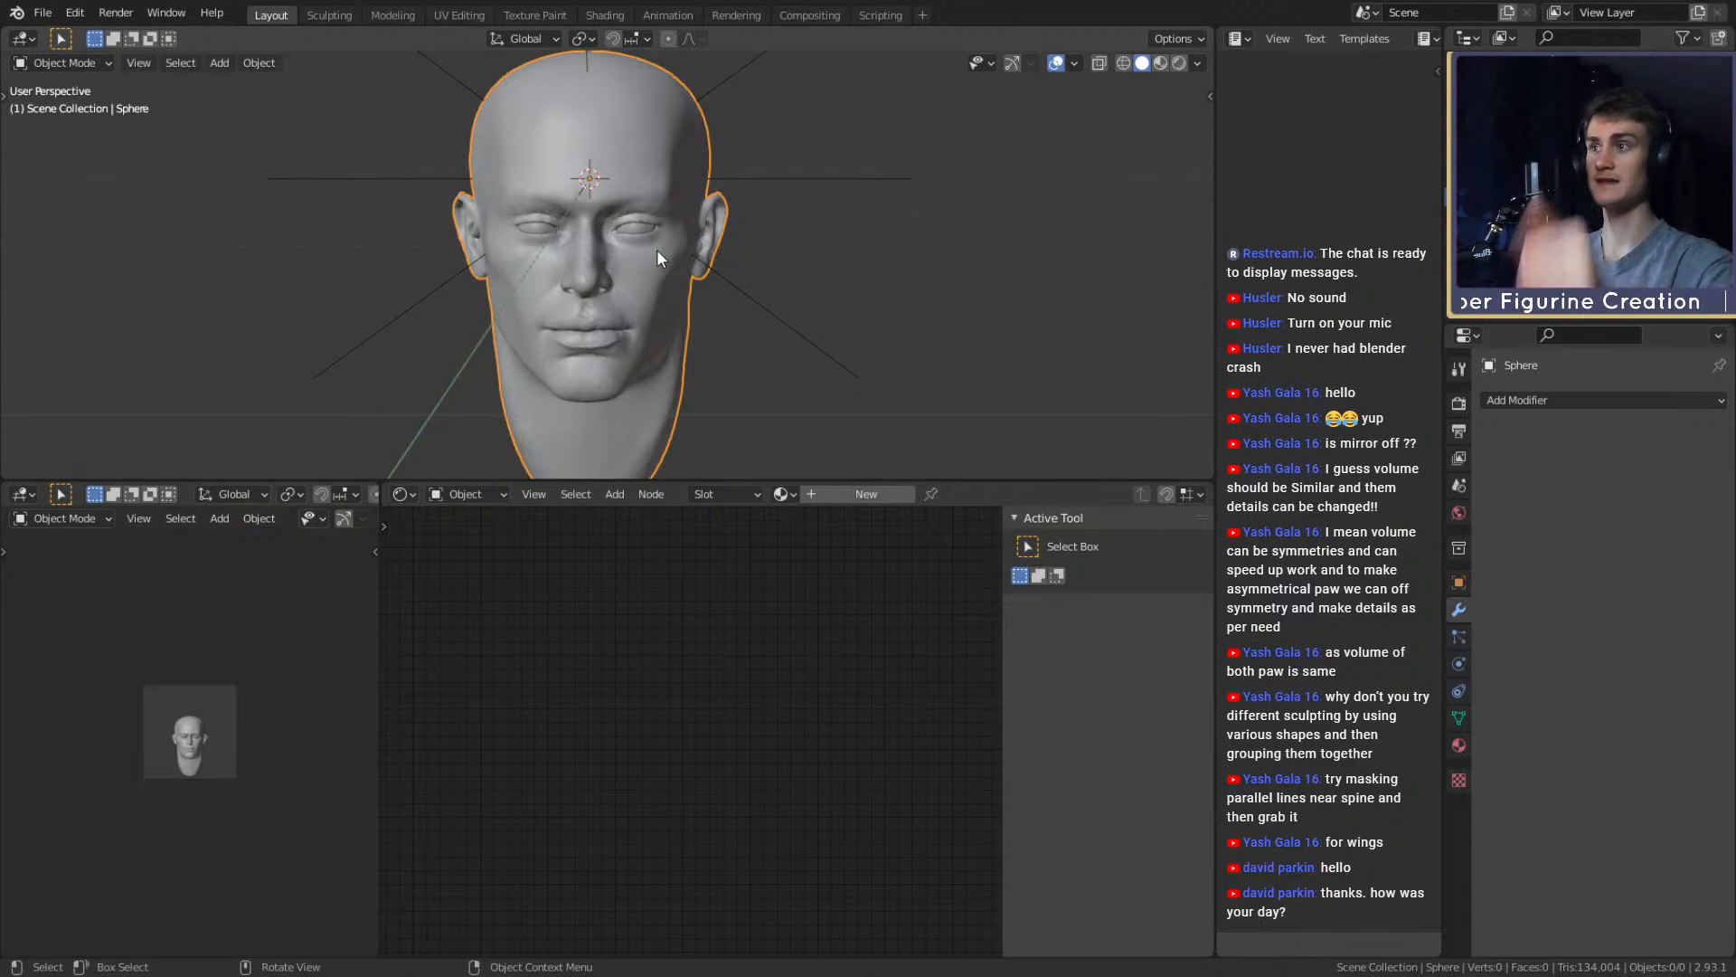
{"action": "scroll", "coordinate": [656, 249], "scroll_direction": "down", "scroll_amount": 8}
{"action": "scroll", "coordinate": [636, 338], "scroll_direction": "up", "scroll_amount": 4}
{"action": "mouse_move", "coordinate": [644, 304]}
{"action": "middle_mouse_down"}
{"action": "mouse_move", "coordinate": [637, 338]}
{"action": "mouse_move", "coordinate": [584, 355]}
{"action": "mouse_move", "coordinate": [633, 316]}
{"action": "middle_mouse_up"}
{"action": "scroll", "coordinate": [639, 356], "scroll_direction": "up", "scroll_amount": 2}
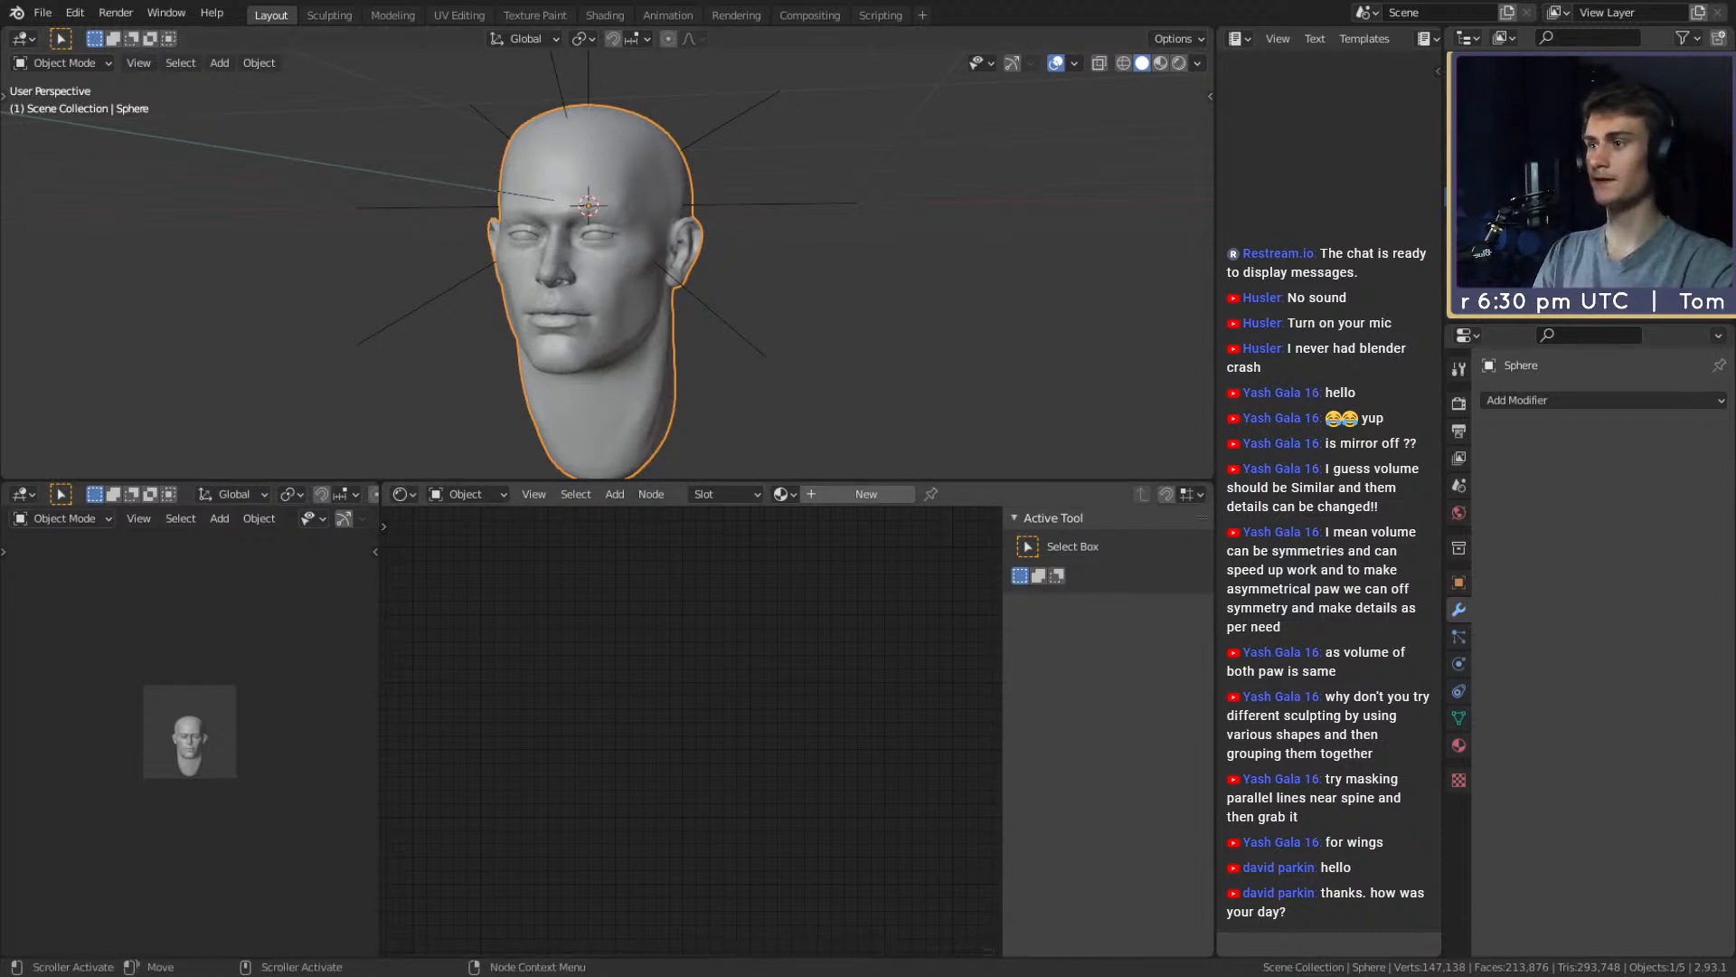
Enlarge the 3D viewport's height and add a UV sphere mesh at the head sculpt
{"action": "scroll", "coordinate": [600, 355], "scroll_direction": "down", "scroll_amount": 4}
{"action": "middle_click_drag", "start_coordinate": [600, 356], "coordinate": [653, 357]}
{"action": "scroll", "coordinate": [652, 357], "scroll_direction": "up", "scroll_amount": 3}
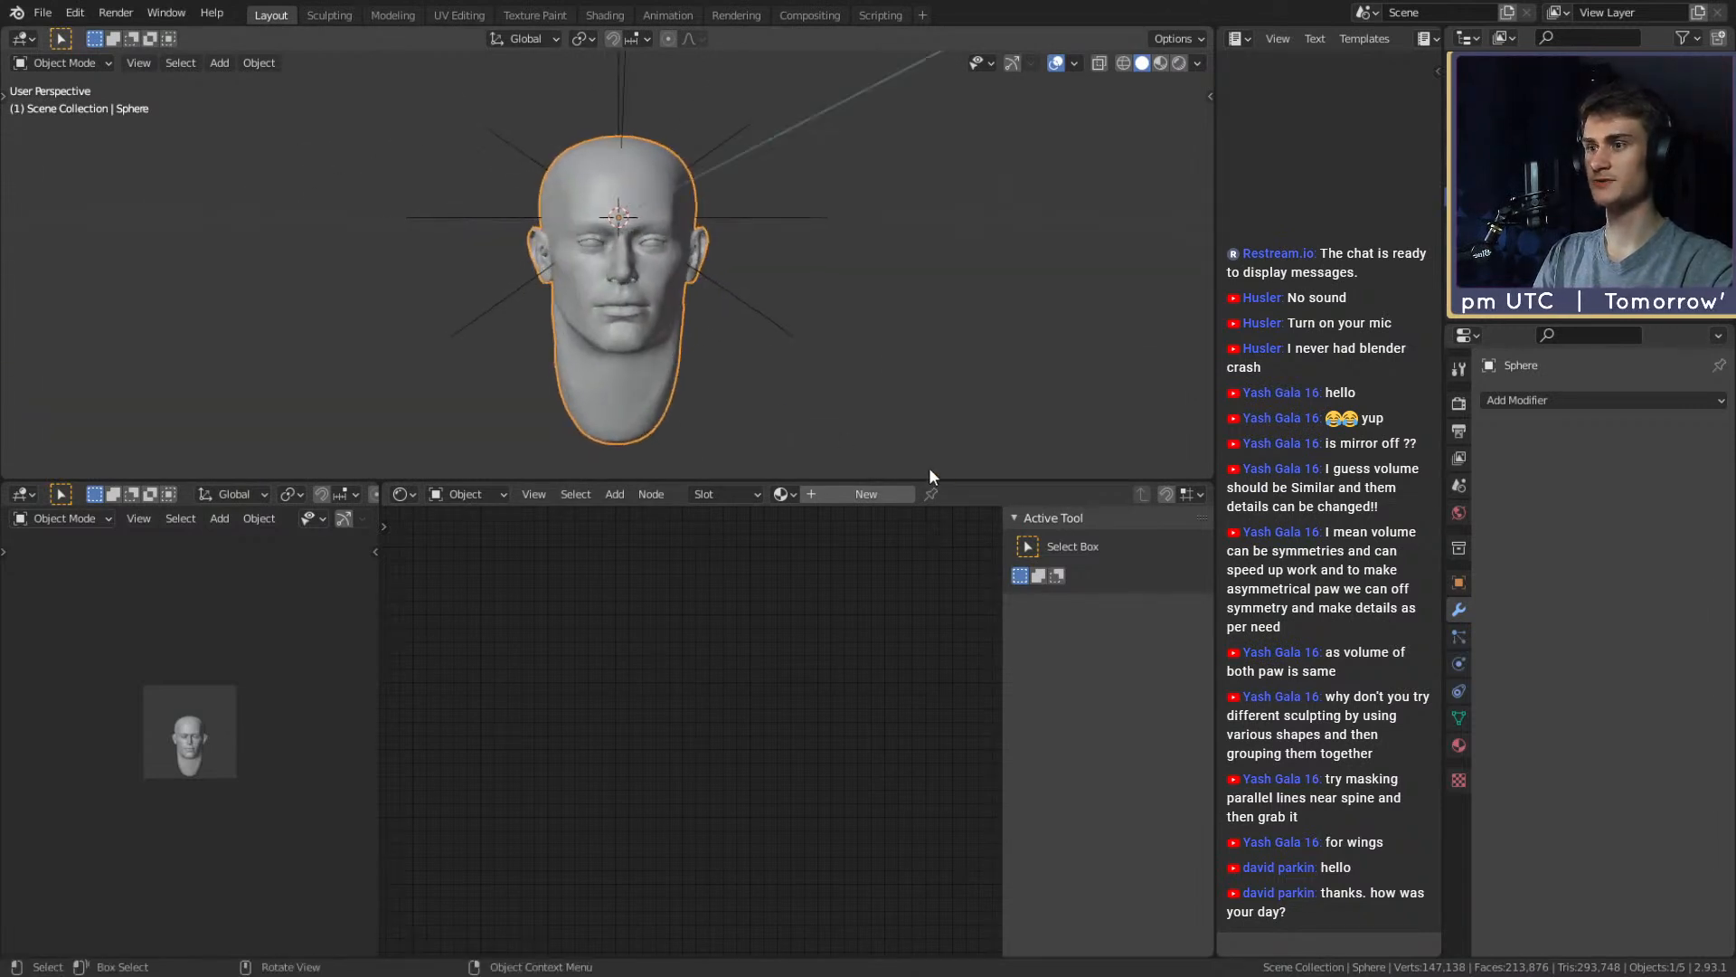
{"action": "left_click_drag", "start_coordinate": [948, 479], "coordinate": [955, 604]}
{"action": "middle_click_drag", "start_coordinate": [681, 443], "coordinate": [670, 435]}
{"action": "scroll", "coordinate": [669, 436], "scroll_direction": "up", "scroll_amount": 1}
{"action": "key", "text": "shift+a"}
{"action": "mouse_move", "coordinate": [666, 429]}
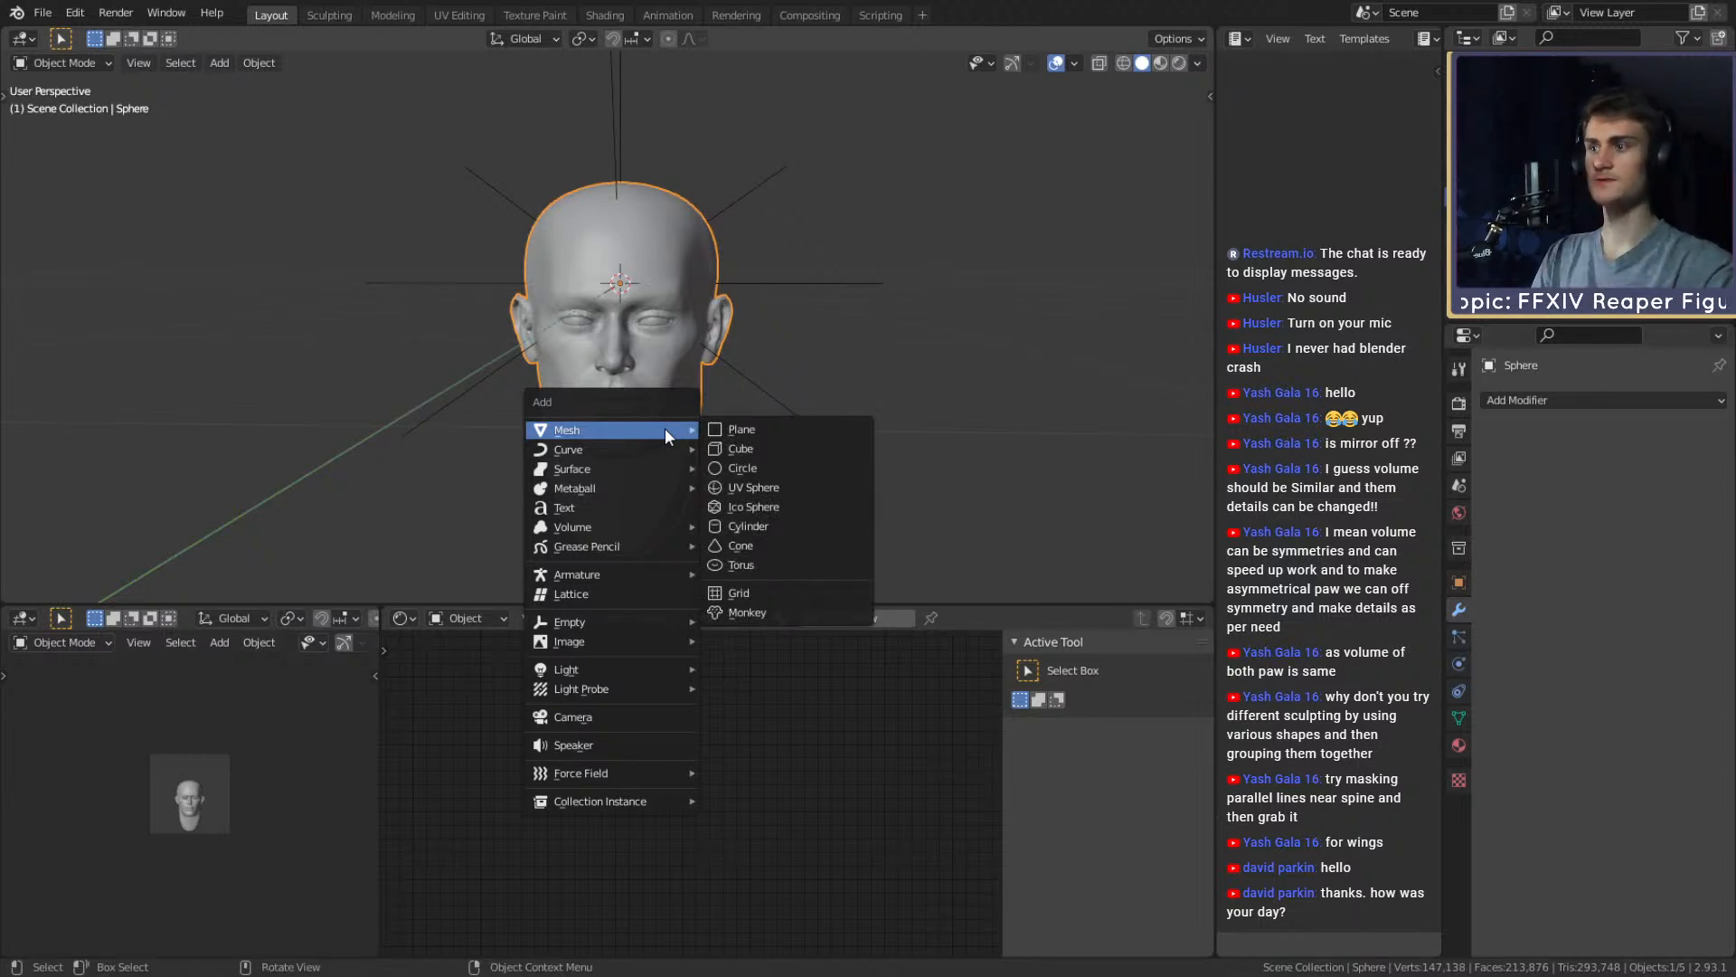
{"action": "left_click", "coordinate": [757, 488]}
Lower the sphere slightly along Z and scale it to about 0.8 along X to match the head's width
{"action": "middle_click_drag", "start_coordinate": [747, 360], "coordinate": [765, 394]}
{"action": "key", "text": "g"}
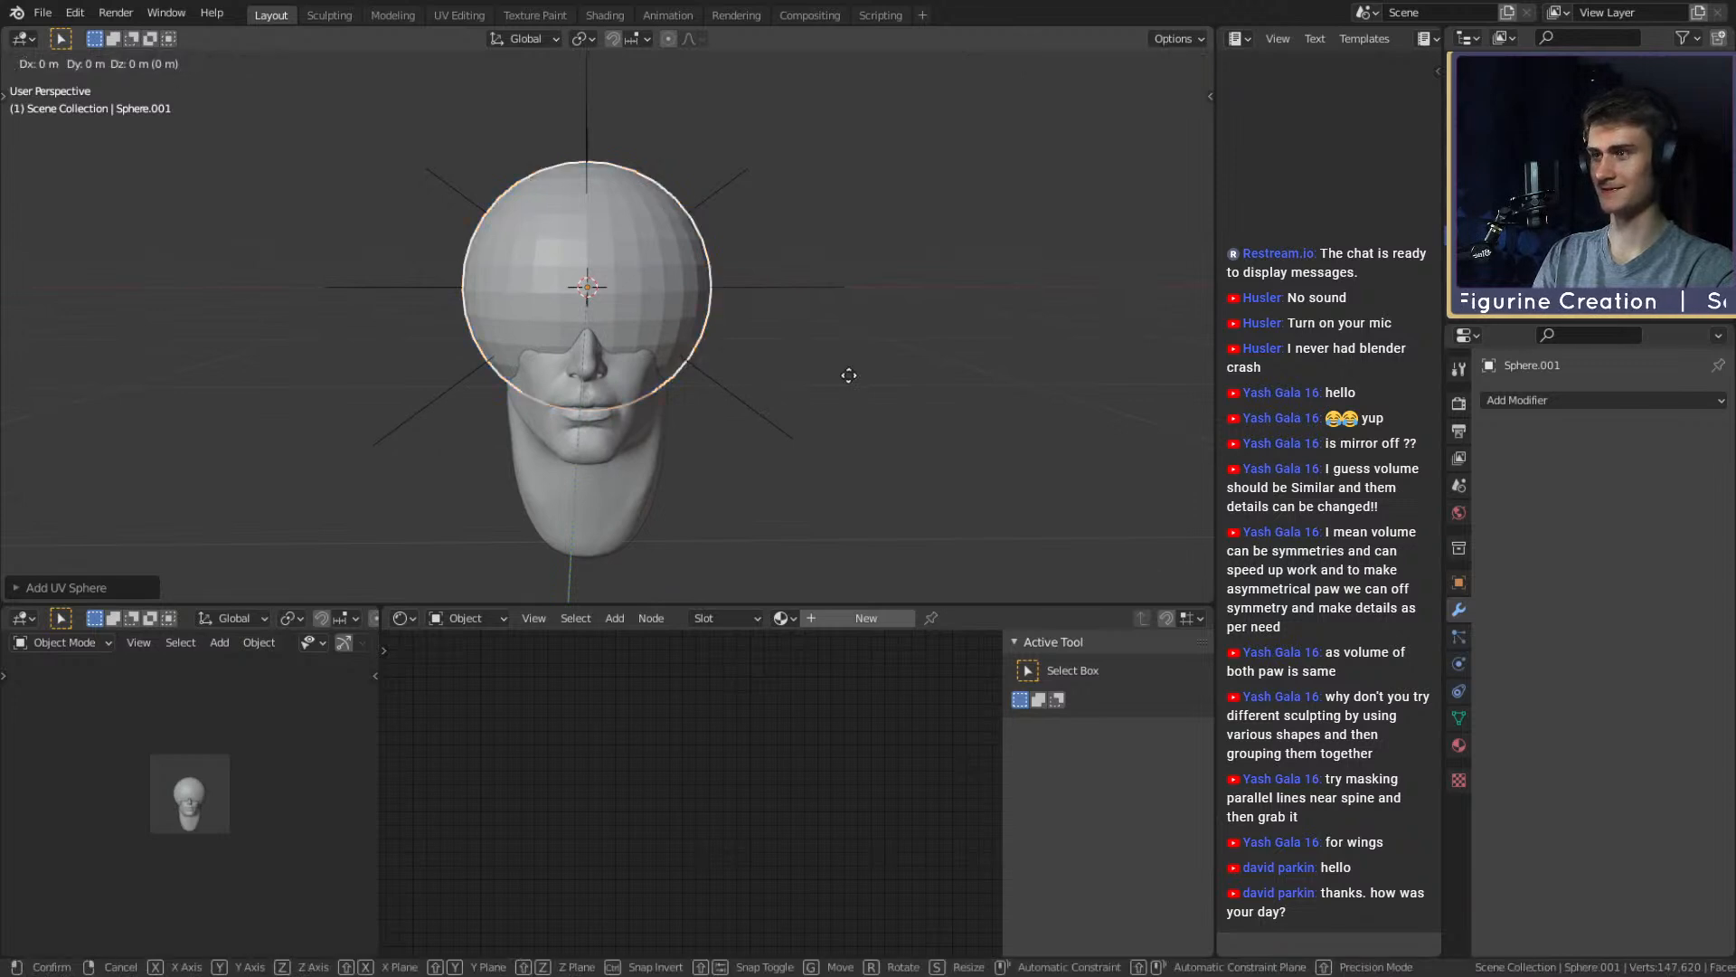
{"action": "key", "text": "z"}
{"action": "left_click", "coordinate": [785, 372]}
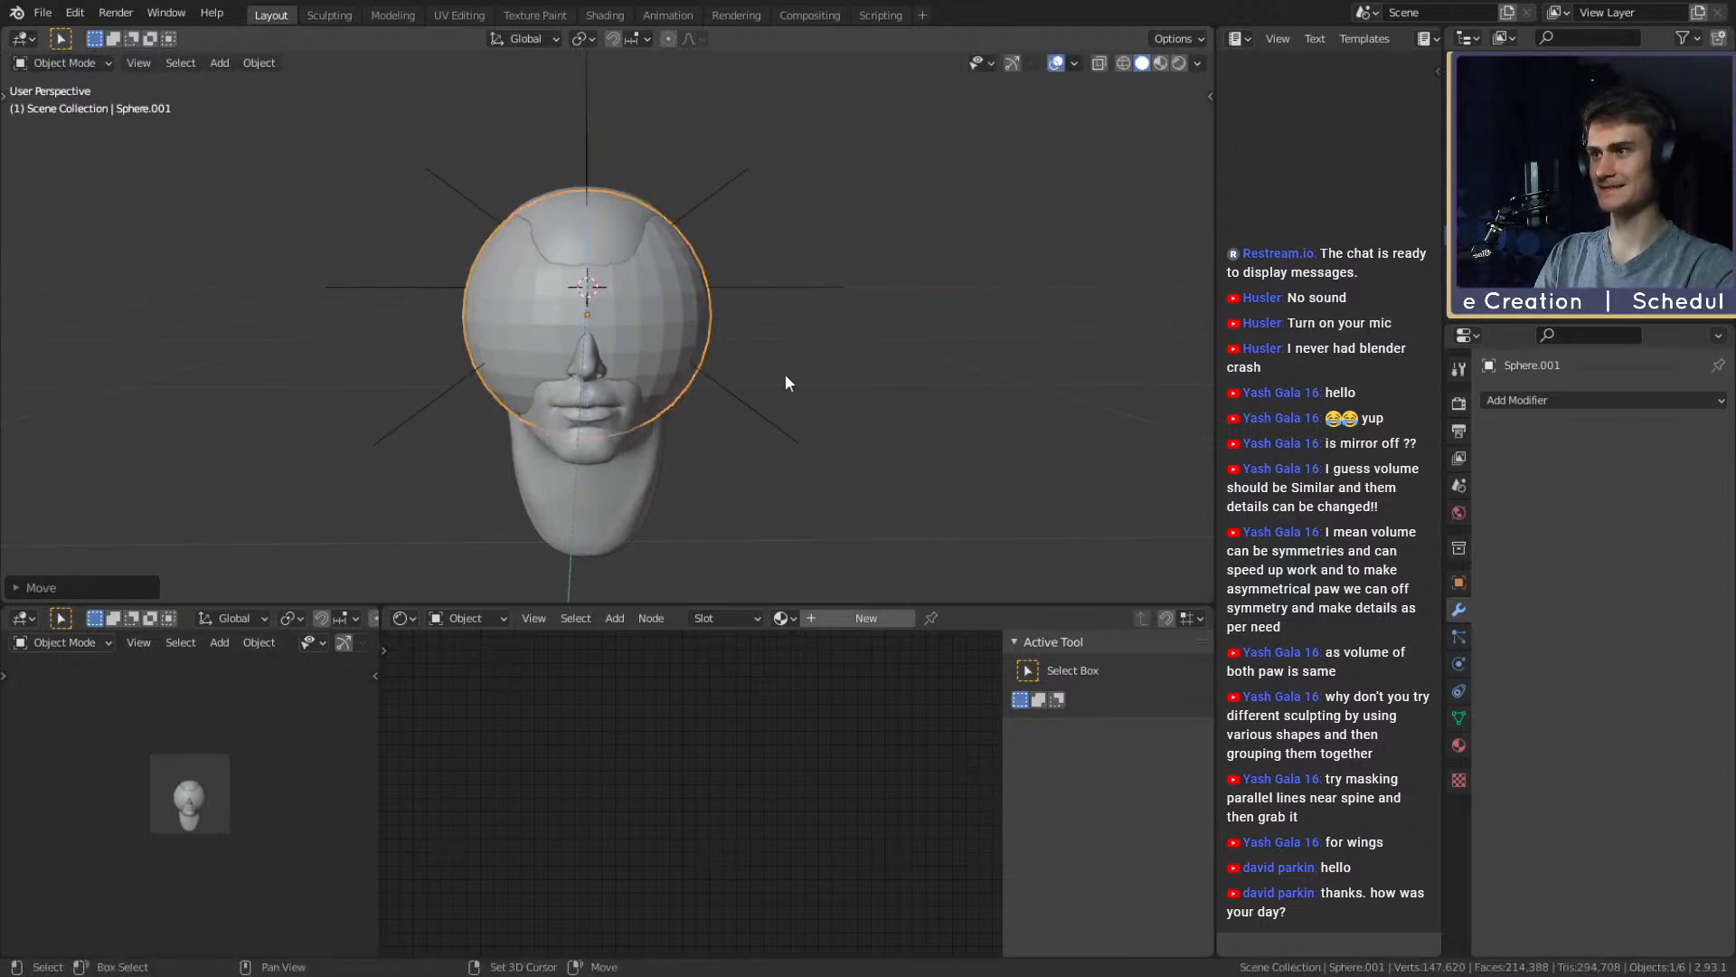
{"action": "middle_click_drag", "start_coordinate": [785, 373], "coordinate": [778, 376]}
{"action": "key", "text": "s"}
{"action": "key", "text": "x"}
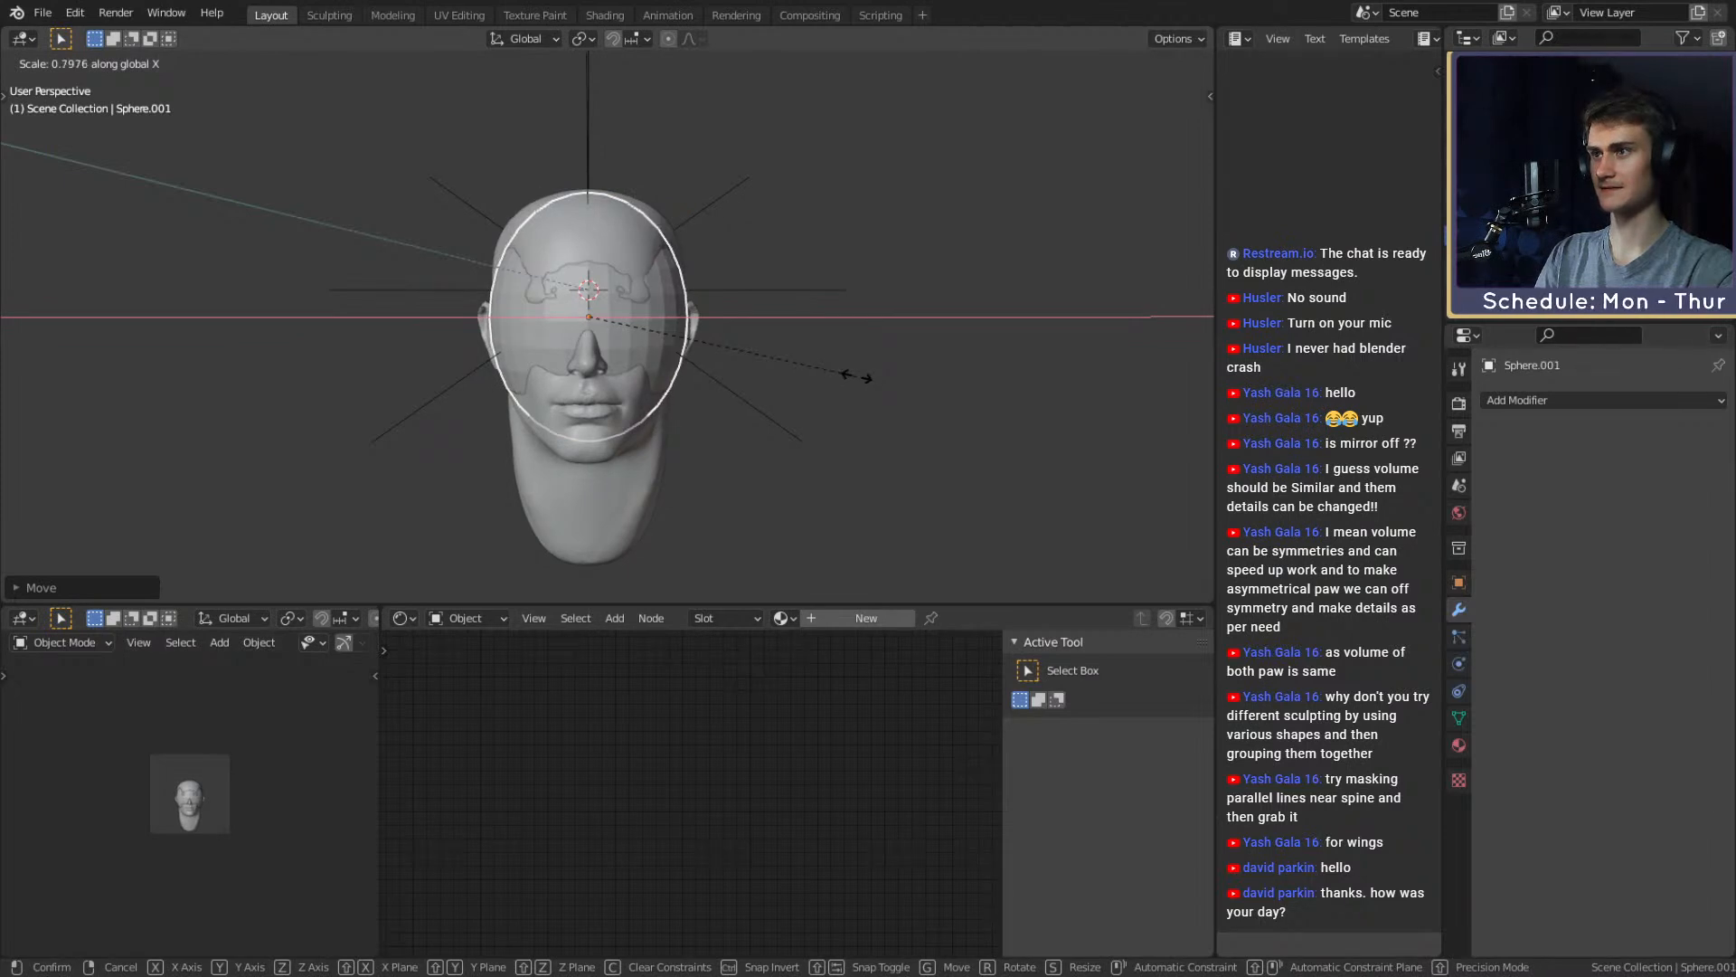
{"action": "left_click", "coordinate": [857, 376]}
In front view, scale the sphere to about 1.03 along Z and nudge it vertically to span crown to chin
{"action": "key", "text": "KP_1"}
{"action": "scroll", "coordinate": [714, 392], "scroll_direction": "down", "scroll_amount": 2}
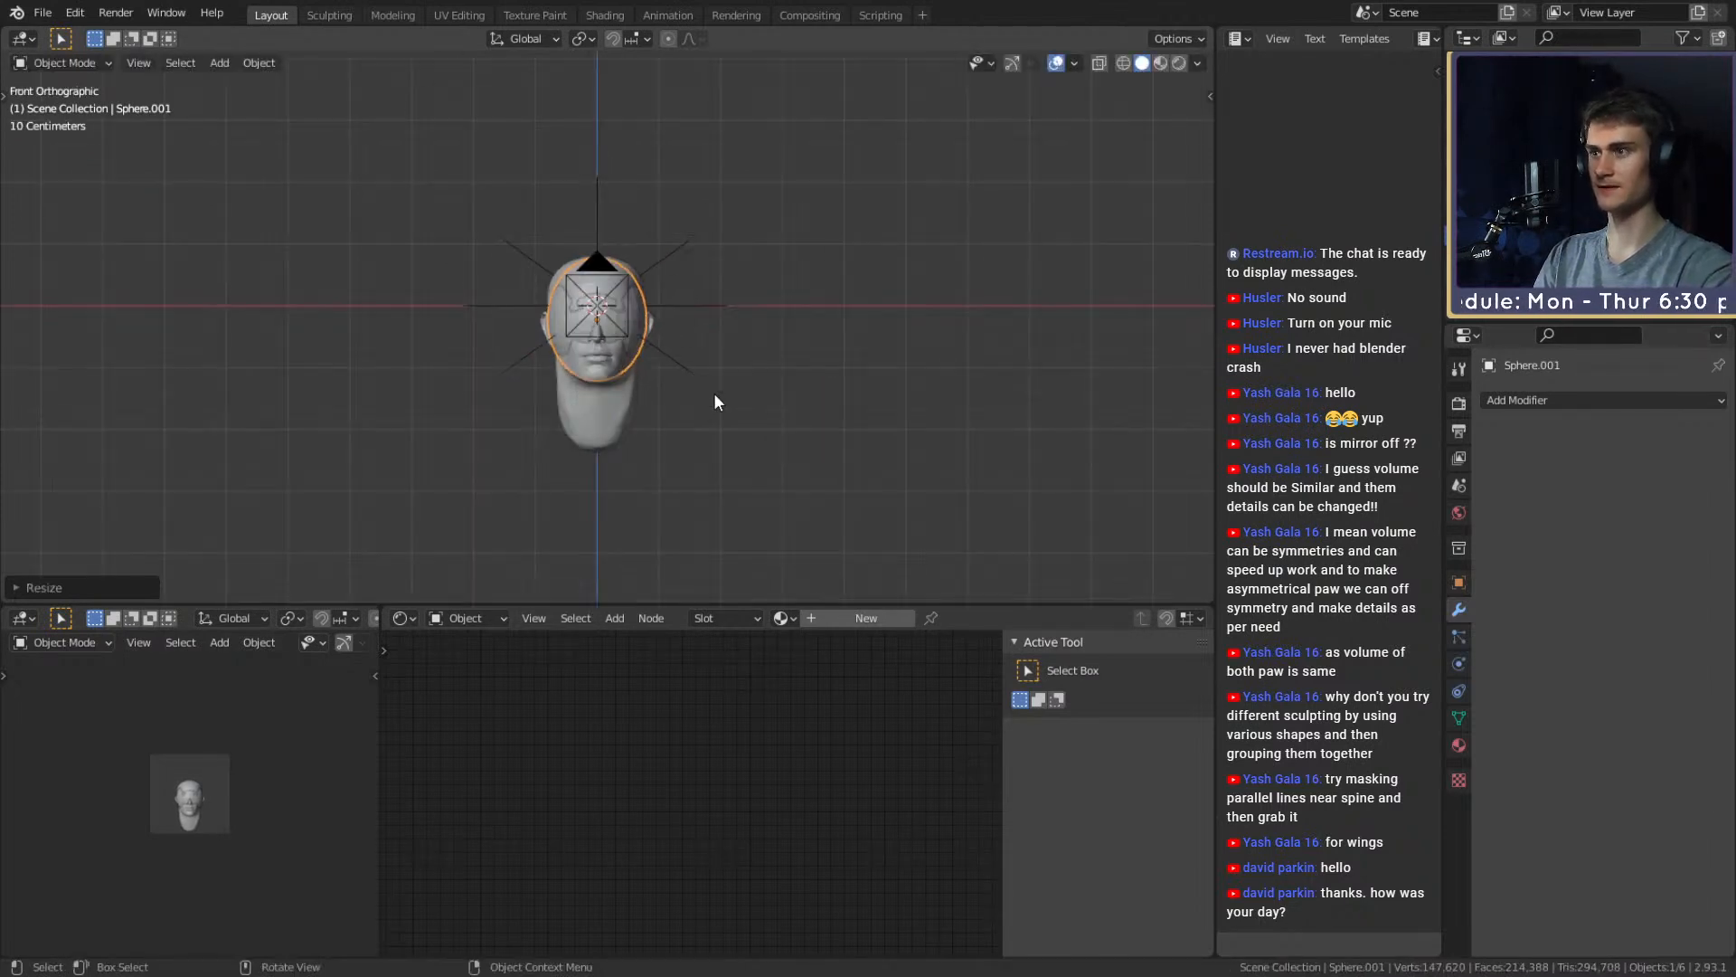
{"action": "scroll", "coordinate": [713, 392], "scroll_direction": "up", "scroll_amount": 7}
{"action": "key", "text": "s"}
{"action": "key", "text": "x"}
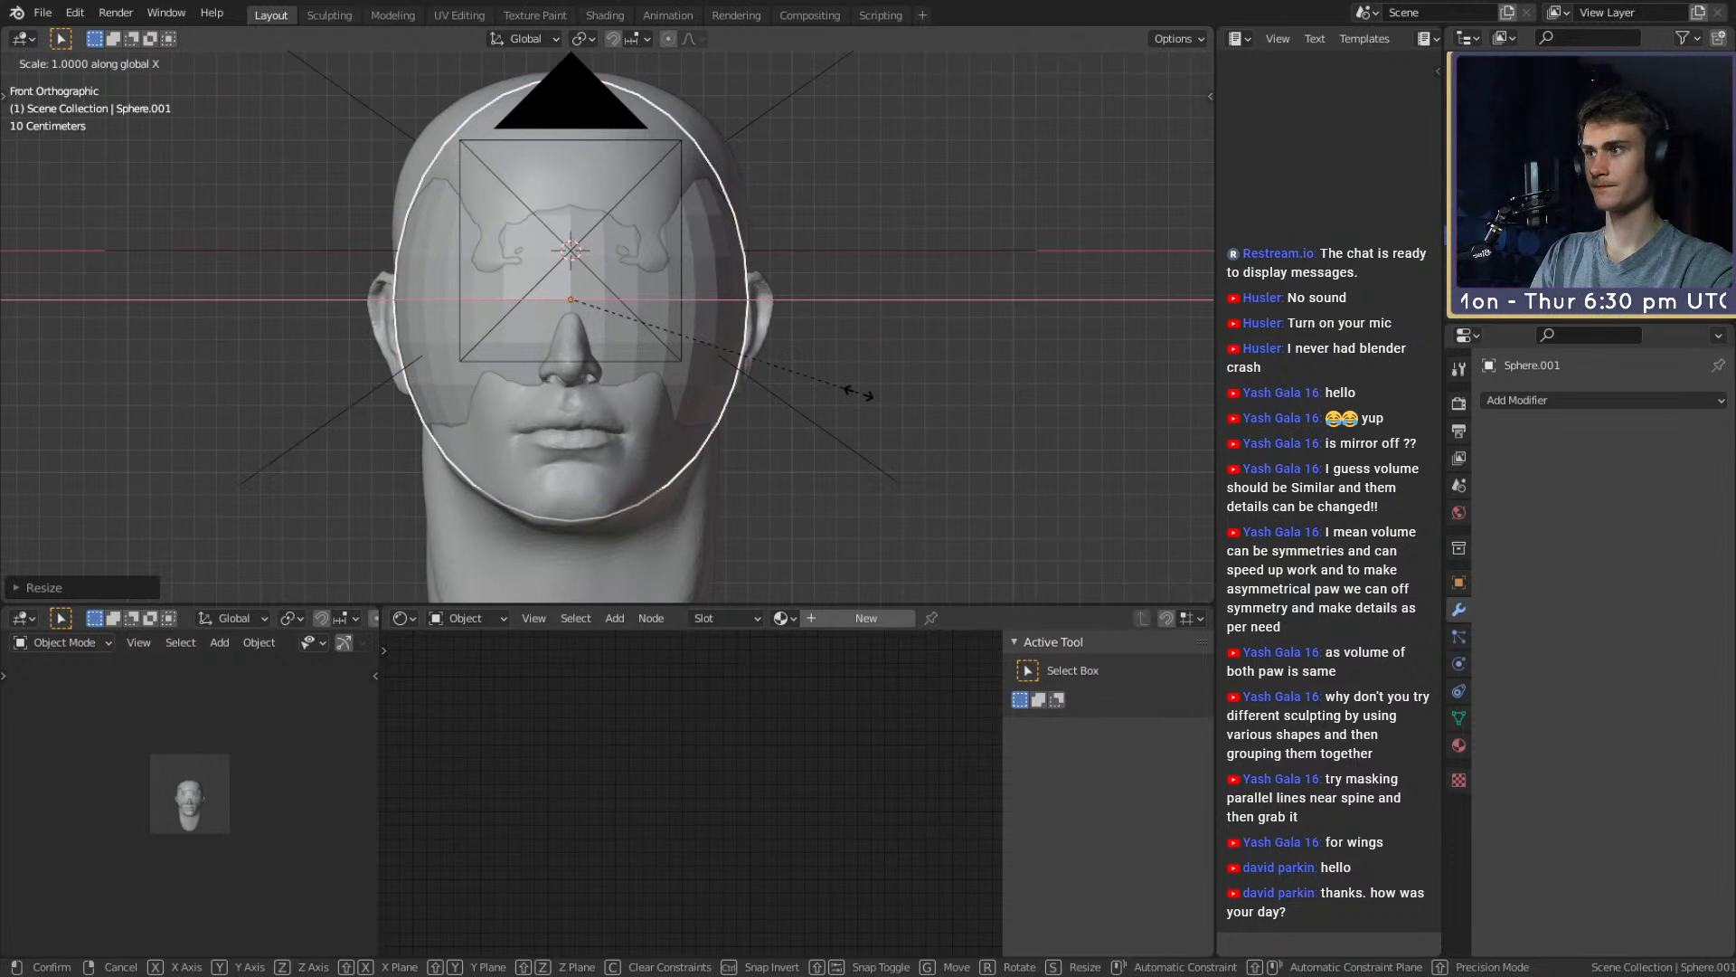
{"action": "left_click", "coordinate": [857, 388]}
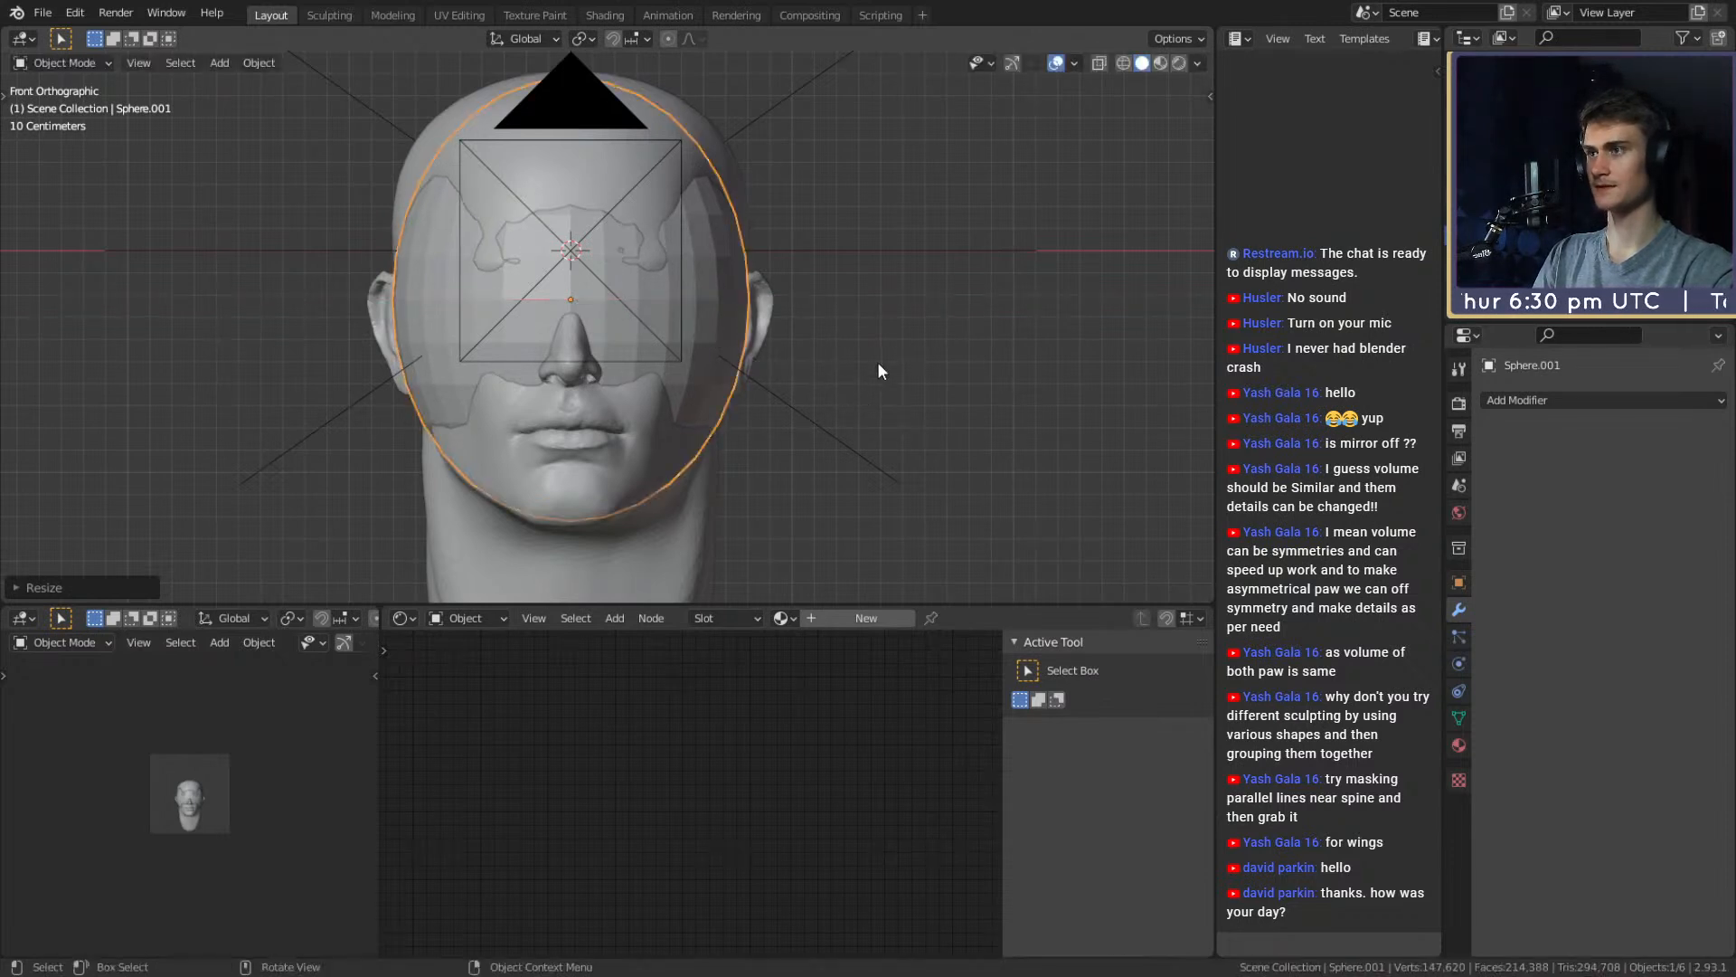
{"action": "key", "text": "s"}
{"action": "key", "text": "z"}
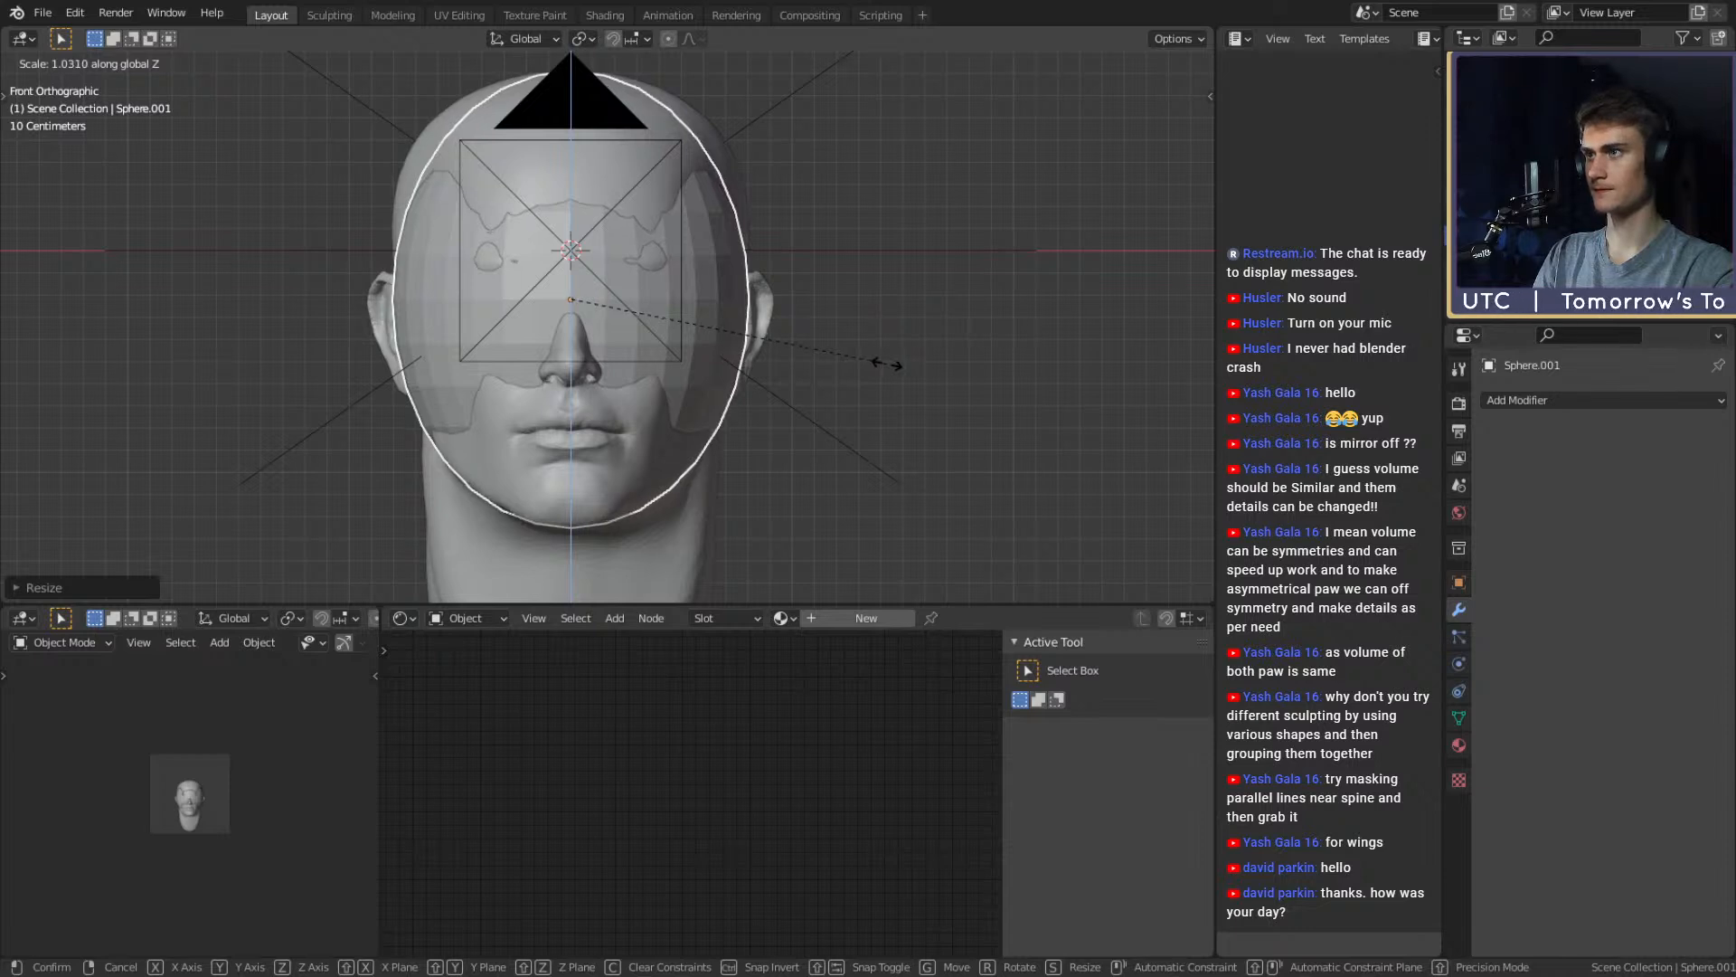
{"action": "left_click", "coordinate": [886, 364]}
{"action": "key", "text": "g"}
{"action": "key", "text": "z"}
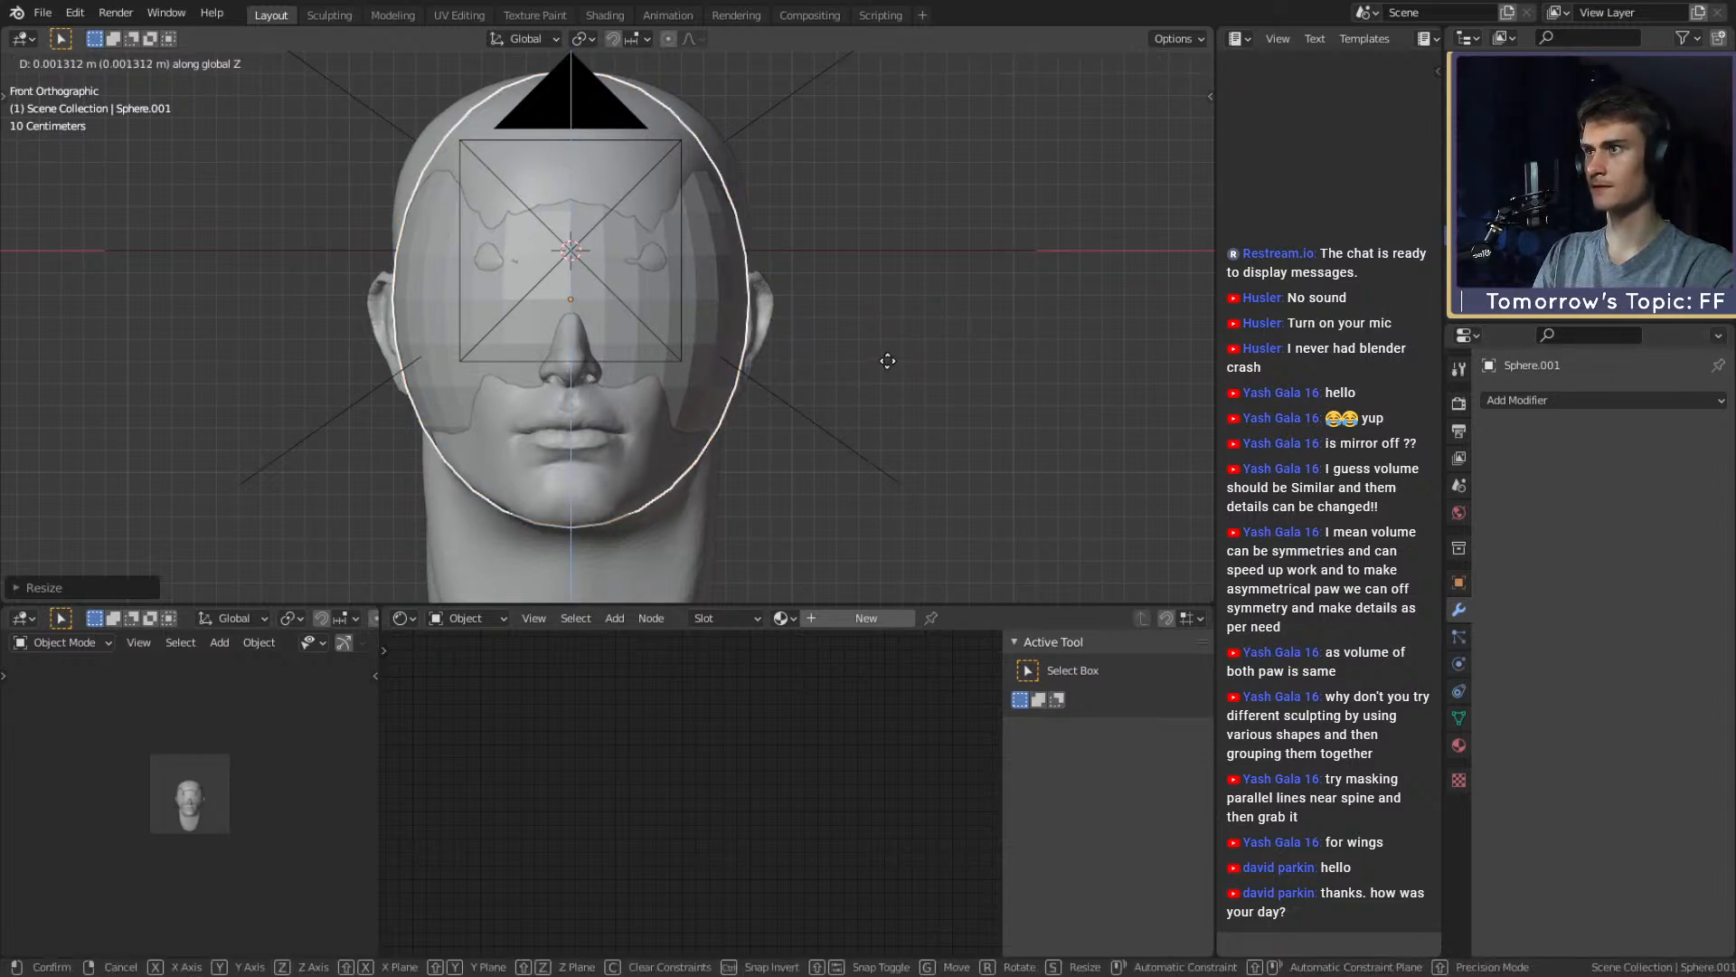
{"action": "left_click", "coordinate": [889, 357]}
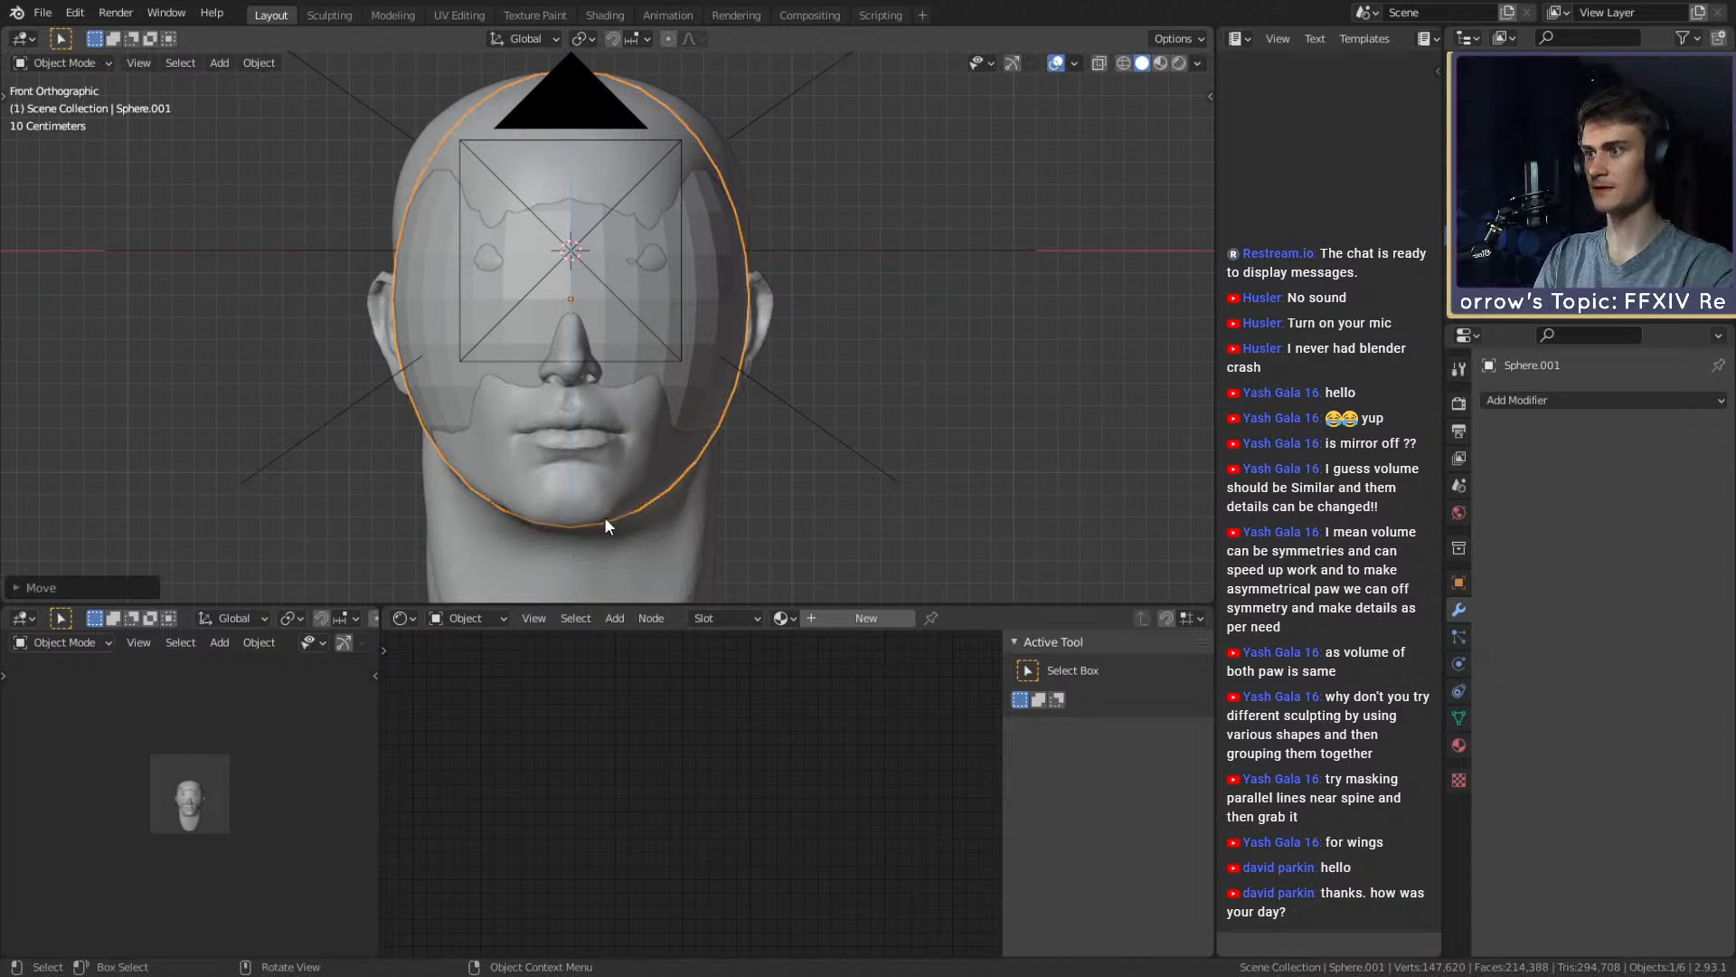
Move the sphere along the Y axis until it stands clear behind the head
{"action": "middle_click_drag", "start_coordinate": [588, 120], "coordinate": [968, 378]}
{"action": "key", "text": "g"}
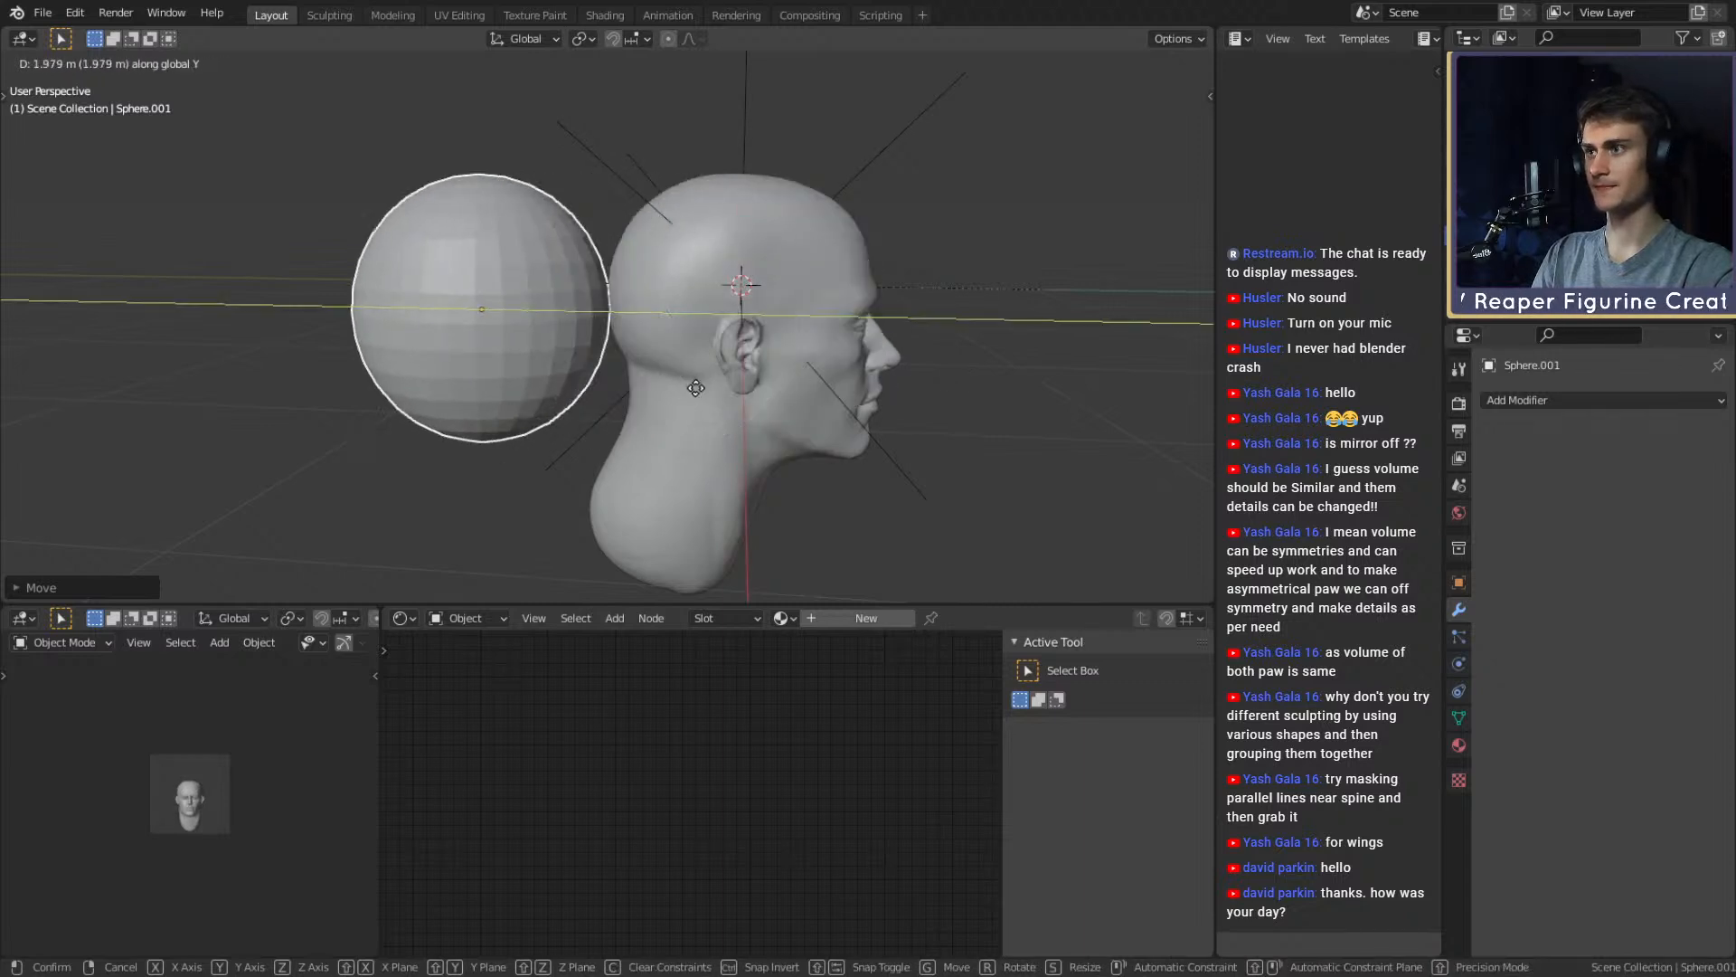
{"action": "left_click", "coordinate": [503, 387]}
{"action": "middle_click_drag", "start_coordinate": [503, 387], "coordinate": [702, 438]}
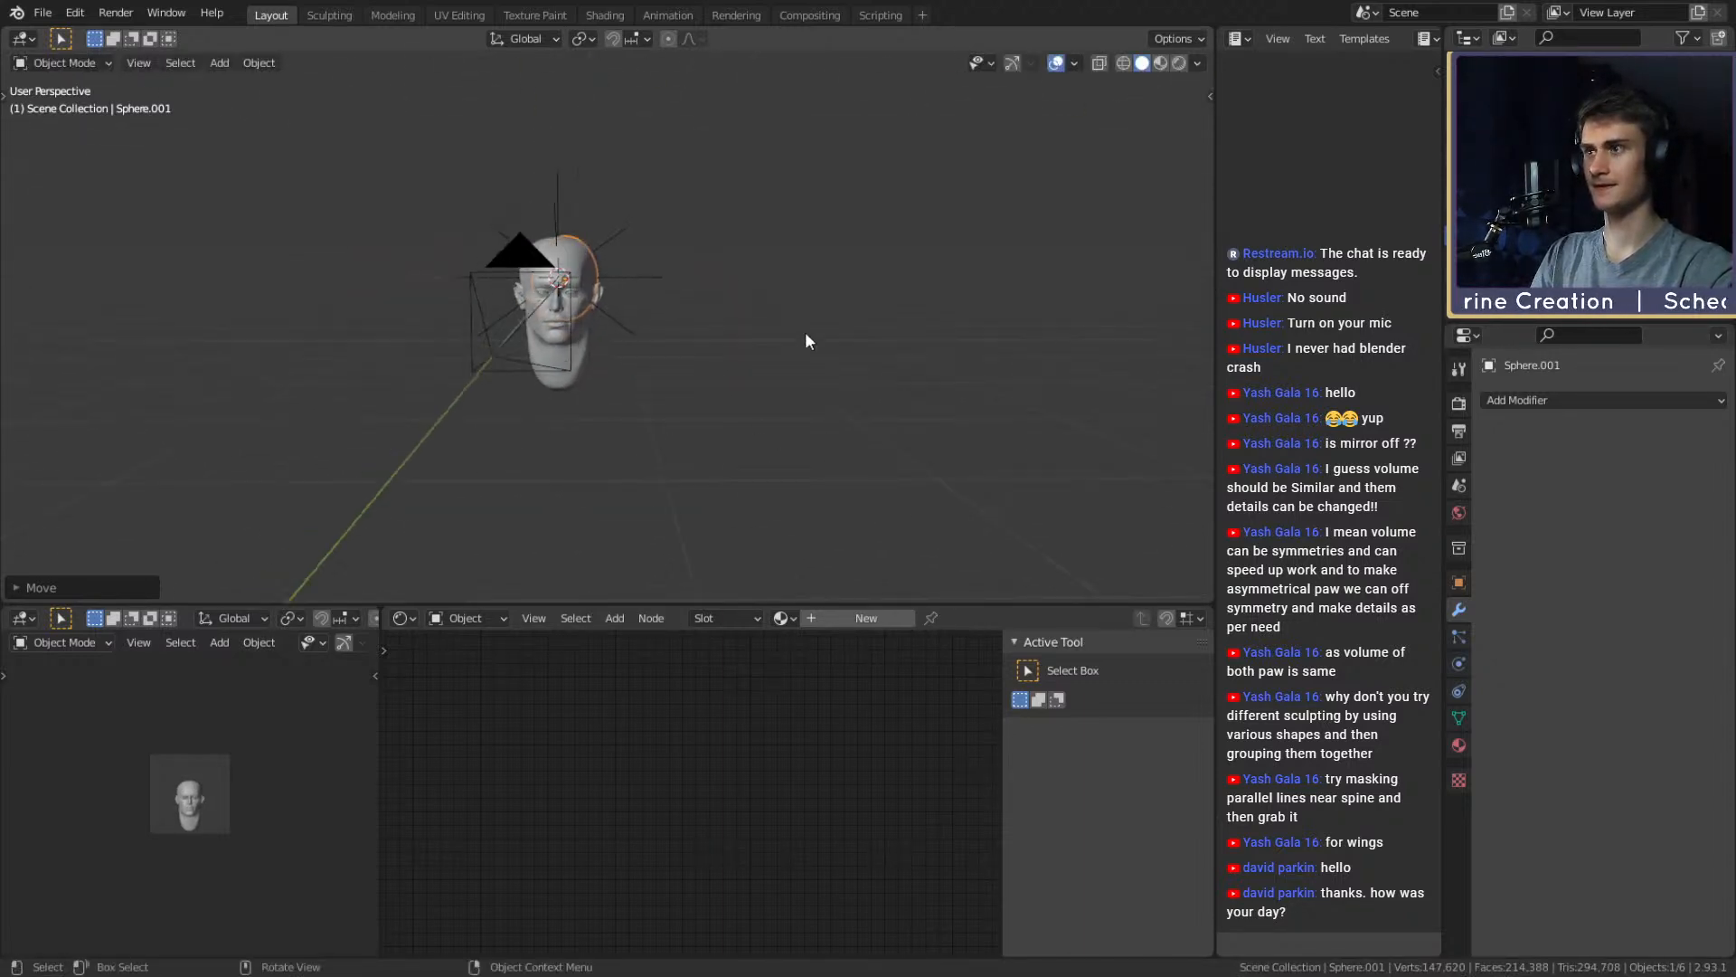
{"action": "key", "text": "shift+a"}
{"action": "mouse_move", "coordinate": [681, 289]}
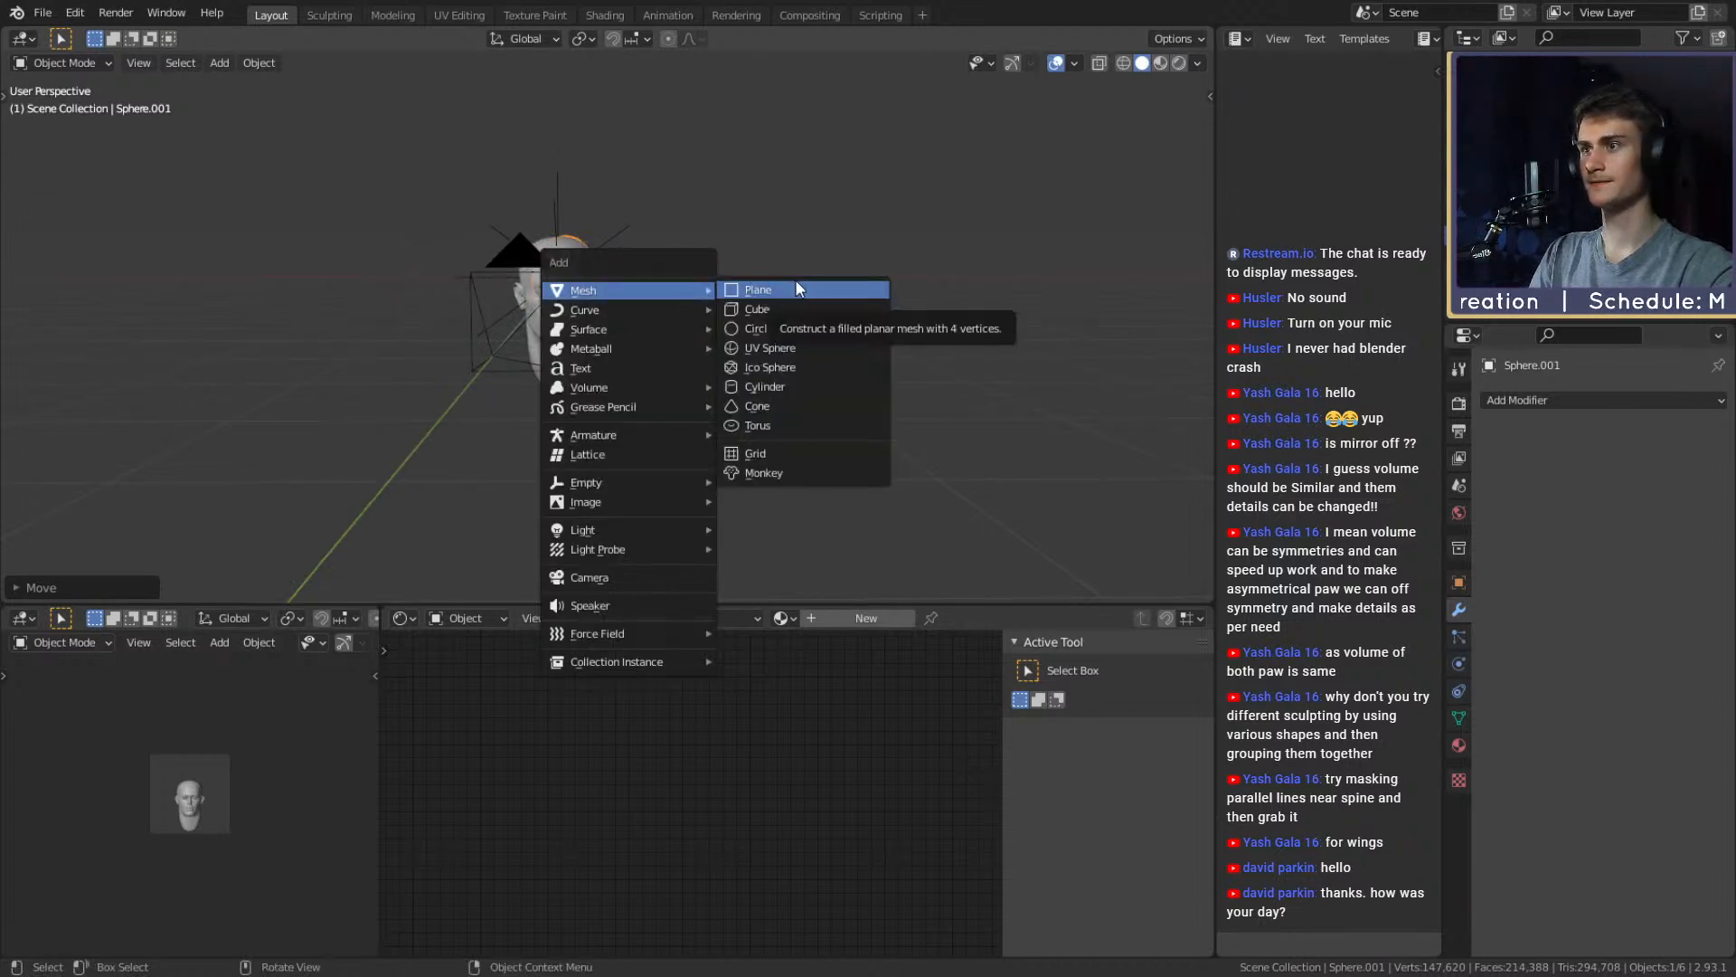
Add an Array modifier to the sphere with a relative offset of X 0 and Z -1
{"action": "left_click", "coordinate": [1543, 400]}
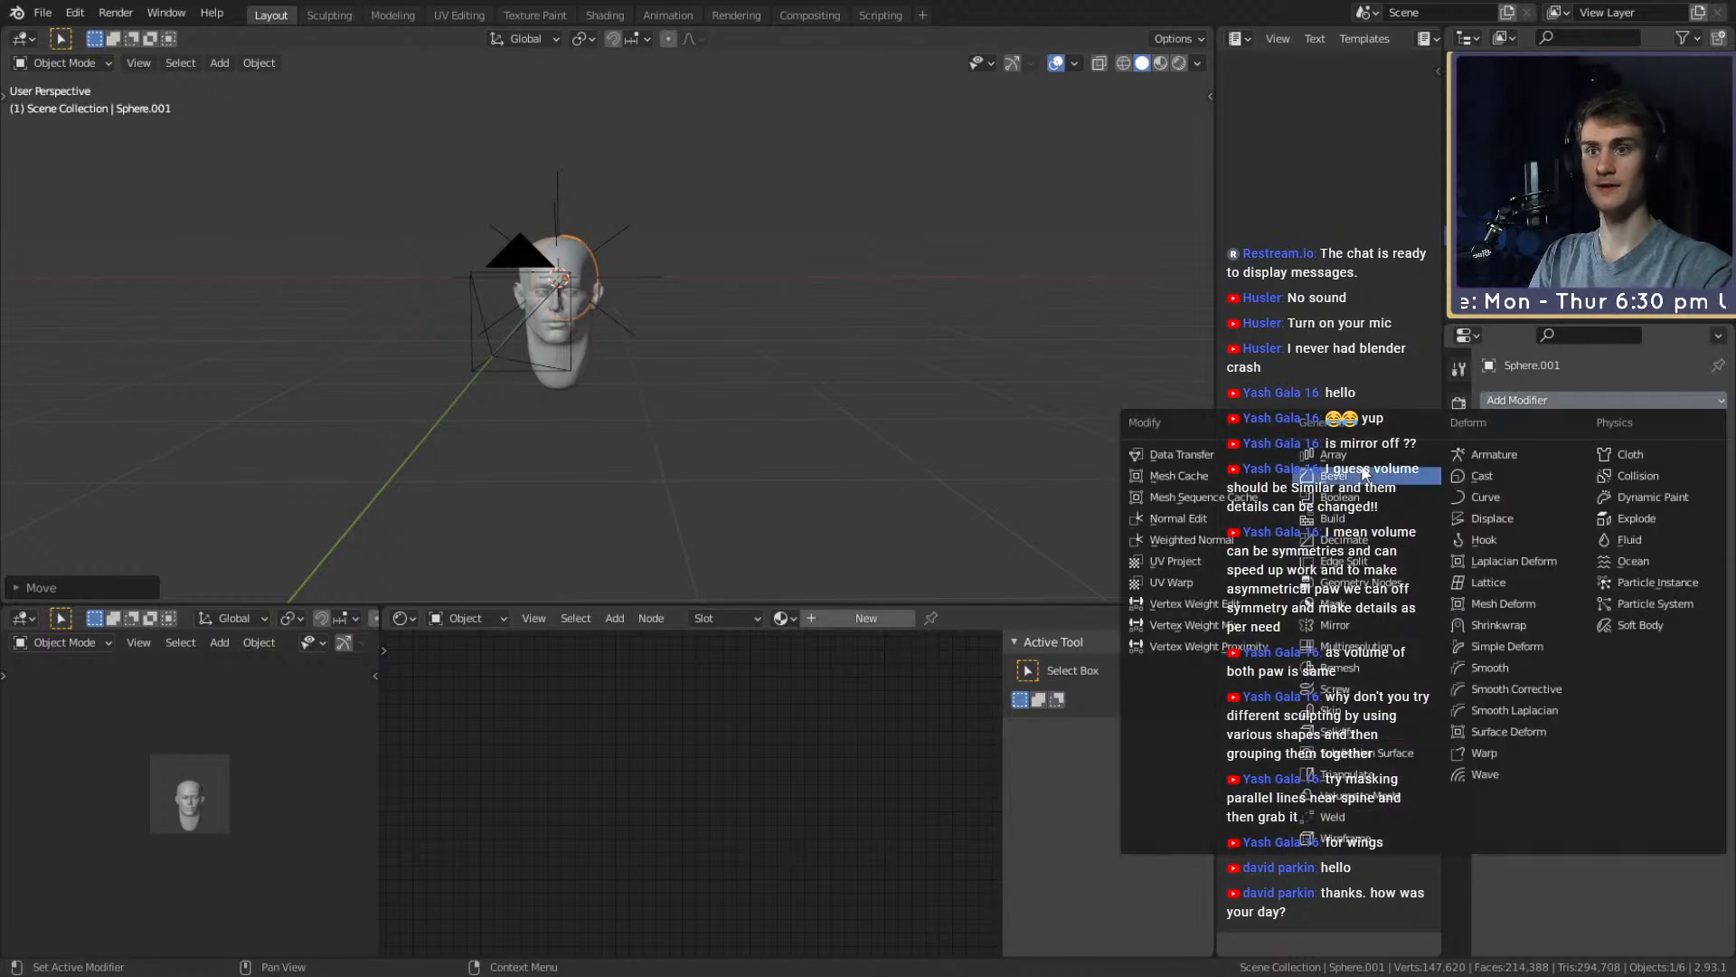
{"action": "left_click", "coordinate": [1334, 455]}
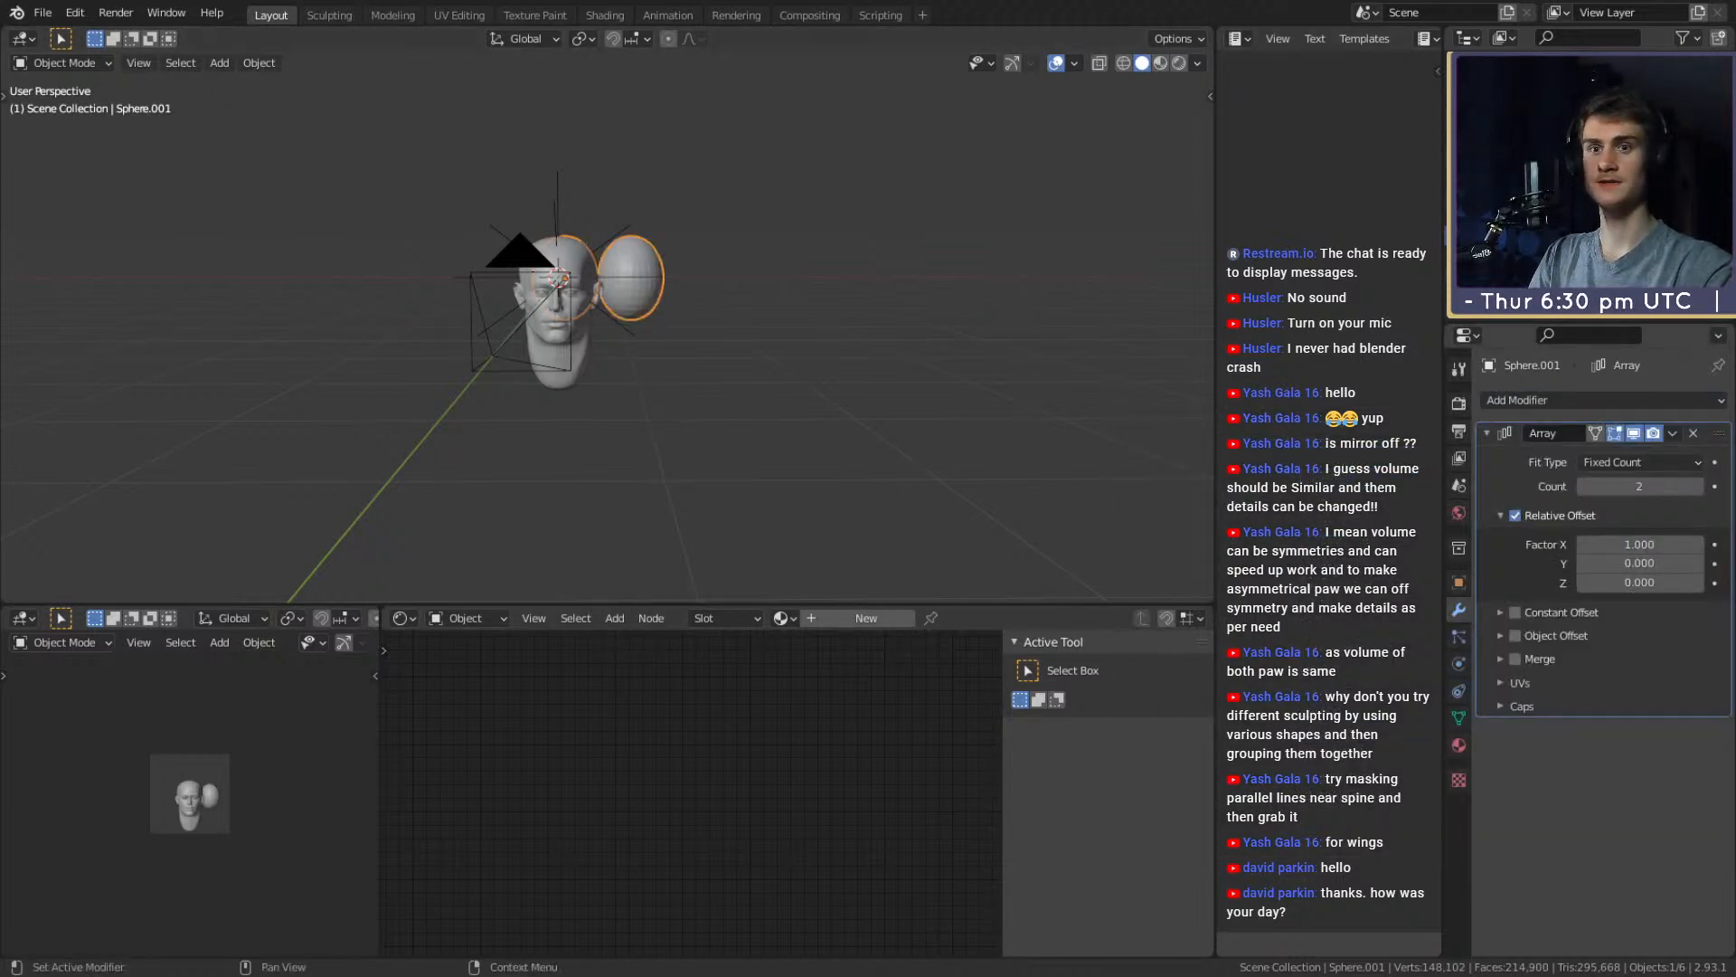
{"action": "left_click", "coordinate": [1649, 545]}
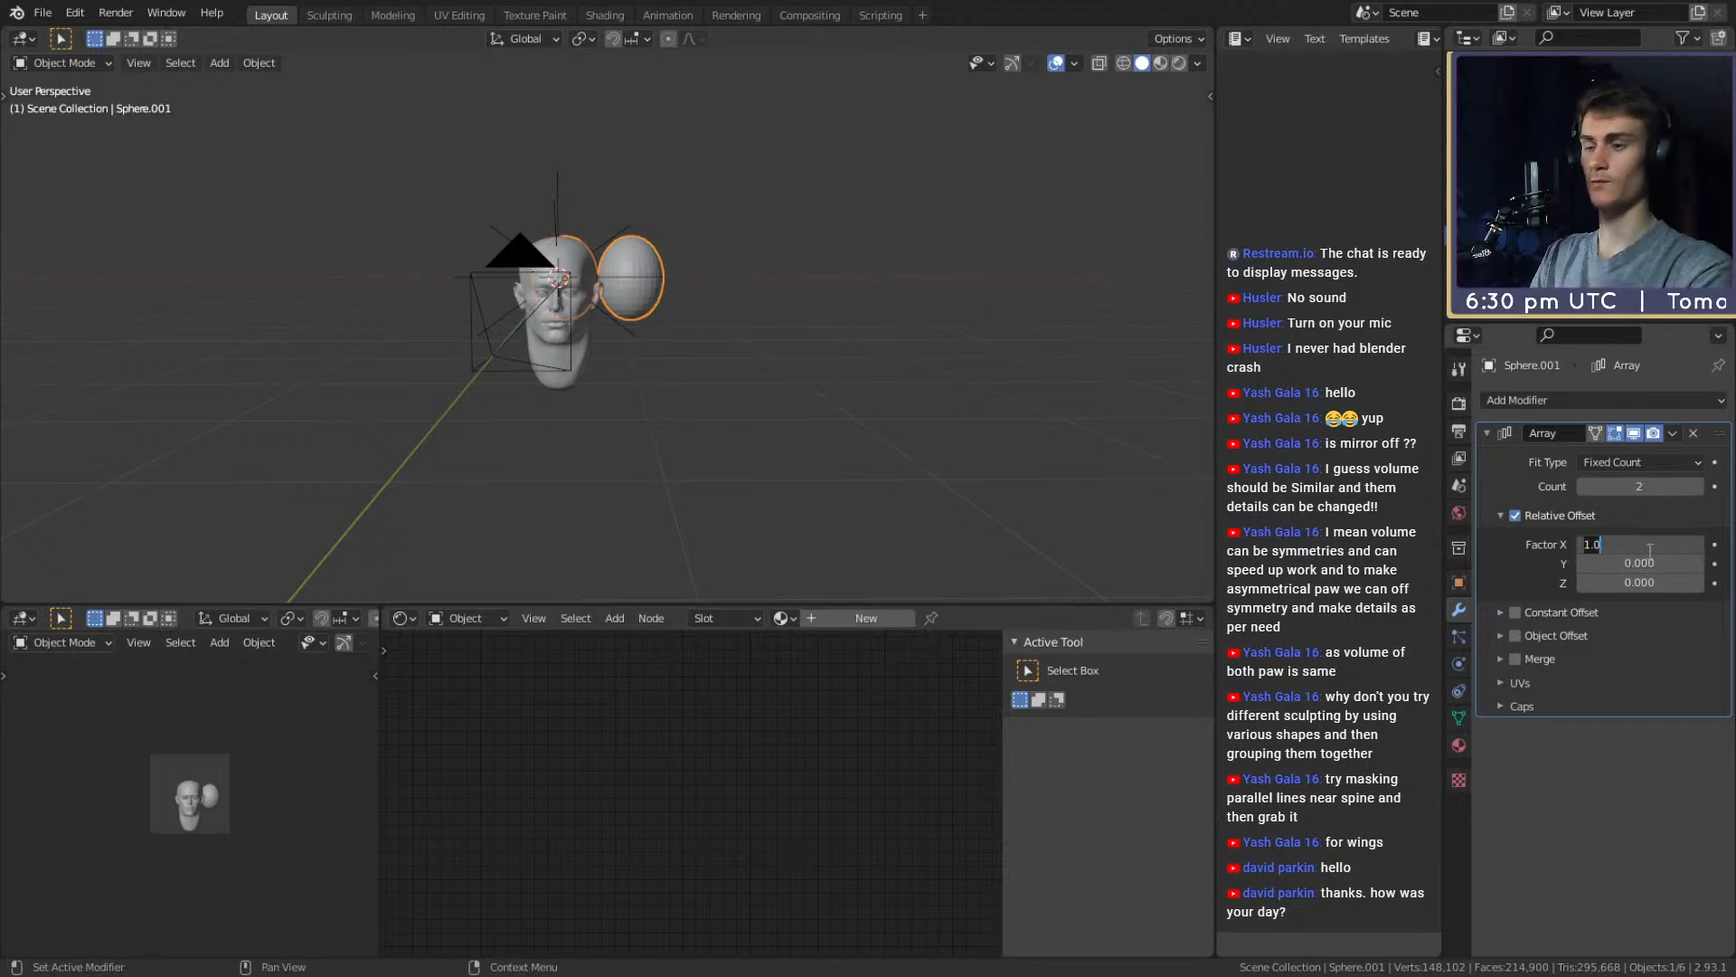
{"action": "type", "text": "0"}
{"action": "key", "text": "Return"}
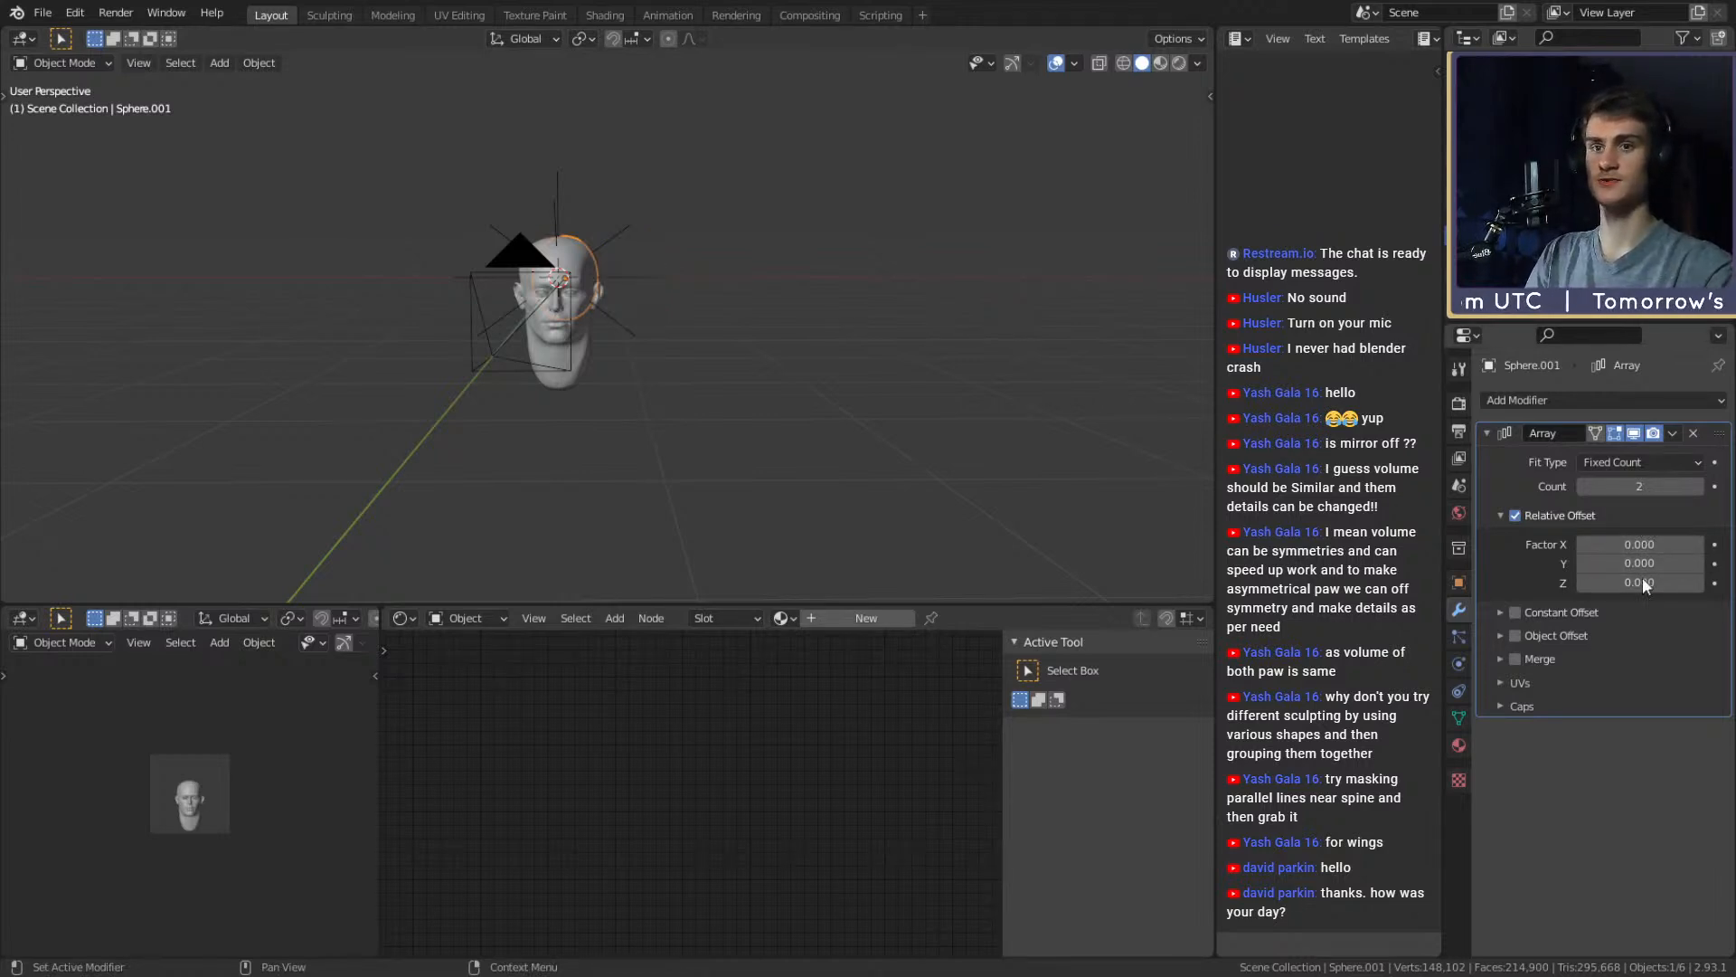
{"action": "left_click", "coordinate": [1638, 582]}
{"action": "type", "text": "1"}
{"action": "key", "text": "Return"}
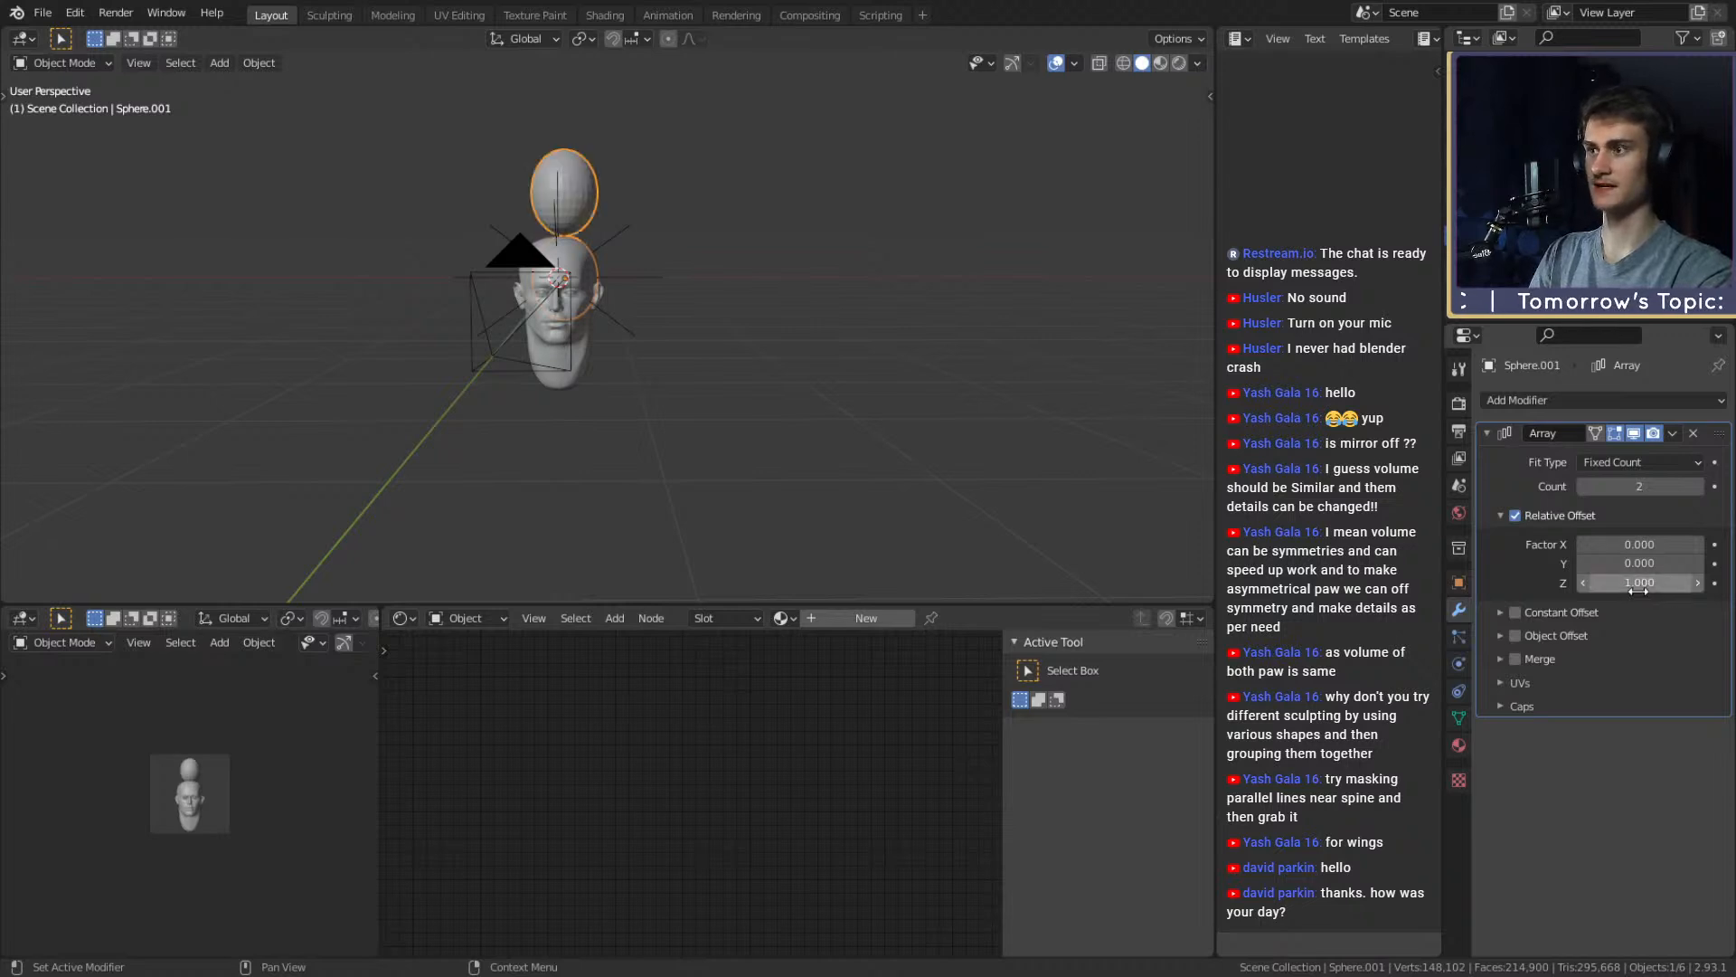
{"action": "left_click", "coordinate": [1638, 584]}
{"action": "type", "text": "-1"}
{"action": "key", "text": "Return"}
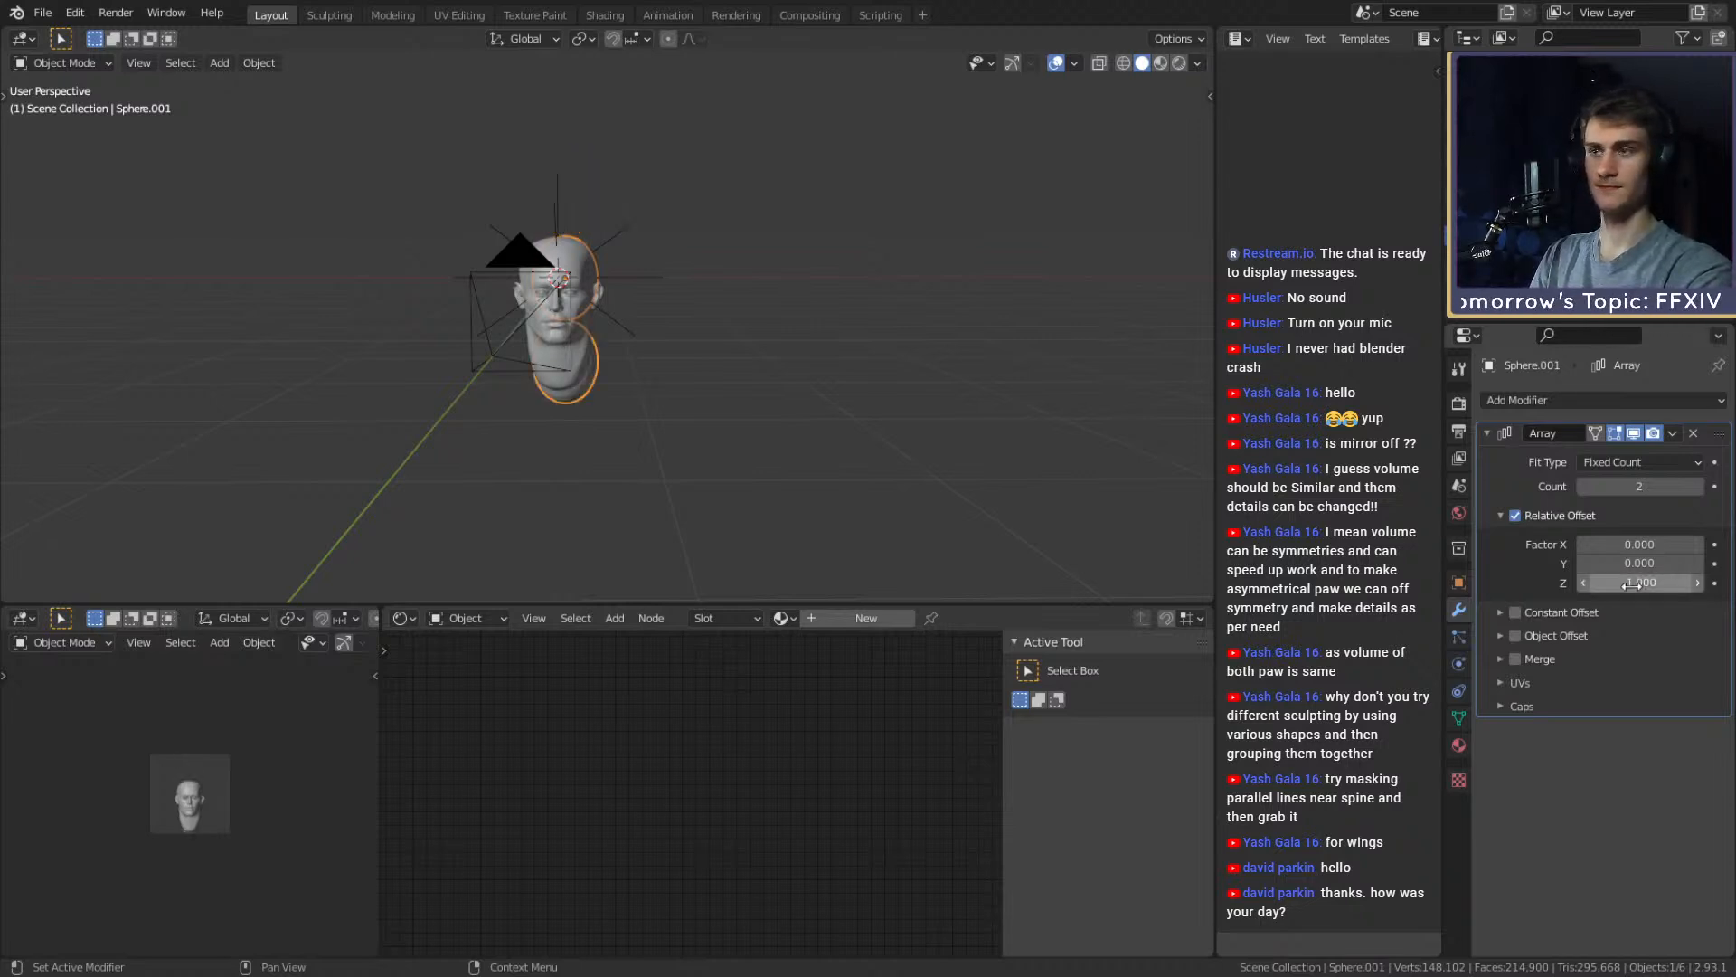
Raise the sphere array's count to 7 to stack head-height units downward
{"action": "scroll", "coordinate": [588, 341], "scroll_direction": "down", "scroll_amount": 3}
{"action": "middle_click_drag", "start_coordinate": [589, 341], "coordinate": [502, 396]}
{"action": "scroll", "coordinate": [542, 401], "scroll_direction": "up", "scroll_amount": 3}
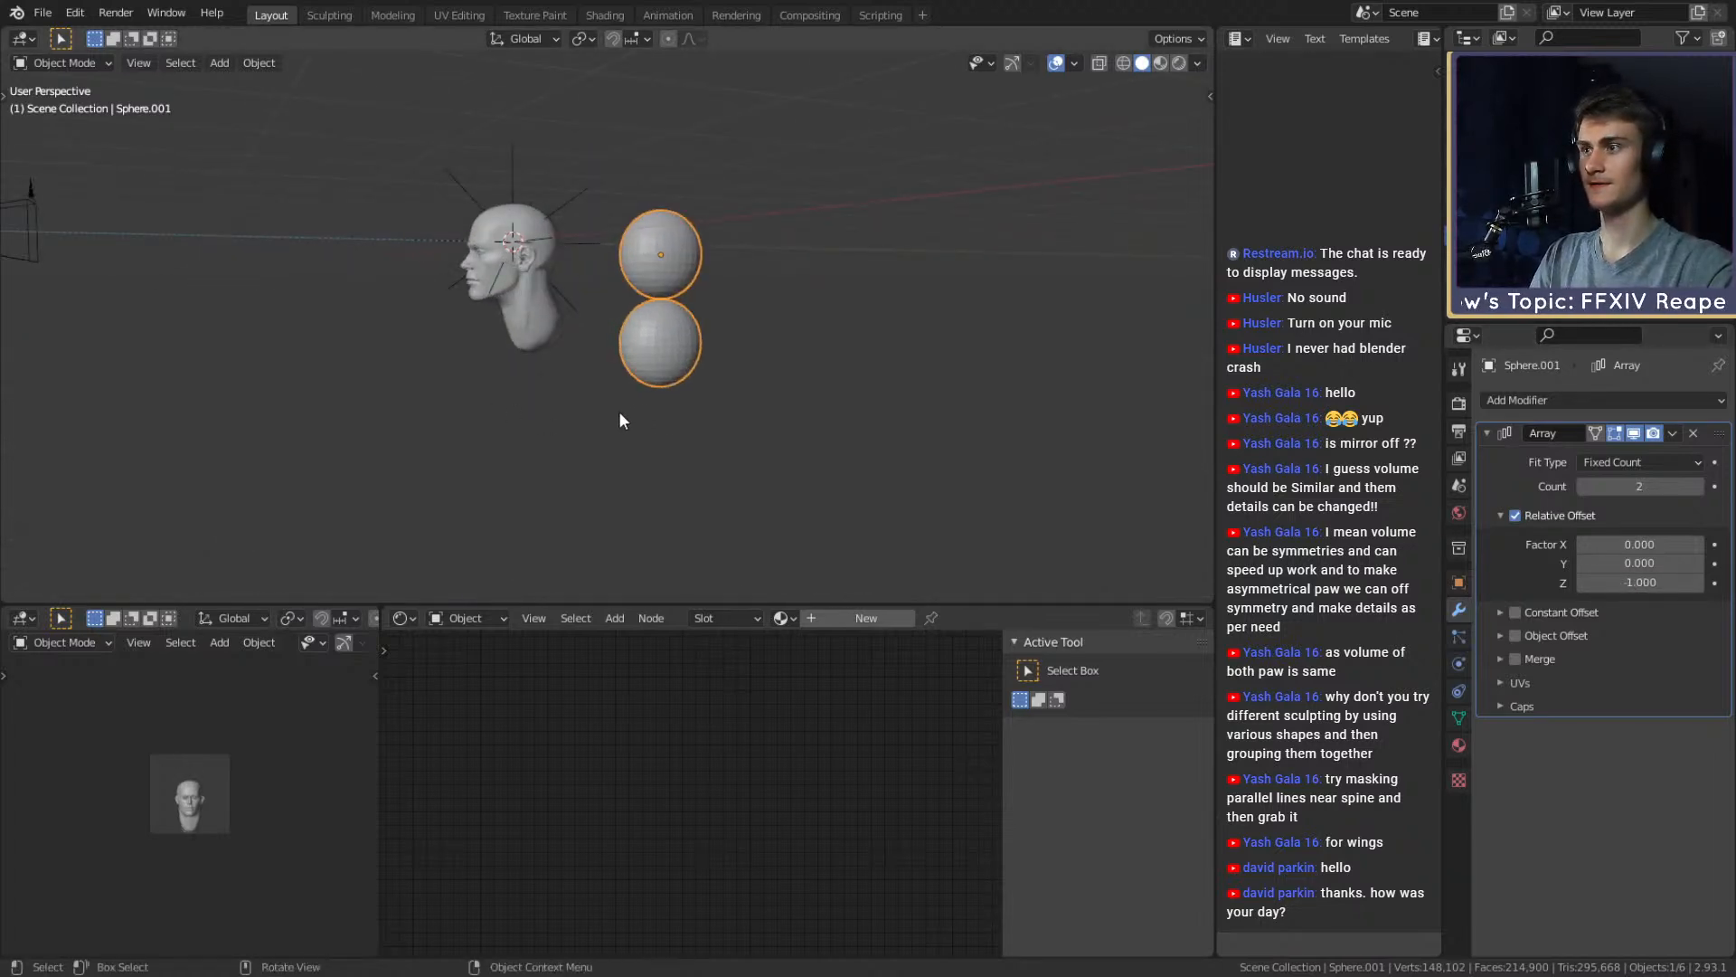
{"action": "middle_click_drag", "start_coordinate": [619, 410], "coordinate": [669, 411]}
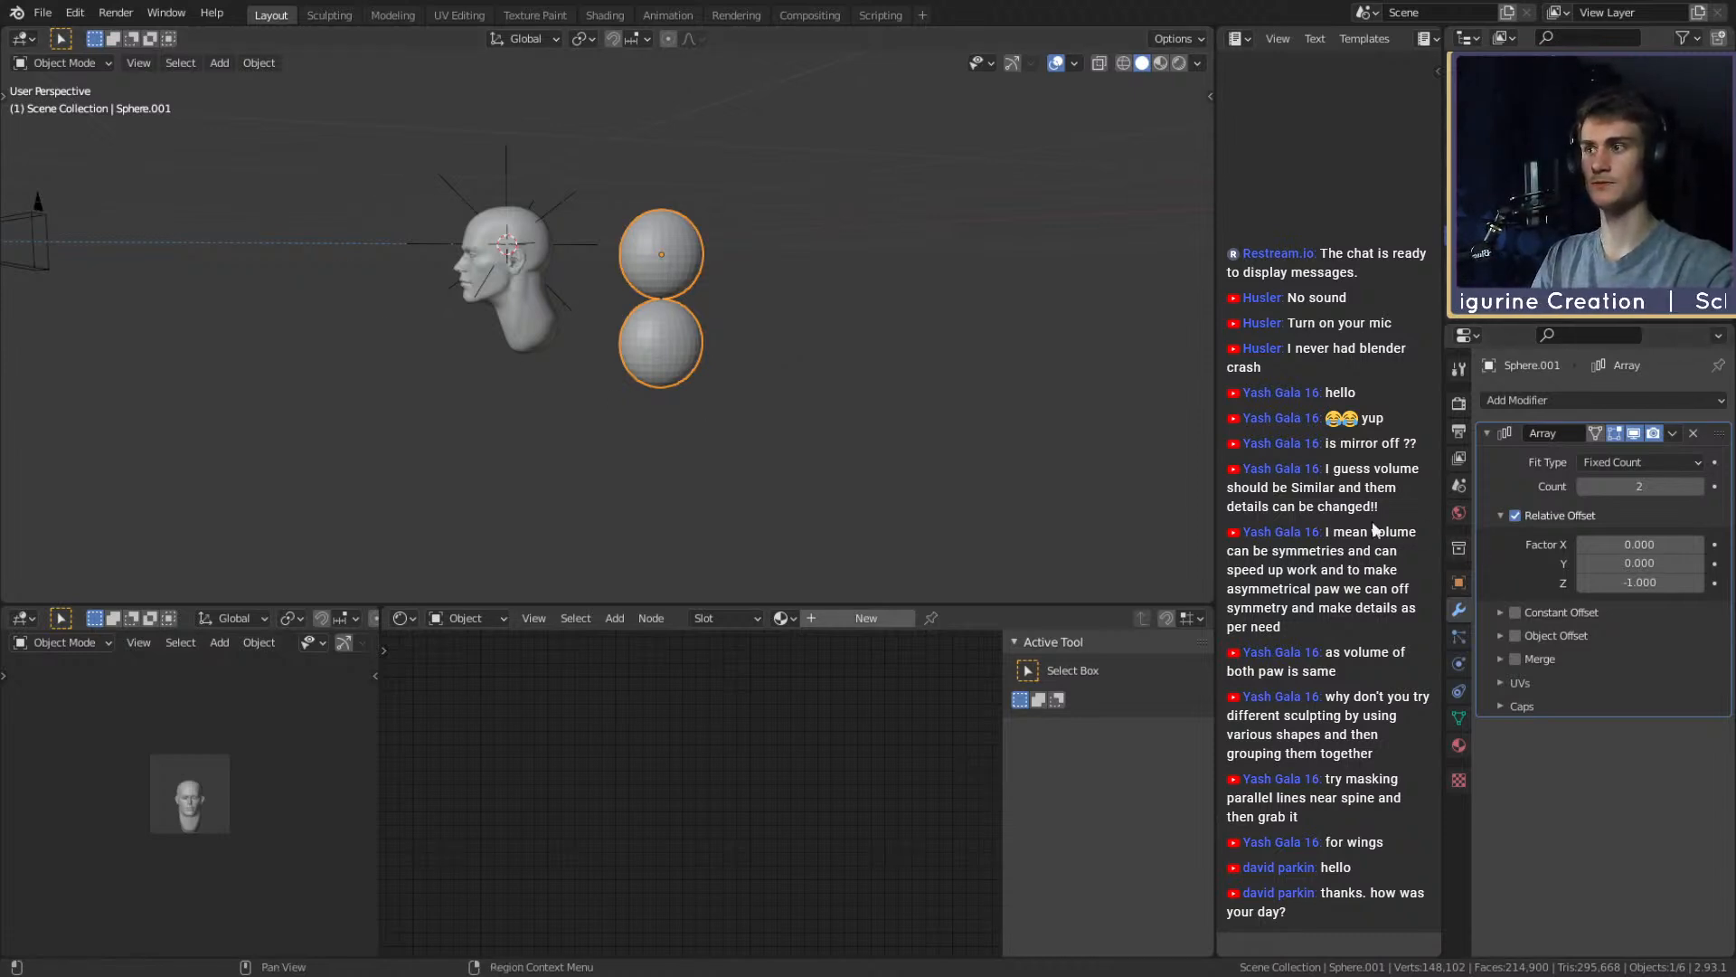
{"action": "left_click", "coordinate": [1699, 486]}
{"action": "left_click", "coordinate": [1699, 487]}
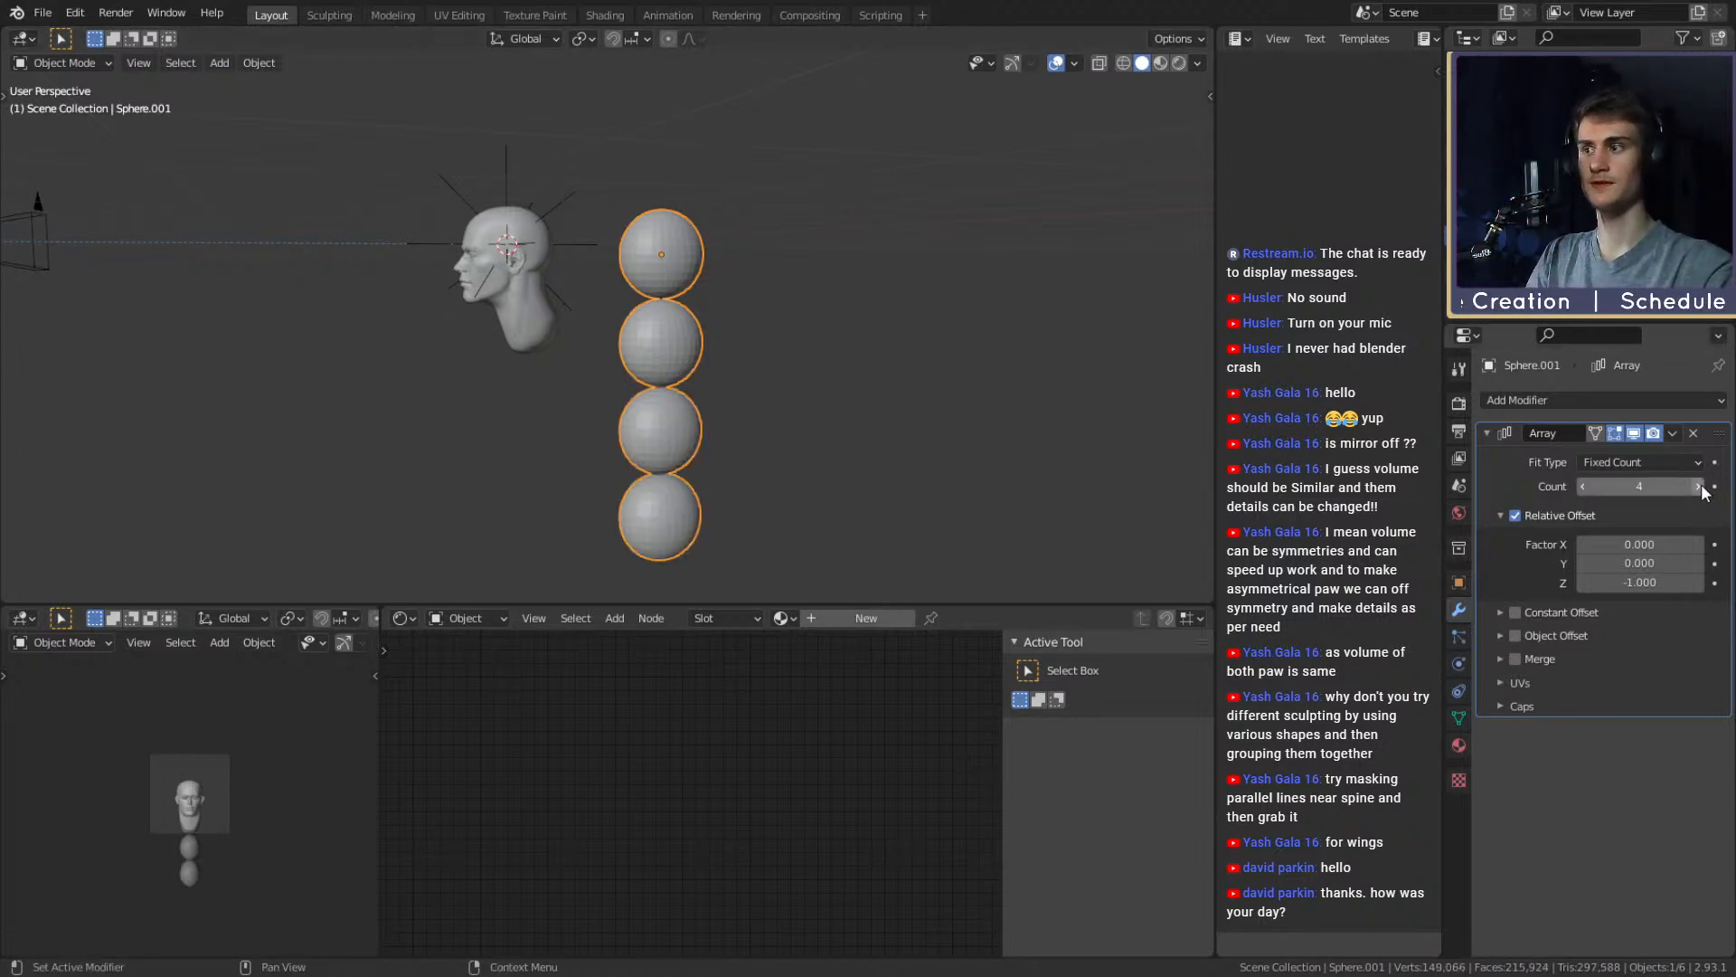
{"action": "left_click", "coordinate": [1699, 486]}
{"action": "left_click", "coordinate": [1699, 486]}
{"action": "left_click", "coordinate": [1699, 487]}
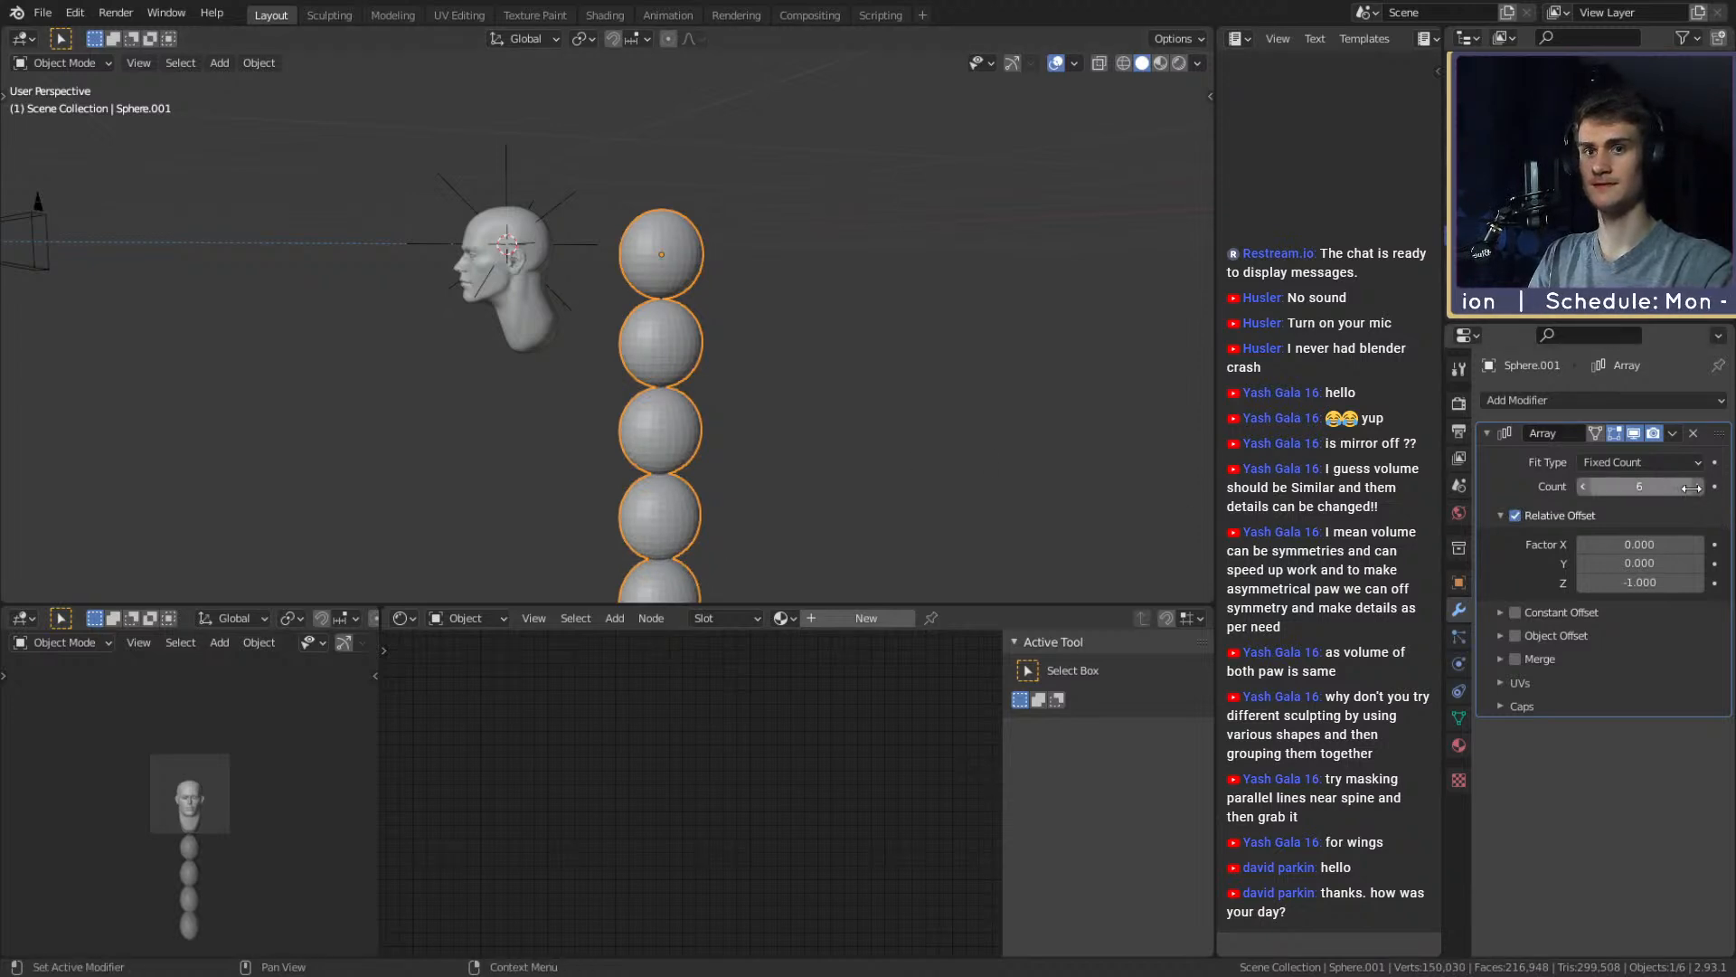
Add a plane and lower it along Z to the second sphere of the stack as a proportion marker
{"action": "middle_click_drag", "start_coordinate": [1085, 421], "coordinate": [655, 387]}
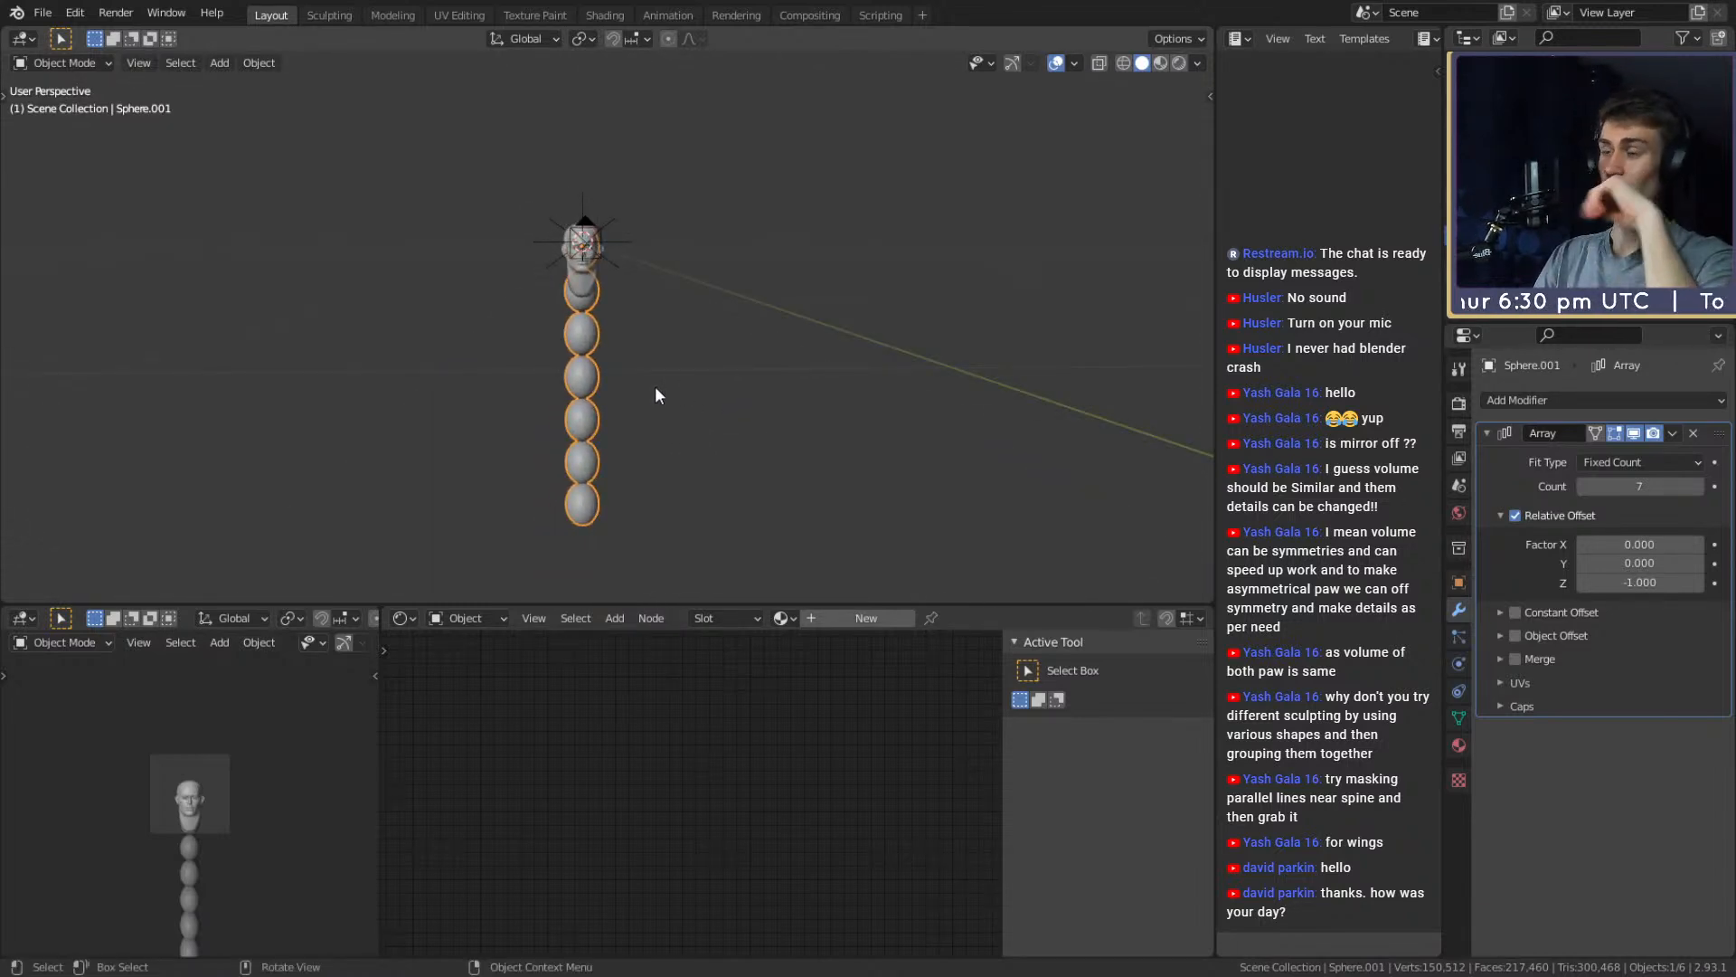
{"action": "scroll", "coordinate": [604, 330], "scroll_direction": "up", "scroll_amount": 3}
{"action": "middle_click_drag", "start_coordinate": [583, 292], "coordinate": [656, 359]}
{"action": "scroll", "coordinate": [657, 359], "scroll_direction": "down", "scroll_amount": 3}
{"action": "middle_click_drag", "start_coordinate": [686, 432], "coordinate": [698, 420]}
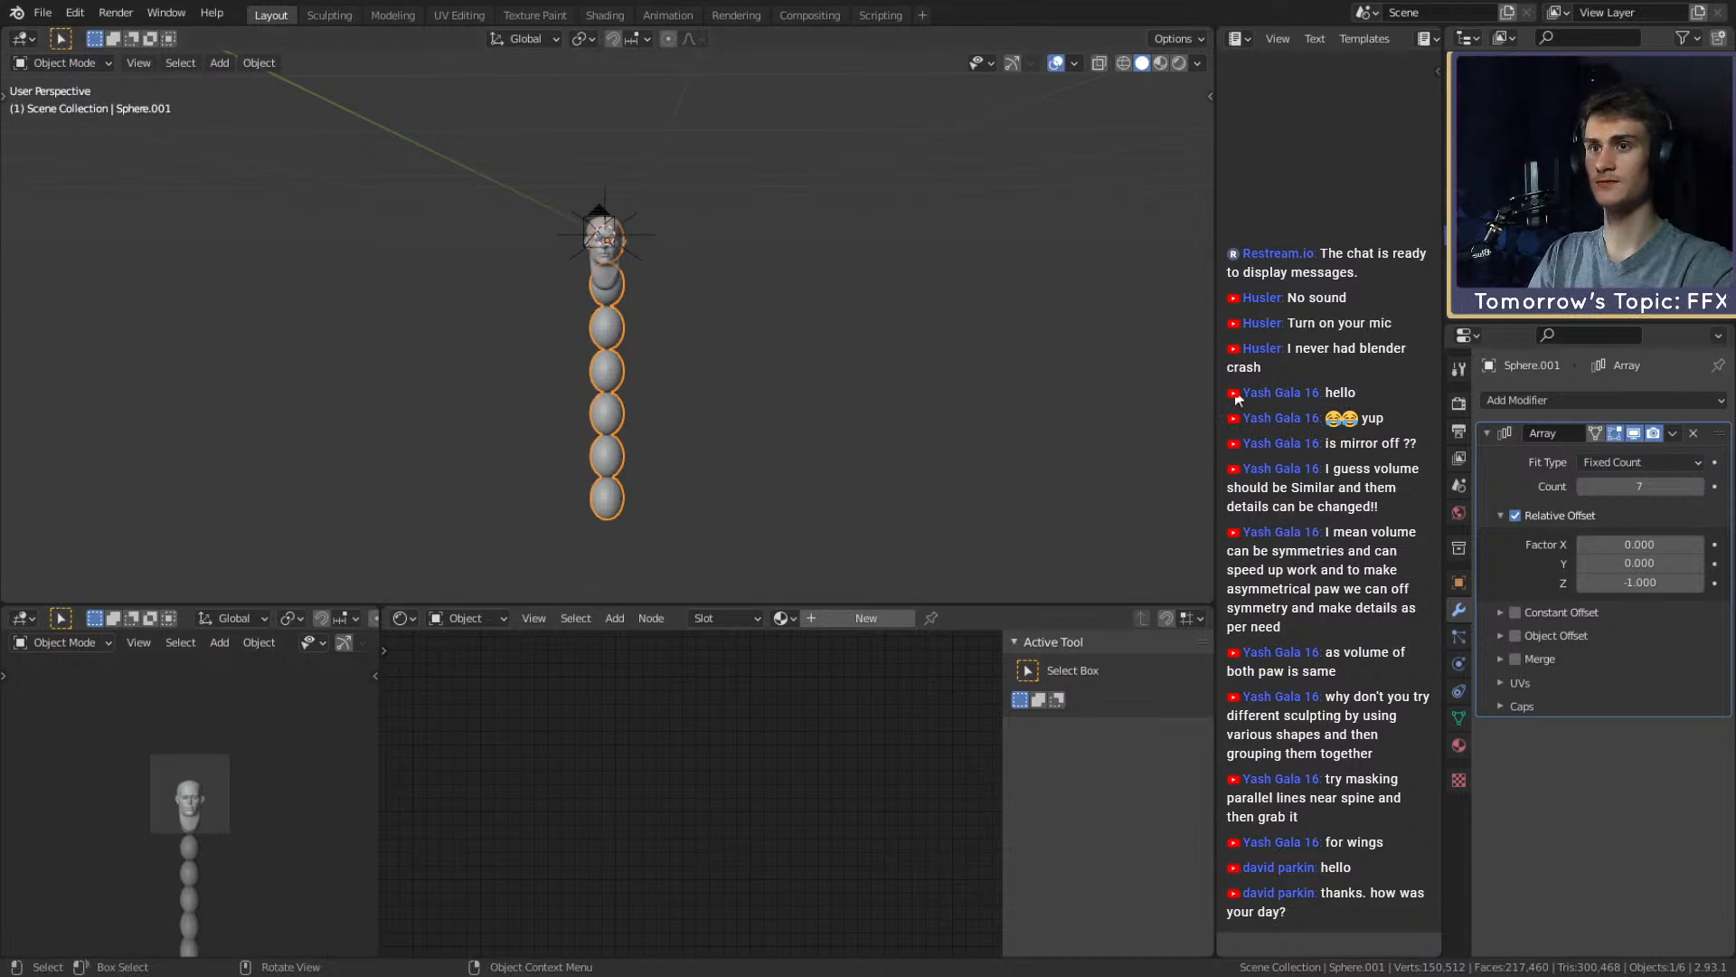
{"action": "scroll", "coordinate": [721, 400], "scroll_direction": "up", "scroll_amount": 1}
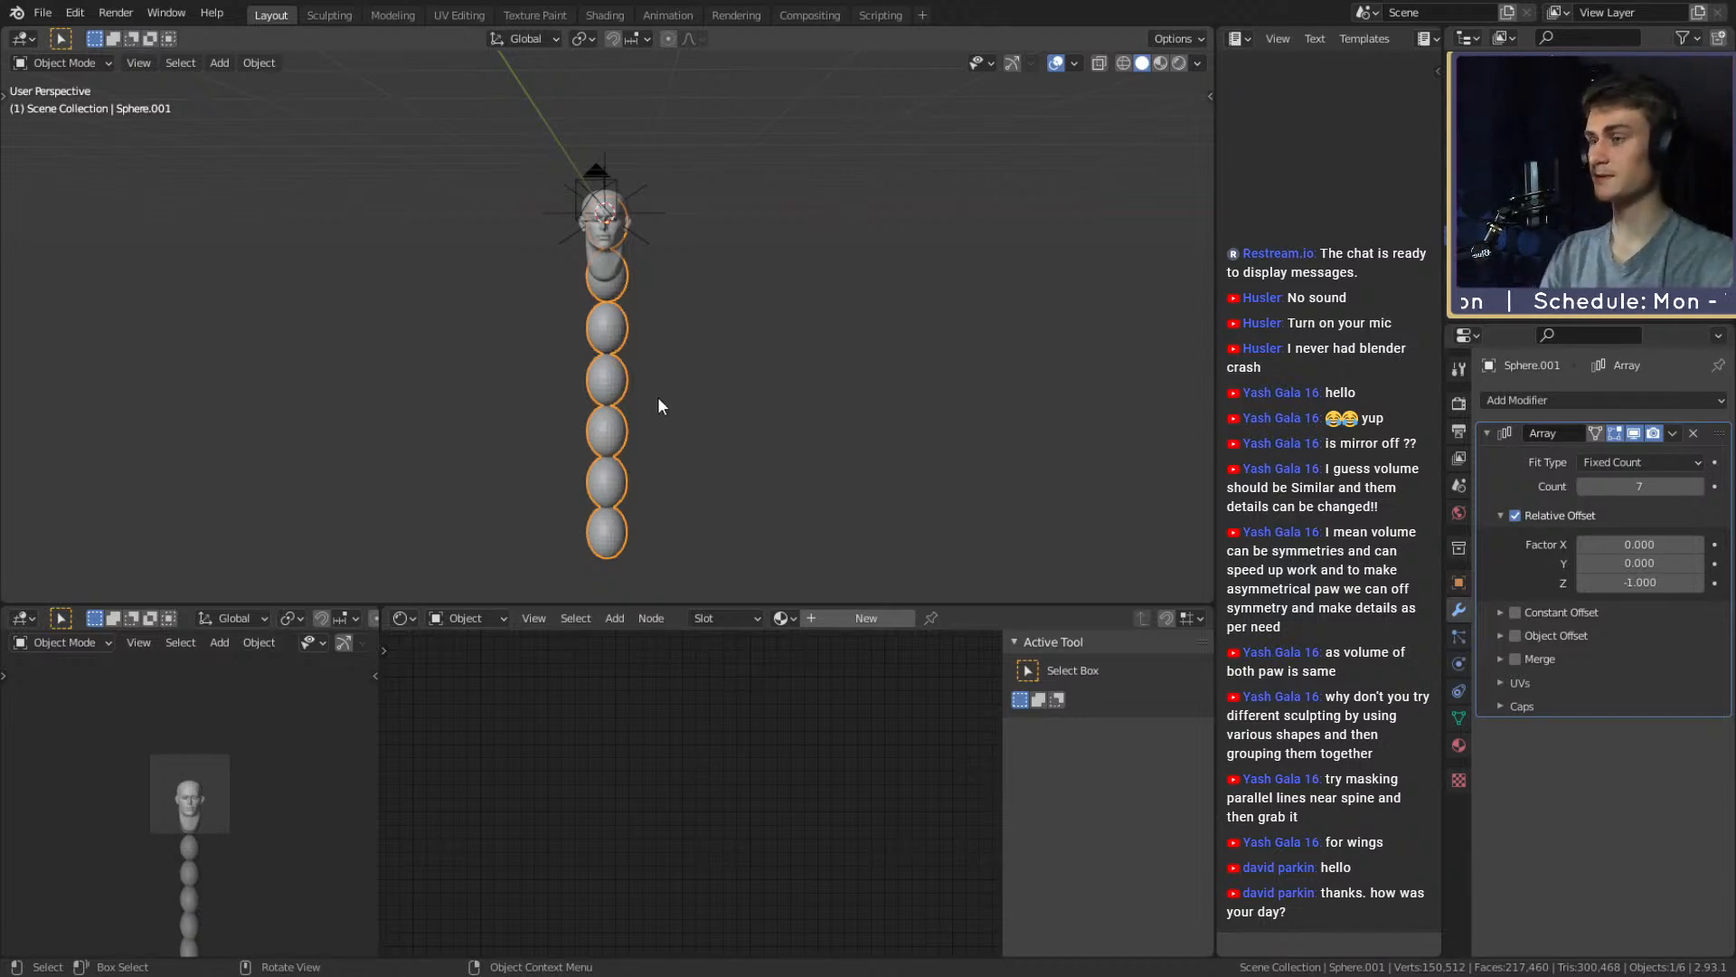
{"action": "key", "text": "shift+a"}
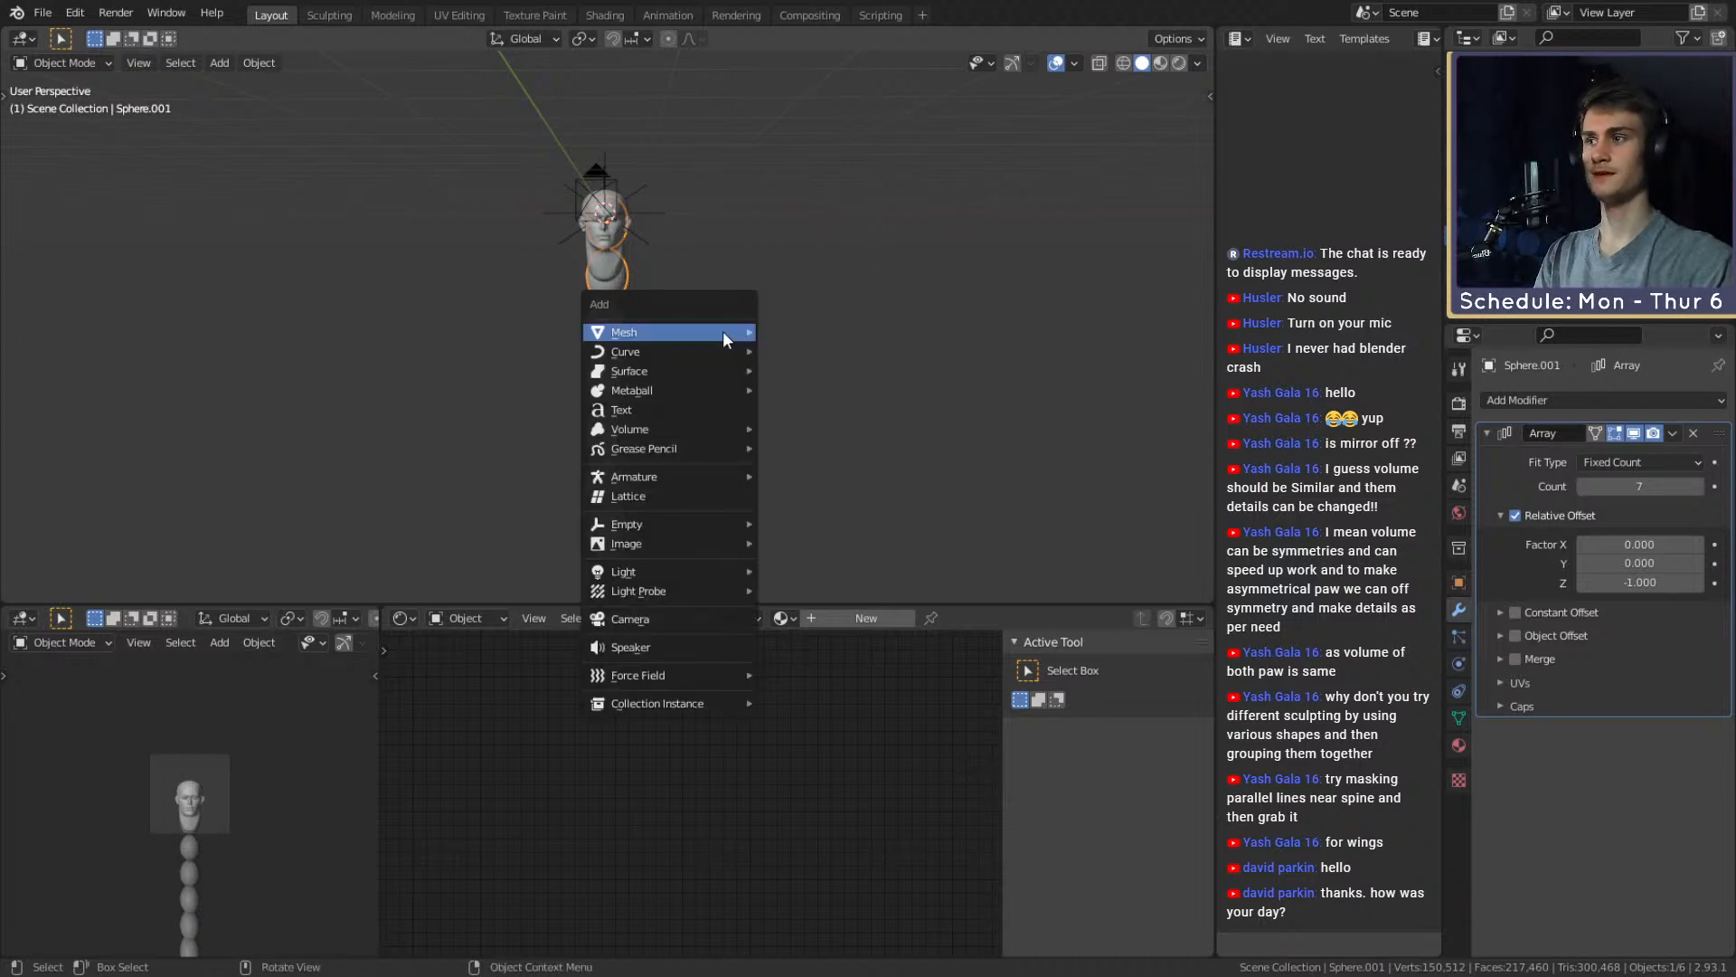
{"action": "mouse_move", "coordinate": [719, 331]}
{"action": "left_click", "coordinate": [792, 337]}
{"action": "middle_click_drag", "start_coordinate": [682, 391], "coordinate": [643, 319]}
{"action": "key", "text": "g"}
{"action": "key", "text": "z"}
{"action": "left_click", "coordinate": [715, 469]}
Examine the marker plane's height and width against the head and the stacked spheres
{"action": "middle_click_drag", "start_coordinate": [715, 468], "coordinate": [691, 324]}
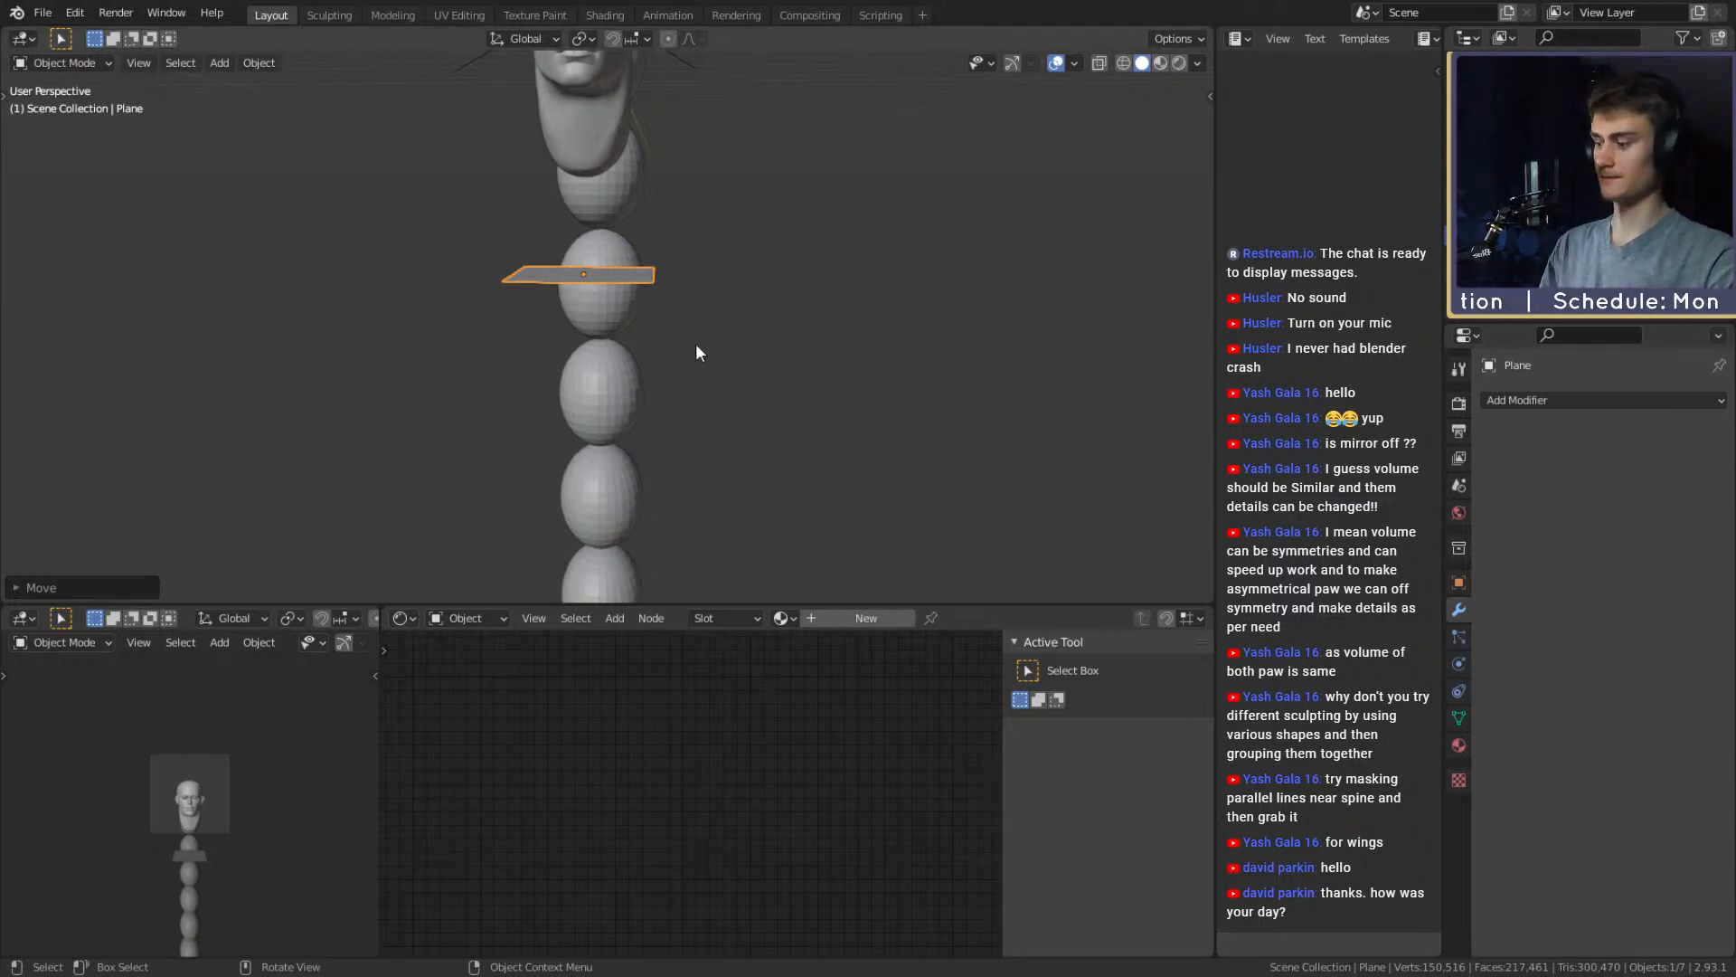
{"action": "scroll", "coordinate": [696, 345], "scroll_direction": "down", "scroll_amount": 4}
{"action": "middle_click_drag", "start_coordinate": [696, 345], "coordinate": [707, 378]}
{"action": "scroll", "coordinate": [669, 411], "scroll_direction": "up", "scroll_amount": 3}
{"action": "scroll", "coordinate": [663, 415], "scroll_direction": "down", "scroll_amount": 1}
{"action": "scroll", "coordinate": [697, 383], "scroll_direction": "up", "scroll_amount": 1}
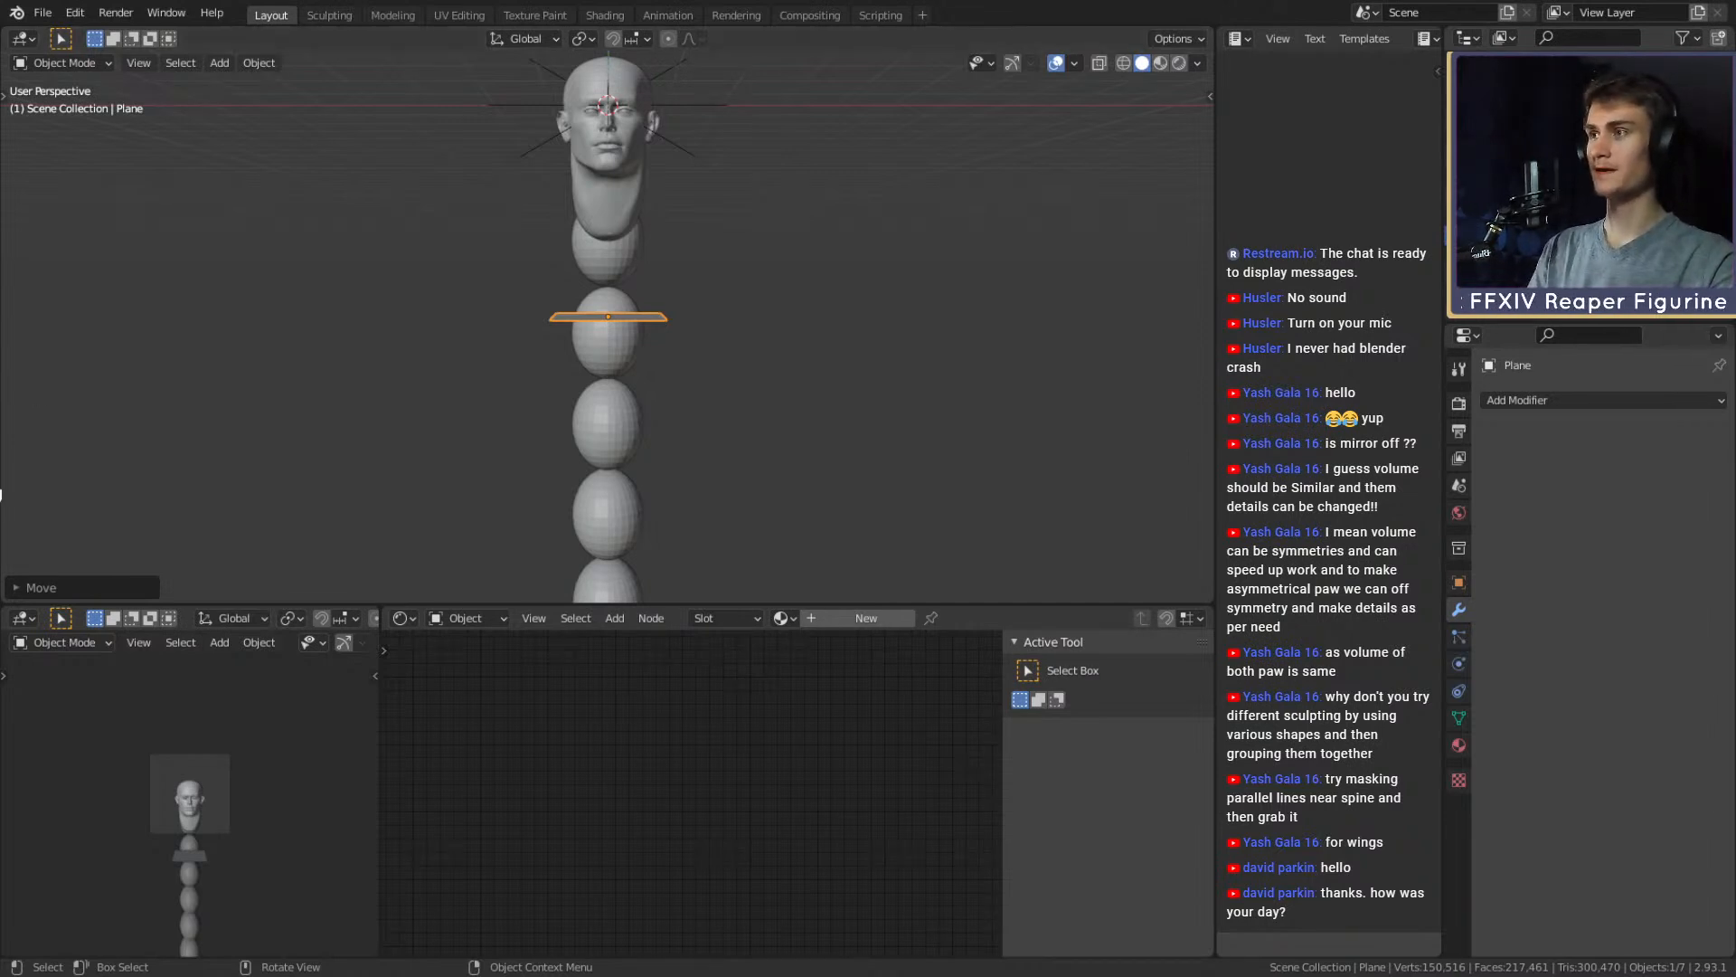
{"action": "middle_click_drag", "start_coordinate": [767, 219], "coordinate": [690, 350], "text": "ctrl"}
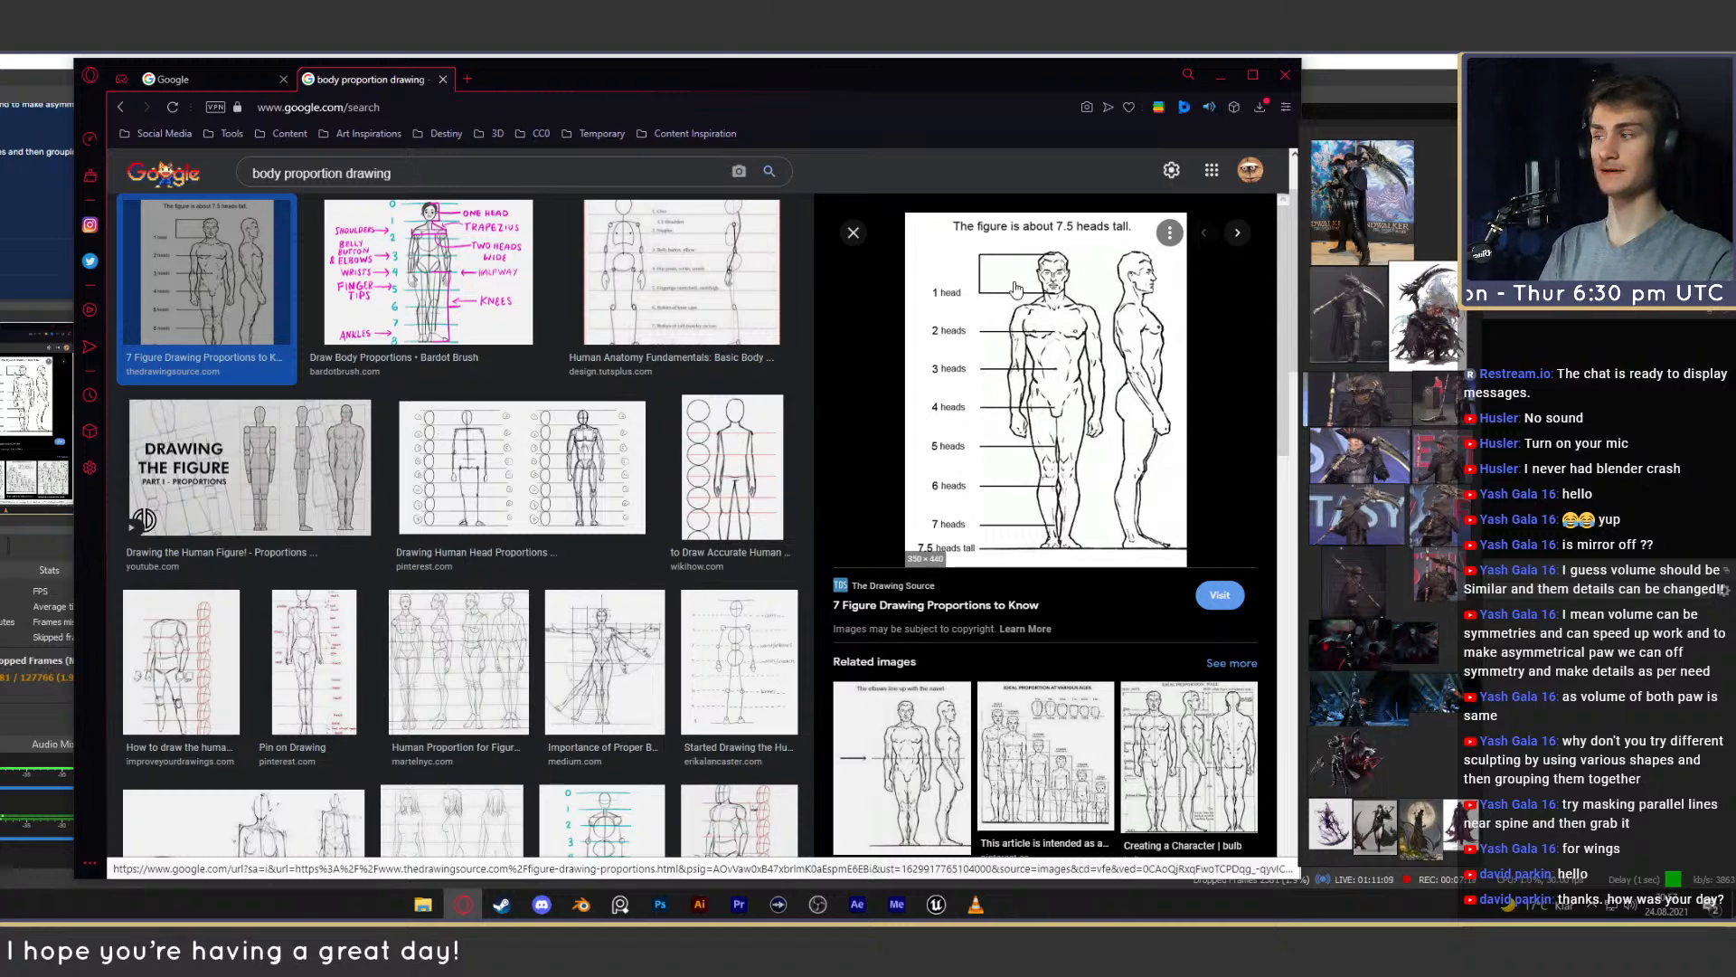
Save the 7.5-heads figure image as figure-drawing-proportions.jpg in the ffxiv_reaper_figurine project's _material folder
{"action": "right_click", "coordinate": [1011, 335]}
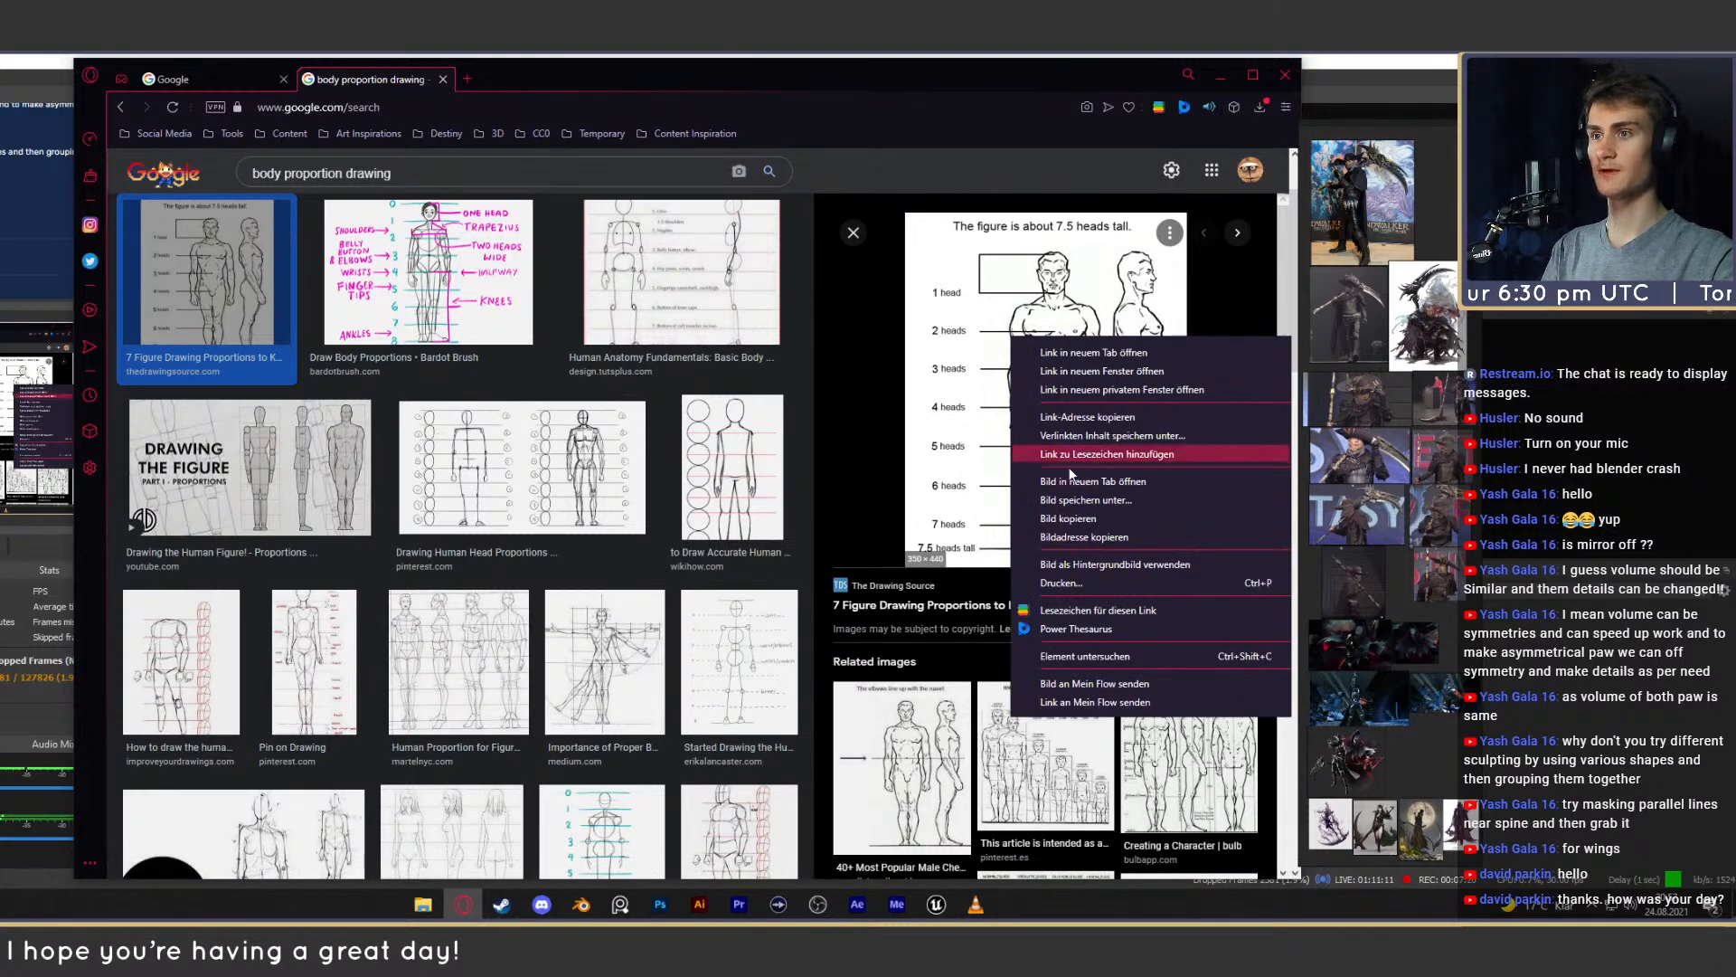
{"action": "left_click", "coordinate": [1100, 503]}
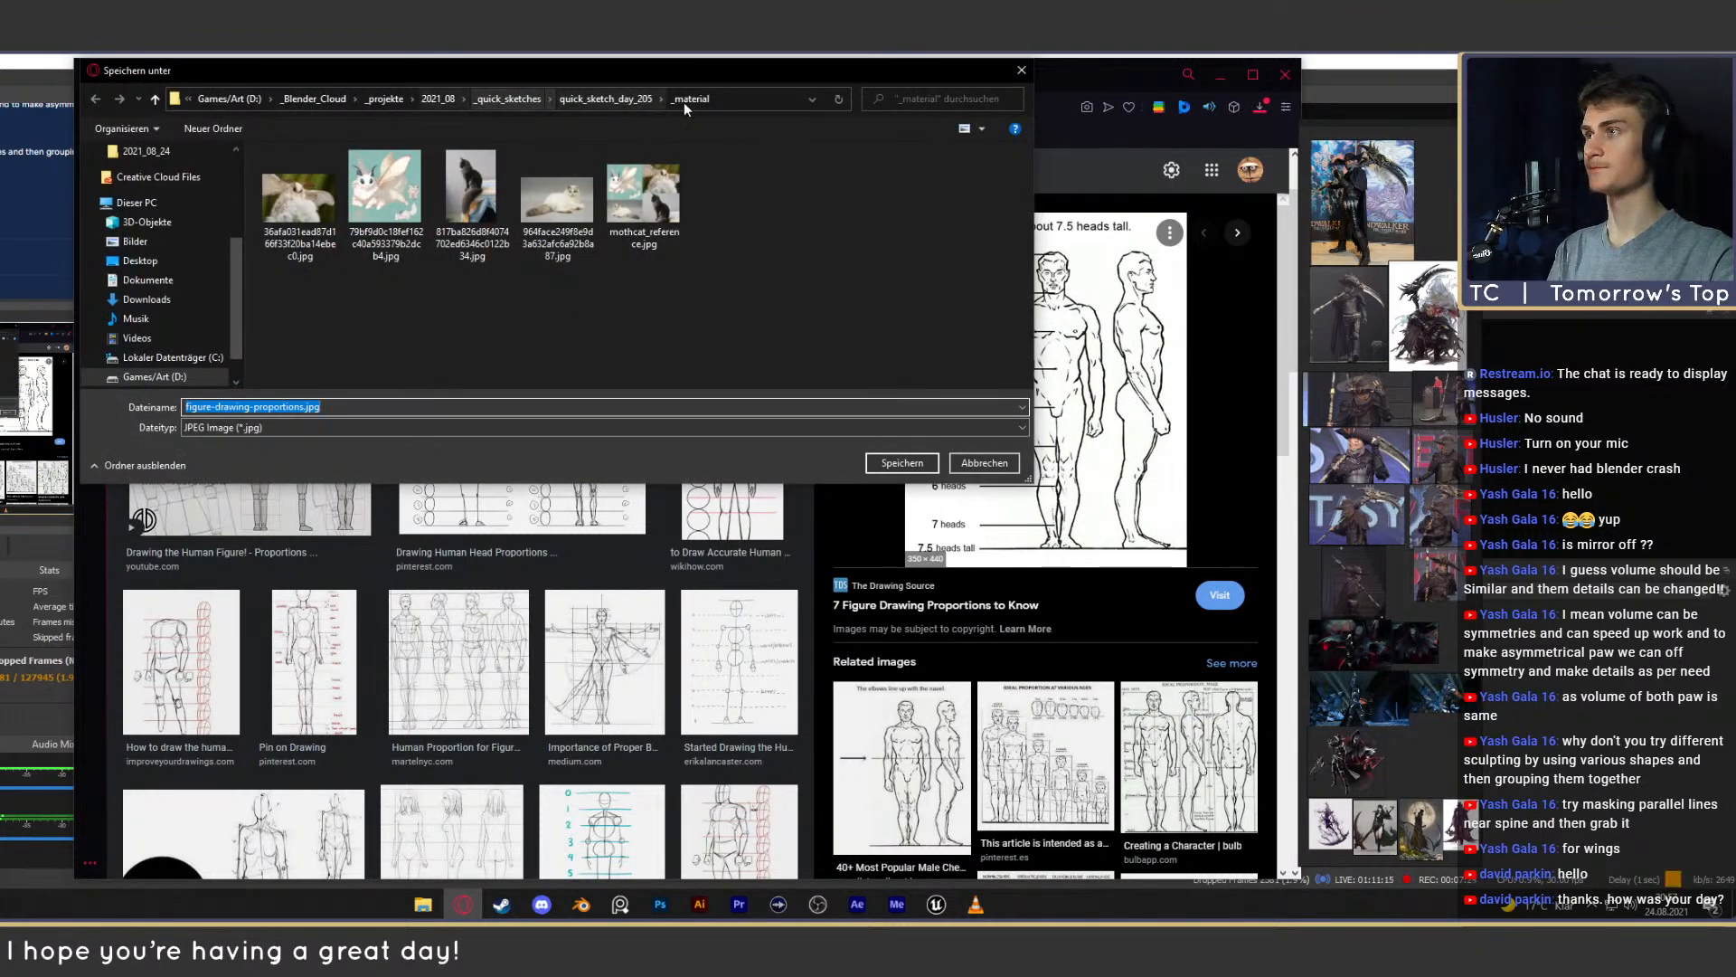
{"action": "left_click", "coordinate": [438, 99]}
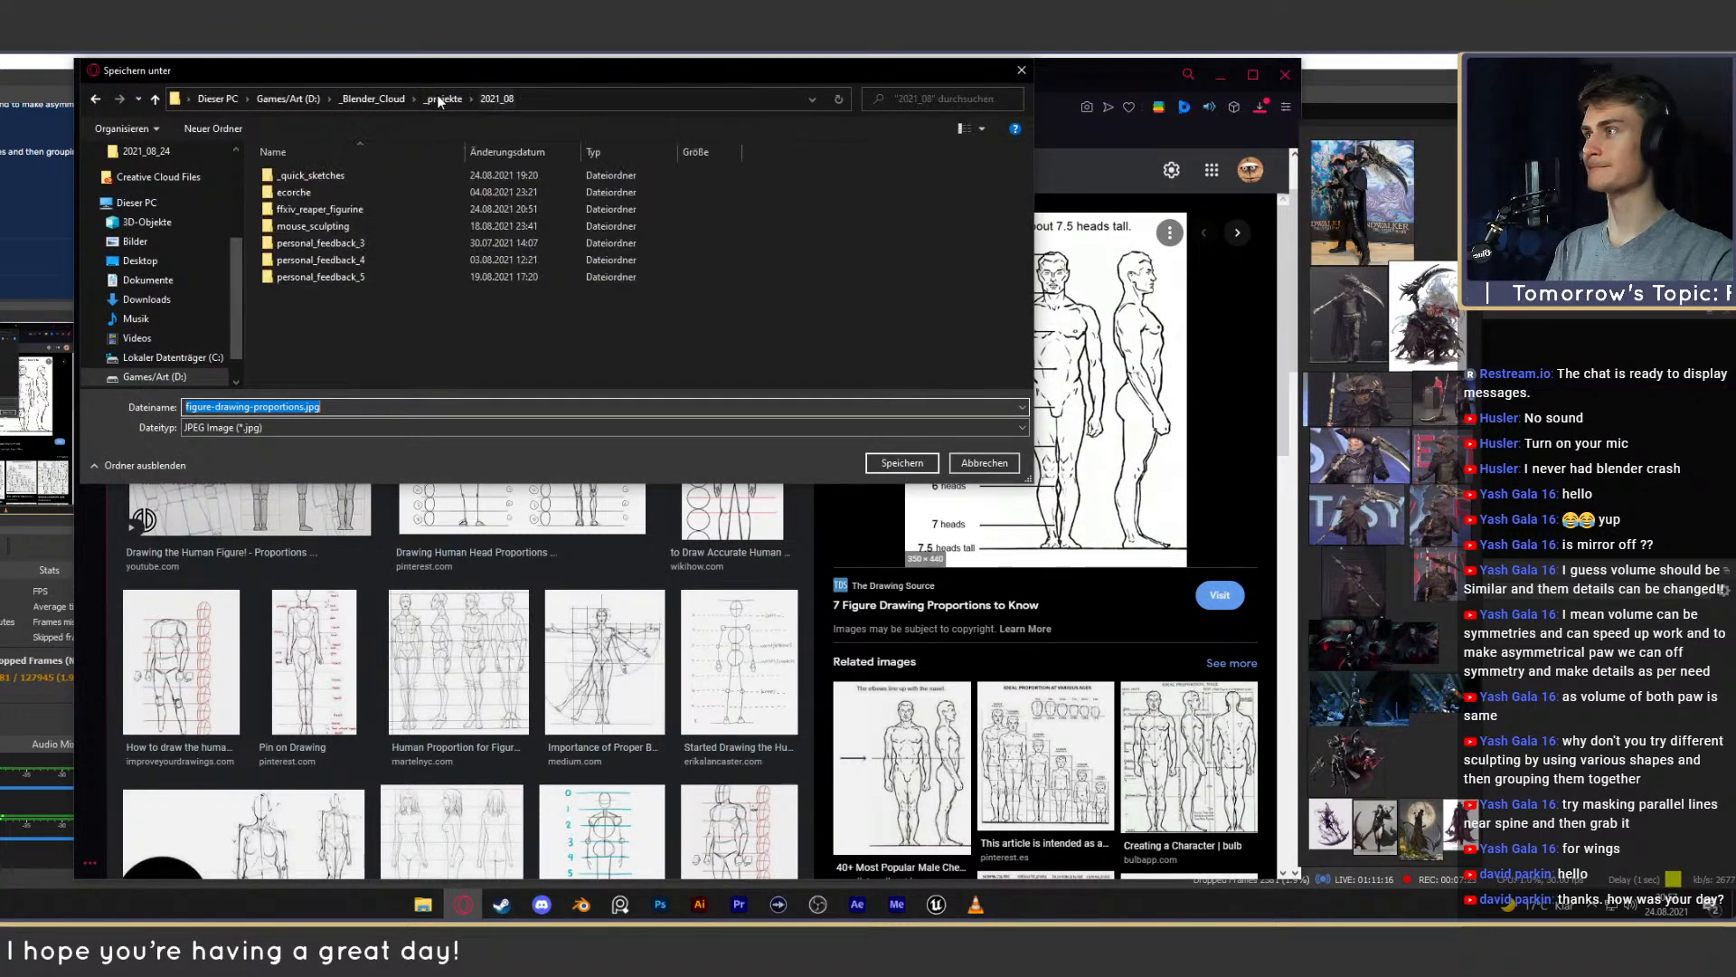
{"action": "double_click", "coordinate": [304, 209]}
{"action": "double_click", "coordinate": [312, 178]}
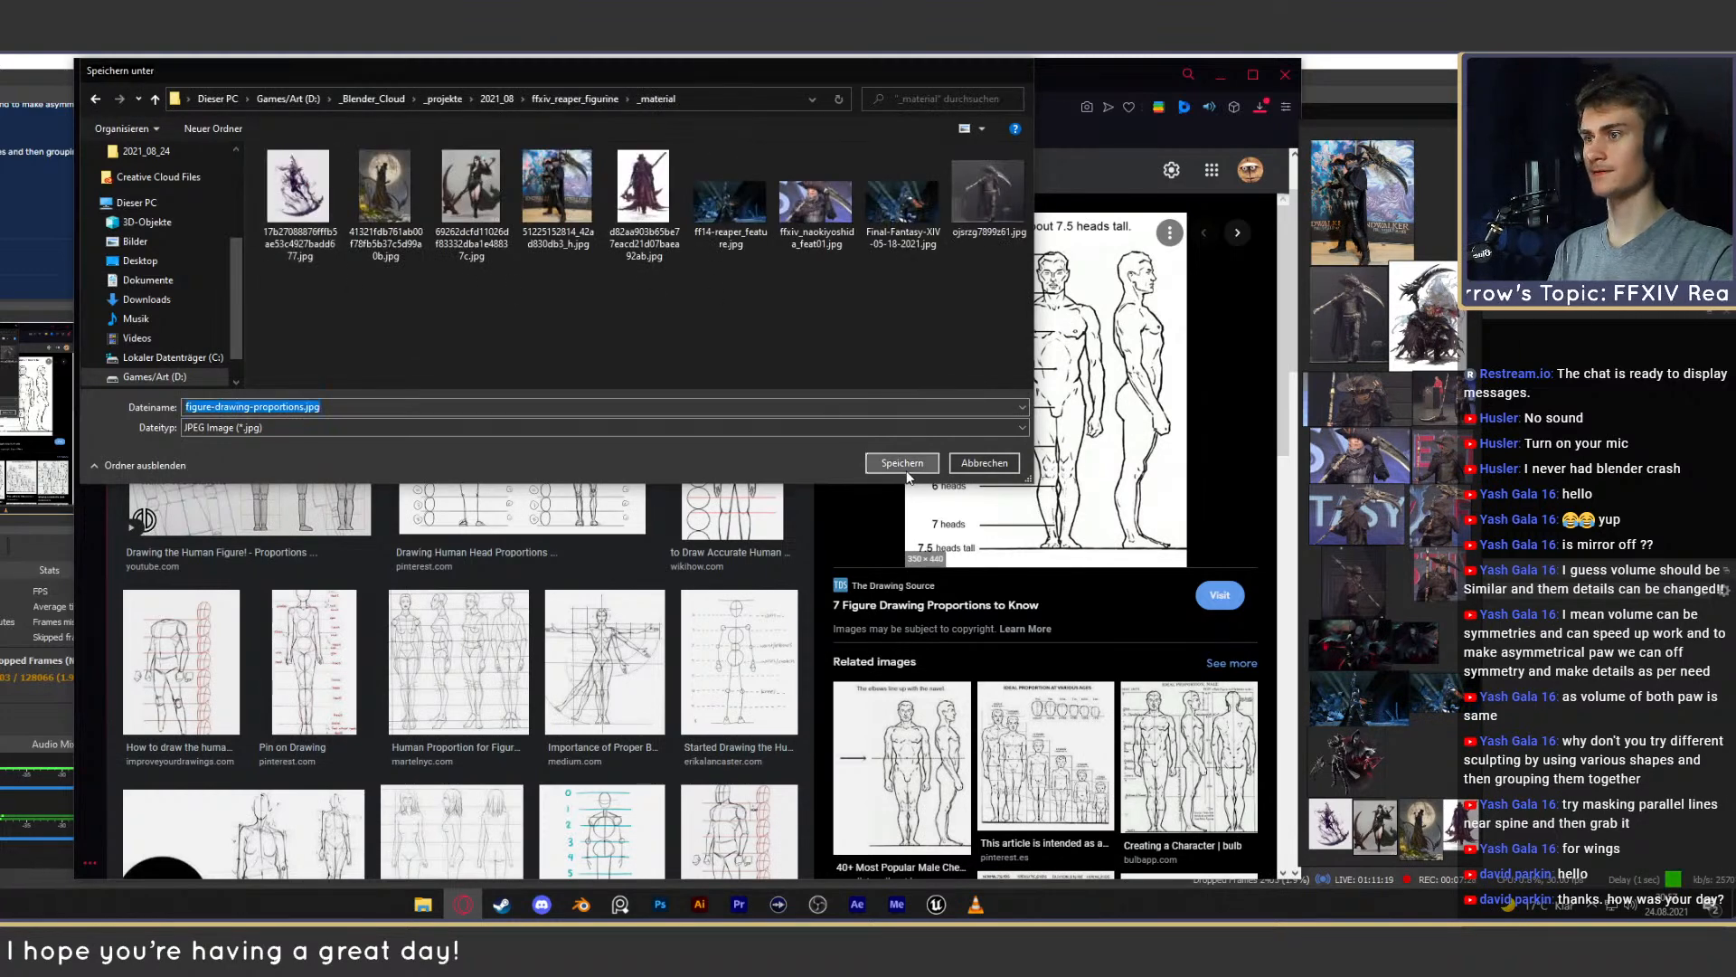
{"action": "key", "text": "Return"}
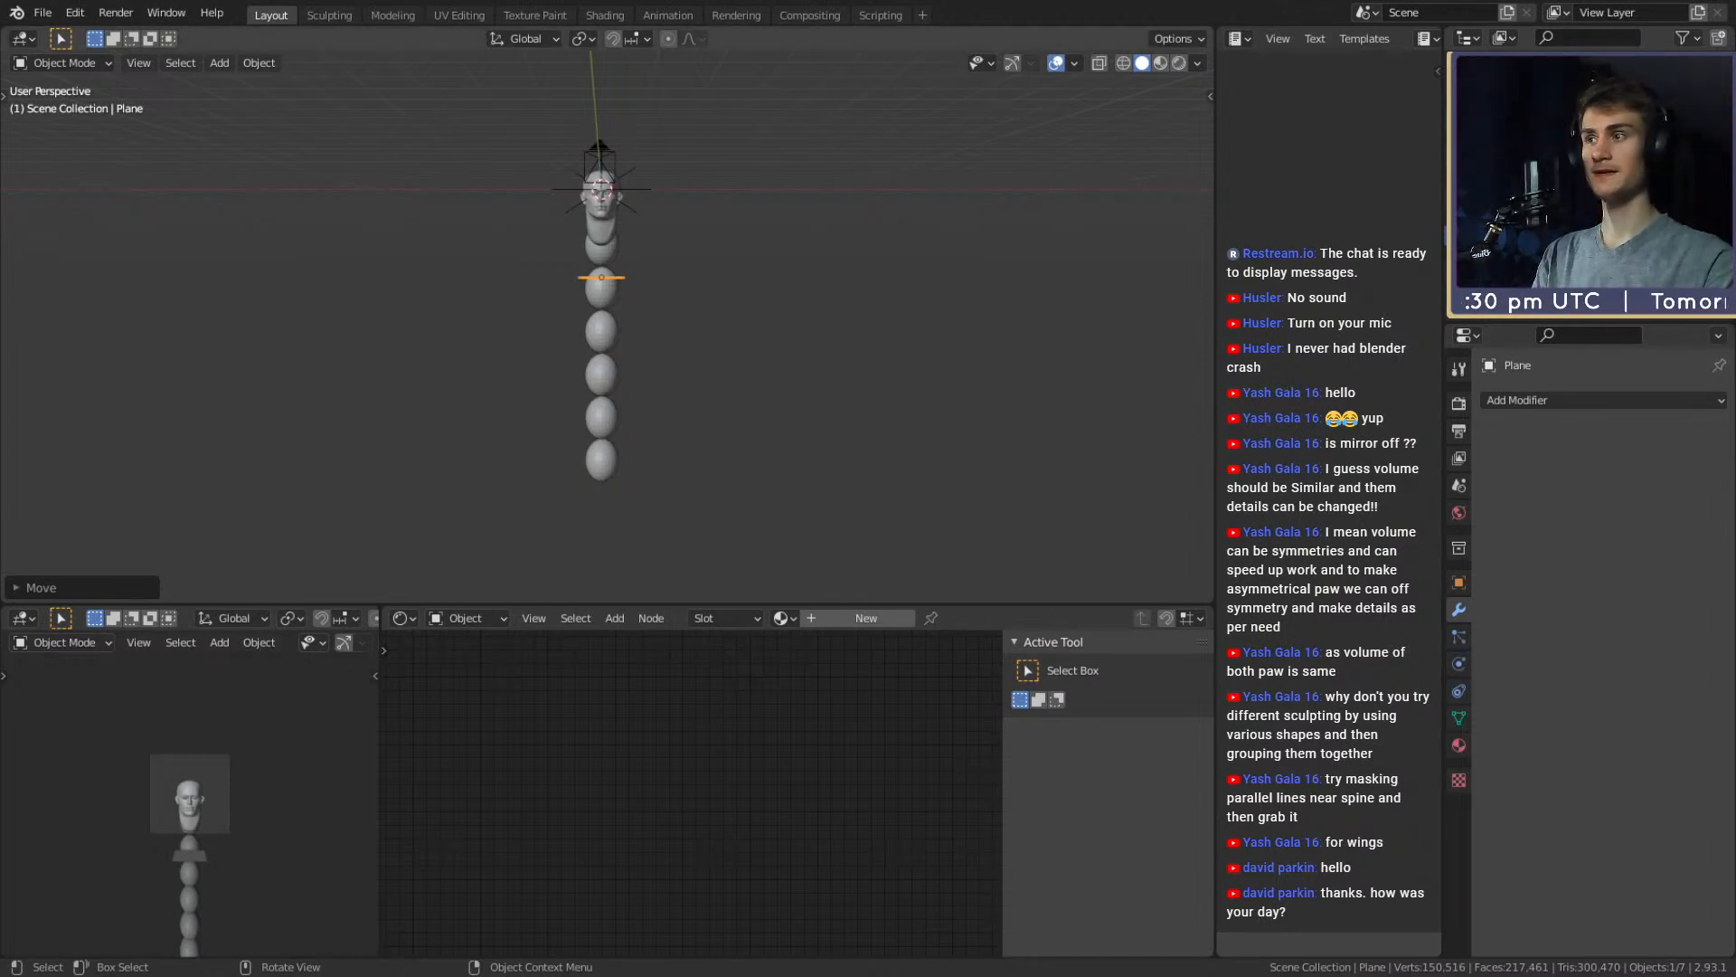
Switch to Blender and merge all vertices of the marker plane into a single vertex at its center
{"action": "scroll", "coordinate": [697, 398], "scroll_direction": "up", "scroll_amount": 4}
{"action": "middle_click_drag", "start_coordinate": [696, 398], "coordinate": [708, 313]}
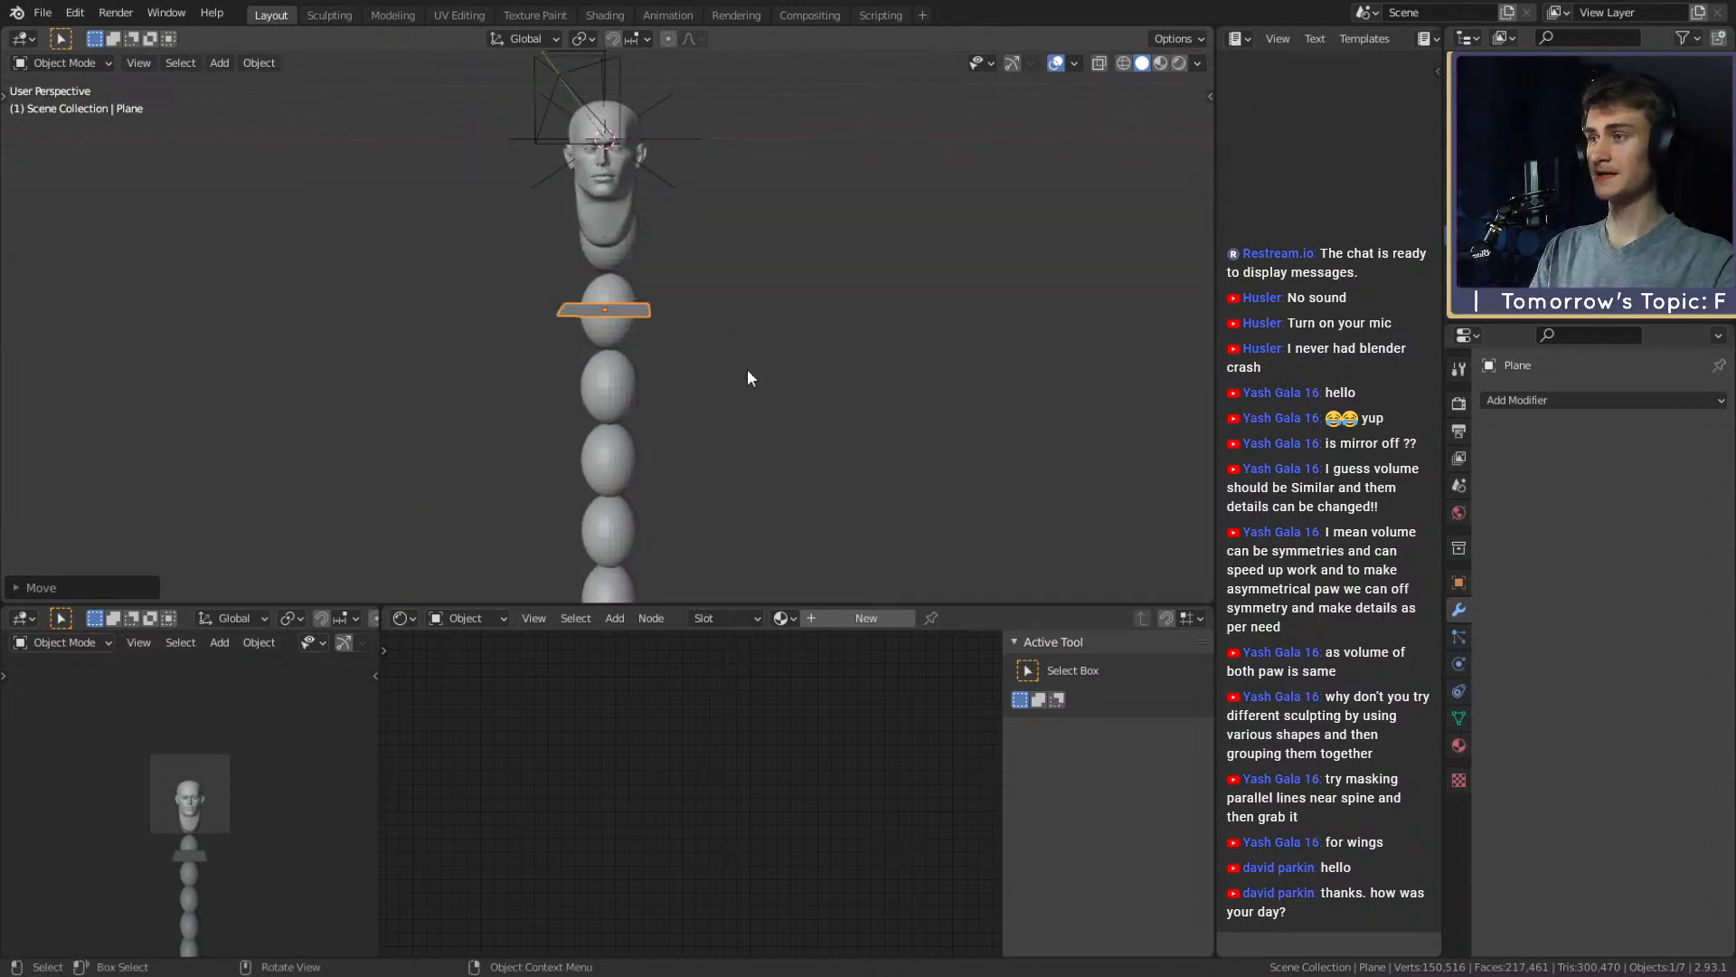
{"action": "scroll", "coordinate": [746, 378], "scroll_direction": "up", "scroll_amount": 3}
{"action": "middle_click_drag", "start_coordinate": [747, 378], "coordinate": [706, 403]}
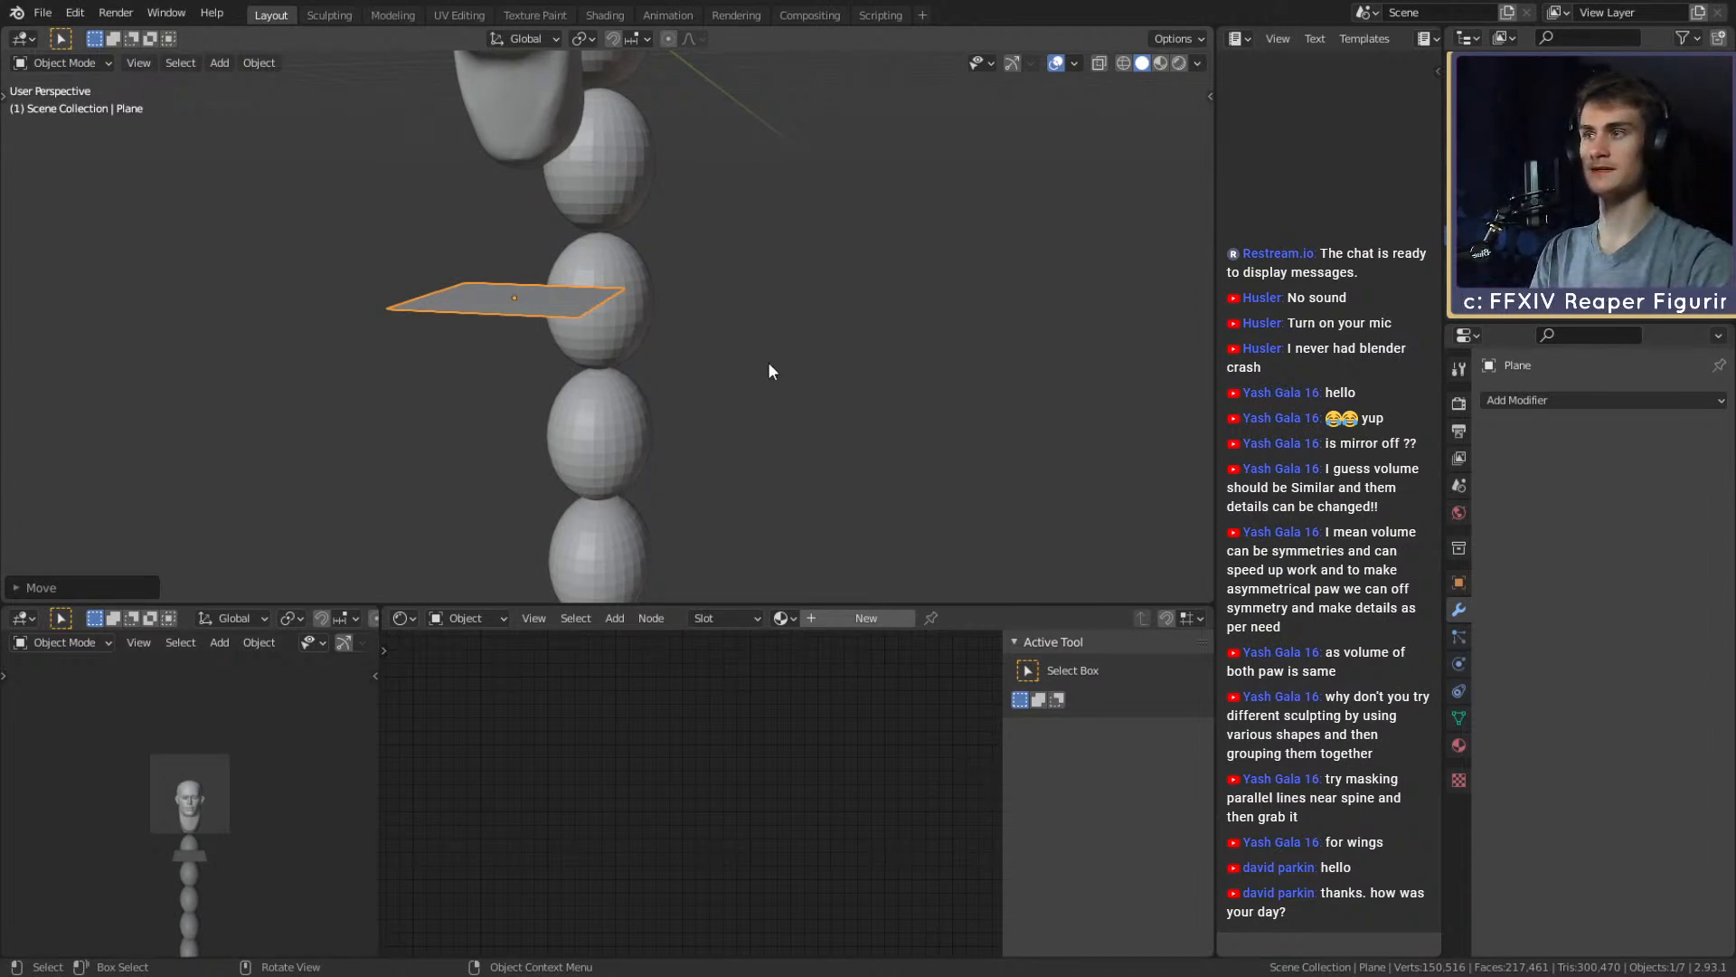
{"action": "middle_click_drag", "start_coordinate": [769, 365], "coordinate": [707, 348]}
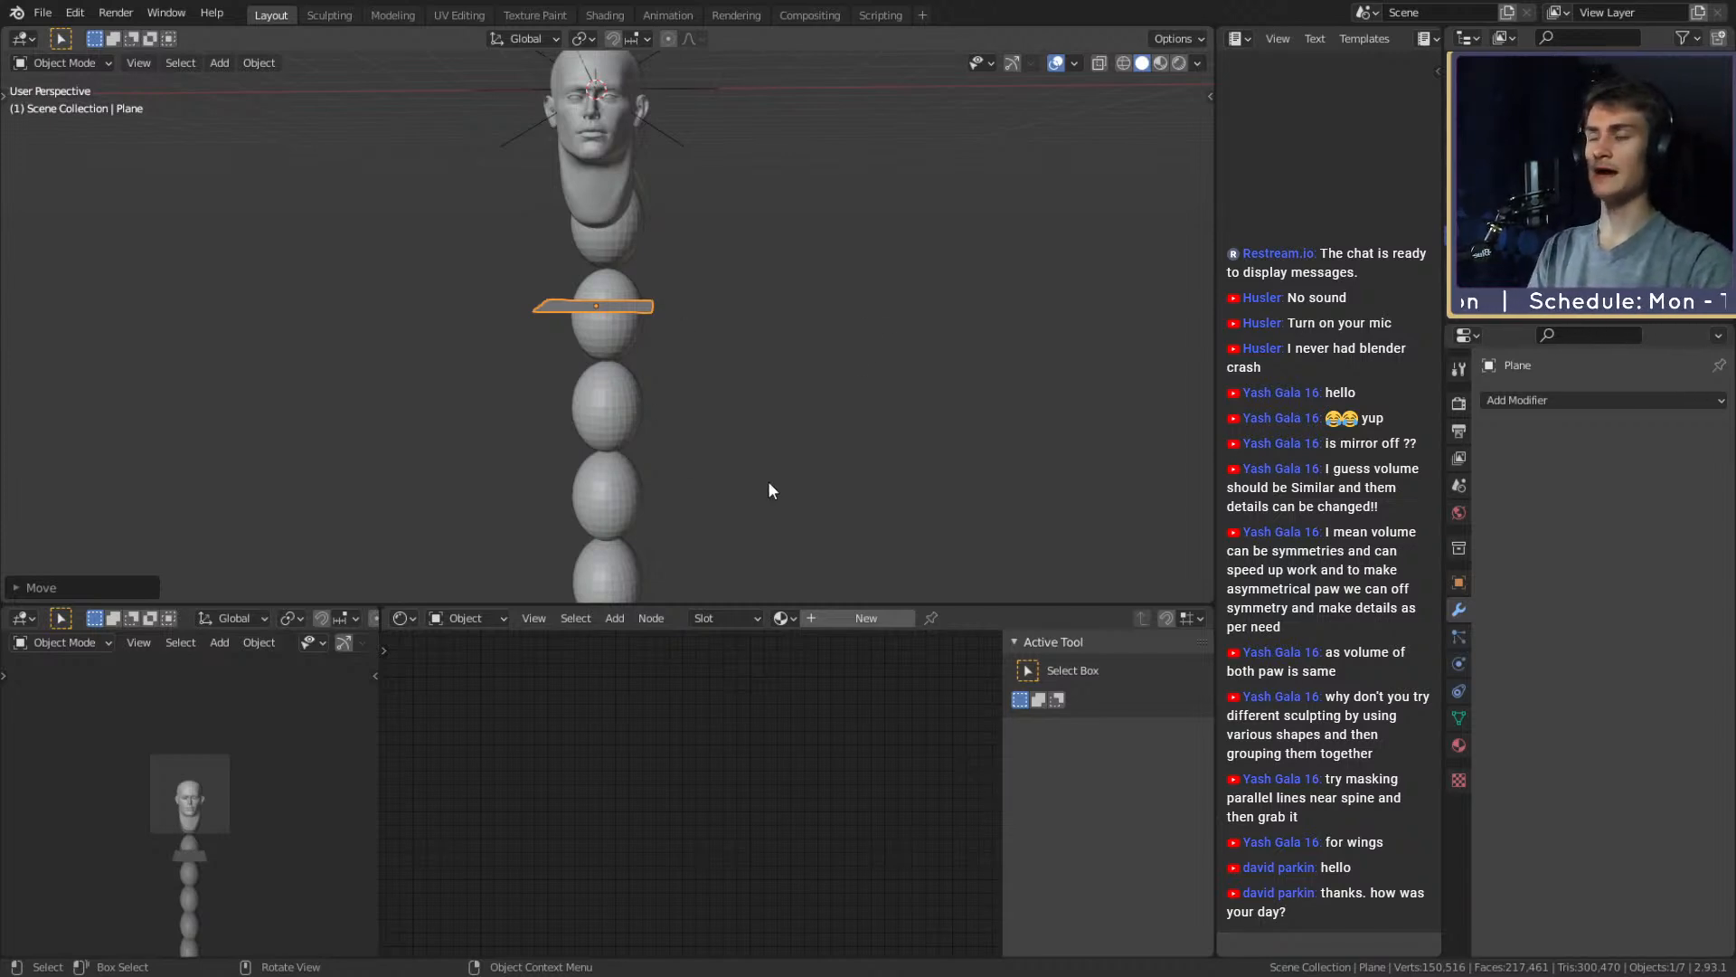
{"action": "middle_click_drag", "start_coordinate": [631, 282], "coordinate": [665, 473]}
{"action": "key", "text": "KP_Decimal"}
{"action": "scroll", "coordinate": [678, 380], "scroll_direction": "down", "scroll_amount": 3}
{"action": "scroll", "coordinate": [622, 409], "scroll_direction": "down", "scroll_amount": 2}
{"action": "scroll", "coordinate": [666, 449], "scroll_direction": "up", "scroll_amount": 2}
{"action": "key", "text": "Tab"}
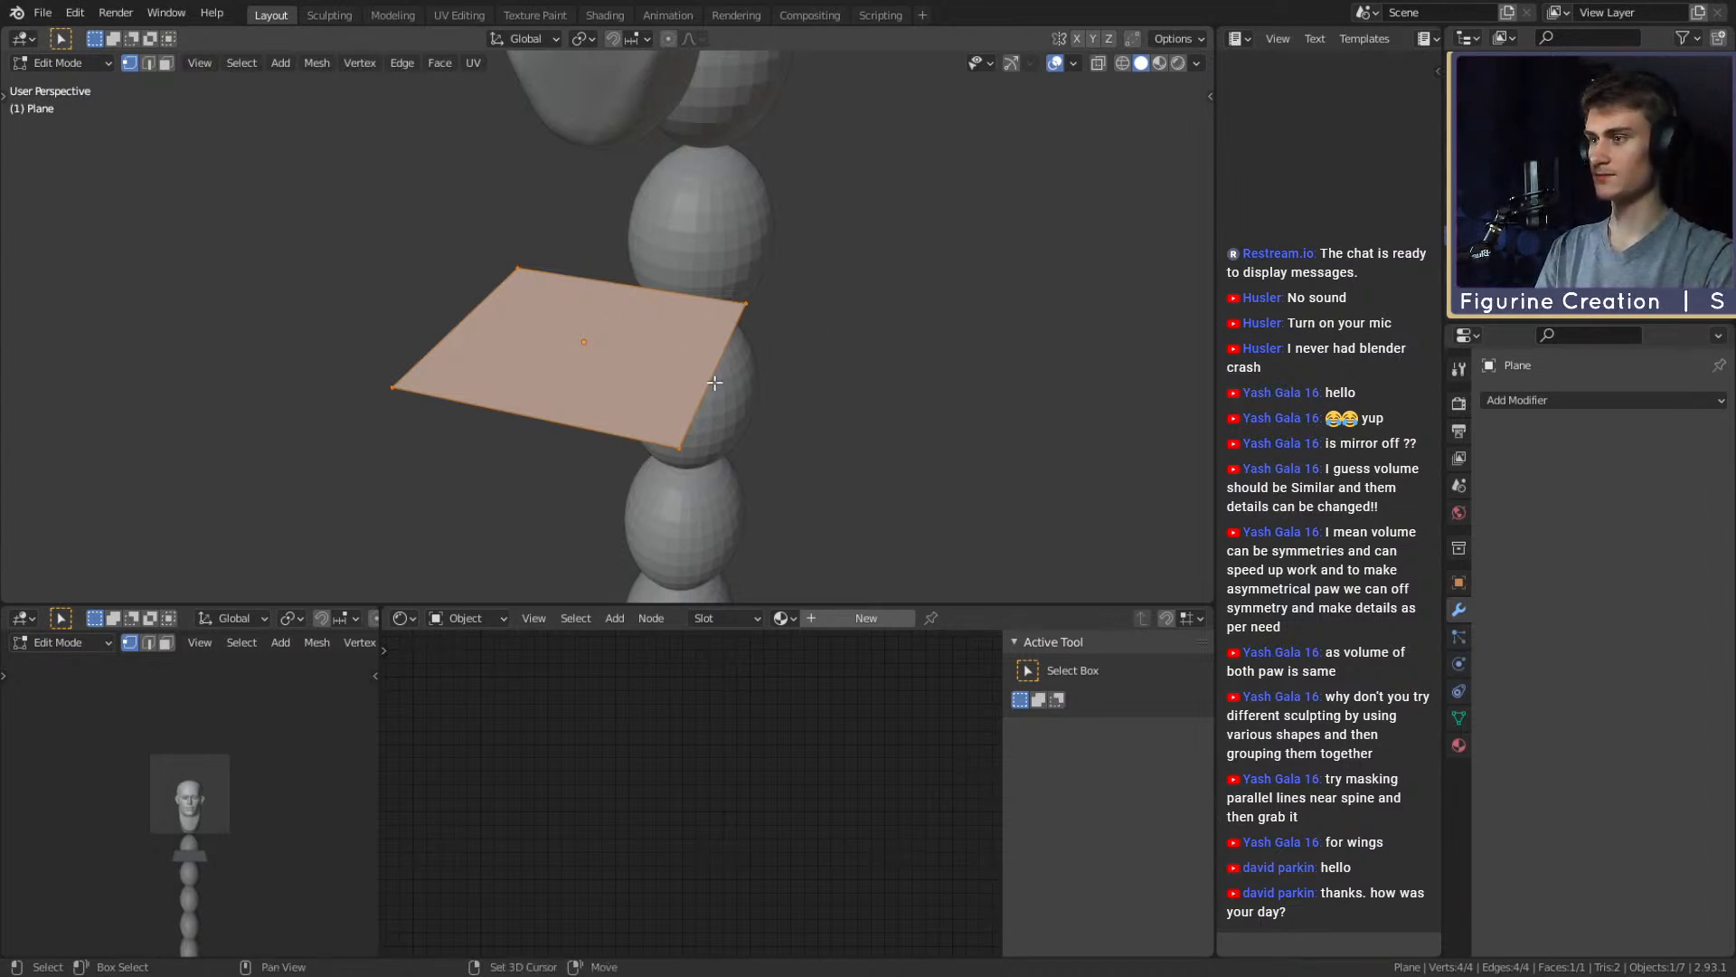
{"action": "key", "text": "m"}
{"action": "left_click", "coordinate": [759, 310]}
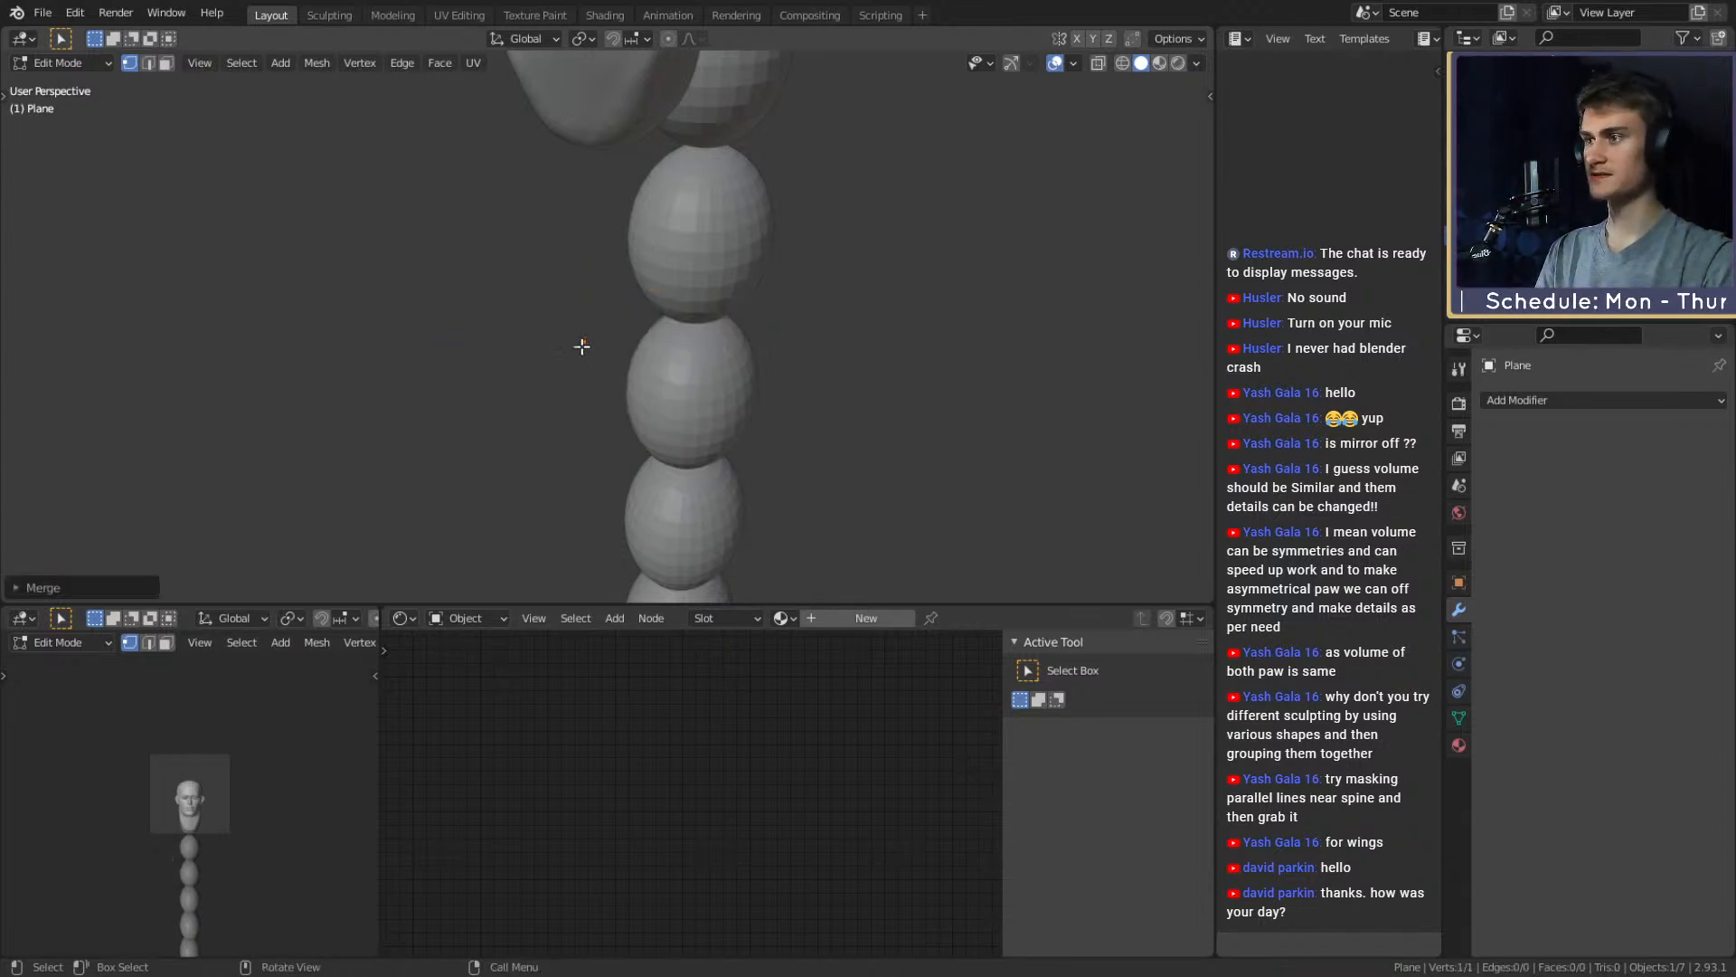
Add a Skin modifier to the single-vertex marker object and enter Edit Mode on it
{"action": "key", "text": "Tab"}
{"action": "left_click", "coordinate": [1546, 402]}
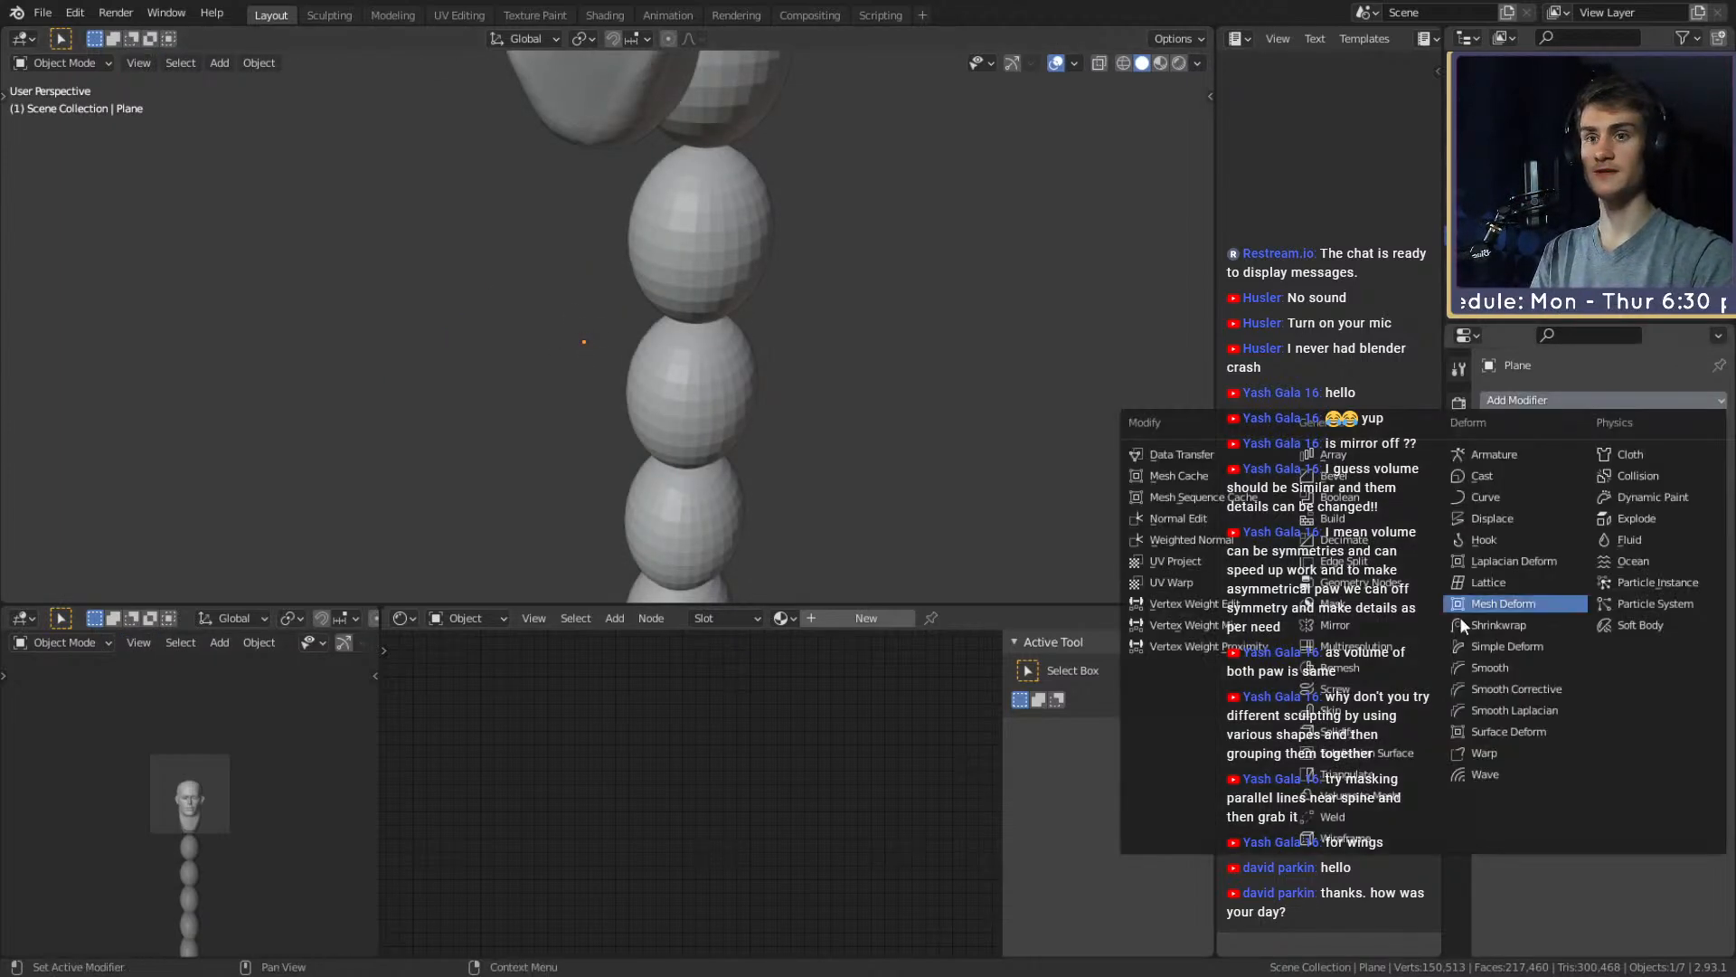
{"action": "left_click", "coordinate": [1331, 710]}
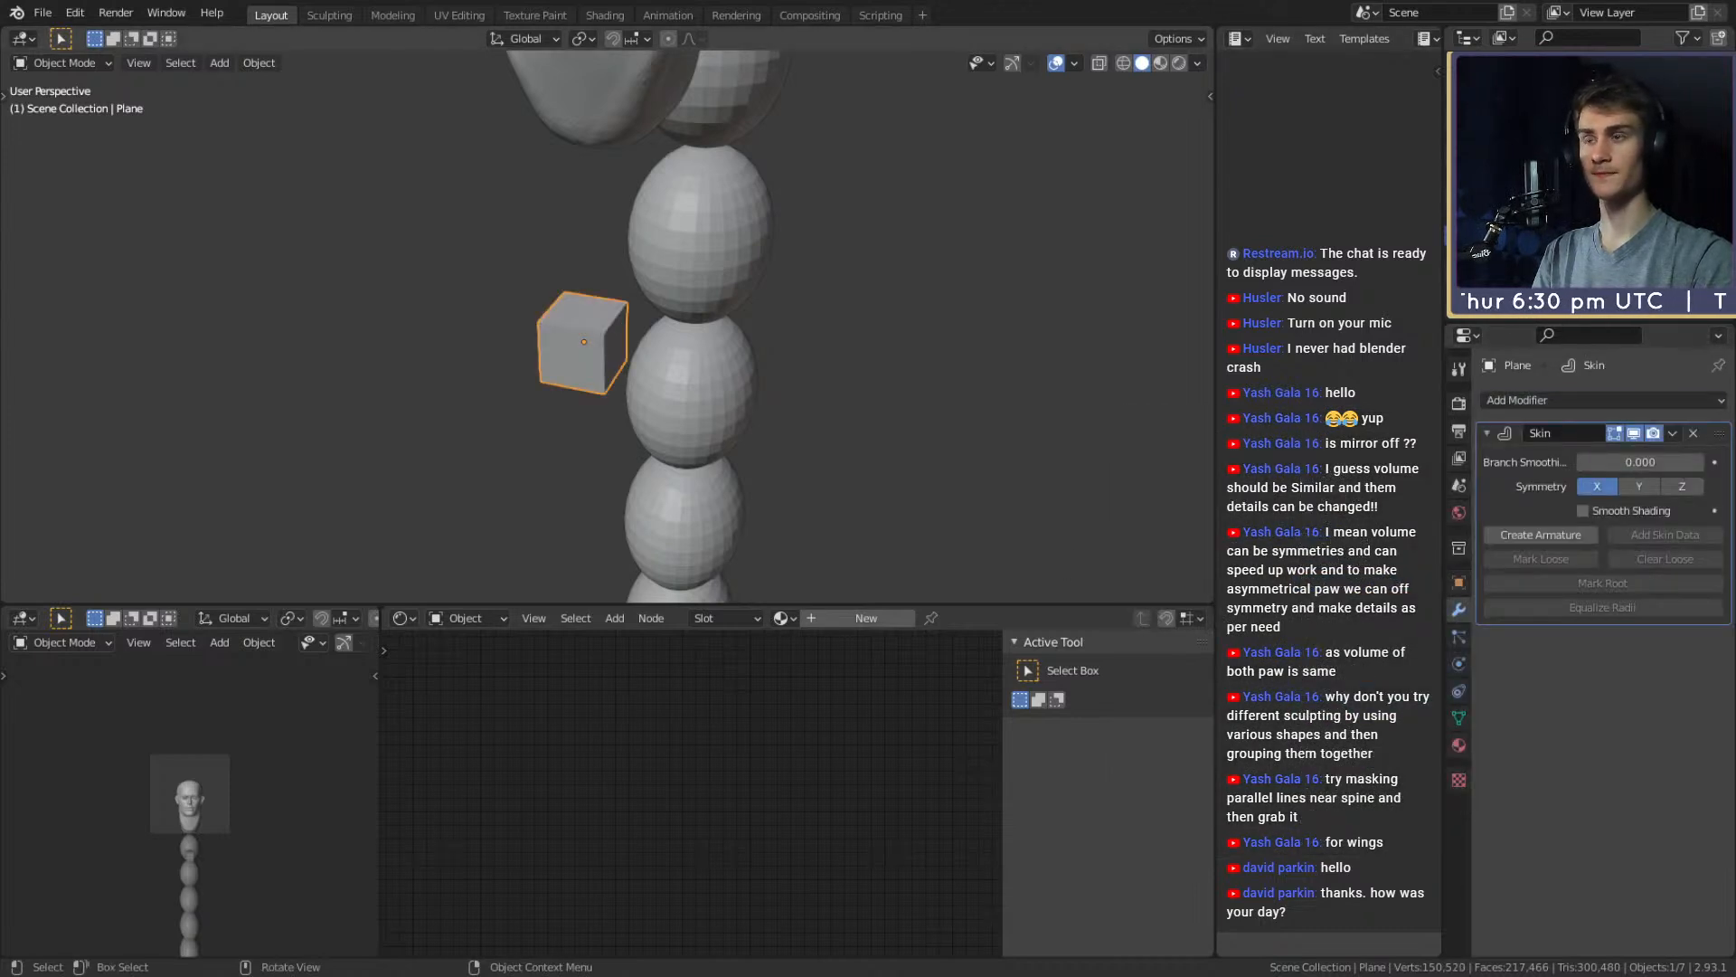
{"action": "scroll", "coordinate": [669, 325], "scroll_direction": "down", "scroll_amount": 3}
{"action": "middle_click_drag", "start_coordinate": [669, 326], "coordinate": [698, 385]}
{"action": "scroll", "coordinate": [698, 385], "scroll_direction": "down", "scroll_amount": 3}
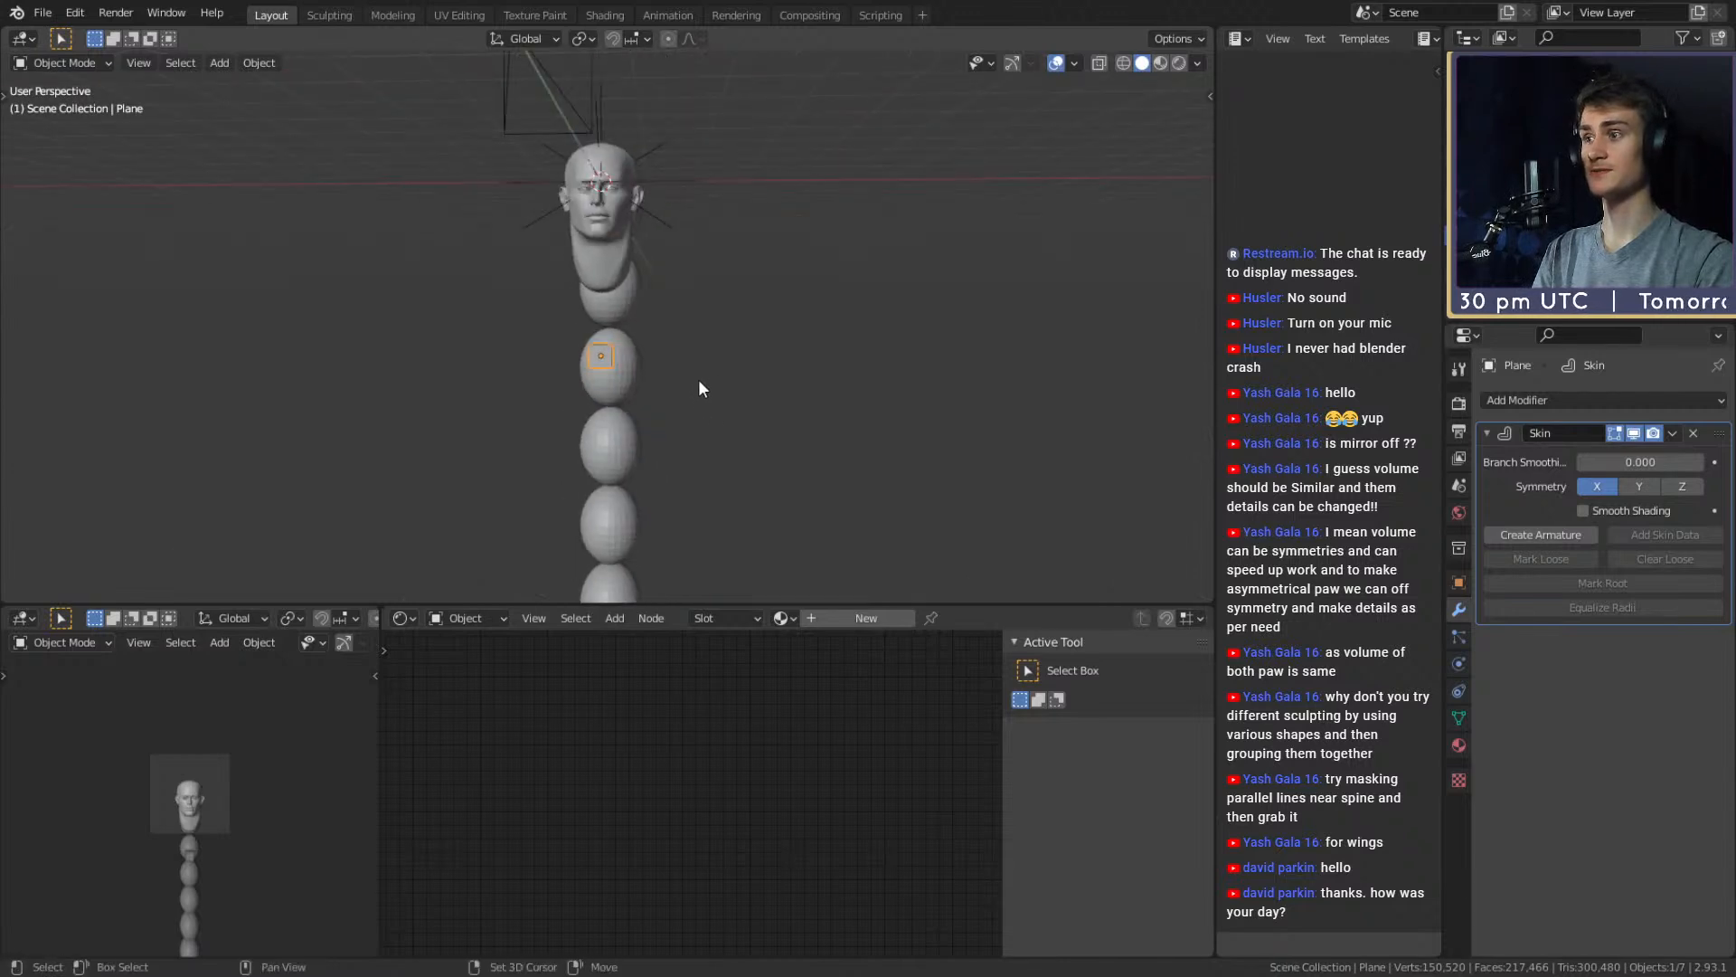
{"action": "scroll", "coordinate": [697, 389], "scroll_direction": "up", "scroll_amount": 1}
{"action": "key", "text": "Tab"}
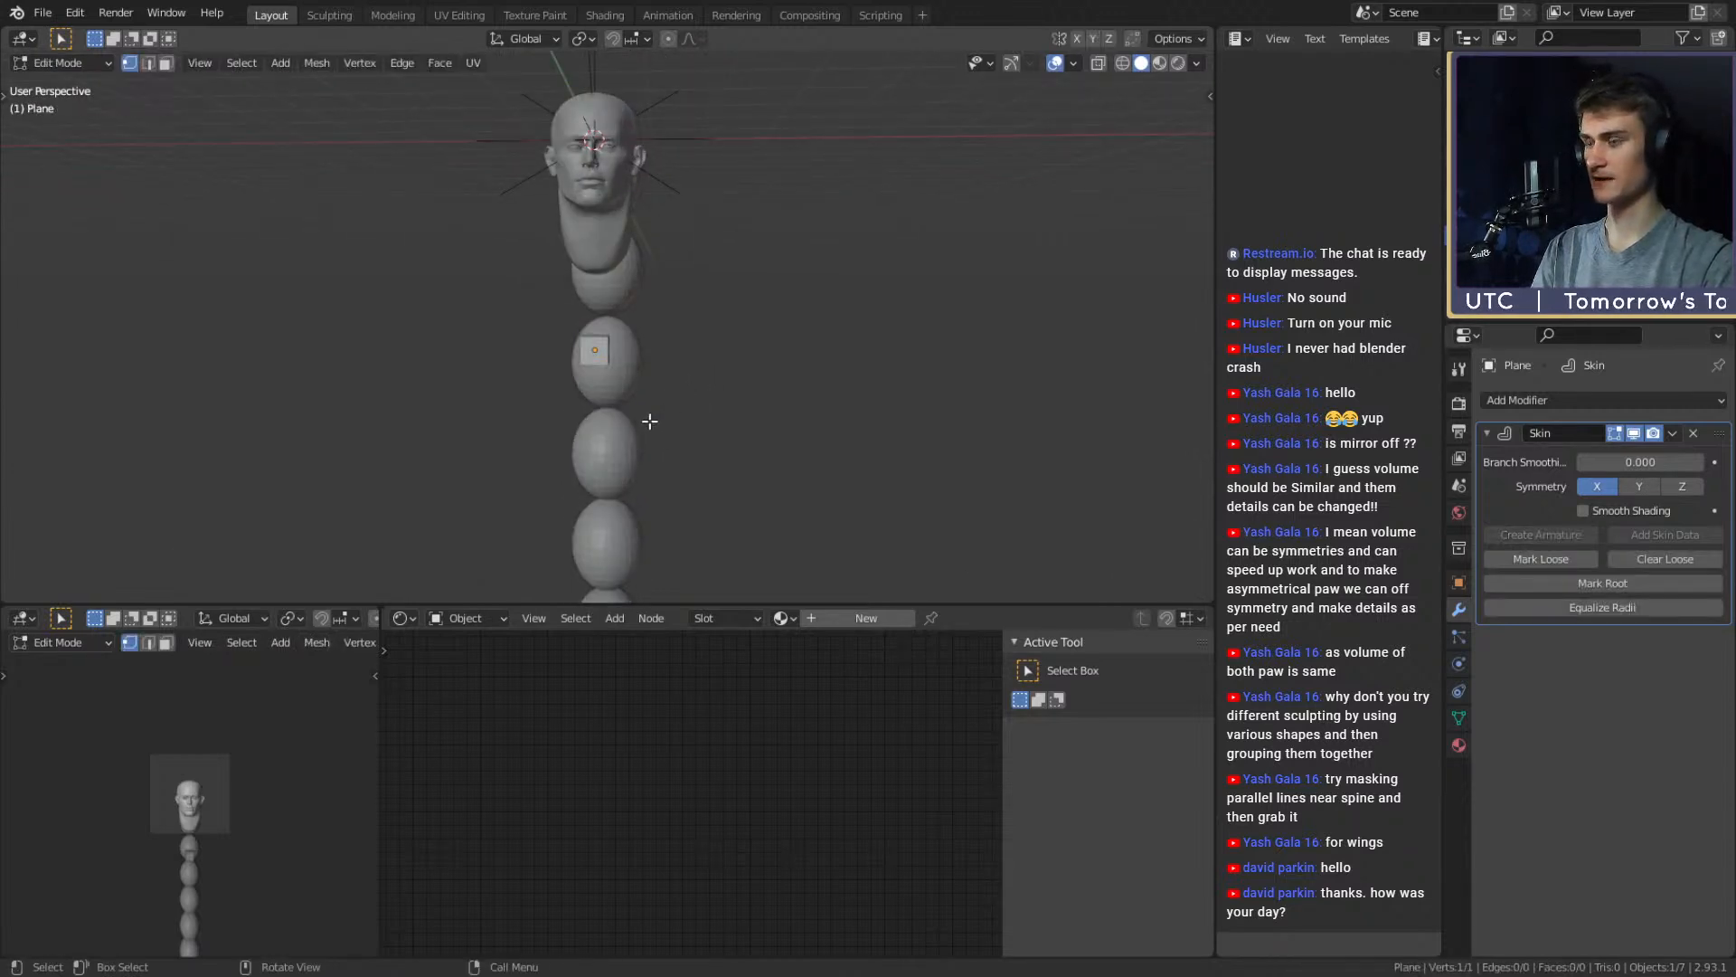
Try out the Skin modifier by extruding a zigzag chain of four segments from the vertex, and undo it
{"action": "key", "text": "e"}
{"action": "left_click", "coordinate": [958, 457]}
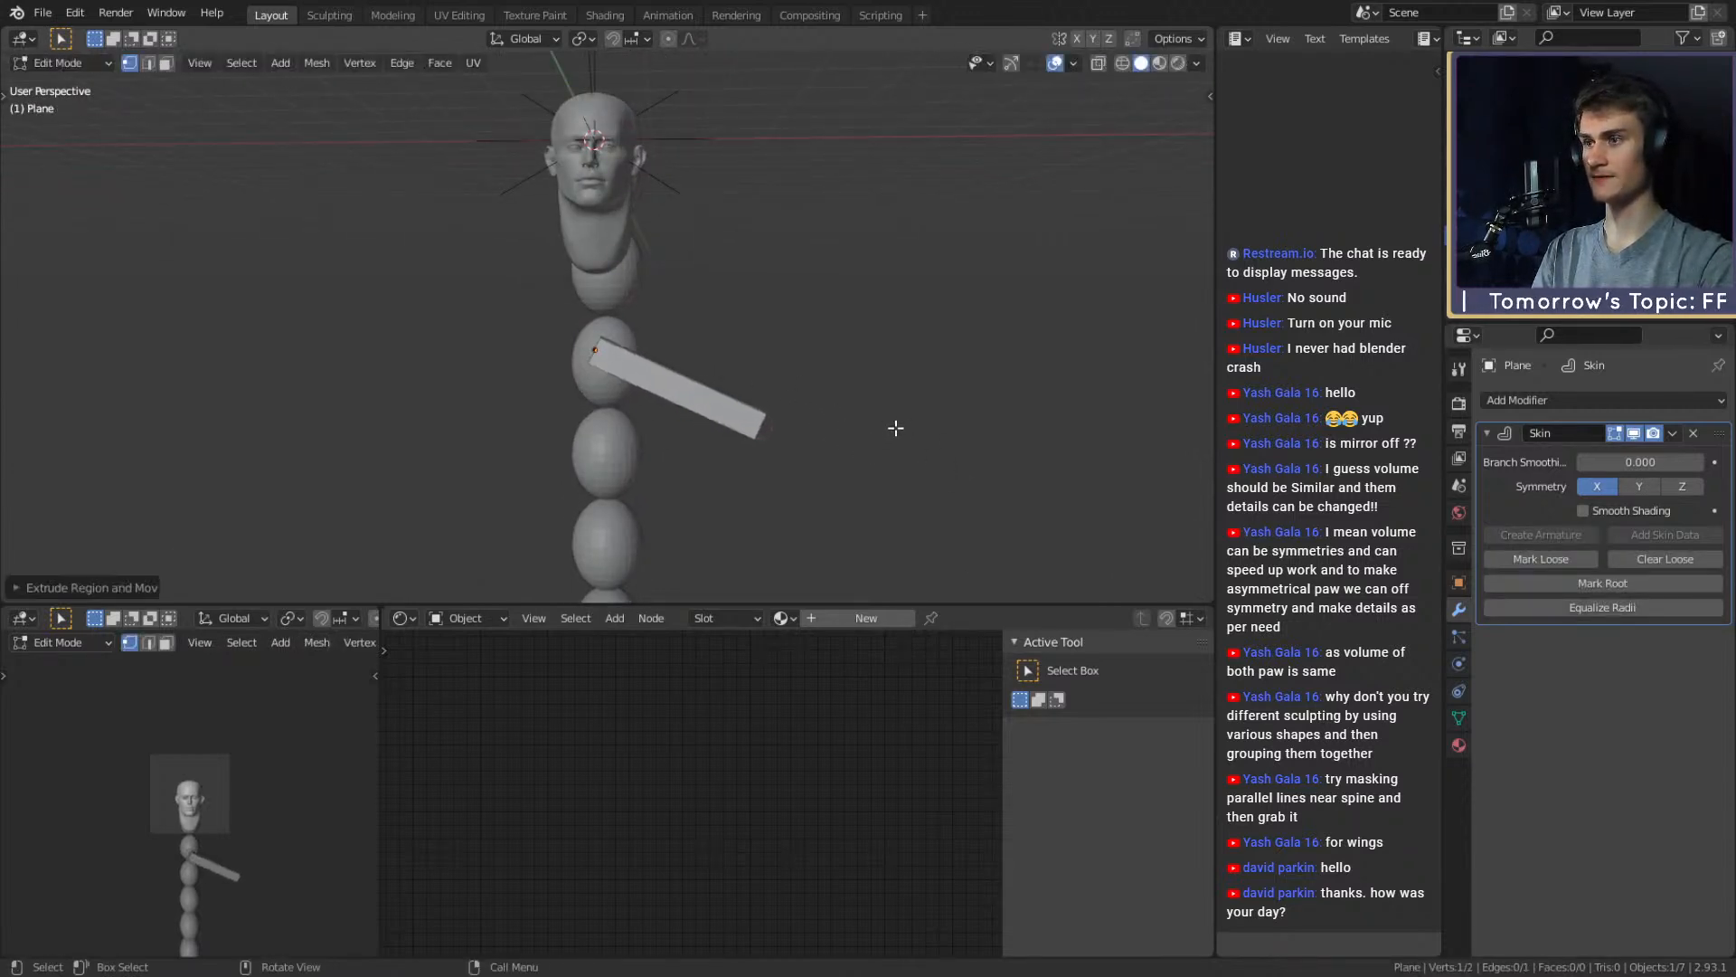
{"action": "key", "text": "e"}
{"action": "left_click", "coordinate": [924, 364]}
{"action": "key", "text": "e"}
{"action": "left_click", "coordinate": [1081, 302]}
{"action": "key", "text": "e"}
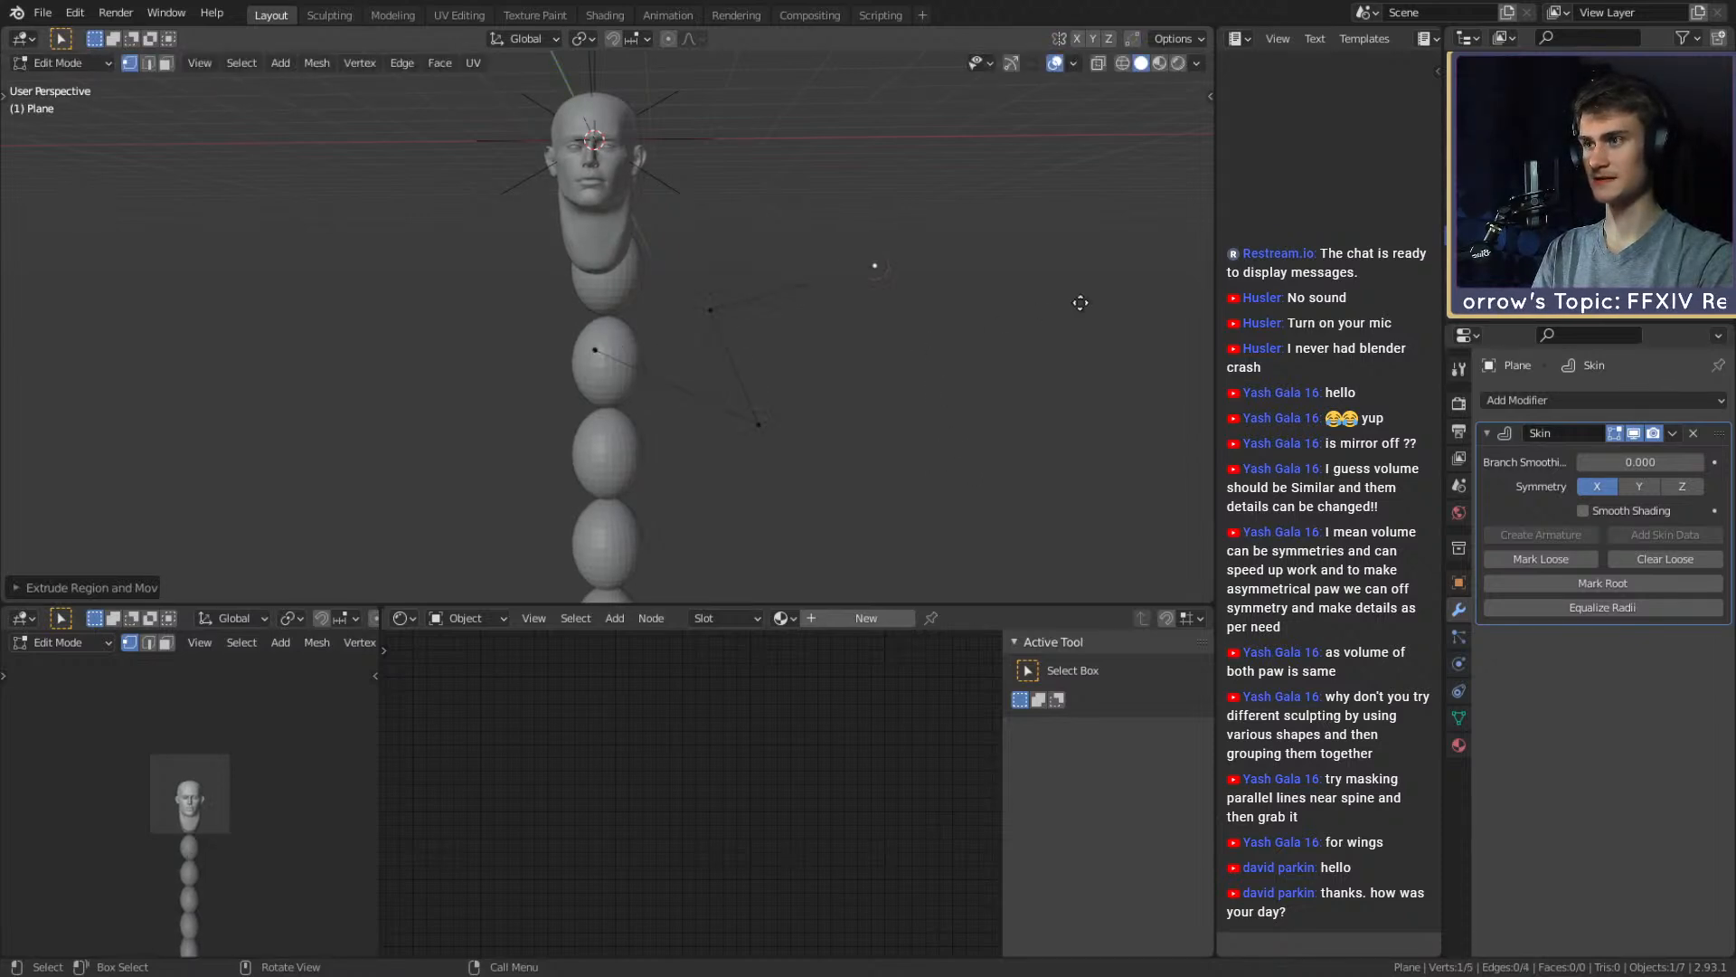
{"action": "left_click", "coordinate": [1105, 429]}
{"action": "scroll", "coordinate": [1058, 450], "scroll_direction": "down", "scroll_amount": 3}
{"action": "middle_click_drag", "start_coordinate": [922, 445], "coordinate": [887, 415]}
{"action": "key", "text": "ctrl+z"}
{"action": "key", "text": "ctrl+z"}
{"action": "key", "text": "ctrl+z"}
{"action": "key", "text": "ctrl+z"}
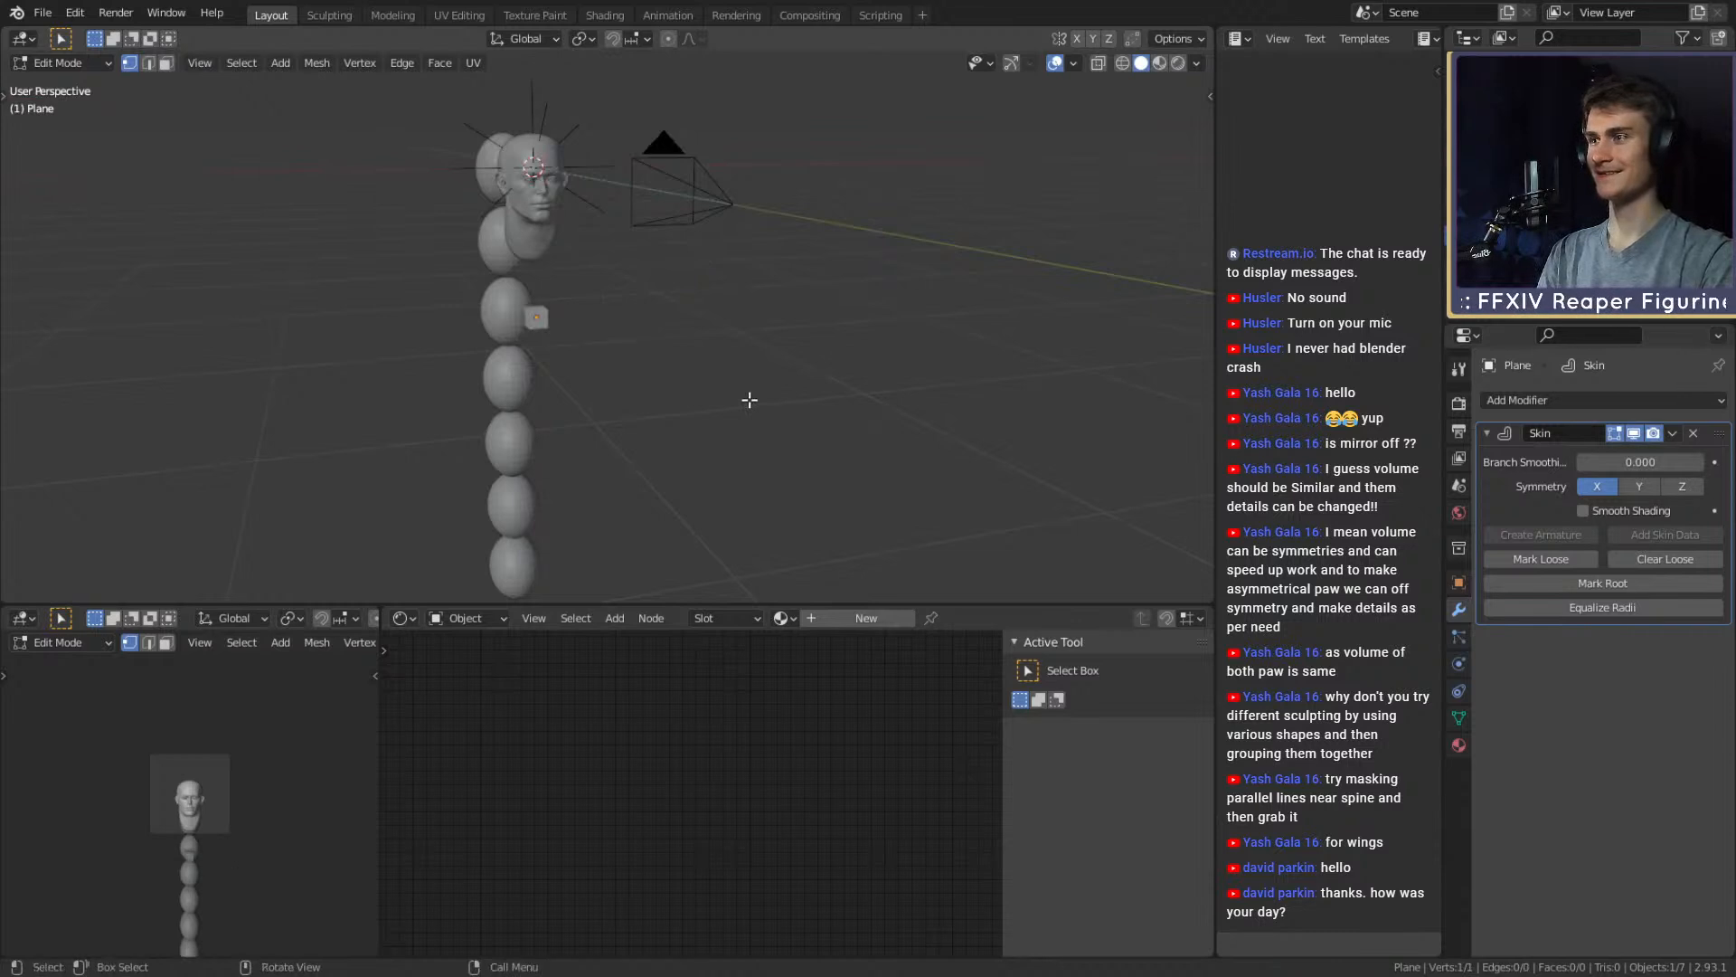
In front view, raise the skin vertex about 1.9 m along Z to the neck and enlarge its skin to roughly sphere width
{"action": "middle_click_drag", "start_coordinate": [748, 395], "coordinate": [644, 360]}
{"action": "key", "text": "KP_1"}
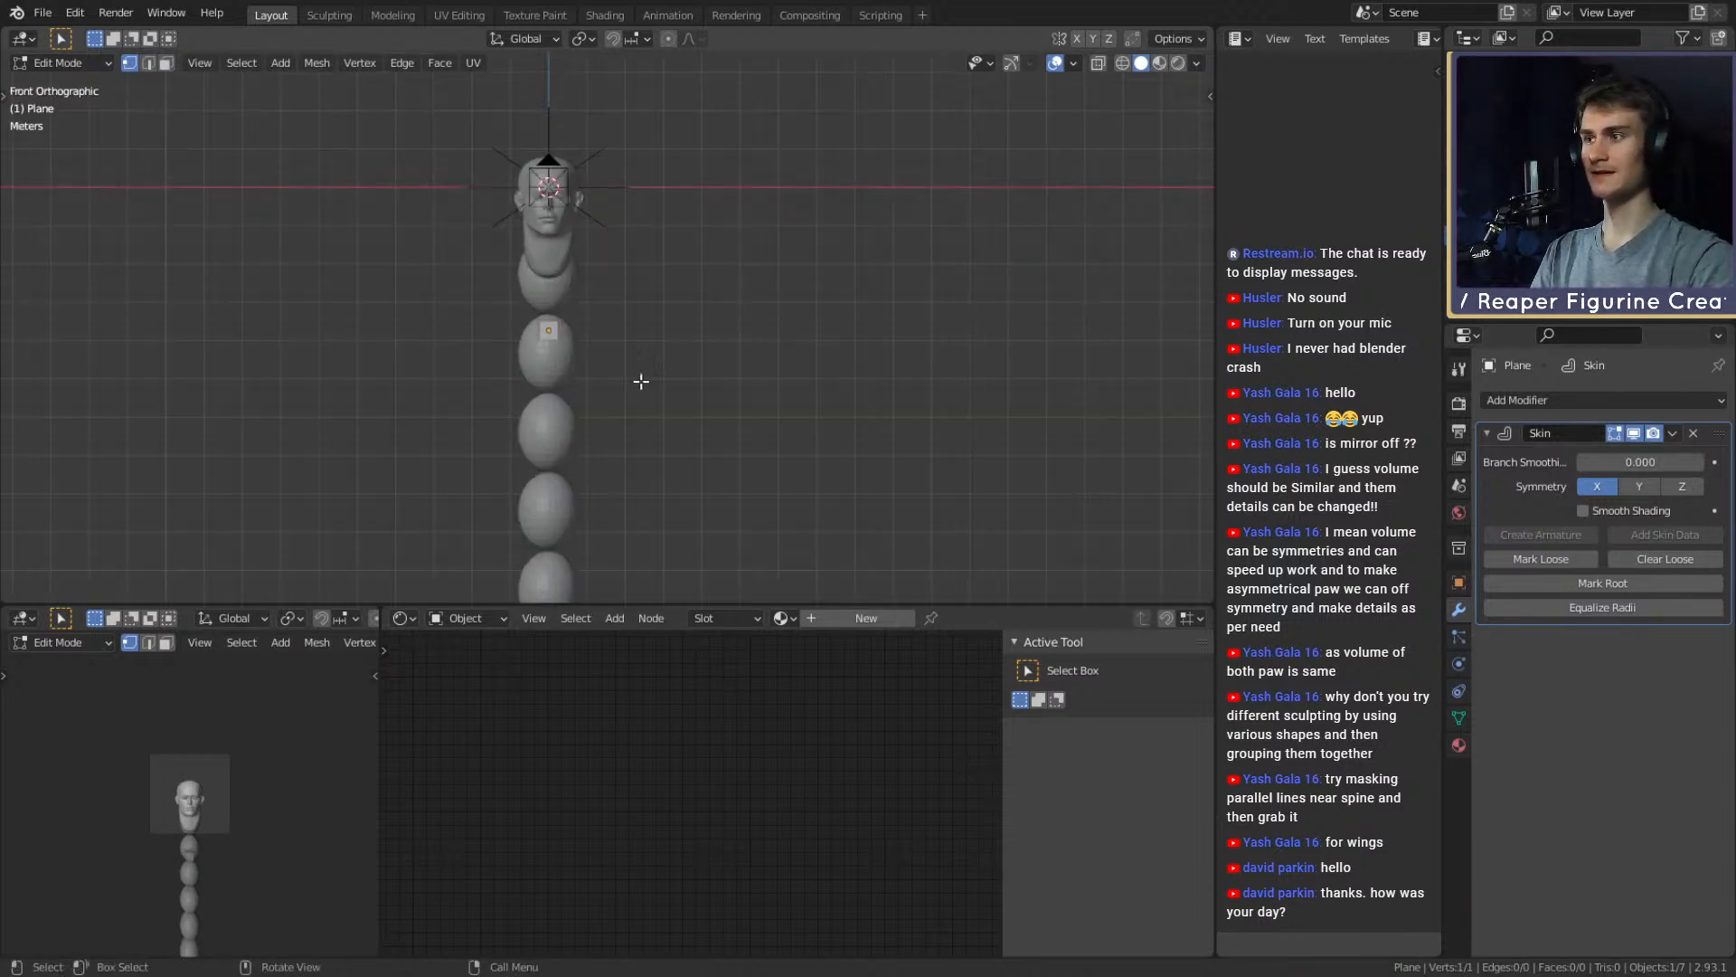
{"action": "scroll", "coordinate": [631, 339], "scroll_direction": "down", "scroll_amount": 3}
{"action": "scroll", "coordinate": [651, 406], "scroll_direction": "up", "scroll_amount": 2}
{"action": "middle_click_drag", "start_coordinate": [673, 441], "coordinate": [687, 341], "text": "shift"}
{"action": "scroll", "coordinate": [649, 371], "scroll_direction": "up", "scroll_amount": 1}
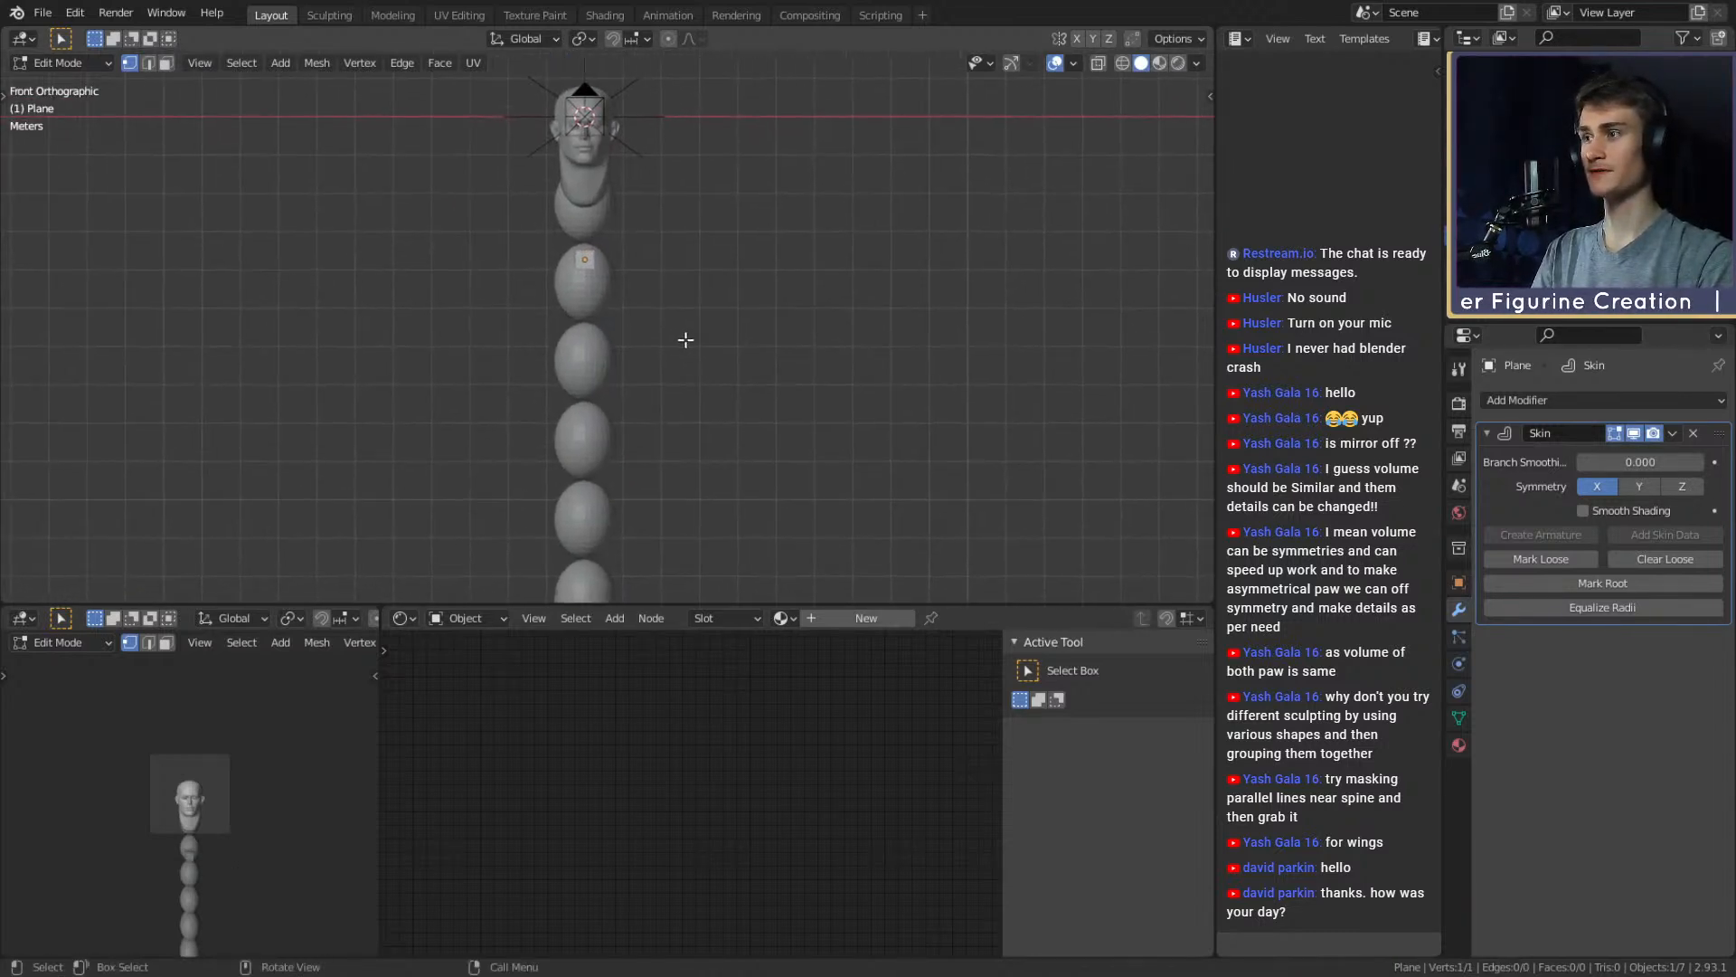
{"action": "middle_click_drag", "start_coordinate": [669, 257], "coordinate": [717, 326], "text": "shift"}
{"action": "scroll", "coordinate": [724, 365], "scroll_direction": "up", "scroll_amount": 2}
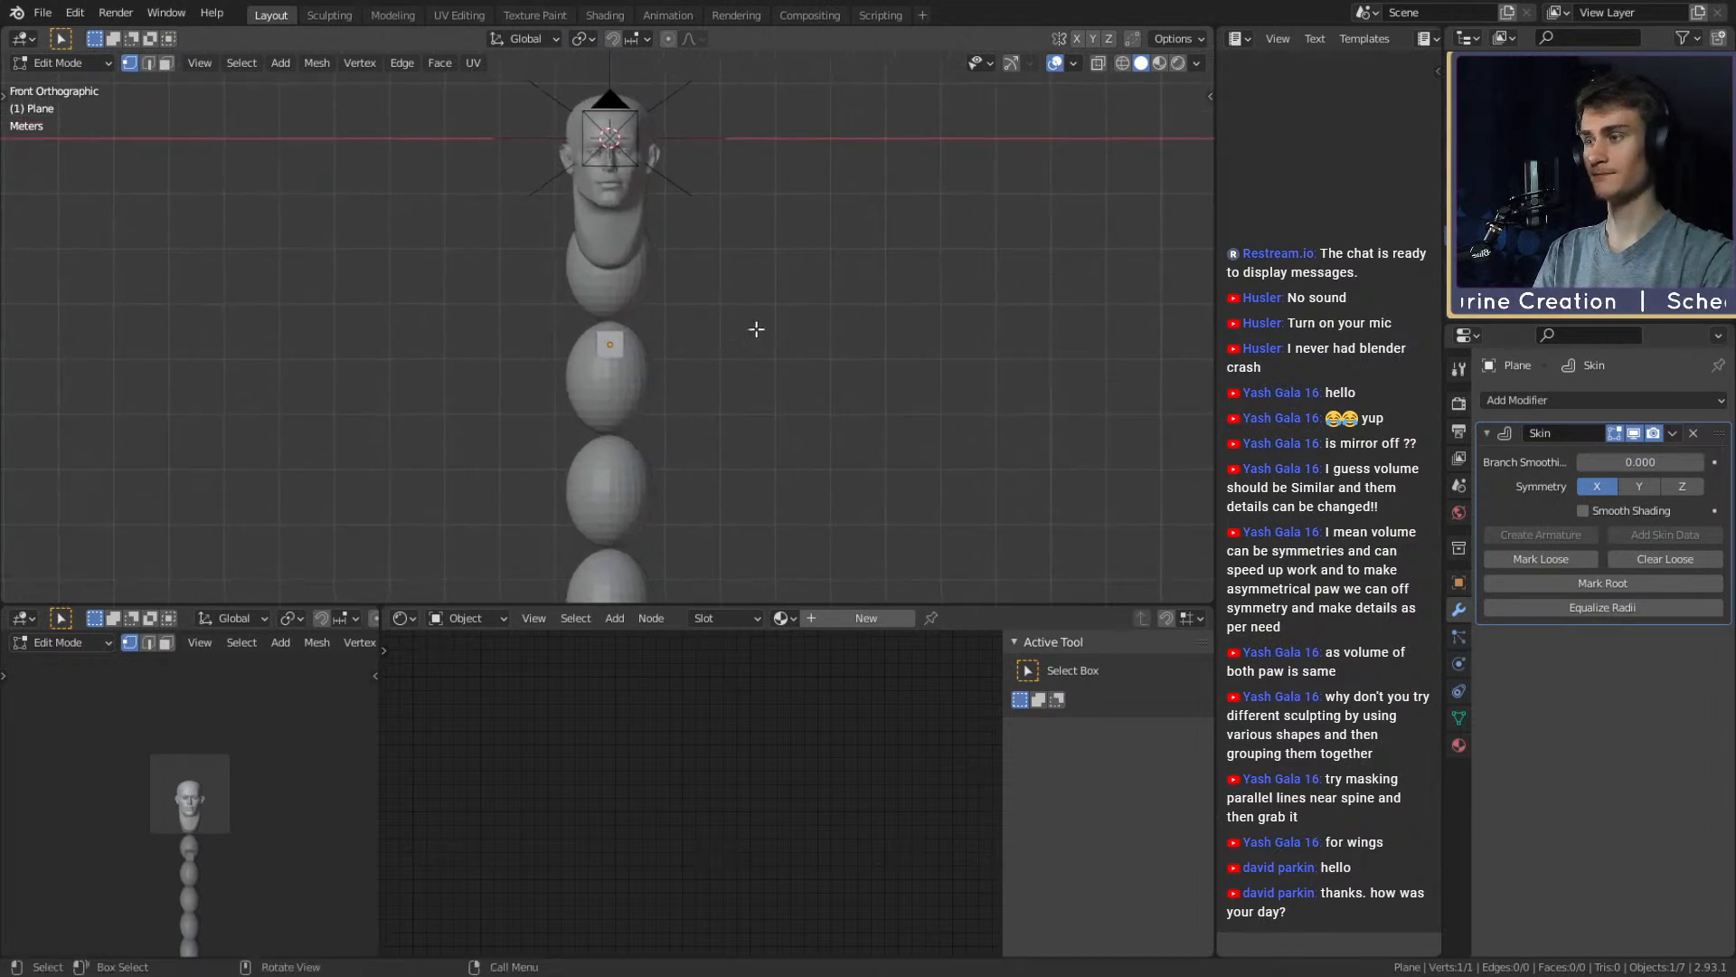
{"action": "key", "text": "g"}
{"action": "key", "text": "z"}
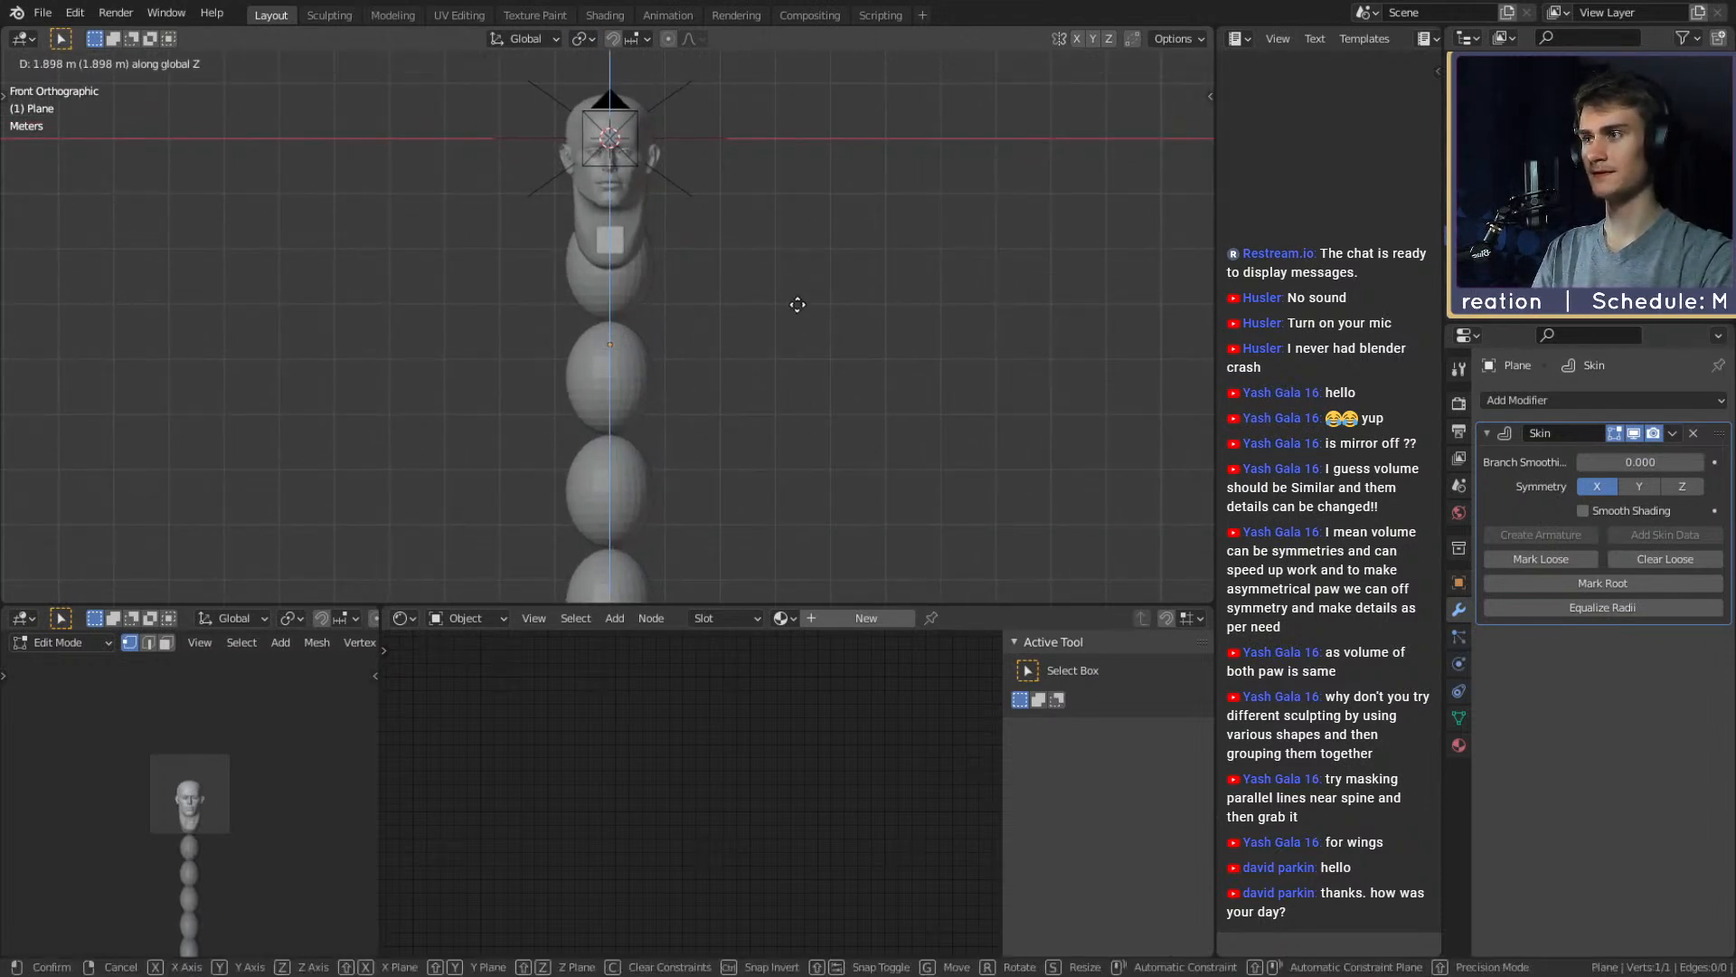
{"action": "left_click", "coordinate": [798, 302]}
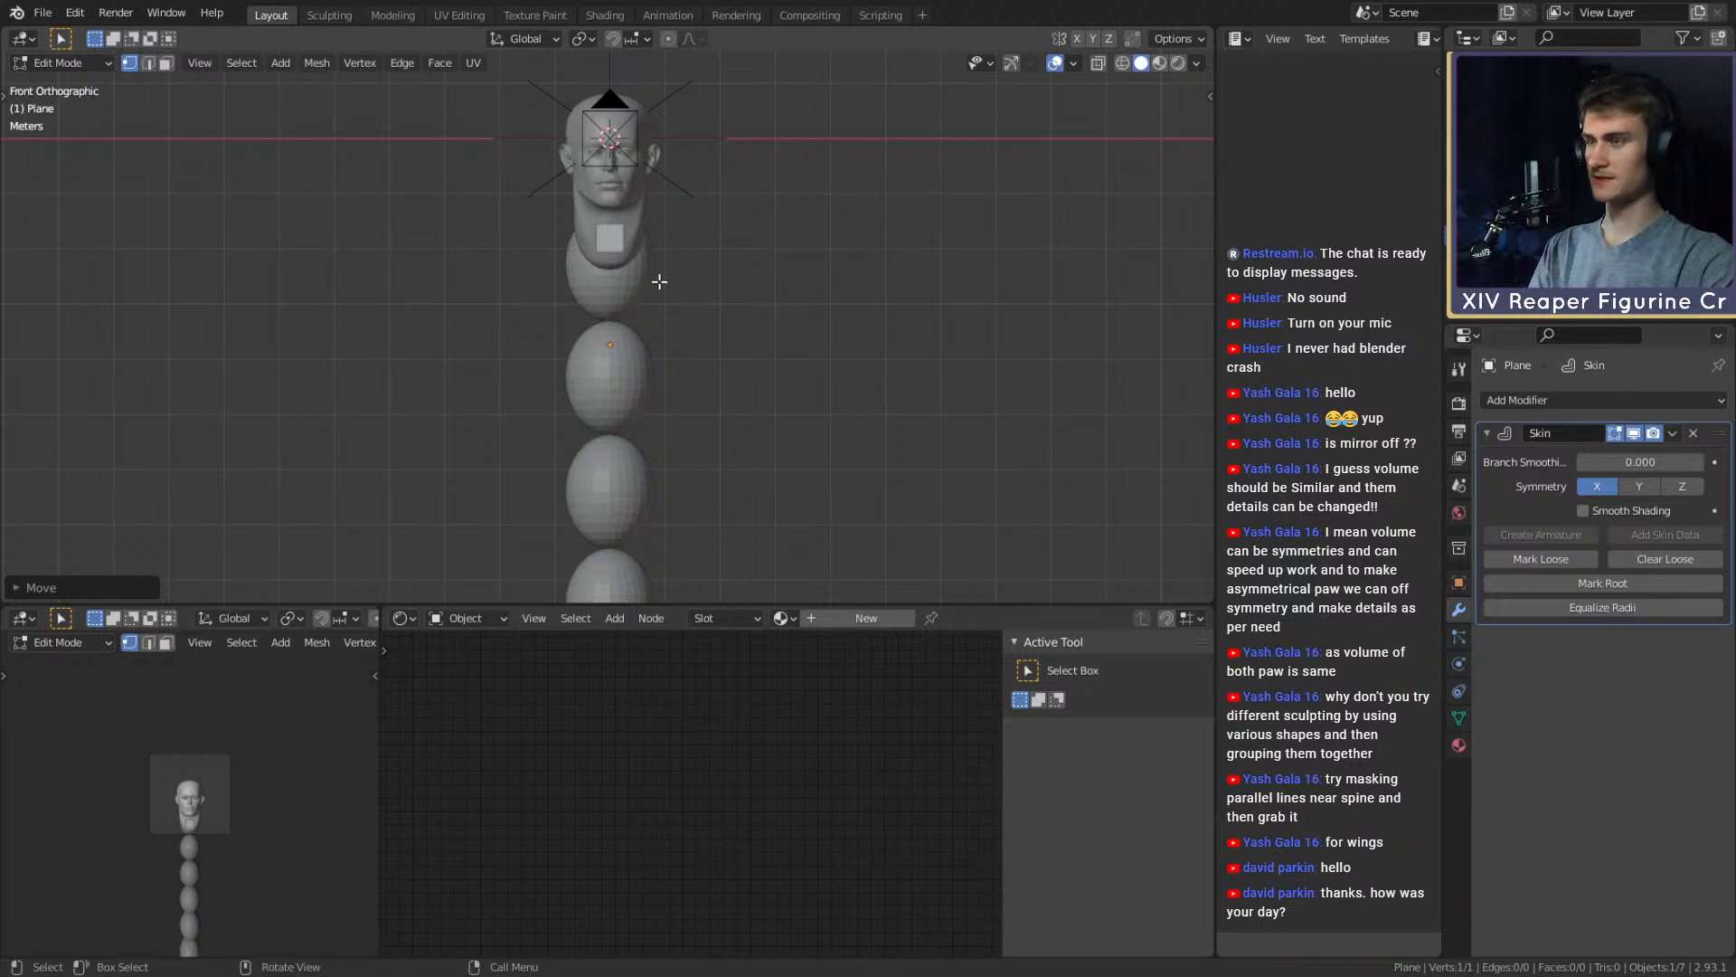
{"action": "key", "text": "s"}
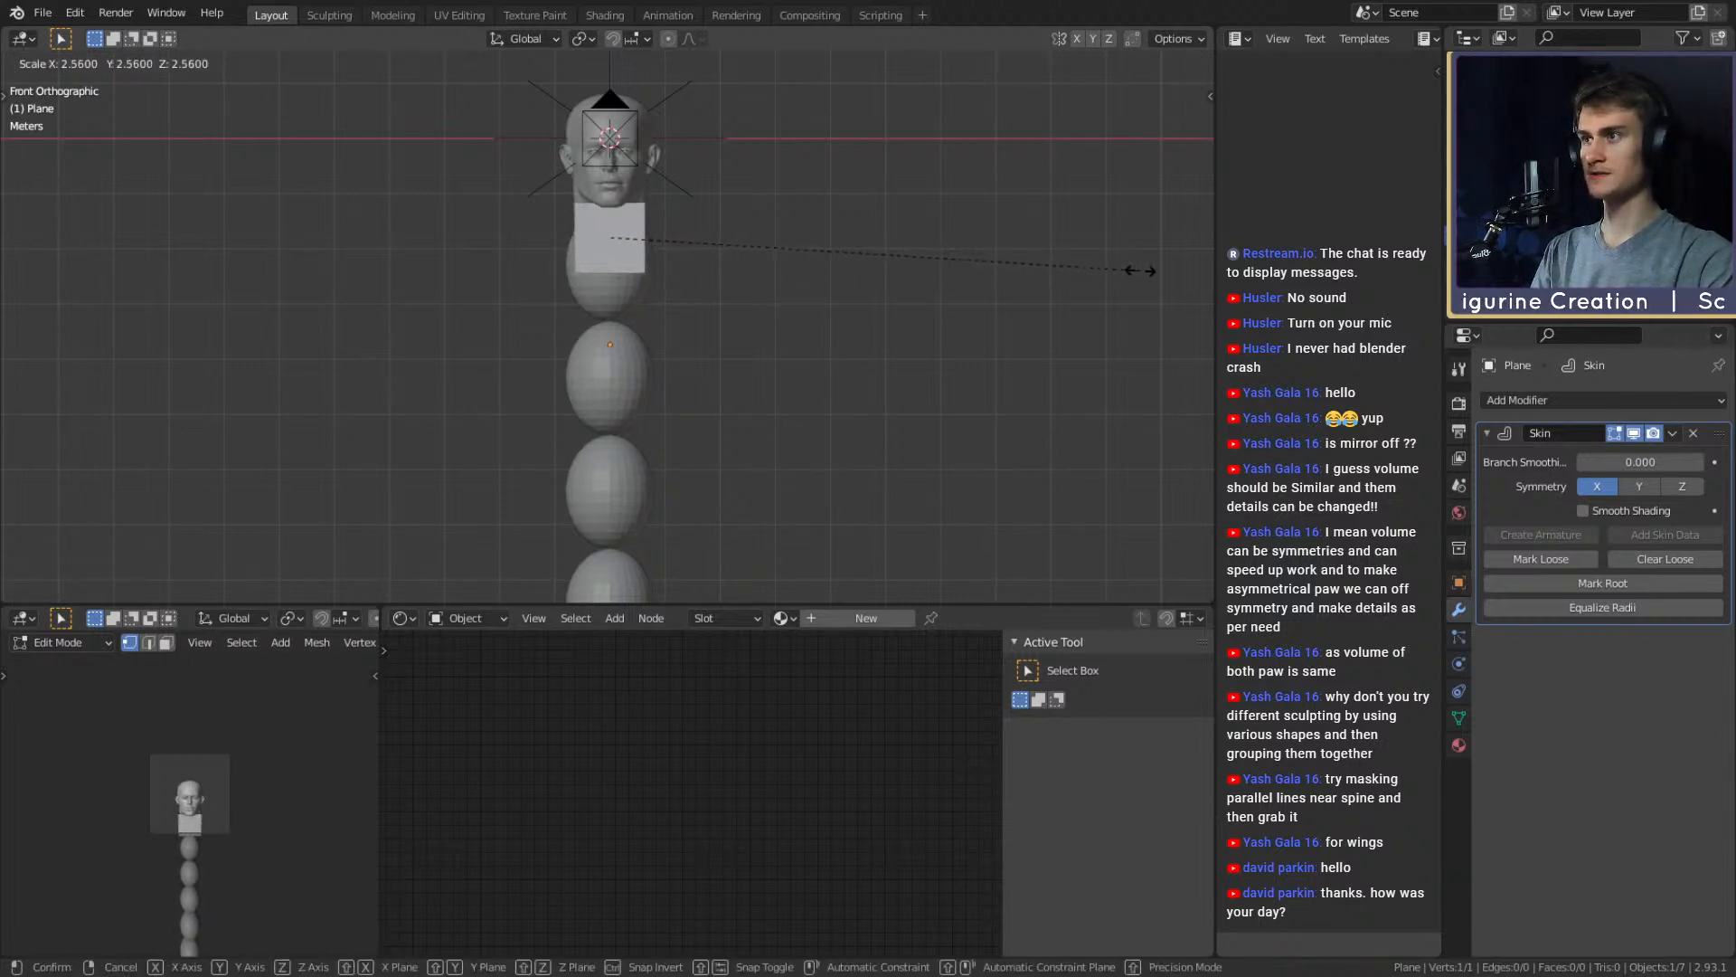
{"action": "left_click", "coordinate": [1198, 272]}
{"action": "key", "text": "e"}
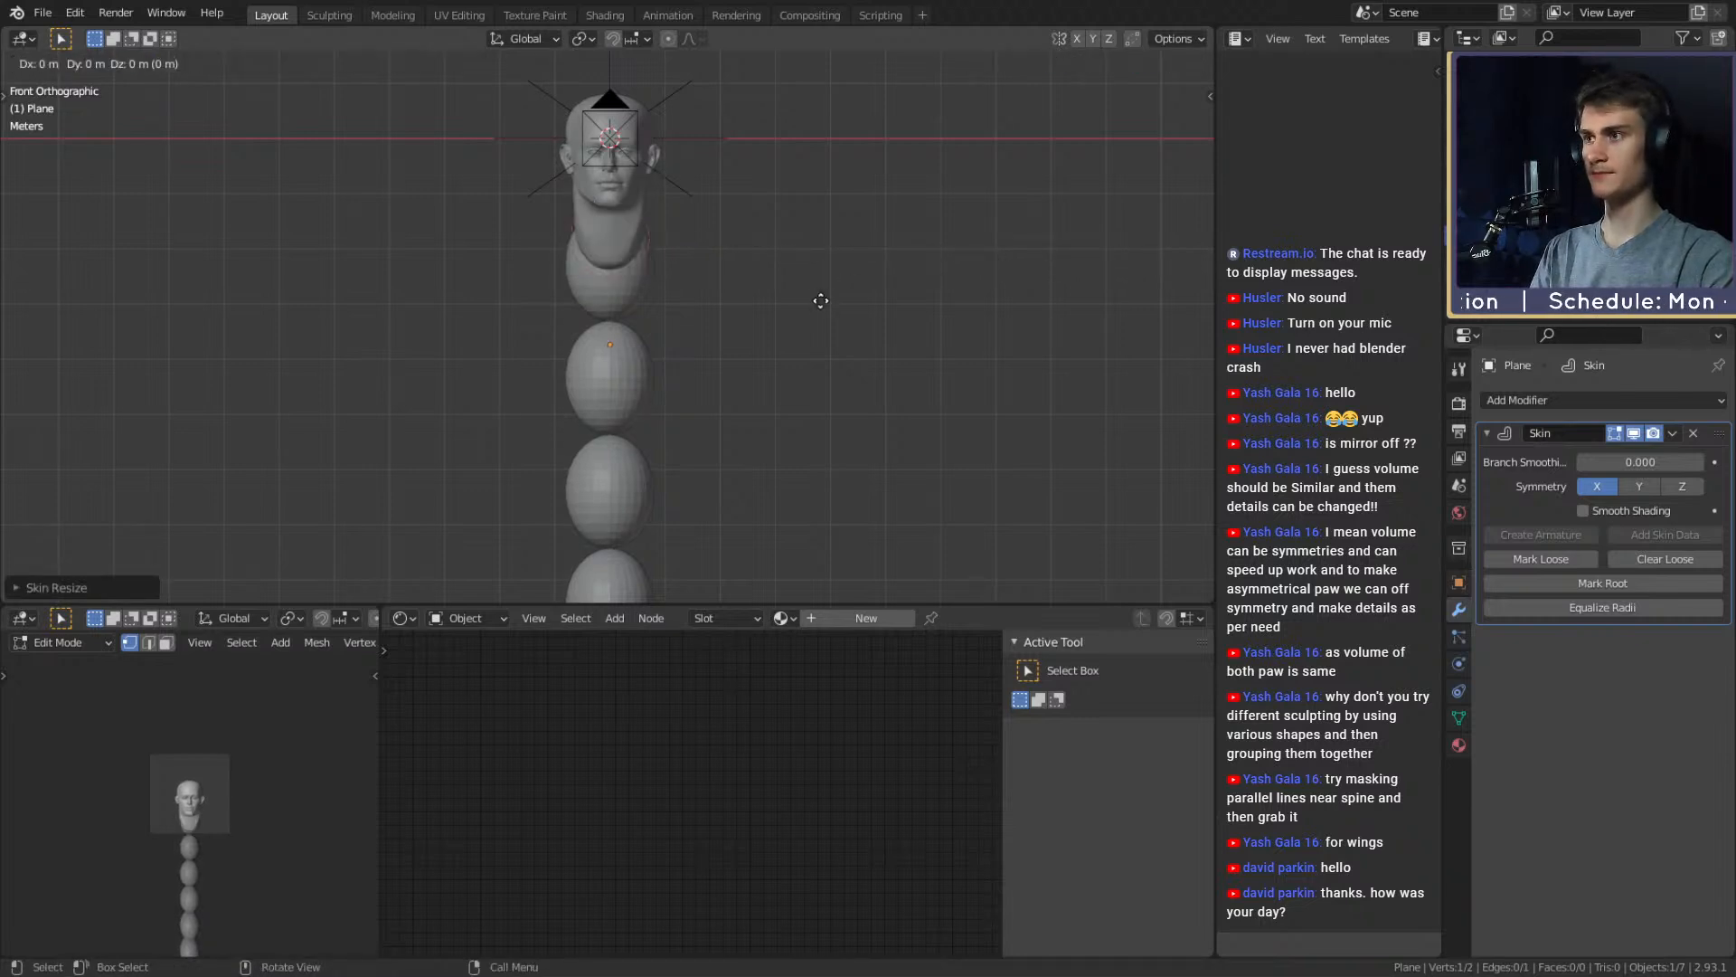
{"action": "key", "text": "x"}
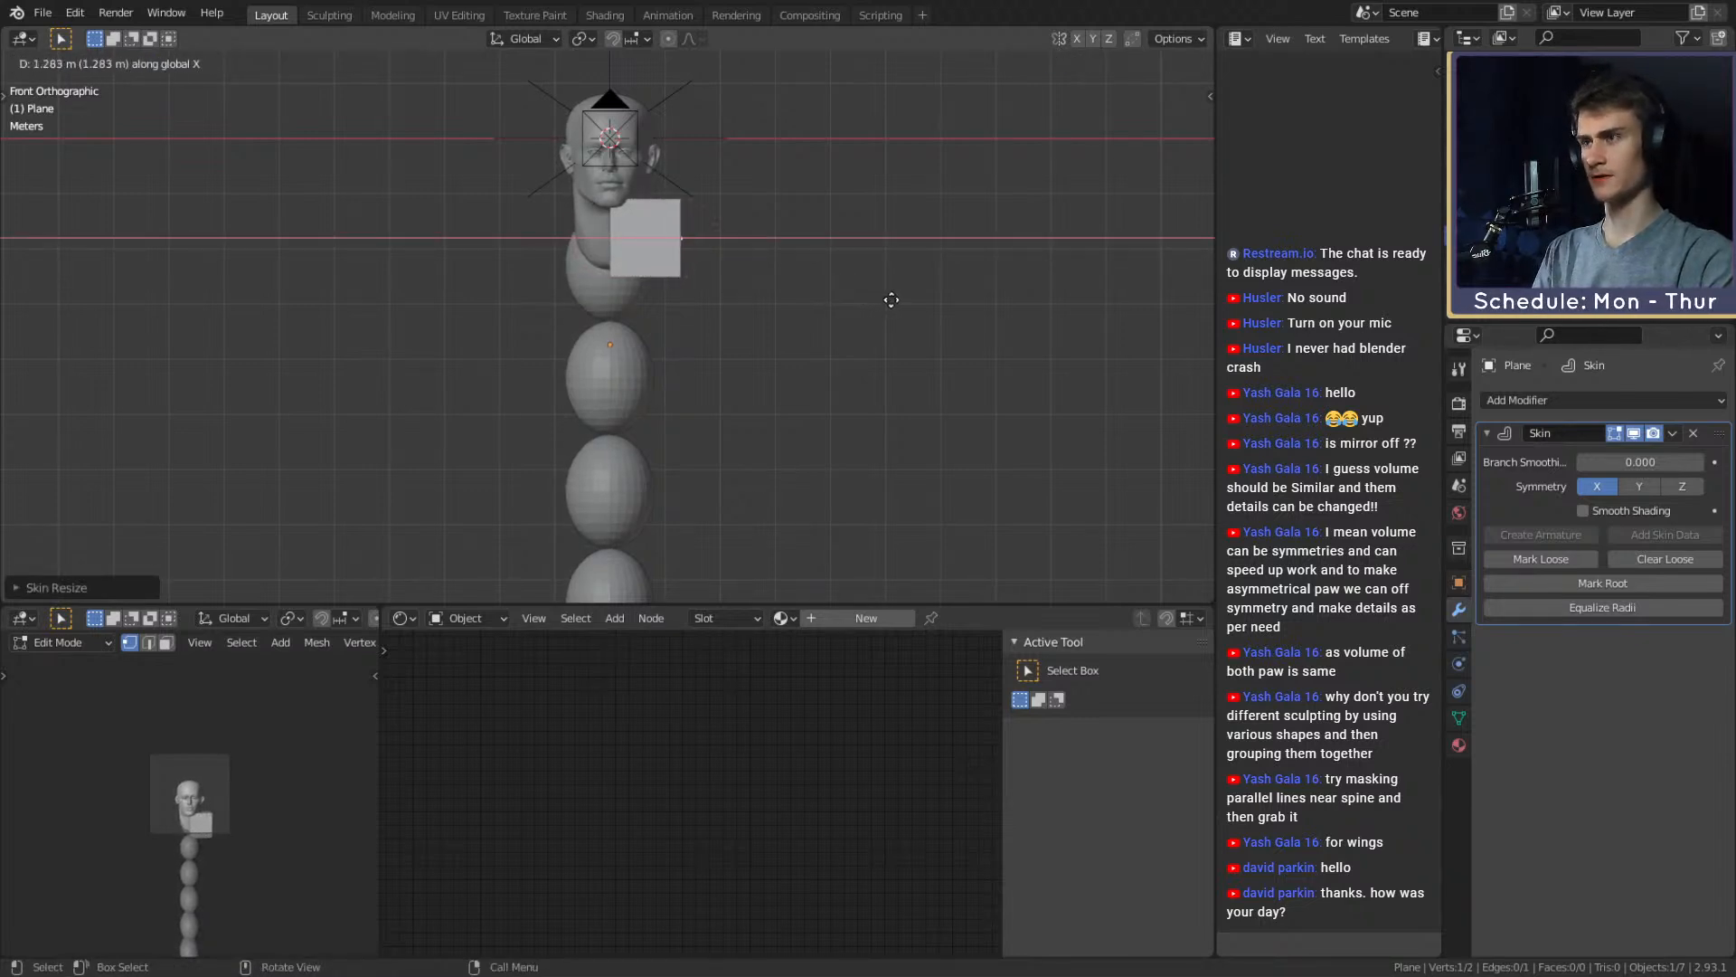
{"action": "right_click", "coordinate": [895, 299]}
{"action": "key", "text": "ctrl+z"}
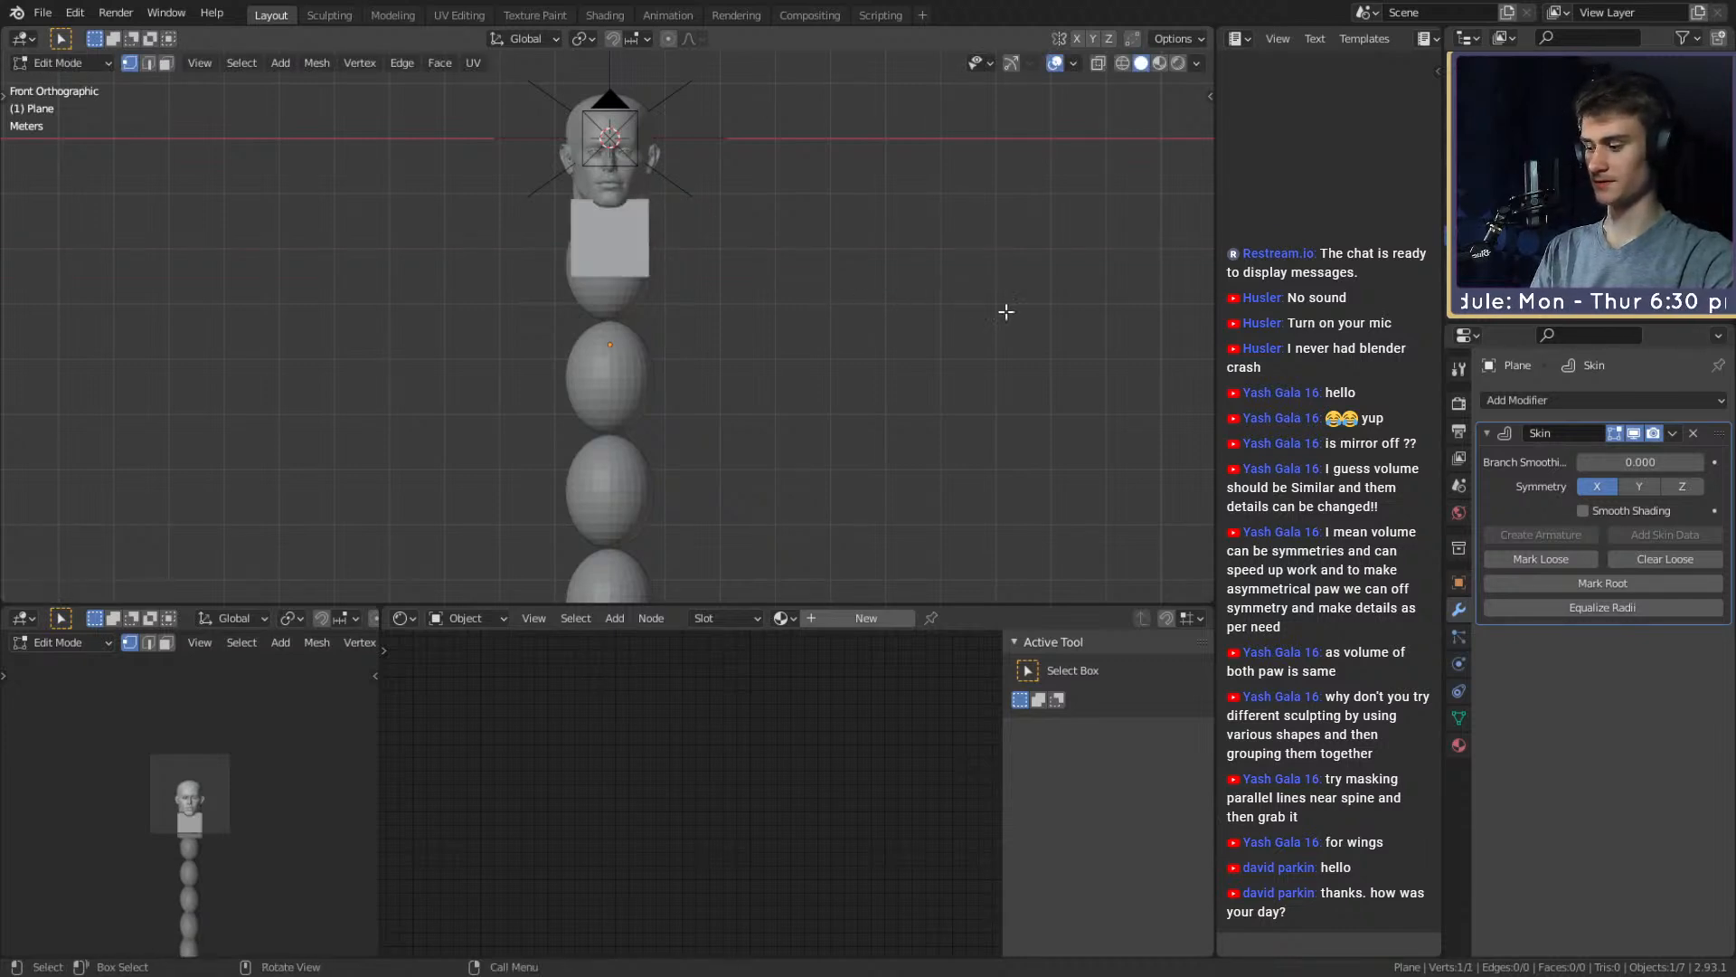
Save the file and scale the skin around the neck vertex down to about half its size
{"action": "key", "text": "ctrl+s"}
{"action": "key", "text": "s"}
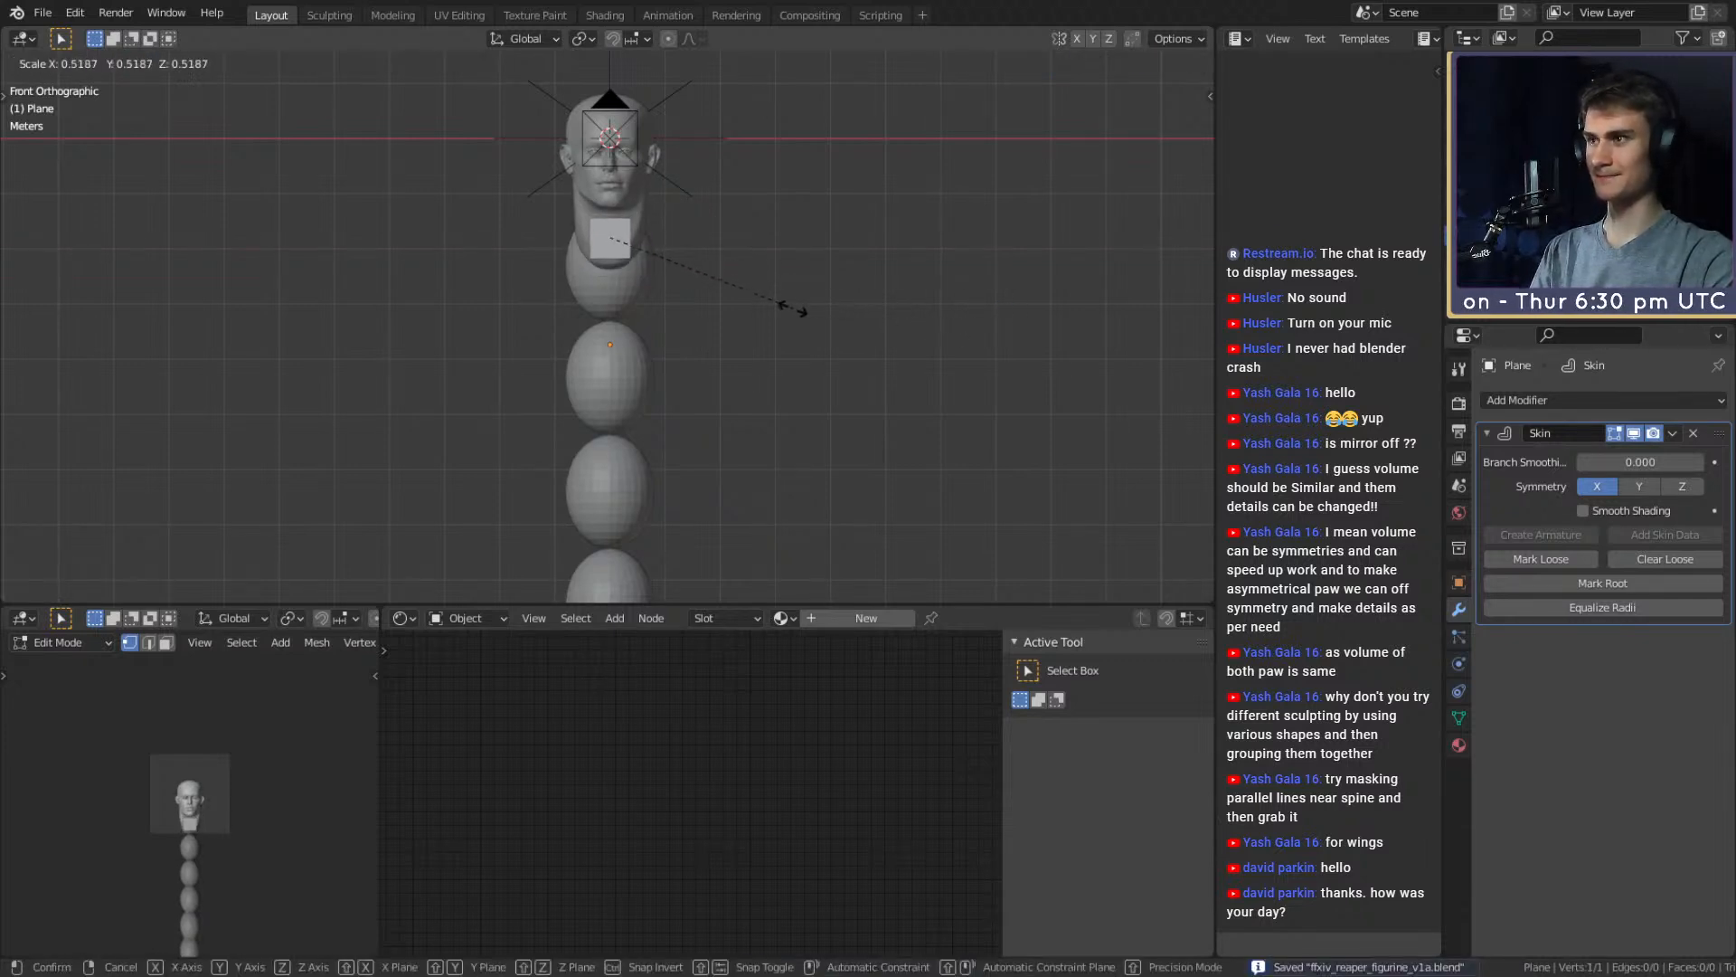
{"action": "left_click", "coordinate": [786, 300]}
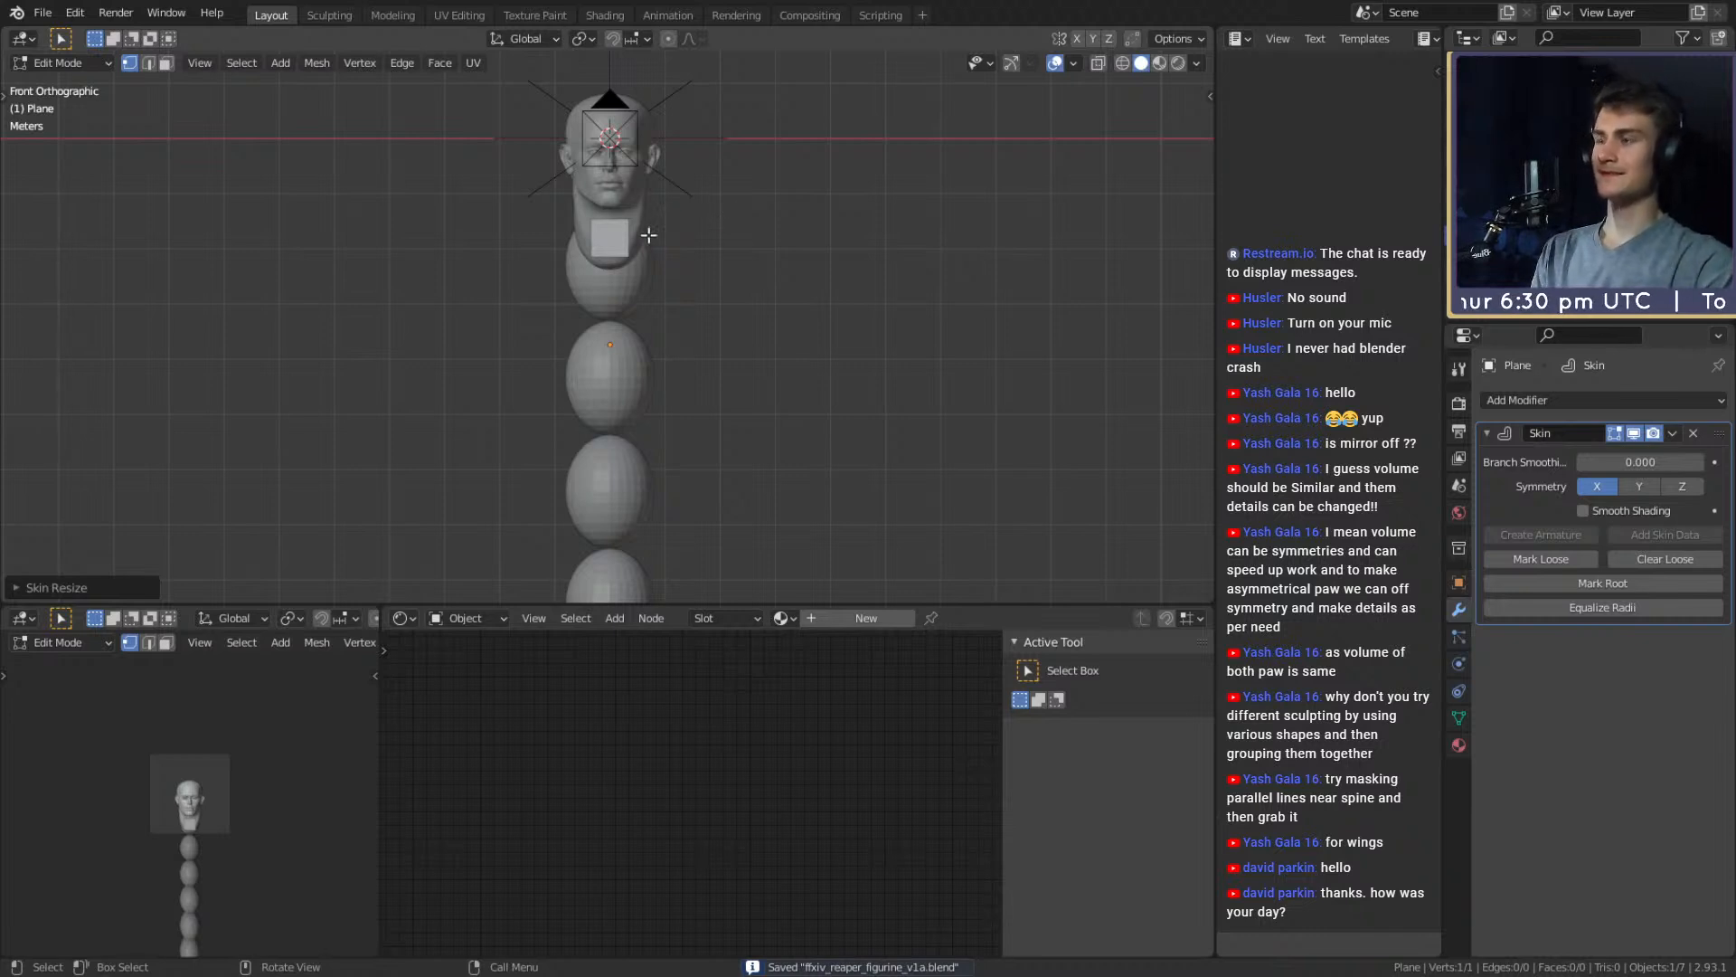
Extrude the neck vertex along X past the side of the head as a shoulder bar, and return to Object Mode
{"action": "key", "text": "e"}
{"action": "key", "text": "x"}
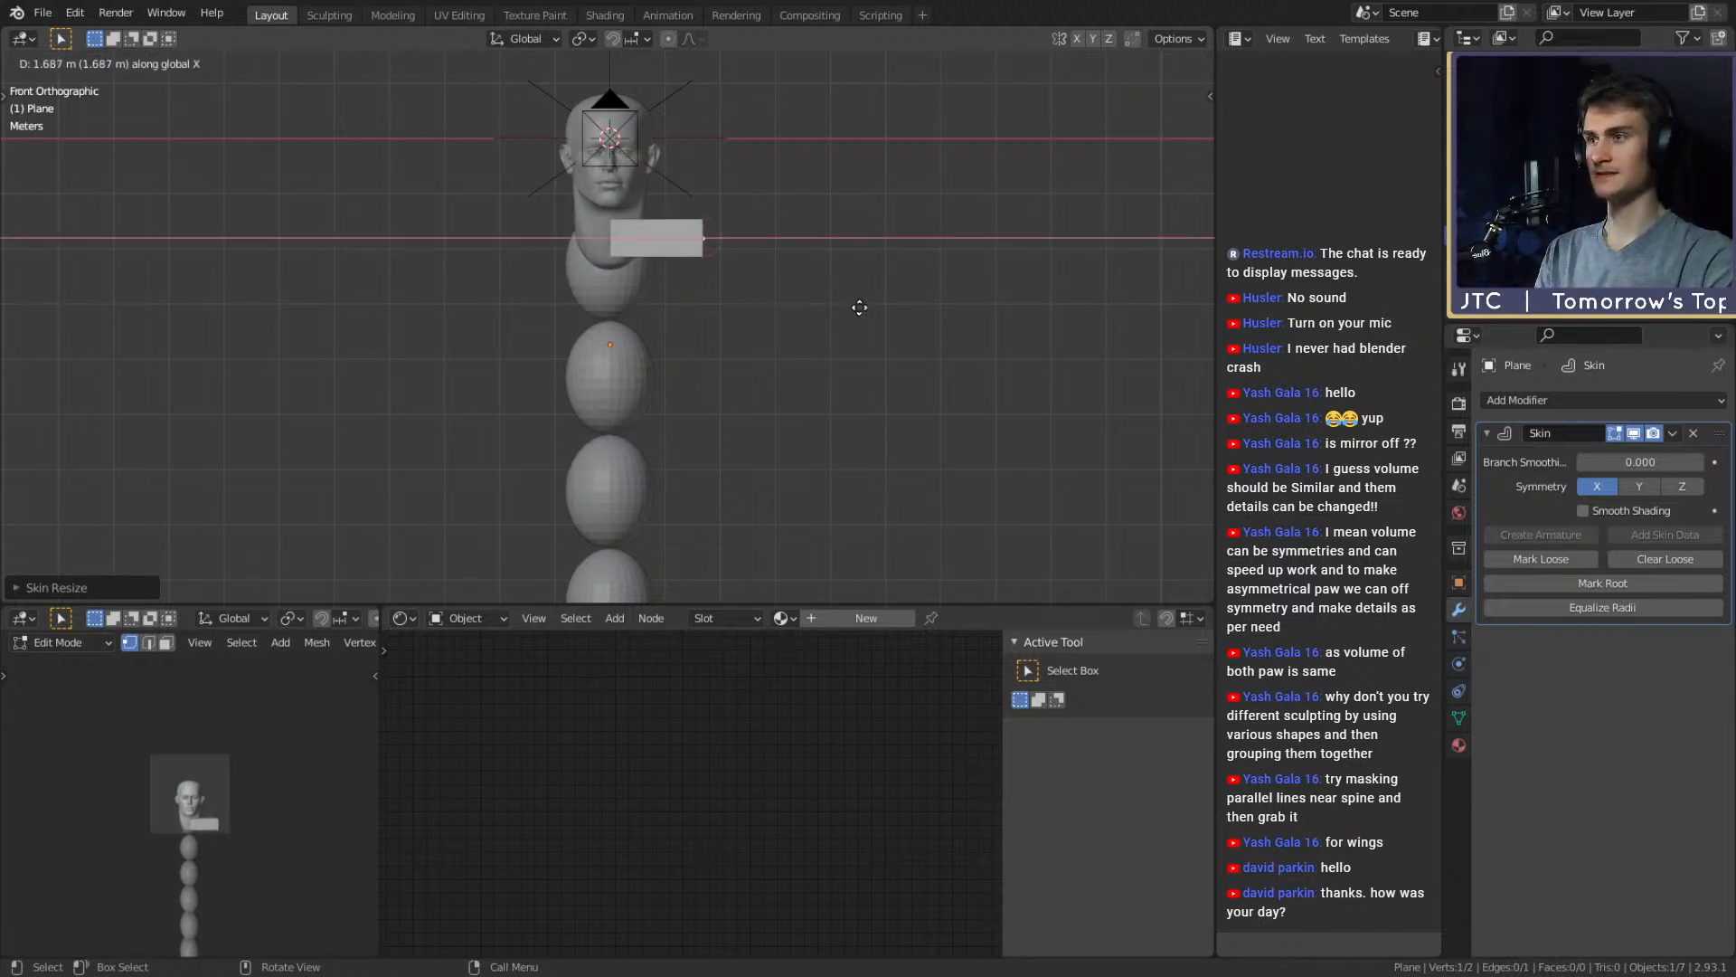
{"action": "left_click", "coordinate": [871, 308]}
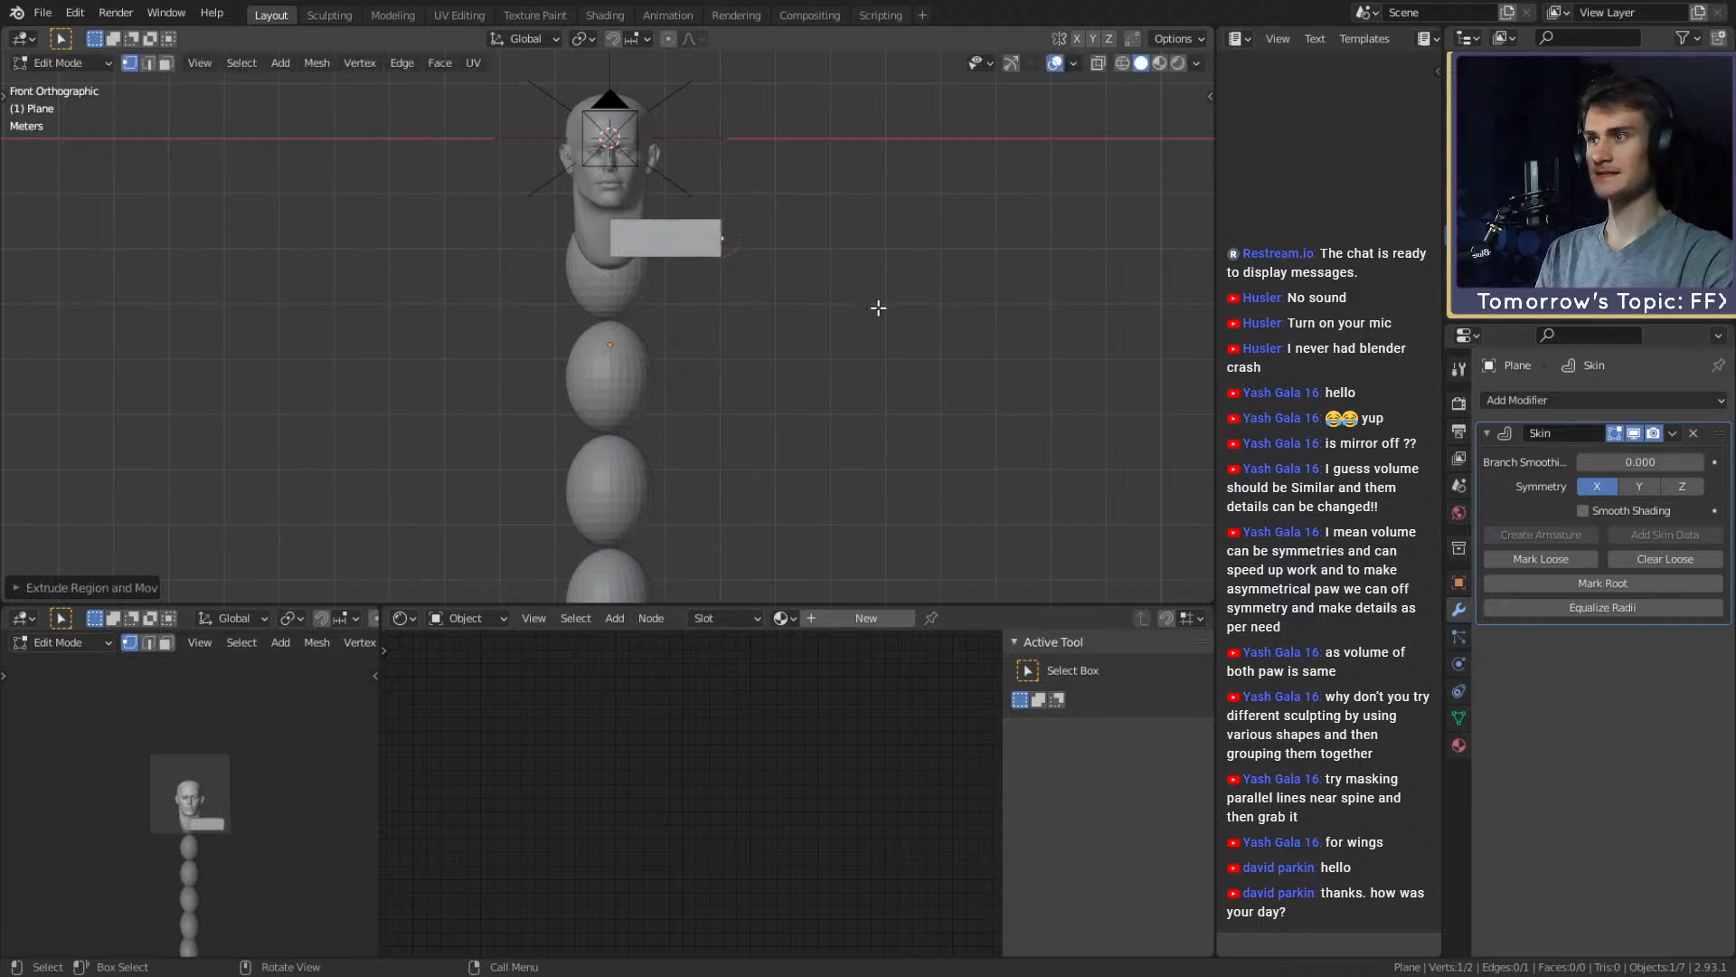
{"action": "key", "text": "Tab"}
Duplicate the sphere stack in place and remove the copy's Array modifier to leave a single head-size sphere
{"action": "middle_click_drag", "start_coordinate": [876, 302], "coordinate": [758, 290]}
{"action": "left_click", "coordinate": [675, 318]}
{"action": "scroll", "coordinate": [747, 258], "scroll_direction": "down", "scroll_amount": 2}
{"action": "key", "text": "shift+d"}
{"action": "right_click", "coordinate": [773, 338]}
{"action": "left_click", "coordinate": [1693, 433]}
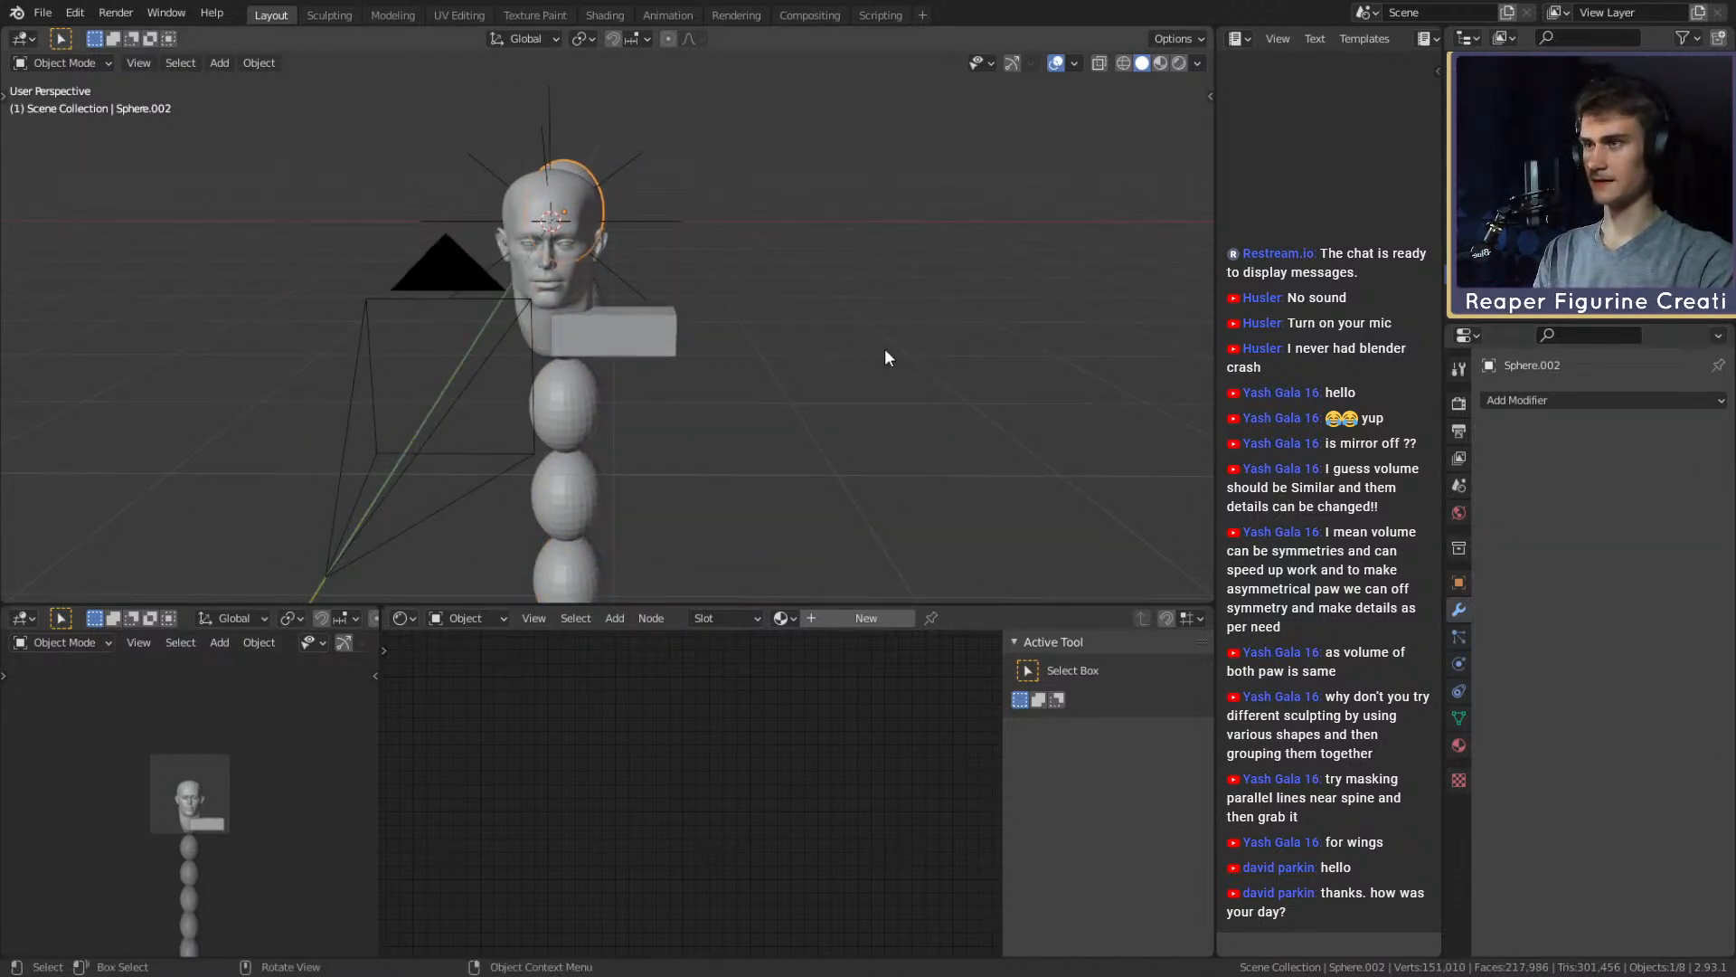
Move the single sphere copy along X until it sits beside the stack's top sphere
{"action": "key", "text": "g"}
{"action": "key", "text": "x"}
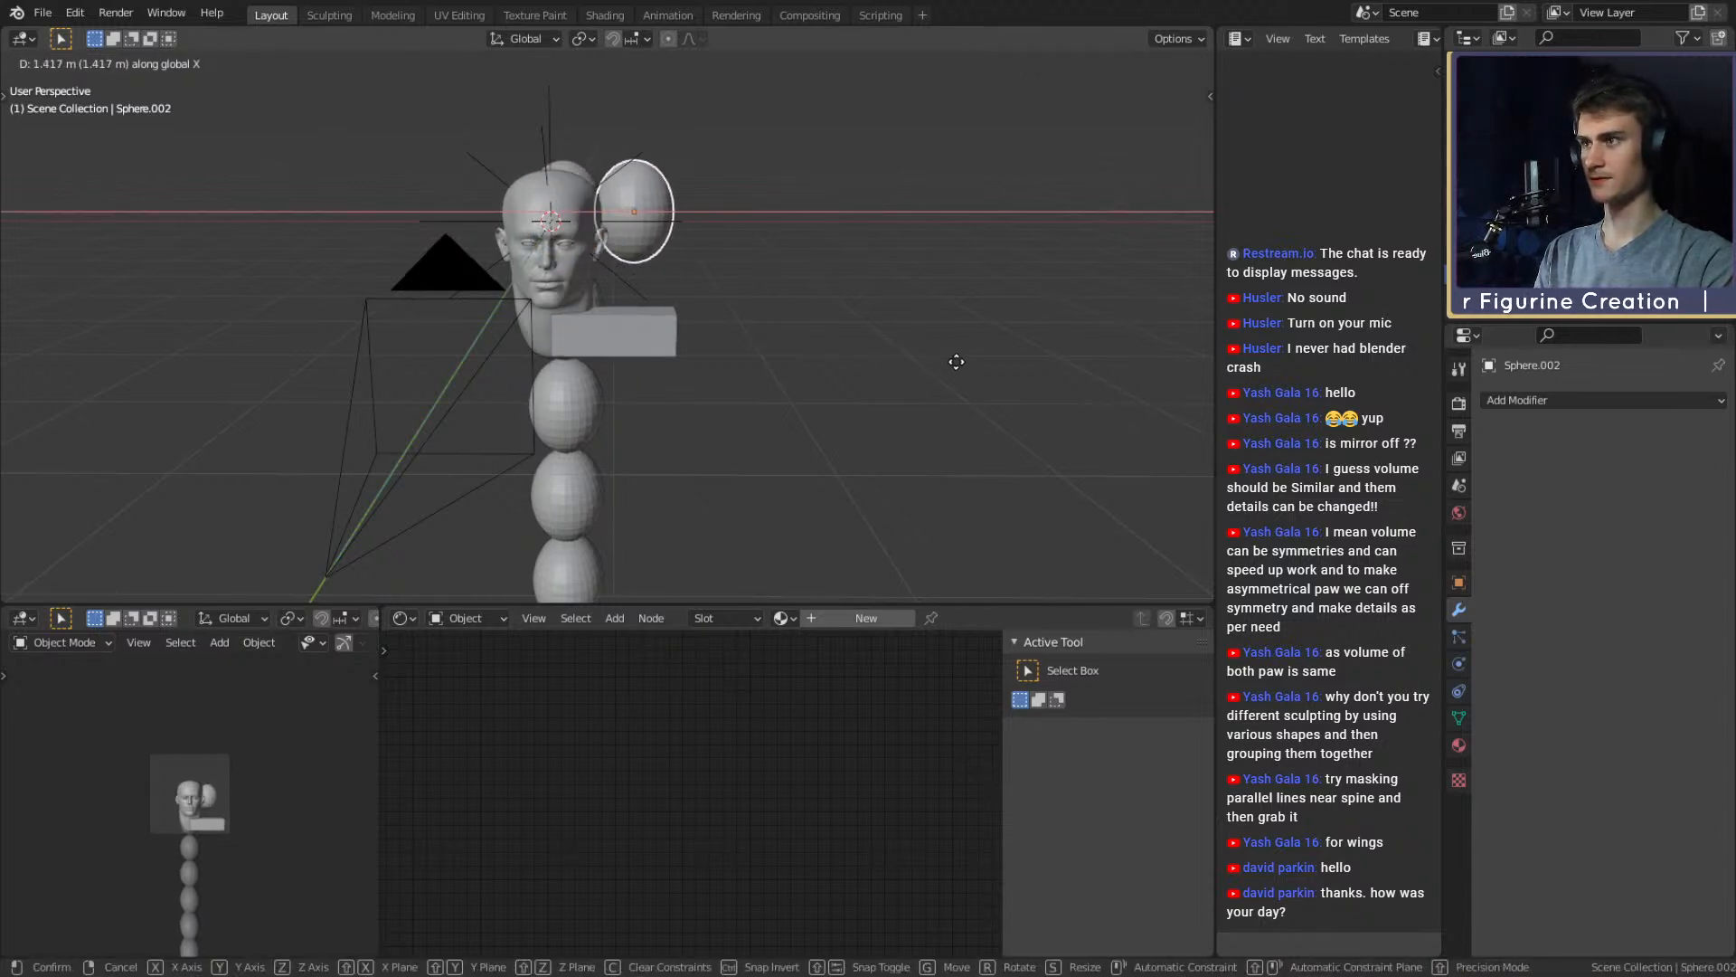
{"action": "left_click", "coordinate": [956, 361]}
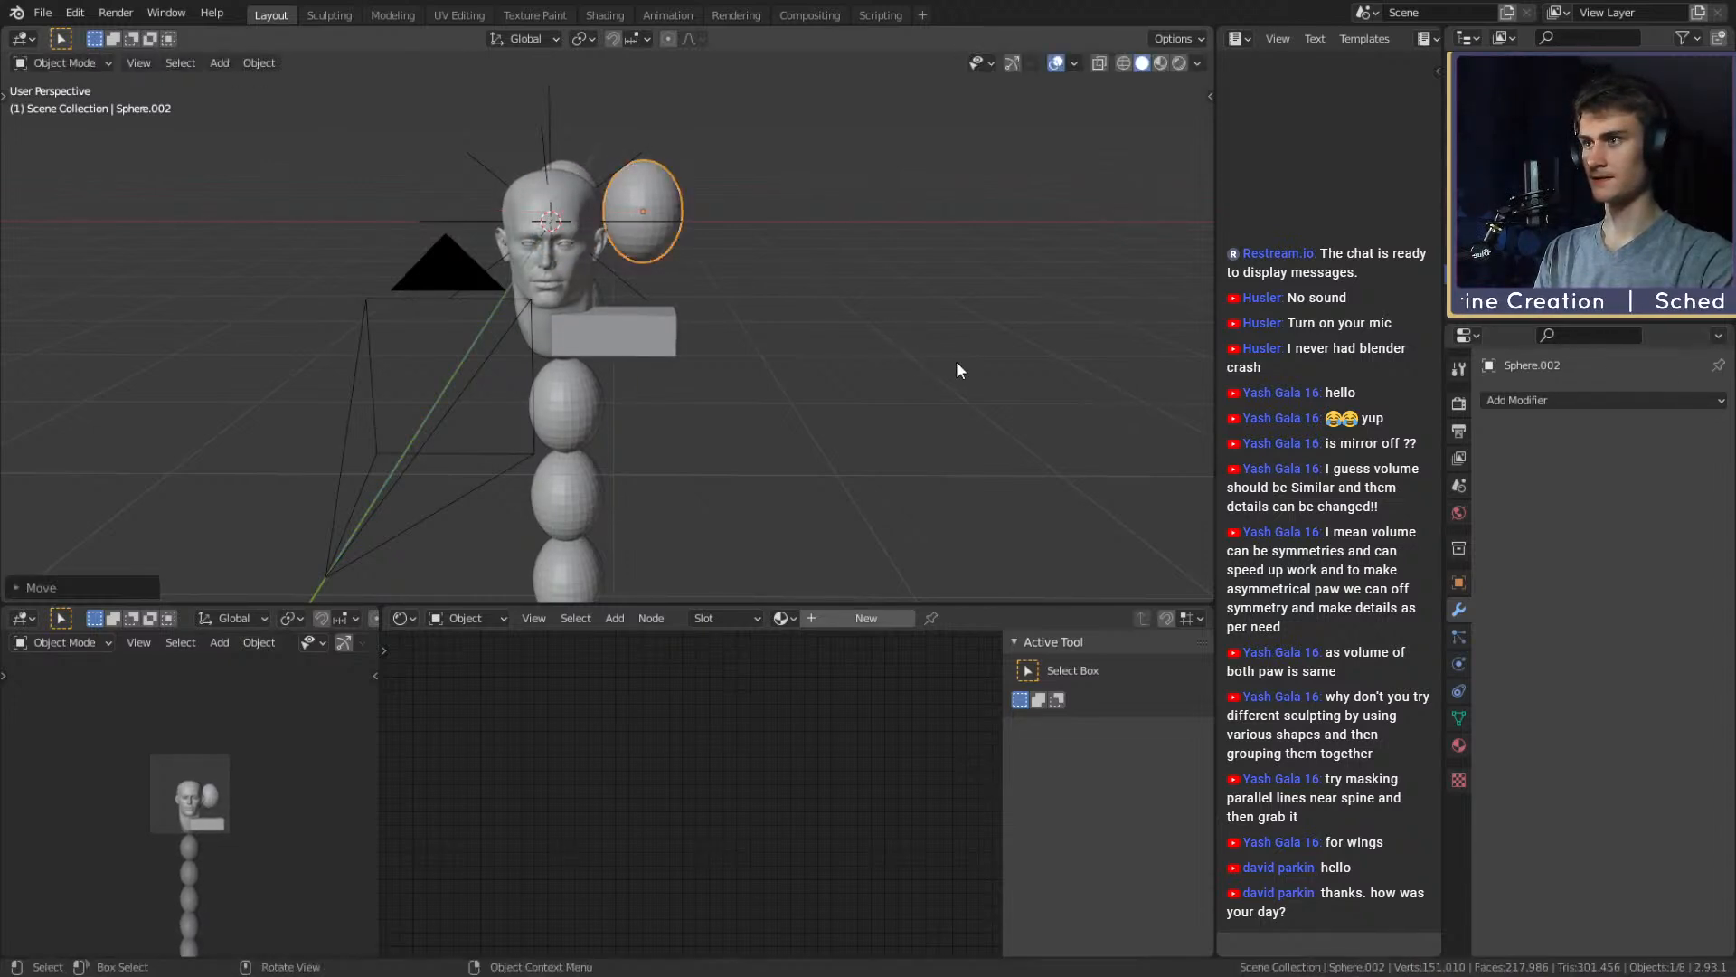
Duplicate the side sphere along X by about -3.2 m so the copy sits on the other side of the stack
{"action": "middle_click_drag", "start_coordinate": [956, 361], "coordinate": [380, 359]}
{"action": "scroll", "coordinate": [700, 289], "scroll_direction": "up", "scroll_amount": 4}
{"action": "middle_click_drag", "start_coordinate": [700, 281], "coordinate": [738, 334]}
{"action": "middle_click_drag", "start_coordinate": [876, 362], "coordinate": [758, 377], "text": "shift"}
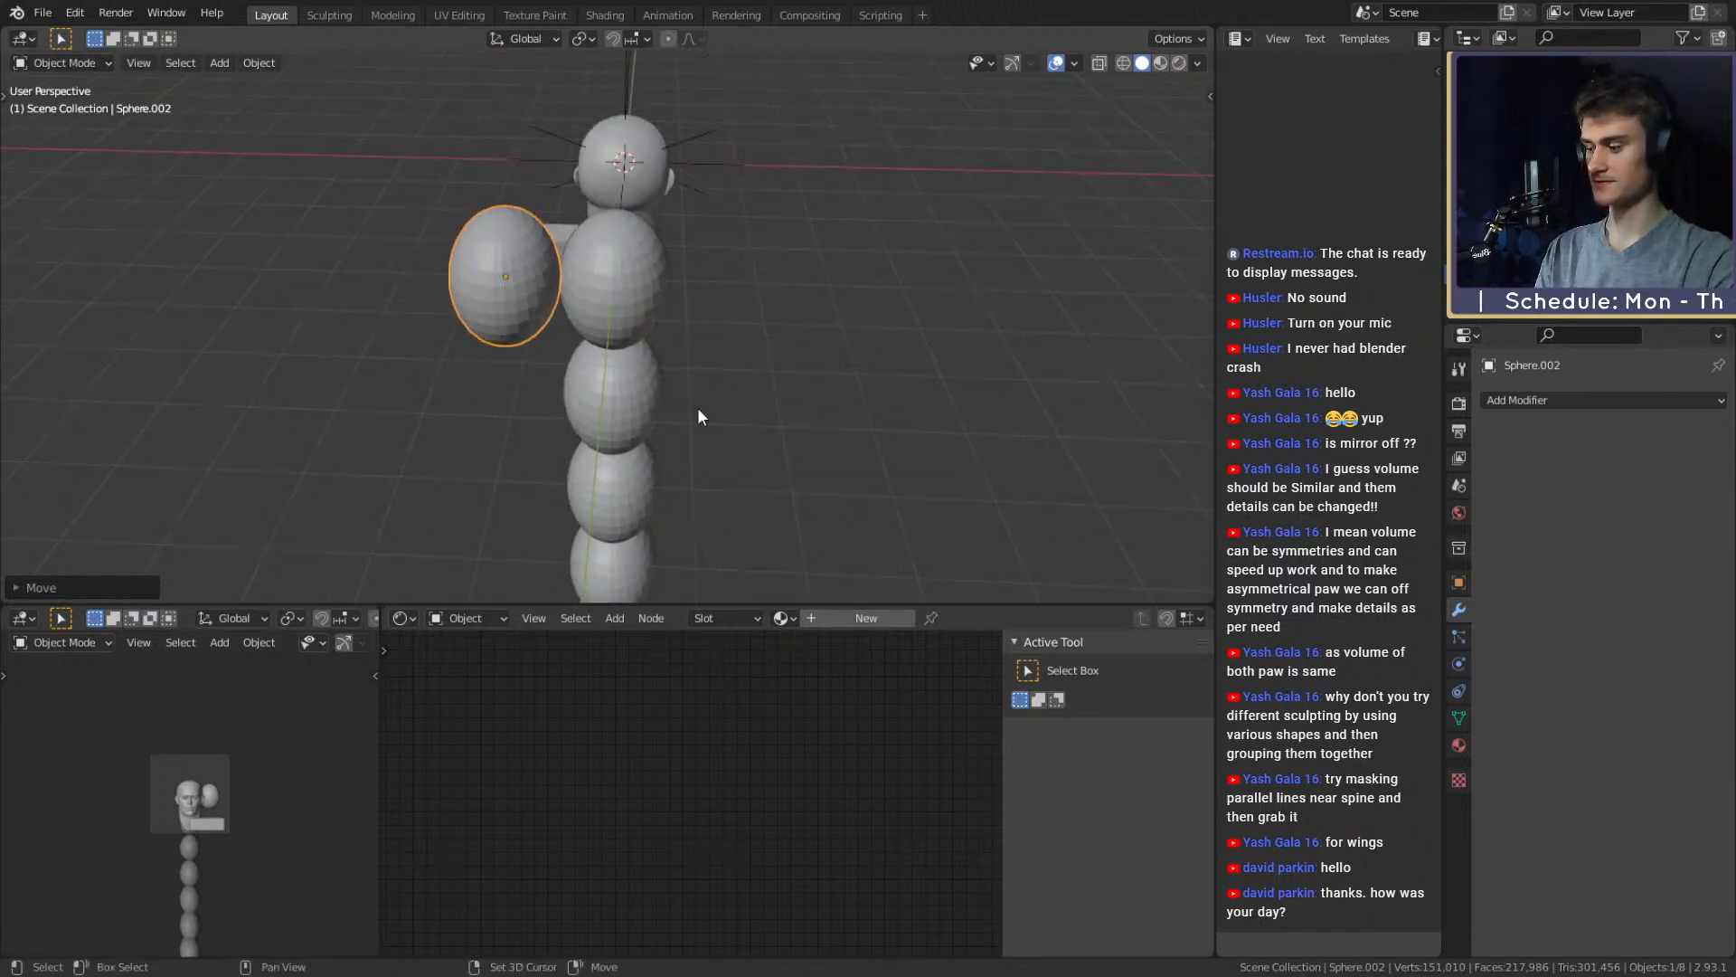
{"action": "key", "text": "shift+d"}
{"action": "key", "text": "x"}
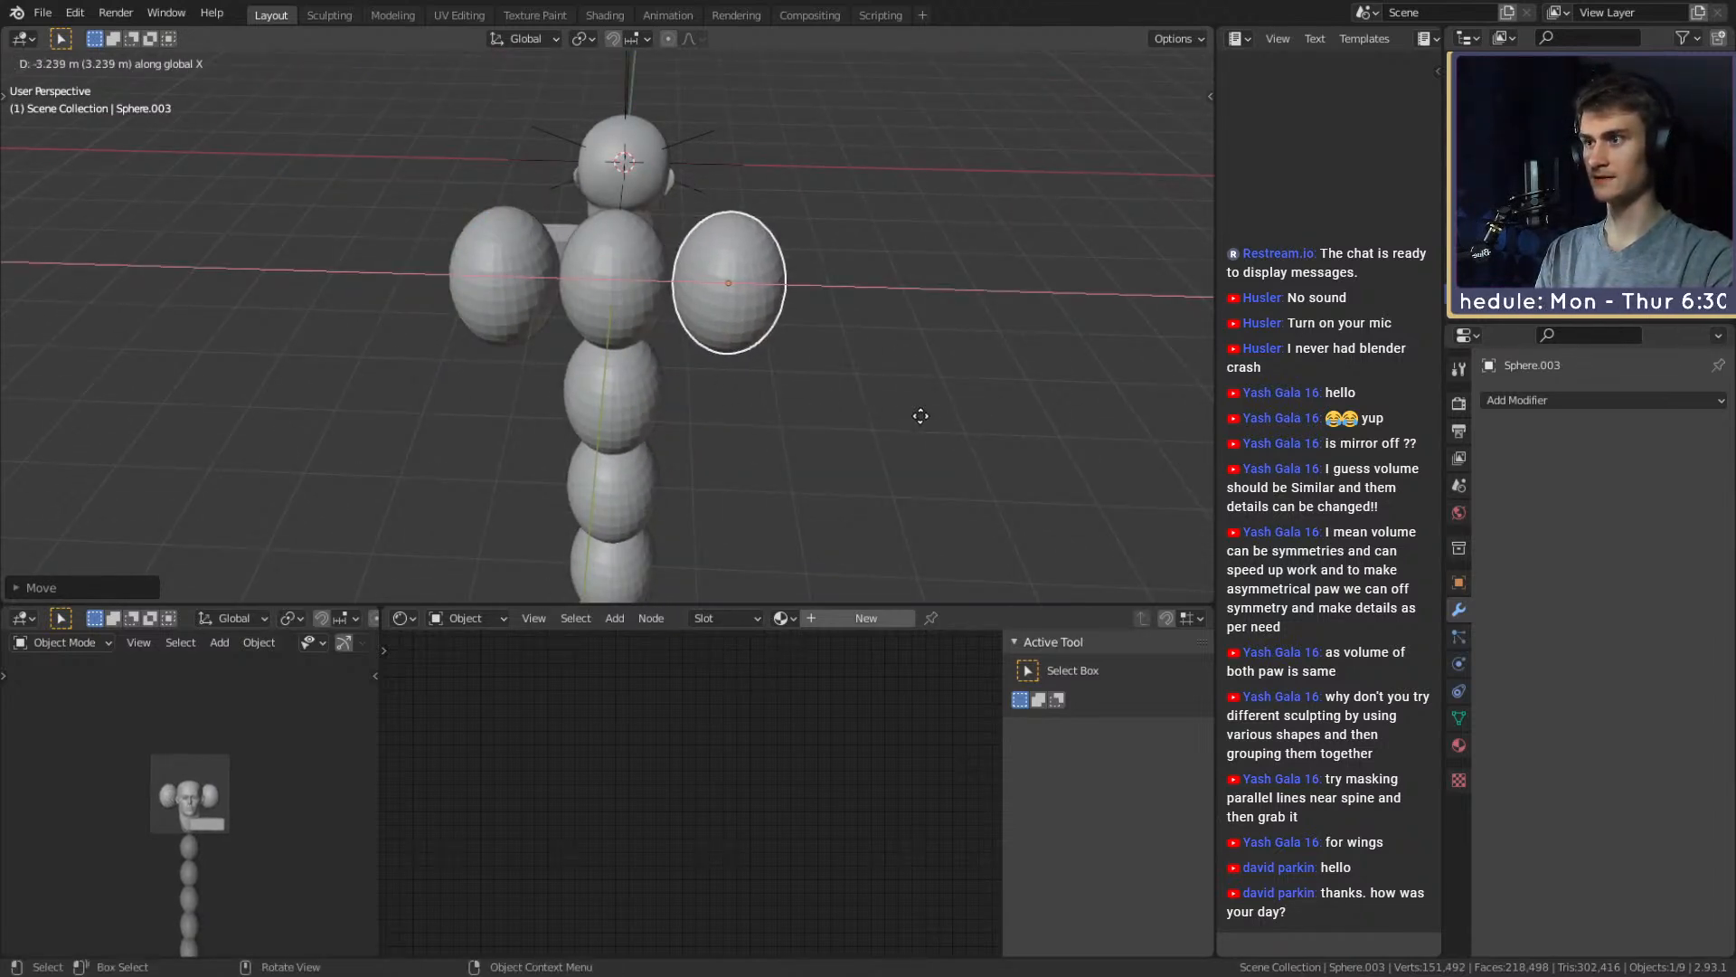
{"action": "left_click", "coordinate": [925, 413]}
In Edit Mode on the shoulder bar, move its end vertex outward along X by about 0.3 m
{"action": "middle_click_drag", "start_coordinate": [832, 412], "coordinate": [684, 246]}
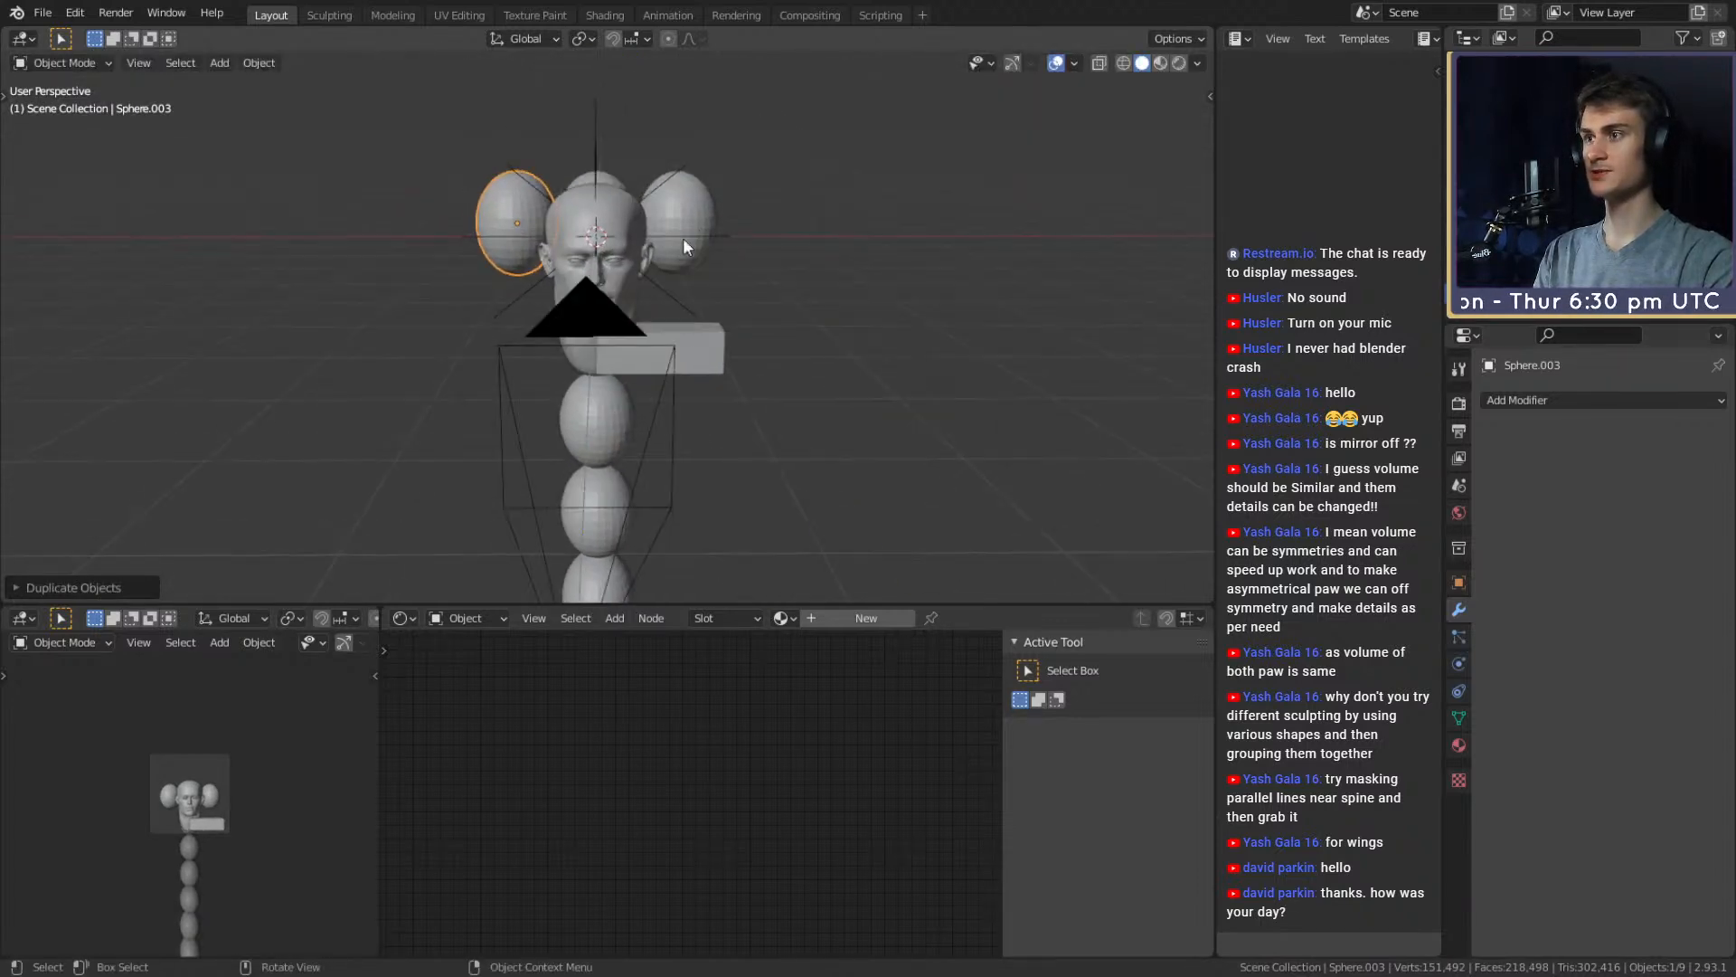
{"action": "left_click", "coordinate": [724, 334]}
{"action": "key", "text": "KP_1"}
{"action": "mouse_move", "coordinate": [724, 333]}
{"action": "middle_mouse_down"}
{"action": "mouse_move", "coordinate": [763, 361]}
{"action": "mouse_move", "coordinate": [724, 345]}
{"action": "middle_mouse_up"}
{"action": "key", "text": "Tab"}
{"action": "key", "text": "KP_1"}
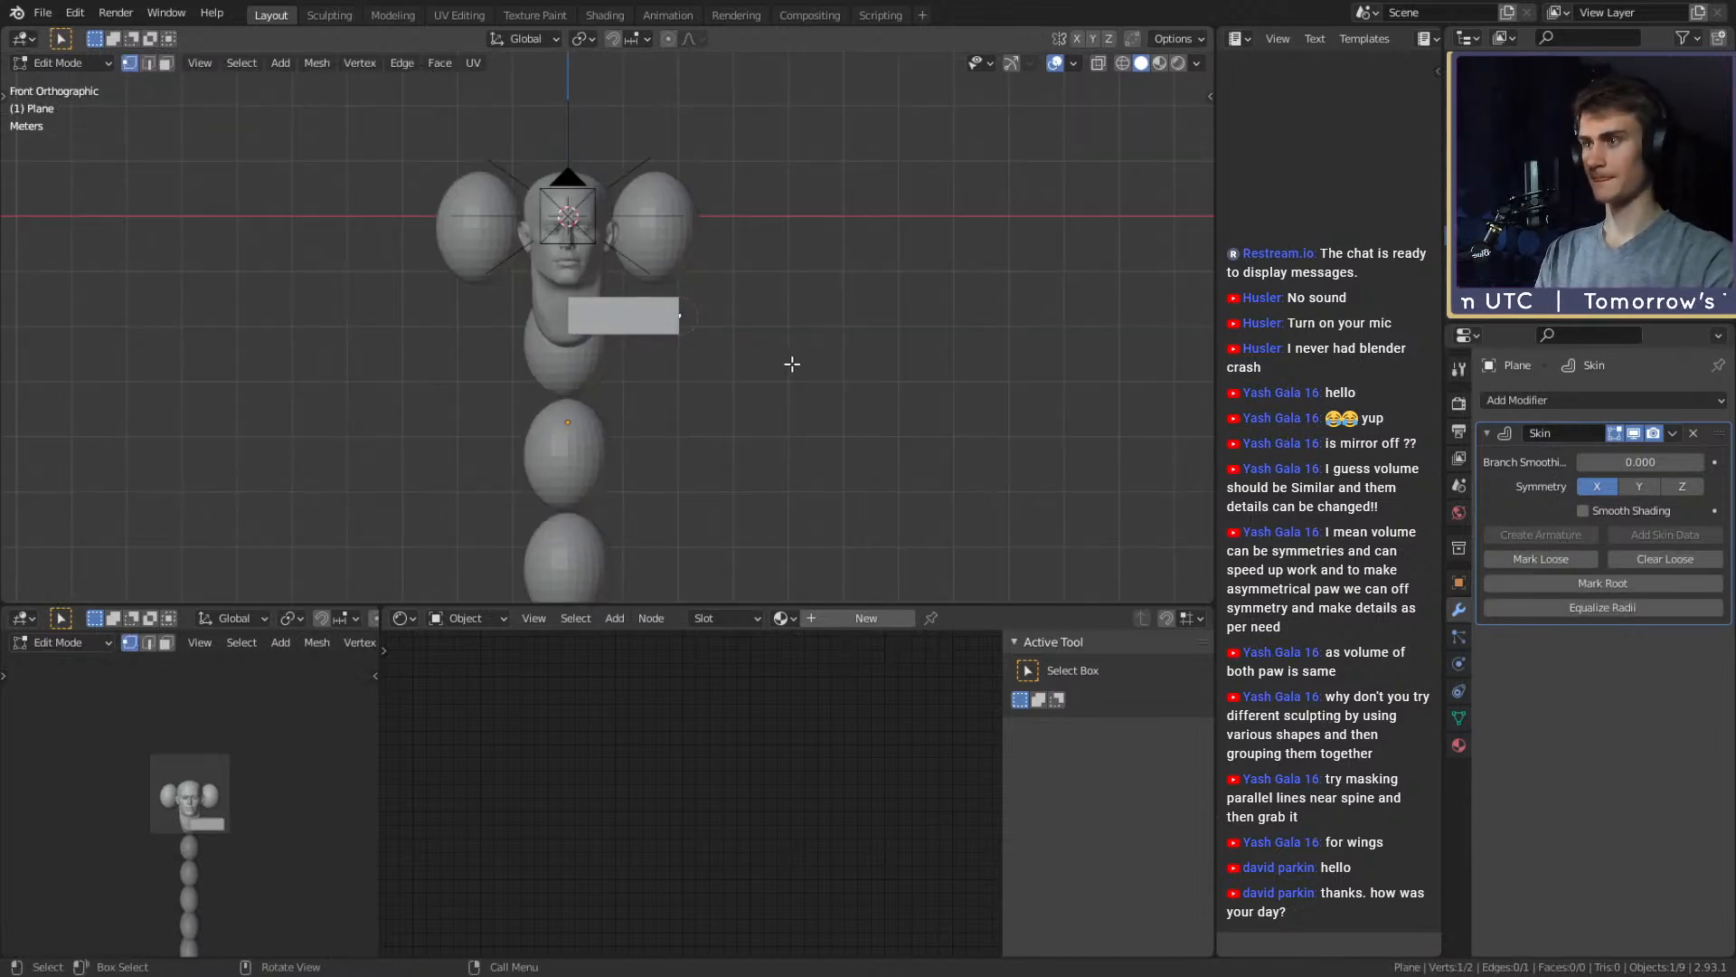
{"action": "key", "text": "g"}
{"action": "key", "text": "x"}
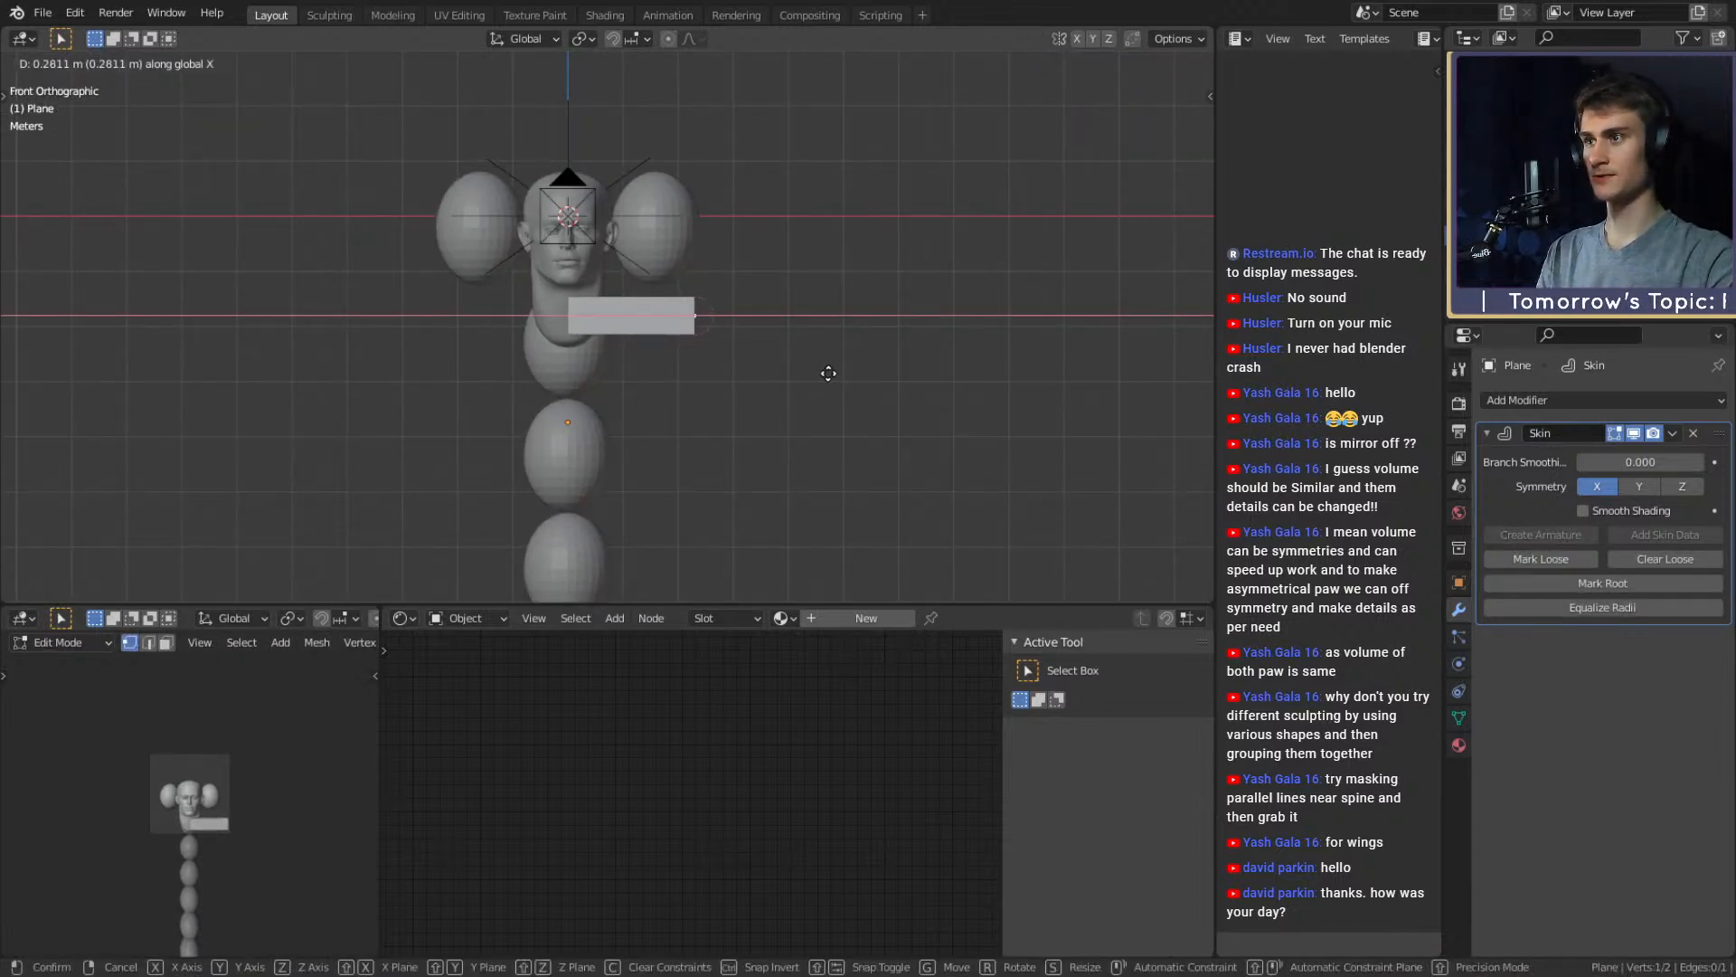
{"action": "left_click", "coordinate": [826, 373]}
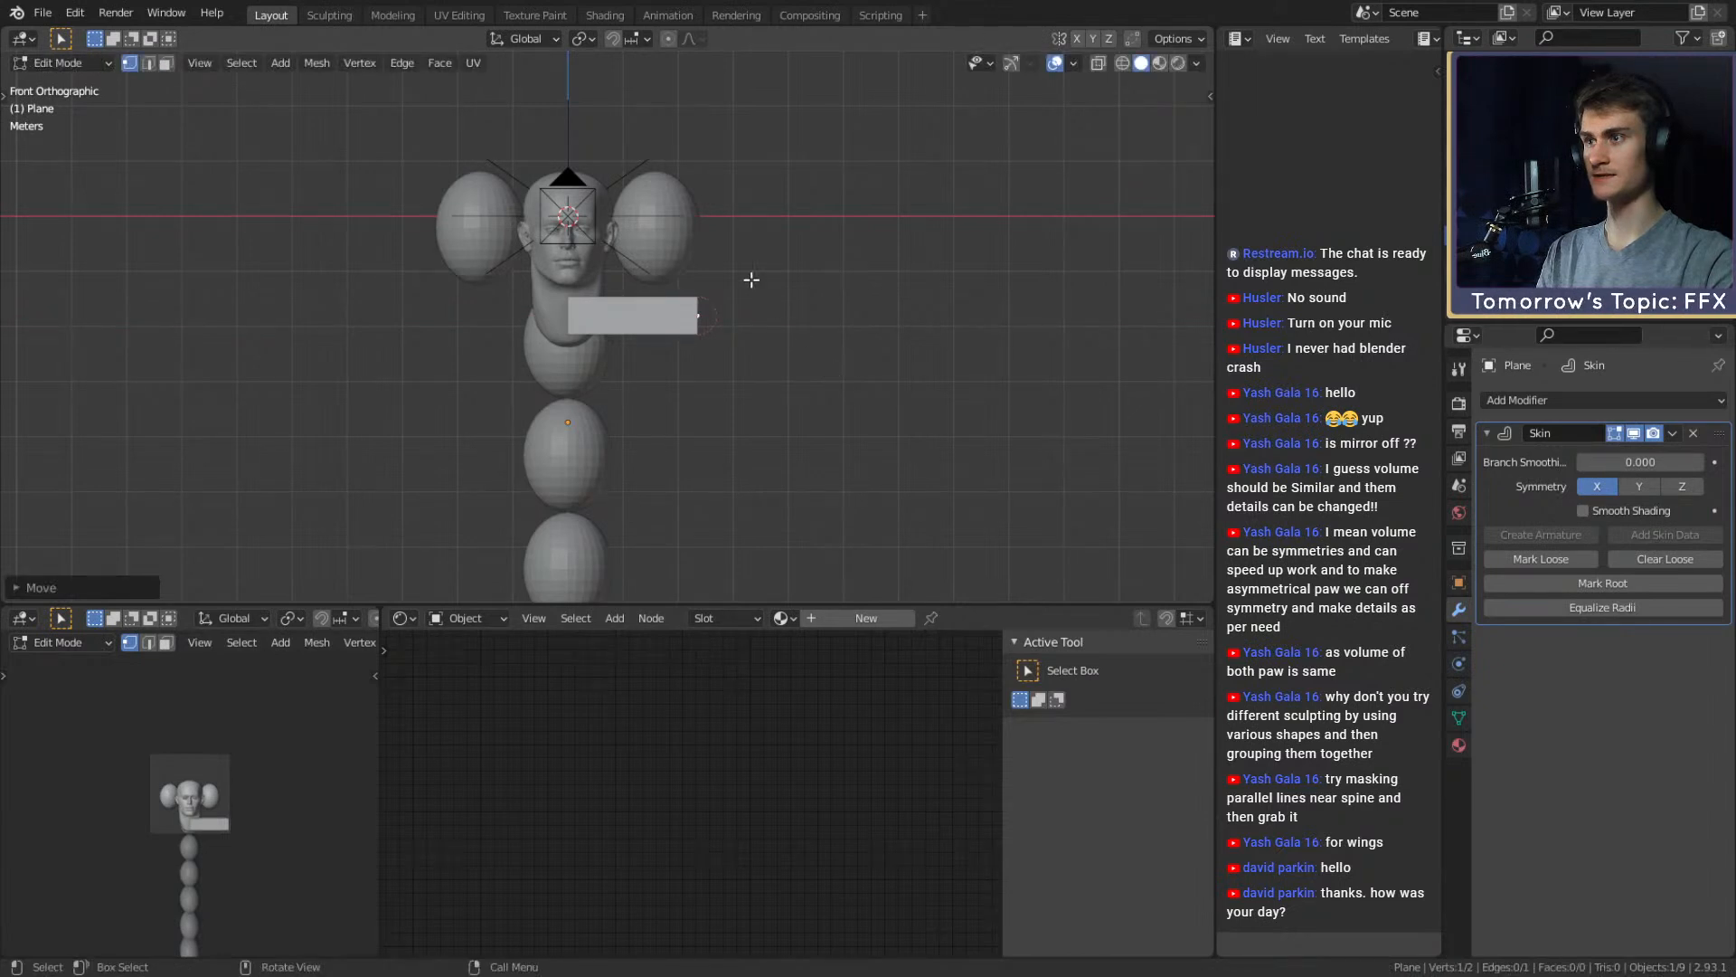
Fine-tune the shoulder bar's end vertex back along X until the bar ends near the side sphere's outer edge
{"action": "key", "text": "g"}
{"action": "key", "text": "x"}
{"action": "left_click", "coordinate": [908, 324]}
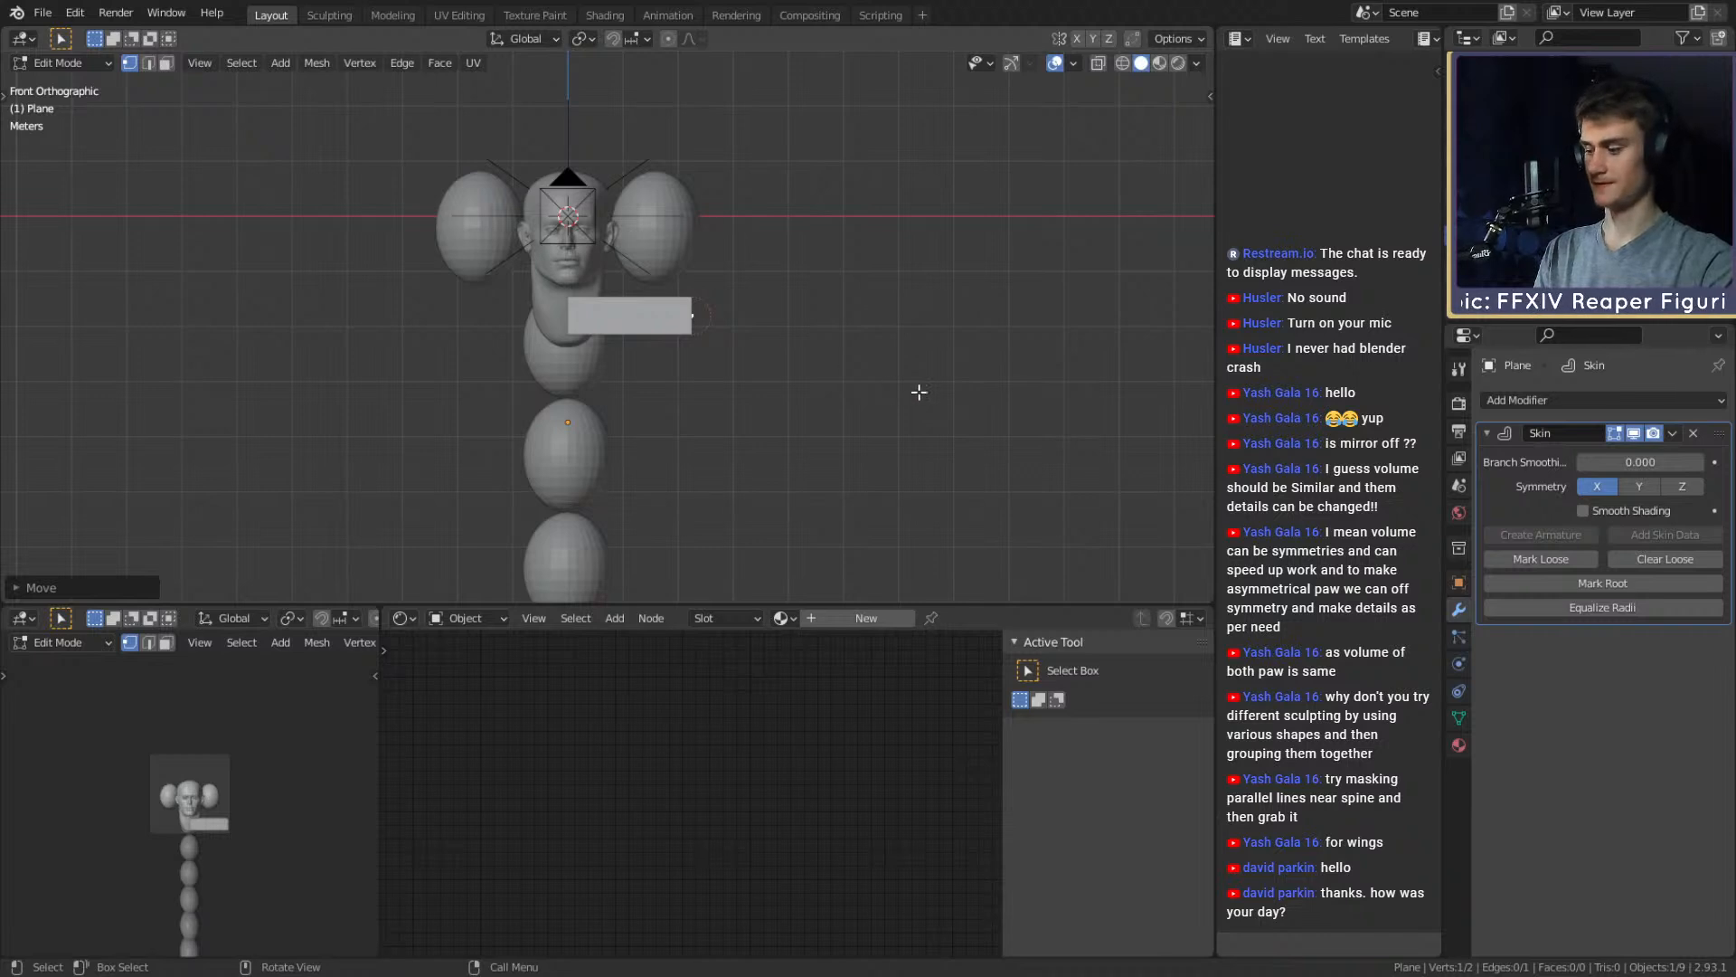
{"action": "key", "text": "g"}
{"action": "key", "text": "x"}
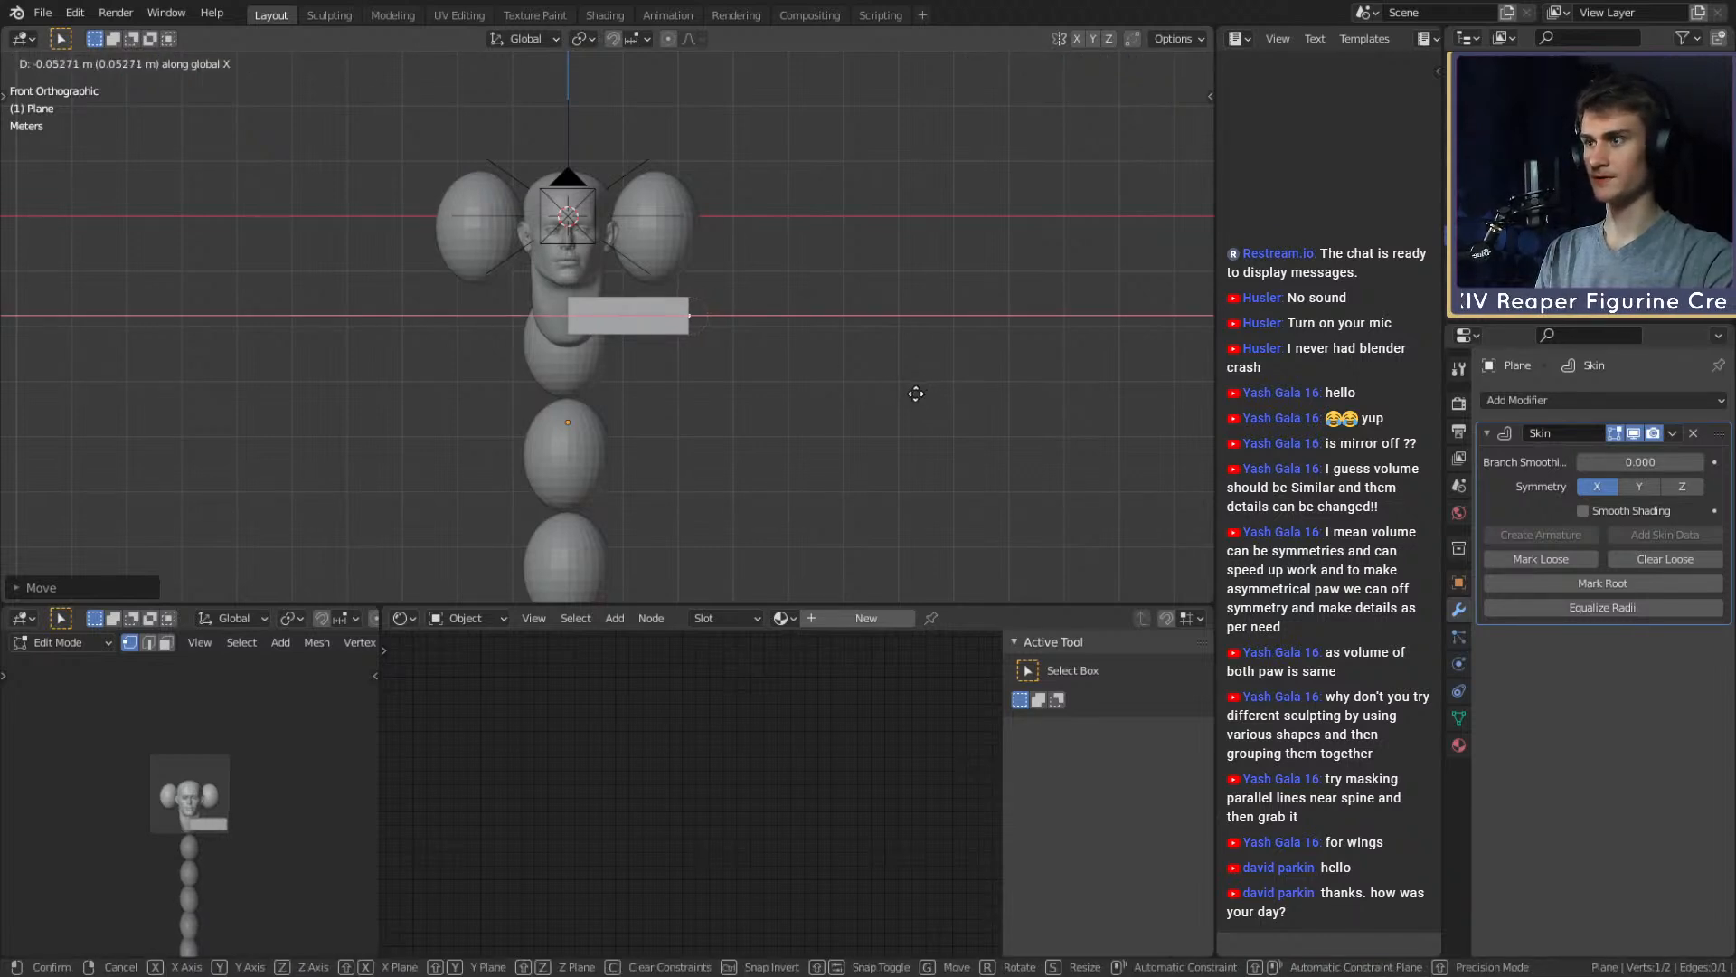
{"action": "left_click", "coordinate": [915, 392]}
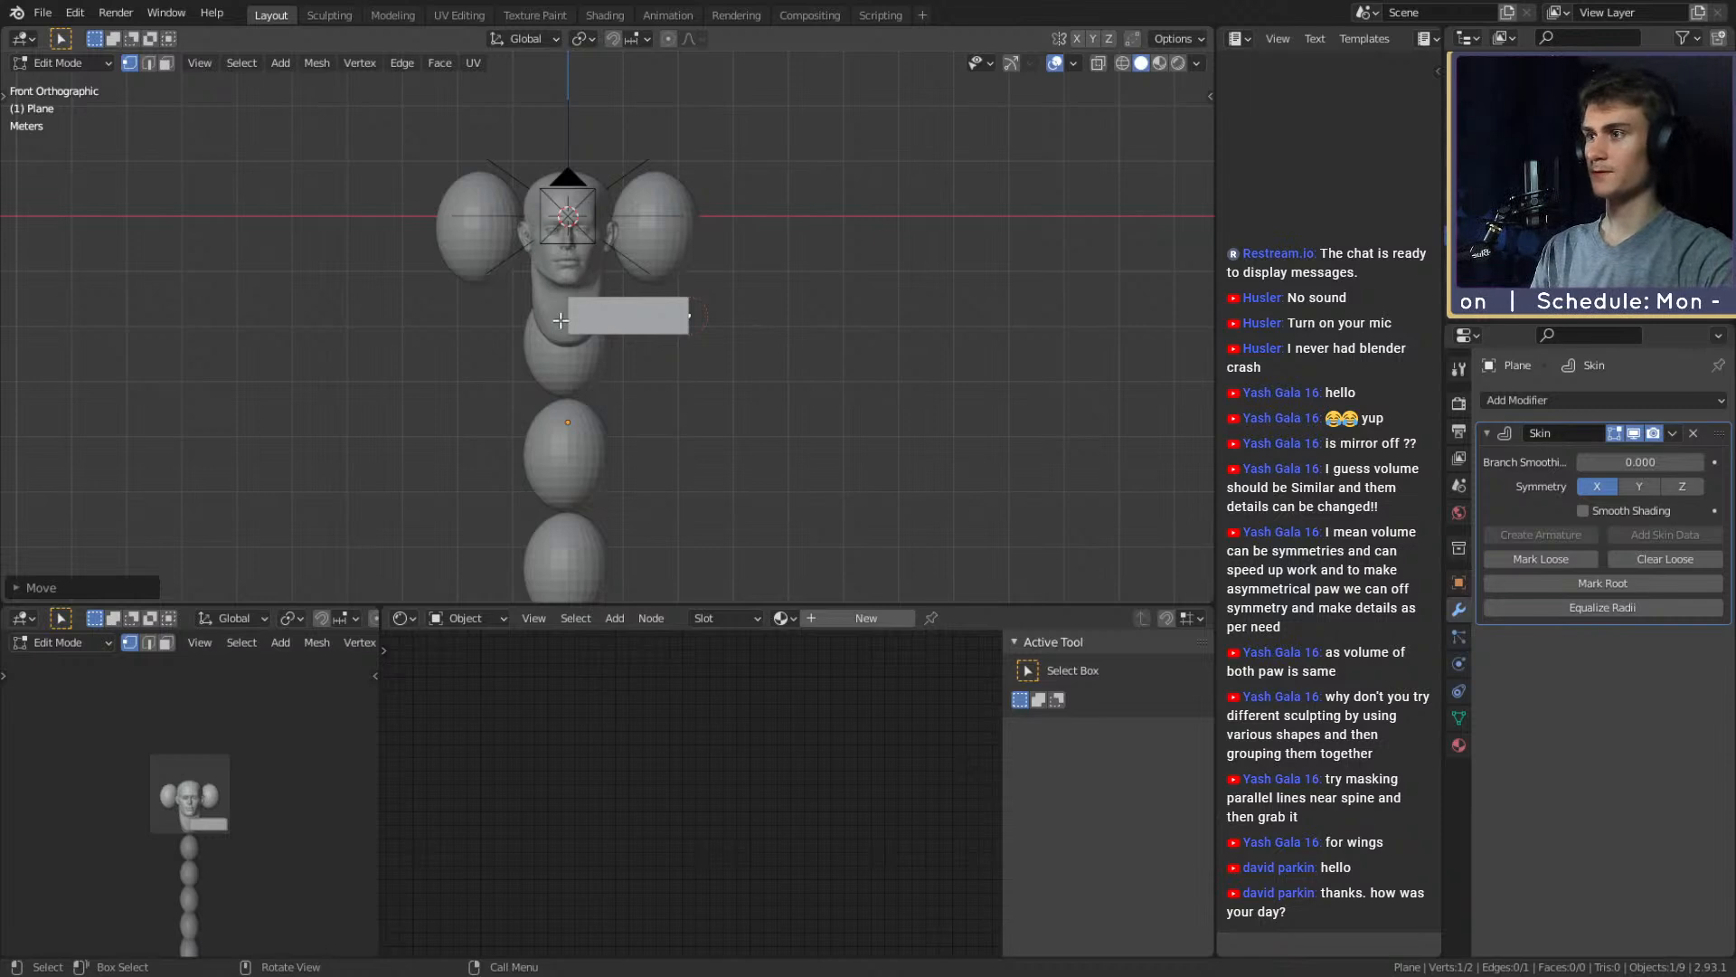
Extrude the bar's centre vertex along negative X to form the opposite shoulder, and return to Object Mode
{"action": "key", "text": "e"}
{"action": "key", "text": "x"}
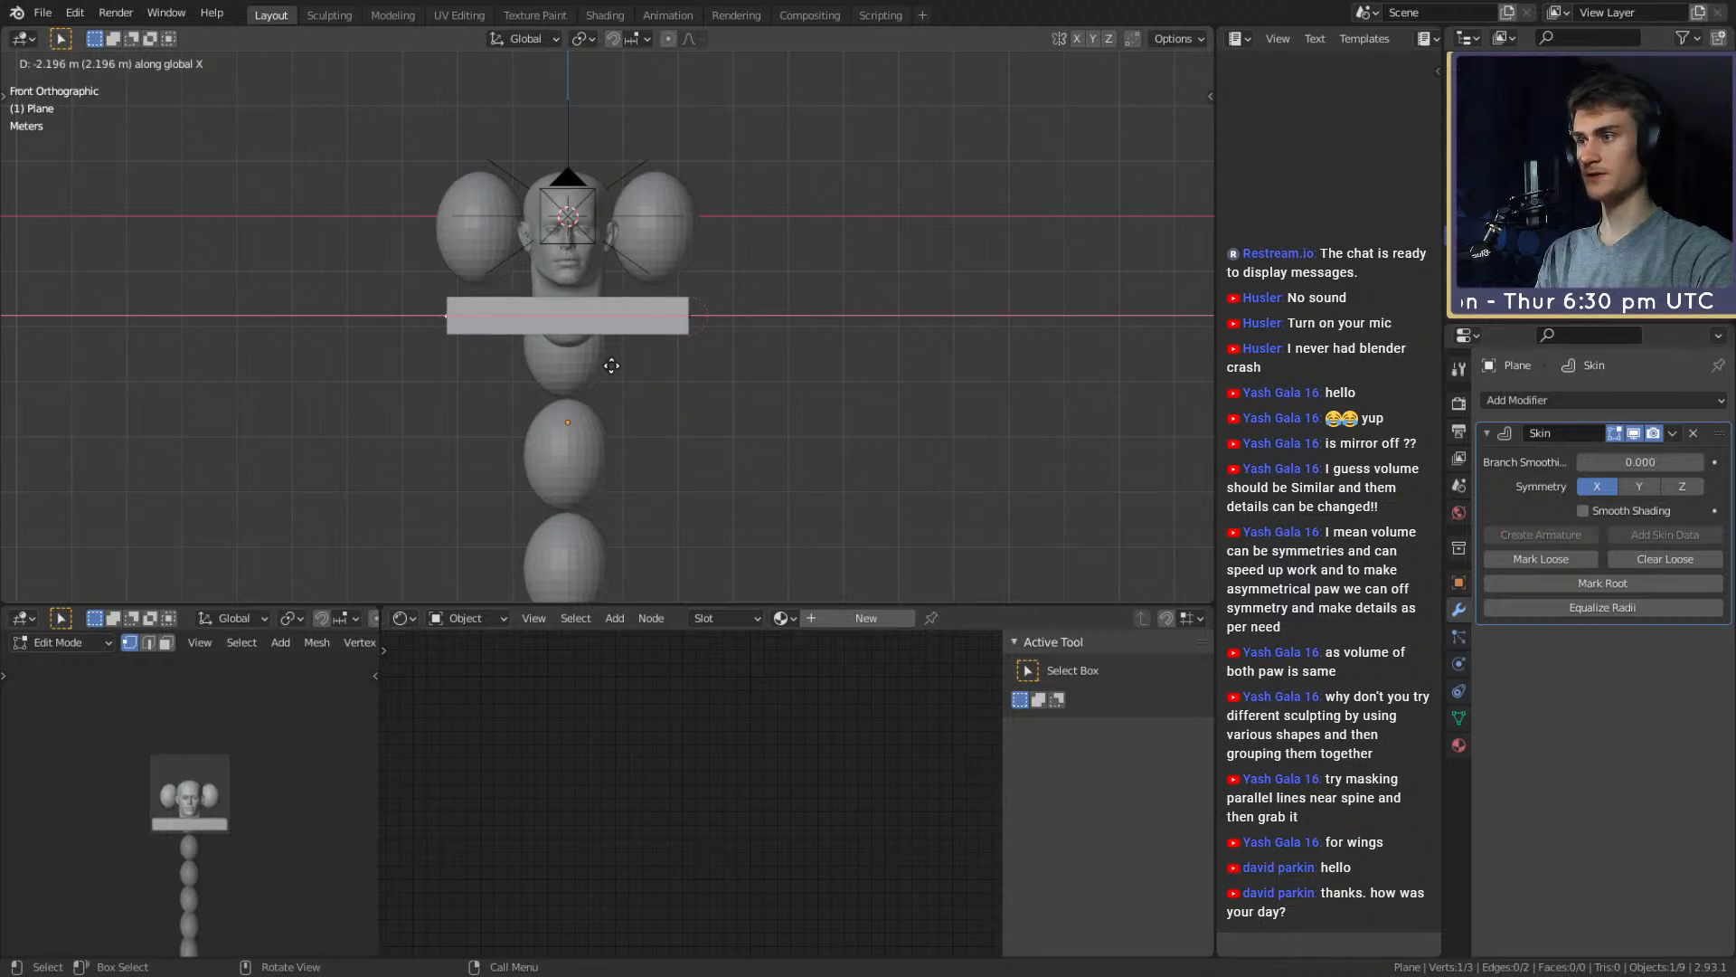
{"action": "left_click", "coordinate": [600, 361]}
{"action": "middle_click_drag", "start_coordinate": [600, 361], "coordinate": [633, 388]}
{"action": "scroll", "coordinate": [638, 398], "scroll_direction": "up", "scroll_amount": 3}
{"action": "key", "text": "Tab"}
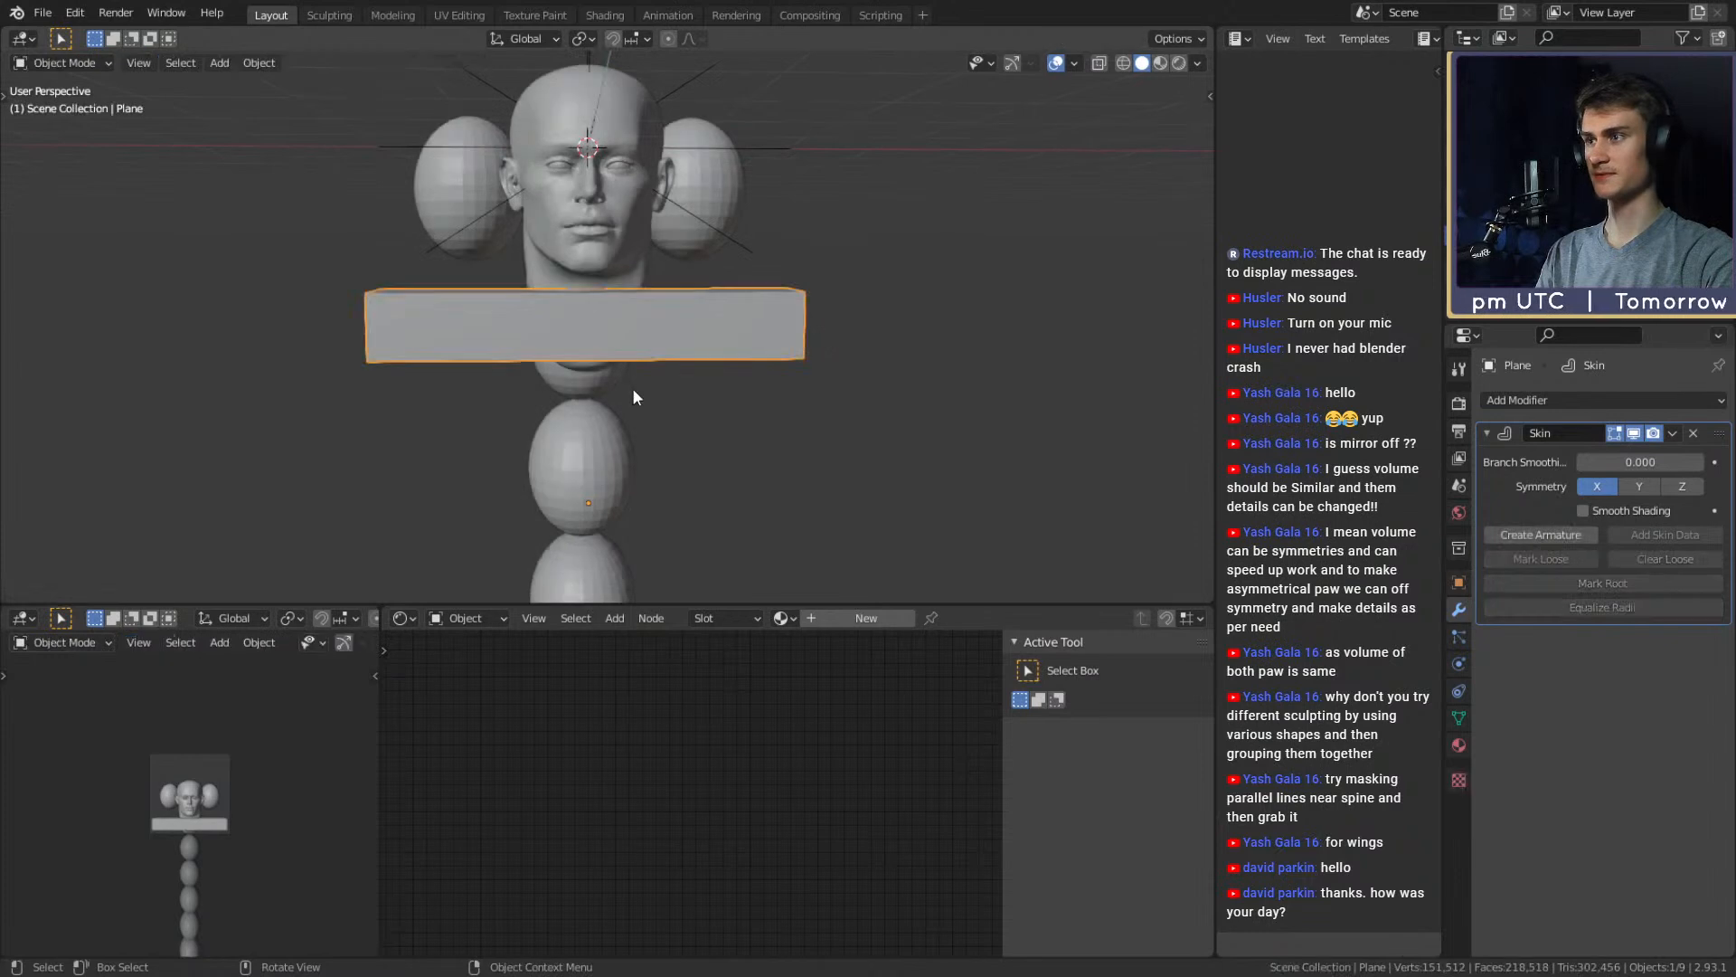
Turn on X-ray and delete the newly extruded vertex of the opposite shoulder
{"action": "key", "text": "alt+z"}
{"action": "key", "text": "Tab"}
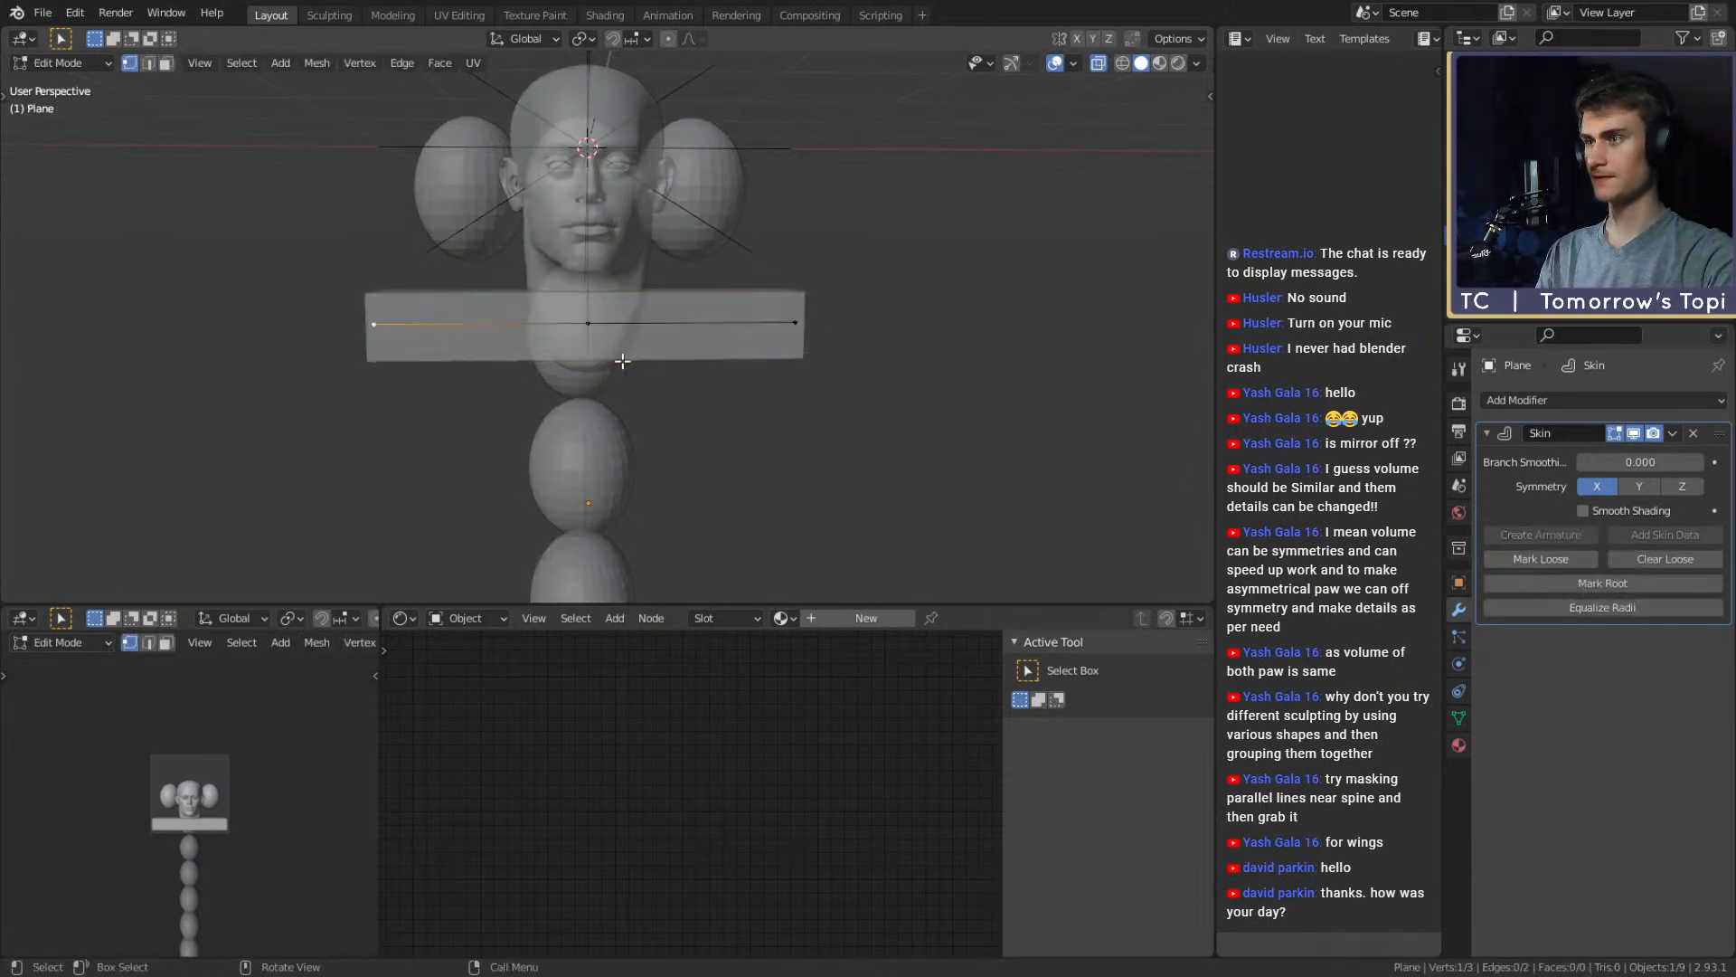
{"action": "key", "text": "x"}
{"action": "left_click", "coordinate": [425, 385]}
{"action": "key", "text": "Tab"}
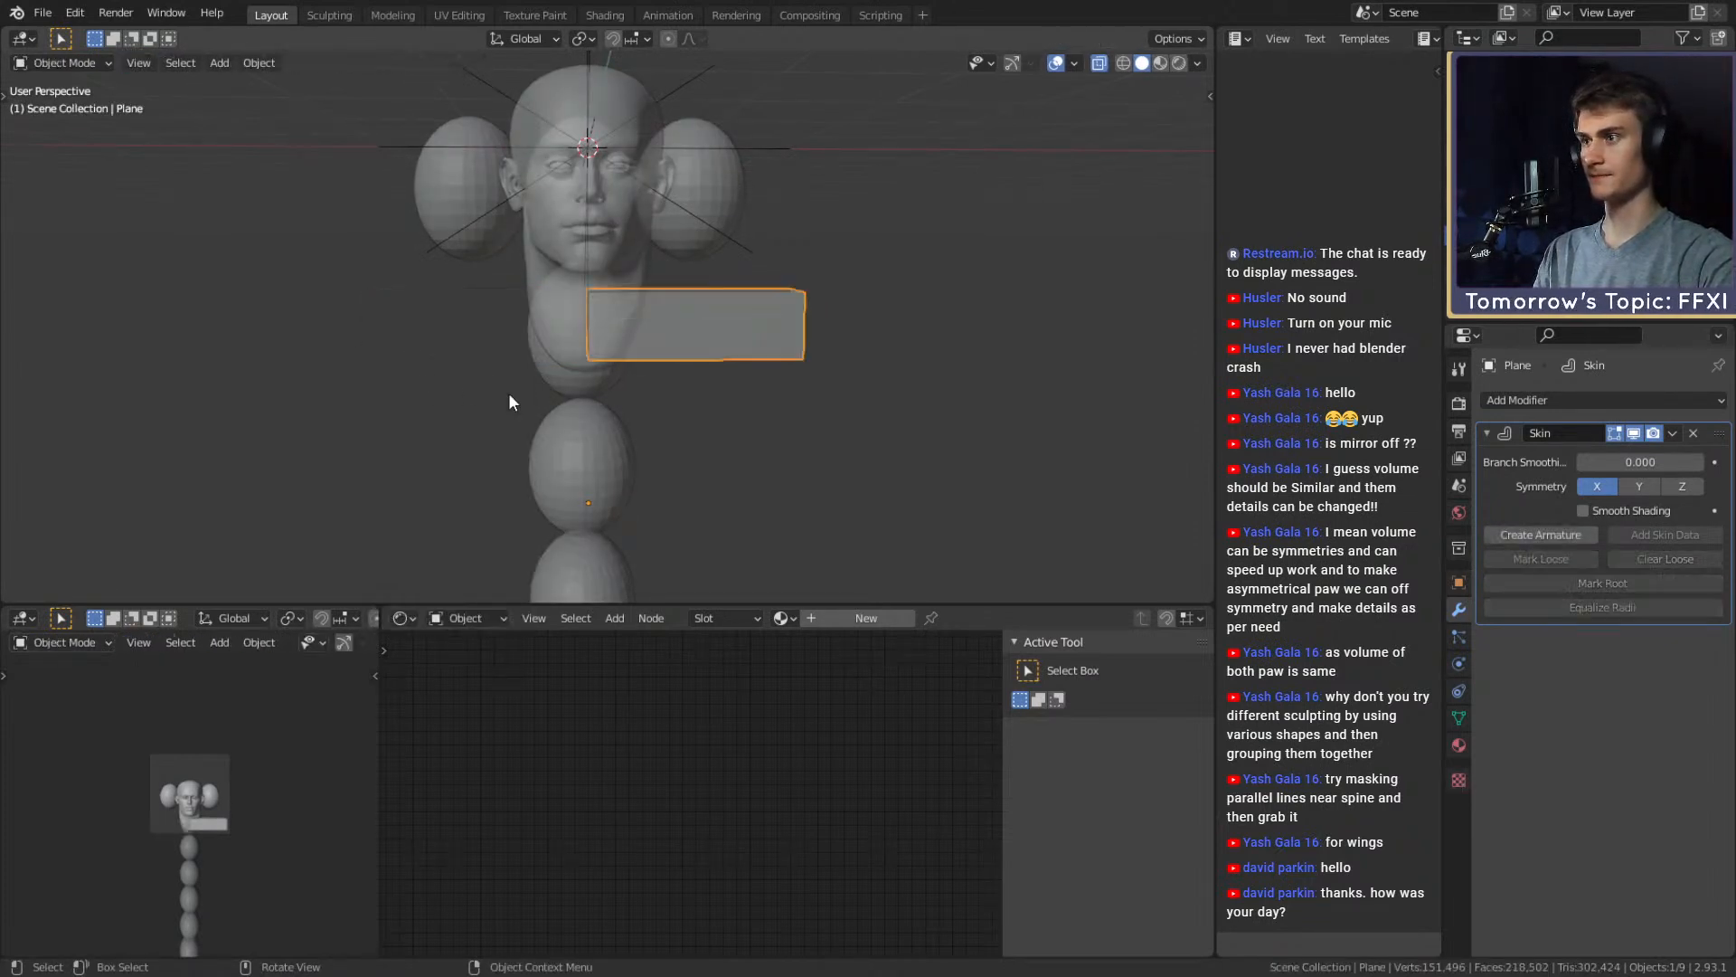
Add an X-axis Mirror modifier with Clipping to the shoulder bar and place it above the Skin modifier
{"action": "left_click", "coordinate": [1566, 401]}
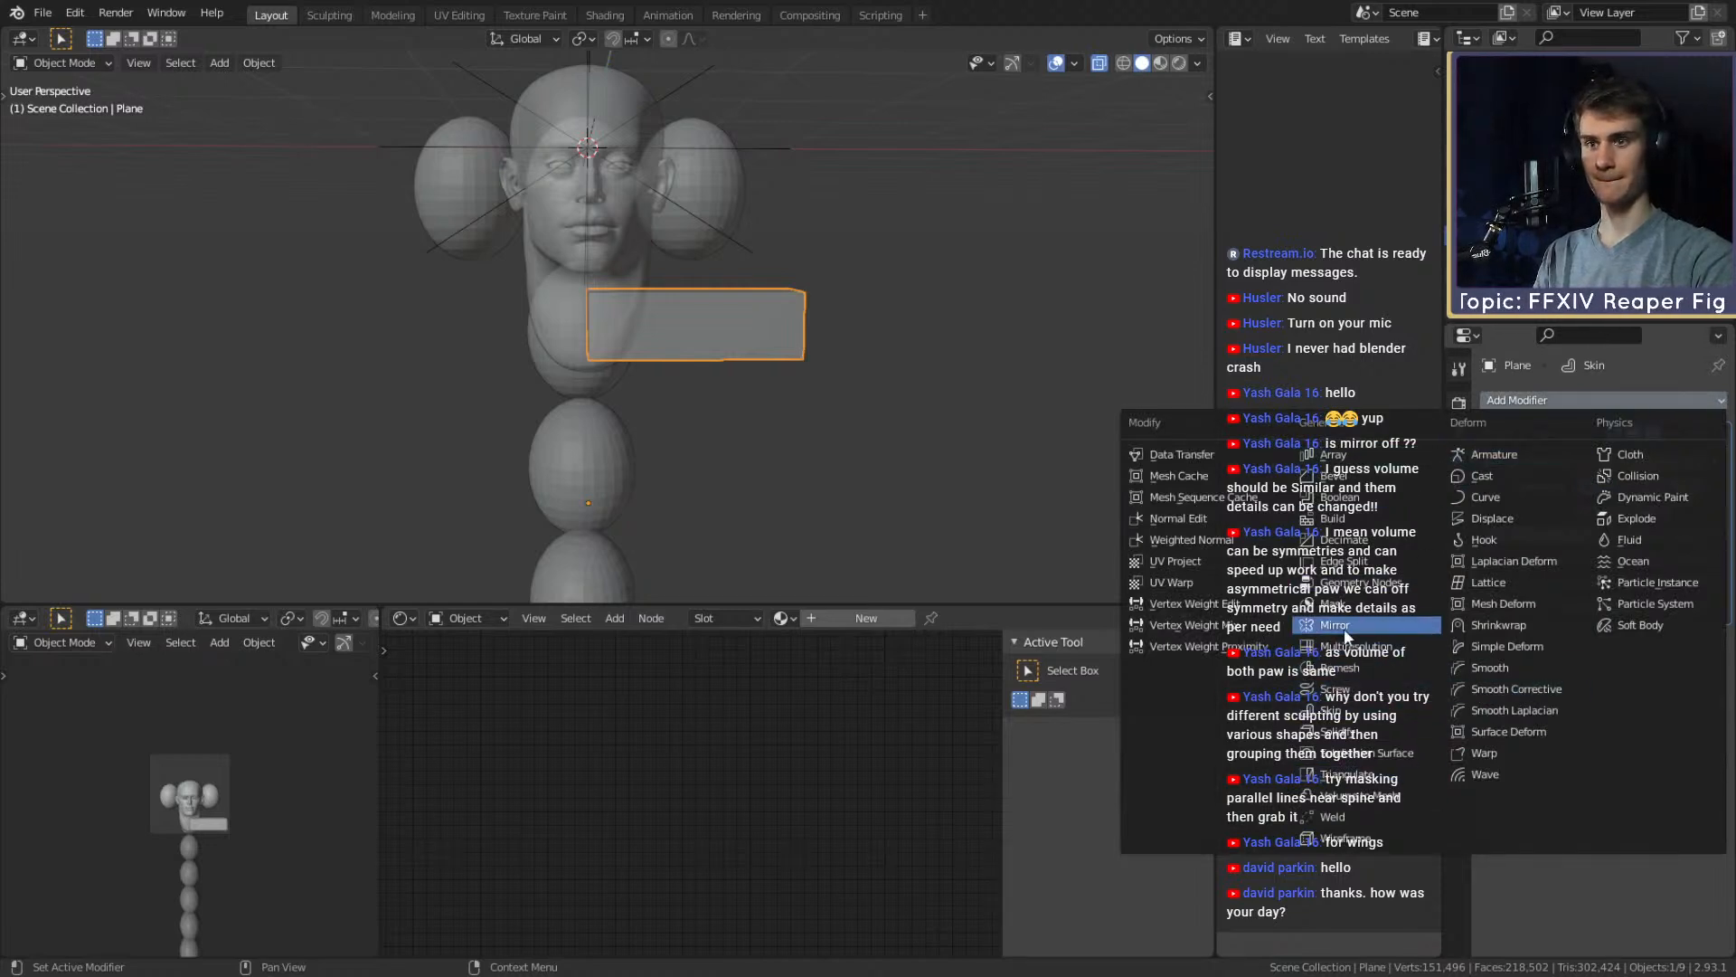
{"action": "left_click", "coordinate": [1335, 625]}
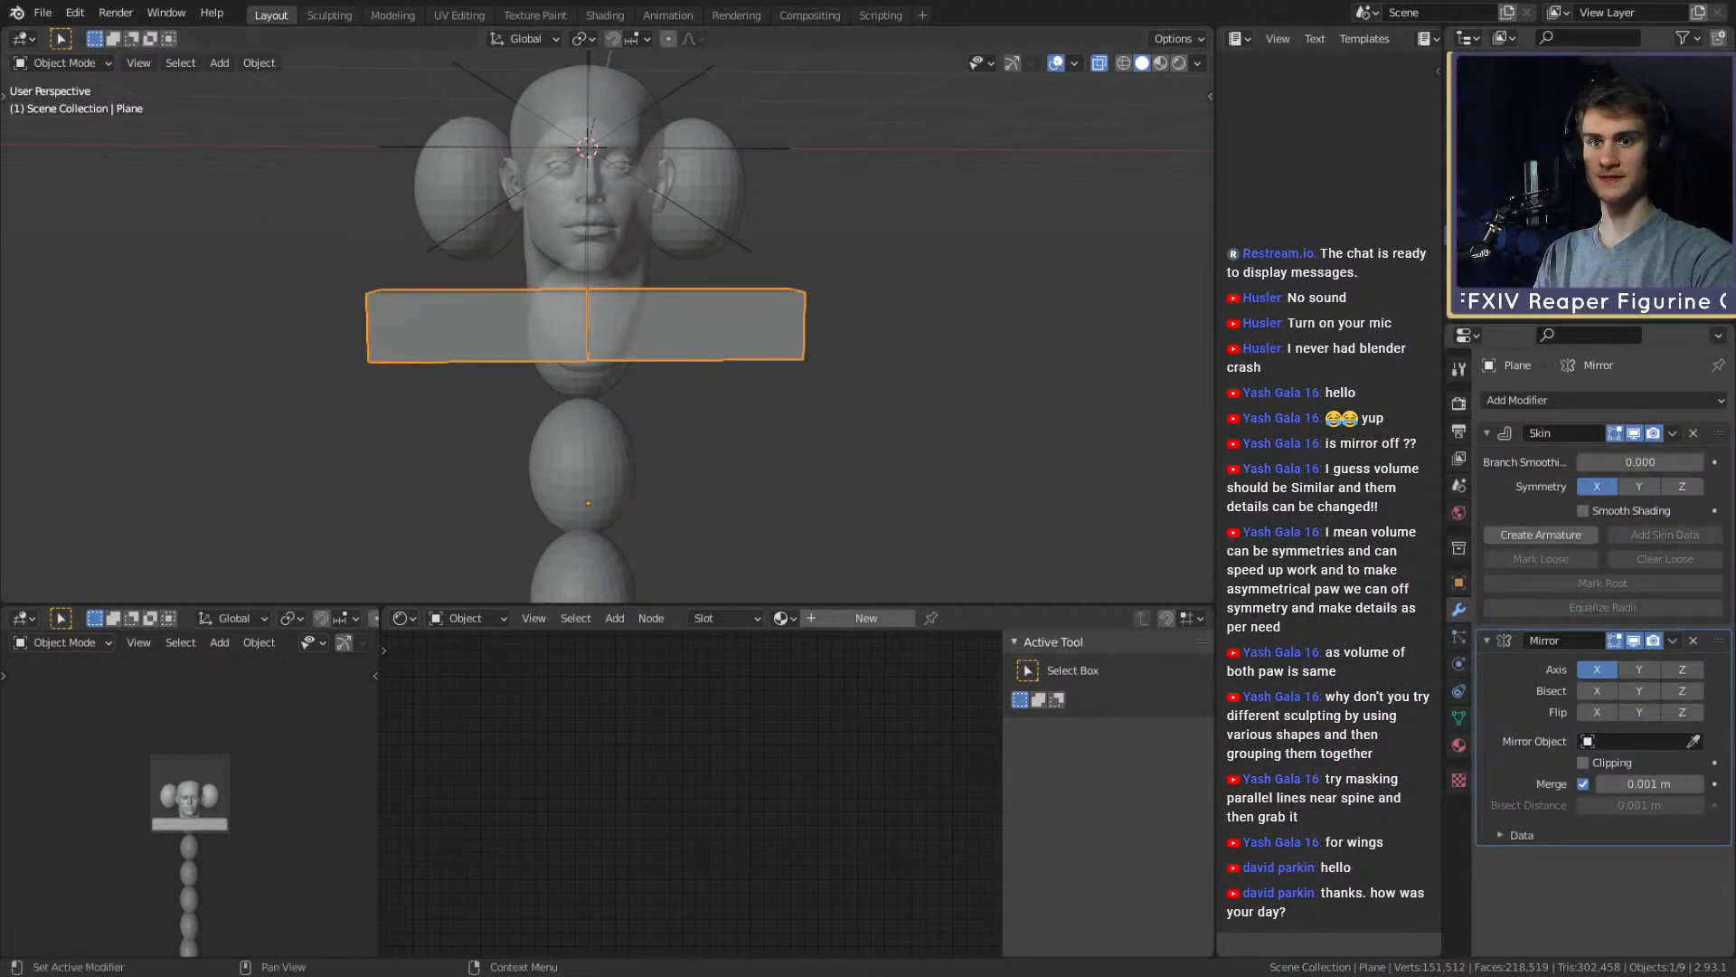
{"action": "left_click", "coordinate": [1582, 762]}
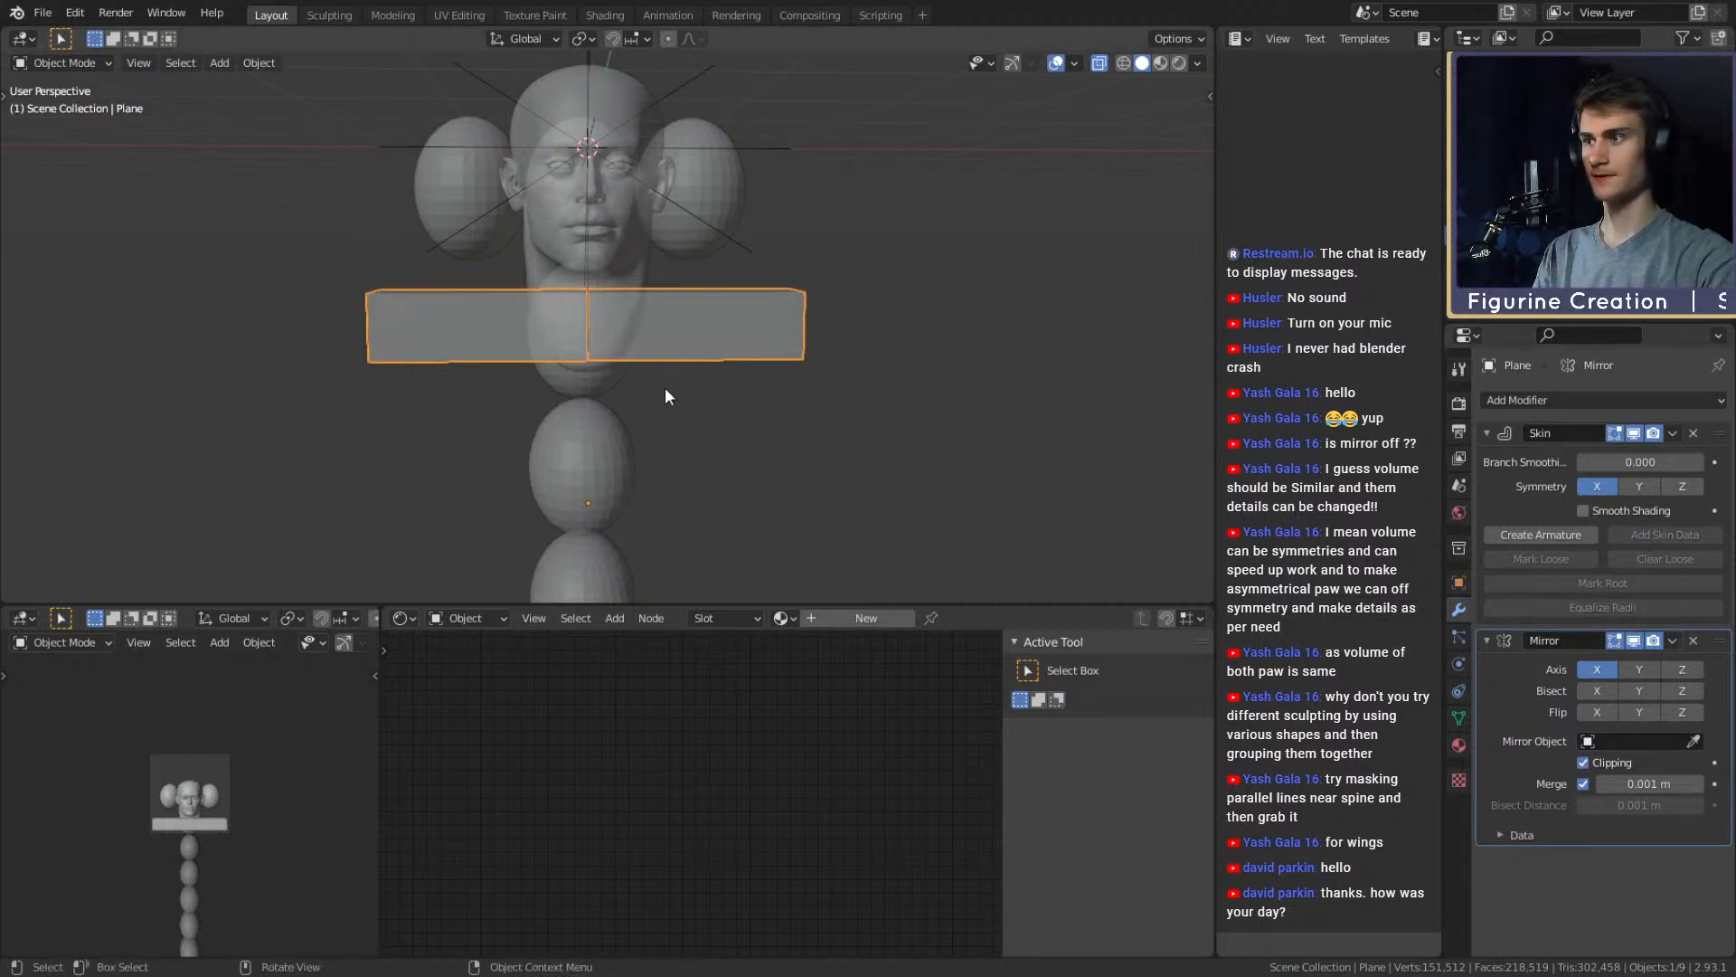
{"action": "left_click_drag", "start_coordinate": [1718, 640], "coordinate": [1714, 425]}
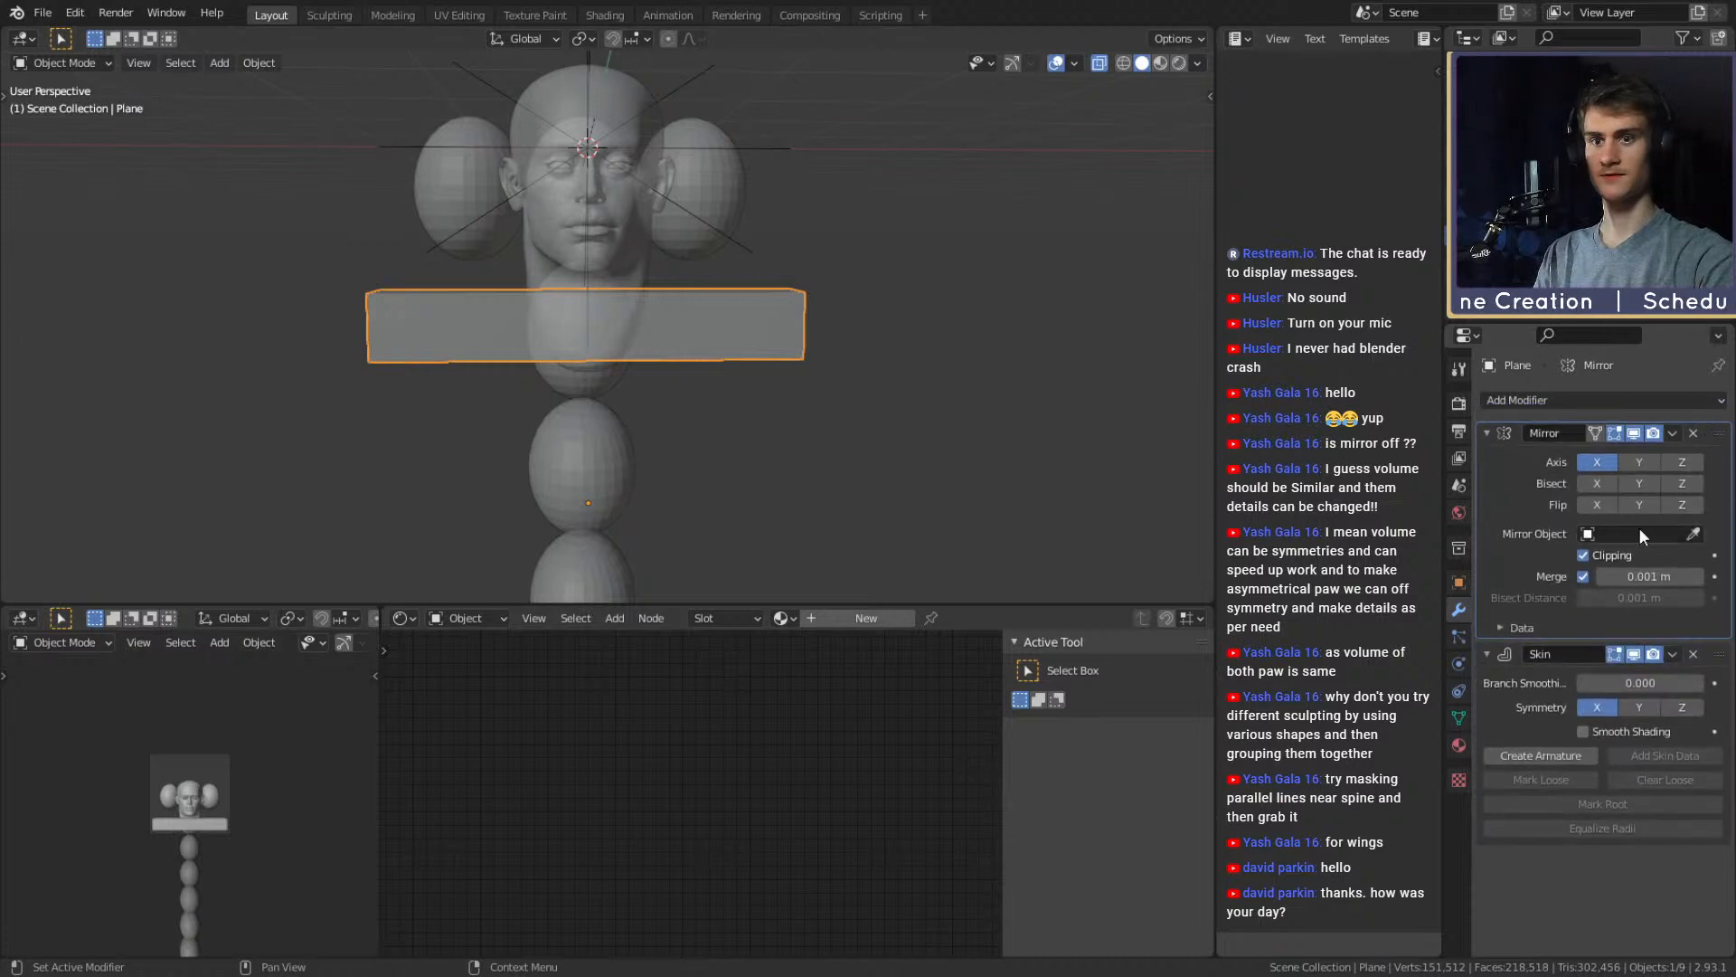
{"action": "key", "text": "Tab"}
{"action": "key", "text": "g"}
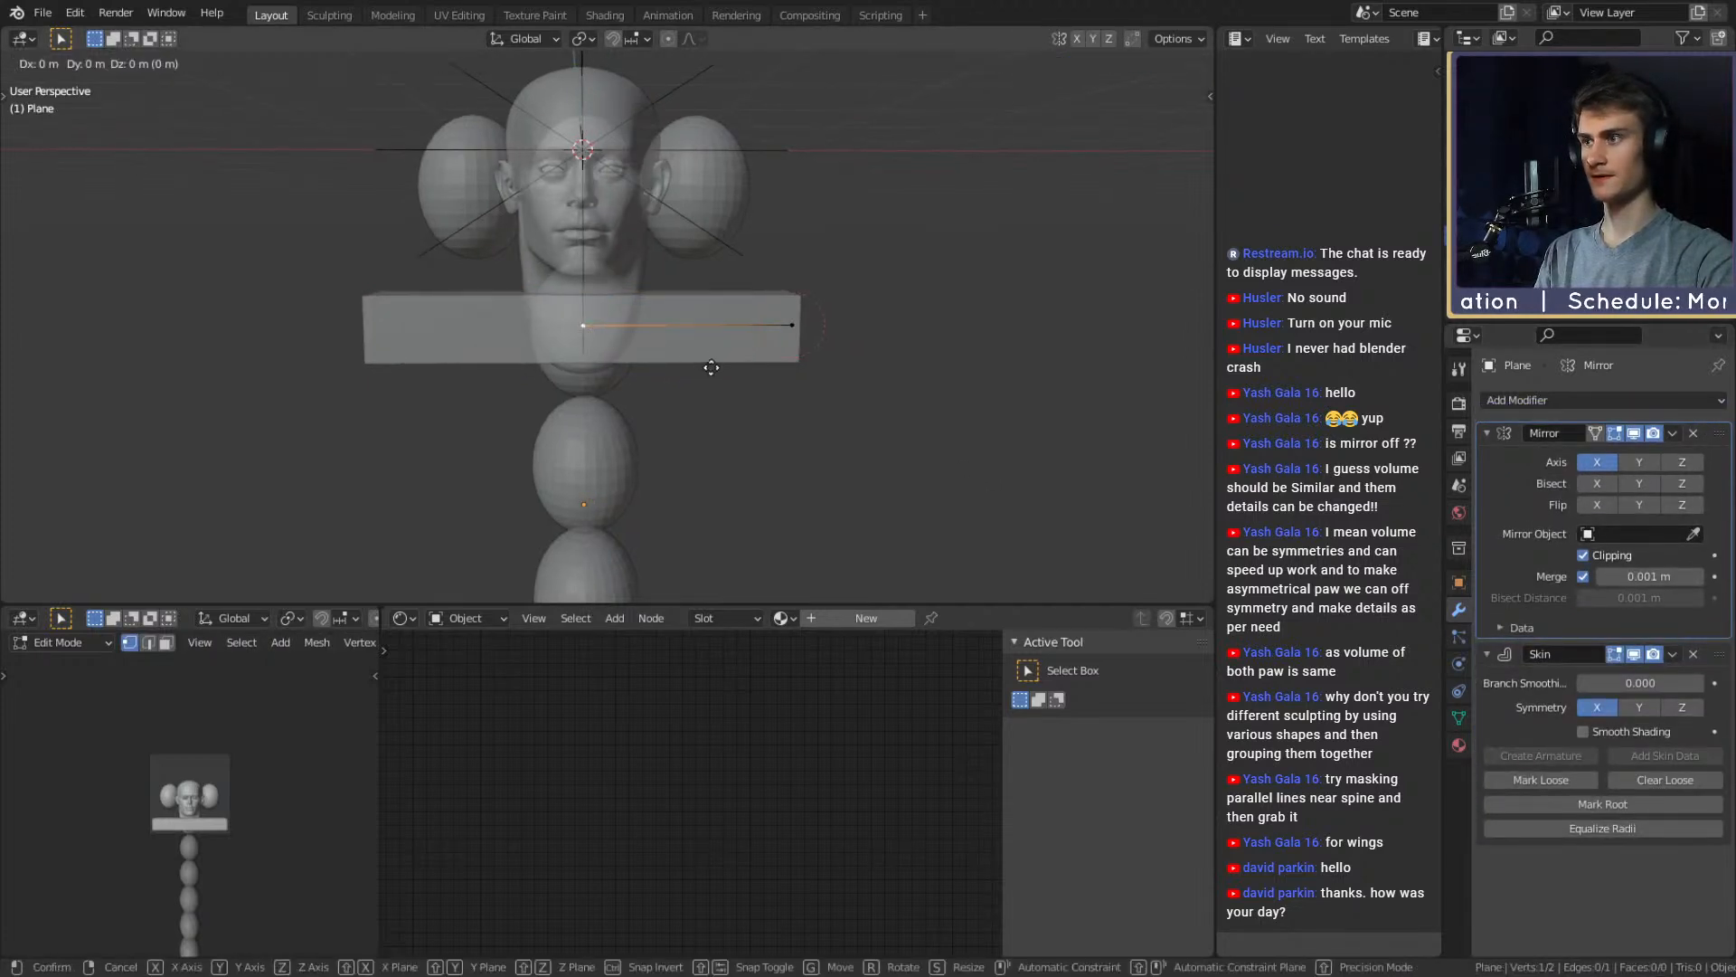
{"action": "right_click", "coordinate": [719, 368]}
Examine the full sphere stack below the shoulder bar in front view to check the body's head-height divisions
{"action": "scroll", "coordinate": [717, 383], "scroll_direction": "down", "scroll_amount": 4}
{"action": "key", "text": "KP_1"}
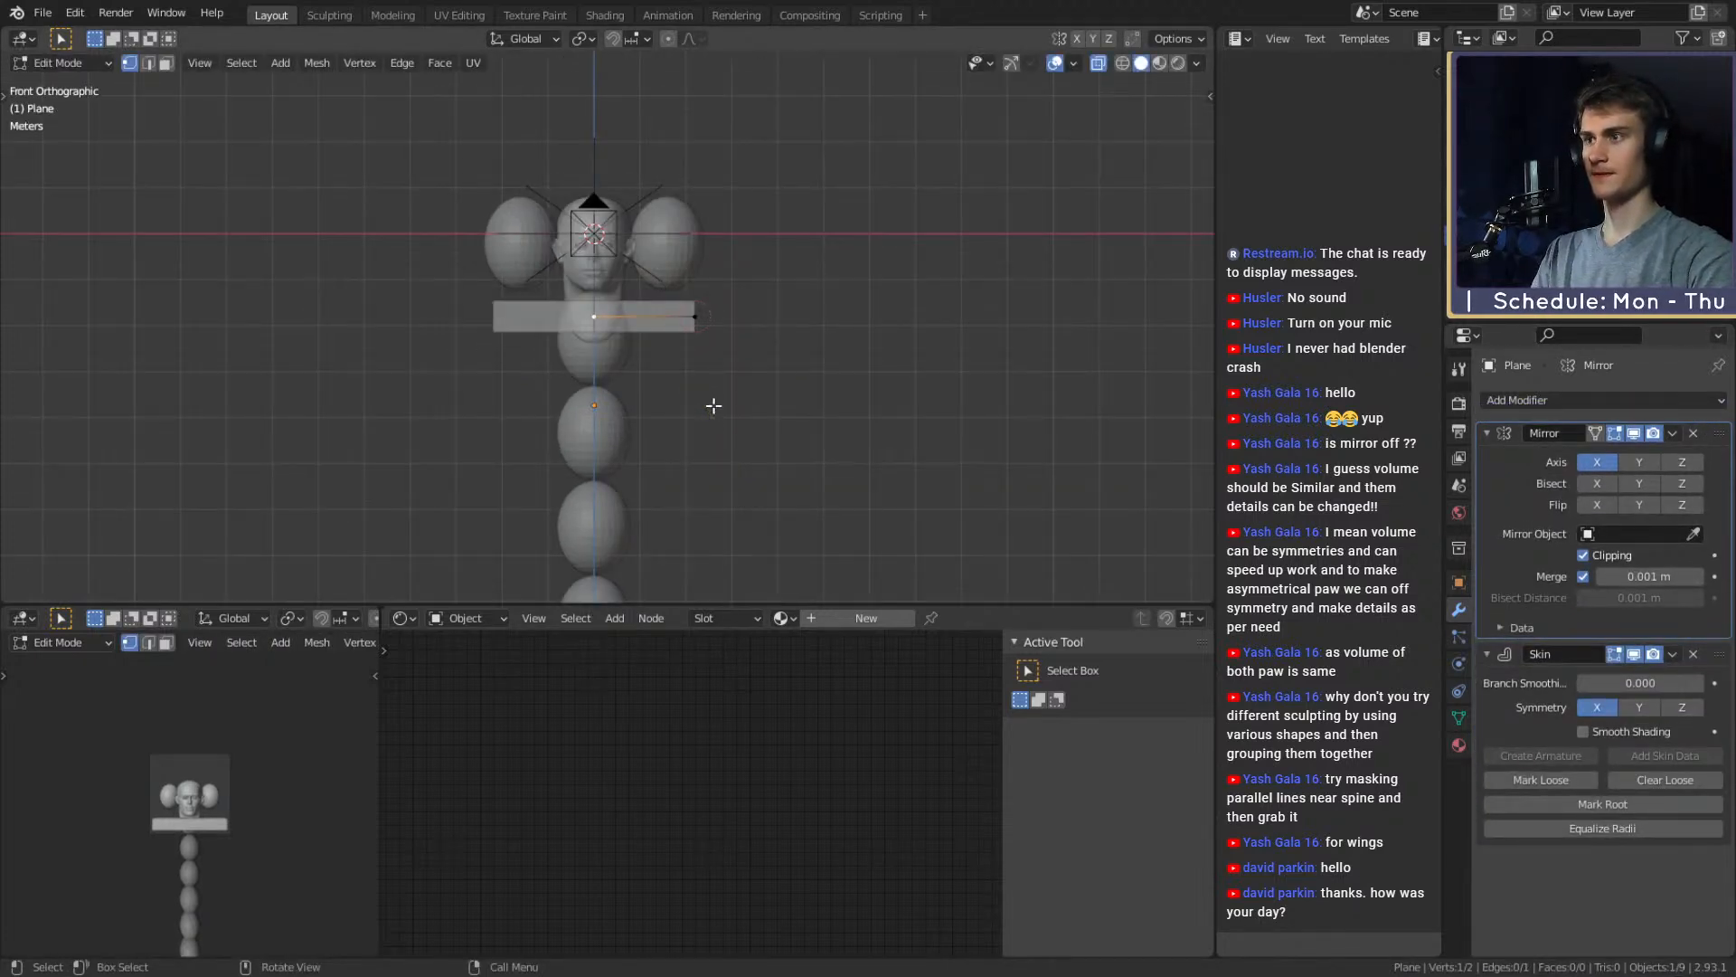
{"action": "scroll", "coordinate": [724, 376], "scroll_direction": "down", "scroll_amount": 3}
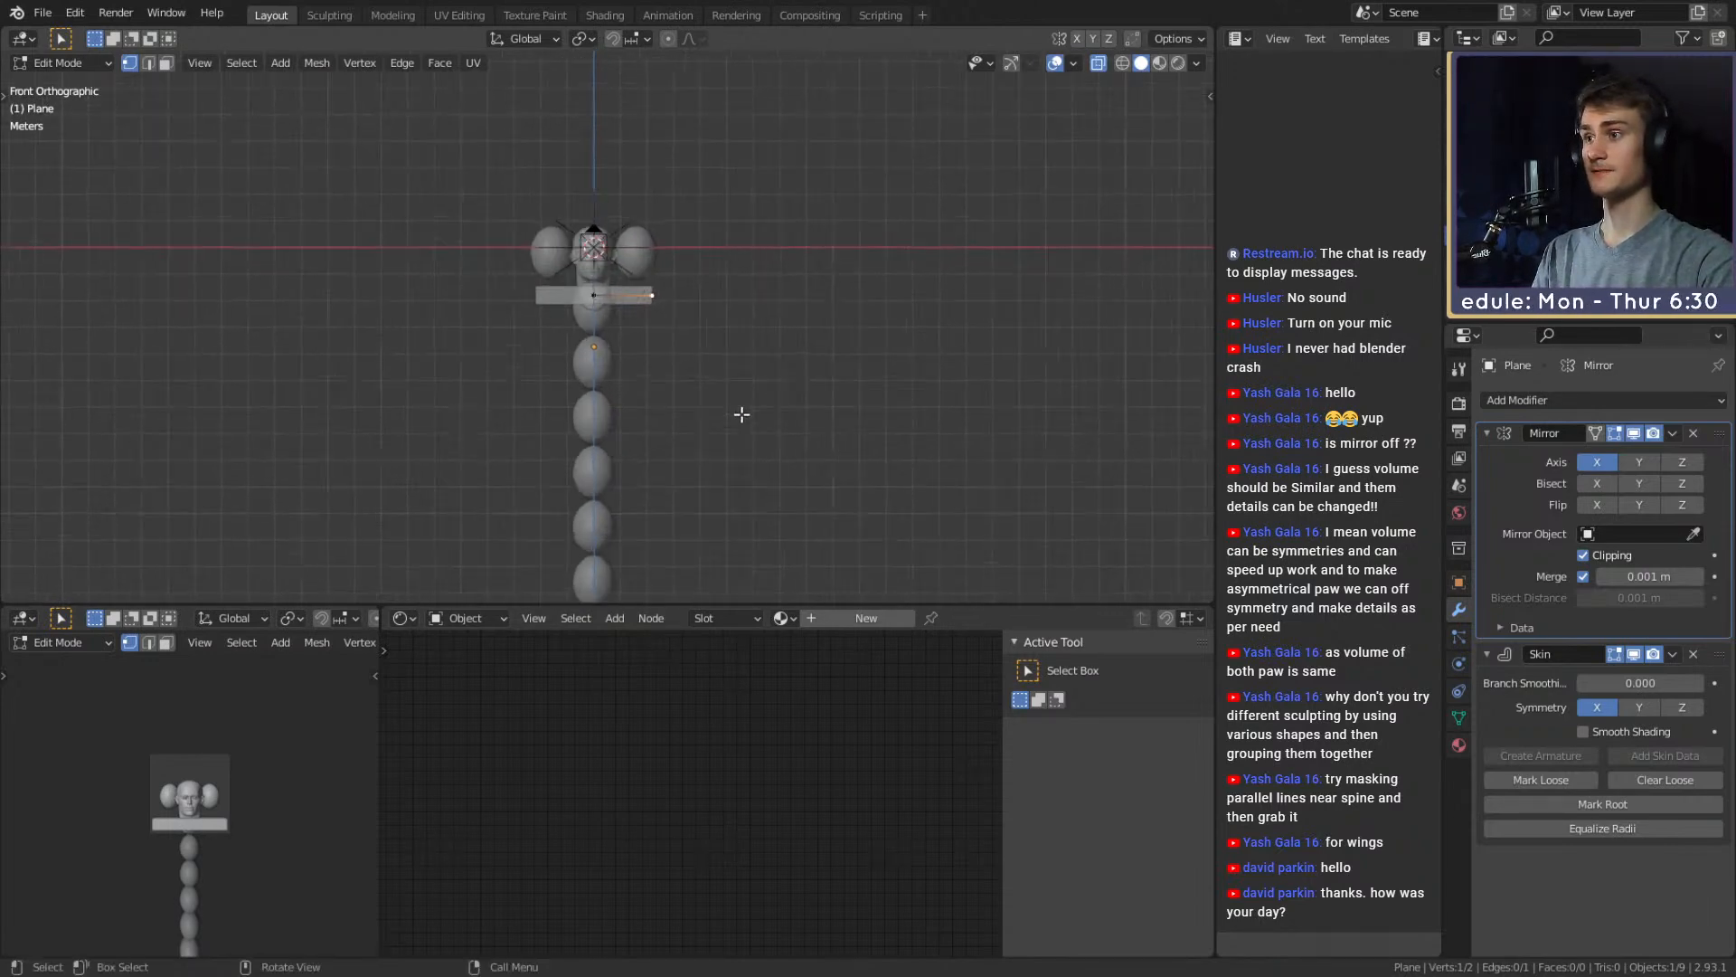
{"action": "scroll", "coordinate": [750, 371], "scroll_direction": "up", "scroll_amount": 5}
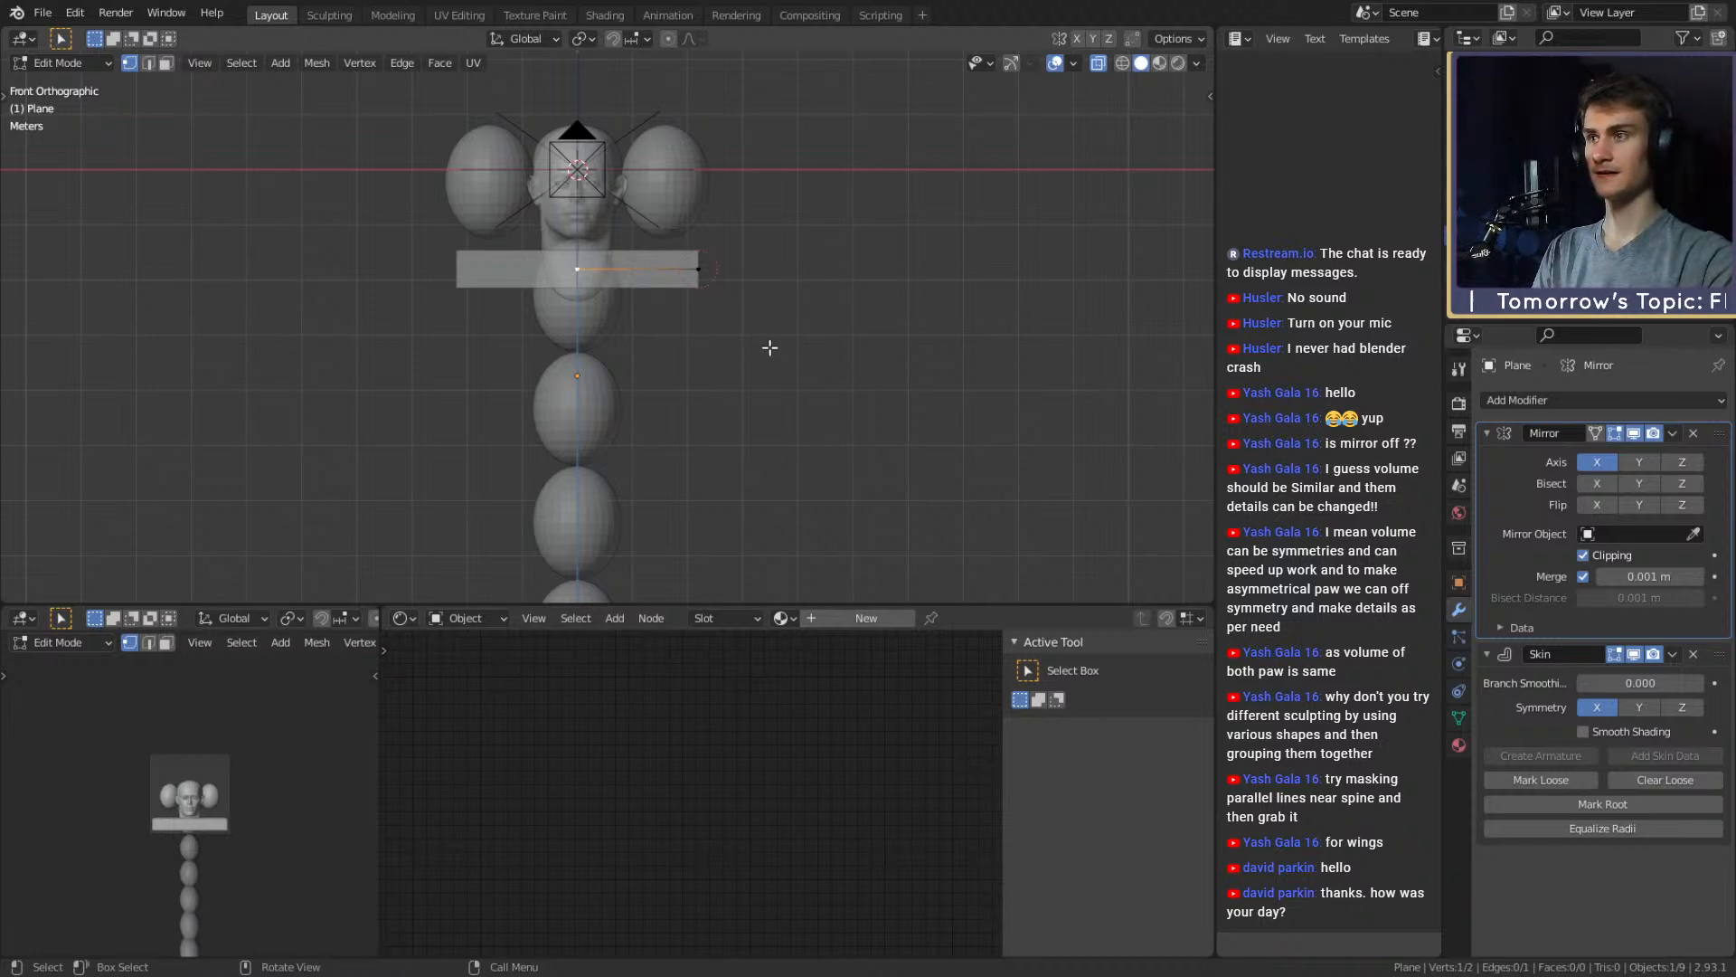
{"action": "middle_click_drag", "start_coordinate": [741, 378], "coordinate": [707, 340], "text": "shift"}
{"action": "scroll", "coordinate": [689, 360], "scroll_direction": "down", "scroll_amount": 3}
{"action": "scroll", "coordinate": [703, 305], "scroll_direction": "up", "scroll_amount": 1}
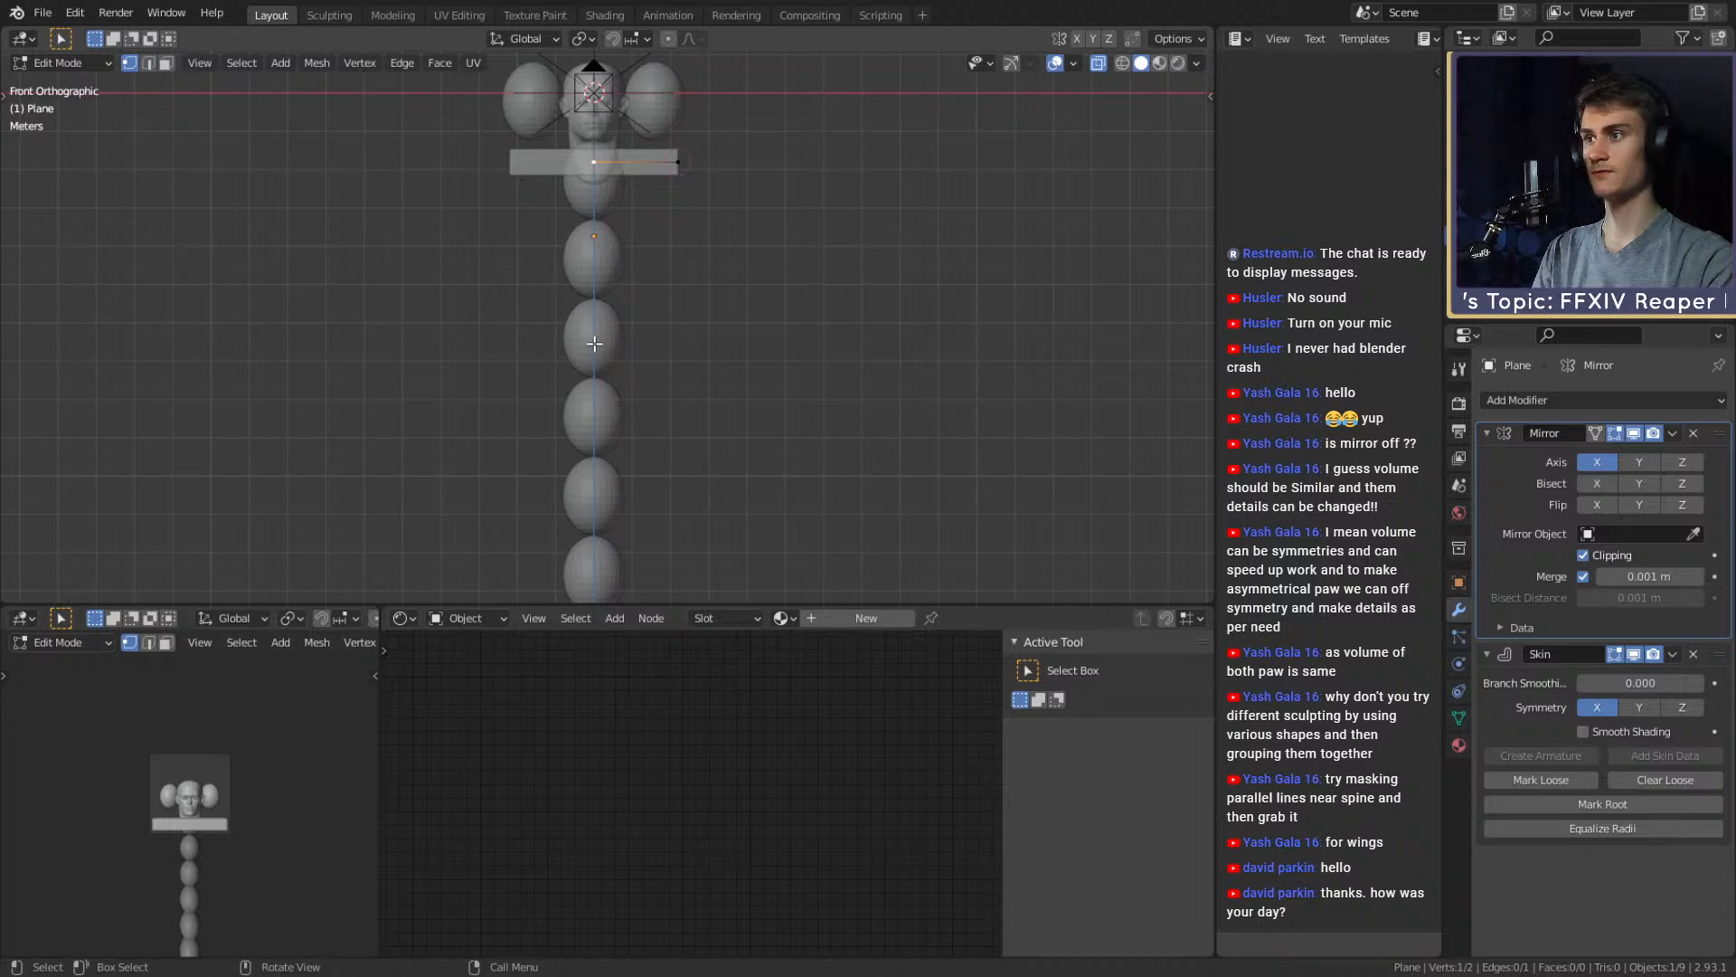
{"action": "middle_click_drag", "start_coordinate": [594, 380], "coordinate": [600, 290], "text": "shift"}
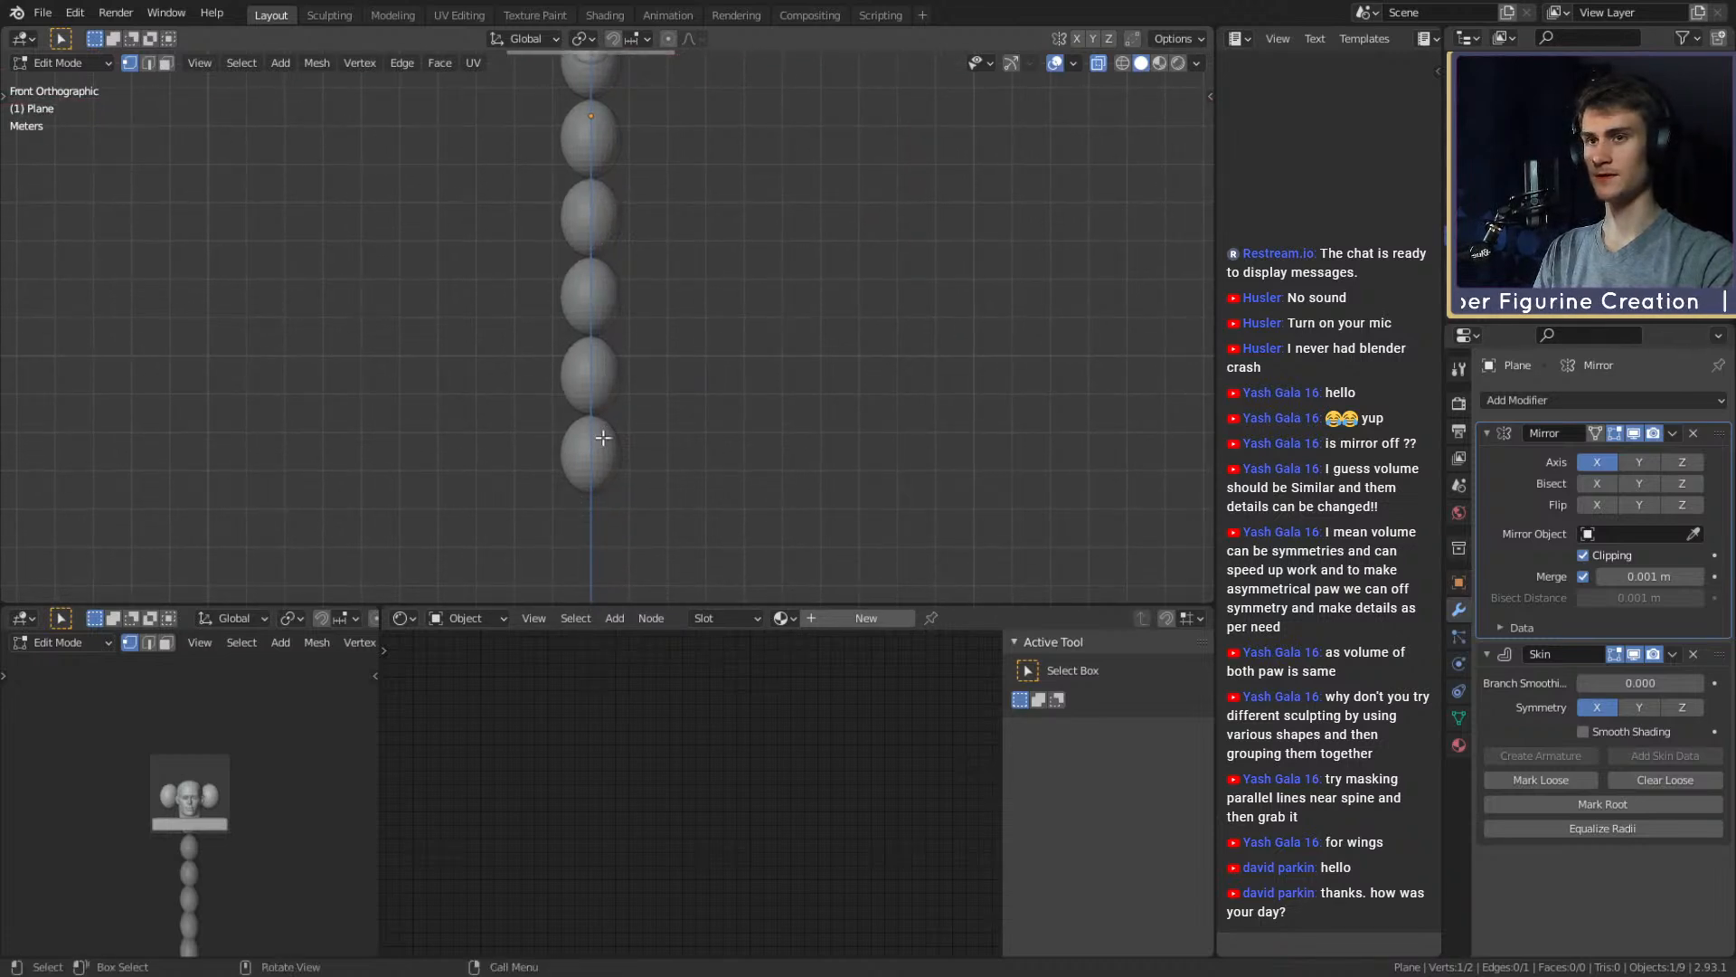
{"action": "middle_click_drag", "start_coordinate": [634, 227], "coordinate": [647, 360], "text": "shift"}
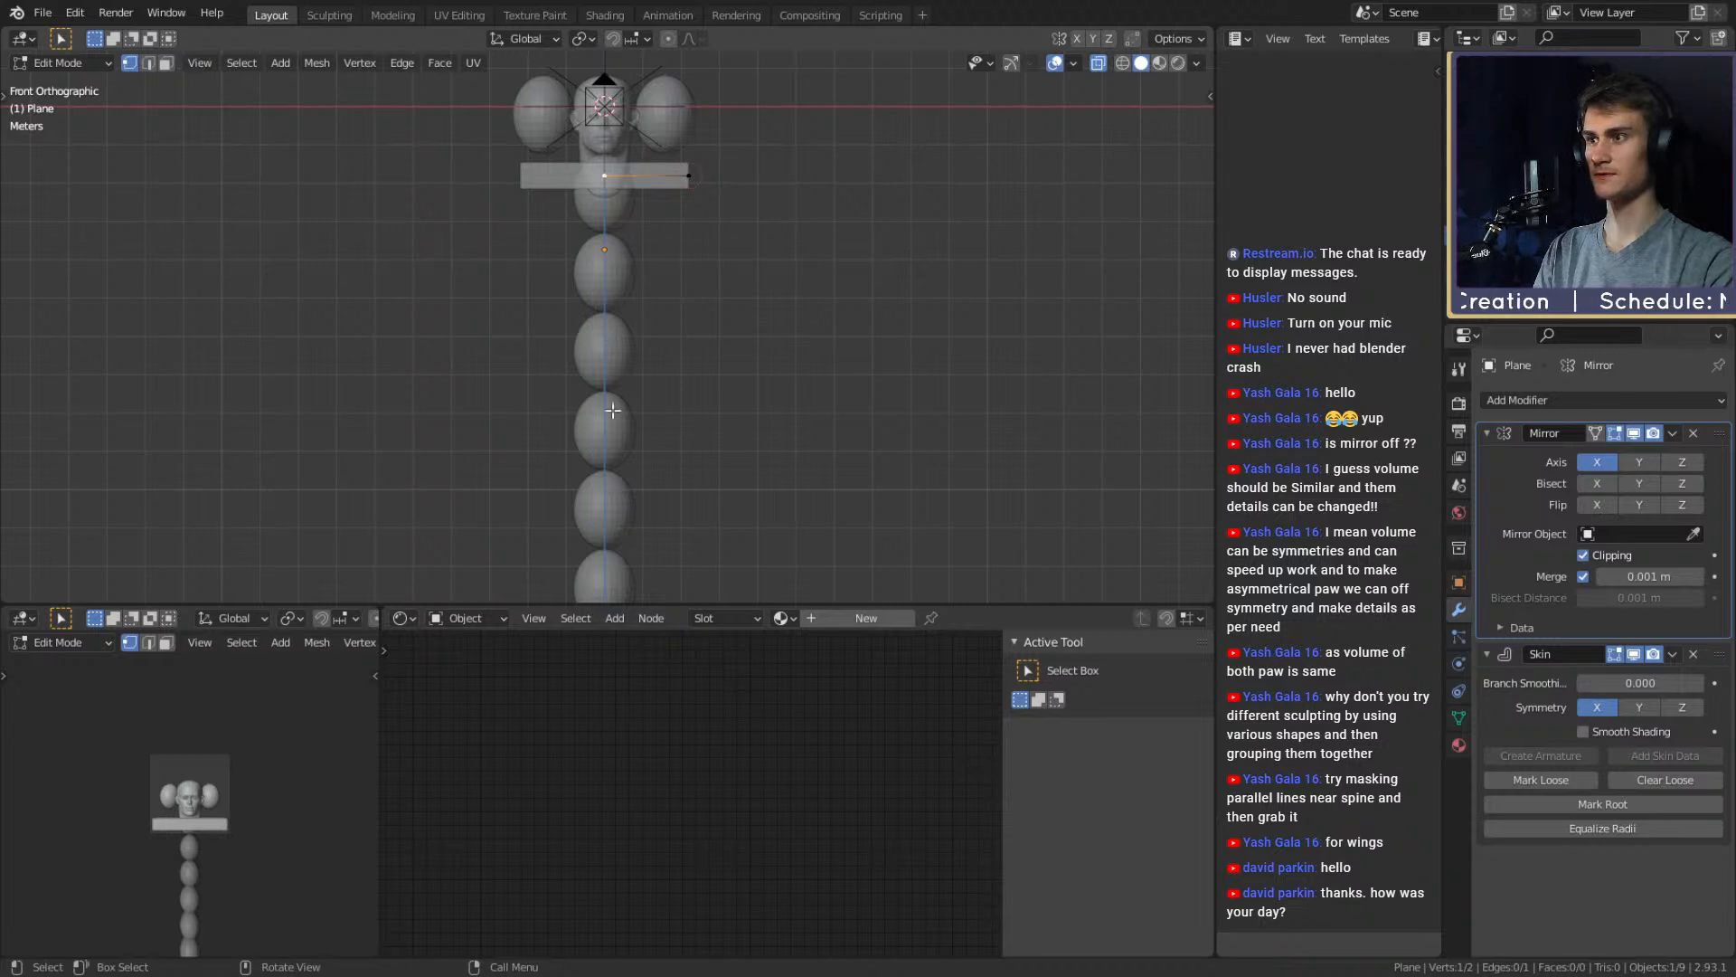
{"action": "middle_click_drag", "start_coordinate": [619, 524], "coordinate": [609, 395], "text": "shift"}
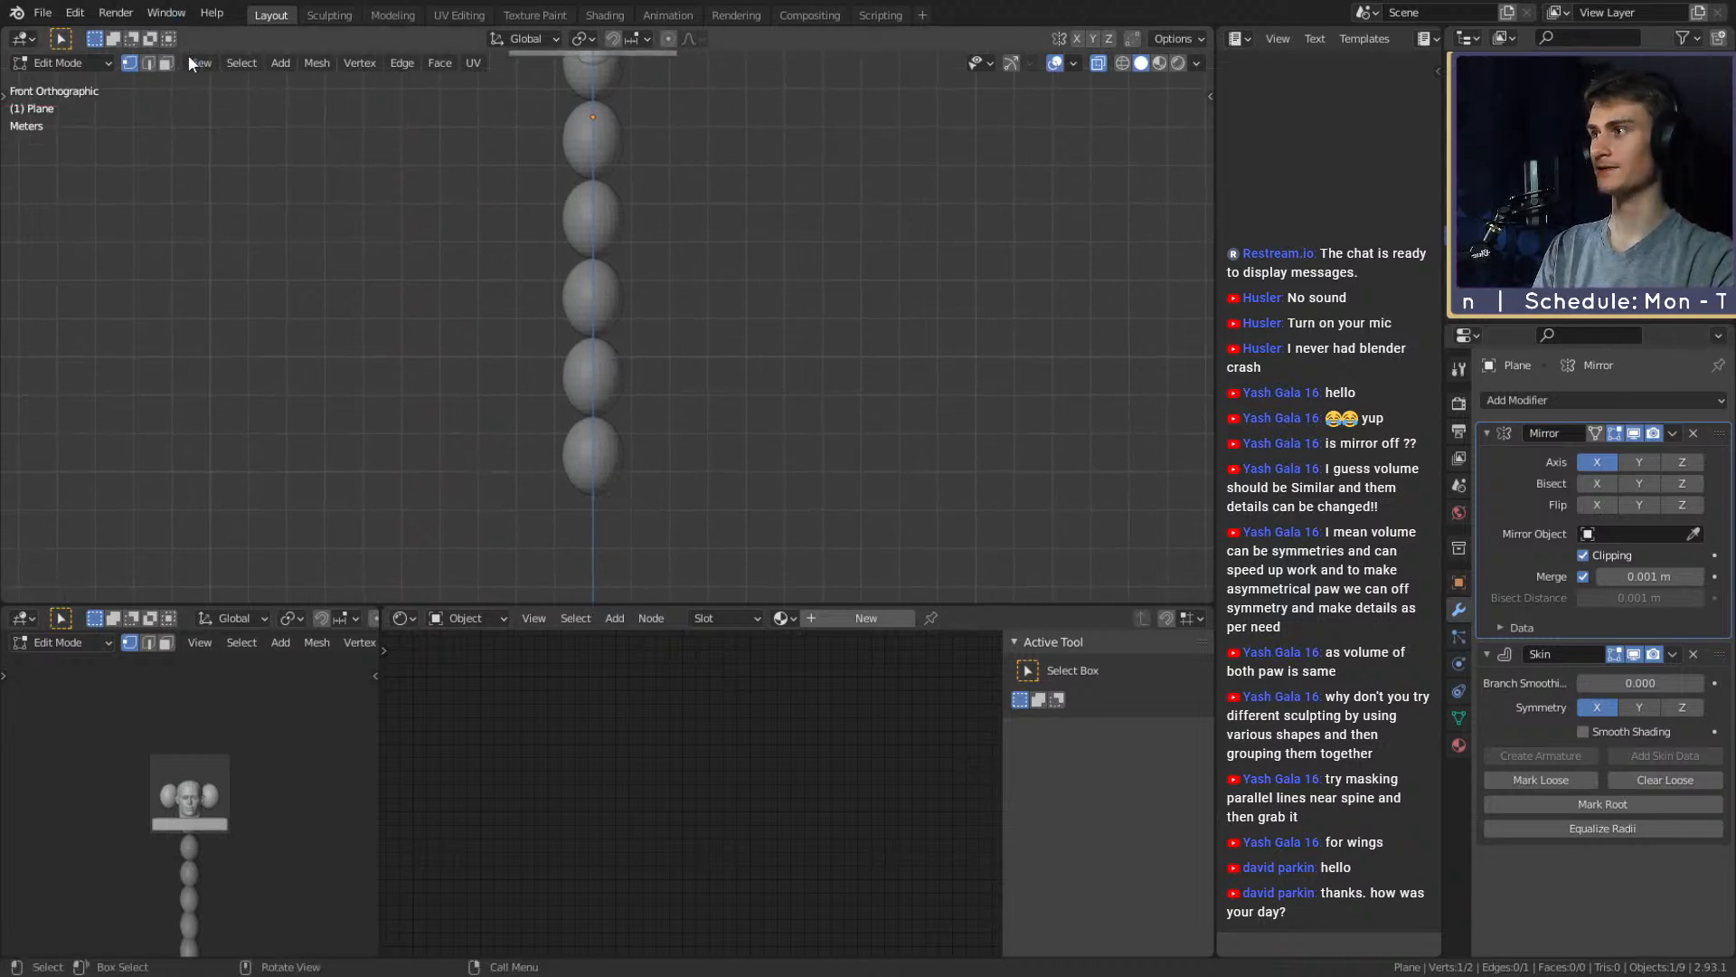
Leave Edit Mode and set the sphere stack's Array count to 8
{"action": "key", "text": "Tab"}
{"action": "scroll", "coordinate": [633, 271], "scroll_direction": "down", "scroll_amount": 3}
{"action": "middle_click_drag", "start_coordinate": [682, 302], "coordinate": [568, 382]}
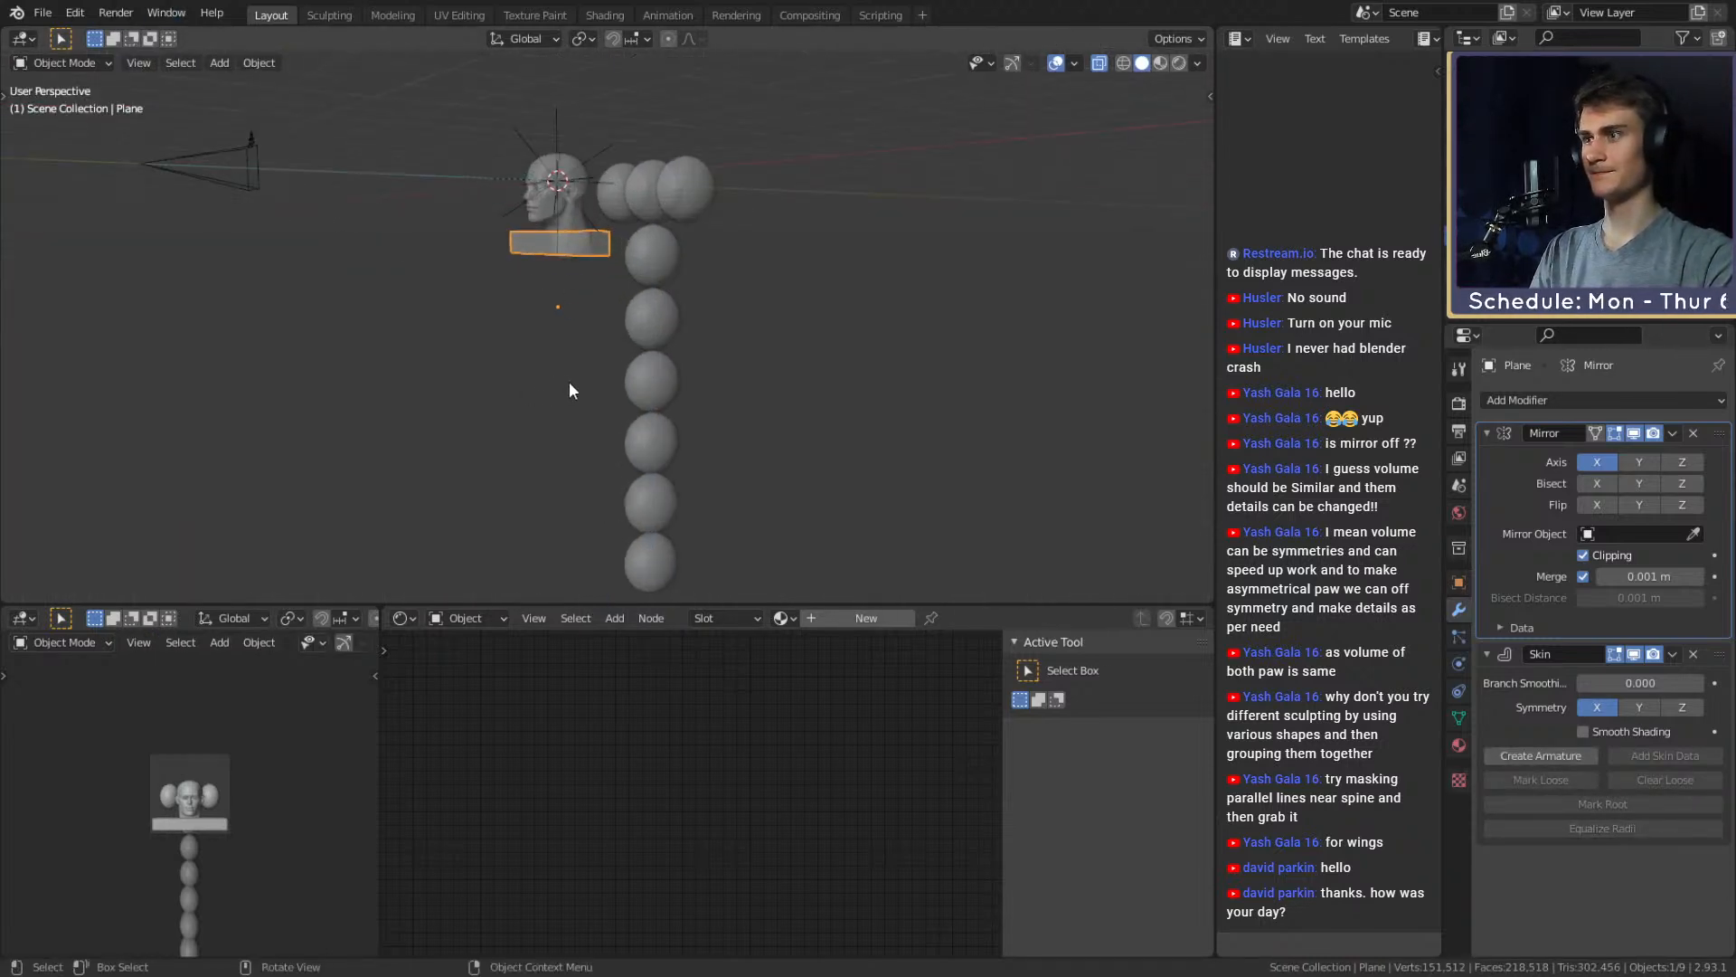
{"action": "left_click", "coordinate": [640, 317]}
{"action": "left_click", "coordinate": [1696, 487]}
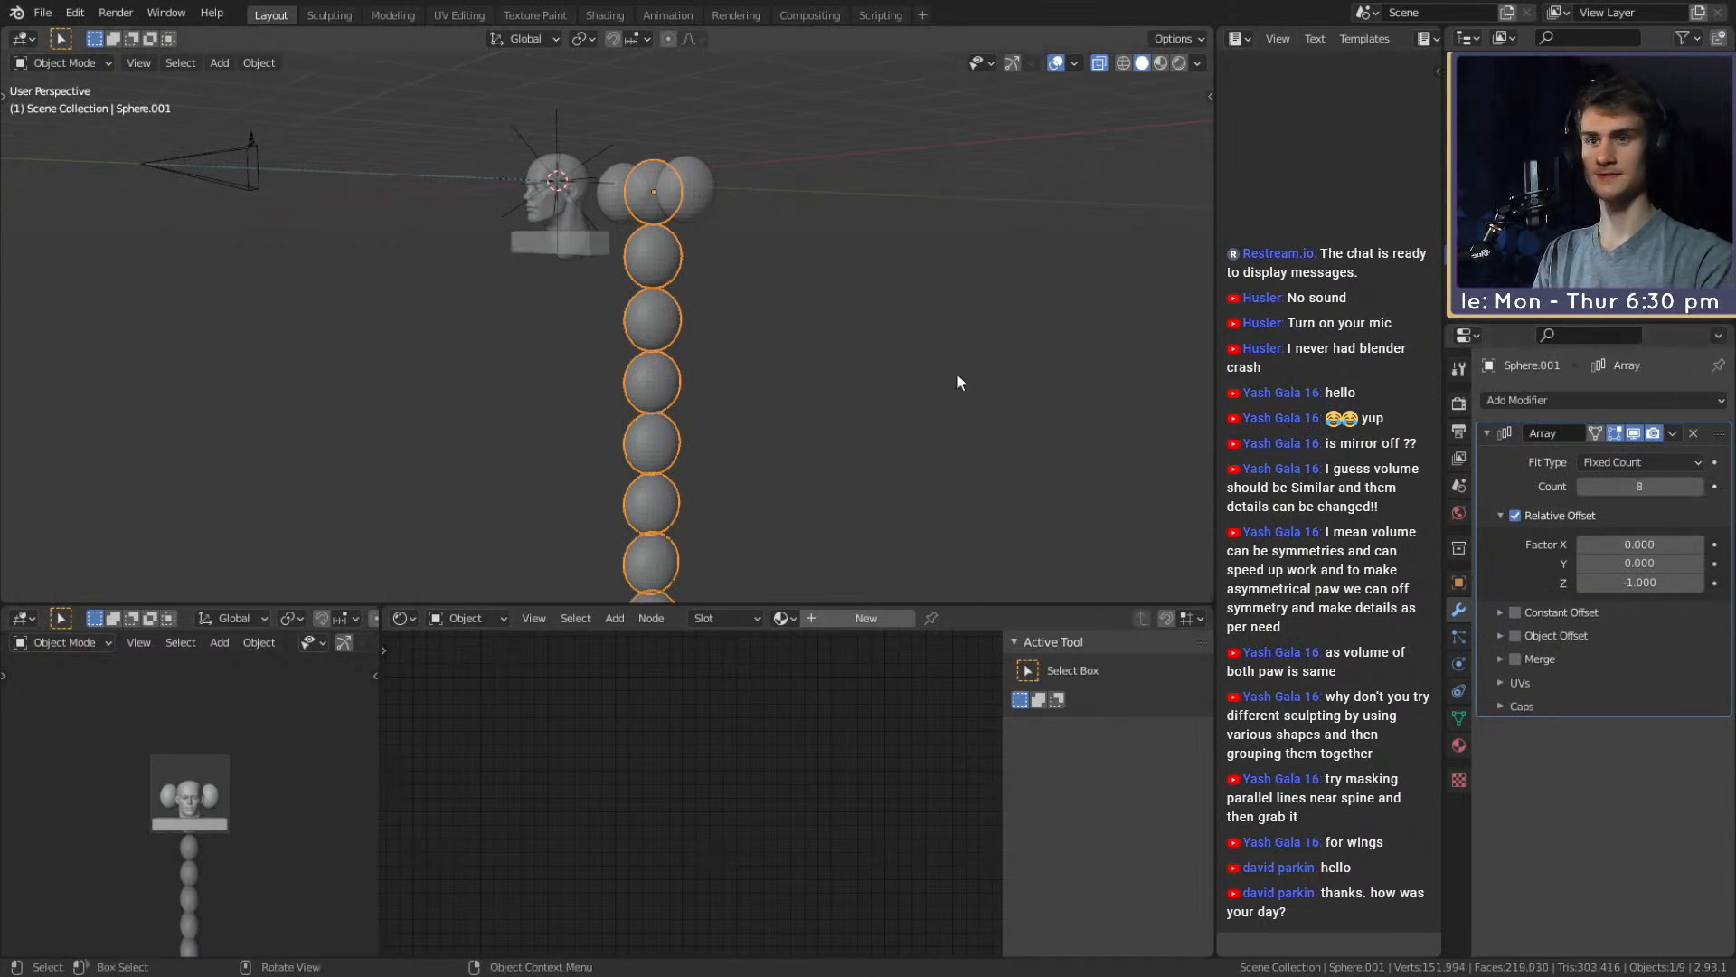
Extrude the shoulder bar's centre vertex down along Z as a spine to the boundary between the stack's fourth and fifth spheres
{"action": "left_click", "coordinate": [533, 242]}
{"action": "key", "text": "Tab"}
{"action": "key", "text": "KP_1"}
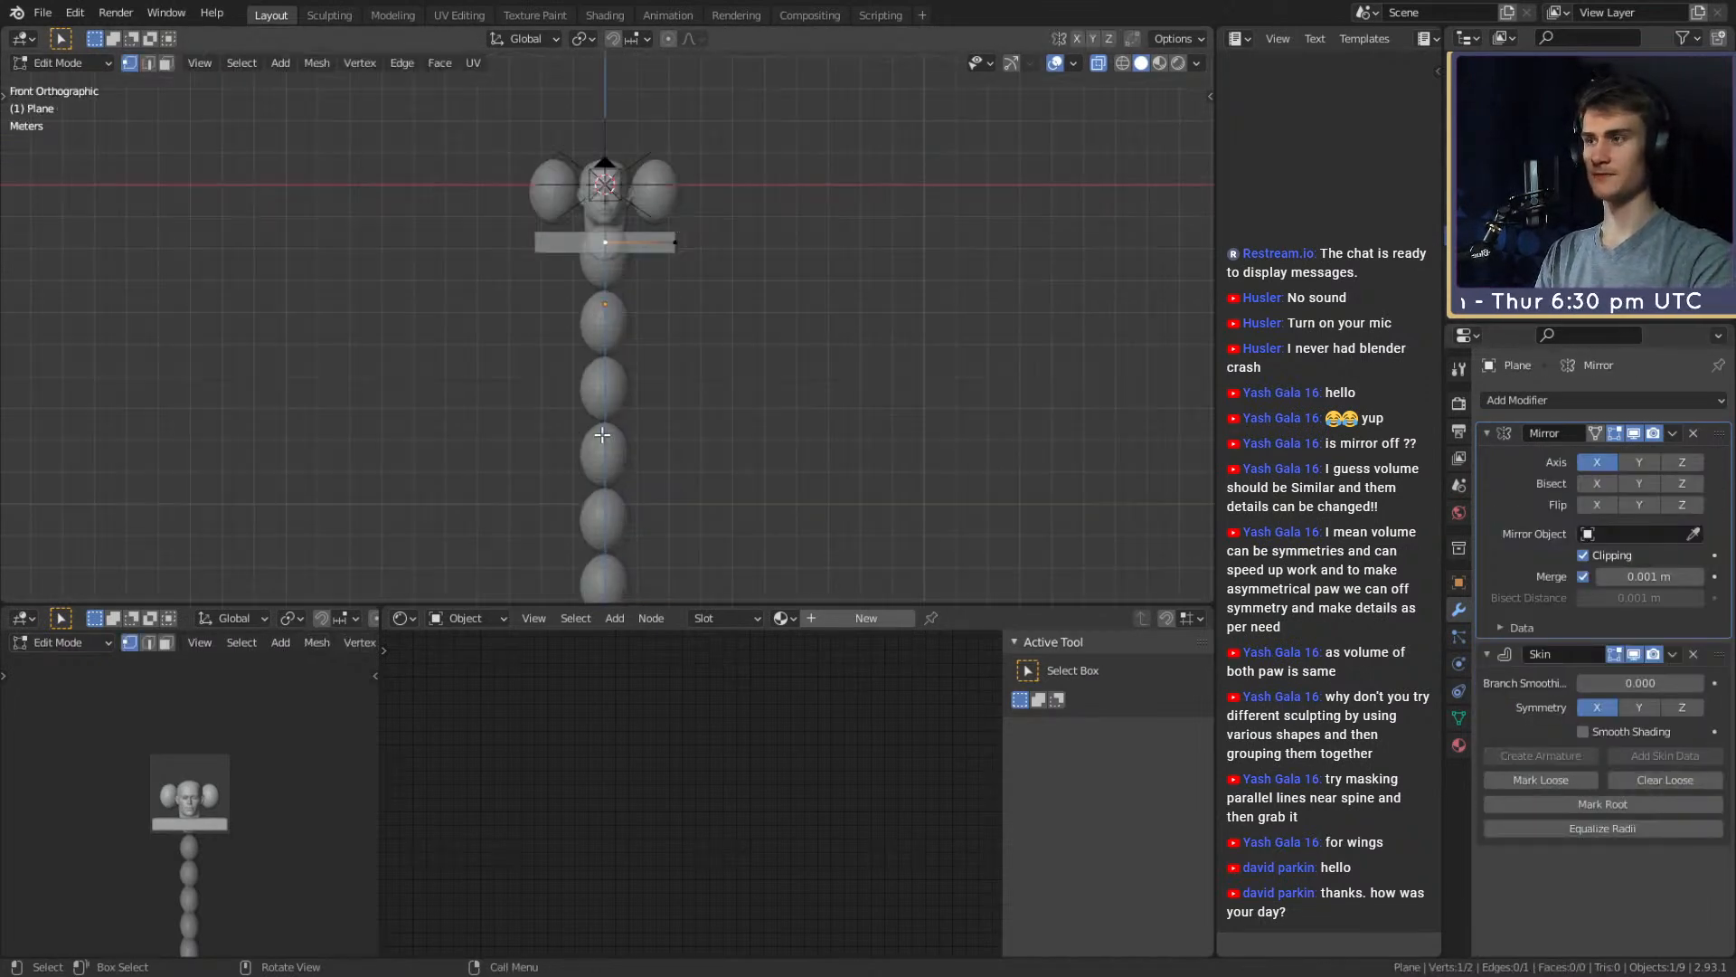
{"action": "scroll", "coordinate": [603, 435], "scroll_direction": "down", "scroll_amount": 3}
{"action": "scroll", "coordinate": [638, 404], "scroll_direction": "up", "scroll_amount": 2}
{"action": "middle_click_drag", "start_coordinate": [664, 404], "coordinate": [674, 241], "text": "shift"}
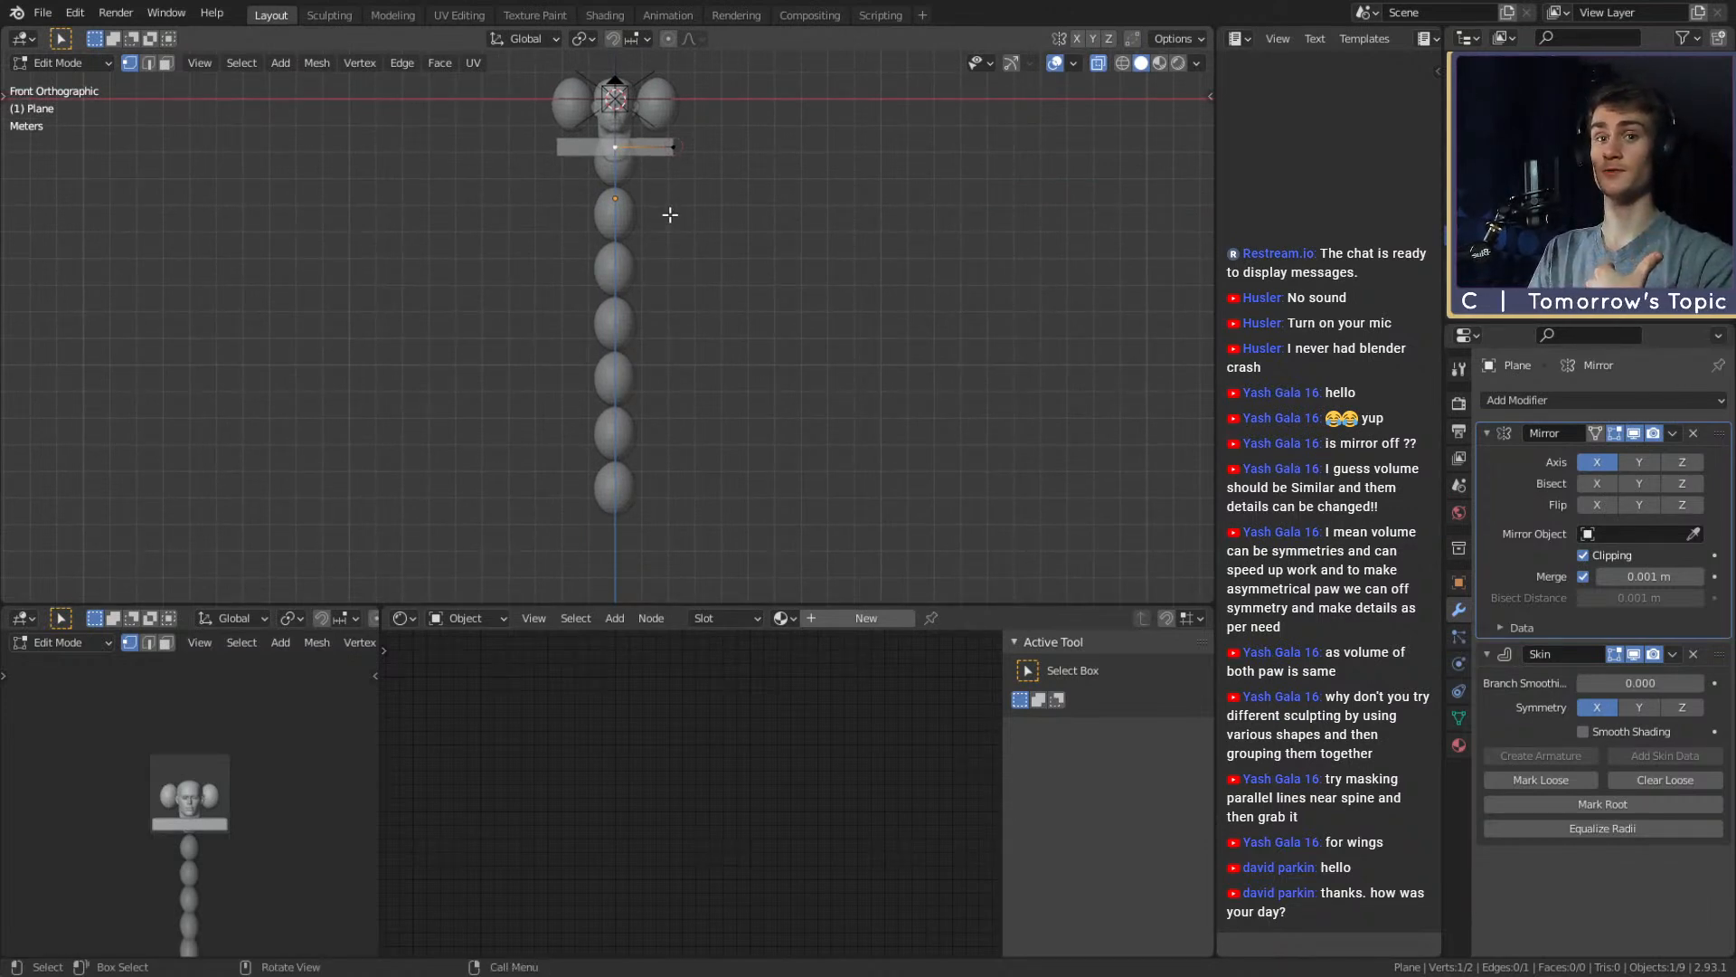
{"action": "left_click", "coordinate": [636, 152]}
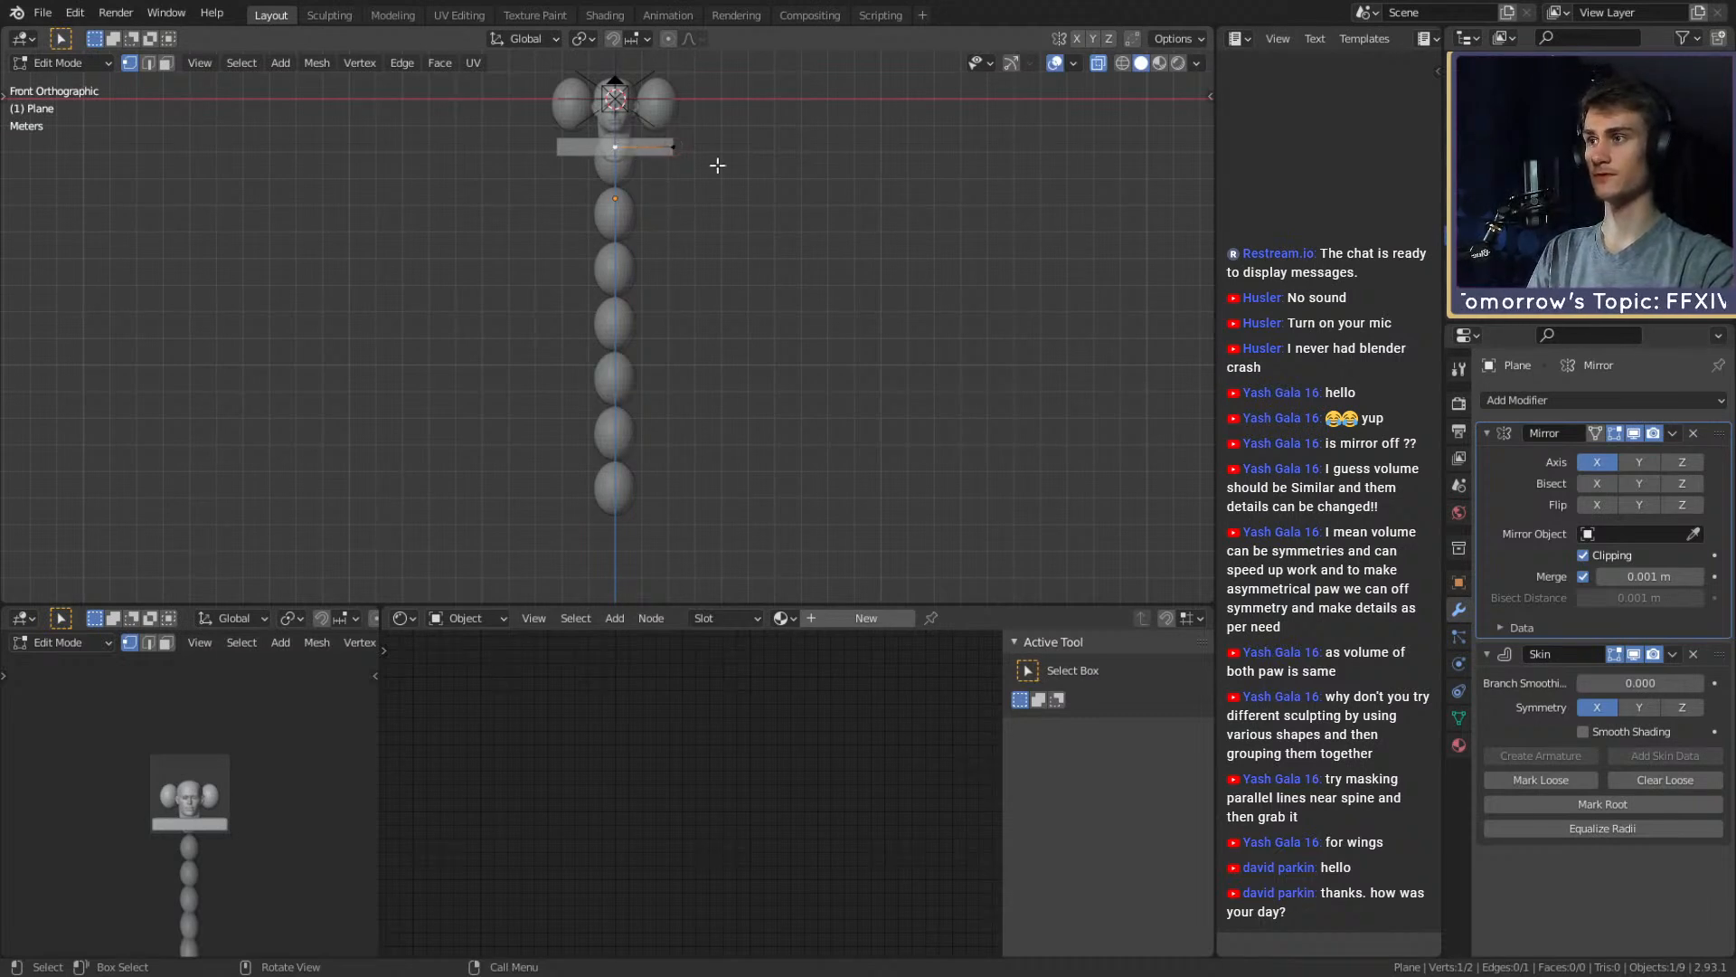
{"action": "key", "text": "e"}
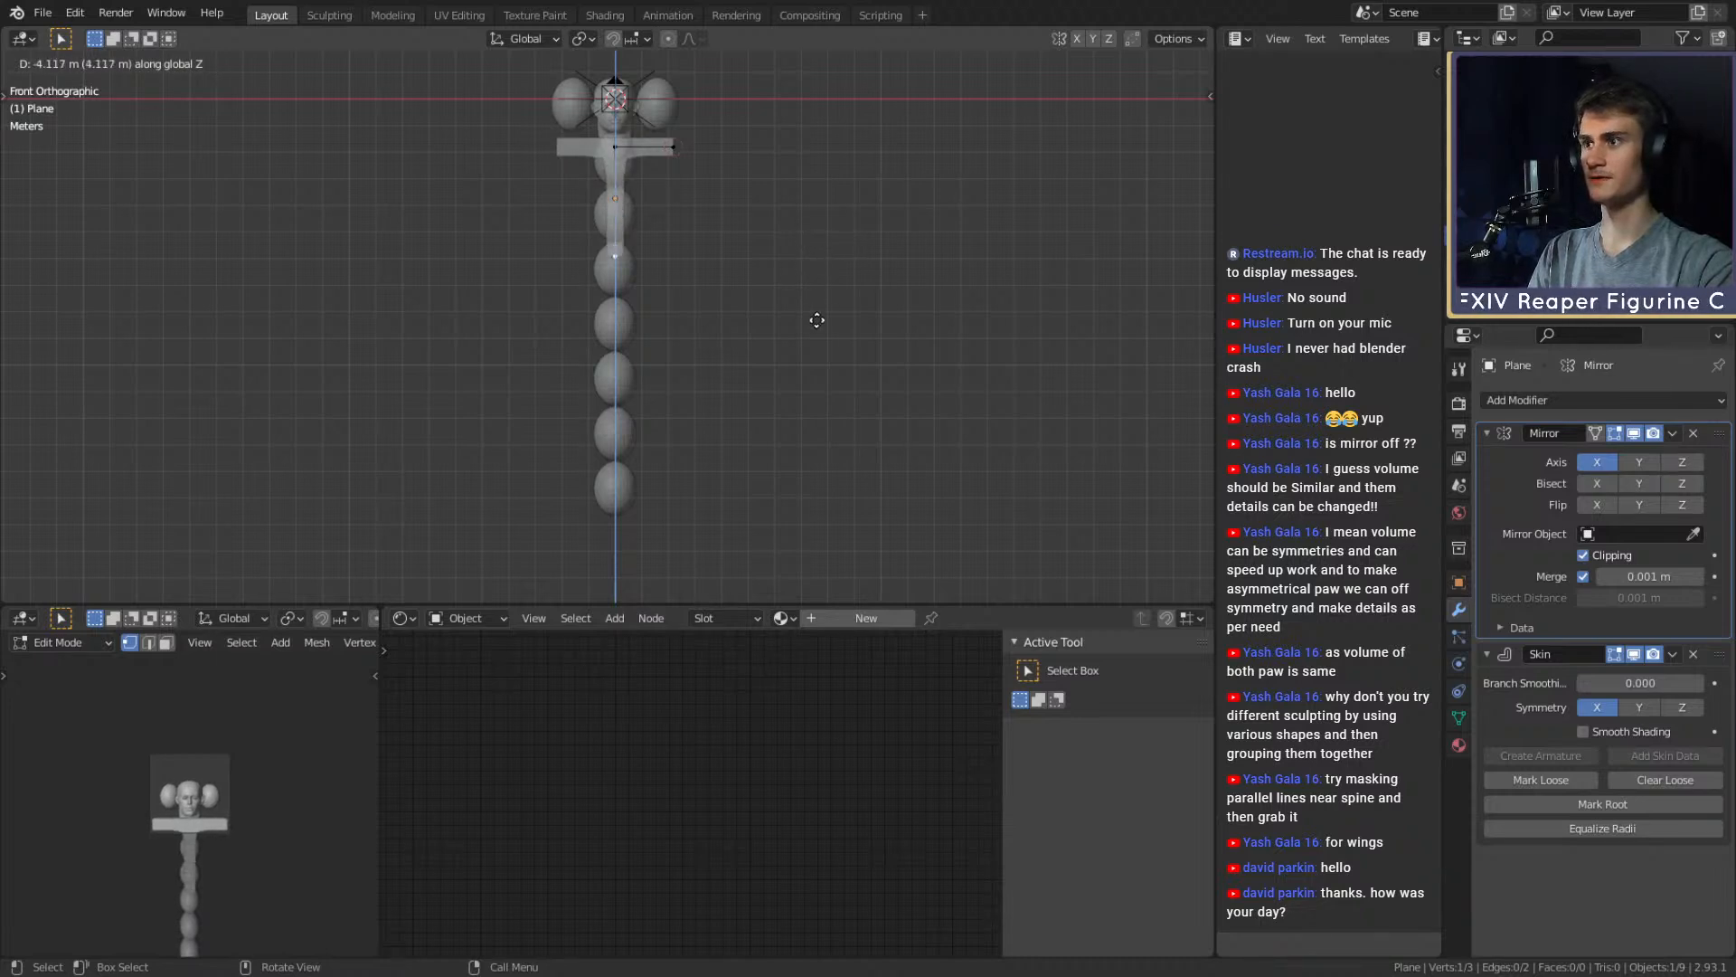
{"action": "left_click", "coordinate": [820, 360]}
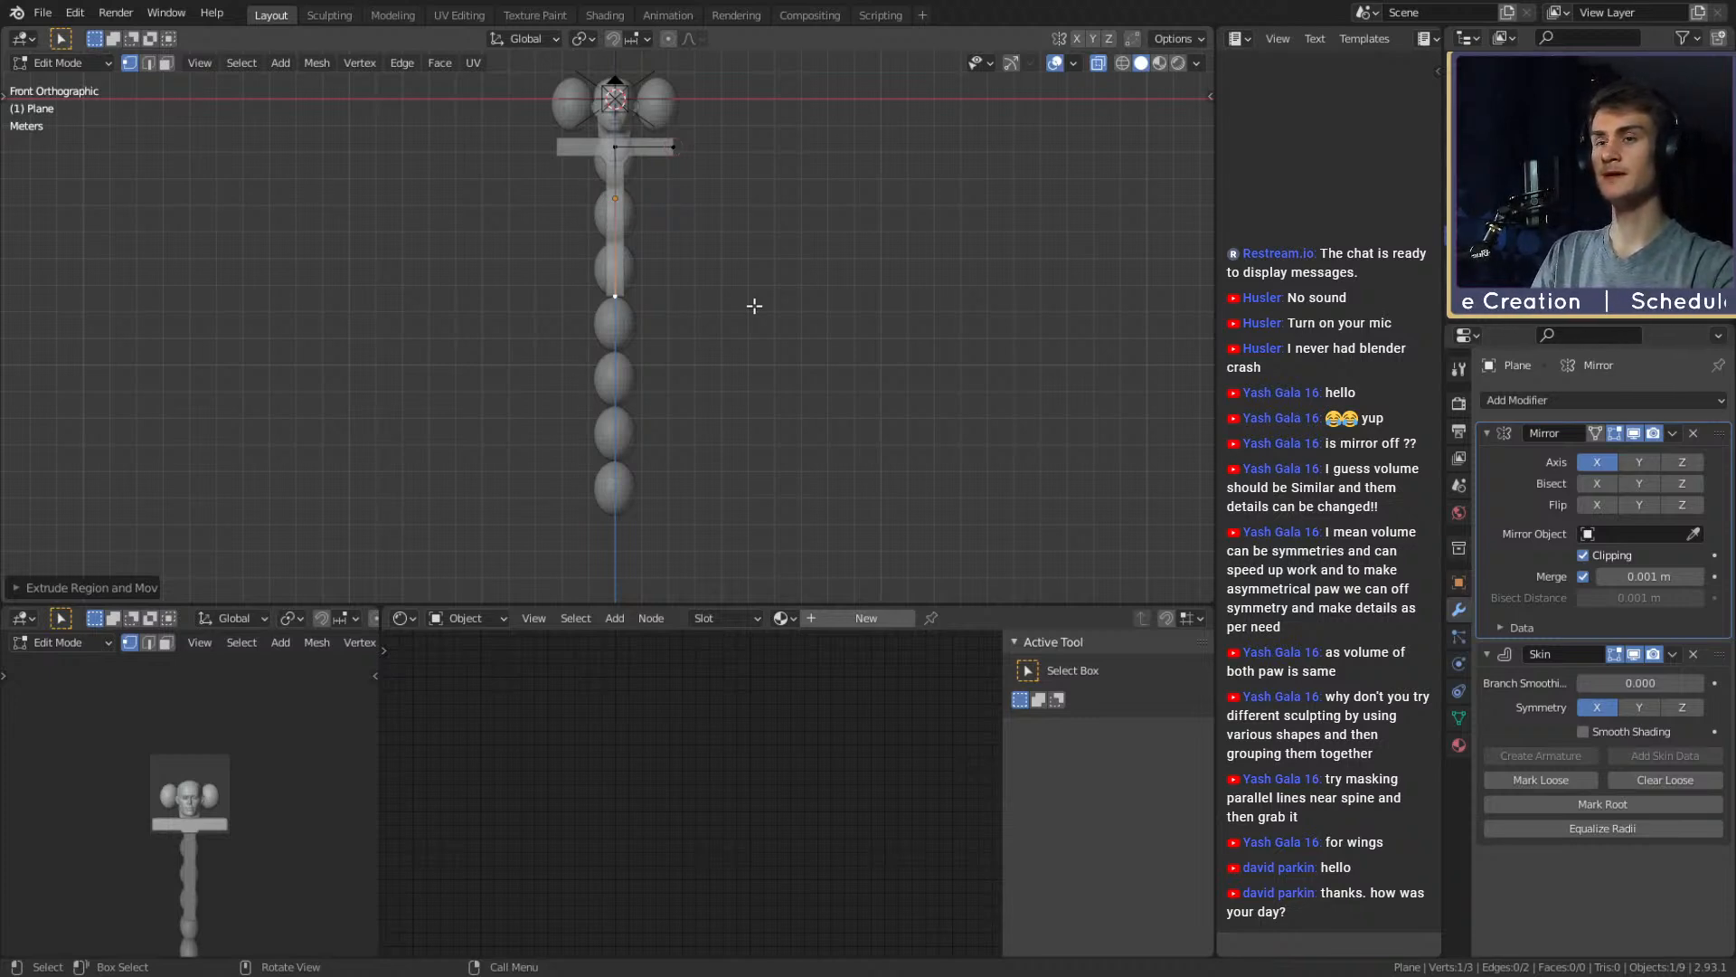
{"action": "middle_click_drag", "start_coordinate": [754, 306], "coordinate": [666, 341]}
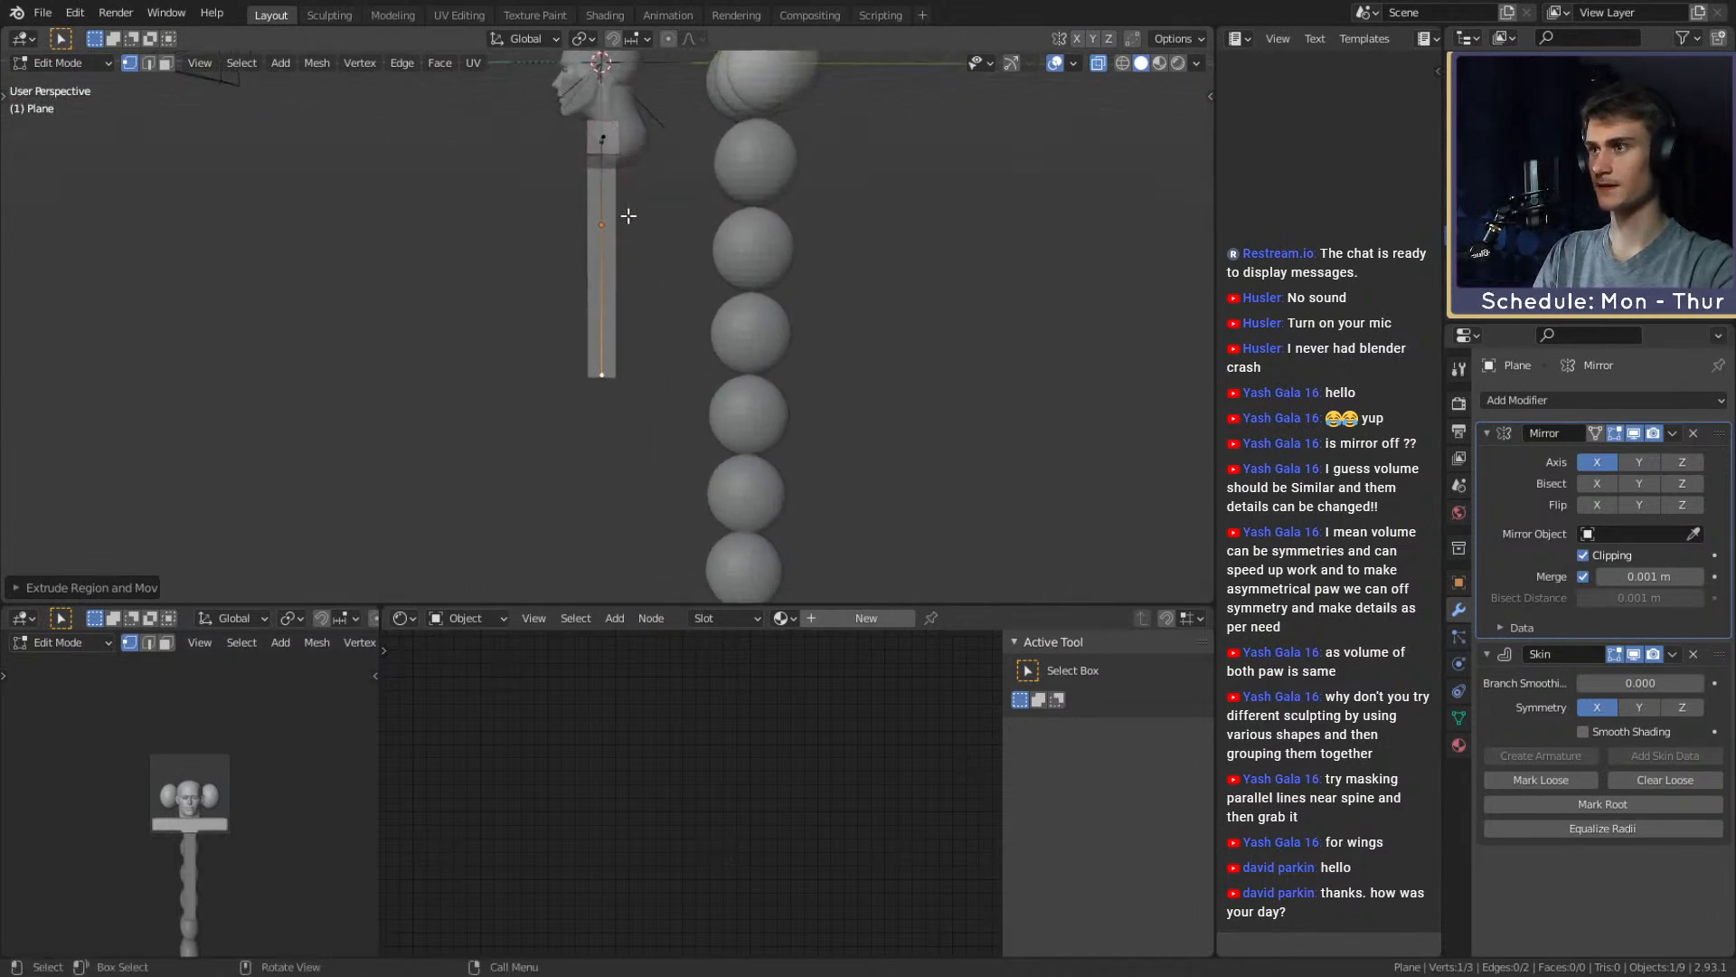
{"action": "middle_click_drag", "start_coordinate": [628, 213], "coordinate": [727, 314]}
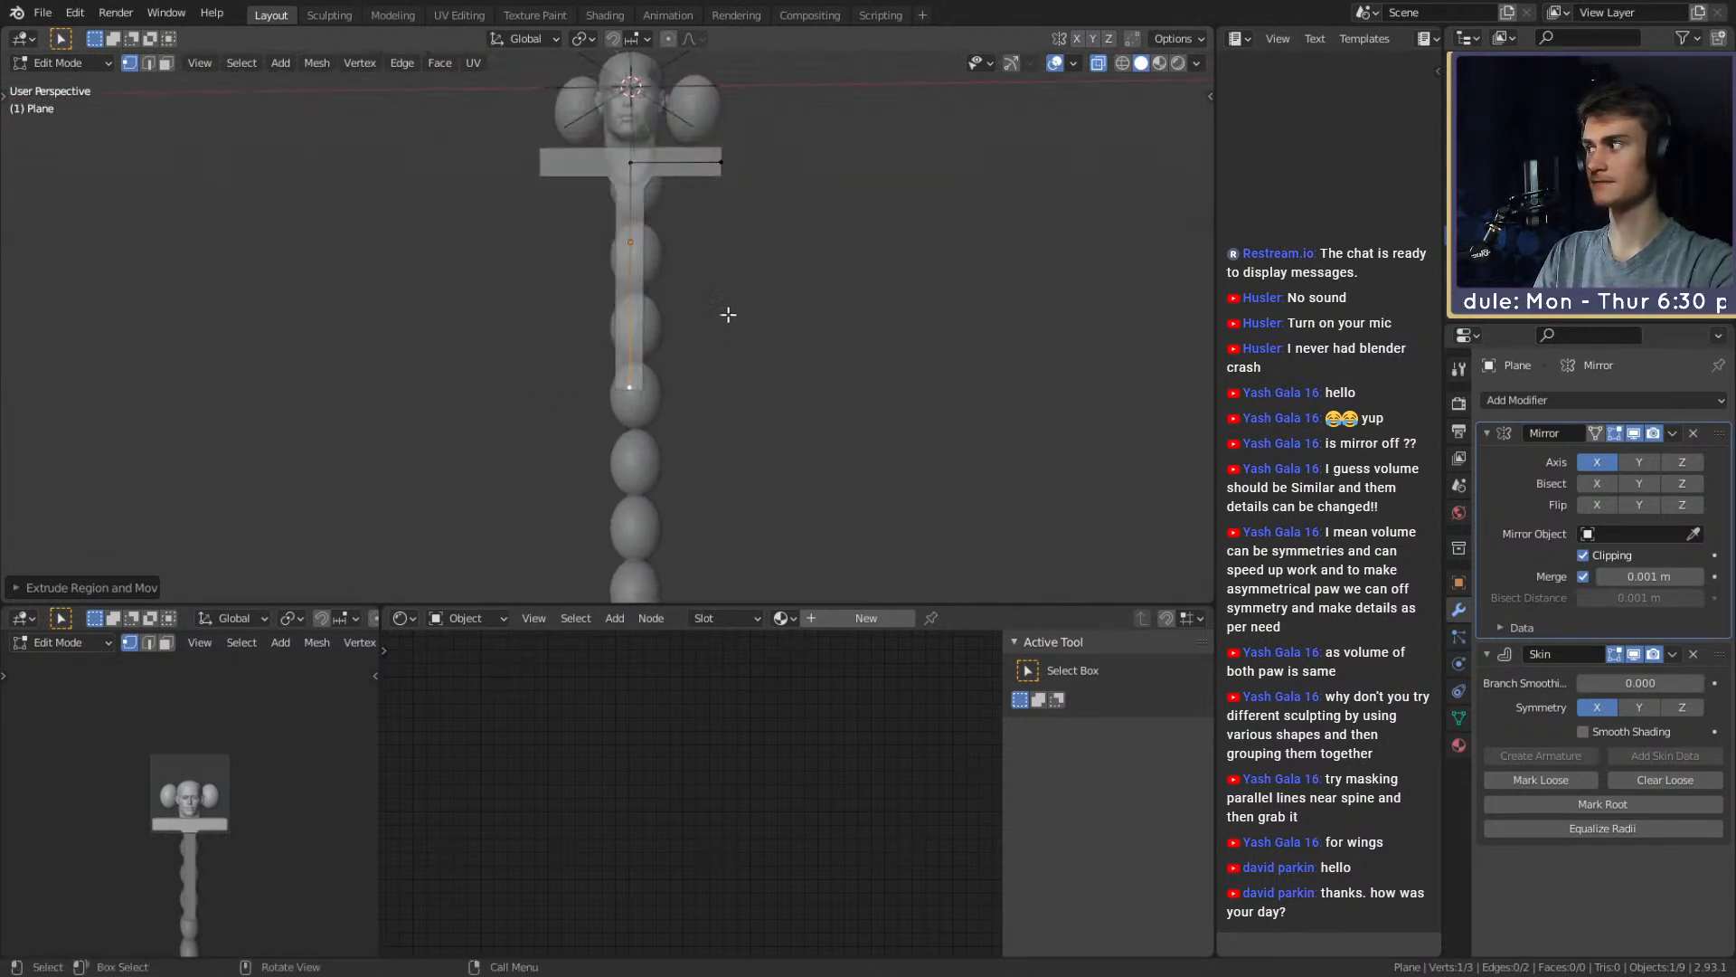
{"action": "middle_click_drag", "start_coordinate": [641, 256], "coordinate": [714, 250]}
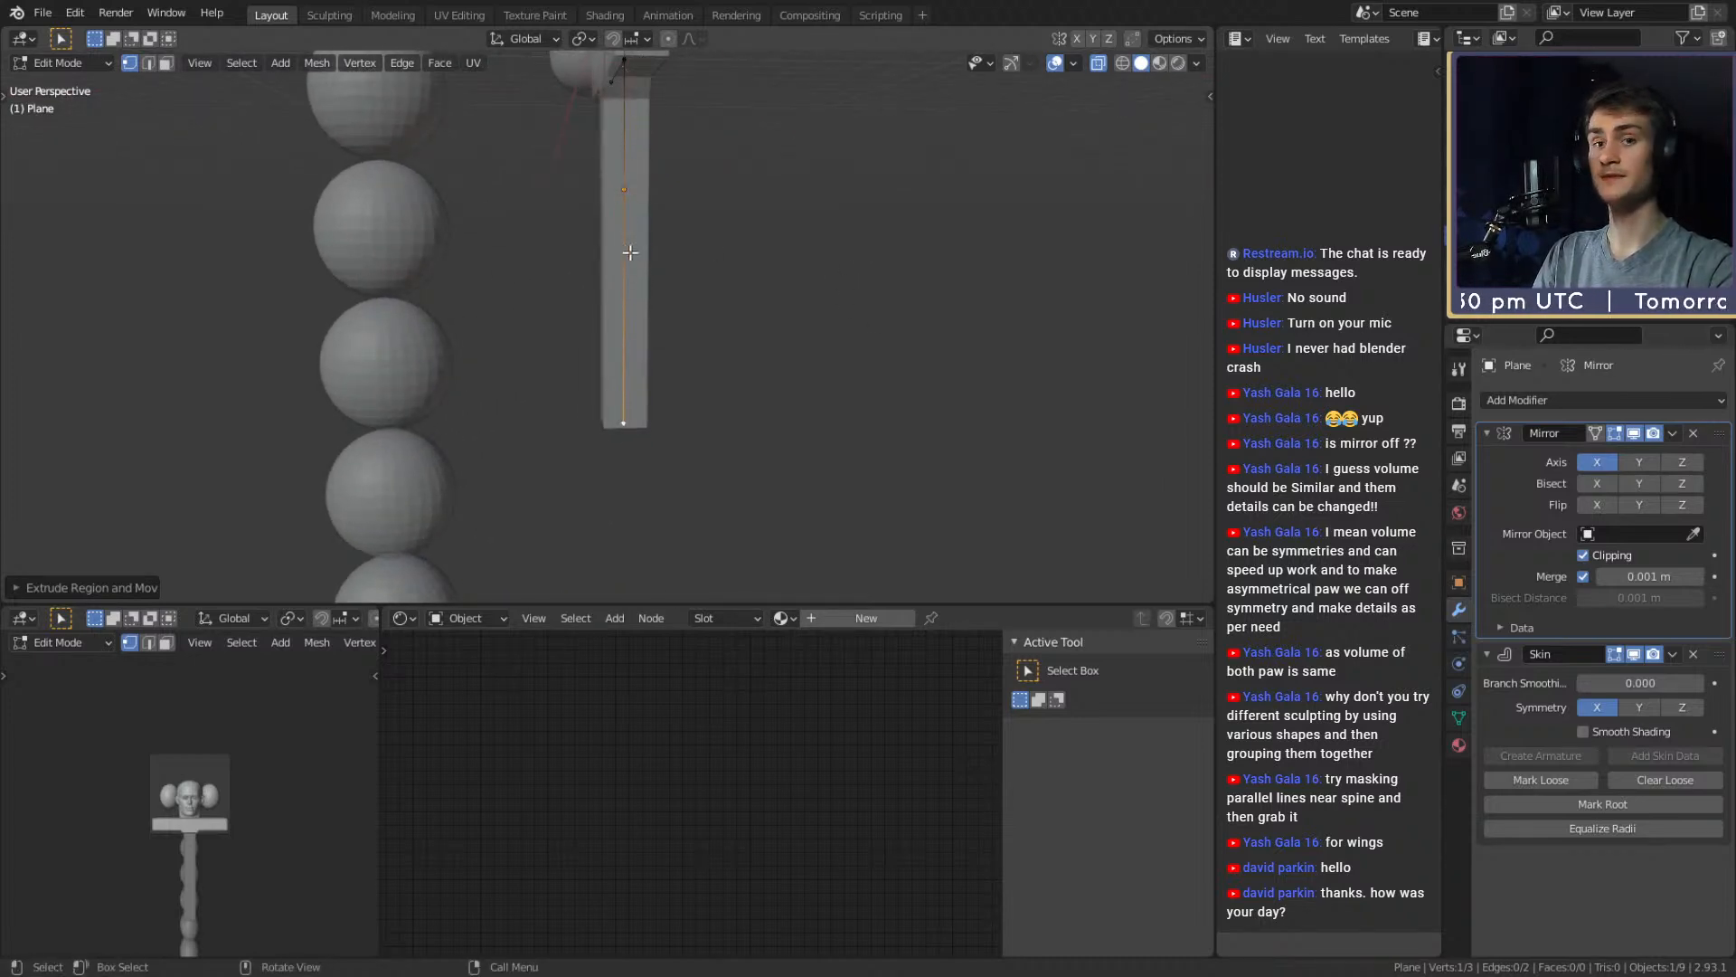
In front view, extrude the spine's lower end vertex along X to start the hip bar
{"action": "middle_click_drag", "start_coordinate": [632, 256], "coordinate": [562, 379]}
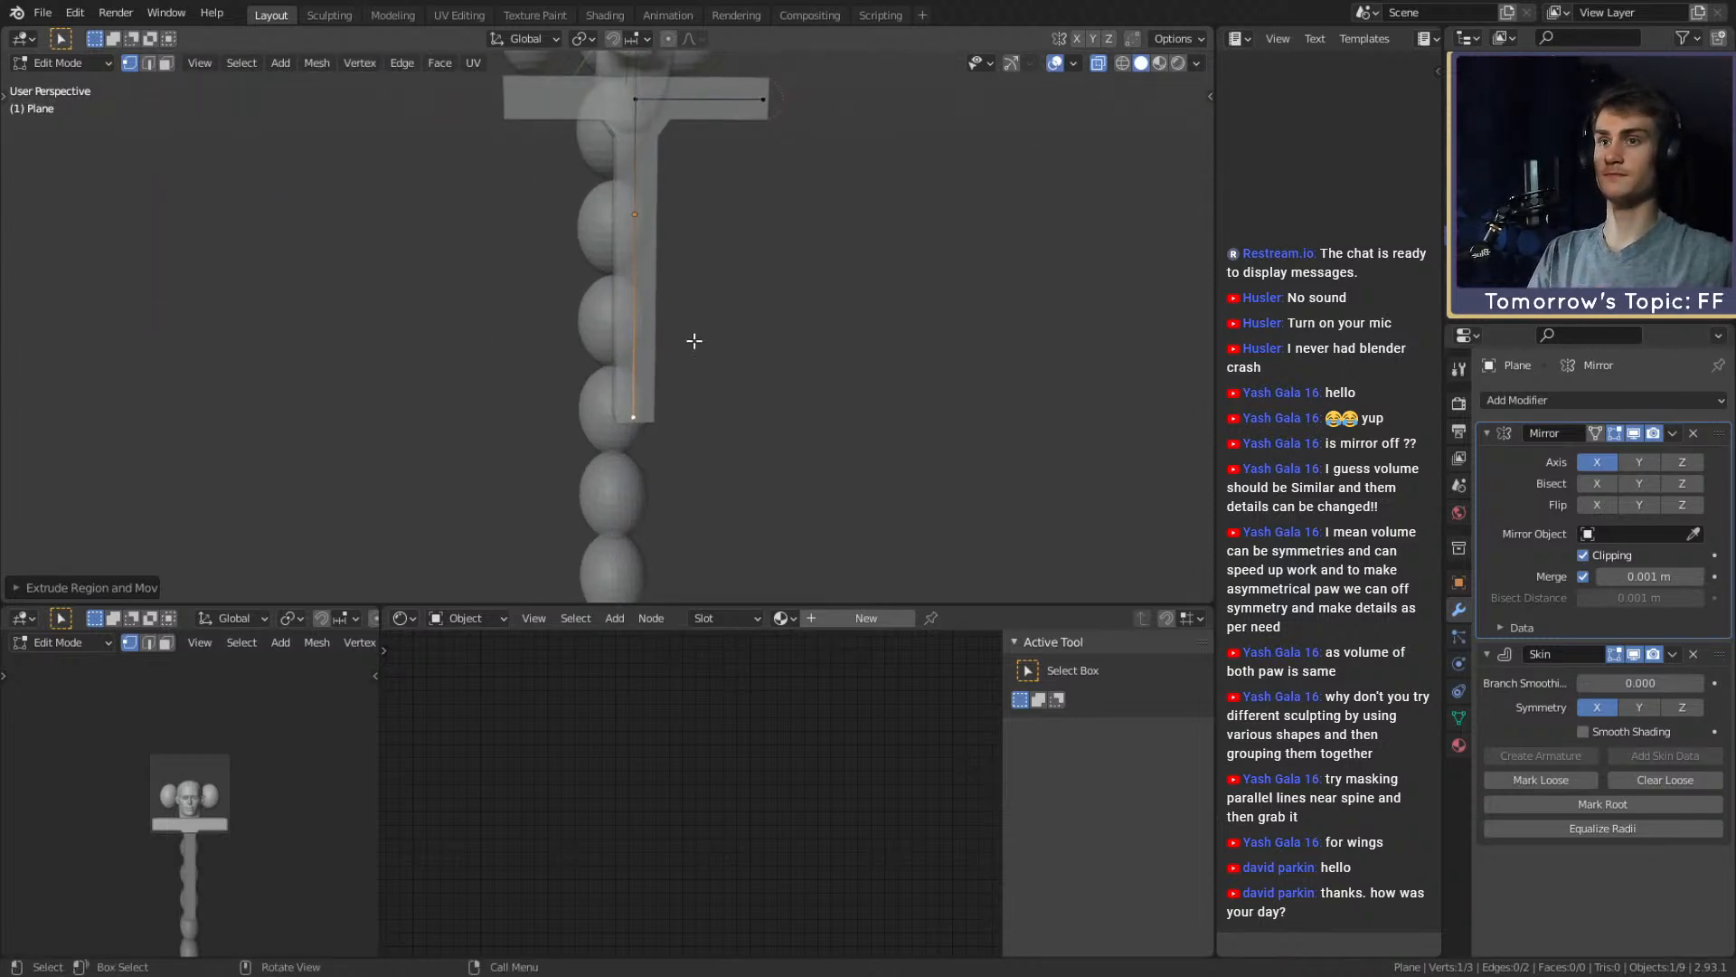
{"action": "key", "text": "KP_1"}
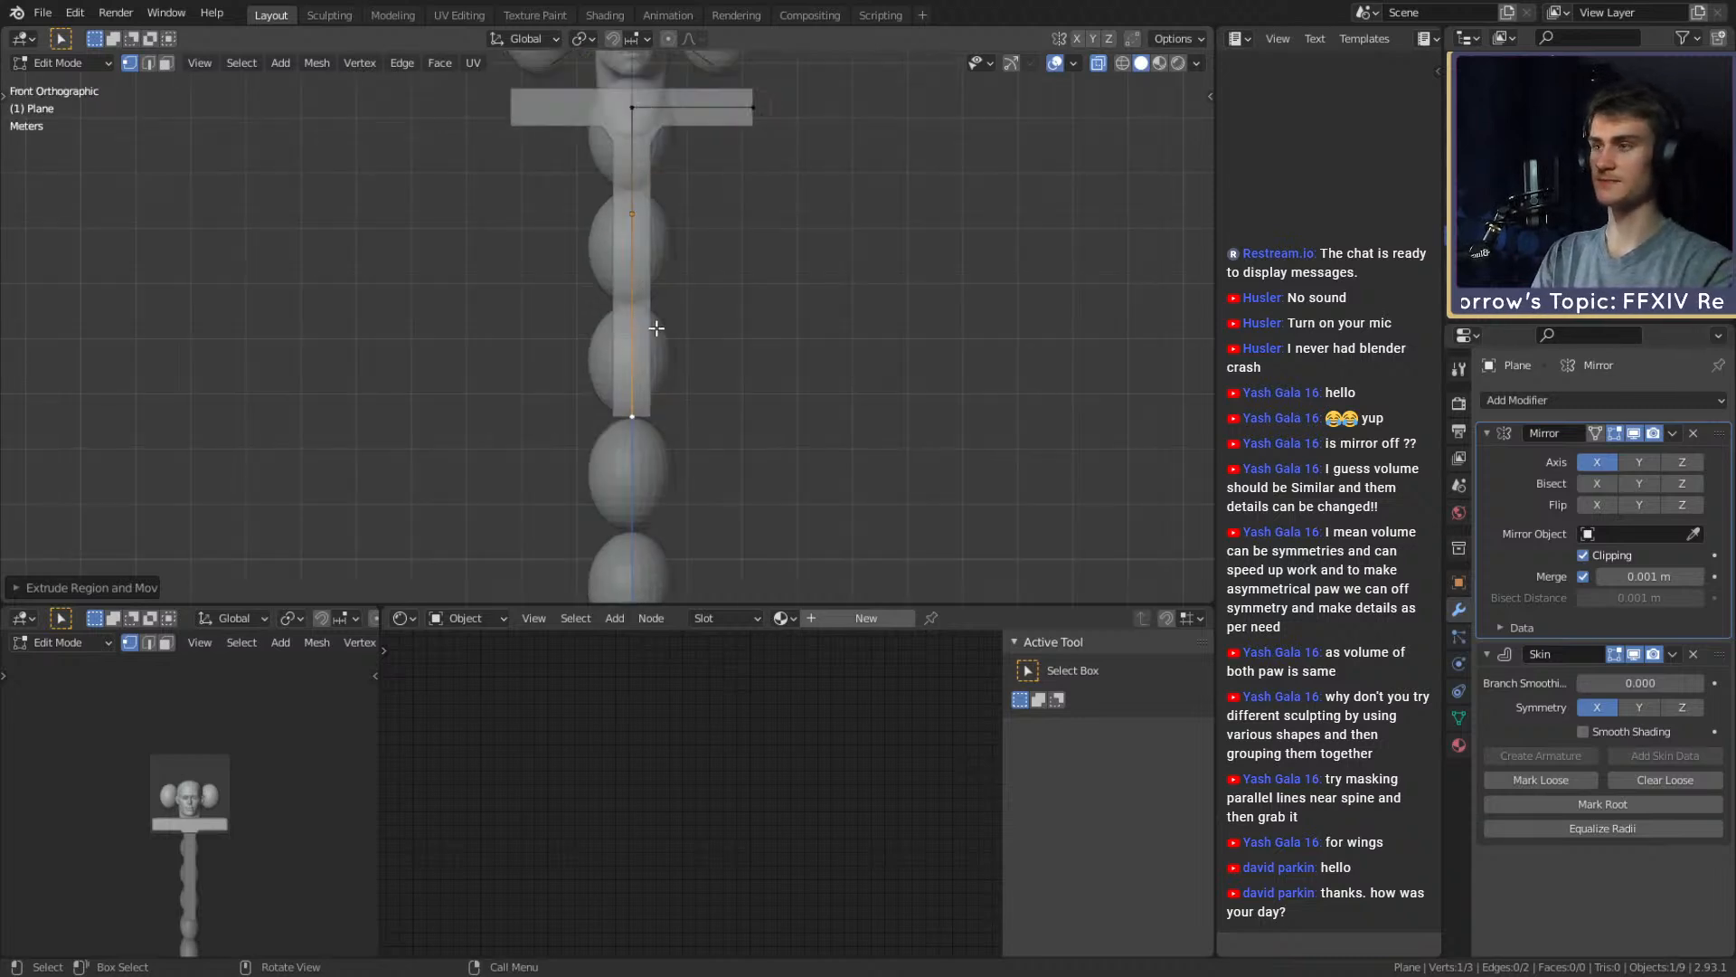
{"action": "scroll", "coordinate": [656, 328], "scroll_direction": "down", "scroll_amount": 3}
{"action": "middle_click_drag", "start_coordinate": [672, 418], "coordinate": [659, 333], "text": "shift"}
{"action": "scroll", "coordinate": [659, 333], "scroll_direction": "up", "scroll_amount": 1}
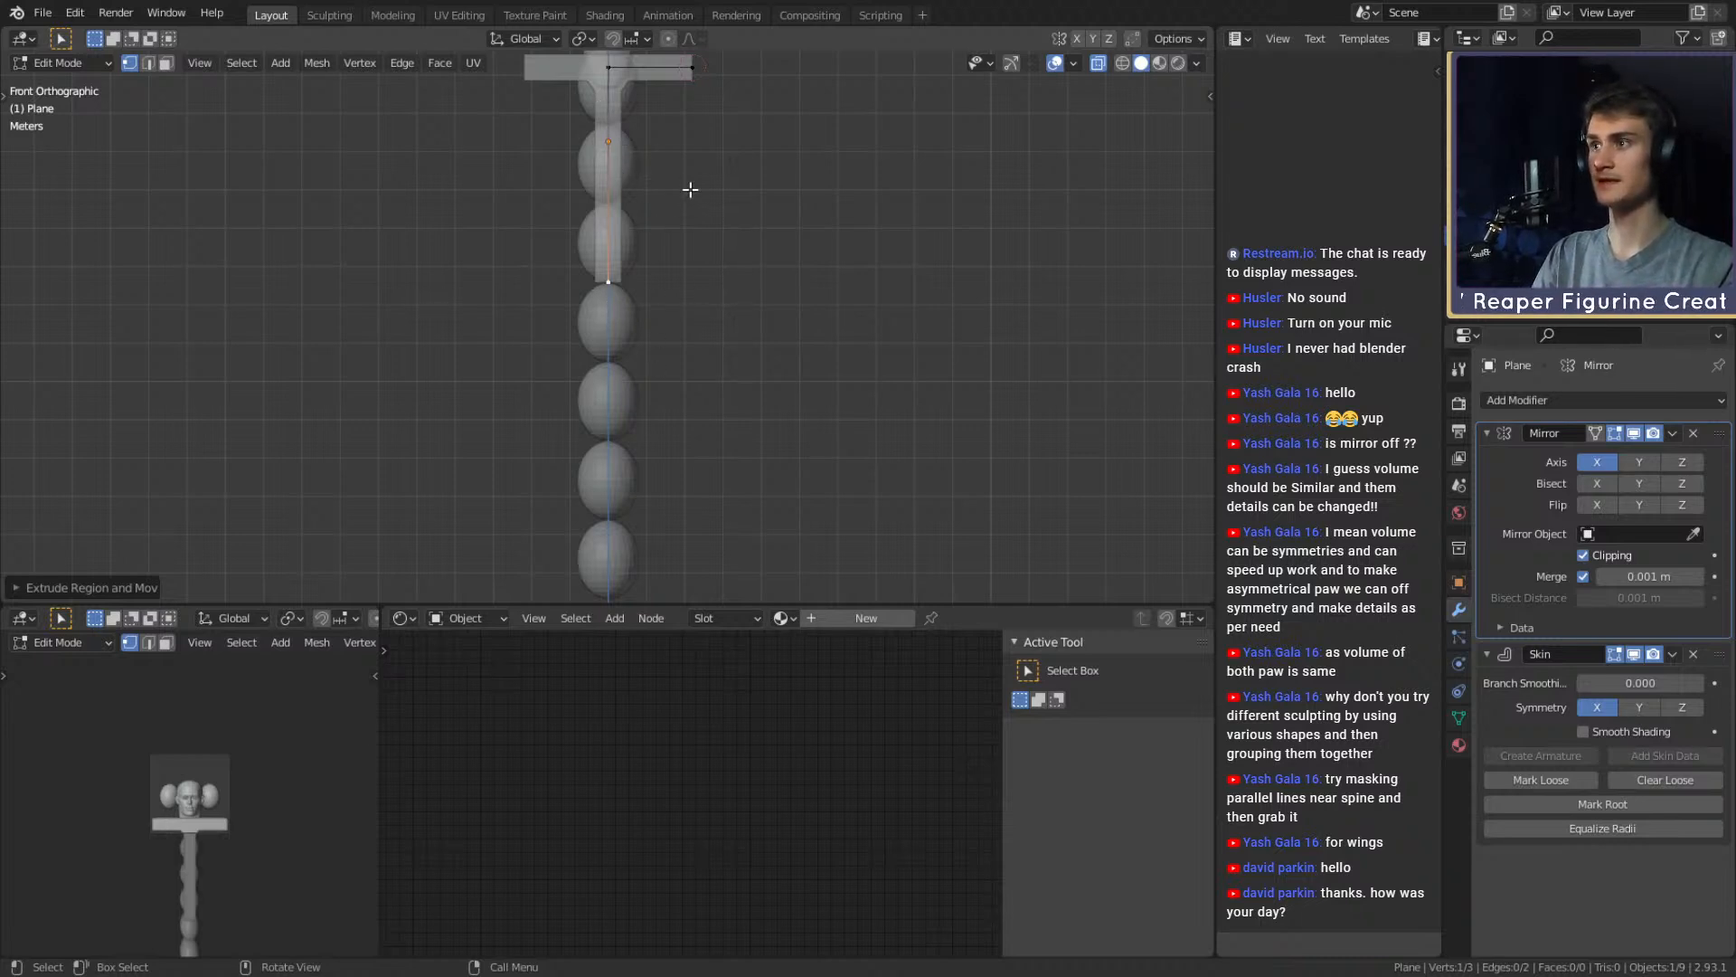
{"action": "left_click", "coordinate": [611, 281]}
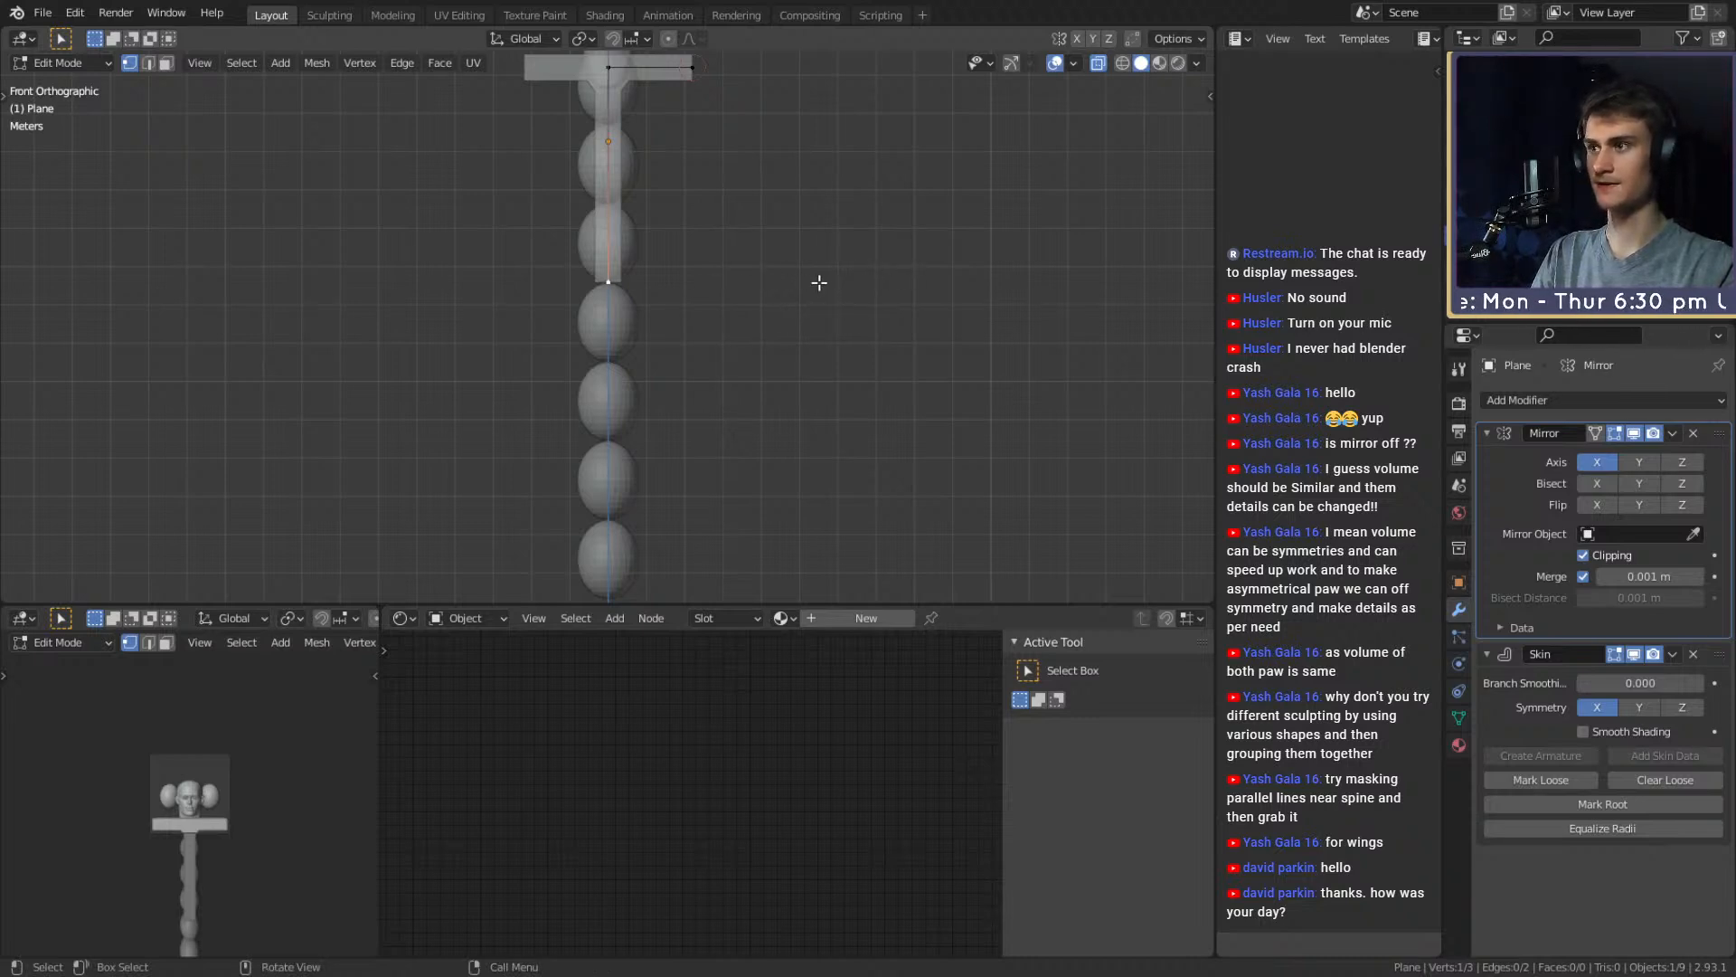
{"action": "key", "text": "e"}
{"action": "key", "text": "x"}
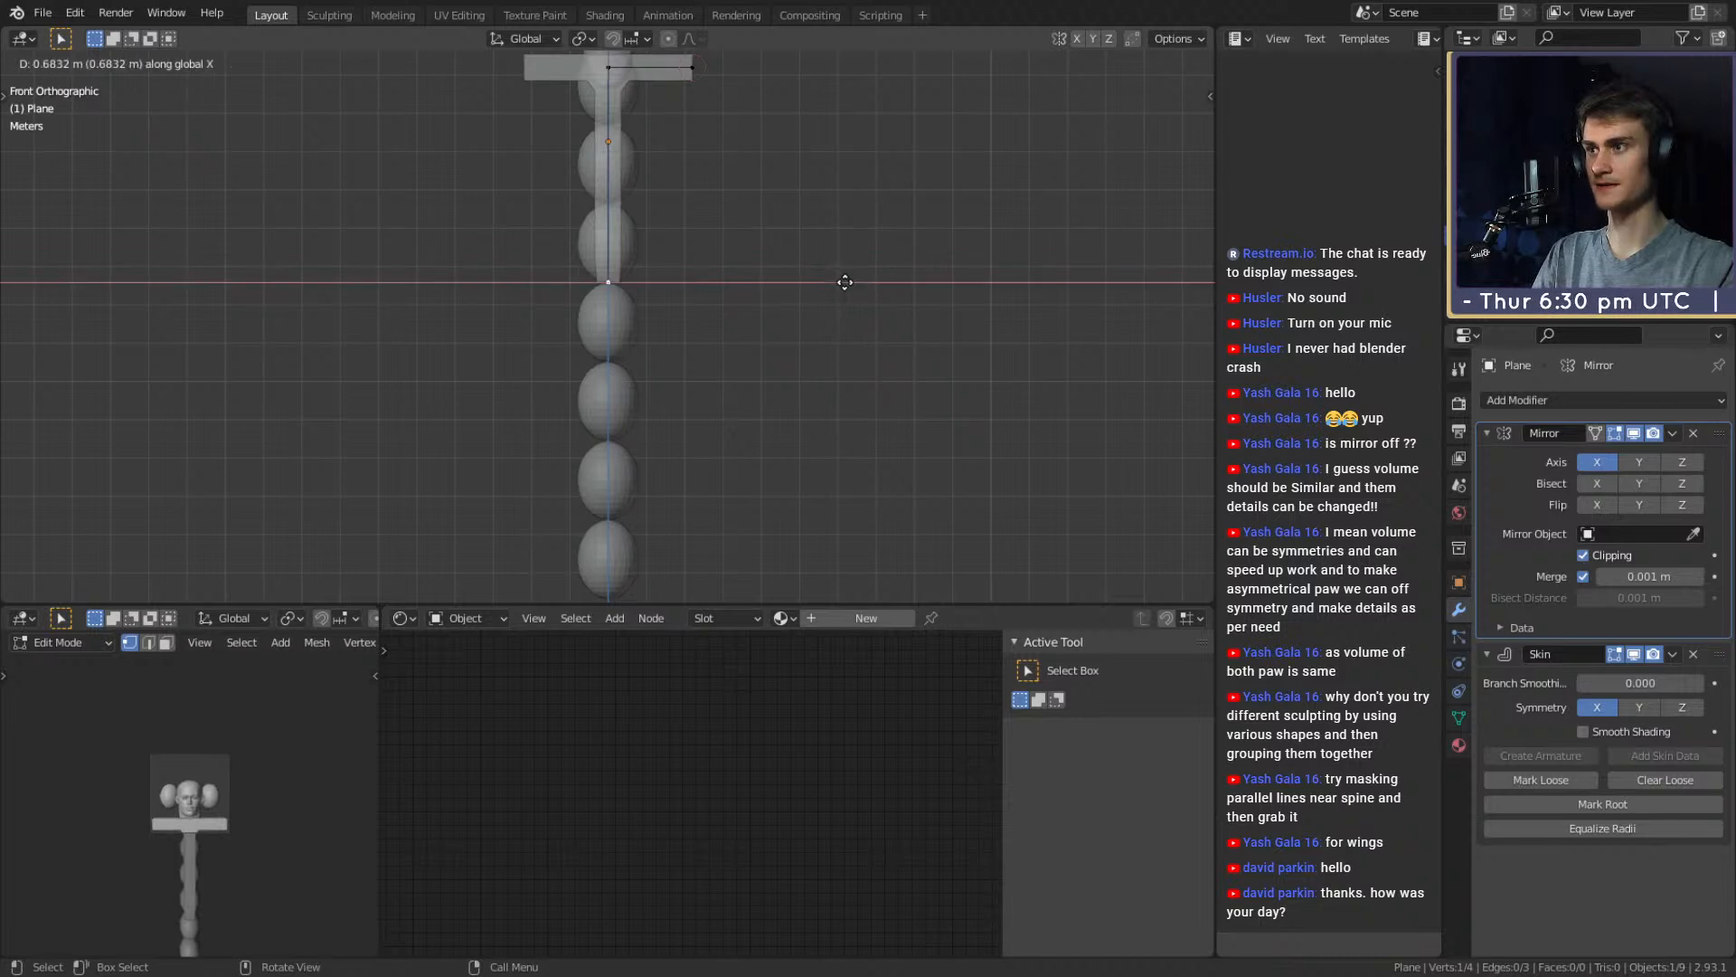
{"action": "left_click", "coordinate": [863, 283]}
{"action": "scroll", "coordinate": [759, 264], "scroll_direction": "up", "scroll_amount": 2, "text": "shift"}
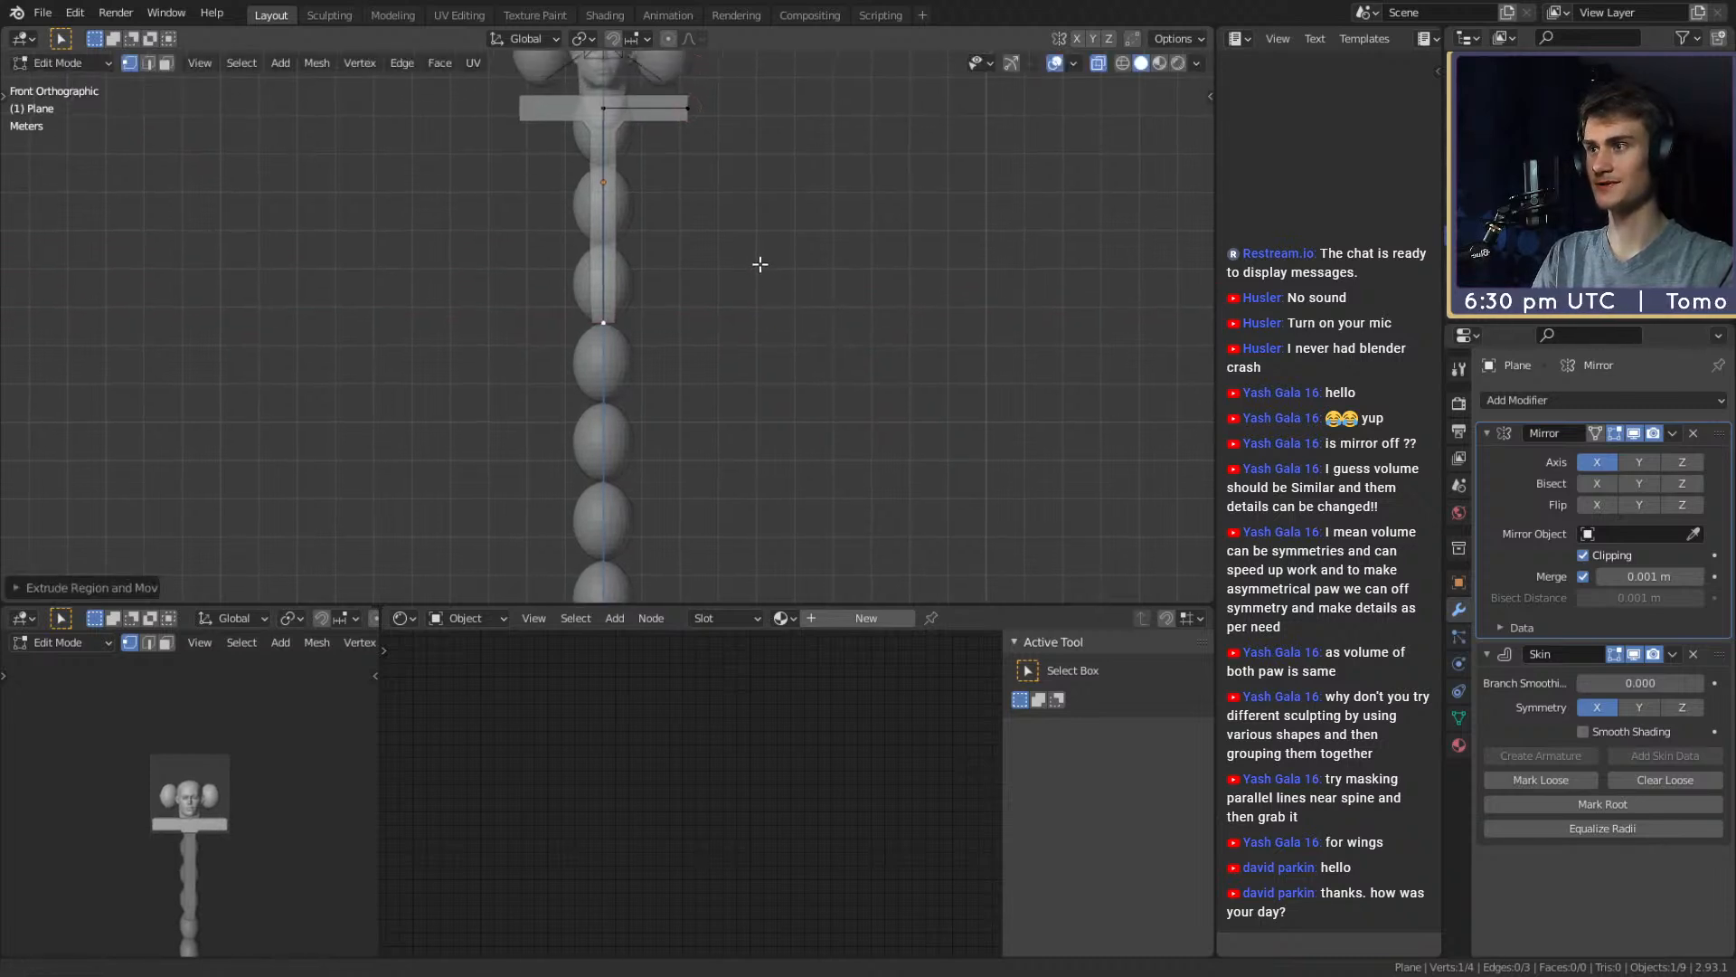
Turn off Clipping on the Mirror modifier and move the newly extruded vertex outward along X to form the hip bar
{"action": "left_click", "coordinate": [1583, 555]}
{"action": "key", "text": "g"}
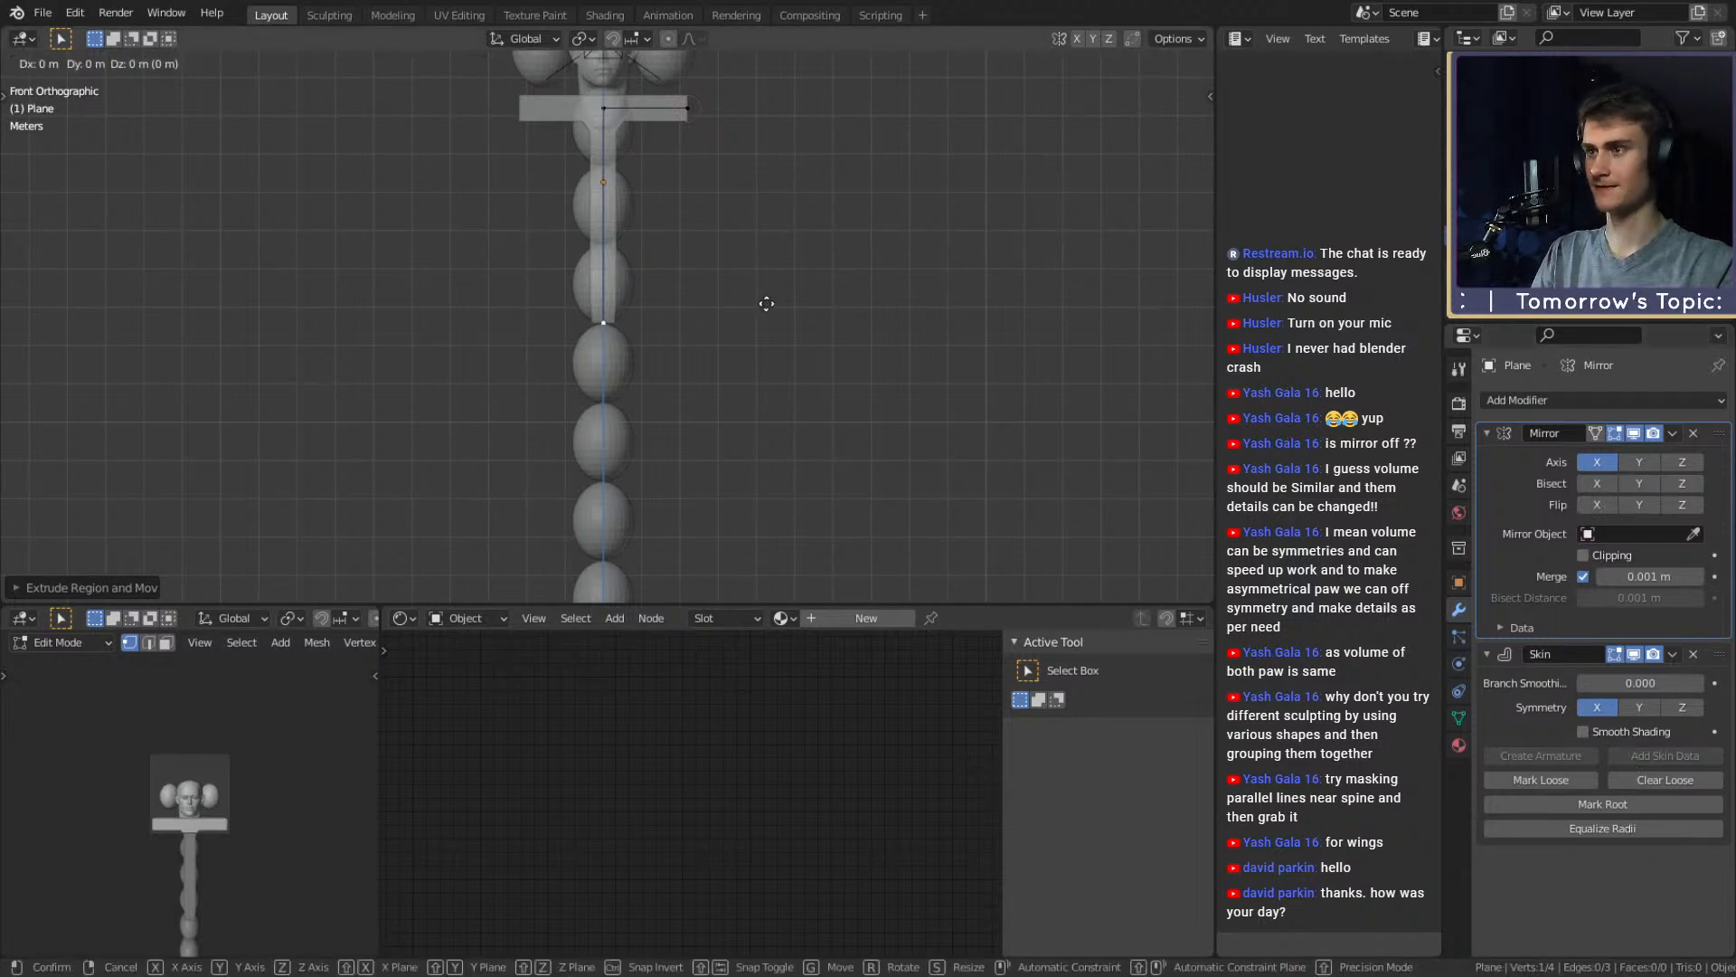
{"action": "key", "text": "x"}
{"action": "left_click", "coordinate": [812, 313]}
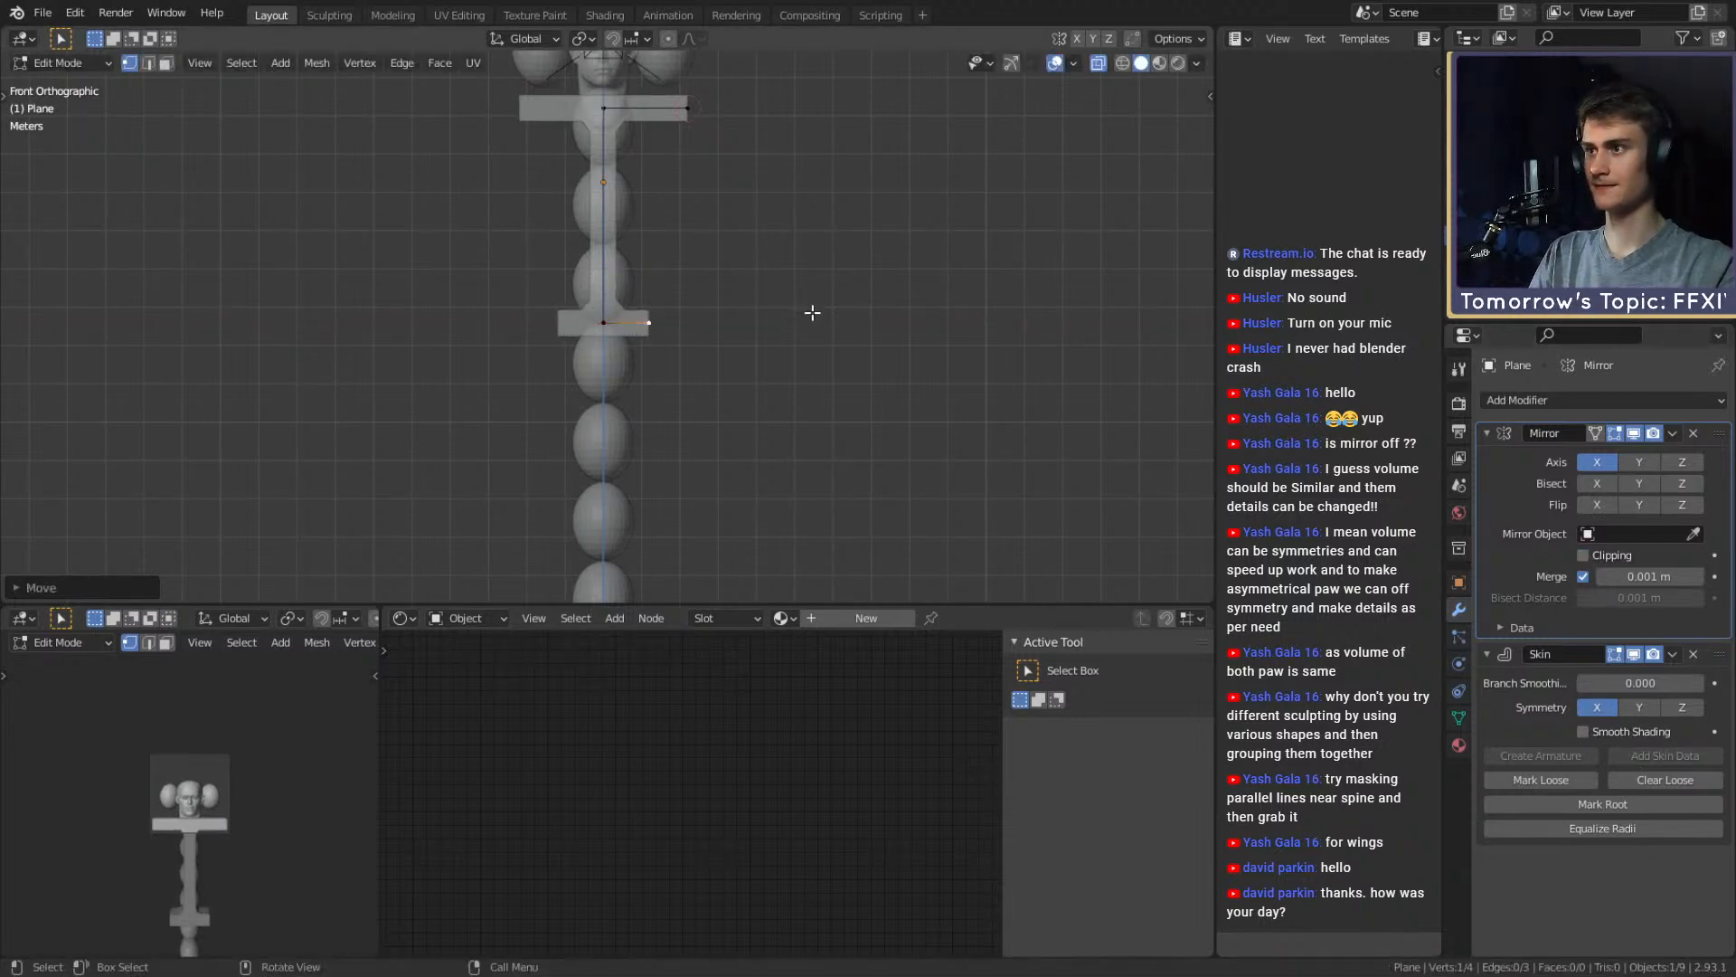
Widen the hip bar by moving its outer vertex about 0.2 m outward along X
{"action": "left_click", "coordinate": [624, 327]}
{"action": "key", "text": "g"}
{"action": "right_click", "coordinate": [775, 364]}
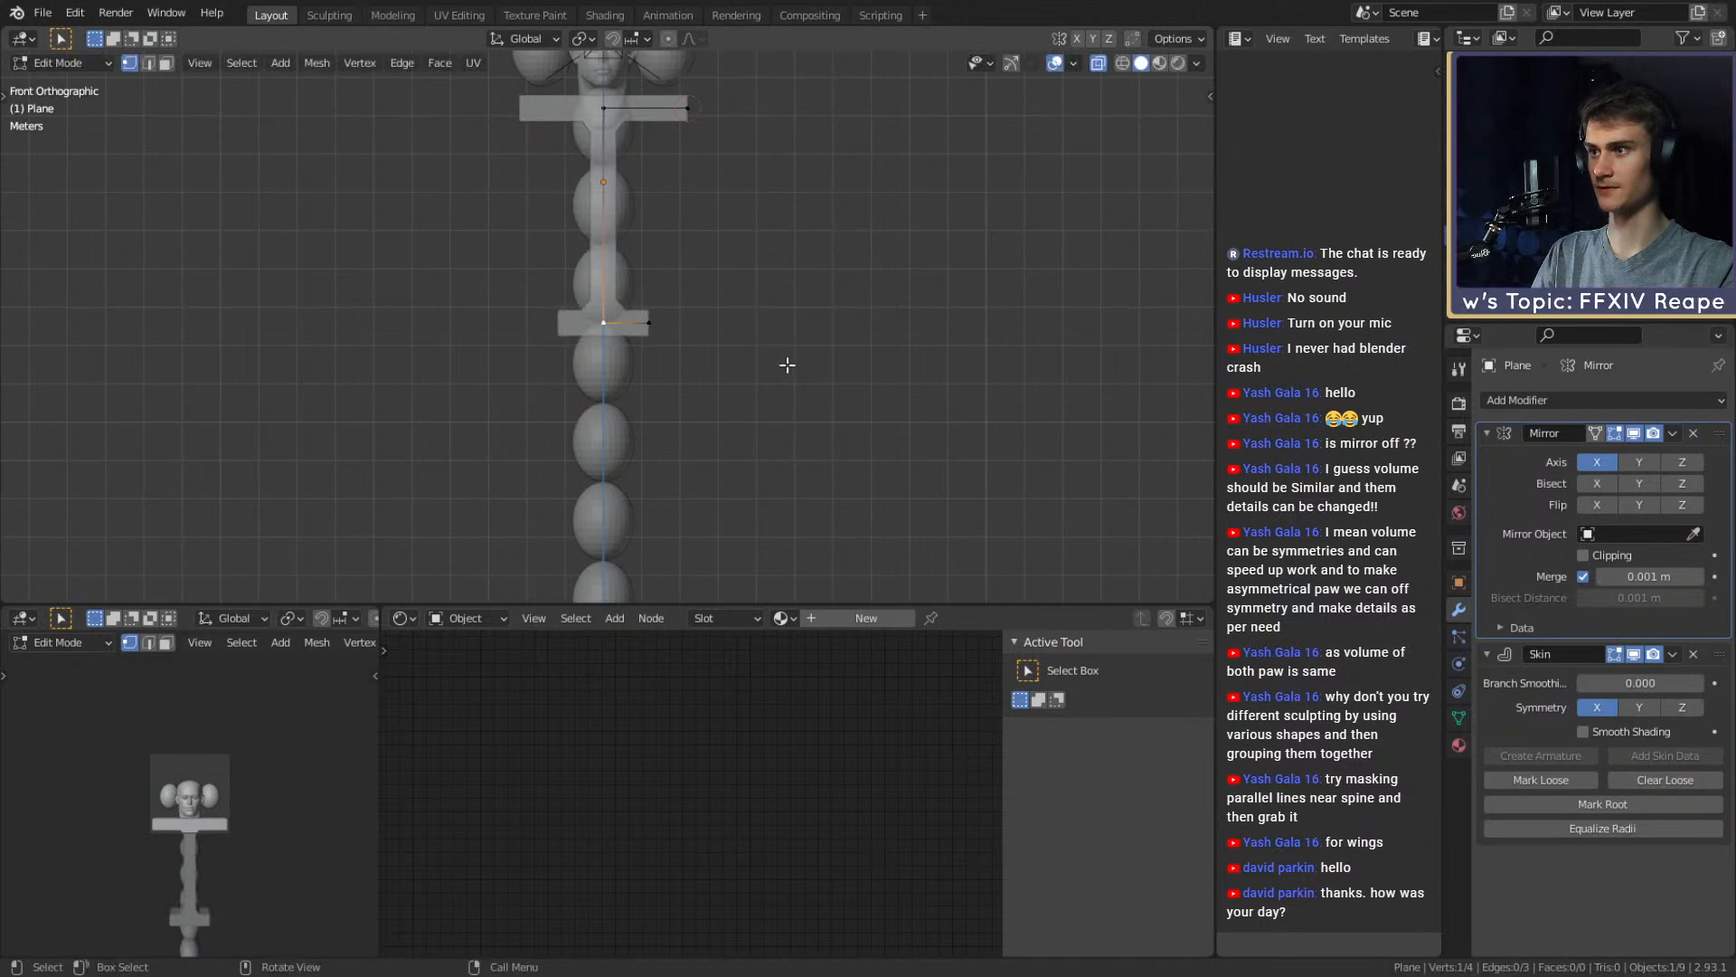
{"action": "left_click", "coordinate": [651, 324]}
{"action": "key", "text": "g"}
{"action": "key", "text": "x"}
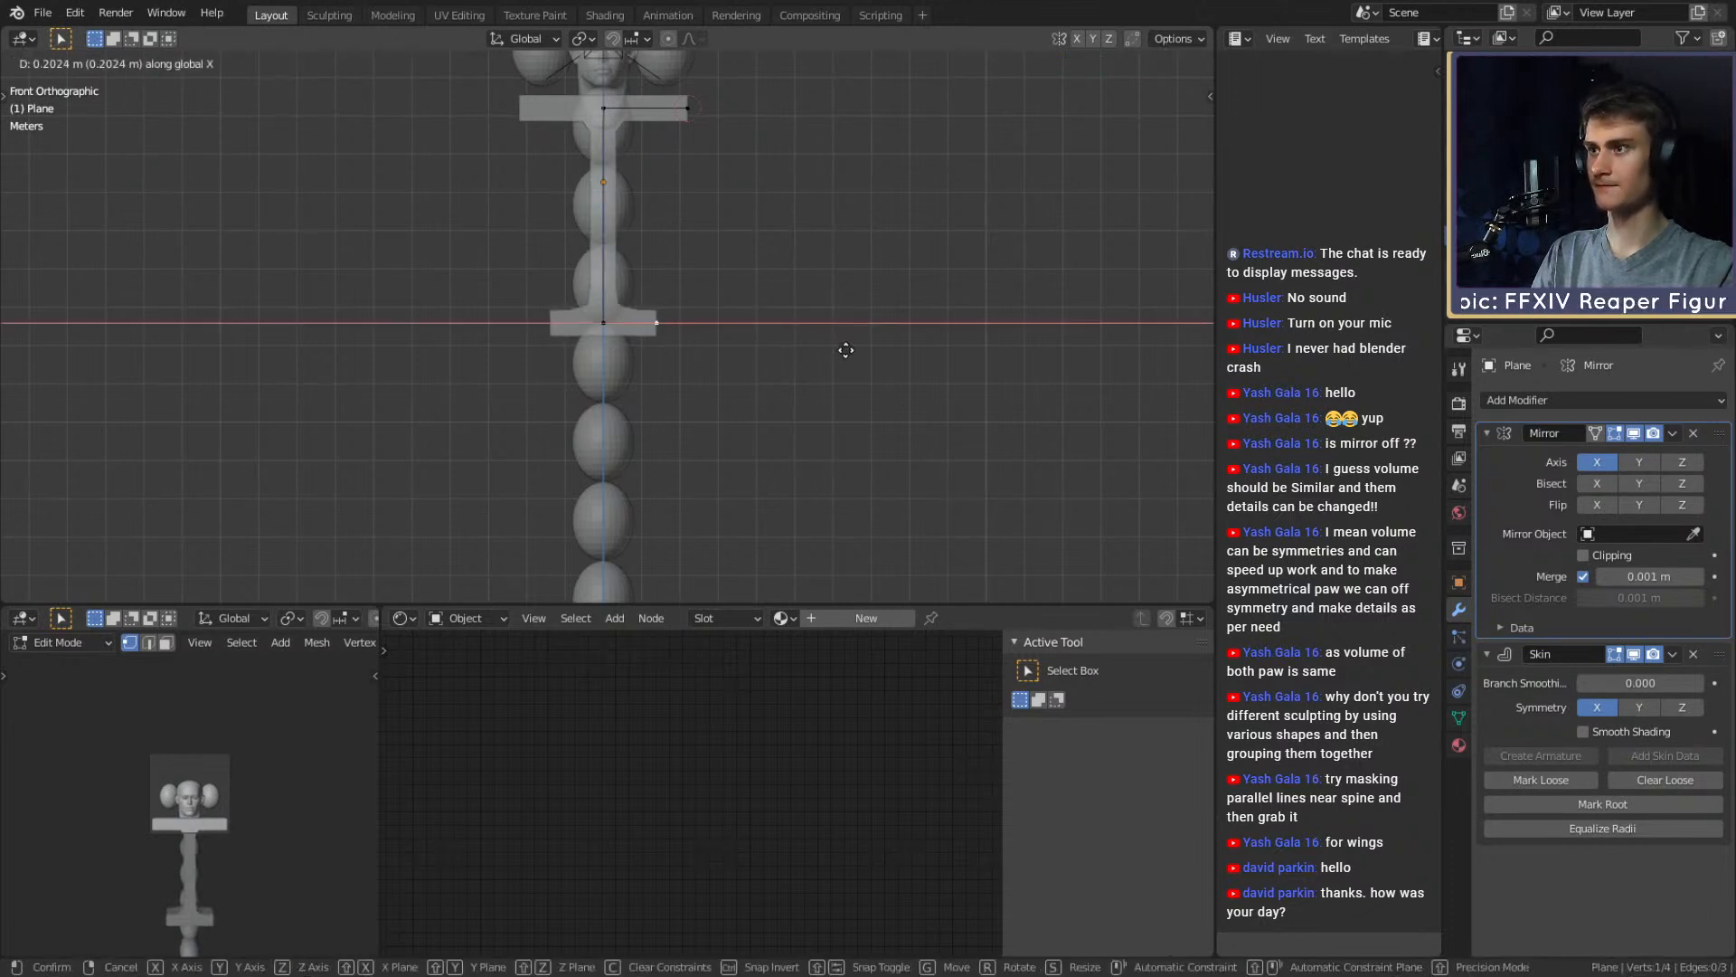
{"action": "left_click", "coordinate": [846, 350]}
Turn Clipping back on for the Mirror modifier and test that the spine's base vertex stays on the centre line
{"action": "left_click", "coordinate": [1583, 554]}
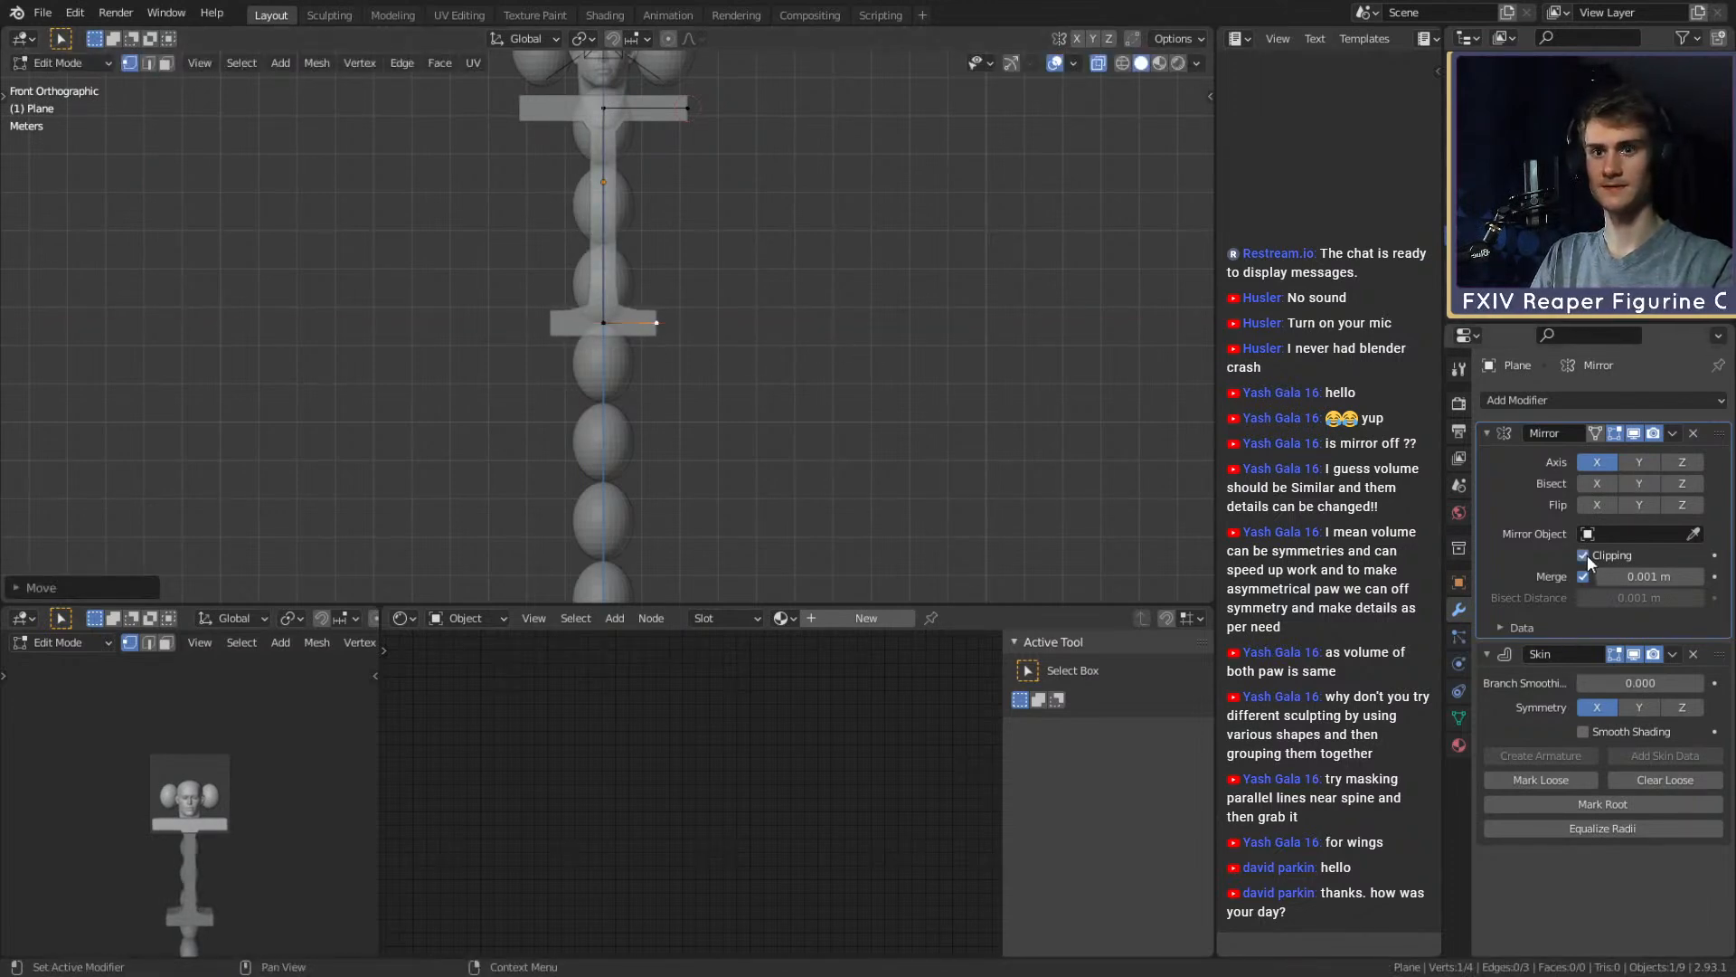
{"action": "left_click", "coordinate": [594, 304]}
{"action": "key", "text": "g"}
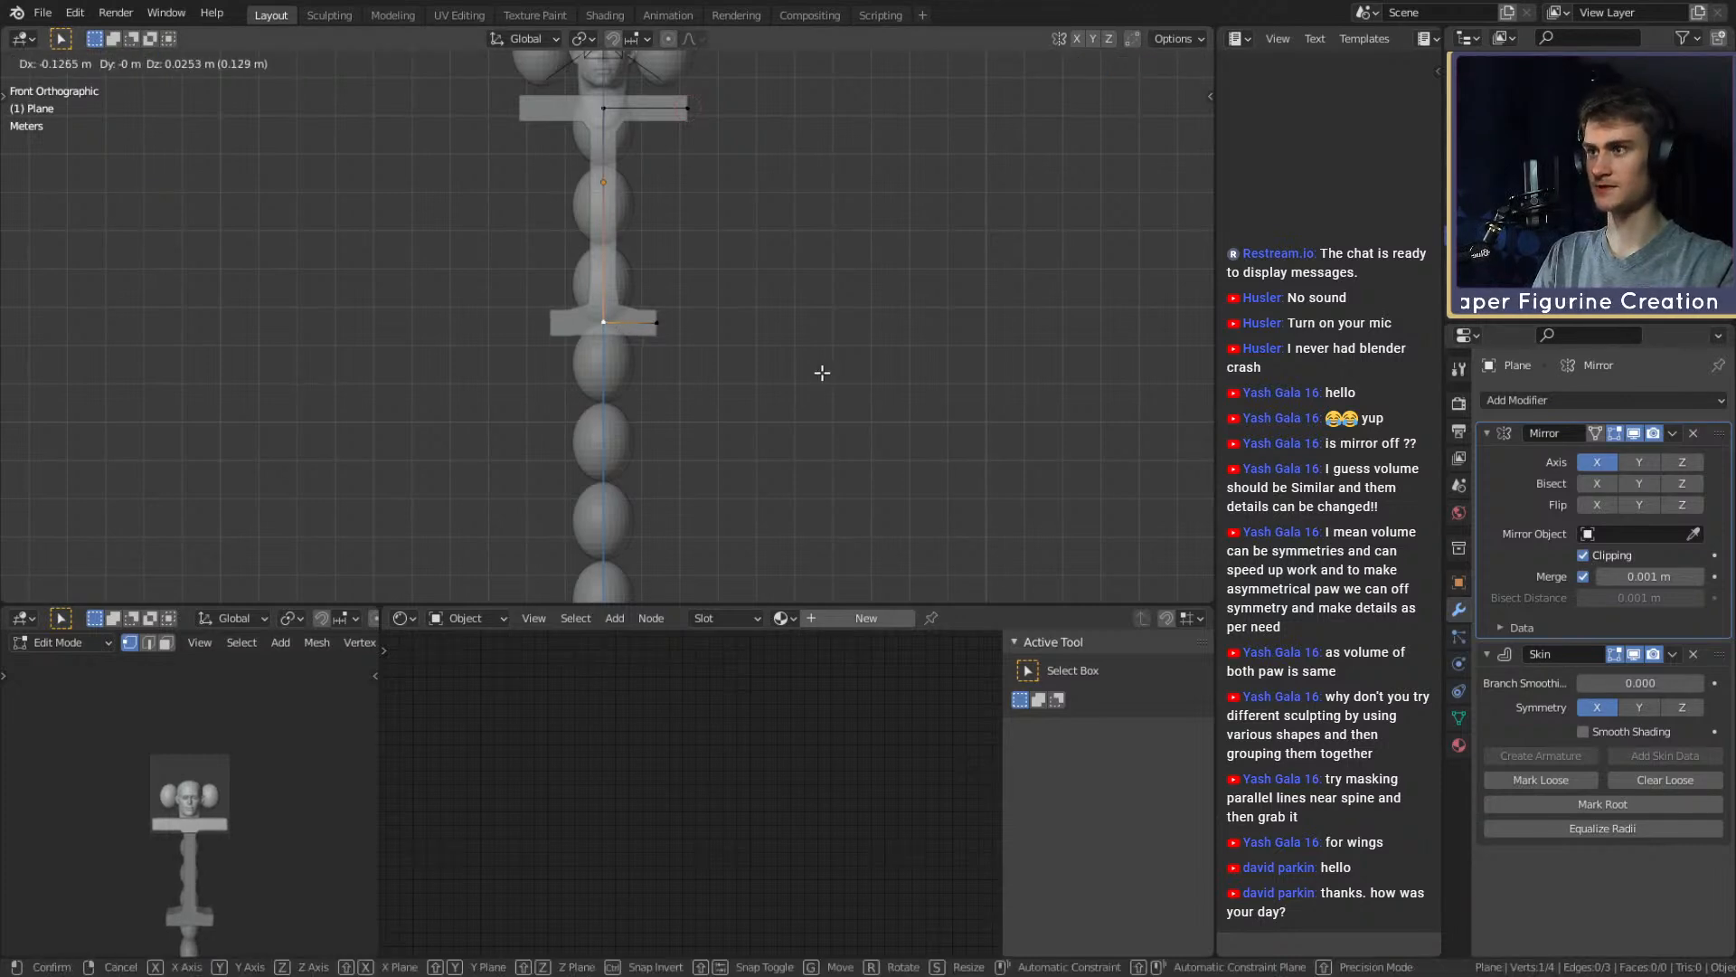
{"action": "right_click", "coordinate": [822, 373]}
Move the hip bar's outer vertex about 0.33 m further outward along X, keeping it narrower than the shoulder bar
{"action": "left_click", "coordinate": [659, 322]}
{"action": "middle_click_drag", "start_coordinate": [767, 343], "coordinate": [765, 327], "text": "shift"}
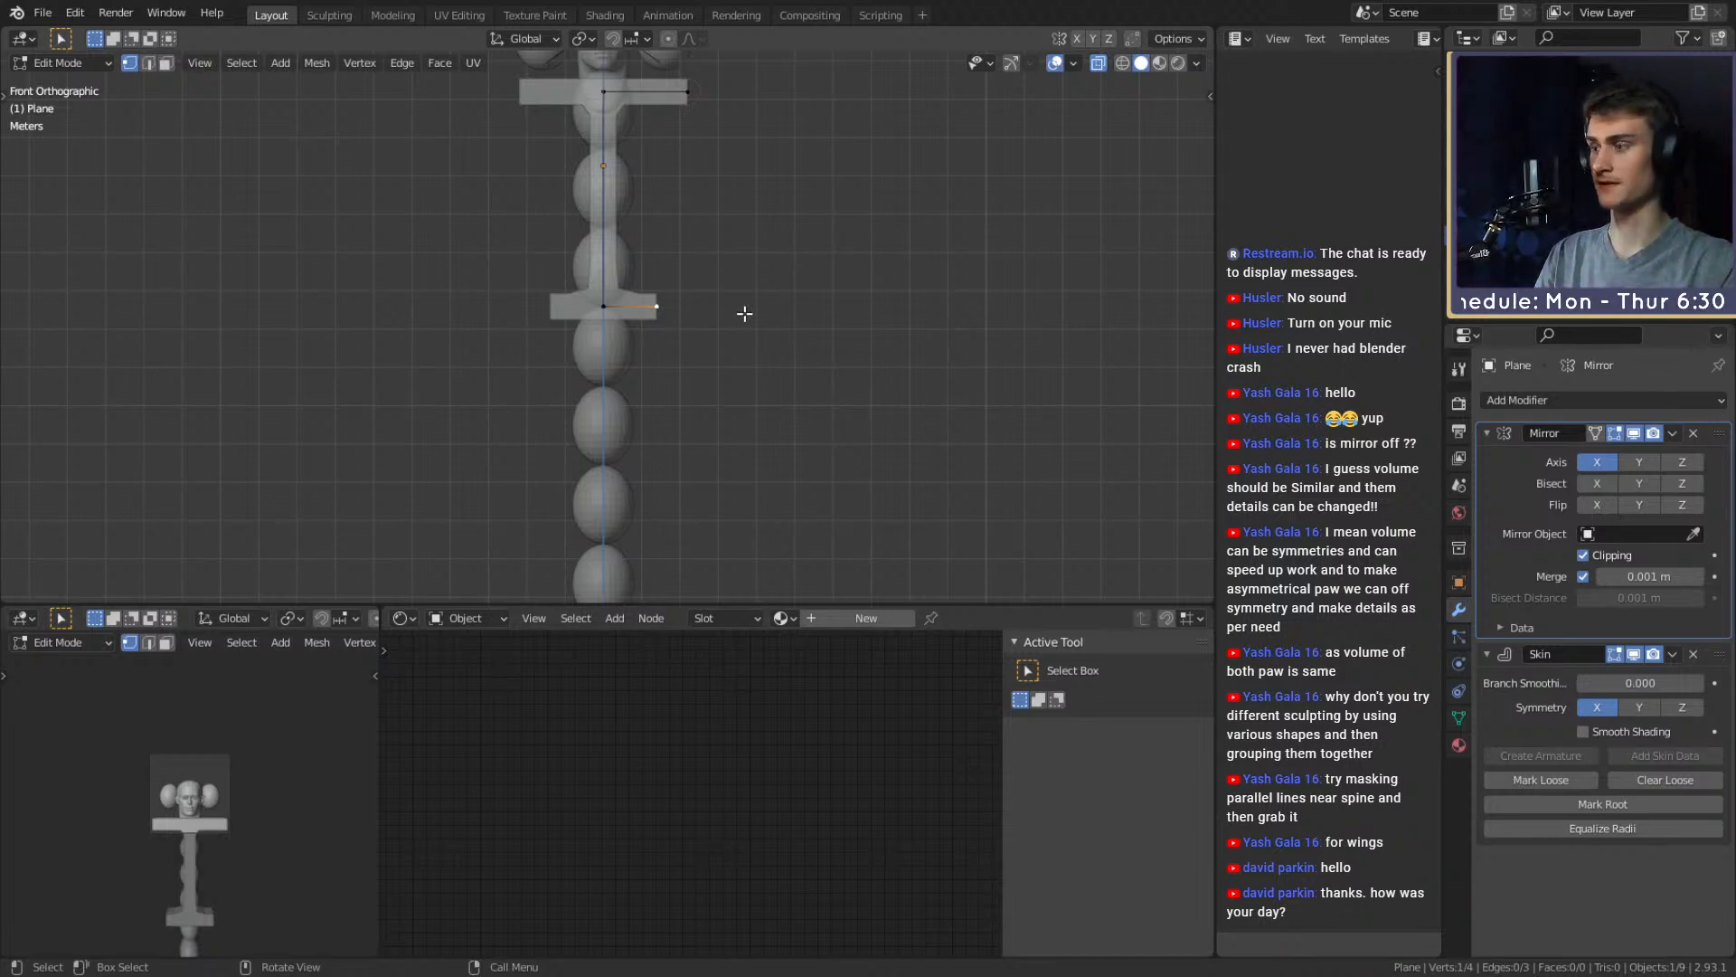
{"action": "scroll", "coordinate": [725, 307], "scroll_direction": "down", "scroll_amount": 3}
{"action": "scroll", "coordinate": [702, 303], "scroll_direction": "up", "scroll_amount": 2}
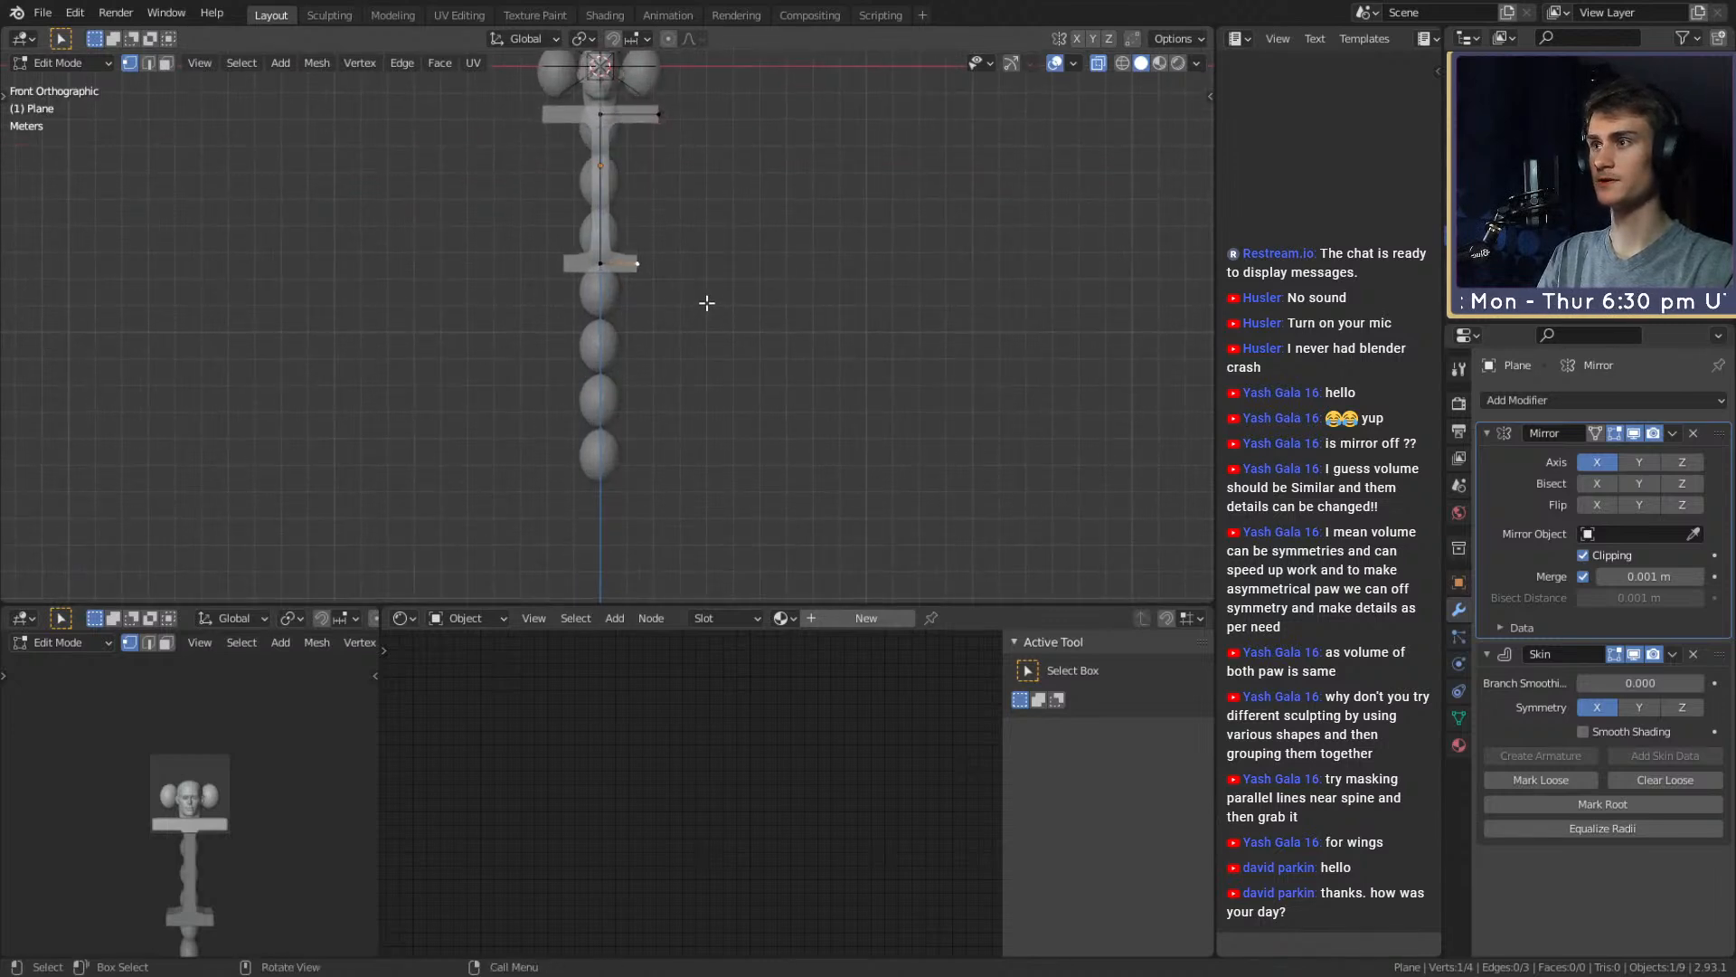
{"action": "scroll", "coordinate": [707, 303], "scroll_direction": "up", "scroll_amount": 2}
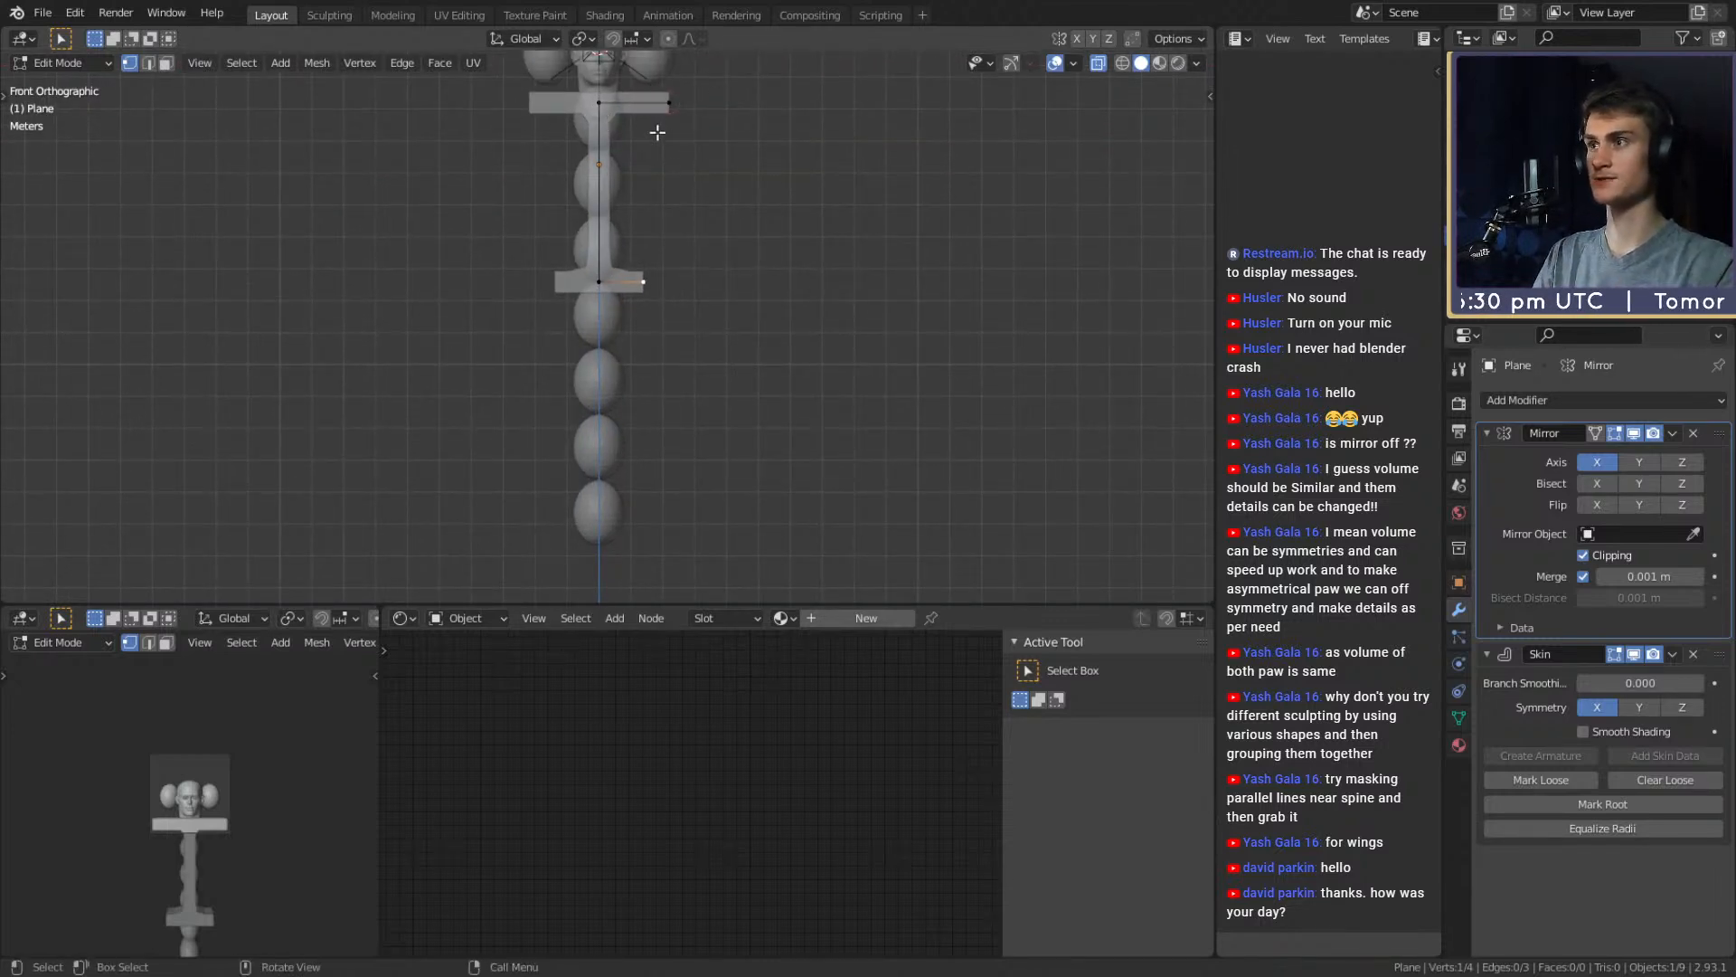
{"action": "key", "text": "g"}
{"action": "key", "text": "x"}
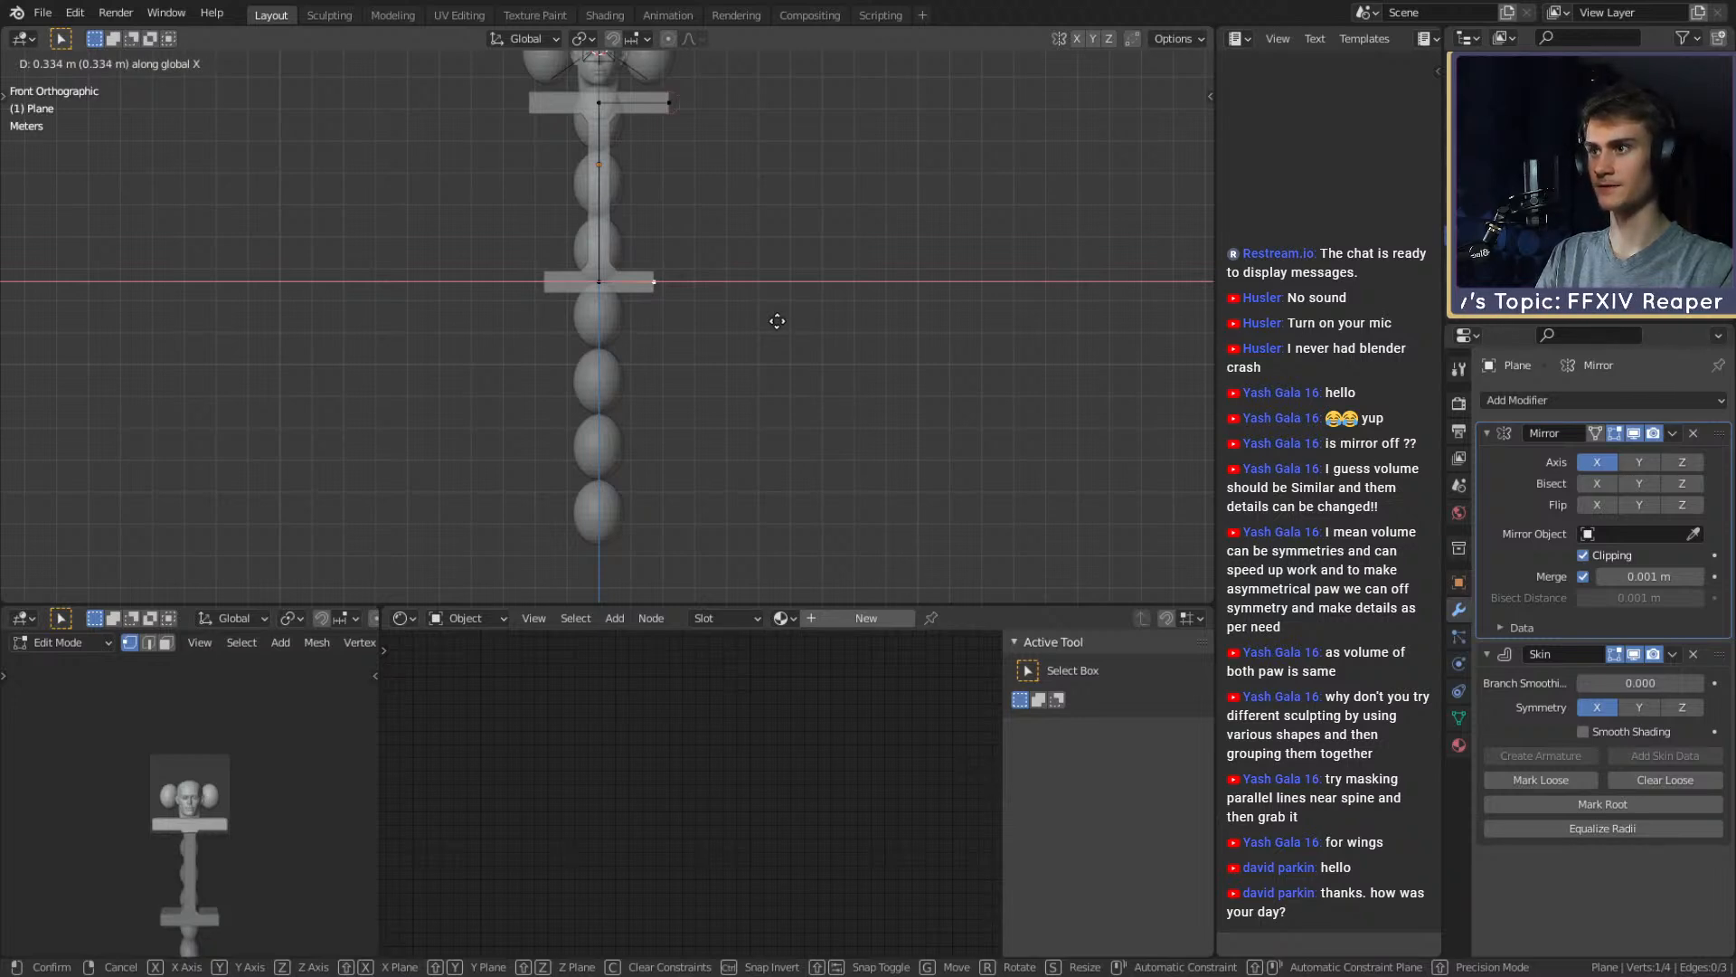
{"action": "left_click", "coordinate": [776, 321]}
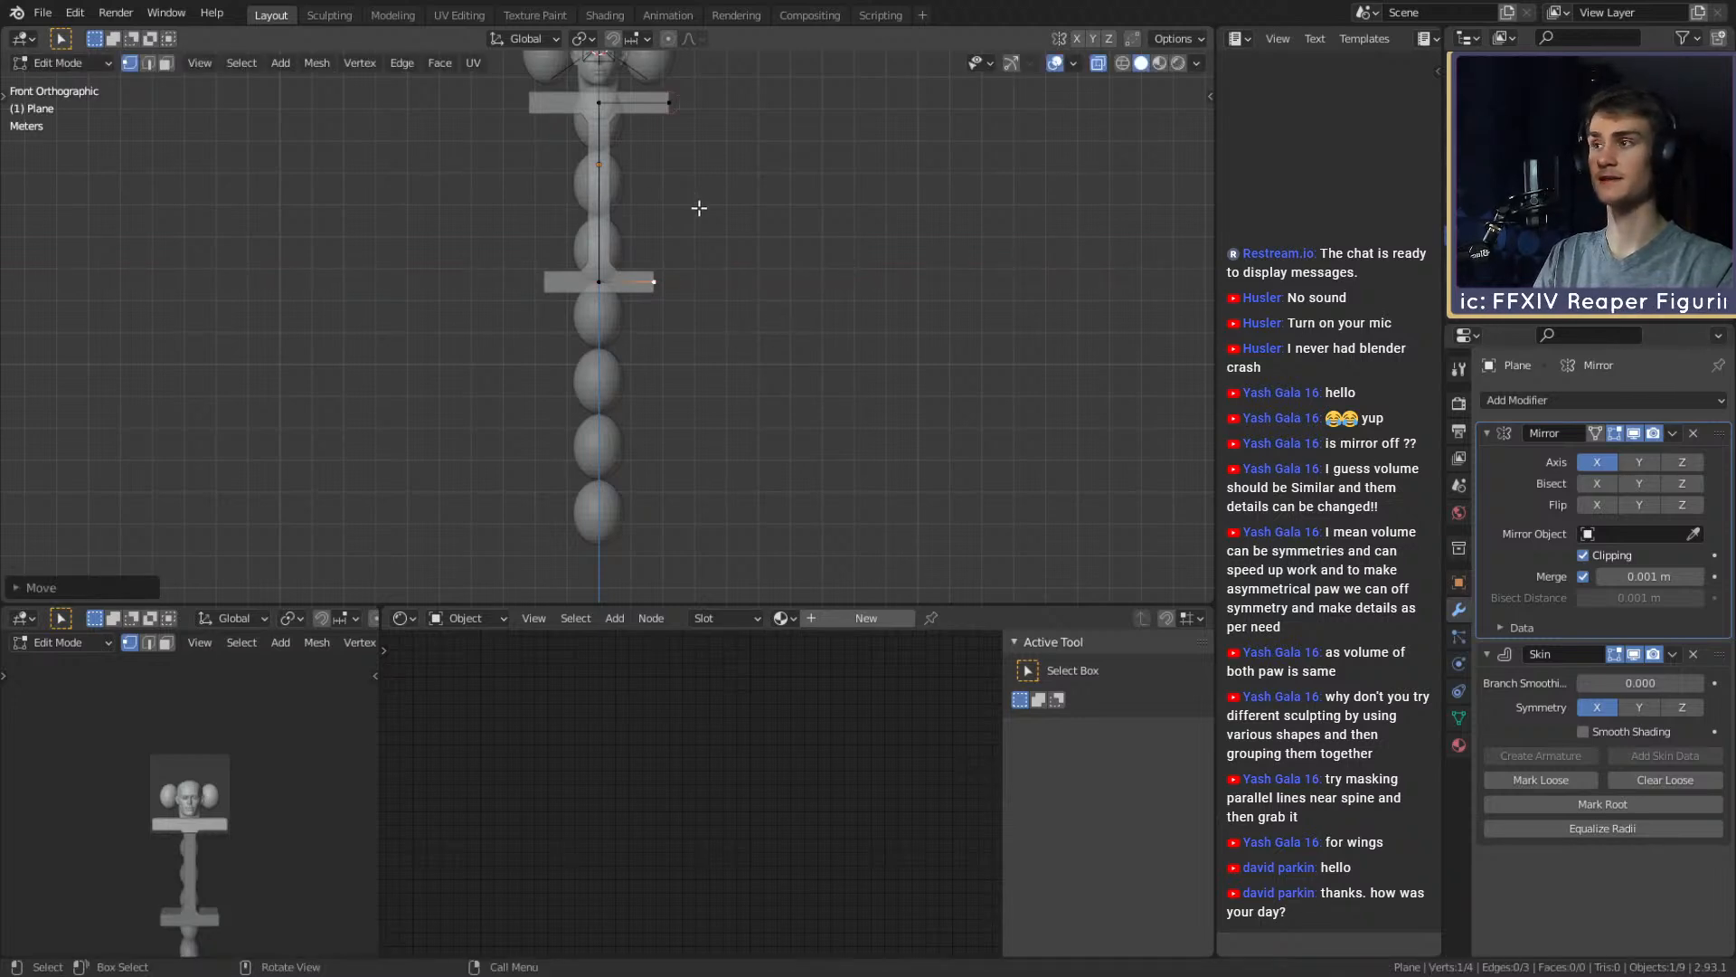
Extrude the hip bar's outer vertex straight down along Z as a leg ending within the lowest guide sphere
{"action": "middle_click_drag", "start_coordinate": [690, 368], "coordinate": [764, 319], "text": "shift"}
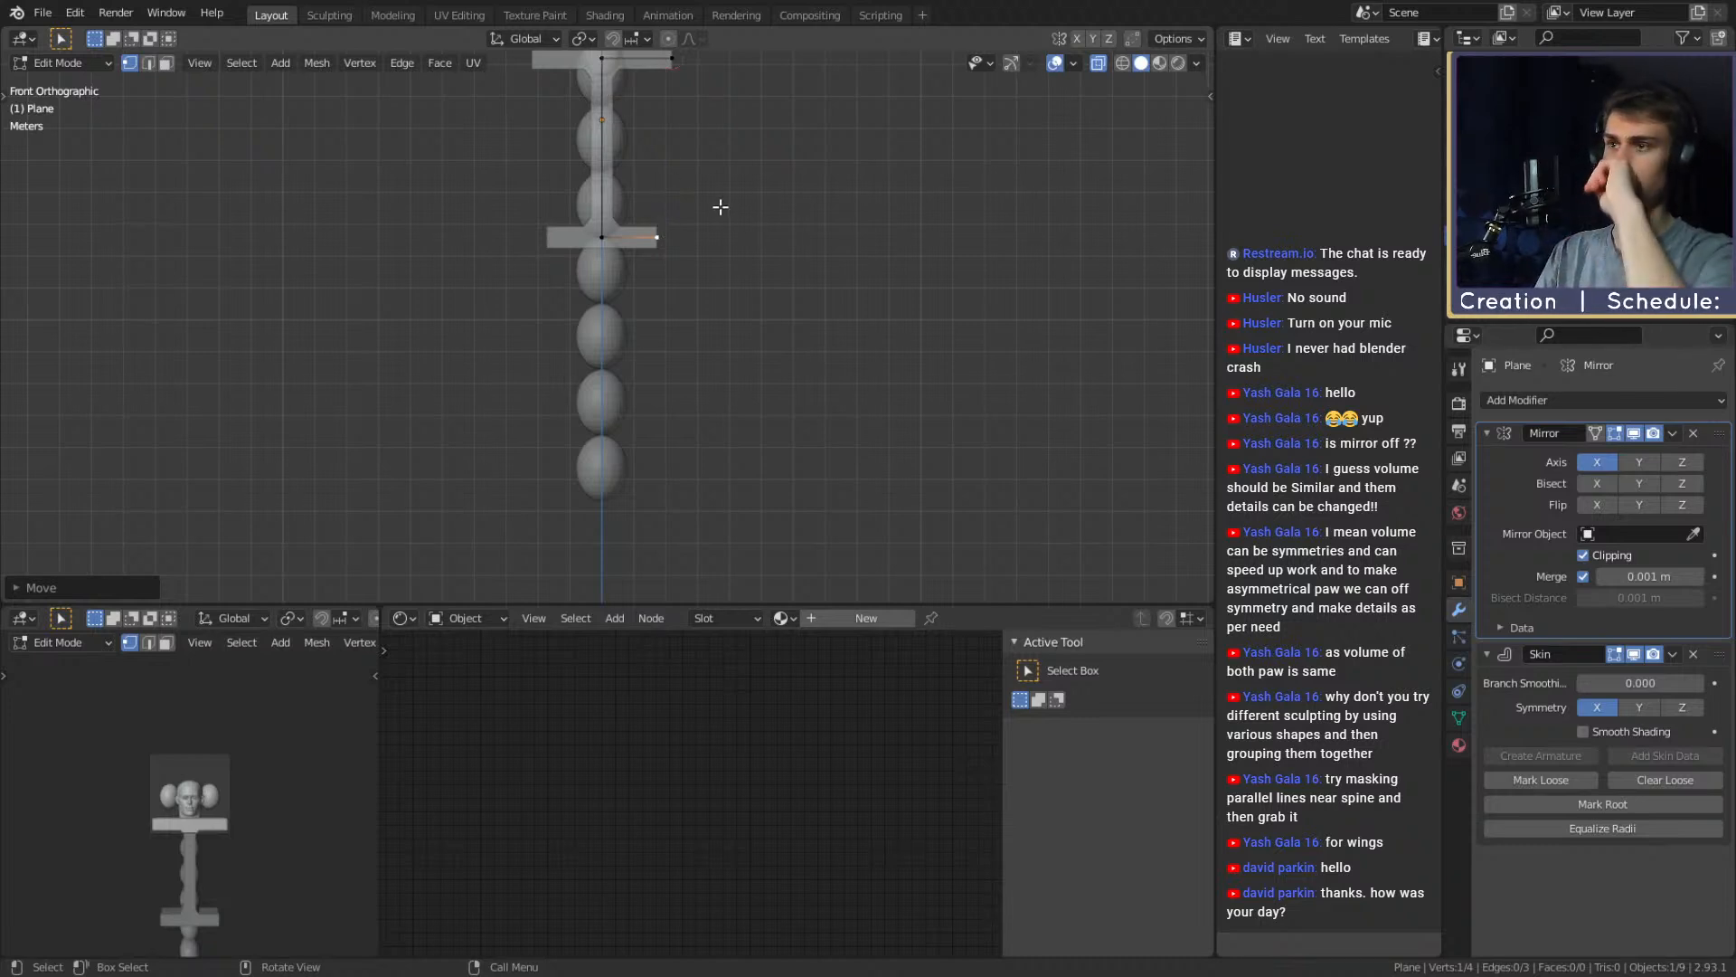
{"action": "left_click", "coordinate": [663, 243]}
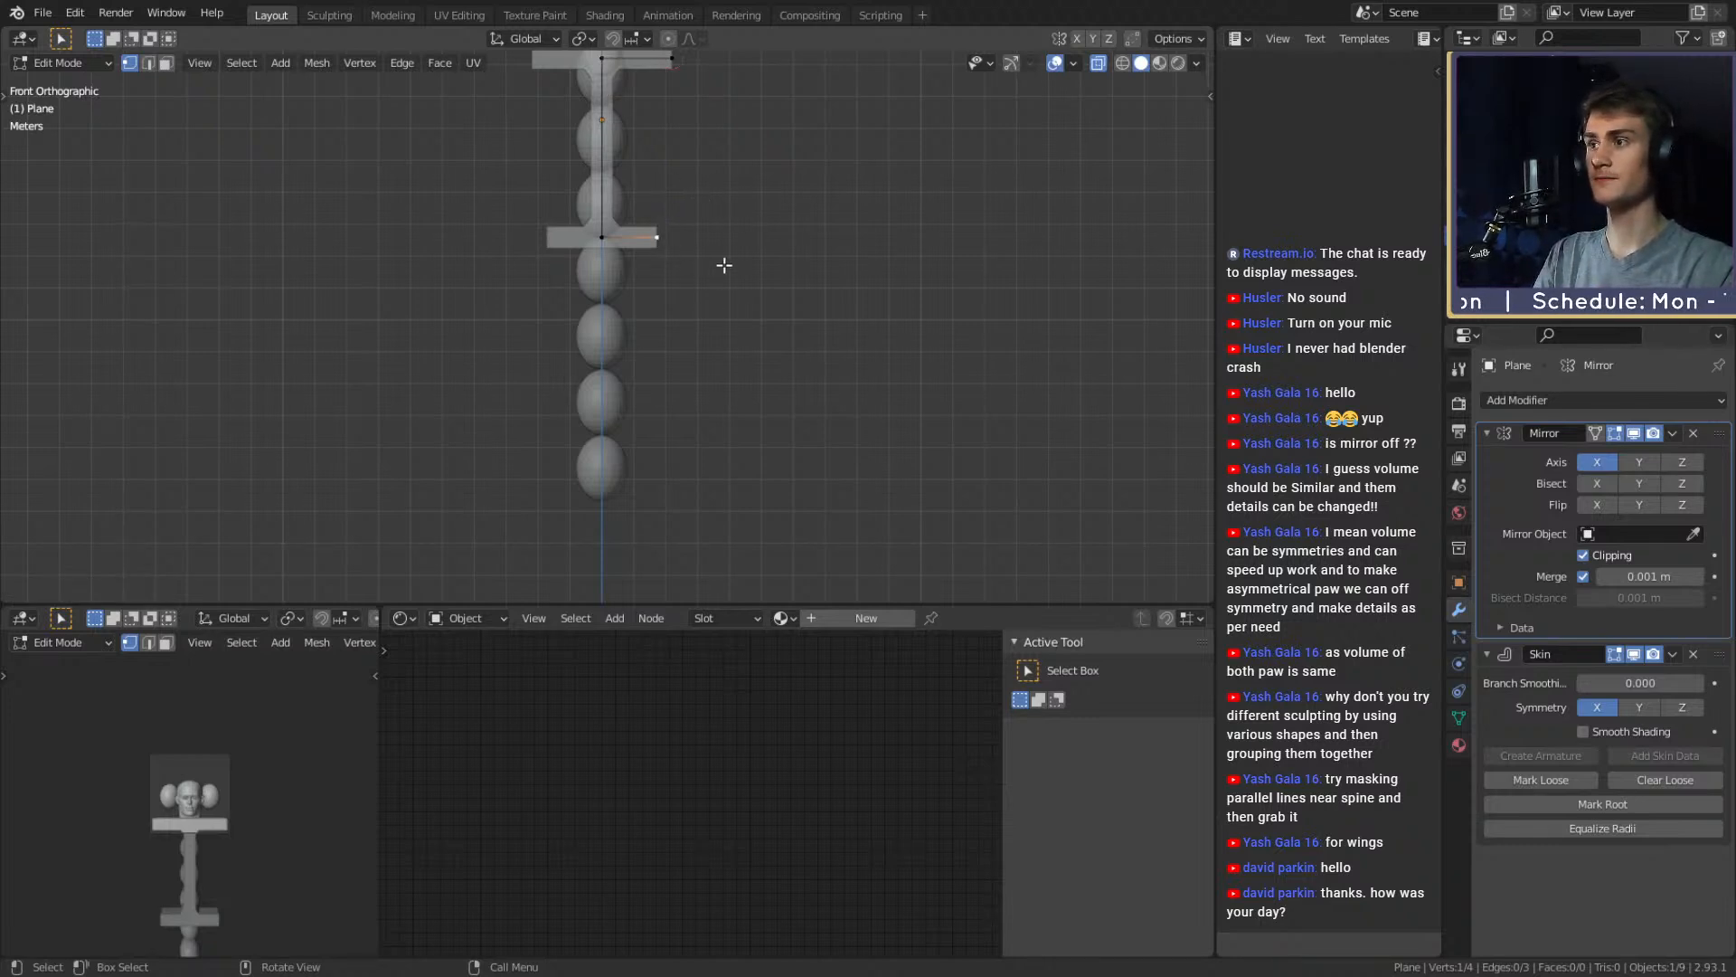
{"action": "middle_click_drag", "start_coordinate": [725, 263], "coordinate": [736, 332], "text": "shift"}
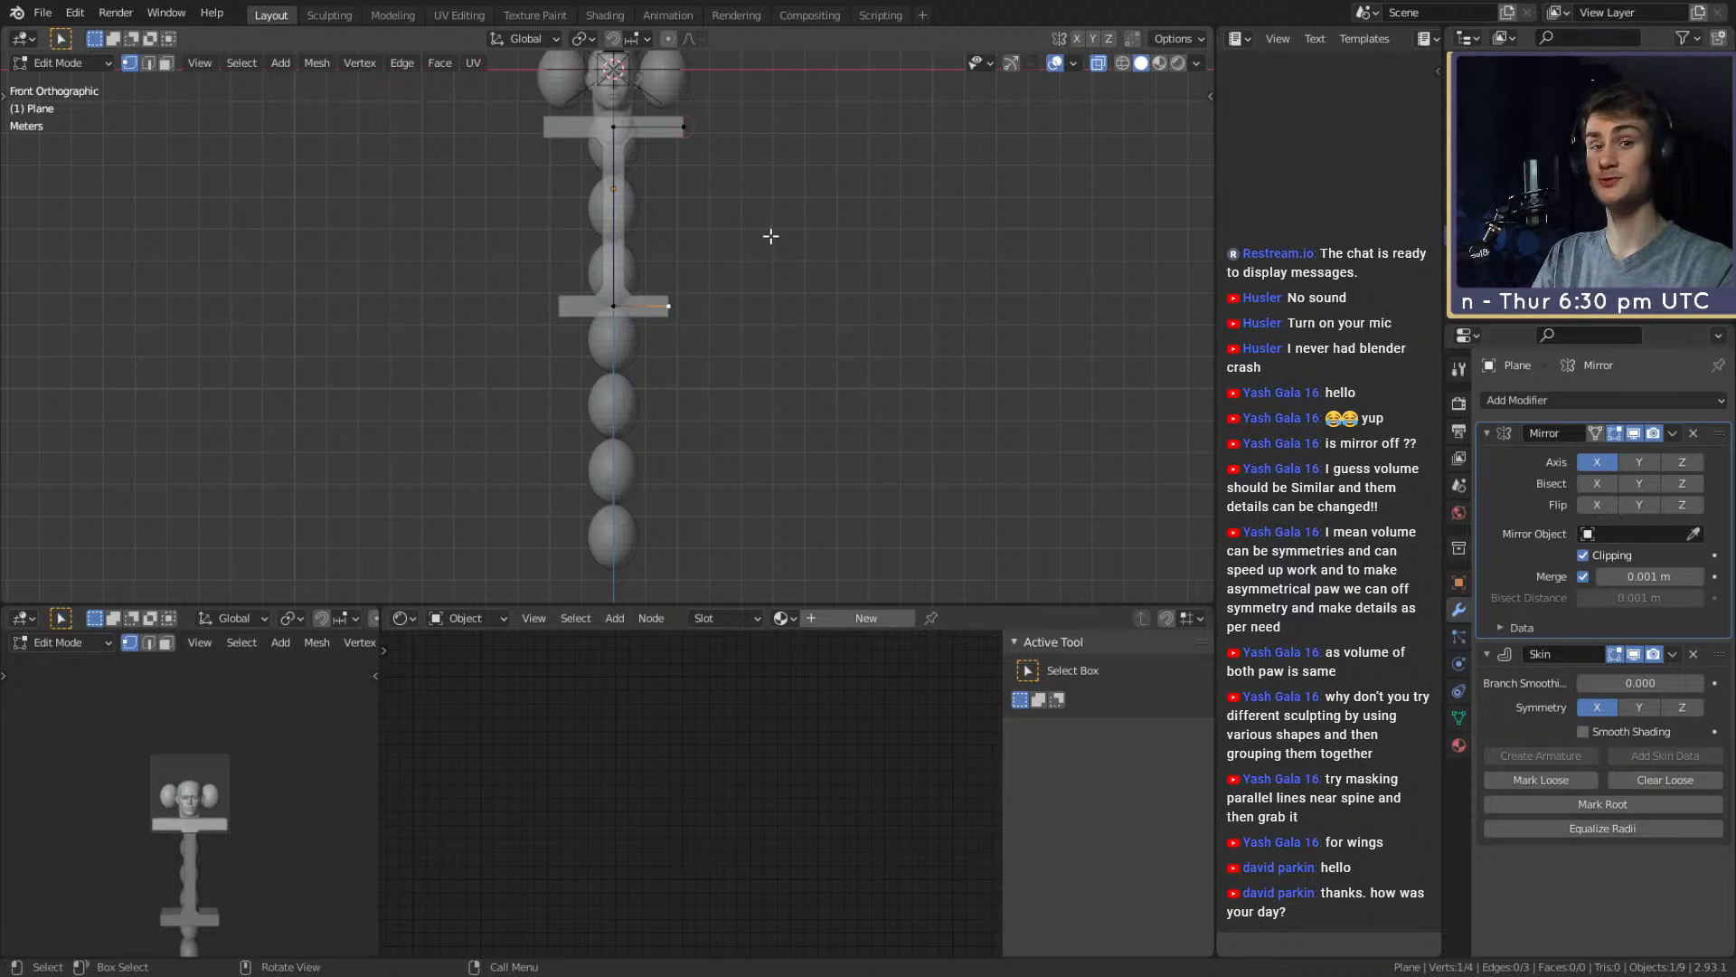
{"action": "middle_click_drag", "start_coordinate": [764, 392], "coordinate": [752, 323], "text": "shift"}
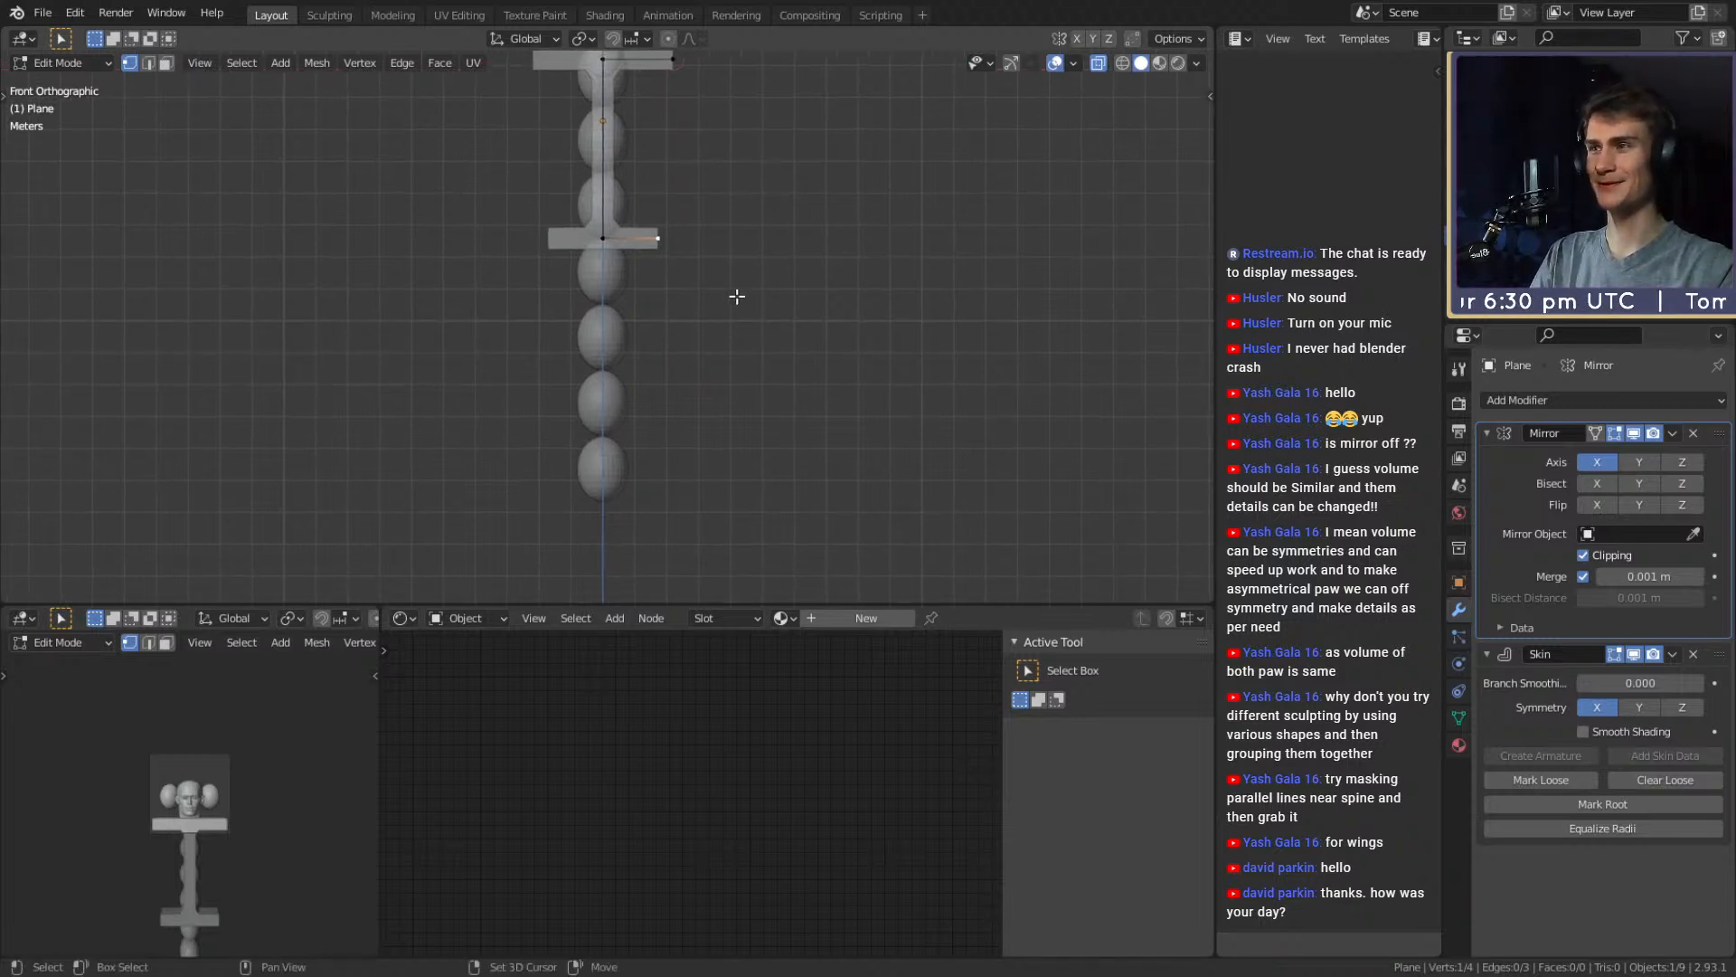
{"action": "key", "text": "e"}
{"action": "key", "text": "z"}
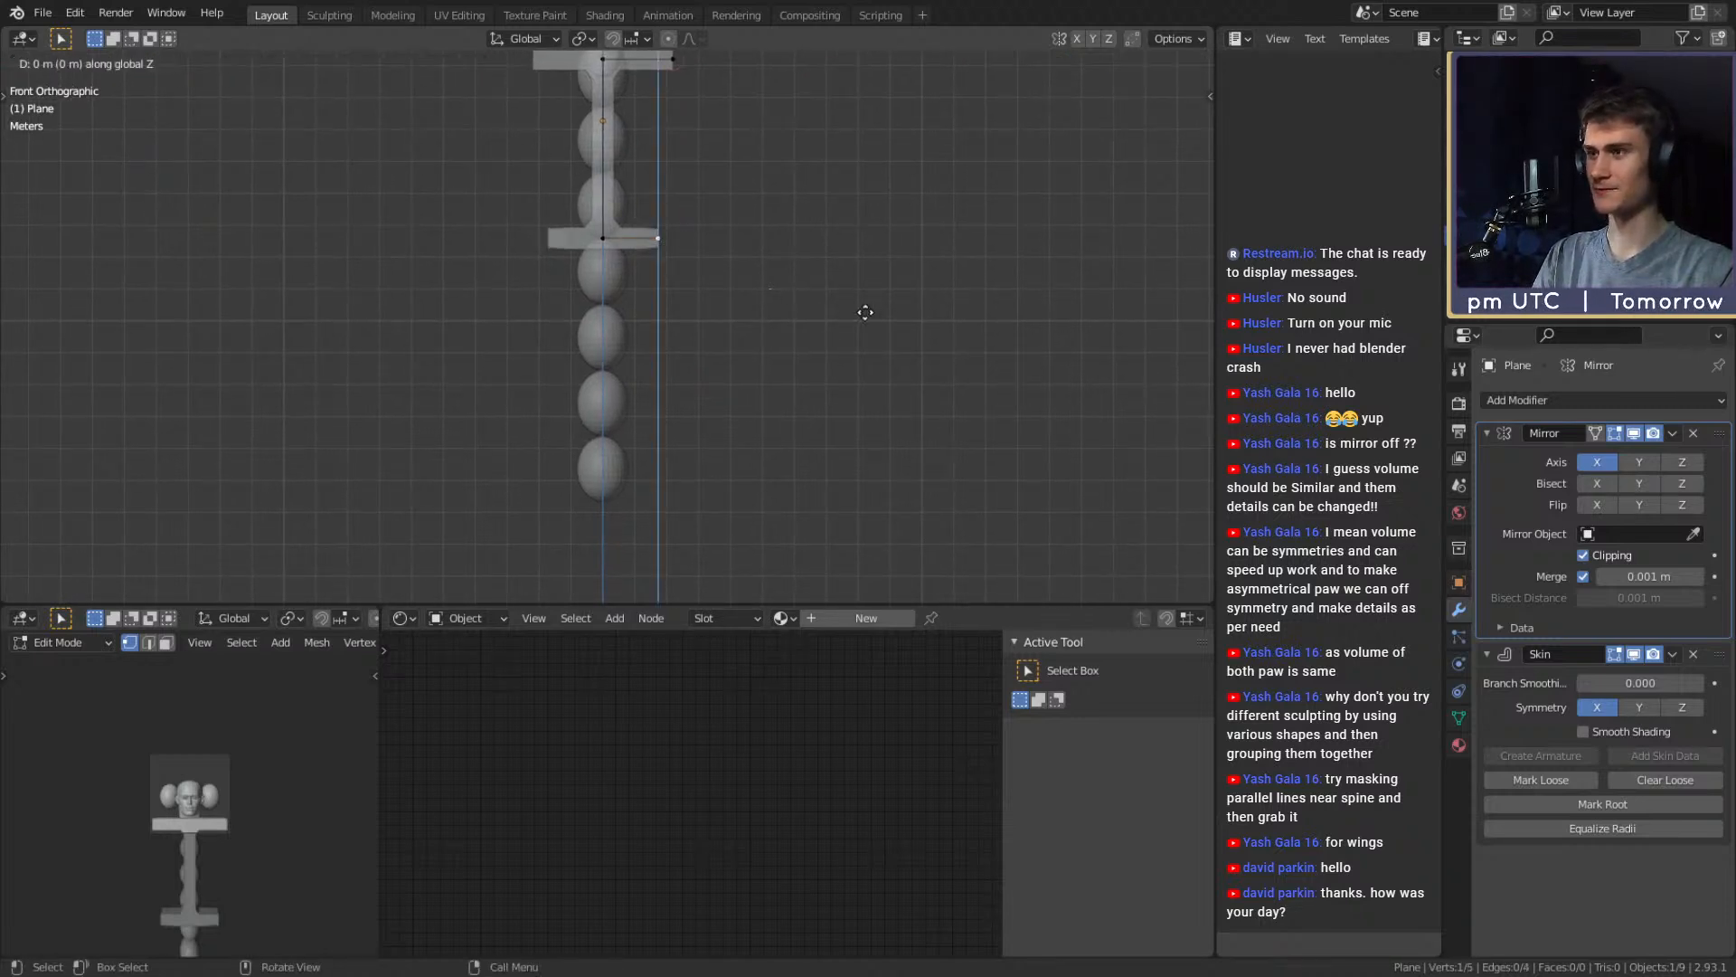
{"action": "left_click", "coordinate": [859, 546]}
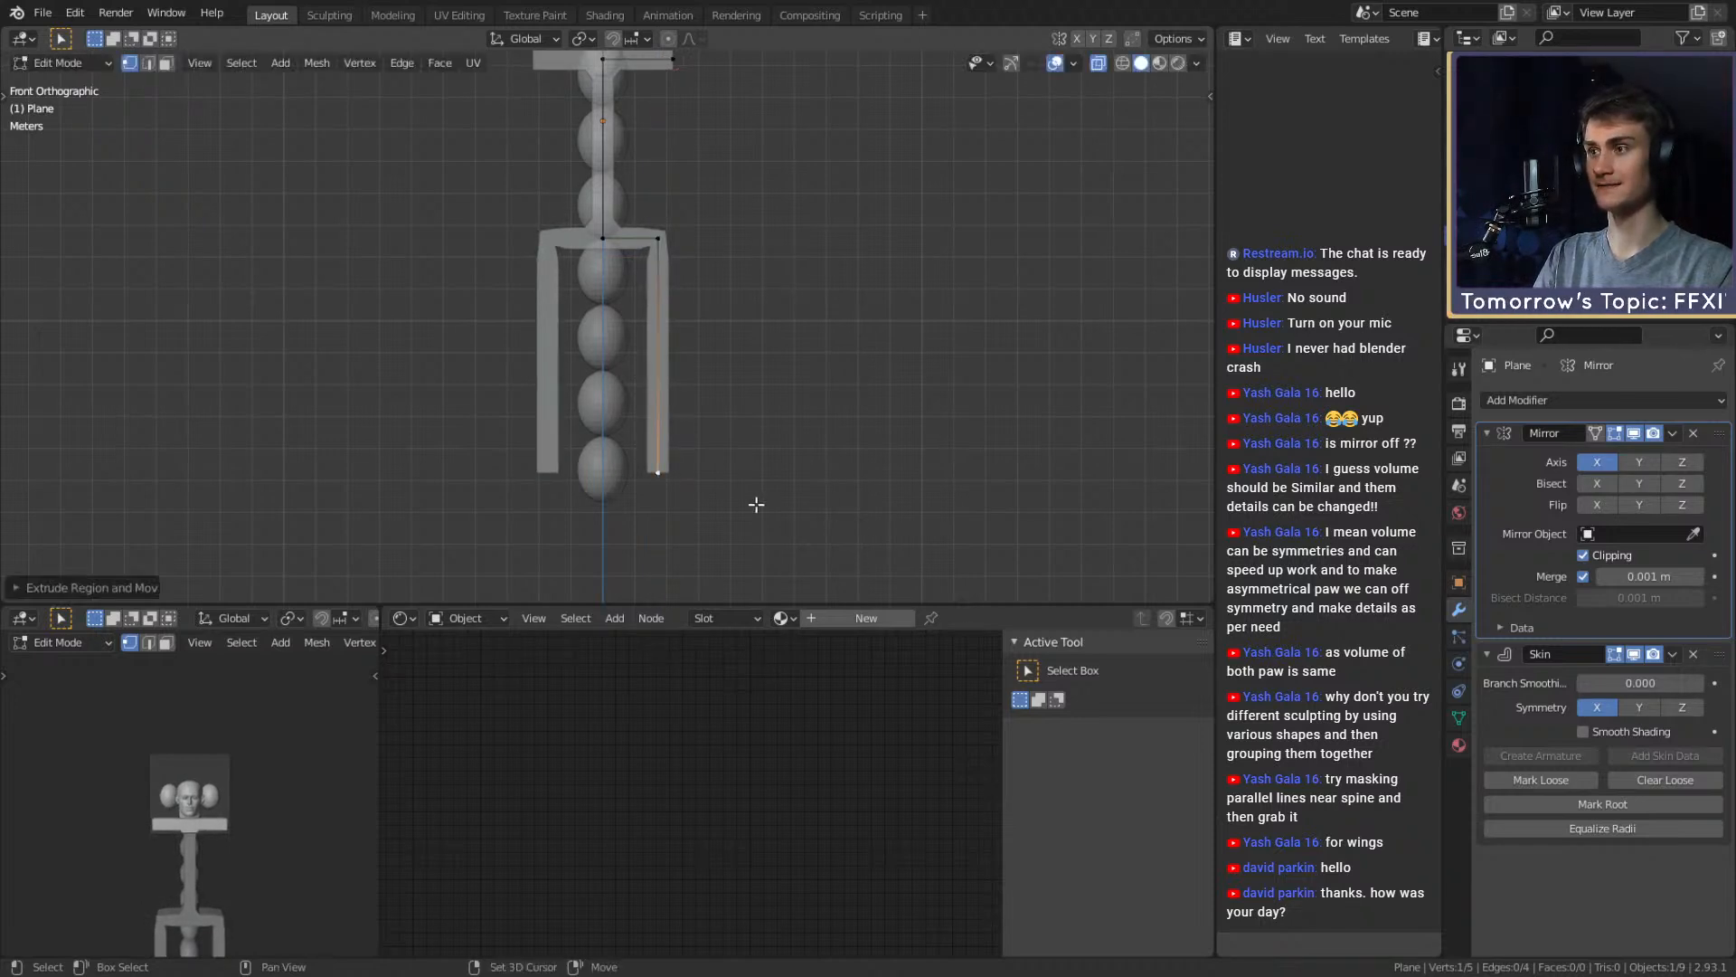
Fine-tune the height of the leg's bottom vertex with a slight move along Z
{"action": "middle_click_drag", "start_coordinate": [756, 503], "coordinate": [769, 468], "text": "shift"}
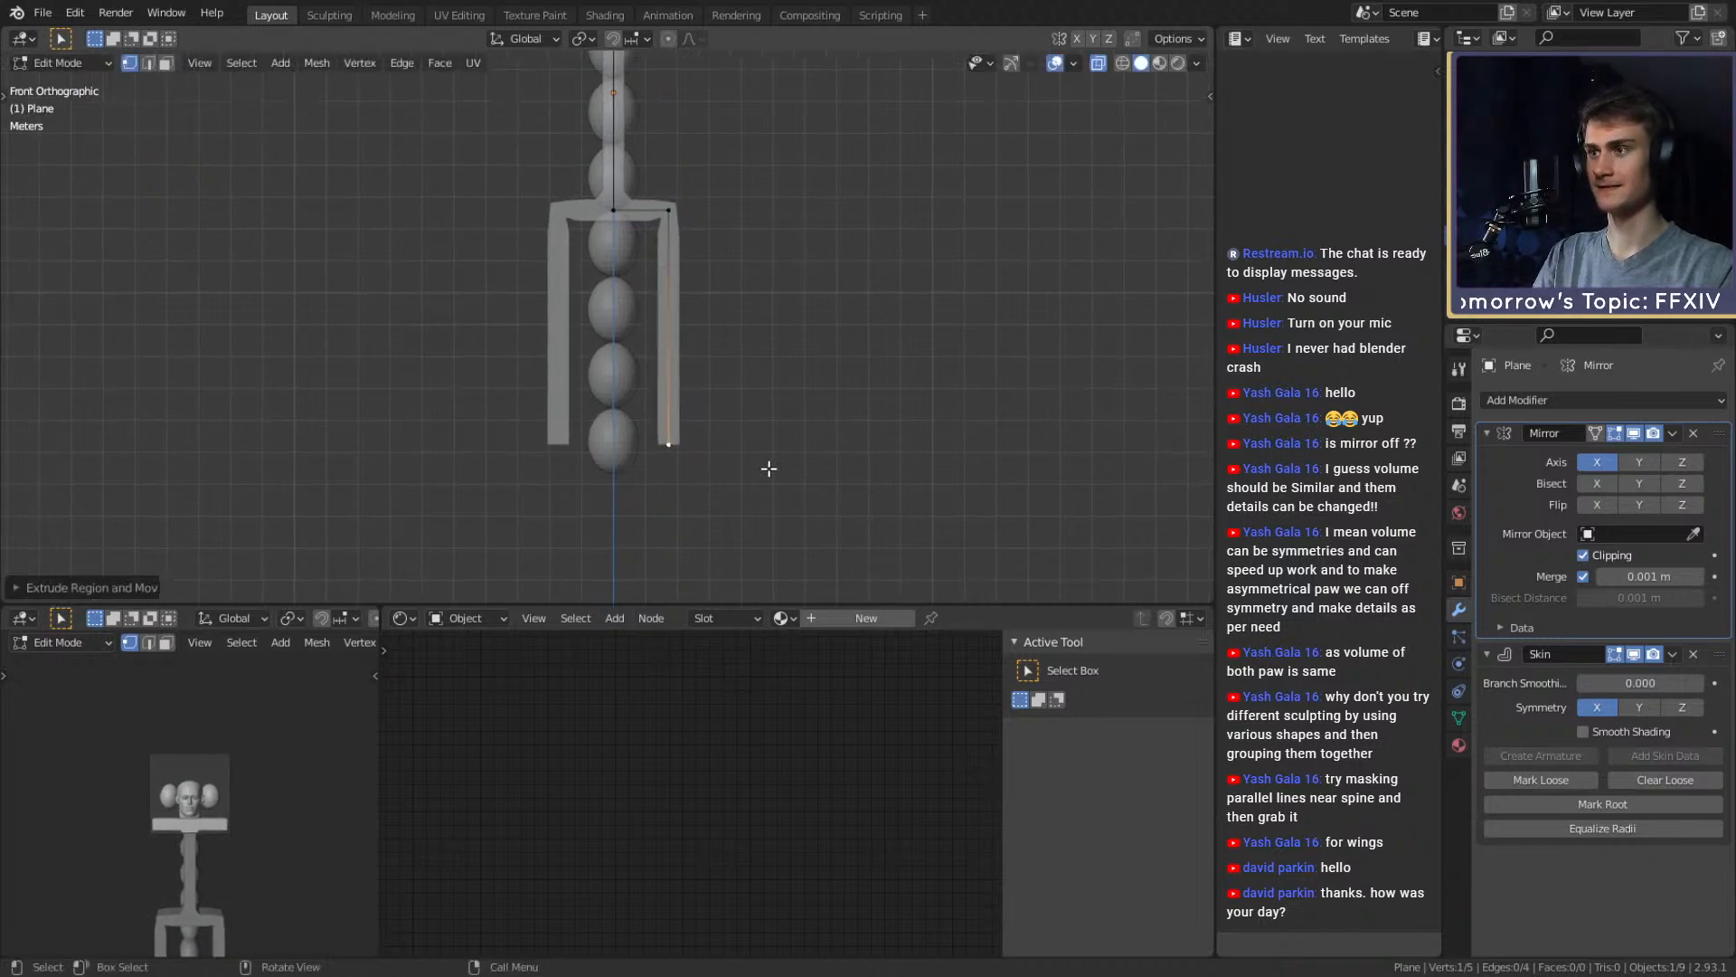
{"action": "key", "text": "g"}
{"action": "key", "text": "x"}
{"action": "right_click", "coordinate": [834, 478]}
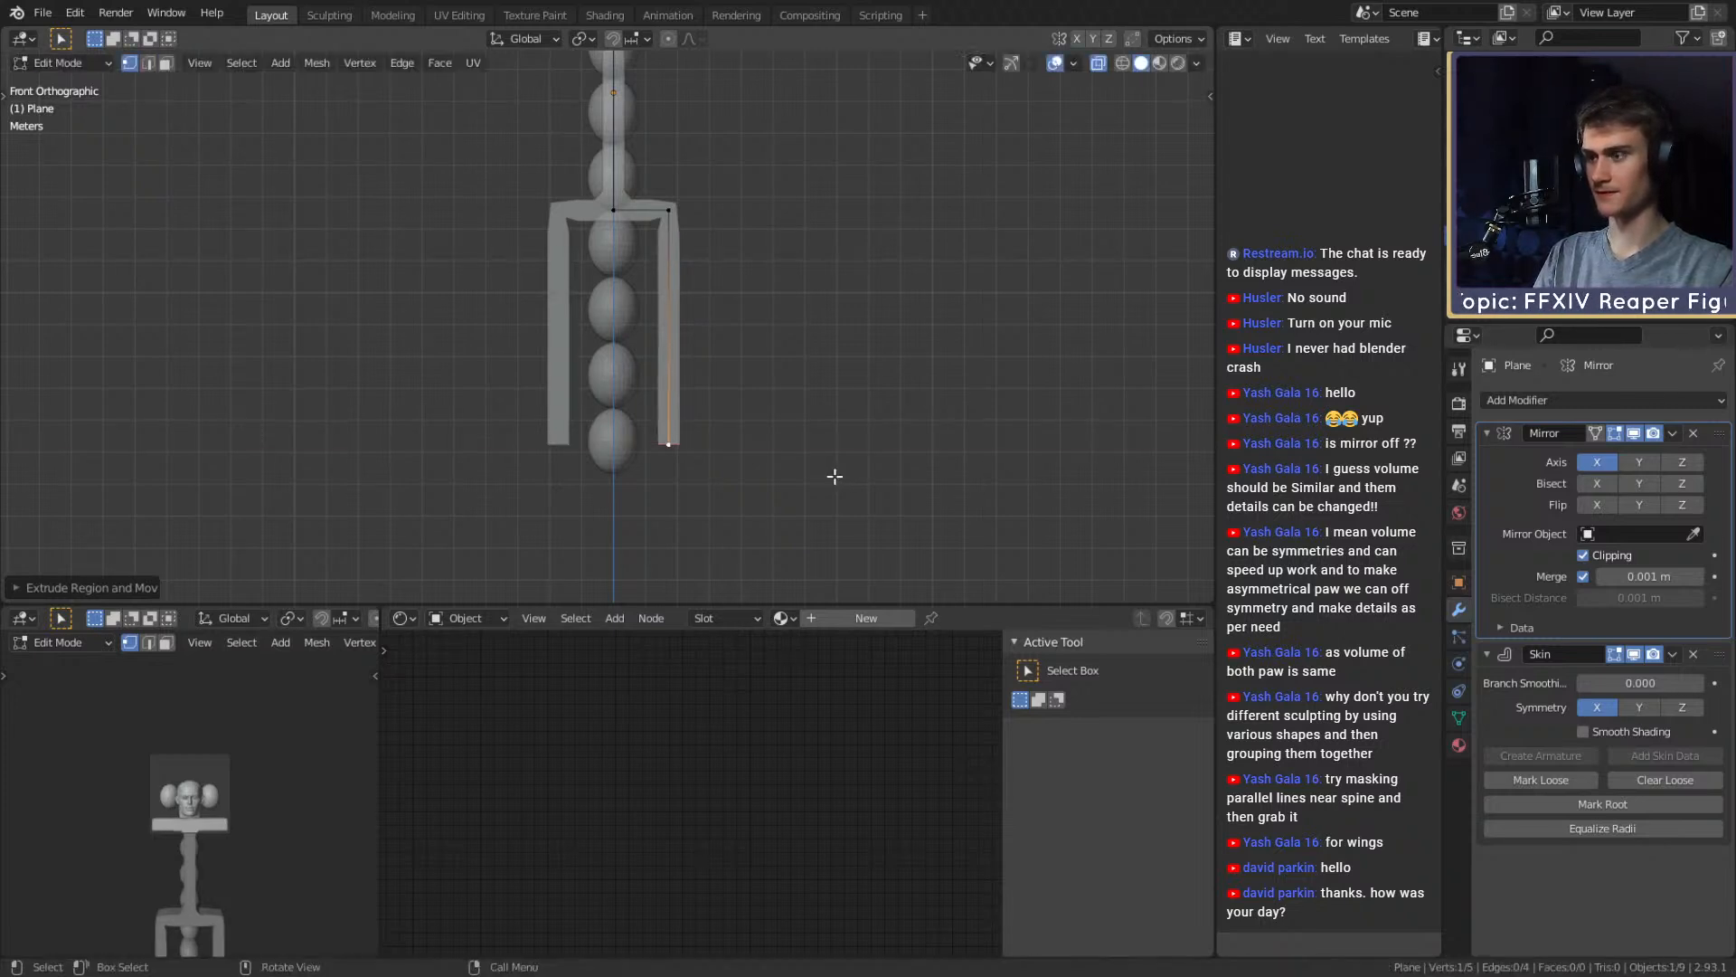
{"action": "key", "text": "g"}
{"action": "key", "text": "z"}
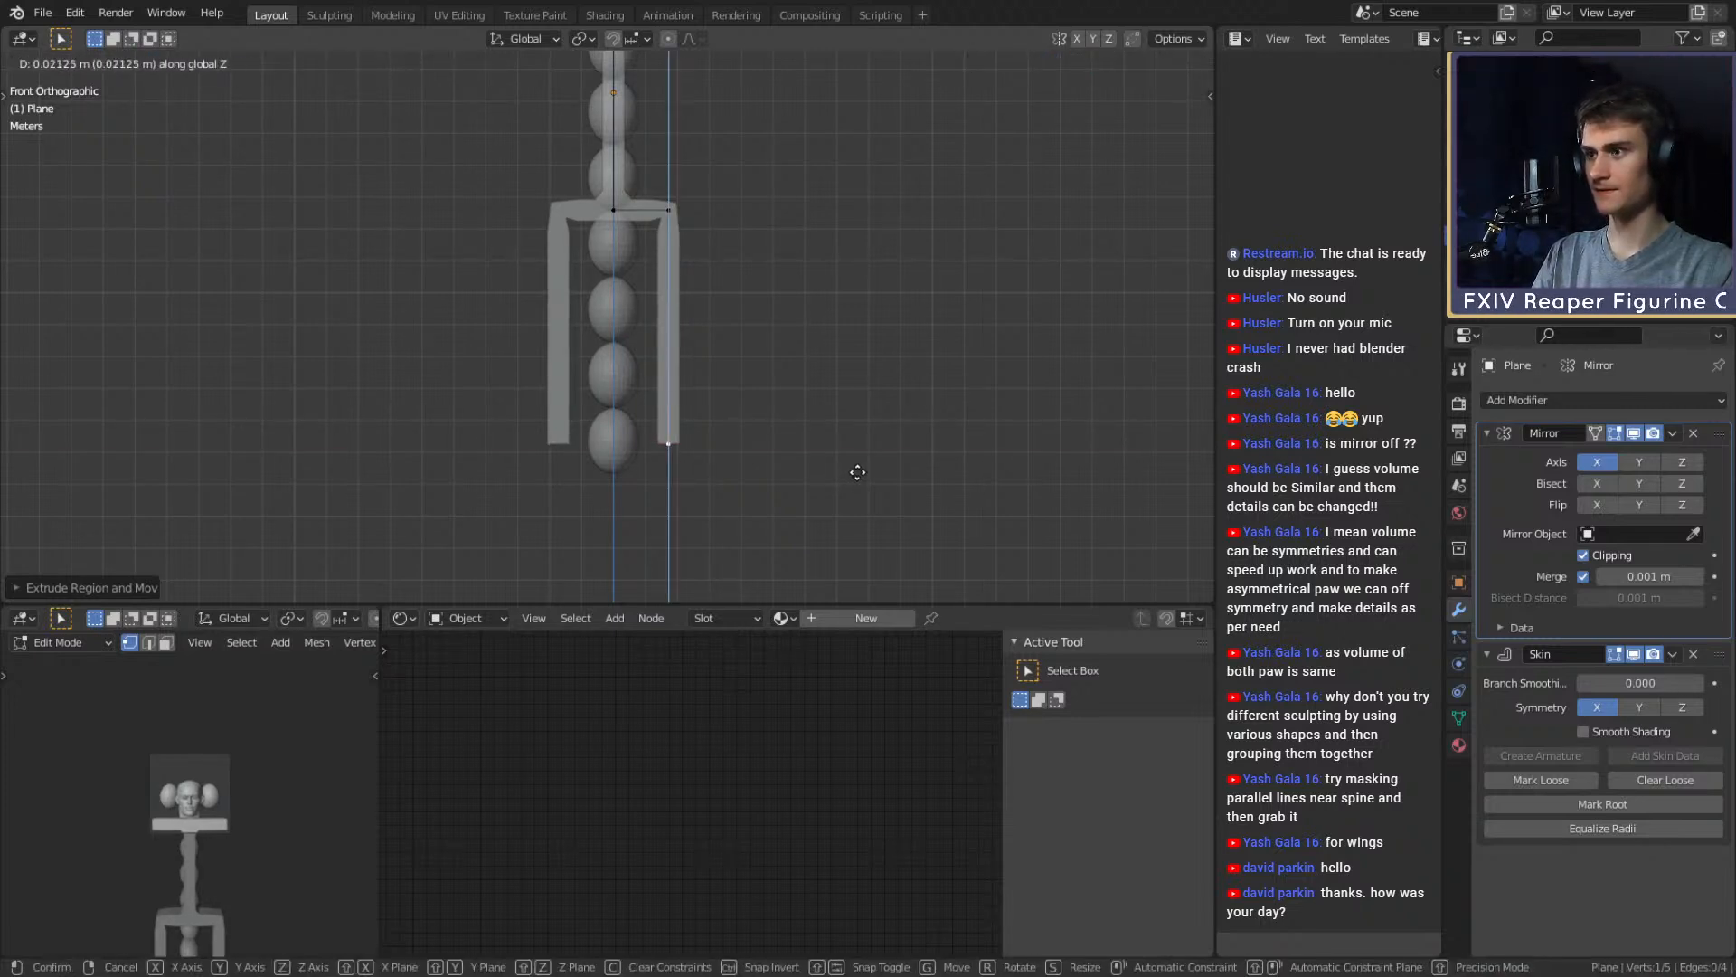
{"action": "left_click", "coordinate": [856, 475]}
Extrude the shoulder's outer vertex down about 5.6 m along Z to hip level and angle the arm by moving its end outward along X
{"action": "middle_click_drag", "start_coordinate": [735, 249], "coordinate": [751, 417], "text": "shift"}
{"action": "left_click", "coordinate": [701, 211]}
{"action": "middle_click_drag", "start_coordinate": [823, 266], "coordinate": [811, 265], "text": "shift"}
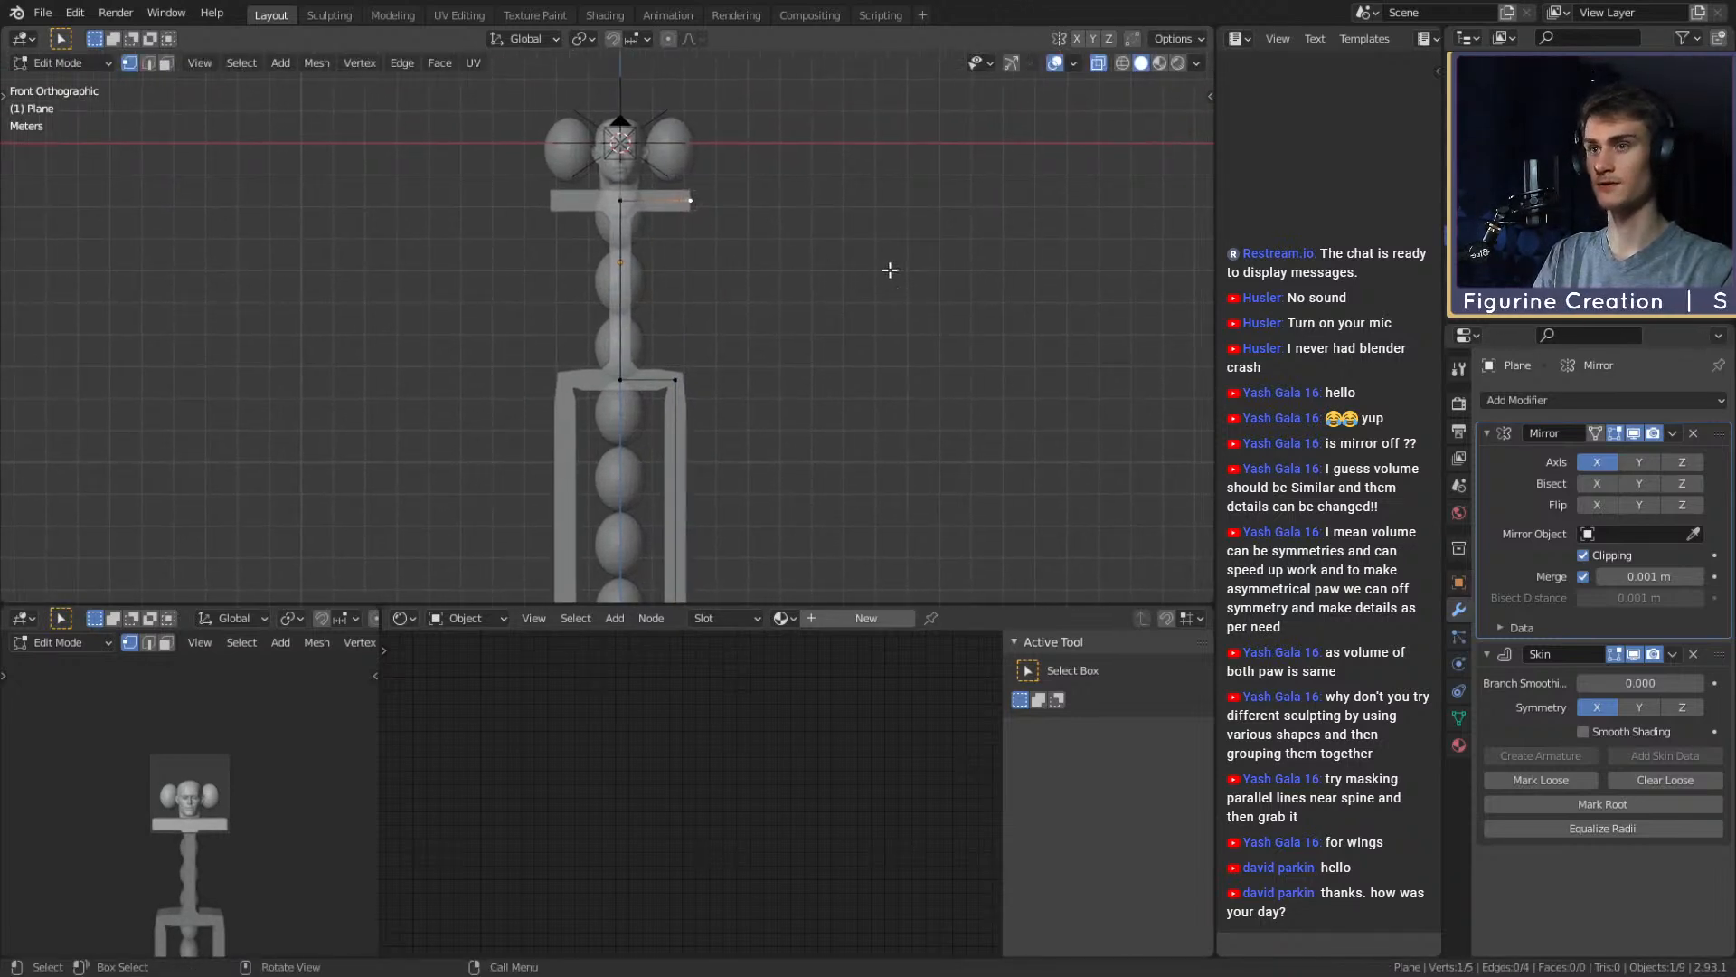
{"action": "key", "text": "e"}
{"action": "key", "text": "z"}
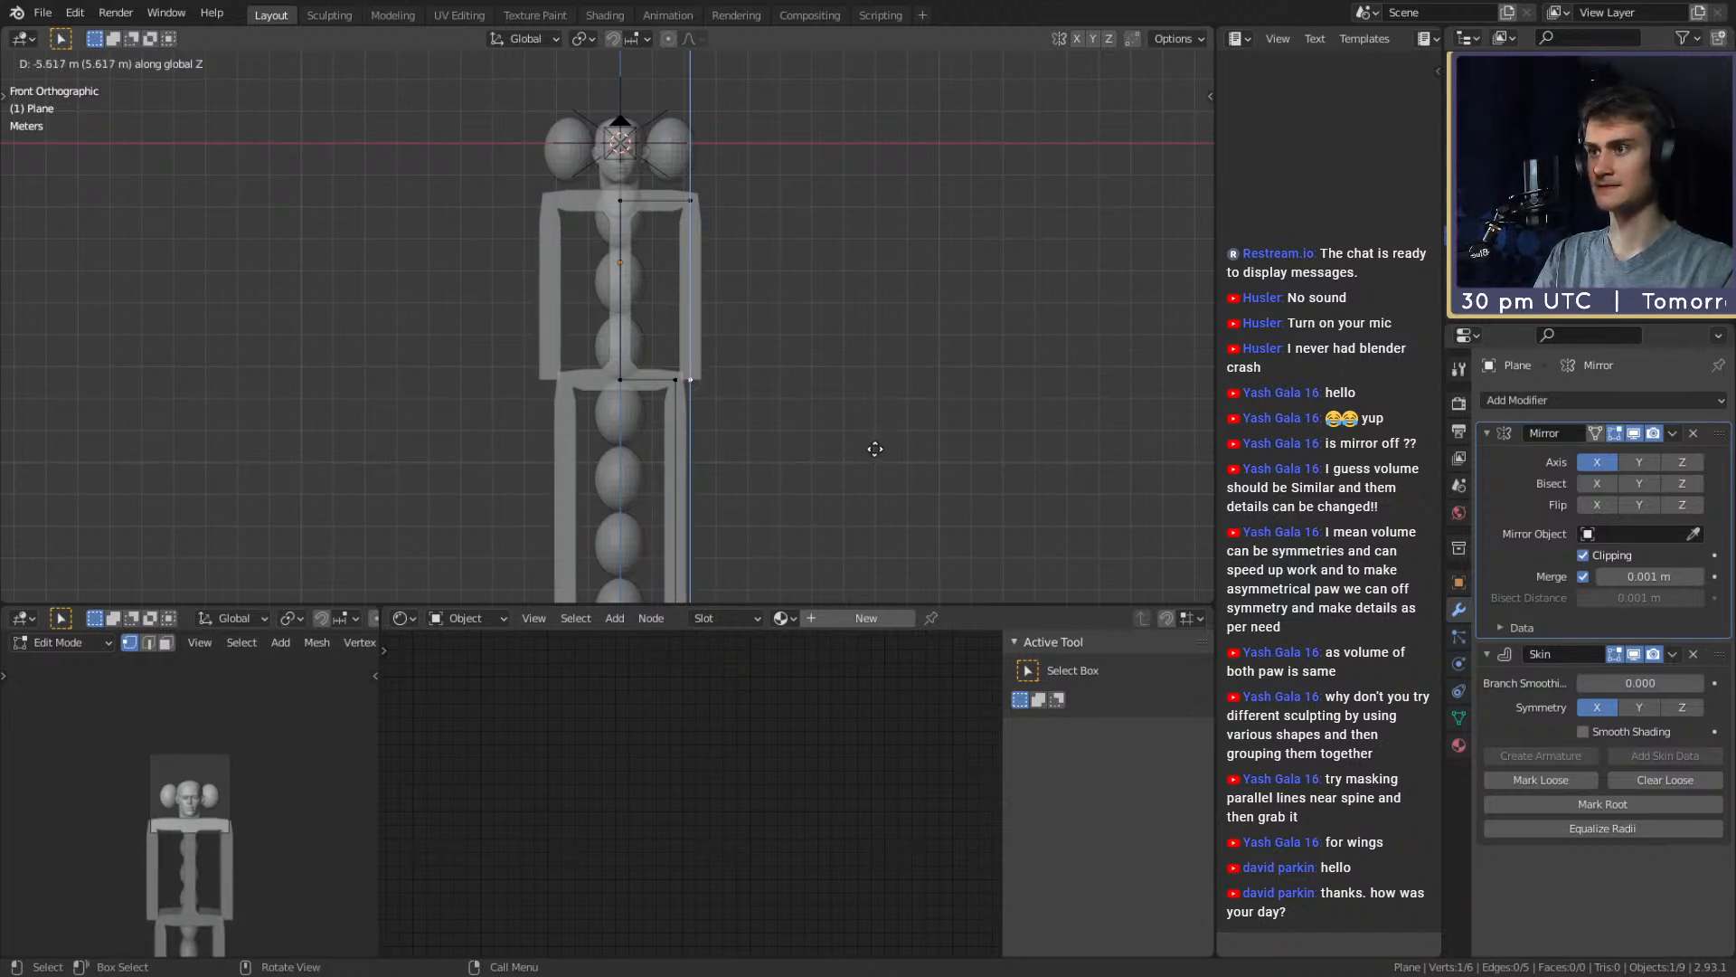
{"action": "left_click", "coordinate": [875, 449]}
{"action": "key", "text": "g"}
{"action": "key", "text": "x"}
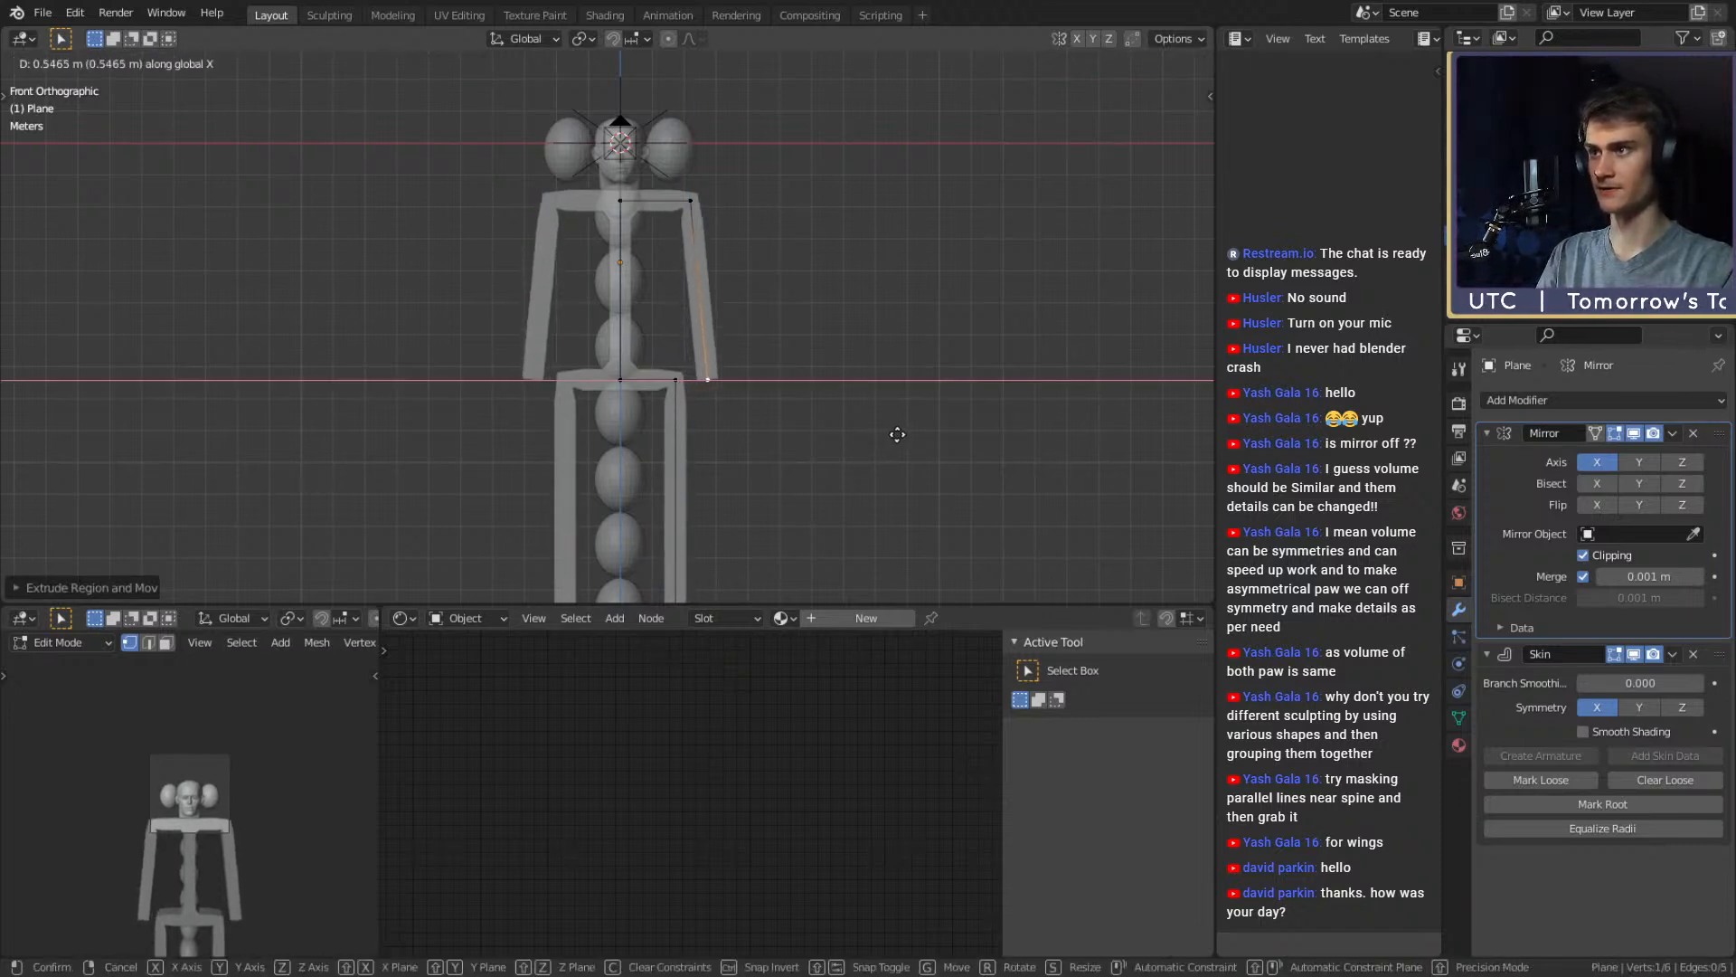
{"action": "left_click", "coordinate": [923, 431]}
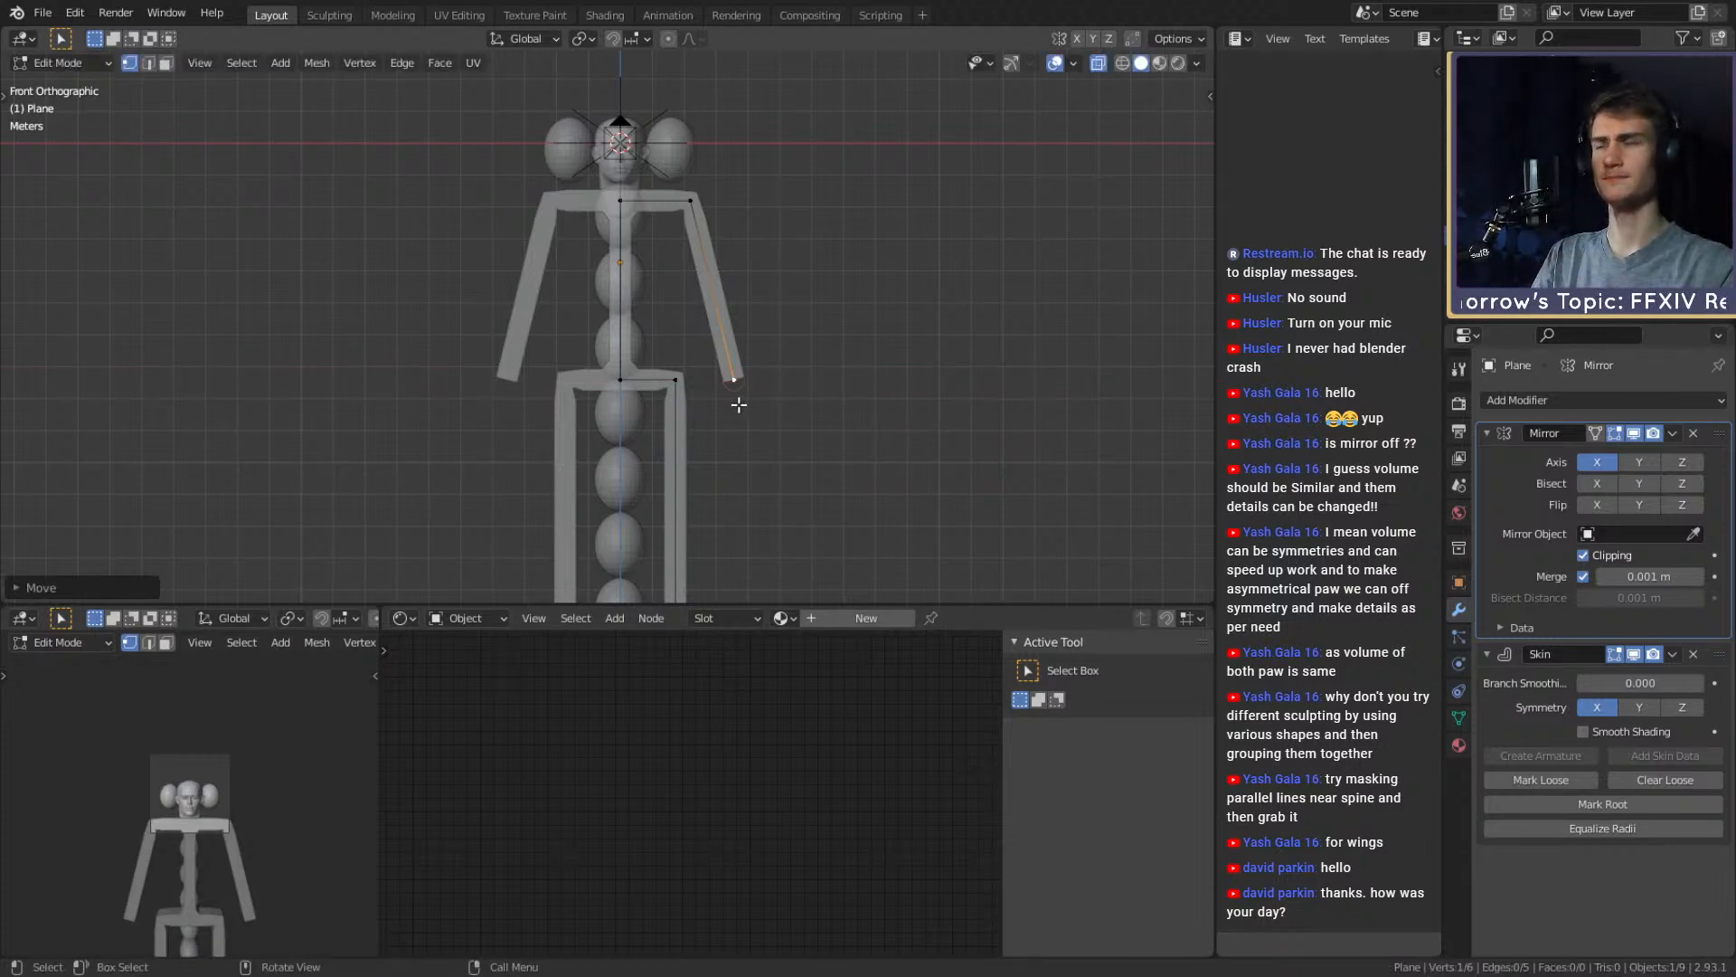
Narrow the shoulders slightly by moving the shoulder's outer vertex inward along X in front view
{"action": "scroll", "coordinate": [728, 411], "scroll_direction": "down", "scroll_amount": 3}
{"action": "middle_click_drag", "start_coordinate": [717, 418], "coordinate": [713, 347]}
{"action": "scroll", "coordinate": [724, 426], "scroll_direction": "down", "scroll_amount": 2}
{"action": "scroll", "coordinate": [717, 383], "scroll_direction": "up", "scroll_amount": 3}
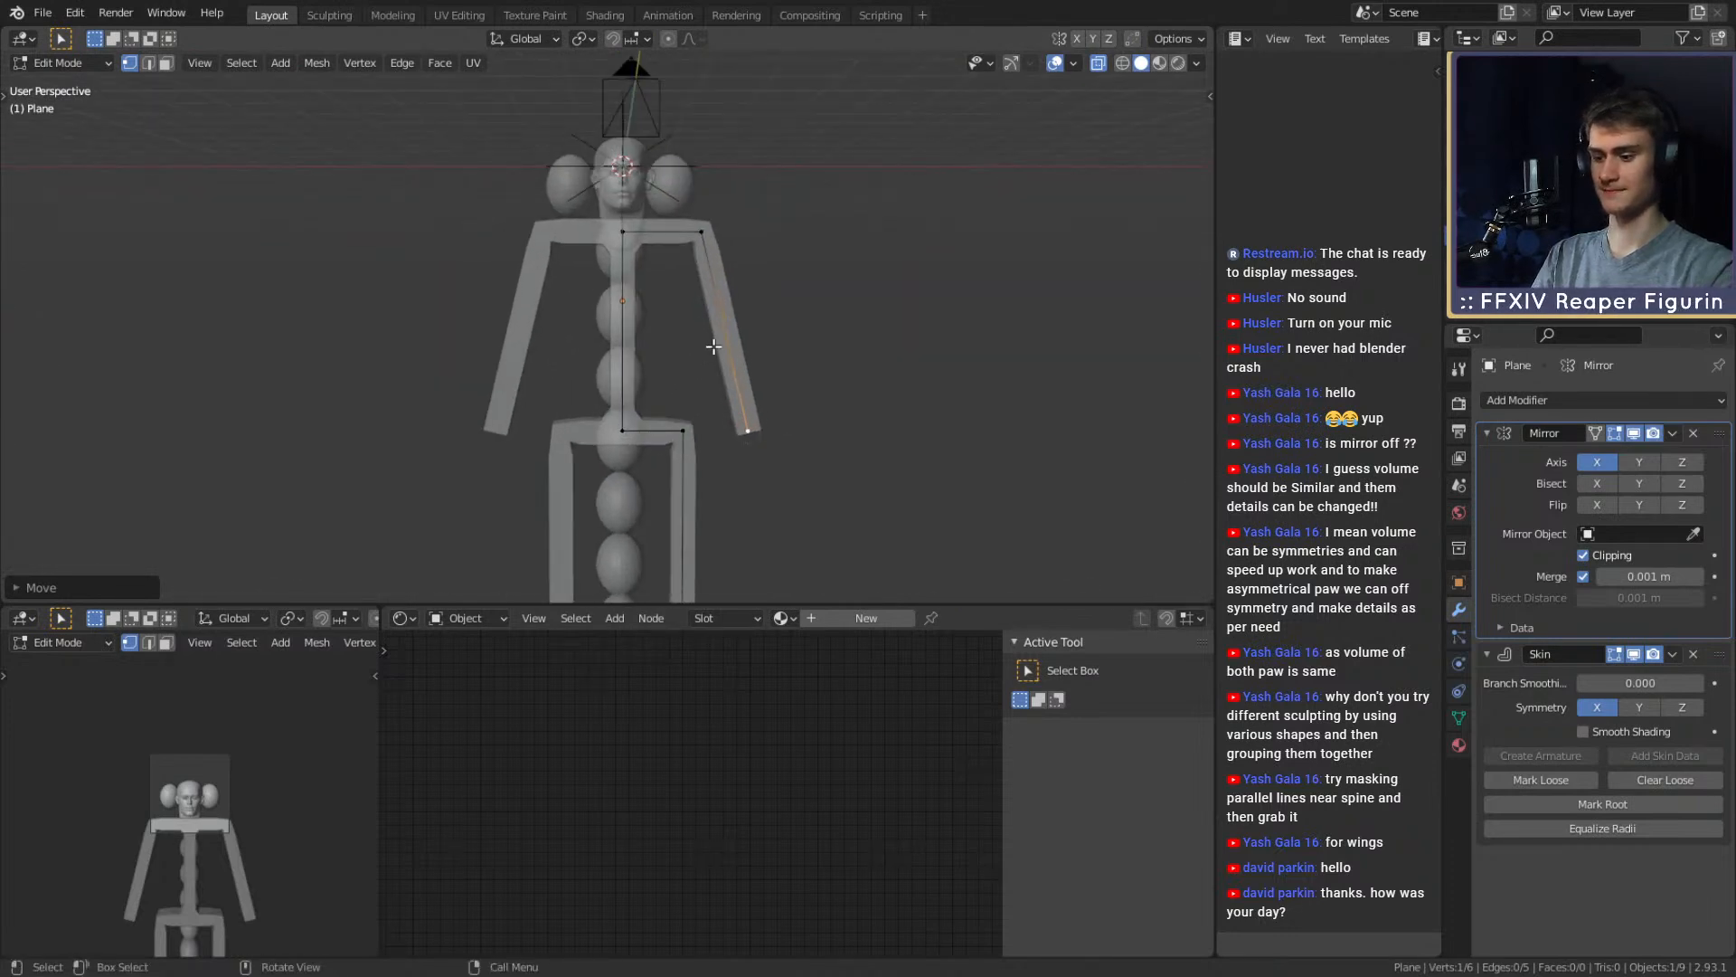
{"action": "key", "text": "KP_1"}
{"action": "left_click", "coordinate": [690, 240]}
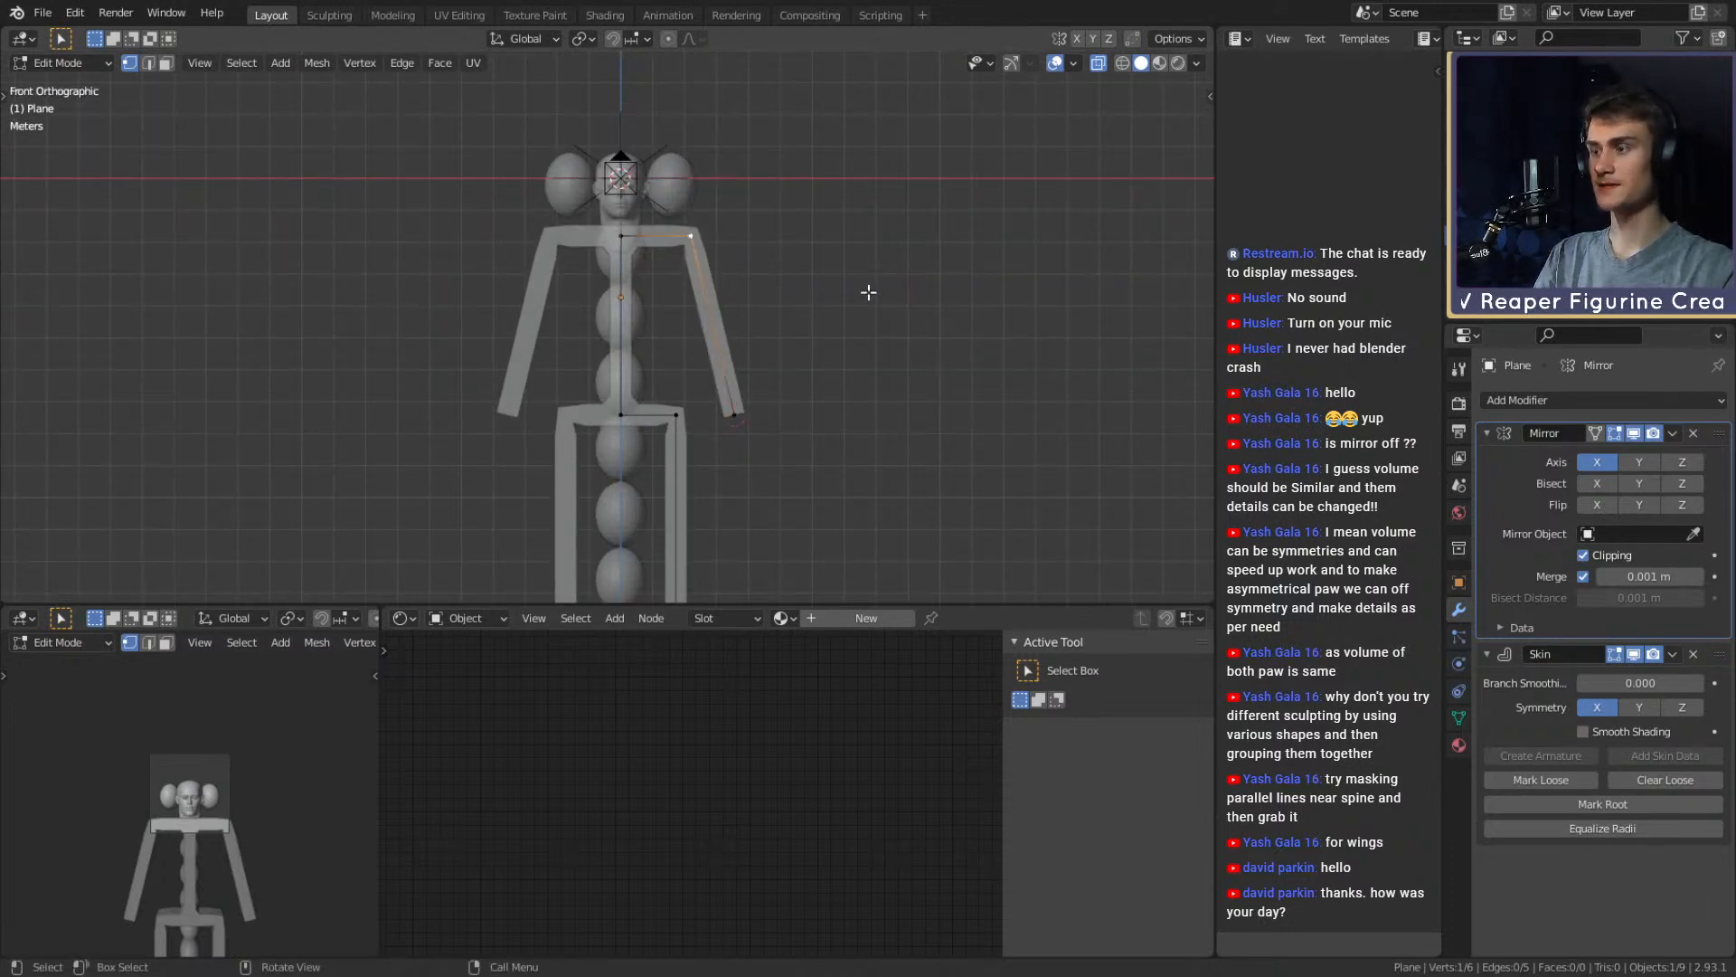
{"action": "key", "text": "g"}
{"action": "key", "text": "x"}
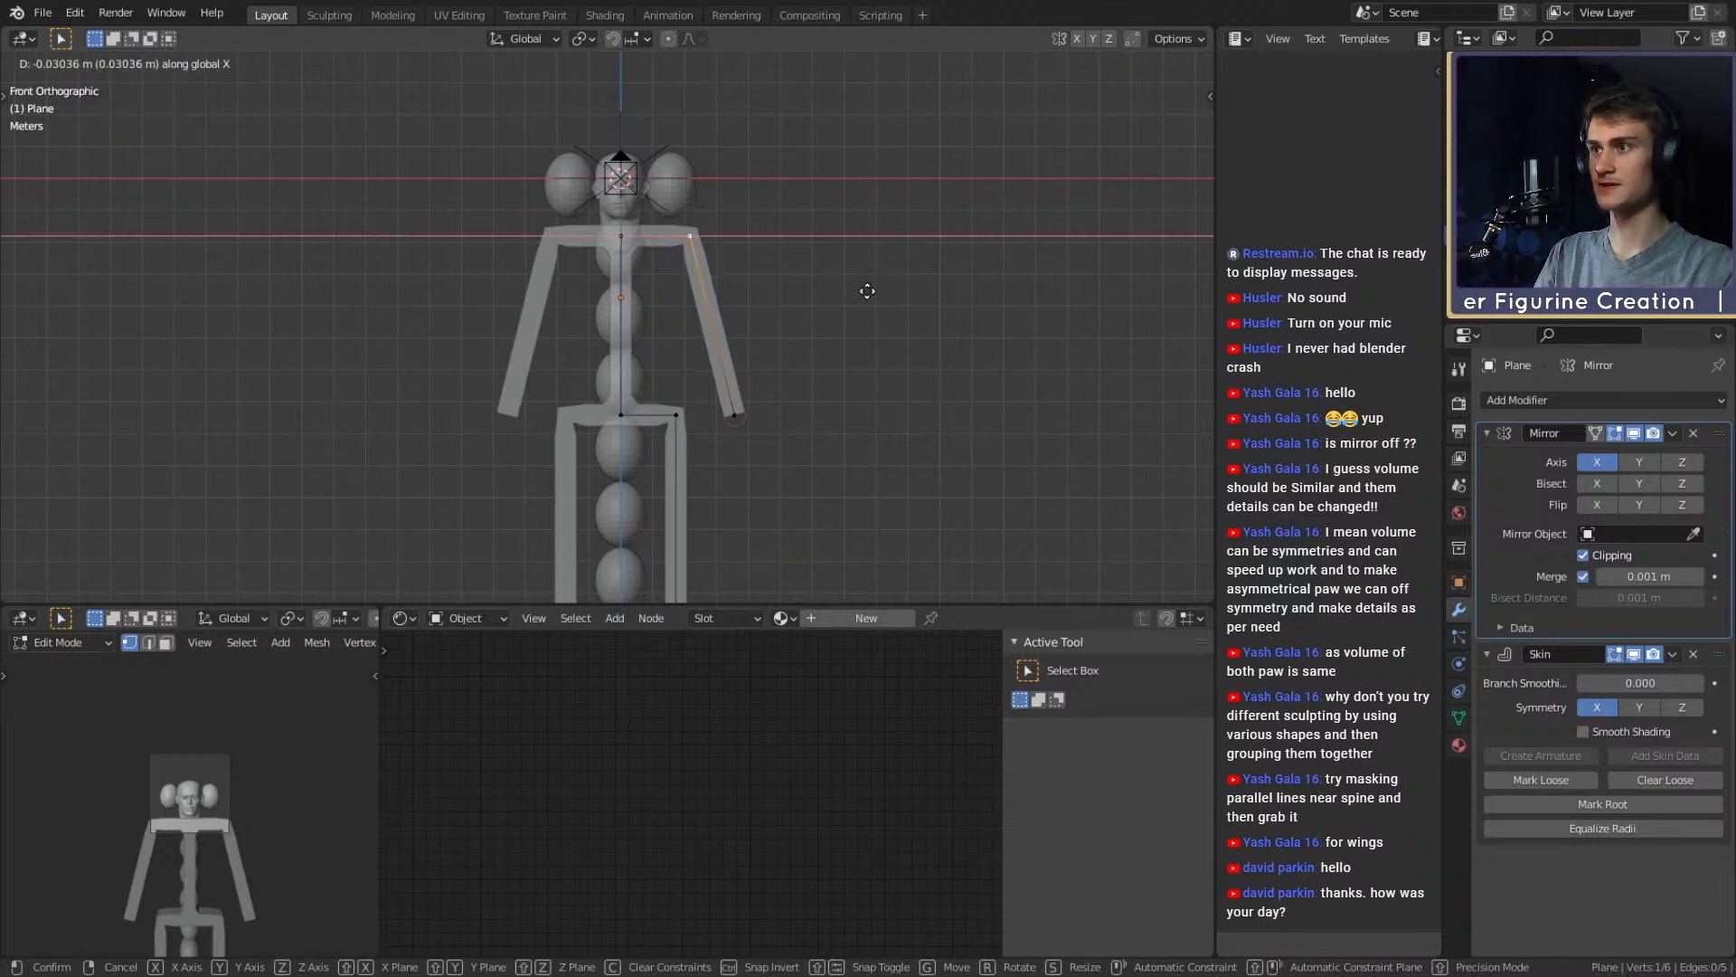
{"action": "left_click", "coordinate": [864, 292]}
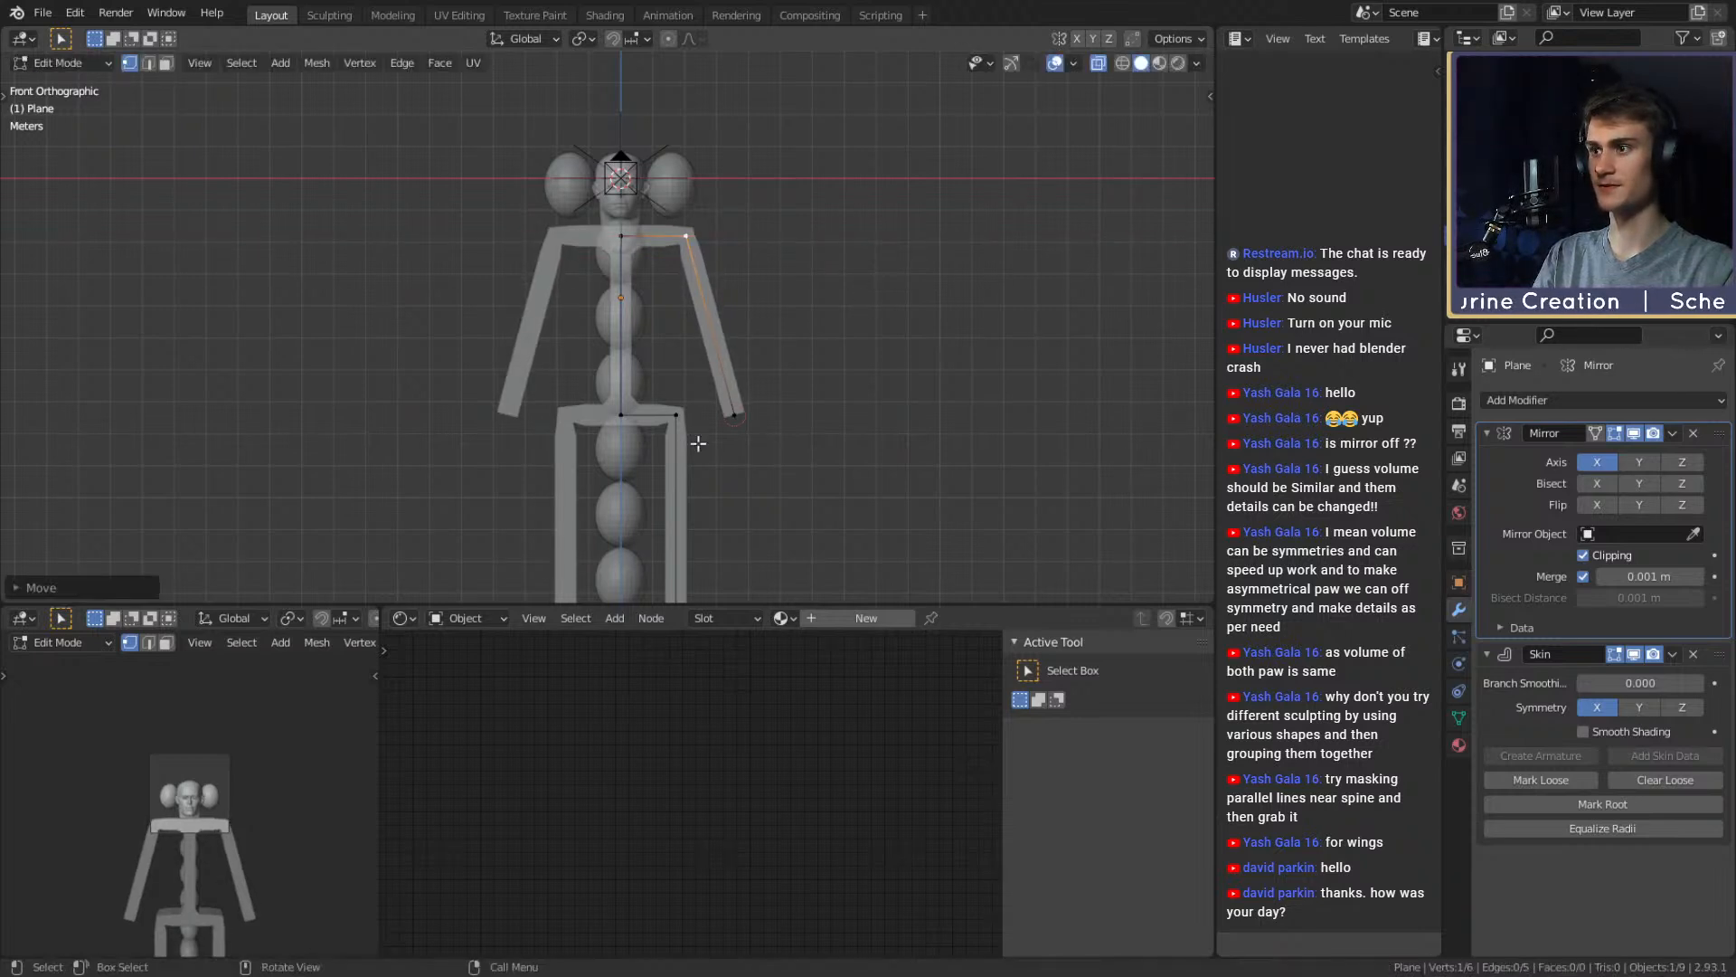
Narrow the hips slightly by moving the hip bar's outer vertex inward along X
{"action": "left_click", "coordinate": [671, 422]}
{"action": "key", "text": "g"}
{"action": "key", "text": "x"}
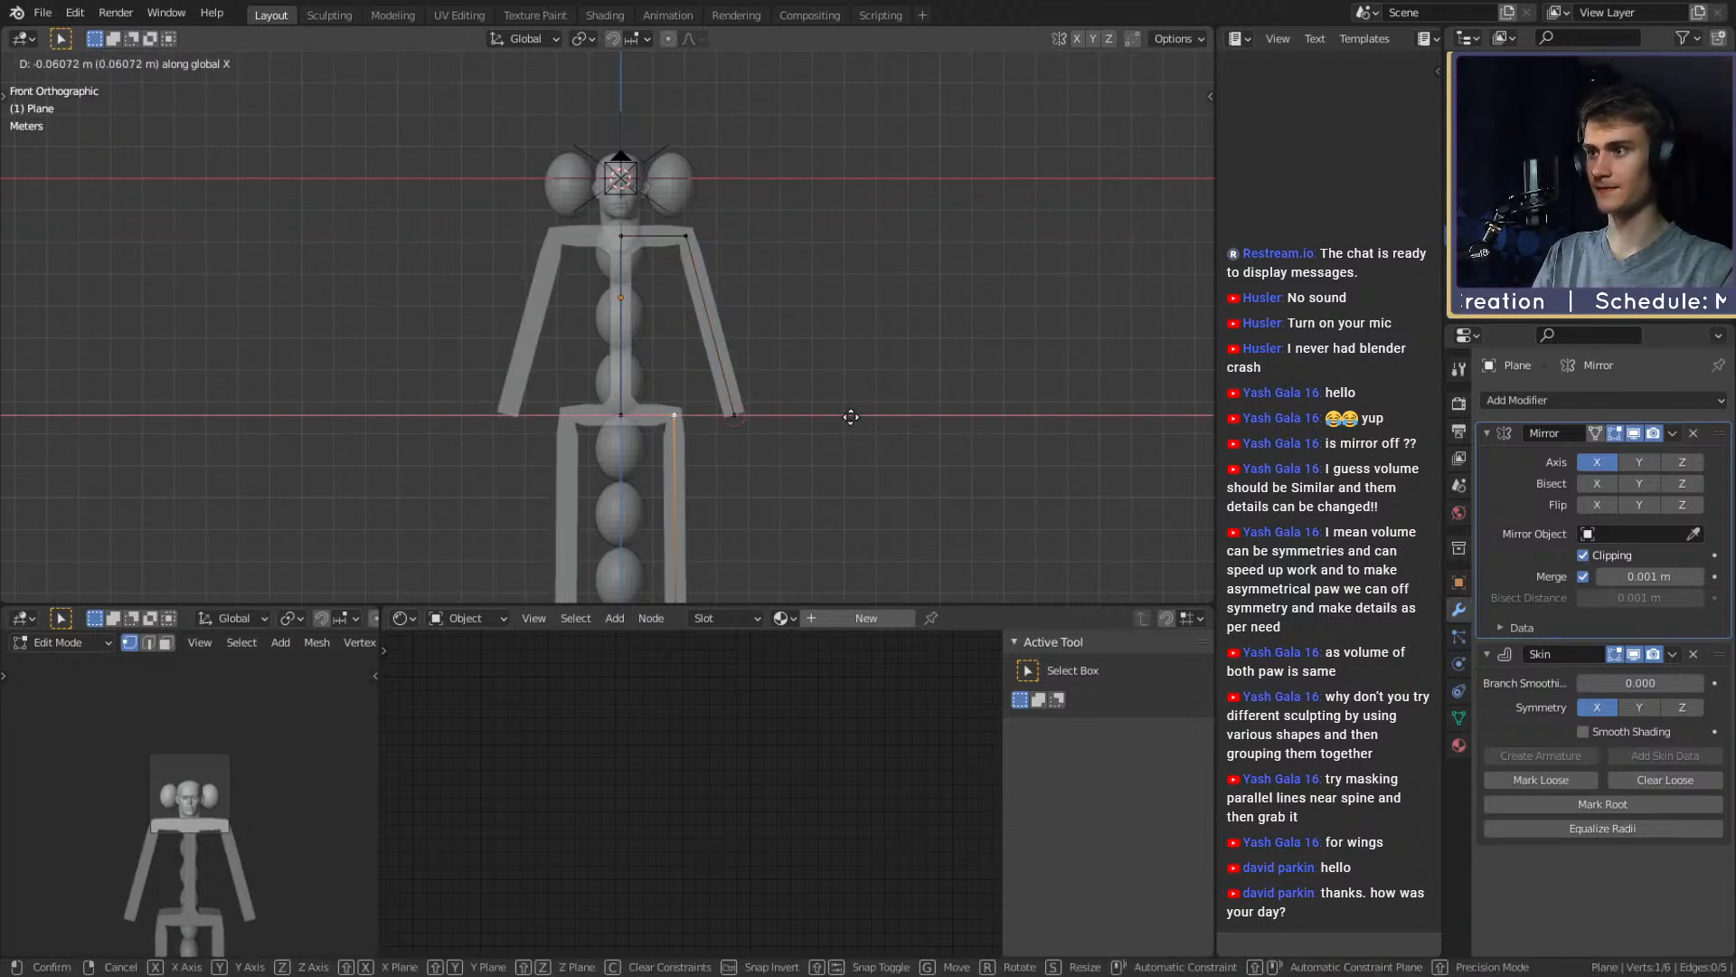
{"action": "left_click", "coordinate": [850, 417]}
Extrude the leg's bottom vertex about 1.7 m forward along Y to form a foot
{"action": "middle_click_drag", "start_coordinate": [850, 417], "coordinate": [616, 408]}
{"action": "scroll", "coordinate": [615, 407], "scroll_direction": "down", "scroll_amount": 2}
{"action": "middle_click_drag", "start_coordinate": [681, 454], "coordinate": [848, 388], "text": "shift"}
{"action": "scroll", "coordinate": [677, 363], "scroll_direction": "up", "scroll_amount": 2}
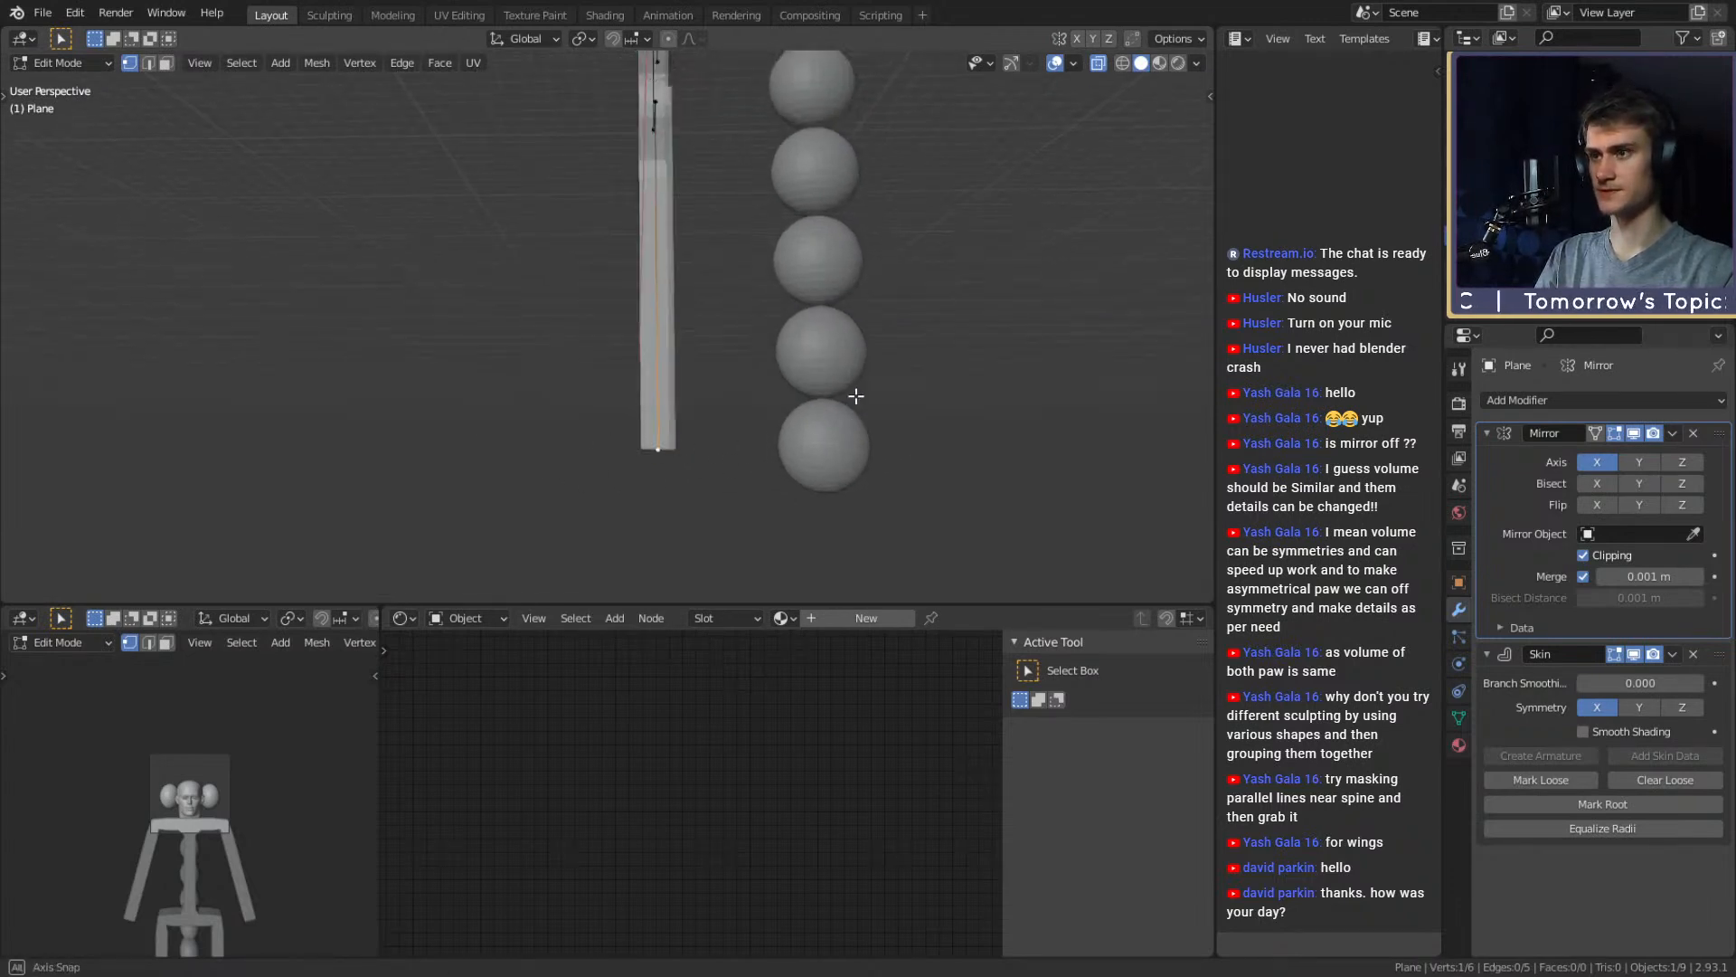
{"action": "key", "text": "e"}
{"action": "key", "text": "y"}
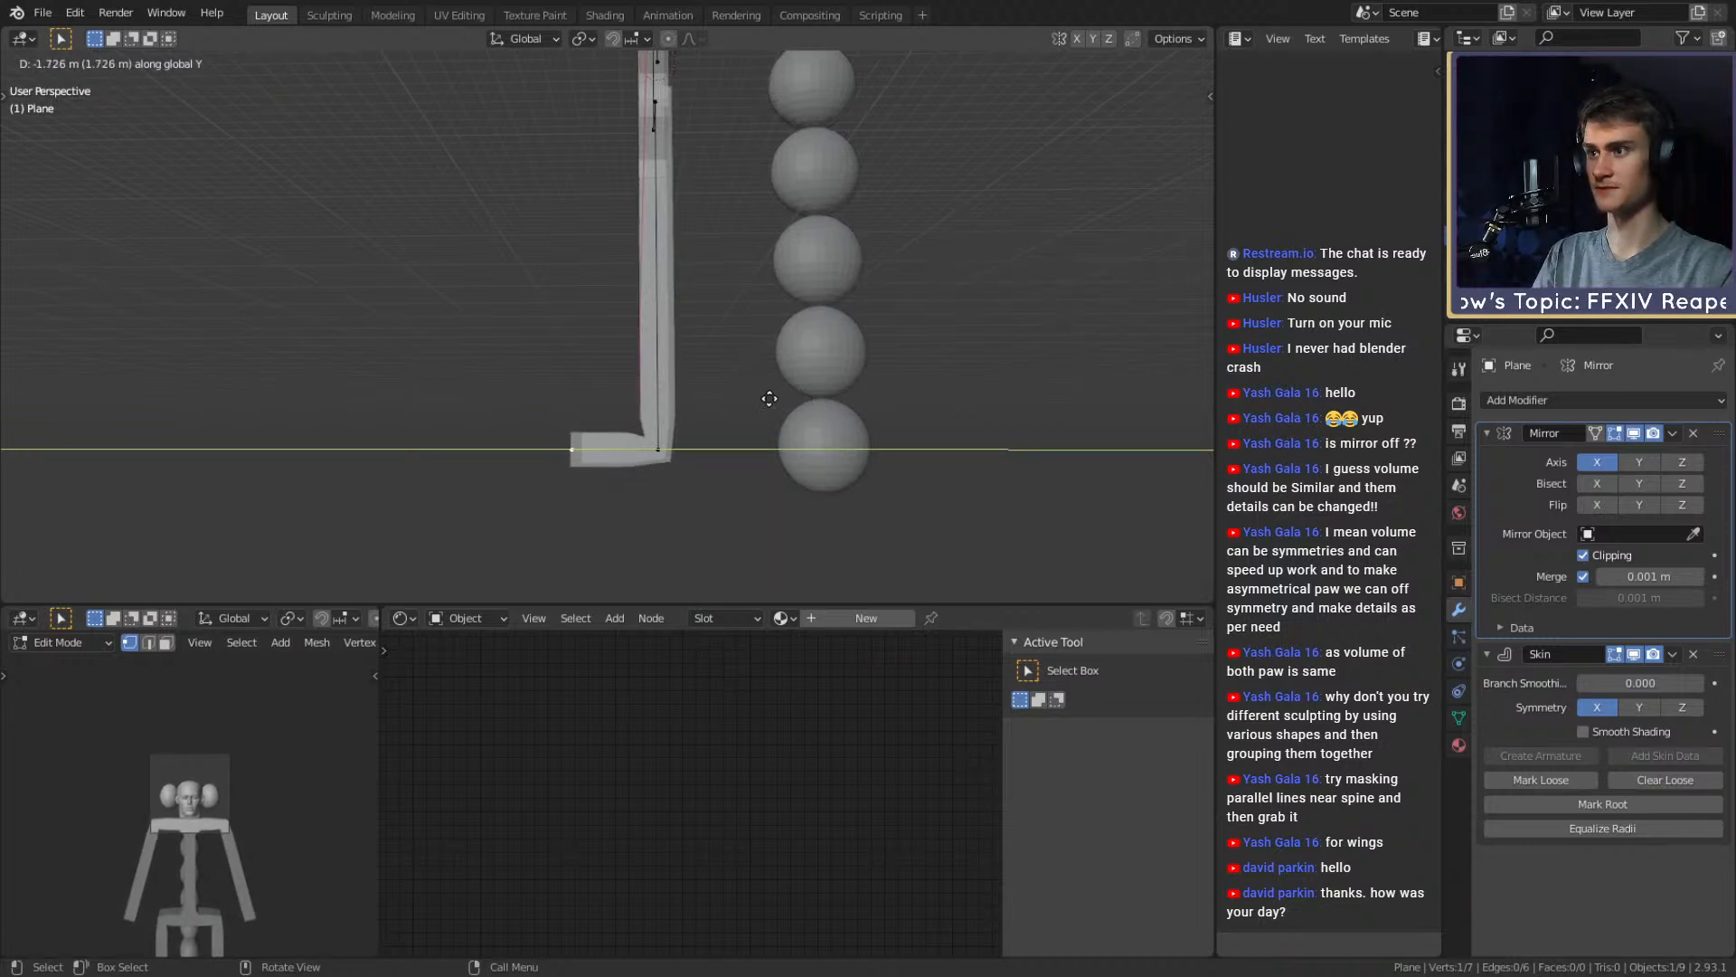
{"action": "left_click", "coordinate": [769, 398]}
Examine the figure from the front and side, comparing the head and neck position with the spine
{"action": "middle_click_drag", "start_coordinate": [776, 349], "coordinate": [734, 372]}
{"action": "scroll", "coordinate": [680, 413], "scroll_direction": "up", "scroll_amount": 3}
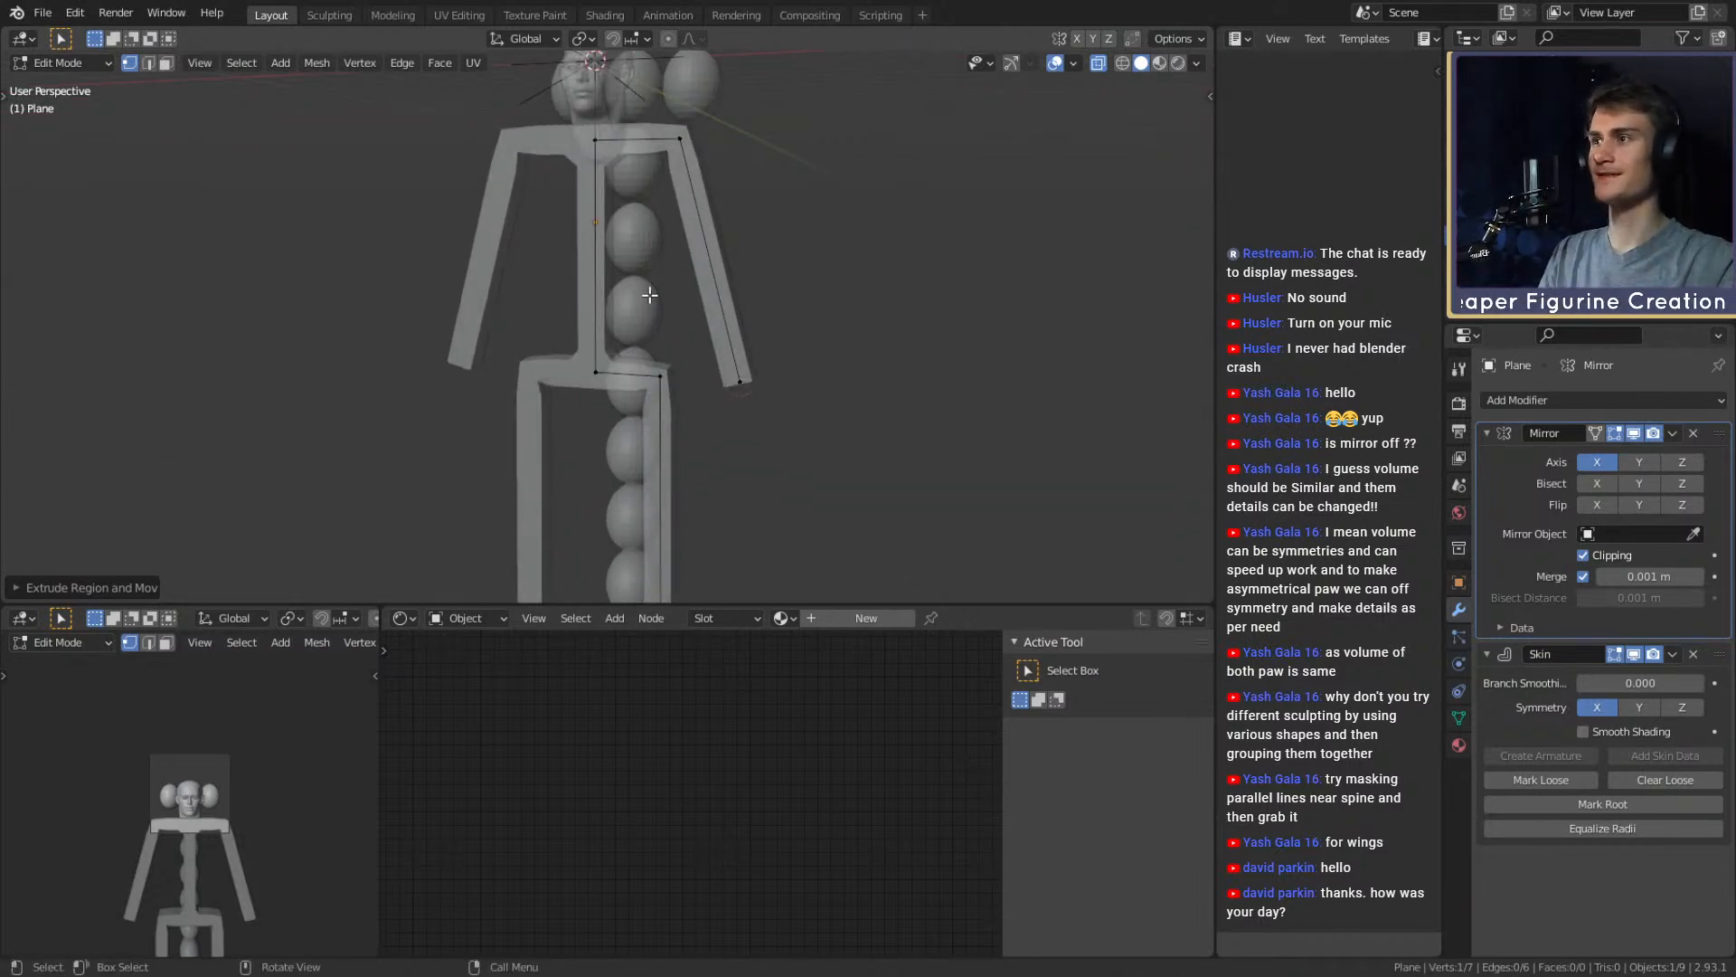
{"action": "middle_click_drag", "start_coordinate": [697, 312], "coordinate": [763, 407]}
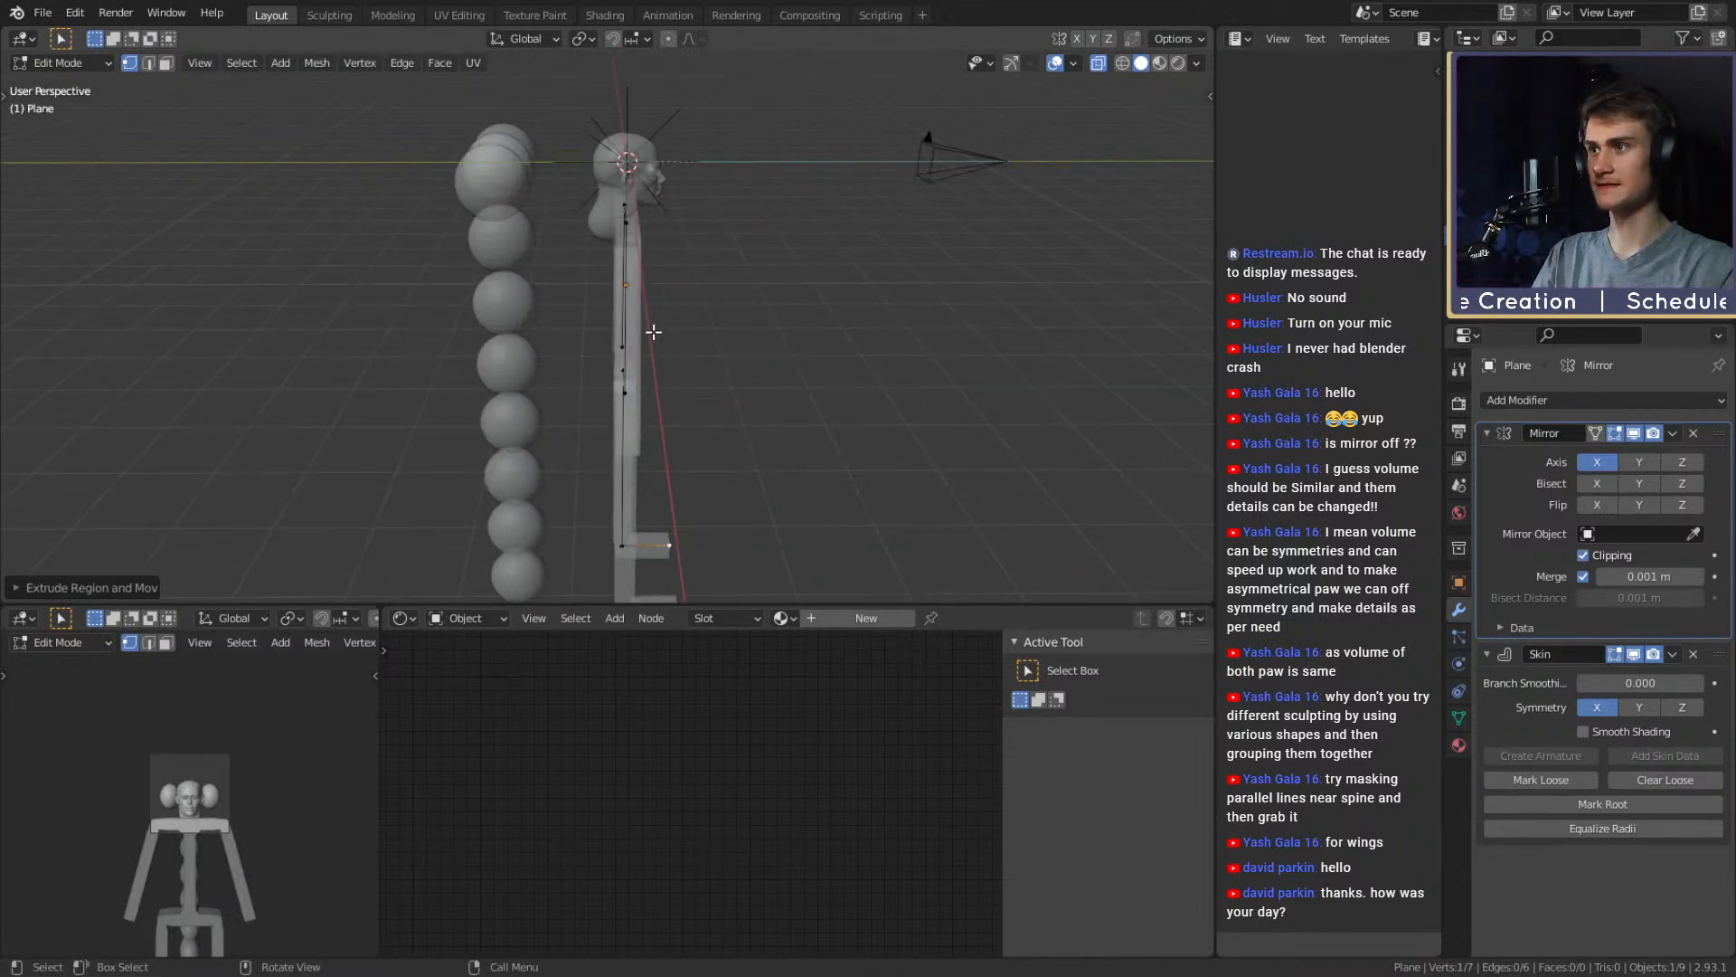
{"action": "middle_click_drag", "start_coordinate": [653, 332], "coordinate": [718, 334]}
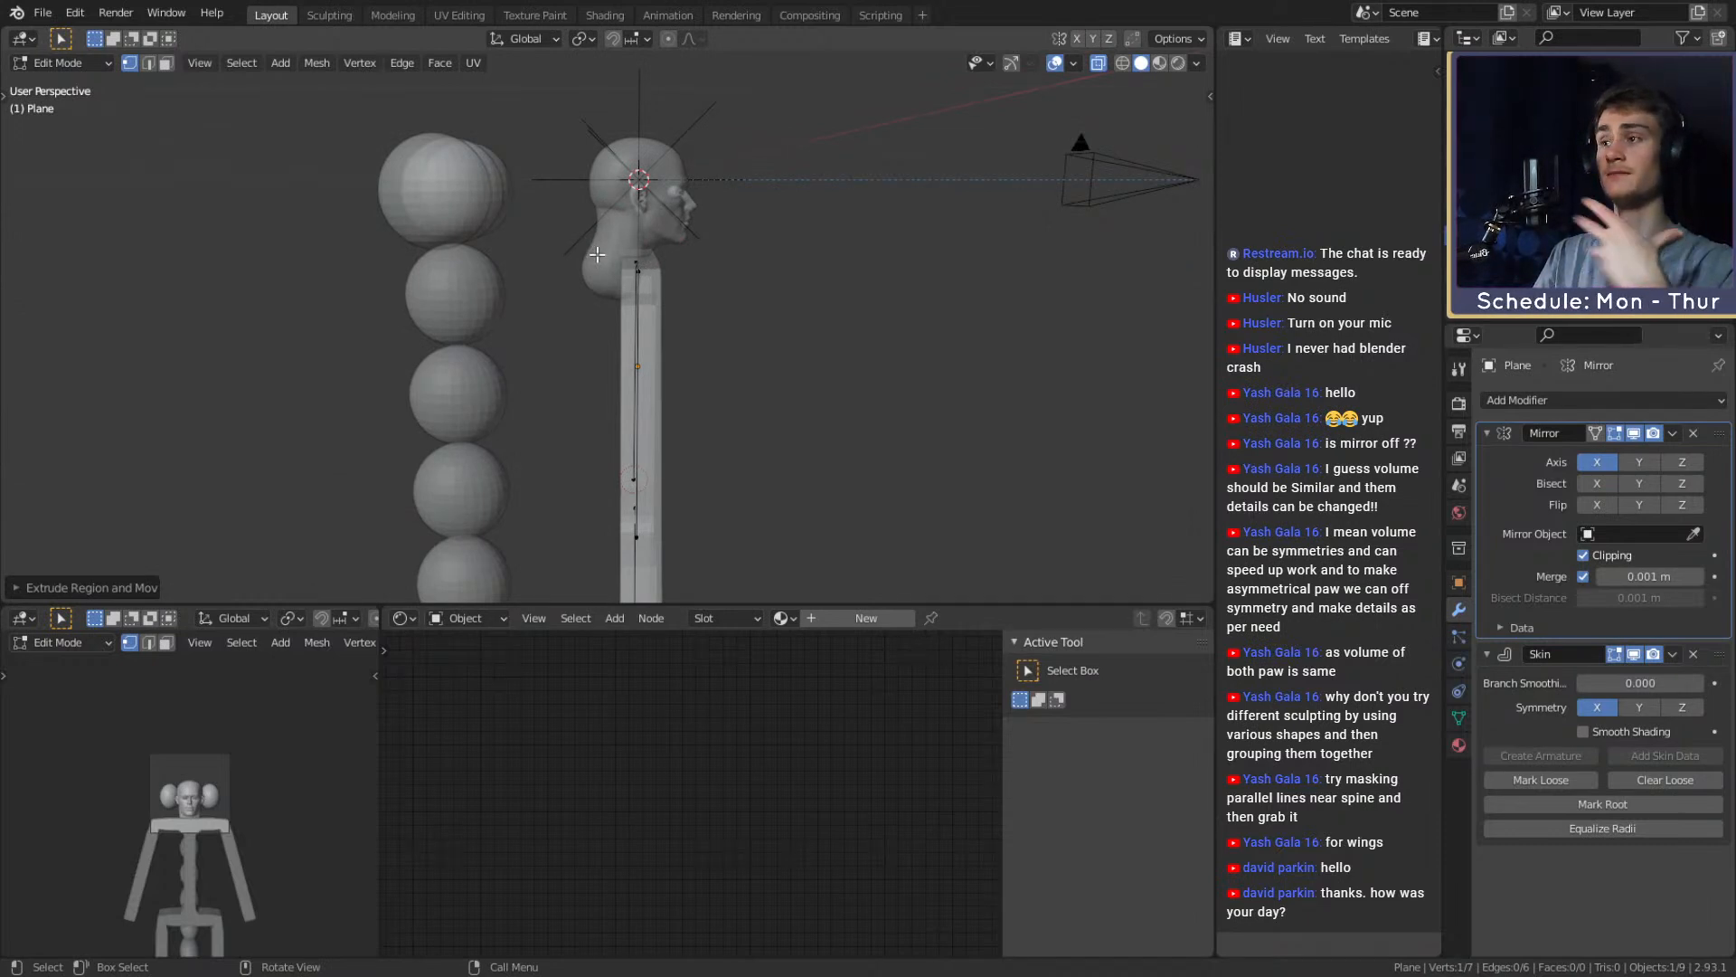
{"action": "scroll", "coordinate": [608, 252], "scroll_direction": "up", "scroll_amount": 4}
{"action": "middle_click_drag", "start_coordinate": [608, 252], "coordinate": [632, 334]}
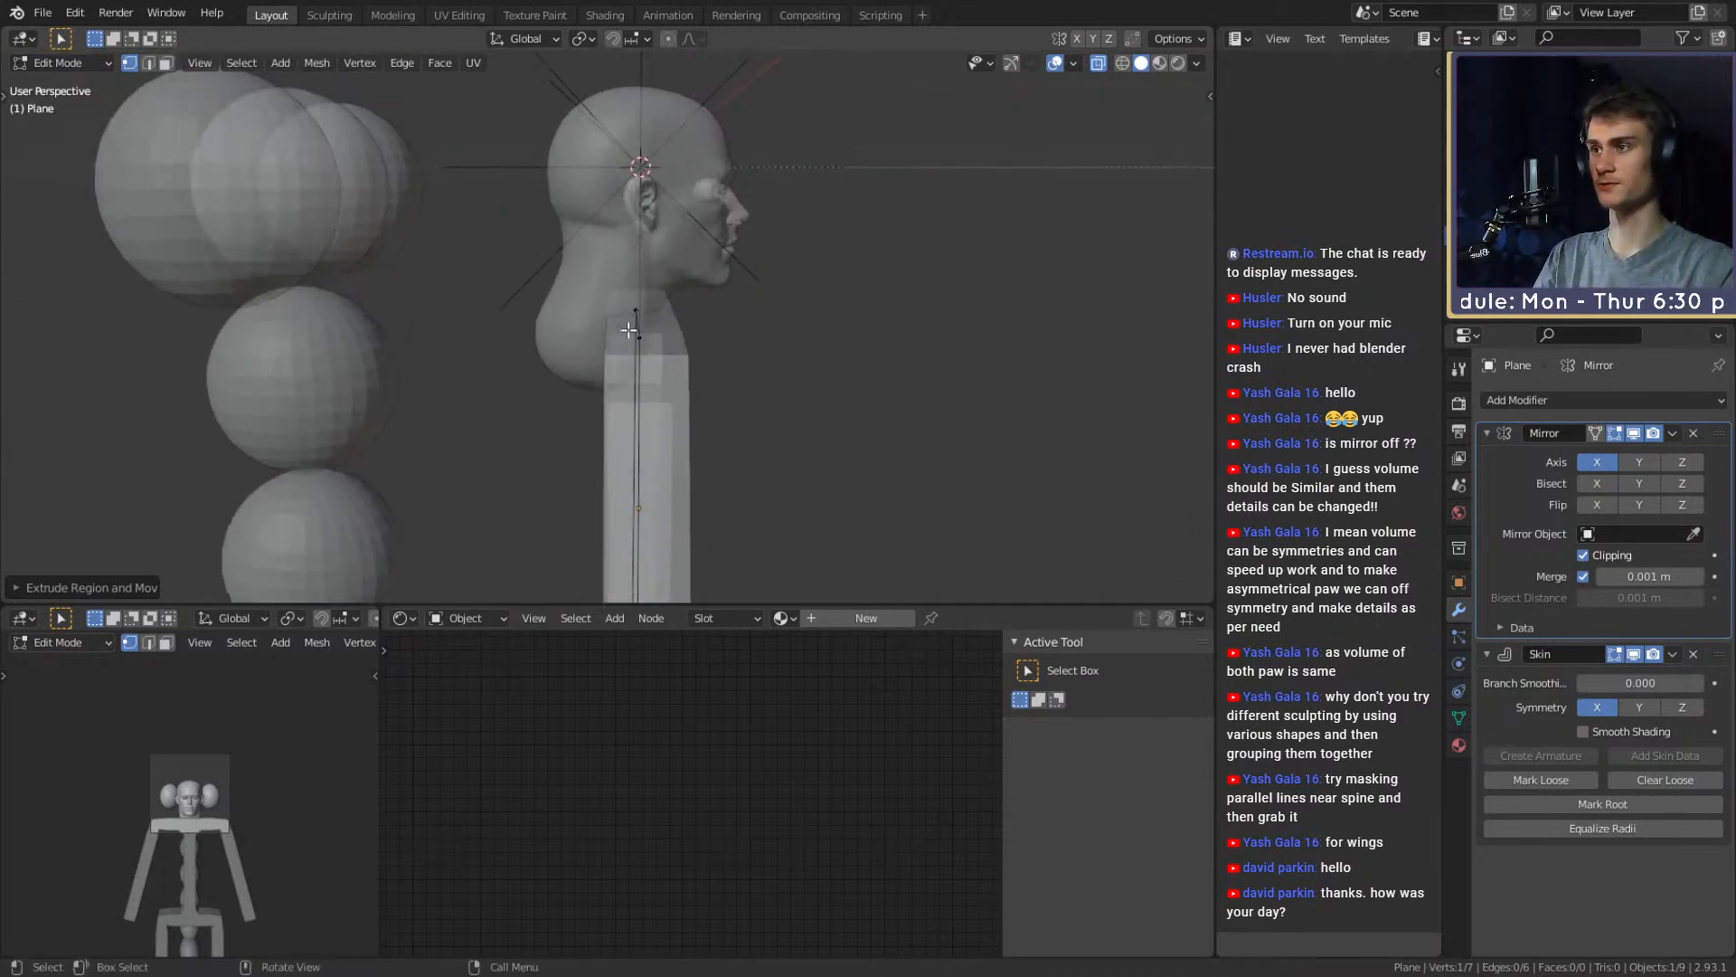
{"action": "scroll", "coordinate": [534, 344], "scroll_direction": "down", "scroll_amount": 4}
{"action": "middle_click_drag", "start_coordinate": [678, 407], "coordinate": [687, 376]}
In Object Mode, move the head together with the eyes about 0.24 m forward along Y to sit over the spine
{"action": "key", "text": "Tab"}
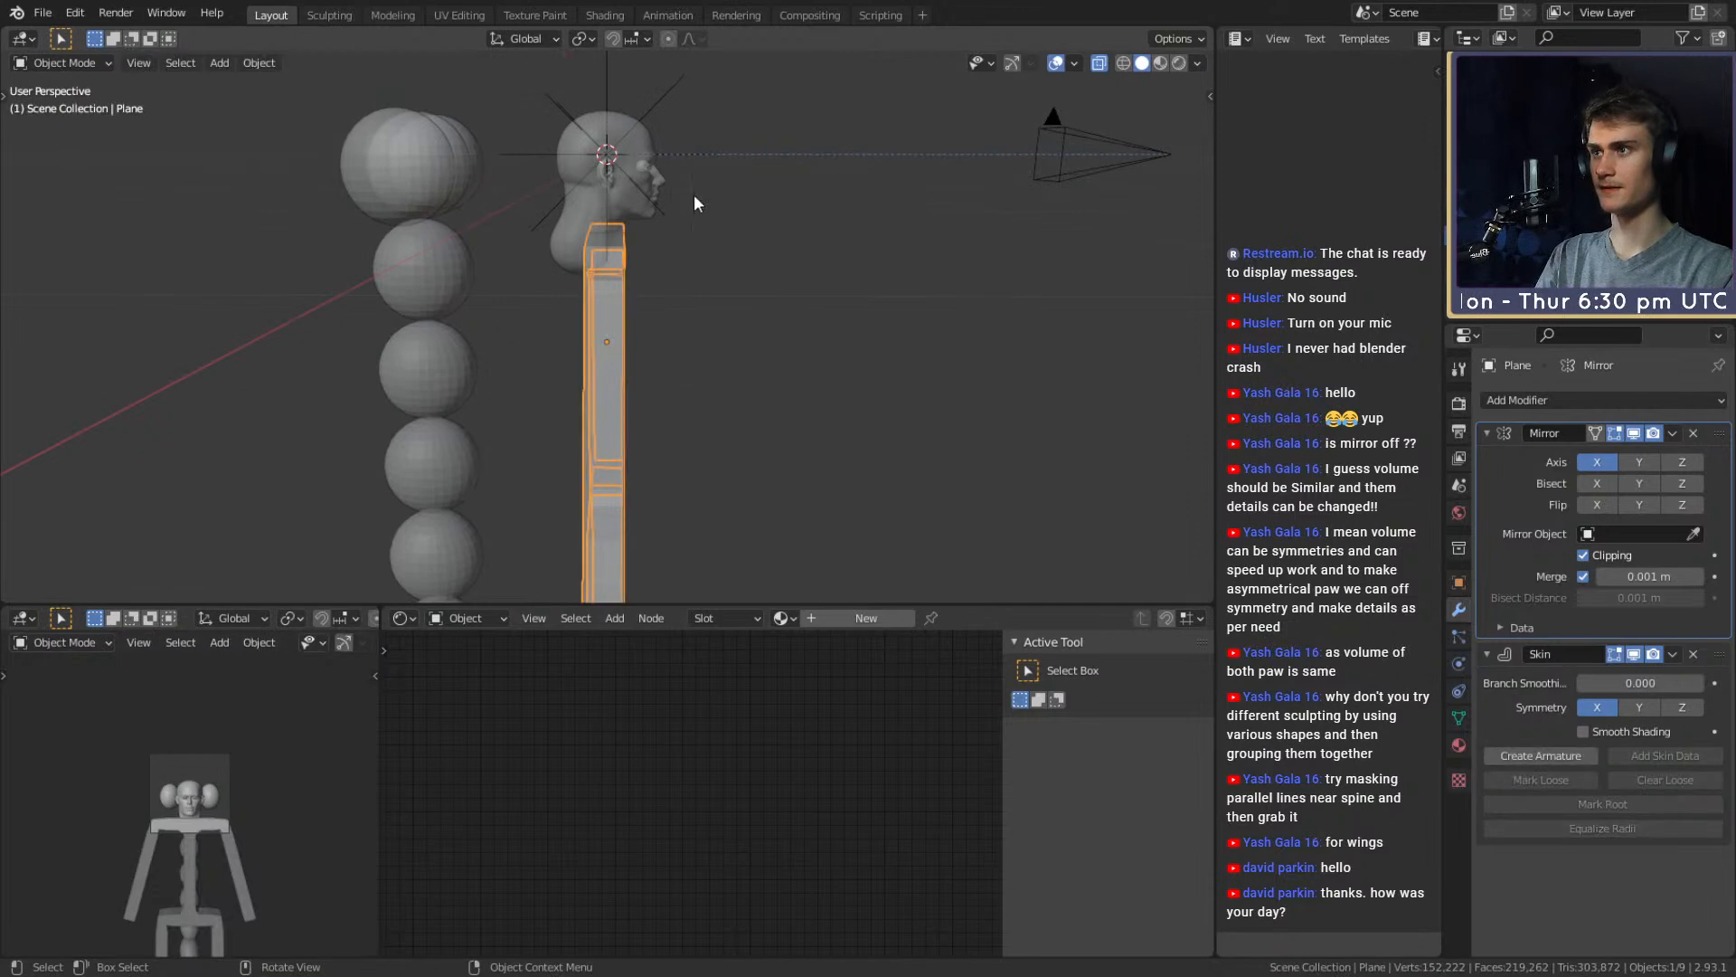
{"action": "middle_click_drag", "start_coordinate": [693, 193], "coordinate": [587, 292]}
{"action": "scroll", "coordinate": [697, 313], "scroll_direction": "up", "scroll_amount": 4}
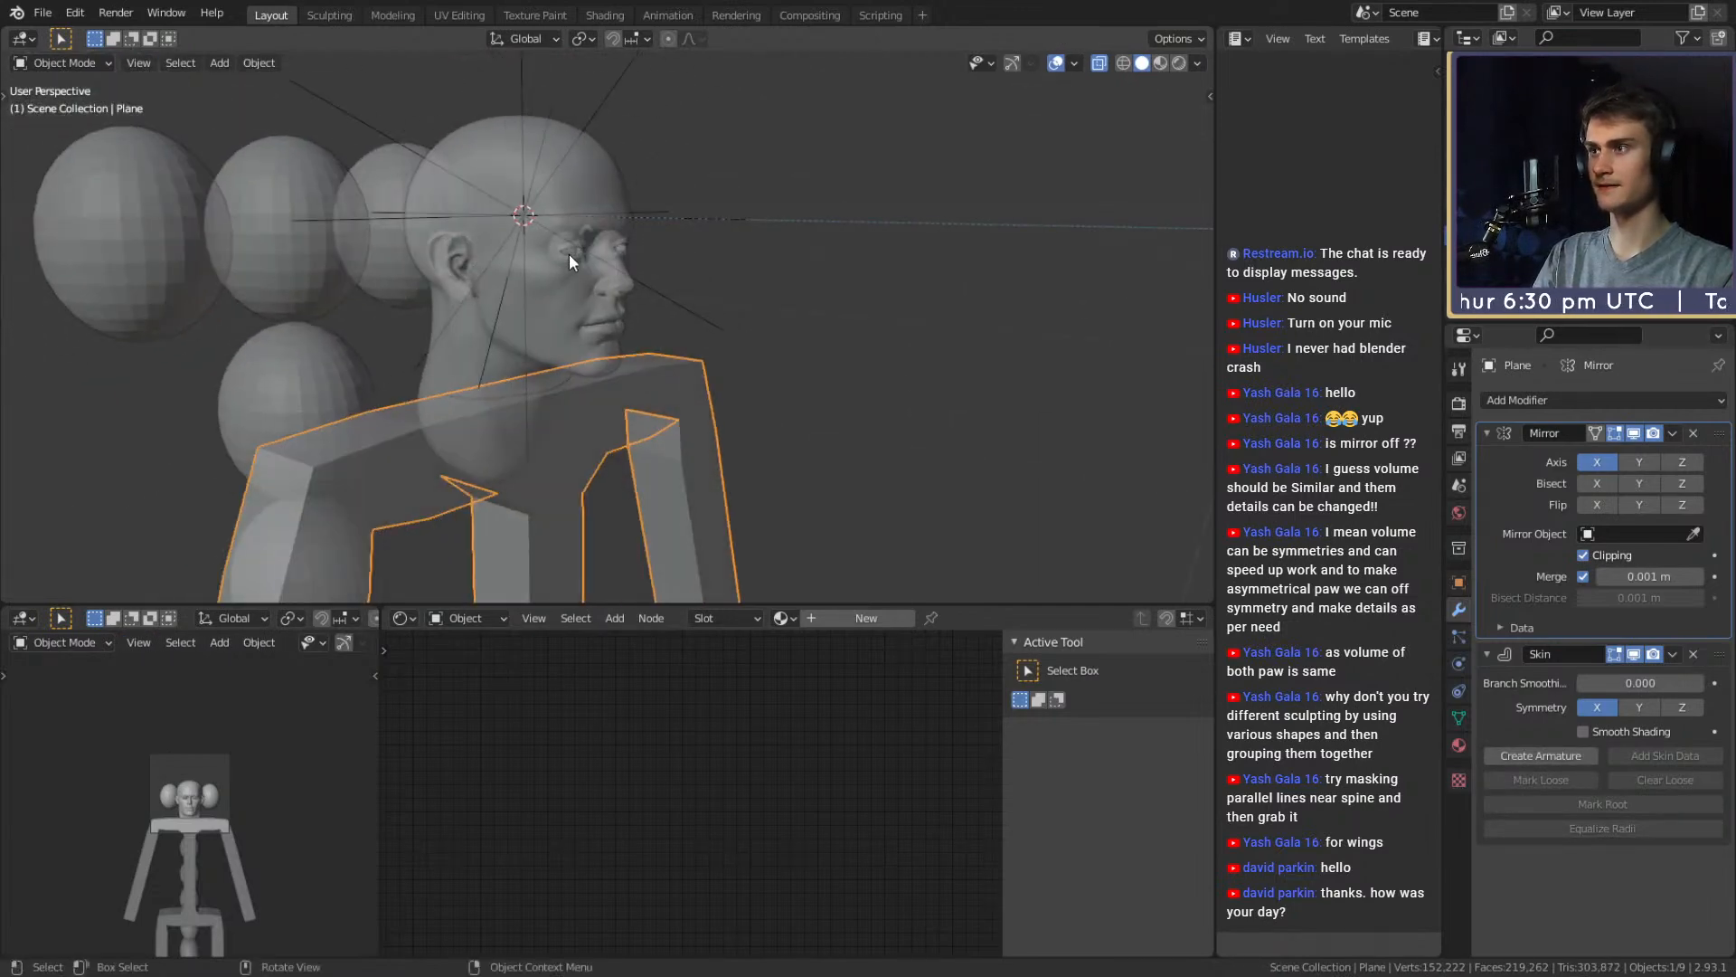
{"action": "left_click", "coordinate": [571, 252]}
{"action": "left_click", "coordinate": [572, 252]}
{"action": "left_click", "coordinate": [553, 307], "text": "shift"}
{"action": "scroll", "coordinate": [633, 378], "scroll_direction": "down", "scroll_amount": 4}
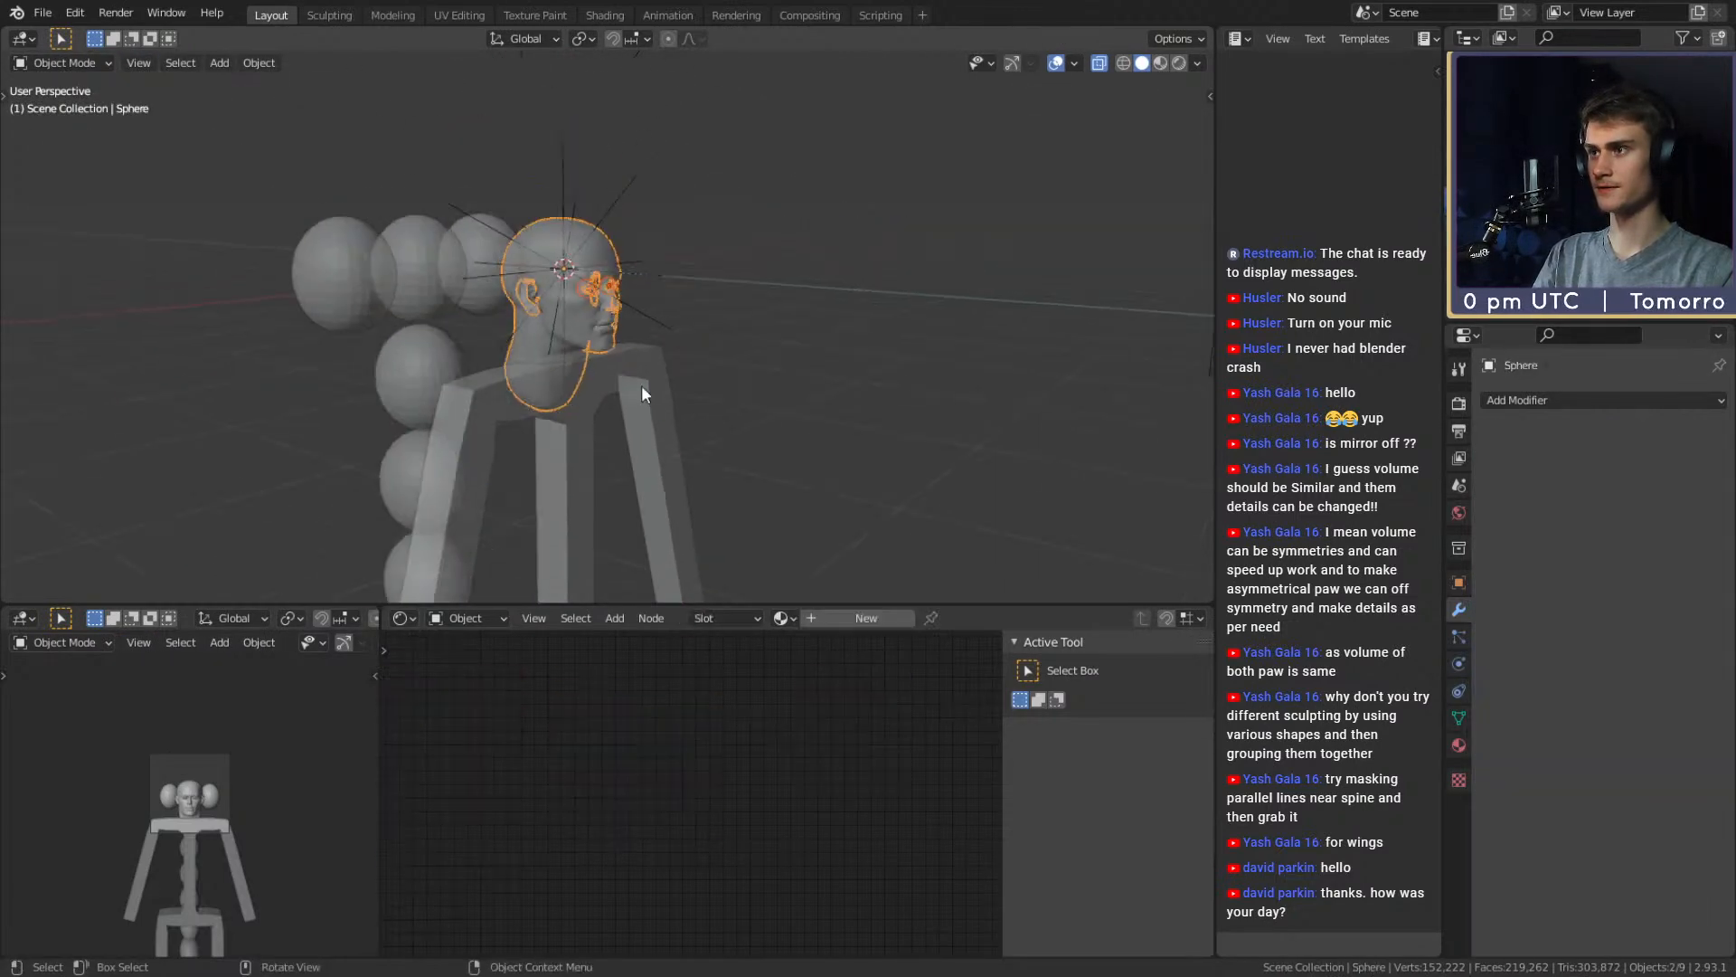
{"action": "middle_click_drag", "start_coordinate": [642, 385], "coordinate": [781, 399]}
{"action": "key", "text": "g"}
{"action": "key", "text": "x"}
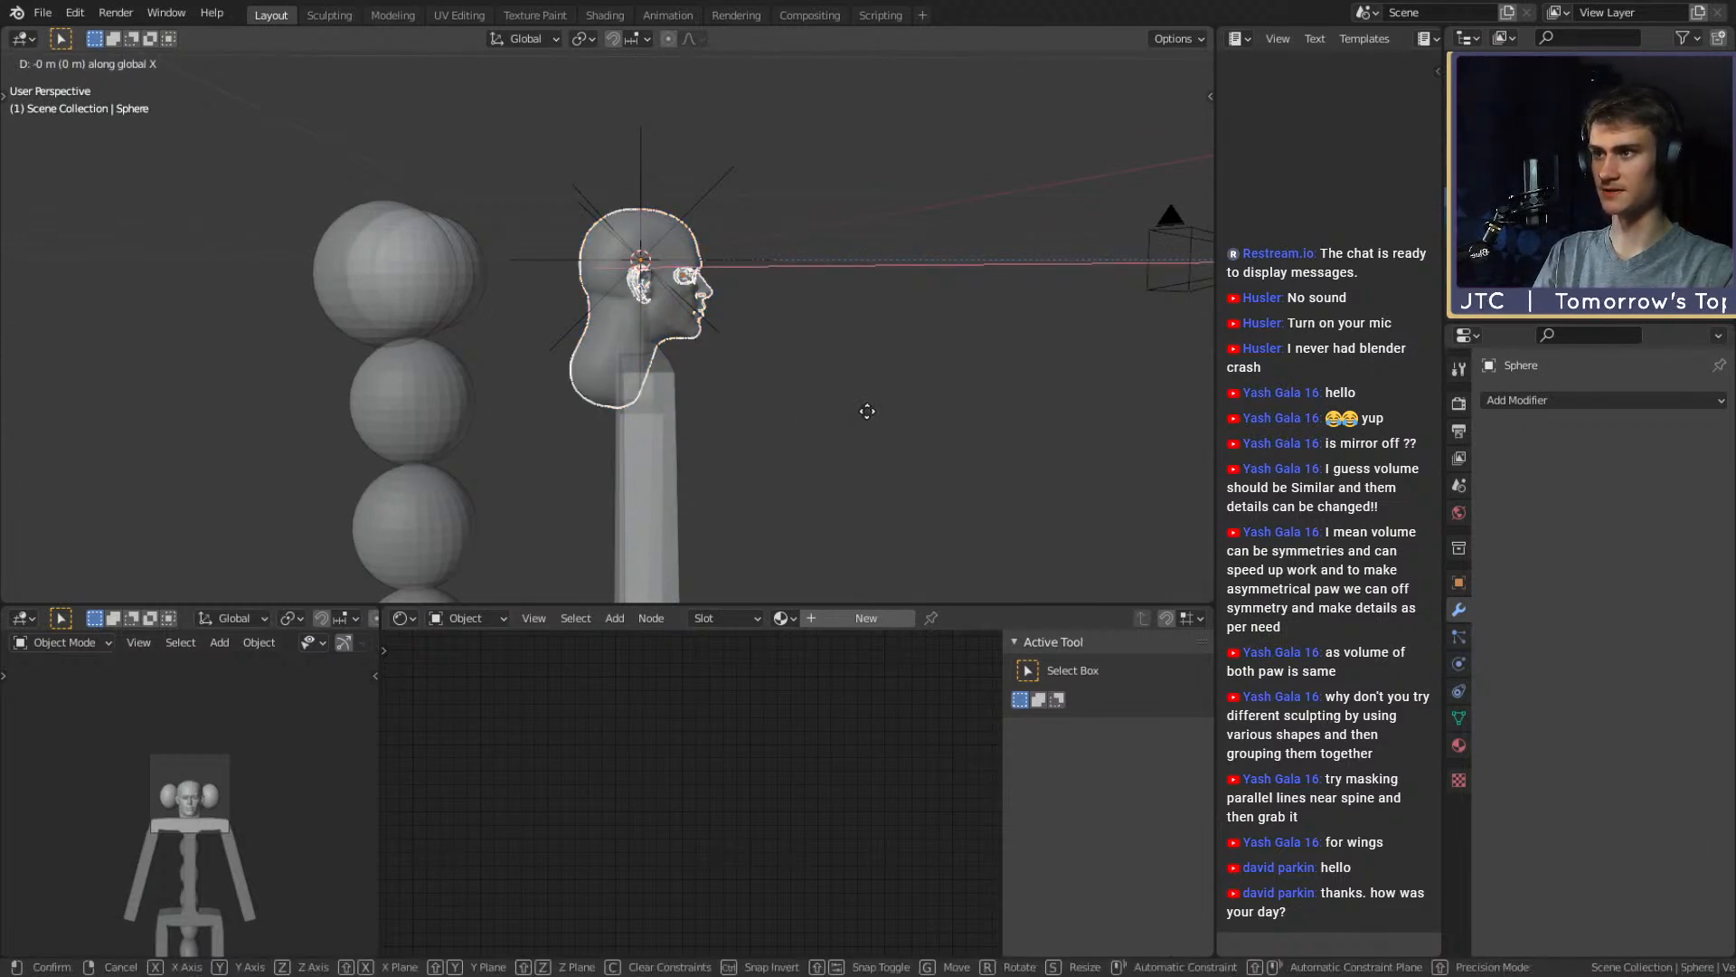
{"action": "key", "text": "y"}
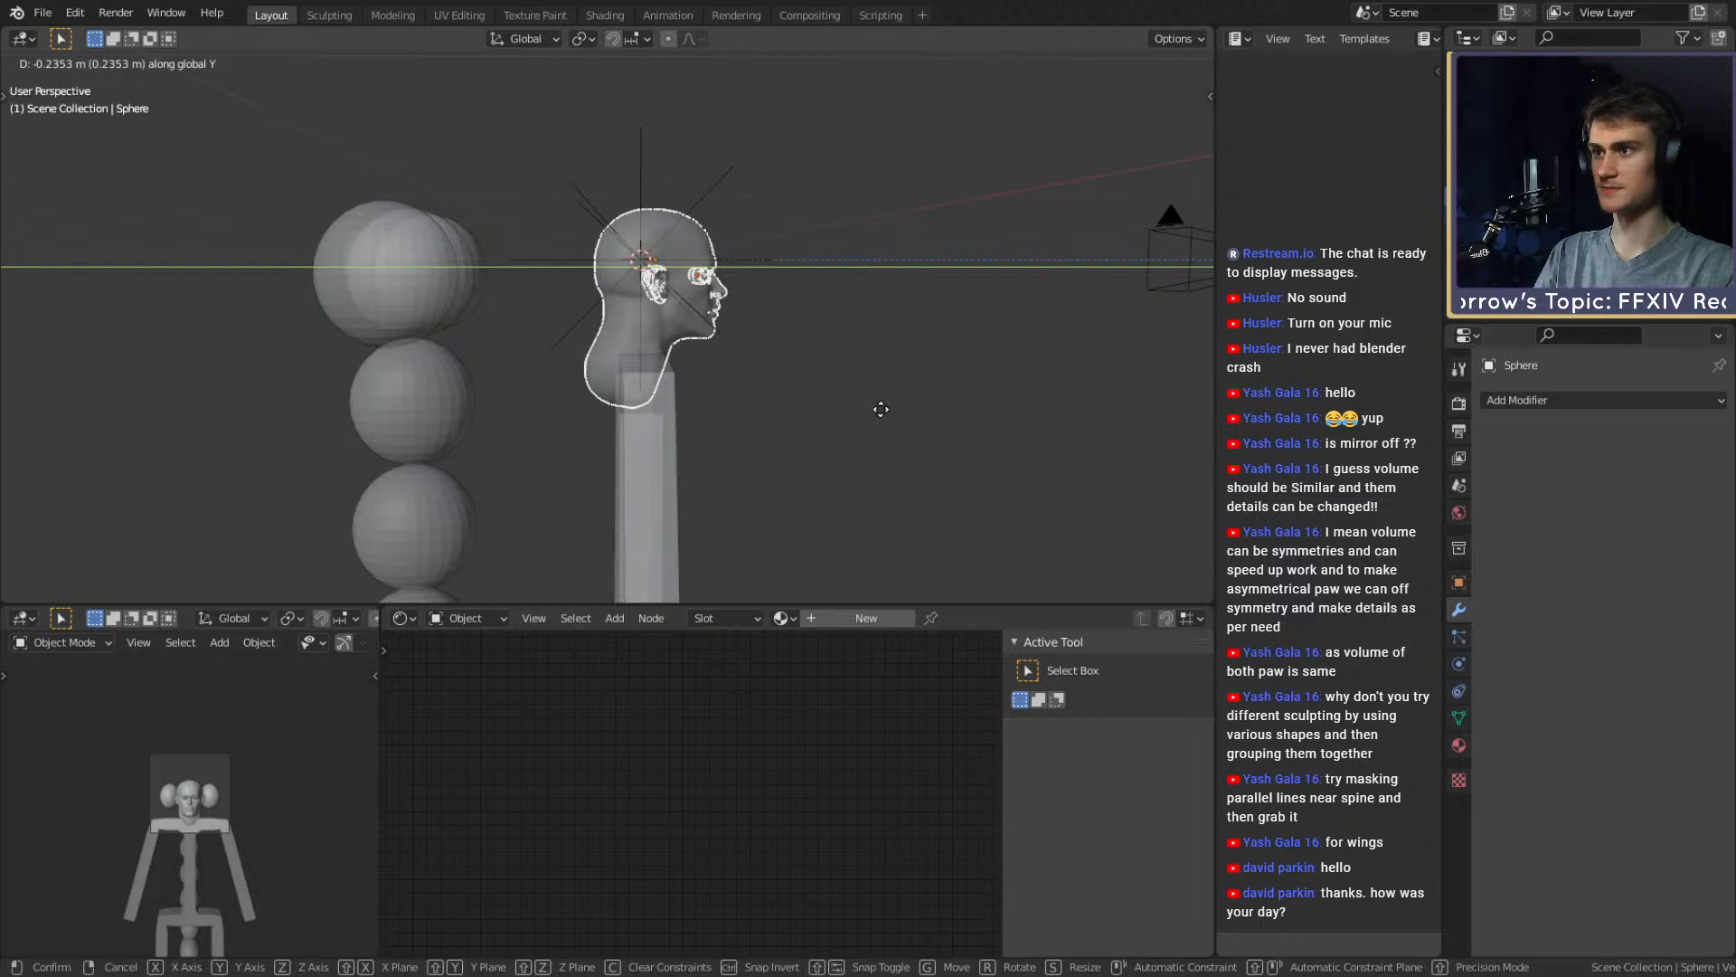
{"action": "left_click", "coordinate": [881, 409]}
Edit the body mesh again and add two evenly spaced cuts along the spine edge
{"action": "middle_click_drag", "start_coordinate": [779, 415], "coordinate": [585, 392]}
{"action": "left_click", "coordinate": [563, 449]}
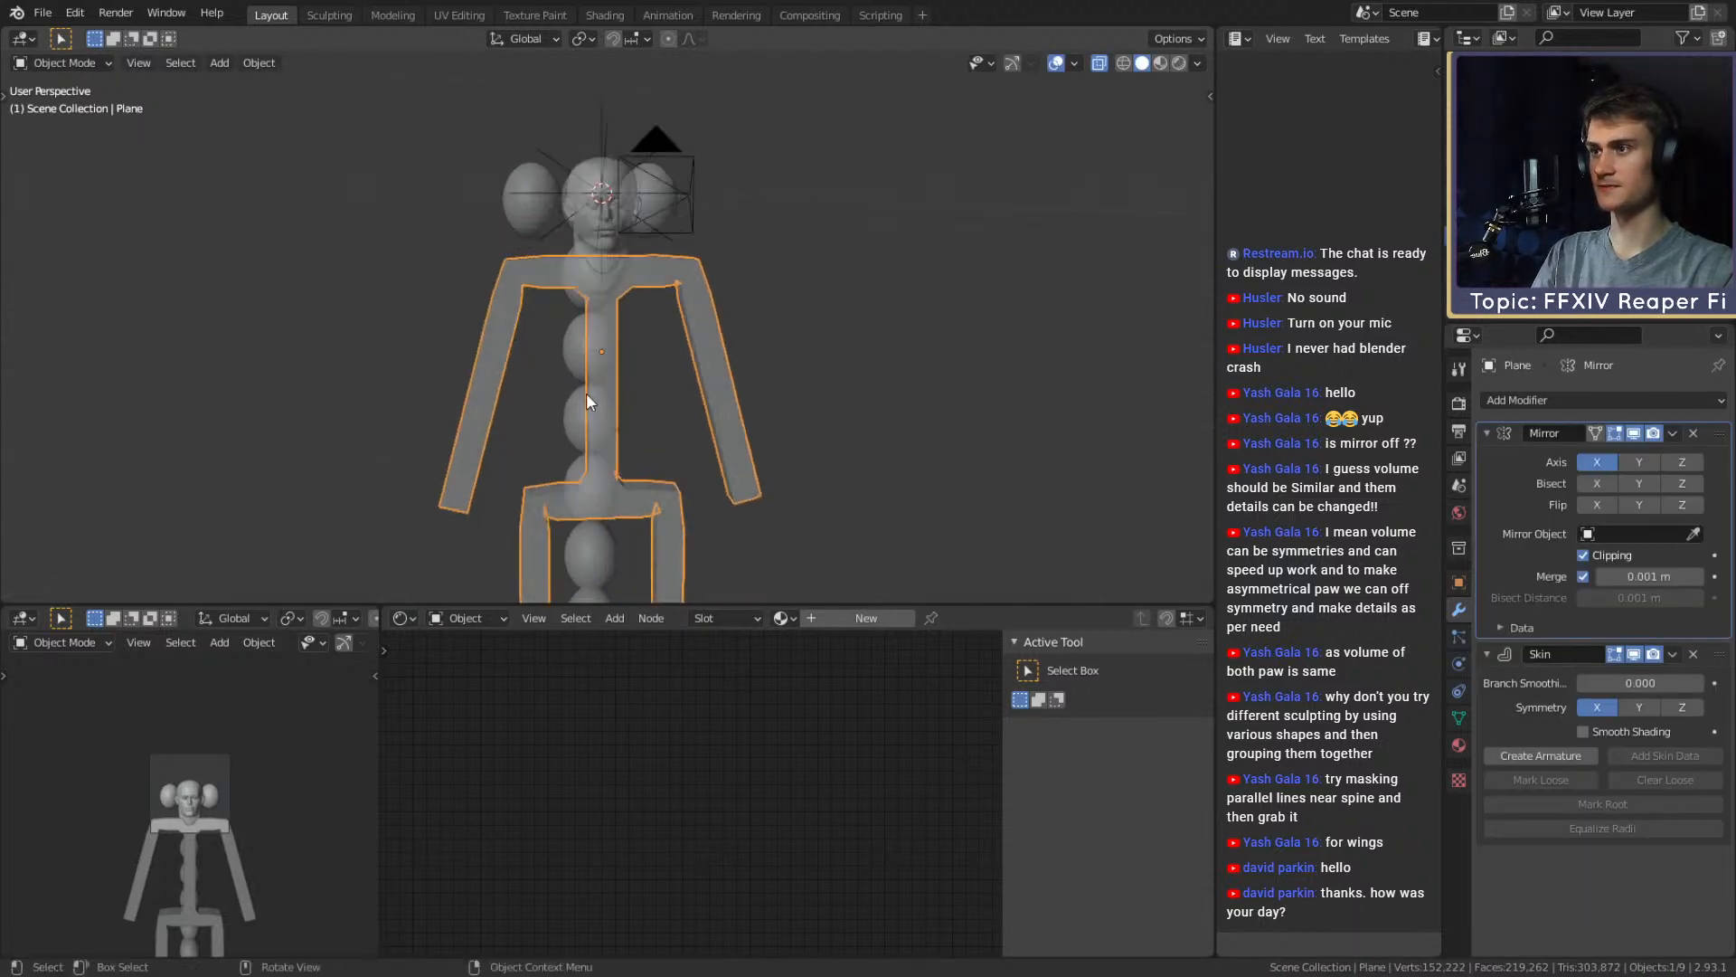
{"action": "key", "text": "Tab"}
{"action": "middle_click_drag", "start_coordinate": [681, 449], "coordinate": [676, 342]}
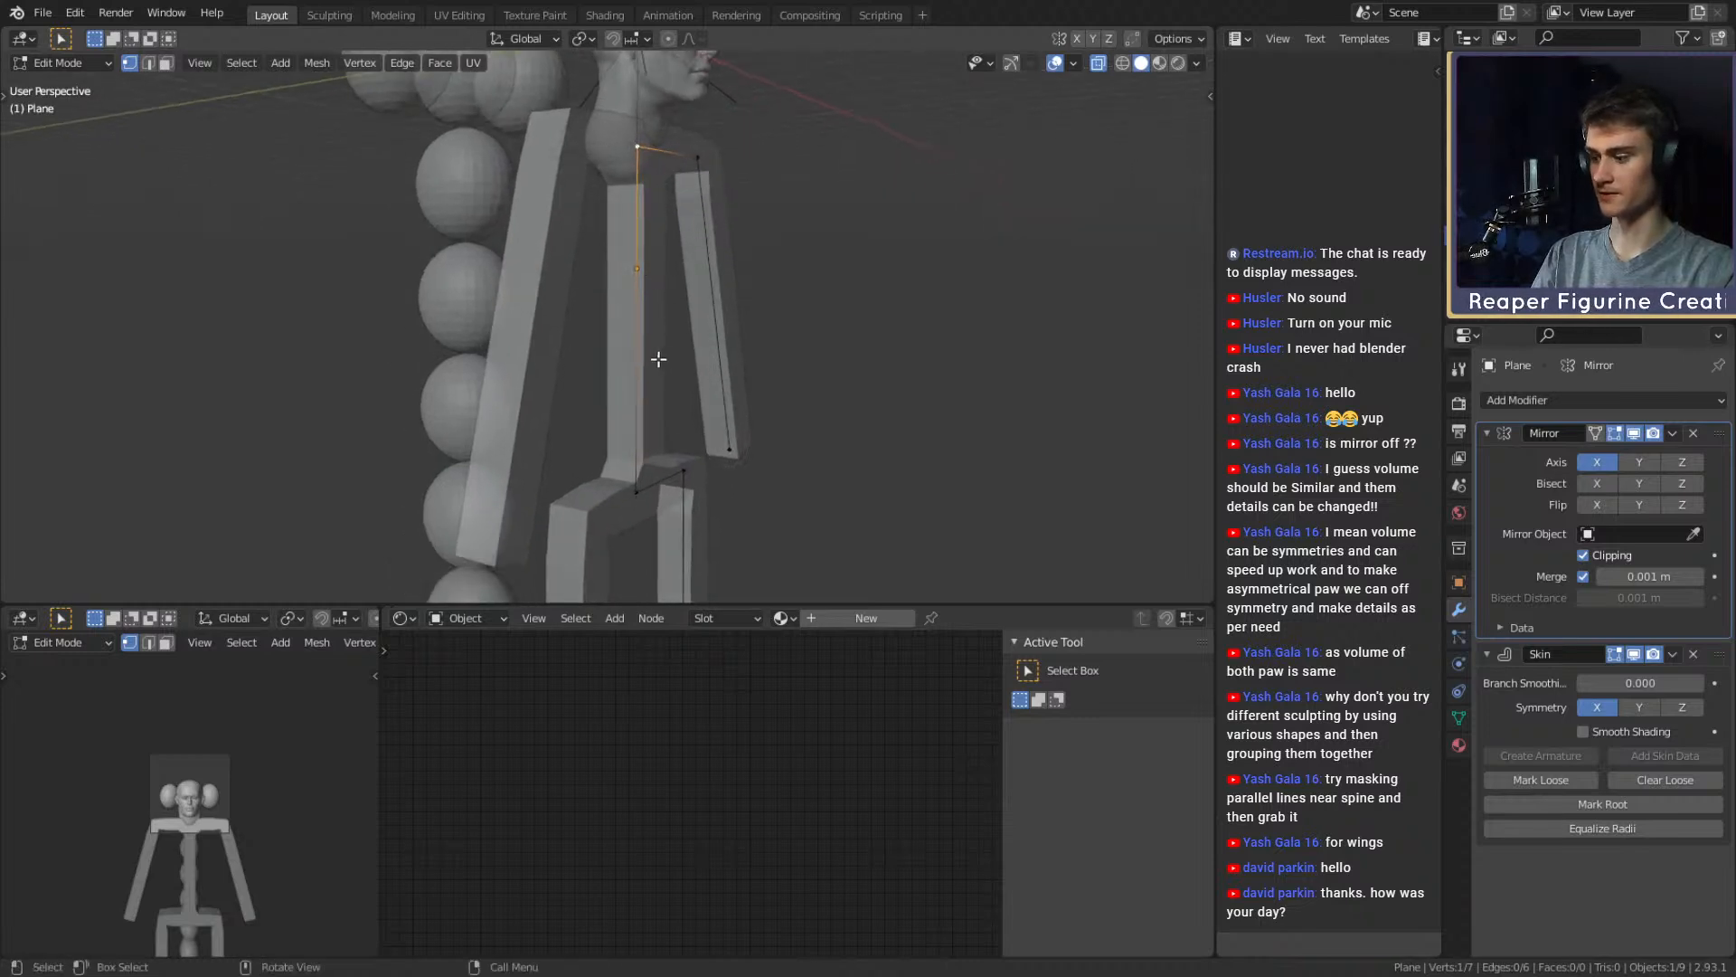
{"action": "key", "text": "ctrl+r"}
{"action": "scroll", "coordinate": [647, 349], "scroll_direction": "up", "scroll_amount": 1}
{"action": "left_click", "coordinate": [647, 349]}
{"action": "right_click", "coordinate": [645, 345]}
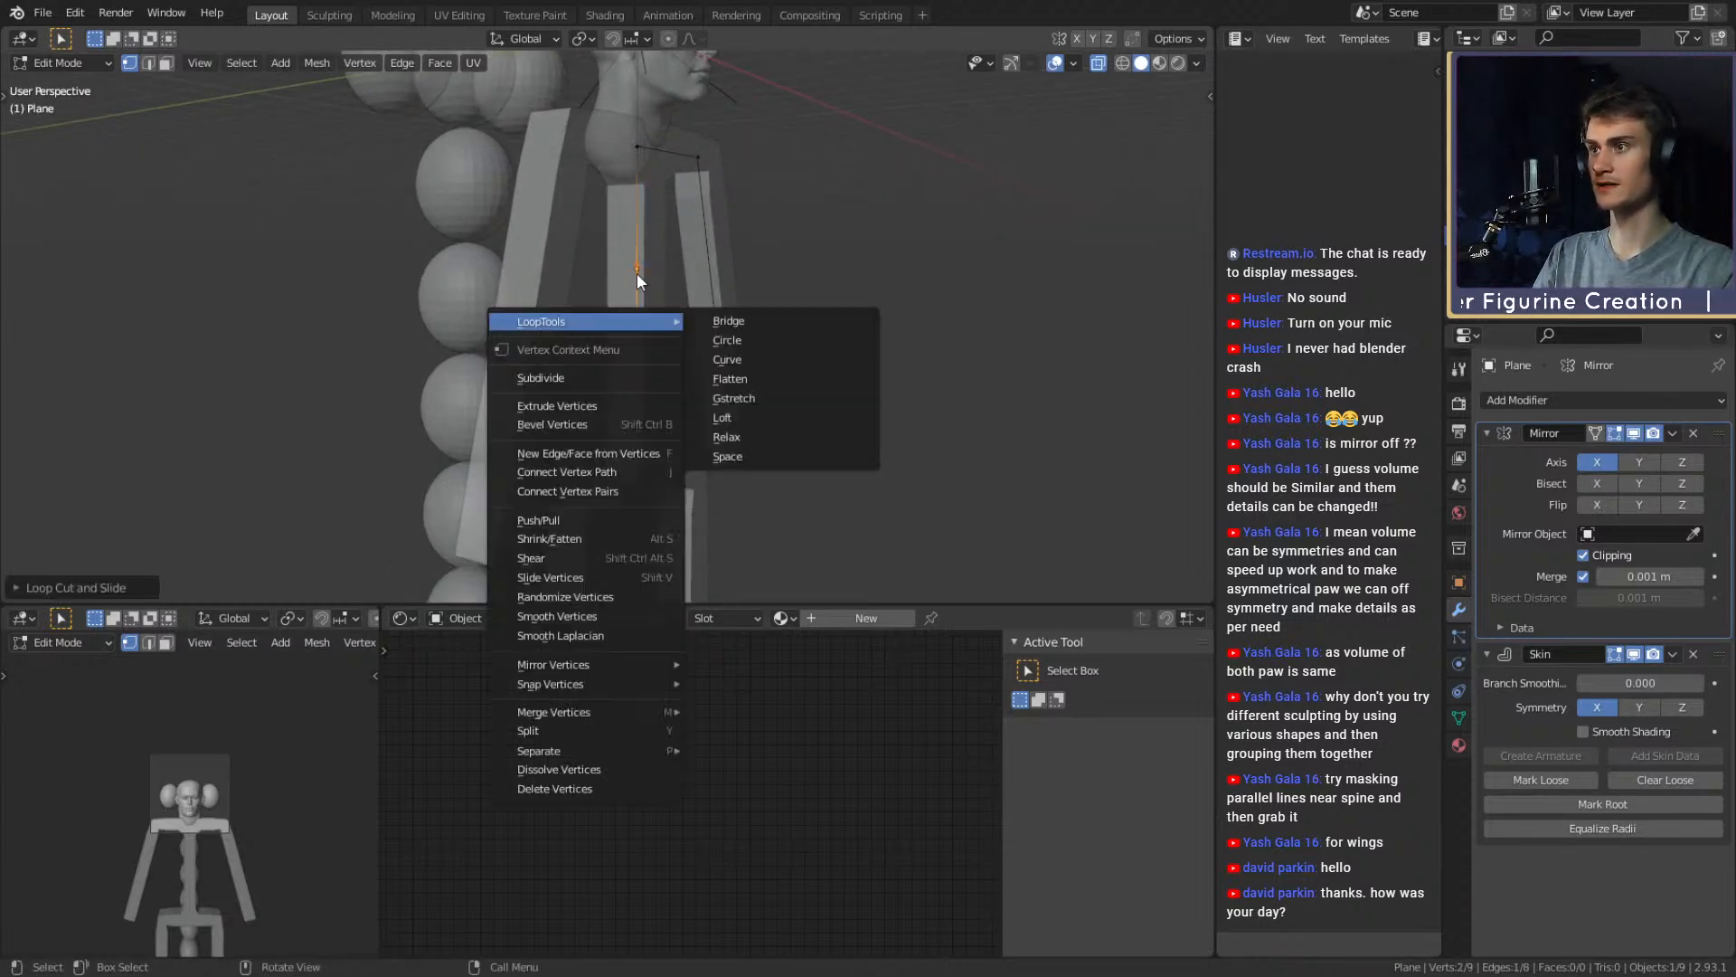
Lower the bottom one of the two new spine vertices slightly along Z to mark the waist
{"action": "left_click", "coordinate": [636, 386]}
{"action": "middle_click_drag", "start_coordinate": [637, 385], "coordinate": [822, 404]}
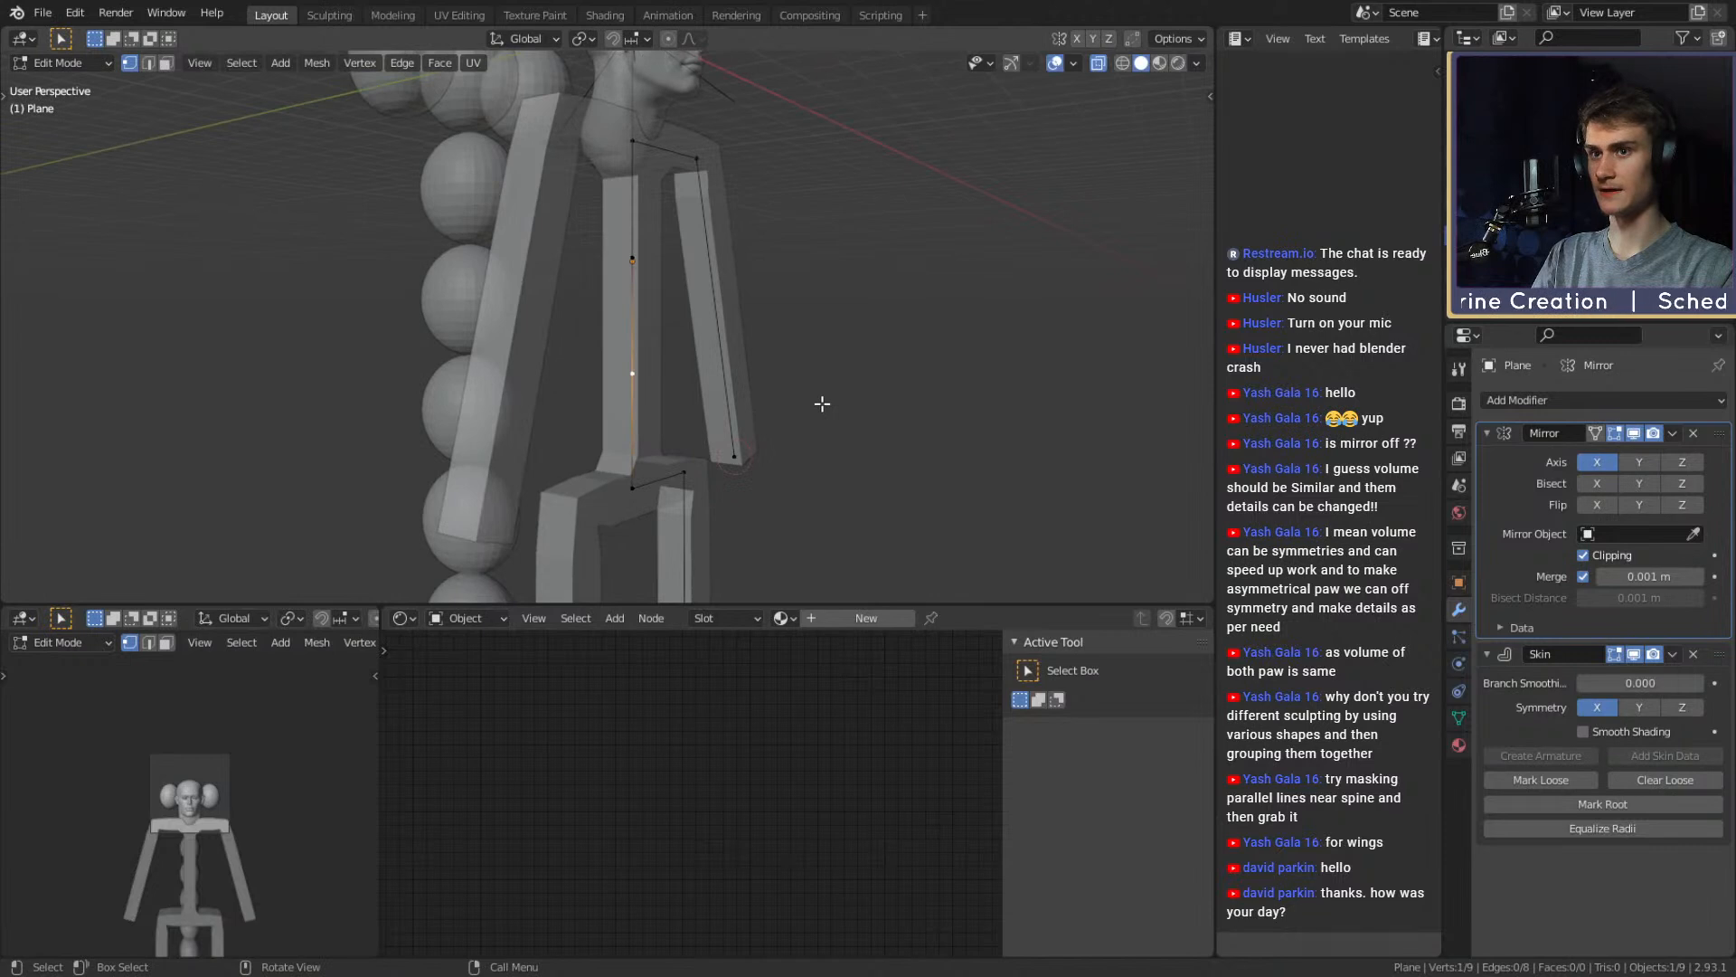
{"action": "key", "text": "g"}
{"action": "key", "text": "z"}
{"action": "left_click", "coordinate": [797, 407]}
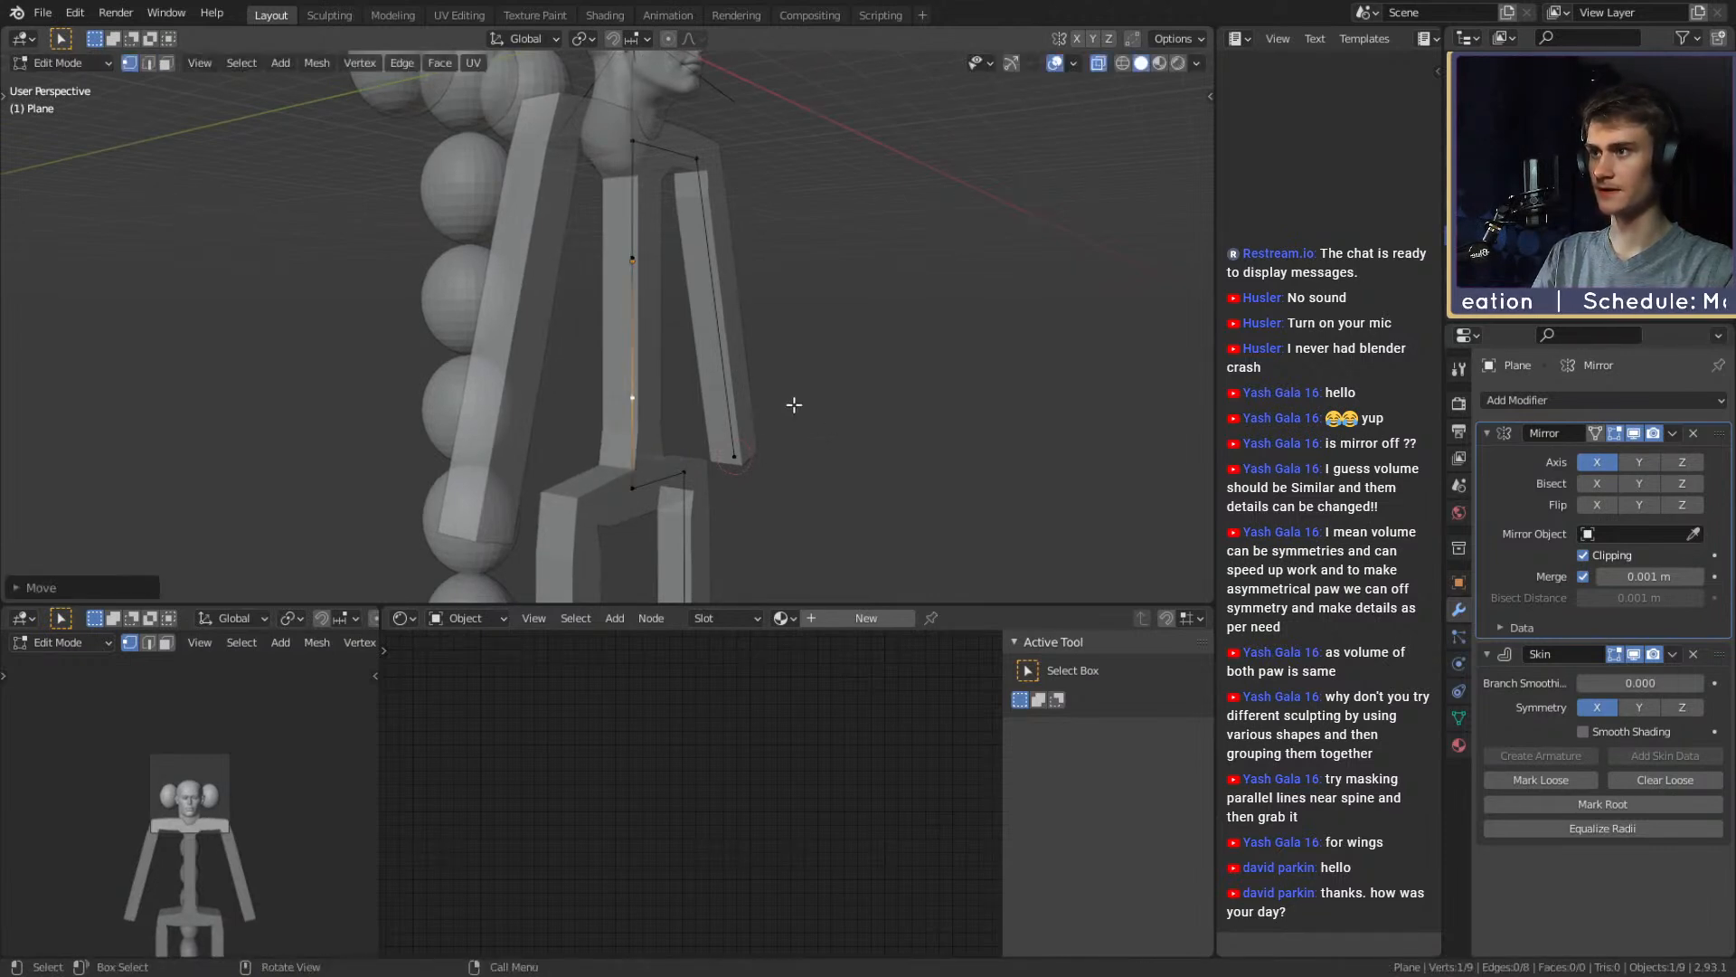
Move the upper new spine vertex about 1.2 m down along Z to the base of the rib cage
{"action": "left_click", "coordinate": [657, 257]}
{"action": "key", "text": "g"}
{"action": "key", "text": "x"}
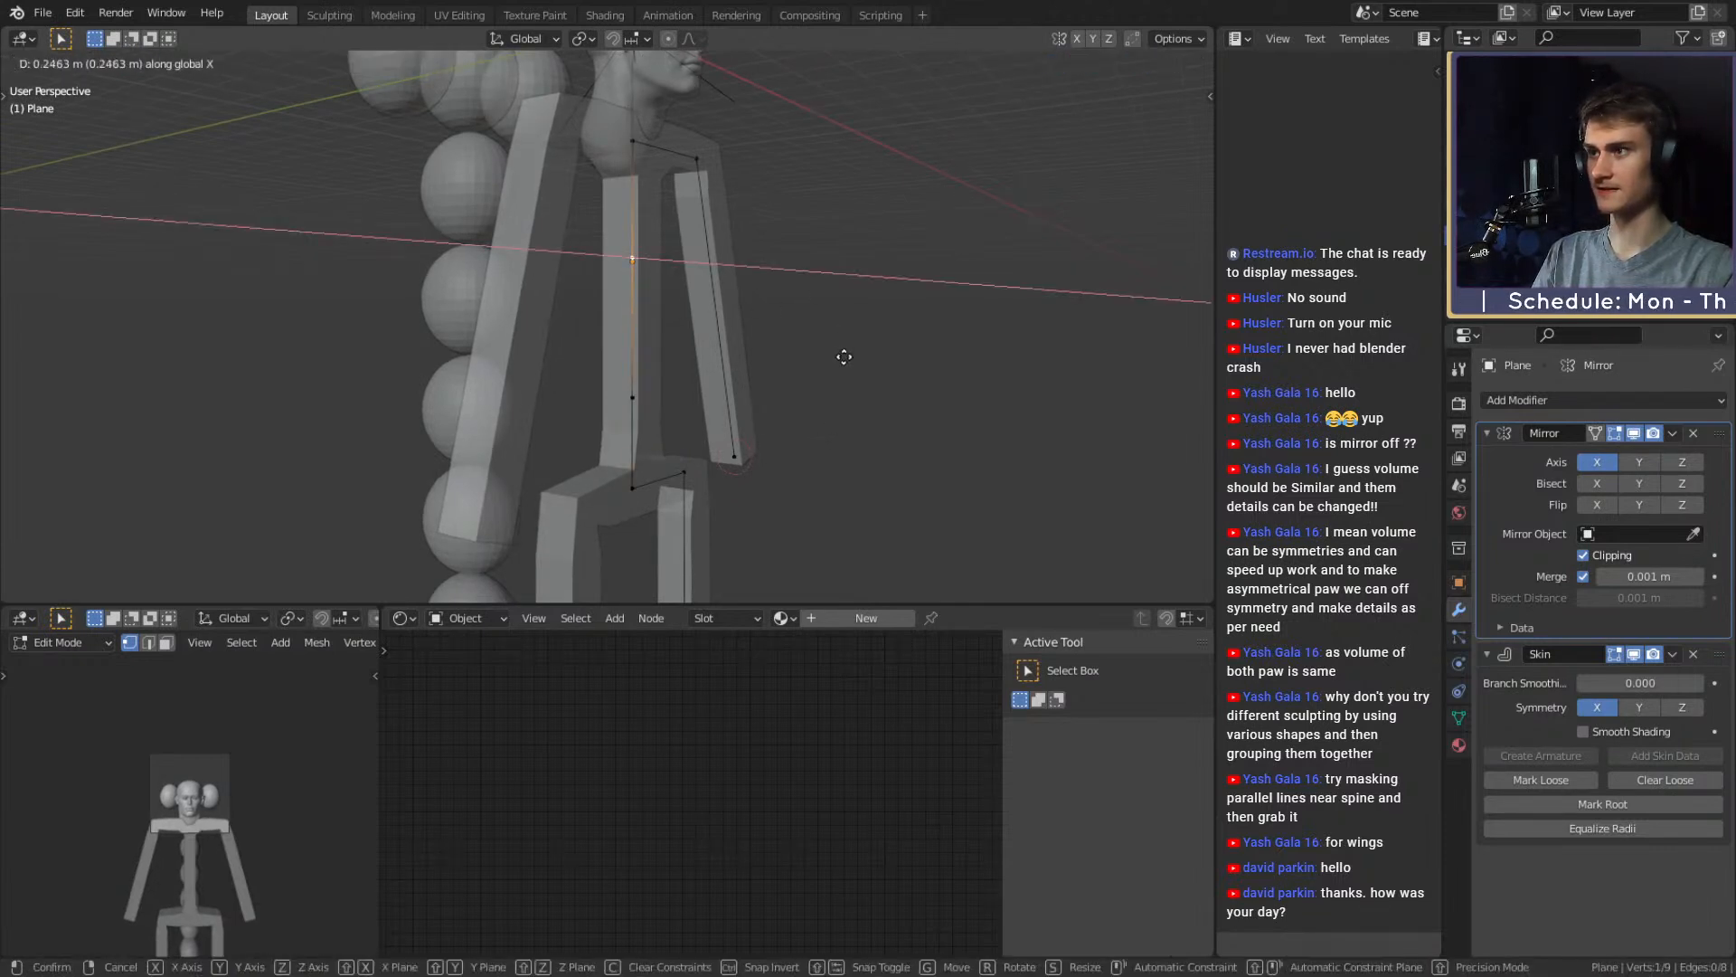
{"action": "key", "text": "y"}
{"action": "key", "text": "z"}
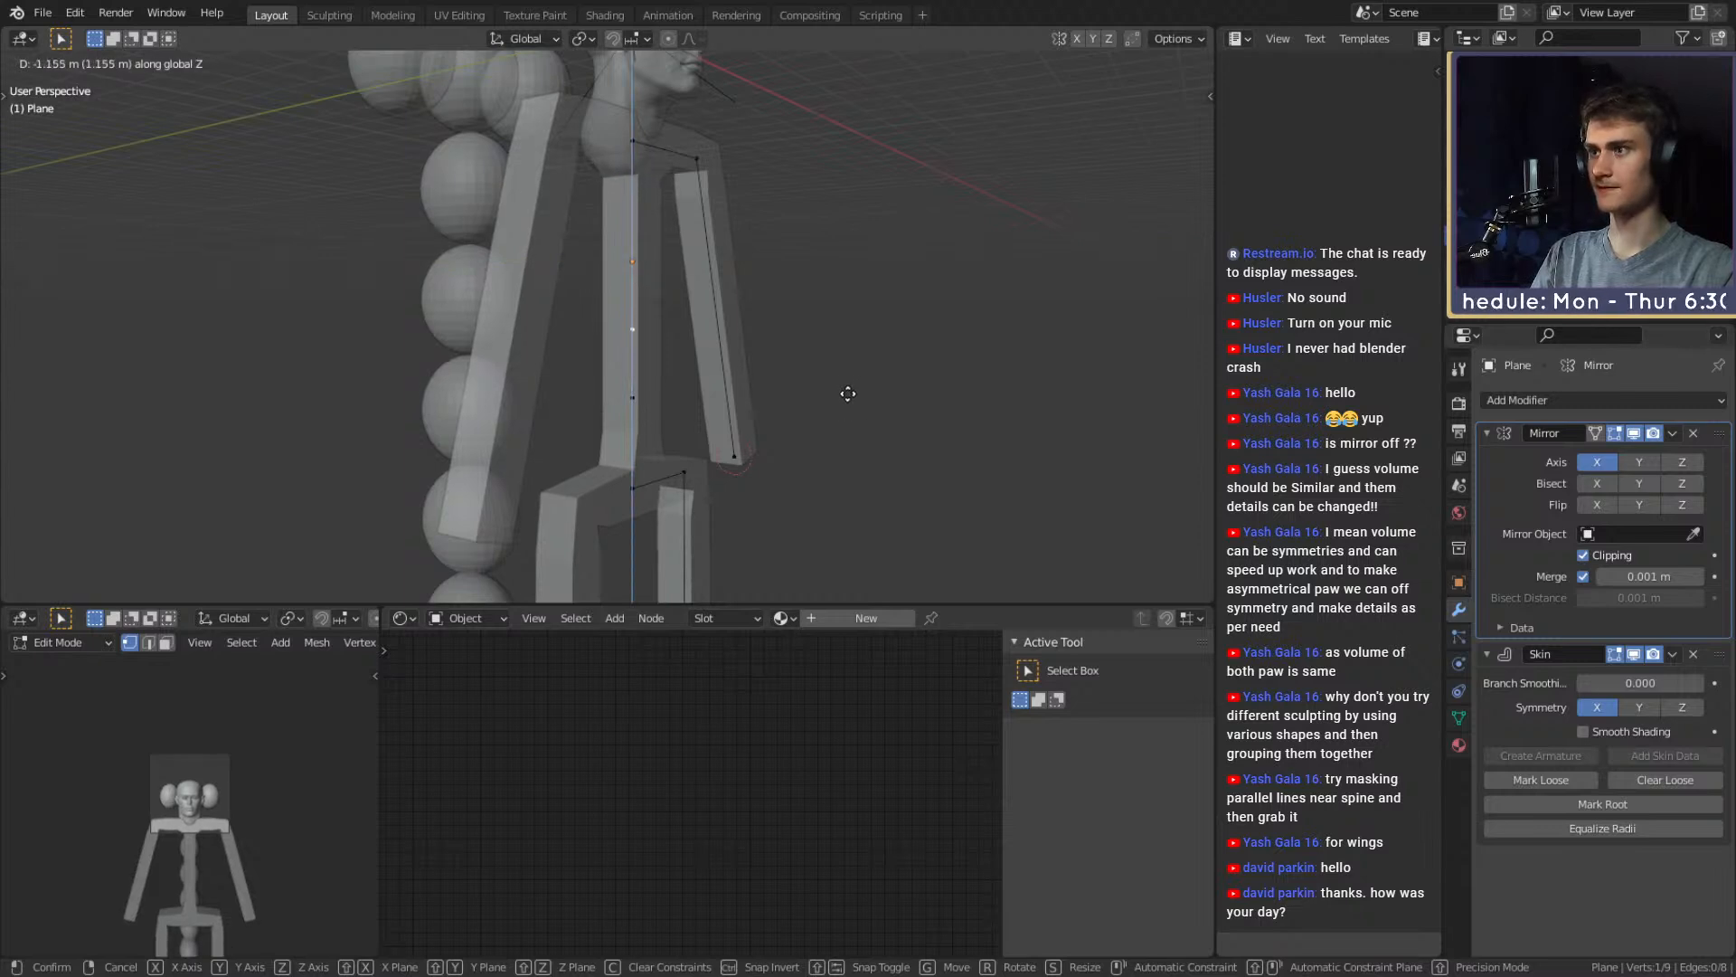
{"action": "left_click", "coordinate": [811, 382]}
Enlarge the skin radius at the rib-cage spine vertex about threefold to form the chest volume
{"action": "middle_click_drag", "start_coordinate": [811, 381], "coordinate": [741, 426]}
{"action": "scroll", "coordinate": [801, 412], "scroll_direction": "down", "scroll_amount": 4}
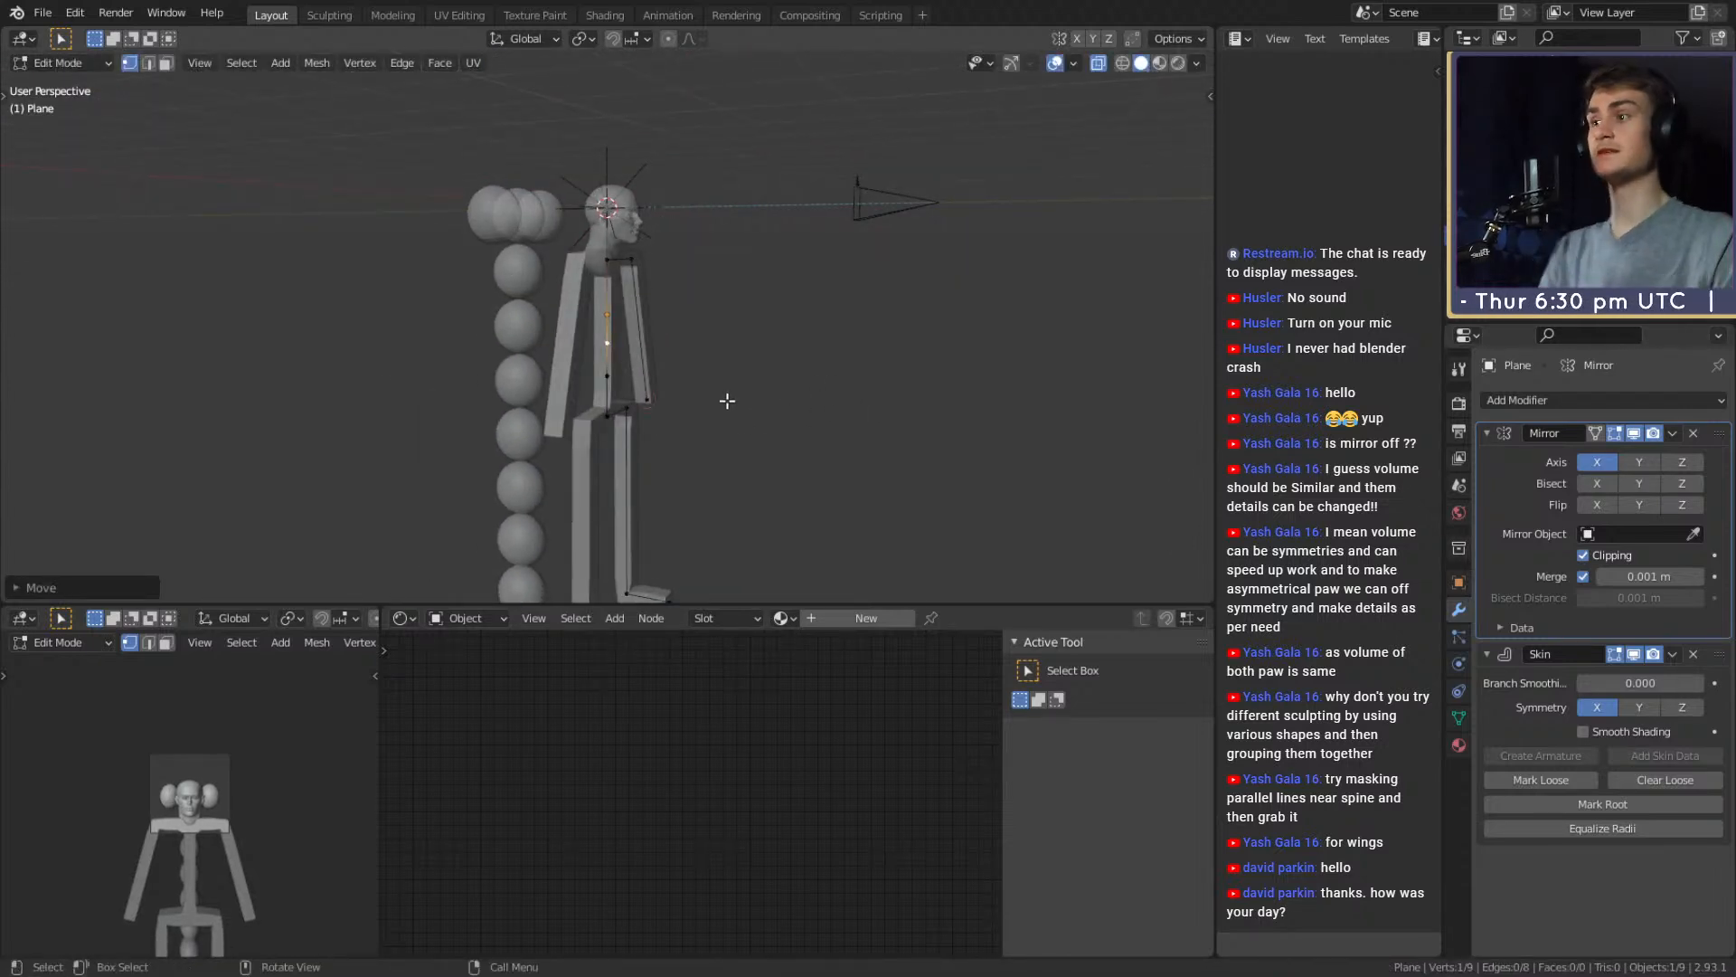
{"action": "scroll", "coordinate": [683, 413], "scroll_direction": "up", "scroll_amount": 4}
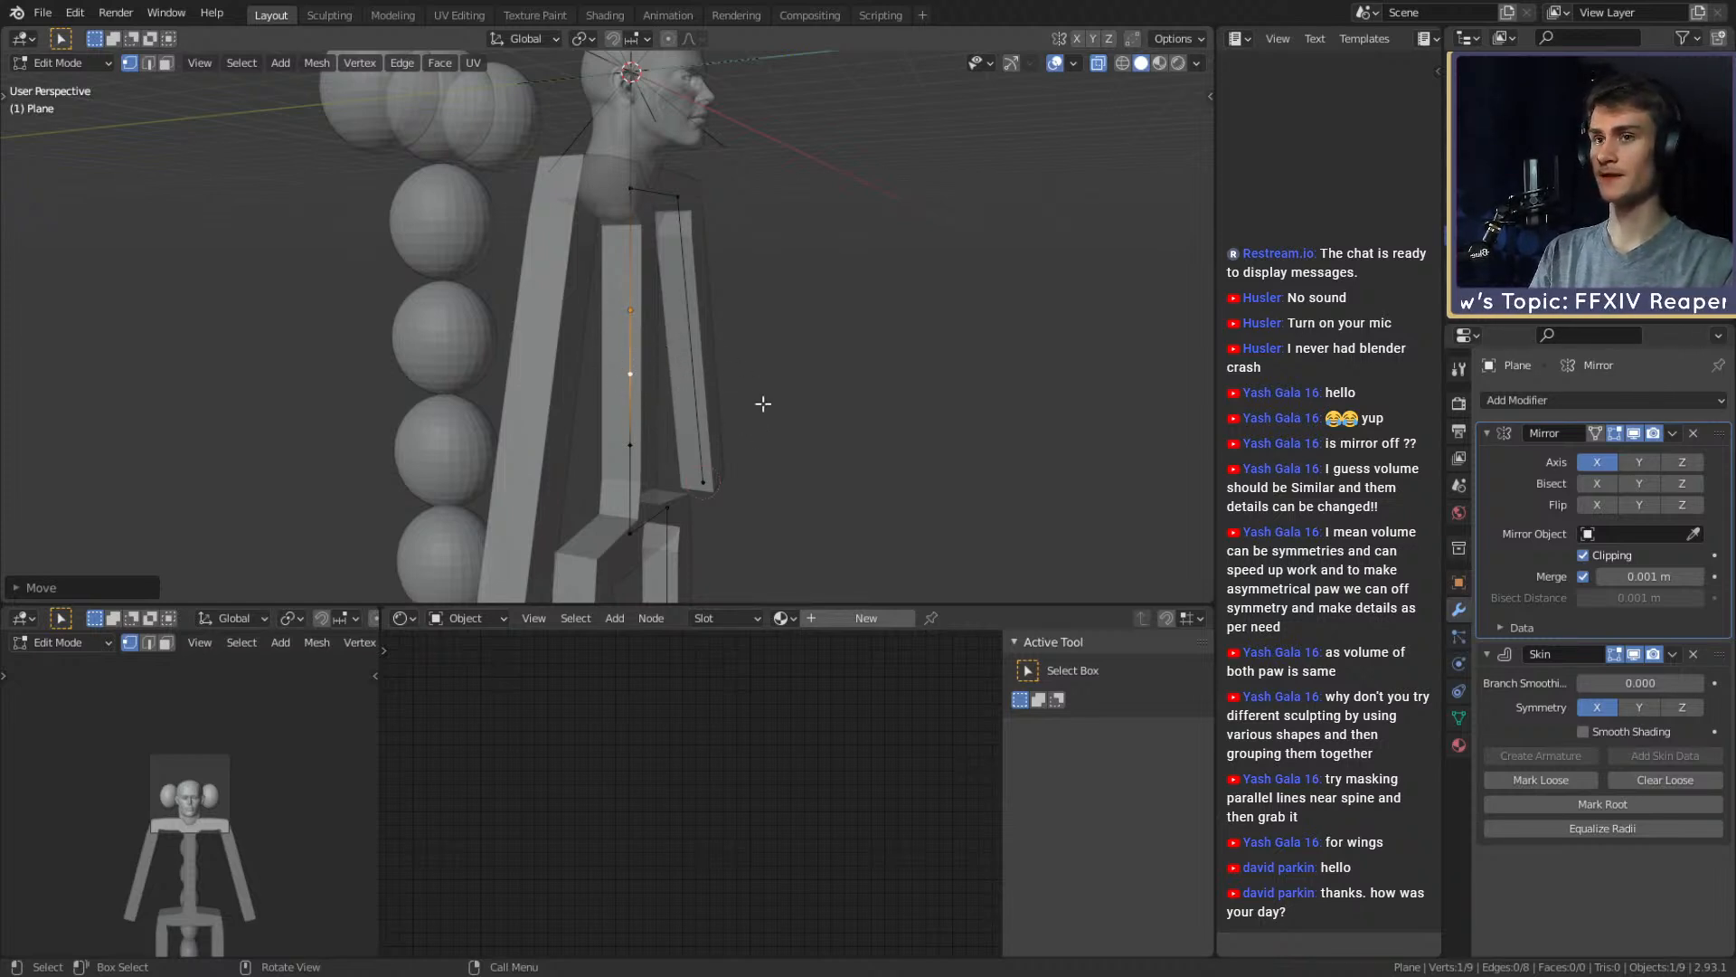
{"action": "middle_click_drag", "start_coordinate": [763, 403], "coordinate": [612, 343]}
{"action": "scroll", "coordinate": [644, 378], "scroll_direction": "up", "scroll_amount": 3}
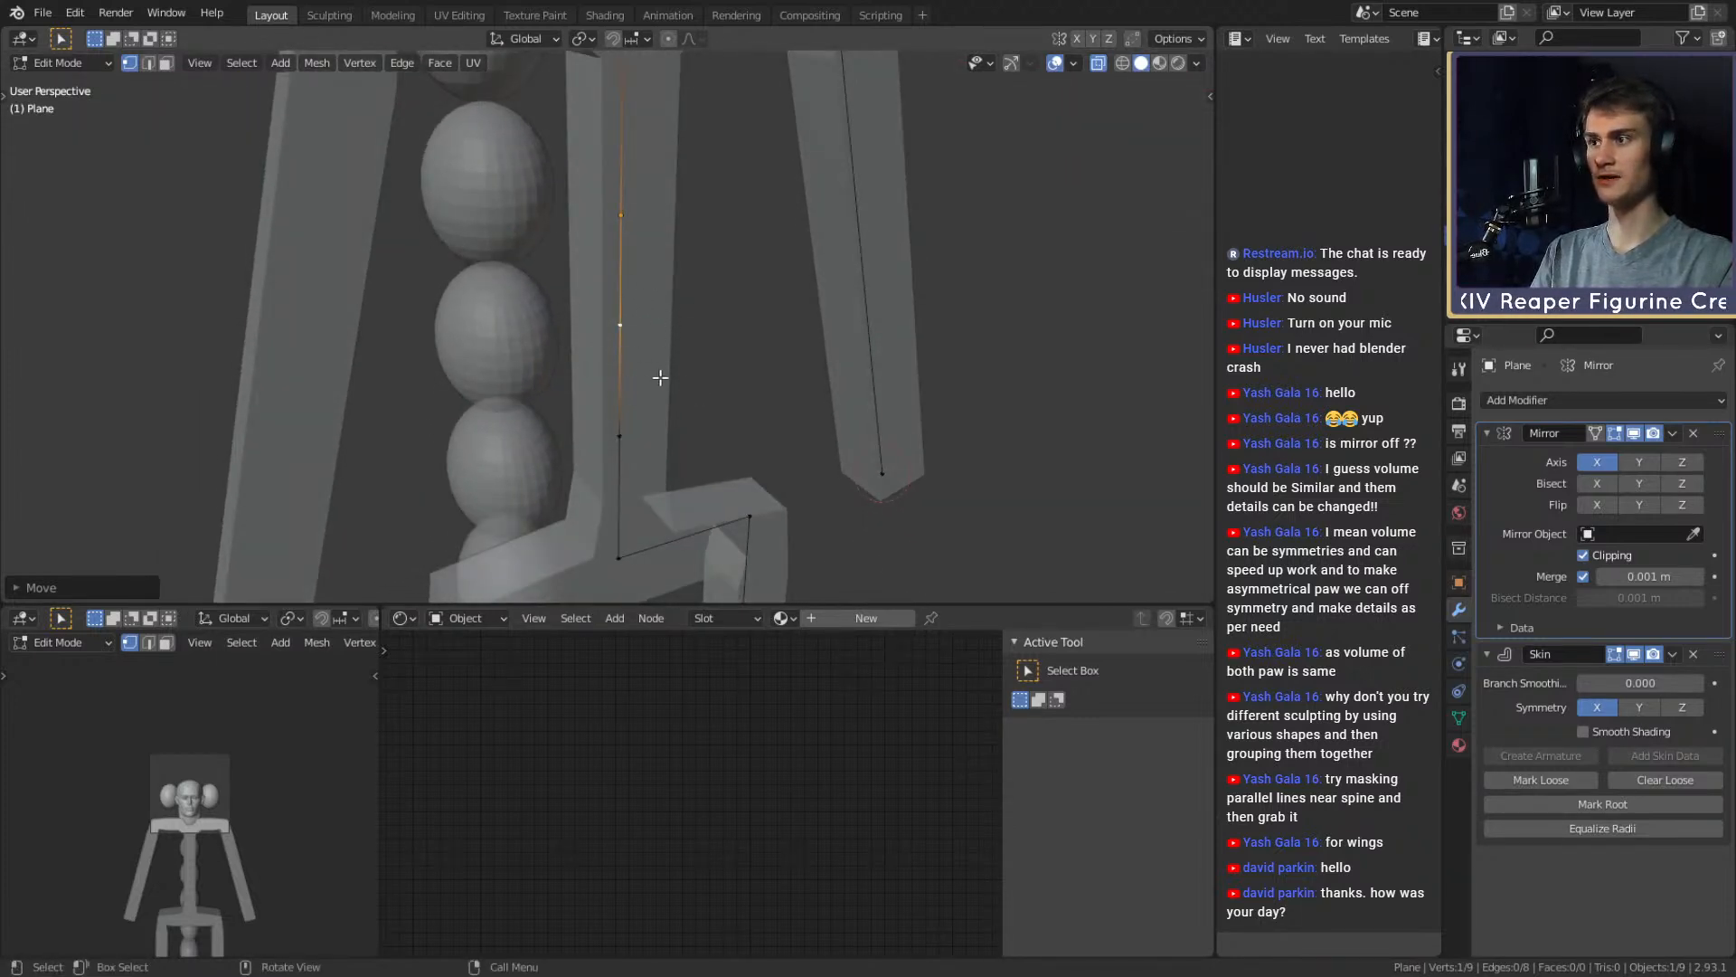
{"action": "scroll", "coordinate": [663, 389], "scroll_direction": "down", "scroll_amount": 5}
{"action": "scroll", "coordinate": [670, 402], "scroll_direction": "up", "scroll_amount": 4}
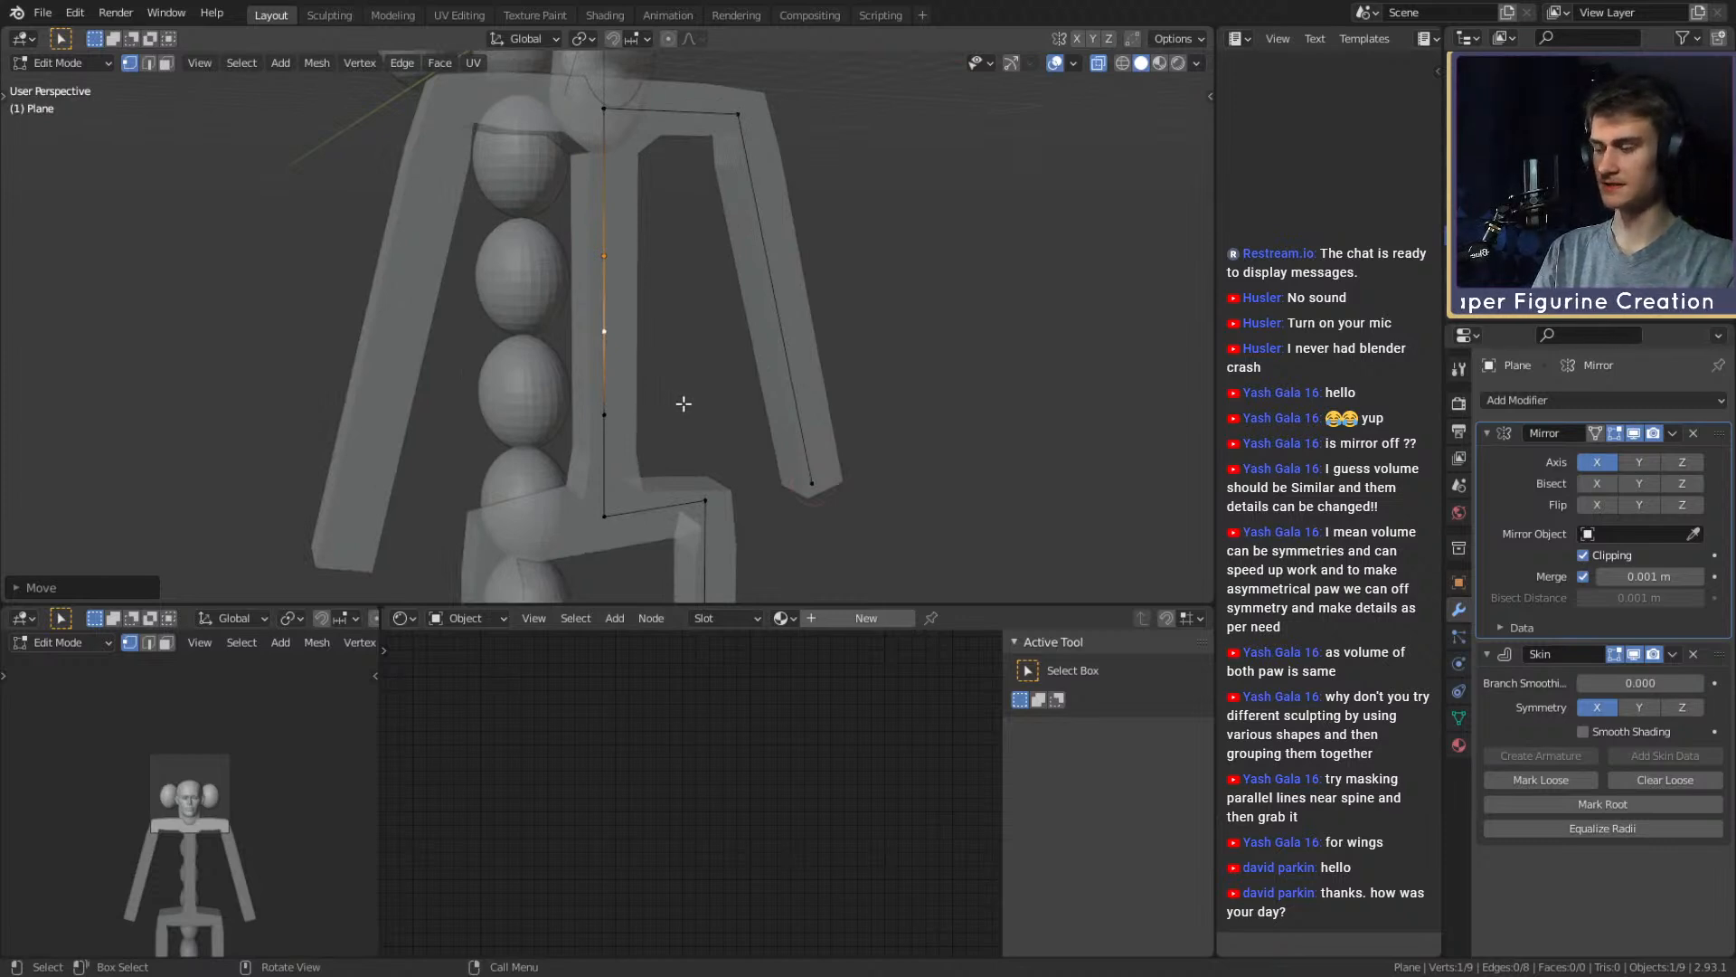
{"action": "middle_click_drag", "start_coordinate": [684, 403], "coordinate": [803, 427]}
{"action": "key", "text": "s"}
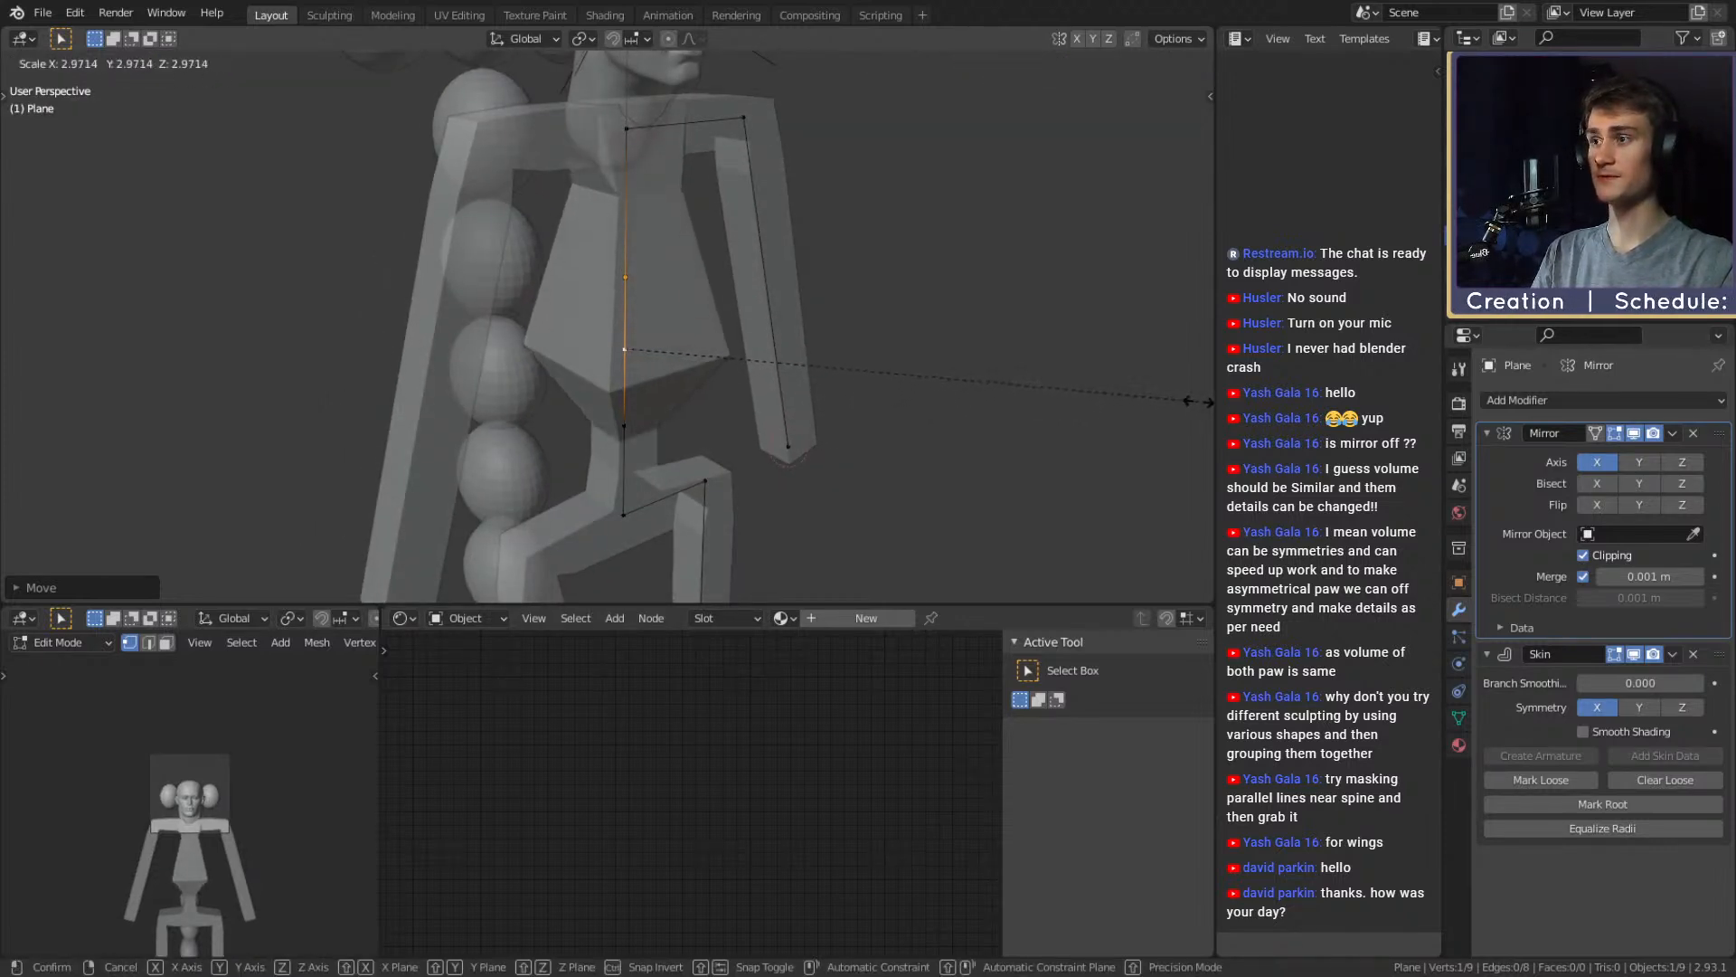
{"action": "left_click", "coordinate": [272, 319]}
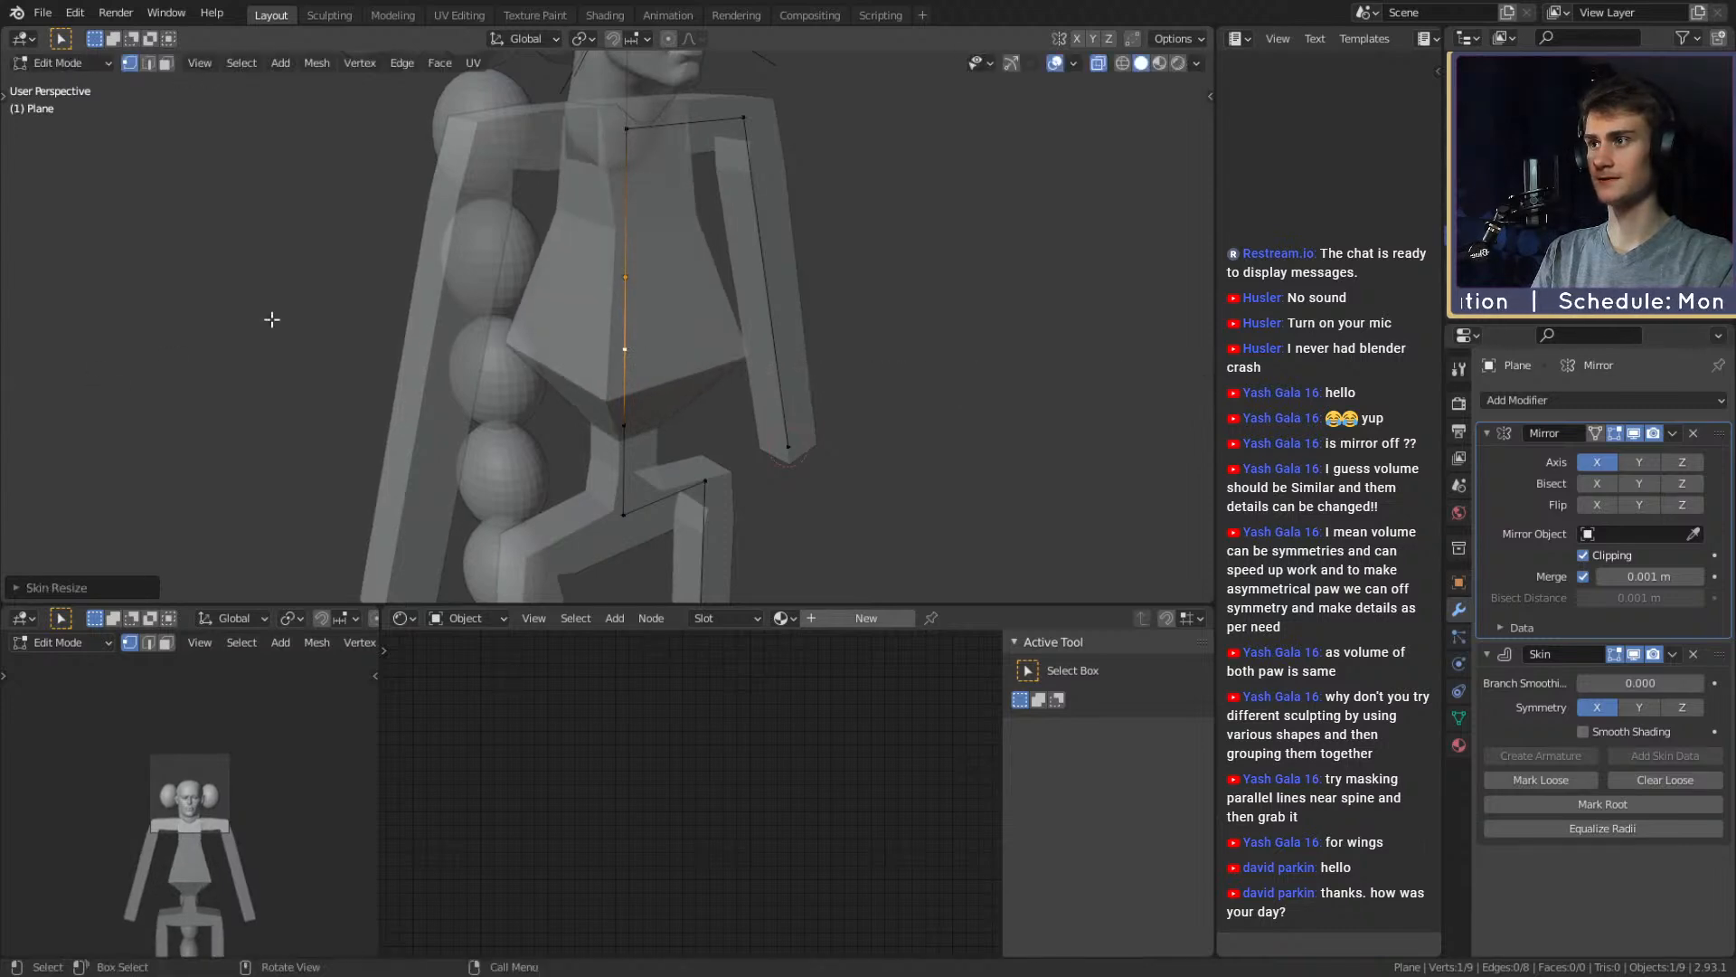
Enlarge the skin radius at the top spine vertex between the shoulders to fill out the upper chest
{"action": "left_click", "coordinate": [621, 151]}
{"action": "middle_click_drag", "start_coordinate": [620, 151], "coordinate": [813, 362]}
{"action": "key", "text": "s"}
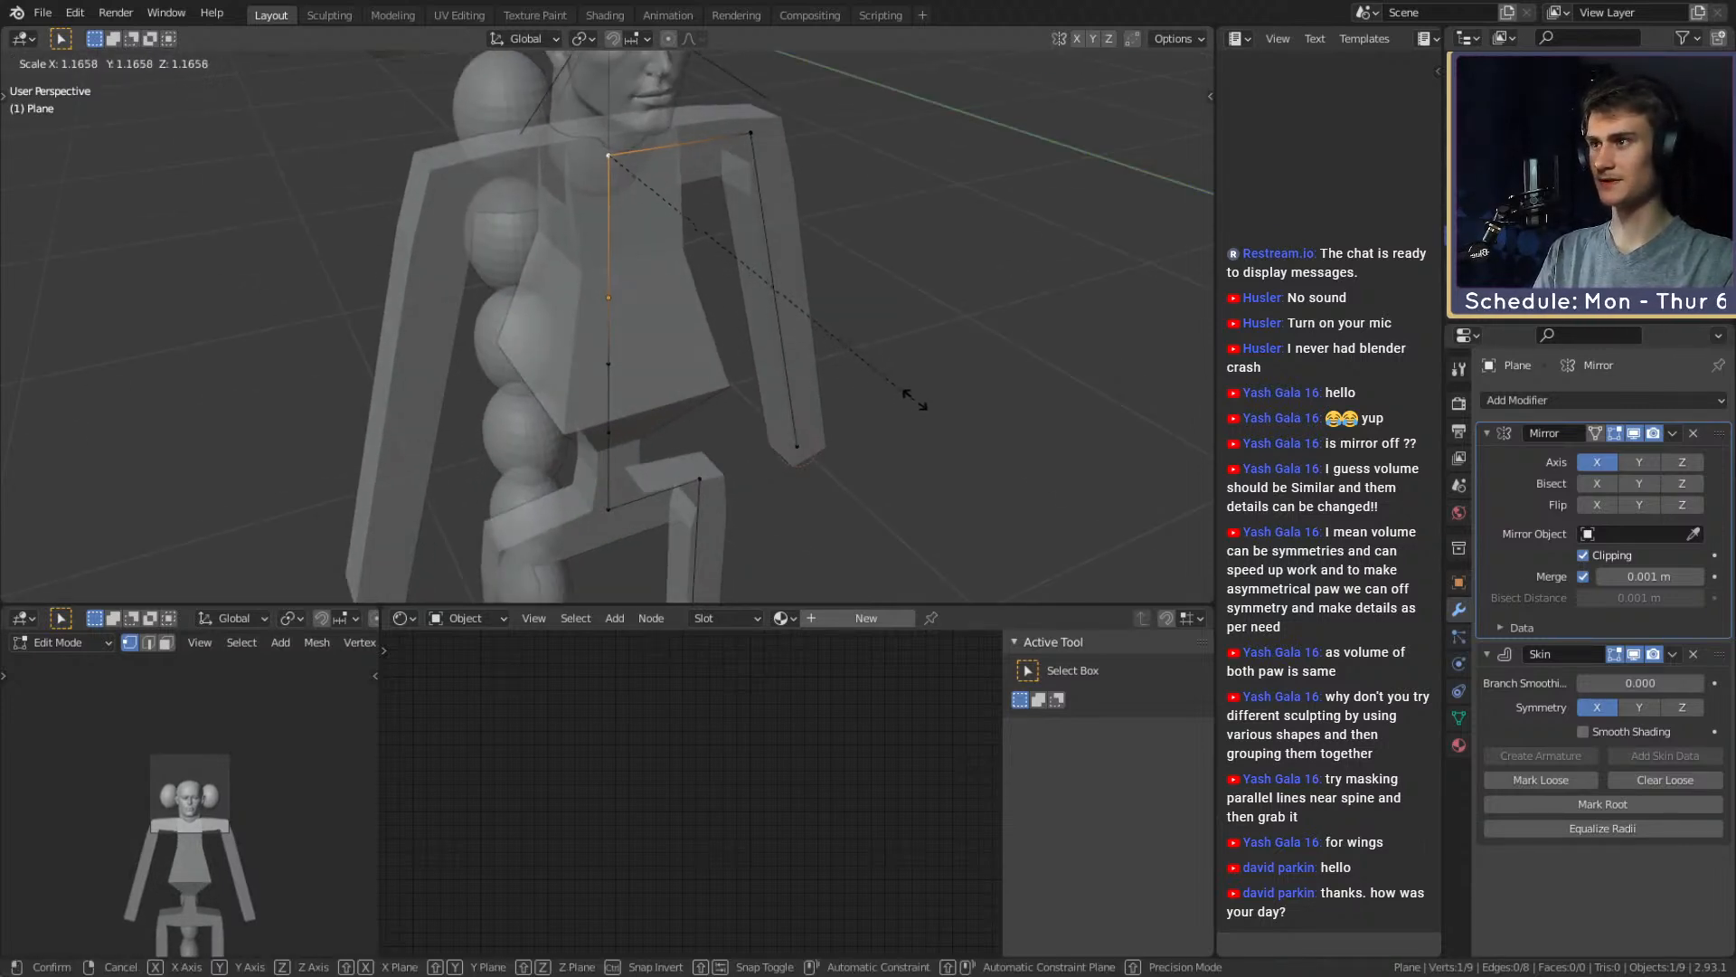
{"action": "left_click", "coordinate": [401, 330]}
{"action": "middle_click_drag", "start_coordinate": [662, 372], "coordinate": [686, 361]}
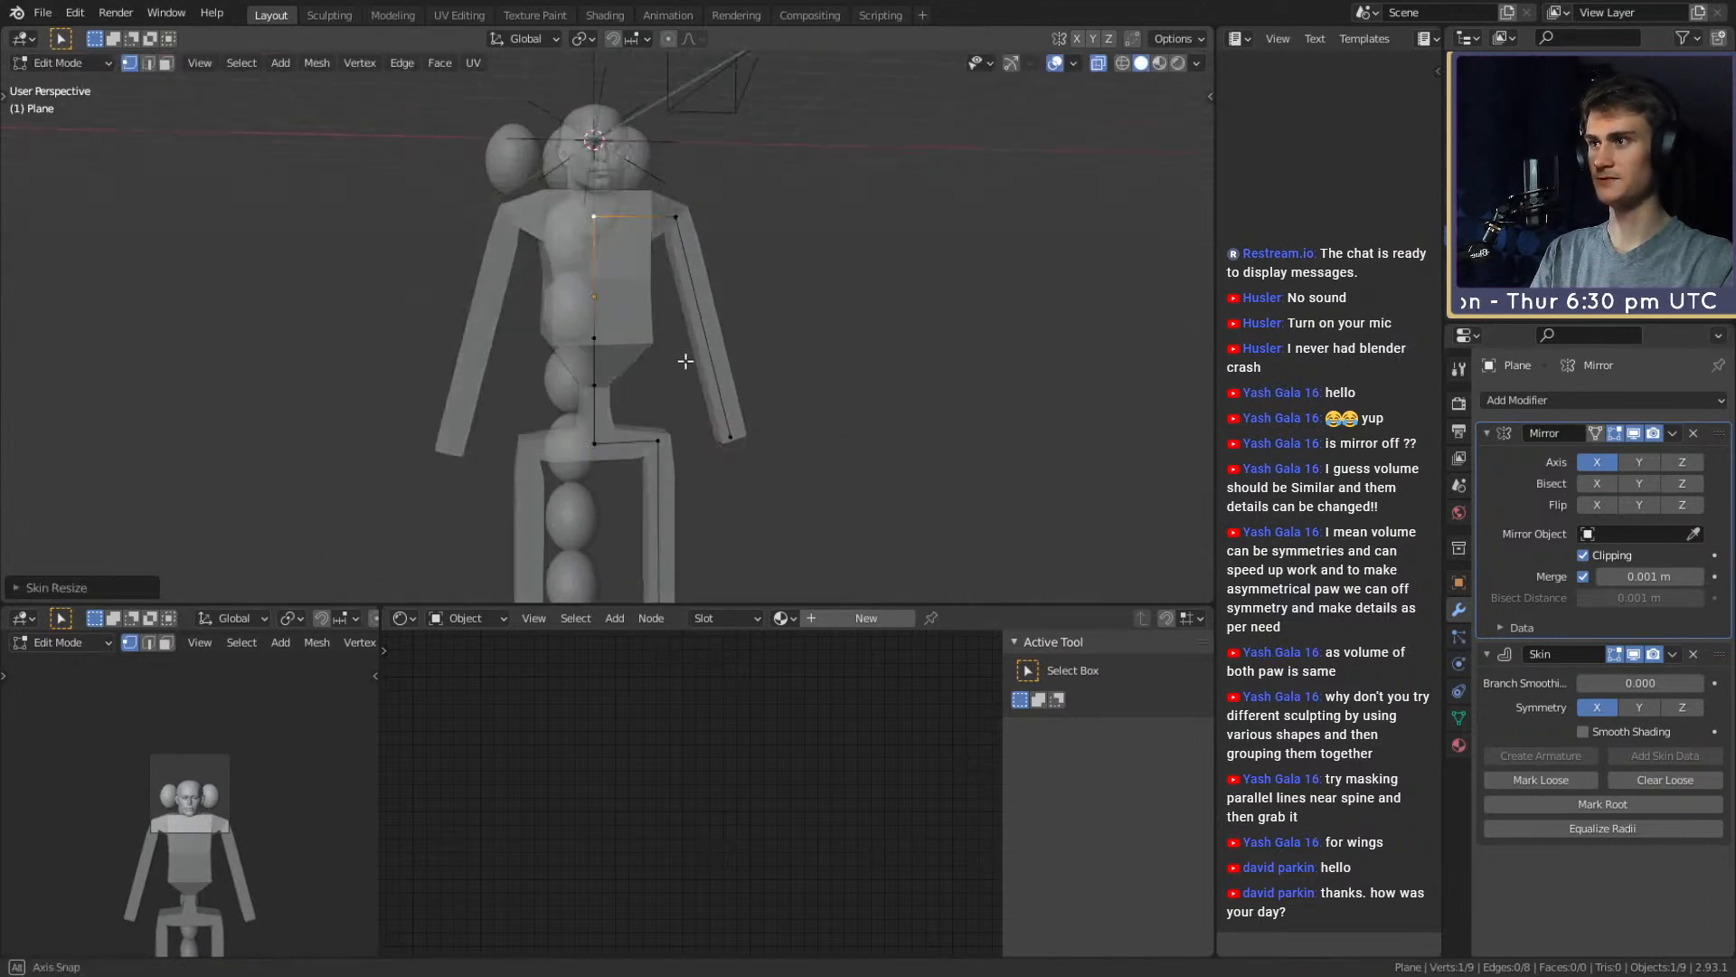
Lower the shoulder line slightly along Z by moving the top spine and outer shoulder vertices together
{"action": "scroll", "coordinate": [685, 361], "scroll_direction": "up", "scroll_amount": 3}
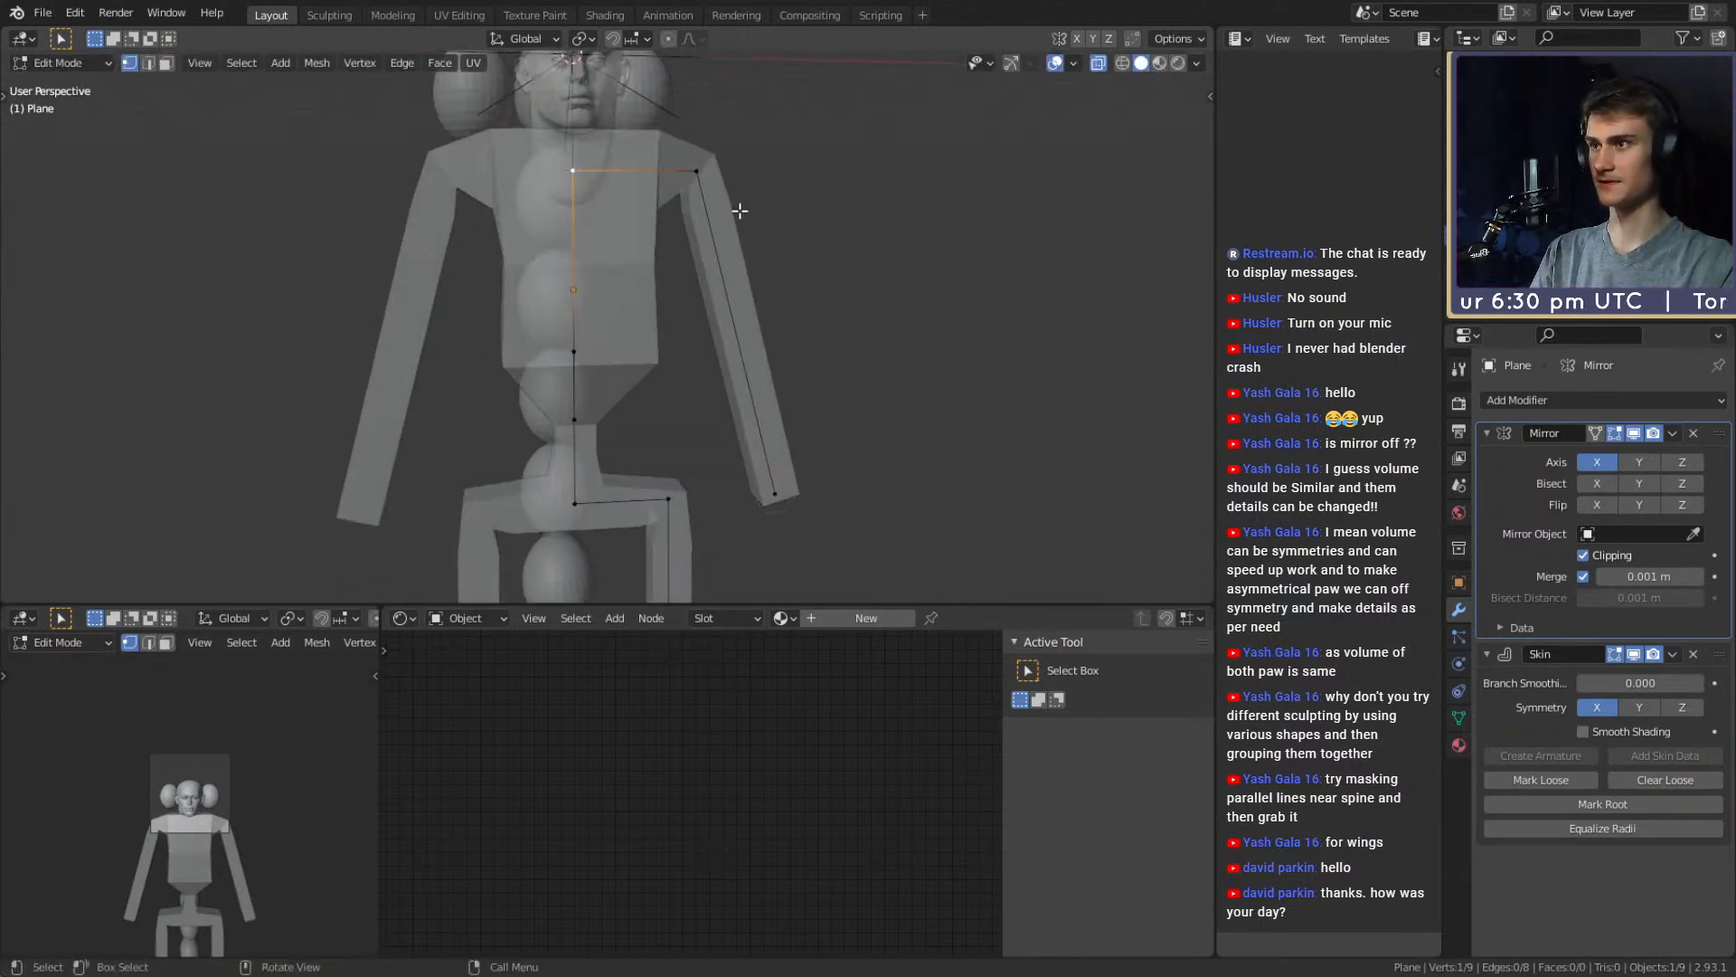
{"action": "left_click", "coordinate": [697, 171], "text": "shift"}
{"action": "key", "text": "g"}
{"action": "key", "text": "z"}
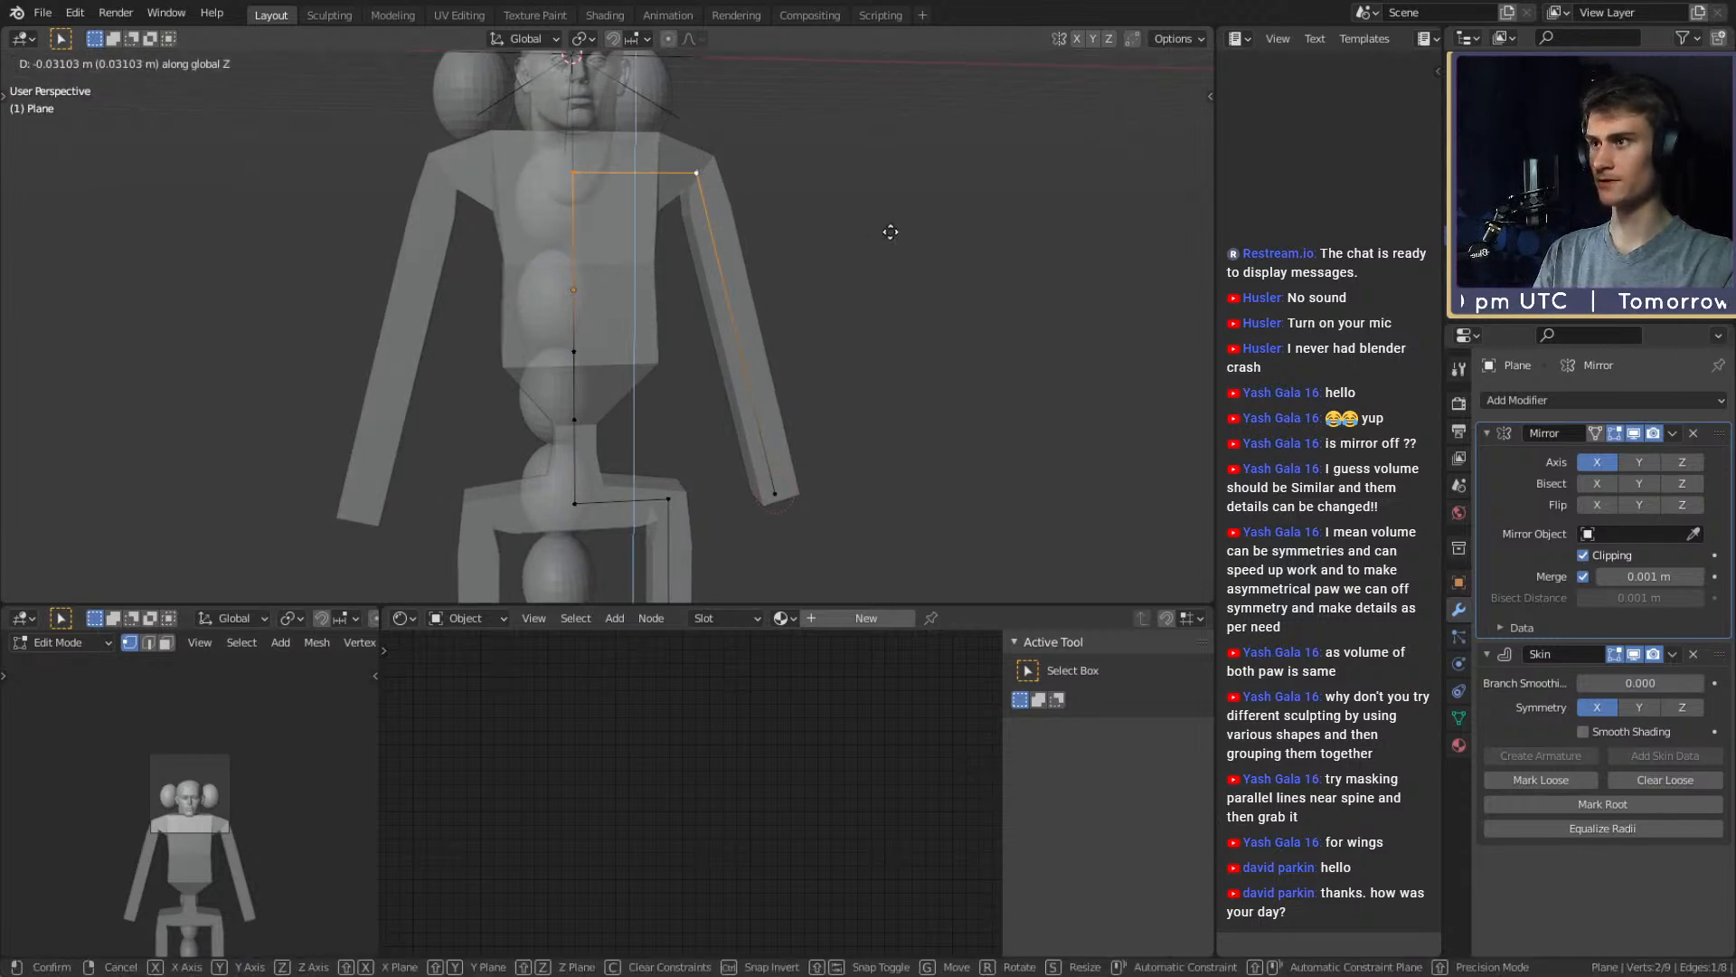
{"action": "left_click", "coordinate": [891, 244]}
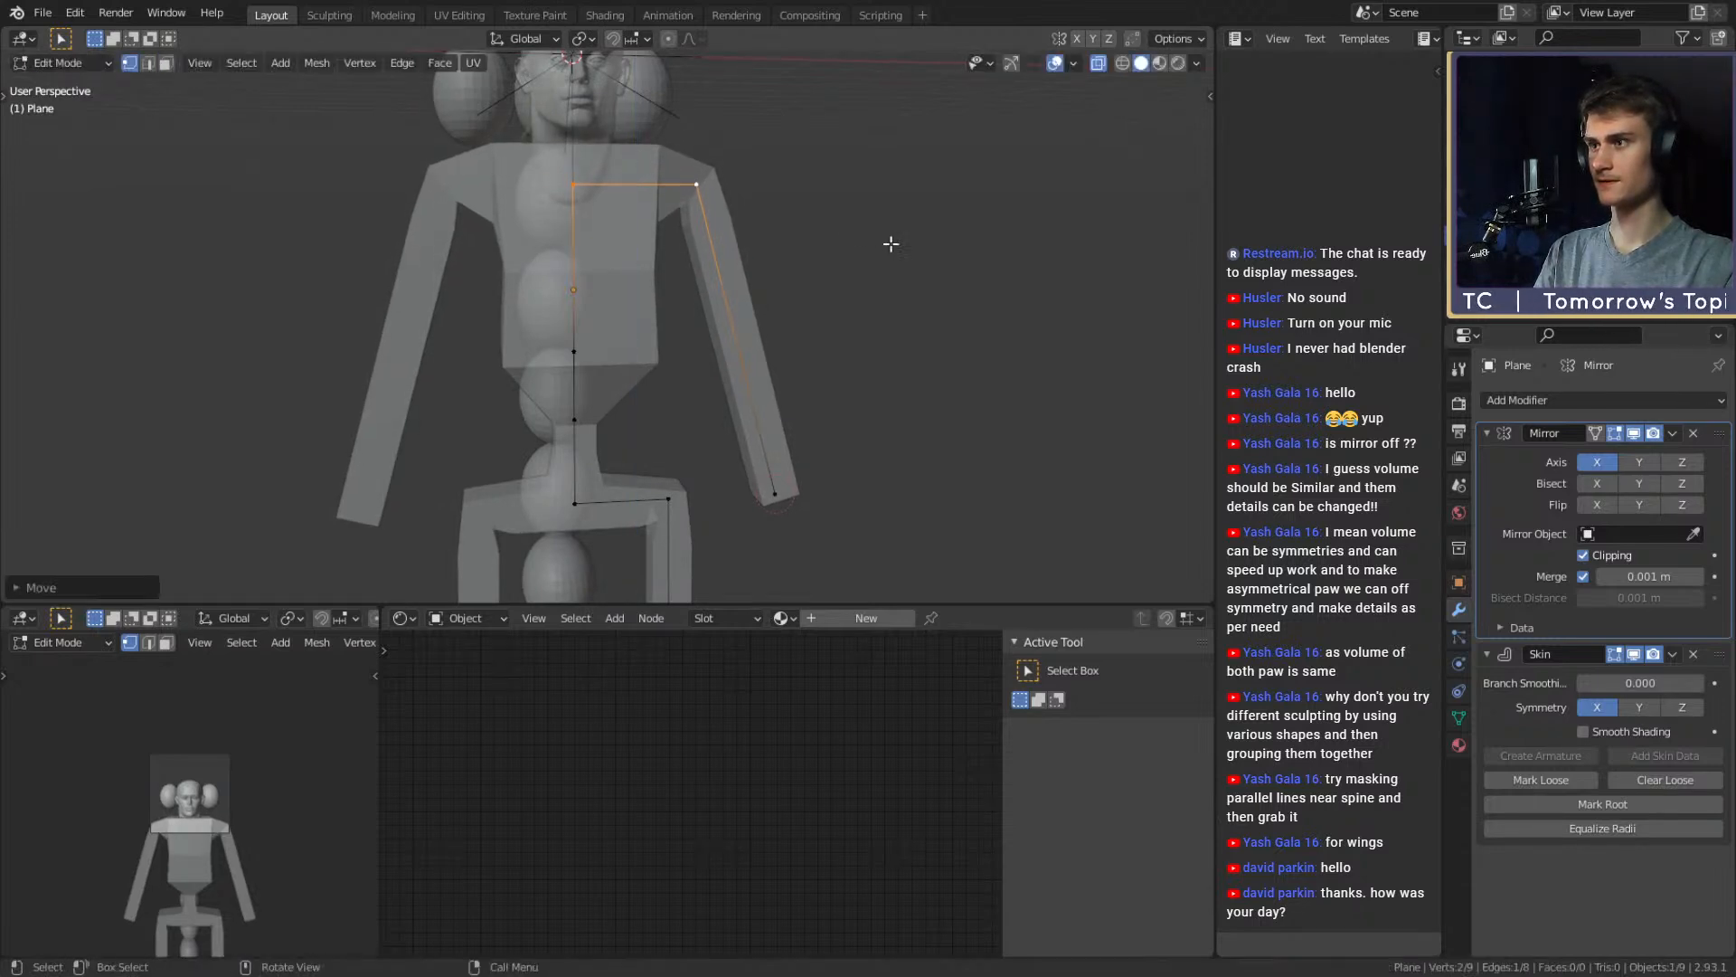
Enlarge the skin radius at the outer shoulder vertex about 1.8 times to thicken the shoulder
{"action": "middle_click_drag", "start_coordinate": [788, 301], "coordinate": [750, 310]}
{"action": "left_click", "coordinate": [685, 190]}
{"action": "key", "text": "ctrl+a"}
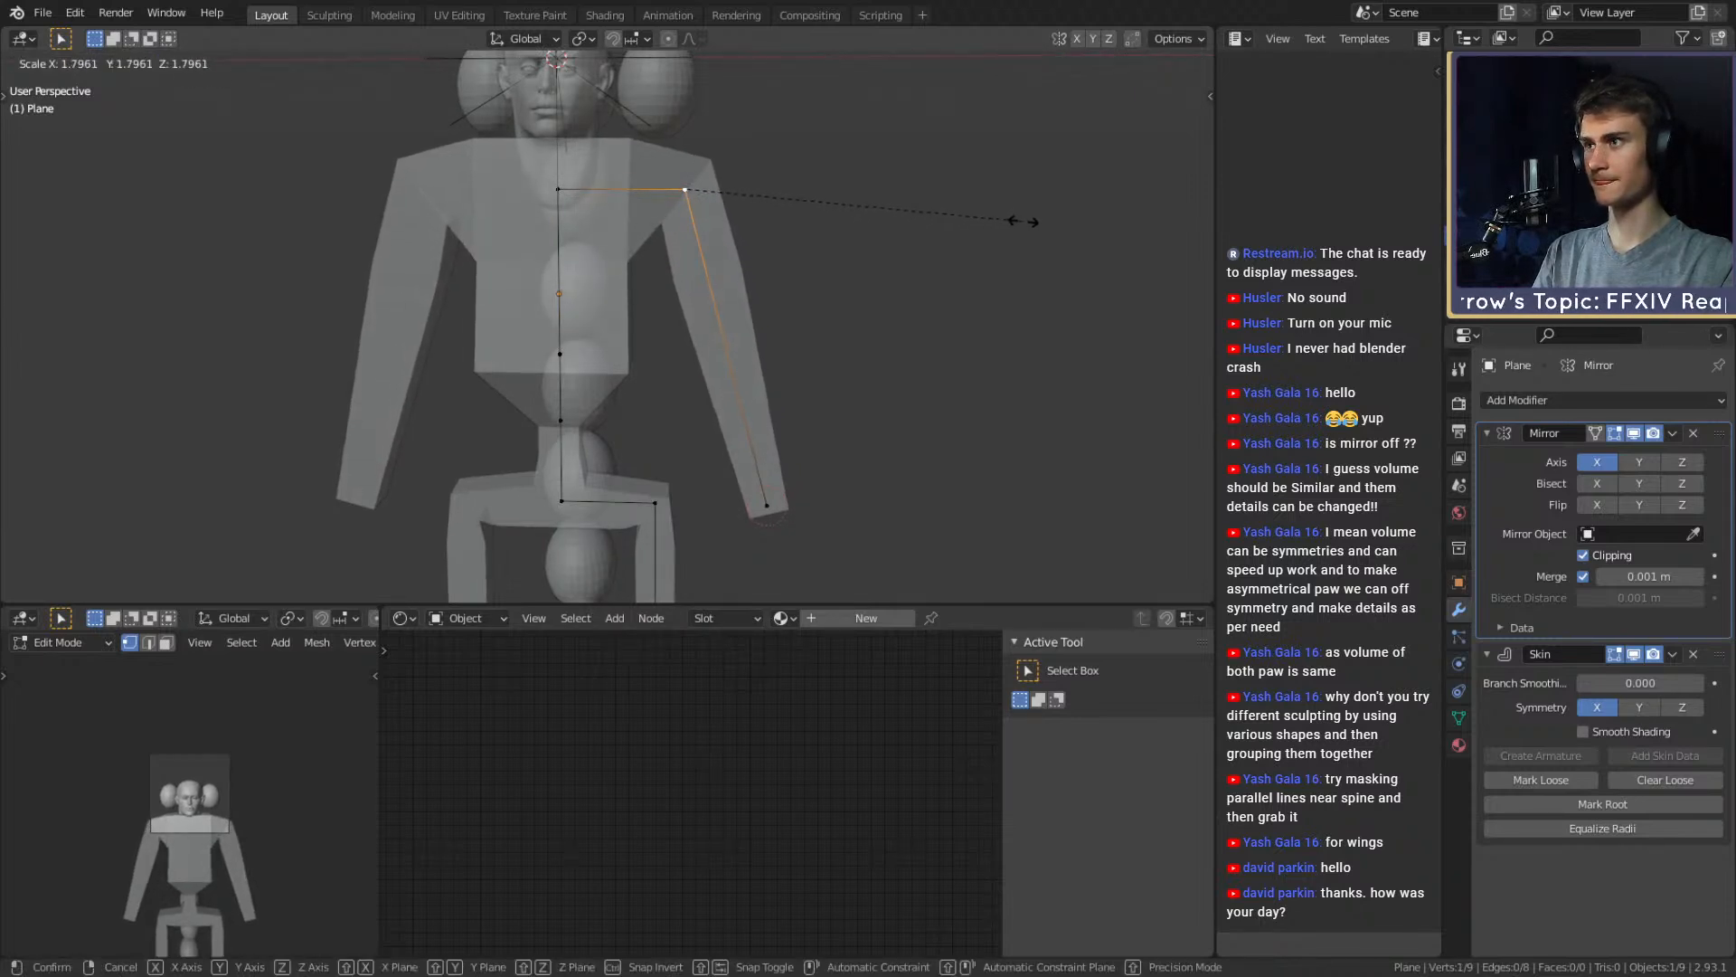
{"action": "left_click", "coordinate": [1013, 220]}
Move the top spine and outer shoulder vertices a little further down along Z
{"action": "left_click", "coordinate": [569, 195], "text": "shift"}
{"action": "key", "text": "g"}
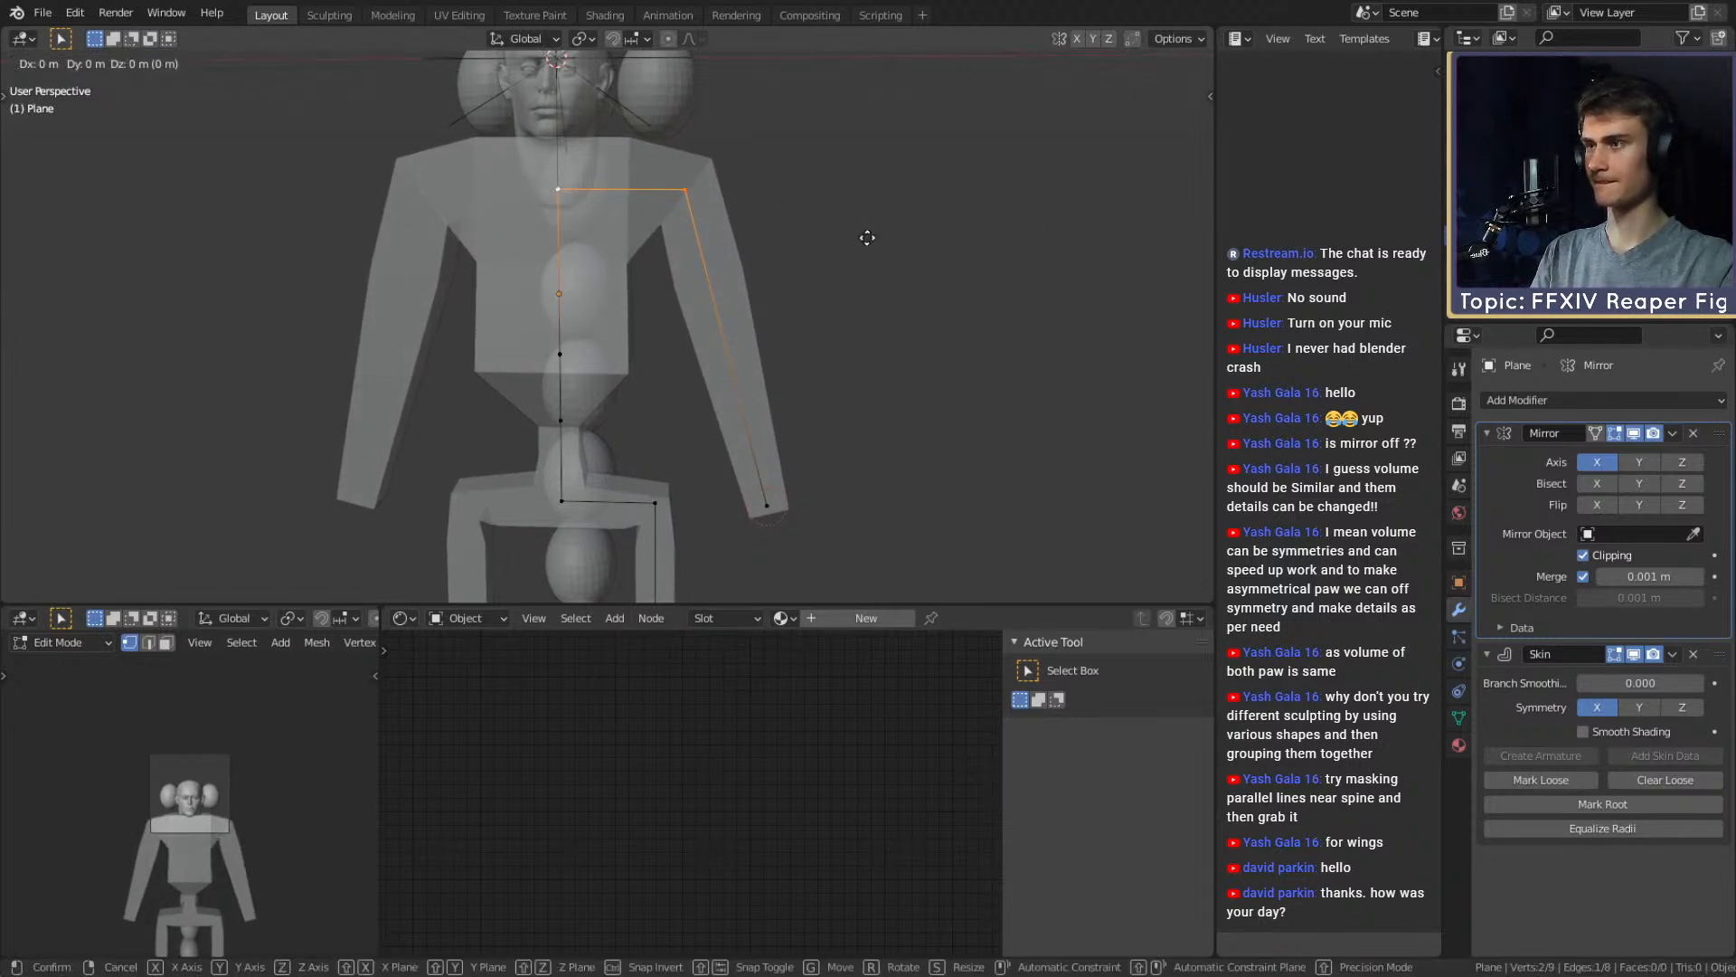
{"action": "key", "text": "z"}
{"action": "left_click", "coordinate": [866, 251]}
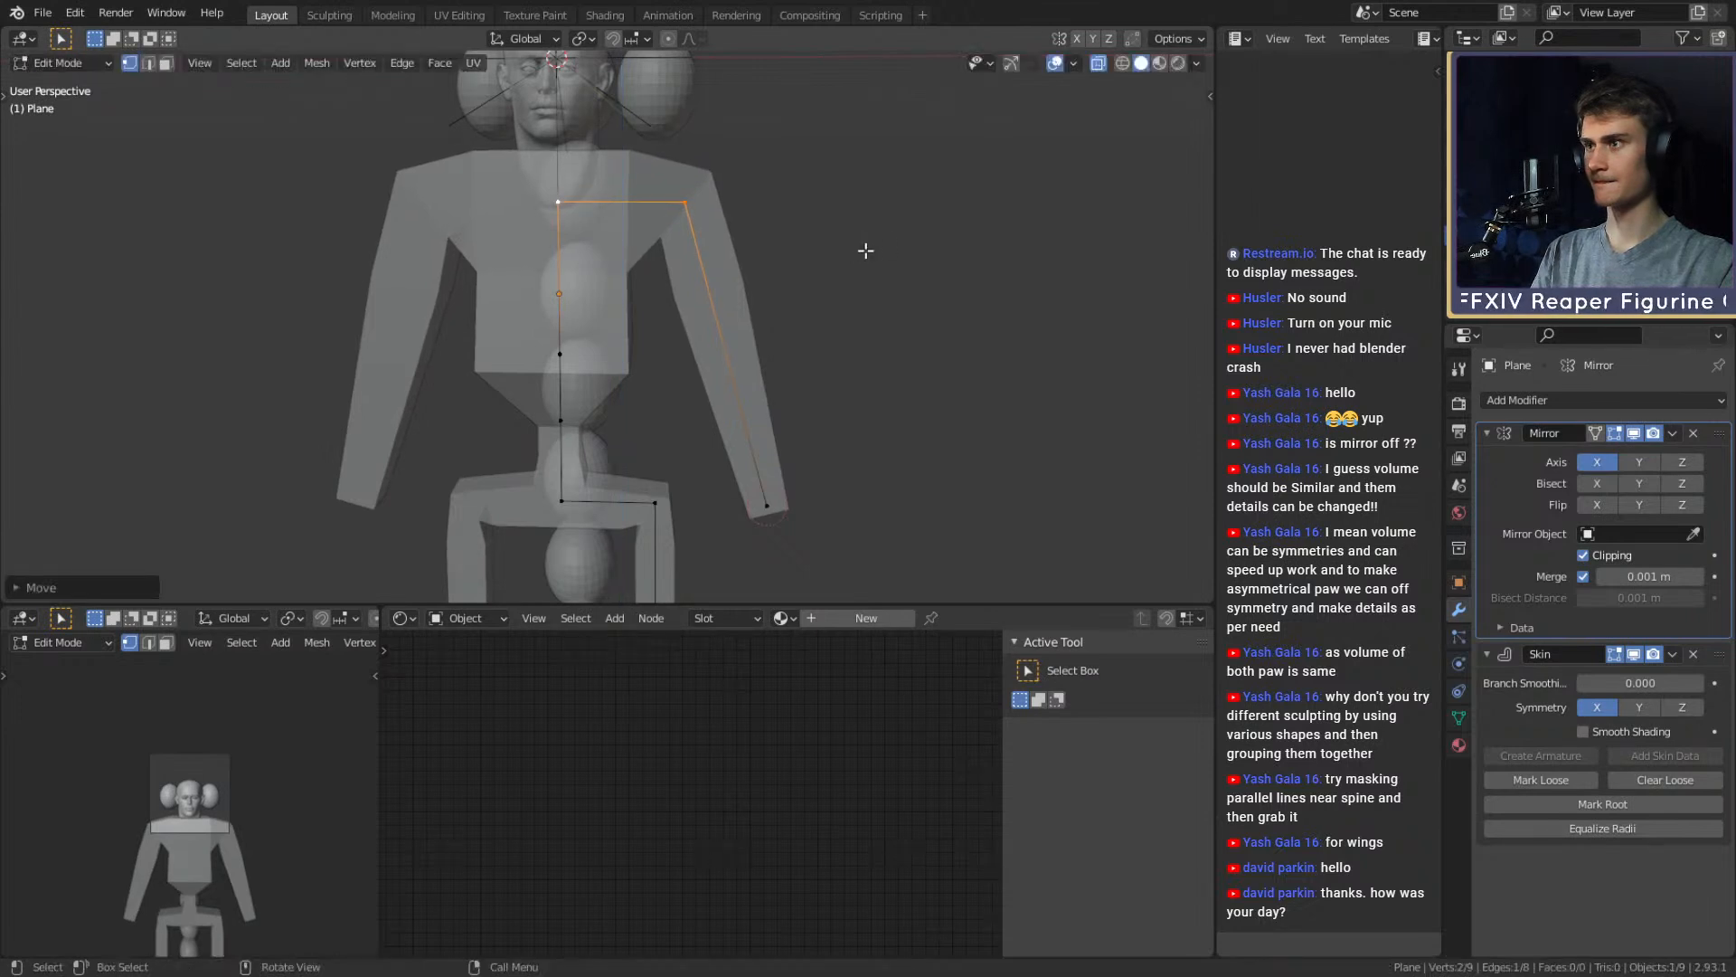
Enlarge the skin radius at the lower chest spine vertex about 1.2 times to widen the ribcage base
{"action": "middle_click_drag", "start_coordinate": [865, 250], "coordinate": [544, 349]}
{"action": "scroll", "coordinate": [544, 348], "scroll_direction": "up", "scroll_amount": 5}
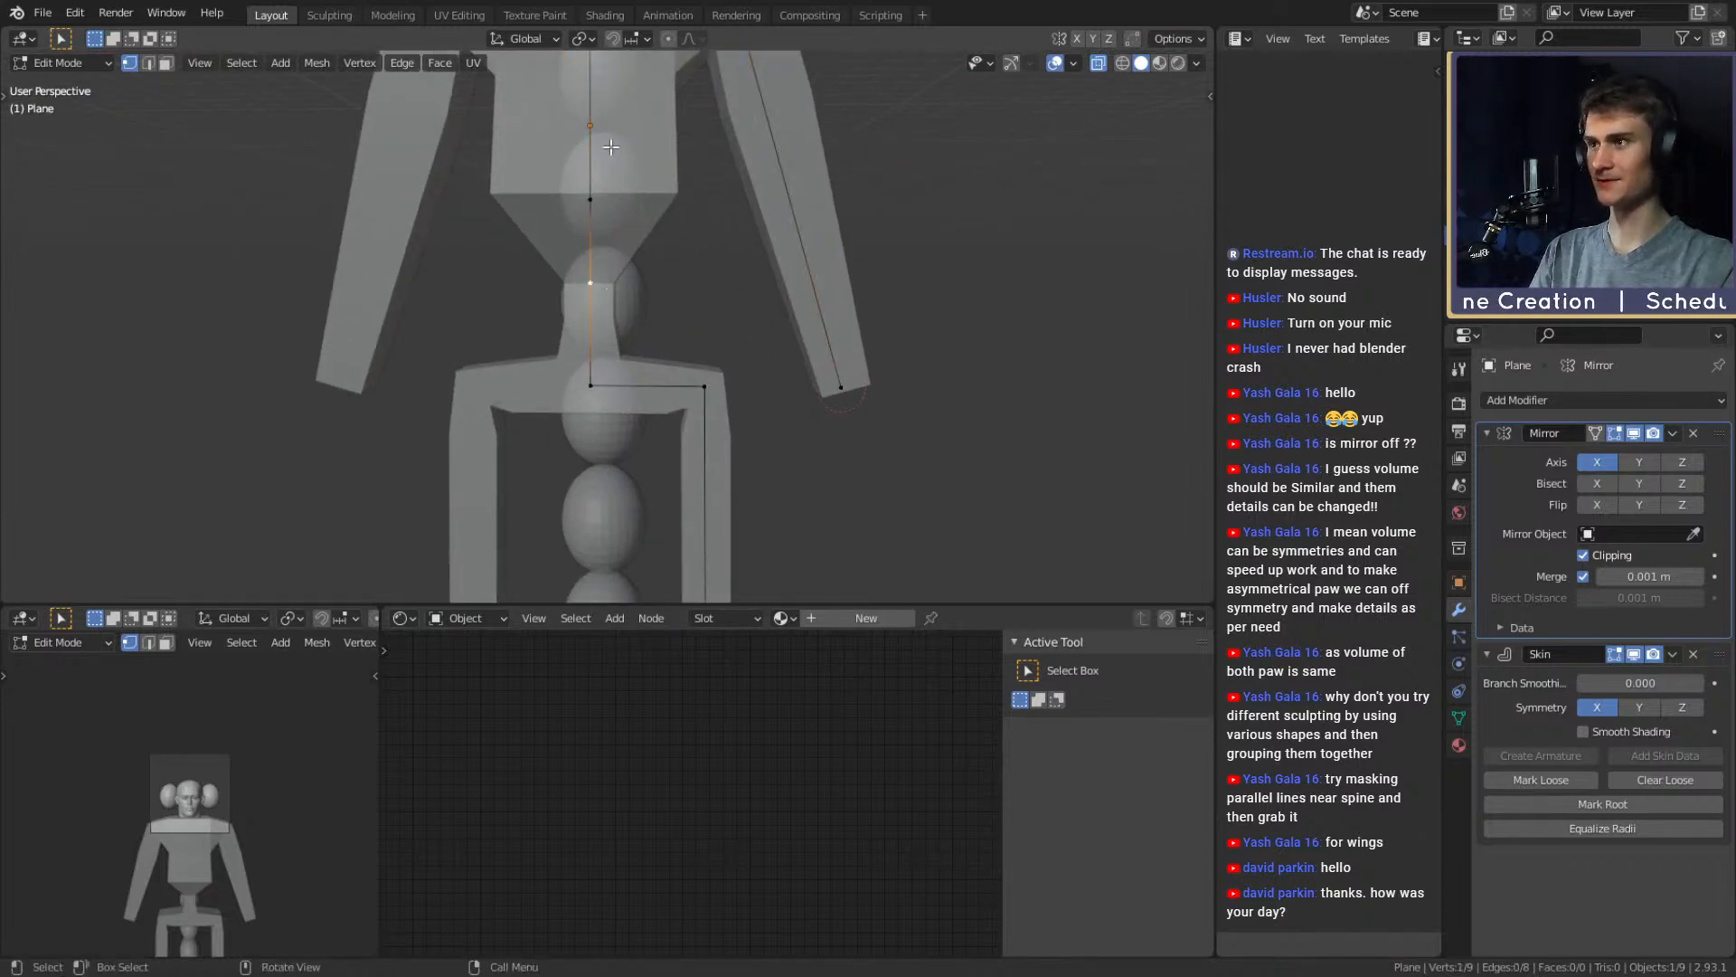
{"action": "scroll", "coordinate": [796, 330], "scroll_direction": "down", "scroll_amount": 4}
{"action": "key", "text": "s"}
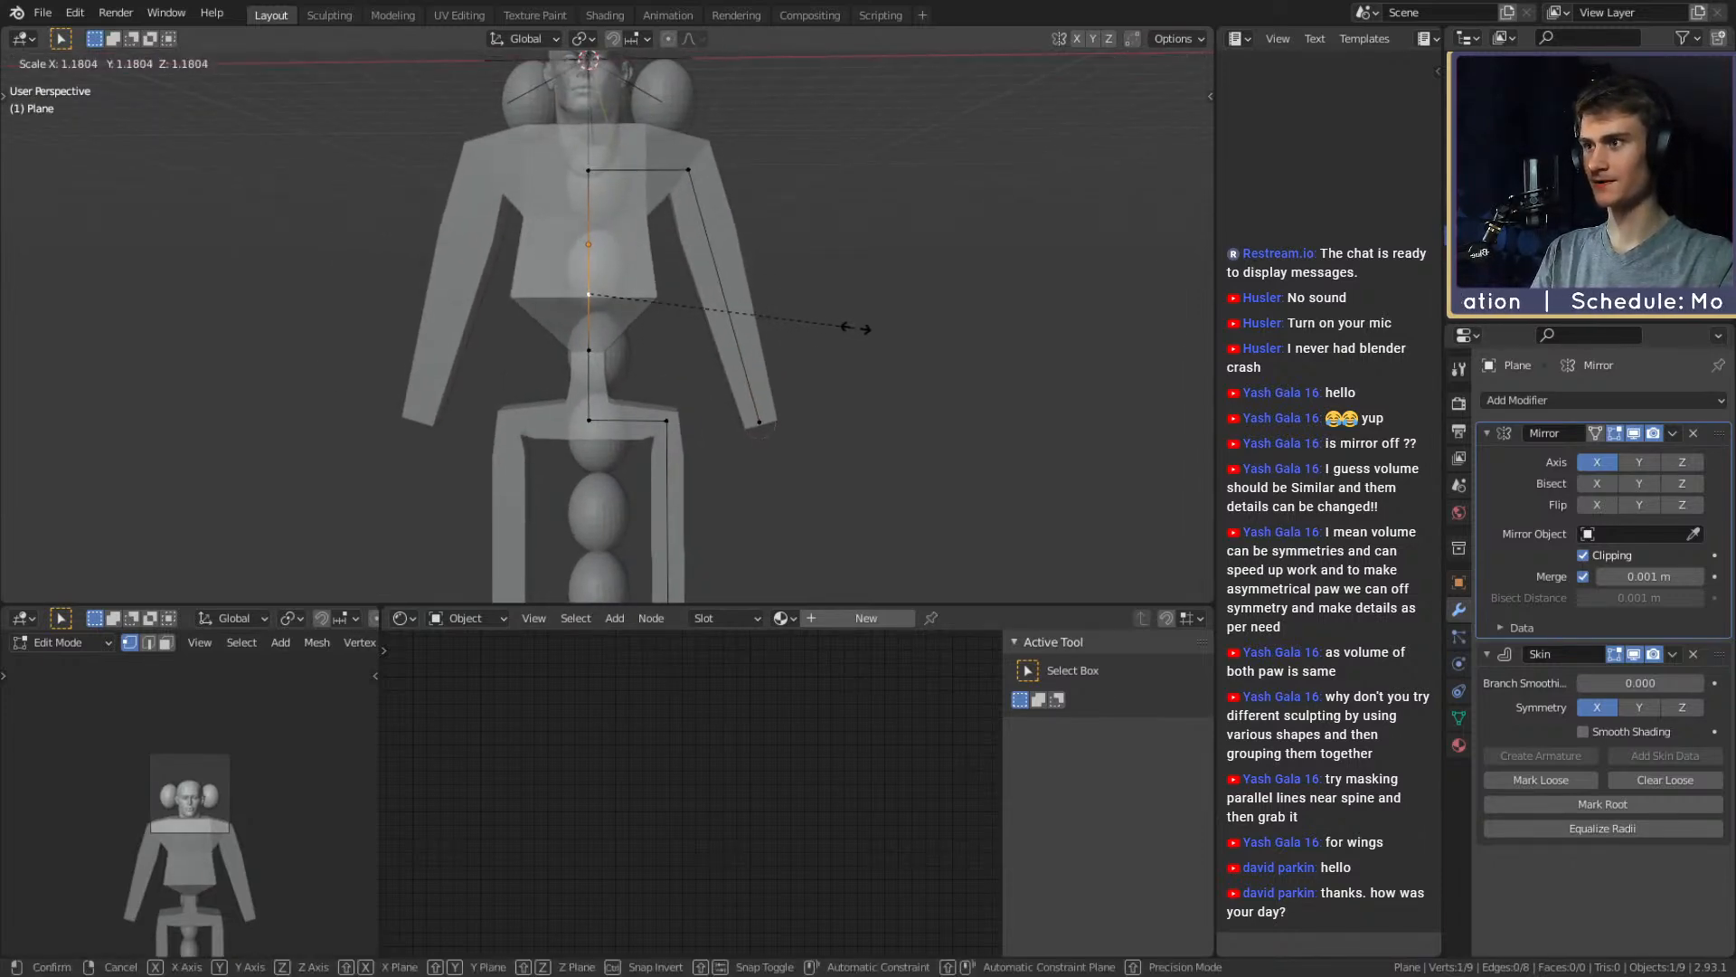
{"action": "left_click", "coordinate": [864, 328]}
{"action": "scroll", "coordinate": [662, 356], "scroll_direction": "down", "scroll_amount": 2, "text": "shift"}
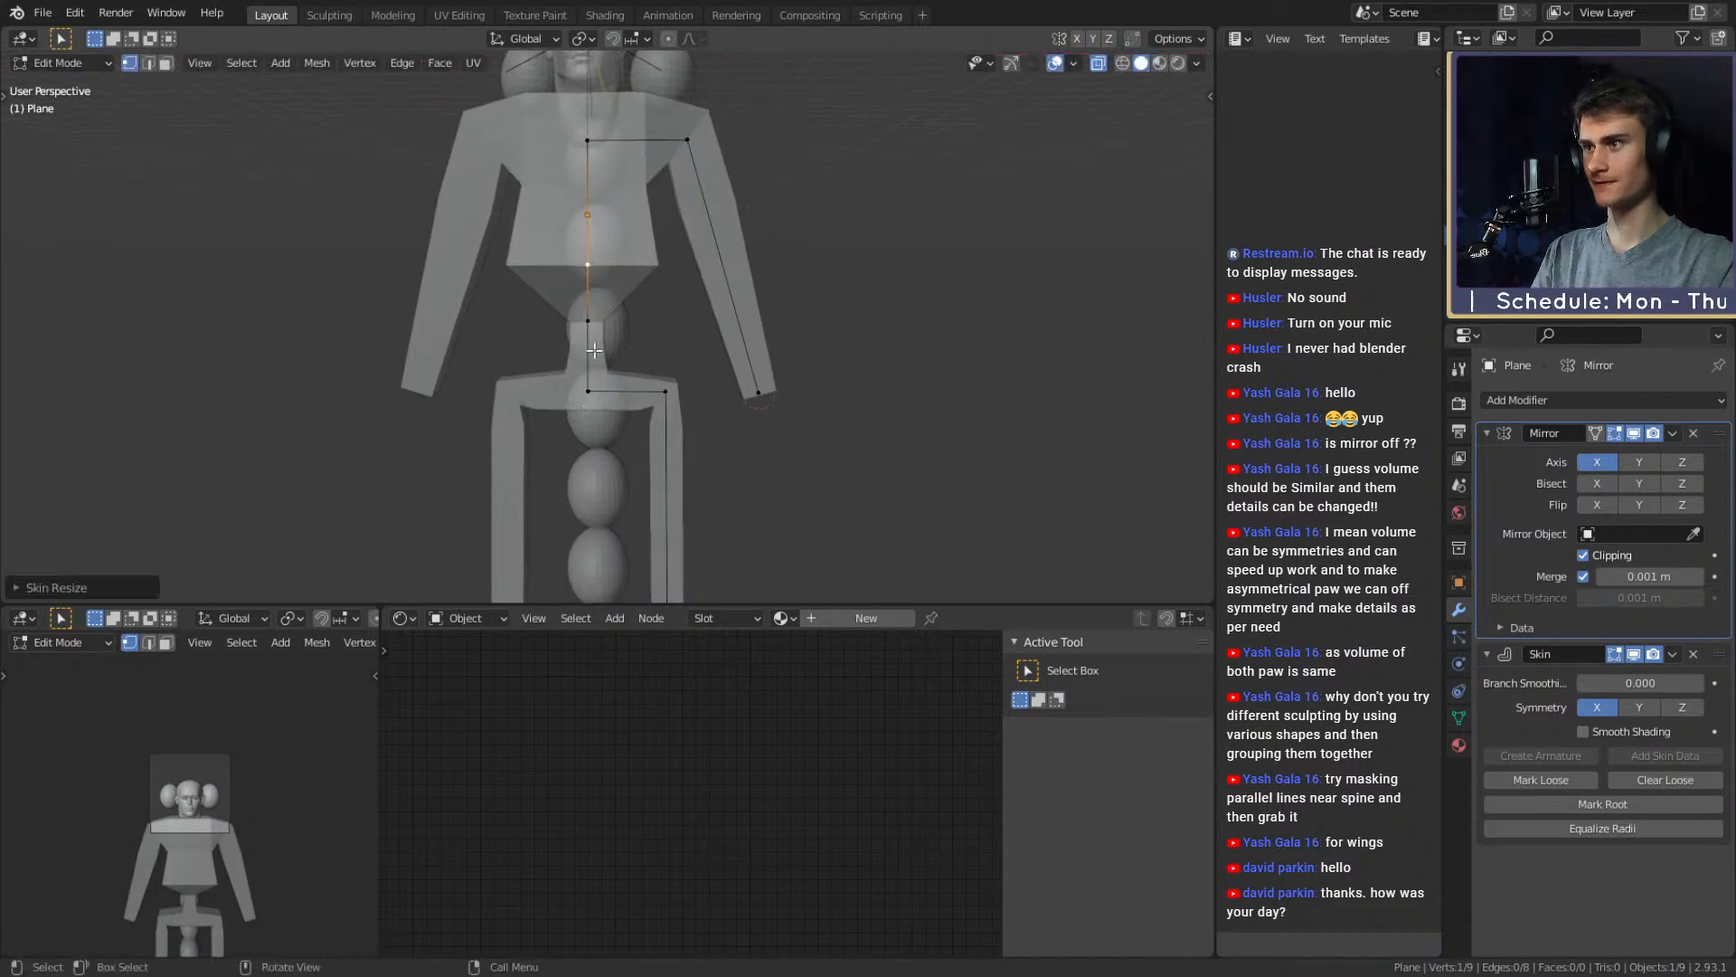
Enlarge the skin radius at the waist spine vertex to roughly double to thicken the narrow waist
{"action": "left_click", "coordinate": [590, 323]}
{"action": "key", "text": "ctrl+a"}
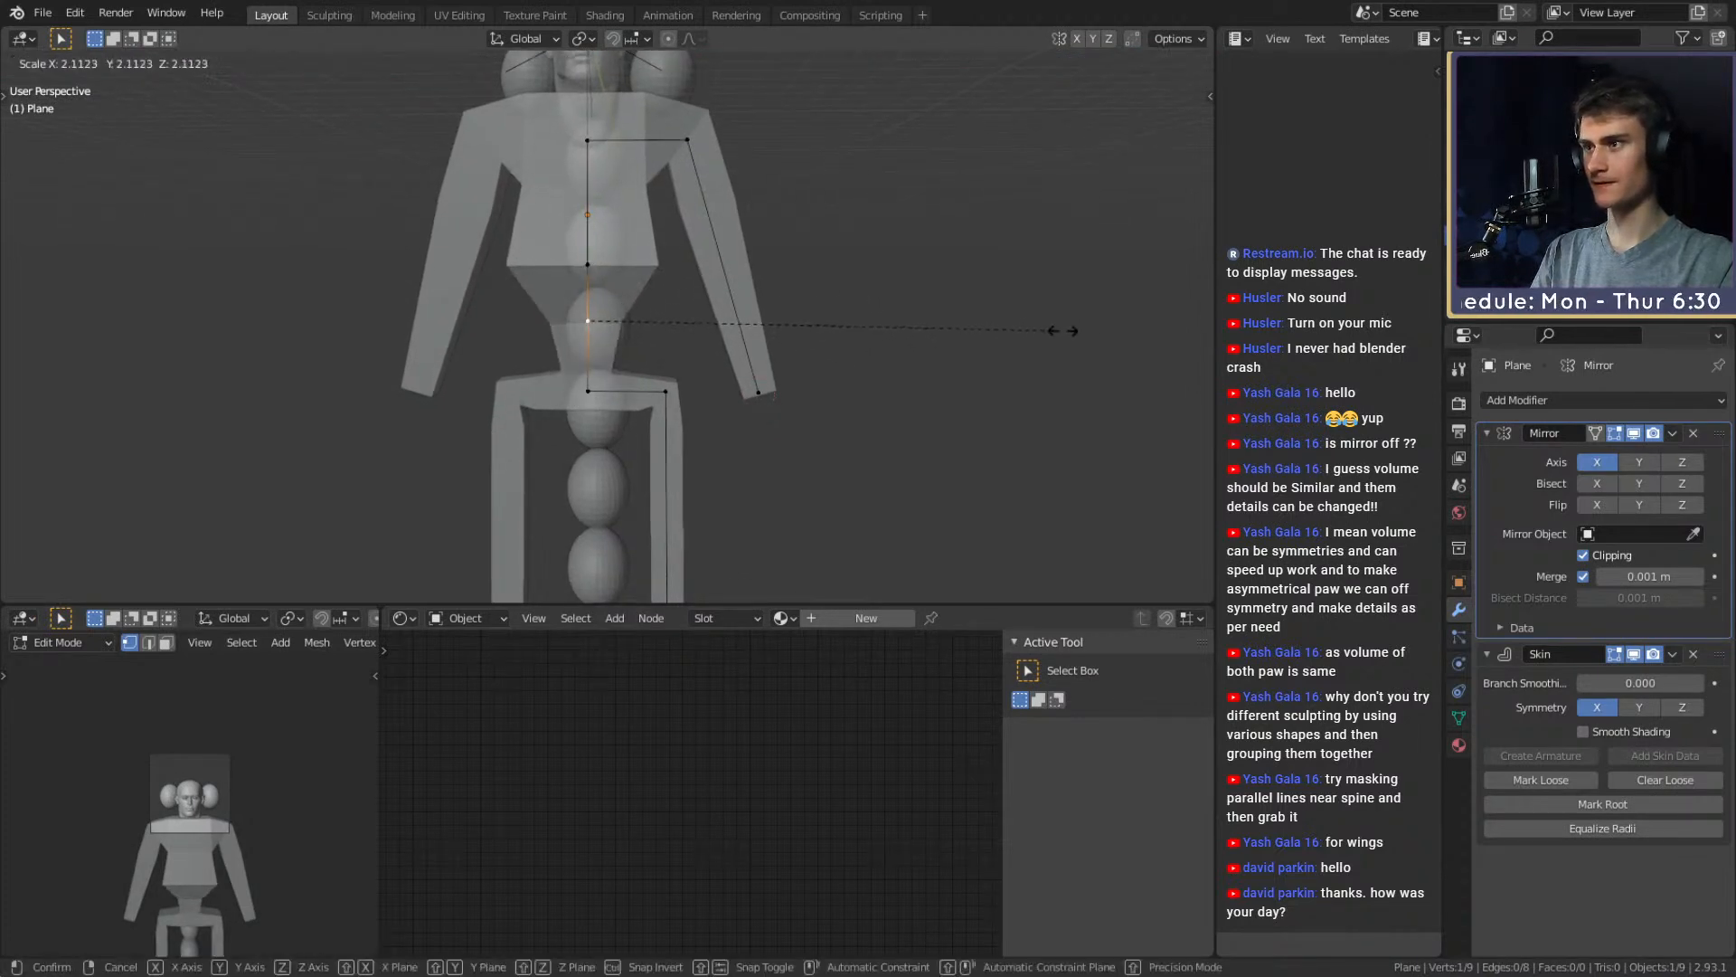
{"action": "left_click", "coordinate": [988, 366]}
Enlarge the skin radii at the pelvis and outer hip vertices together to at least double to fill out the hips
{"action": "left_click", "coordinate": [588, 390]}
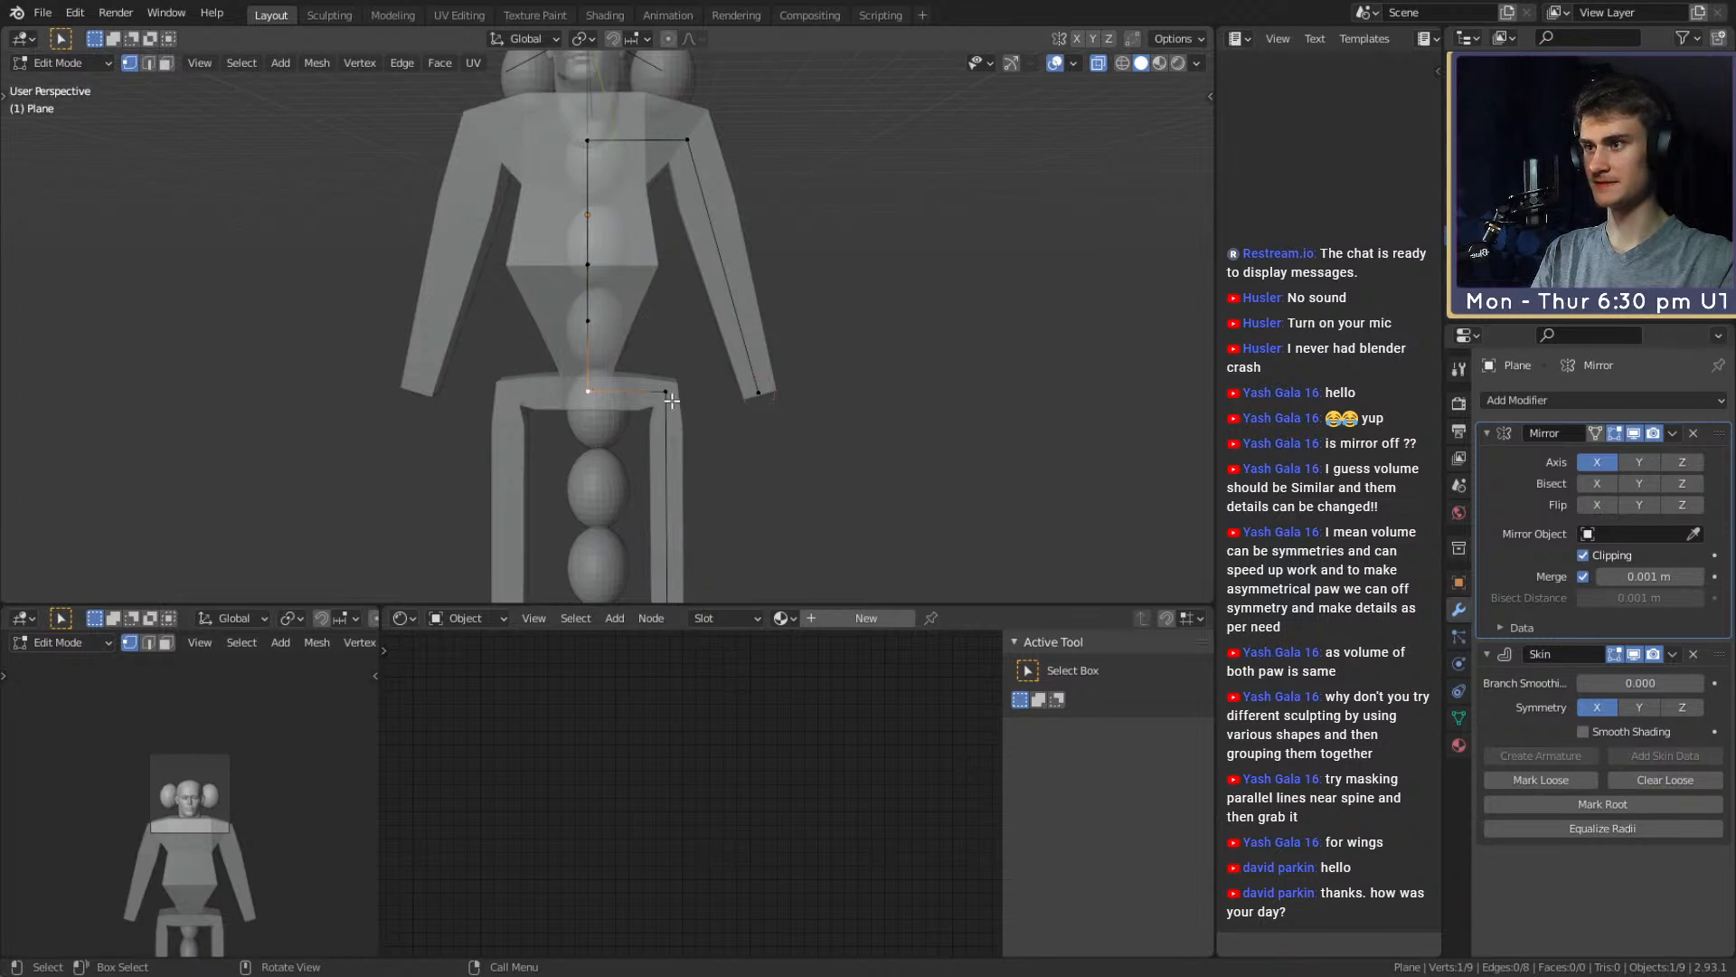
{"action": "key", "text": "ctrl+a"}
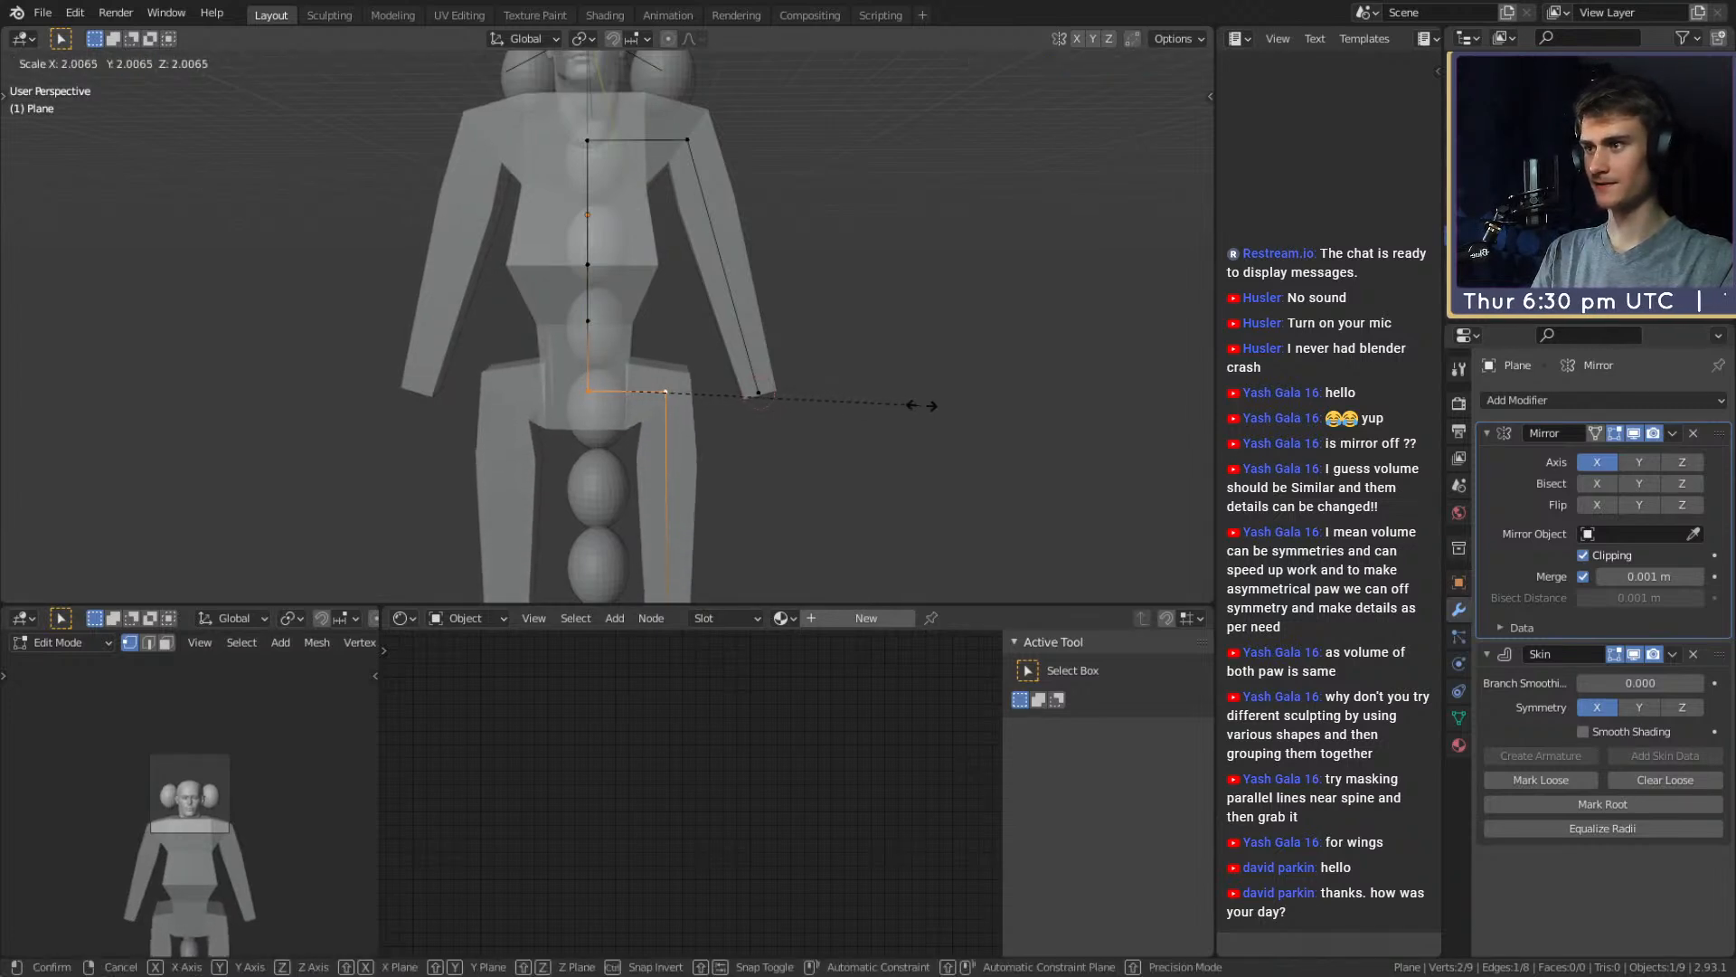
{"action": "left_click", "coordinate": [976, 403]}
Move the hip, ankle and foot vertices together slightly inward along X to bring the legs closer
{"action": "left_click", "coordinate": [666, 391]}
{"action": "middle_click_drag", "start_coordinate": [797, 437], "coordinate": [779, 291], "text": "shift"}
{"action": "middle_click_drag", "start_coordinate": [746, 490], "coordinate": [738, 406], "text": "shift"}
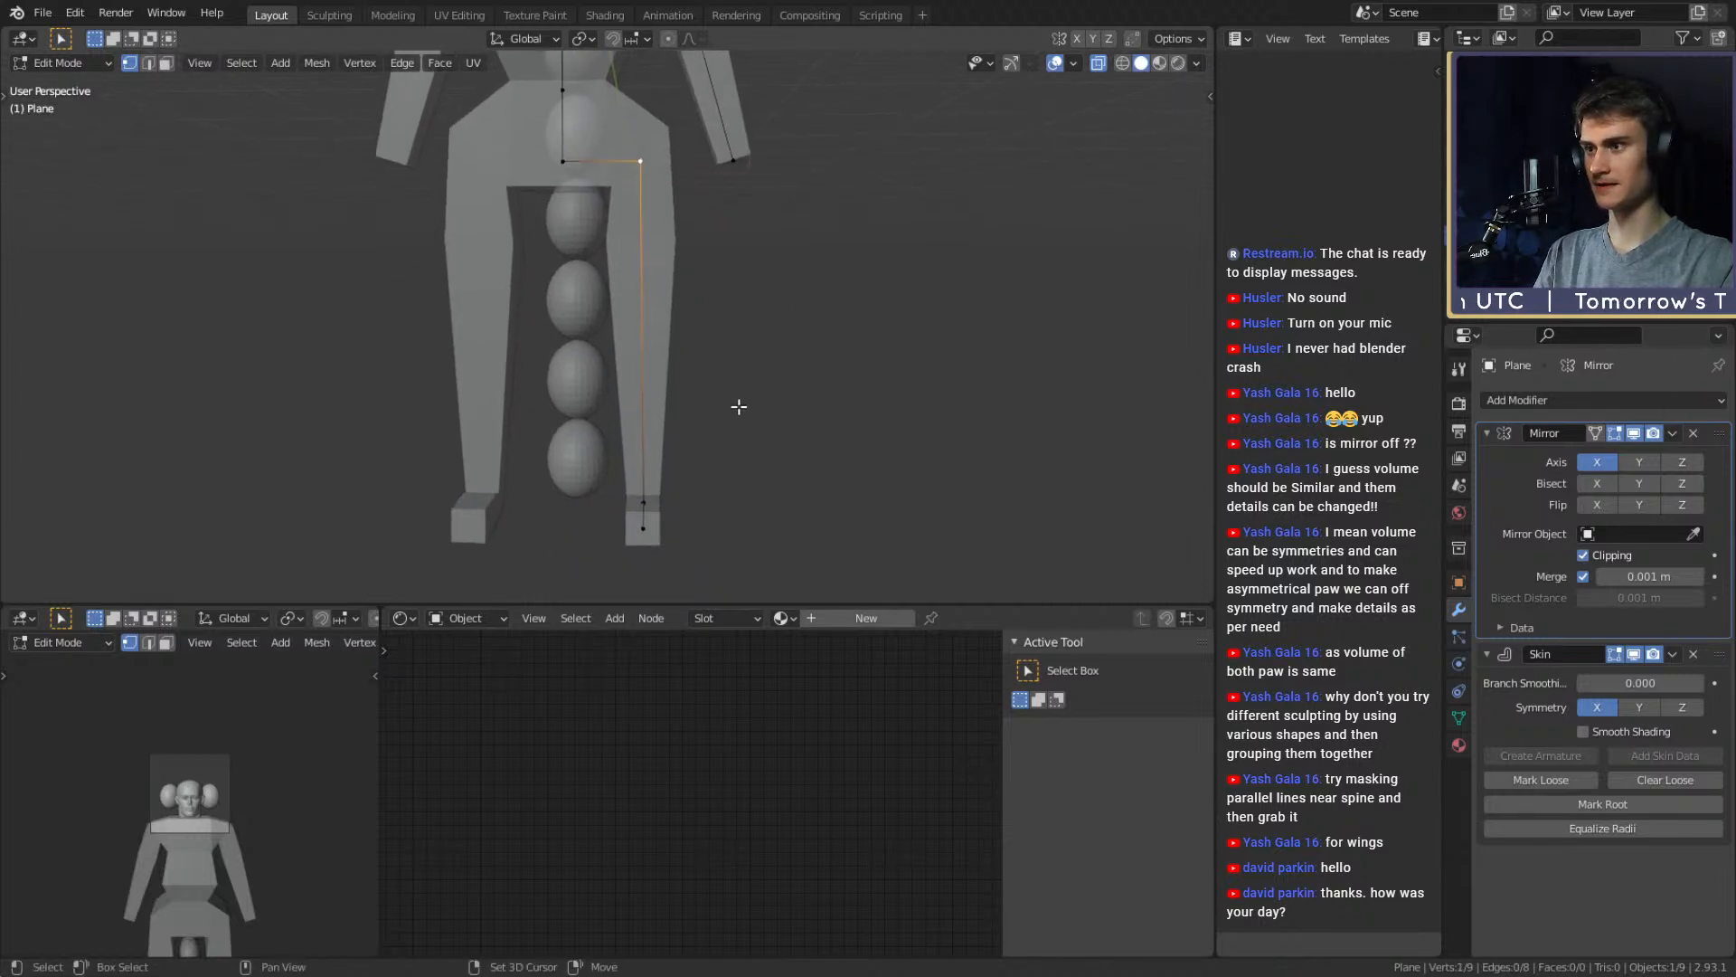
{"action": "key", "text": "g"}
{"action": "key", "text": "x"}
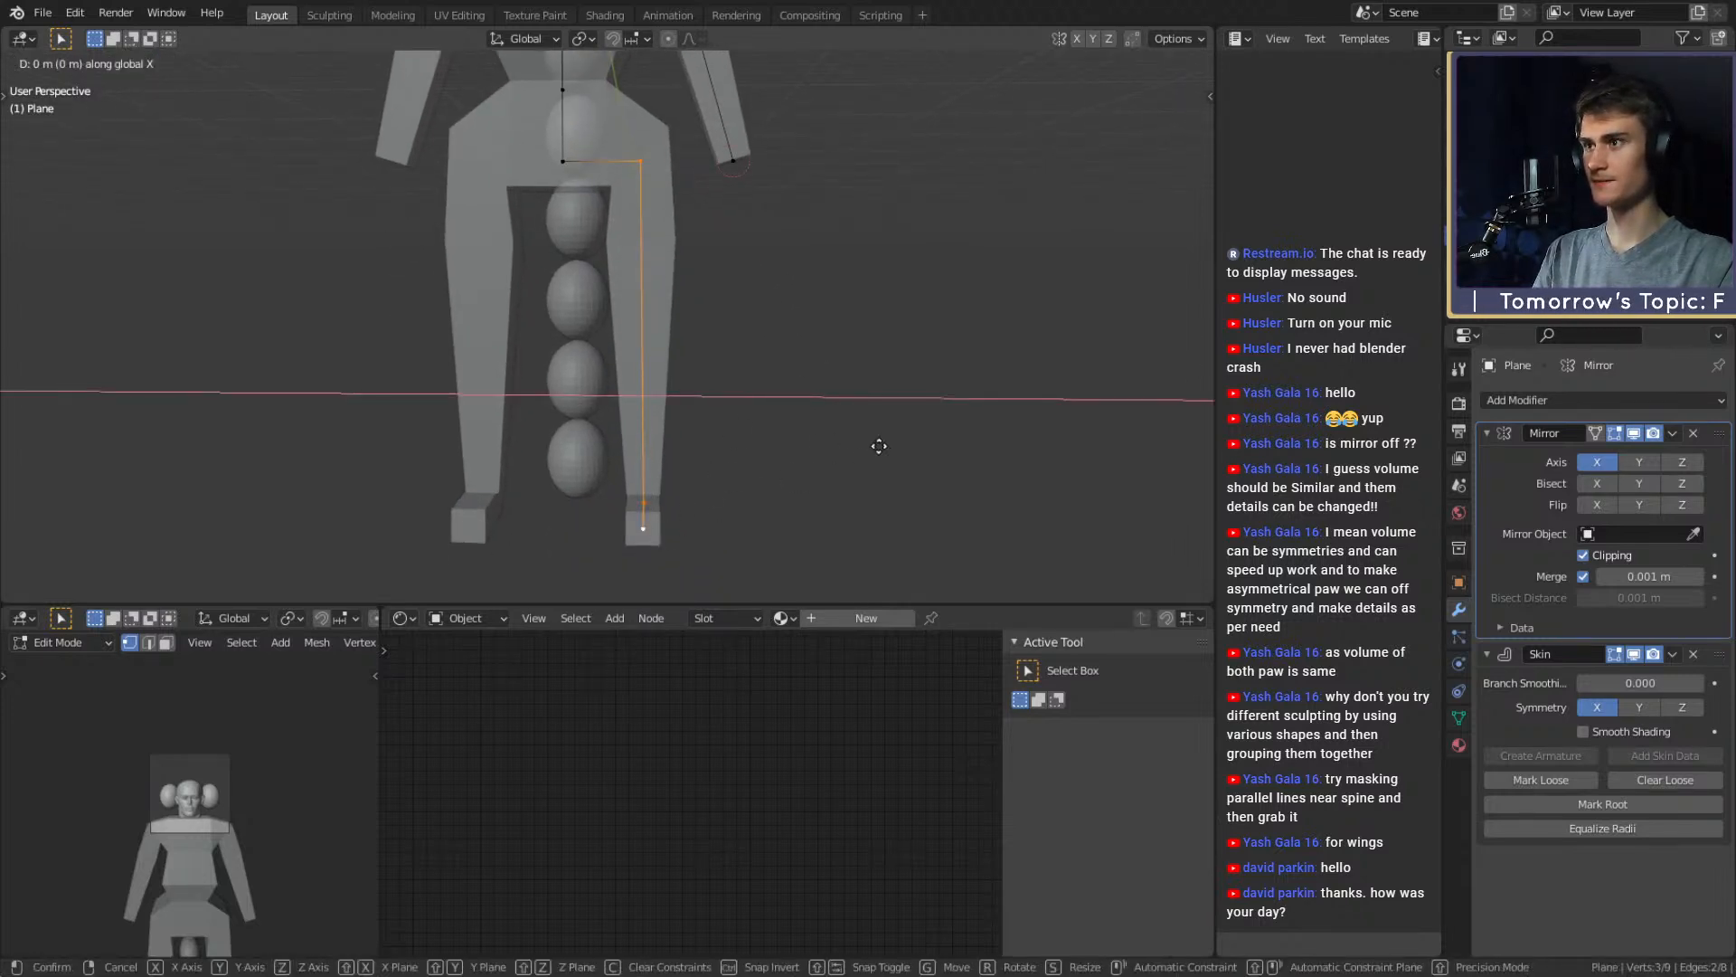
{"action": "left_click", "coordinate": [876, 445]}
{"action": "scroll", "coordinate": [678, 372], "scroll_direction": "down", "scroll_amount": 1}
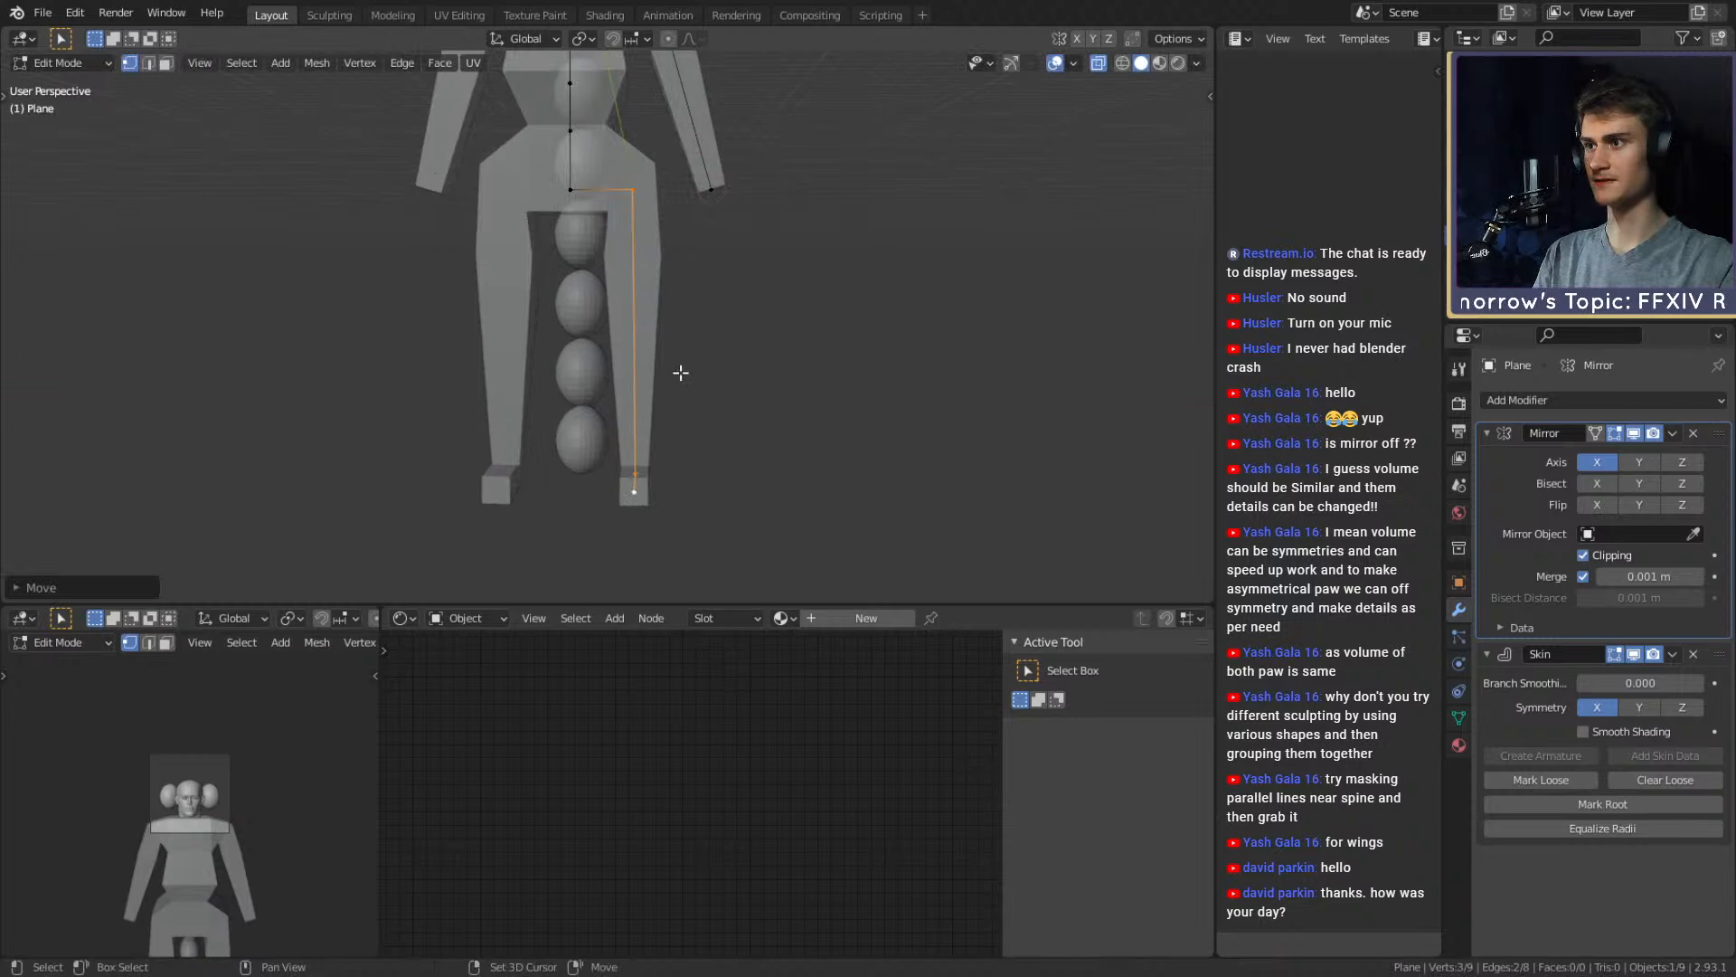
Add an unslid loop cut at the middle of the leg edge between hip and ankle for a knee vertex
{"action": "middle_click_drag", "start_coordinate": [678, 372], "coordinate": [492, 442]}
{"action": "scroll", "coordinate": [492, 442], "scroll_direction": "up", "scroll_amount": 2}
{"action": "middle_click_drag", "start_coordinate": [579, 376], "coordinate": [614, 385]}
{"action": "scroll", "coordinate": [740, 383], "scroll_direction": "down", "scroll_amount": 2}
{"action": "left_click", "coordinate": [866, 408]}
{"action": "middle_click_drag", "start_coordinate": [683, 340], "coordinate": [701, 329]}
{"action": "scroll", "coordinate": [701, 329], "scroll_direction": "up", "scroll_amount": 1}
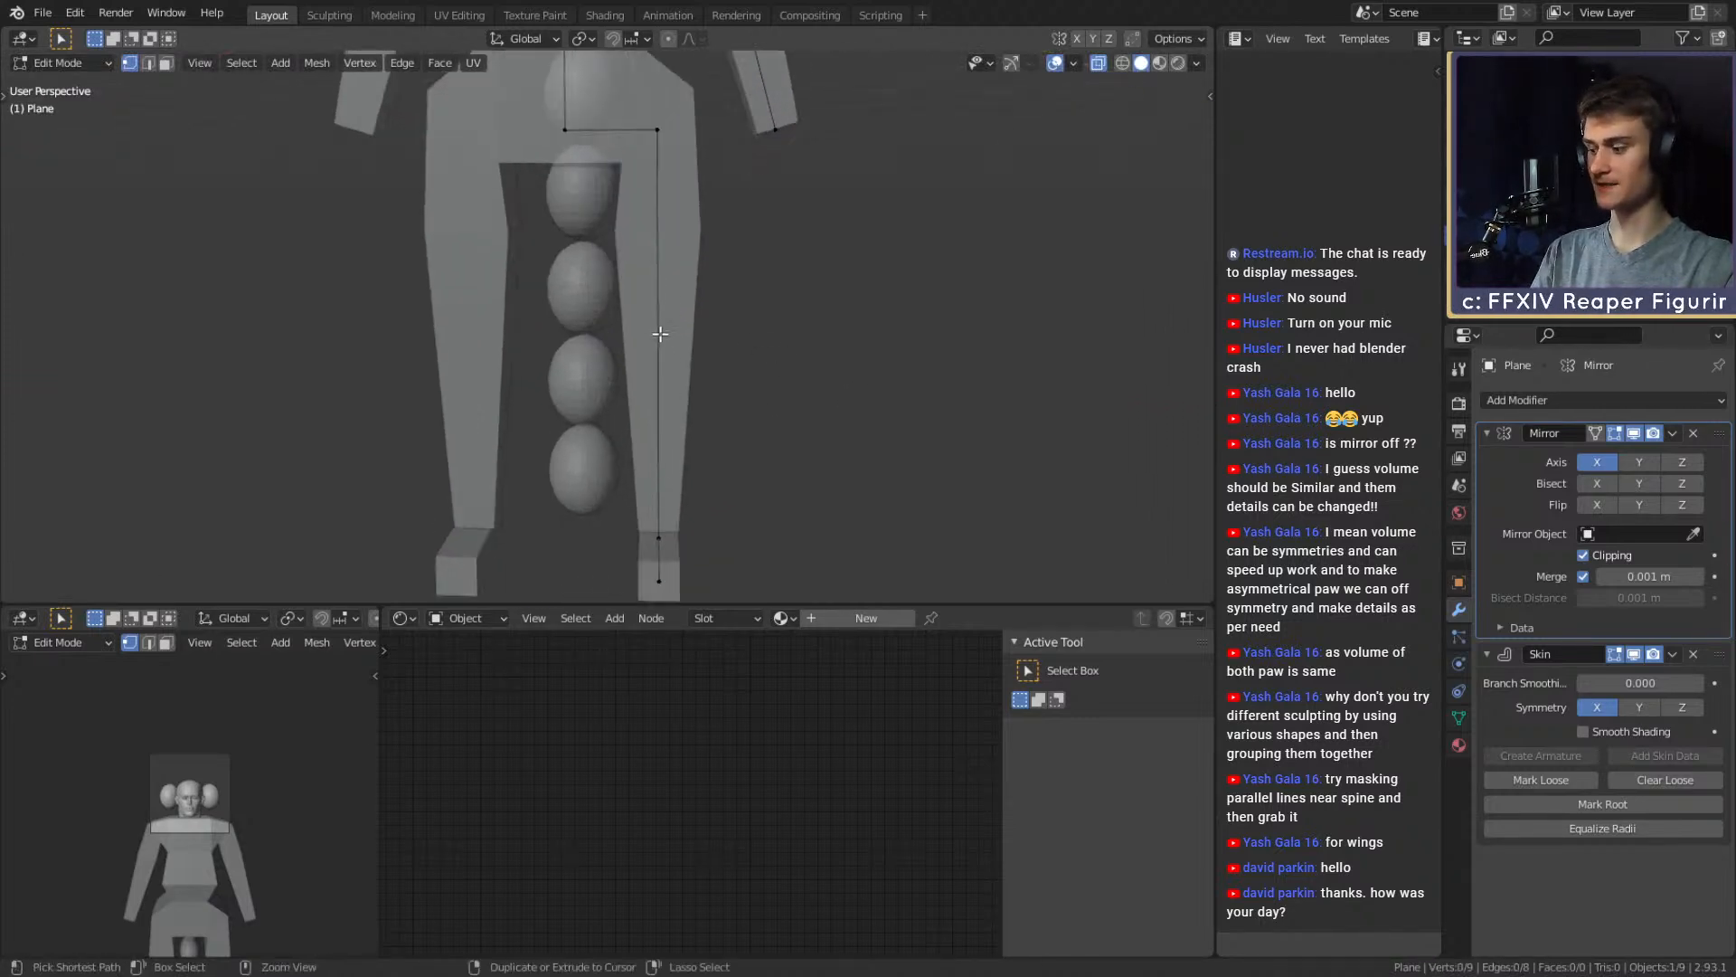
{"action": "key", "text": "ctrl+r"}
{"action": "left_click", "coordinate": [662, 336]}
{"action": "right_click", "coordinate": [662, 337]}
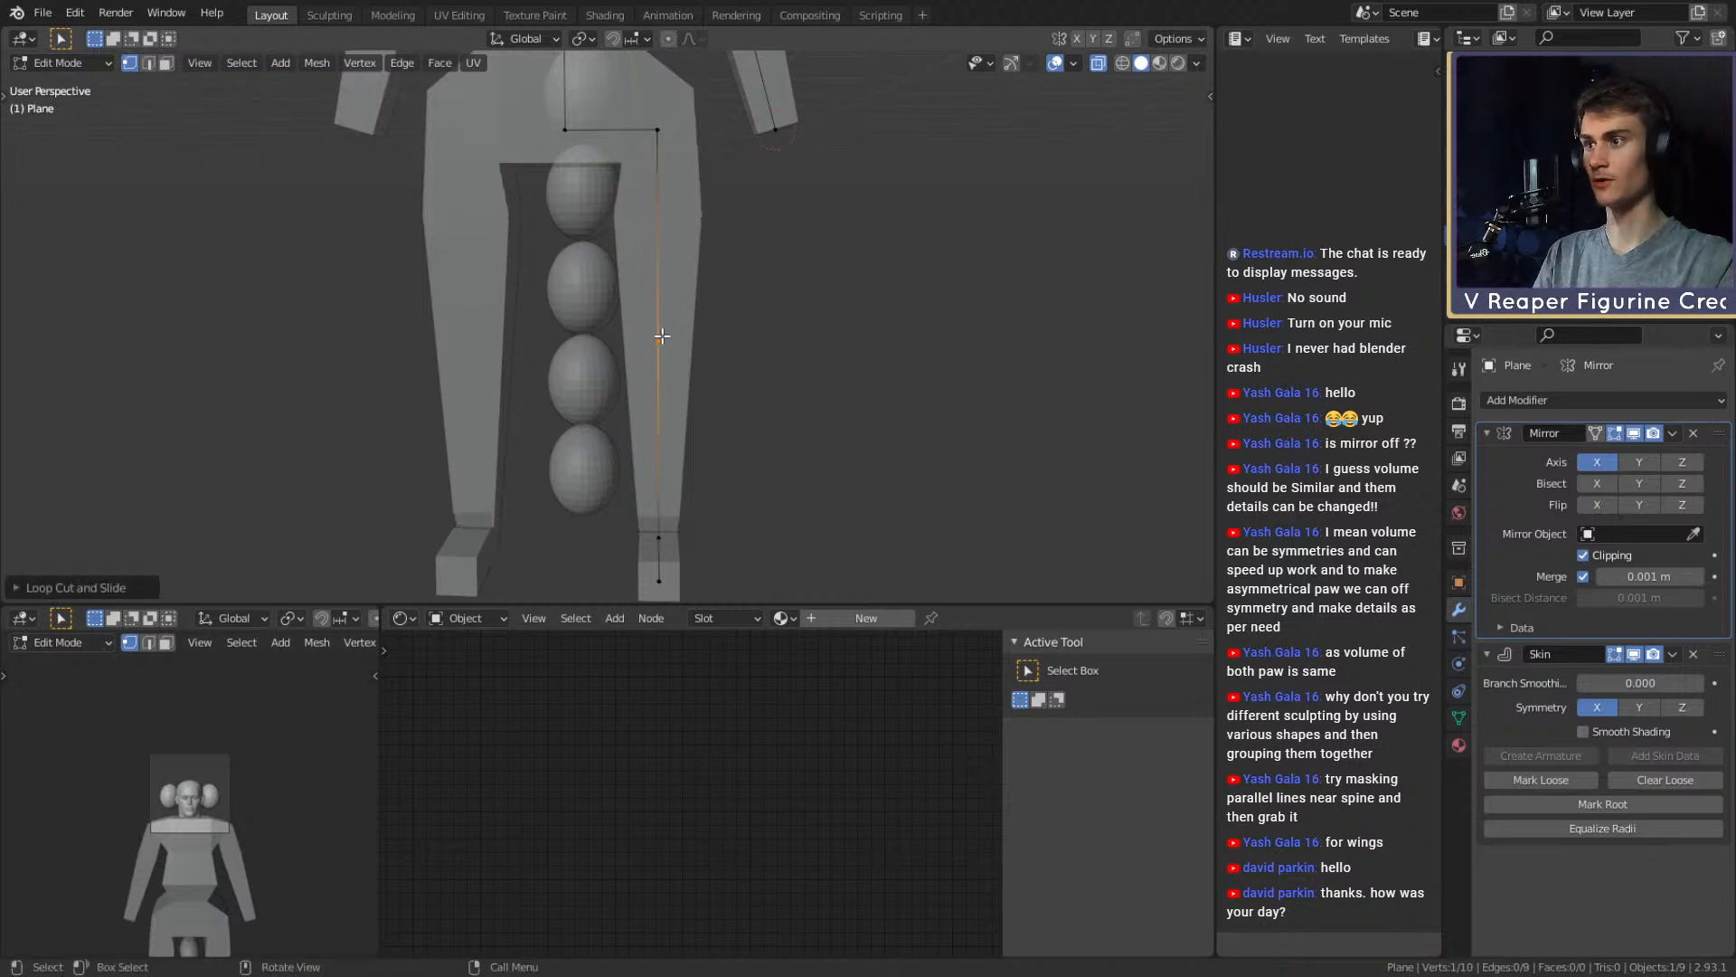
{"action": "middle_click_drag", "start_coordinate": [708, 377], "coordinate": [712, 317]}
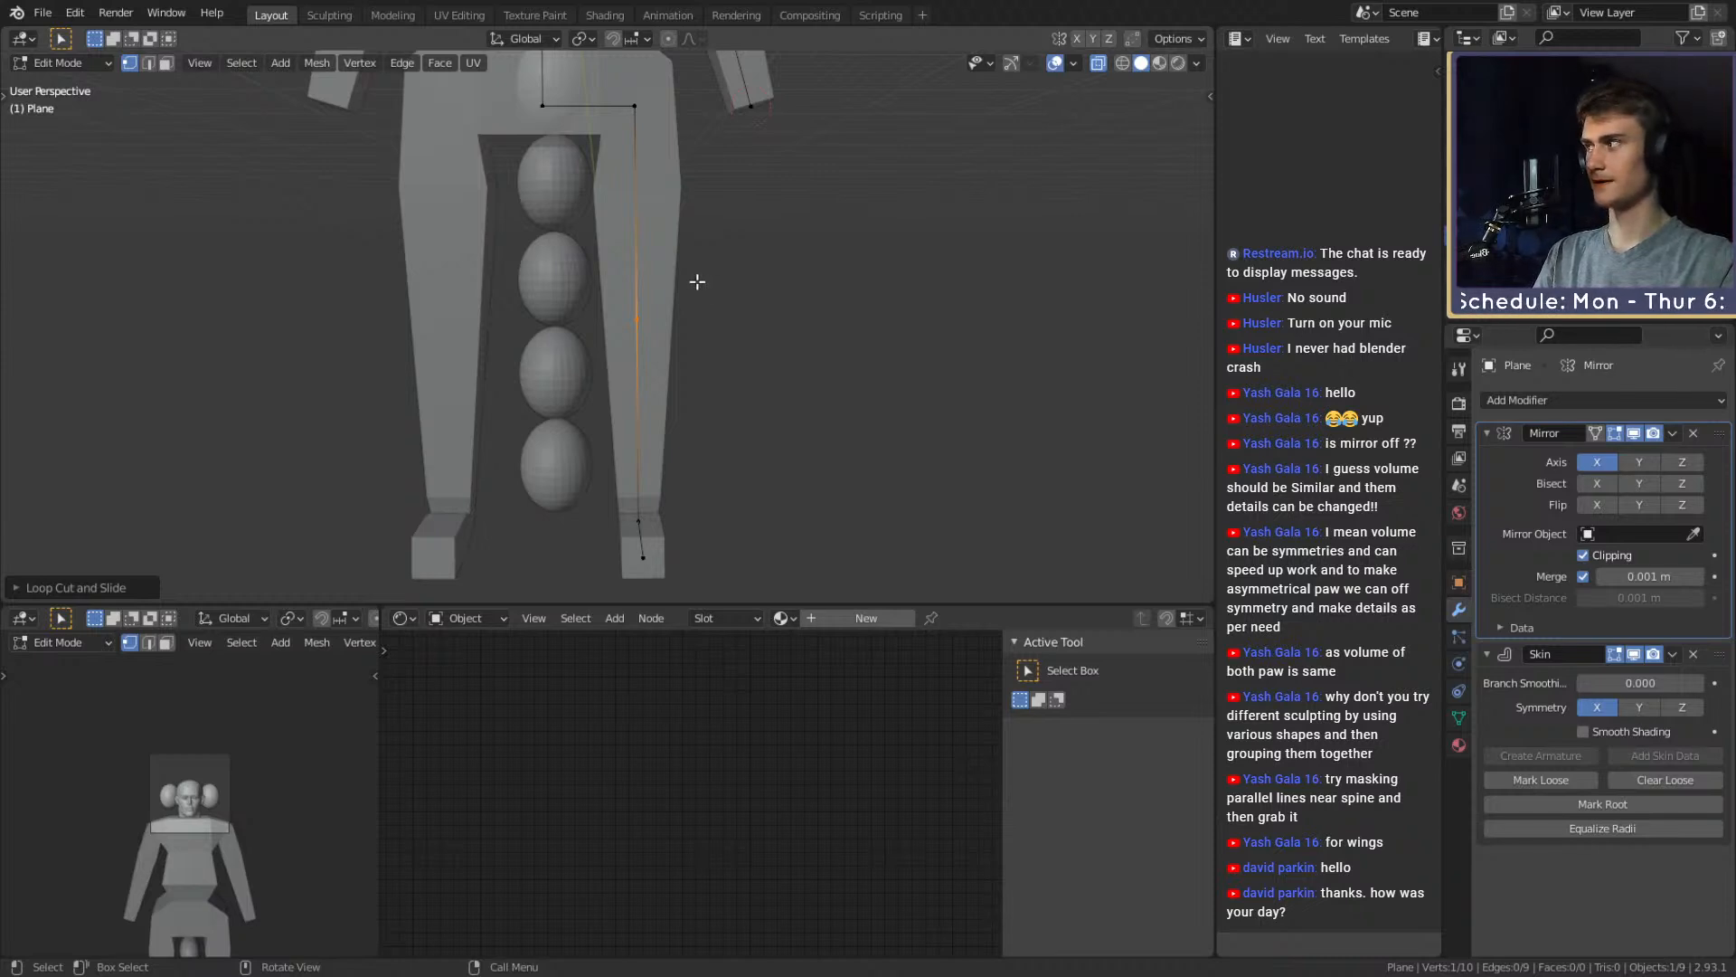
{"action": "scroll", "coordinate": [675, 312], "scroll_direction": "down", "scroll_amount": 4}
{"action": "scroll", "coordinate": [661, 378], "scroll_direction": "up", "scroll_amount": 3}
{"action": "middle_click_drag", "start_coordinate": [660, 372], "coordinate": [755, 361]}
{"action": "scroll", "coordinate": [689, 398], "scroll_direction": "up", "scroll_amount": 2}
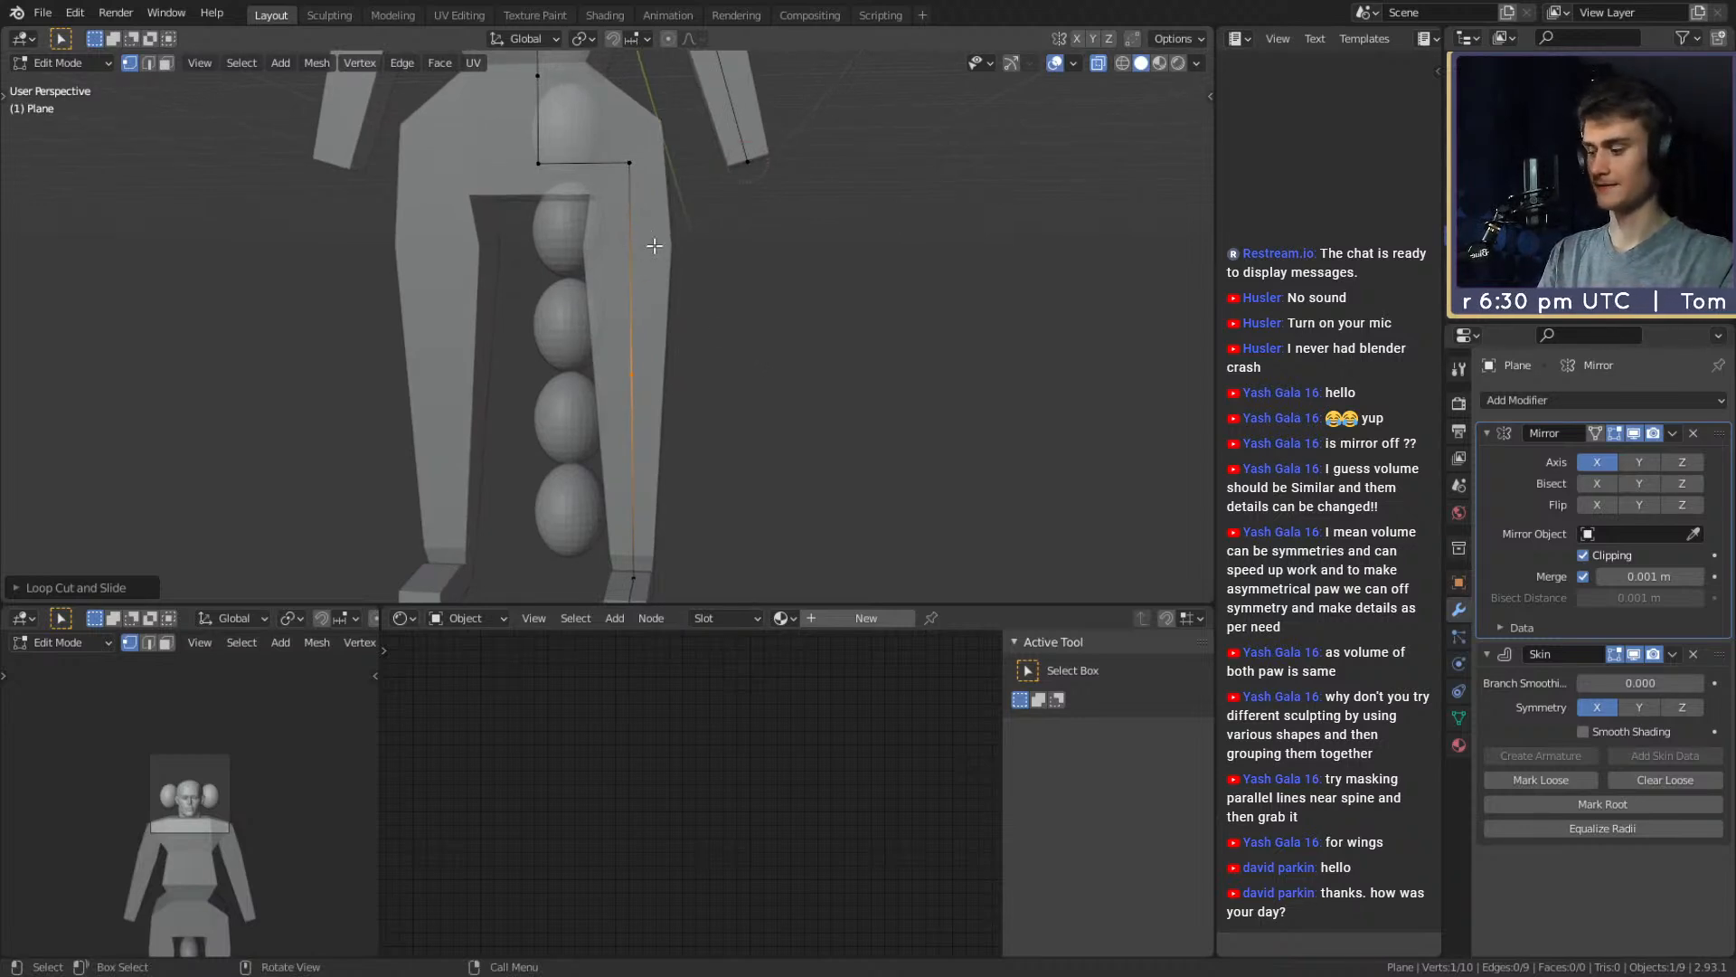
Cut a new vertex into the thigh edge of the leg and move it down about 1.02 m along Z, just above the knee
{"action": "key", "text": "ctrl+r"}
{"action": "left_click", "coordinate": [630, 275]}
{"action": "right_click", "coordinate": [646, 329]}
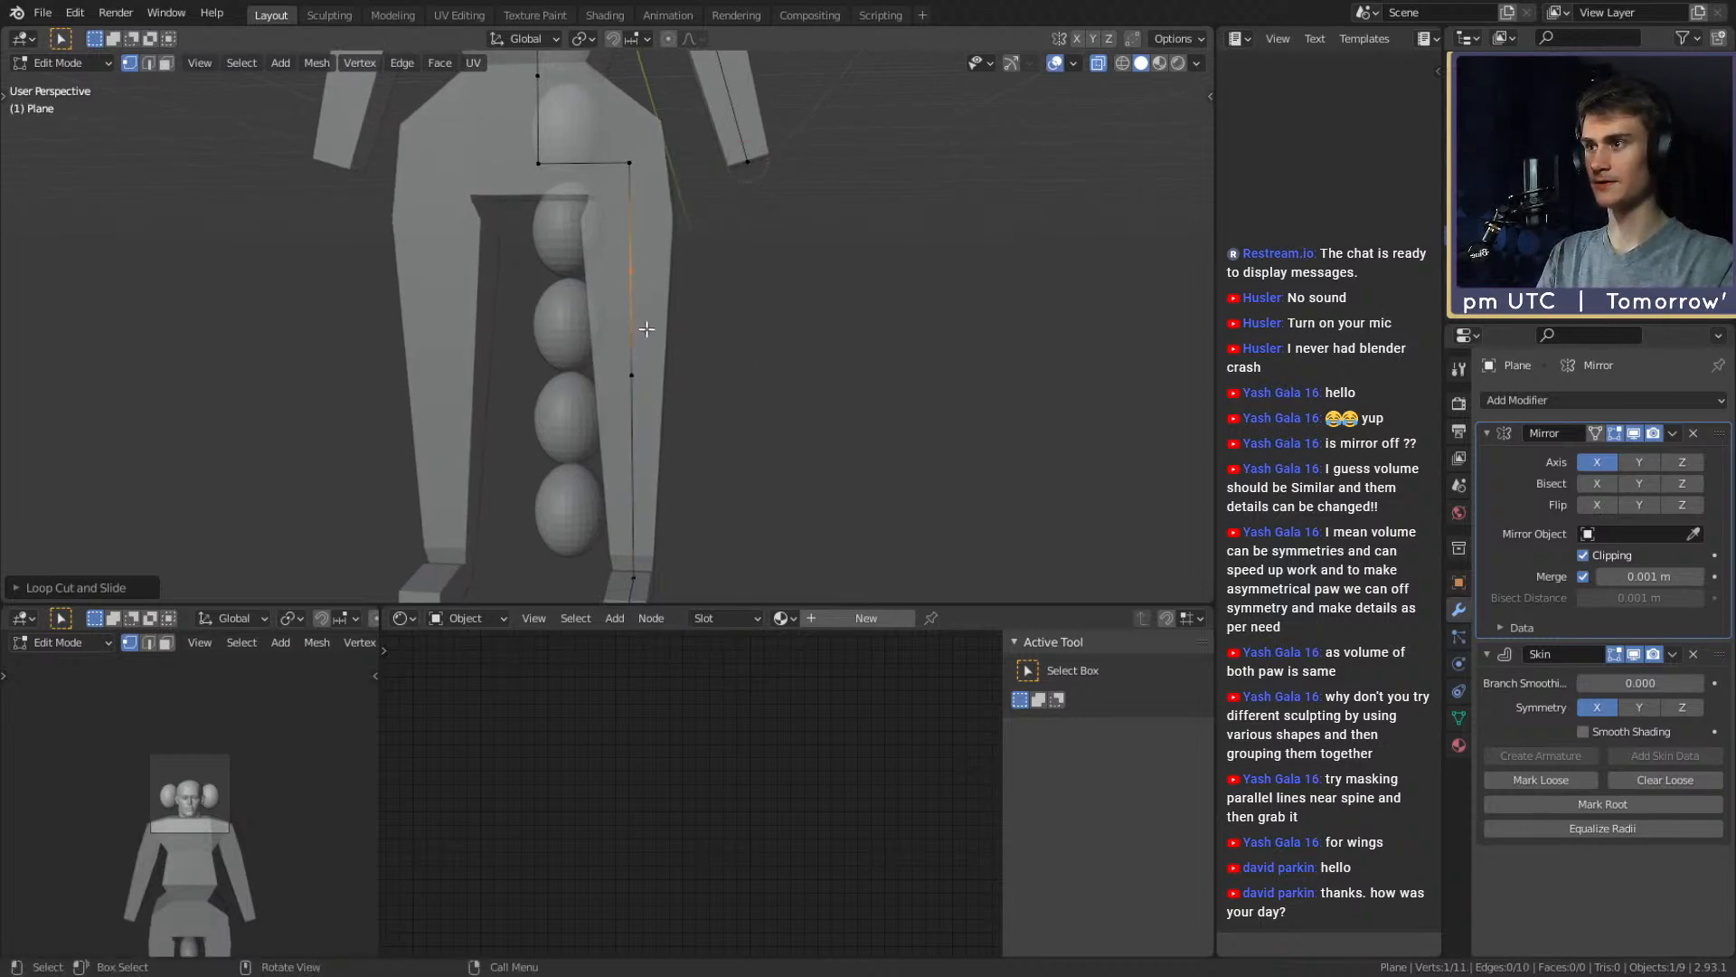
{"action": "key", "text": "g"}
{"action": "key", "text": "z"}
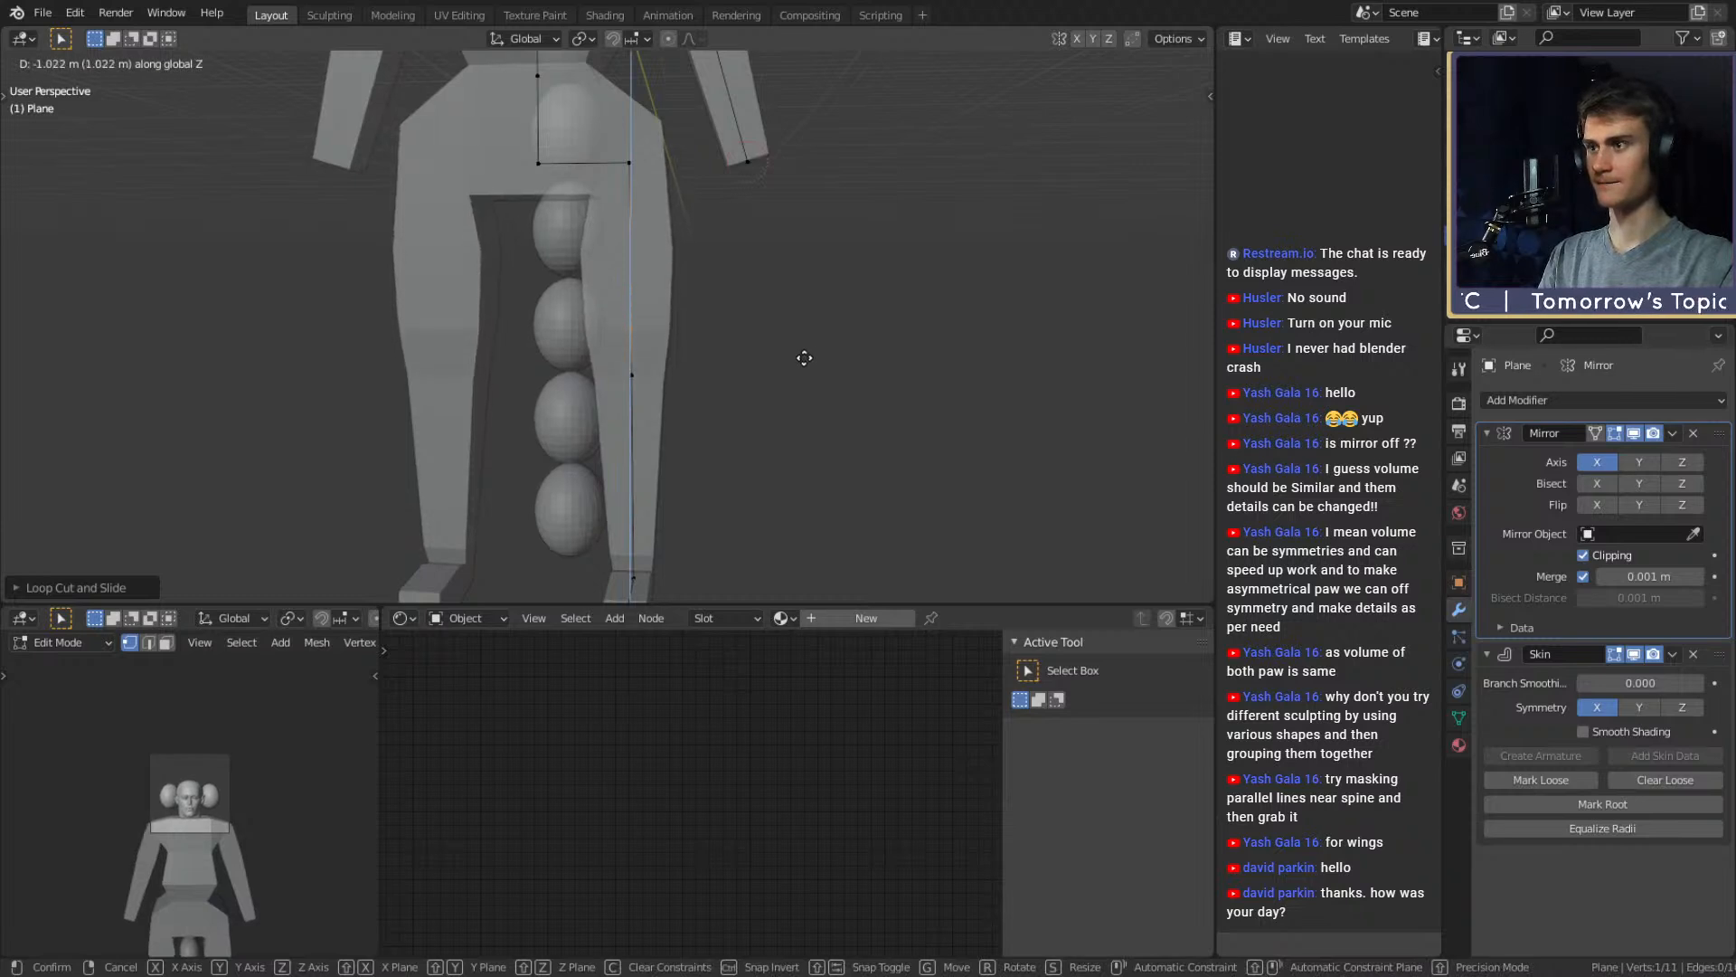
{"action": "left_click", "coordinate": [805, 357]}
Cut a new vertex into the lower leg edge and move it up about 0.7 m along Z toward the knee
{"action": "middle_click_drag", "start_coordinate": [694, 442], "coordinate": [712, 321], "text": "shift"}
{"action": "key", "text": "ctrl+r"}
{"action": "left_click", "coordinate": [663, 349]}
{"action": "right_click", "coordinate": [661, 349]}
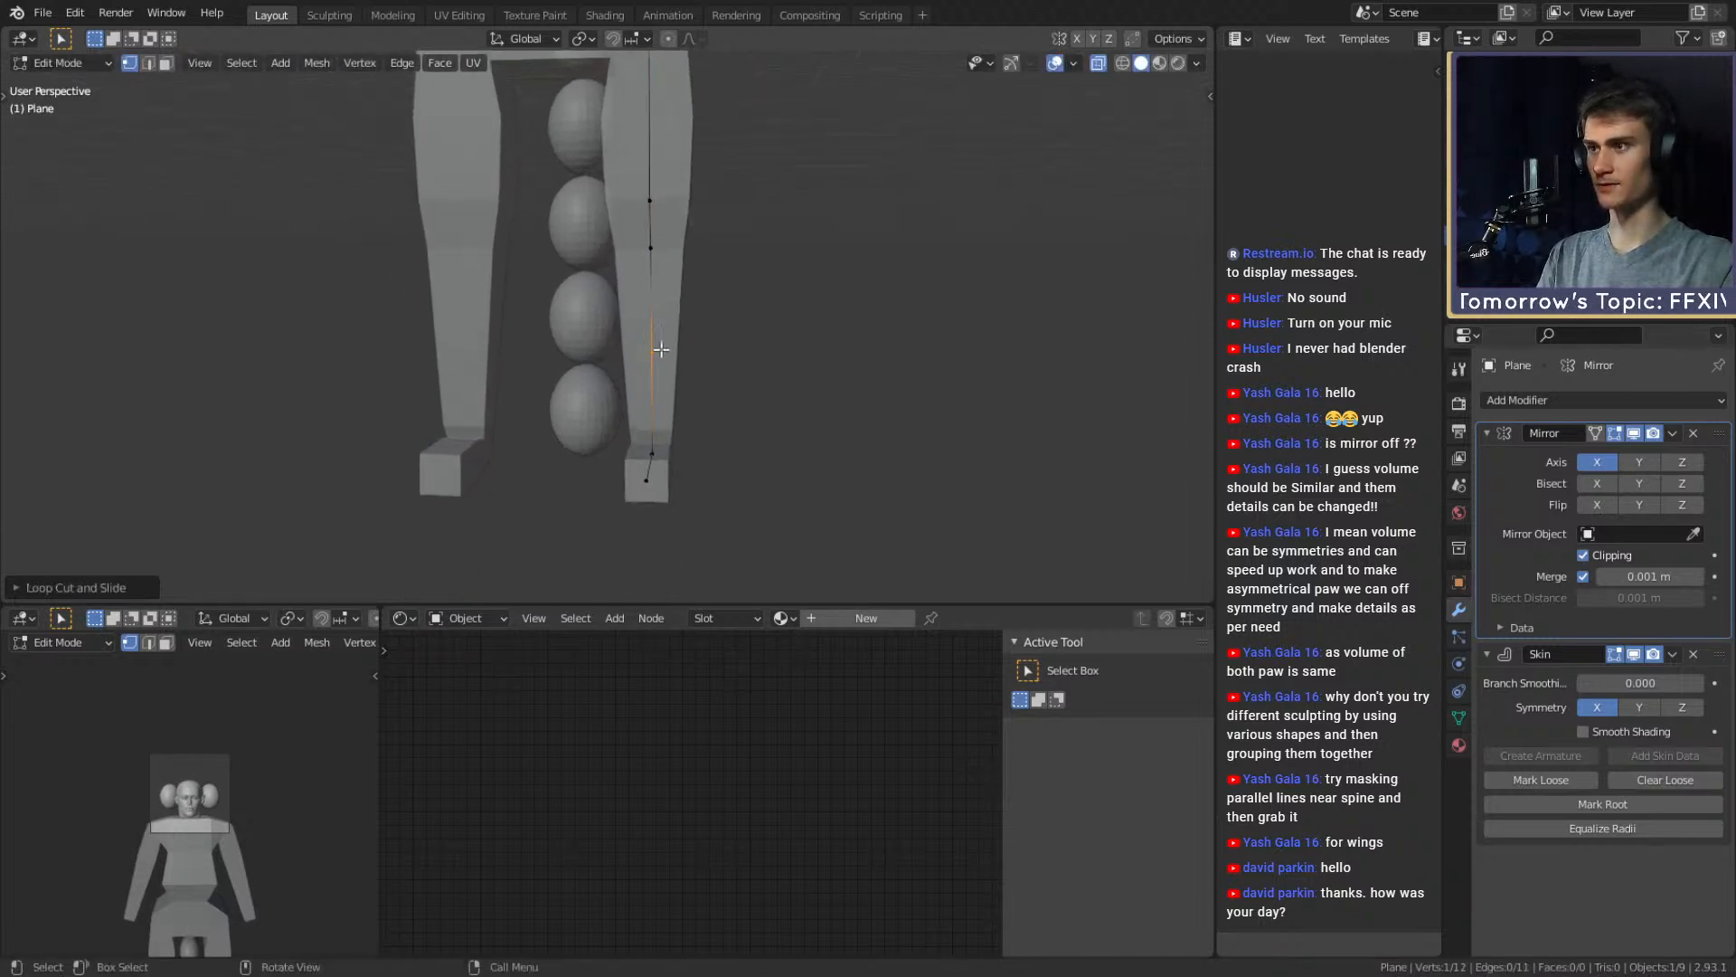
{"action": "key", "text": "g"}
{"action": "key", "text": "z"}
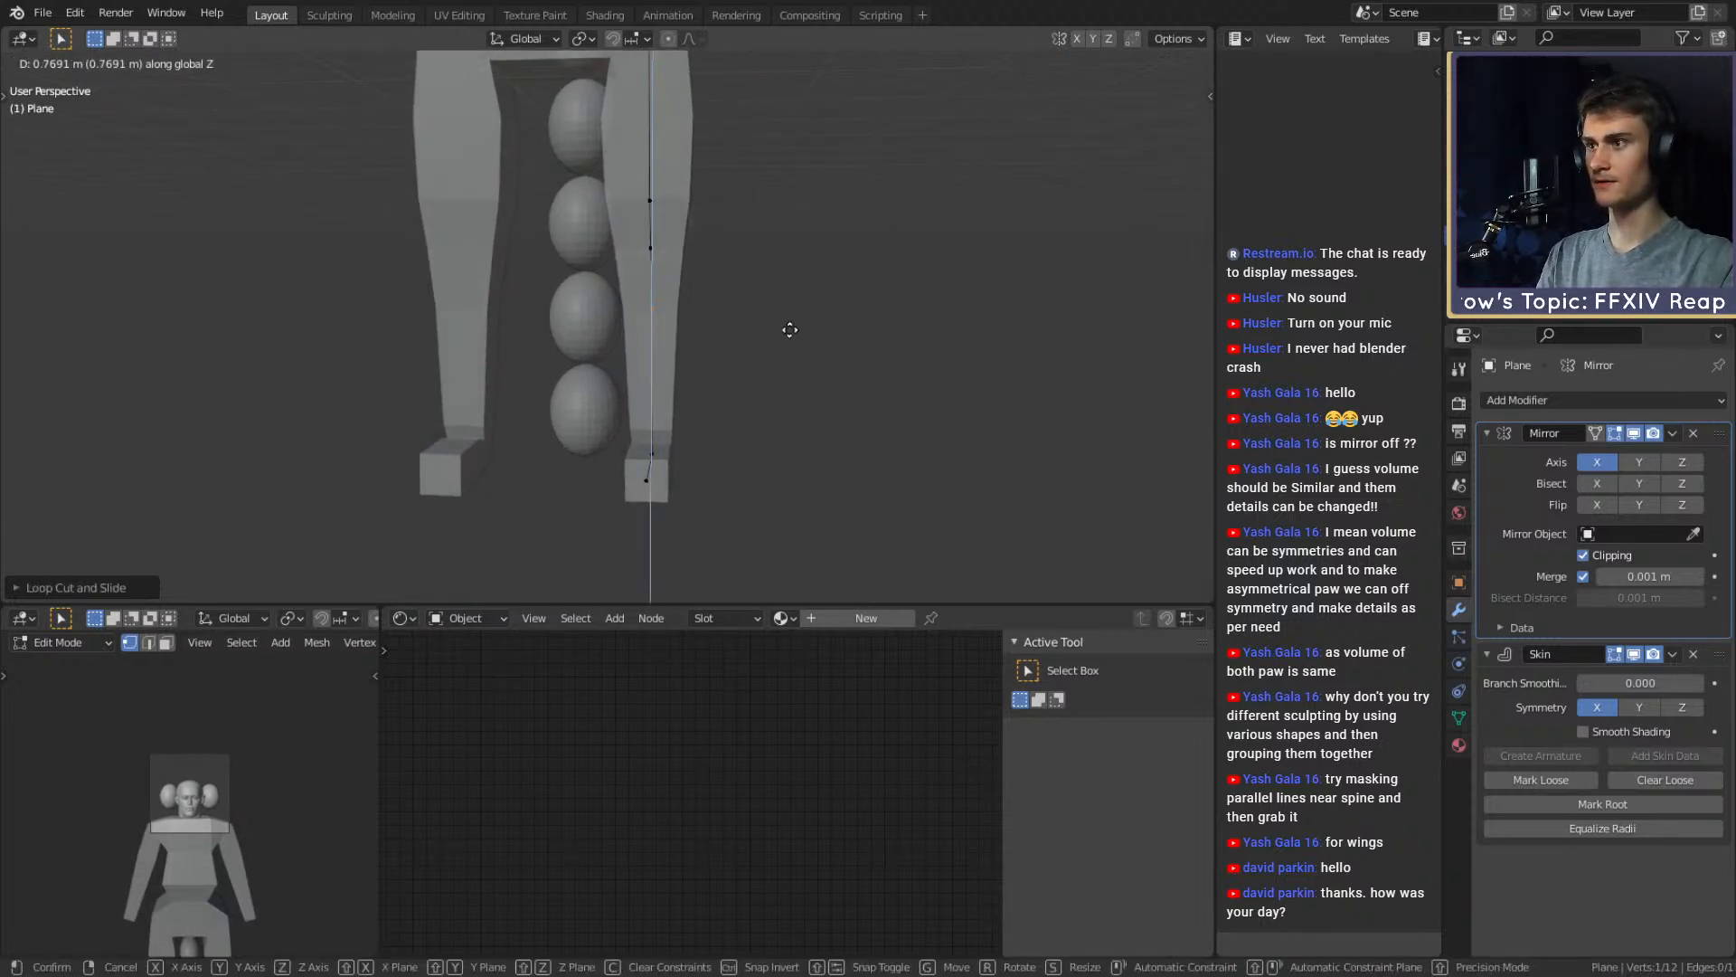
{"action": "left_click", "coordinate": [795, 337]}
Cut another vertex into the lower leg, move it down about 0.6 m along Z toward the ankle, and save the file
{"action": "key", "text": "shift+r"}
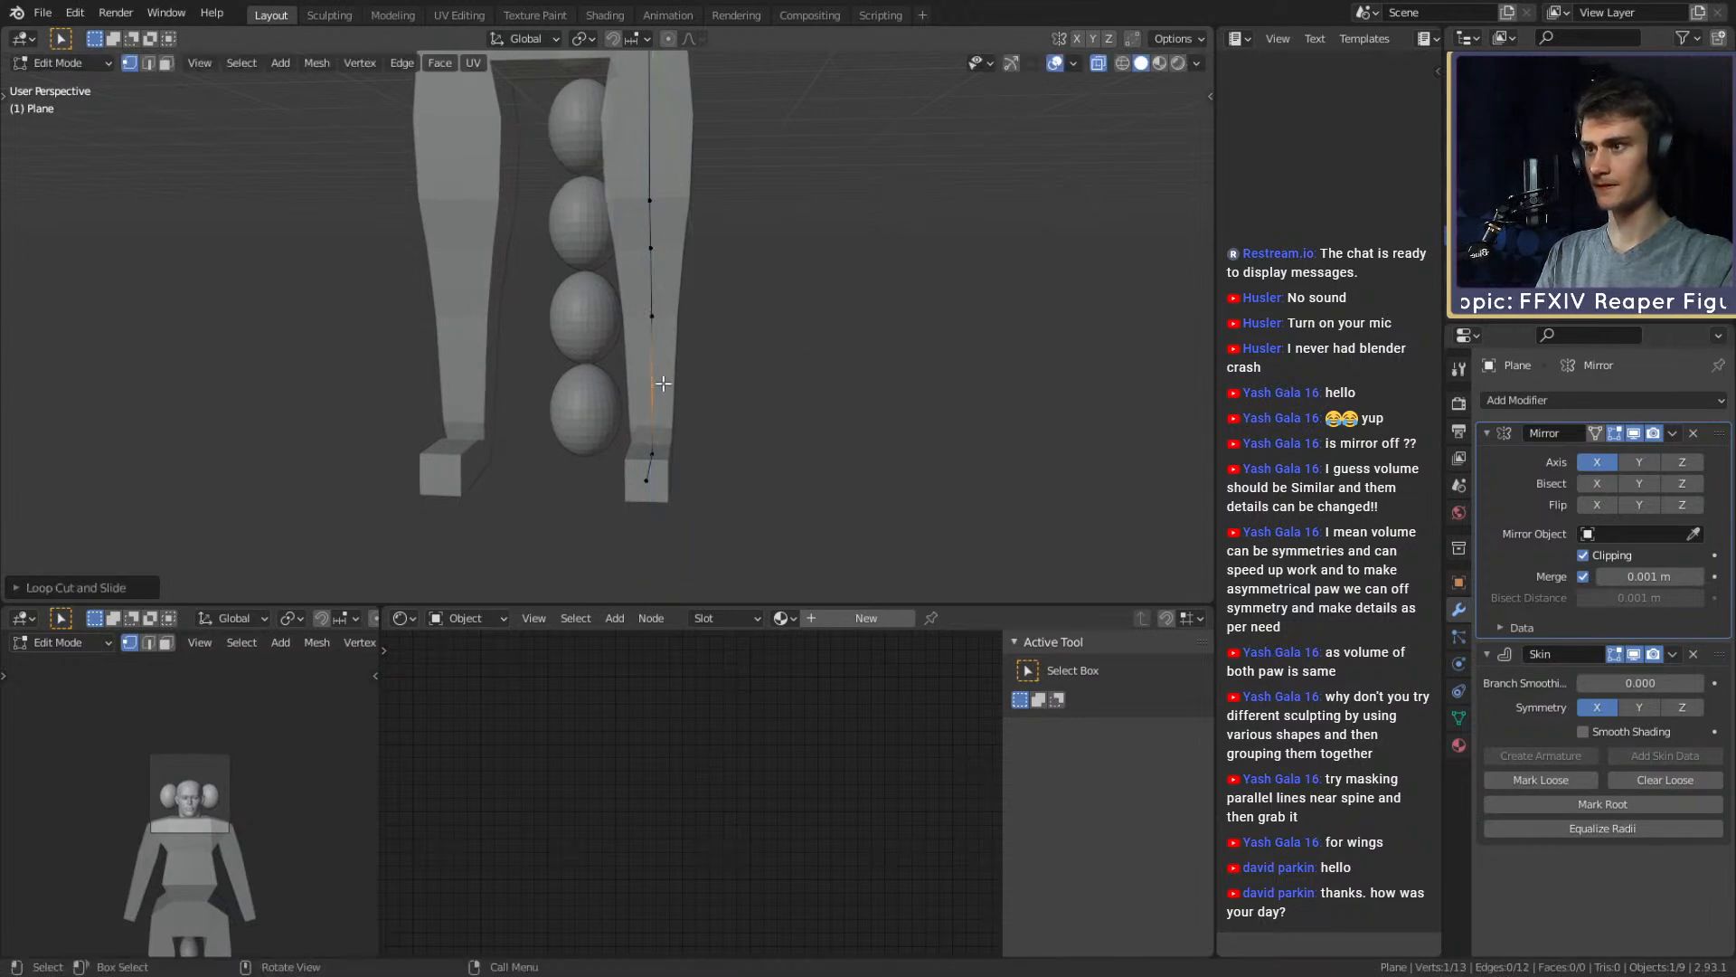
{"action": "key", "text": "g"}
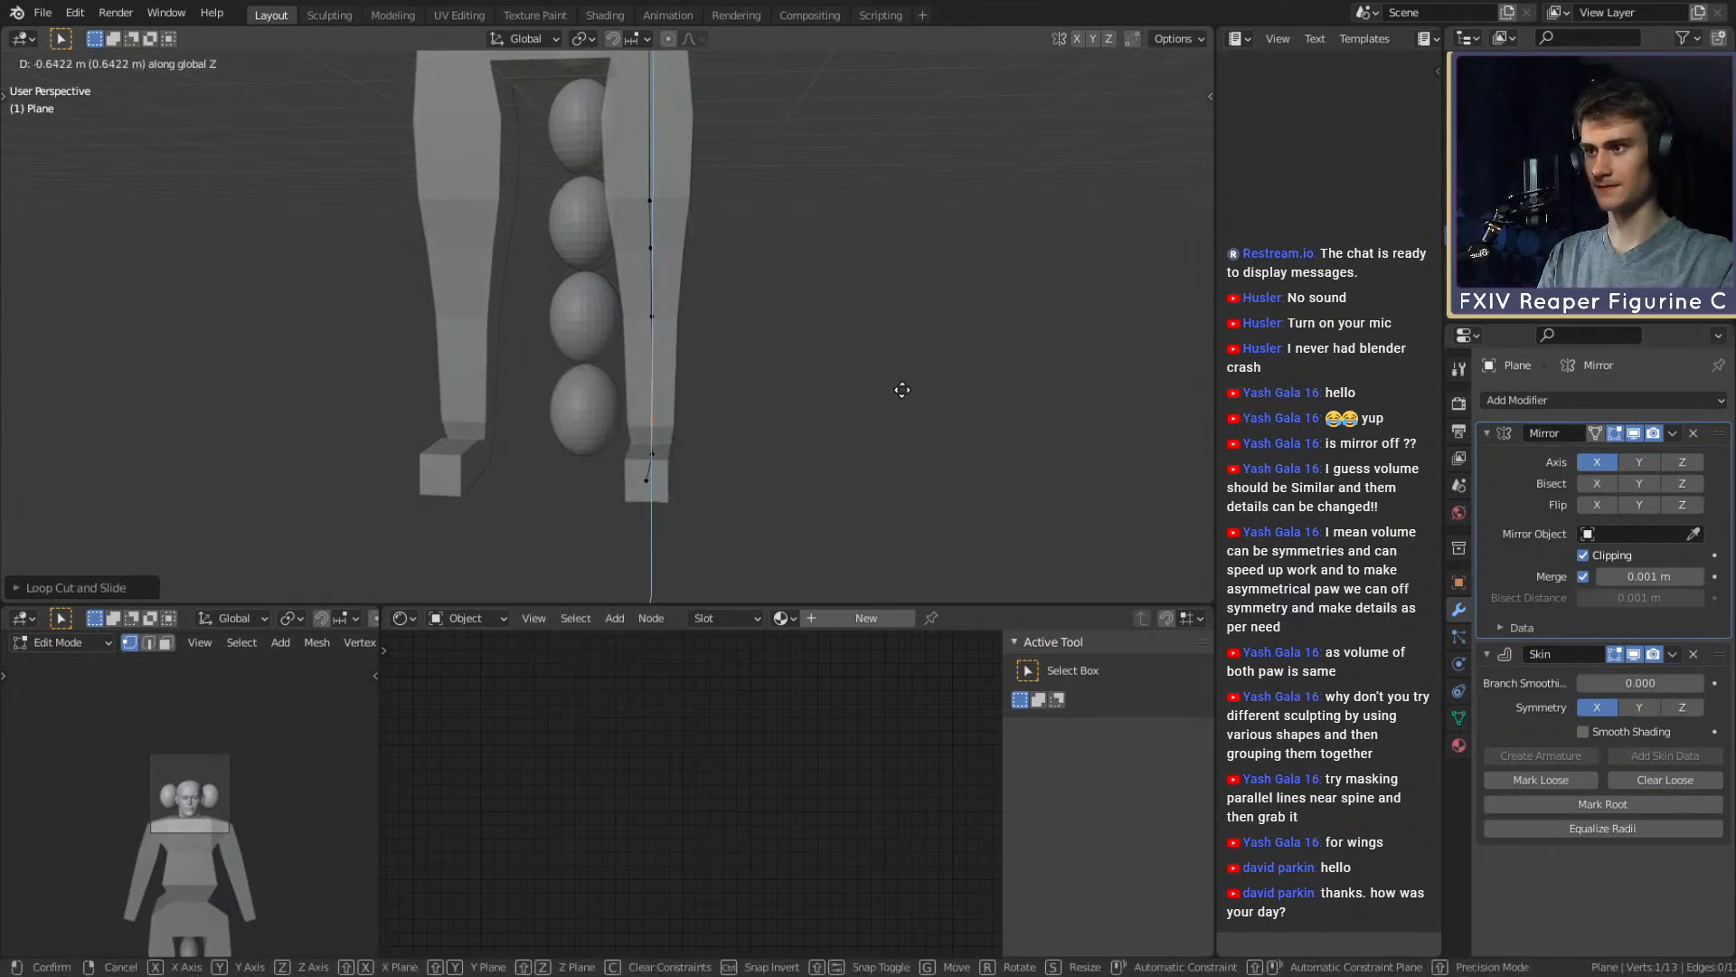
{"action": "left_click", "coordinate": [899, 380]}
{"action": "middle_click_drag", "start_coordinate": [899, 380], "coordinate": [680, 396]}
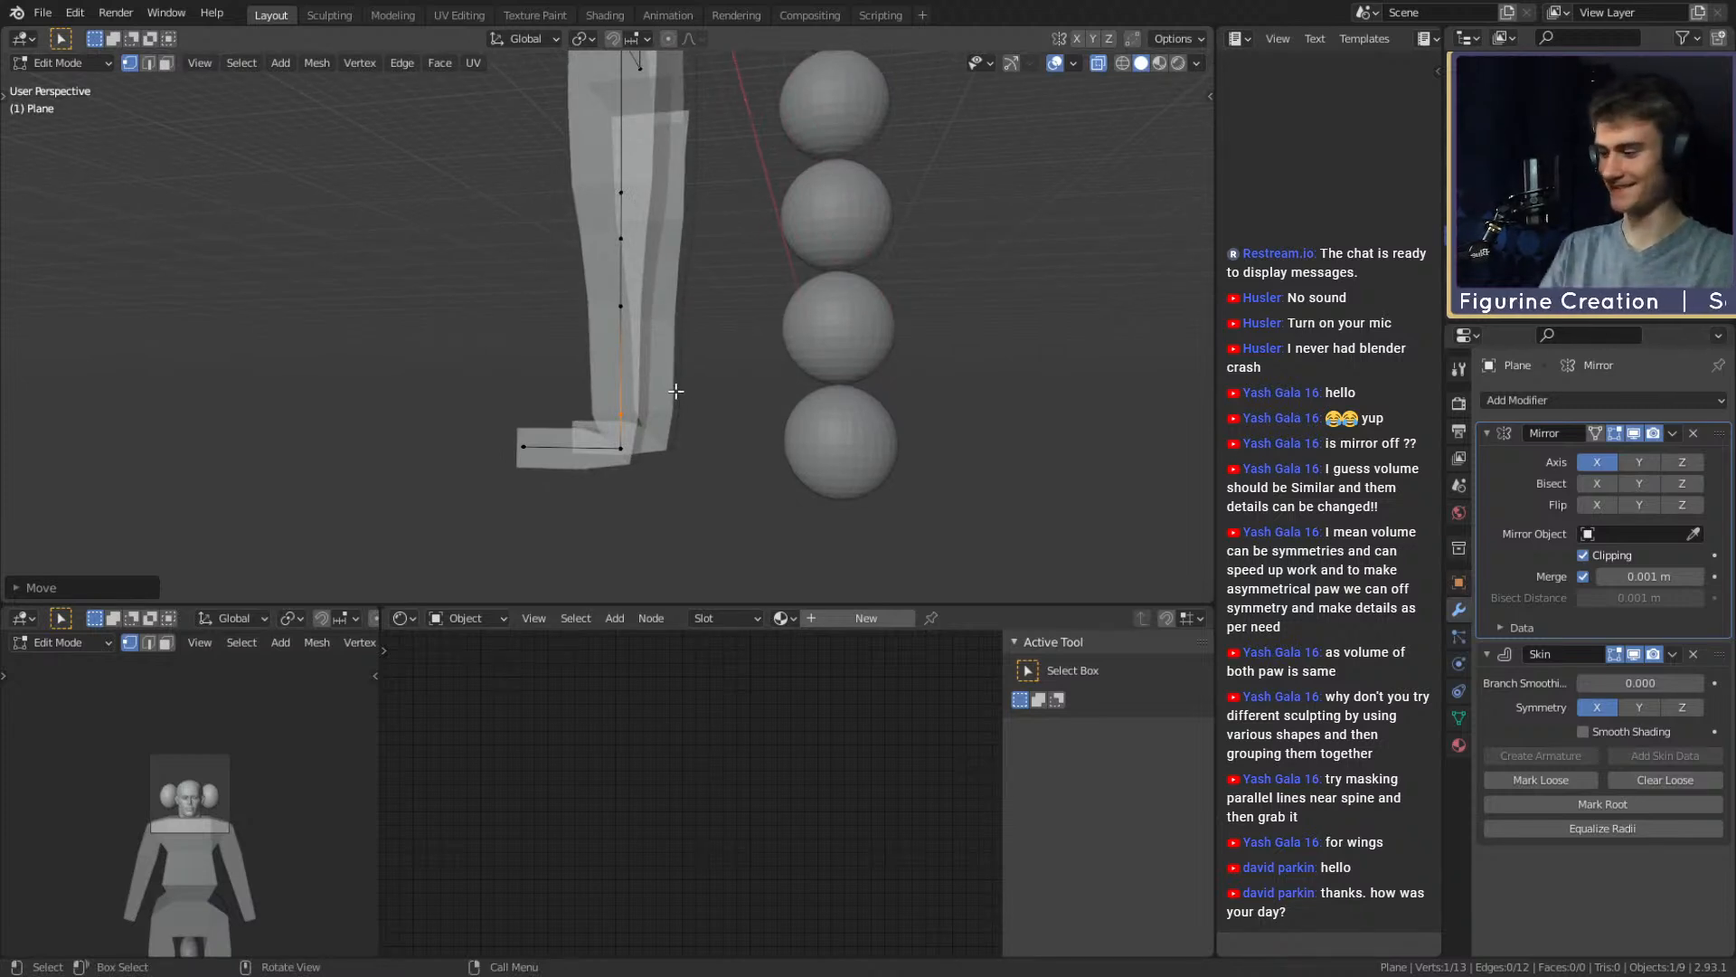
{"action": "scroll", "coordinate": [675, 391], "scroll_direction": "down", "scroll_amount": 6}
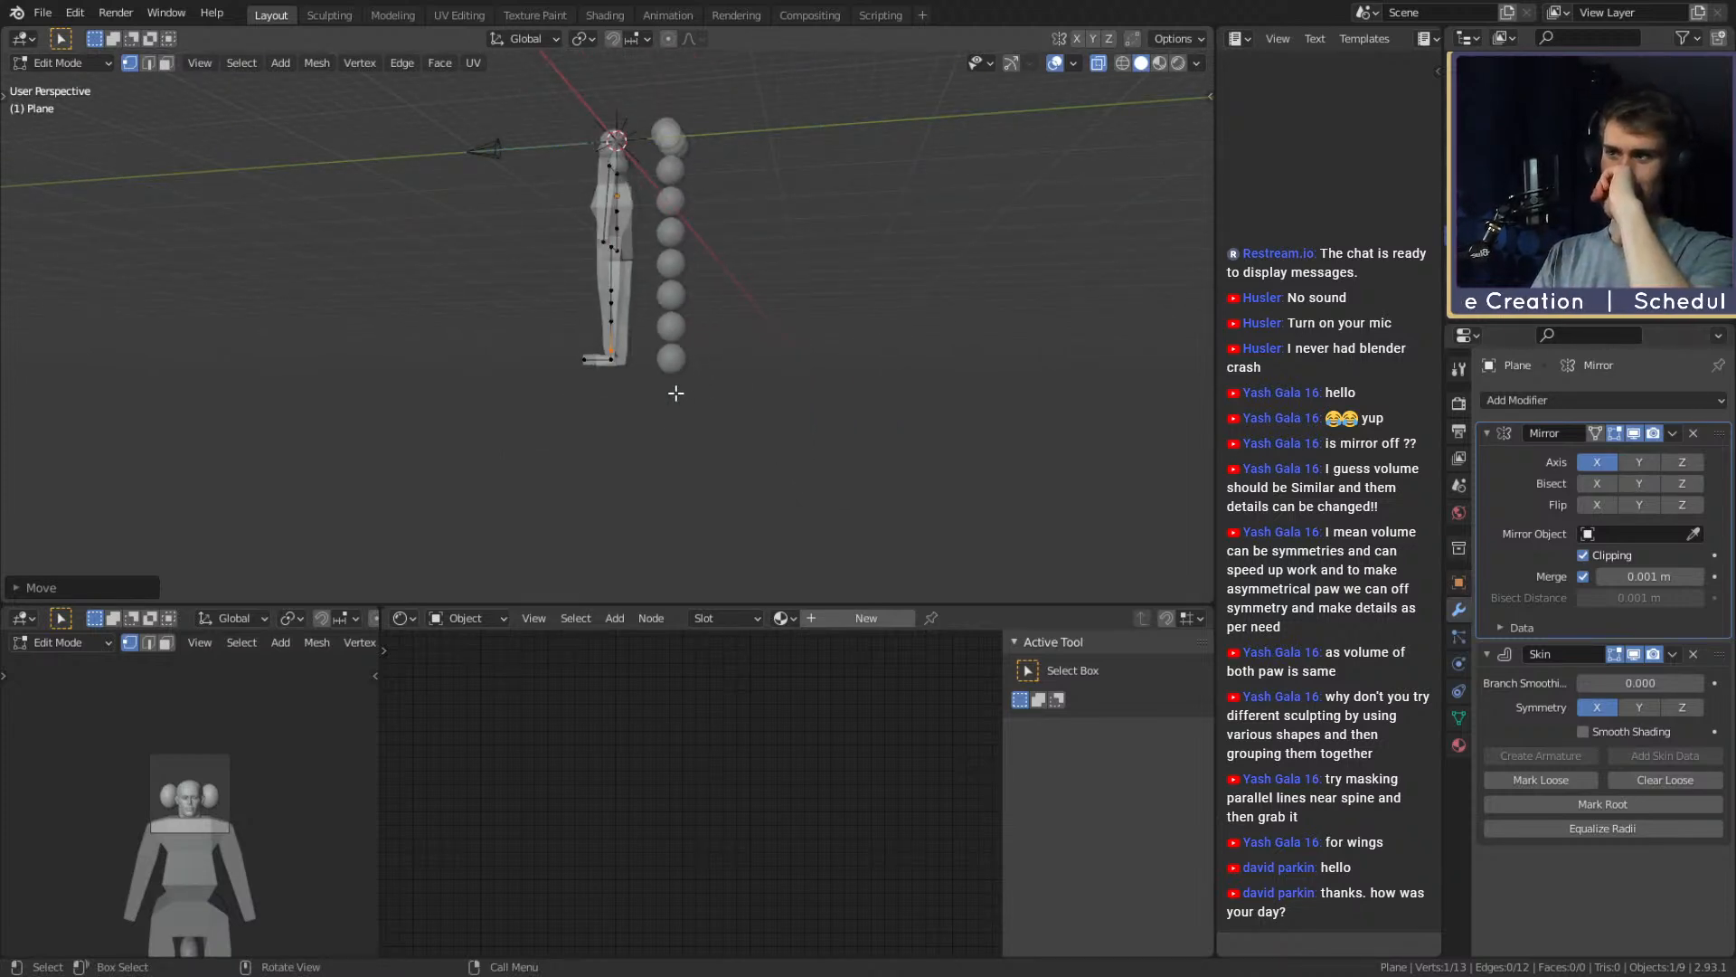
{"action": "scroll", "coordinate": [586, 392], "scroll_direction": "up", "scroll_amount": 8}
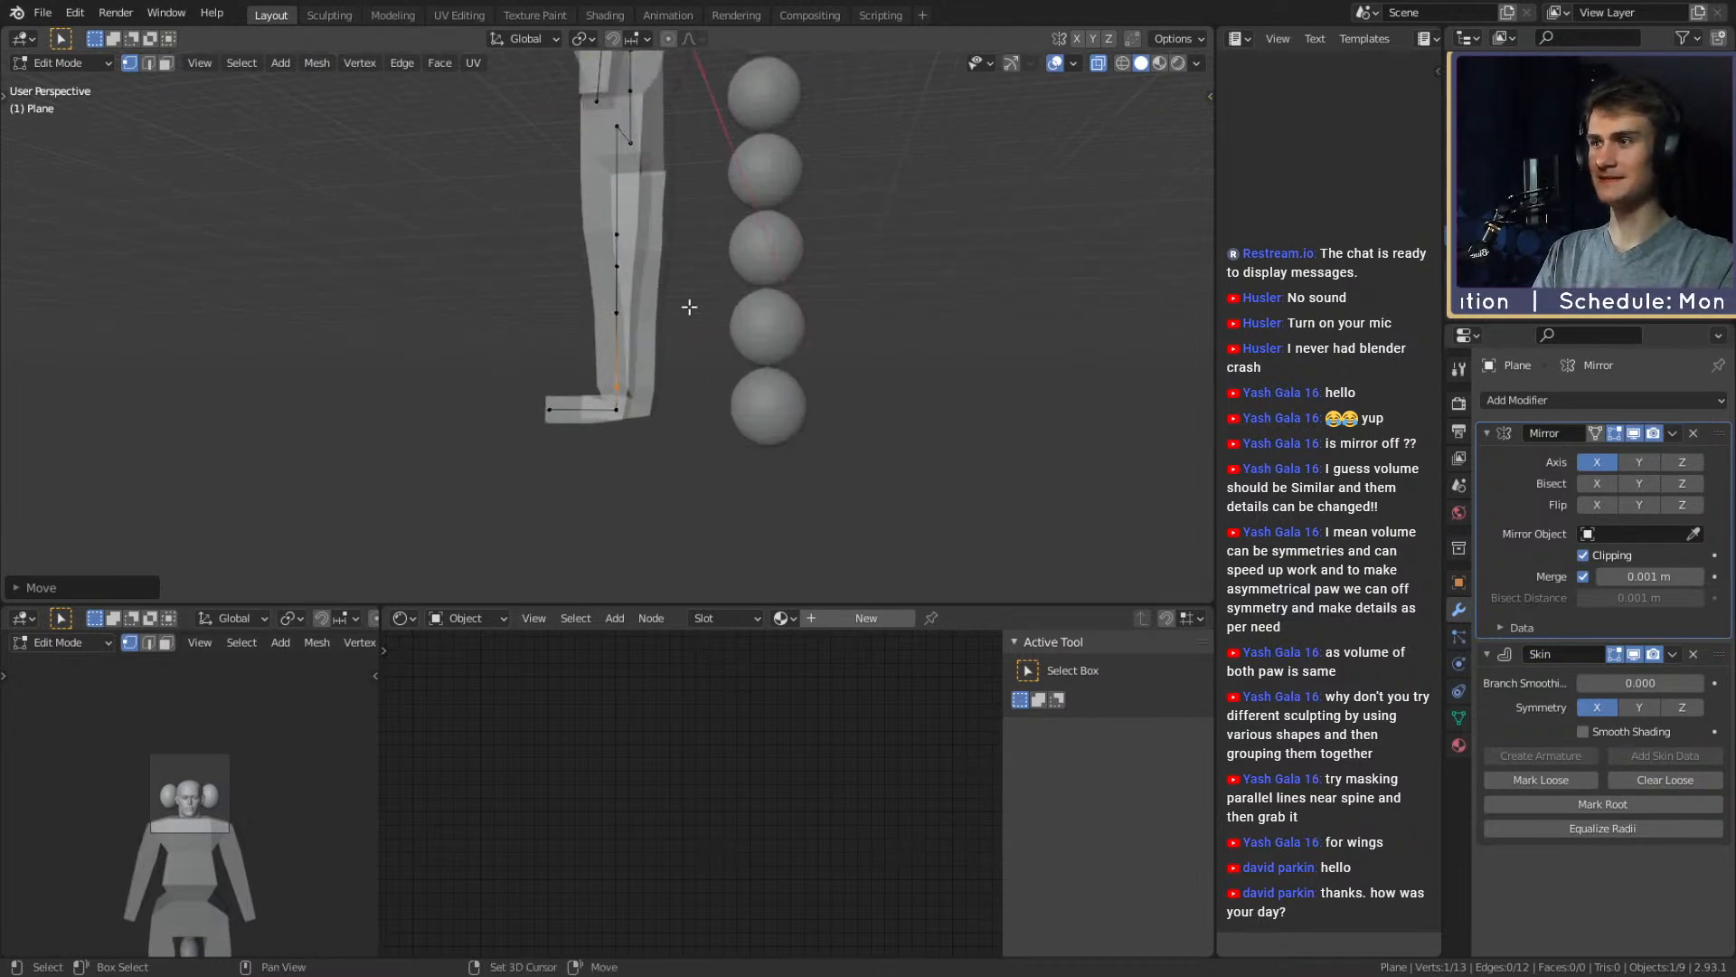
{"action": "left_click", "coordinate": [623, 416]}
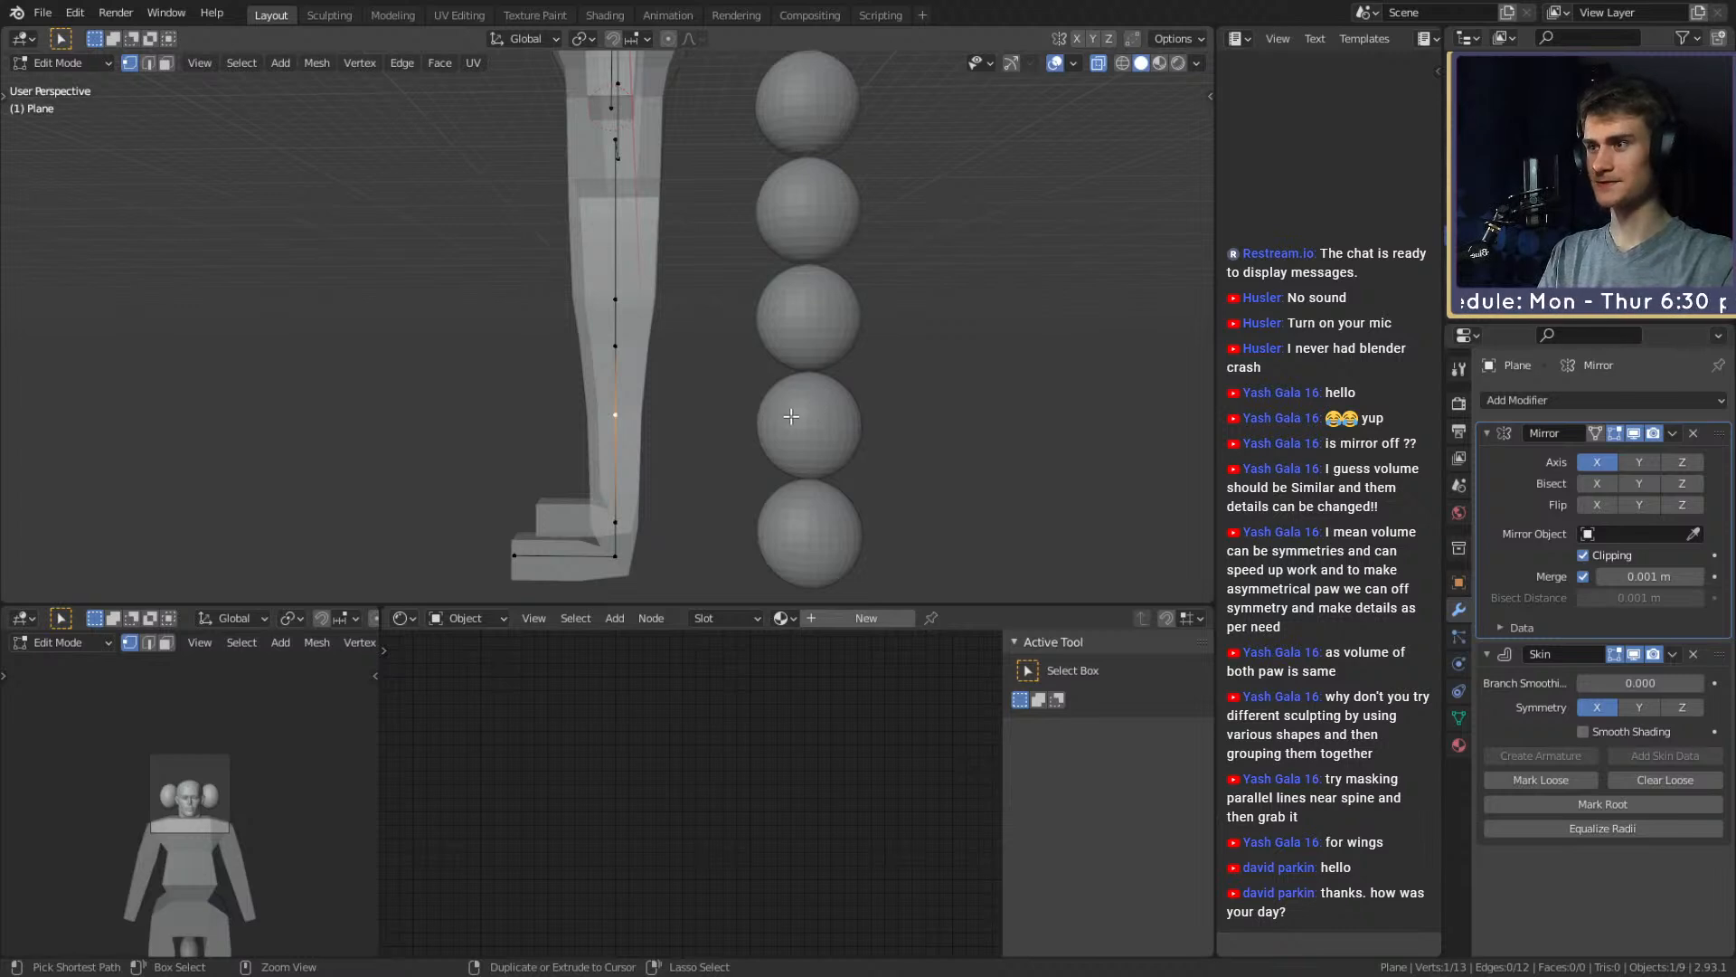
{"action": "key", "text": "ctrl+s"}
Try to scale the centre vertex at the waist just above the pelvis
{"action": "middle_click_drag", "start_coordinate": [579, 422], "coordinate": [818, 383]}
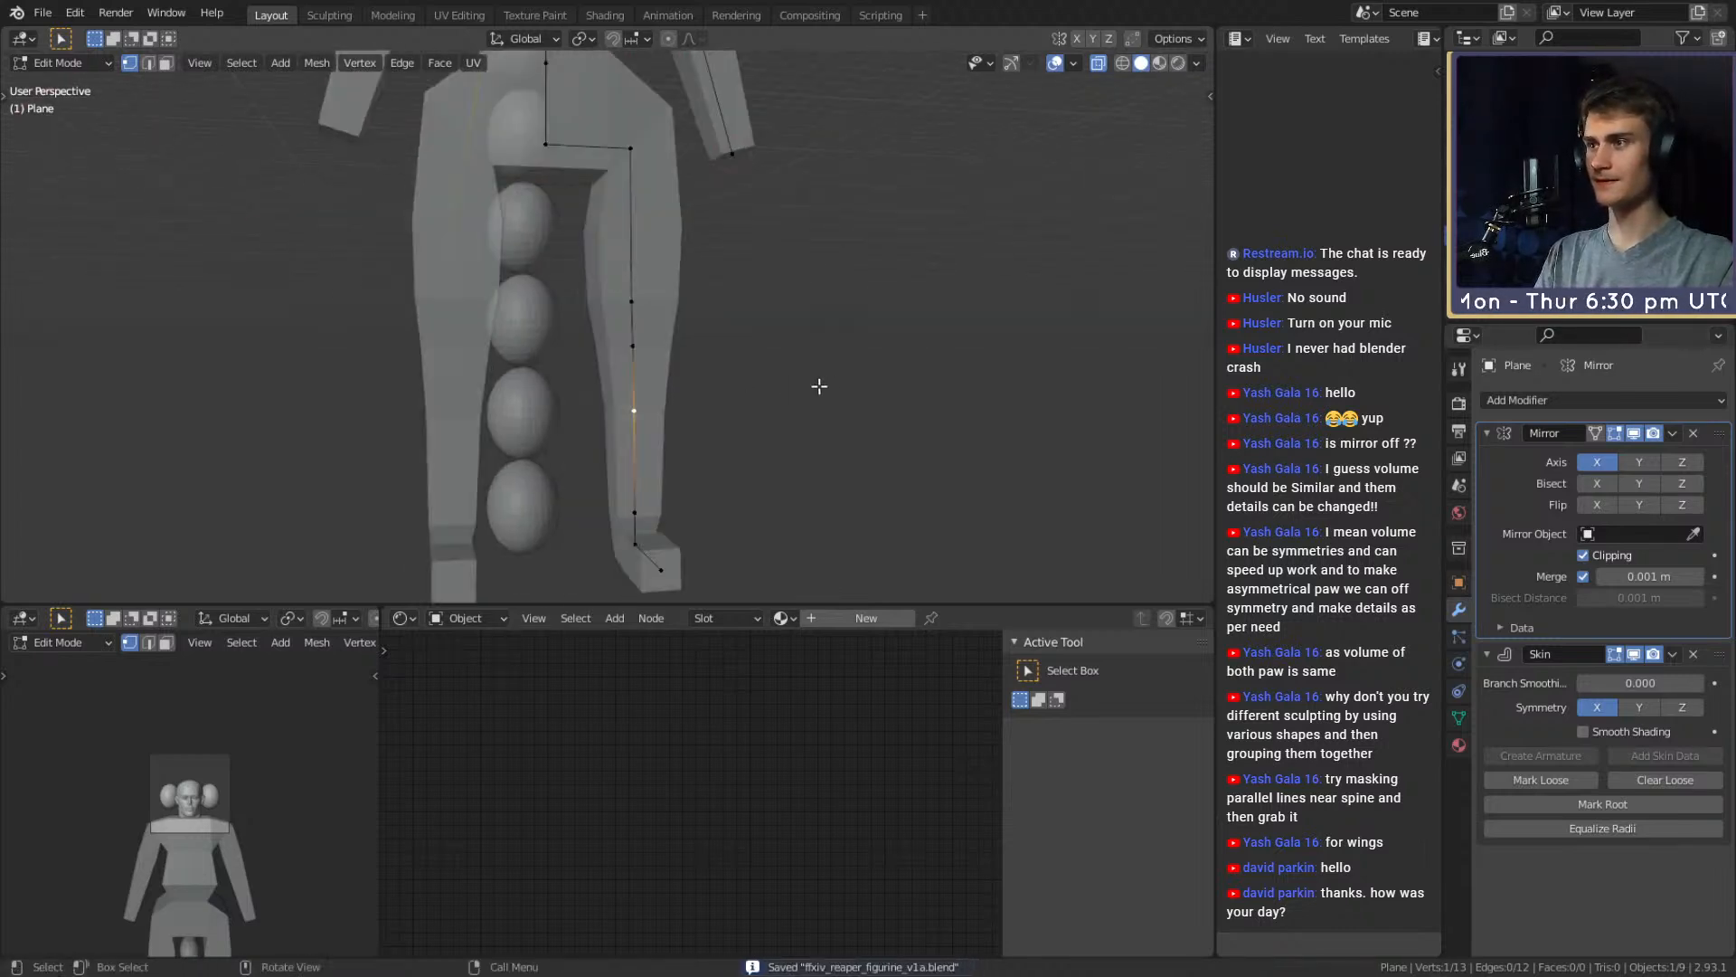
{"action": "scroll", "coordinate": [817, 384], "scroll_direction": "down", "scroll_amount": 3}
{"action": "middle_click_drag", "start_coordinate": [699, 280], "coordinate": [721, 310], "text": "shift"}
{"action": "scroll", "coordinate": [700, 427], "scroll_direction": "up", "scroll_amount": 2}
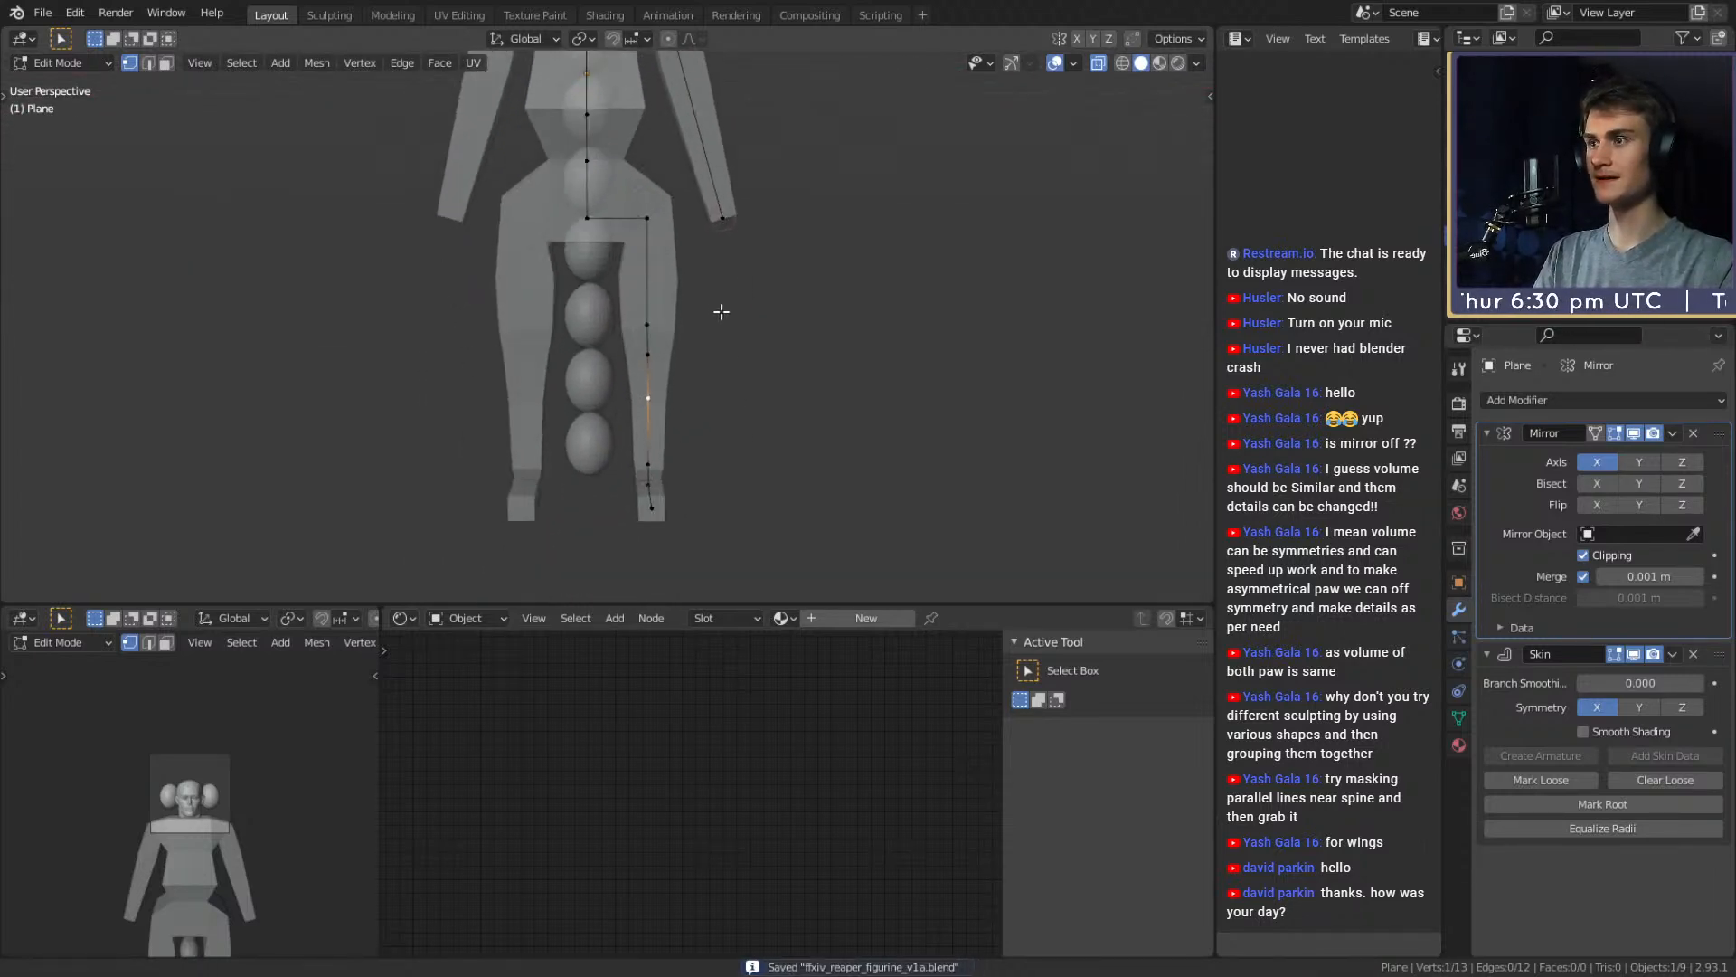
{"action": "scroll", "coordinate": [721, 322], "scroll_direction": "up", "scroll_amount": 3}
{"action": "left_click", "coordinate": [597, 164]}
{"action": "key", "text": "s"}
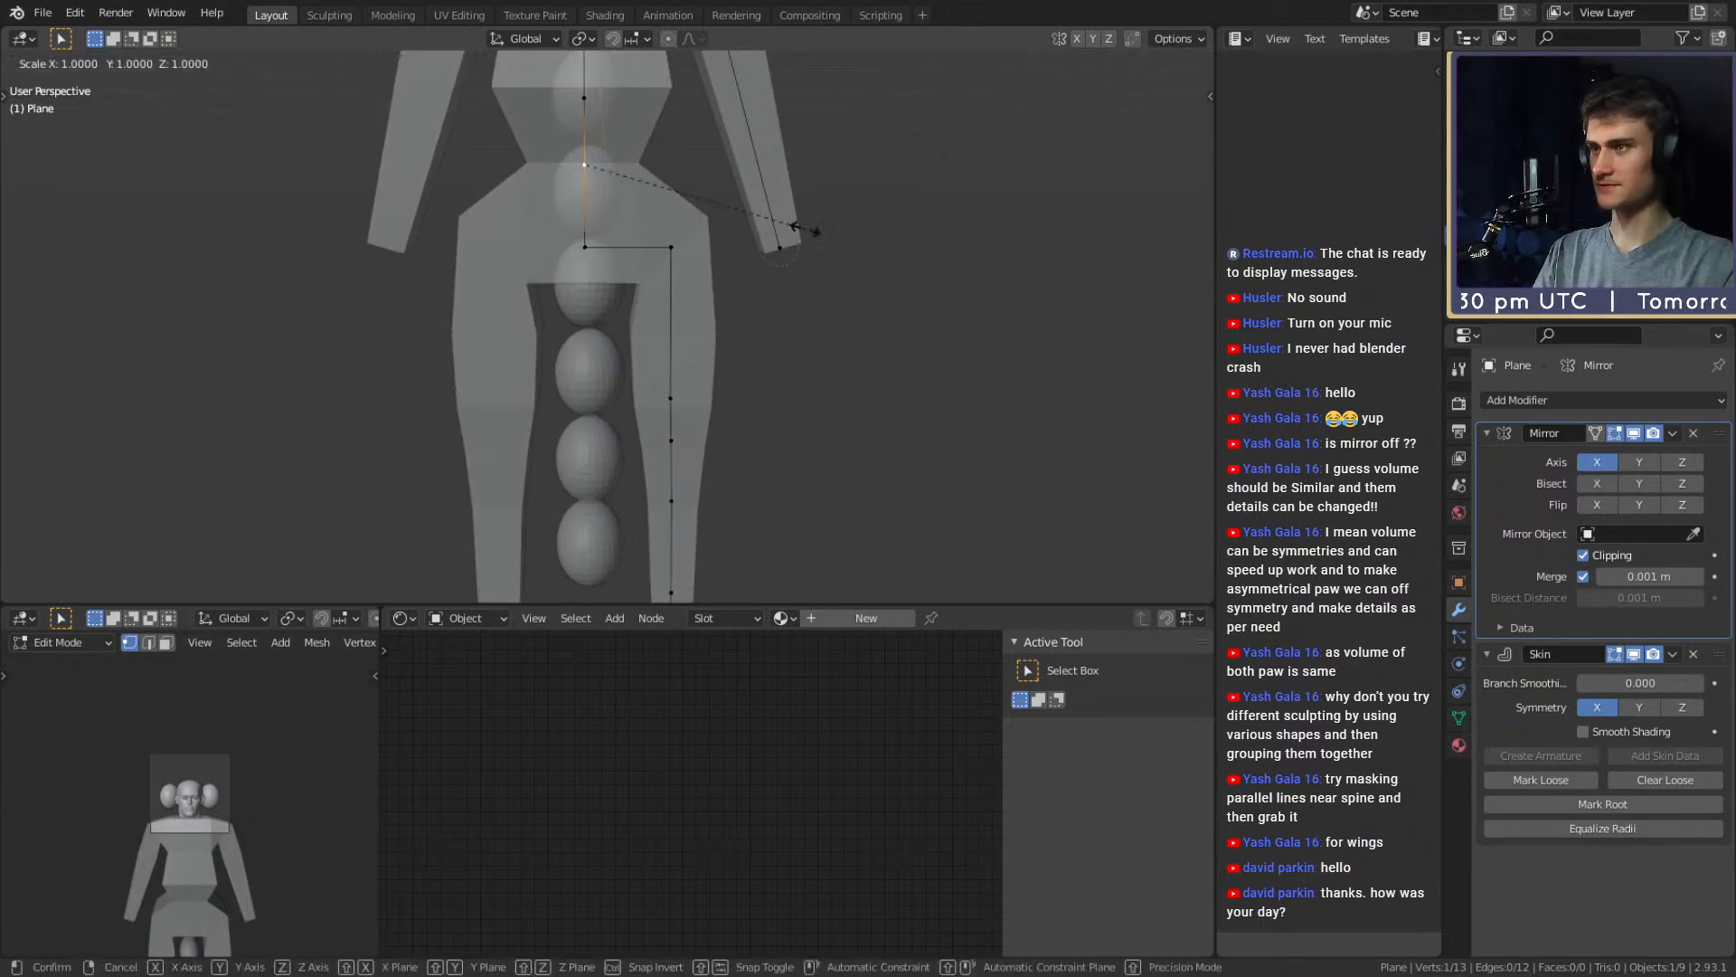
{"action": "left_click", "coordinate": [828, 226]}
Reduce the skin thickness at the hip joint vertex with Skin Resize
{"action": "left_click", "coordinate": [673, 249]}
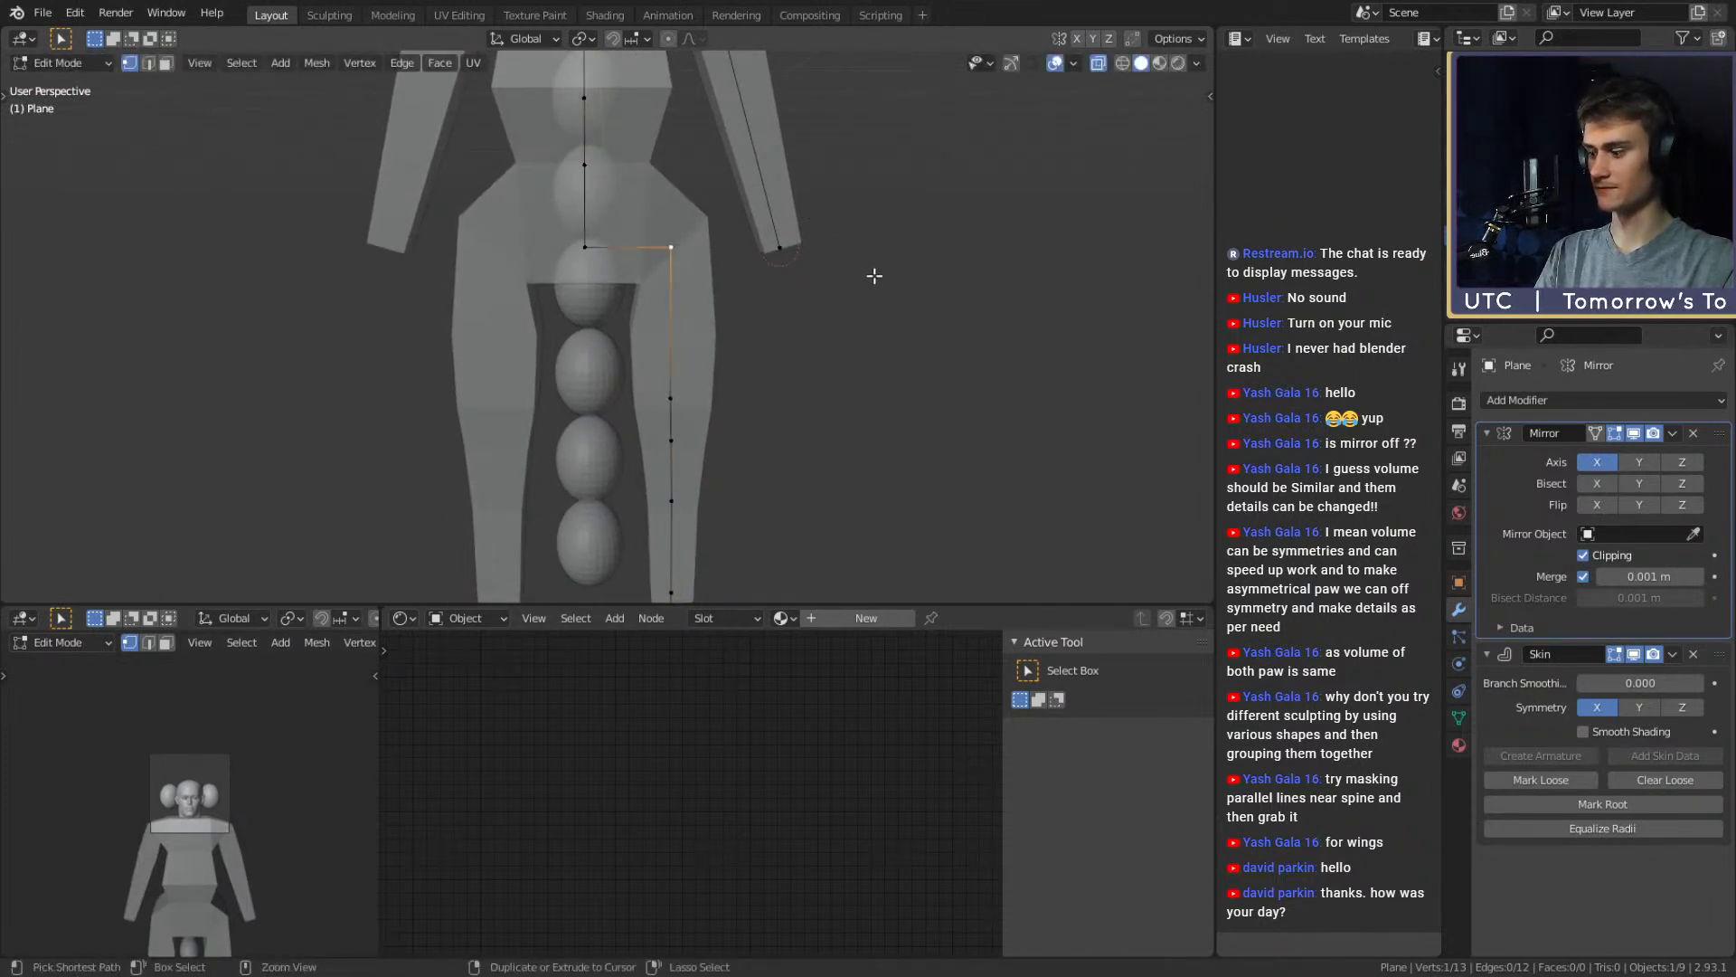
{"action": "key", "text": "ctrl+a"}
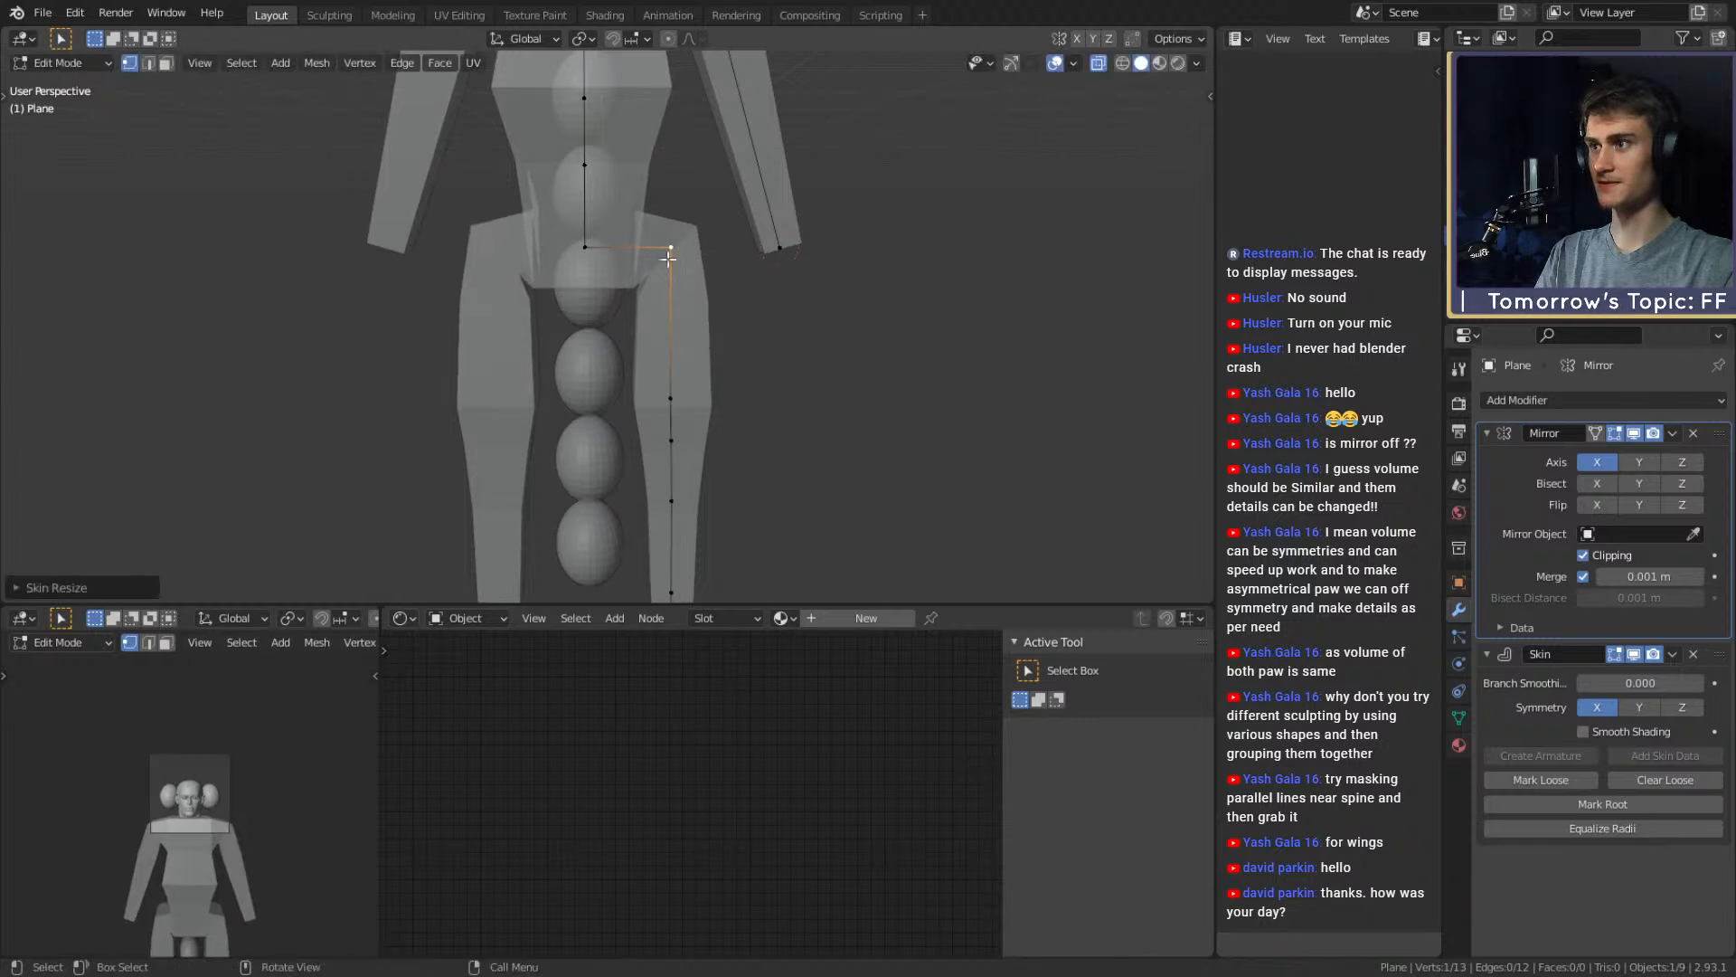
{"action": "left_click", "coordinate": [931, 252]}
Enlarge the skin slightly at the lower thigh vertex just above the knee with Skin Resize
{"action": "middle_click_drag", "start_coordinate": [937, 252], "coordinate": [792, 293]}
{"action": "scroll", "coordinate": [714, 335], "scroll_direction": "up", "scroll_amount": 5}
{"action": "key", "text": "ctrl+a"}
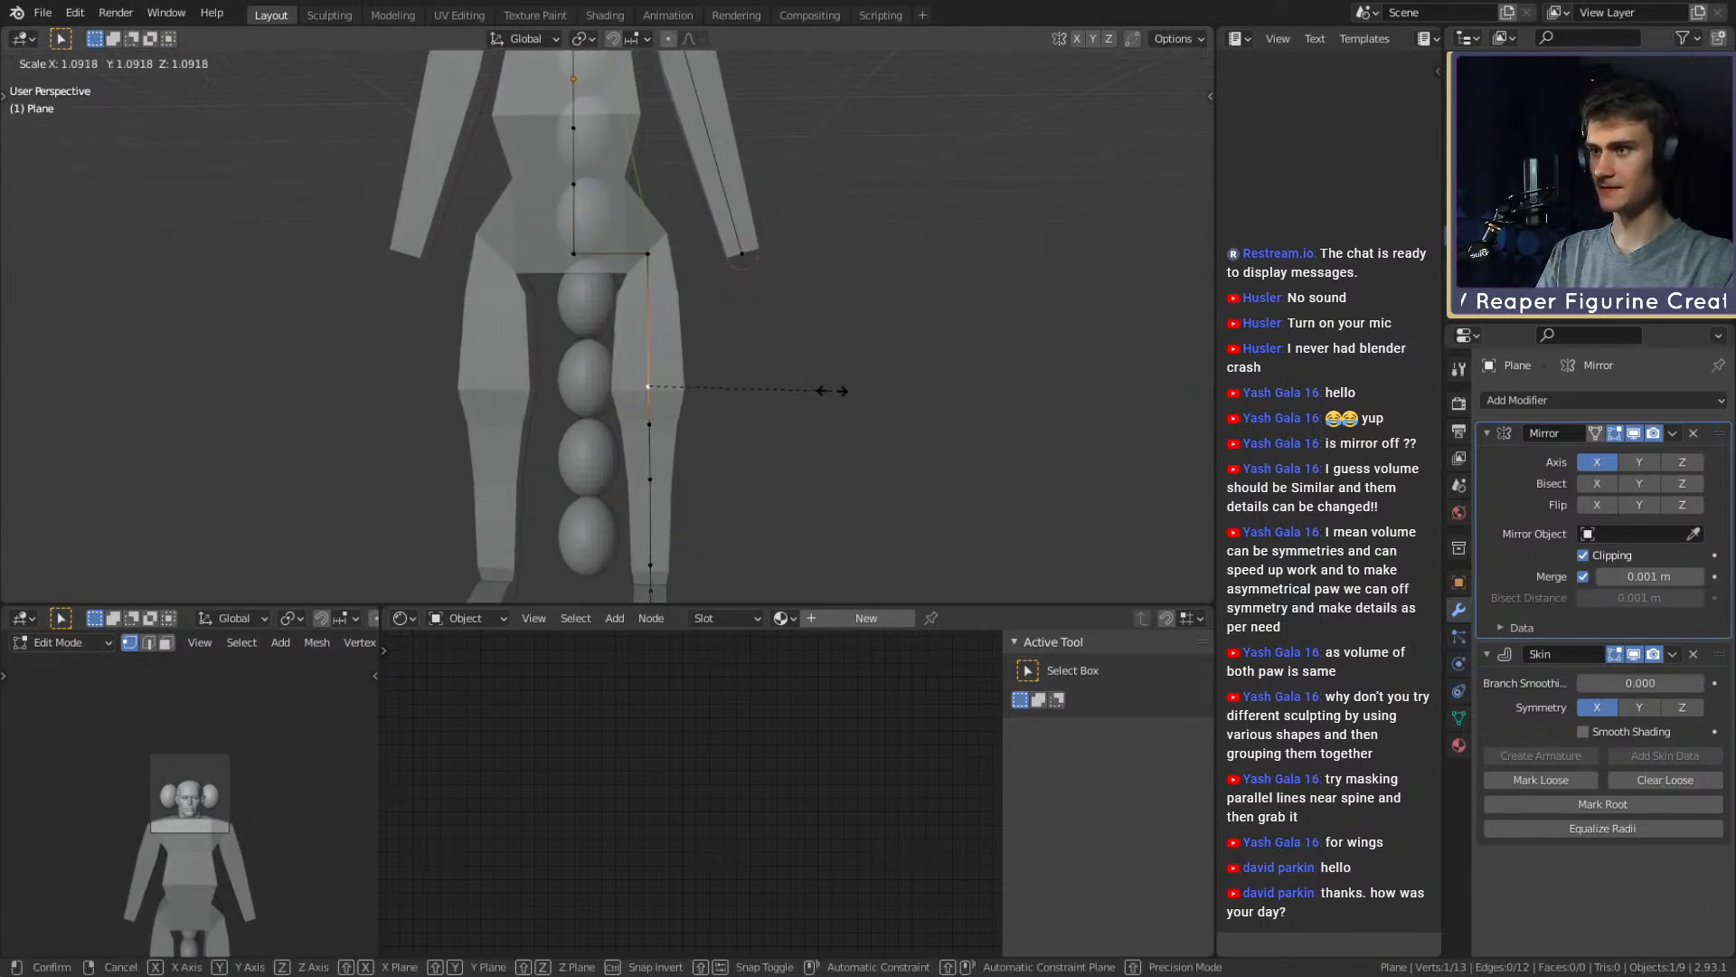
{"action": "left_click", "coordinate": [845, 389]}
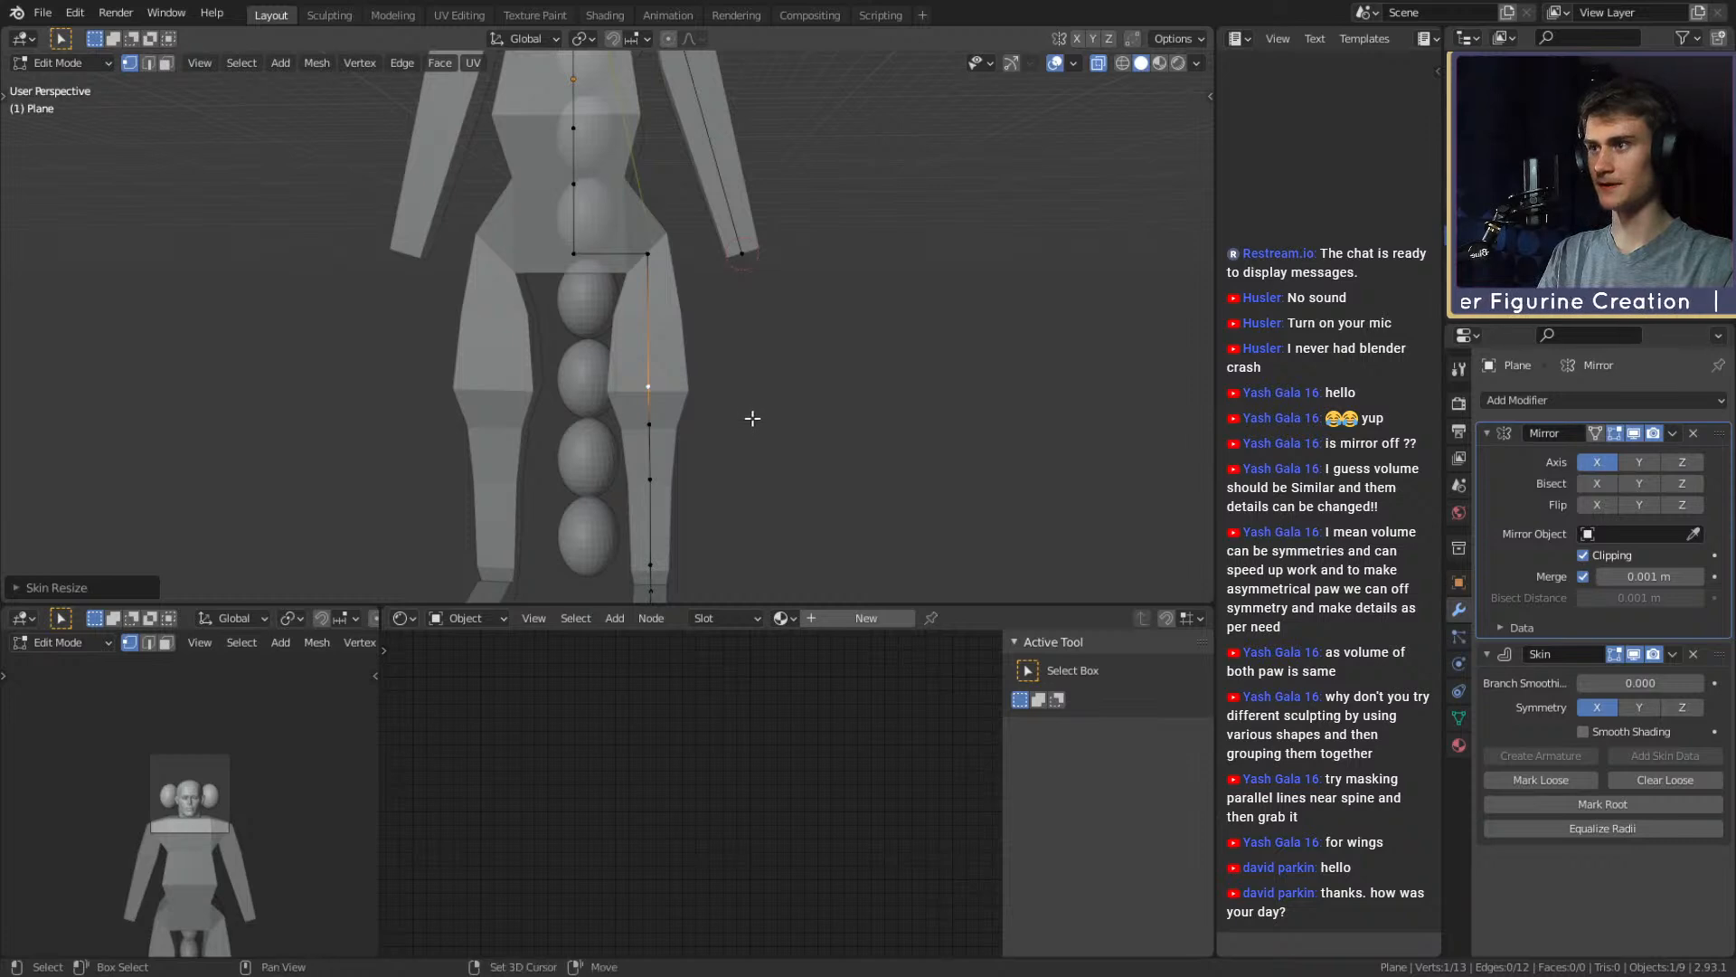
Select all vertices of the leg from hip to foot and move them inward about 0.21 m along X
{"action": "scroll", "coordinate": [752, 418], "scroll_direction": "down", "scroll_amount": 4}
{"action": "middle_click_drag", "start_coordinate": [748, 344], "coordinate": [707, 369]}
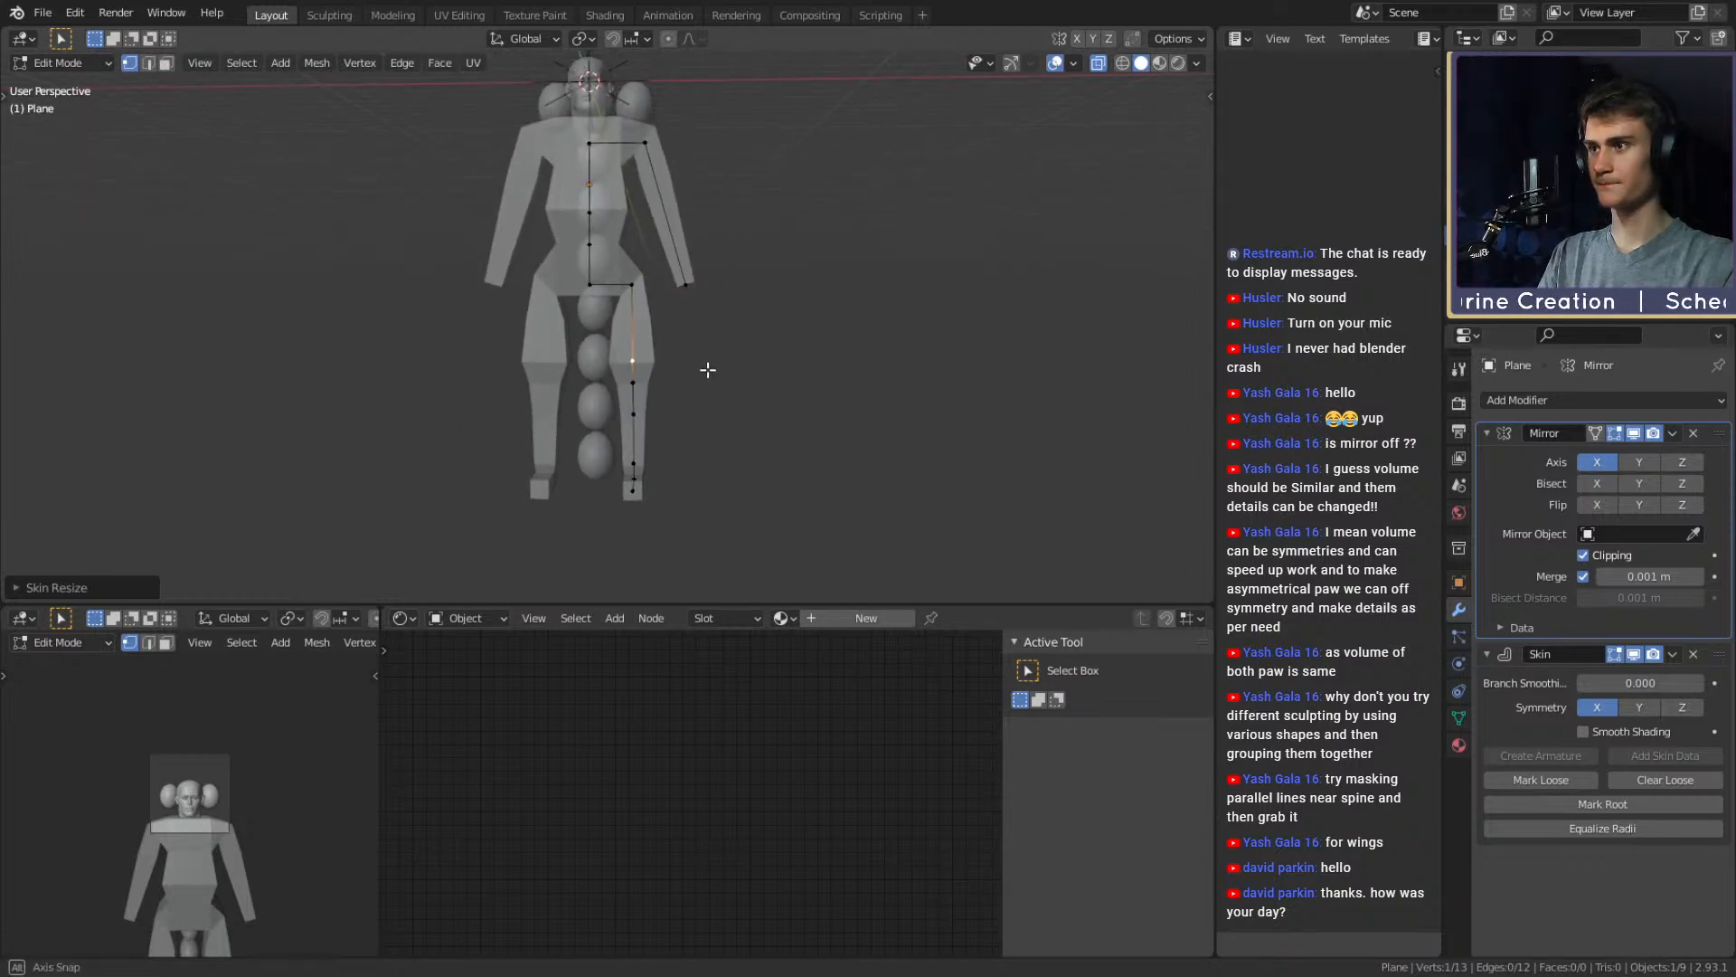
{"action": "scroll", "coordinate": [707, 369], "scroll_direction": "up", "scroll_amount": 3}
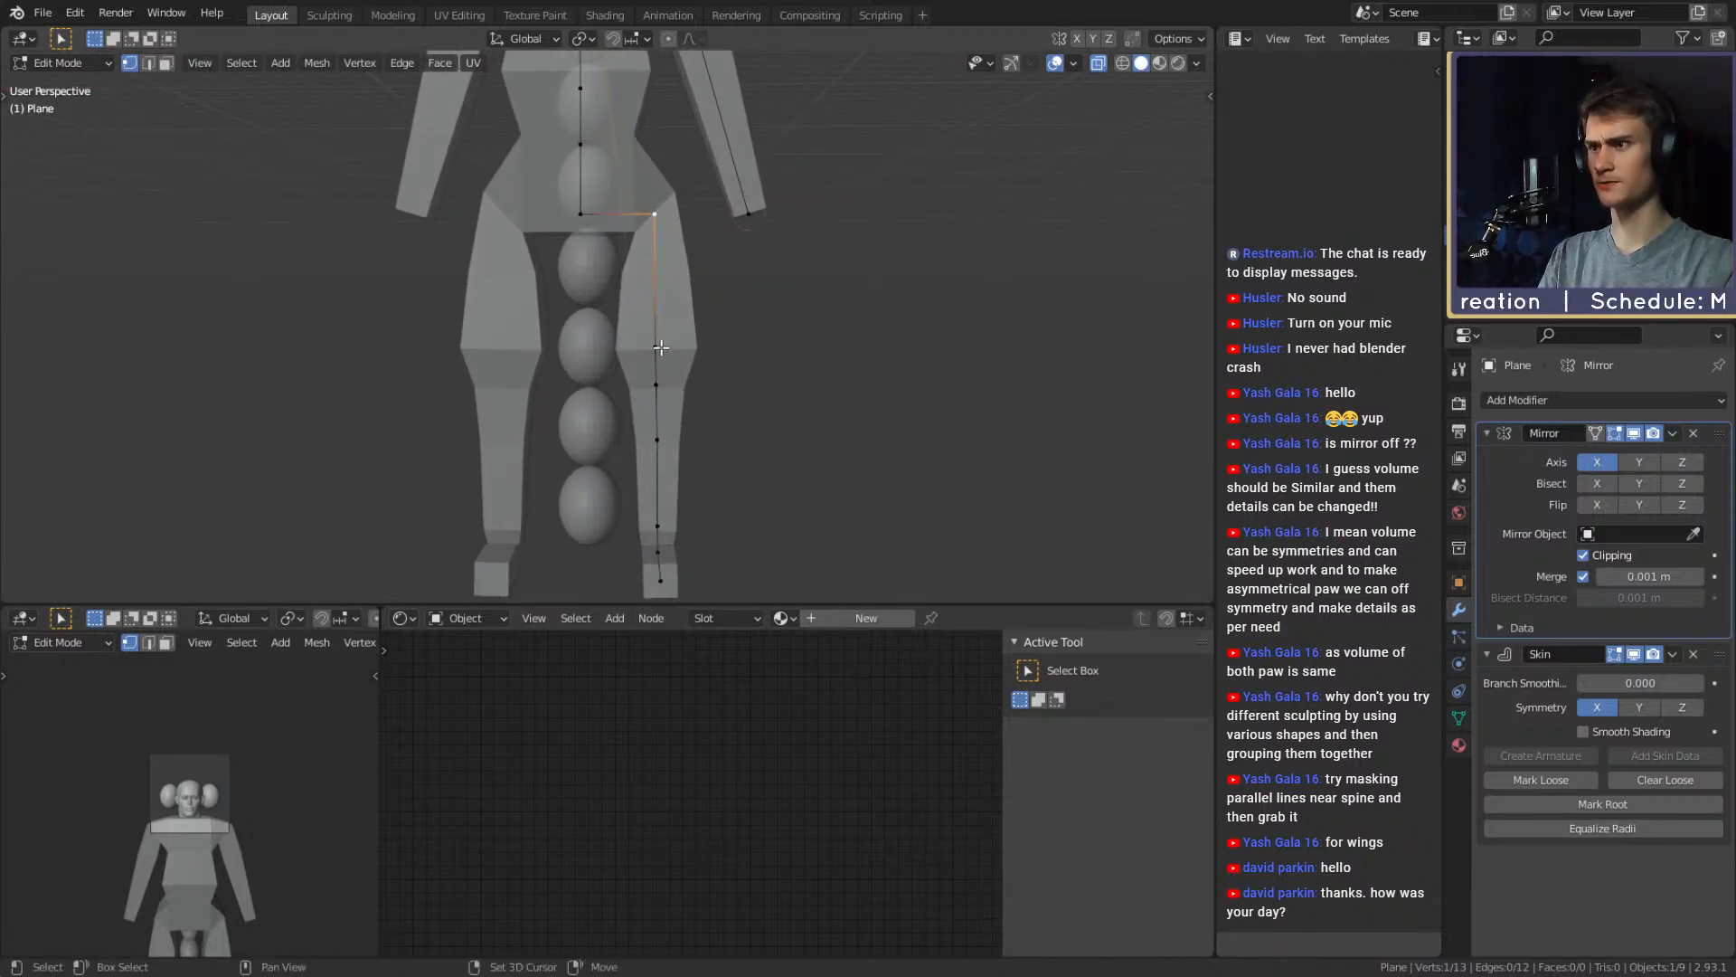
{"action": "left_click", "coordinate": [659, 388], "text": "shift"}
{"action": "middle_click_drag", "start_coordinate": [694, 413], "coordinate": [682, 326], "text": "shift"}
{"action": "left_click", "coordinate": [642, 358], "text": "shift"}
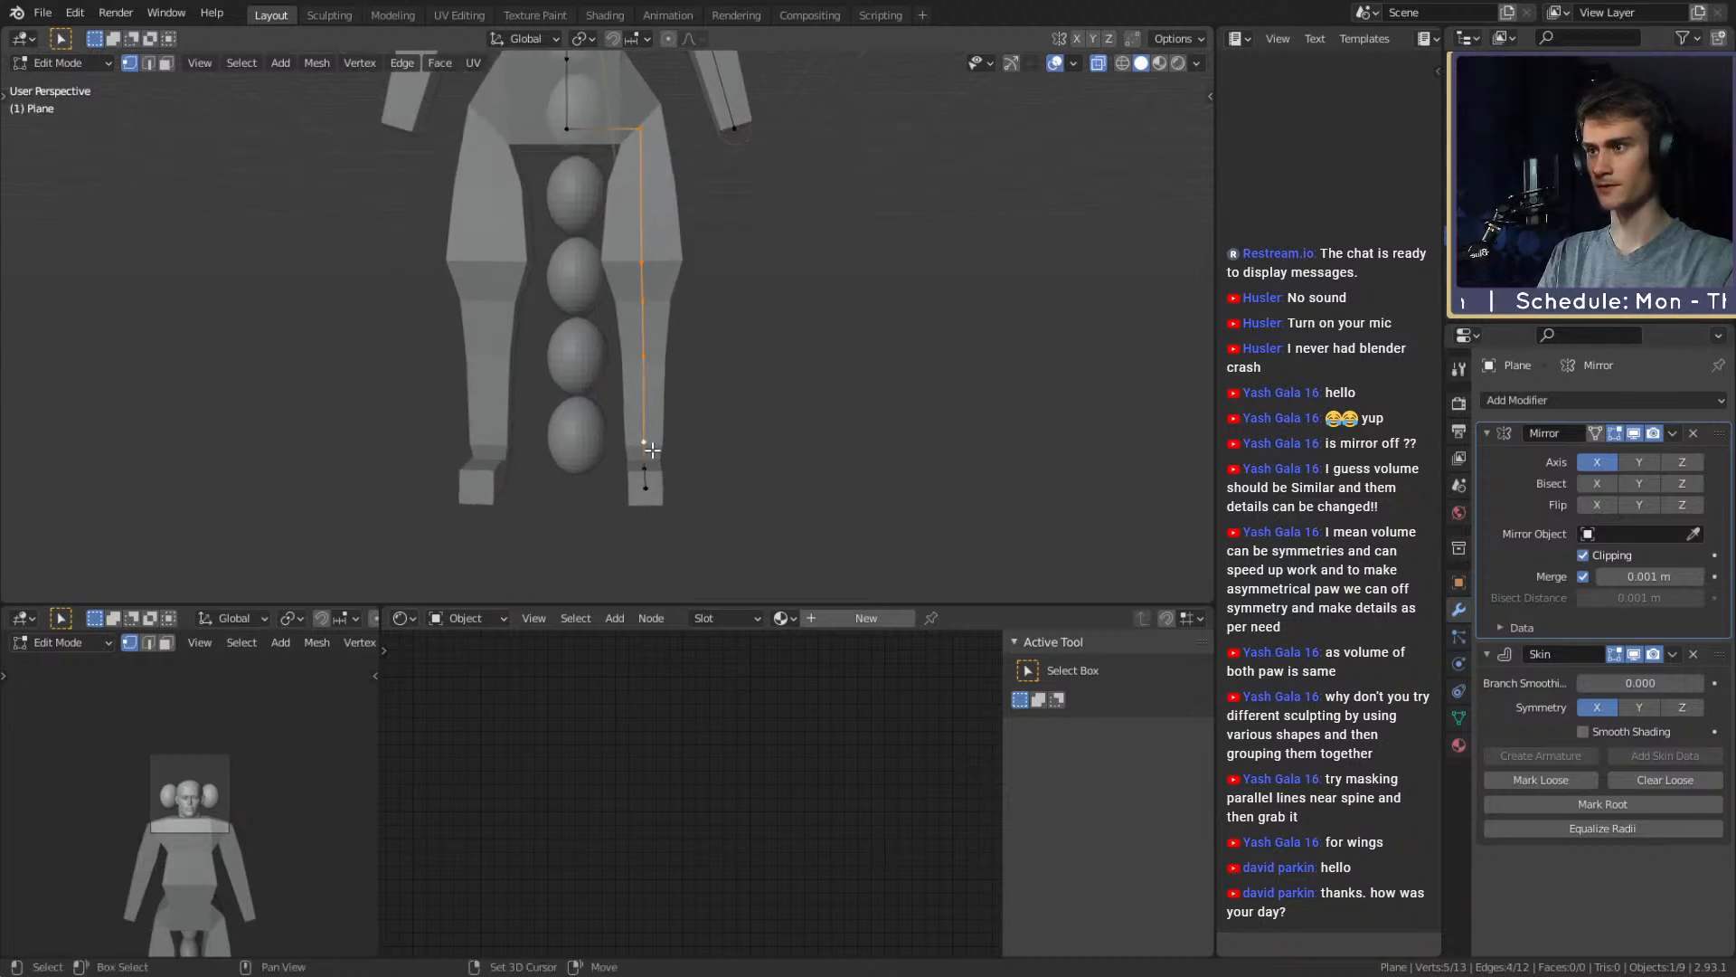
{"action": "key", "text": "g"}
{"action": "key", "text": "x"}
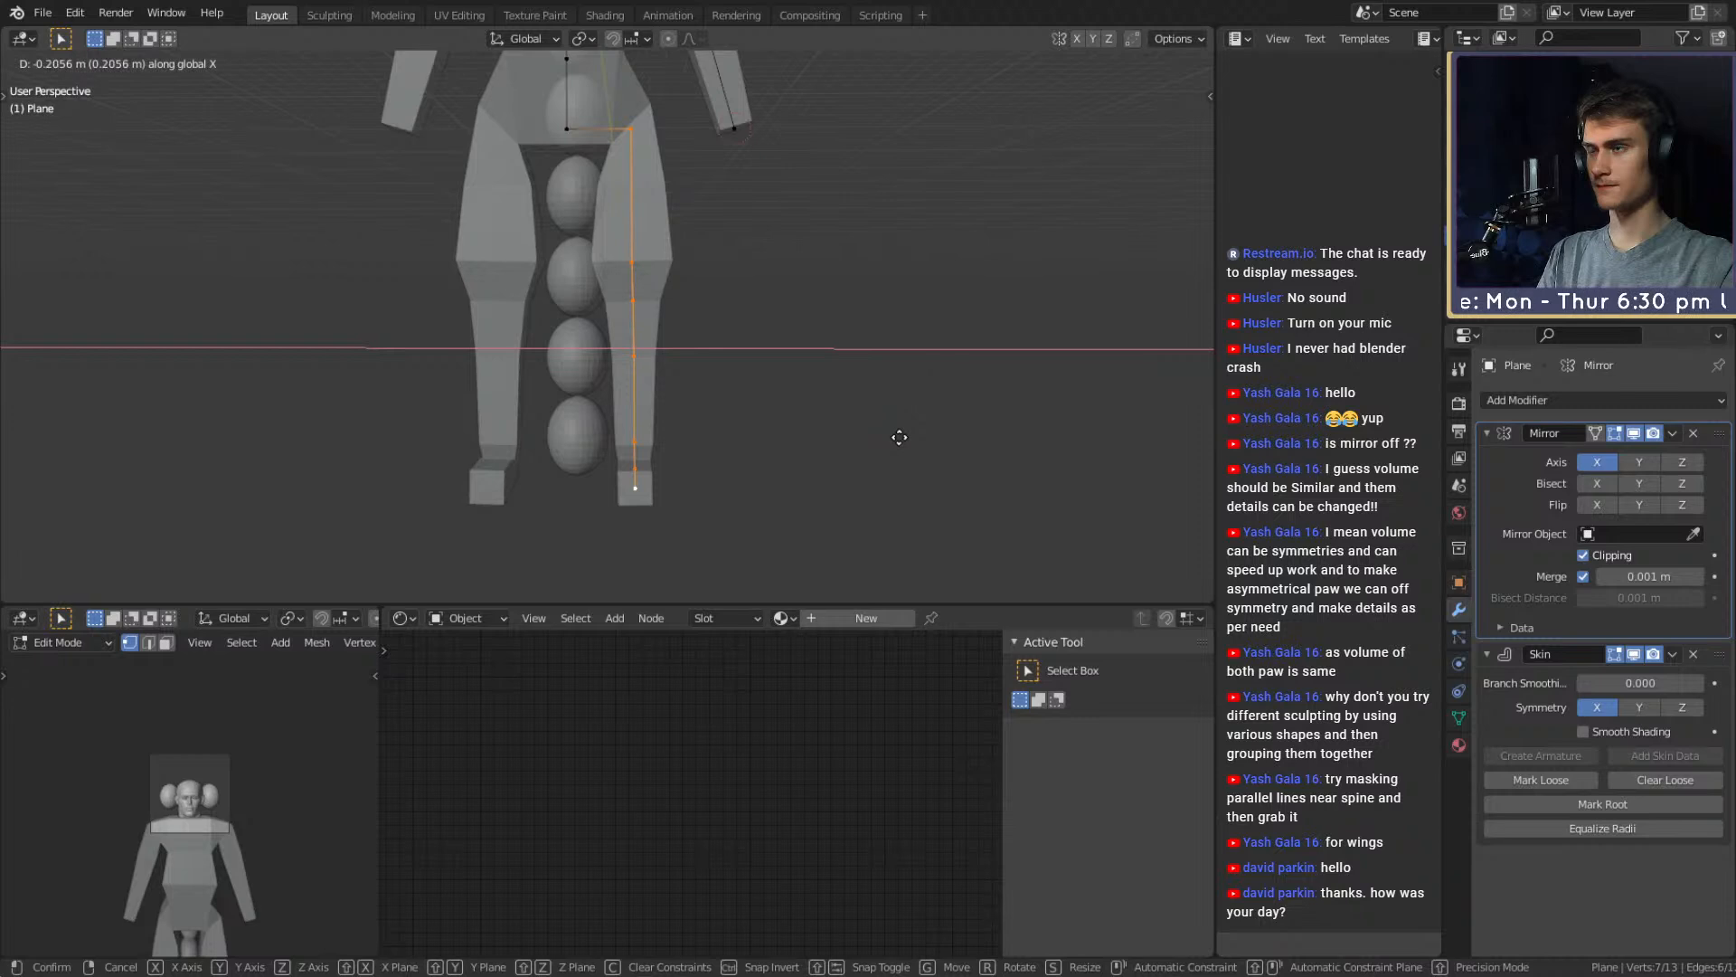
{"action": "left_click", "coordinate": [900, 437]}
Add an elbow vertex at the midpoint of the arm edge with a loop cut
{"action": "scroll", "coordinate": [705, 387], "scroll_direction": "down", "scroll_amount": 4}
{"action": "middle_click_drag", "start_coordinate": [705, 387], "coordinate": [714, 426], "text": "shift"}
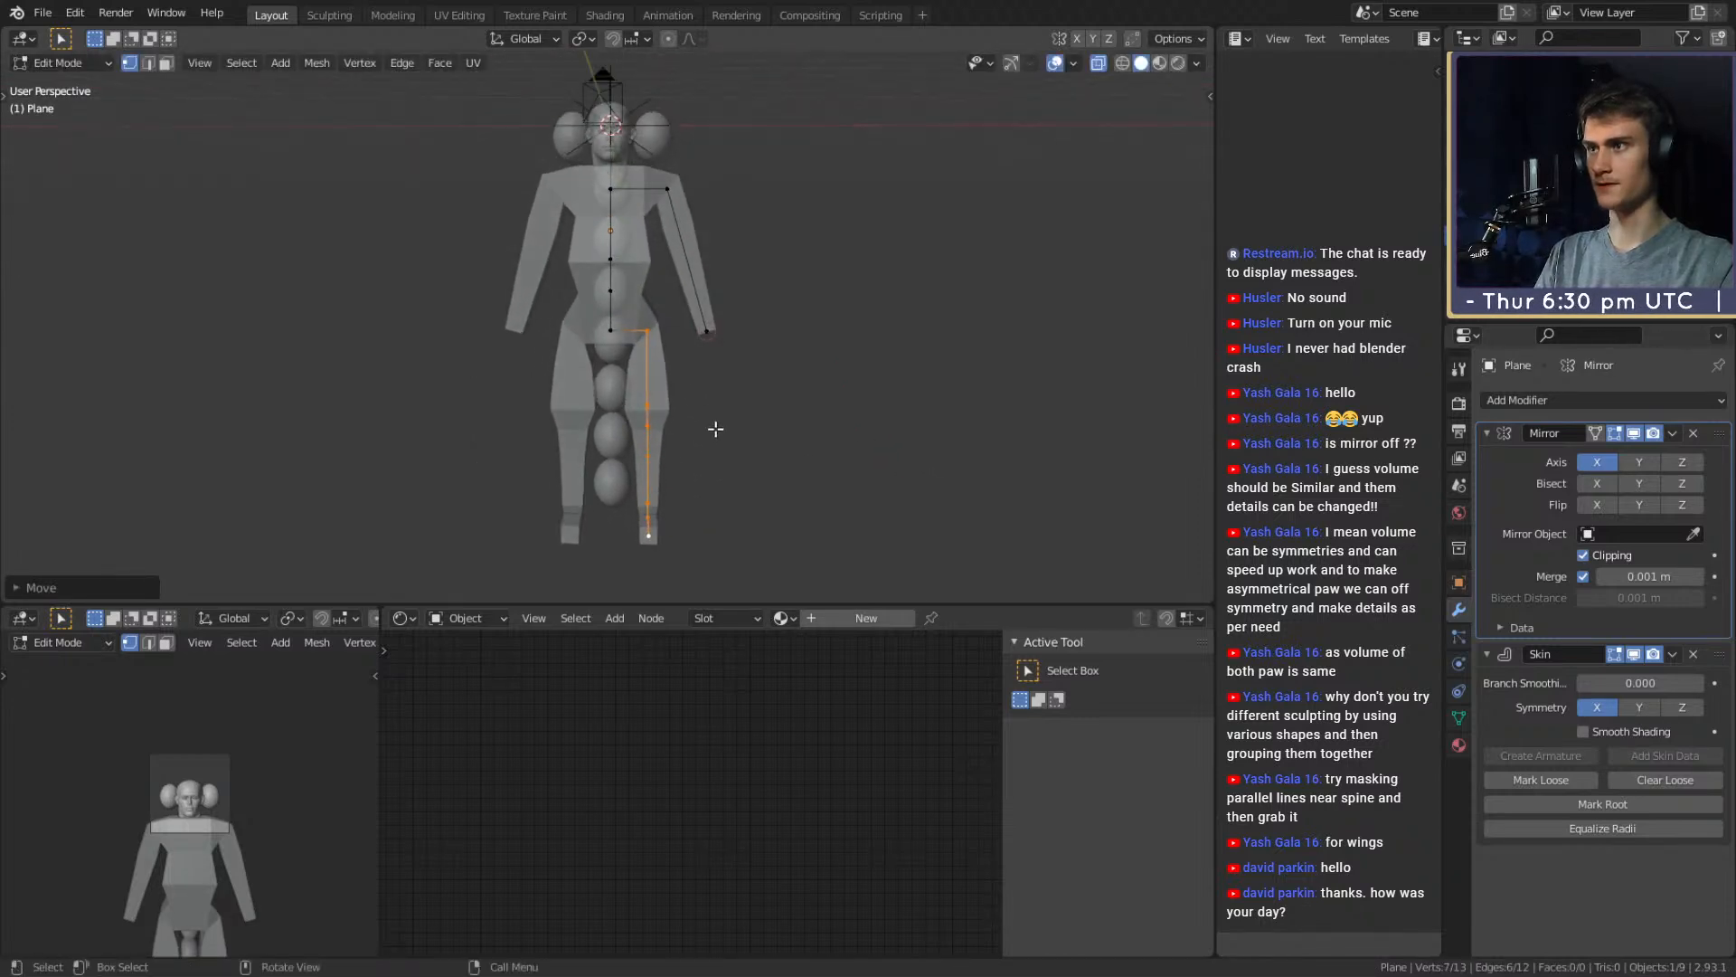
{"action": "scroll", "coordinate": [716, 426], "scroll_direction": "up", "scroll_amount": 2}
{"action": "middle_click_drag", "start_coordinate": [767, 214], "coordinate": [716, 319], "text": "shift"}
{"action": "scroll", "coordinate": [711, 305], "scroll_direction": "up", "scroll_amount": 1}
{"action": "key", "text": "ctrl+r"}
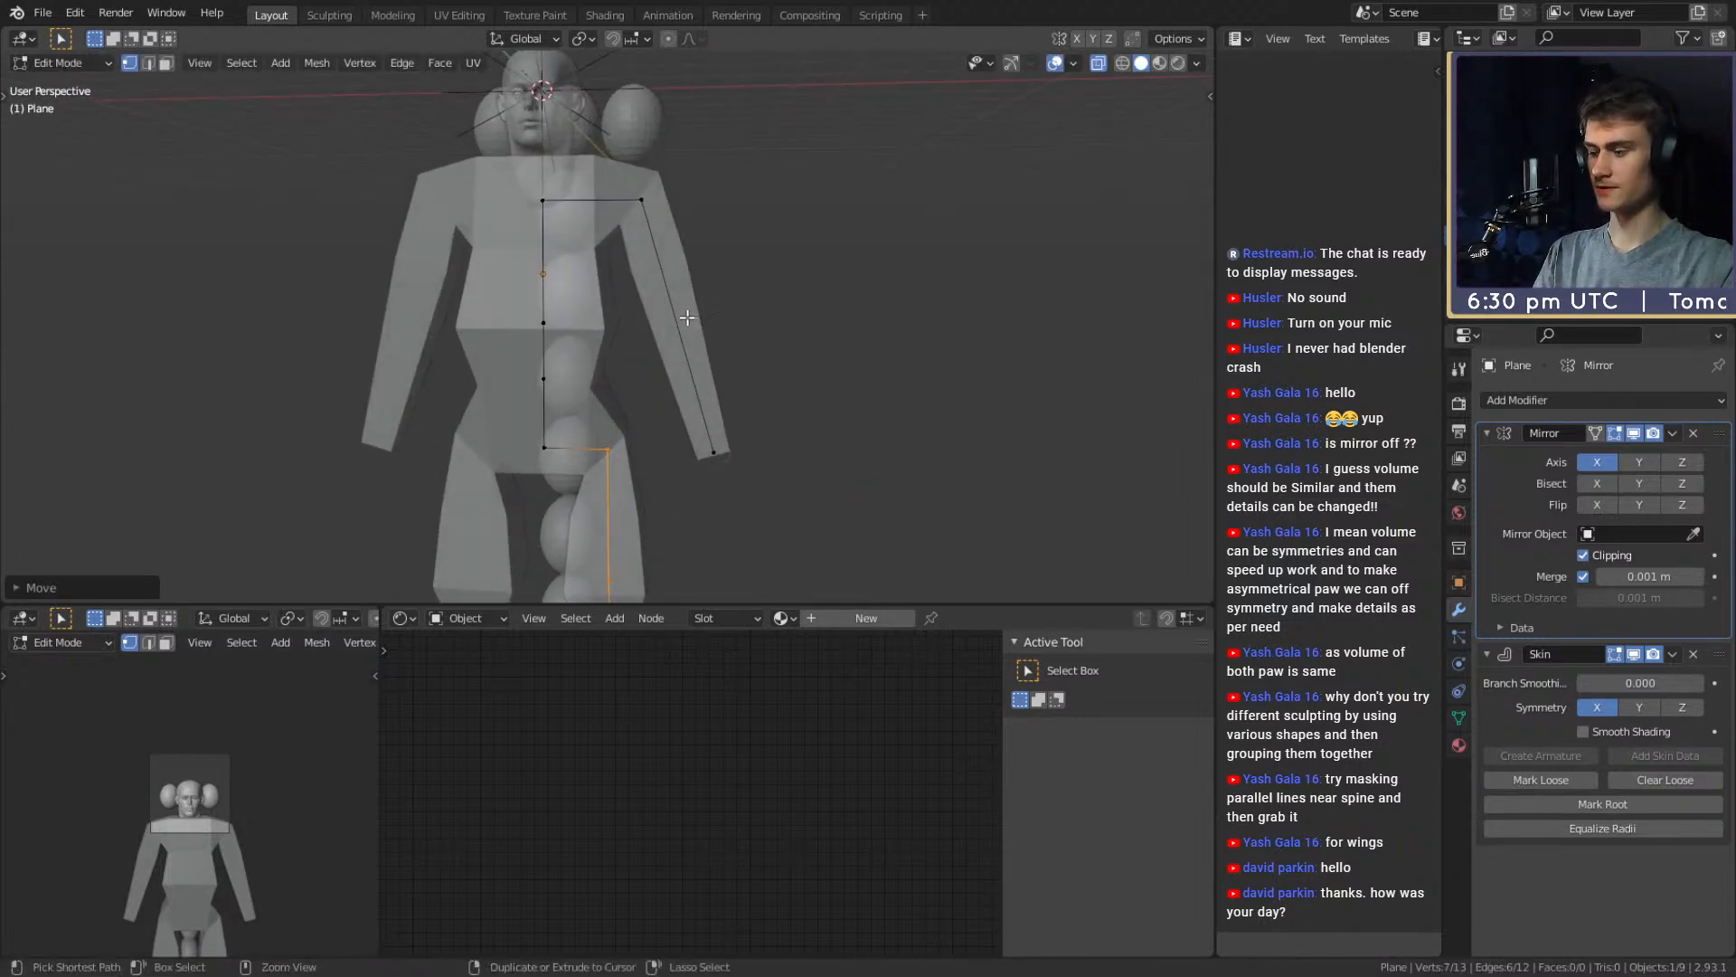
{"action": "left_click", "coordinate": [680, 315]}
{"action": "right_click", "coordinate": [680, 313]}
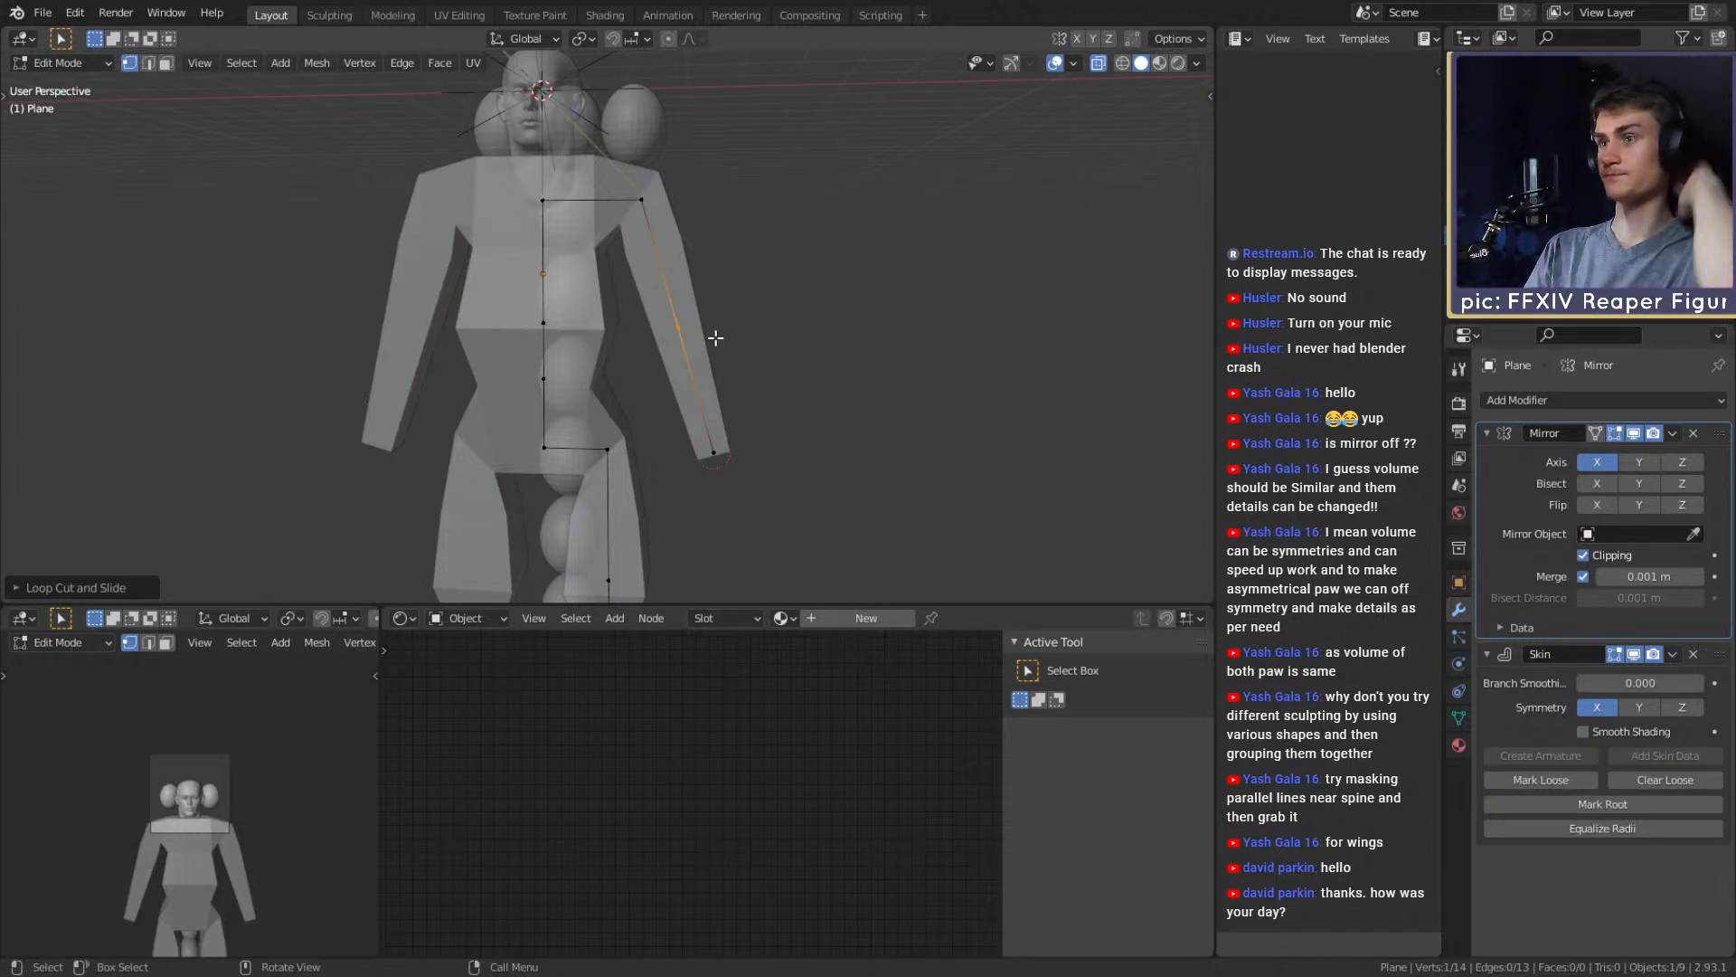
Add a Subdivision Surface modifier to the body mesh
{"action": "middle_click_drag", "start_coordinate": [786, 286], "coordinate": [651, 330]}
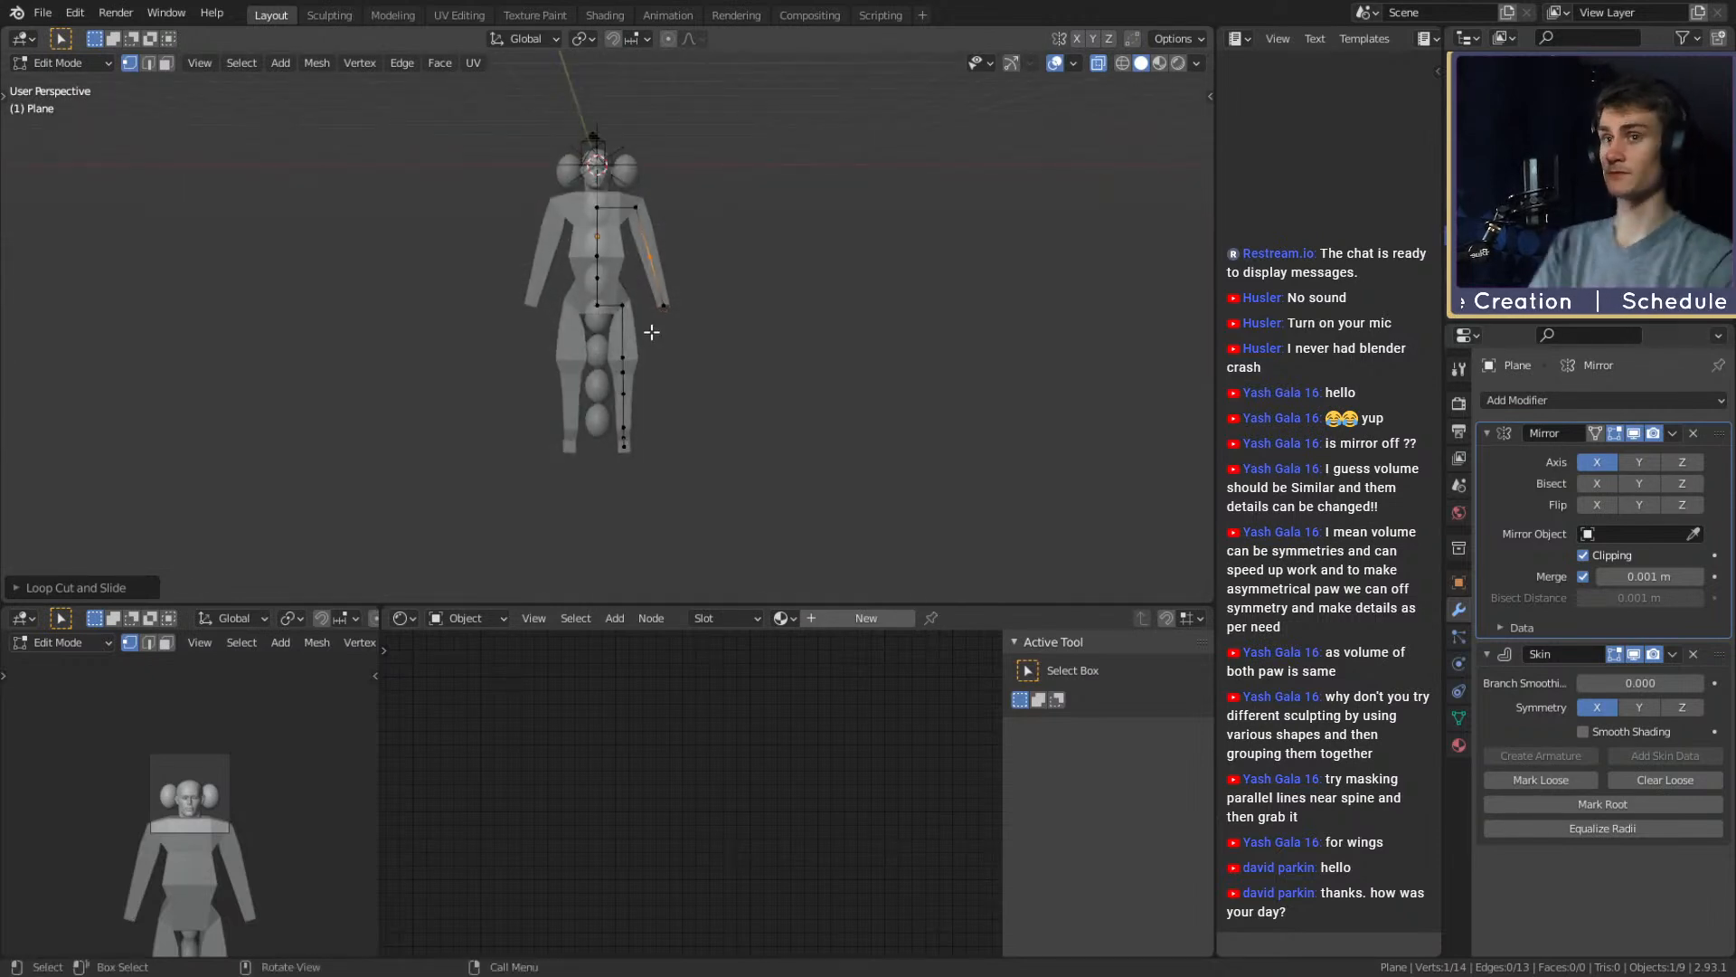
{"action": "scroll", "coordinate": [651, 332], "scroll_direction": "up", "scroll_amount": 4}
{"action": "scroll", "coordinate": [651, 332], "scroll_direction": "up", "scroll_amount": 1}
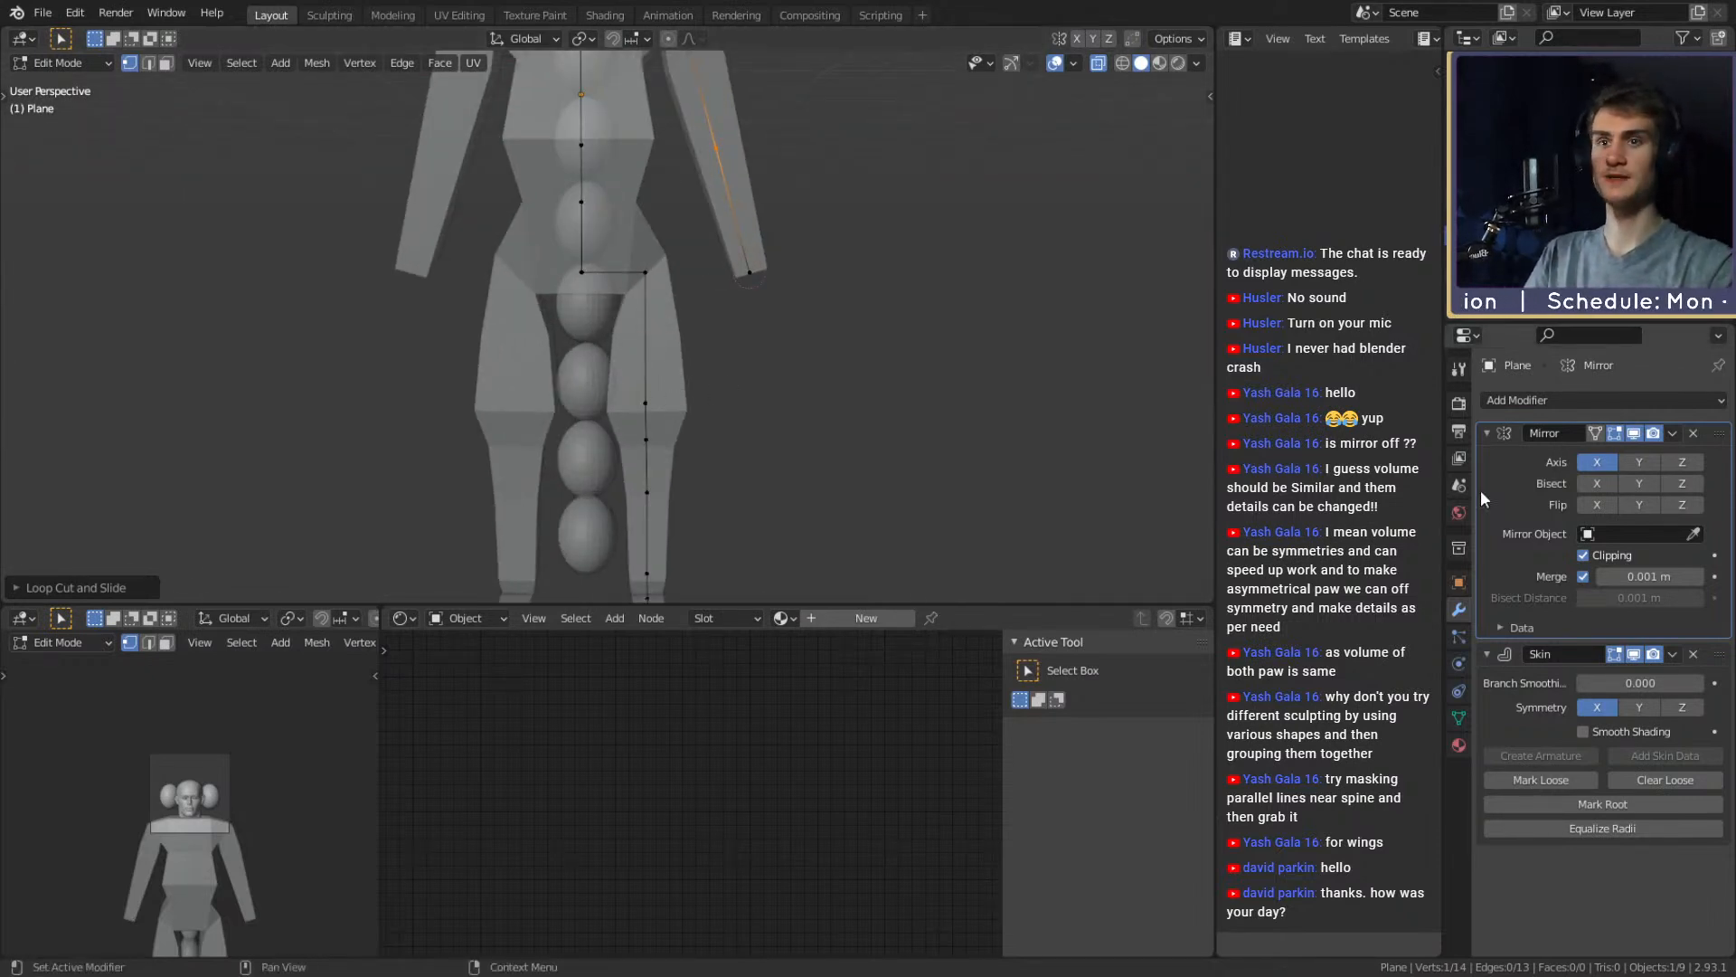
{"action": "left_click", "coordinate": [1537, 398]}
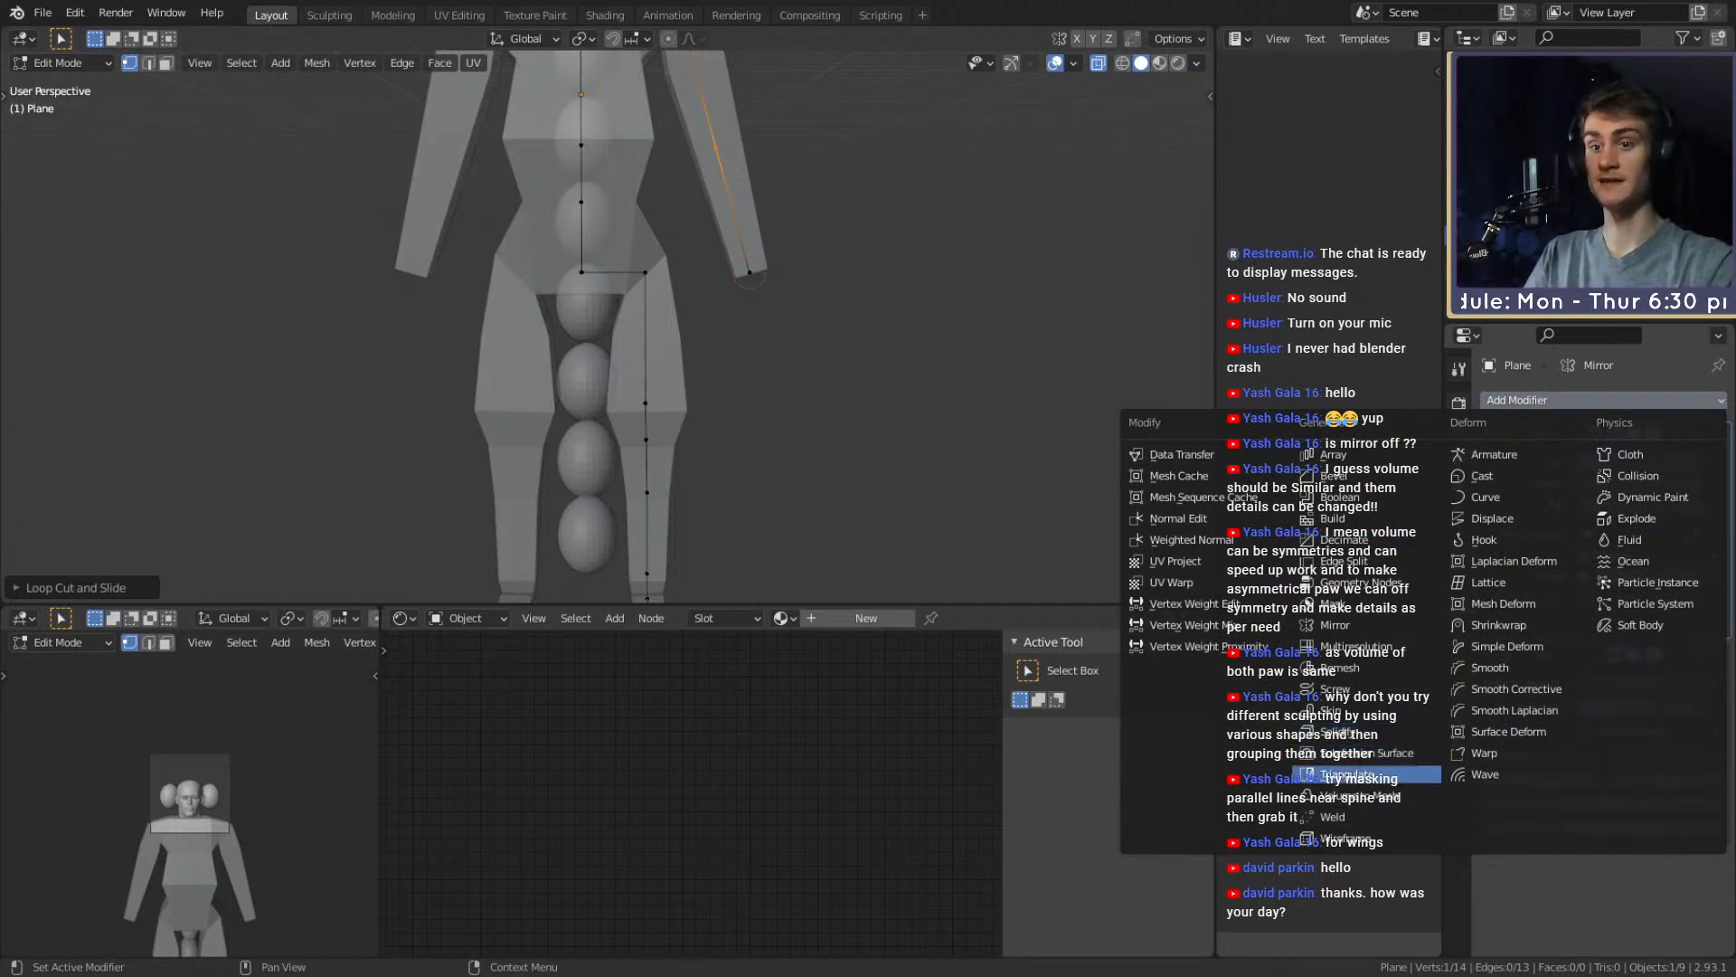
{"action": "left_click", "coordinate": [1366, 752]}
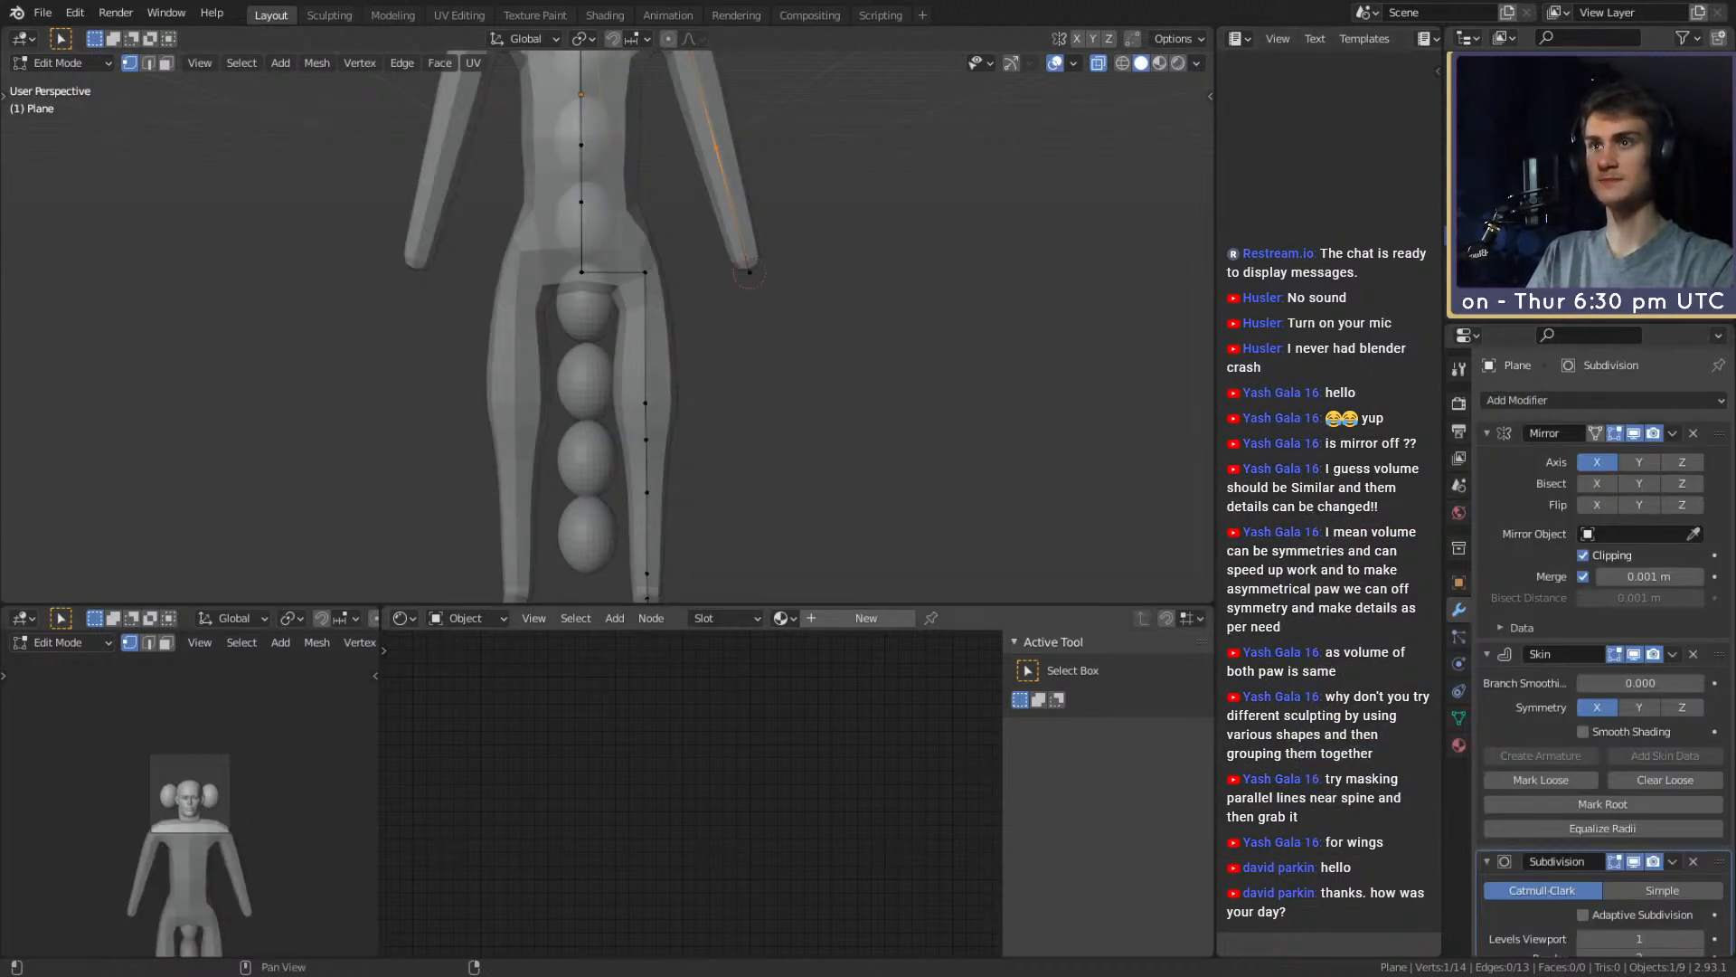
Move the shoulder vertex and the upper chest vertex down about 0.17 m along Z
{"action": "scroll", "coordinate": [596, 298], "scroll_direction": "down", "scroll_amount": 3}
{"action": "scroll", "coordinate": [721, 387], "scroll_direction": "up", "scroll_amount": 3}
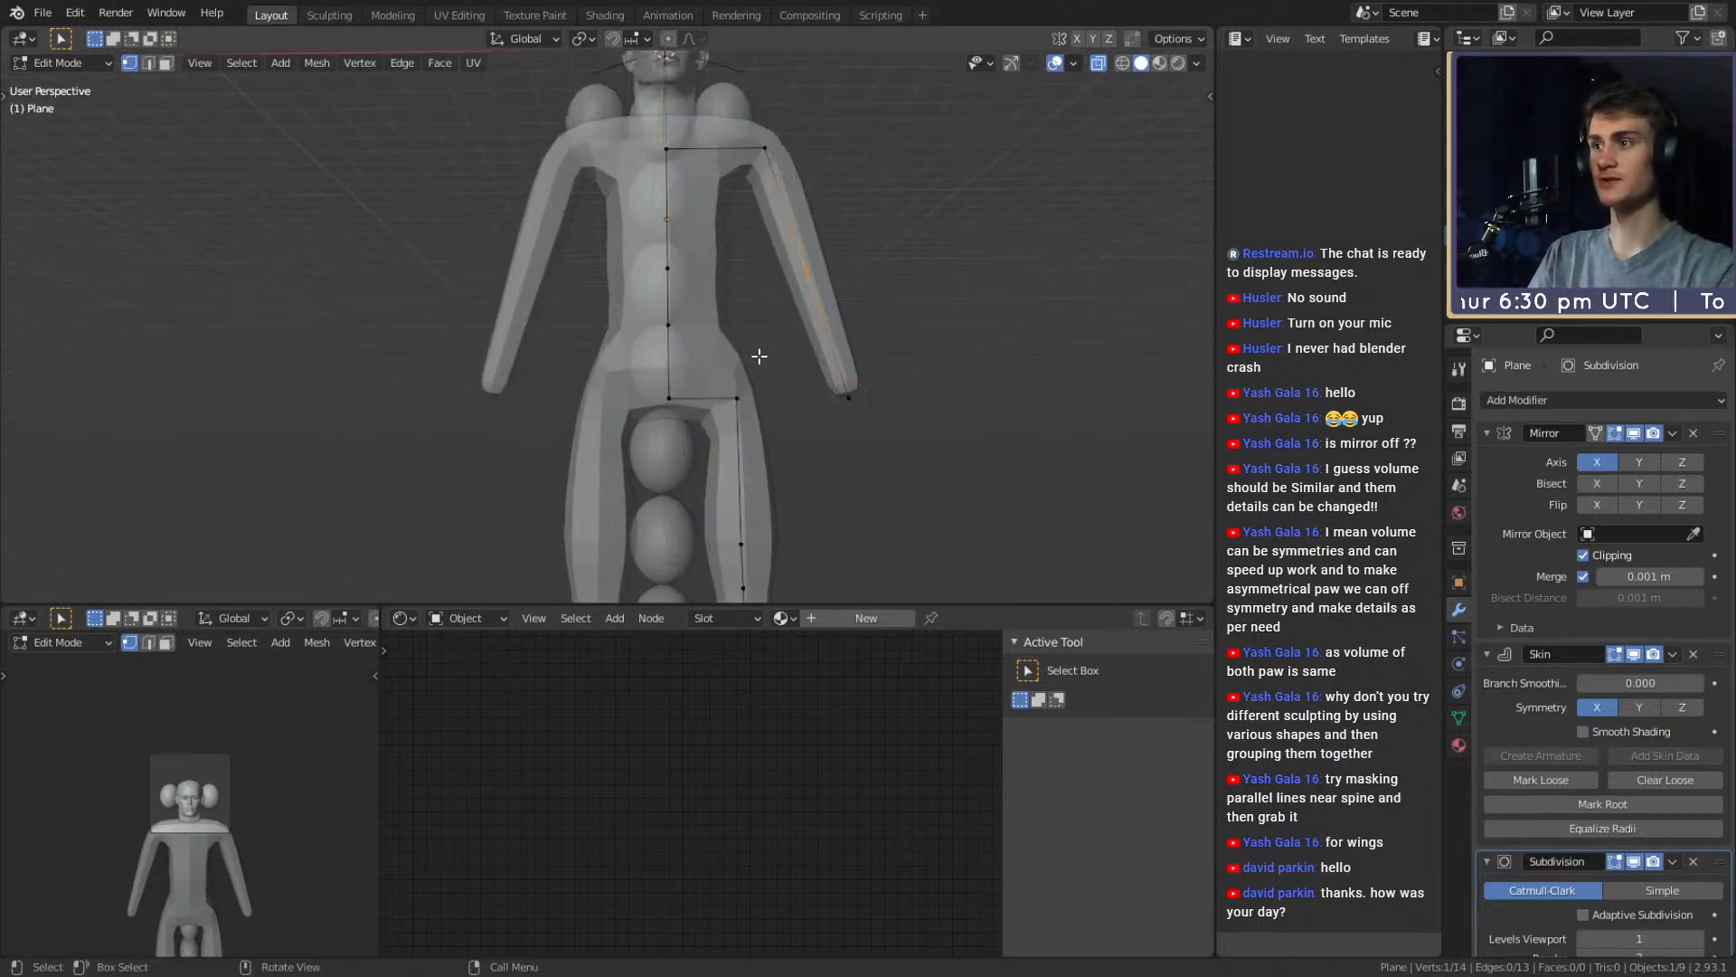
{"action": "middle_click_drag", "start_coordinate": [790, 410], "coordinate": [744, 411]}
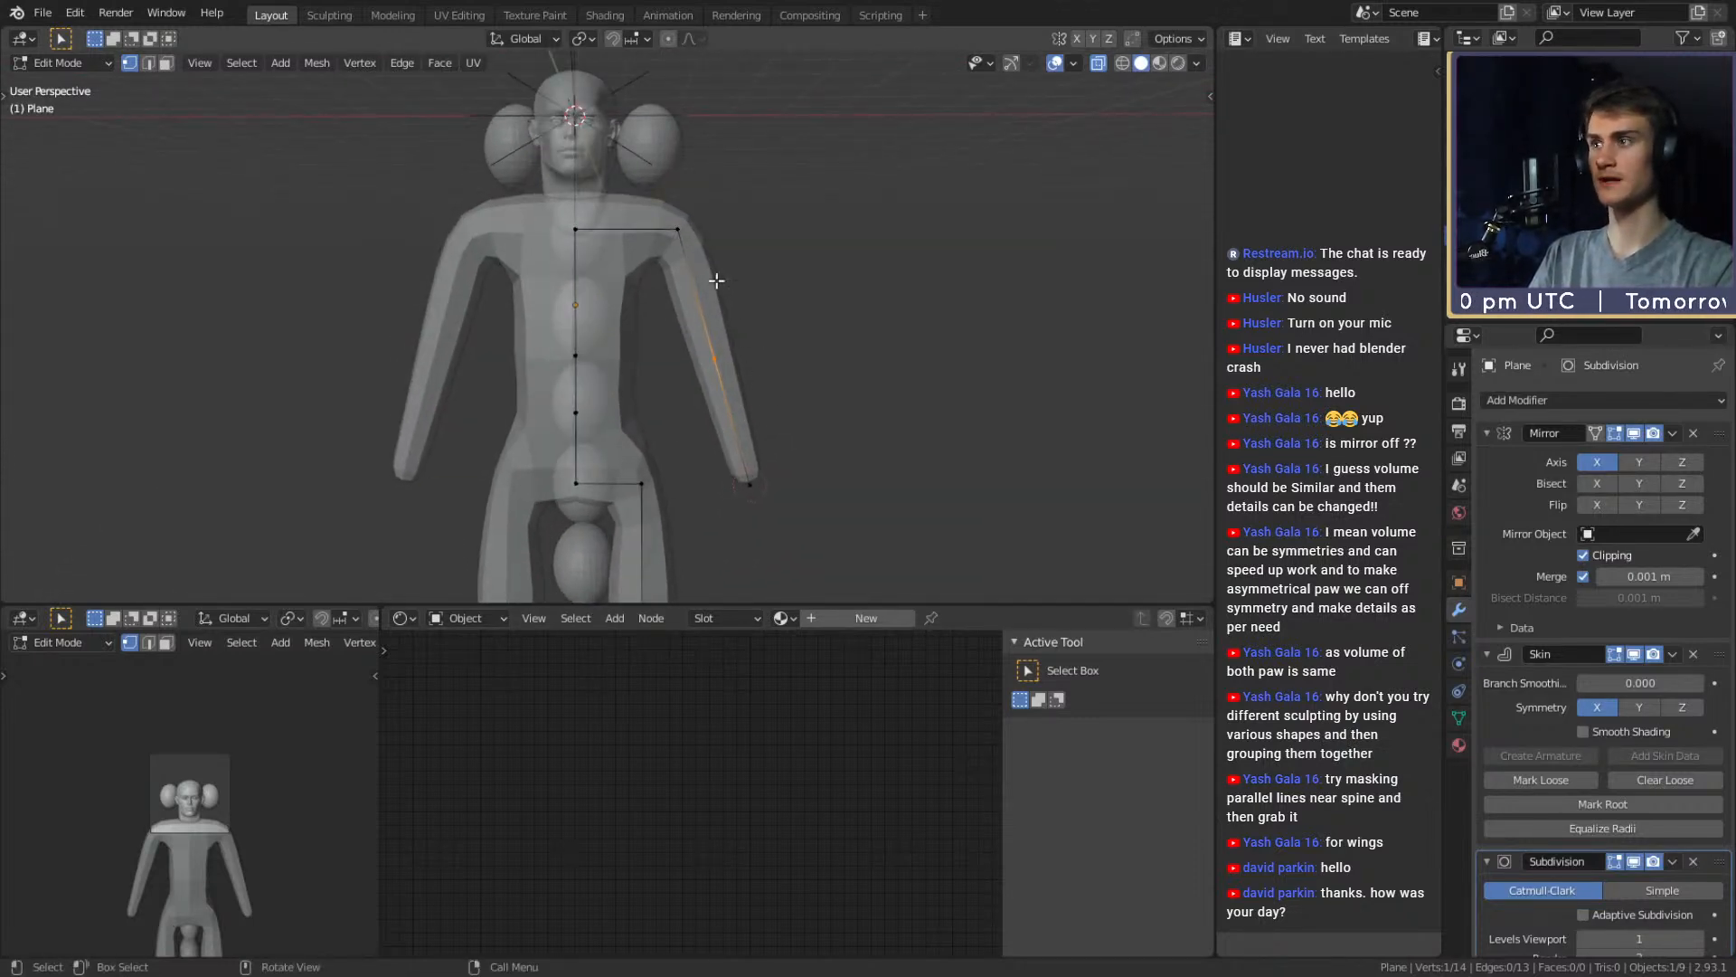
{"action": "middle_click_drag", "start_coordinate": [717, 279], "coordinate": [750, 316], "text": "shift"}
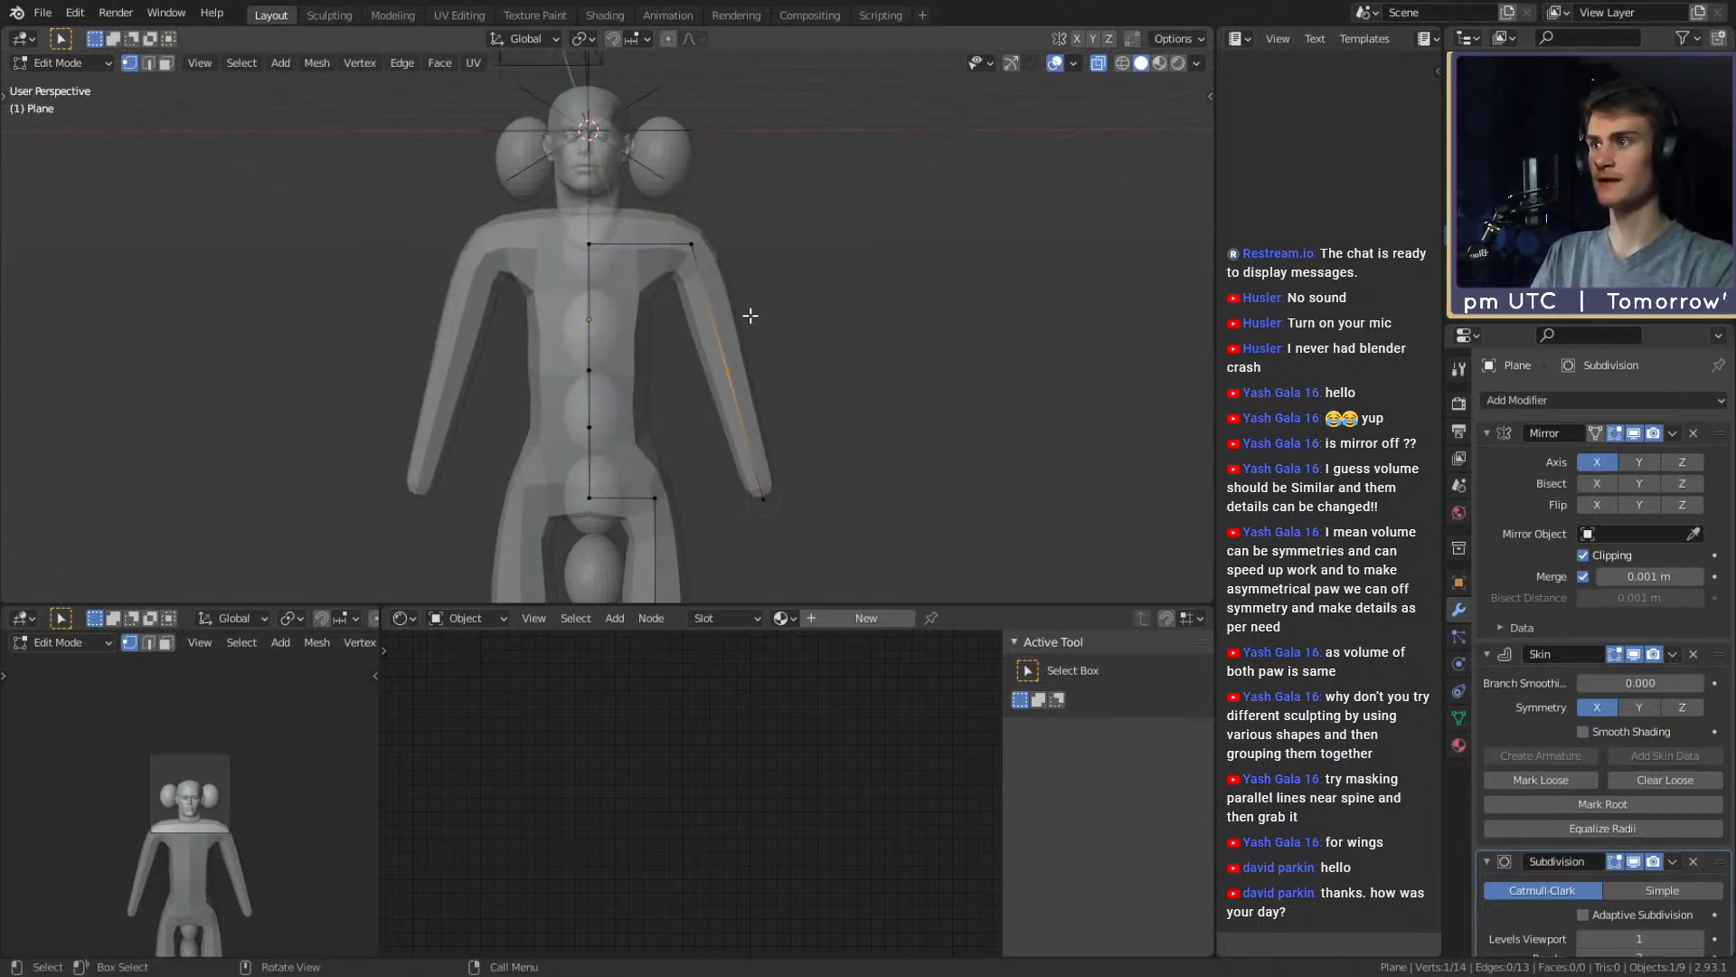
{"action": "left_click", "coordinate": [673, 246]}
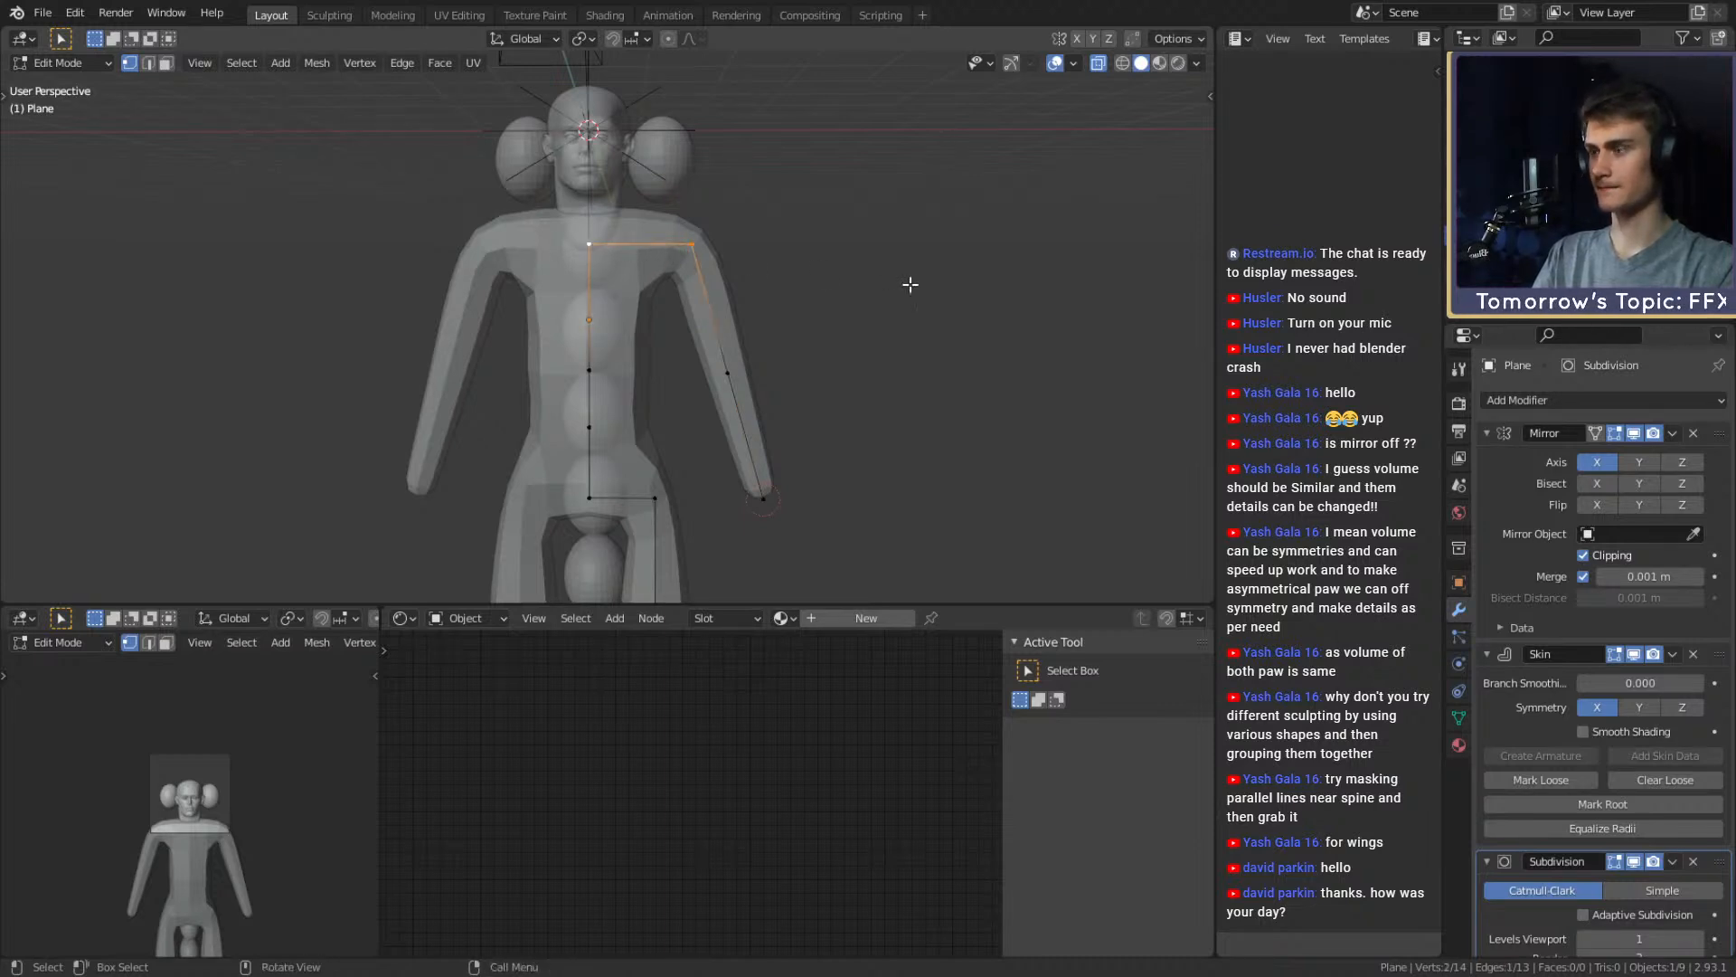
{"action": "key", "text": "g"}
{"action": "key", "text": "z"}
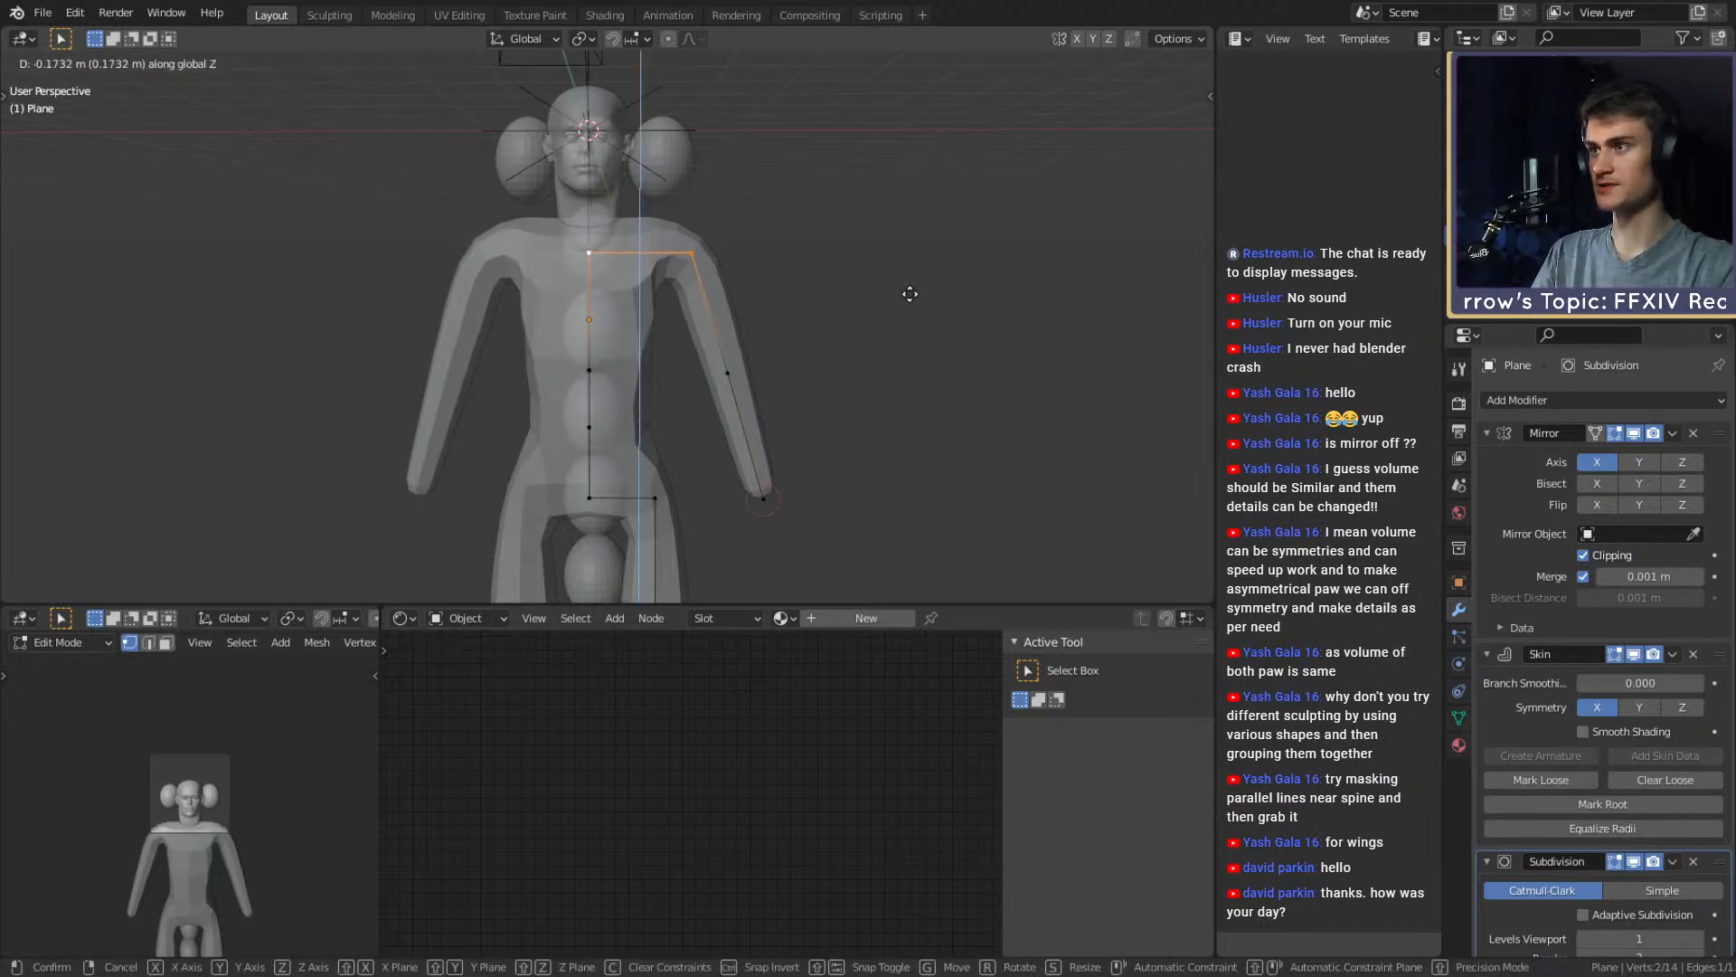
{"action": "left_click", "coordinate": [909, 294]}
Extrude a neck vertex straight up along Z from the upper chest vertex and reduce its skin radius
{"action": "left_click", "coordinate": [603, 258]}
{"action": "key", "text": "e"}
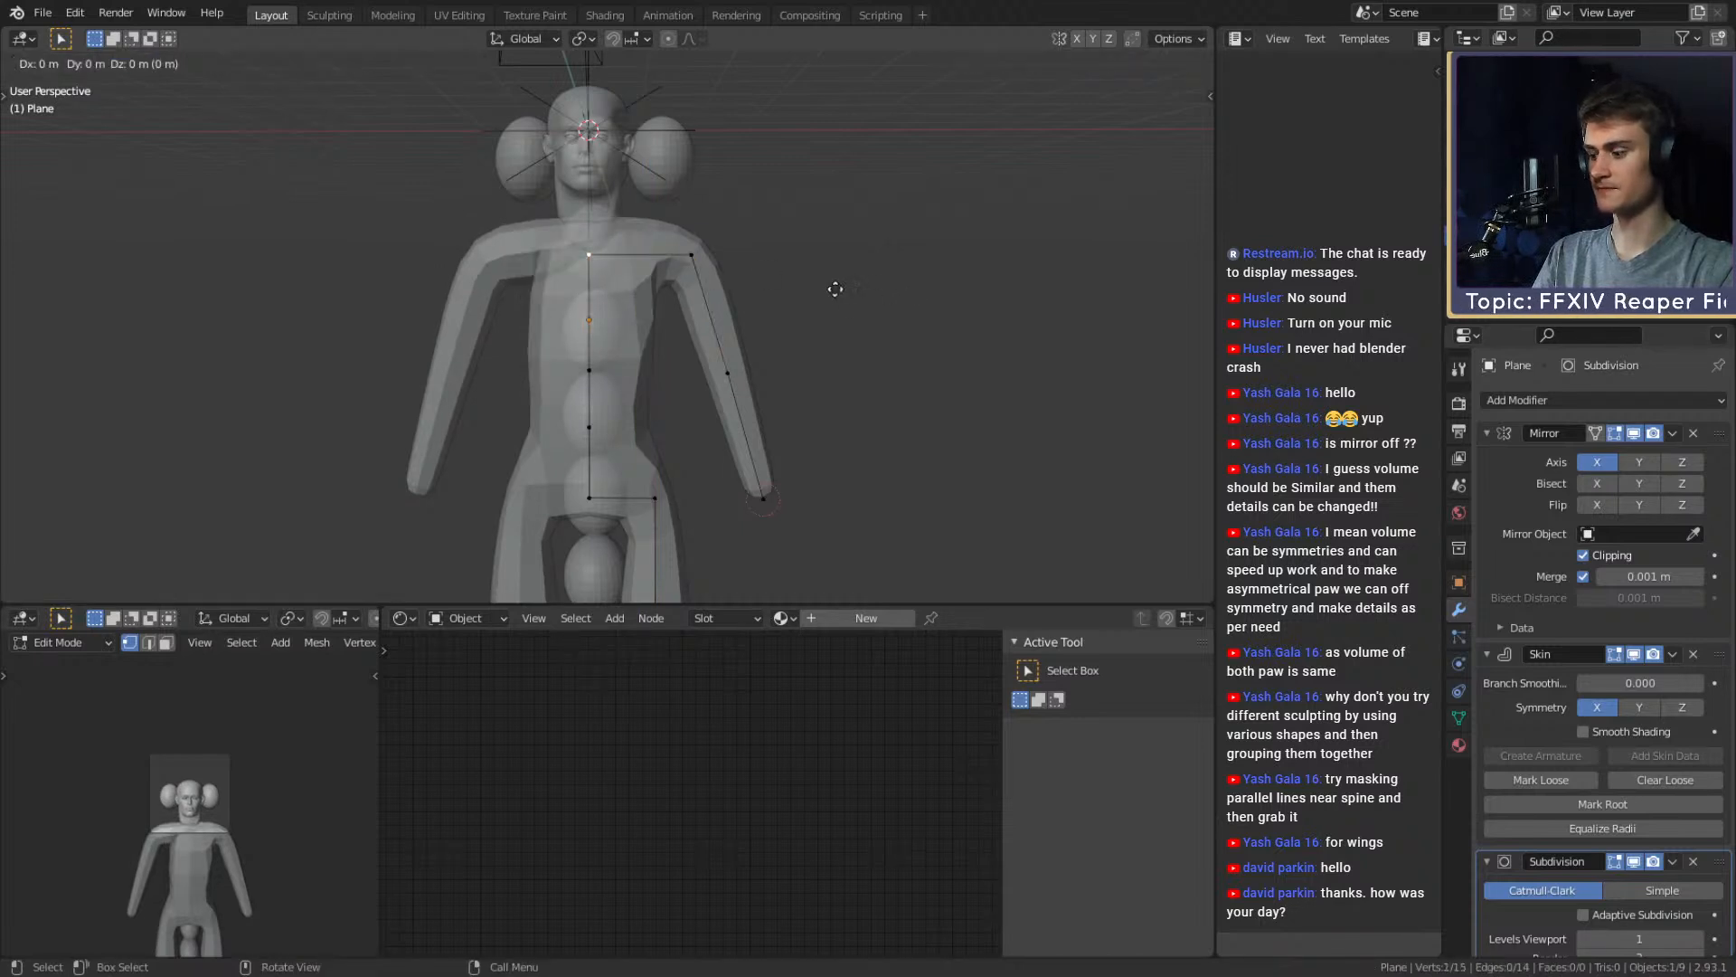
{"action": "key", "text": "z"}
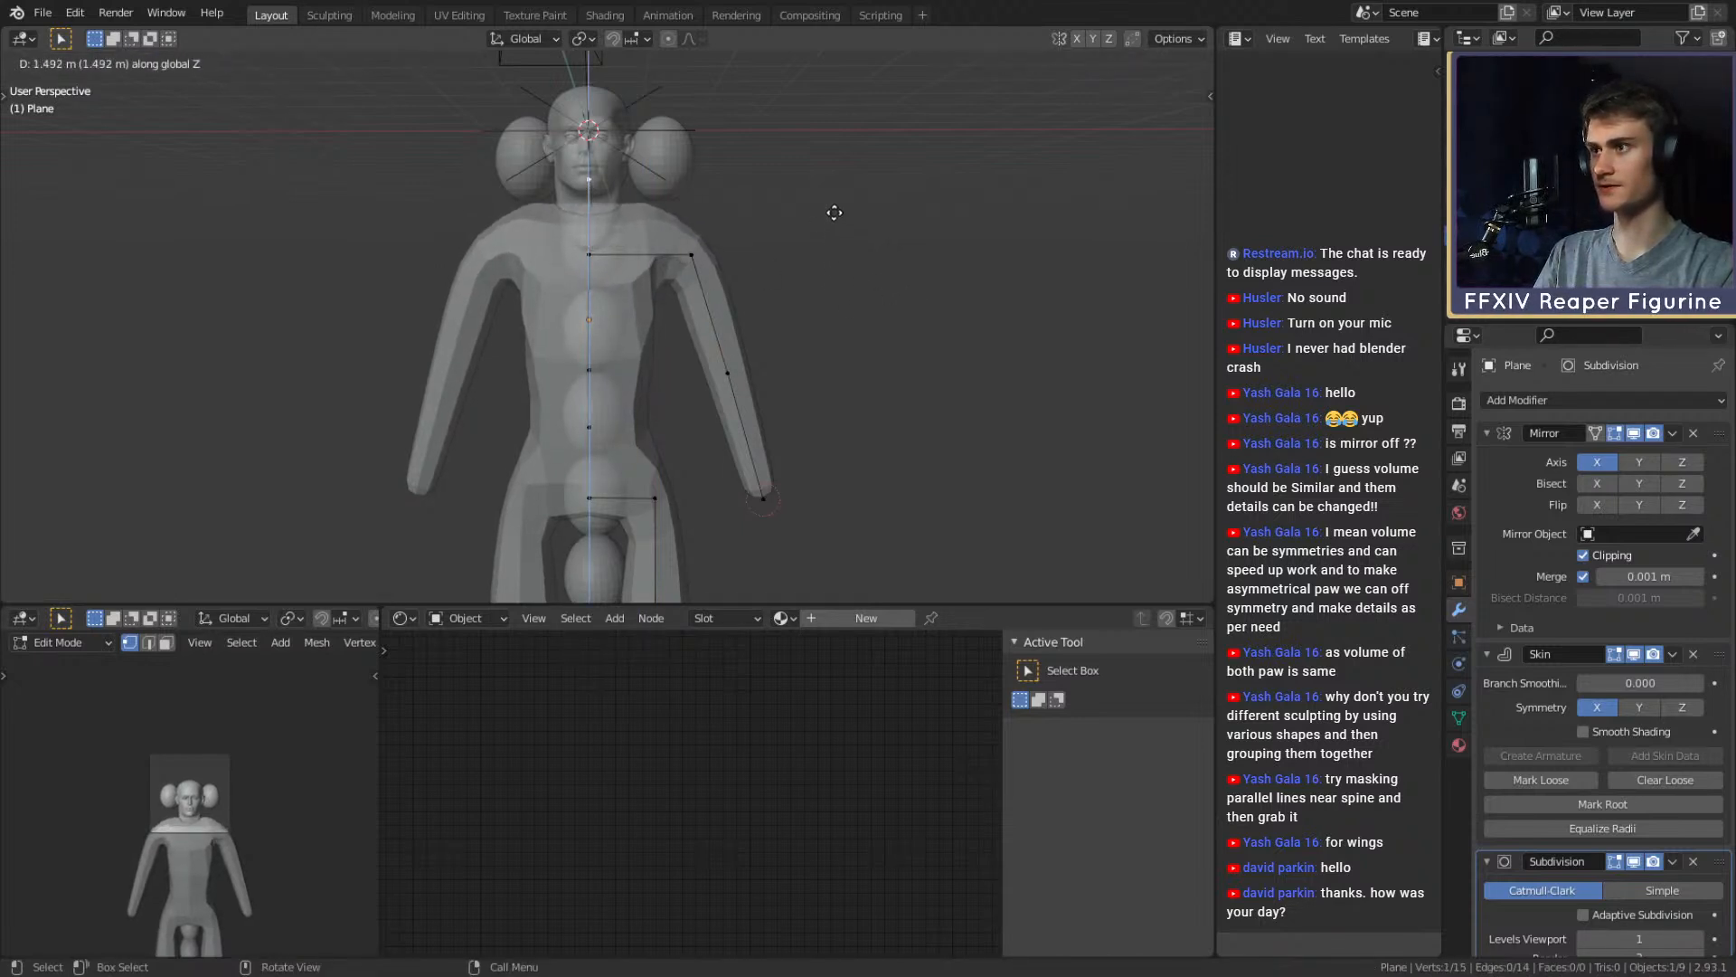
{"action": "left_click", "coordinate": [834, 237]}
{"action": "key", "text": "s"}
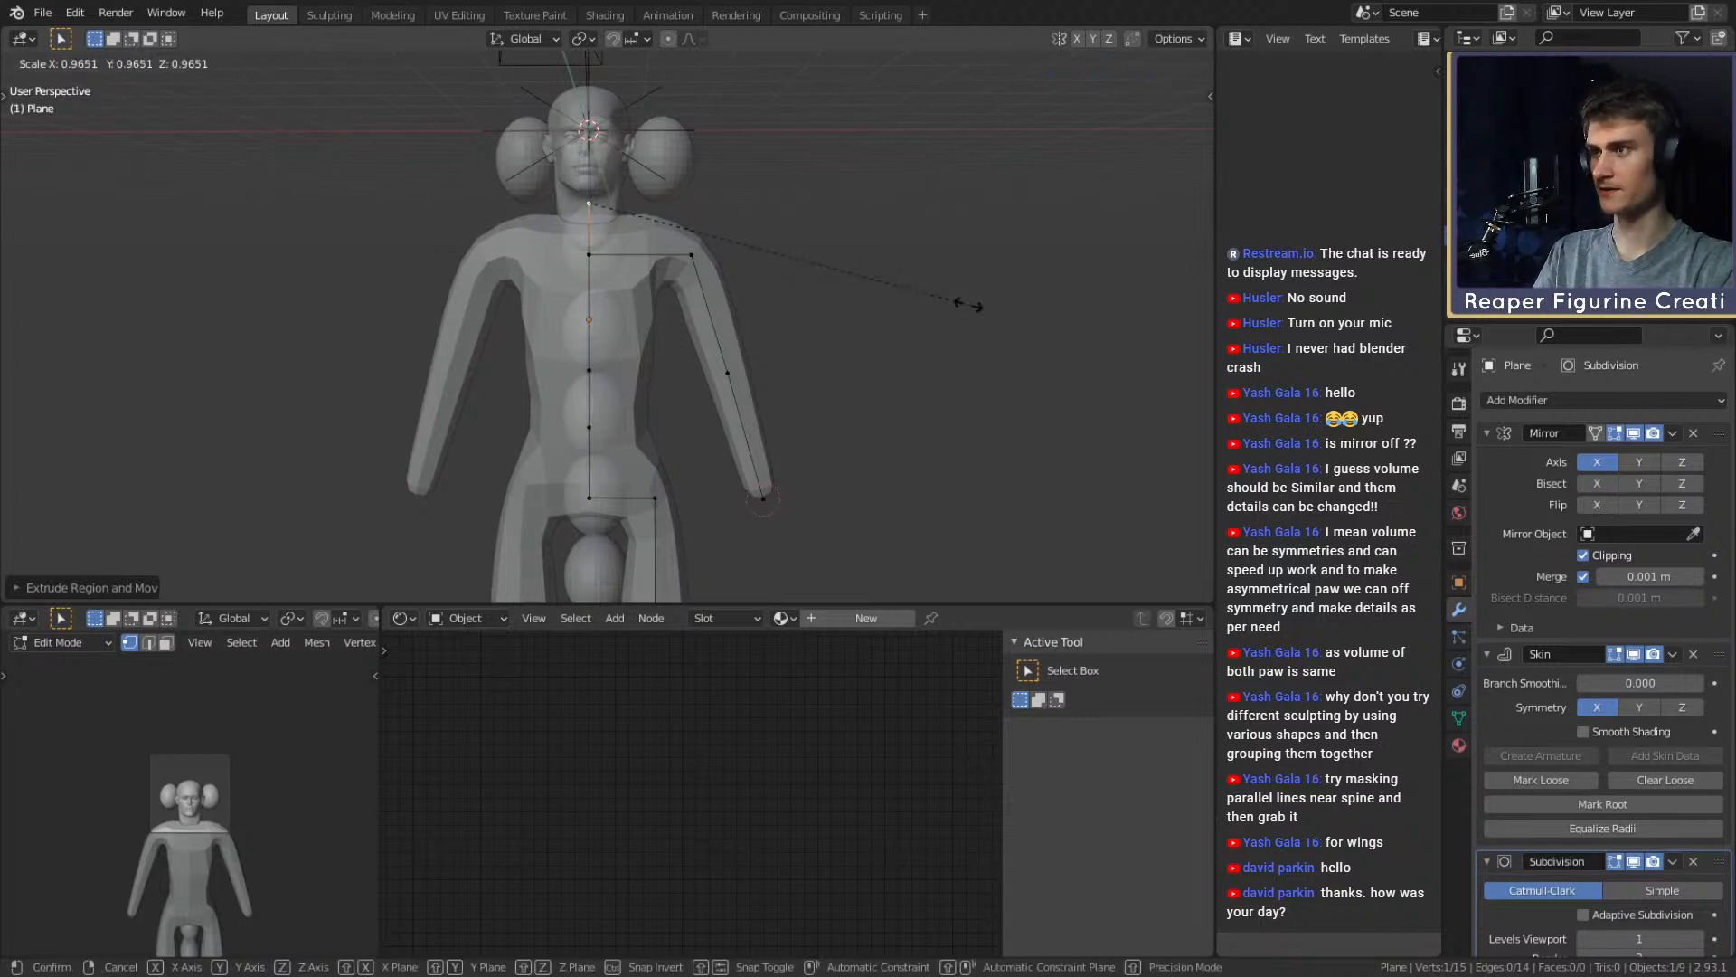
{"action": "left_click", "coordinate": [645, 232]}
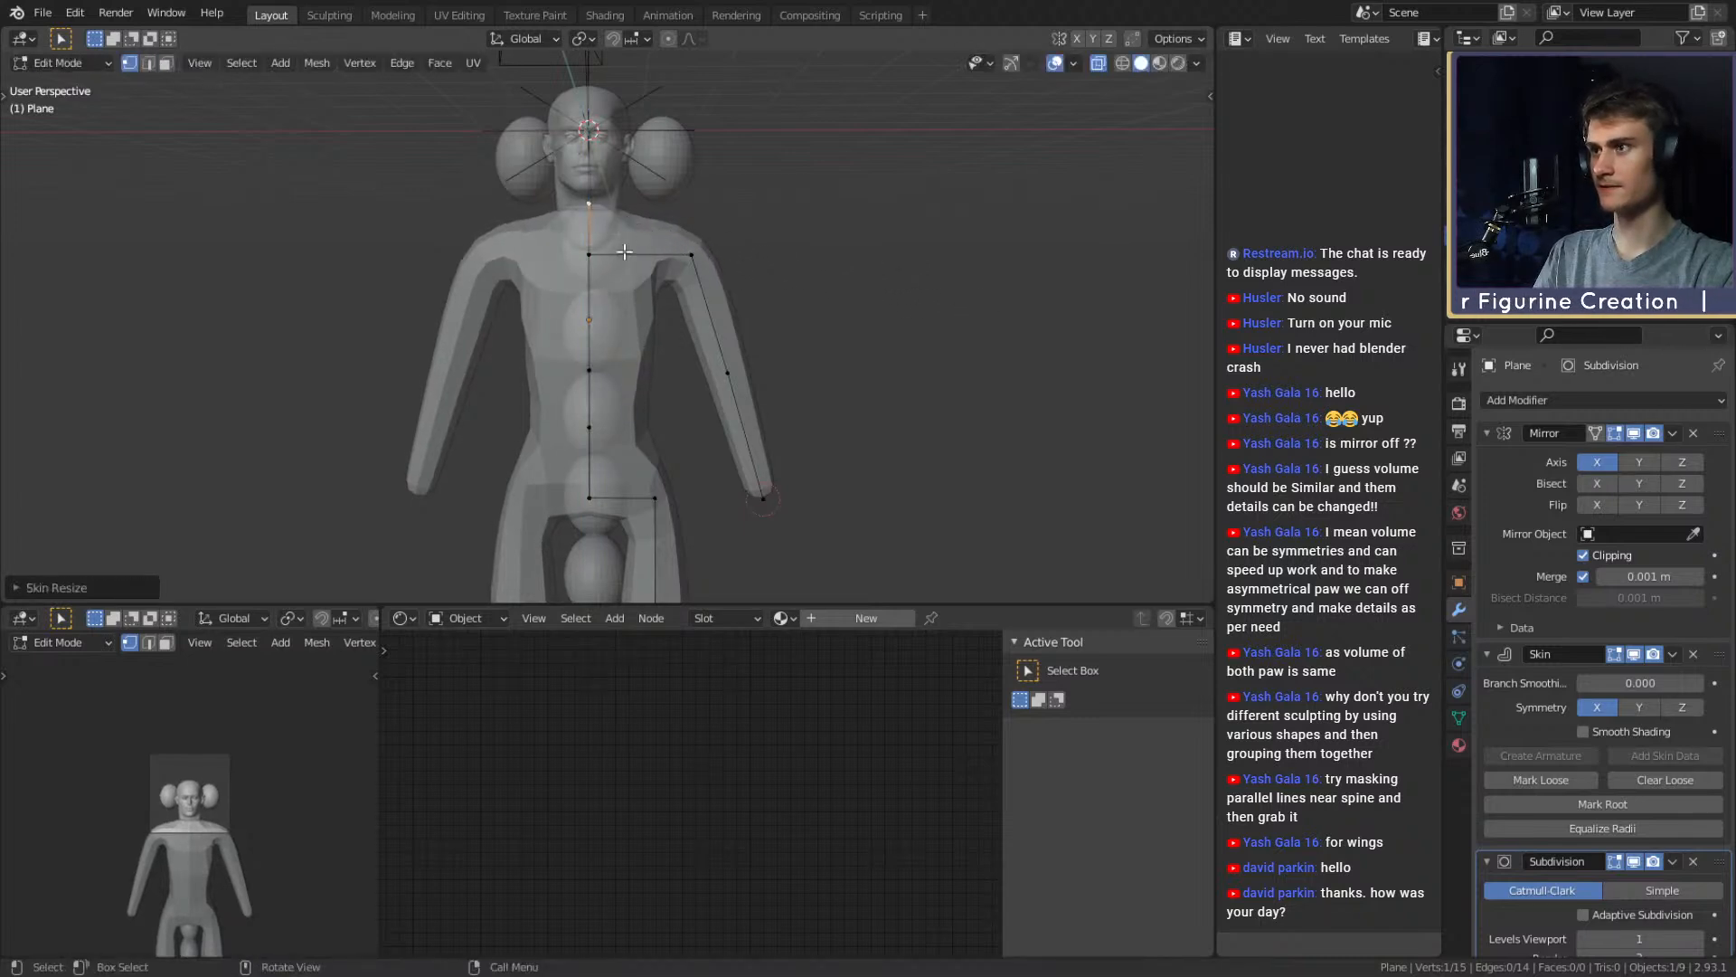
Select the hip and pelvis vertices and enlarge their skin radius to widen the hips
{"action": "middle_click_drag", "start_coordinate": [601, 259], "coordinate": [710, 338]}
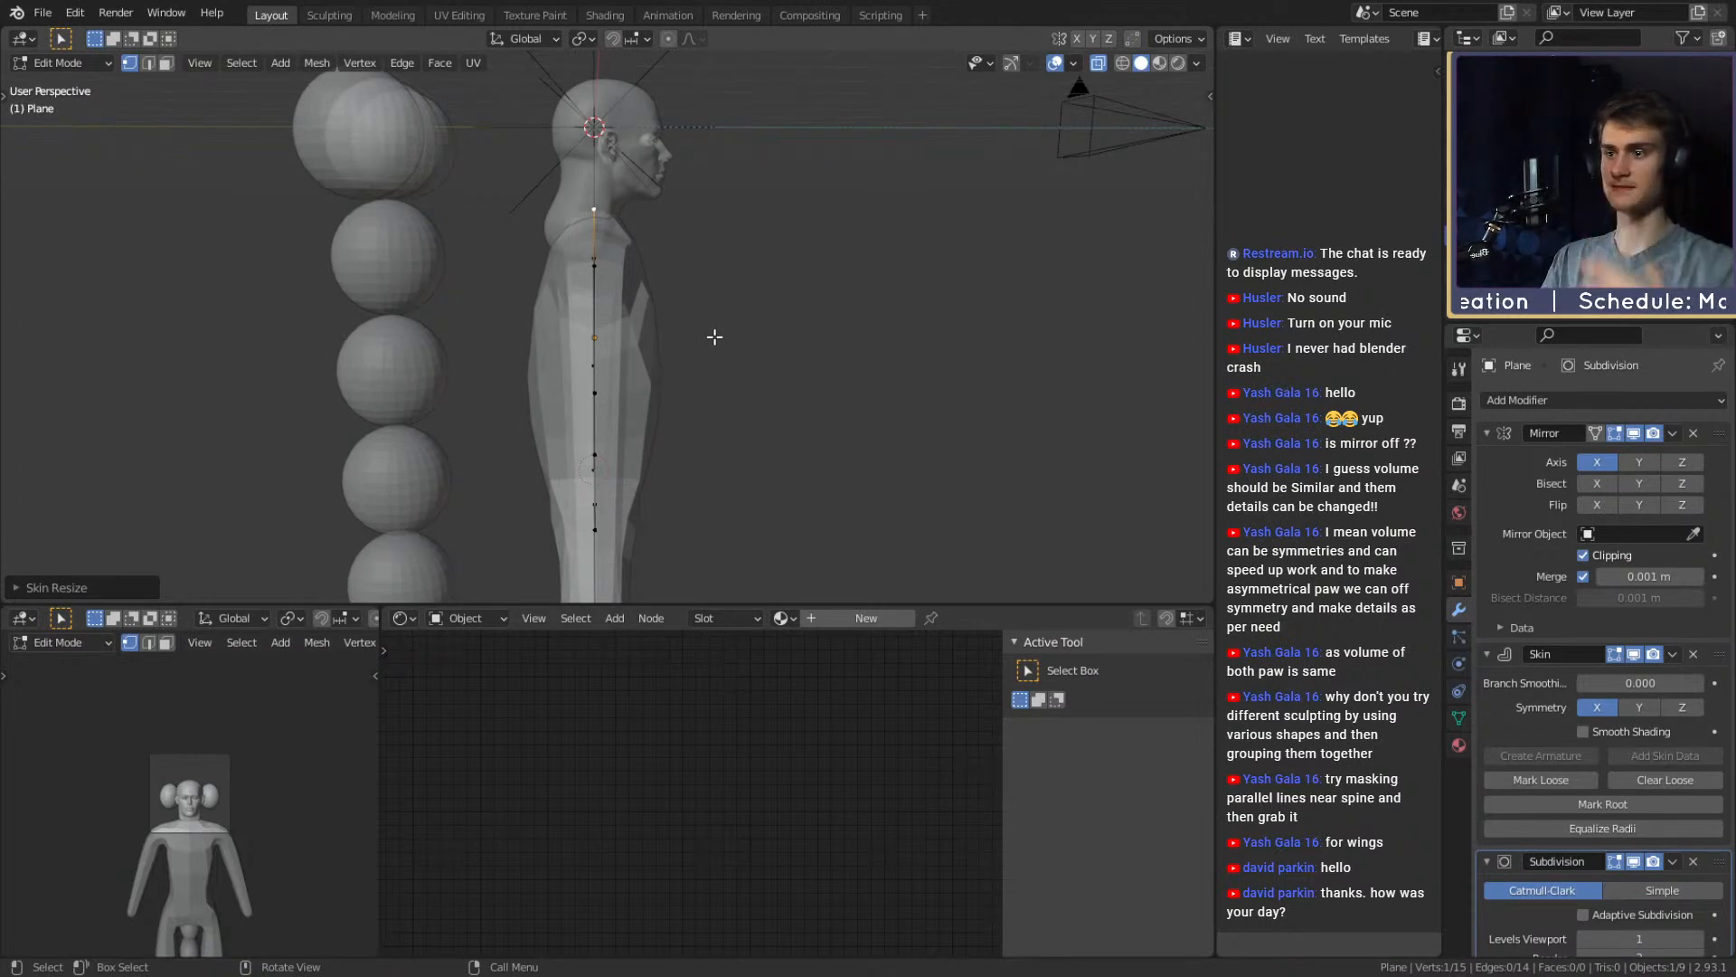
{"action": "scroll", "coordinate": [714, 338], "scroll_direction": "down", "scroll_amount": 4}
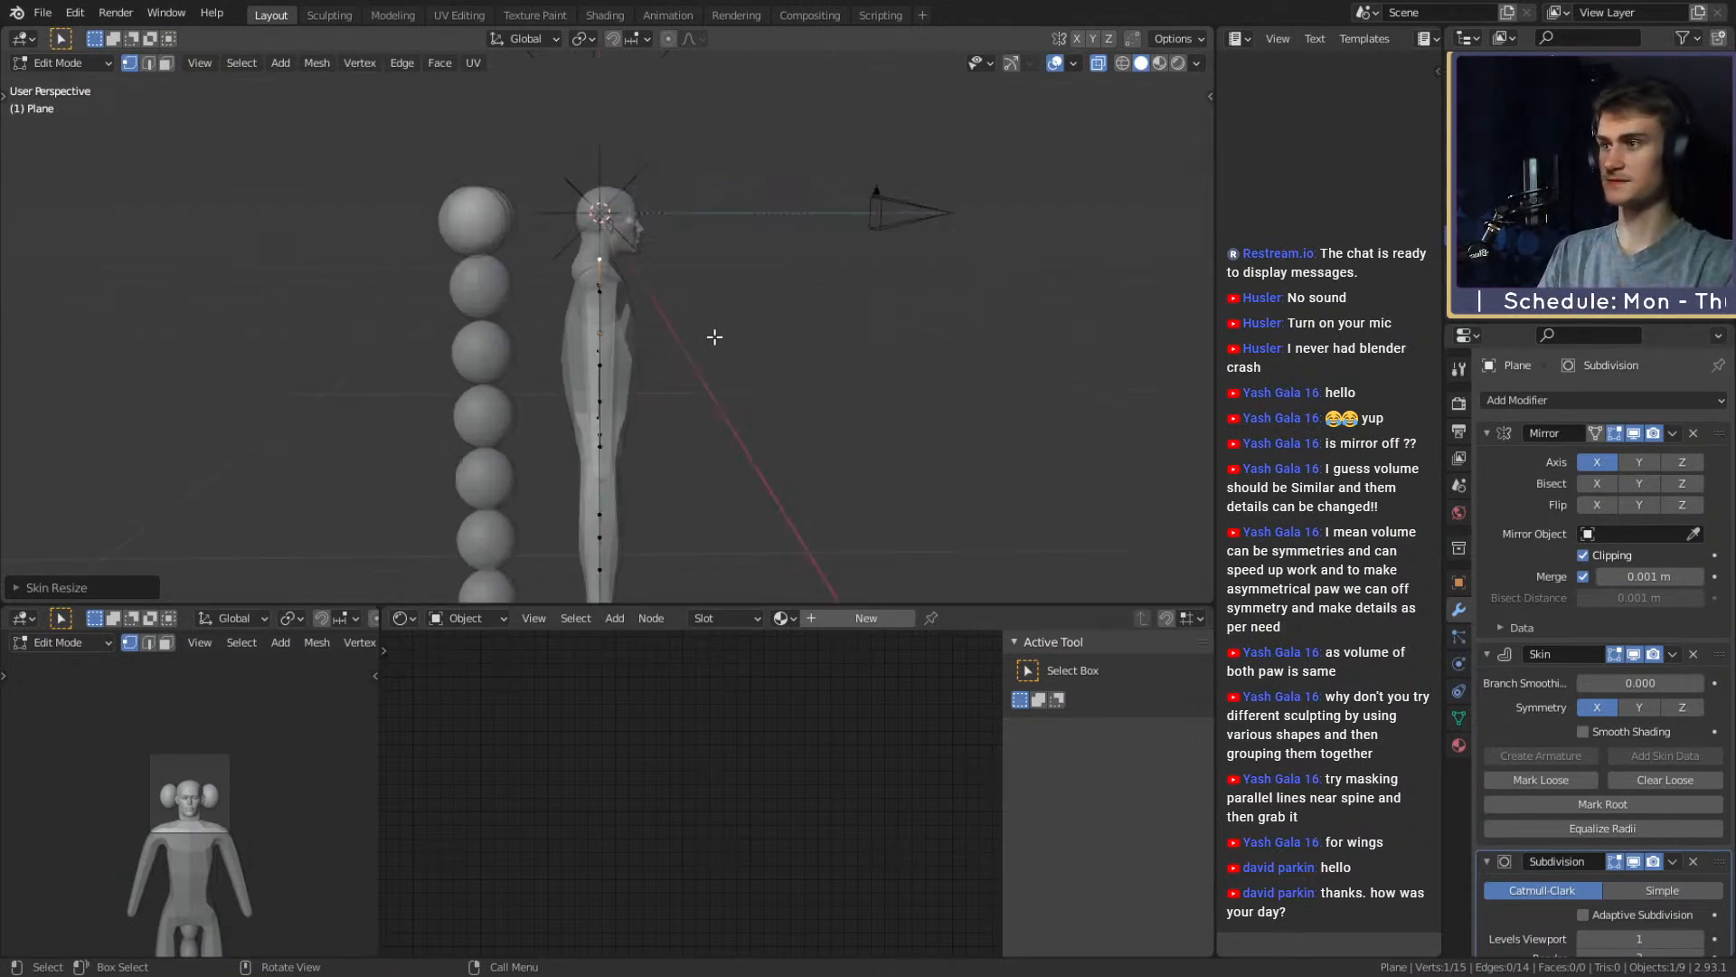
{"action": "middle_click_drag", "start_coordinate": [671, 474], "coordinate": [690, 399], "text": "shift"}
{"action": "scroll", "coordinate": [682, 377], "scroll_direction": "up", "scroll_amount": 3}
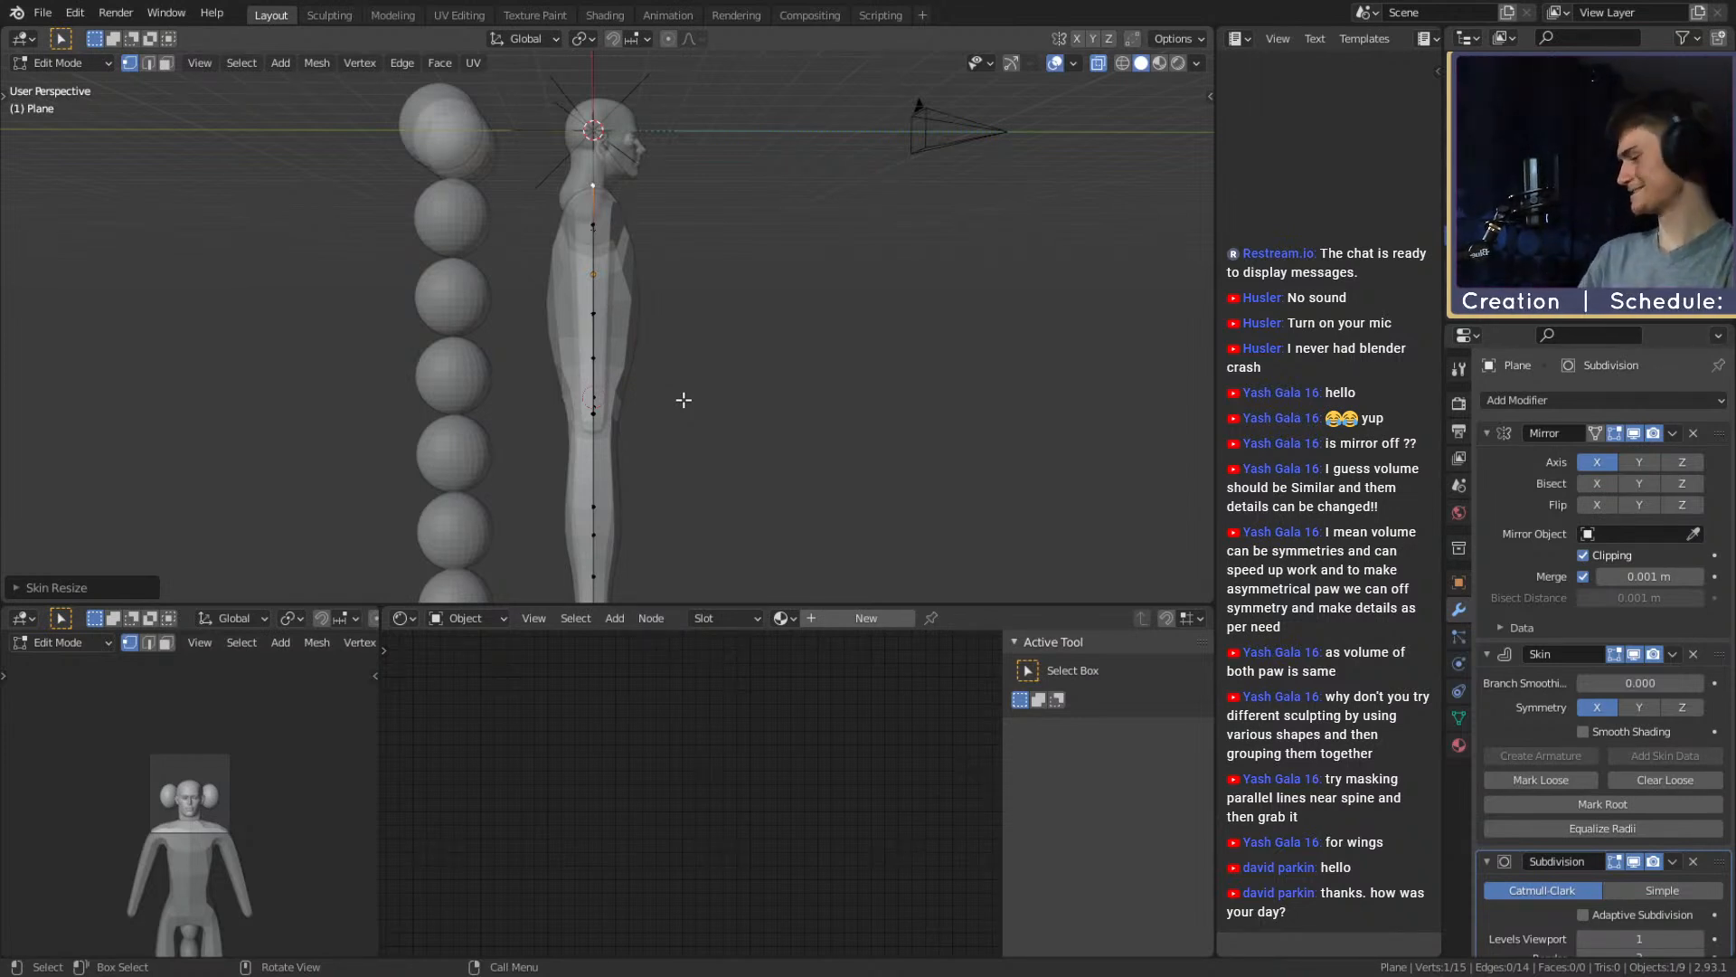
{"action": "middle_click_drag", "start_coordinate": [683, 478], "coordinate": [783, 380]}
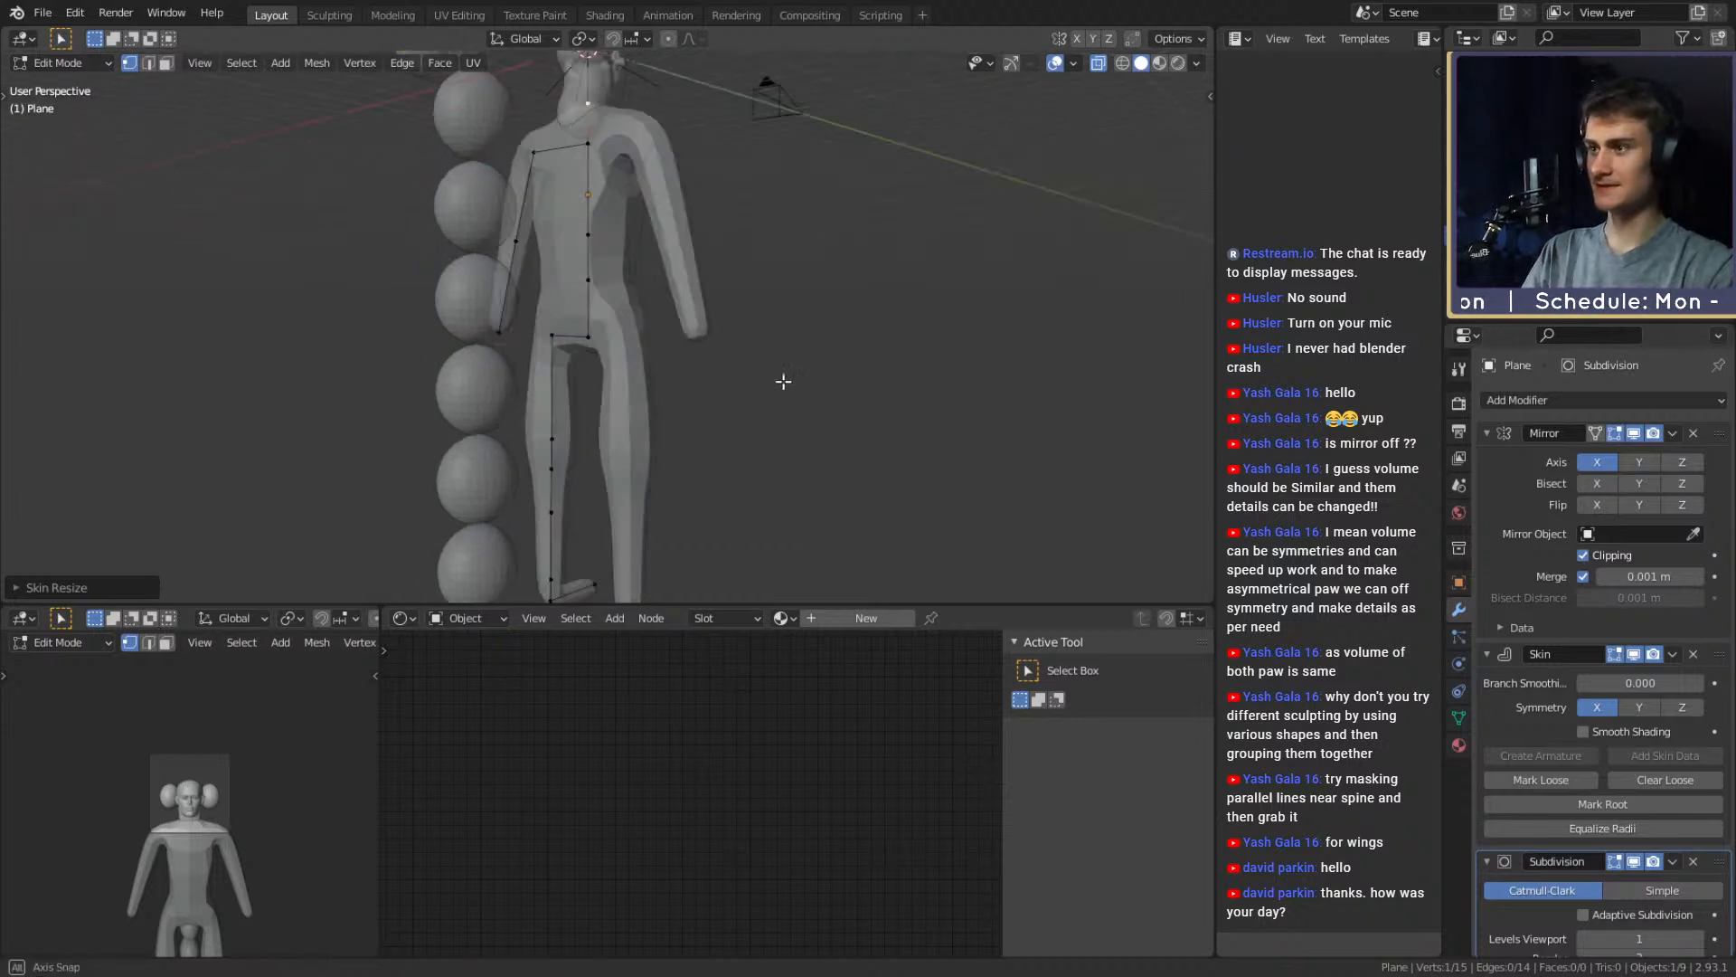
{"action": "scroll", "coordinate": [783, 380], "scroll_direction": "up", "scroll_amount": 4}
{"action": "middle_click_drag", "start_coordinate": [651, 418], "coordinate": [636, 379]}
{"action": "left_click", "coordinate": [592, 373]}
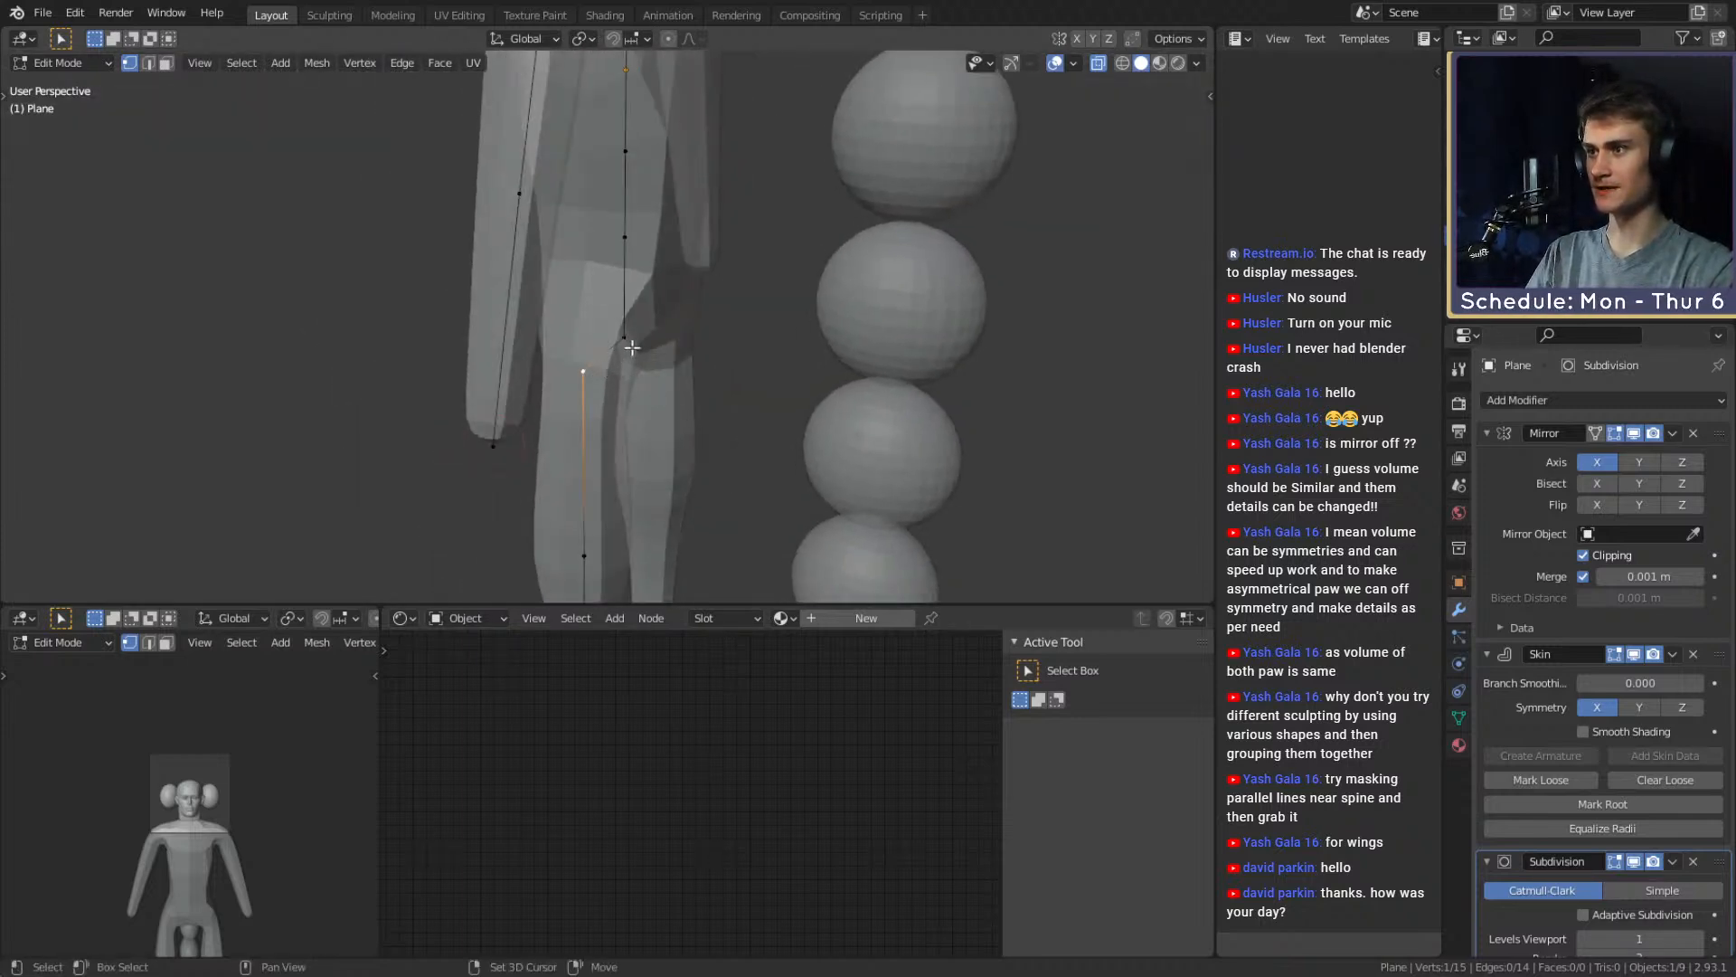
{"action": "left_click", "coordinate": [624, 340], "text": "shift"}
{"action": "middle_click_drag", "start_coordinate": [746, 387], "coordinate": [729, 395]}
{"action": "key", "text": "ctrl+a"}
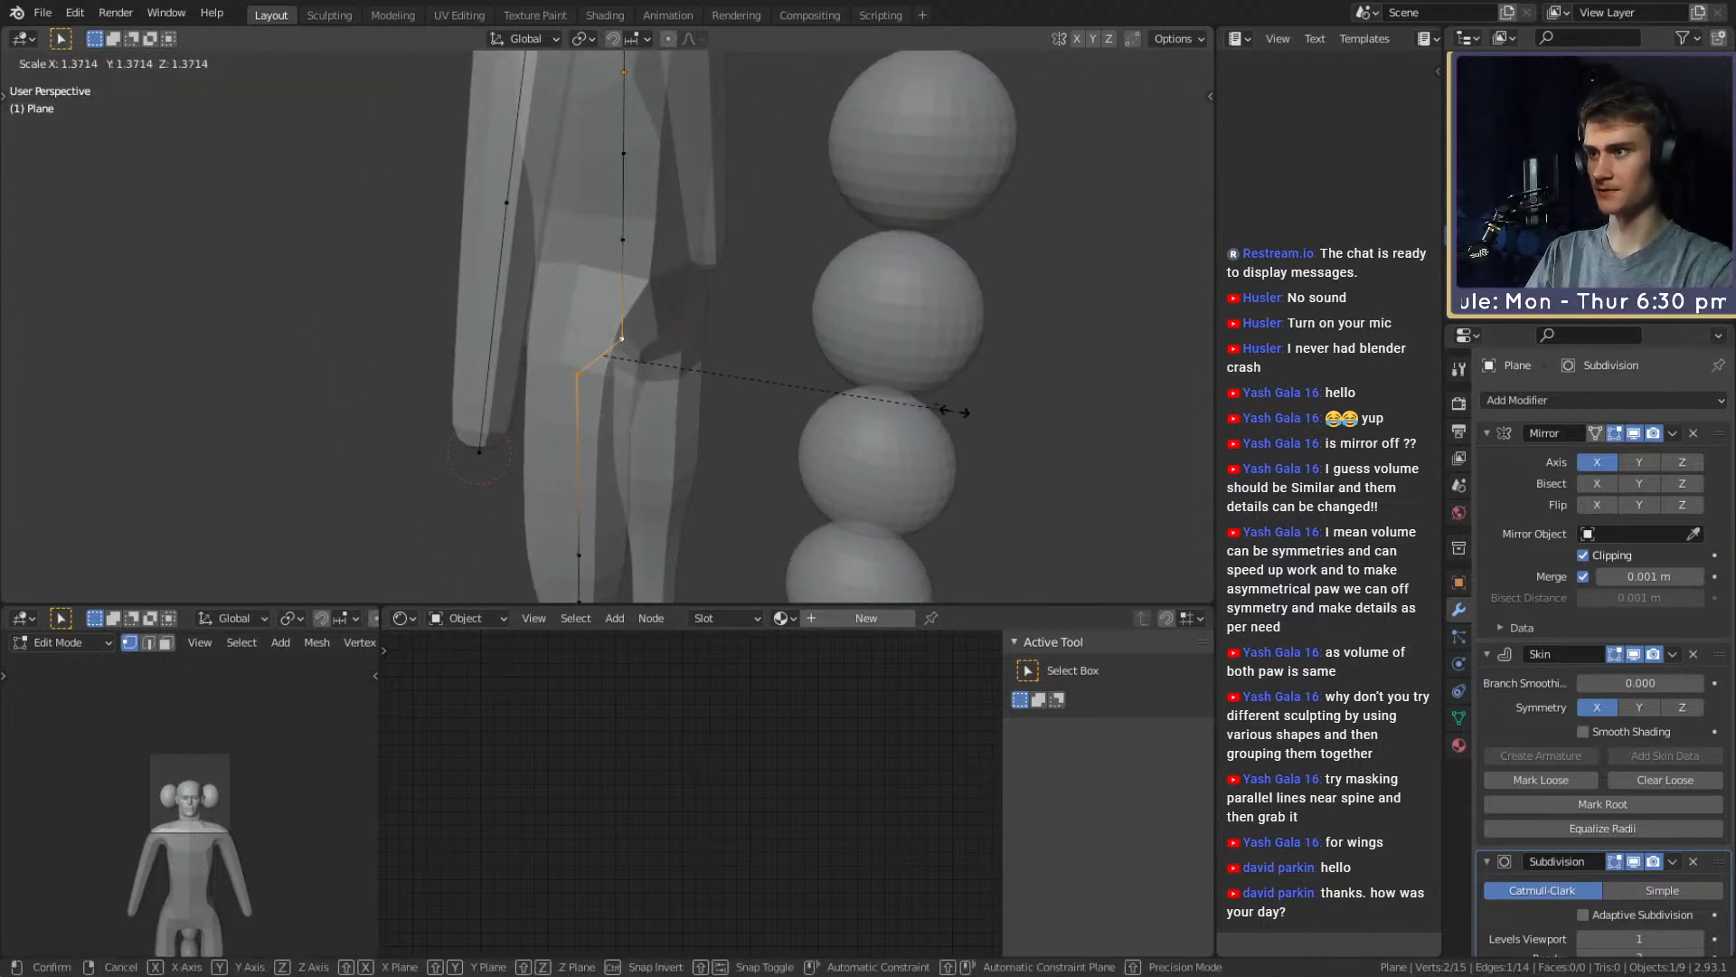
{"action": "left_click", "coordinate": [1002, 414]}
Move the pelvis and hip vertices about 0.28 m backward along Y and nudge them slightly further
{"action": "left_click", "coordinate": [625, 343]}
{"action": "left_click", "coordinate": [577, 373], "text": "shift"}
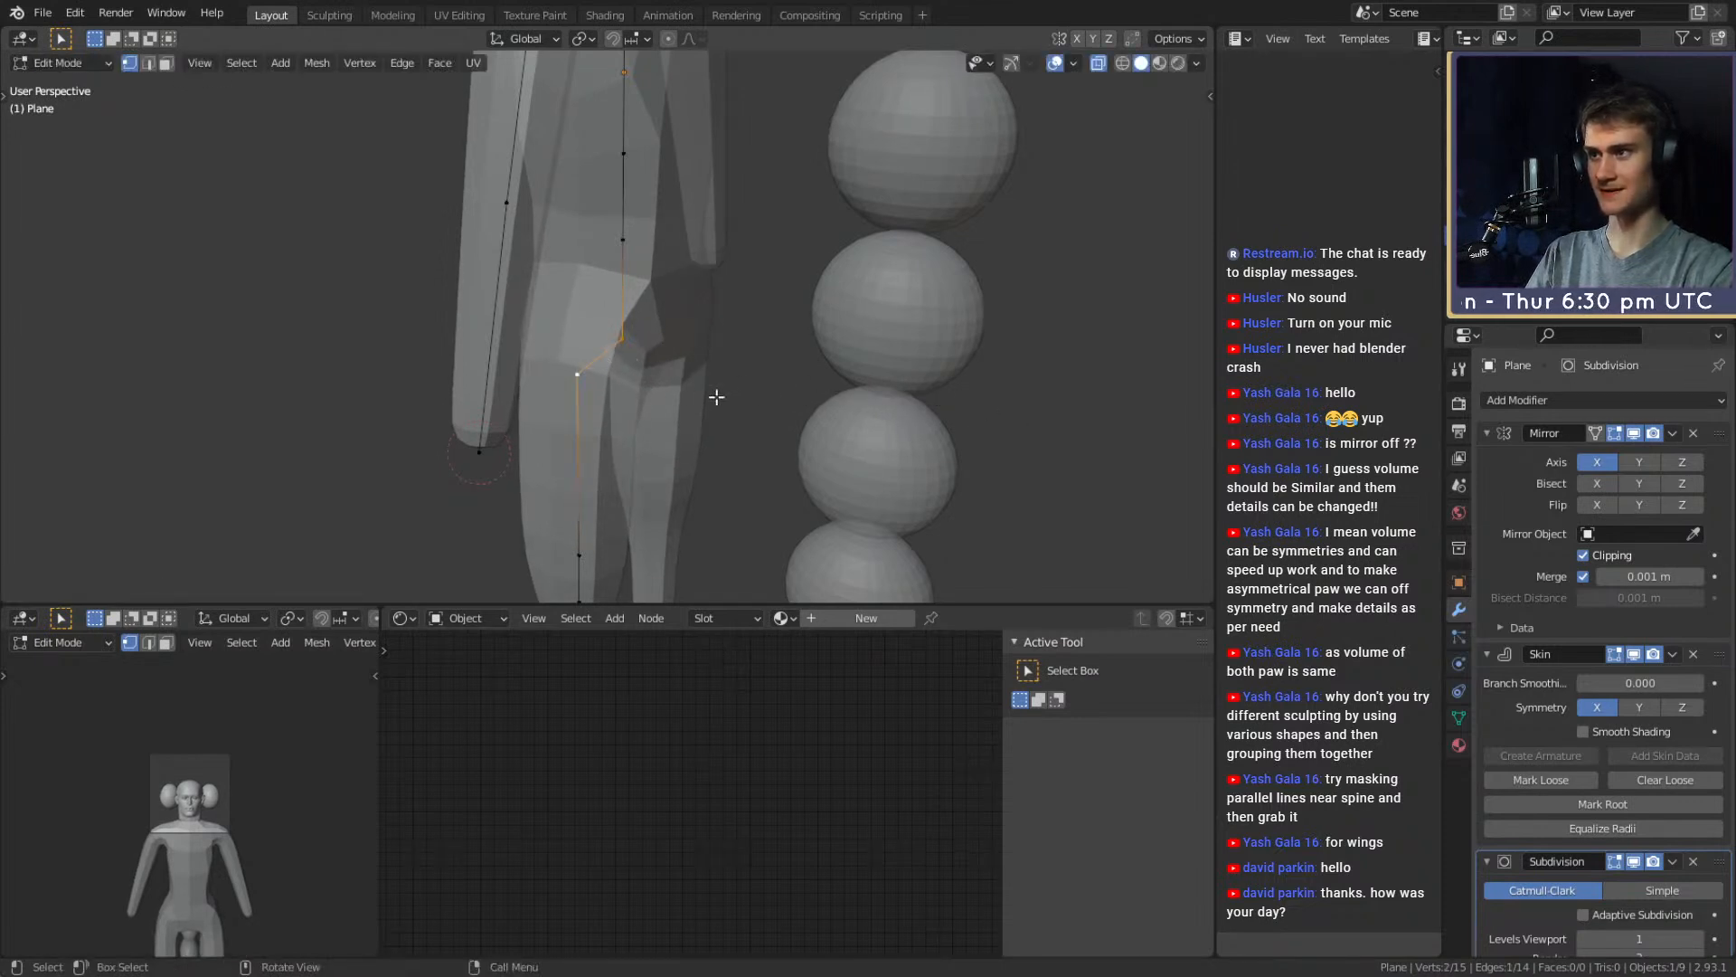
{"action": "middle_click_drag", "start_coordinate": [577, 373], "coordinate": [787, 391]}
{"action": "middle_click_drag", "start_coordinate": [902, 415], "coordinate": [850, 439]}
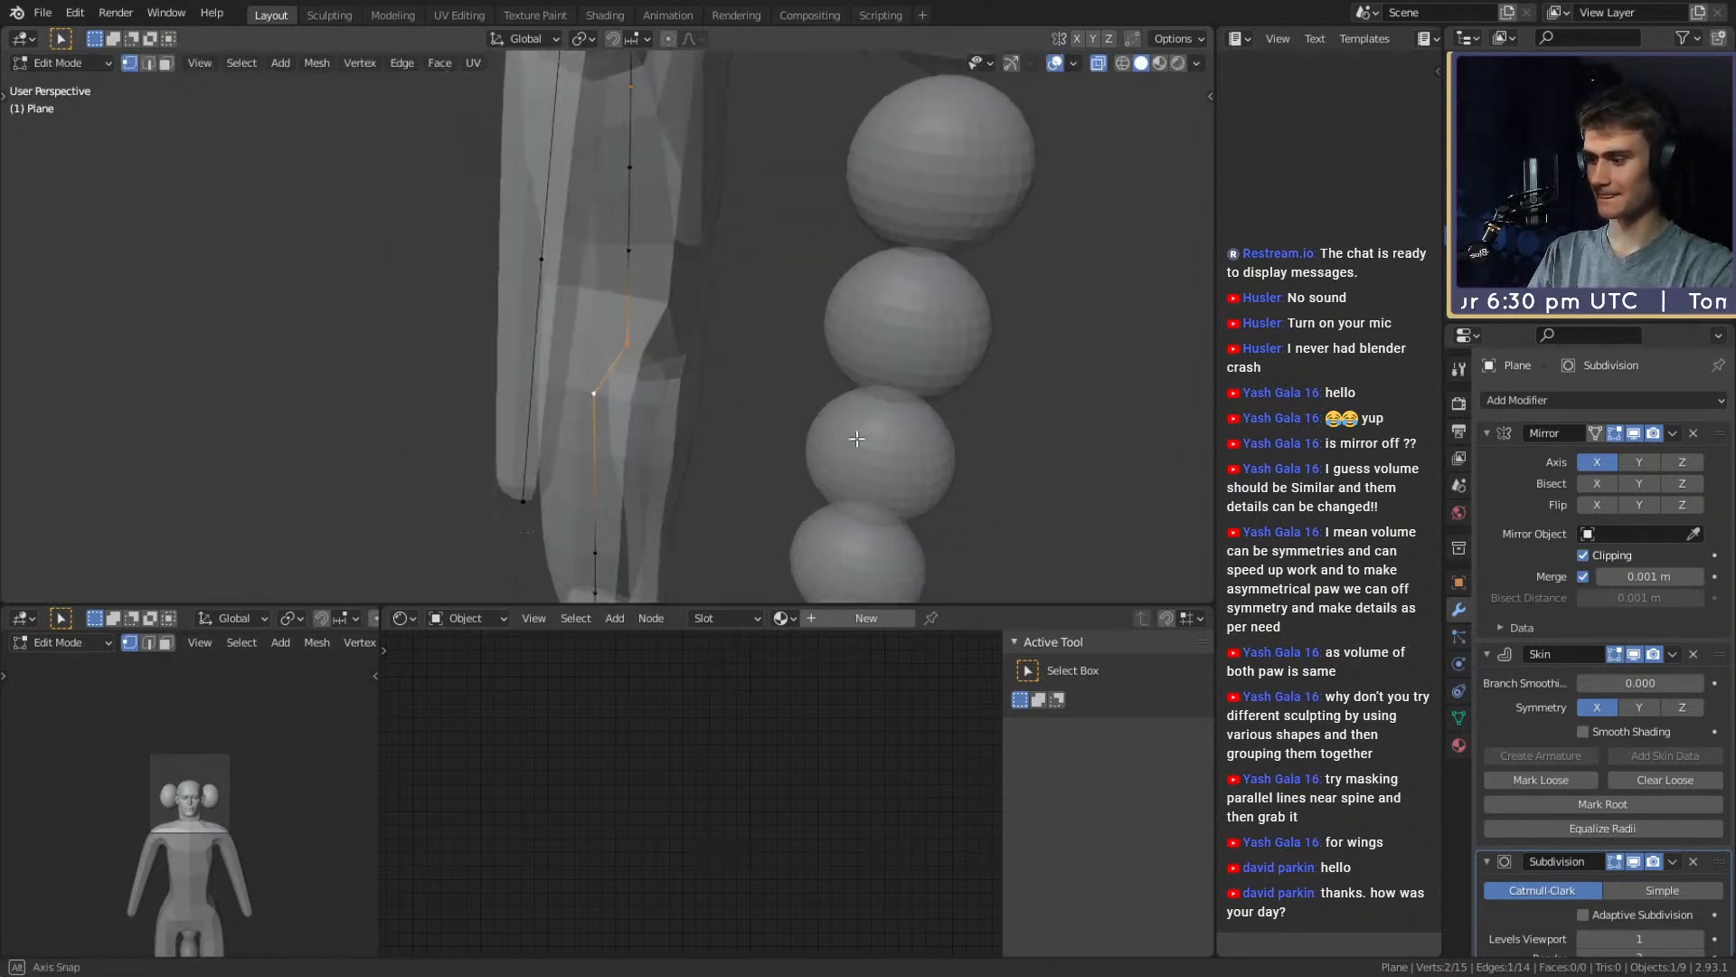
{"action": "key", "text": "g"}
{"action": "key", "text": "y"}
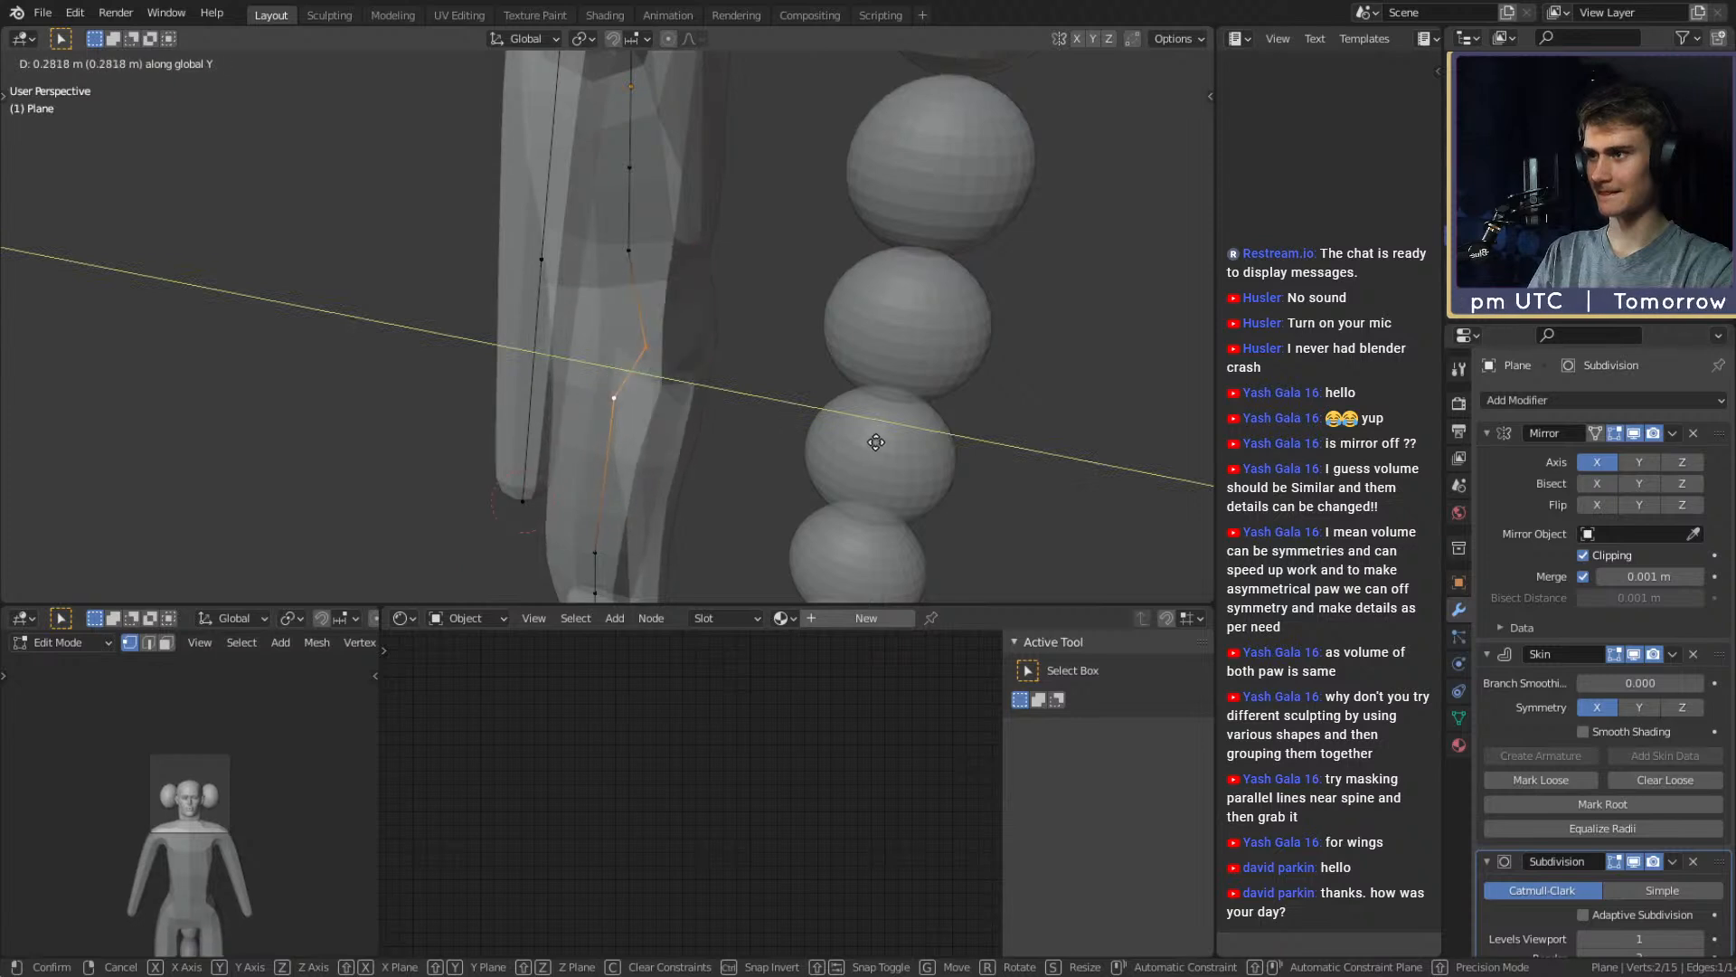
{"action": "left_click", "coordinate": [876, 442]}
{"action": "key", "text": "g"}
{"action": "key", "text": "y"}
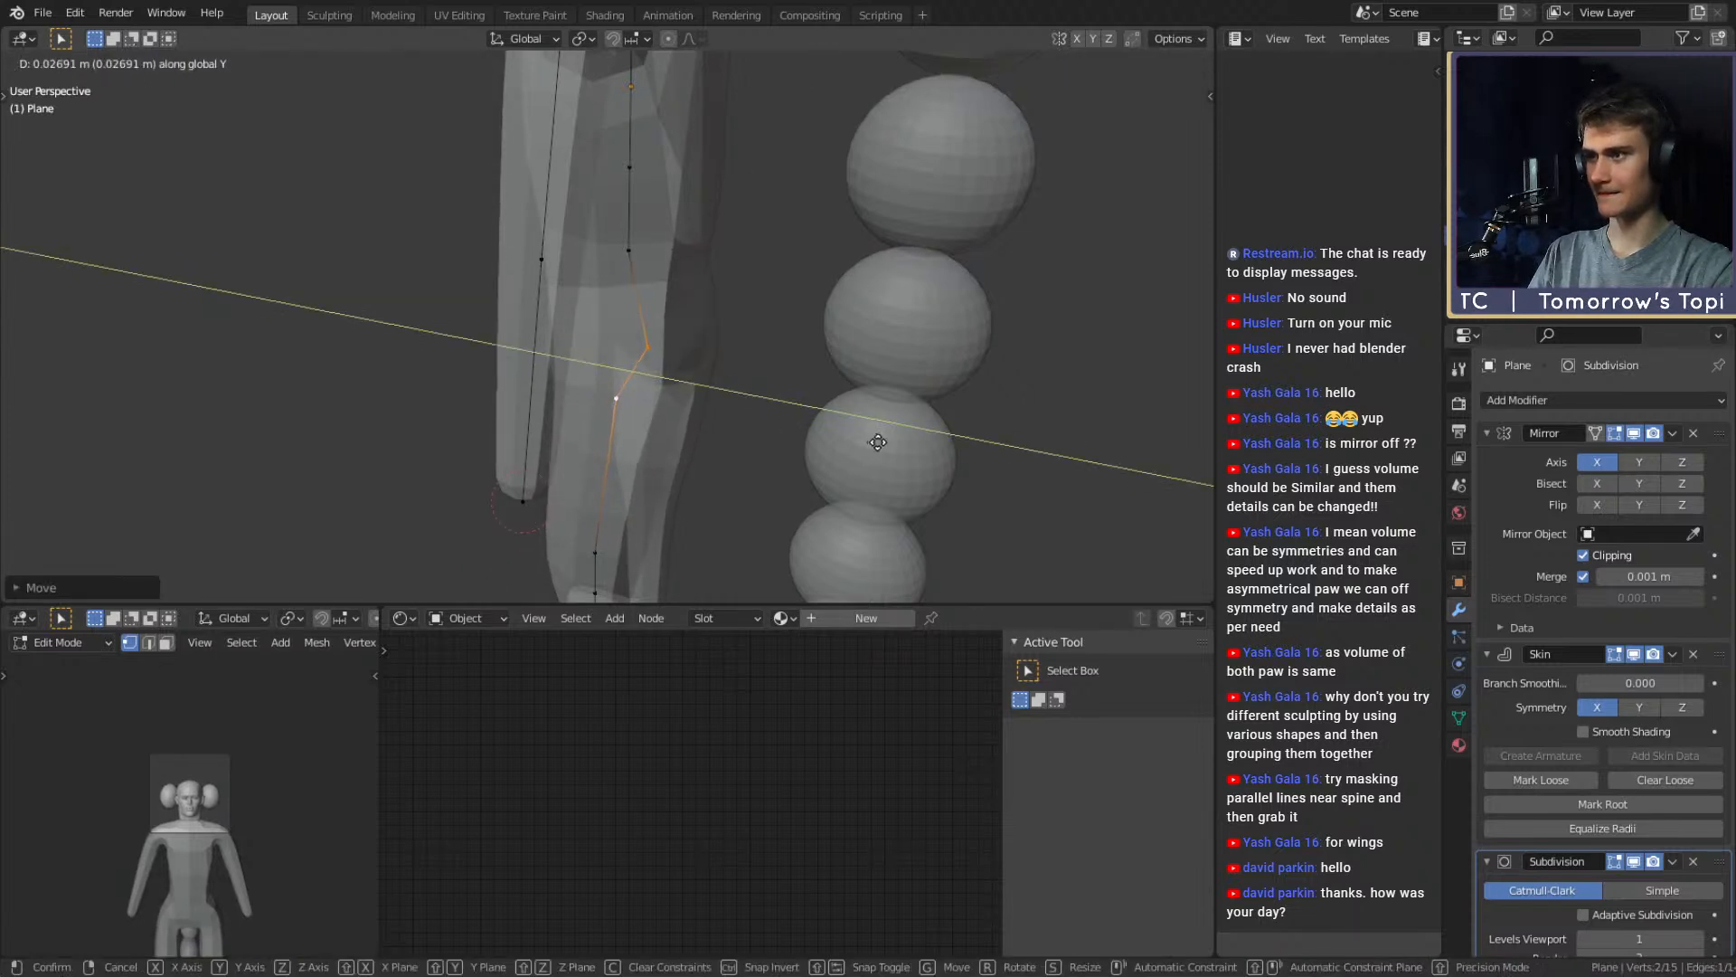
{"action": "left_click", "coordinate": [885, 442]}
Select the upper chest and neck vertices and move them backward along Y
{"action": "scroll", "coordinate": [767, 411], "scroll_direction": "down", "scroll_amount": 2}
{"action": "middle_click_drag", "start_coordinate": [767, 411], "coordinate": [799, 357]}
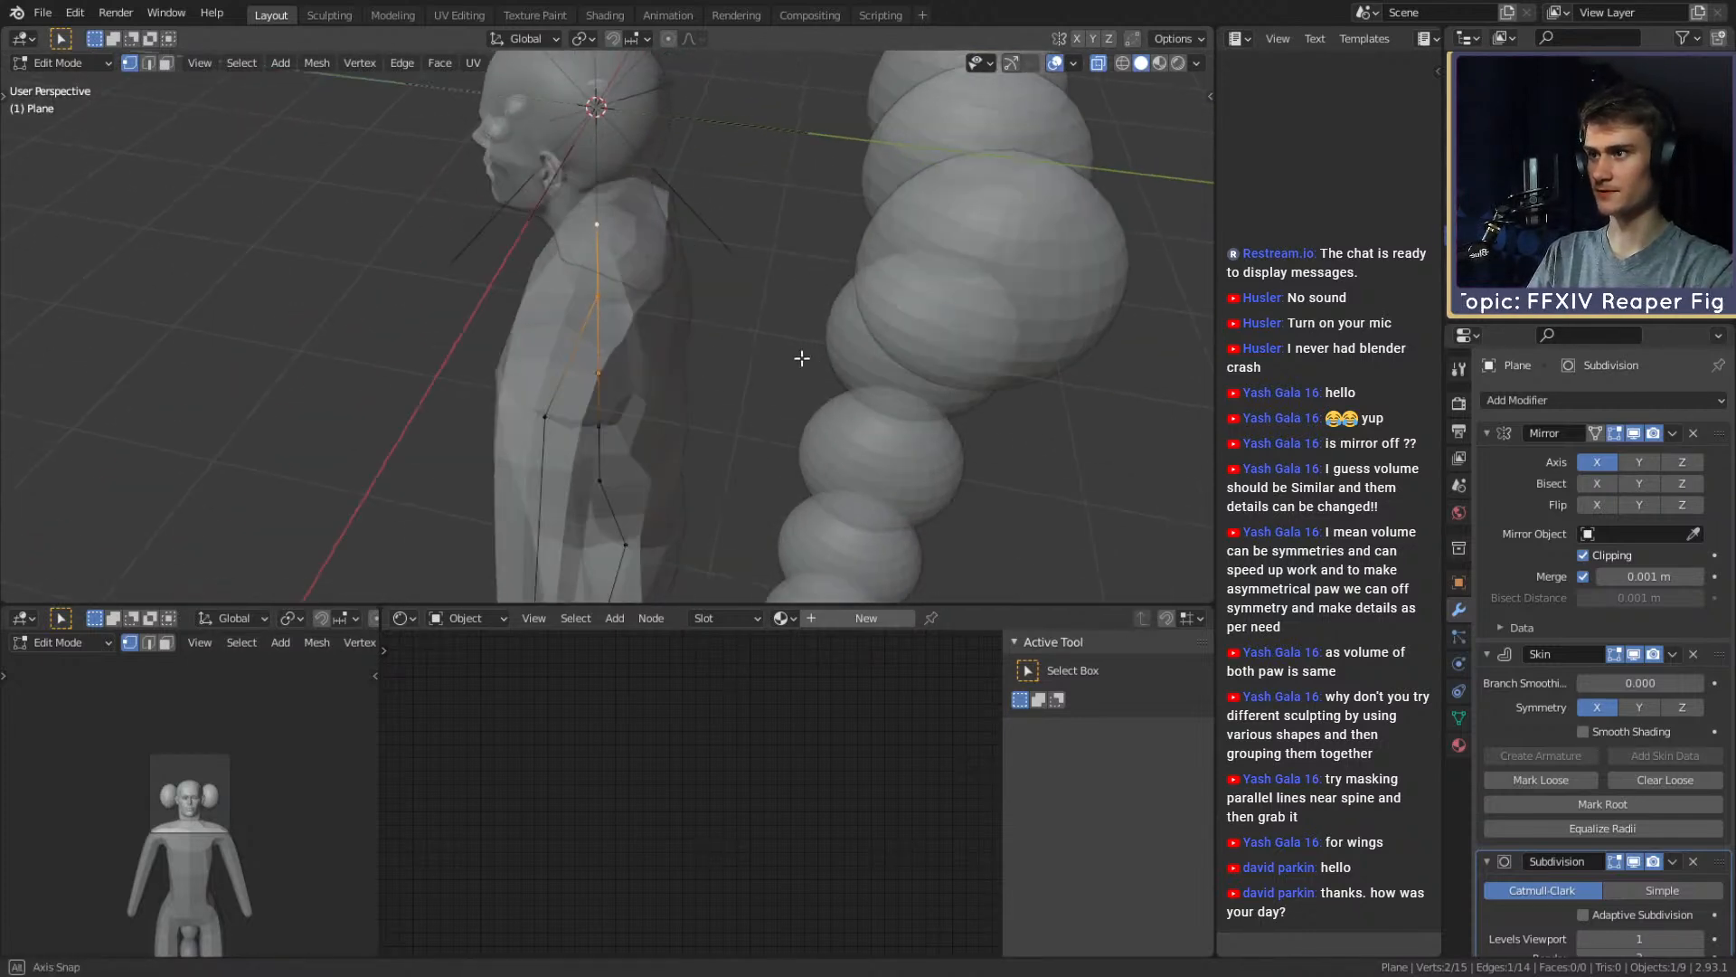
{"action": "left_click", "coordinate": [597, 225], "text": "shift"}
{"action": "key", "text": "g"}
{"action": "key", "text": "y"}
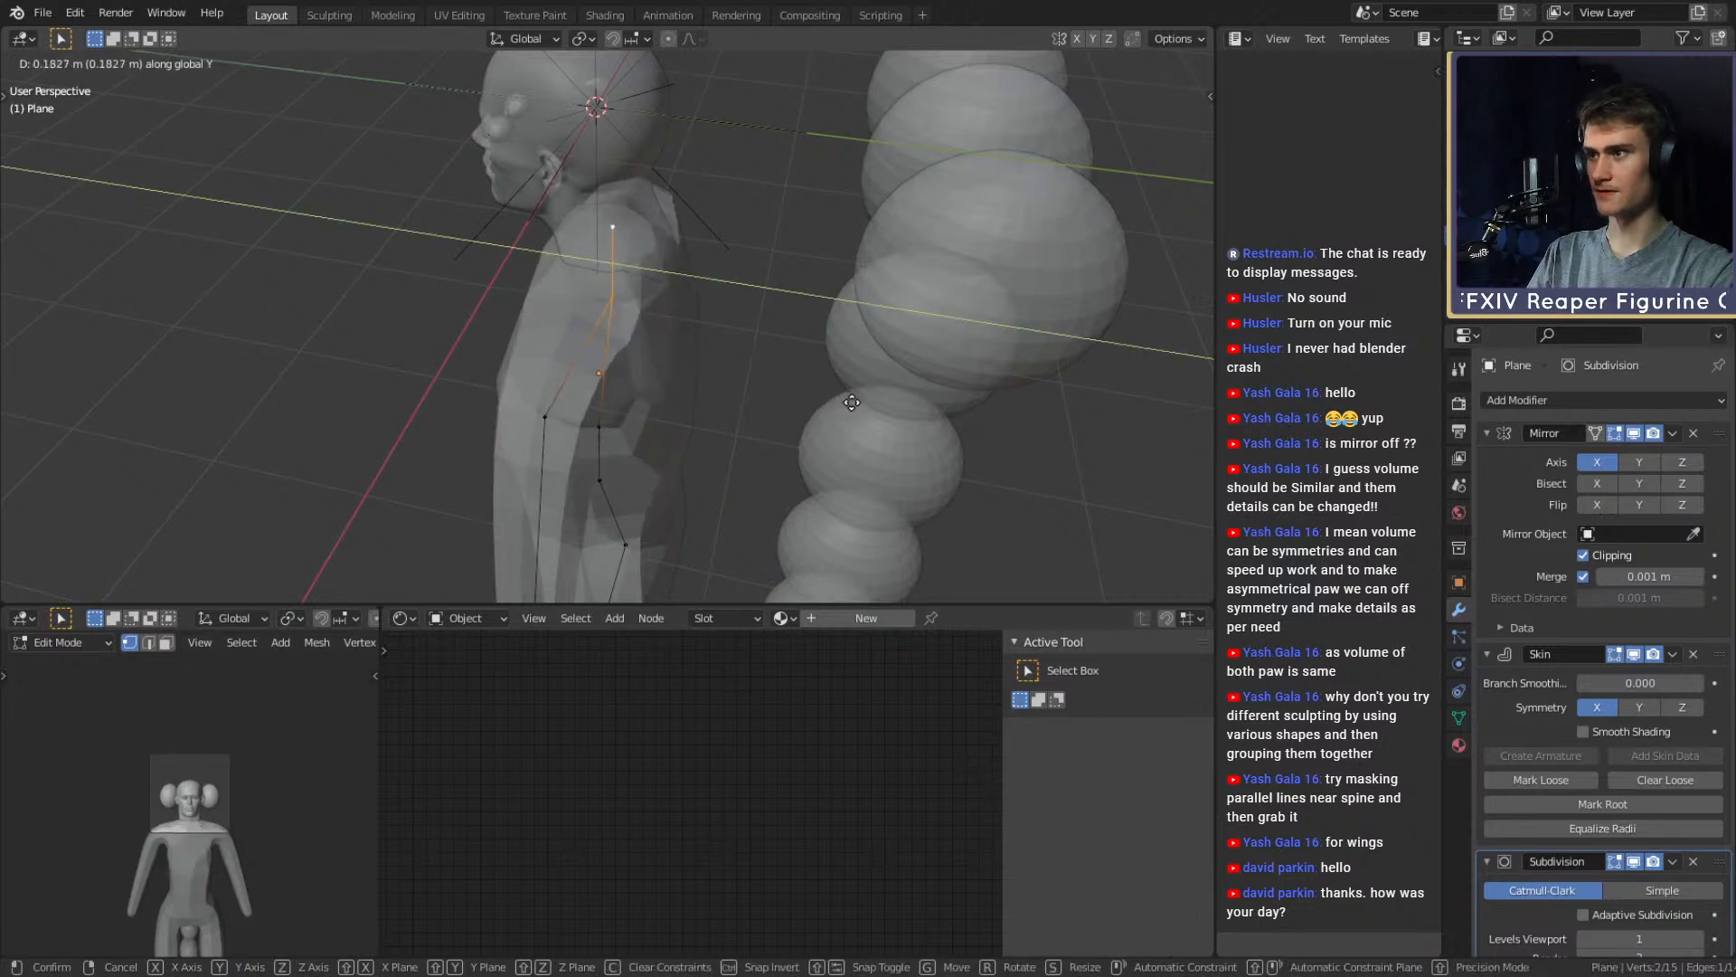
{"action": "left_click", "coordinate": [875, 409]}
Move the shoulder vertex about 0.13 m inward along X
{"action": "mouse_move", "coordinate": [874, 408]}
{"action": "middle_mouse_down"}
{"action": "mouse_move", "coordinate": [763, 356]}
{"action": "mouse_move", "coordinate": [873, 398]}
{"action": "middle_mouse_up"}
{"action": "middle_click_drag", "start_coordinate": [987, 420], "coordinate": [802, 431]}
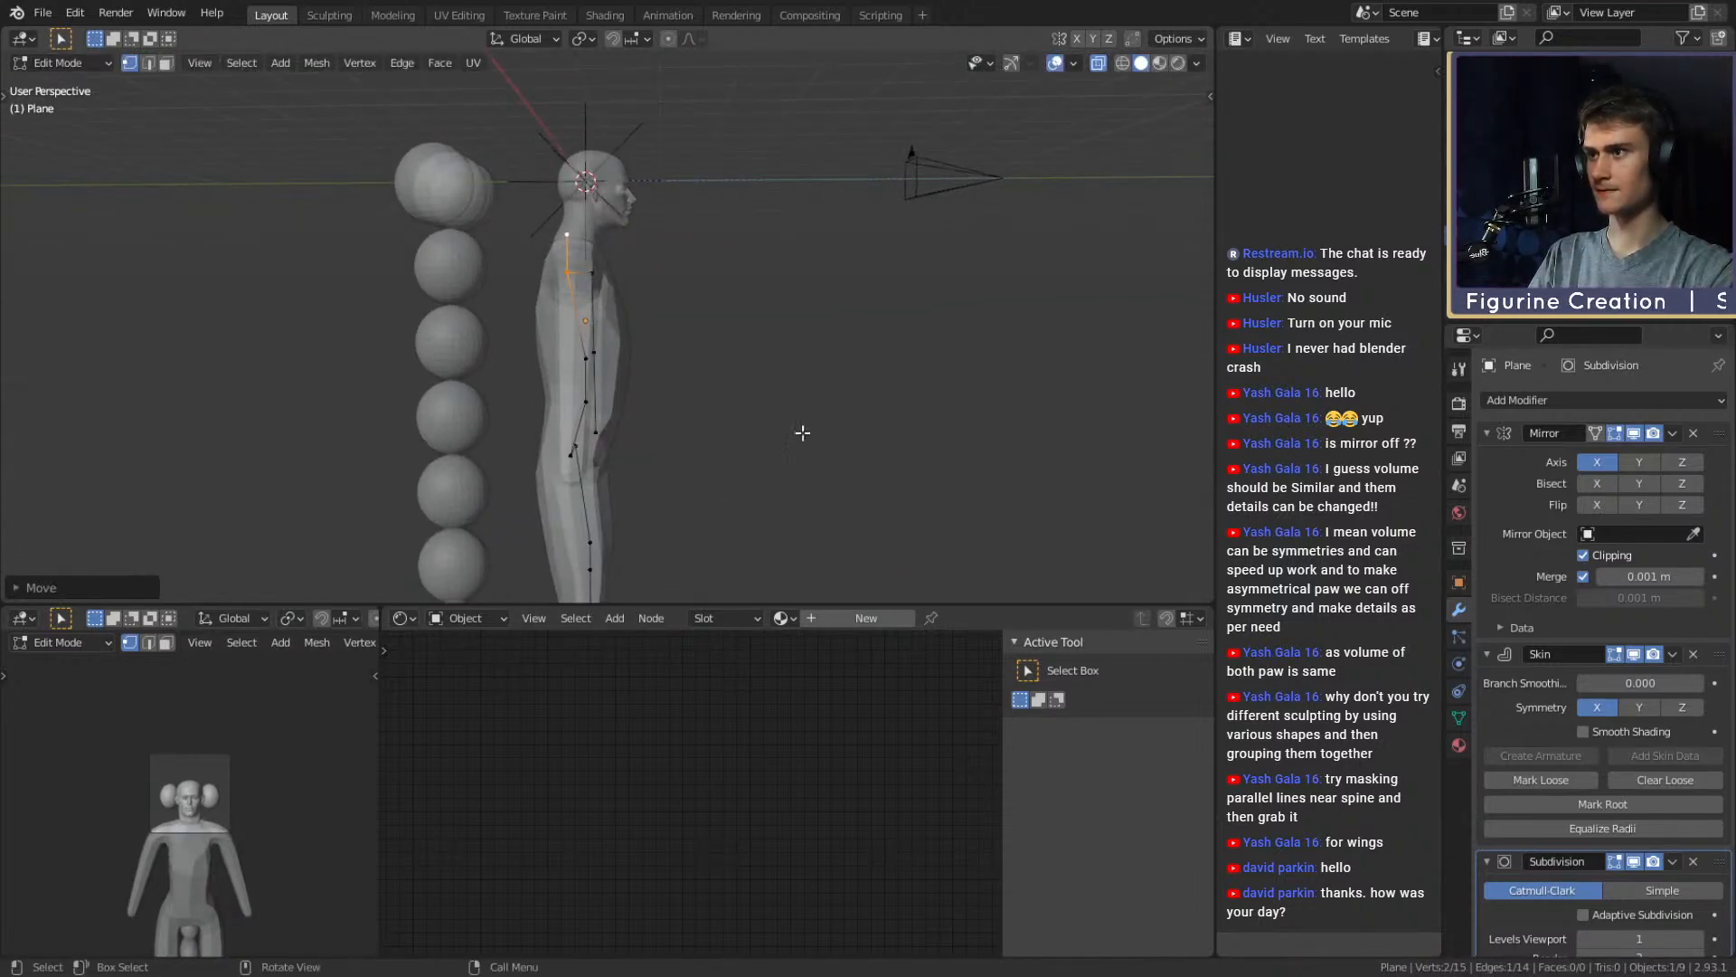
{"action": "scroll", "coordinate": [760, 425], "scroll_direction": "down", "scroll_amount": 2}
{"action": "middle_click_drag", "start_coordinate": [657, 438], "coordinate": [660, 401], "text": "shift"}
{"action": "scroll", "coordinate": [779, 407], "scroll_direction": "up", "scroll_amount": 5}
{"action": "middle_click_drag", "start_coordinate": [827, 220], "coordinate": [798, 275]}
{"action": "left_click", "coordinate": [810, 192]}
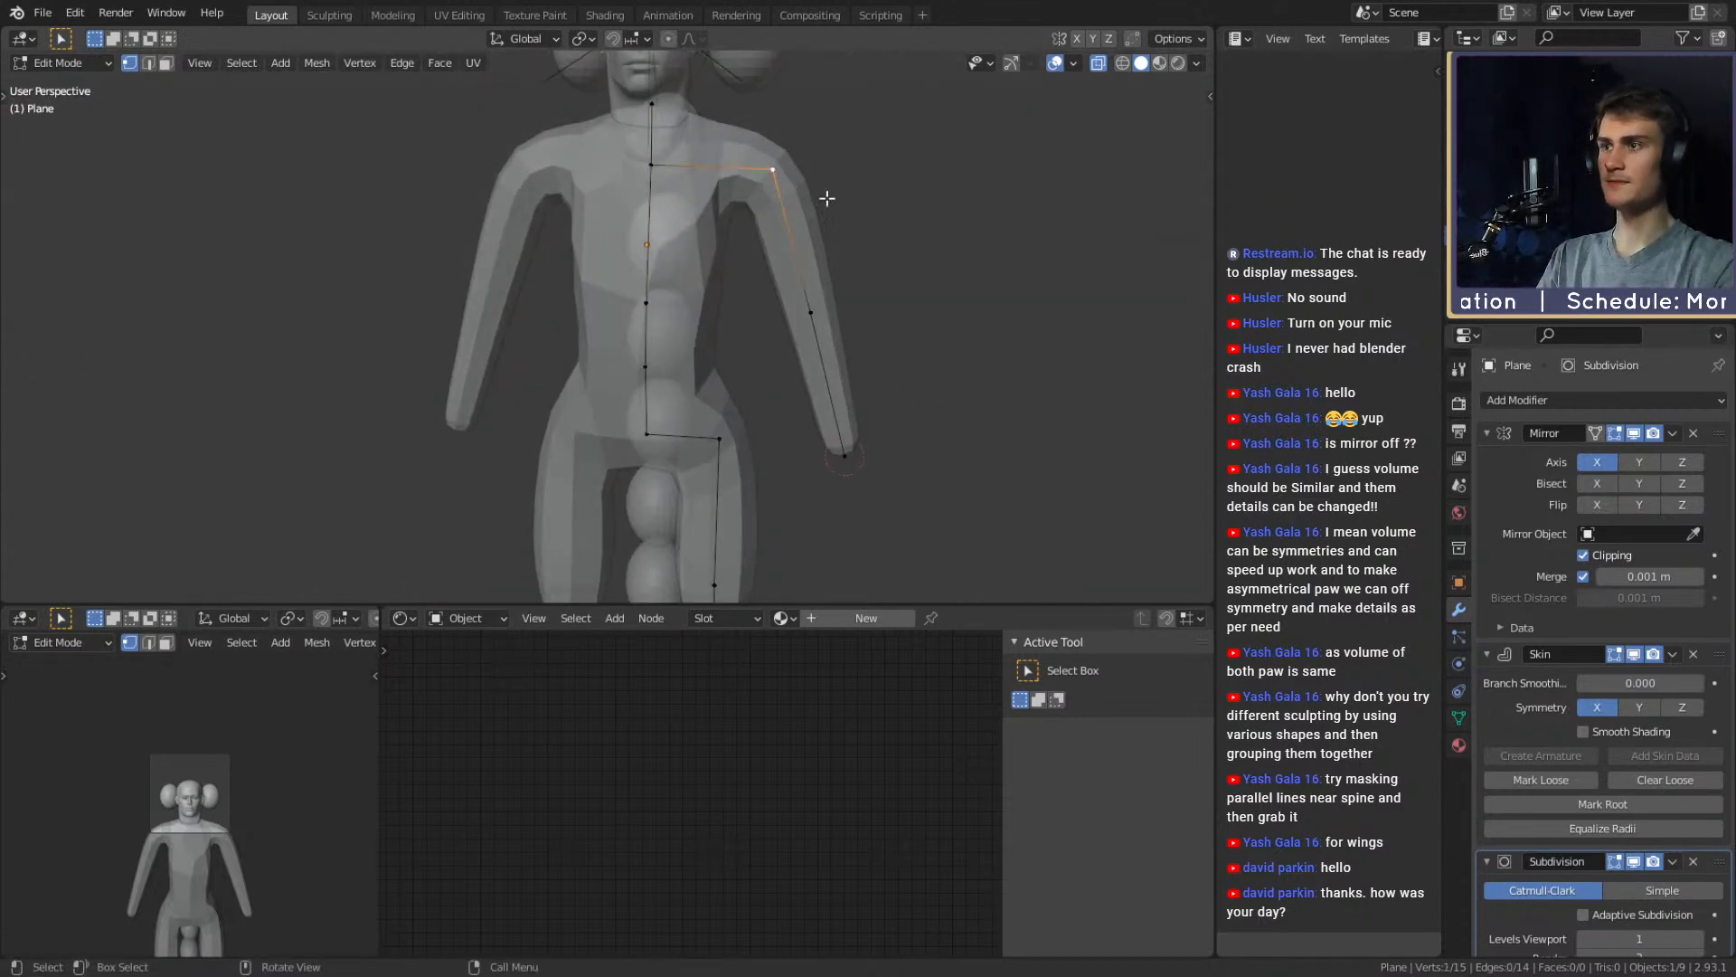
{"action": "middle_click_drag", "start_coordinate": [825, 198], "coordinate": [794, 221], "text": "shift"}
{"action": "key", "text": "g"}
{"action": "key", "text": "x"}
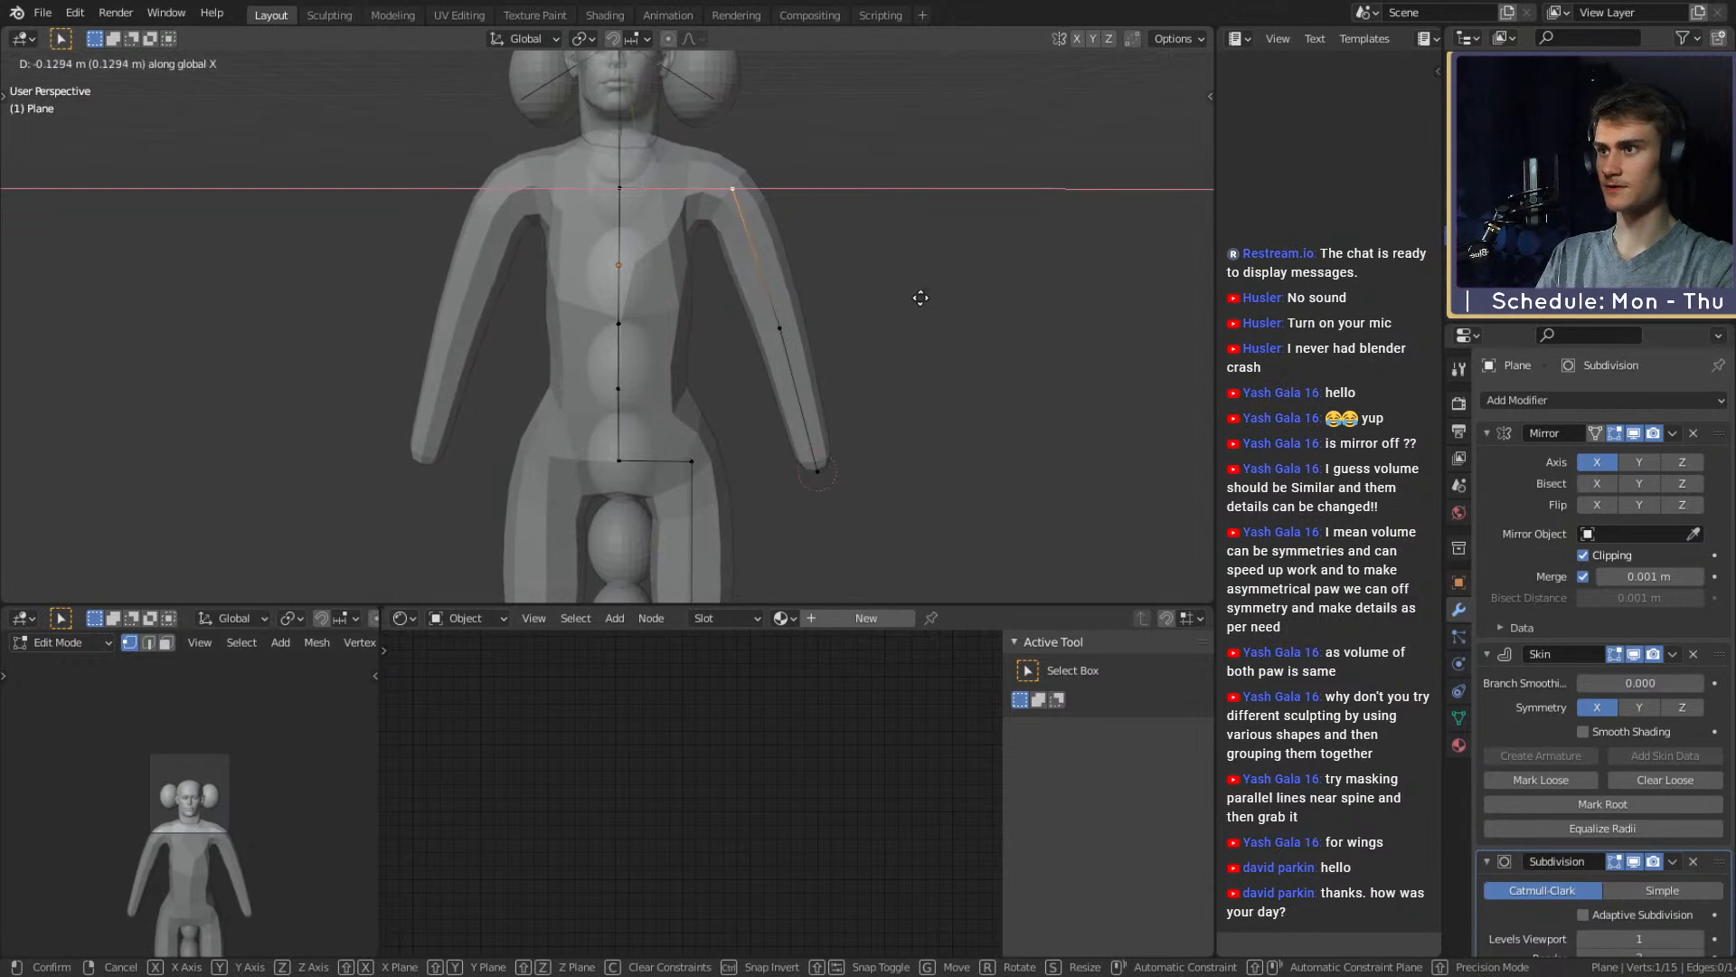
{"action": "left_click", "coordinate": [922, 297]}
Nudge the shoulder vertex slightly closer to the body's centre along X
{"action": "scroll", "coordinate": [891, 325], "scroll_direction": "down", "scroll_amount": 3}
{"action": "middle_click_drag", "start_coordinate": [880, 337], "coordinate": [849, 387]}
{"action": "scroll", "coordinate": [849, 387], "scroll_direction": "up", "scroll_amount": 2}
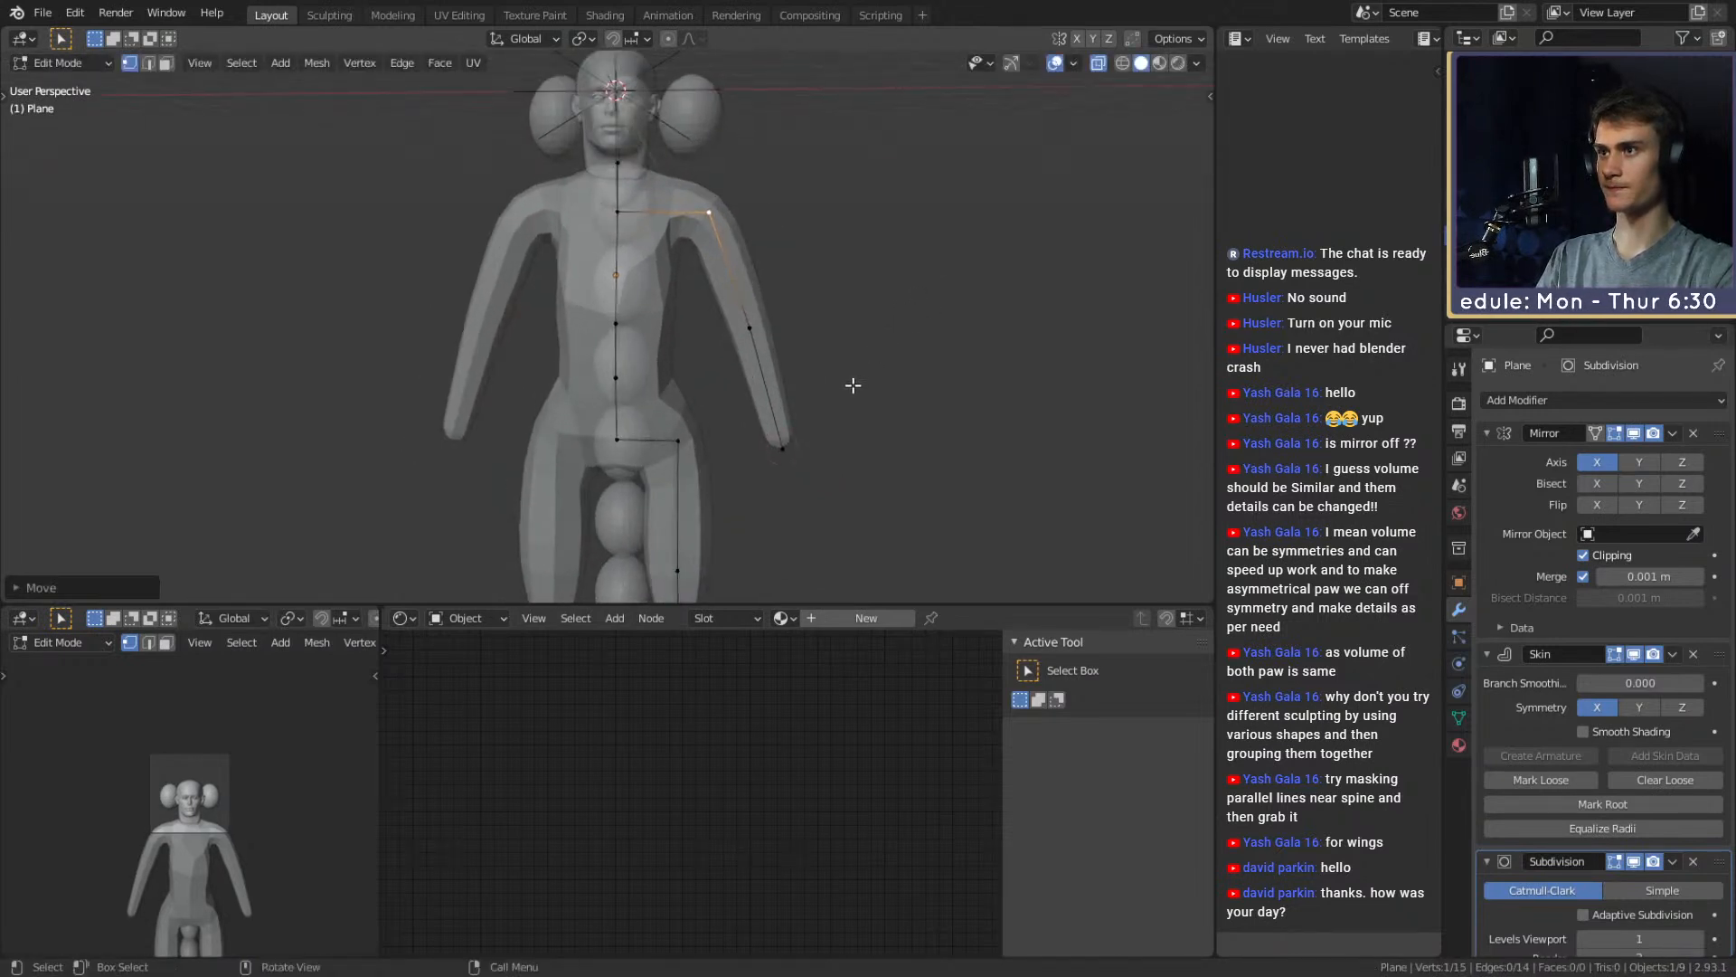
{"action": "key", "text": "g"}
{"action": "key", "text": "x"}
{"action": "left_click", "coordinate": [905, 374]}
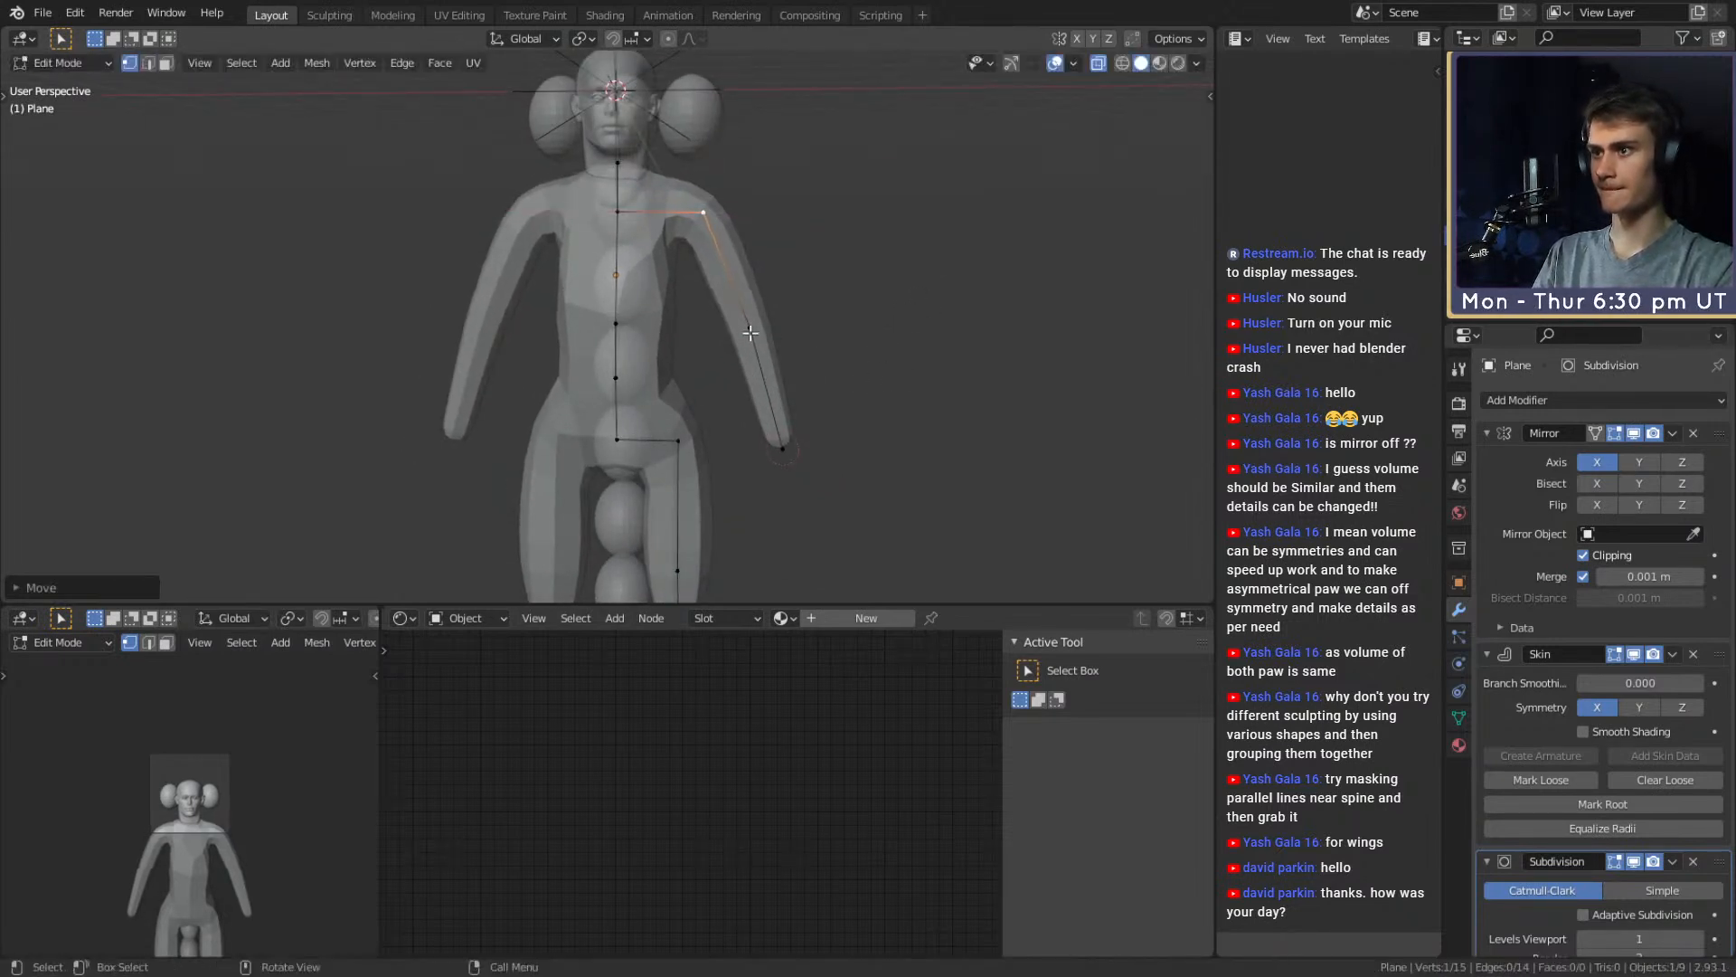
Move the elbow vertex slightly inward along X to line up with the narrower shoulder
{"action": "left_click", "coordinate": [750, 330]}
{"action": "key", "text": "g"}
{"action": "key", "text": "x"}
{"action": "left_click", "coordinate": [904, 337]}
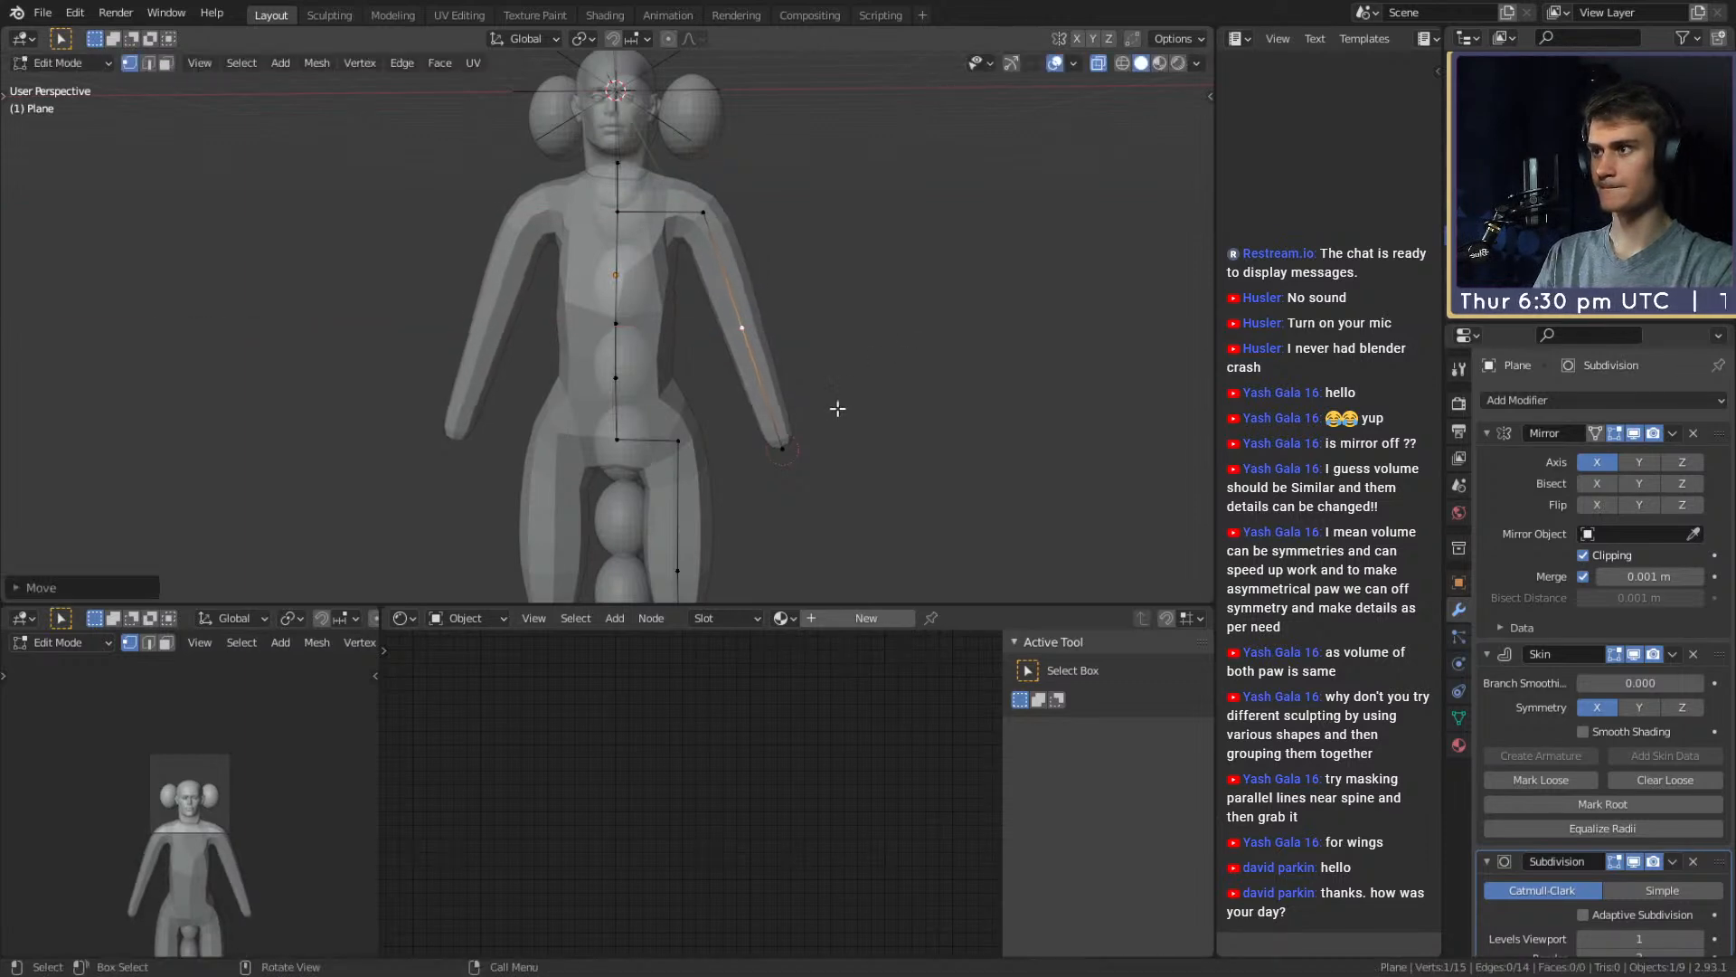
Enlarge the skin radius of the heel vertex to about 1.28 times
{"action": "scroll", "coordinate": [779, 457], "scroll_direction": "down", "scroll_amount": 5}
{"action": "scroll", "coordinate": [747, 457], "scroll_direction": "up", "scroll_amount": 4}
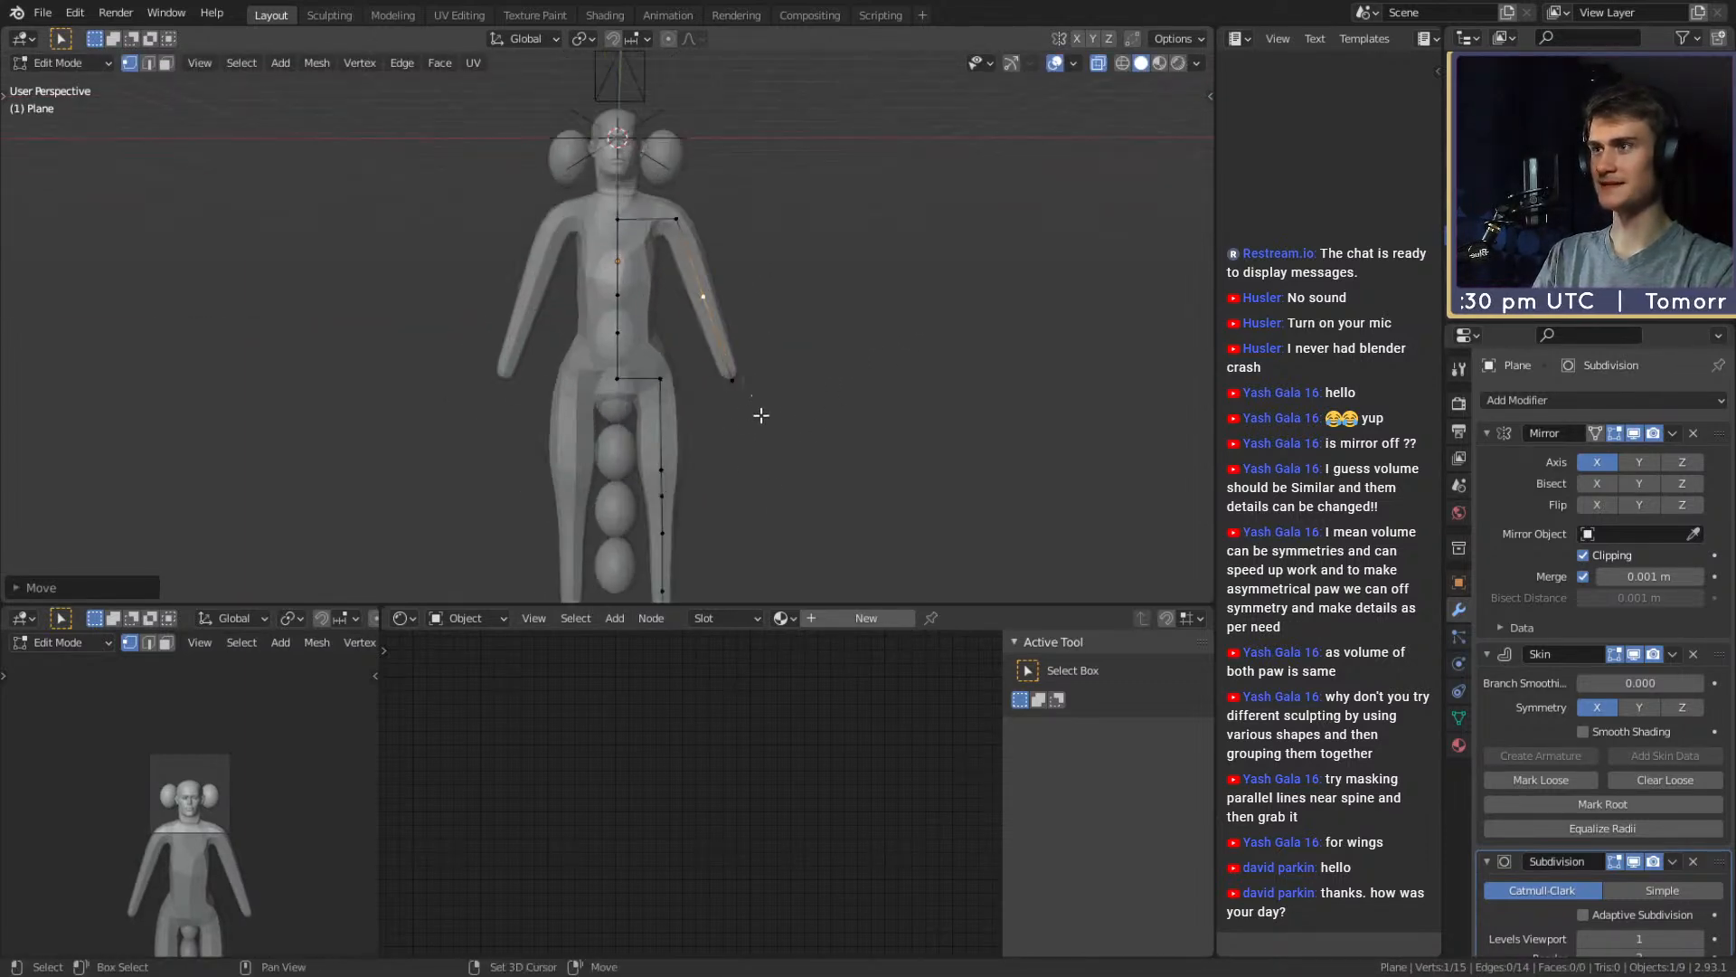
{"action": "scroll", "coordinate": [756, 403], "scroll_direction": "down", "scroll_amount": 2}
{"action": "scroll", "coordinate": [756, 404], "scroll_direction": "up", "scroll_amount": 2}
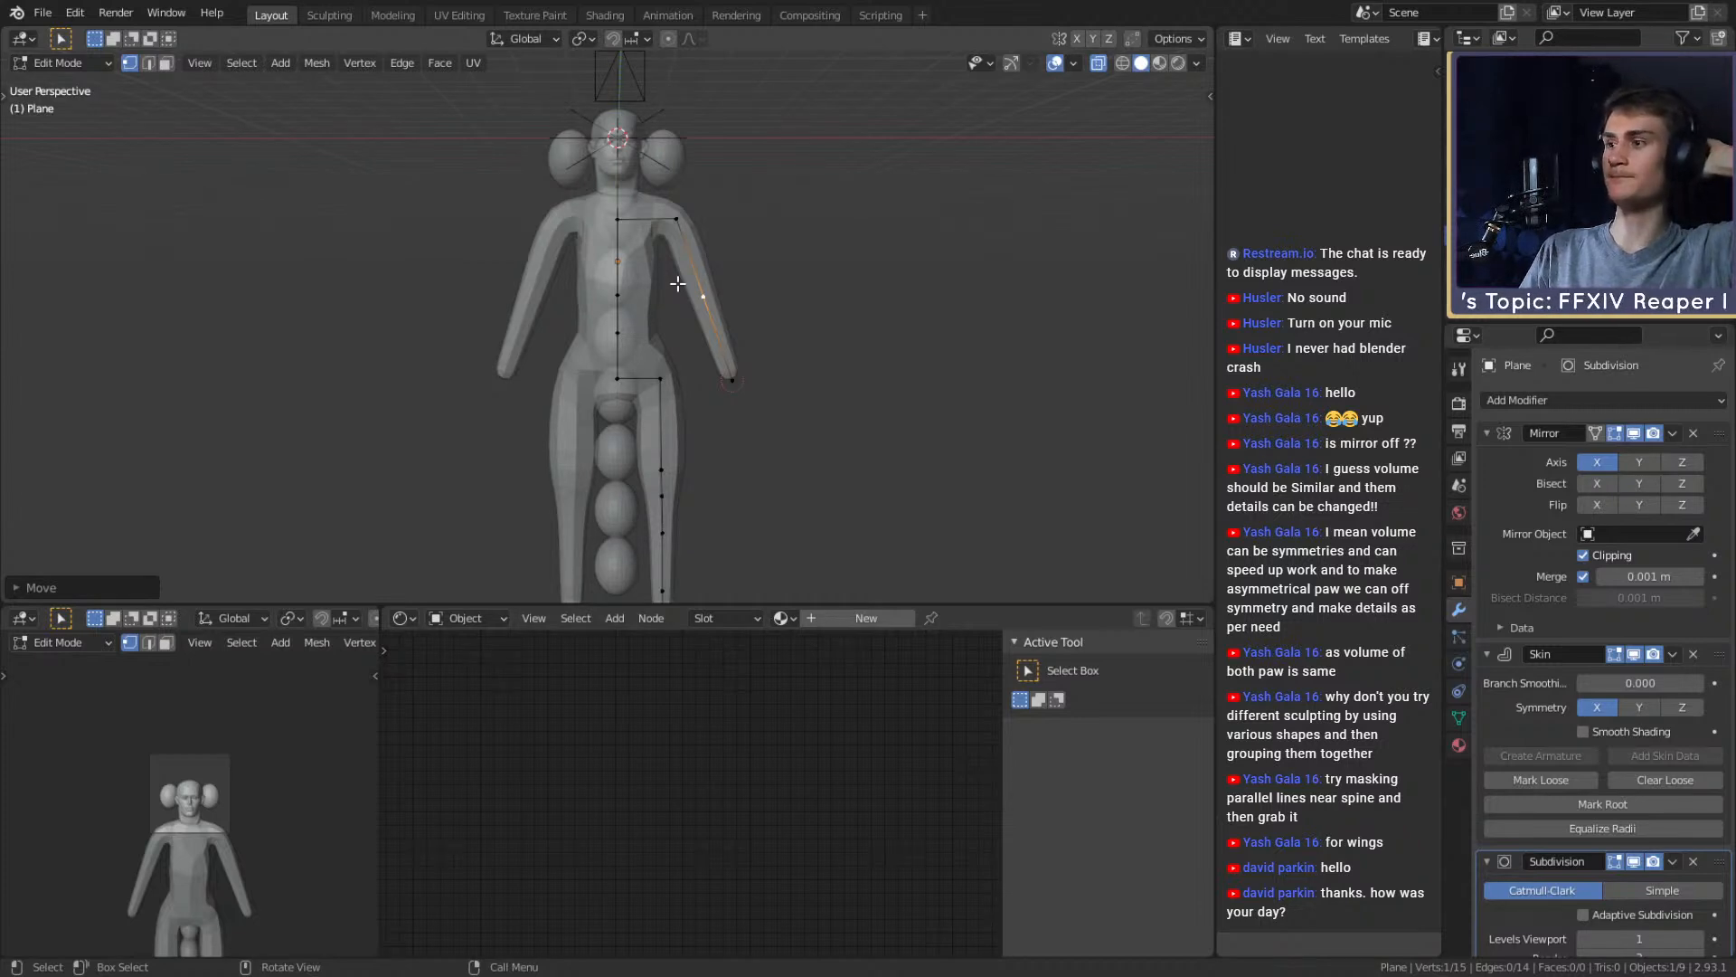
{"action": "middle_click_drag", "start_coordinate": [736, 512], "coordinate": [750, 253], "text": "shift"}
{"action": "middle_click_drag", "start_coordinate": [723, 357], "coordinate": [503, 368]}
{"action": "scroll", "coordinate": [503, 368], "scroll_direction": "up", "scroll_amount": 4}
{"action": "middle_click_drag", "start_coordinate": [633, 371], "coordinate": [717, 359], "text": "shift"}
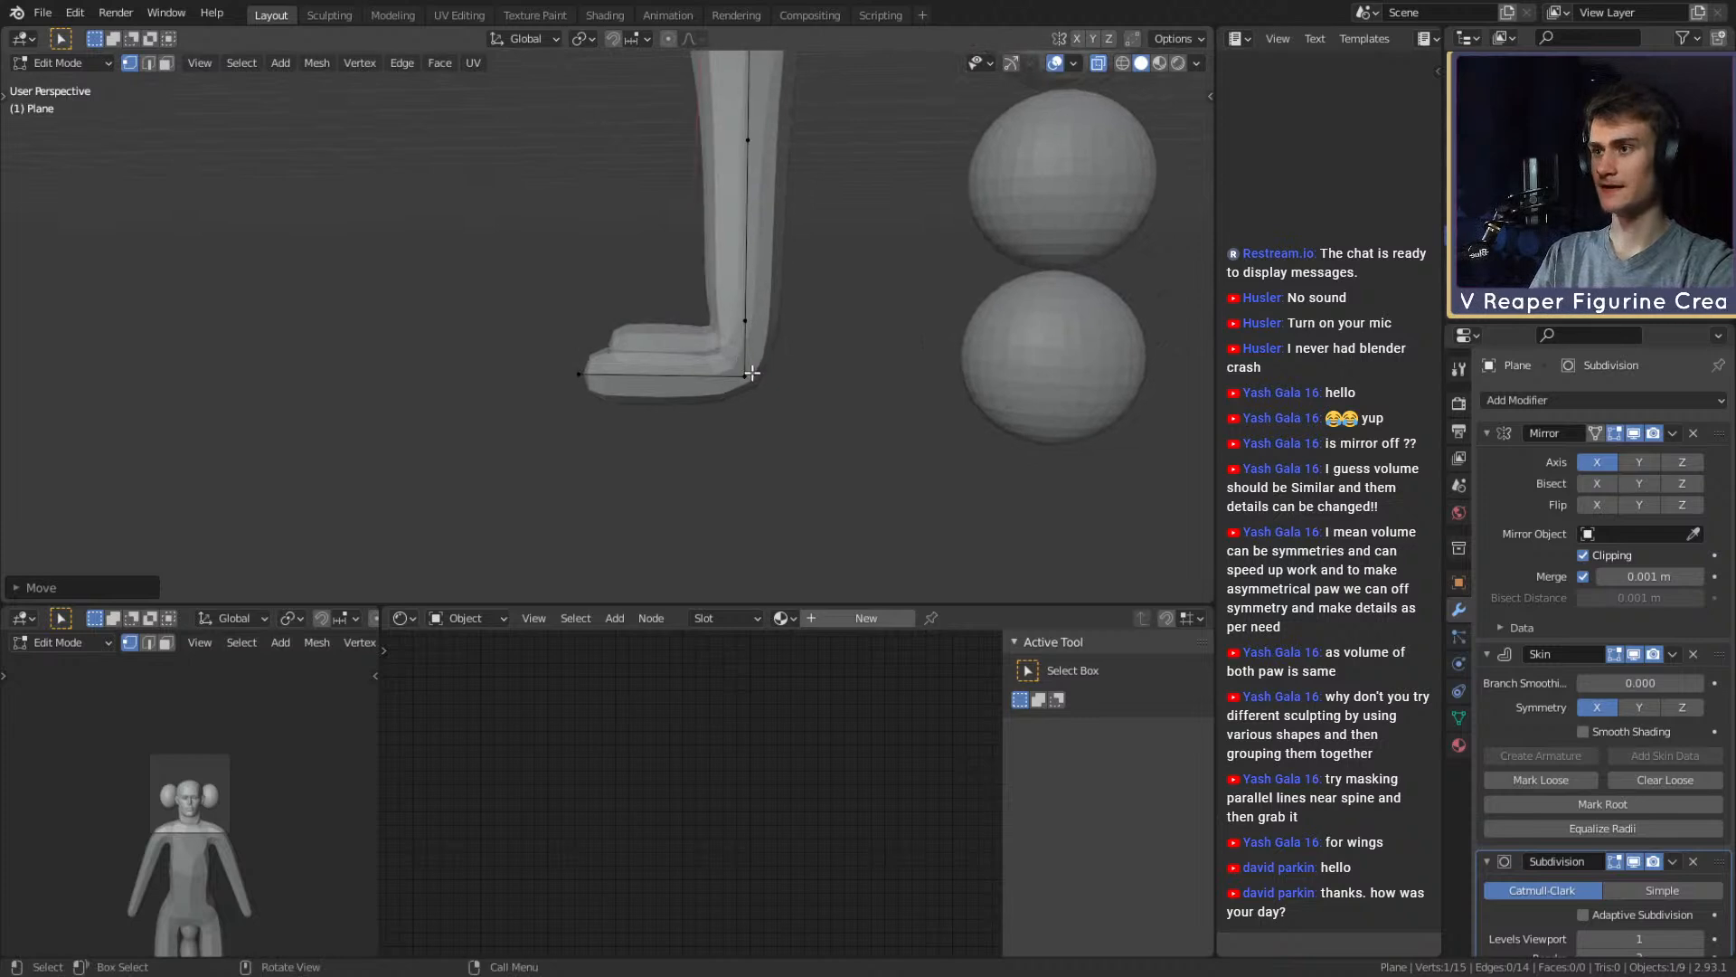
{"action": "left_click", "coordinate": [749, 370]}
{"action": "key", "text": "ctrl+a"}
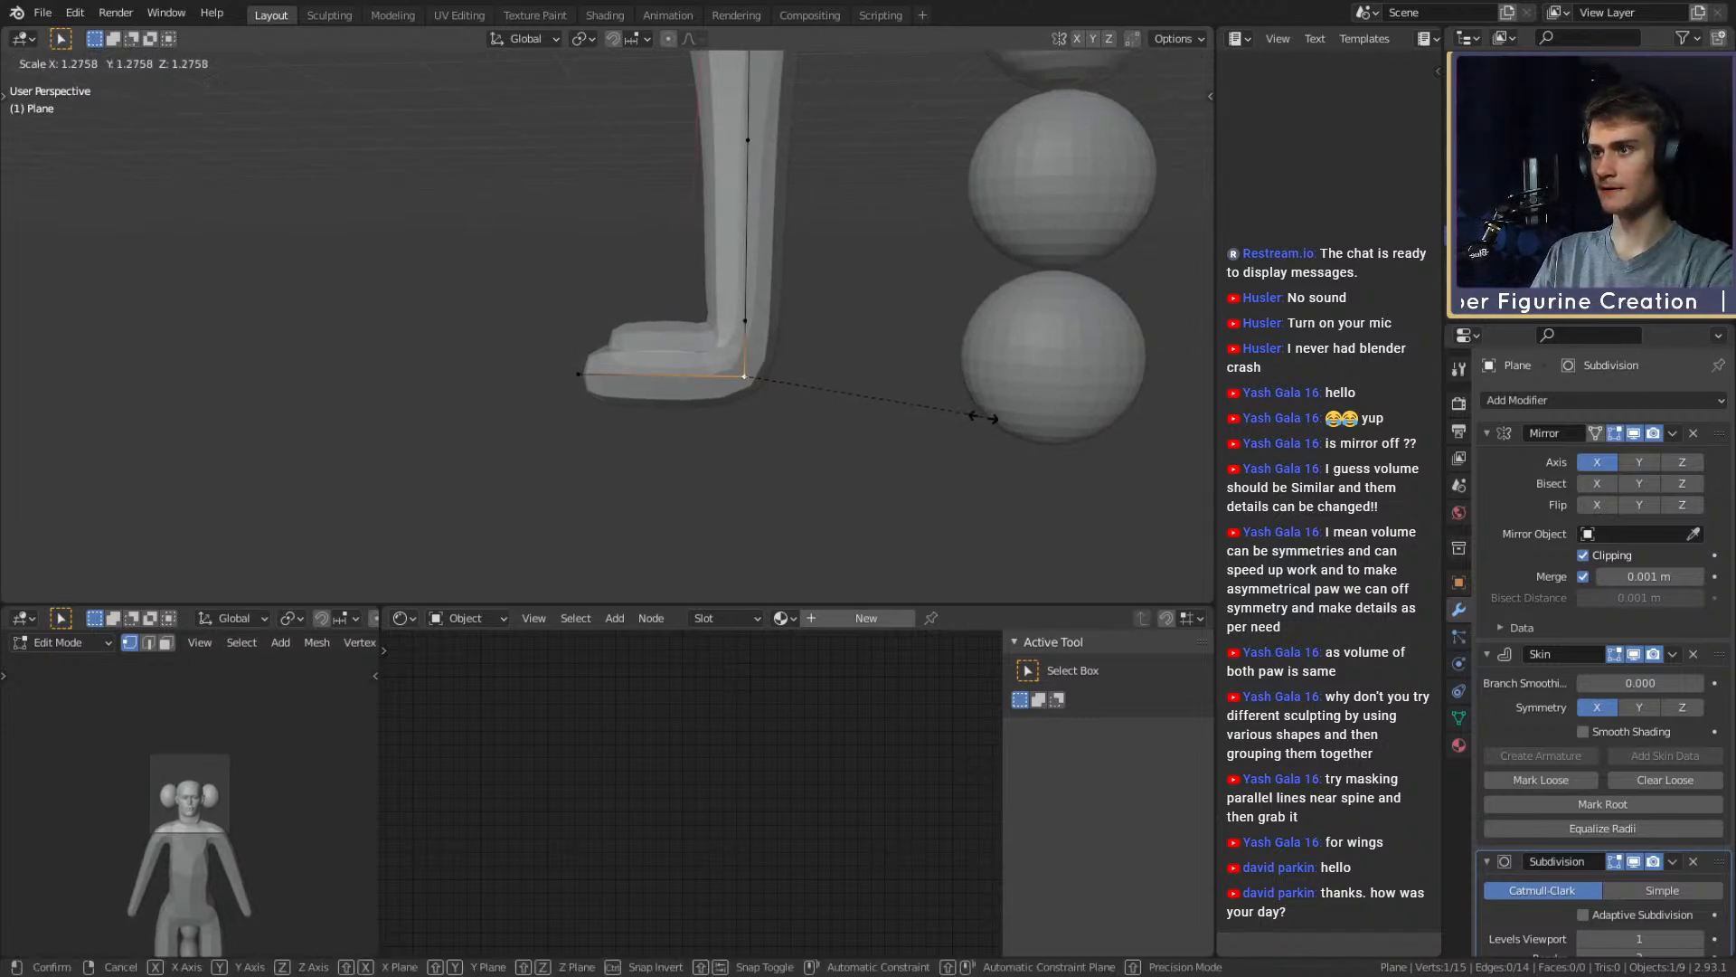
{"action": "left_click", "coordinate": [993, 415]}
Shrink the skin radius of the toe vertex to about half to taper the foot
{"action": "left_click", "coordinate": [567, 378]}
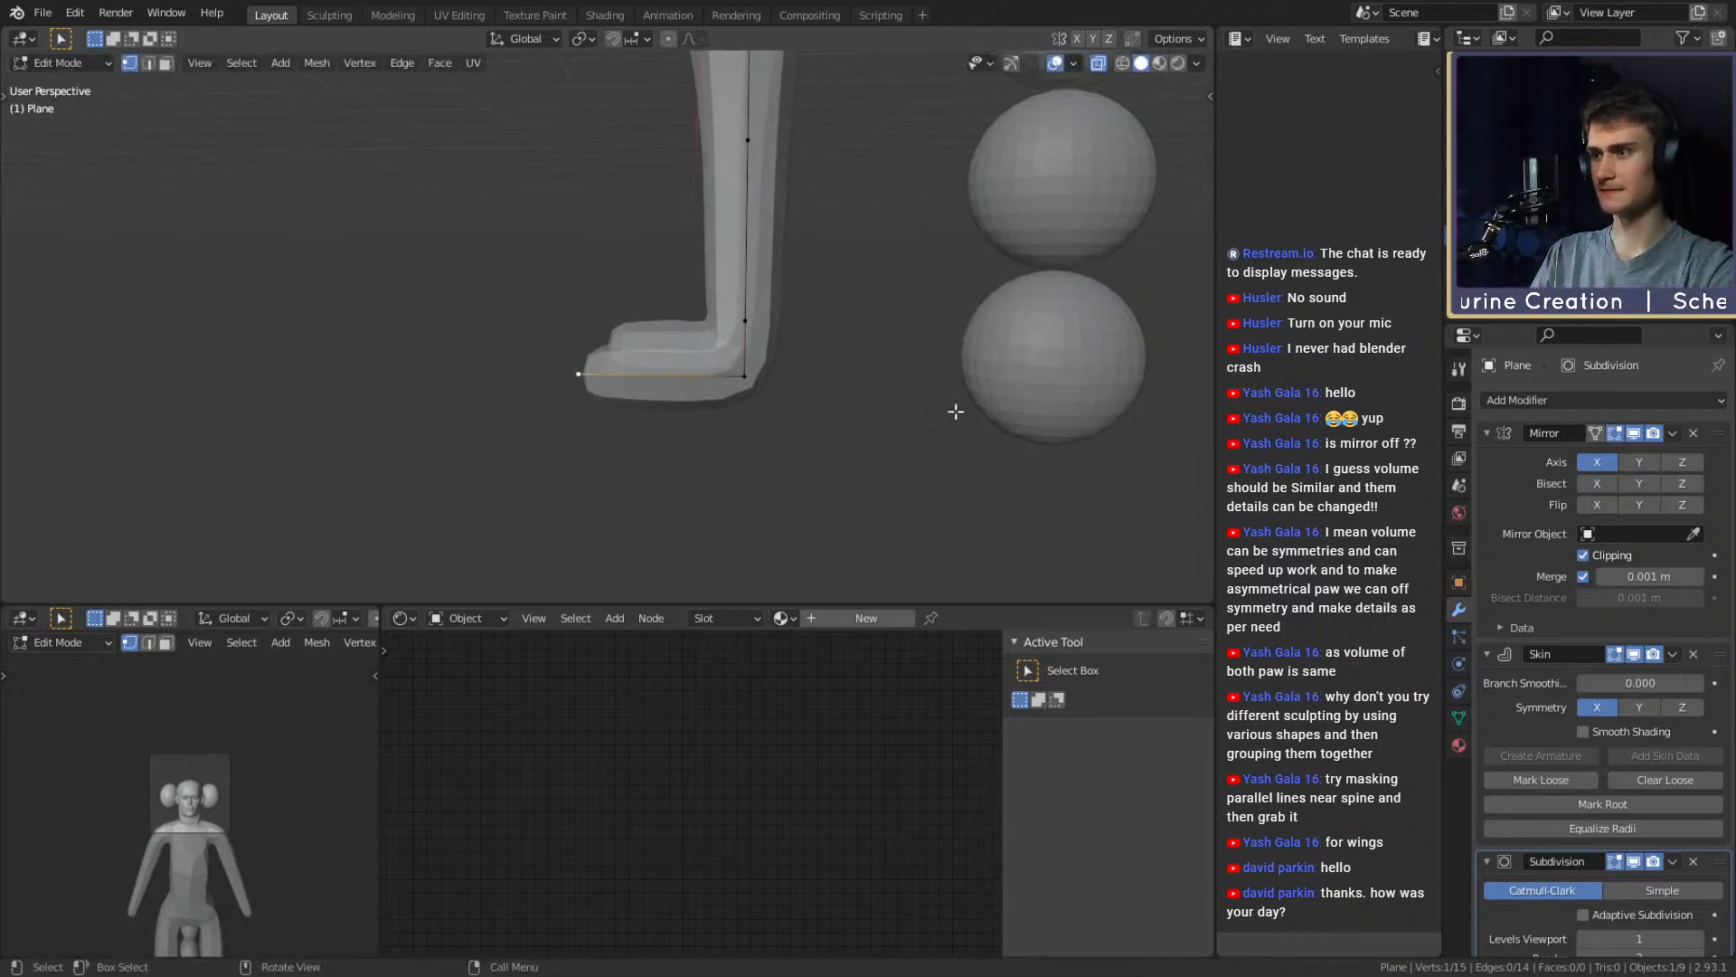
{"action": "key", "text": "ctrl+a"}
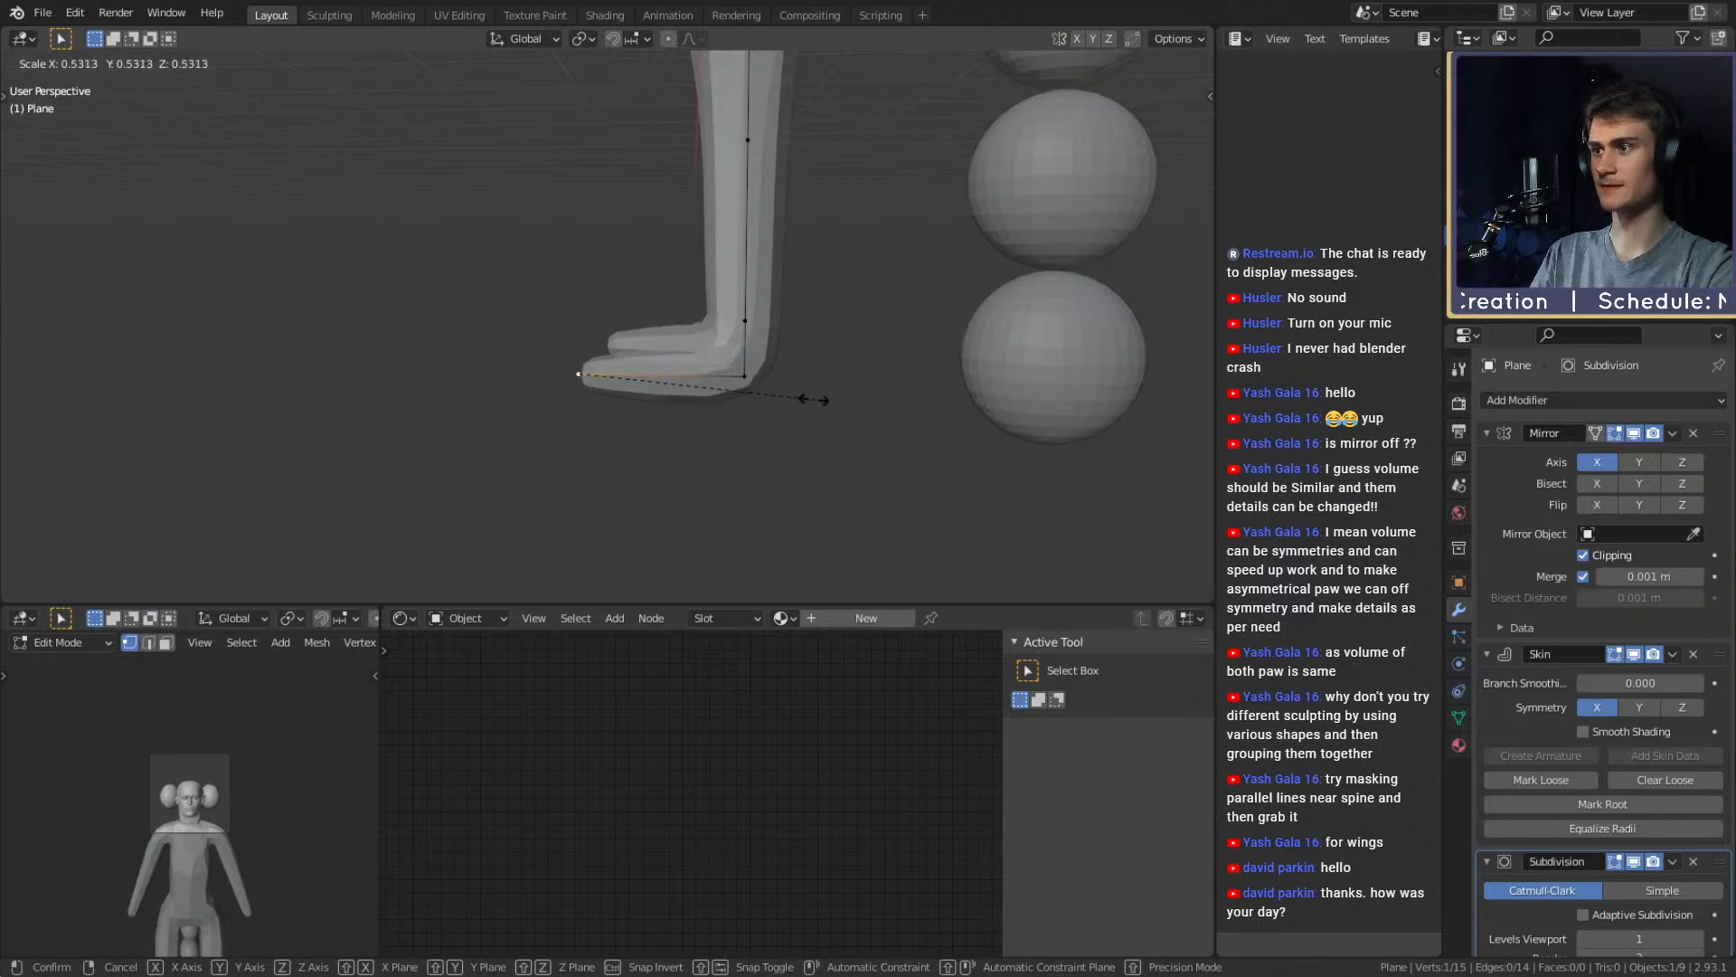
{"action": "left_click", "coordinate": [791, 399]}
Adjust the height of the toe vertex along Z
{"action": "scroll", "coordinate": [714, 356], "scroll_direction": "down", "scroll_amount": 3}
{"action": "middle_click_drag", "start_coordinate": [647, 398], "coordinate": [742, 371]}
{"action": "scroll", "coordinate": [919, 387], "scroll_direction": "up", "scroll_amount": 3}
{"action": "middle_click_drag", "start_coordinate": [803, 371], "coordinate": [833, 442], "text": "shift"}
{"action": "key", "text": "g"}
{"action": "key", "text": "z"}
{"action": "left_click", "coordinate": [744, 380]}
Select the toe, heel and ankle vertices and move the foot backward along Y
{"action": "scroll", "coordinate": [719, 371], "scroll_direction": "down", "scroll_amount": 5}
{"action": "scroll", "coordinate": [707, 407], "scroll_direction": "down", "scroll_amount": 2}
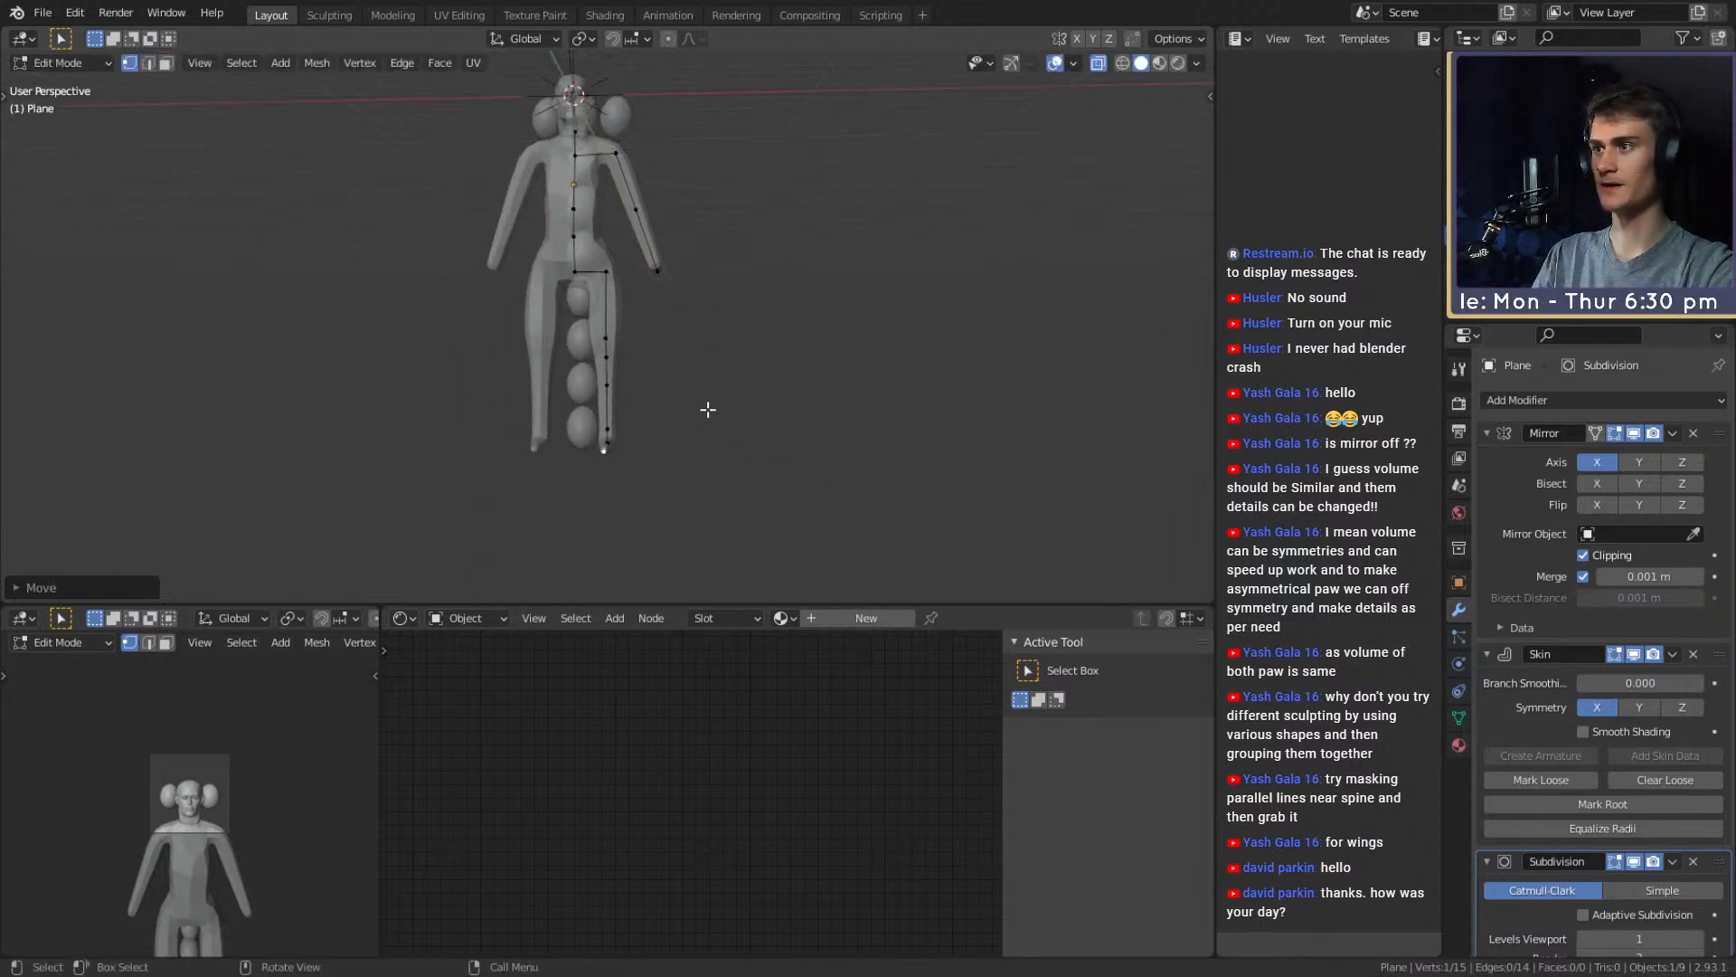
{"action": "scroll", "coordinate": [933, 402], "scroll_direction": "up", "scroll_amount": 5}
{"action": "middle_click_drag", "start_coordinate": [707, 407], "coordinate": [770, 428]}
{"action": "scroll", "coordinate": [663, 361], "scroll_direction": "down", "scroll_amount": 3}
{"action": "scroll", "coordinate": [869, 401], "scroll_direction": "up", "scroll_amount": 3}
{"action": "scroll", "coordinate": [779, 388], "scroll_direction": "down", "scroll_amount": 2}
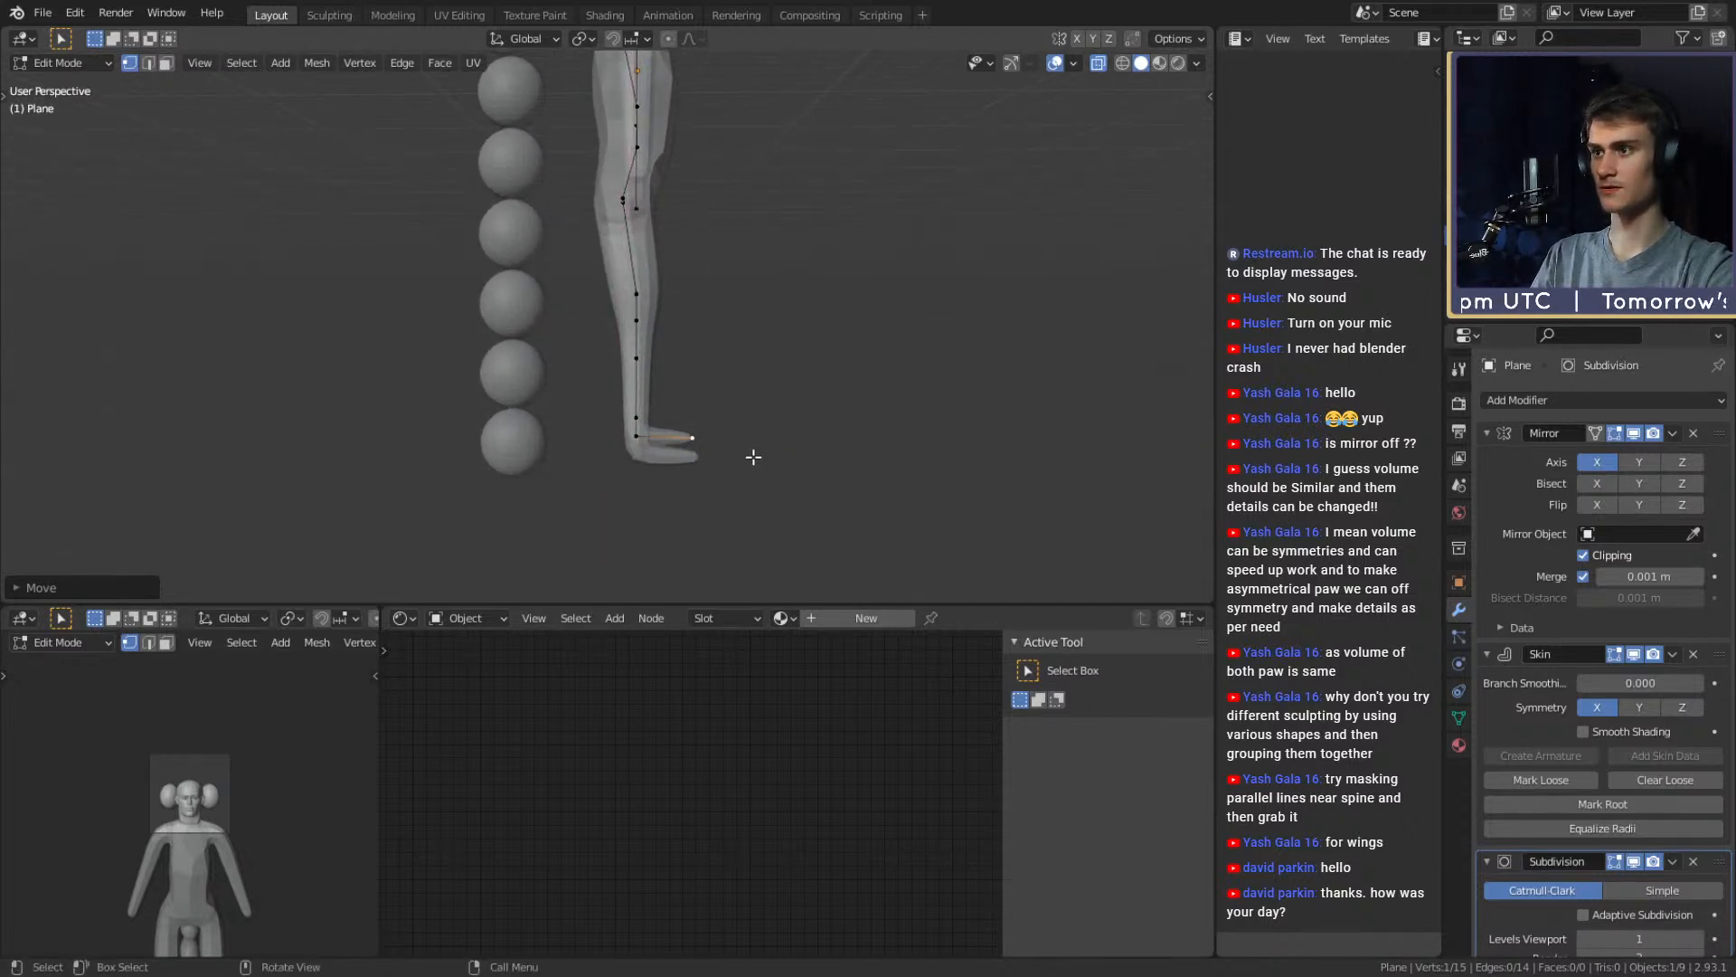
{"action": "left_click", "coordinate": [637, 436], "text": "shift"}
{"action": "middle_click_drag", "start_coordinate": [636, 436], "coordinate": [829, 434]}
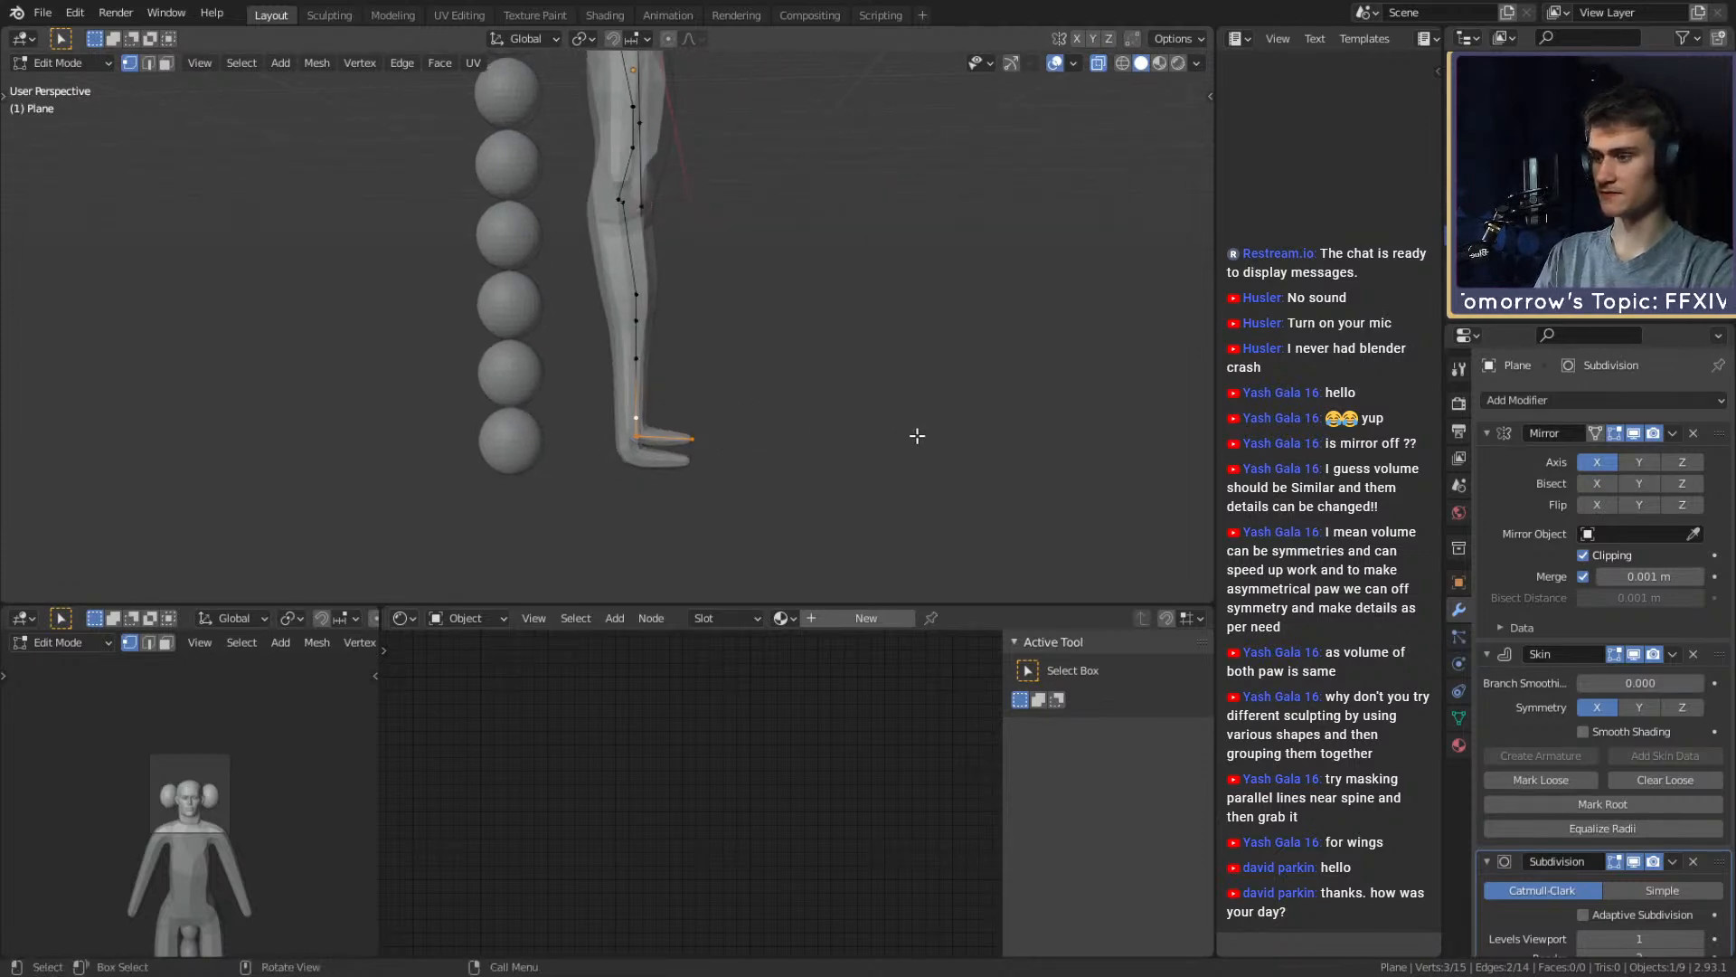
{"action": "key", "text": "g"}
{"action": "key", "text": "x"}
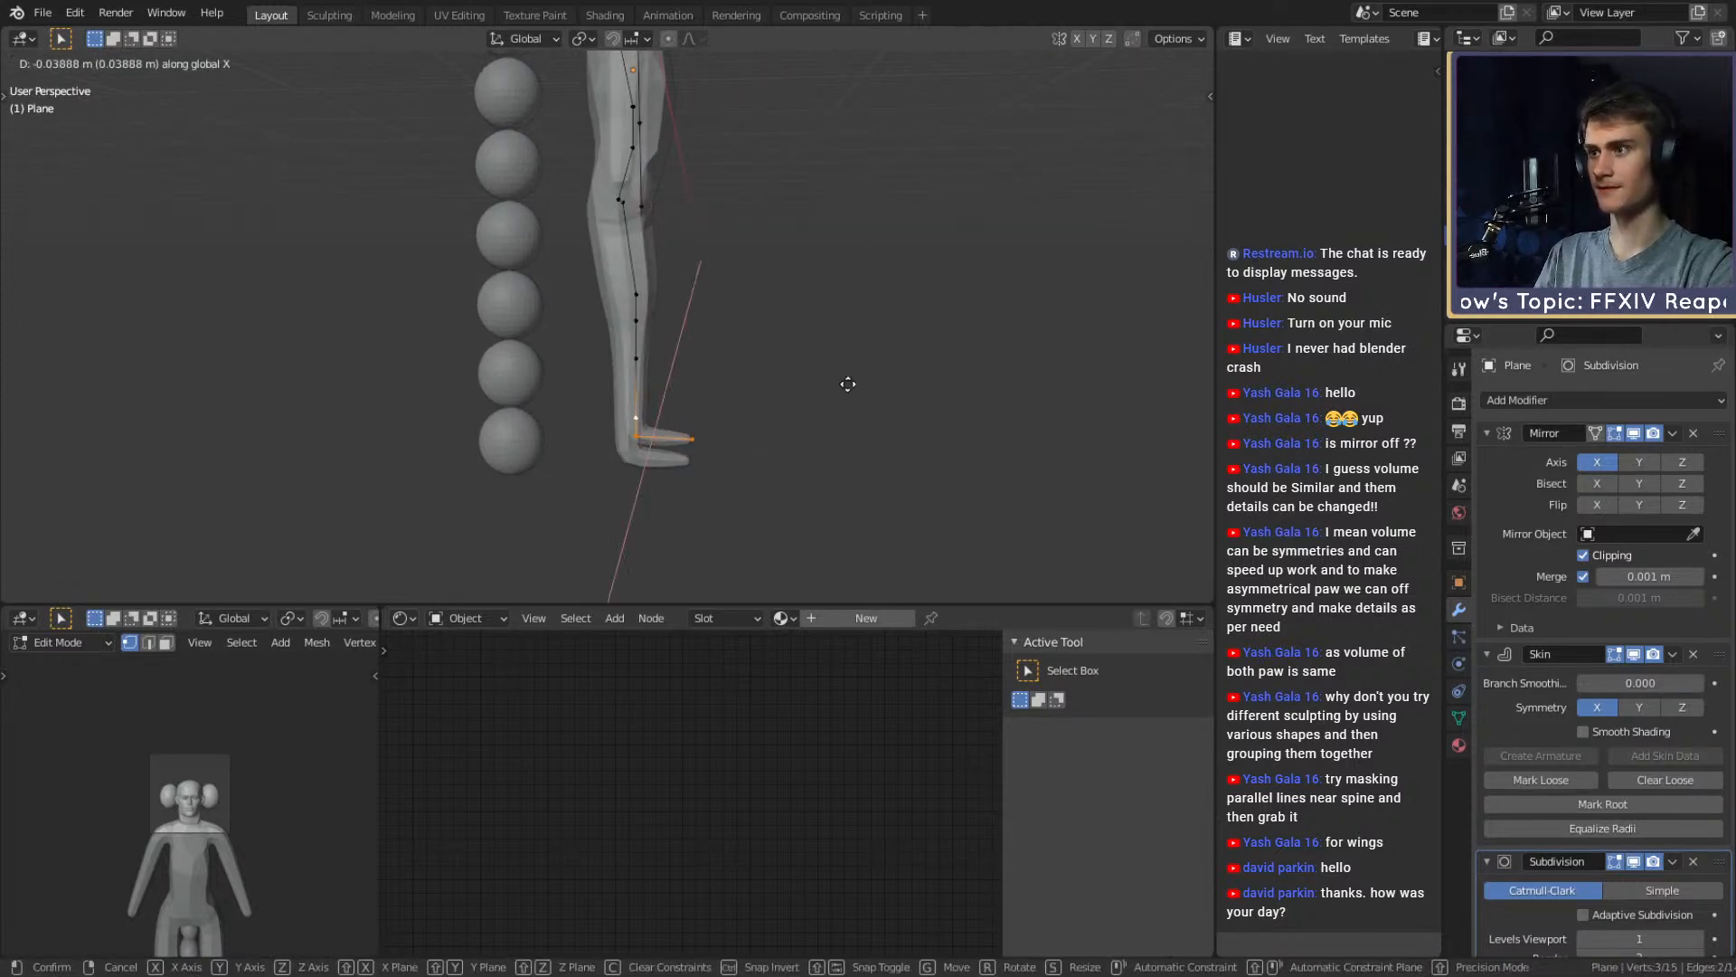
{"action": "key", "text": "y"}
{"action": "key", "text": "y"}
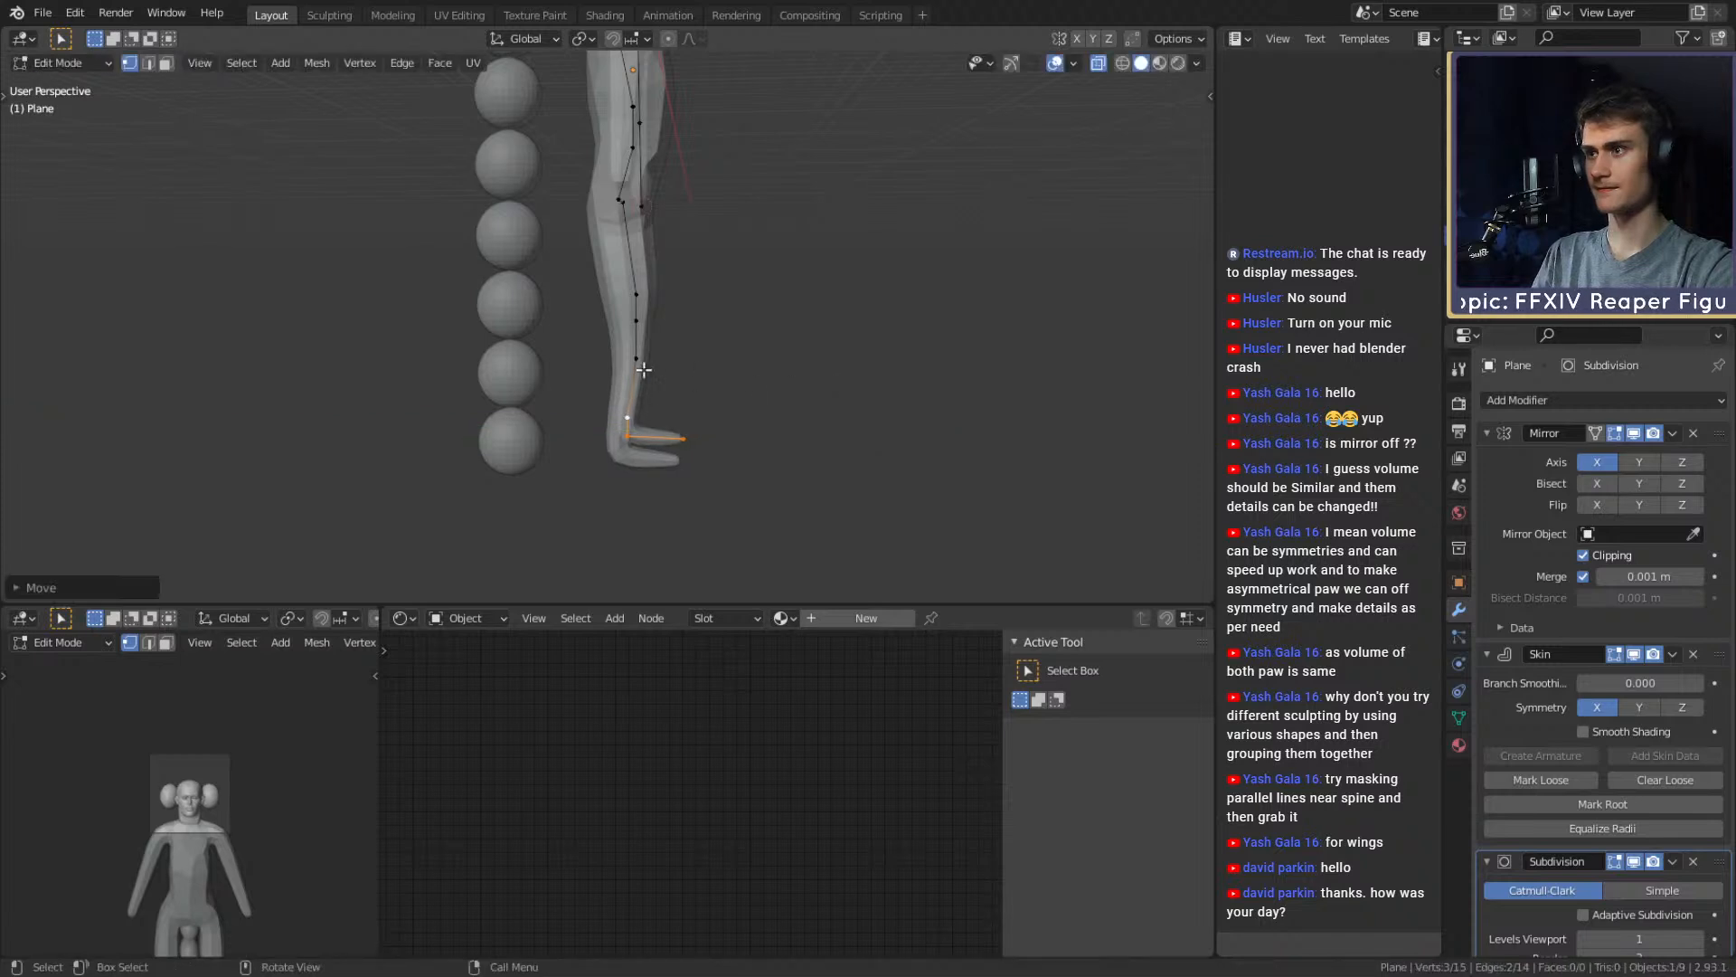
Move the lower-leg vertex nearest above the ankle about 0.09 m backward along Y
{"action": "key", "text": "x"}
{"action": "key", "text": "y"}
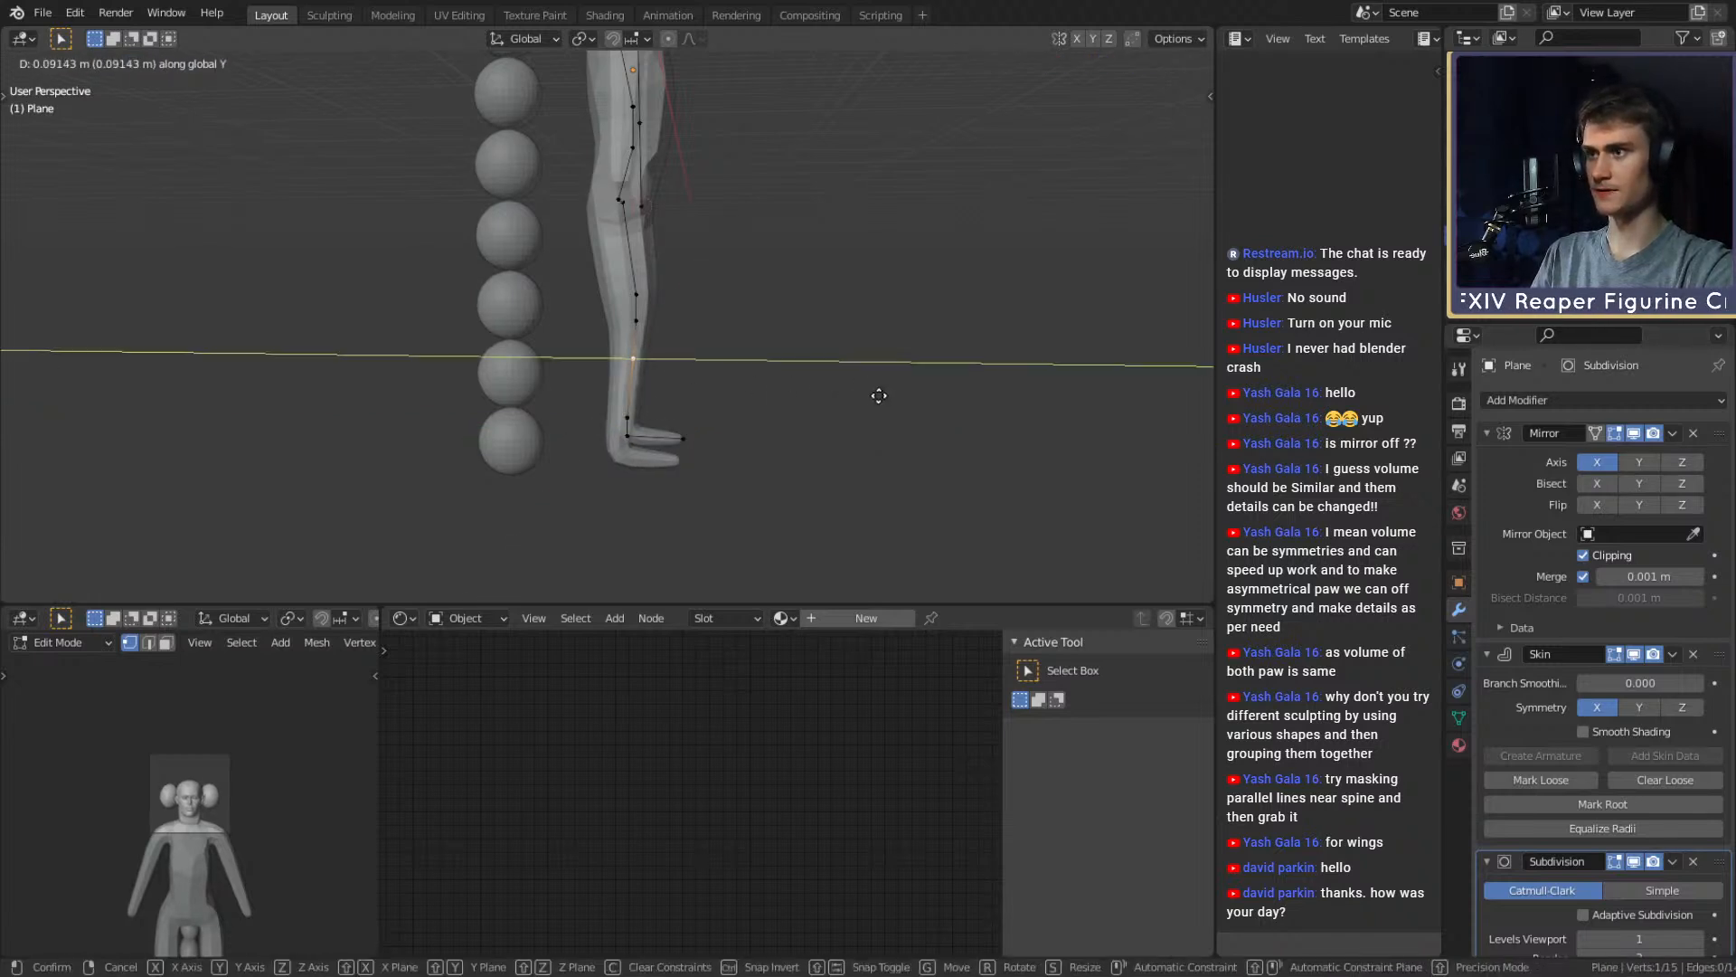
{"action": "left_click", "coordinate": [879, 395]}
{"action": "scroll", "coordinate": [859, 403], "scroll_direction": "down", "scroll_amount": 2}
{"action": "middle_click_drag", "start_coordinate": [788, 430], "coordinate": [738, 454], "text": "shift"}
{"action": "scroll", "coordinate": [633, 434], "scroll_direction": "up", "scroll_amount": 2}
{"action": "scroll", "coordinate": [702, 422], "scroll_direction": "down", "scroll_amount": 3}
{"action": "scroll", "coordinate": [723, 436], "scroll_direction": "up", "scroll_amount": 3}
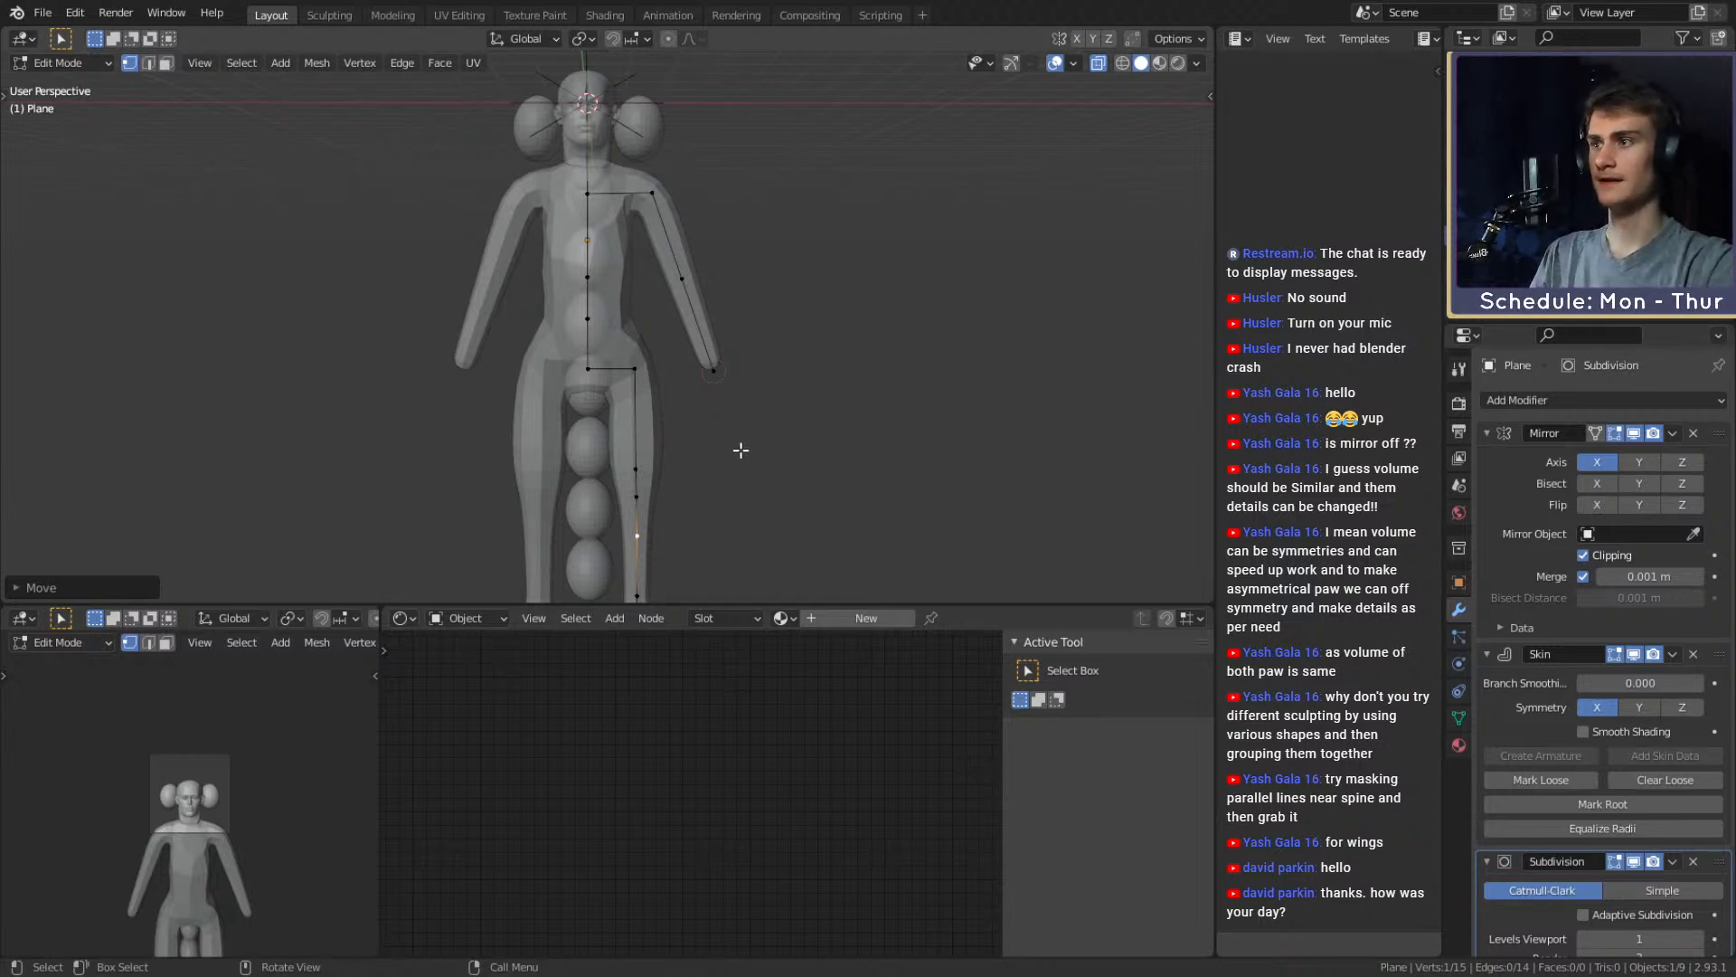
Save the project file with the current leg adjustments
{"action": "scroll", "coordinate": [748, 388], "scroll_direction": "down", "scroll_amount": 4}
{"action": "mouse_move", "coordinate": [695, 371]}
{"action": "middle_mouse_down", "text": "shift"}
{"action": "mouse_move", "coordinate": [684, 414]}
{"action": "mouse_move", "coordinate": [702, 400]}
{"action": "middle_mouse_up", "text": "shift"}
{"action": "scroll", "coordinate": [694, 391], "scroll_direction": "up", "scroll_amount": 2}
{"action": "middle_click_drag", "start_coordinate": [702, 400], "coordinate": [703, 418]}
{"action": "scroll", "coordinate": [705, 416], "scroll_direction": "down", "scroll_amount": 4}
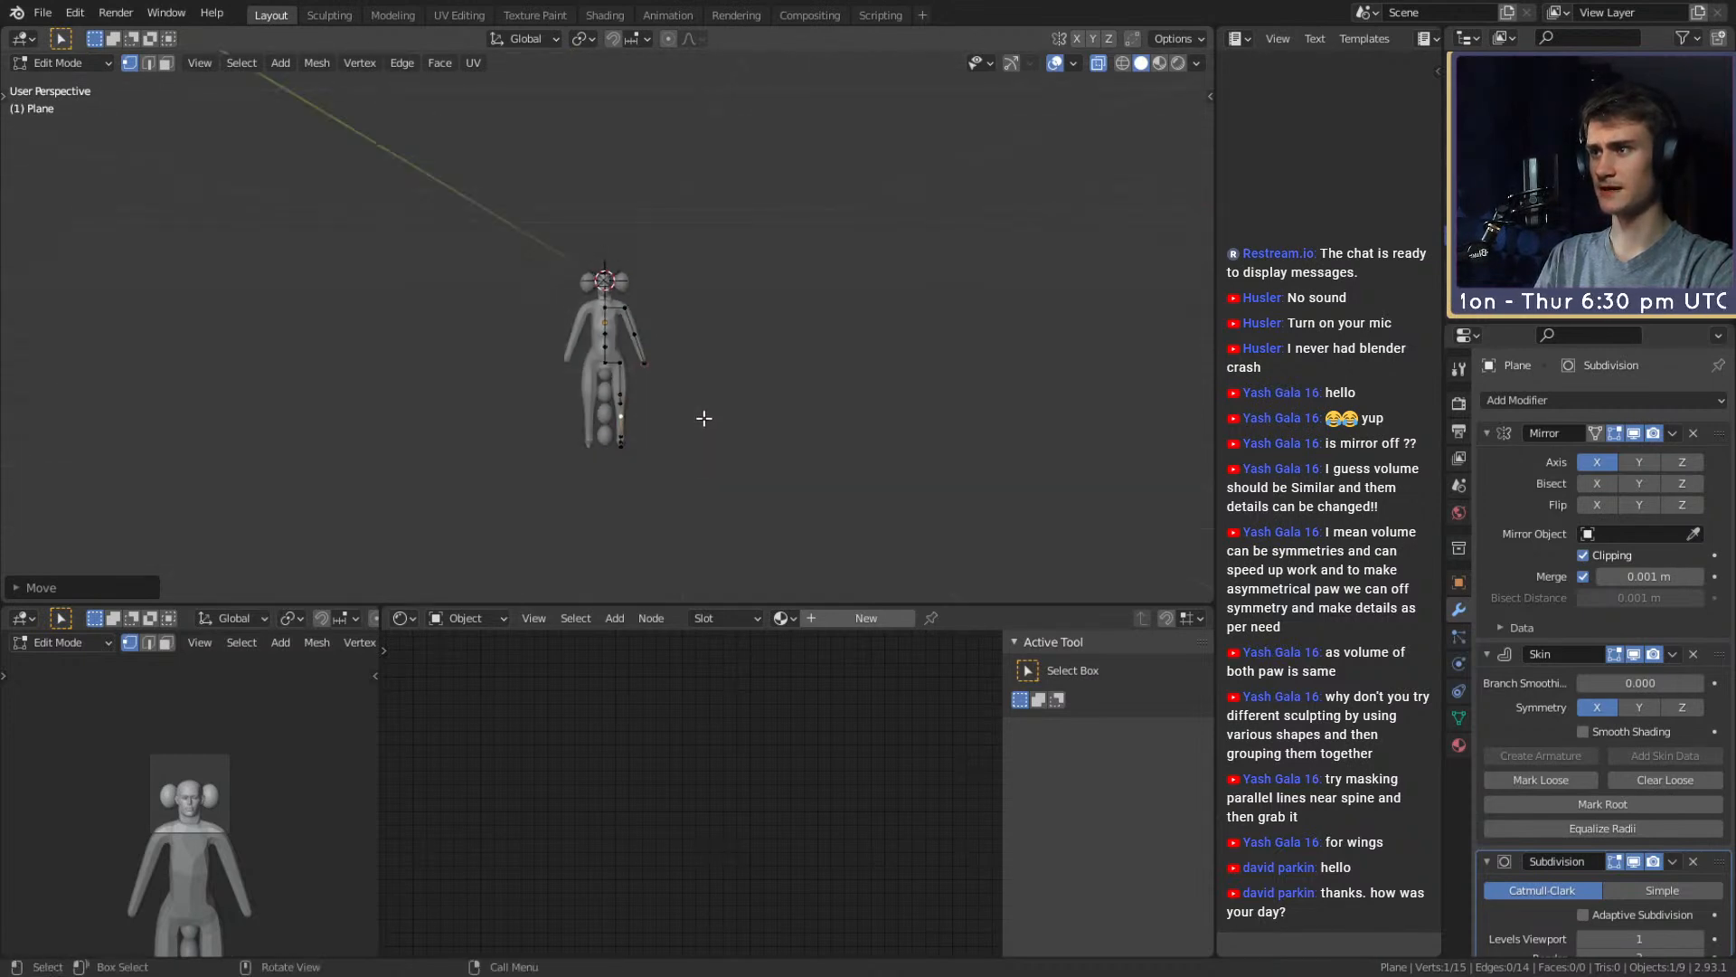
{"action": "scroll", "coordinate": [704, 418], "scroll_direction": "up", "scroll_amount": 3}
{"action": "scroll", "coordinate": [704, 418], "scroll_direction": "up", "scroll_amount": 1}
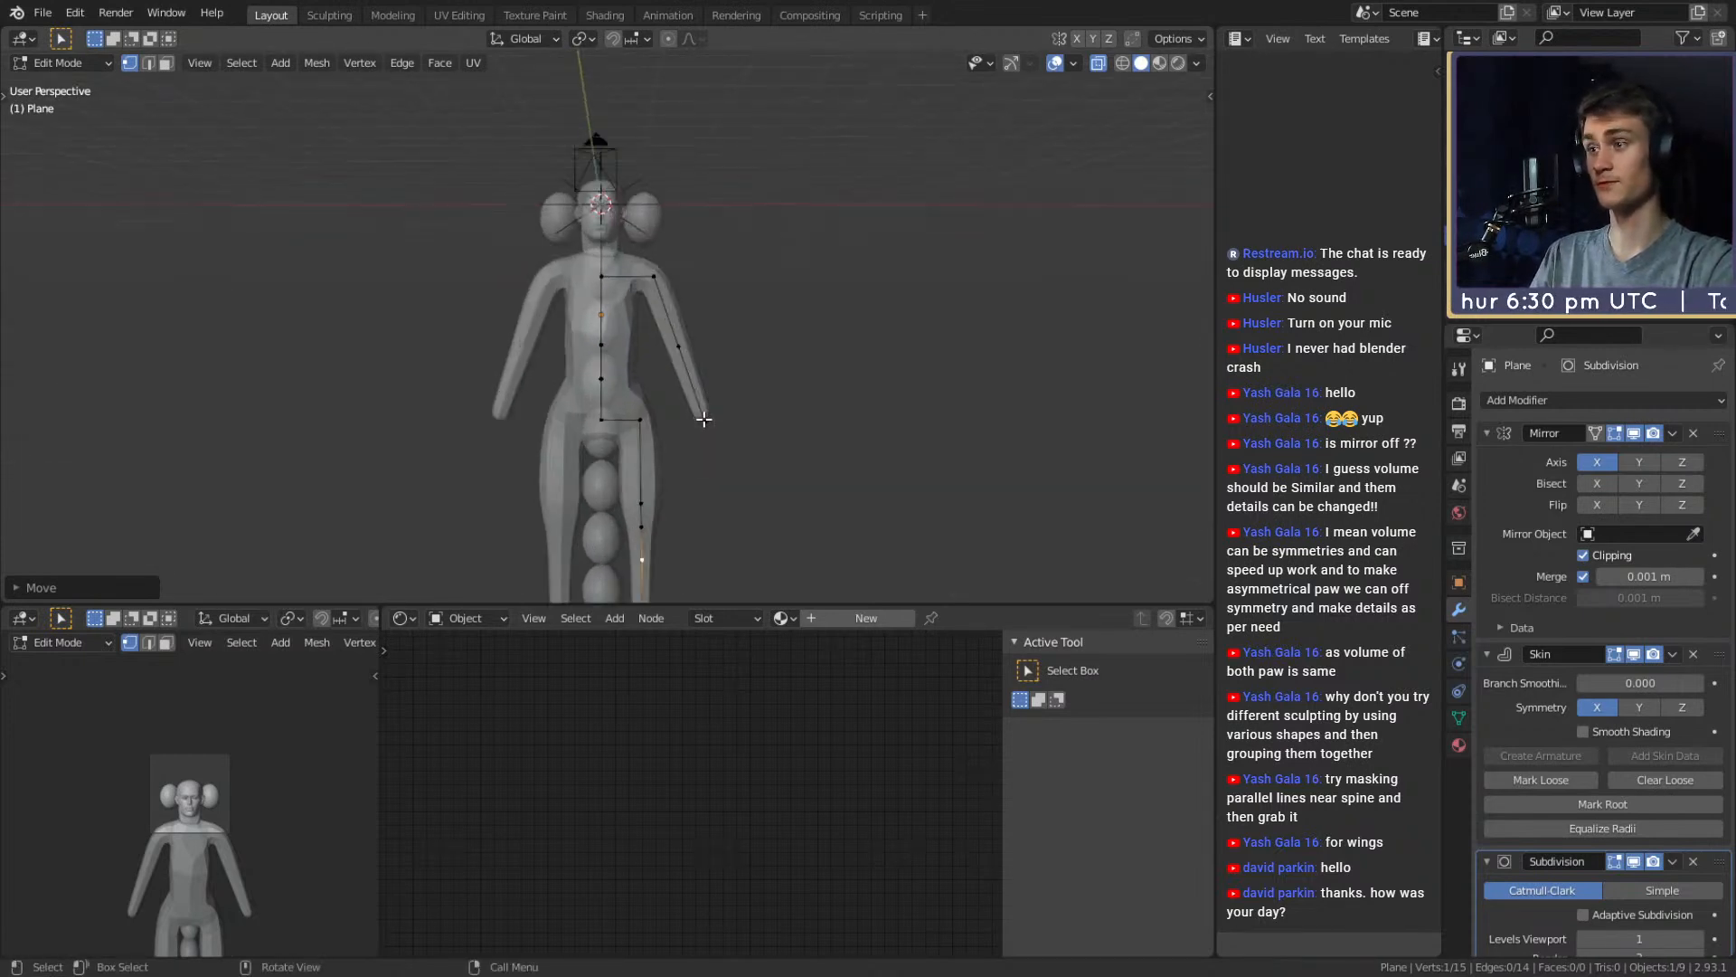
{"action": "left_click", "coordinate": [43, 13]}
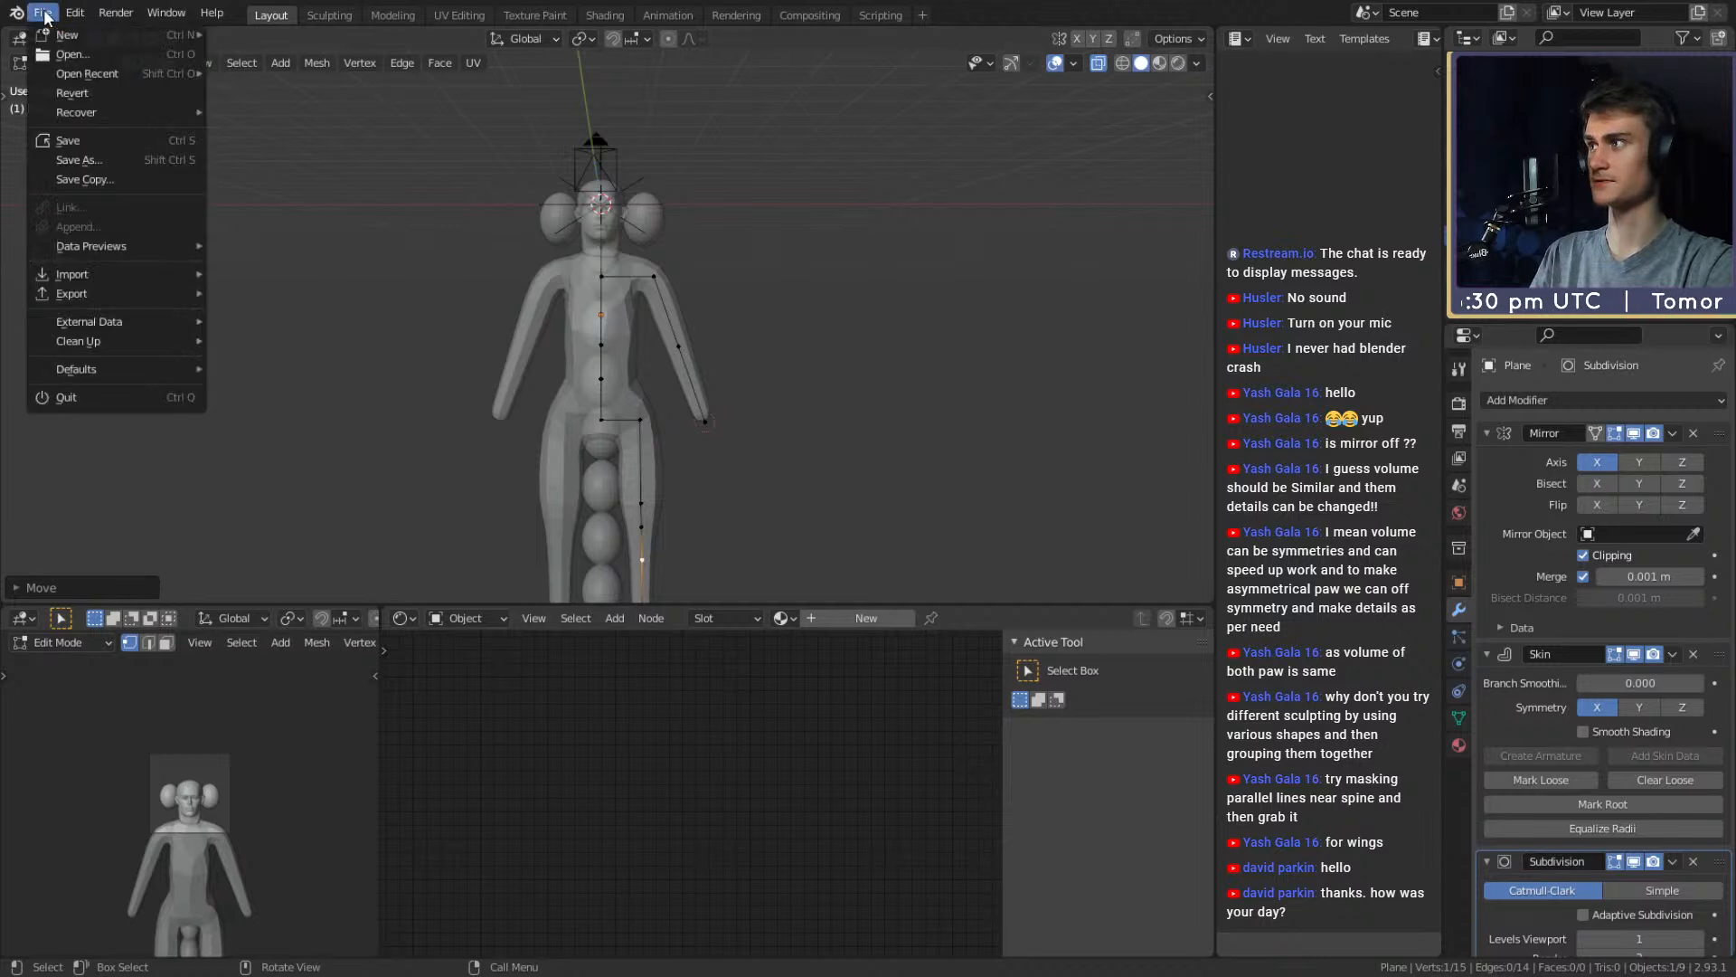
{"action": "left_click", "coordinate": [63, 141]}
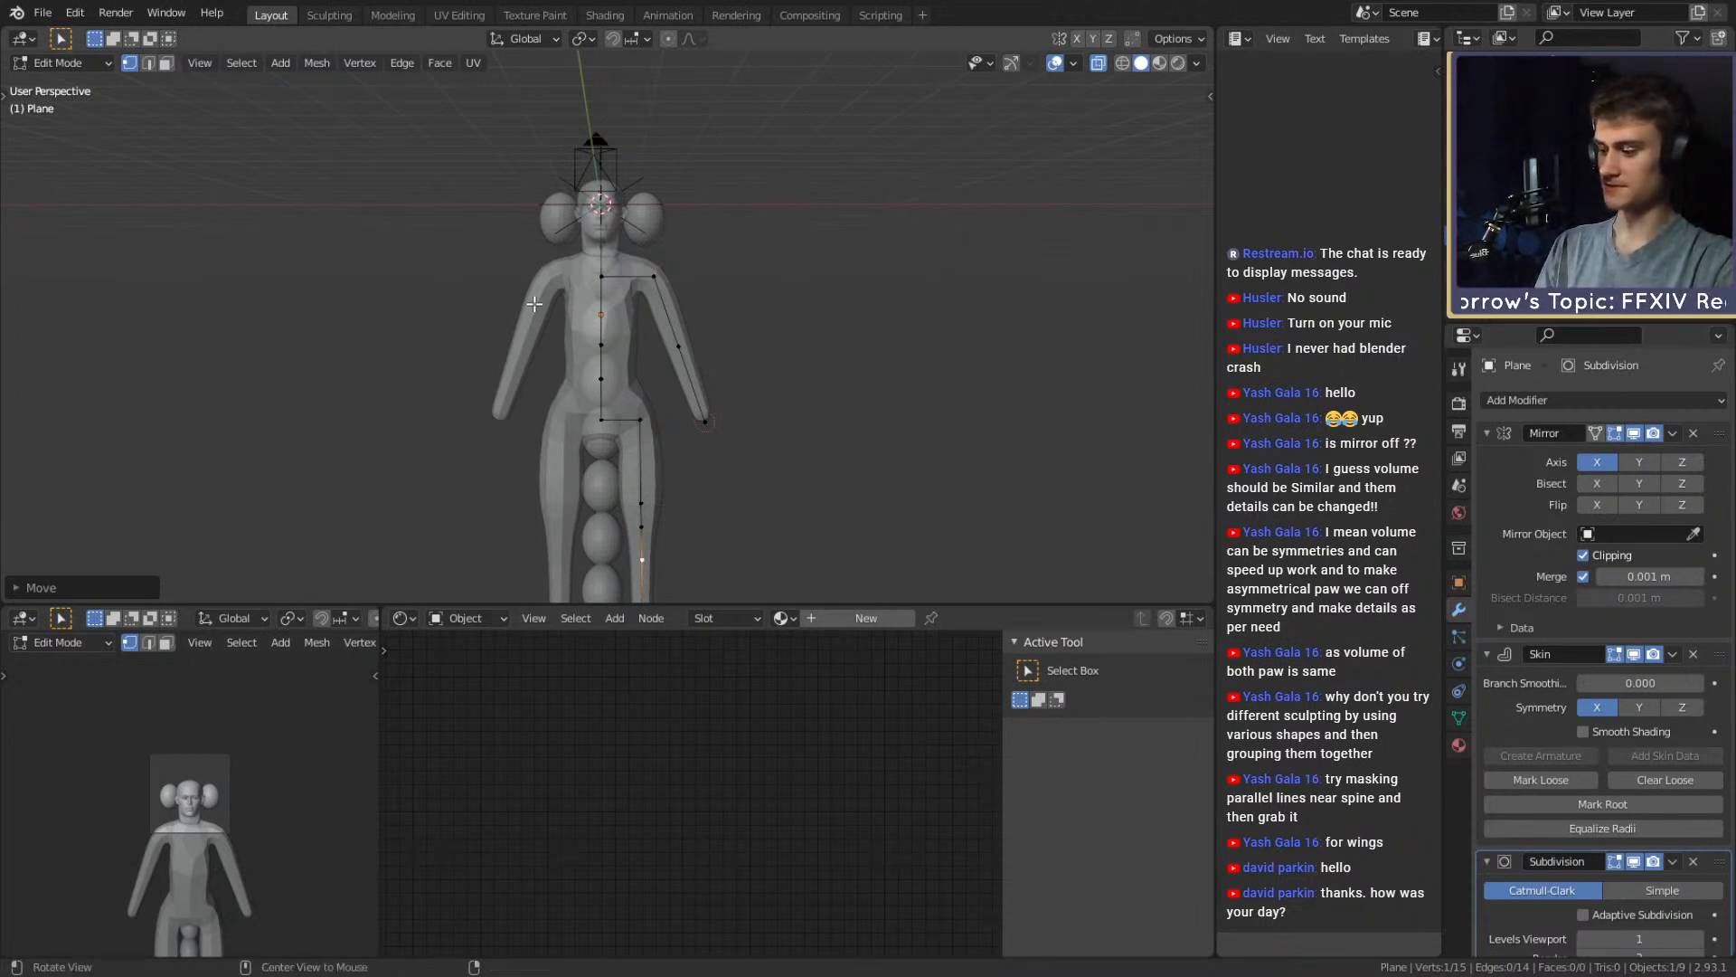
Select the elbow vertex in X-ray display and move it about 0.31 m along Y toward the figure's back
{"action": "key", "text": "alt+m"}
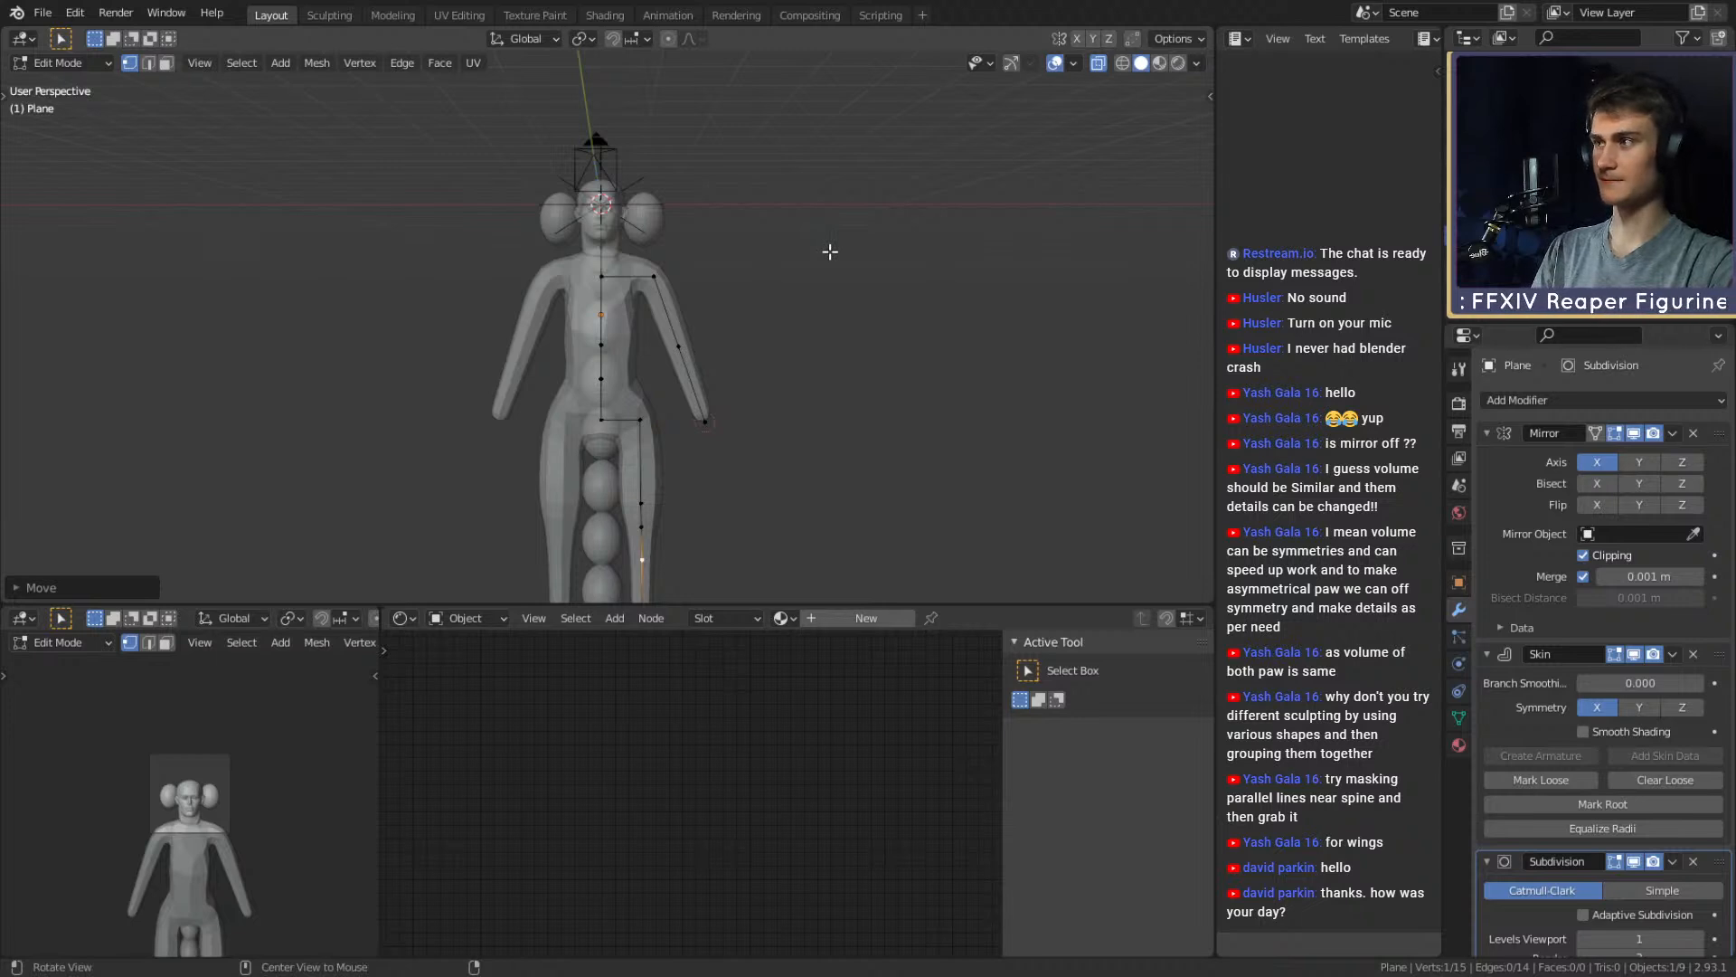
{"action": "scroll", "coordinate": [682, 431], "scroll_direction": "up", "scroll_amount": 3}
{"action": "middle_click_drag", "start_coordinate": [682, 431], "coordinate": [687, 538]}
{"action": "scroll", "coordinate": [819, 434], "scroll_direction": "down", "scroll_amount": 3}
{"action": "key", "text": "alt+z"}
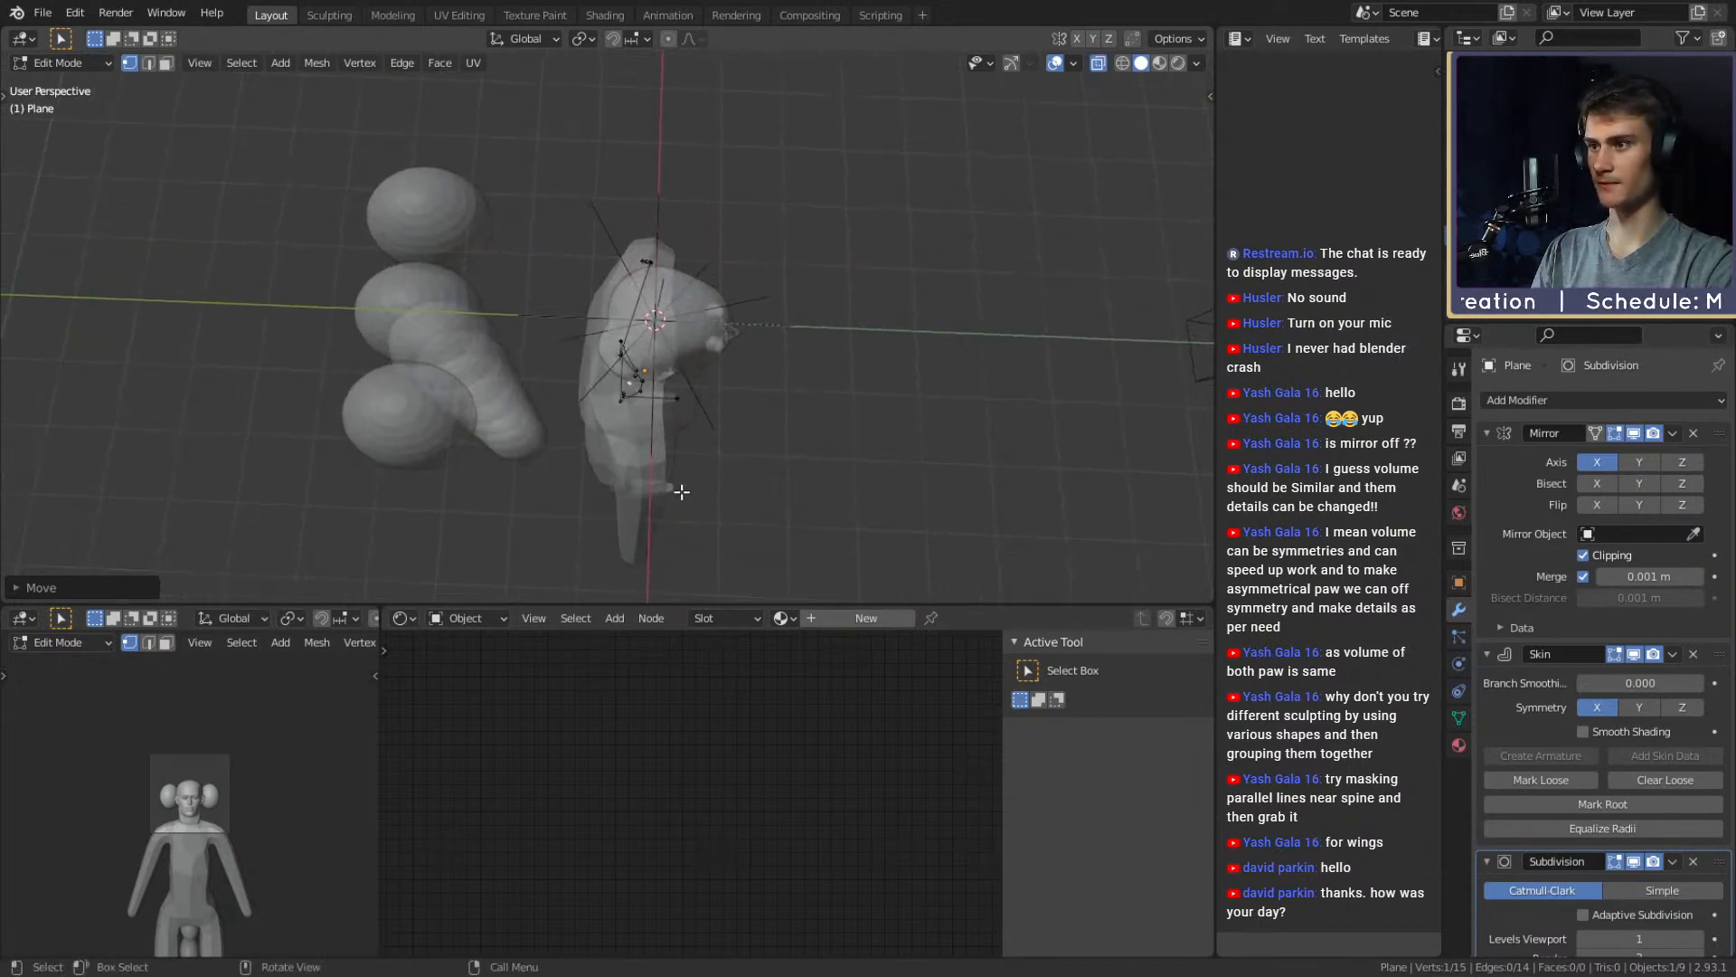
{"action": "scroll", "coordinate": [724, 452], "scroll_direction": "up", "scroll_amount": 4}
{"action": "middle_click_drag", "start_coordinate": [759, 434], "coordinate": [767, 363]}
{"action": "key", "text": "g"}
{"action": "key", "text": "x"}
{"action": "key", "text": "y"}
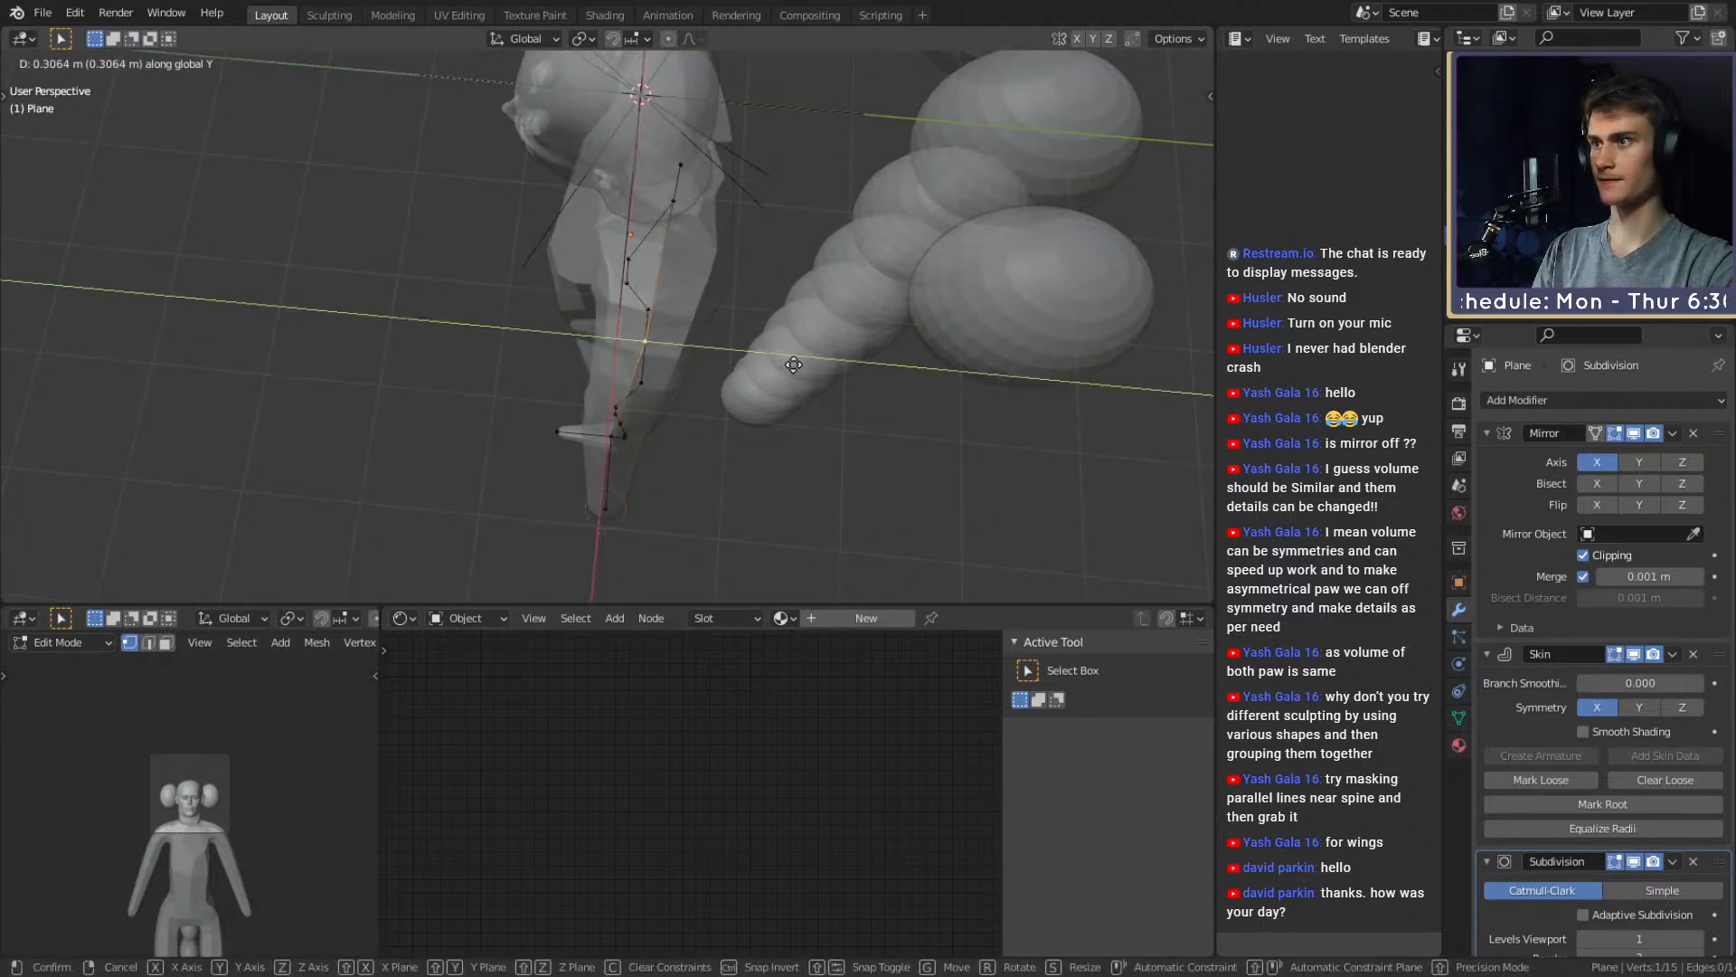
{"action": "left_click", "coordinate": [805, 366]}
Move the elbow vertex about another 0.30 m along Y and turn off X-ray display
{"action": "middle_click_drag", "start_coordinate": [805, 366], "coordinate": [678, 387]}
{"action": "key", "text": "g"}
{"action": "key", "text": "x"}
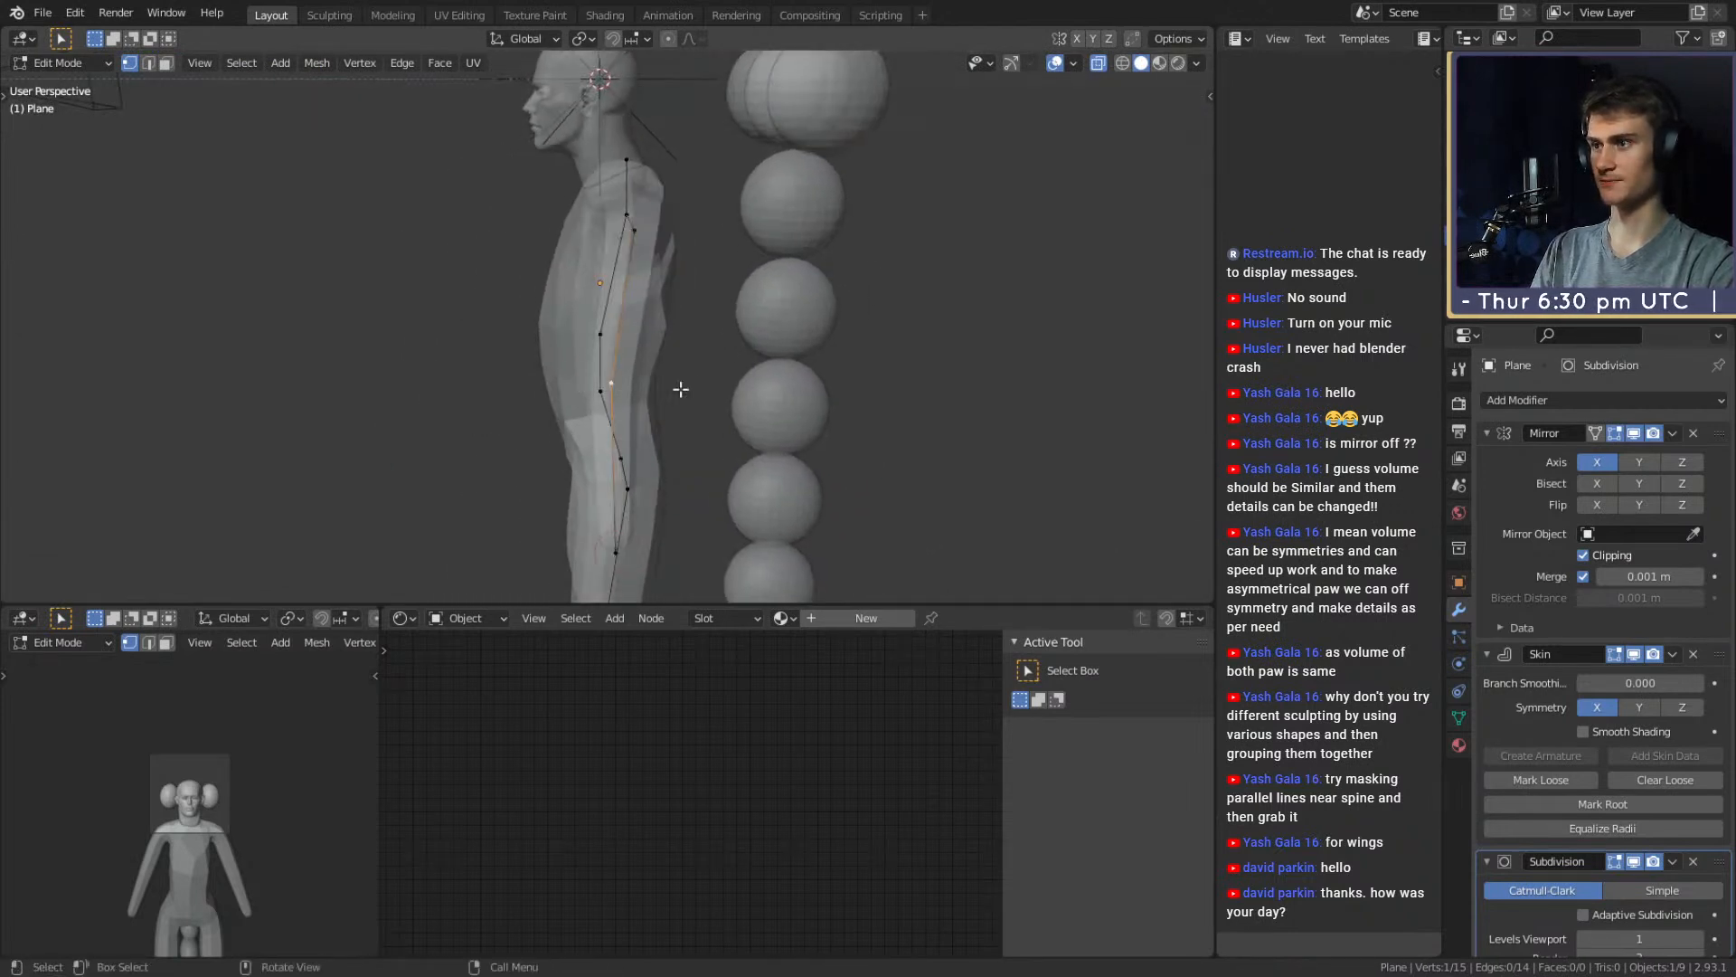
{"action": "key", "text": "y"}
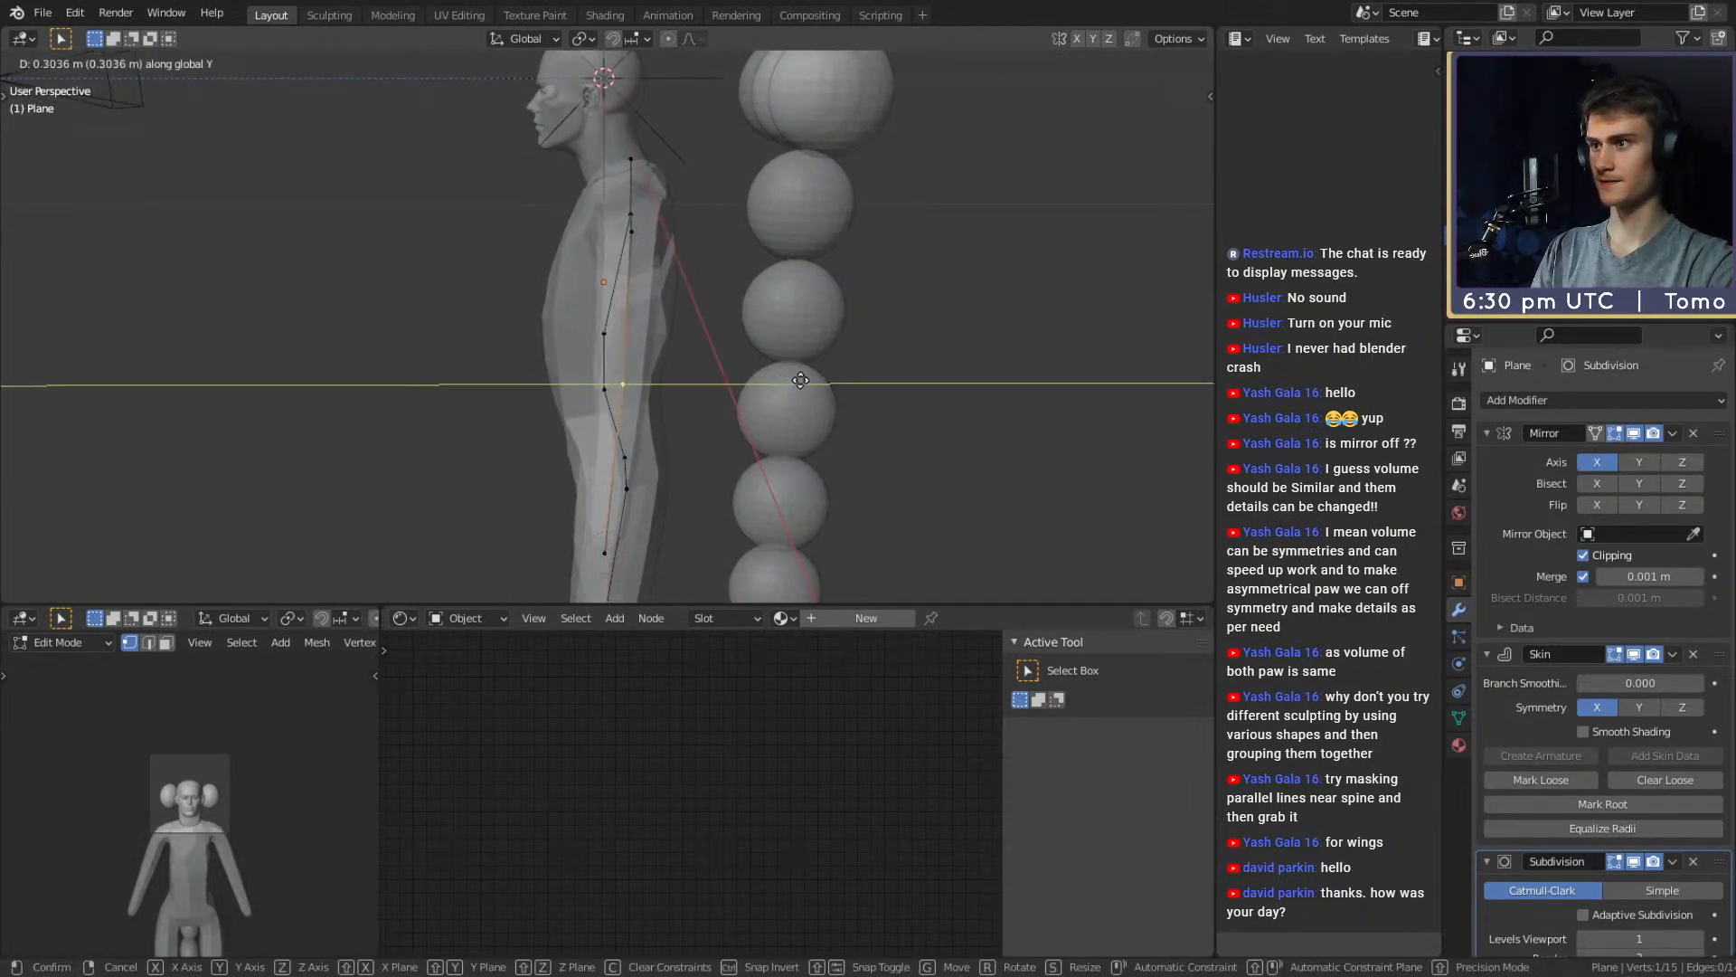
{"action": "left_click", "coordinate": [802, 380]}
{"action": "middle_click_drag", "start_coordinate": [667, 410], "coordinate": [774, 404]}
{"action": "scroll", "coordinate": [678, 426], "scroll_direction": "down", "scroll_amount": 4}
{"action": "left_click_drag", "start_coordinate": [714, 374], "coordinate": [723, 403], "text": "alt"}
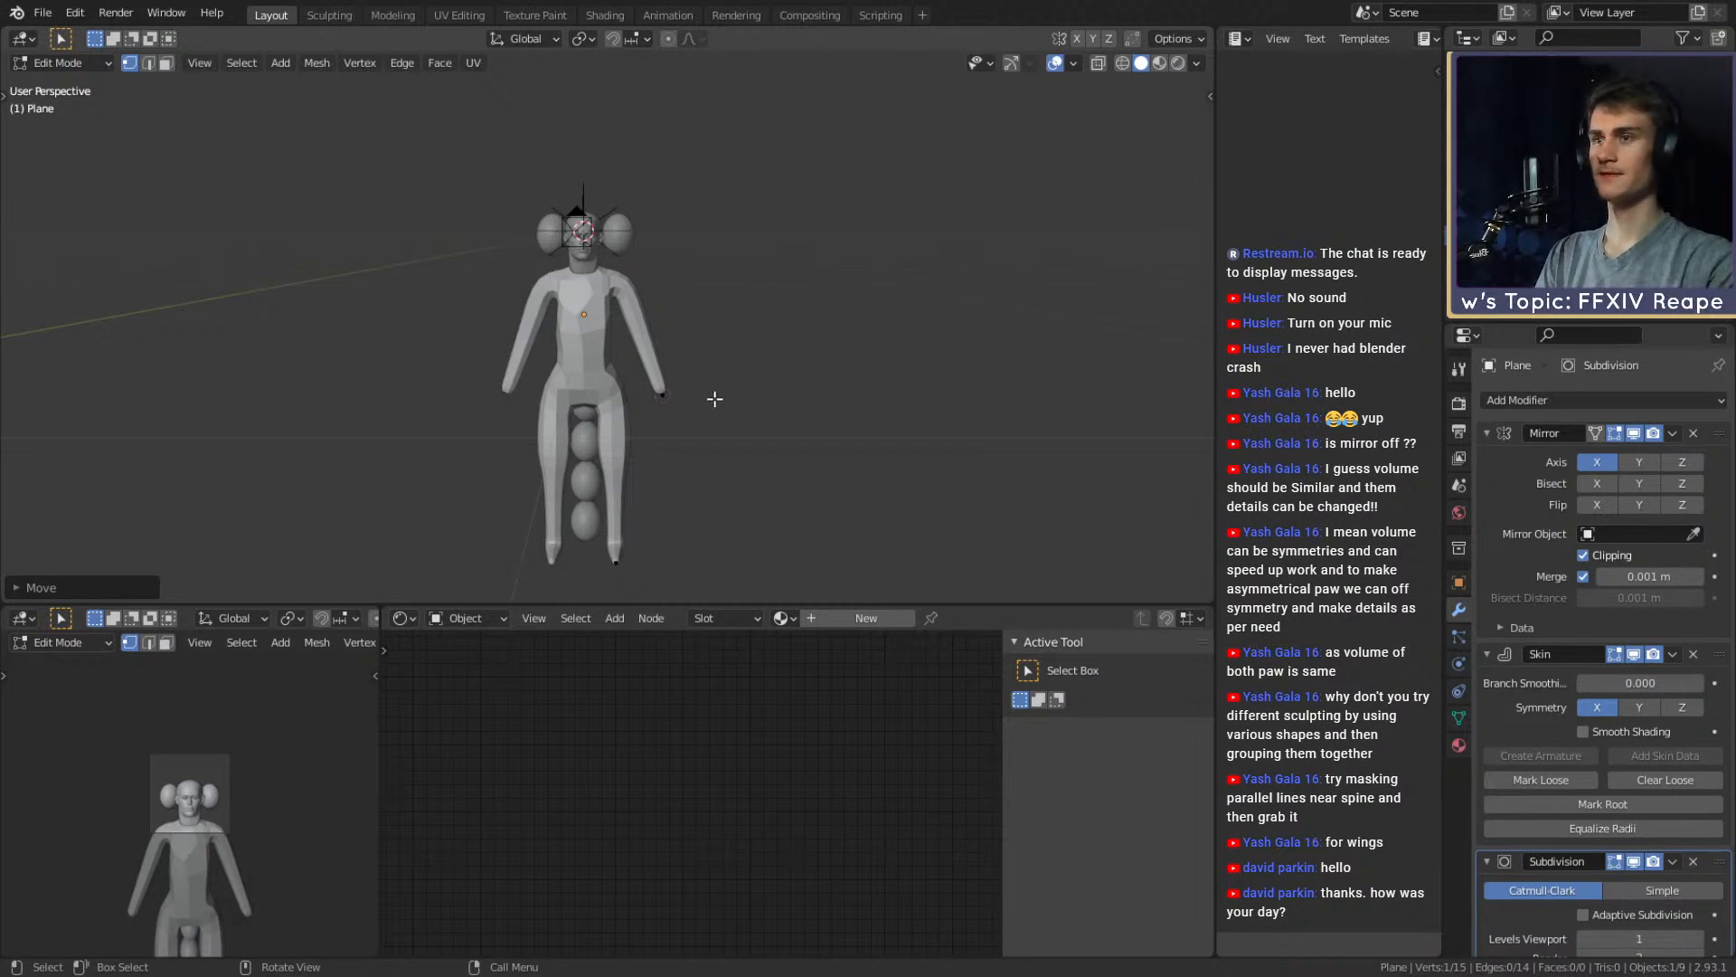
Save the updated ffxiv_reaper_figurine_v1a.blend file
{"action": "scroll", "coordinate": [699, 385], "scroll_direction": "up", "scroll_amount": 3}
{"action": "middle_click_drag", "start_coordinate": [699, 385], "coordinate": [603, 421]}
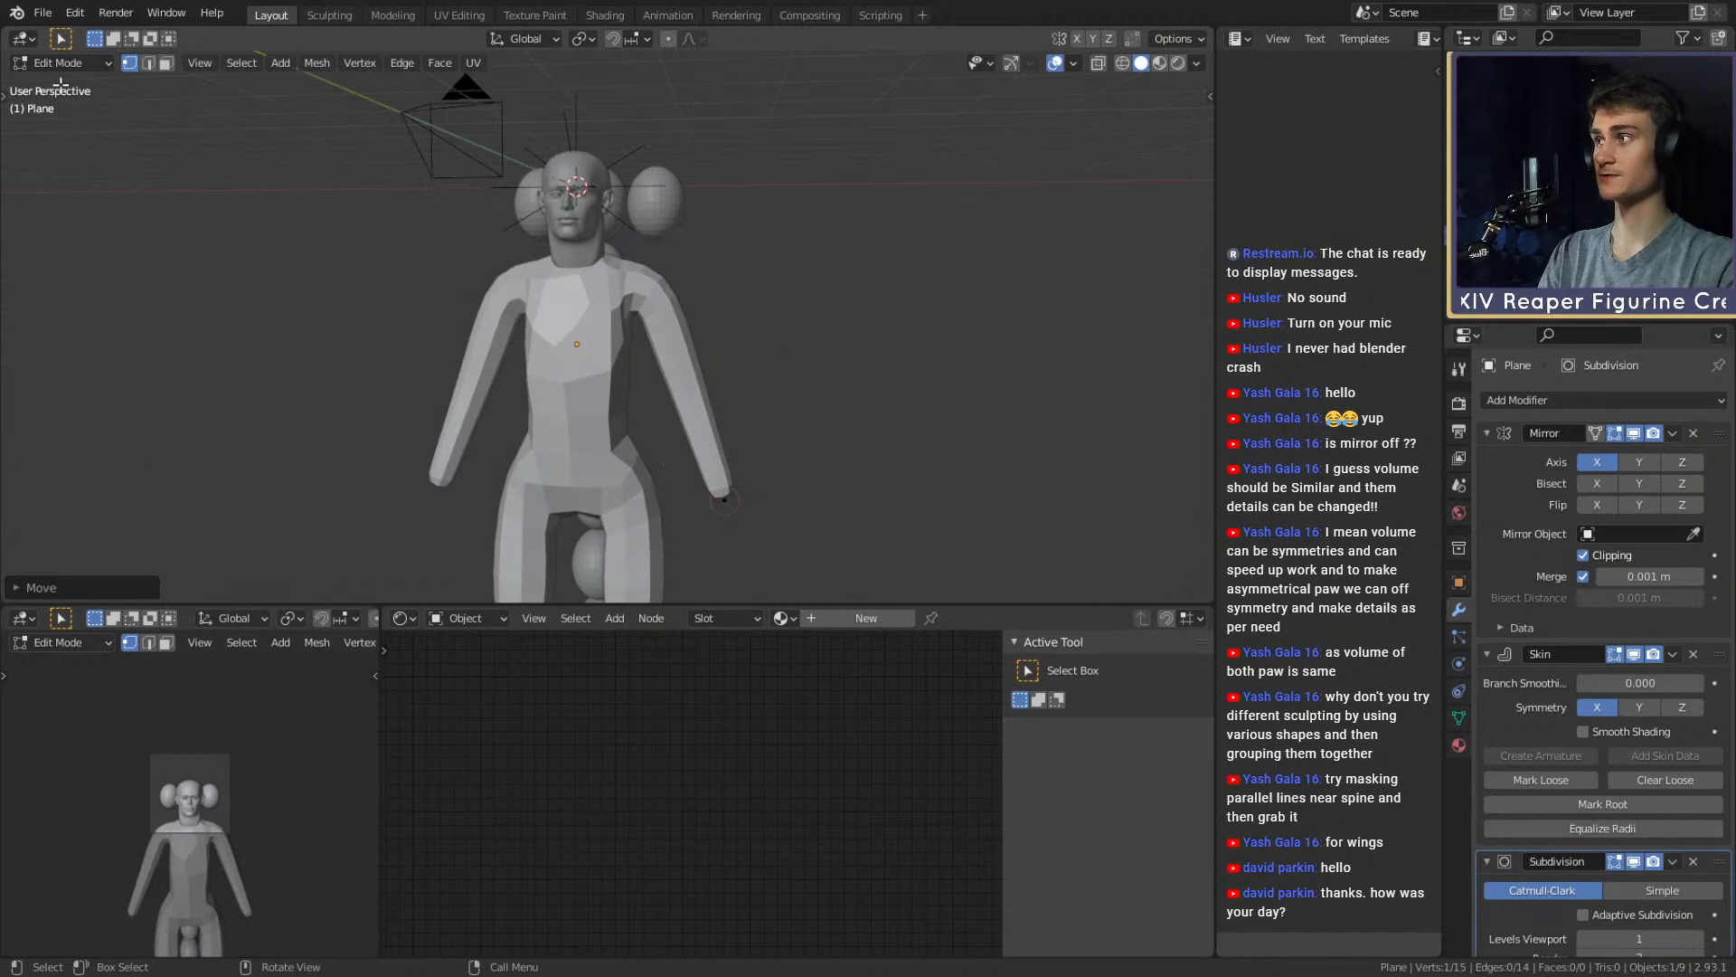
{"action": "left_click", "coordinate": [43, 13]}
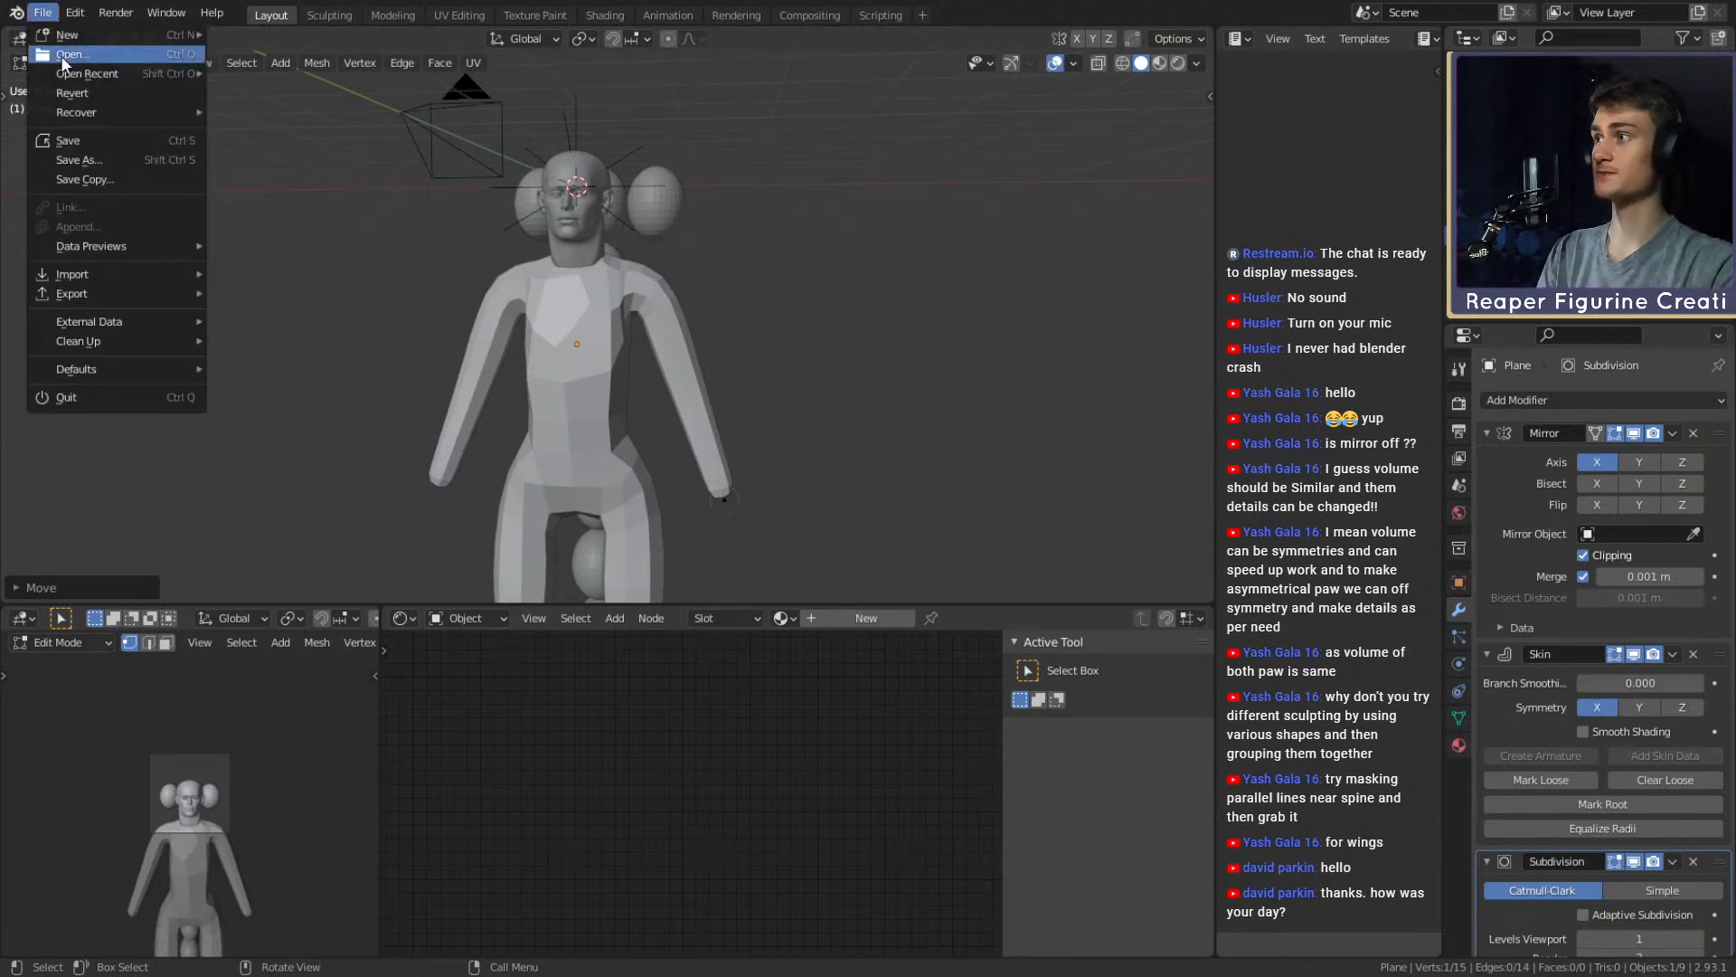
{"action": "left_click", "coordinate": [63, 142]}
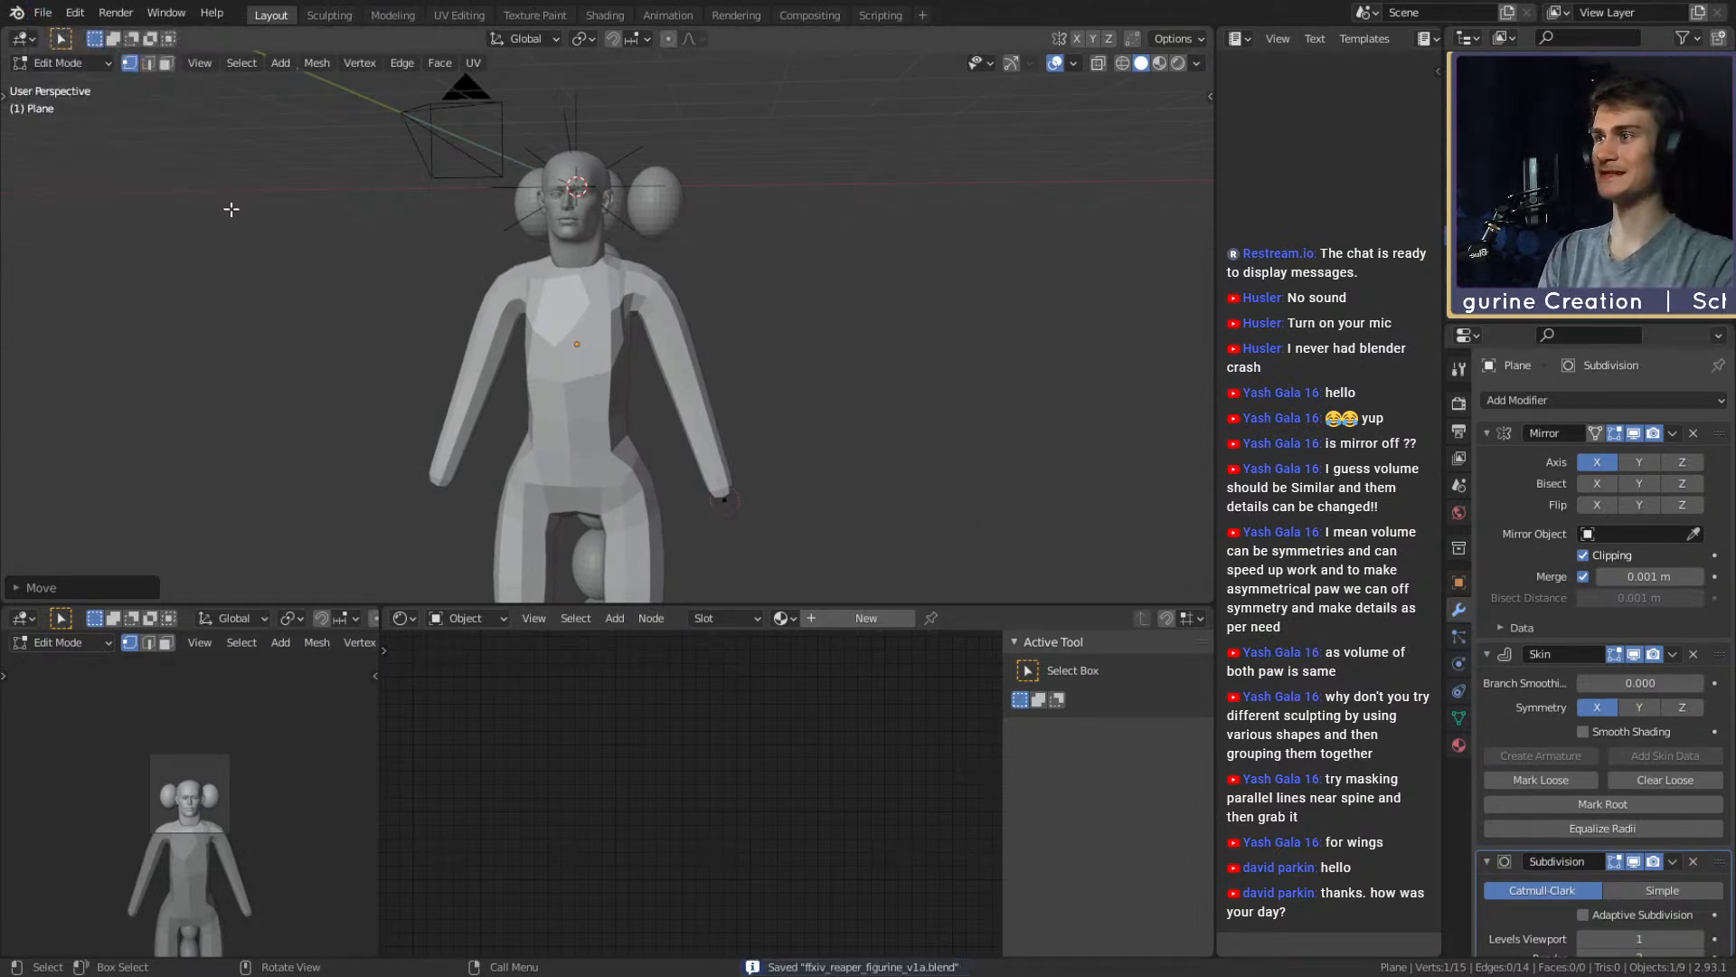
Return the body mesh from Edit Mode to Object Mode and check its proportions from the front and side
{"action": "mouse_move", "coordinate": [633, 380]}
{"action": "middle_mouse_down"}
{"action": "mouse_move", "coordinate": [642, 362]}
{"action": "mouse_move", "coordinate": [658, 395]}
{"action": "middle_mouse_up"}
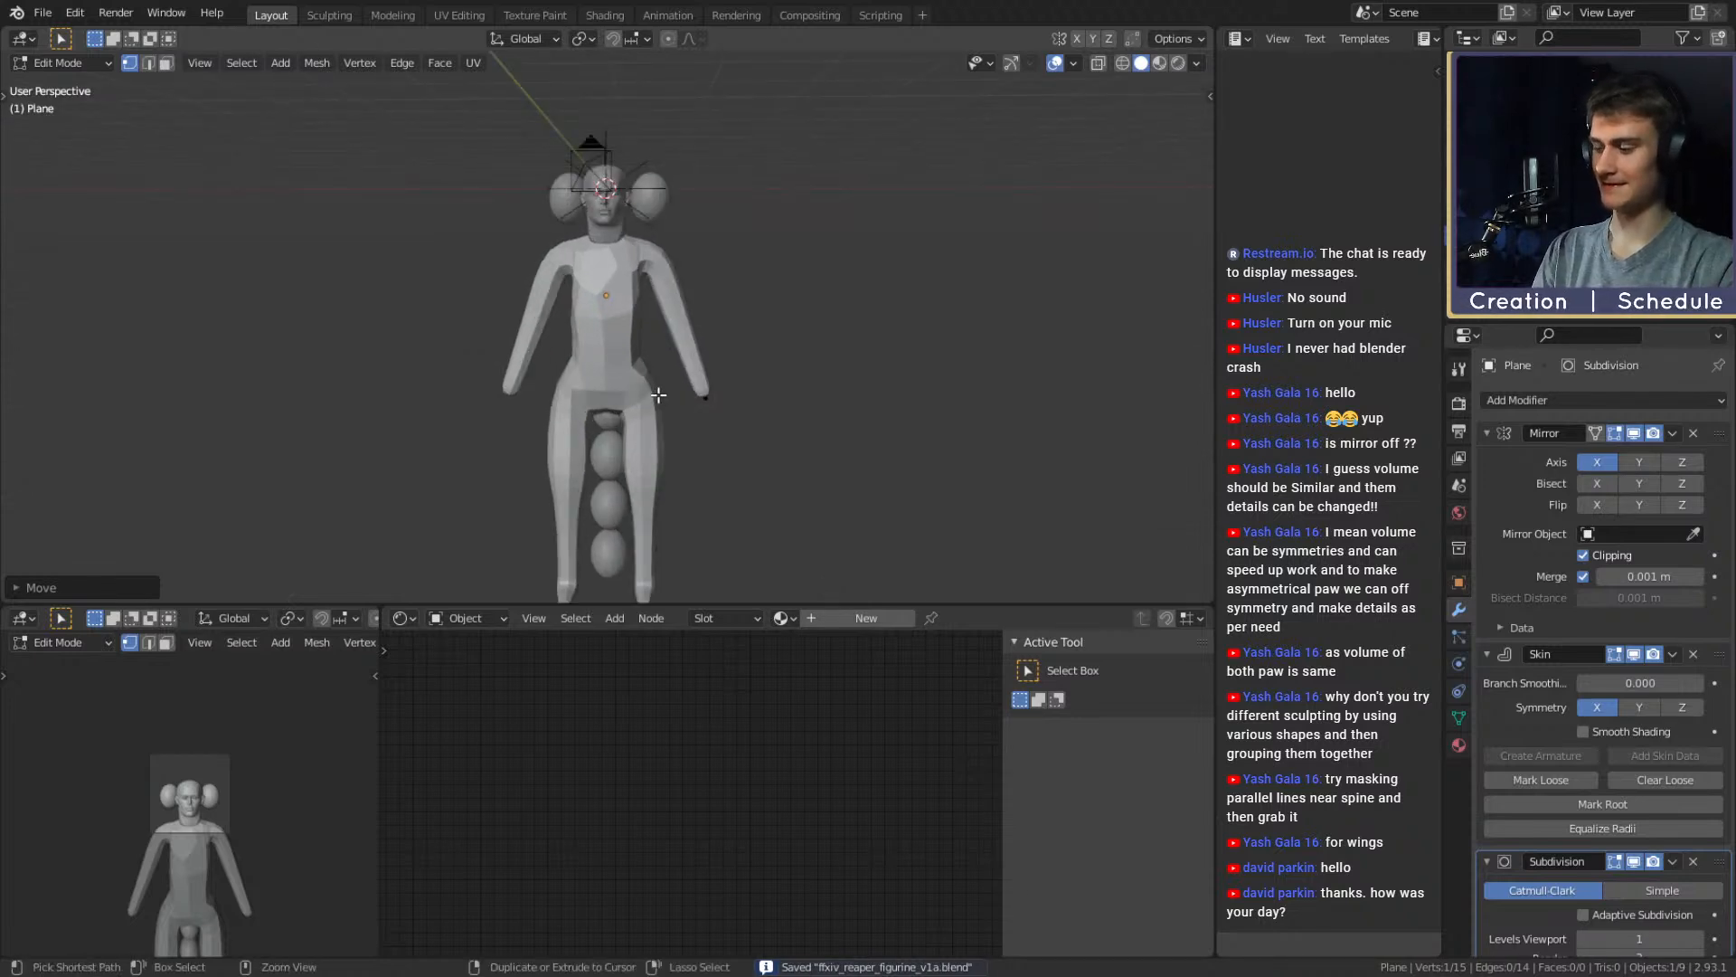
{"action": "key", "text": "alt+z"}
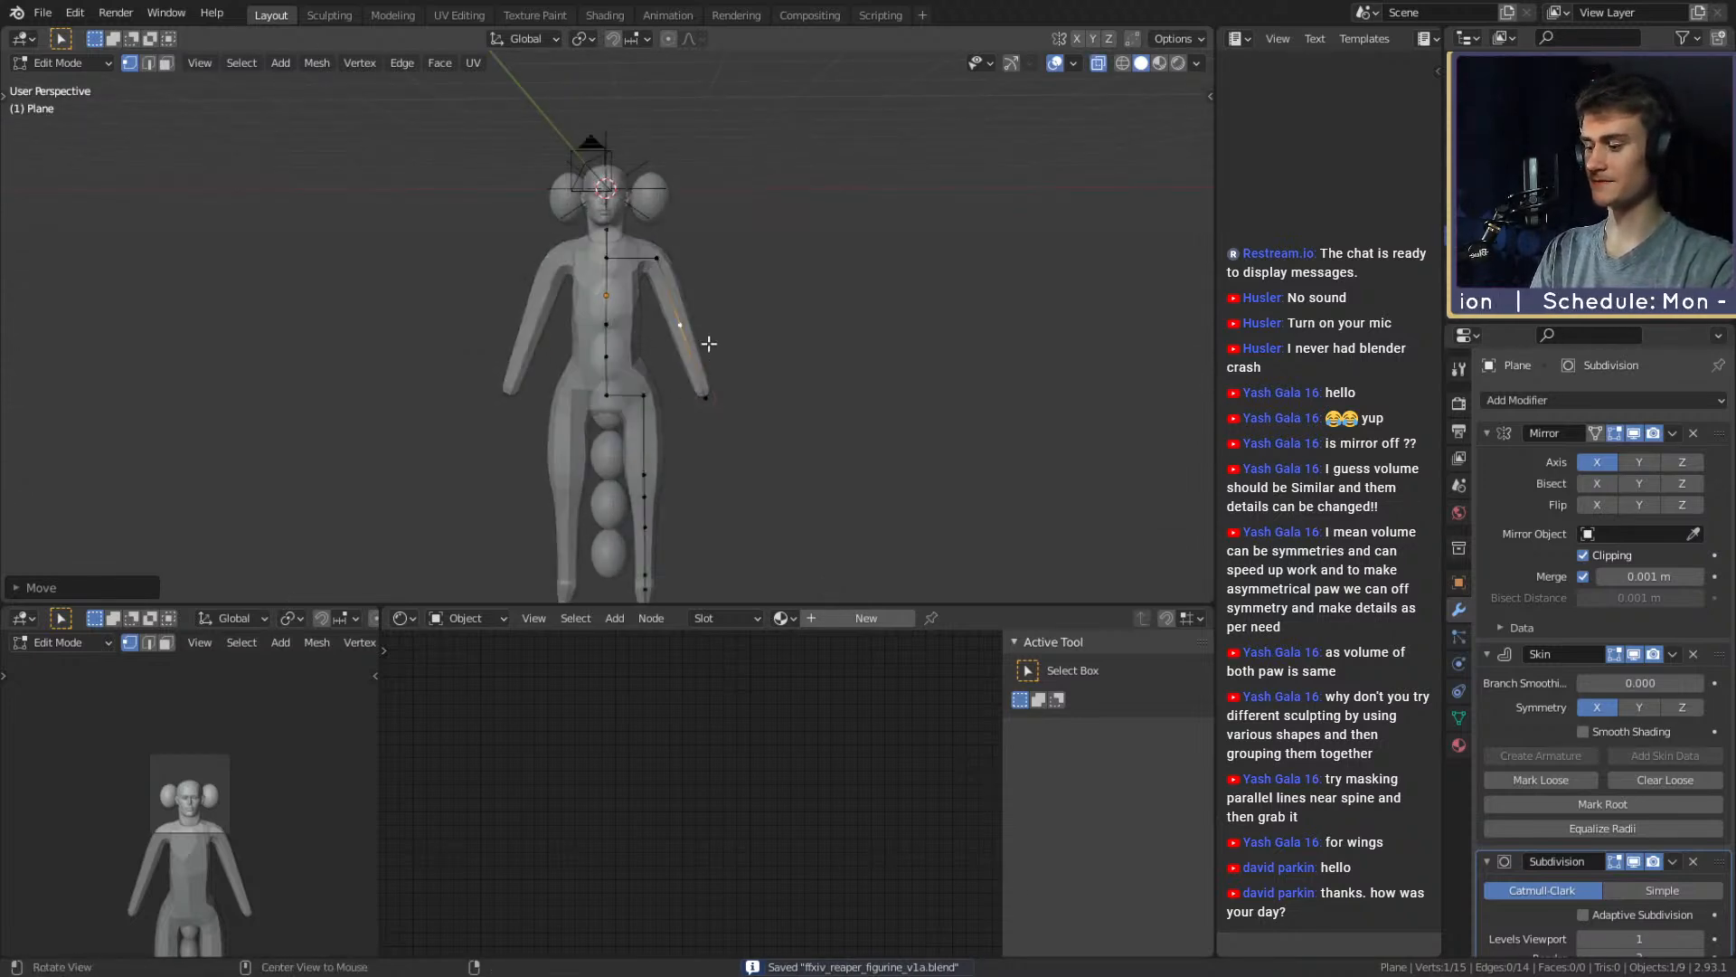
{"action": "key", "text": "alt+z"}
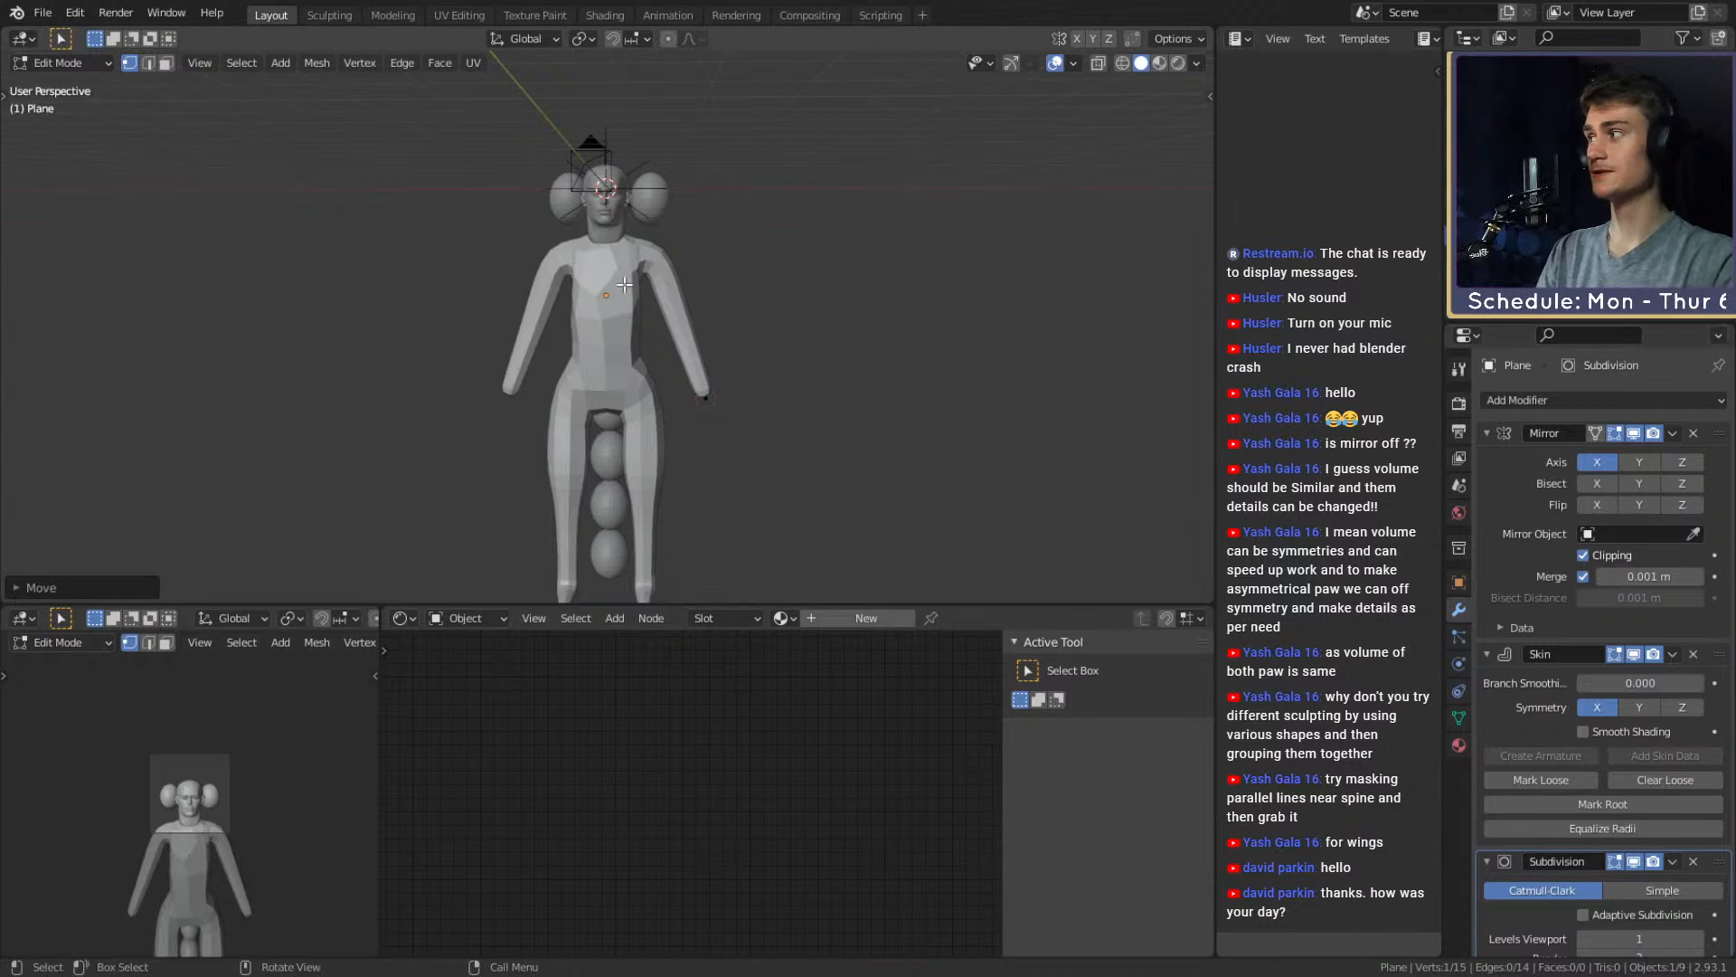
{"action": "key", "text": "Tab"}
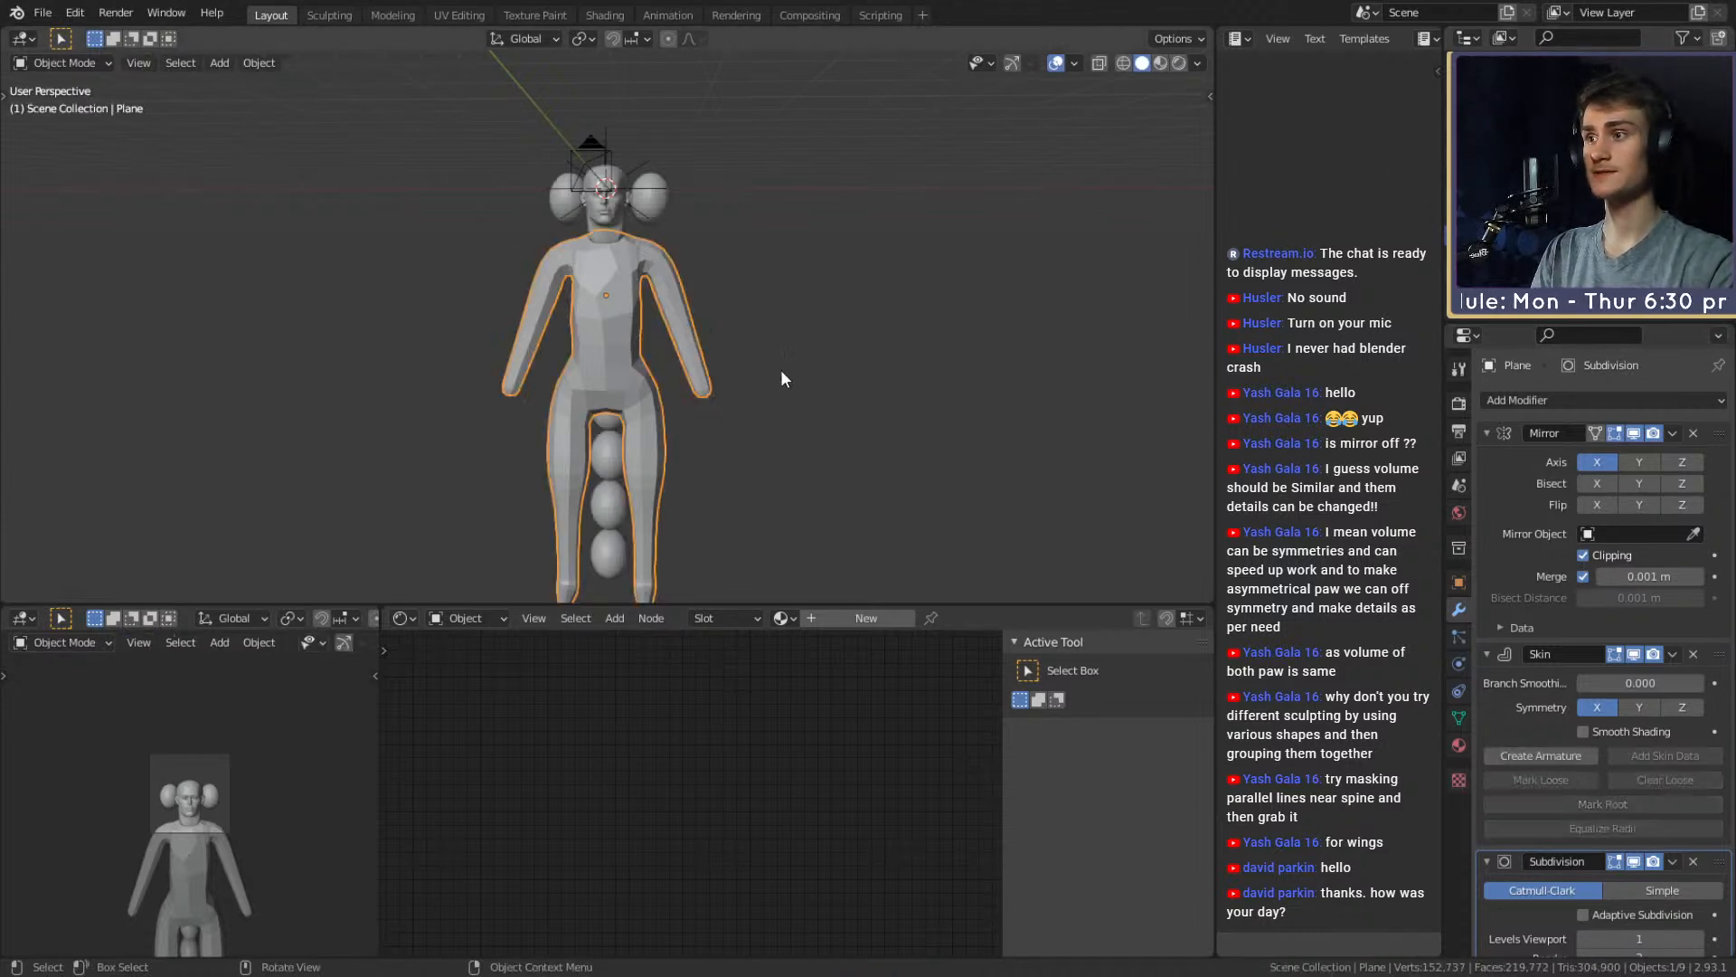
{"action": "middle_click_drag", "start_coordinate": [779, 369], "coordinate": [774, 421]}
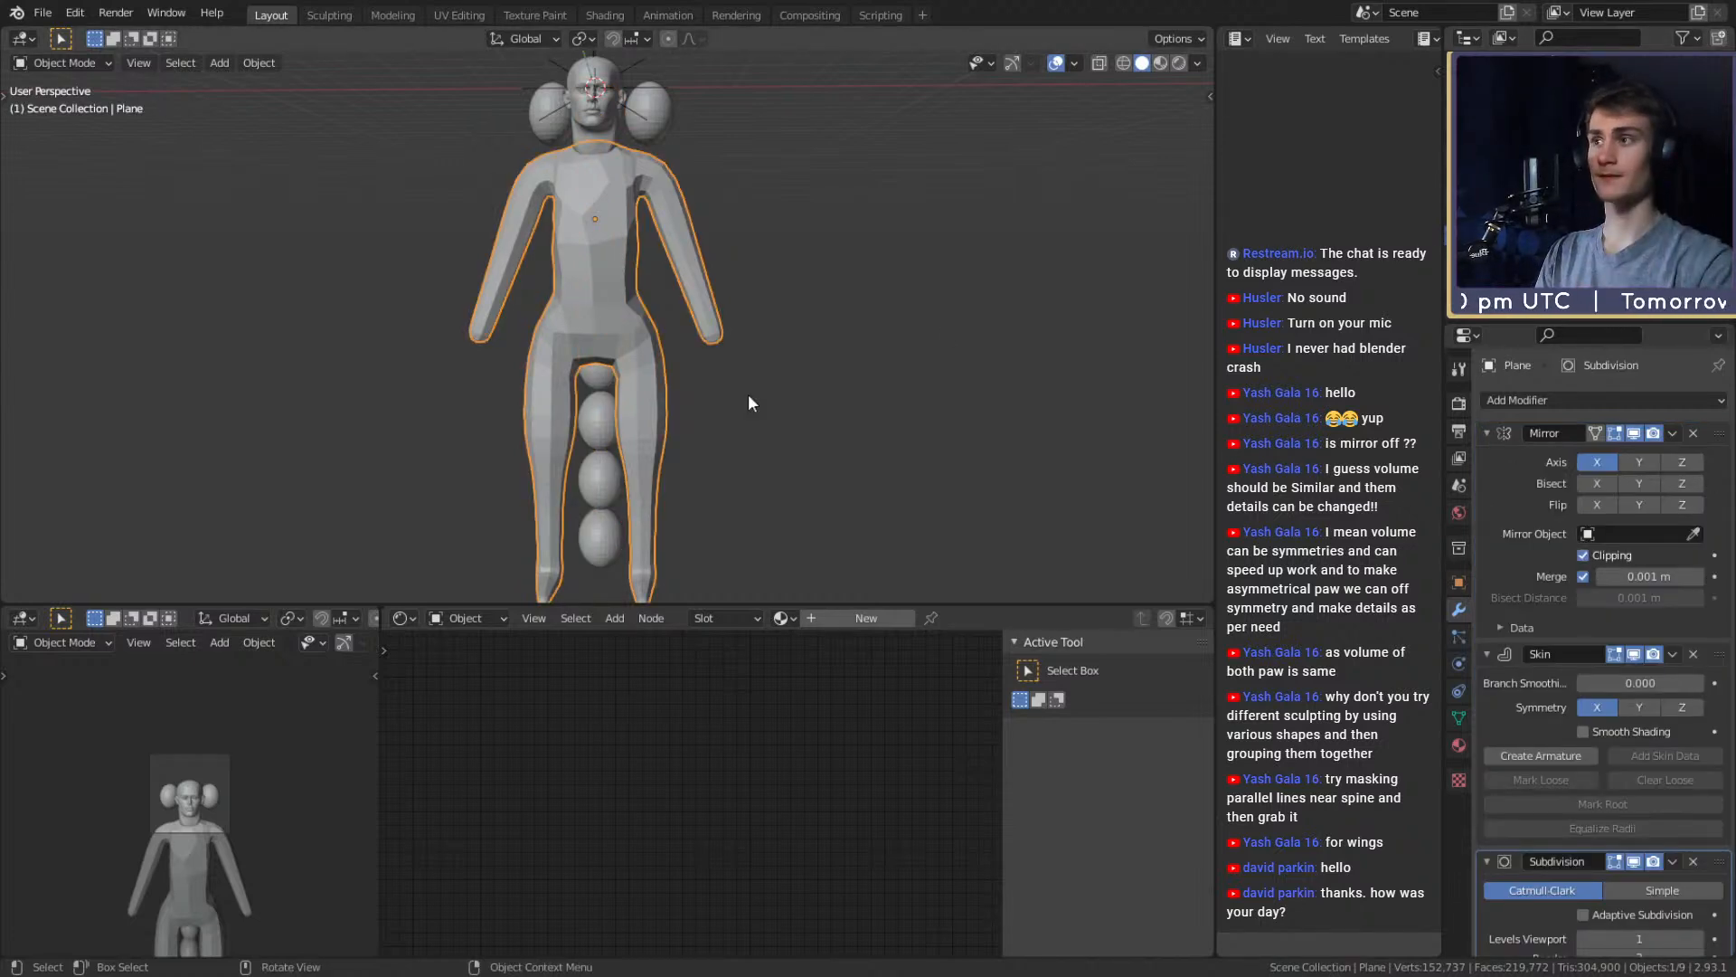
{"action": "middle_click_drag", "start_coordinate": [660, 354], "coordinate": [734, 355]}
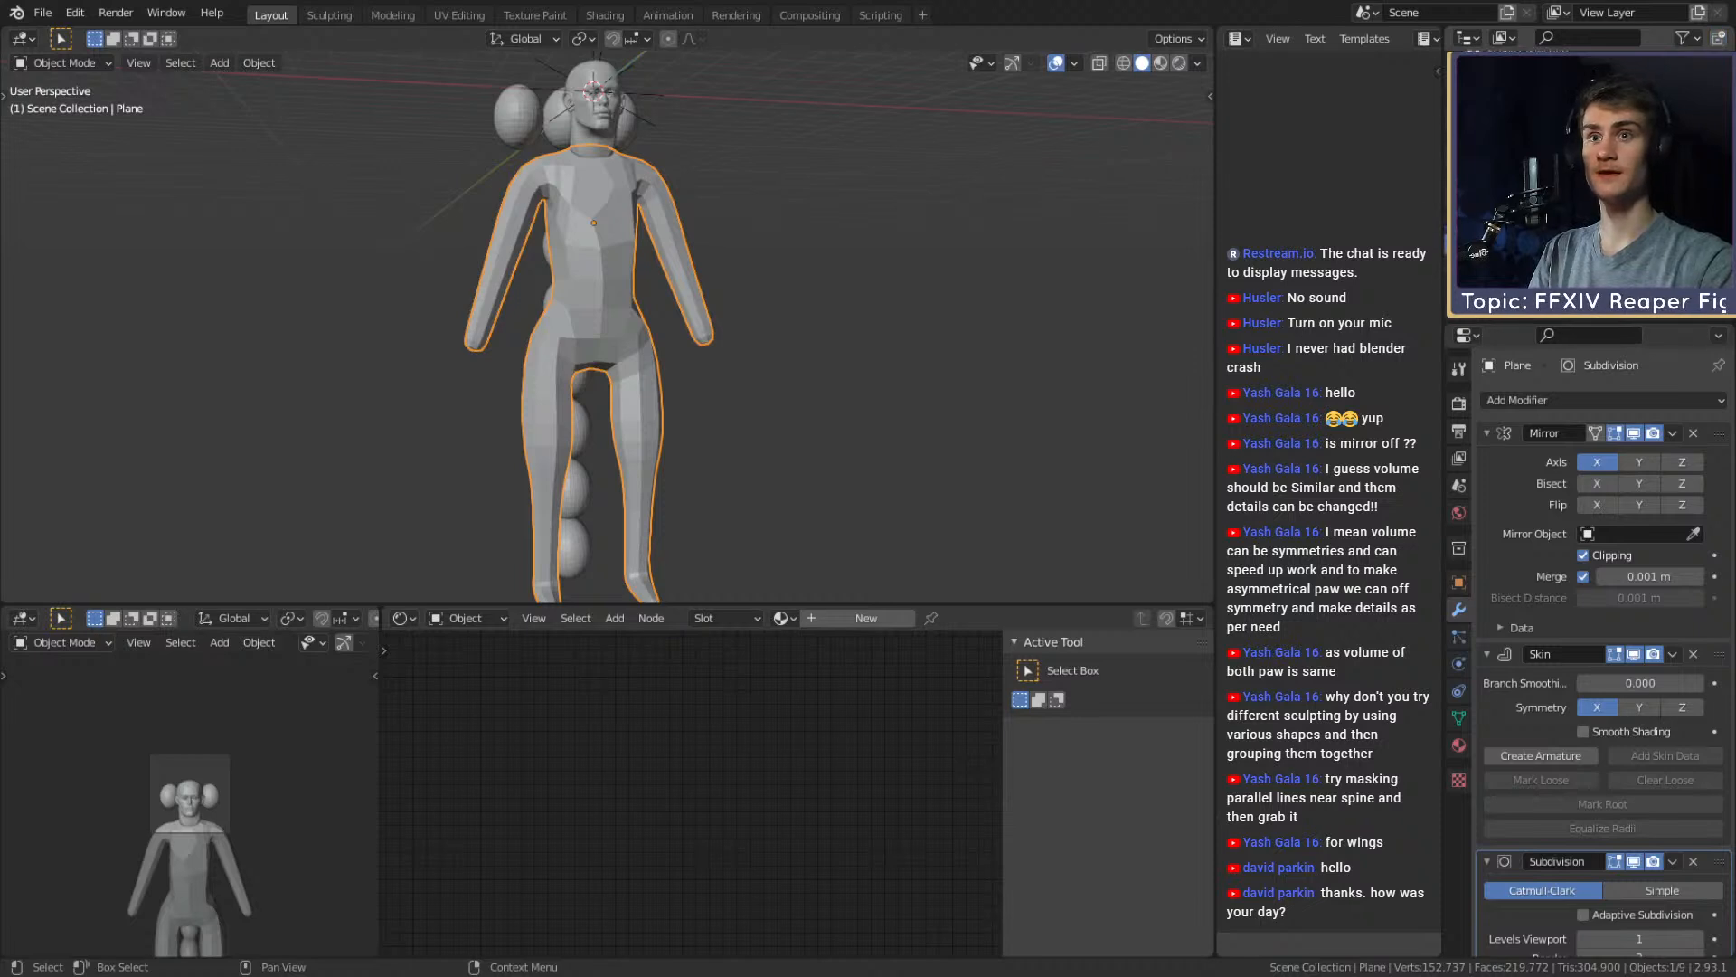
Rename Collection 4 as Backup, pick the body and sphere objects as a range, and clear the selection
{"action": "left_click", "coordinate": [1537, 207]}
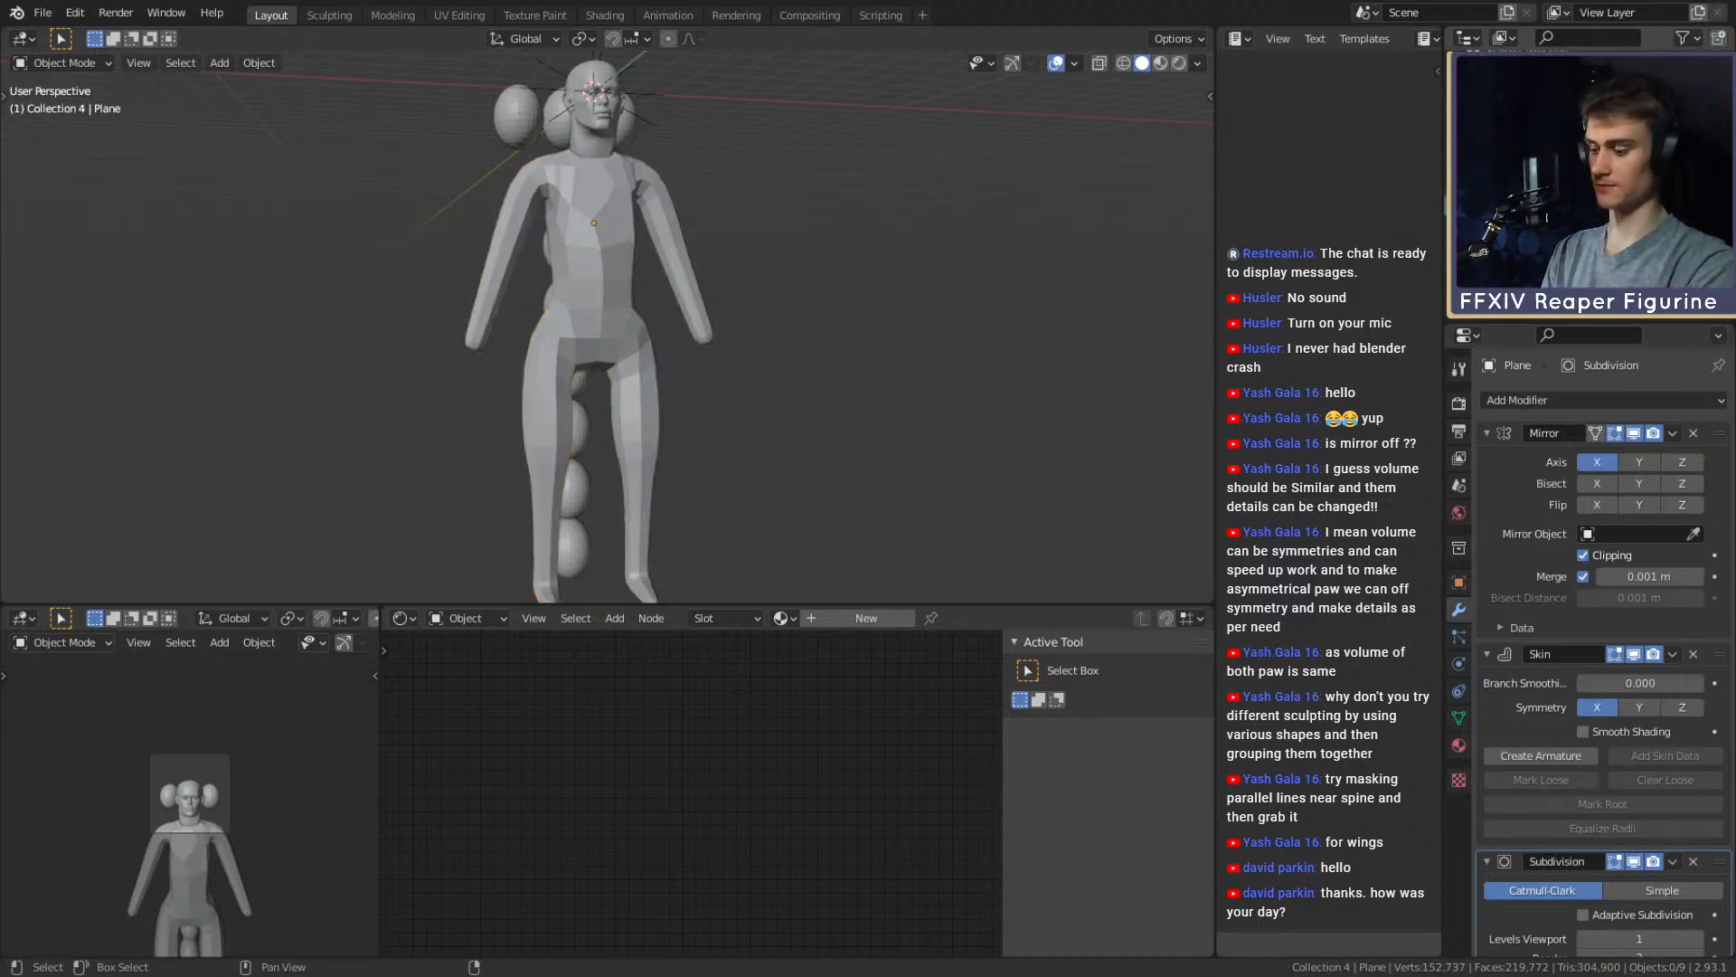
{"action": "left_click", "coordinate": [1537, 206]}
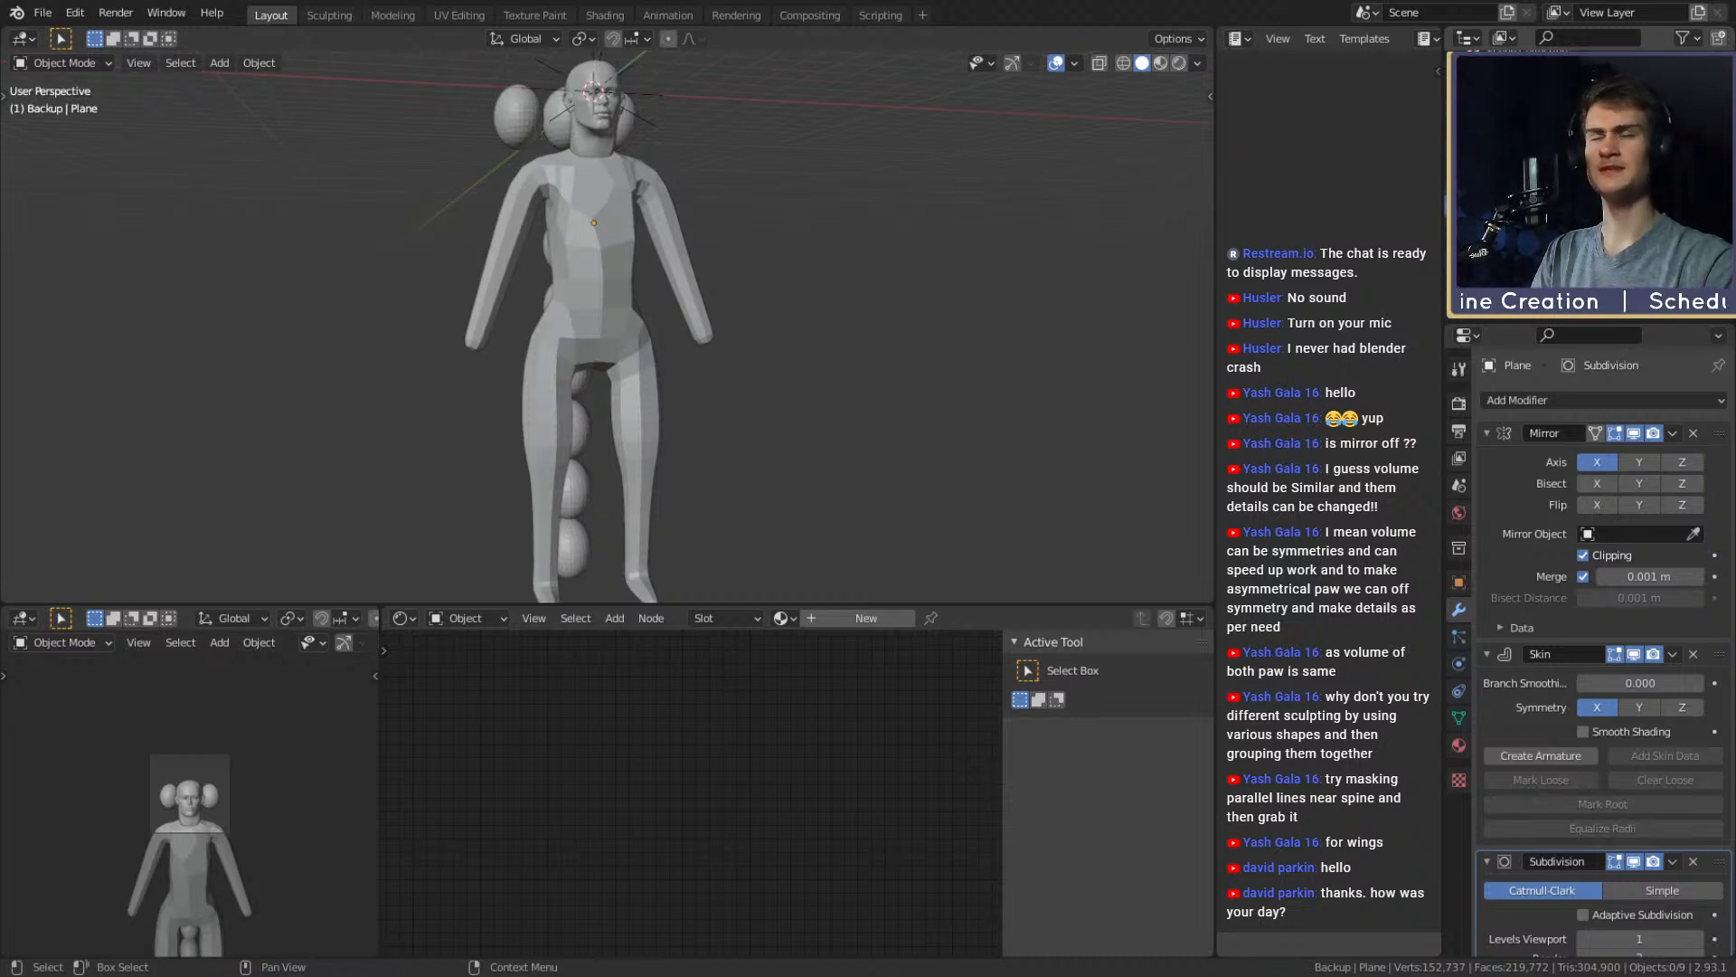
{"action": "left_click", "coordinate": [1538, 301]}
{"action": "left_click", "coordinate": [1537, 225], "text": "shift"}
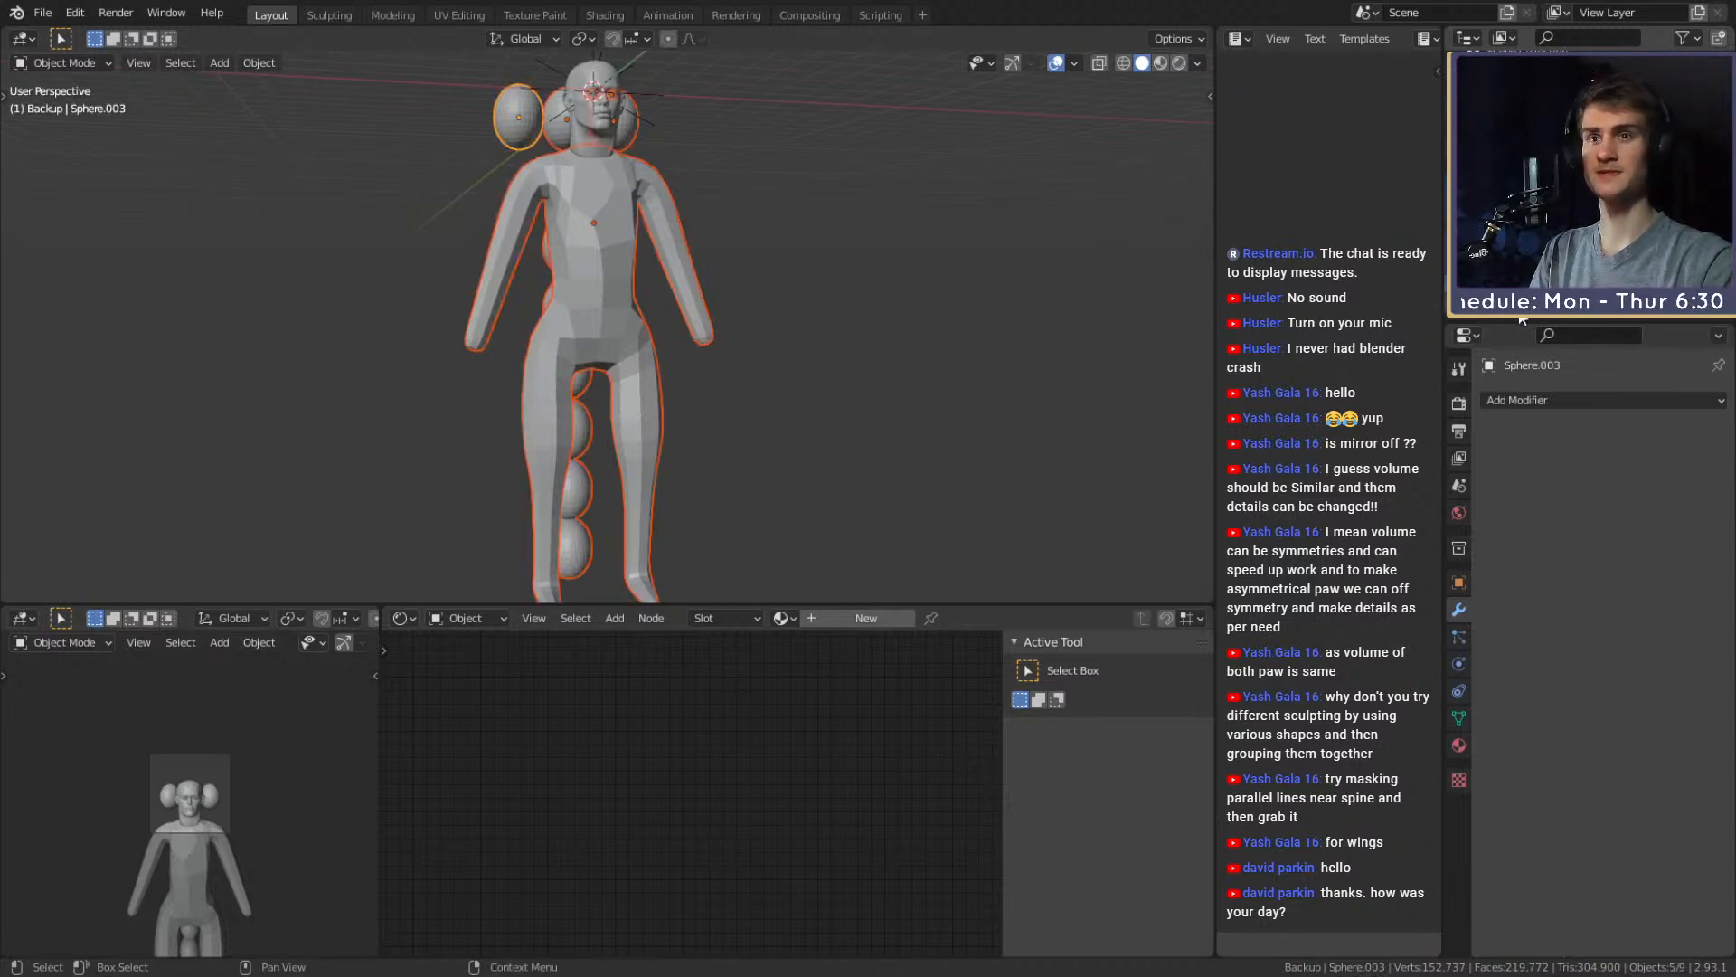
{"action": "key", "text": "alt+a"}
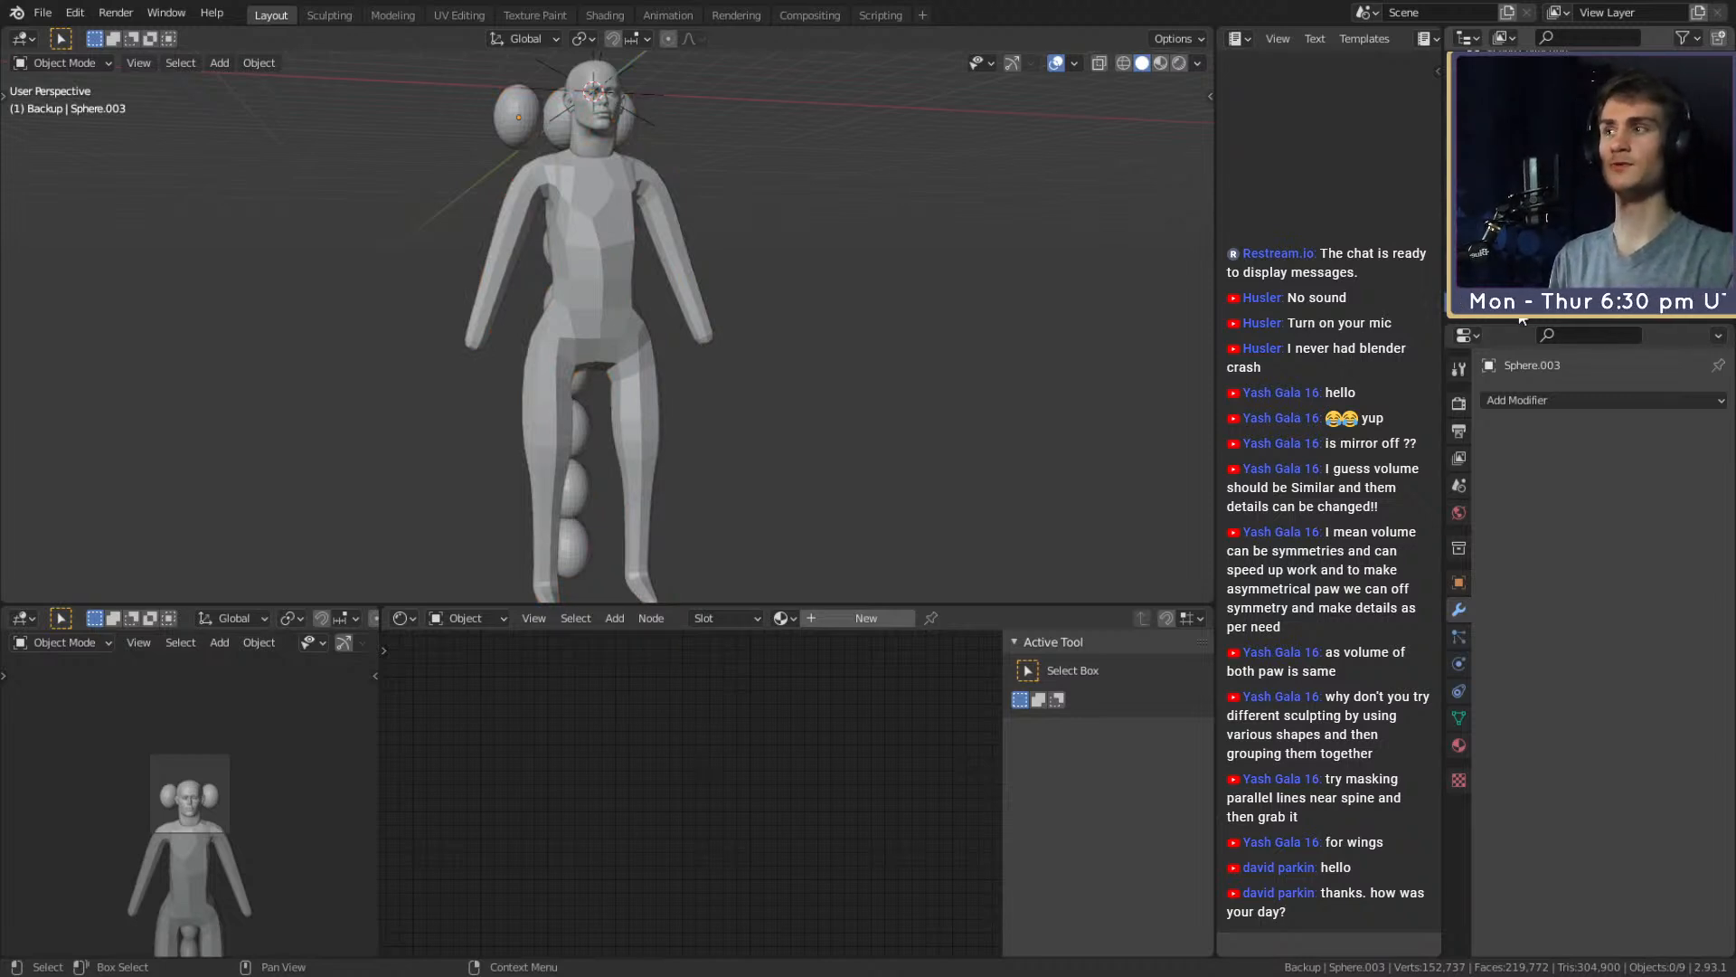
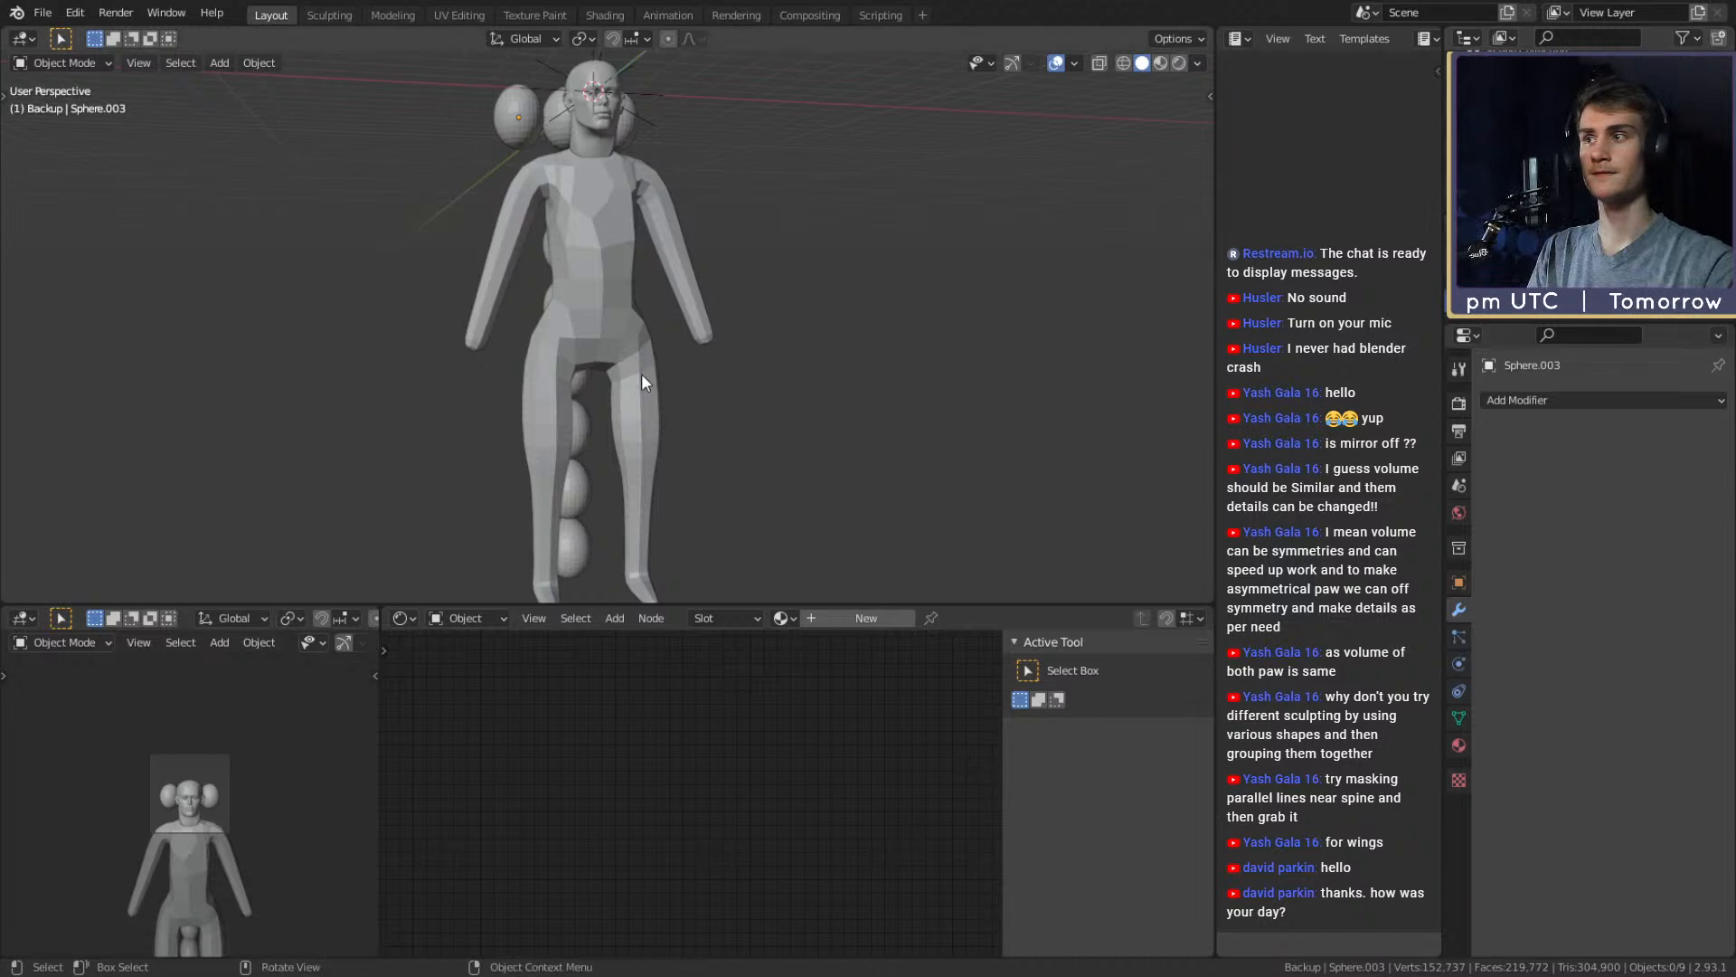
Rename the body object Plane as Body_rough_backup
{"action": "scroll", "coordinate": [642, 373], "scroll_direction": "down", "scroll_amount": 4}
{"action": "middle_click_drag", "start_coordinate": [642, 372], "coordinate": [659, 375]}
{"action": "scroll", "coordinate": [636, 362], "scroll_direction": "up", "scroll_amount": 3}
{"action": "scroll", "coordinate": [649, 378], "scroll_direction": "up", "scroll_amount": 1}
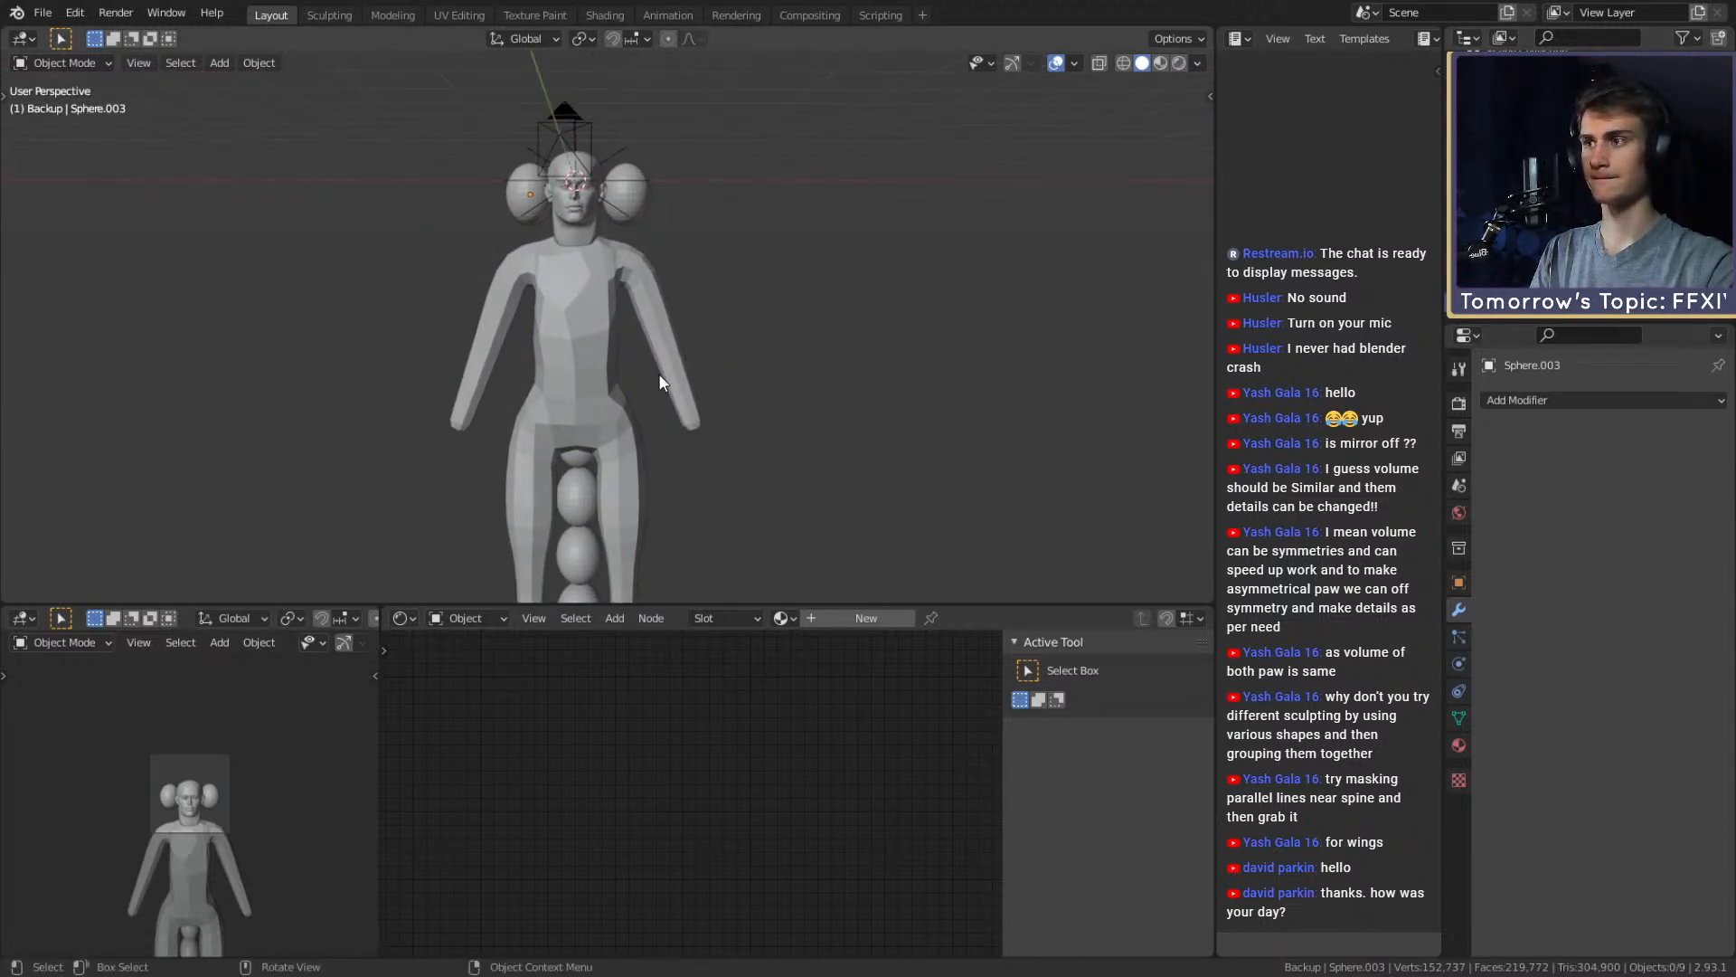
{"action": "left_click", "coordinate": [692, 338]}
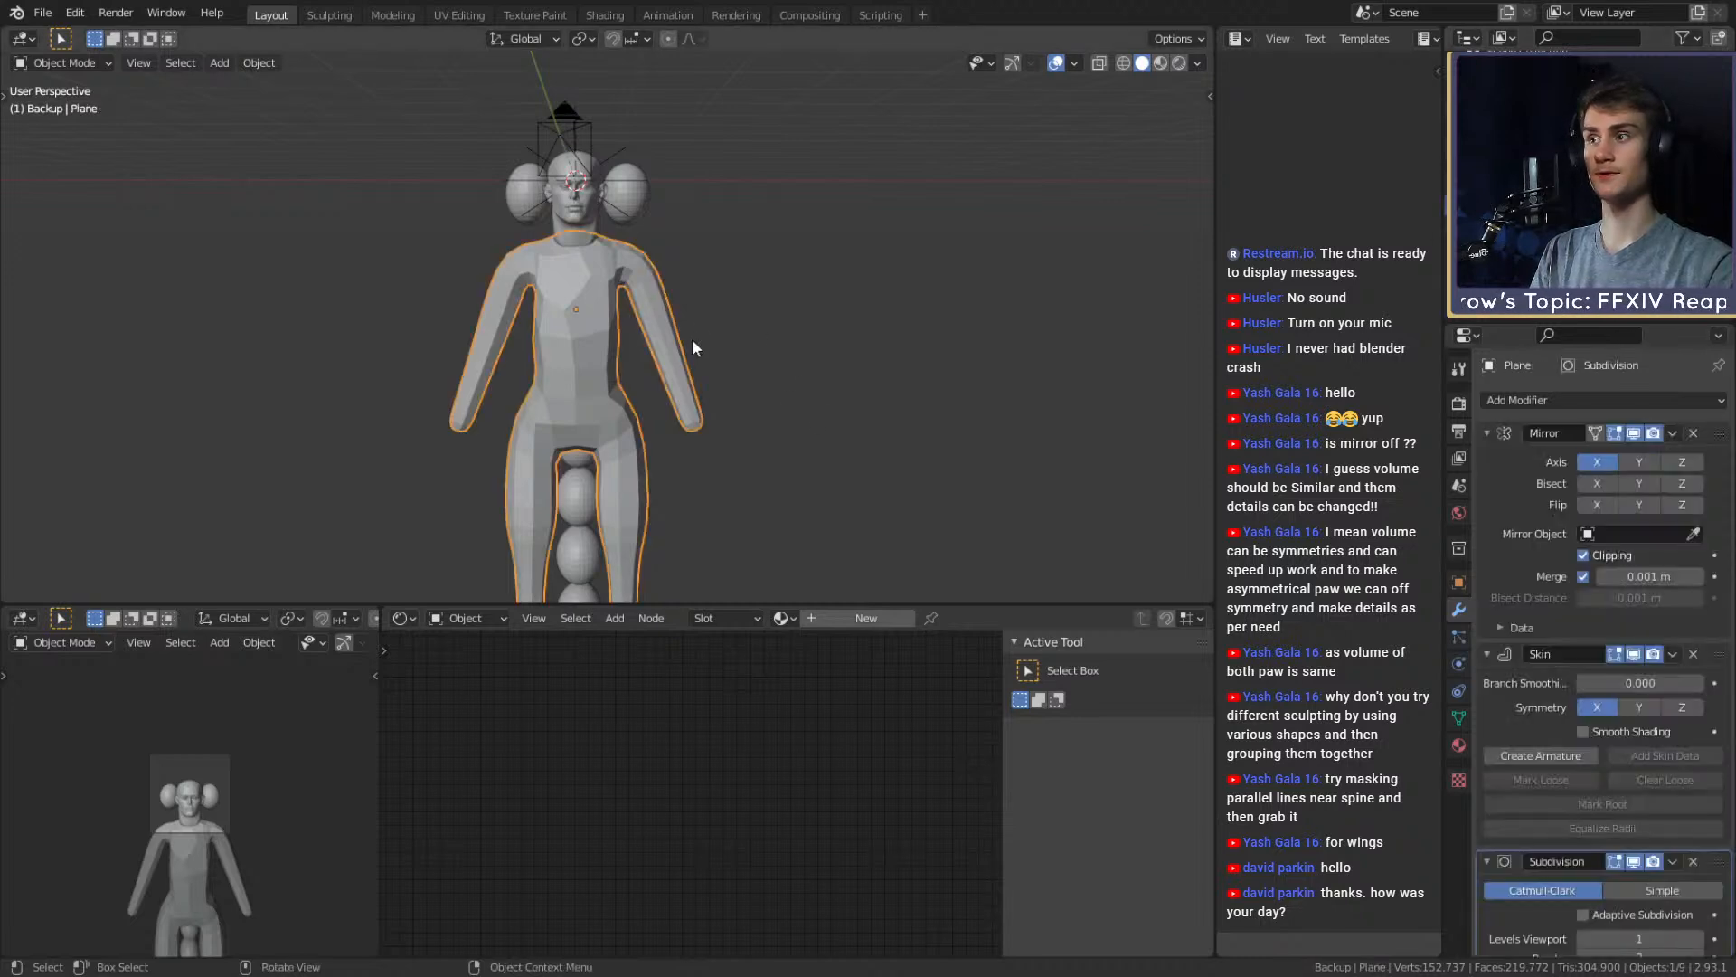
{"action": "left_click", "coordinate": [1506, 492]}
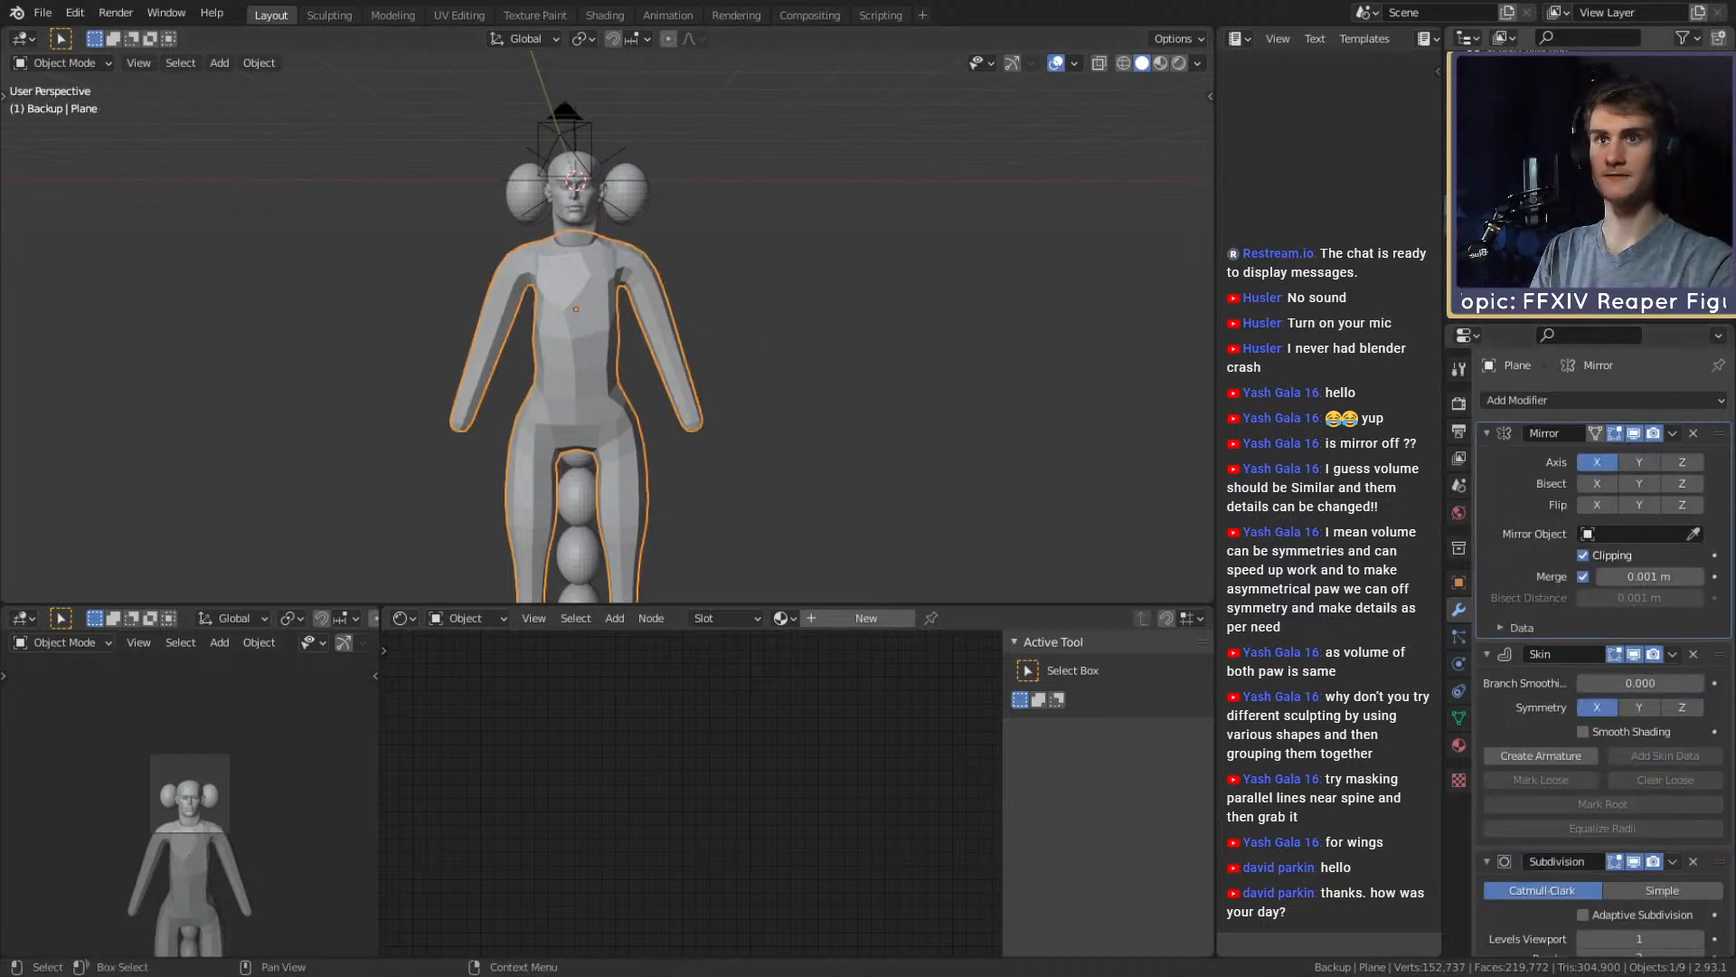
{"action": "left_click", "coordinate": [834, 359]}
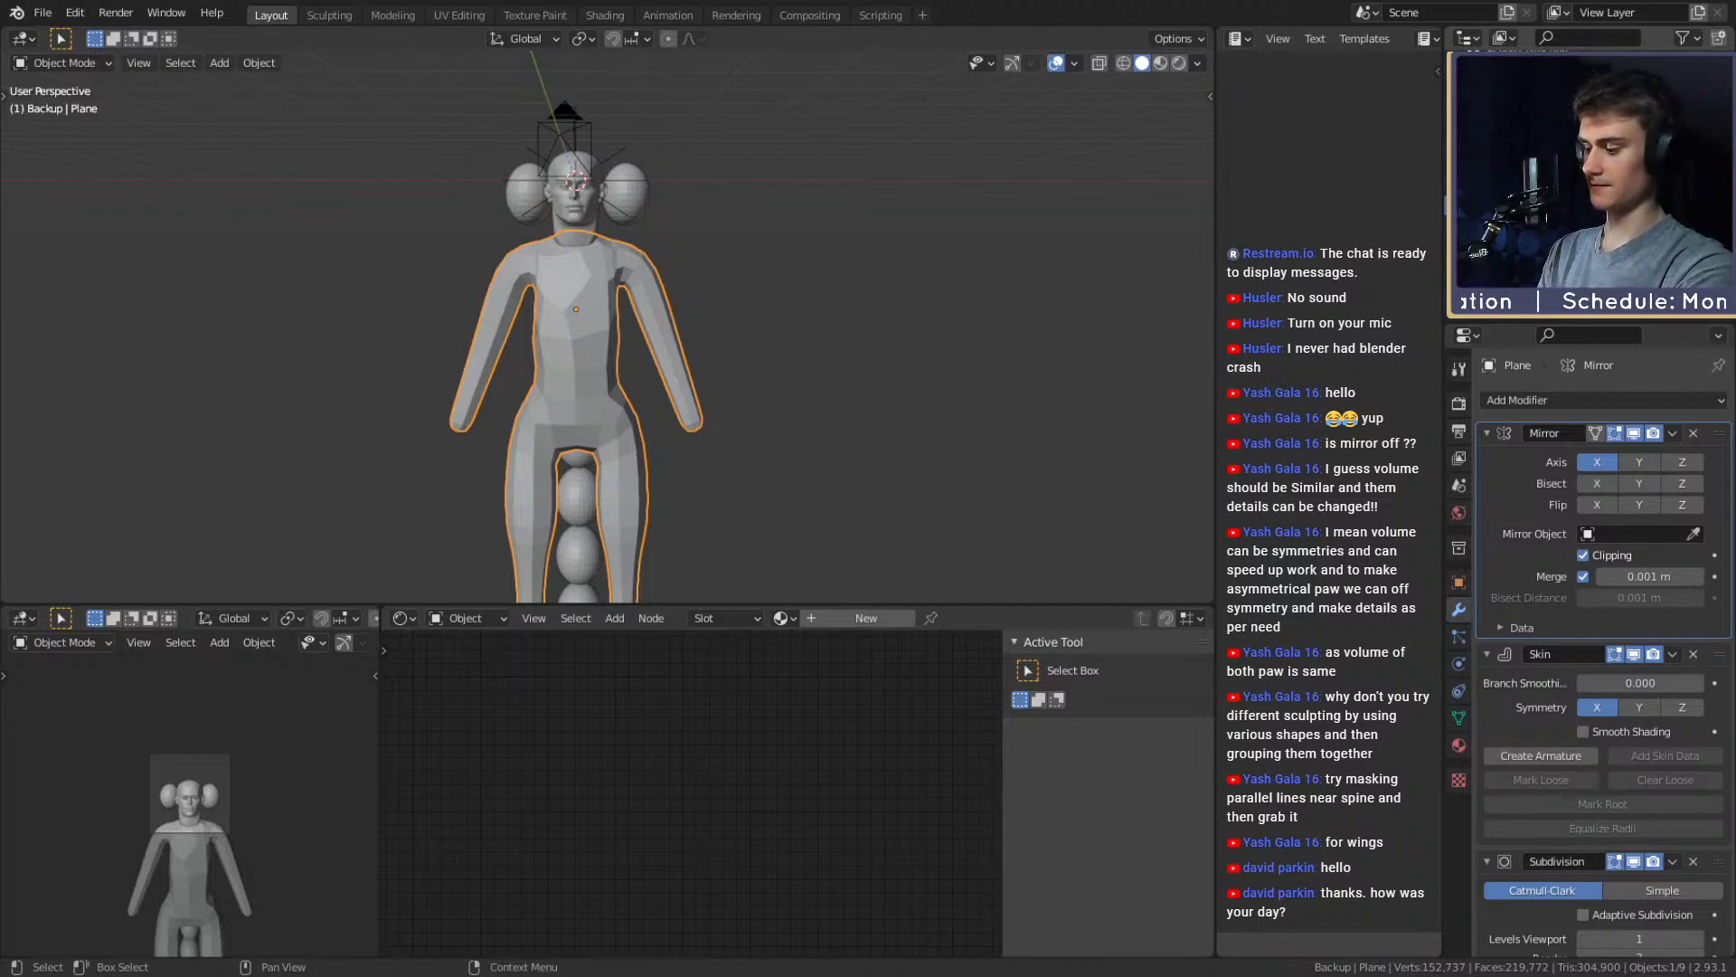
{"action": "key", "text": "Return"}
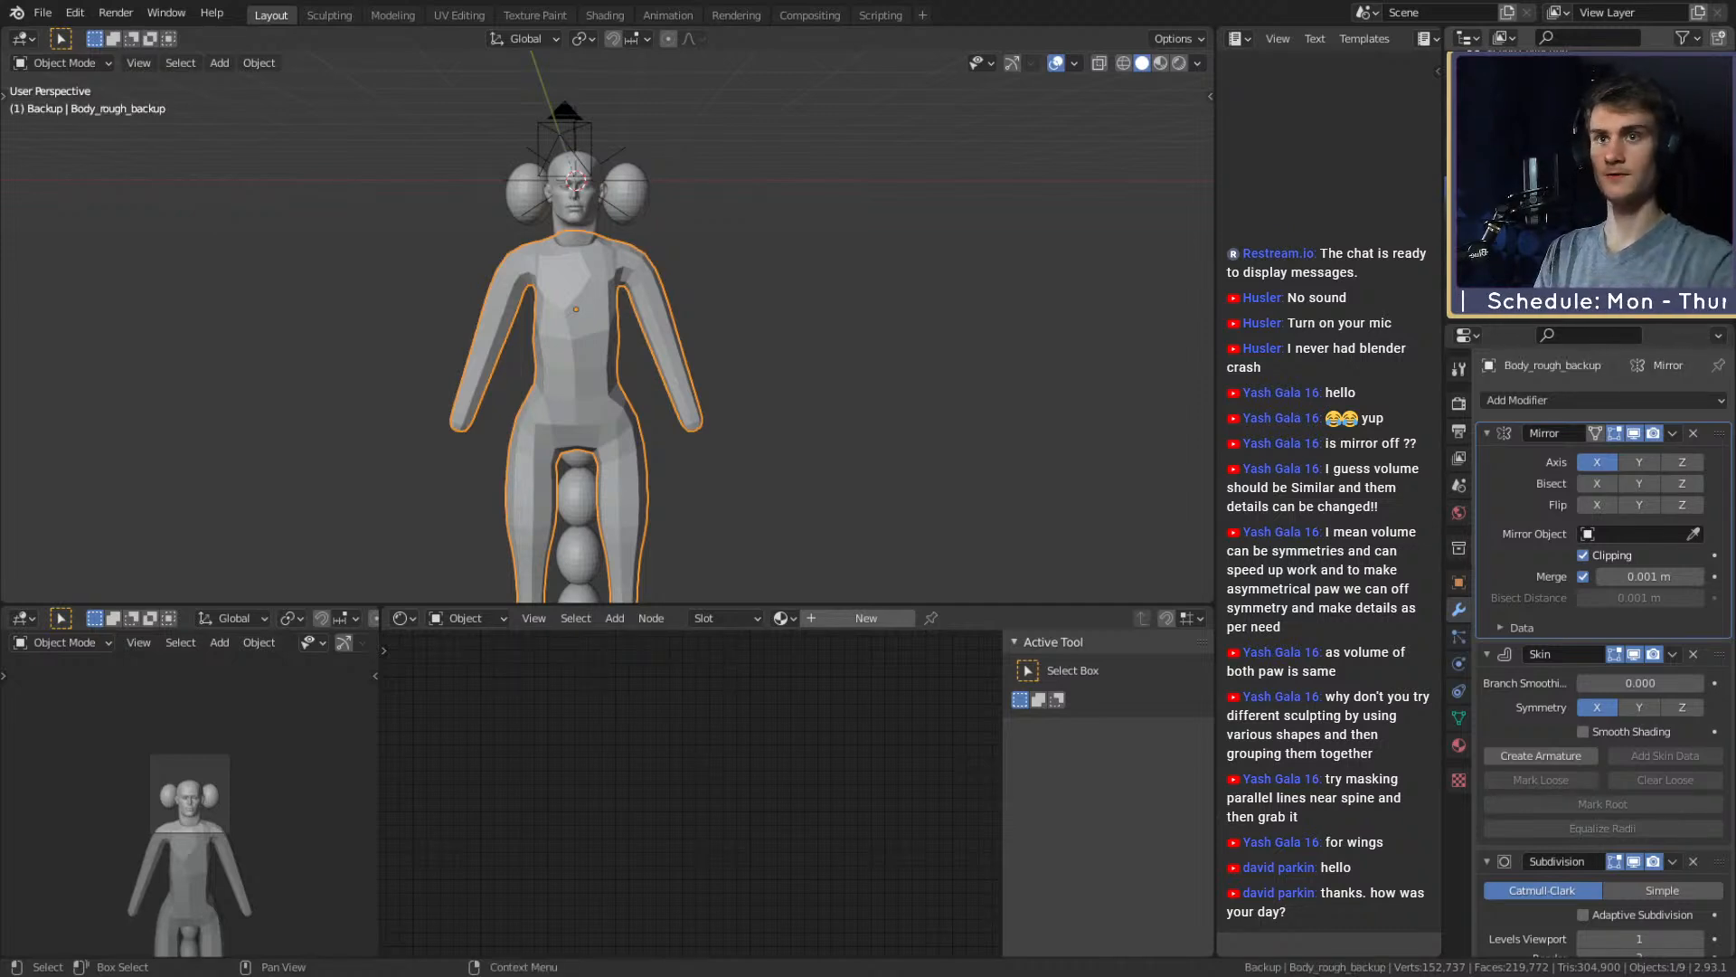
Duplicate the rough body in place and reselect the original Body_rough_backup
{"action": "key", "text": "shift+d"}
{"action": "key", "text": "Escape"}
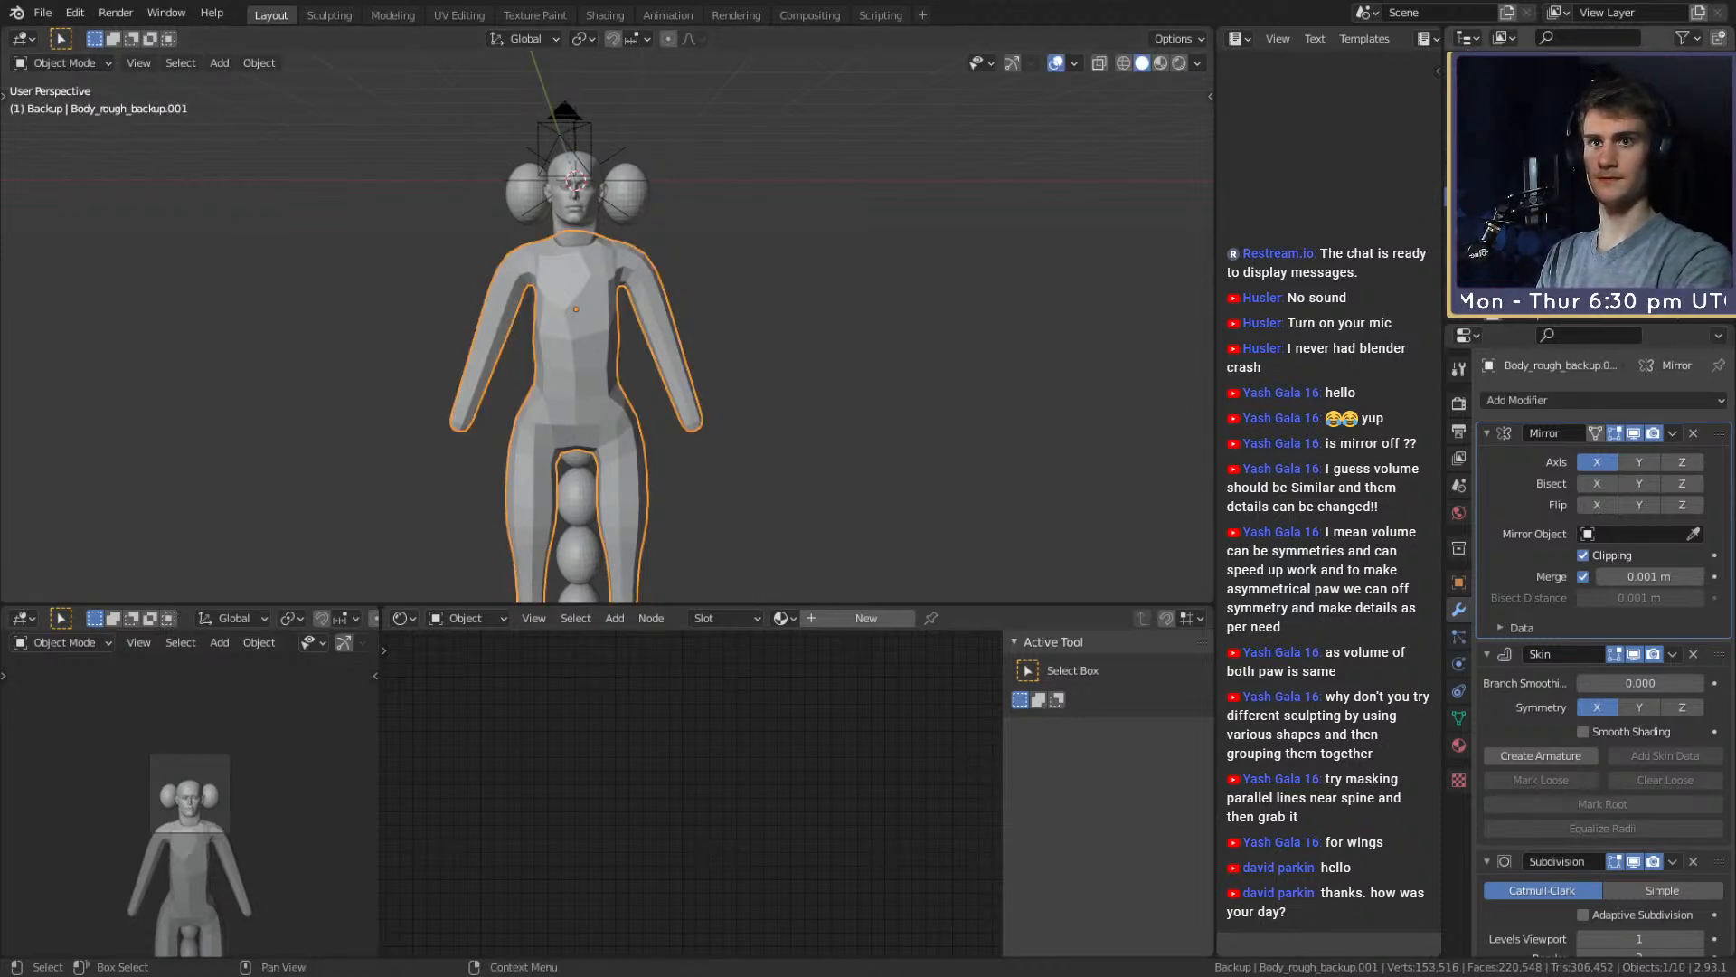
{"action": "left_click", "coordinate": [1538, 177]}
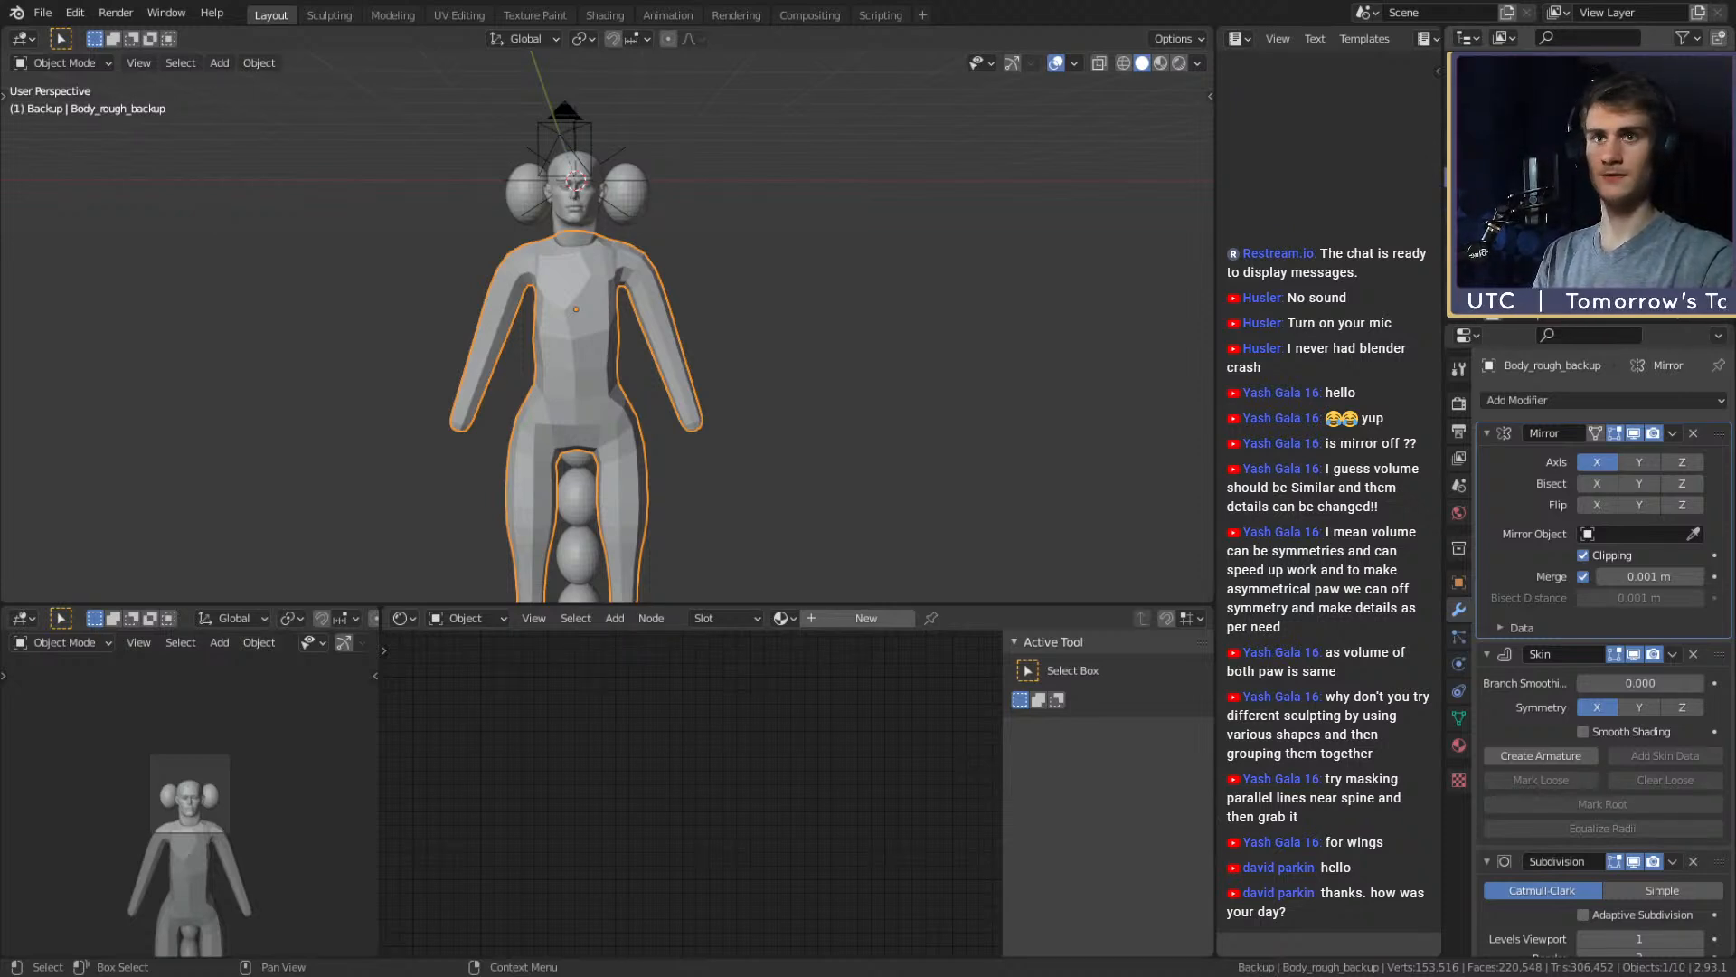
{"action": "right_click", "coordinate": [1537, 177]}
{"action": "left_click", "coordinate": [1537, 195]}
{"action": "left_click", "coordinate": [1537, 177]}
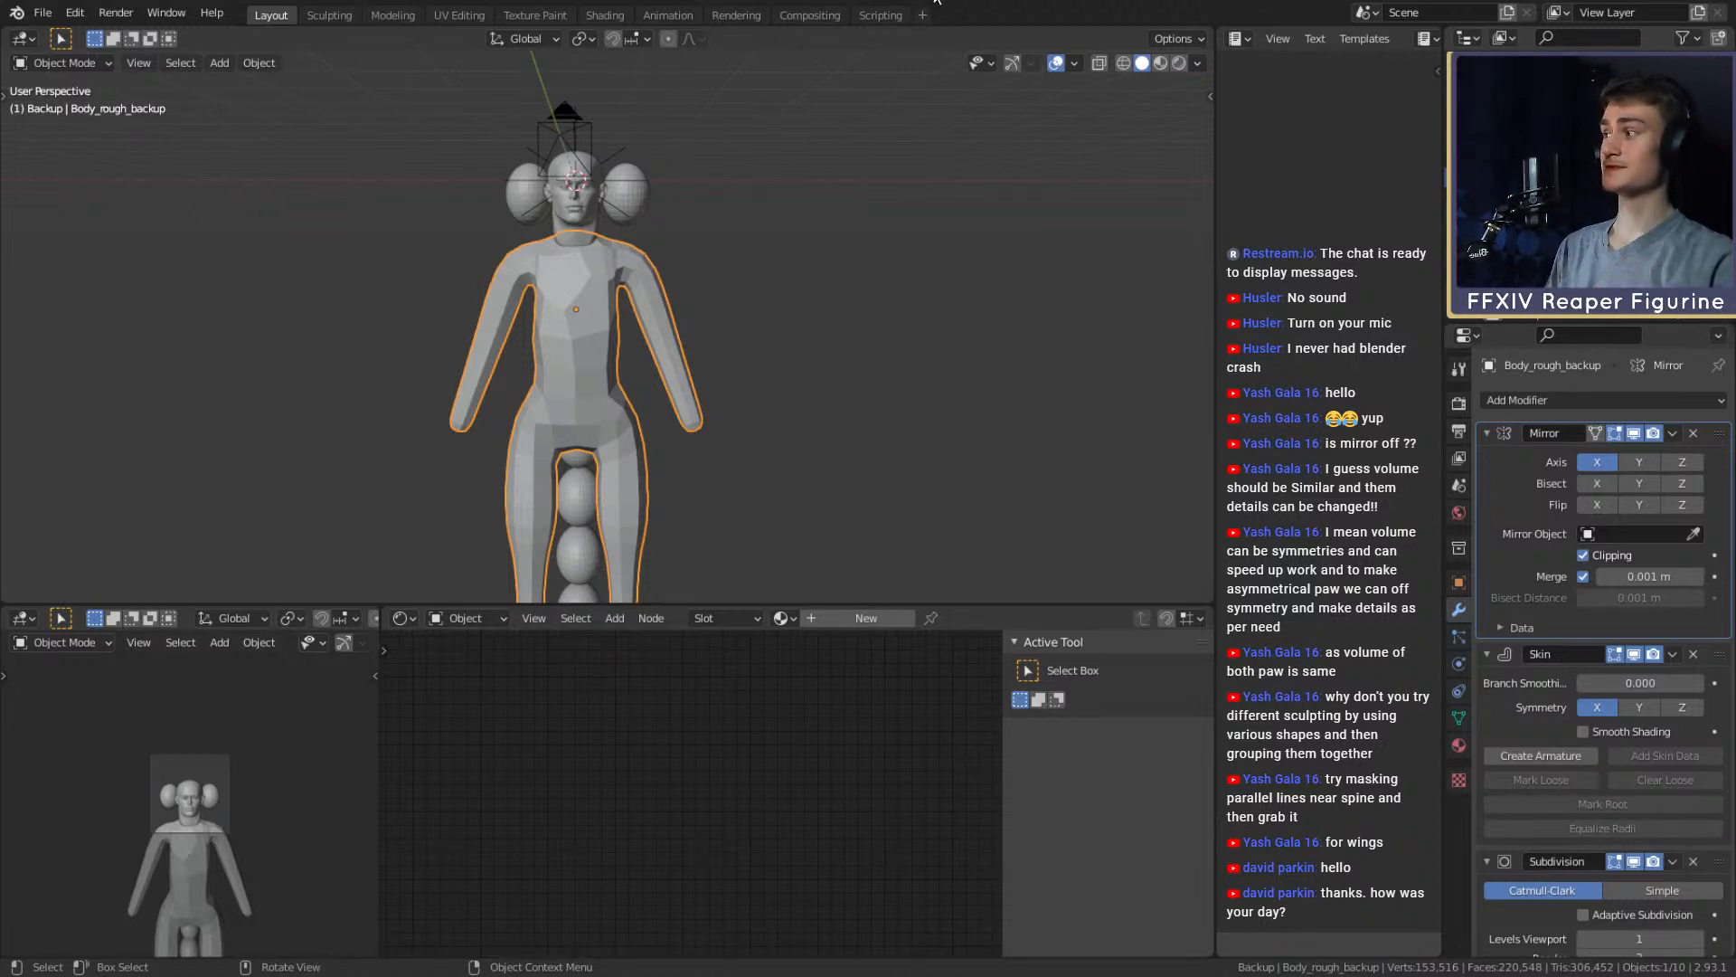
Rename the original body object as Body_rough with the Geometry collection active, and select its duplicate Body_rough_backup.001
{"action": "middle_click_drag", "start_coordinate": [698, 329], "coordinate": [697, 399]}
{"action": "scroll", "coordinate": [685, 332], "scroll_direction": "up", "scroll_amount": 2}
{"action": "left_click", "coordinate": [705, 275]}
{"action": "left_click", "coordinate": [706, 274]}
{"action": "scroll", "coordinate": [752, 338], "scroll_direction": "down", "scroll_amount": 3}
{"action": "scroll", "coordinate": [783, 362], "scroll_direction": "up", "scroll_amount": 1}
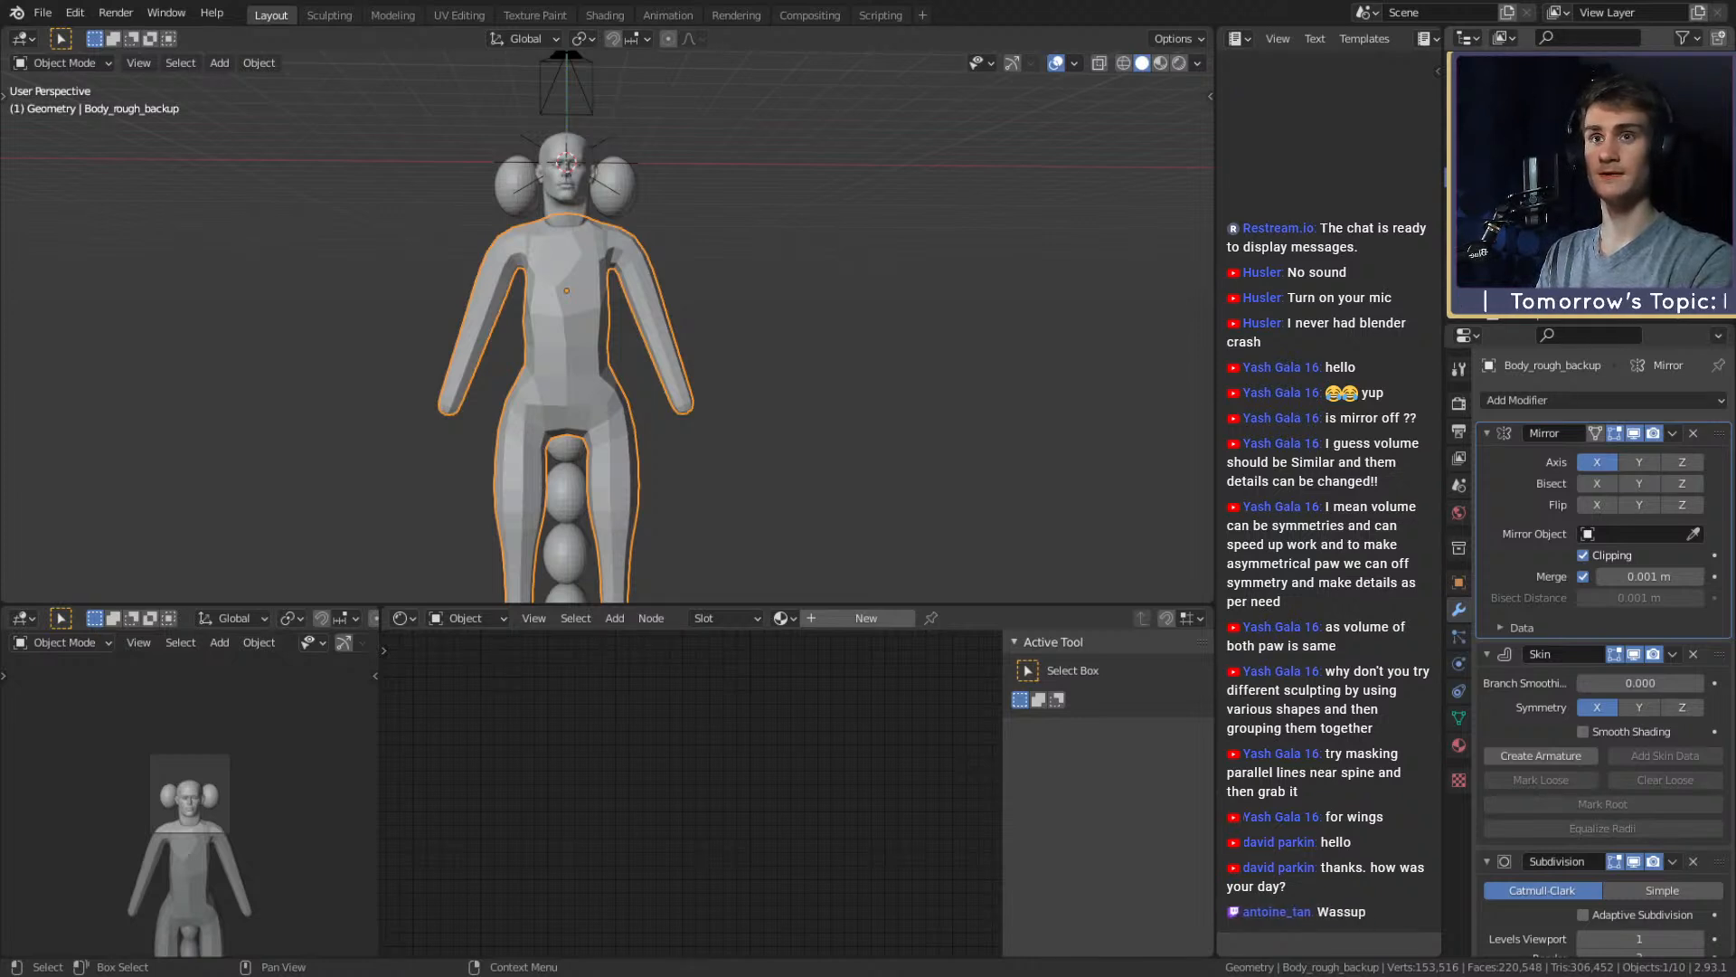
{"action": "key", "text": "Return"}
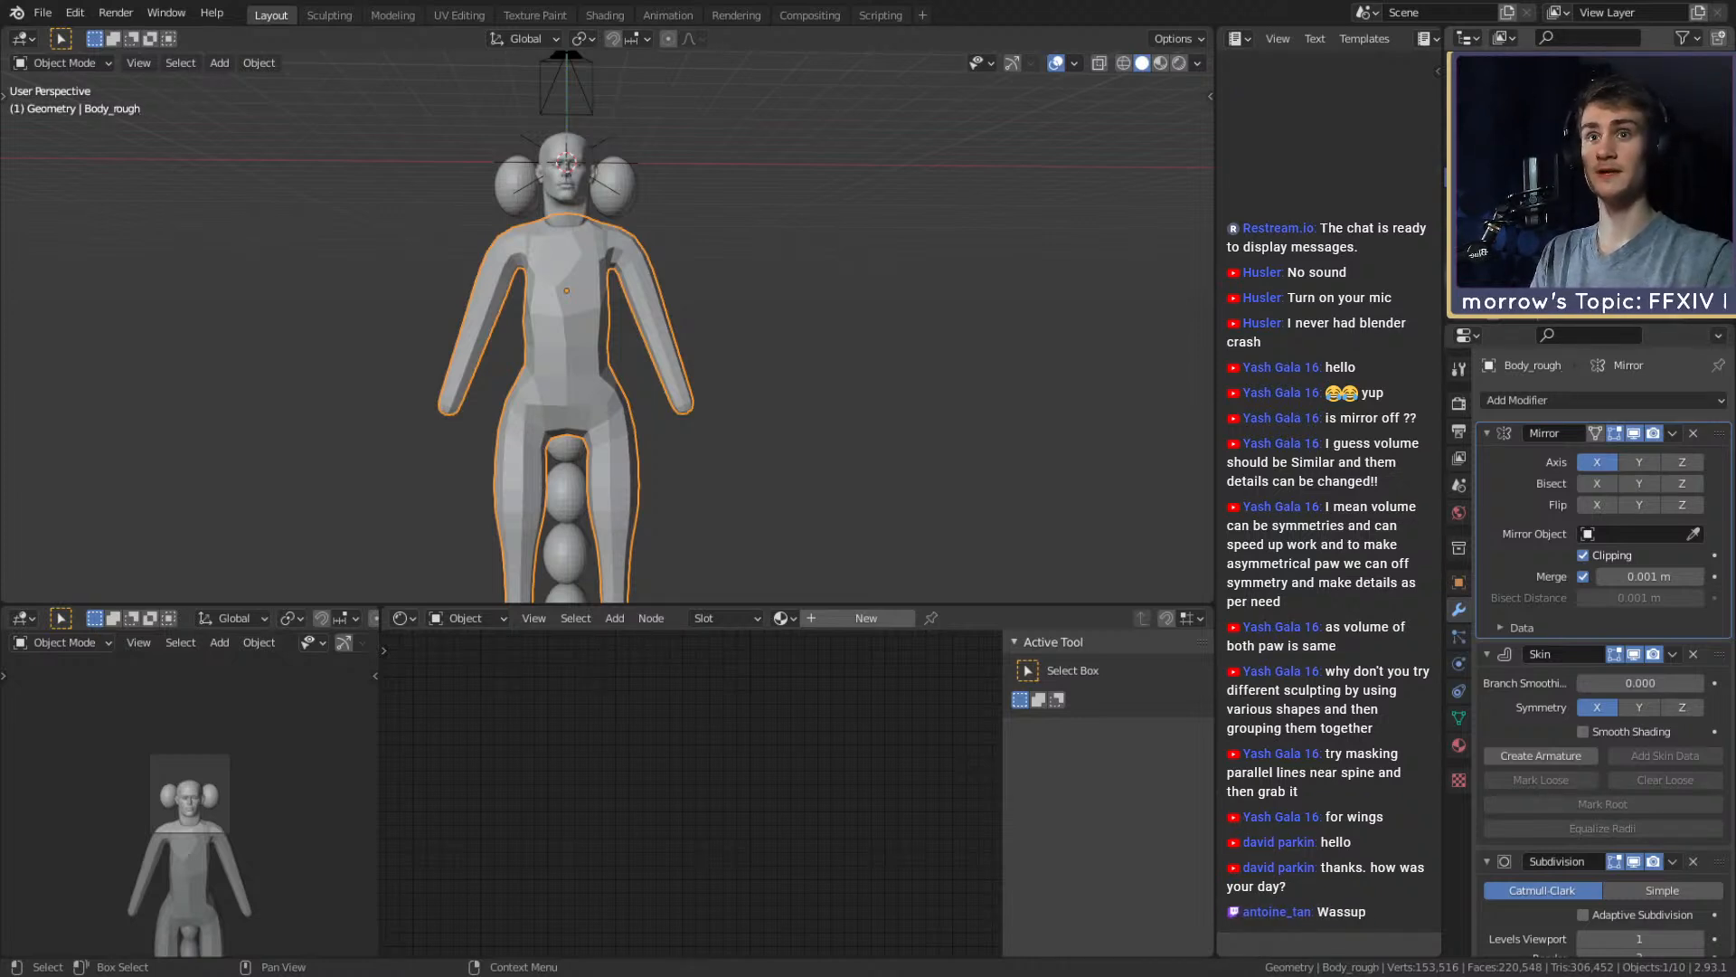
{"action": "left_click", "coordinate": [1537, 196]}
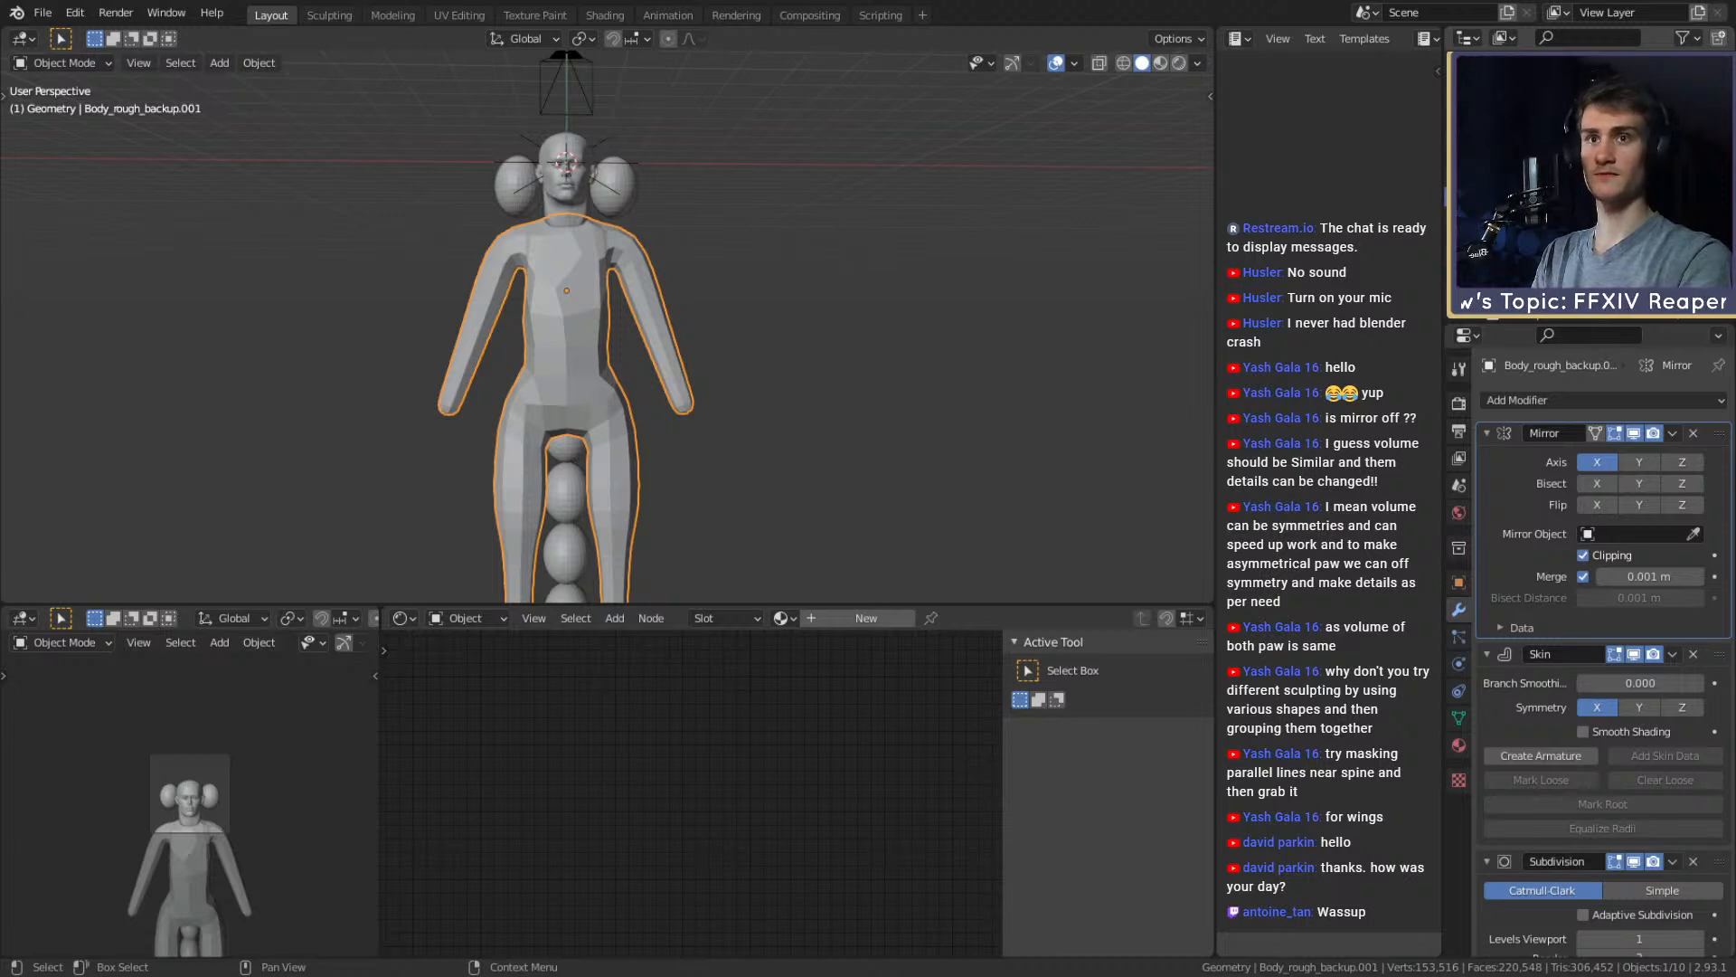
Rename the duplicated body as Body_rough_backup and hide it
{"action": "key", "text": "Return"}
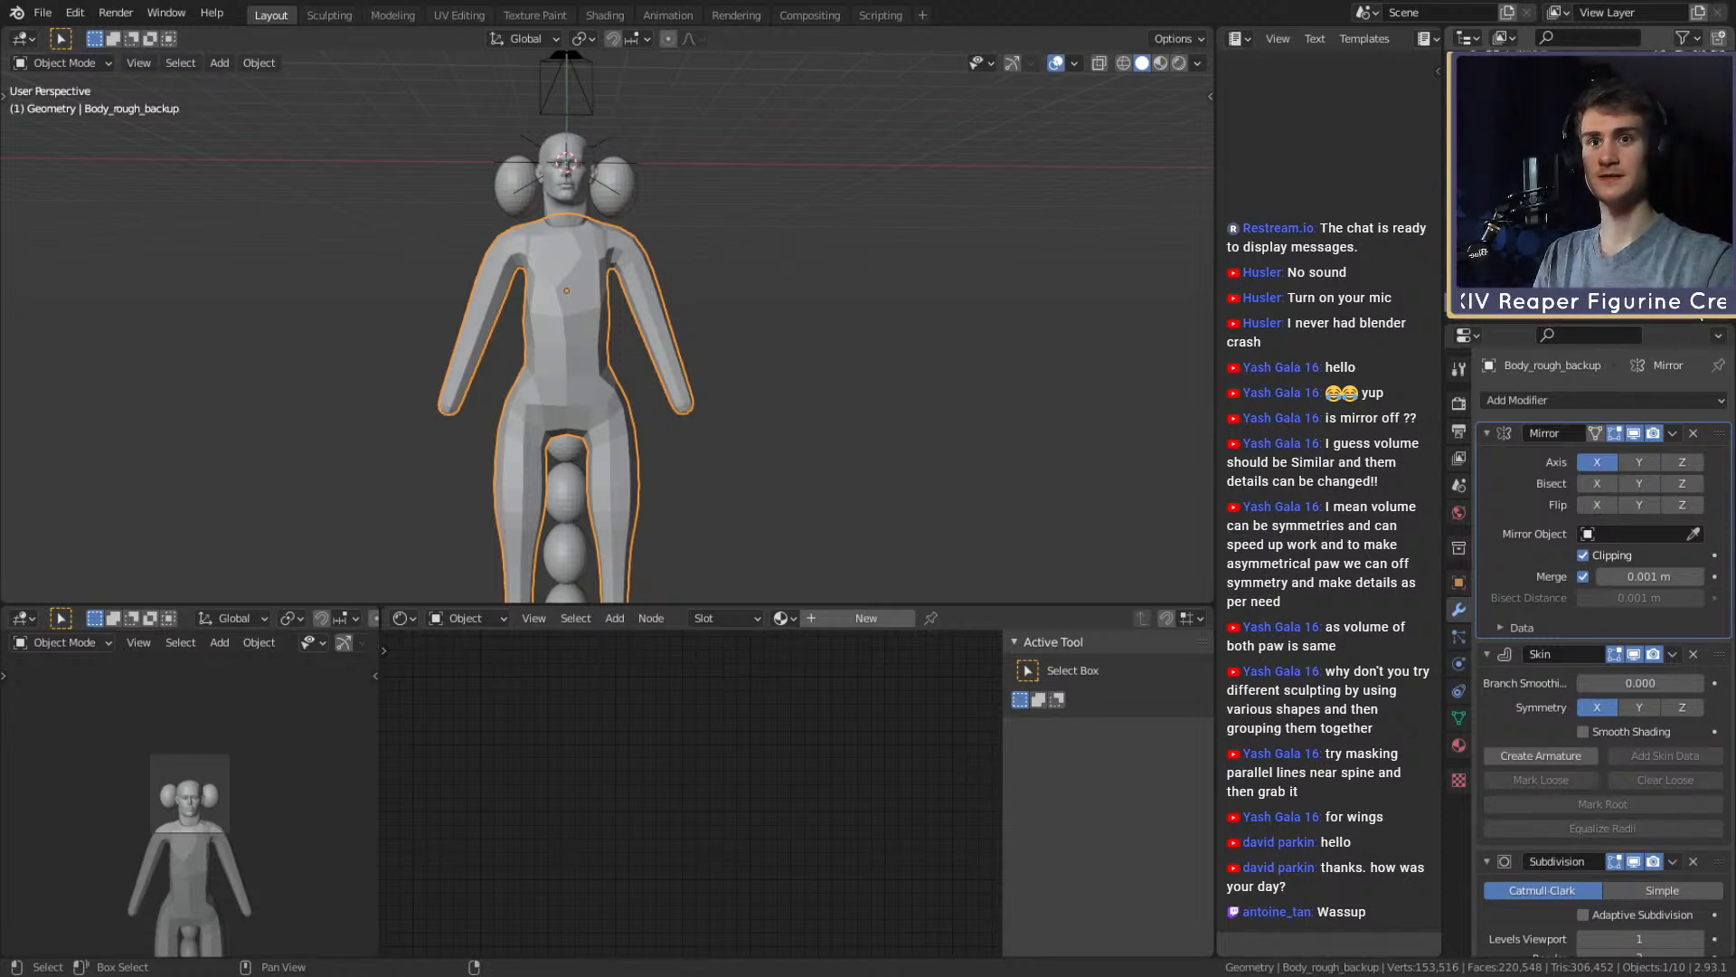
{"action": "key", "text": "h"}
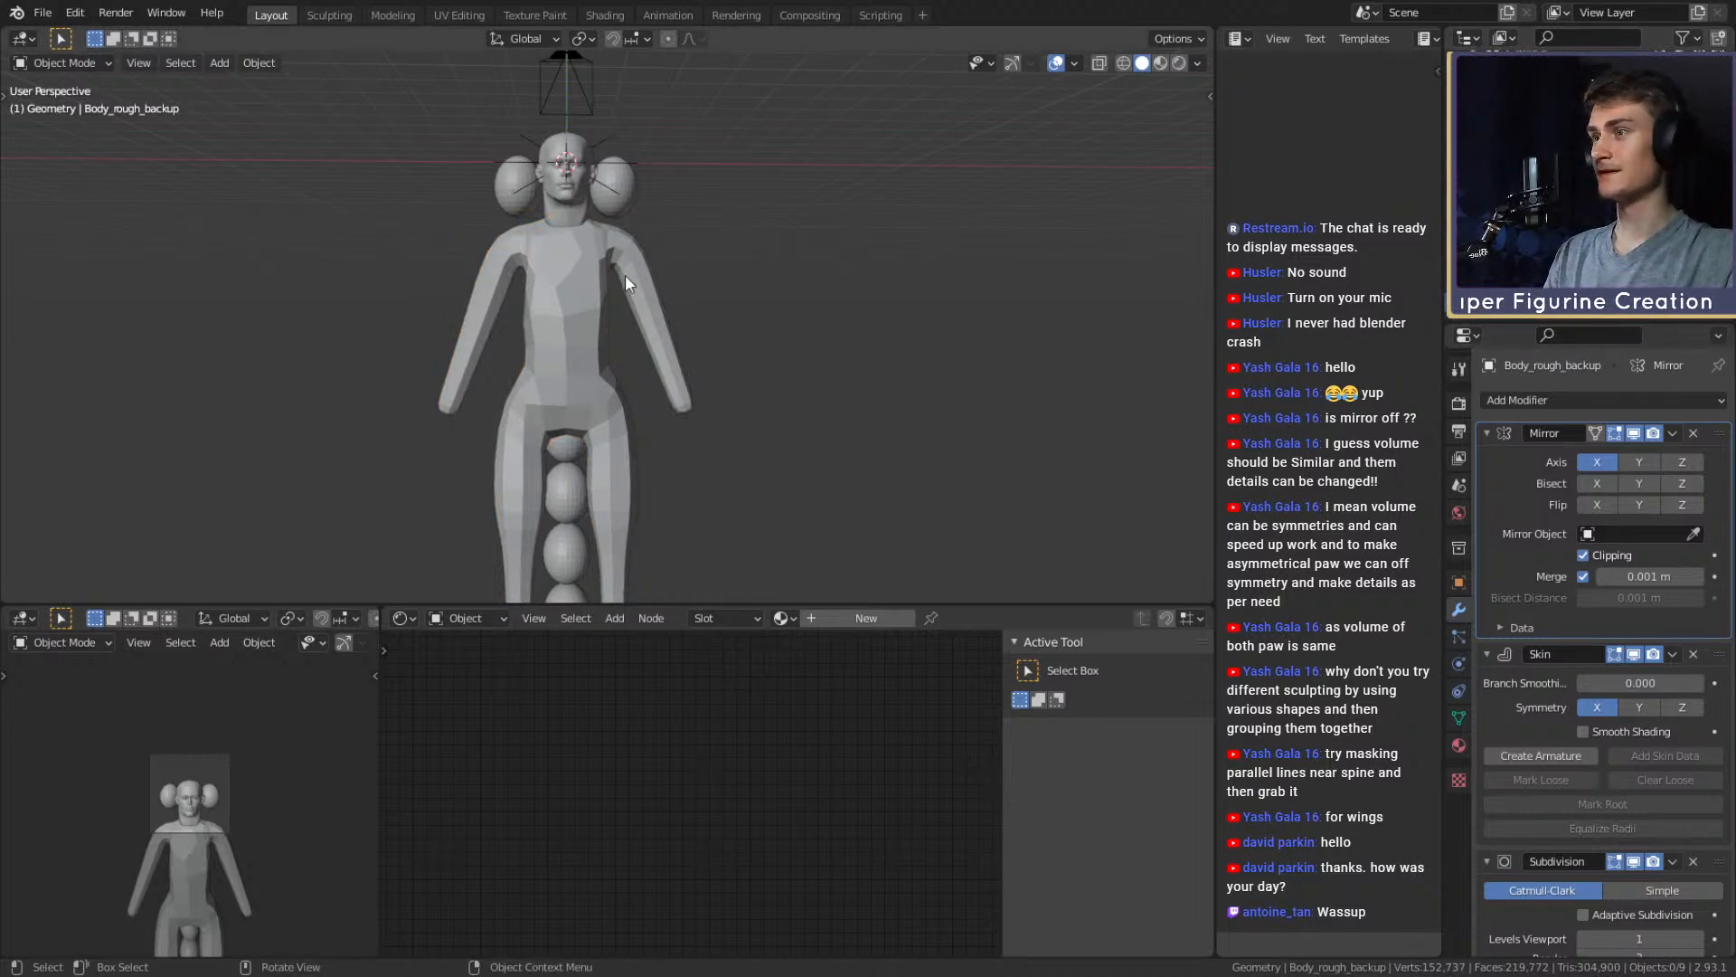
Select Body_rough and apply its Mirror, Skin and Subdivision modifiers in stack order
{"action": "left_click", "coordinate": [645, 288]}
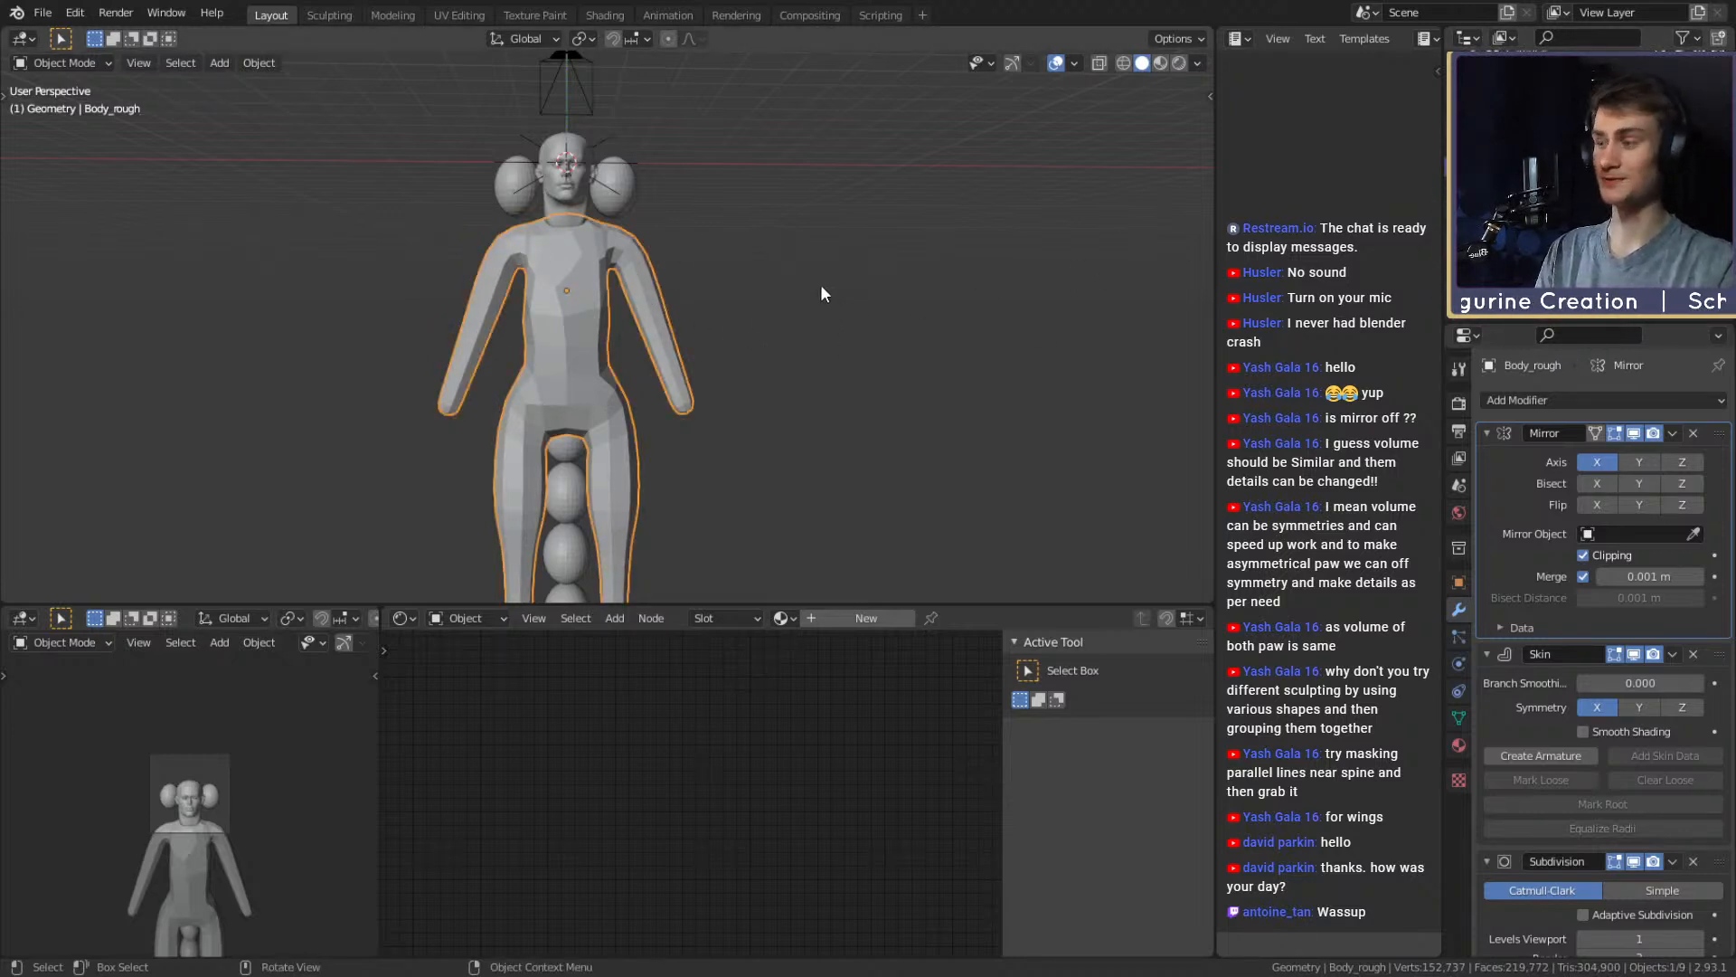
{"action": "scroll", "coordinate": [848, 371], "scroll_direction": "down", "scroll_amount": 2}
{"action": "scroll", "coordinate": [784, 417], "scroll_direction": "up", "scroll_amount": 2}
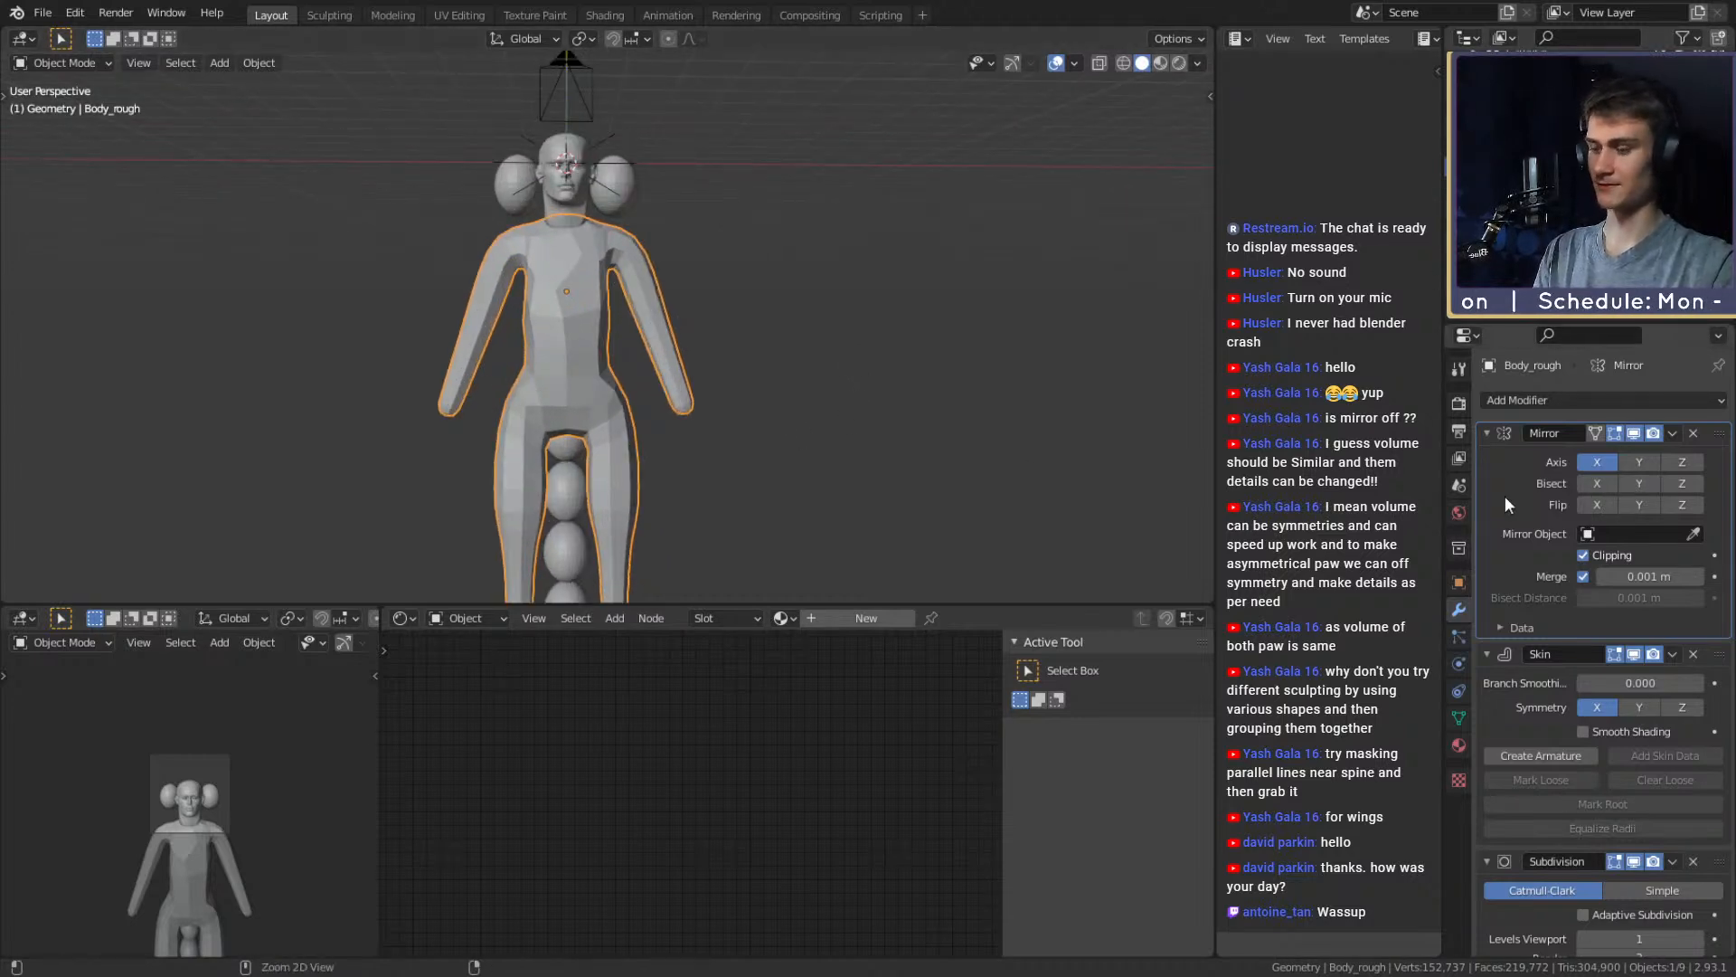
{"action": "key", "text": "ctrl+a"}
{"action": "key", "text": "ctrl+a"}
{"action": "key", "text": "ctrl+a"}
Make the head mesh Sphere the active object instead of Body_rough and open it for sculpting
{"action": "left_click", "coordinate": [330, 15]}
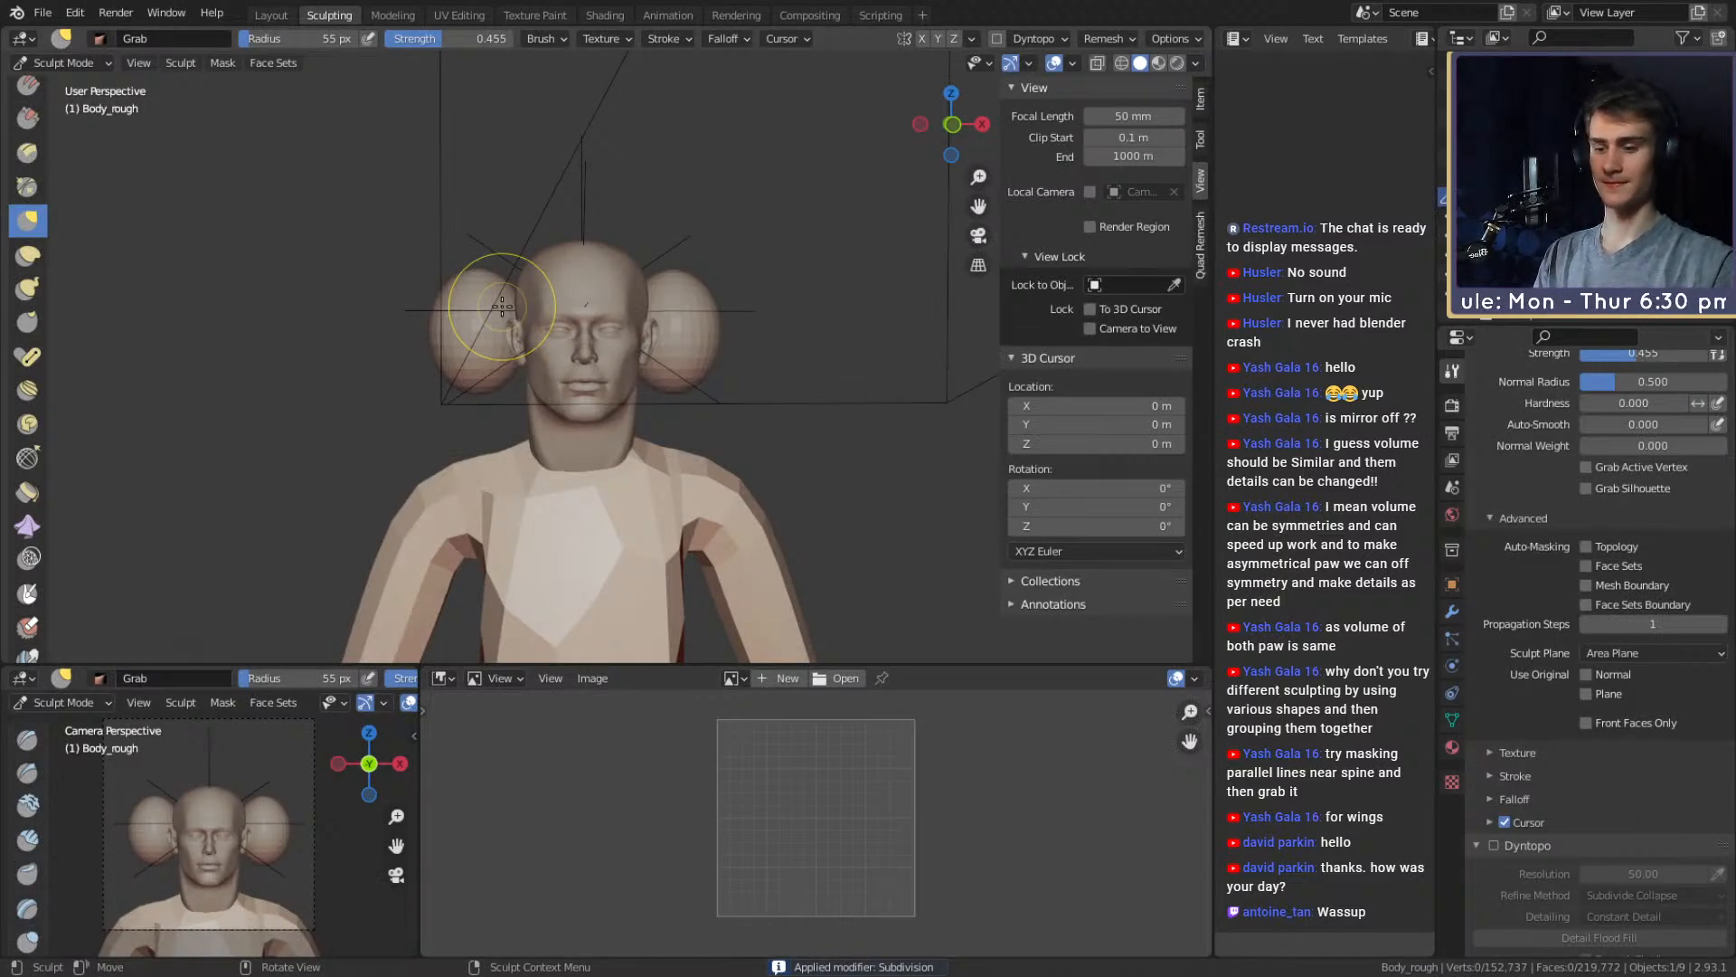
{"action": "scroll", "coordinate": [657, 388], "scroll_direction": "down", "scroll_amount": 6}
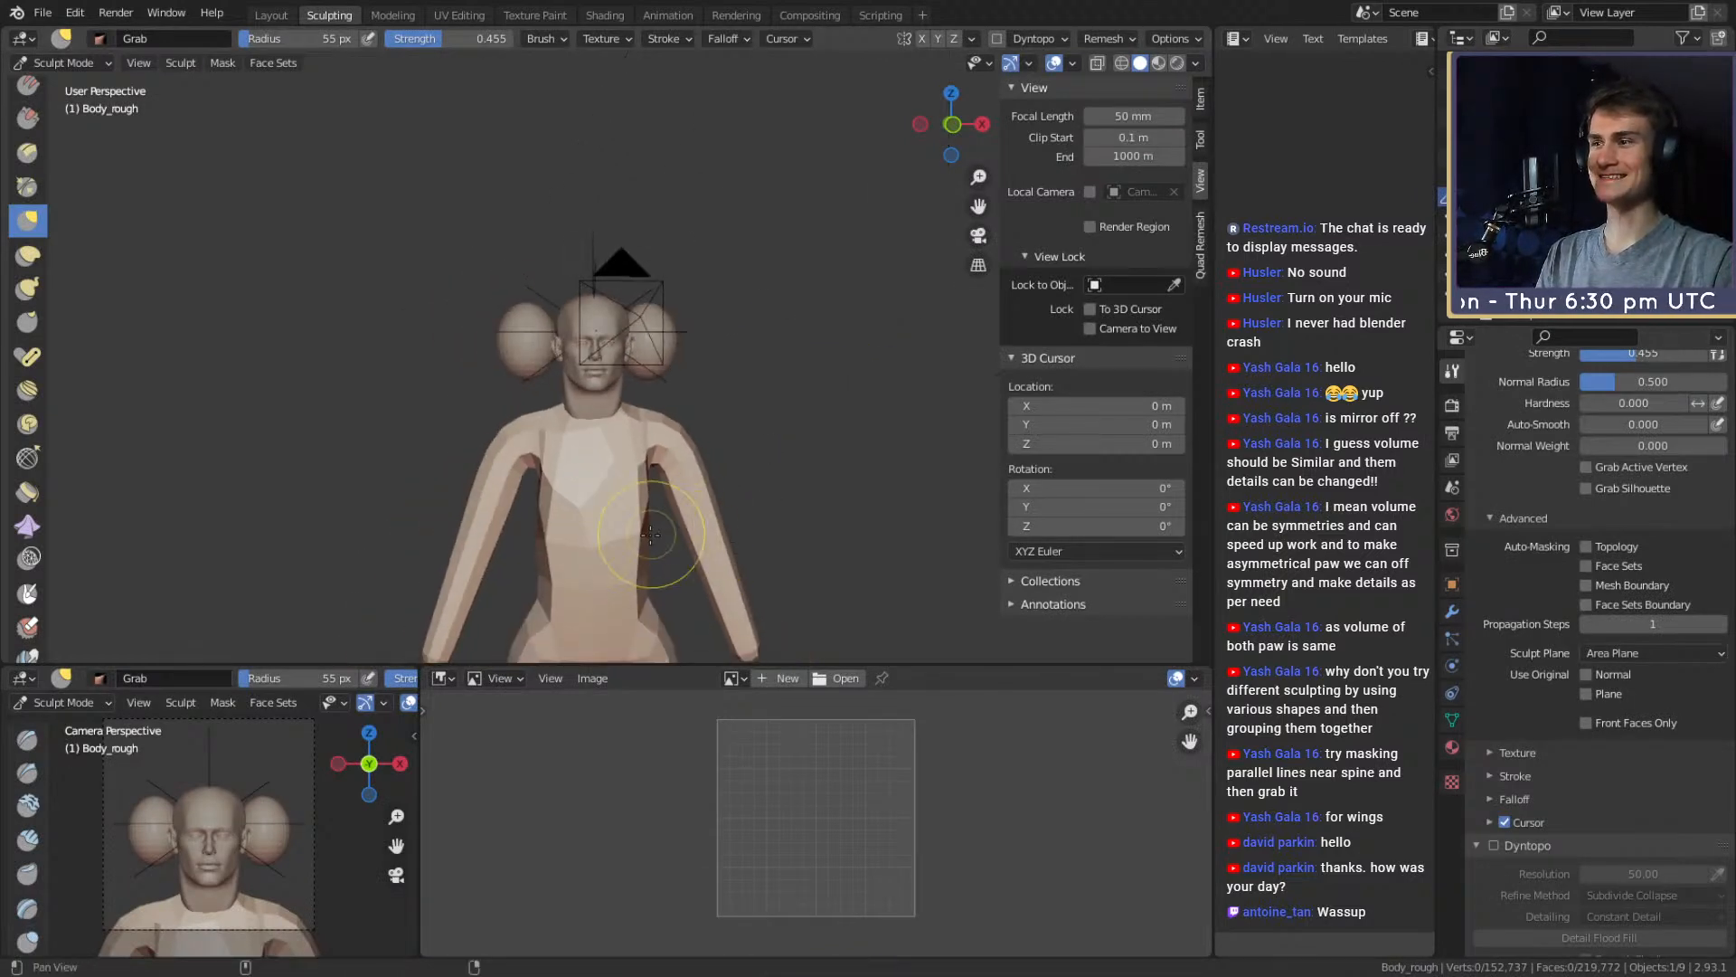
{"action": "middle_click_drag", "start_coordinate": [656, 389], "coordinate": [593, 425]}
{"action": "scroll", "coordinate": [647, 384], "scroll_direction": "up", "scroll_amount": 4}
{"action": "mouse_move", "coordinate": [647, 384]}
{"action": "left_mouse_down", "text": "alt"}
{"action": "mouse_move", "coordinate": [678, 321]}
{"action": "mouse_move", "coordinate": [666, 404]}
{"action": "mouse_move", "coordinate": [633, 397]}
{"action": "mouse_move", "coordinate": [673, 398]}
{"action": "left_mouse_up", "text": "alt"}
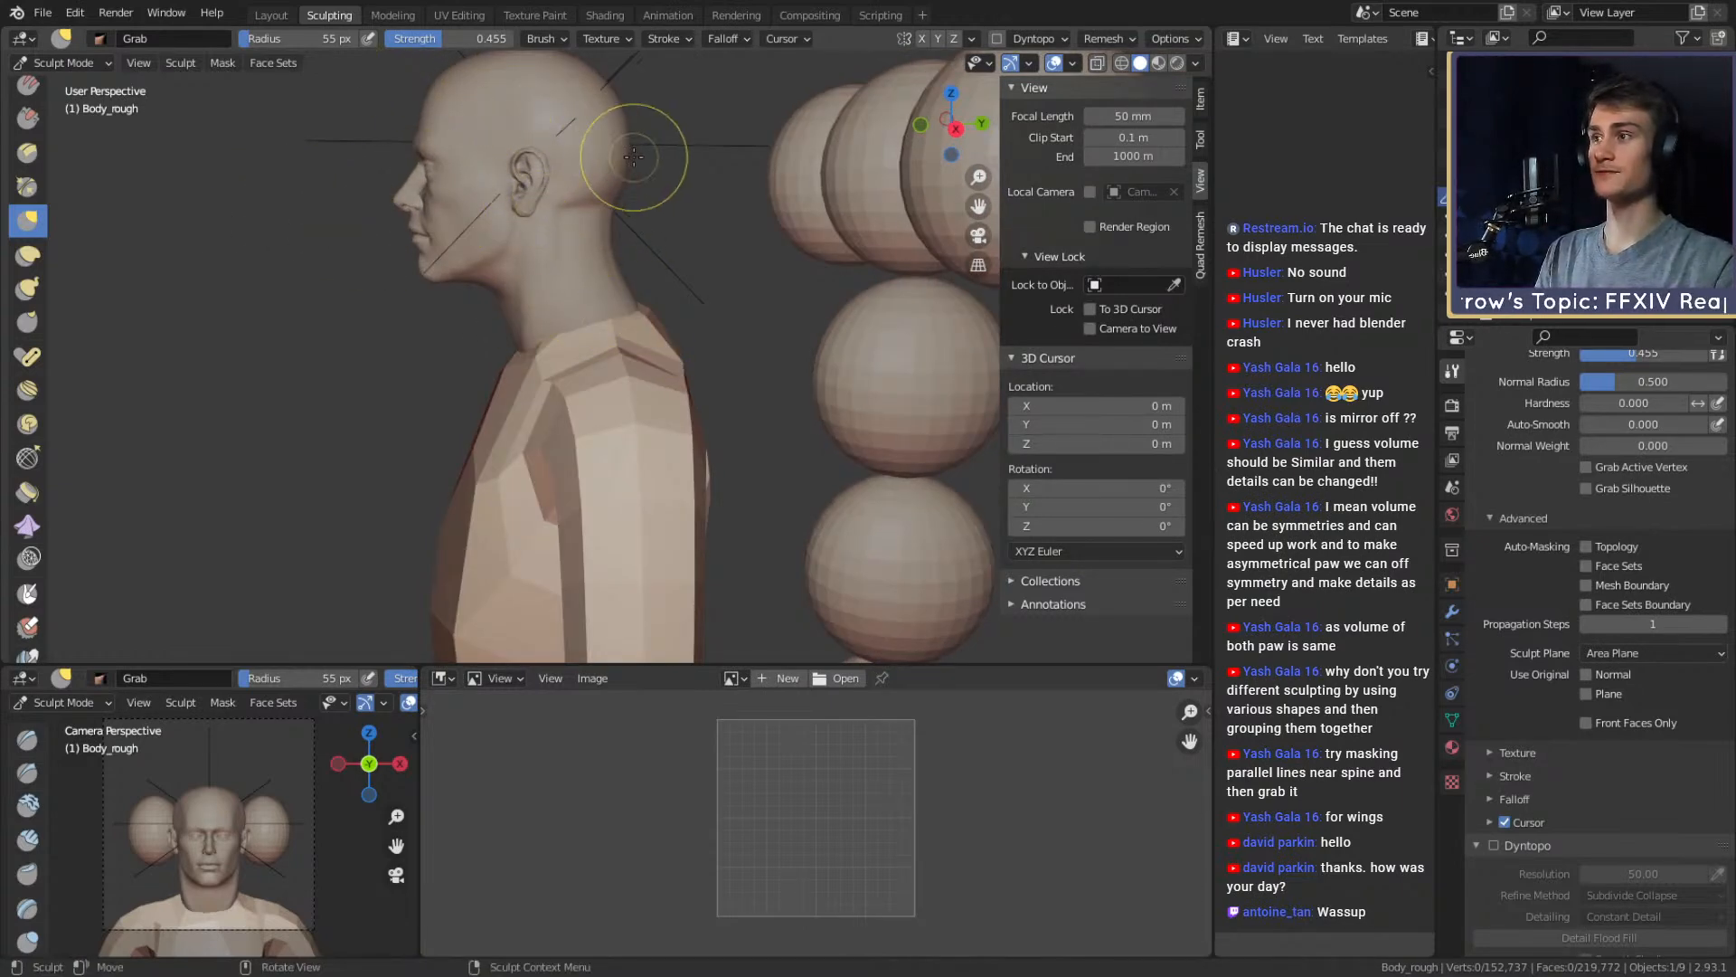
{"action": "left_click", "coordinate": [282, 20]}
{"action": "scroll", "coordinate": [598, 353], "scroll_direction": "down", "scroll_amount": 4}
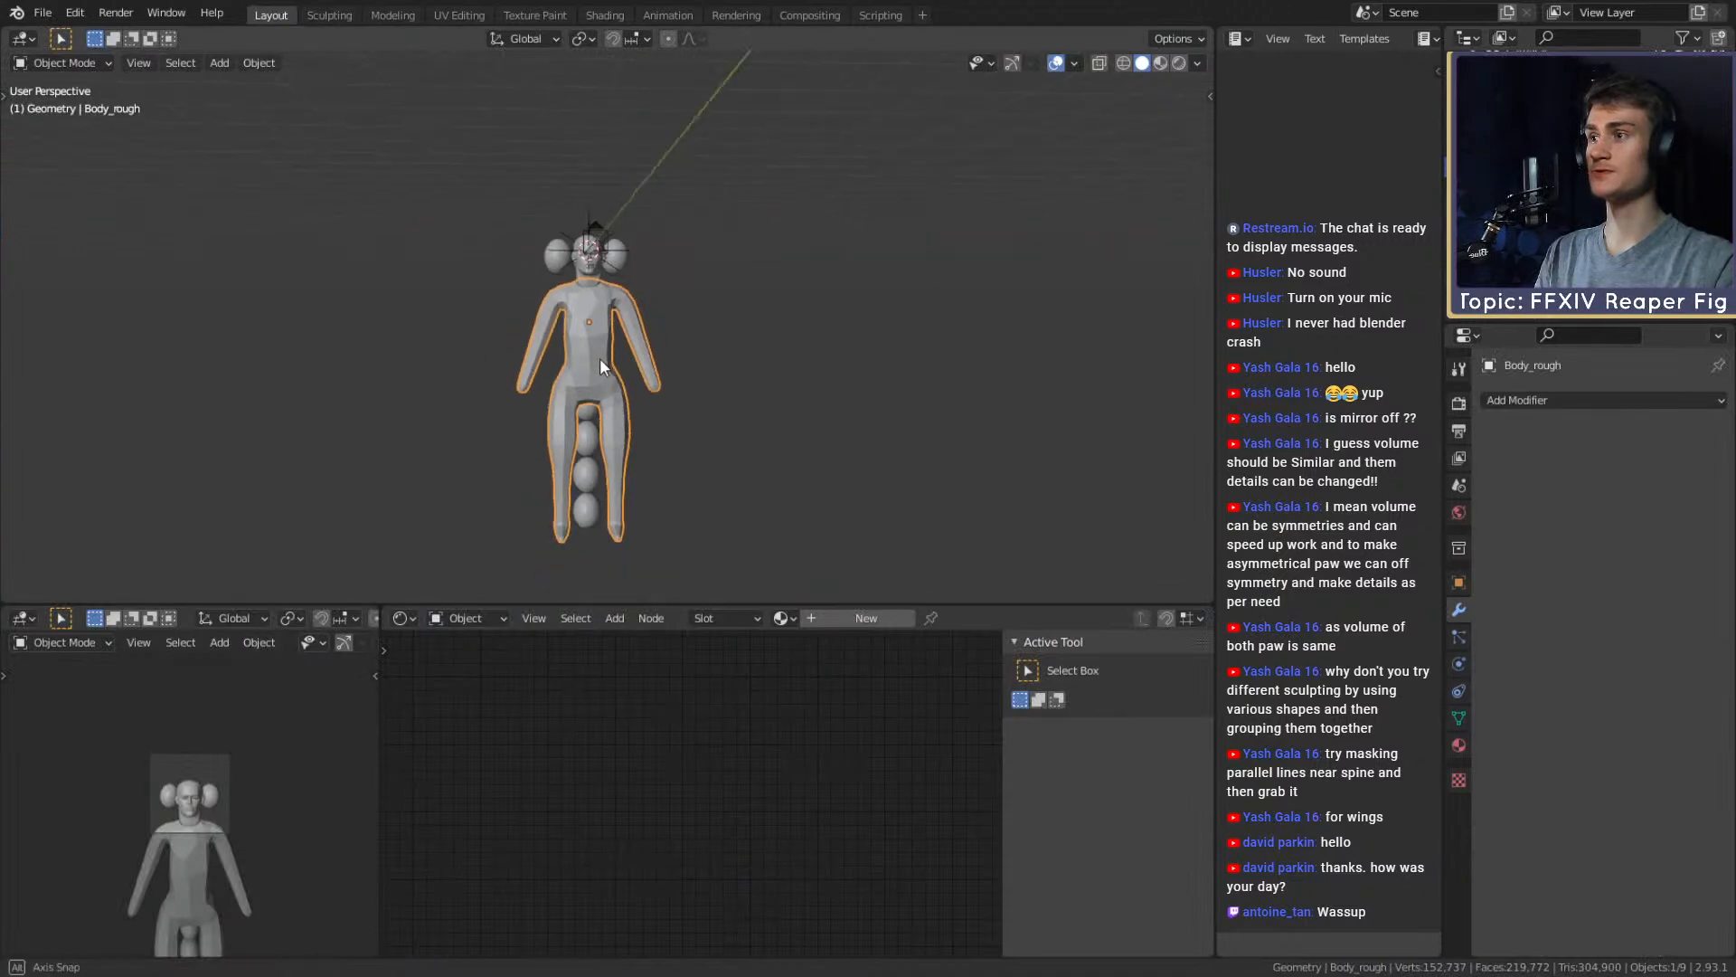
{"action": "scroll", "coordinate": [805, 291], "scroll_direction": "up", "scroll_amount": 6}
{"action": "middle_click_drag", "start_coordinate": [600, 358], "coordinate": [604, 315]}
{"action": "left_click", "coordinate": [583, 262]}
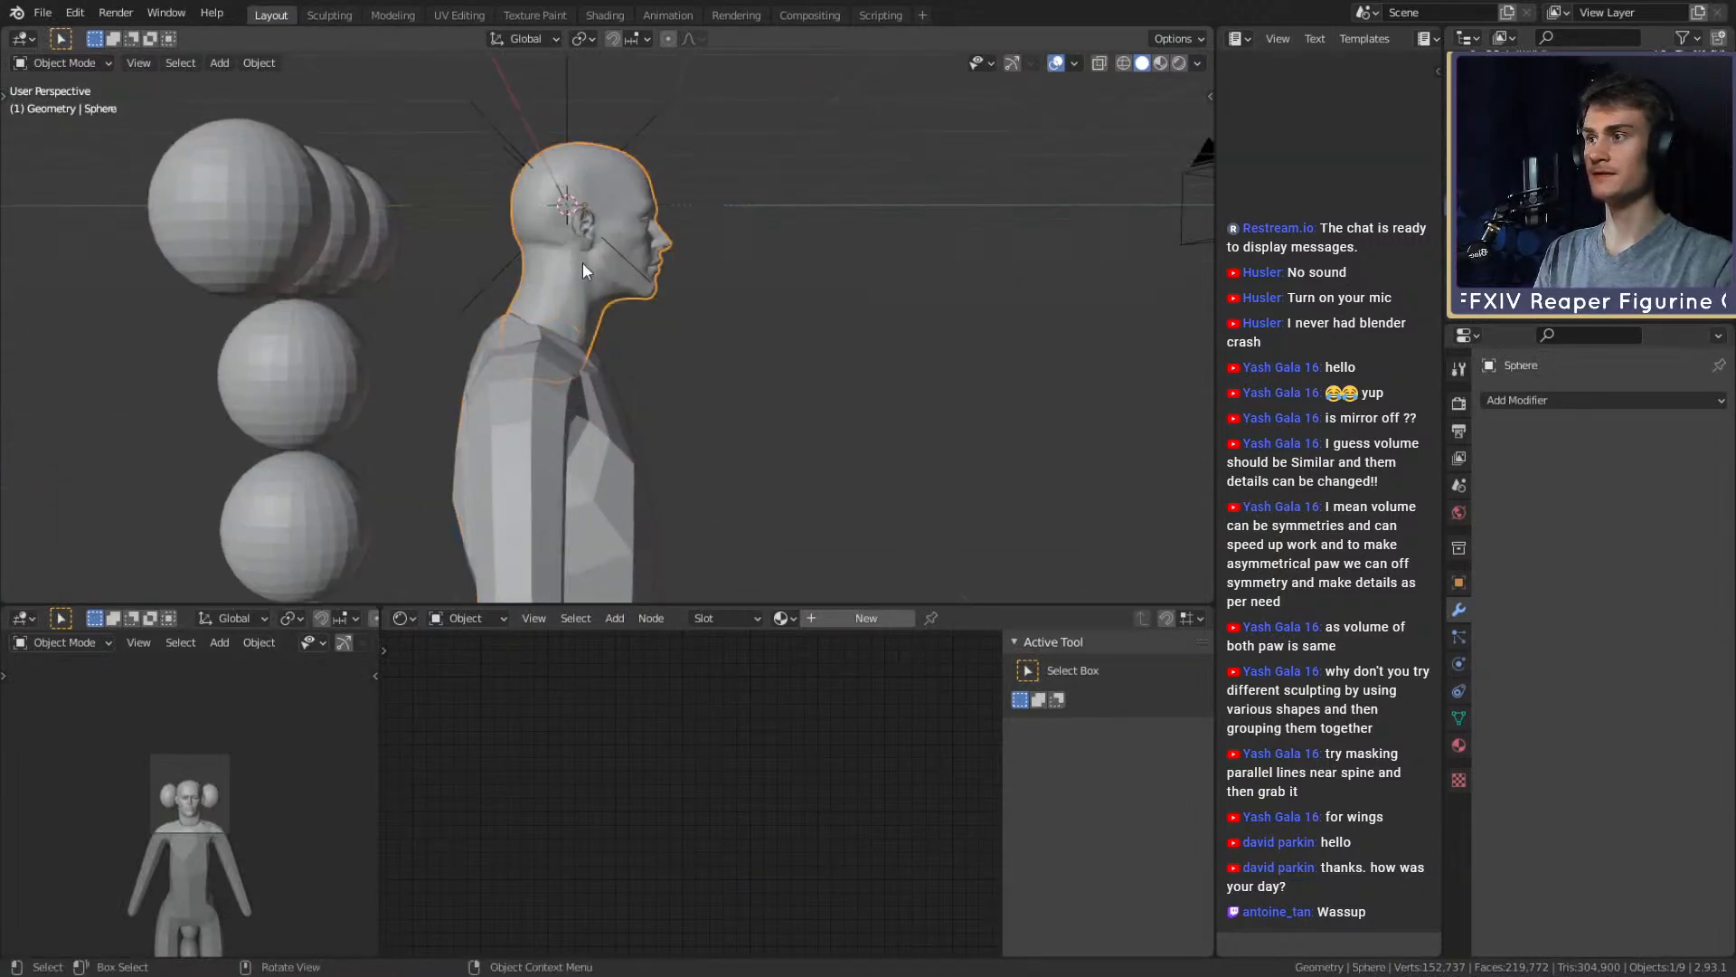
{"action": "left_click", "coordinate": [377, 18]}
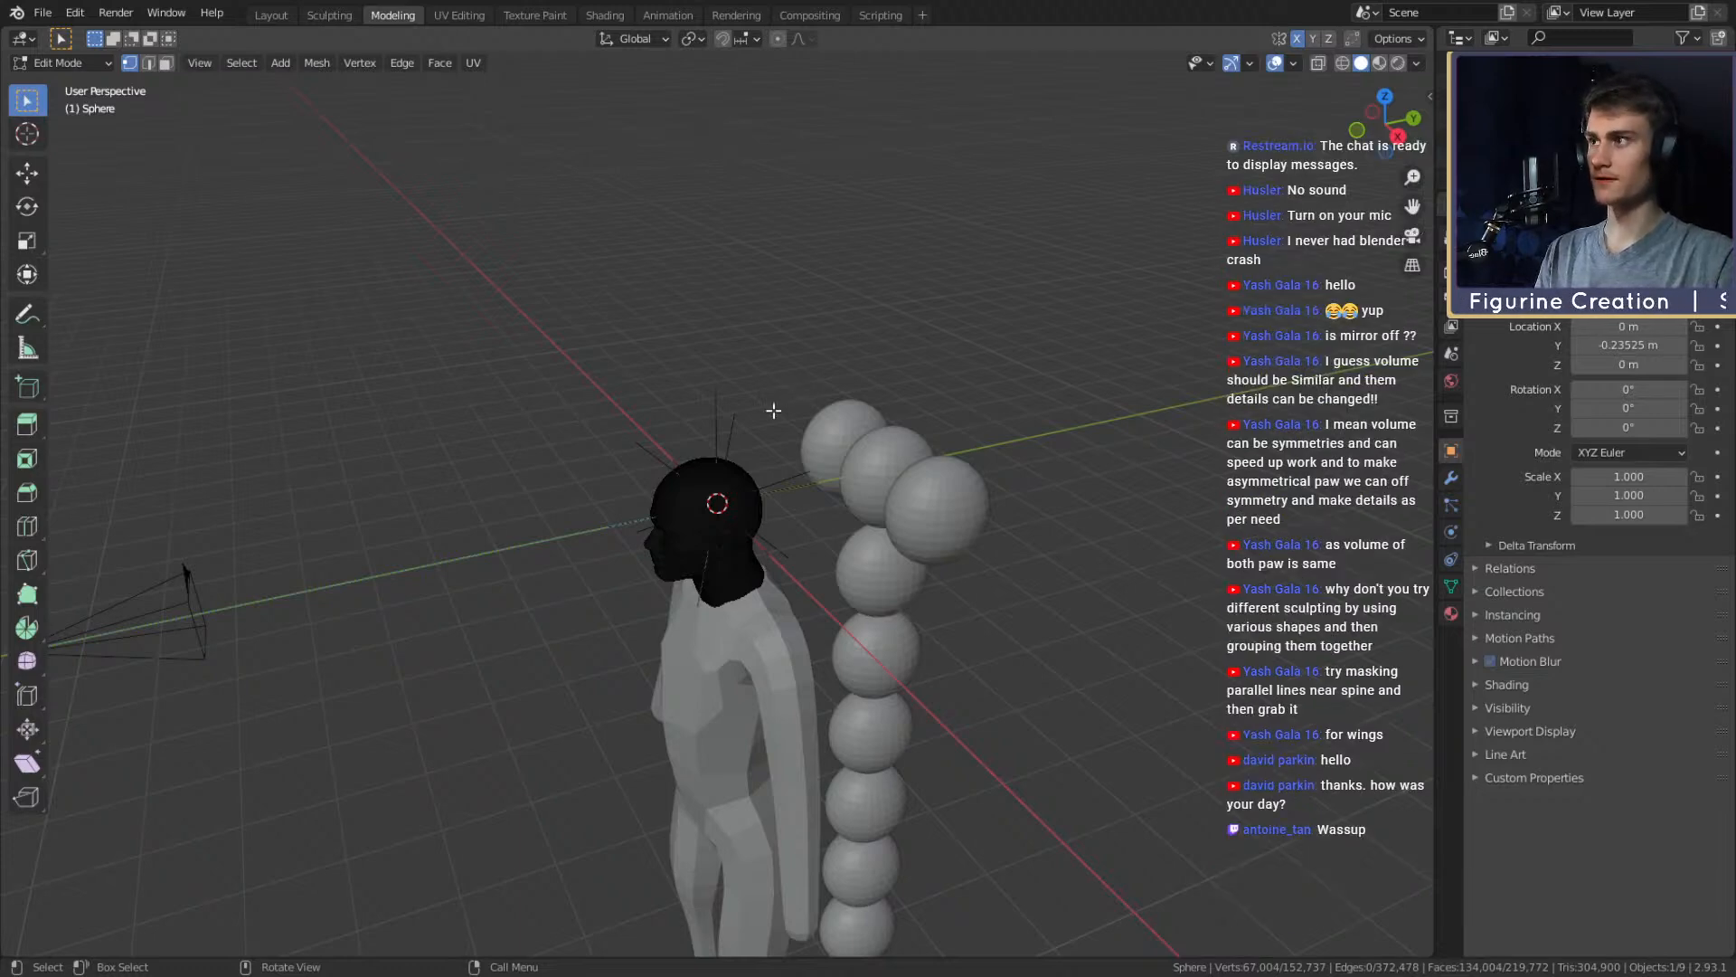
{"action": "left_click", "coordinate": [329, 14]}
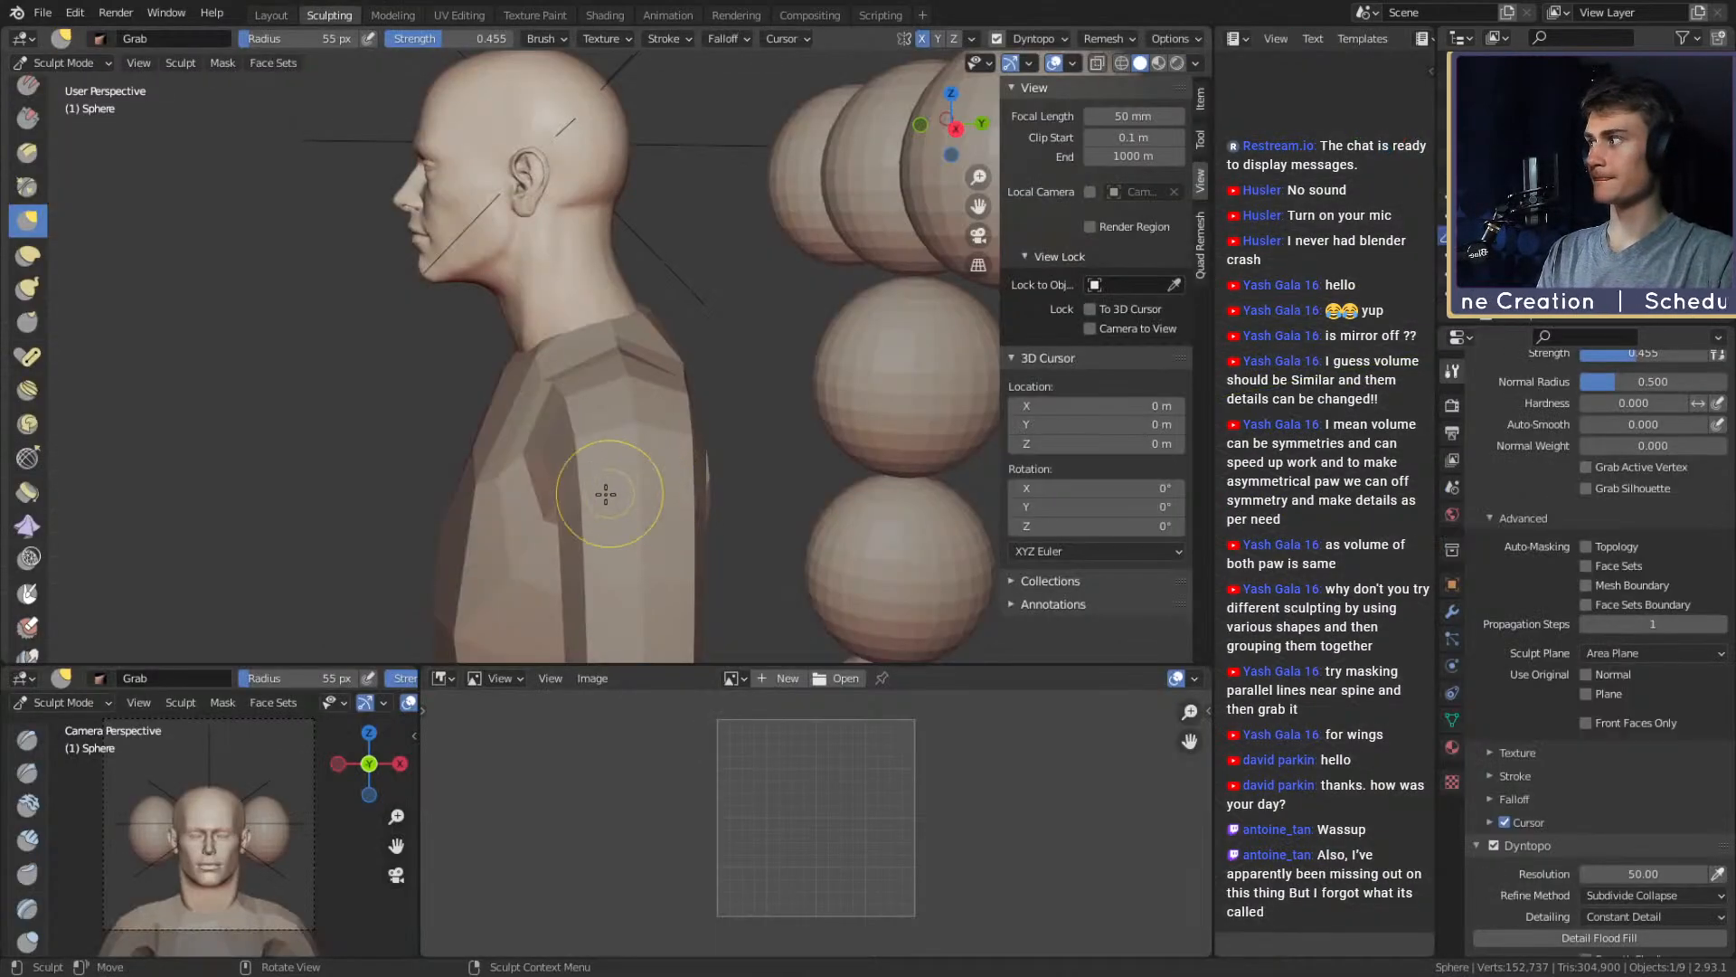
Reshape the base of the neck in side profile using the Grab brush at a 211 px radius
{"action": "middle_click_drag", "start_coordinate": [604, 353], "coordinate": [805, 370]}
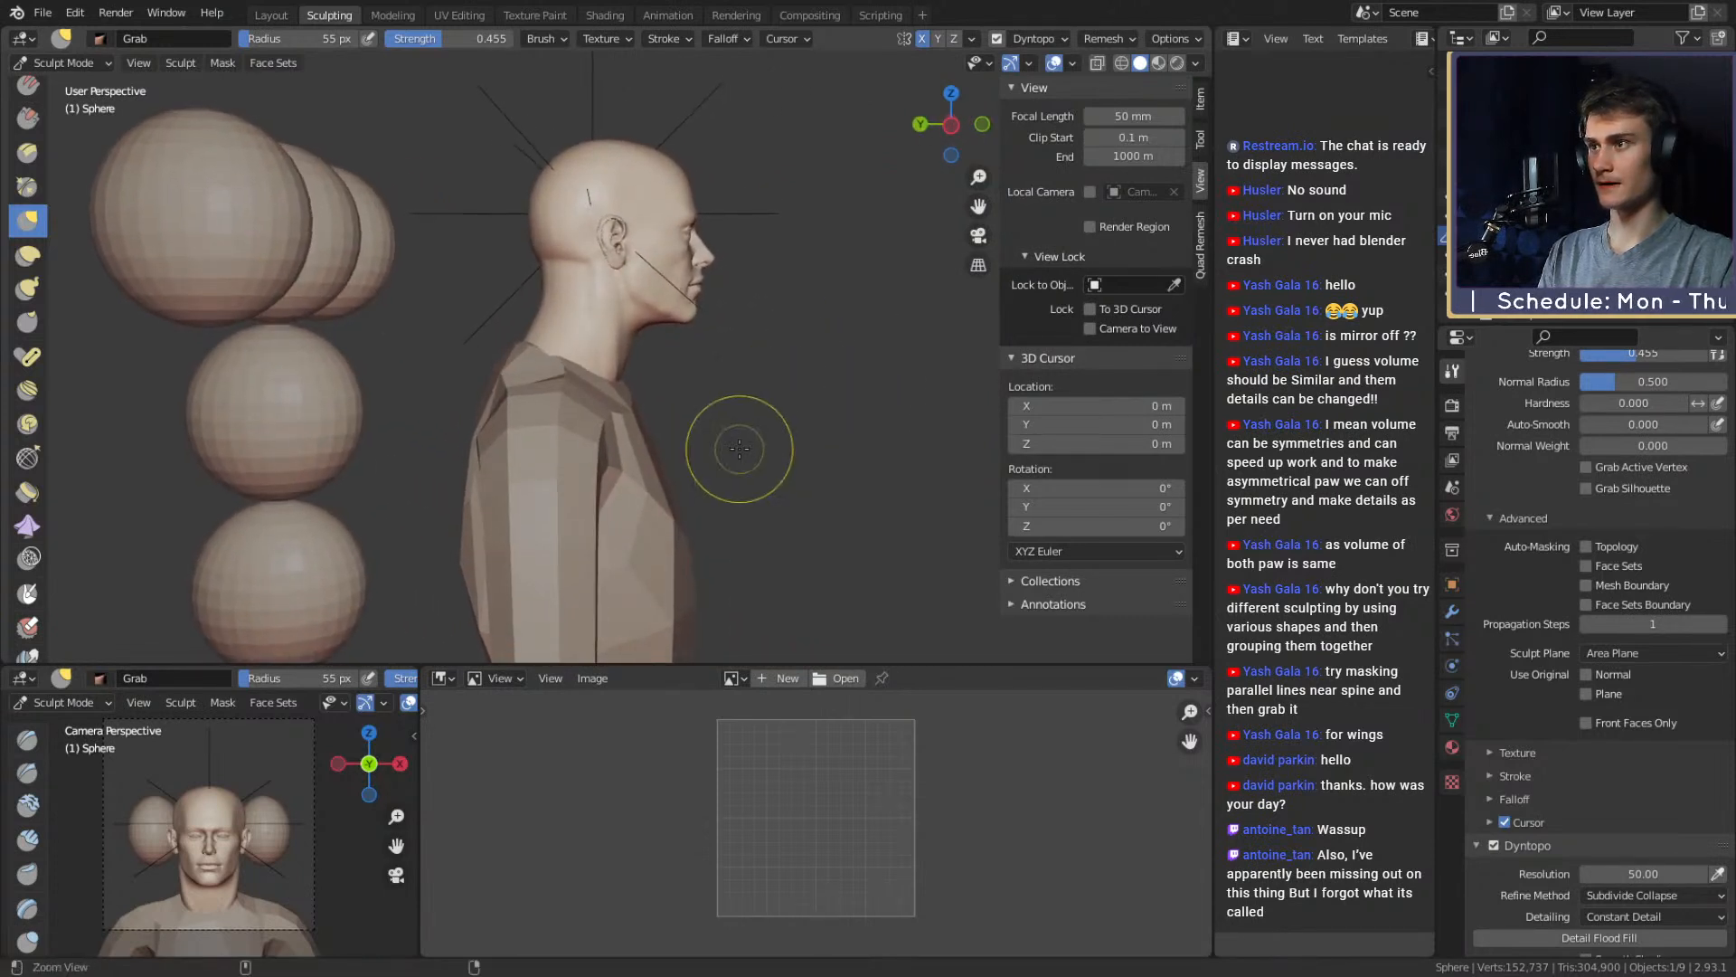
{"action": "scroll", "coordinate": [732, 348], "scroll_direction": "up", "scroll_amount": 2}
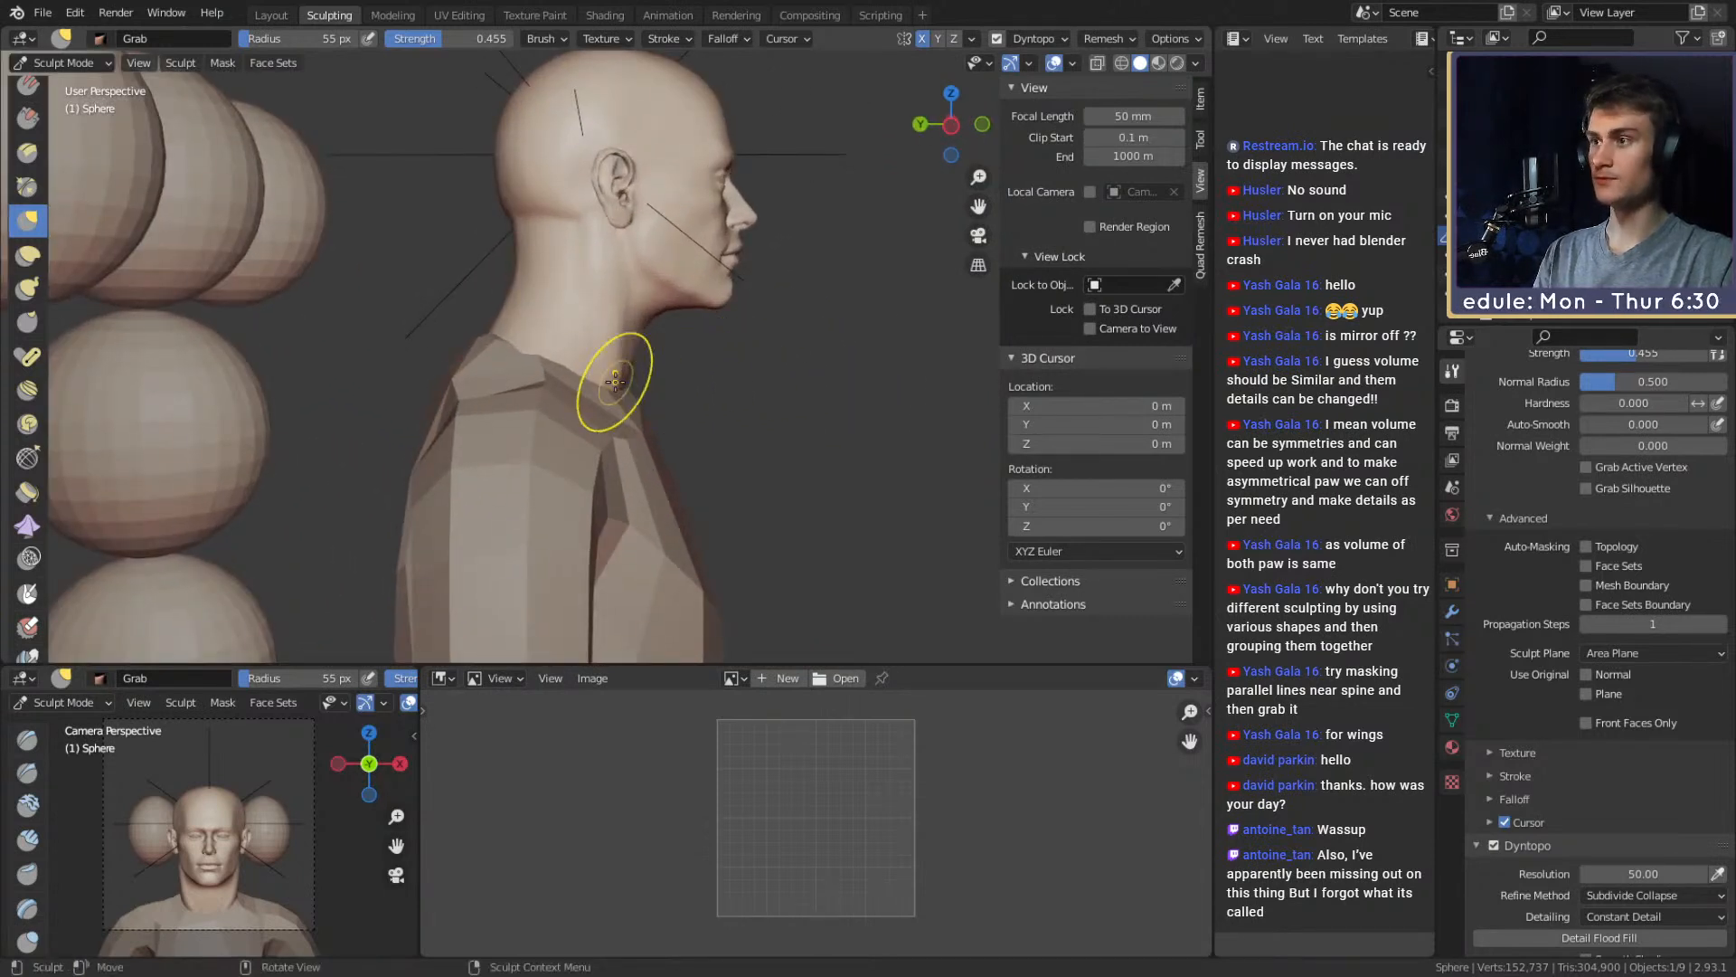
{"action": "key", "text": "f"}
{"action": "left_click", "coordinate": [669, 379]}
{"action": "scroll", "coordinate": [608, 389], "scroll_direction": "up", "scroll_amount": 1}
{"action": "key", "text": "f"}
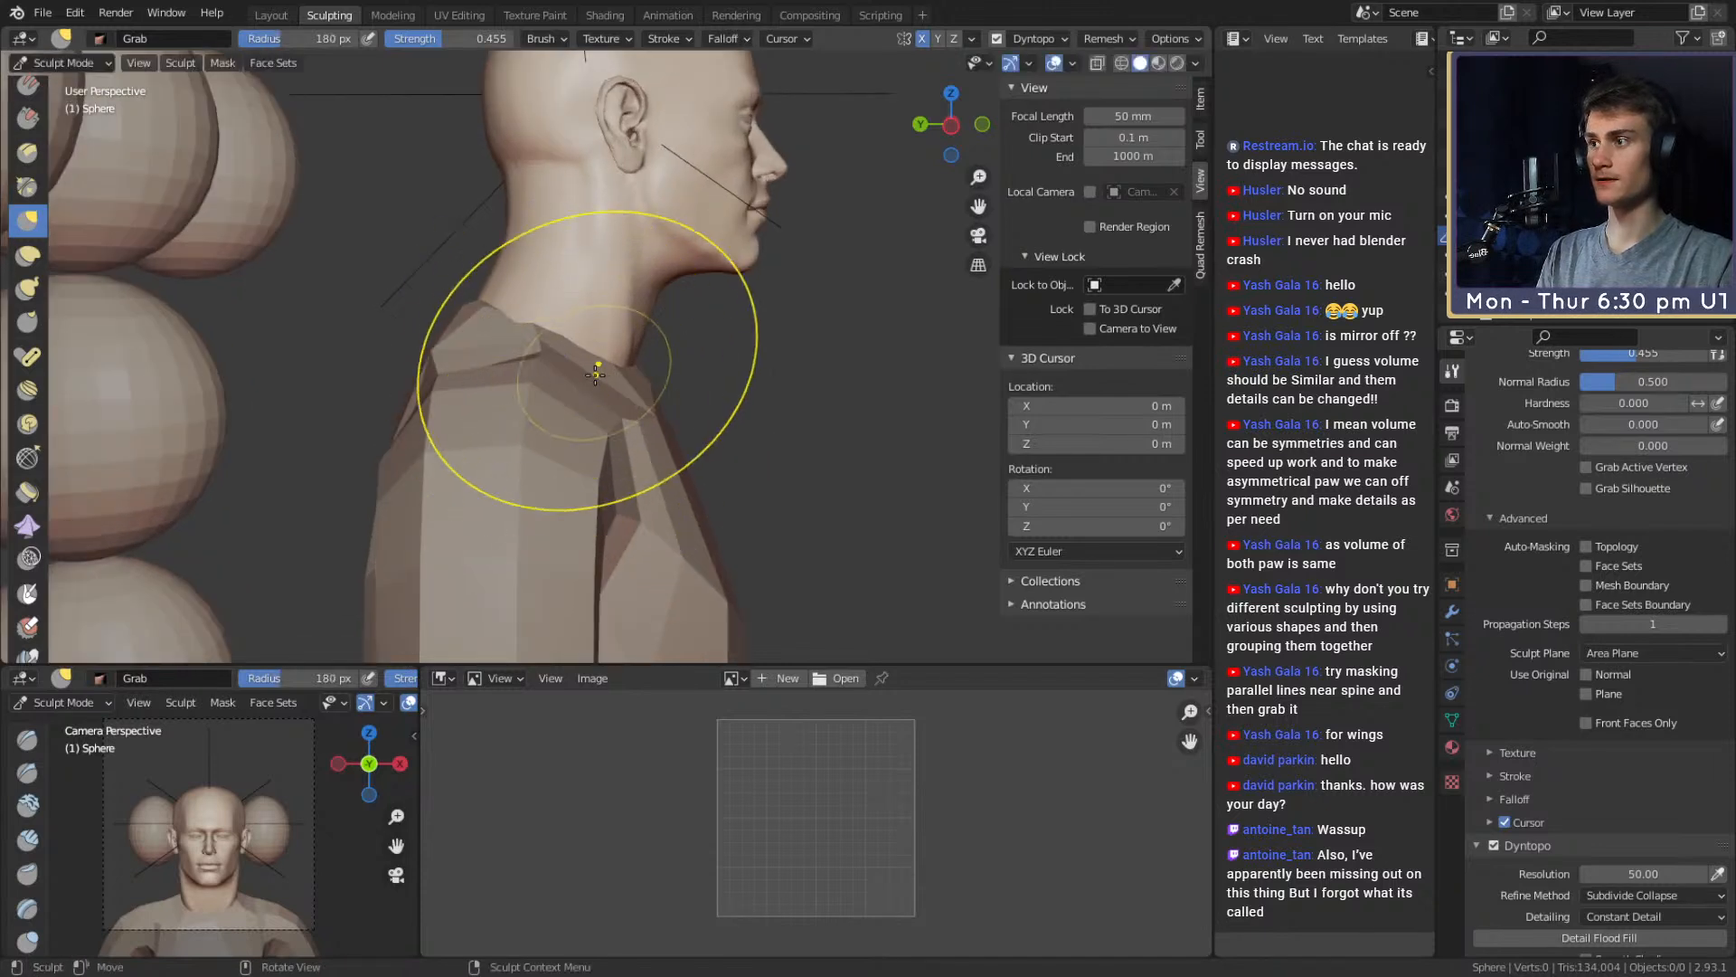
{"action": "left_click", "coordinate": [443, 442]}
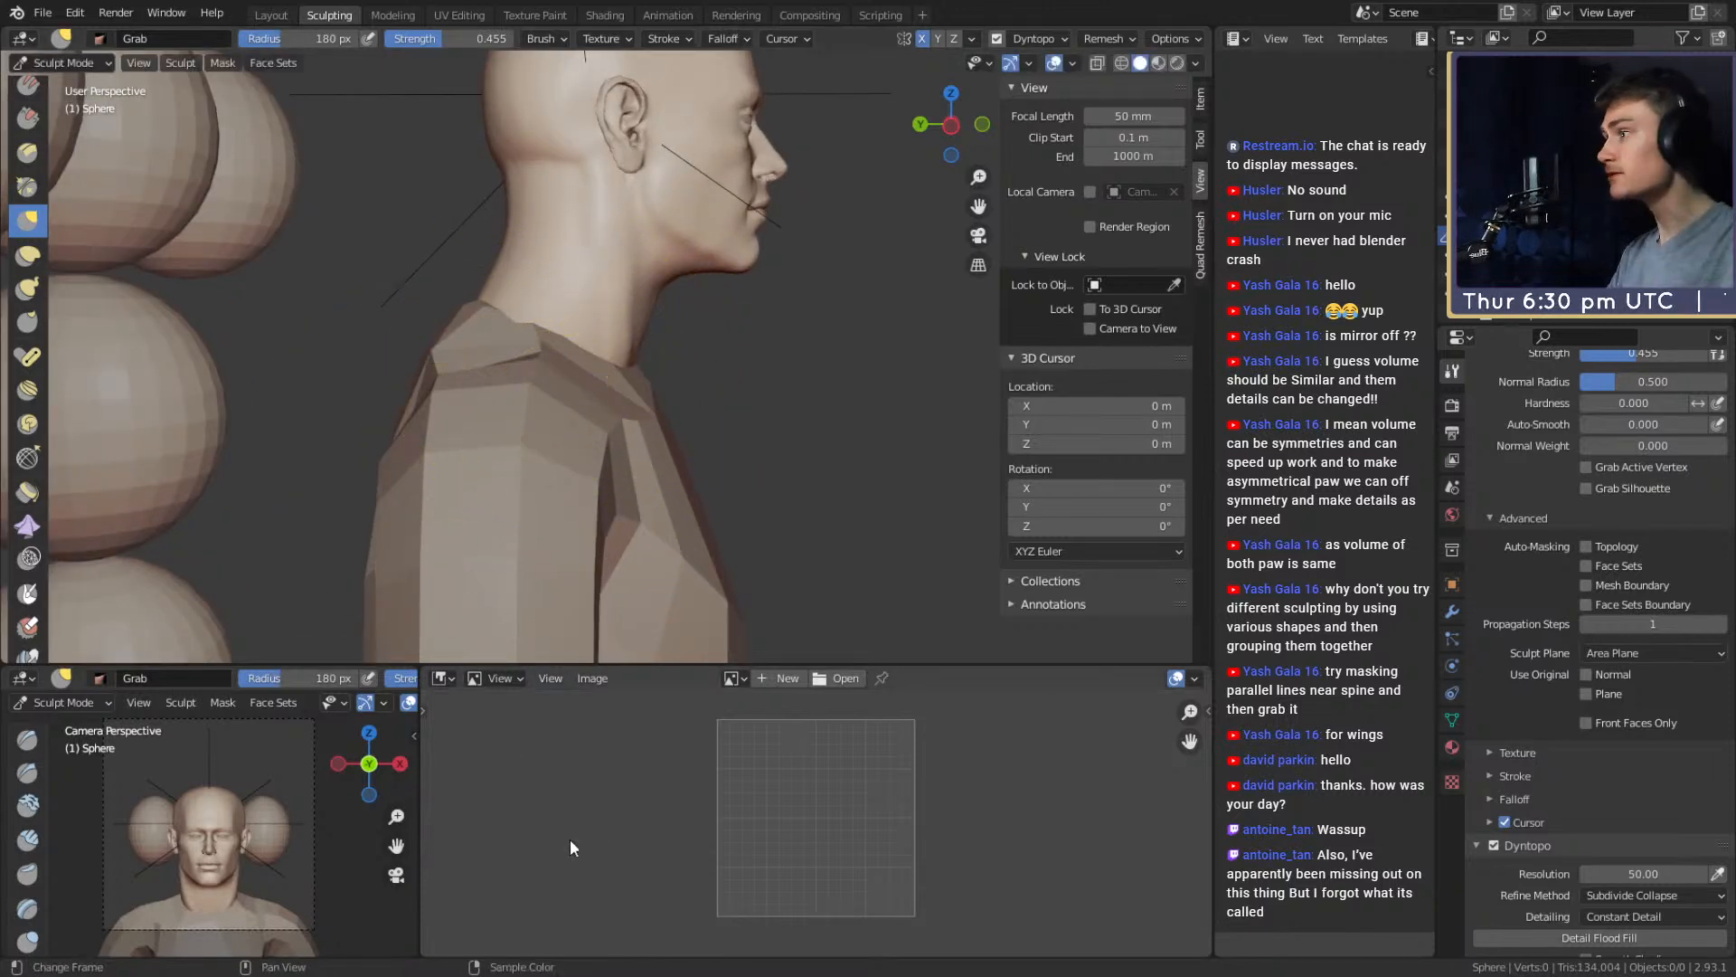
{"action": "key", "text": "f"}
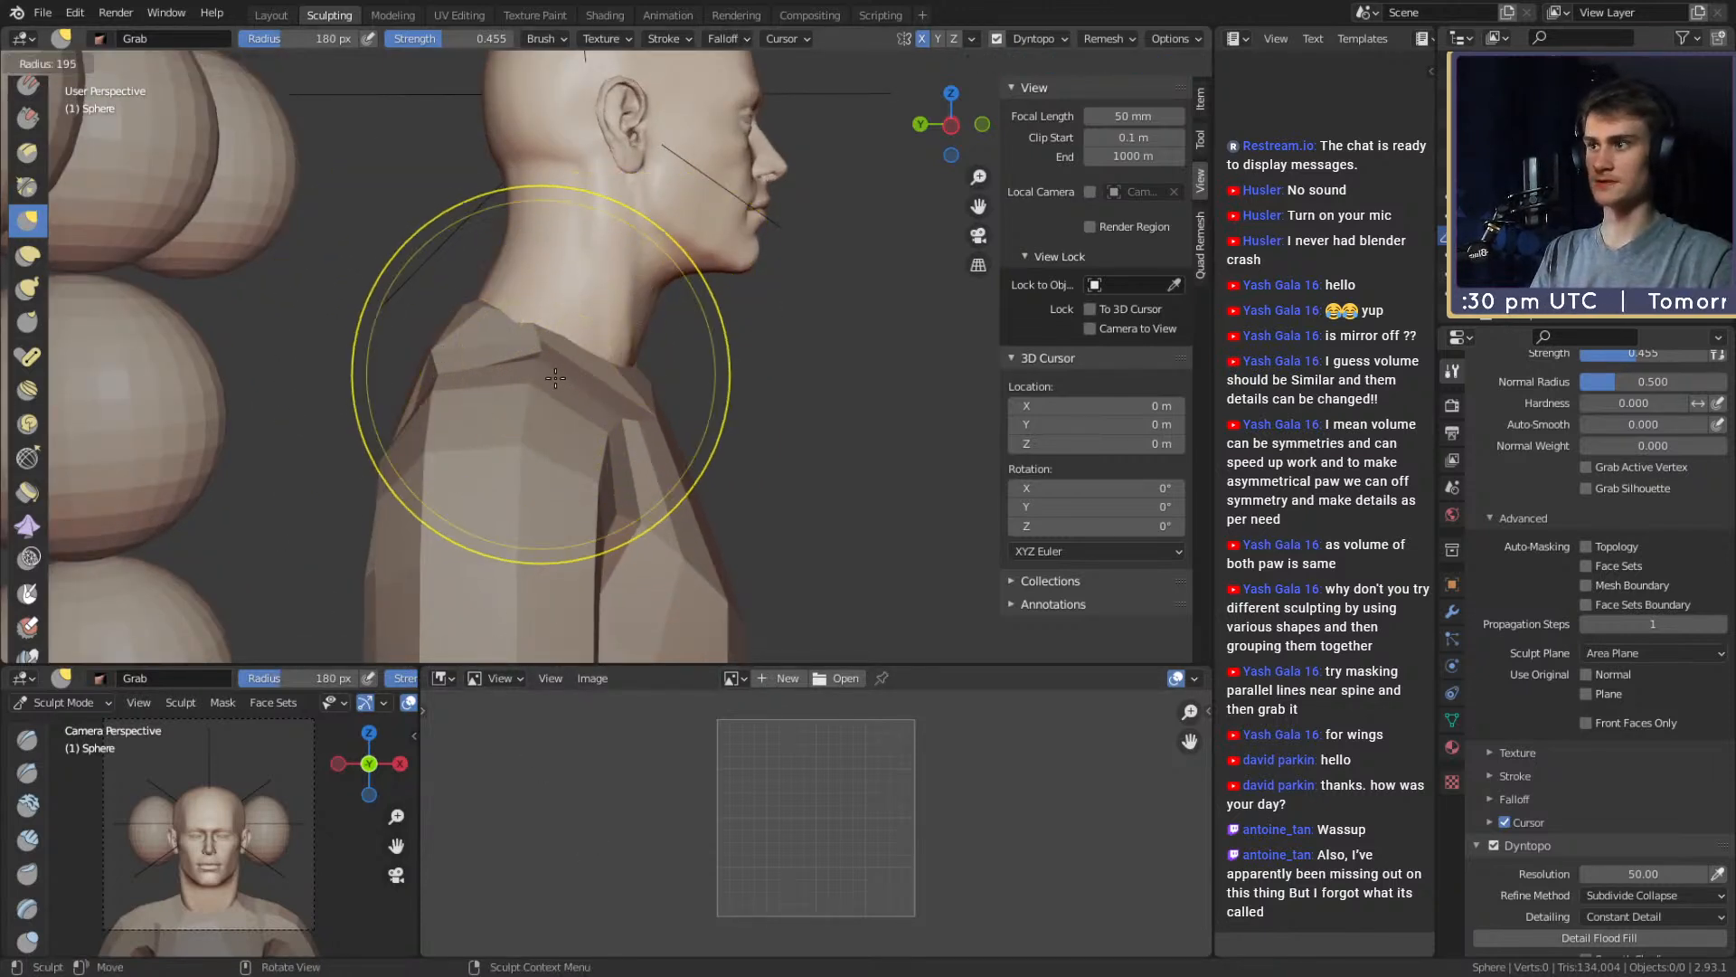
{"action": "left_click", "coordinate": [547, 375]}
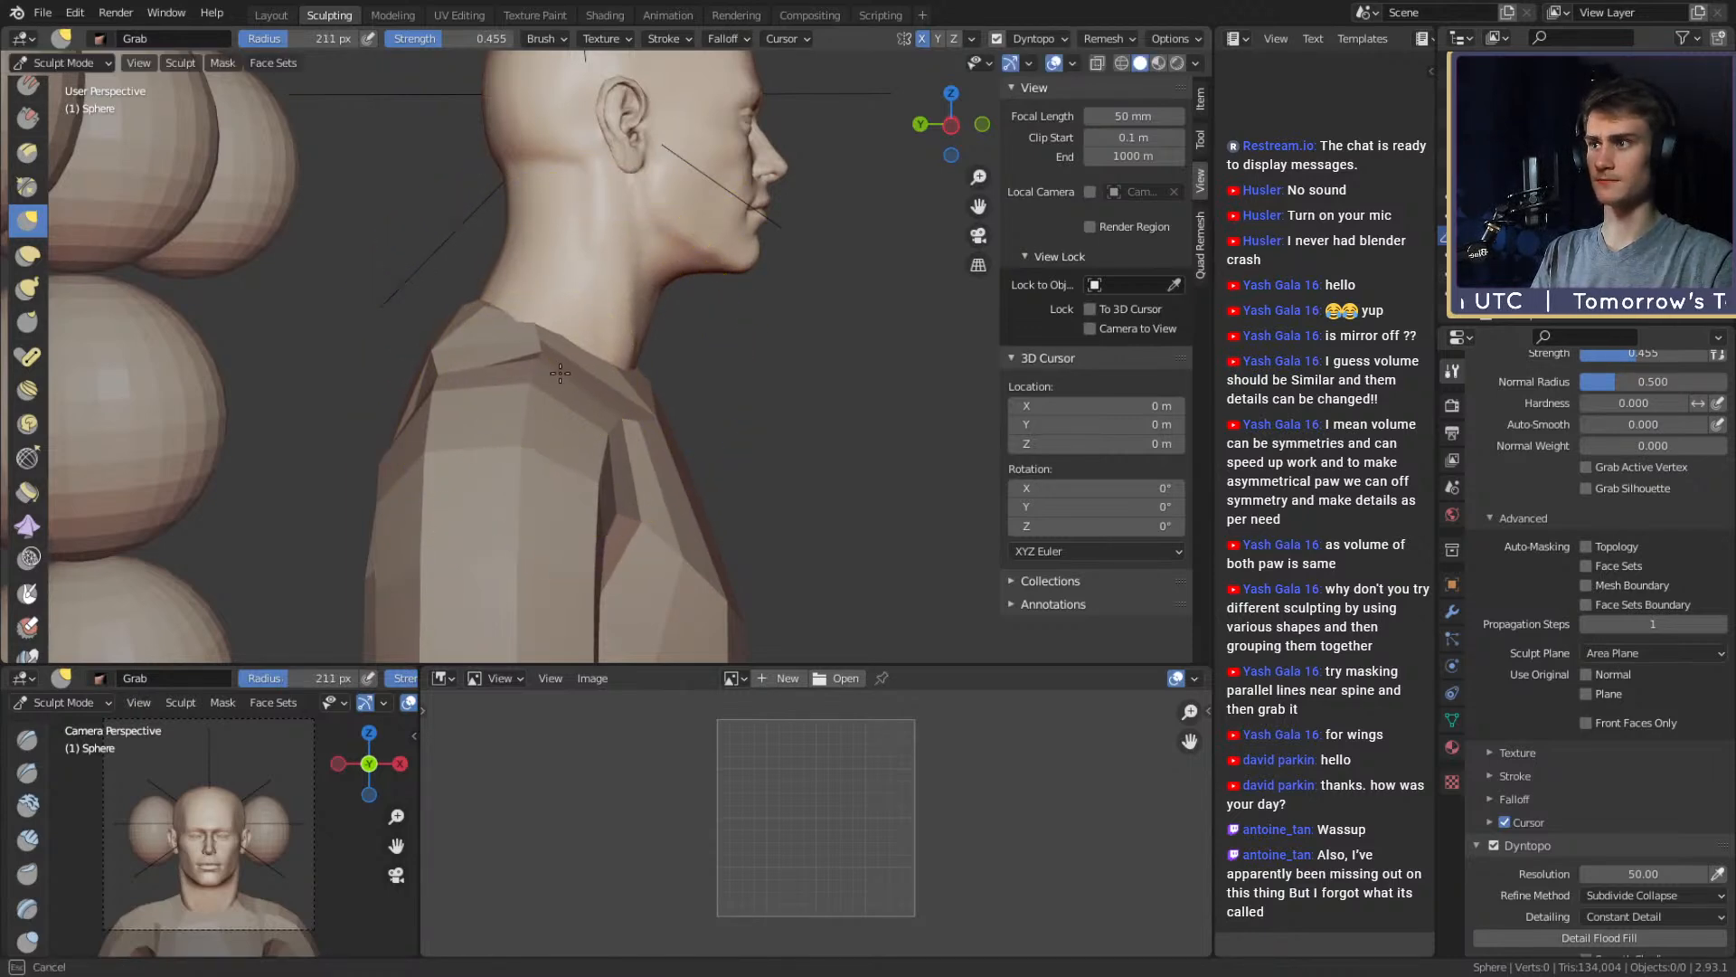
{"action": "mouse_move", "coordinate": [624, 366]}
{"action": "middle_mouse_down"}
{"action": "mouse_move", "coordinate": [597, 349]}
{"action": "mouse_move", "coordinate": [631, 349]}
{"action": "middle_mouse_up"}
{"action": "key", "text": "f"}
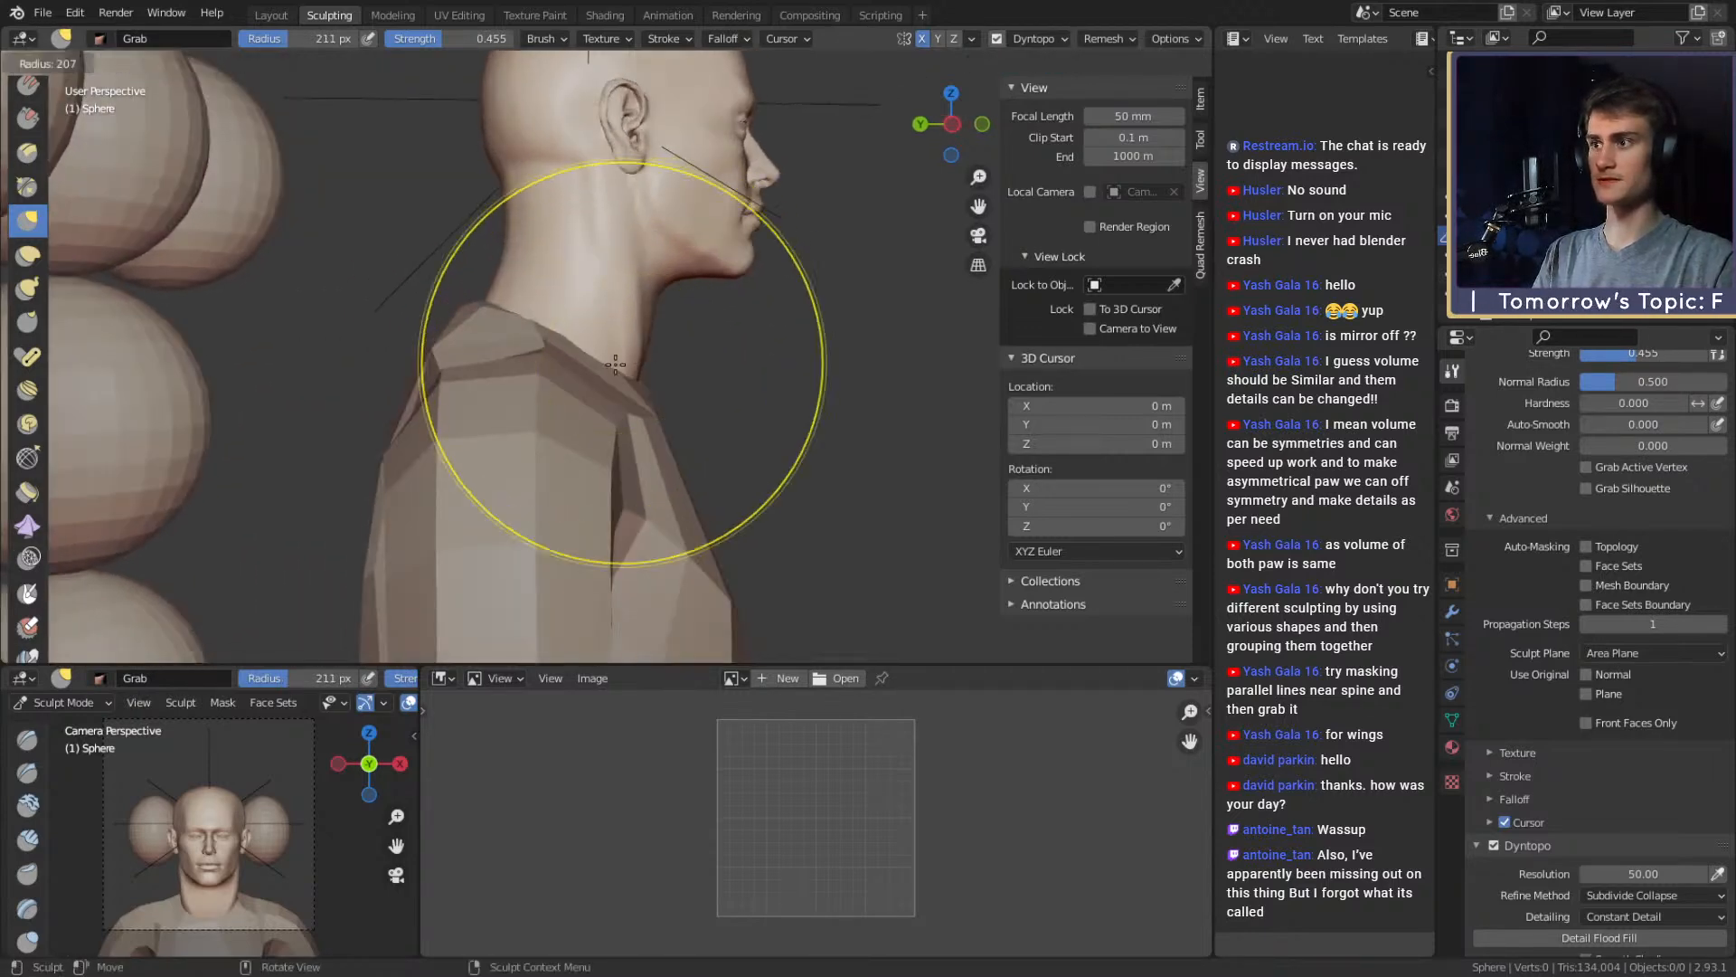
{"action": "left_click", "coordinate": [758, 358]}
{"action": "left_click_drag", "start_coordinate": [575, 356], "coordinate": [637, 315]}
{"action": "key", "text": "f"}
{"action": "left_click", "coordinate": [571, 342]}
{"action": "key", "text": "f"}
{"action": "left_click", "coordinate": [542, 361]}
{"action": "key", "text": "f"}
{"action": "left_click", "coordinate": [551, 346]}
Narrow the lower sides of the neck from the front using the Grab brush at a 178 px radius
{"action": "scroll", "coordinate": [636, 334], "scroll_direction": "down", "scroll_amount": 4}
{"action": "middle_click_drag", "start_coordinate": [633, 389], "coordinate": [404, 391]}
{"action": "scroll", "coordinate": [552, 329], "scroll_direction": "up", "scroll_amount": 5}
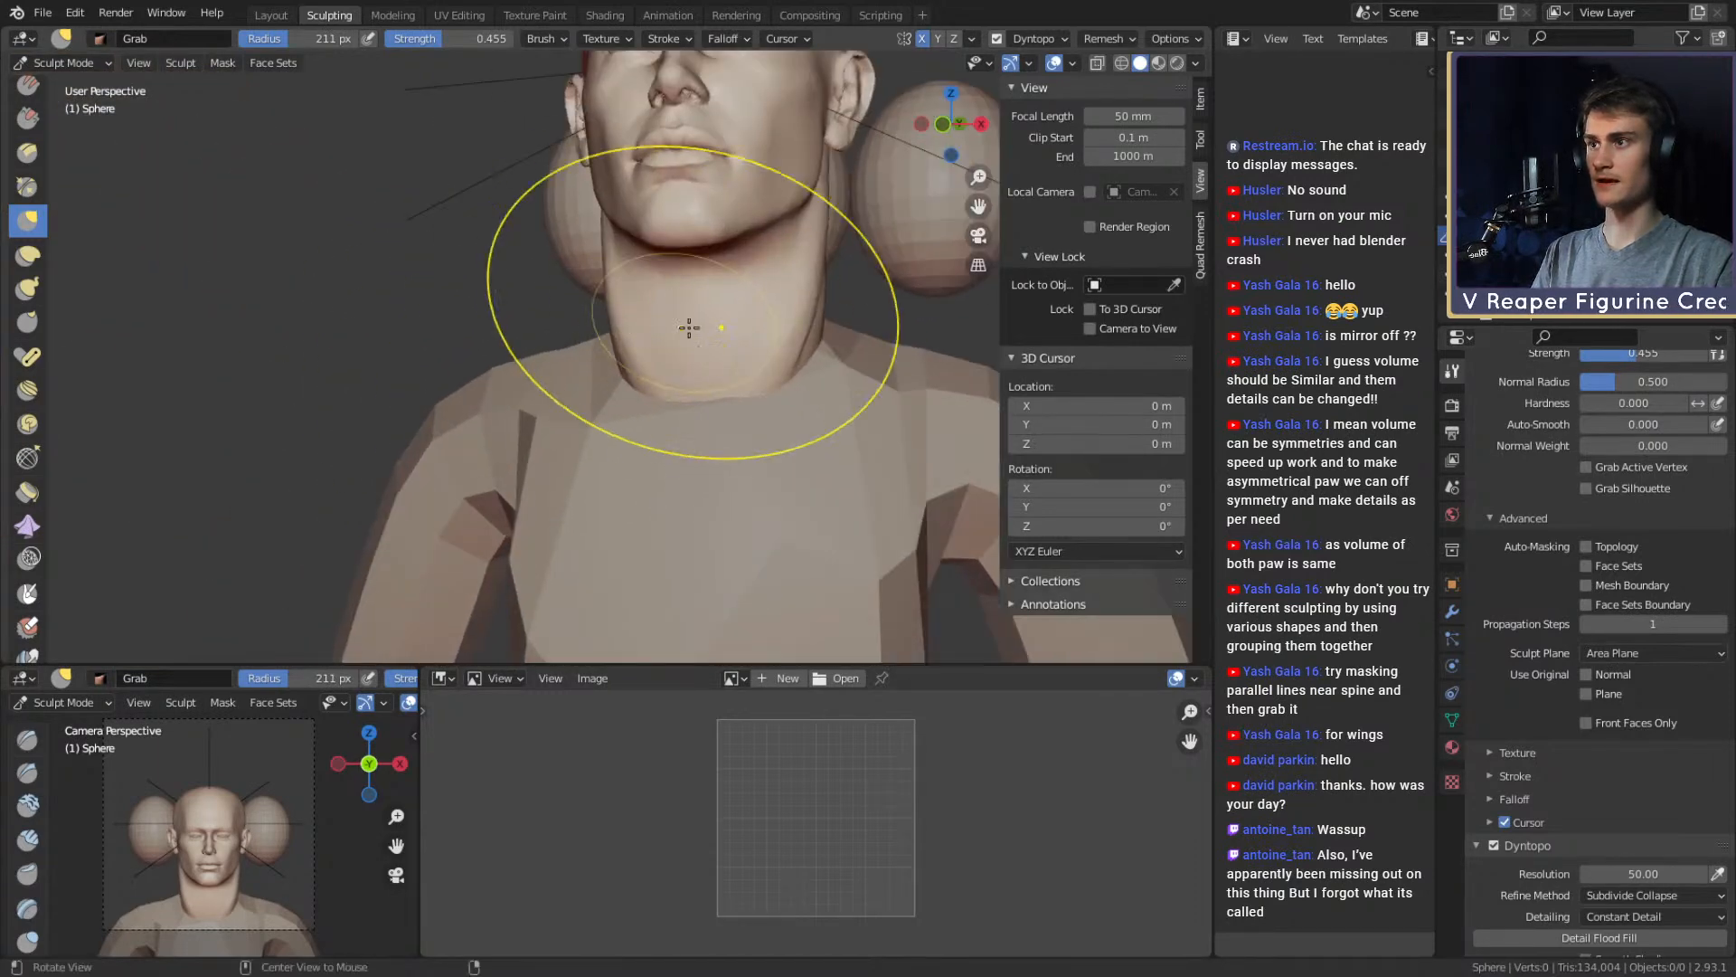
{"action": "mouse_move", "coordinate": [690, 329]}
{"action": "middle_mouse_down"}
{"action": "mouse_move", "coordinate": [605, 403]}
{"action": "mouse_move", "coordinate": [510, 367]}
{"action": "middle_mouse_up"}
{"action": "scroll", "coordinate": [605, 403], "scroll_direction": "up", "scroll_amount": 1}
{"action": "key", "text": "f"}
{"action": "left_click", "coordinate": [599, 361]}
{"action": "left_click_drag", "start_coordinate": [510, 367], "coordinate": [535, 348]}
{"action": "middle_click_drag", "start_coordinate": [535, 348], "coordinate": [496, 418]}
{"action": "left_click_drag", "start_coordinate": [496, 418], "coordinate": [483, 429]}
{"action": "middle_click_drag", "start_coordinate": [483, 428], "coordinate": [584, 407]}
{"action": "scroll", "coordinate": [578, 389], "scroll_direction": "down", "scroll_amount": 4}
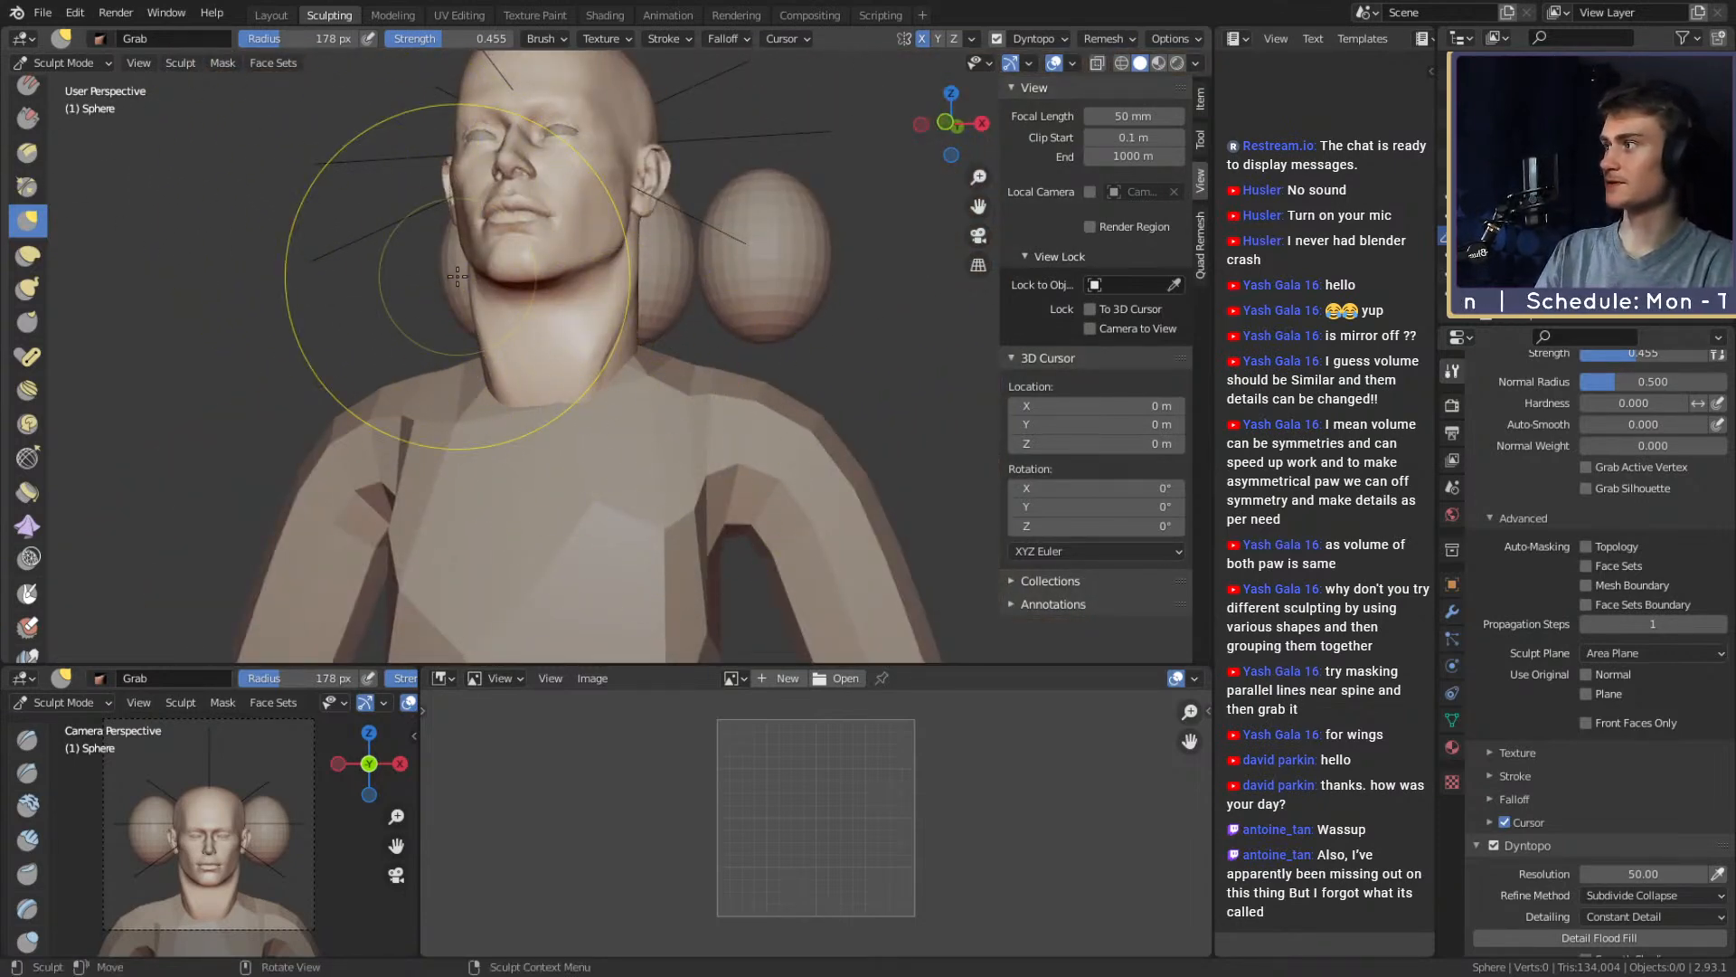
{"action": "middle_click_drag", "start_coordinate": [760, 339], "coordinate": [805, 362]}
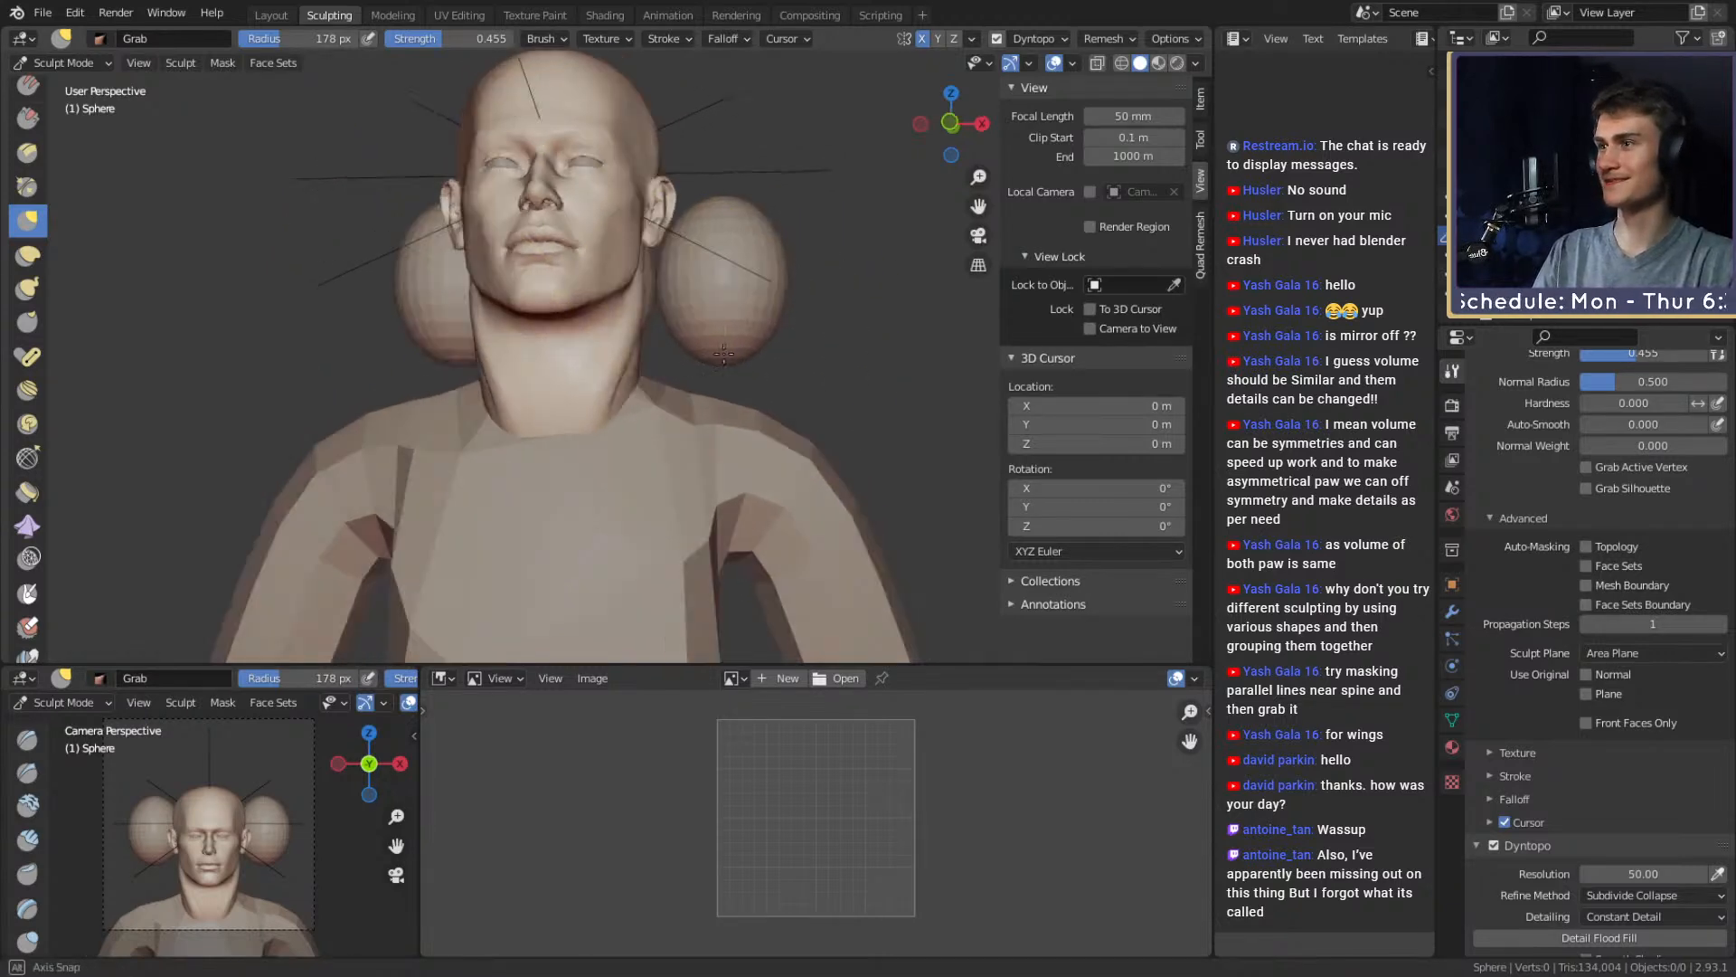
Carve the first throat contours into the front of the neck with Clay Strips at a 58 px radius, subtracting material
{"action": "scroll", "coordinate": [723, 366], "scroll_direction": "up", "scroll_amount": 3}
{"action": "mouse_move", "coordinate": [615, 362]}
{"action": "middle_mouse_down"}
{"action": "mouse_move", "coordinate": [814, 389]}
{"action": "mouse_move", "coordinate": [643, 433]}
{"action": "middle_mouse_up"}
{"action": "scroll", "coordinate": [813, 398], "scroll_direction": "up", "scroll_amount": 2}
{"action": "key", "text": "f"}
{"action": "left_click", "coordinate": [799, 415]}
{"action": "key", "text": "c"}
{"action": "mouse_move", "coordinate": [633, 368]}
{"action": "middle_mouse_down"}
{"action": "mouse_move", "coordinate": [581, 290]}
{"action": "mouse_move", "coordinate": [585, 368]}
{"action": "middle_mouse_up"}
{"action": "key", "text": "f"}
{"action": "left_click", "coordinate": [571, 357]}
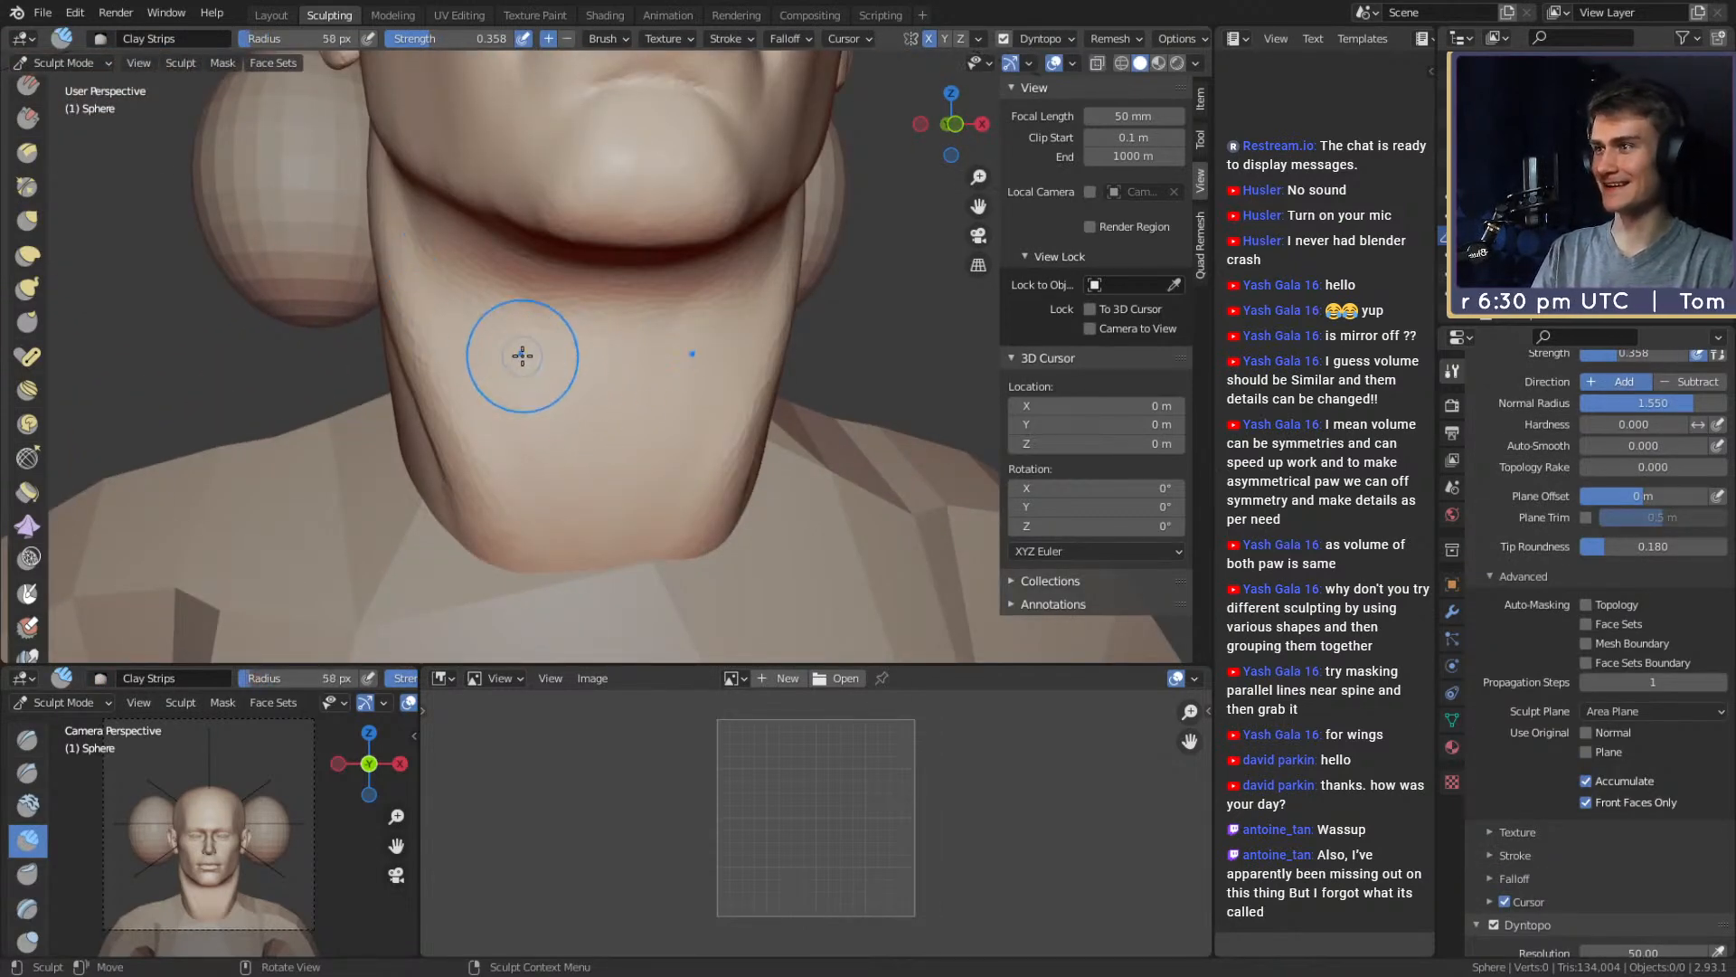
{"action": "mouse_move", "coordinate": [518, 366]}
{"action": "left_mouse_down", "text": "ctrl"}
{"action": "mouse_move", "coordinate": [531, 419]}
{"action": "mouse_move", "coordinate": [554, 430]}
{"action": "mouse_move", "coordinate": [539, 398]}
{"action": "mouse_move", "coordinate": [535, 435]}
{"action": "mouse_move", "coordinate": [453, 270]}
{"action": "mouse_move", "coordinate": [561, 542]}
{"action": "mouse_move", "coordinate": [507, 415]}
{"action": "mouse_move", "coordinate": [546, 318]}
{"action": "mouse_move", "coordinate": [561, 408]}
{"action": "left_mouse_up", "text": "ctrl"}
Sculpt the neck muscle forms below the jaw with Clay Strips, enlarging the brush radius to 104 px
{"action": "key", "text": "f"}
{"action": "left_click", "coordinate": [564, 434]}
{"action": "mouse_move", "coordinate": [654, 306]}
{"action": "middle_mouse_down"}
{"action": "mouse_move", "coordinate": [814, 302]}
{"action": "mouse_move", "coordinate": [667, 298]}
{"action": "middle_mouse_up"}
{"action": "key", "text": "f"}
{"action": "left_click", "coordinate": [676, 295]}
{"action": "mouse_move", "coordinate": [662, 293]}
{"action": "left_mouse_down"}
{"action": "mouse_move", "coordinate": [627, 283]}
{"action": "mouse_move", "coordinate": [659, 263]}
{"action": "mouse_move", "coordinate": [612, 357]}
{"action": "left_mouse_up"}
{"action": "key", "text": "f"}
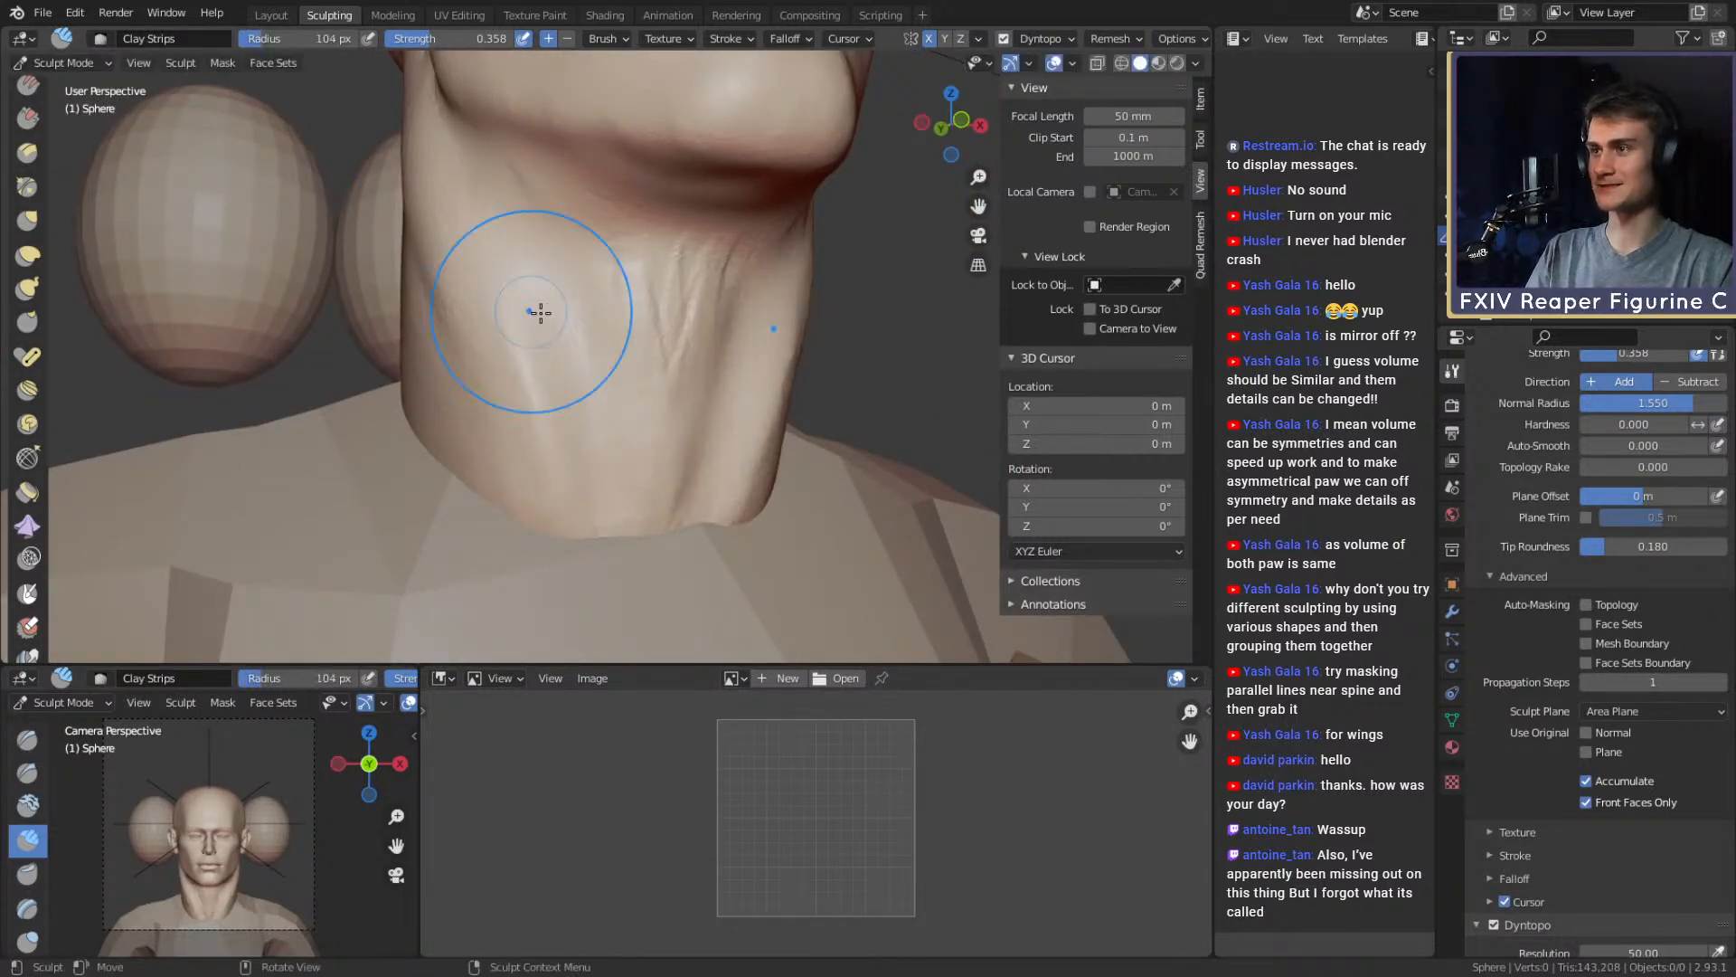
{"action": "mouse_move", "coordinate": [541, 313]}
{"action": "left_mouse_down", "text": "ctrl+alt"}
{"action": "mouse_move", "coordinate": [648, 356]}
{"action": "mouse_move", "coordinate": [752, 350]}
{"action": "mouse_move", "coordinate": [643, 356]}
{"action": "mouse_move", "coordinate": [633, 419]}
{"action": "mouse_move", "coordinate": [570, 405]}
{"action": "mouse_move", "coordinate": [661, 406]}
{"action": "mouse_move", "coordinate": [656, 373]}
{"action": "left_mouse_up", "text": "ctrl+alt"}
{"action": "key", "text": "f"}
{"action": "left_click", "coordinate": [582, 338]}
Adjust the side of the neck below the ear and jaw with the Grab brush, reducing its radius to 87 px
{"action": "key", "text": "g"}
{"action": "key", "text": "f"}
{"action": "left_click", "coordinate": [637, 405]}
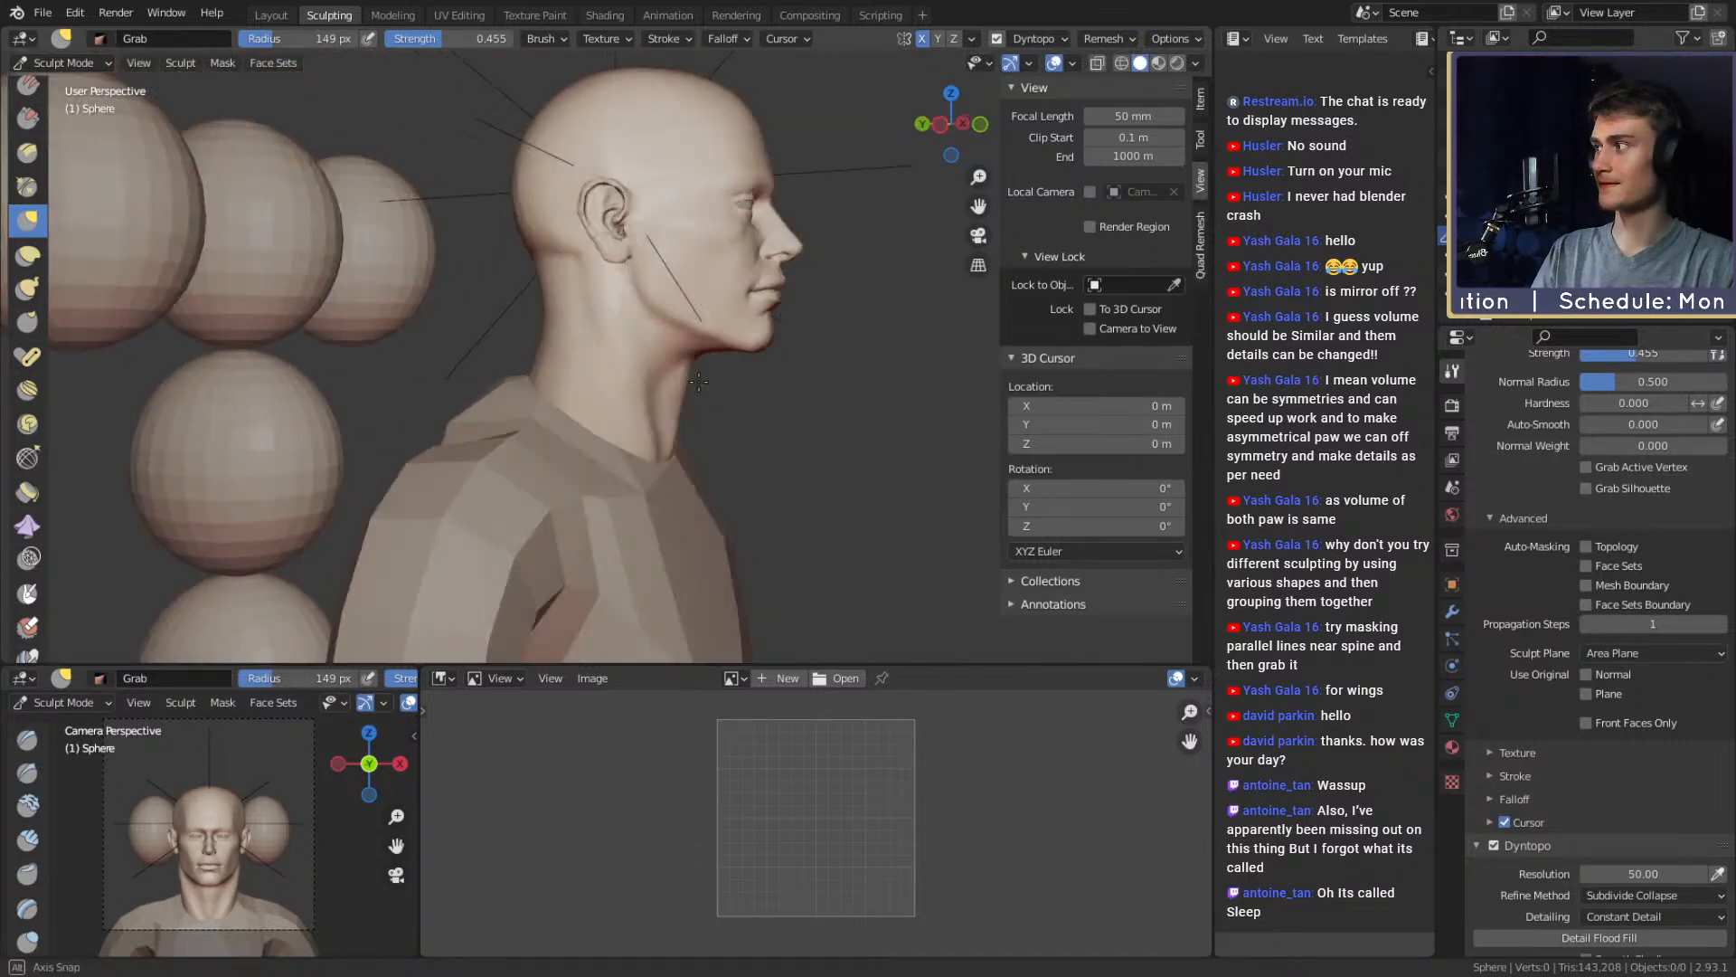
{"action": "mouse_move", "coordinate": [779, 361]}
{"action": "left_mouse_down", "text": "ctrl+alt"}
{"action": "mouse_move", "coordinate": [717, 337]}
{"action": "mouse_move", "coordinate": [609, 352]}
{"action": "mouse_move", "coordinate": [614, 326]}
{"action": "mouse_move", "coordinate": [565, 284]}
{"action": "left_mouse_up", "text": "ctrl+alt"}
{"action": "key", "text": "f"}
{"action": "left_click", "coordinate": [678, 331]}
{"action": "key", "text": "f"}
{"action": "left_click", "coordinate": [584, 299]}
{"action": "key", "text": "f"}
{"action": "left_click", "coordinate": [606, 363]}
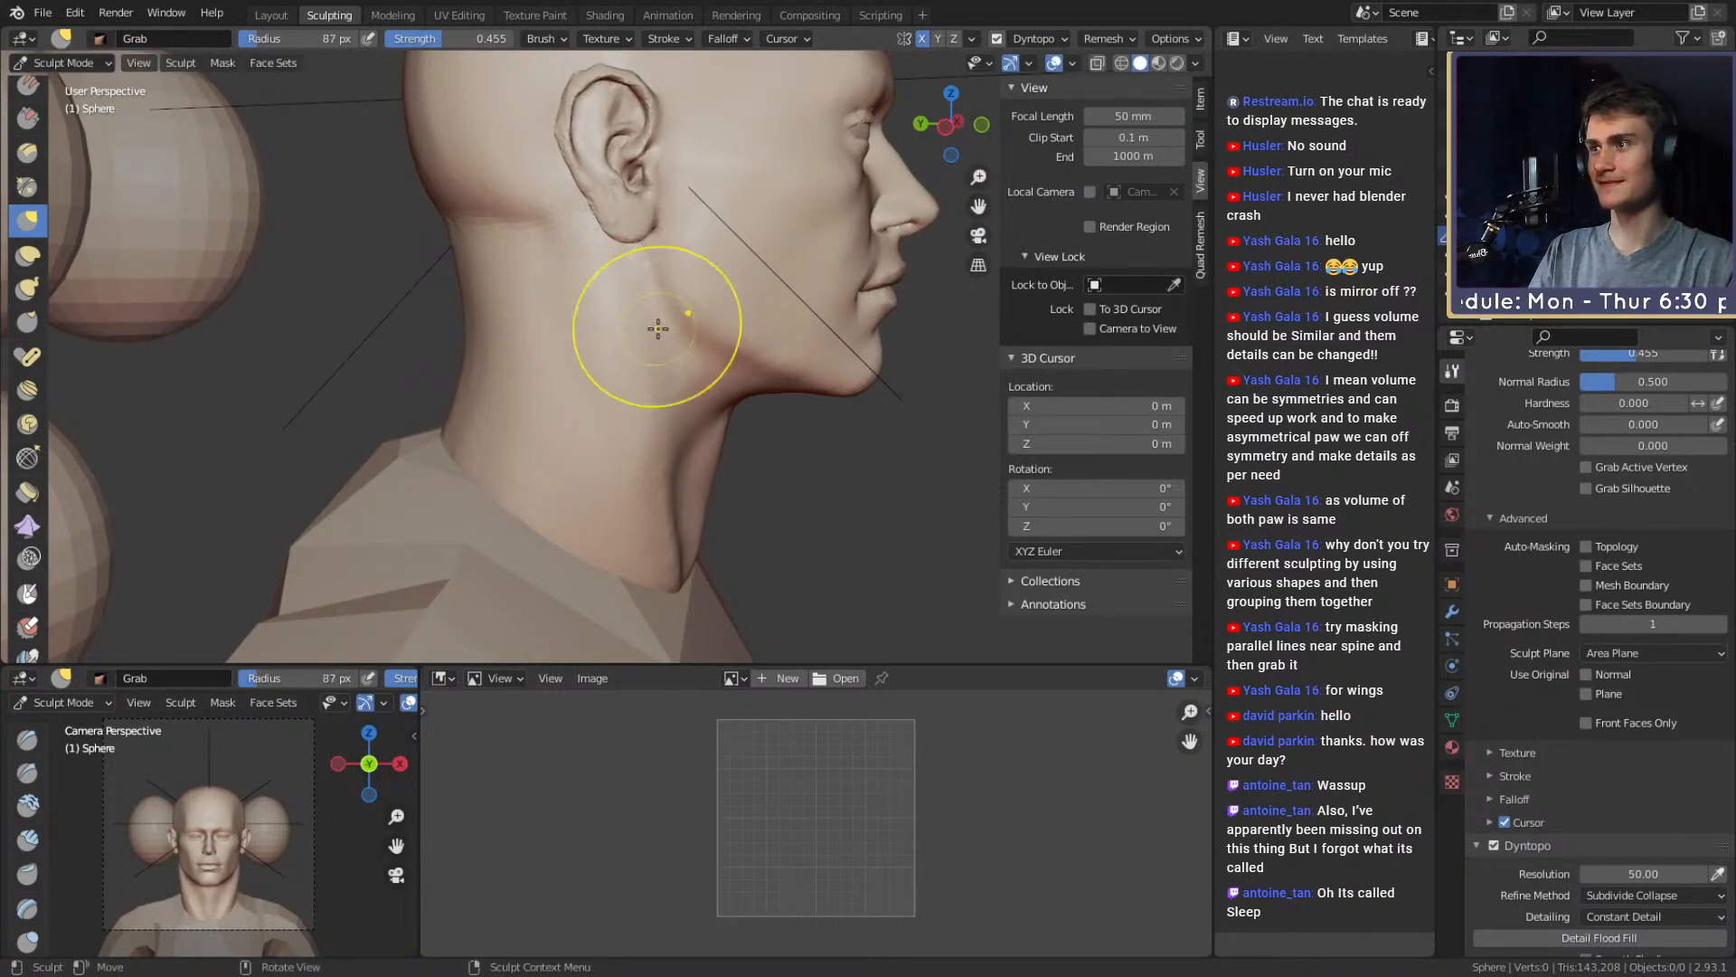
Nudge the outer edge of the neck inward below the ear using the Grab brush at a 64 px radius
{"action": "left_click_drag", "start_coordinate": [659, 329], "coordinate": [624, 407], "text": "ctrl+alt"}
{"action": "left_click_drag", "start_coordinate": [696, 406], "coordinate": [520, 420], "text": "alt"}
{"action": "left_click_drag", "start_coordinate": [623, 443], "coordinate": [708, 387], "text": "ctrl+alt"}
{"action": "middle_click_drag", "start_coordinate": [708, 387], "coordinate": [488, 387]}
{"action": "middle_click_drag", "start_coordinate": [570, 425], "coordinate": [711, 351], "text": "ctrl"}
{"action": "key", "text": "f"}
{"action": "left_click", "coordinate": [731, 357]}
{"action": "left_click_drag", "start_coordinate": [615, 384], "coordinate": [603, 384]}
Pull the sides of the neck down and inward using the Grab brush, starting at a 132 px radius
{"action": "middle_click_drag", "start_coordinate": [608, 369], "coordinate": [633, 357]}
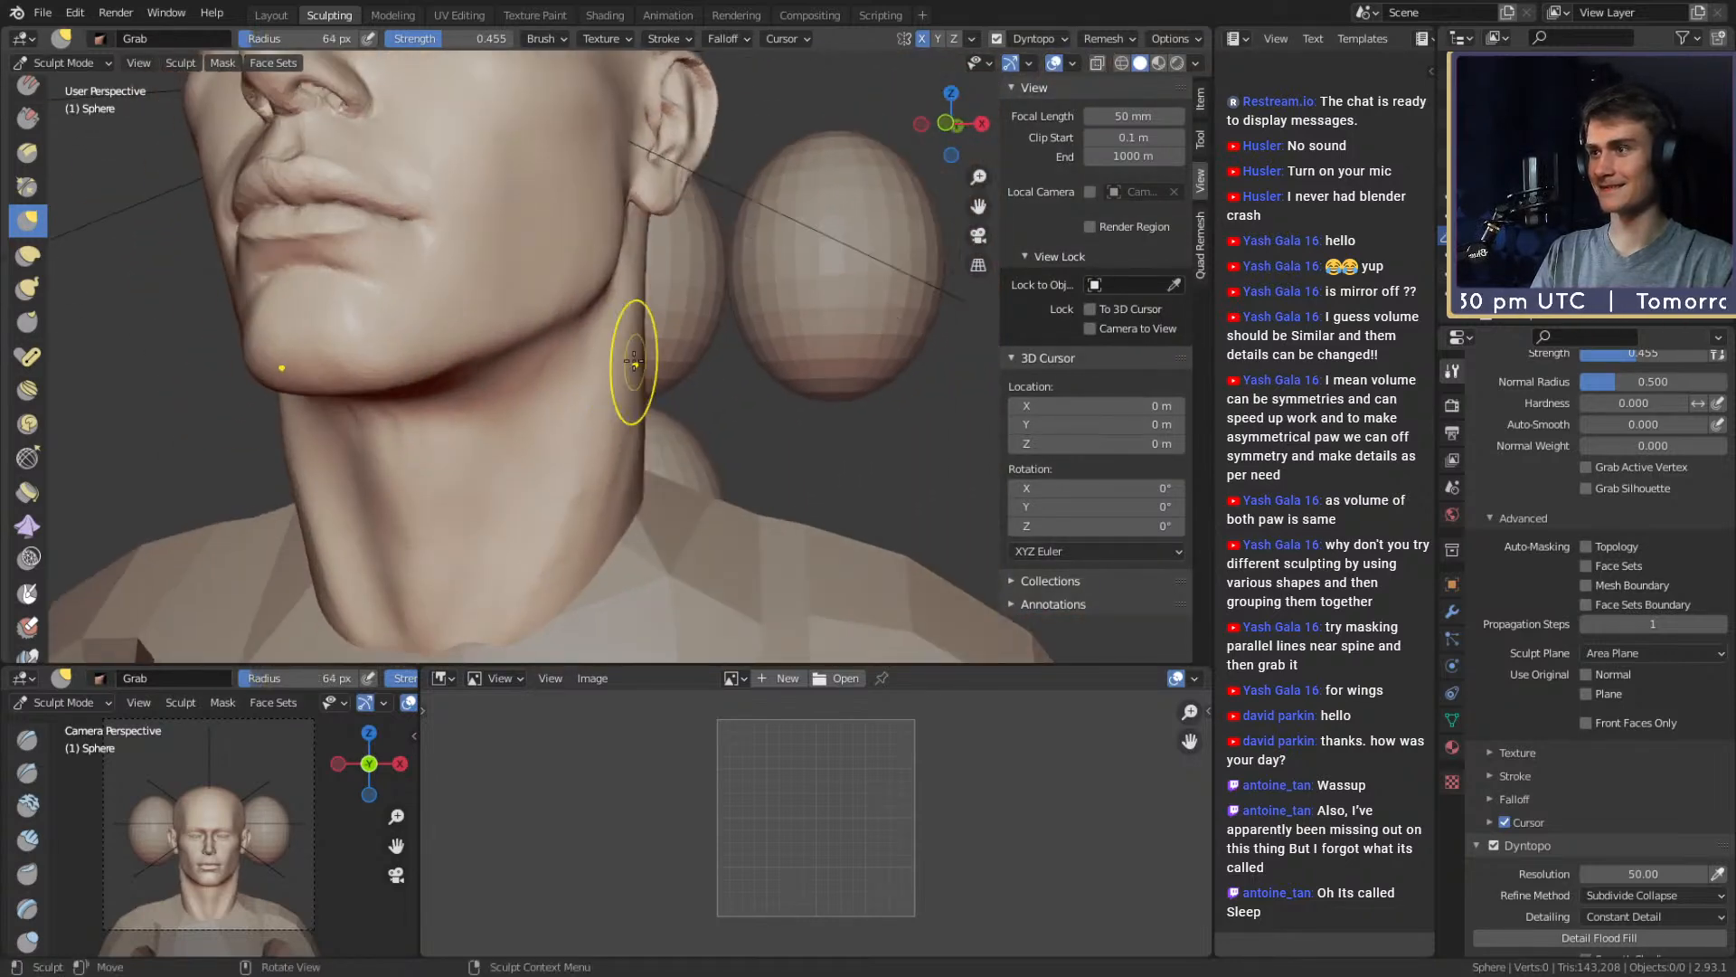
{"action": "key", "text": "f"}
{"action": "left_click", "coordinate": [756, 355]}
{"action": "mouse_move", "coordinate": [647, 322]}
{"action": "left_mouse_down"}
{"action": "mouse_move", "coordinate": [633, 321]}
{"action": "mouse_move", "coordinate": [624, 398]}
{"action": "left_mouse_up"}
{"action": "middle_click_drag", "start_coordinate": [606, 418], "coordinate": [649, 366], "text": "shift"}
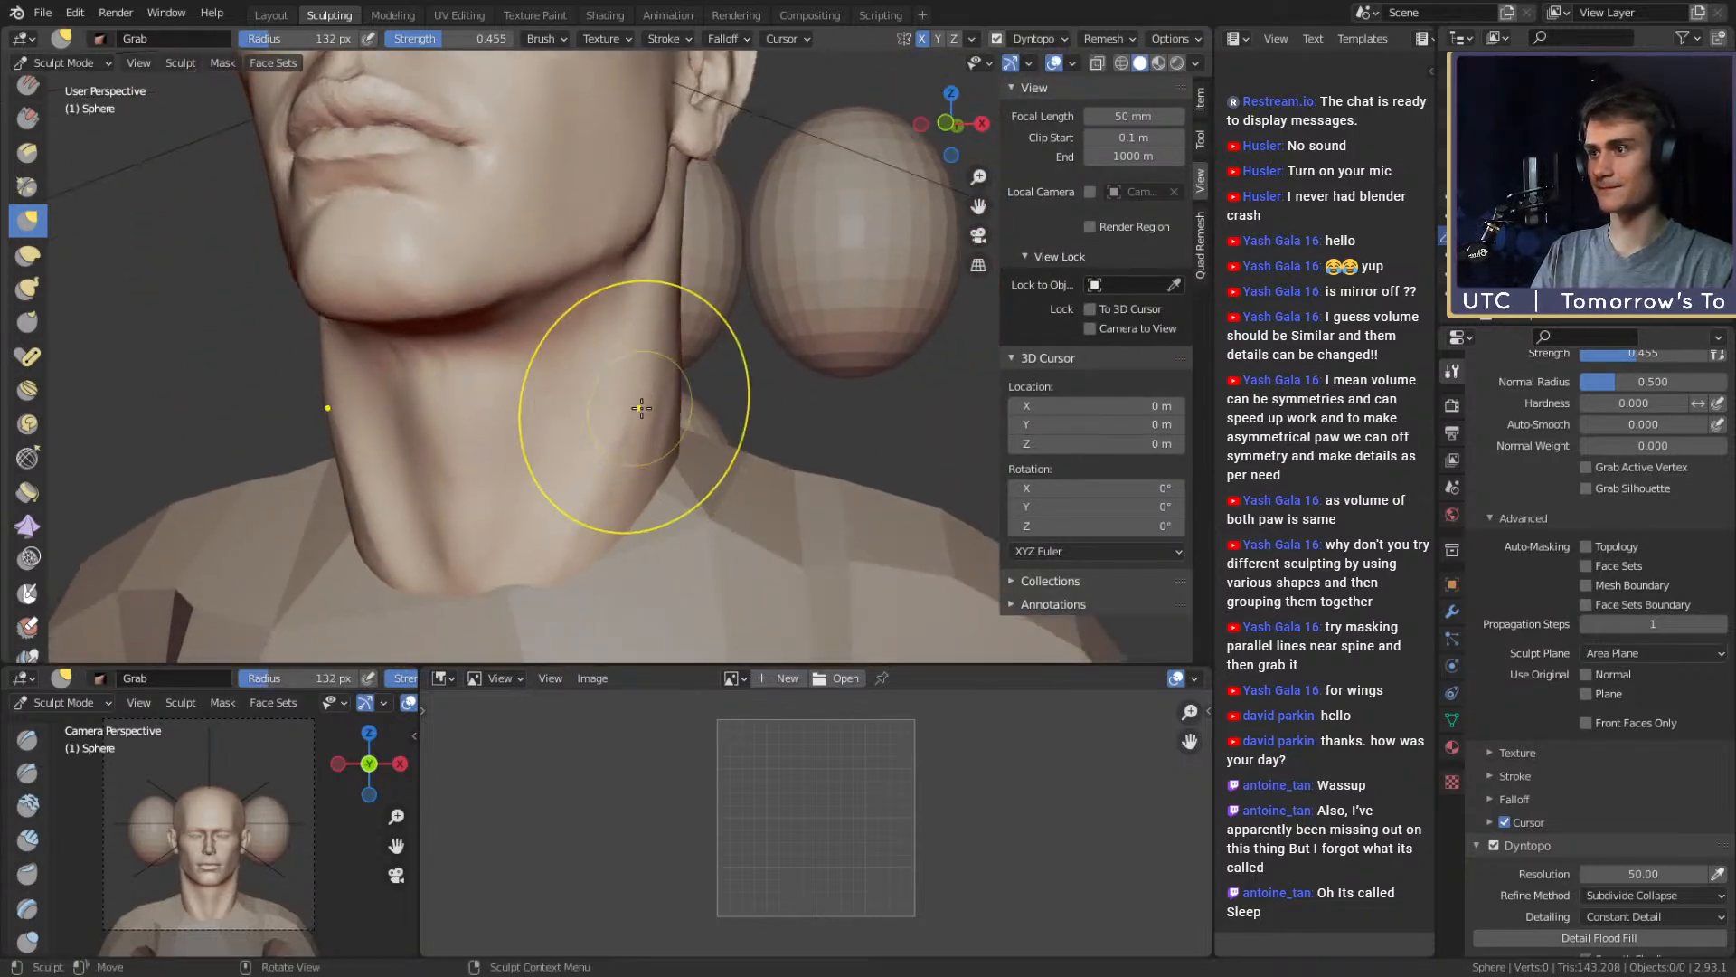
{"action": "key", "text": "f"}
{"action": "left_click", "coordinate": [680, 416]}
{"action": "left_click_drag", "start_coordinate": [649, 422], "coordinate": [610, 458]}
Shift the lower side of the neck upward using the Grab brush at a 221 px radius
{"action": "mouse_move", "coordinate": [596, 448]}
{"action": "middle_mouse_down", "text": "shift"}
{"action": "mouse_move", "coordinate": [633, 411]}
{"action": "mouse_move", "coordinate": [678, 409]}
{"action": "middle_mouse_up", "text": "shift"}
{"action": "key", "text": "f"}
{"action": "left_click", "coordinate": [832, 481]}
{"action": "left_click_drag", "start_coordinate": [687, 470], "coordinate": [678, 395]}
{"action": "scroll", "coordinate": [659, 387], "scroll_direction": "down", "scroll_amount": 6}
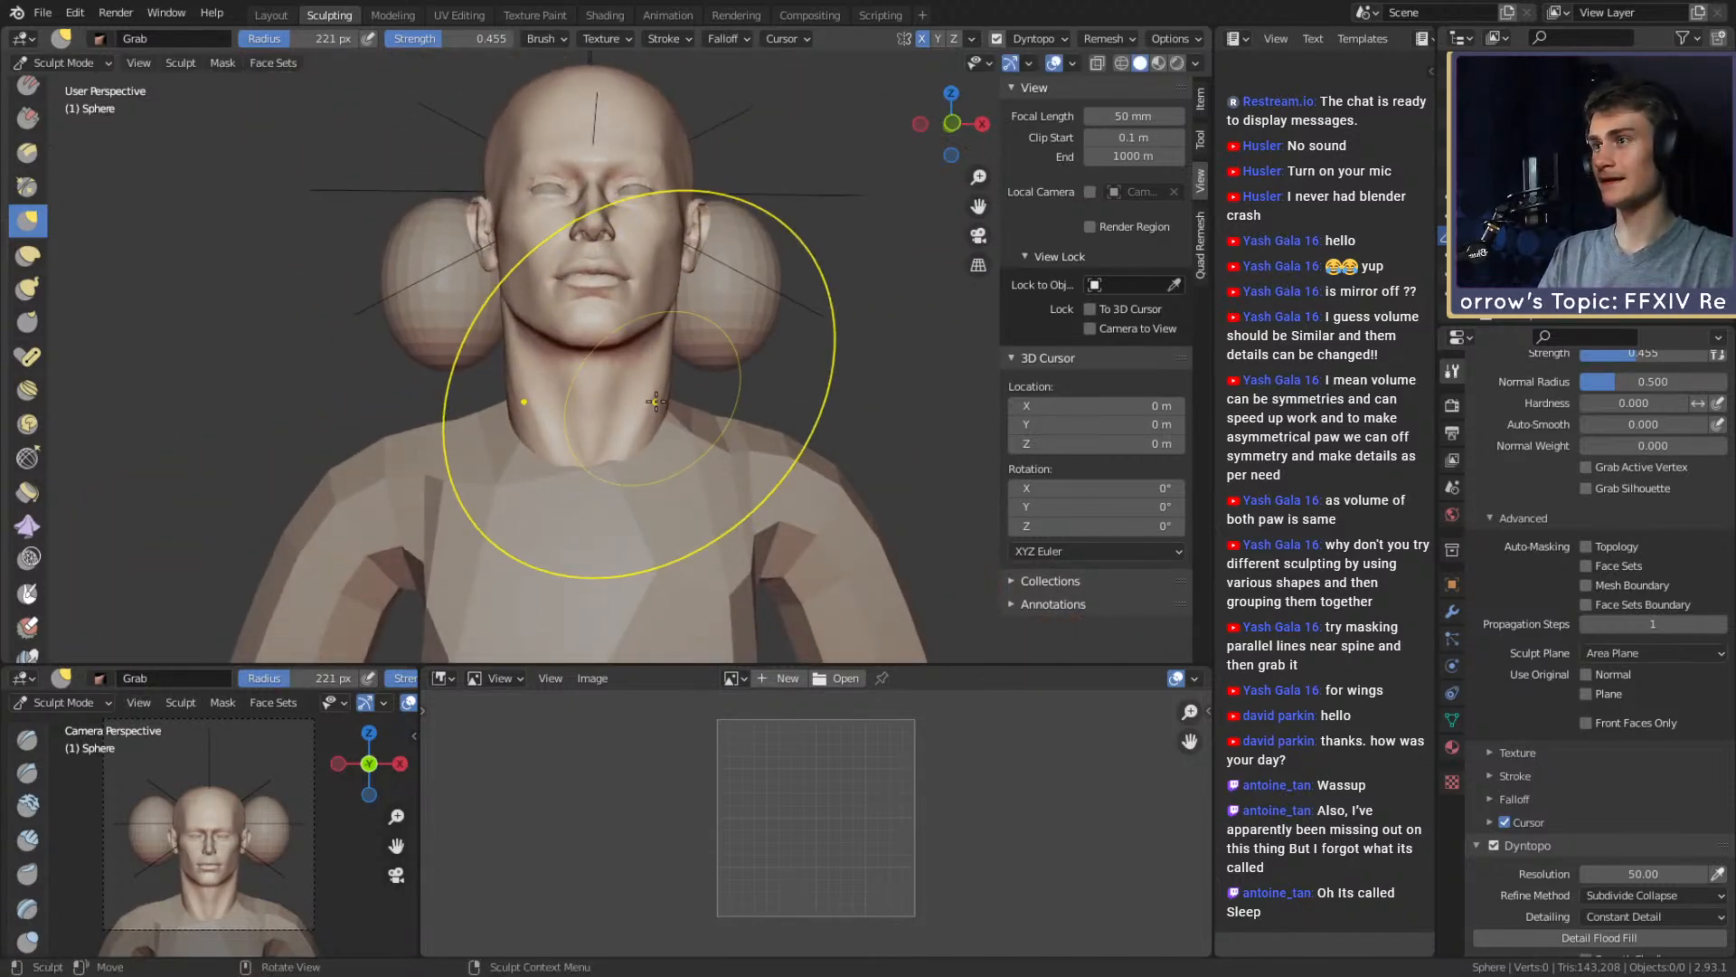
Return to object editing, add the head to the selection, and move the two selected objects slightly backward along global Y
{"action": "left_click", "coordinate": [271, 15]}
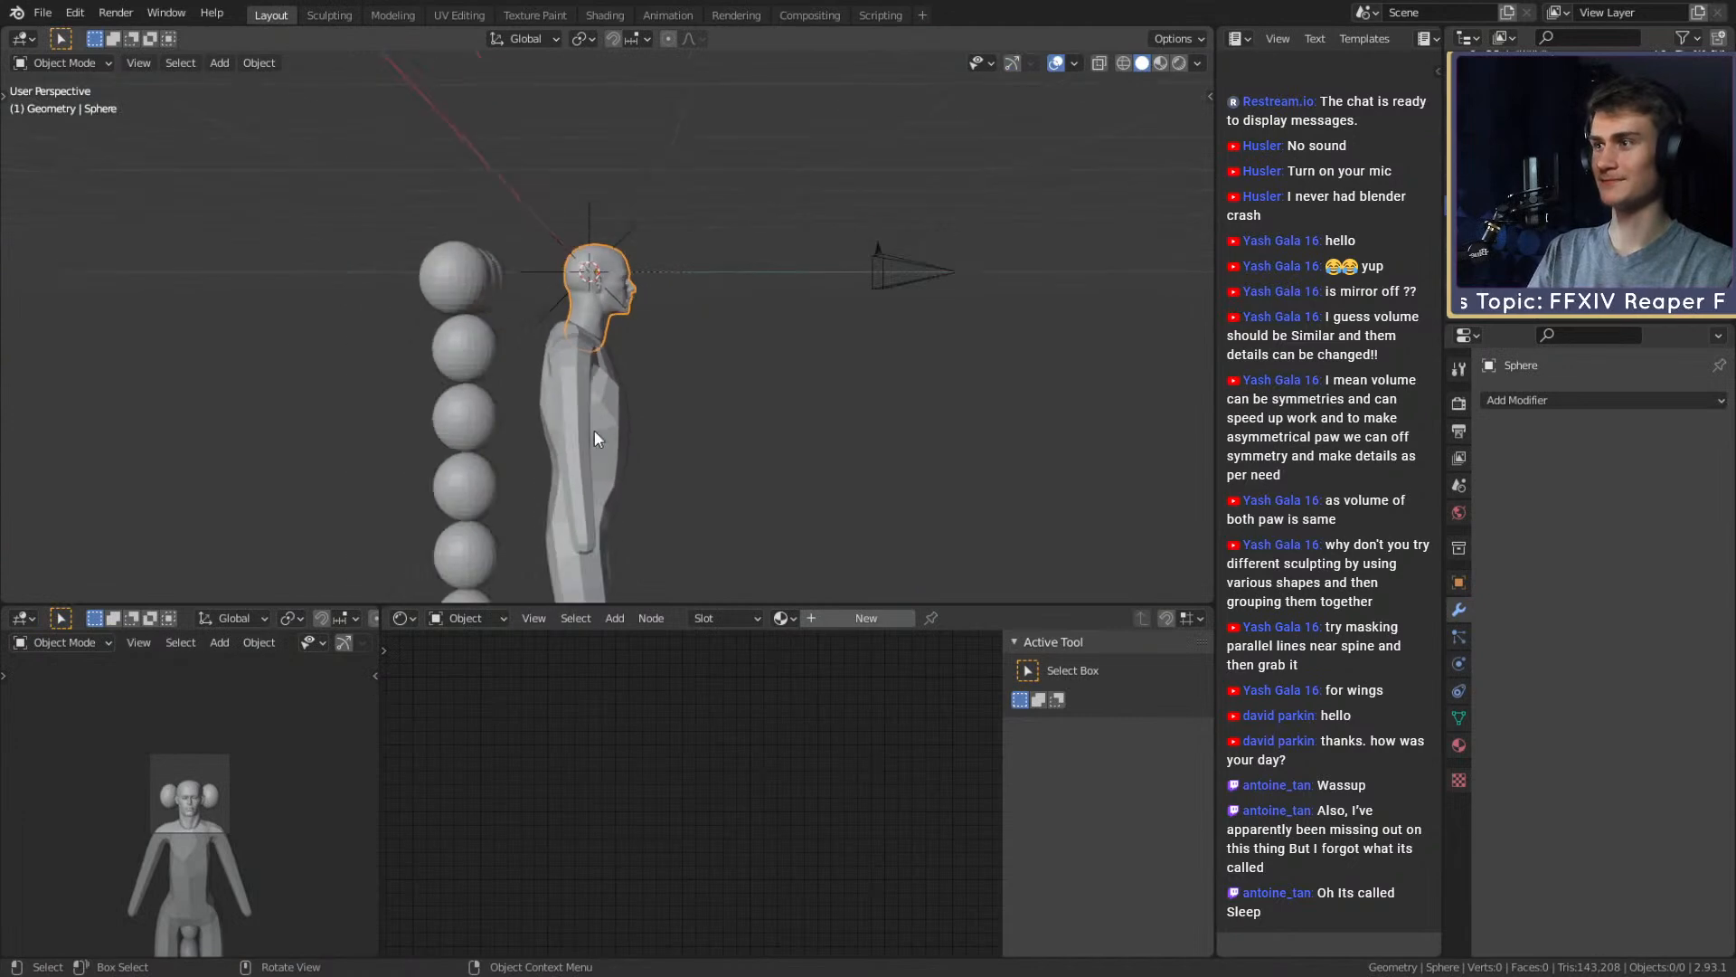
{"action": "middle_click_drag", "start_coordinate": [594, 431], "coordinate": [955, 411]}
{"action": "scroll", "coordinate": [765, 328], "scroll_direction": "up", "scroll_amount": 3}
{"action": "left_click", "coordinate": [570, 134]}
{"action": "left_click", "coordinate": [627, 311], "text": "shift"}
{"action": "scroll", "coordinate": [849, 405], "scroll_direction": "down", "scroll_amount": 2}
{"action": "key", "text": "g"}
{"action": "key", "text": "x"}
{"action": "key", "text": "y"}
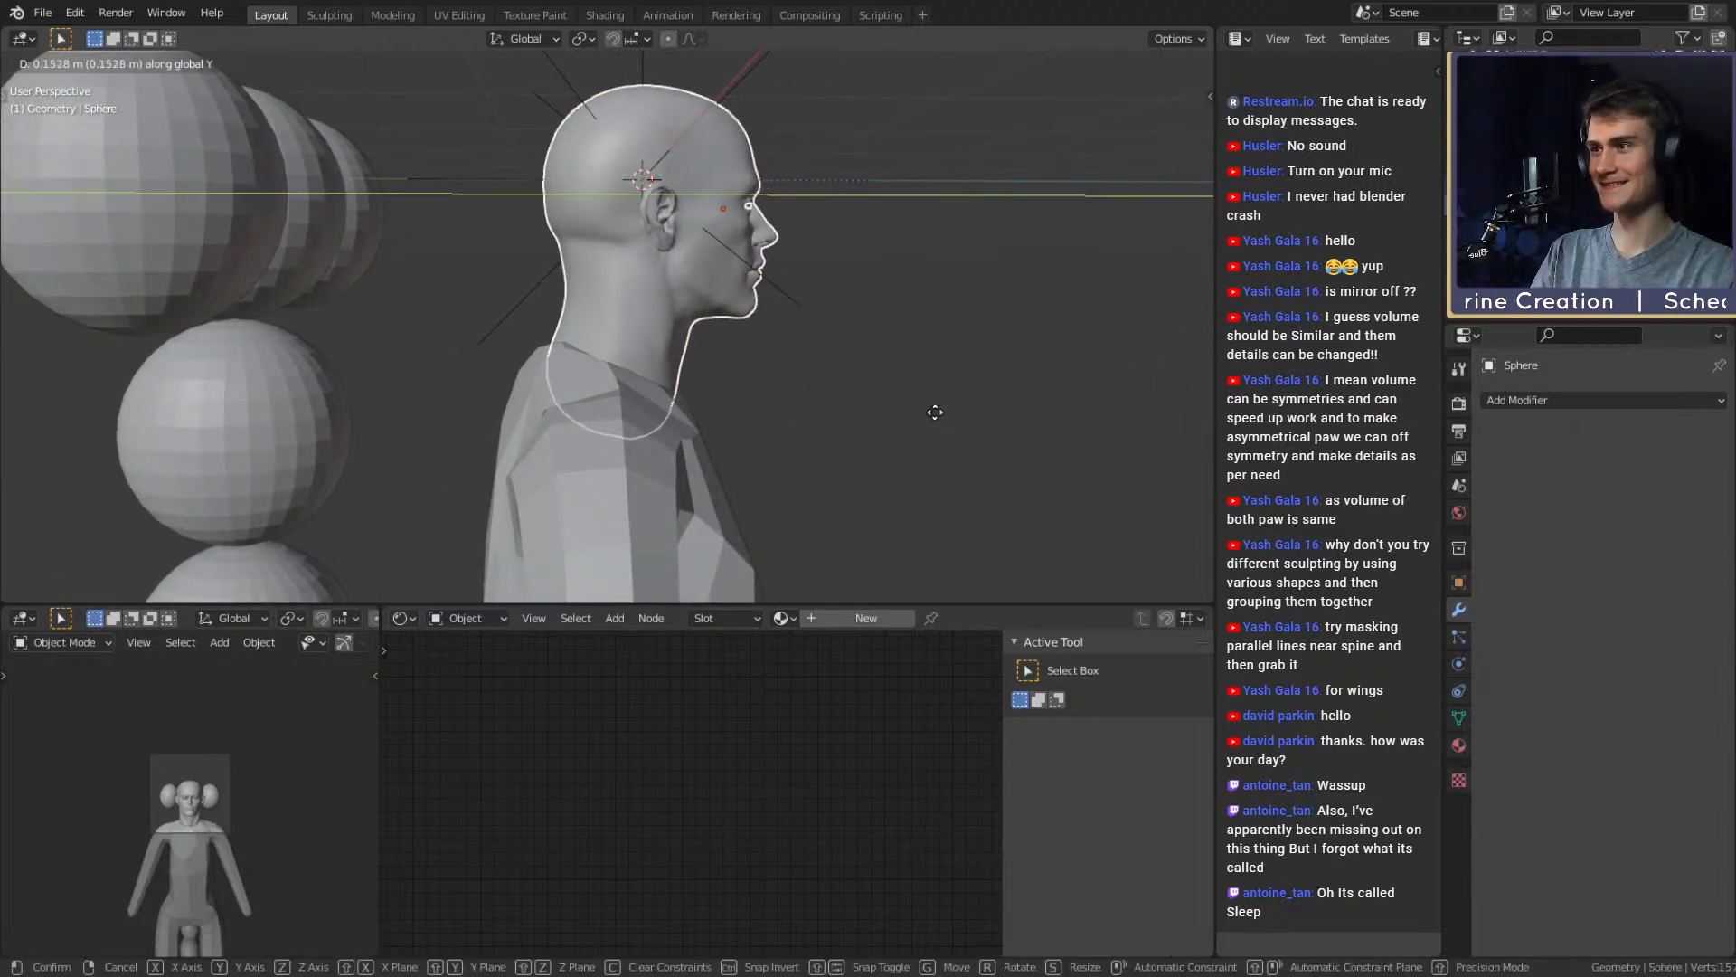
{"action": "left_click", "coordinate": [926, 412]}
Select Body_rough and open it for sculpting with the Grab brush radius set to 70 px
{"action": "scroll", "coordinate": [821, 423], "scroll_direction": "down", "scroll_amount": 4}
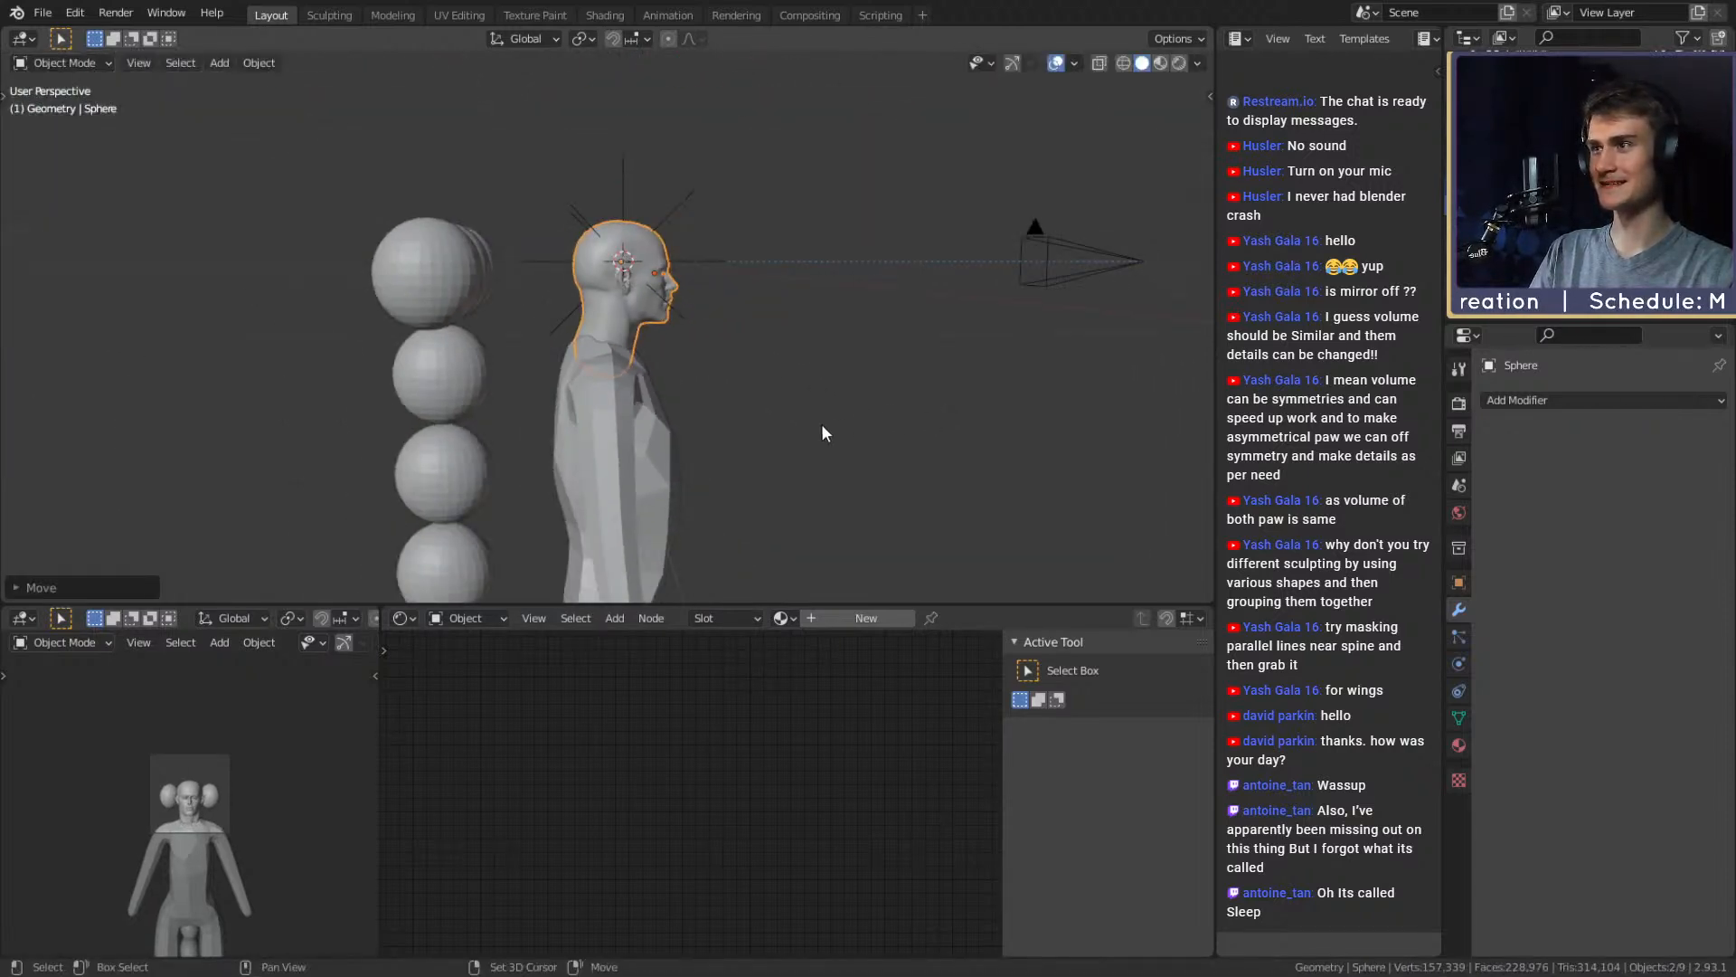
{"action": "scroll", "coordinate": [805, 430], "scroll_direction": "up", "scroll_amount": 2}
{"action": "mouse_move", "coordinate": [821, 423]}
{"action": "middle_mouse_down"}
{"action": "mouse_move", "coordinate": [714, 387]}
{"action": "mouse_move", "coordinate": [951, 360]}
{"action": "mouse_move", "coordinate": [729, 307]}
{"action": "mouse_move", "coordinate": [875, 419]}
{"action": "mouse_move", "coordinate": [653, 422]}
{"action": "middle_mouse_up"}
{"action": "left_click", "coordinate": [866, 398]}
{"action": "left_click", "coordinate": [653, 421]}
{"action": "left_click", "coordinate": [329, 16]}
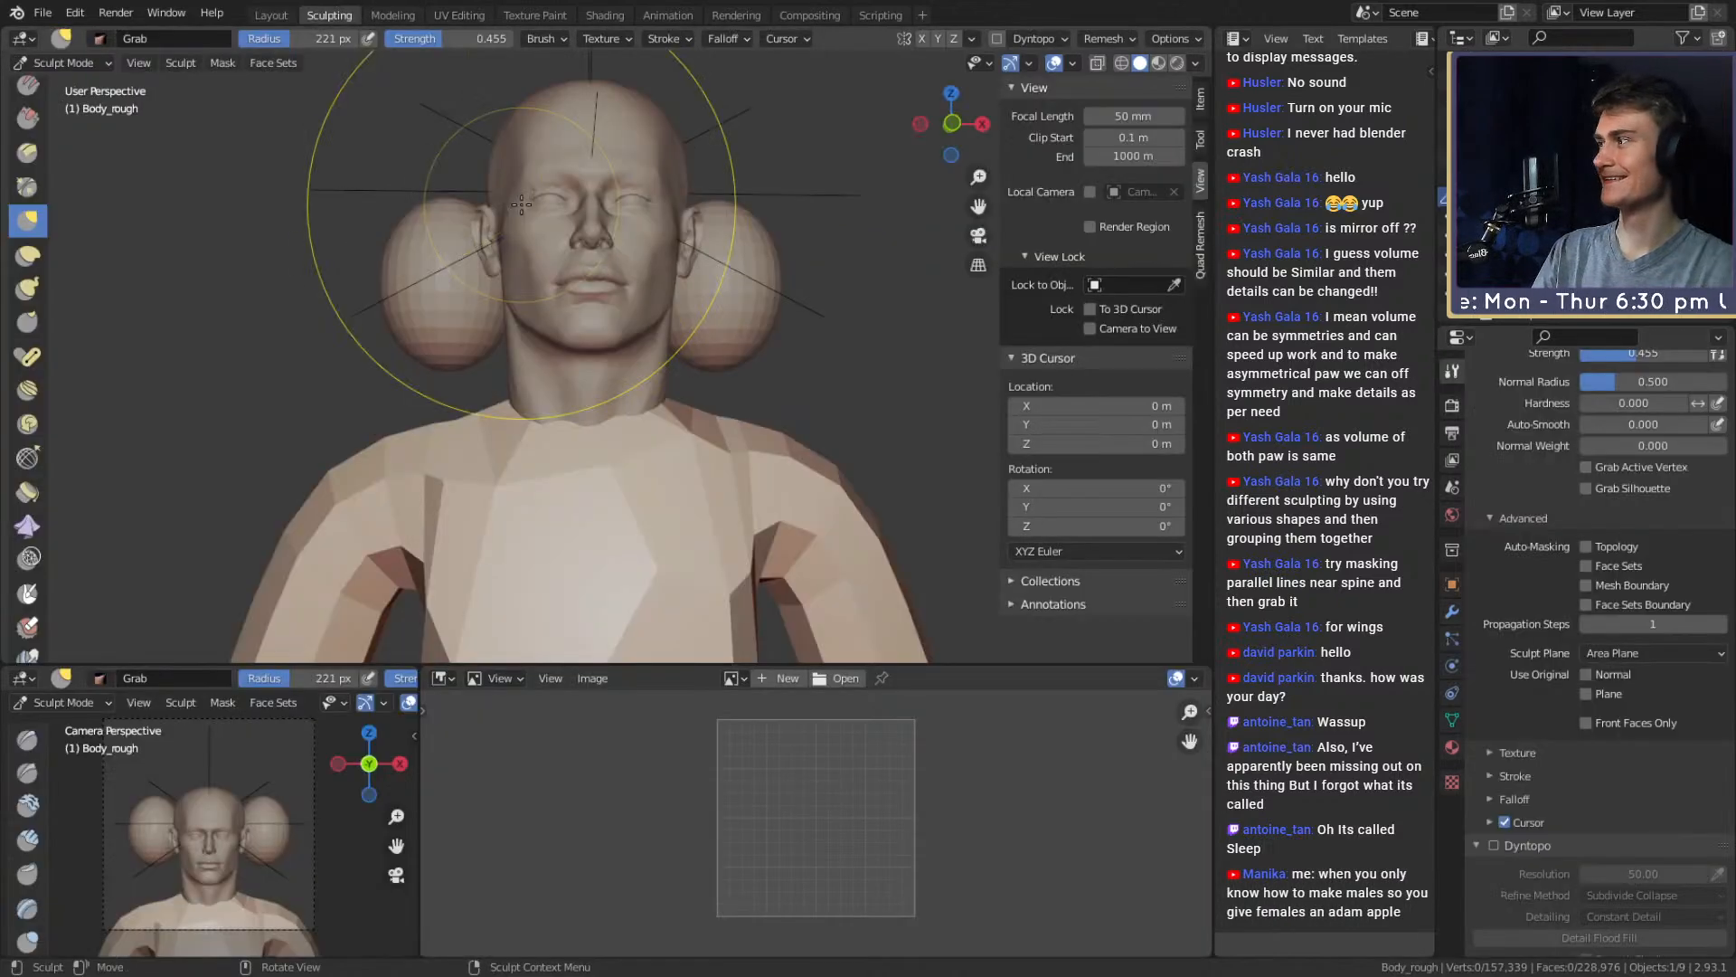
{"action": "mouse_move", "coordinate": [682, 456]}
{"action": "middle_mouse_down"}
{"action": "mouse_move", "coordinate": [645, 346]}
{"action": "mouse_move", "coordinate": [651, 458]}
{"action": "mouse_move", "coordinate": [634, 447]}
{"action": "middle_mouse_up"}
{"action": "key", "text": "f"}
{"action": "left_click", "coordinate": [512, 425]}
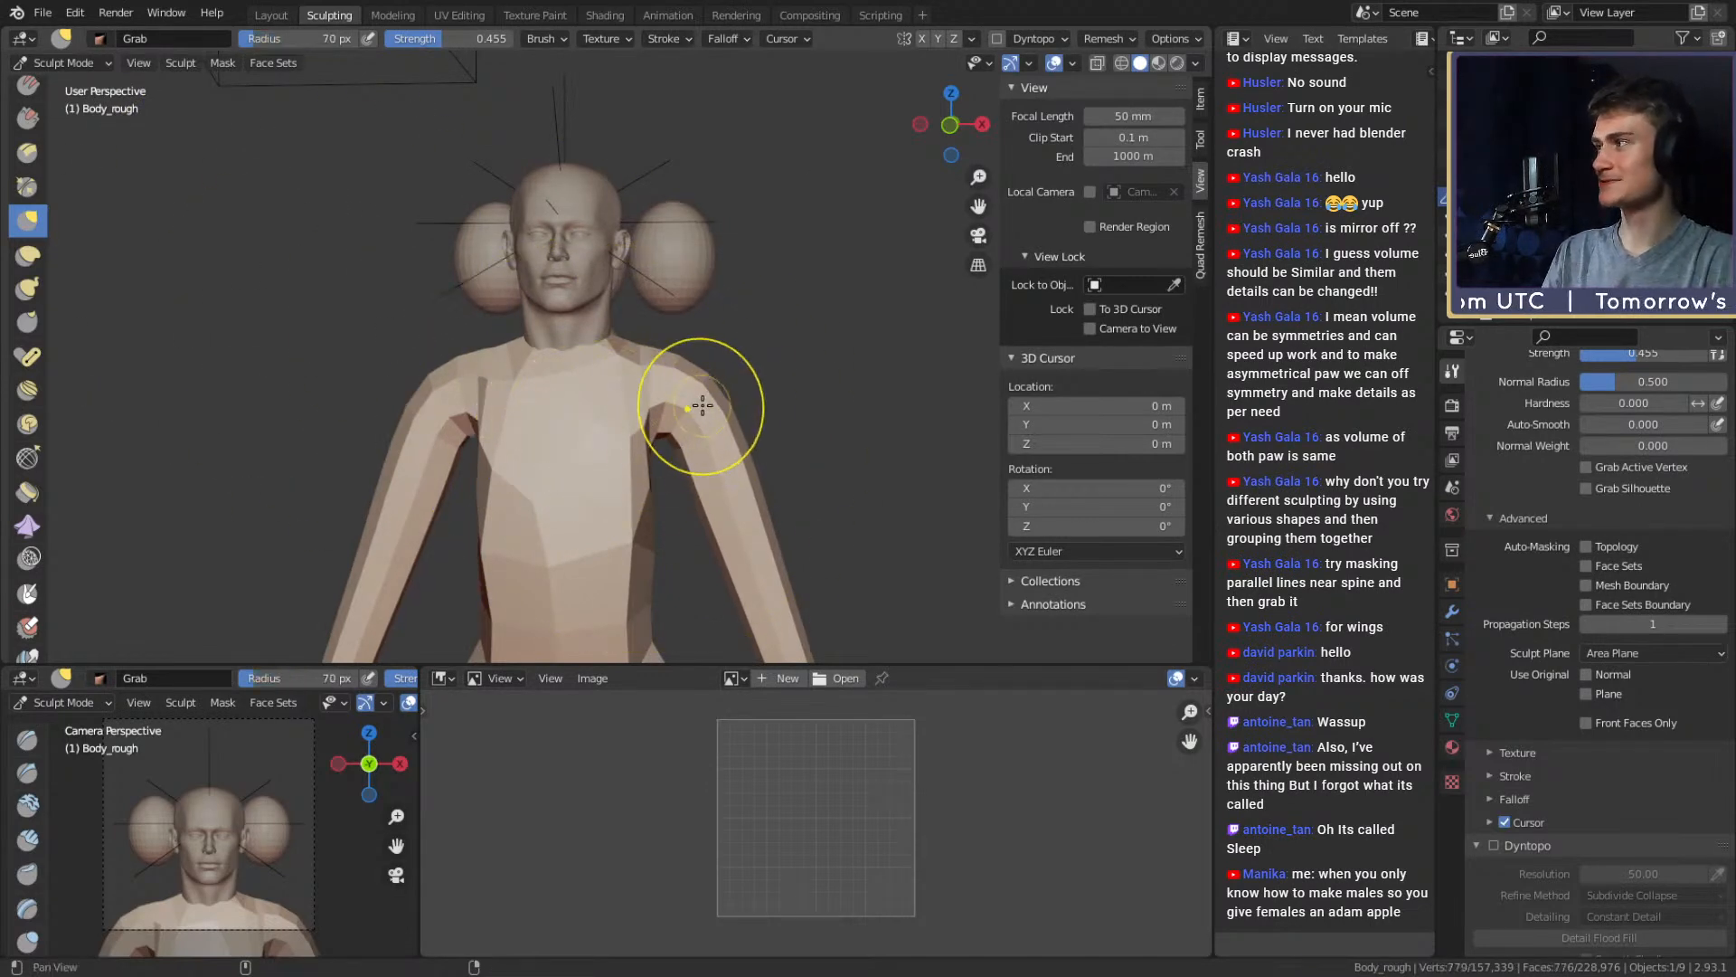
Examine the rough body's shoulders, neckline and upper chest from the front and the side
{"action": "left_click_drag", "start_coordinate": [702, 403], "coordinate": [728, 430]}
{"action": "middle_click_drag", "start_coordinate": [728, 428], "coordinate": [664, 405]}
{"action": "left_click_drag", "start_coordinate": [760, 353], "coordinate": [792, 345], "text": "alt"}
{"action": "left_click_drag", "start_coordinate": [769, 457], "coordinate": [759, 349], "text": "ctrl+alt"}
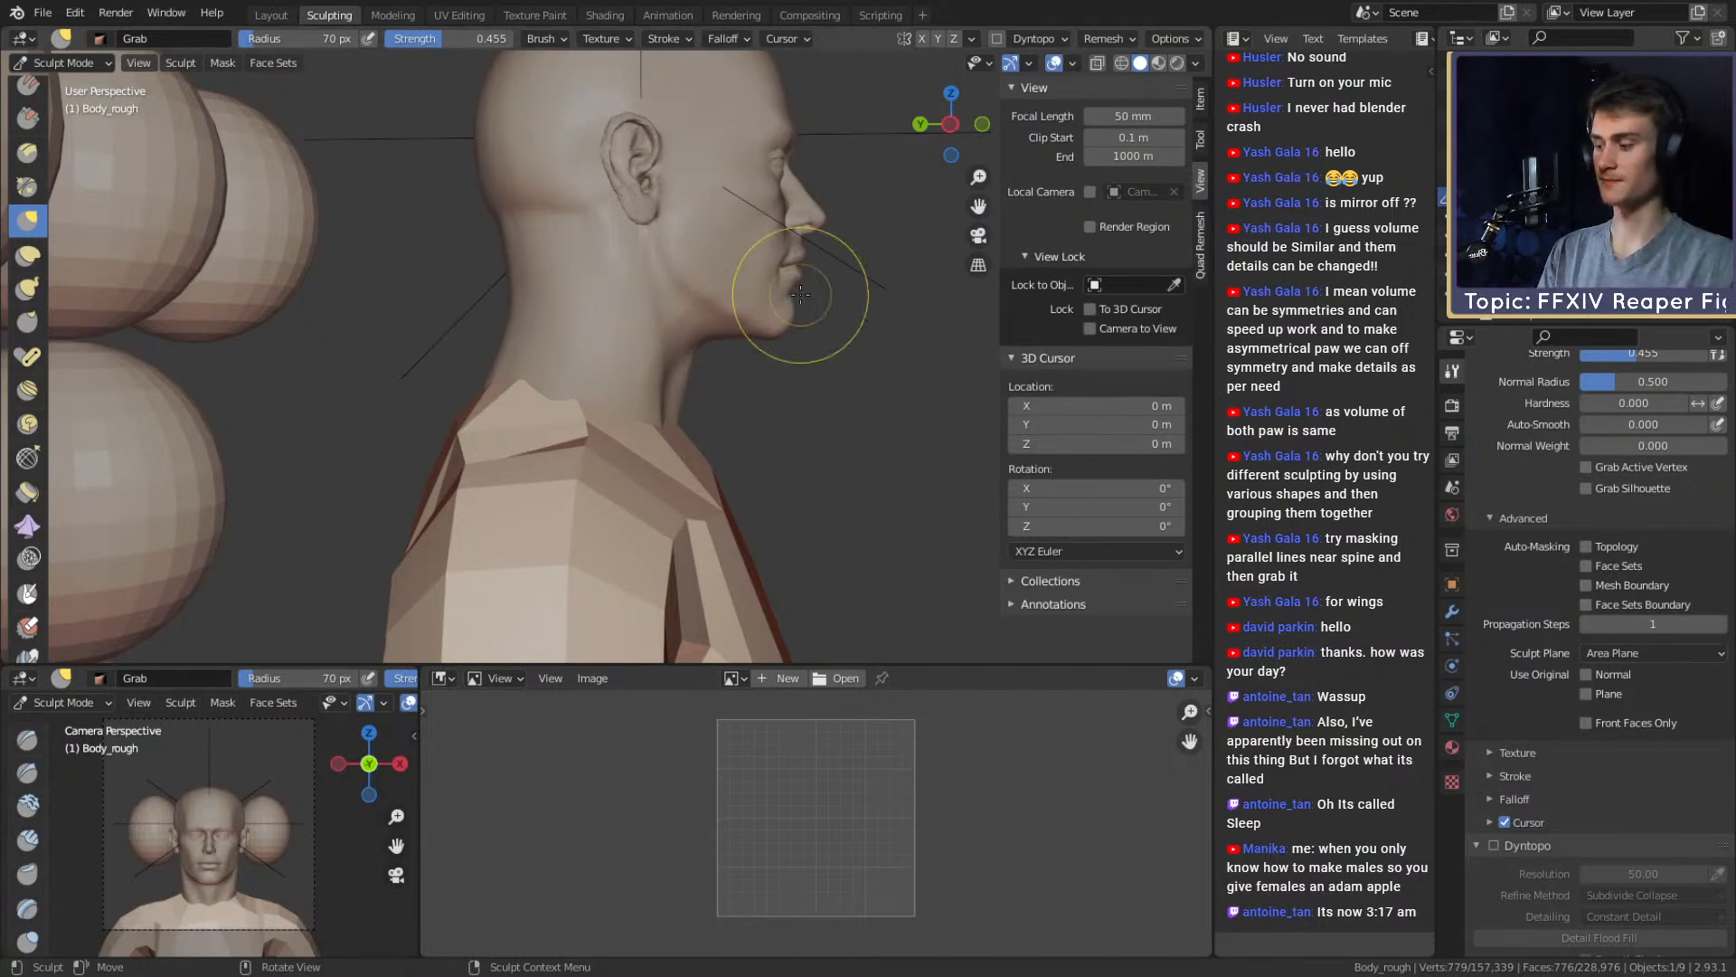
{"action": "mouse_move", "coordinate": [744, 434]}
{"action": "middle_mouse_down"}
{"action": "mouse_move", "coordinate": [583, 396]}
{"action": "mouse_move", "coordinate": [624, 506]}
{"action": "mouse_move", "coordinate": [709, 476]}
{"action": "mouse_move", "coordinate": [654, 387]}
{"action": "middle_mouse_up"}
{"action": "mouse_move", "coordinate": [666, 532]}
{"action": "middle_mouse_down", "text": "shift"}
{"action": "mouse_move", "coordinate": [660, 397]}
{"action": "mouse_move", "coordinate": [615, 402]}
{"action": "middle_mouse_up", "text": "shift"}
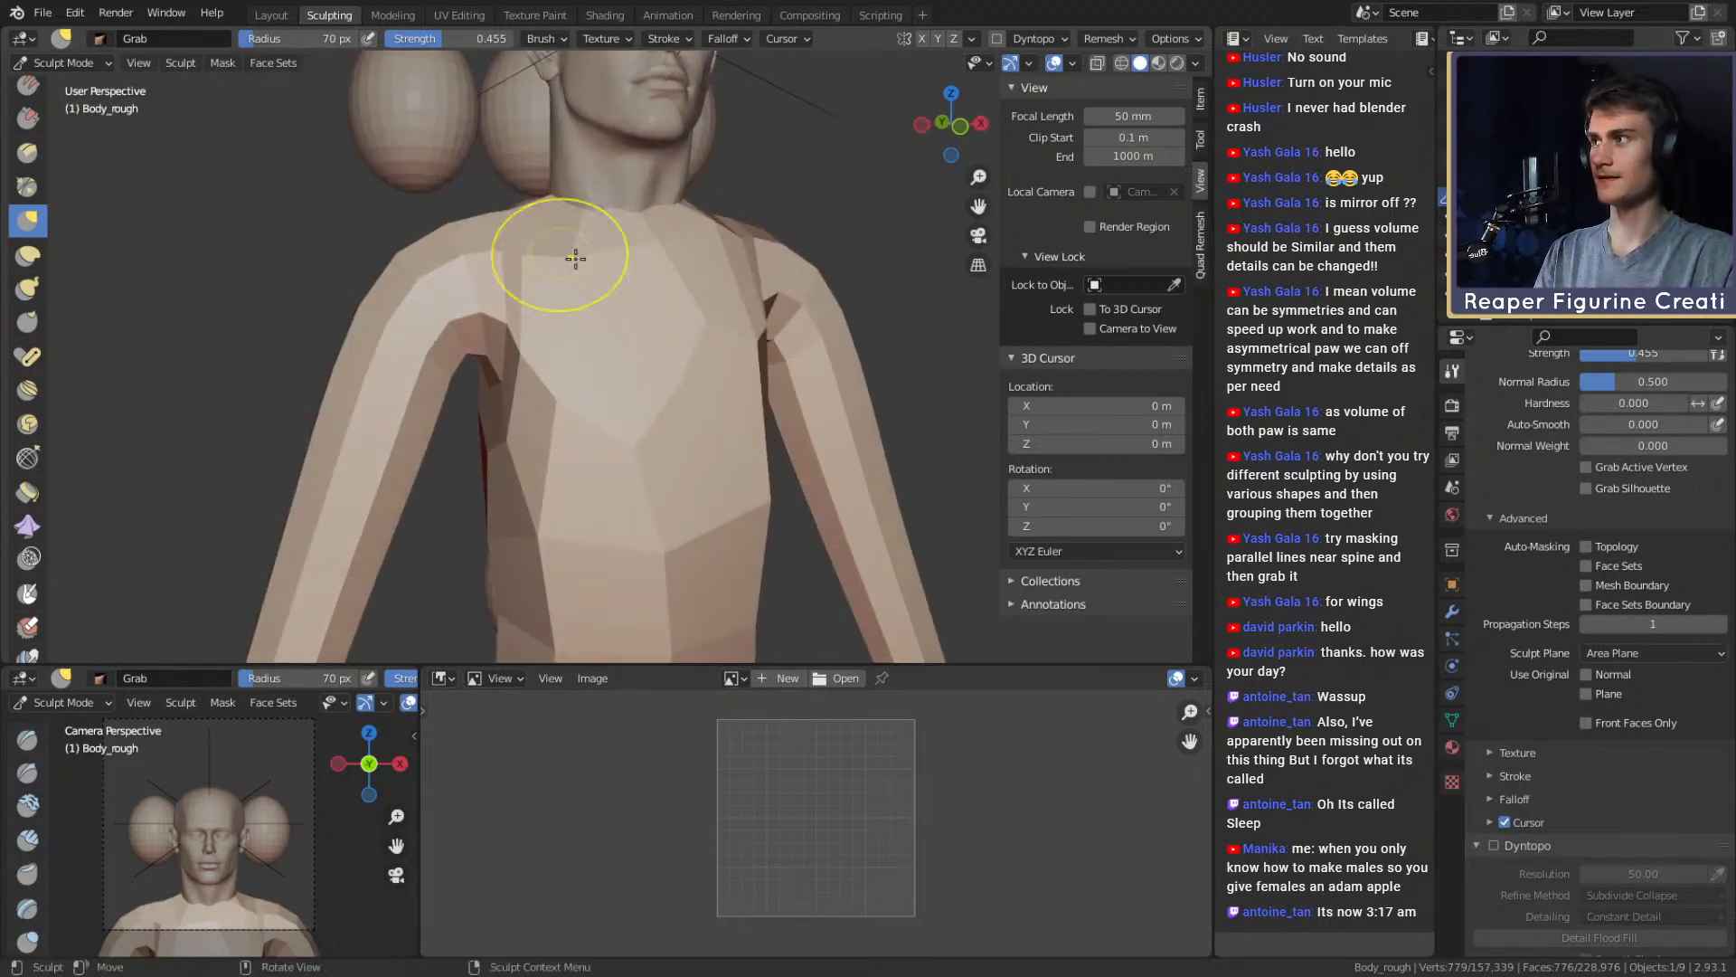
Switch to the Clay Strips brush, set its radius to 29 px, and make a trial stroke across the rough body's upper chest
{"action": "key", "text": "c"}
{"action": "key", "text": "f"}
{"action": "left_click", "coordinate": [644, 317]}
{"action": "middle_click_drag", "start_coordinate": [661, 332], "coordinate": [692, 372]}
{"action": "mouse_move", "coordinate": [692, 372]}
{"action": "middle_mouse_down", "text": "ctrl"}
{"action": "mouse_move", "coordinate": [694, 294]}
{"action": "mouse_move", "coordinate": [648, 360]}
{"action": "middle_mouse_up", "text": "ctrl"}
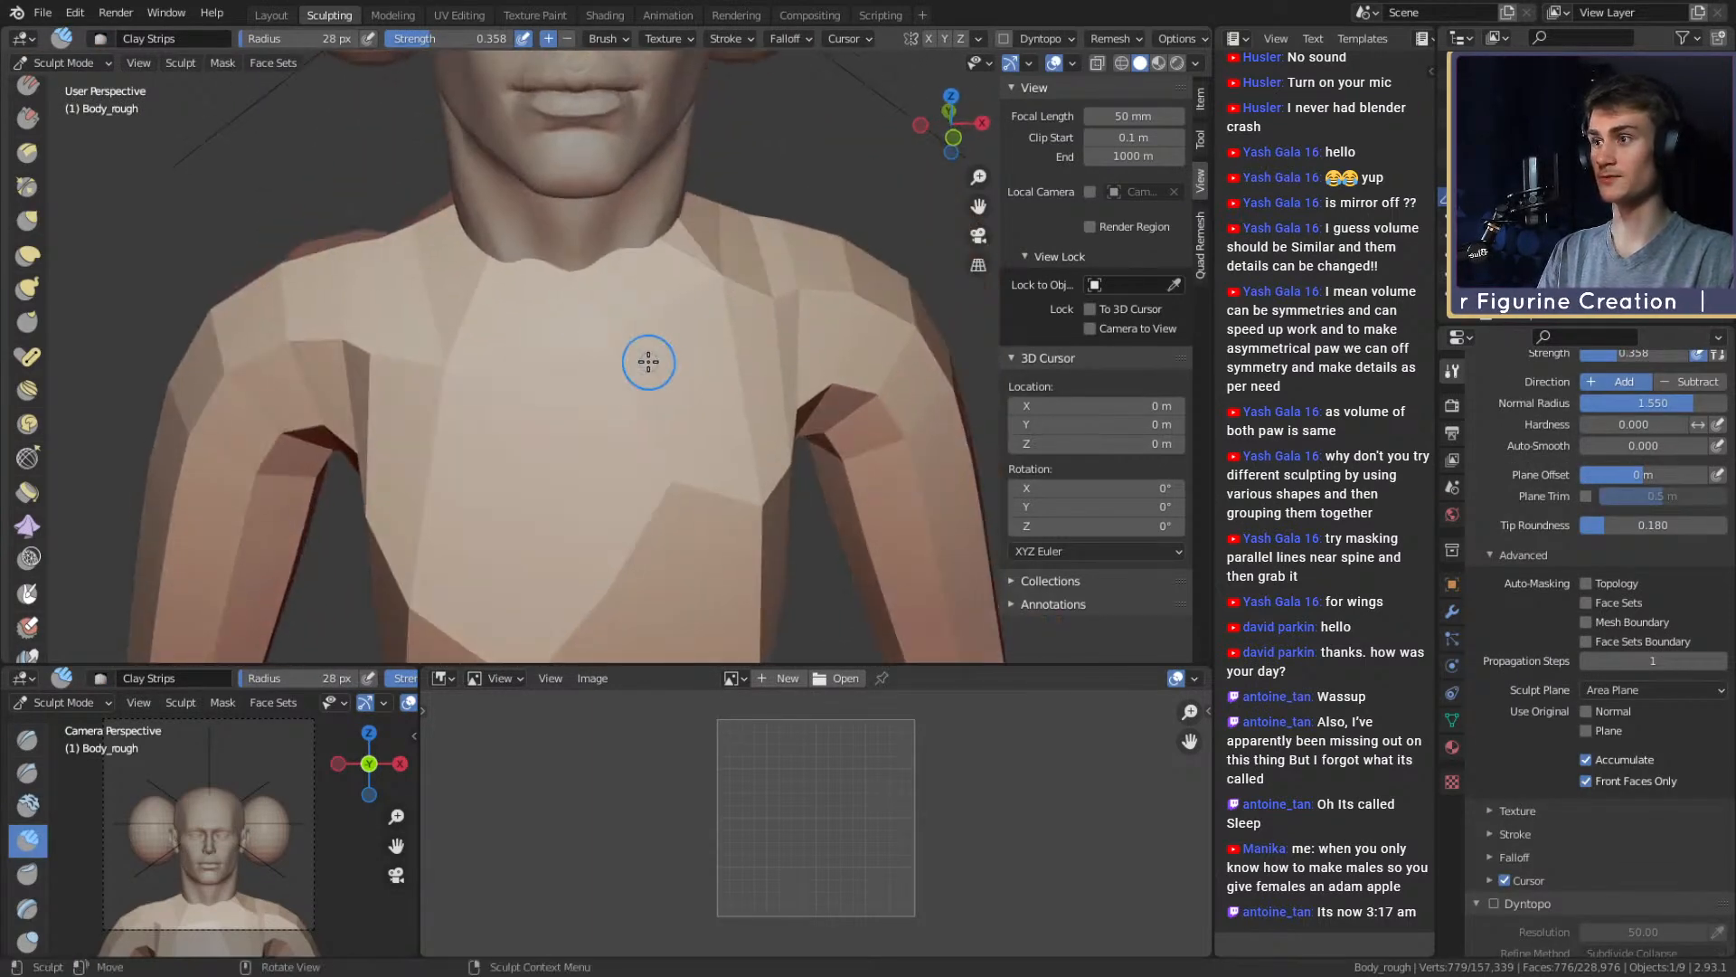
{"action": "key", "text": "f"}
{"action": "left_click", "coordinate": [678, 367]}
{"action": "key", "text": "f"}
{"action": "left_click", "coordinate": [655, 370]}
{"action": "left_click_drag", "start_coordinate": [605, 377], "coordinate": [701, 380]}
{"action": "middle_click_drag", "start_coordinate": [701, 379], "coordinate": [684, 359]}
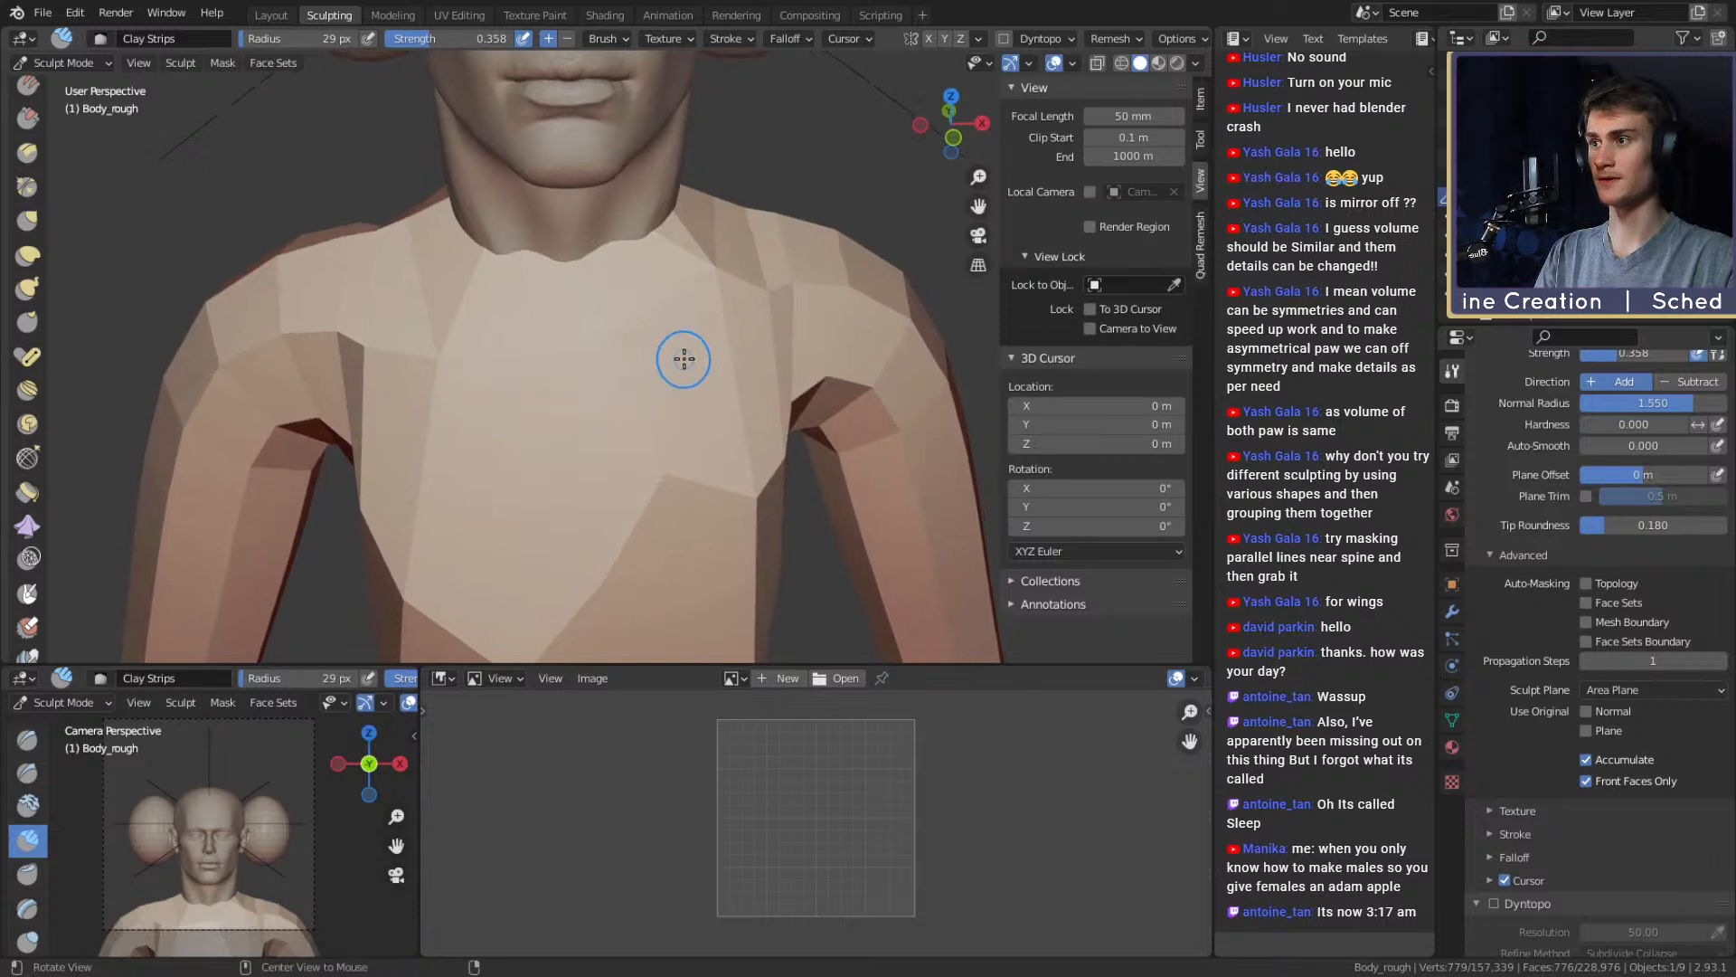
Enable Dyntopo with a resolution of 20 and try Clay Strips strokes on the upper chest at a 31 px radius
{"action": "scroll", "coordinate": [1493, 734], "scroll_direction": "down", "scroll_amount": 4}
{"action": "left_click", "coordinate": [1505, 759]}
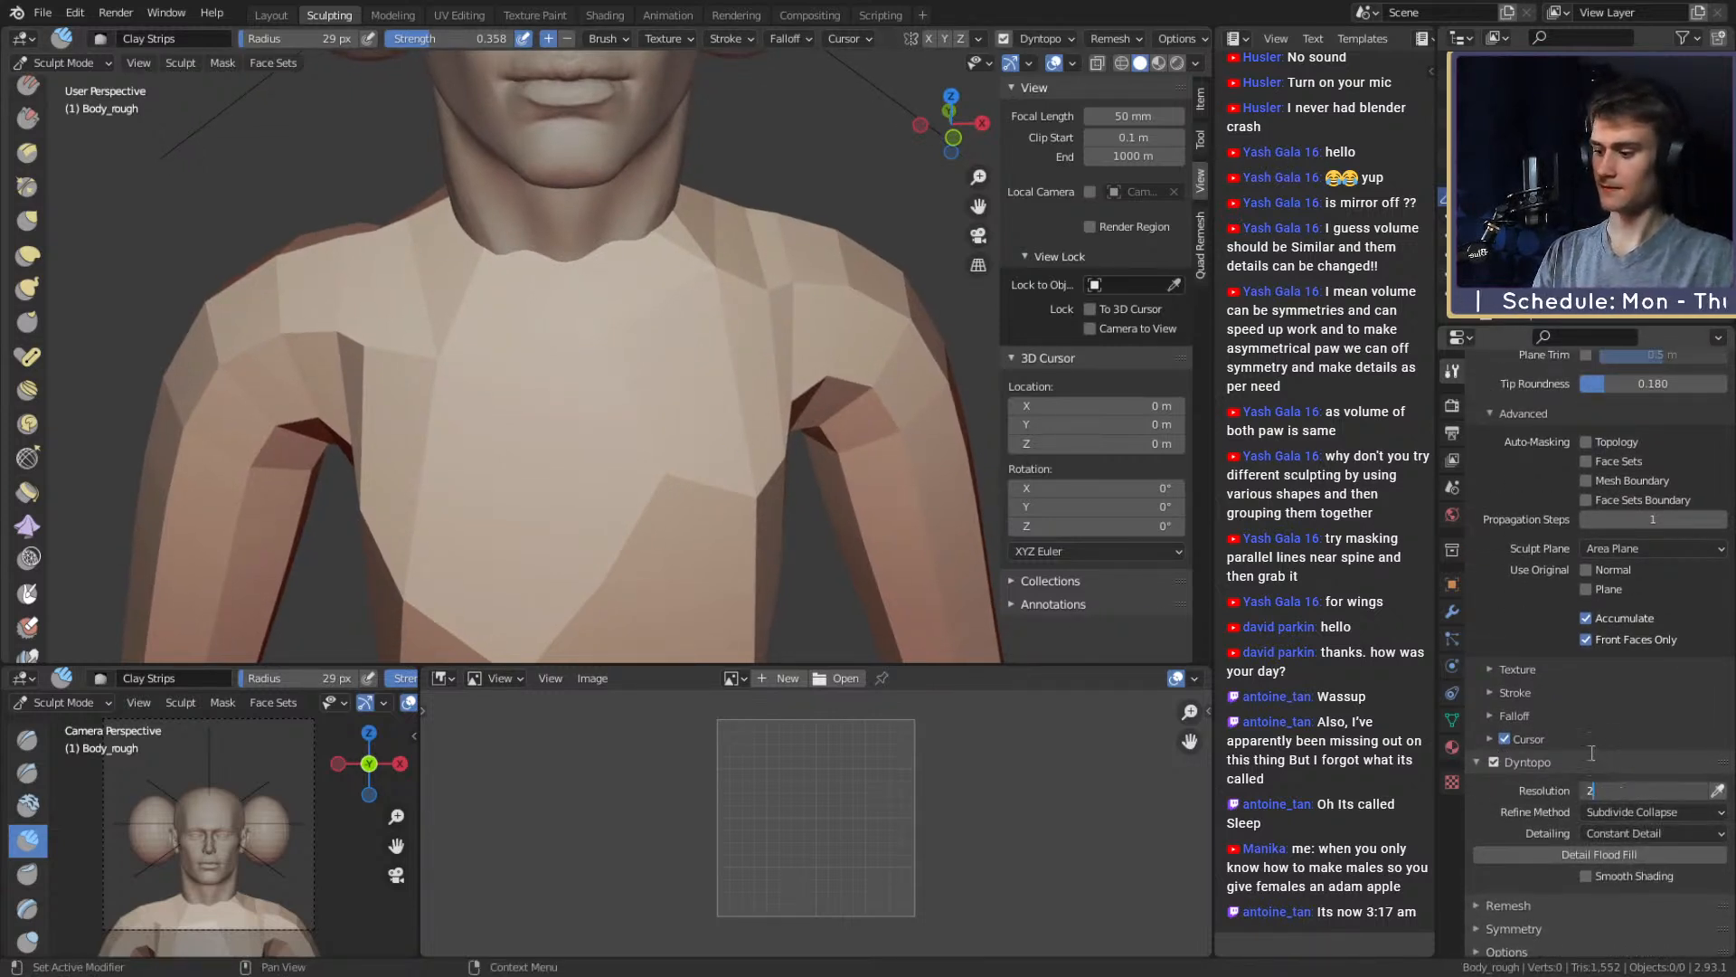
{"action": "middle_click_drag", "start_coordinate": [731, 405], "coordinate": [705, 383], "text": "shift"}
{"action": "key", "text": "f"}
{"action": "left_click", "coordinate": [633, 361]}
{"action": "left_click_drag", "start_coordinate": [588, 360], "coordinate": [598, 340]}
{"action": "left_click_drag", "start_coordinate": [704, 321], "coordinate": [691, 359]}
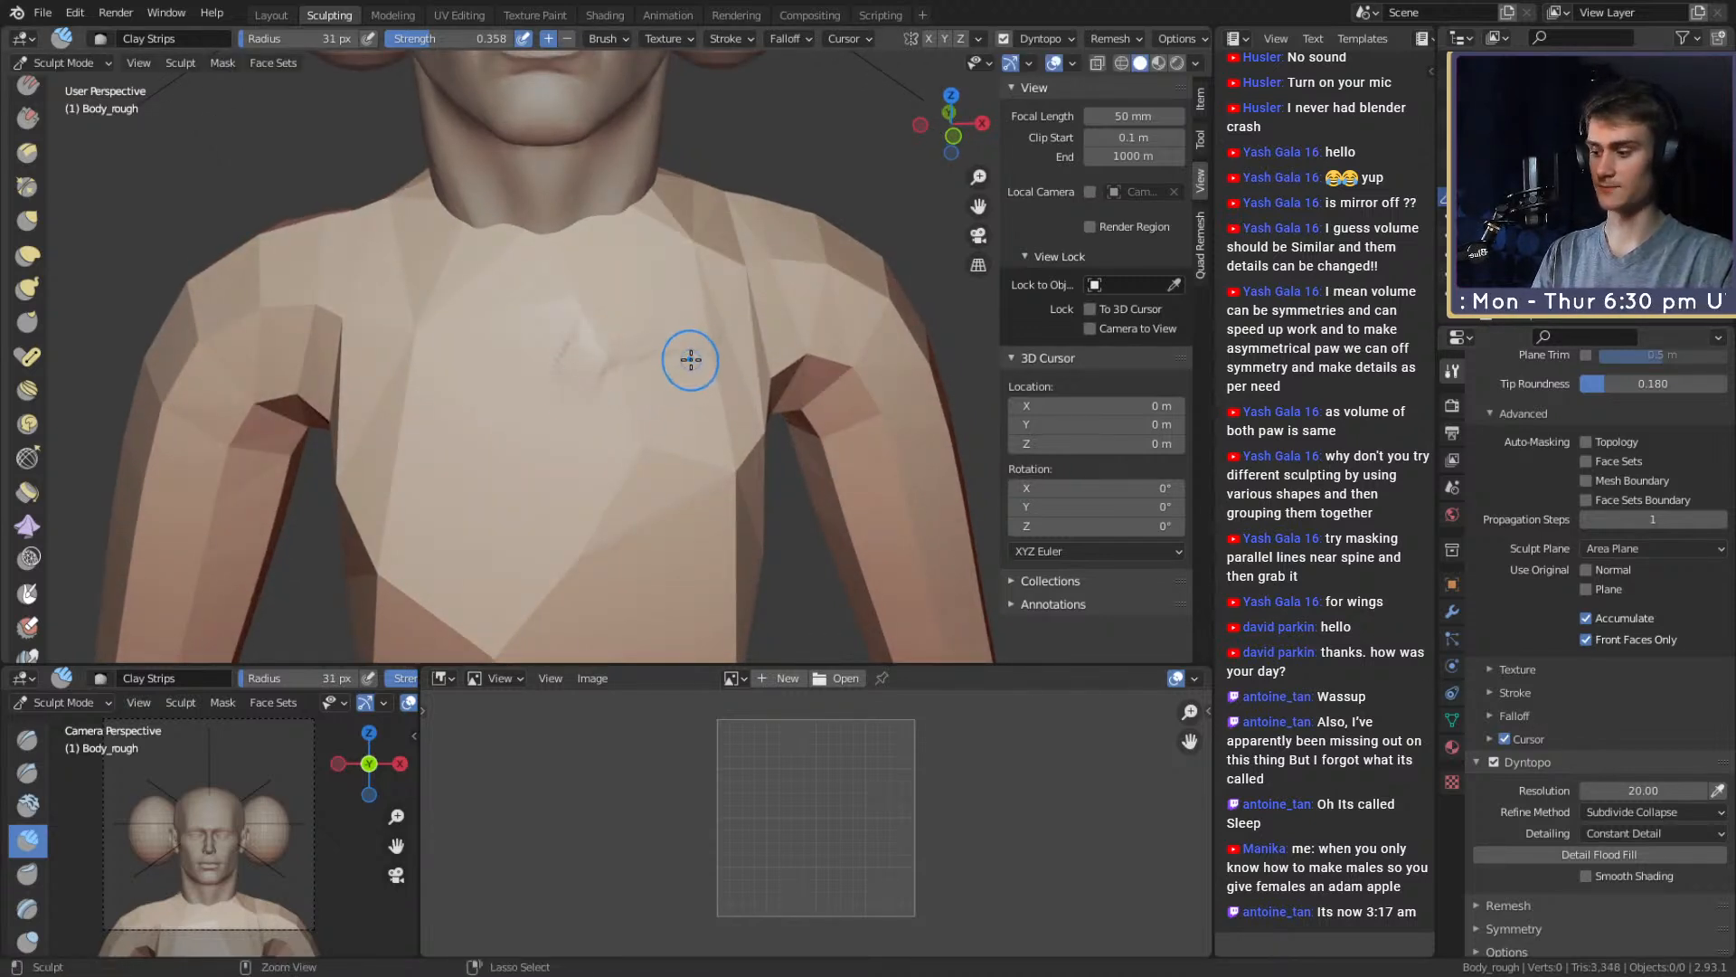
Turn on X-axis mirror symmetry for sculpting the rough body
{"action": "scroll", "coordinate": [1508, 612], "scroll_direction": "down", "scroll_amount": 1}
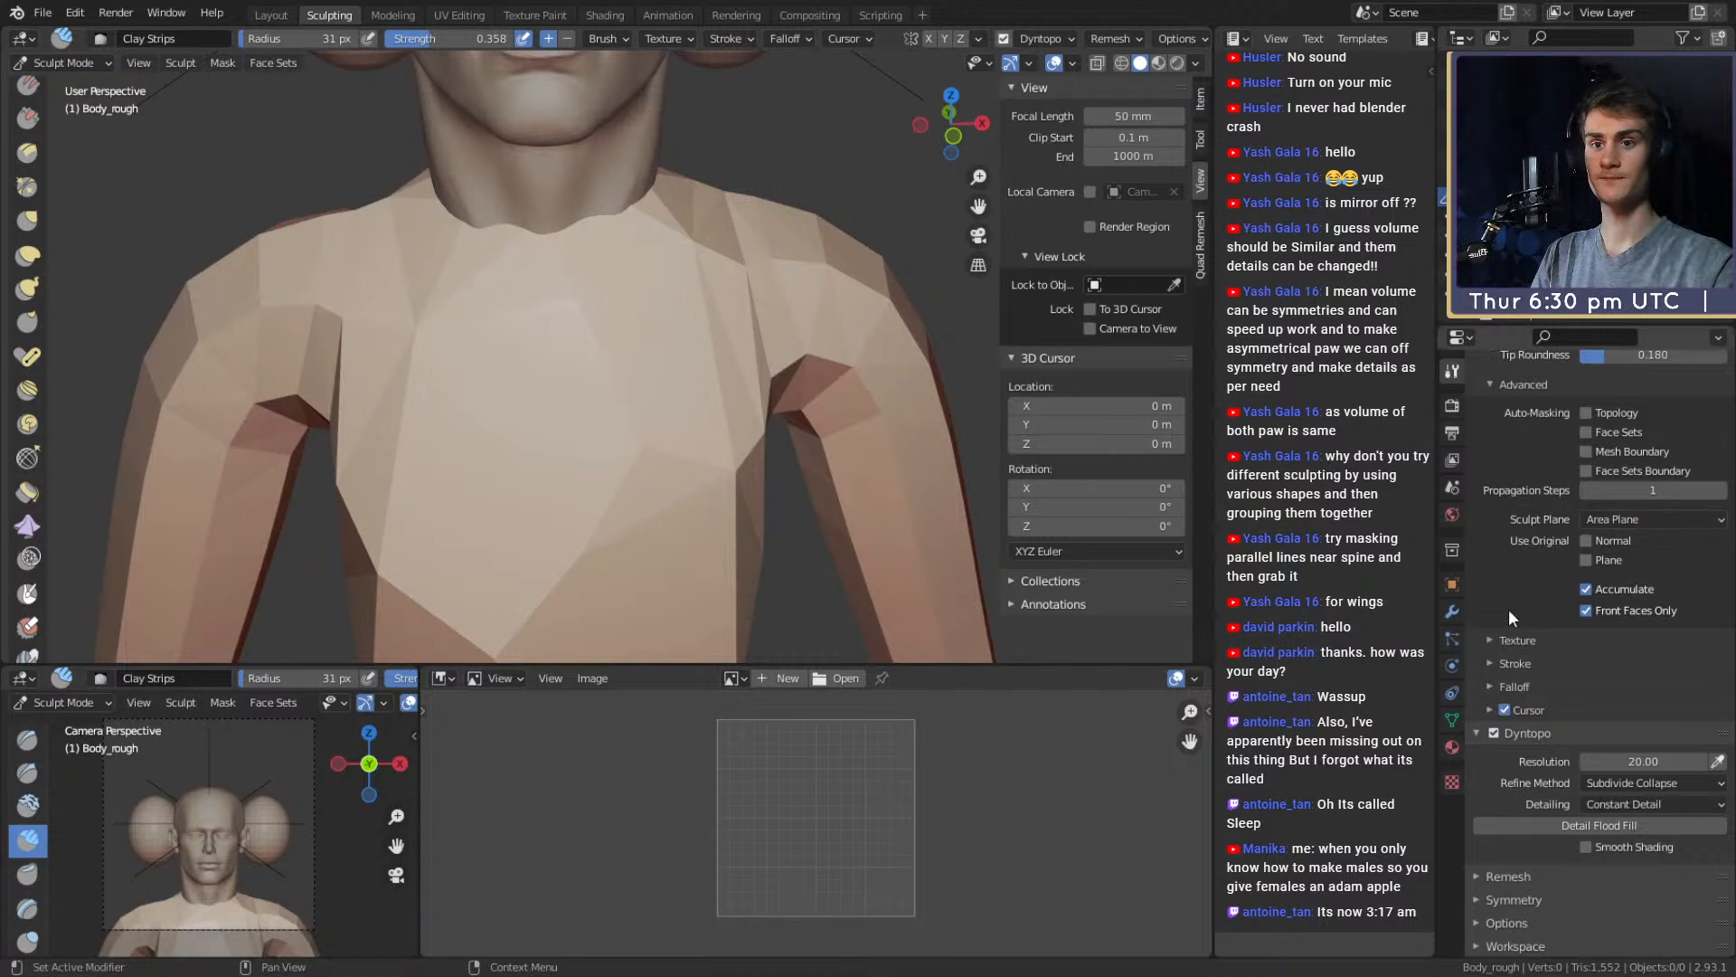
{"action": "left_click", "coordinate": [1476, 900]}
{"action": "scroll", "coordinate": [1506, 816], "scroll_direction": "down", "scroll_amount": 5}
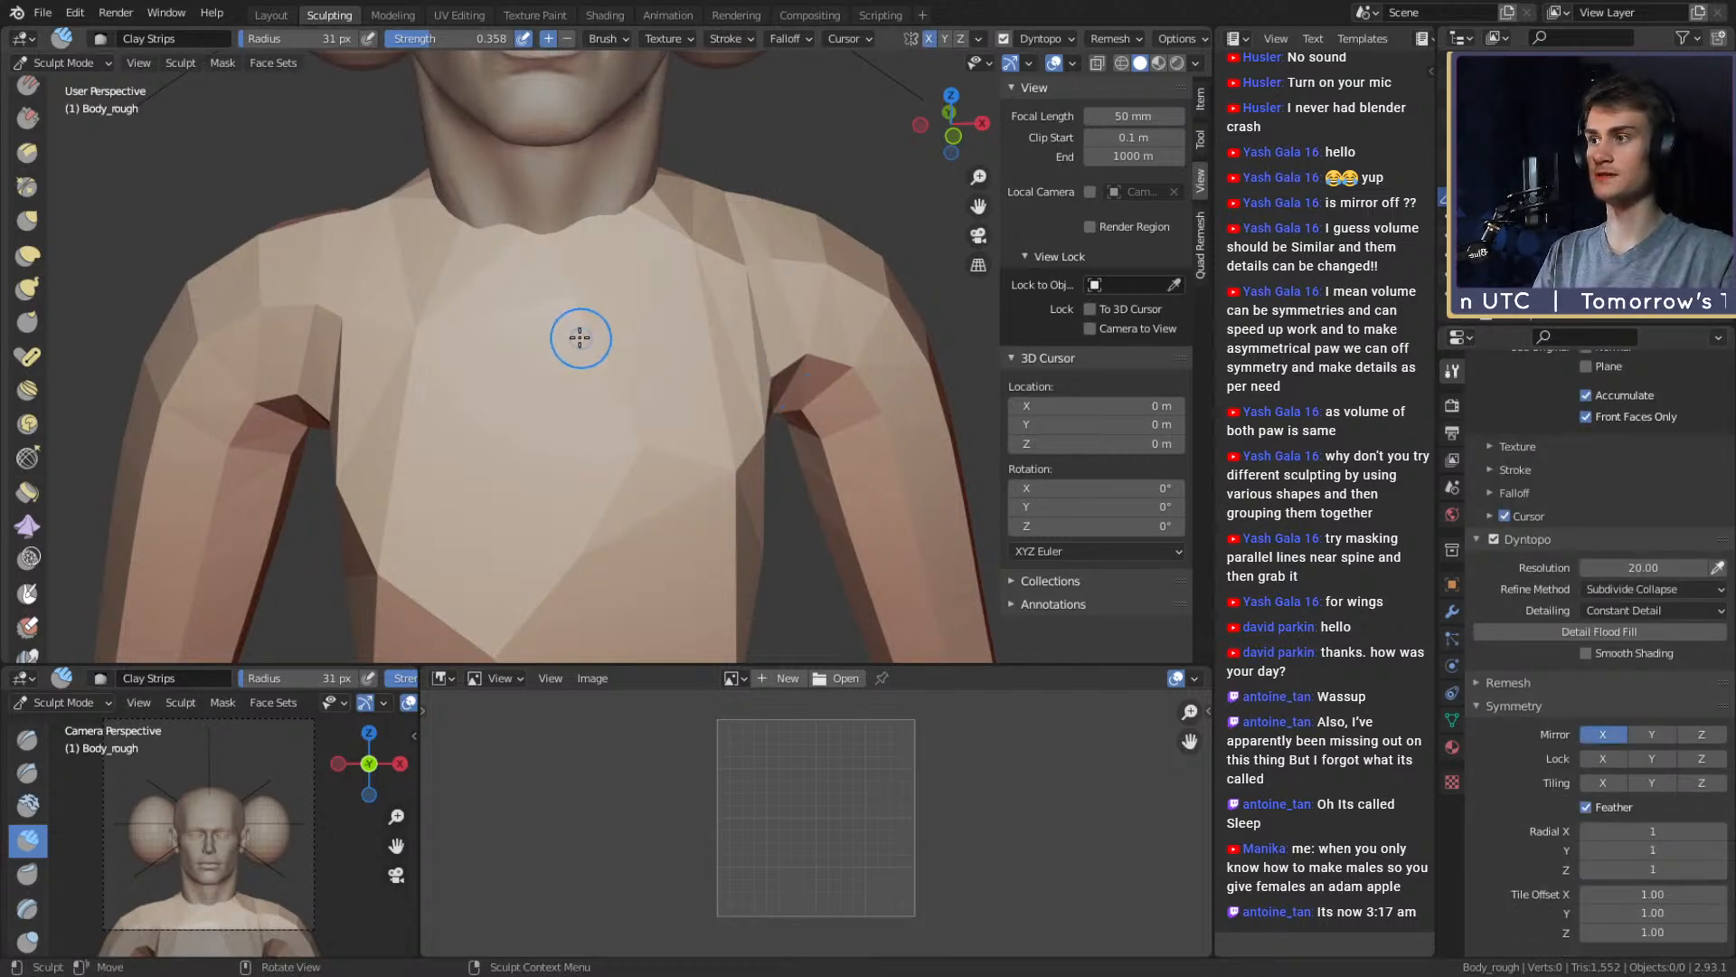
Build up mirrored collarbone ridges from the top of the sternum out to the shoulders with Clay Strips
{"action": "mouse_move", "coordinate": [593, 363]}
{"action": "left_mouse_down"}
{"action": "mouse_move", "coordinate": [595, 326]}
{"action": "mouse_move", "coordinate": [768, 315]}
{"action": "left_mouse_up"}
{"action": "middle_click_drag", "start_coordinate": [751, 320], "coordinate": [692, 340]}
{"action": "mouse_move", "coordinate": [553, 377]}
{"action": "left_mouse_down"}
{"action": "mouse_move", "coordinate": [534, 340]}
{"action": "mouse_move", "coordinate": [728, 308]}
{"action": "left_mouse_up"}
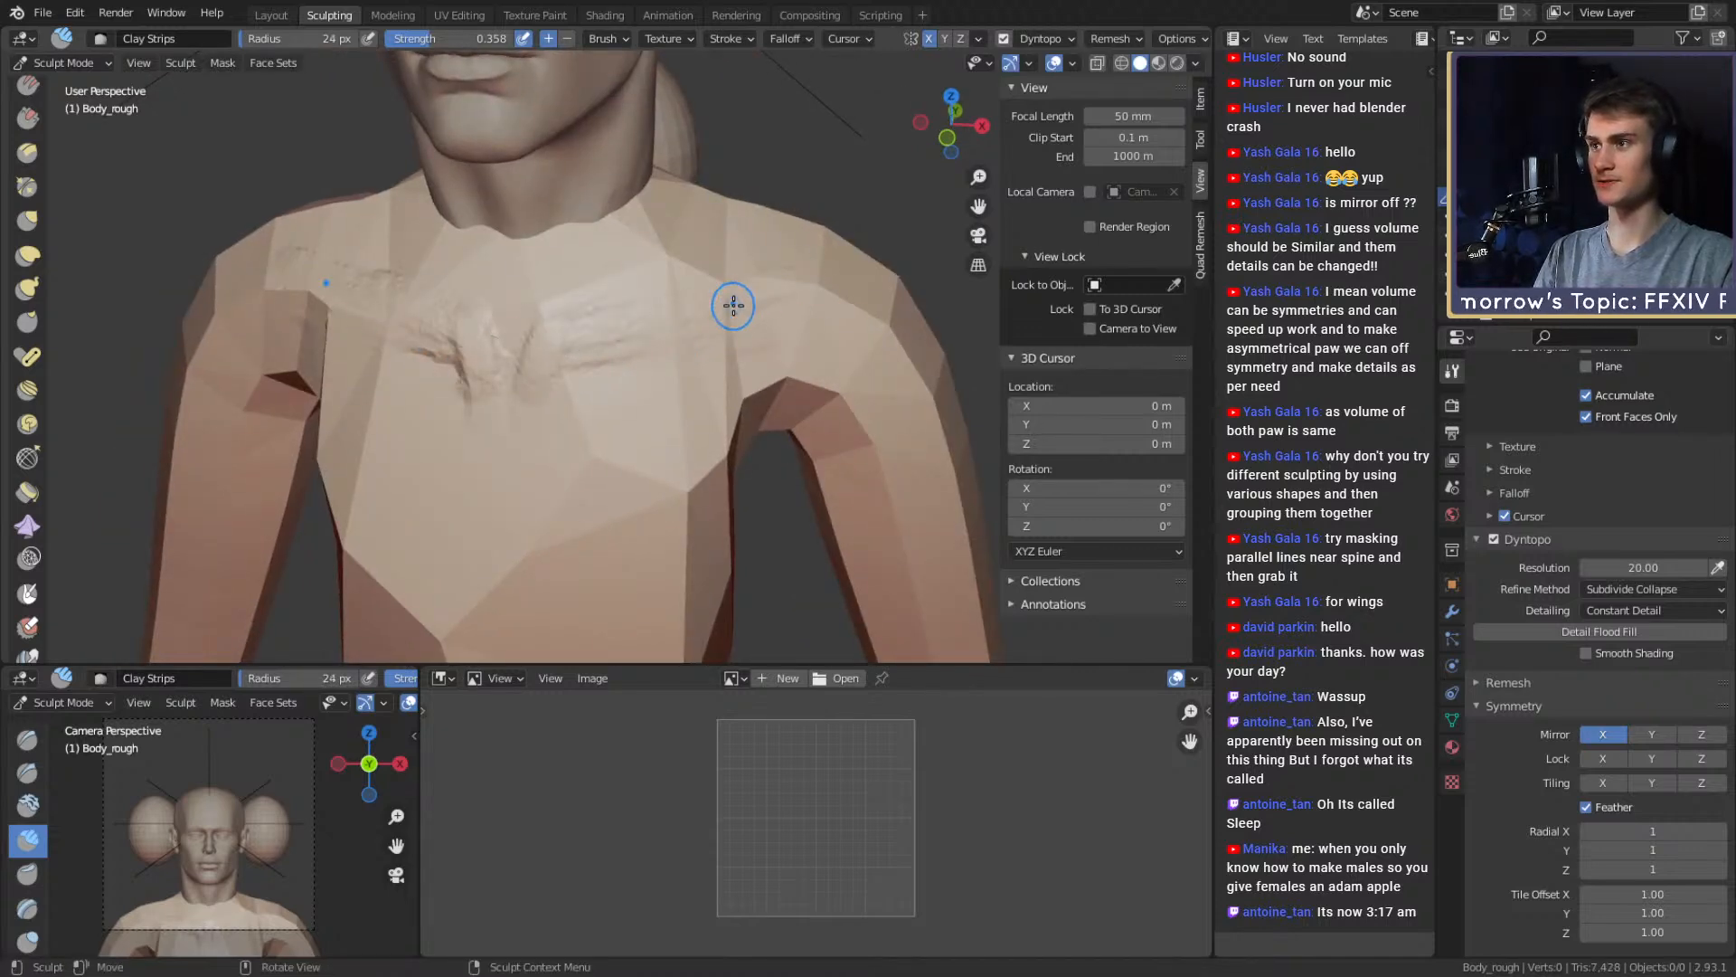
{"action": "middle_click_drag", "start_coordinate": [701, 322], "coordinate": [665, 345]}
{"action": "left_click_drag", "start_coordinate": [600, 361], "coordinate": [749, 327]}
{"action": "mouse_move", "coordinate": [751, 328]}
{"action": "middle_mouse_down"}
{"action": "mouse_move", "coordinate": [720, 341]}
{"action": "mouse_move", "coordinate": [775, 333]}
{"action": "middle_mouse_up"}
{"action": "left_click_drag", "start_coordinate": [775, 334], "coordinate": [581, 364]}
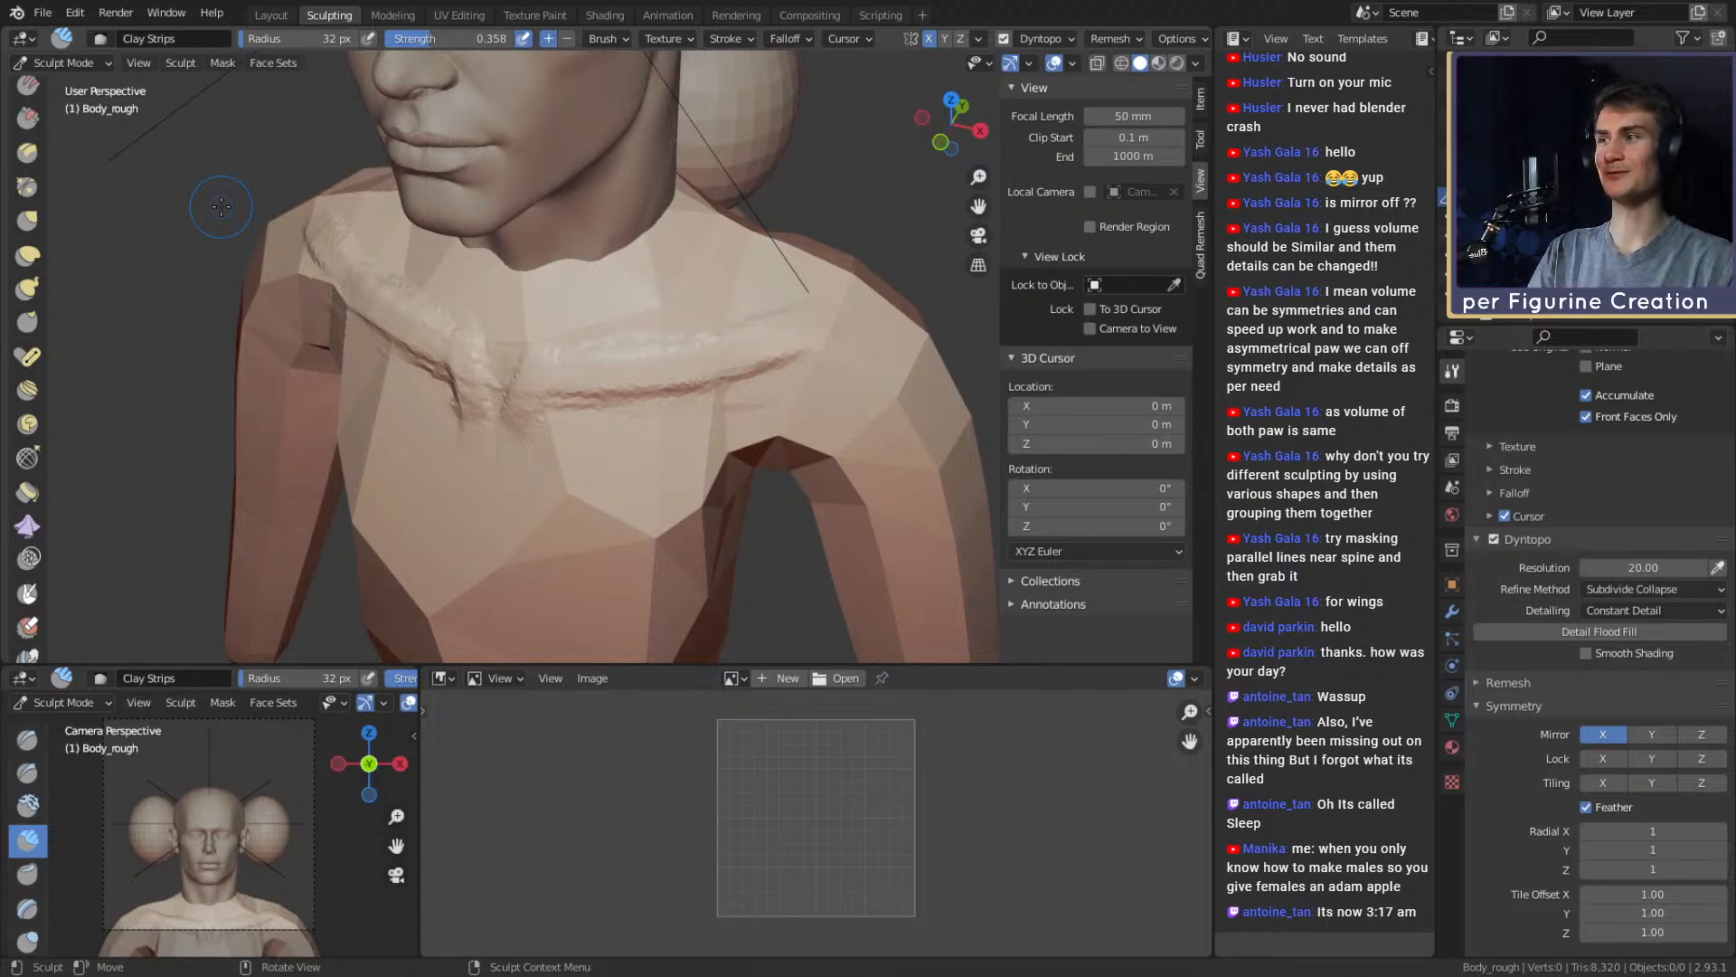
Thicken the collarbones' outer ends over the shoulders and their inner ends near the sternum with Clay Strips at 23 px radius
{"action": "middle_click_drag", "start_coordinate": [656, 401], "coordinate": [717, 360]}
{"action": "left_click_drag", "start_coordinate": [717, 360], "coordinate": [719, 336]}
{"action": "middle_click_drag", "start_coordinate": [719, 337], "coordinate": [693, 379]}
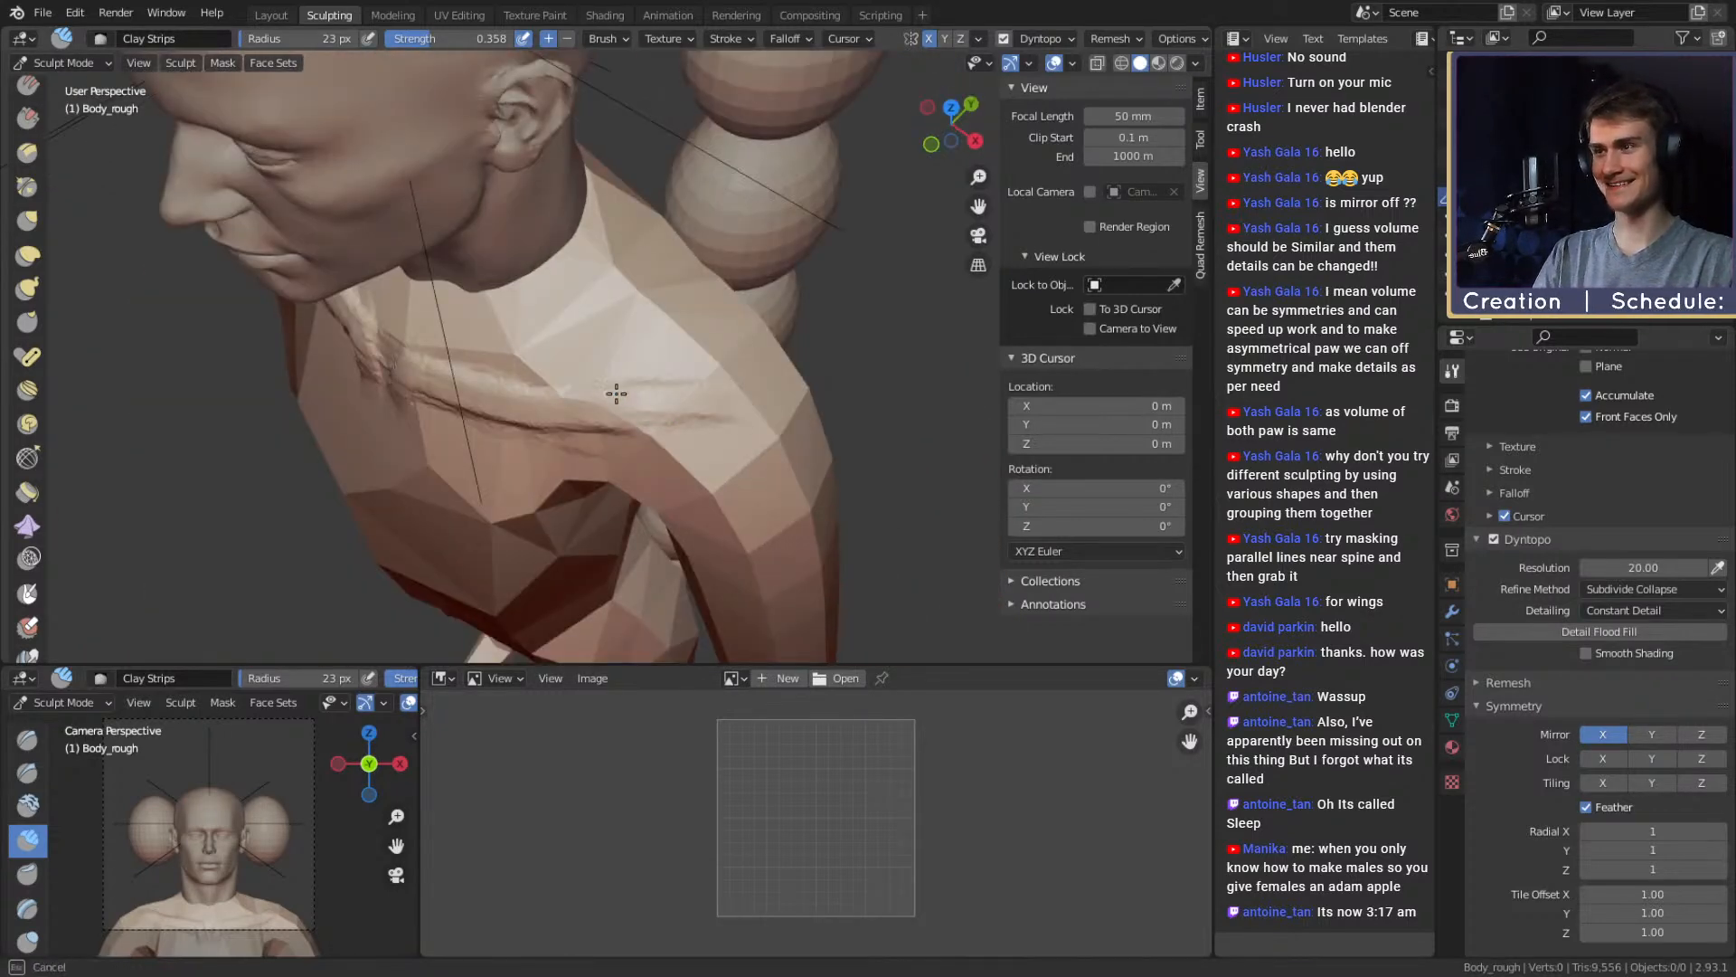
{"action": "left_click_drag", "start_coordinate": [480, 401], "coordinate": [481, 400]}
{"action": "mouse_move", "coordinate": [481, 400]}
{"action": "middle_mouse_down"}
{"action": "mouse_move", "coordinate": [620, 388]}
{"action": "mouse_move", "coordinate": [684, 354]}
{"action": "middle_mouse_up"}
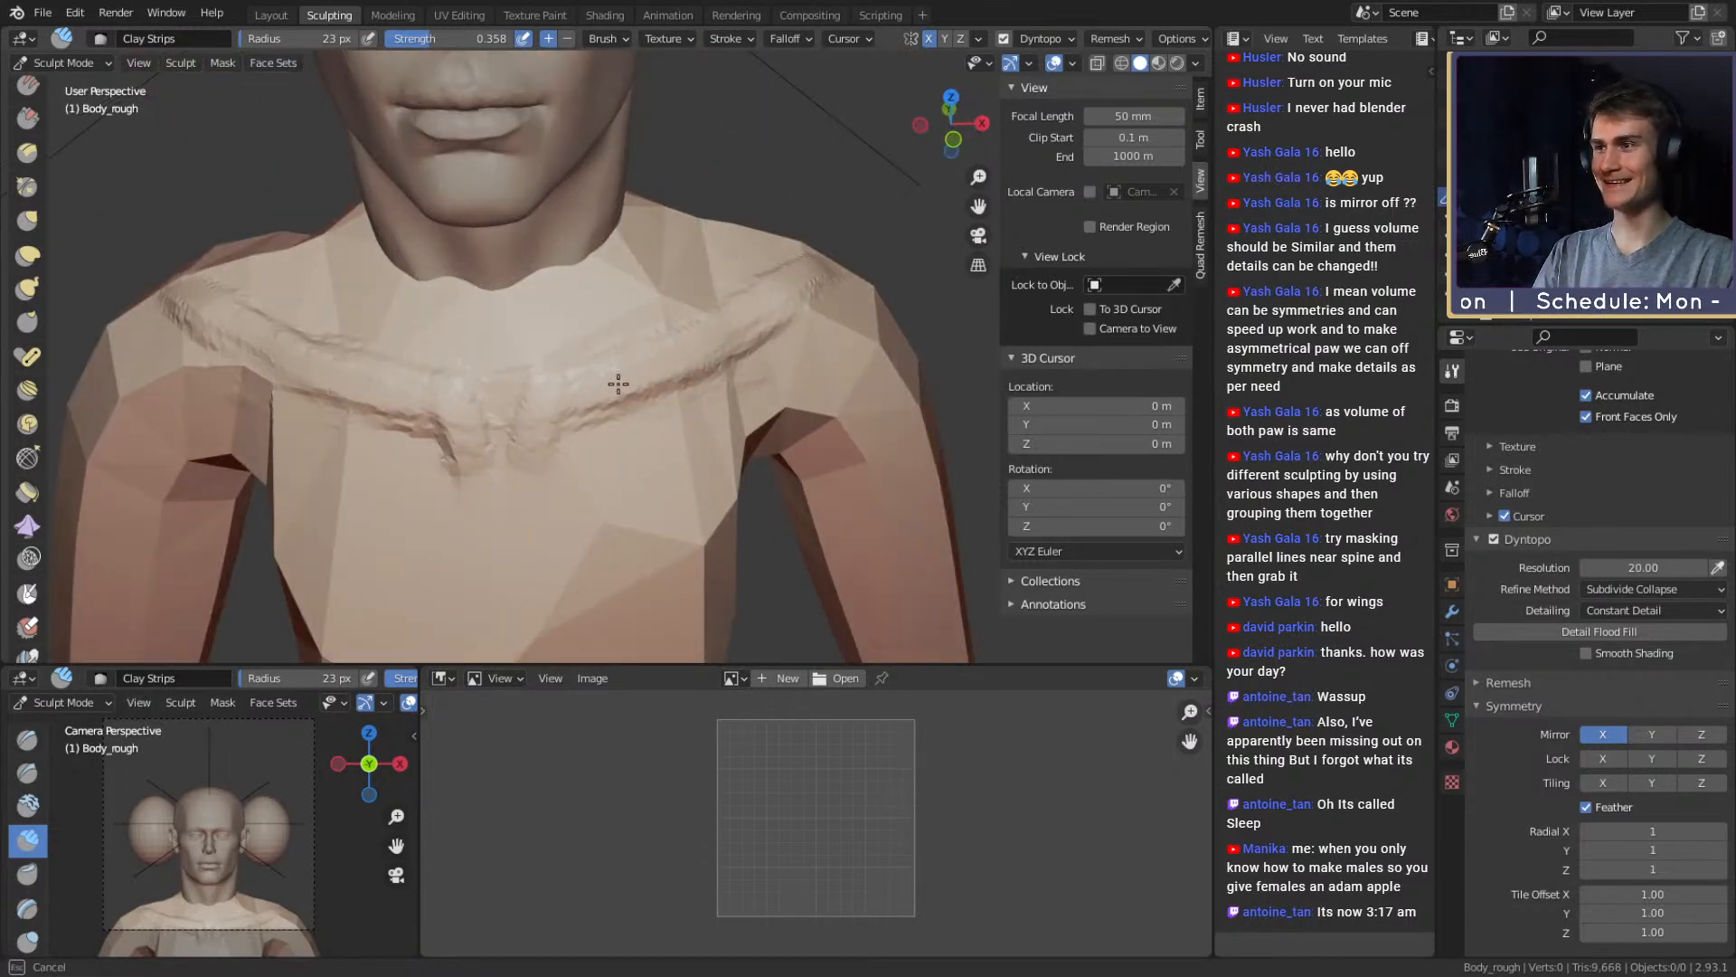
{"action": "left_click_drag", "start_coordinate": [618, 383], "coordinate": [627, 411]}
{"action": "middle_click_drag", "start_coordinate": [626, 411], "coordinate": [603, 398]}
{"action": "left_click_drag", "start_coordinate": [549, 455], "coordinate": [552, 452]}
{"action": "mouse_move", "coordinate": [552, 452]}
{"action": "middle_mouse_down"}
{"action": "mouse_move", "coordinate": [585, 420]}
{"action": "mouse_move", "coordinate": [507, 398]}
{"action": "mouse_move", "coordinate": [759, 385]}
{"action": "mouse_move", "coordinate": [637, 378]}
{"action": "mouse_move", "coordinate": [681, 431]}
{"action": "mouse_move", "coordinate": [697, 422]}
{"action": "mouse_move", "coordinate": [643, 377]}
{"action": "mouse_move", "coordinate": [611, 399]}
{"action": "middle_mouse_up"}
Switch to the Grab brush, enlarge its radius, and reshape the shoulder area around the new collarbones
{"action": "key", "text": "f"}
{"action": "left_click", "coordinate": [573, 395]}
{"action": "key", "text": "g"}
{"action": "key", "text": "f"}
{"action": "left_click", "coordinate": [720, 378]}
{"action": "key", "text": "f"}
{"action": "left_click", "coordinate": [721, 430]}
{"action": "key", "text": "f"}
{"action": "left_click", "coordinate": [643, 399]}
{"action": "mouse_move", "coordinate": [643, 398]}
{"action": "left_mouse_down"}
{"action": "mouse_move", "coordinate": [677, 380]}
{"action": "mouse_move", "coordinate": [516, 345]}
{"action": "left_mouse_up"}
{"action": "key", "text": "f"}
{"action": "left_click", "coordinate": [561, 364]}
{"action": "mouse_move", "coordinate": [516, 345]}
{"action": "middle_mouse_down"}
{"action": "mouse_move", "coordinate": [639, 425]}
{"action": "mouse_move", "coordinate": [655, 470]}
{"action": "mouse_move", "coordinate": [554, 361]}
{"action": "middle_mouse_up"}
Pull the top of the shoulder and the collarbone's outer end toward the back with the Grab brush at 168 px radius
{"action": "key", "text": "f"}
{"action": "left_click", "coordinate": [670, 490]}
{"action": "key", "text": "f"}
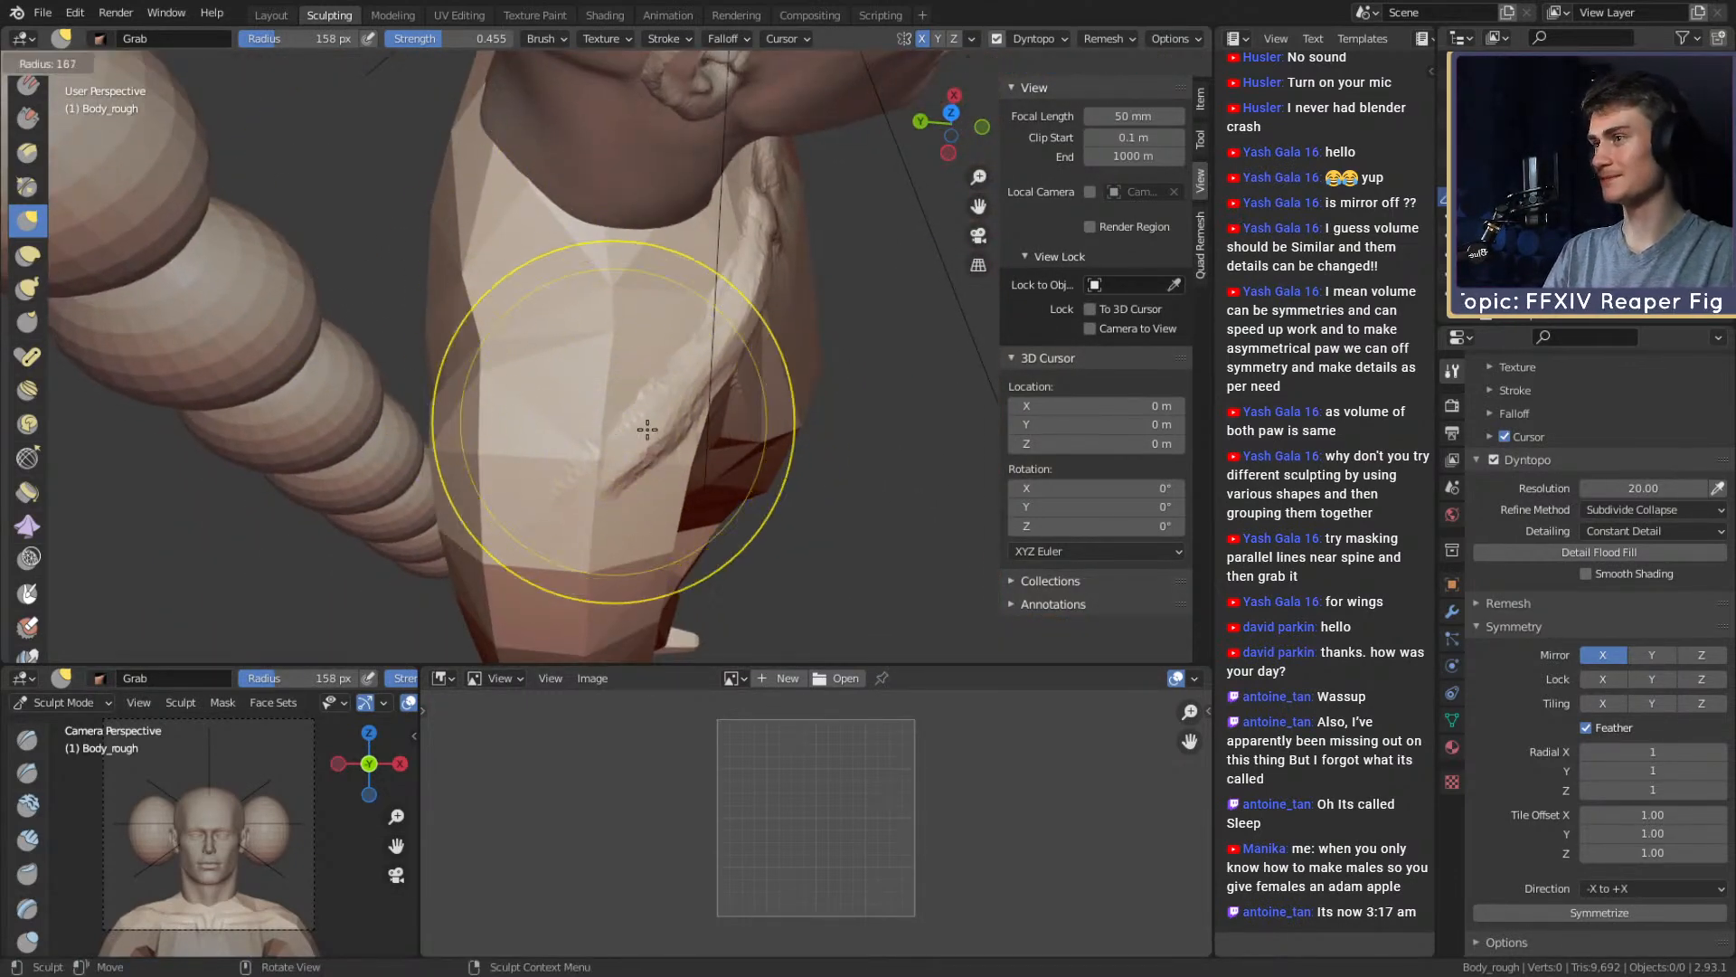
{"action": "left_click", "coordinate": [606, 411]}
{"action": "mouse_move", "coordinate": [681, 421]}
{"action": "middle_mouse_down"}
{"action": "mouse_move", "coordinate": [659, 438]}
{"action": "mouse_move", "coordinate": [675, 435]}
{"action": "middle_mouse_up"}
{"action": "key", "text": "f"}
{"action": "left_click", "coordinate": [648, 433]}
{"action": "left_click_drag", "start_coordinate": [647, 433], "coordinate": [601, 381]}
{"action": "left_click_drag", "start_coordinate": [648, 423], "coordinate": [616, 401]}
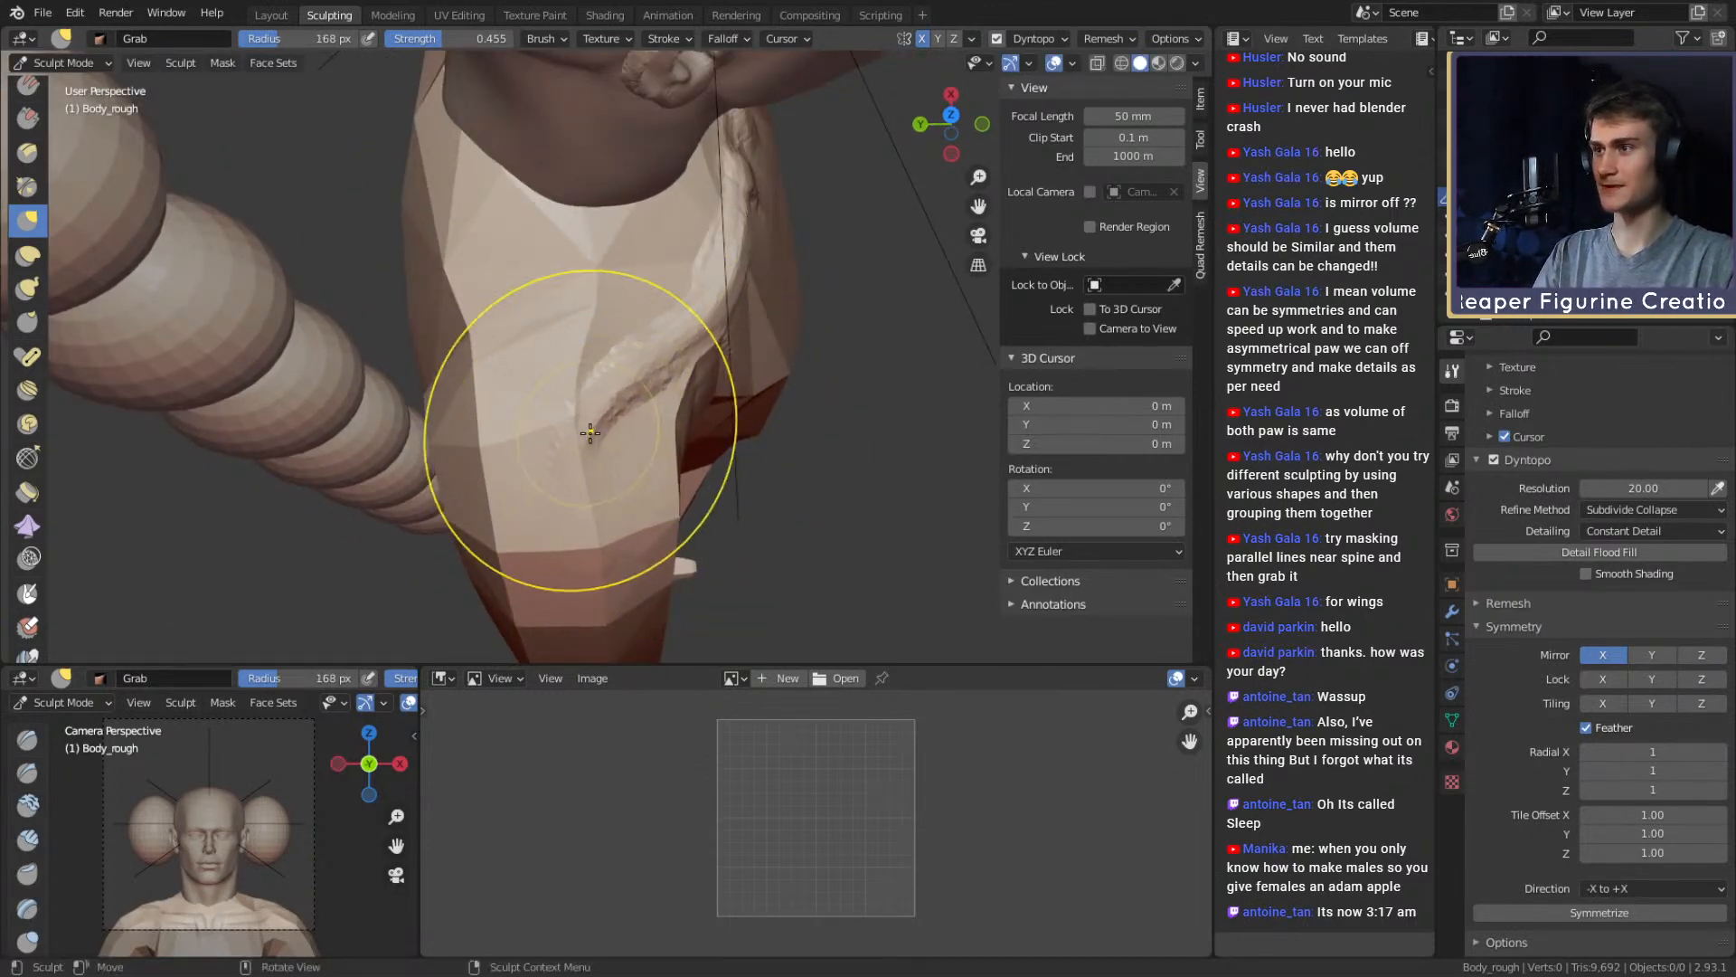
Return to the Clay Strips brush and start building up the trapezius across the upper back between the neck and shoulders
{"action": "key", "text": "c"}
{"action": "mouse_move", "coordinate": [562, 387]}
{"action": "middle_mouse_down"}
{"action": "mouse_move", "coordinate": [697, 407]}
{"action": "mouse_move", "coordinate": [740, 368]}
{"action": "mouse_move", "coordinate": [661, 376]}
{"action": "mouse_move", "coordinate": [598, 419]}
{"action": "mouse_move", "coordinate": [696, 421]}
{"action": "mouse_move", "coordinate": [709, 440]}
{"action": "middle_mouse_up"}
{"action": "key", "text": "f"}
{"action": "left_click", "coordinate": [631, 399]}
{"action": "mouse_move", "coordinate": [553, 431]}
{"action": "middle_mouse_down"}
{"action": "mouse_move", "coordinate": [640, 442]}
{"action": "mouse_move", "coordinate": [883, 349]}
{"action": "mouse_move", "coordinate": [814, 395]}
{"action": "mouse_move", "coordinate": [761, 371]}
{"action": "middle_mouse_up"}
{"action": "key", "text": "f"}
{"action": "left_click", "coordinate": [680, 425]}
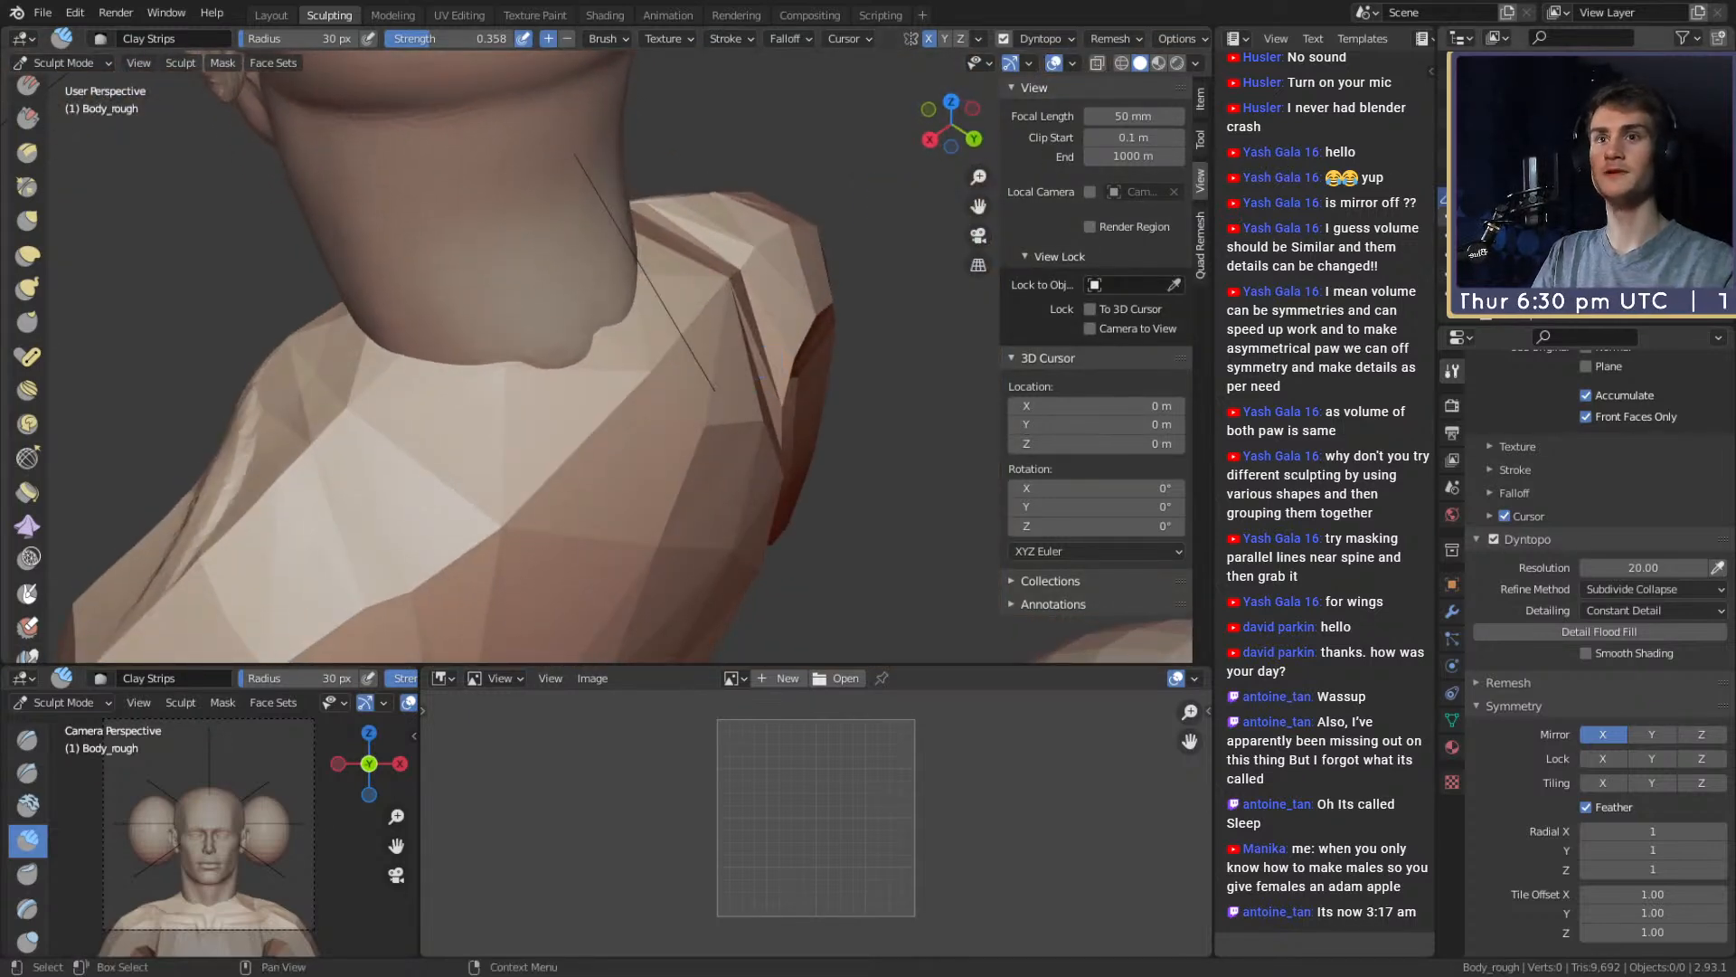
{"action": "scroll", "coordinate": [709, 350], "scroll_direction": "down", "scroll_amount": 9}
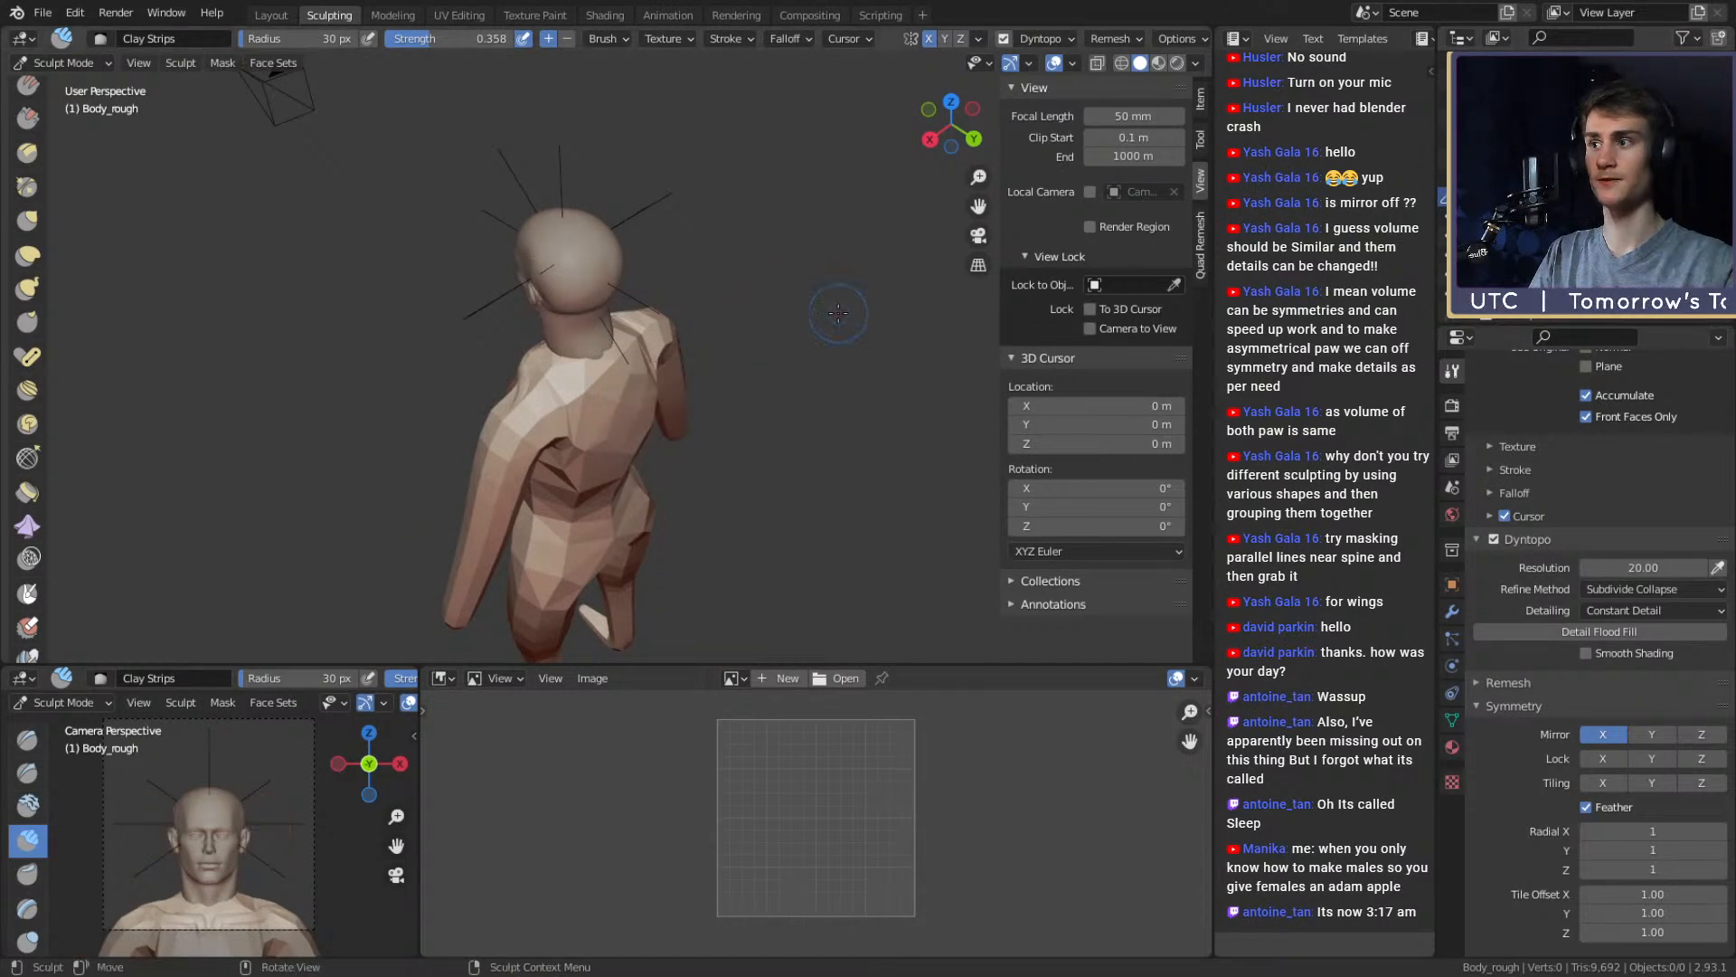
{"action": "mouse_move", "coordinate": [700, 383]}
{"action": "middle_mouse_down"}
{"action": "mouse_move", "coordinate": [678, 314]}
{"action": "mouse_move", "coordinate": [669, 359]}
{"action": "middle_mouse_up"}
{"action": "key", "text": "f"}
{"action": "left_click", "coordinate": [687, 357]}
{"action": "left_click_drag", "start_coordinate": [592, 359], "coordinate": [624, 360]}
{"action": "middle_click_drag", "start_coordinate": [624, 360], "coordinate": [578, 321], "text": "shift"}
{"action": "mouse_move", "coordinate": [643, 322]}
{"action": "left_mouse_down"}
{"action": "mouse_move", "coordinate": [658, 298]}
{"action": "mouse_move", "coordinate": [625, 378]}
{"action": "left_mouse_up"}
Add more trapezius volume up toward the back of the neck with Clay Strips at 39 px radius
{"action": "middle_click_drag", "start_coordinate": [625, 378], "coordinate": [653, 362]}
{"action": "key", "text": "f"}
{"action": "left_click", "coordinate": [615, 273]}
{"action": "left_click_drag", "start_coordinate": [615, 273], "coordinate": [601, 207]}
{"action": "middle_click_drag", "start_coordinate": [602, 288], "coordinate": [562, 328]}
{"action": "key", "text": "f"}
{"action": "left_click", "coordinate": [555, 327]}
{"action": "mouse_move", "coordinate": [570, 334]}
{"action": "left_mouse_down"}
{"action": "mouse_move", "coordinate": [592, 277]}
{"action": "mouse_move", "coordinate": [600, 329]}
{"action": "mouse_move", "coordinate": [614, 308]}
{"action": "left_mouse_up"}
{"action": "key", "text": "f"}
{"action": "left_click", "coordinate": [592, 329]}
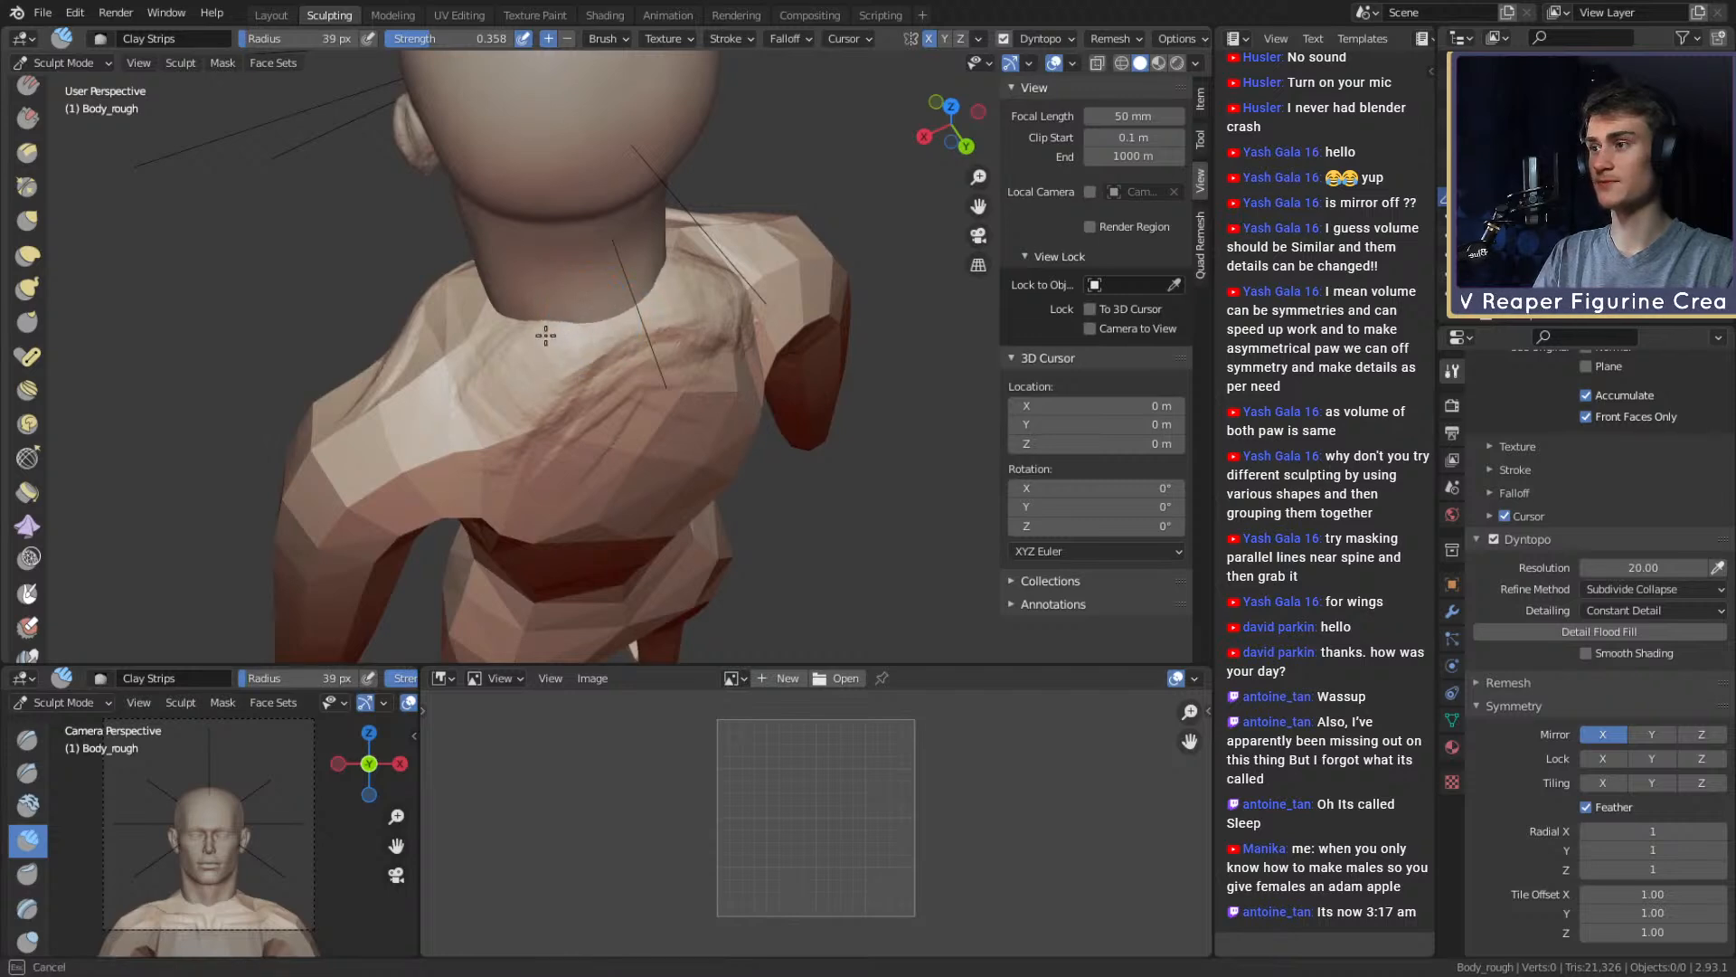
Extend the muscle volume over the shoulder and side of the upper back with Clay Strips at 36 px radius
{"action": "mouse_move", "coordinate": [656, 355]}
{"action": "middle_mouse_down"}
{"action": "mouse_move", "coordinate": [553, 322]}
{"action": "mouse_move", "coordinate": [579, 300]}
{"action": "middle_mouse_up"}
{"action": "key", "text": "f"}
{"action": "left_click", "coordinate": [571, 303]}
{"action": "left_click_drag", "start_coordinate": [651, 354], "coordinate": [641, 360]}
{"action": "mouse_move", "coordinate": [641, 359]}
{"action": "middle_mouse_down"}
{"action": "mouse_move", "coordinate": [600, 415]}
{"action": "mouse_move", "coordinate": [616, 422]}
{"action": "mouse_move", "coordinate": [615, 349]}
{"action": "mouse_move", "coordinate": [554, 325]}
{"action": "mouse_move", "coordinate": [524, 337]}
{"action": "mouse_move", "coordinate": [686, 289]}
{"action": "mouse_move", "coordinate": [601, 317]}
{"action": "middle_mouse_up"}
{"action": "scroll", "coordinate": [616, 423], "scroll_direction": "down", "scroll_amount": 3}
{"action": "scroll", "coordinate": [616, 349], "scroll_direction": "up", "scroll_amount": 3}
{"action": "key", "text": "f"}
{"action": "left_click", "coordinate": [593, 311]}
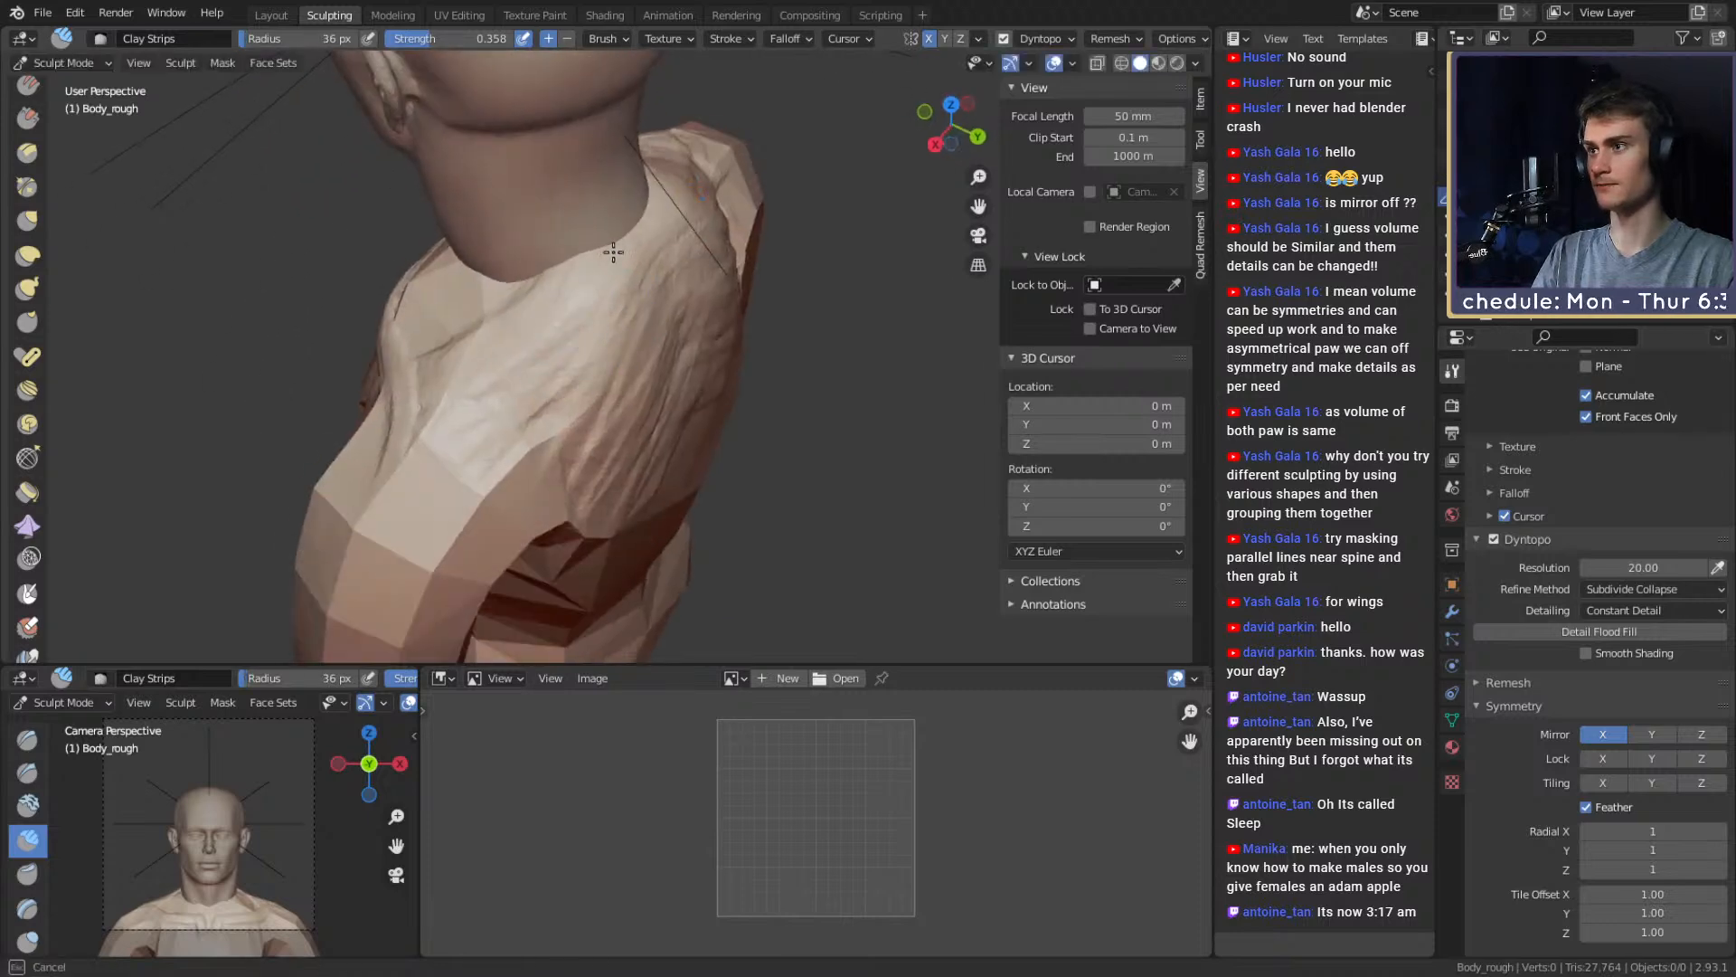
Blend the top of the trapezius into the base of the neck from above, reducing the Clay Strips radius to 24 px
{"action": "middle_click_drag", "start_coordinate": [613, 253], "coordinate": [585, 310]}
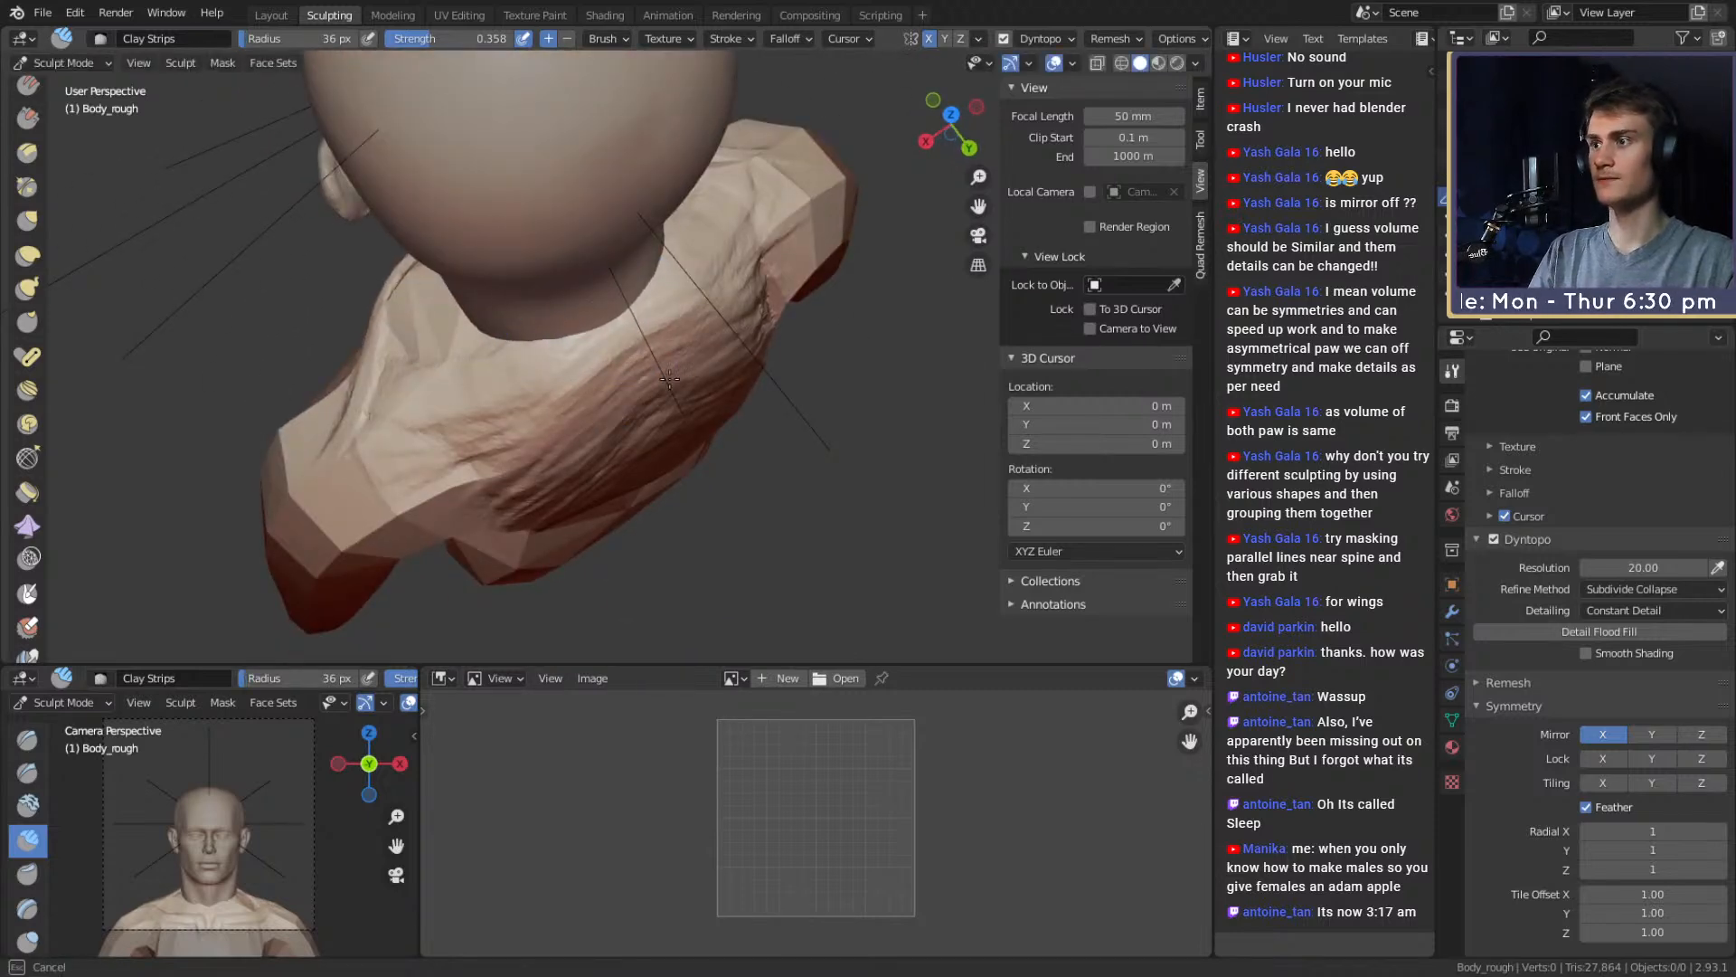
{"action": "middle_click_drag", "start_coordinate": [669, 378], "coordinate": [625, 336]}
{"action": "middle_click_drag", "start_coordinate": [562, 266], "coordinate": [636, 356]}
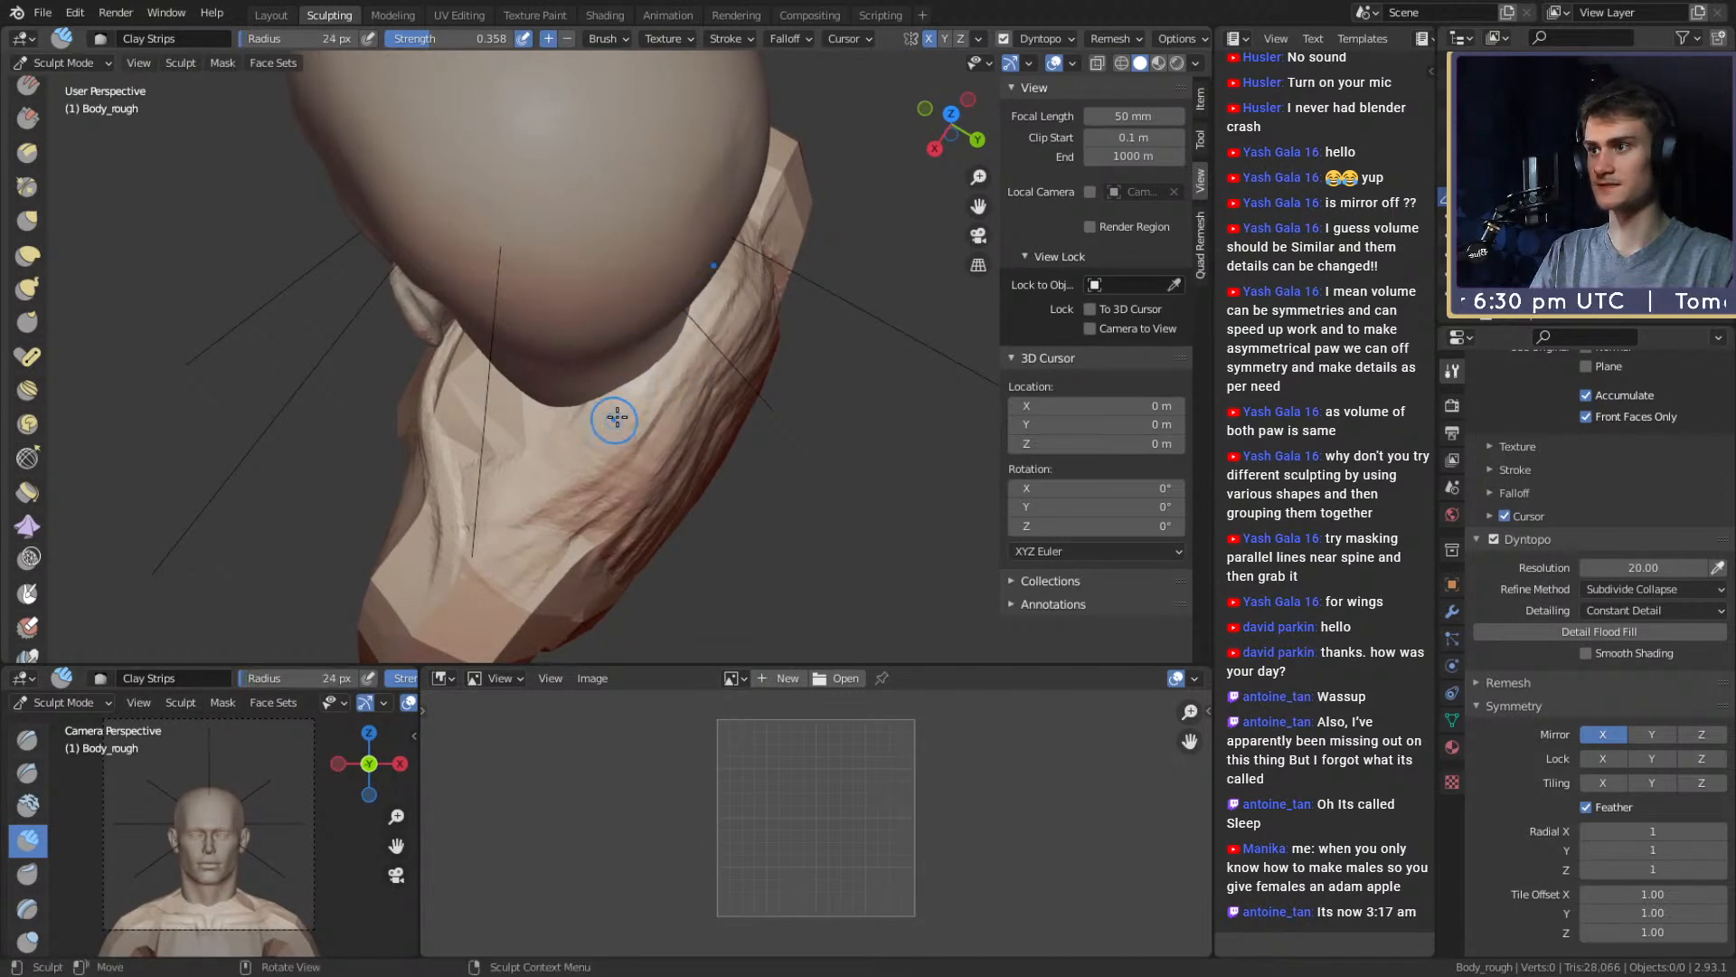
{"action": "middle_click_drag", "start_coordinate": [615, 418], "coordinate": [691, 396]}
{"action": "middle_click_drag", "start_coordinate": [703, 318], "coordinate": [630, 433]}
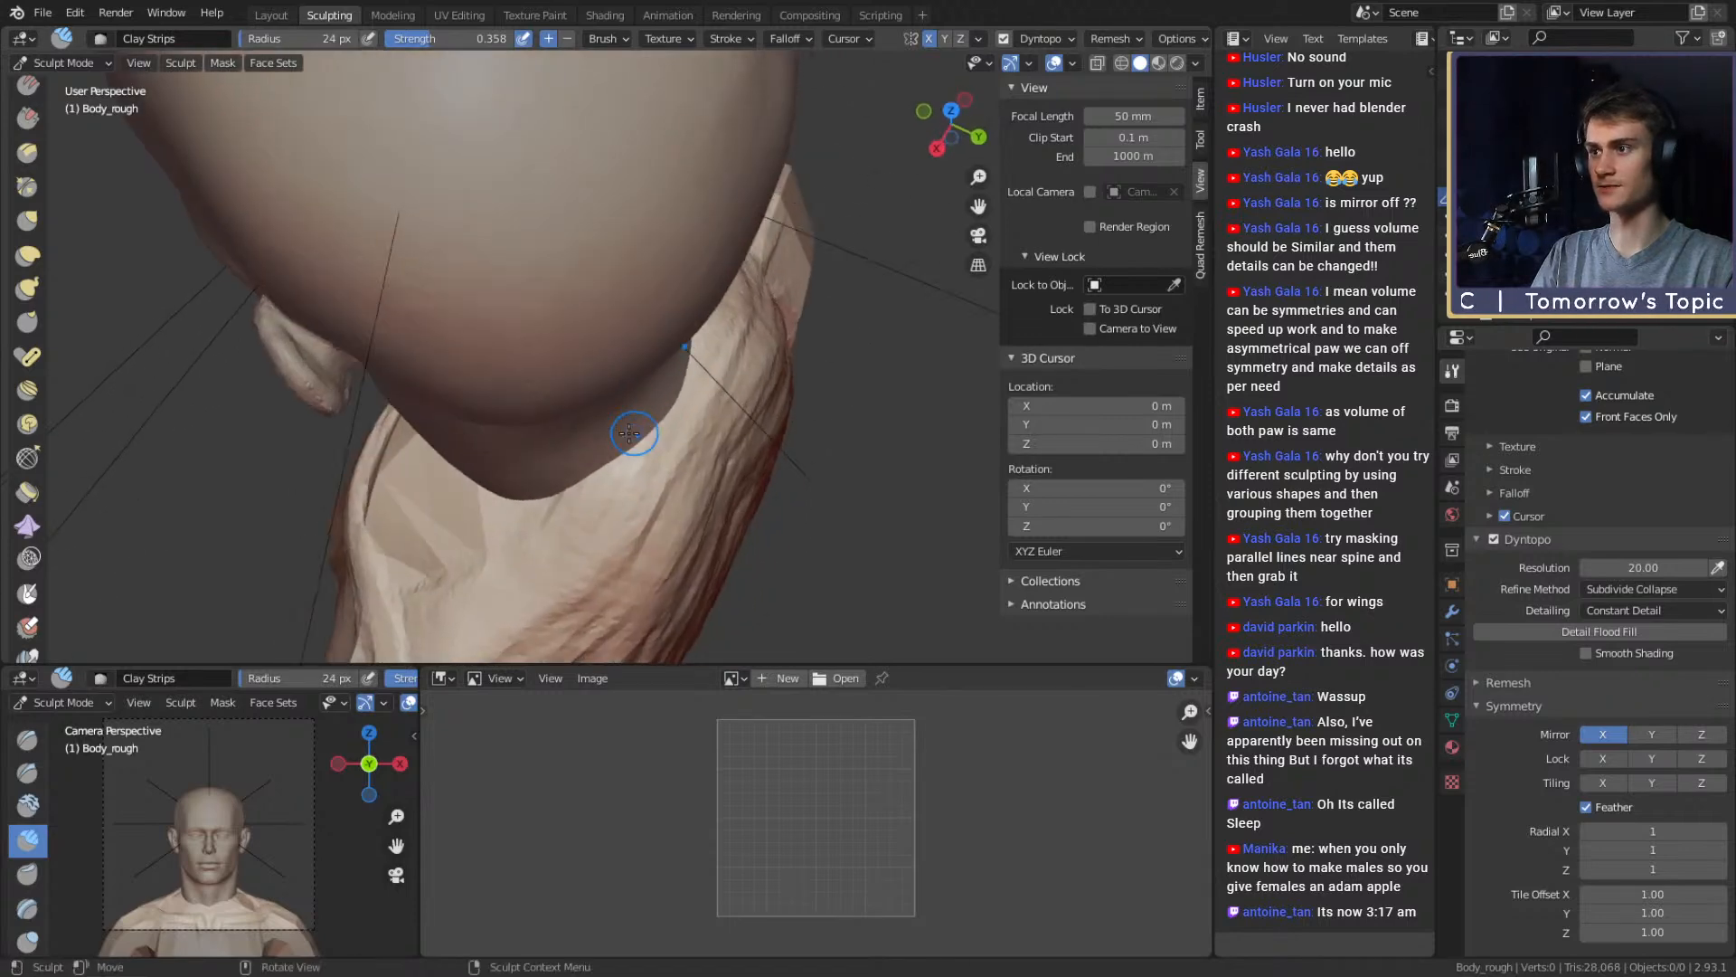
Fill the area between the neck and the collarbones from the front with Clay Strips, enlarging the radius to 49 px
{"action": "mouse_move", "coordinate": [538, 524]}
{"action": "middle_mouse_down"}
{"action": "mouse_move", "coordinate": [685, 384]}
{"action": "mouse_move", "coordinate": [659, 376]}
{"action": "mouse_move", "coordinate": [756, 341]}
{"action": "mouse_move", "coordinate": [609, 368]}
{"action": "mouse_move", "coordinate": [590, 348]}
{"action": "middle_mouse_up"}
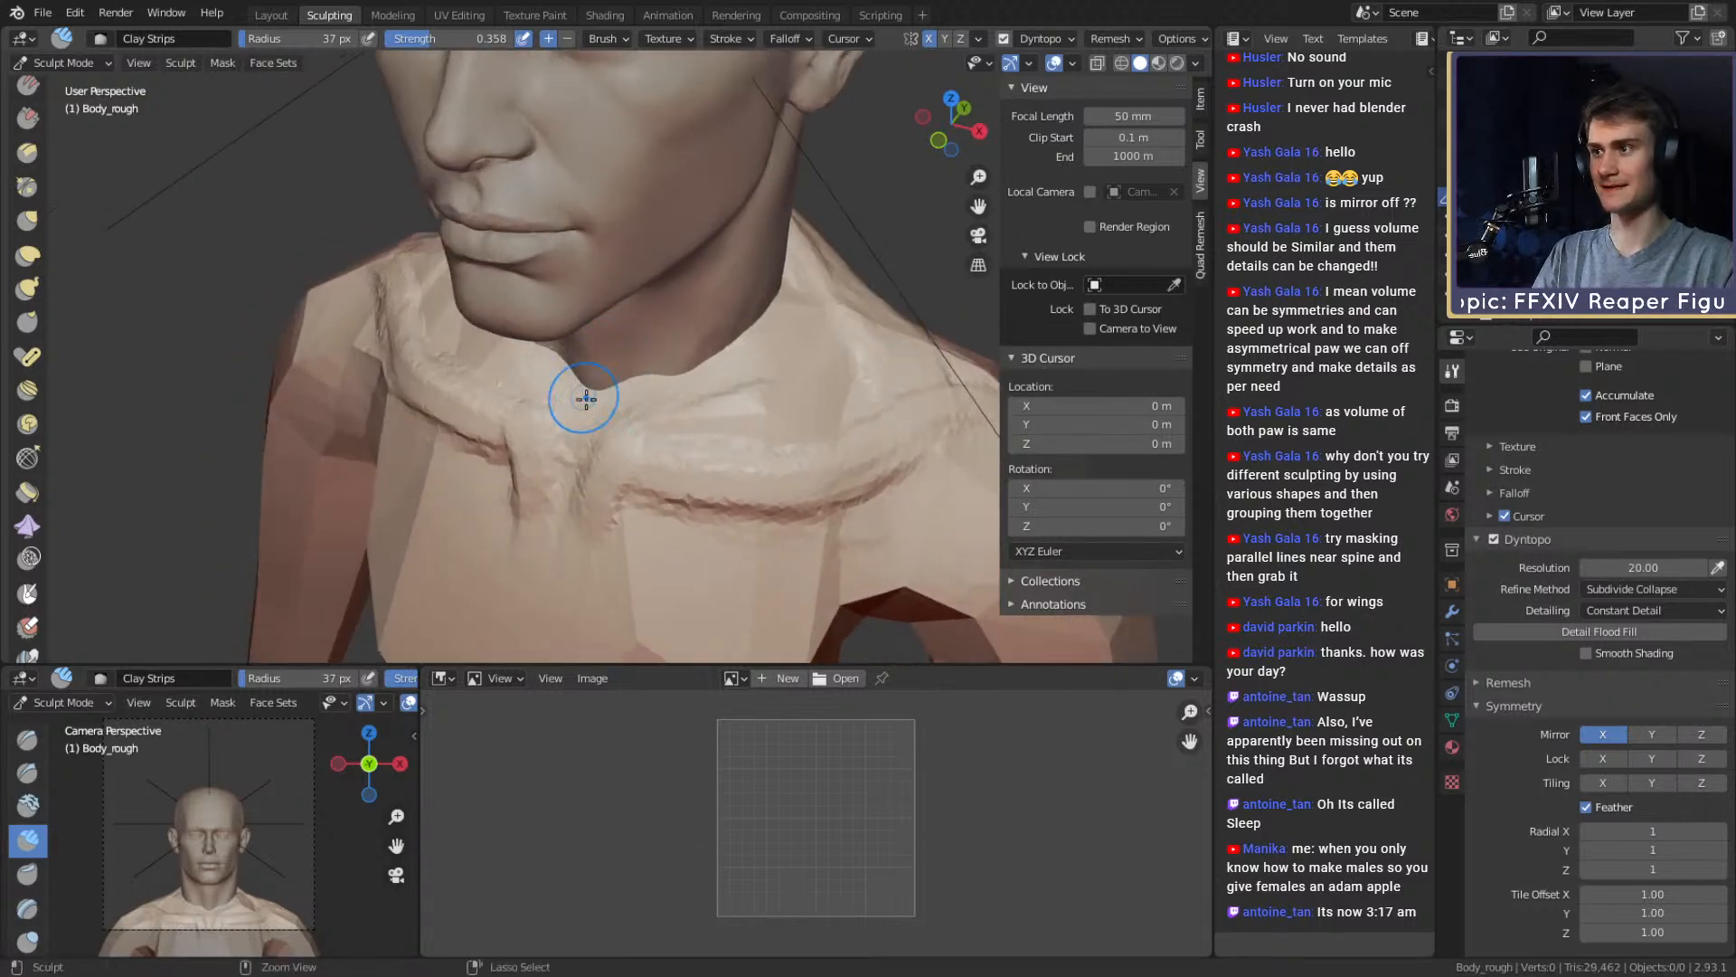
{"action": "middle_click_drag", "start_coordinate": [556, 336], "coordinate": [640, 433]}
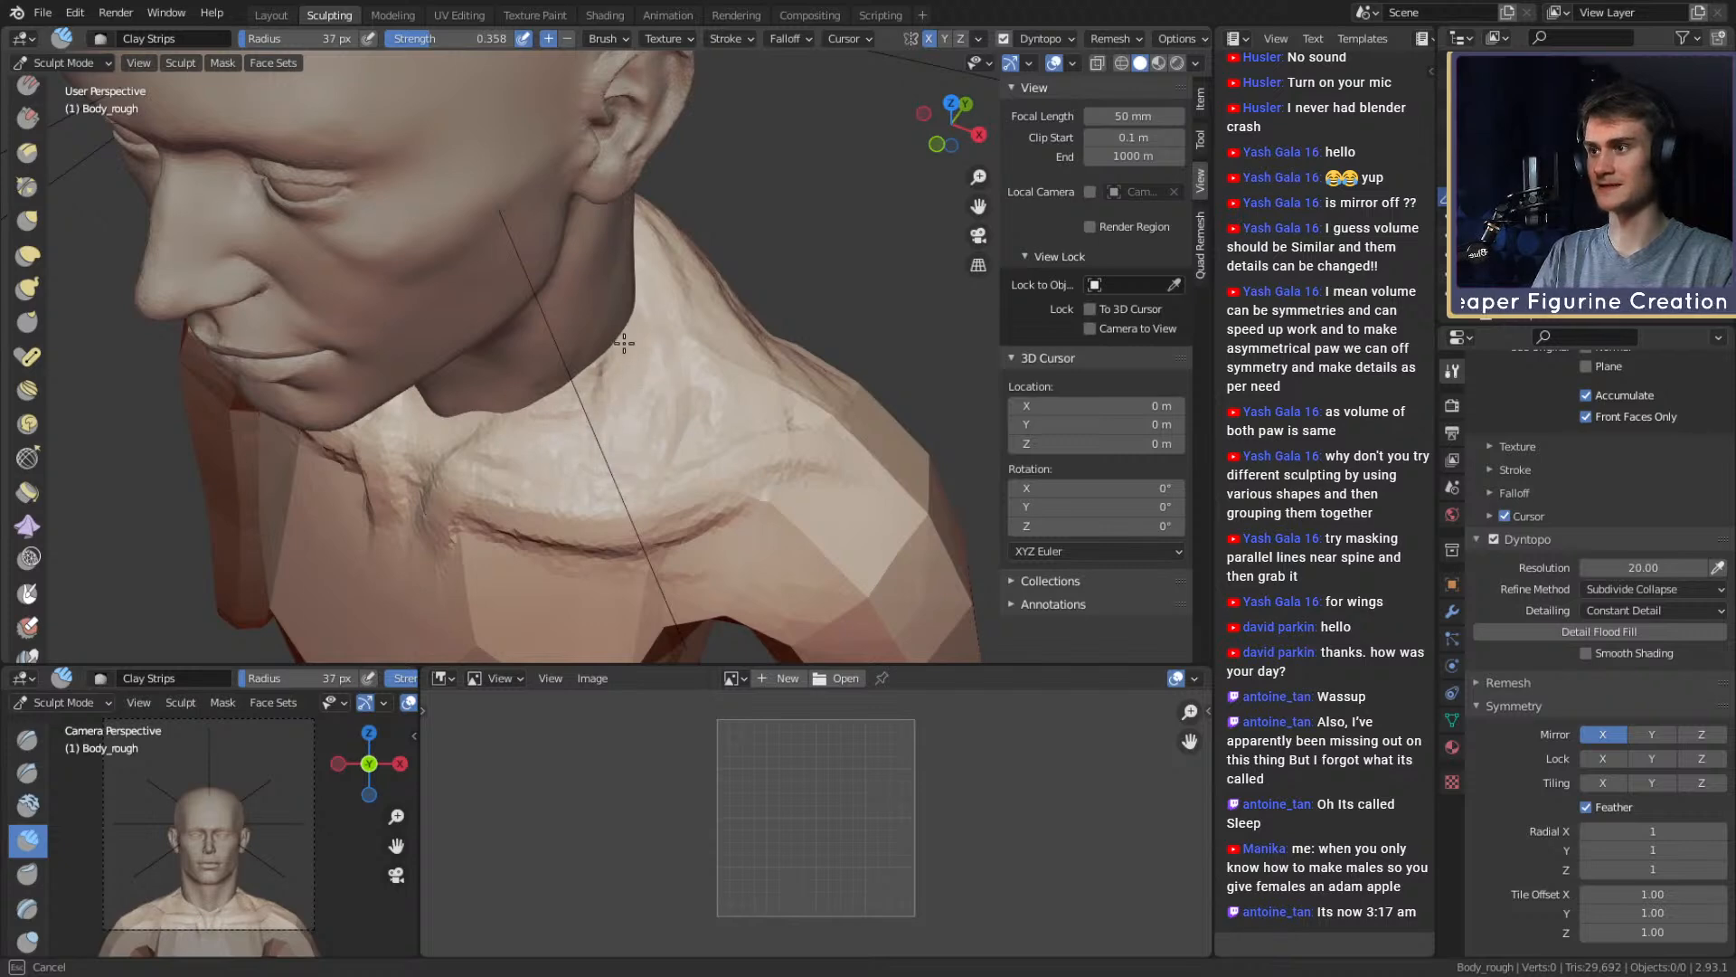
{"action": "left_click_drag", "start_coordinate": [642, 368], "coordinate": [624, 375]}
{"action": "middle_click_drag", "start_coordinate": [620, 377], "coordinate": [690, 349]}
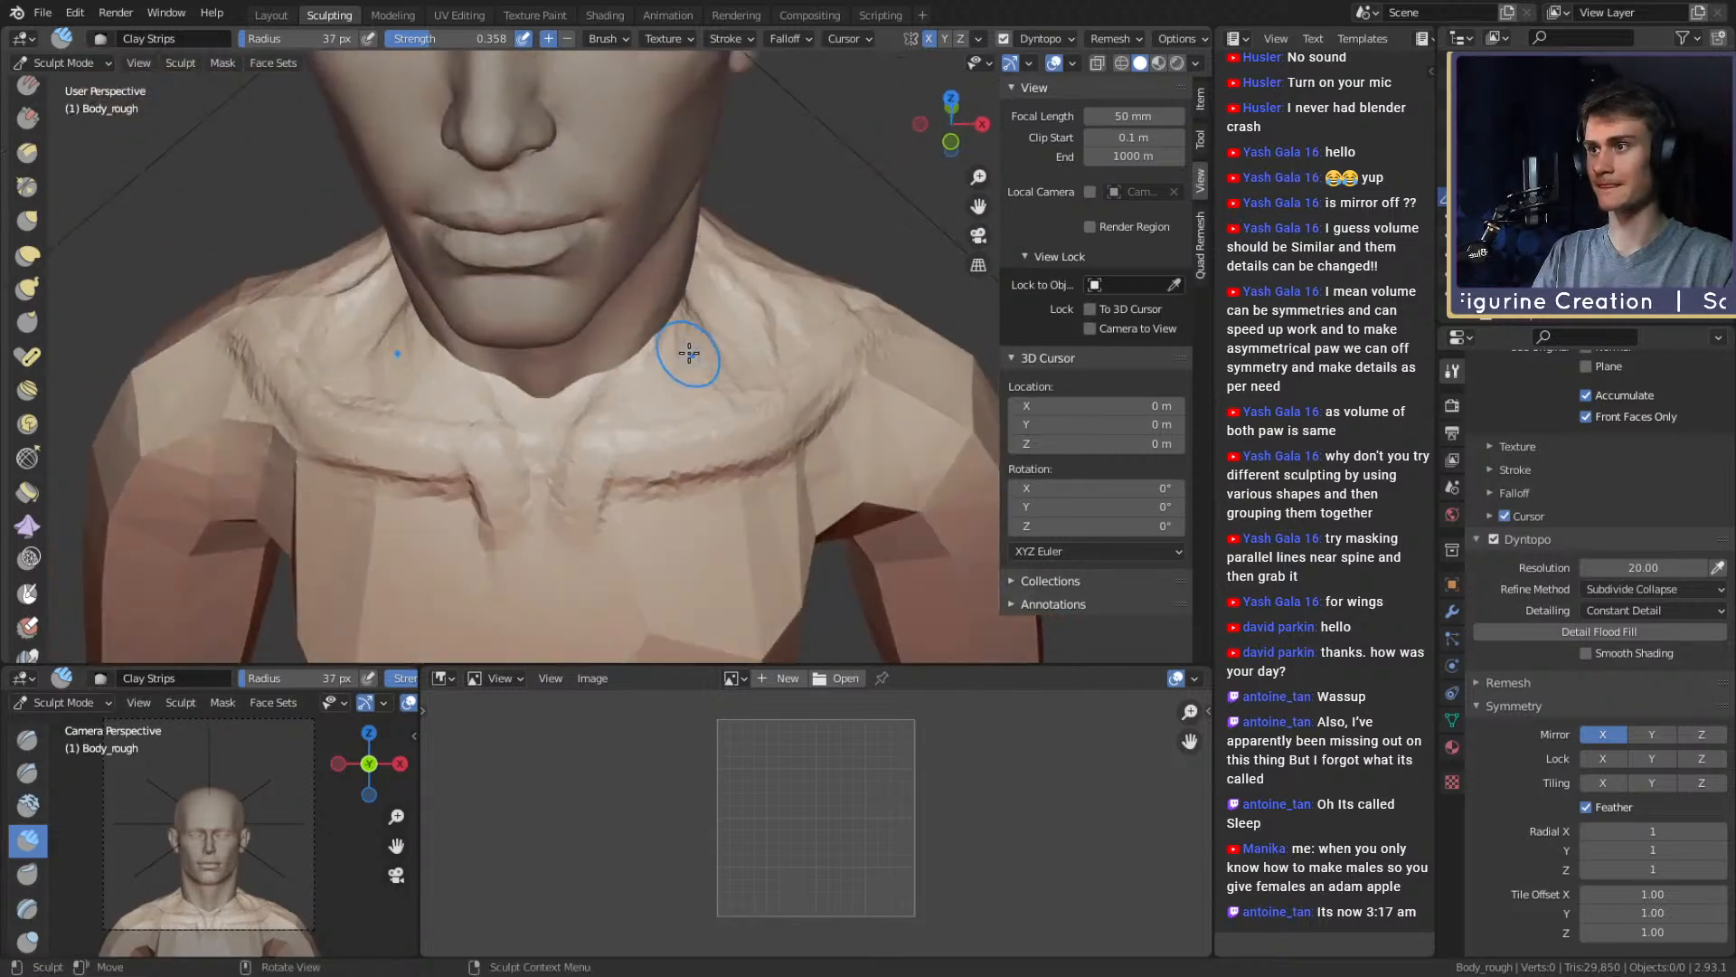
{"action": "key", "text": "f"}
{"action": "left_click", "coordinate": [674, 351]}
{"action": "left_click_drag", "start_coordinate": [652, 371], "coordinate": [635, 390]}
{"action": "middle_click_drag", "start_coordinate": [632, 371], "coordinate": [601, 356]}
{"action": "key", "text": "f"}
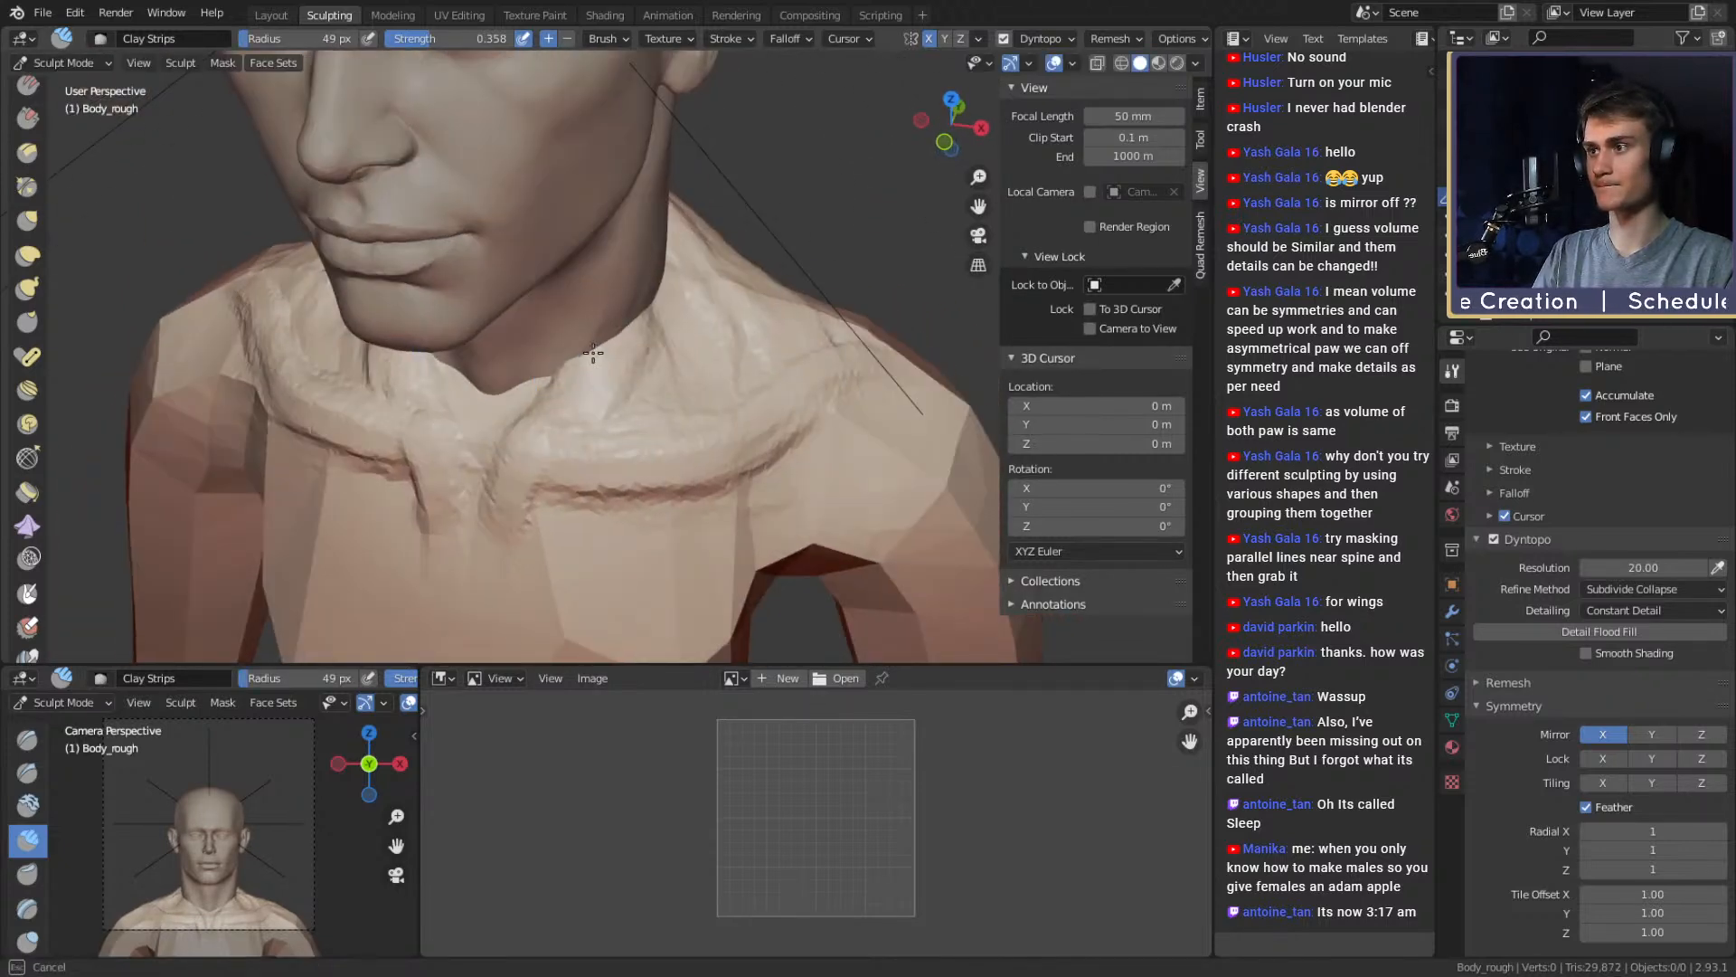
{"action": "left_click", "coordinate": [588, 369]}
Switch to the Snake Hook brush and pull the body's neckline edge upward around the side of the neck
{"action": "key", "text": "k"}
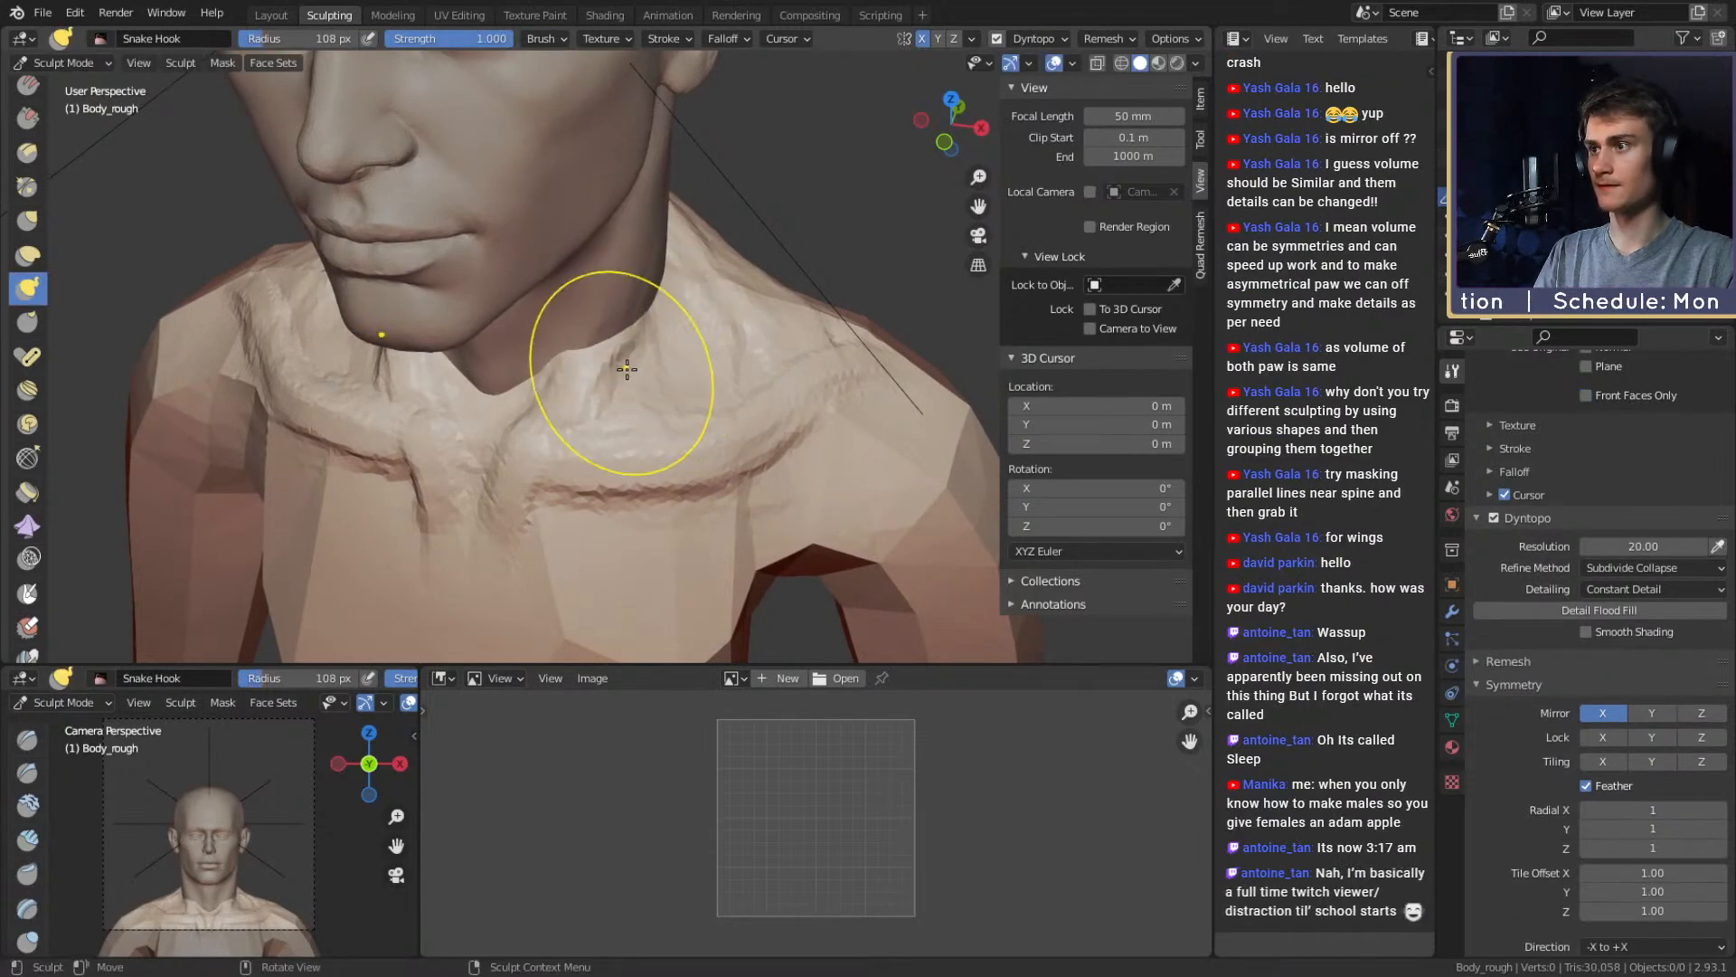
{"action": "mouse_move", "coordinate": [633, 357]}
{"action": "middle_mouse_down"}
{"action": "mouse_move", "coordinate": [590, 368]}
{"action": "mouse_move", "coordinate": [307, 167]}
{"action": "middle_mouse_up"}
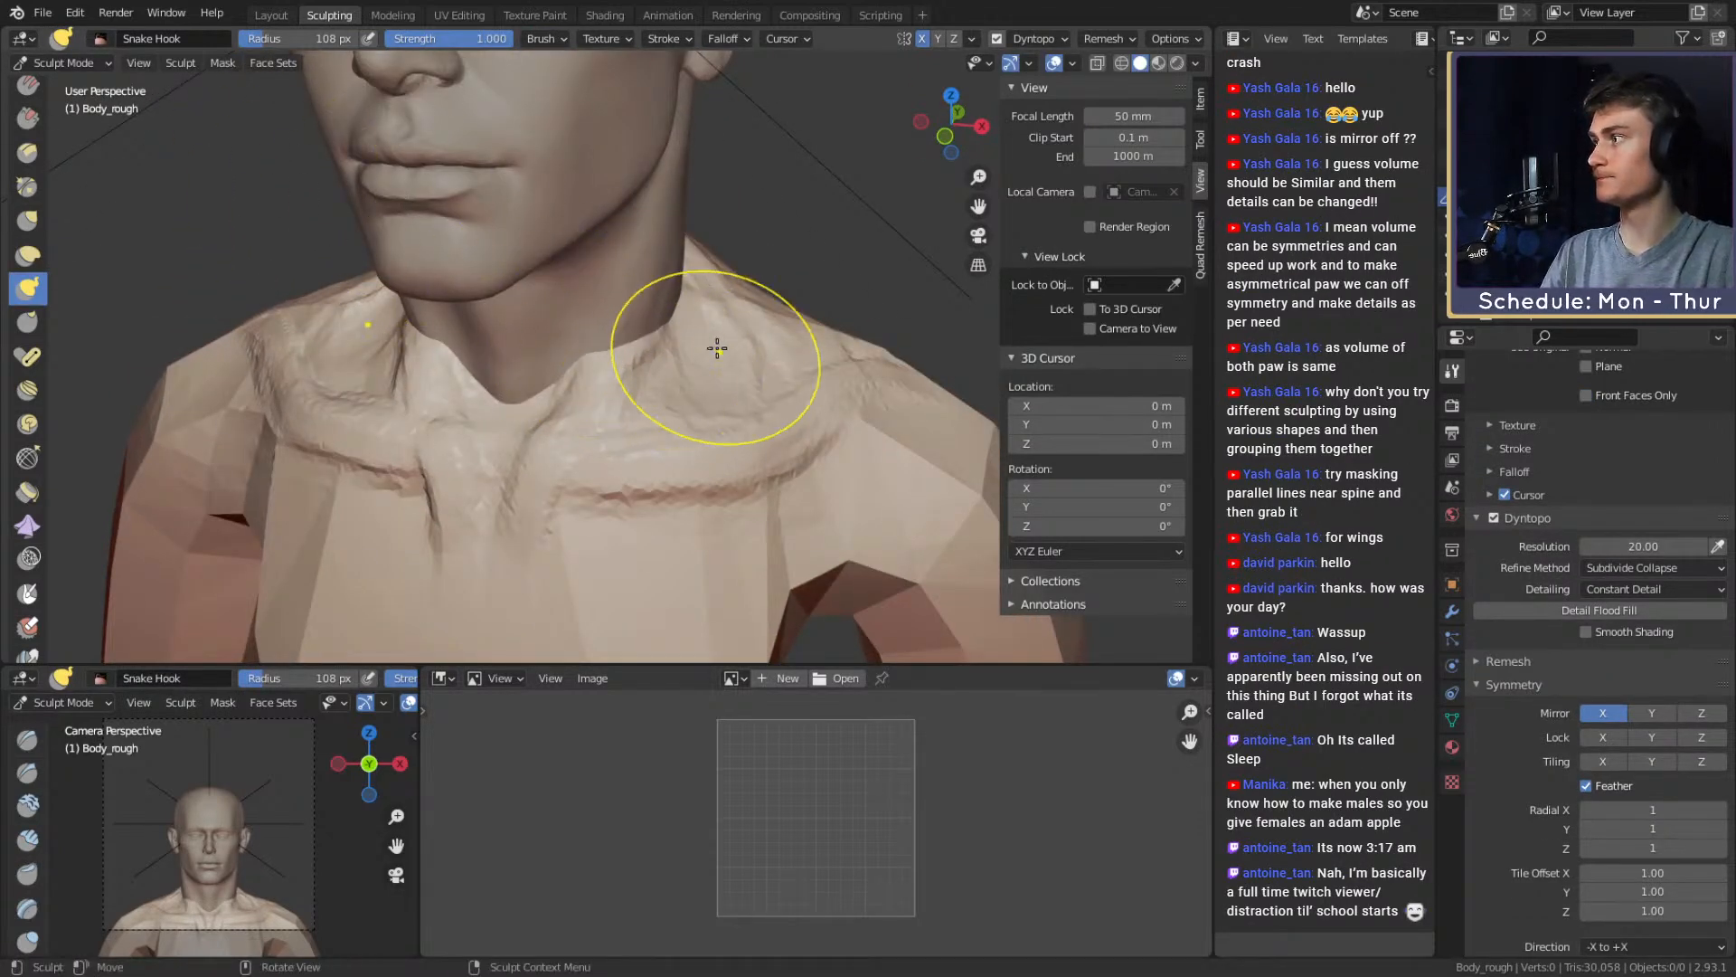
{"action": "middle_click_drag", "start_coordinate": [717, 348], "coordinate": [600, 322]}
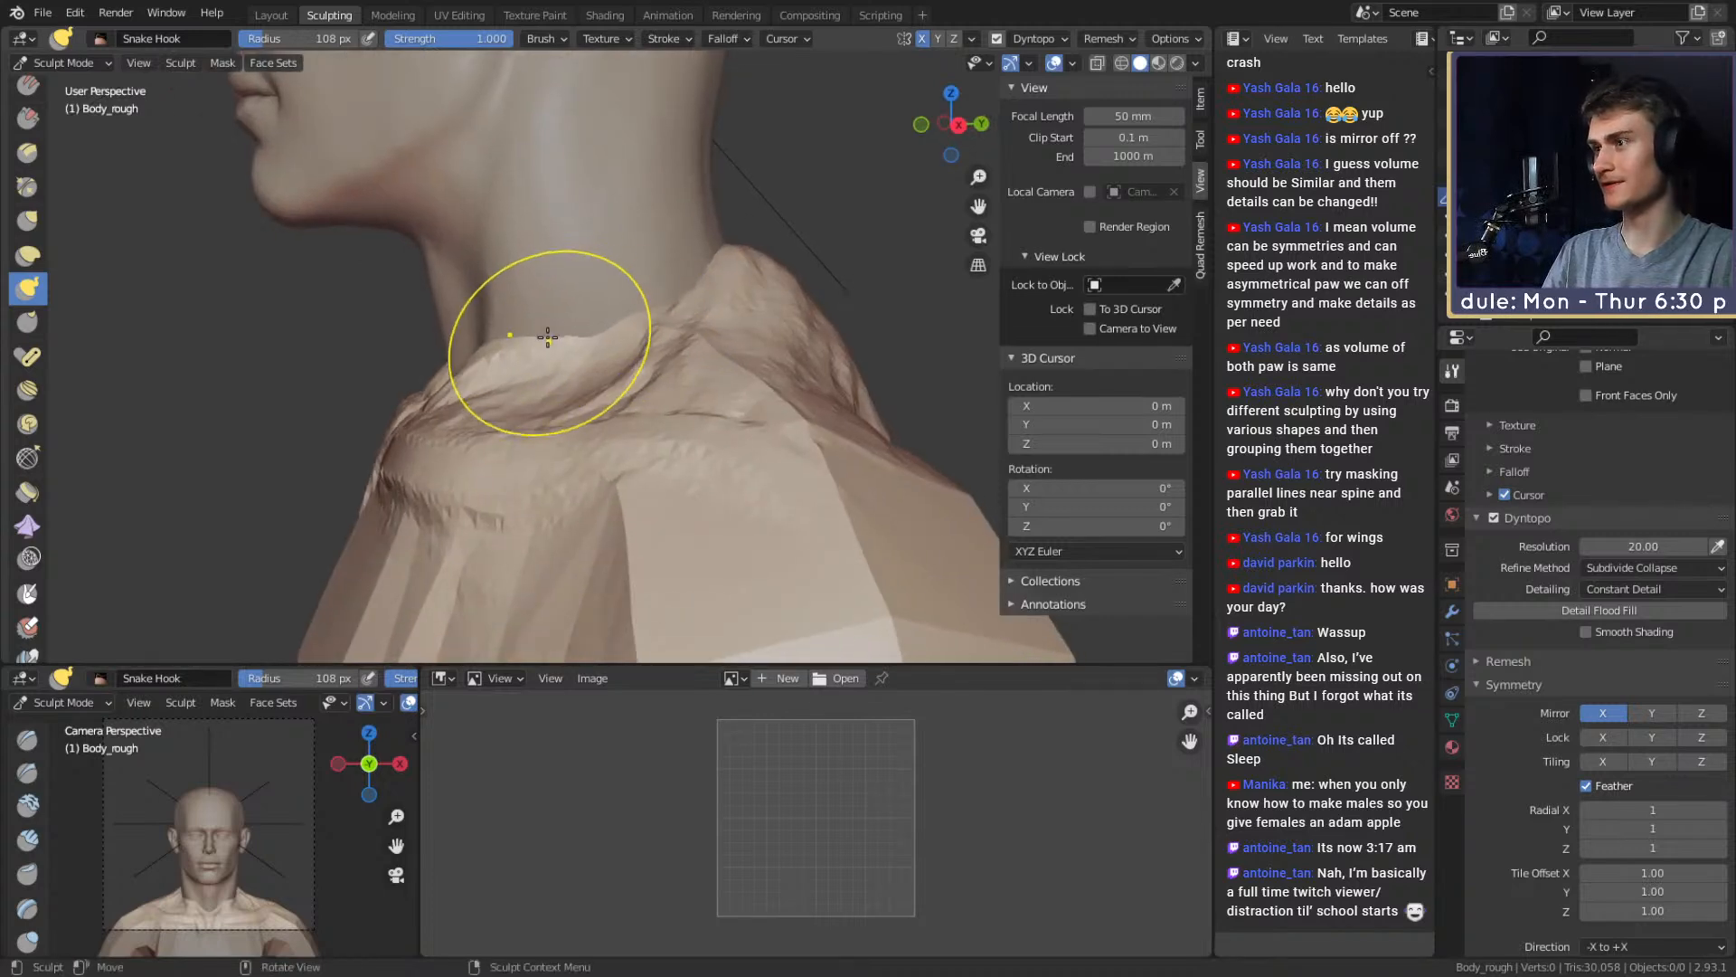
{"action": "left_click_drag", "start_coordinate": [548, 338], "coordinate": [533, 303]}
{"action": "mouse_move", "coordinate": [533, 304]}
{"action": "middle_mouse_down"}
{"action": "mouse_move", "coordinate": [736, 325]}
{"action": "mouse_move", "coordinate": [642, 333]}
{"action": "middle_mouse_up"}
{"action": "scroll", "coordinate": [660, 331], "scroll_direction": "up", "scroll_amount": 2}
{"action": "key", "text": "f"}
{"action": "left_click", "coordinate": [676, 326]}
{"action": "left_click_drag", "start_coordinate": [677, 325], "coordinate": [654, 318]}
Draw the front of the body's neckline closer to the neck with Snake Hook at 125 px radius
{"action": "middle_click_drag", "start_coordinate": [655, 317], "coordinate": [673, 339]}
{"action": "key", "text": "f"}
{"action": "left_click", "coordinate": [675, 341]}
{"action": "left_click_drag", "start_coordinate": [674, 341], "coordinate": [699, 340]}
{"action": "middle_click_drag", "start_coordinate": [721, 309], "coordinate": [651, 371], "text": "ctrl"}
{"action": "middle_click_drag", "start_coordinate": [651, 371], "coordinate": [687, 356]}
{"action": "key", "text": "f"}
{"action": "left_click", "coordinate": [661, 355]}
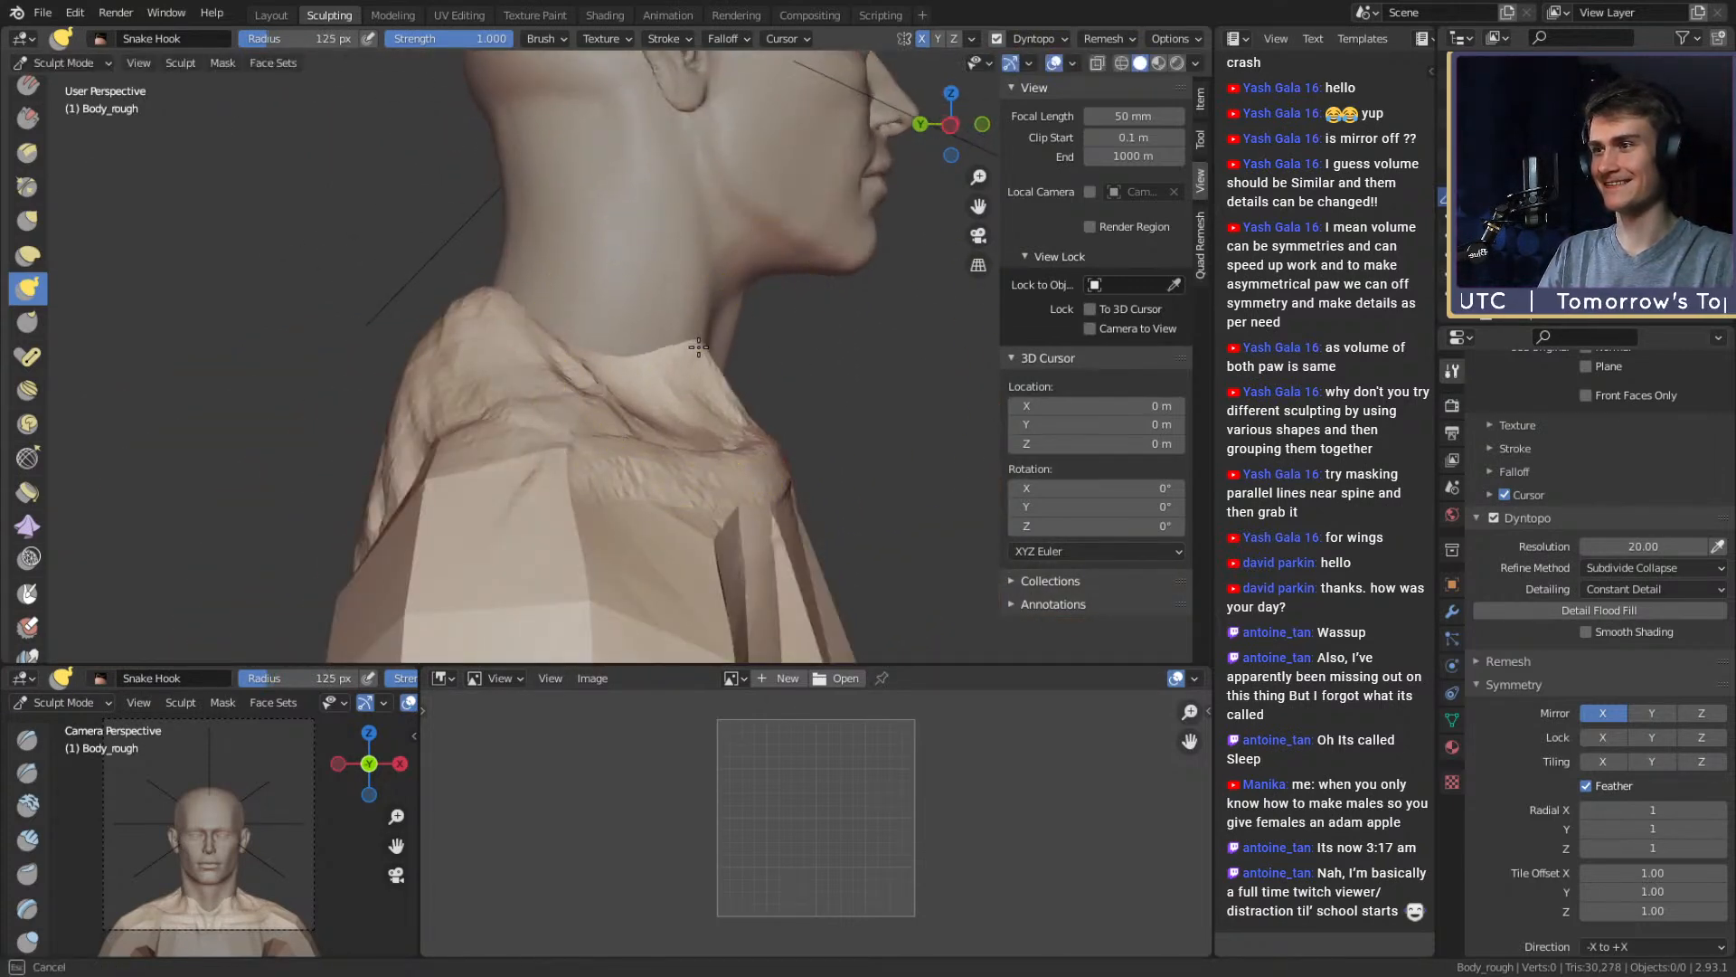
{"action": "left_click_drag", "start_coordinate": [698, 347], "coordinate": [701, 346]}
Switch back to Clay Strips and add volume behind the side of the neck at 32 px radius
{"action": "scroll", "coordinate": [714, 349], "scroll_direction": "down", "scroll_amount": 4}
{"action": "mouse_move", "coordinate": [730, 351]}
{"action": "middle_mouse_down"}
{"action": "mouse_move", "coordinate": [658, 367]}
{"action": "mouse_move", "coordinate": [687, 375]}
{"action": "mouse_move", "coordinate": [714, 353]}
{"action": "mouse_move", "coordinate": [520, 448]}
{"action": "mouse_move", "coordinate": [550, 250]}
{"action": "middle_mouse_up"}
{"action": "key", "text": "c"}
{"action": "mouse_move", "coordinate": [633, 339]}
{"action": "middle_mouse_down"}
{"action": "mouse_move", "coordinate": [759, 329]}
{"action": "mouse_move", "coordinate": [749, 386]}
{"action": "mouse_move", "coordinate": [775, 387]}
{"action": "mouse_move", "coordinate": [690, 407]}
{"action": "middle_mouse_up"}
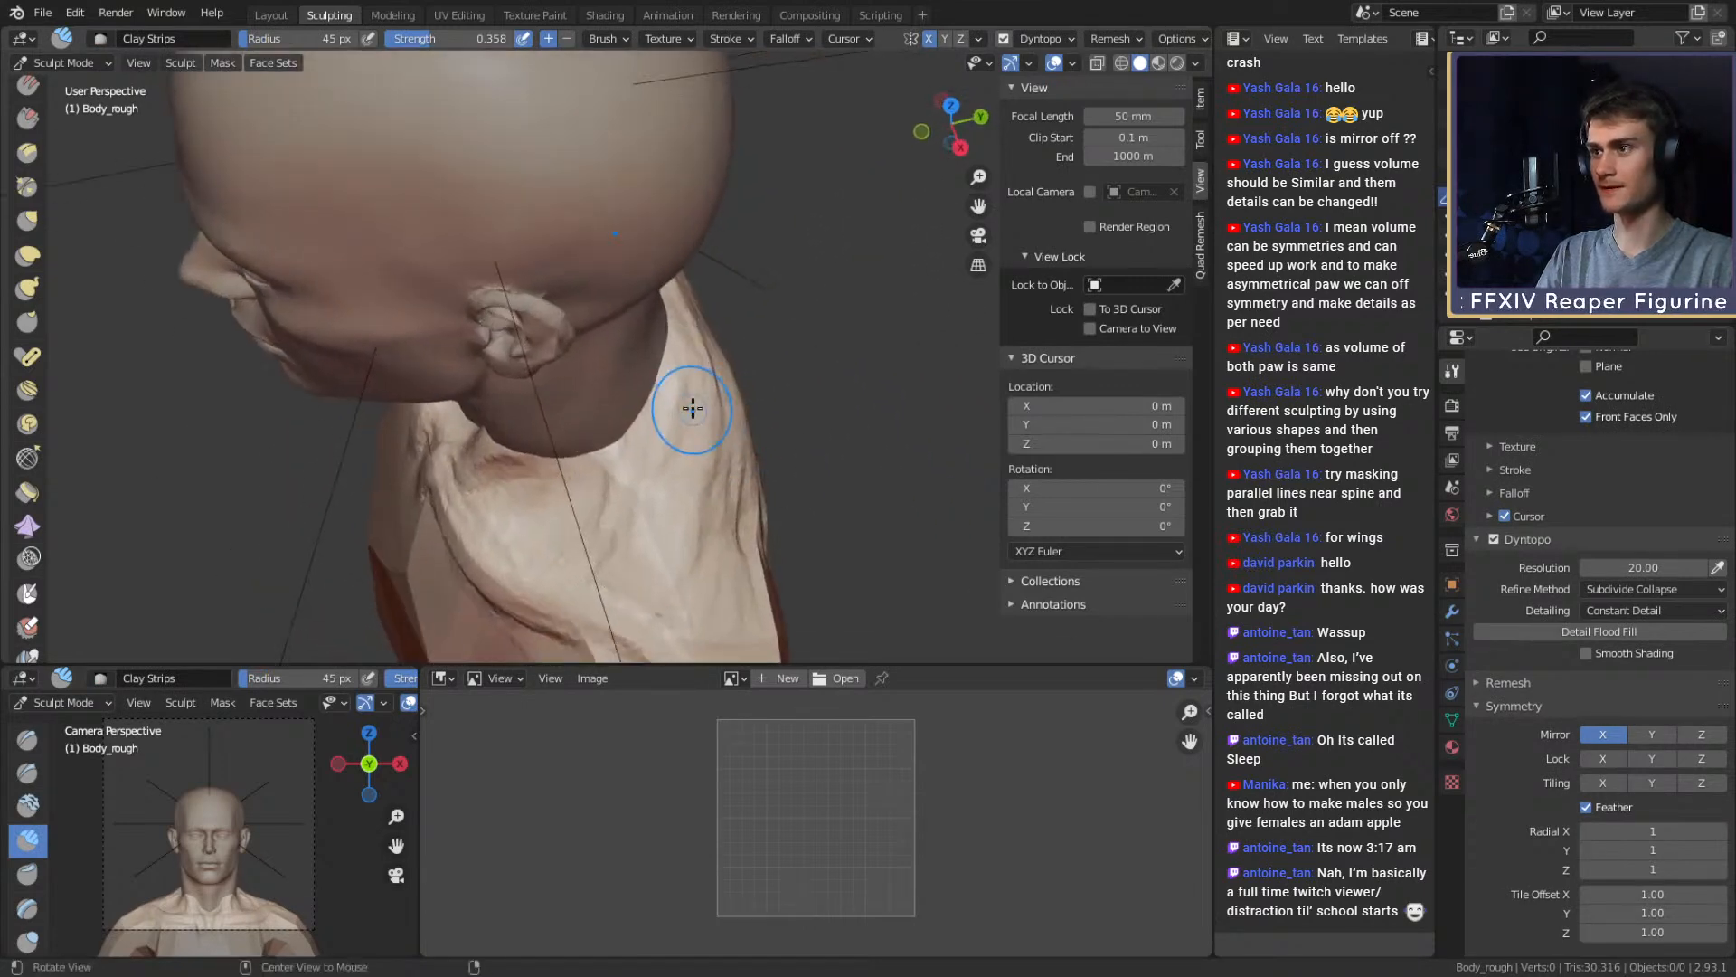
{"action": "key", "text": "f"}
{"action": "left_click", "coordinate": [678, 409]}
{"action": "left_click_drag", "start_coordinate": [660, 416], "coordinate": [648, 420]}
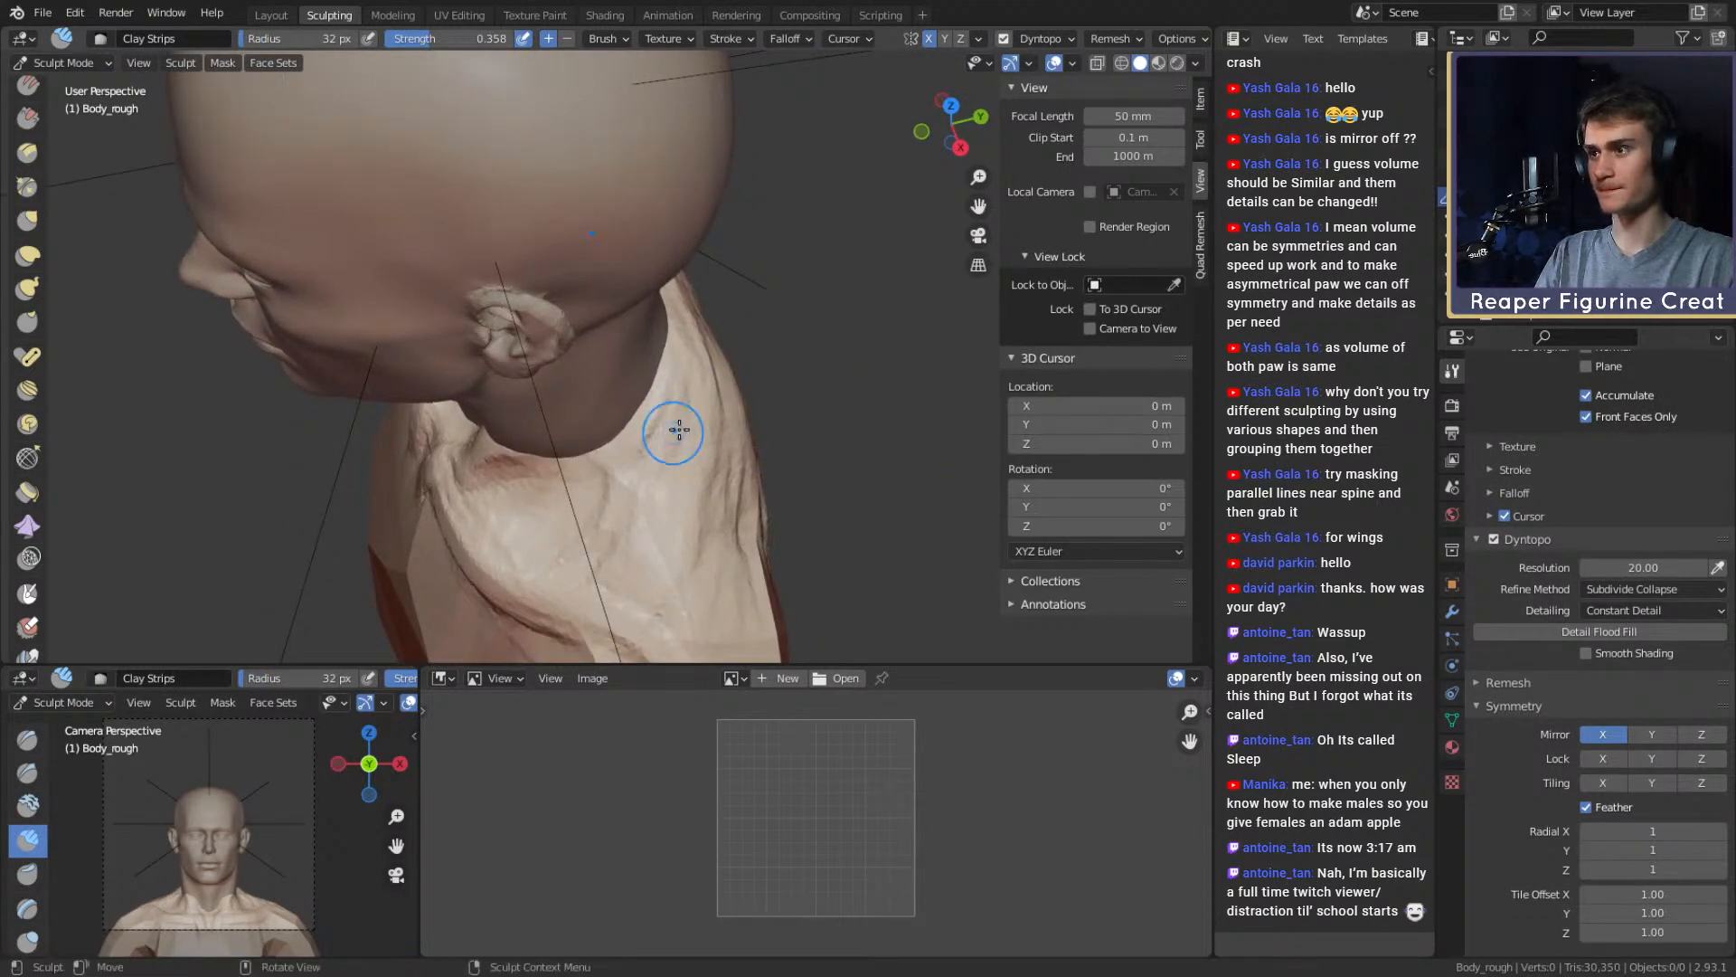
Build up the shoulder cap and upper deltoid with Clay Strips at 48 px radius
{"action": "mouse_move", "coordinate": [679, 430]}
{"action": "middle_mouse_down"}
{"action": "mouse_move", "coordinate": [696, 356]}
{"action": "mouse_move", "coordinate": [584, 422]}
{"action": "mouse_move", "coordinate": [578, 326]}
{"action": "mouse_move", "coordinate": [582, 379]}
{"action": "mouse_move", "coordinate": [733, 322]}
{"action": "mouse_move", "coordinate": [549, 315]}
{"action": "mouse_move", "coordinate": [736, 318]}
{"action": "mouse_move", "coordinate": [671, 409]}
{"action": "mouse_move", "coordinate": [624, 387]}
{"action": "middle_mouse_up"}
{"action": "left_click_drag", "start_coordinate": [624, 387], "coordinate": [648, 407]}
{"action": "middle_click_drag", "start_coordinate": [648, 407], "coordinate": [660, 380]}
{"action": "left_click_drag", "start_coordinate": [608, 391], "coordinate": [586, 399]}
{"action": "mouse_move", "coordinate": [602, 425]}
{"action": "middle_mouse_down", "text": "shift"}
{"action": "mouse_move", "coordinate": [637, 411]}
{"action": "mouse_move", "coordinate": [538, 398]}
{"action": "mouse_move", "coordinate": [524, 440]}
{"action": "mouse_move", "coordinate": [623, 409]}
{"action": "middle_mouse_up", "text": "shift"}
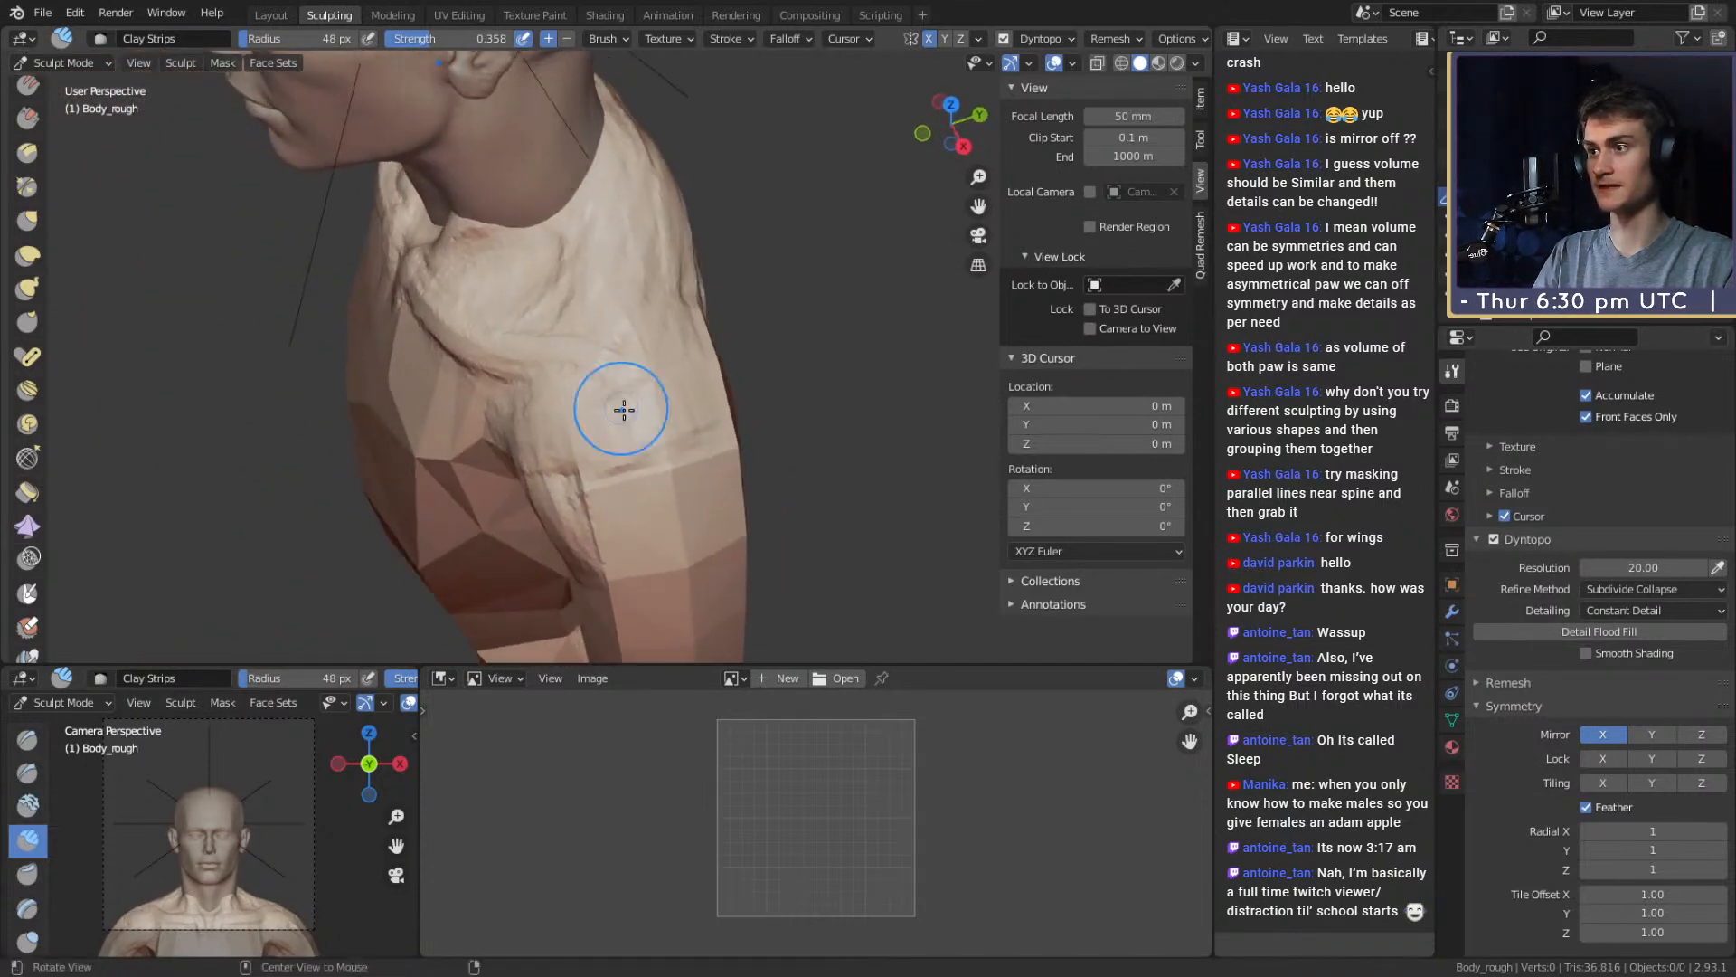
Switch to the Grab brush and reshape the upper arm below the shoulder, starting at 258 px radius
{"action": "left_click_drag", "start_coordinate": [624, 457], "coordinate": [780, 366], "text": "alt"}
{"action": "mouse_move", "coordinate": [780, 366]}
{"action": "left_mouse_down", "text": "ctrl+alt"}
{"action": "mouse_move", "coordinate": [801, 455]}
{"action": "mouse_move", "coordinate": [705, 335]}
{"action": "mouse_move", "coordinate": [636, 334]}
{"action": "mouse_move", "coordinate": [670, 327]}
{"action": "left_mouse_up", "text": "ctrl+alt"}
{"action": "key", "text": "g"}
{"action": "key", "text": "f"}
{"action": "left_click", "coordinate": [687, 309]}
{"action": "key", "text": "f"}
{"action": "left_click", "coordinate": [915, 388]}
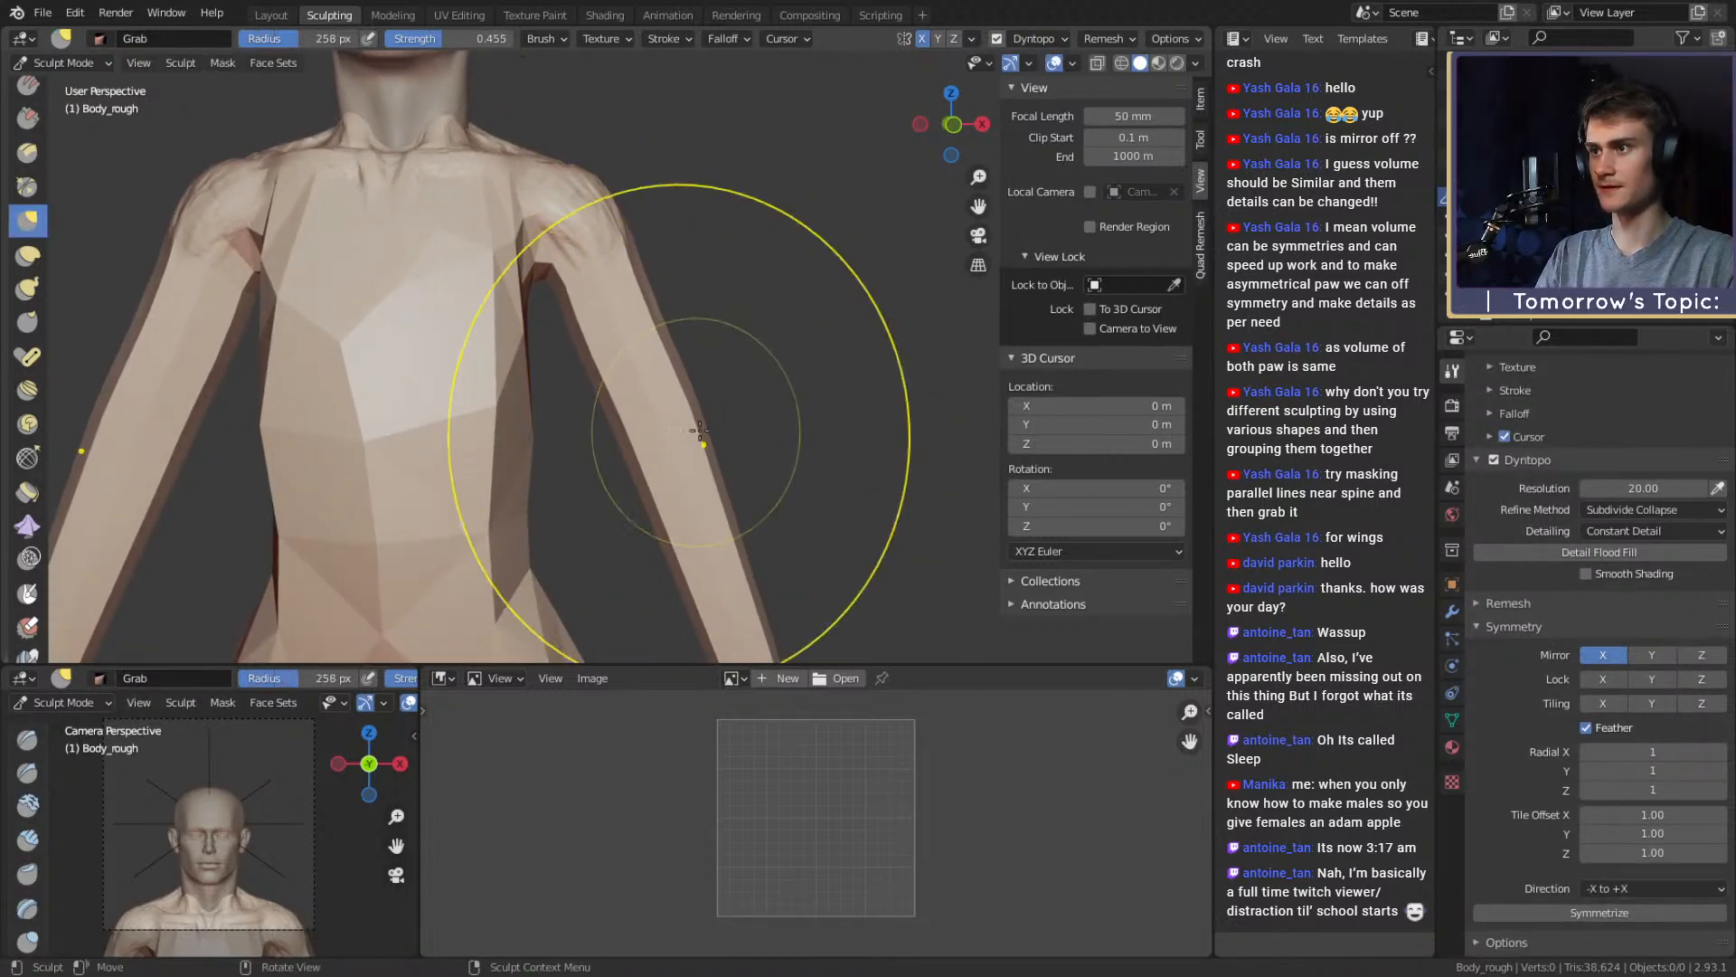
{"action": "mouse_move", "coordinate": [705, 448]}
{"action": "left_mouse_down"}
{"action": "mouse_move", "coordinate": [677, 407]}
{"action": "mouse_move", "coordinate": [709, 506]}
{"action": "left_mouse_up"}
{"action": "mouse_move", "coordinate": [710, 506]}
{"action": "left_mouse_down", "text": "alt+shift"}
{"action": "mouse_move", "coordinate": [660, 425]}
{"action": "mouse_move", "coordinate": [729, 517]}
{"action": "mouse_move", "coordinate": [915, 392]}
{"action": "left_mouse_up", "text": "alt+shift"}
{"action": "key", "text": "f"}
{"action": "left_click", "coordinate": [643, 481]}
{"action": "key", "text": "f"}
{"action": "left_click", "coordinate": [799, 391]}
{"action": "left_click_drag", "start_coordinate": [798, 392], "coordinate": [674, 337], "text": "alt+shift"}
{"action": "mouse_move", "coordinate": [673, 336]}
{"action": "left_mouse_down", "text": "alt+shift"}
{"action": "mouse_move", "coordinate": [627, 364]}
{"action": "mouse_move", "coordinate": [647, 437]}
{"action": "mouse_move", "coordinate": [653, 412]}
{"action": "left_mouse_up", "text": "alt+shift"}
Switch to Clay Strips and build the deltoid down over the outer upper arm at 48 px radius
{"action": "key", "text": "c"}
{"action": "key", "text": "f"}
{"action": "left_click", "coordinate": [640, 415]}
{"action": "mouse_move", "coordinate": [653, 413]}
{"action": "left_mouse_down"}
{"action": "mouse_move", "coordinate": [659, 428]}
{"action": "mouse_move", "coordinate": [586, 422]}
{"action": "left_mouse_up"}
{"action": "mouse_move", "coordinate": [527, 364]}
{"action": "left_mouse_down", "text": "alt+shift"}
{"action": "mouse_move", "coordinate": [569, 425]}
{"action": "mouse_move", "coordinate": [528, 414]}
{"action": "mouse_move", "coordinate": [621, 476]}
{"action": "left_mouse_up", "text": "alt+shift"}
{"action": "left_click_drag", "start_coordinate": [622, 478], "coordinate": [563, 497], "text": "alt"}
{"action": "mouse_move", "coordinate": [613, 356]}
{"action": "left_mouse_down"}
{"action": "mouse_move", "coordinate": [591, 519]}
{"action": "mouse_move", "coordinate": [623, 513]}
{"action": "left_mouse_up"}
{"action": "left_click_drag", "start_coordinate": [624, 497], "coordinate": [546, 480], "text": "alt"}
{"action": "mouse_move", "coordinate": [572, 385]}
{"action": "left_mouse_down"}
{"action": "mouse_move", "coordinate": [584, 456]}
{"action": "mouse_move", "coordinate": [617, 394]}
{"action": "left_mouse_up"}
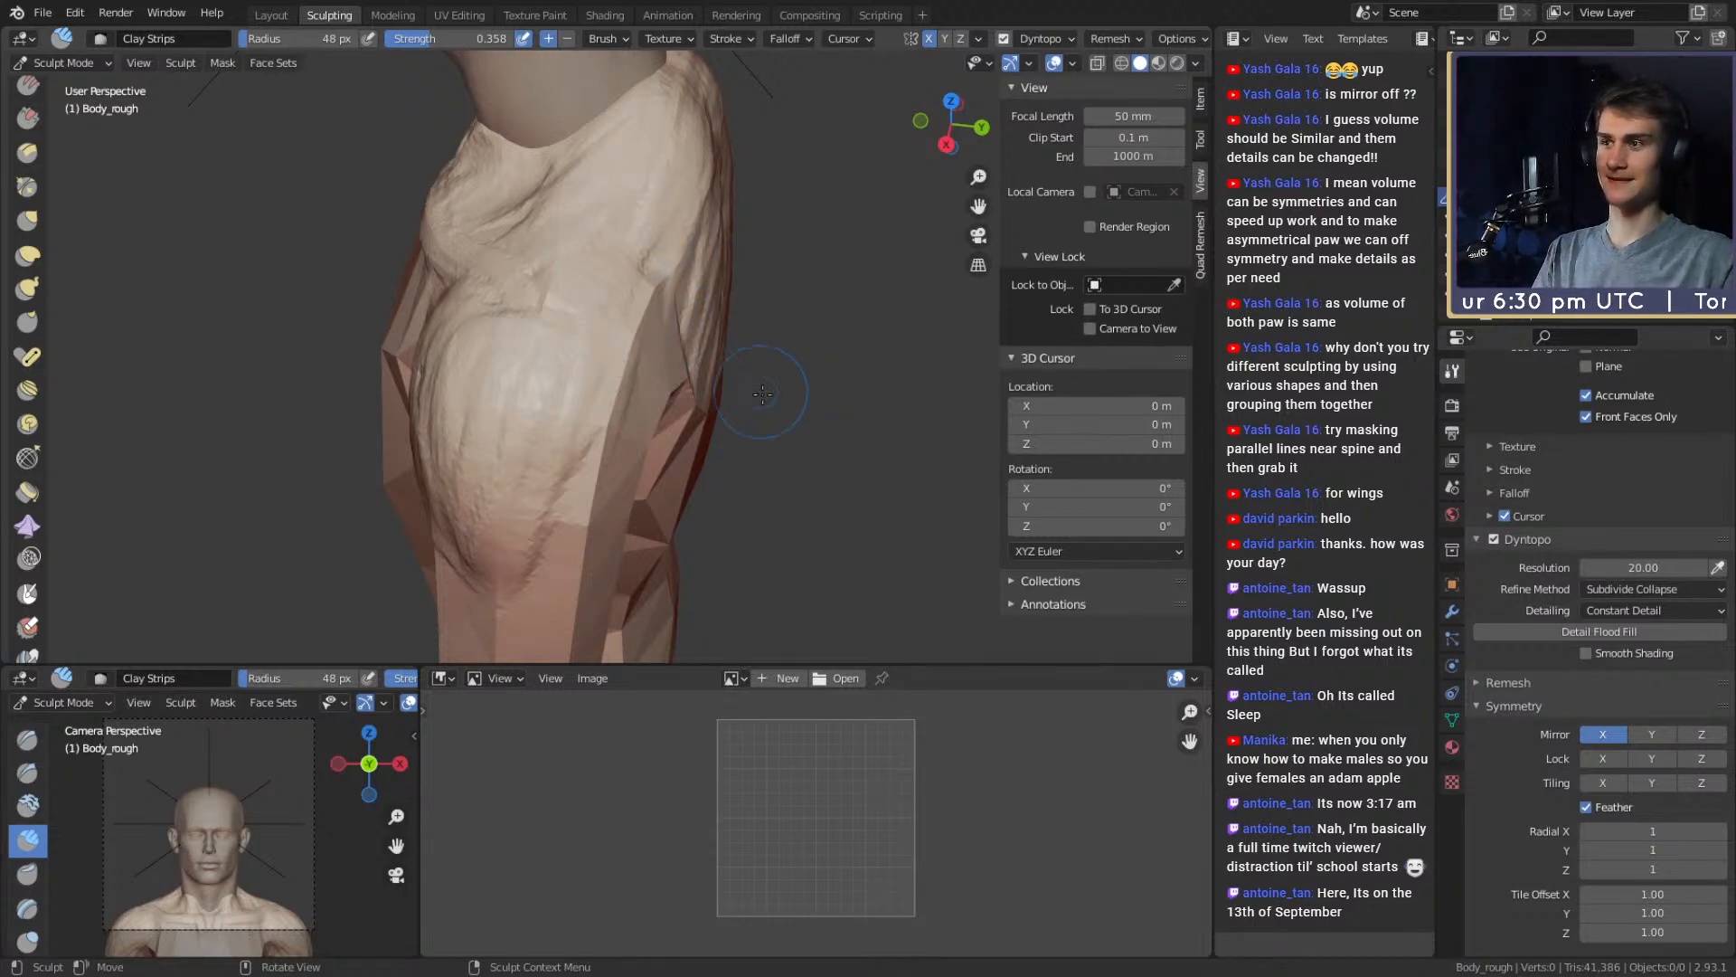
Add volume to the rear of the shoulder above the armpit with Clay Strips at 41 px radius
{"action": "middle_click_drag", "start_coordinate": [725, 424], "coordinate": [760, 406]}
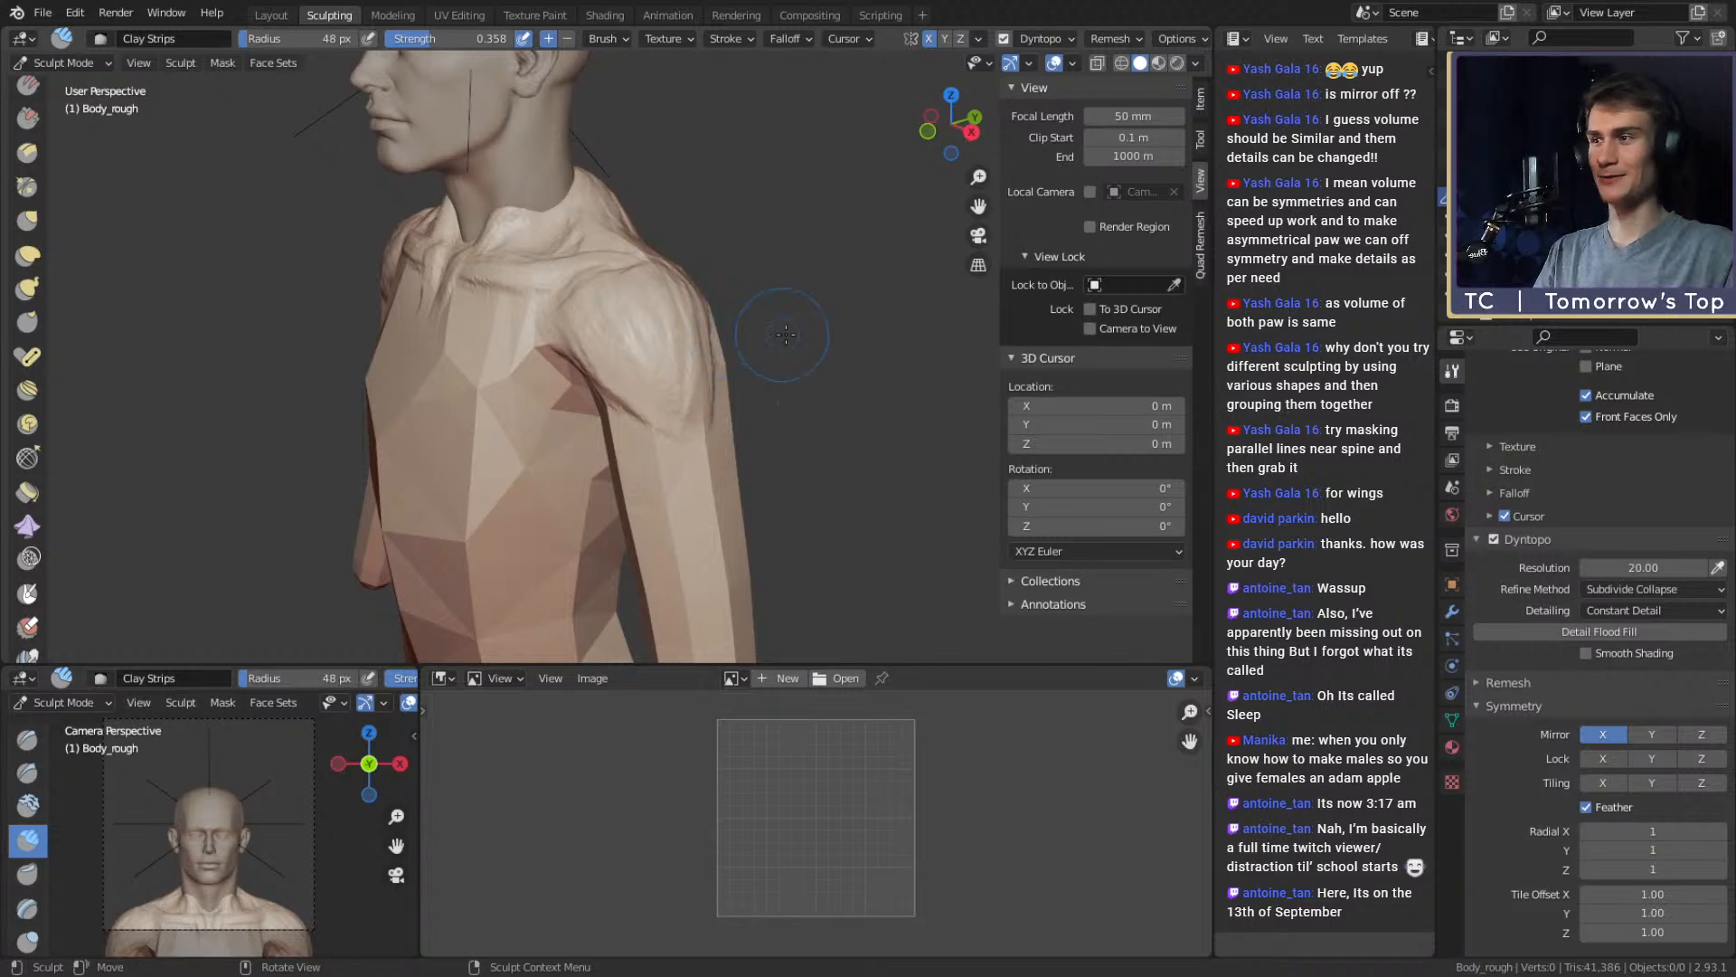
{"action": "mouse_move", "coordinate": [786, 335]}
{"action": "middle_mouse_down"}
{"action": "mouse_move", "coordinate": [652, 403]}
{"action": "mouse_move", "coordinate": [659, 311]}
{"action": "mouse_move", "coordinate": [597, 361]}
{"action": "mouse_move", "coordinate": [623, 369]}
{"action": "middle_mouse_up"}
{"action": "scroll", "coordinate": [611, 348], "scroll_direction": "down", "scroll_amount": 1}
{"action": "key", "text": "f"}
{"action": "left_click", "coordinate": [614, 347]}
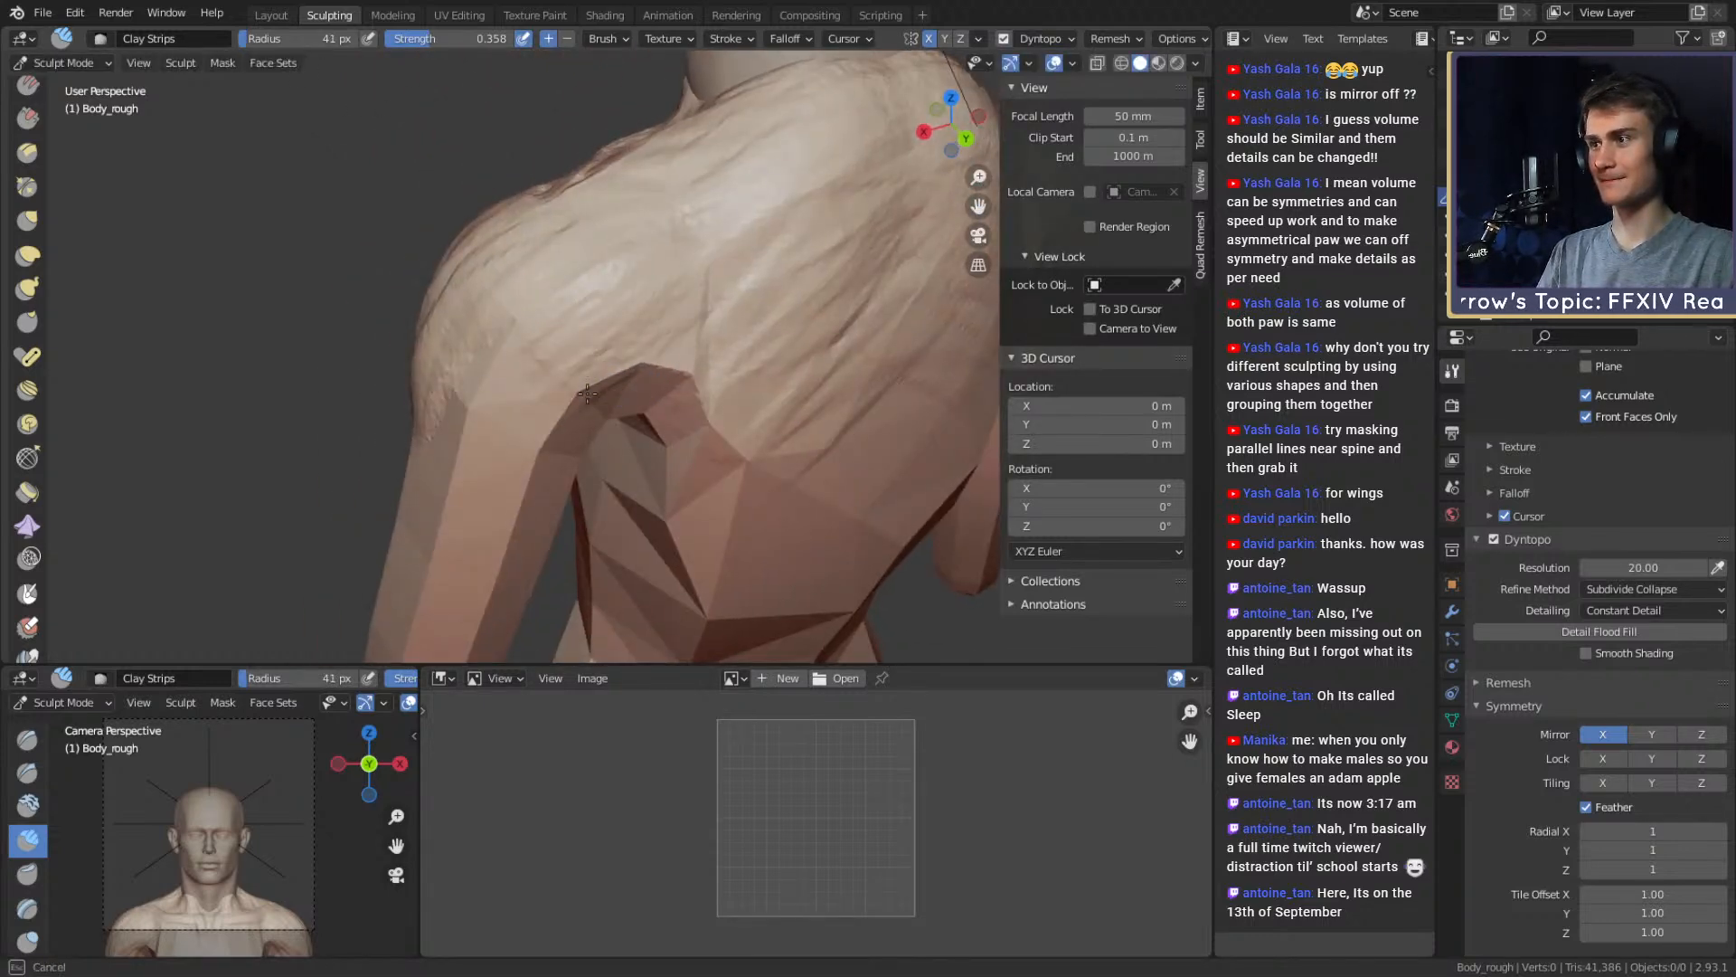
{"action": "left_click_drag", "start_coordinate": [587, 394], "coordinate": [611, 379]}
{"action": "middle_click_drag", "start_coordinate": [633, 360], "coordinate": [651, 325]}
{"action": "left_click_drag", "start_coordinate": [594, 398], "coordinate": [605, 418]}
Extend the rear deltoid across the back of the upper arm with Clay Strips
{"action": "middle_click_drag", "start_coordinate": [653, 311], "coordinate": [655, 322]}
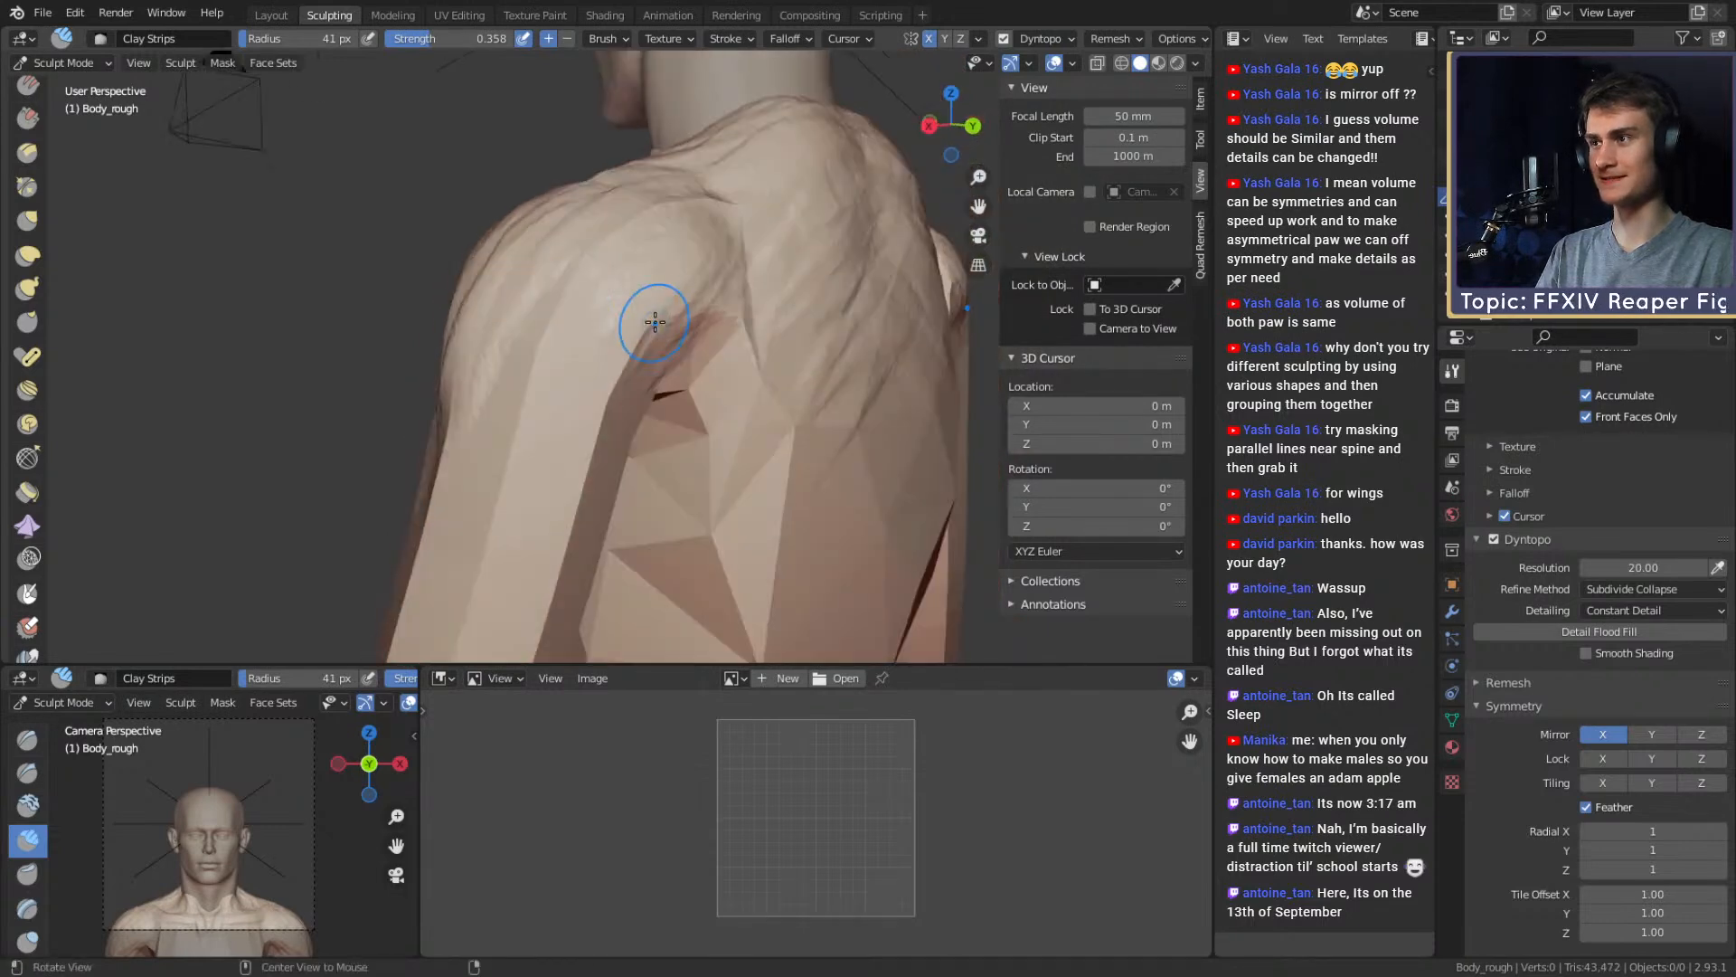
{"action": "left_click_drag", "start_coordinate": [547, 354], "coordinate": [505, 360]}
{"action": "left_click_drag", "start_coordinate": [504, 359], "coordinate": [696, 357], "text": "alt"}
{"action": "left_click_drag", "start_coordinate": [633, 388], "coordinate": [613, 447]}
{"action": "mouse_move", "coordinate": [759, 371]}
{"action": "left_mouse_down", "text": "alt"}
{"action": "mouse_move", "coordinate": [608, 346]}
{"action": "mouse_move", "coordinate": [653, 294]}
{"action": "left_mouse_up", "text": "alt"}
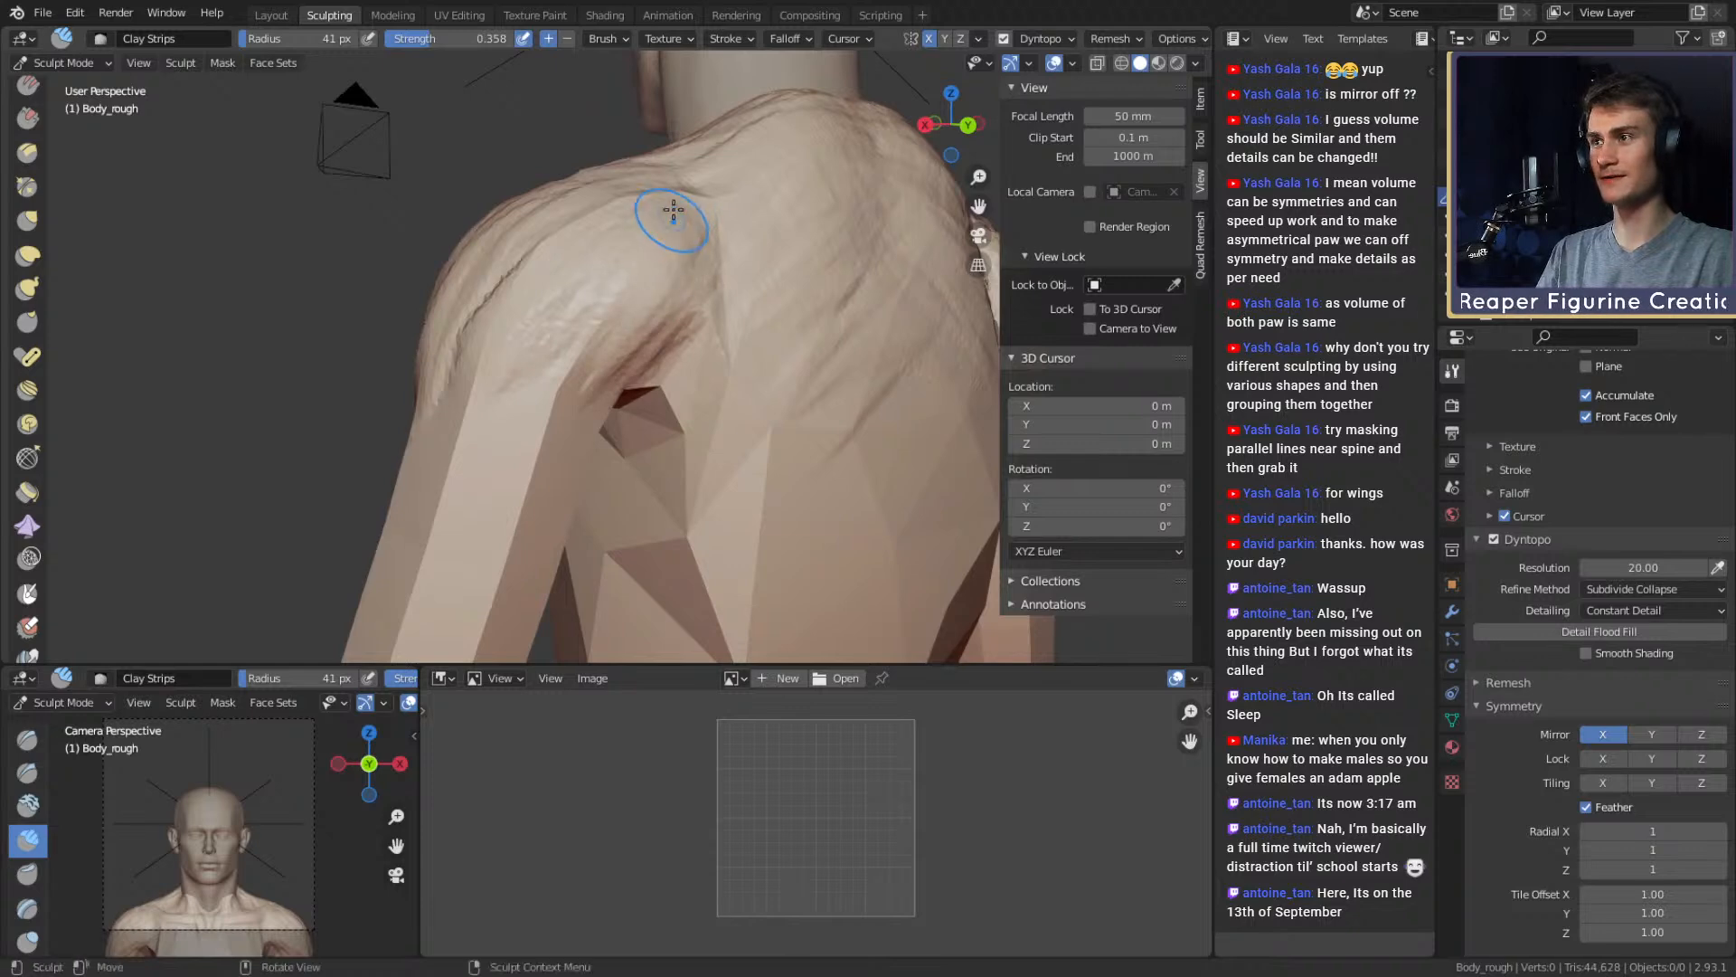
Refine the rear deltoid where it meets the shoulder blade with Clay Strips at 37 px radius
{"action": "middle_click_drag", "start_coordinate": [670, 213], "coordinate": [663, 280]}
{"action": "mouse_move", "coordinate": [647, 326]}
{"action": "left_mouse_down"}
{"action": "mouse_move", "coordinate": [684, 349]}
{"action": "mouse_move", "coordinate": [633, 276]}
{"action": "left_mouse_up"}
{"action": "key", "text": "f"}
{"action": "left_click", "coordinate": [681, 349]}
{"action": "left_click_drag", "start_coordinate": [635, 317], "coordinate": [622, 436], "text": "alt"}
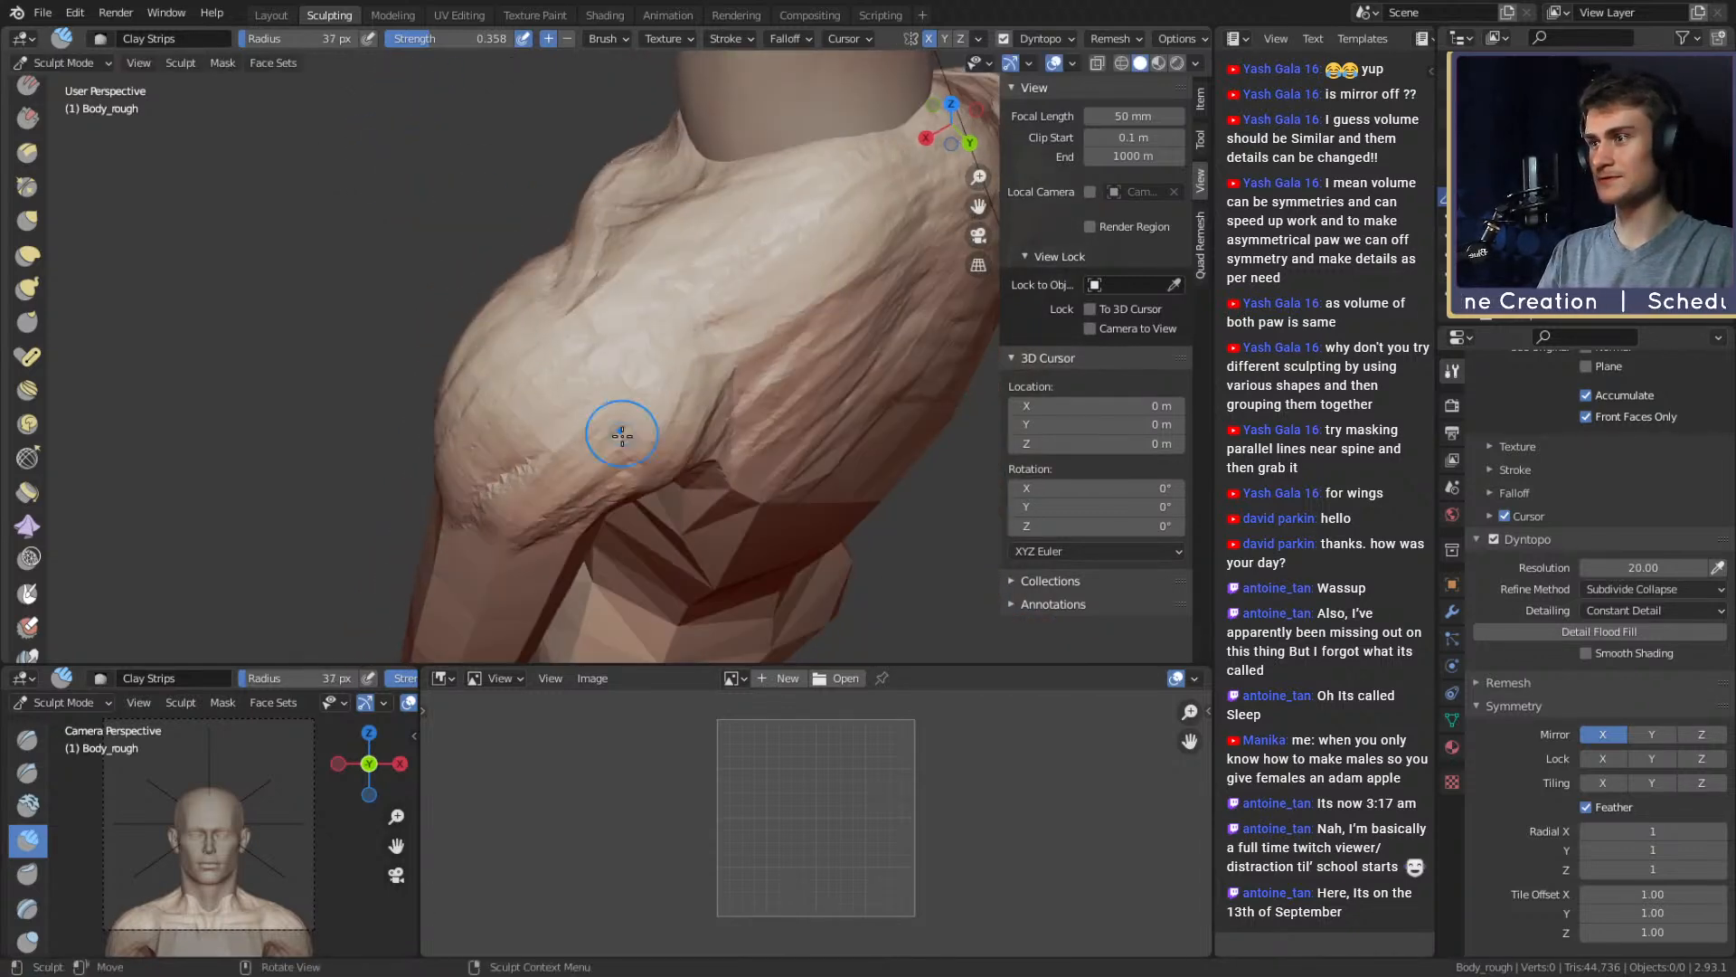
{"action": "left_click_drag", "start_coordinate": [687, 349], "coordinate": [663, 379]}
{"action": "mouse_move", "coordinate": [663, 379]}
{"action": "left_mouse_down", "text": "alt"}
{"action": "mouse_move", "coordinate": [684, 286]}
{"action": "mouse_move", "coordinate": [660, 326]}
{"action": "mouse_move", "coordinate": [718, 369]}
{"action": "mouse_move", "coordinate": [635, 386]}
{"action": "left_mouse_up", "text": "alt"}
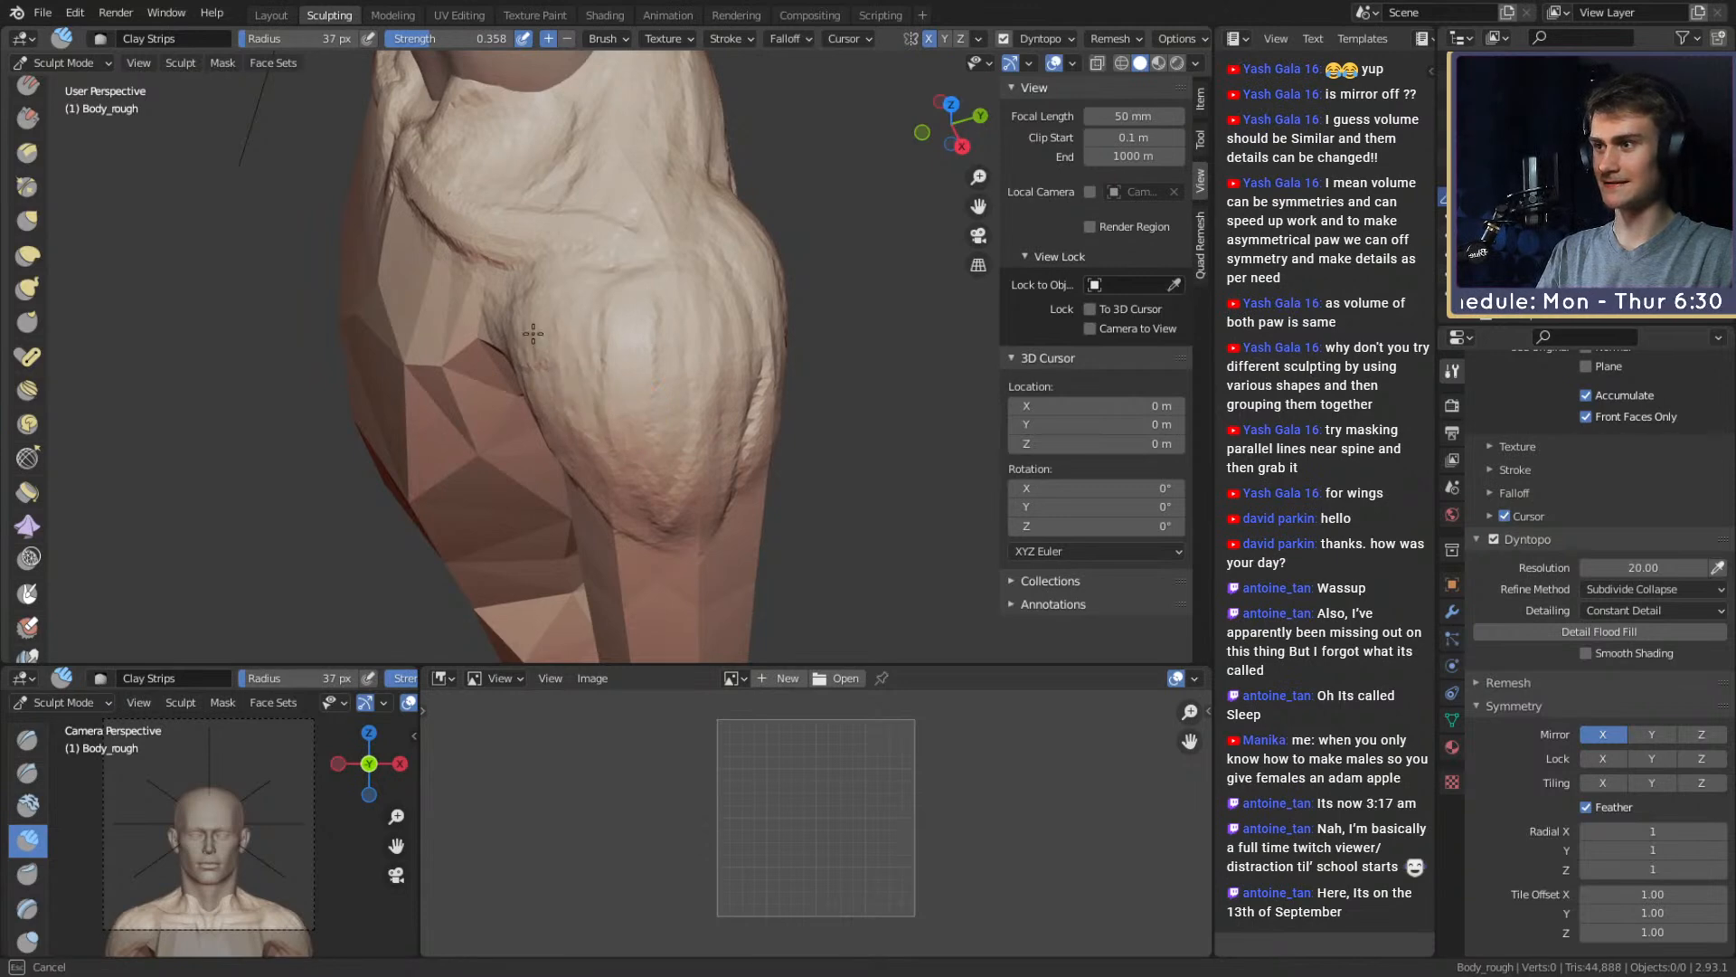
Round out the front and side of the deltoid with further Clay Strips strokes
{"action": "mouse_move", "coordinate": [533, 334]}
{"action": "left_mouse_down", "text": "alt"}
{"action": "mouse_move", "coordinate": [666, 311]}
{"action": "mouse_move", "coordinate": [660, 329]}
{"action": "mouse_move", "coordinate": [563, 186]}
{"action": "mouse_move", "coordinate": [652, 329]}
{"action": "mouse_move", "coordinate": [688, 344]}
{"action": "left_mouse_up", "text": "alt"}
{"action": "left_click_drag", "start_coordinate": [724, 317], "coordinate": [624, 389]}
{"action": "left_click_drag", "start_coordinate": [624, 355], "coordinate": [669, 375], "text": "alt"}
{"action": "mouse_move", "coordinate": [696, 380]}
{"action": "left_mouse_down"}
{"action": "mouse_move", "coordinate": [743, 334]}
{"action": "mouse_move", "coordinate": [723, 307]}
{"action": "mouse_move", "coordinate": [705, 326]}
{"action": "left_mouse_up"}
{"action": "left_click_drag", "start_coordinate": [670, 375], "coordinate": [709, 380], "text": "alt"}
Build up the pectorals and their lower edge across the chest with Clay Strips at 51 px radius
{"action": "mouse_move", "coordinate": [565, 470]}
{"action": "left_mouse_down"}
{"action": "mouse_move", "coordinate": [632, 443]}
{"action": "mouse_move", "coordinate": [570, 470]}
{"action": "left_mouse_up"}
{"action": "left_click_drag", "start_coordinate": [552, 479], "coordinate": [670, 455]}
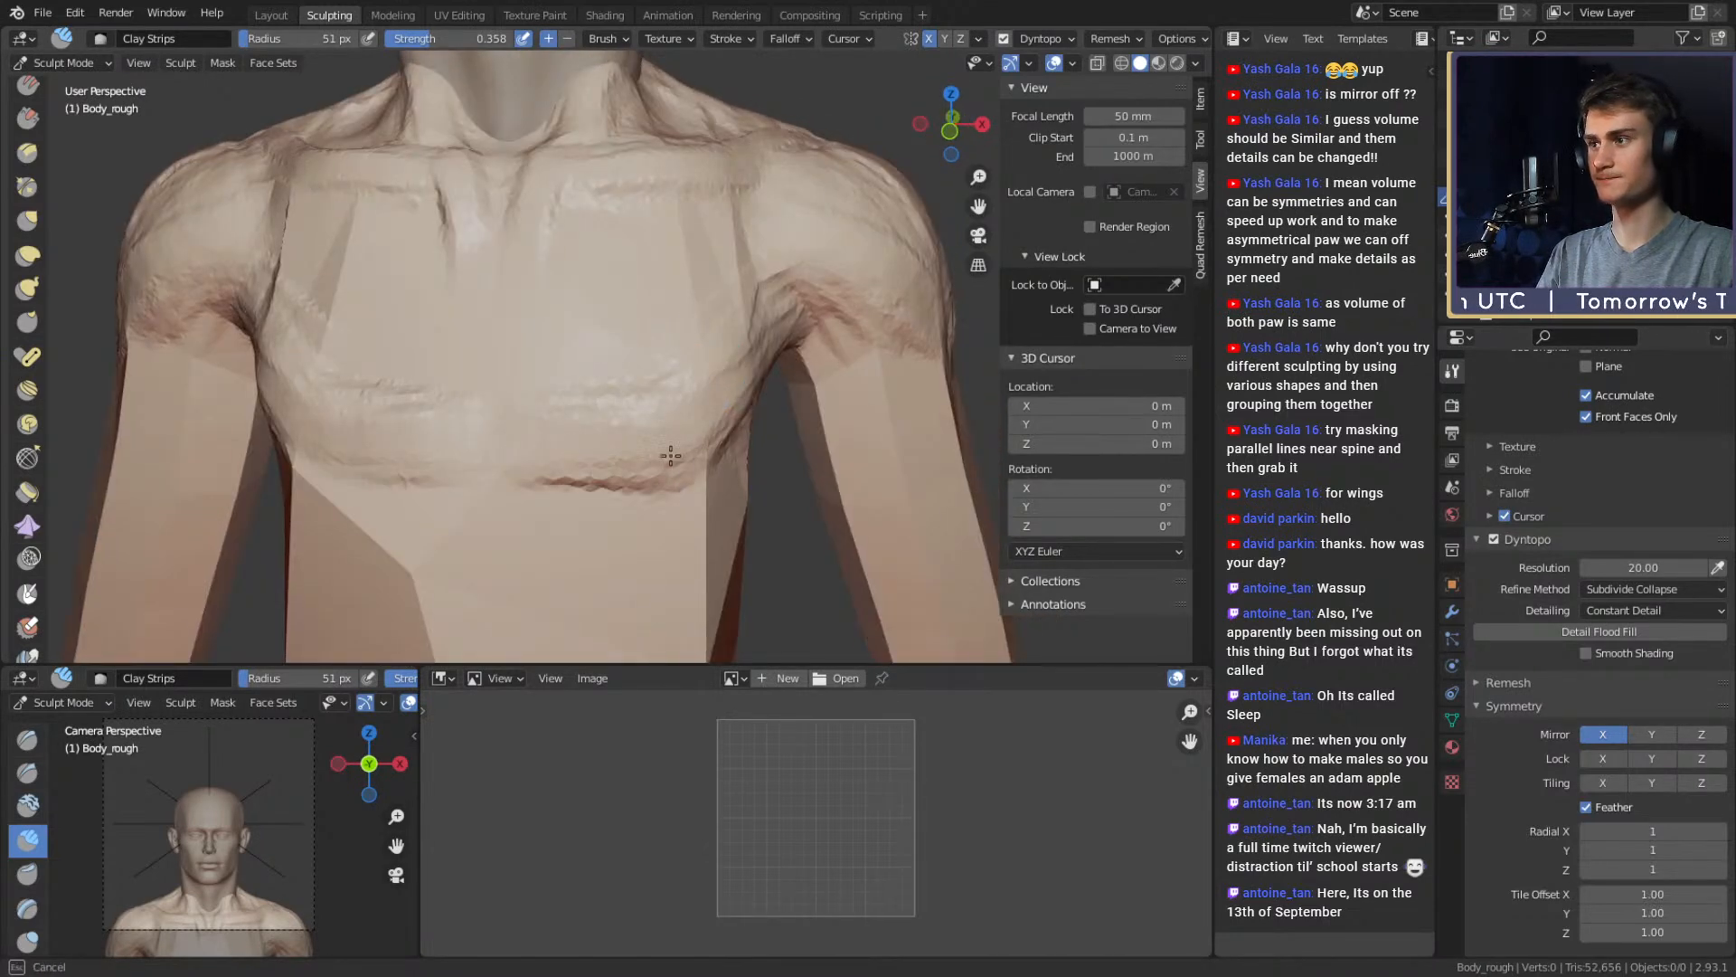
{"action": "left_click_drag", "start_coordinate": [685, 338], "coordinate": [727, 312]}
{"action": "left_click_drag", "start_coordinate": [730, 313], "coordinate": [740, 329], "text": "alt"}
Blend the outer pectoral into the front of the armpit with Clay Strips at 58 px radius
{"action": "key", "text": "f"}
{"action": "left_click", "coordinate": [733, 353]}
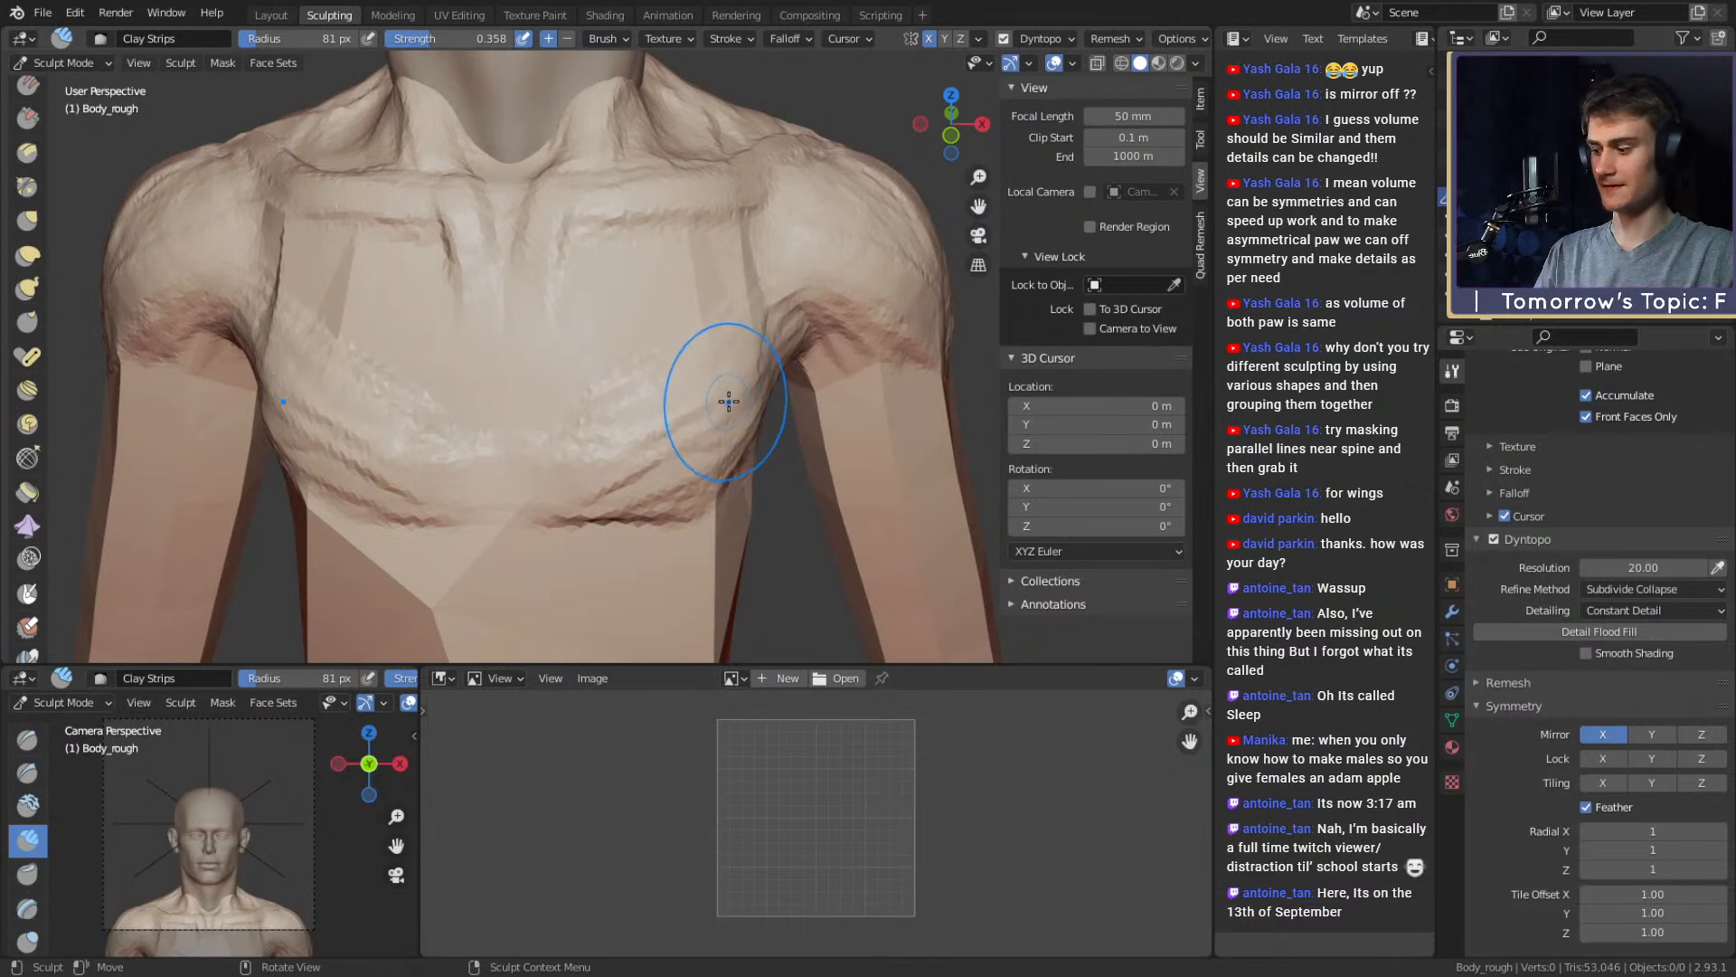
{"action": "left_click_drag", "start_coordinate": [763, 397], "coordinate": [723, 375], "text": "alt"}
{"action": "key", "text": "f"}
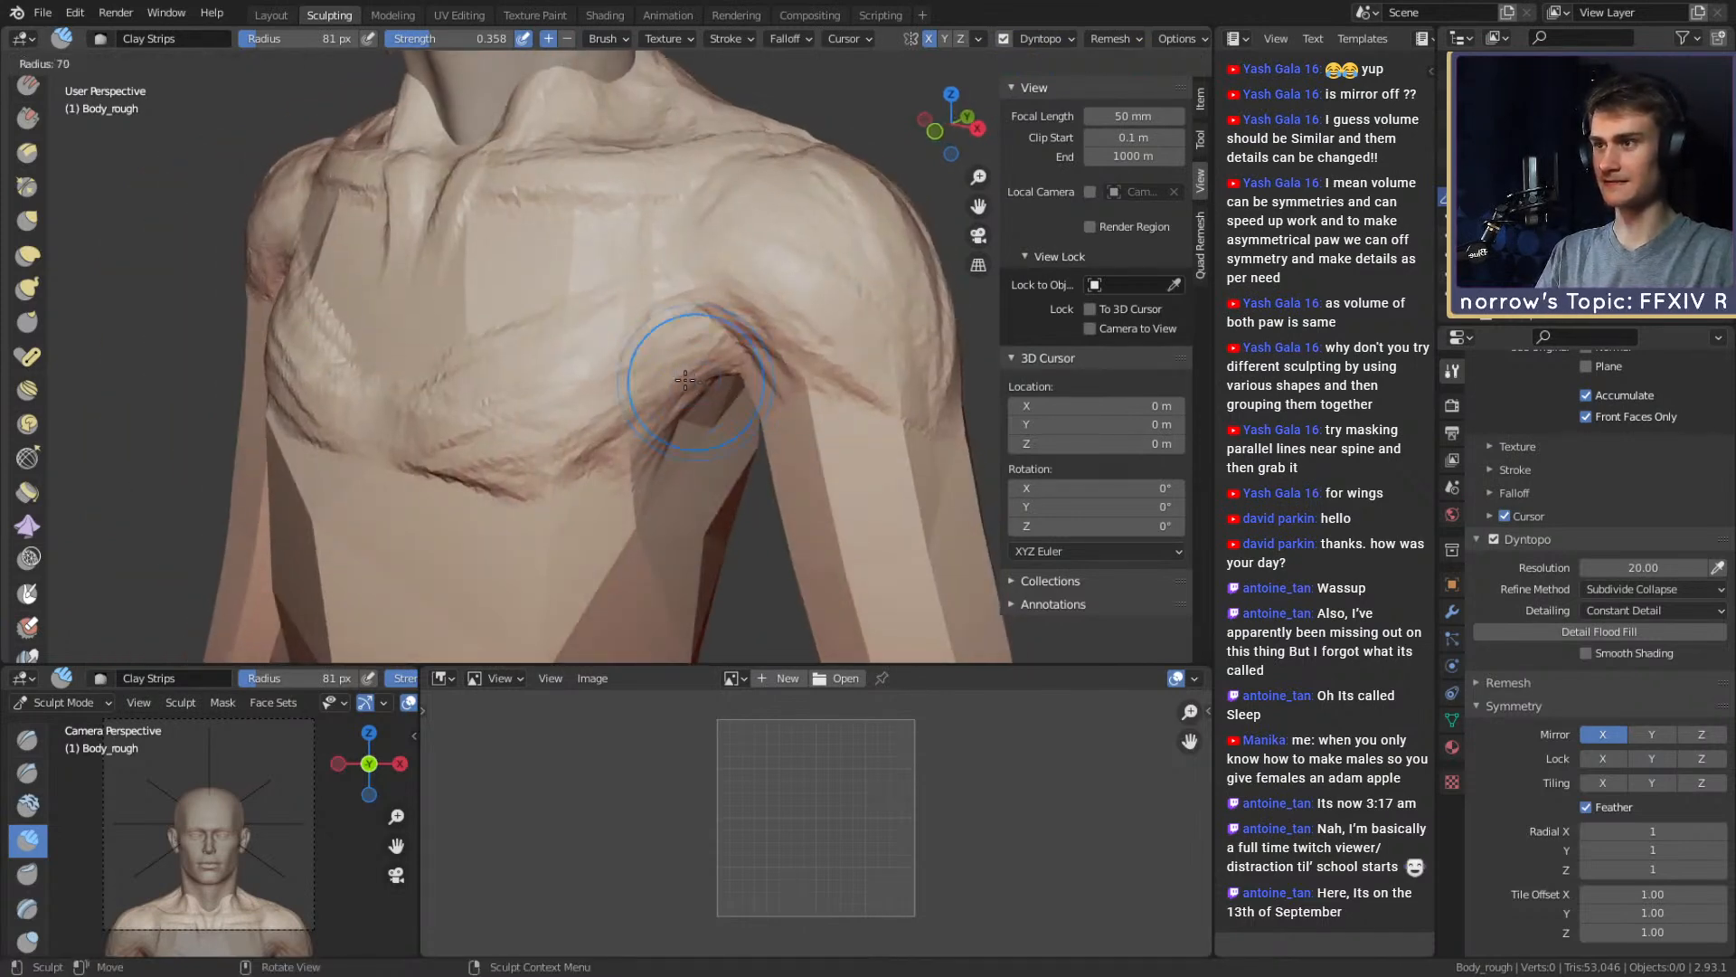
{"action": "left_click", "coordinate": [696, 362]}
{"action": "mouse_move", "coordinate": [648, 326]}
{"action": "left_mouse_down"}
{"action": "mouse_move", "coordinate": [573, 307]}
{"action": "mouse_move", "coordinate": [698, 353]}
{"action": "left_mouse_up"}
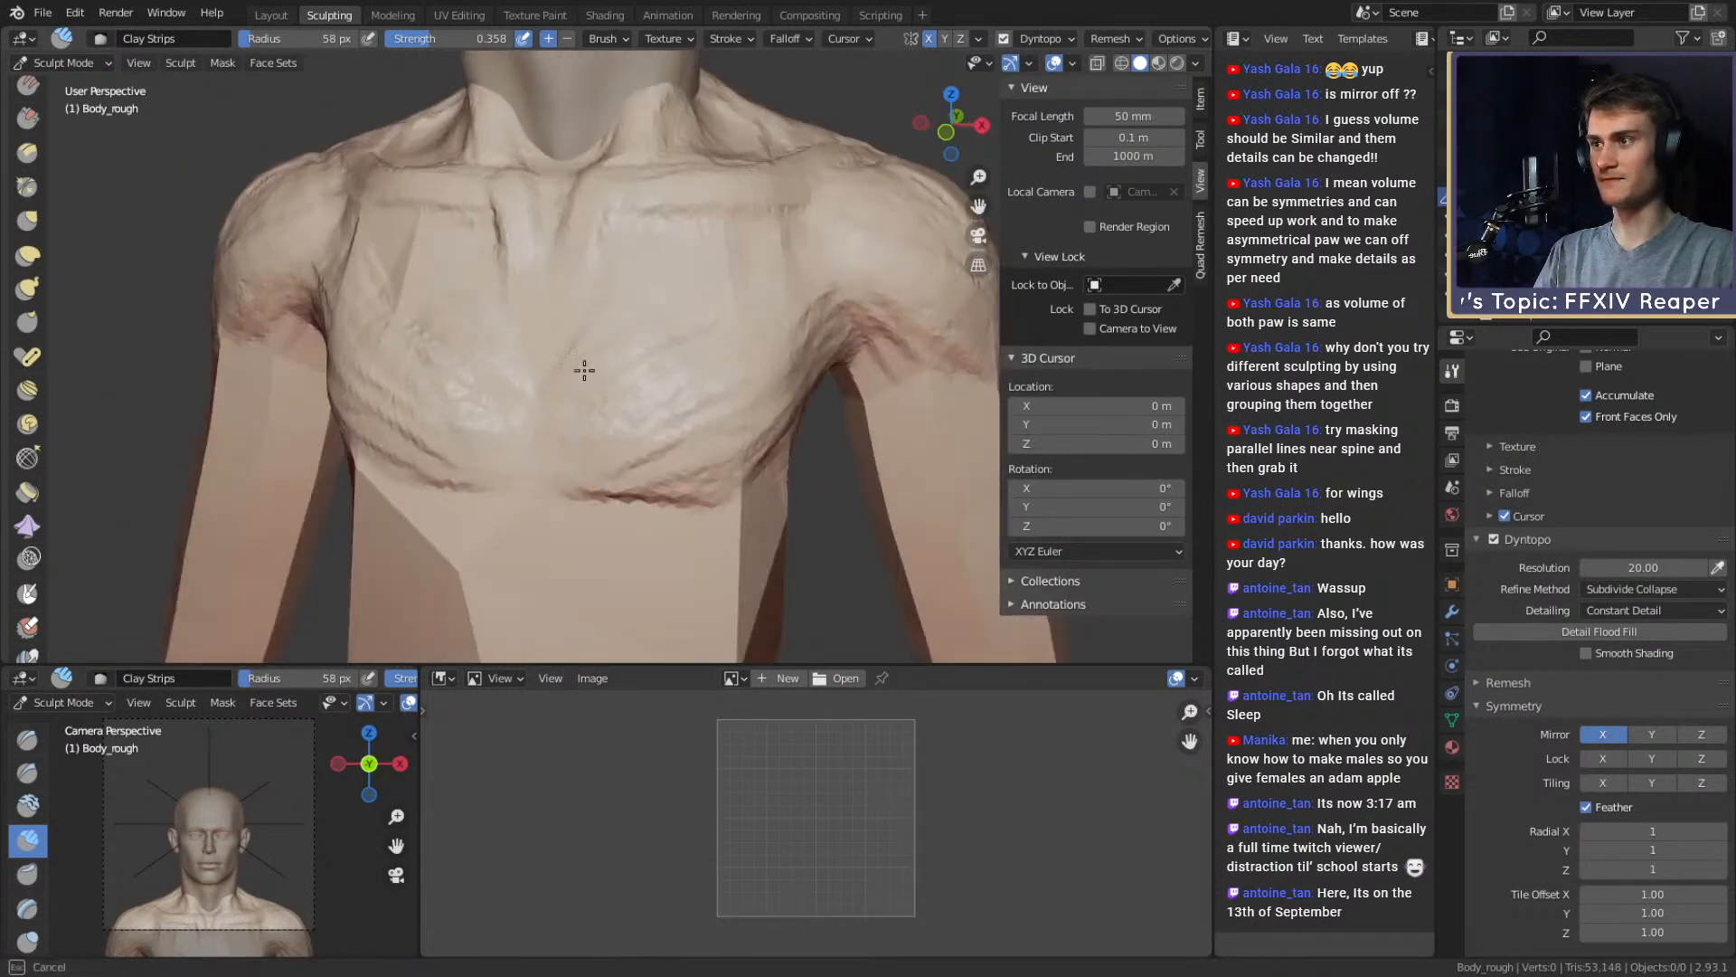
Fill in the upper and inner pectorals around the breastbone with Clay Strips, starting at 43 px radius
{"action": "mouse_move", "coordinate": [584, 370]}
{"action": "left_mouse_down", "text": "alt"}
{"action": "mouse_move", "coordinate": [650, 357]}
{"action": "mouse_move", "coordinate": [709, 303]}
{"action": "mouse_move", "coordinate": [623, 365]}
{"action": "mouse_move", "coordinate": [652, 295]}
{"action": "left_mouse_up", "text": "alt"}
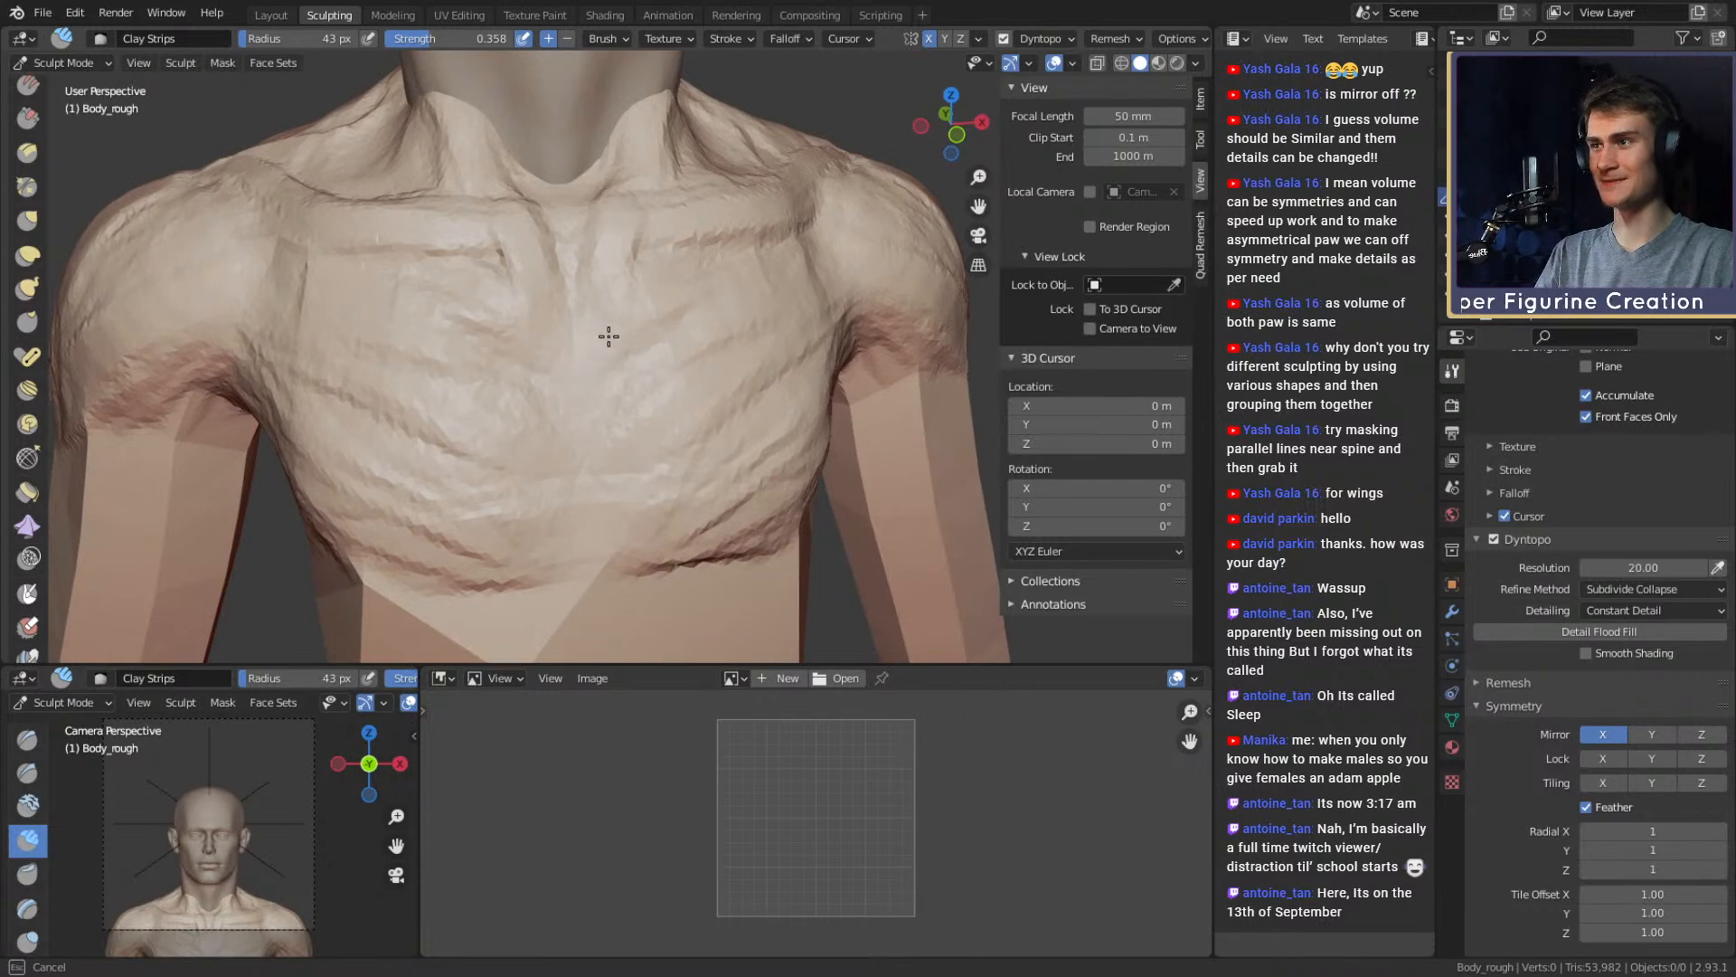
{"action": "left_click_drag", "start_coordinate": [748, 431], "coordinate": [728, 443]}
{"action": "scroll", "coordinate": [674, 470], "scroll_direction": "down", "scroll_amount": 5}
{"action": "scroll", "coordinate": [690, 368], "scroll_direction": "up", "scroll_amount": 3}
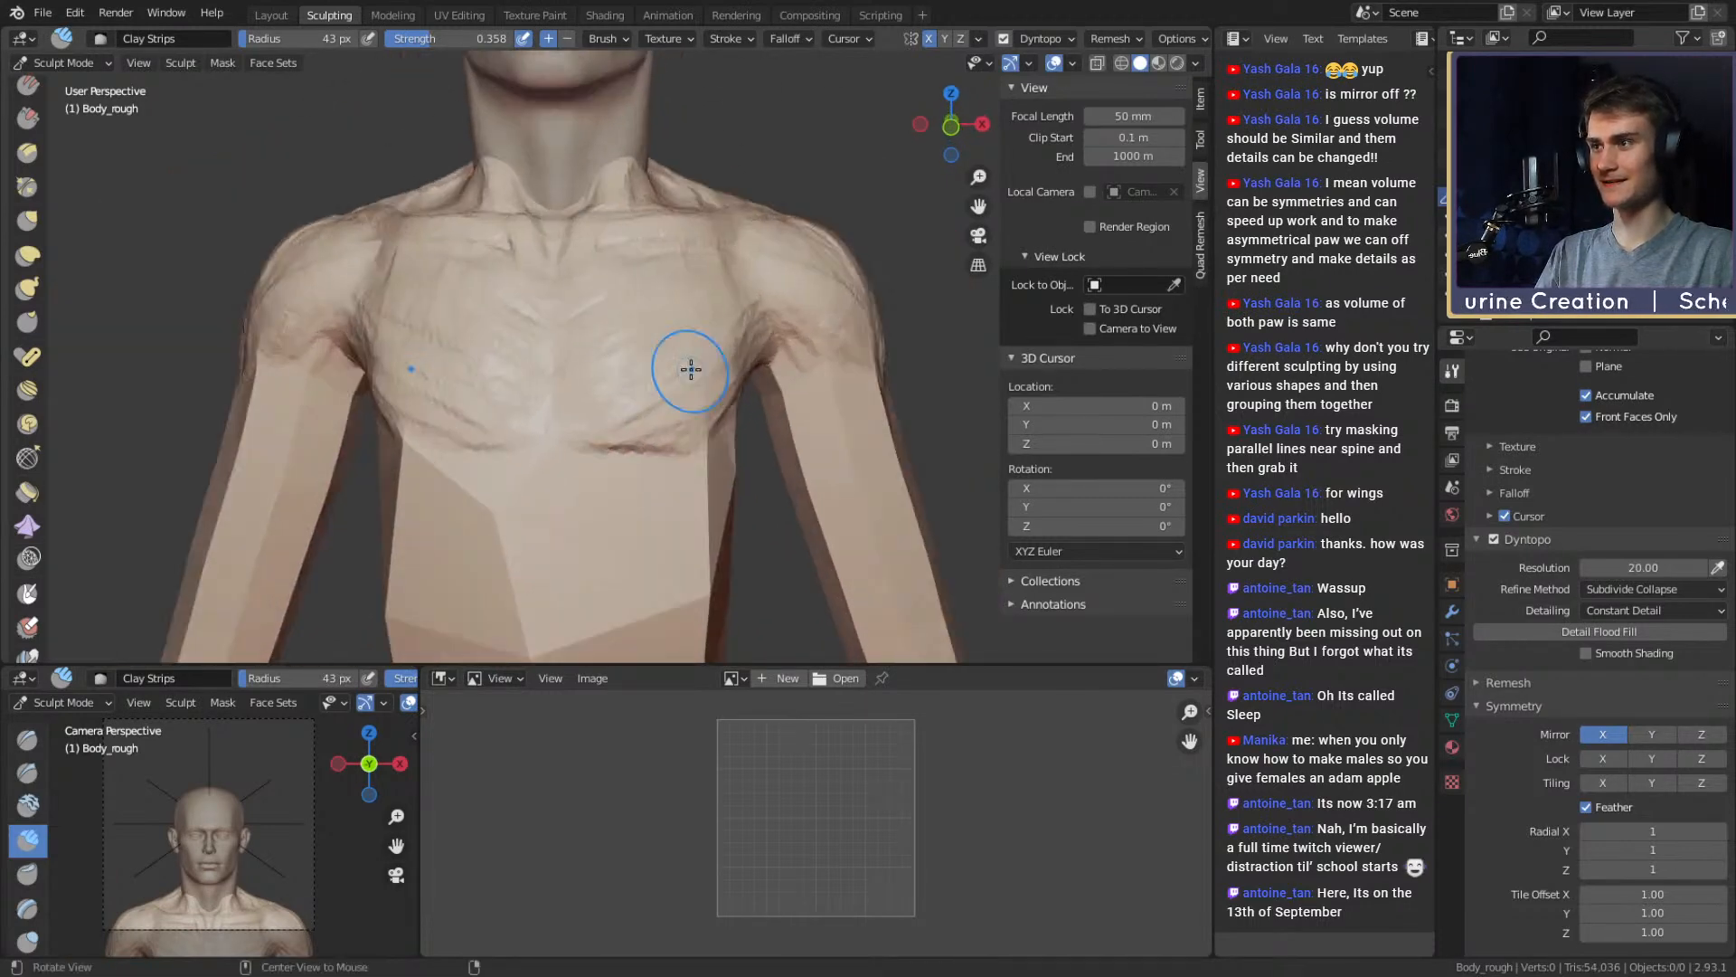
{"action": "middle_click_drag", "start_coordinate": [633, 385], "coordinate": [615, 364]}
{"action": "key", "text": "f"}
{"action": "left_click", "coordinate": [608, 364]}
{"action": "left_click_drag", "start_coordinate": [588, 348], "coordinate": [618, 322]}
{"action": "left_click_drag", "start_coordinate": [655, 436], "coordinate": [637, 465]}
Use the Grab brush to raise the lower centre of the chest at 158 px radius and adjust the torso's side at 111 px
{"action": "mouse_move", "coordinate": [653, 444]}
{"action": "middle_mouse_down"}
{"action": "mouse_move", "coordinate": [681, 410]}
{"action": "mouse_move", "coordinate": [616, 419]}
{"action": "mouse_move", "coordinate": [577, 465]}
{"action": "middle_mouse_up"}
{"action": "key", "text": "g"}
{"action": "key", "text": "f"}
{"action": "left_click", "coordinate": [582, 456]}
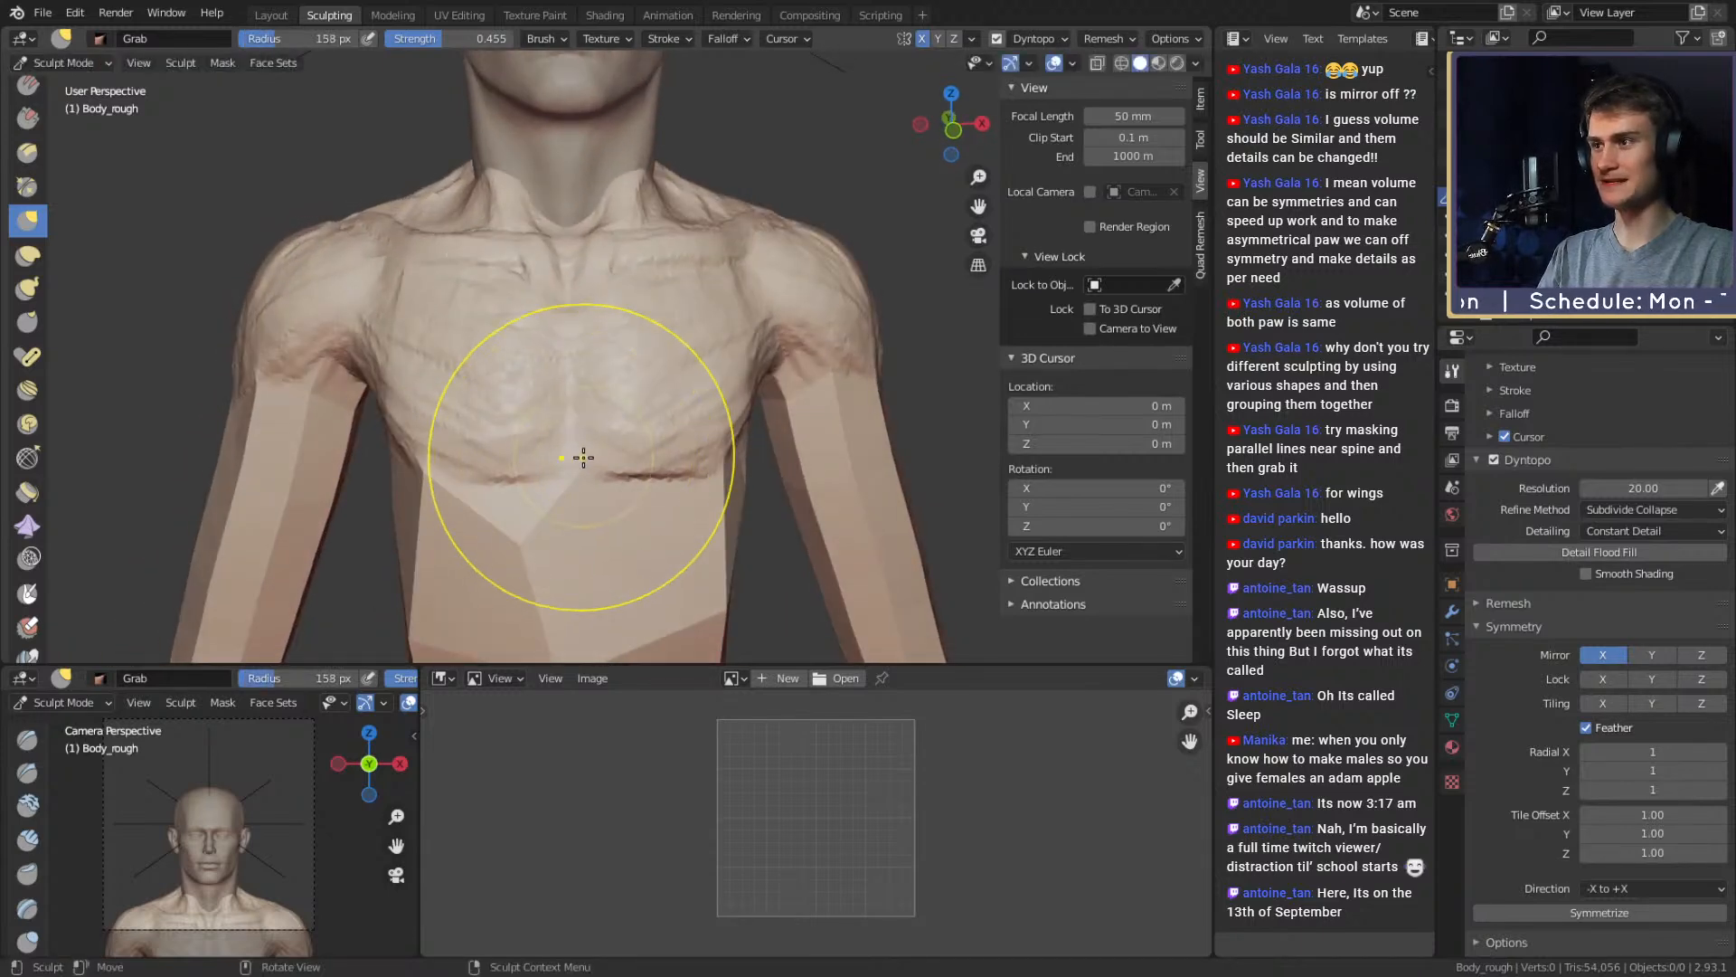
{"action": "left_click_drag", "start_coordinate": [581, 455], "coordinate": [578, 438]}
{"action": "mouse_move", "coordinate": [577, 438]}
{"action": "middle_mouse_down"}
{"action": "mouse_move", "coordinate": [627, 407]}
{"action": "mouse_move", "coordinate": [578, 426]}
{"action": "mouse_move", "coordinate": [608, 395]}
{"action": "middle_mouse_up"}
{"action": "key", "text": "f"}
{"action": "left_click", "coordinate": [567, 427]}
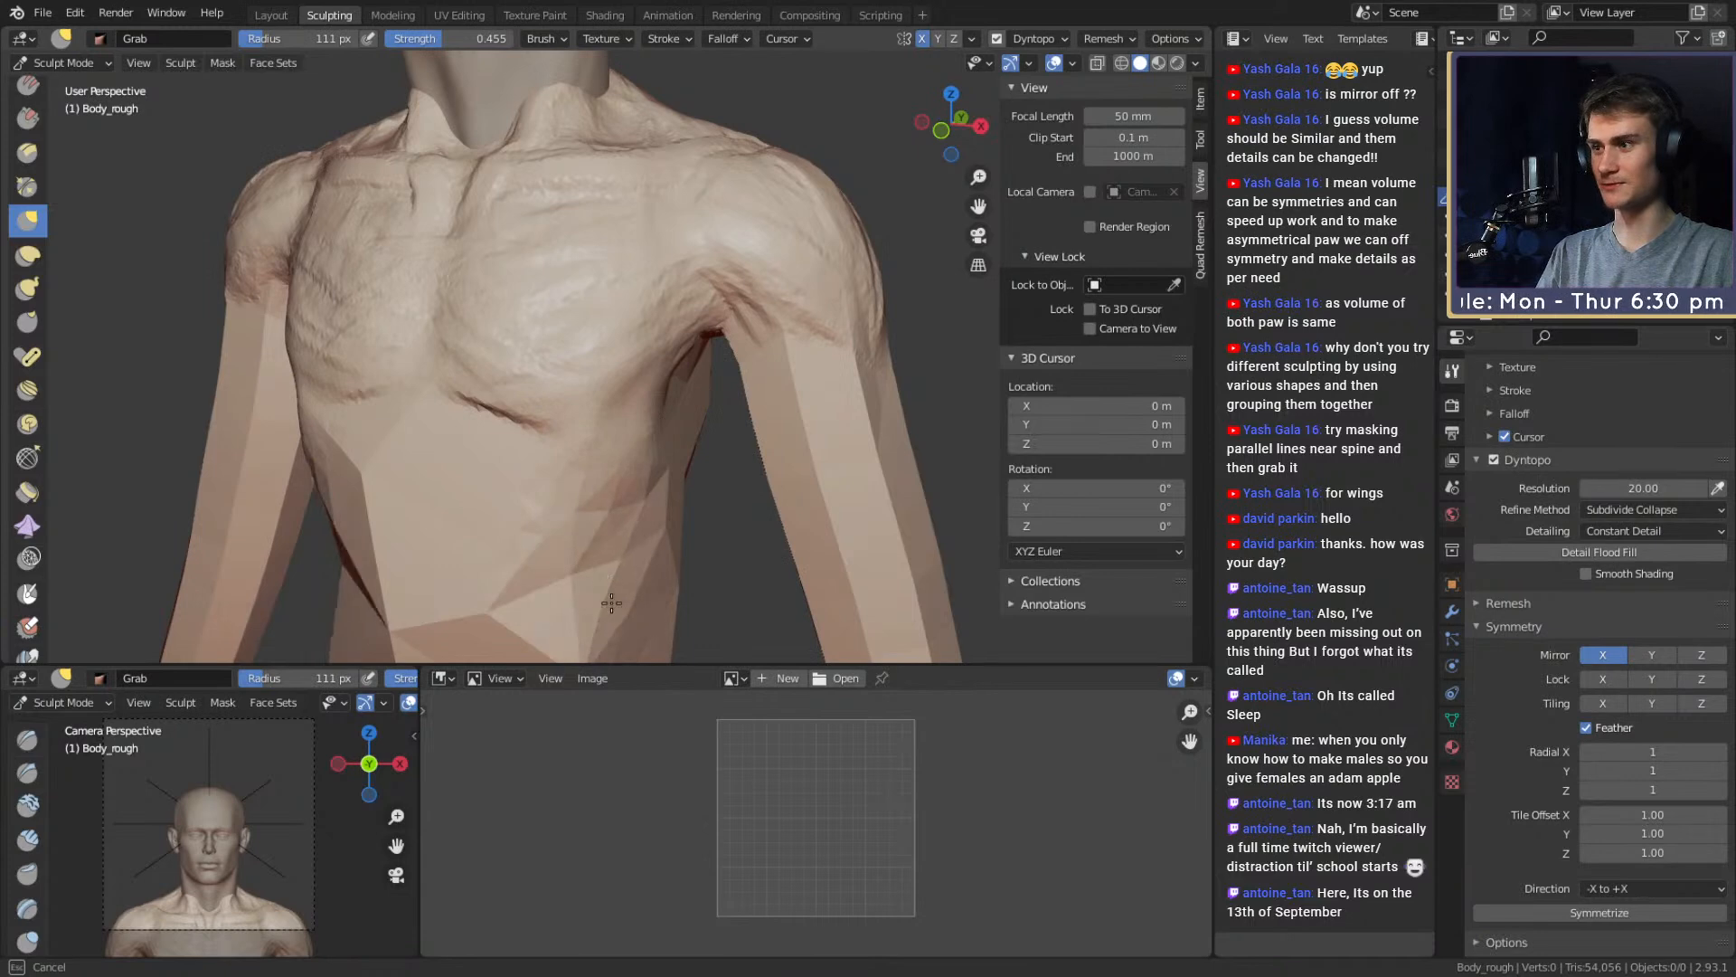
Switch back to Clay Strips and sculpt the rib cage arch and upper abdomen below the chest, down to 48 px radius
{"action": "key", "text": "c"}
{"action": "mouse_move", "coordinate": [646, 445]}
{"action": "middle_mouse_down"}
{"action": "mouse_move", "coordinate": [624, 404]}
{"action": "mouse_move", "coordinate": [687, 414]}
{"action": "middle_mouse_up"}
{"action": "key", "text": "f"}
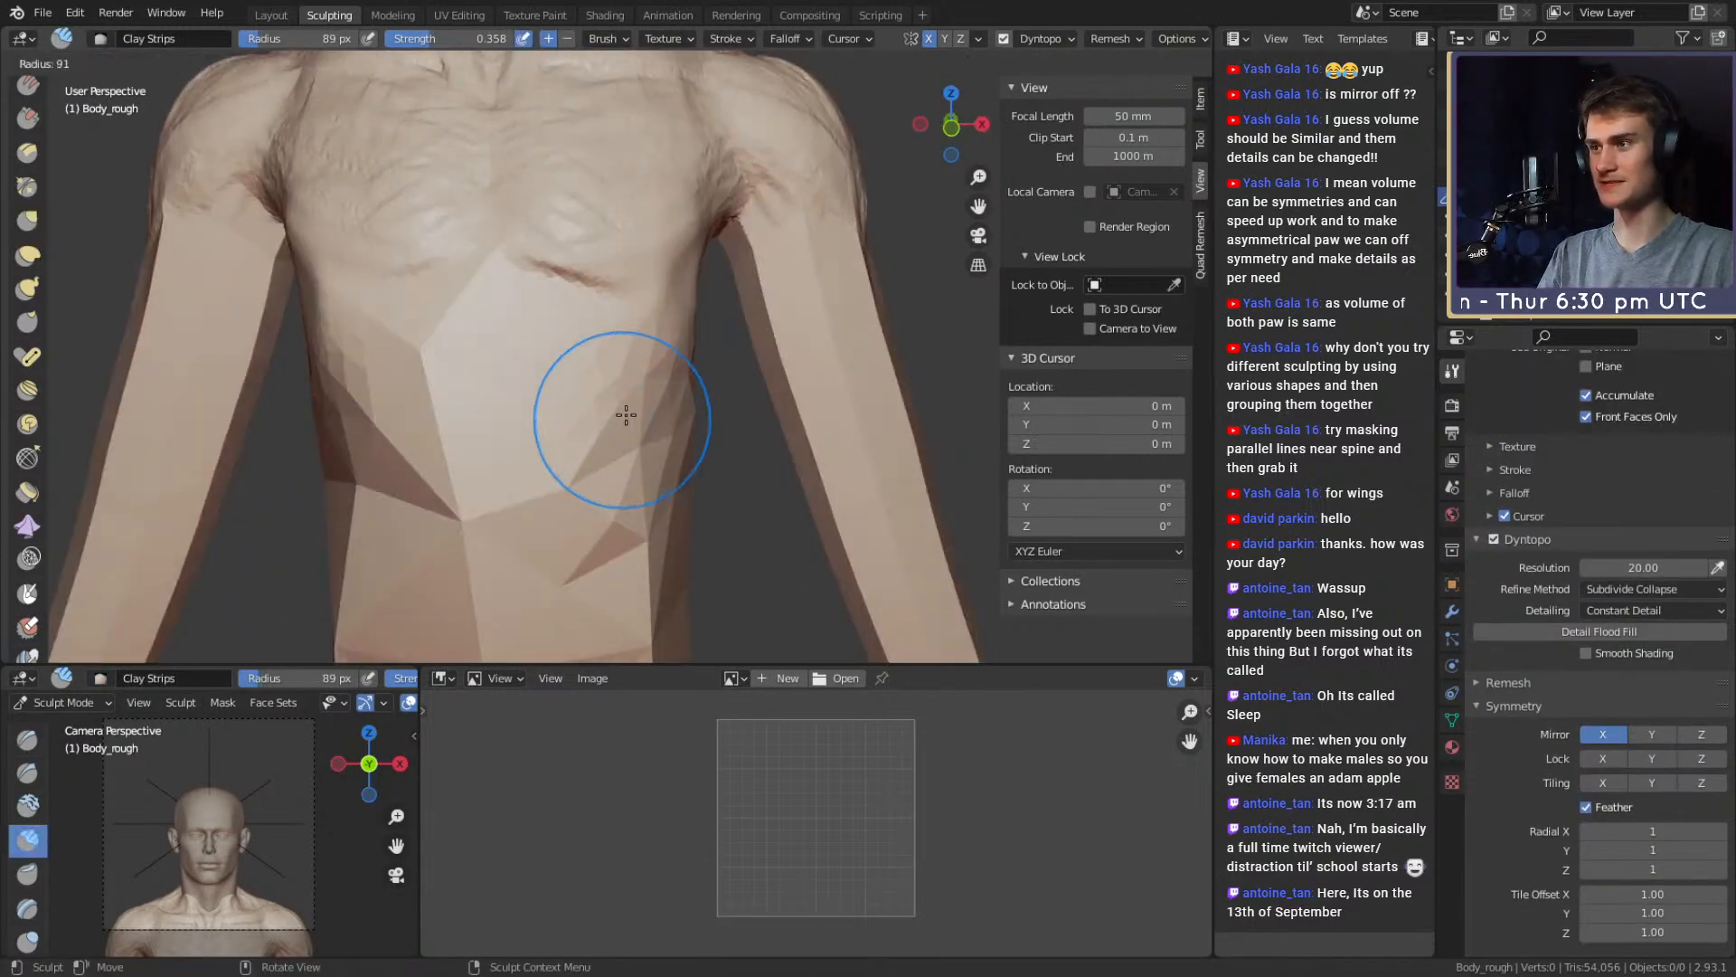
{"action": "left_click", "coordinate": [624, 415]}
{"action": "key", "text": "f"}
{"action": "left_click", "coordinate": [612, 392]}
{"action": "left_click_drag", "start_coordinate": [644, 425], "coordinate": [641, 363]}
{"action": "mouse_move", "coordinate": [641, 363]}
{"action": "middle_mouse_down"}
{"action": "mouse_move", "coordinate": [720, 399]}
{"action": "mouse_move", "coordinate": [627, 438]}
{"action": "middle_mouse_up"}
{"action": "key", "text": "f"}
{"action": "left_click", "coordinate": [630, 422]}
{"action": "mouse_move", "coordinate": [649, 417]}
{"action": "left_mouse_down"}
{"action": "mouse_move", "coordinate": [639, 341]}
{"action": "mouse_move", "coordinate": [611, 369]}
{"action": "left_mouse_up"}
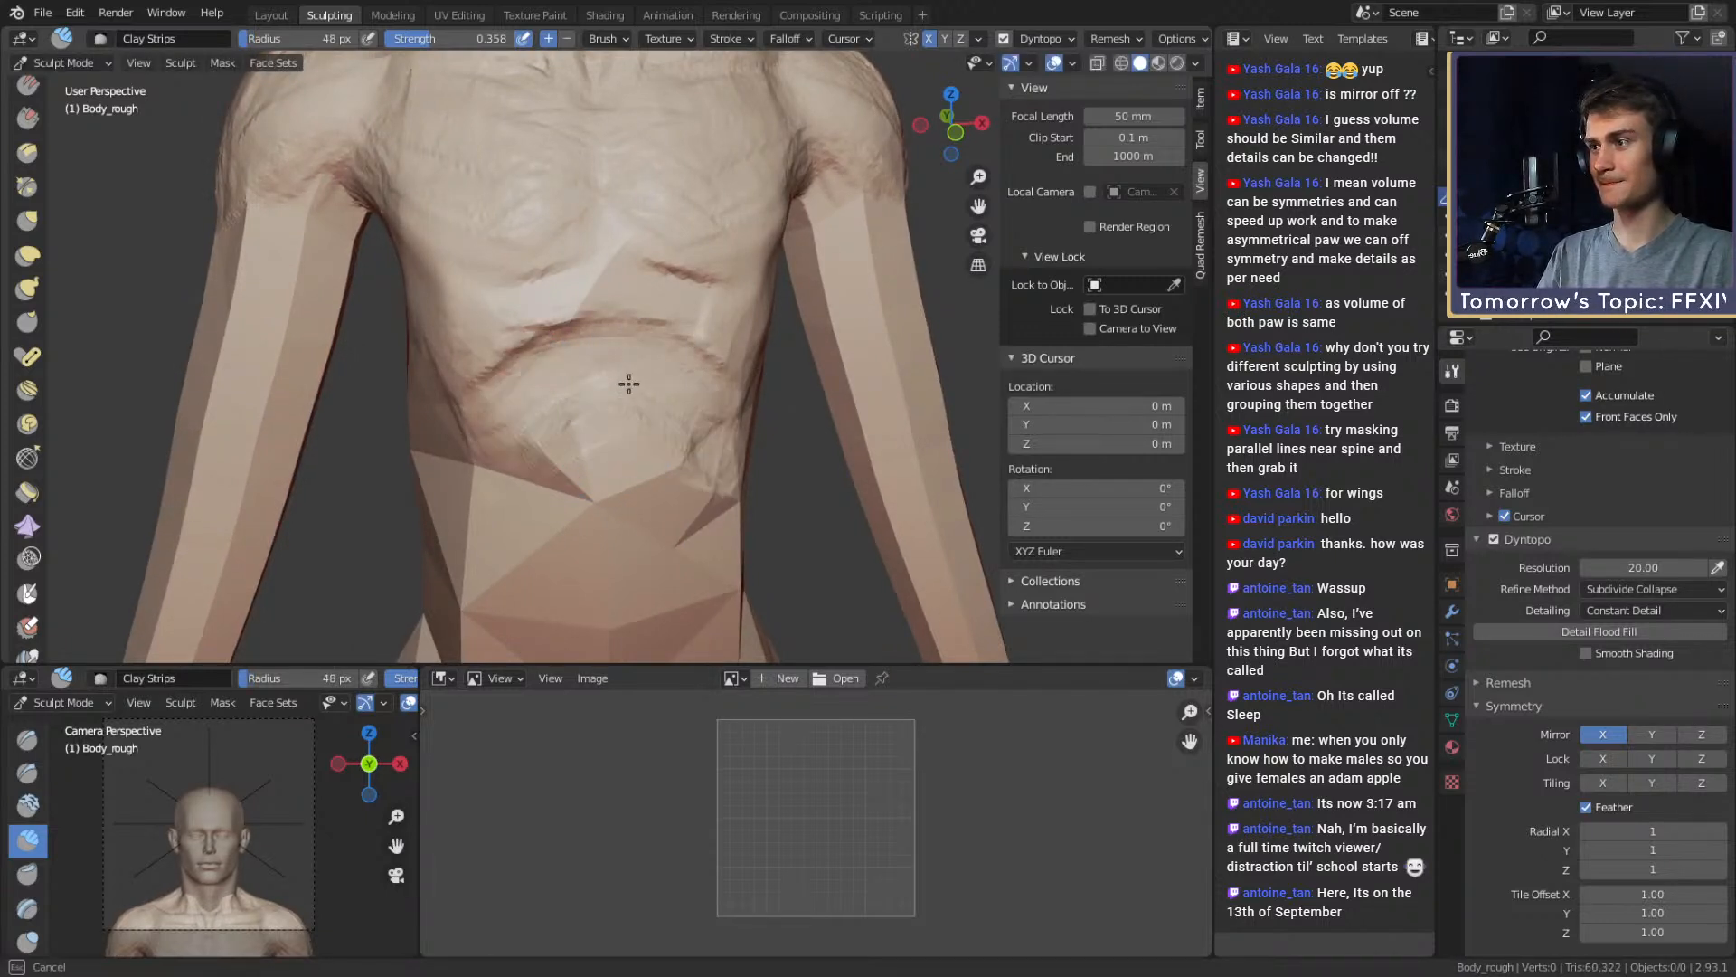
Extend the abdominal volume down towards the waist with Clay Strips, then set the brush radius to 70 px
{"action": "middle_click_drag", "start_coordinate": [642, 479], "coordinate": [695, 338]}
{"action": "key", "text": "f"}
{"action": "mouse_move", "coordinate": [641, 444]}
{"action": "left_mouse_down"}
{"action": "mouse_move", "coordinate": [671, 434]}
{"action": "mouse_move", "coordinate": [648, 326]}
{"action": "mouse_move", "coordinate": [648, 446]}
{"action": "mouse_move", "coordinate": [615, 380]}
{"action": "mouse_move", "coordinate": [678, 310]}
{"action": "mouse_move", "coordinate": [735, 479]}
{"action": "mouse_move", "coordinate": [711, 515]}
{"action": "mouse_move", "coordinate": [576, 360]}
{"action": "left_mouse_up"}
{"action": "left_click", "coordinate": [720, 437]}
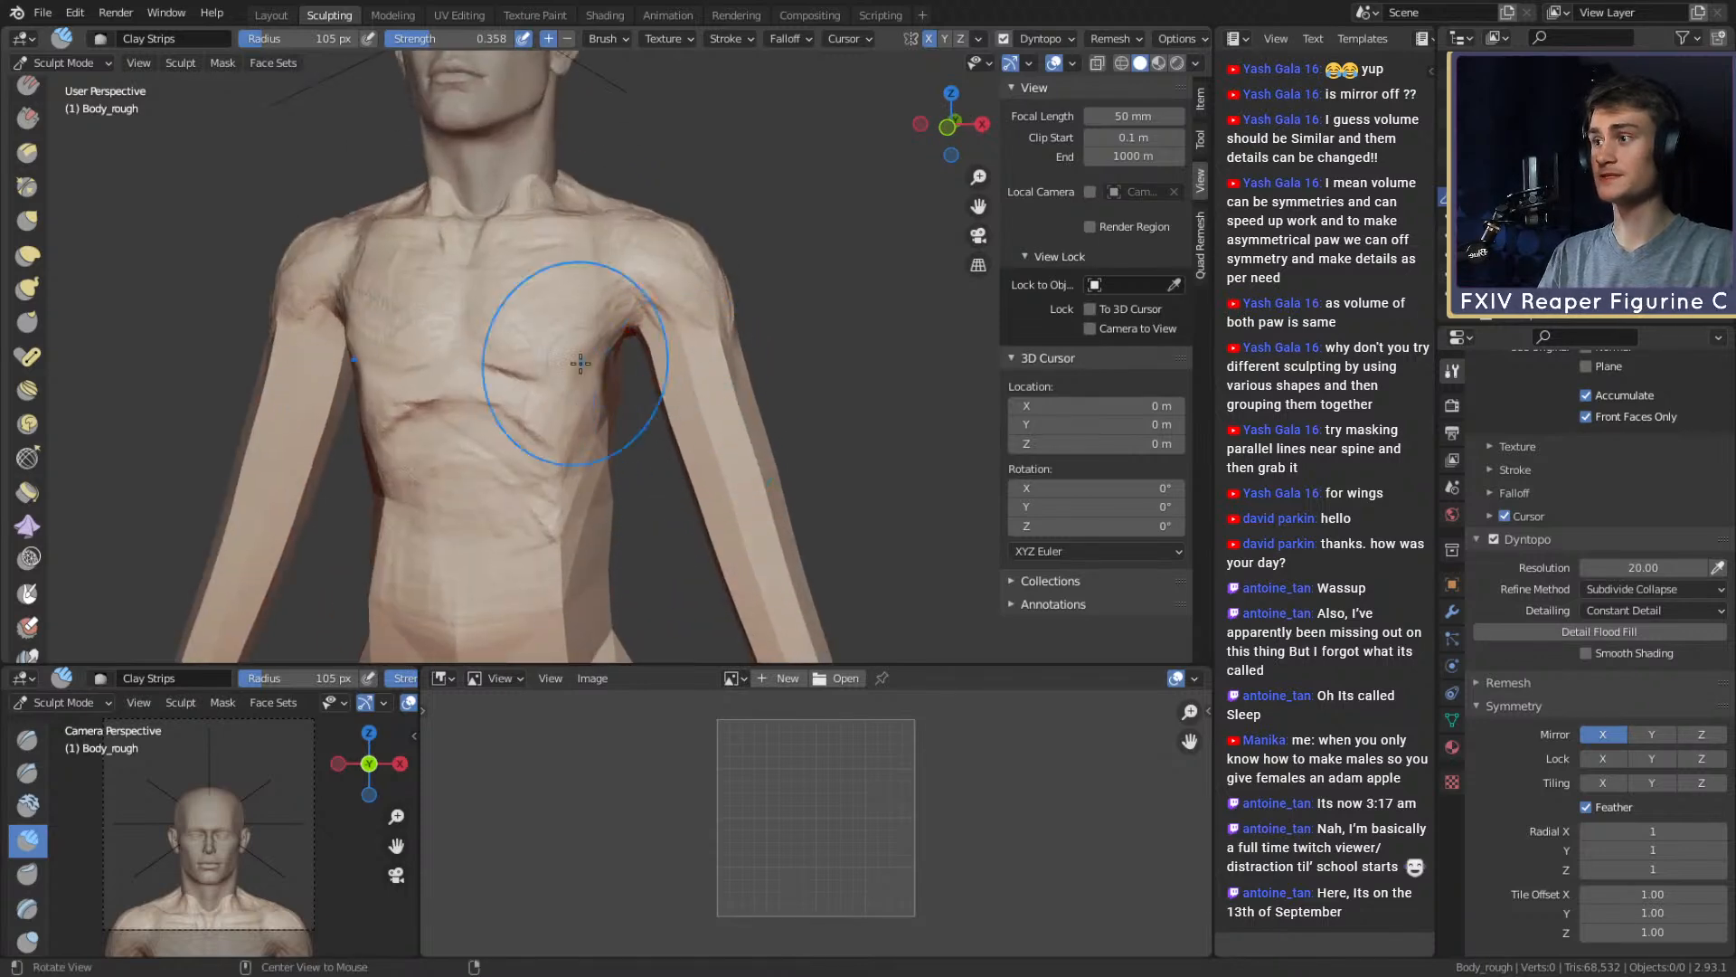
{"action": "middle_click_drag", "start_coordinate": [623, 449], "coordinate": [701, 342], "text": "shift"}
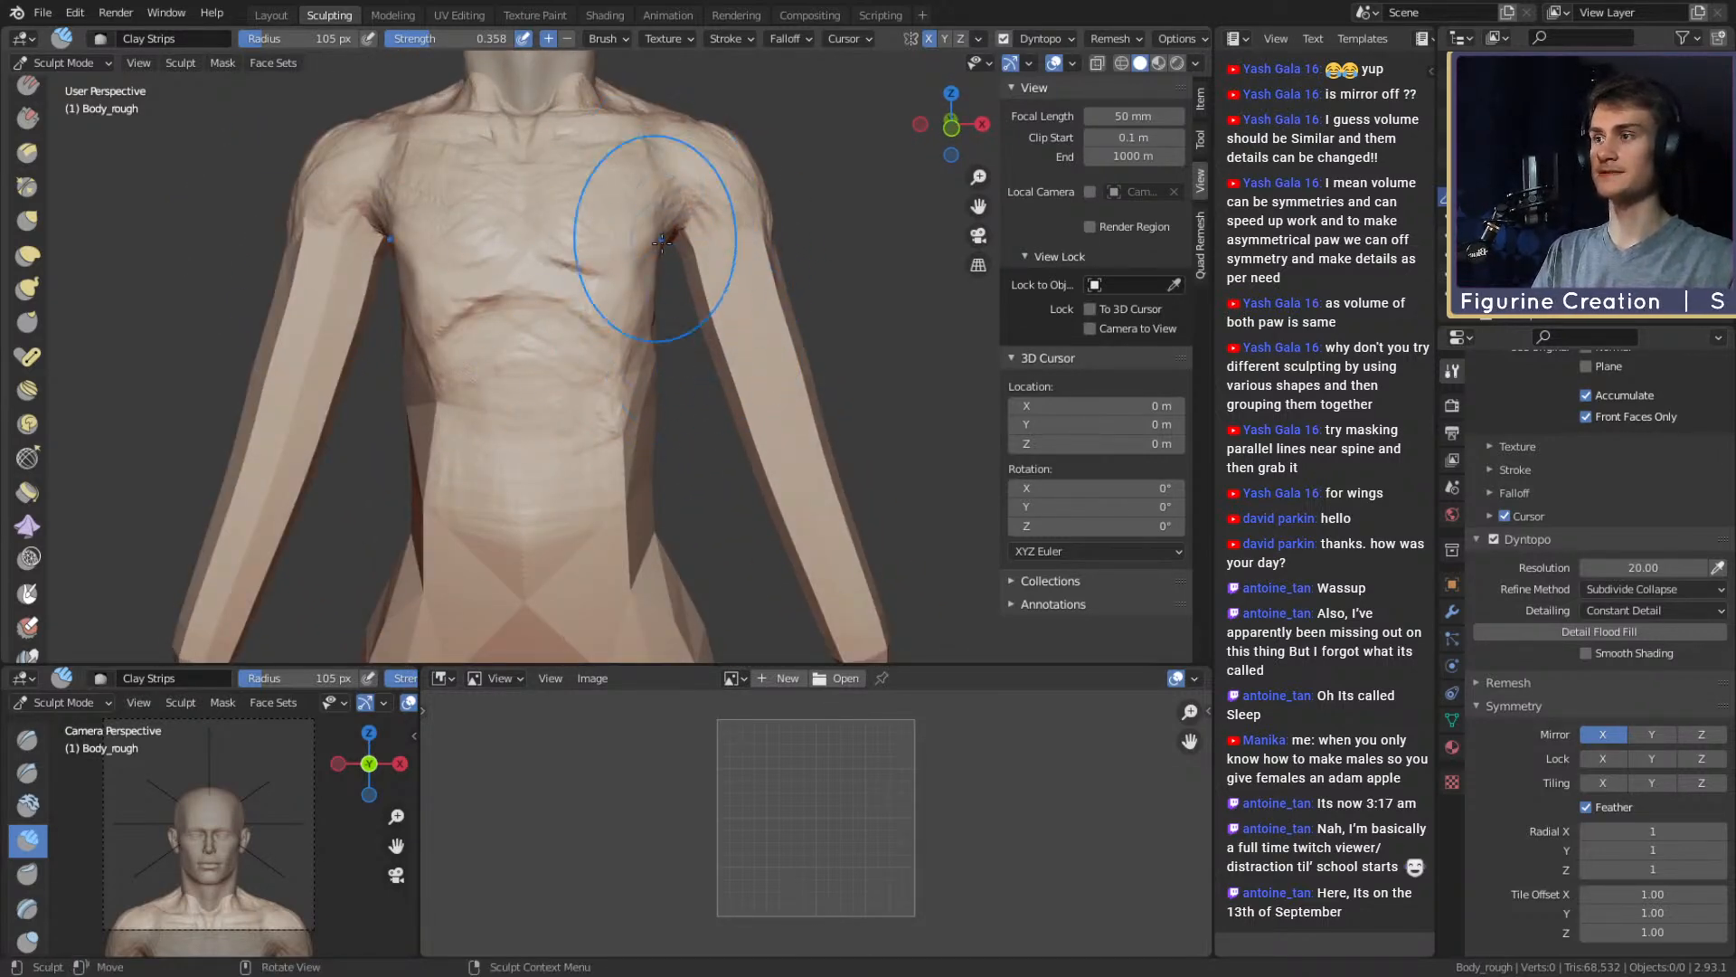
{"action": "mouse_move", "coordinate": [900, 316]}
{"action": "left_mouse_down", "text": "alt"}
{"action": "mouse_move", "coordinate": [751, 353]}
{"action": "mouse_move", "coordinate": [675, 329]}
{"action": "mouse_move", "coordinate": [677, 250]}
{"action": "mouse_move", "coordinate": [673, 334]}
{"action": "mouse_move", "coordinate": [701, 317]}
{"action": "mouse_move", "coordinate": [823, 380]}
{"action": "mouse_move", "coordinate": [737, 485]}
{"action": "mouse_move", "coordinate": [756, 439]}
{"action": "left_mouse_up", "text": "alt"}
{"action": "key", "text": "f"}
{"action": "left_click", "coordinate": [794, 380]}
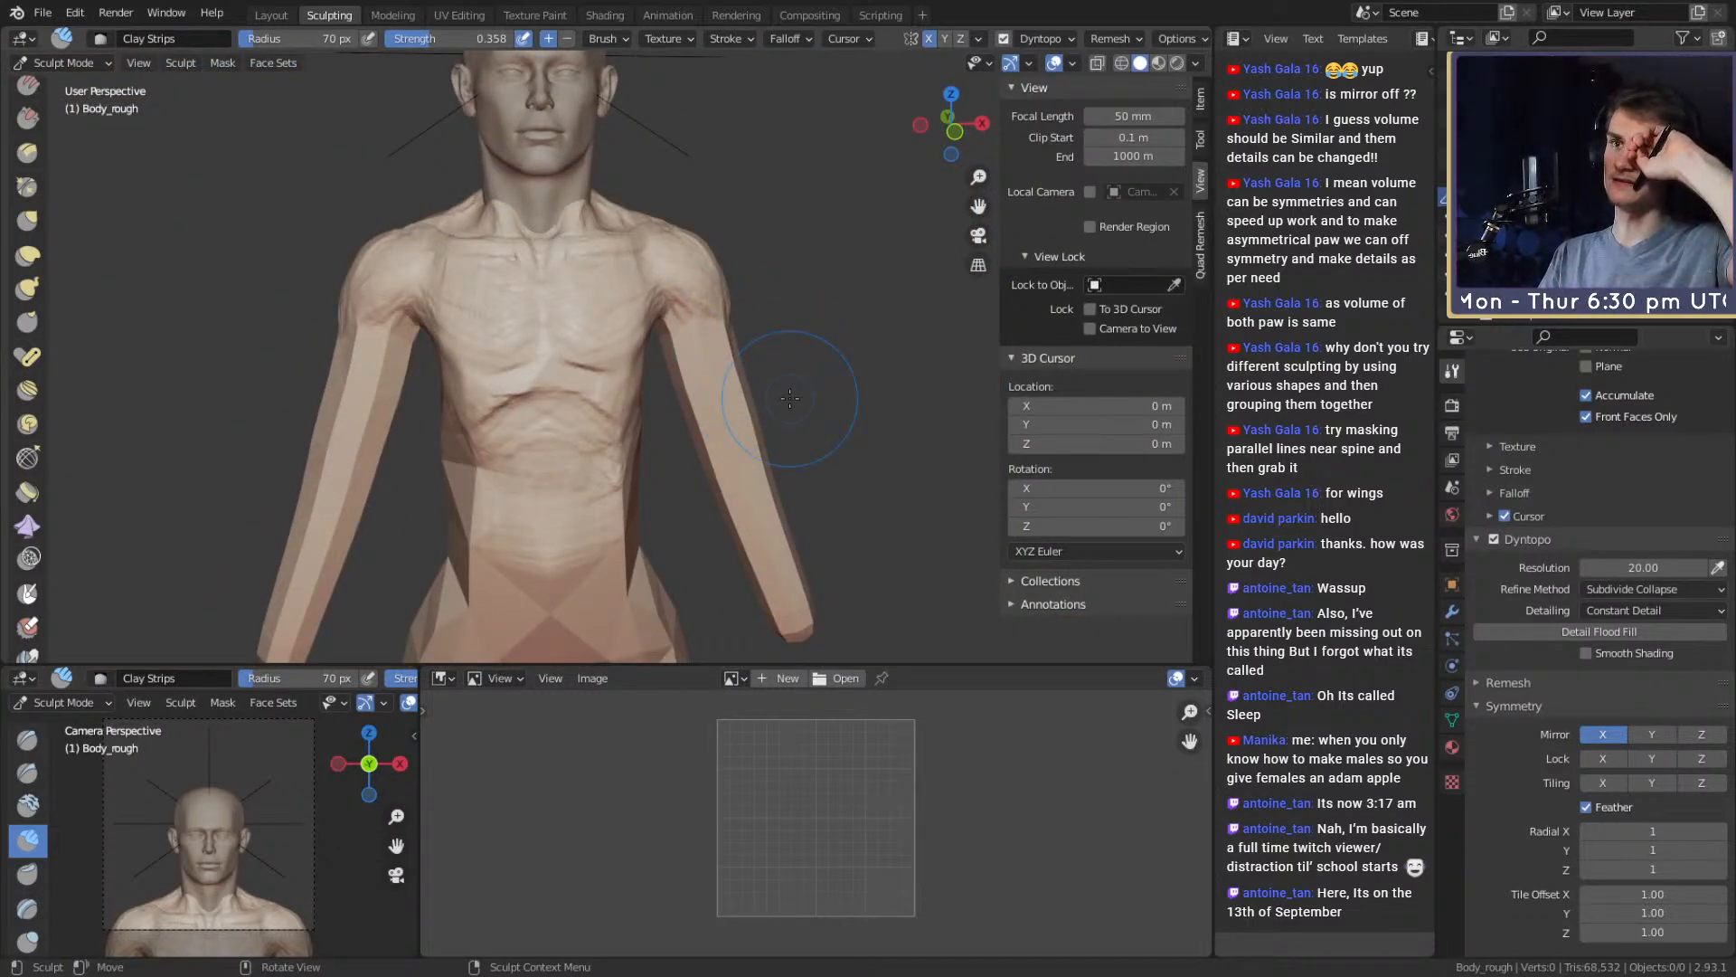
Switch to the Grab brush and set its radius to 192 px for adjusting the back of the shoulders
{"action": "mouse_move", "coordinate": [785, 362]}
{"action": "left_mouse_down", "text": "alt"}
{"action": "mouse_move", "coordinate": [651, 326]}
{"action": "mouse_move", "coordinate": [653, 237]}
{"action": "mouse_move", "coordinate": [690, 338]}
{"action": "mouse_move", "coordinate": [684, 295]}
{"action": "mouse_move", "coordinate": [651, 330]}
{"action": "mouse_move", "coordinate": [746, 399]}
{"action": "mouse_move", "coordinate": [709, 329]}
{"action": "mouse_move", "coordinate": [721, 317]}
{"action": "mouse_move", "coordinate": [688, 383]}
{"action": "mouse_move", "coordinate": [666, 368]}
{"action": "mouse_move", "coordinate": [679, 327]}
{"action": "left_mouse_up", "text": "alt"}
{"action": "key", "text": "f"}
{"action": "left_click", "coordinate": [671, 337]}
{"action": "key", "text": "f"}
{"action": "left_click", "coordinate": [620, 298]}
{"action": "key", "text": "g"}
{"action": "key", "text": "f"}
{"action": "left_click", "coordinate": [659, 376]}
{"action": "mouse_move", "coordinate": [678, 327]}
{"action": "left_mouse_down", "text": "alt"}
{"action": "mouse_move", "coordinate": [689, 310]}
{"action": "mouse_move", "coordinate": [680, 350]}
{"action": "mouse_move", "coordinate": [766, 328]}
{"action": "mouse_move", "coordinate": [756, 460]}
{"action": "mouse_move", "coordinate": [759, 392]}
{"action": "mouse_move", "coordinate": [638, 448]}
{"action": "mouse_move", "coordinate": [651, 371]}
{"action": "left_mouse_up", "text": "alt"}
{"action": "mouse_move", "coordinate": [651, 370]}
{"action": "left_mouse_down", "text": "alt+shift"}
{"action": "mouse_move", "coordinate": [675, 433]}
{"action": "mouse_move", "coordinate": [673, 291]}
{"action": "mouse_move", "coordinate": [630, 302]}
{"action": "mouse_move", "coordinate": [695, 318]}
{"action": "mouse_move", "coordinate": [710, 401]}
{"action": "mouse_move", "coordinate": [521, 421]}
{"action": "mouse_move", "coordinate": [488, 299]}
{"action": "left_mouse_up", "text": "alt+shift"}
{"action": "key", "text": "f"}
{"action": "left_click", "coordinate": [655, 302]}
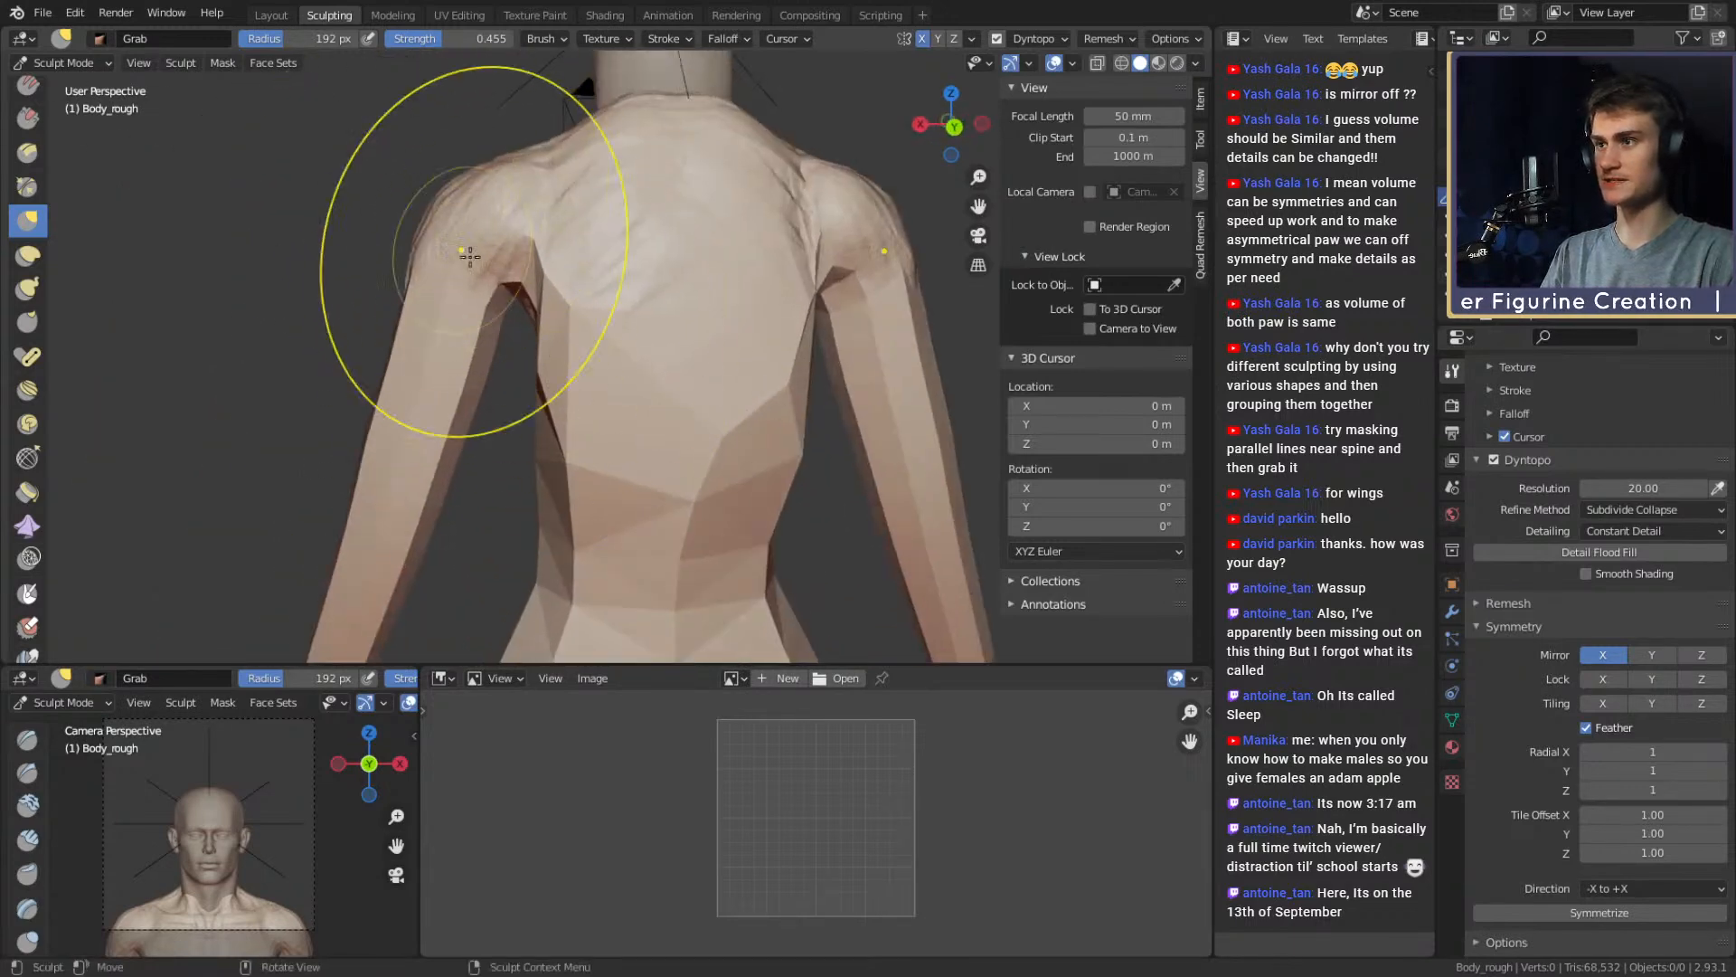
Build up the back muscles between the rear armpit and shoulder blade with Clay Strips at 76 px radius
{"action": "key", "text": "c"}
{"action": "key", "text": "f"}
{"action": "left_click", "coordinate": [689, 329]}
{"action": "mouse_move", "coordinate": [689, 329]}
{"action": "middle_mouse_down"}
{"action": "mouse_move", "coordinate": [639, 395]}
{"action": "mouse_move", "coordinate": [609, 302]}
{"action": "mouse_move", "coordinate": [539, 256]}
{"action": "middle_mouse_up"}
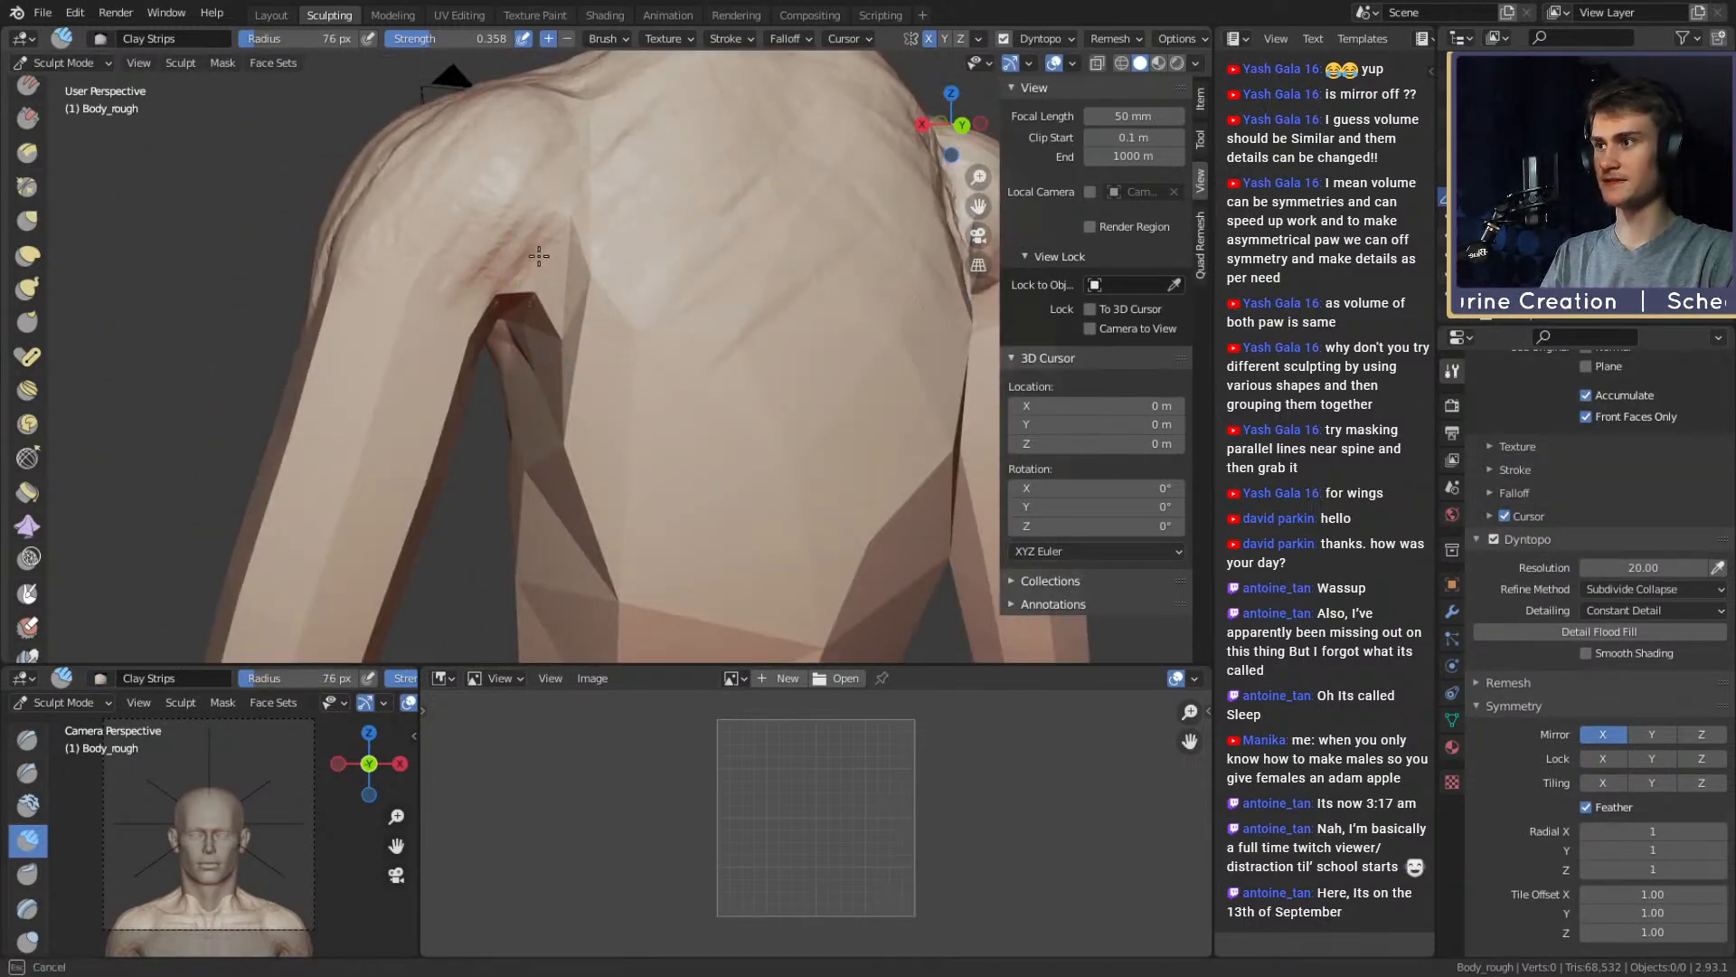
{"action": "left_click_drag", "start_coordinate": [539, 255], "coordinate": [601, 372]}
{"action": "middle_click_drag", "start_coordinate": [600, 372], "coordinate": [633, 344]}
{"action": "mouse_move", "coordinate": [633, 345]}
{"action": "left_mouse_down"}
{"action": "mouse_move", "coordinate": [585, 268]}
{"action": "mouse_move", "coordinate": [569, 316]}
{"action": "mouse_move", "coordinate": [581, 268]}
{"action": "left_mouse_up"}
{"action": "middle_click_drag", "start_coordinate": [582, 268], "coordinate": [554, 280]}
{"action": "left_click_drag", "start_coordinate": [554, 280], "coordinate": [577, 280]}
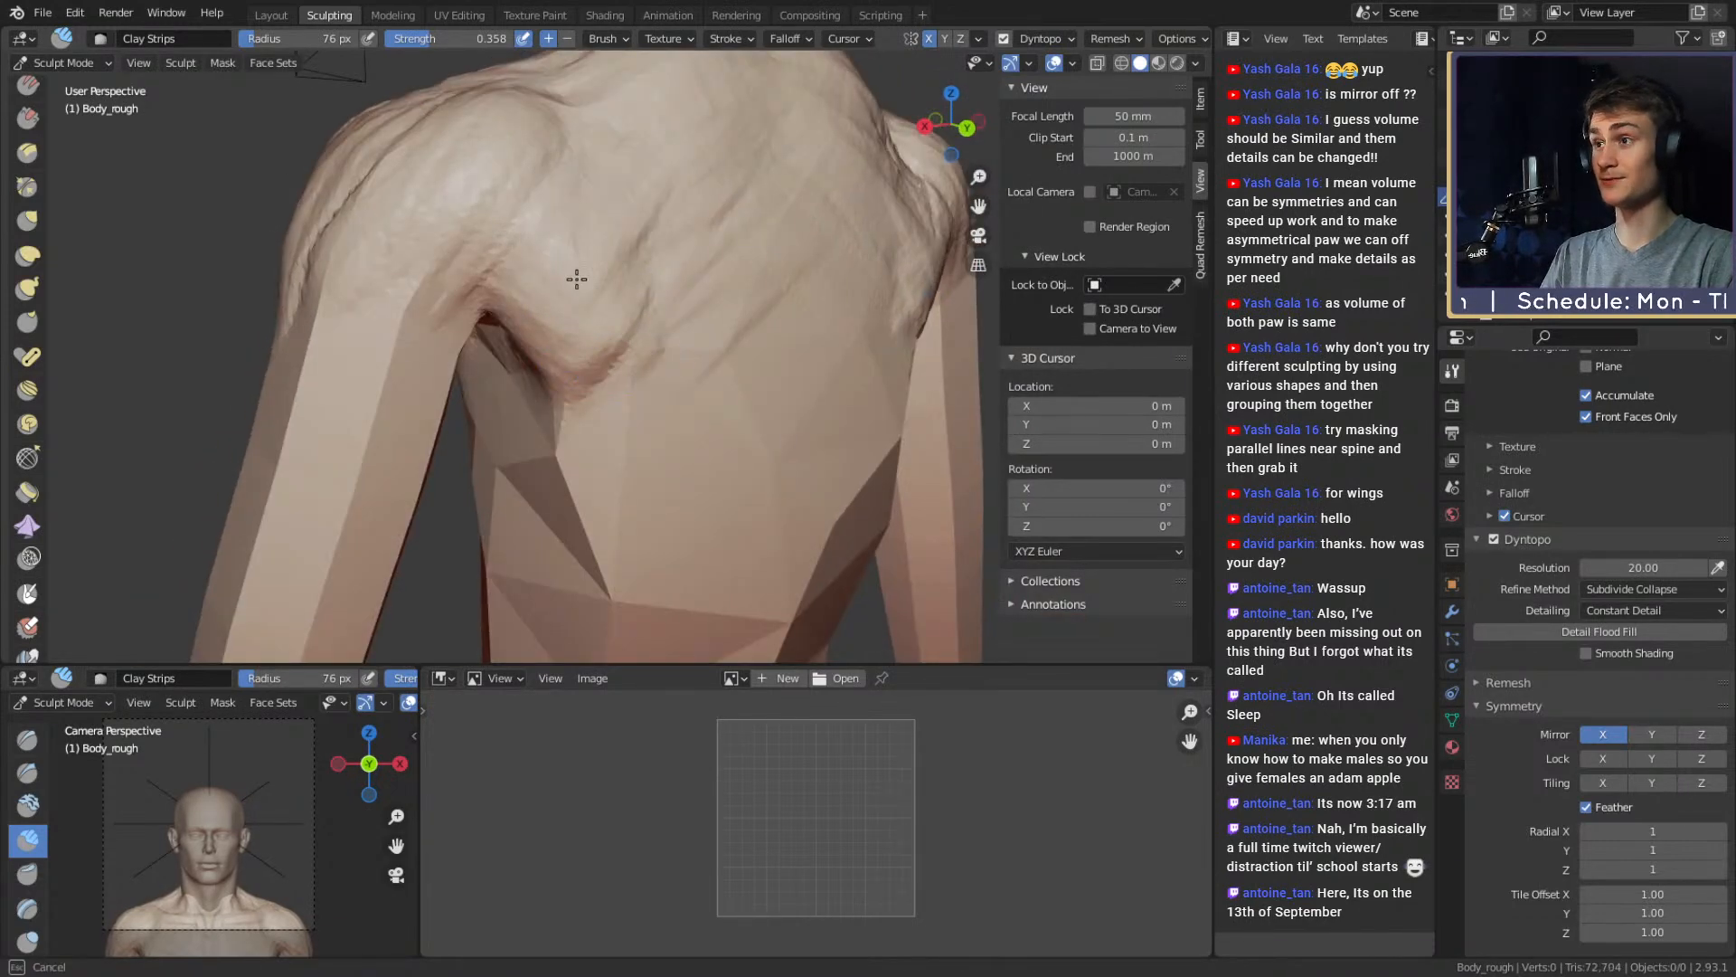
Refine the shoulder blade and upper back surface with Clay Strips at 59 px radius
{"action": "middle_click_drag", "start_coordinate": [577, 279], "coordinate": [620, 194]}
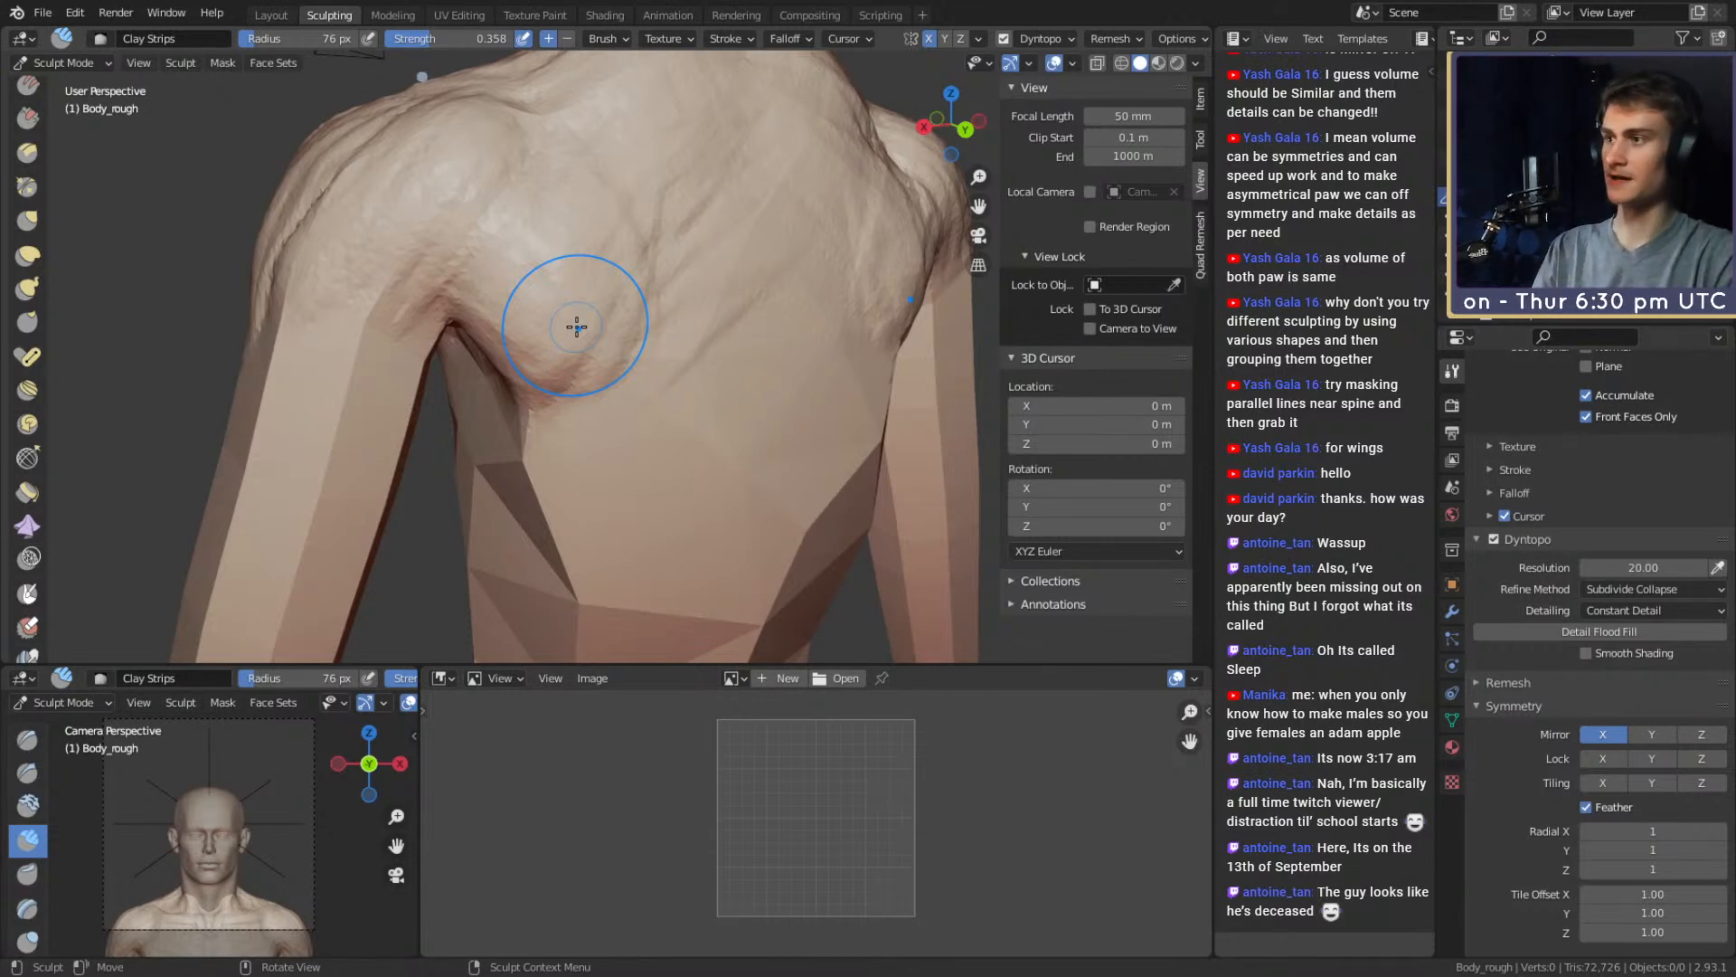
{"action": "mouse_move", "coordinate": [624, 337]}
{"action": "middle_mouse_down"}
{"action": "mouse_move", "coordinate": [562, 353]}
{"action": "mouse_move", "coordinate": [566, 333]}
{"action": "middle_mouse_up"}
{"action": "key", "text": "f"}
{"action": "left_click", "coordinate": [566, 333]}
{"action": "left_click_drag", "start_coordinate": [543, 304], "coordinate": [535, 294]}
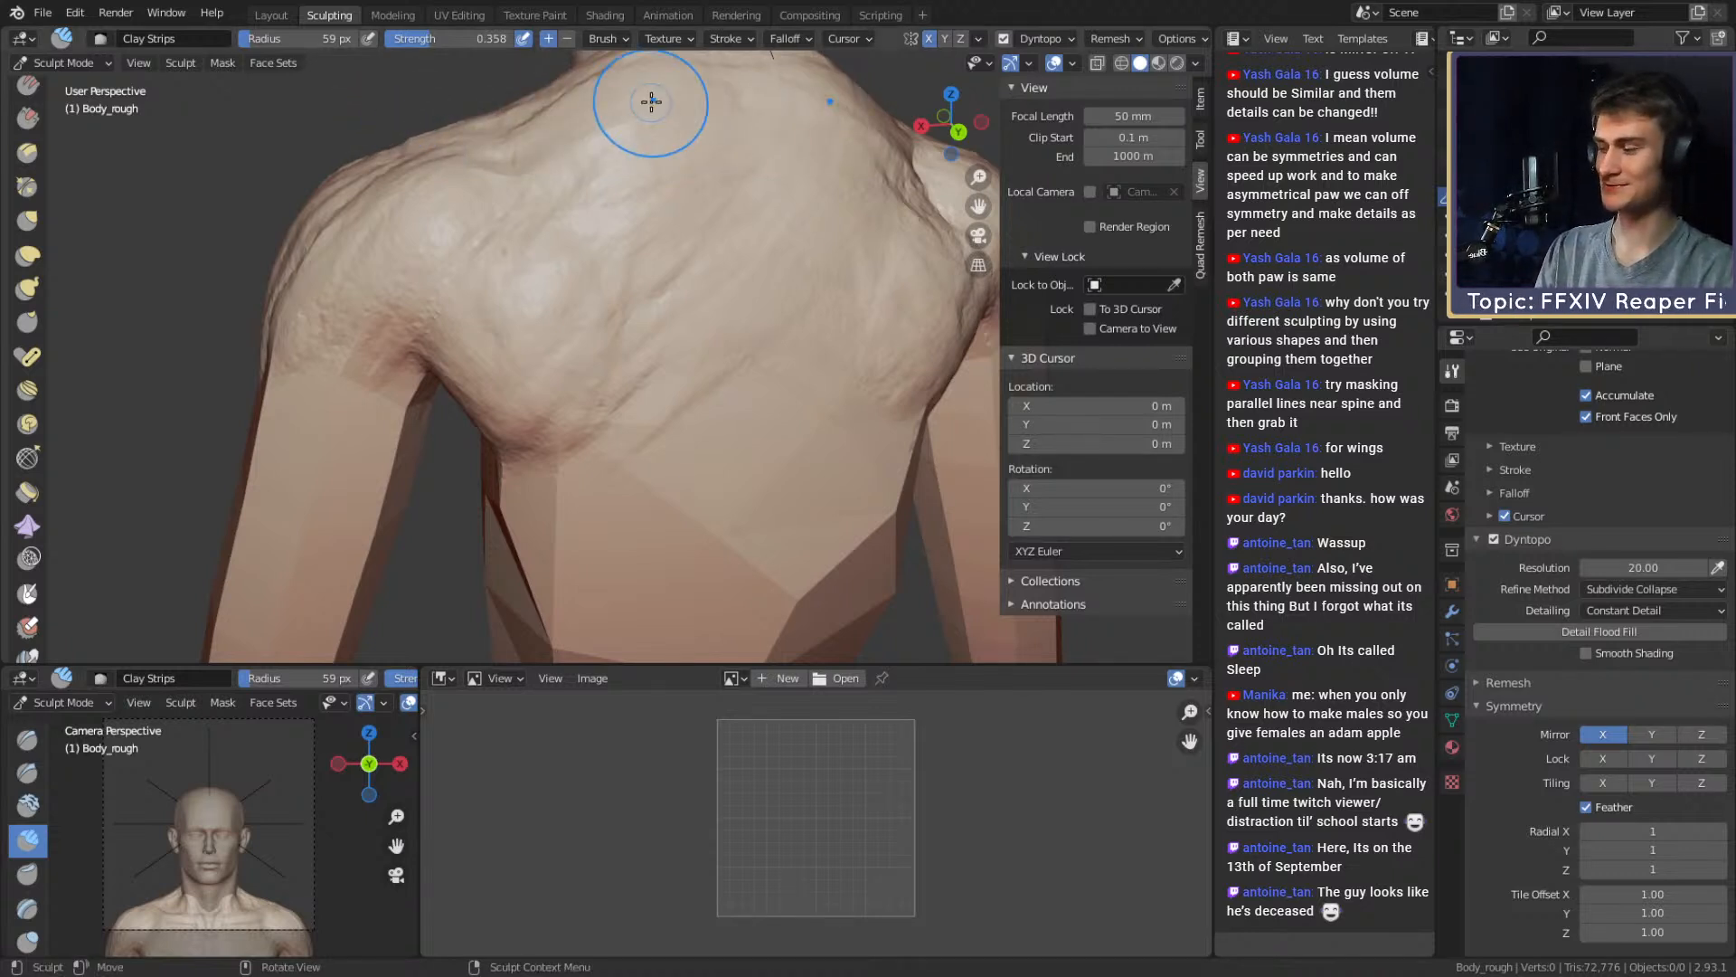
{"action": "middle_click_drag", "start_coordinate": [744, 368], "coordinate": [678, 356]}
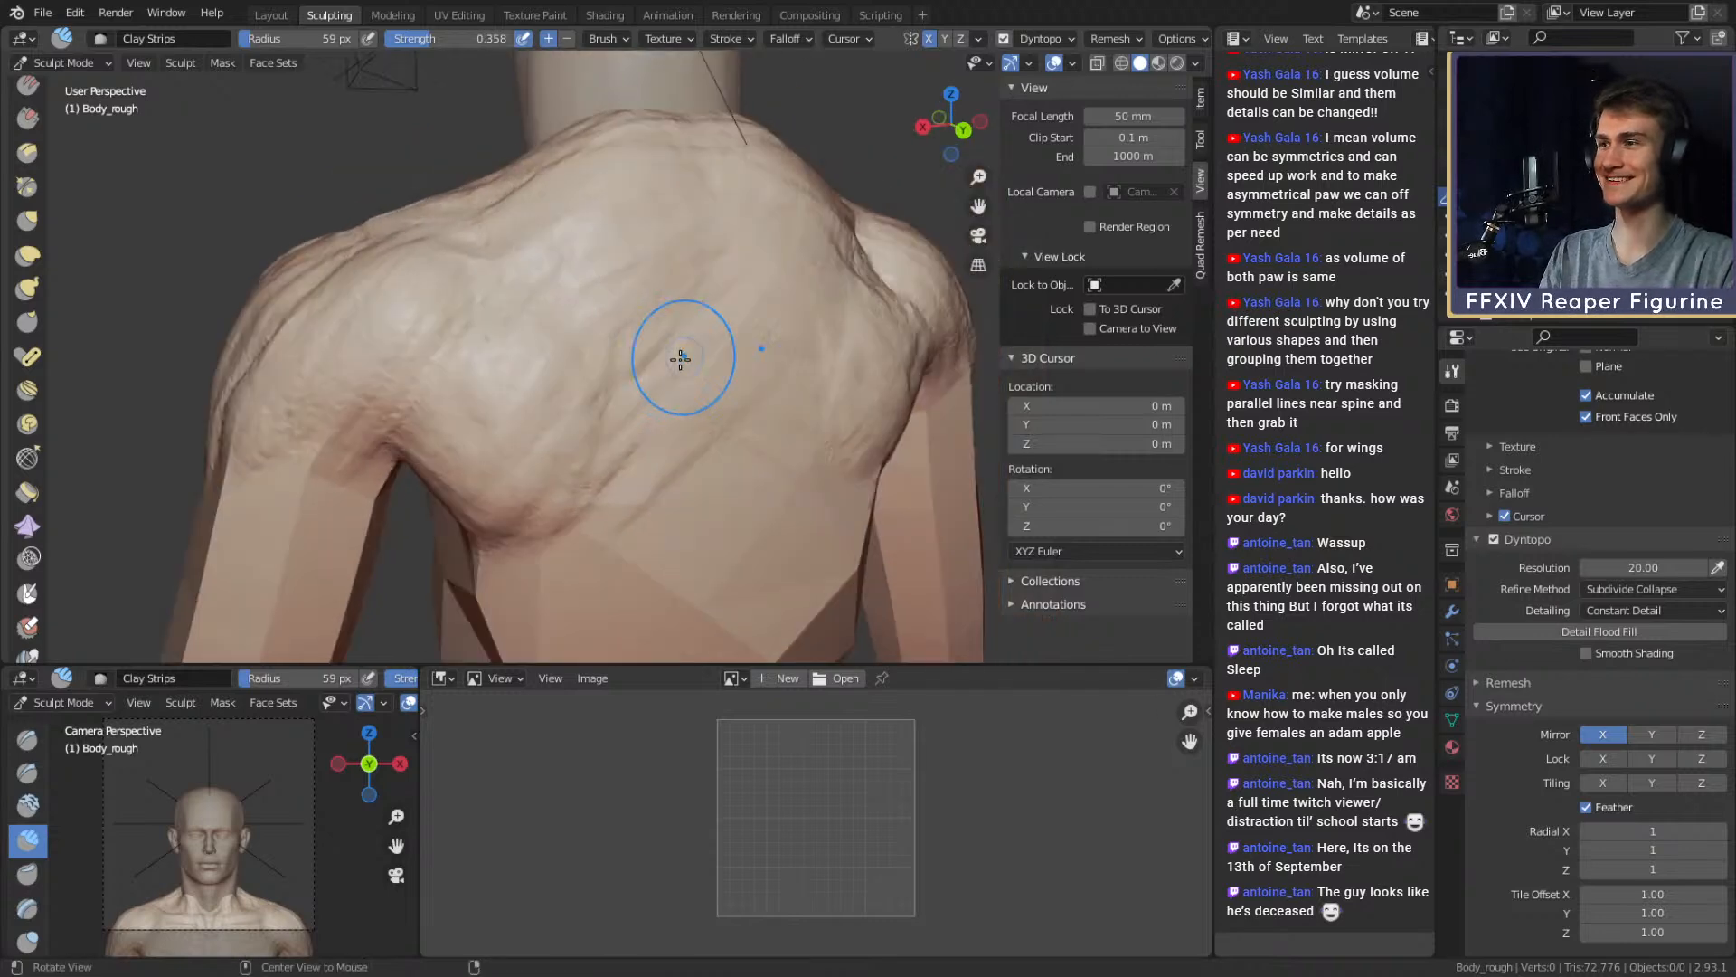
Pull the rear neckline and trapezius up the back of the neck with Snake Hook, using a radius around 184 px
{"action": "mouse_move", "coordinate": [613, 407]}
{"action": "middle_mouse_down"}
{"action": "mouse_move", "coordinate": [549, 411]}
{"action": "mouse_move", "coordinate": [585, 443]}
{"action": "mouse_move", "coordinate": [625, 431]}
{"action": "mouse_move", "coordinate": [640, 341]}
{"action": "mouse_move", "coordinate": [663, 480]}
{"action": "mouse_move", "coordinate": [577, 349]}
{"action": "mouse_move", "coordinate": [676, 380]}
{"action": "mouse_move", "coordinate": [660, 378]}
{"action": "middle_mouse_up"}
{"action": "key", "text": "k"}
{"action": "key", "text": "f"}
{"action": "left_click", "coordinate": [702, 389]}
{"action": "key", "text": "f"}
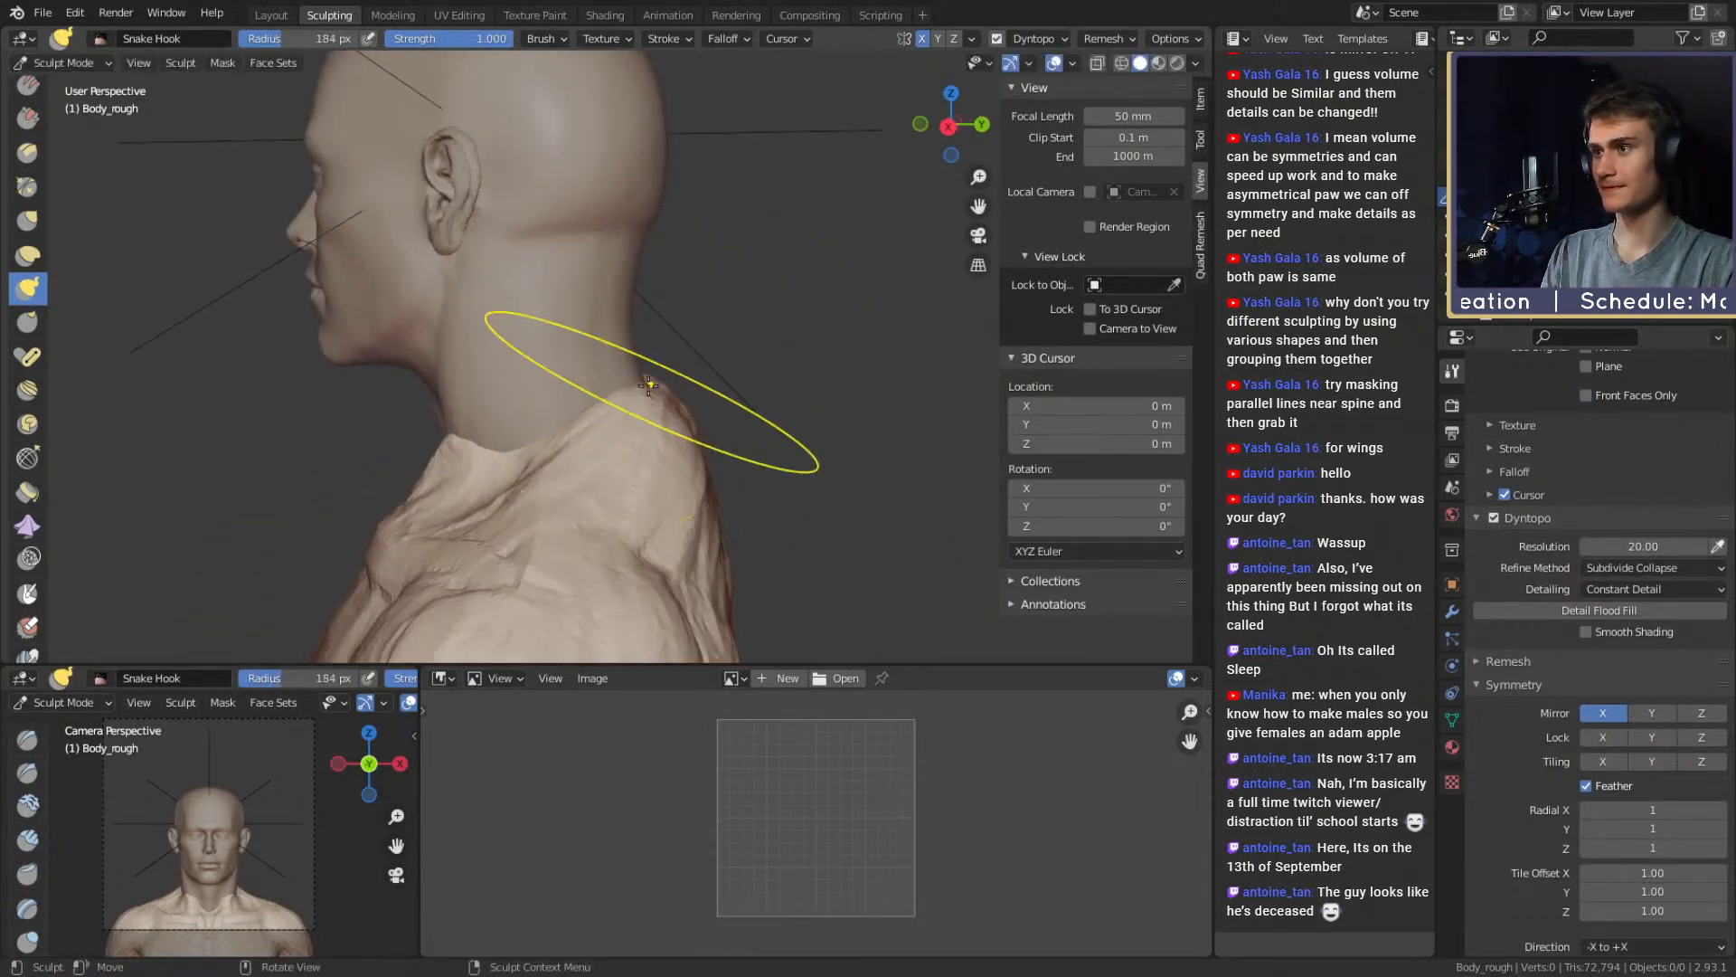
{"action": "left_click", "coordinate": [614, 364]}
{"action": "mouse_move", "coordinate": [587, 302]}
{"action": "middle_mouse_down"}
{"action": "mouse_move", "coordinate": [582, 388]}
{"action": "mouse_move", "coordinate": [546, 458]}
{"action": "mouse_move", "coordinate": [531, 380]}
{"action": "middle_mouse_up"}
Switch to the Crease brush and set its radius to 32 px for the upper back
{"action": "key", "text": "shift+c"}
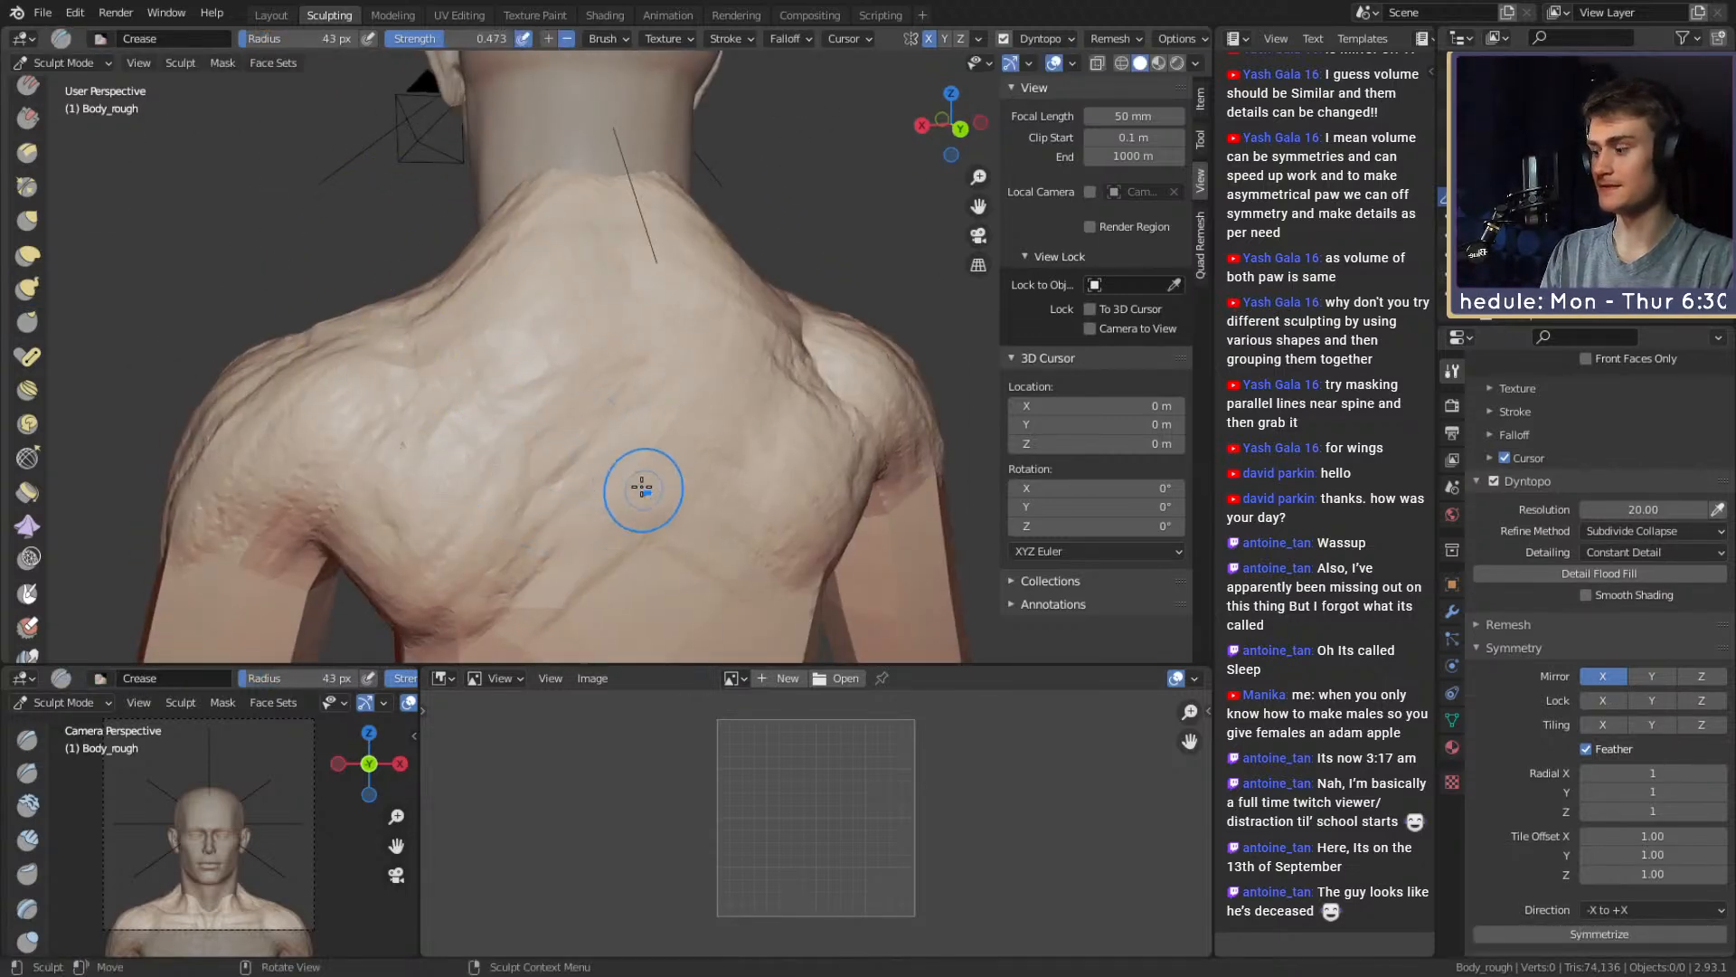
{"action": "mouse_move", "coordinate": [639, 447]}
{"action": "middle_mouse_down"}
{"action": "mouse_move", "coordinate": [620, 458]}
{"action": "mouse_move", "coordinate": [597, 415]}
{"action": "mouse_move", "coordinate": [609, 353]}
{"action": "mouse_move", "coordinate": [587, 169]}
{"action": "mouse_move", "coordinate": [462, 258]}
{"action": "middle_mouse_up"}
{"action": "key", "text": "f"}
{"action": "left_click", "coordinate": [597, 404]}
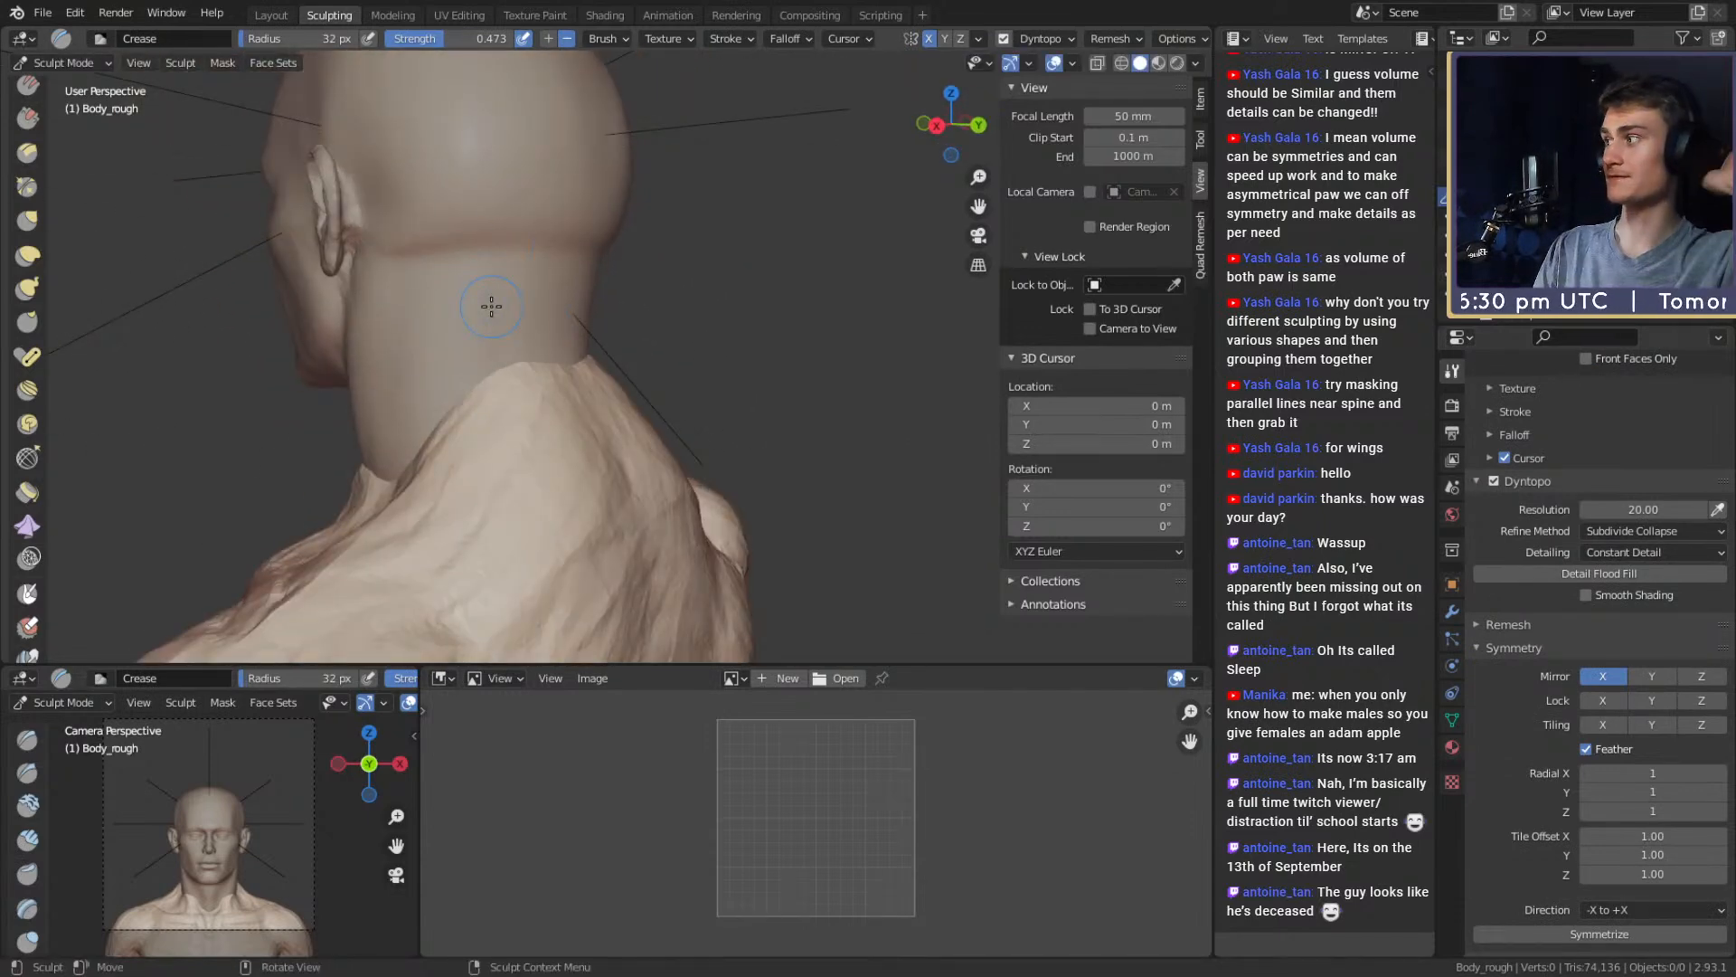
Examine the torso's overall proportions from the front and from behind
{"action": "middle_click_drag", "start_coordinate": [505, 419], "coordinate": [654, 394]}
{"action": "scroll", "coordinate": [687, 407], "scroll_direction": "down", "scroll_amount": 7}
{"action": "scroll", "coordinate": [663, 369], "scroll_direction": "up", "scroll_amount": 5}
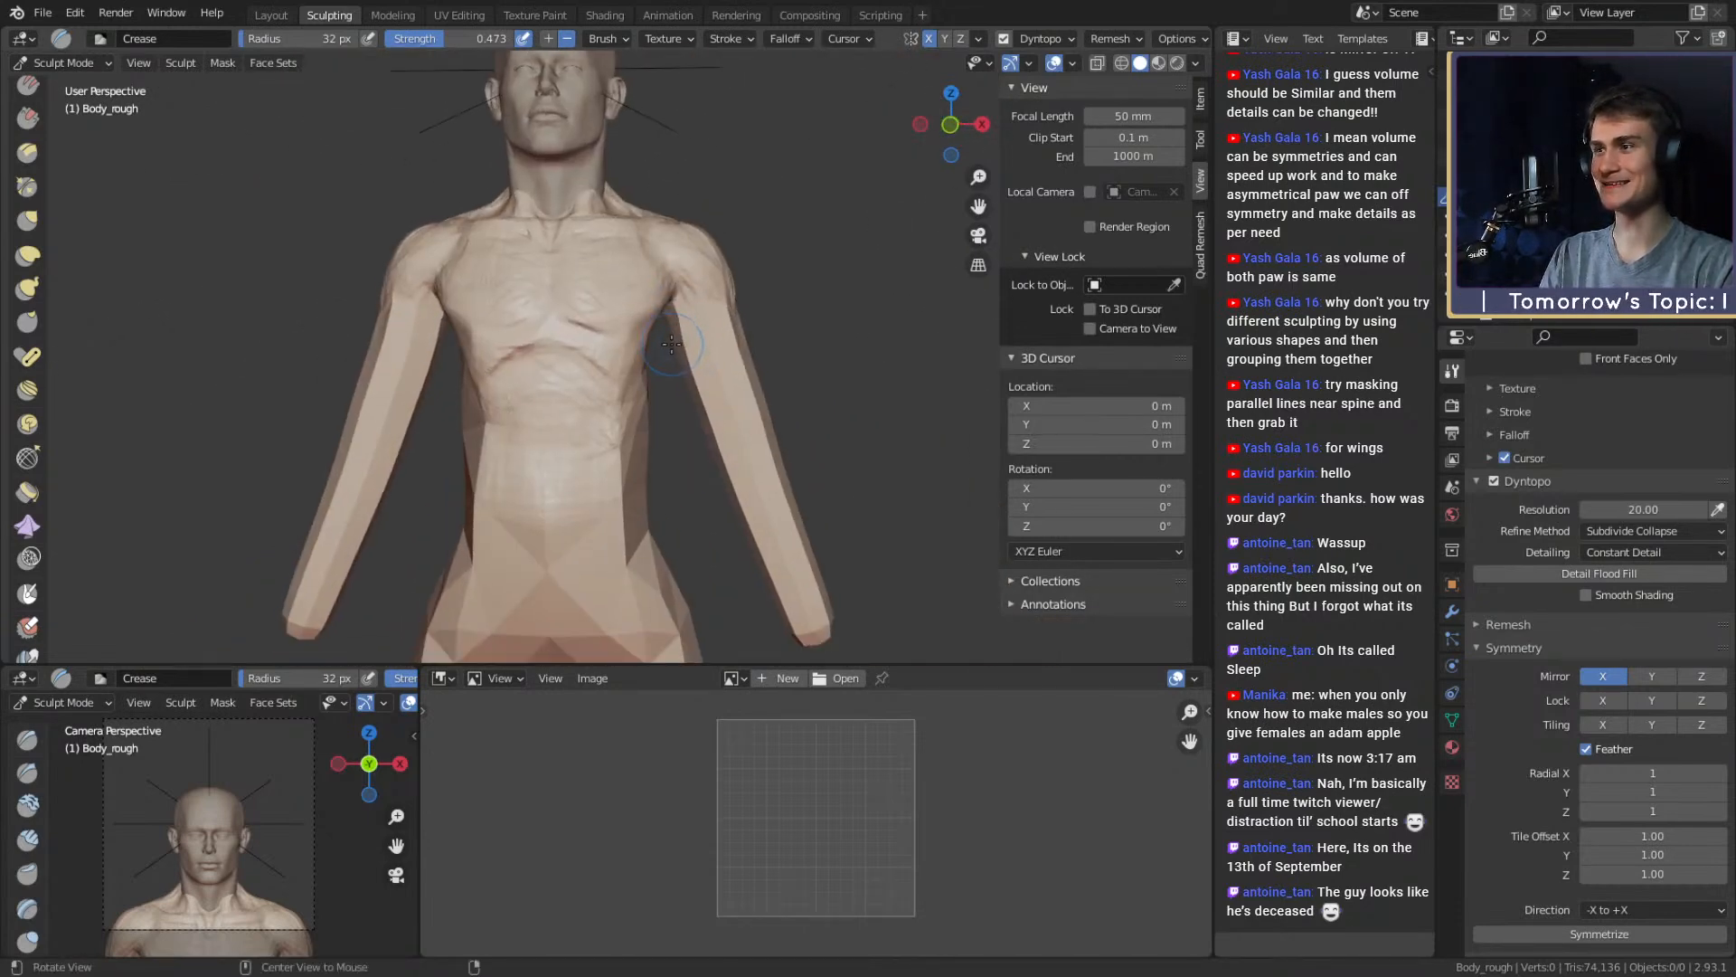
{"action": "scroll", "coordinate": [656, 402], "scroll_direction": "down", "scroll_amount": 4}
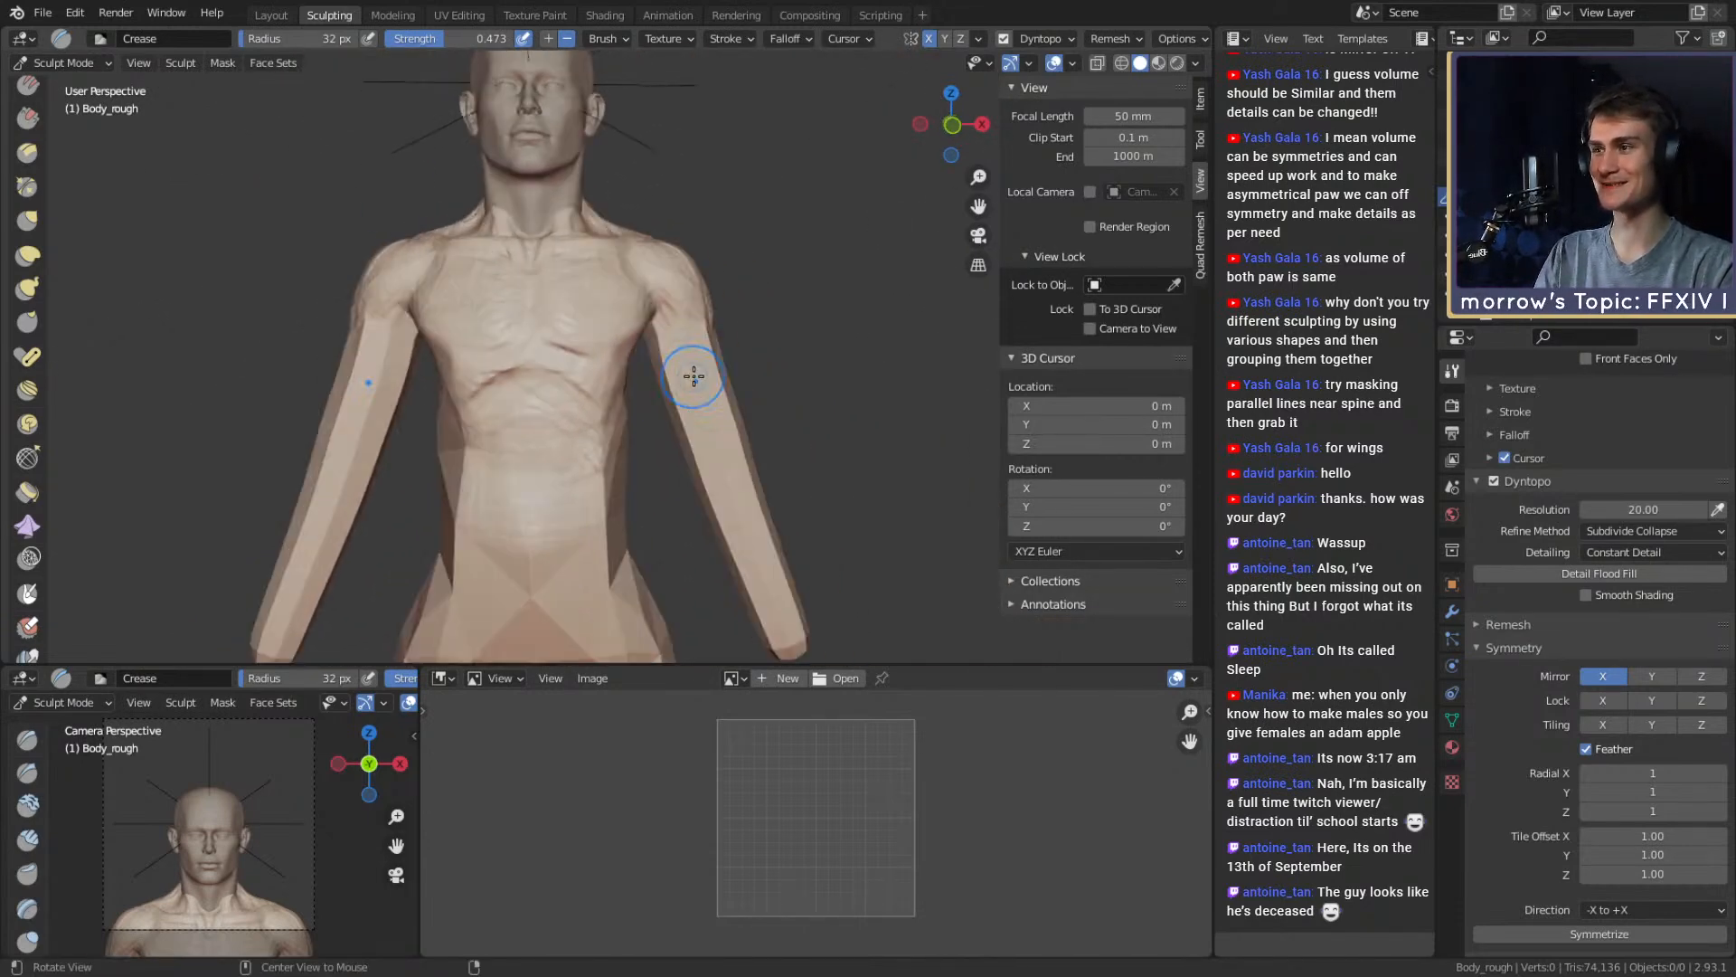
{"action": "scroll", "coordinate": [645, 430], "scroll_direction": "up", "scroll_amount": 3}
{"action": "middle_click_drag", "start_coordinate": [644, 430], "coordinate": [593, 400]}
{"action": "scroll", "coordinate": [593, 400], "scroll_direction": "up", "scroll_amount": 2}
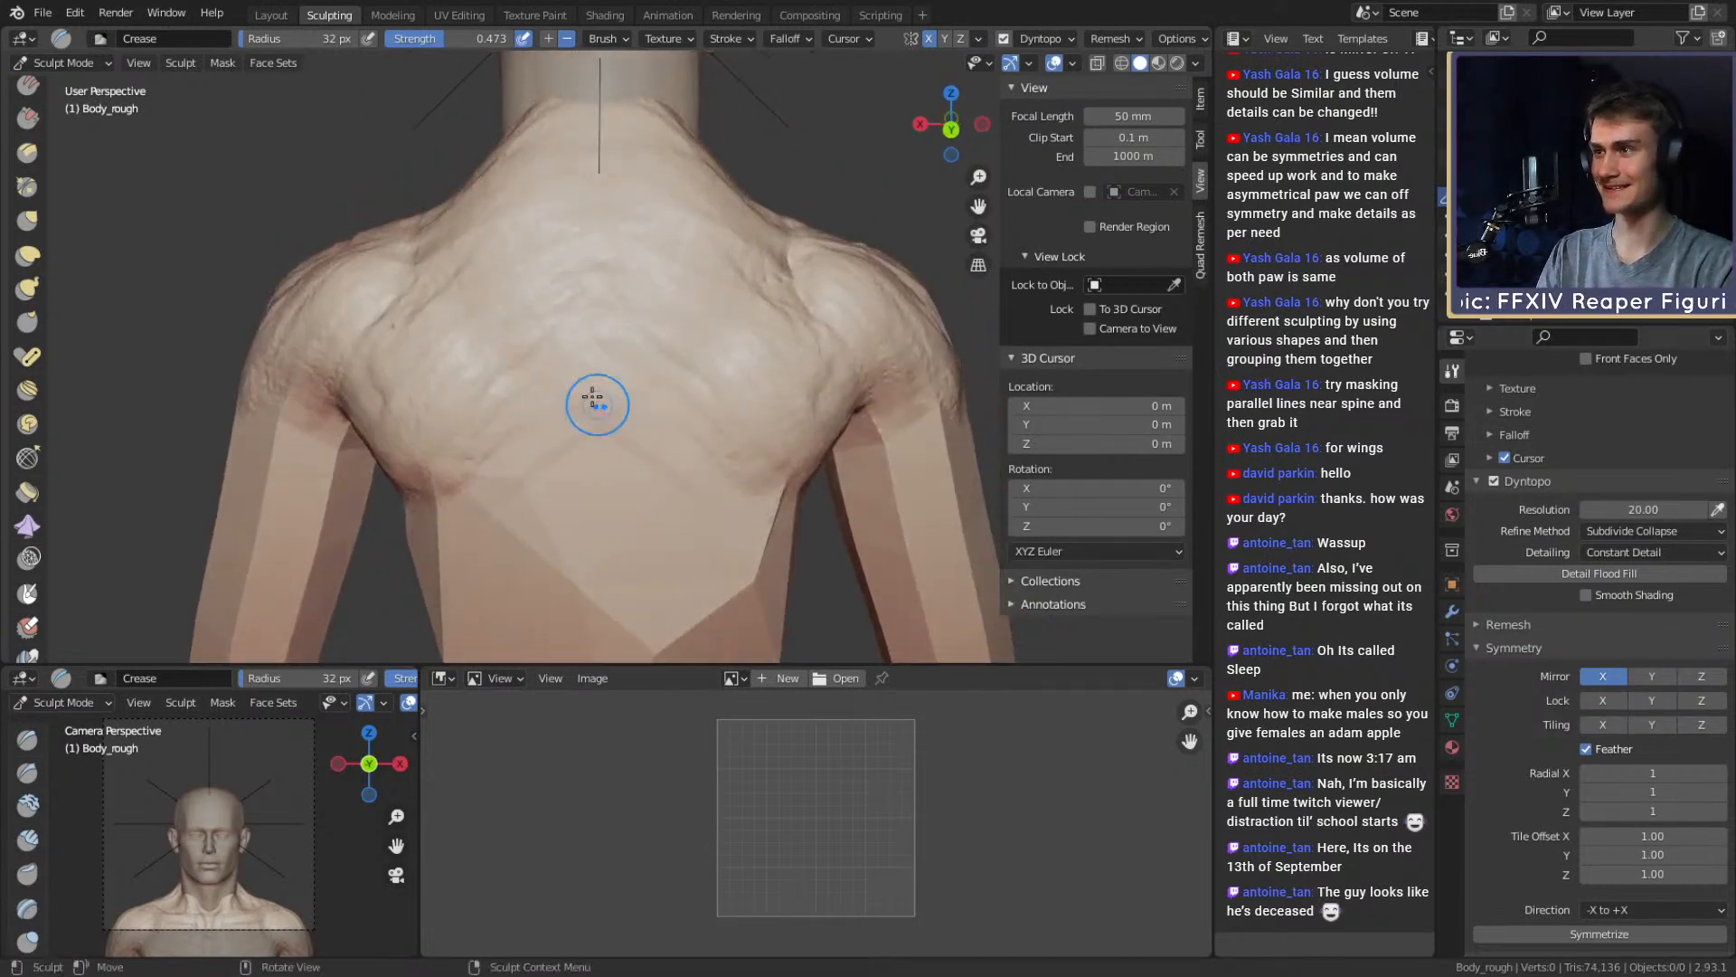
Carve a crease along the rear of the shoulder beside the shoulder blade with the Crease brush
{"action": "key", "text": "c"}
{"action": "mouse_move", "coordinate": [583, 289]}
{"action": "middle_mouse_down"}
{"action": "mouse_move", "coordinate": [644, 389]}
{"action": "mouse_move", "coordinate": [629, 432]}
{"action": "middle_mouse_up"}
{"action": "key", "text": "shift+c"}
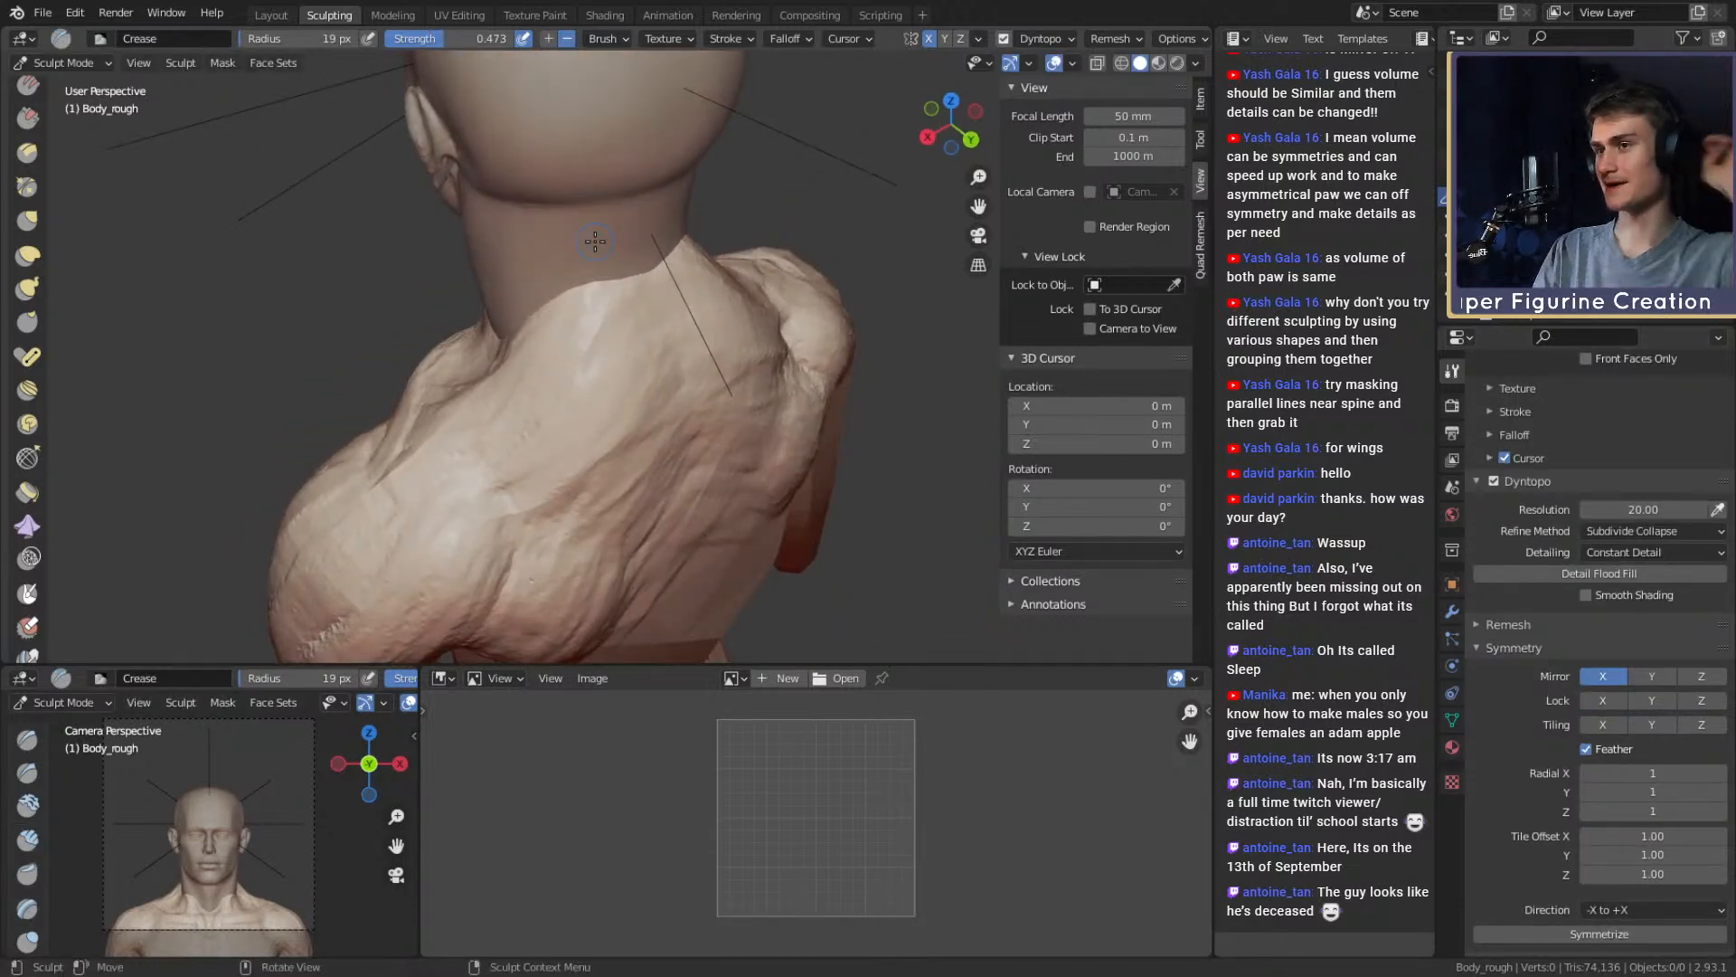
{"action": "middle_click_drag", "start_coordinate": [731, 363], "coordinate": [562, 111]}
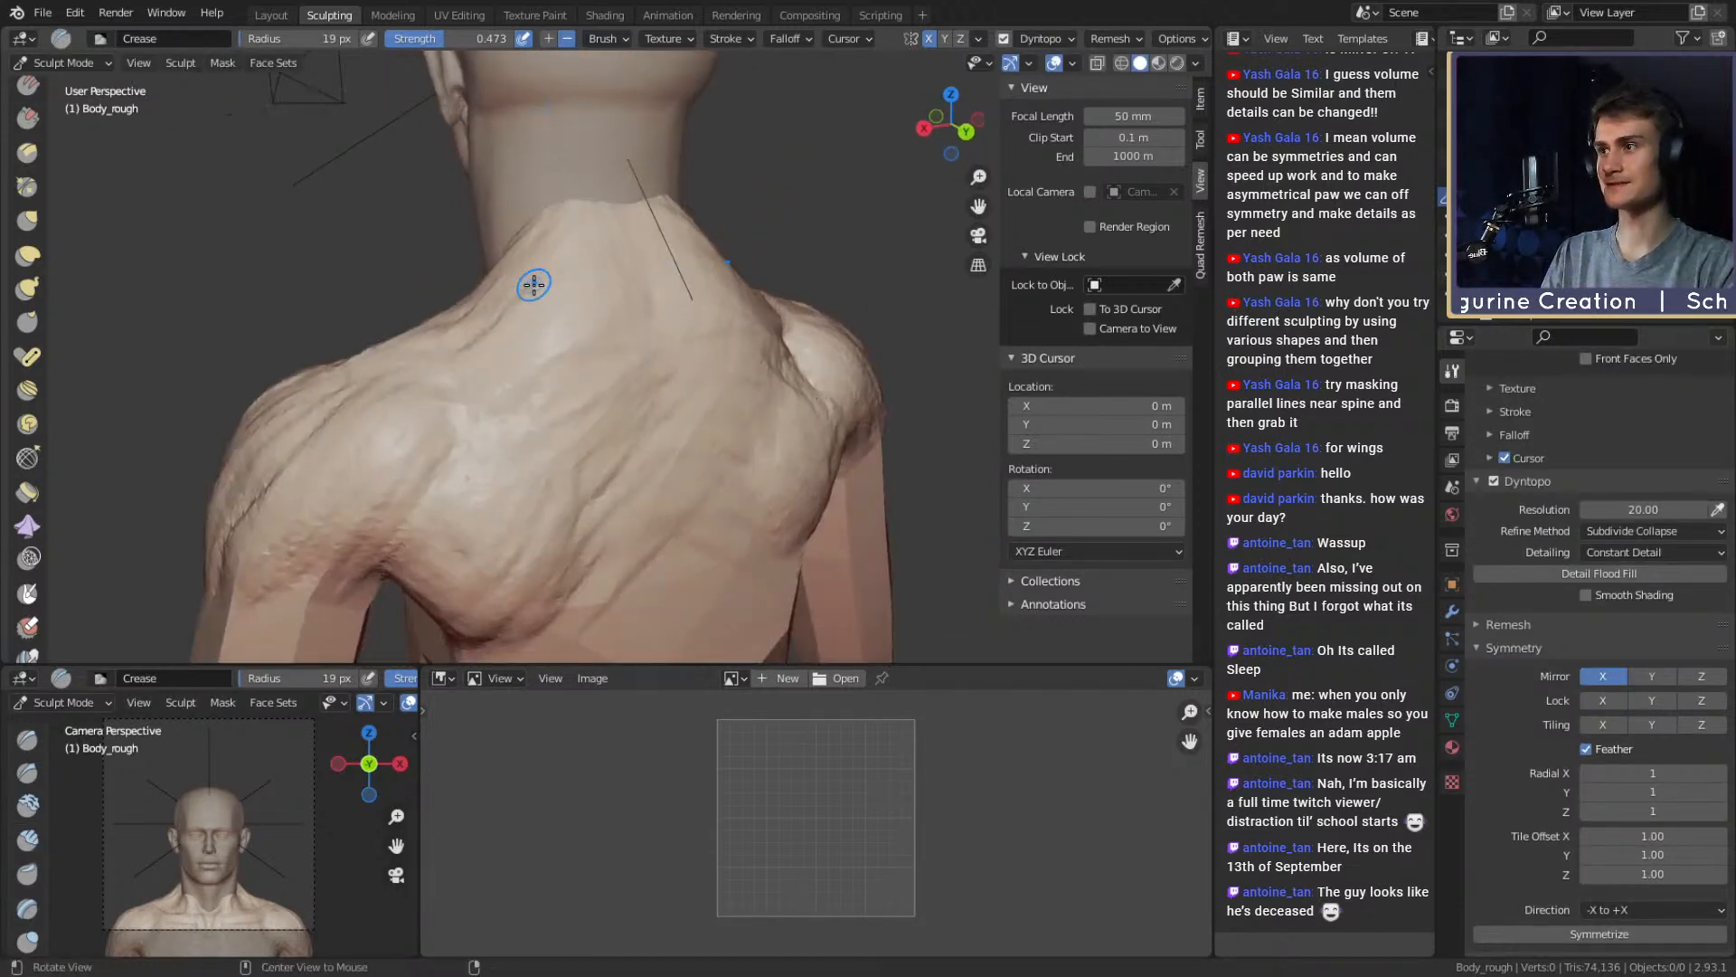
{"action": "mouse_move", "coordinate": [533, 285]}
{"action": "middle_mouse_down"}
{"action": "mouse_move", "coordinate": [705, 282]}
{"action": "mouse_move", "coordinate": [675, 391]}
{"action": "mouse_move", "coordinate": [573, 395]}
{"action": "middle_mouse_up"}
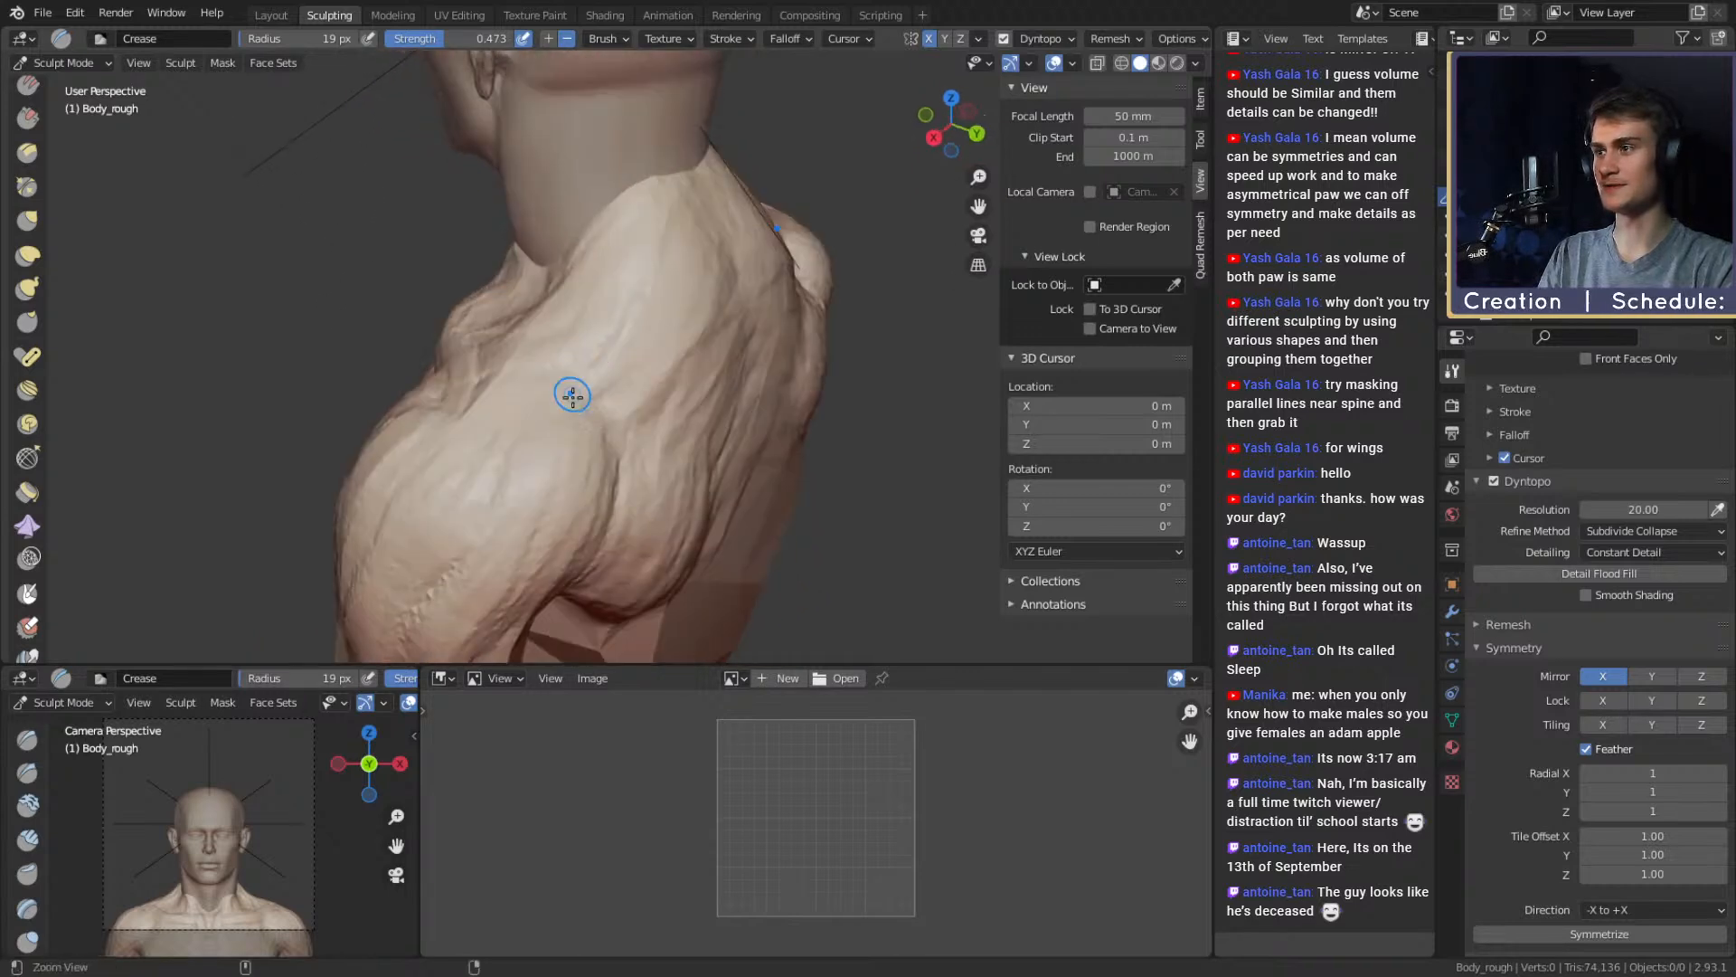
{"action": "scroll", "coordinate": [578, 407], "scroll_direction": "up", "scroll_amount": 2}
{"action": "key", "text": "f"}
{"action": "left_click", "coordinate": [593, 444]}
{"action": "left_click_drag", "start_coordinate": [627, 500], "coordinate": [458, 496]}
Outline the lower trapezius as a V between the shoulder blades with Crease at 35 px radius
{"action": "key", "text": "f"}
{"action": "left_click", "coordinate": [537, 508]}
{"action": "middle_click_drag", "start_coordinate": [552, 485], "coordinate": [643, 480]}
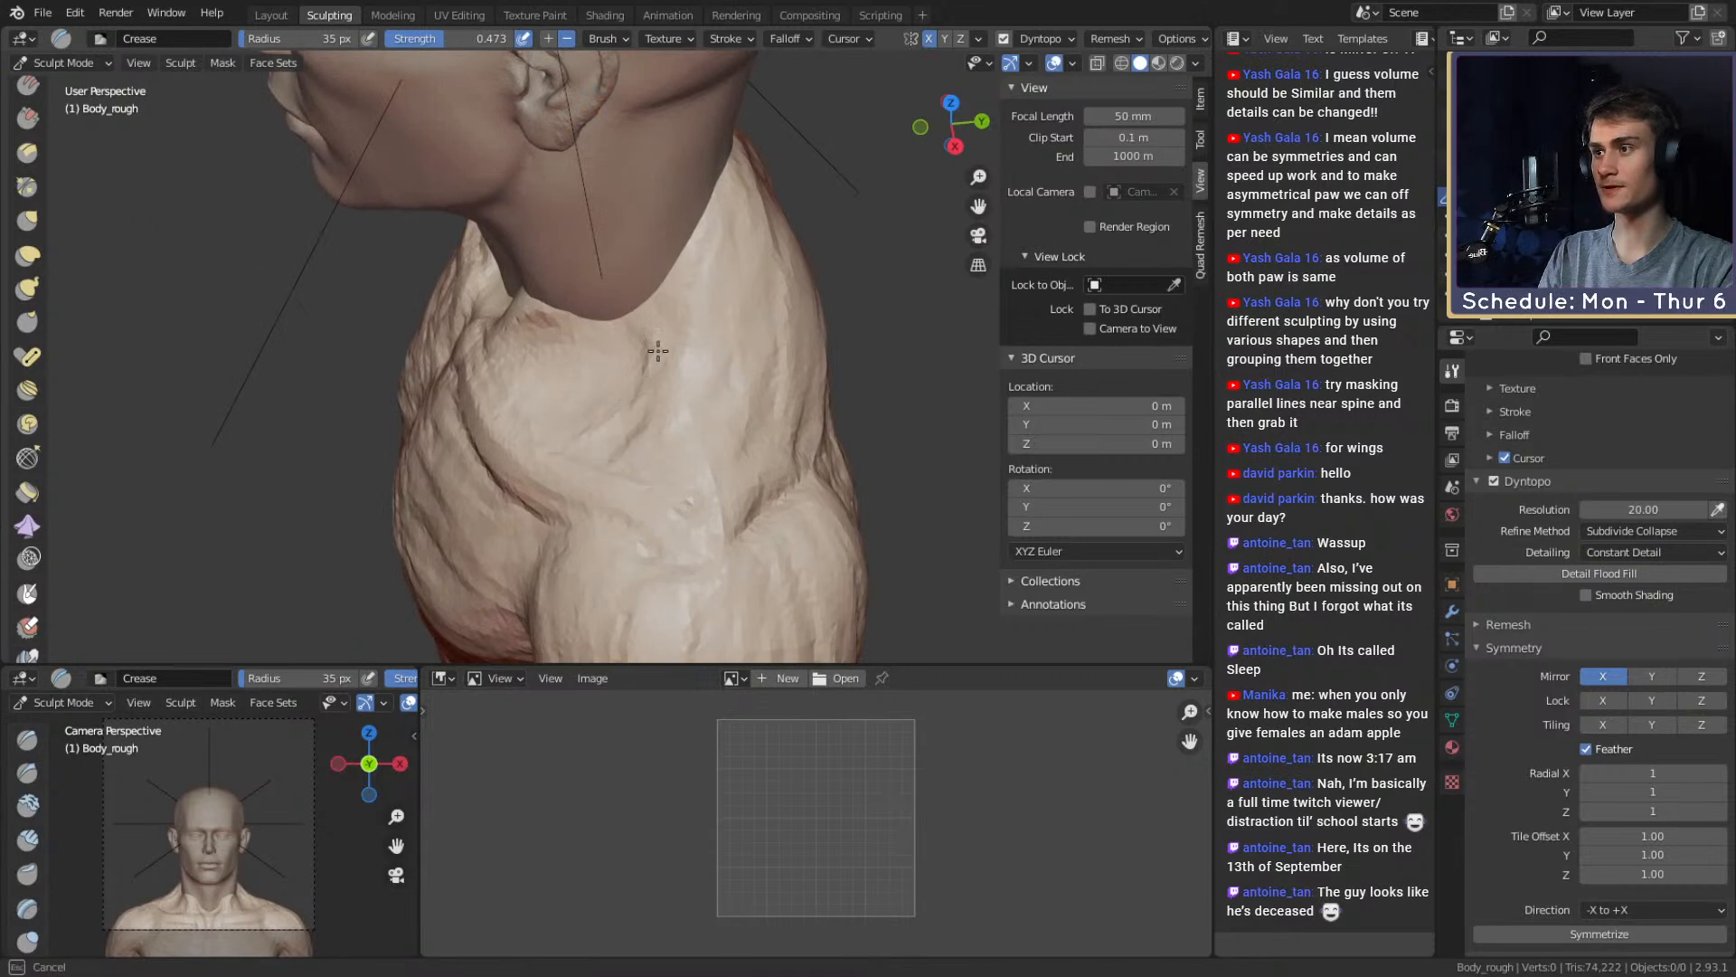
{"action": "mouse_move", "coordinate": [639, 356]}
{"action": "middle_mouse_down"}
{"action": "mouse_move", "coordinate": [608, 465]}
{"action": "mouse_move", "coordinate": [538, 382]}
{"action": "mouse_move", "coordinate": [531, 325]}
{"action": "middle_mouse_up"}
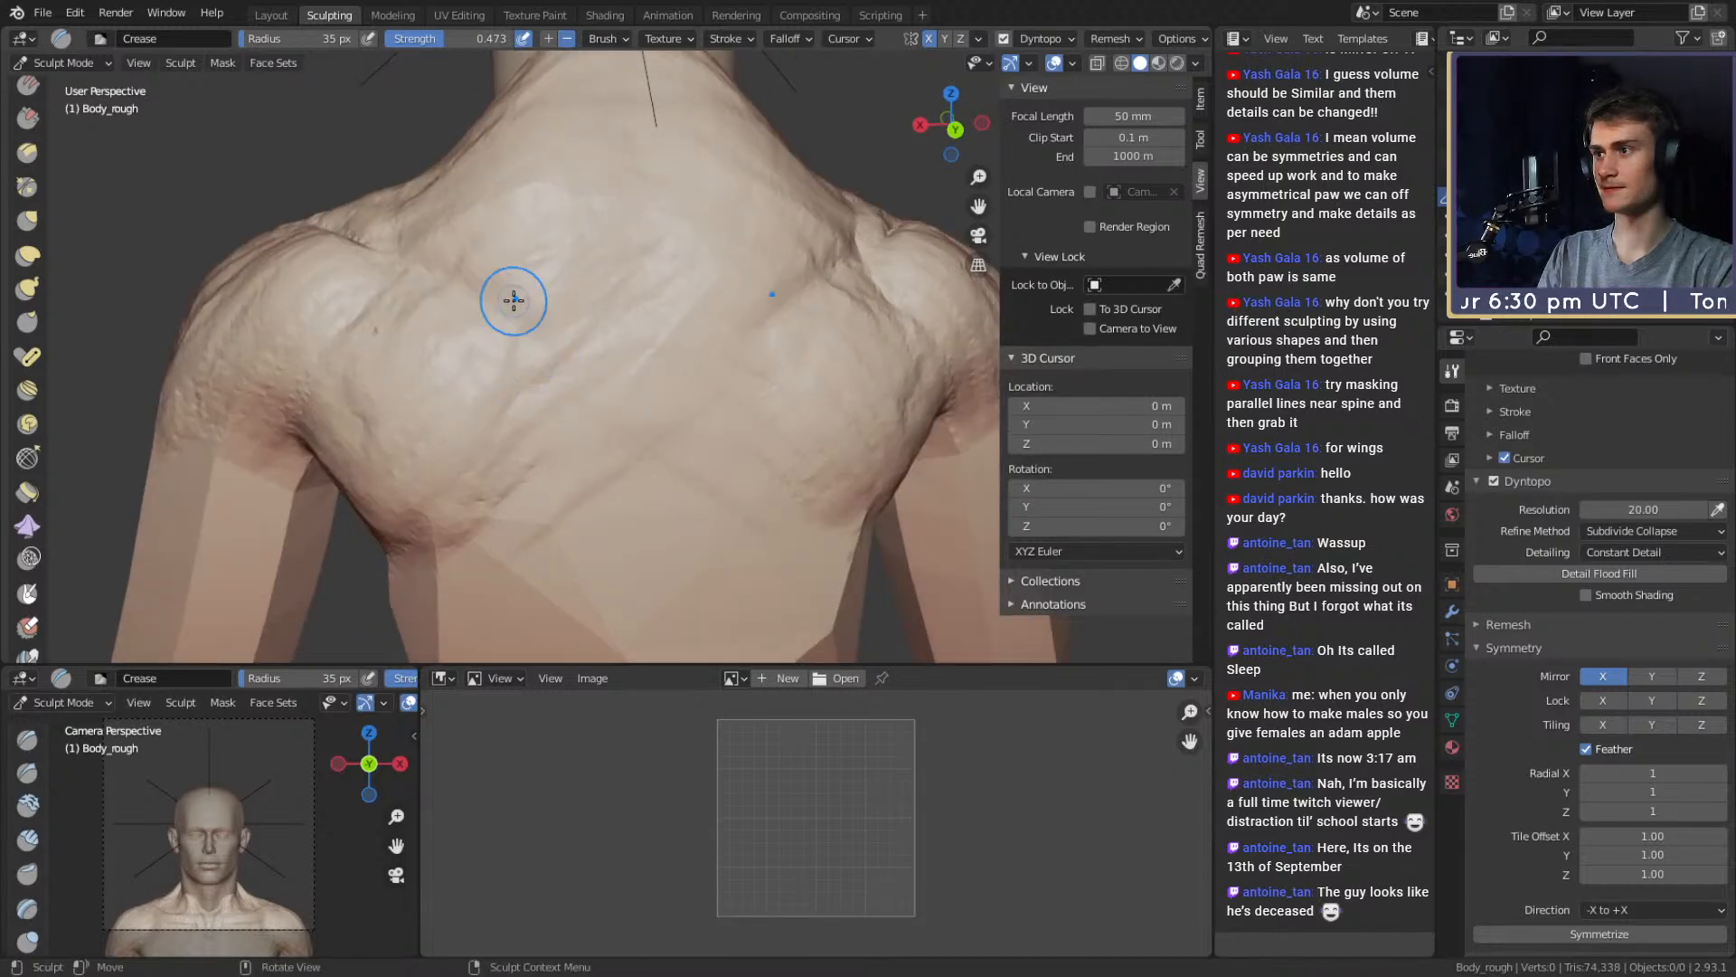
{"action": "middle_click_drag", "start_coordinate": [527, 403], "coordinate": [535, 342], "text": "shift"}
{"action": "mouse_move", "coordinate": [547, 364]}
{"action": "left_mouse_down"}
{"action": "mouse_move", "coordinate": [554, 388]}
{"action": "mouse_move", "coordinate": [535, 271]}
{"action": "left_mouse_up"}
{"action": "mouse_move", "coordinate": [606, 195]}
{"action": "middle_mouse_down", "text": "ctrl"}
{"action": "mouse_move", "coordinate": [620, 383]}
{"action": "mouse_move", "coordinate": [579, 299]}
{"action": "middle_mouse_up", "text": "ctrl"}
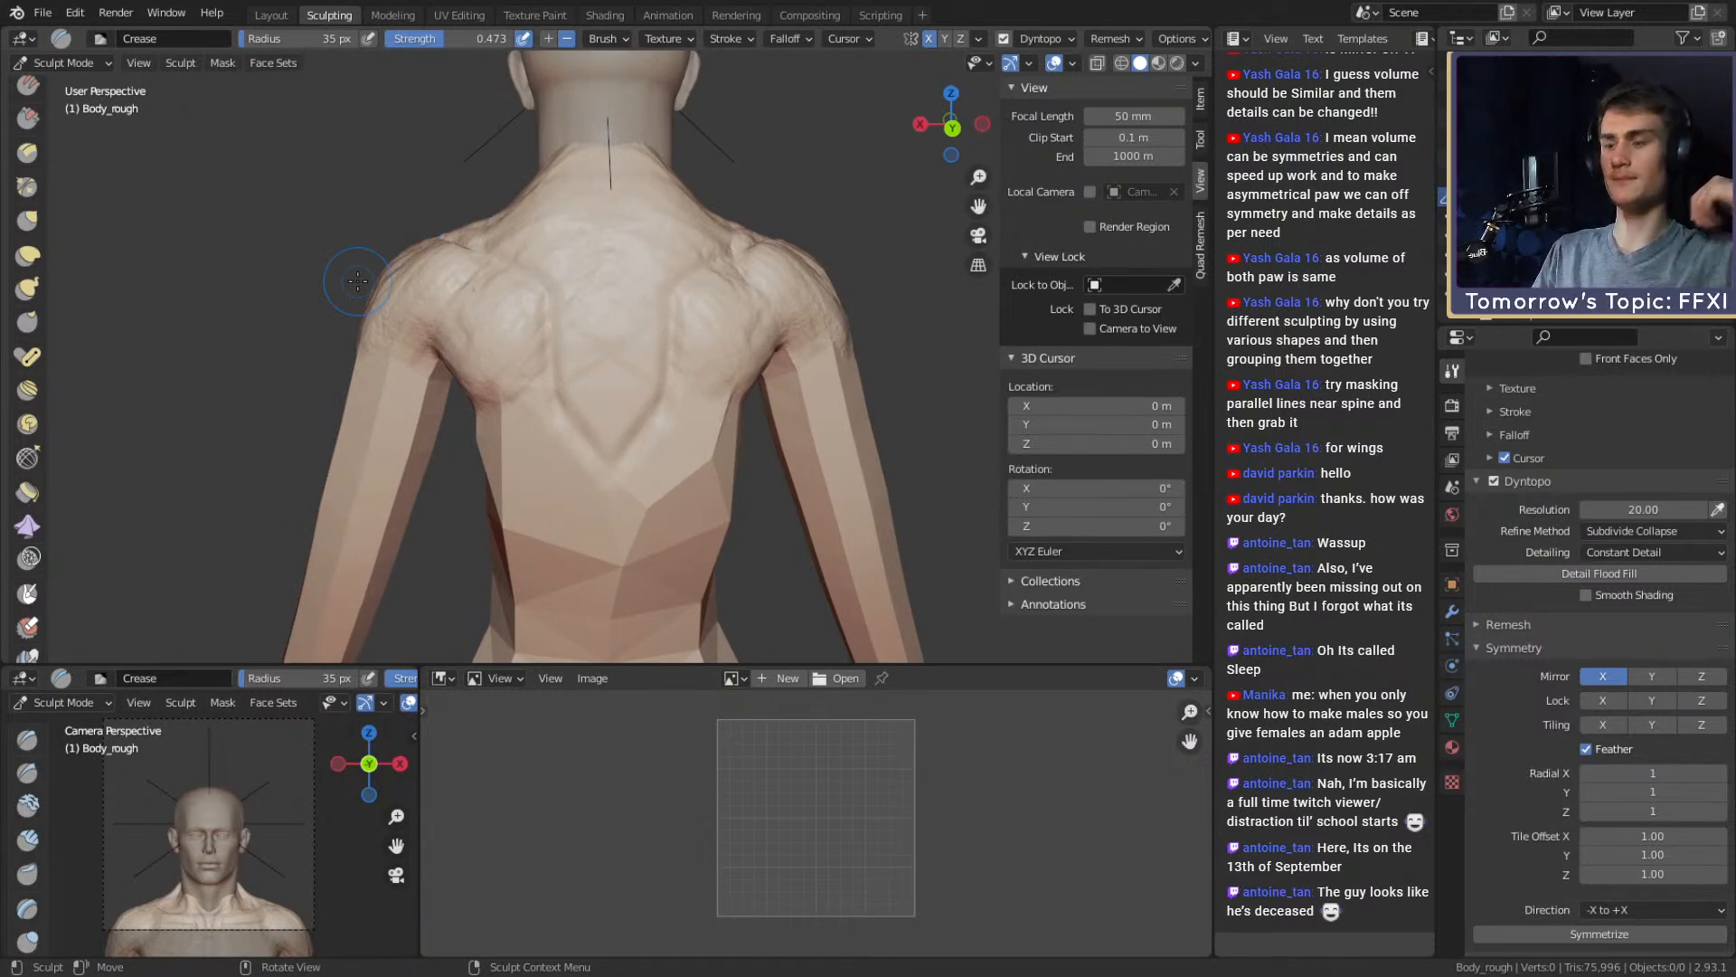
Adjust the shoulder outline with Grab at 213 px radius, and set the brush radius to 178 px for the back
{"action": "key", "text": "c"}
{"action": "scroll", "coordinate": [654, 381], "scroll_direction": "up", "scroll_amount": 2}
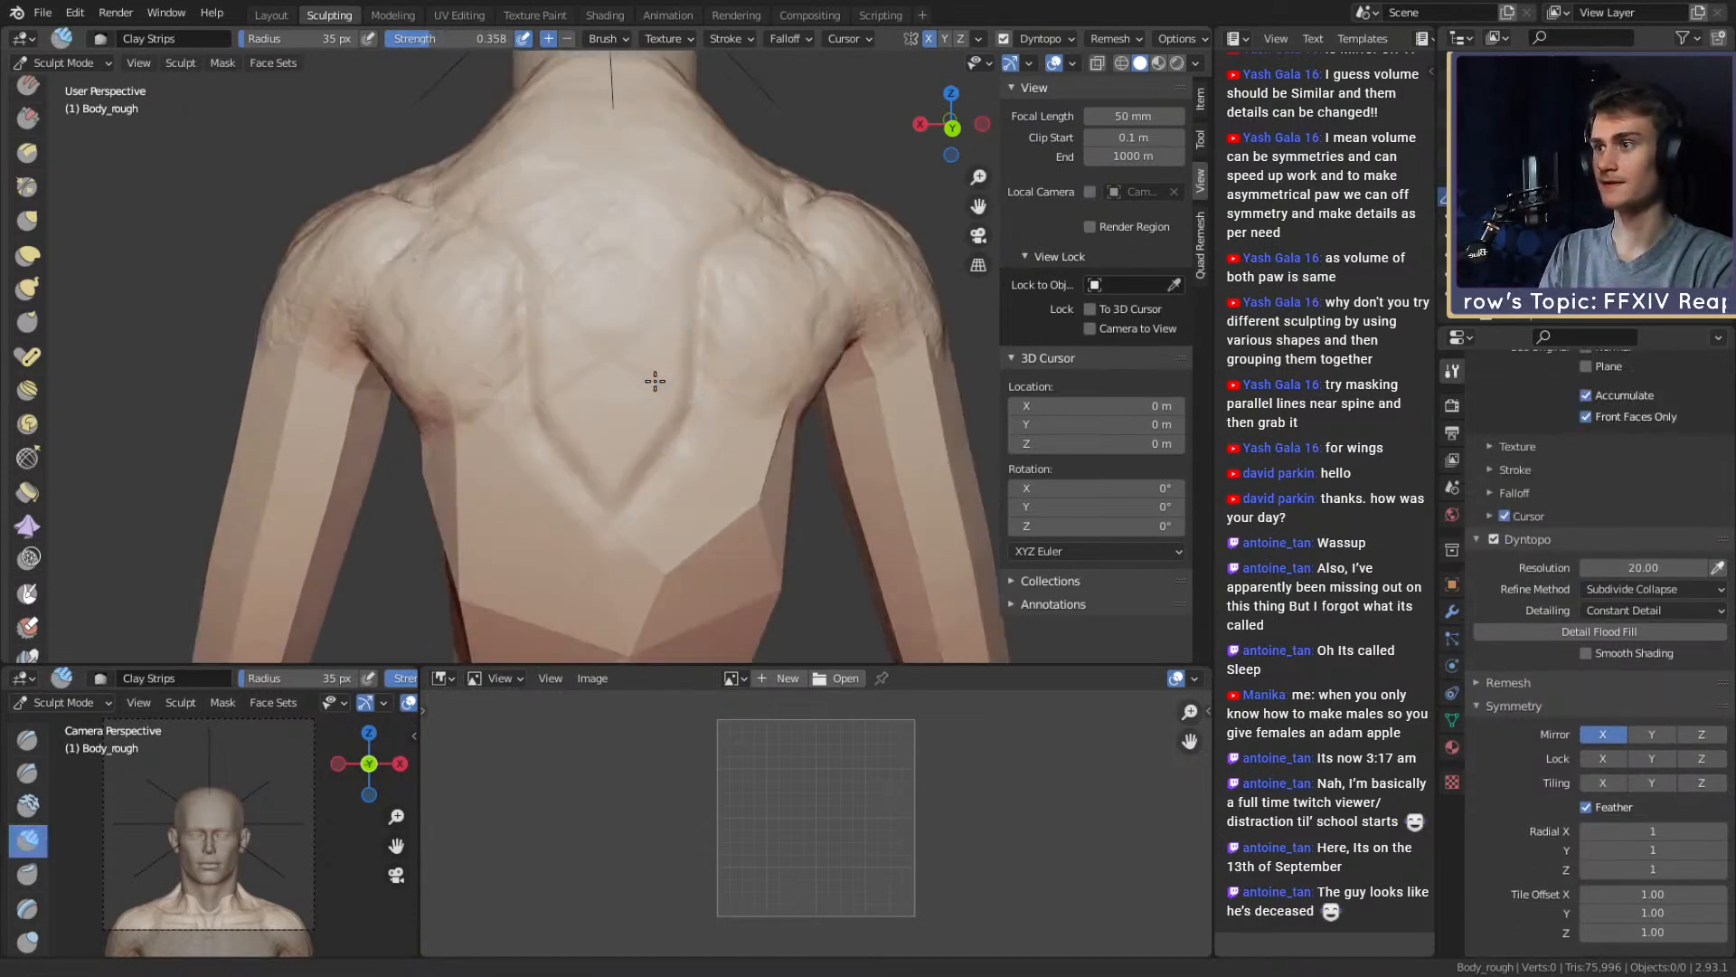
{"action": "key", "text": "g"}
{"action": "key", "text": "f"}
{"action": "left_click", "coordinate": [873, 356]}
{"action": "mouse_move", "coordinate": [744, 279]}
{"action": "left_mouse_down", "text": "ctrl+alt"}
{"action": "mouse_move", "coordinate": [627, 410]}
{"action": "mouse_move", "coordinate": [857, 373]}
{"action": "mouse_move", "coordinate": [769, 383]}
{"action": "left_mouse_up", "text": "ctrl+alt"}
{"action": "left_click_drag", "start_coordinate": [723, 398], "coordinate": [750, 328], "text": "ctrl+alt"}
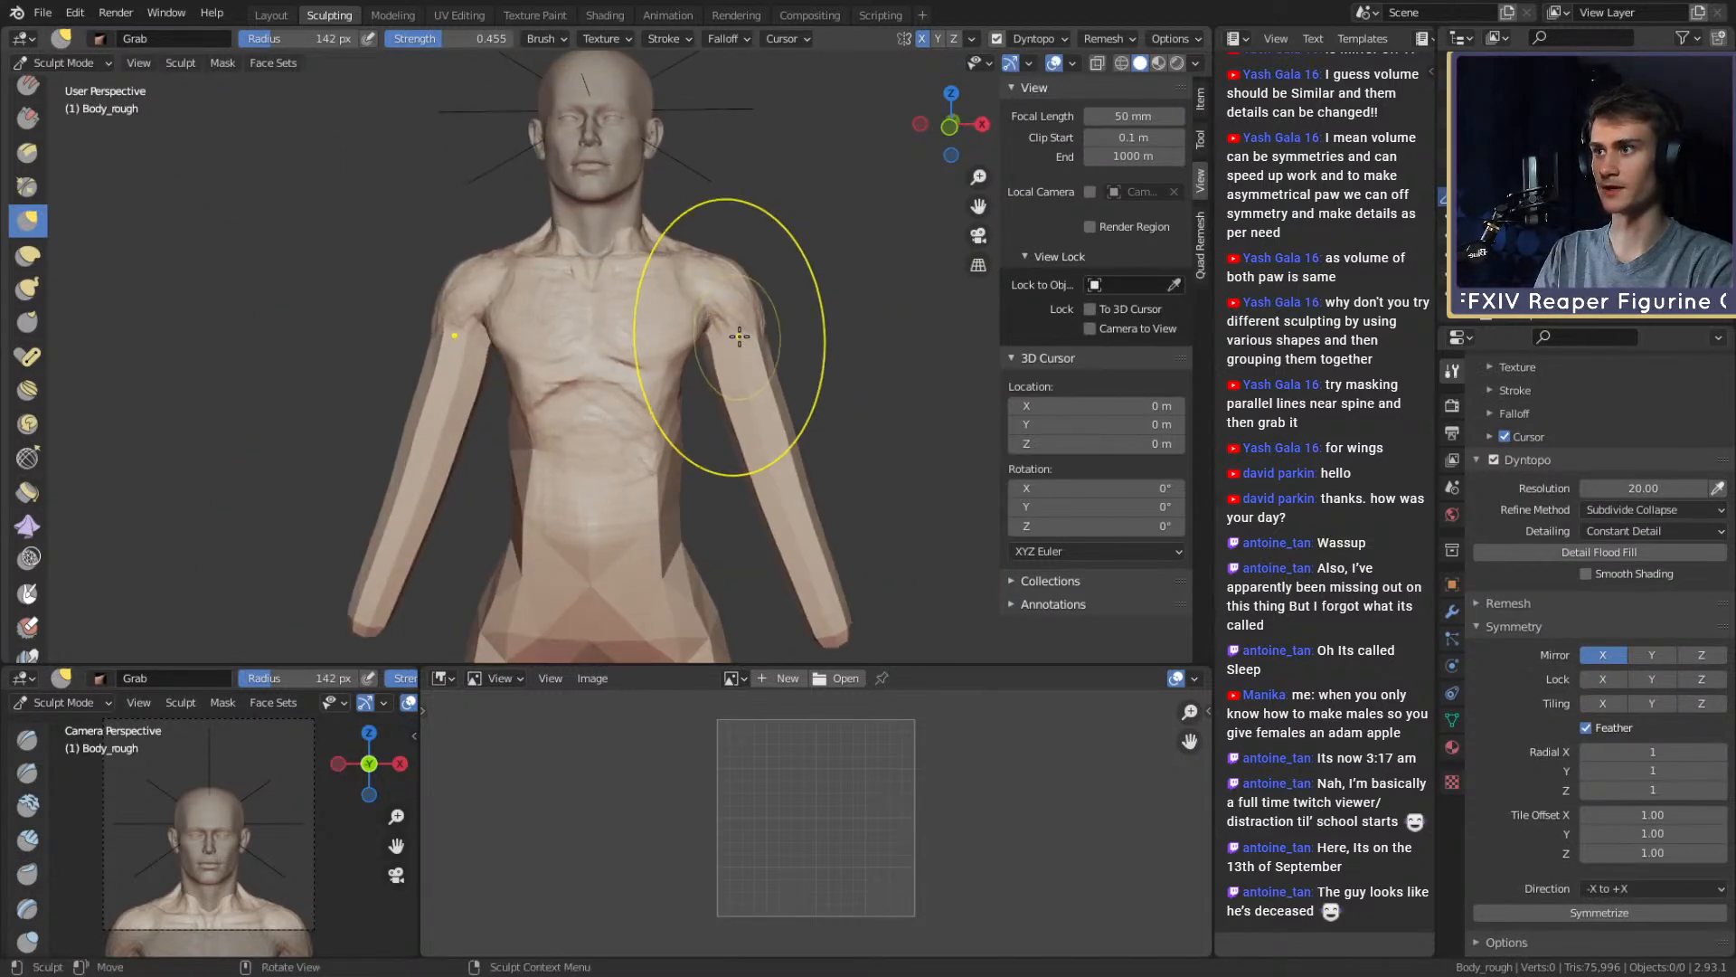
{"action": "key", "text": "f"}
{"action": "left_click", "coordinate": [757, 315]}
{"action": "left_click", "coordinate": [756, 314]}
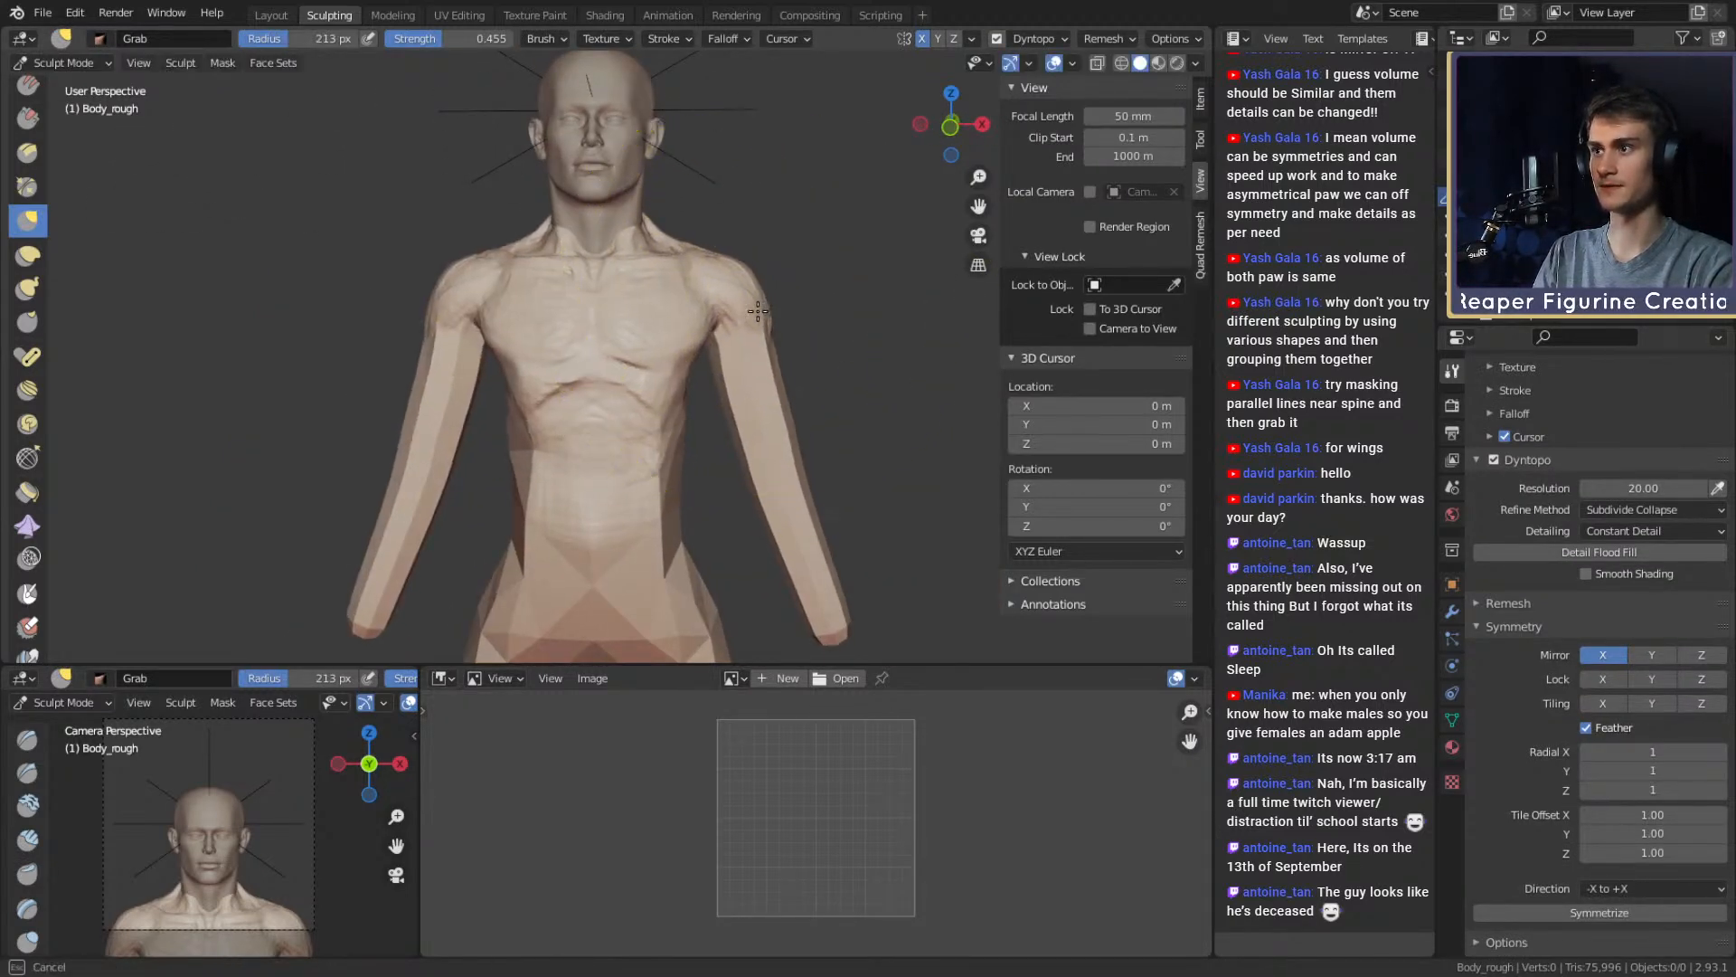
{"action": "left_click_drag", "start_coordinate": [756, 314], "coordinate": [763, 313]}
{"action": "mouse_move", "coordinate": [756, 379]}
{"action": "left_mouse_down", "text": "alt+shift"}
{"action": "mouse_move", "coordinate": [752, 325]}
{"action": "mouse_move", "coordinate": [803, 423]}
{"action": "left_mouse_up", "text": "alt+shift"}
{"action": "key", "text": "f"}
{"action": "left_click", "coordinate": [927, 320]}
{"action": "key", "text": "f"}
{"action": "left_click", "coordinate": [790, 407]}
{"action": "mouse_move", "coordinate": [786, 407]}
{"action": "left_mouse_down", "text": "ctrl+alt"}
{"action": "mouse_move", "coordinate": [760, 434]}
{"action": "mouse_move", "coordinate": [551, 414]}
{"action": "mouse_move", "coordinate": [698, 383]}
{"action": "mouse_move", "coordinate": [527, 369]}
{"action": "left_mouse_up", "text": "ctrl+alt"}
{"action": "left_click_drag", "start_coordinate": [526, 368], "coordinate": [566, 415], "text": "alt+shift"}
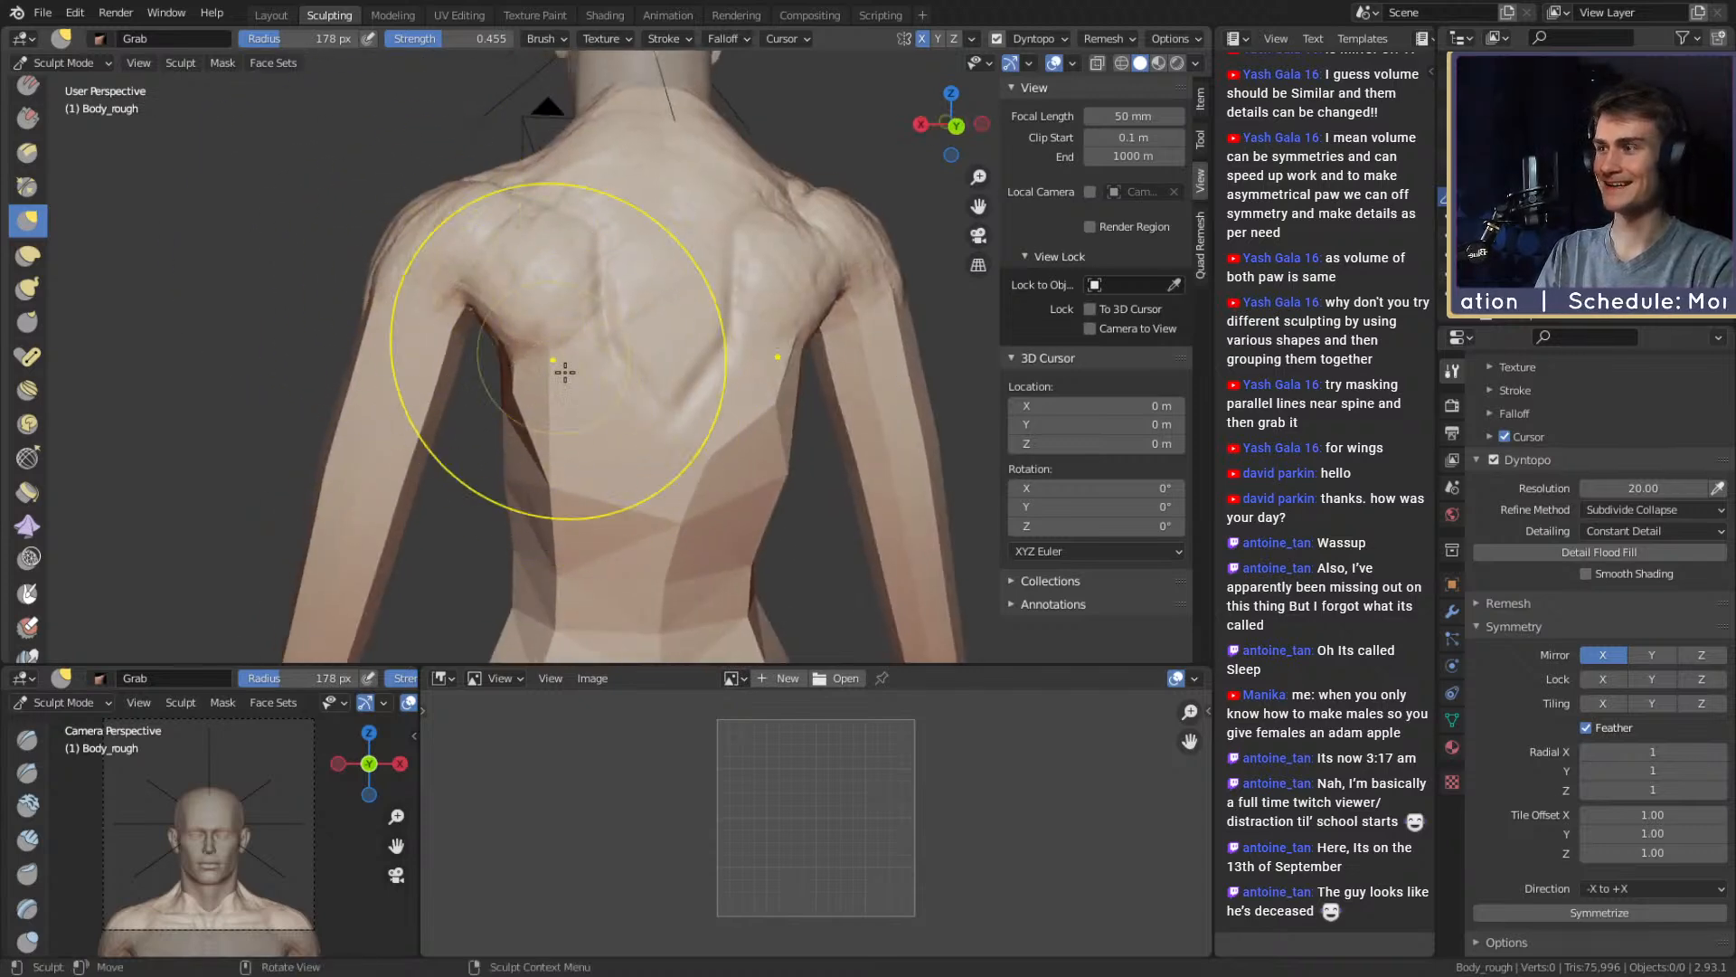
Build up the trapezius between the shoulder blades with Clay Strips at 46 px radius
{"action": "key", "text": "c"}
{"action": "mouse_move", "coordinate": [581, 329]}
{"action": "left_mouse_down", "text": "alt"}
{"action": "mouse_move", "coordinate": [620, 380]}
{"action": "mouse_move", "coordinate": [705, 388]}
{"action": "mouse_move", "coordinate": [623, 332]}
{"action": "mouse_move", "coordinate": [628, 290]}
{"action": "mouse_move", "coordinate": [600, 317]}
{"action": "mouse_move", "coordinate": [570, 244]}
{"action": "mouse_move", "coordinate": [564, 301]}
{"action": "mouse_move", "coordinate": [508, 329]}
{"action": "mouse_move", "coordinate": [557, 242]}
{"action": "mouse_move", "coordinate": [678, 272]}
{"action": "mouse_move", "coordinate": [630, 295]}
{"action": "left_mouse_up", "text": "alt"}
{"action": "left_click_drag", "start_coordinate": [630, 295], "coordinate": [588, 312]}
{"action": "mouse_move", "coordinate": [588, 312]}
{"action": "left_mouse_down", "text": "alt"}
{"action": "mouse_move", "coordinate": [636, 314]}
{"action": "mouse_move", "coordinate": [687, 274]}
{"action": "left_mouse_up", "text": "alt"}
{"action": "left_click_drag", "start_coordinate": [633, 280], "coordinate": [630, 226]}
{"action": "middle_click_drag", "start_coordinate": [630, 227], "coordinate": [616, 305]}
{"action": "left_click_drag", "start_coordinate": [619, 276], "coordinate": [616, 253]}
{"action": "middle_click_drag", "start_coordinate": [777, 308], "coordinate": [622, 365]}
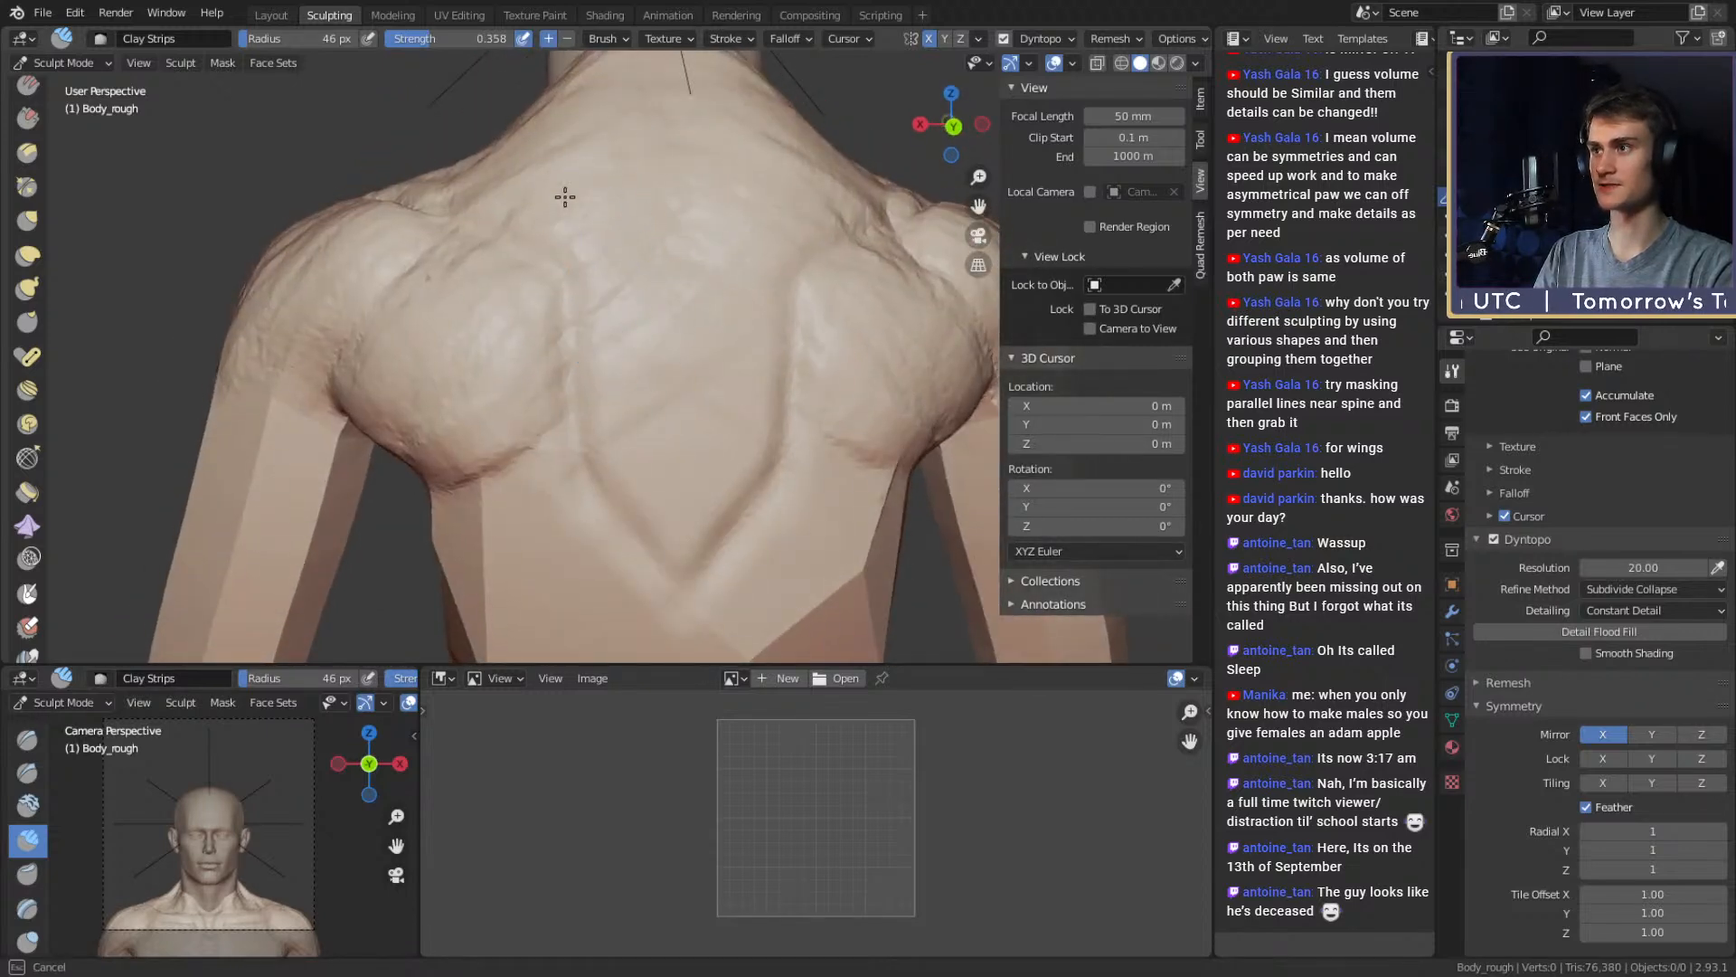
Lay vertical muscle strips along both sides of the spine with Clay Strips at 33 px radius
{"action": "key", "text": "f"}
{"action": "left_click", "coordinate": [624, 438]}
{"action": "mouse_move", "coordinate": [606, 349]}
{"action": "left_mouse_down"}
{"action": "mouse_move", "coordinate": [604, 452]}
{"action": "mouse_move", "coordinate": [632, 275]}
{"action": "left_mouse_up"}
{"action": "middle_click_drag", "start_coordinate": [633, 275], "coordinate": [653, 336]}
{"action": "left_click_drag", "start_coordinate": [654, 338], "coordinate": [657, 340]}
{"action": "mouse_move", "coordinate": [658, 340]}
{"action": "middle_mouse_down"}
{"action": "mouse_move", "coordinate": [621, 220]}
{"action": "mouse_move", "coordinate": [573, 356]}
{"action": "middle_mouse_up"}
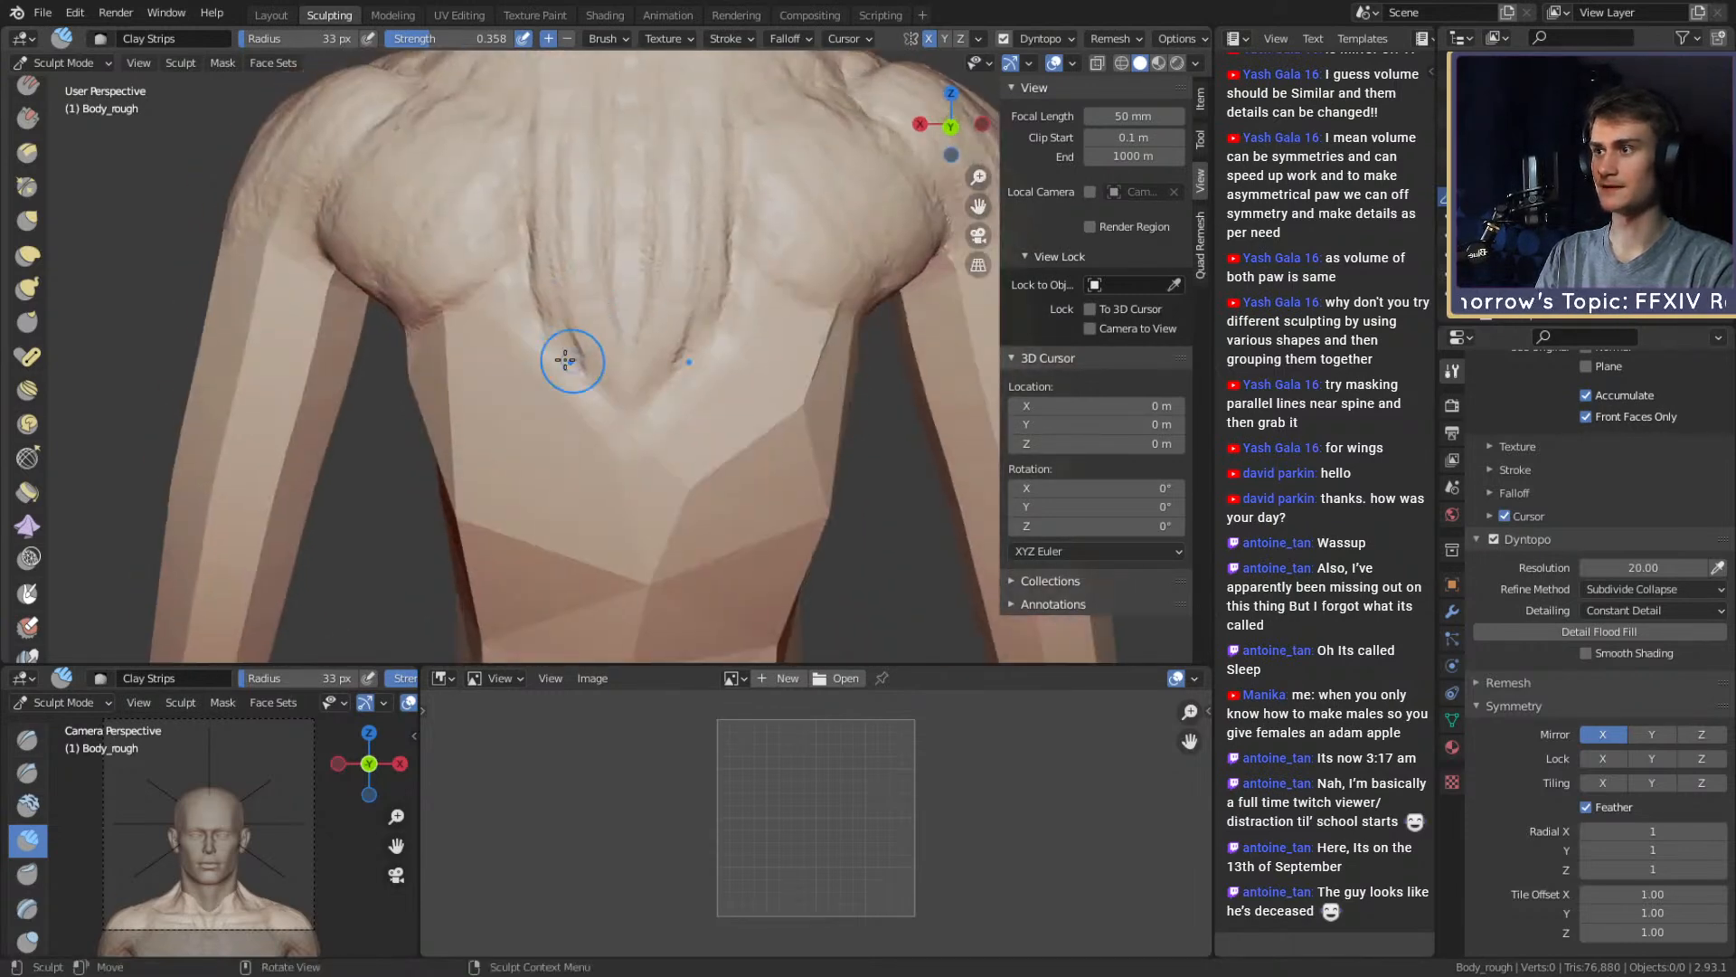
Nudge the lower tip of the trapezius with Grab at 143 px radius and return to Clay Strips
{"action": "key", "text": "g"}
{"action": "left_click_drag", "start_coordinate": [588, 387], "coordinate": [585, 404]}
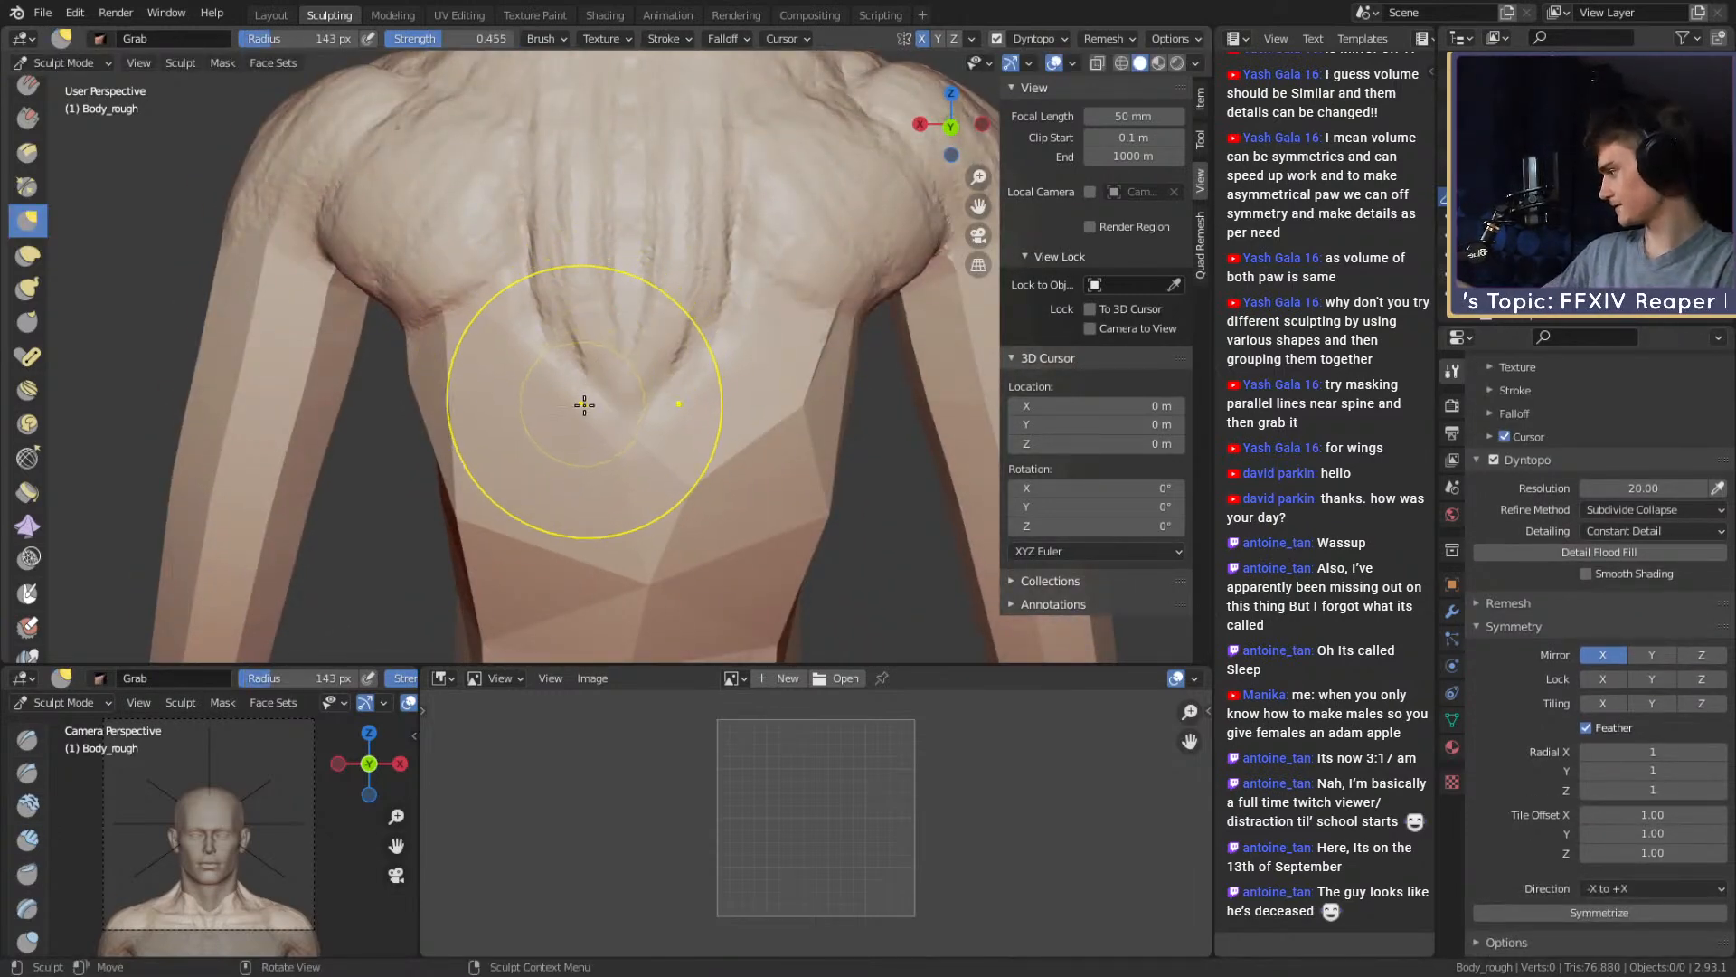
{"action": "key", "text": "c"}
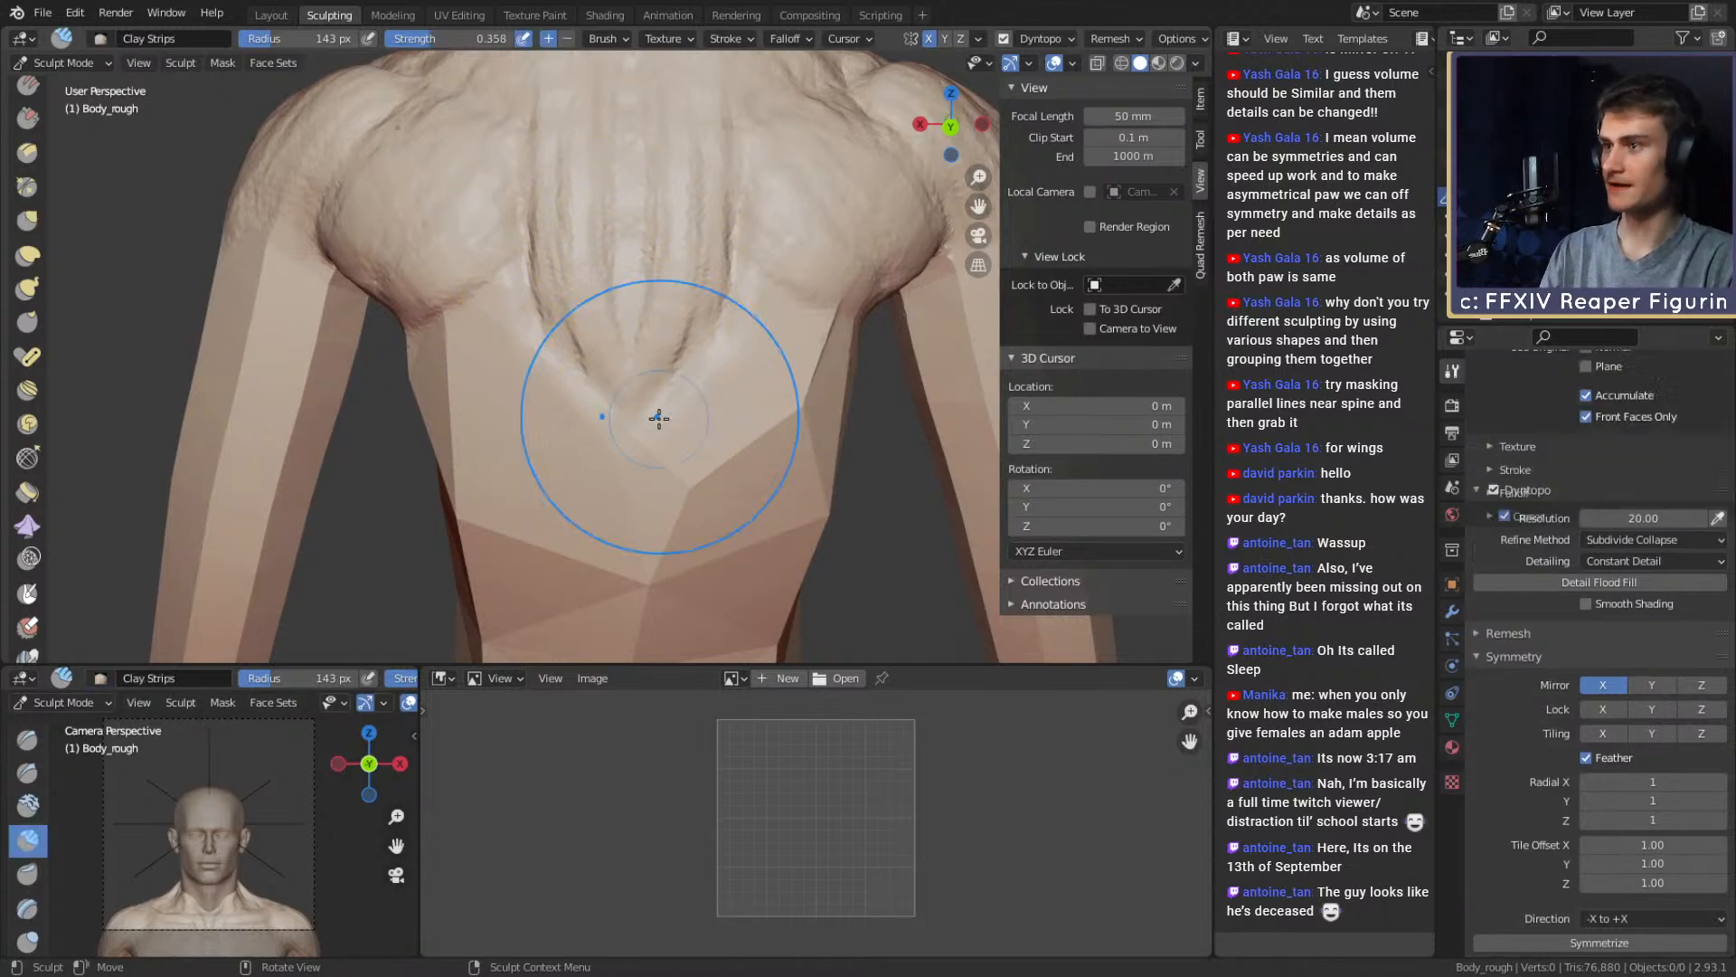
{"action": "mouse_move", "coordinate": [566, 403]}
{"action": "middle_mouse_down"}
{"action": "mouse_move", "coordinate": [617, 372]}
{"action": "mouse_move", "coordinate": [561, 337]}
{"action": "middle_mouse_up"}
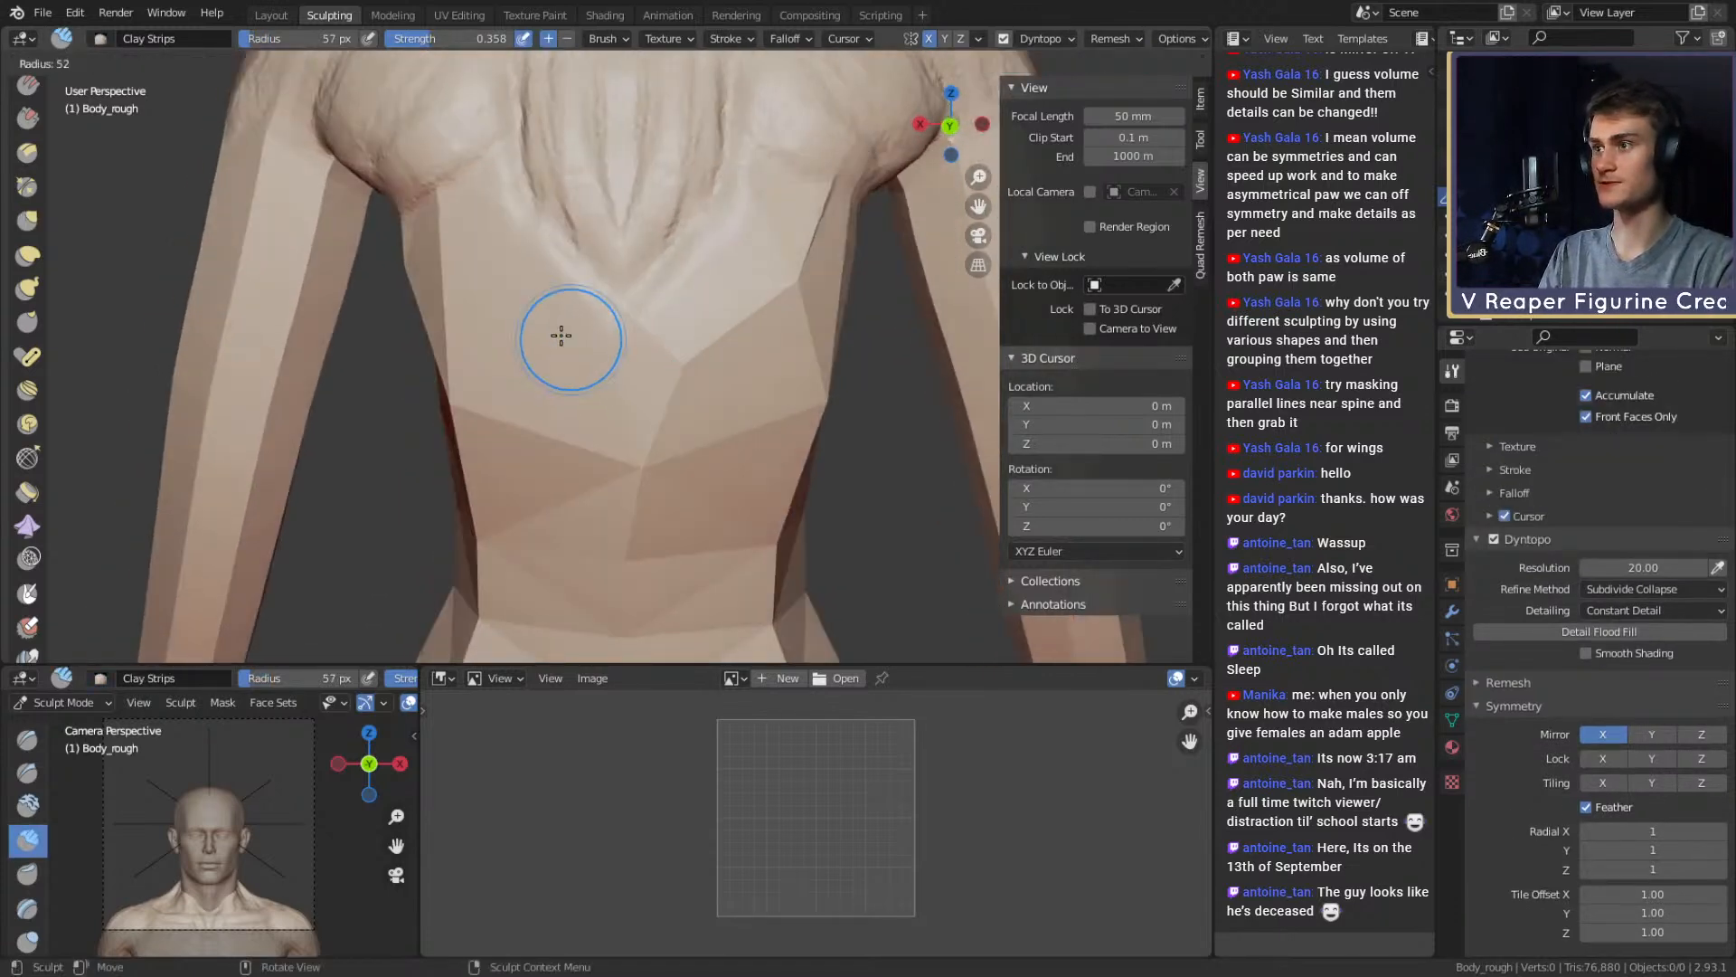
Carve the spine groove from the neckline down between the shoulder blades with Crease, using radii of 28 px and 62 px
{"action": "key", "text": "shift+c"}
{"action": "middle_click_drag", "start_coordinate": [645, 191], "coordinate": [636, 371], "text": "shift"}
{"action": "mouse_move", "coordinate": [632, 223]}
{"action": "middle_mouse_down", "text": "shift"}
{"action": "mouse_move", "coordinate": [623, 364]}
{"action": "mouse_move", "coordinate": [593, 280]}
{"action": "mouse_move", "coordinate": [605, 344]}
{"action": "middle_mouse_up", "text": "shift"}
{"action": "key", "text": "f"}
{"action": "left_click", "coordinate": [605, 331]}
{"action": "left_click_drag", "start_coordinate": [587, 263], "coordinate": [586, 362]}
{"action": "key", "text": "f"}
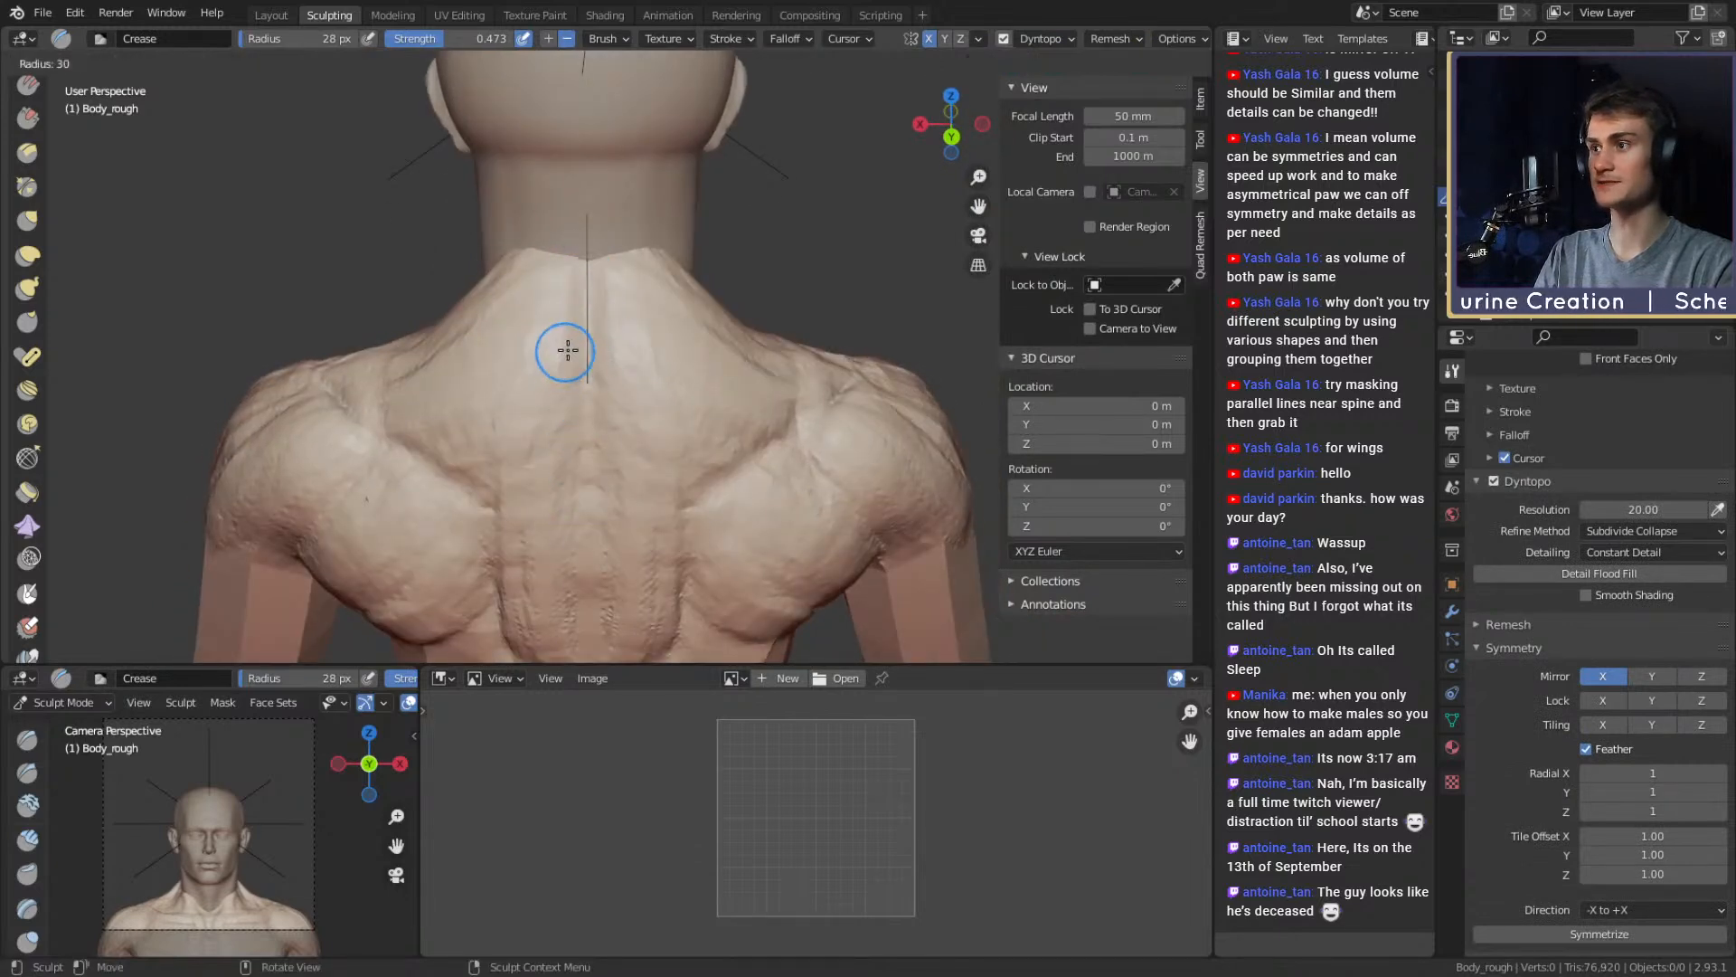
{"action": "left_click", "coordinate": [632, 349]}
{"action": "left_click_drag", "start_coordinate": [592, 280], "coordinate": [578, 534]}
{"action": "mouse_move", "coordinate": [585, 504]}
{"action": "left_mouse_down", "text": "alt+shift"}
{"action": "mouse_move", "coordinate": [572, 384]}
{"action": "mouse_move", "coordinate": [589, 361]}
{"action": "left_mouse_up", "text": "alt+shift"}
{"action": "key", "text": "["}
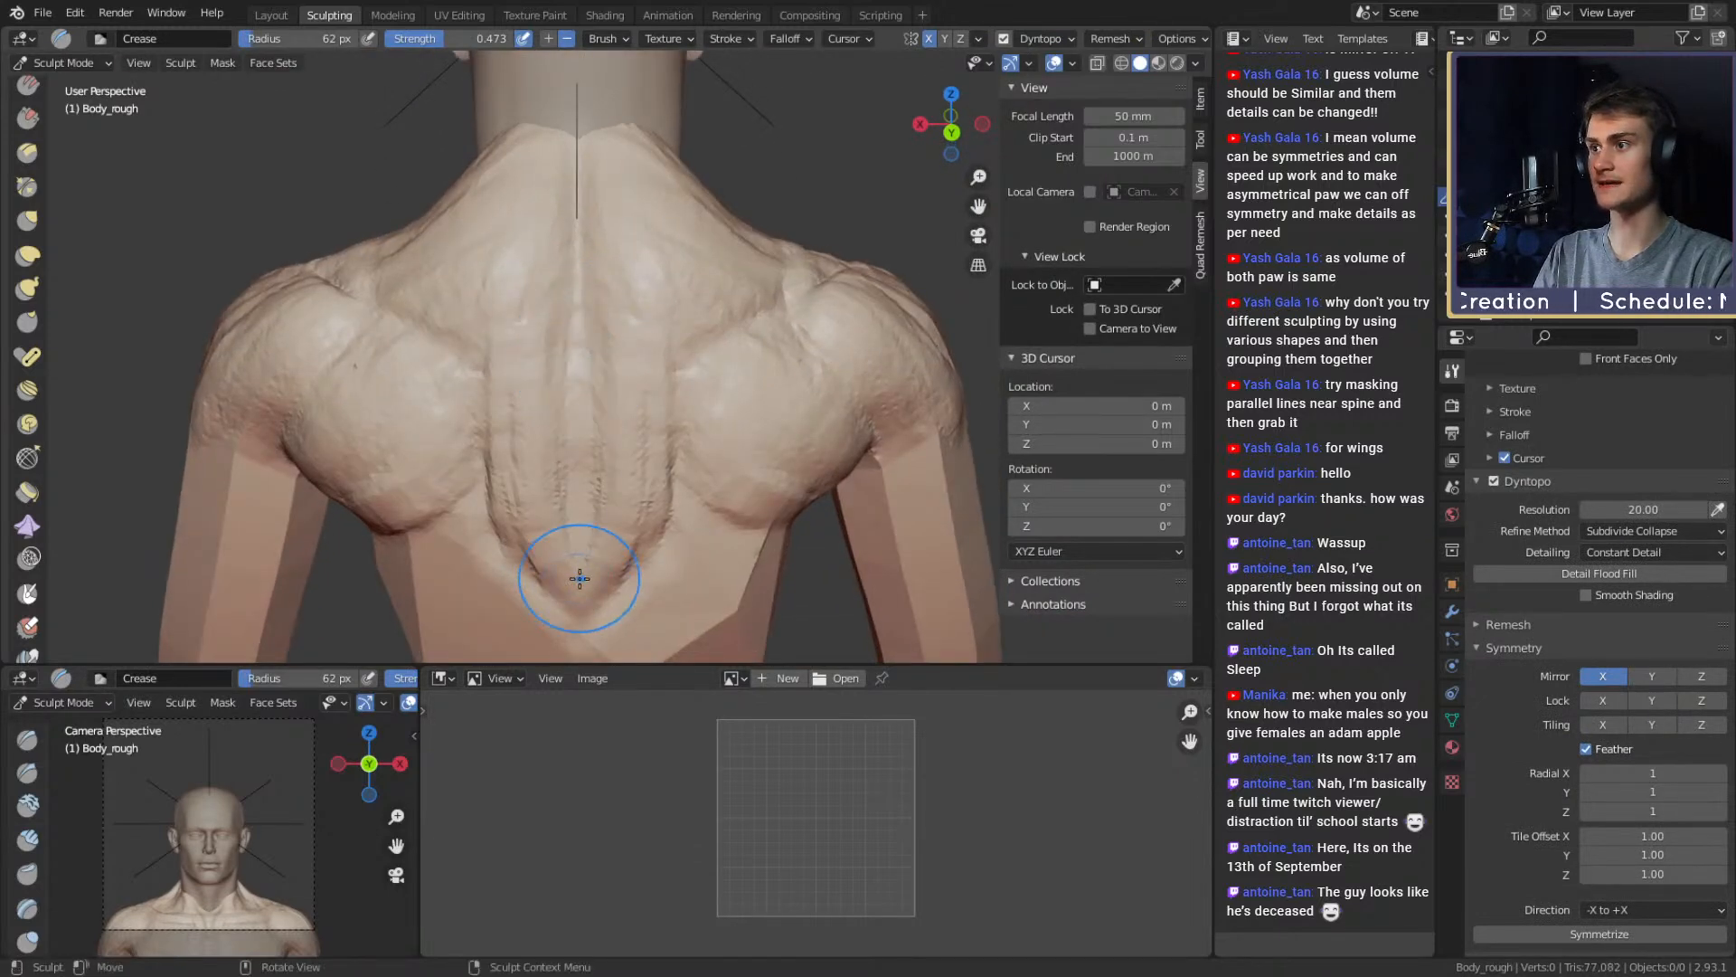
{"action": "left_click_drag", "start_coordinate": [578, 577], "coordinate": [588, 407], "text": "alt+shift"}
{"action": "key", "text": "["}
{"action": "key", "text": "["}
Extend the spine groove down through the mid back with Crease at 59 px radius
{"action": "middle_click_drag", "start_coordinate": [575, 450], "coordinate": [592, 351], "text": "shift"}
{"action": "key", "text": "f"}
{"action": "left_click", "coordinate": [562, 315]}
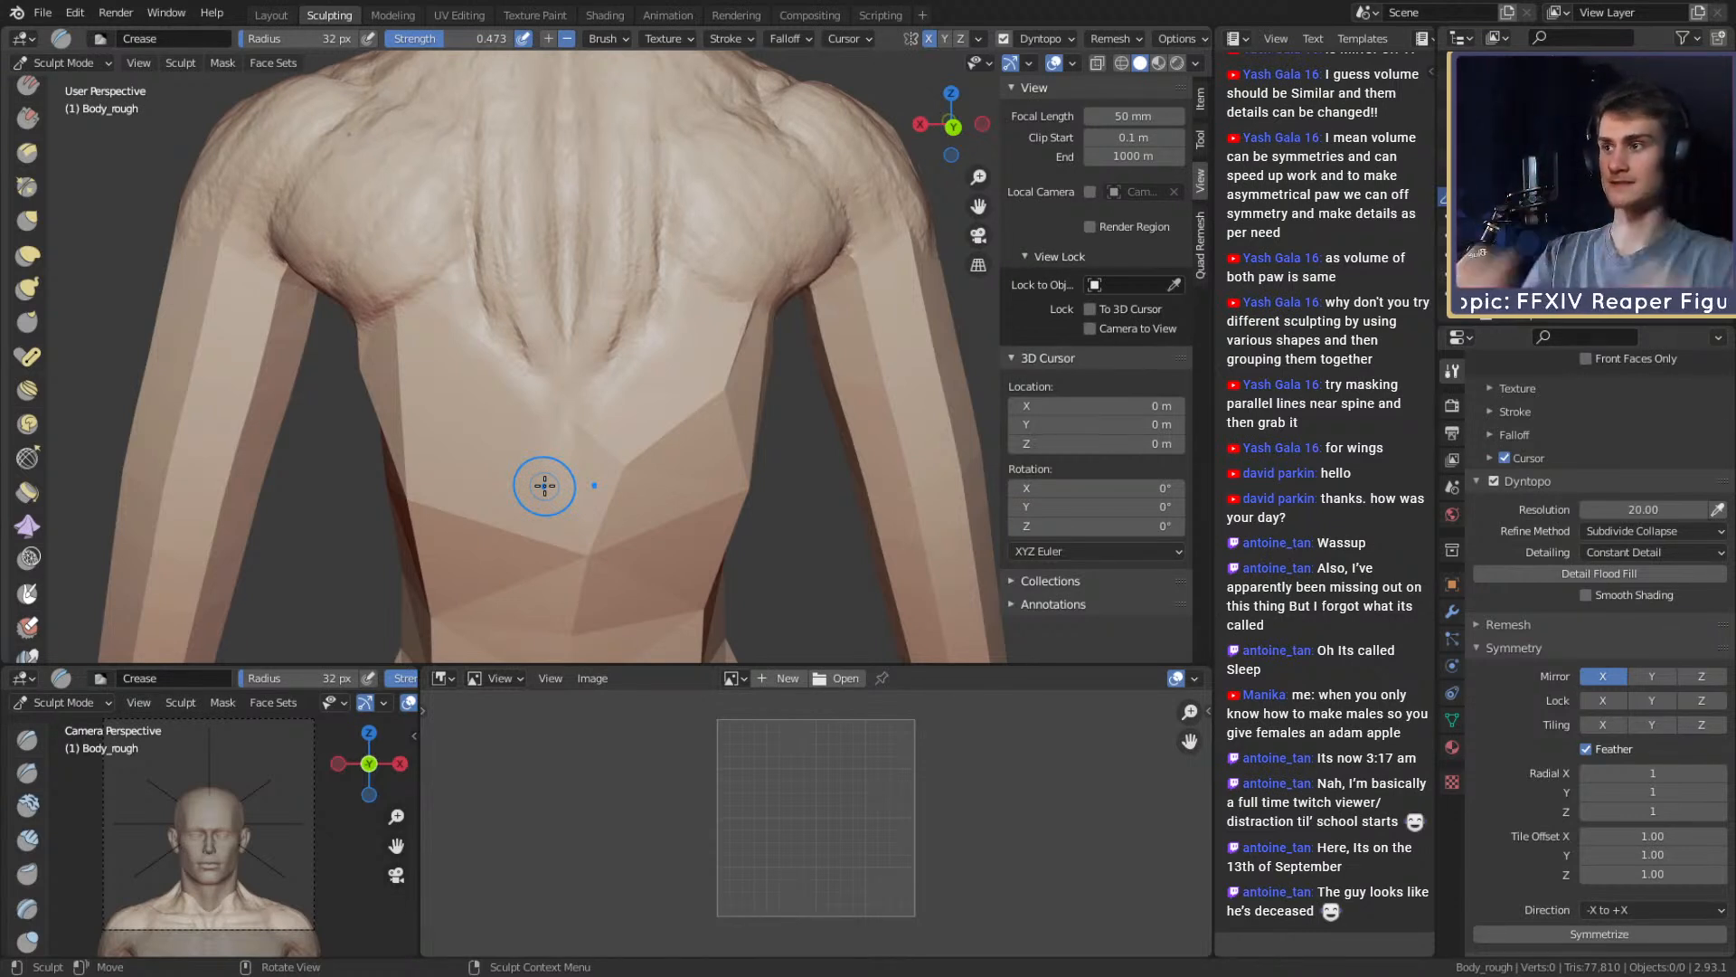
{"action": "key", "text": "f"}
{"action": "left_click", "coordinate": [579, 292]}
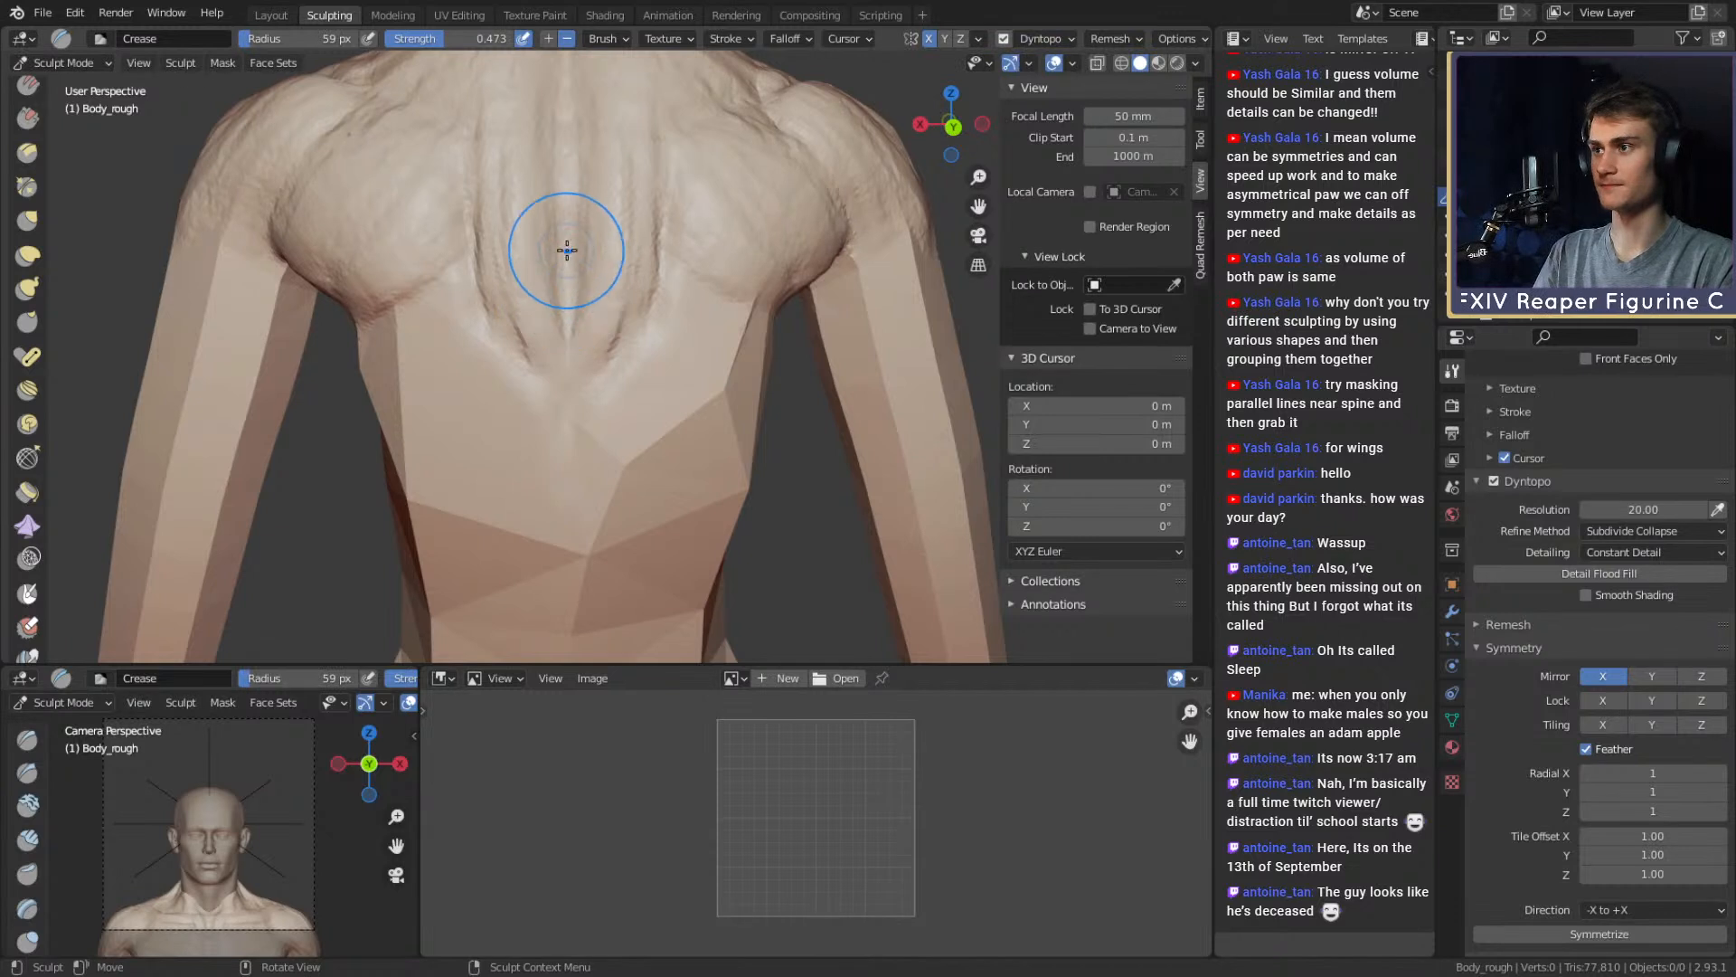
{"action": "left_click_drag", "start_coordinate": [566, 252], "coordinate": [567, 520]}
{"action": "middle_click_drag", "start_coordinate": [574, 497], "coordinate": [572, 457], "text": "shift"}
Deepen the spine groove and continue it down the lower back with Crease at 46 px radius
{"action": "key", "text": "f"}
{"action": "left_click", "coordinate": [562, 353]}
{"action": "left_click_drag", "start_coordinate": [562, 352], "coordinate": [570, 311]}
{"action": "middle_click_drag", "start_coordinate": [583, 491], "coordinate": [575, 414], "text": "shift"}
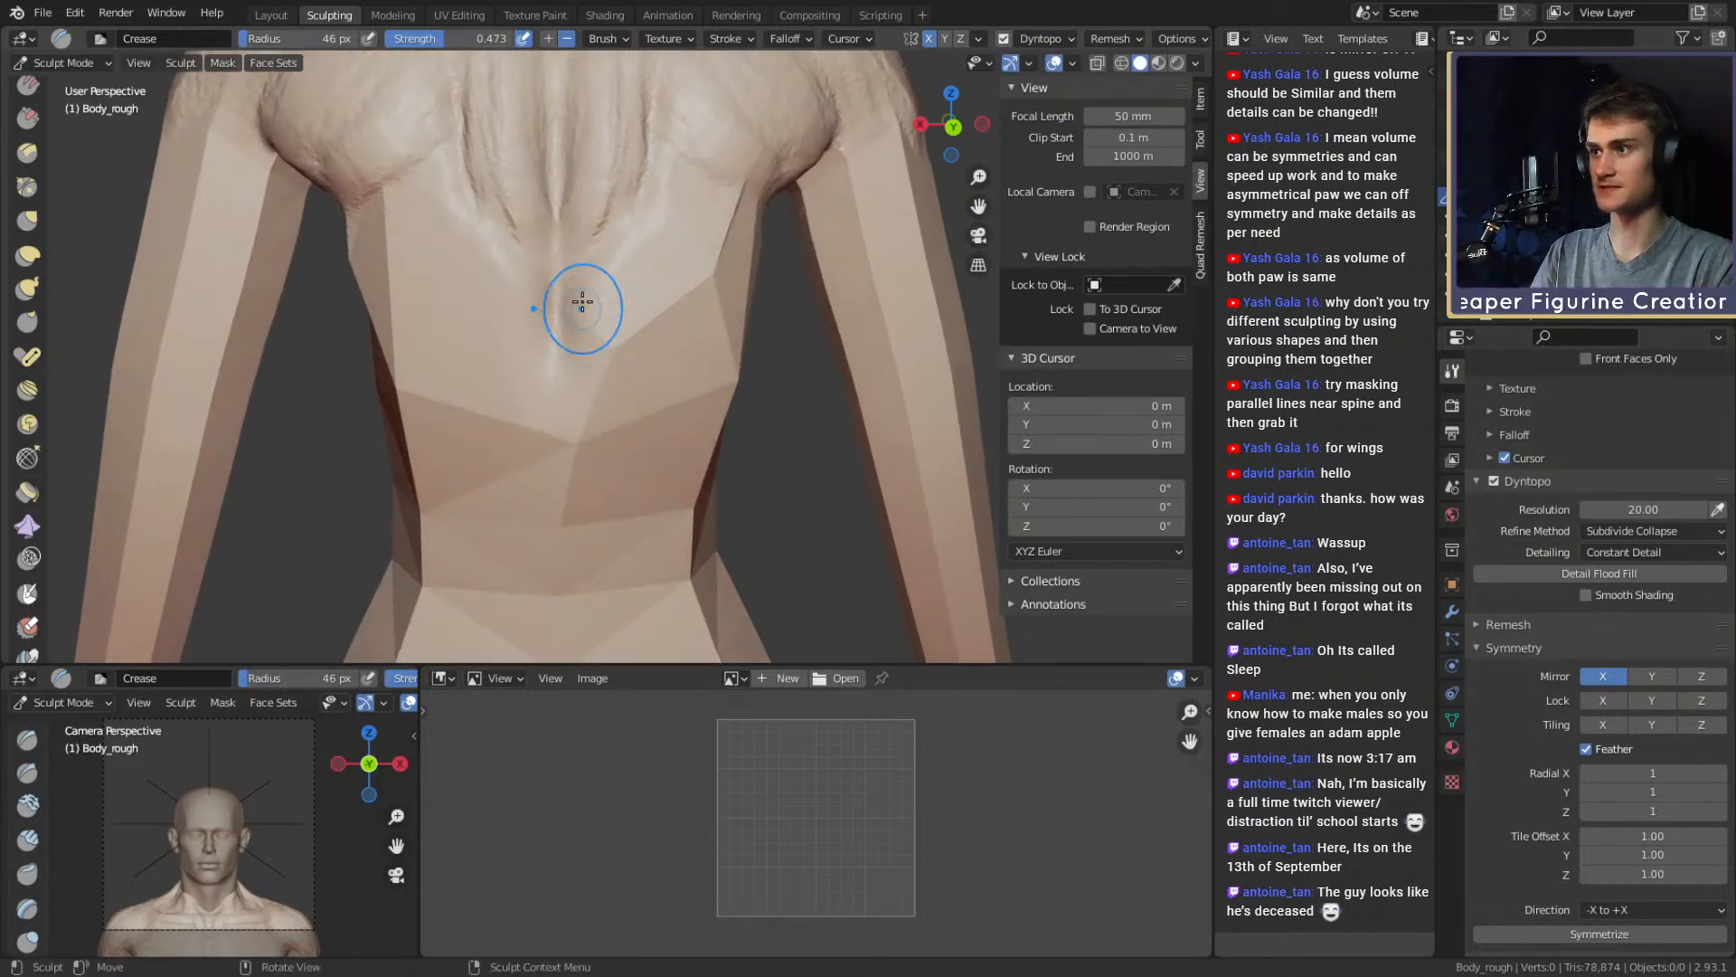
{"action": "mouse_move", "coordinate": [579, 307]}
{"action": "left_mouse_down"}
{"action": "mouse_move", "coordinate": [554, 442]}
{"action": "mouse_move", "coordinate": [556, 422]}
{"action": "left_mouse_up"}
{"action": "mouse_move", "coordinate": [561, 582]}
{"action": "left_mouse_down"}
{"action": "mouse_move", "coordinate": [562, 337]}
{"action": "mouse_move", "coordinate": [620, 581]}
{"action": "mouse_move", "coordinate": [621, 442]}
{"action": "left_mouse_up"}
Build up the latissimus beside the lower trapezius tip with Clay Strips at 42 px radius
{"action": "key", "text": "c"}
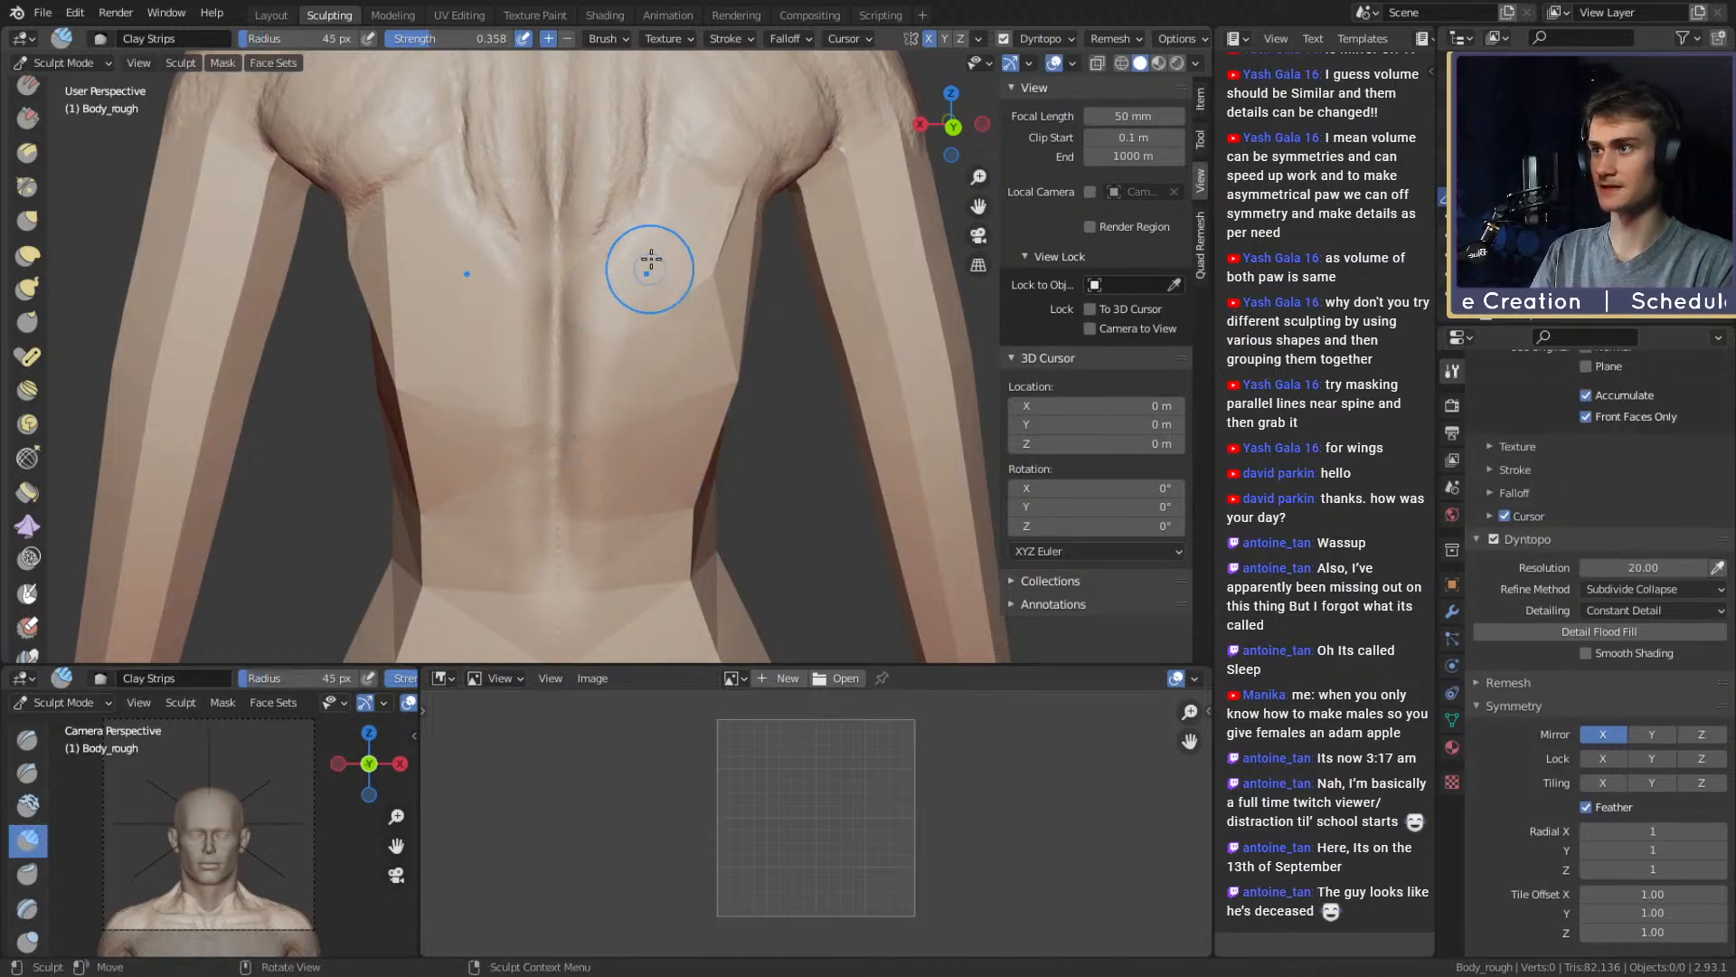
{"action": "middle_click_drag", "start_coordinate": [639, 259], "coordinate": [614, 345], "text": "shift"}
{"action": "middle_click_drag", "start_coordinate": [630, 470], "coordinate": [639, 299], "text": "shift"}
{"action": "key", "text": "f"}
{"action": "left_click", "coordinate": [653, 299]}
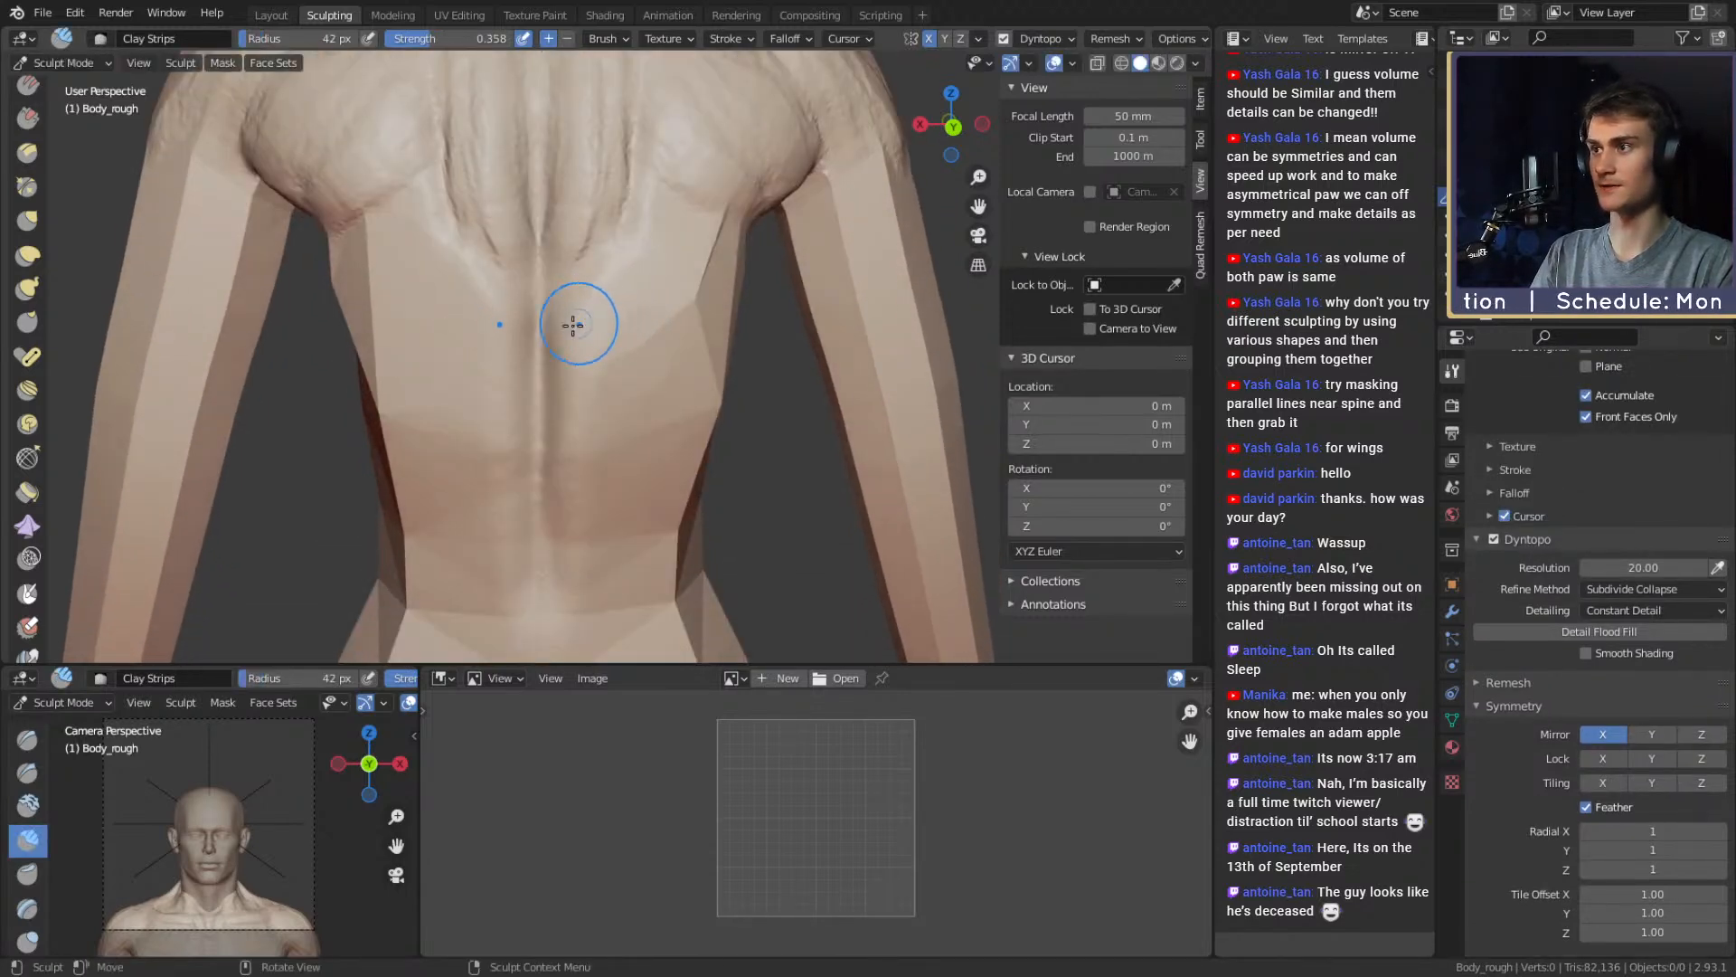
{"action": "left_click_drag", "start_coordinate": [574, 325], "coordinate": [683, 238]}
Extend the latissimus across the side of the lower back with Clay Strips at 34 px radius
{"action": "mouse_move", "coordinate": [651, 314]}
{"action": "middle_mouse_down", "text": "shift"}
{"action": "mouse_move", "coordinate": [604, 374]}
{"action": "mouse_move", "coordinate": [627, 330]}
{"action": "mouse_move", "coordinate": [569, 306]}
{"action": "mouse_move", "coordinate": [614, 162]}
{"action": "middle_mouse_up", "text": "shift"}
{"action": "mouse_move", "coordinate": [604, 364]}
{"action": "middle_mouse_down", "text": "shift"}
{"action": "mouse_move", "coordinate": [628, 271]}
{"action": "mouse_move", "coordinate": [598, 336]}
{"action": "middle_mouse_up", "text": "shift"}
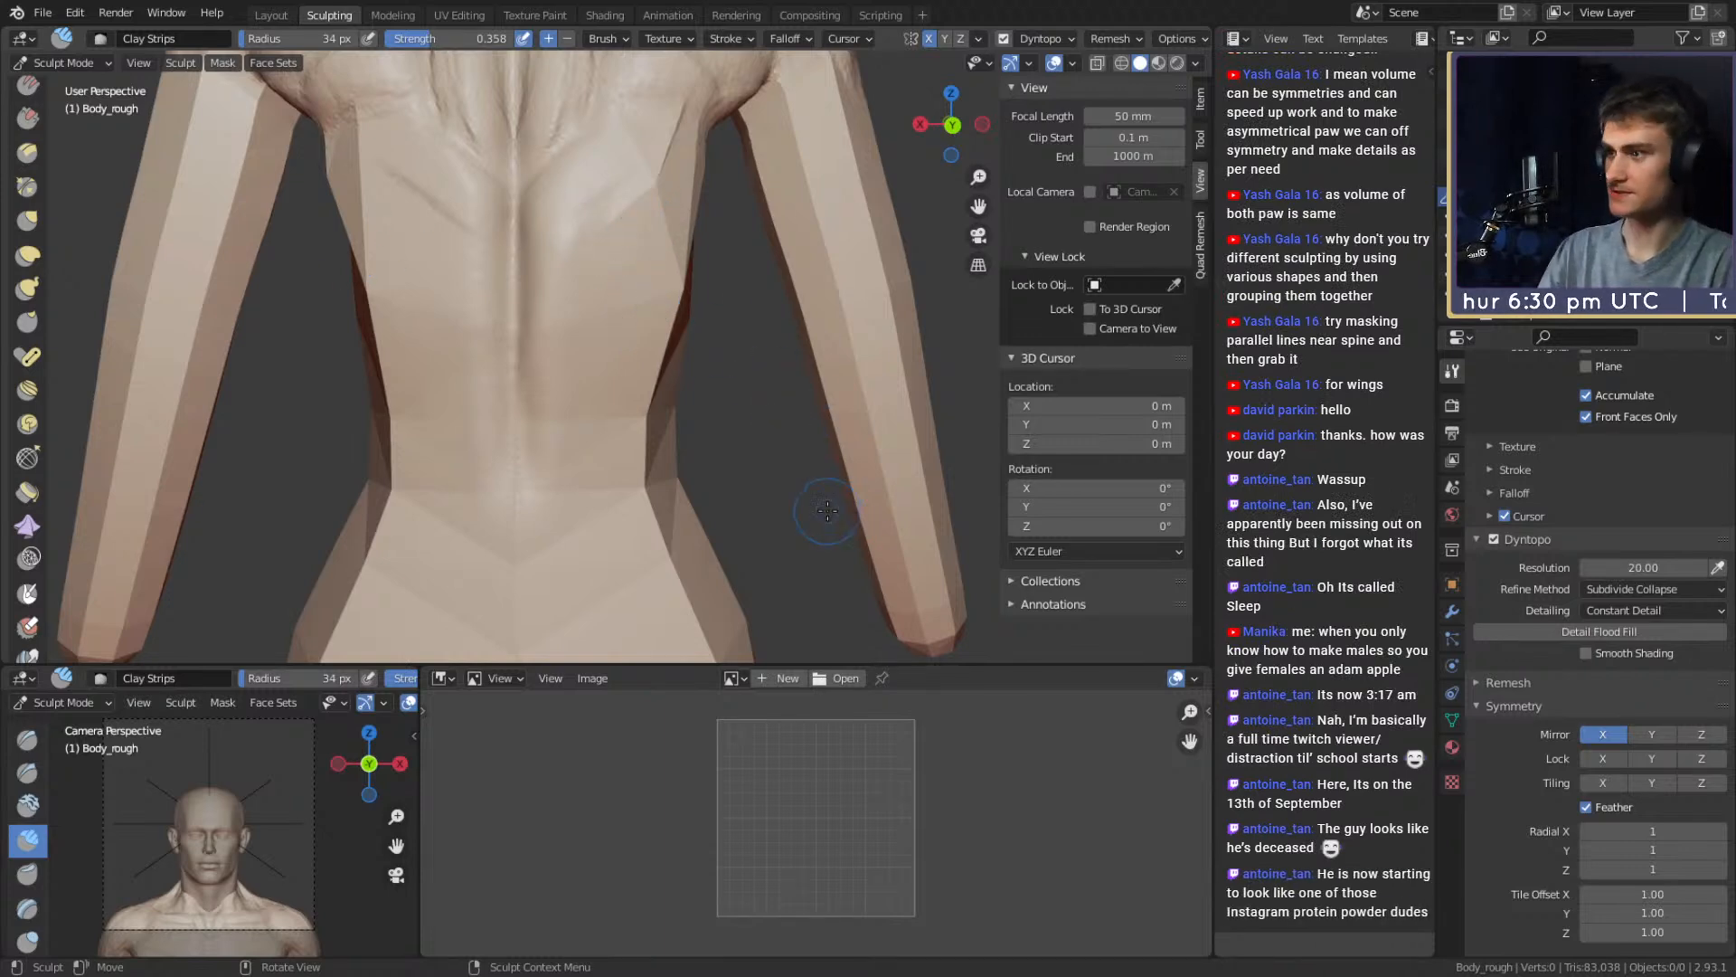
{"action": "mouse_move", "coordinate": [589, 340]}
{"action": "middle_mouse_down"}
{"action": "mouse_move", "coordinate": [609, 290]}
{"action": "mouse_move", "coordinate": [578, 303]}
{"action": "middle_mouse_up"}
{"action": "left_click_drag", "start_coordinate": [570, 407], "coordinate": [624, 330]}
{"action": "mouse_move", "coordinate": [623, 334]}
{"action": "middle_mouse_down", "text": "shift"}
{"action": "mouse_move", "coordinate": [621, 376]}
{"action": "mouse_move", "coordinate": [551, 371]}
{"action": "middle_mouse_up", "text": "shift"}
{"action": "mouse_move", "coordinate": [551, 290]}
{"action": "middle_mouse_down", "text": "shift"}
{"action": "mouse_move", "coordinate": [556, 368]}
{"action": "mouse_move", "coordinate": [536, 361]}
{"action": "middle_mouse_up", "text": "shift"}
Sculpt the side of the back beneath the armpit with Clay Strips at 34 px radius
{"action": "key", "text": "f"}
{"action": "left_click", "coordinate": [592, 307]}
{"action": "mouse_move", "coordinate": [608, 290]}
{"action": "middle_mouse_down"}
{"action": "mouse_move", "coordinate": [533, 280]}
{"action": "mouse_move", "coordinate": [605, 254]}
{"action": "middle_mouse_up"}
{"action": "left_click_drag", "start_coordinate": [665, 249], "coordinate": [643, 221]}
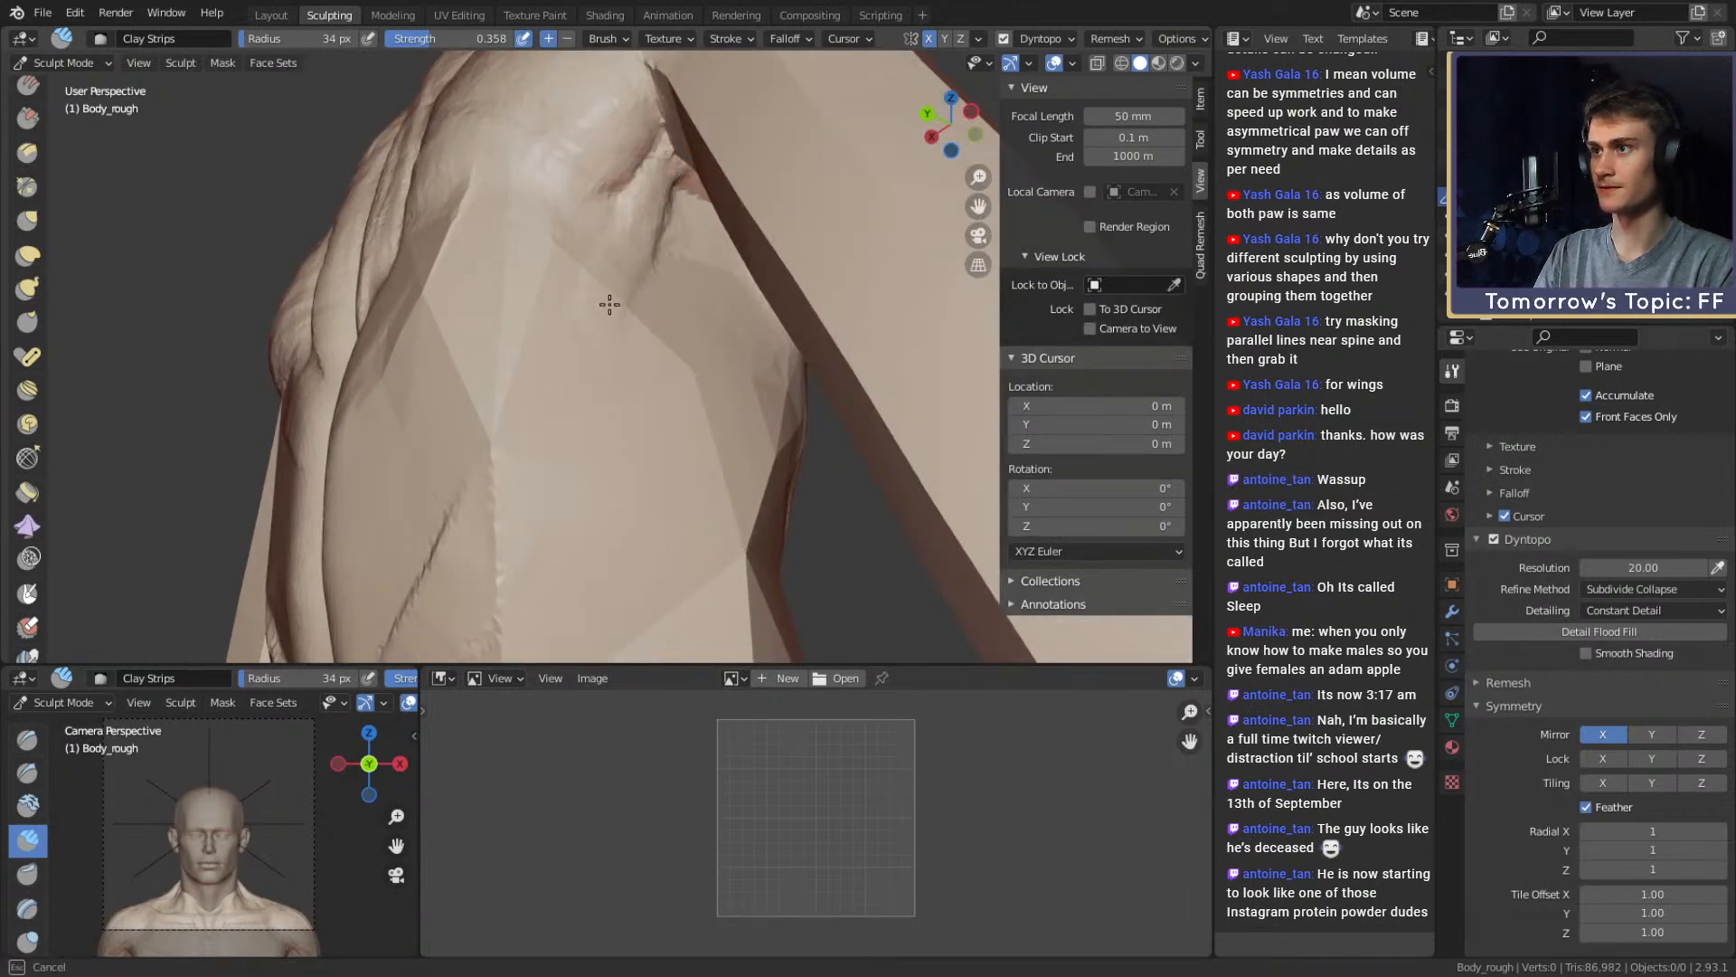
{"action": "left_click_drag", "start_coordinate": [577, 351], "coordinate": [570, 361]}
{"action": "mouse_move", "coordinate": [570, 362]}
{"action": "middle_mouse_down"}
{"action": "mouse_move", "coordinate": [624, 361]}
{"action": "mouse_move", "coordinate": [612, 258]}
{"action": "middle_mouse_up"}
Shape the outer latissimus edge from the armpit down toward the lower back with Clay Strips at 51 px radius
{"action": "key", "text": "f"}
{"action": "left_click", "coordinate": [627, 259]}
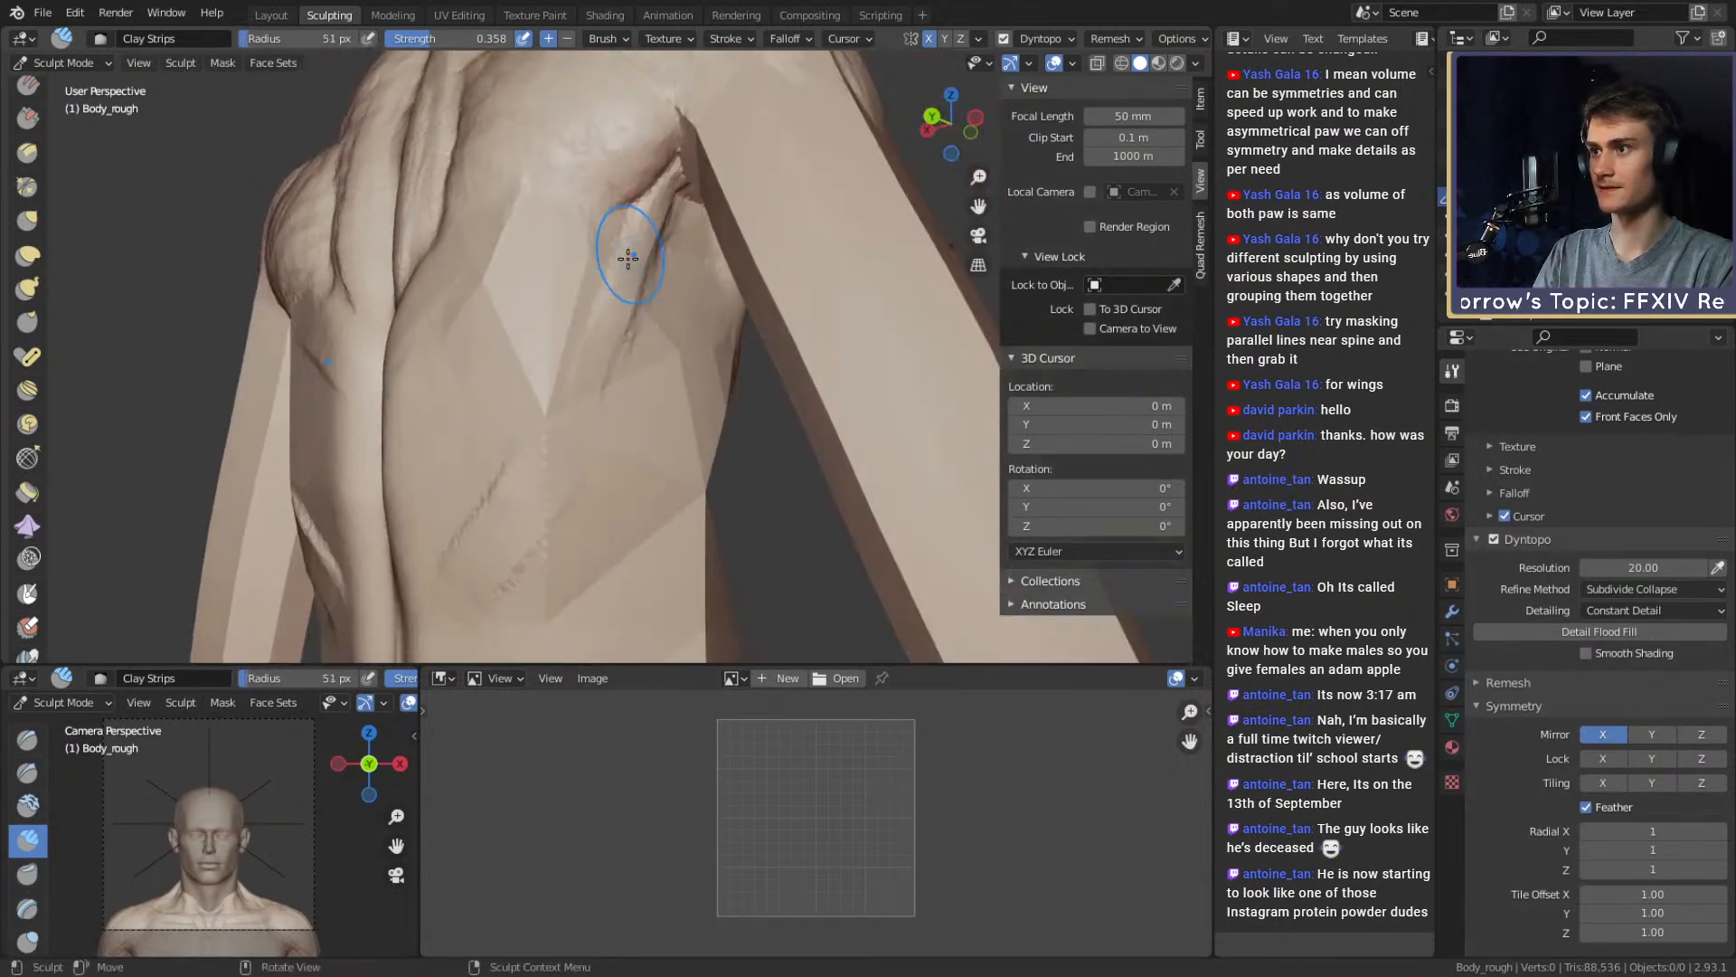
{"action": "left_click_drag", "start_coordinate": [537, 483], "coordinate": [534, 486]}
{"action": "middle_click_drag", "start_coordinate": [534, 486], "coordinate": [574, 484]}
{"action": "middle_click_drag", "start_coordinate": [574, 483], "coordinate": [584, 434], "text": "shift"}
{"action": "key", "text": "f"}
{"action": "left_click", "coordinate": [633, 349]}
{"action": "left_click_drag", "start_coordinate": [633, 349], "coordinate": [481, 569]}
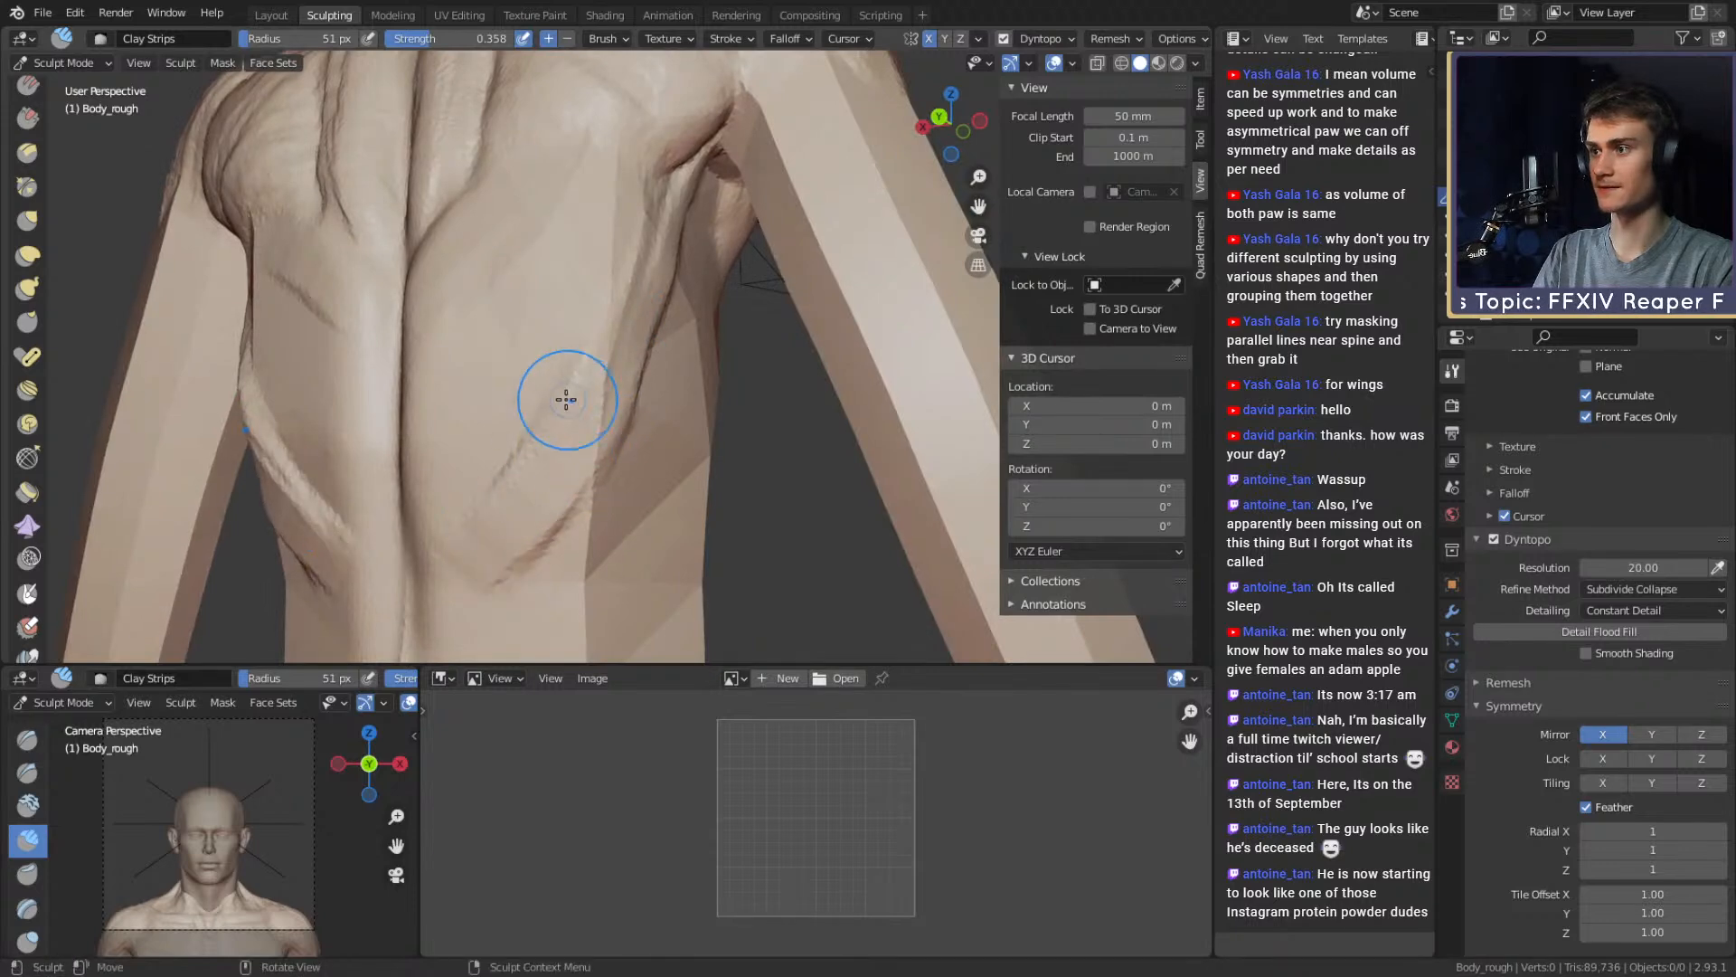
Fill out the latissimus volume diagonally toward the lower spine with Clay Strips at 74 px radius
{"action": "mouse_move", "coordinate": [543, 445]}
{"action": "left_mouse_down"}
{"action": "mouse_move", "coordinate": [596, 283]}
{"action": "mouse_move", "coordinate": [589, 317]}
{"action": "left_mouse_up"}
{"action": "mouse_move", "coordinate": [589, 316]}
{"action": "middle_mouse_down"}
{"action": "mouse_move", "coordinate": [558, 344]}
{"action": "mouse_move", "coordinate": [611, 364]}
{"action": "mouse_move", "coordinate": [559, 425]}
{"action": "middle_mouse_up"}
{"action": "key", "text": "f"}
{"action": "left_click", "coordinate": [582, 364]}
{"action": "key", "text": "f"}
{"action": "left_click", "coordinate": [526, 425]}
{"action": "mouse_move", "coordinate": [592, 303]}
{"action": "left_mouse_down"}
{"action": "mouse_move", "coordinate": [515, 489]}
{"action": "mouse_move", "coordinate": [596, 438]}
{"action": "left_mouse_up"}
{"action": "left_click_drag", "start_coordinate": [673, 303], "coordinate": [508, 535]}
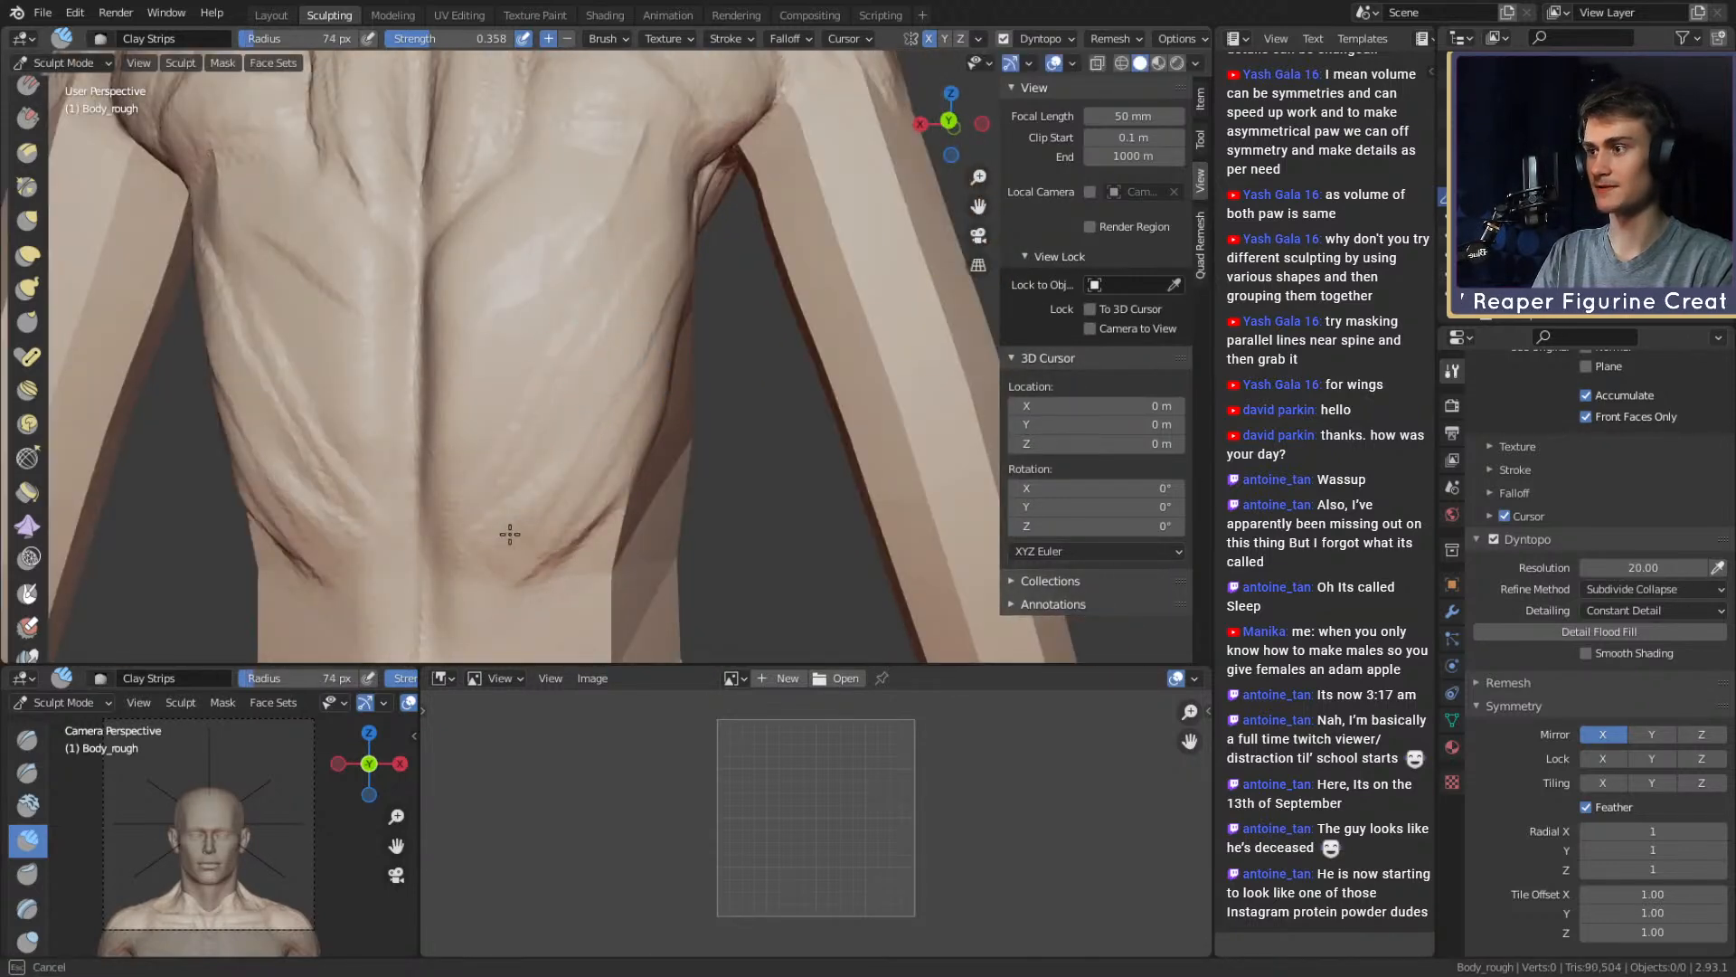
Refine the lower and middle back muscles beside the spine with resized Clay Strips strokes
{"action": "key", "text": "f"}
{"action": "left_click", "coordinate": [545, 470]}
{"action": "mouse_move", "coordinate": [546, 470]}
{"action": "left_mouse_down", "text": "alt"}
{"action": "mouse_move", "coordinate": [564, 435]}
{"action": "mouse_move", "coordinate": [575, 450]}
{"action": "left_mouse_up", "text": "alt"}
{"action": "key", "text": "f"}
{"action": "left_click", "coordinate": [550, 452]}
{"action": "mouse_move", "coordinate": [551, 479]}
{"action": "left_mouse_down"}
{"action": "mouse_move", "coordinate": [512, 589]}
{"action": "mouse_move", "coordinate": [542, 244]}
{"action": "left_mouse_up"}
{"action": "middle_click_drag", "start_coordinate": [570, 299], "coordinate": [558, 373], "text": "shift"}
{"action": "mouse_move", "coordinate": [558, 373]}
{"action": "left_mouse_down"}
{"action": "mouse_move", "coordinate": [566, 248]}
{"action": "mouse_move", "coordinate": [593, 356]}
{"action": "mouse_move", "coordinate": [551, 485]}
{"action": "left_mouse_up"}
{"action": "left_click_drag", "start_coordinate": [679, 222], "coordinate": [633, 348]}
Build up the latissimus just below the armpit with Clay Strips at 35 px radius
{"action": "middle_click_drag", "start_coordinate": [715, 303], "coordinate": [569, 357]}
{"action": "mouse_move", "coordinate": [553, 360]}
{"action": "left_mouse_down"}
{"action": "mouse_move", "coordinate": [635, 349]}
{"action": "mouse_move", "coordinate": [640, 398]}
{"action": "left_mouse_up"}
{"action": "mouse_move", "coordinate": [640, 380]}
{"action": "middle_mouse_down", "text": "ctrl"}
{"action": "mouse_move", "coordinate": [646, 424]}
{"action": "mouse_move", "coordinate": [637, 281]}
{"action": "mouse_move", "coordinate": [608, 388]}
{"action": "middle_mouse_up", "text": "ctrl"}
{"action": "key", "text": "f"}
{"action": "left_click", "coordinate": [594, 386]}
{"action": "left_click_drag", "start_coordinate": [590, 382], "coordinate": [583, 359]}
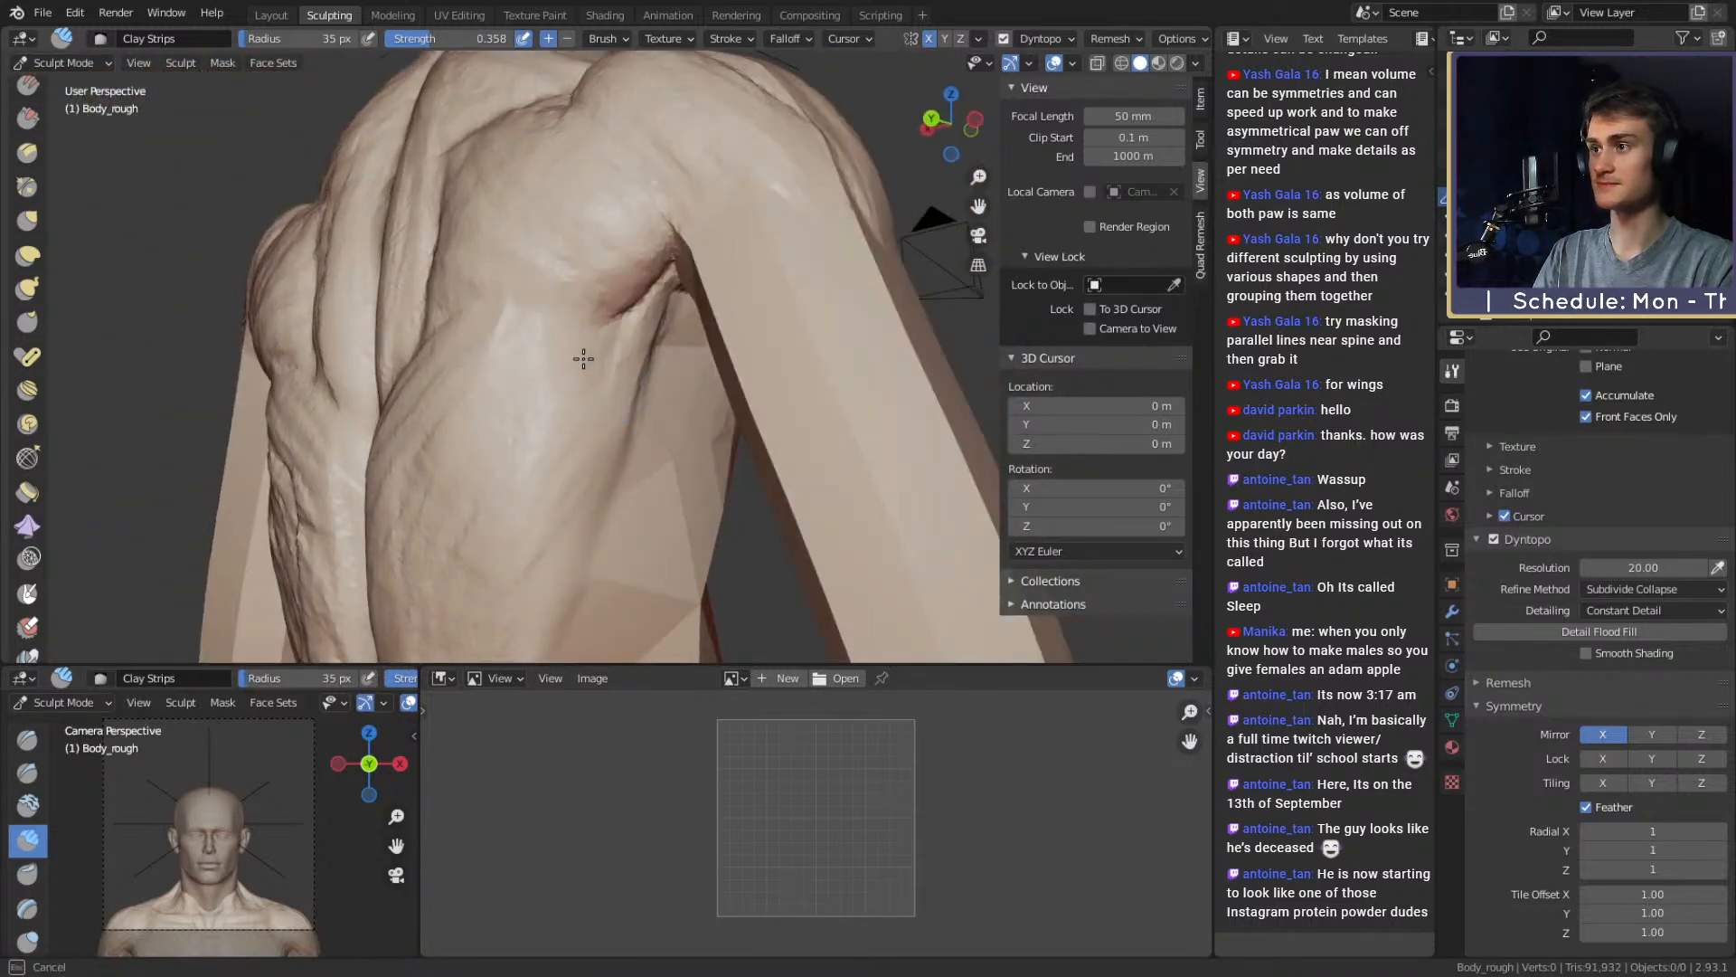
{"action": "left_click_drag", "start_coordinate": [652, 306], "coordinate": [647, 312]}
Refine the latissimus edge below the armpit with Clay Strips at 29 px radius
{"action": "middle_click_drag", "start_coordinate": [579, 375], "coordinate": [542, 387]}
{"action": "key", "text": "f"}
{"action": "left_click", "coordinate": [636, 320]}
{"action": "left_click_drag", "start_coordinate": [635, 328], "coordinate": [587, 408]}
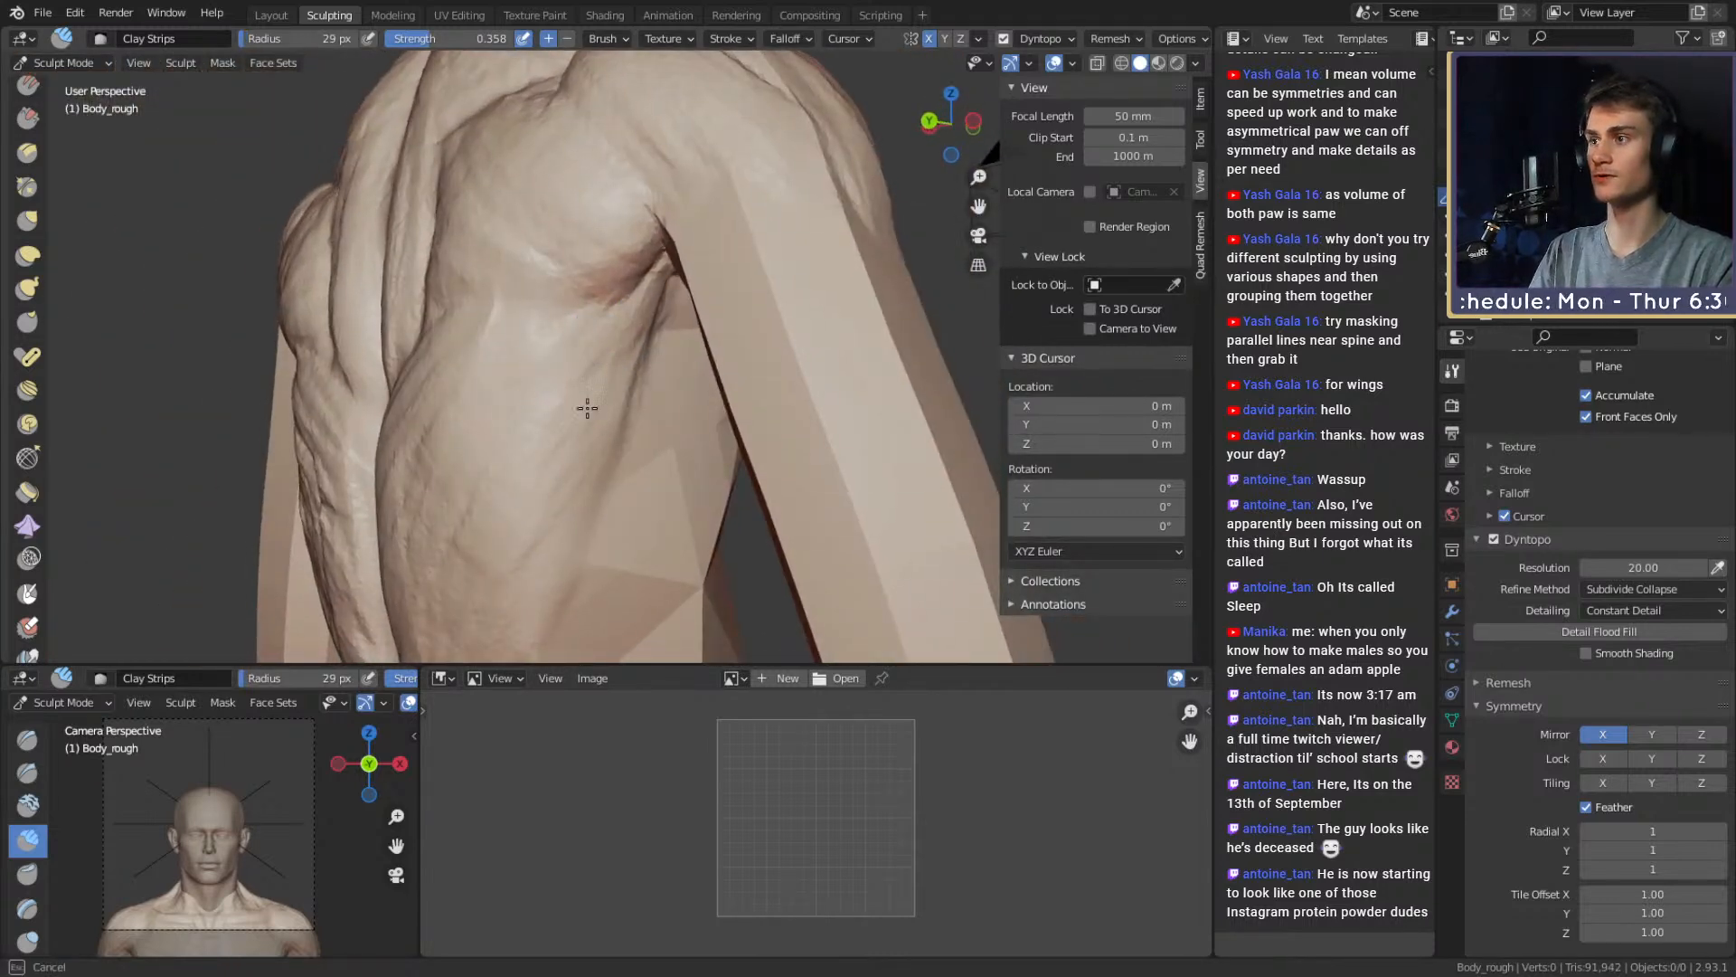
{"action": "middle_click_drag", "start_coordinate": [600, 410], "coordinate": [633, 424]}
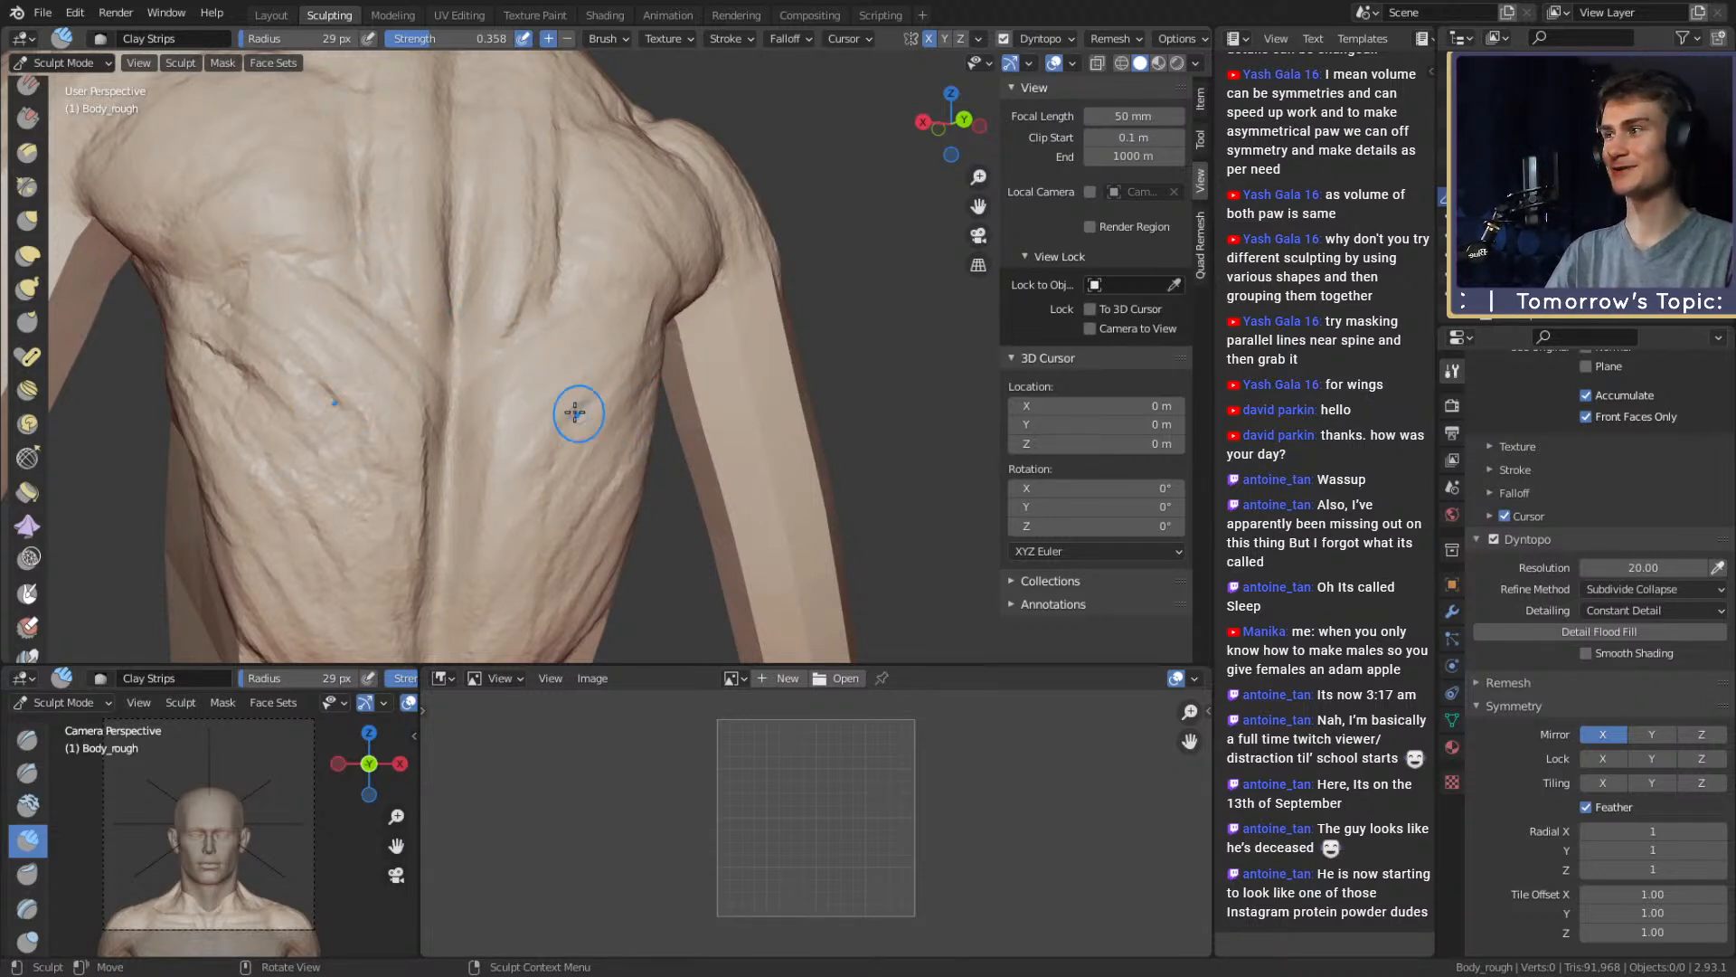
Switch to Grab, resize the brush, and adjust the body's outline
{"action": "middle_click_drag", "start_coordinate": [574, 412], "coordinate": [736, 347]}
{"action": "mouse_move", "coordinate": [702, 398]}
{"action": "middle_mouse_down"}
{"action": "mouse_move", "coordinate": [678, 458]}
{"action": "mouse_move", "coordinate": [535, 361]}
{"action": "mouse_move", "coordinate": [567, 416]}
{"action": "mouse_move", "coordinate": [687, 370]}
{"action": "middle_mouse_up"}
{"action": "mouse_move", "coordinate": [687, 371]}
{"action": "middle_mouse_down", "text": "shift"}
{"action": "mouse_move", "coordinate": [561, 364]}
{"action": "mouse_move", "coordinate": [604, 333]}
{"action": "mouse_move", "coordinate": [698, 372]}
{"action": "mouse_move", "coordinate": [669, 357]}
{"action": "middle_mouse_up", "text": "shift"}
{"action": "key", "text": "g"}
{"action": "mouse_move", "coordinate": [669, 357]}
{"action": "middle_mouse_down", "text": "ctrl"}
{"action": "mouse_move", "coordinate": [635, 338]}
{"action": "mouse_move", "coordinate": [669, 339]}
{"action": "middle_mouse_up", "text": "ctrl"}
{"action": "key", "text": "f"}
{"action": "left_click", "coordinate": [769, 348]}
{"action": "key", "text": "f"}
{"action": "left_click", "coordinate": [651, 351]}
{"action": "mouse_move", "coordinate": [643, 355]}
{"action": "left_mouse_down"}
{"action": "mouse_move", "coordinate": [678, 361]}
{"action": "mouse_move", "coordinate": [714, 303]}
{"action": "left_mouse_up"}
Set the Grab radius to 107 px and examine the full body's proportions from the front and from behind
{"action": "mouse_move", "coordinate": [716, 297]}
{"action": "middle_mouse_down", "text": "ctrl"}
{"action": "mouse_move", "coordinate": [710, 380]}
{"action": "mouse_move", "coordinate": [704, 294]}
{"action": "mouse_move", "coordinate": [871, 407]}
{"action": "mouse_move", "coordinate": [736, 369]}
{"action": "mouse_move", "coordinate": [647, 369]}
{"action": "mouse_move", "coordinate": [653, 249]}
{"action": "middle_mouse_up", "text": "ctrl"}
{"action": "key", "text": "f"}
{"action": "left_click", "coordinate": [664, 289]}
{"action": "key", "text": "f"}
{"action": "left_click", "coordinate": [670, 362]}
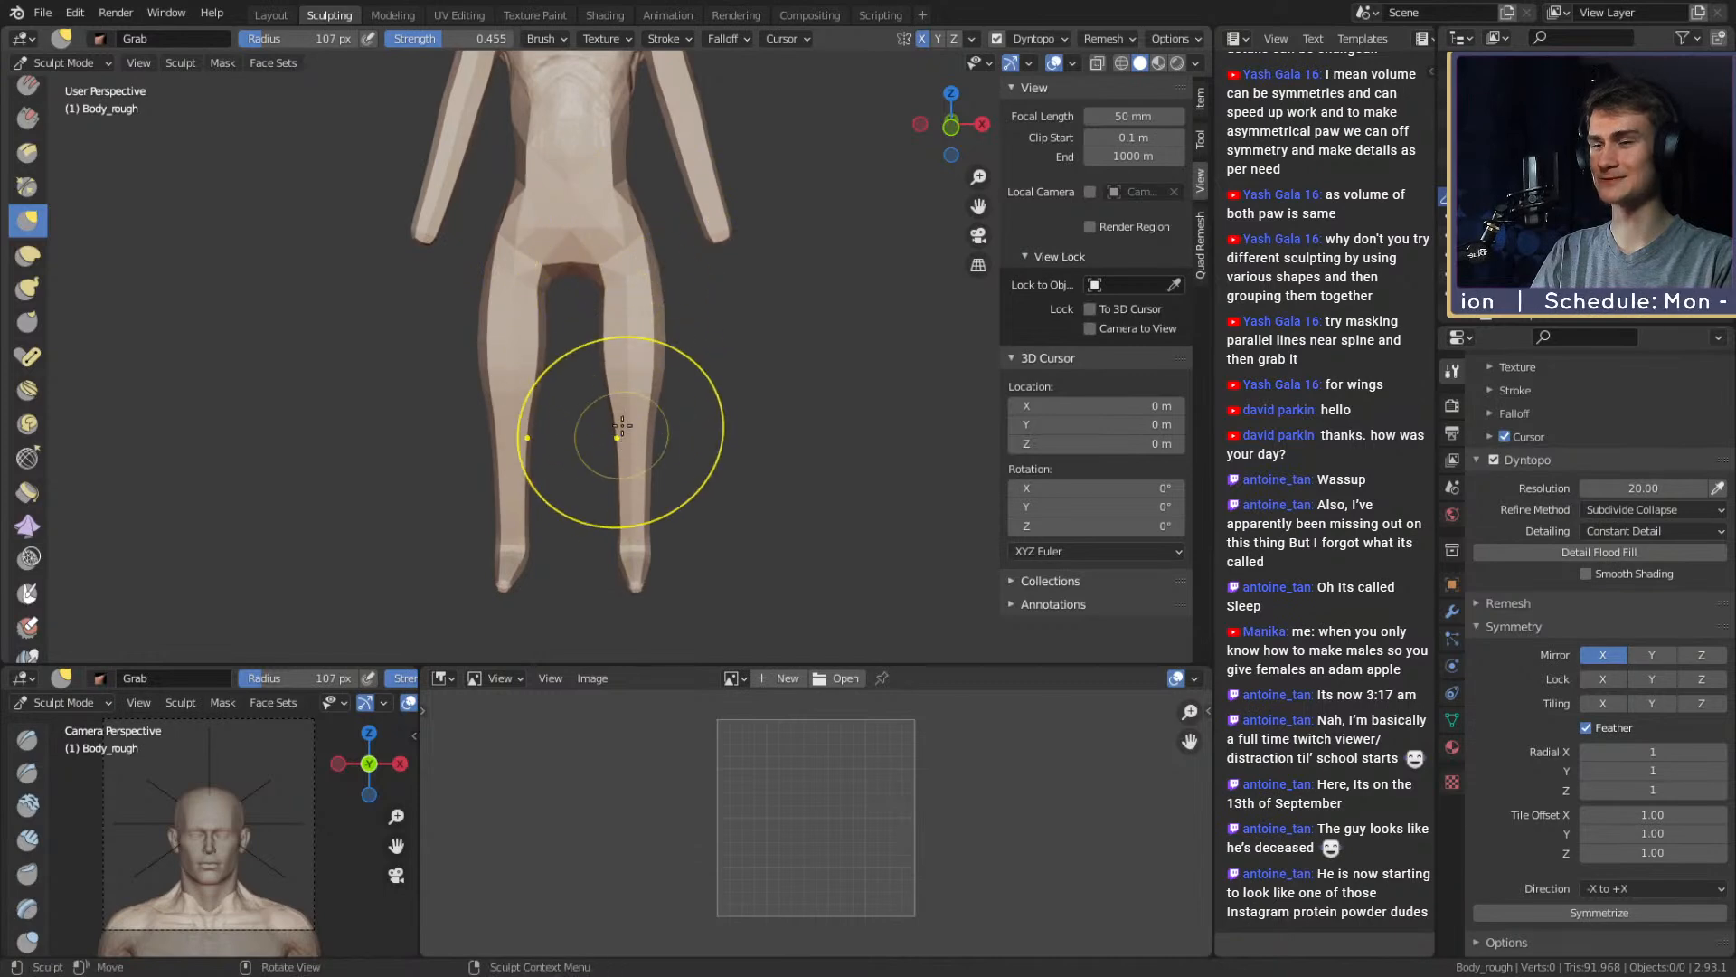
{"action": "middle_click_drag", "start_coordinate": [413, 157], "coordinate": [398, 380]}
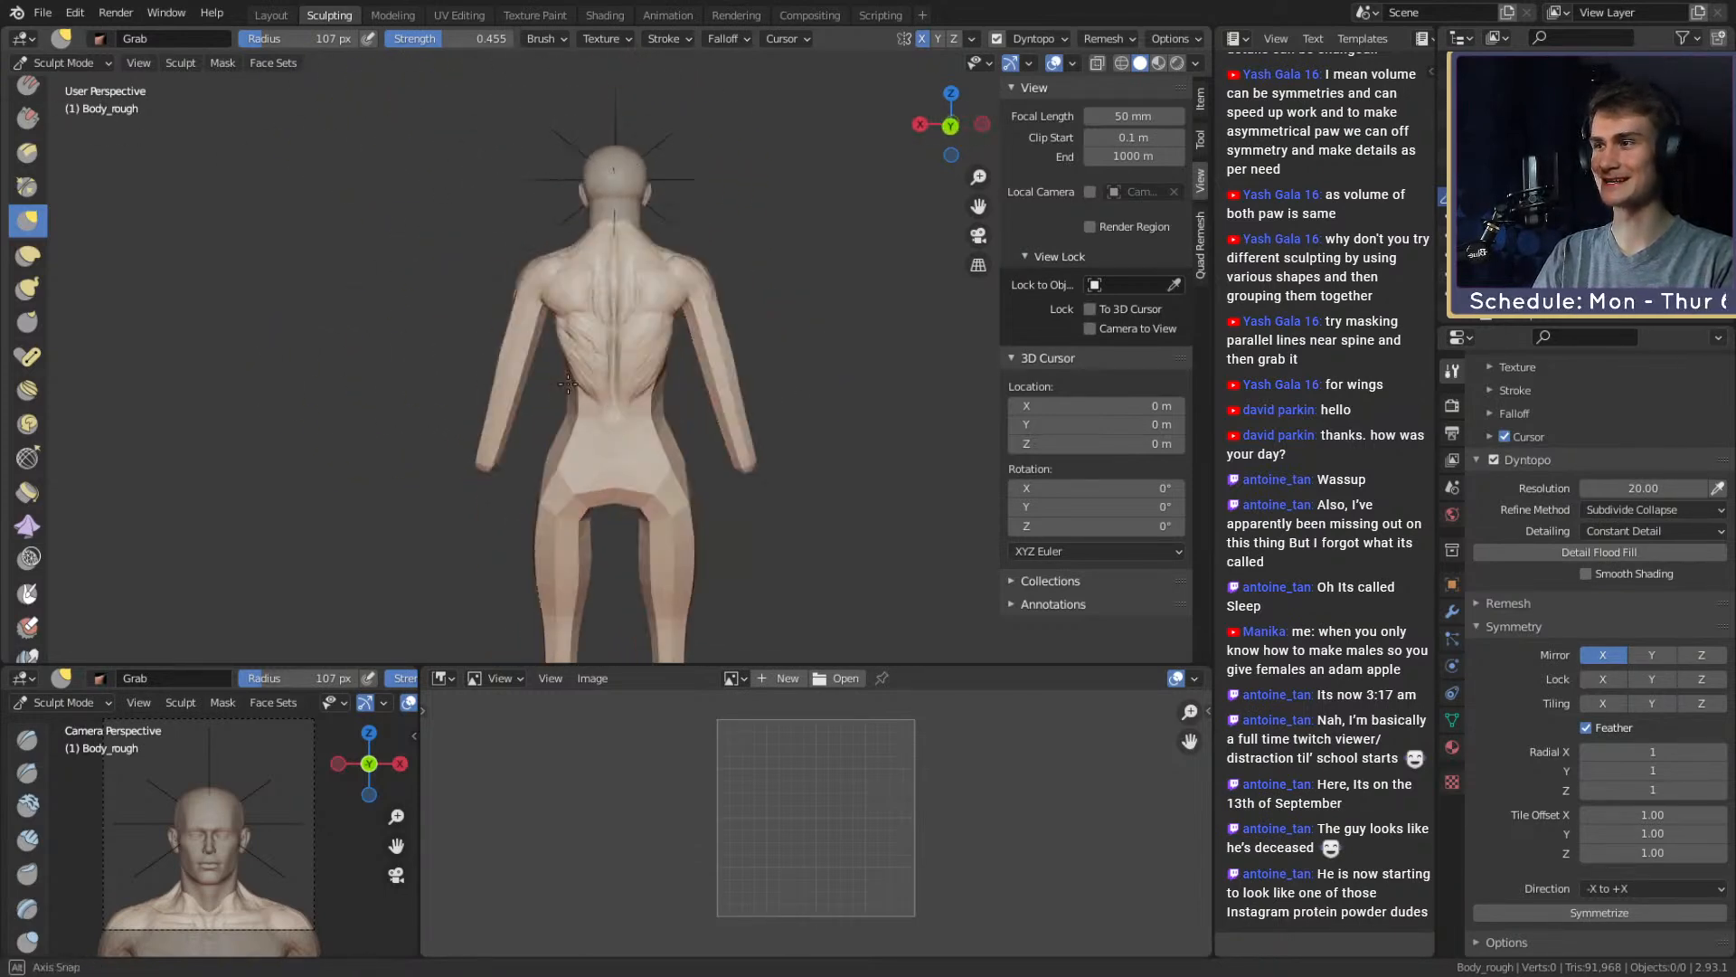
Build up the mid-back muscles beside the spine with Clay Strips
{"action": "scroll", "coordinate": [651, 330], "scroll_direction": "up", "scroll_amount": 5}
{"action": "key", "text": "c"}
{"action": "mouse_move", "coordinate": [549, 319]}
{"action": "middle_mouse_down"}
{"action": "mouse_move", "coordinate": [666, 356]}
{"action": "mouse_move", "coordinate": [561, 319]}
{"action": "middle_mouse_up"}
{"action": "key", "text": "f"}
{"action": "left_click", "coordinate": [529, 320]}
{"action": "scroll", "coordinate": [485, 314], "scroll_direction": "up", "scroll_amount": 1}
{"action": "mouse_move", "coordinate": [515, 271]}
{"action": "left_mouse_down"}
{"action": "mouse_move", "coordinate": [489, 298]}
{"action": "mouse_move", "coordinate": [465, 214]}
{"action": "left_mouse_up"}
{"action": "middle_click_drag", "start_coordinate": [568, 294], "coordinate": [615, 300]}
{"action": "mouse_move", "coordinate": [527, 260]}
{"action": "left_mouse_down"}
{"action": "mouse_move", "coordinate": [495, 325]}
{"action": "mouse_move", "coordinate": [526, 348]}
{"action": "left_mouse_up"}
Extend the back muscle down toward the waist with Clay Strips at 70 px radius
{"action": "middle_click_drag", "start_coordinate": [615, 336], "coordinate": [552, 329]}
{"action": "key", "text": "f"}
{"action": "left_click", "coordinate": [577, 329]}
{"action": "mouse_move", "coordinate": [579, 384]}
{"action": "left_mouse_down"}
{"action": "mouse_move", "coordinate": [568, 439]}
{"action": "mouse_move", "coordinate": [606, 459]}
{"action": "left_mouse_up"}
{"action": "scroll", "coordinate": [659, 485], "scroll_direction": "down", "scroll_amount": 4}
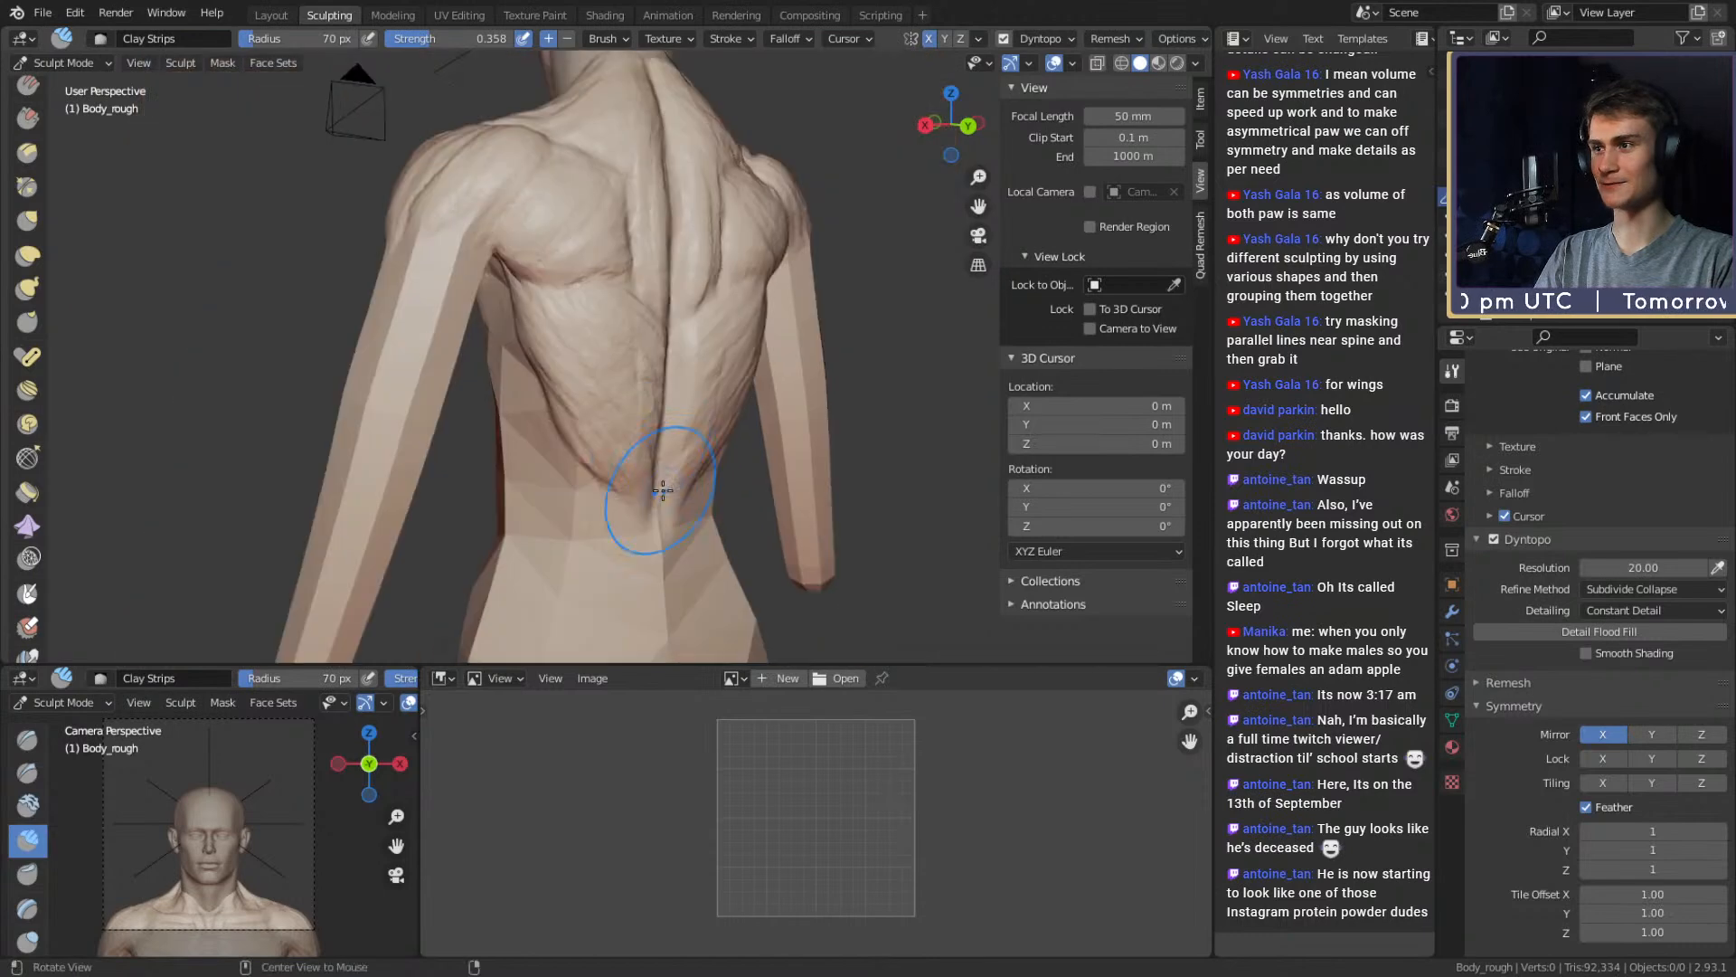
{"action": "mouse_move", "coordinate": [776, 389]}
{"action": "middle_mouse_down"}
{"action": "mouse_move", "coordinate": [743, 387]}
{"action": "mouse_move", "coordinate": [867, 382]}
{"action": "mouse_move", "coordinate": [666, 418]}
{"action": "mouse_move", "coordinate": [733, 411]}
{"action": "middle_mouse_up"}
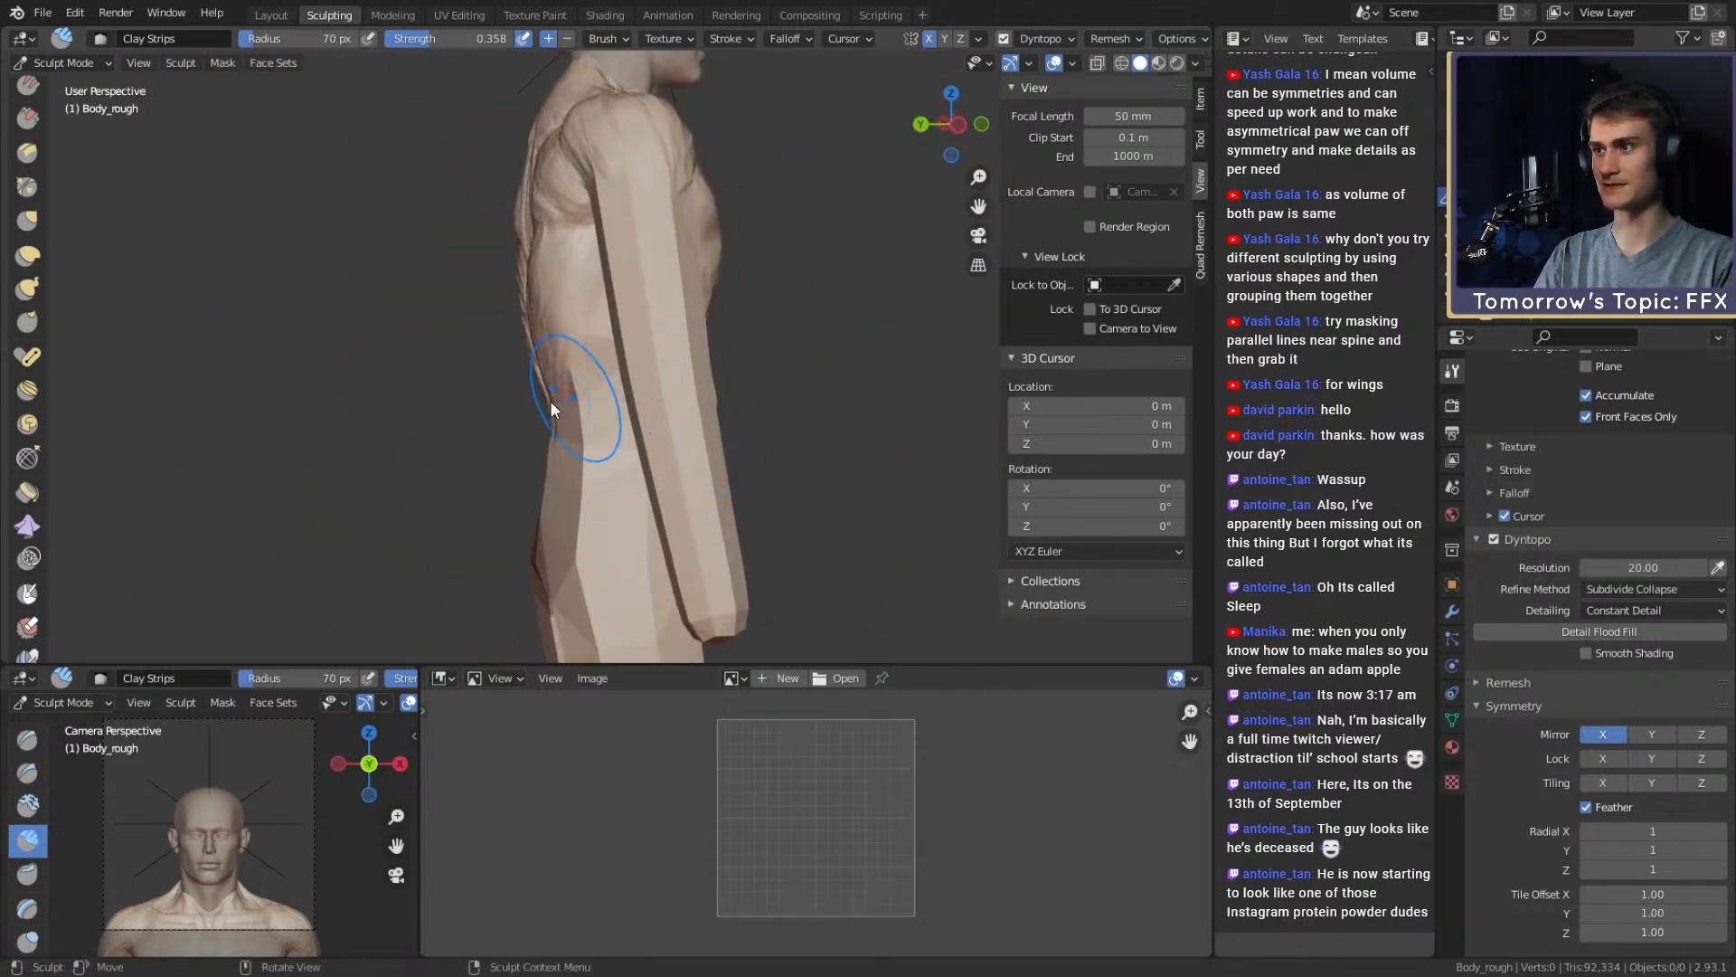
Switch to Grab and resize the brush to work on the torso's side profile
{"action": "key", "text": "g"}
{"action": "mouse_move", "coordinate": [550, 399]}
{"action": "middle_mouse_down"}
{"action": "mouse_move", "coordinate": [581, 387]}
{"action": "mouse_move", "coordinate": [639, 407]}
{"action": "mouse_move", "coordinate": [724, 383]}
{"action": "middle_mouse_up"}
{"action": "key", "text": "f"}
{"action": "mouse_move", "coordinate": [725, 383]}
{"action": "left_mouse_down", "text": "alt"}
{"action": "mouse_move", "coordinate": [785, 382]}
{"action": "mouse_move", "coordinate": [678, 371]}
{"action": "mouse_move", "coordinate": [674, 352]}
{"action": "mouse_move", "coordinate": [694, 353]}
{"action": "mouse_move", "coordinate": [673, 425]}
{"action": "mouse_move", "coordinate": [644, 326]}
{"action": "mouse_move", "coordinate": [620, 380]}
{"action": "mouse_move", "coordinate": [587, 385]}
{"action": "mouse_move", "coordinate": [660, 387]}
{"action": "mouse_move", "coordinate": [684, 362]}
{"action": "mouse_move", "coordinate": [659, 334]}
{"action": "left_mouse_up", "text": "alt"}
{"action": "left_click", "coordinate": [827, 382]}
{"action": "key", "text": "f"}
{"action": "left_click", "coordinate": [609, 385]}
{"action": "key", "text": "f"}
{"action": "left_click", "coordinate": [688, 387]}
{"action": "key", "text": "f"}
{"action": "left_click", "coordinate": [865, 365]}
Adjust the upper torso's shape with Grab at 157 px radius
{"action": "left_click_drag", "start_coordinate": [680, 246], "coordinate": [692, 312], "text": "alt+shift"}
{"action": "key", "text": "f"}
{"action": "left_click", "coordinate": [665, 313]}
{"action": "middle_click_drag", "start_coordinate": [660, 275], "coordinate": [647, 327]}
{"action": "left_click_drag", "start_coordinate": [648, 328], "coordinate": [660, 320]}
{"action": "middle_click_drag", "start_coordinate": [661, 320], "coordinate": [673, 286]}
{"action": "middle_click_drag", "start_coordinate": [673, 271], "coordinate": [676, 344], "text": "ctrl"}
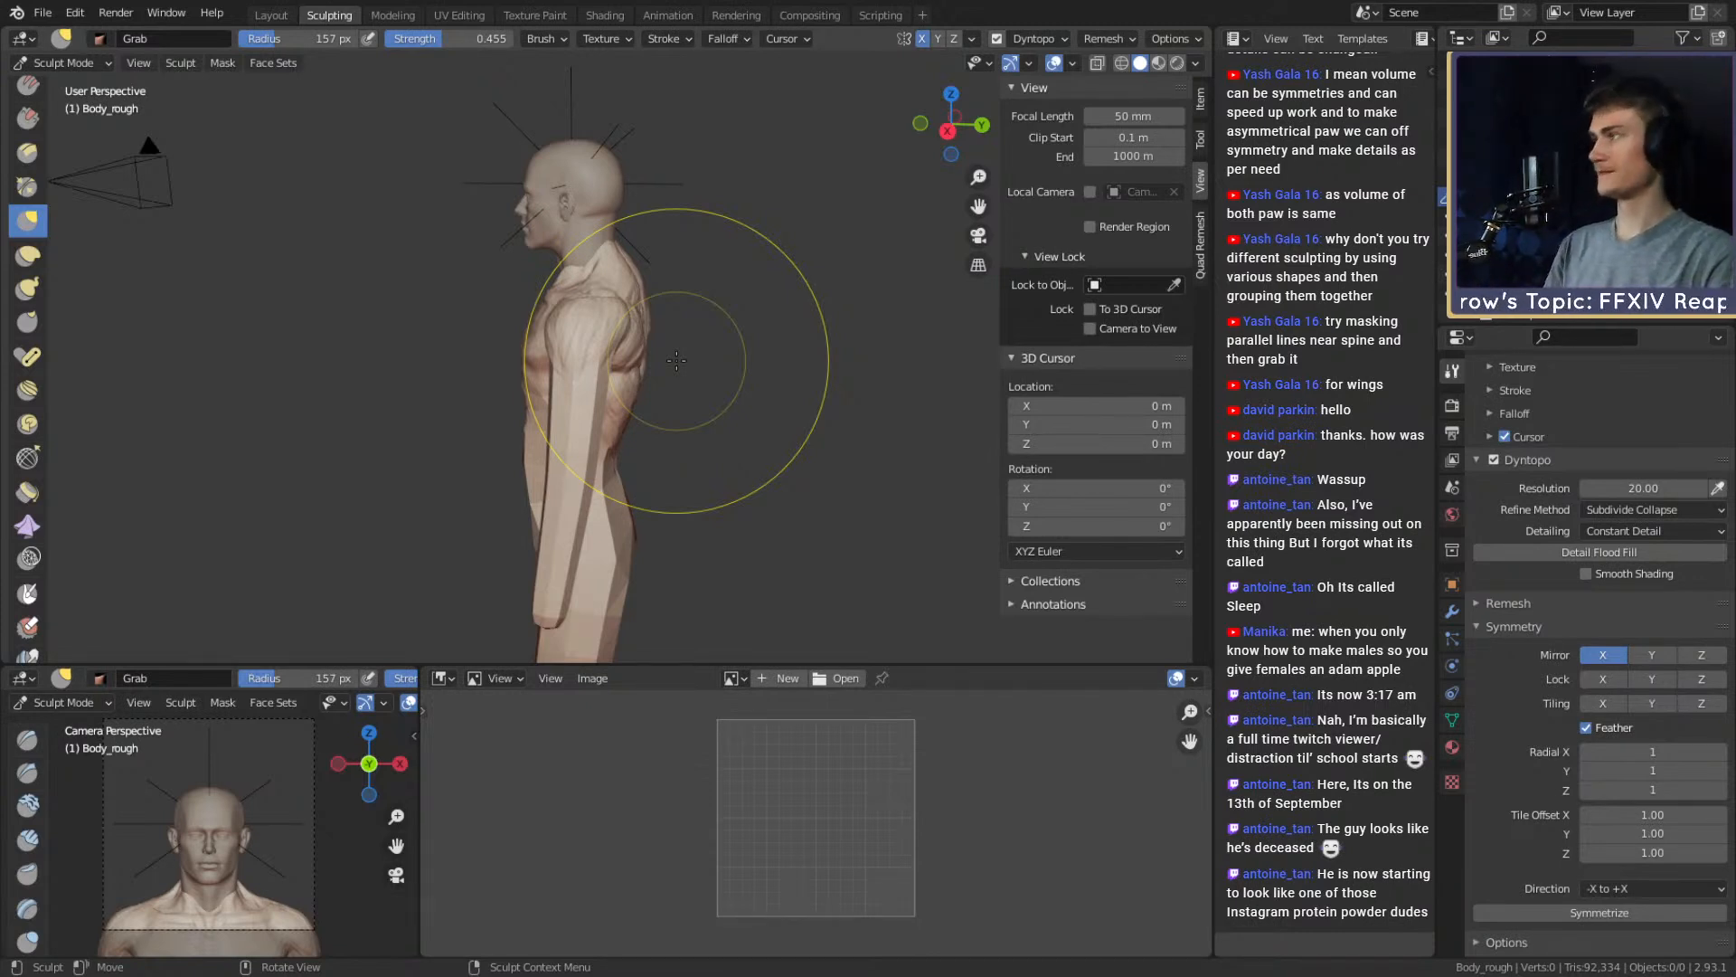
Adjust the chest and upper abdomen in profile with Grab, using radii of 194 px and 145 px
{"action": "mouse_move", "coordinate": [690, 410]}
{"action": "middle_mouse_down"}
{"action": "mouse_move", "coordinate": [697, 388]}
{"action": "mouse_move", "coordinate": [624, 352]}
{"action": "mouse_move", "coordinate": [640, 329]}
{"action": "mouse_move", "coordinate": [704, 324]}
{"action": "mouse_move", "coordinate": [736, 389]}
{"action": "mouse_move", "coordinate": [757, 386]}
{"action": "mouse_move", "coordinate": [687, 330]}
{"action": "mouse_move", "coordinate": [620, 344]}
{"action": "mouse_move", "coordinate": [640, 283]}
{"action": "middle_mouse_up"}
{"action": "key", "text": "f"}
{"action": "left_click", "coordinate": [633, 331]}
{"action": "key", "text": "f"}
{"action": "left_click", "coordinate": [801, 385]}
{"action": "key", "text": "f"}
{"action": "left_click", "coordinate": [557, 407]}
{"action": "middle_click_drag", "start_coordinate": [557, 407], "coordinate": [964, 380]}
{"action": "key", "text": "f"}
{"action": "left_click", "coordinate": [854, 358]}
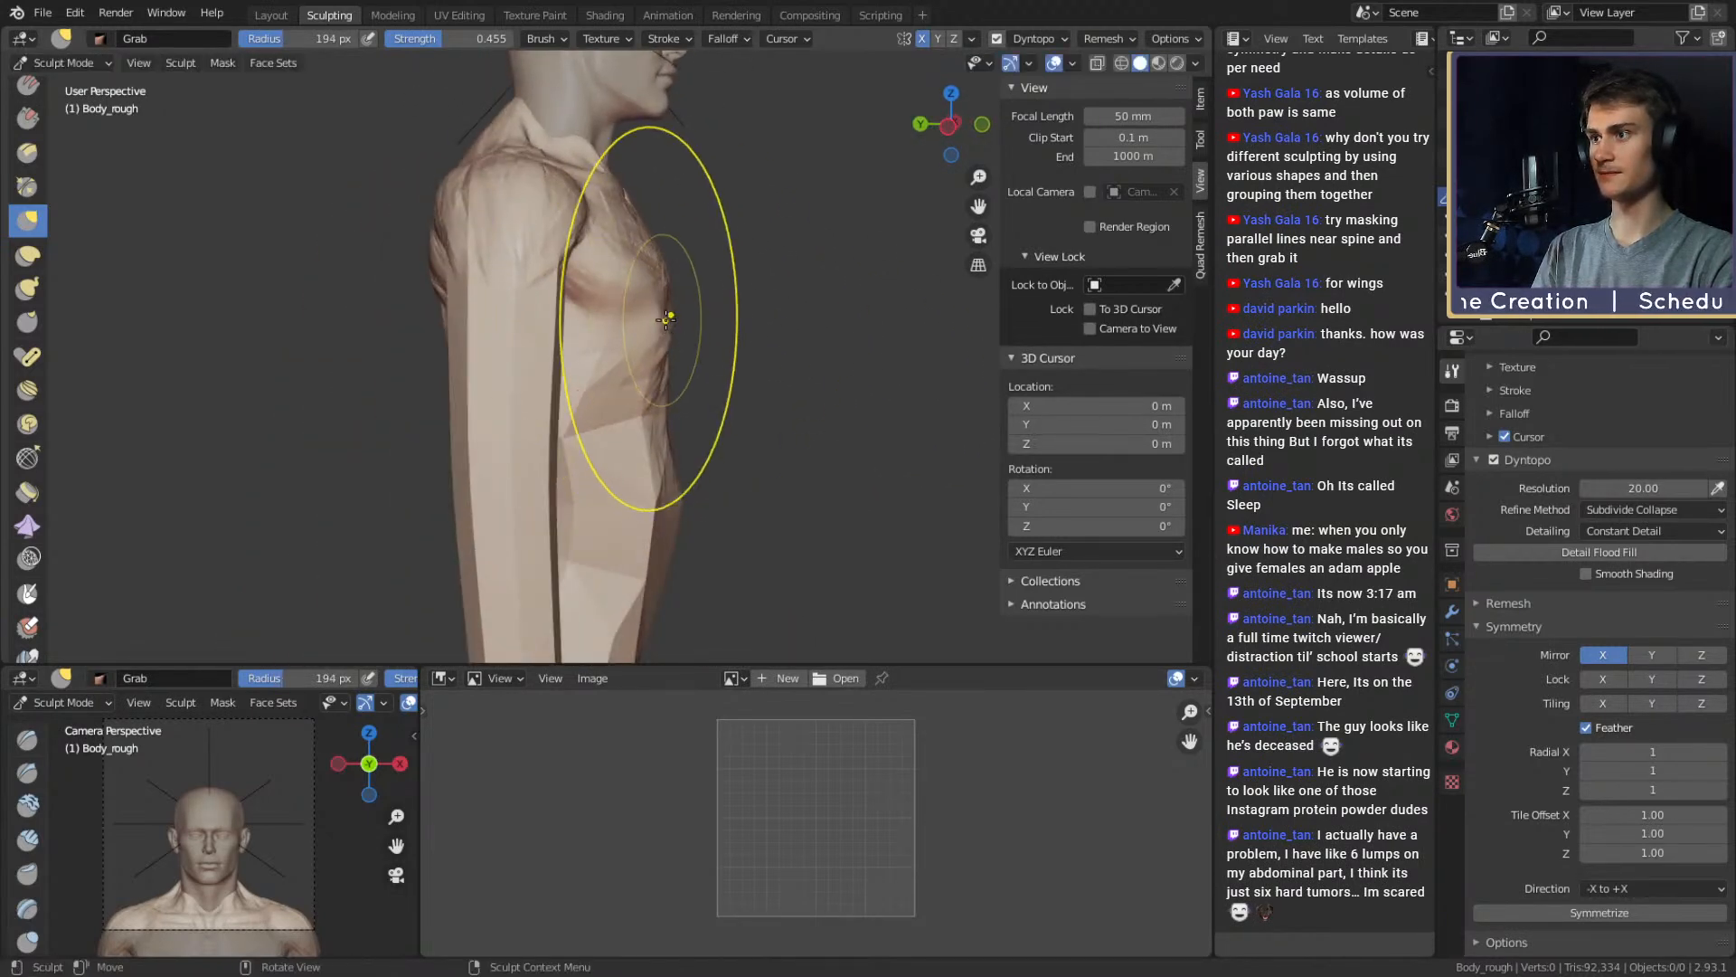
{"action": "key", "text": "f"}
{"action": "left_click", "coordinate": [628, 330]}
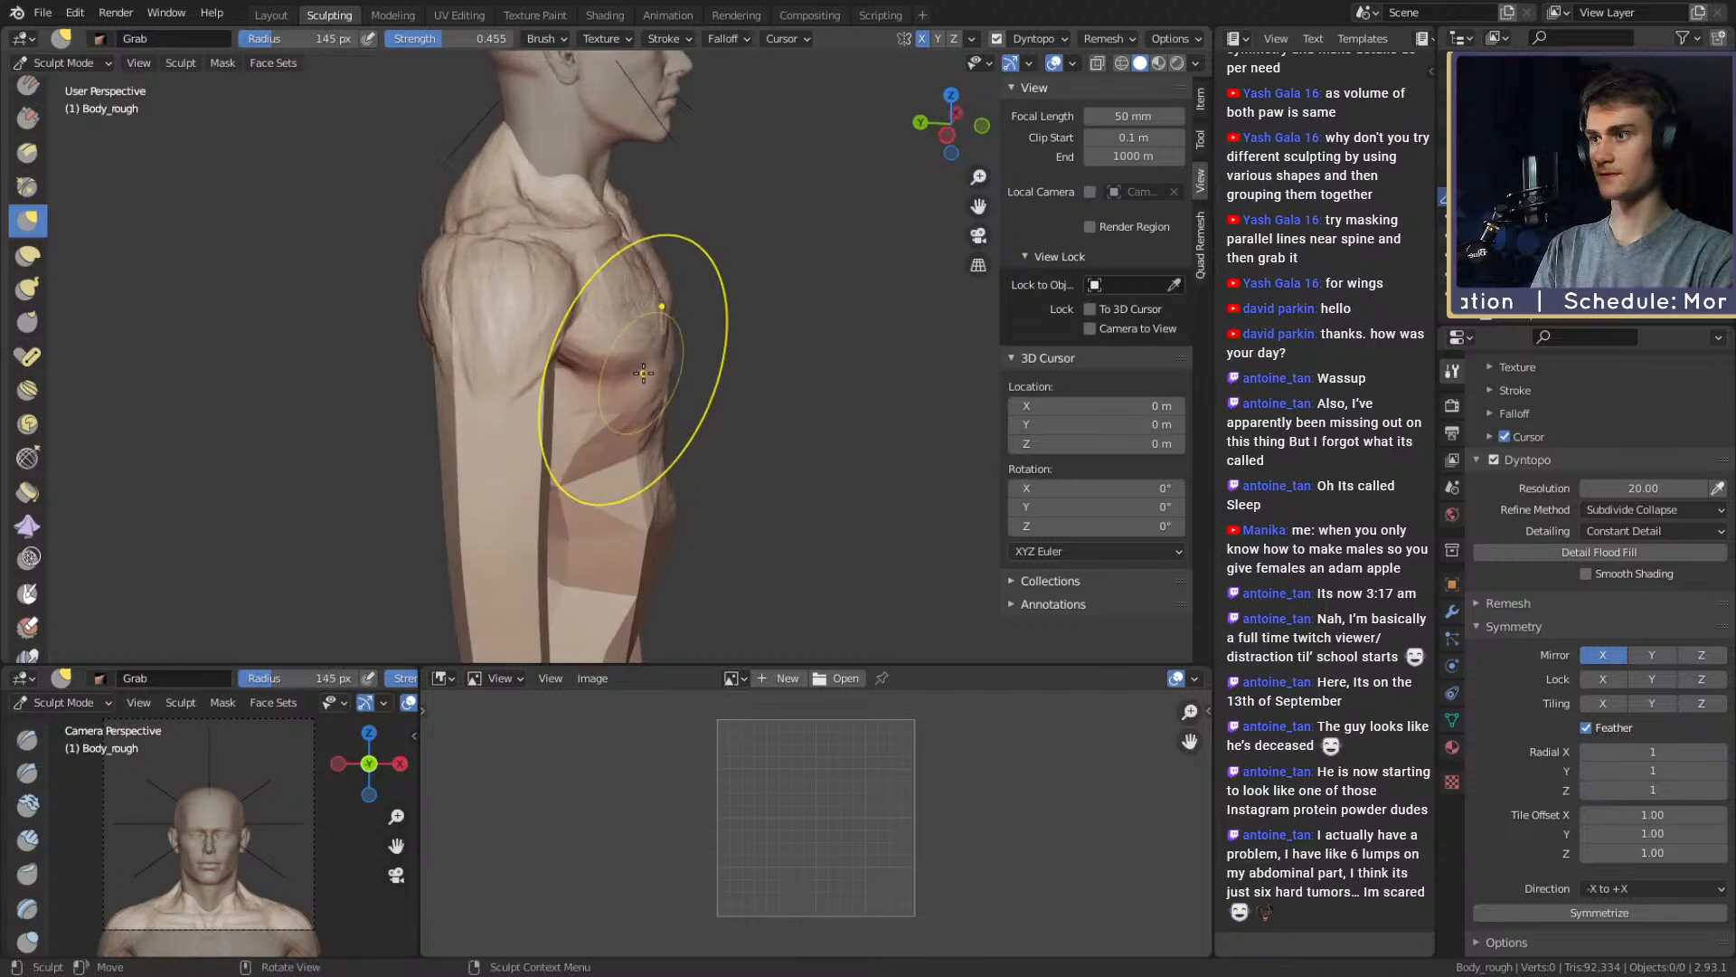
Shift the area just below the chest with Grab at 182 px radius
{"action": "scroll", "coordinate": [732, 344], "scroll_direction": "down", "scroll_amount": 5}
{"action": "scroll", "coordinate": [696, 362], "scroll_direction": "up", "scroll_amount": 4}
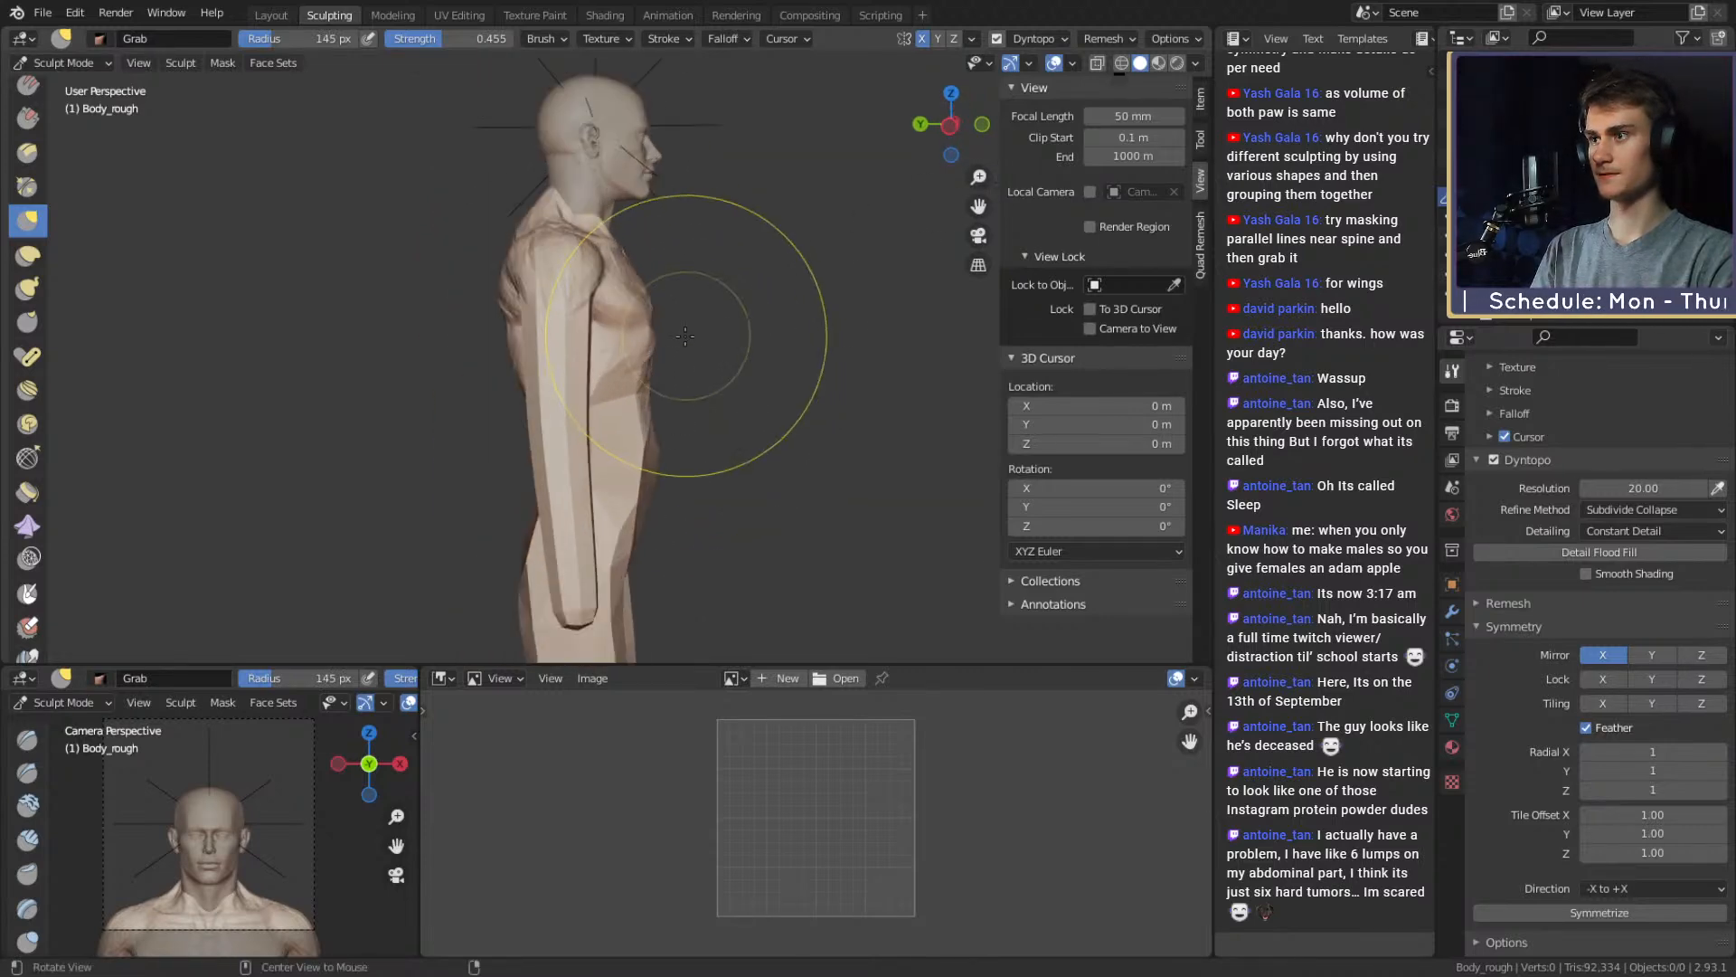
{"action": "key", "text": "f"}
{"action": "middle_click_drag", "start_coordinate": [800, 348], "coordinate": [535, 386]}
{"action": "left_click", "coordinate": [751, 357]}
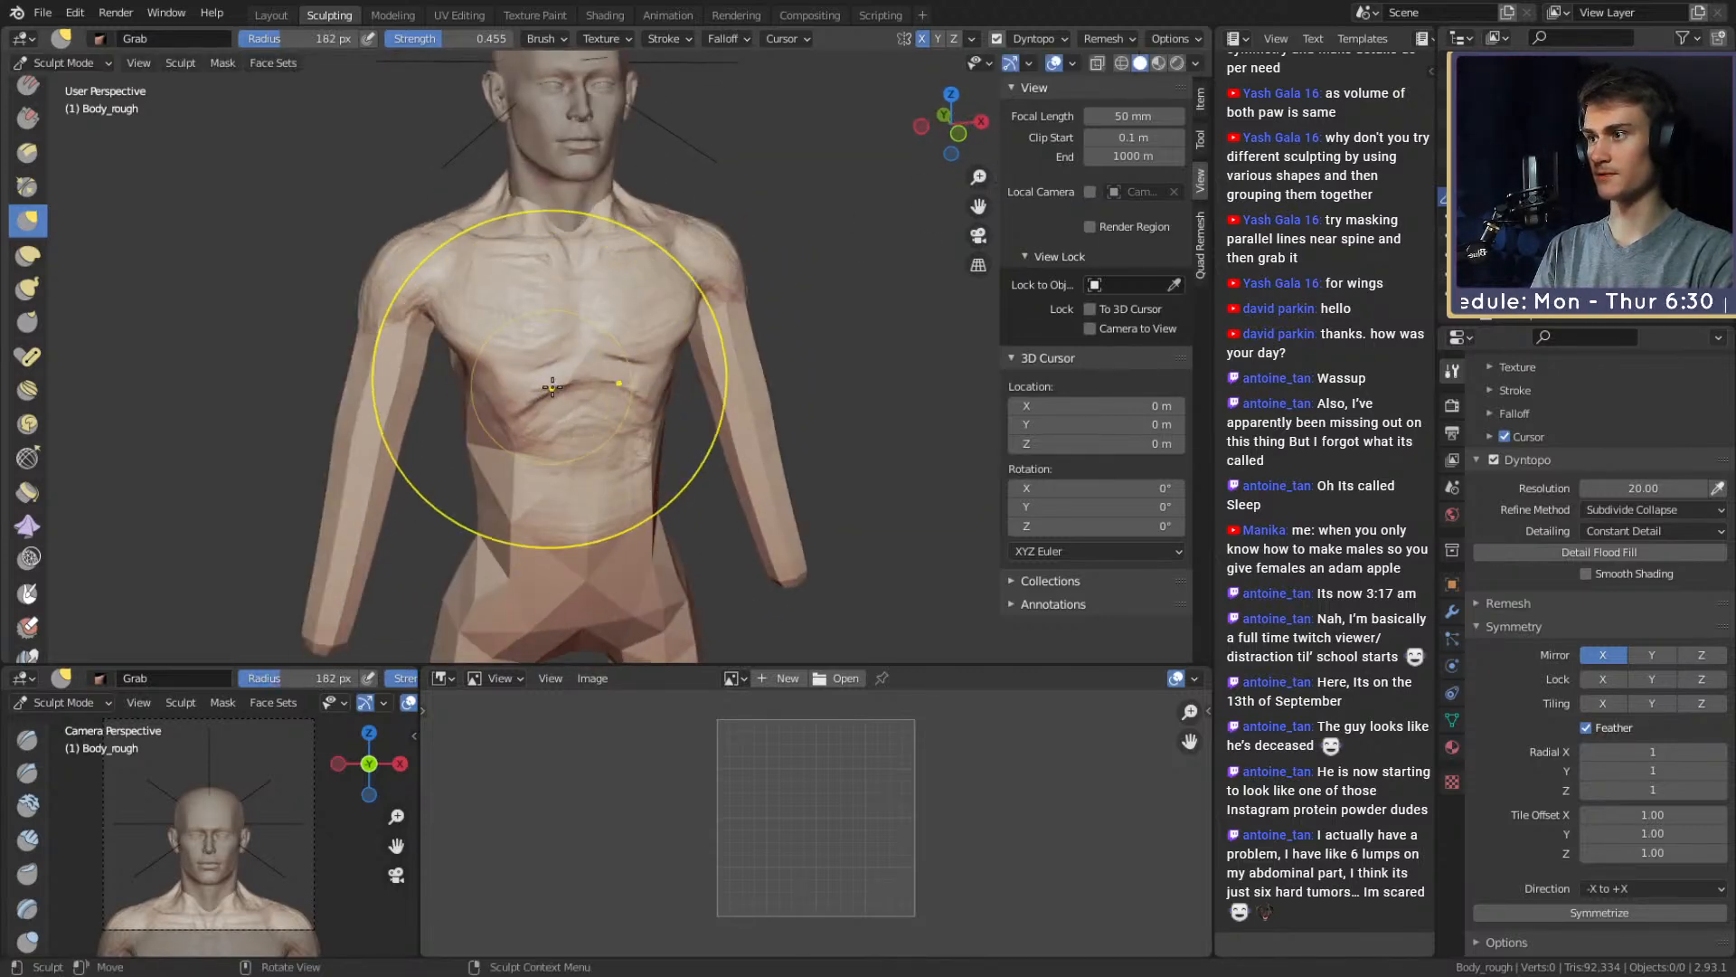
{"action": "left_click_drag", "start_coordinate": [547, 394], "coordinate": [533, 385]}
Refine the lower chest and rib area with Grab, using radii of 104 px and 142 px
{"action": "key", "text": "f"}
{"action": "left_click", "coordinate": [478, 370]}
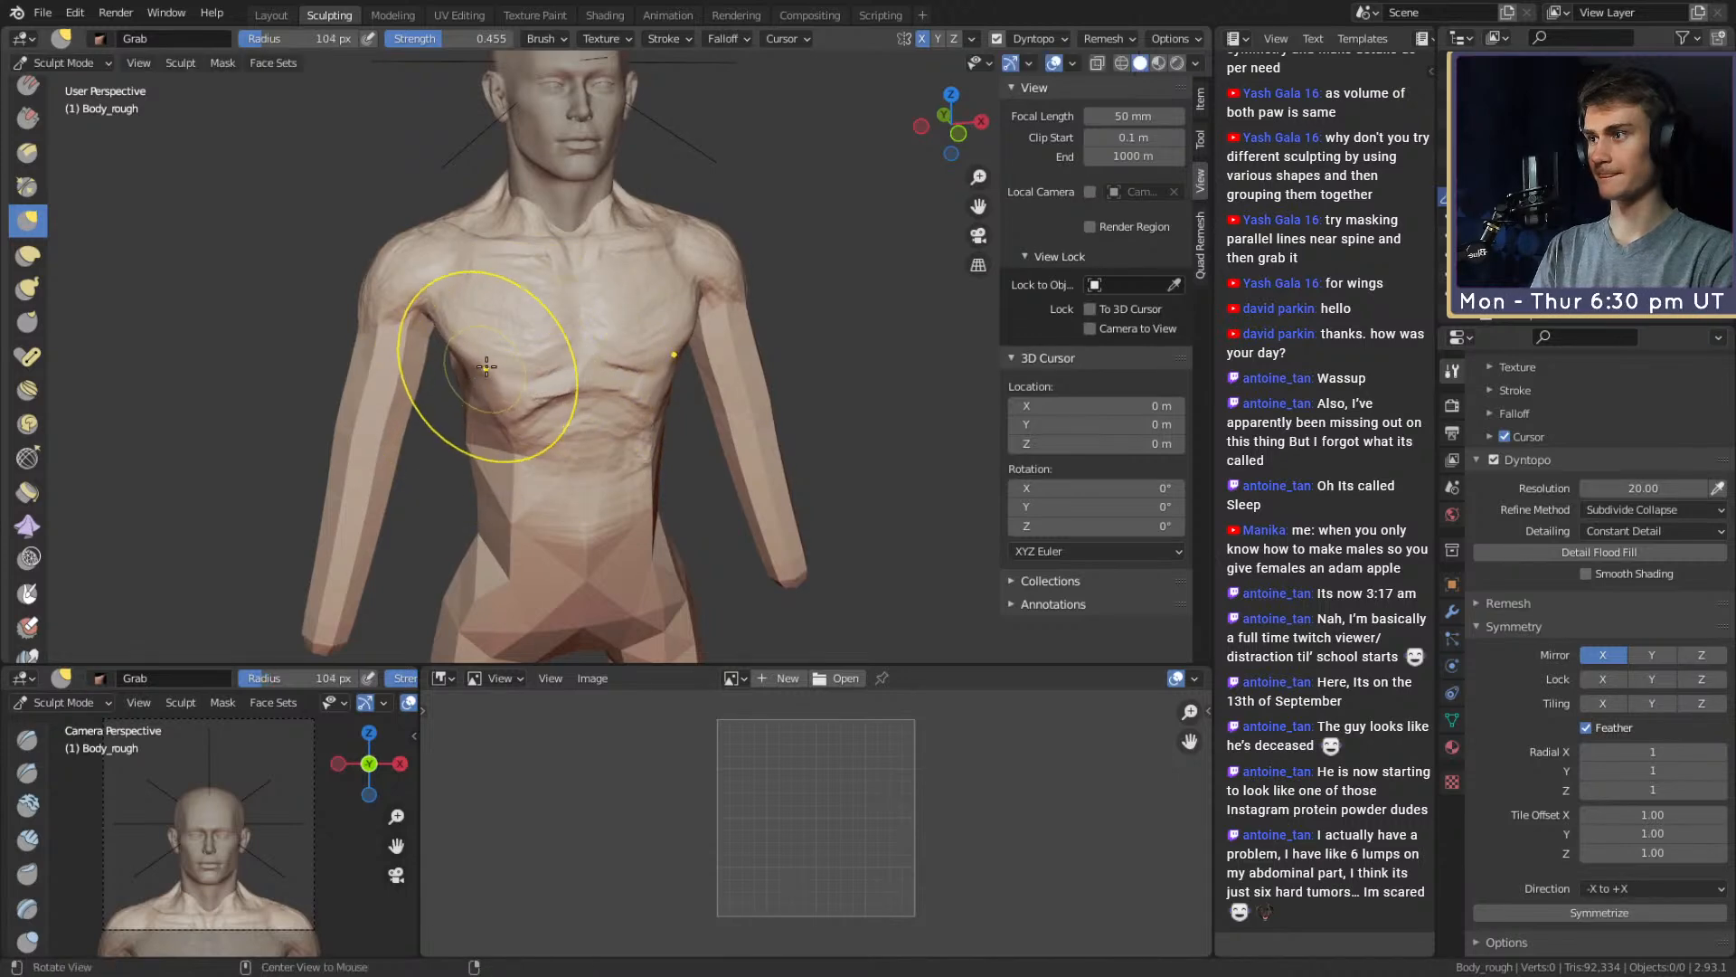
{"action": "middle_click_drag", "start_coordinate": [485, 368], "coordinate": [515, 362]}
{"action": "scroll", "coordinate": [542, 375], "scroll_direction": "up", "scroll_amount": 3}
{"action": "key", "text": "f"}
{"action": "left_click", "coordinate": [628, 386]}
{"action": "scroll", "coordinate": [628, 386], "scroll_direction": "down", "scroll_amount": 6}
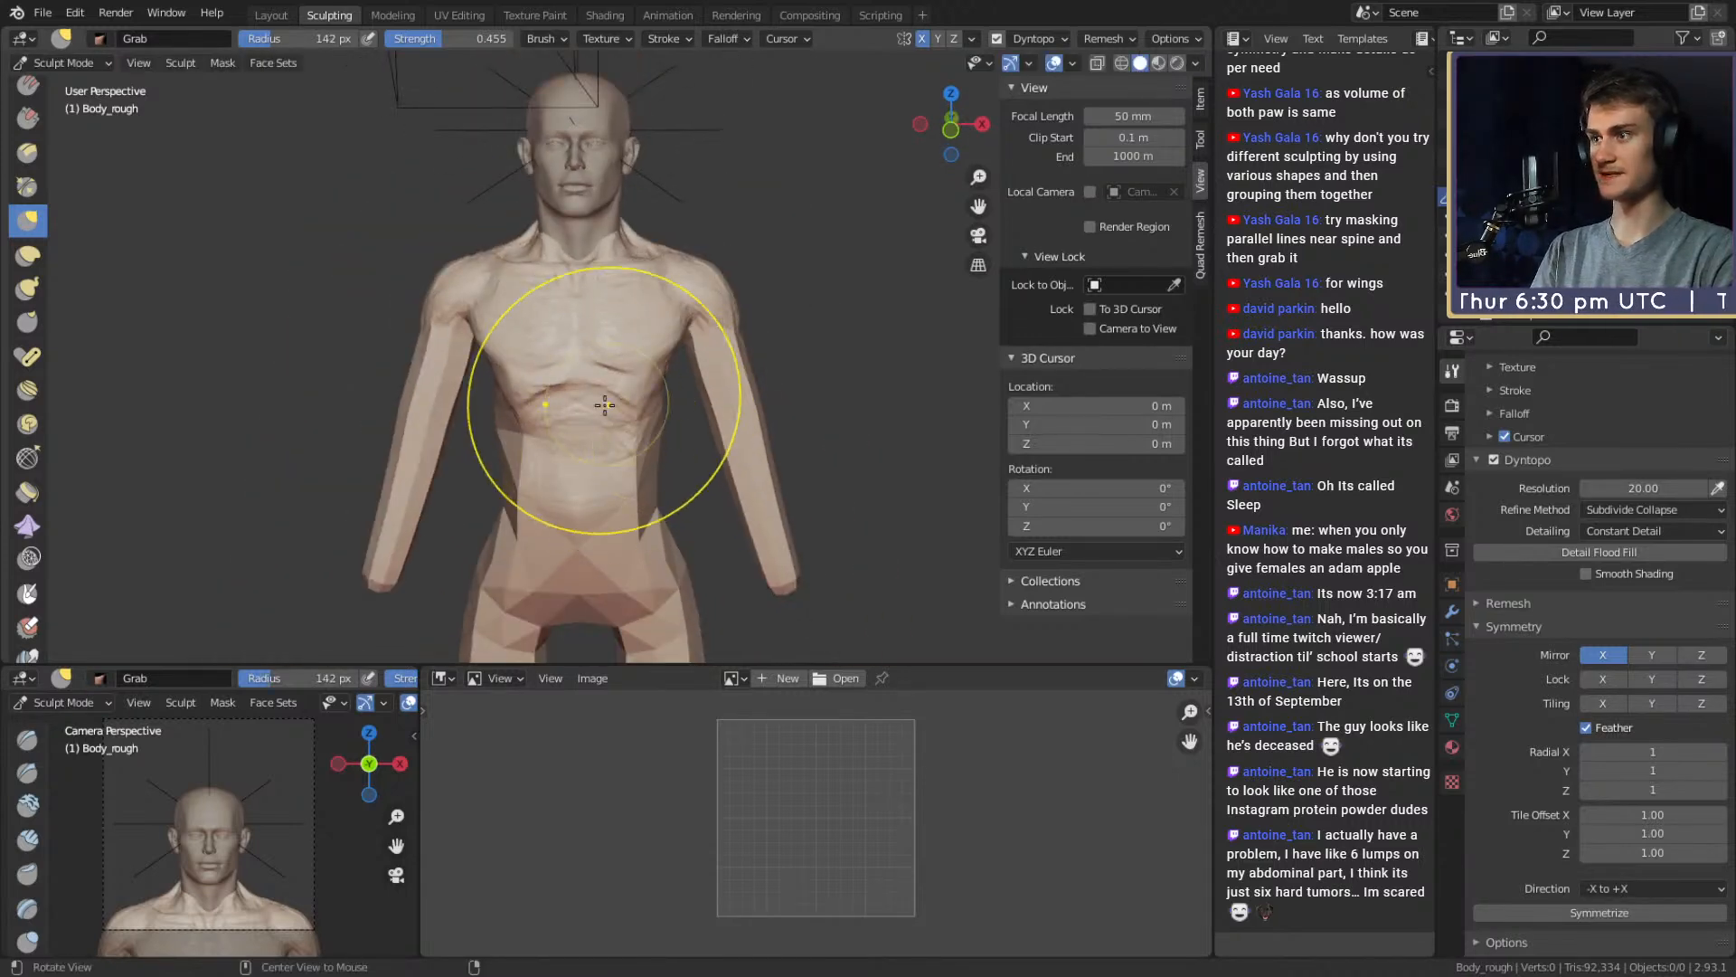
{"action": "middle_click_drag", "start_coordinate": [673, 425], "coordinate": [681, 429]}
{"action": "scroll", "coordinate": [681, 430], "scroll_direction": "up", "scroll_amount": 4}
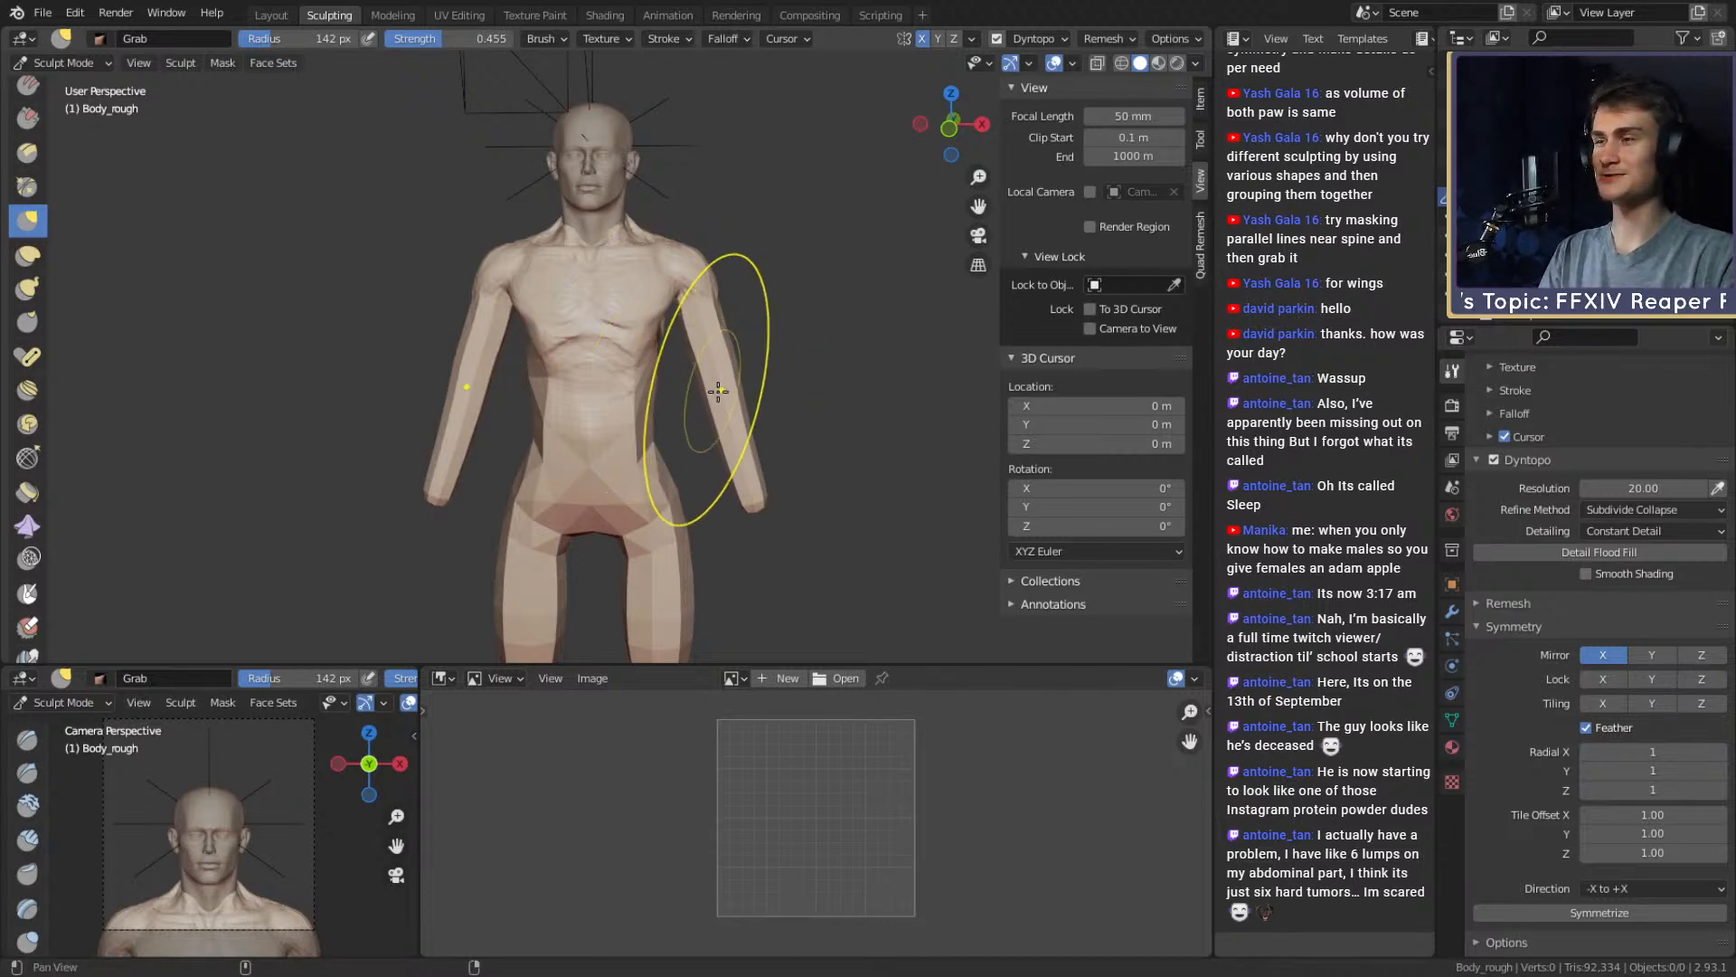
Pull the upper abdomen and lower chest upward with an enlarged Grab brush
{"action": "middle_click_drag", "start_coordinate": [724, 384], "coordinate": [624, 362]}
{"action": "scroll", "coordinate": [613, 349], "scroll_direction": "up", "scroll_amount": 5}
{"action": "mouse_move", "coordinate": [632, 495]}
{"action": "left_mouse_down", "text": "alt+shift"}
{"action": "mouse_move", "coordinate": [628, 376]}
{"action": "mouse_move", "coordinate": [687, 397]}
{"action": "mouse_move", "coordinate": [609, 407]}
{"action": "mouse_move", "coordinate": [665, 389]}
{"action": "left_mouse_up", "text": "alt+shift"}
{"action": "key", "text": "f"}
{"action": "left_click", "coordinate": [793, 414]}
{"action": "left_click_drag", "start_coordinate": [666, 389], "coordinate": [655, 342]}
{"action": "mouse_move", "coordinate": [654, 341]}
{"action": "left_mouse_down", "text": "ctrl+alt"}
{"action": "mouse_move", "coordinate": [651, 419]}
{"action": "mouse_move", "coordinate": [722, 308]}
{"action": "mouse_move", "coordinate": [769, 272]}
{"action": "left_mouse_up", "text": "ctrl+alt"}
{"action": "mouse_move", "coordinate": [470, 254]}
{"action": "left_mouse_down", "text": "ctrl+alt"}
{"action": "mouse_move", "coordinate": [457, 307]}
{"action": "mouse_move", "coordinate": [442, 182]}
{"action": "left_mouse_up", "text": "ctrl+alt"}
Build up the front of the lower rib cage with Clay Strips at 38 px radius
{"action": "key", "text": "c"}
{"action": "key", "text": "f"}
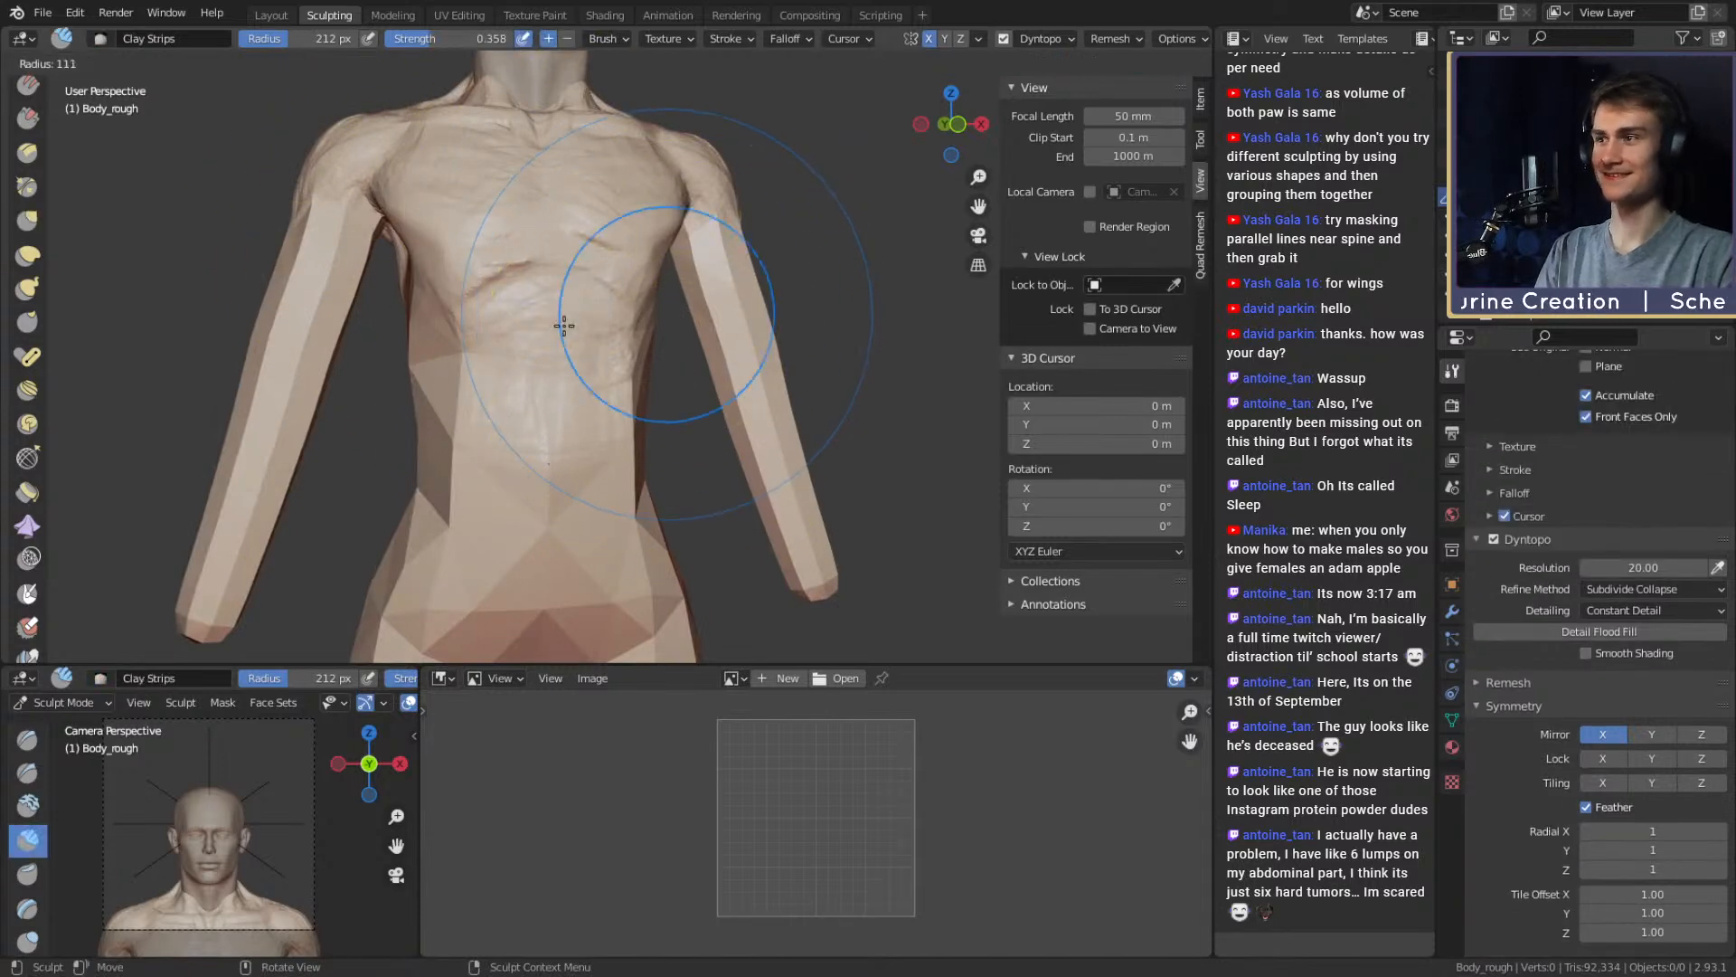
{"action": "left_click", "coordinate": [593, 324]}
{"action": "mouse_move", "coordinate": [796, 335]}
{"action": "left_mouse_down", "text": "alt"}
{"action": "mouse_move", "coordinate": [632, 349]}
{"action": "mouse_move", "coordinate": [633, 384]}
{"action": "mouse_move", "coordinate": [632, 271]}
{"action": "mouse_move", "coordinate": [613, 357]}
{"action": "mouse_move", "coordinate": [642, 291]}
{"action": "mouse_move", "coordinate": [624, 244]}
{"action": "mouse_move", "coordinate": [637, 271]}
{"action": "left_mouse_up", "text": "alt"}
{"action": "key", "text": "f"}
{"action": "left_click", "coordinate": [597, 302]}
{"action": "mouse_move", "coordinate": [637, 272]}
{"action": "middle_mouse_down"}
{"action": "mouse_move", "coordinate": [654, 298]}
{"action": "mouse_move", "coordinate": [633, 380]}
{"action": "middle_mouse_up"}
{"action": "mouse_move", "coordinate": [533, 312]}
{"action": "middle_mouse_down"}
{"action": "mouse_move", "coordinate": [646, 302]}
{"action": "mouse_move", "coordinate": [748, 334]}
{"action": "mouse_move", "coordinate": [643, 357]}
{"action": "mouse_move", "coordinate": [660, 294]}
{"action": "middle_mouse_up"}
{"action": "key", "text": "f"}
{"action": "left_click", "coordinate": [655, 295]}
{"action": "mouse_move", "coordinate": [659, 283]}
{"action": "left_mouse_down"}
{"action": "mouse_move", "coordinate": [608, 291]}
{"action": "mouse_move", "coordinate": [547, 235]}
{"action": "left_mouse_up"}
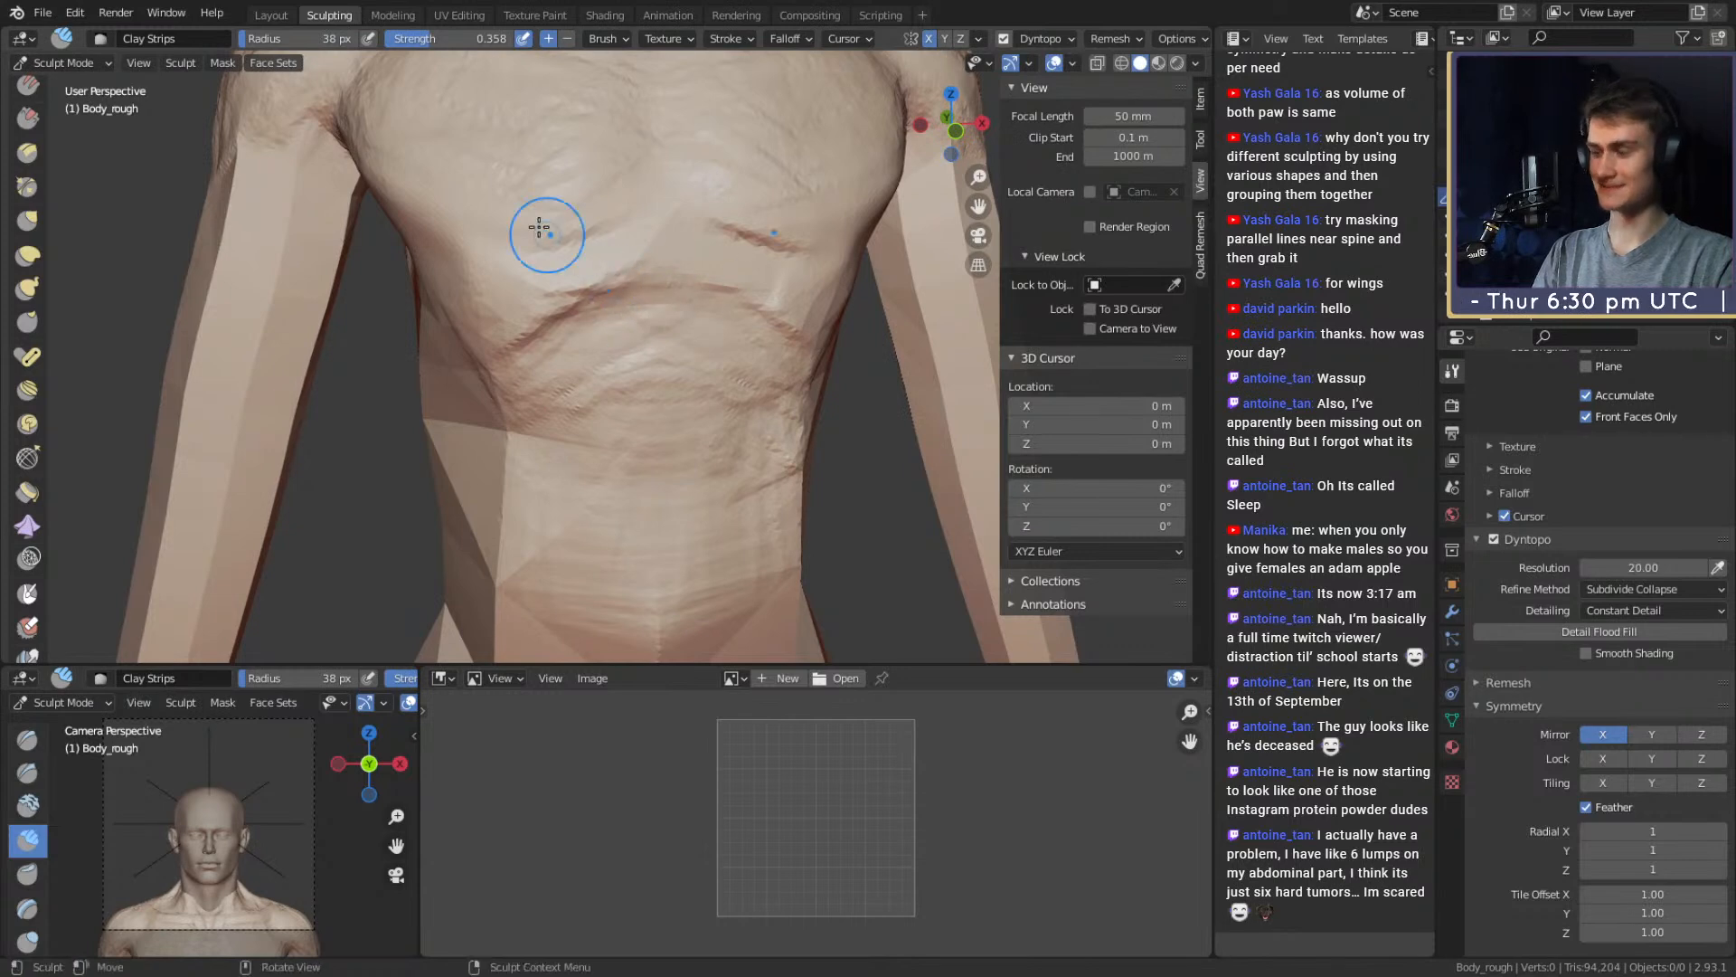
Carve the arch of the rib cage below the sternum with Crease, starting at 25 px radius
{"action": "key", "text": "shift+c"}
{"action": "key", "text": "f"}
{"action": "left_click", "coordinate": [655, 290]}
{"action": "left_click_drag", "start_coordinate": [660, 246], "coordinate": [640, 291]}
{"action": "key", "text": "f"}
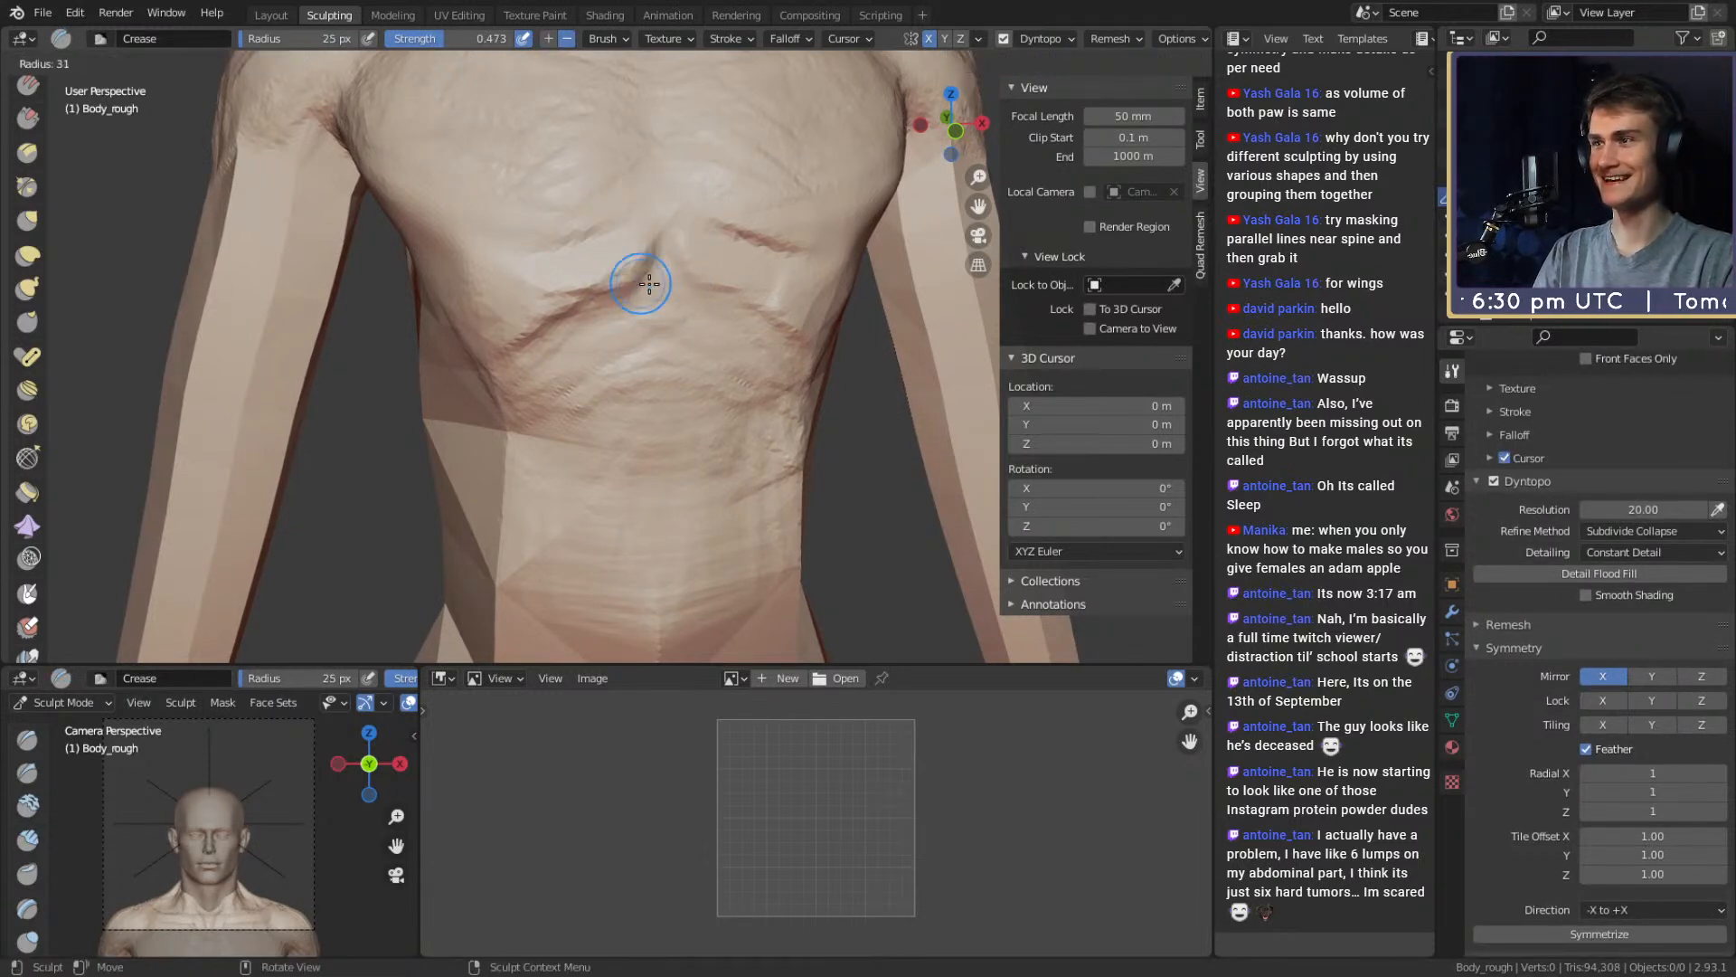
{"action": "left_click", "coordinate": [651, 284]}
{"action": "mouse_move", "coordinate": [524, 369]}
{"action": "middle_mouse_down"}
{"action": "mouse_move", "coordinate": [670, 302]}
{"action": "mouse_move", "coordinate": [723, 306]}
{"action": "mouse_move", "coordinate": [667, 340]}
{"action": "mouse_move", "coordinate": [646, 321]}
{"action": "middle_mouse_up"}
{"action": "key", "text": "f"}
{"action": "left_click", "coordinate": [658, 321]}
{"action": "mouse_move", "coordinate": [607, 291]}
{"action": "left_mouse_down"}
{"action": "mouse_move", "coordinate": [521, 409]}
{"action": "mouse_move", "coordinate": [516, 361]}
{"action": "mouse_move", "coordinate": [586, 354]}
{"action": "left_mouse_up"}
Build up the lower ribs and the side of the abdomen with Clay Strips at 56 px, then reduce the radius to 44 px
{"action": "key", "text": "c"}
{"action": "mouse_move", "coordinate": [506, 275]}
{"action": "left_mouse_down"}
{"action": "mouse_move", "coordinate": [557, 259]}
{"action": "mouse_move", "coordinate": [589, 366]}
{"action": "mouse_move", "coordinate": [527, 371]}
{"action": "mouse_move", "coordinate": [567, 400]}
{"action": "left_mouse_up"}
{"action": "mouse_move", "coordinate": [512, 337]}
{"action": "left_mouse_down"}
{"action": "mouse_move", "coordinate": [569, 366]}
{"action": "mouse_move", "coordinate": [456, 356]}
{"action": "mouse_move", "coordinate": [579, 507]}
{"action": "left_mouse_up"}
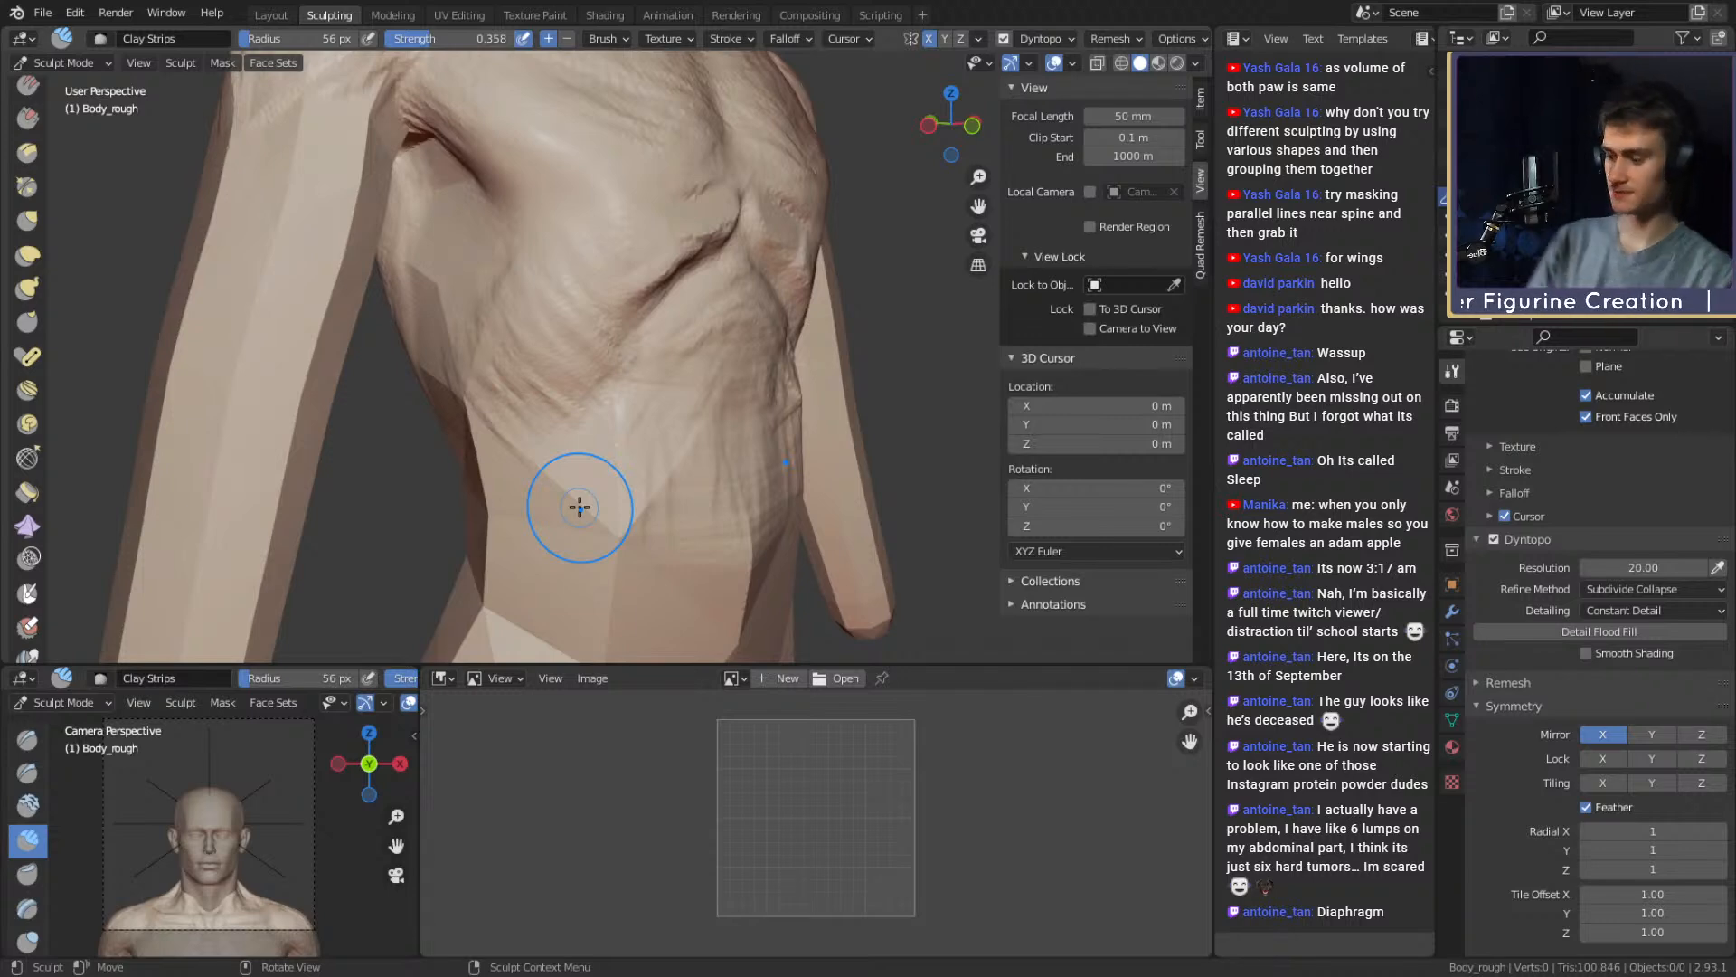
{"action": "middle_click_drag", "start_coordinate": [611, 331], "coordinate": [680, 299]}
{"action": "key", "text": "f"}
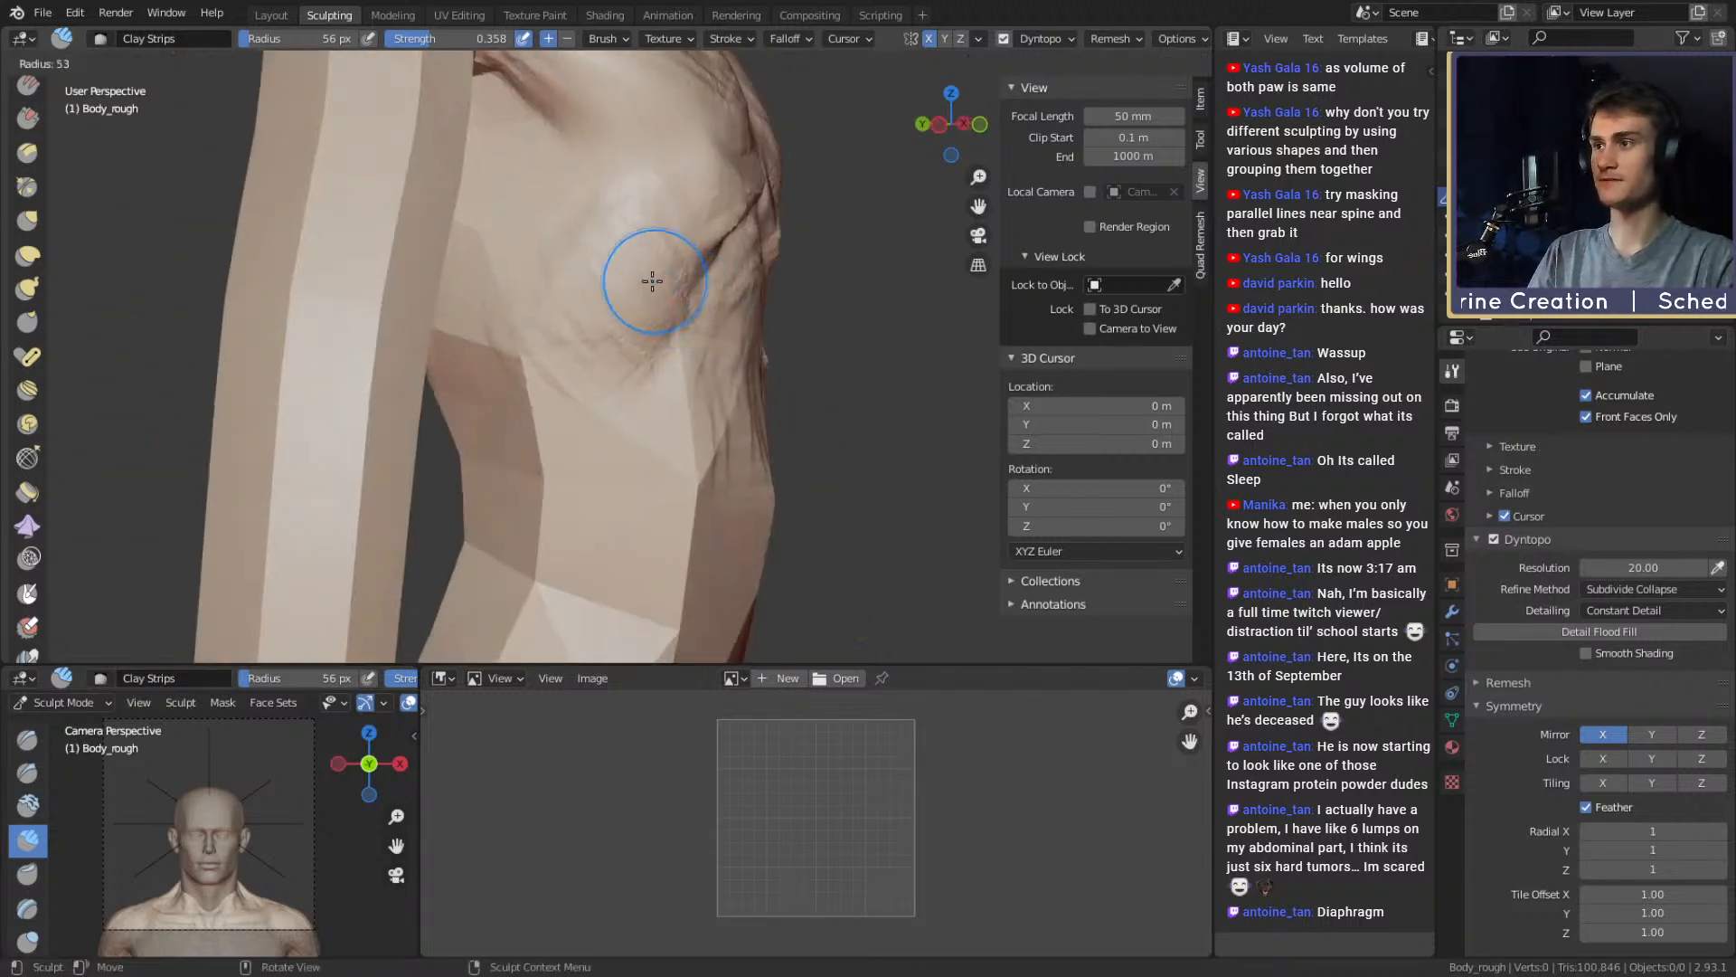
{"action": "left_click", "coordinate": [651, 279]}
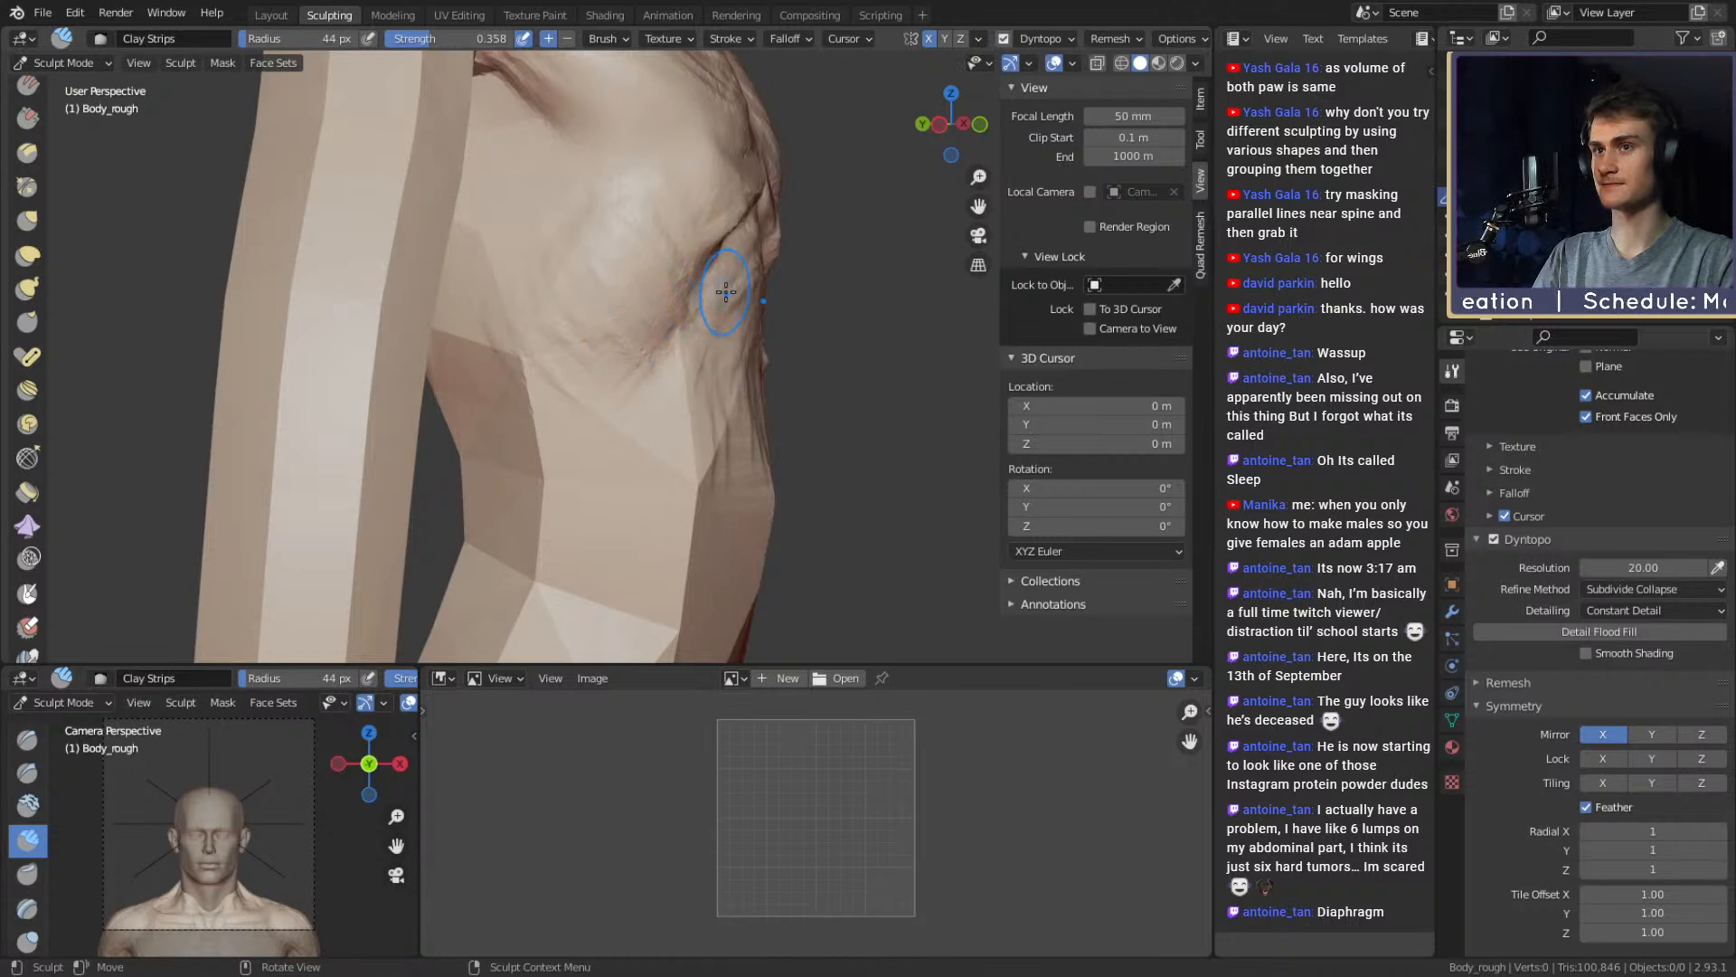
Reshape the lower edge of the rib cage from the side with Grab, starting at 131 px radius
{"action": "key", "text": "g"}
{"action": "key", "text": "f"}
{"action": "left_click", "coordinate": [795, 294]}
{"action": "middle_click_drag", "start_coordinate": [795, 293], "coordinate": [701, 328]}
{"action": "key", "text": "f"}
{"action": "left_click", "coordinate": [812, 317]}
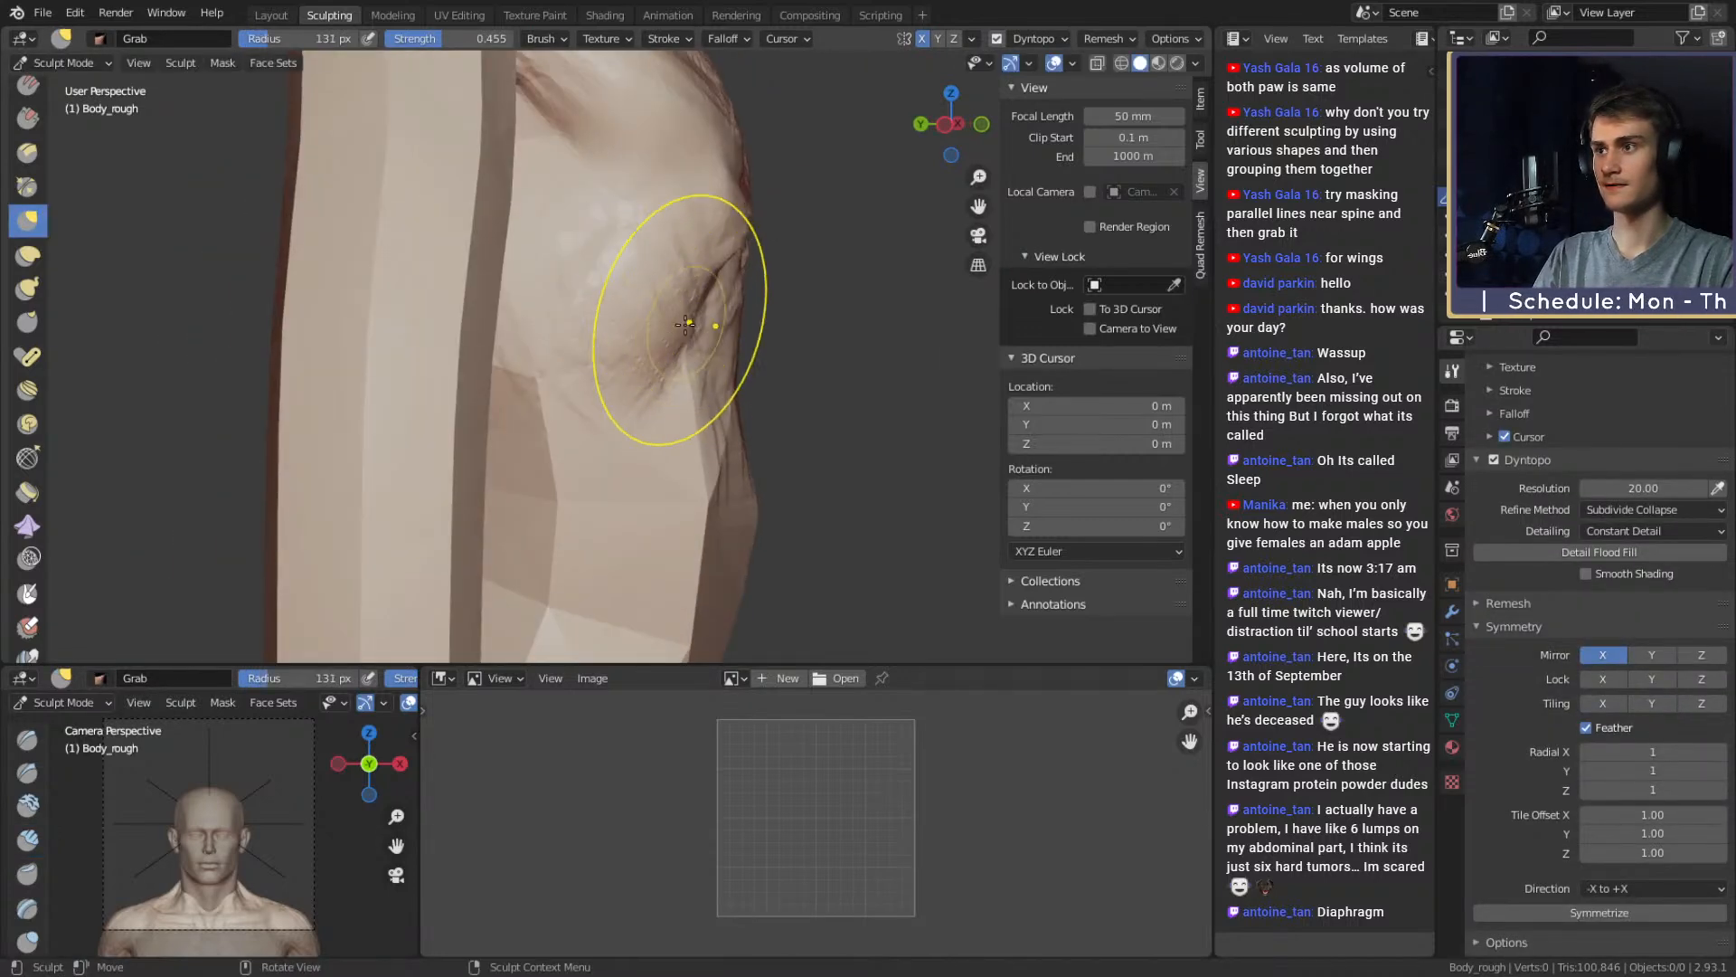
{"action": "key", "text": "f"}
{"action": "left_click", "coordinate": [704, 366]}
{"action": "left_click_drag", "start_coordinate": [676, 375], "coordinate": [658, 384]}
Carve the lower border of the rib cage around the side with Crease at 55 px radius
{"action": "key", "text": "c"}
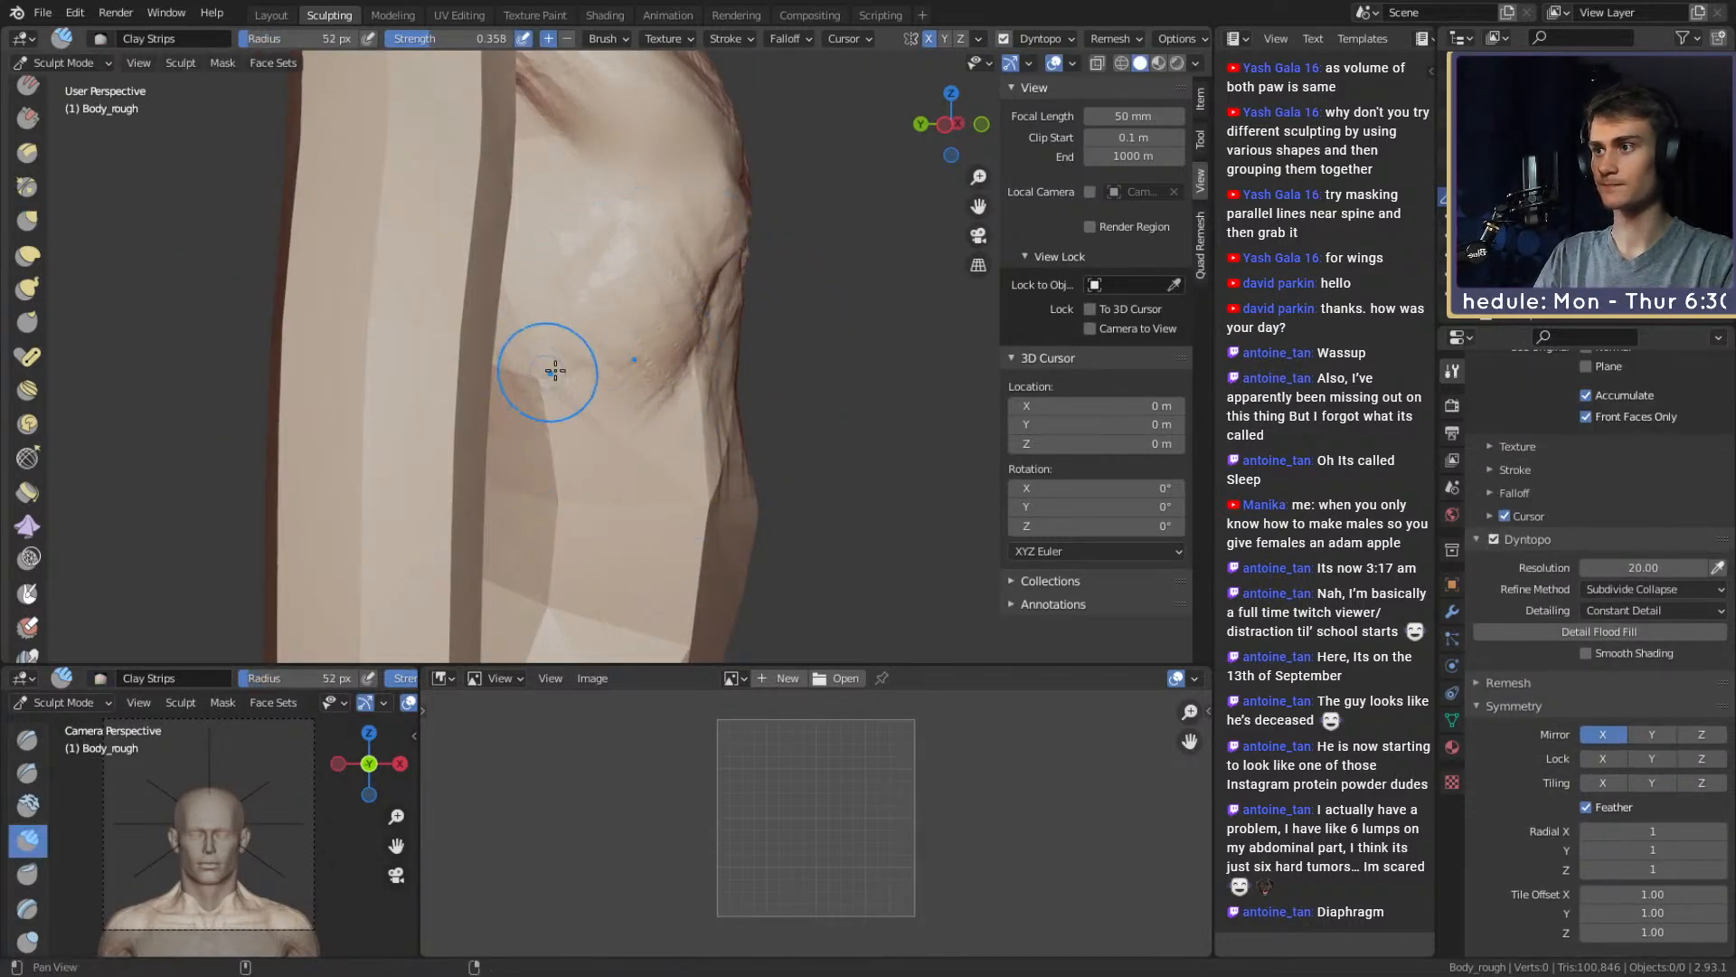
{"action": "middle_click_drag", "start_coordinate": [673, 366], "coordinate": [579, 372]}
{"action": "key", "text": "shift+c"}
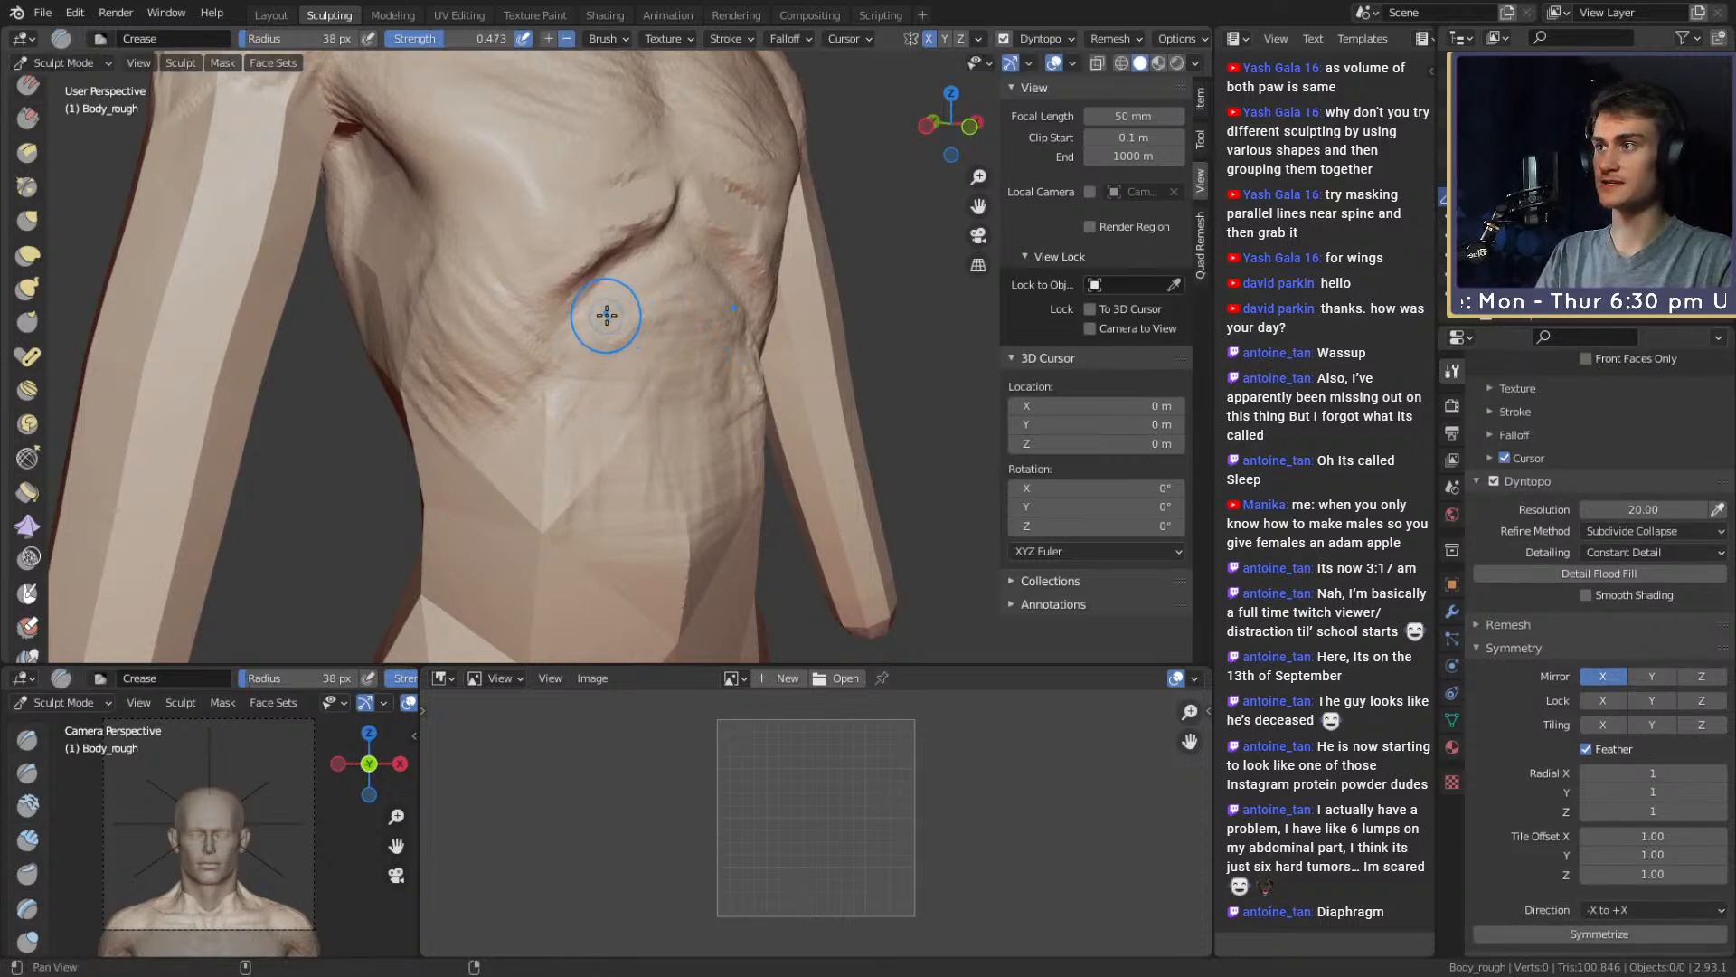
{"action": "middle_click_drag", "start_coordinate": [605, 314], "coordinate": [717, 265]}
{"action": "middle_click_drag", "start_coordinate": [600, 446], "coordinate": [669, 323]}
{"action": "key", "text": "f"}
{"action": "left_click", "coordinate": [684, 324]}
{"action": "mouse_move", "coordinate": [663, 349]}
{"action": "left_mouse_down"}
{"action": "mouse_move", "coordinate": [608, 422]}
{"action": "mouse_move", "coordinate": [554, 423]}
{"action": "left_mouse_up"}
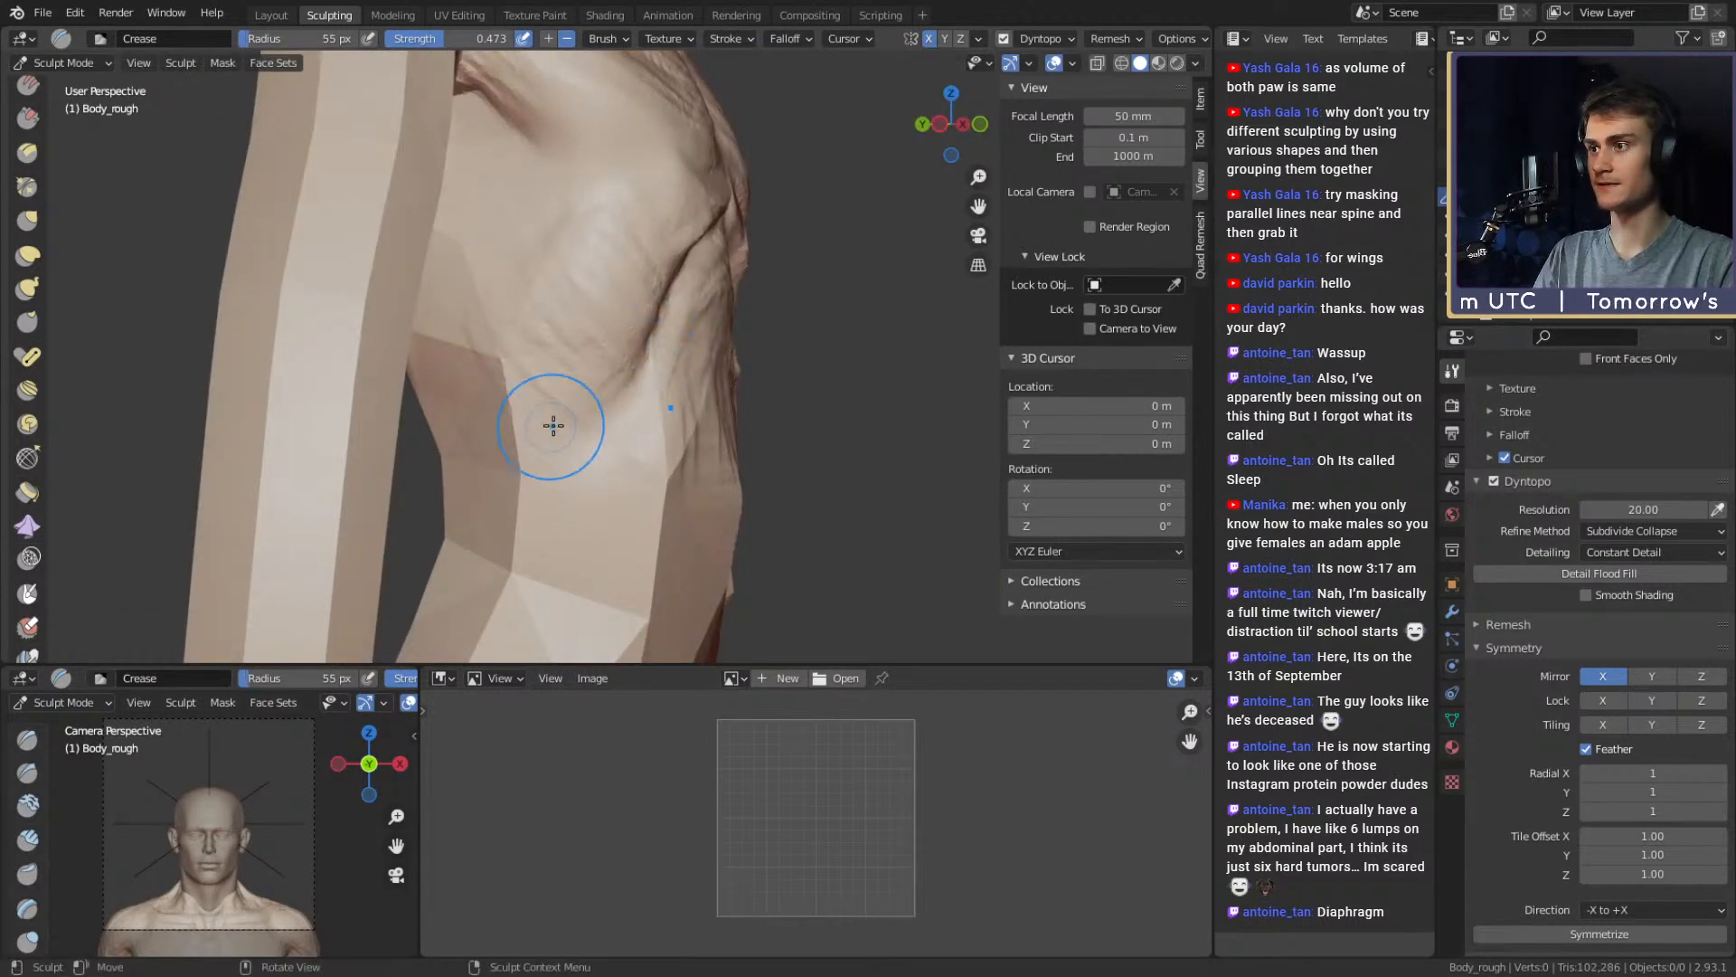
Build up the side of the rib cage below the armpit with Clay Strips, using radii of 44, 76 and 56 px
{"action": "middle_click_drag", "start_coordinate": [598, 392], "coordinate": [621, 383]}
{"action": "key", "text": "f"}
{"action": "mouse_move", "coordinate": [599, 359]}
{"action": "middle_mouse_down"}
{"action": "mouse_move", "coordinate": [724, 369]}
{"action": "mouse_move", "coordinate": [581, 361]}
{"action": "mouse_move", "coordinate": [560, 390]}
{"action": "mouse_move", "coordinate": [416, 419]}
{"action": "middle_mouse_up"}
{"action": "key", "text": "c"}
{"action": "mouse_move", "coordinate": [542, 344]}
{"action": "middle_mouse_down"}
{"action": "mouse_move", "coordinate": [632, 361]}
{"action": "mouse_move", "coordinate": [646, 307]}
{"action": "mouse_move", "coordinate": [620, 323]}
{"action": "middle_mouse_up"}
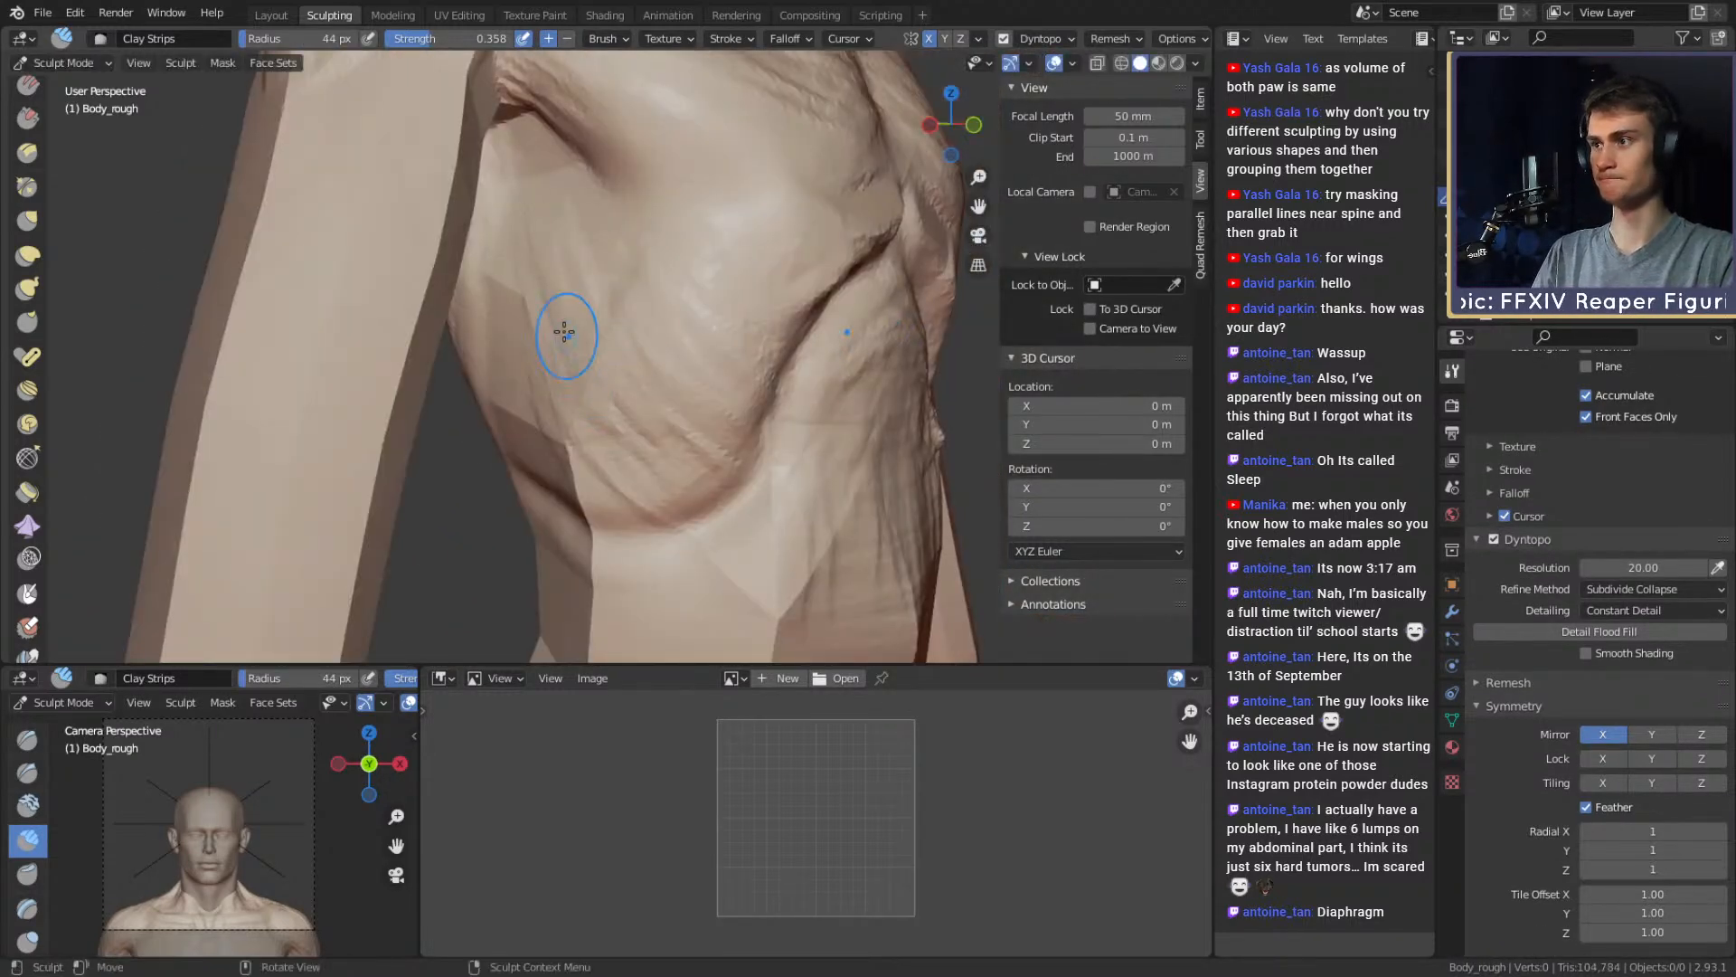
{"action": "left_click_drag", "start_coordinate": [535, 348], "coordinate": [502, 386]}
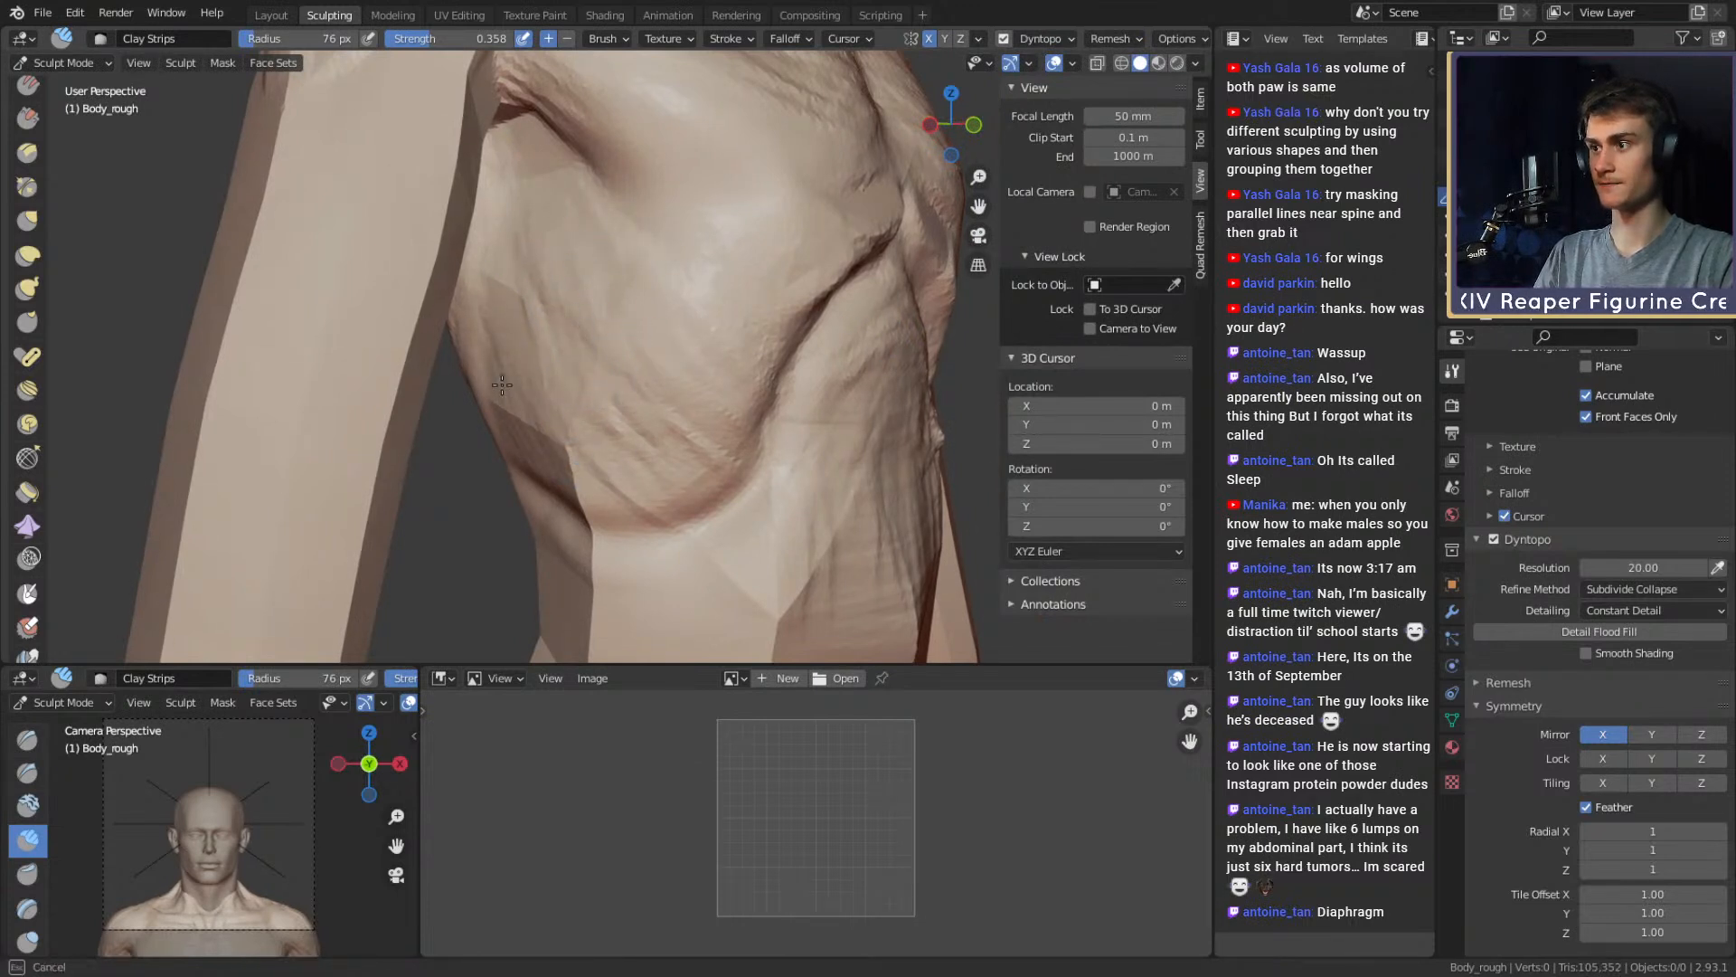
{"action": "left_click_drag", "start_coordinate": [625, 344], "coordinate": [658, 343]}
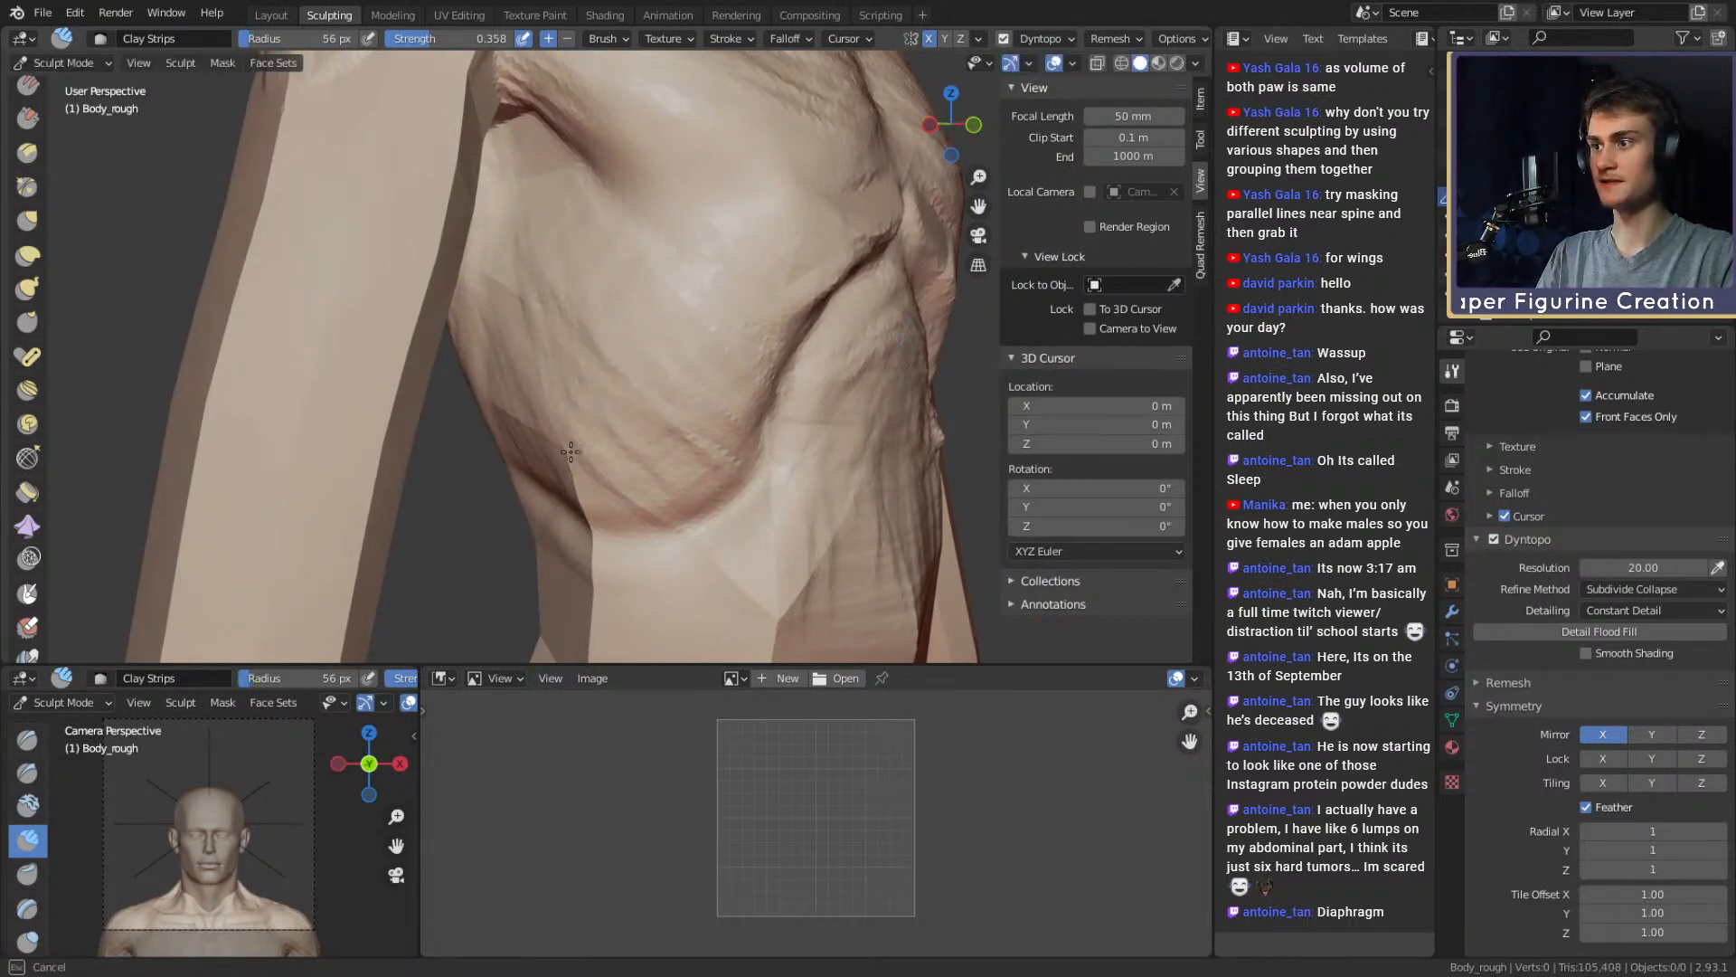
{"action": "left_click_drag", "start_coordinate": [571, 452], "coordinate": [576, 479]}
Fill out and even the rib cage's side surface with Clay Strips, using radii of 66, 45 and 68 px
{"action": "key", "text": "f"}
{"action": "left_click", "coordinate": [667, 454]}
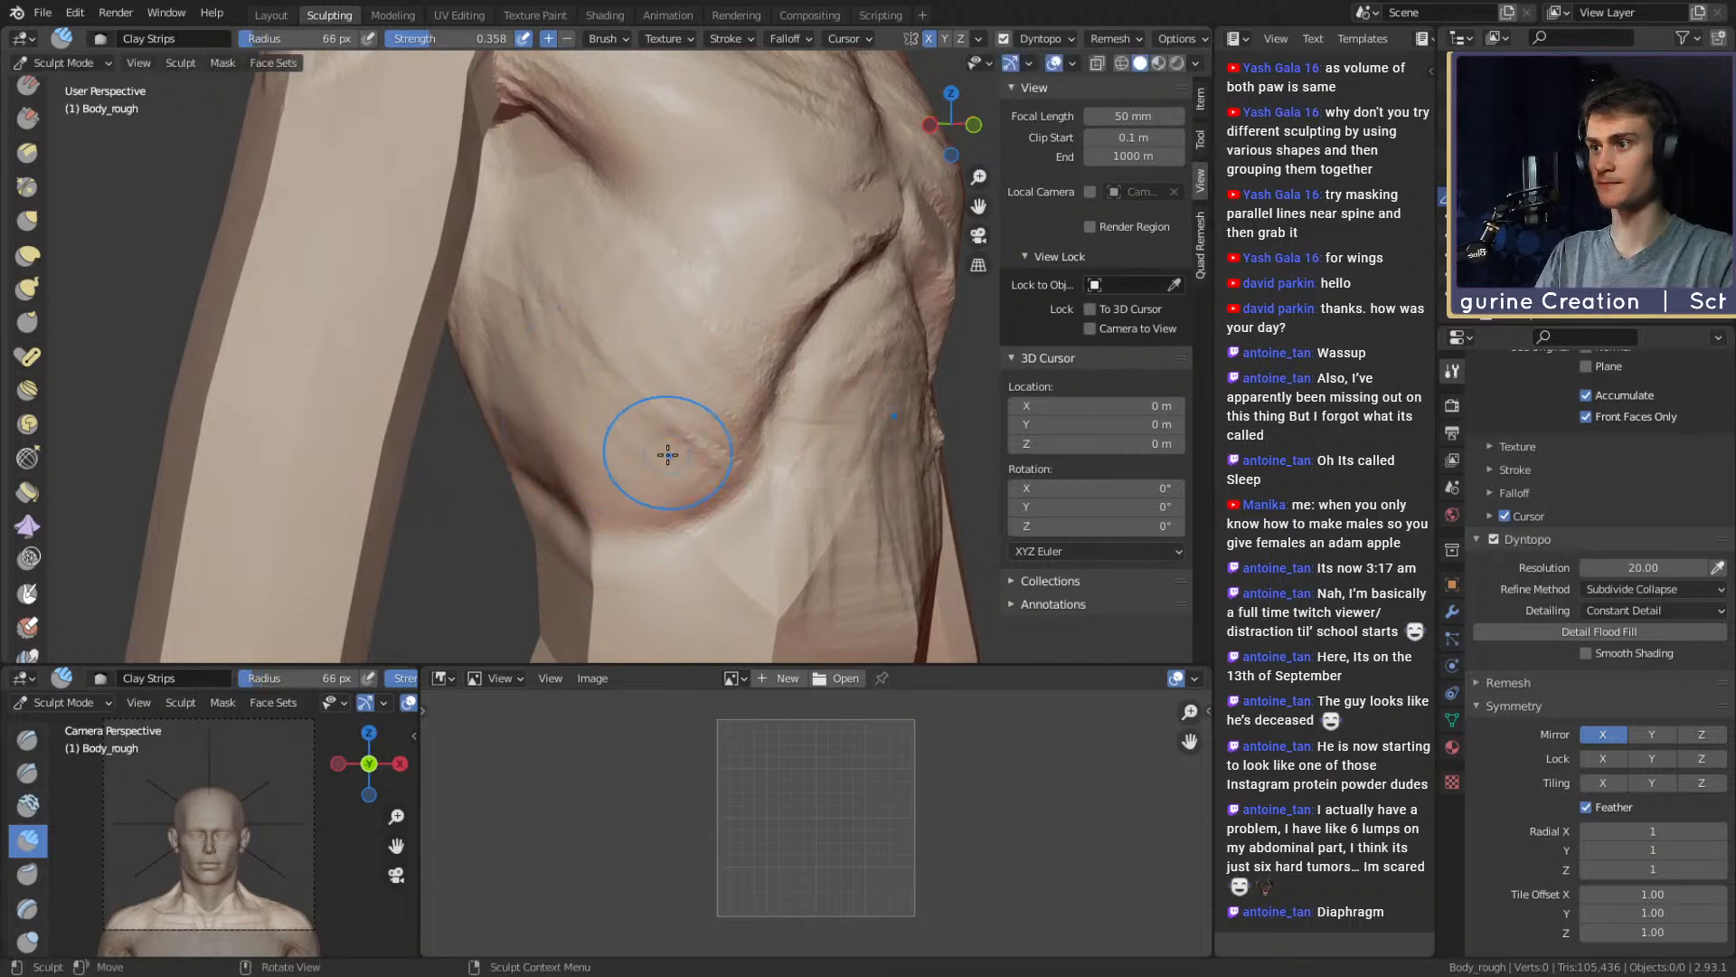
{"action": "left_click_drag", "start_coordinate": [700, 306], "coordinate": [702, 312]}
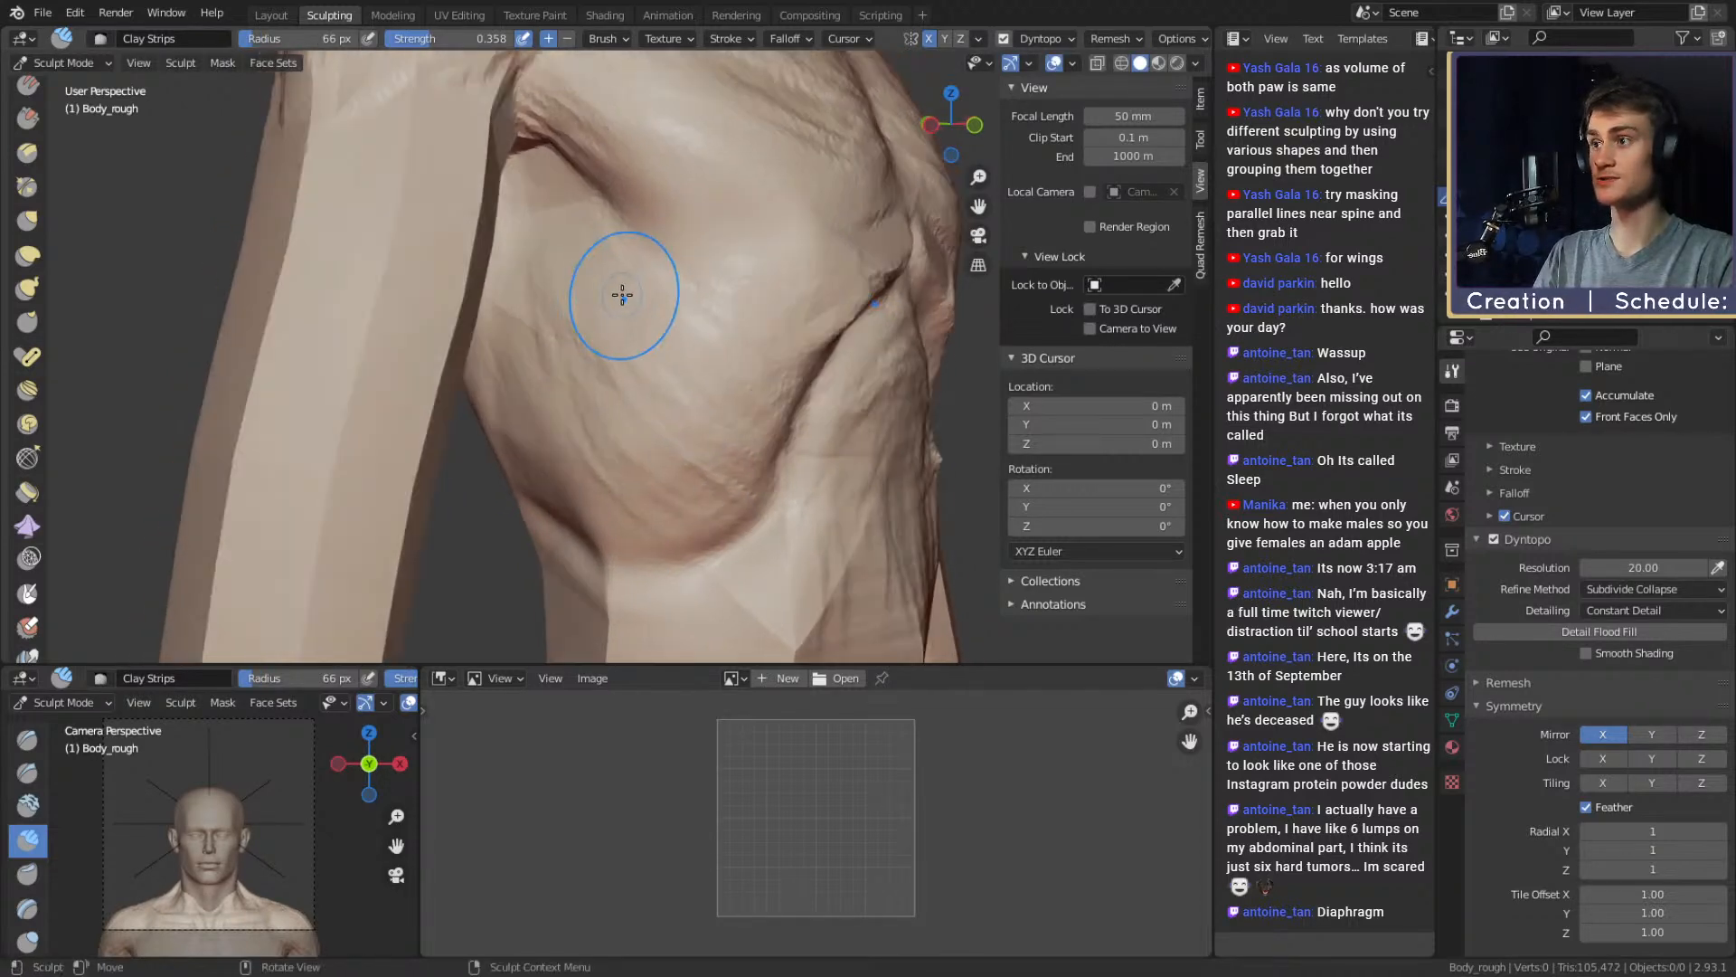
{"action": "key", "text": "f"}
{"action": "left_click", "coordinate": [604, 299]}
{"action": "mouse_move", "coordinate": [608, 308]}
{"action": "middle_mouse_down"}
{"action": "mouse_move", "coordinate": [620, 349]}
{"action": "mouse_move", "coordinate": [571, 292]}
{"action": "middle_mouse_up"}
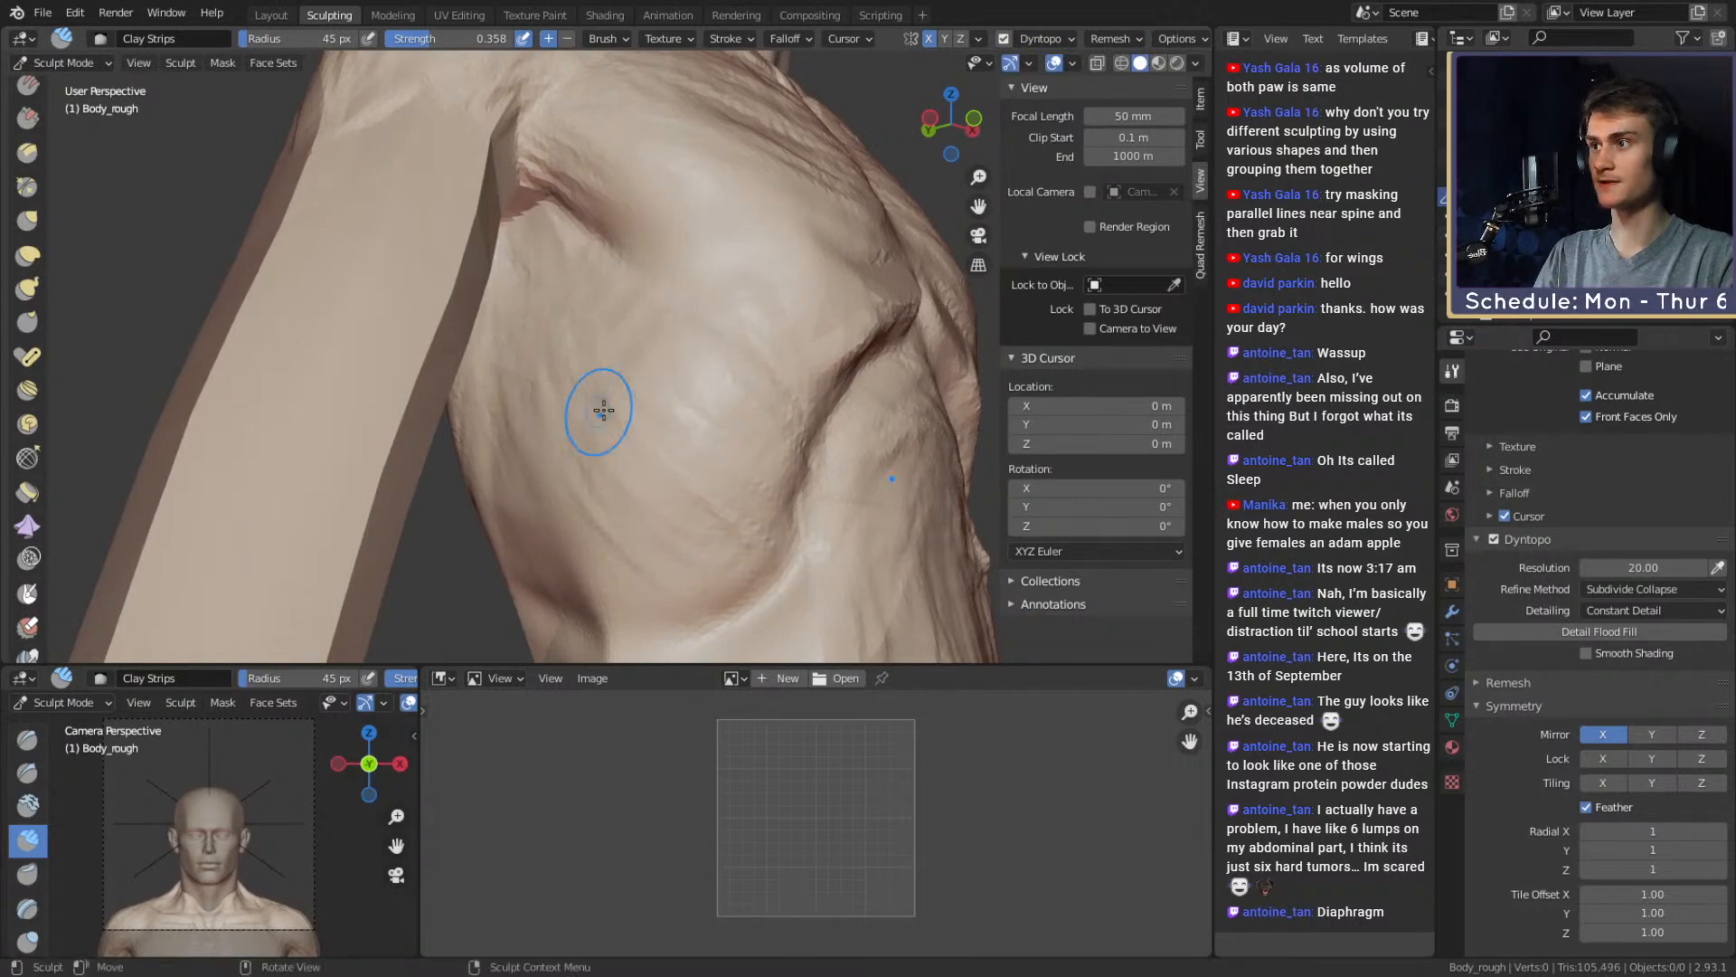
{"action": "mouse_move", "coordinate": [683, 170]}
{"action": "middle_mouse_down", "text": "ctrl"}
{"action": "mouse_move", "coordinate": [709, 392]}
{"action": "mouse_move", "coordinate": [620, 407]}
{"action": "mouse_move", "coordinate": [647, 349]}
{"action": "mouse_move", "coordinate": [676, 364]}
{"action": "mouse_move", "coordinate": [581, 361]}
{"action": "middle_mouse_up", "text": "ctrl"}
{"action": "key", "text": "f"}
{"action": "left_click", "coordinate": [517, 325]}
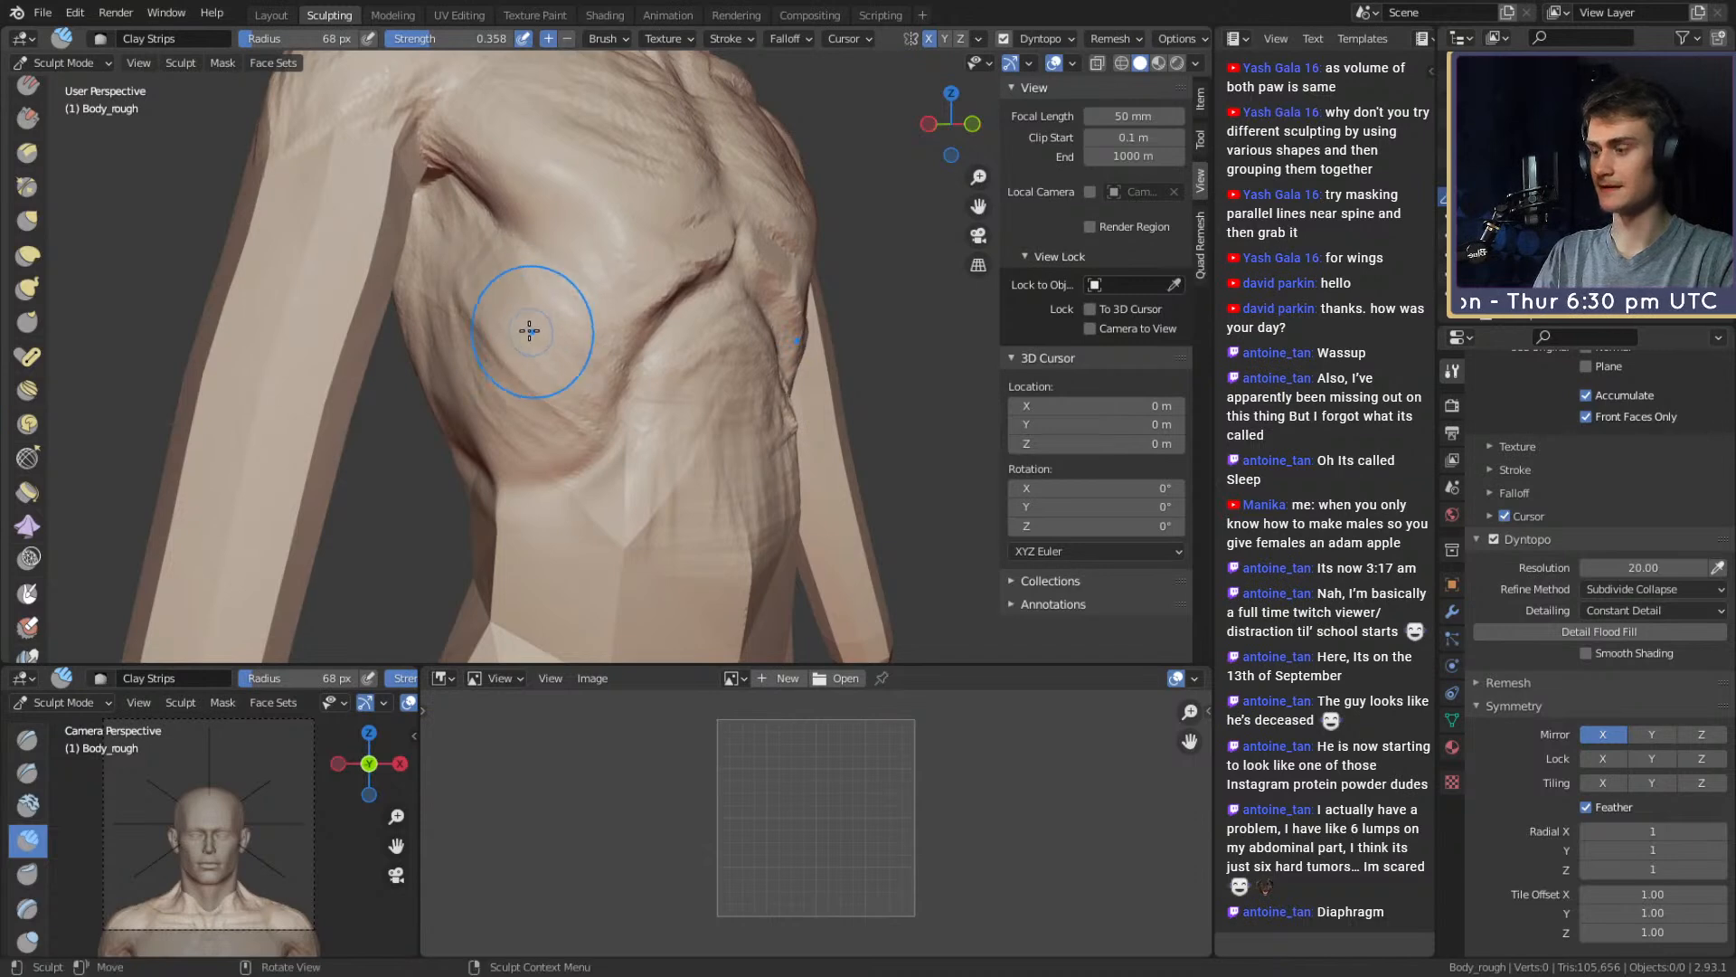
Adjust the outline of the rib cage's side from the front with Grab, reducing the radius to 124 px
{"action": "middle_click_drag", "start_coordinate": [543, 376], "coordinate": [495, 381]}
{"action": "key", "text": "g"}
{"action": "mouse_move", "coordinate": [524, 312]}
{"action": "middle_mouse_down"}
{"action": "mouse_move", "coordinate": [523, 341]}
{"action": "mouse_move", "coordinate": [562, 318]}
{"action": "mouse_move", "coordinate": [545, 347]}
{"action": "mouse_move", "coordinate": [516, 349]}
{"action": "mouse_move", "coordinate": [538, 389]}
{"action": "middle_mouse_up"}
{"action": "key", "text": "f"}
{"action": "left_click", "coordinate": [534, 384]}
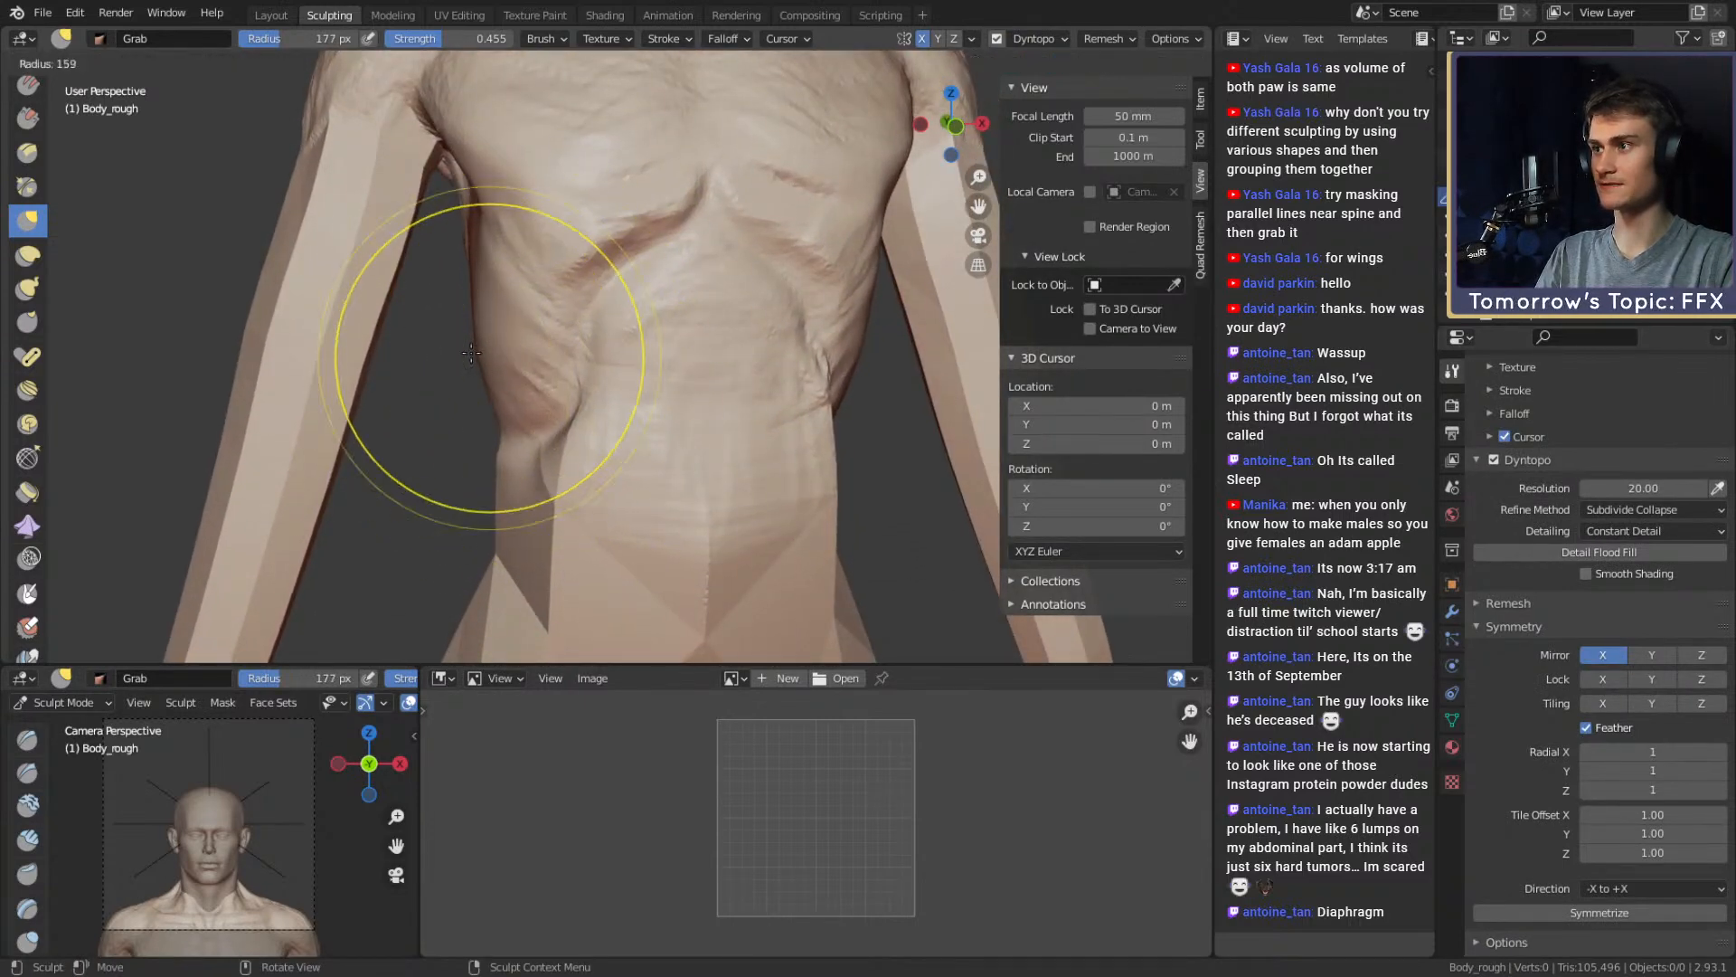
{"action": "mouse_move", "coordinate": [542, 290]}
{"action": "middle_mouse_down"}
{"action": "mouse_move", "coordinate": [707, 321]}
{"action": "mouse_move", "coordinate": [415, 298]}
{"action": "mouse_move", "coordinate": [504, 325]}
{"action": "mouse_move", "coordinate": [447, 329]}
{"action": "middle_mouse_up"}
{"action": "middle_click_drag", "start_coordinate": [447, 329], "coordinate": [570, 345], "text": "shift"}
{"action": "key", "text": "f"}
{"action": "left_click", "coordinate": [543, 348]}
{"action": "left_click_drag", "start_coordinate": [582, 336], "coordinate": [567, 331]}
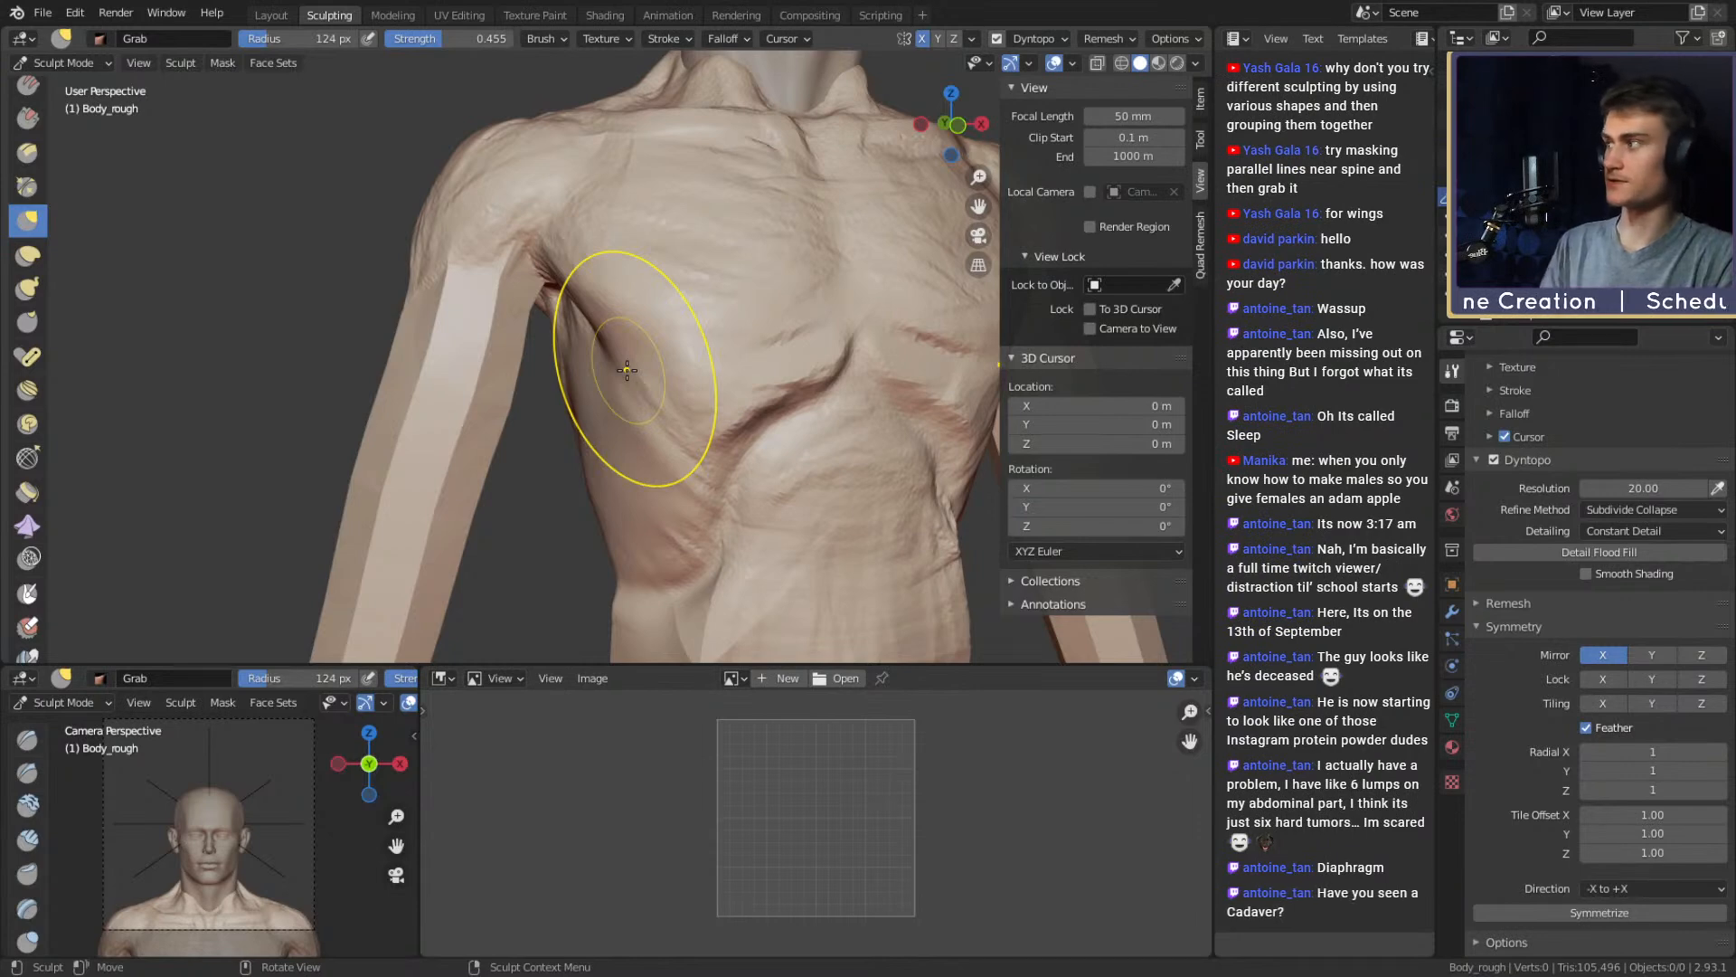
Refine the outer lower chest with Grab at 83 px radius
{"action": "key", "text": "f"}
{"action": "left_click", "coordinate": [667, 320]}
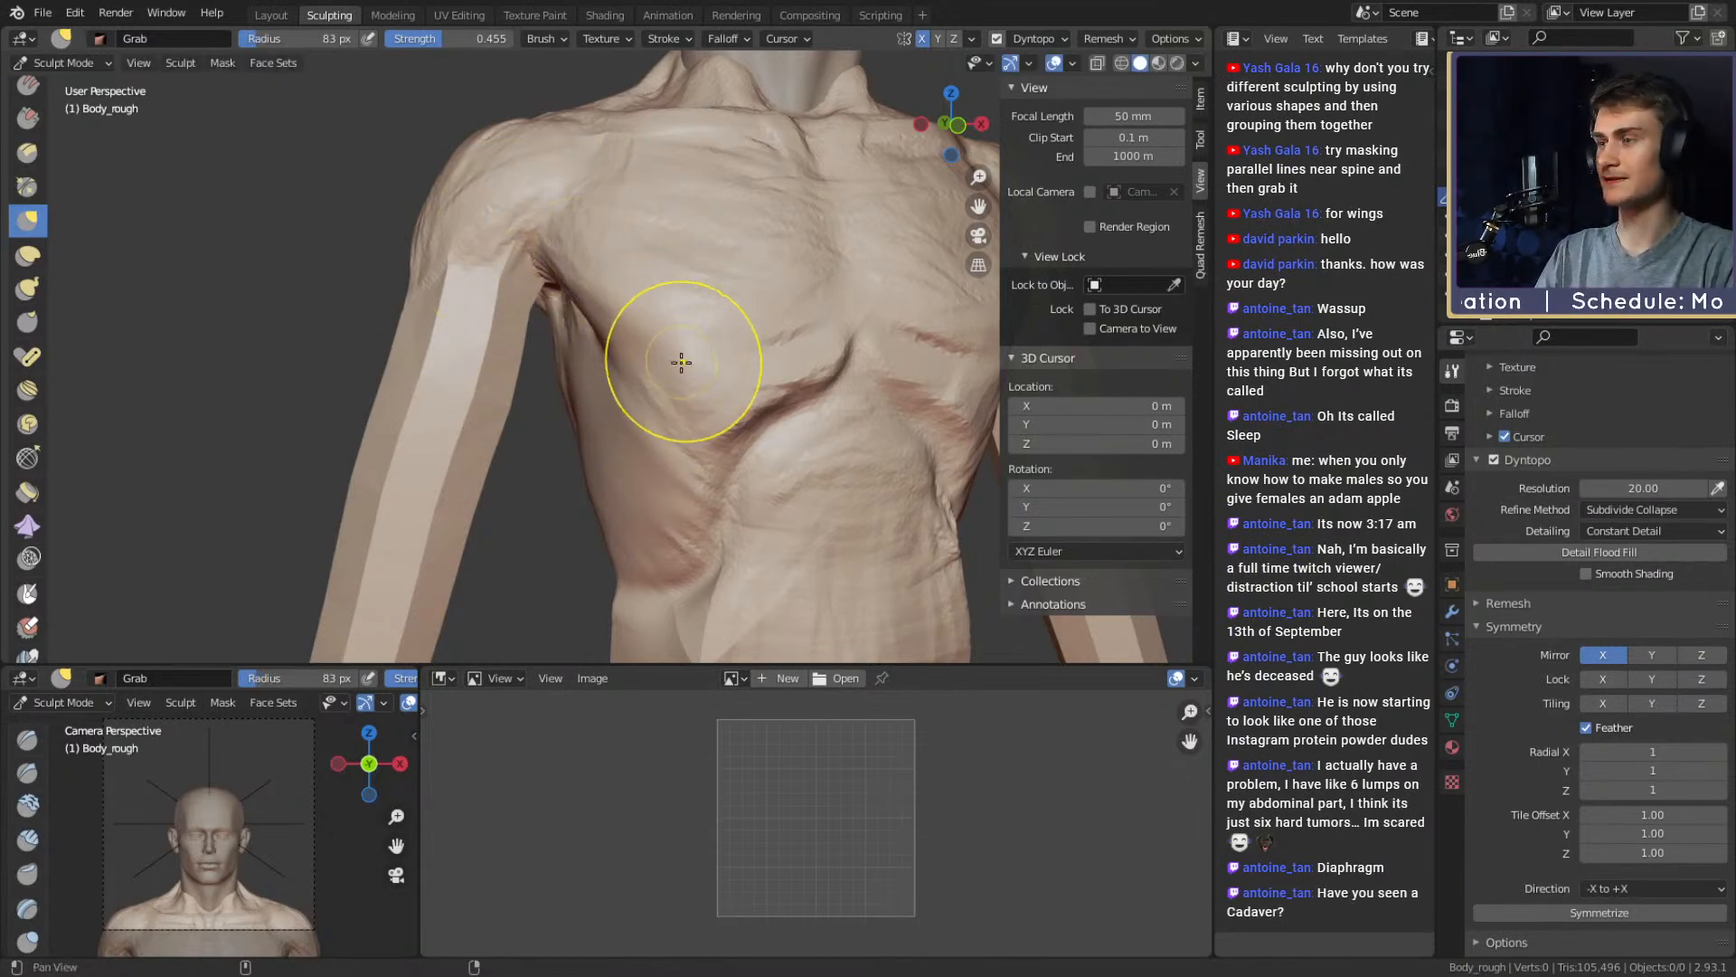
{"action": "left_click_drag", "start_coordinate": [678, 361], "coordinate": [836, 357], "text": "alt"}
{"action": "mouse_move", "coordinate": [604, 362]}
{"action": "left_mouse_down", "text": "ctrl+alt"}
{"action": "mouse_move", "coordinate": [604, 295]}
{"action": "mouse_move", "coordinate": [590, 364]}
{"action": "mouse_move", "coordinate": [534, 308]}
{"action": "mouse_move", "coordinate": [537, 327]}
{"action": "left_mouse_up", "text": "ctrl+alt"}
Sculpt the side of the chest below the armpit with Clay Strips at 44 px, then 69 px radius
{"action": "key", "text": "c"}
{"action": "key", "text": "f"}
{"action": "left_click", "coordinate": [551, 341]}
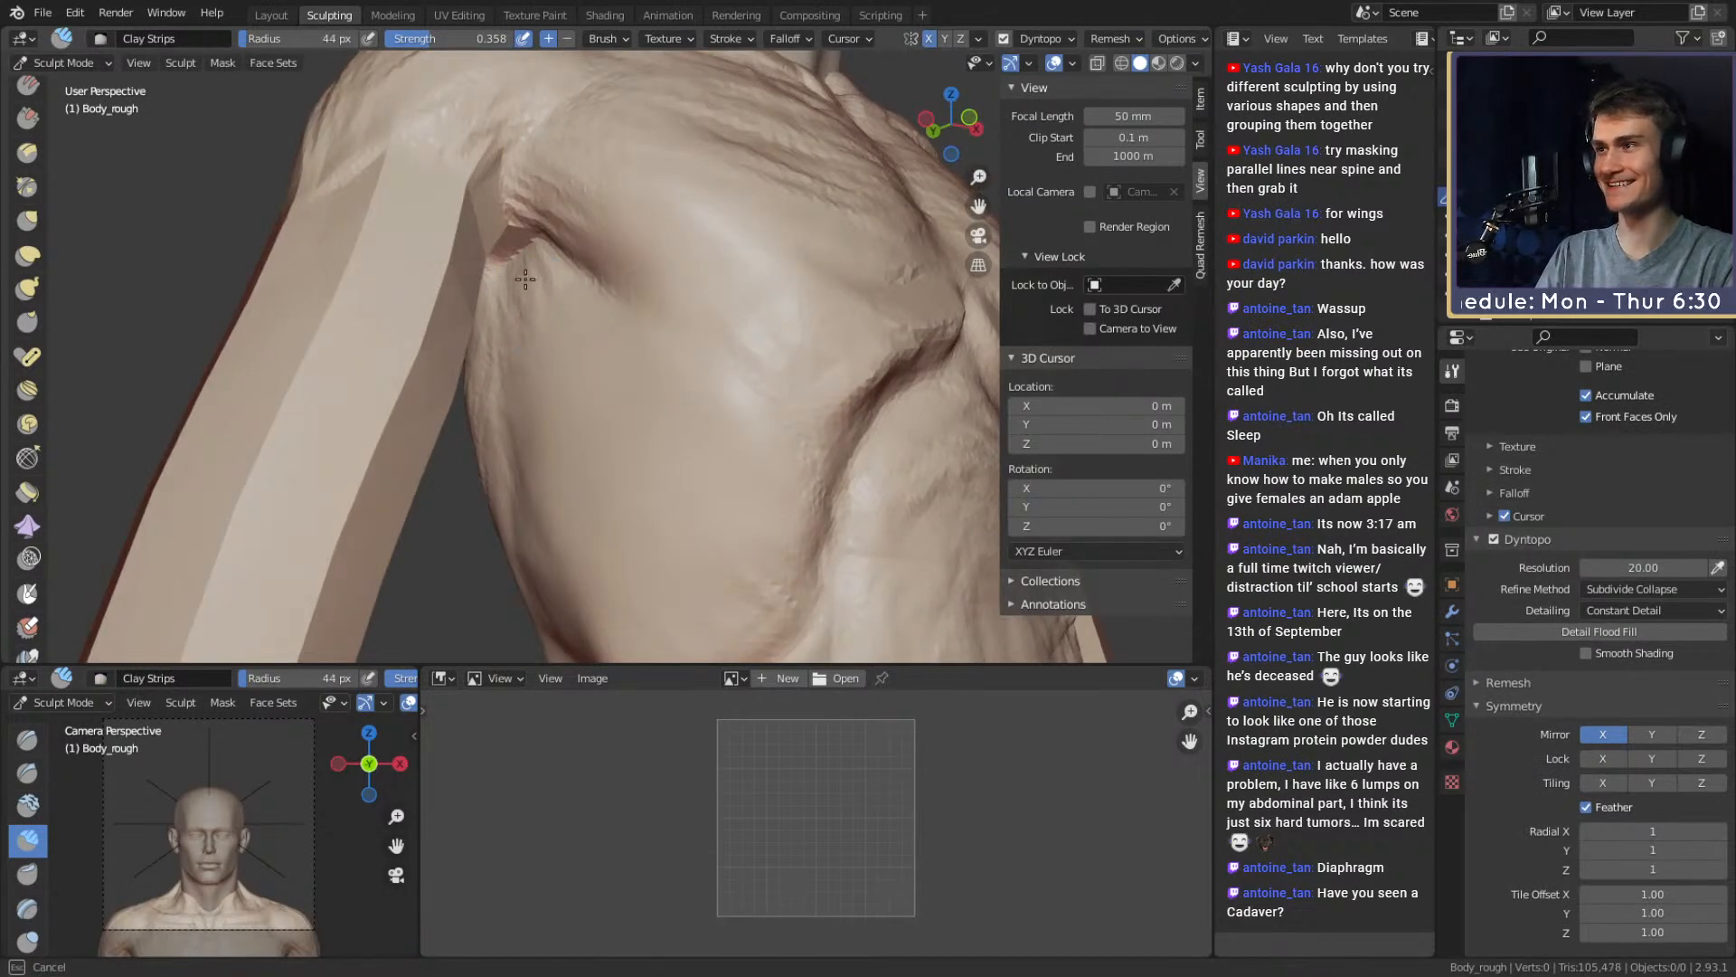
{"action": "left_click_drag", "start_coordinate": [532, 415], "coordinate": [534, 425]}
{"action": "key", "text": "f"}
{"action": "left_click", "coordinate": [602, 388]}
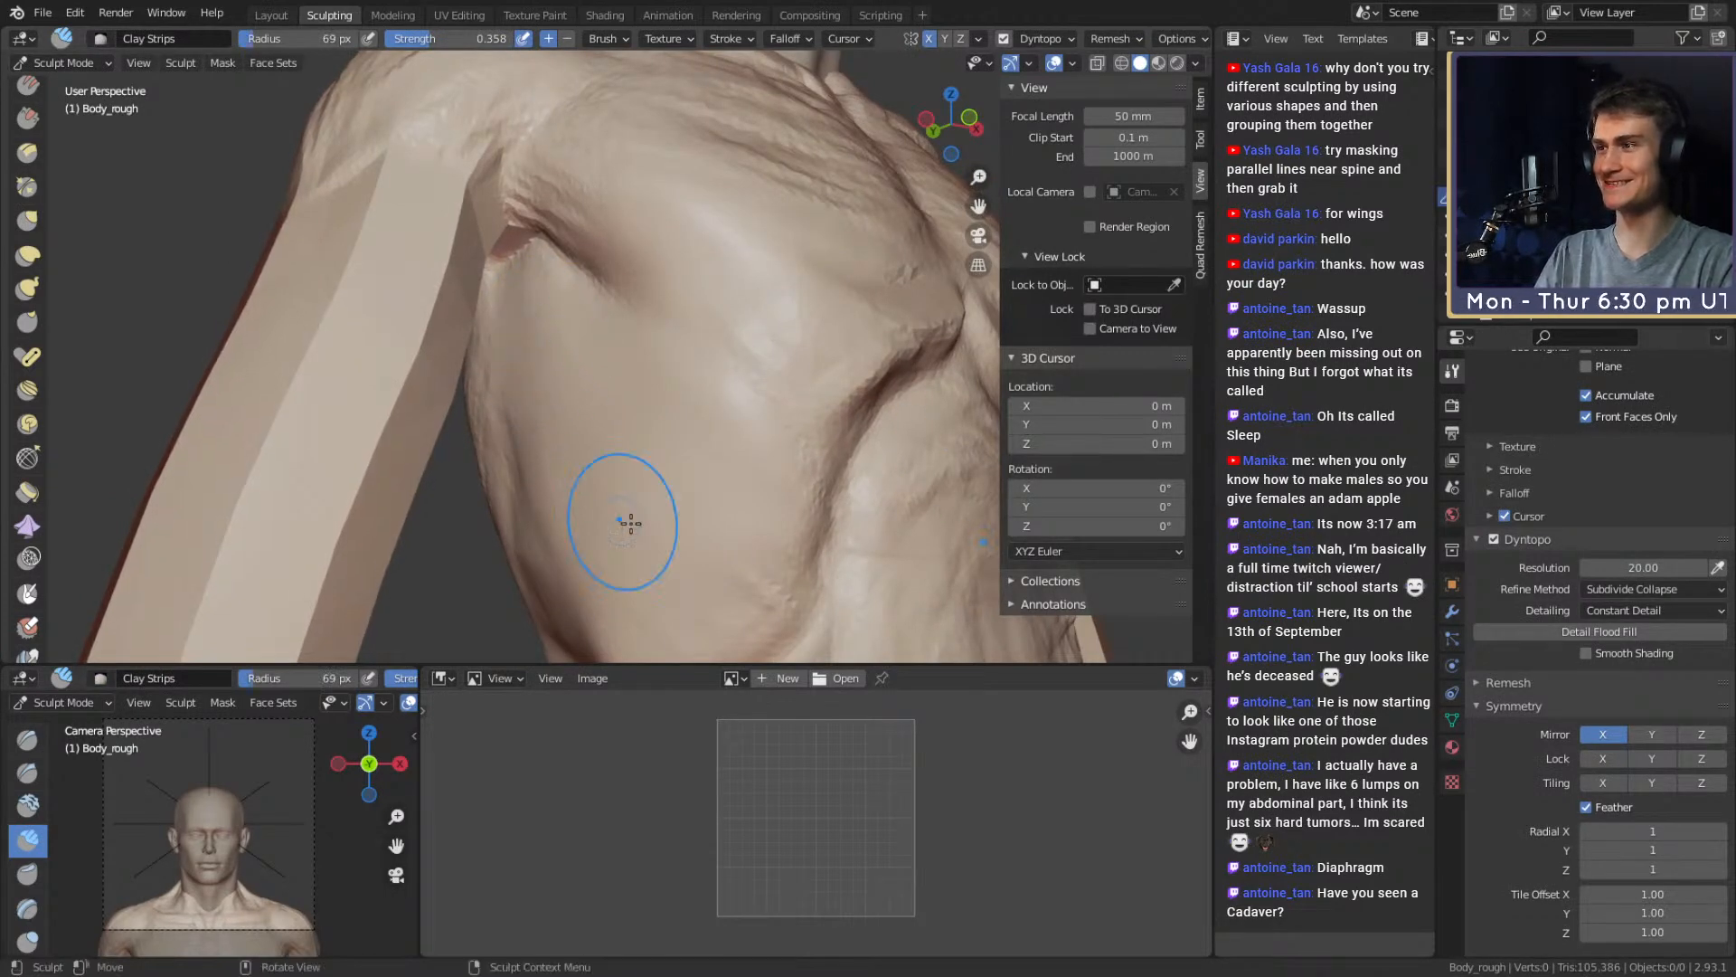
{"action": "scroll", "coordinate": [630, 523], "scroll_direction": "down", "scroll_amount": 3}
{"action": "mouse_move", "coordinate": [627, 437]}
{"action": "middle_mouse_down"}
{"action": "mouse_move", "coordinate": [620, 383]}
{"action": "mouse_move", "coordinate": [856, 371]}
{"action": "mouse_move", "coordinate": [665, 316]}
{"action": "mouse_move", "coordinate": [659, 425]}
{"action": "mouse_move", "coordinate": [552, 388]}
{"action": "middle_mouse_up"}
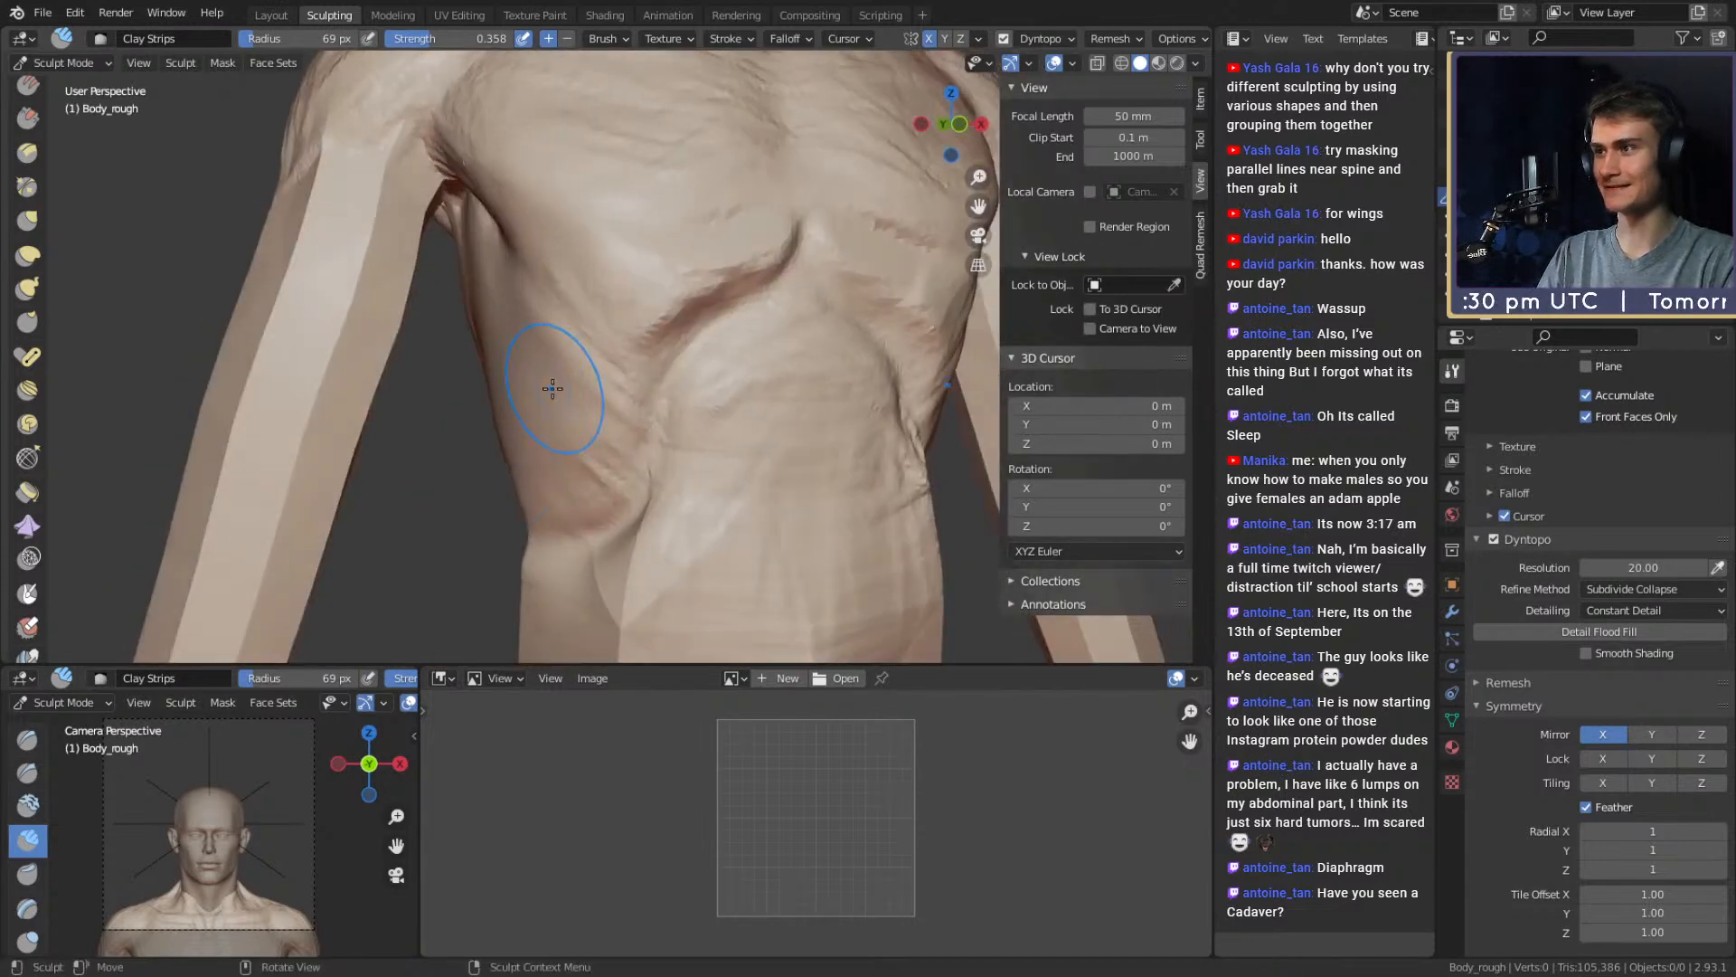
{"action": "mouse_move", "coordinate": [553, 389]}
{"action": "left_mouse_down", "text": "alt"}
{"action": "mouse_move", "coordinate": [595, 343]}
{"action": "mouse_move", "coordinate": [597, 414]}
{"action": "mouse_move", "coordinate": [620, 371]}
{"action": "mouse_move", "coordinate": [570, 349]}
{"action": "mouse_move", "coordinate": [664, 336]}
{"action": "left_mouse_up", "text": "alt"}
Carve the pectoral's lower edge near the armpit with Crease, enlarging the radius to 44 px
{"action": "key", "text": "shift+c"}
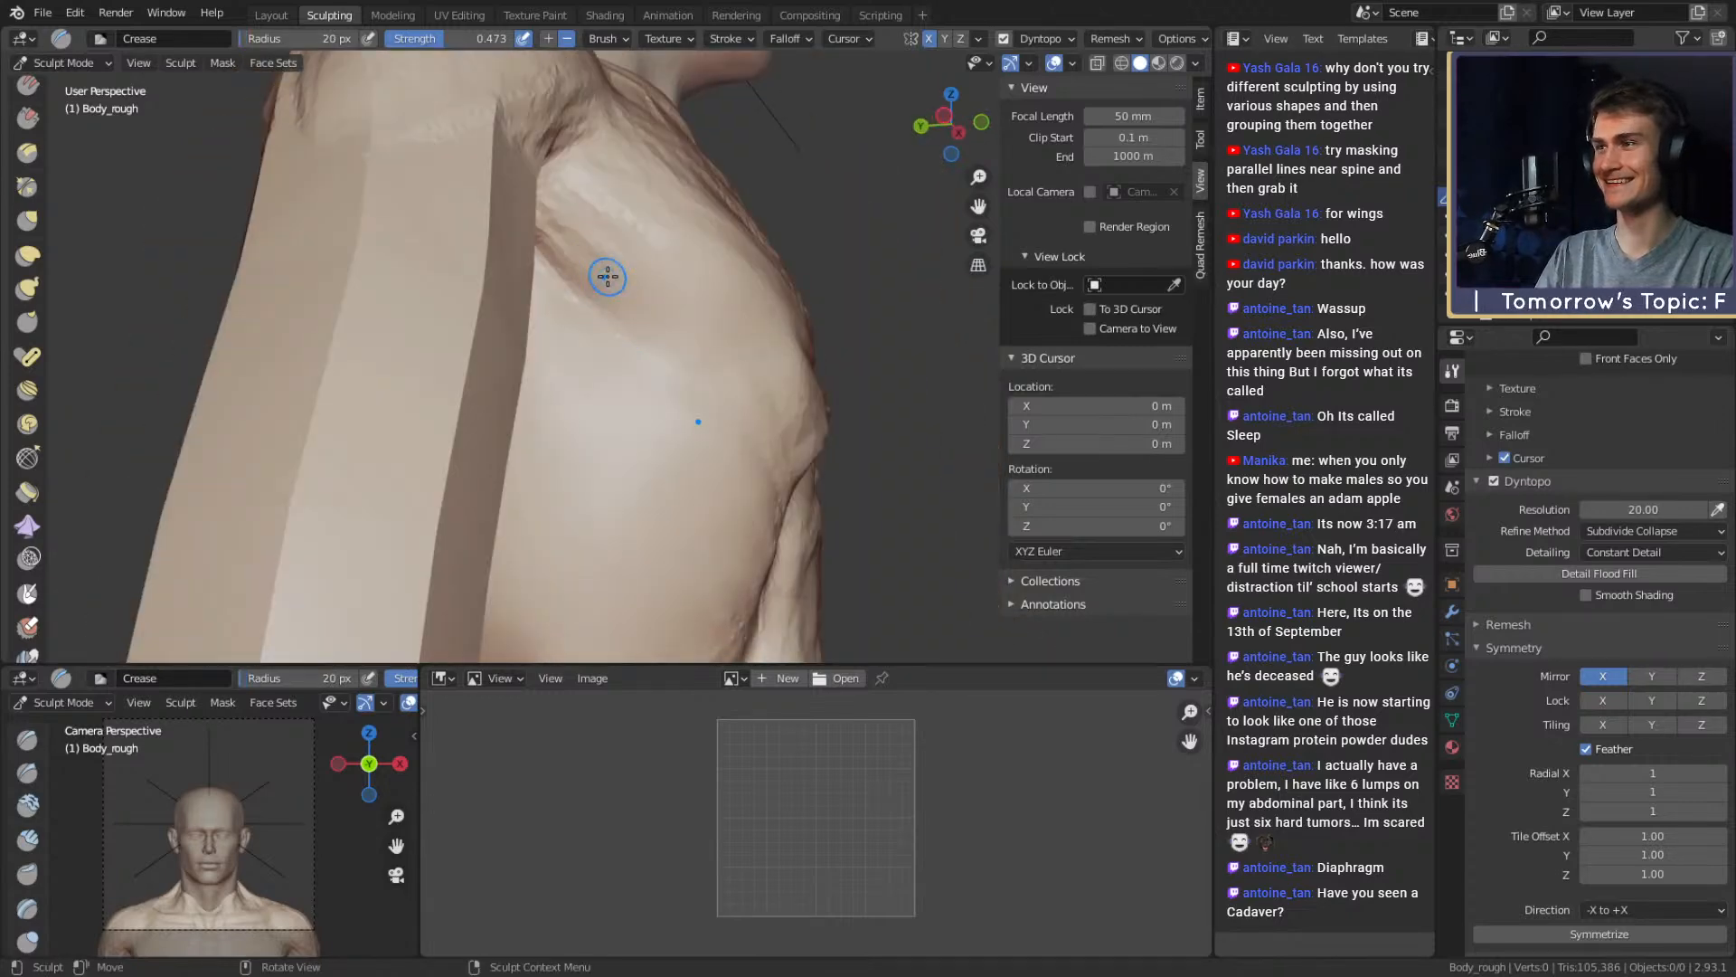
{"action": "left_click_drag", "start_coordinate": [608, 277], "coordinate": [504, 298], "text": "alt"}
{"action": "key", "text": "f"}
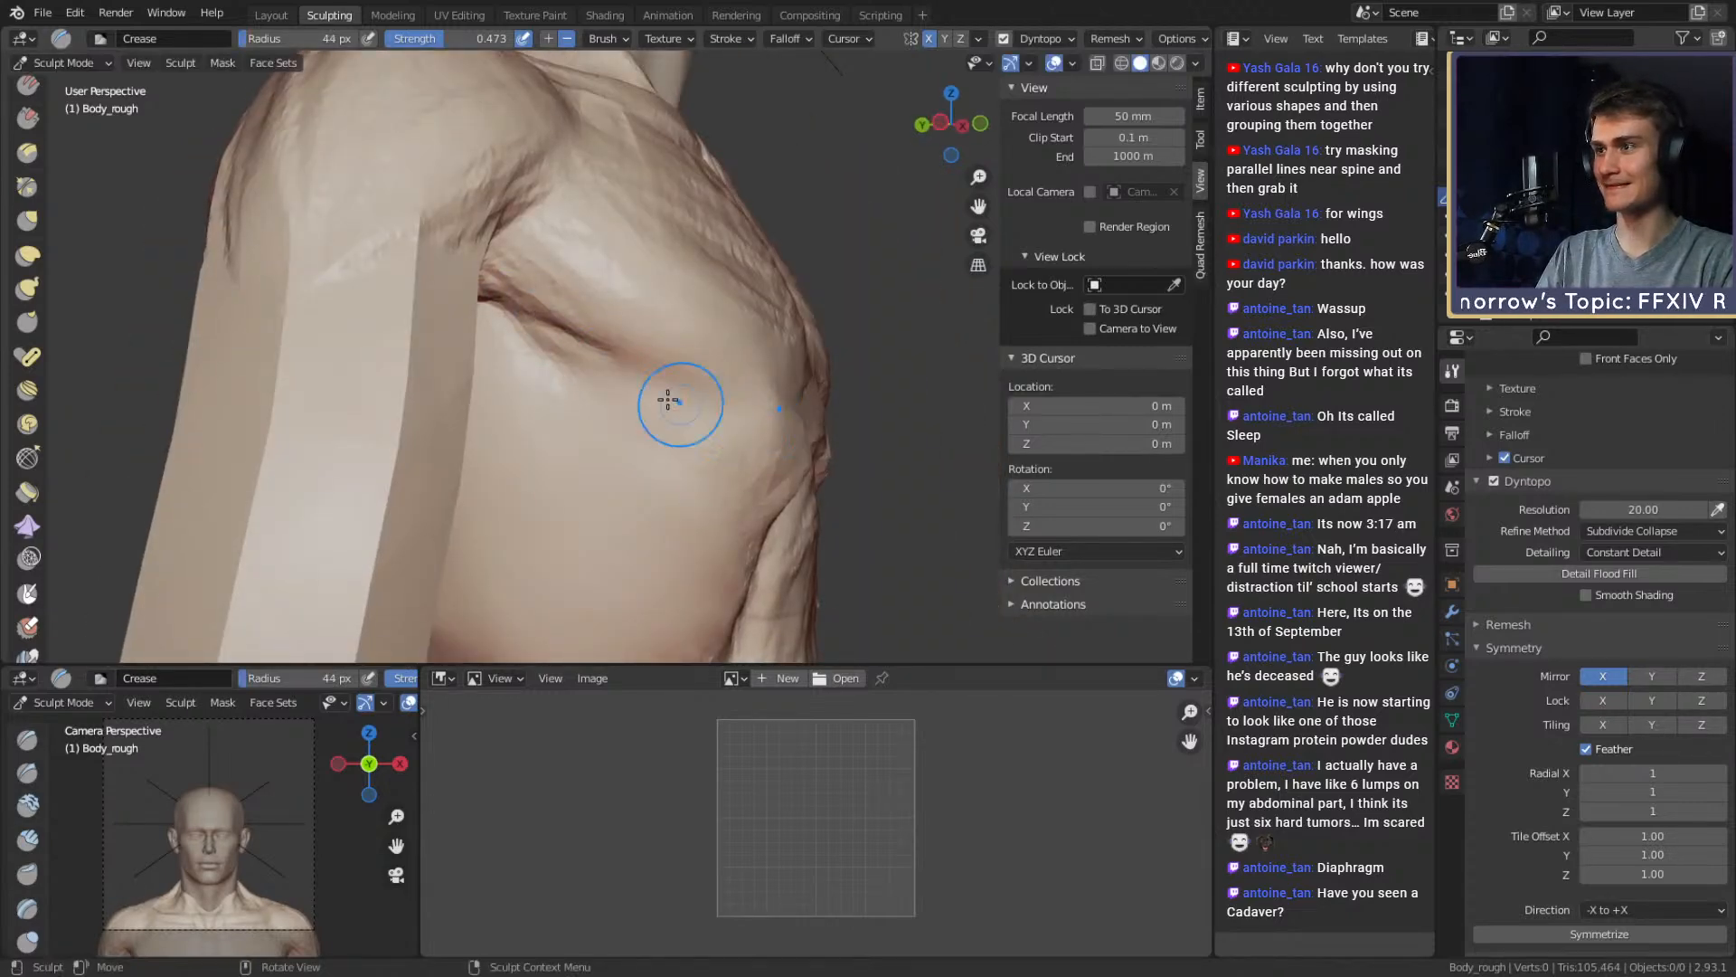
Deepen the fold under the pectoral from the armpit towards the sternum with Crease at 44 px radius
{"action": "mouse_move", "coordinate": [740, 398]}
{"action": "left_mouse_down", "text": "alt"}
{"action": "mouse_move", "coordinate": [504, 407]}
{"action": "mouse_move", "coordinate": [620, 361]}
{"action": "mouse_move", "coordinate": [492, 345]}
{"action": "left_mouse_up", "text": "alt"}
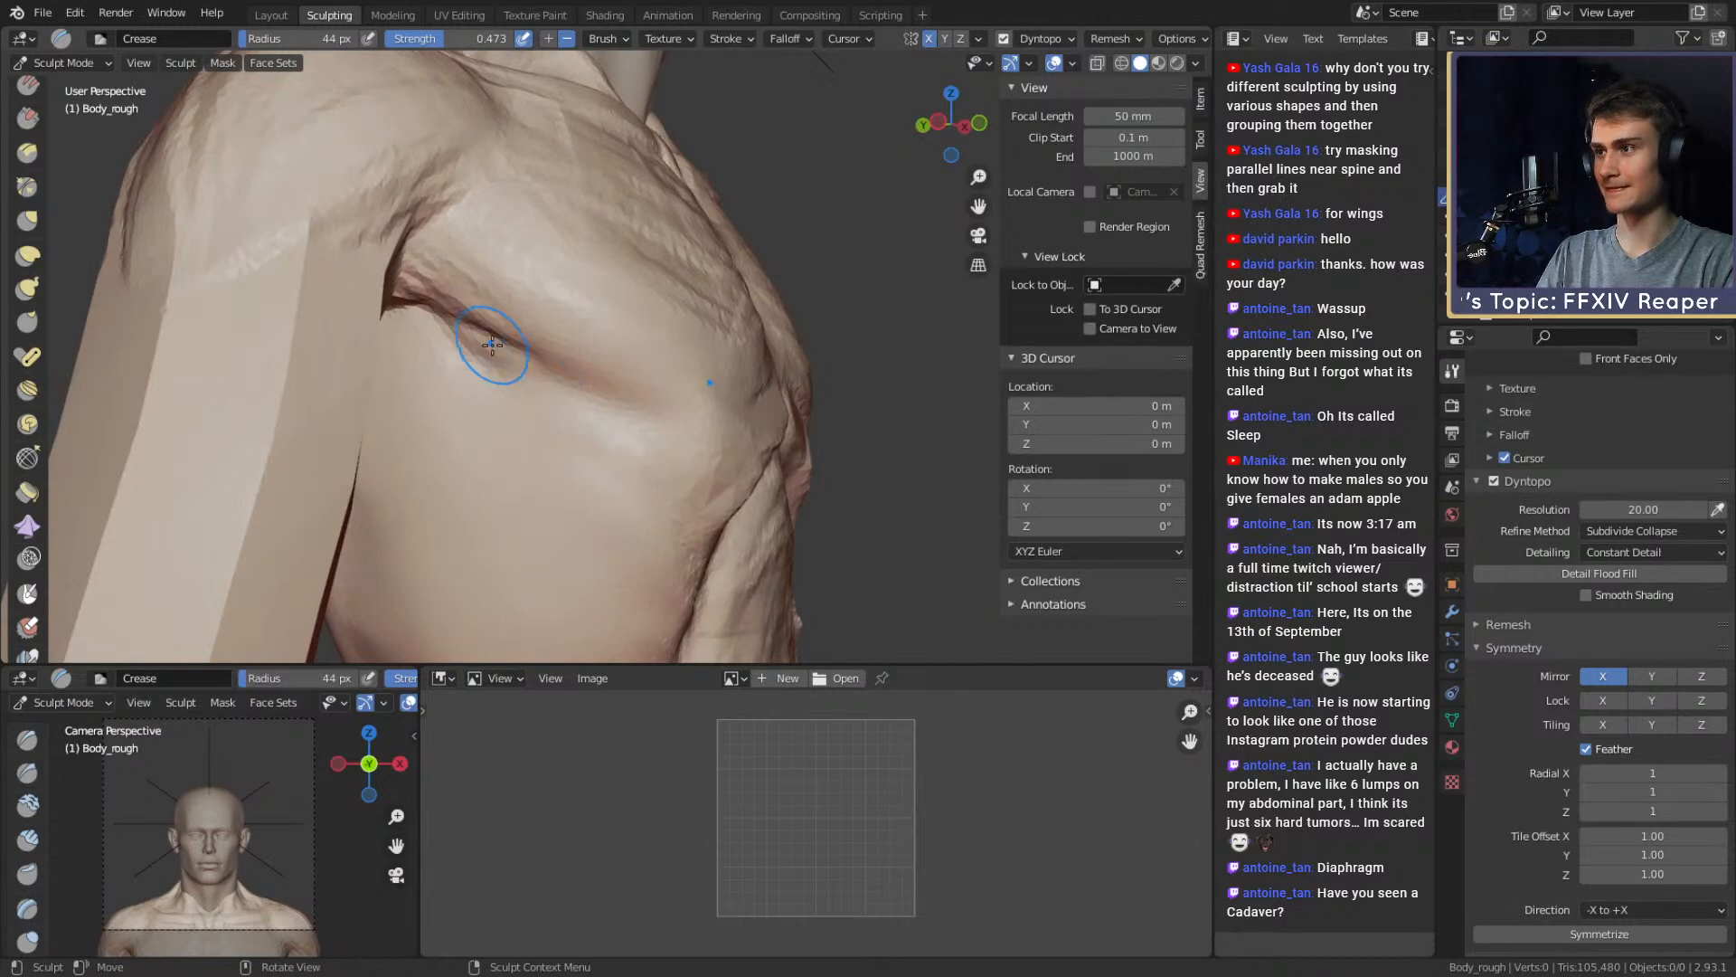
{"action": "left_click_drag", "start_coordinate": [680, 436], "coordinate": [583, 448], "text": "alt"}
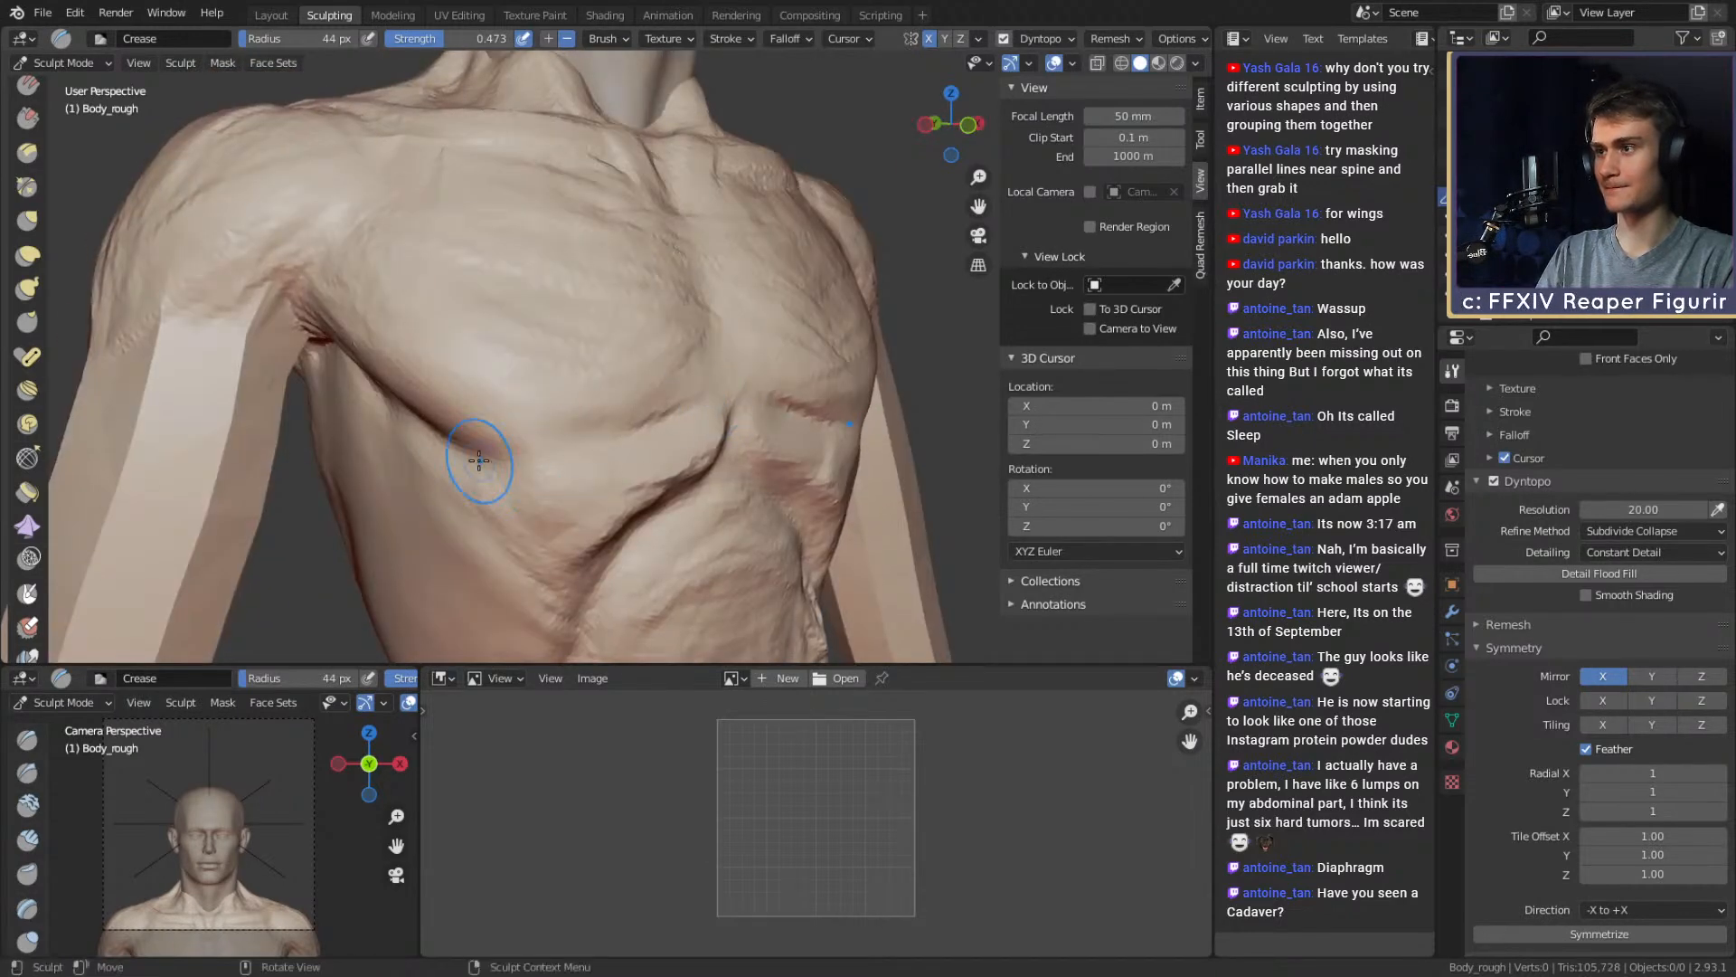
{"action": "middle_click_drag", "start_coordinate": [568, 449], "coordinate": [540, 437]}
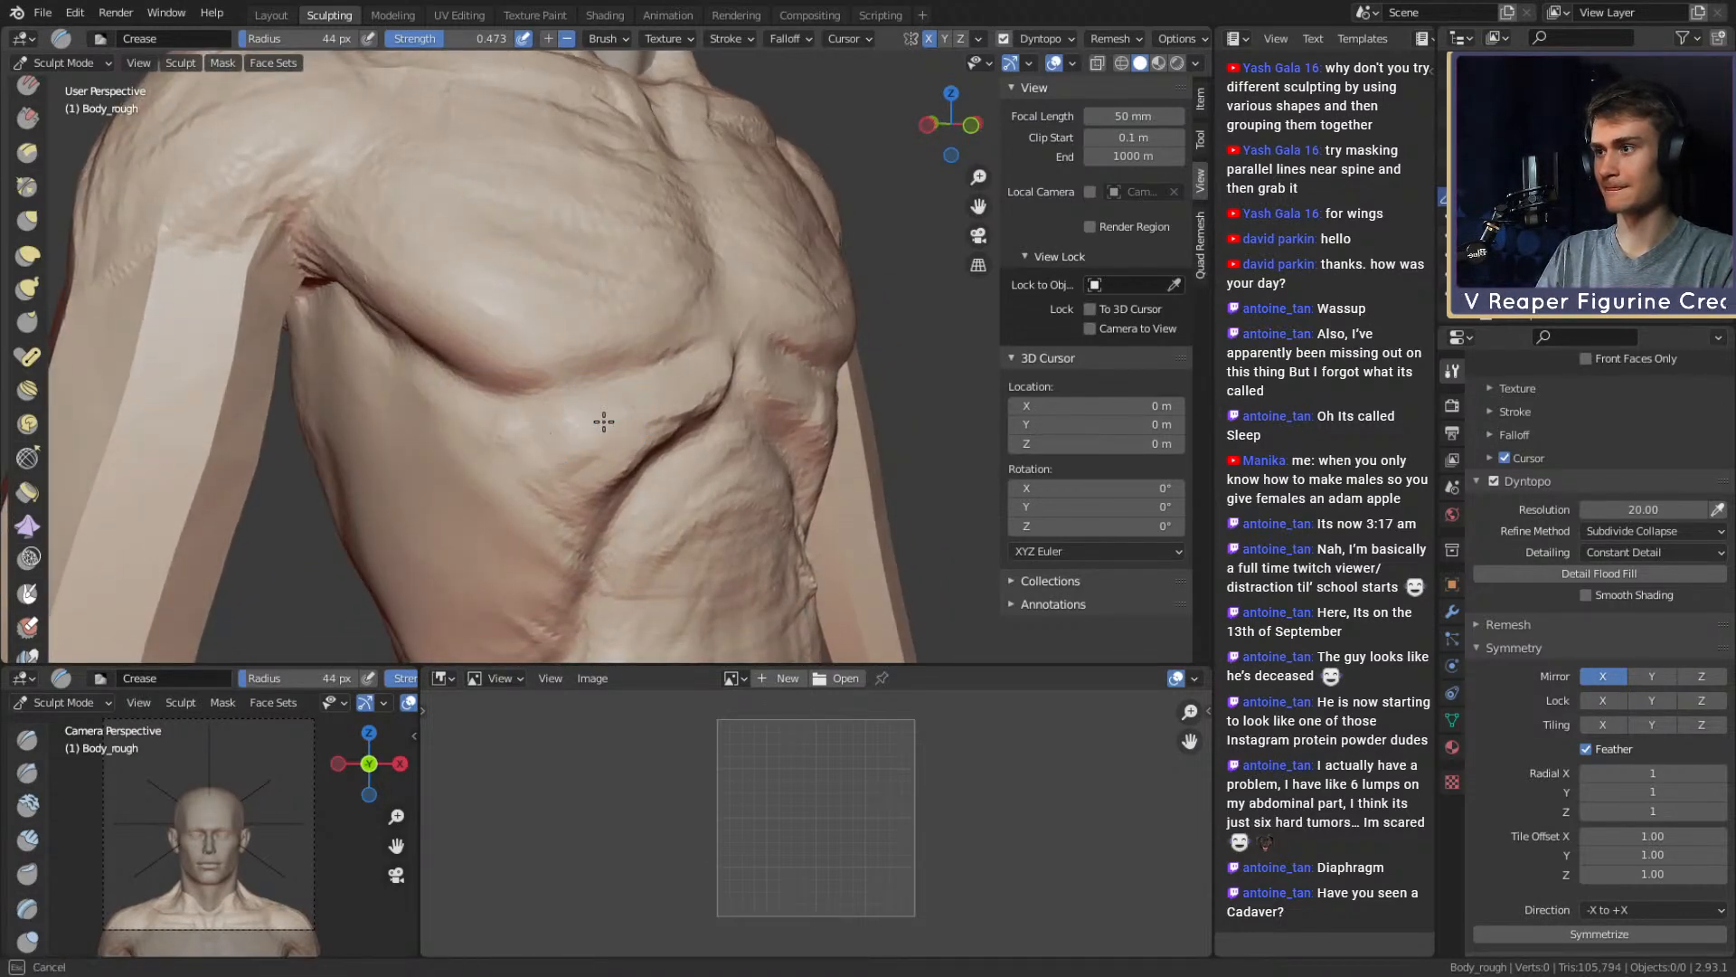
Refine the ribs just below the pectoral with Clay Strips at 44 px radius
{"action": "key", "text": "c"}
{"action": "mouse_move", "coordinate": [666, 457]}
{"action": "middle_mouse_down"}
{"action": "mouse_move", "coordinate": [639, 341]}
{"action": "mouse_move", "coordinate": [761, 520]}
{"action": "mouse_move", "coordinate": [670, 445]}
{"action": "mouse_move", "coordinate": [600, 443]}
{"action": "middle_mouse_up"}
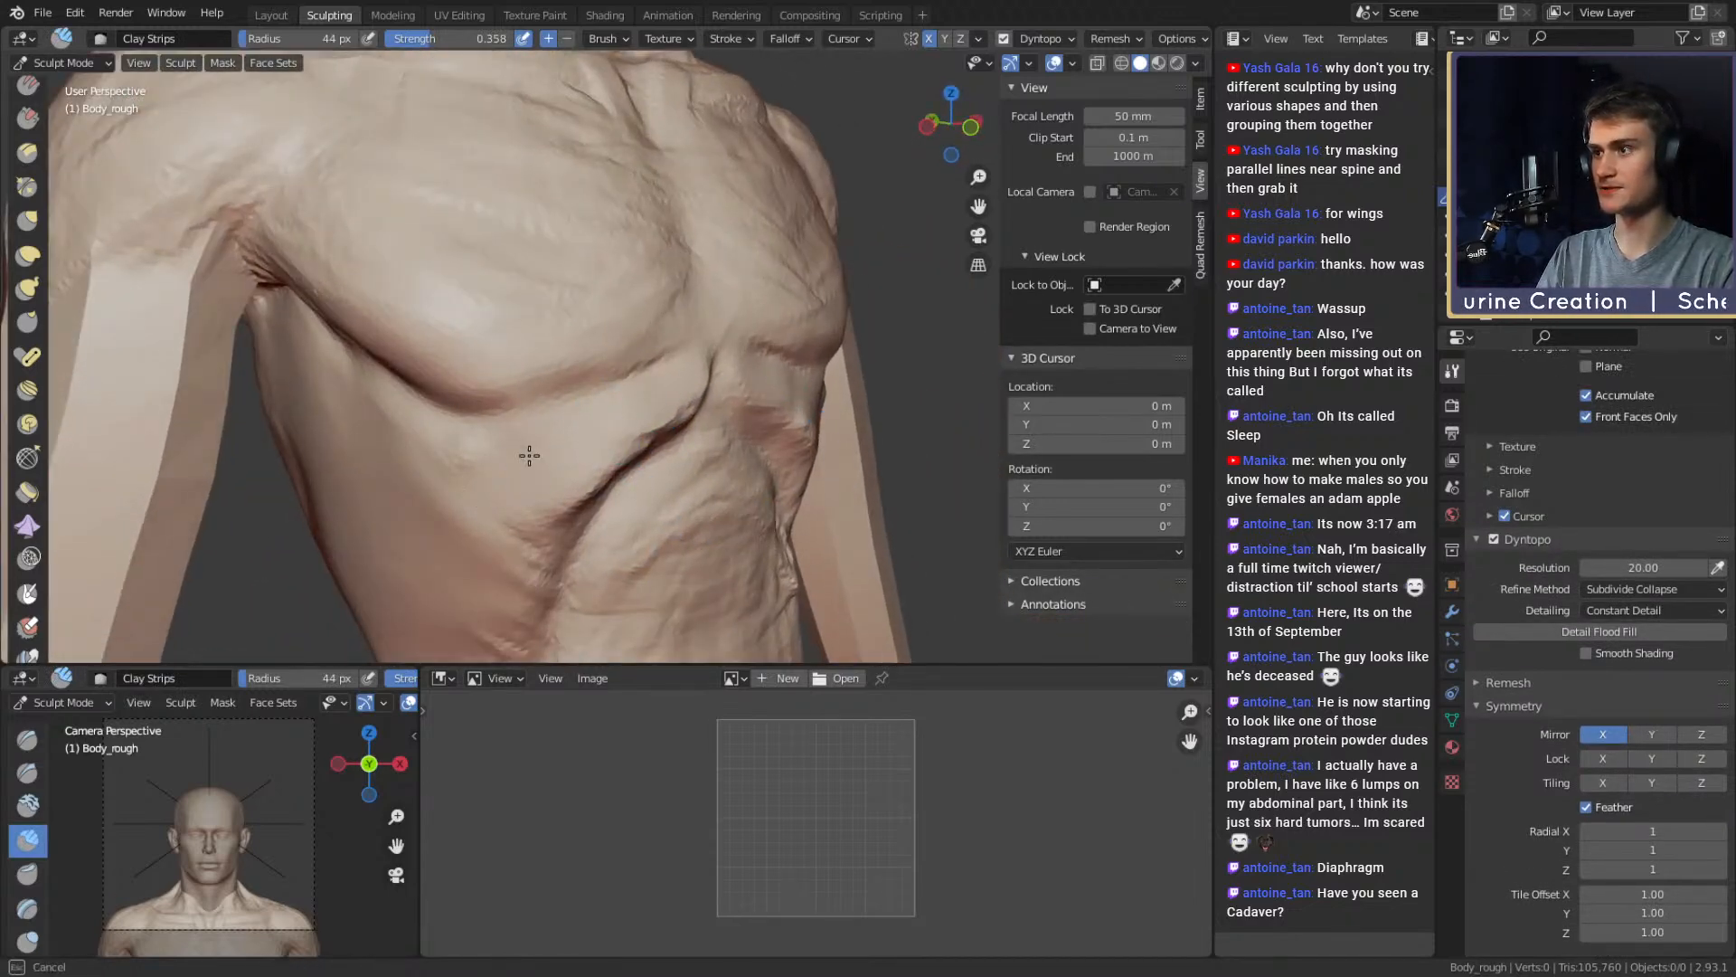
{"action": "mouse_move", "coordinate": [431, 460]}
{"action": "middle_mouse_down"}
{"action": "mouse_move", "coordinate": [643, 399]}
{"action": "mouse_move", "coordinate": [621, 437]}
{"action": "mouse_move", "coordinate": [620, 388]}
{"action": "mouse_move", "coordinate": [651, 341]}
{"action": "mouse_move", "coordinate": [697, 574]}
{"action": "mouse_move", "coordinate": [632, 398]}
{"action": "mouse_move", "coordinate": [643, 376]}
{"action": "mouse_move", "coordinate": [614, 432]}
{"action": "middle_mouse_up"}
Reshape the side of the chest with Grab, enlarging the radius to 225 px
{"action": "key", "text": "g"}
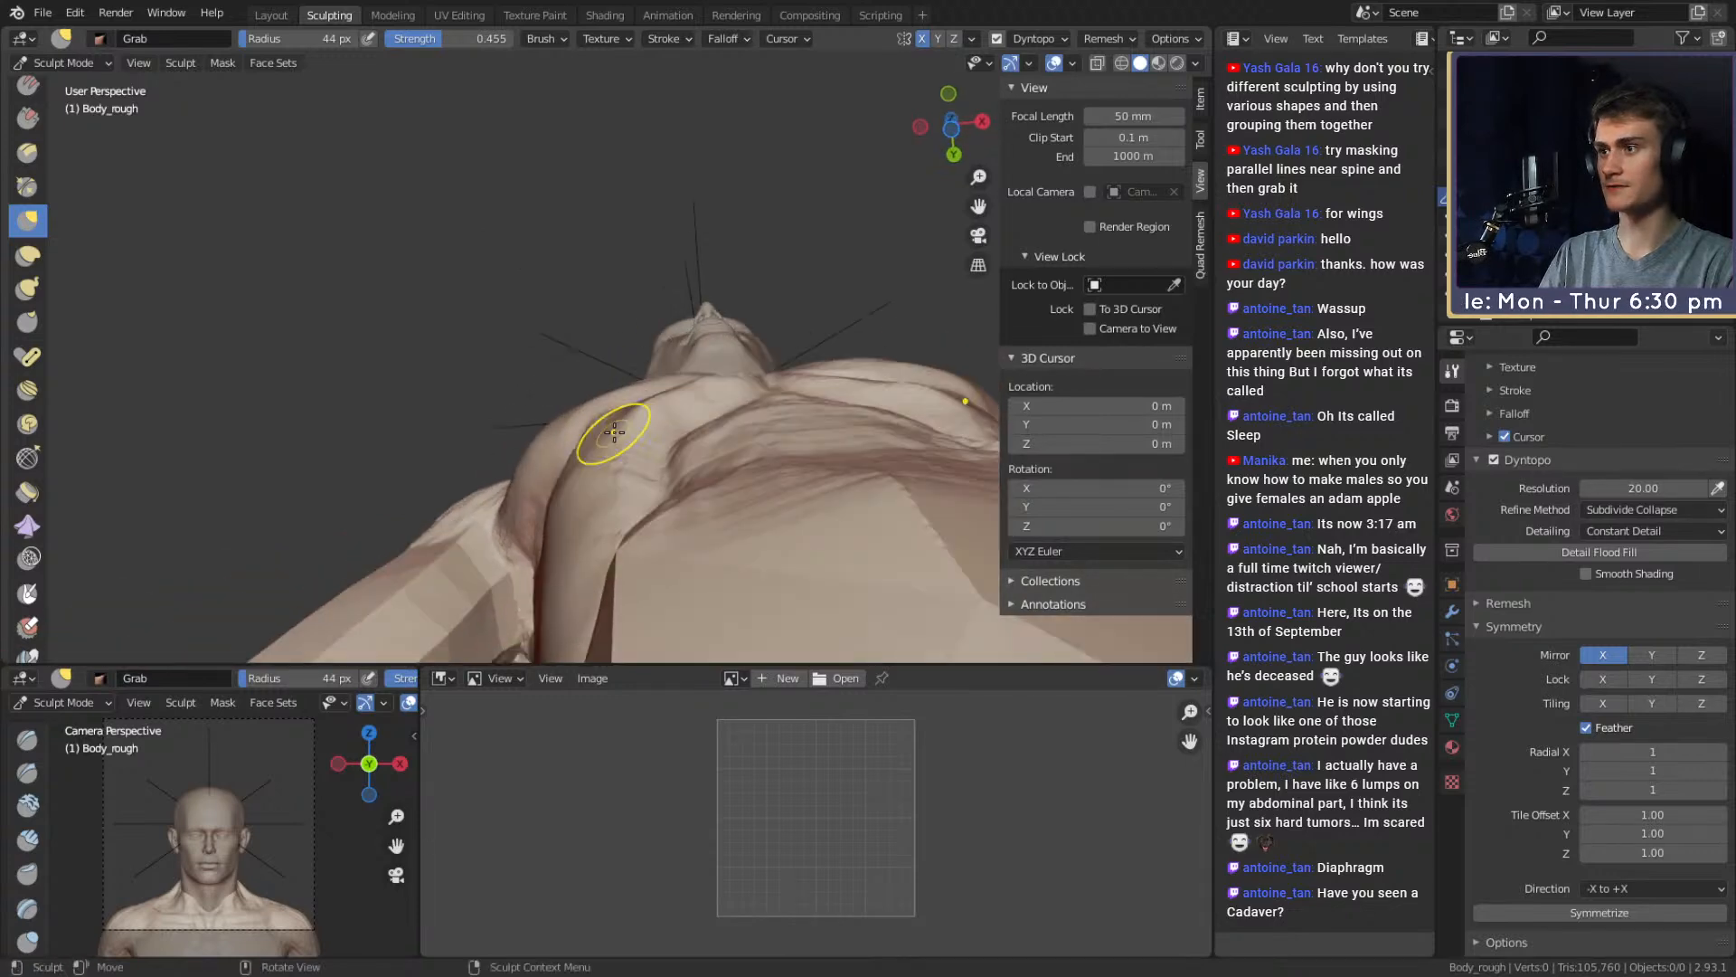
{"action": "key", "text": "f"}
{"action": "left_click", "coordinate": [617, 453]}
{"action": "key", "text": "f"}
{"action": "left_click", "coordinate": [621, 435]}
{"action": "mouse_move", "coordinate": [620, 435]}
{"action": "left_mouse_down", "text": "alt"}
{"action": "mouse_move", "coordinate": [635, 403]}
{"action": "mouse_move", "coordinate": [785, 529]}
{"action": "mouse_move", "coordinate": [677, 465]}
{"action": "mouse_move", "coordinate": [656, 463]}
{"action": "mouse_move", "coordinate": [644, 511]}
{"action": "left_mouse_up", "text": "alt"}
{"action": "mouse_move", "coordinate": [644, 511]}
{"action": "left_mouse_down", "text": "ctrl+alt"}
{"action": "mouse_move", "coordinate": [722, 481]}
{"action": "mouse_move", "coordinate": [533, 465]}
{"action": "mouse_move", "coordinate": [741, 425]}
{"action": "mouse_move", "coordinate": [797, 462]}
{"action": "left_mouse_up", "text": "ctrl+alt"}
Adjust the flank and the outer end of the rib arch with Grab, reducing the radius to 51 px
{"action": "key", "text": "f"}
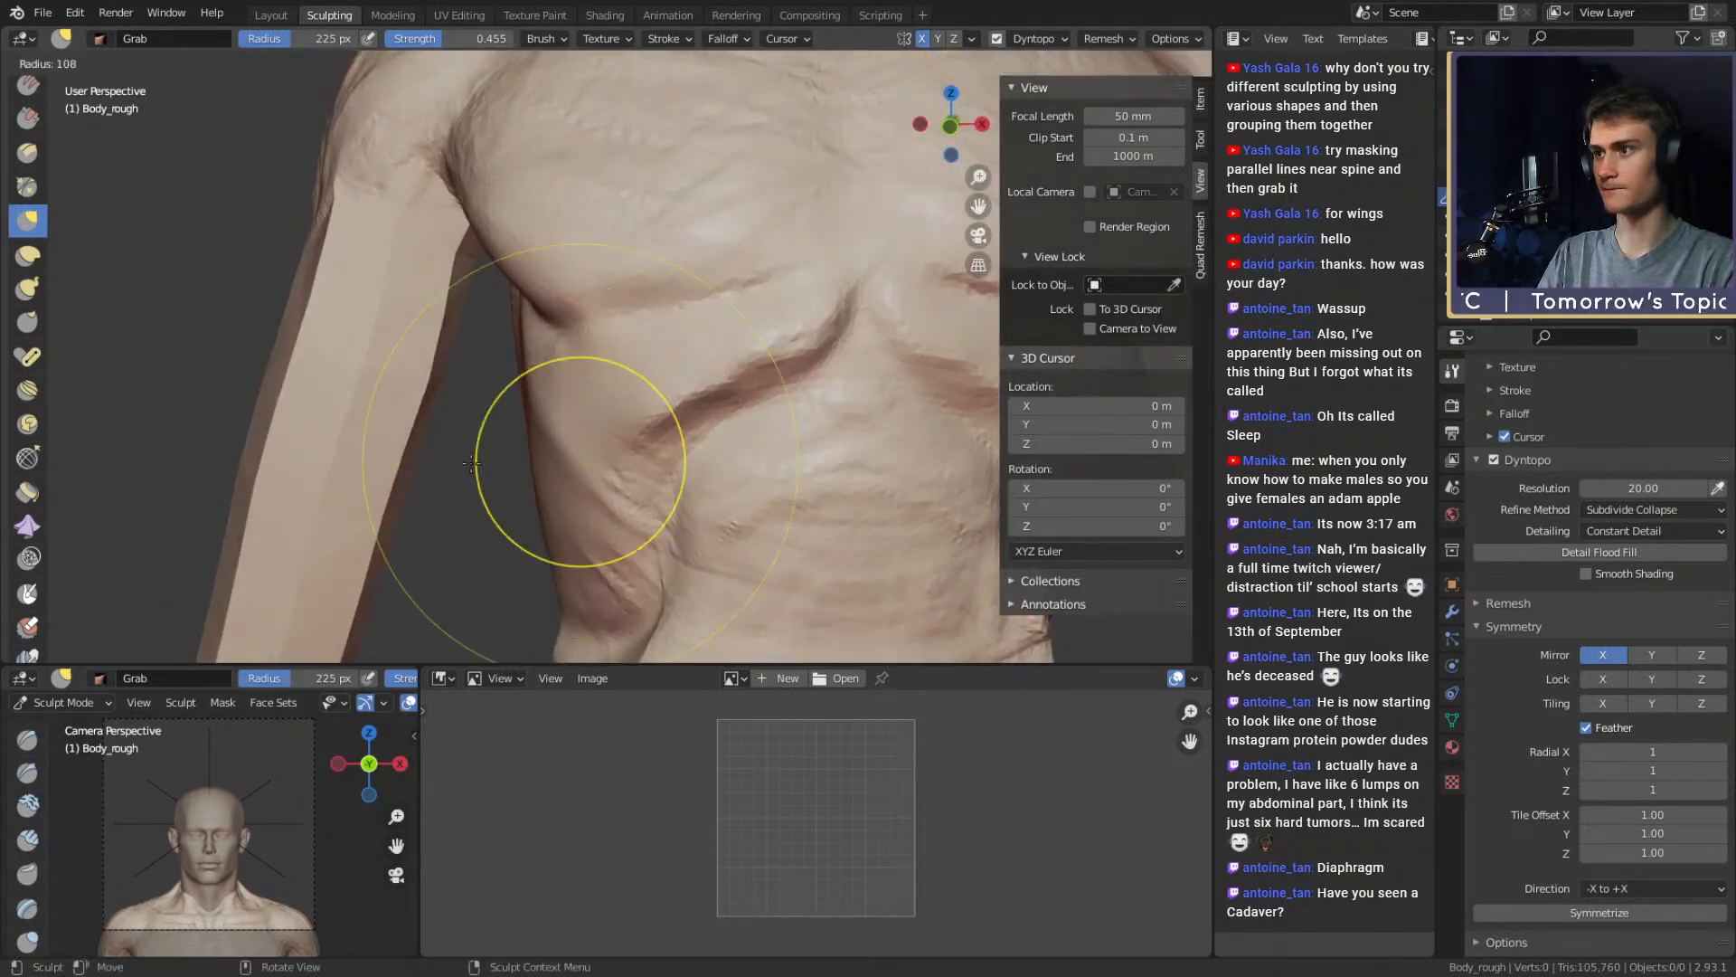
{"action": "left_click", "coordinate": [476, 462]}
{"action": "mouse_move", "coordinate": [476, 463]}
{"action": "left_mouse_down", "text": "alt"}
{"action": "mouse_move", "coordinate": [639, 467]}
{"action": "mouse_move", "coordinate": [579, 434]}
{"action": "left_mouse_up", "text": "alt"}
{"action": "key", "text": "f"}
{"action": "left_click", "coordinate": [543, 438]}
{"action": "mouse_move", "coordinate": [633, 442]}
{"action": "left_mouse_down", "text": "alt"}
{"action": "mouse_move", "coordinate": [593, 442]}
{"action": "mouse_move", "coordinate": [610, 406]}
{"action": "left_mouse_up", "text": "alt"}
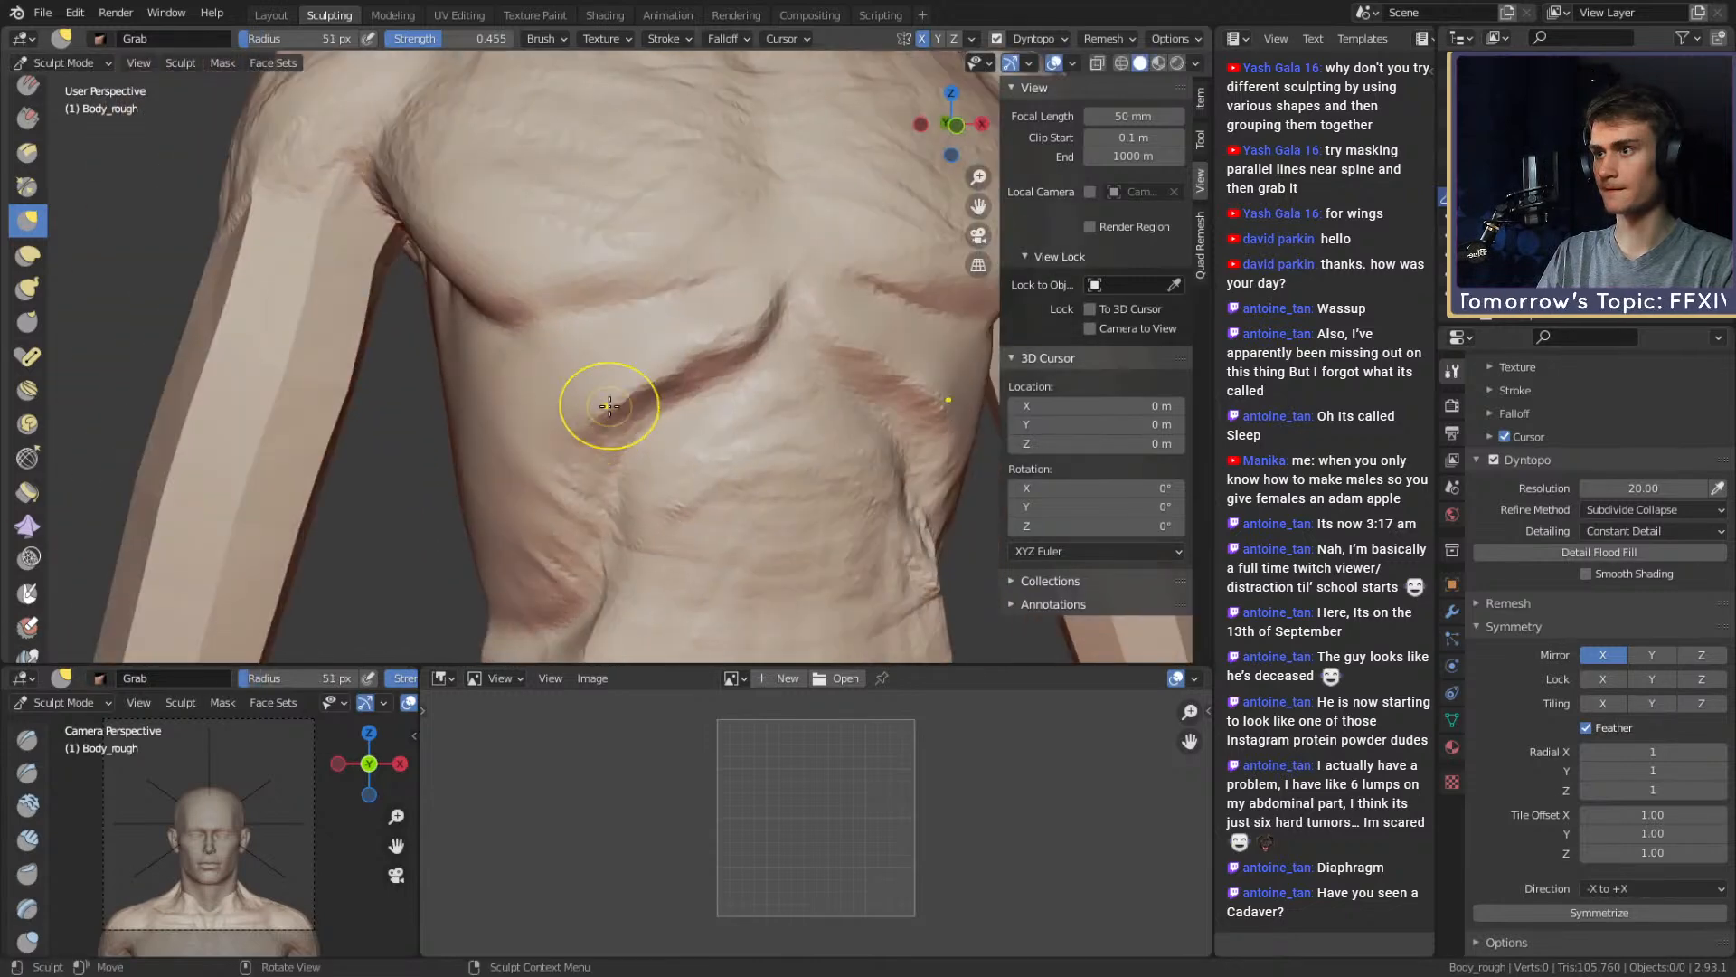
{"action": "mouse_move", "coordinate": [676, 327]}
{"action": "left_mouse_down", "text": "alt"}
{"action": "mouse_move", "coordinate": [647, 333]}
{"action": "mouse_move", "coordinate": [632, 411]}
{"action": "left_mouse_up", "text": "alt"}
{"action": "mouse_move", "coordinate": [633, 298]}
{"action": "left_mouse_down", "text": "alt+shift"}
{"action": "mouse_move", "coordinate": [659, 419]}
{"action": "mouse_move", "coordinate": [721, 353]}
{"action": "mouse_move", "coordinate": [659, 368]}
{"action": "mouse_move", "coordinate": [669, 329]}
{"action": "mouse_move", "coordinate": [702, 372]}
{"action": "mouse_move", "coordinate": [705, 442]}
{"action": "mouse_move", "coordinate": [744, 465]}
{"action": "mouse_move", "coordinate": [635, 417]}
{"action": "mouse_move", "coordinate": [643, 384]}
{"action": "mouse_move", "coordinate": [612, 380]}
{"action": "mouse_move", "coordinate": [620, 350]}
{"action": "left_mouse_up", "text": "alt+shift"}
Adjust the chest's form from the front with Grab, setting the radius to 107 px
{"action": "key", "text": "f"}
{"action": "left_click", "coordinate": [685, 353]}
{"action": "key", "text": "f"}
{"action": "left_click", "coordinate": [686, 329]}
{"action": "key", "text": "f"}
{"action": "left_click", "coordinate": [723, 442]}
{"action": "key", "text": "f"}
{"action": "left_click", "coordinate": [612, 380]}
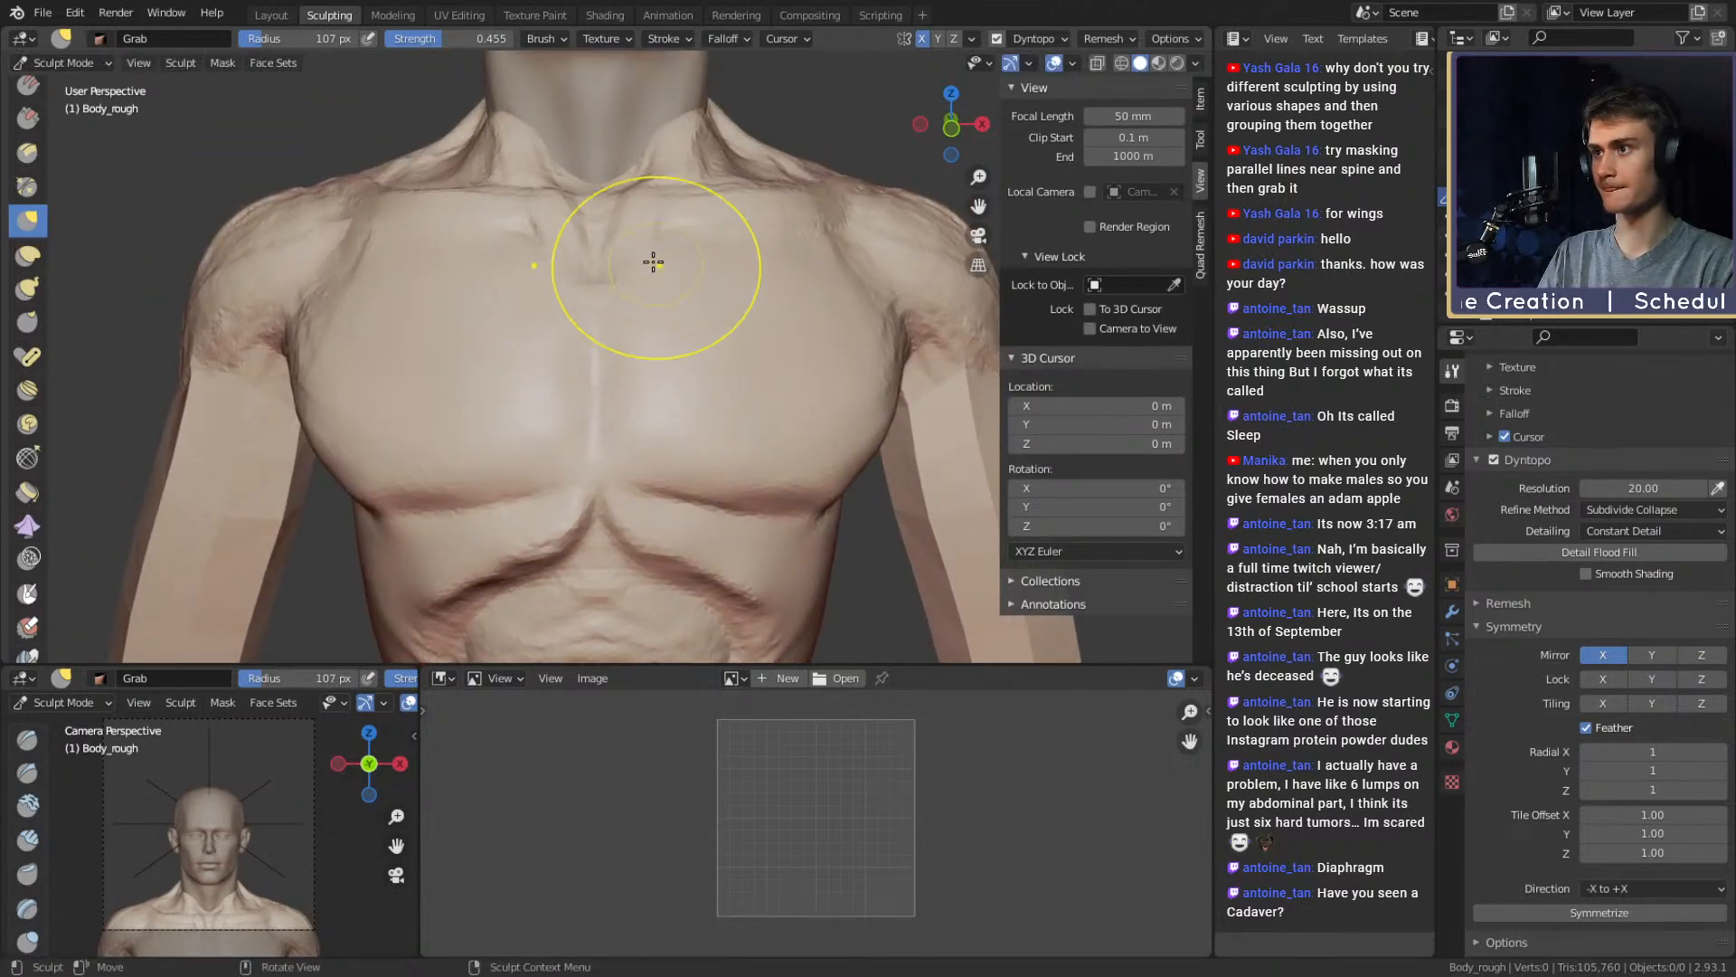
Correct the upper chest and torso proportions with Grab at 68 px, then 112 px radius
{"action": "left_click_drag", "start_coordinate": [653, 263], "coordinate": [692, 364], "text": "alt"}
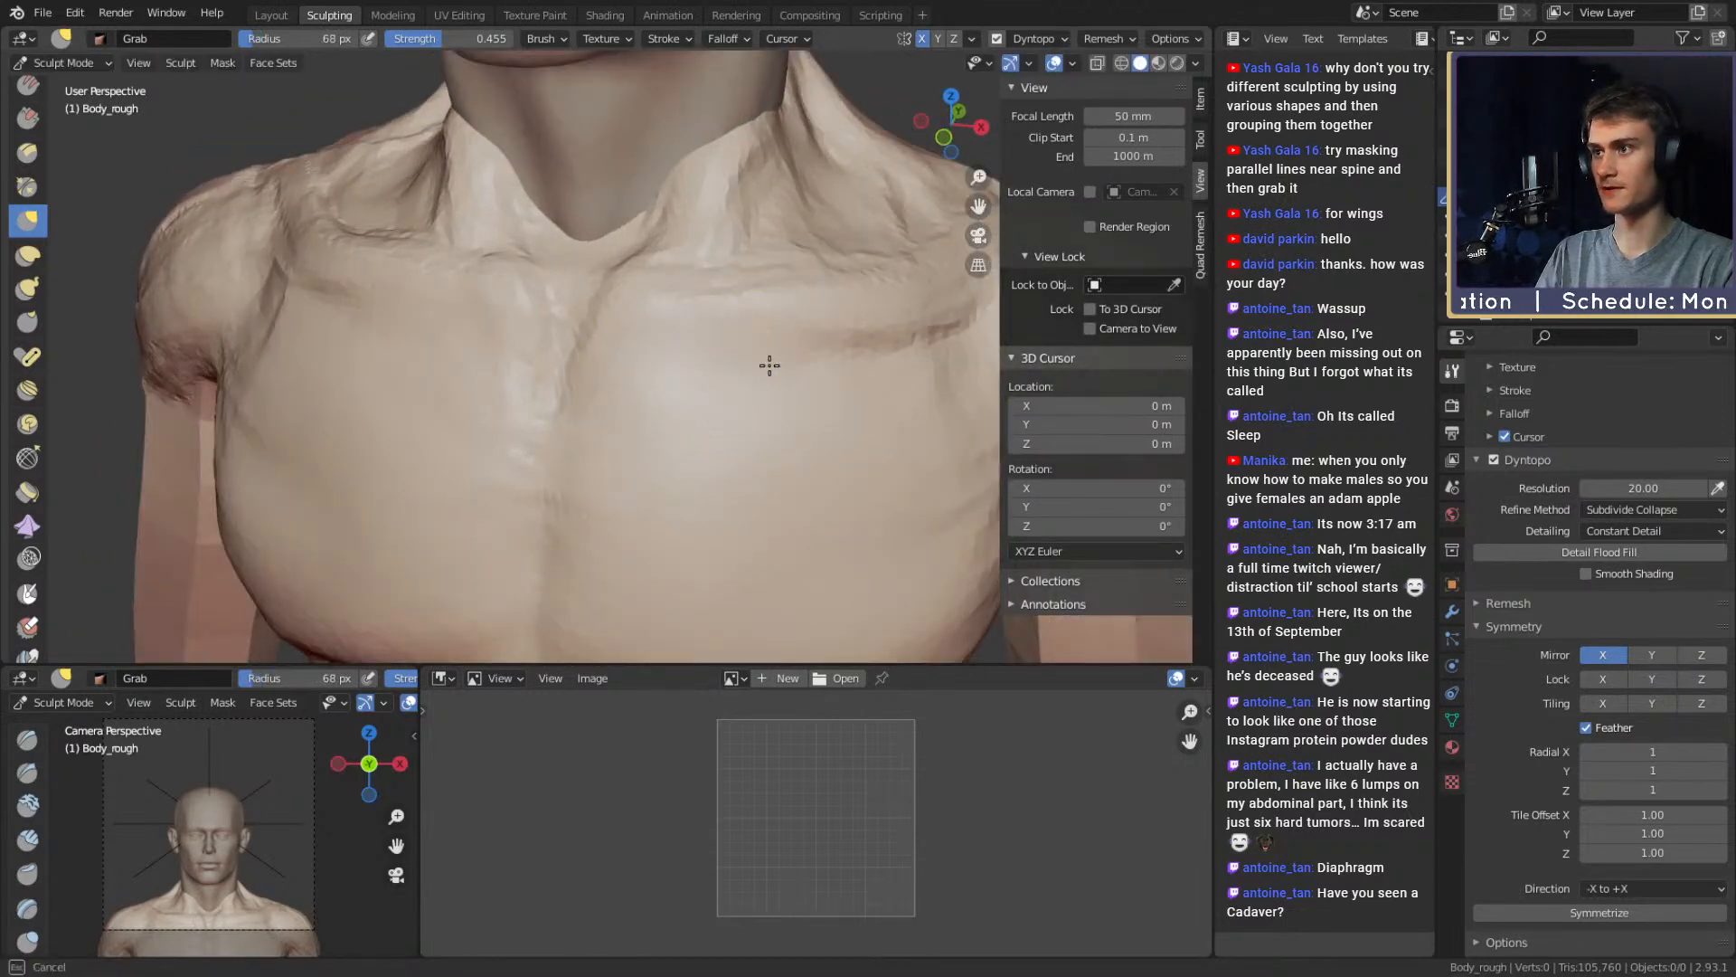
{"action": "mouse_move", "coordinate": [848, 372]}
{"action": "left_mouse_down", "text": "ctrl+alt"}
{"action": "mouse_move", "coordinate": [744, 453]}
{"action": "mouse_move", "coordinate": [717, 368]}
{"action": "mouse_move", "coordinate": [737, 425]}
{"action": "mouse_move", "coordinate": [804, 415]}
{"action": "mouse_move", "coordinate": [669, 417]}
{"action": "left_mouse_up", "text": "ctrl+alt"}
{"action": "left_click_drag", "start_coordinate": [669, 418], "coordinate": [734, 348], "text": "ctrl+alt"}
{"action": "left_click_drag", "start_coordinate": [826, 398], "coordinate": [724, 416], "text": "alt"}
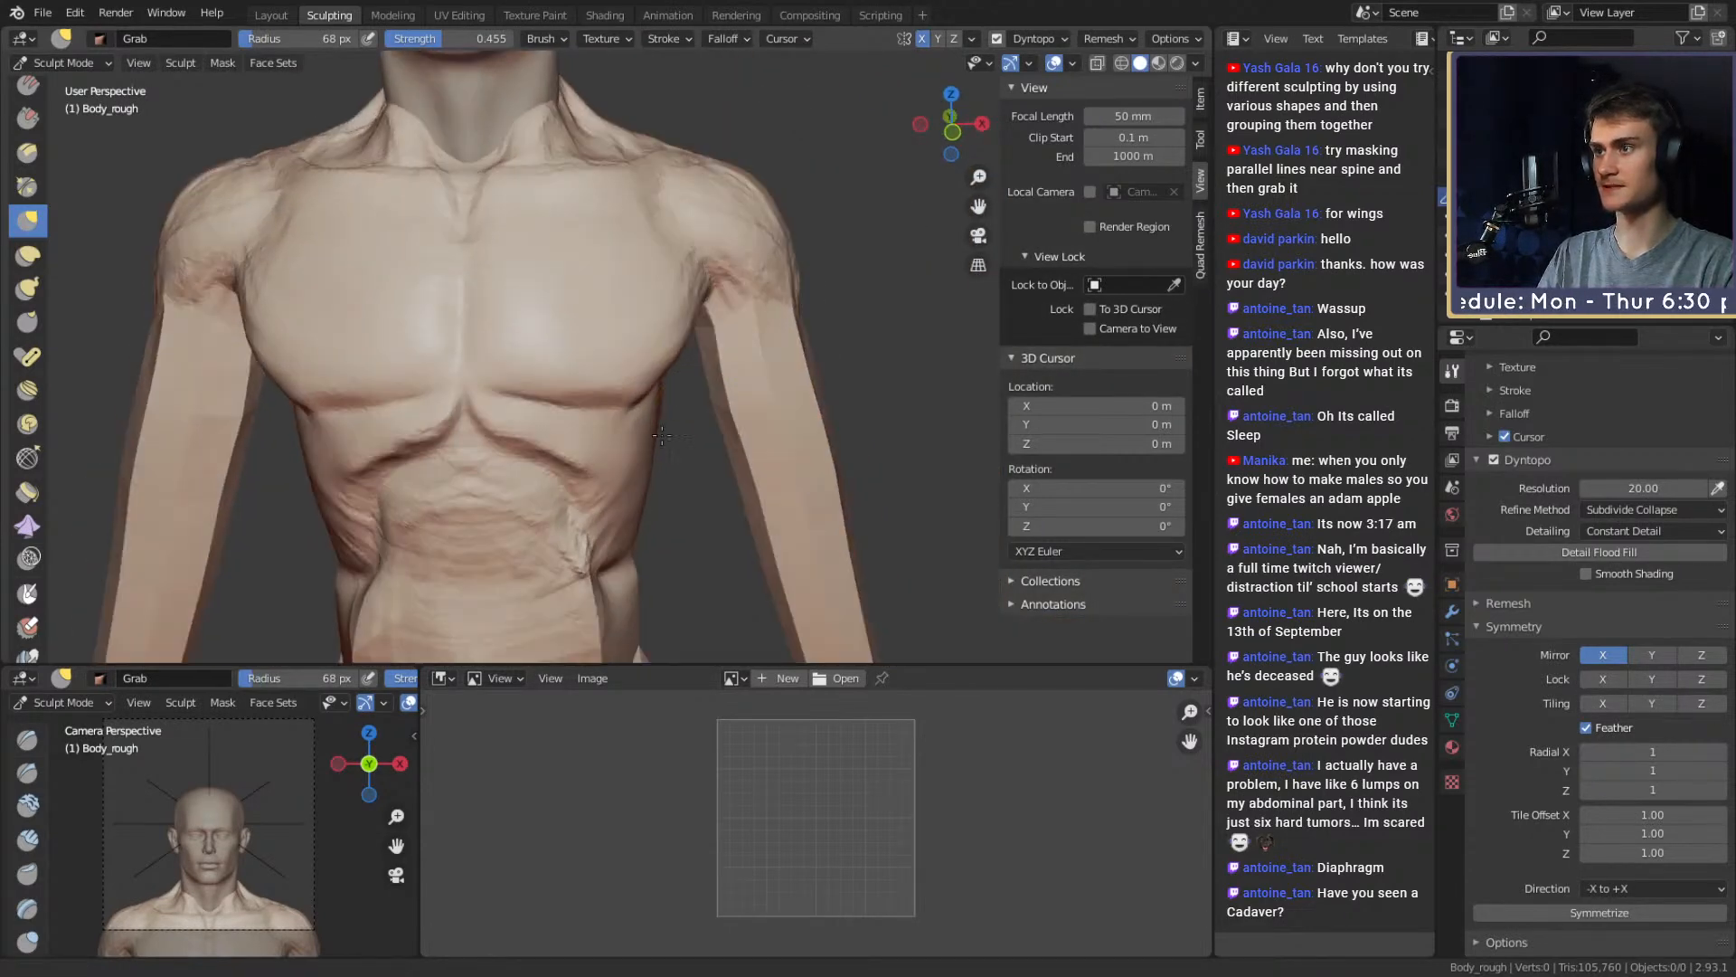
{"action": "key", "text": "f"}
{"action": "left_click", "coordinate": [664, 396]}
{"action": "mouse_move", "coordinate": [578, 434]}
{"action": "left_mouse_down", "text": "ctrl+alt"}
{"action": "mouse_move", "coordinate": [597, 396]}
{"action": "mouse_move", "coordinate": [674, 420]}
{"action": "mouse_move", "coordinate": [678, 407]}
{"action": "mouse_move", "coordinate": [615, 397]}
{"action": "left_mouse_up", "text": "ctrl+alt"}
{"action": "left_click_drag", "start_coordinate": [717, 288], "coordinate": [660, 263], "text": "ctrl+alt"}
Sculpt the shoulder around the deltoid with Clay Strips at 51 px radius
{"action": "key", "text": "c"}
{"action": "mouse_move", "coordinate": [756, 426]}
{"action": "middle_mouse_down", "text": "shift"}
{"action": "mouse_move", "coordinate": [774, 337]}
{"action": "mouse_move", "coordinate": [434, 399]}
{"action": "middle_mouse_up", "text": "shift"}
{"action": "mouse_move", "coordinate": [687, 380]}
{"action": "middle_mouse_down"}
{"action": "mouse_move", "coordinate": [572, 374]}
{"action": "mouse_move", "coordinate": [821, 390]}
{"action": "middle_mouse_up"}
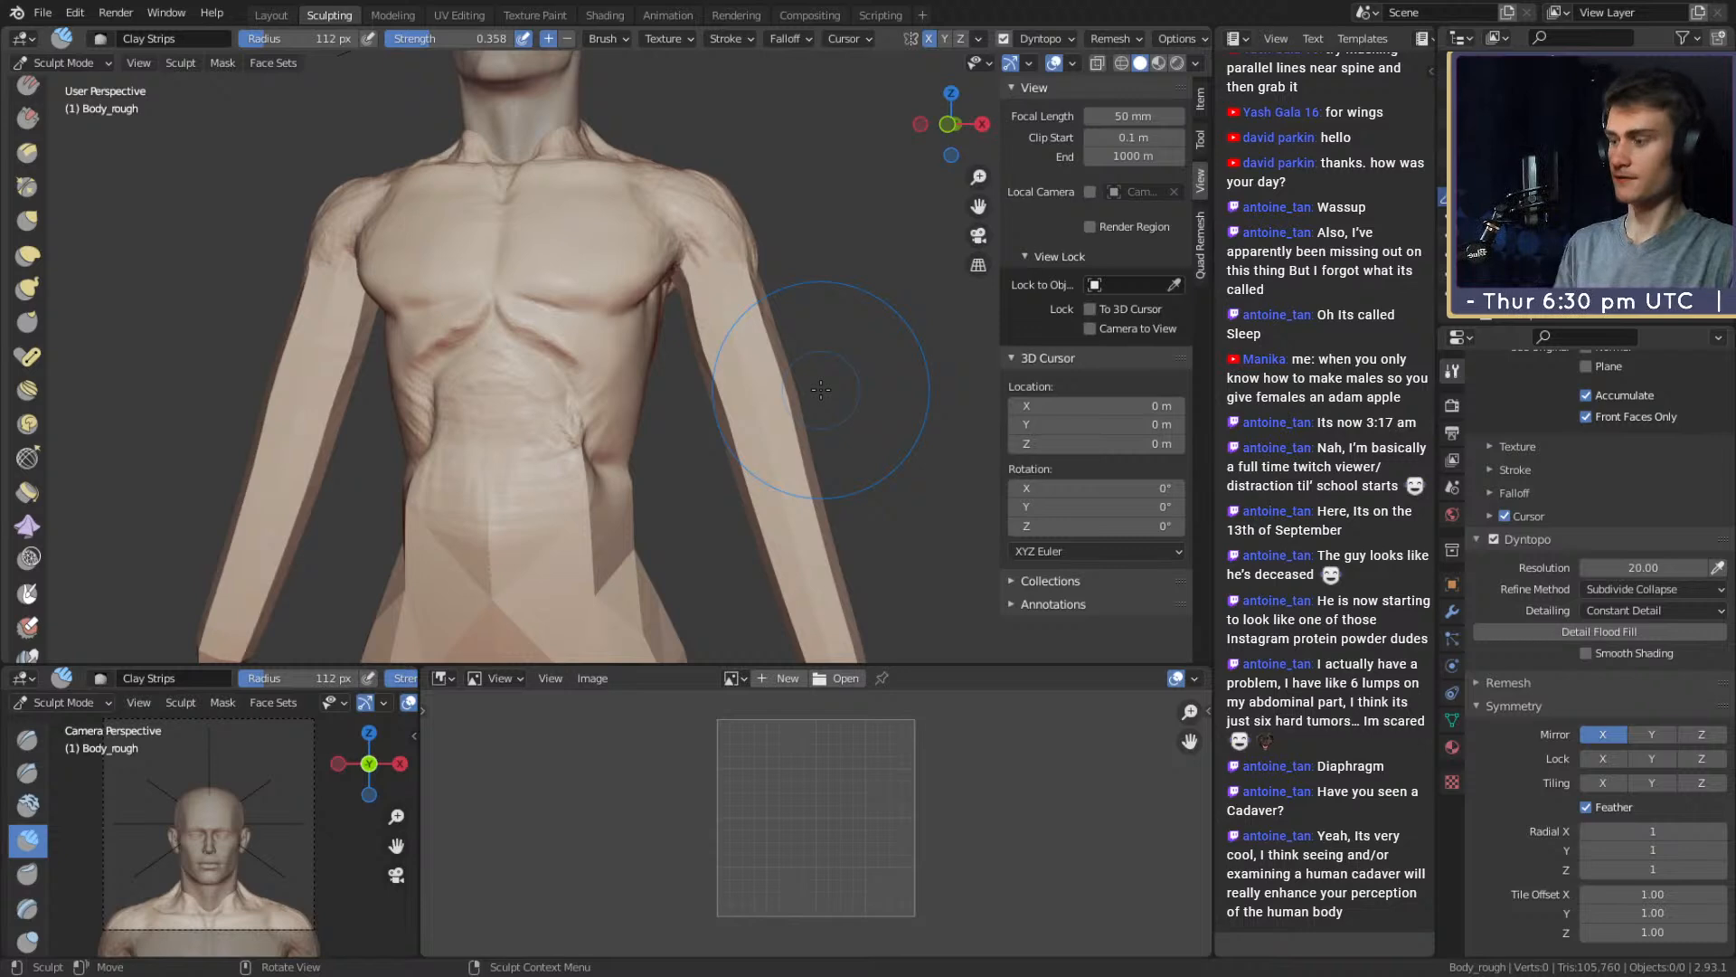
{"action": "mouse_move", "coordinate": [783, 329]}
{"action": "left_mouse_down", "text": "alt"}
{"action": "mouse_move", "coordinate": [698, 393]}
{"action": "mouse_move", "coordinate": [659, 326]}
{"action": "mouse_move", "coordinate": [788, 317]}
{"action": "mouse_move", "coordinate": [624, 351]}
{"action": "mouse_move", "coordinate": [658, 342]}
{"action": "mouse_move", "coordinate": [578, 271]}
{"action": "mouse_move", "coordinate": [593, 327]}
{"action": "left_mouse_up", "text": "alt"}
{"action": "key", "text": "f"}
{"action": "left_click", "coordinate": [668, 355]}
{"action": "key", "text": "f"}
{"action": "left_click", "coordinate": [583, 330]}
{"action": "mouse_move", "coordinate": [633, 273]}
{"action": "left_mouse_down"}
{"action": "mouse_move", "coordinate": [531, 326]}
{"action": "mouse_move", "coordinate": [561, 280]}
{"action": "mouse_move", "coordinate": [569, 305]}
{"action": "mouse_move", "coordinate": [657, 293]}
{"action": "left_mouse_up"}
{"action": "left_click_drag", "start_coordinate": [547, 384], "coordinate": [535, 394]}
{"action": "left_click_drag", "start_coordinate": [536, 379], "coordinate": [660, 371], "text": "alt"}
{"action": "left_click_drag", "start_coordinate": [674, 371], "coordinate": [620, 443]}
{"action": "left_click_drag", "start_coordinate": [624, 362], "coordinate": [687, 344], "text": "alt"}
{"action": "mouse_move", "coordinate": [705, 344]}
{"action": "left_mouse_down"}
{"action": "mouse_move", "coordinate": [627, 420]}
{"action": "mouse_move", "coordinate": [713, 329]}
{"action": "mouse_move", "coordinate": [704, 380]}
{"action": "left_mouse_up"}
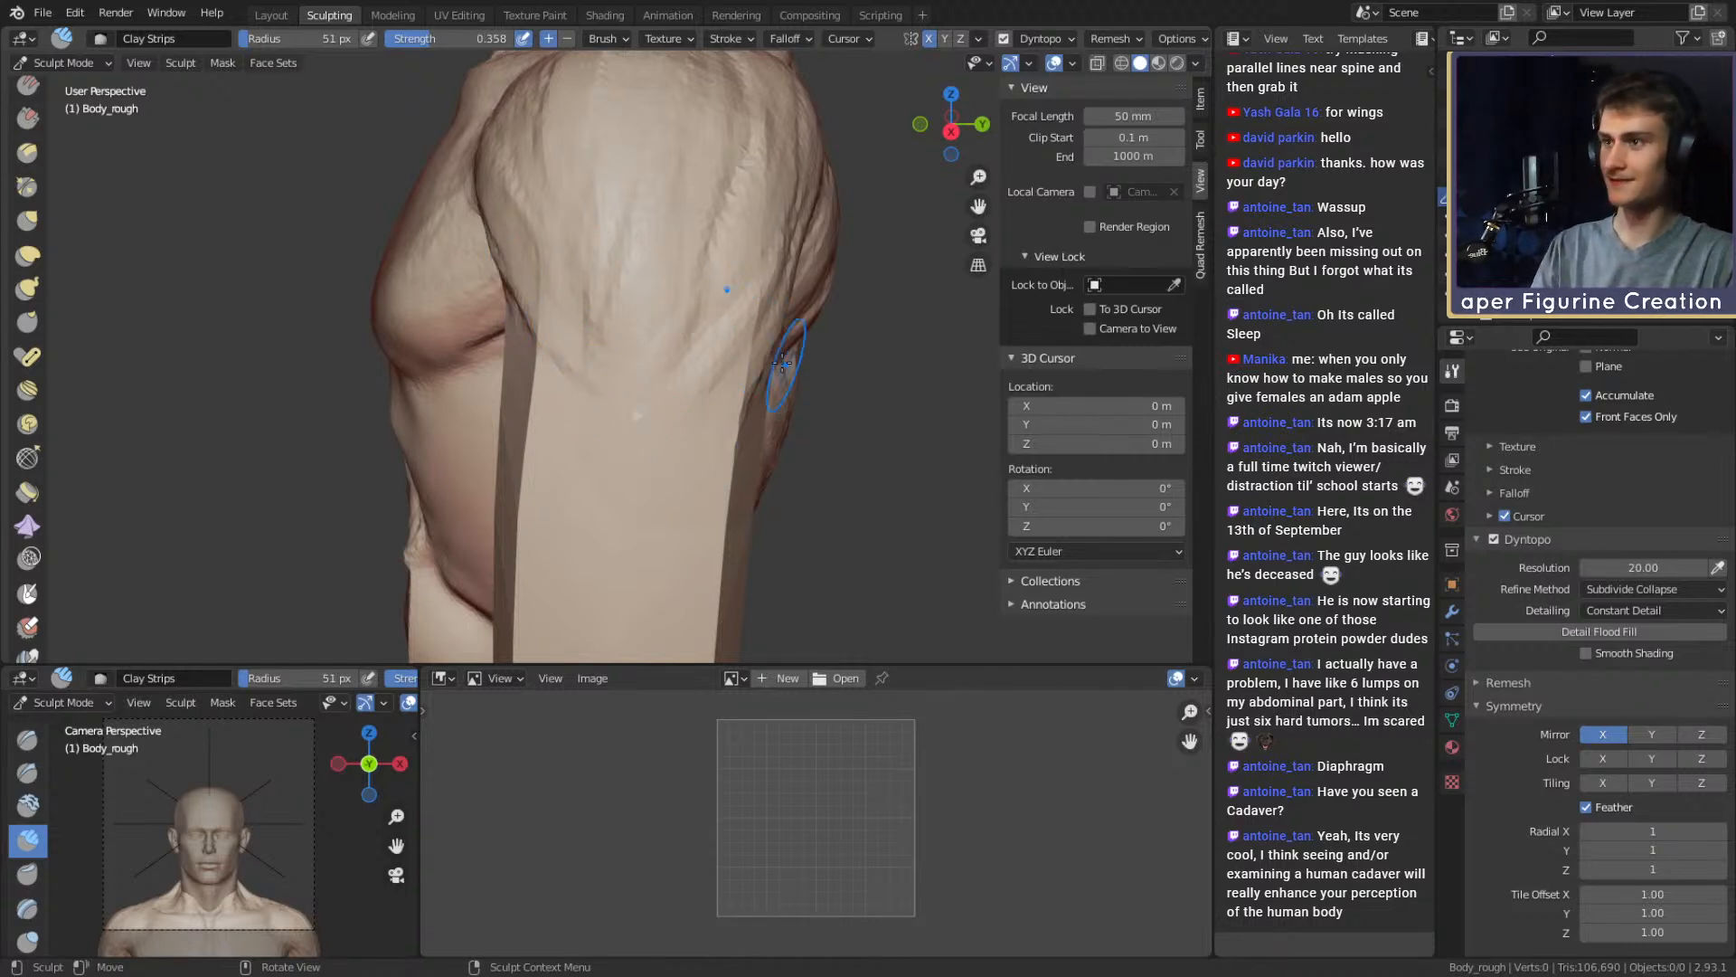
Shape the deltoid's lower insertion on the outer upper arm with Clay Strips at 63 px, then 54 px radius
{"action": "left_click_drag", "start_coordinate": [721, 338], "coordinate": [668, 266], "text": "alt"}
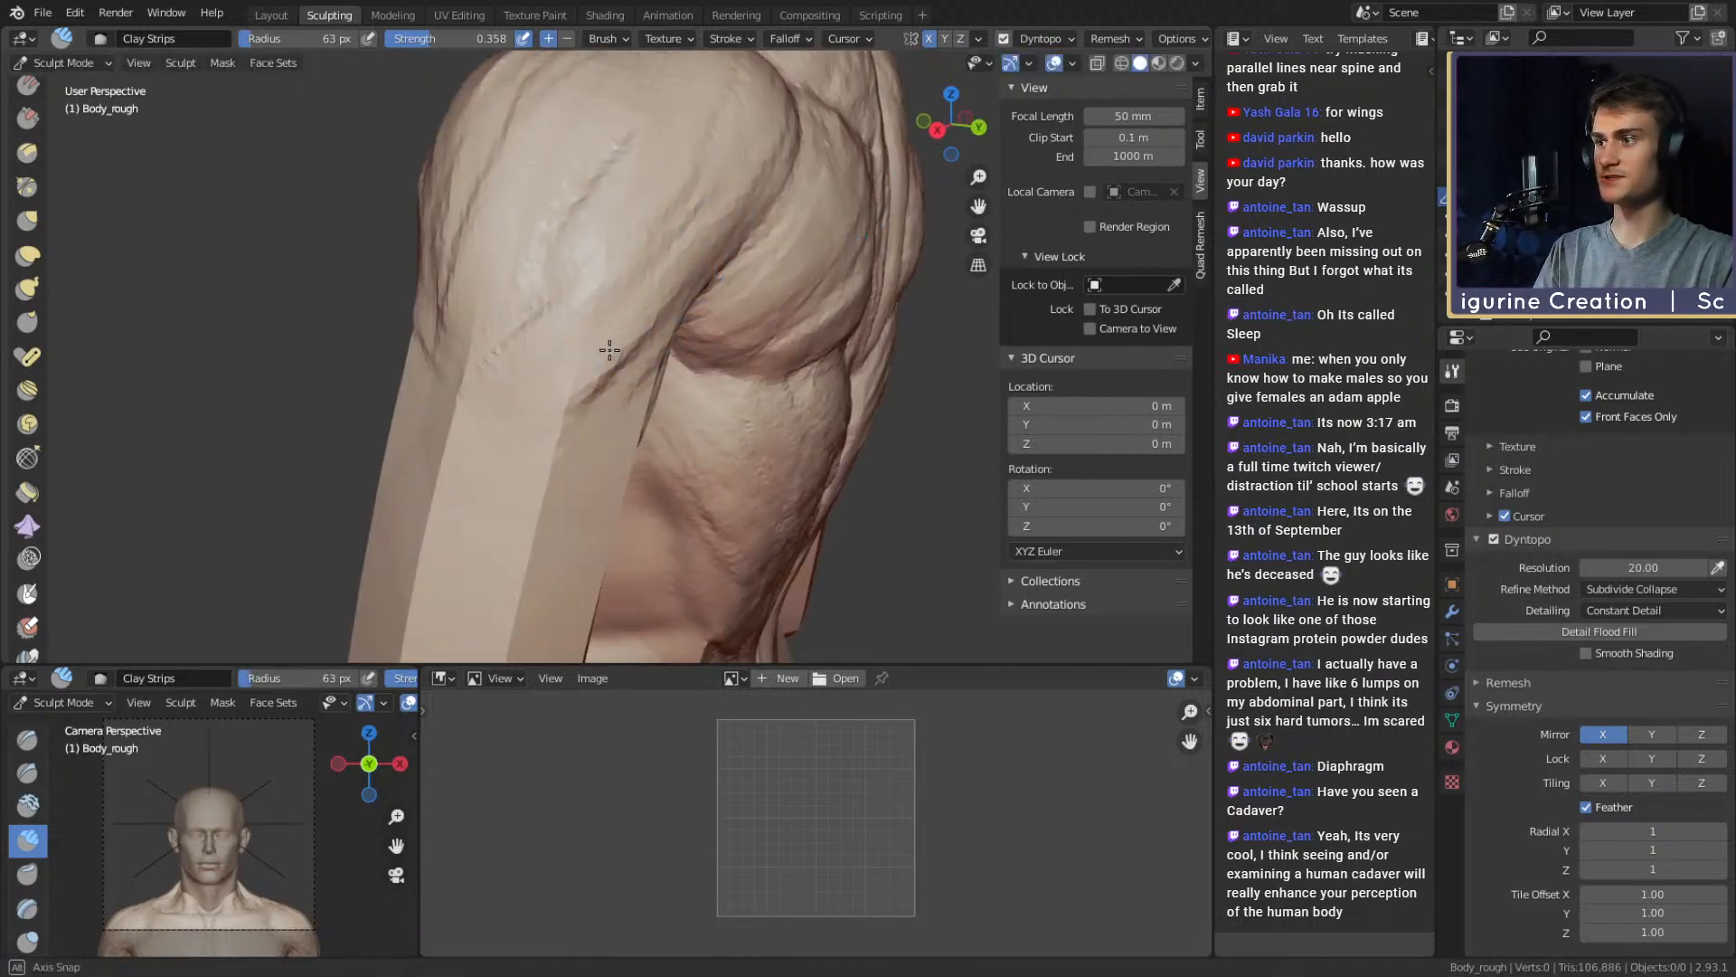
{"action": "left_click_drag", "start_coordinate": [610, 350], "coordinate": [633, 351], "text": "alt"}
{"action": "key", "text": "f"}
{"action": "left_click", "coordinate": [611, 350]}
{"action": "left_click_drag", "start_coordinate": [525, 413], "coordinate": [682, 298], "text": "alt"}
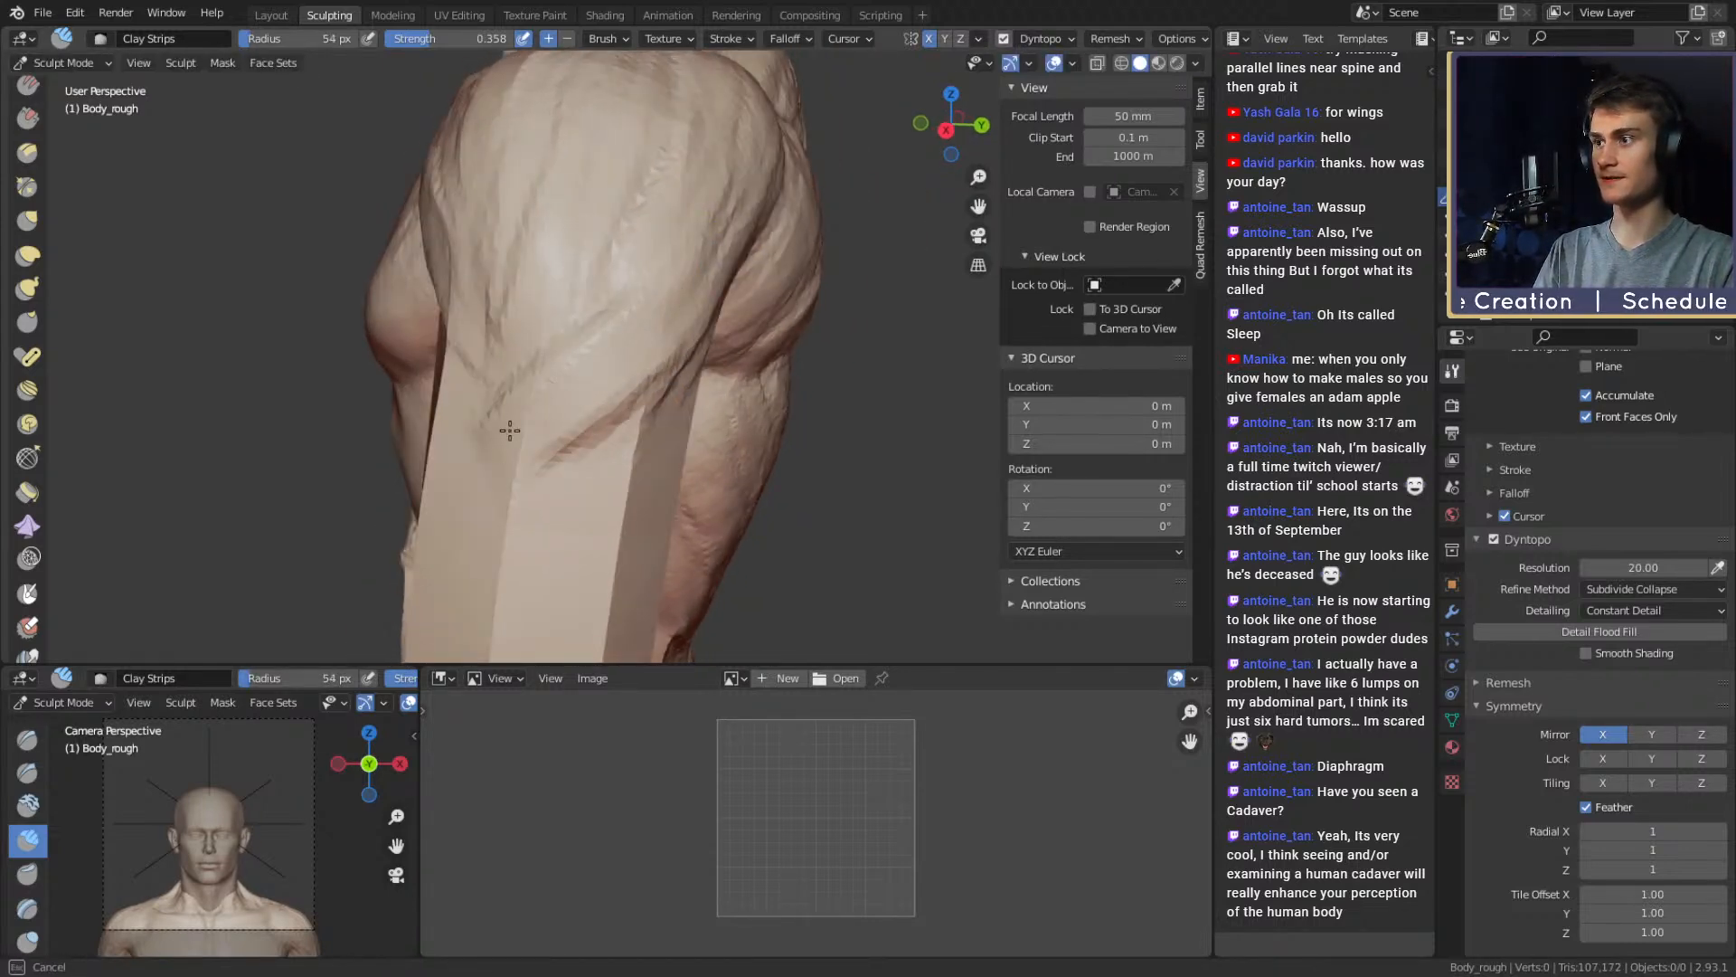
{"action": "mouse_move", "coordinate": [510, 431]}
{"action": "left_mouse_down", "text": "alt"}
{"action": "mouse_move", "coordinate": [621, 349]}
{"action": "mouse_move", "coordinate": [579, 326]}
{"action": "left_mouse_up", "text": "alt"}
{"action": "mouse_move", "coordinate": [587, 321]}
{"action": "left_mouse_down", "text": "alt"}
{"action": "mouse_move", "coordinate": [632, 313]}
{"action": "mouse_move", "coordinate": [628, 357]}
{"action": "left_mouse_up", "text": "alt"}
Define the front of the deltoid where it meets the pectoral with Clay Strips at 39 px radius
{"action": "mouse_move", "coordinate": [438, 249]}
{"action": "left_mouse_down", "text": "alt"}
{"action": "mouse_move", "coordinate": [712, 290]}
{"action": "mouse_move", "coordinate": [621, 371]}
{"action": "mouse_move", "coordinate": [578, 283]}
{"action": "mouse_move", "coordinate": [582, 407]}
{"action": "left_mouse_up", "text": "alt"}
{"action": "key", "text": "f"}
{"action": "left_click", "coordinate": [568, 322]}
{"action": "left_click_drag", "start_coordinate": [581, 406], "coordinate": [573, 369]}
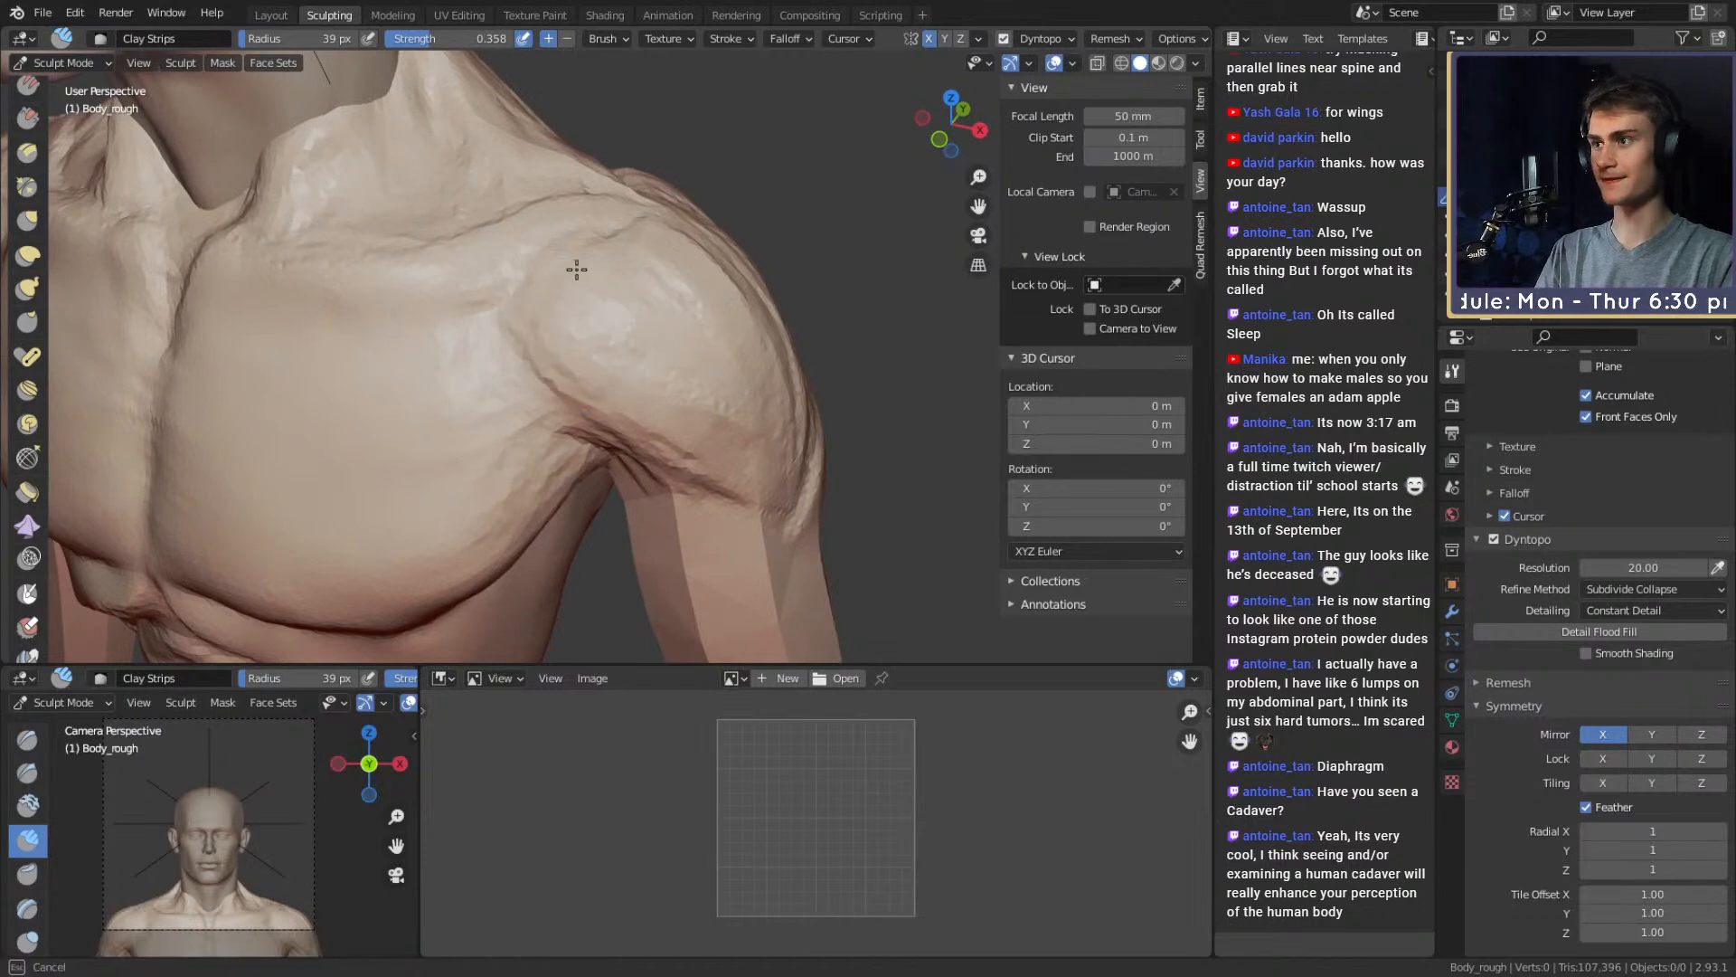
{"action": "left_click_drag", "start_coordinate": [576, 268], "coordinate": [544, 325], "text": "alt"}
{"action": "left_click_drag", "start_coordinate": [602, 412], "coordinate": [524, 294], "text": "alt"}
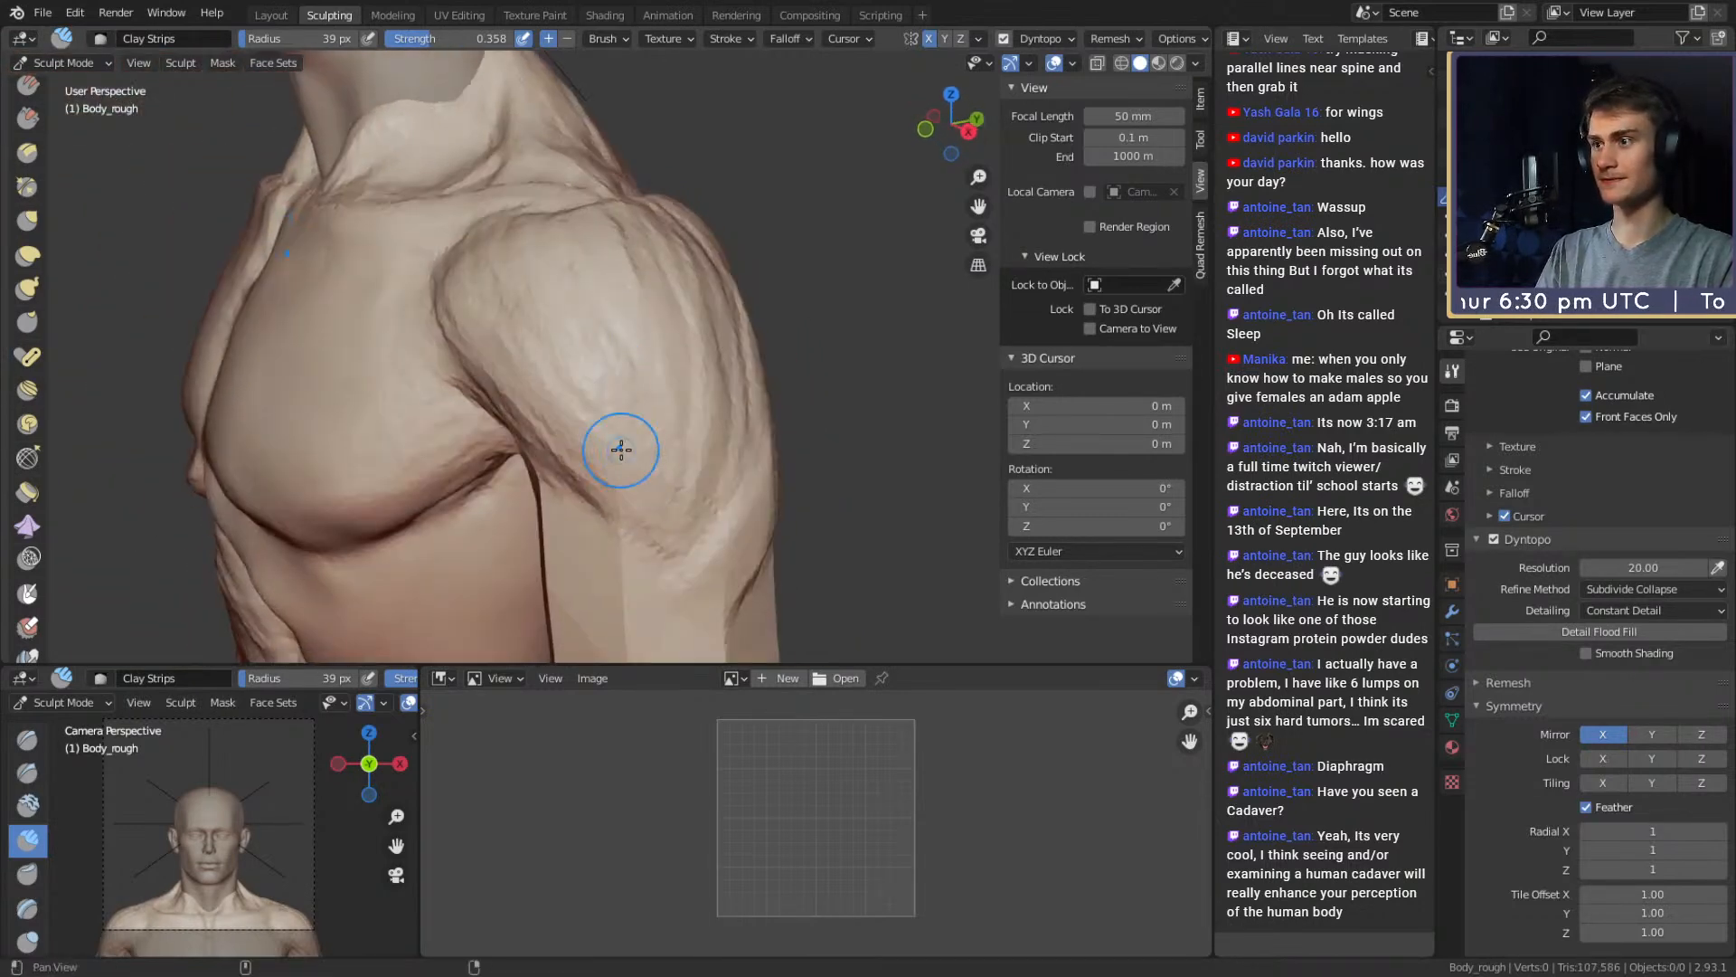
{"action": "mouse_move", "coordinate": [620, 449]}
{"action": "left_mouse_down", "text": "alt"}
{"action": "mouse_move", "coordinate": [596, 453]}
{"action": "mouse_move", "coordinate": [546, 290]}
{"action": "mouse_move", "coordinate": [639, 388]}
{"action": "mouse_move", "coordinate": [603, 398]}
{"action": "mouse_move", "coordinate": [736, 349]}
{"action": "mouse_move", "coordinate": [778, 403]}
{"action": "mouse_move", "coordinate": [713, 353]}
{"action": "mouse_move", "coordinate": [663, 356]}
{"action": "mouse_move", "coordinate": [696, 353]}
{"action": "mouse_move", "coordinate": [669, 345]}
{"action": "mouse_move", "coordinate": [665, 298]}
{"action": "mouse_move", "coordinate": [660, 434]}
{"action": "mouse_move", "coordinate": [669, 289]}
{"action": "mouse_move", "coordinate": [669, 397]}
{"action": "mouse_move", "coordinate": [692, 267]}
{"action": "mouse_move", "coordinate": [707, 315]}
{"action": "mouse_move", "coordinate": [660, 387]}
{"action": "left_mouse_up", "text": "alt"}
Try to build up the chest wall below the armpit with Clay Strips at 90 px, undo it, and reduce the radius to 71 px
{"action": "left_click", "coordinate": [697, 356]}
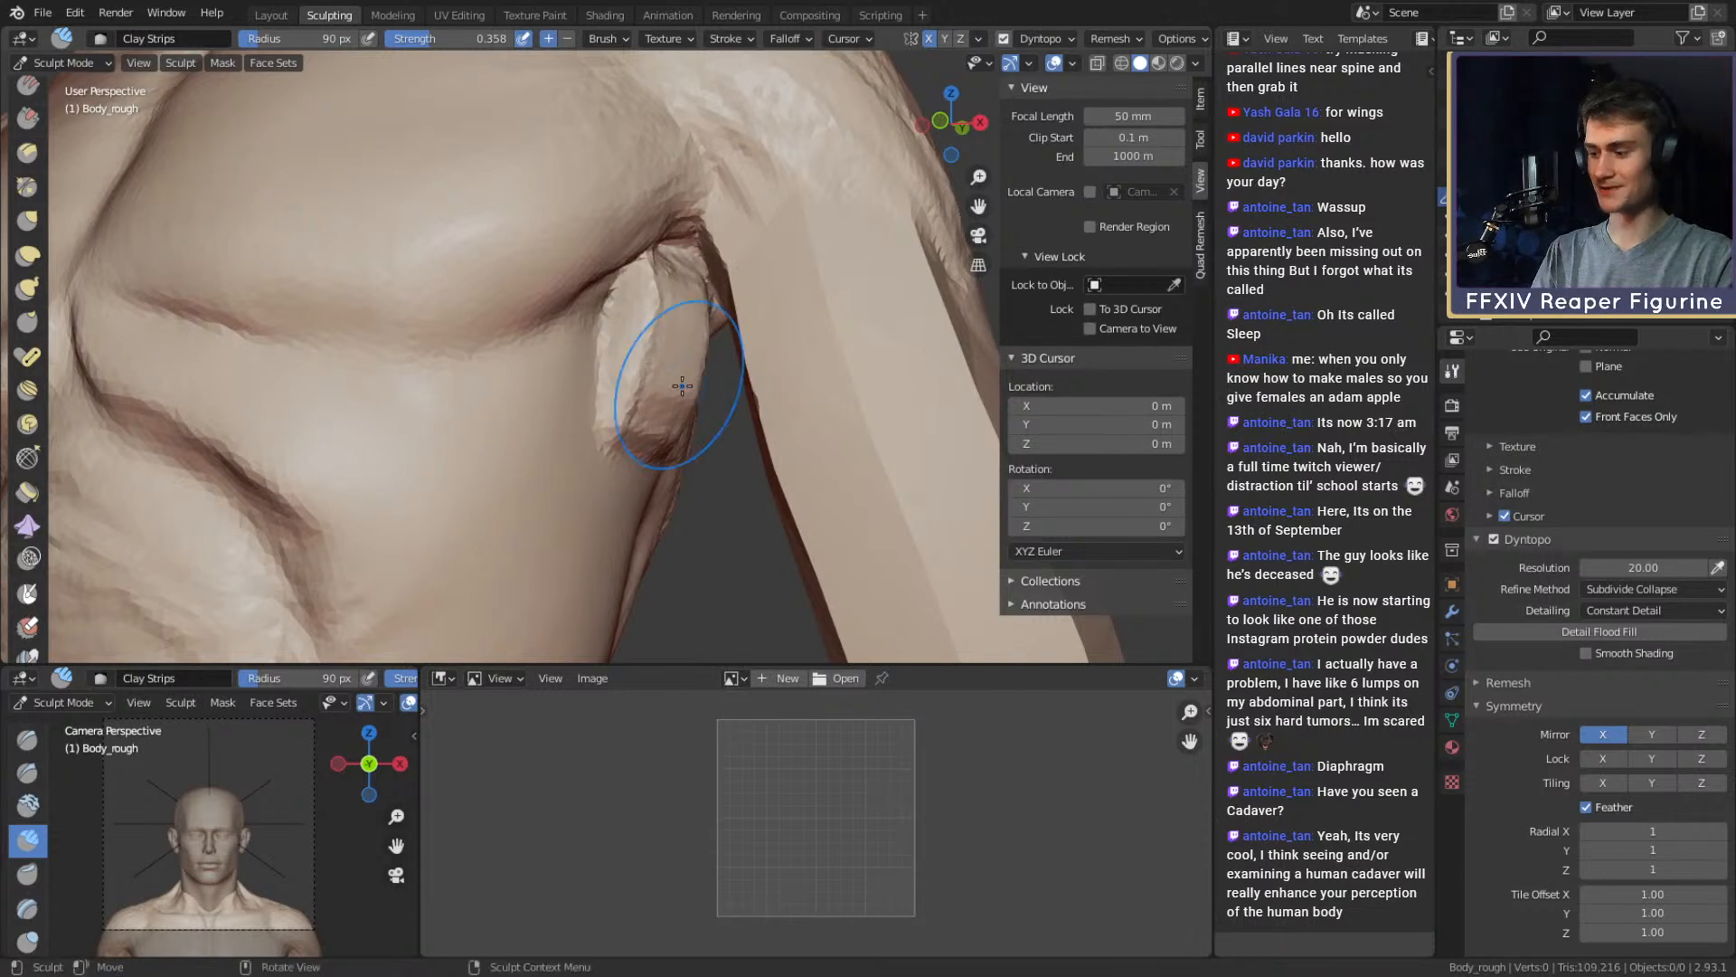
{"action": "key", "text": "ctrl+z"}
{"action": "key", "text": "f"}
{"action": "left_click", "coordinate": [760, 367]}
{"action": "left_click_drag", "start_coordinate": [783, 372], "coordinate": [724, 342], "text": "alt+shift"}
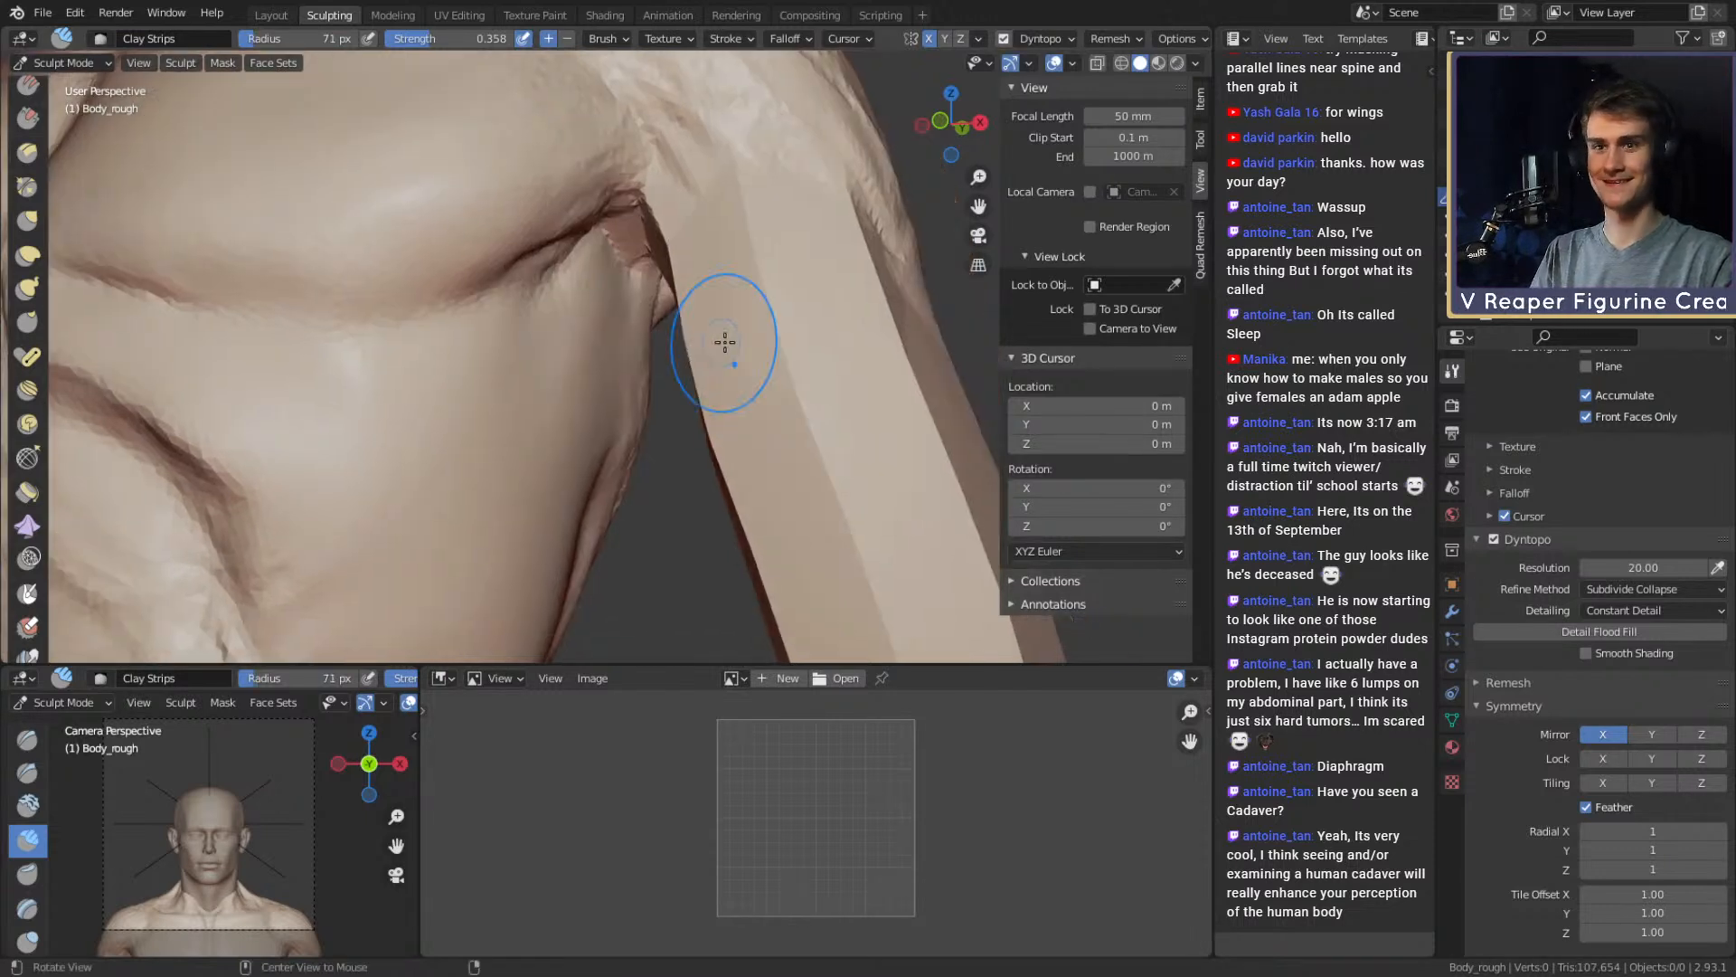
Turn off Front Faces Only for the Clay Strips brush
{"action": "left_click", "coordinate": [1495, 493]}
{"action": "left_click", "coordinate": [1496, 491]}
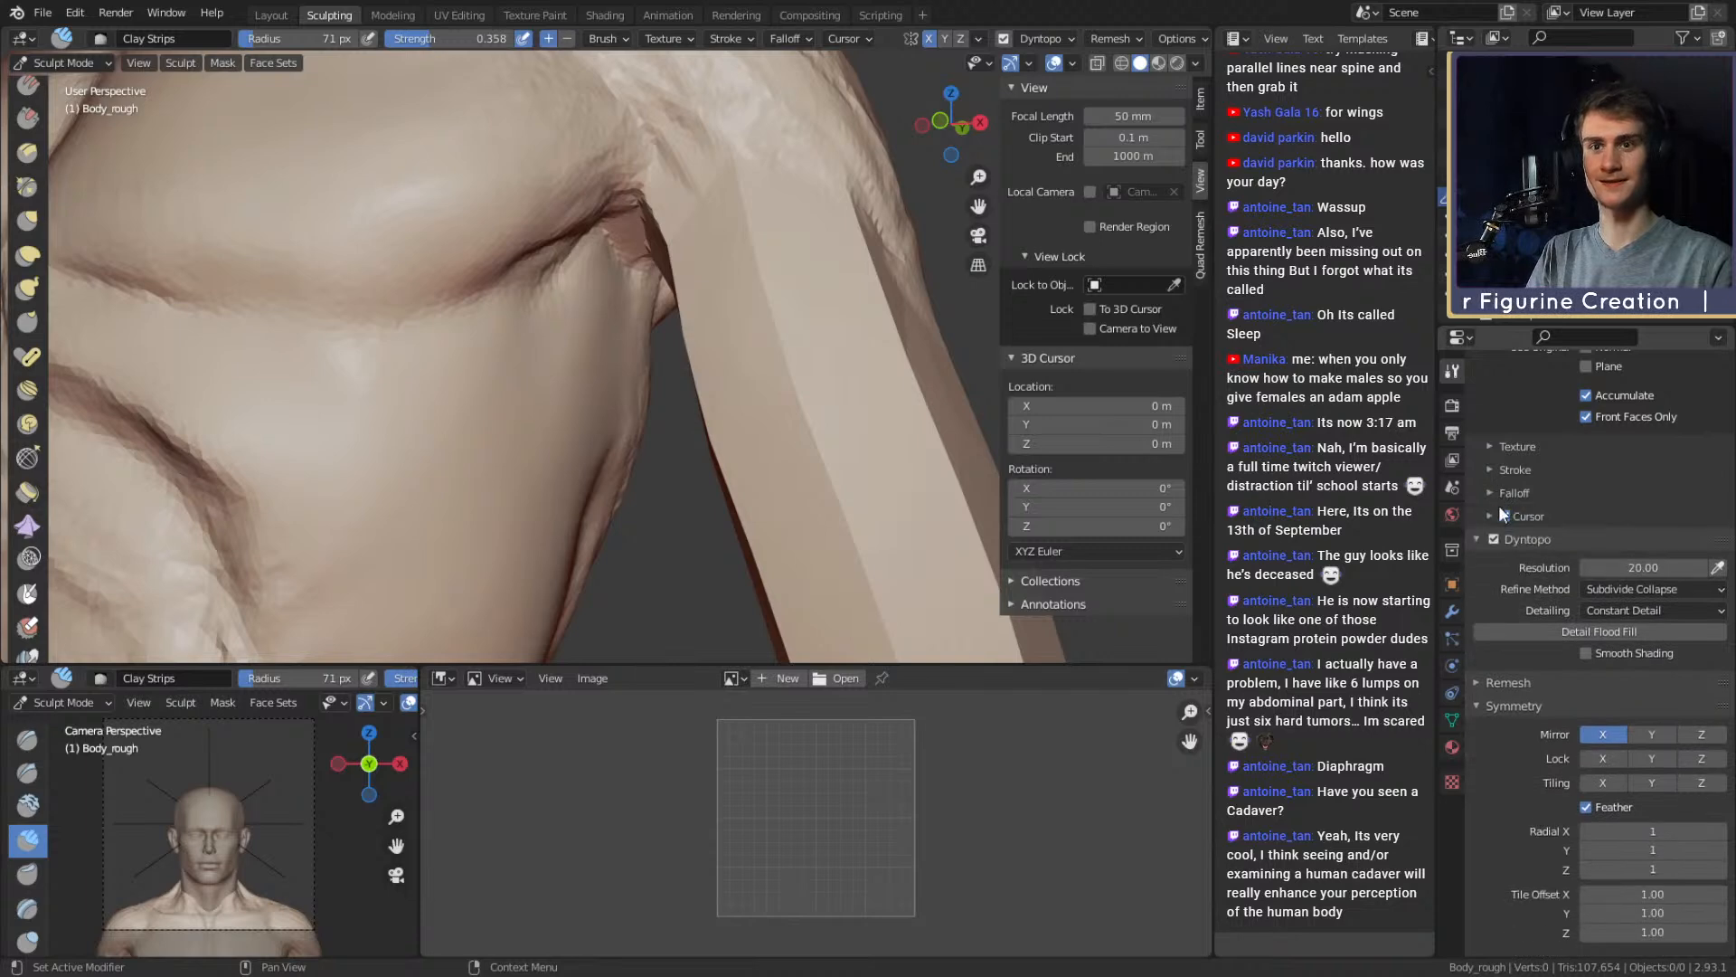
{"action": "left_click", "coordinate": [1494, 446]}
{"action": "left_click", "coordinate": [1493, 446]}
{"action": "scroll", "coordinate": [1519, 406], "scroll_direction": "up", "scroll_amount": 5}
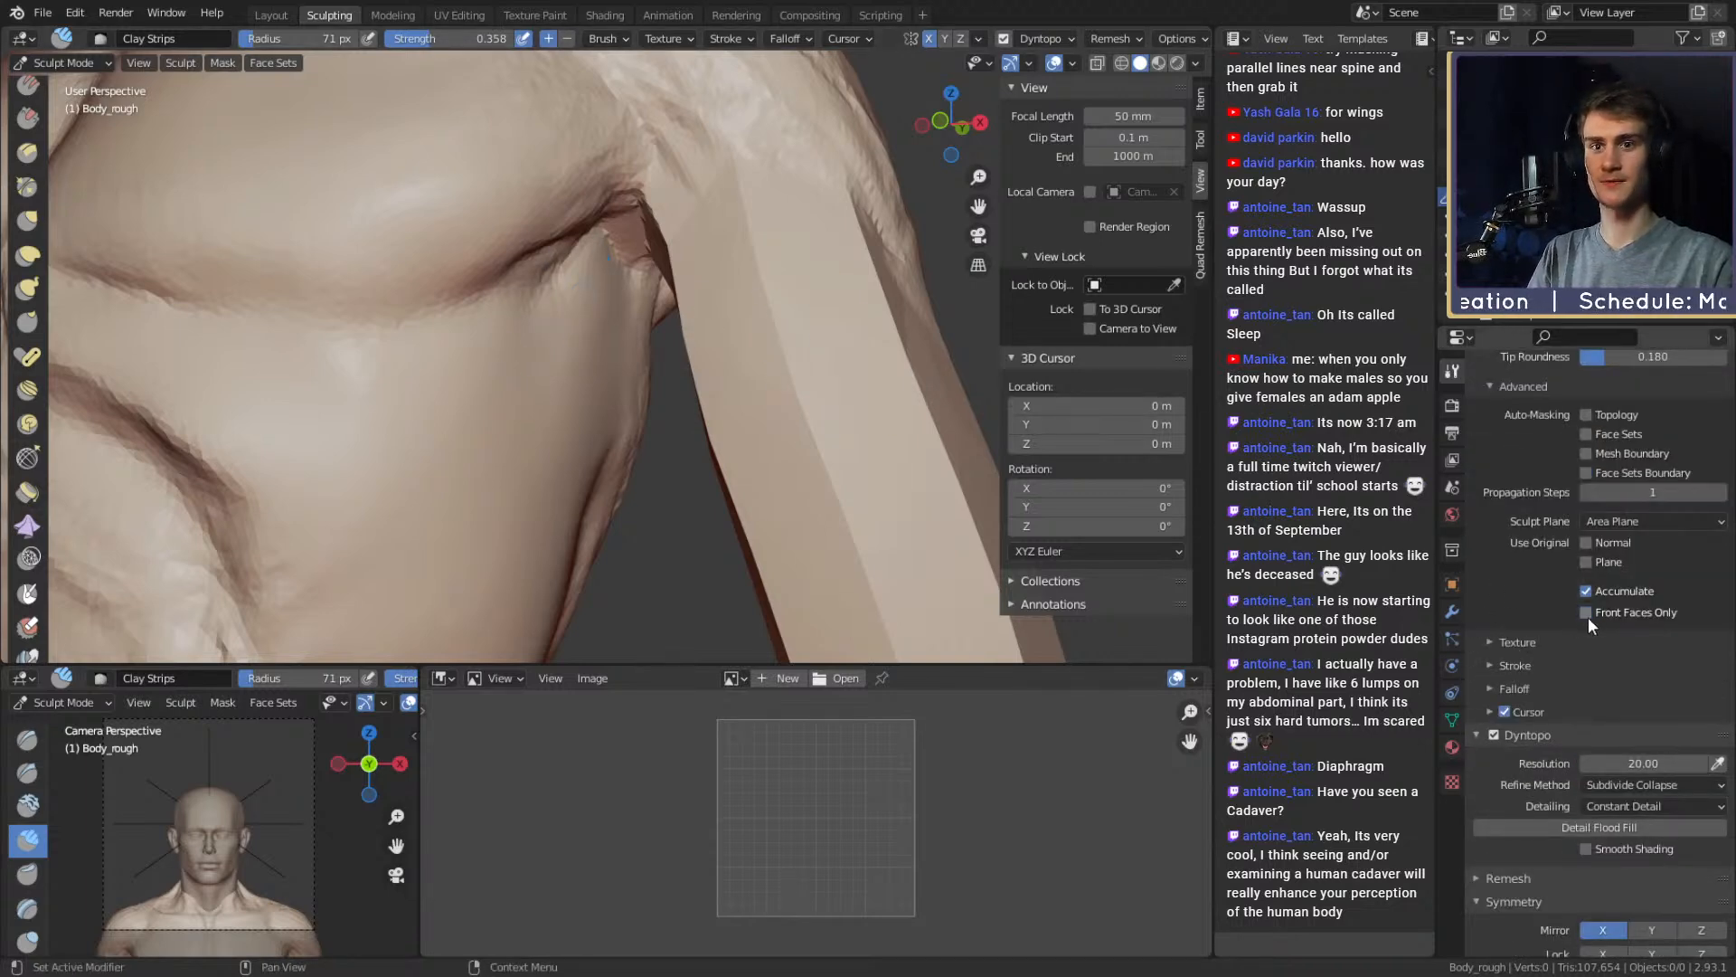
Test Clay Strips on the chest wall below the armpit, undo the strokes, and turn Front Faces Only on
{"action": "mouse_move", "coordinate": [636, 345]}
{"action": "left_mouse_down"}
{"action": "mouse_move", "coordinate": [592, 316]}
{"action": "mouse_move", "coordinate": [607, 357]}
{"action": "mouse_move", "coordinate": [588, 348]}
{"action": "mouse_move", "coordinate": [651, 375]}
{"action": "left_mouse_up"}
{"action": "middle_click_drag", "start_coordinate": [652, 376], "coordinate": [755, 336]}
{"action": "key", "text": "ctrl+z"}
{"action": "key", "text": "ctrl+z"}
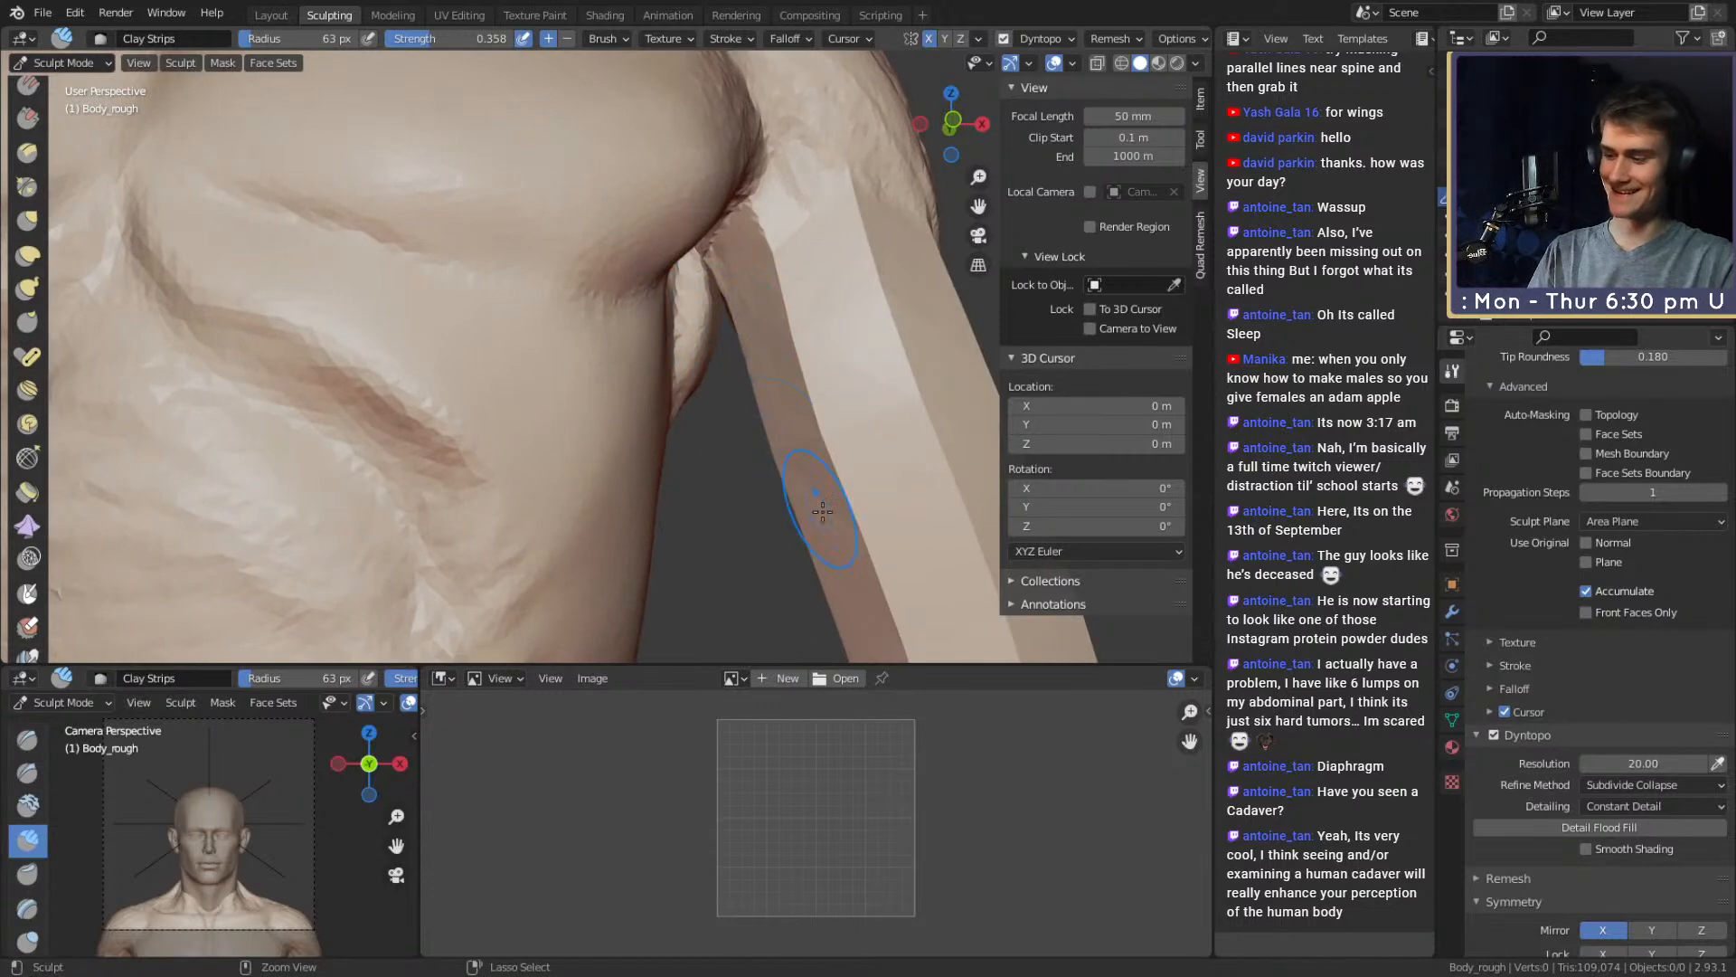
{"action": "left_click", "coordinate": [1583, 612]}
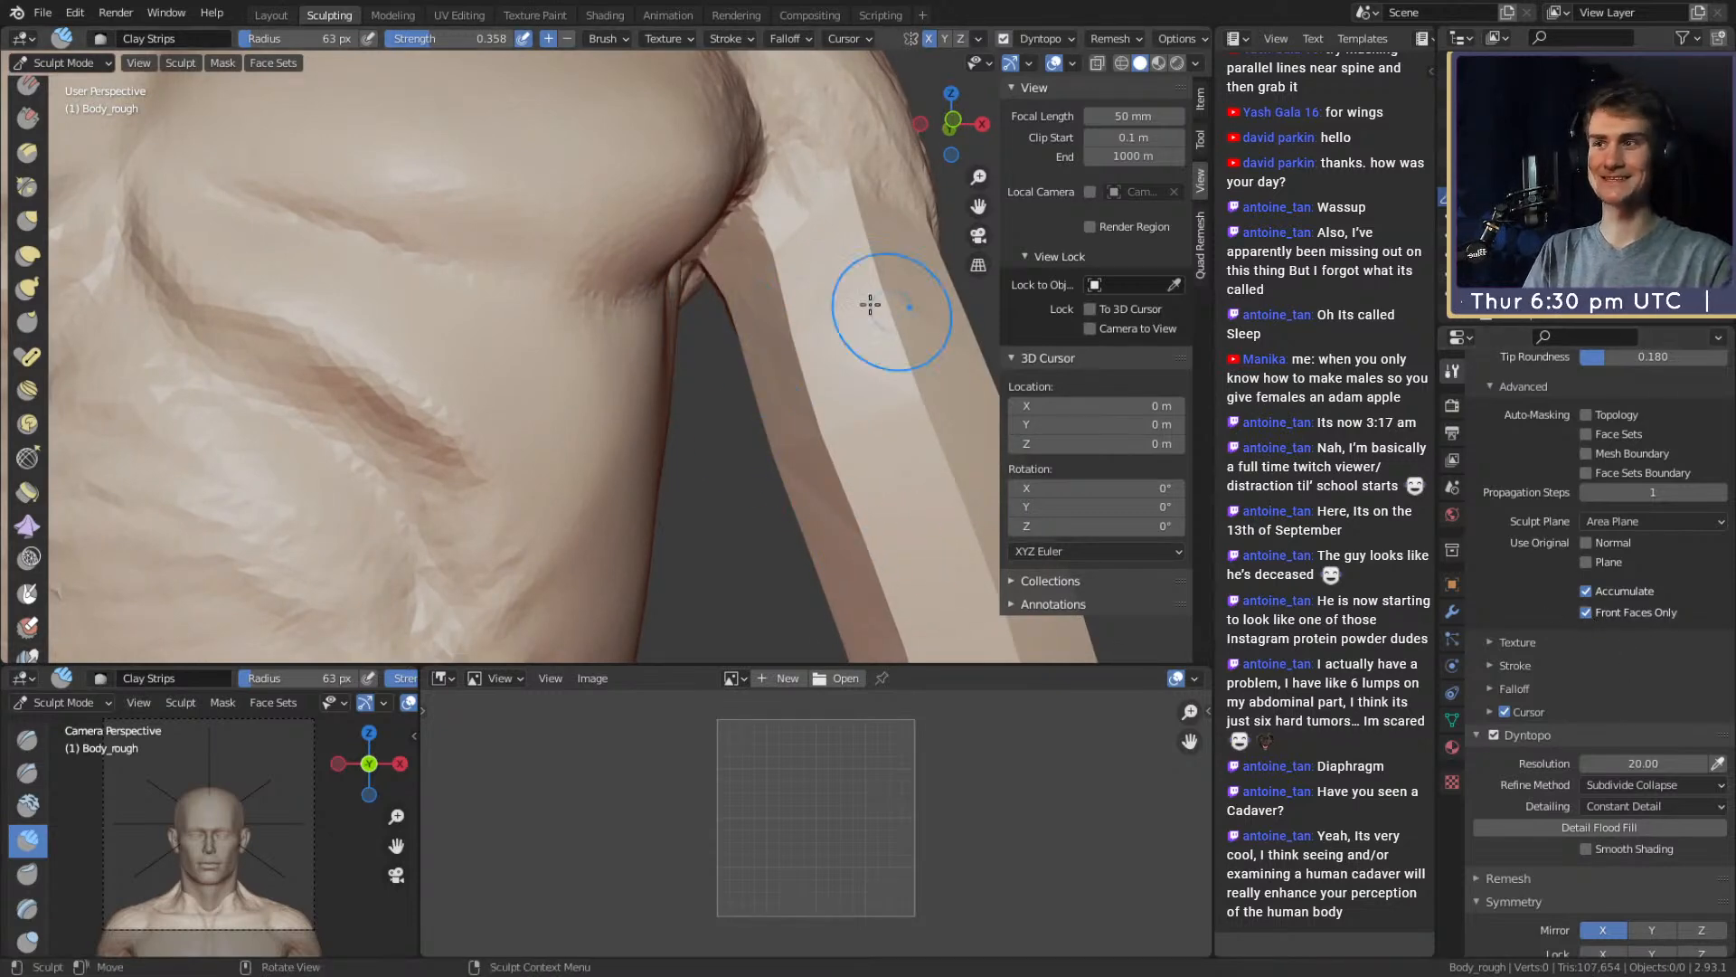
Adjust the rear contour of the shoulder with Grab at 186 px radius
{"action": "middle_click_drag", "start_coordinate": [868, 302], "coordinate": [421, 308]}
{"action": "mouse_move", "coordinate": [489, 334]}
{"action": "middle_mouse_down"}
{"action": "mouse_move", "coordinate": [479, 271]}
{"action": "mouse_move", "coordinate": [438, 214]}
{"action": "middle_mouse_up"}
{"action": "mouse_move", "coordinate": [620, 310]}
{"action": "middle_mouse_down"}
{"action": "mouse_move", "coordinate": [923, 422]}
{"action": "mouse_move", "coordinate": [886, 411]}
{"action": "middle_mouse_up"}
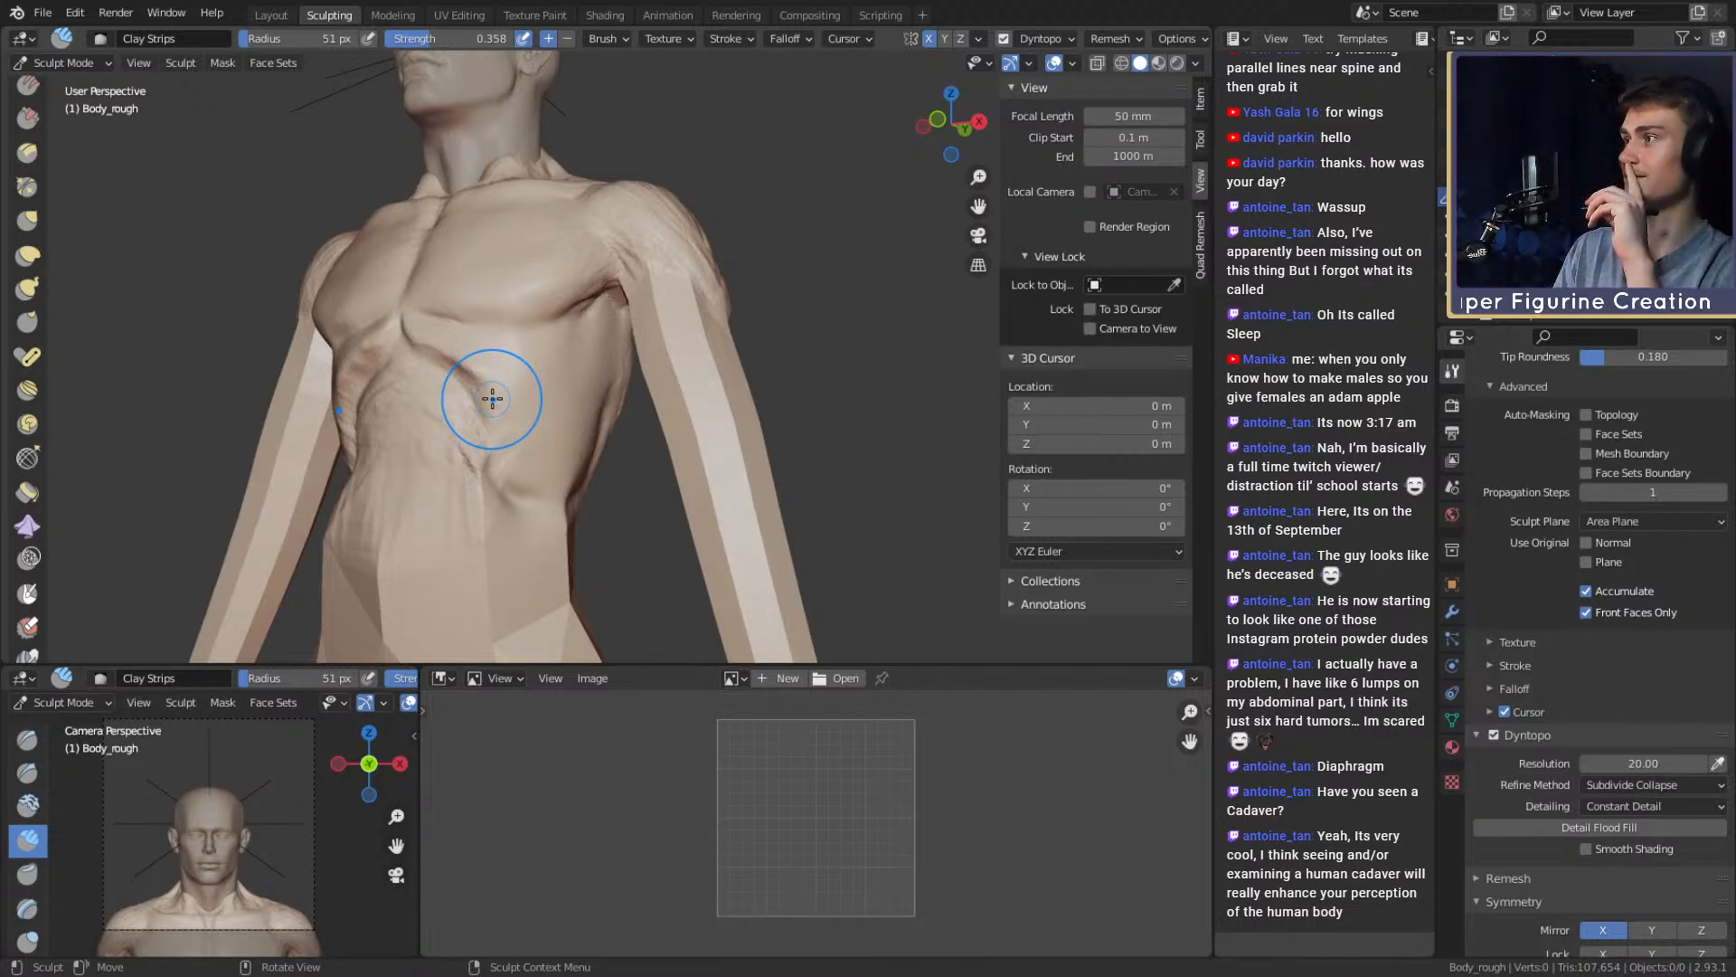
{"action": "mouse_move", "coordinate": [734, 352]}
{"action": "middle_mouse_down"}
{"action": "mouse_move", "coordinate": [573, 434]}
{"action": "mouse_move", "coordinate": [608, 415]}
{"action": "mouse_move", "coordinate": [548, 380]}
{"action": "mouse_move", "coordinate": [607, 381]}
{"action": "mouse_move", "coordinate": [645, 406]}
{"action": "middle_mouse_up"}
{"action": "key", "text": "g"}
{"action": "key", "text": "f"}
{"action": "left_click", "coordinate": [688, 392]}
{"action": "key", "text": "f"}
{"action": "left_click", "coordinate": [698, 407]}
{"action": "key", "text": "f"}
{"action": "left_click", "coordinate": [676, 421]}
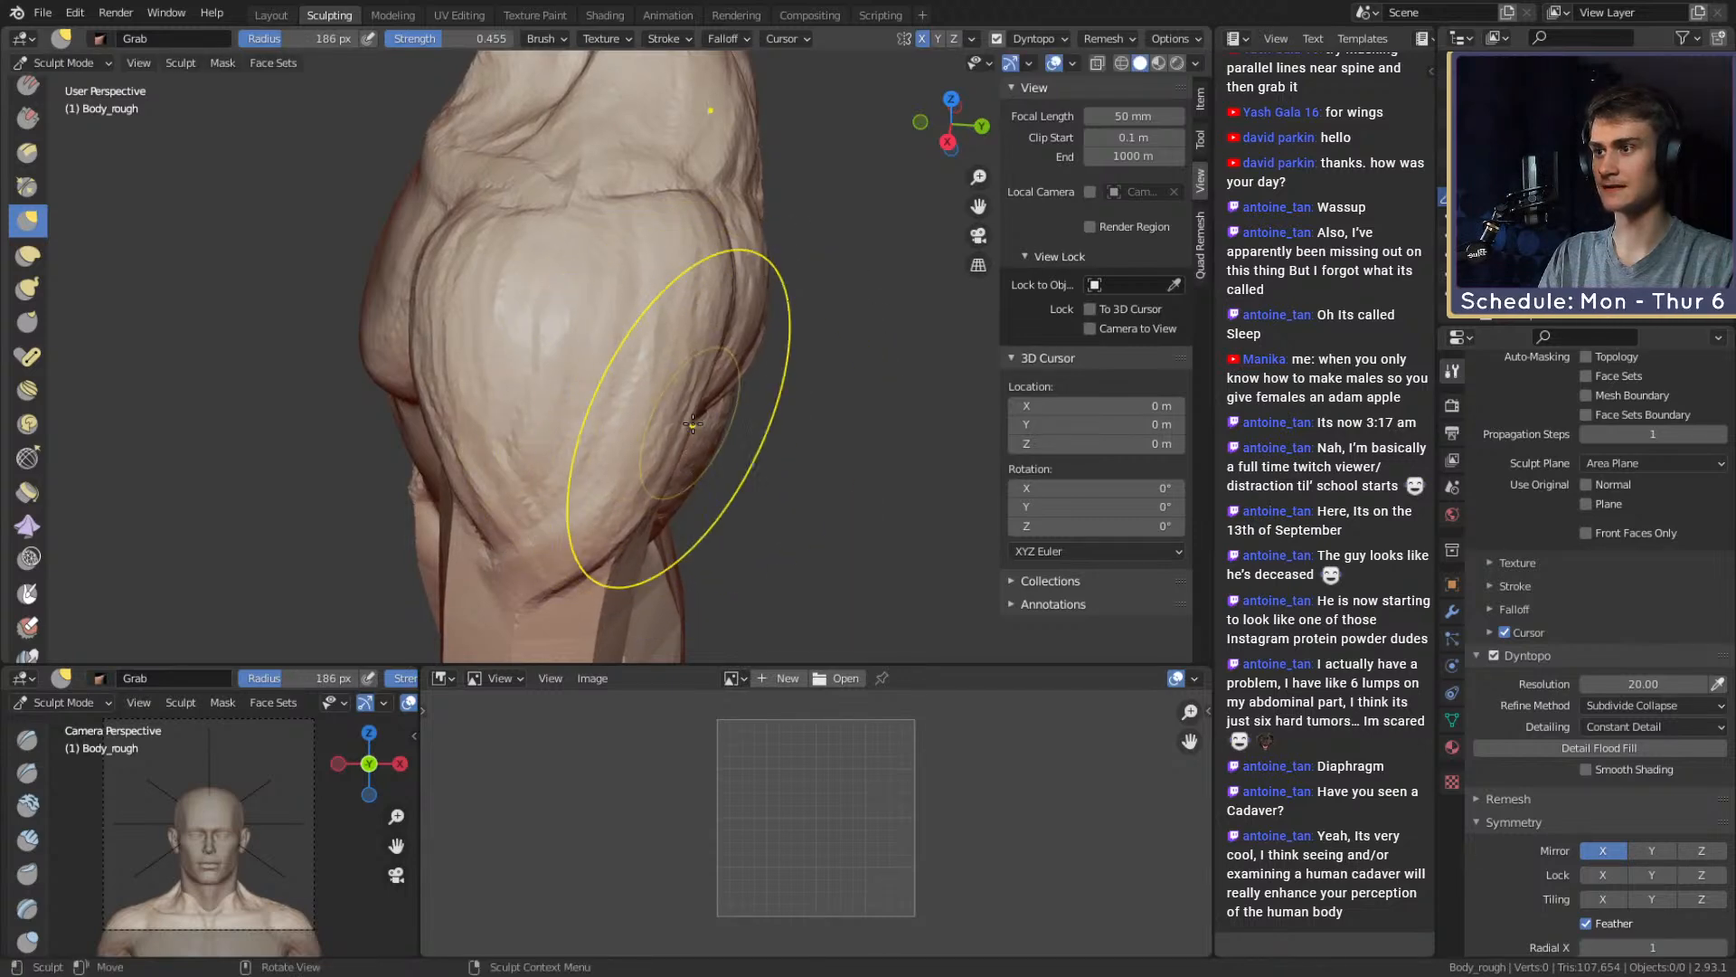
Refine the deltoid's shape and lower tip with Grab, reducing the radius to 71 px
{"action": "middle_click_drag", "start_coordinate": [697, 389], "coordinate": [701, 248]}
{"action": "key", "text": "f"}
{"action": "left_click", "coordinate": [896, 437]}
{"action": "middle_click_drag", "start_coordinate": [710, 439], "coordinate": [827, 389]}
{"action": "key", "text": "f"}
{"action": "left_click", "coordinate": [706, 403]}
{"action": "middle_click_drag", "start_coordinate": [827, 389], "coordinate": [759, 403], "text": "ctrl"}
{"action": "key", "text": "f"}
{"action": "left_click", "coordinate": [665, 403]}
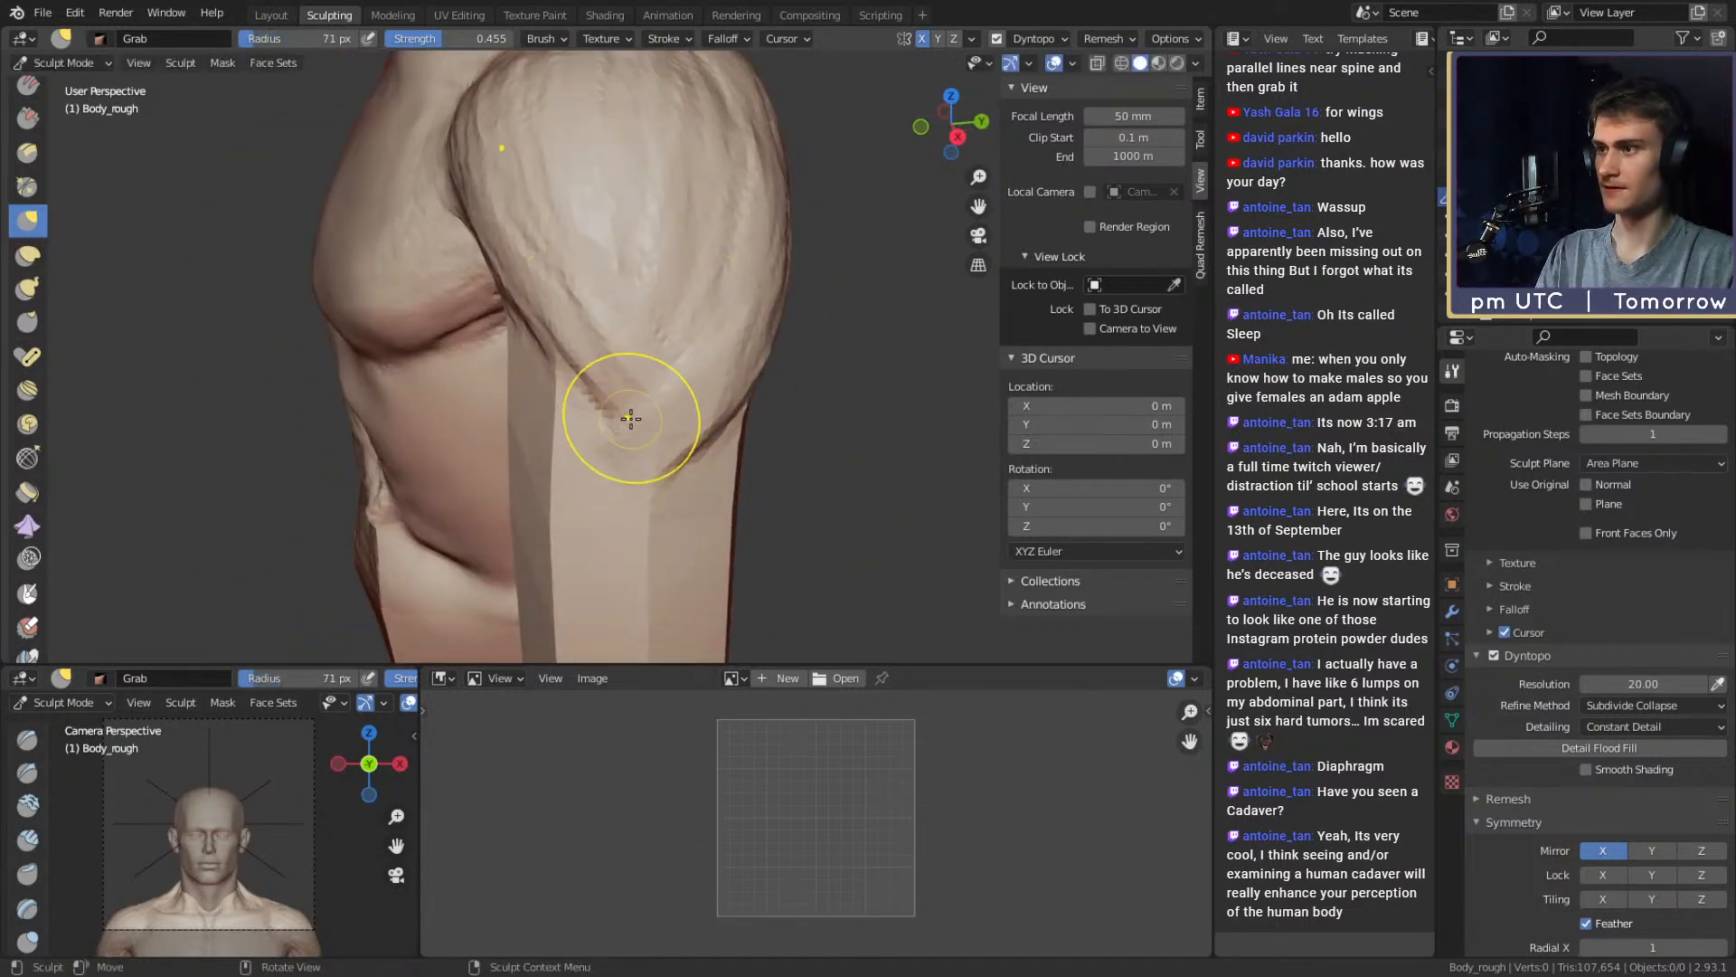
Sculpt the deltoid's edges and its pointed lower end on the upper arm with Clay Strips, starting at 30 px radius
{"action": "key", "text": "c"}
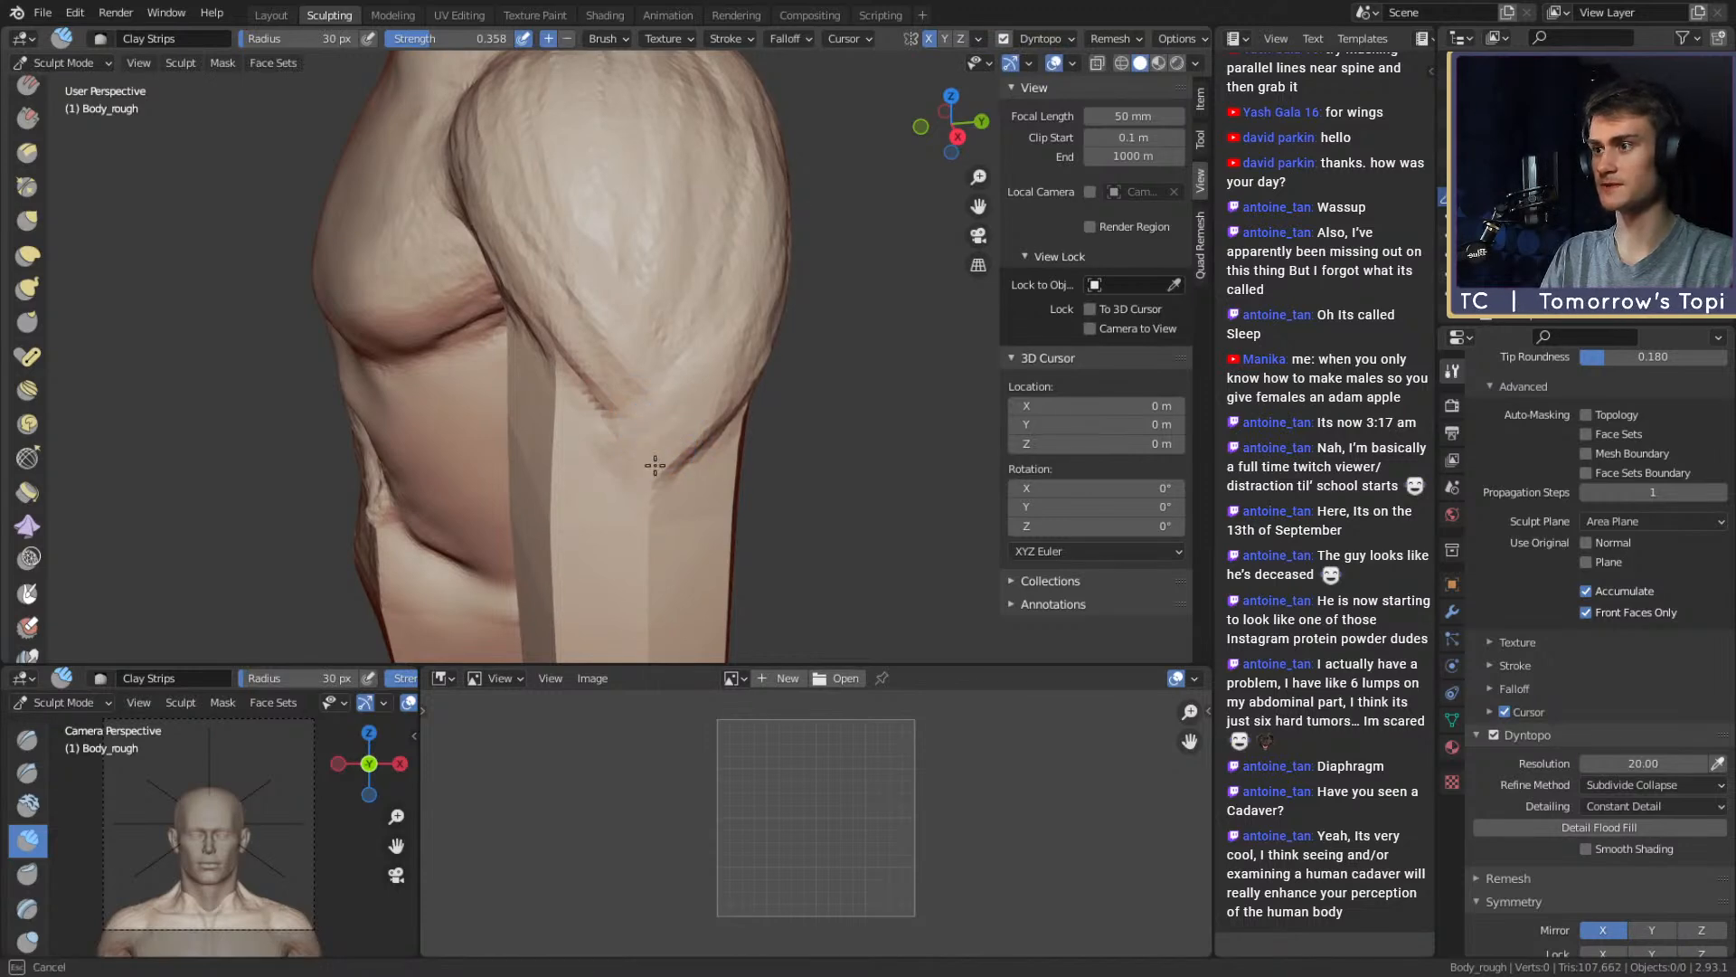
{"action": "middle_click_drag", "start_coordinate": [685, 342], "coordinate": [638, 402]}
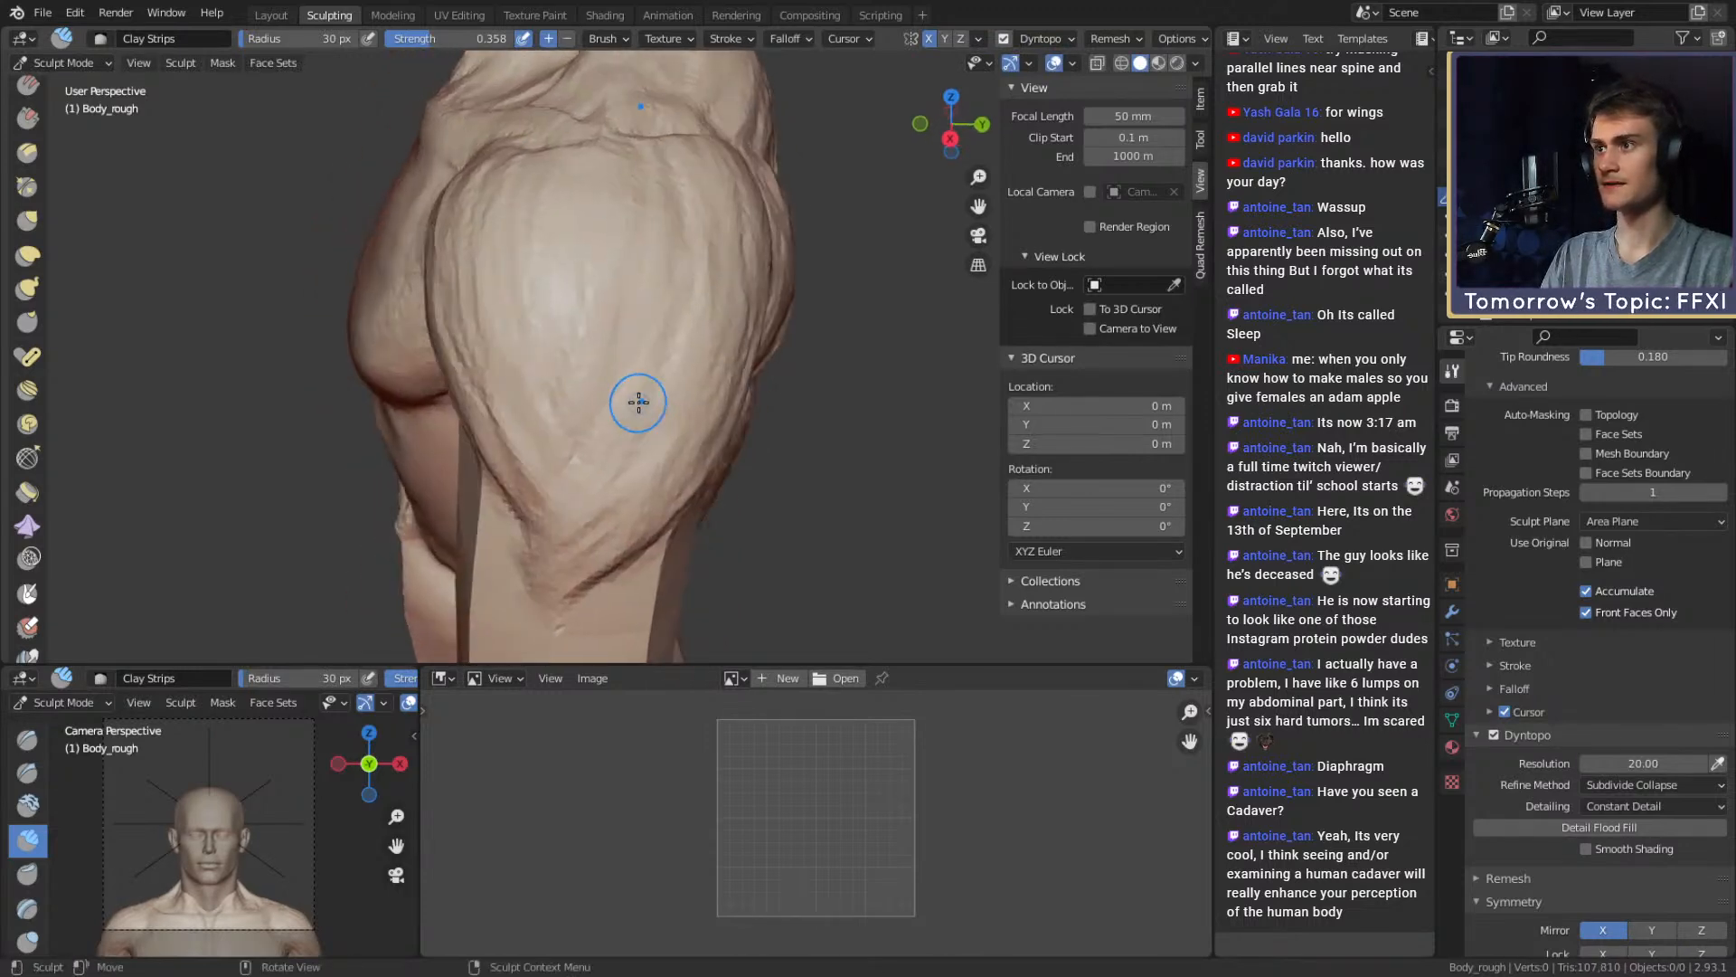
{"action": "middle_click_drag", "start_coordinate": [720, 279], "coordinate": [730, 368]}
{"action": "key", "text": "f"}
{"action": "left_click", "coordinate": [720, 368]}
{"action": "left_click_drag", "start_coordinate": [687, 398], "coordinate": [701, 470]}
{"action": "middle_click_drag", "start_coordinate": [701, 470], "coordinate": [646, 389]}
{"action": "left_click_drag", "start_coordinate": [588, 488], "coordinate": [558, 526]}
{"action": "middle_click_drag", "start_coordinate": [540, 503], "coordinate": [573, 387]}
{"action": "middle_click_drag", "start_coordinate": [690, 225], "coordinate": [758, 348]}
Sculpt the outer lower pectoral with Clay Strips at 54 px radius
{"action": "left_click_drag", "start_coordinate": [724, 274], "coordinate": [737, 392], "text": "ctrl+alt"}
{"action": "left_click_drag", "start_coordinate": [515, 392], "coordinate": [728, 398], "text": "alt"}
{"action": "mouse_move", "coordinate": [729, 418]}
{"action": "left_mouse_down", "text": "alt+shift"}
{"action": "mouse_move", "coordinate": [744, 356]}
{"action": "mouse_move", "coordinate": [646, 452]}
{"action": "mouse_move", "coordinate": [582, 403]}
{"action": "mouse_move", "coordinate": [622, 434]}
{"action": "mouse_move", "coordinate": [628, 392]}
{"action": "mouse_move", "coordinate": [709, 404]}
{"action": "left_mouse_up", "text": "alt+shift"}
{"action": "key", "text": "f"}
{"action": "left_click", "coordinate": [621, 404]}
{"action": "key", "text": "f"}
{"action": "left_click", "coordinate": [597, 407]}
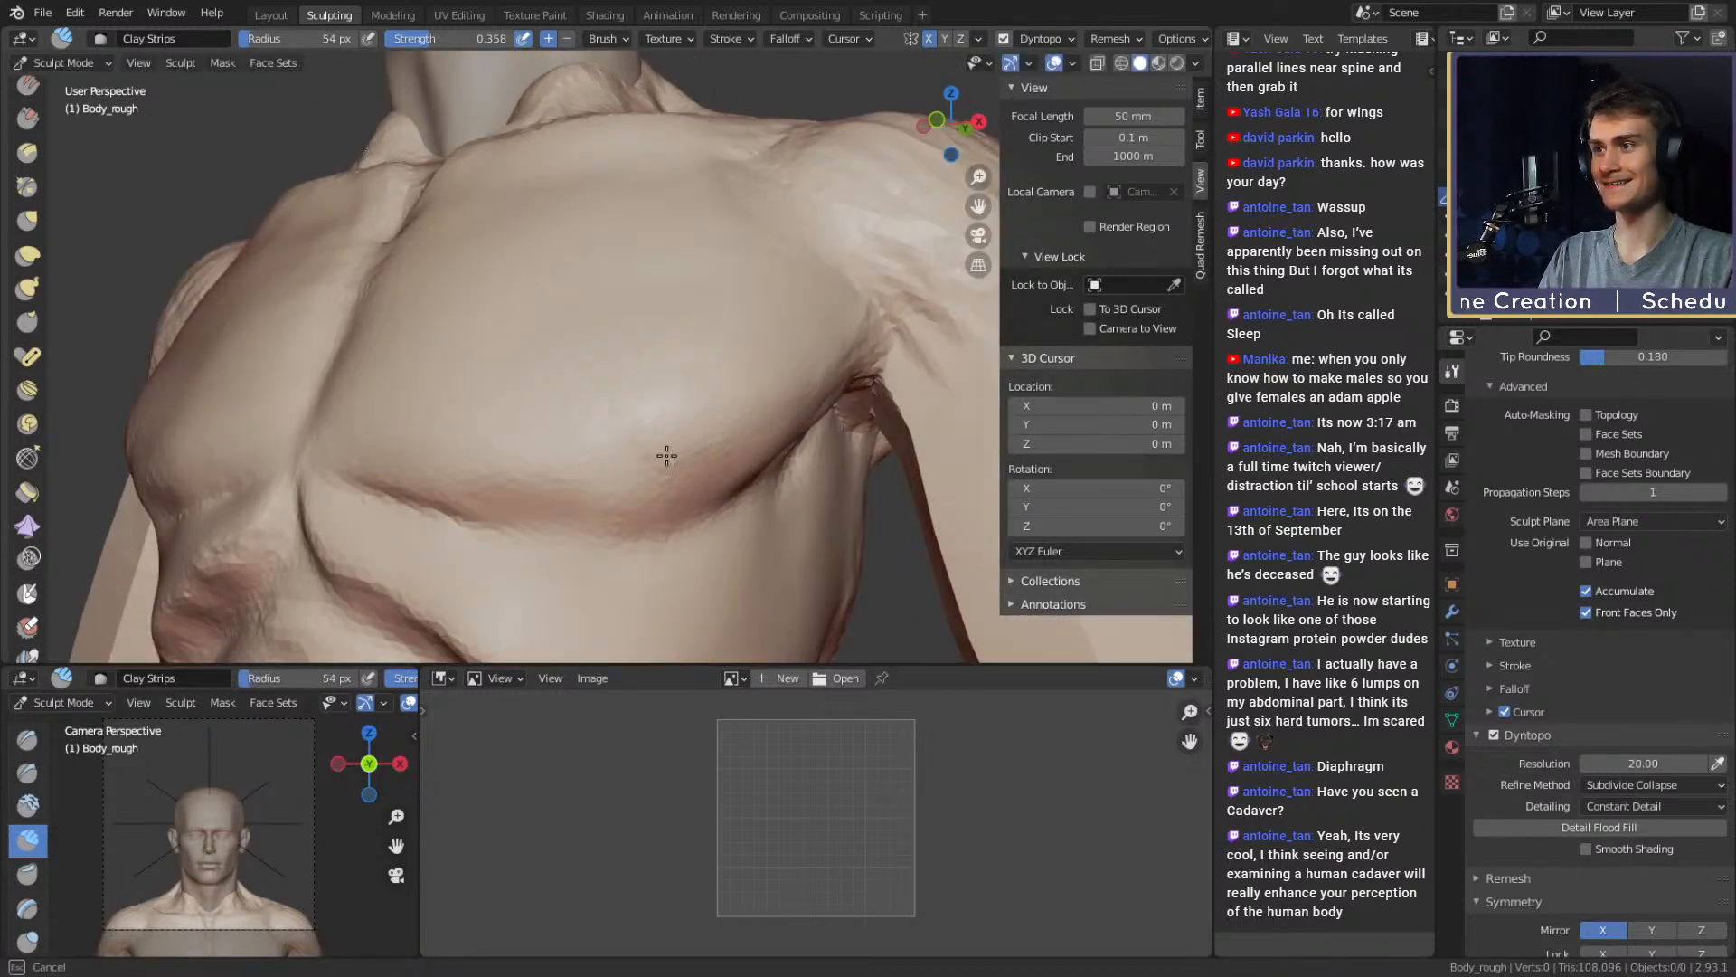
Build up the pectoral's lower and middle mass with Clay Strips at 50 px radius
{"action": "key", "text": "f"}
{"action": "left_click", "coordinate": [613, 439]}
{"action": "left_click_drag", "start_coordinate": [620, 441], "coordinate": [512, 425], "text": "alt"}
{"action": "left_click_drag", "start_coordinate": [511, 425], "coordinate": [579, 434], "text": "alt"}
{"action": "left_click_drag", "start_coordinate": [457, 428], "coordinate": [470, 501]}
{"action": "mouse_move", "coordinate": [475, 452]}
{"action": "left_mouse_down", "text": "alt"}
{"action": "mouse_move", "coordinate": [510, 423]}
{"action": "mouse_move", "coordinate": [534, 466]}
{"action": "left_mouse_up", "text": "alt"}
{"action": "mouse_move", "coordinate": [529, 465]}
{"action": "left_mouse_down"}
{"action": "mouse_move", "coordinate": [556, 488]}
{"action": "mouse_move", "coordinate": [534, 398]}
{"action": "left_mouse_up"}
{"action": "left_click_drag", "start_coordinate": [551, 389], "coordinate": [581, 445], "text": "alt"}
{"action": "mouse_move", "coordinate": [561, 434]}
{"action": "left_mouse_down"}
{"action": "mouse_move", "coordinate": [515, 341]}
{"action": "mouse_move", "coordinate": [543, 317]}
{"action": "left_mouse_up"}
{"action": "left_click_drag", "start_coordinate": [564, 307], "coordinate": [608, 407], "text": "alt"}
{"action": "mouse_move", "coordinate": [608, 416]}
{"action": "left_mouse_down"}
{"action": "mouse_move", "coordinate": [630, 471]}
{"action": "mouse_move", "coordinate": [595, 380]}
{"action": "left_mouse_up"}
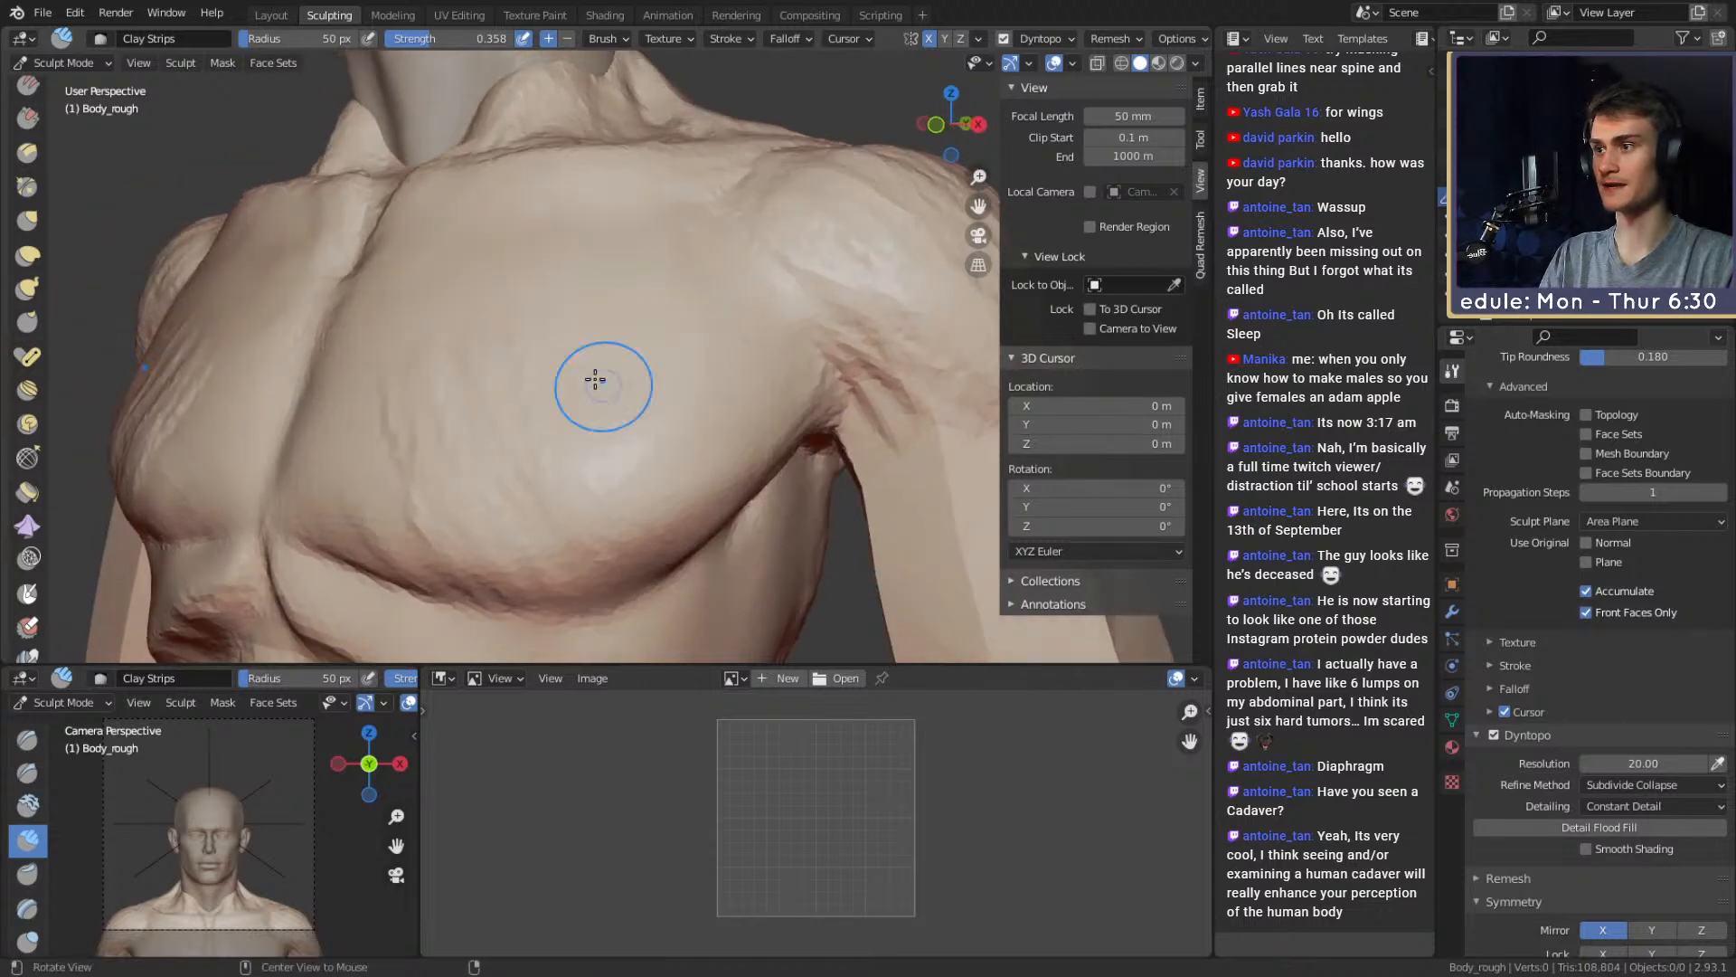
Carve the creases where the pectoral meets the armpit with Crease, ending at 40 px radius
{"action": "mouse_move", "coordinate": [807, 398]}
{"action": "left_mouse_down", "text": "alt"}
{"action": "mouse_move", "coordinate": [712, 290]}
{"action": "mouse_move", "coordinate": [694, 368]}
{"action": "mouse_move", "coordinate": [723, 362]}
{"action": "left_mouse_up", "text": "alt"}
{"action": "key", "text": "shift+c"}
{"action": "key", "text": "f"}
{"action": "left_click", "coordinate": [750, 395]}
{"action": "middle_click_drag", "start_coordinate": [750, 396], "coordinate": [737, 378]}
{"action": "mouse_move", "coordinate": [728, 389]}
{"action": "left_mouse_down"}
{"action": "mouse_move", "coordinate": [780, 354]}
{"action": "mouse_move", "coordinate": [759, 366]}
{"action": "left_mouse_up"}
{"action": "mouse_move", "coordinate": [702, 418]}
{"action": "left_mouse_down"}
{"action": "mouse_move", "coordinate": [724, 384]}
{"action": "mouse_move", "coordinate": [686, 412]}
{"action": "left_mouse_up"}
{"action": "key", "text": "f"}
{"action": "left_click", "coordinate": [746, 395]}
{"action": "middle_click_drag", "start_coordinate": [360, 315], "coordinate": [386, 302]}
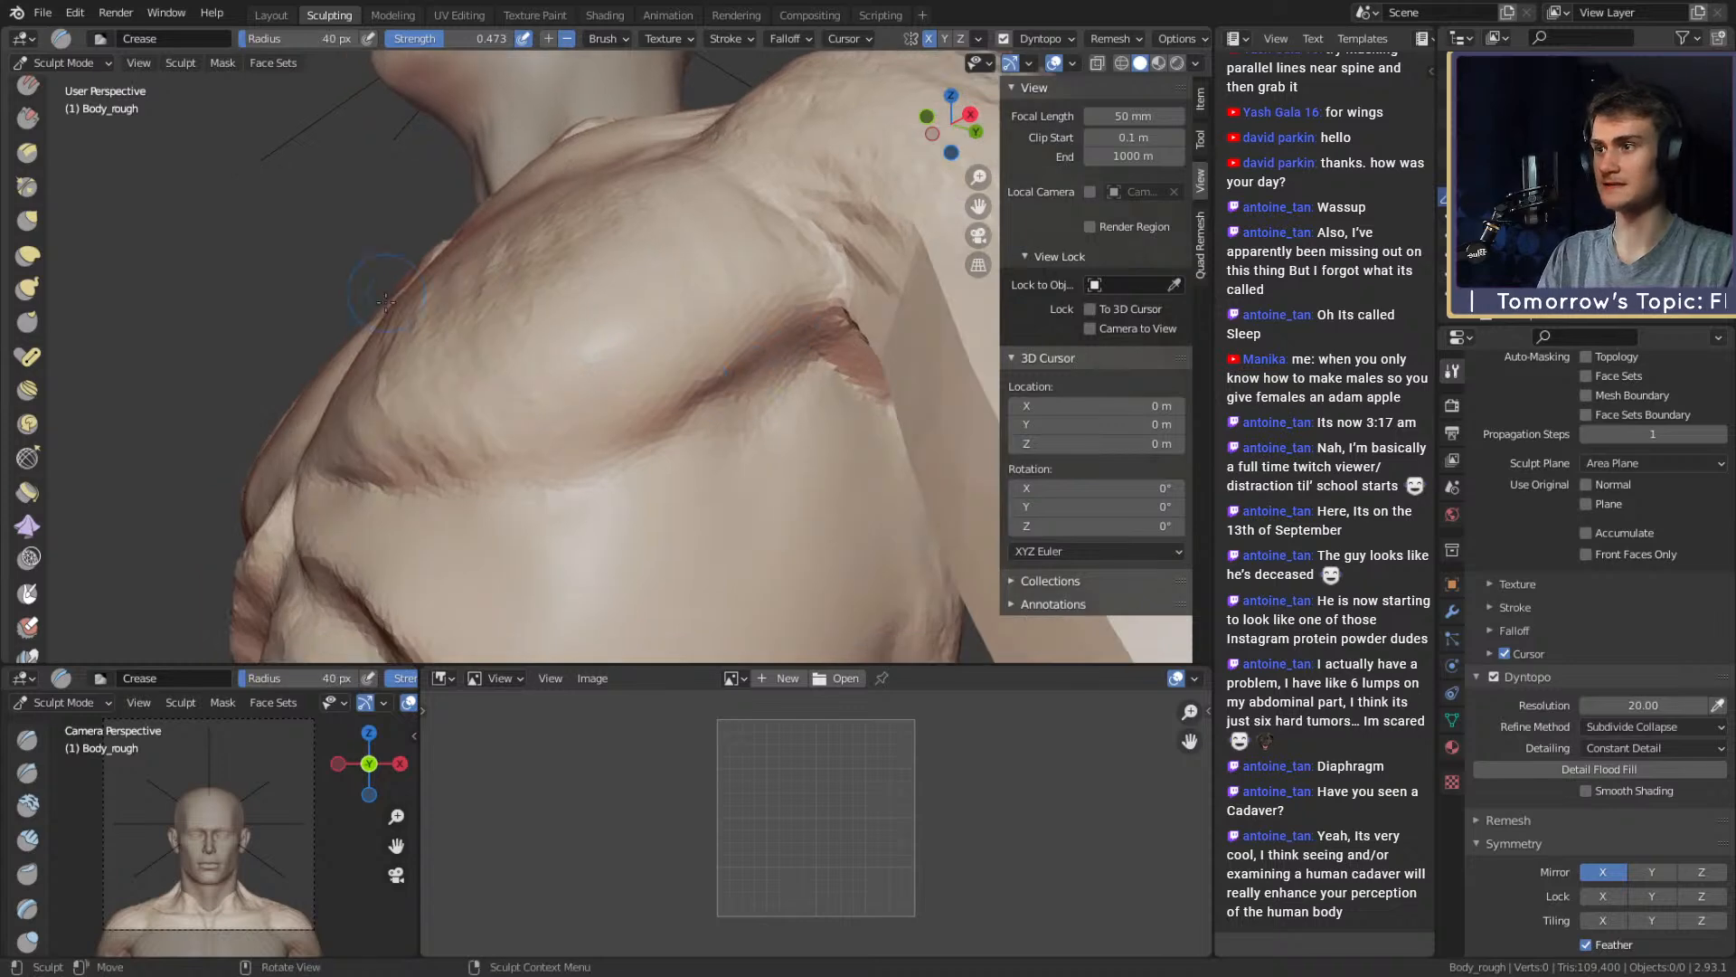
Add muscle-fibre strokes across the pectoral with Clay Strips at 40 px radius
{"action": "key", "text": "c"}
{"action": "middle_click_drag", "start_coordinate": [639, 357], "coordinate": [690, 356]}
{"action": "mouse_move", "coordinate": [588, 337]}
{"action": "middle_mouse_down"}
{"action": "mouse_move", "coordinate": [694, 399]}
{"action": "mouse_move", "coordinate": [686, 415]}
{"action": "middle_mouse_up"}
{"action": "middle_click_drag", "start_coordinate": [597, 341], "coordinate": [582, 414]}
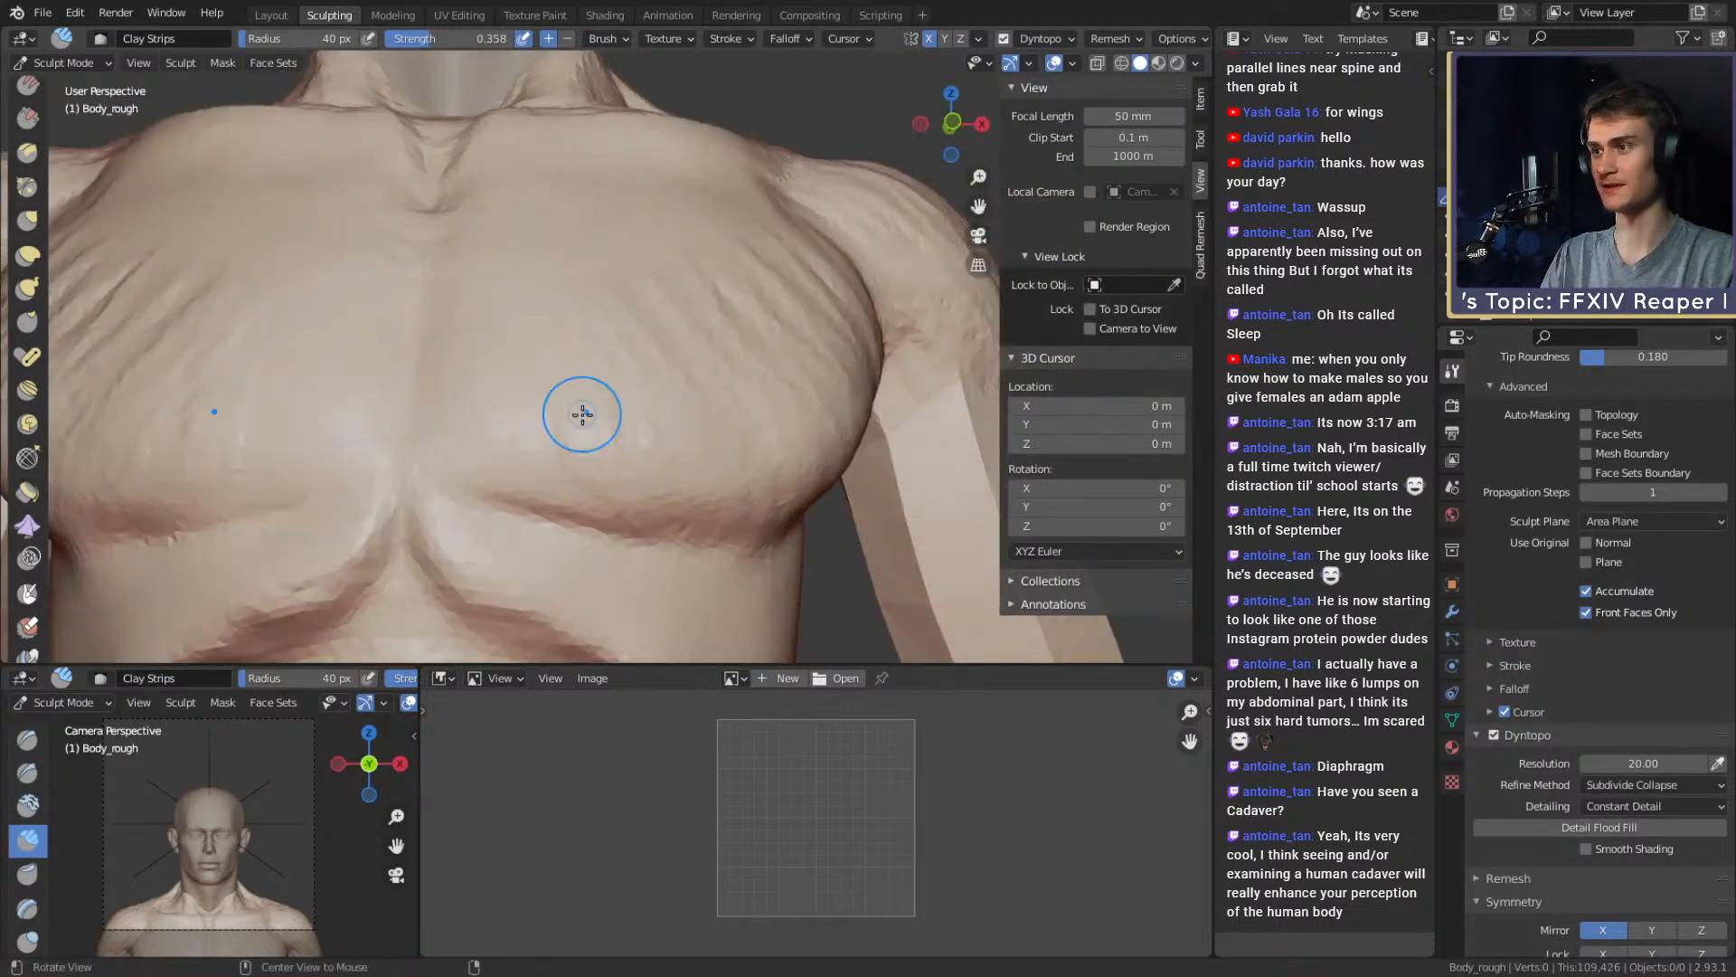
Fill out the middle and outer pectoral with Clay Strips at 49 px radius
{"action": "mouse_move", "coordinate": [573, 395]}
{"action": "left_mouse_down", "text": "alt"}
{"action": "mouse_move", "coordinate": [583, 453]}
{"action": "mouse_move", "coordinate": [624, 423]}
{"action": "mouse_move", "coordinate": [610, 433]}
{"action": "mouse_move", "coordinate": [648, 314]}
{"action": "mouse_move", "coordinate": [750, 439]}
{"action": "left_mouse_up", "text": "alt"}
{"action": "key", "text": "f"}
{"action": "left_click", "coordinate": [603, 402]}
{"action": "middle_click_drag", "start_coordinate": [752, 440], "coordinate": [715, 436]}
{"action": "left_click_drag", "start_coordinate": [717, 441], "coordinate": [799, 407]}
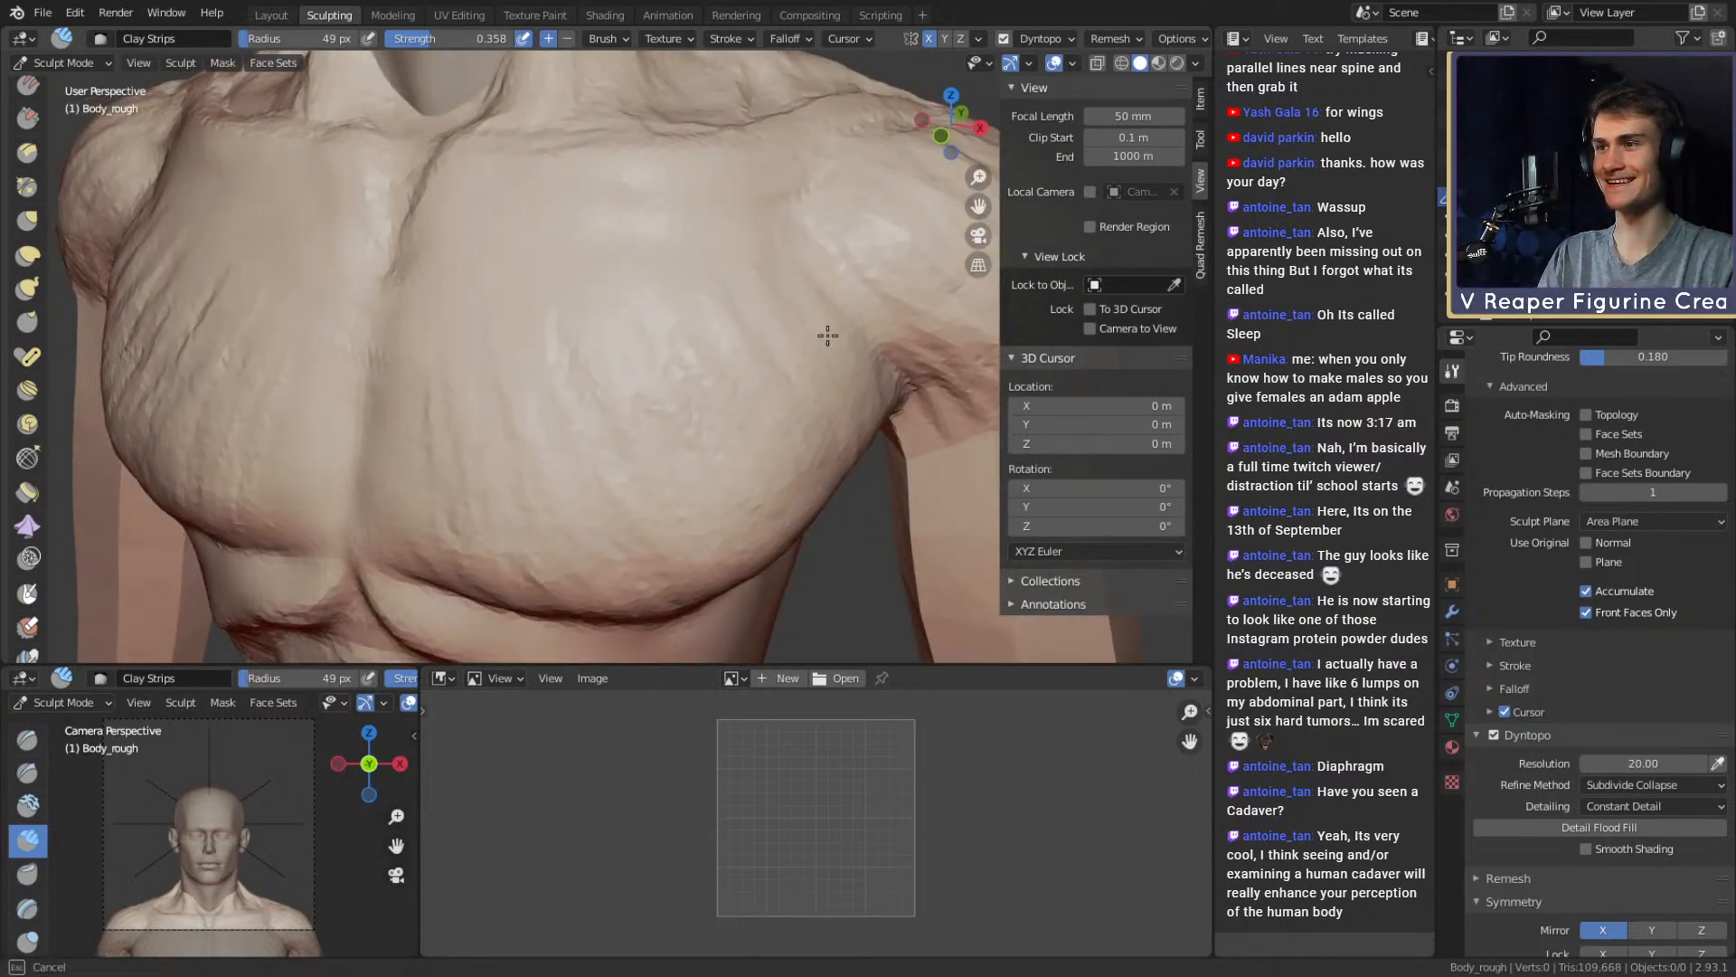
{"action": "middle_click_drag", "start_coordinate": [789, 384], "coordinate": [748, 302]}
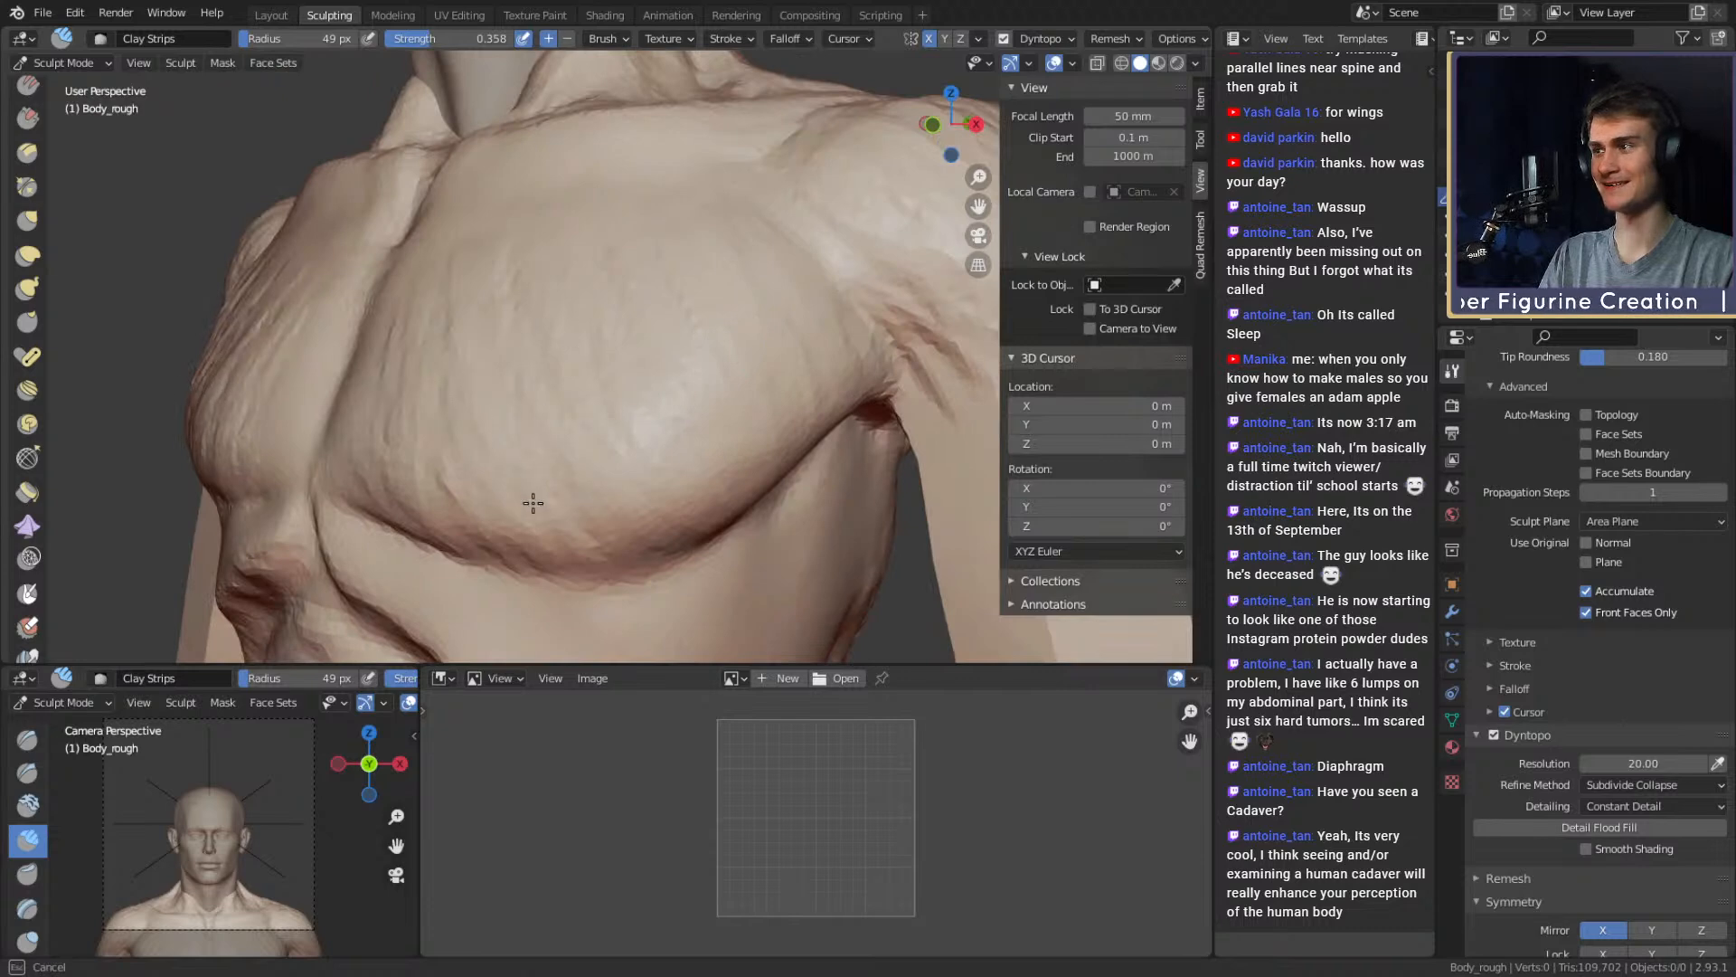
{"action": "middle_click_drag", "start_coordinate": [444, 455], "coordinate": [554, 389]}
Smooth the pectoral's surface with the brush radius enlarged to 98 px
{"action": "key", "text": "f"}
{"action": "left_click", "coordinate": [601, 387]}
{"action": "mouse_move", "coordinate": [557, 375]}
{"action": "left_mouse_down", "text": "shift"}
{"action": "mouse_move", "coordinate": [659, 458]}
{"action": "mouse_move", "coordinate": [724, 370]}
{"action": "mouse_move", "coordinate": [524, 501]}
{"action": "mouse_move", "coordinate": [593, 403]}
{"action": "left_mouse_up", "text": "shift"}
{"action": "scroll", "coordinate": [633, 406], "scroll_direction": "down", "scroll_amount": 3}
{"action": "mouse_move", "coordinate": [646, 407]}
{"action": "middle_mouse_down"}
{"action": "mouse_move", "coordinate": [659, 446]}
{"action": "mouse_move", "coordinate": [637, 402]}
{"action": "mouse_move", "coordinate": [659, 405]}
{"action": "middle_mouse_up"}
{"action": "scroll", "coordinate": [646, 420], "scroll_direction": "up", "scroll_amount": 2}
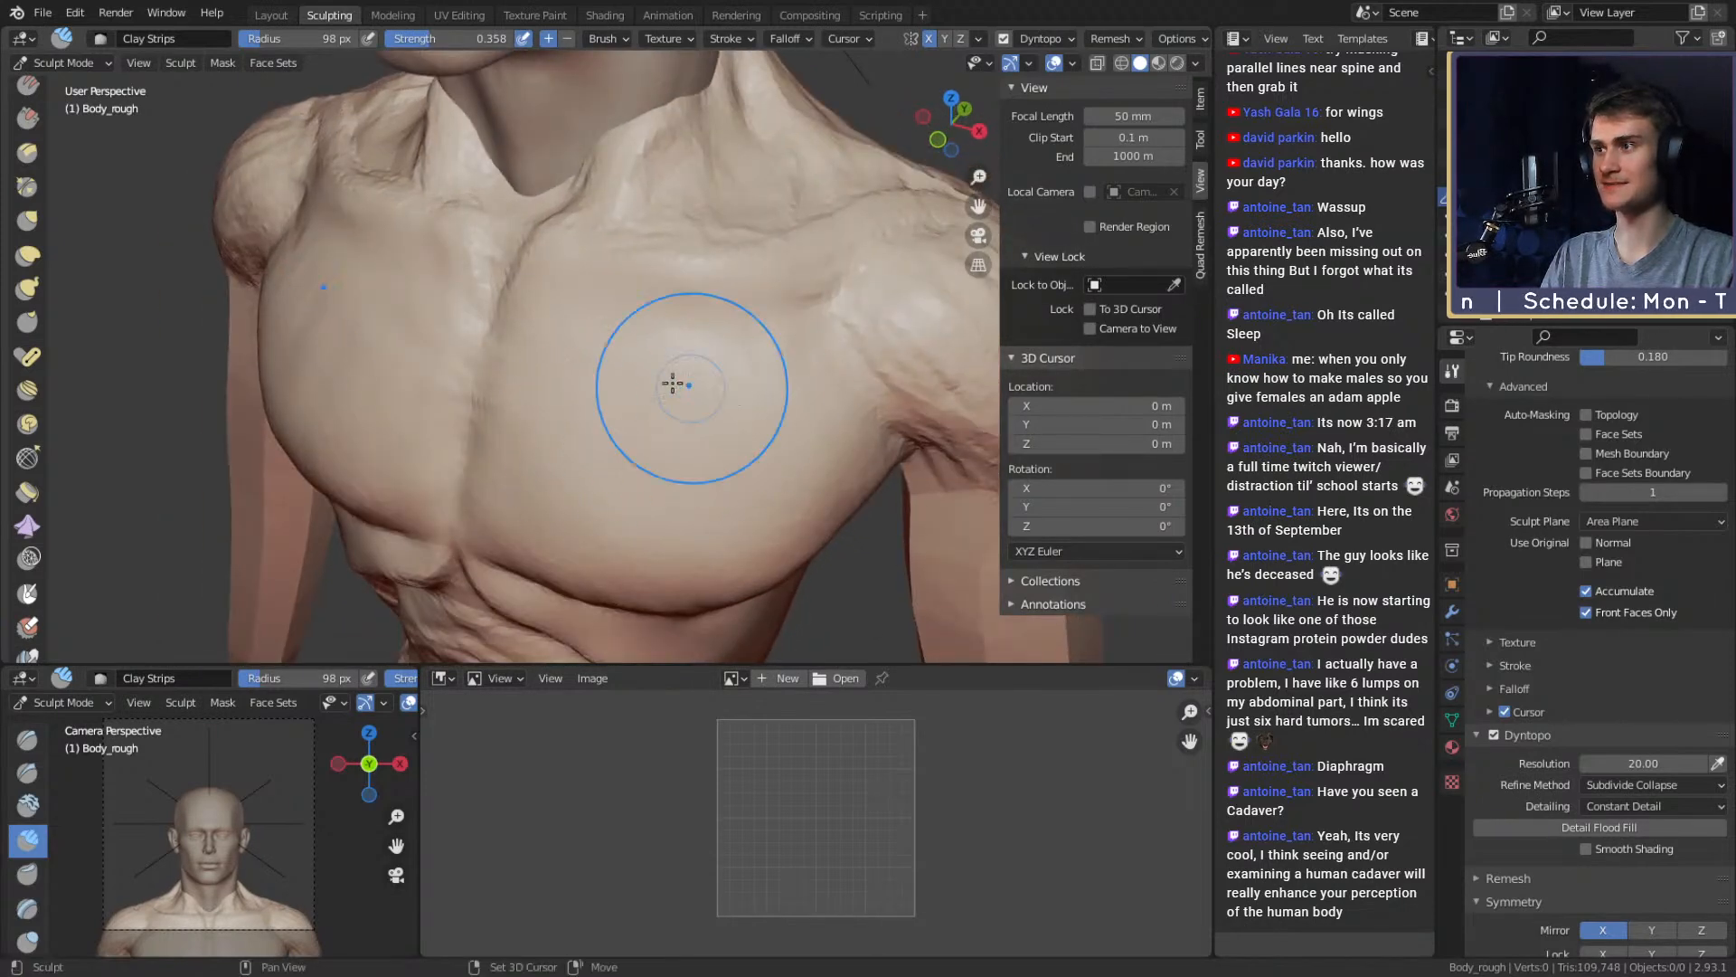
Refine the groove over the sternum with Clay Strips at 19 px radius and smooth it at 129 px
{"action": "middle_click_drag", "start_coordinate": [556, 415], "coordinate": [597, 407]}
{"action": "scroll", "coordinate": [583, 398], "scroll_direction": "up", "scroll_amount": 1}
{"action": "key", "text": "f"}
{"action": "left_click", "coordinate": [540, 393]}
{"action": "key", "text": "f"}
{"action": "left_click", "coordinate": [537, 362]}
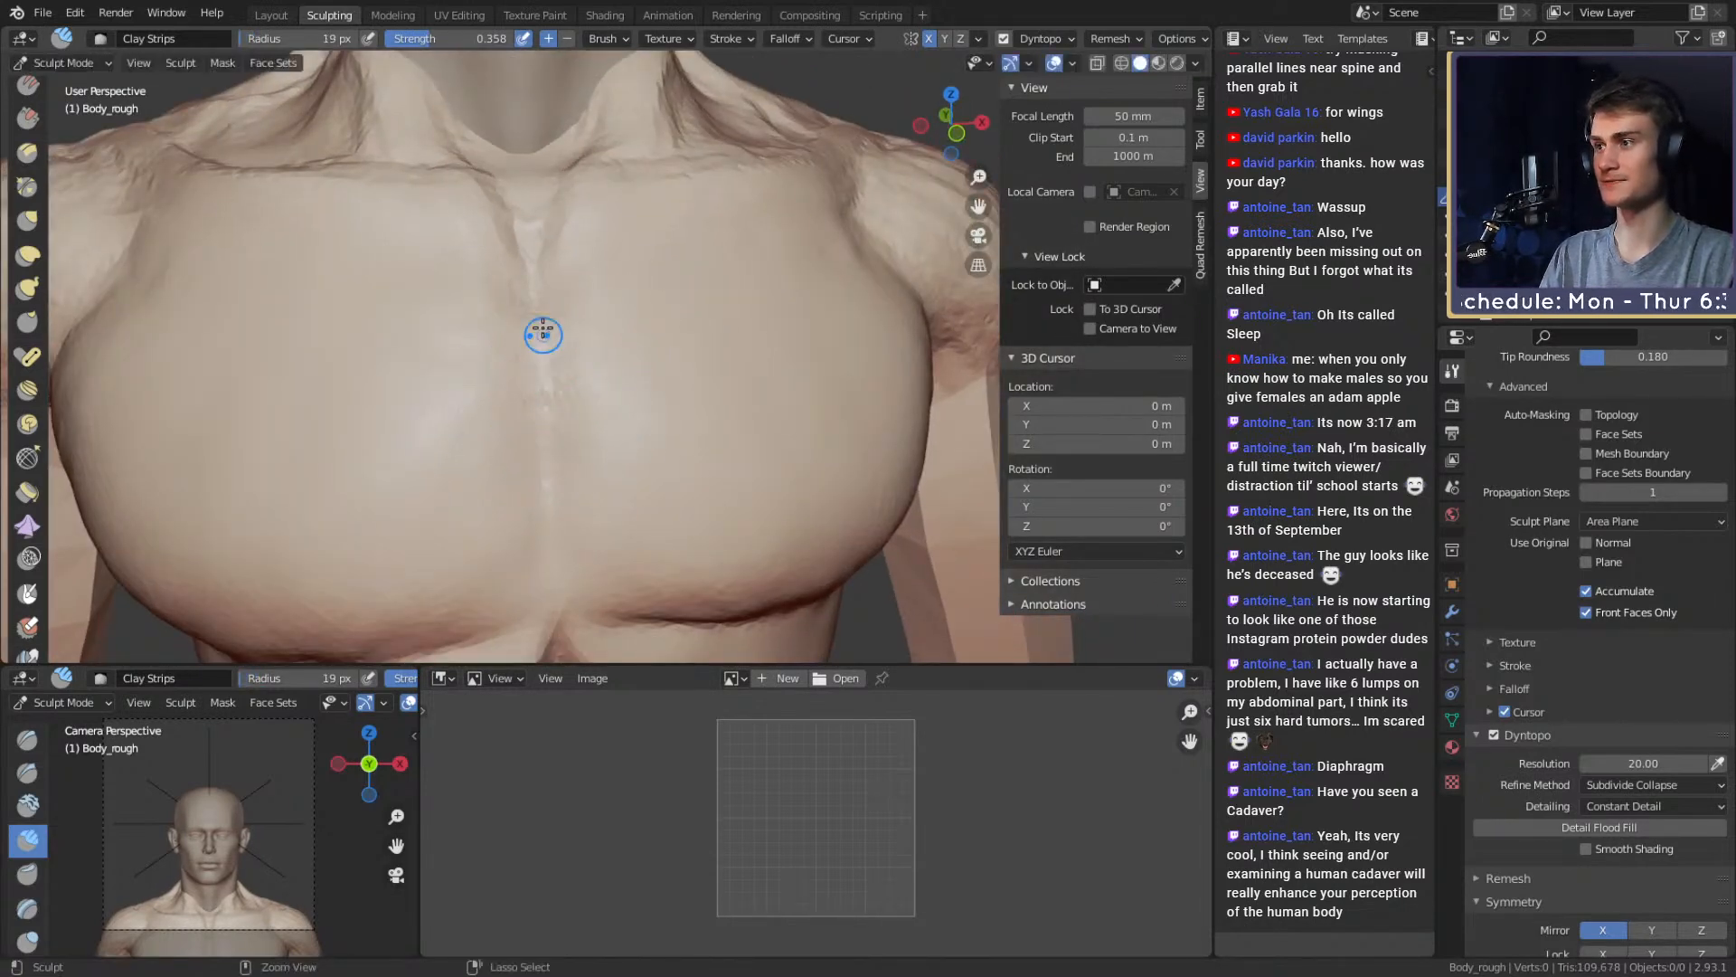
{"action": "key", "text": "f"}
{"action": "left_click", "coordinate": [600, 413]}
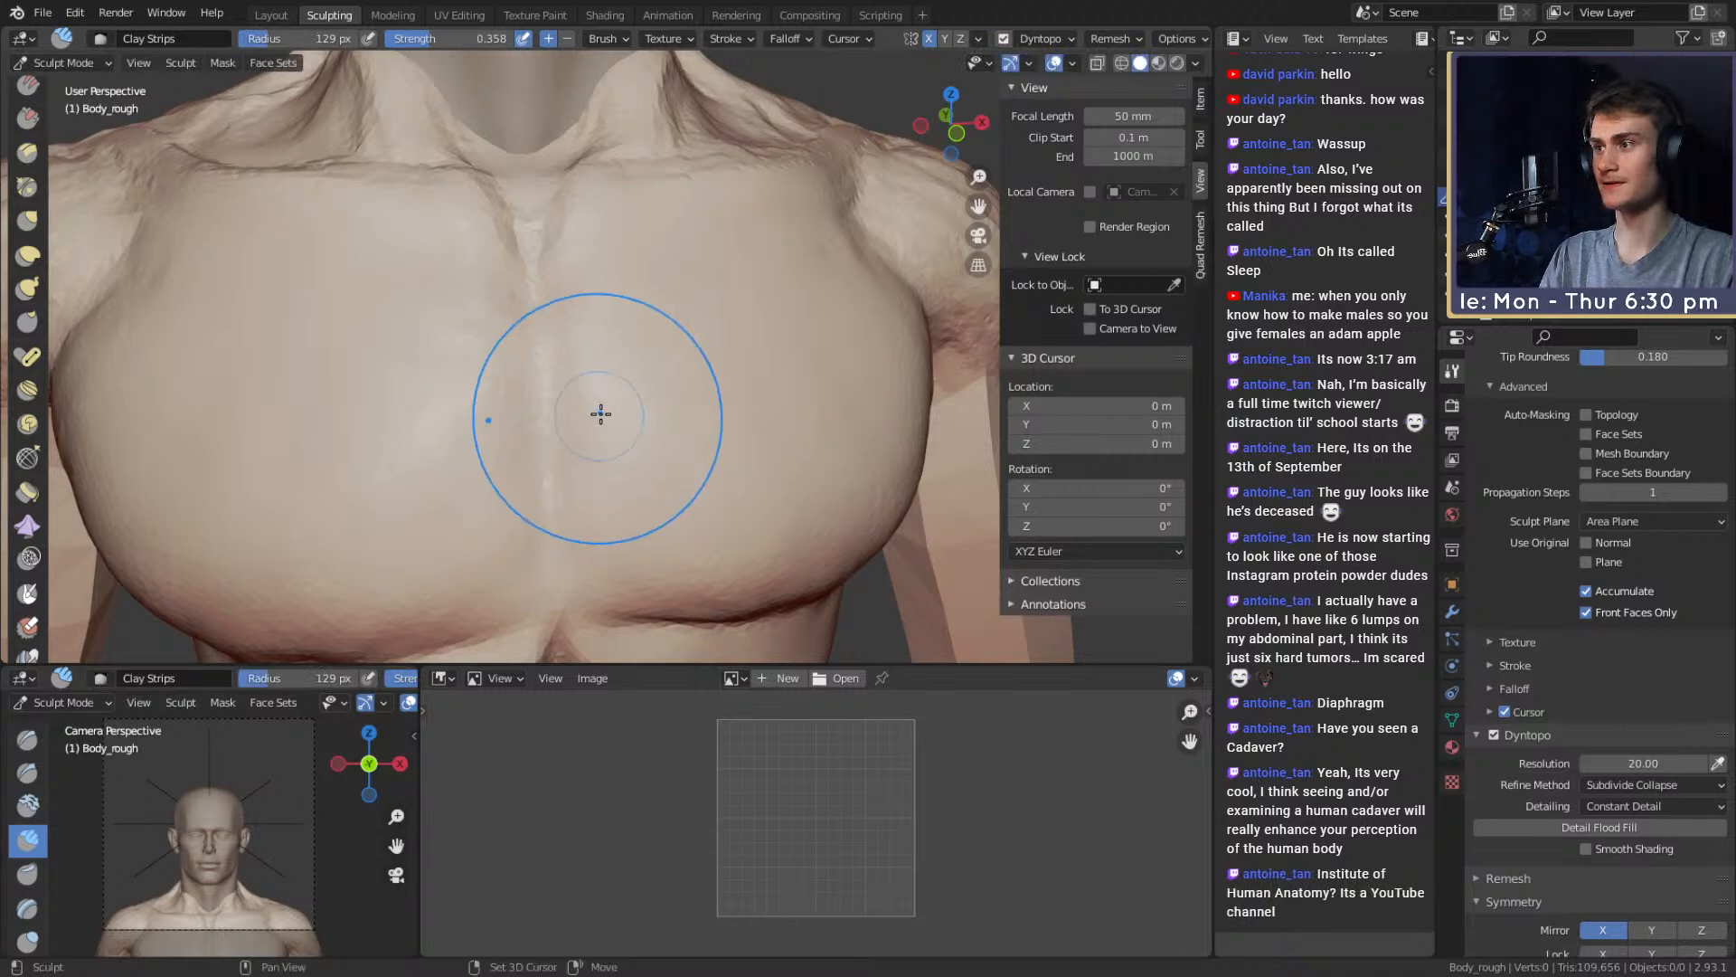
Add Clay Strips strokes across the upper pectoral below the collarbone, reducing the radius from 78 px to under 60 px
{"action": "middle_click_drag", "start_coordinate": [615, 263], "coordinate": [640, 434], "text": "shift"}
{"action": "scroll", "coordinate": [649, 452], "scroll_direction": "up", "scroll_amount": 2}
{"action": "middle_click_drag", "start_coordinate": [691, 317], "coordinate": [655, 376]}
{"action": "key", "text": "f"}
{"action": "left_click", "coordinate": [674, 376]}
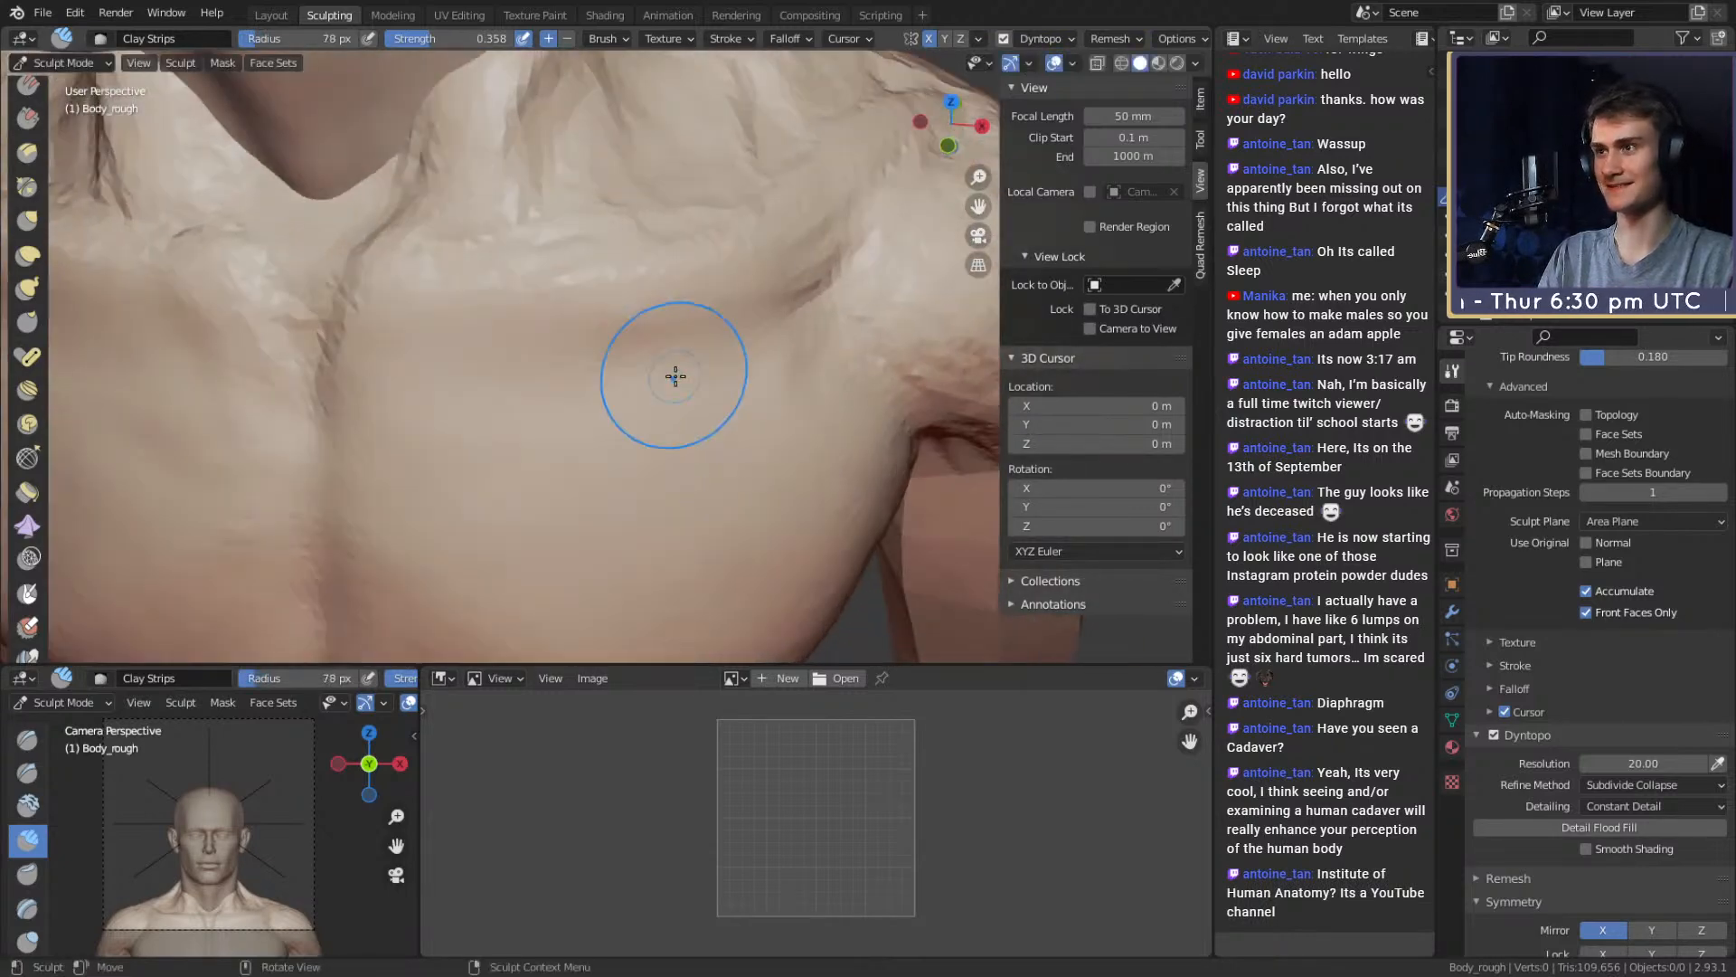
{"action": "left_click", "coordinate": [594, 386]}
{"action": "middle_click_drag", "start_coordinate": [426, 380], "coordinate": [570, 380]}
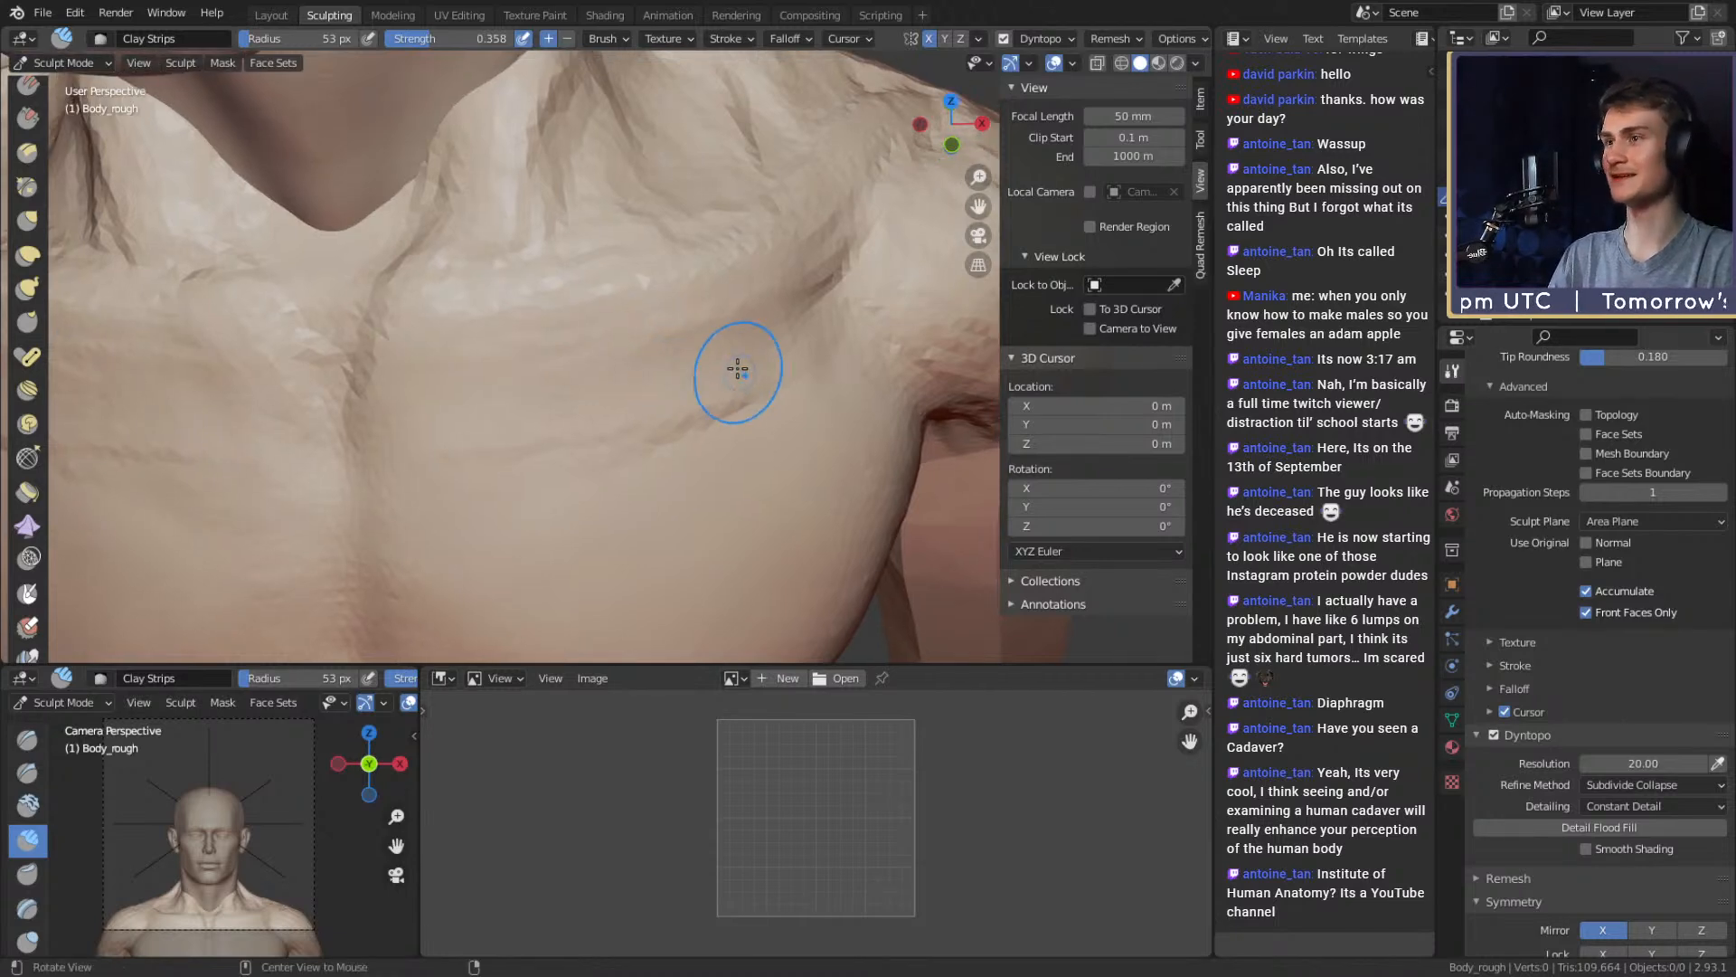
{"action": "mouse_move", "coordinate": [737, 369]}
{"action": "middle_mouse_down"}
{"action": "mouse_move", "coordinate": [628, 377]}
{"action": "mouse_move", "coordinate": [696, 424]}
{"action": "middle_mouse_up"}
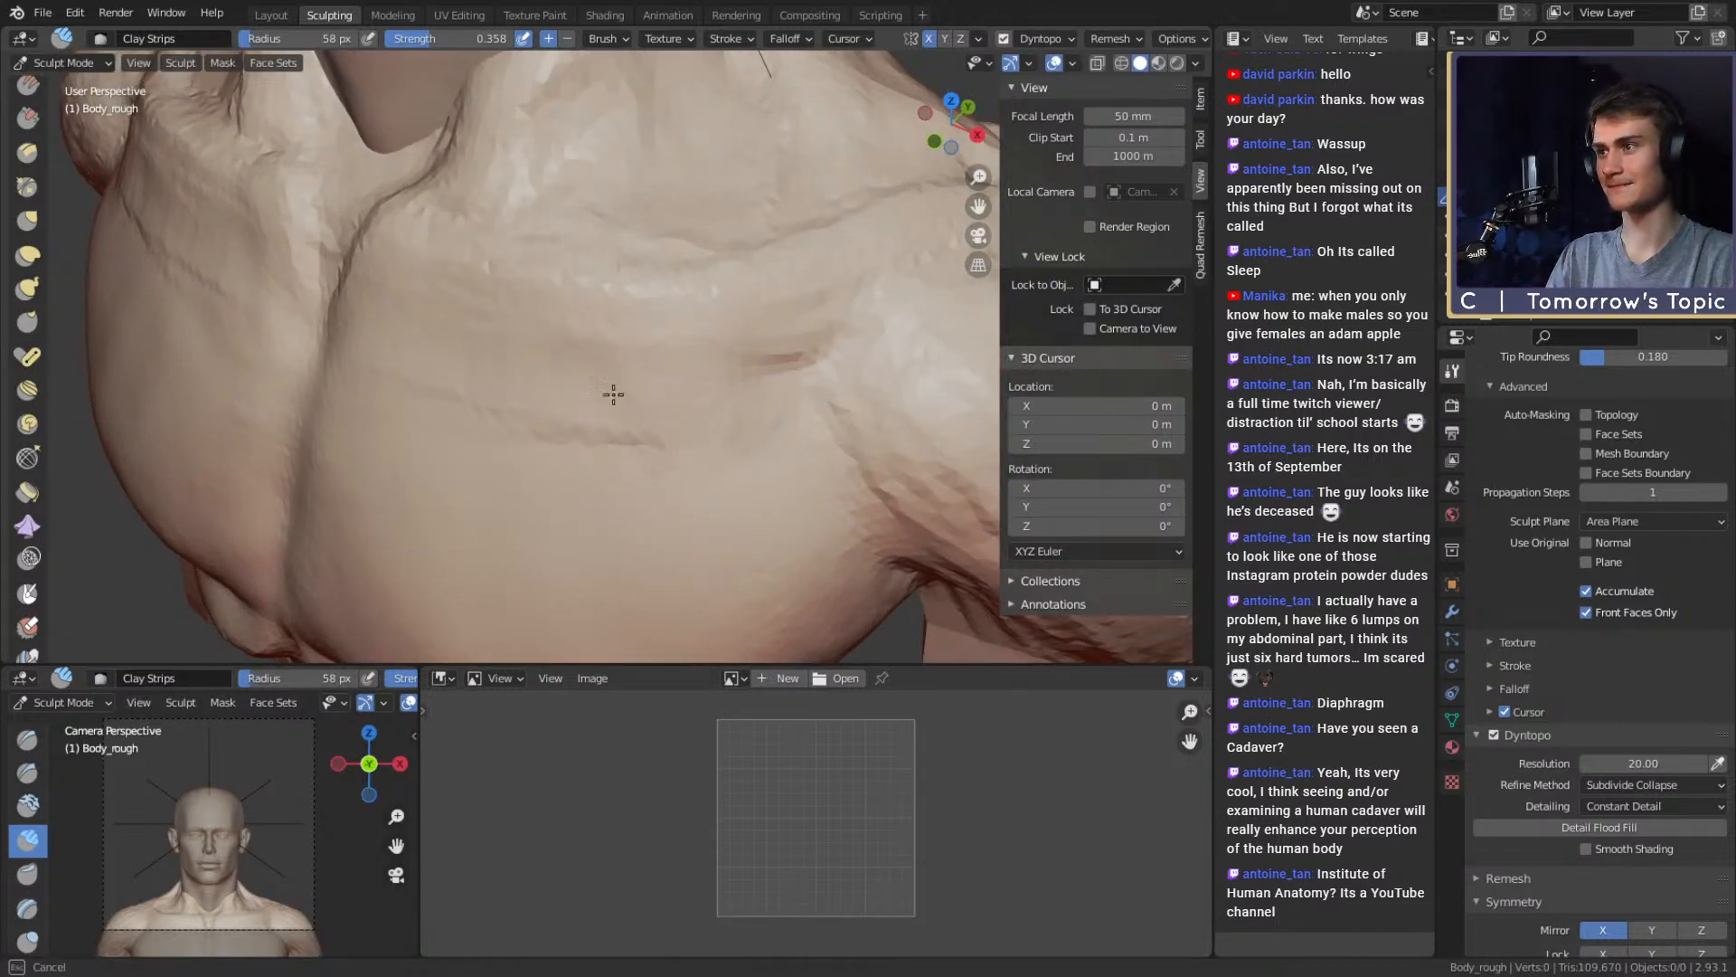
Smooth the new strokes on the upper pectoral with the brush radius enlarged to 142 px
{"action": "key", "text": "f"}
{"action": "left_click", "coordinate": [567, 372]}
{"action": "mouse_move", "coordinate": [478, 366]}
{"action": "left_mouse_down", "text": "alt"}
{"action": "mouse_move", "coordinate": [751, 344]}
{"action": "mouse_move", "coordinate": [691, 471]}
{"action": "left_mouse_up", "text": "alt"}
{"action": "scroll", "coordinate": [691, 471], "scroll_direction": "up", "scroll_amount": 3}
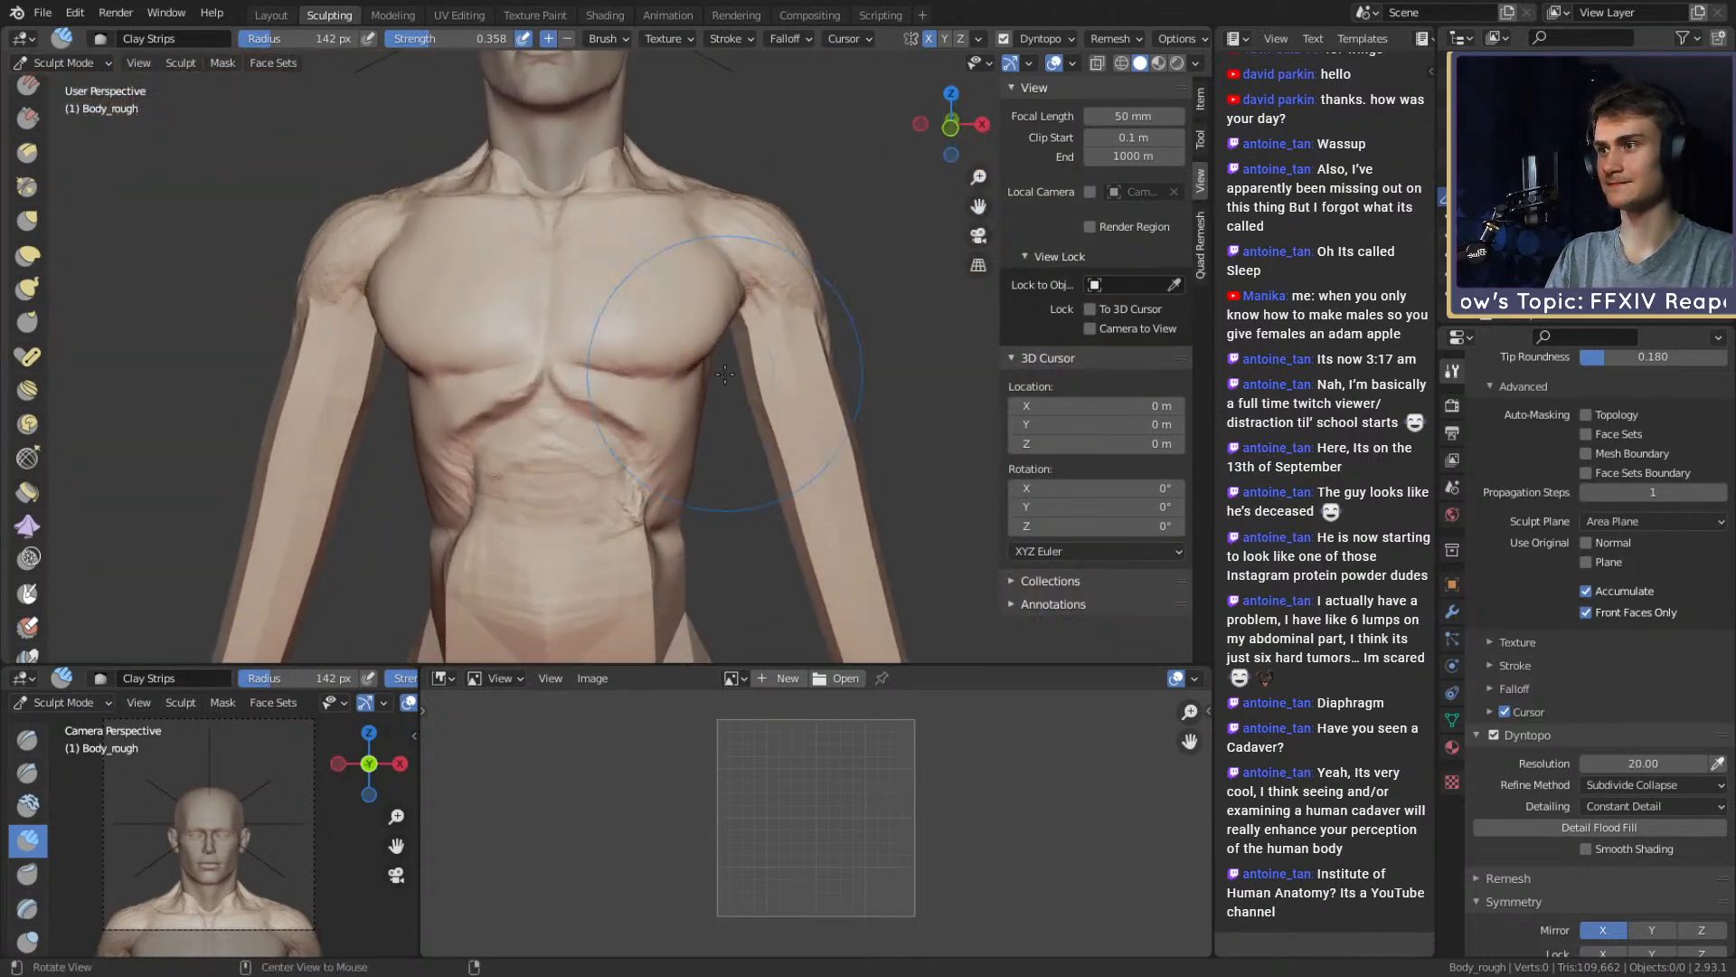
Examine the torso from the front and the collarbone and shoulder from above, with Grab active at 151 px radius
{"action": "middle_click_drag", "start_coordinate": [691, 472], "coordinate": [746, 351]}
{"action": "mouse_move", "coordinate": [746, 351]}
{"action": "left_mouse_down", "text": "alt"}
{"action": "mouse_move", "coordinate": [702, 404]}
{"action": "mouse_move", "coordinate": [692, 352]}
{"action": "mouse_move", "coordinate": [687, 383]}
{"action": "left_mouse_up", "text": "alt"}
{"action": "key", "text": "f"}
{"action": "left_click", "coordinate": [617, 349]}
{"action": "mouse_move", "coordinate": [687, 382]}
{"action": "middle_mouse_down"}
{"action": "mouse_move", "coordinate": [696, 407]}
{"action": "mouse_move", "coordinate": [667, 458]}
{"action": "mouse_move", "coordinate": [647, 387]}
{"action": "middle_mouse_up"}
{"action": "key", "text": "g"}
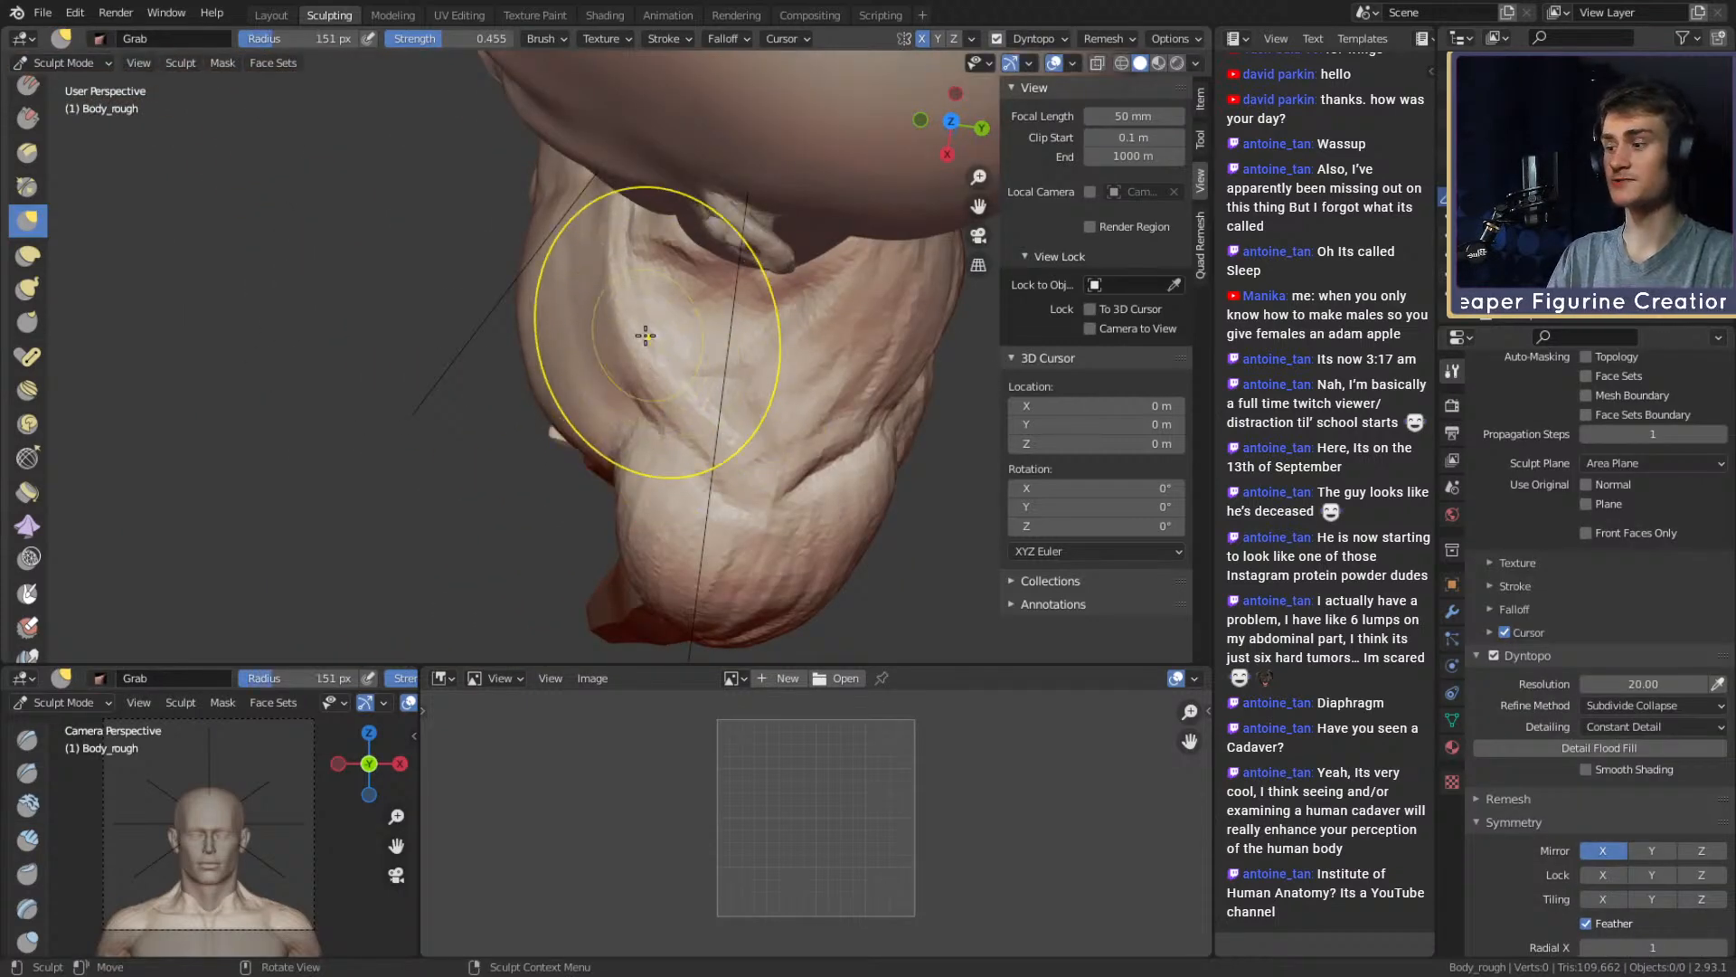
{"action": "mouse_move", "coordinate": [744, 353]}
{"action": "middle_mouse_down"}
{"action": "mouse_move", "coordinate": [760, 235]}
{"action": "mouse_move", "coordinate": [772, 352]}
{"action": "mouse_move", "coordinate": [714, 339]}
{"action": "middle_mouse_up"}
{"action": "scroll", "coordinate": [772, 352], "scroll_direction": "down", "scroll_amount": 8}
{"action": "scroll", "coordinate": [745, 350], "scroll_direction": "up", "scroll_amount": 5}
{"action": "scroll", "coordinate": [678, 329], "scroll_direction": "up", "scroll_amount": 5}
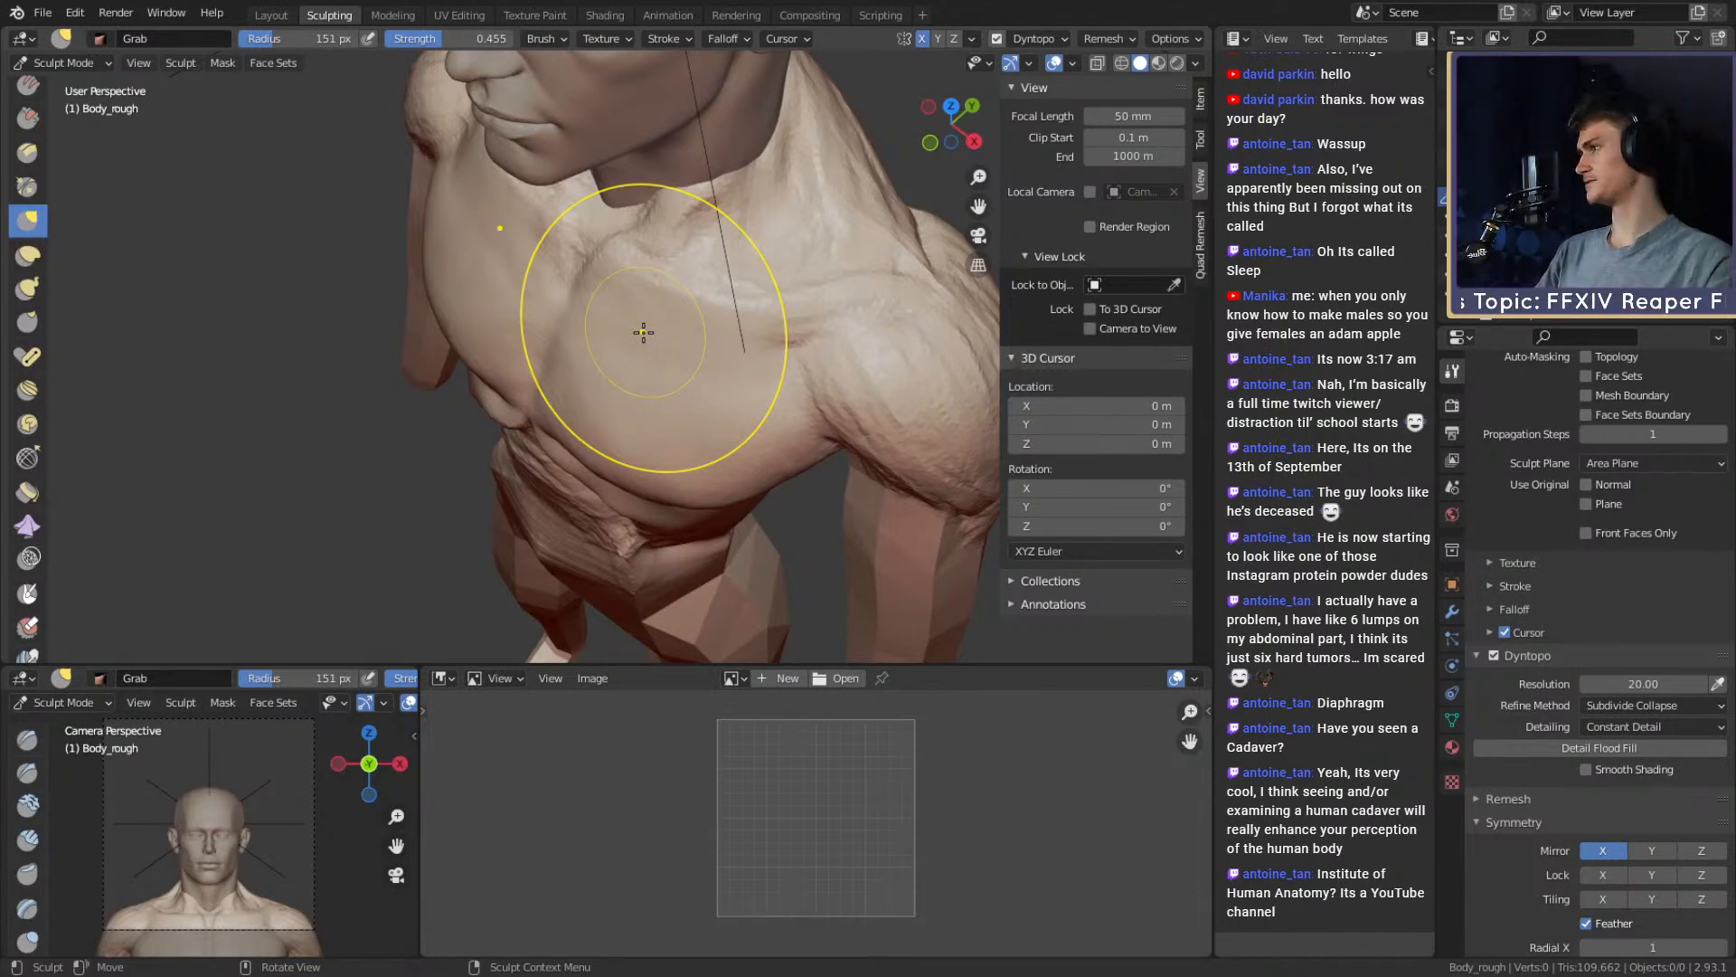
Paint the collarbone's S-curve from the sternum to the shoulder with the Mask brush at 22 px radius
{"action": "key", "text": "m"}
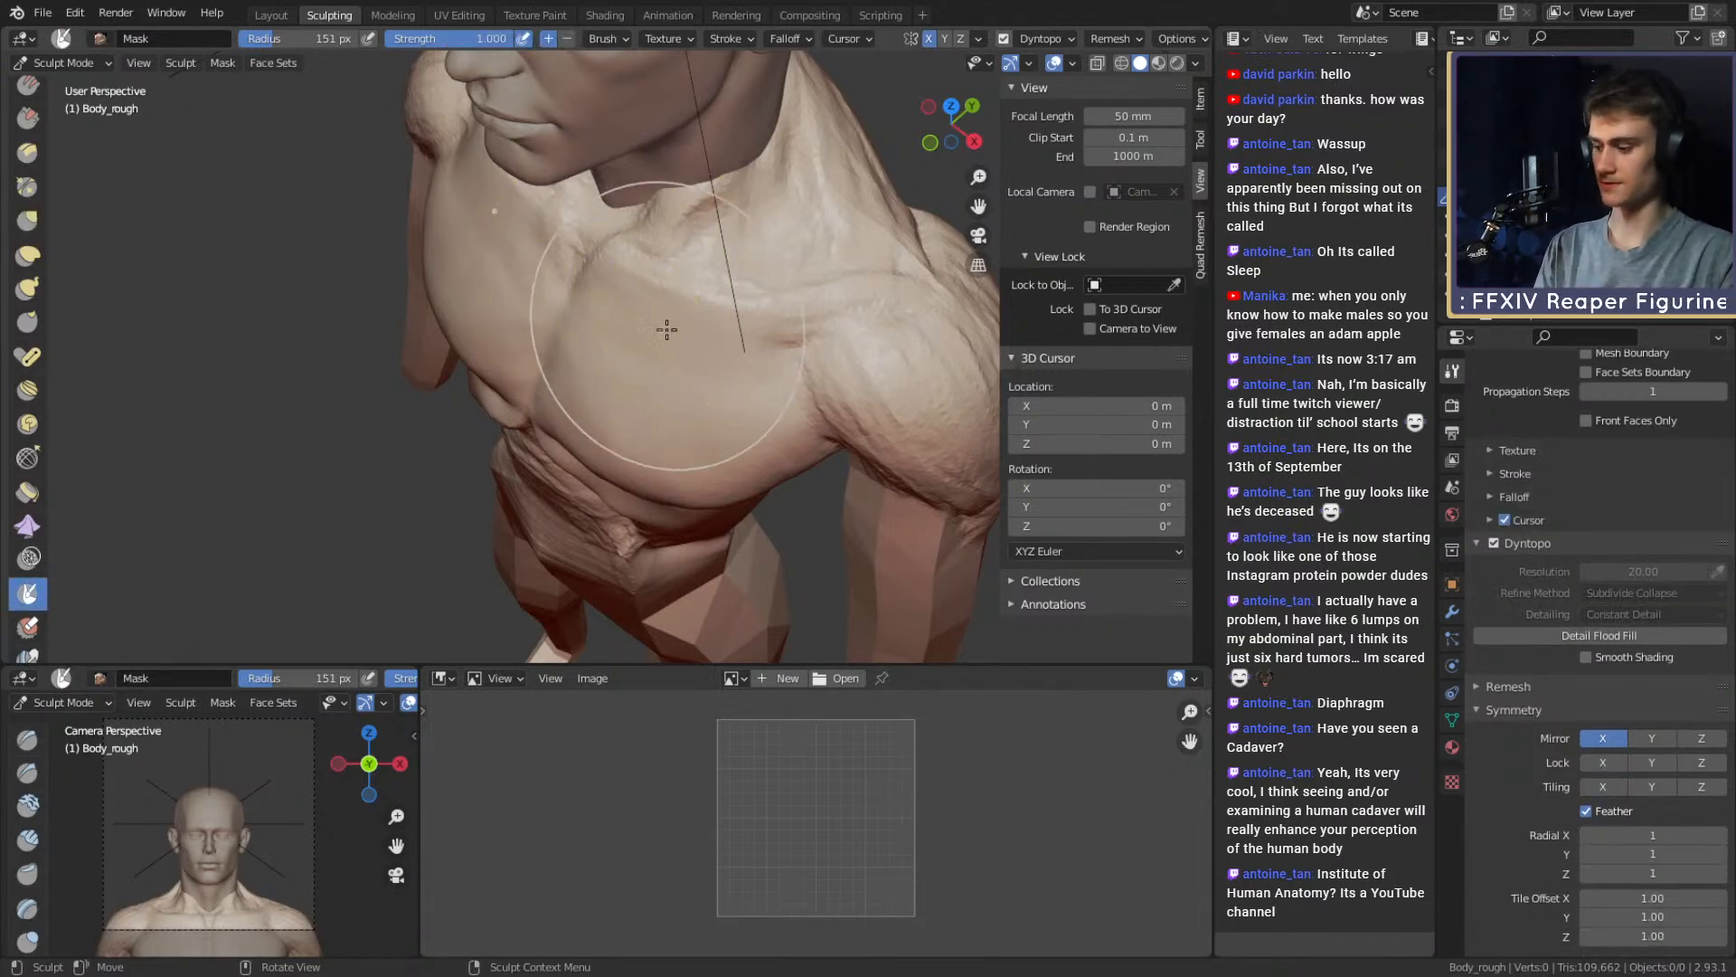
{"action": "key", "text": "f"}
{"action": "left_click", "coordinate": [692, 304]}
{"action": "mouse_move", "coordinate": [682, 307]}
{"action": "middle_mouse_down", "text": "shift"}
{"action": "mouse_move", "coordinate": [543, 298]}
{"action": "mouse_move", "coordinate": [569, 283]}
{"action": "middle_mouse_up", "text": "shift"}
{"action": "key", "text": "f"}
{"action": "left_click", "coordinate": [548, 298]}
{"action": "key", "text": "f"}
{"action": "left_click", "coordinate": [579, 283]}
{"action": "key", "text": "f"}
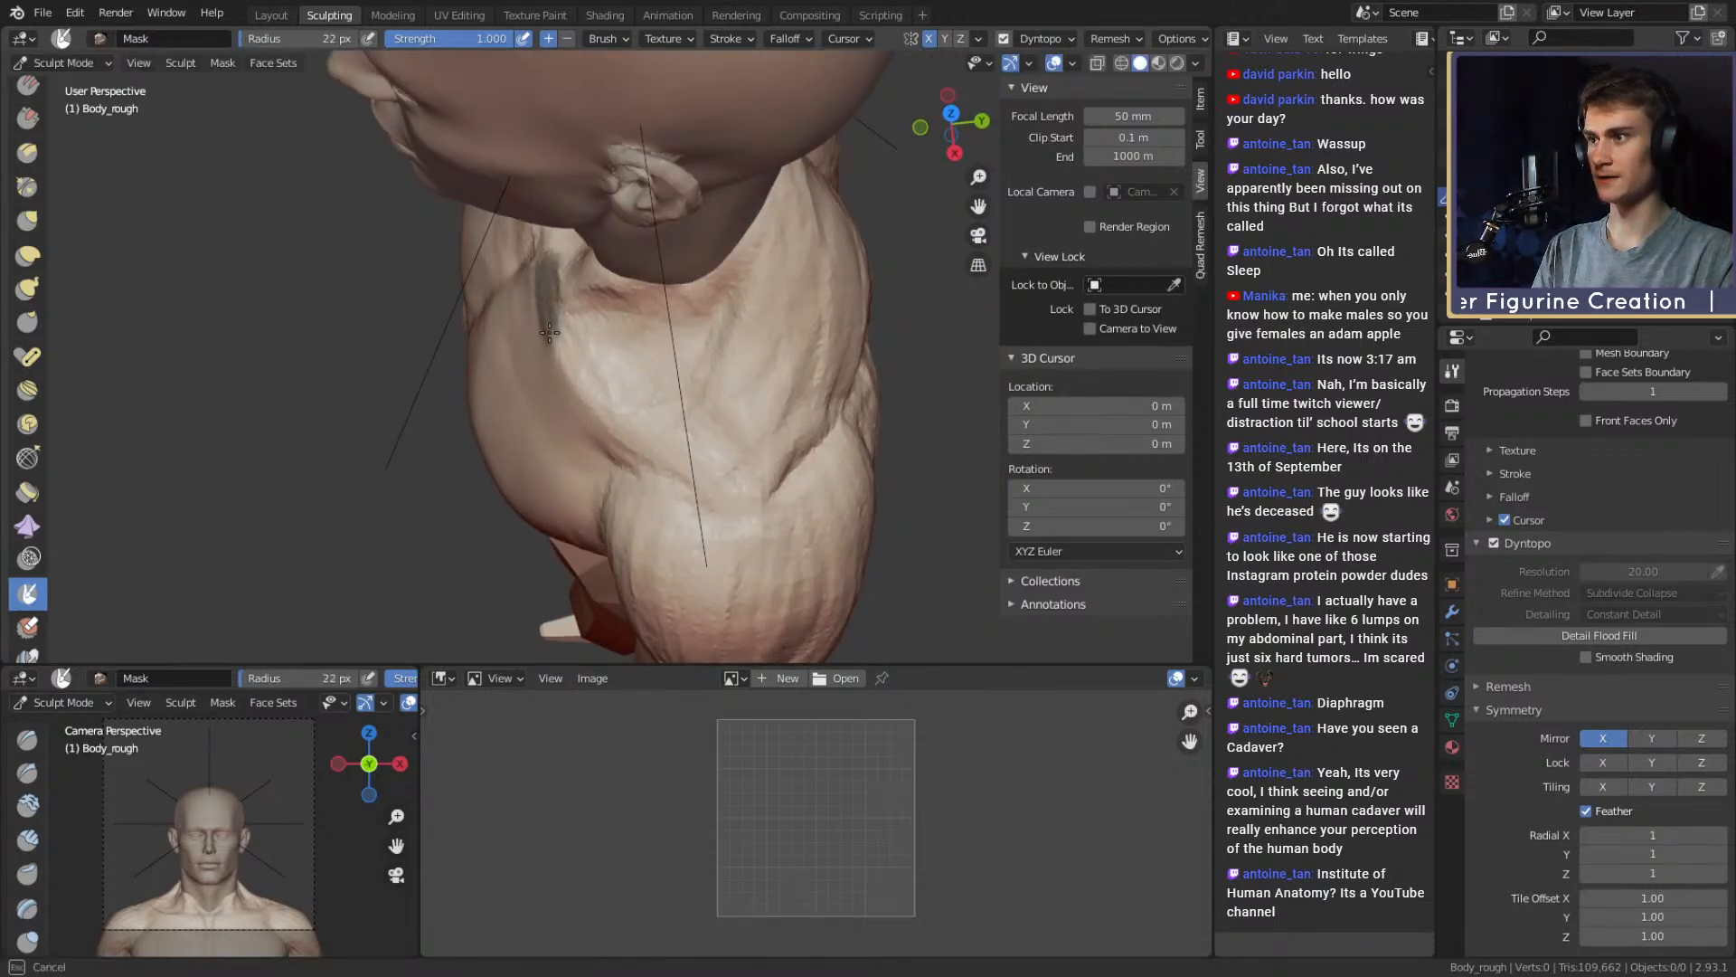
{"action": "left_click_drag", "start_coordinate": [549, 332], "coordinate": [552, 340]}
{"action": "middle_click_drag", "start_coordinate": [556, 303], "coordinate": [539, 315]}
{"action": "left_click_drag", "start_coordinate": [519, 324], "coordinate": [513, 352]}
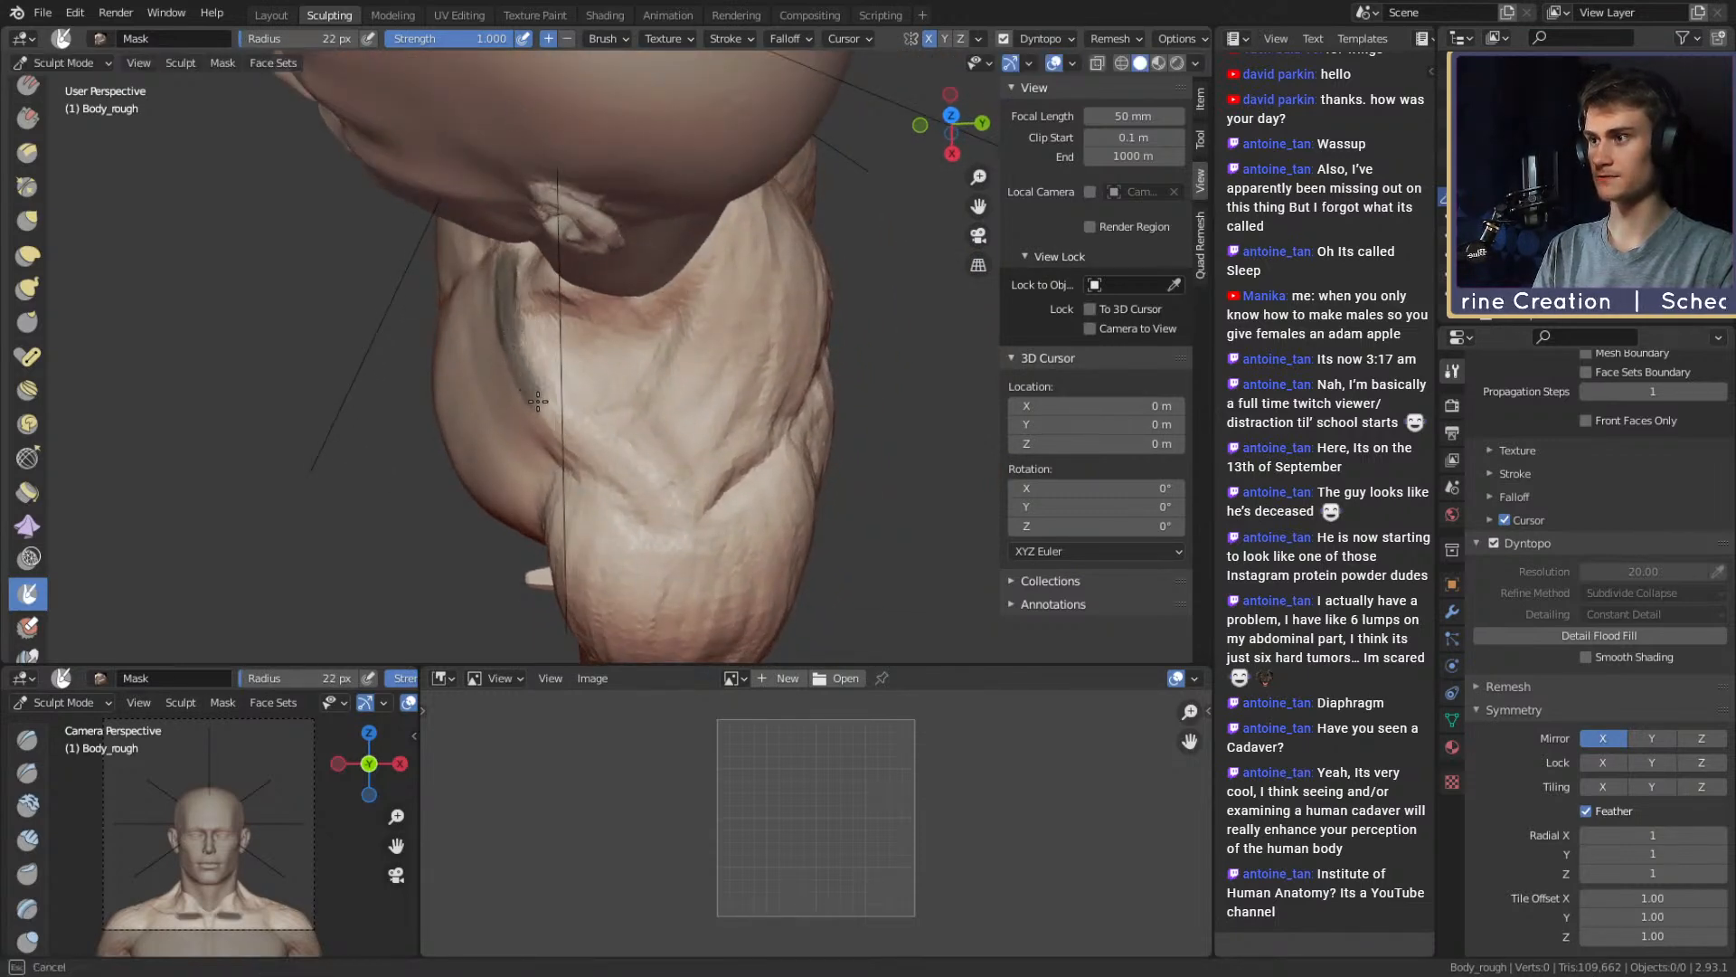
{"action": "left_click", "coordinate": [657, 513]}
{"action": "key", "text": "ctrl+z"}
{"action": "left_click_drag", "start_coordinate": [663, 517], "coordinate": [656, 484]}
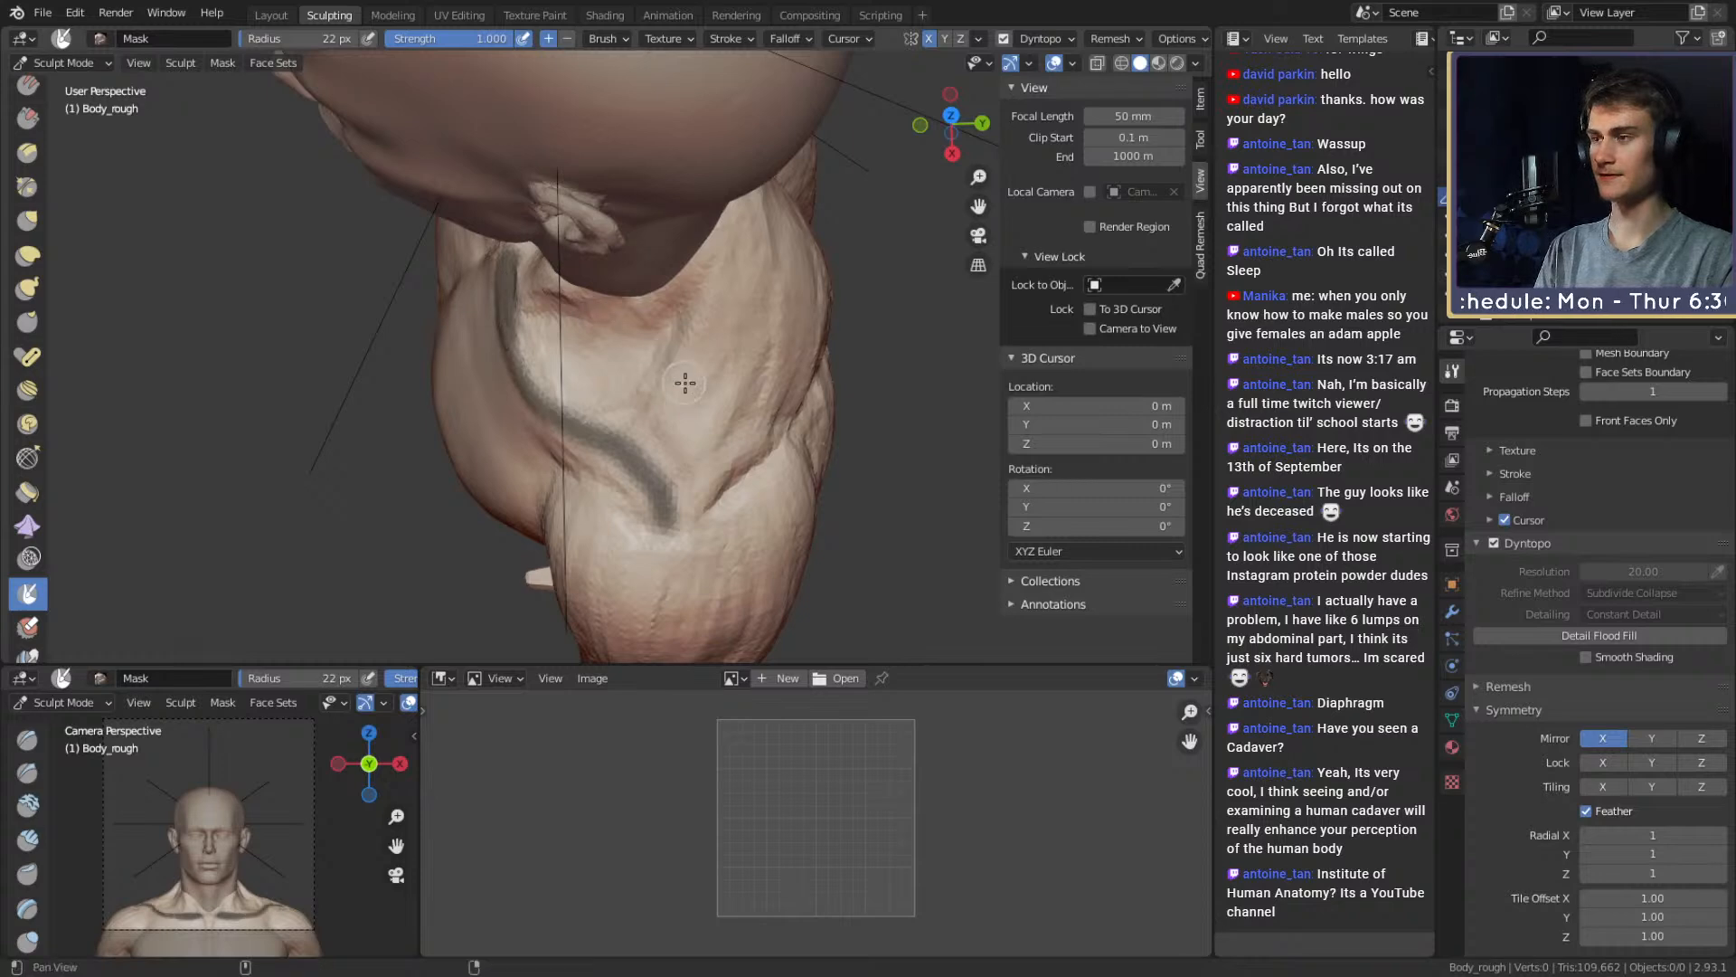
Review the masked collarbone curve from the front and clear the mask
{"action": "mouse_move", "coordinate": [690, 388]}
{"action": "middle_mouse_down"}
{"action": "mouse_move", "coordinate": [822, 256]}
{"action": "mouse_move", "coordinate": [679, 399]}
{"action": "mouse_move", "coordinate": [474, 352]}
{"action": "middle_mouse_up"}
{"action": "mouse_move", "coordinate": [474, 353]}
{"action": "left_mouse_down"}
{"action": "mouse_move", "coordinate": [741, 301]}
{"action": "mouse_move", "coordinate": [714, 317]}
{"action": "mouse_move", "coordinate": [717, 347]}
{"action": "left_mouse_up"}
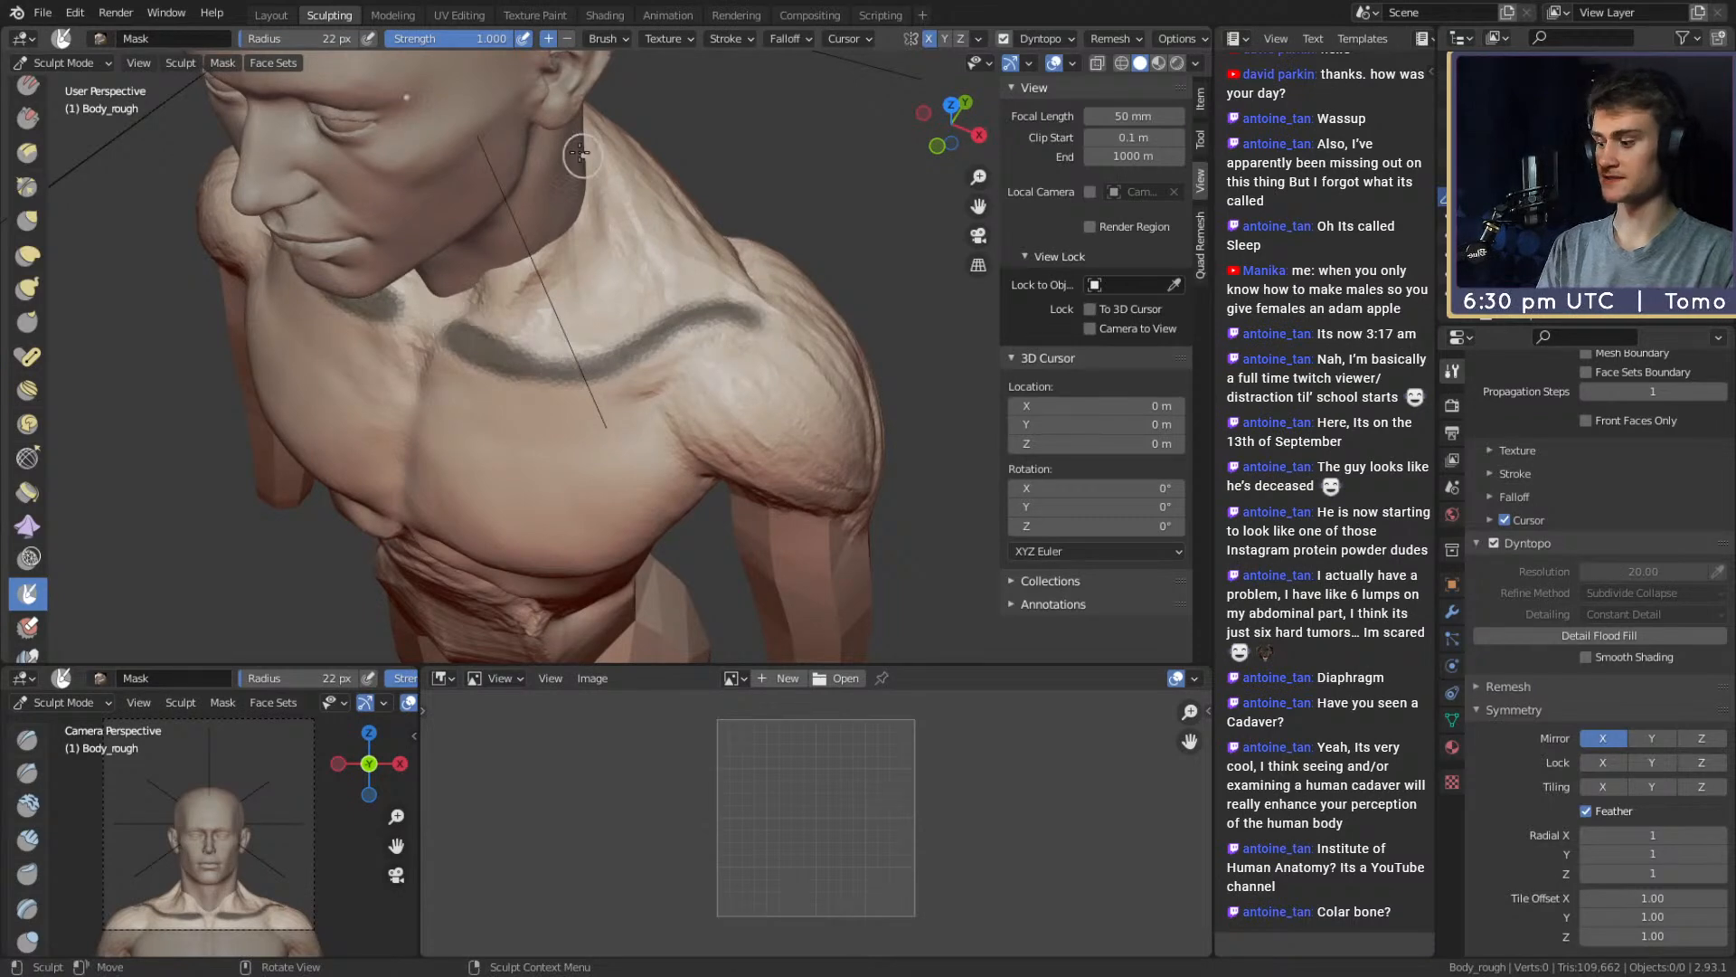
{"action": "key", "text": "alt+m"}
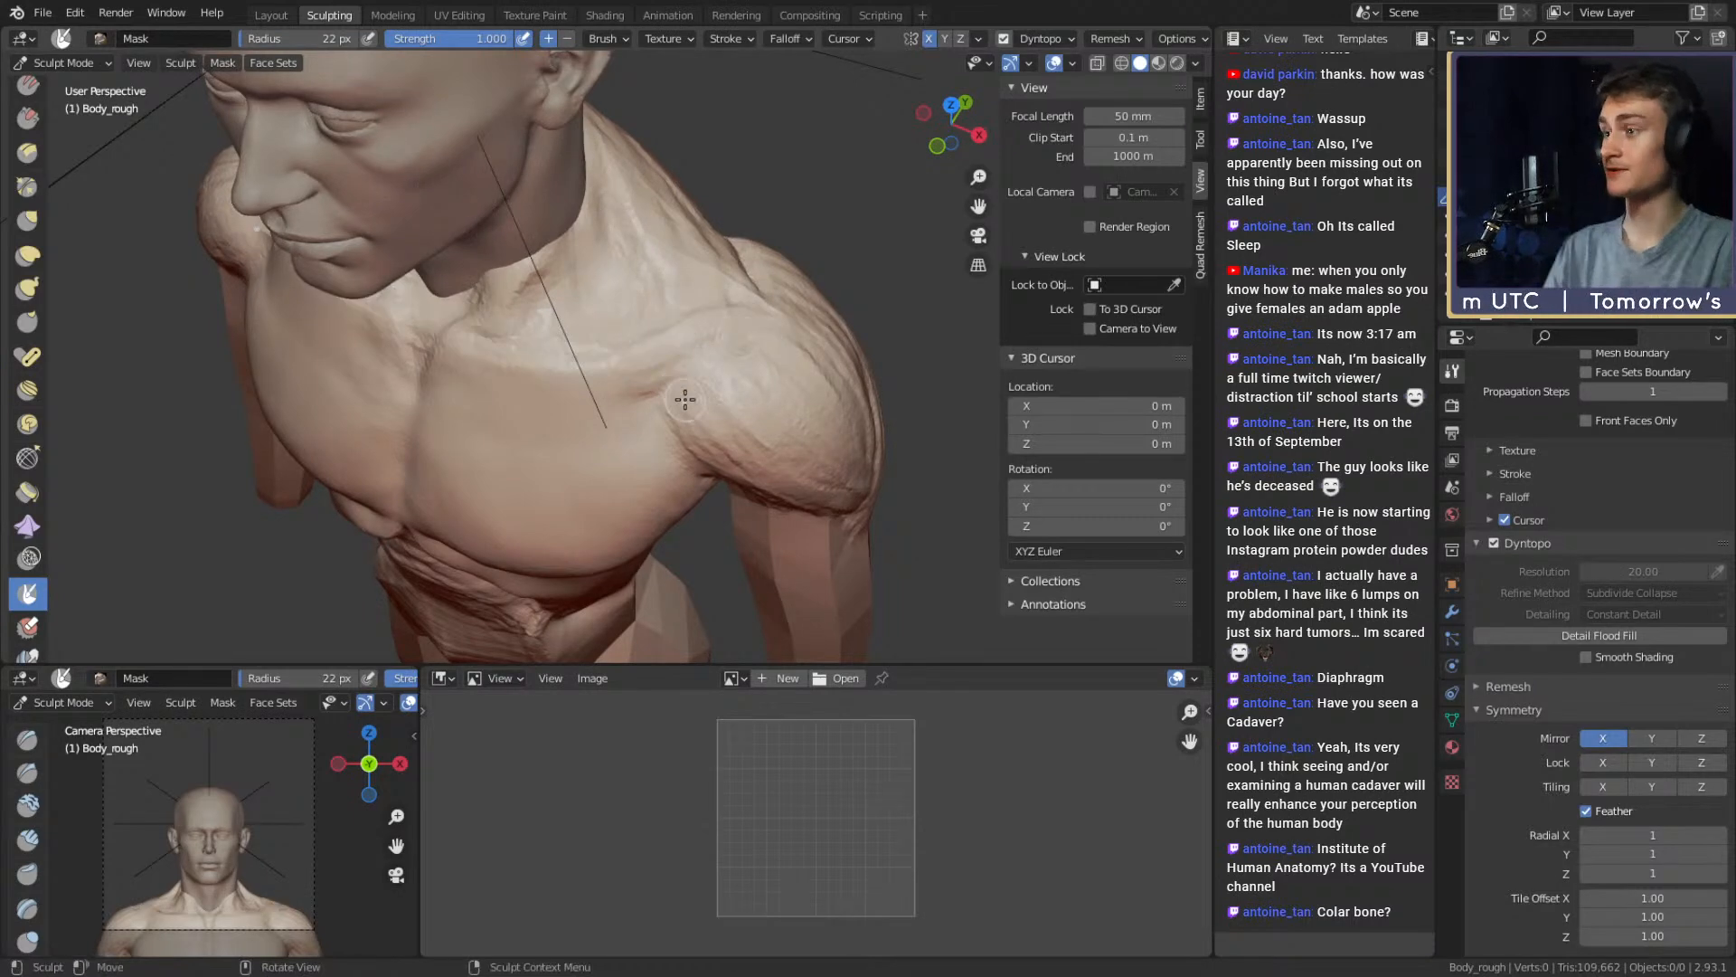
Inspect the collarbone and shoulder from above and the side with Grab active at 134 to 151 px radius
{"action": "key", "text": "g"}
{"action": "middle_click_drag", "start_coordinate": [663, 388], "coordinate": [595, 390]}
{"action": "key", "text": "f"}
{"action": "left_click", "coordinate": [721, 447]}
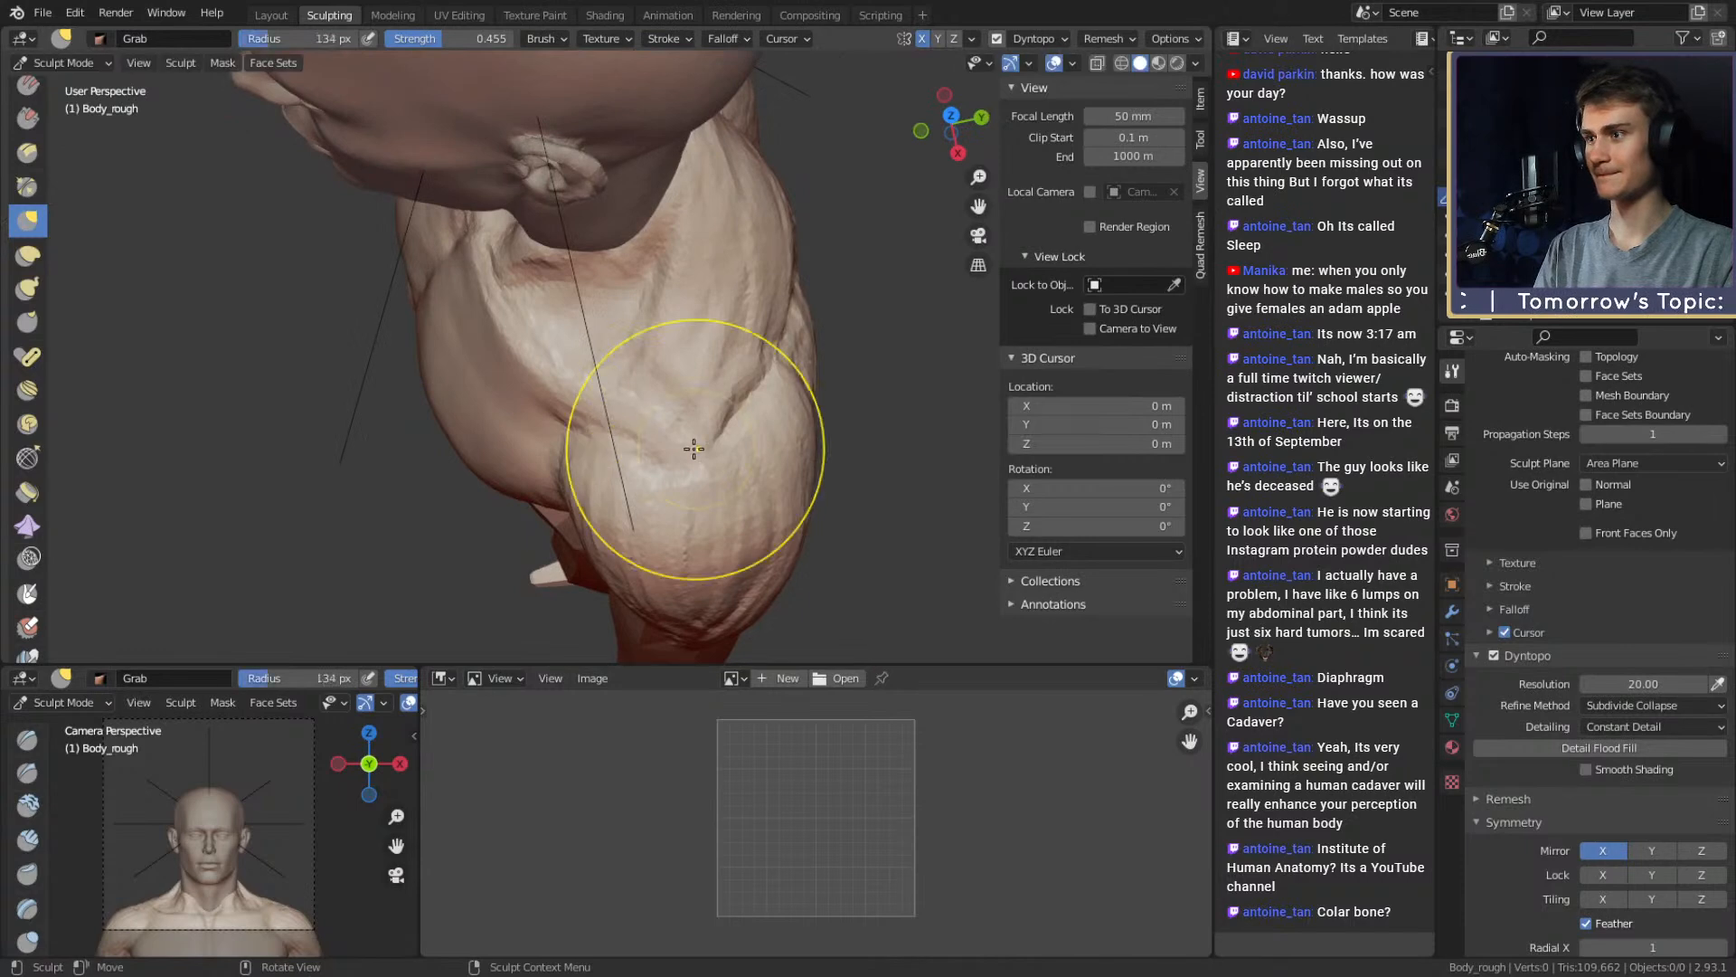
{"action": "middle_click_drag", "start_coordinate": [697, 447], "coordinate": [670, 380]}
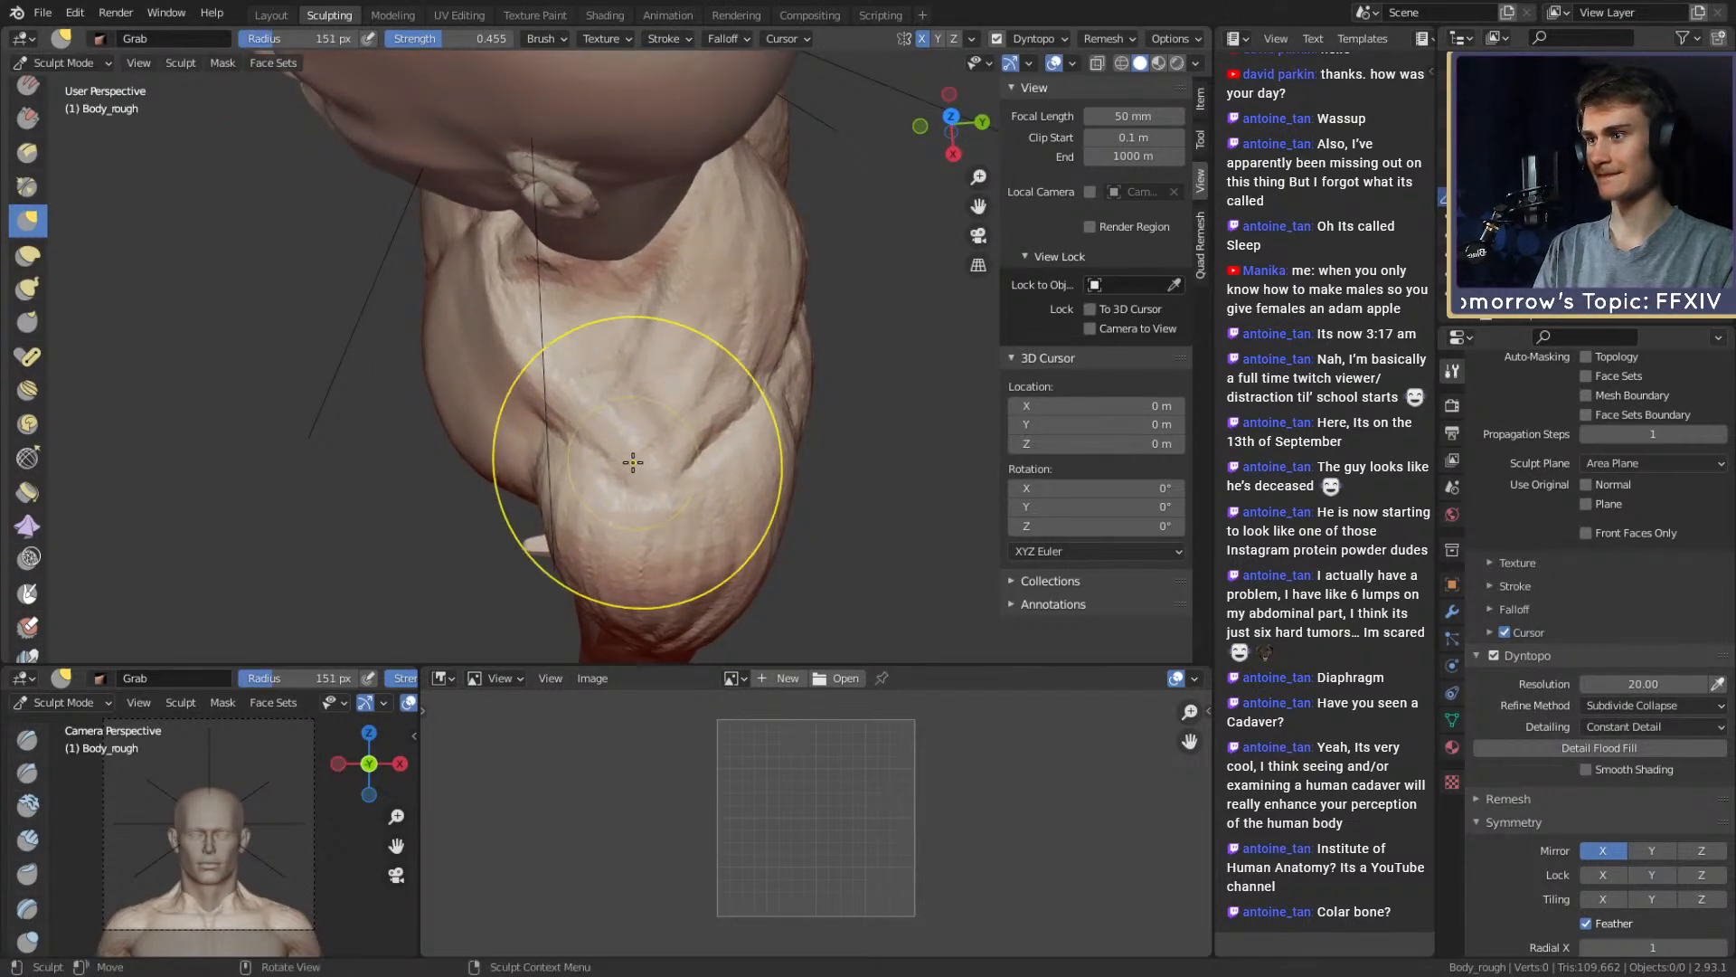
{"action": "middle_click_drag", "start_coordinate": [632, 461], "coordinate": [818, 259]}
{"action": "mouse_move", "coordinate": [759, 321]}
{"action": "middle_mouse_down"}
{"action": "mouse_move", "coordinate": [639, 399]}
{"action": "mouse_move", "coordinate": [534, 400]}
{"action": "middle_mouse_up"}
{"action": "scroll", "coordinate": [639, 399], "scroll_direction": "up", "scroll_amount": 2}
Build up the top of the deltoid with Clay Strips at about 37 to 40 px radius
{"action": "key", "text": "c"}
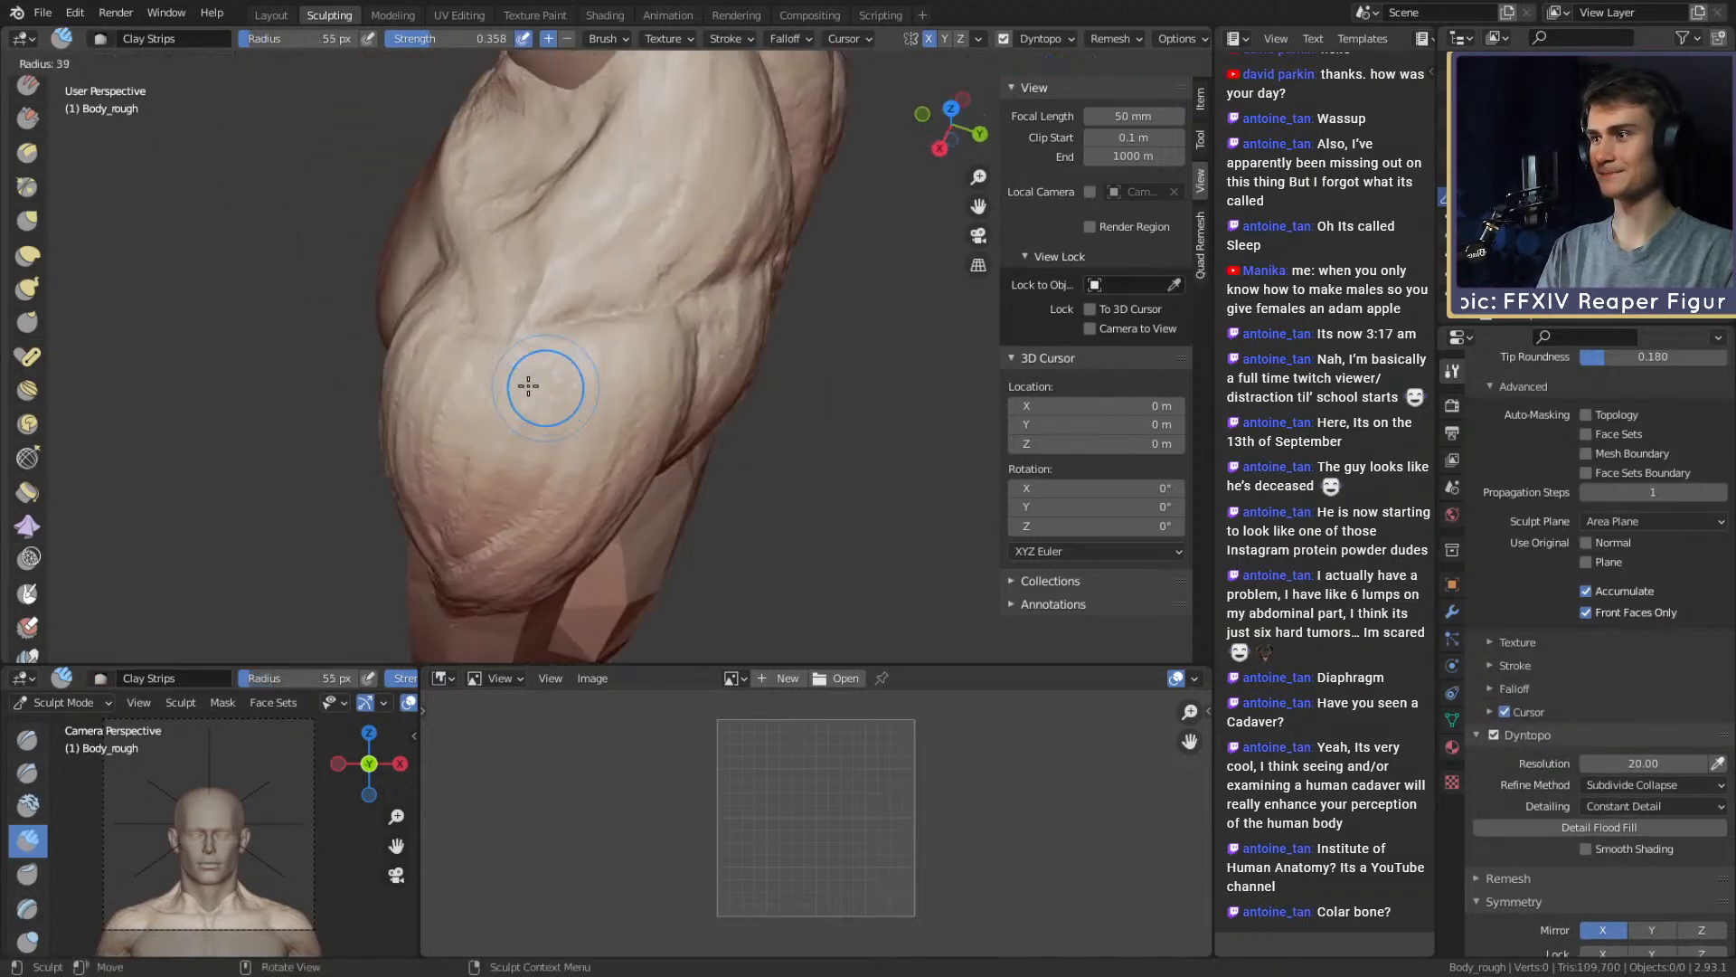
{"action": "left_click_drag", "start_coordinate": [585, 387], "coordinate": [610, 414]}
{"action": "middle_click_drag", "start_coordinate": [623, 411], "coordinate": [702, 388], "text": "shift"}
{"action": "scroll", "coordinate": [702, 388], "scroll_direction": "up", "scroll_amount": 2}
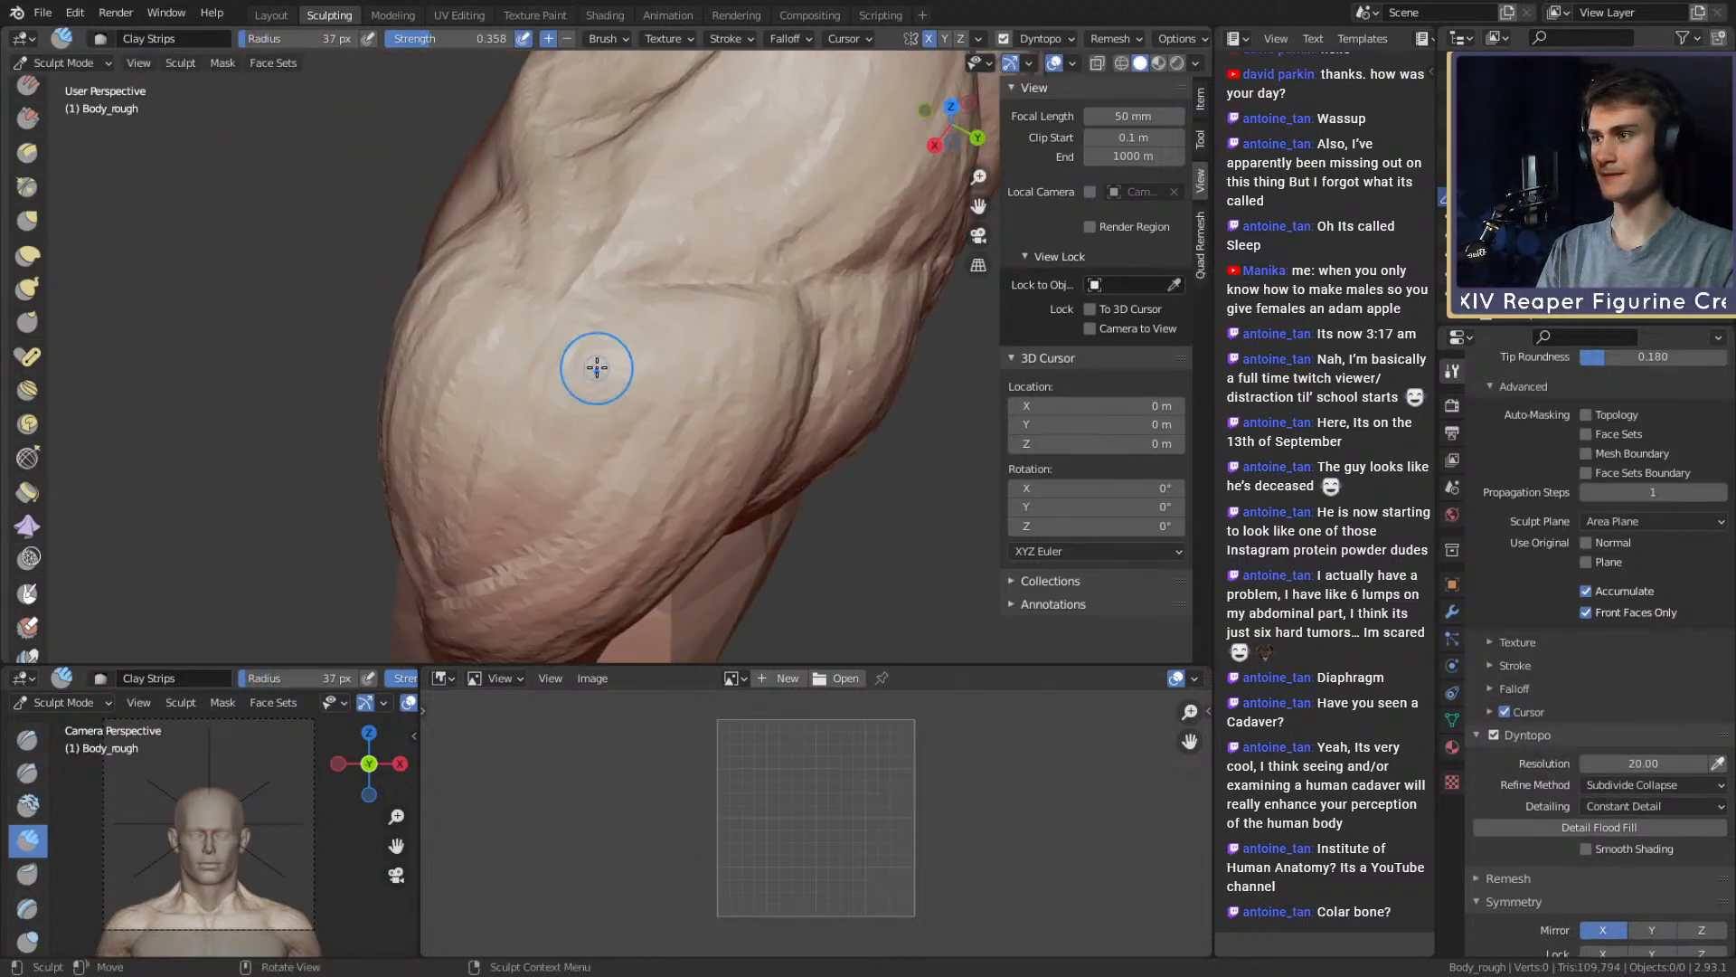
{"action": "key", "text": "f"}
{"action": "left_click", "coordinate": [646, 356]}
{"action": "mouse_move", "coordinate": [621, 345]}
{"action": "middle_mouse_down"}
{"action": "mouse_move", "coordinate": [607, 339]}
{"action": "mouse_move", "coordinate": [651, 316]}
{"action": "mouse_move", "coordinate": [573, 317]}
{"action": "mouse_move", "coordinate": [651, 321]}
{"action": "middle_mouse_up"}
{"action": "key", "text": "f"}
{"action": "left_click", "coordinate": [653, 334]}
{"action": "left_click_drag", "start_coordinate": [627, 321], "coordinate": [584, 361]}
Fill out the front of the deltoid beside the pectoral with Clay Strips at 69 px radius
{"action": "middle_click_drag", "start_coordinate": [505, 372], "coordinate": [620, 300]}
{"action": "key", "text": "f"}
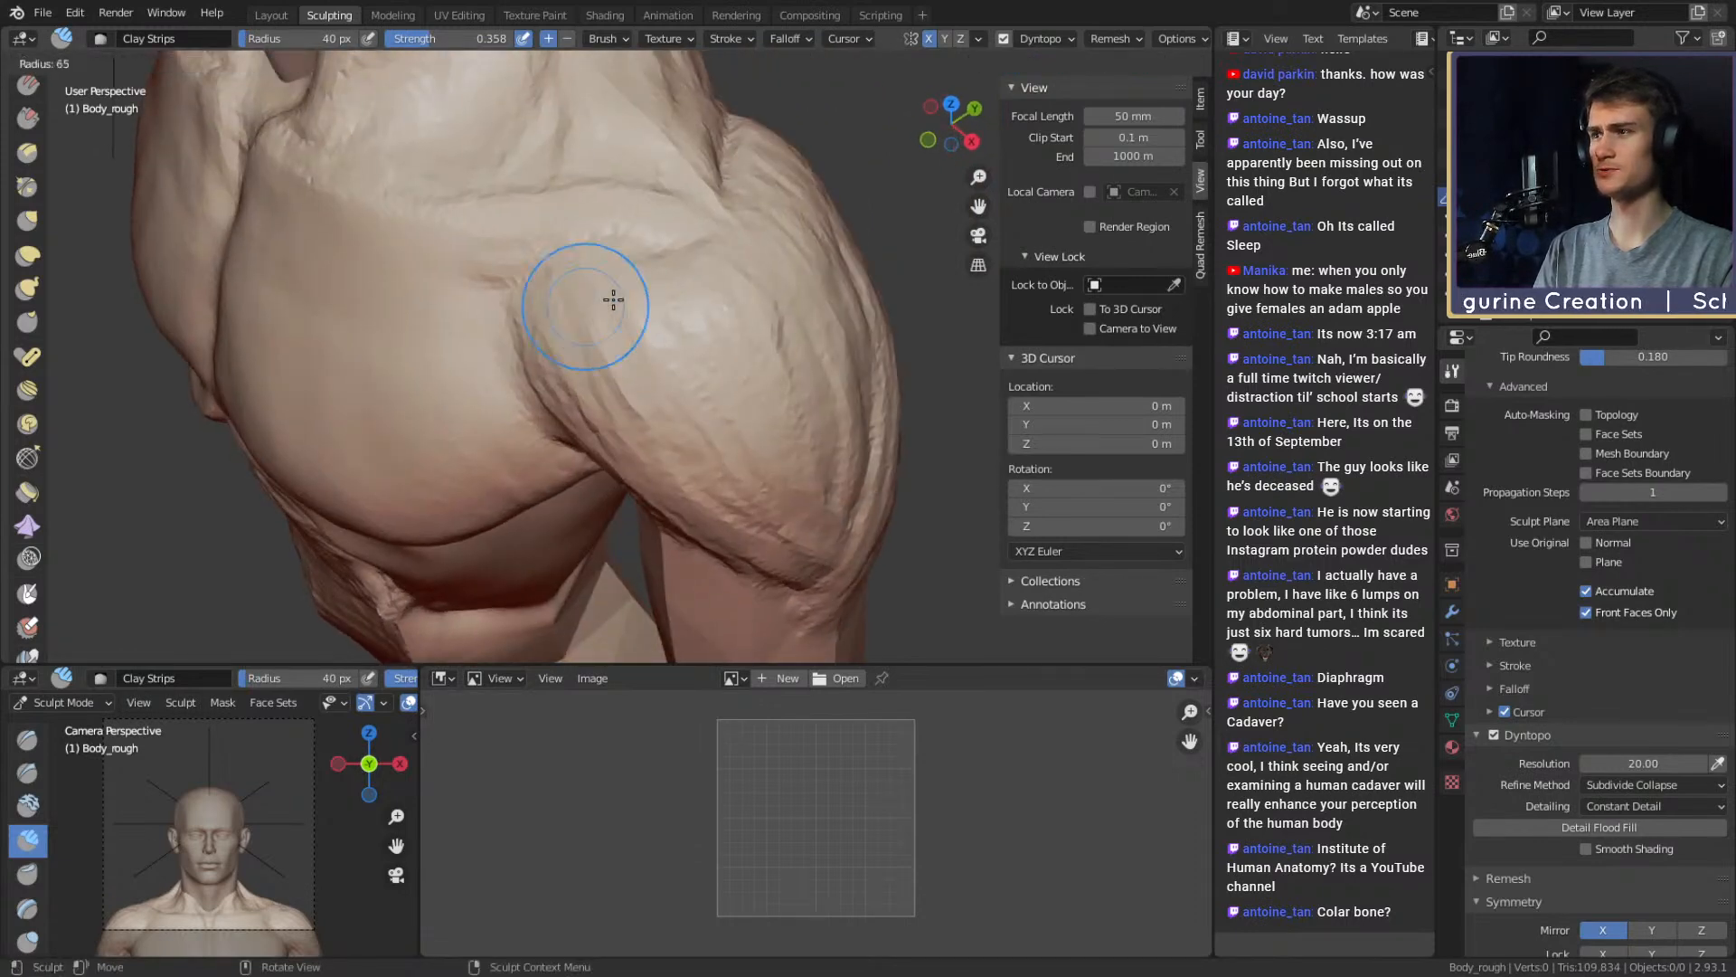
{"action": "left_click", "coordinate": [612, 299]}
{"action": "left_click_drag", "start_coordinate": [610, 360], "coordinate": [579, 397]}
{"action": "middle_click_drag", "start_coordinate": [627, 386], "coordinate": [616, 361]}
{"action": "mouse_move", "coordinate": [627, 368]}
{"action": "left_mouse_down"}
{"action": "mouse_move", "coordinate": [567, 399]}
{"action": "mouse_move", "coordinate": [588, 387]}
{"action": "left_mouse_up"}
{"action": "middle_click_drag", "start_coordinate": [587, 387], "coordinate": [651, 326]}
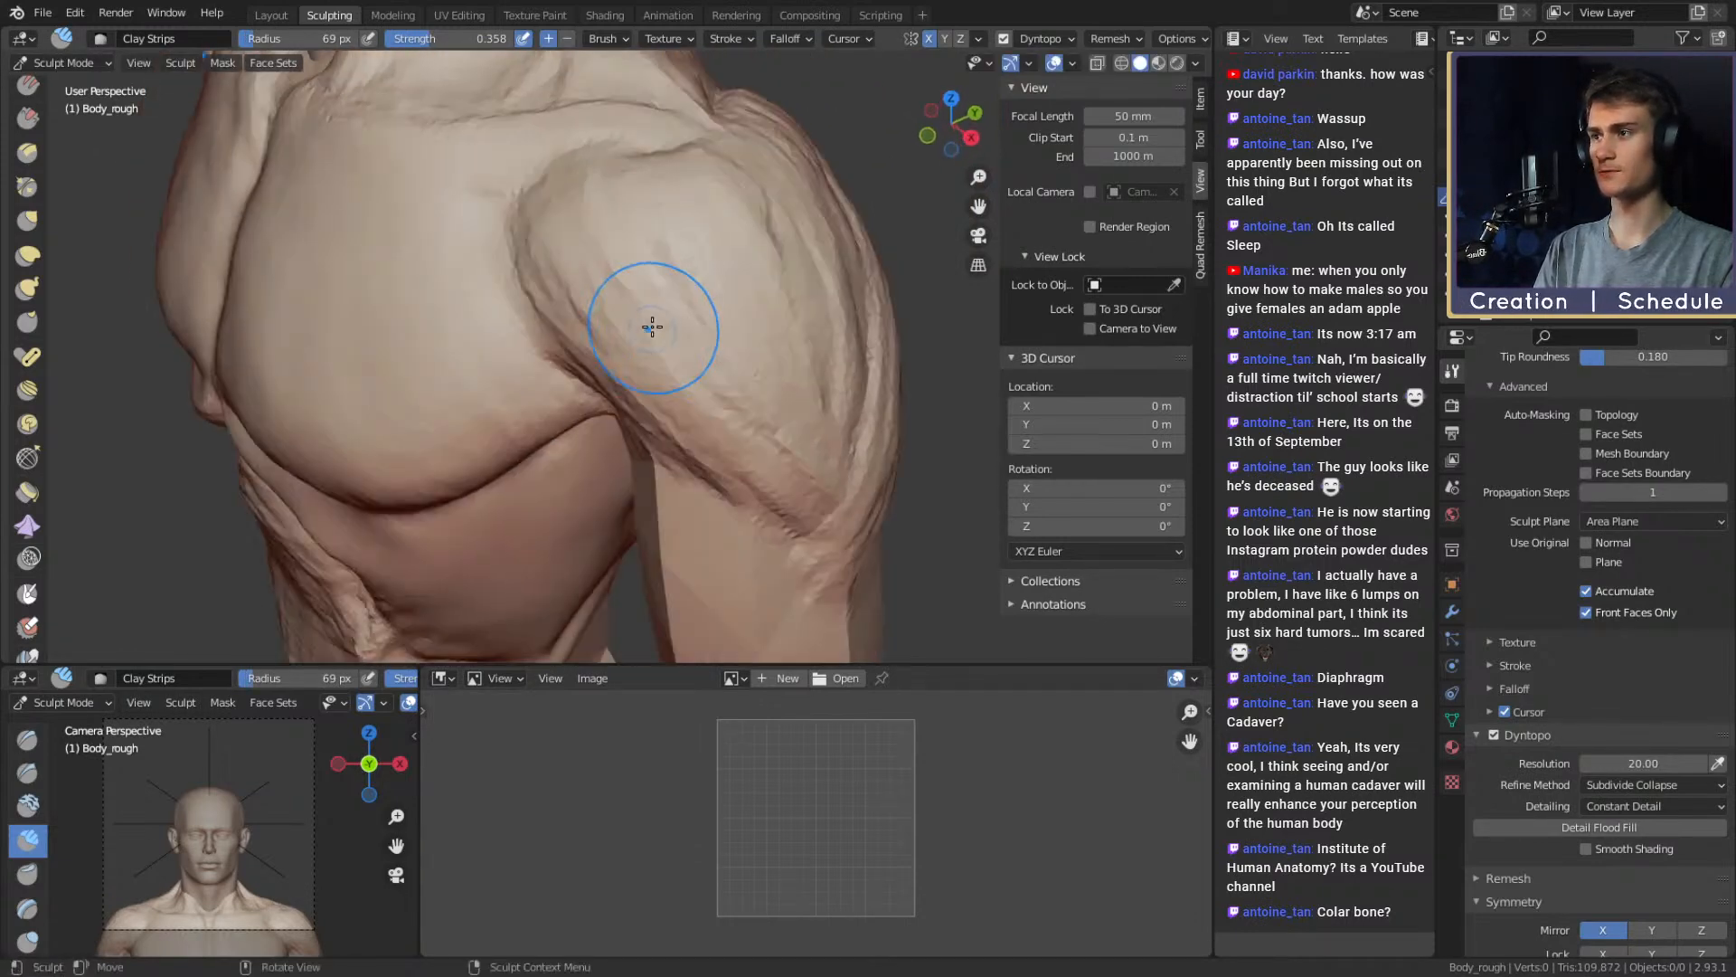
{"action": "key", "text": "f"}
{"action": "left_click", "coordinate": [690, 278]}
{"action": "mouse_move", "coordinate": [692, 280]}
{"action": "left_mouse_down"}
{"action": "mouse_move", "coordinate": [709, 302]}
{"action": "mouse_move", "coordinate": [630, 380]}
{"action": "mouse_move", "coordinate": [624, 312]}
{"action": "left_mouse_up"}
Add volume to the outer side of the deltoid with Clay Strips at 68 px radius
{"action": "mouse_move", "coordinate": [740, 399]}
{"action": "middle_mouse_down"}
{"action": "mouse_move", "coordinate": [692, 361]}
{"action": "mouse_move", "coordinate": [637, 354]}
{"action": "middle_mouse_up"}
{"action": "key", "text": "f"}
{"action": "left_click", "coordinate": [643, 353]}
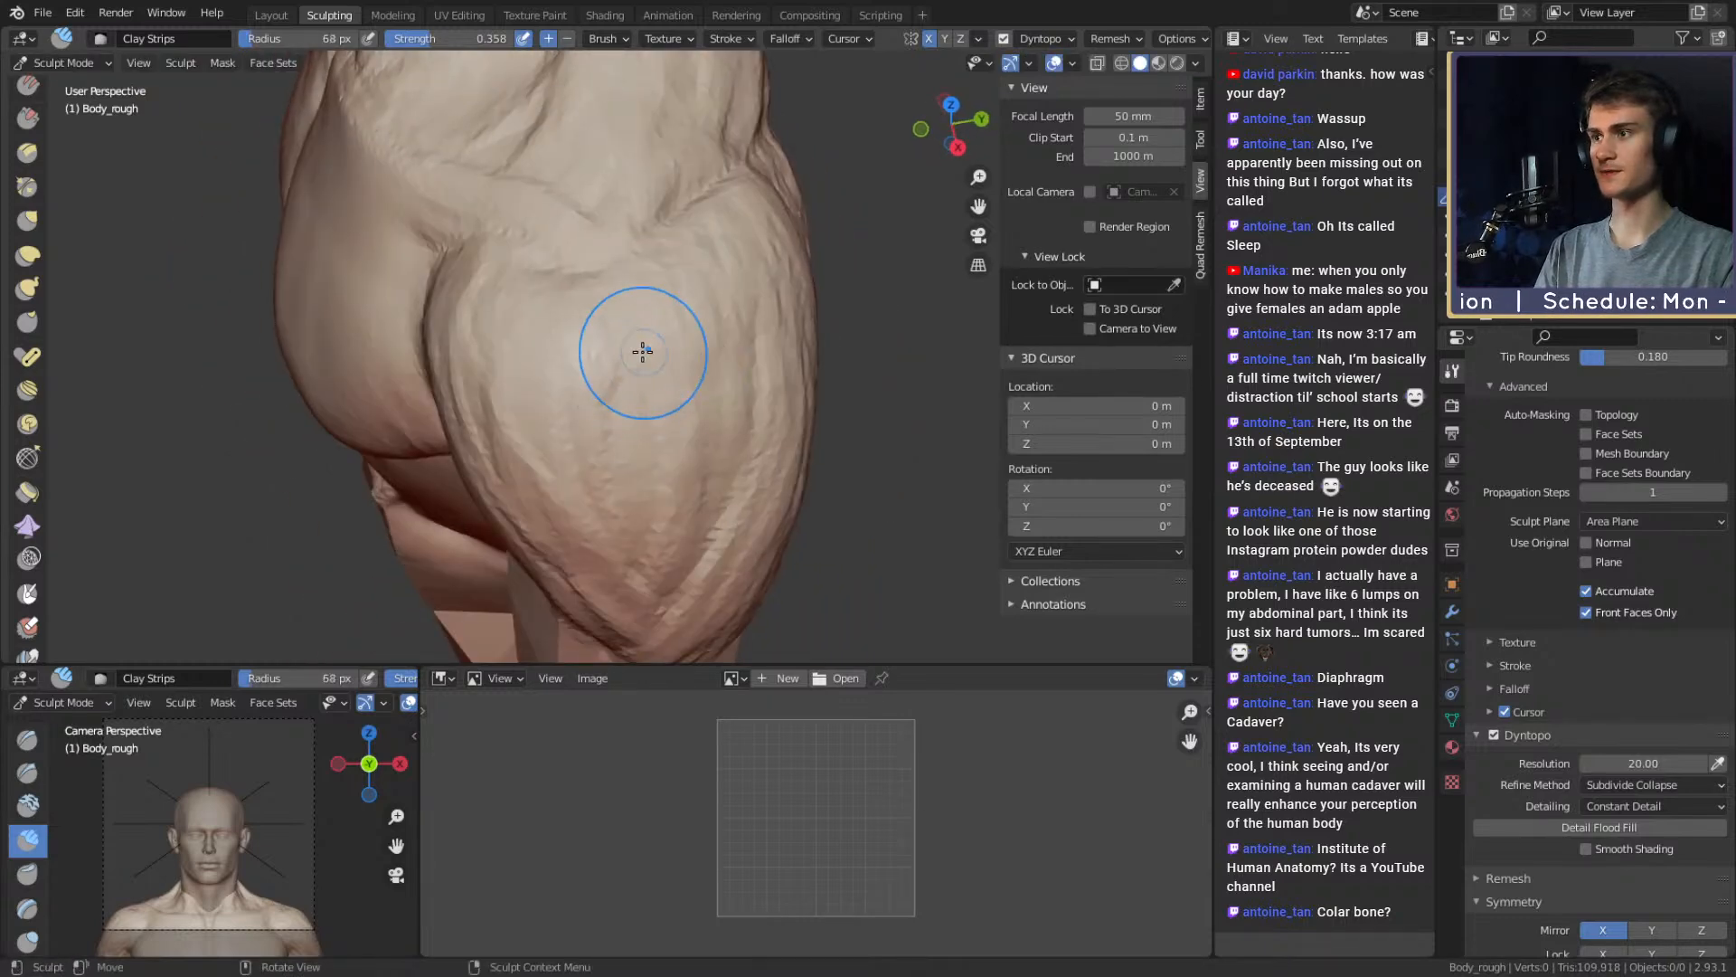
{"action": "left_click_drag", "start_coordinate": [643, 352], "coordinate": [687, 339]}
{"action": "middle_click_drag", "start_coordinate": [687, 339], "coordinate": [604, 399]}
{"action": "left_click_drag", "start_coordinate": [604, 399], "coordinate": [714, 297]}
{"action": "middle_click_drag", "start_coordinate": [714, 296], "coordinate": [574, 352]}
{"action": "mouse_move", "coordinate": [574, 353]}
{"action": "left_mouse_down"}
{"action": "mouse_move", "coordinate": [604, 392]}
{"action": "mouse_move", "coordinate": [651, 396]}
{"action": "left_mouse_up"}
{"action": "mouse_move", "coordinate": [651, 397]}
{"action": "middle_mouse_down"}
{"action": "mouse_move", "coordinate": [697, 398]}
{"action": "mouse_move", "coordinate": [616, 312]}
{"action": "mouse_move", "coordinate": [640, 304]}
{"action": "middle_mouse_up"}
Round out the rear and side of the deltoid with Clay Strips at 66 px radius
{"action": "key", "text": "f"}
{"action": "left_click", "coordinate": [584, 300]}
{"action": "left_click_drag", "start_coordinate": [614, 360], "coordinate": [660, 392], "text": "alt"}
{"action": "key", "text": "f"}
{"action": "left_click", "coordinate": [639, 318]}
{"action": "left_click_drag", "start_coordinate": [639, 318], "coordinate": [587, 398]}
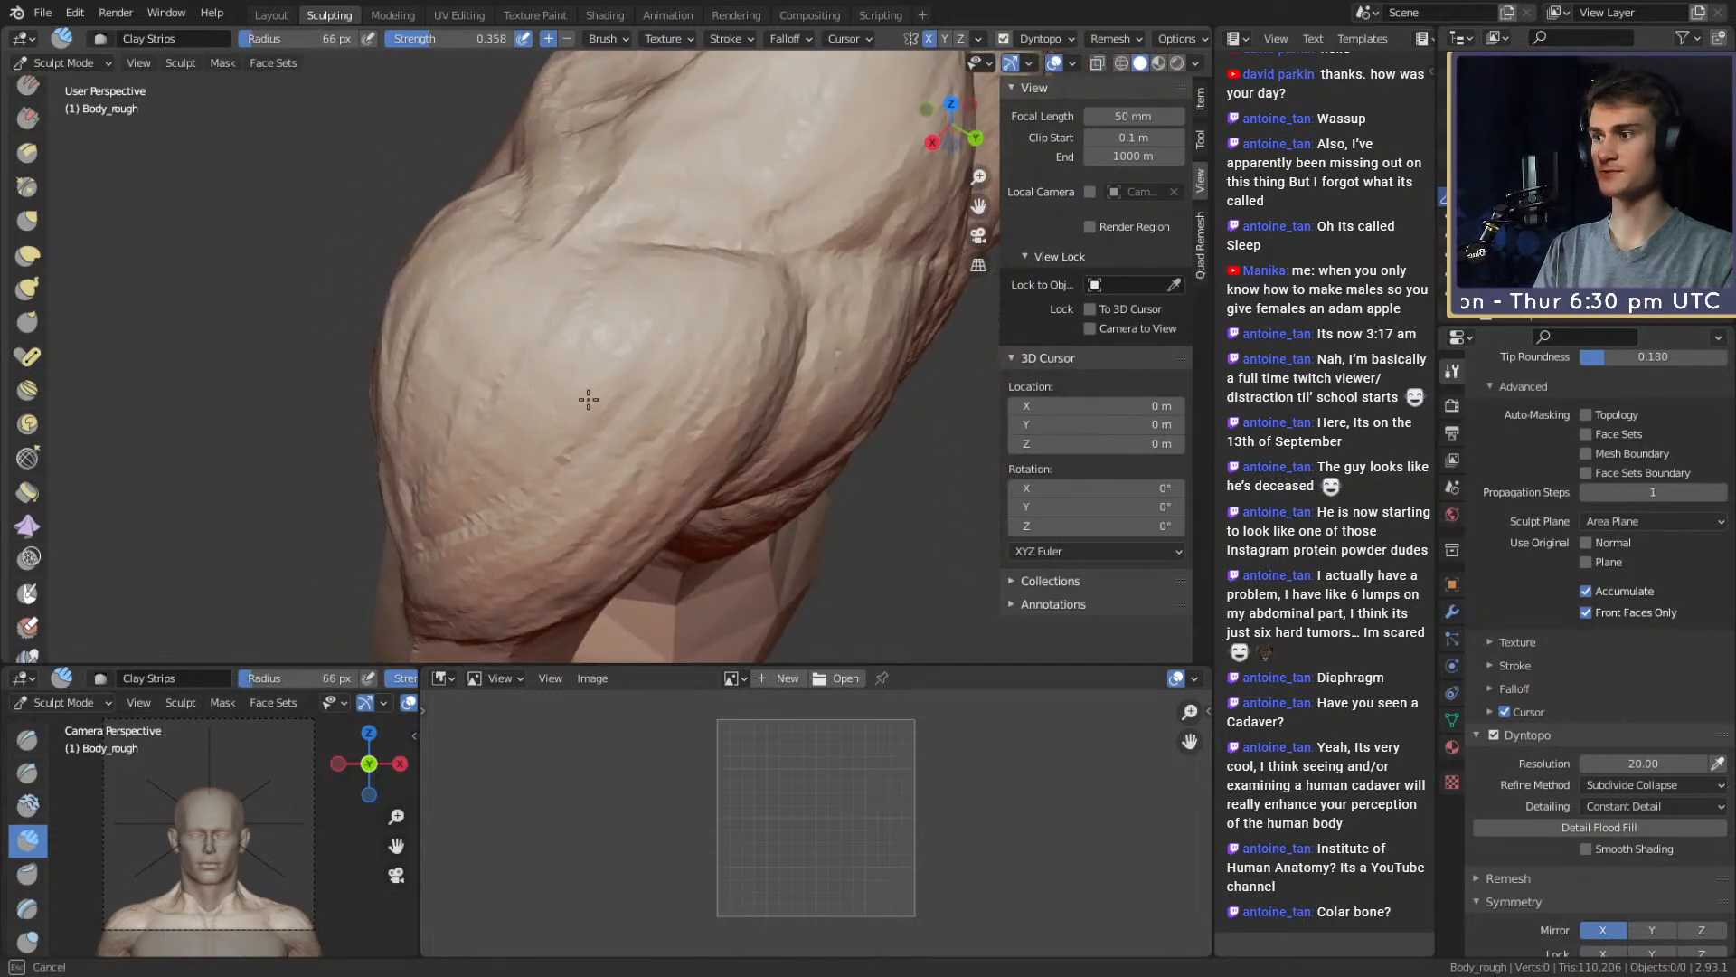
{"action": "left_click_drag", "start_coordinate": [695, 401], "coordinate": [710, 434]}
{"action": "middle_click_drag", "start_coordinate": [710, 434], "coordinate": [663, 361]}
{"action": "left_click_drag", "start_coordinate": [662, 361], "coordinate": [678, 438]}
{"action": "middle_click_drag", "start_coordinate": [678, 438], "coordinate": [713, 244]}
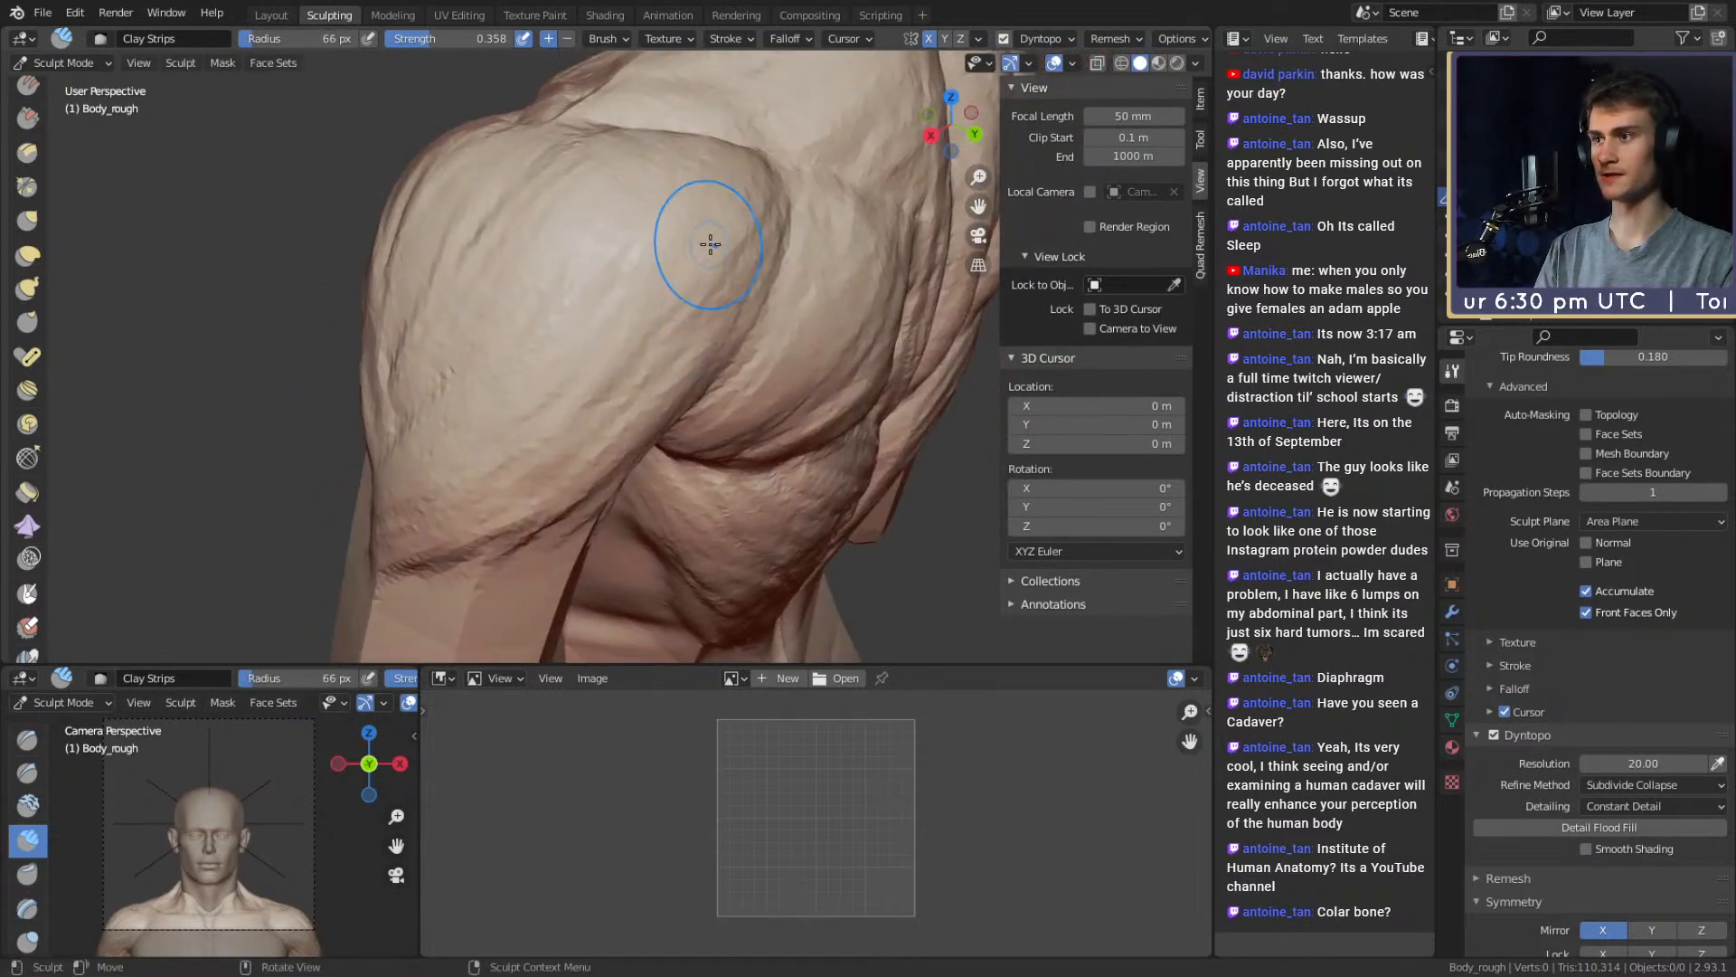
{"action": "mouse_move", "coordinate": [712, 244]}
{"action": "left_mouse_down"}
{"action": "mouse_move", "coordinate": [619, 253]}
{"action": "mouse_move", "coordinate": [499, 365]}
{"action": "left_mouse_up"}
Even out the deltoid's side and rear edge with Clay Strips at 62 px radius
{"action": "middle_click_drag", "start_coordinate": [499, 365], "coordinate": [667, 299]}
{"action": "key", "text": "f"}
{"action": "left_click", "coordinate": [667, 298]}
{"action": "mouse_move", "coordinate": [698, 282]}
{"action": "left_mouse_down"}
{"action": "mouse_move", "coordinate": [648, 395]}
{"action": "mouse_move", "coordinate": [780, 280]}
{"action": "left_mouse_up"}
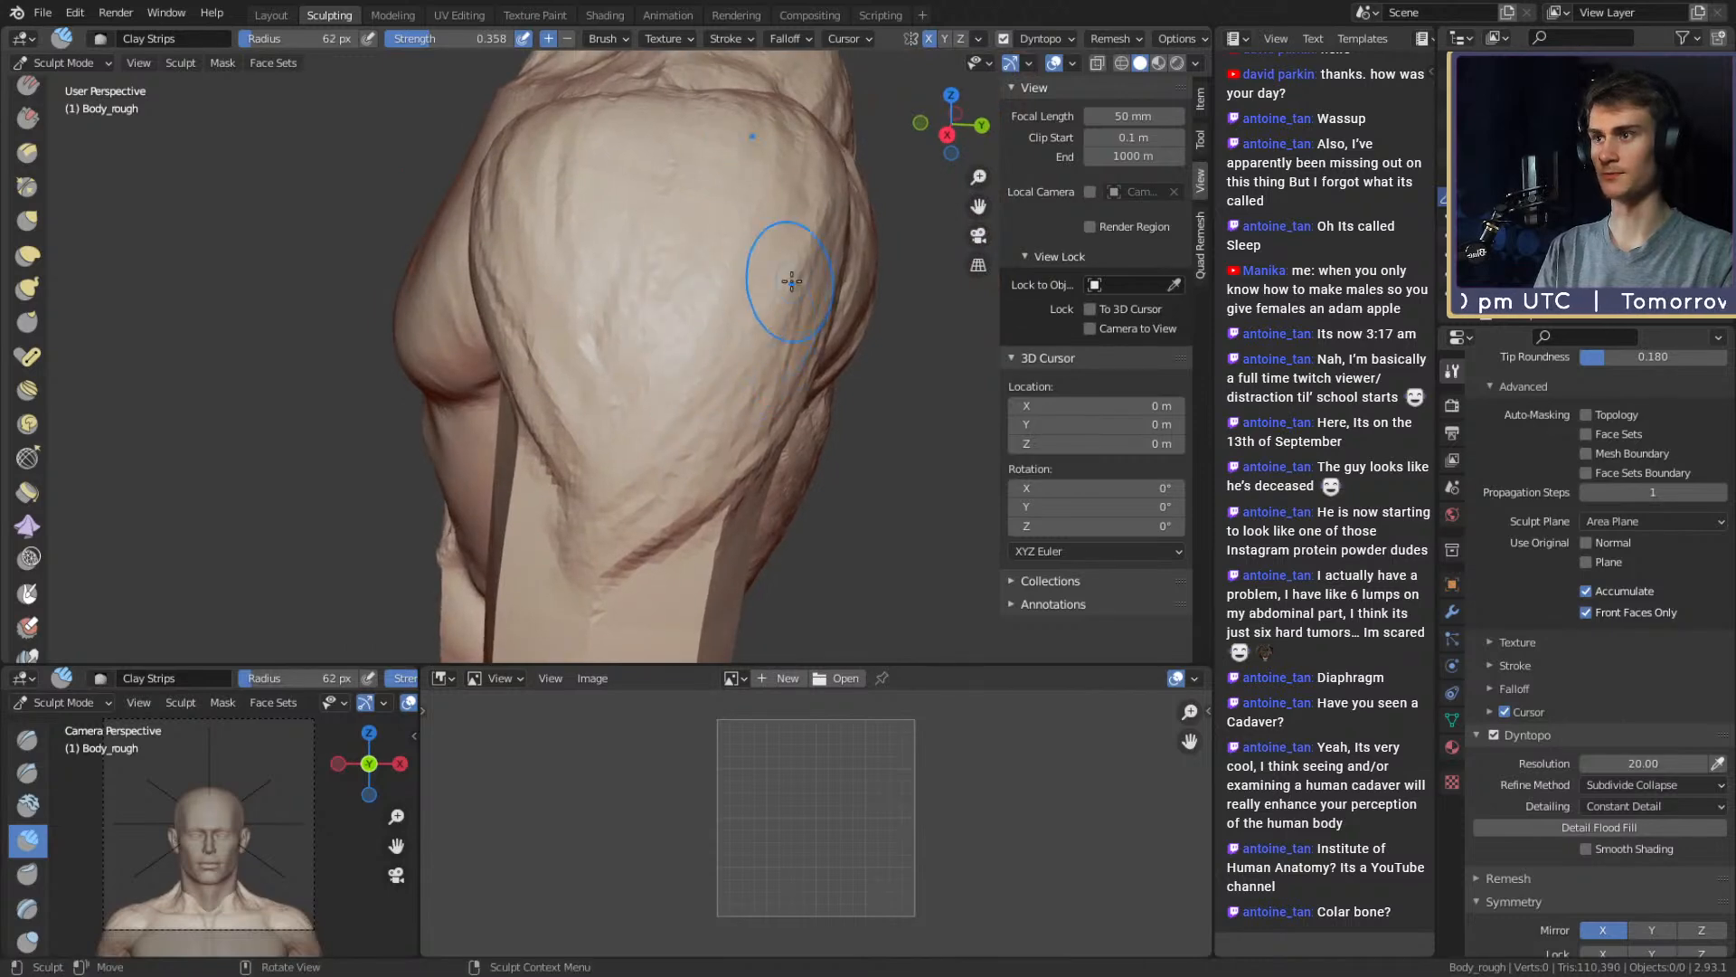
{"action": "middle_click_drag", "start_coordinate": [790, 280], "coordinate": [695, 225]}
{"action": "left_click_drag", "start_coordinate": [679, 308], "coordinate": [631, 371]}
Check the whole torso from the front and save the figurine file
{"action": "left_click_drag", "start_coordinate": [630, 371], "coordinate": [630, 462], "text": "ctrl+alt"}
{"action": "mouse_move", "coordinate": [506, 389]}
{"action": "left_mouse_down", "text": "alt"}
{"action": "mouse_move", "coordinate": [676, 372]}
{"action": "mouse_move", "coordinate": [689, 301]}
{"action": "left_mouse_up", "text": "alt"}
{"action": "mouse_move", "coordinate": [743, 318]}
{"action": "middle_mouse_down", "text": "ctrl"}
{"action": "mouse_move", "coordinate": [756, 371]}
{"action": "mouse_move", "coordinate": [705, 376]}
{"action": "middle_mouse_up", "text": "ctrl"}
{"action": "mouse_move", "coordinate": [706, 376]}
{"action": "middle_mouse_down"}
{"action": "mouse_move", "coordinate": [682, 379]}
{"action": "mouse_move", "coordinate": [691, 307]}
{"action": "mouse_move", "coordinate": [711, 344]}
{"action": "middle_mouse_up"}
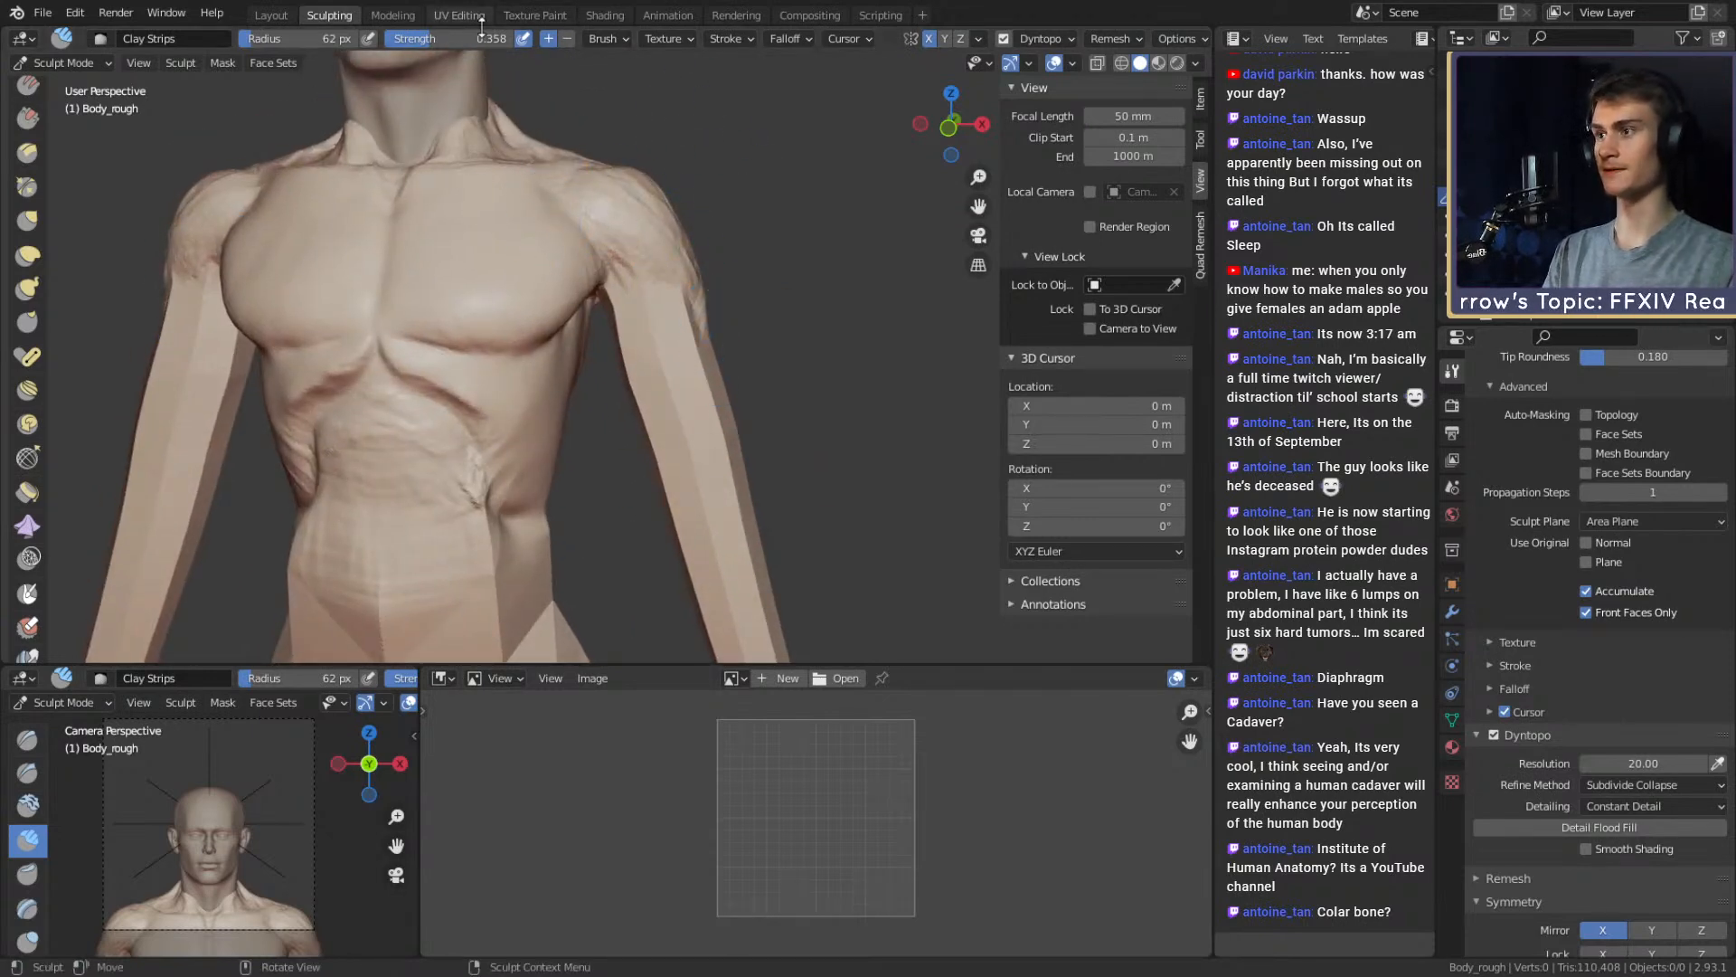
{"action": "left_click", "coordinate": [41, 15]}
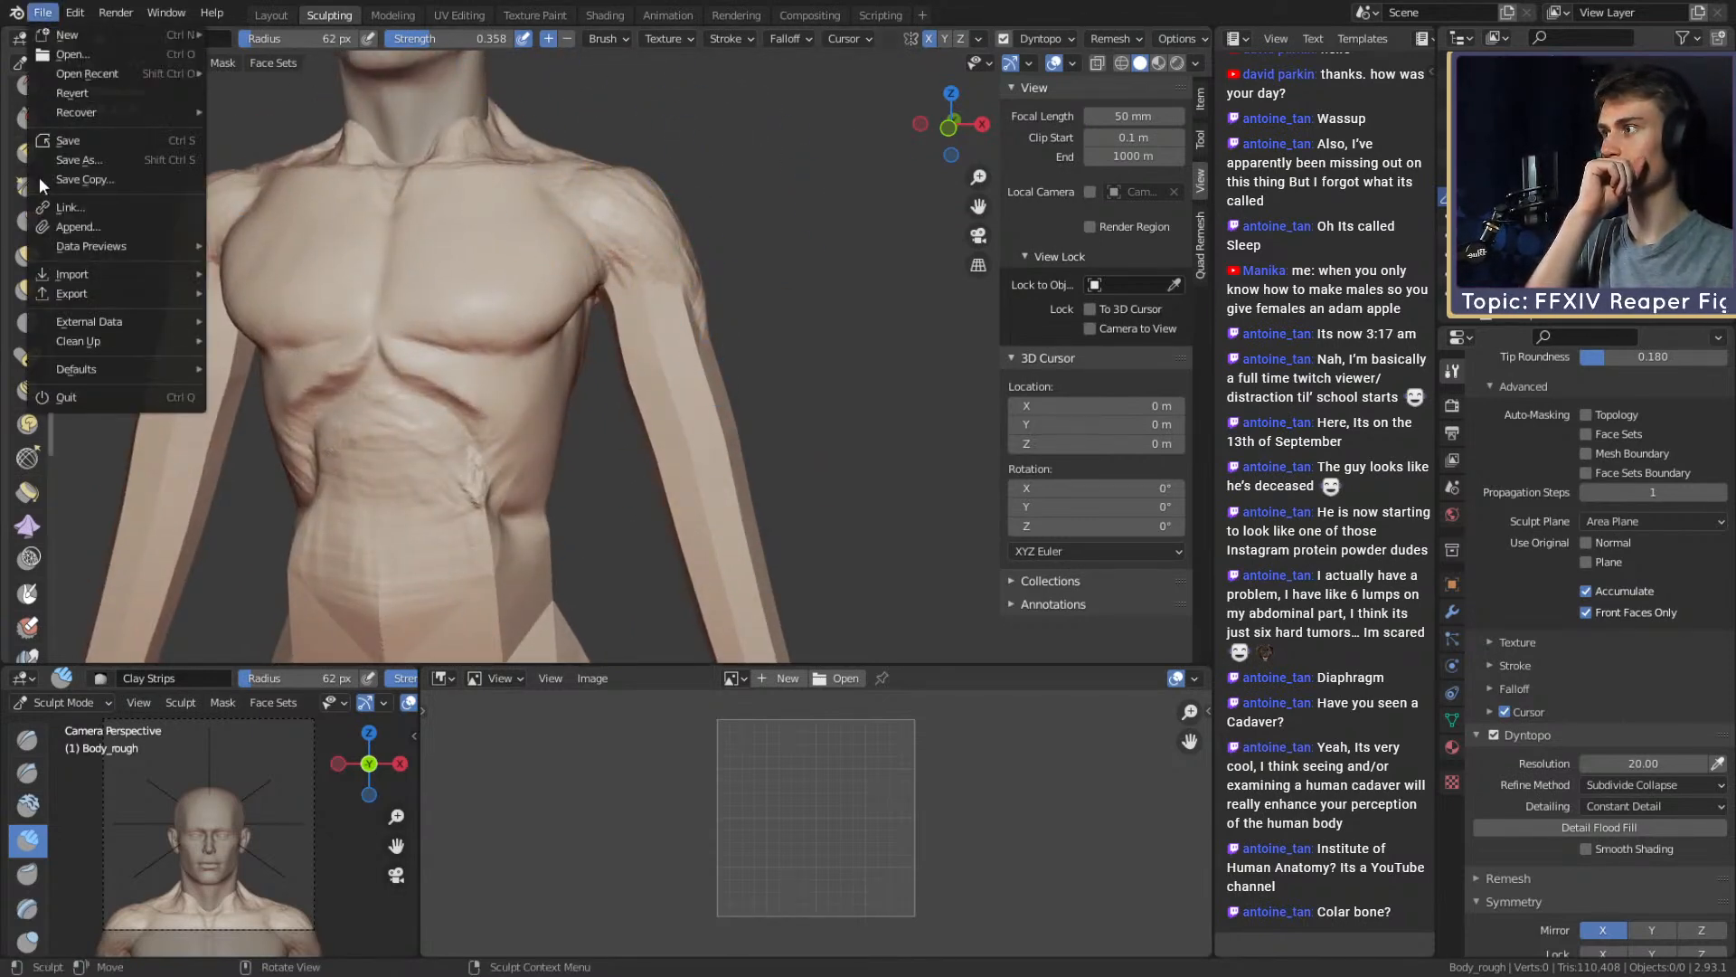
{"action": "left_click", "coordinate": [74, 143]}
{"action": "middle_click_drag", "start_coordinate": [619, 291], "coordinate": [664, 295]}
{"action": "scroll", "coordinate": [254, 124], "scroll_direction": "down", "scroll_amount": 3}
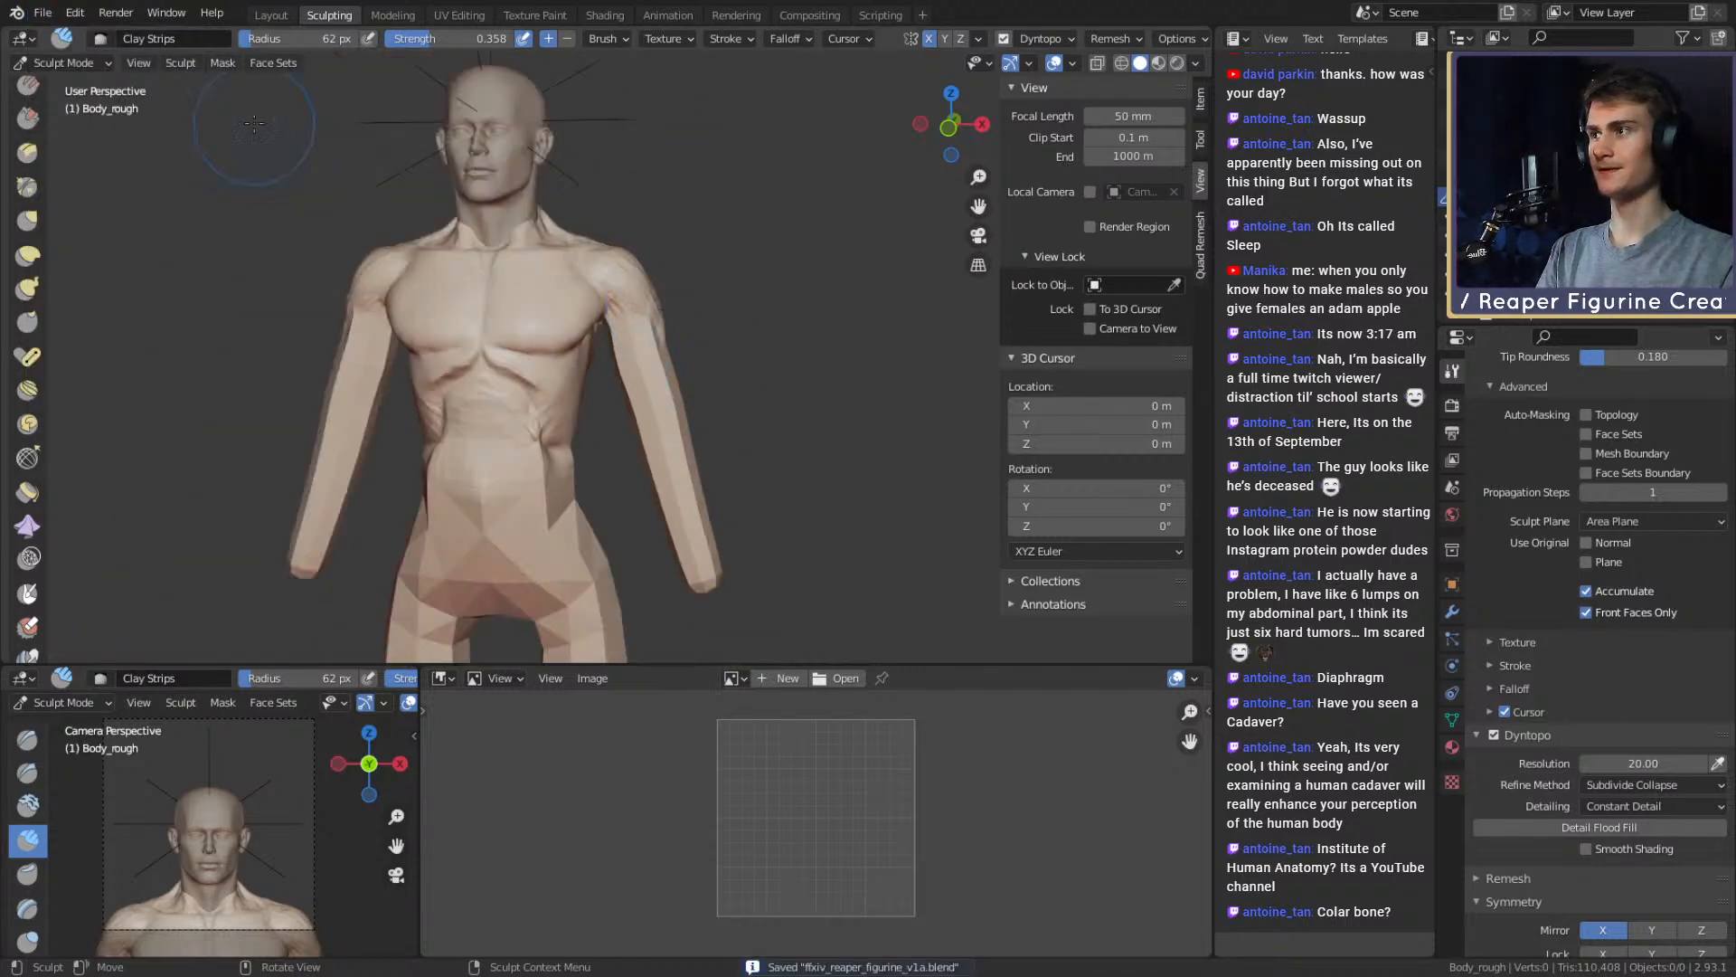
Switch to the Layout workspace and add a cube at the 3D cursor on the head
{"action": "left_click", "coordinate": [281, 14]}
{"action": "middle_click_drag", "start_coordinate": [733, 354], "coordinate": [588, 396]}
{"action": "key", "text": "shift+a"}
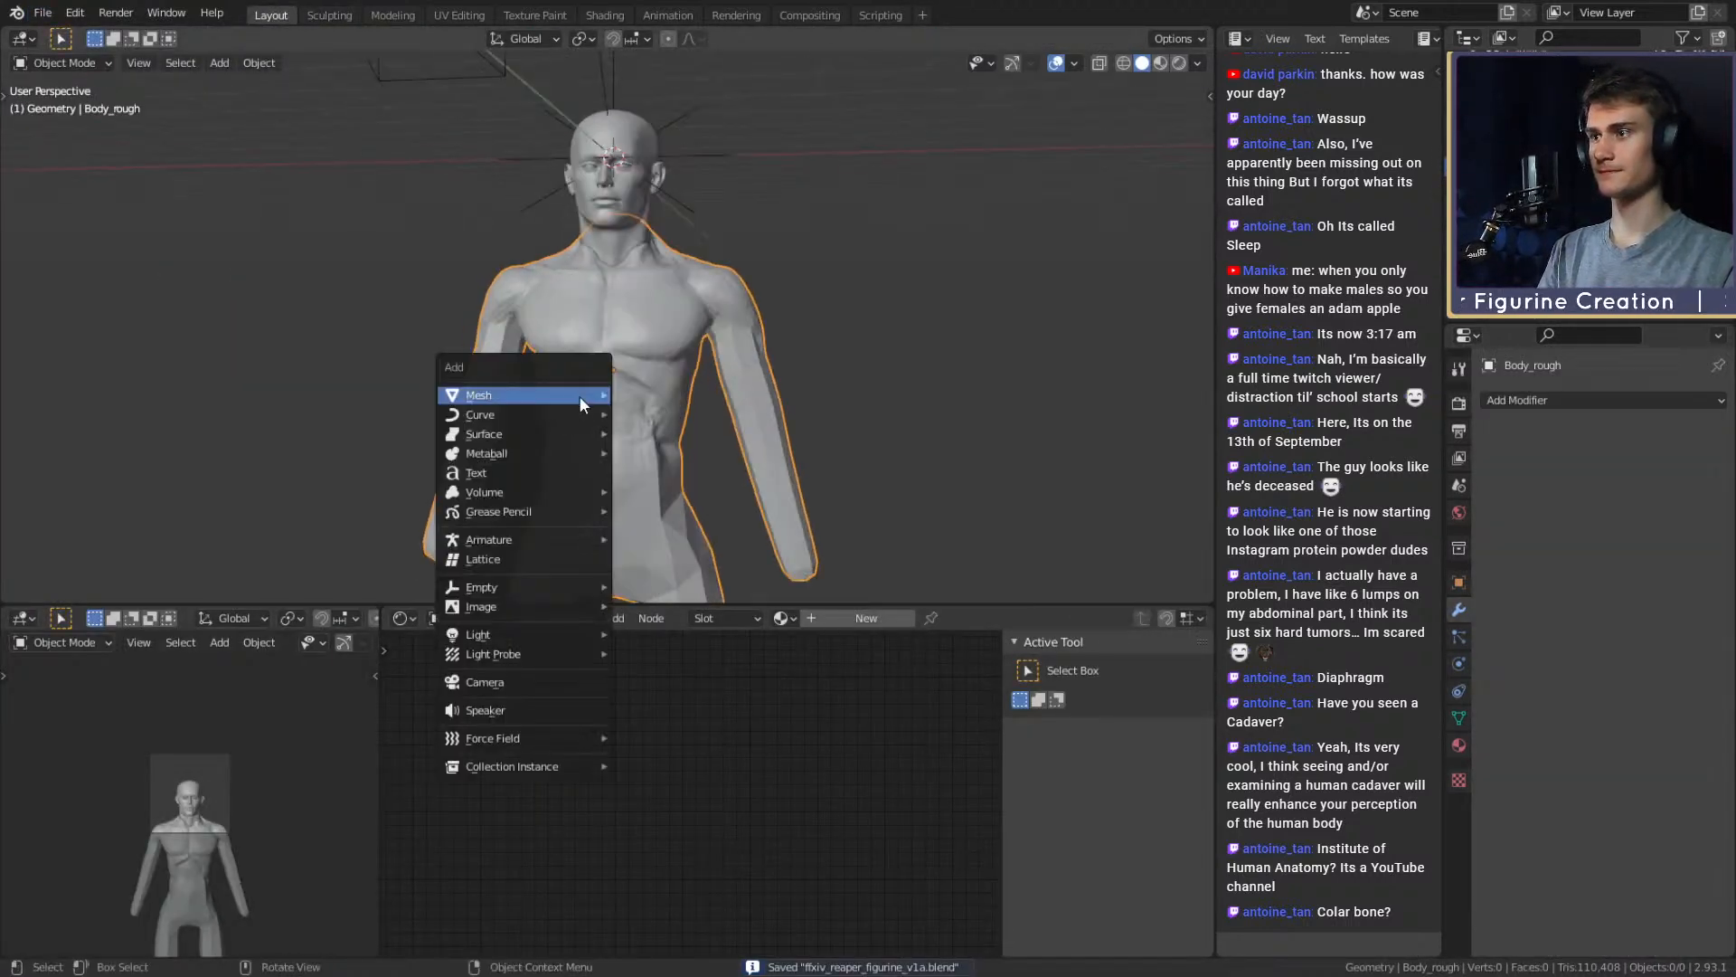
{"action": "left_click", "coordinate": [653, 413]}
{"action": "scroll", "coordinate": [730, 427], "scroll_direction": "up", "scroll_amount": 2}
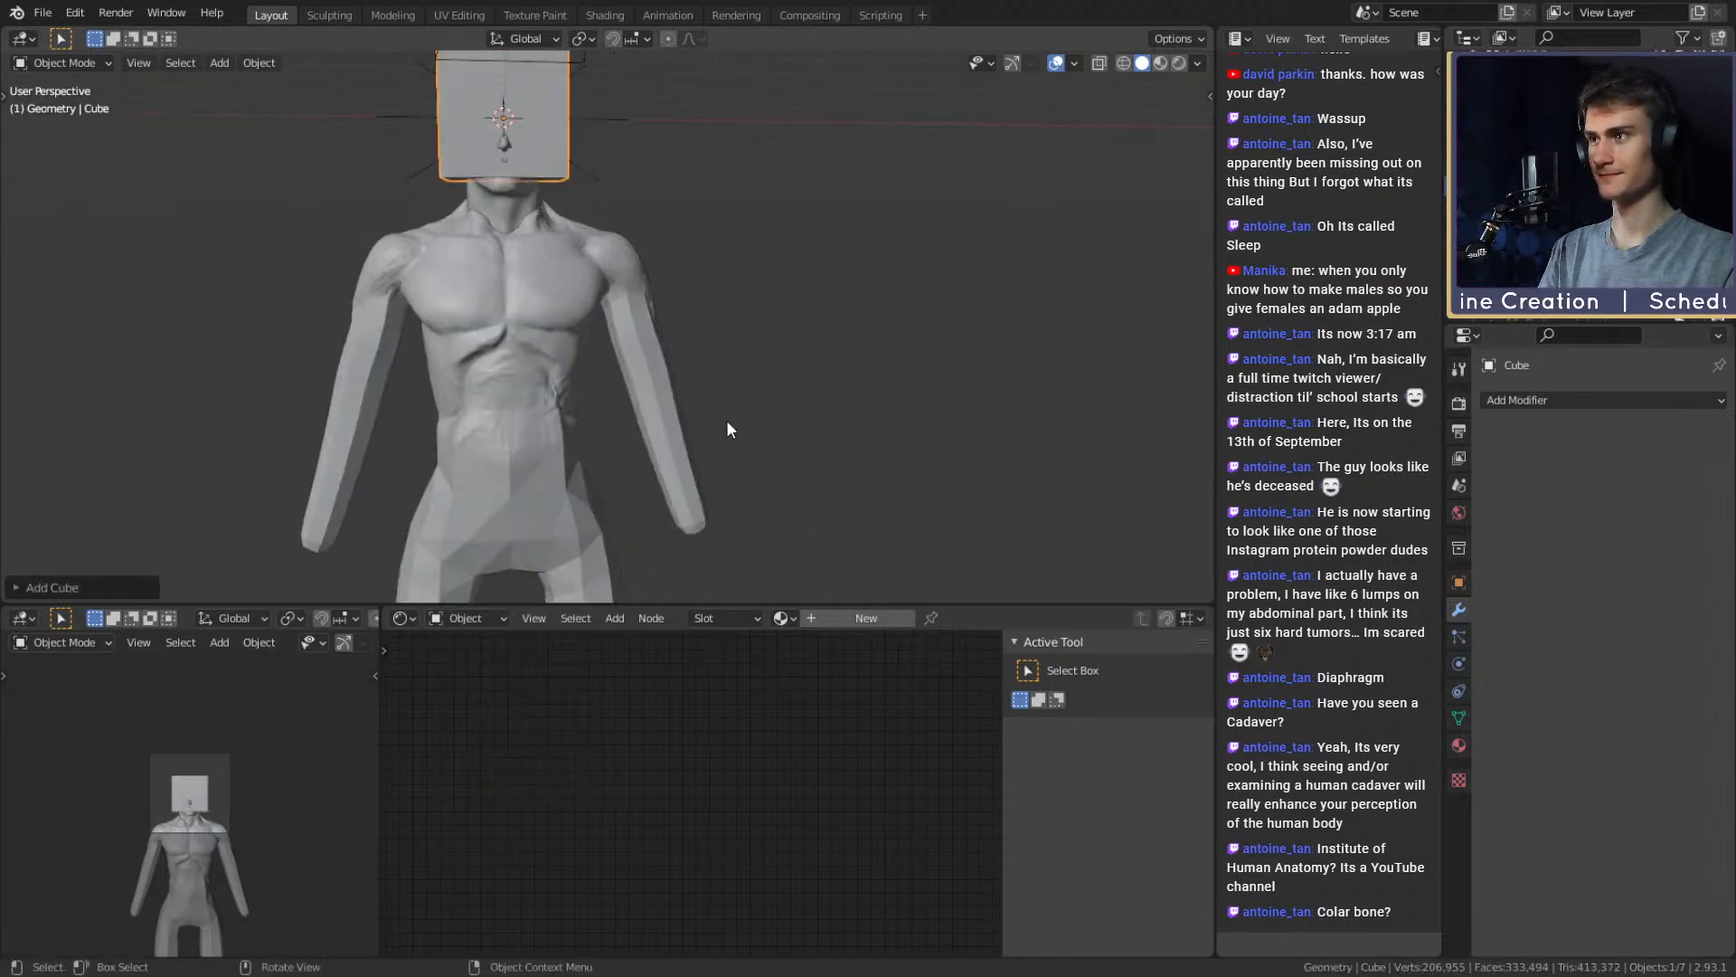
{"action": "middle_click_drag", "start_coordinate": [698, 322], "coordinate": [683, 315]}
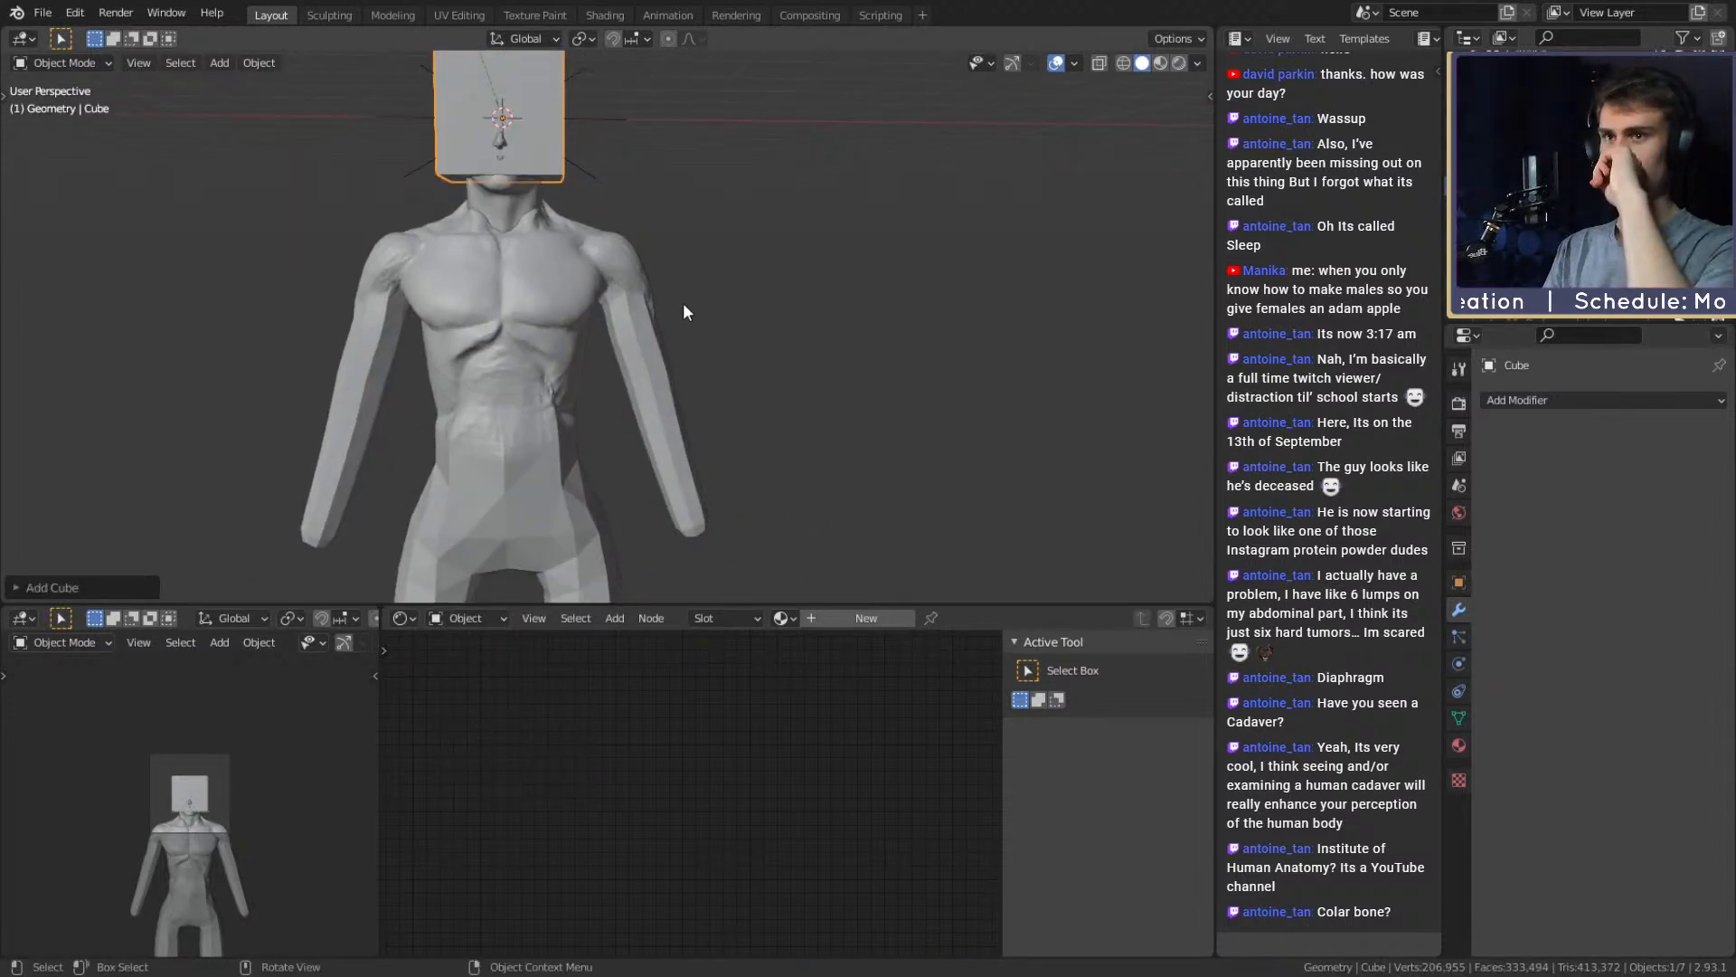
Scale the cube up uniformly until it covers the head and chest
{"action": "key", "text": "s"}
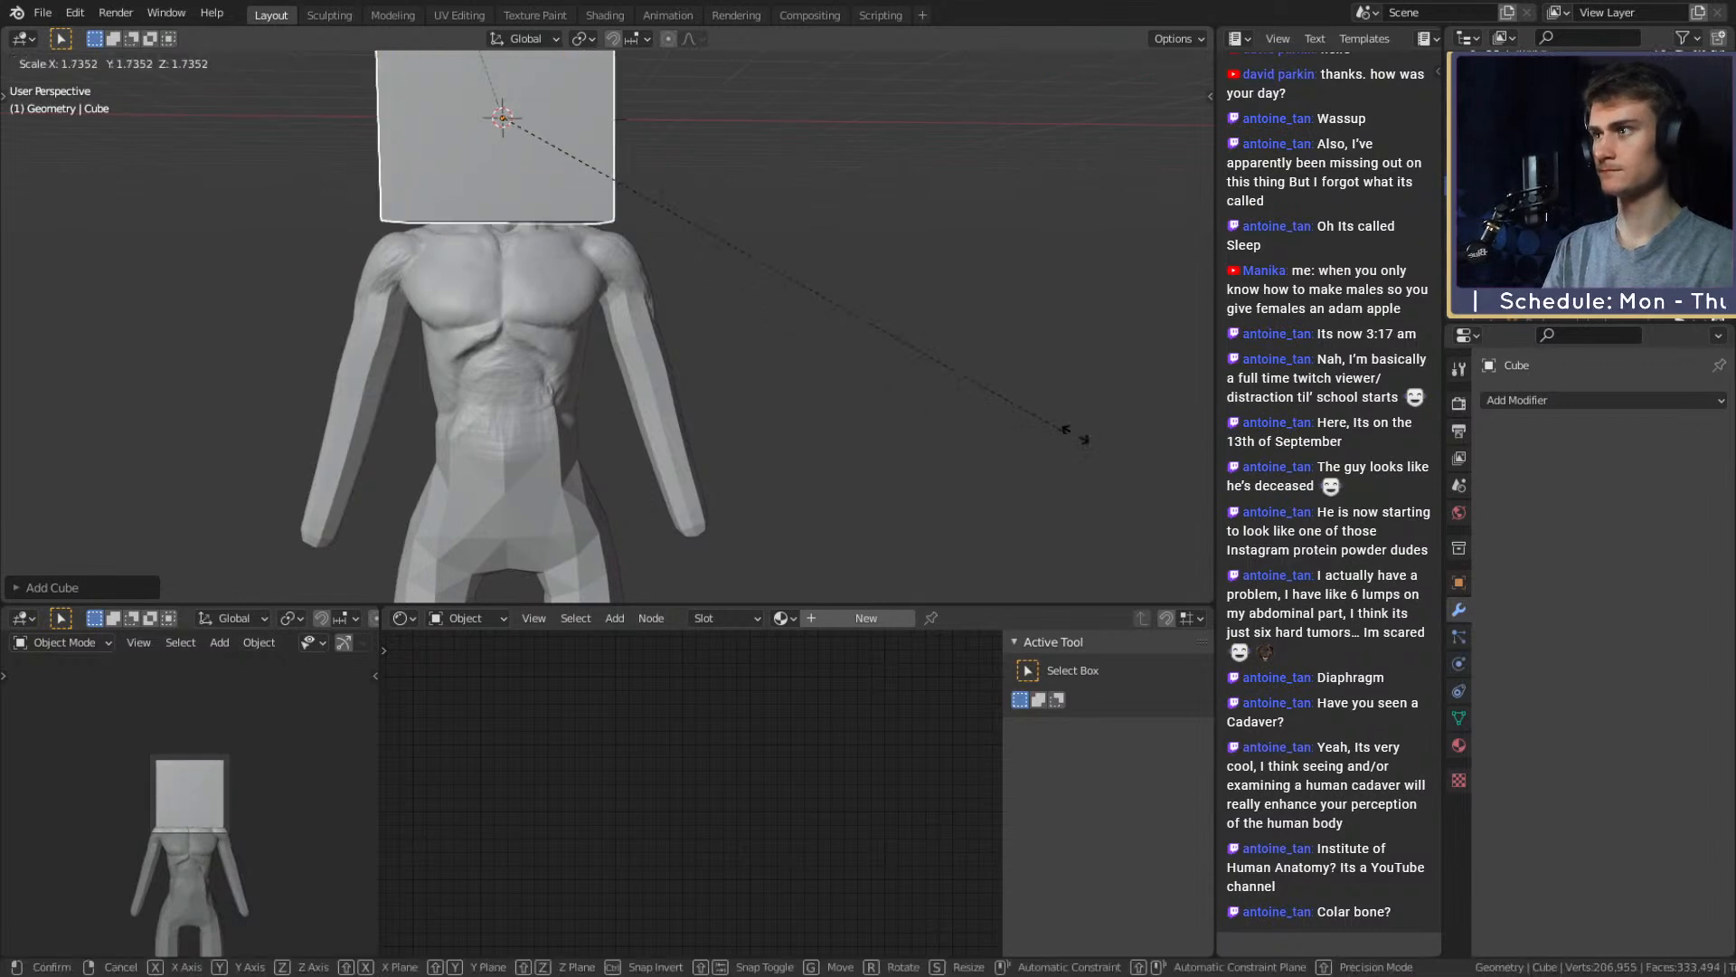
{"action": "left_click", "coordinate": [549, 336]}
{"action": "scroll", "coordinate": [618, 343], "scroll_direction": "down", "scroll_amount": 2}
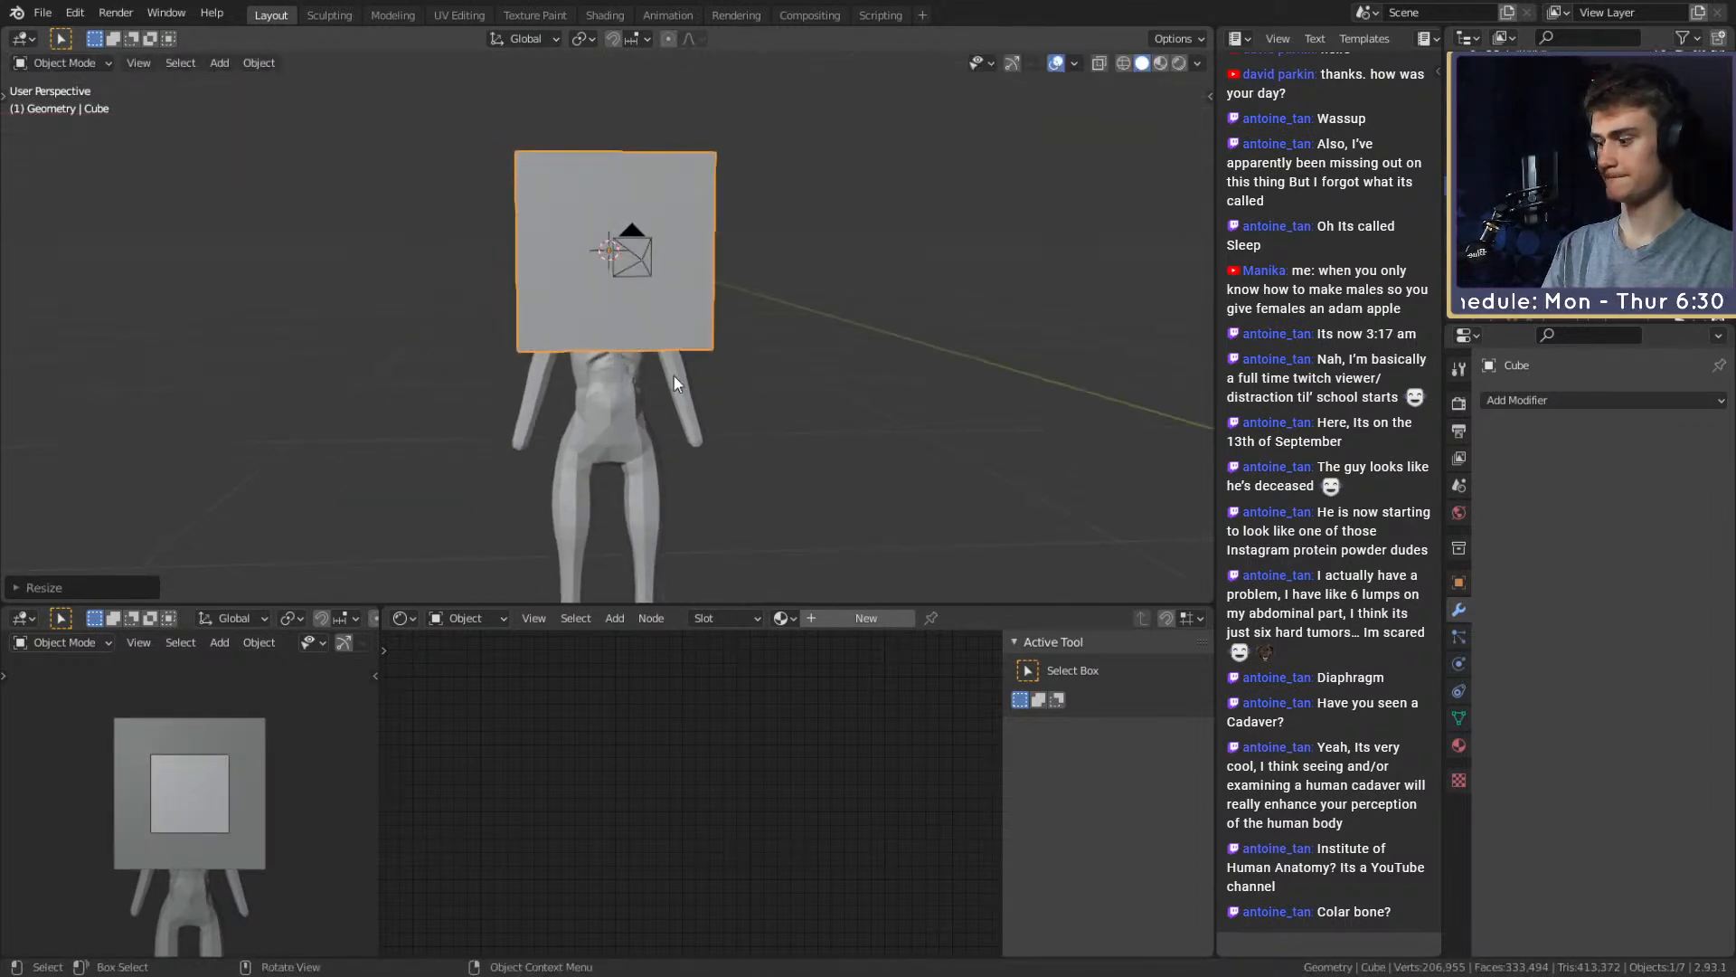
{"action": "mouse_move", "coordinate": [674, 376]}
{"action": "middle_mouse_down"}
{"action": "mouse_move", "coordinate": [708, 378]}
{"action": "mouse_move", "coordinate": [702, 356]}
{"action": "middle_mouse_up"}
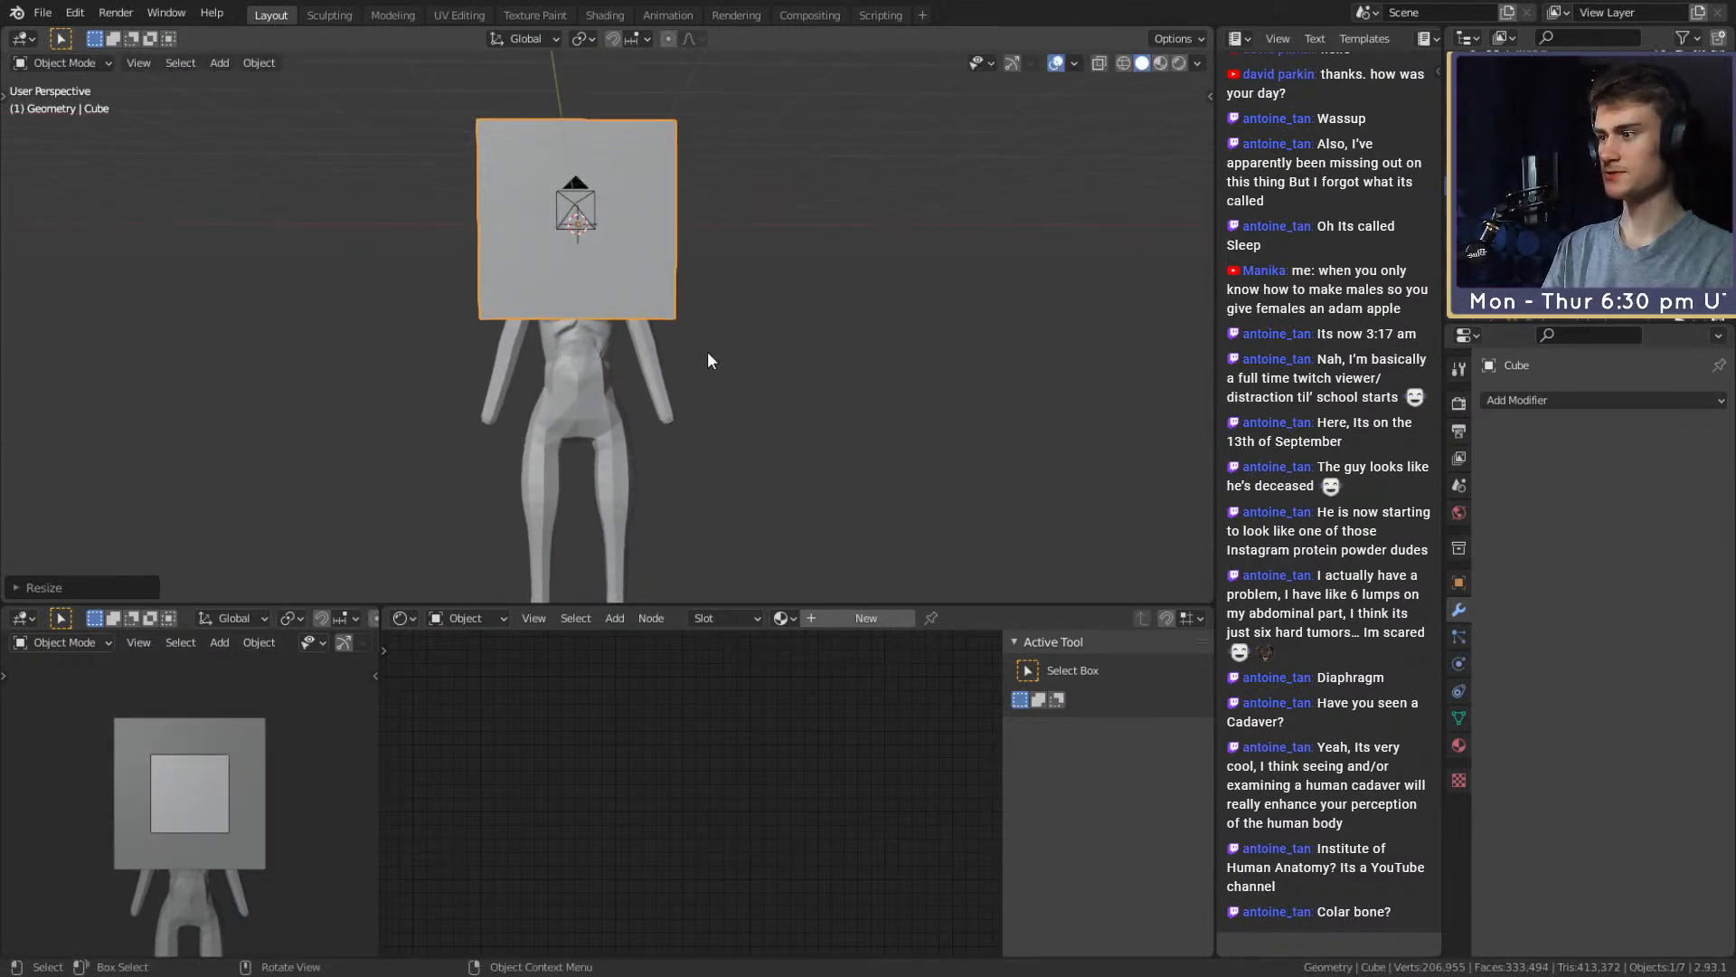
Move the cube's mesh out beside the body in Edit Mode and add a Mirror modifier on the X axis
{"action": "key", "text": "Tab"}
{"action": "key", "text": "g"}
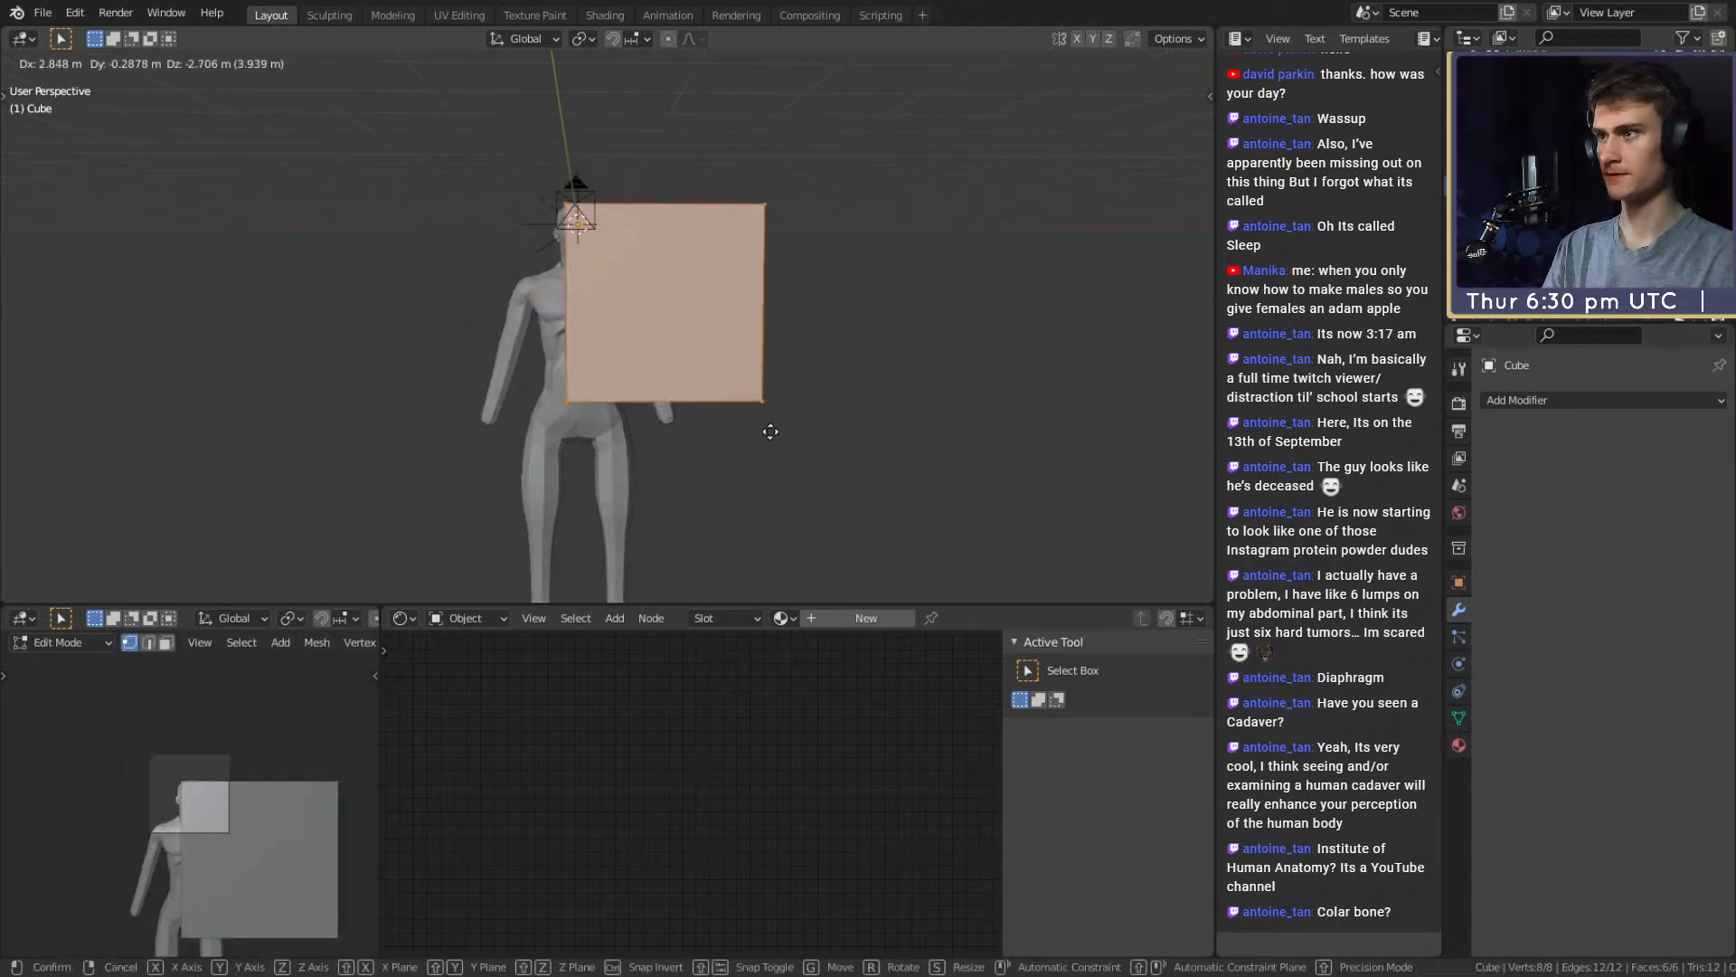
{"action": "left_click", "coordinate": [846, 467]}
{"action": "key", "text": "Tab"}
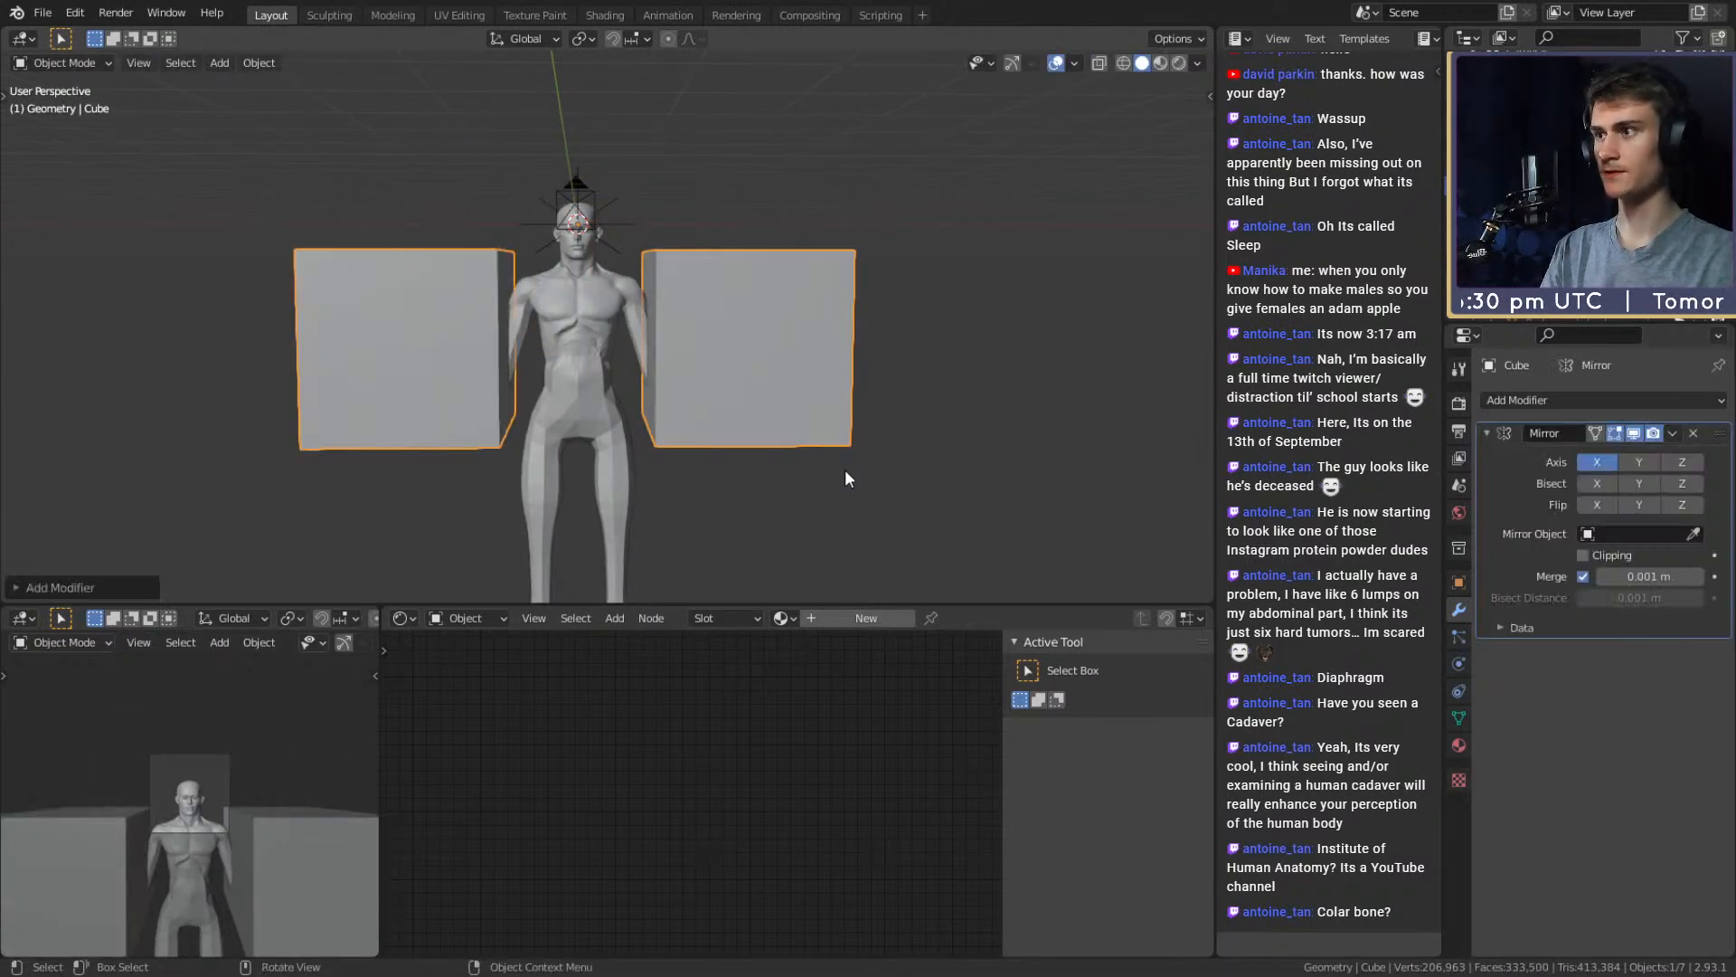
Adjust the height of the mirrored cube beside the torso along the Z axis
{"action": "scroll", "coordinate": [474, 326], "scroll_direction": "up", "scroll_amount": 5}
{"action": "scroll", "coordinate": [631, 301], "scroll_direction": "up", "scroll_amount": 4}
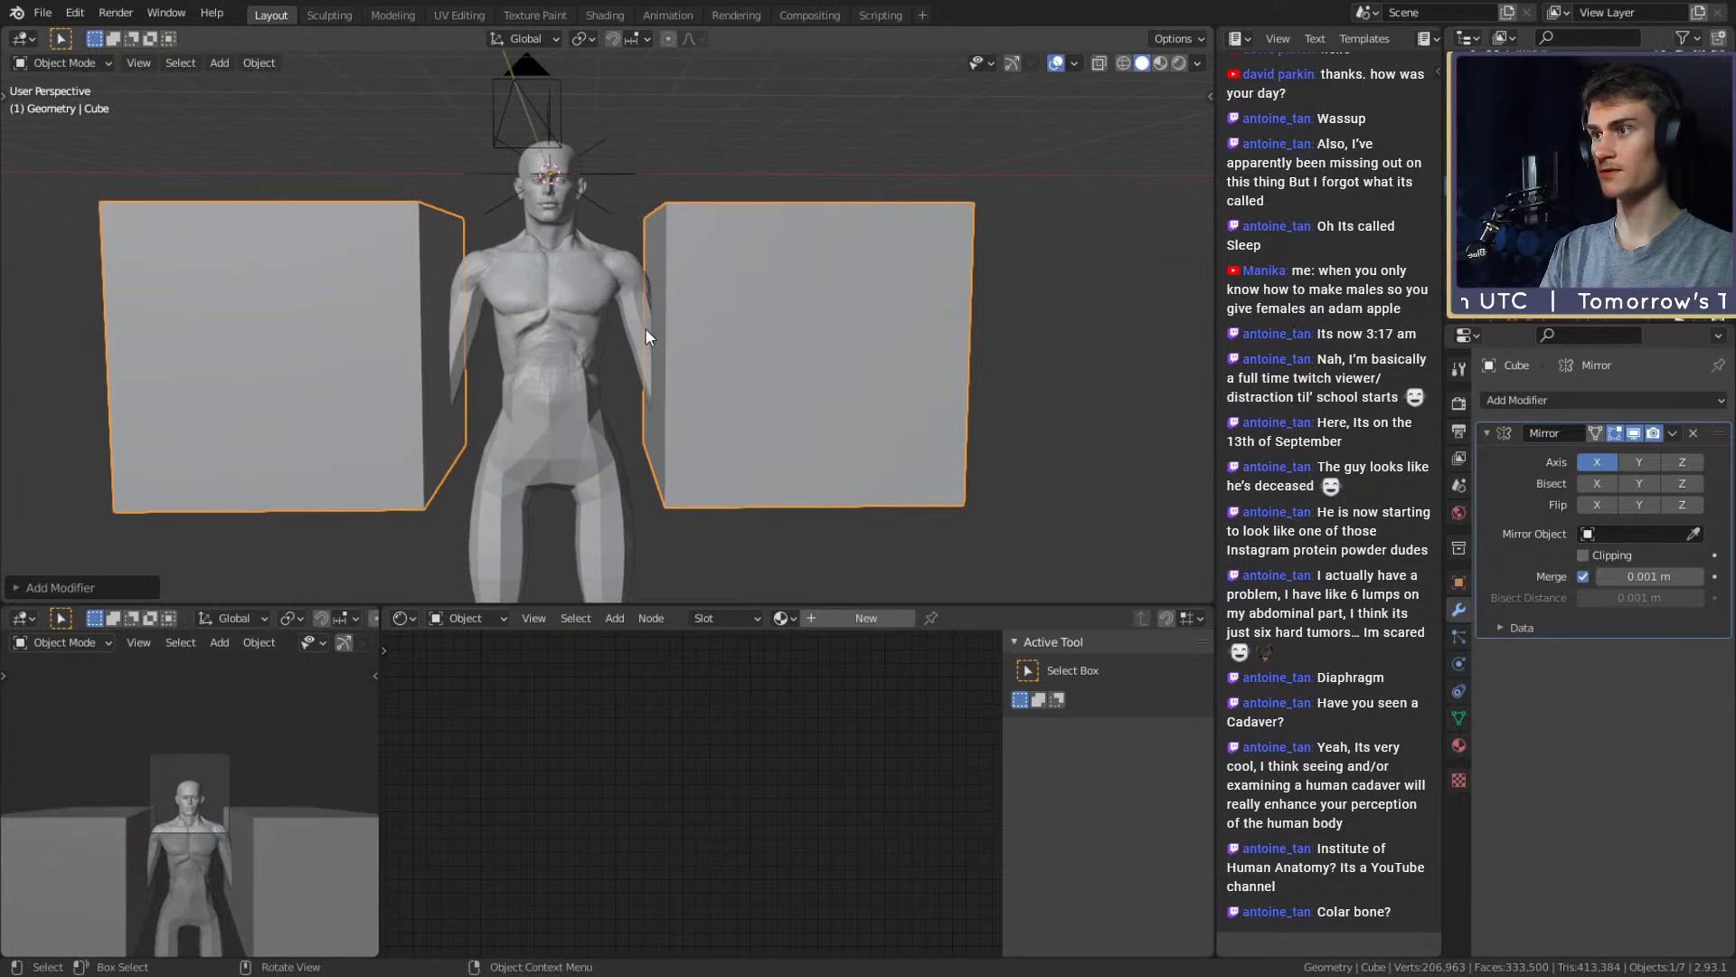
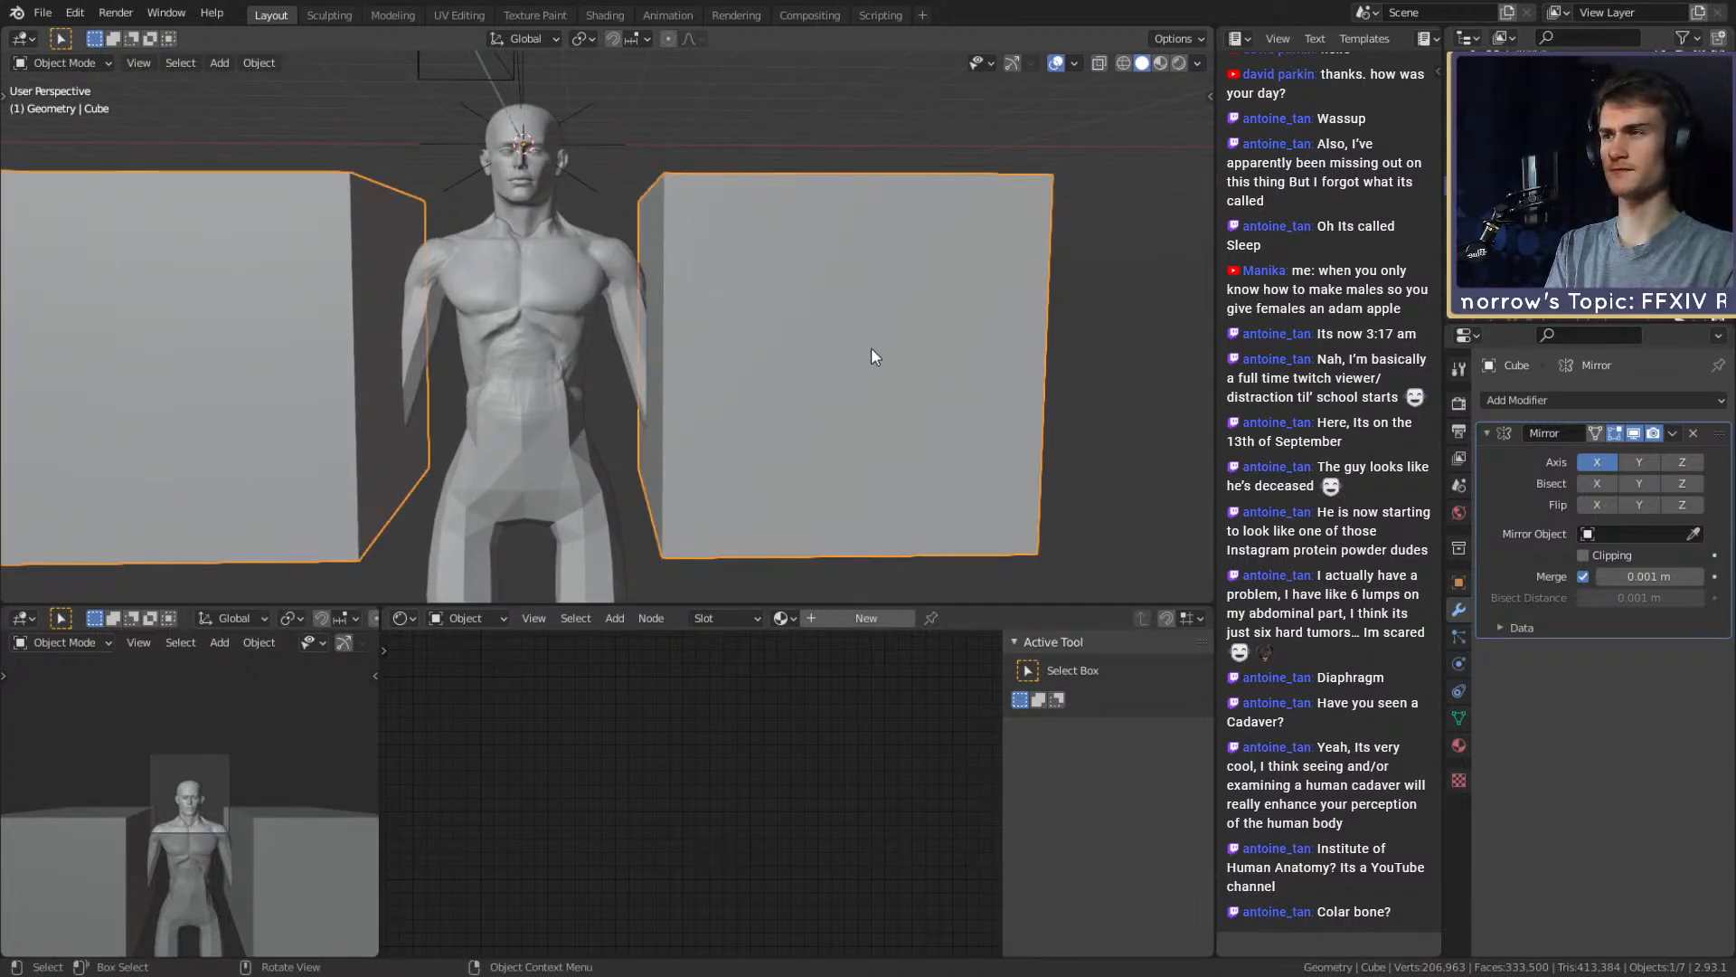
{"action": "middle_click_drag", "start_coordinate": [813, 454], "coordinate": [793, 419], "text": "shift"}
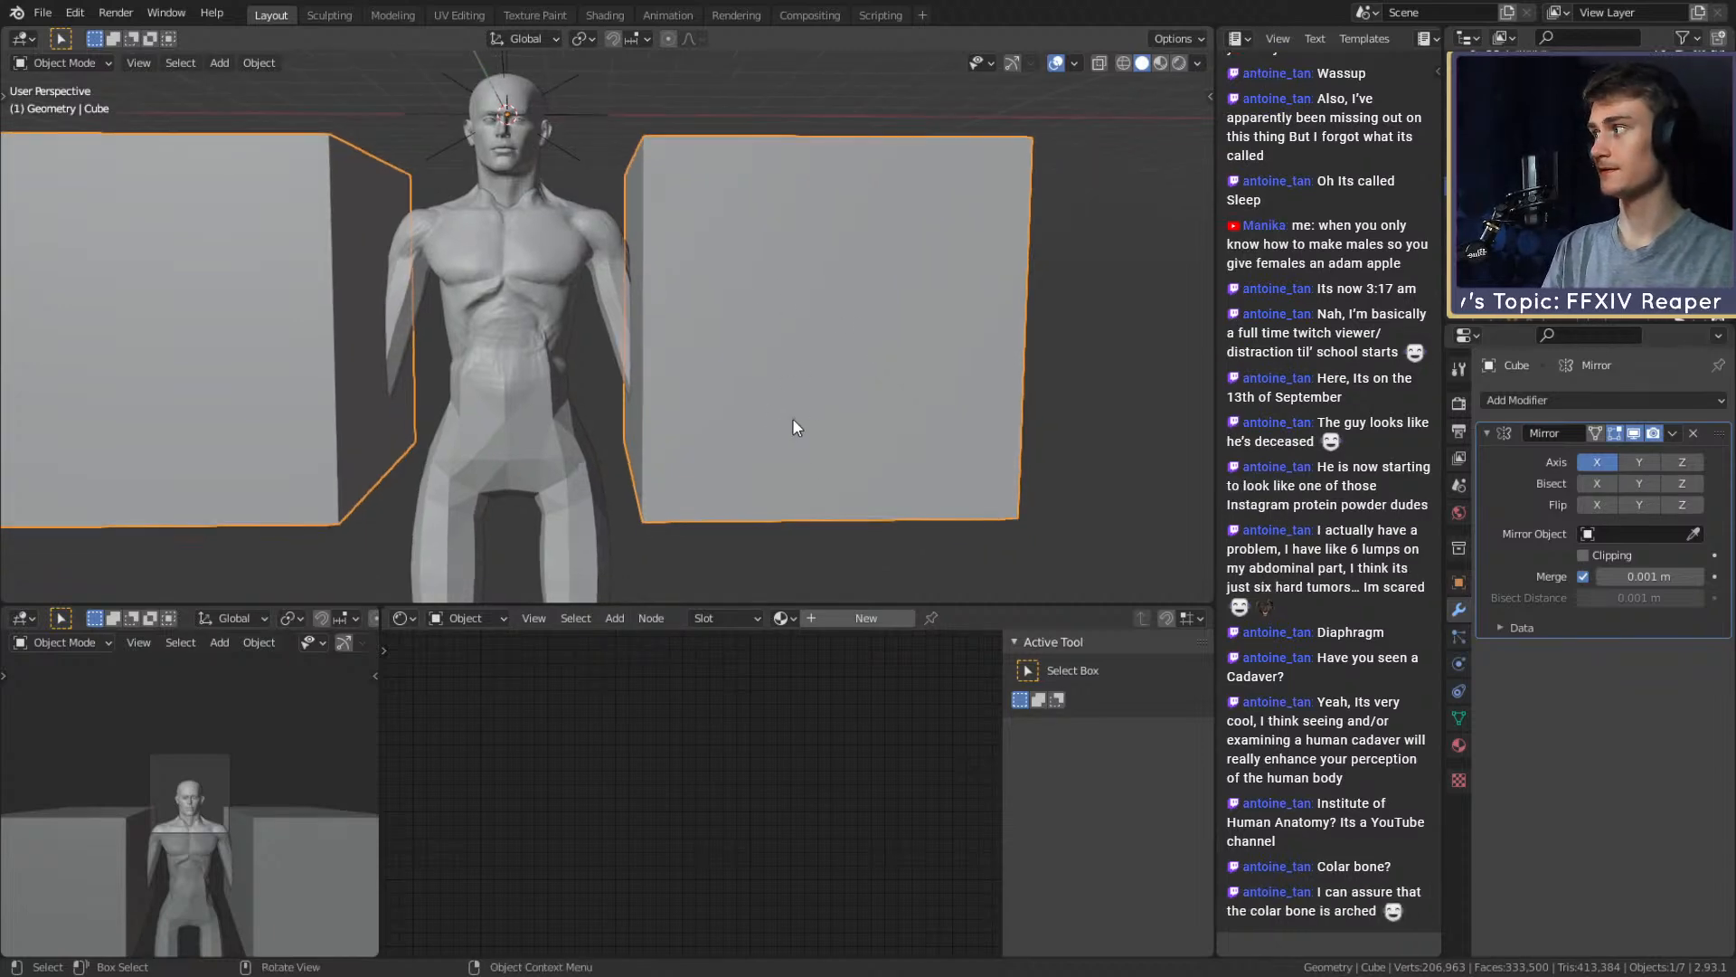
{"action": "middle_click_drag", "start_coordinate": [727, 340], "coordinate": [777, 363]}
{"action": "scroll", "coordinate": [738, 330], "scroll_direction": "up", "scroll_amount": 1}
{"action": "scroll", "coordinate": [735, 342], "scroll_direction": "down", "scroll_amount": 2}
{"action": "scroll", "coordinate": [667, 299], "scroll_direction": "down", "scroll_amount": 1}
{"action": "key", "text": "Tab"}
{"action": "key", "text": "Tab"}
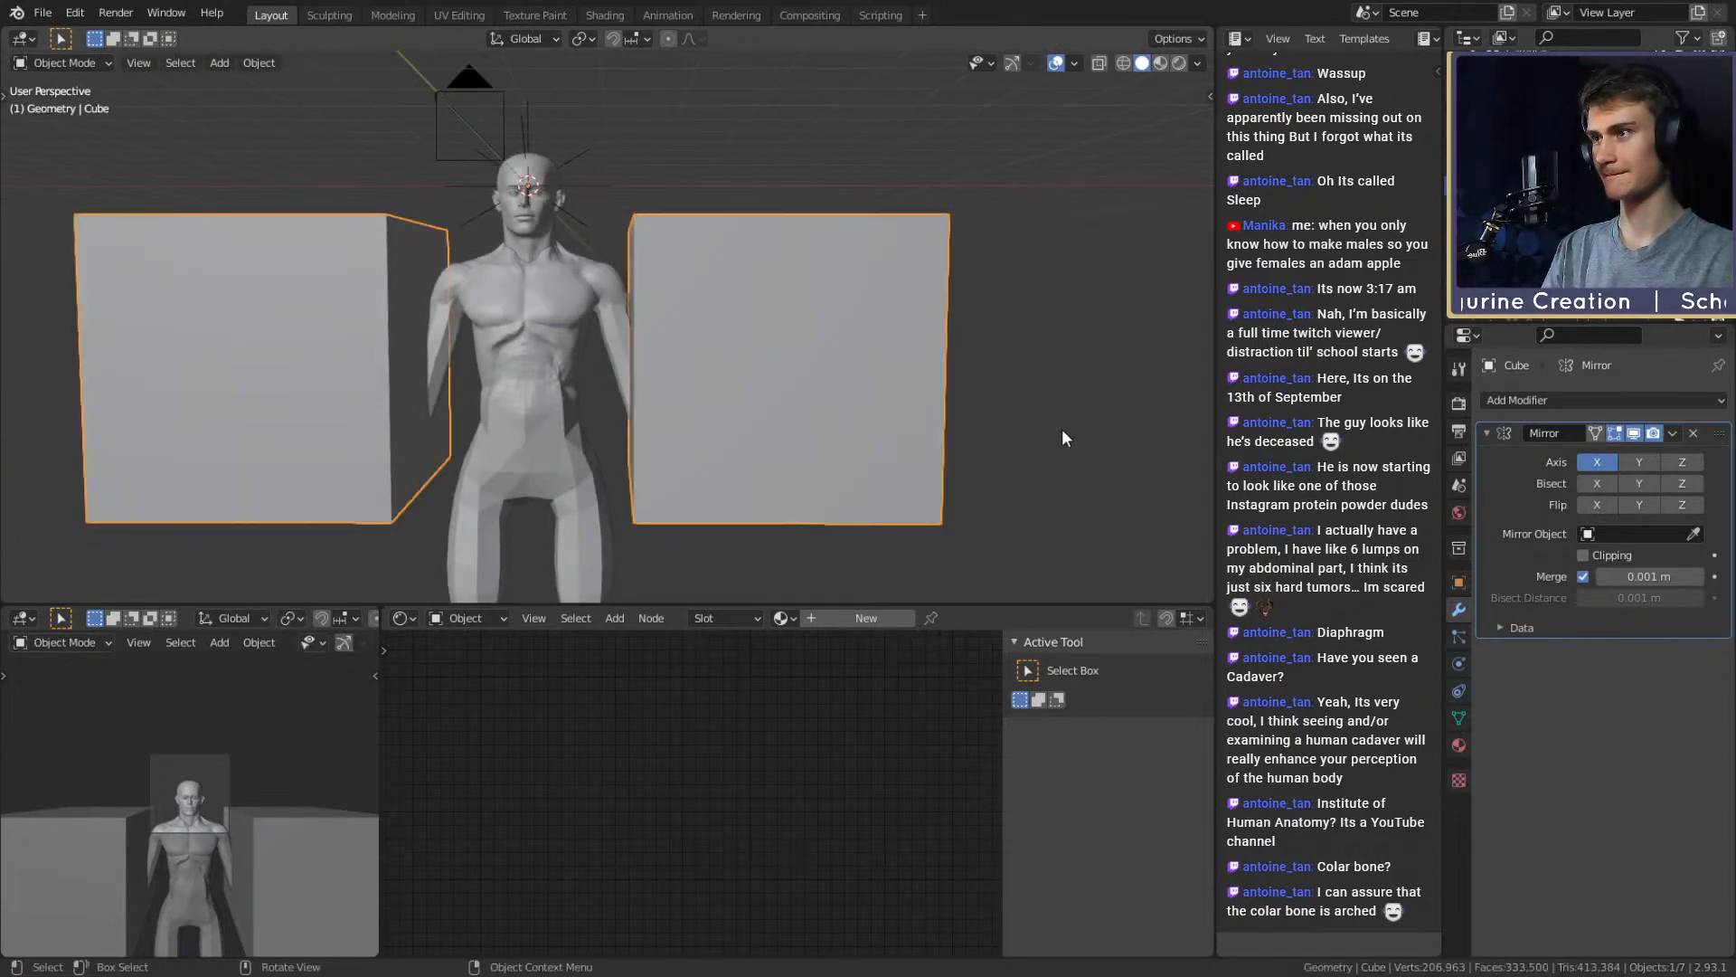
{"action": "key", "text": "g"}
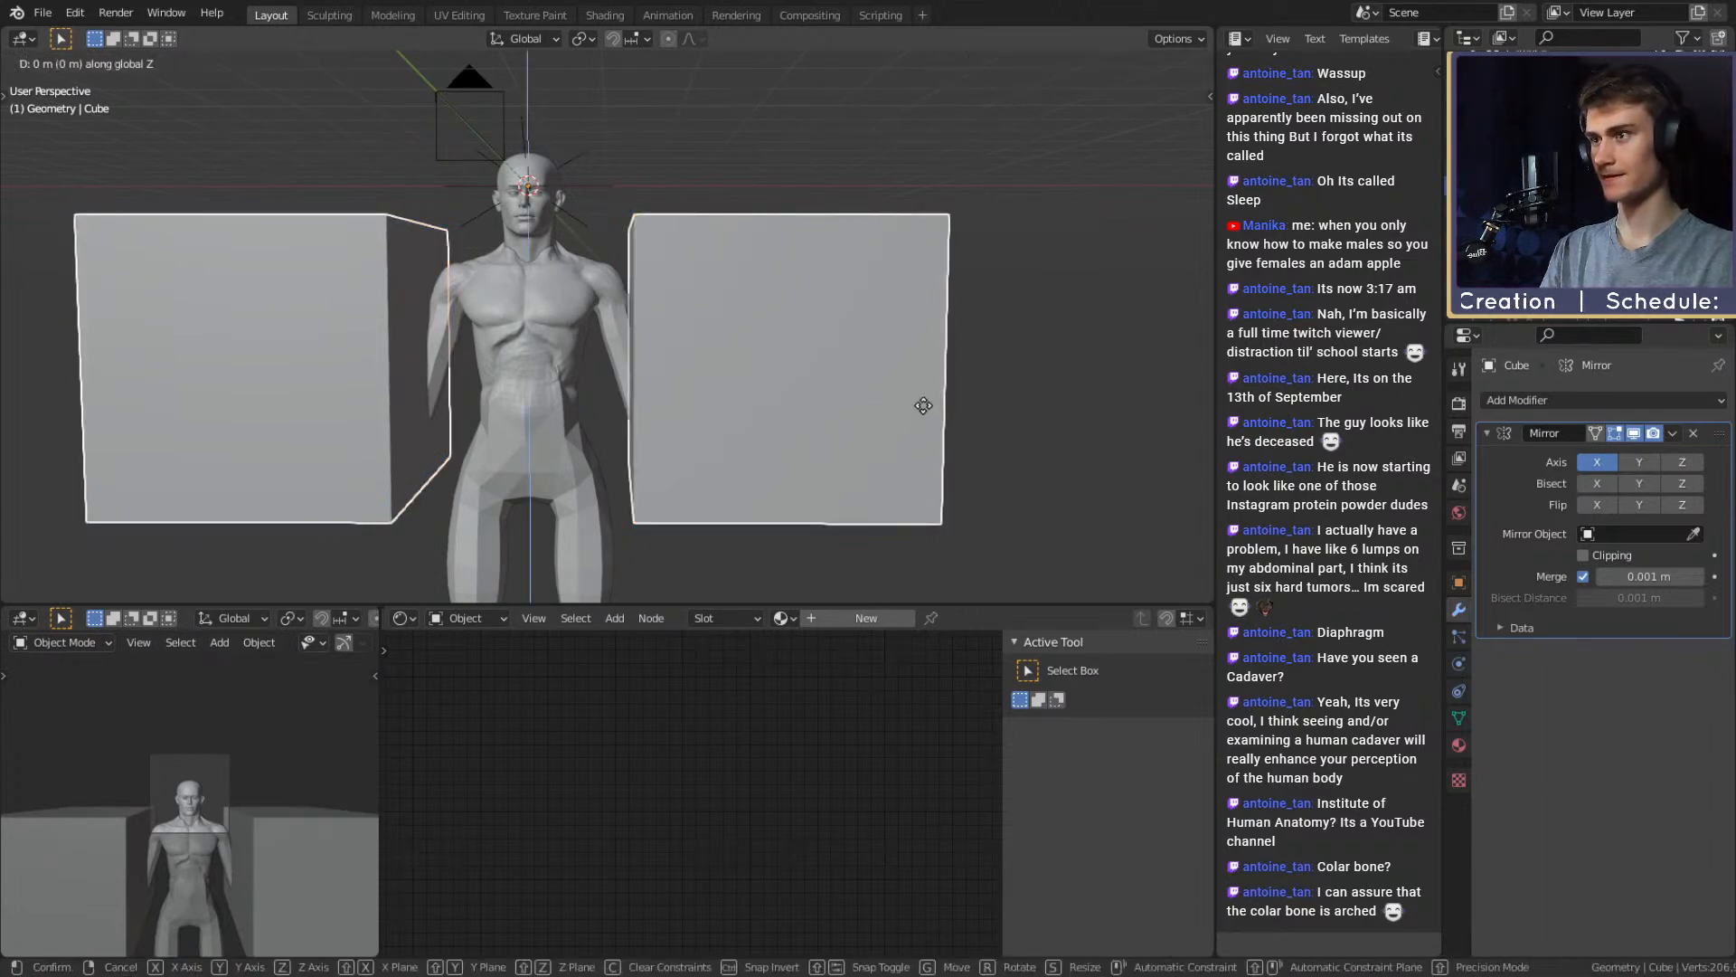
{"action": "key", "text": "z"}
{"action": "left_click", "coordinate": [921, 403]}
Enter Edit Mode on the cube and add one centred horizontal loop cut around it
{"action": "middle_click_drag", "start_coordinate": [784, 340], "coordinate": [744, 363]}
{"action": "key", "text": "Tab"}
{"action": "scroll", "coordinate": [806, 361], "scroll_direction": "up", "scroll_amount": 5}
{"action": "scroll", "coordinate": [763, 376], "scroll_direction": "down", "scroll_amount": 3}
{"action": "scroll", "coordinate": [729, 341], "scroll_direction": "up", "scroll_amount": 2}
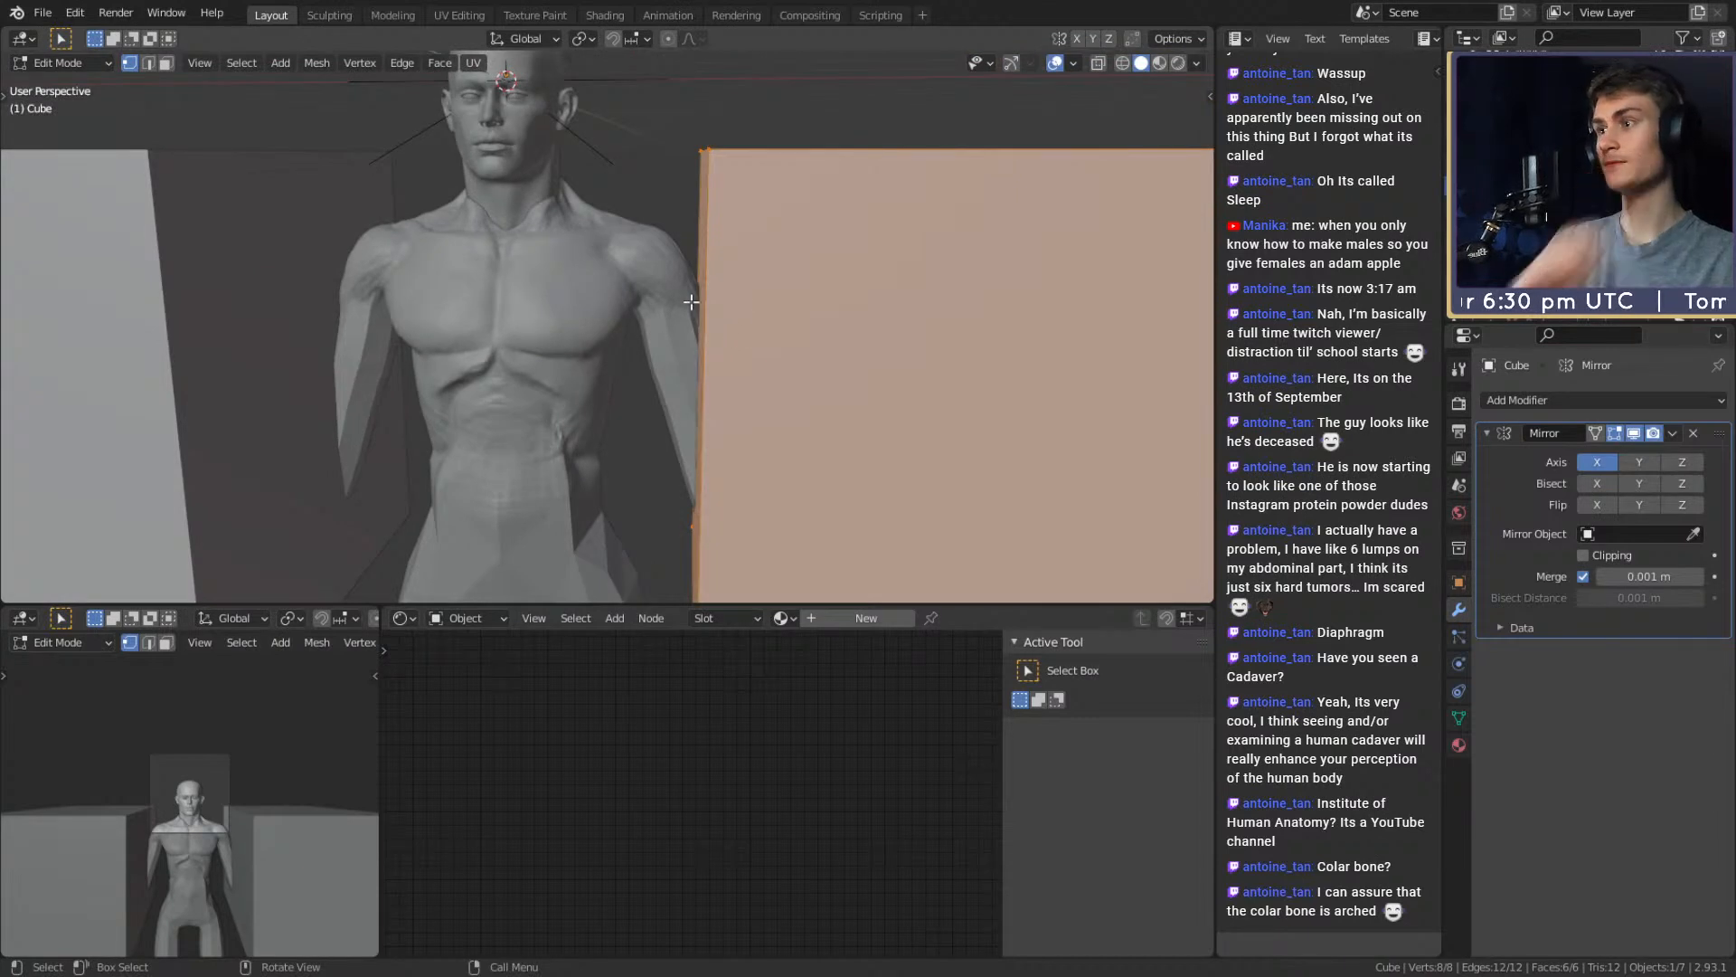
{"action": "scroll", "coordinate": [752, 397], "scroll_direction": "down", "scroll_amount": 2}
{"action": "middle_click_drag", "start_coordinate": [751, 397], "coordinate": [773, 366]}
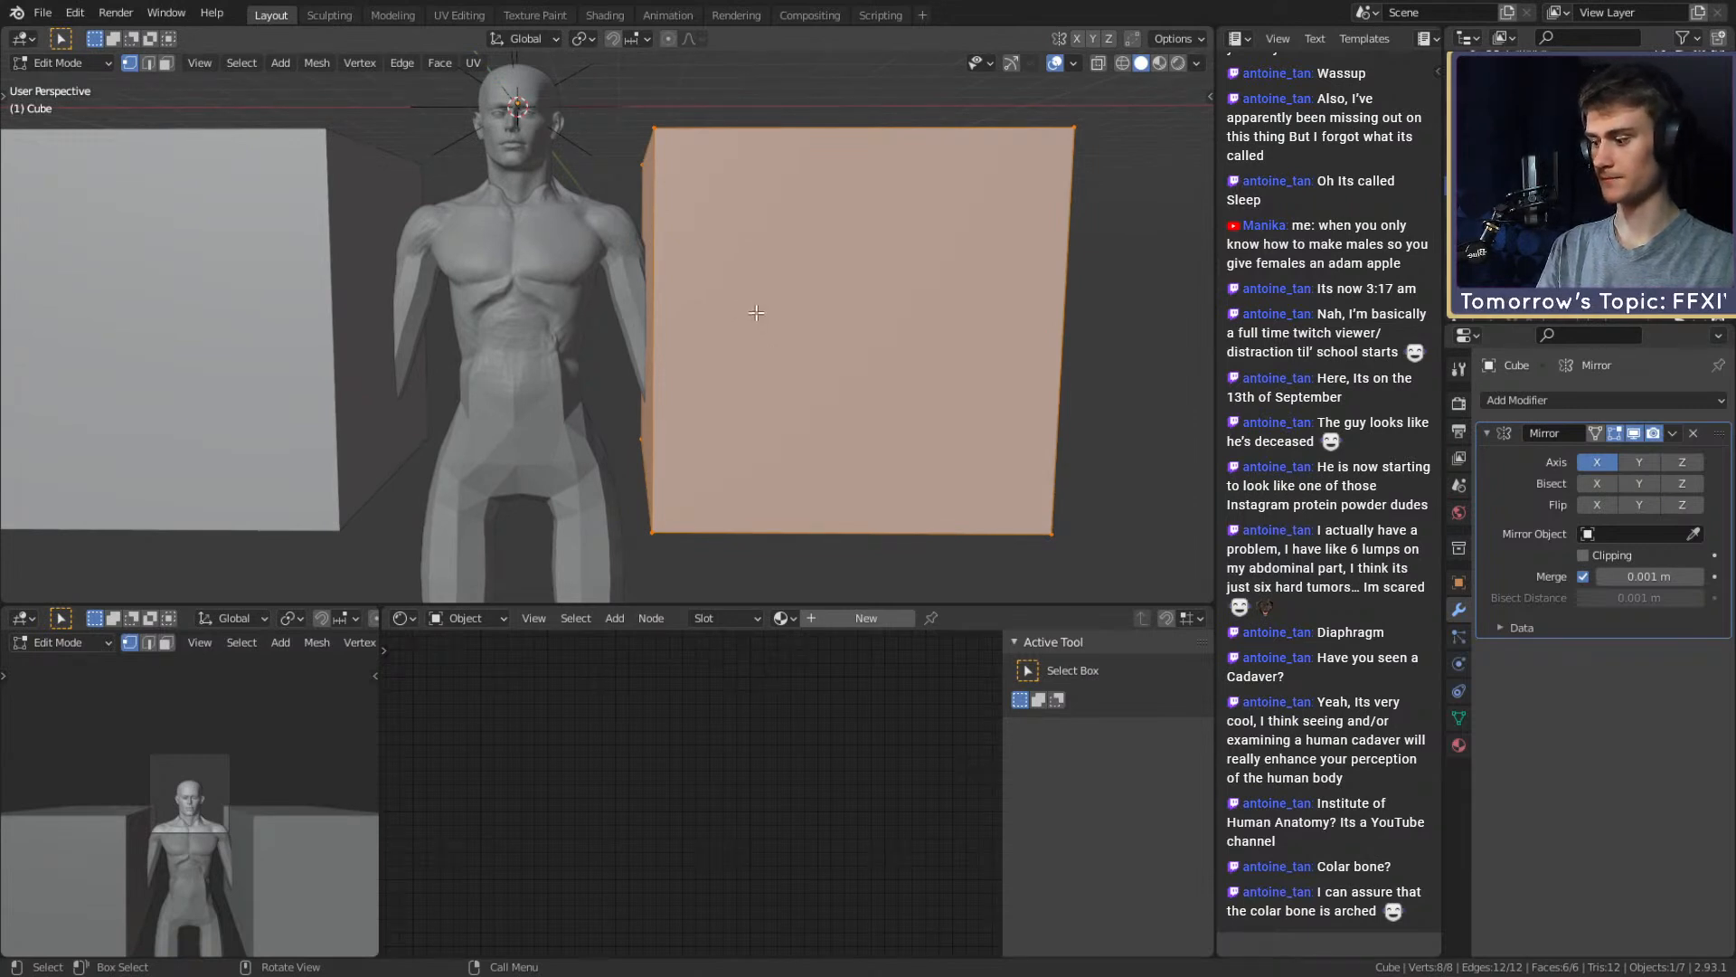
{"action": "middle_click_drag", "start_coordinate": [756, 313], "coordinate": [649, 245]}
{"action": "key", "text": "ctrl+r"}
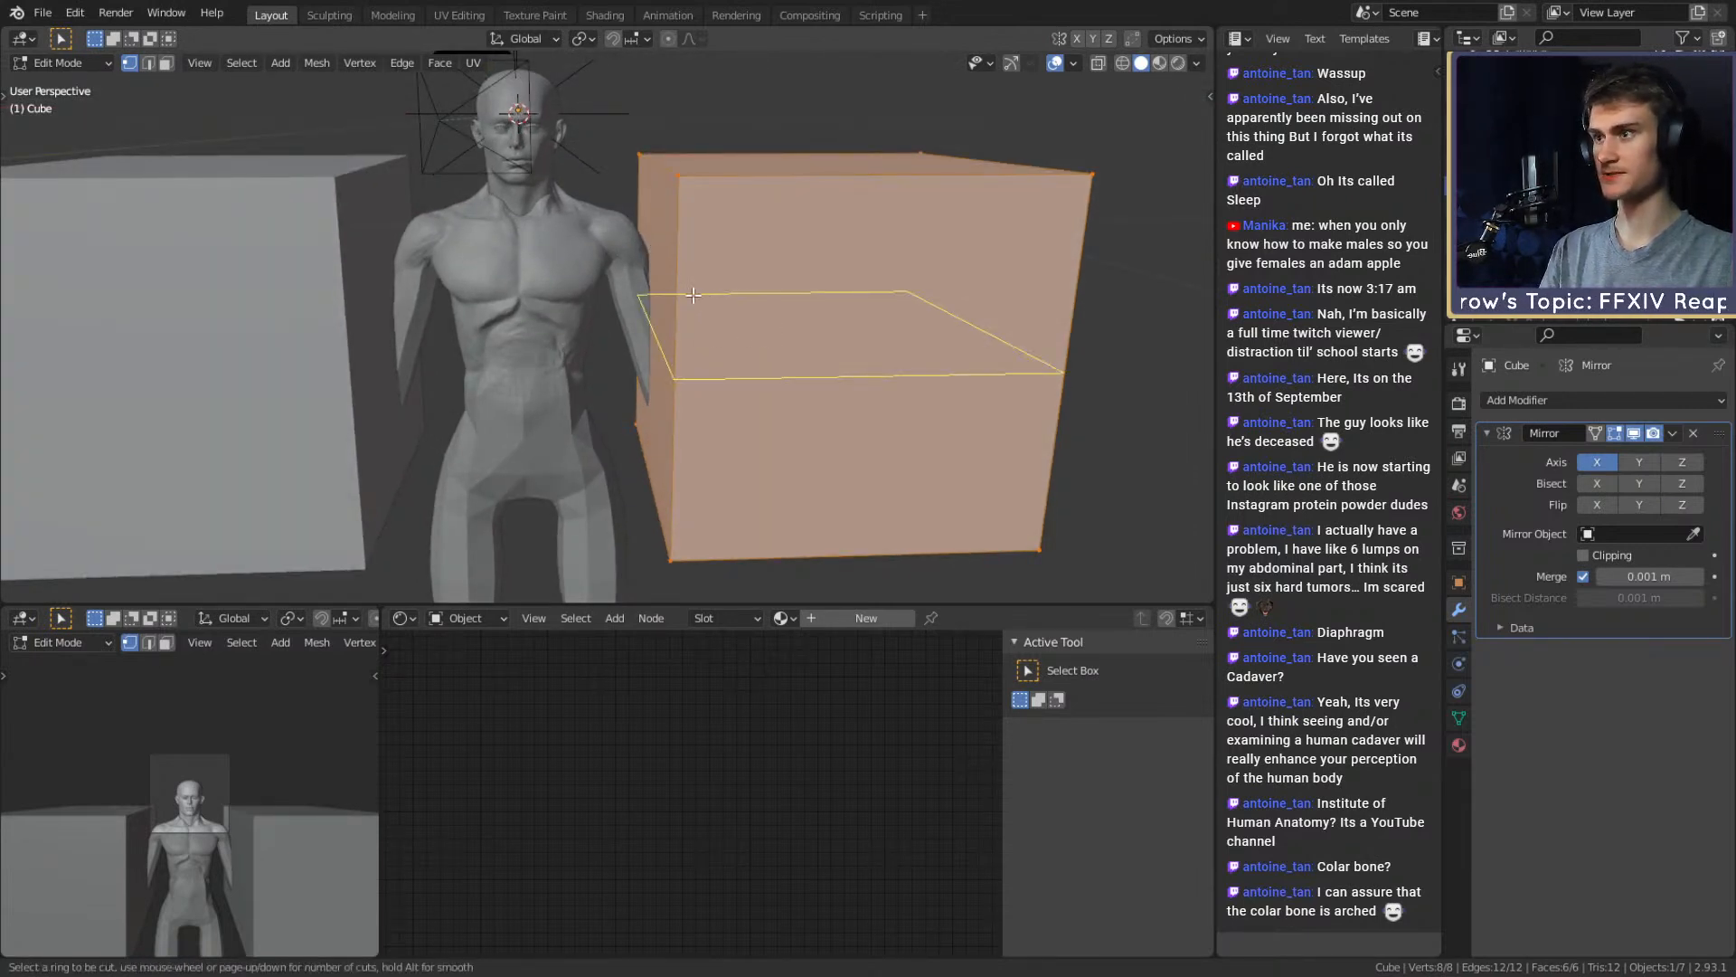
{"action": "left_click", "coordinate": [692, 295]}
{"action": "right_click", "coordinate": [693, 295]}
Move the cube's middle inner edge along the X axis toward the torso, under the armpit
{"action": "middle_click_drag", "start_coordinate": [723, 344], "coordinate": [792, 318]}
{"action": "key", "text": "2"}
{"action": "left_click", "coordinate": [660, 329]}
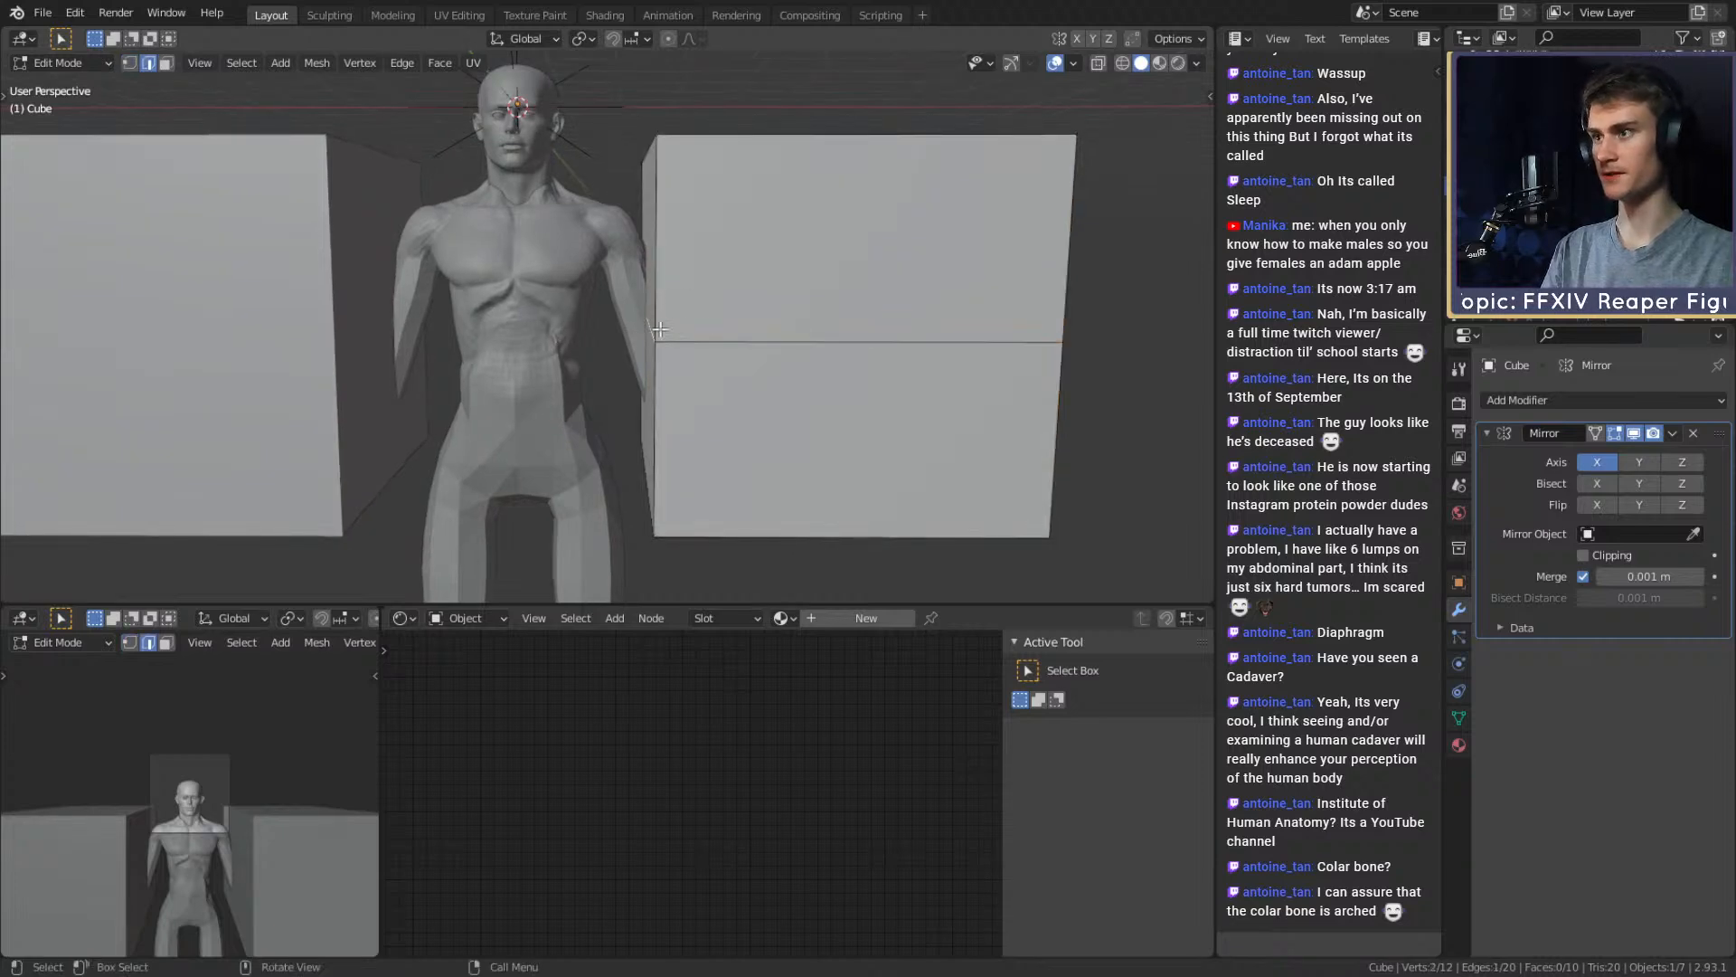
{"action": "key", "text": "g"}
{"action": "key", "text": "x"}
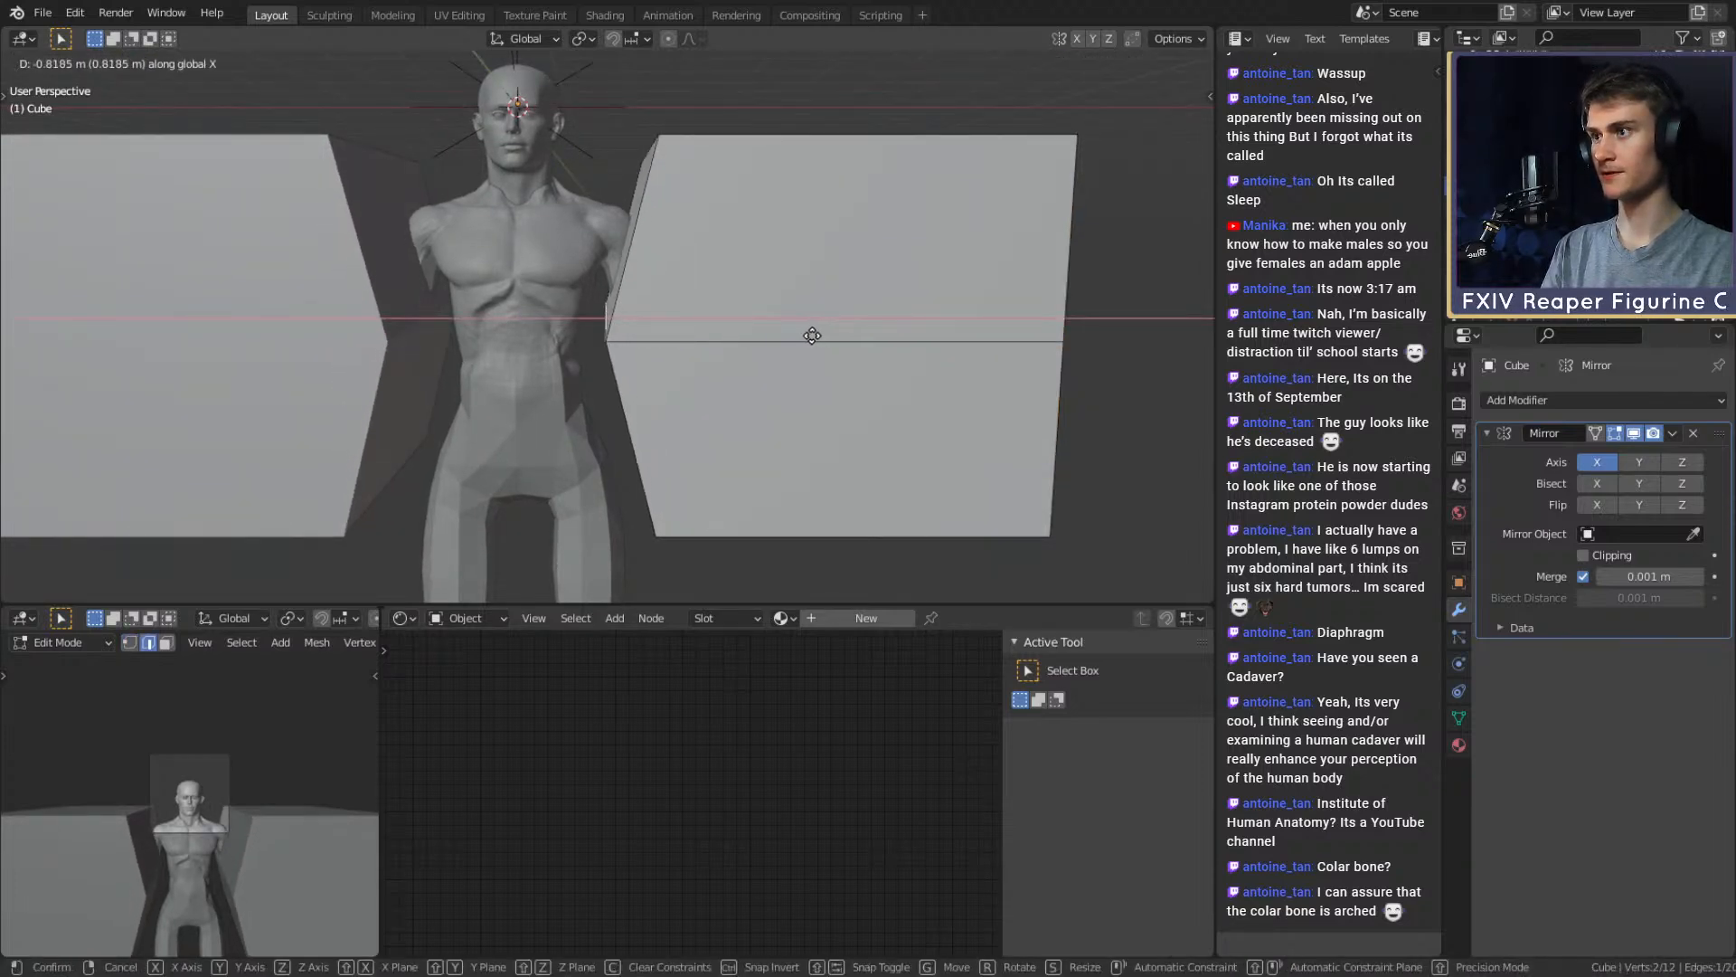
{"action": "left_click", "coordinate": [812, 335]}
Move the cube's upper inner edges along the X axis so the inner face meets the shoulder
{"action": "middle_click_drag", "start_coordinate": [812, 336], "coordinate": [630, 205]}
{"action": "key", "text": "g"}
{"action": "key", "text": "x"}
{"action": "left_click", "coordinate": [773, 239]}
{"action": "key", "text": "g"}
{"action": "key", "text": "x"}
{"action": "left_click", "coordinate": [787, 243]}
{"action": "middle_click_drag", "start_coordinate": [837, 279], "coordinate": [818, 259]}
{"action": "key", "text": "g"}
{"action": "key", "text": "x"}
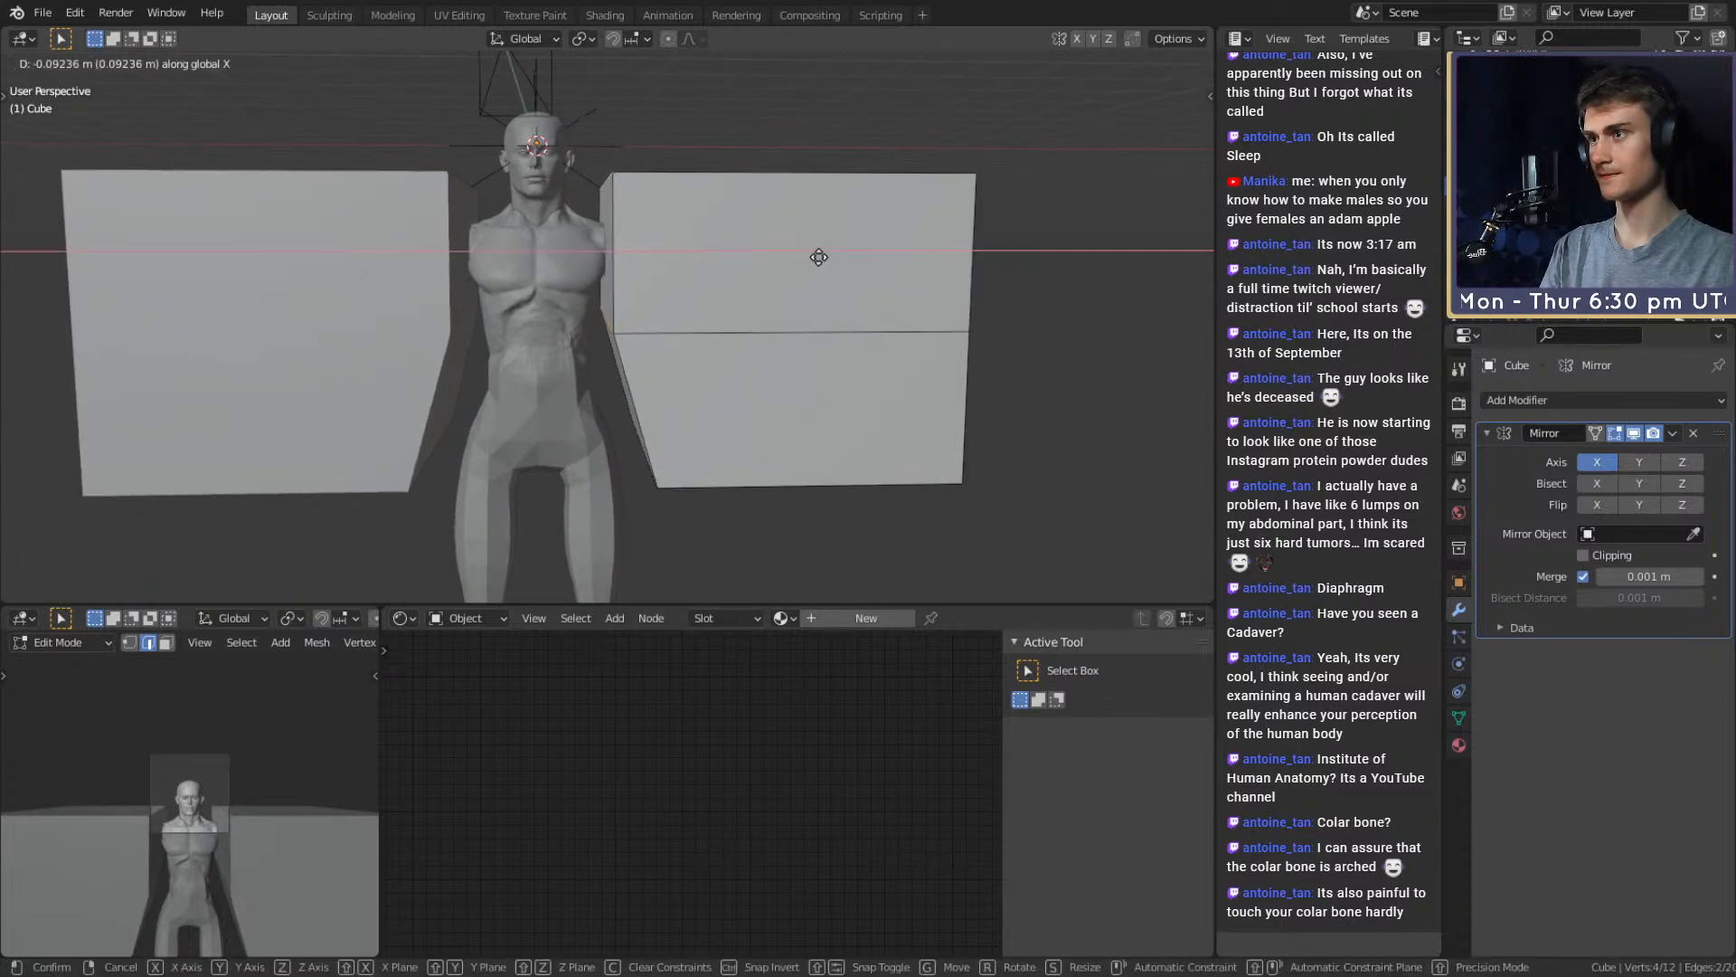
{"action": "left_click", "coordinate": [817, 257]}
Check the cube against the back, shift its two inner edges outward about 0.07 m along X, and leave Edit Mode
{"action": "middle_click_drag", "start_coordinate": [816, 257], "coordinate": [714, 318]}
{"action": "scroll", "coordinate": [714, 317], "scroll_direction": "up", "scroll_amount": 3}
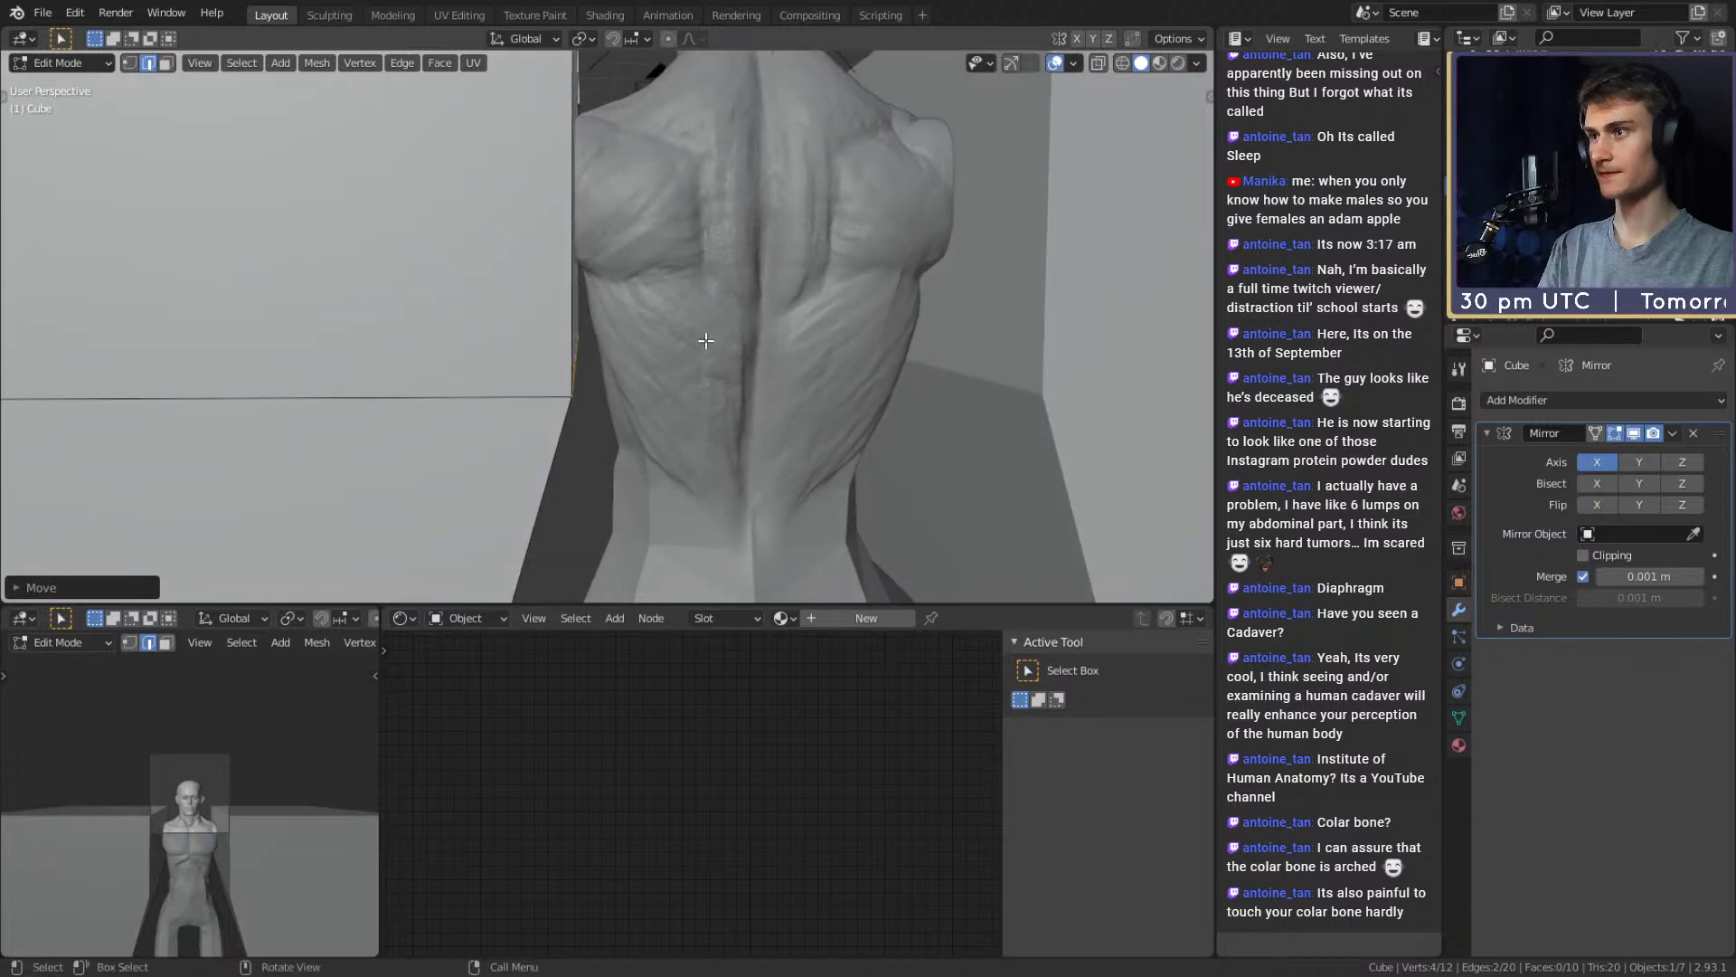
{"action": "scroll", "coordinate": [583, 267], "scroll_direction": "down", "scroll_amount": 4}
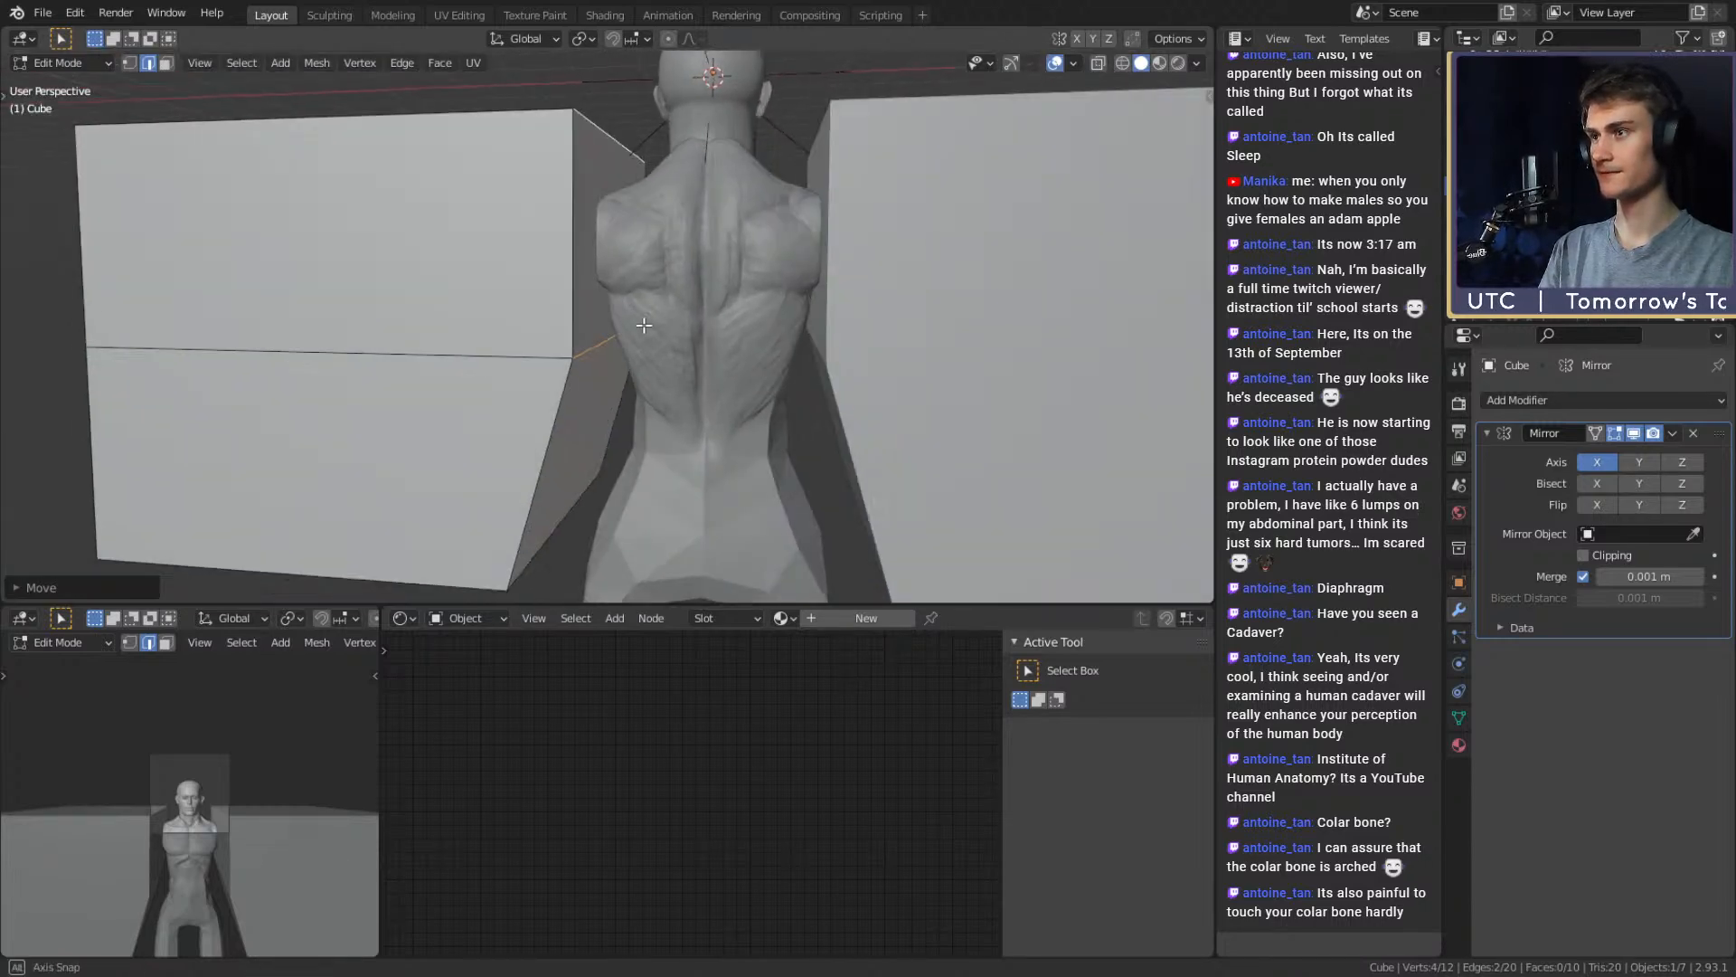
{"action": "scroll", "coordinate": [692, 319], "scroll_direction": "up", "scroll_amount": 1}
{"action": "key", "text": "g"}
{"action": "key", "text": "x"}
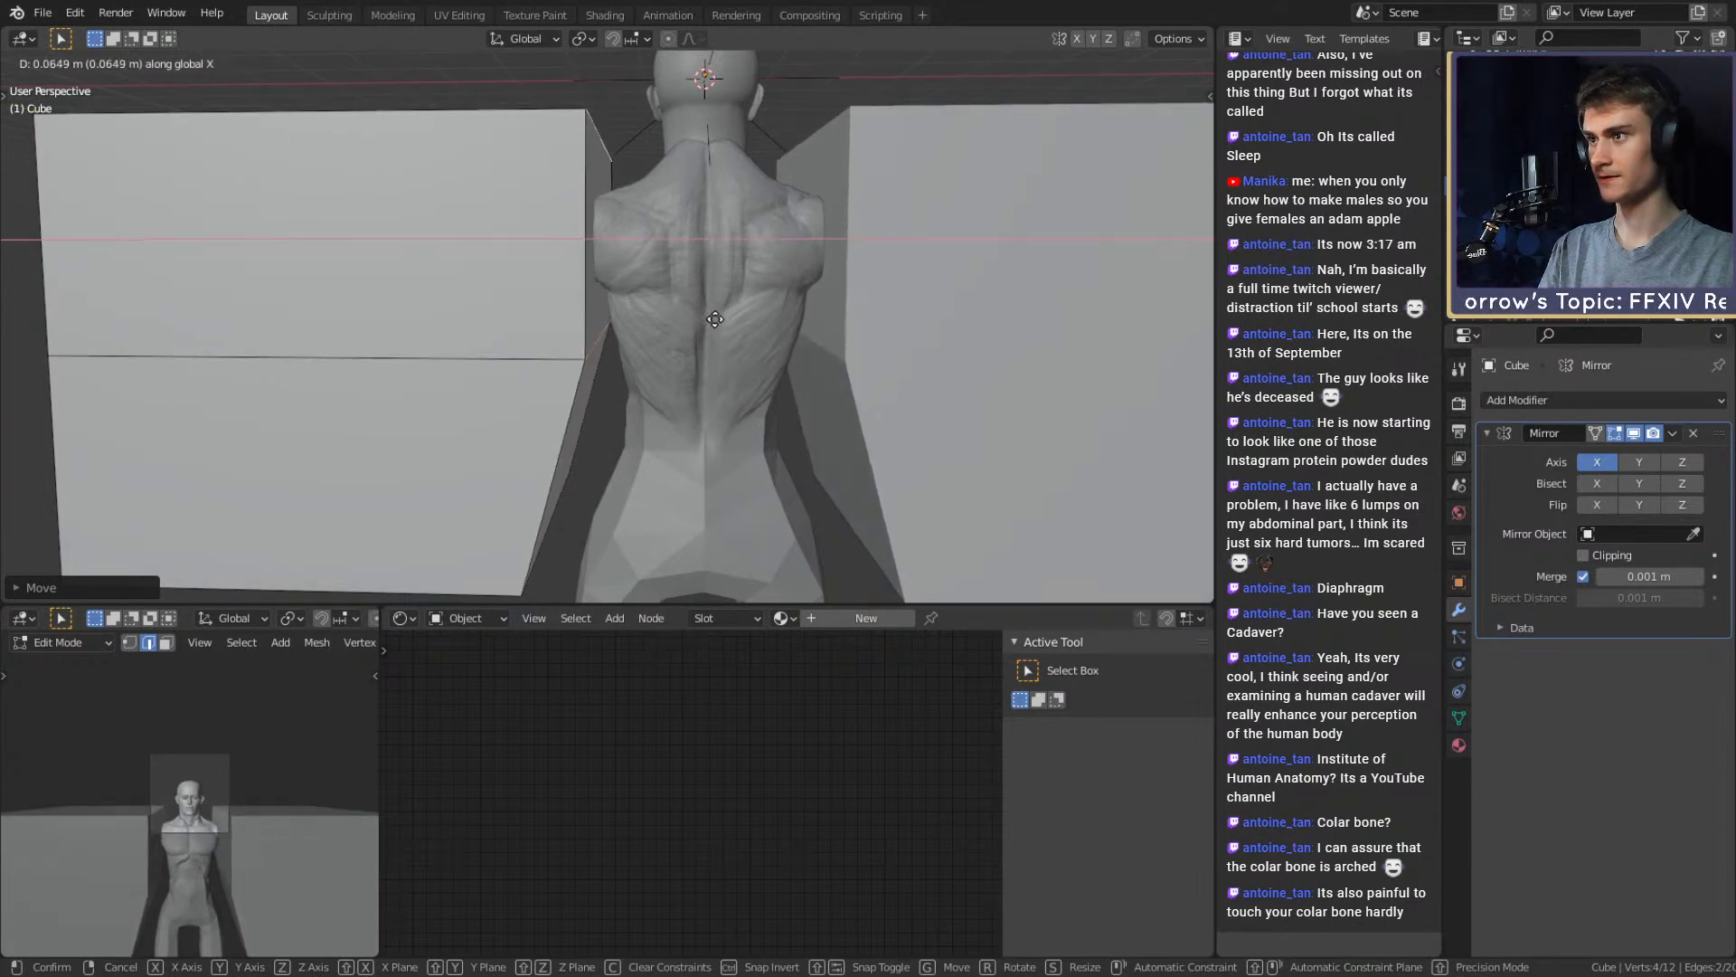
{"action": "left_click", "coordinate": [717, 318]}
{"action": "scroll", "coordinate": [717, 318], "scroll_direction": "down", "scroll_amount": 4}
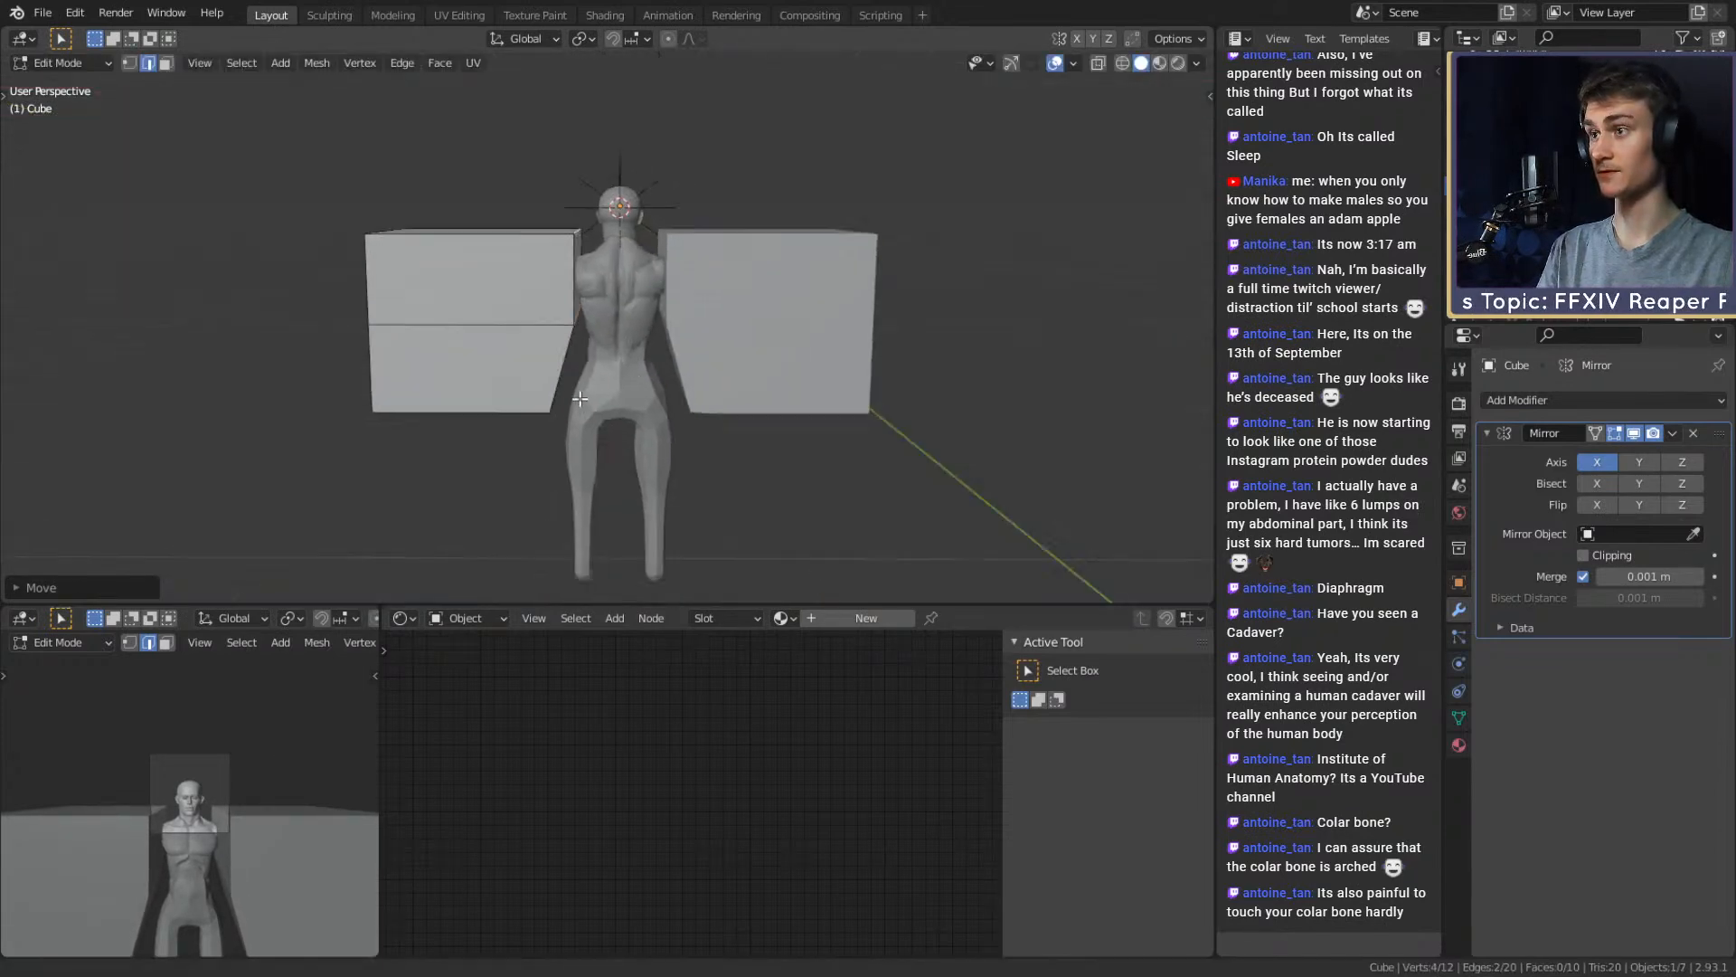
{"action": "middle_click_drag", "start_coordinate": [777, 380], "coordinate": [832, 380]}
{"action": "key", "text": "Tab"}
Duplicate the Body_rough object in place and rename the copy Arms
{"action": "scroll", "coordinate": [761, 394], "scroll_direction": "up", "scroll_amount": 2}
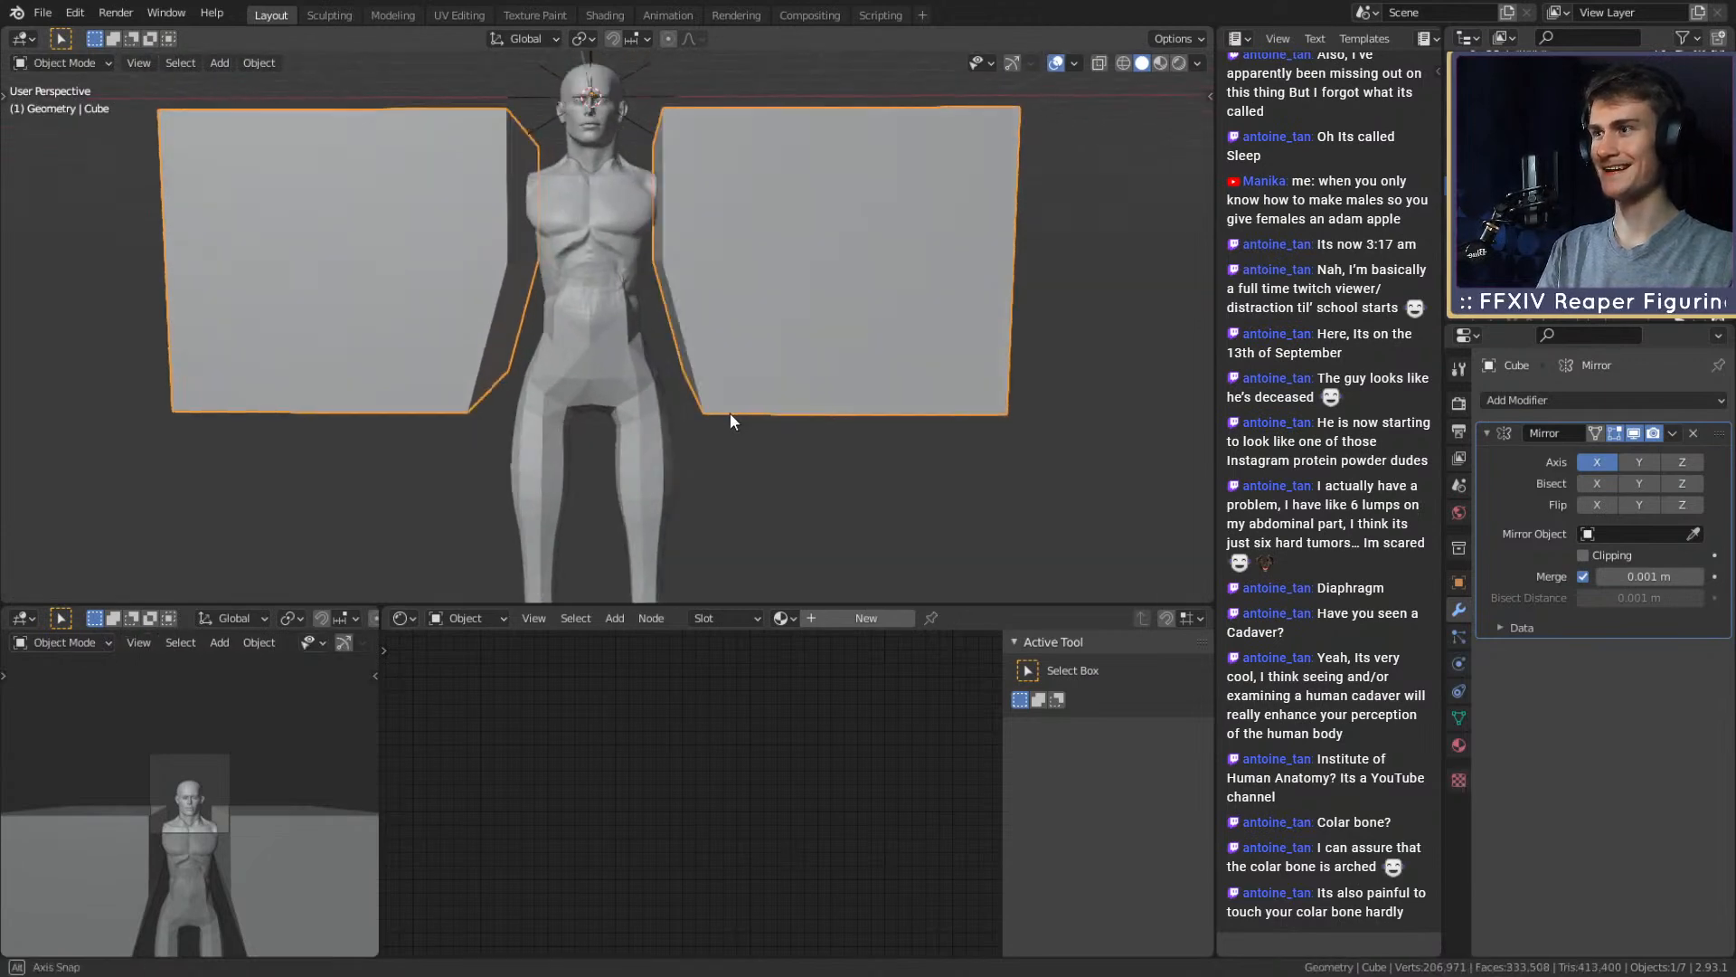
{"action": "scroll", "coordinate": [730, 412], "scroll_direction": "down", "scroll_amount": 4}
{"action": "scroll", "coordinate": [708, 382], "scroll_direction": "up", "scroll_amount": 4}
{"action": "scroll", "coordinate": [730, 411], "scroll_direction": "down", "scroll_amount": 4}
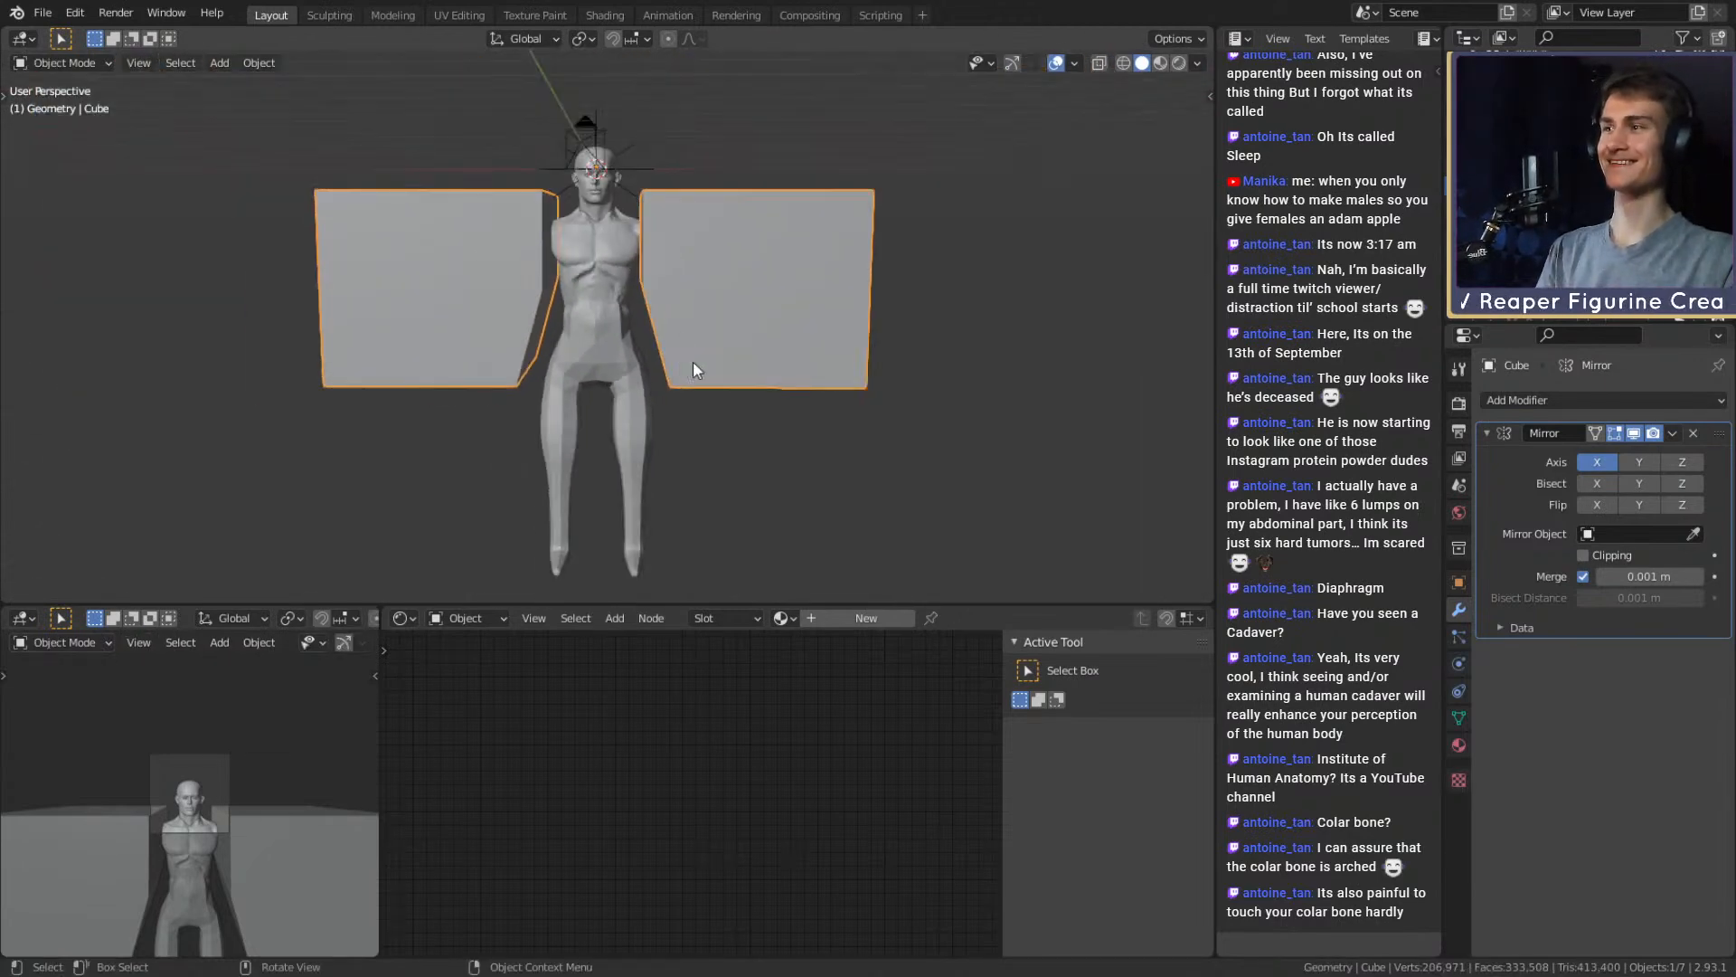
{"action": "scroll", "coordinate": [692, 361], "scroll_direction": "up", "scroll_amount": 2}
{"action": "scroll", "coordinate": [680, 394], "scroll_direction": "up", "scroll_amount": 1}
{"action": "left_click", "coordinate": [610, 313]}
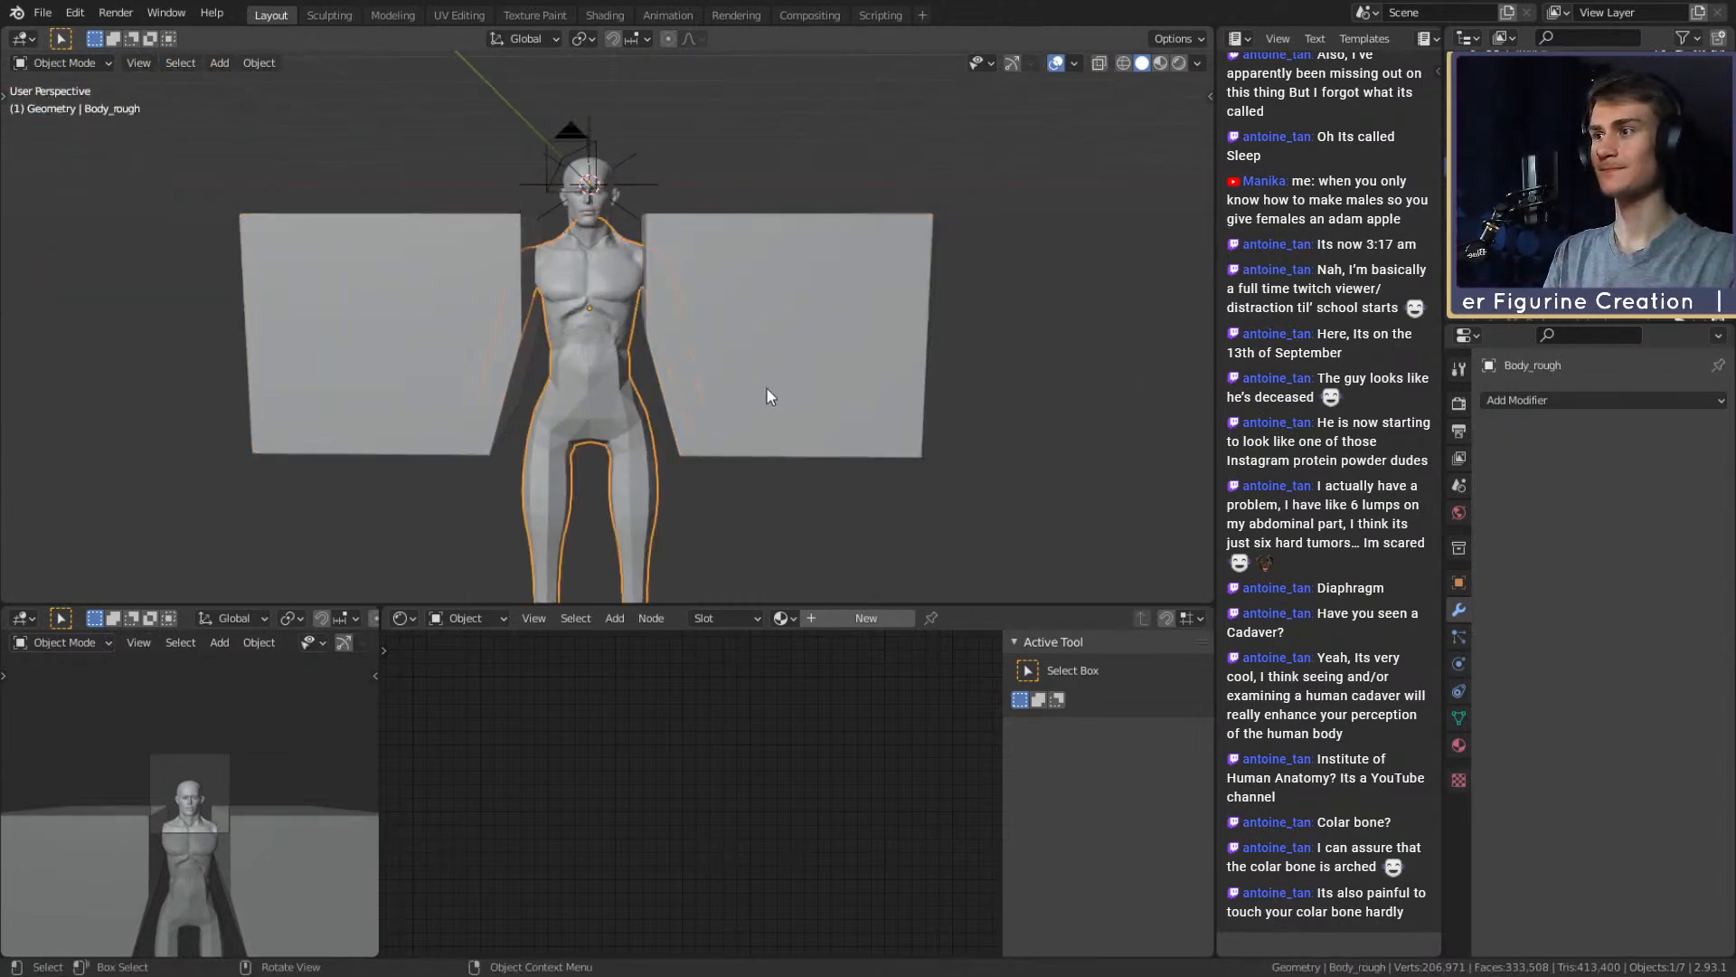
{"action": "left_click", "coordinate": [807, 362]}
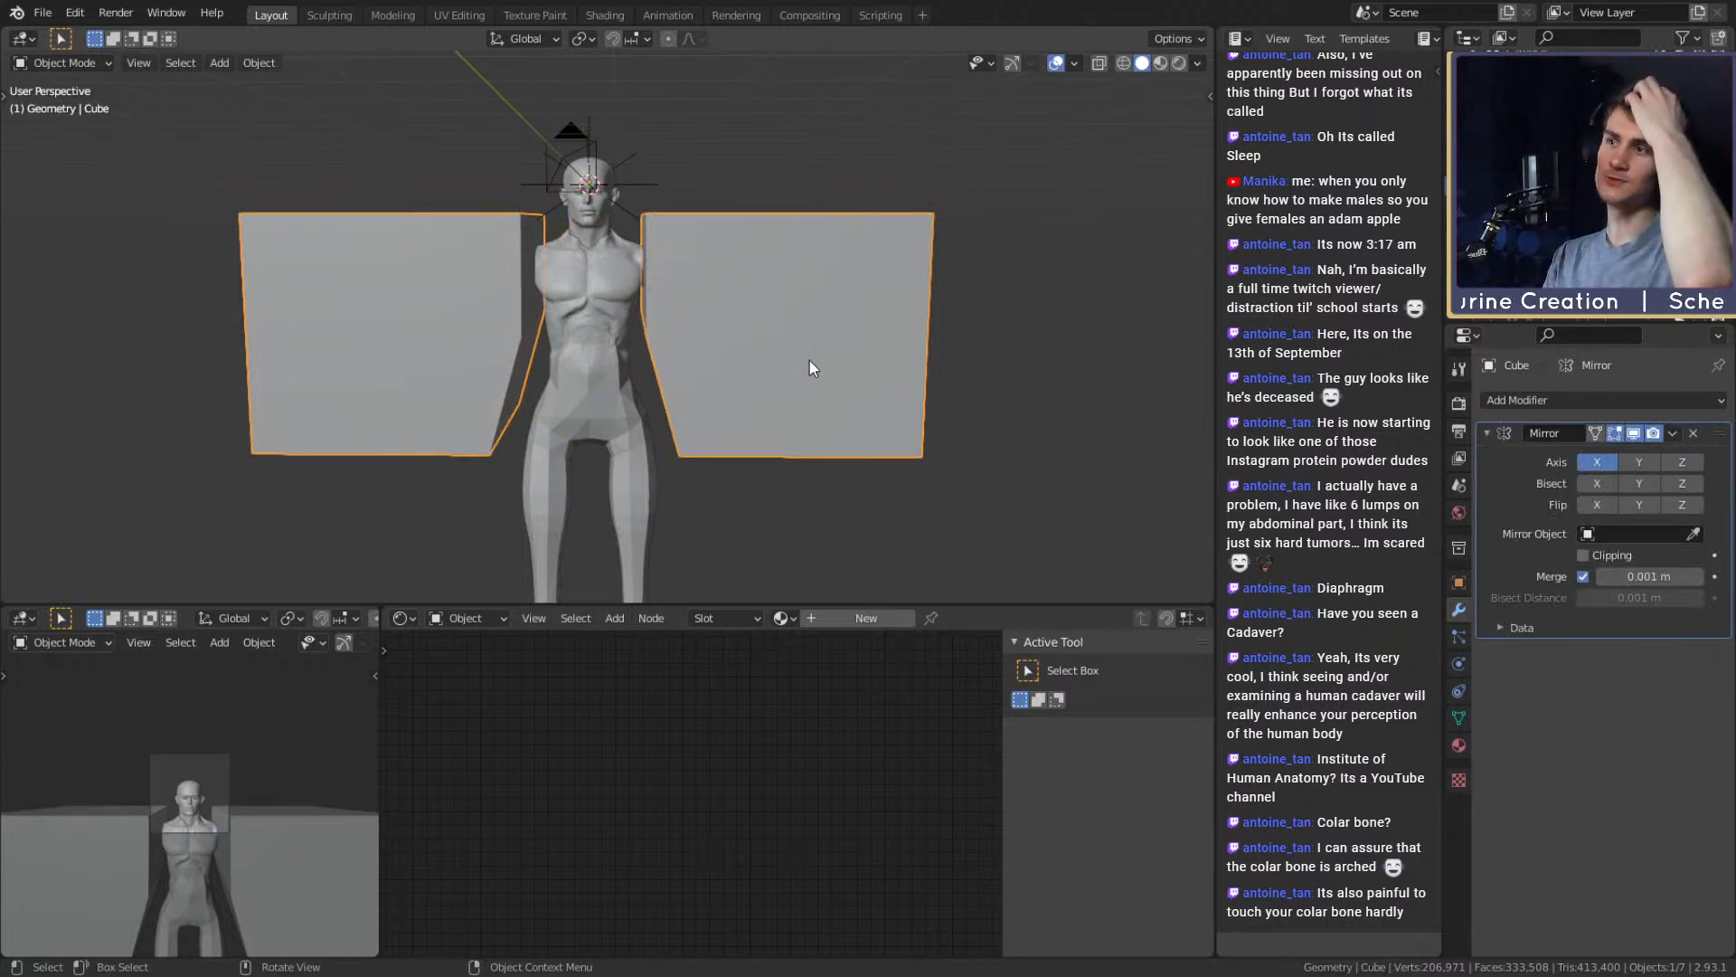
{"action": "left_click", "coordinate": [627, 376]}
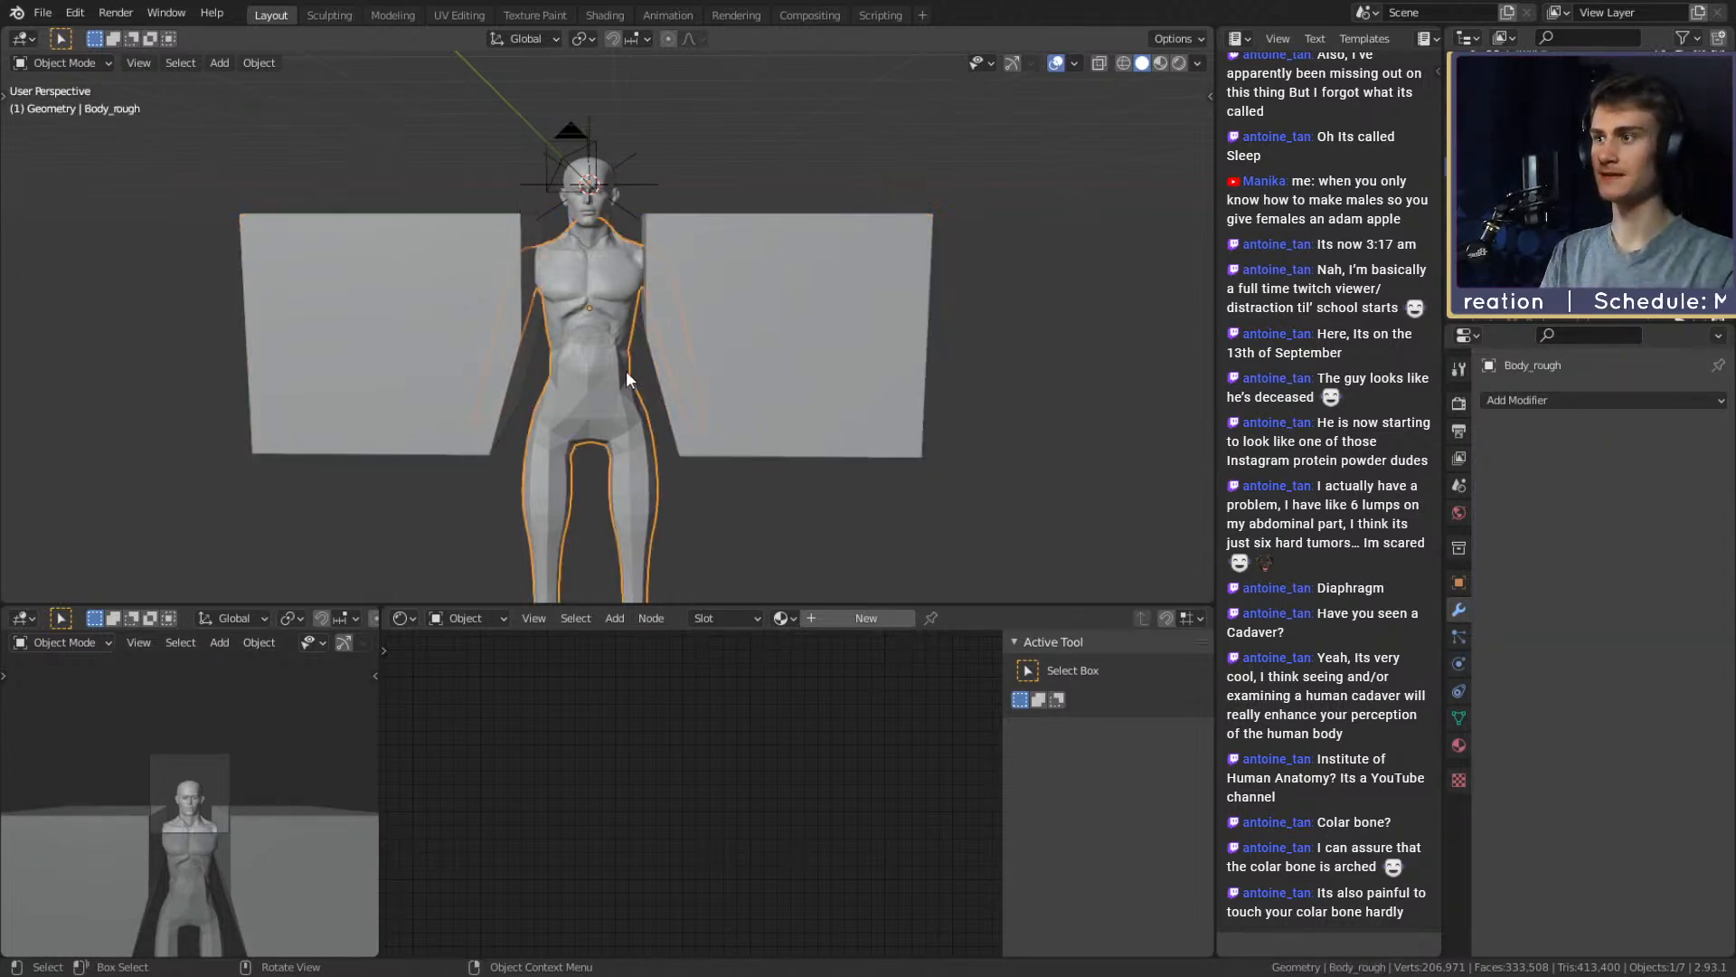
{"action": "key", "text": "shift+d"}
{"action": "right_click", "coordinate": [823, 458]}
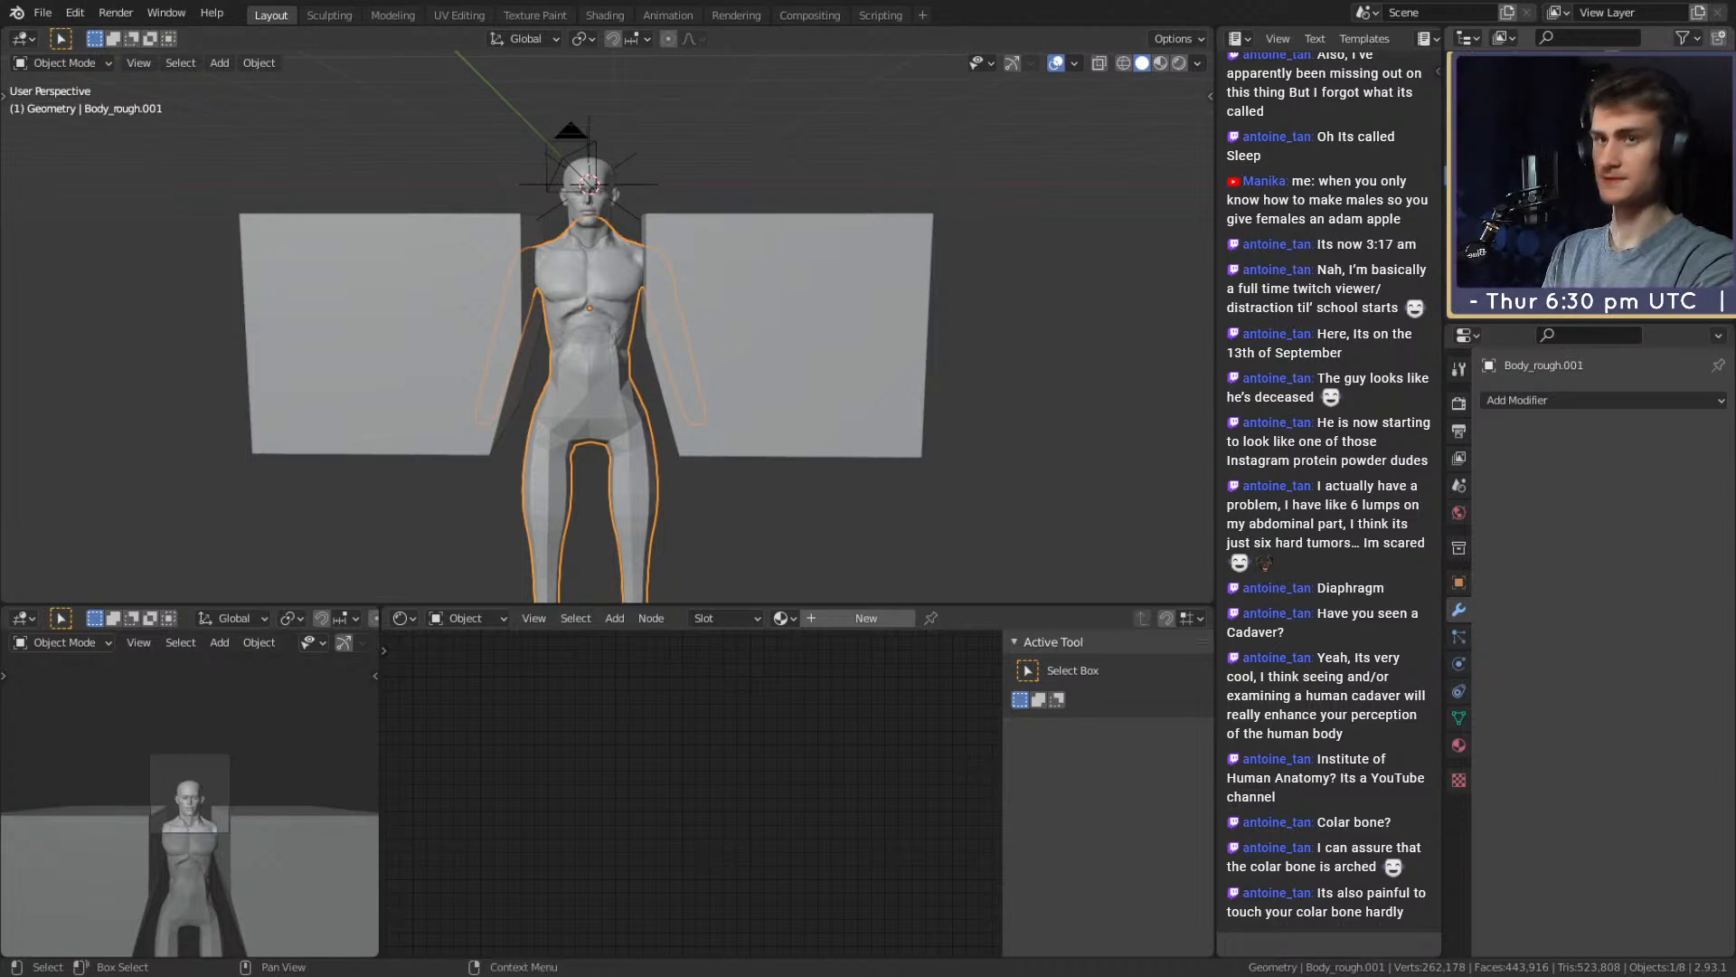
{"action": "type", "text": "Arms"}
{"action": "key", "text": "Return"}
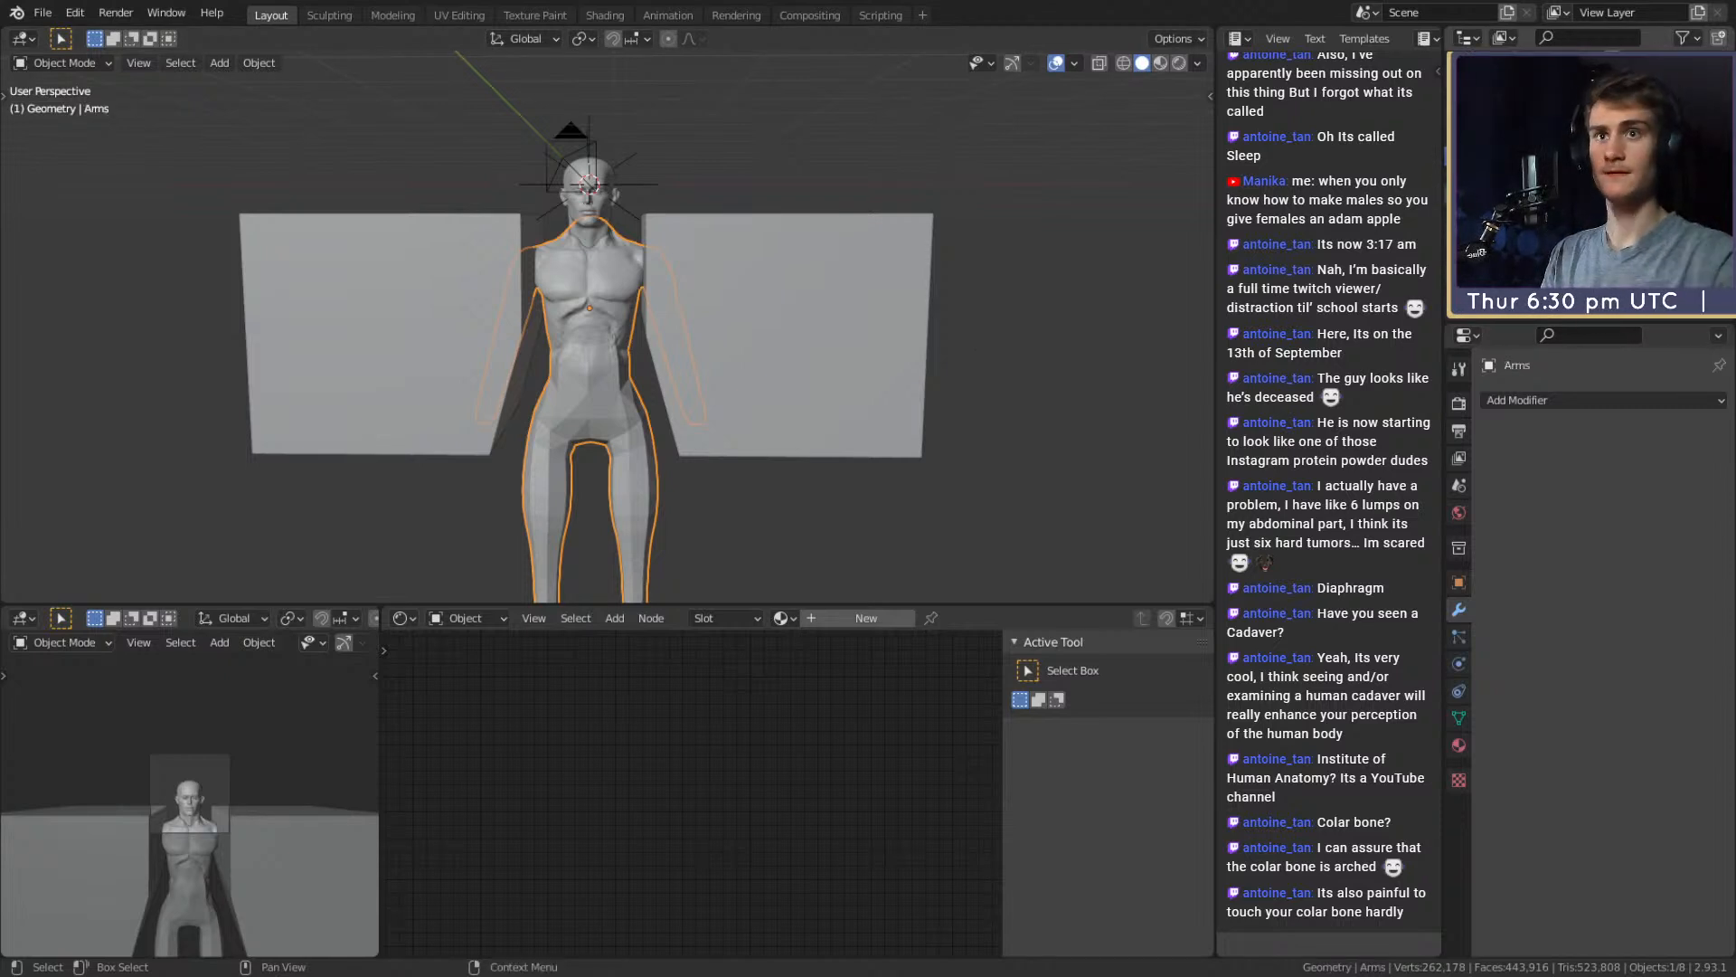
Add a Boolean modifier to Arms, set to Intersect, with the mirrored Cube as its object
{"action": "left_click", "coordinate": [1515, 399]}
{"action": "left_click", "coordinate": [1356, 519]}
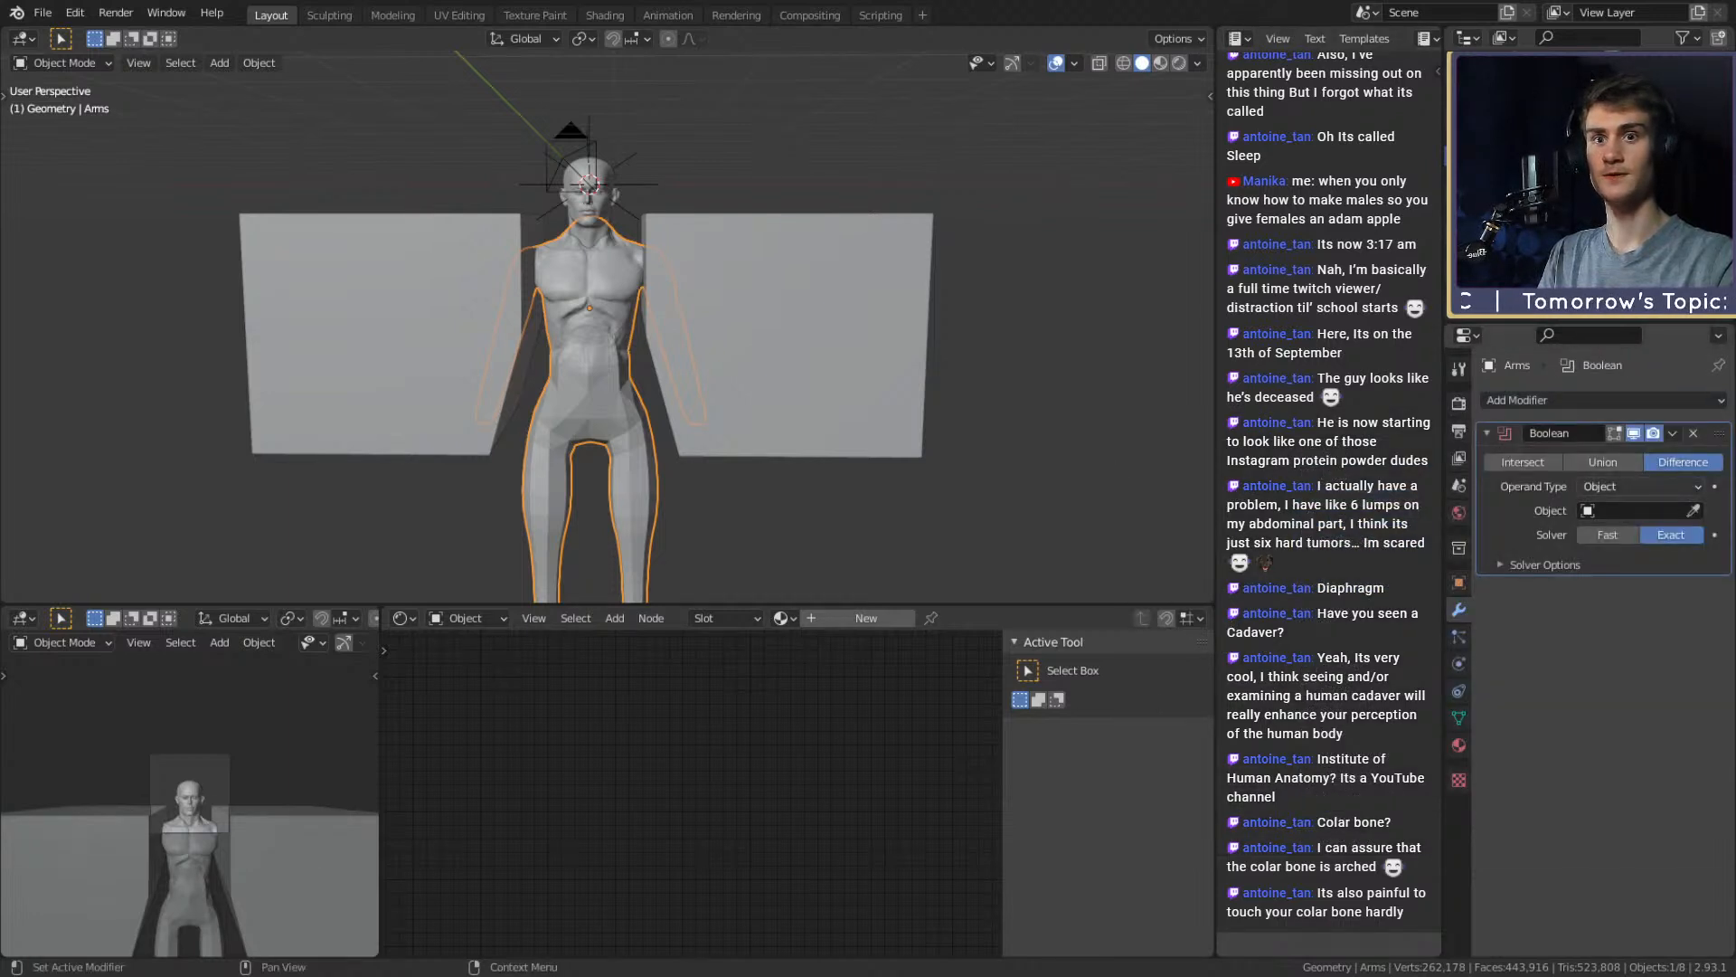
{"action": "left_click", "coordinate": [1693, 510]}
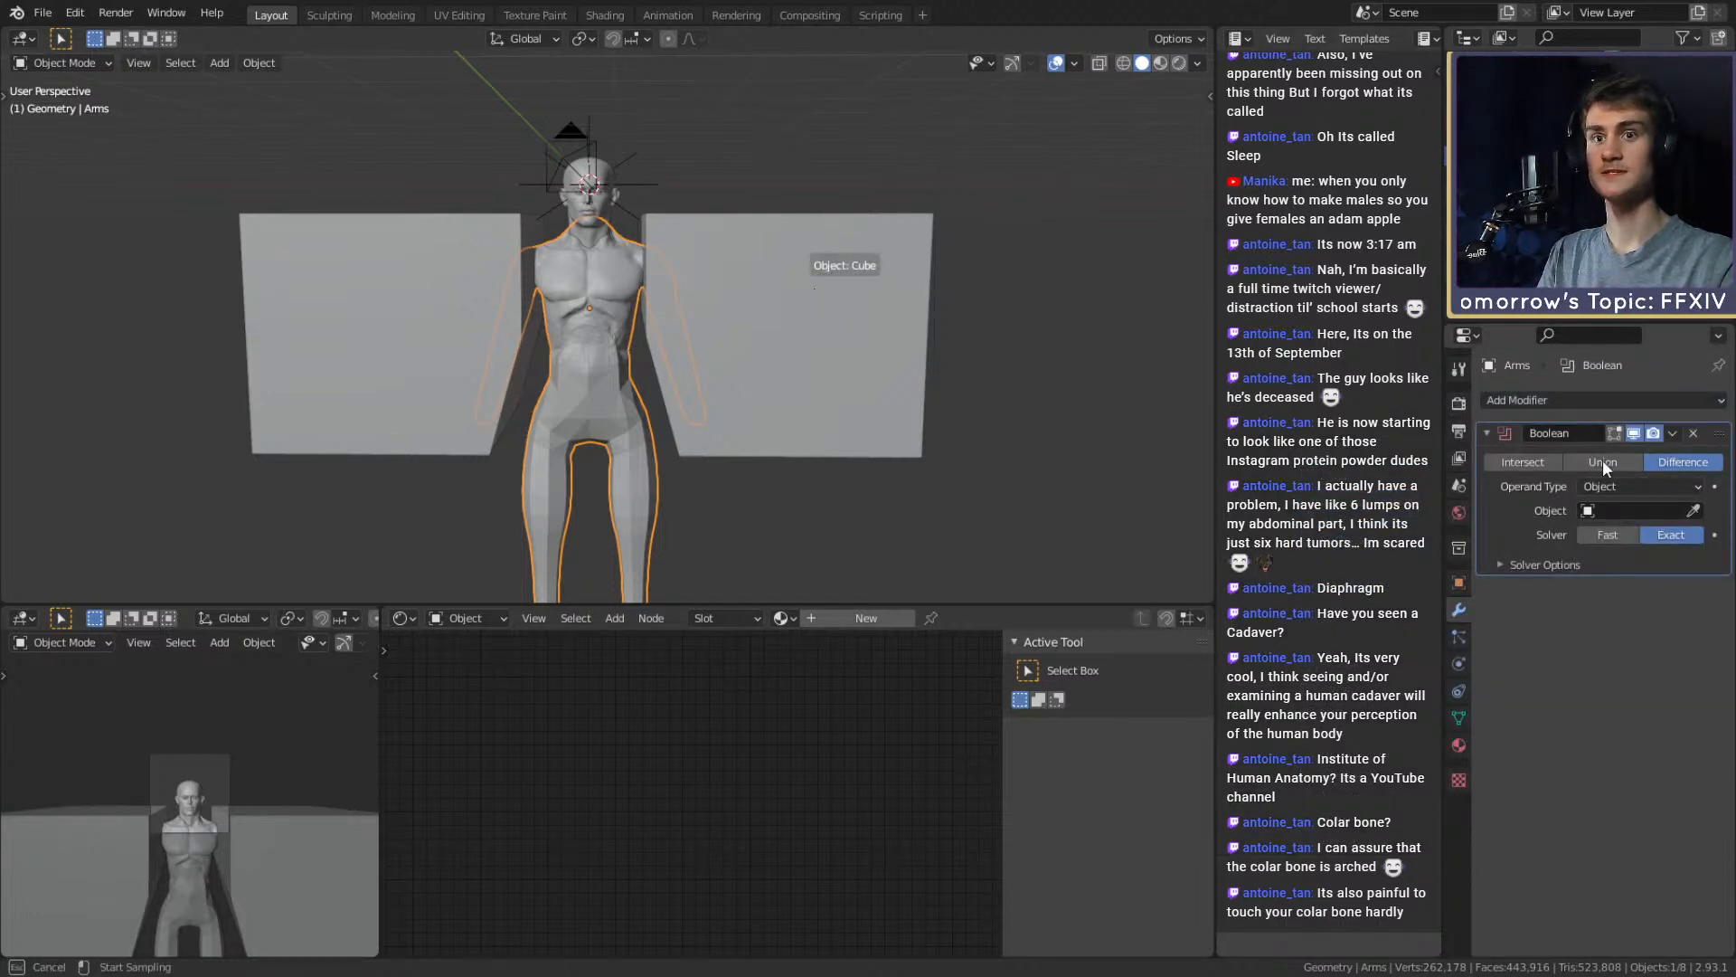
{"action": "left_click", "coordinate": [813, 287]}
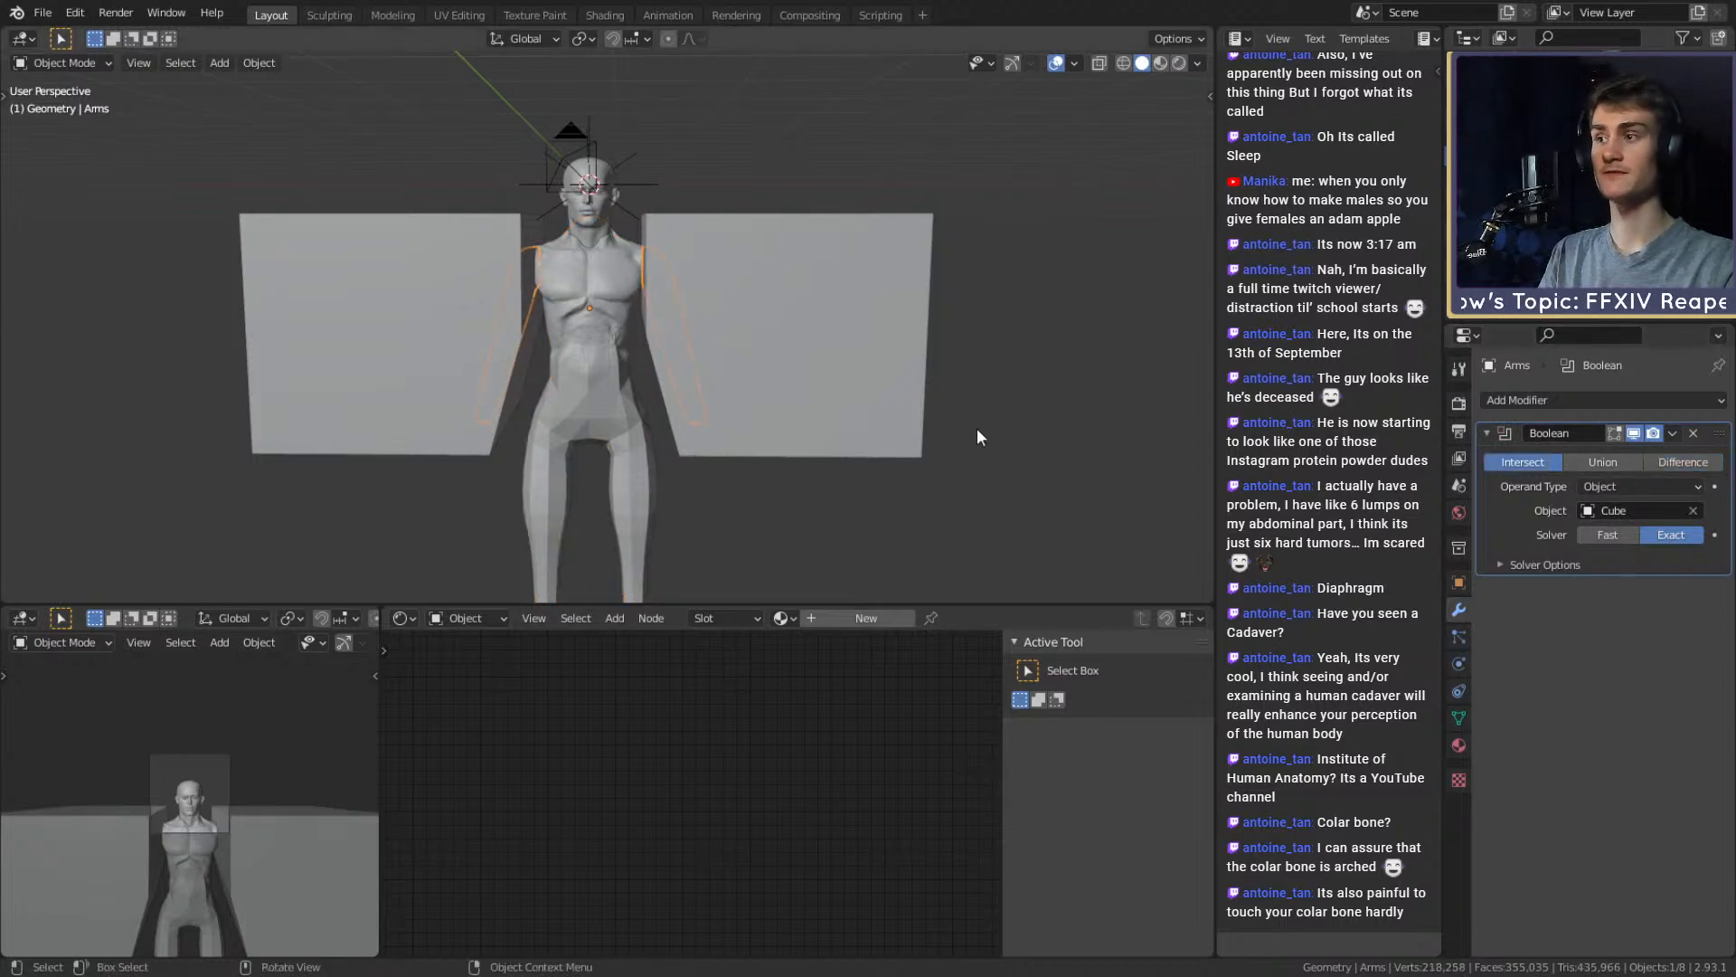
Lower the cube's bottom face along the Z axis until the cube encloses the ends of the arms
{"action": "middle_click_drag", "start_coordinate": [976, 436], "coordinate": [788, 349]}
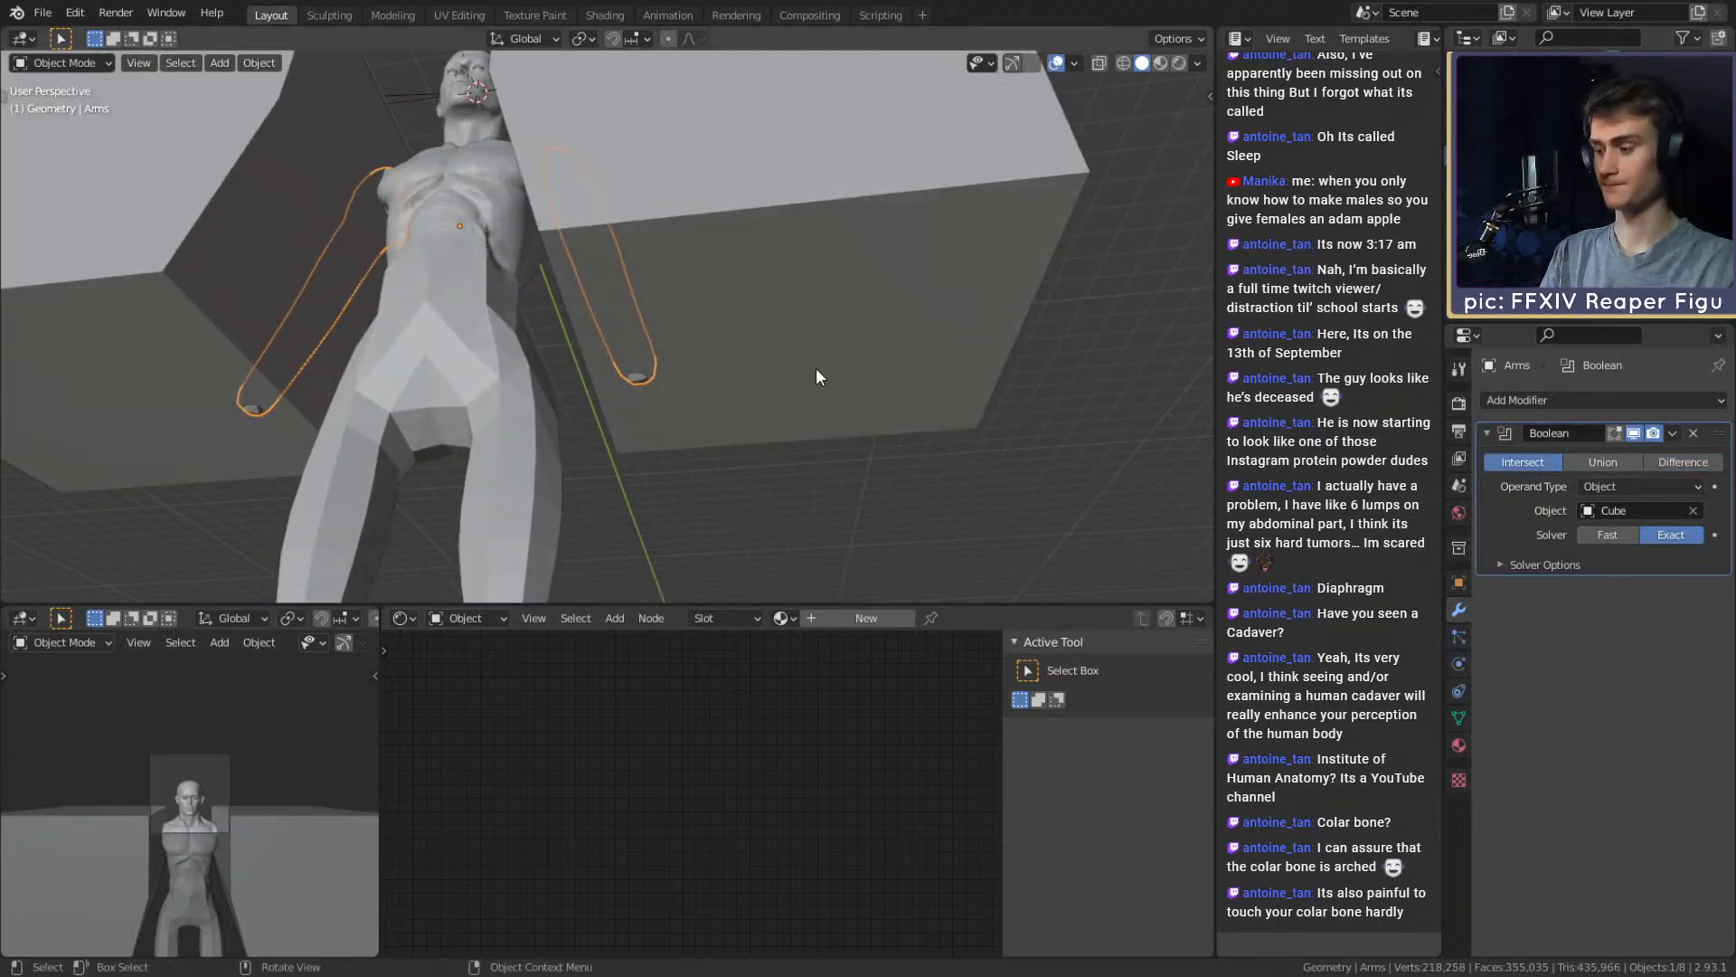
{"action": "left_click", "coordinate": [826, 322]}
{"action": "key", "text": "Tab"}
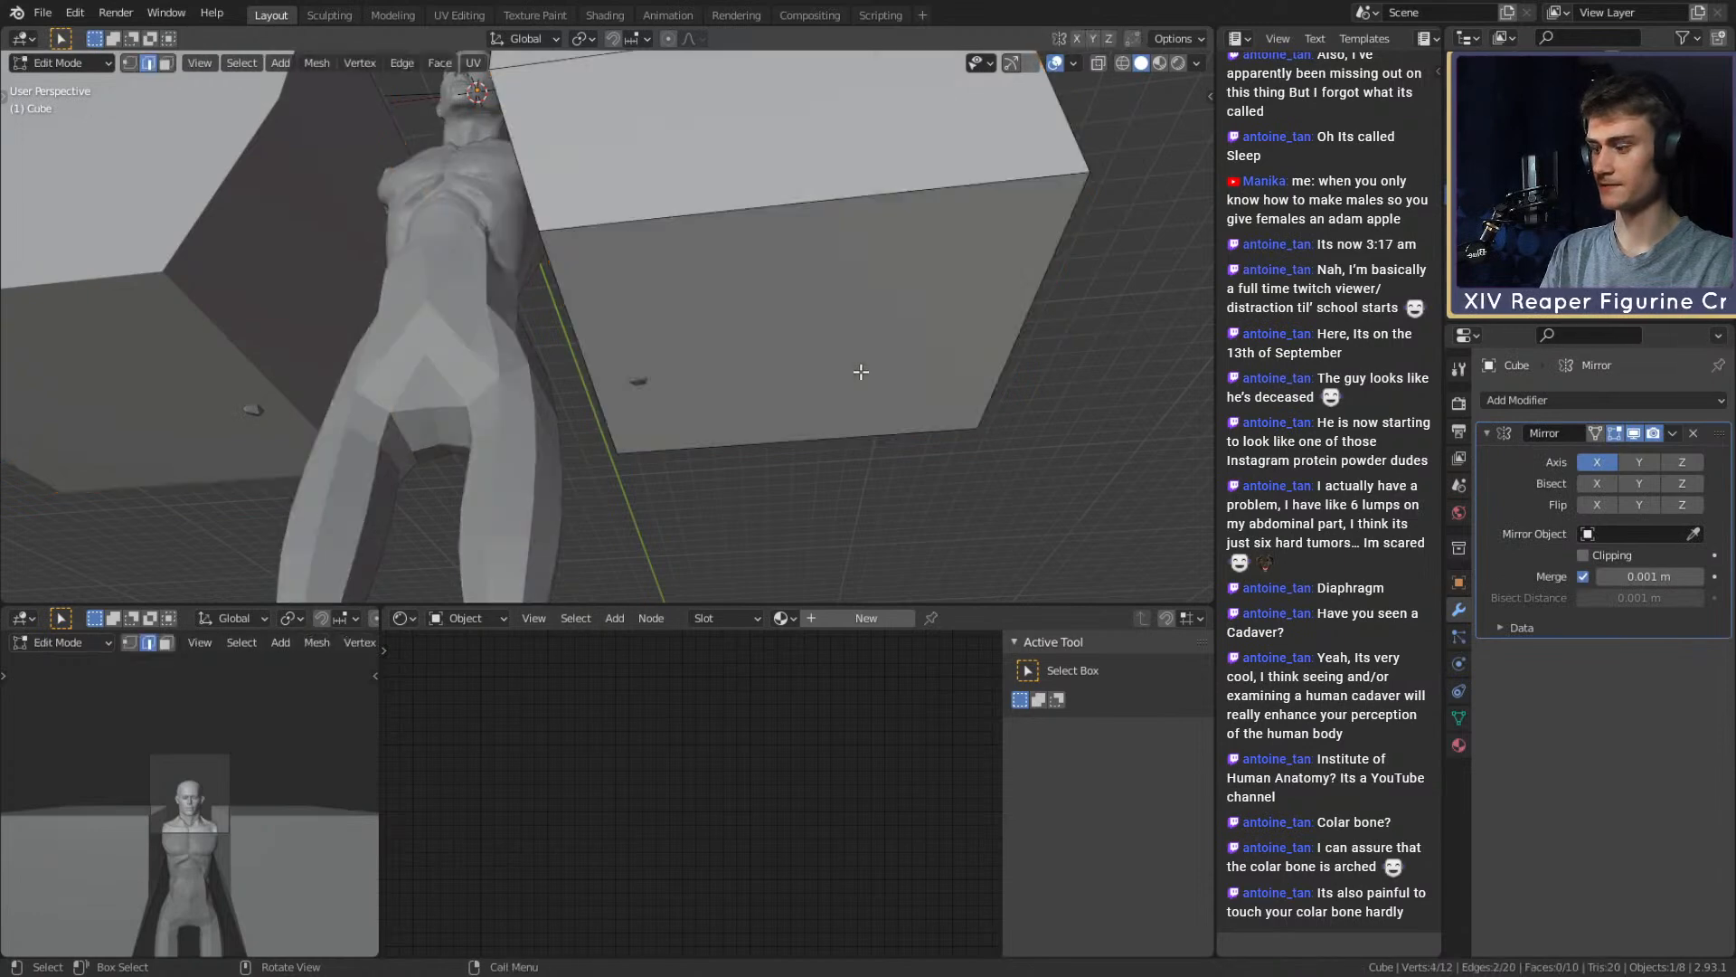
{"action": "key", "text": "3"}
{"action": "left_click", "coordinate": [927, 371]}
{"action": "middle_click_drag", "start_coordinate": [985, 374], "coordinate": [1034, 385]}
{"action": "key", "text": "g"}
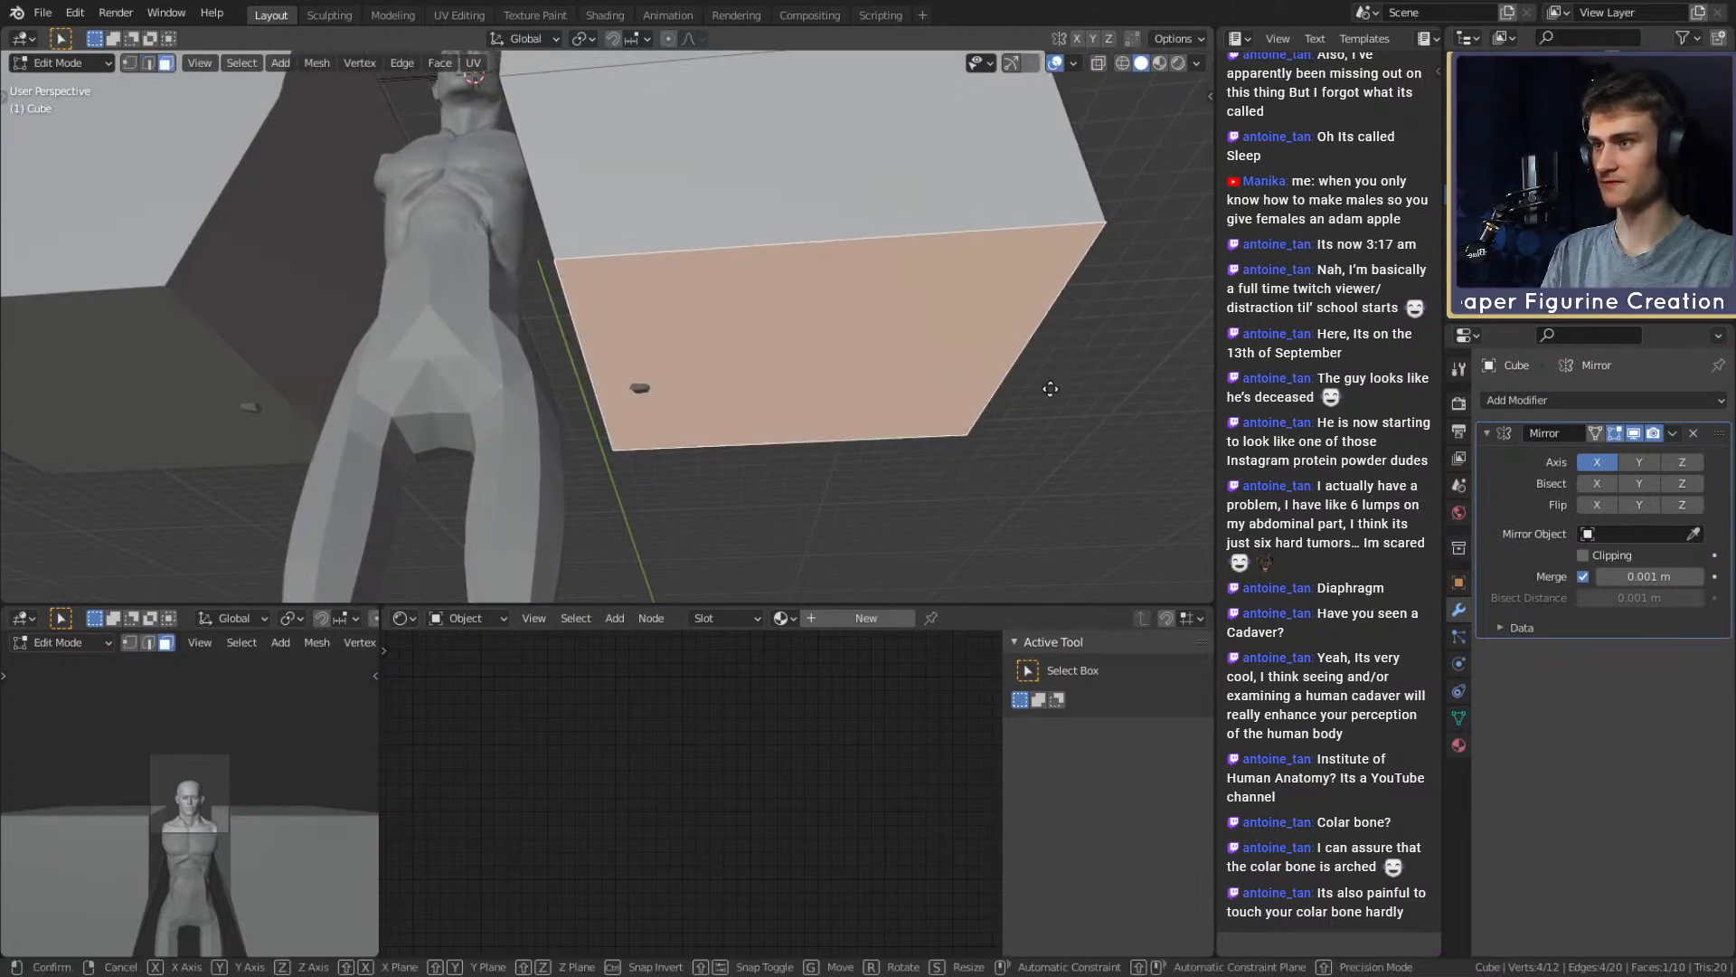
{"action": "key", "text": "z"}
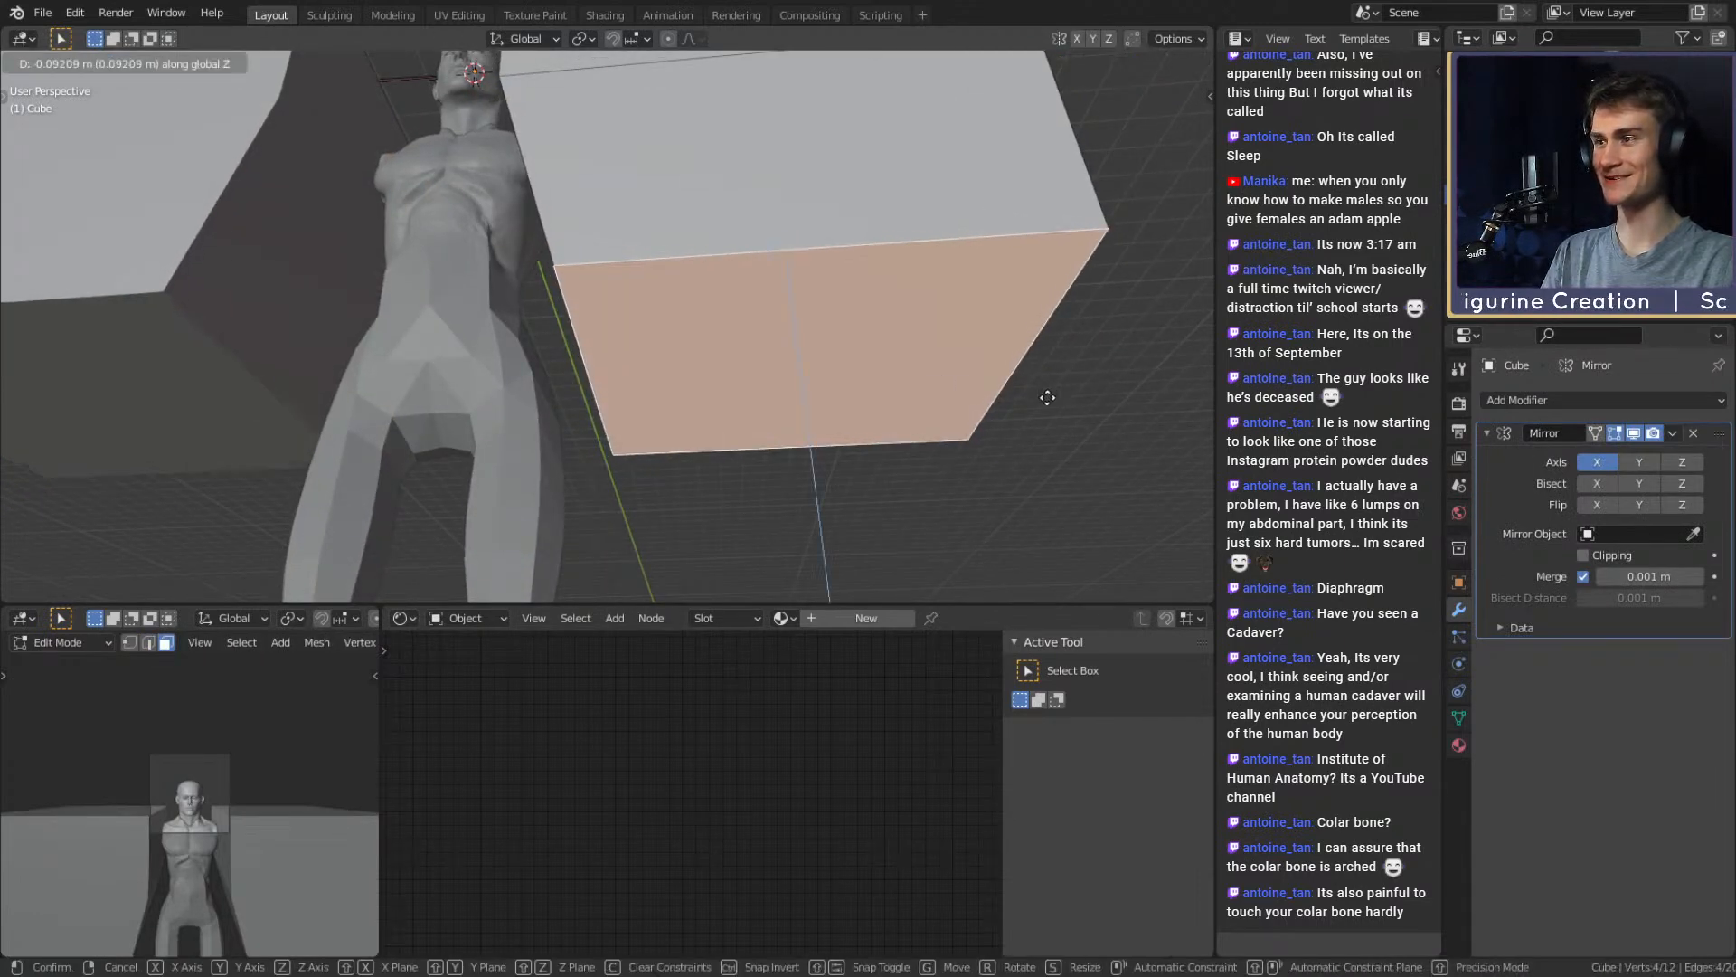
{"action": "left_click", "coordinate": [1048, 397]}
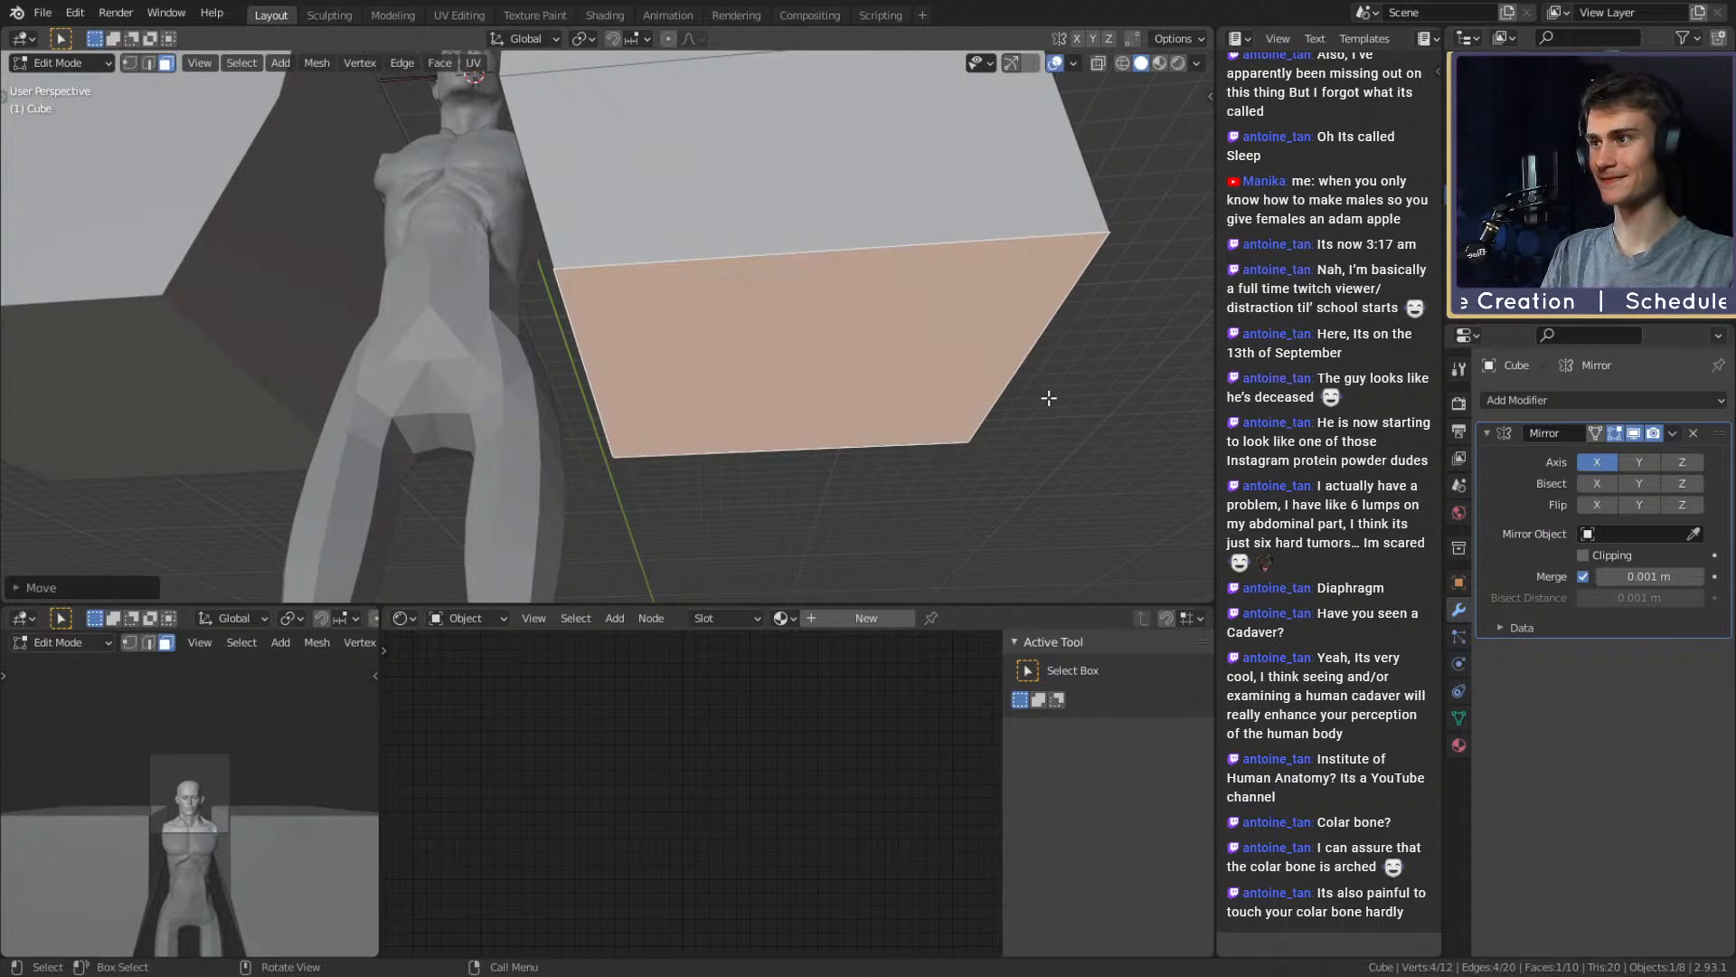
{"action": "key", "text": "Tab"}
{"action": "middle_click_drag", "start_coordinate": [1049, 396], "coordinate": [664, 343]}
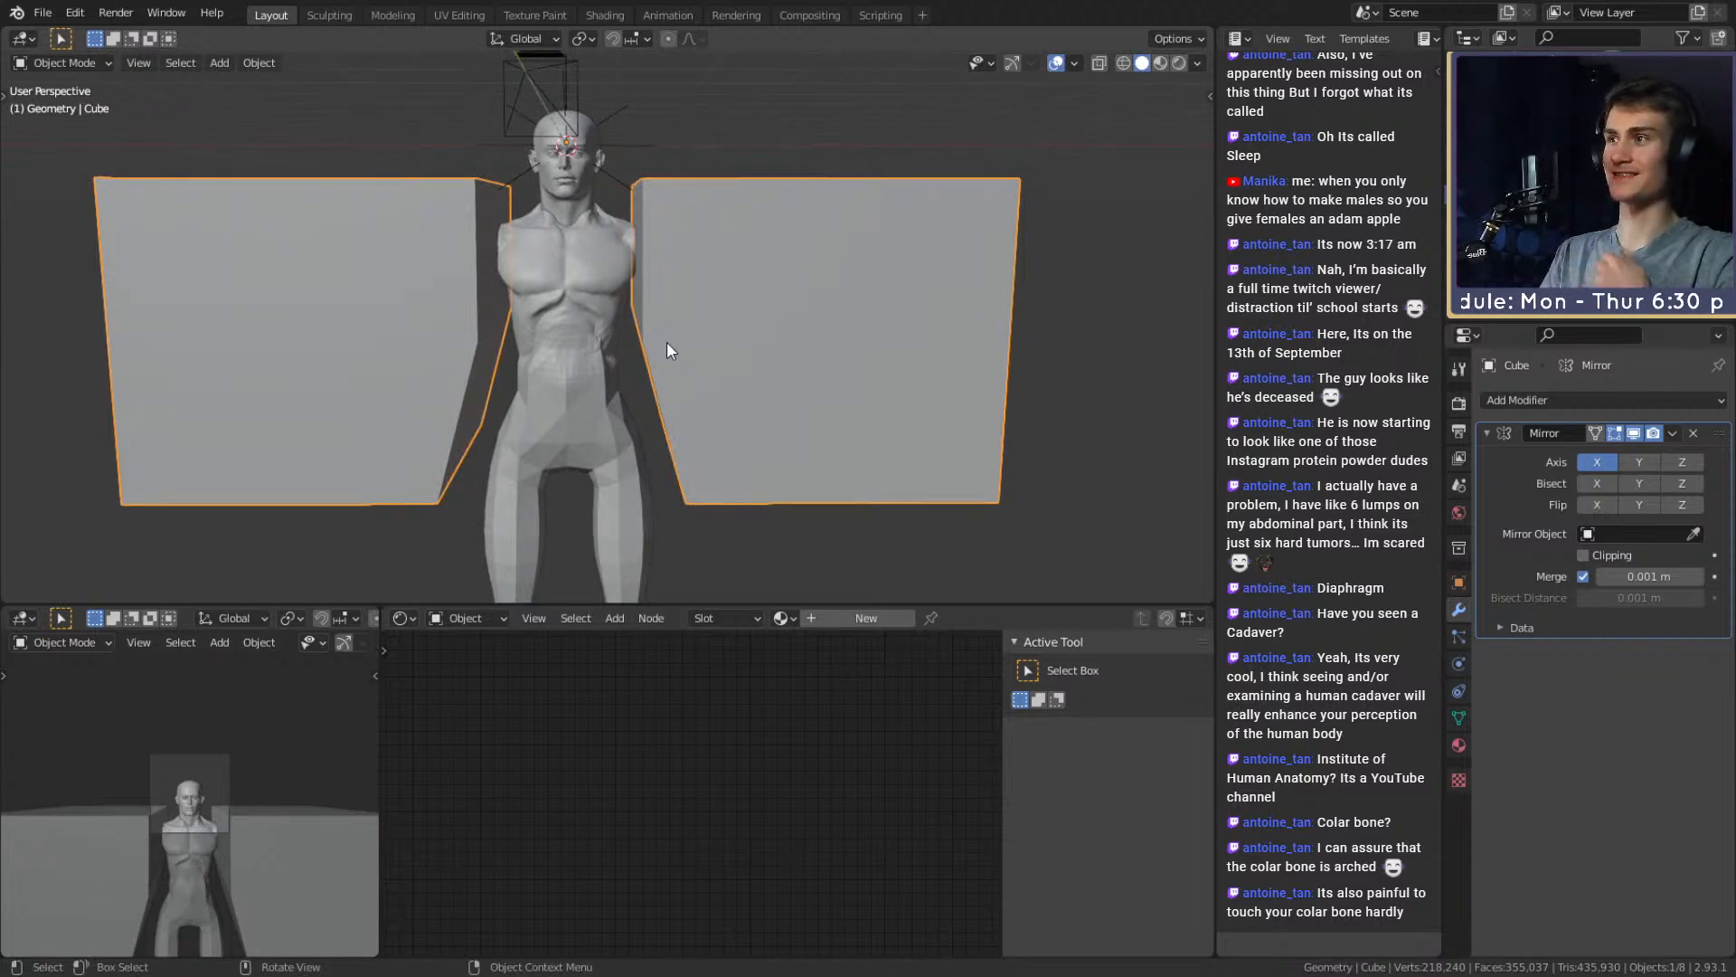
Apply the cube's Mirror modifier and select the Arms object
{"action": "scroll", "coordinate": [665, 340], "scroll_direction": "down", "scroll_amount": 3}
{"action": "scroll", "coordinate": [660, 326], "scroll_direction": "up", "scroll_amount": 5}
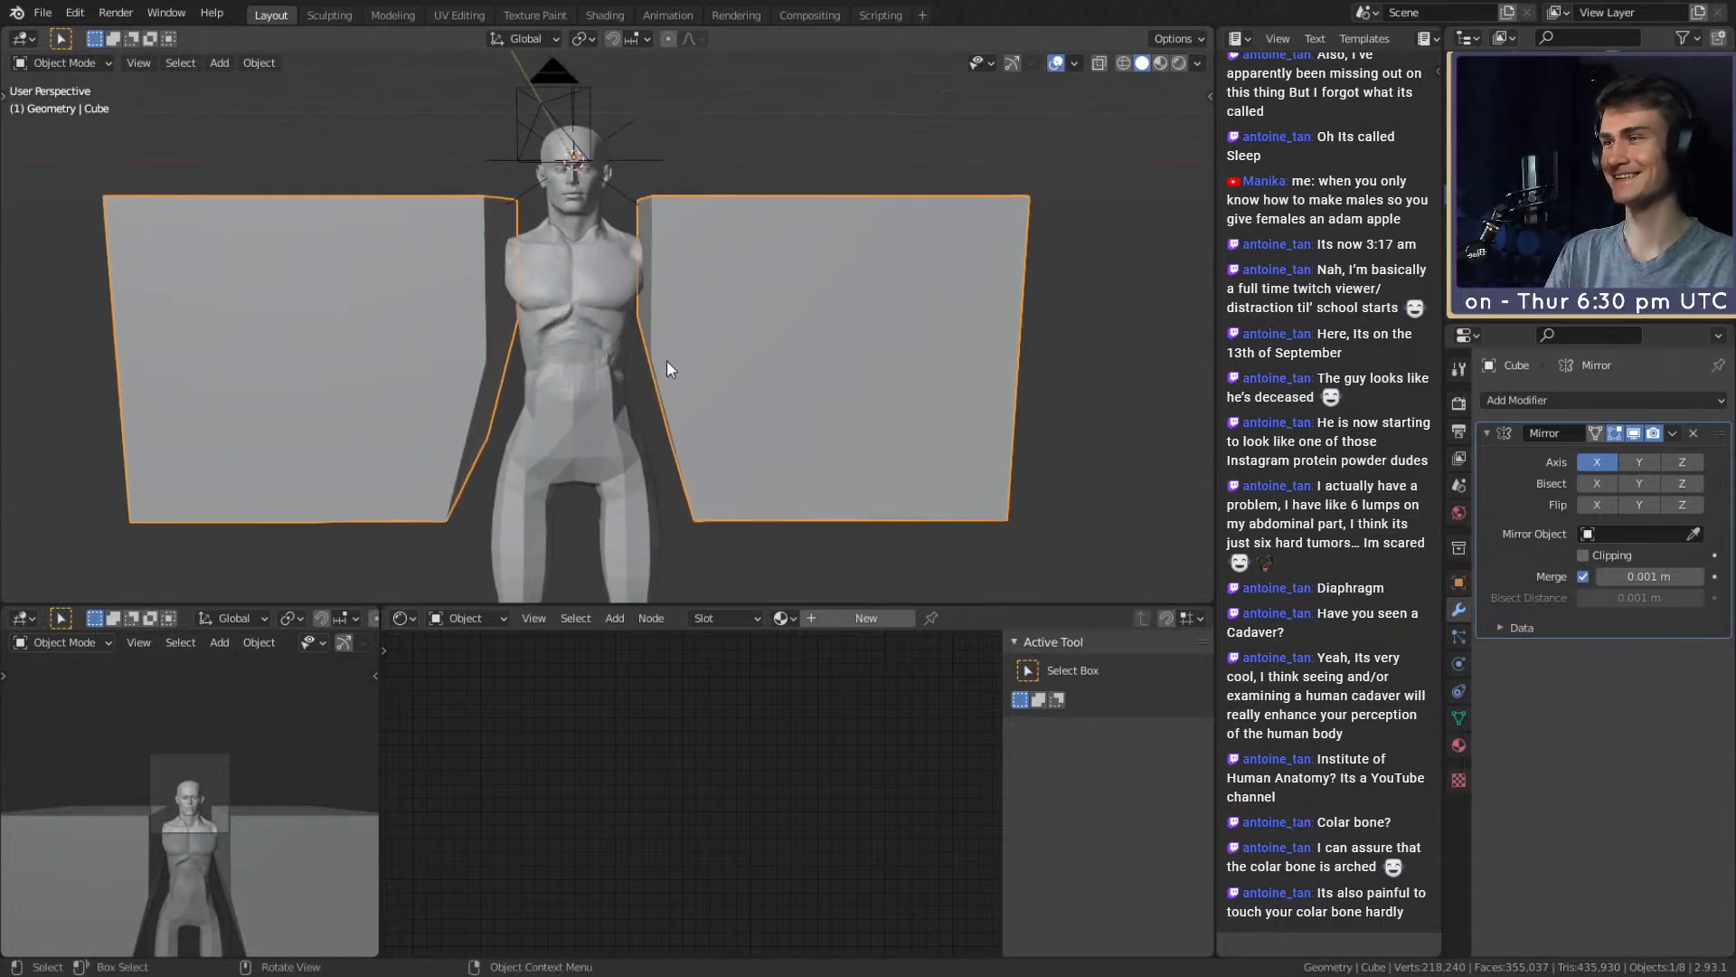
{"action": "scroll", "coordinate": [705, 362], "scroll_direction": "down", "scroll_amount": 4}
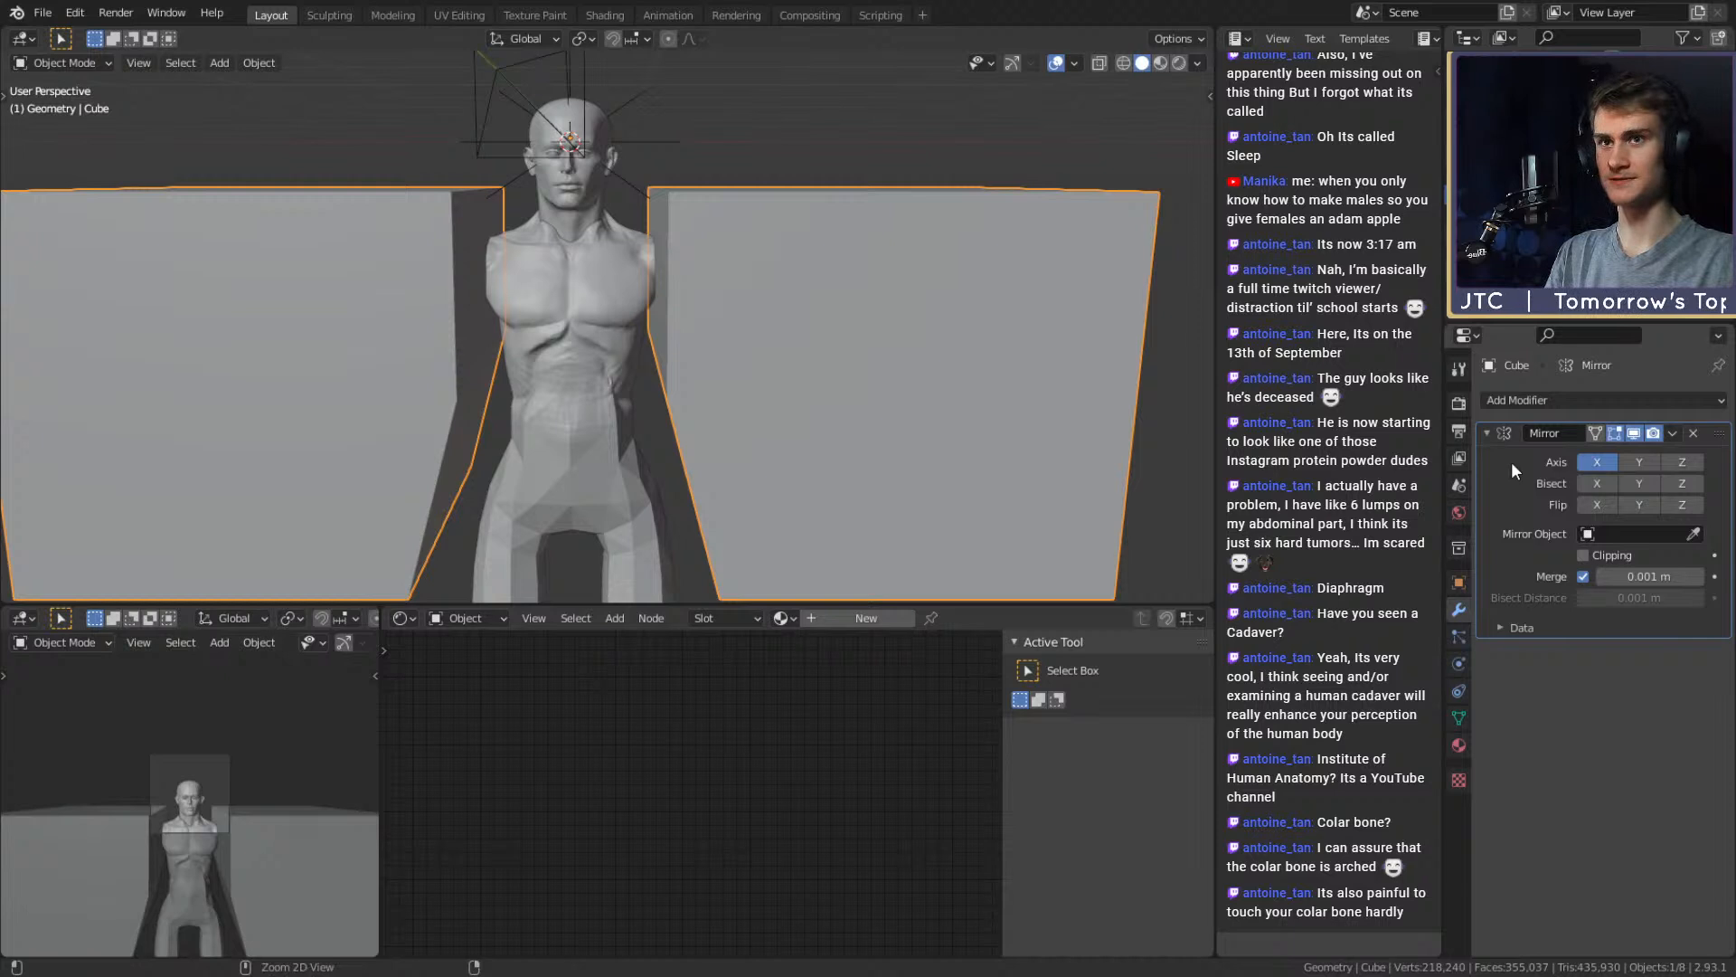
{"action": "key", "text": "ctrl+a"}
{"action": "left_click", "coordinate": [588, 262]}
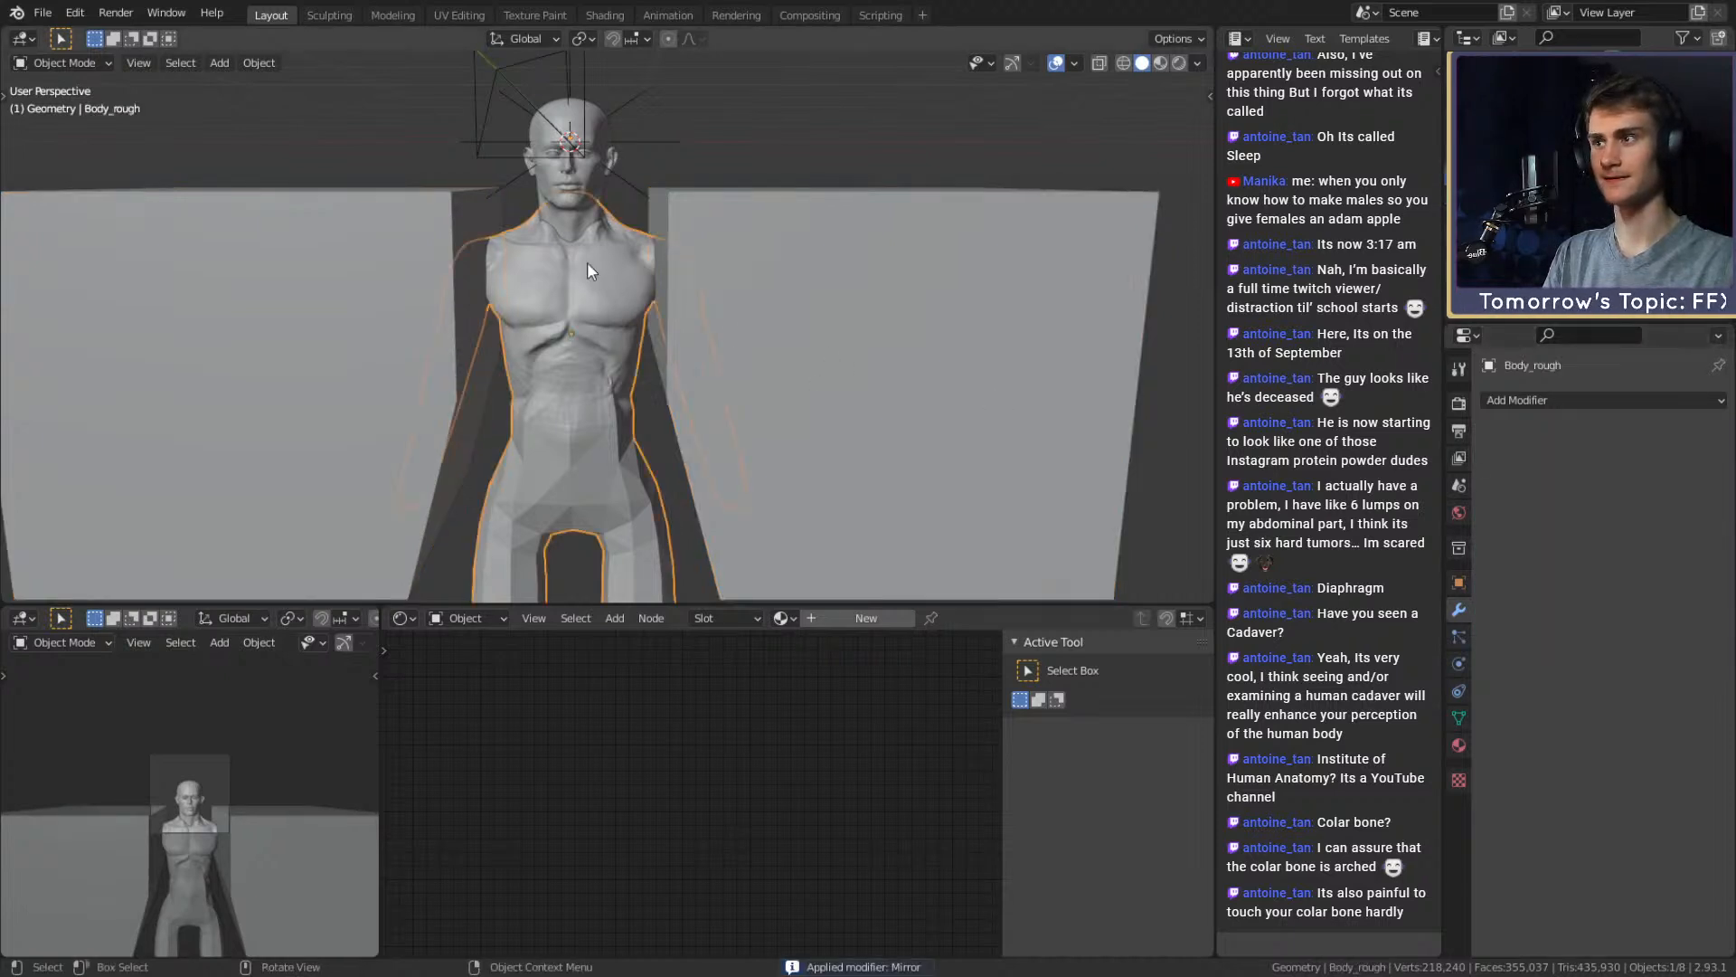
{"action": "left_click", "coordinate": [1526, 156]}
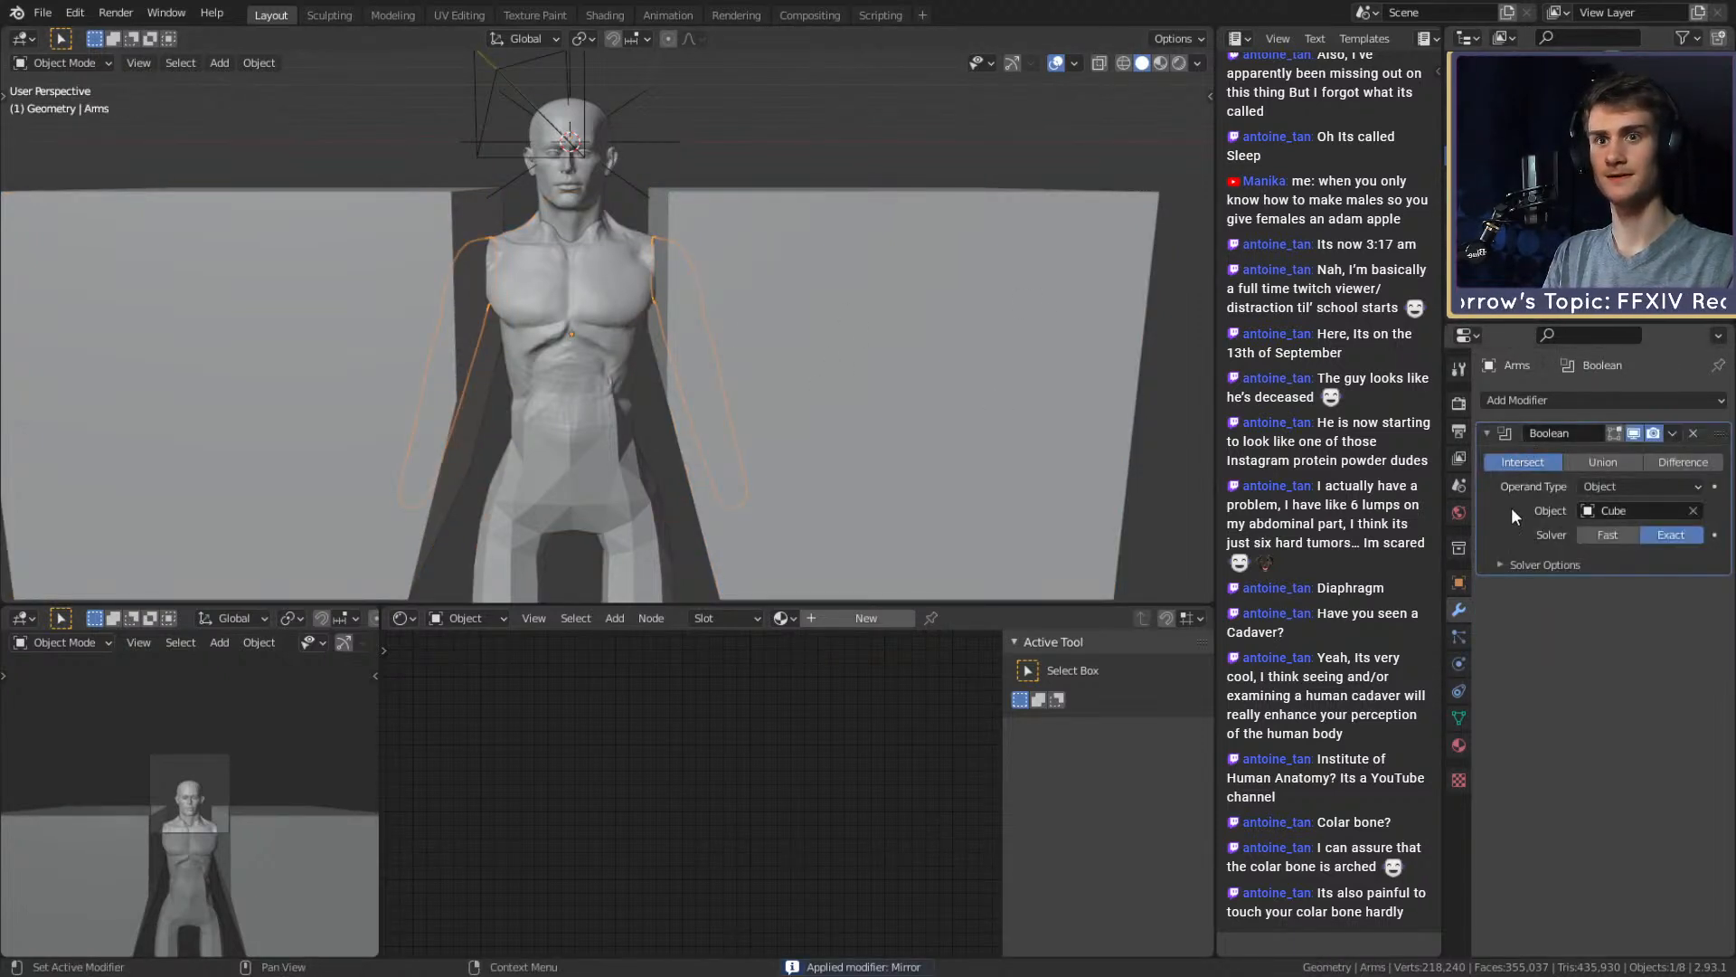
Apply the Boolean modifier on the Arms object and hide the cube
{"action": "key", "text": "ctrl+a"}
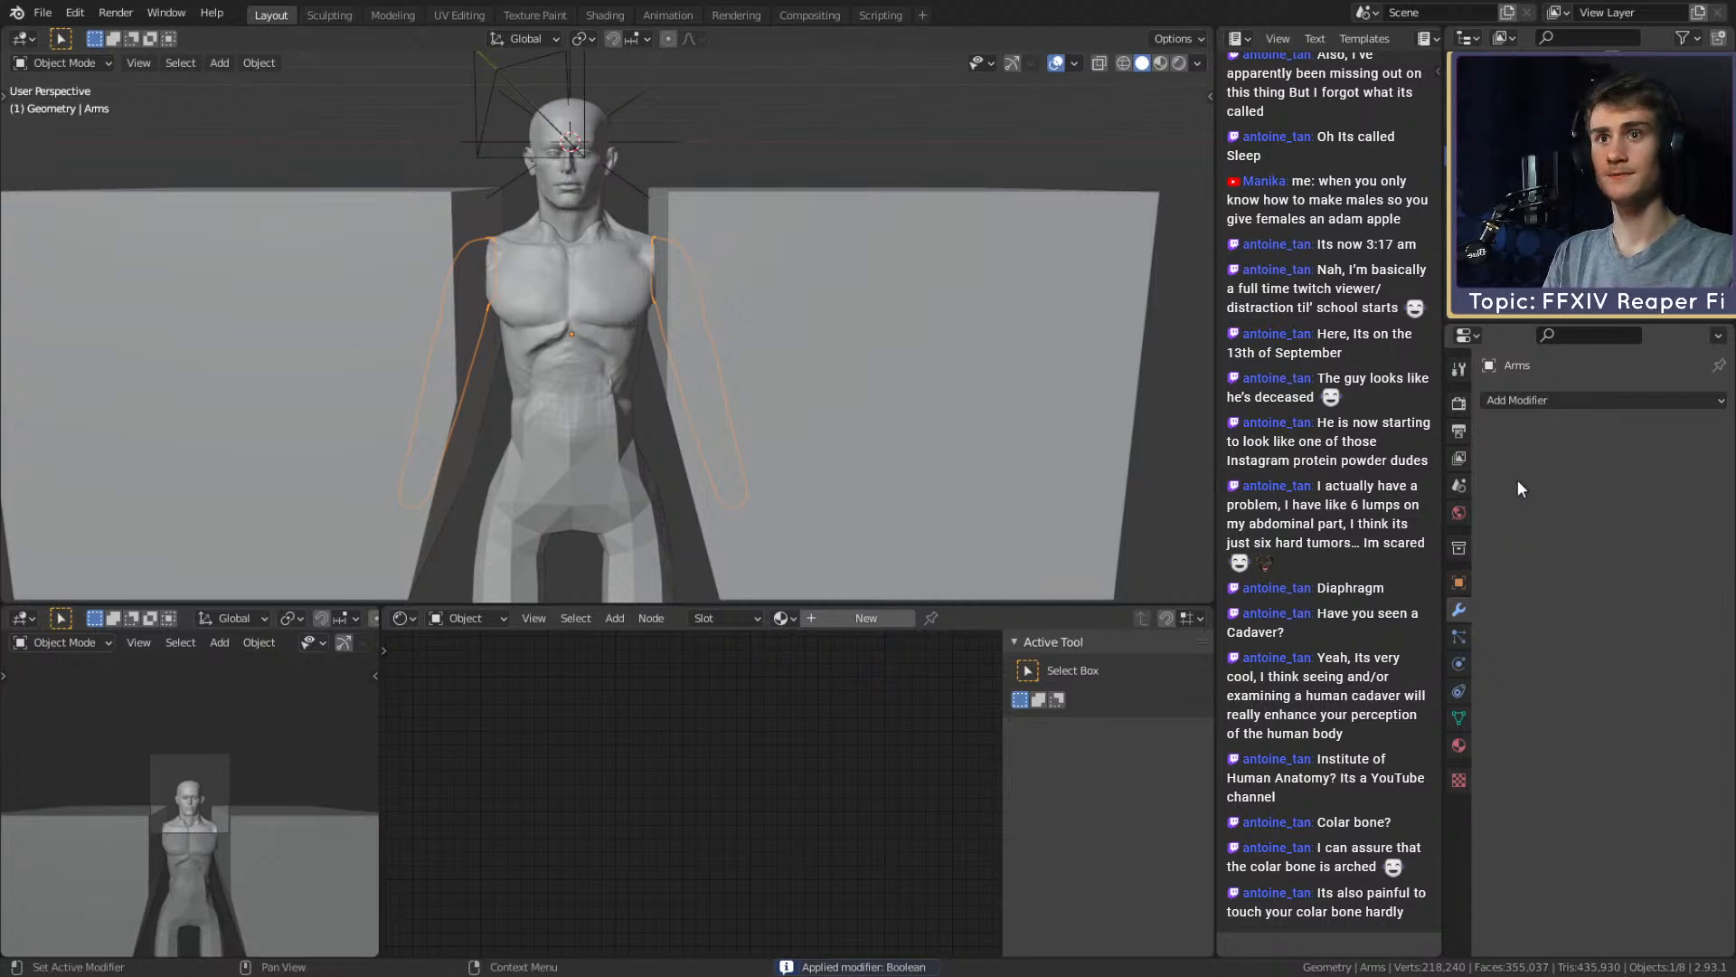
{"action": "left_click", "coordinate": [904, 337]}
{"action": "key", "text": "h"}
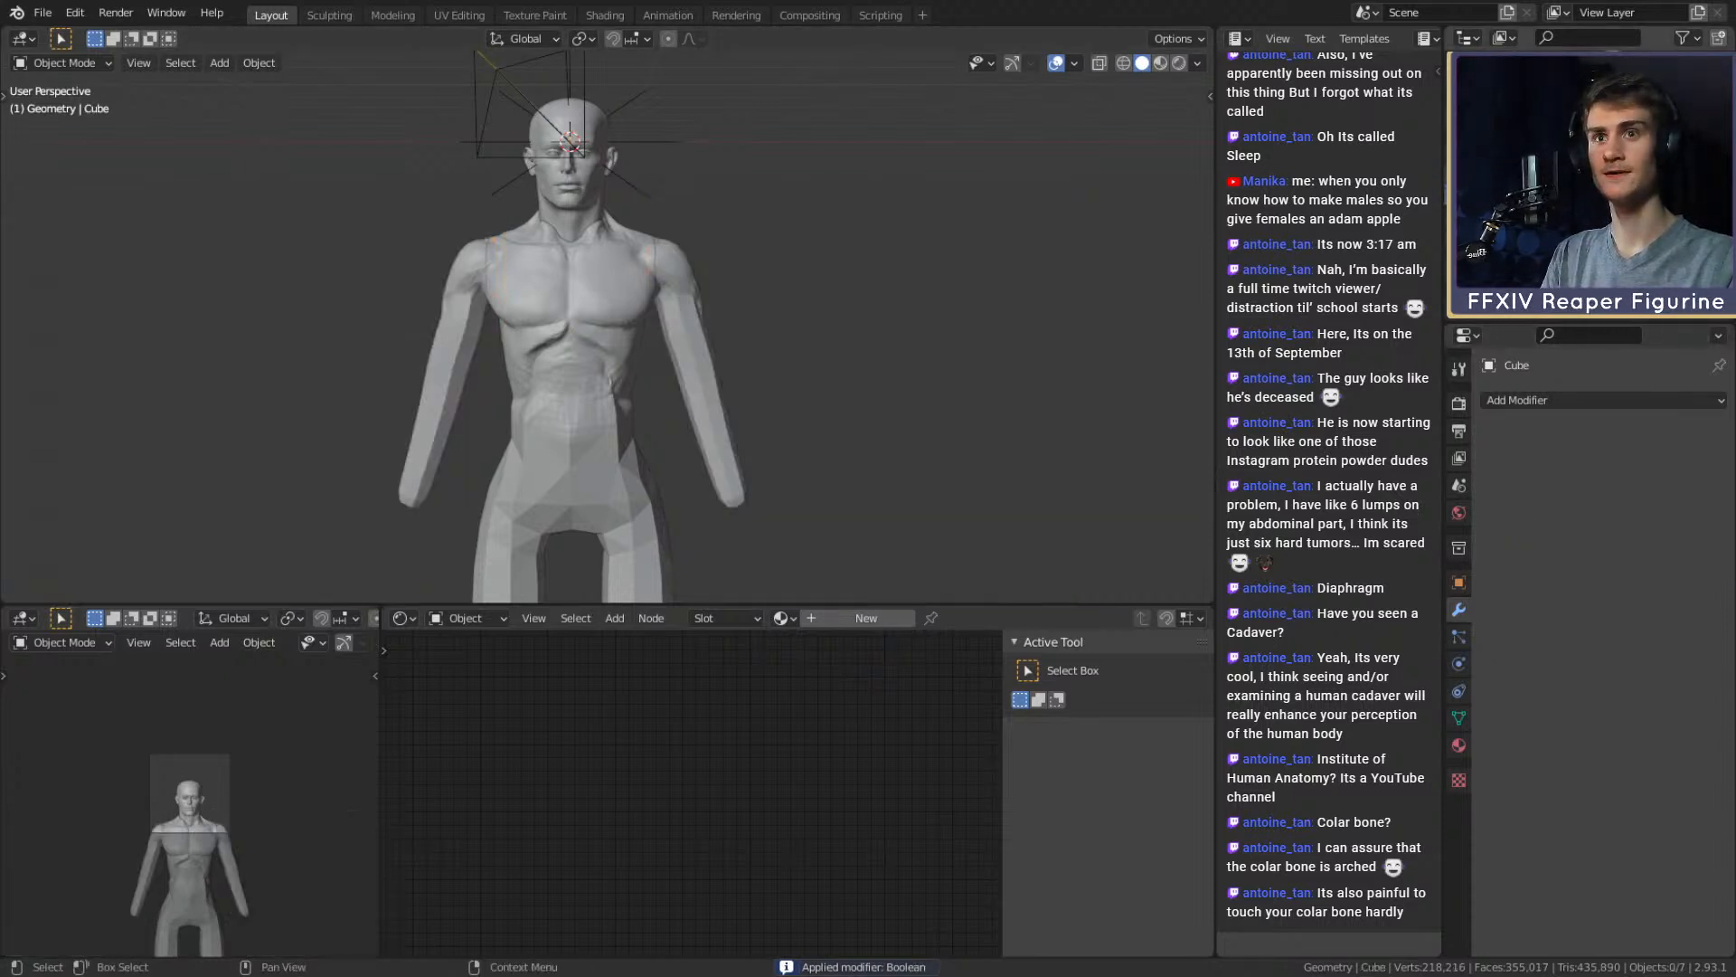
Hide the Body_rough object to inspect the separated arms up close, and bring the hidden objects back
{"action": "key", "text": "h"}
{"action": "middle_click_drag", "start_coordinate": [664, 253], "coordinate": [768, 249]}
{"action": "scroll", "coordinate": [768, 291], "scroll_direction": "up", "scroll_amount": 3}
{"action": "key", "text": "alt+h"}
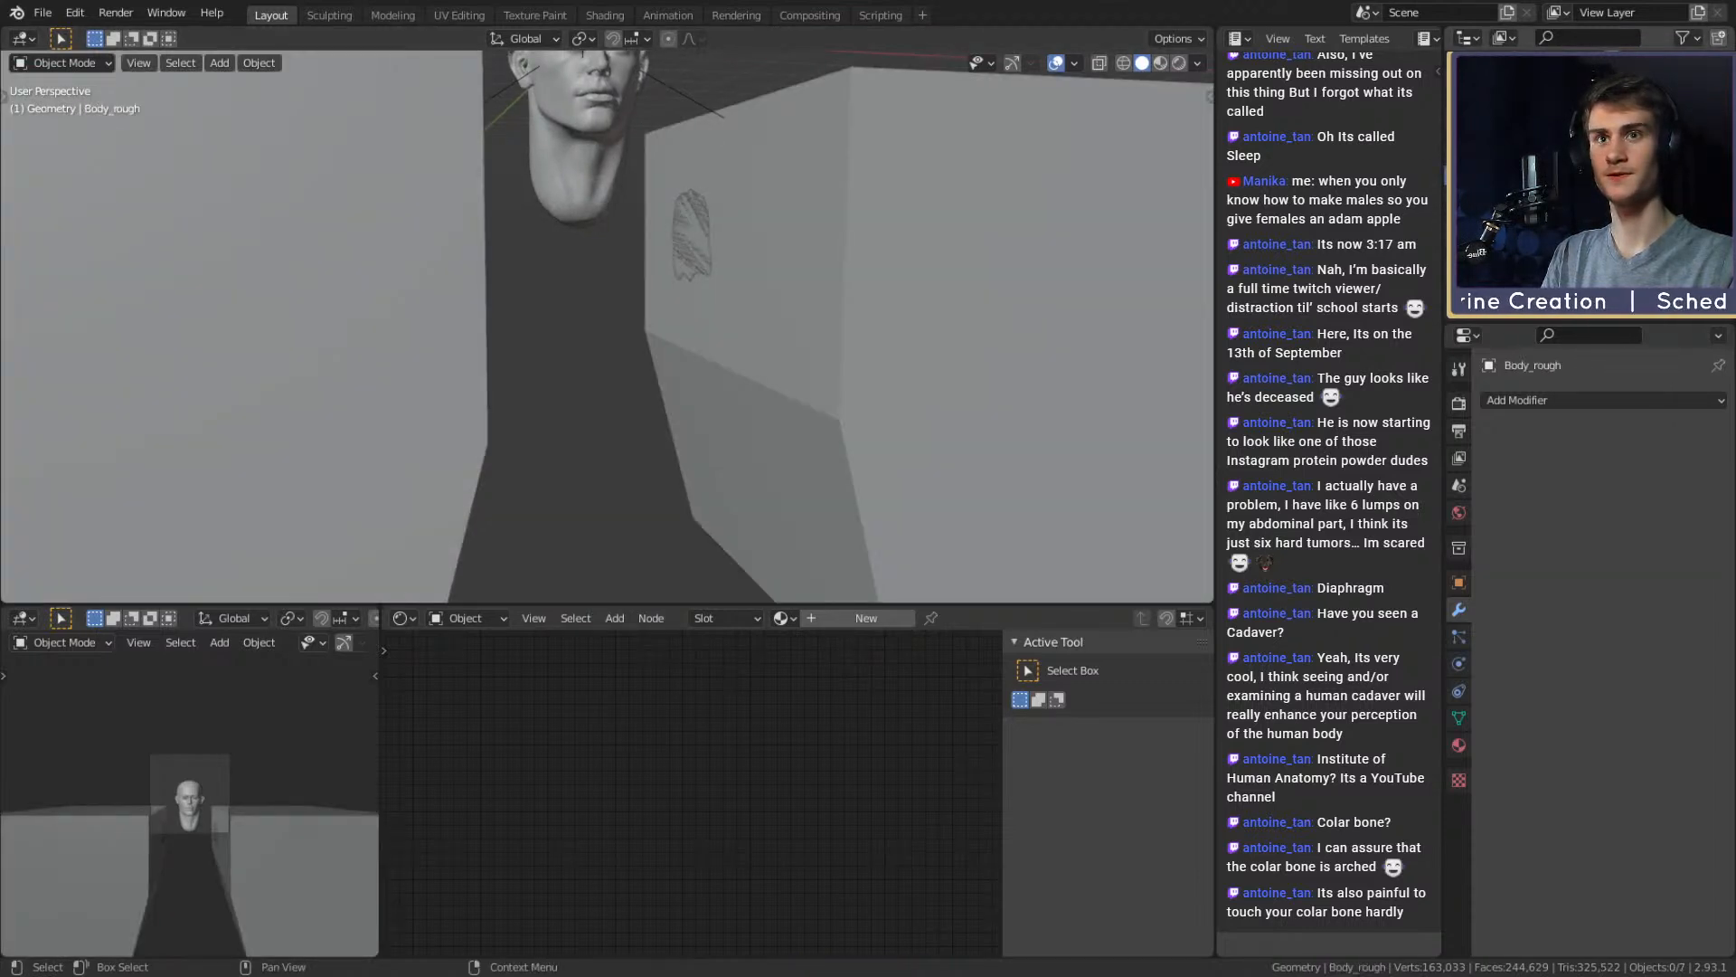
{"action": "key", "text": "ctrl+z"}
Add a Boolean modifier to Body_rough, set to Difference, with the Cube as its object
{"action": "left_click", "coordinate": [1535, 176]}
{"action": "scroll", "coordinate": [995, 303], "scroll_direction": "down", "scroll_amount": 3}
{"action": "middle_click_drag", "start_coordinate": [913, 327], "coordinate": [839, 345]}
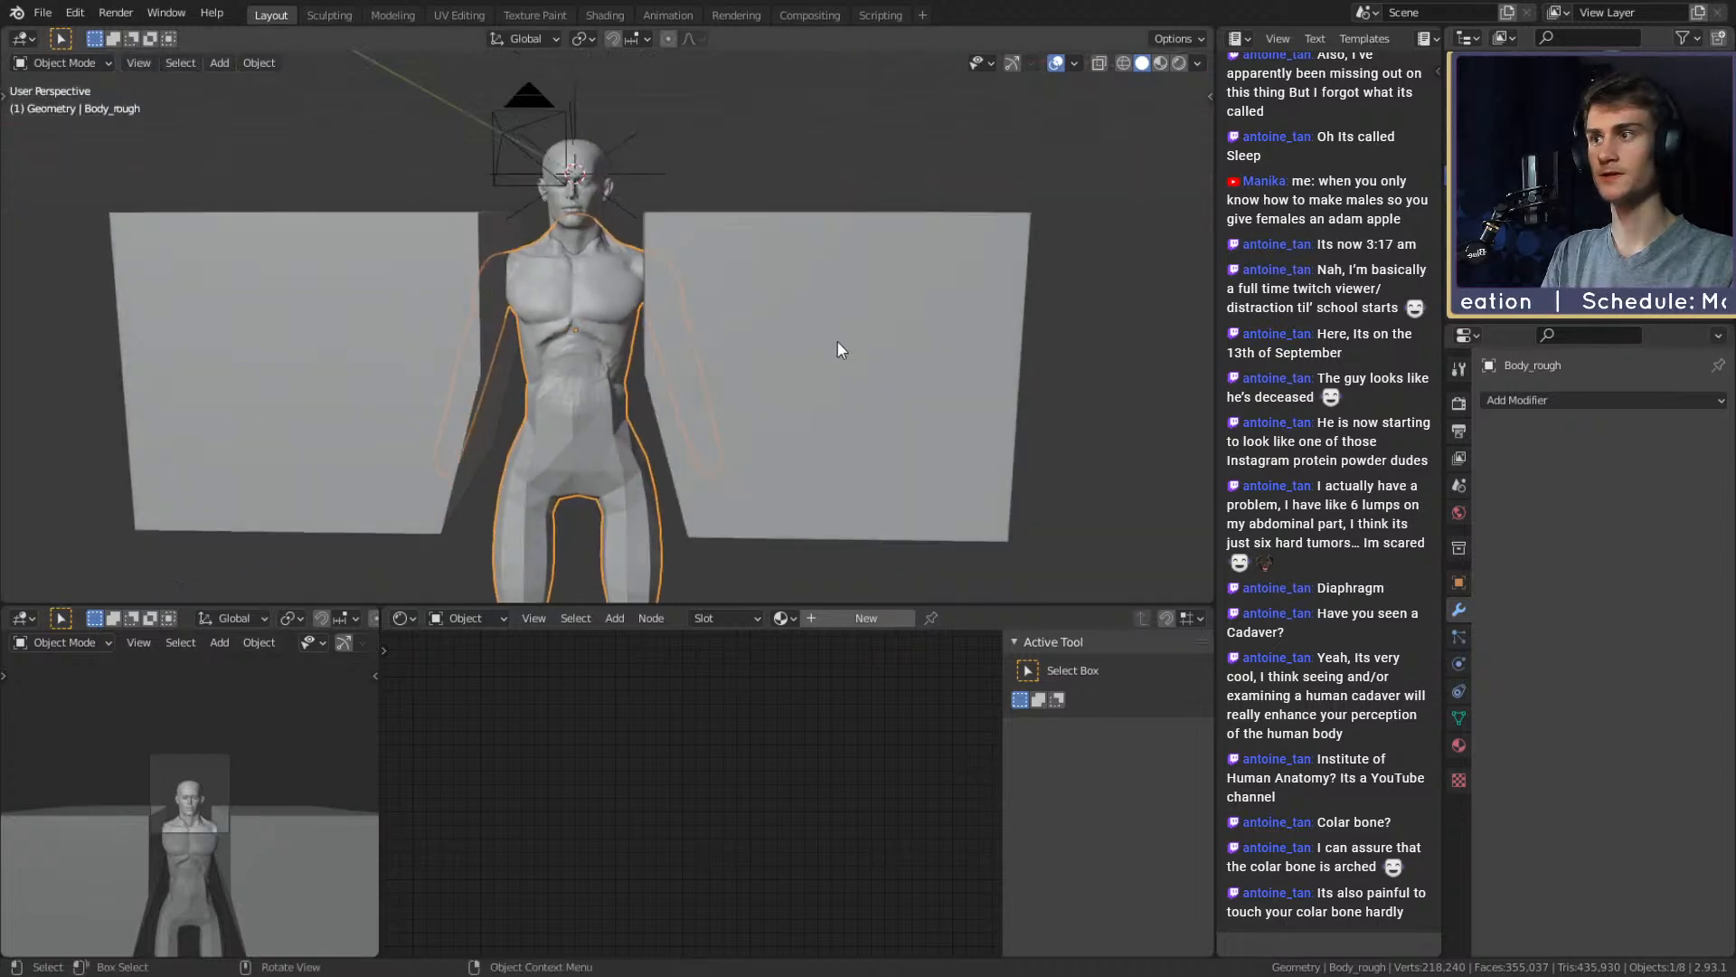
{"action": "left_click", "coordinate": [1525, 400]}
{"action": "left_click", "coordinate": [1342, 496]}
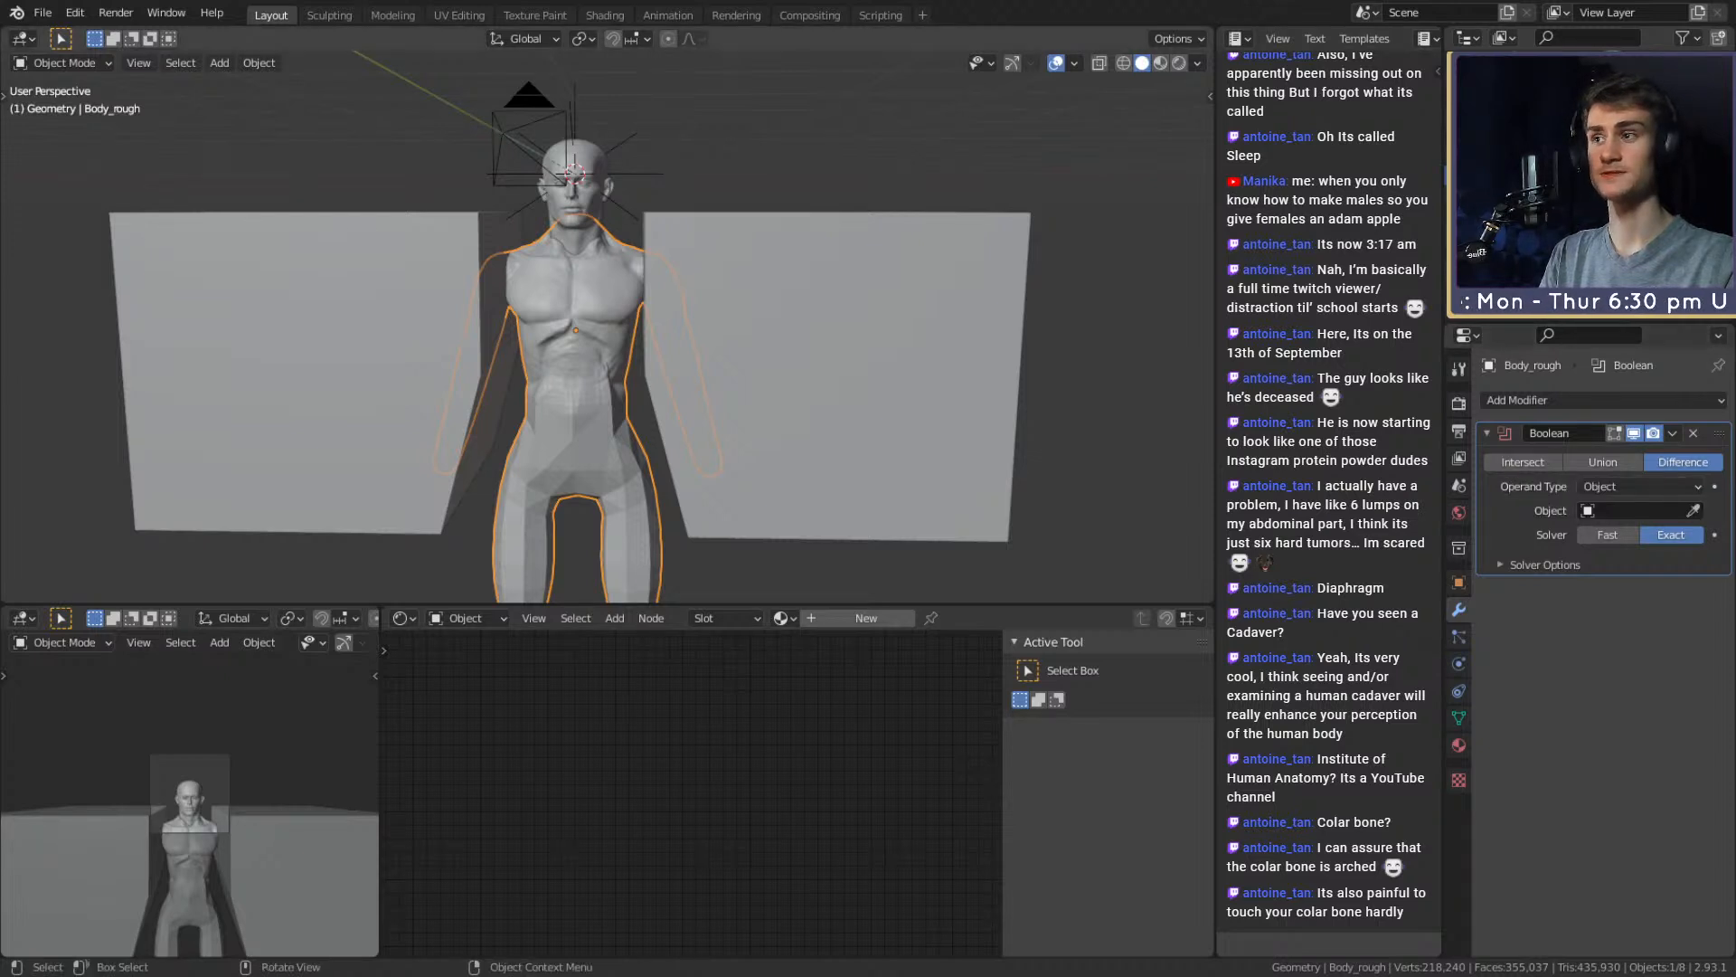
{"action": "left_click", "coordinate": [1693, 509]}
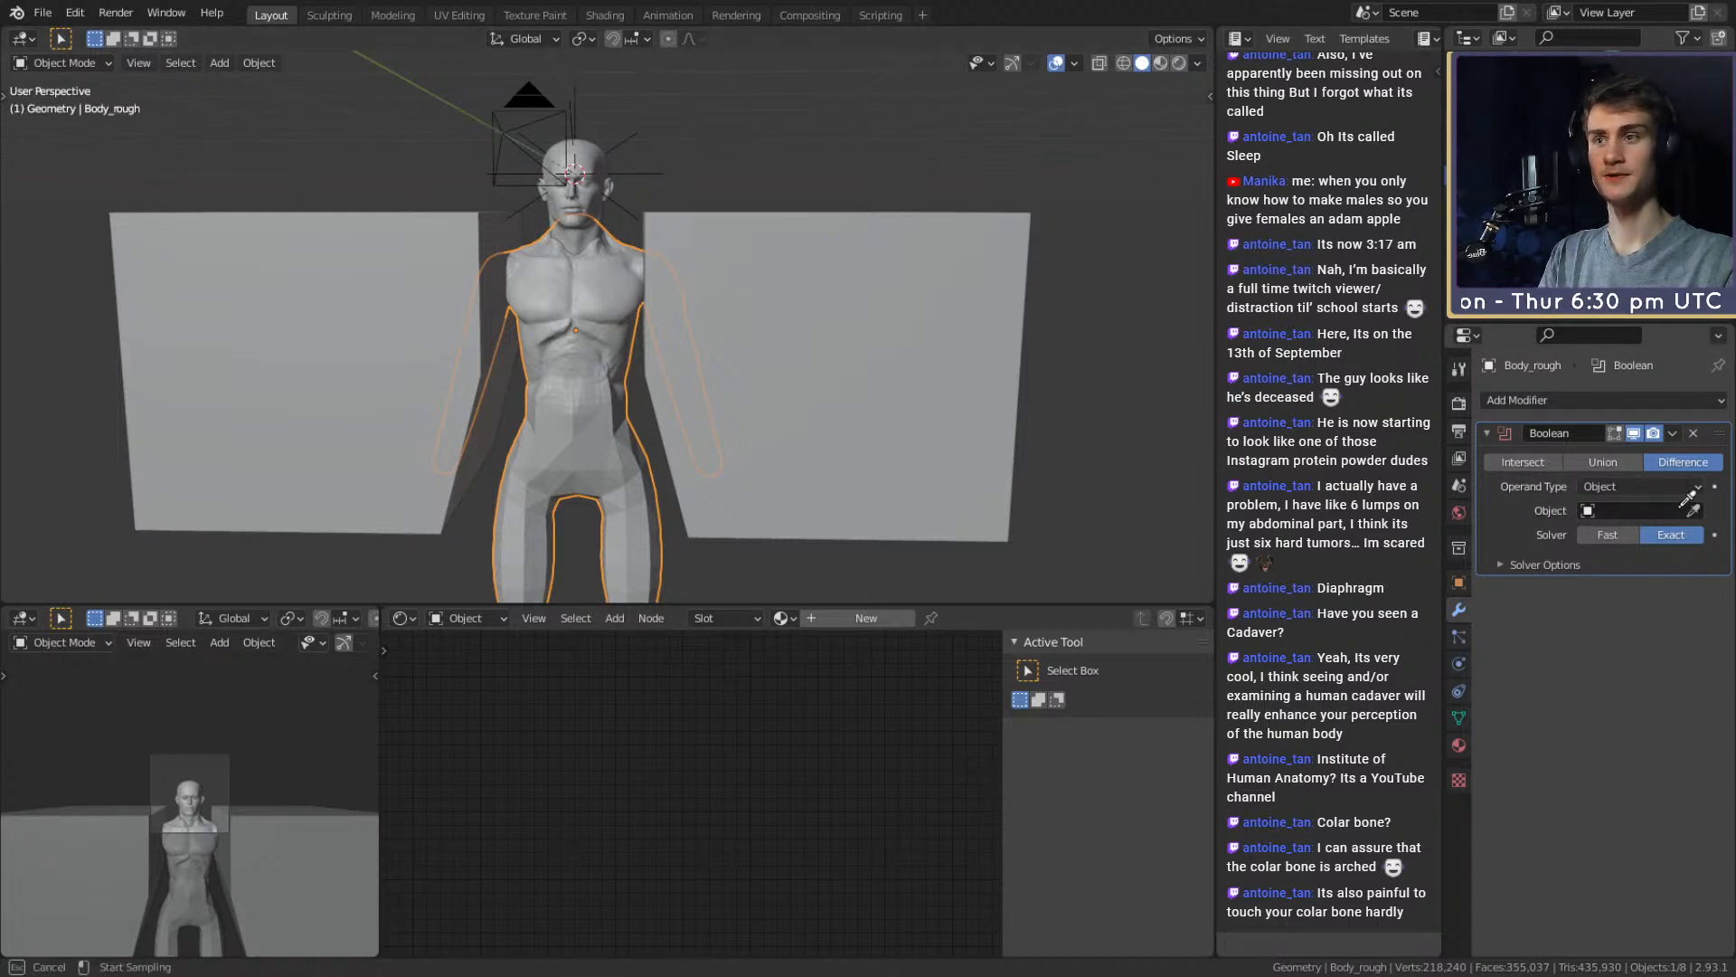
{"action": "left_click", "coordinate": [941, 414]}
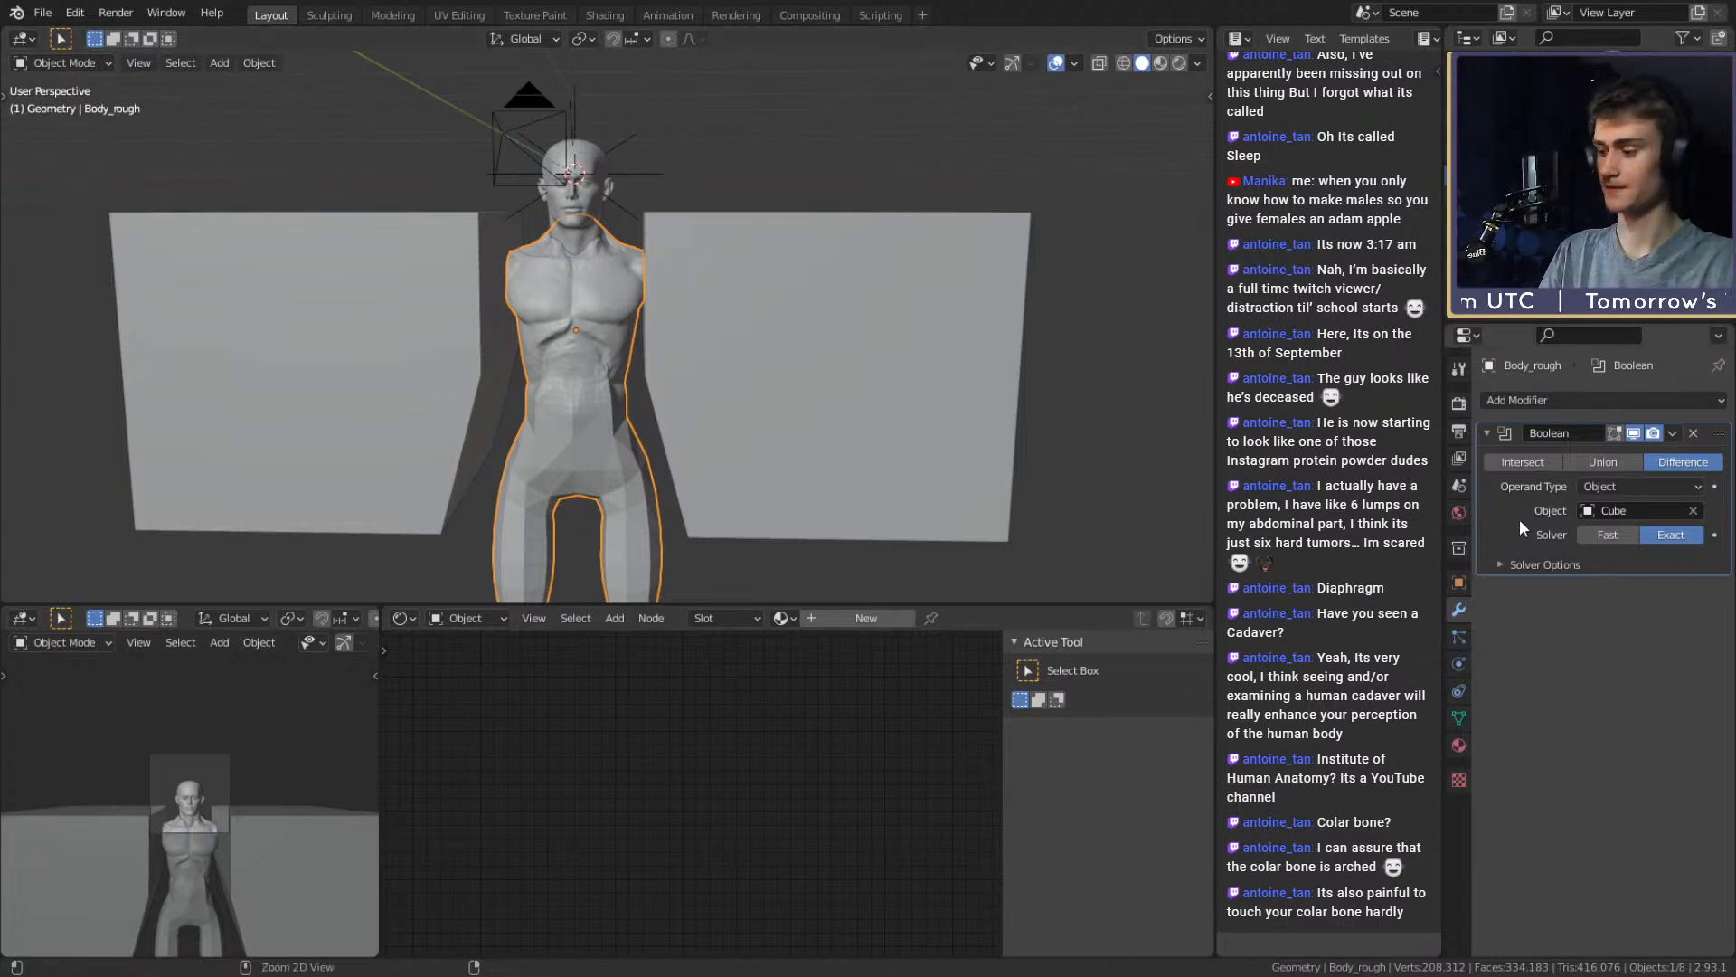
Apply the Boolean modifier on Body_rough and delete the cube used for cutting
{"action": "key", "text": "ctrl+a"}
{"action": "left_click", "coordinate": [848, 411]}
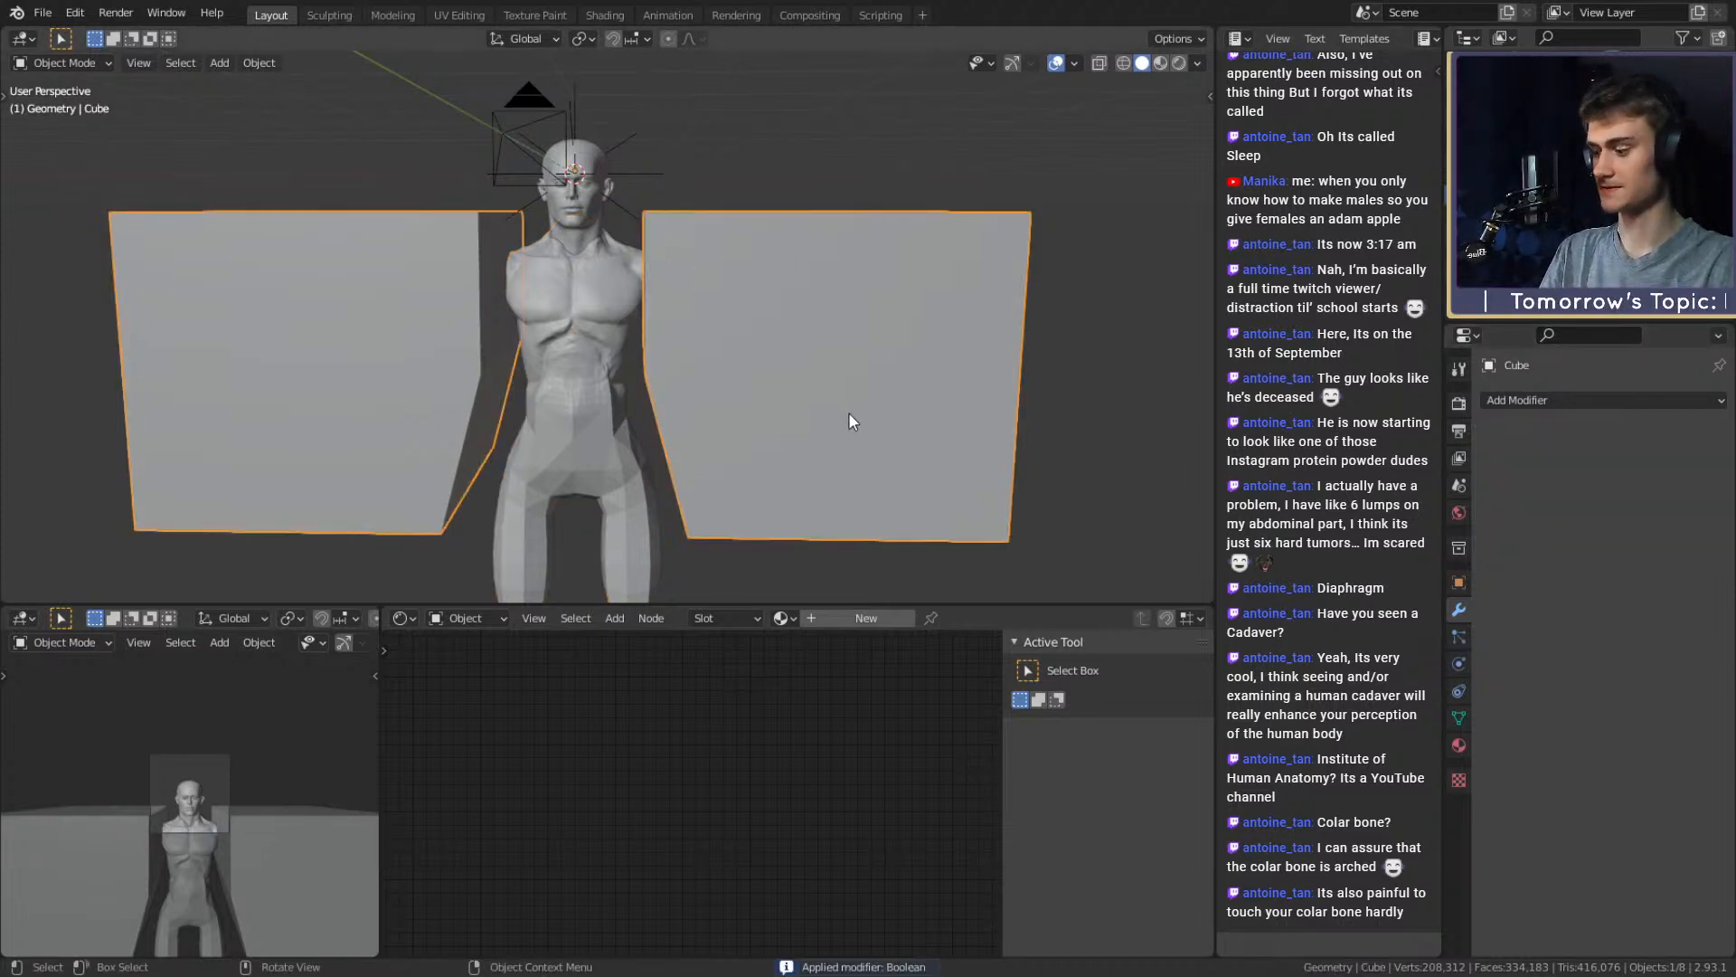
{"action": "key", "text": "Delete"}
{"action": "scroll", "coordinate": [738, 400], "scroll_direction": "up", "scroll_amount": 10}
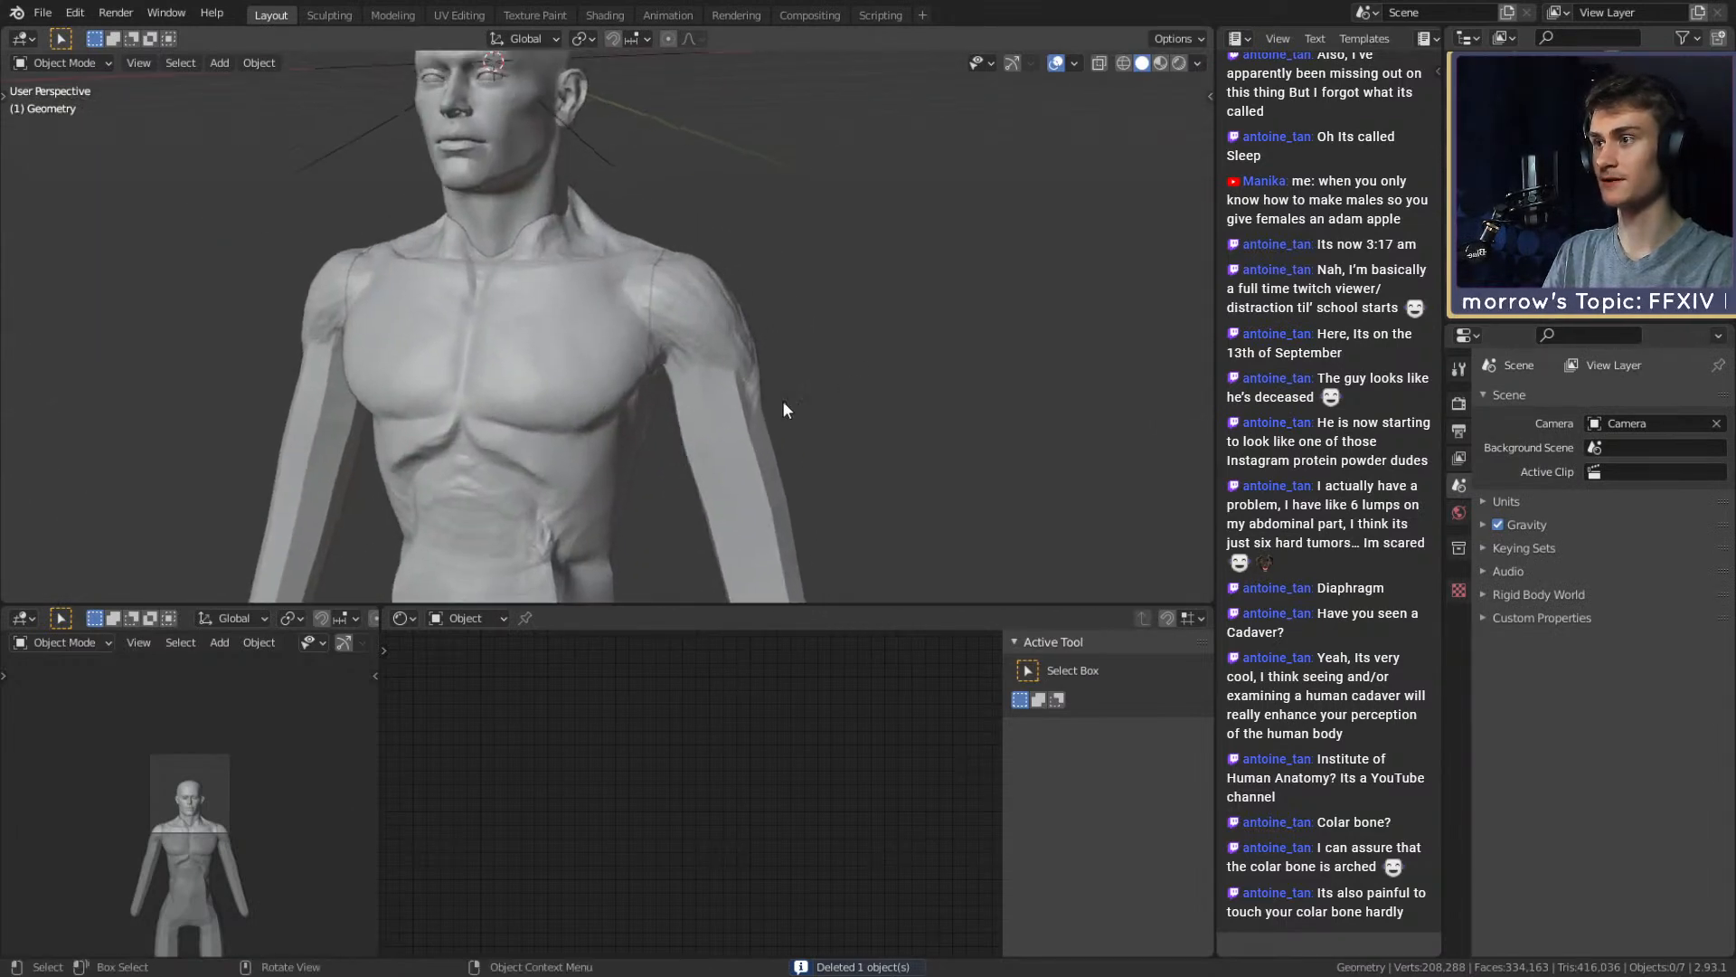
Select the rough torso mesh and open it in the Sculpting workspace, keeping the torso rather than the arms as the sculpt target
{"action": "left_click", "coordinate": [618, 316]}
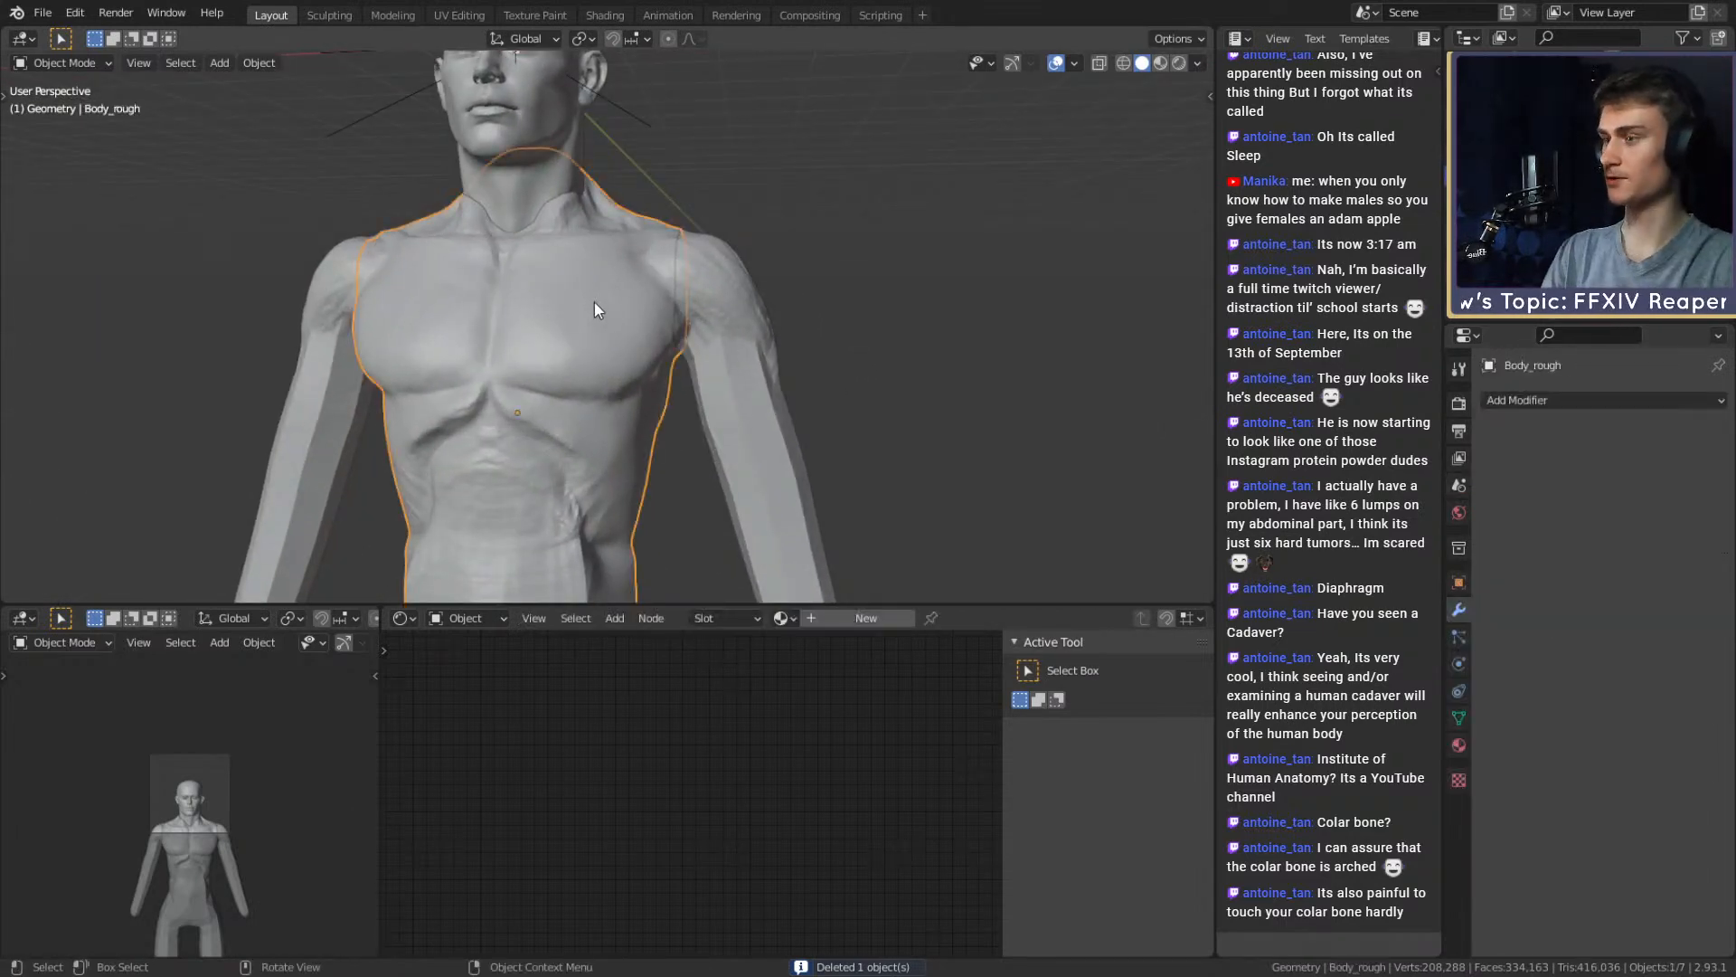
{"action": "left_click", "coordinate": [331, 16]}
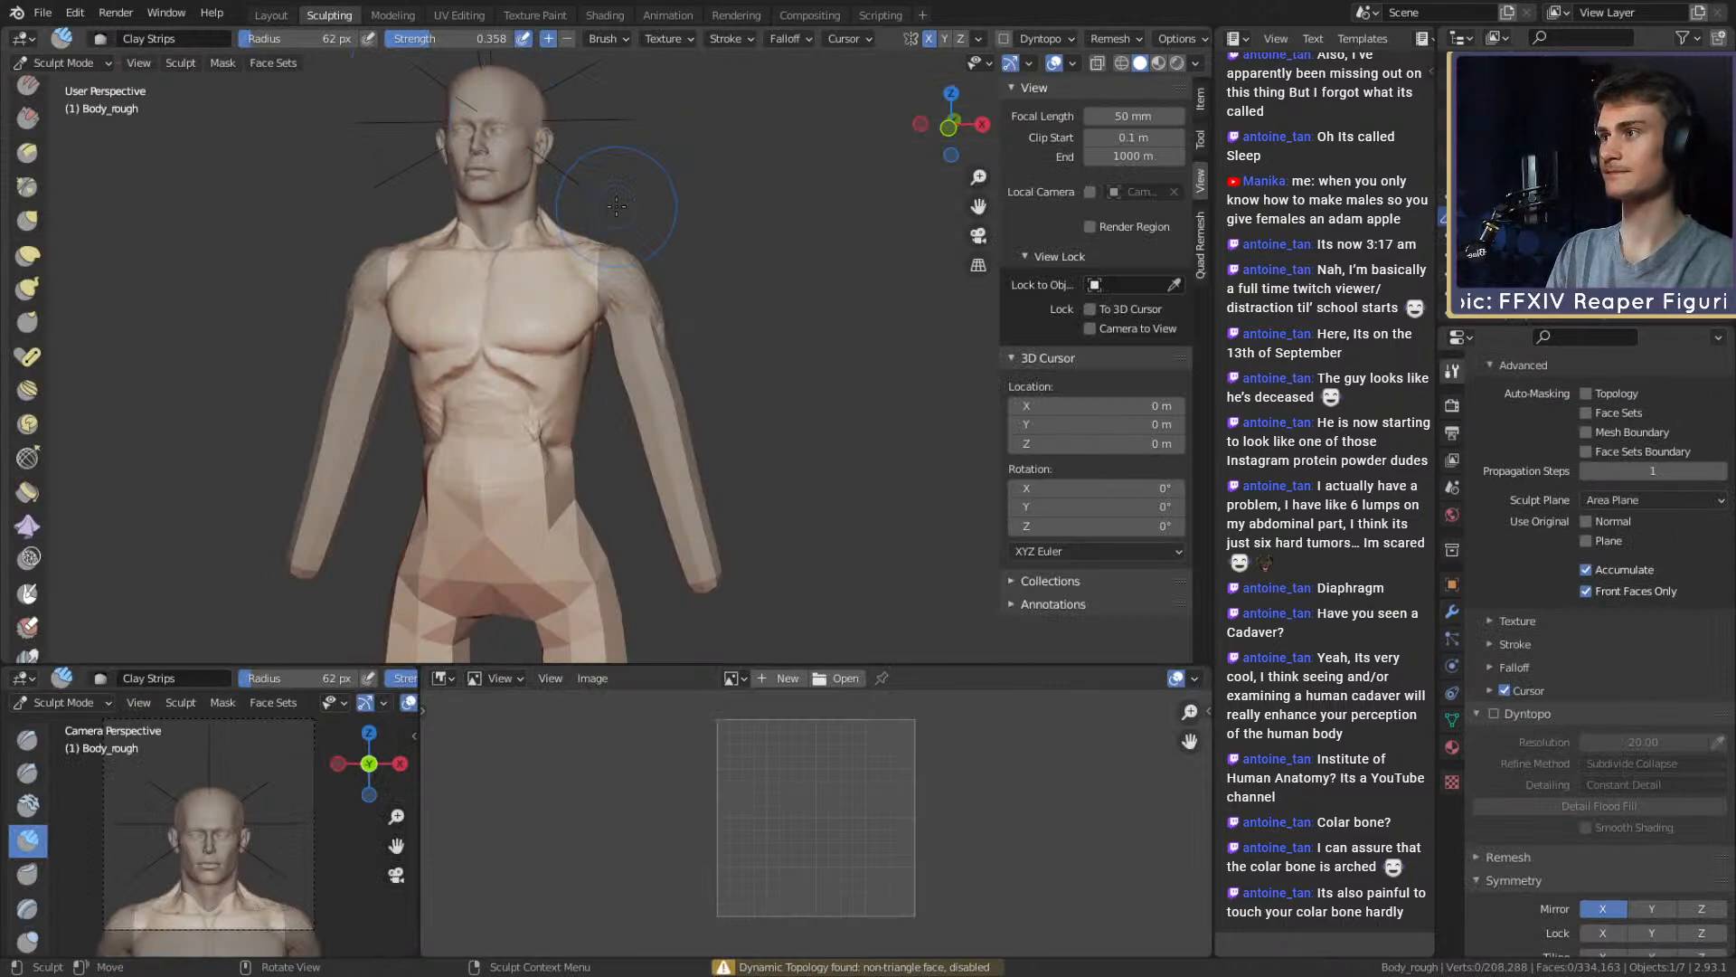
{"action": "middle_click_drag", "start_coordinate": [715, 384], "coordinate": [681, 384]}
{"action": "middle_click_drag", "start_coordinate": [680, 384], "coordinate": [680, 428], "text": "ctrl"}
{"action": "middle_click_drag", "start_coordinate": [659, 323], "coordinate": [625, 359]}
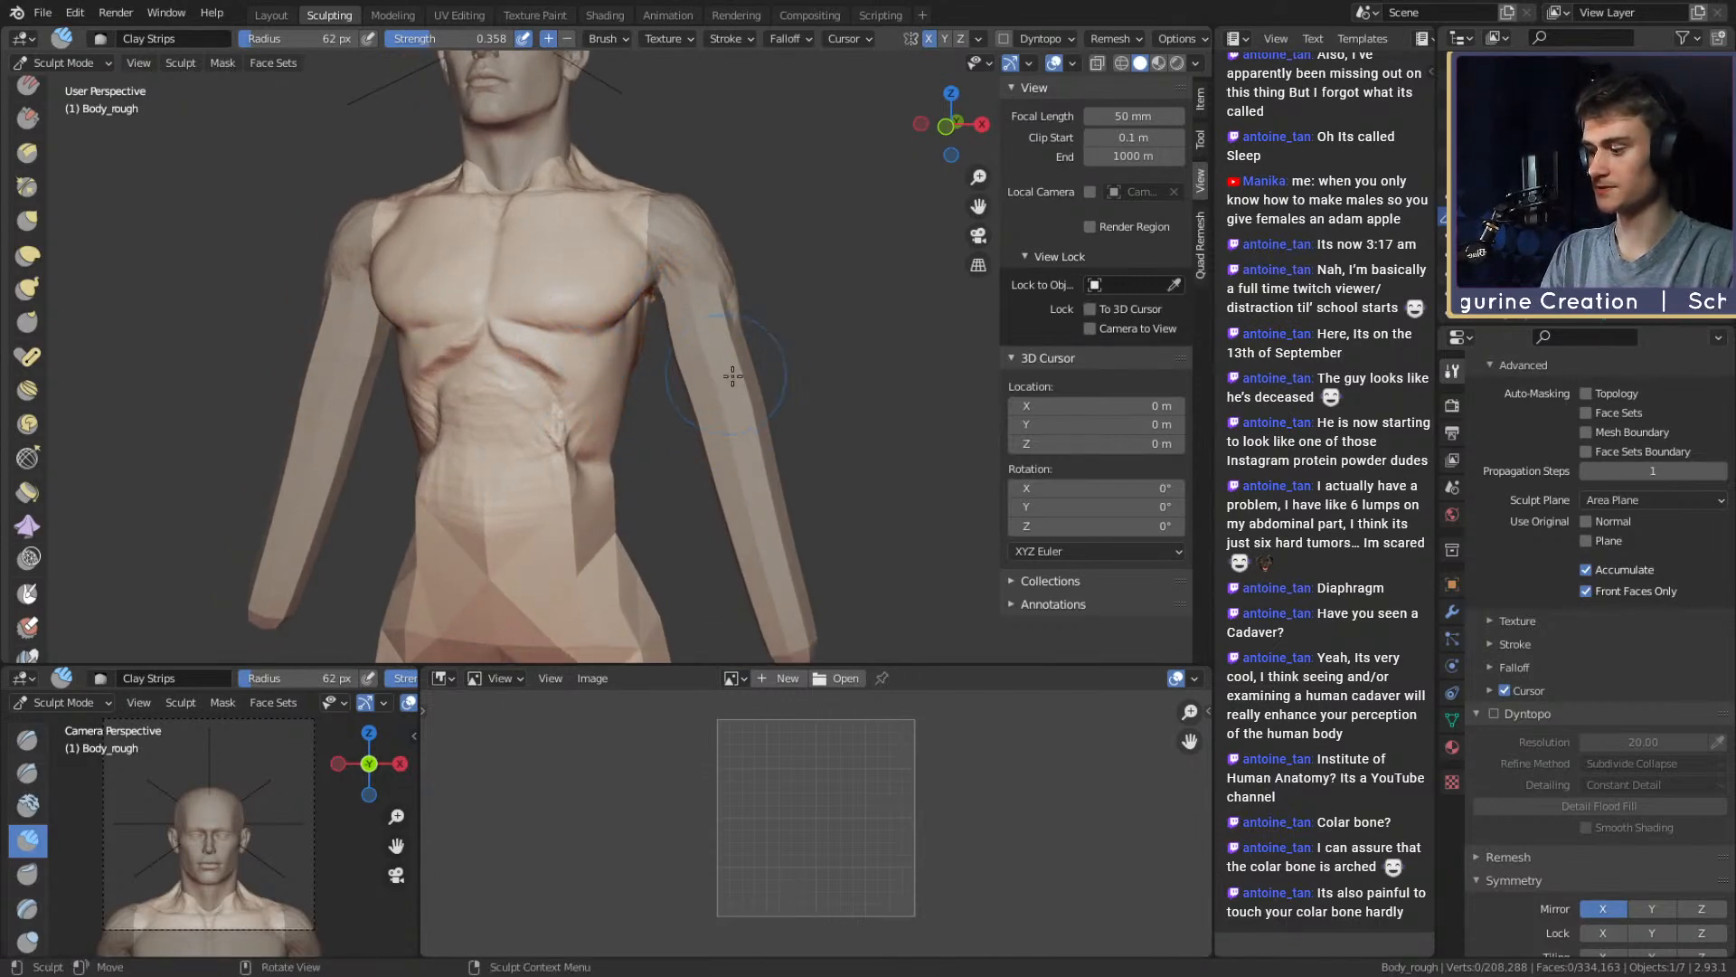
{"action": "key", "text": "alt+q"}
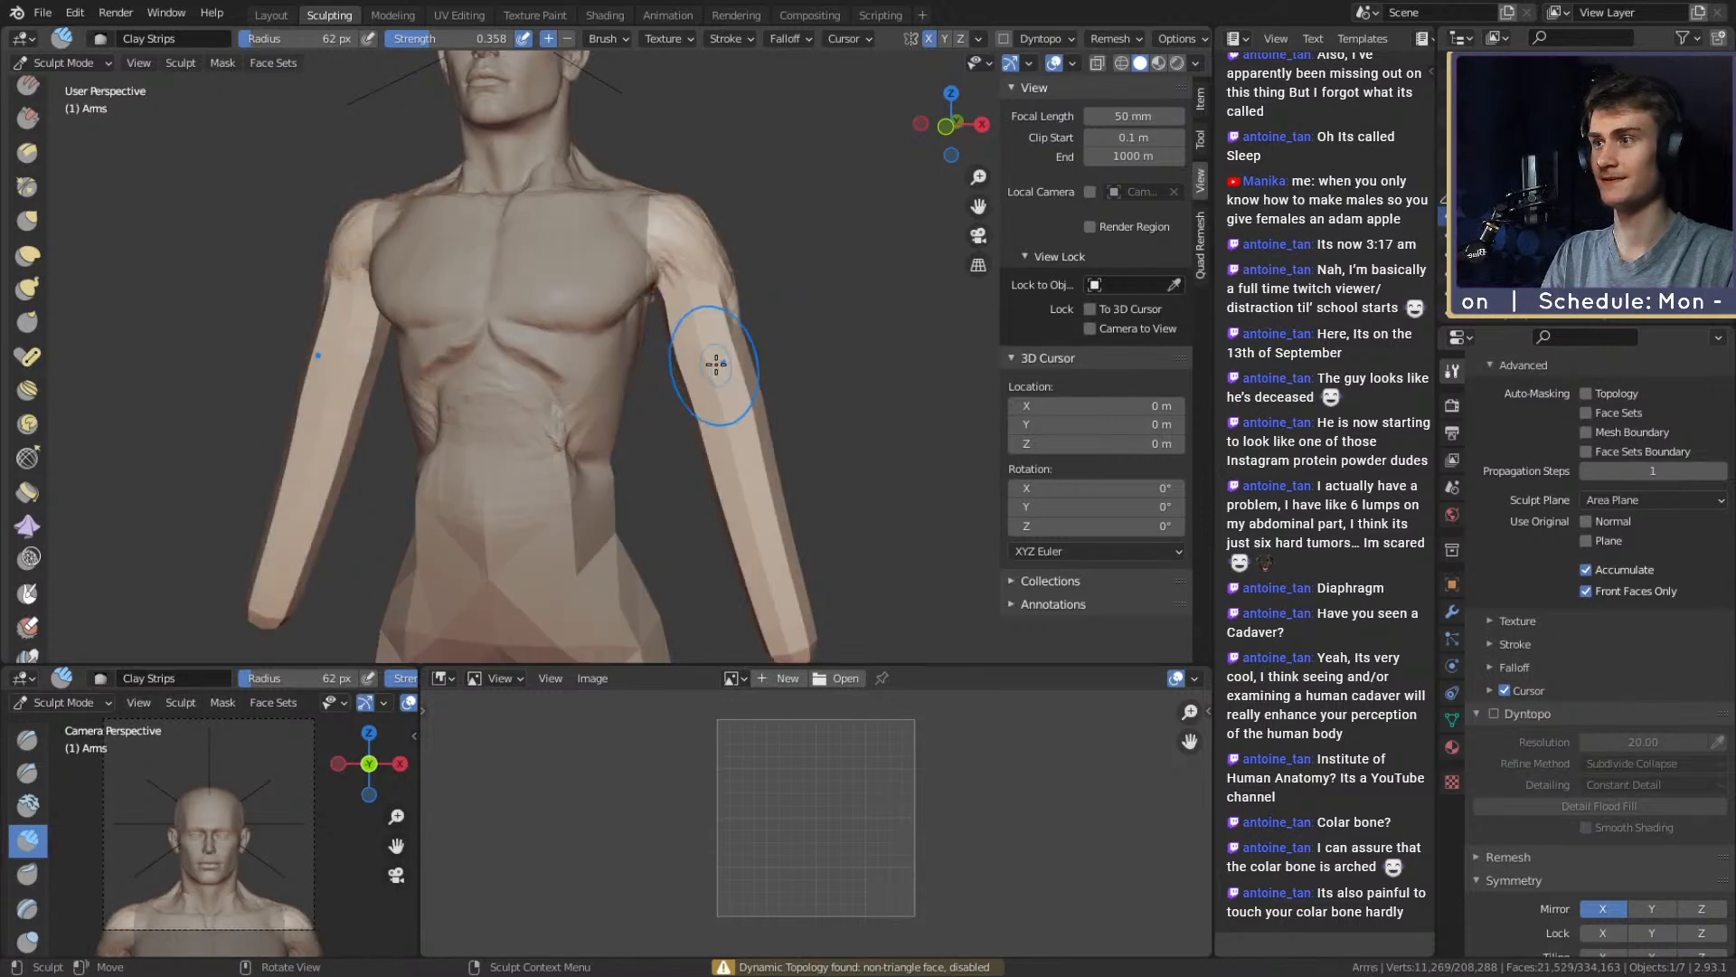
{"action": "key", "text": "alt+q"}
Build up the outer back muscle from below the armpit toward the waist using Clay Strips, reducing the radius to 42 px
{"action": "mouse_move", "coordinate": [582, 366]}
{"action": "middle_mouse_down"}
{"action": "mouse_move", "coordinate": [616, 377]}
{"action": "mouse_move", "coordinate": [609, 392]}
{"action": "mouse_move", "coordinate": [702, 341]}
{"action": "middle_mouse_up"}
{"action": "key", "text": "g"}
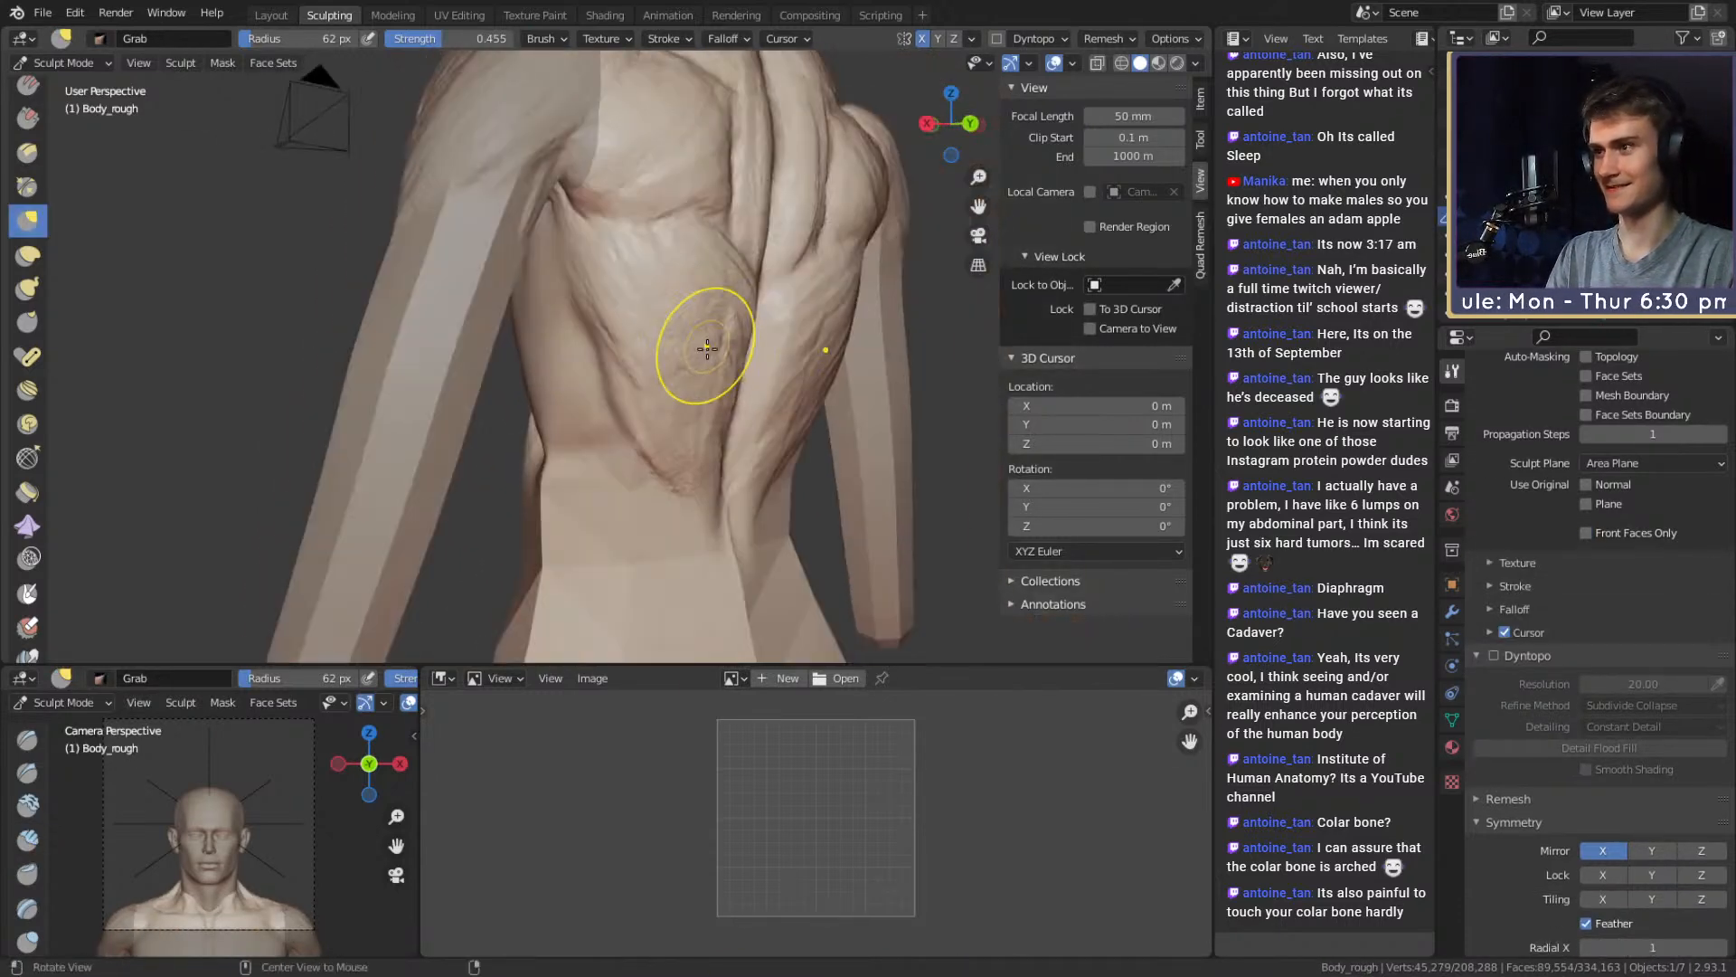
{"action": "scroll", "coordinate": [702, 341], "scroll_direction": "up", "scroll_amount": 1}
{"action": "key", "text": "c"}
{"action": "middle_click_drag", "start_coordinate": [600, 316], "coordinate": [620, 341]}
{"action": "left_click_drag", "start_coordinate": [656, 387], "coordinate": [640, 348]}
{"action": "mouse_move", "coordinate": [637, 270]}
{"action": "middle_mouse_down", "text": "shift"}
{"action": "mouse_move", "coordinate": [643, 317]}
{"action": "mouse_move", "coordinate": [649, 304]}
{"action": "middle_mouse_up", "text": "shift"}
{"action": "key", "text": "f"}
{"action": "left_click", "coordinate": [670, 318]}
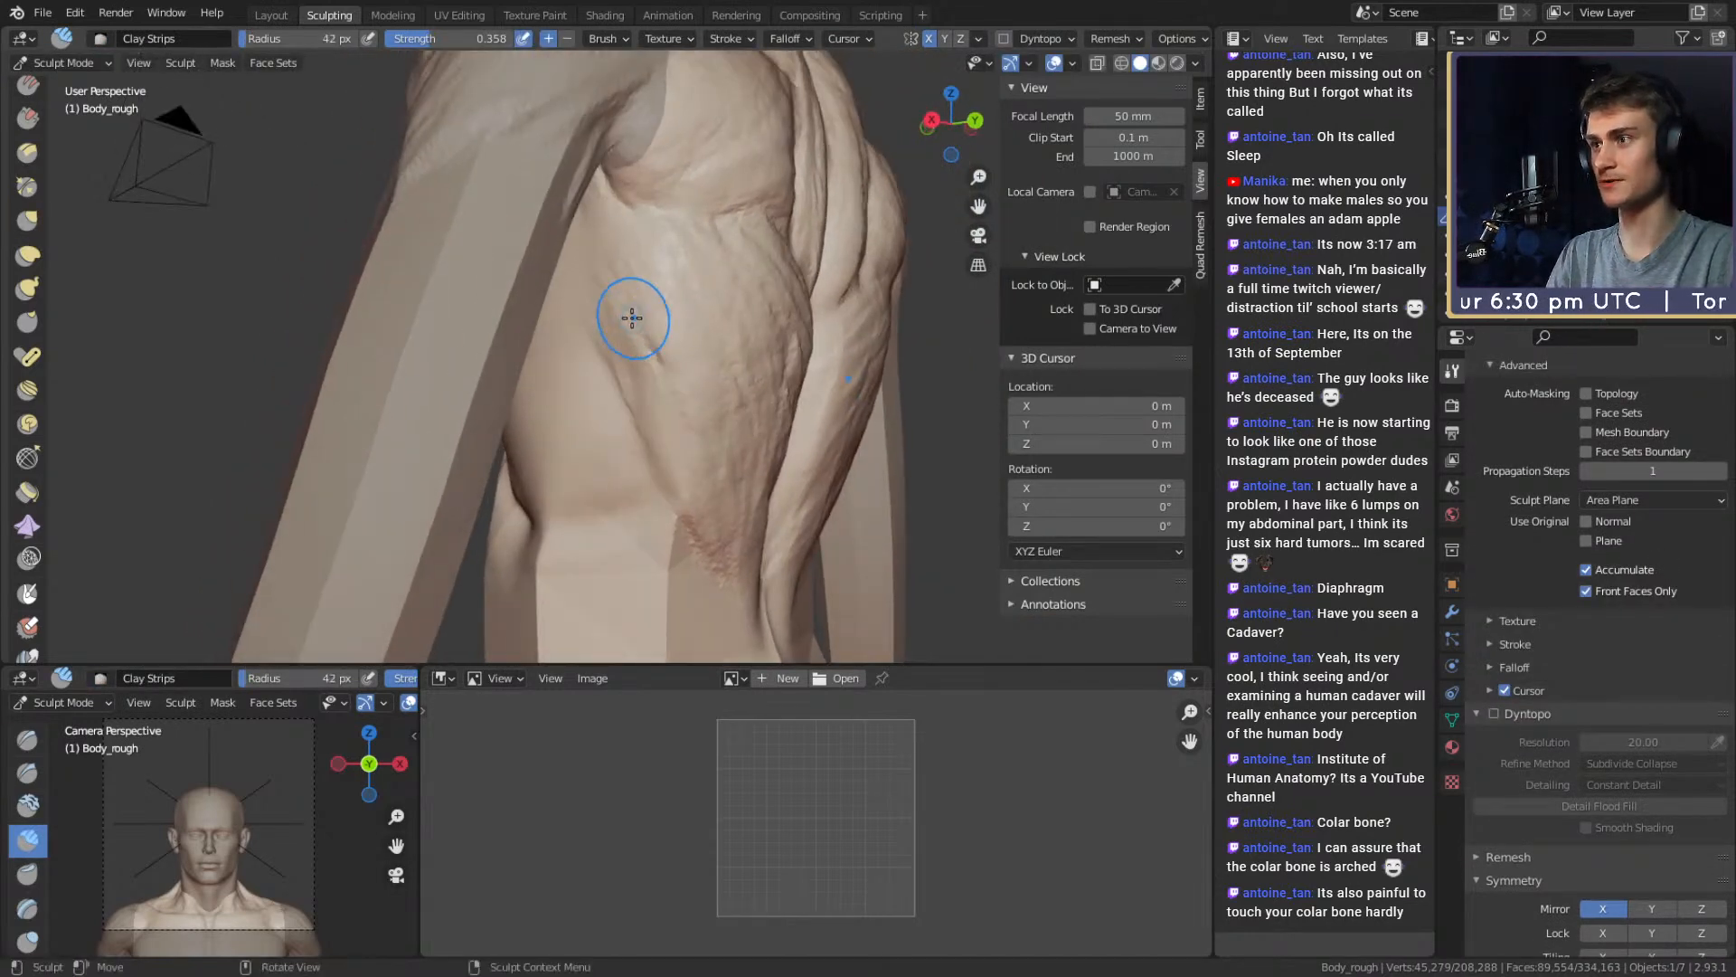
{"action": "left_click_drag", "start_coordinate": [637, 330], "coordinate": [680, 449]}
Refine the front edge of the lat below the armpit with Clay Strips at radii of 31 px and 37 px
{"action": "mouse_move", "coordinate": [694, 357]}
{"action": "middle_mouse_down"}
{"action": "mouse_move", "coordinate": [643, 356]}
{"action": "mouse_move", "coordinate": [570, 283]}
{"action": "mouse_move", "coordinate": [622, 240]}
{"action": "middle_mouse_up"}
{"action": "key", "text": "f"}
{"action": "left_click", "coordinate": [612, 241]}
{"action": "left_click_drag", "start_coordinate": [586, 240], "coordinate": [548, 154]}
{"action": "middle_click_drag", "start_coordinate": [579, 235], "coordinate": [558, 256]}
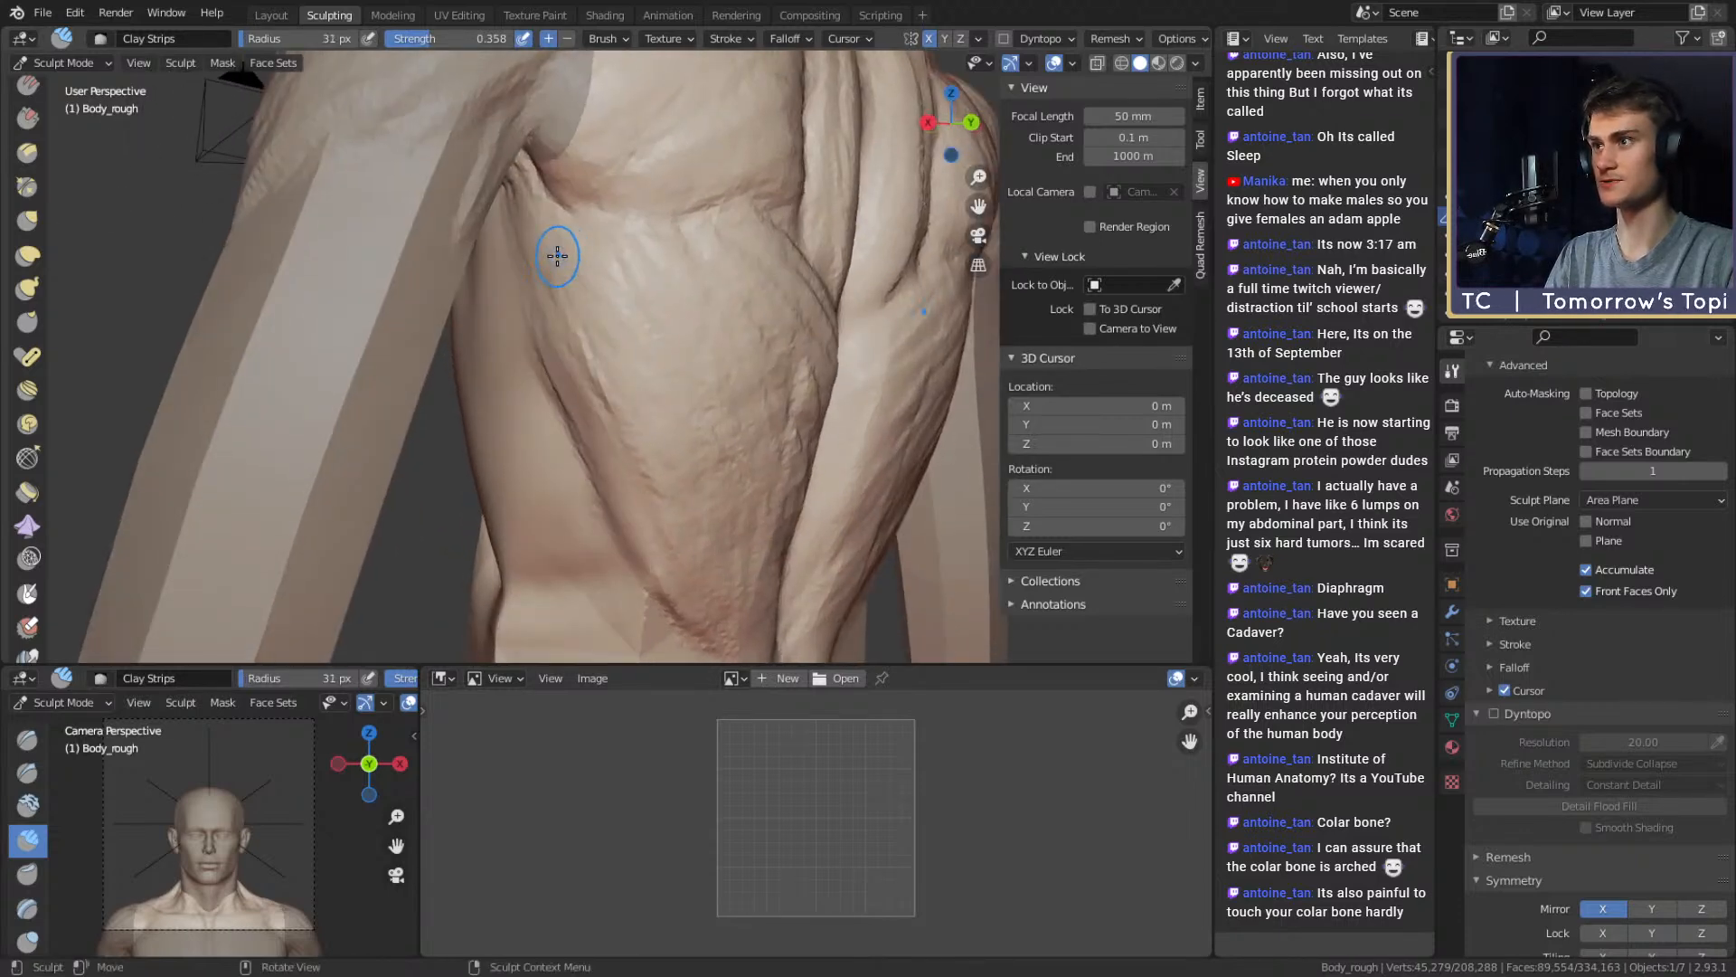
{"action": "key", "text": "f"}
{"action": "left_click", "coordinate": [563, 256]}
{"action": "left_click_drag", "start_coordinate": [568, 276], "coordinate": [597, 350]}
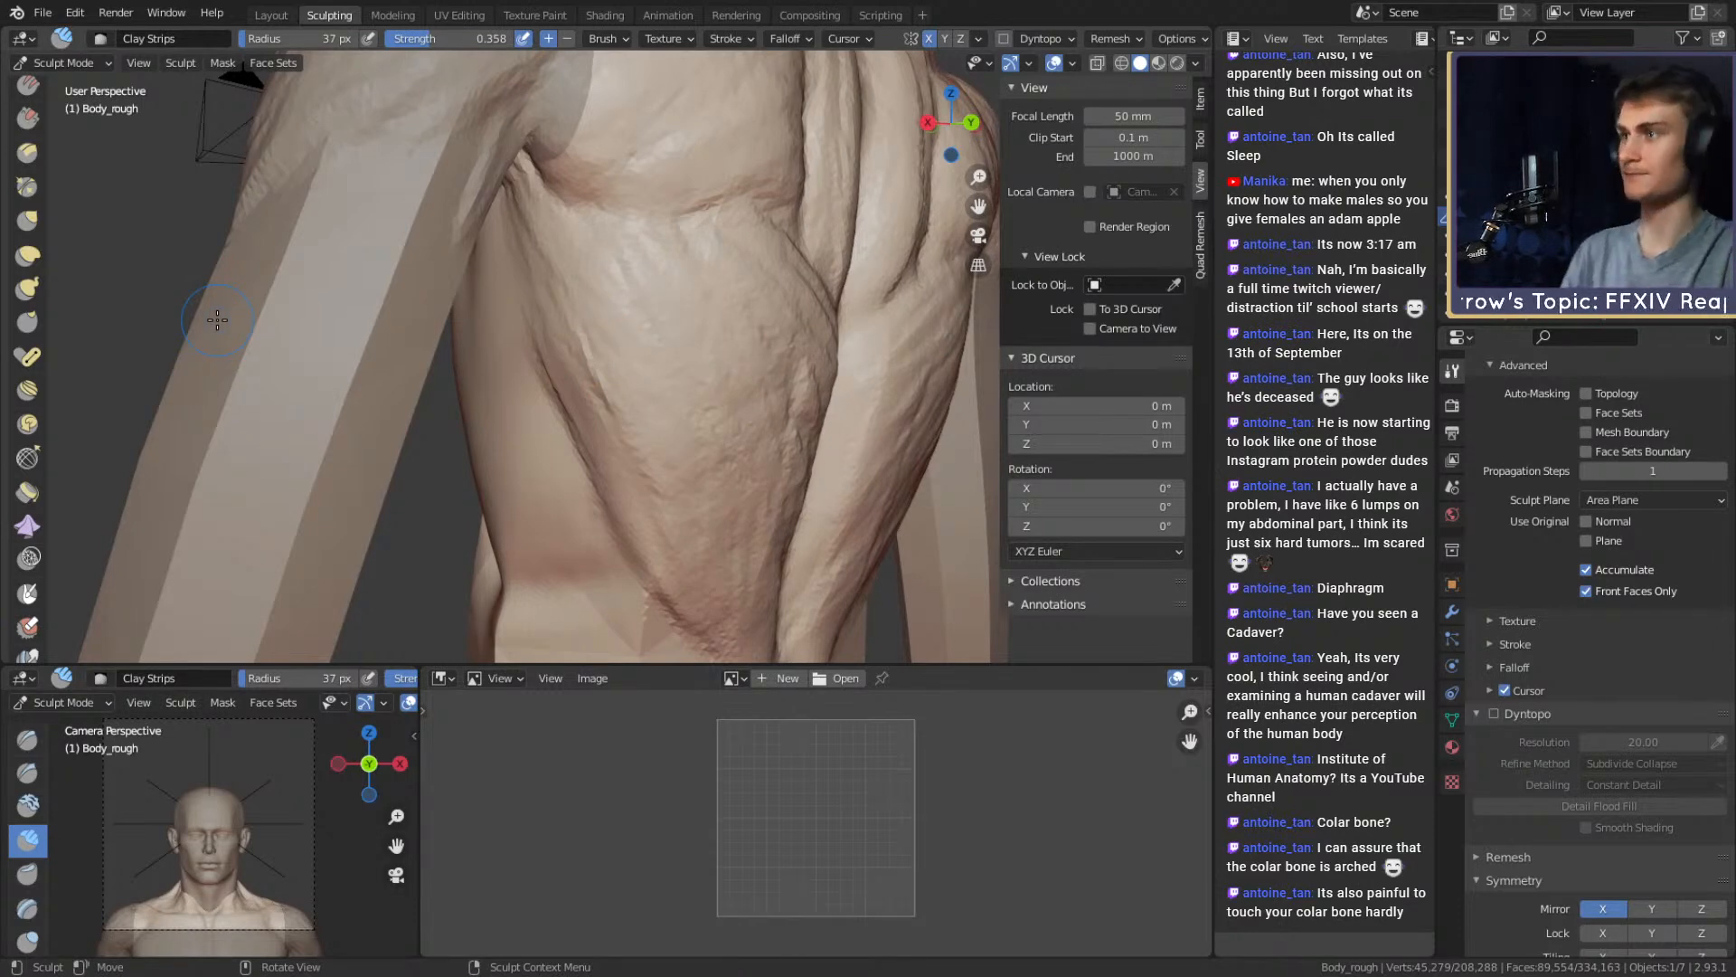
Resize the Clay Strips brush and add a stroke down the lat's outer edge toward the waist
{"action": "mouse_move", "coordinate": [669, 245]}
{"action": "middle_mouse_down"}
{"action": "mouse_move", "coordinate": [573, 302]}
{"action": "mouse_move", "coordinate": [600, 225]}
{"action": "mouse_move", "coordinate": [542, 175]}
{"action": "mouse_move", "coordinate": [570, 193]}
{"action": "mouse_move", "coordinate": [613, 296]}
{"action": "mouse_move", "coordinate": [590, 307]}
{"action": "middle_mouse_up"}
{"action": "key", "text": "f"}
{"action": "left_click", "coordinate": [542, 187]}
{"action": "key", "text": "f"}
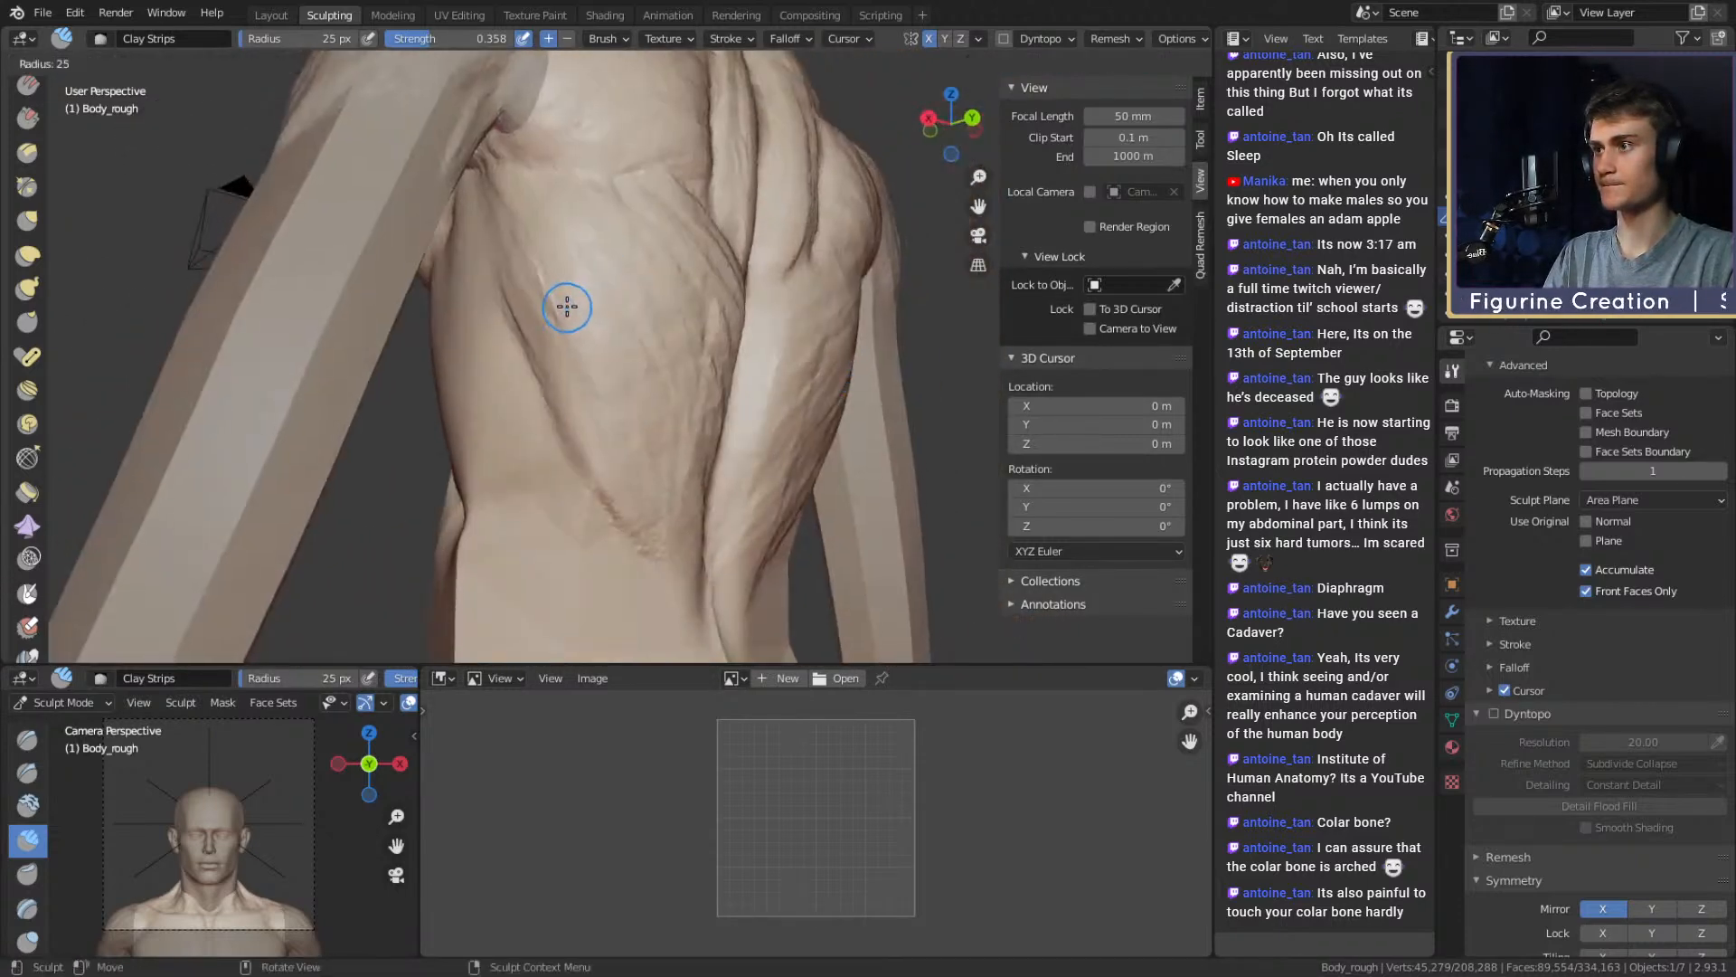
{"action": "left_click", "coordinate": [604, 306]}
{"action": "left_click_drag", "start_coordinate": [566, 330], "coordinate": [599, 421]}
{"action": "mouse_move", "coordinate": [560, 299]}
{"action": "middle_mouse_down"}
{"action": "mouse_move", "coordinate": [539, 288]}
{"action": "mouse_move", "coordinate": [826, 307]}
{"action": "mouse_move", "coordinate": [549, 368]}
{"action": "mouse_move", "coordinate": [588, 326]}
{"action": "mouse_move", "coordinate": [542, 290]}
{"action": "mouse_move", "coordinate": [604, 291]}
{"action": "mouse_move", "coordinate": [567, 297]}
{"action": "middle_mouse_up"}
Shift the upper edge of the lat just below the armpit with the Grab brush
{"action": "key", "text": "g"}
{"action": "key", "text": "f"}
{"action": "left_click", "coordinate": [533, 301]}
{"action": "key", "text": "f"}
{"action": "left_click", "coordinate": [558, 263]}
{"action": "left_click_drag", "start_coordinate": [541, 273], "coordinate": [531, 267]}
{"action": "middle_click_drag", "start_coordinate": [528, 271], "coordinate": [548, 294]}
Adjust the side contour of the back with a large Grab brush, using radii of 249 px and 205 px
{"action": "key", "text": "f"}
{"action": "mouse_move", "coordinate": [606, 396]}
{"action": "left_mouse_down", "text": "alt"}
{"action": "mouse_move", "coordinate": [569, 399]}
{"action": "mouse_move", "coordinate": [601, 415]}
{"action": "mouse_move", "coordinate": [553, 443]}
{"action": "left_mouse_up", "text": "alt"}
{"action": "key", "text": "f"}
{"action": "left_click", "coordinate": [785, 434]}
{"action": "key", "text": "f"}
{"action": "left_click", "coordinate": [522, 315]}
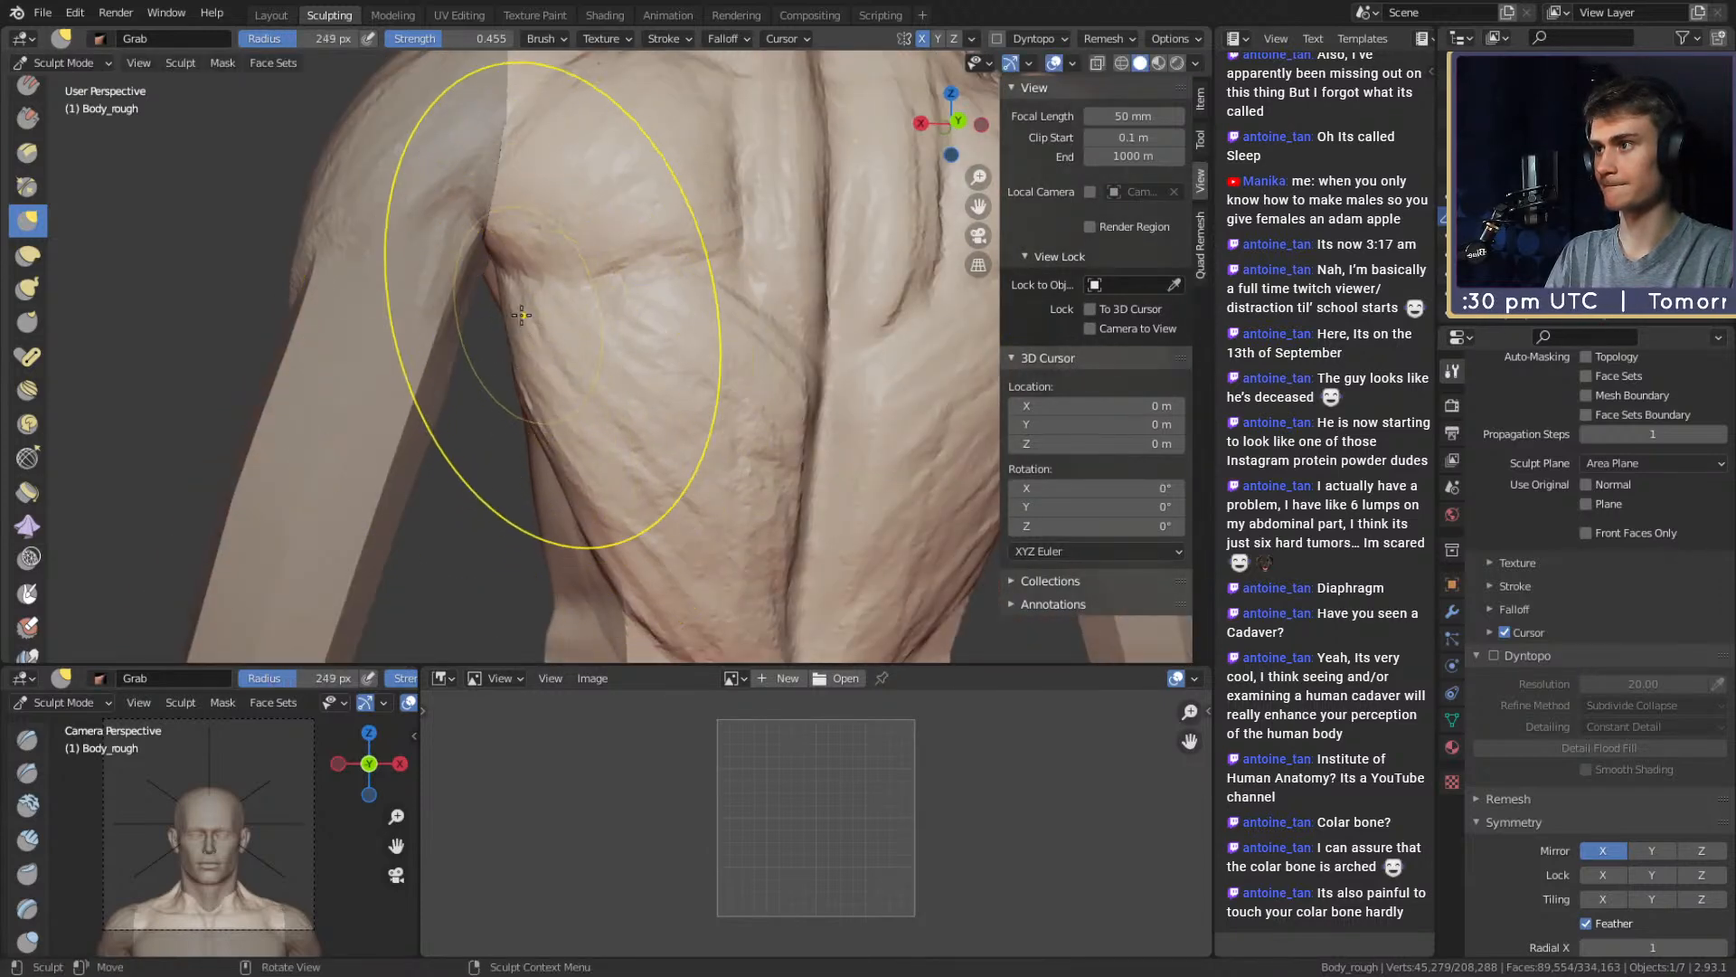
{"action": "left_click_drag", "start_coordinate": [517, 305], "coordinate": [505, 295], "text": "alt"}
{"action": "key", "text": "f"}
{"action": "left_click", "coordinate": [555, 445]}
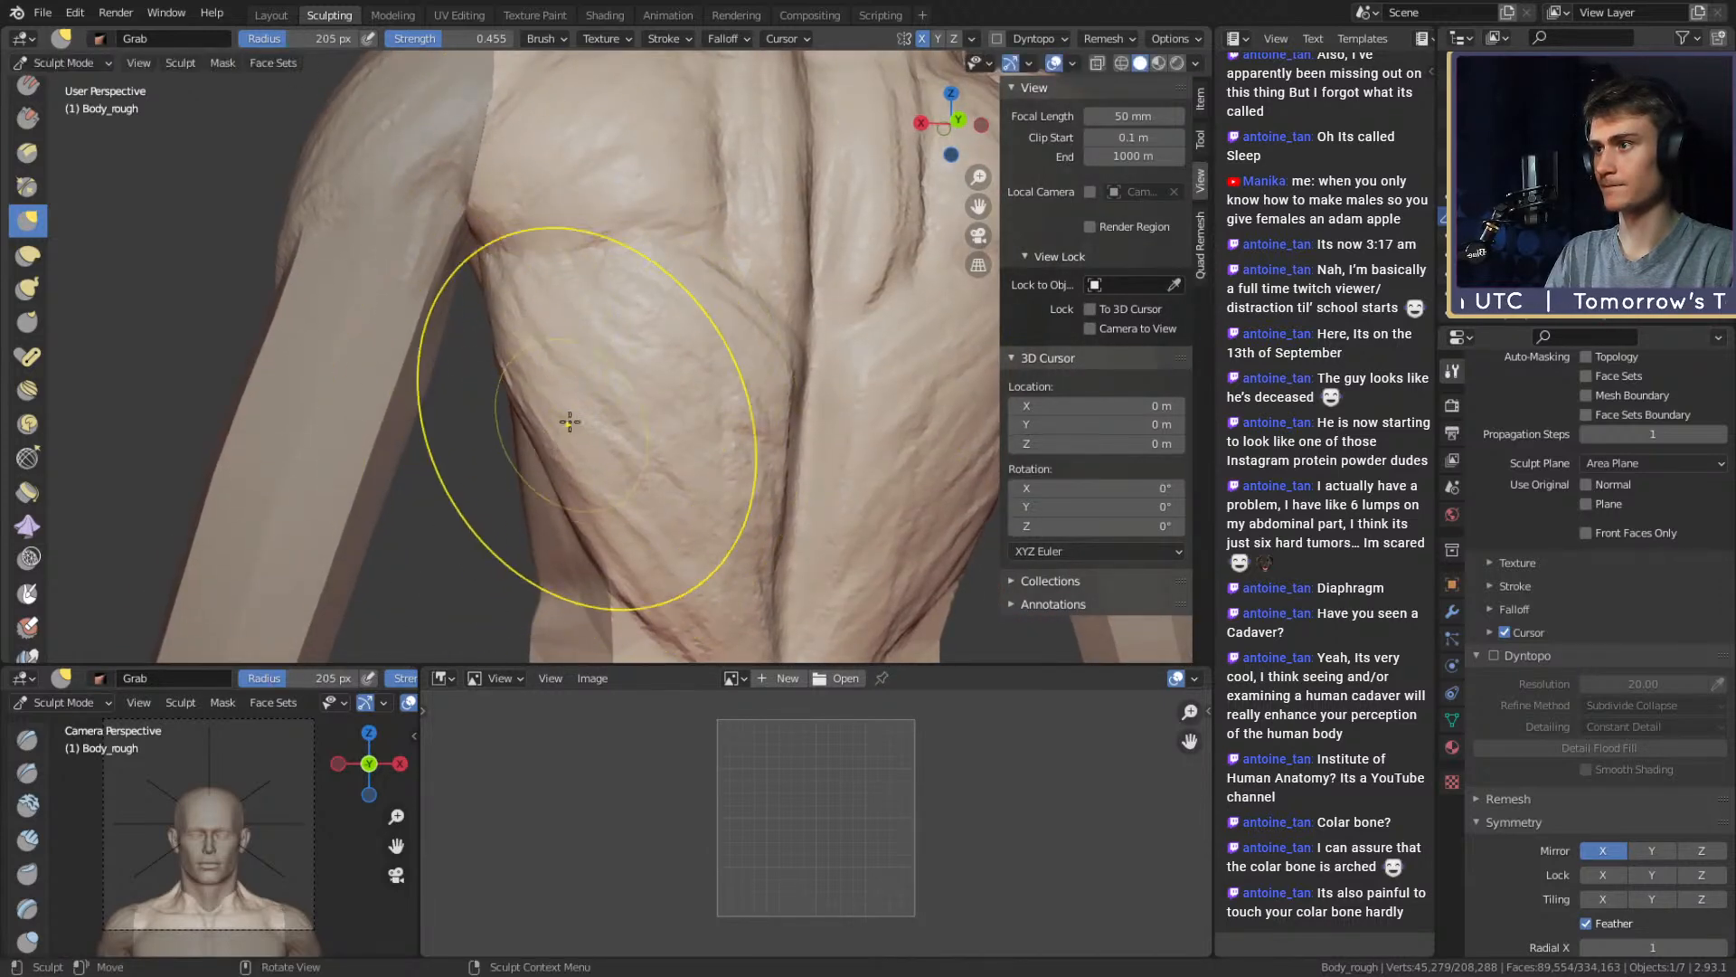
{"action": "left_click_drag", "start_coordinate": [570, 422], "coordinate": [675, 439], "text": "alt"}
{"action": "left_click_drag", "start_coordinate": [644, 385], "coordinate": [644, 400], "text": "alt"}
Resize the Grab brush and reshape the lat and its silhouette from several angles
{"action": "key", "text": "f"}
{"action": "left_click", "coordinate": [648, 329]}
{"action": "mouse_move", "coordinate": [647, 330]}
{"action": "left_mouse_down"}
{"action": "mouse_move", "coordinate": [634, 340]}
{"action": "mouse_move", "coordinate": [669, 275]}
{"action": "mouse_move", "coordinate": [720, 362]}
{"action": "left_mouse_up"}
{"action": "left_click_drag", "start_coordinate": [720, 361], "coordinate": [713, 264], "text": "alt"}
{"action": "key", "text": "f"}
{"action": "left_click", "coordinate": [789, 257]}
{"action": "left_click_drag", "start_coordinate": [712, 264], "coordinate": [713, 362], "text": "ctrl+alt"}
{"action": "mouse_move", "coordinate": [712, 362]}
{"action": "left_mouse_down", "text": "alt"}
{"action": "mouse_move", "coordinate": [624, 308]}
{"action": "mouse_move", "coordinate": [667, 279]}
{"action": "mouse_move", "coordinate": [697, 315]}
{"action": "mouse_move", "coordinate": [677, 313]}
{"action": "left_mouse_up", "text": "alt"}
{"action": "left_click_drag", "start_coordinate": [652, 253], "coordinate": [657, 237]}
Build up the abdomen along the midsection with Clay Strips at a 65 px radius
{"action": "mouse_move", "coordinate": [727, 317]}
{"action": "left_mouse_down", "text": "alt+shift"}
{"action": "mouse_move", "coordinate": [709, 362]}
{"action": "mouse_move", "coordinate": [655, 307]}
{"action": "left_mouse_up", "text": "alt+shift"}
{"action": "scroll", "coordinate": [722, 364], "scroll_direction": "down", "scroll_amount": 3}
{"action": "left_click_drag", "start_coordinate": [776, 356], "coordinate": [524, 237], "text": "alt"}
{"action": "left_click_drag", "start_coordinate": [669, 221], "coordinate": [551, 106], "text": "alt+shift"}
{"action": "left_click_drag", "start_coordinate": [507, 244], "coordinate": [732, 276], "text": "alt"}
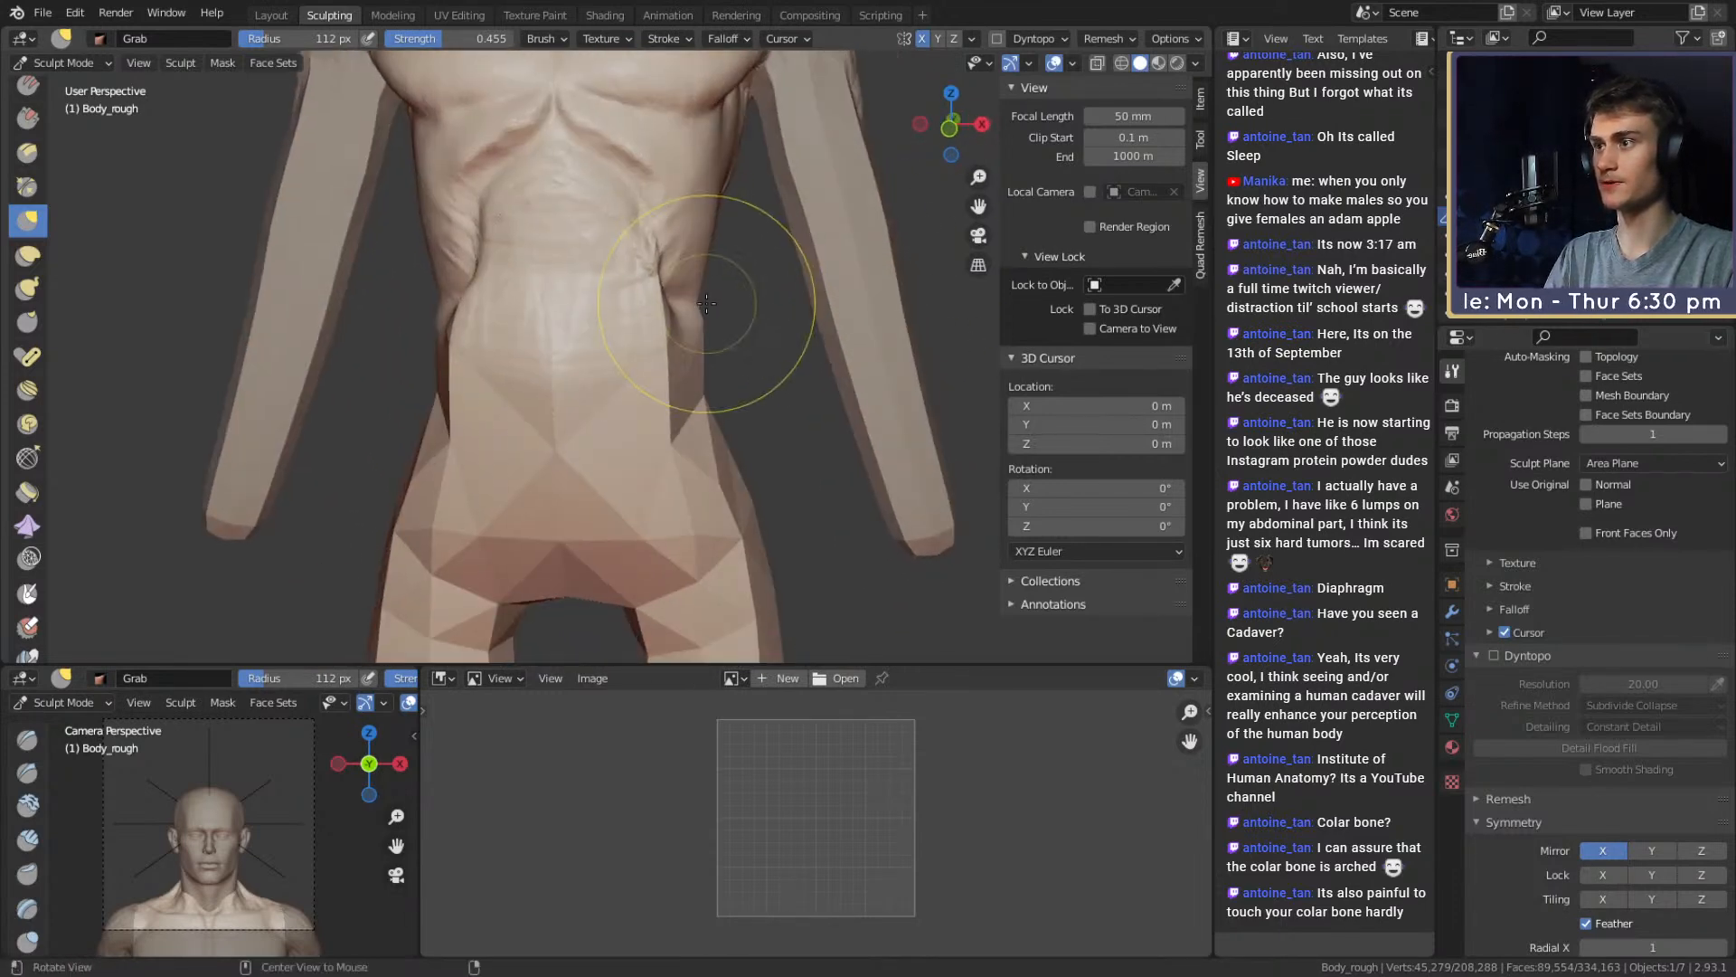
{"action": "key", "text": "c"}
{"action": "mouse_move", "coordinate": [584, 272]}
{"action": "left_mouse_down", "text": "alt"}
{"action": "mouse_move", "coordinate": [680, 287]}
{"action": "mouse_move", "coordinate": [655, 330]}
{"action": "mouse_move", "coordinate": [759, 336]}
{"action": "mouse_move", "coordinate": [601, 371]}
{"action": "mouse_move", "coordinate": [592, 337]}
{"action": "mouse_move", "coordinate": [526, 335]}
{"action": "left_mouse_up", "text": "alt"}
{"action": "key", "text": "f"}
{"action": "left_click", "coordinate": [666, 334]}
{"action": "key", "text": "f"}
{"action": "left_click", "coordinate": [589, 337]}
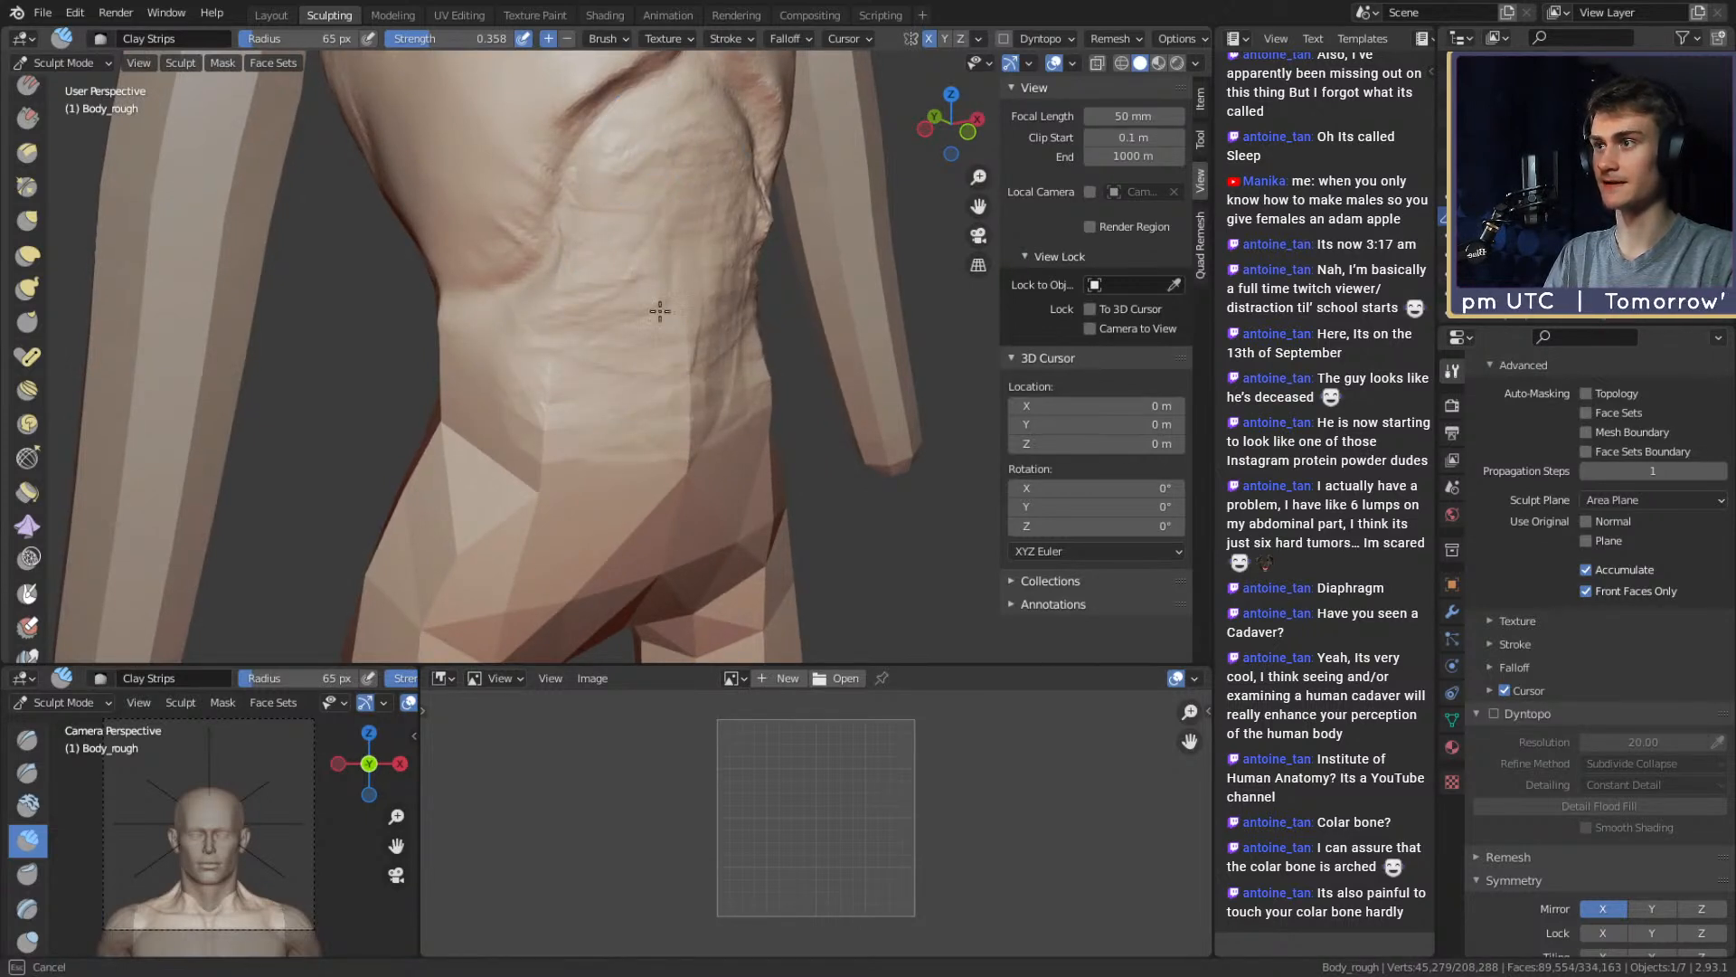
{"action": "left_click_drag", "start_coordinate": [660, 312], "coordinate": [695, 138]}
Extend clay down the lower abdomen toward the pelvis with Clay Strips, reducing the radius from 65 px to 52 px
{"action": "left_click_drag", "start_coordinate": [615, 370], "coordinate": [538, 390]}
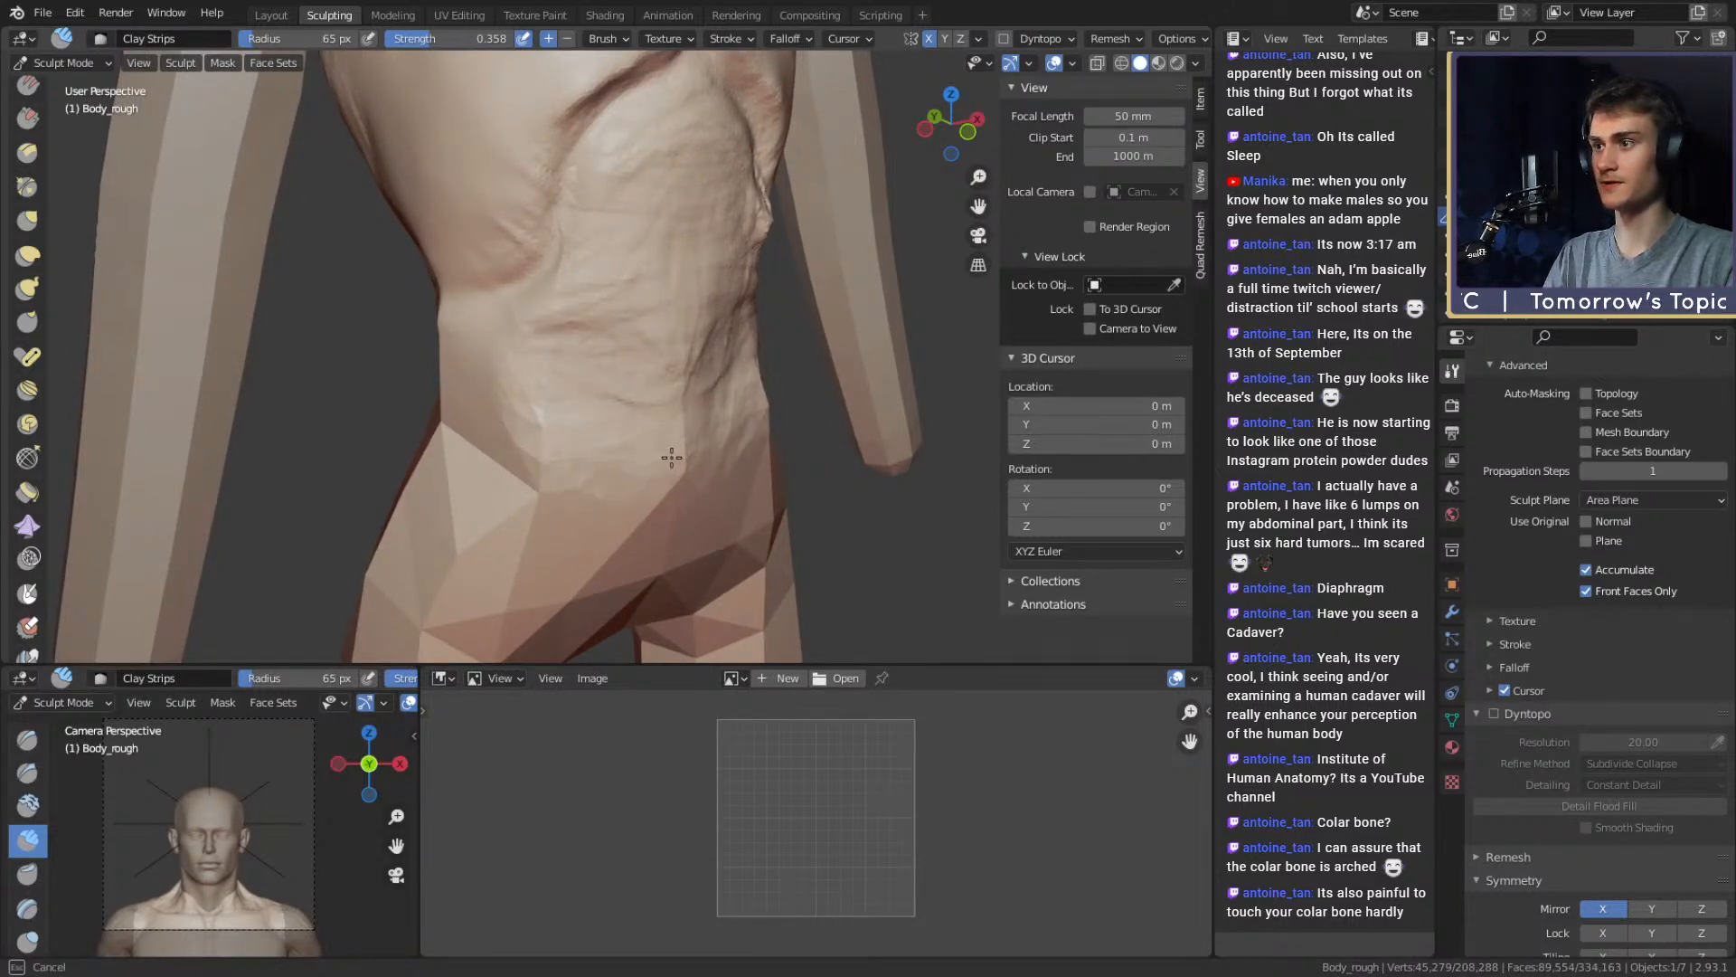
{"action": "left_click_drag", "start_coordinate": [651, 565], "coordinate": [691, 569]}
{"action": "middle_click_drag", "start_coordinate": [691, 569], "coordinate": [610, 369]}
{"action": "key", "text": "f"}
{"action": "left_click", "coordinate": [598, 367]}
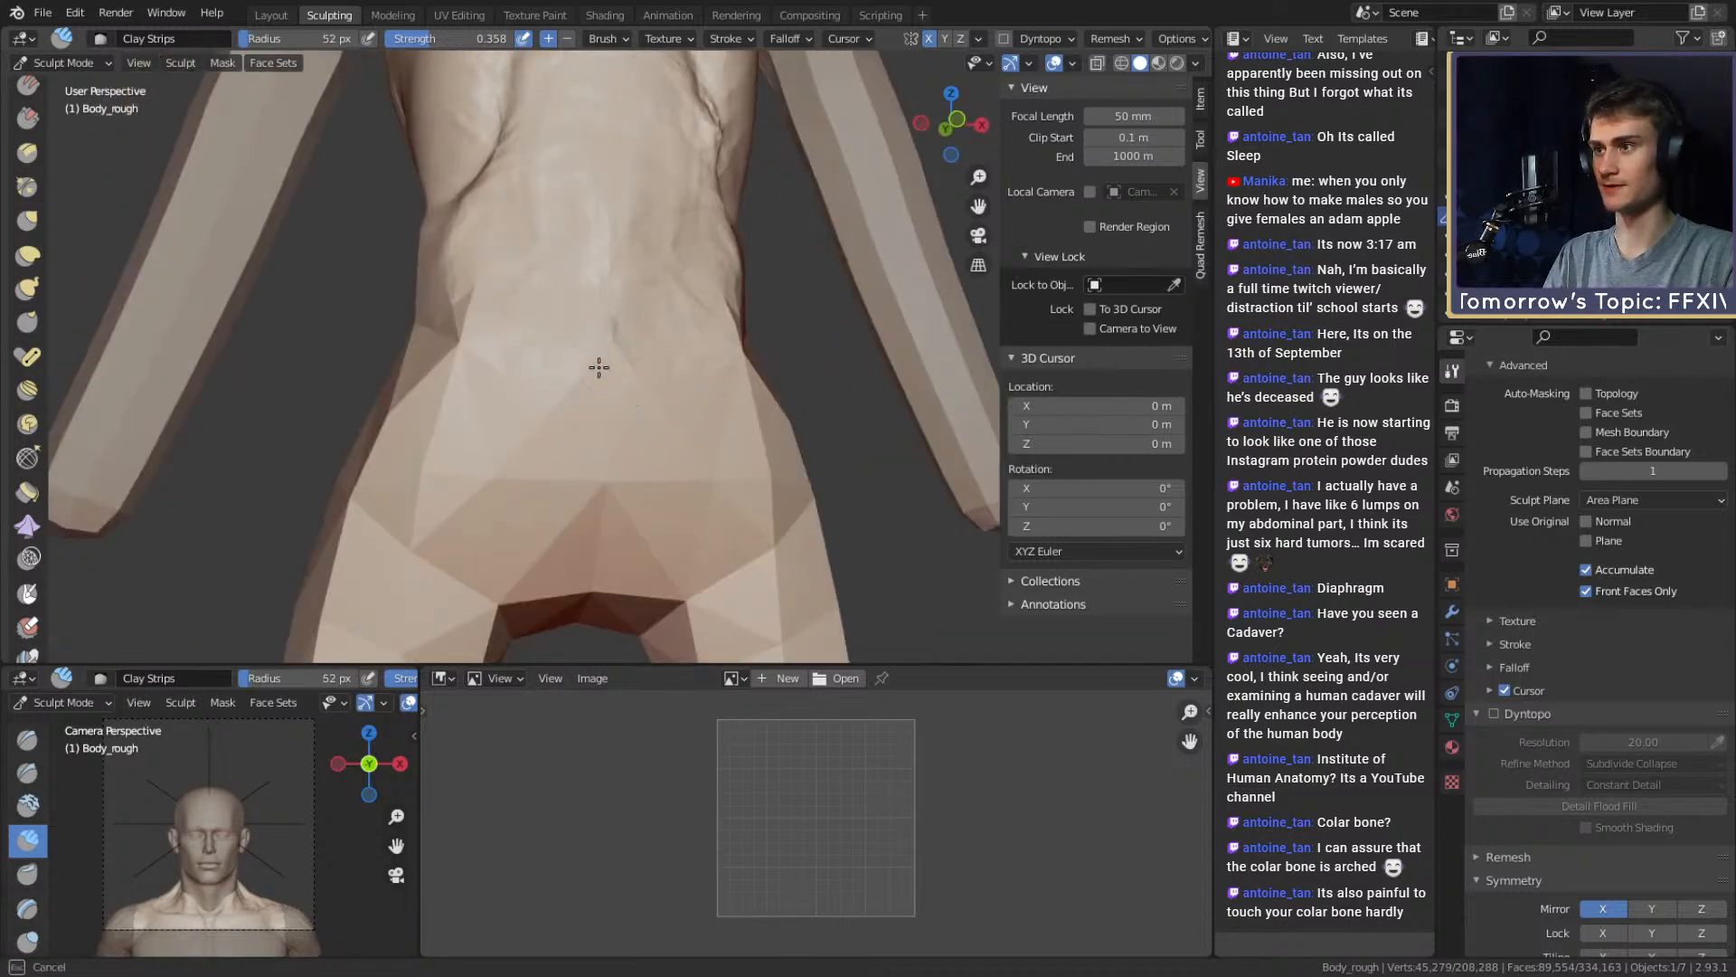
{"action": "middle_click_drag", "start_coordinate": [632, 430], "coordinate": [631, 416]}
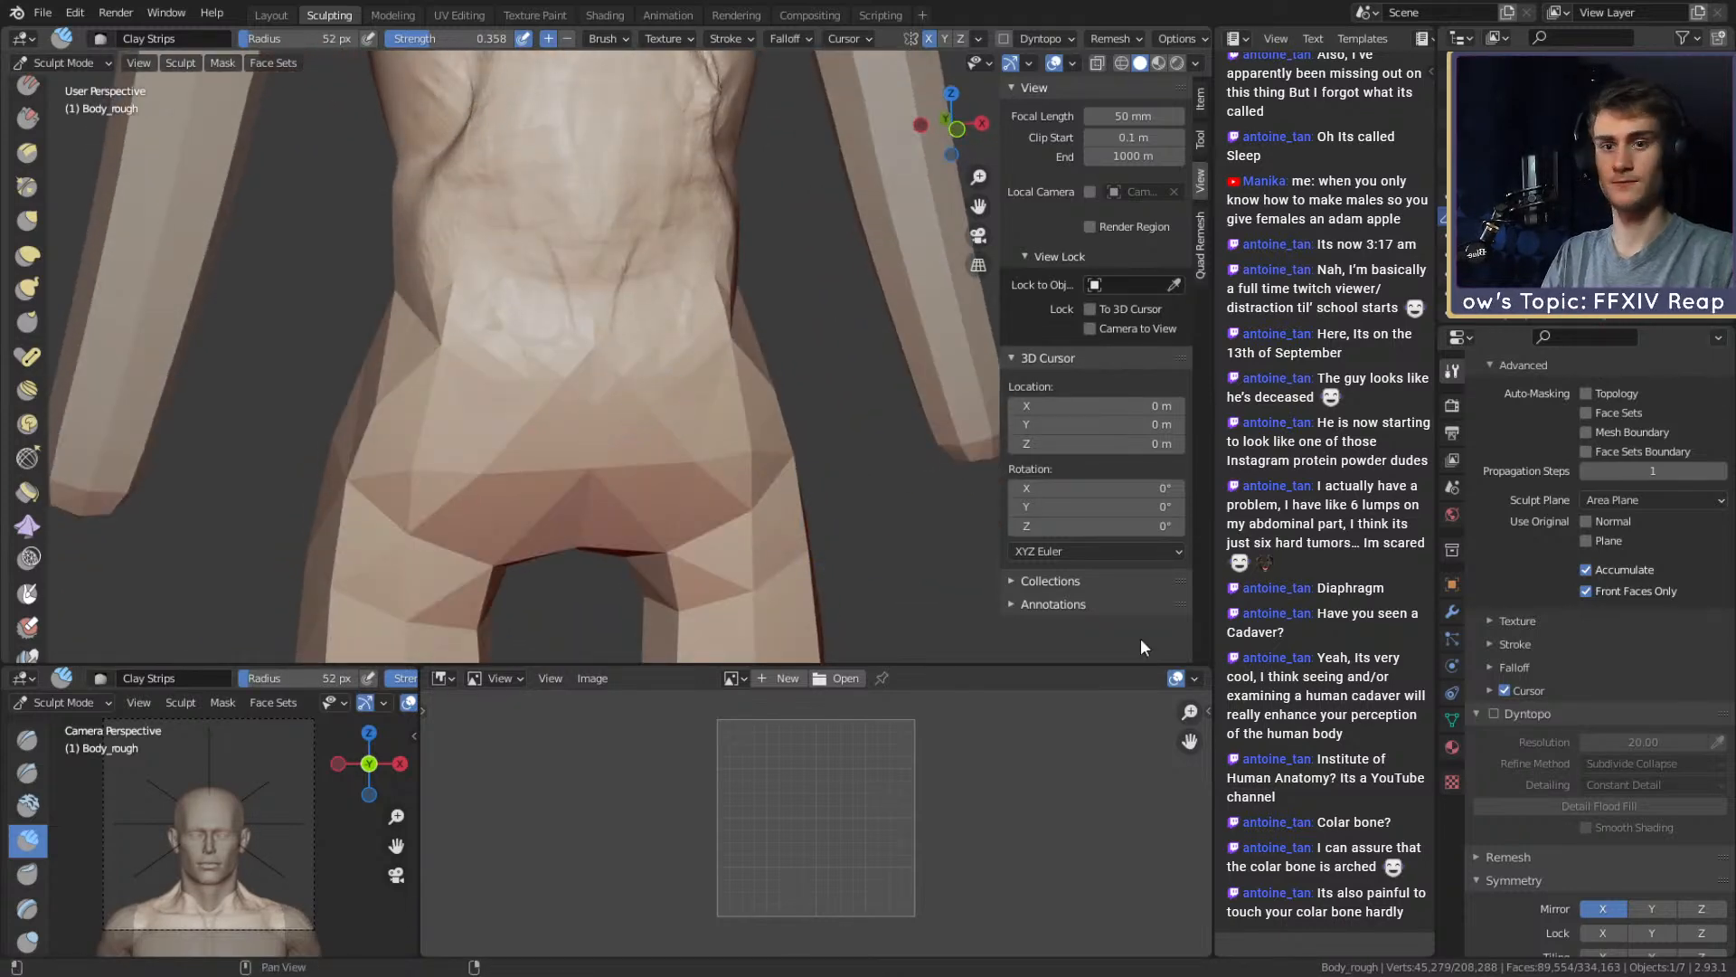
Enable Dyntopo and sculpt the low-poly pelvis area below the belly with Clay Strips
{"action": "left_click", "coordinate": [1495, 714]}
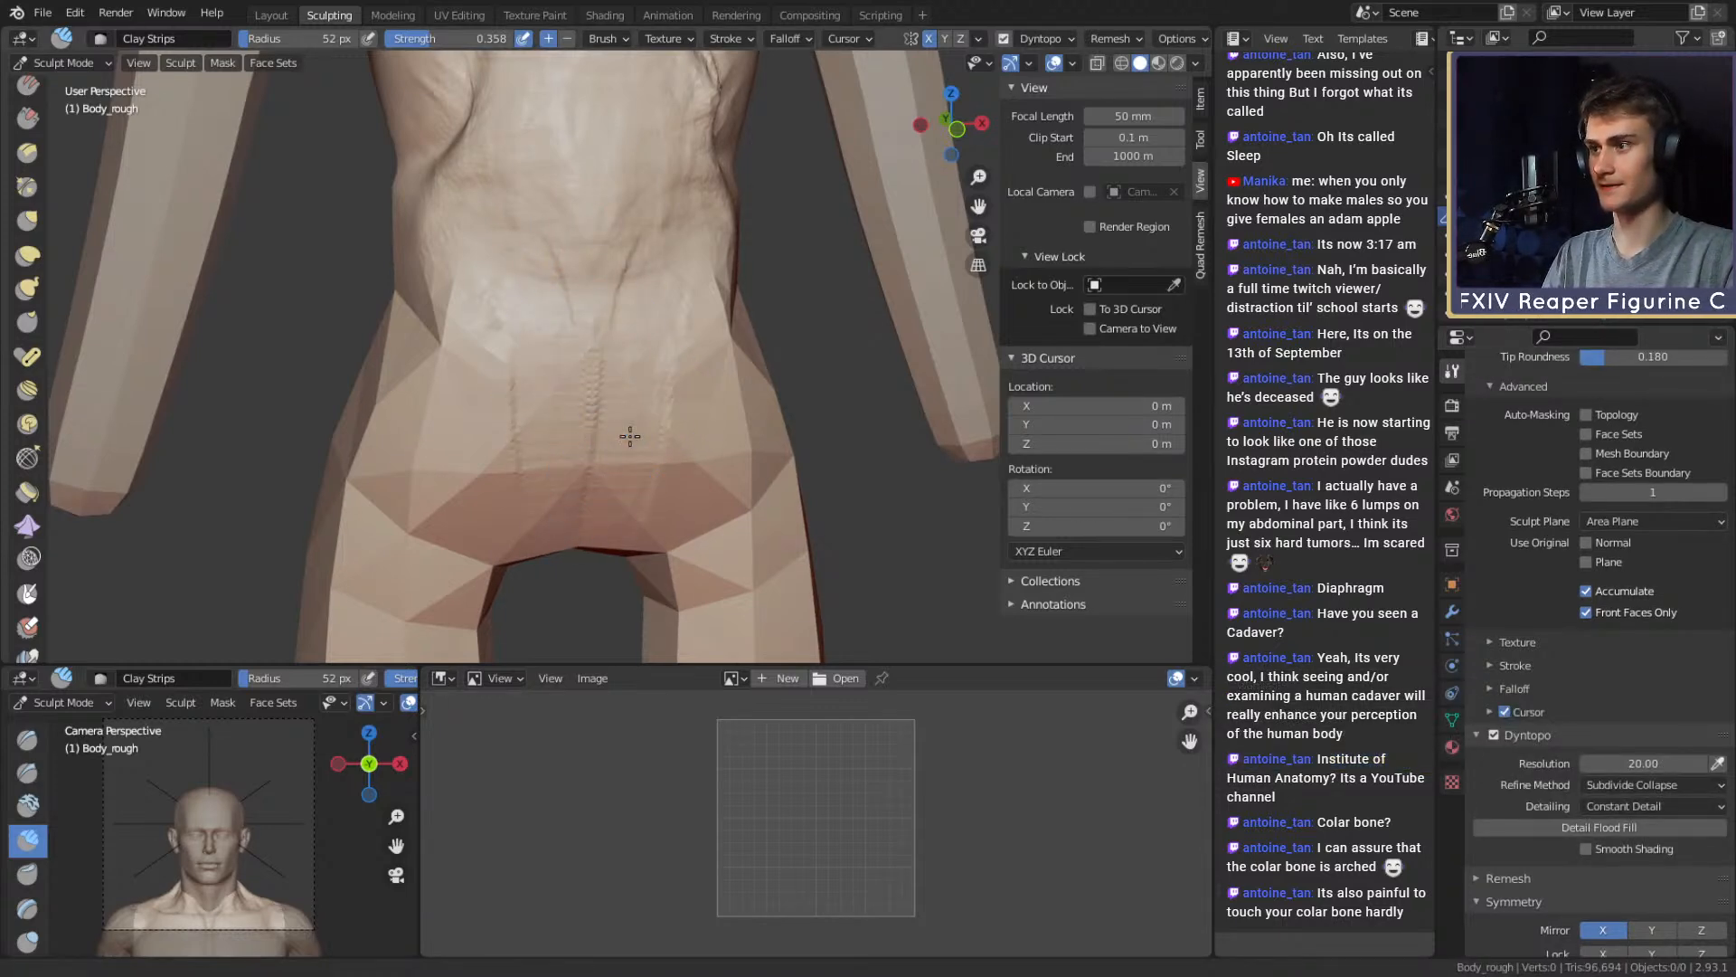
{"action": "mouse_move", "coordinate": [631, 434]}
{"action": "middle_mouse_down"}
{"action": "mouse_move", "coordinate": [609, 431]}
{"action": "mouse_move", "coordinate": [605, 395]}
{"action": "middle_mouse_up"}
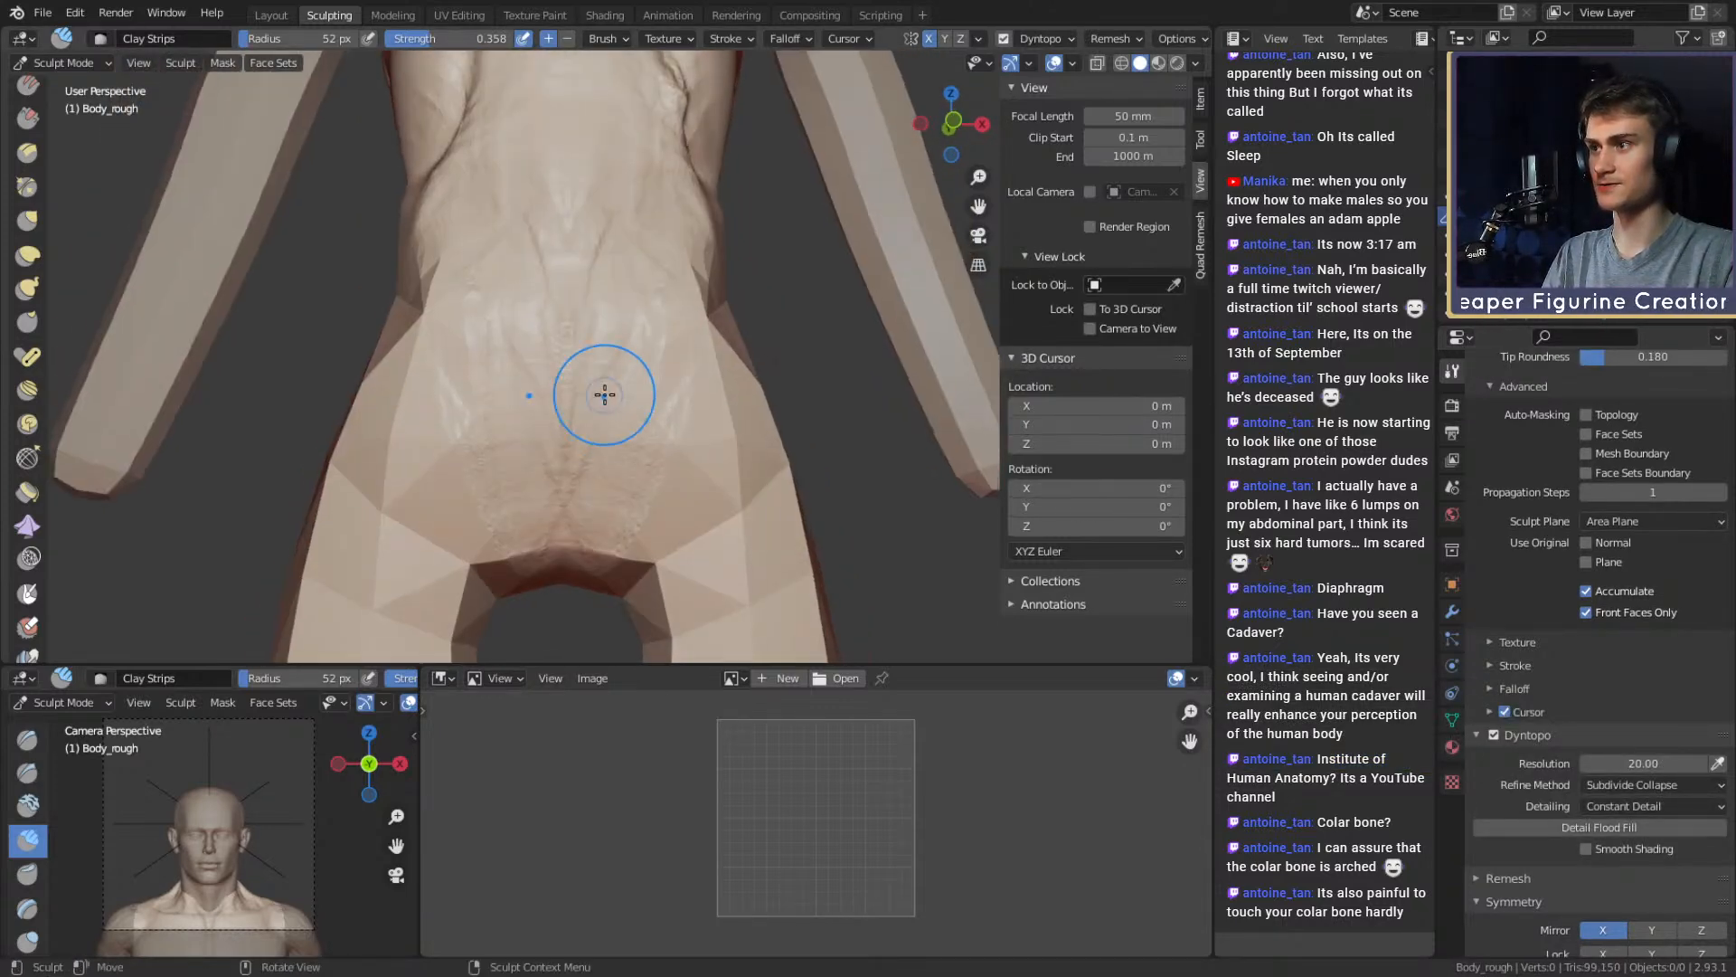
{"action": "key", "text": "f"}
{"action": "left_click", "coordinate": [612, 283]}
Fill out the flank between the waist and hip with Clay Strips at a 65 px radius
{"action": "mouse_move", "coordinate": [488, 308]}
{"action": "middle_mouse_down"}
{"action": "mouse_move", "coordinate": [558, 331]}
{"action": "mouse_move", "coordinate": [596, 295]}
{"action": "mouse_move", "coordinate": [762, 435]}
{"action": "middle_mouse_up"}
{"action": "left_click_drag", "start_coordinate": [761, 435], "coordinate": [922, 416], "text": "alt"}
{"action": "mouse_move", "coordinate": [723, 488]}
{"action": "left_mouse_down", "text": "ctrl+alt"}
{"action": "mouse_move", "coordinate": [703, 388]}
{"action": "mouse_move", "coordinate": [538, 342]}
{"action": "left_mouse_up", "text": "ctrl+alt"}
{"action": "key", "text": "f"}
{"action": "left_click", "coordinate": [614, 374]}
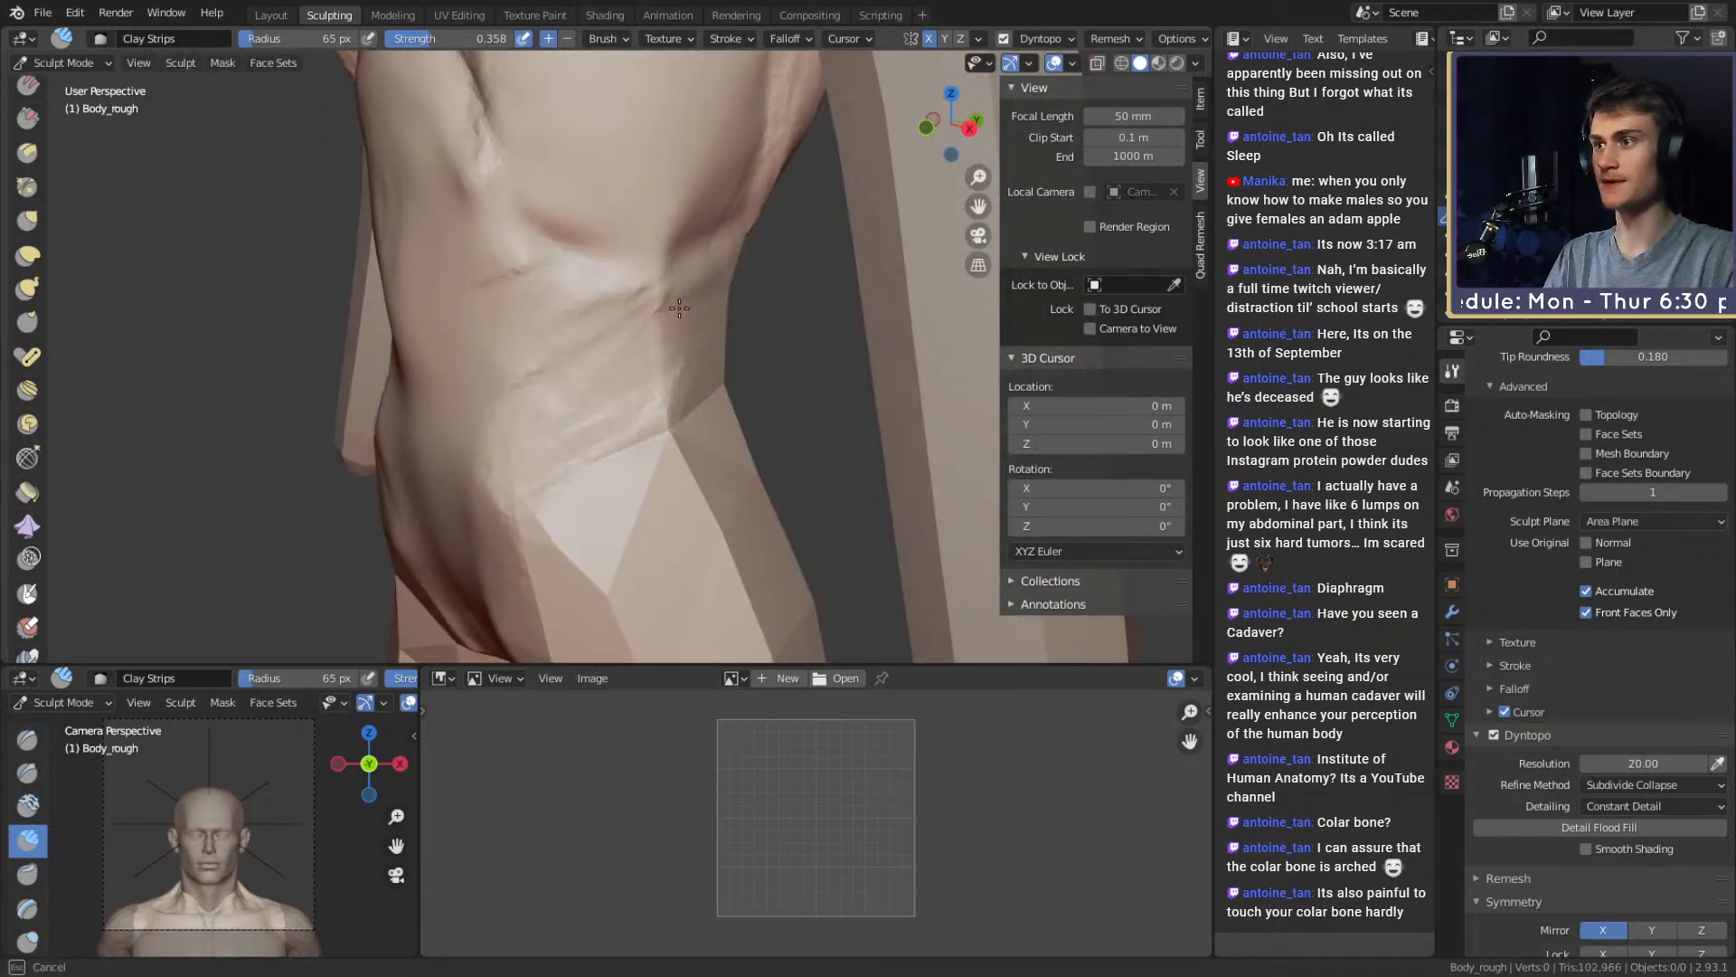
{"action": "mouse_move", "coordinate": [679, 308]}
{"action": "left_mouse_down"}
{"action": "mouse_move", "coordinate": [570, 341]}
{"action": "mouse_move", "coordinate": [654, 353]}
{"action": "mouse_move", "coordinate": [569, 411]}
{"action": "left_mouse_up"}
Sculpt broad volume up the abdomen with Clay Strips at a 98 px radius
{"action": "key", "text": "f"}
{"action": "left_click", "coordinate": [651, 322]}
{"action": "middle_click_drag", "start_coordinate": [569, 411], "coordinate": [683, 401]}
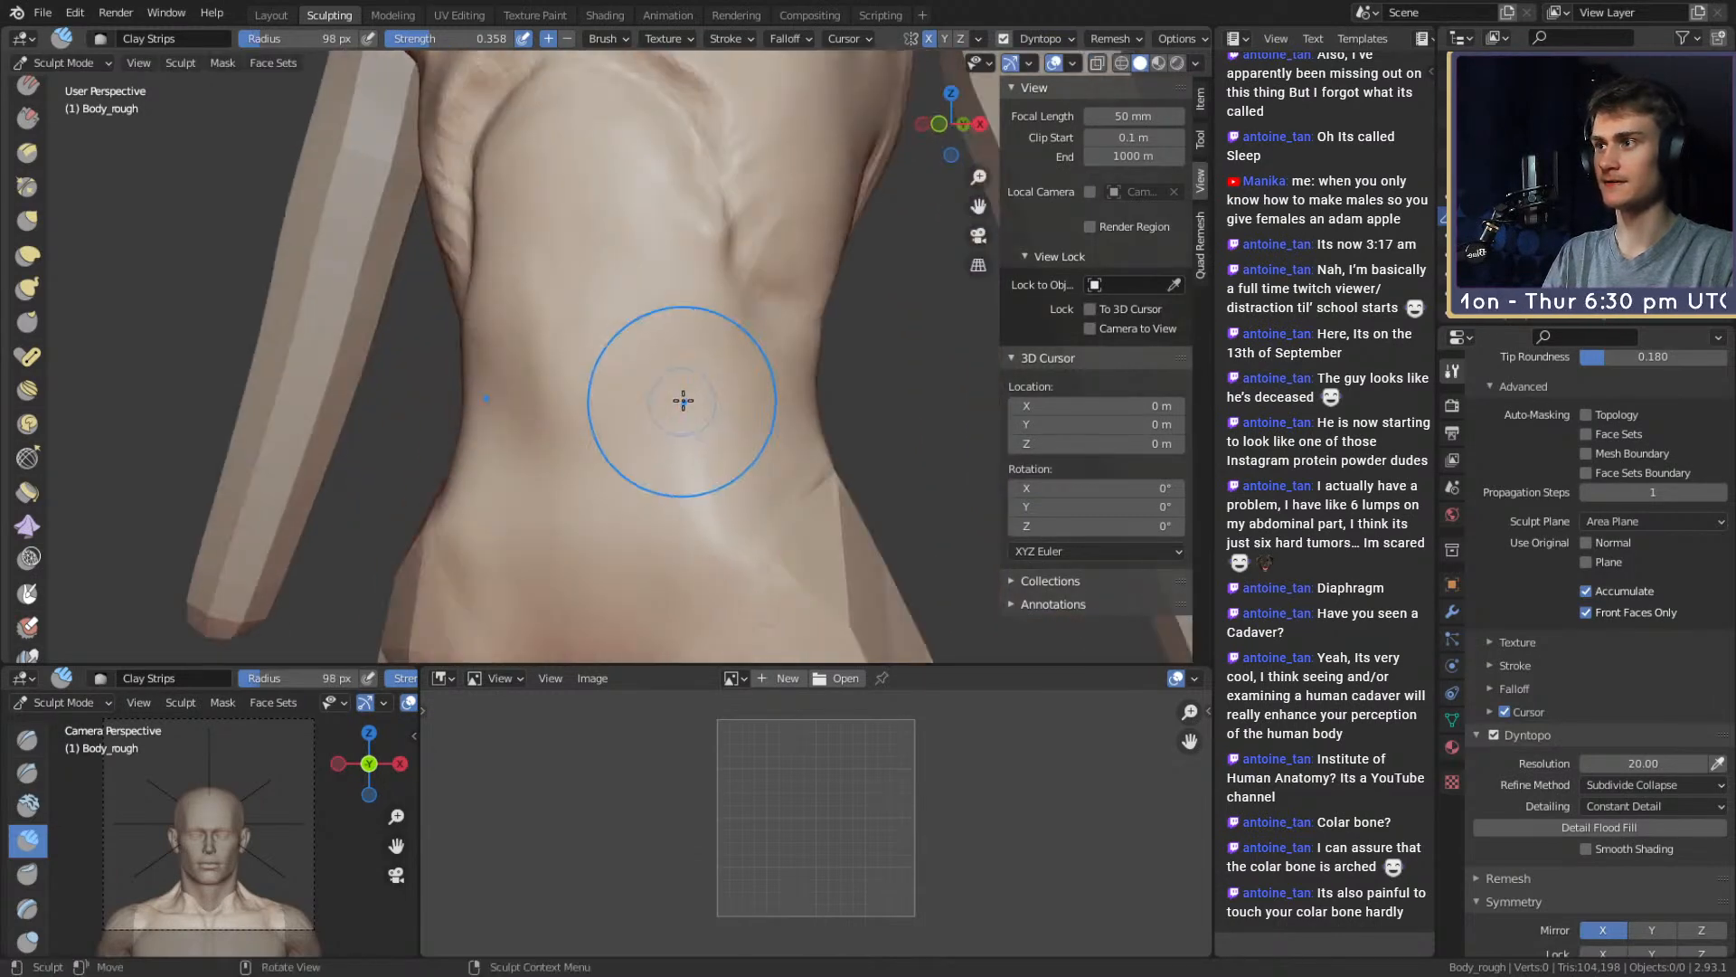
{"action": "mouse_move", "coordinate": [682, 400]}
{"action": "left_mouse_down"}
{"action": "mouse_move", "coordinate": [653, 242]}
{"action": "mouse_move", "coordinate": [680, 237]}
{"action": "left_mouse_up"}
Carve the groove along the side of the abdomen below the ribs with the Crease brush at 31 px
{"action": "middle_click_drag", "start_coordinate": [730, 249], "coordinate": [649, 329], "text": "shift"}
{"action": "key", "text": "shift+c"}
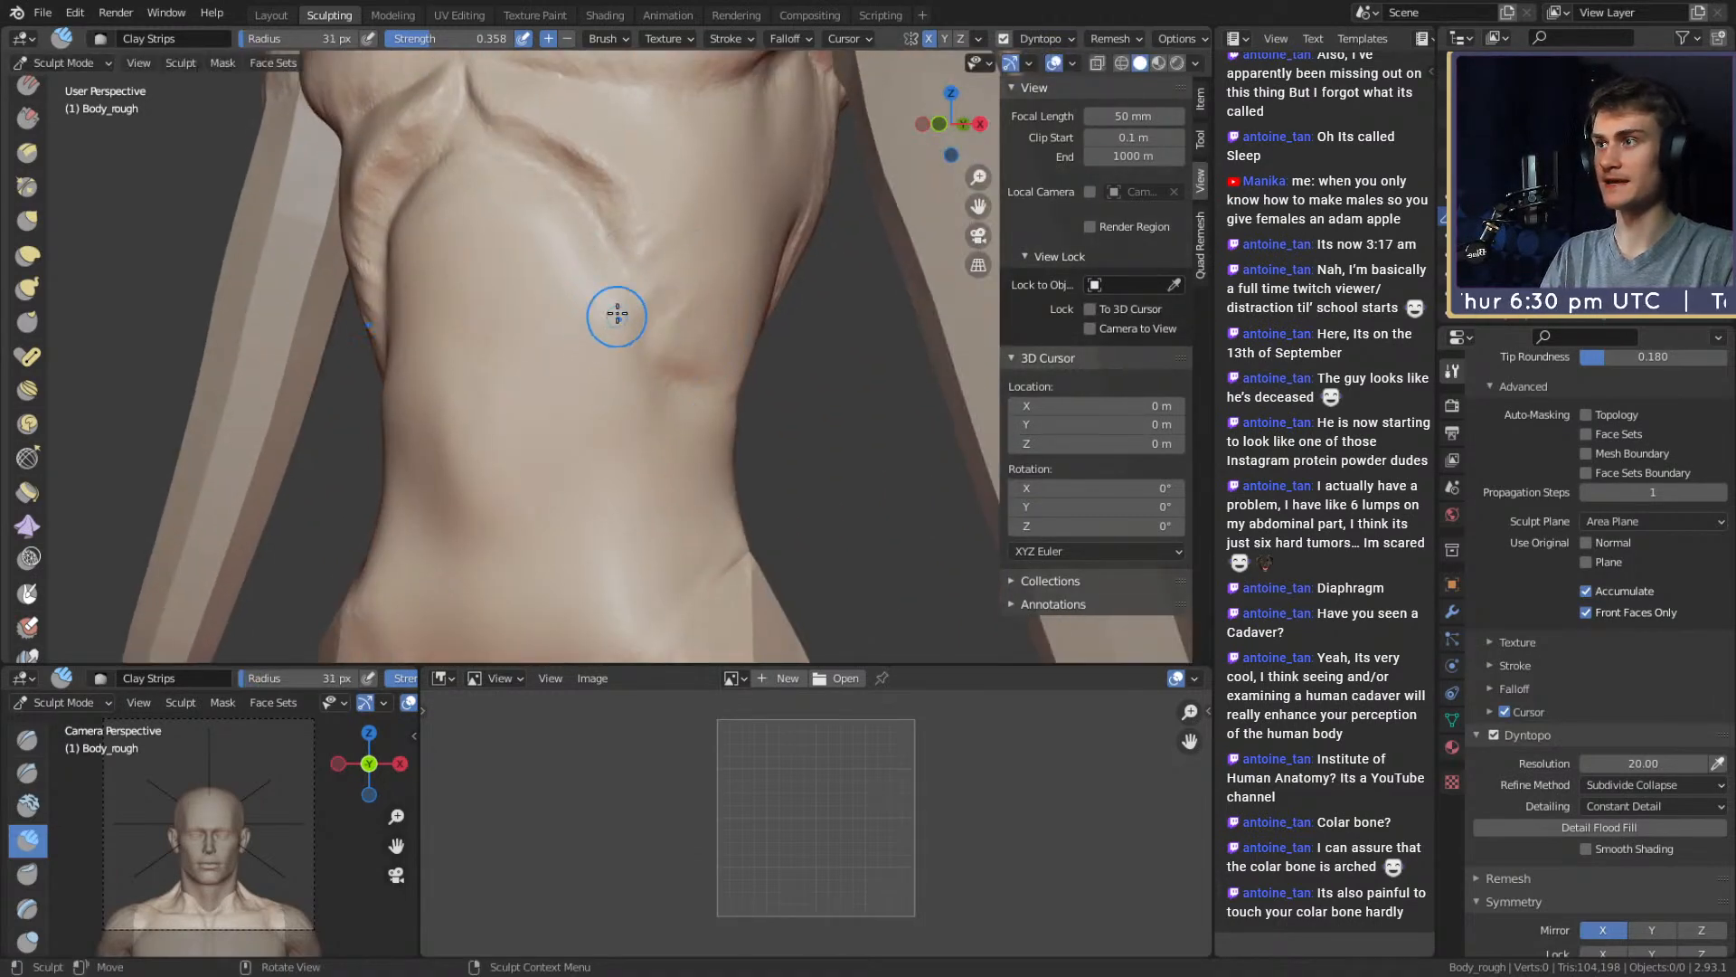
{"action": "left_click_drag", "start_coordinate": [656, 366], "coordinate": [621, 295]}
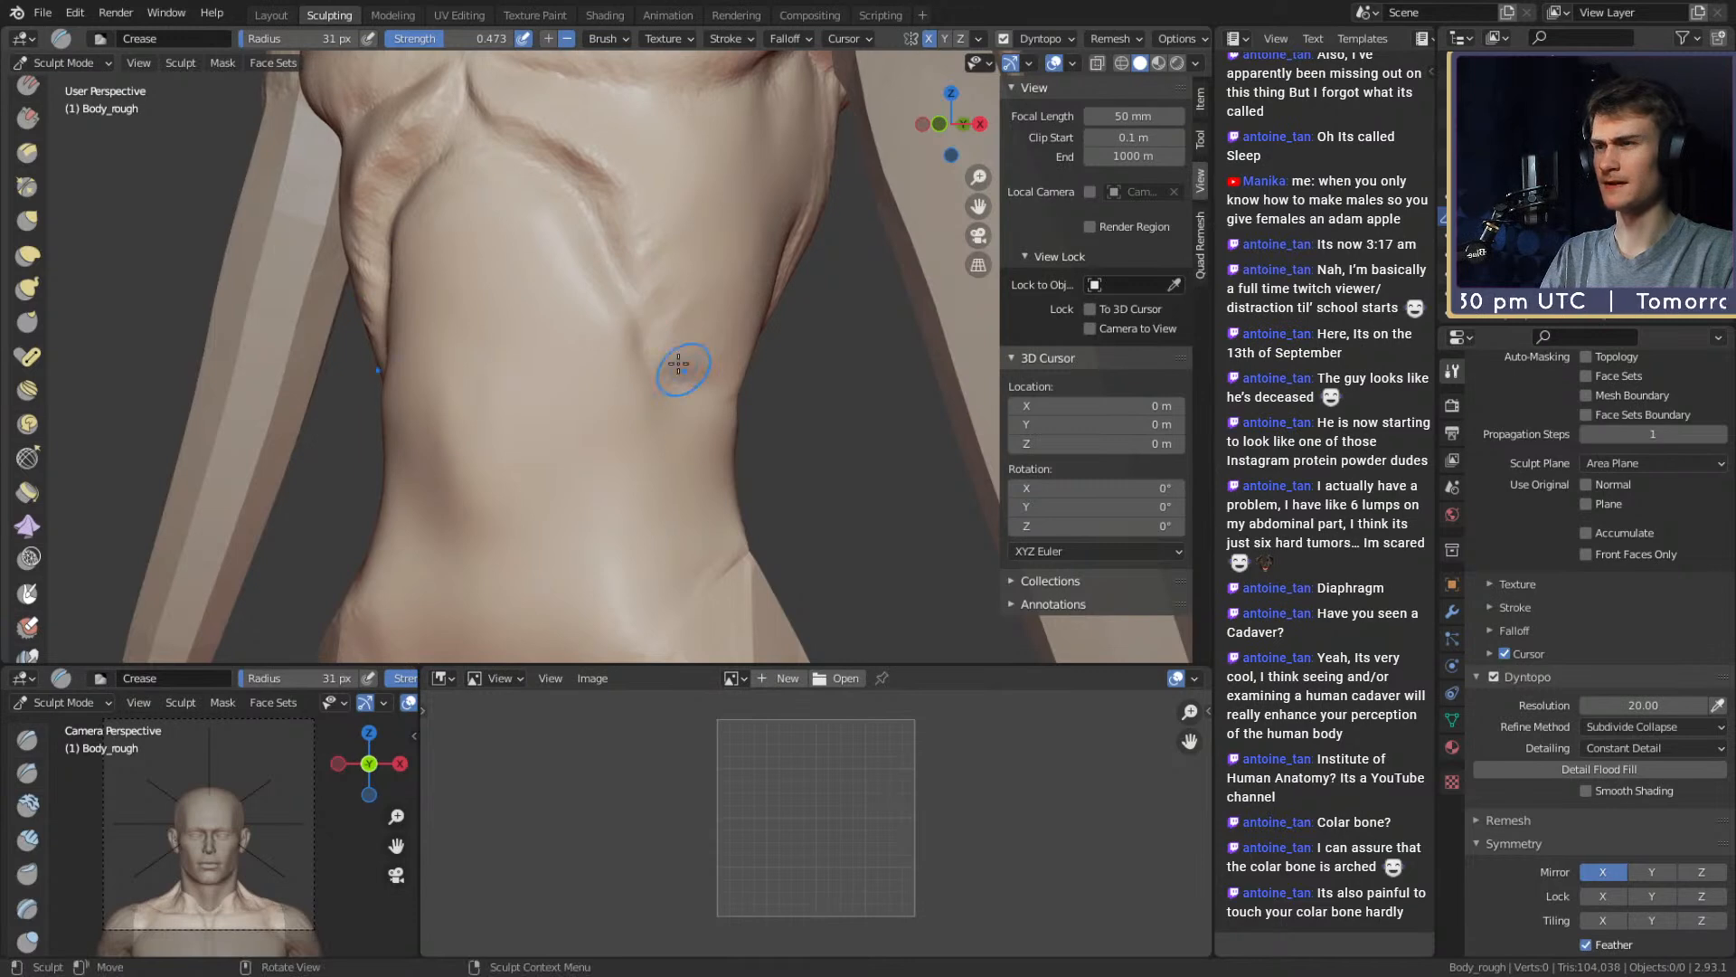
{"action": "left_click_drag", "start_coordinate": [679, 364], "coordinate": [617, 290]}
Add clay at the front of the hips beside the lower belly with Clay Strips, reducing the radius to 37 px
{"action": "key", "text": "c"}
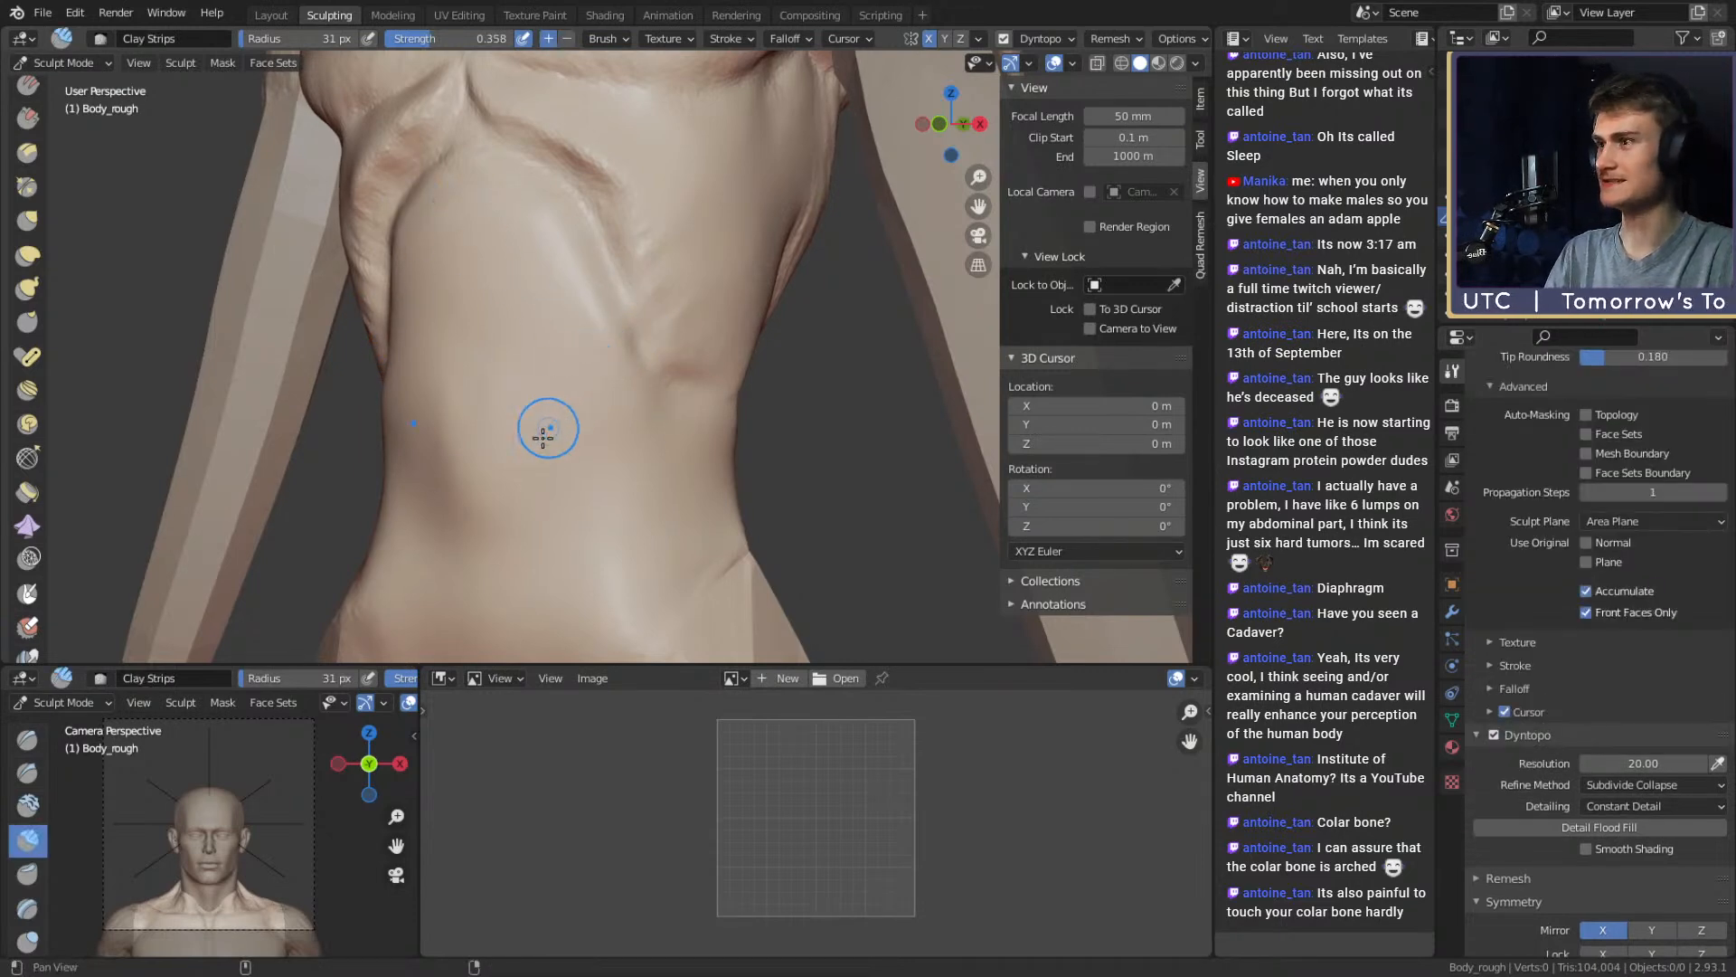
{"action": "mouse_move", "coordinate": [543, 418]}
{"action": "middle_mouse_down"}
{"action": "mouse_move", "coordinate": [671, 330]}
{"action": "mouse_move", "coordinate": [622, 318]}
{"action": "middle_mouse_up"}
{"action": "key", "text": "f"}
{"action": "left_click", "coordinate": [651, 255]}
{"action": "middle_click_drag", "start_coordinate": [604, 409], "coordinate": [597, 271], "text": "shift"}
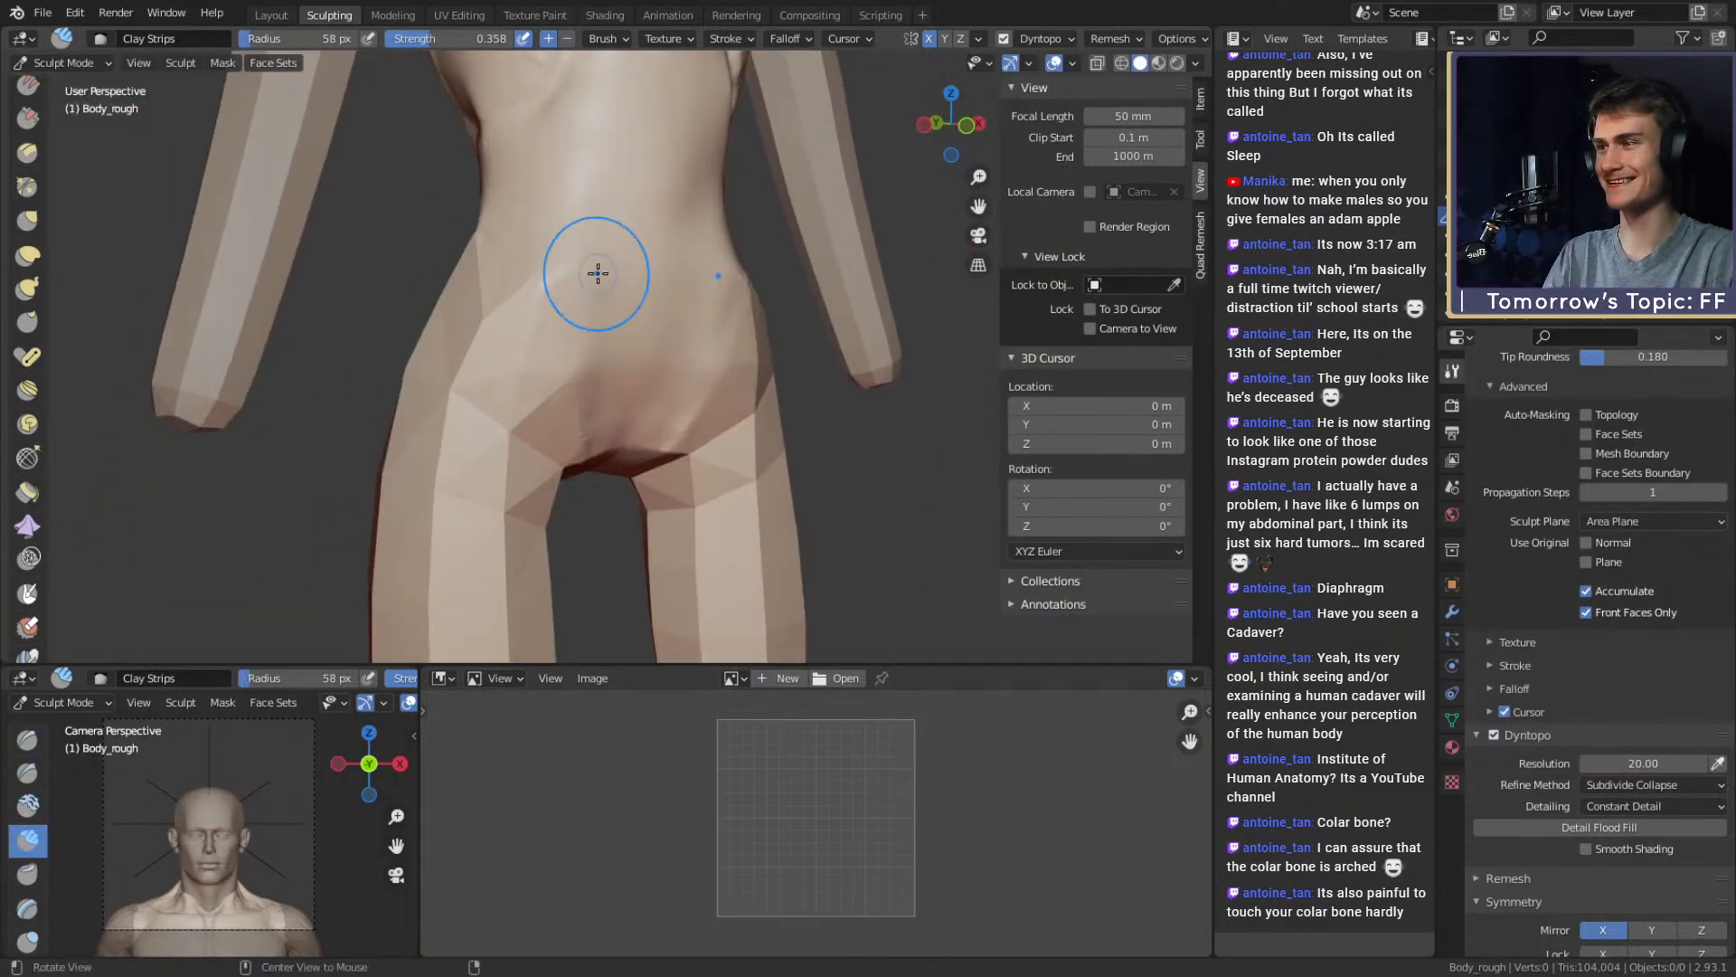
{"action": "scroll", "coordinate": [588, 308], "scroll_direction": "up", "scroll_amount": 2}
{"action": "middle_click_drag", "start_coordinate": [582, 337], "coordinate": [671, 353]}
{"action": "mouse_move", "coordinate": [671, 353]}
{"action": "left_mouse_down", "text": "alt"}
{"action": "mouse_move", "coordinate": [736, 388]}
{"action": "mouse_move", "coordinate": [525, 367]}
{"action": "left_mouse_up", "text": "alt"}
{"action": "key", "text": "f"}
{"action": "left_click", "coordinate": [664, 388]}
{"action": "left_click_drag", "start_coordinate": [488, 360], "coordinate": [499, 299]}
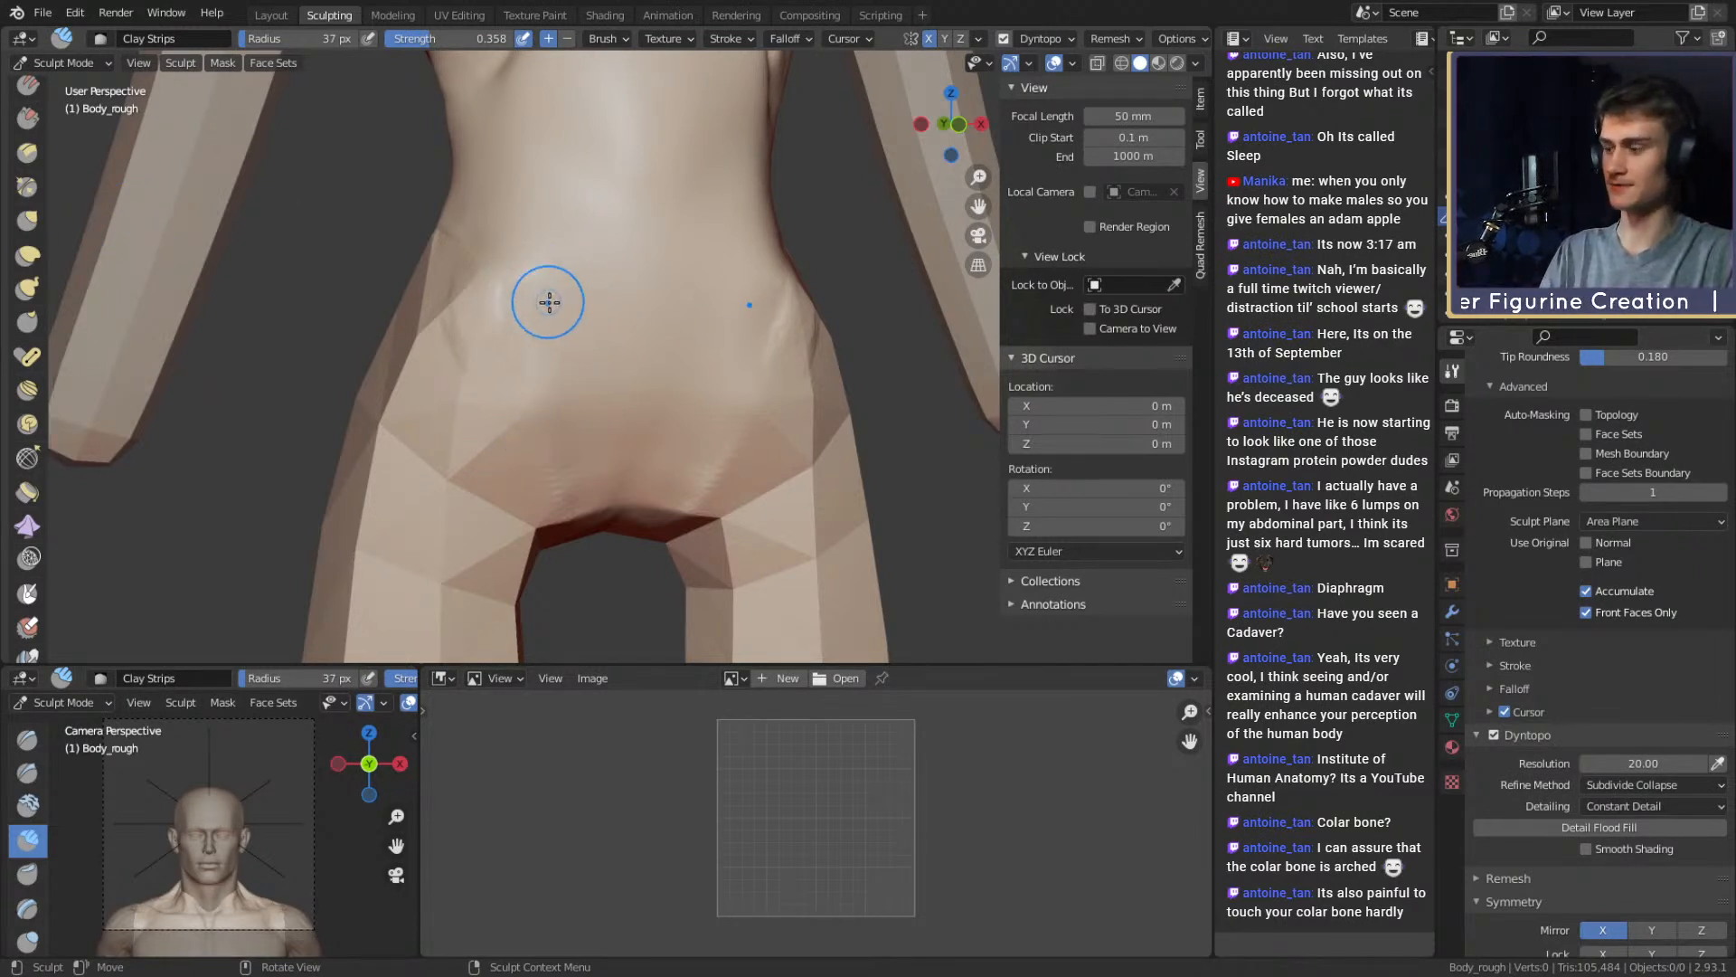
Pull out the hip bones on both sides of the pelvis with the Snake Hook brush, resizing it as needed
{"action": "key", "text": "k"}
{"action": "mouse_move", "coordinate": [558, 306]}
{"action": "left_mouse_down", "text": "alt"}
{"action": "mouse_move", "coordinate": [473, 302]}
{"action": "mouse_move", "coordinate": [527, 302]}
{"action": "left_mouse_up", "text": "alt"}
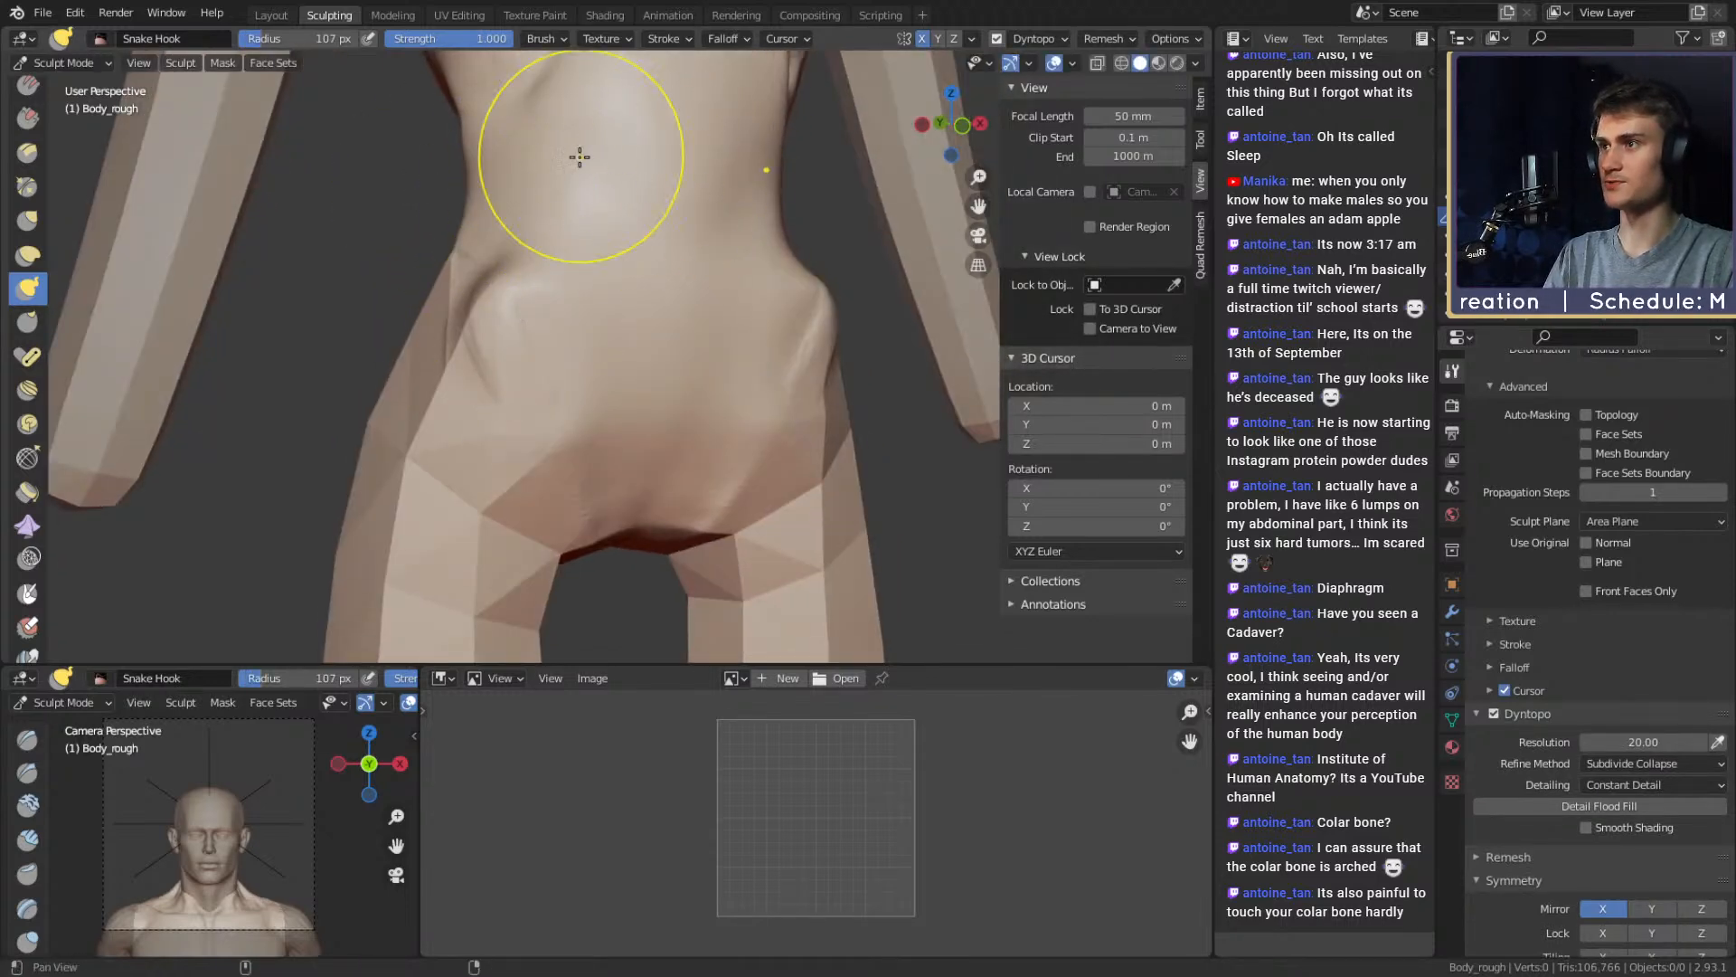
{"action": "mouse_move", "coordinate": [627, 183]}
{"action": "left_mouse_down", "text": "alt"}
{"action": "mouse_move", "coordinate": [602, 279]}
{"action": "mouse_move", "coordinate": [661, 363]}
{"action": "mouse_move", "coordinate": [692, 351]}
{"action": "left_mouse_up", "text": "alt"}
{"action": "key", "text": "f"}
{"action": "left_click", "coordinate": [682, 356]}
{"action": "mouse_move", "coordinate": [701, 351]}
{"action": "left_mouse_down", "text": "alt"}
{"action": "mouse_move", "coordinate": [569, 379]}
{"action": "mouse_move", "coordinate": [555, 461]}
{"action": "mouse_move", "coordinate": [533, 405]}
{"action": "left_mouse_up", "text": "alt"}
{"action": "key", "text": "f"}
{"action": "left_click", "coordinate": [530, 460]}
{"action": "mouse_move", "coordinate": [538, 405]}
{"action": "left_mouse_down", "text": "alt"}
{"action": "mouse_move", "coordinate": [570, 394]}
{"action": "mouse_move", "coordinate": [551, 419]}
{"action": "mouse_move", "coordinate": [565, 433]}
{"action": "mouse_move", "coordinate": [555, 352]}
{"action": "left_mouse_up", "text": "alt"}
{"action": "key", "text": "f"}
{"action": "left_click", "coordinate": [544, 395]}
Refine the hip bone ridge and its outer side with Clay Strips at radii of 28 px and 23 px
{"action": "key", "text": "c"}
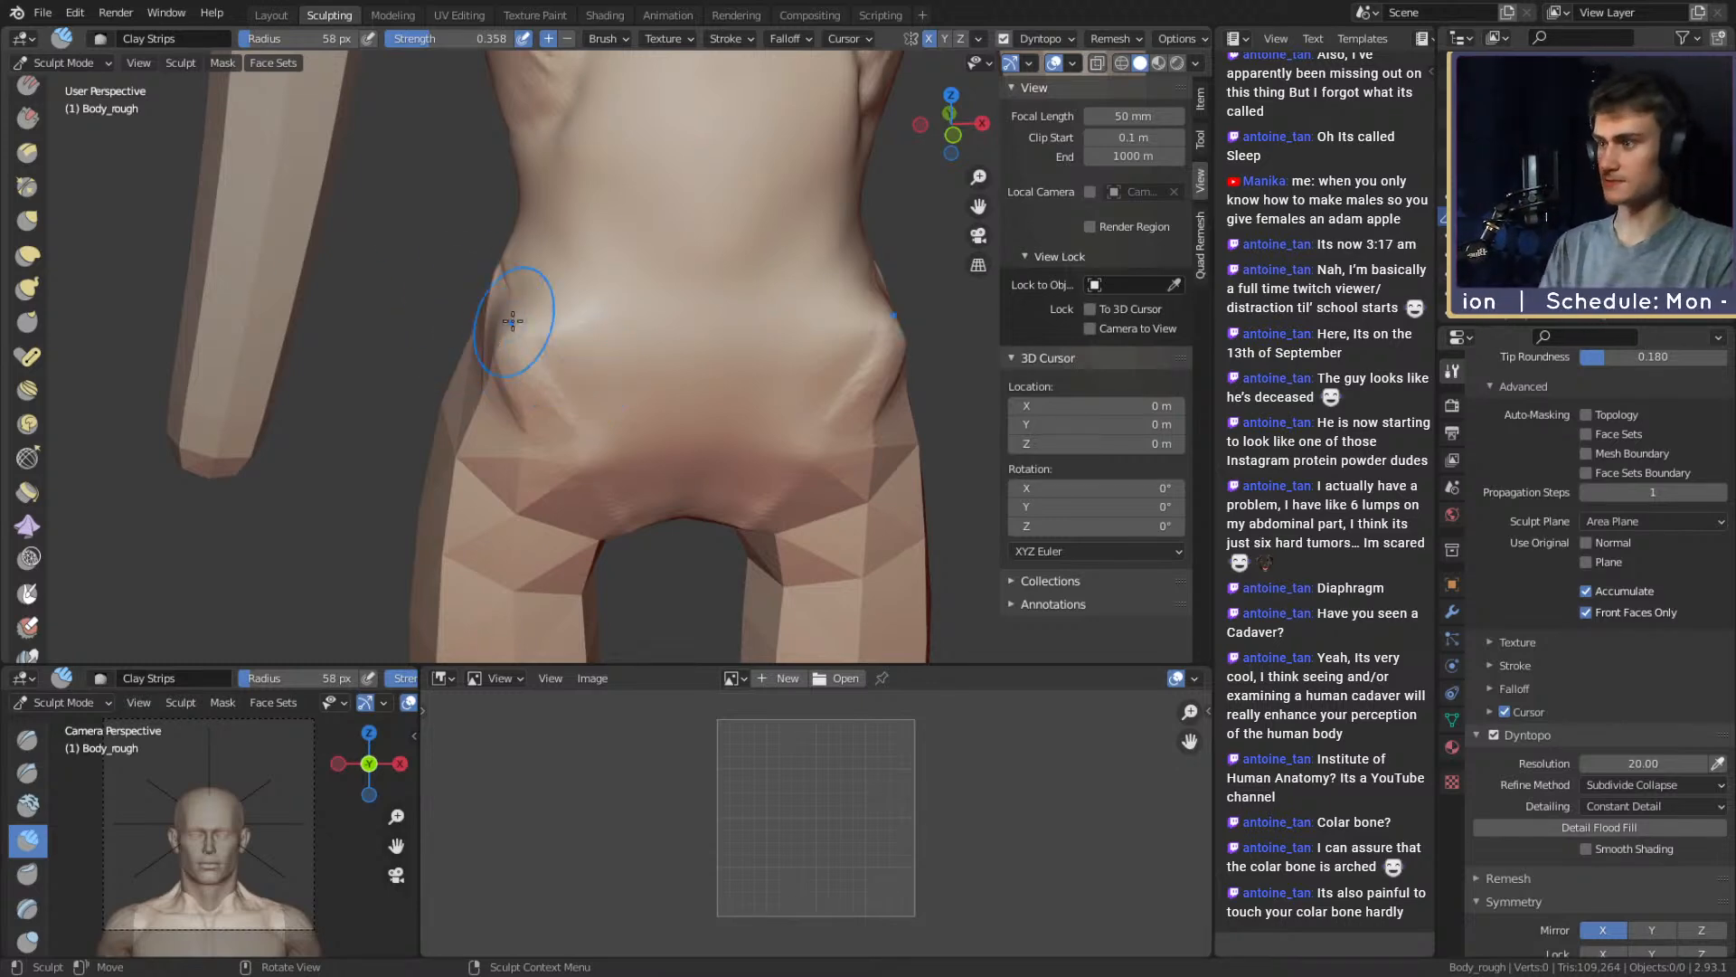
{"action": "key", "text": "f"}
{"action": "left_click", "coordinate": [583, 317]}
{"action": "middle_click_drag", "start_coordinate": [543, 341], "coordinate": [569, 345]}
{"action": "scroll", "coordinate": [565, 342], "scroll_direction": "up", "scroll_amount": 1}
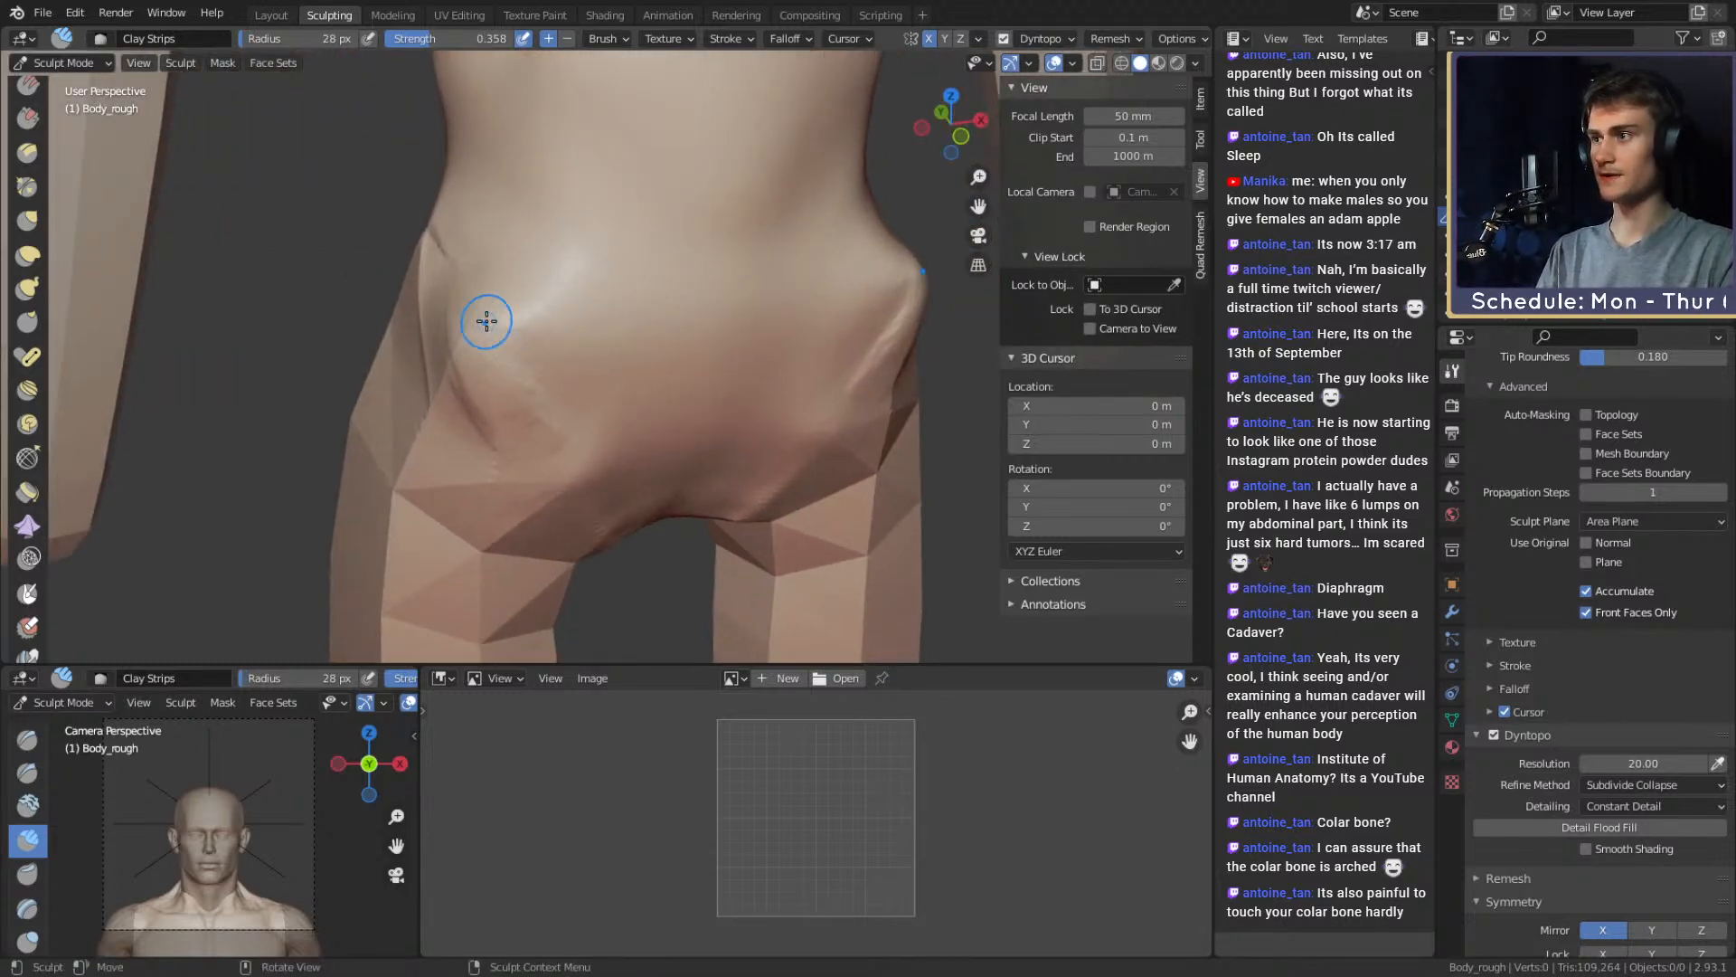
{"action": "left_click_drag", "start_coordinate": [485, 322], "coordinate": [492, 311]}
{"action": "middle_click_drag", "start_coordinate": [492, 314], "coordinate": [609, 361]}
{"action": "key", "text": "f"}
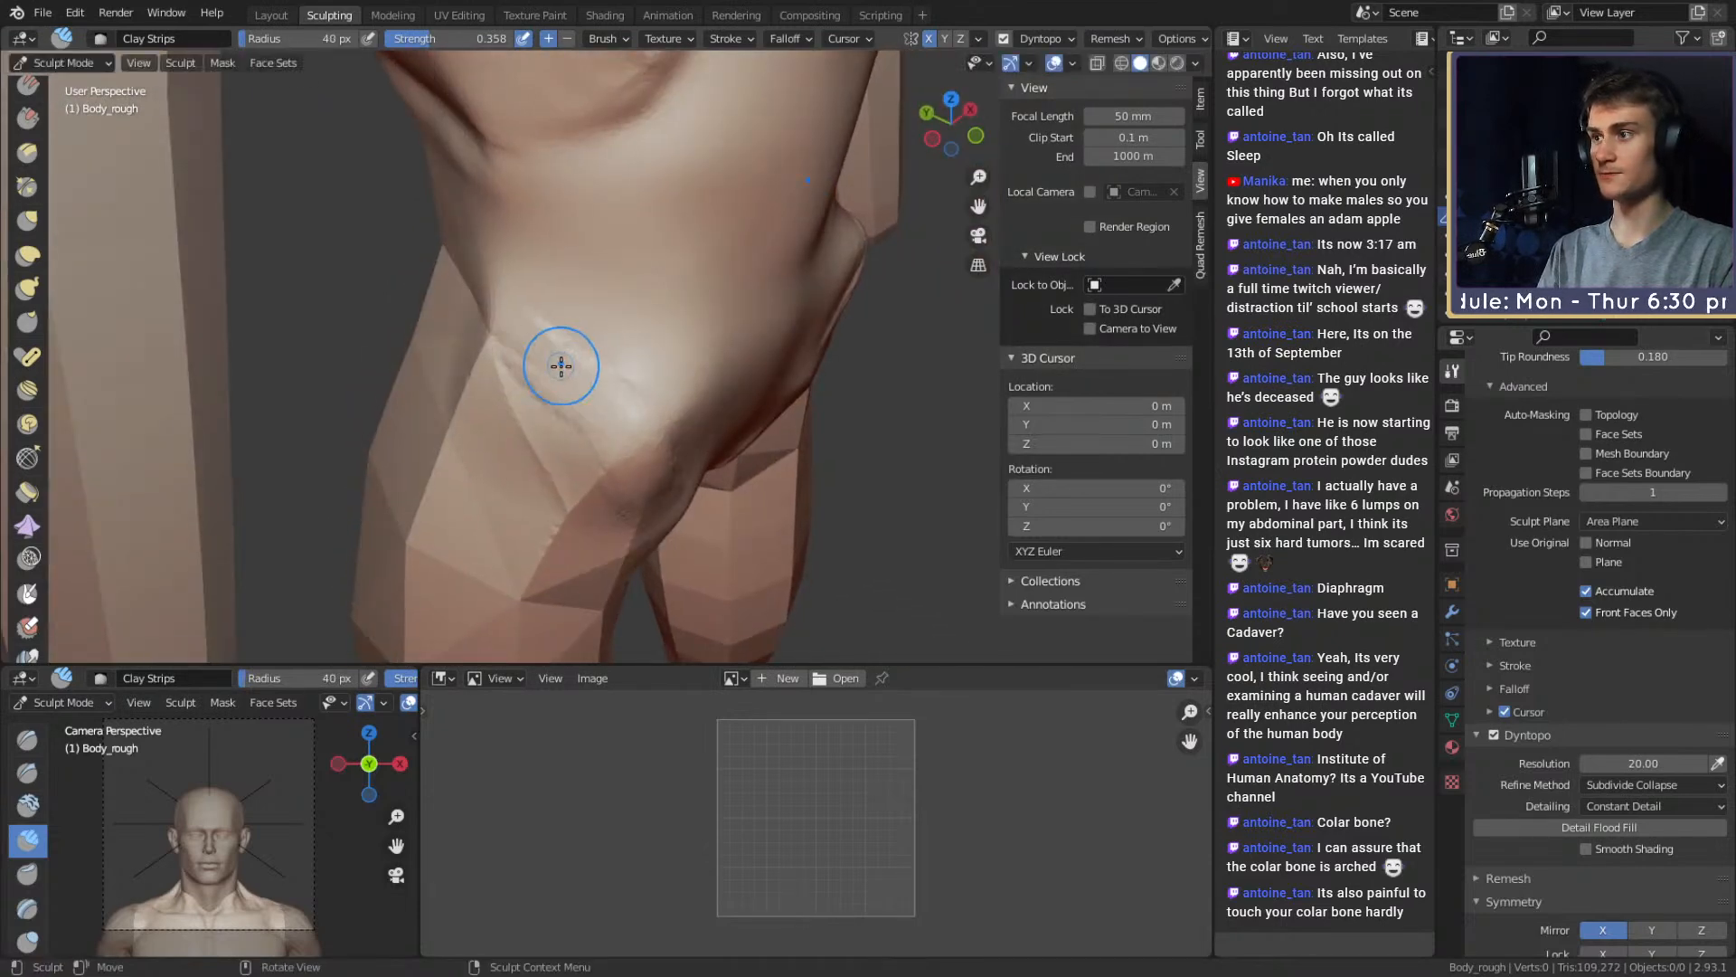
{"action": "left_click", "coordinate": [562, 369]}
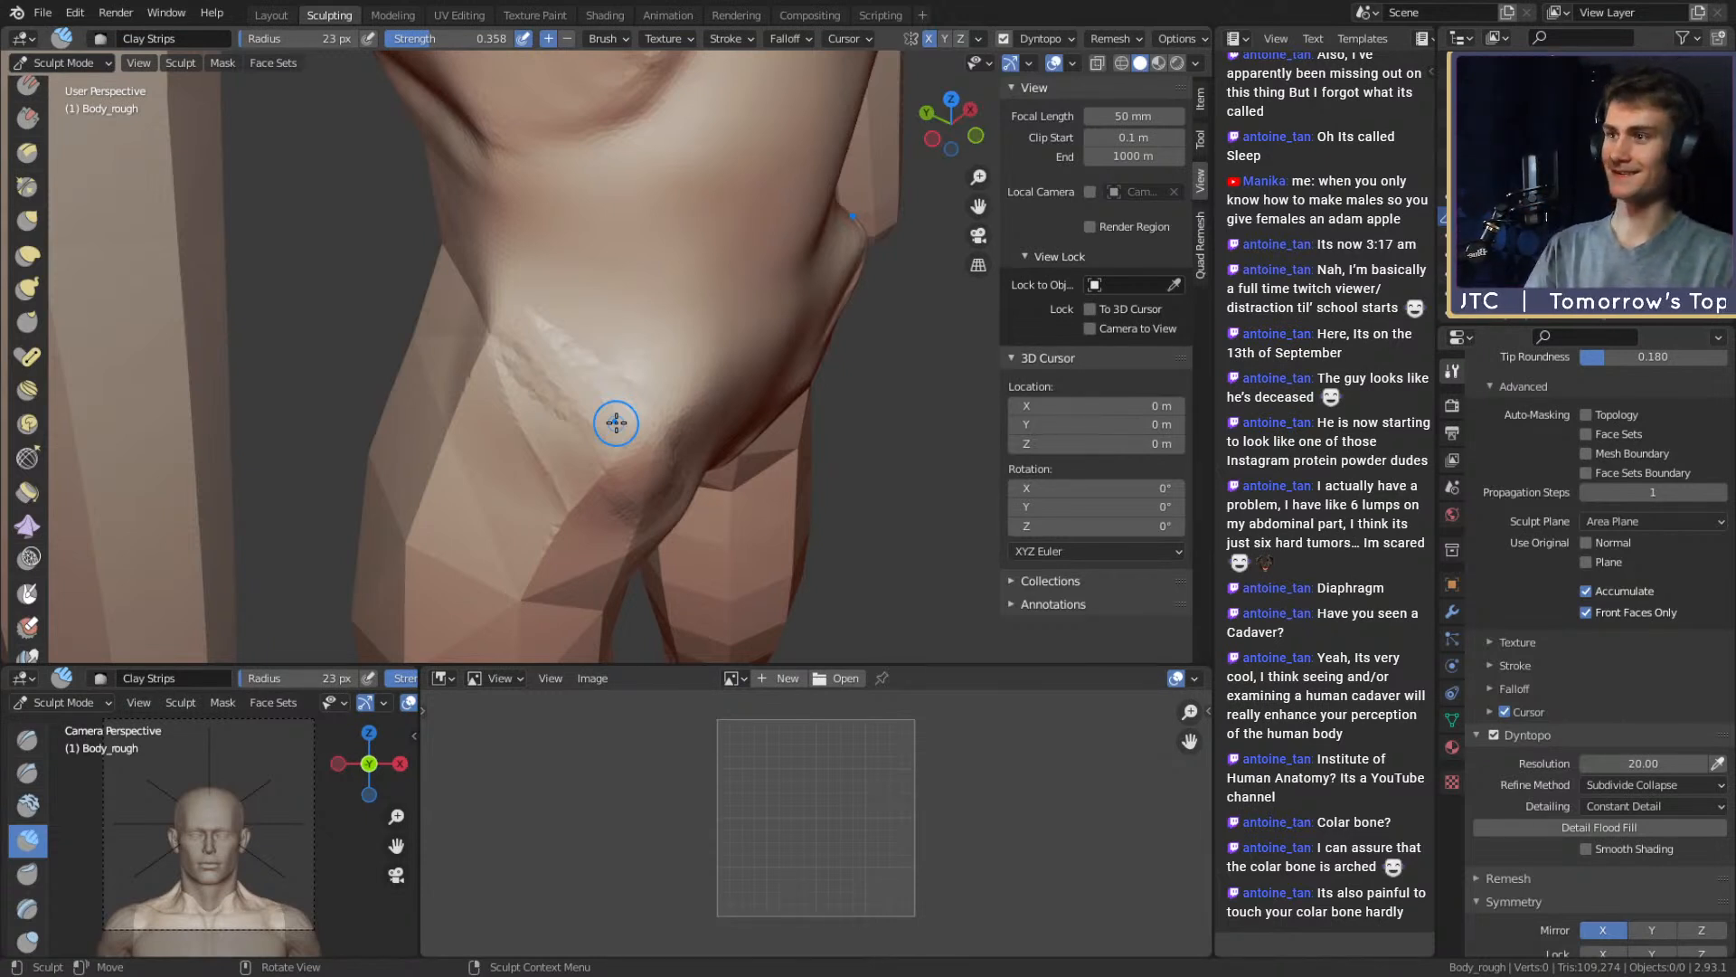
Reshape the side of the hip around the pelvic ridge with the Grab brush at a 74 px radius
{"action": "middle_click_drag", "start_coordinate": [616, 422], "coordinate": [738, 346]}
{"action": "key", "text": "g"}
{"action": "mouse_move", "coordinate": [662, 326]}
{"action": "left_mouse_down", "text": "alt"}
{"action": "mouse_move", "coordinate": [707, 290]}
{"action": "mouse_move", "coordinate": [716, 308]}
{"action": "mouse_move", "coordinate": [687, 337]}
{"action": "left_mouse_up", "text": "alt"}
{"action": "key", "text": "f"}
{"action": "left_click", "coordinate": [562, 338]}
{"action": "middle_click_drag", "start_coordinate": [552, 337], "coordinate": [466, 341]}
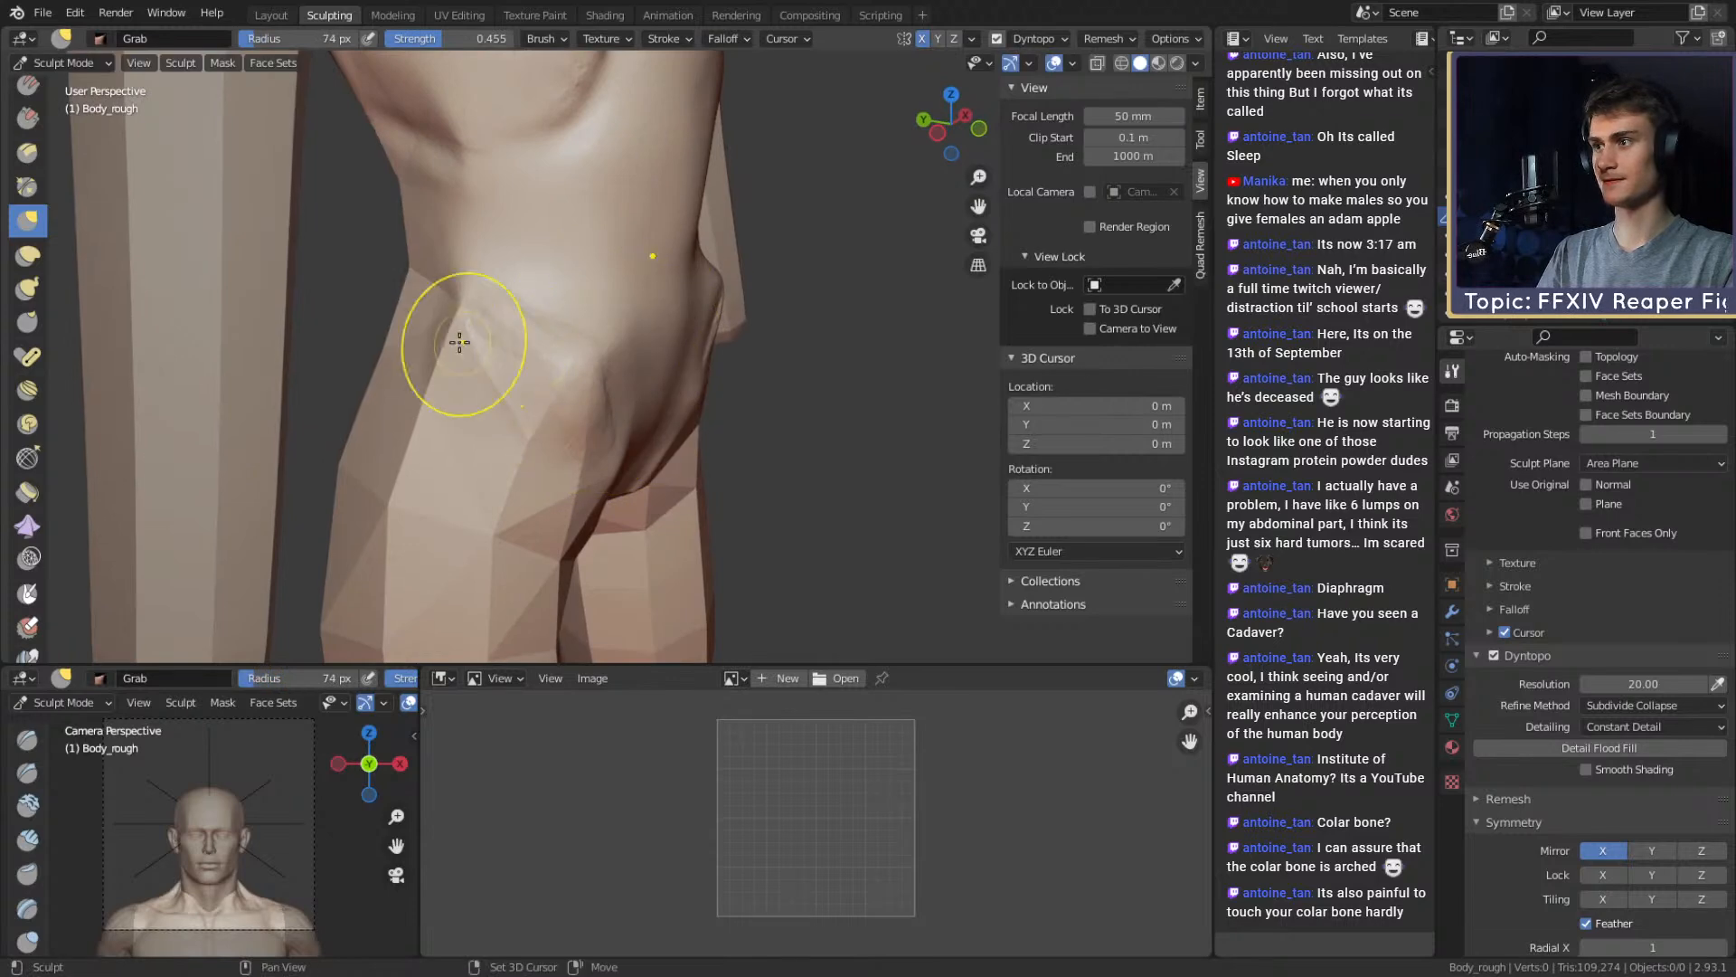
Add volume to the lower abdomen above the crotch with Clay Strips and adjust the brush radius
{"action": "key", "text": "c"}
{"action": "mouse_move", "coordinate": [643, 414]}
{"action": "middle_mouse_down"}
{"action": "mouse_move", "coordinate": [574, 322]}
{"action": "mouse_move", "coordinate": [600, 359]}
{"action": "mouse_move", "coordinate": [705, 380]}
{"action": "mouse_move", "coordinate": [600, 361]}
{"action": "mouse_move", "coordinate": [588, 335]}
{"action": "mouse_move", "coordinate": [639, 322]}
{"action": "mouse_move", "coordinate": [746, 371]}
{"action": "mouse_move", "coordinate": [473, 109]}
{"action": "middle_mouse_up"}
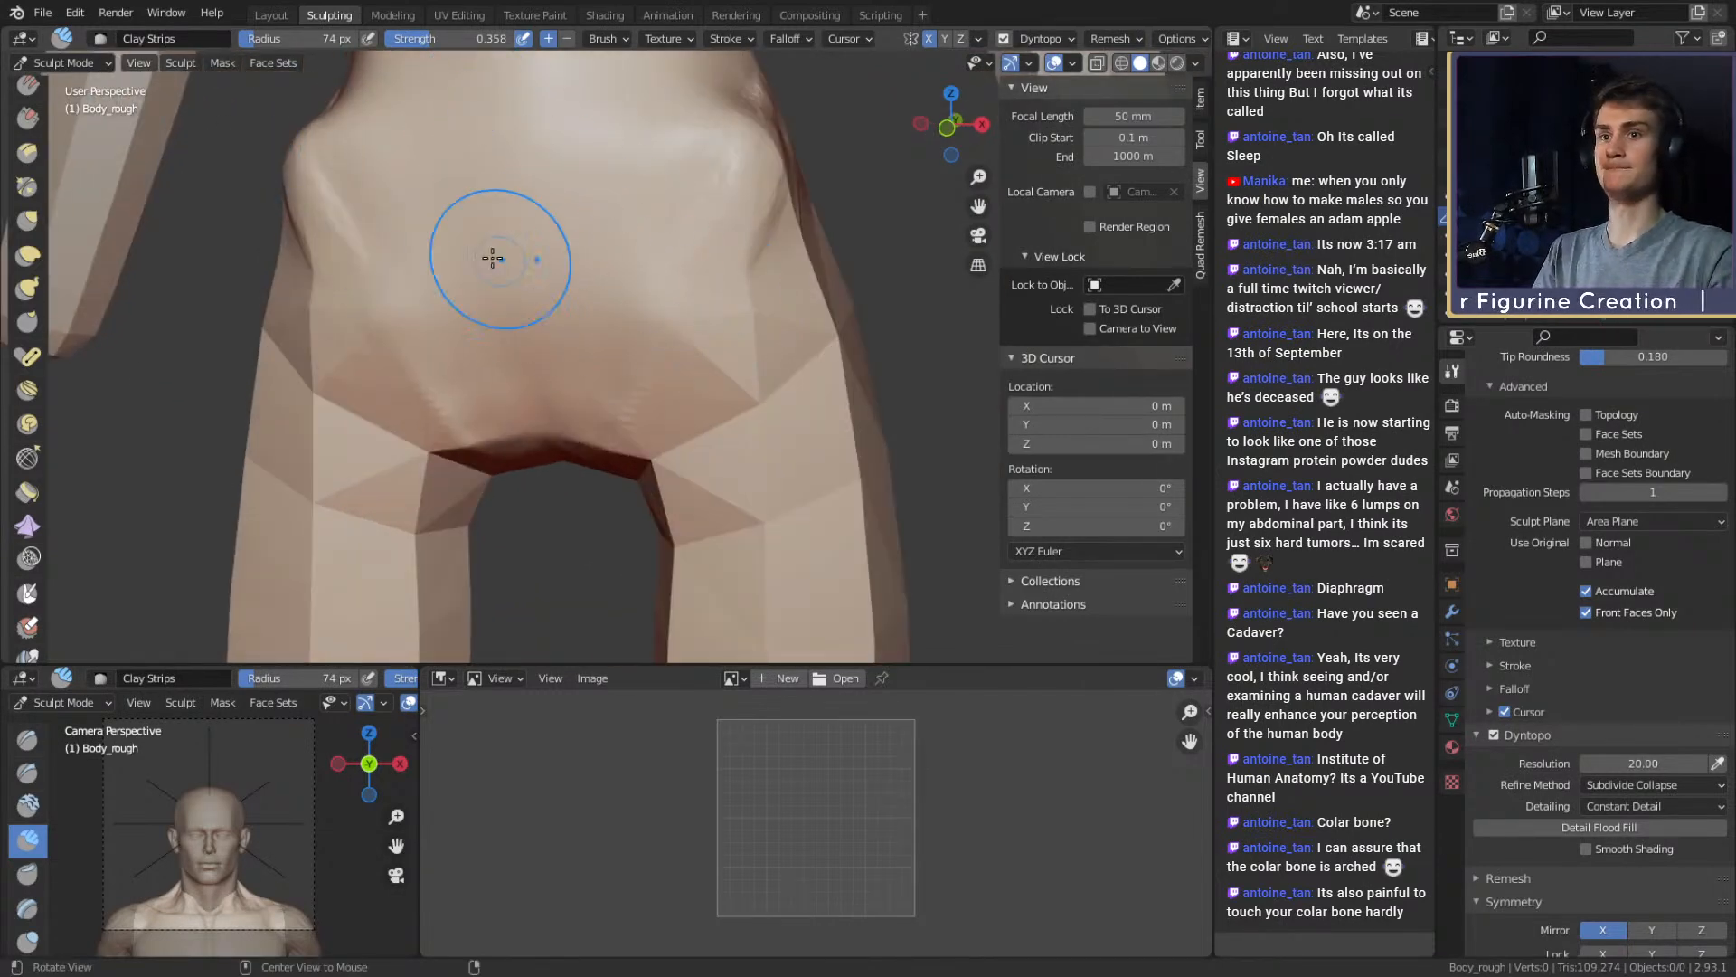
{"action": "mouse_move", "coordinate": [659, 276]}
{"action": "middle_mouse_down", "text": "shift"}
{"action": "mouse_move", "coordinate": [709, 352]}
{"action": "mouse_move", "coordinate": [745, 341]}
{"action": "mouse_move", "coordinate": [690, 403]}
{"action": "mouse_move", "coordinate": [555, 331]}
{"action": "middle_mouse_up", "text": "shift"}
{"action": "key", "text": "f"}
{"action": "left_click", "coordinate": [721, 341]}
Sculpt the lower back muscles on either side of the spine with Clay Strips at 37 px
{"action": "scroll", "coordinate": [697, 408], "scroll_direction": "down", "scroll_amount": 6}
{"action": "scroll", "coordinate": [697, 398], "scroll_direction": "up", "scroll_amount": 4}
{"action": "left_click_drag", "start_coordinate": [554, 331], "coordinate": [470, 361], "text": "alt"}
{"action": "mouse_move", "coordinate": [470, 362]}
{"action": "left_mouse_down", "text": "alt+shift"}
{"action": "mouse_move", "coordinate": [570, 445]}
{"action": "mouse_move", "coordinate": [645, 403]}
{"action": "mouse_move", "coordinate": [635, 360]}
{"action": "mouse_move", "coordinate": [658, 484]}
{"action": "left_mouse_up", "text": "alt+shift"}
{"action": "key", "text": "f"}
{"action": "left_click", "coordinate": [648, 373]}
{"action": "key", "text": "f"}
{"action": "middle_click_drag", "start_coordinate": [662, 488], "coordinate": [628, 403], "text": "shift"}
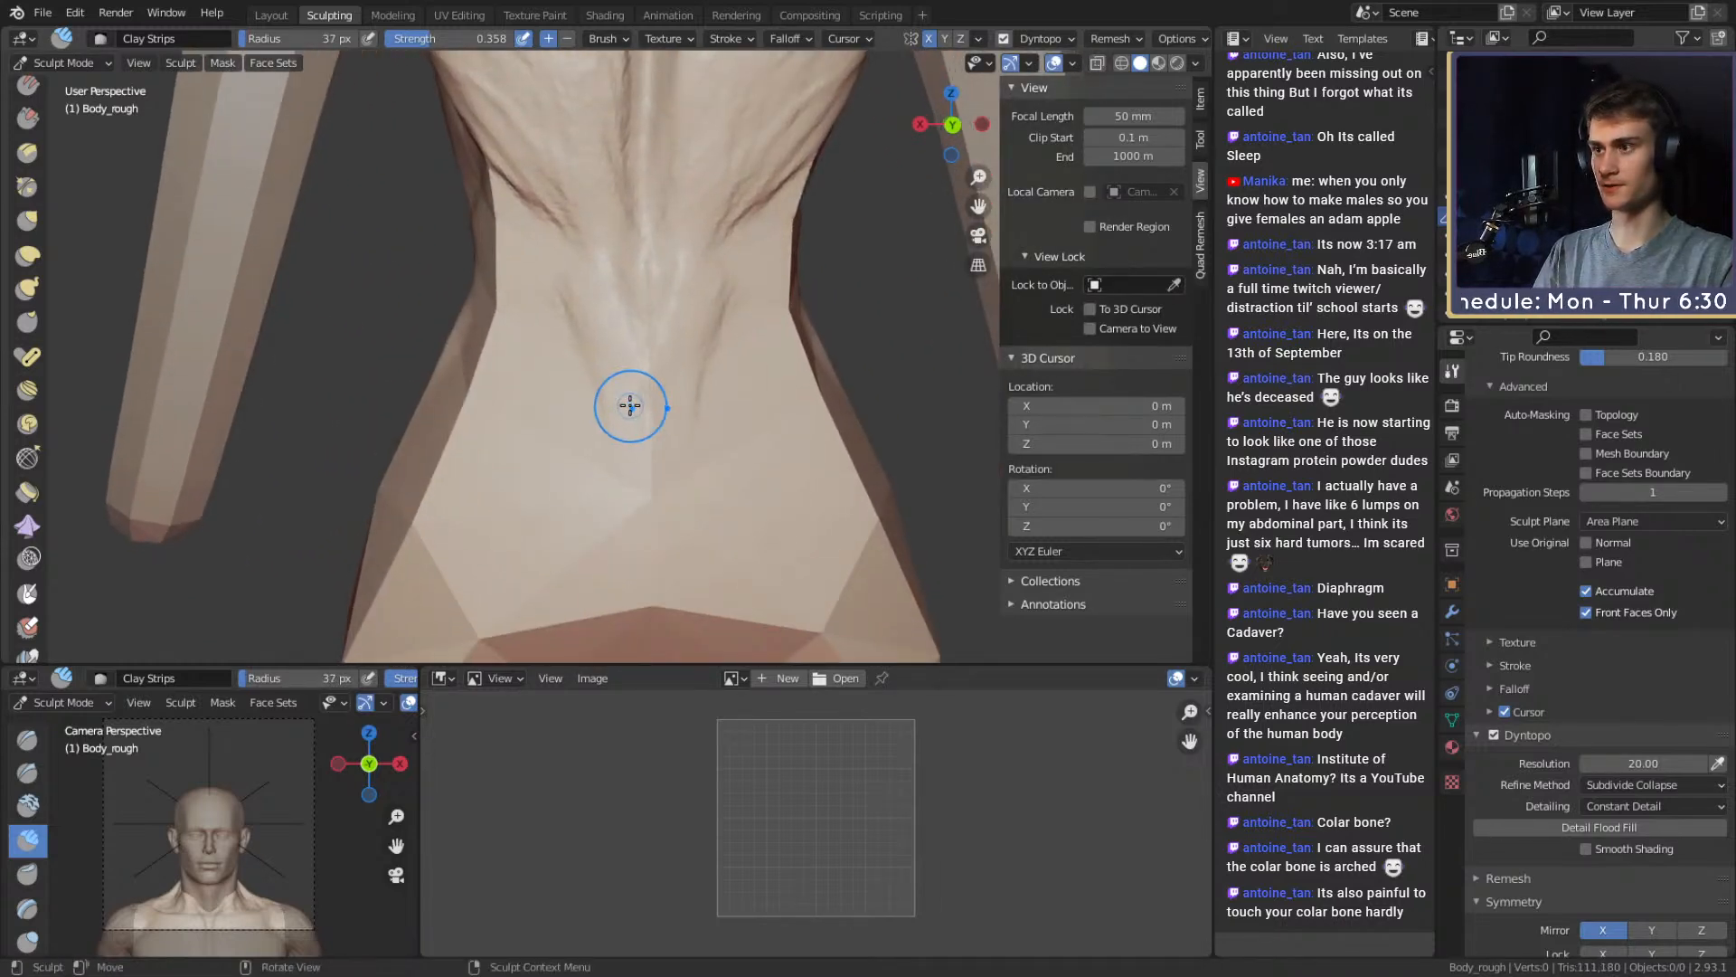
{"action": "mouse_move", "coordinate": [628, 403]}
{"action": "left_mouse_down"}
{"action": "mouse_move", "coordinate": [627, 442]}
{"action": "mouse_move", "coordinate": [593, 299]}
{"action": "left_mouse_up"}
{"action": "key", "text": "bracketleft"}
{"action": "key", "text": "bracketleft"}
Build up the side of the lower back between the waist and spine with Clay Strips at 36 px
{"action": "middle_click_drag", "start_coordinate": [600, 272], "coordinate": [716, 352]}
{"action": "key", "text": "f"}
{"action": "left_click", "coordinate": [600, 302]}
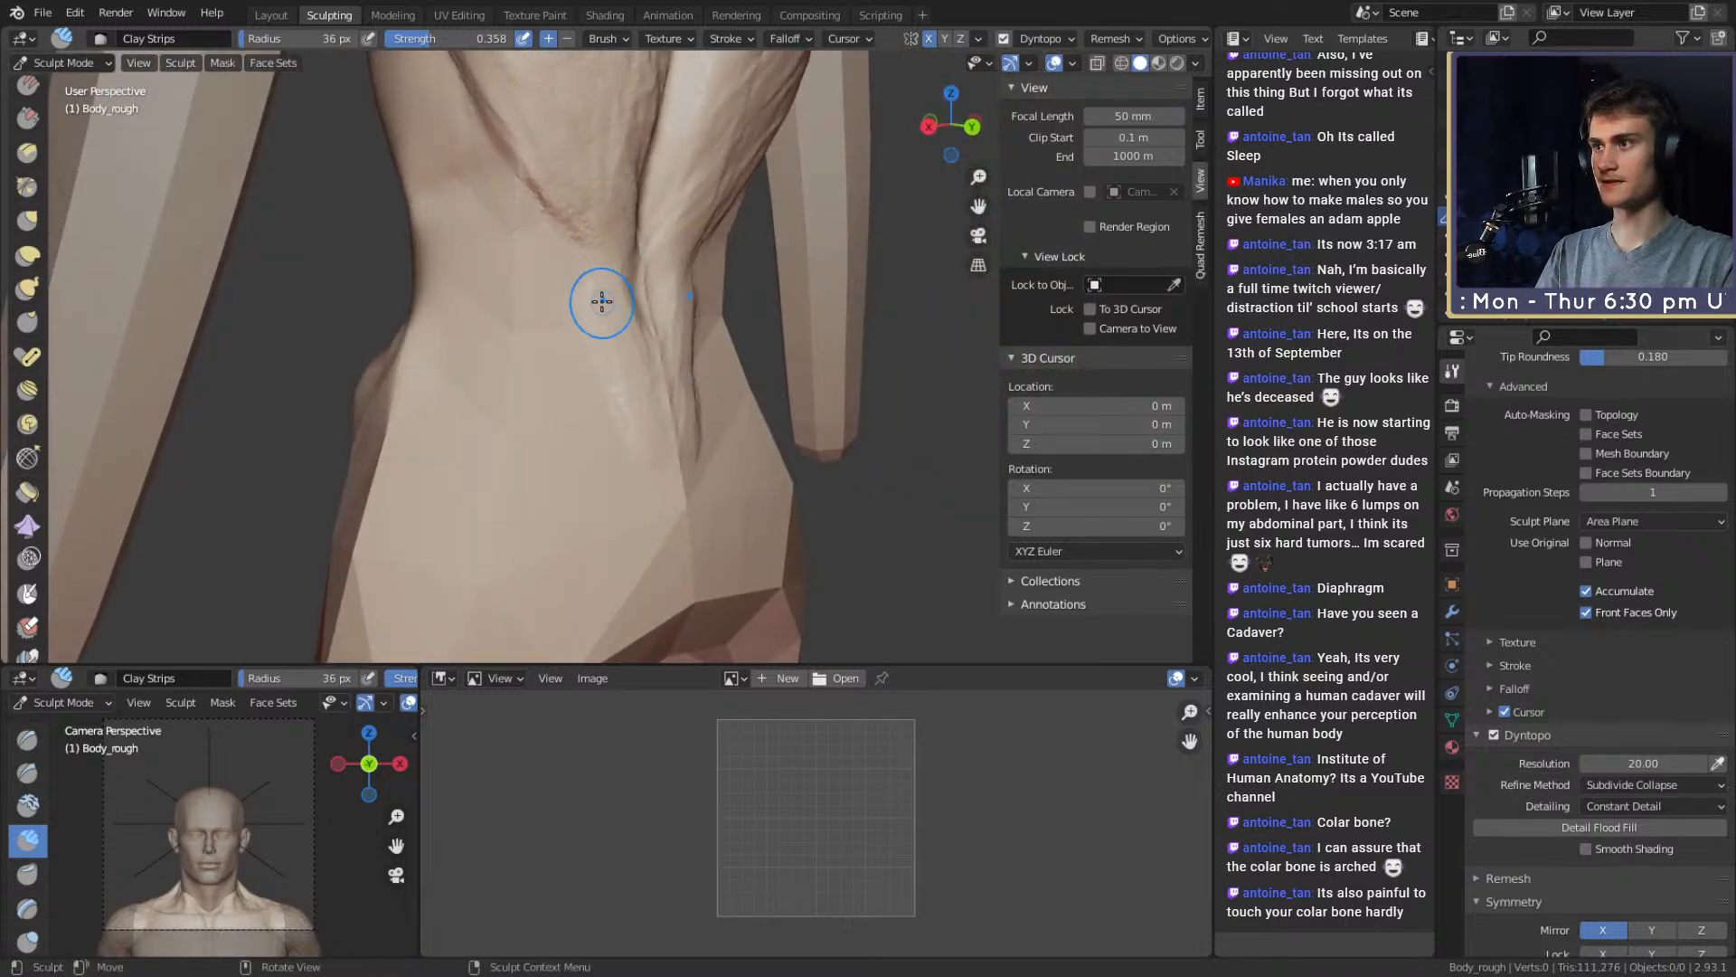
{"action": "mouse_move", "coordinate": [600, 302]}
{"action": "left_mouse_down"}
{"action": "mouse_move", "coordinate": [624, 391]}
{"action": "mouse_move", "coordinate": [666, 374]}
{"action": "left_mouse_up"}
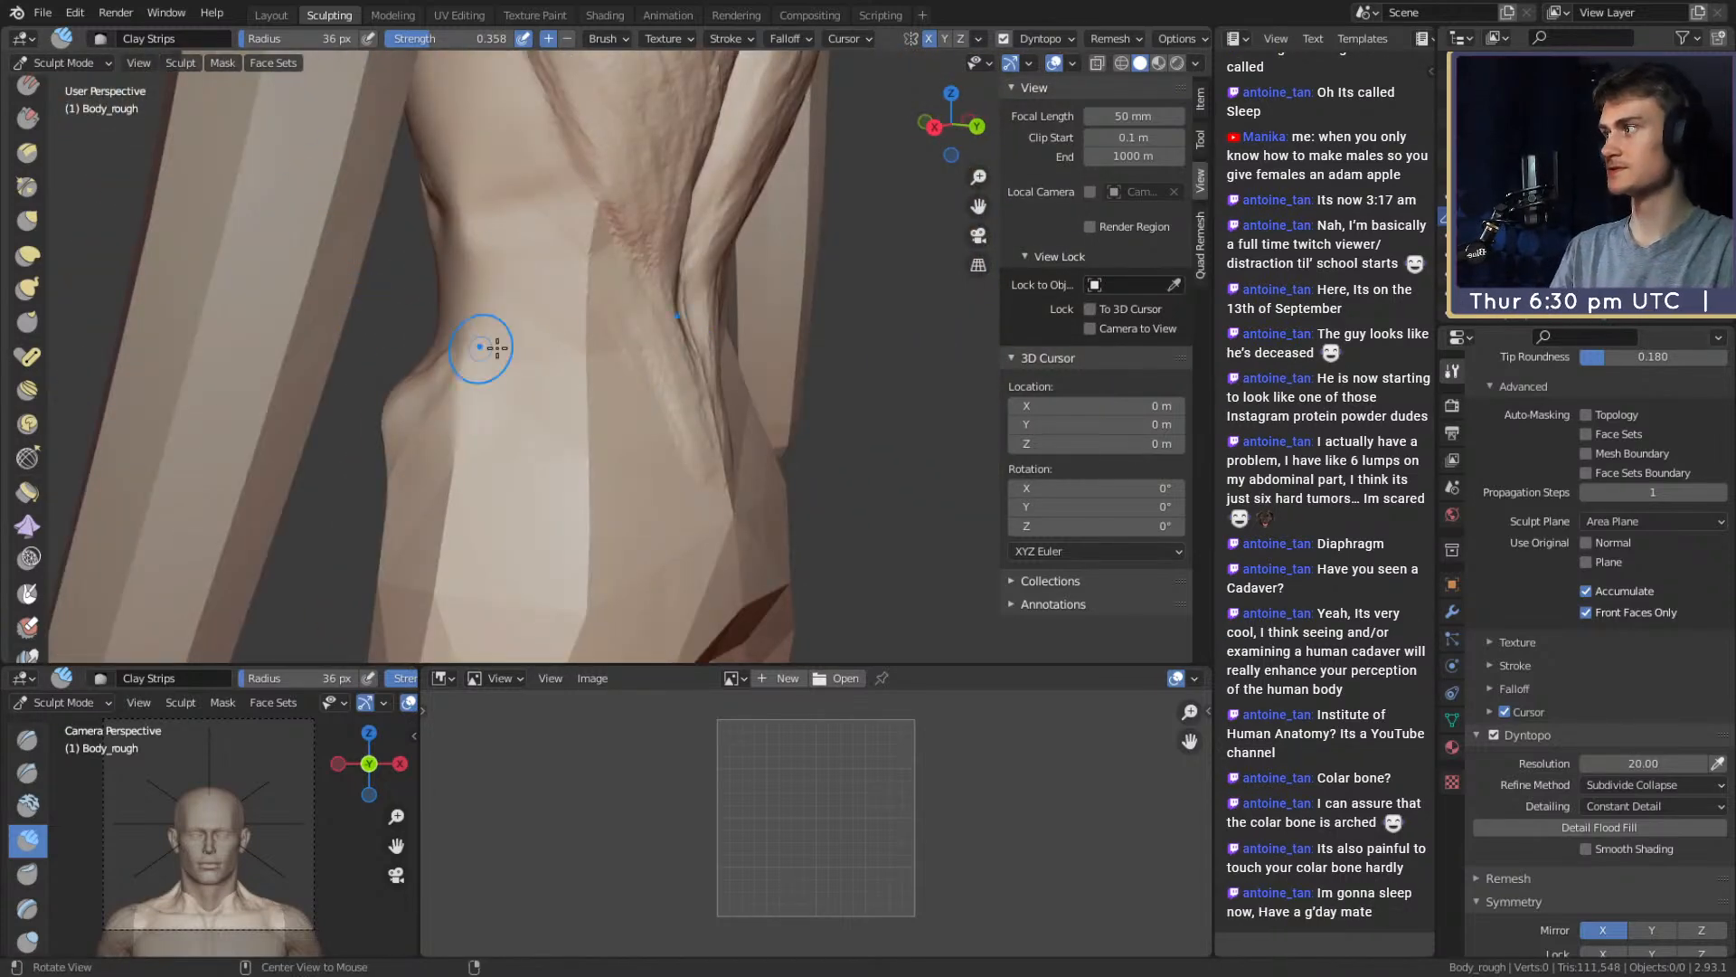
Build up the front of the abdomen below the rib arch with Clay Strips at a 36 px radius
{"action": "mouse_move", "coordinate": [531, 403]}
{"action": "middle_mouse_down"}
{"action": "mouse_move", "coordinate": [734, 453]}
{"action": "mouse_move", "coordinate": [687, 498]}
{"action": "middle_mouse_up"}
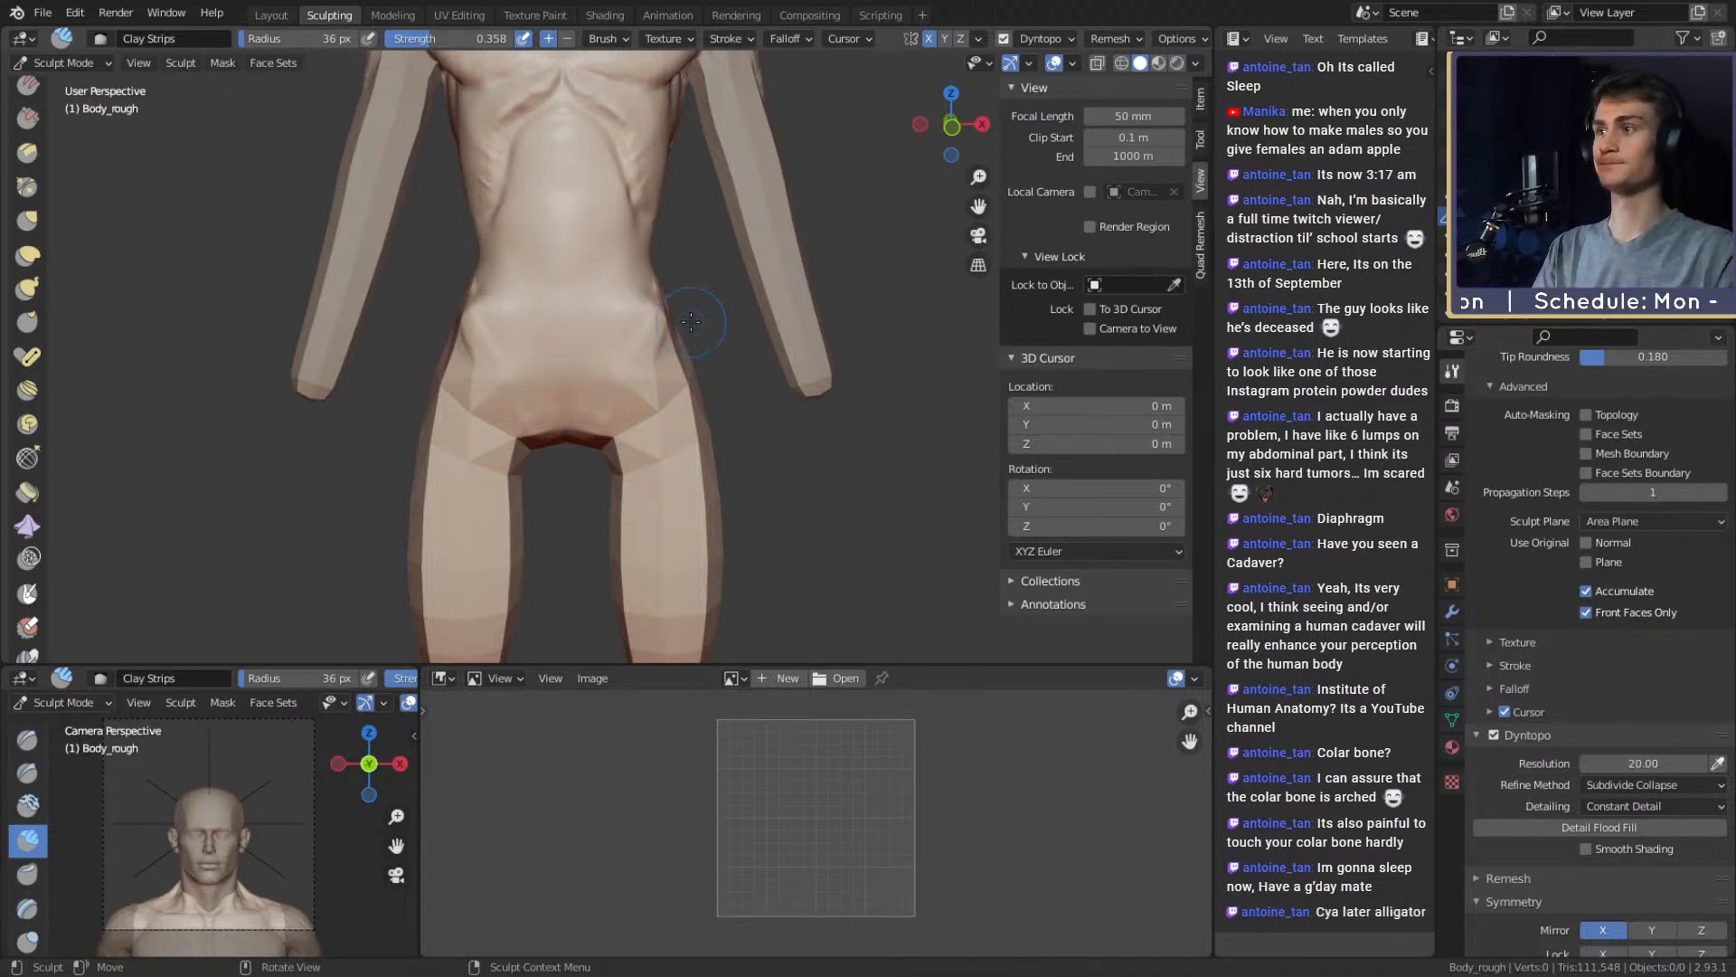
{"action": "middle_click_drag", "start_coordinate": [572, 227], "coordinate": [600, 341]}
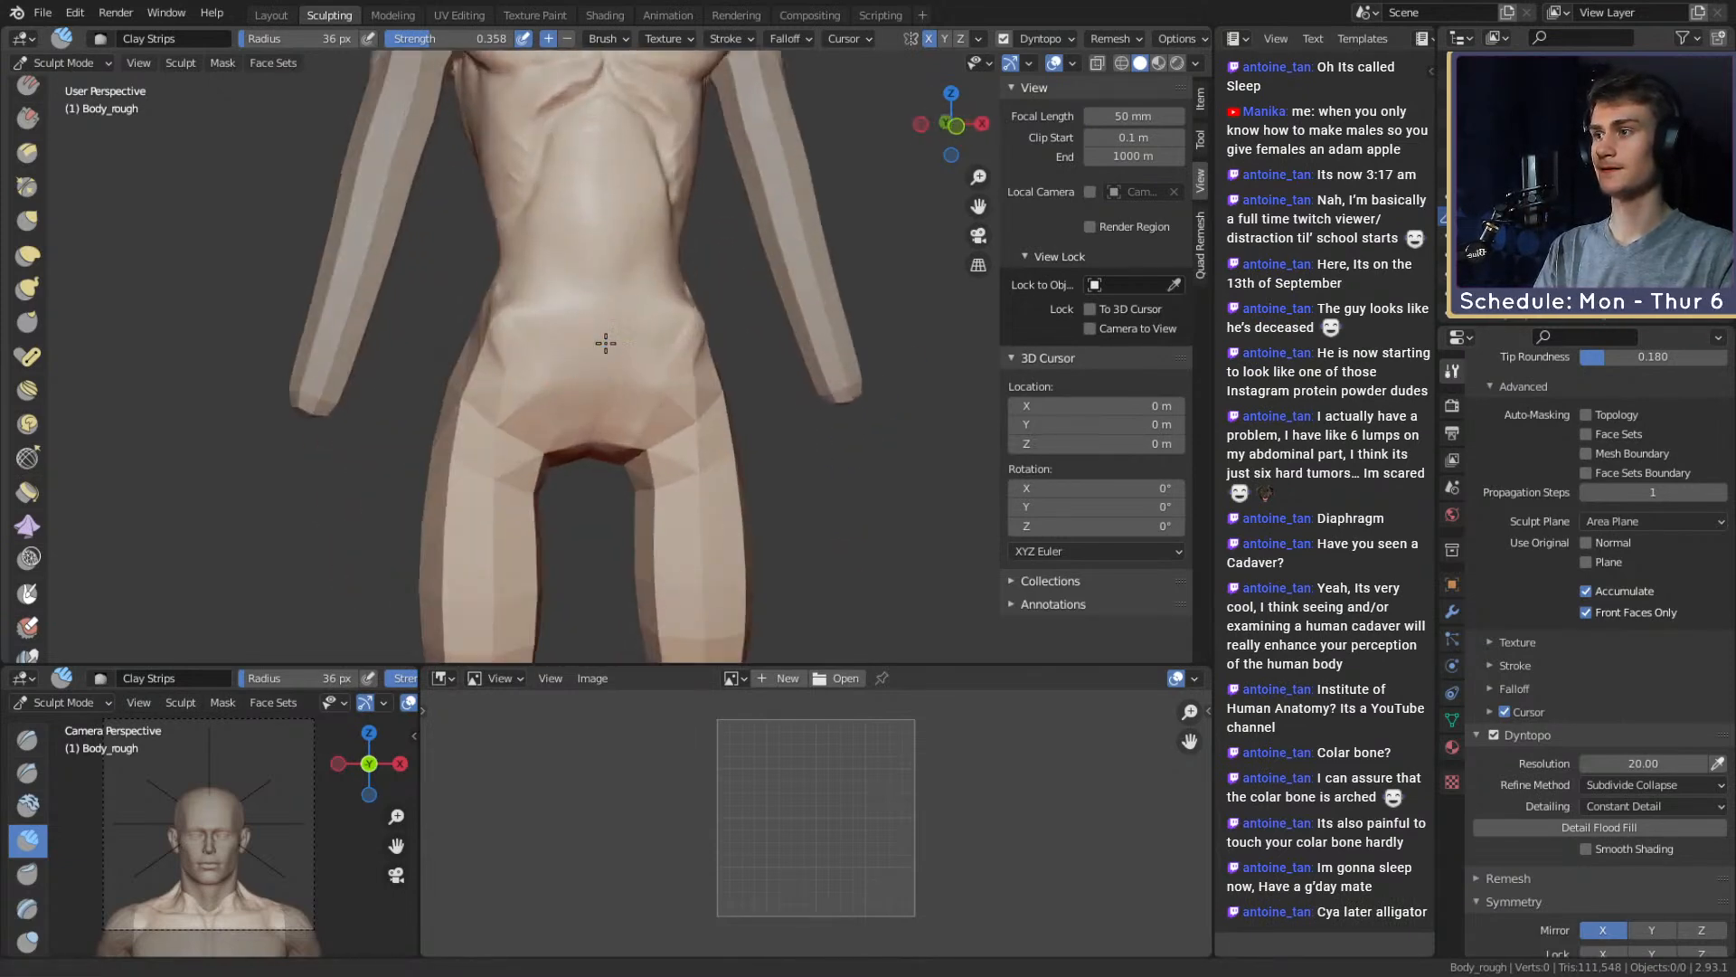
{"action": "scroll", "coordinate": [573, 322], "scroll_direction": "up", "scroll_amount": 3}
{"action": "middle_click_drag", "start_coordinate": [667, 208], "coordinate": [658, 372], "text": "shift"}
{"action": "middle_click_drag", "start_coordinate": [632, 241], "coordinate": [643, 271]}
{"action": "mouse_move", "coordinate": [605, 211]}
{"action": "left_mouse_down"}
{"action": "mouse_move", "coordinate": [551, 201]}
{"action": "mouse_move", "coordinate": [597, 250]}
{"action": "left_mouse_up"}
{"action": "mouse_move", "coordinate": [597, 249]}
{"action": "middle_mouse_down"}
{"action": "mouse_move", "coordinate": [566, 247]}
{"action": "mouse_move", "coordinate": [563, 217]}
{"action": "middle_mouse_up"}
{"action": "mouse_move", "coordinate": [542, 204]}
{"action": "left_mouse_down"}
{"action": "mouse_move", "coordinate": [519, 202]}
{"action": "mouse_move", "coordinate": [563, 246]}
{"action": "left_mouse_up"}
{"action": "middle_click_drag", "start_coordinate": [562, 247], "coordinate": [540, 247]}
{"action": "mouse_move", "coordinate": [498, 236]}
{"action": "left_mouse_down"}
{"action": "mouse_move", "coordinate": [537, 273]}
{"action": "mouse_move", "coordinate": [489, 282]}
{"action": "mouse_move", "coordinate": [542, 392]}
{"action": "mouse_move", "coordinate": [542, 361]}
{"action": "left_mouse_up"}
Add volume across the middle of the abdomen with Clay Strips at a 56 px radius
{"action": "middle_click_drag", "start_coordinate": [513, 337], "coordinate": [519, 298], "text": "shift"}
{"action": "key", "text": "f"}
{"action": "left_click", "coordinate": [539, 279]}
{"action": "left_click_drag", "start_coordinate": [538, 278], "coordinate": [515, 272]}
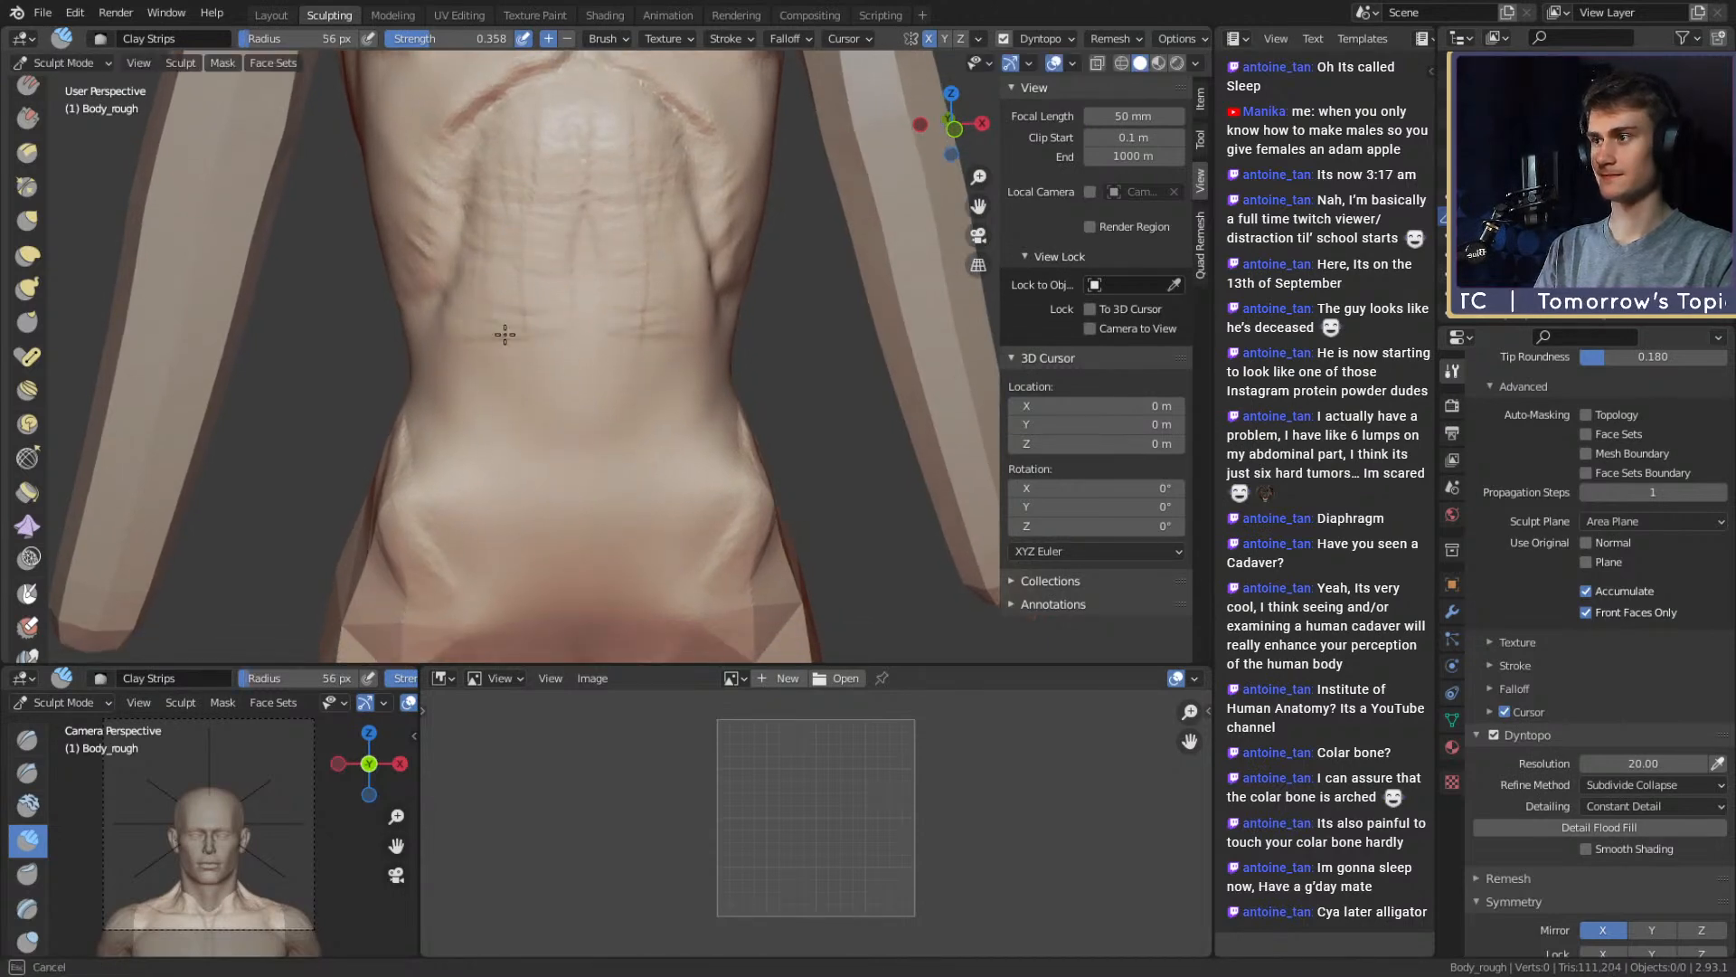
{"action": "left_click_drag", "start_coordinate": [505, 335], "coordinate": [495, 354]}
{"action": "mouse_move", "coordinate": [495, 355]}
{"action": "left_mouse_down", "text": "ctrl+alt"}
{"action": "mouse_move", "coordinate": [506, 425]}
{"action": "mouse_move", "coordinate": [519, 238]}
{"action": "mouse_move", "coordinate": [703, 331]}
{"action": "left_mouse_up", "text": "ctrl+alt"}
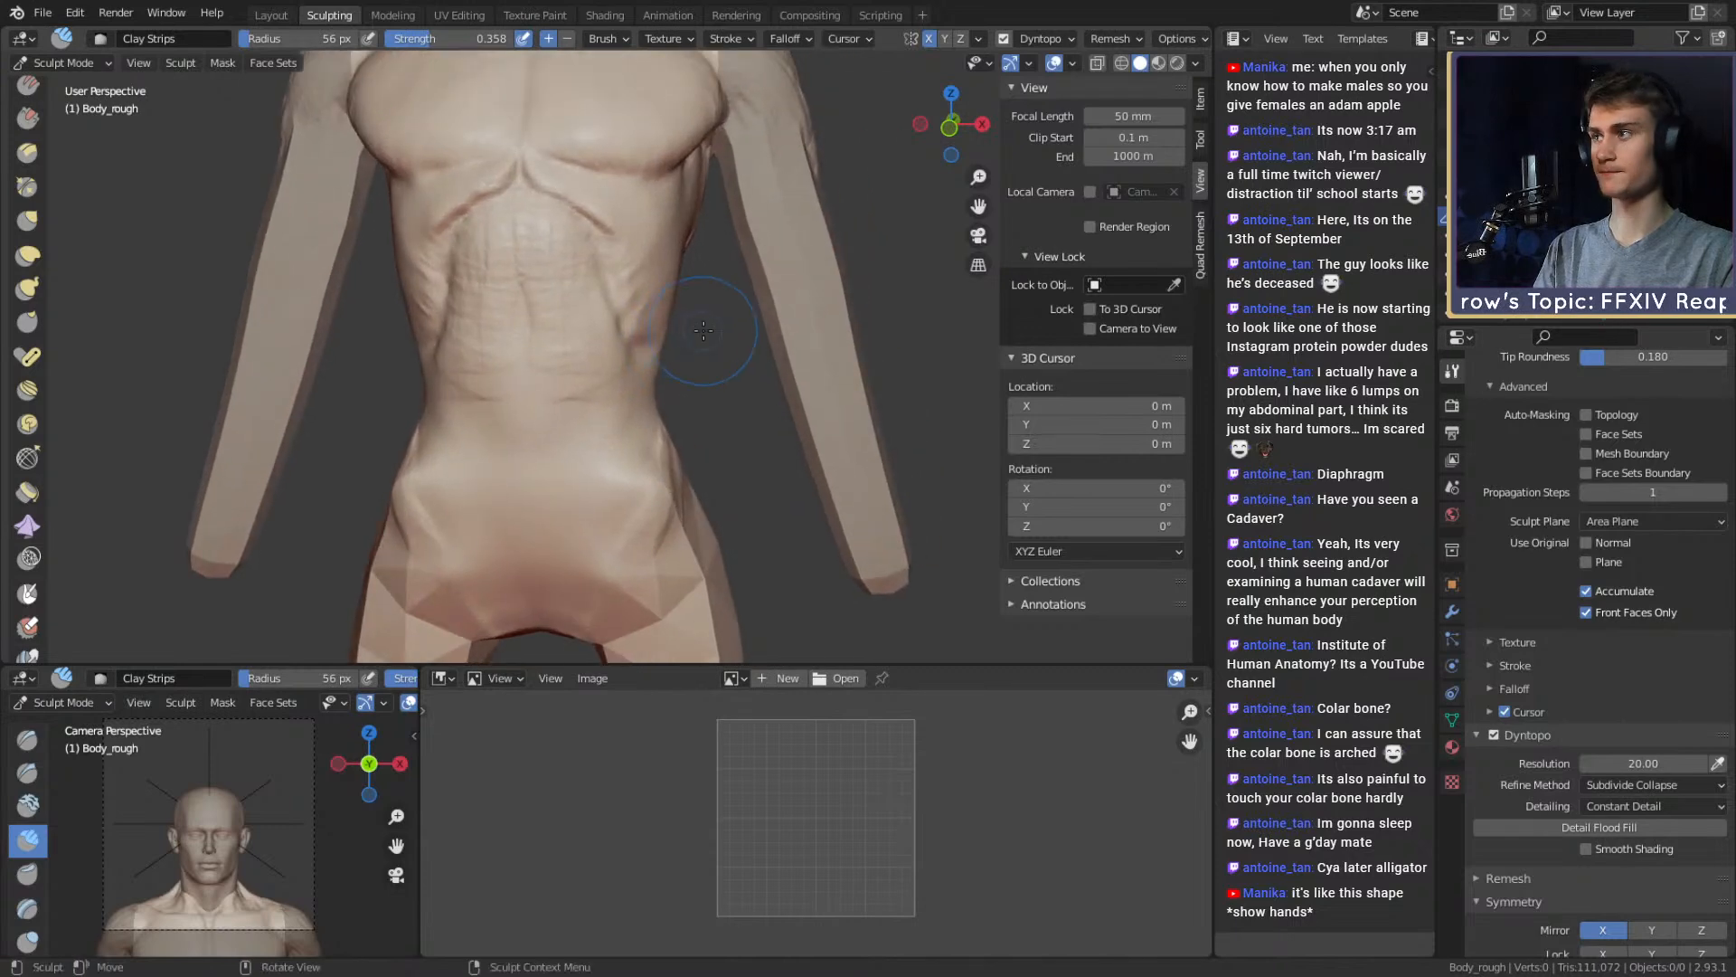
Switch to the Grab brush, enlarge its radius to 148 px, and examine the torso's silhouette from the side and back
{"action": "key", "text": "g"}
{"action": "middle_click_drag", "start_coordinate": [724, 237], "coordinate": [718, 309], "text": "shift"}
{"action": "key", "text": "f"}
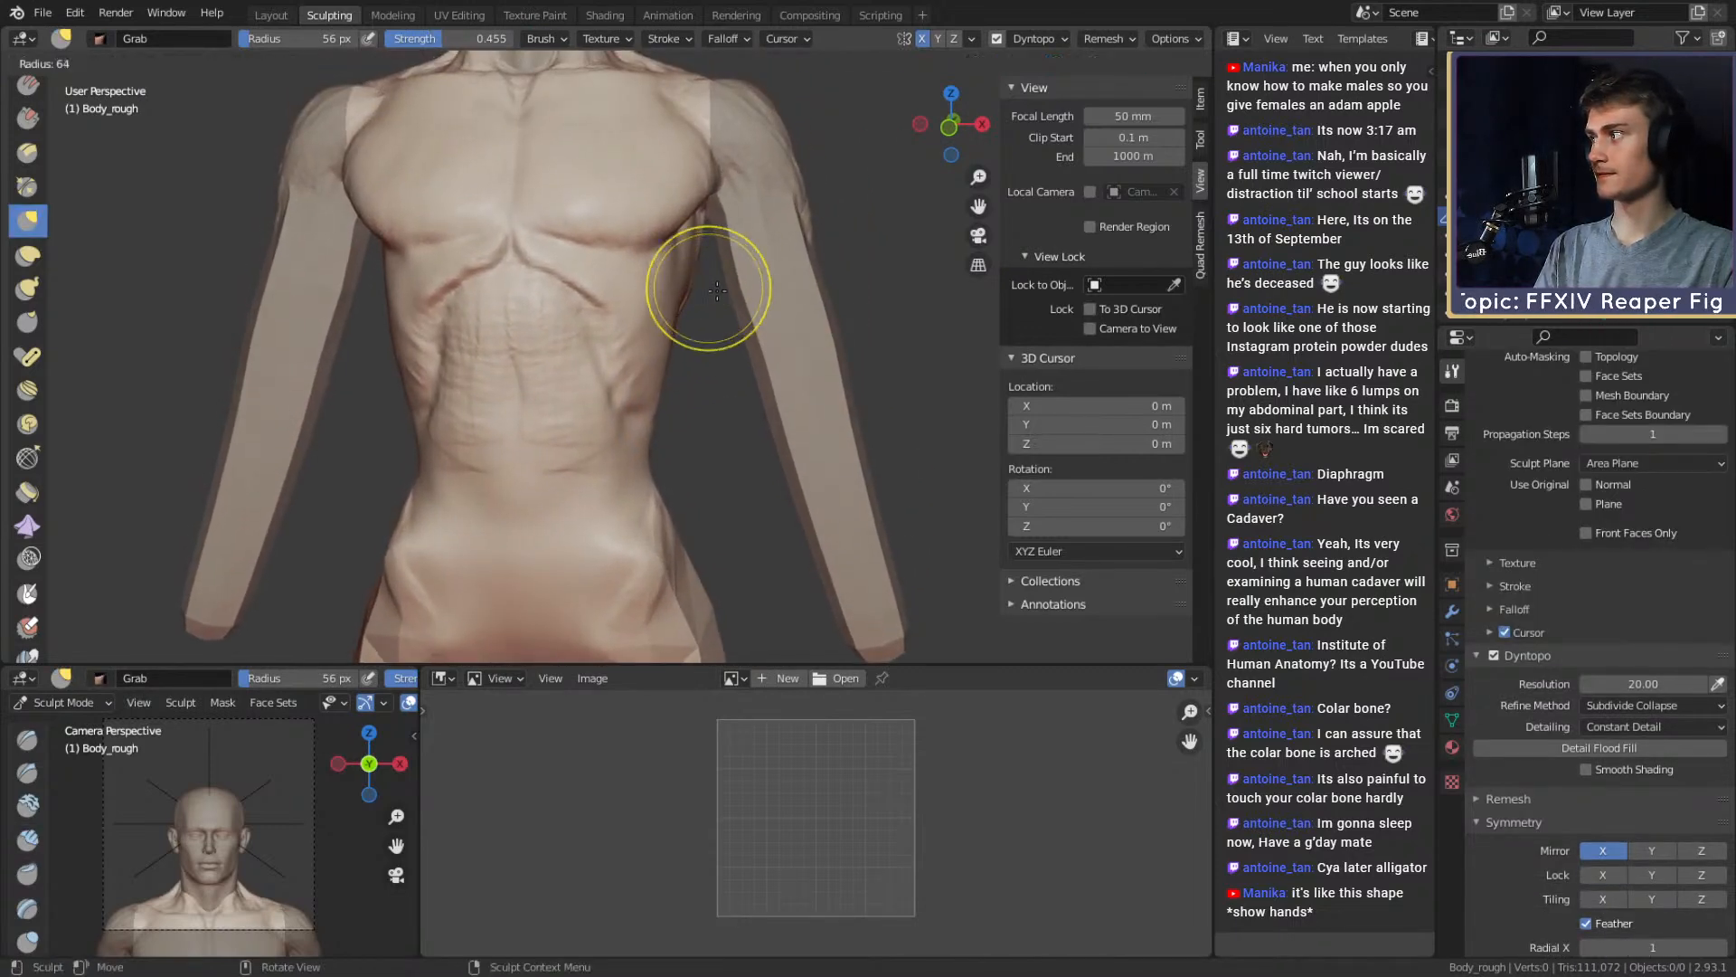
{"action": "left_click", "coordinate": [743, 292]}
{"action": "mouse_move", "coordinate": [711, 341]}
{"action": "left_mouse_down", "text": "alt"}
{"action": "mouse_move", "coordinate": [736, 327]}
{"action": "mouse_move", "coordinate": [389, 348]}
{"action": "left_mouse_up", "text": "alt"}
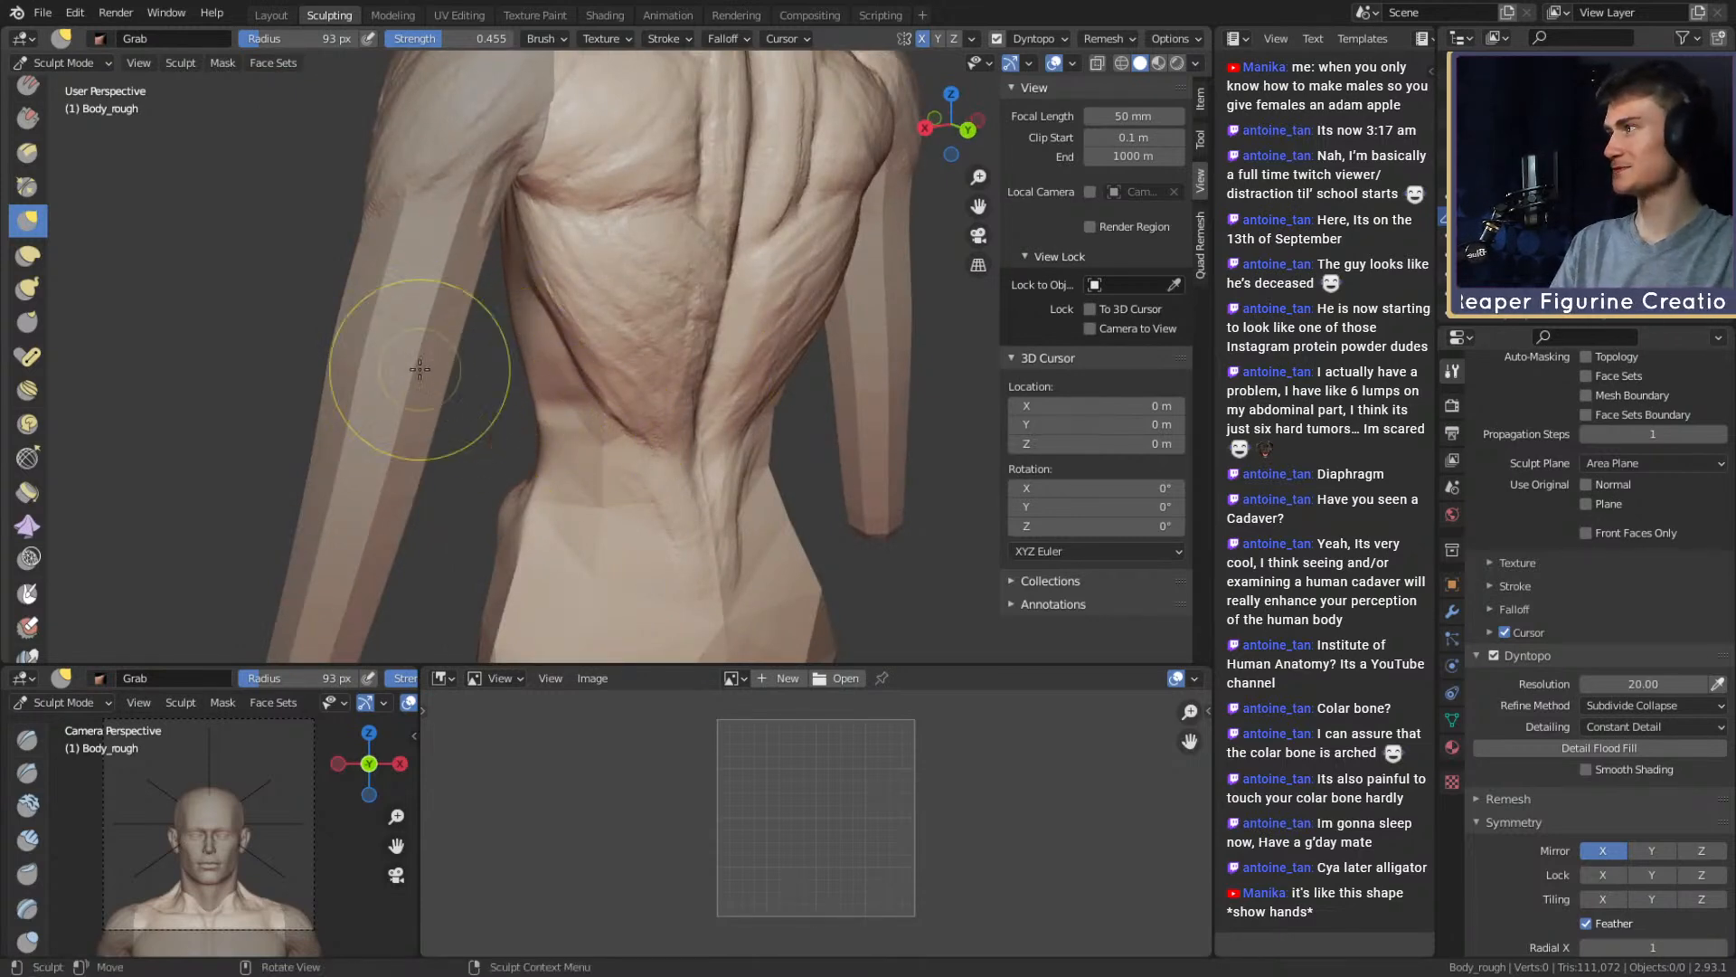
{"action": "mouse_move", "coordinate": [552, 371]}
{"action": "left_mouse_down", "text": "alt"}
{"action": "mouse_move", "coordinate": [606, 363]}
{"action": "mouse_move", "coordinate": [600, 342]}
{"action": "left_mouse_up", "text": "alt"}
{"action": "key", "text": "f"}
{"action": "left_click", "coordinate": [624, 336]}
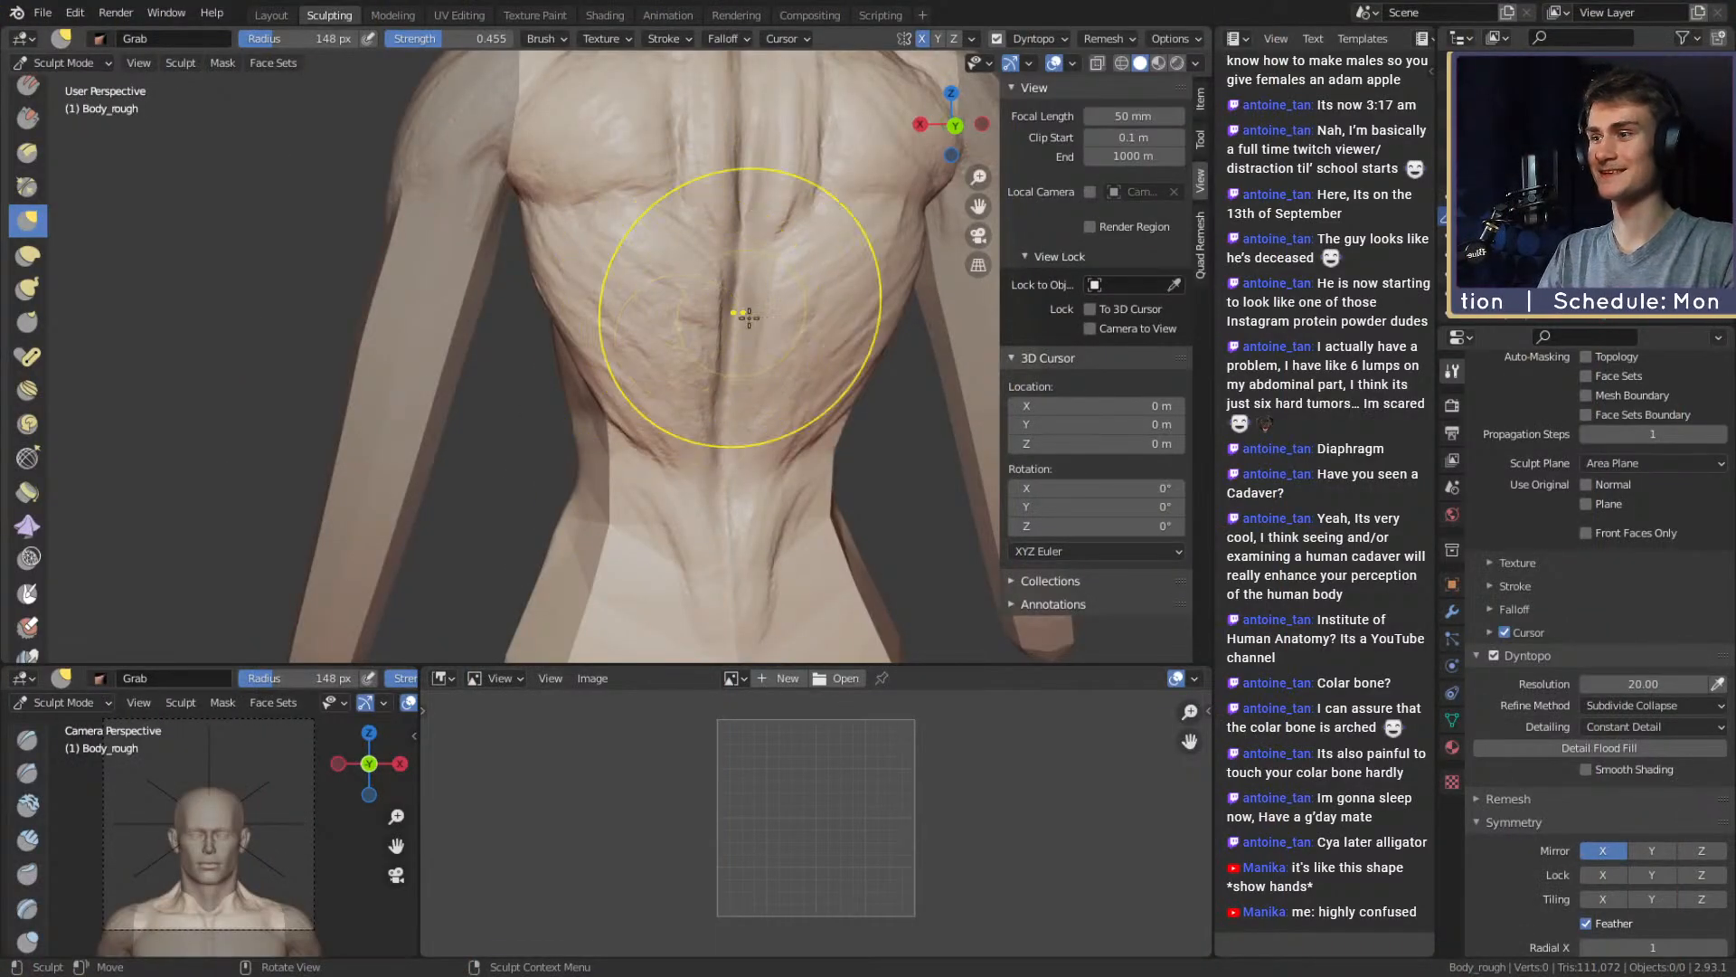
{"action": "mouse_move", "coordinate": [705, 290]}
{"action": "middle_mouse_down"}
{"action": "mouse_move", "coordinate": [639, 174]}
{"action": "mouse_move", "coordinate": [813, 388]}
{"action": "mouse_move", "coordinate": [756, 299]}
{"action": "mouse_move", "coordinate": [724, 302]}
{"action": "mouse_move", "coordinate": [728, 334]}
{"action": "middle_mouse_up"}
Build up and refine the side of the hip and buttock with Clay Strips at 132 px, adjusting the radius between strokes
{"action": "key", "text": "c"}
{"action": "mouse_move", "coordinate": [559, 349]}
{"action": "middle_mouse_down"}
{"action": "mouse_move", "coordinate": [667, 311]}
{"action": "mouse_move", "coordinate": [787, 306]}
{"action": "mouse_move", "coordinate": [666, 263]}
{"action": "mouse_move", "coordinate": [620, 290]}
{"action": "mouse_move", "coordinate": [601, 279]}
{"action": "mouse_move", "coordinate": [775, 290]}
{"action": "middle_mouse_up"}
{"action": "key", "text": "f"}
{"action": "mouse_move", "coordinate": [812, 429]}
{"action": "left_mouse_down"}
{"action": "mouse_move", "coordinate": [794, 395]}
{"action": "mouse_move", "coordinate": [798, 473]}
{"action": "mouse_move", "coordinate": [821, 450]}
{"action": "left_mouse_up"}
{"action": "key", "text": "f"}
{"action": "left_click", "coordinate": [787, 414]}
{"action": "key", "text": "f"}
{"action": "left_click", "coordinate": [820, 452]}
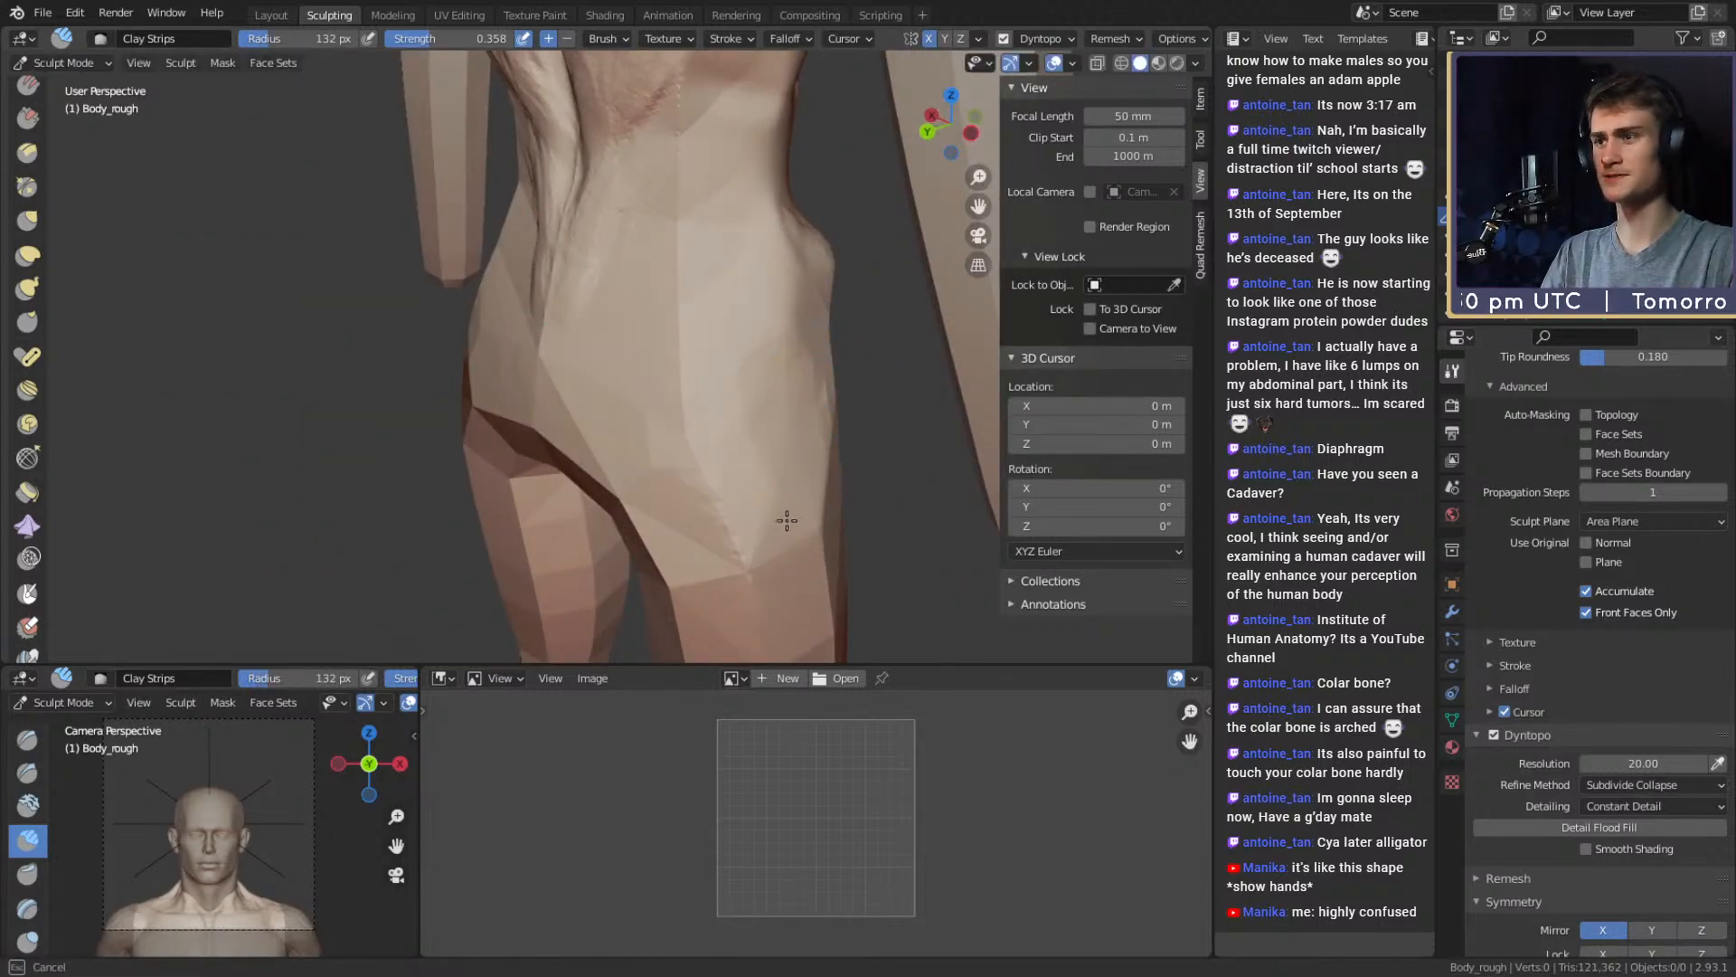
{"action": "mouse_move", "coordinate": [736, 465]}
{"action": "middle_mouse_down"}
{"action": "mouse_move", "coordinate": [705, 353]}
{"action": "mouse_move", "coordinate": [697, 422]}
{"action": "mouse_move", "coordinate": [655, 326]}
{"action": "mouse_move", "coordinate": [615, 303]}
{"action": "middle_mouse_up"}
{"action": "key", "text": "f"}
{"action": "left_click", "coordinate": [657, 353]}
{"action": "scroll", "coordinate": [702, 352], "scroll_direction": "up", "scroll_amount": 1}
{"action": "mouse_move", "coordinate": [471, 225]}
{"action": "middle_mouse_down"}
{"action": "mouse_move", "coordinate": [647, 344]}
{"action": "mouse_move", "coordinate": [682, 279]}
{"action": "mouse_move", "coordinate": [702, 317]}
{"action": "mouse_move", "coordinate": [679, 261]}
{"action": "mouse_move", "coordinate": [670, 380]}
{"action": "mouse_move", "coordinate": [602, 261]}
{"action": "middle_mouse_up"}
{"action": "key", "text": "f"}
{"action": "left_click", "coordinate": [637, 379]}
{"action": "left_click_drag", "start_coordinate": [601, 237], "coordinate": [599, 214]}
{"action": "mouse_move", "coordinate": [599, 214]}
{"action": "middle_mouse_down"}
{"action": "mouse_move", "coordinate": [640, 329]}
{"action": "mouse_move", "coordinate": [554, 325]}
{"action": "mouse_move", "coordinate": [612, 361]}
{"action": "mouse_move", "coordinate": [601, 403]}
{"action": "middle_mouse_up"}
Reshape the rib arch below the pectorals with the Grab brush at a 70 px radius
{"action": "key", "text": "g"}
{"action": "key", "text": "f"}
{"action": "left_click", "coordinate": [553, 351]}
{"action": "key", "text": "f"}
{"action": "left_click", "coordinate": [554, 326]}
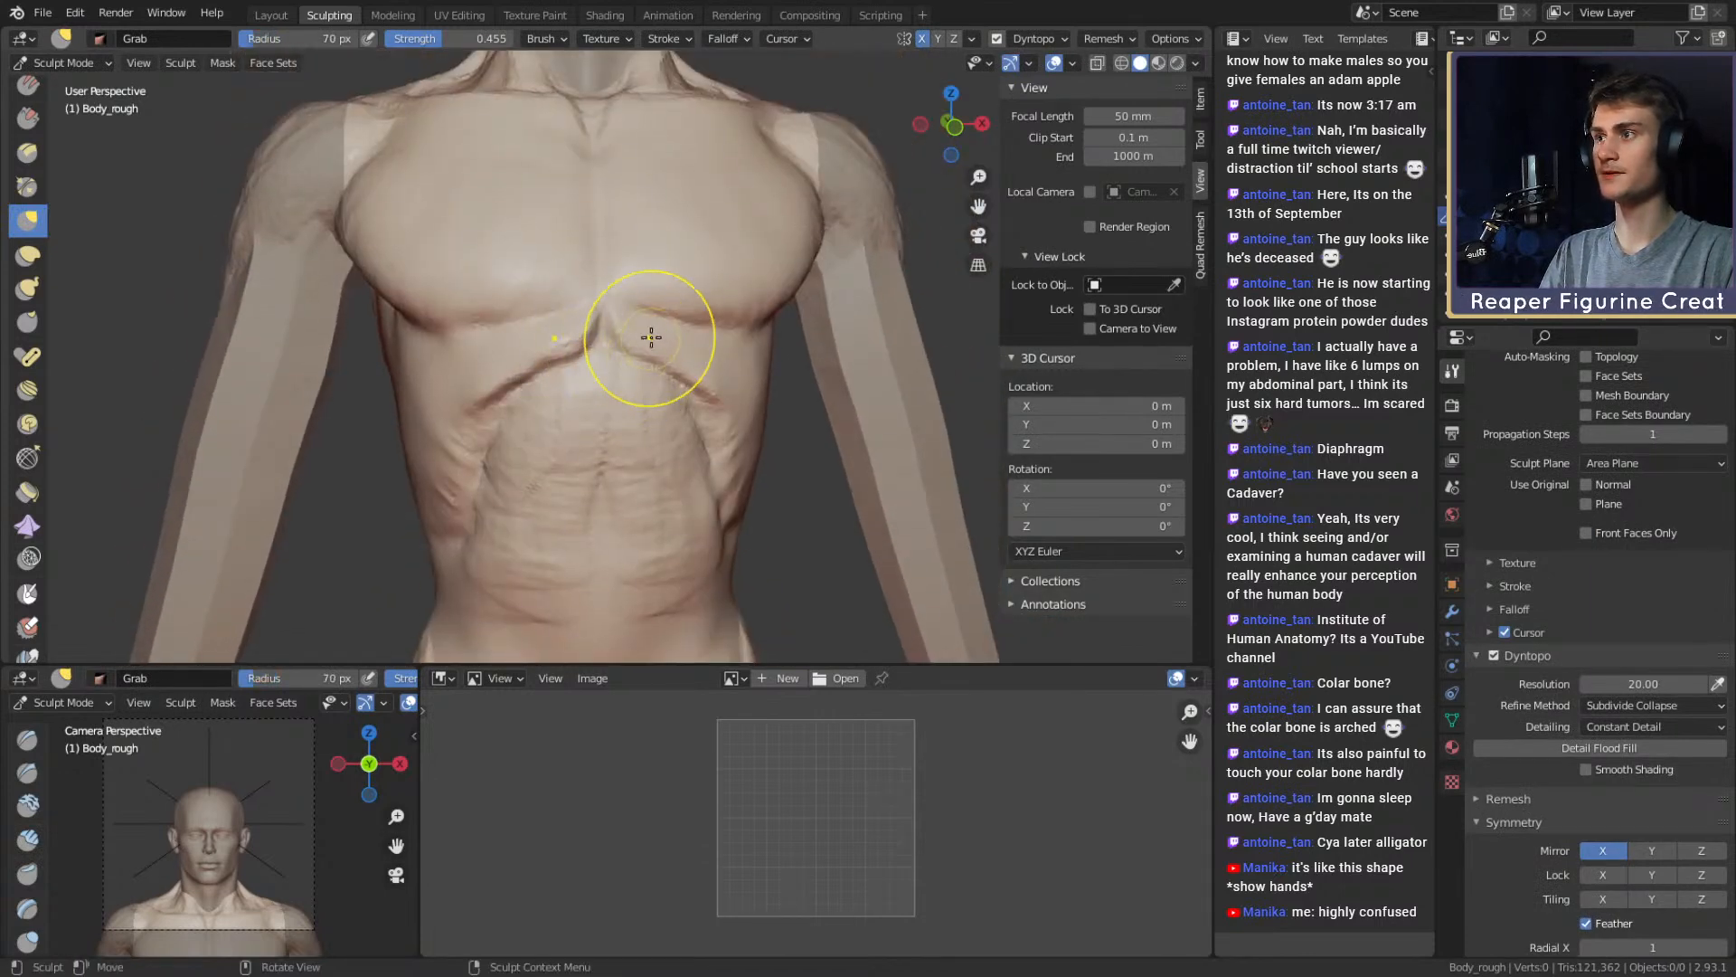
{"action": "left_click_drag", "start_coordinate": [687, 366], "coordinate": [698, 373]}
Pull up the base of the sternum between the pectorals with the Grab brush, adjusting its radius
{"action": "key", "text": "f"}
{"action": "left_click", "coordinate": [600, 341]}
{"action": "mouse_move", "coordinate": [600, 341]}
{"action": "middle_mouse_down", "text": "ctrl"}
{"action": "mouse_move", "coordinate": [592, 428]}
{"action": "mouse_move", "coordinate": [626, 356]}
{"action": "mouse_move", "coordinate": [649, 389]}
{"action": "mouse_move", "coordinate": [705, 357]}
{"action": "mouse_move", "coordinate": [689, 338]}
{"action": "middle_mouse_up", "text": "ctrl"}
{"action": "key", "text": "f"}
{"action": "left_click", "coordinate": [580, 355]}
{"action": "key", "text": "f"}
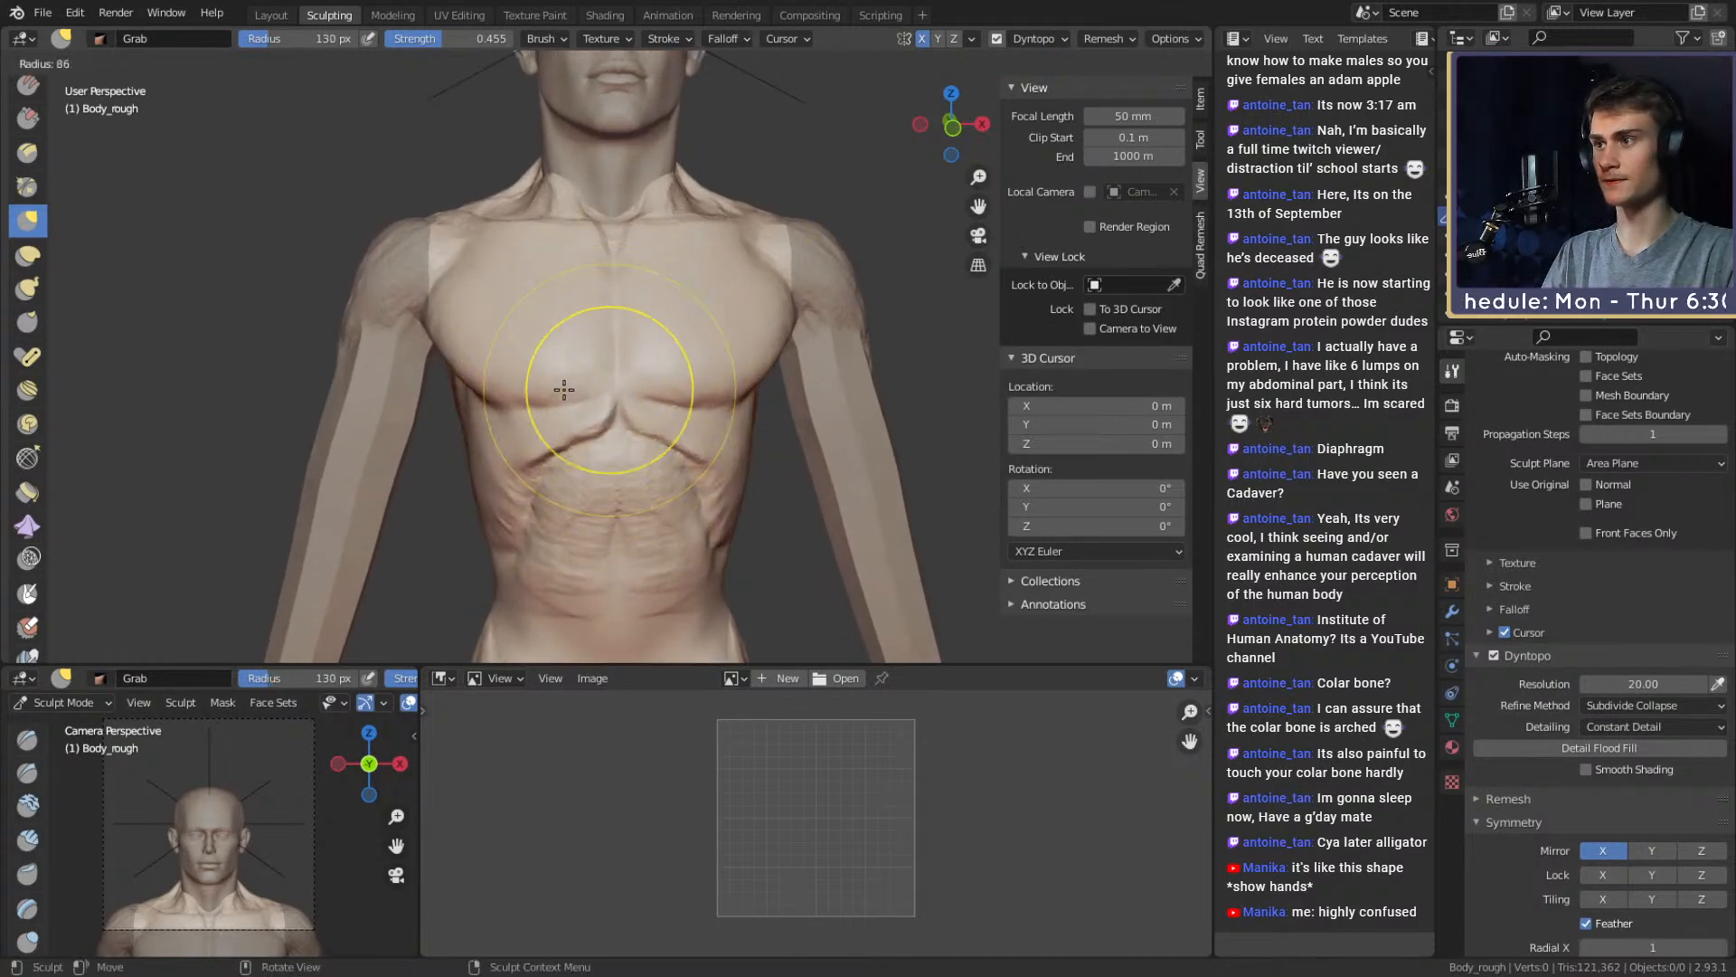
{"action": "left_click", "coordinate": [561, 387]}
{"action": "left_click_drag", "start_coordinate": [611, 395], "coordinate": [612, 372]}
Adjust the overall shape of the rib cage with the Grab brush enlarged to a 186 px radius
{"action": "key", "text": "f"}
{"action": "left_click", "coordinate": [588, 388]}
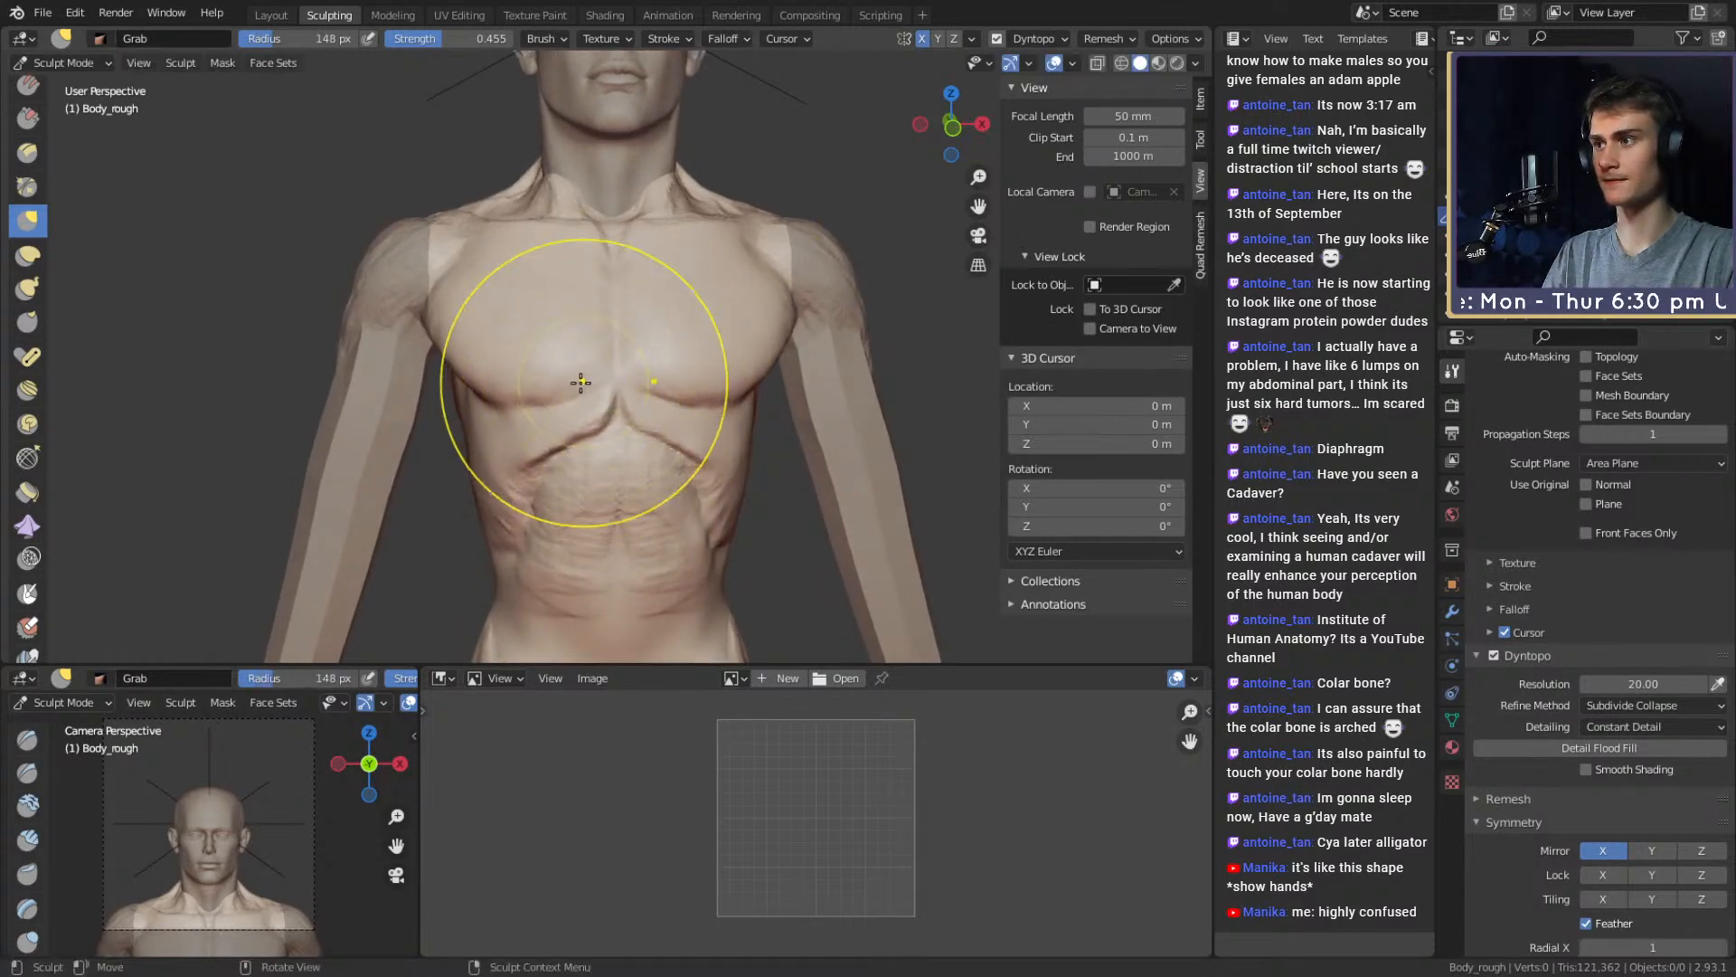
{"action": "middle_click_drag", "start_coordinate": [578, 384], "coordinate": [597, 382]}
{"action": "key", "text": "f"}
{"action": "left_click", "coordinate": [581, 381]}
{"action": "left_click_drag", "start_coordinate": [544, 392], "coordinate": [541, 380]}
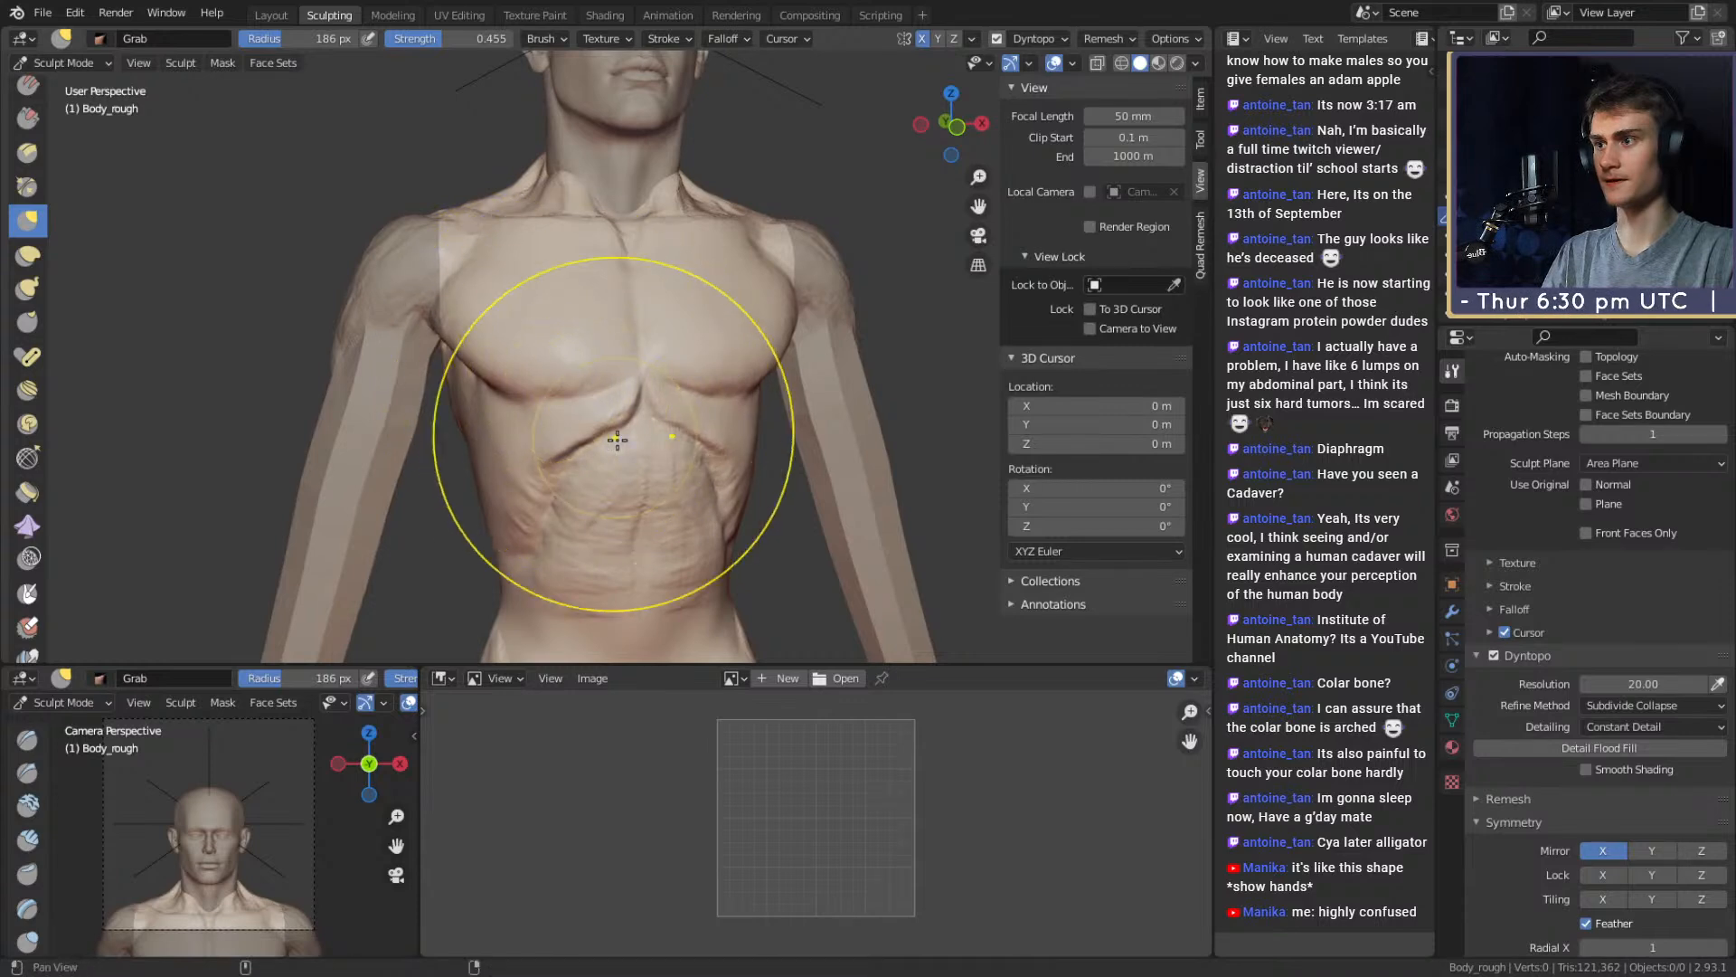
Sculpt the abdomen between the waist and pelvis with Clay Strips, reducing the radius to 48 px
{"action": "mouse_move", "coordinate": [624, 438]}
{"action": "middle_mouse_down", "text": "shift"}
{"action": "mouse_move", "coordinate": [640, 369]}
{"action": "mouse_move", "coordinate": [615, 333]}
{"action": "middle_mouse_up", "text": "shift"}
{"action": "key", "text": "c"}
{"action": "key", "text": "f"}
{"action": "left_click", "coordinate": [558, 380]}
{"action": "scroll", "coordinate": [615, 333], "scroll_direction": "up", "scroll_amount": 4}
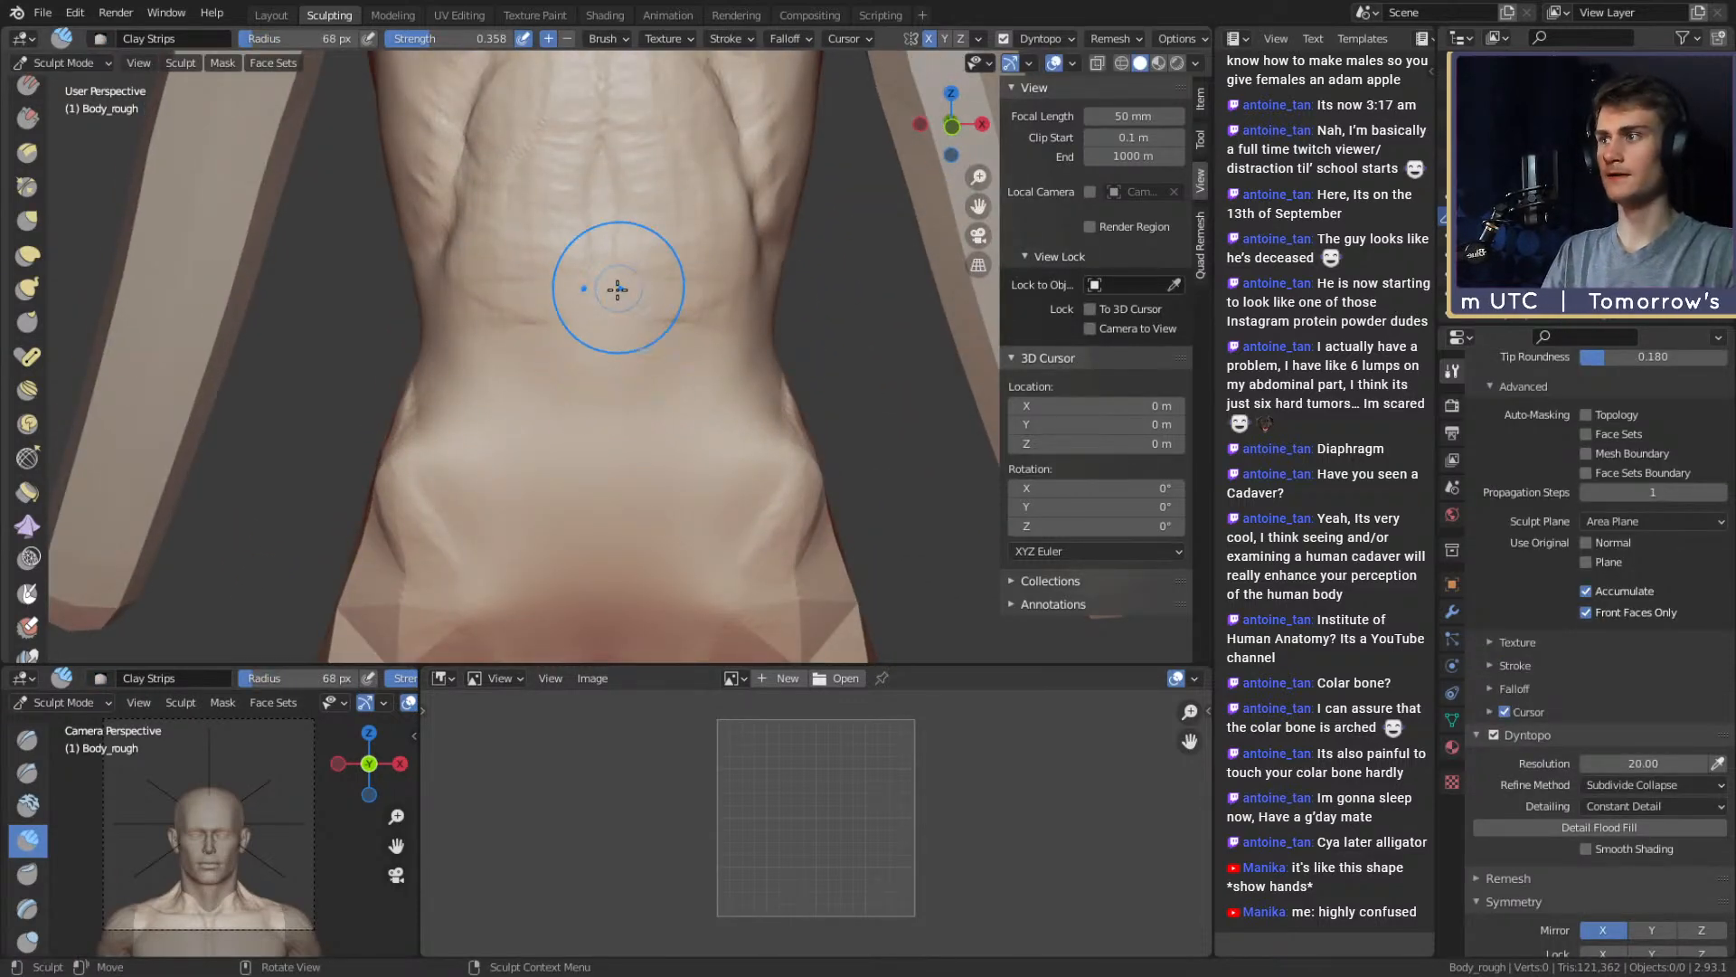
{"action": "key", "text": "f"}
{"action": "left_click", "coordinate": [588, 295]}
{"action": "mouse_move", "coordinate": [588, 295]}
{"action": "middle_mouse_down"}
{"action": "mouse_move", "coordinate": [640, 322]}
{"action": "mouse_move", "coordinate": [581, 318]}
{"action": "mouse_move", "coordinate": [589, 364]}
{"action": "middle_mouse_up"}
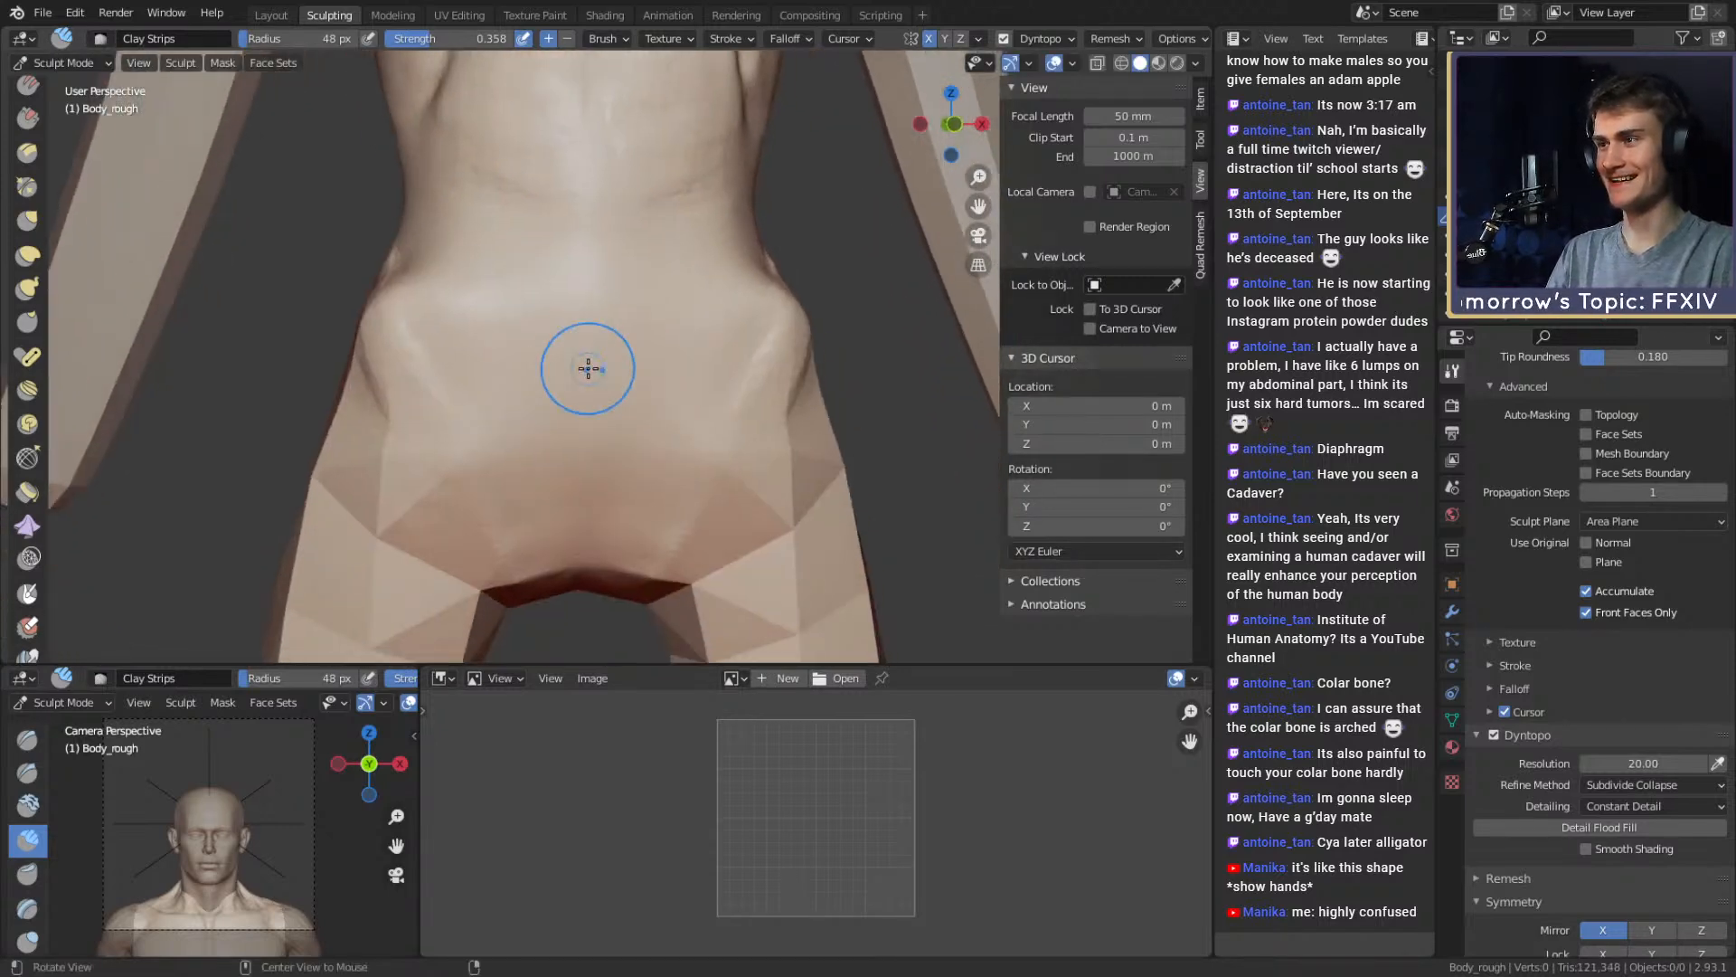
{"action": "mouse_move", "coordinate": [529, 313]}
{"action": "middle_mouse_down"}
{"action": "mouse_move", "coordinate": [570, 317]}
{"action": "mouse_move", "coordinate": [566, 341]}
{"action": "mouse_move", "coordinate": [542, 280]}
{"action": "mouse_move", "coordinate": [493, 323]}
{"action": "mouse_move", "coordinate": [558, 349]}
{"action": "middle_mouse_up"}
{"action": "left_click_drag", "start_coordinate": [558, 349], "coordinate": [520, 180]}
Lay vertical muscle forms down the abdomen toward the pubic area with Clay Strips at 44 px
{"action": "middle_click_drag", "start_coordinate": [520, 180], "coordinate": [526, 270]}
{"action": "mouse_move", "coordinate": [526, 270]}
{"action": "left_mouse_down"}
{"action": "mouse_move", "coordinate": [558, 100]}
{"action": "mouse_move", "coordinate": [600, 441]}
{"action": "left_mouse_up"}
{"action": "middle_click_drag", "start_coordinate": [600, 442], "coordinate": [585, 364]}
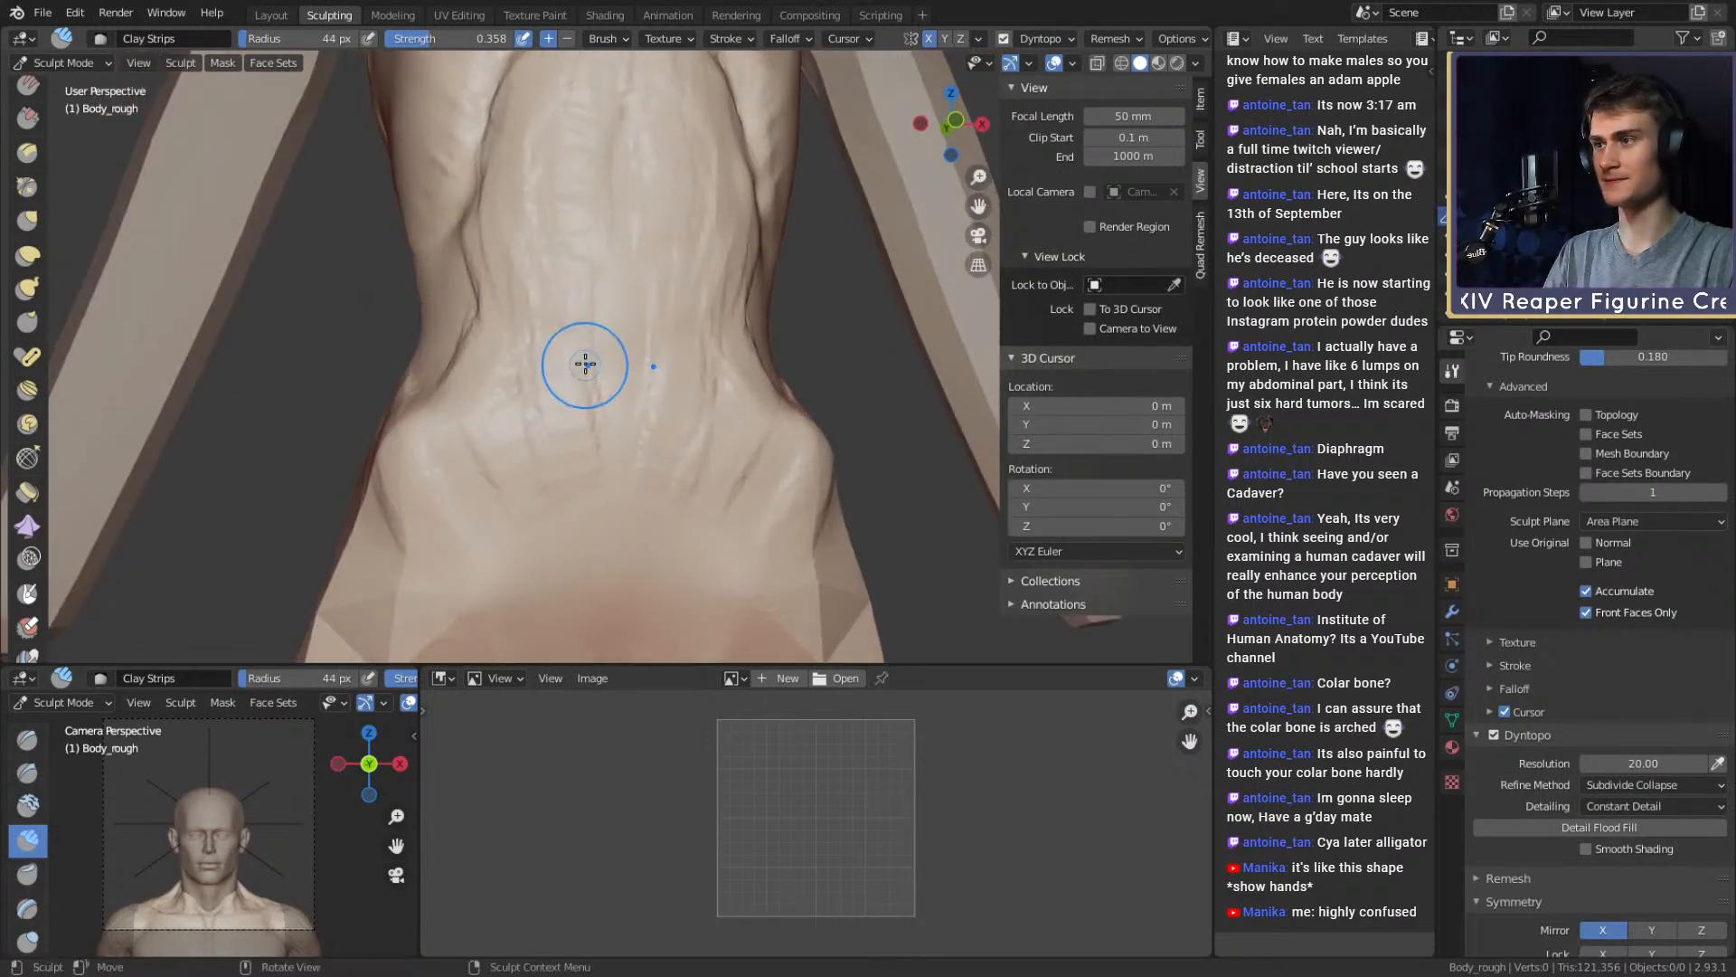
{"action": "mouse_move", "coordinate": [585, 364]}
{"action": "left_mouse_down"}
{"action": "mouse_move", "coordinate": [562, 124]}
{"action": "mouse_move", "coordinate": [579, 360]}
{"action": "left_mouse_up"}
{"action": "middle_click_drag", "start_coordinate": [593, 330], "coordinate": [617, 302]}
Define the vertical abdominal muscle columns on either side of the midline with Clay Strips at 31 px
{"action": "key", "text": "f"}
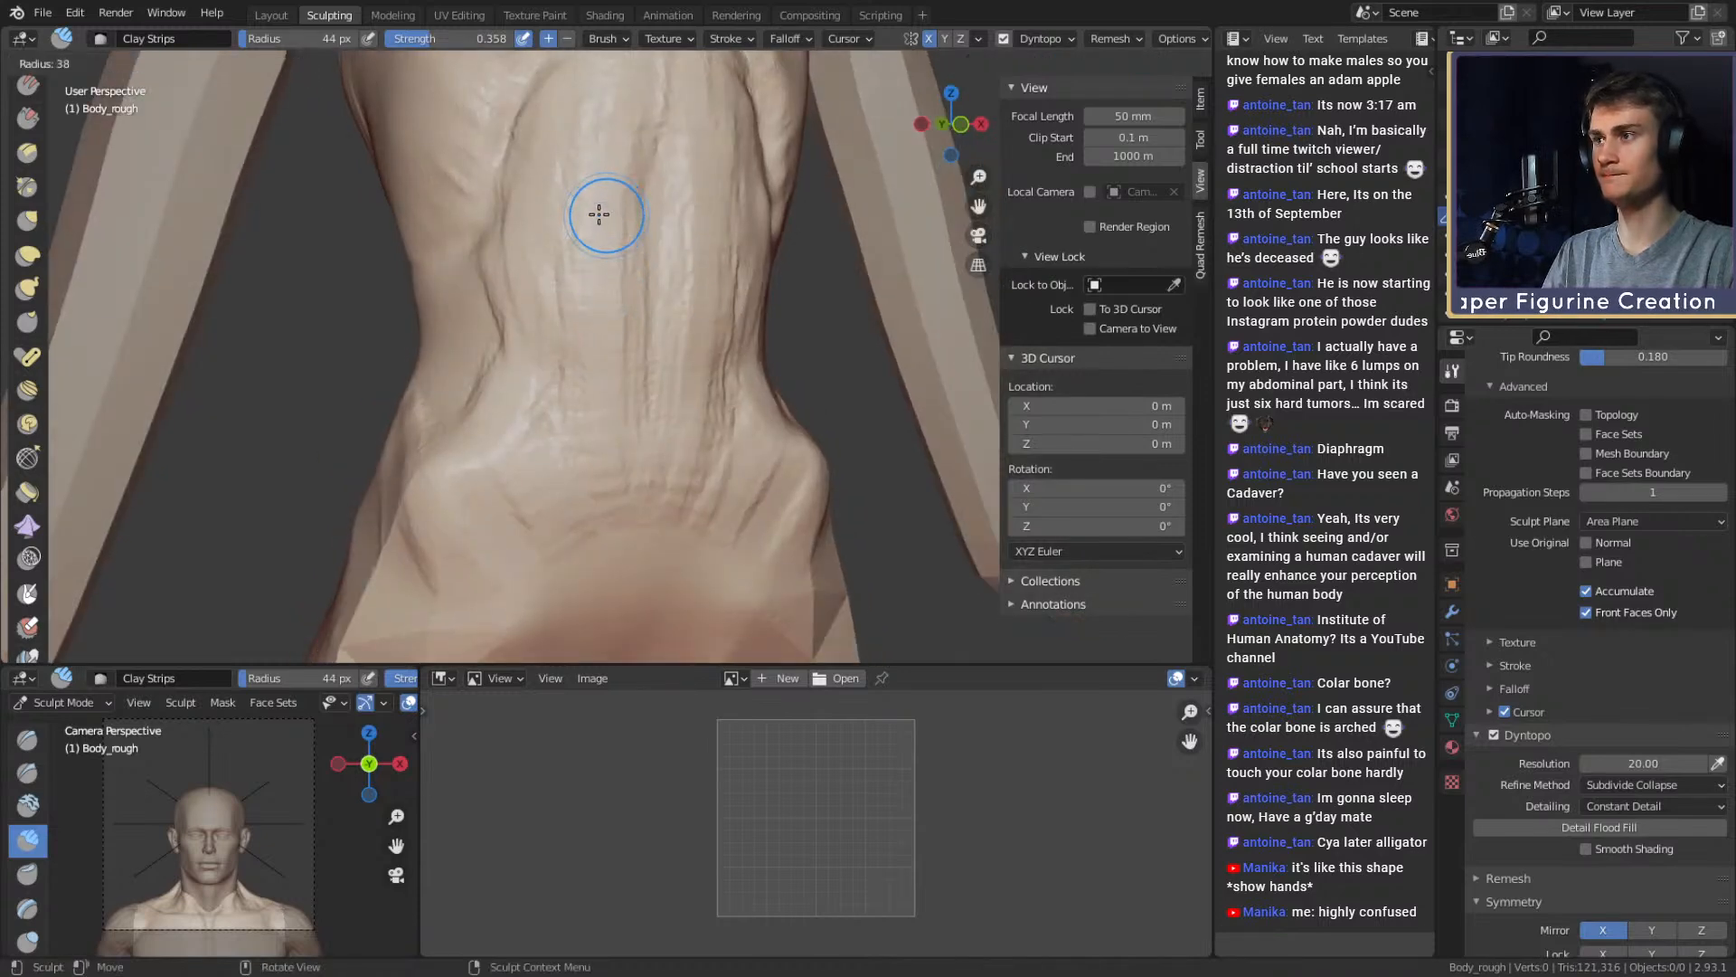
{"action": "left_click", "coordinate": [629, 213]}
{"action": "mouse_move", "coordinate": [608, 227]}
{"action": "middle_mouse_down"}
{"action": "mouse_move", "coordinate": [579, 280]}
{"action": "mouse_move", "coordinate": [583, 262]}
{"action": "middle_mouse_up"}
{"action": "key", "text": "f"}
{"action": "left_click", "coordinate": [584, 258]}
{"action": "left_click_drag", "start_coordinate": [566, 233], "coordinate": [570, 489]}
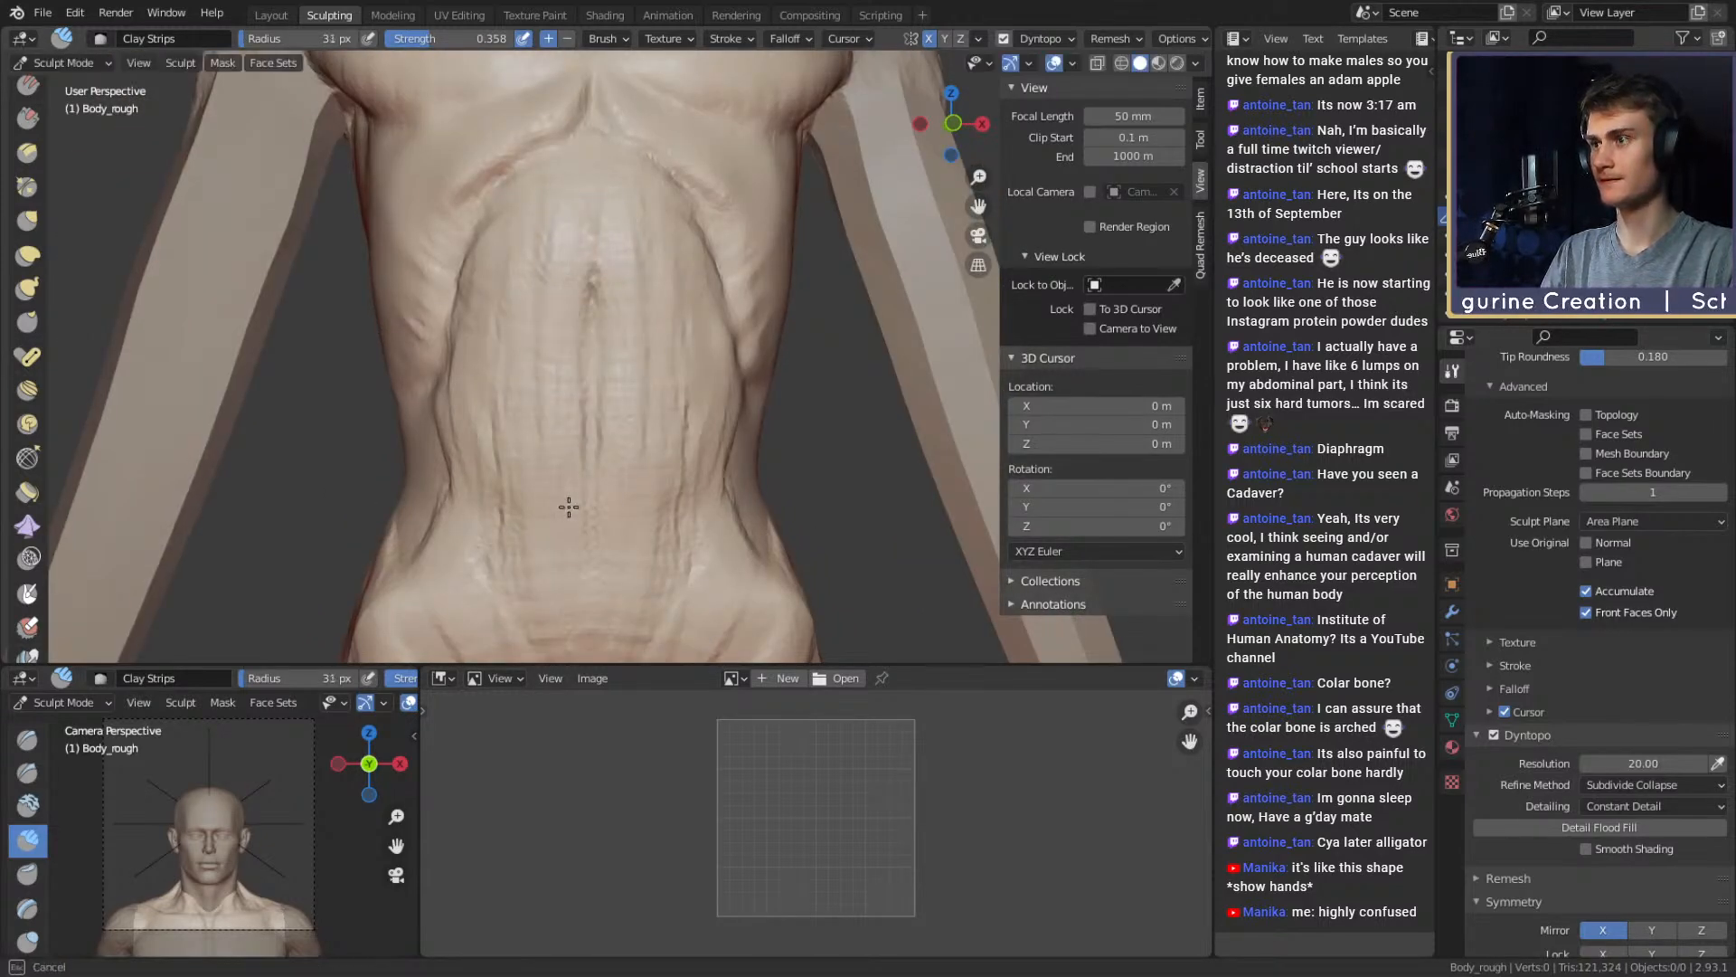
{"action": "middle_click_drag", "start_coordinate": [570, 508], "coordinate": [588, 373], "text": "shift"}
{"action": "left_click_drag", "start_coordinate": [588, 303], "coordinate": [570, 203]}
{"action": "middle_click_drag", "start_coordinate": [600, 476], "coordinate": [574, 311], "text": "shift"}
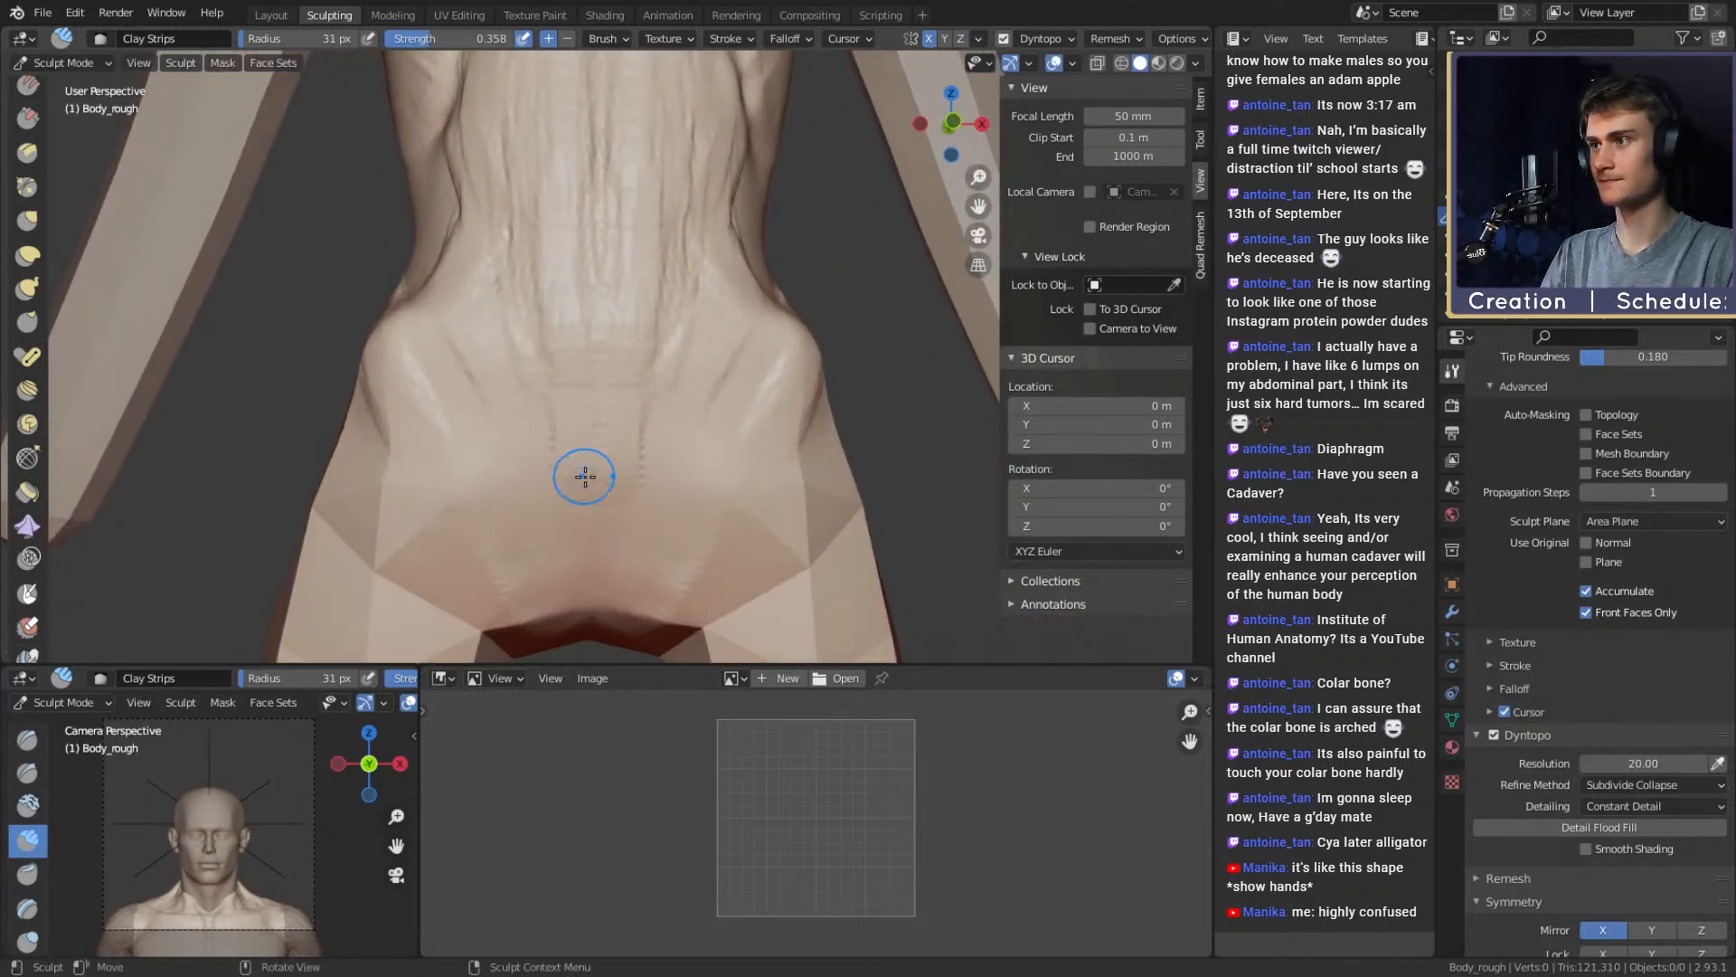
Taper the lower abdominal muscles toward the pubic area and sculpt up to the waist with Clay Strips at 45 px
{"action": "left_click_drag", "start_coordinate": [530, 462], "coordinate": [508, 369]}
{"action": "mouse_move", "coordinate": [508, 369]}
{"action": "left_mouse_down"}
{"action": "mouse_move", "coordinate": [523, 302]}
{"action": "mouse_move", "coordinate": [461, 275]}
{"action": "left_mouse_up"}
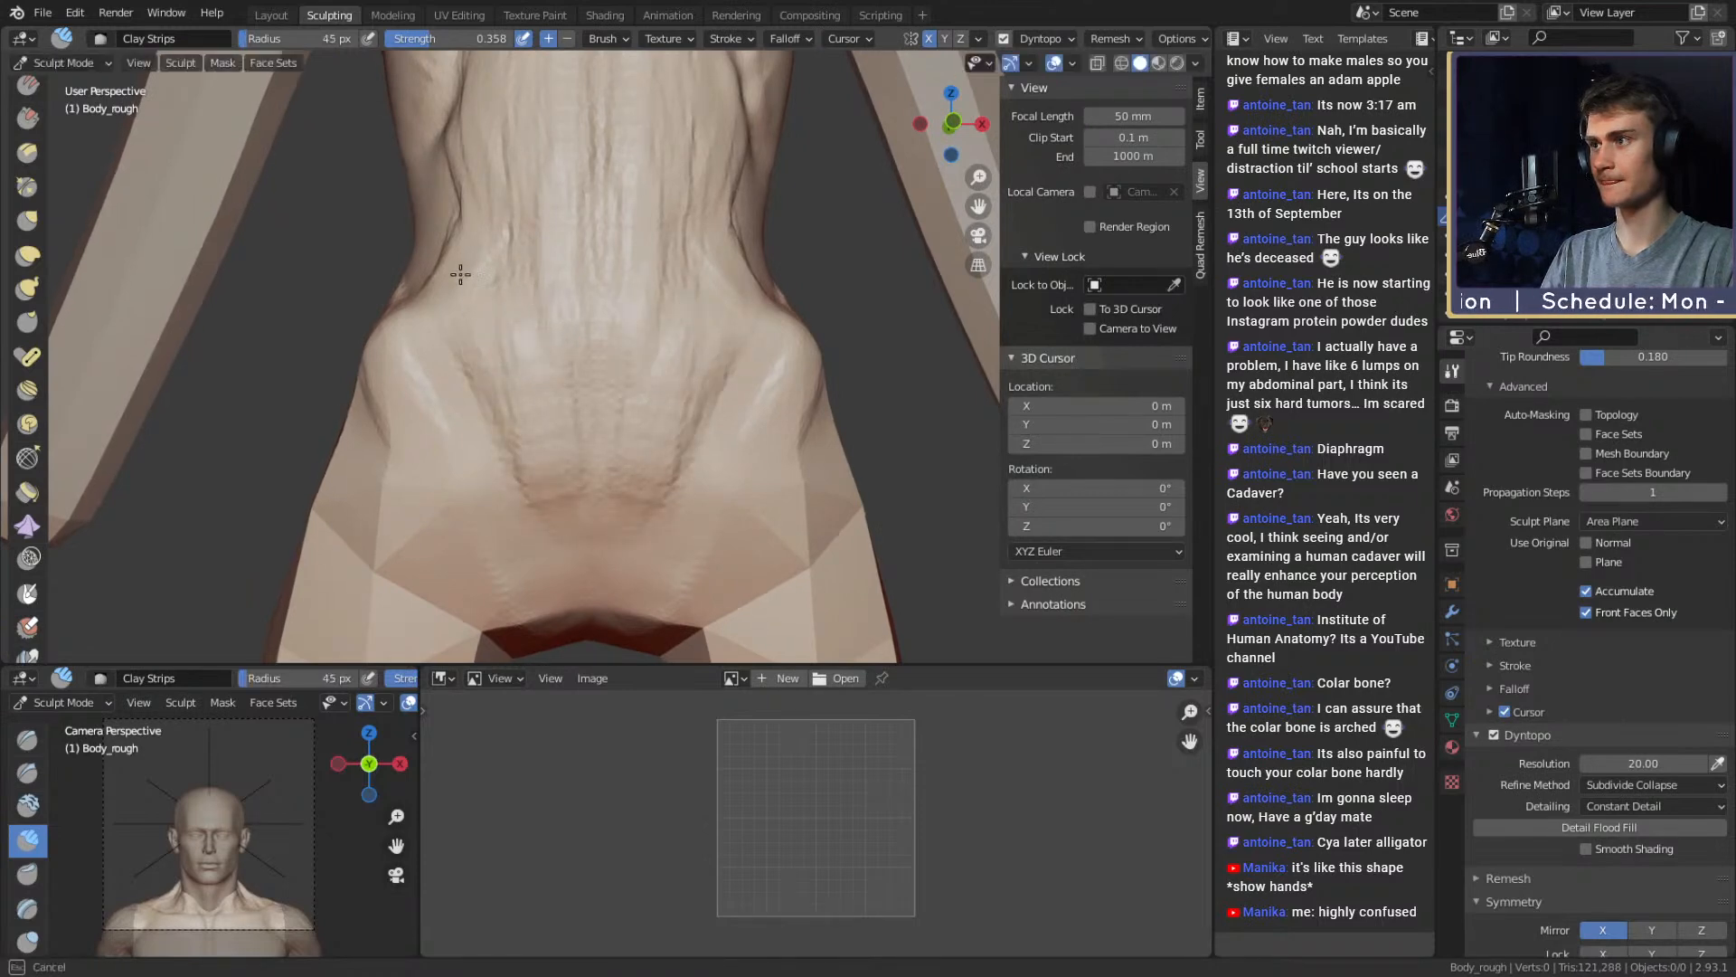
{"action": "key", "text": "f"}
{"action": "left_click", "coordinate": [529, 377]}
{"action": "middle_click_drag", "start_coordinate": [529, 377], "coordinate": [562, 427]}
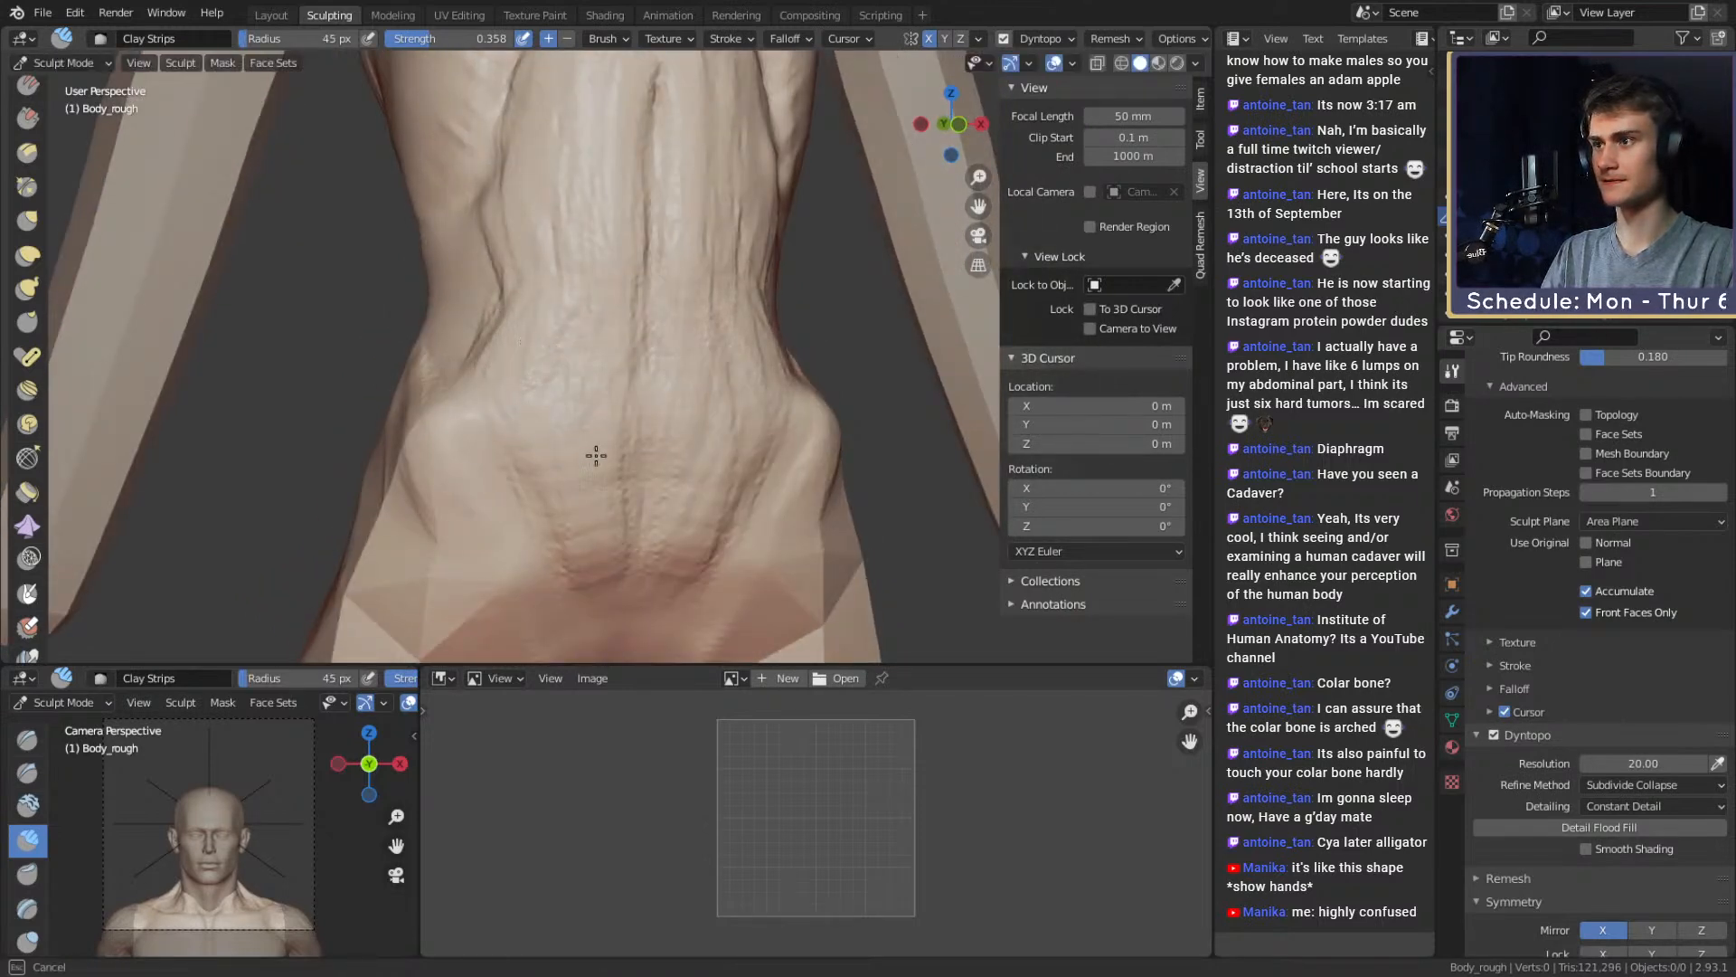
{"action": "scroll", "coordinate": [691, 364], "scroll_direction": "down", "scroll_amount": 5}
{"action": "scroll", "coordinate": [659, 322], "scroll_direction": "up", "scroll_amount": 5}
{"action": "mouse_move", "coordinate": [659, 322]}
{"action": "middle_mouse_down"}
{"action": "mouse_move", "coordinate": [690, 349]}
{"action": "mouse_move", "coordinate": [678, 311]}
{"action": "middle_mouse_up"}
Switch to the Crease brush, reduce its radius to 24 px, and examine the figure's proportions from the front
{"action": "key", "text": "shift+c"}
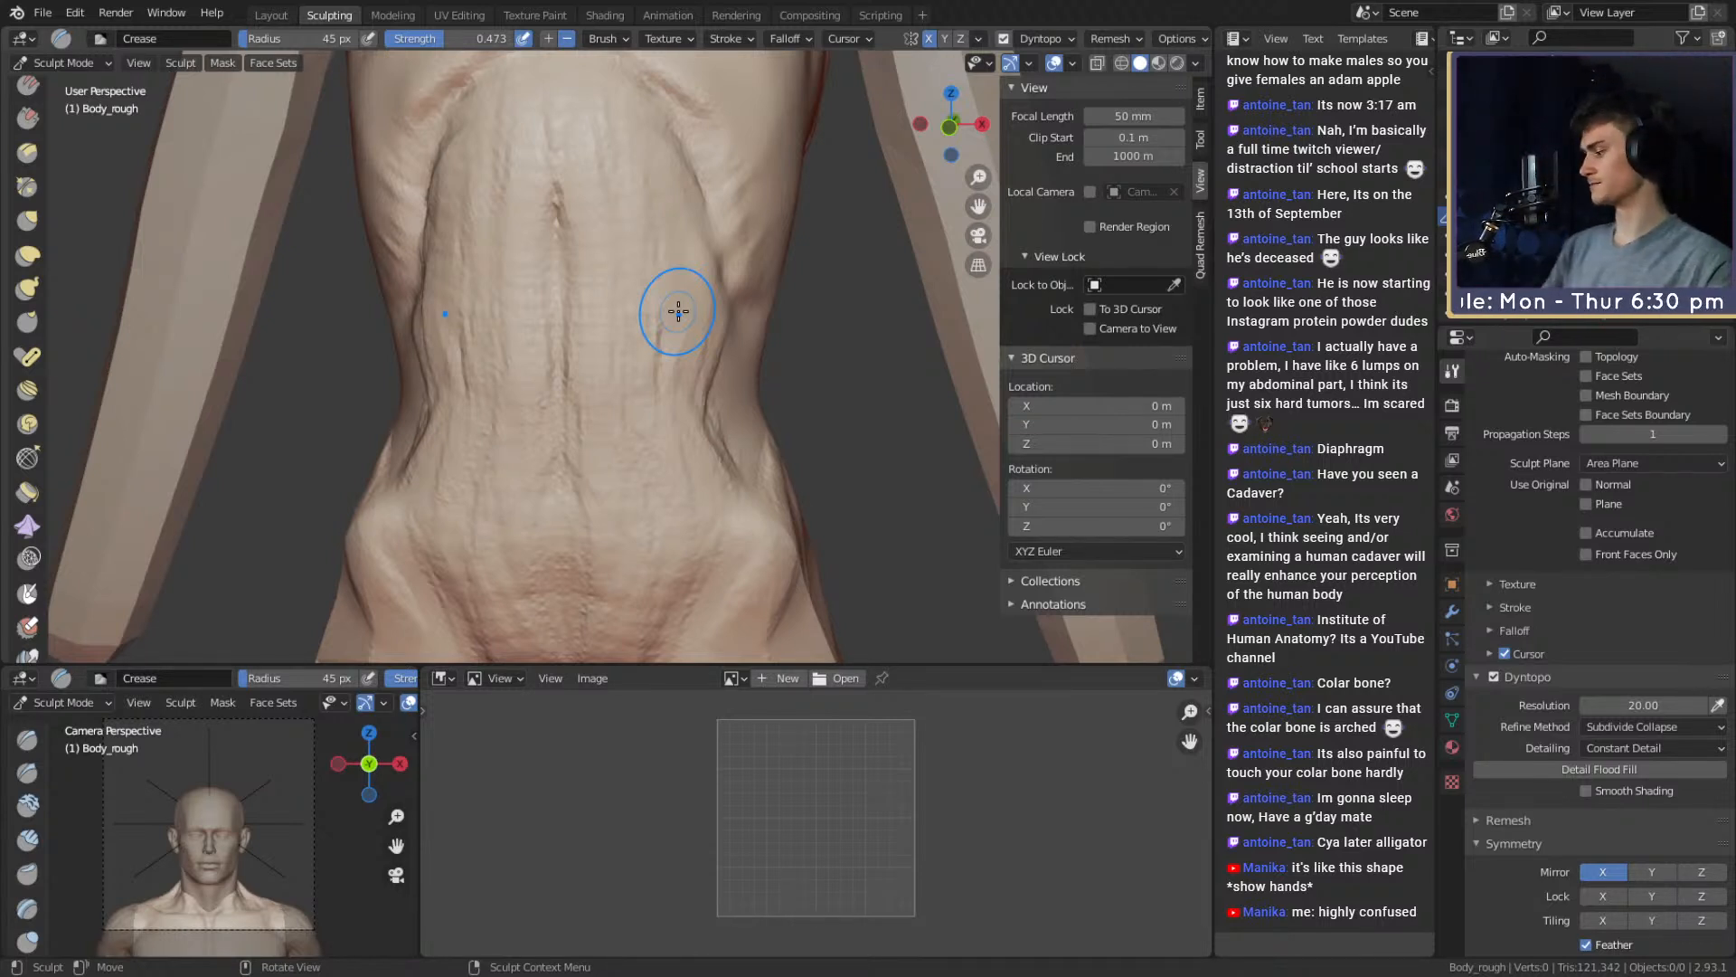
{"action": "left_click_drag", "start_coordinate": [629, 408], "coordinate": [651, 403], "text": "alt"}
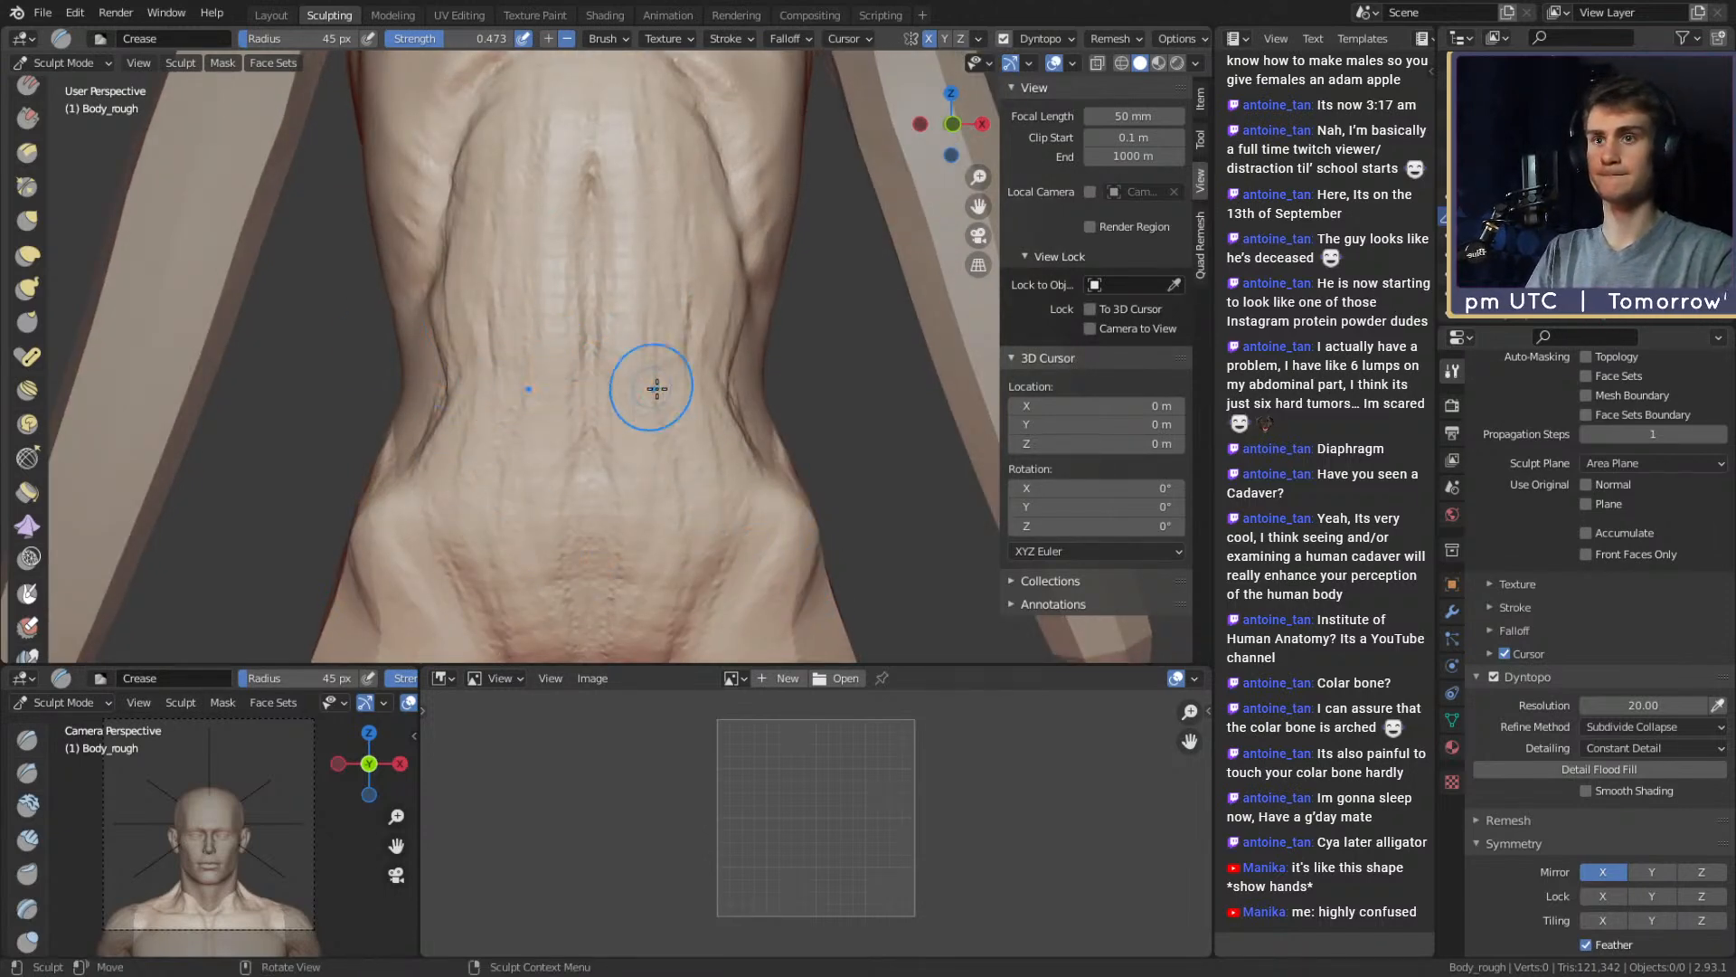
{"action": "left_click_drag", "start_coordinate": [657, 422], "coordinate": [672, 399], "text": "alt+shift"}
{"action": "left_click_drag", "start_coordinate": [679, 244], "coordinate": [667, 360], "text": "ctrl+alt"}
{"action": "mouse_move", "coordinate": [667, 360]}
{"action": "left_mouse_down", "text": "alt+shift"}
{"action": "mouse_move", "coordinate": [654, 389]}
{"action": "mouse_move", "coordinate": [633, 320]}
{"action": "left_mouse_up", "text": "alt+shift"}
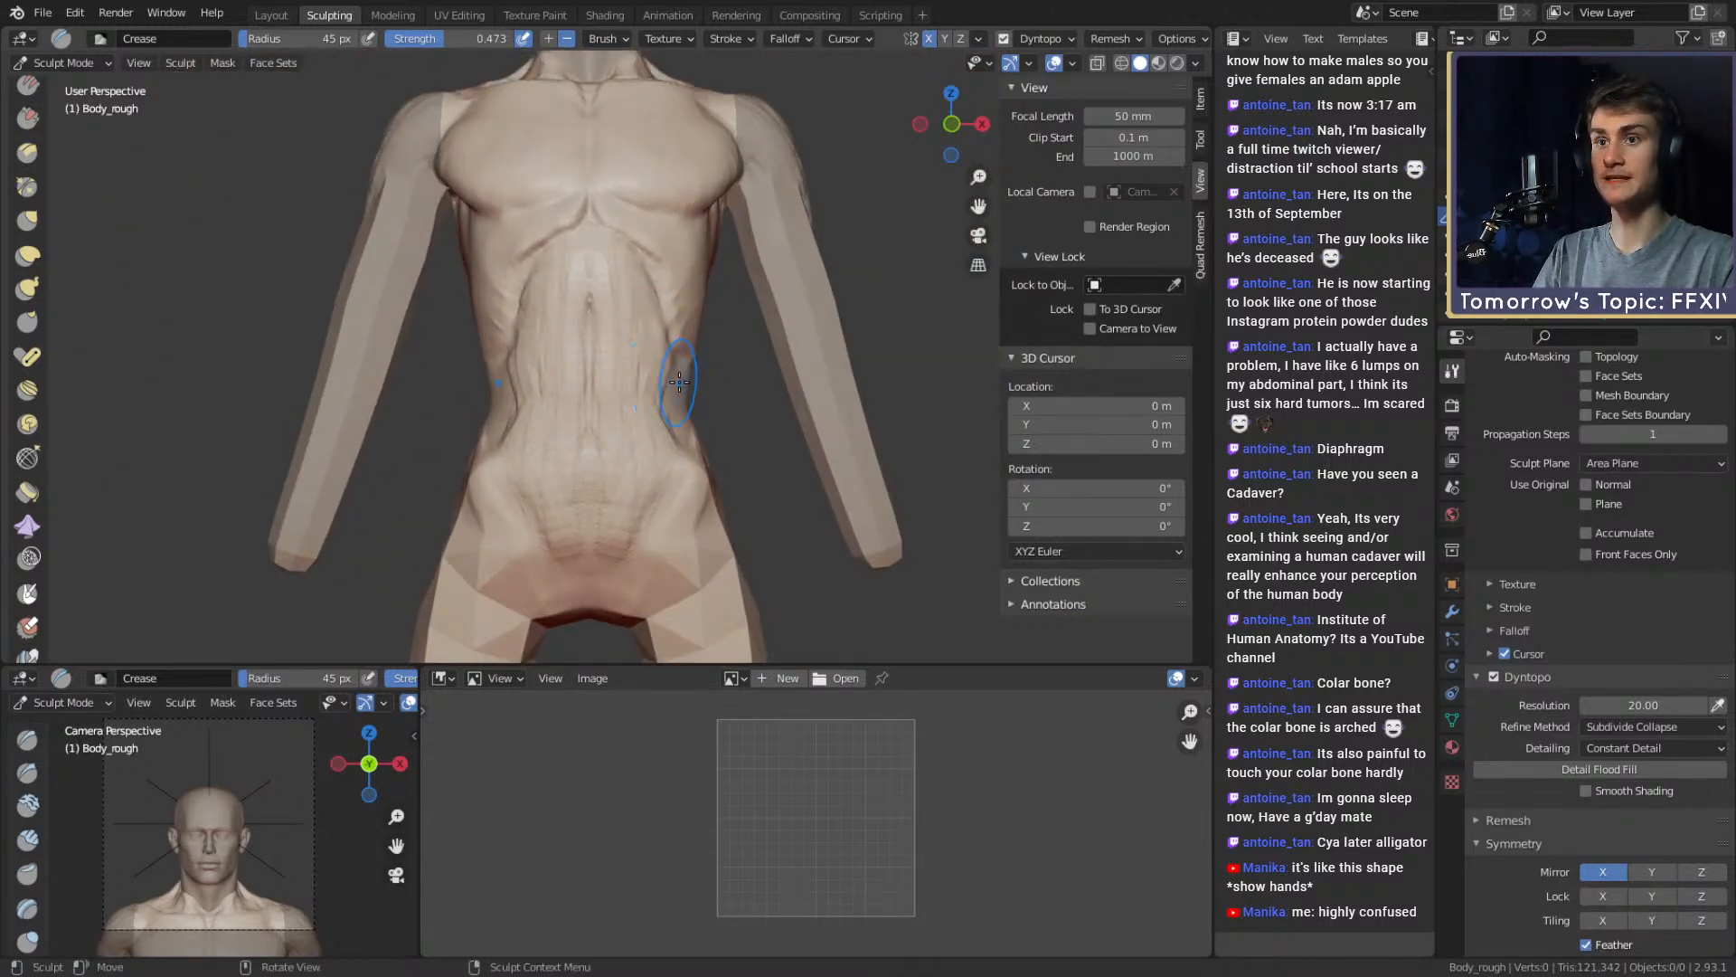
{"action": "left_click_drag", "start_coordinate": [678, 395], "coordinate": [658, 369], "text": "alt+shift"}
{"action": "mouse_move", "coordinate": [658, 369]}
{"action": "left_mouse_down", "text": "ctrl+alt"}
{"action": "mouse_move", "coordinate": [644, 343]}
{"action": "mouse_move", "coordinate": [627, 422]}
{"action": "left_mouse_up", "text": "ctrl+alt"}
{"action": "key", "text": "f"}
{"action": "left_click", "coordinate": [616, 376]}
{"action": "left_click_drag", "start_coordinate": [628, 278], "coordinate": [631, 336], "text": "ctrl+alt"}
{"action": "left_click_drag", "start_coordinate": [630, 337], "coordinate": [627, 355], "text": "alt+shift"}
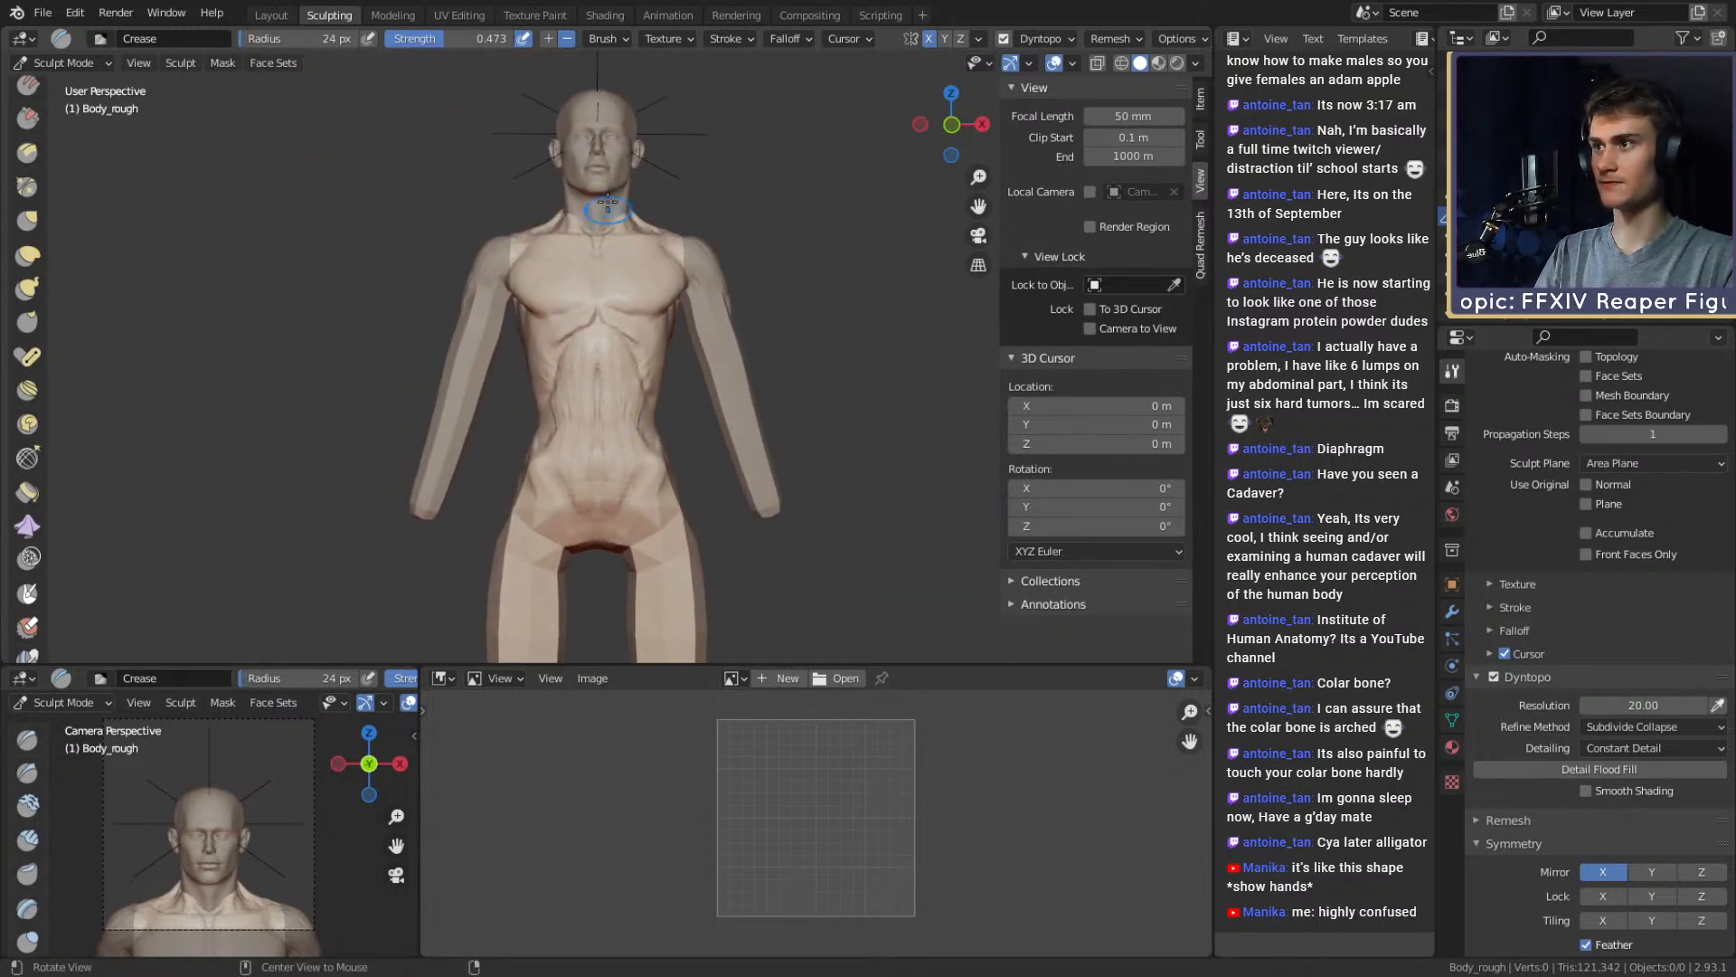
{"action": "left_click_drag", "start_coordinate": [609, 227], "coordinate": [606, 210], "text": "alt+shift"}
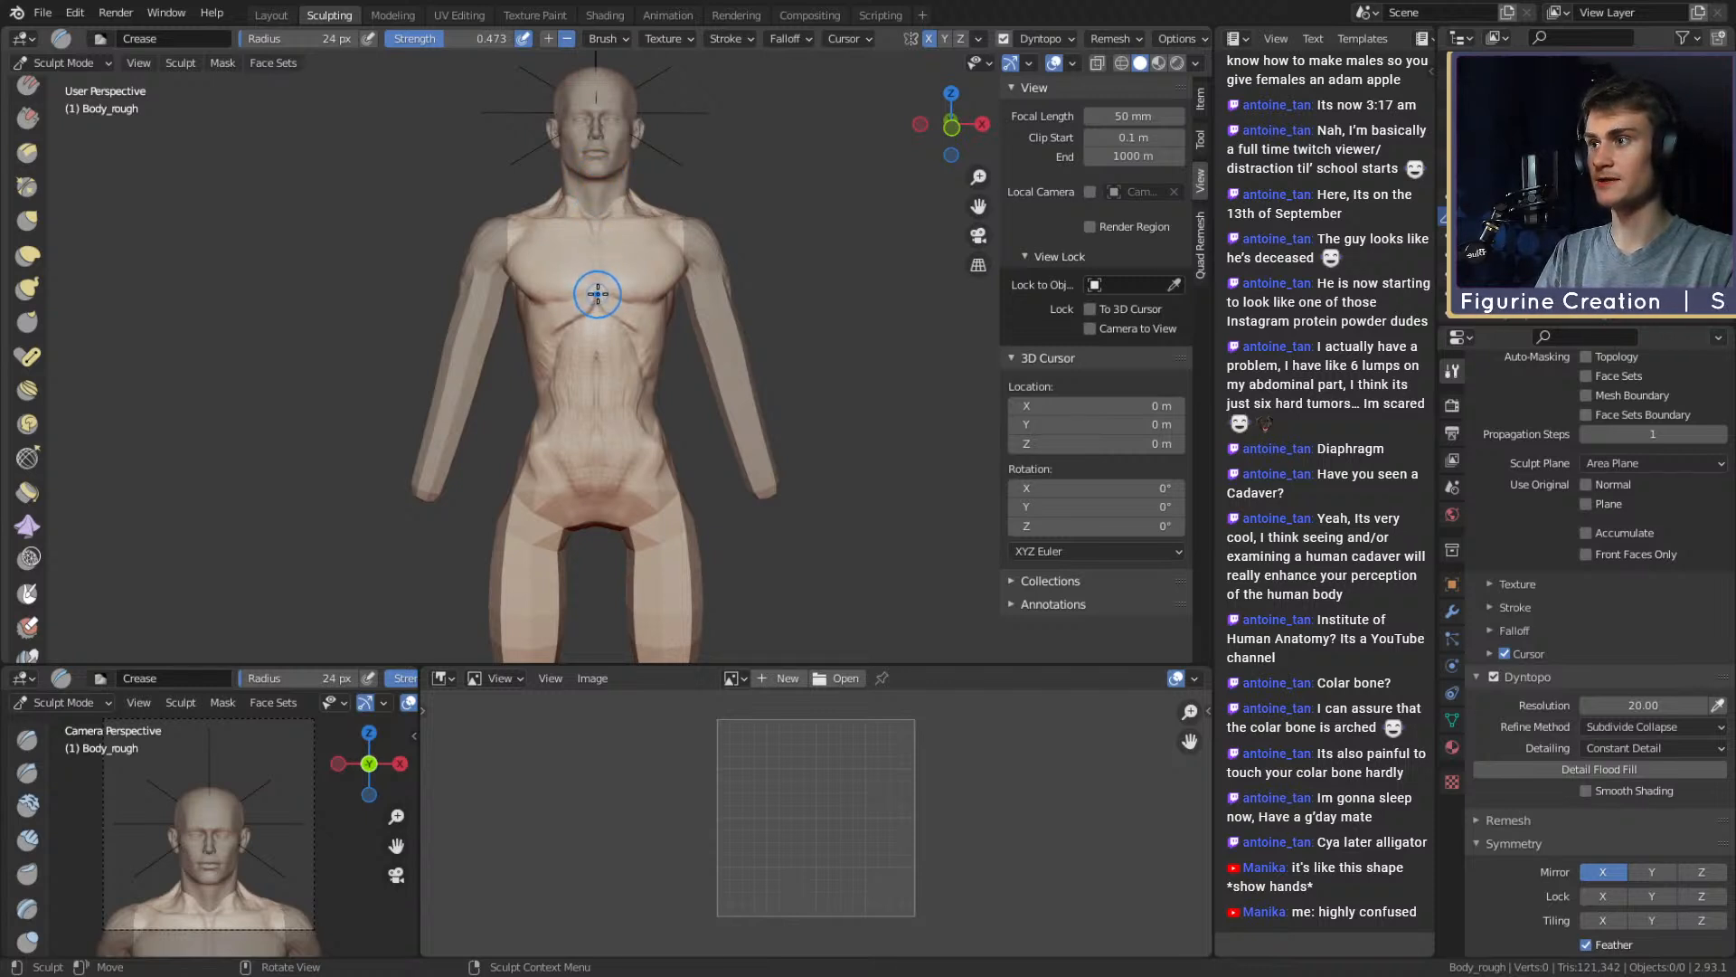
{"action": "middle_click_drag", "start_coordinate": [596, 292], "coordinate": [609, 191]}
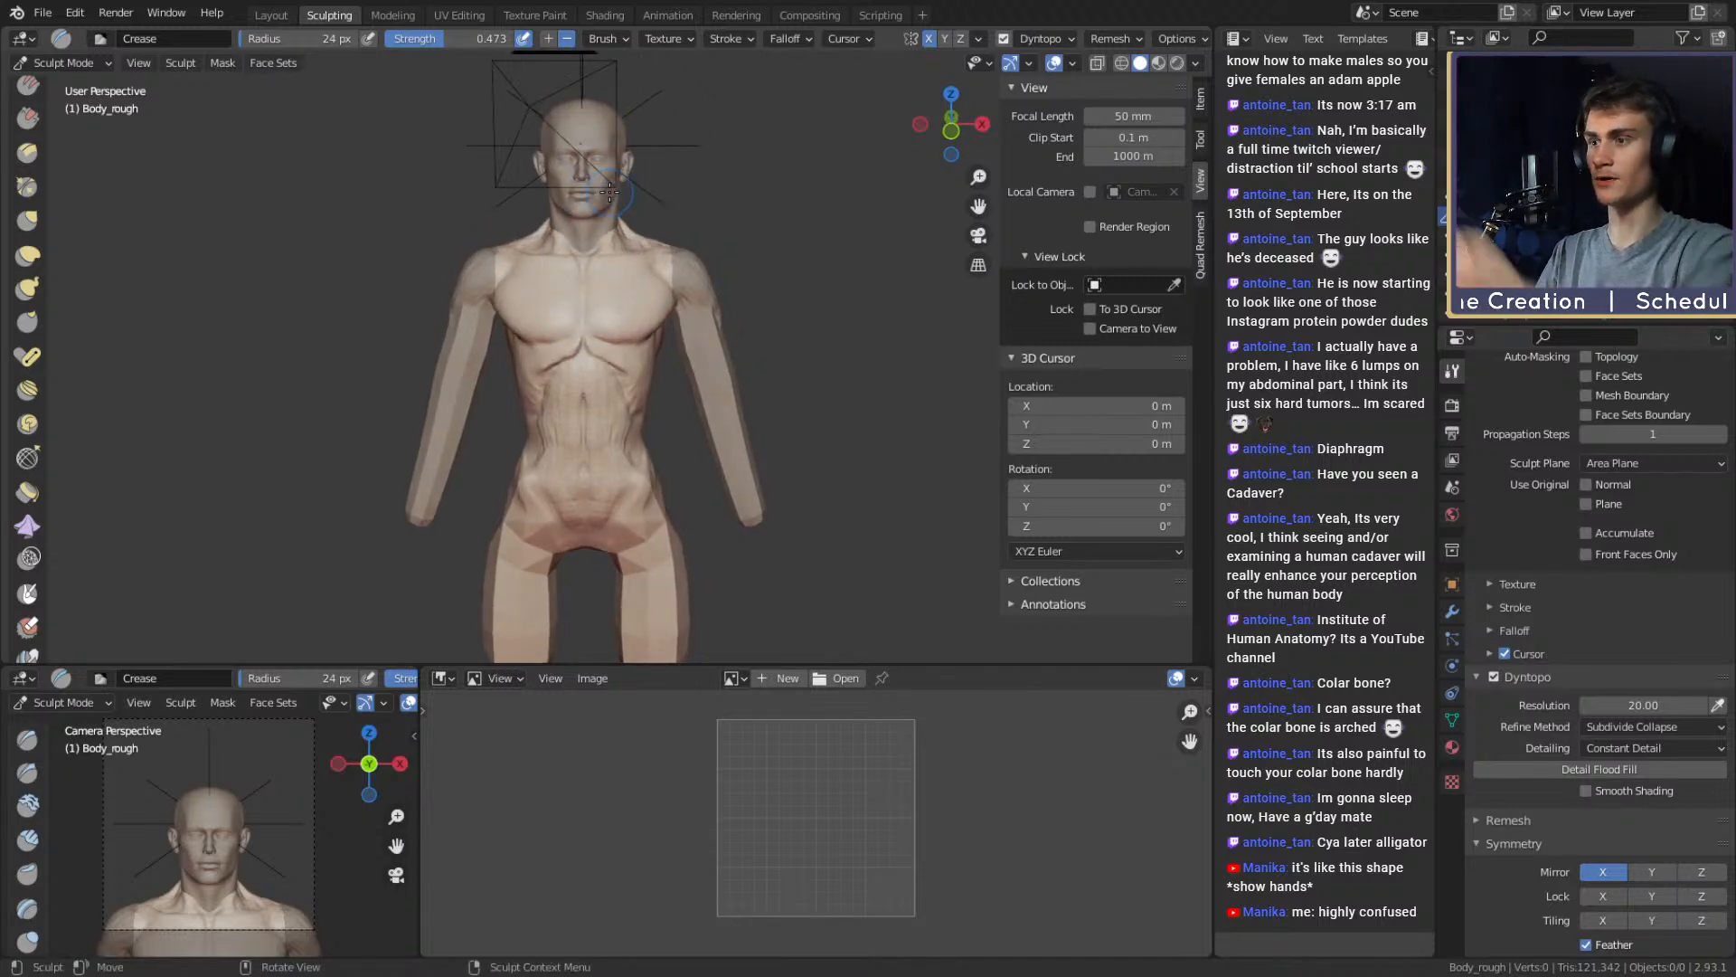
Carve the navel on the abdomen's midline in front view with the Crease brush at a 10 px radius
{"action": "key", "text": "KP_1"}
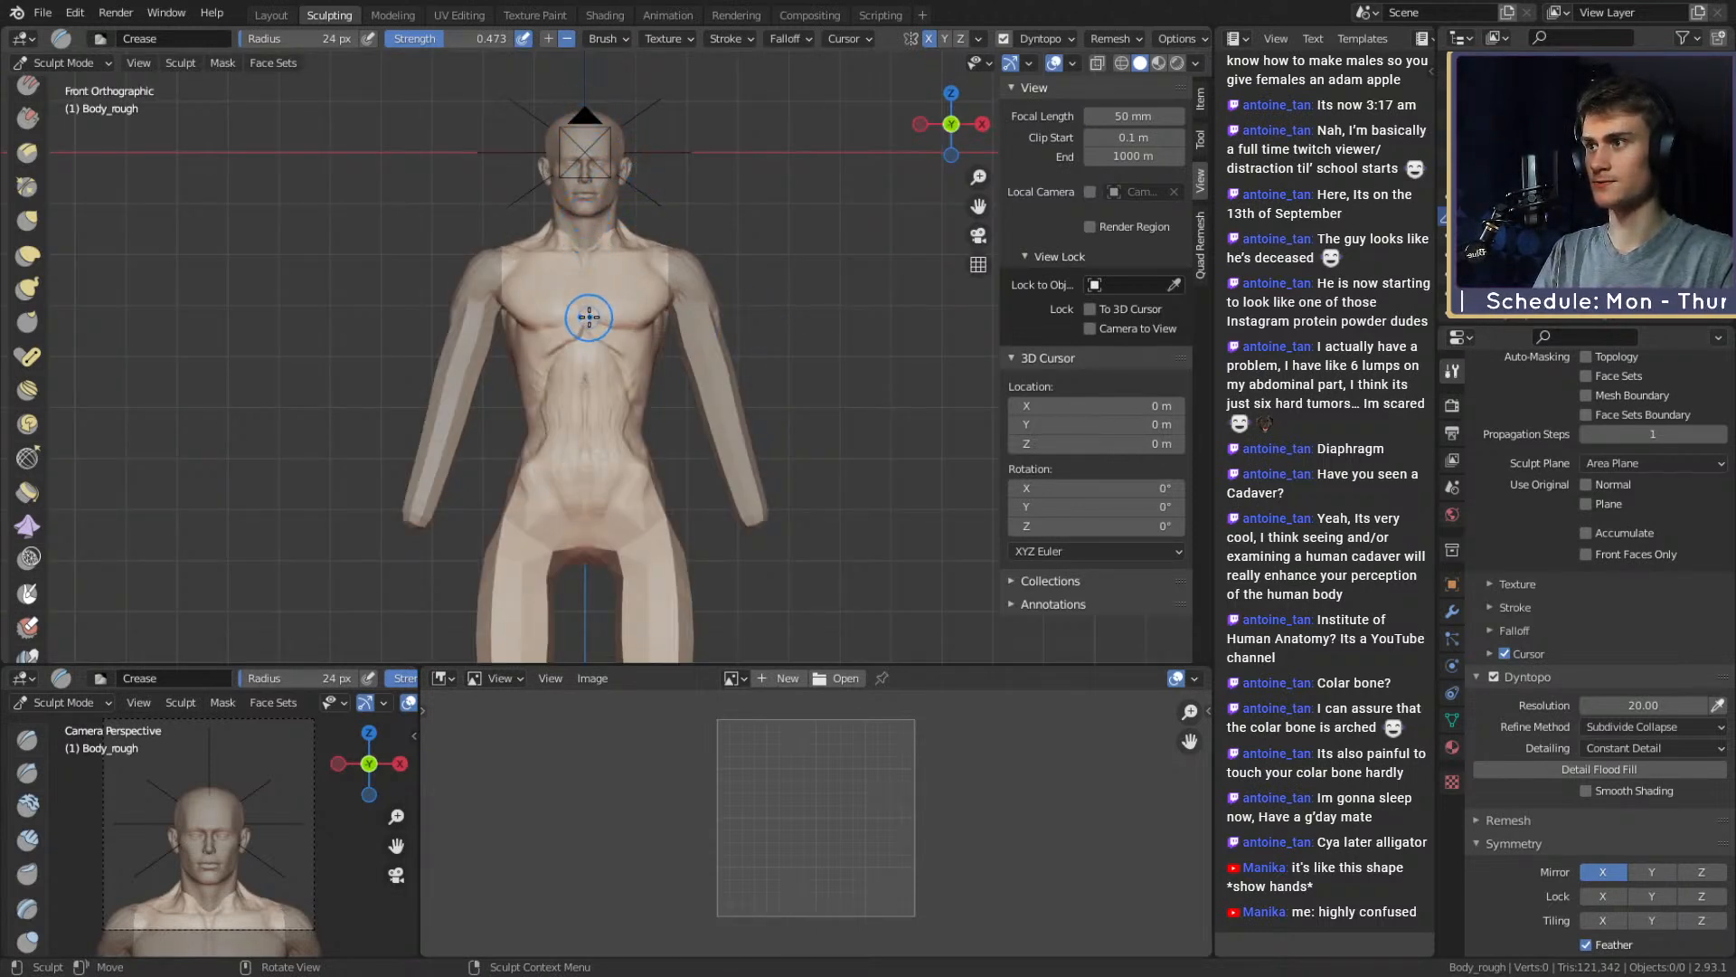
{"action": "key", "text": "f"}
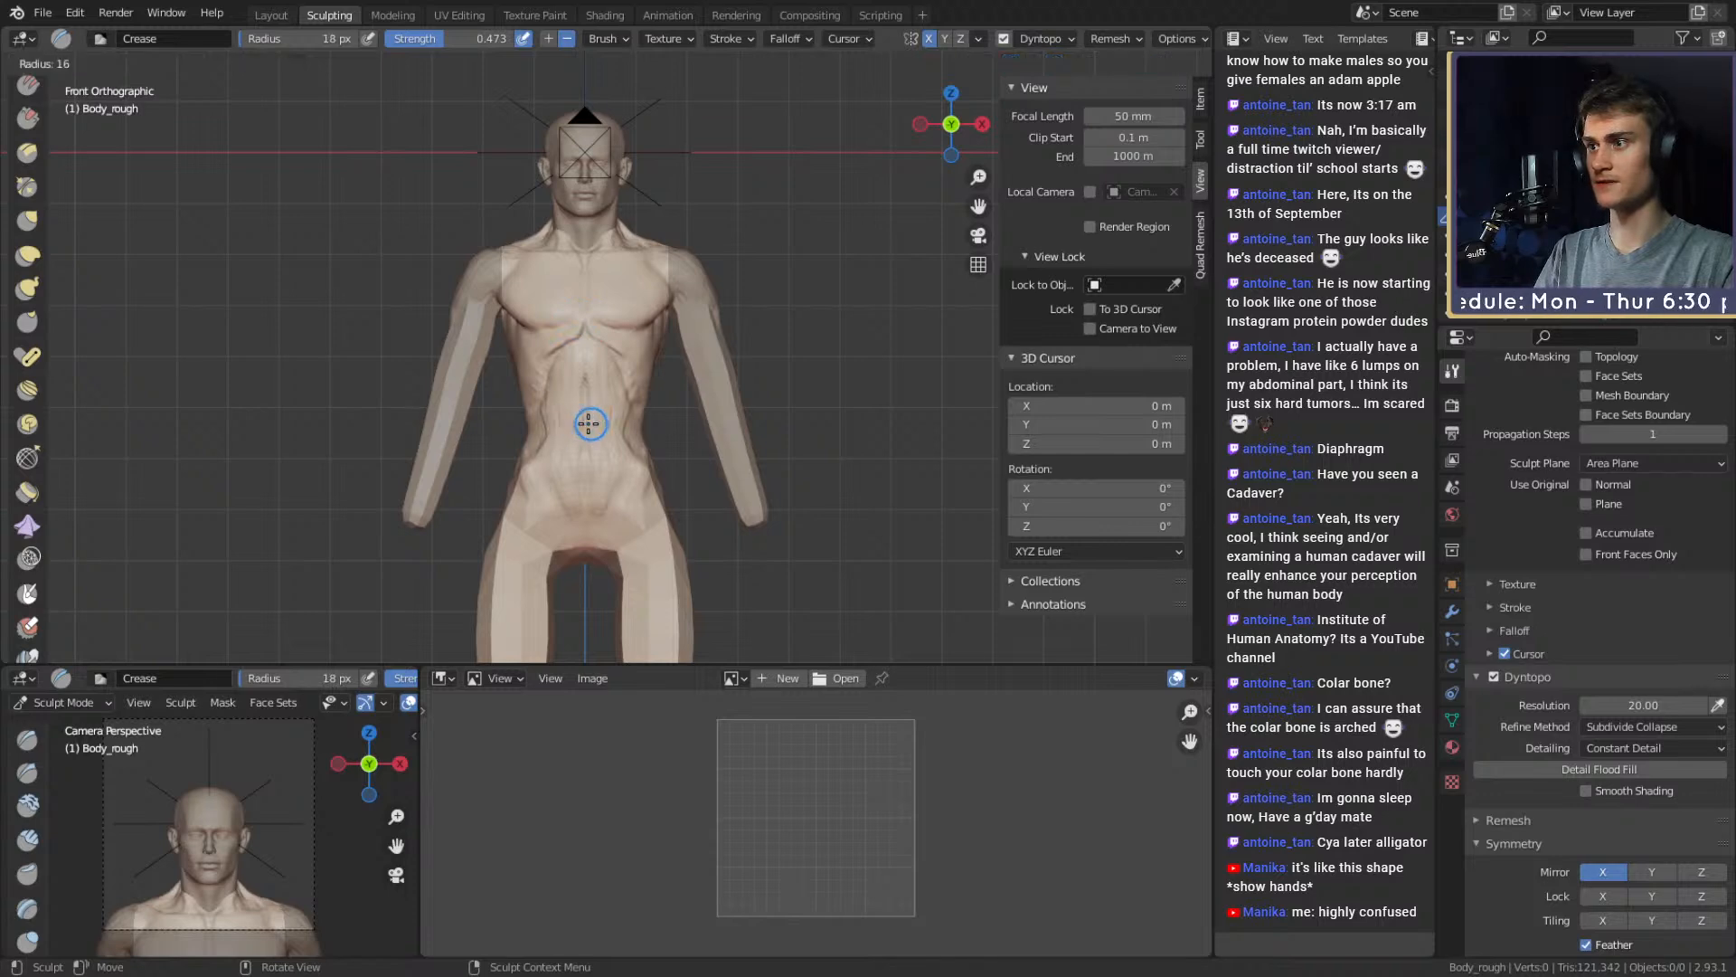
{"action": "left_click", "coordinate": [597, 425]}
{"action": "middle_click_drag", "start_coordinate": [597, 425], "coordinate": [606, 365], "text": "ctrl"}
{"action": "left_click_drag", "start_coordinate": [577, 461], "coordinate": [568, 462]}
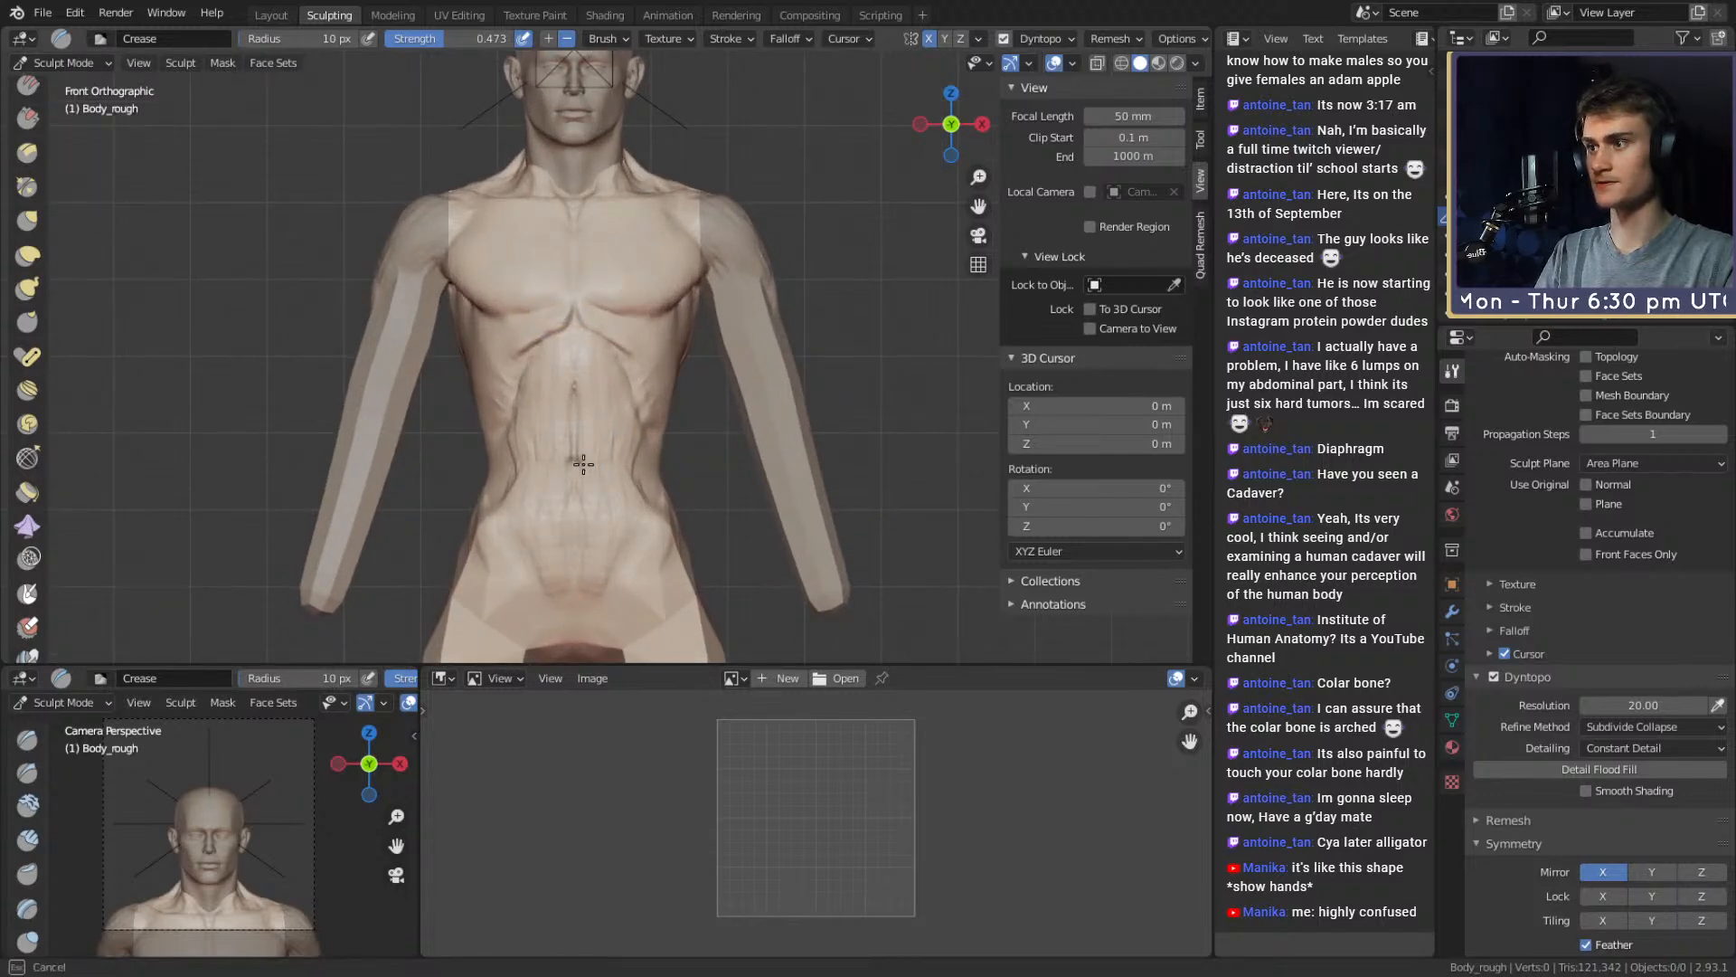
Adjust the abdomen around the navel and waist with the Grab brush, setting the radius to 47 px
{"action": "scroll", "coordinate": [579, 462], "scroll_direction": "down", "scroll_amount": 4}
{"action": "middle_click_drag", "start_coordinate": [579, 462], "coordinate": [666, 387]}
{"action": "mouse_move", "coordinate": [667, 387]}
{"action": "middle_mouse_down", "text": "ctrl"}
{"action": "mouse_move", "coordinate": [663, 307]}
{"action": "mouse_move", "coordinate": [647, 371]}
{"action": "middle_mouse_up", "text": "ctrl"}
{"action": "key", "text": "g"}
{"action": "left_click_drag", "start_coordinate": [633, 371], "coordinate": [633, 375]}
{"action": "key", "text": "f"}
{"action": "left_click", "coordinate": [685, 373]}
{"action": "middle_click_drag", "start_coordinate": [665, 376], "coordinate": [636, 376], "text": "shift"}
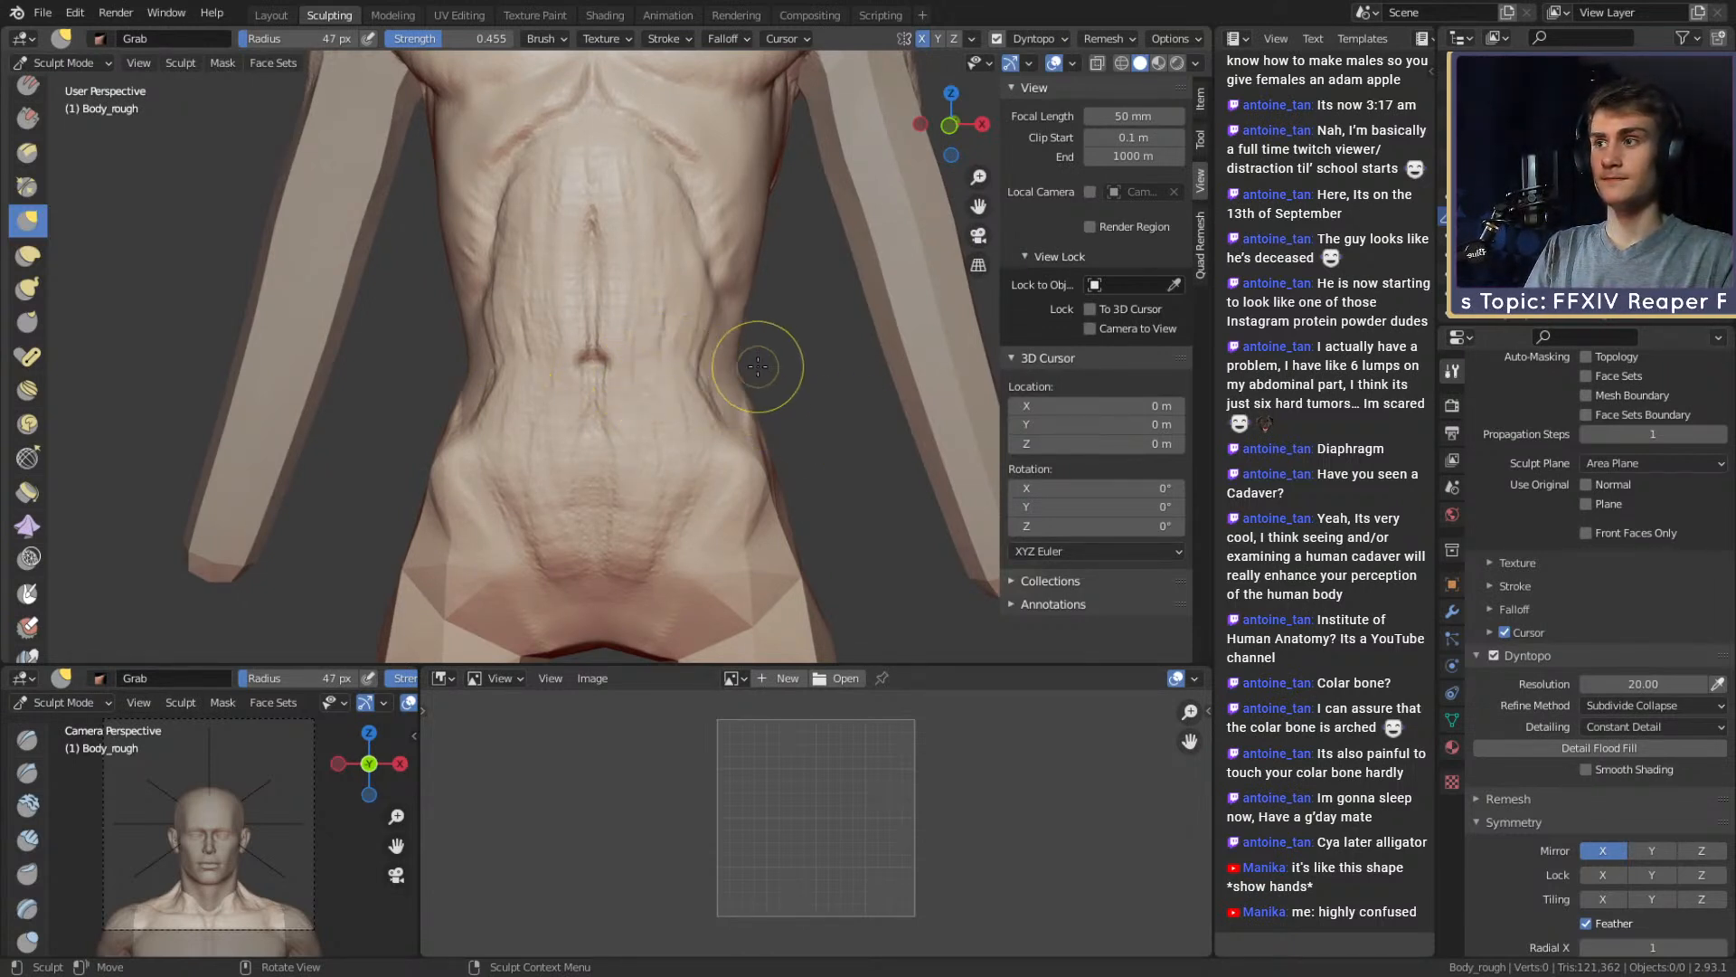
Sculpt the abdomen beside and below the navel toward the hip with Clay Strips at a 40 px radius
{"action": "mouse_move", "coordinate": [756, 349]}
{"action": "middle_mouse_down"}
{"action": "mouse_move", "coordinate": [877, 371]}
{"action": "mouse_move", "coordinate": [621, 387]}
{"action": "middle_mouse_up"}
{"action": "scroll", "coordinate": [692, 395], "scroll_direction": "up", "scroll_amount": 1}
{"action": "key", "text": "c"}
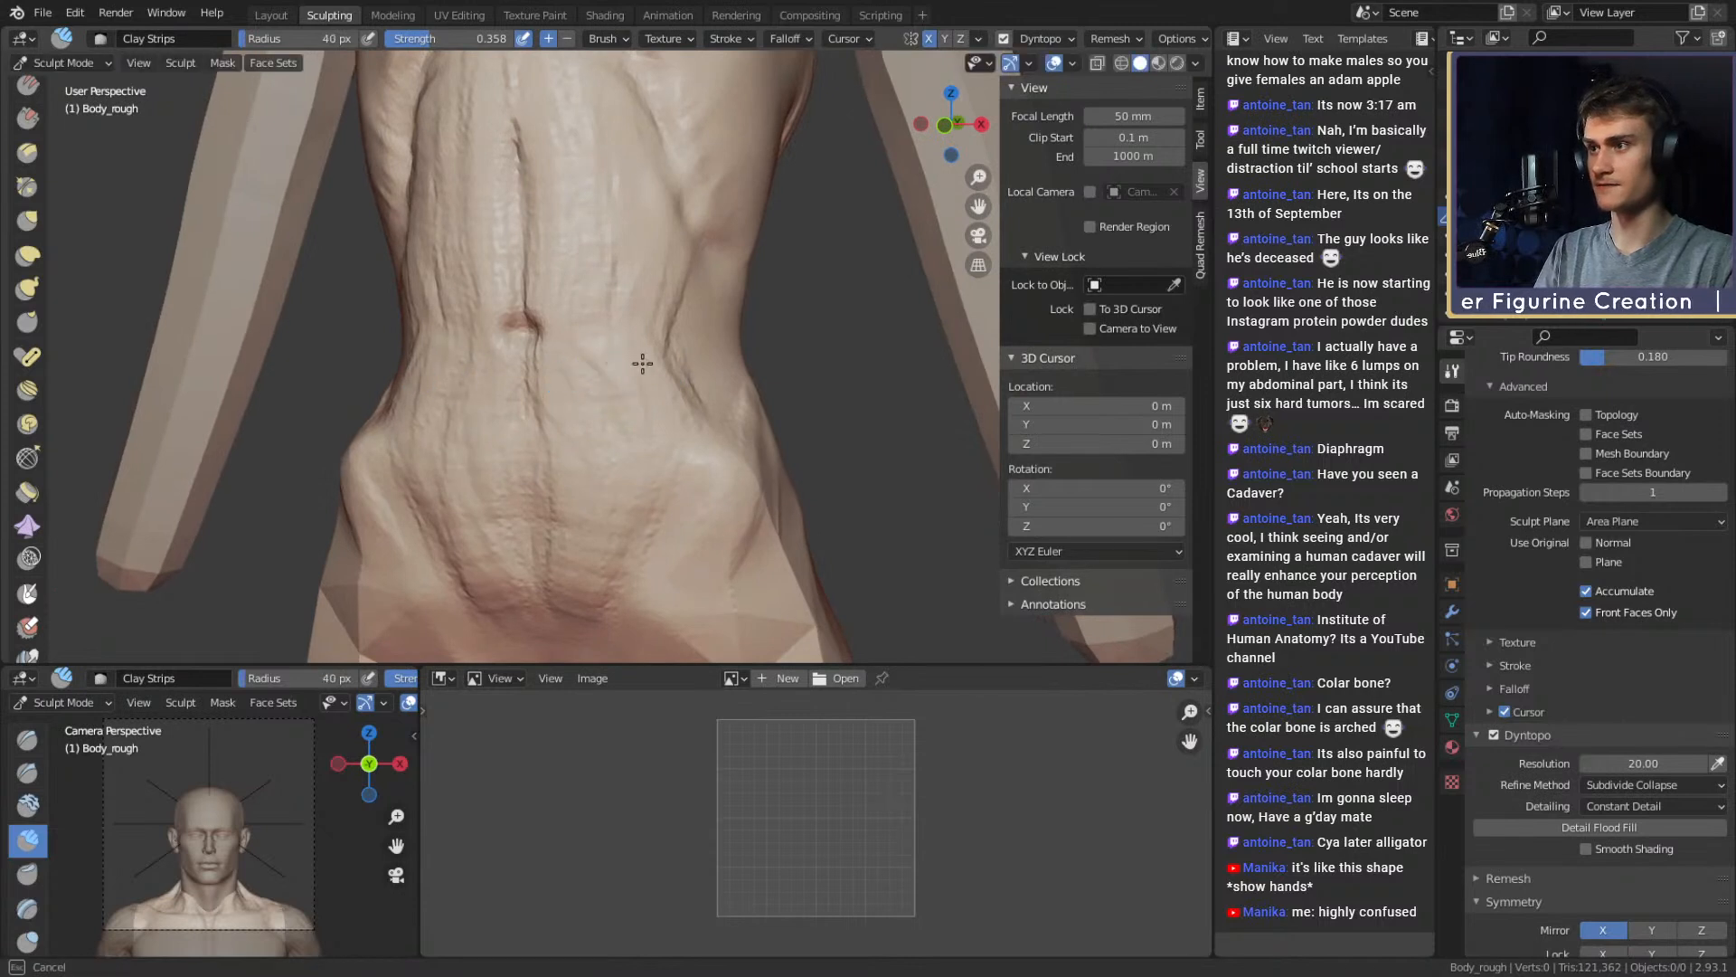
{"action": "mouse_move", "coordinate": [638, 381]}
{"action": "left_mouse_down"}
{"action": "mouse_move", "coordinate": [566, 389]}
{"action": "mouse_move", "coordinate": [575, 454]}
{"action": "mouse_move", "coordinate": [668, 411]}
{"action": "left_mouse_up"}
{"action": "left_click_drag", "start_coordinate": [621, 535], "coordinate": [566, 383]}
{"action": "left_click_drag", "start_coordinate": [594, 502], "coordinate": [667, 403]}
{"action": "mouse_move", "coordinate": [668, 404]}
{"action": "left_mouse_down", "text": "alt"}
{"action": "mouse_move", "coordinate": [605, 419]}
{"action": "mouse_move", "coordinate": [705, 365]}
{"action": "mouse_move", "coordinate": [722, 438]}
{"action": "mouse_move", "coordinate": [664, 397]}
{"action": "mouse_move", "coordinate": [702, 372]}
{"action": "mouse_move", "coordinate": [687, 440]}
{"action": "mouse_move", "coordinate": [587, 425]}
{"action": "mouse_move", "coordinate": [632, 418]}
{"action": "left_mouse_up", "text": "alt"}
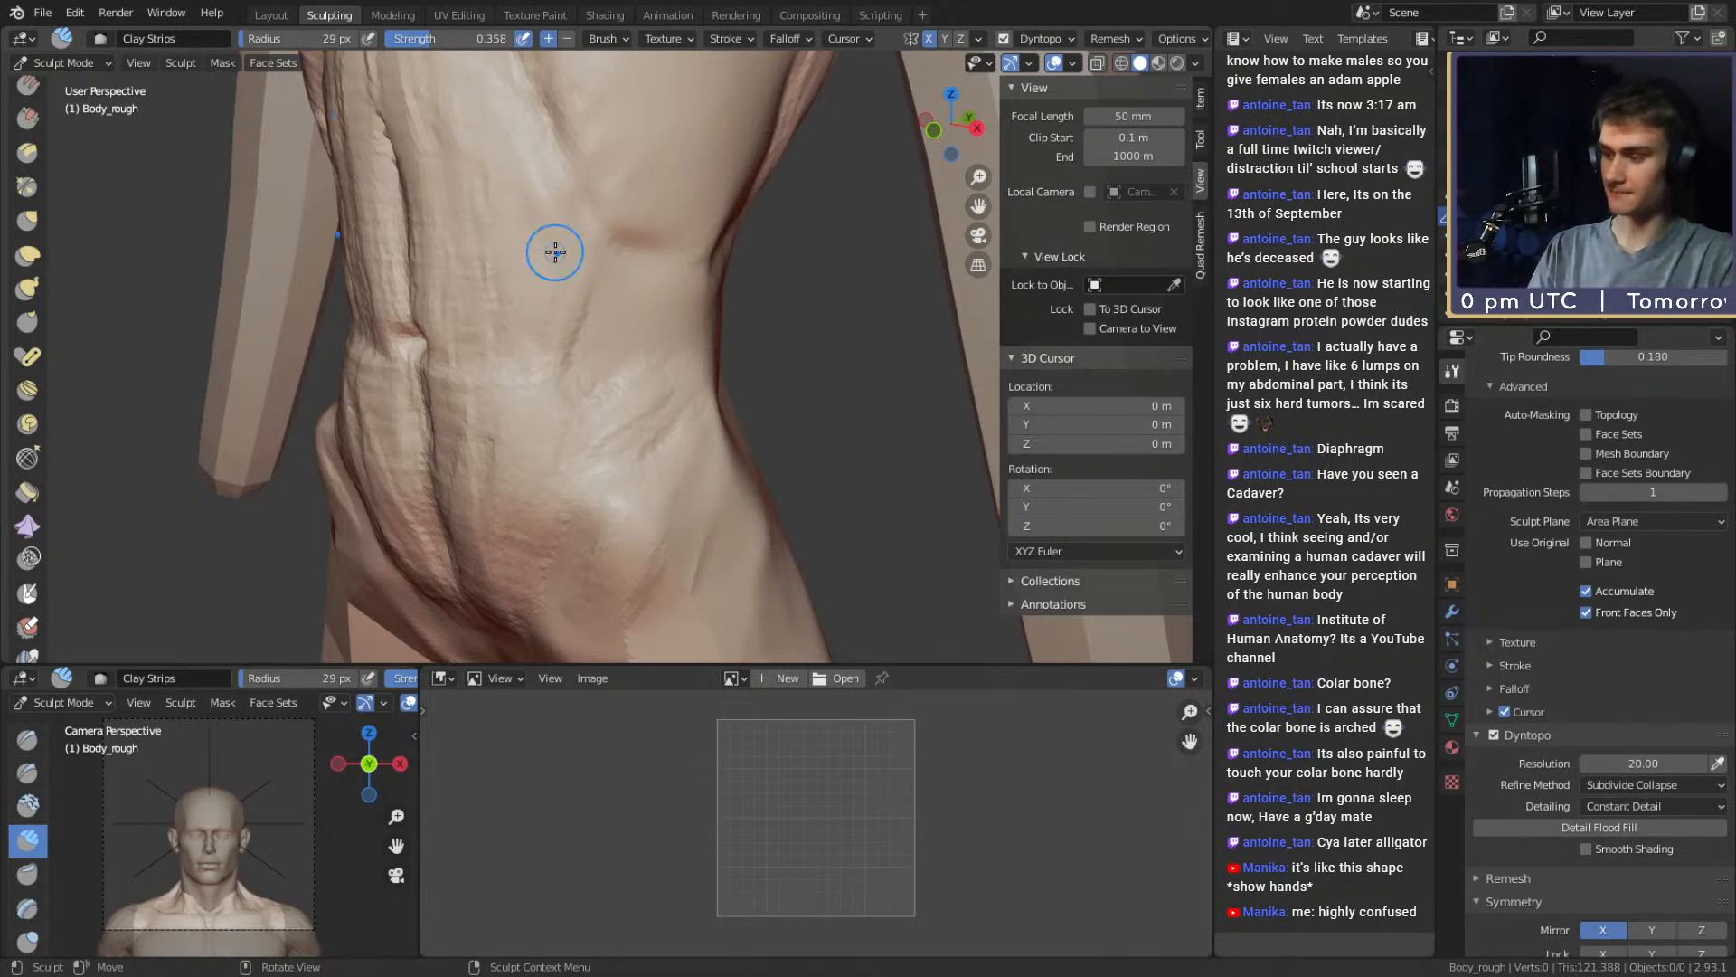
Sculpt the oblique at the waist and the area along the hip crest with Clay Strips at a 42 px radius
{"action": "middle_click_drag", "start_coordinate": [651, 429], "coordinate": [563, 395]}
{"action": "key", "text": "f"}
{"action": "left_click", "coordinate": [592, 385]}
{"action": "left_click_drag", "start_coordinate": [511, 351], "coordinate": [507, 348]}
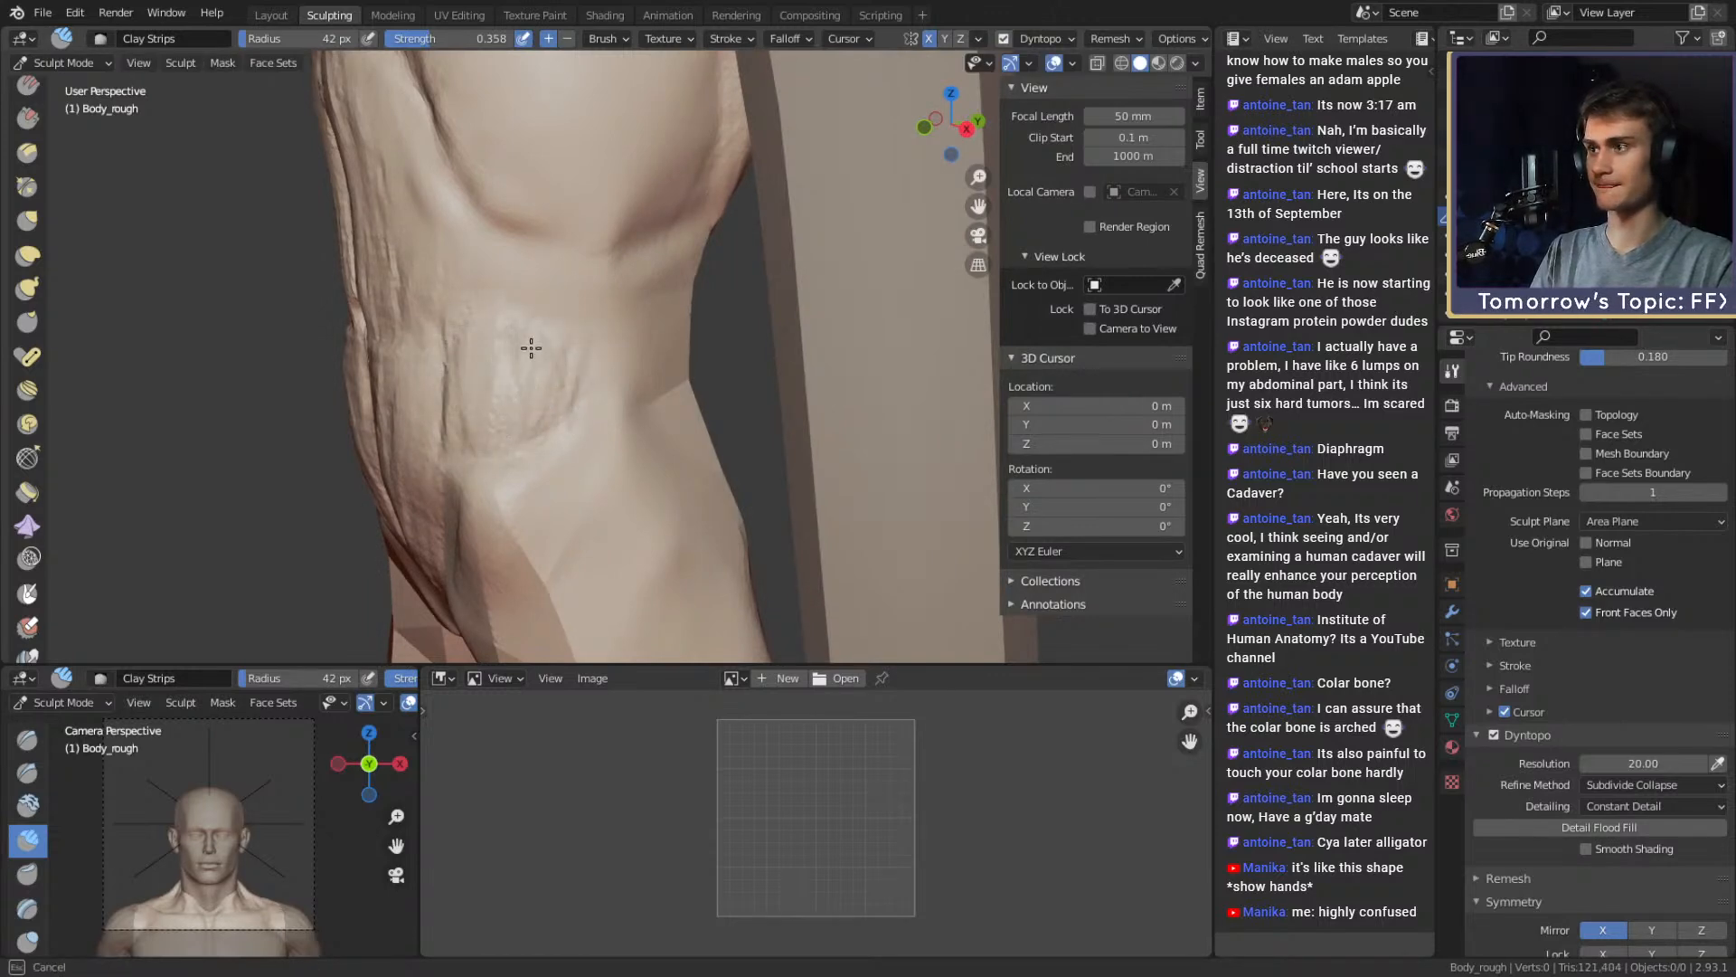
{"action": "mouse_move", "coordinate": [531, 348]}
{"action": "middle_mouse_down"}
{"action": "mouse_move", "coordinate": [621, 380]}
{"action": "mouse_move", "coordinate": [616, 340]}
{"action": "middle_mouse_up"}
{"action": "mouse_move", "coordinate": [616, 341]}
{"action": "left_mouse_down"}
{"action": "mouse_move", "coordinate": [594, 380]}
{"action": "mouse_move", "coordinate": [638, 344]}
{"action": "left_mouse_up"}
{"action": "mouse_move", "coordinate": [637, 344]}
{"action": "middle_mouse_down"}
{"action": "mouse_move", "coordinate": [647, 383]}
{"action": "mouse_move", "coordinate": [583, 368]}
{"action": "middle_mouse_up"}
{"action": "left_click_drag", "start_coordinate": [583, 369], "coordinate": [526, 399]}
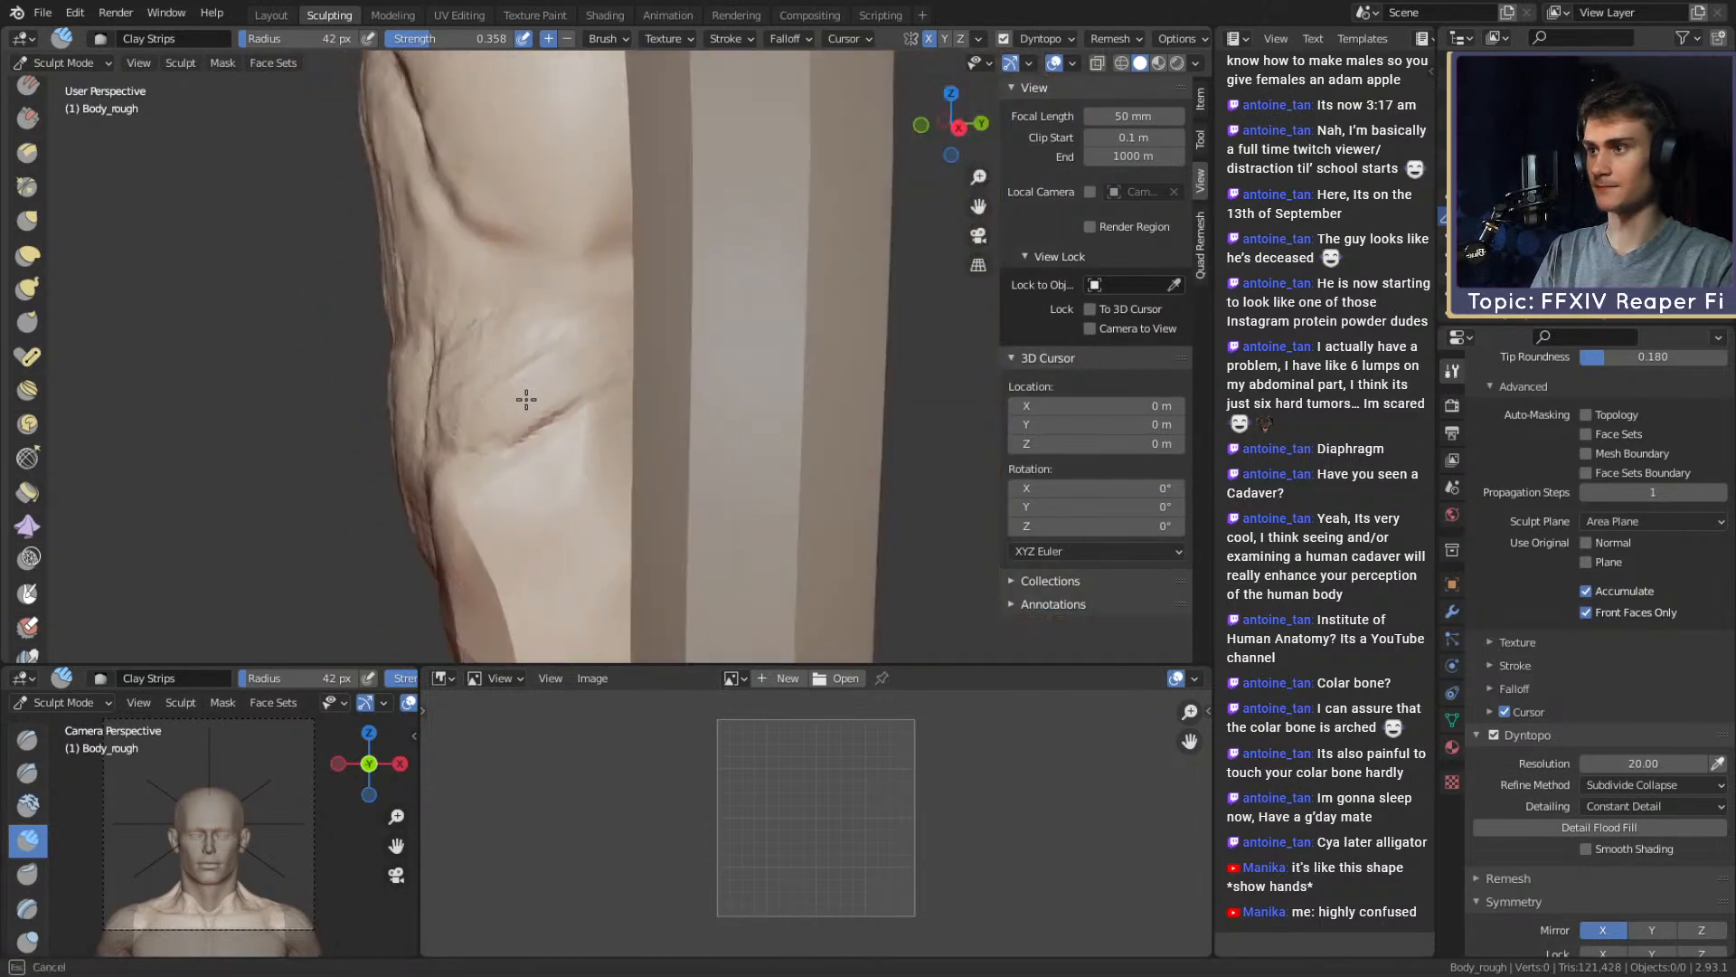
{"action": "middle_click_drag", "start_coordinate": [526, 399], "coordinate": [633, 443]}
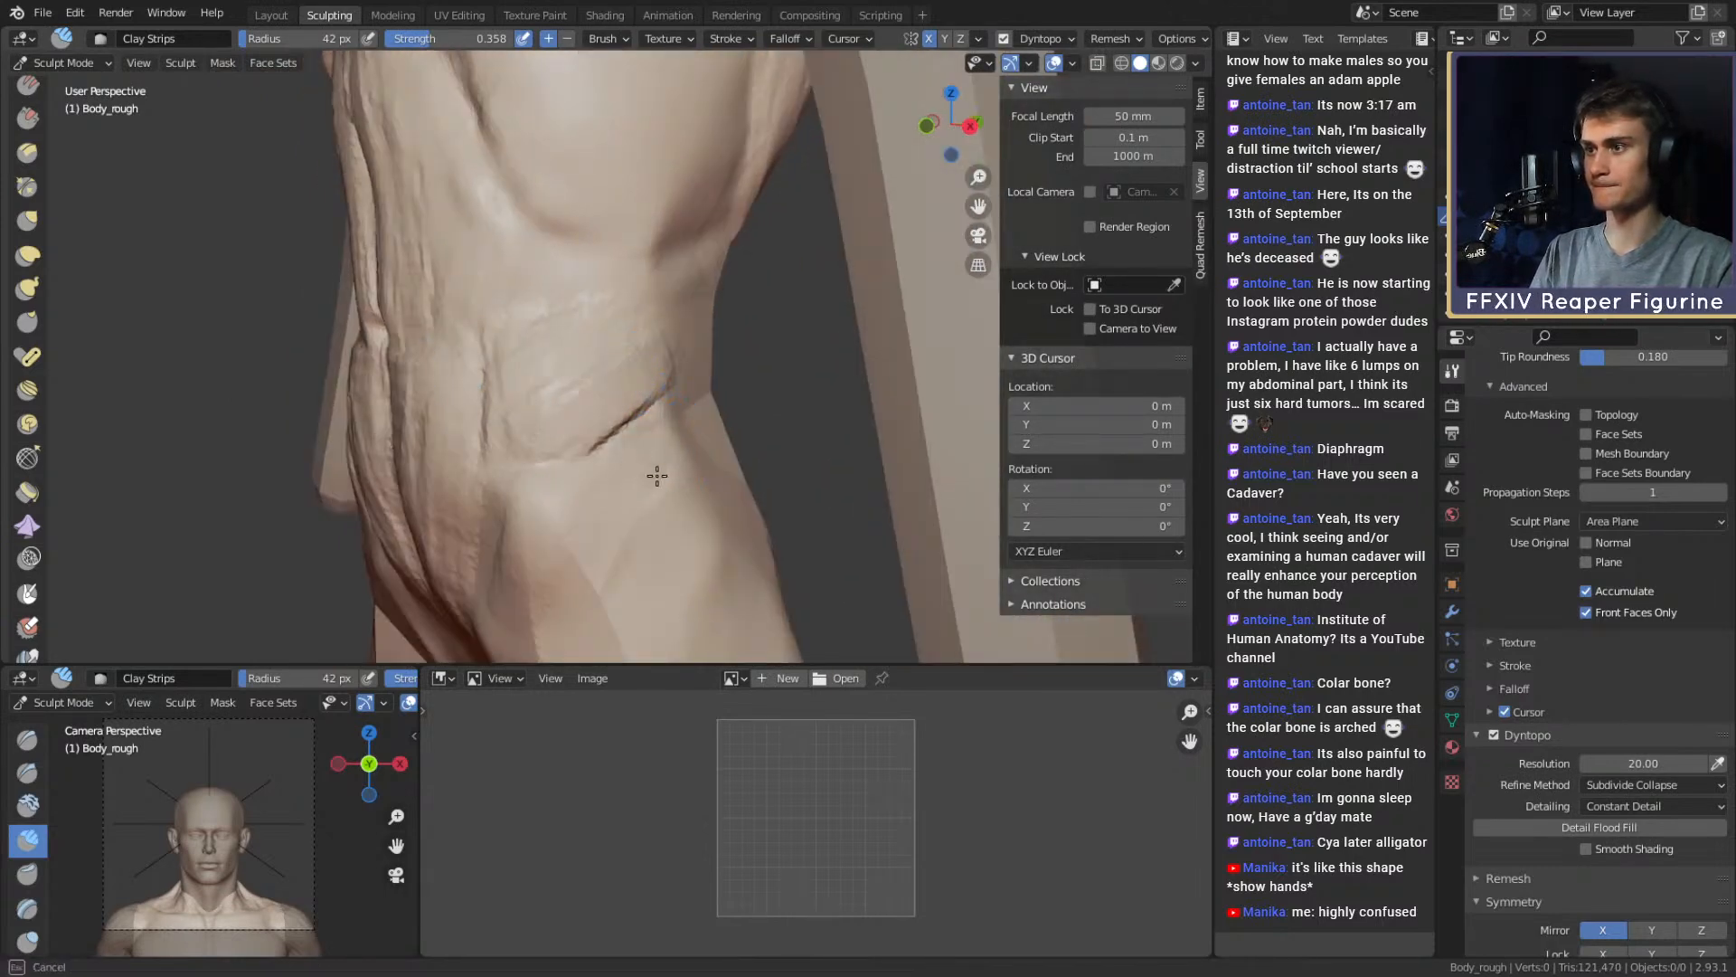
{"action": "left_click_drag", "start_coordinate": [678, 462], "coordinate": [706, 452]}
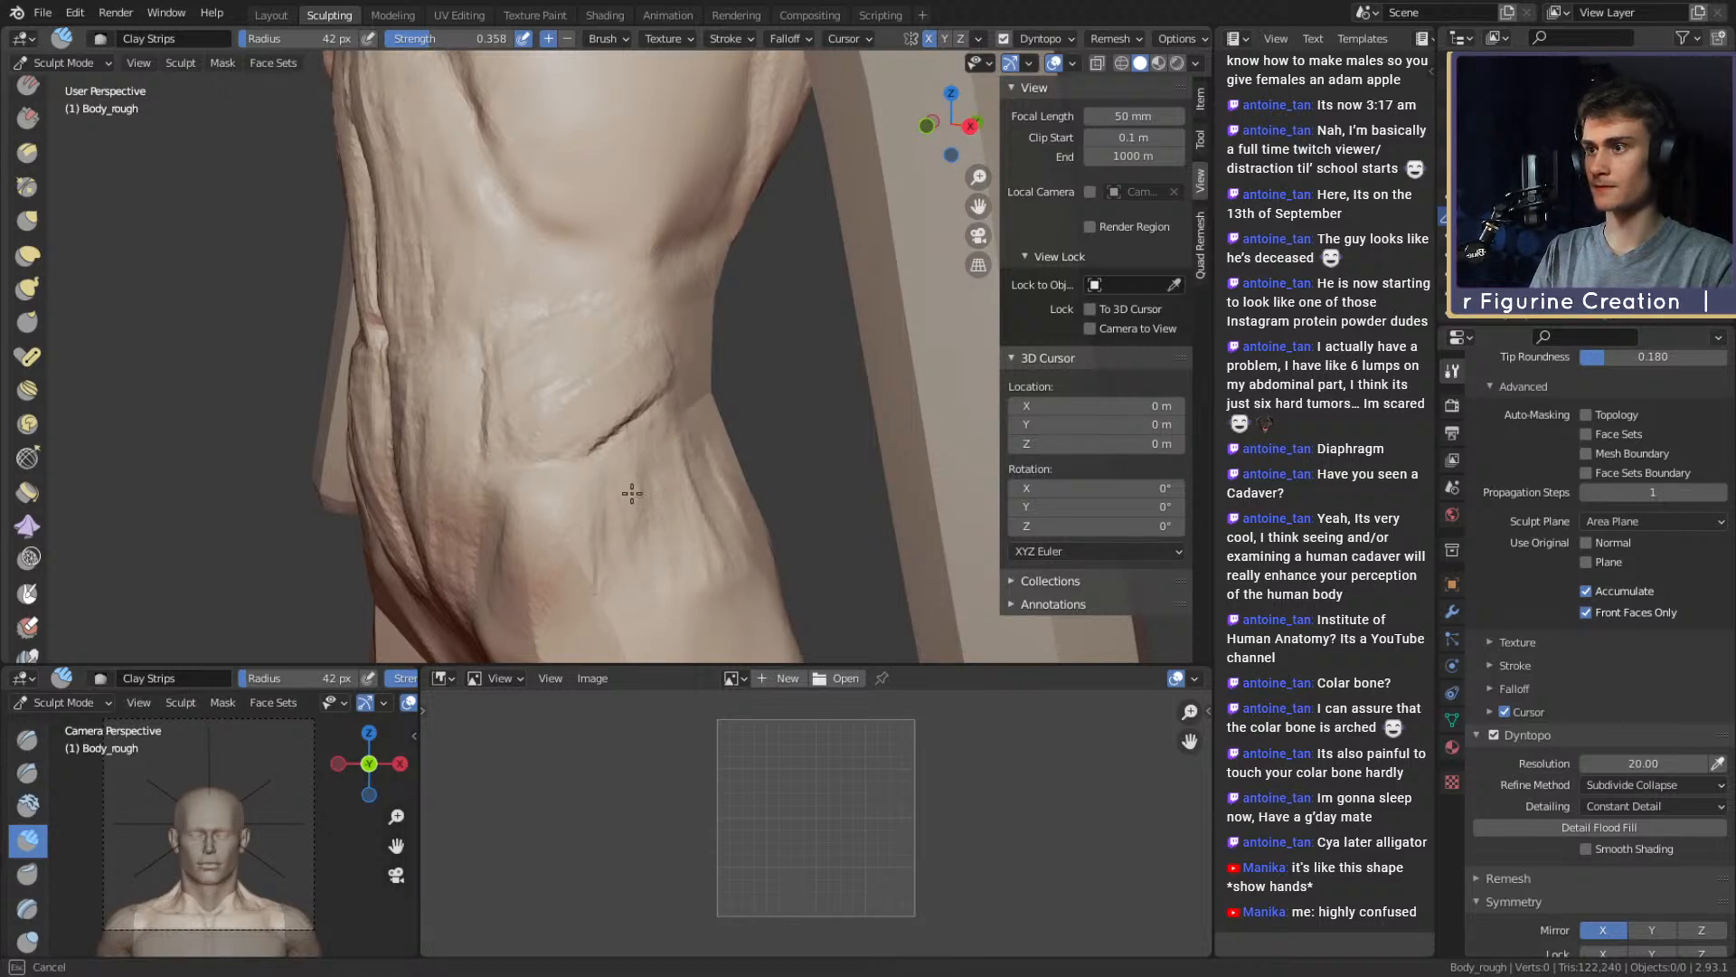
Sculpt the flank above the hip from the side and back with Clay Strips, setting the radius to 40 px
{"action": "key", "text": "f"}
{"action": "left_click", "coordinate": [678, 504]}
{"action": "mouse_move", "coordinate": [678, 503]}
{"action": "middle_mouse_down"}
{"action": "mouse_move", "coordinate": [632, 438]}
{"action": "mouse_move", "coordinate": [758, 397]}
{"action": "mouse_move", "coordinate": [573, 407]}
{"action": "middle_mouse_up"}
{"action": "key", "text": "f"}
{"action": "left_click_drag", "start_coordinate": [662, 326], "coordinate": [667, 333]}
{"action": "mouse_move", "coordinate": [668, 333]}
{"action": "middle_mouse_down"}
{"action": "mouse_move", "coordinate": [750, 380]}
{"action": "mouse_move", "coordinate": [694, 403]}
{"action": "mouse_move", "coordinate": [627, 390]}
{"action": "mouse_move", "coordinate": [530, 407]}
{"action": "mouse_move", "coordinate": [566, 384]}
{"action": "mouse_move", "coordinate": [578, 403]}
{"action": "mouse_move", "coordinate": [547, 366]}
{"action": "middle_mouse_up"}
{"action": "key", "text": "f"}
{"action": "left_click", "coordinate": [741, 388]}
{"action": "key", "text": "f"}
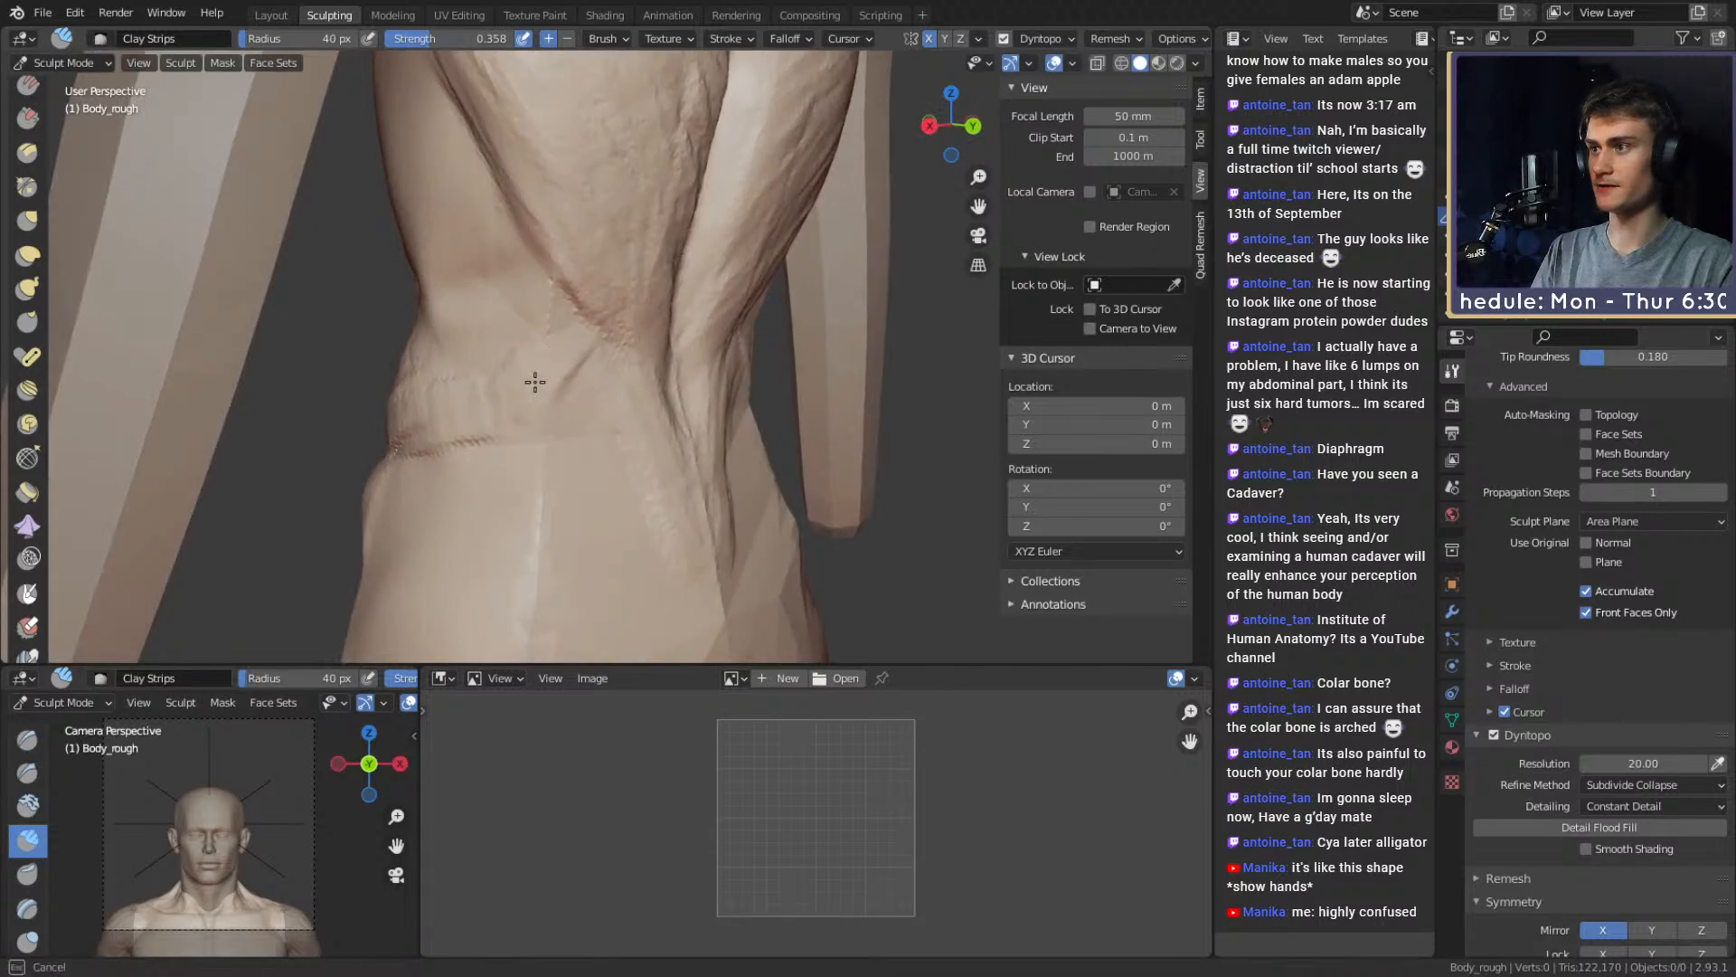
{"action": "mouse_move", "coordinate": [496, 297]}
{"action": "middle_mouse_down"}
{"action": "mouse_move", "coordinate": [516, 338]}
{"action": "mouse_move", "coordinate": [555, 282]}
{"action": "middle_mouse_up"}
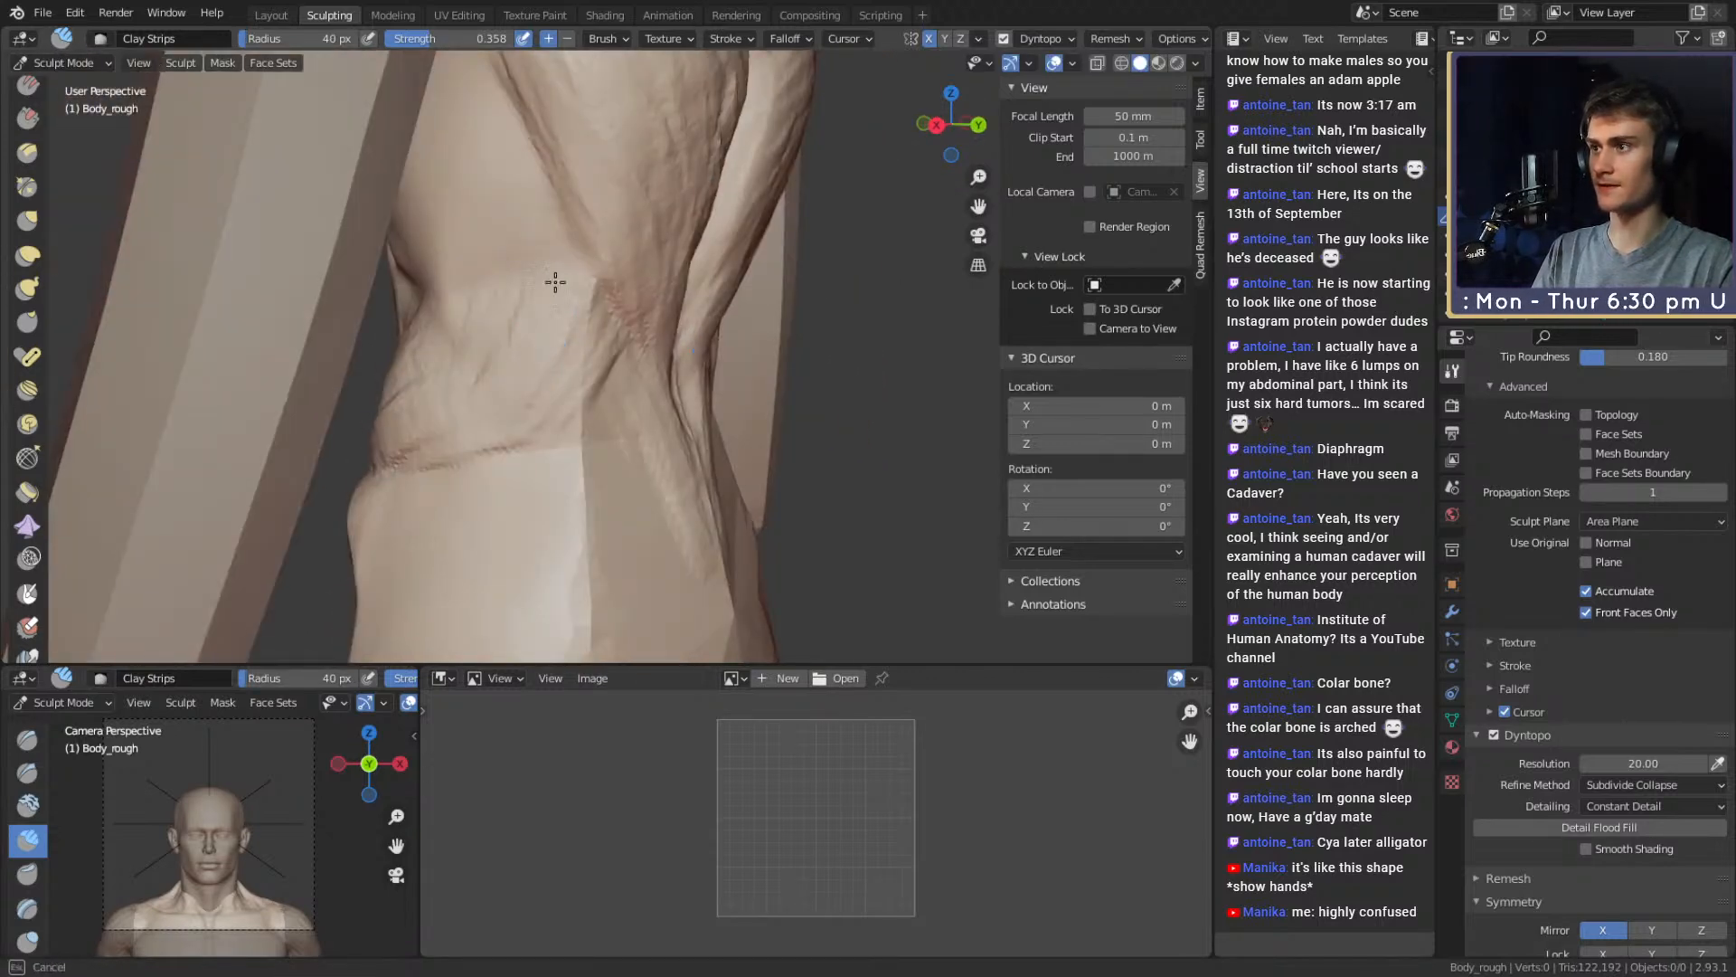
{"action": "mouse_move", "coordinate": [562, 426]}
{"action": "middle_mouse_down"}
{"action": "mouse_move", "coordinate": [678, 399]}
{"action": "mouse_move", "coordinate": [702, 371]}
{"action": "mouse_move", "coordinate": [632, 368]}
{"action": "mouse_move", "coordinate": [724, 376]}
{"action": "mouse_move", "coordinate": [657, 464]}
{"action": "mouse_move", "coordinate": [642, 407]}
{"action": "mouse_move", "coordinate": [736, 391]}
{"action": "mouse_move", "coordinate": [643, 409]}
{"action": "middle_mouse_up"}
{"action": "left_click_drag", "start_coordinate": [601, 367], "coordinate": [579, 358]}
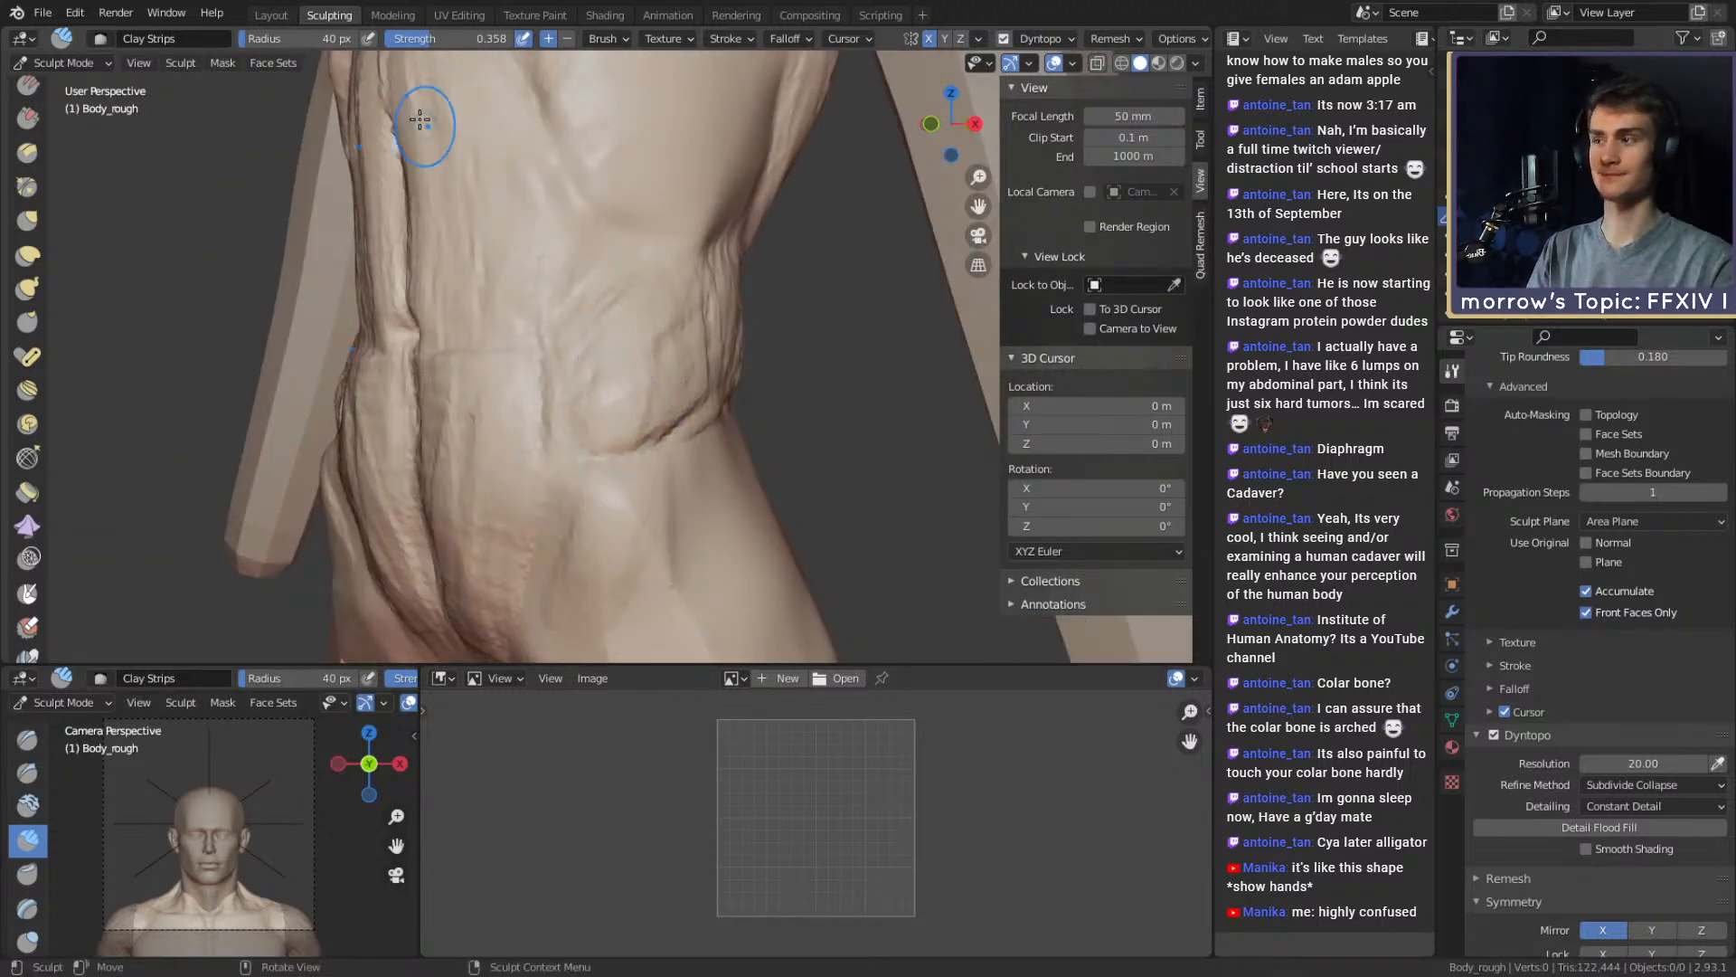
Adjust the hip and lower flank from the side with the Grab brush at a 181 px radius
{"action": "key", "text": "g"}
{"action": "mouse_move", "coordinate": [570, 356]}
{"action": "middle_mouse_down"}
{"action": "mouse_move", "coordinate": [745, 388]}
{"action": "mouse_move", "coordinate": [736, 504]}
{"action": "mouse_move", "coordinate": [703, 460]}
{"action": "middle_mouse_up"}
{"action": "key", "text": "f"}
{"action": "mouse_move", "coordinate": [703, 460]}
{"action": "left_mouse_down", "text": "ctrl+alt"}
{"action": "mouse_move", "coordinate": [664, 388]}
{"action": "mouse_move", "coordinate": [659, 411]}
{"action": "left_mouse_up", "text": "ctrl+alt"}
{"action": "left_click", "coordinate": [759, 387]}
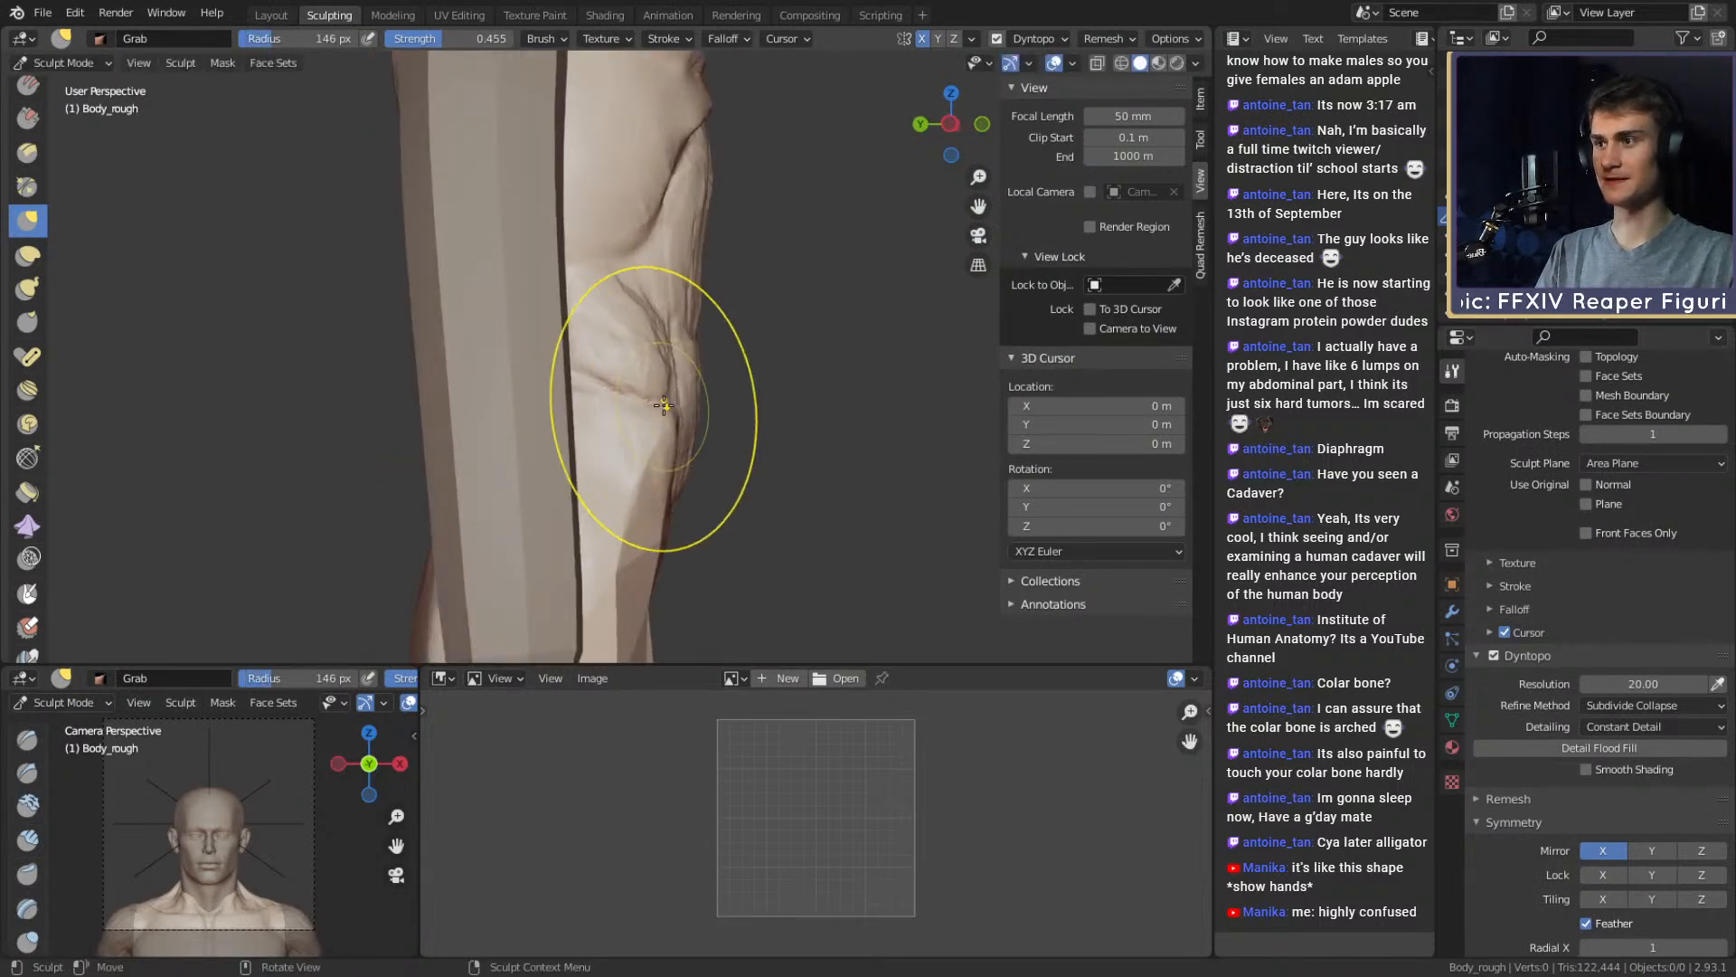
{"action": "key", "text": "bracketright"}
{"action": "key", "text": "bracketright"}
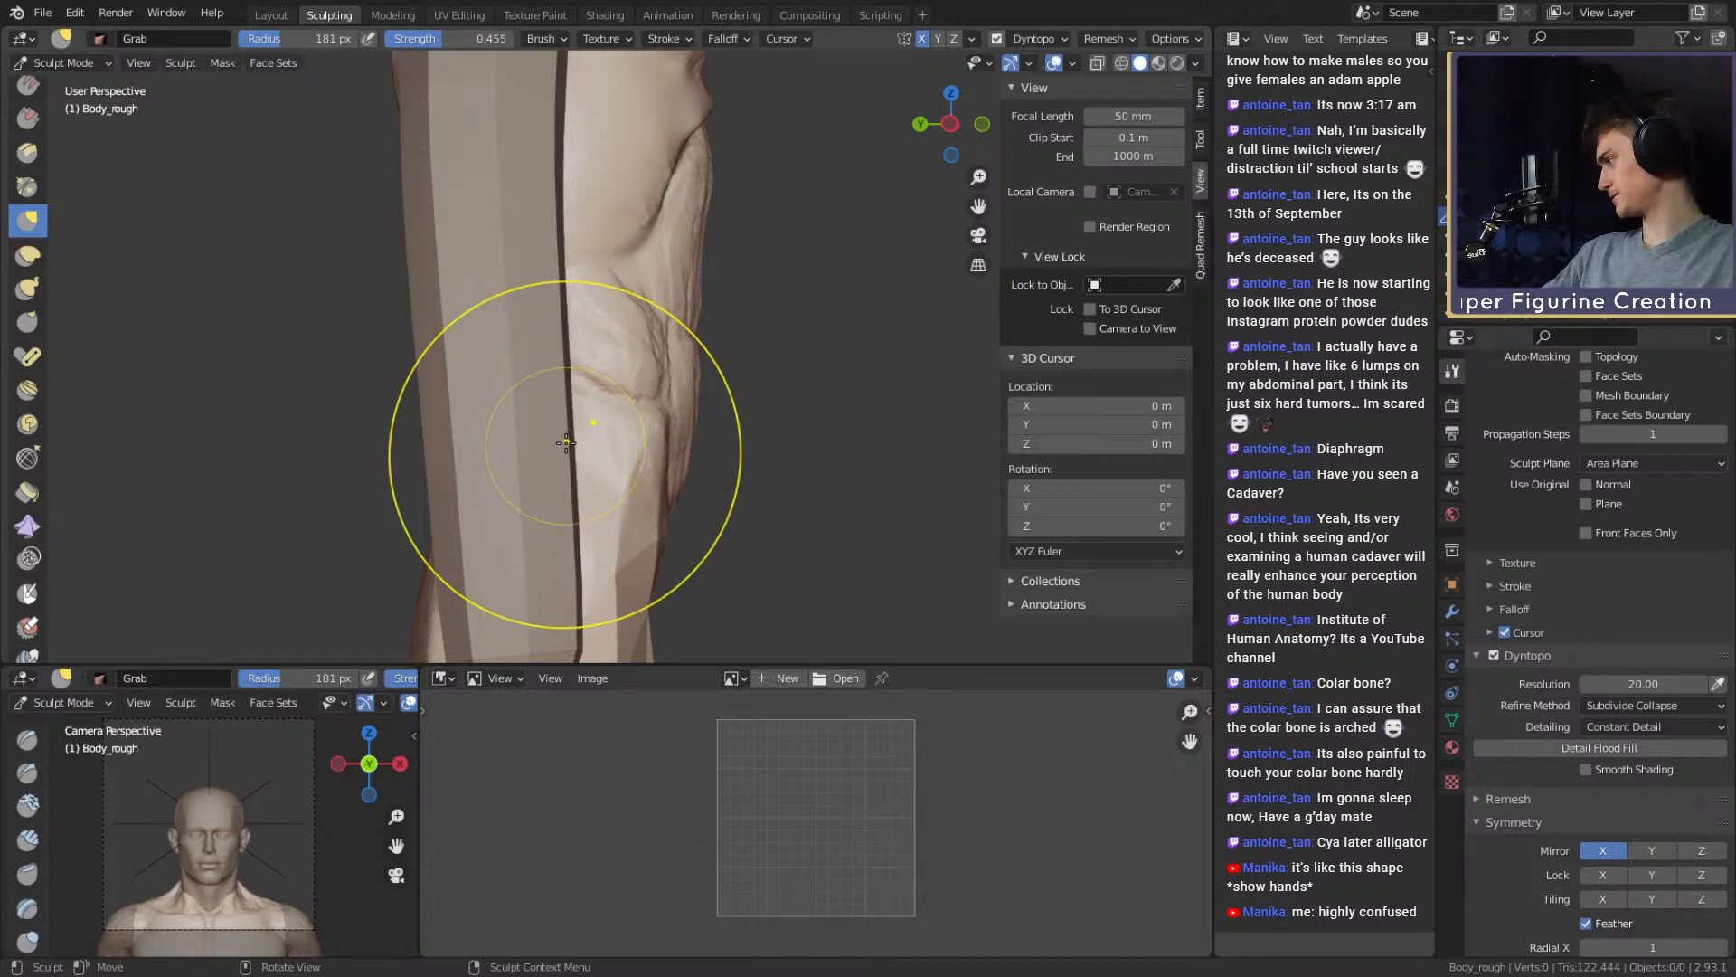
{"action": "left_click_drag", "start_coordinate": [601, 407], "coordinate": [613, 379]}
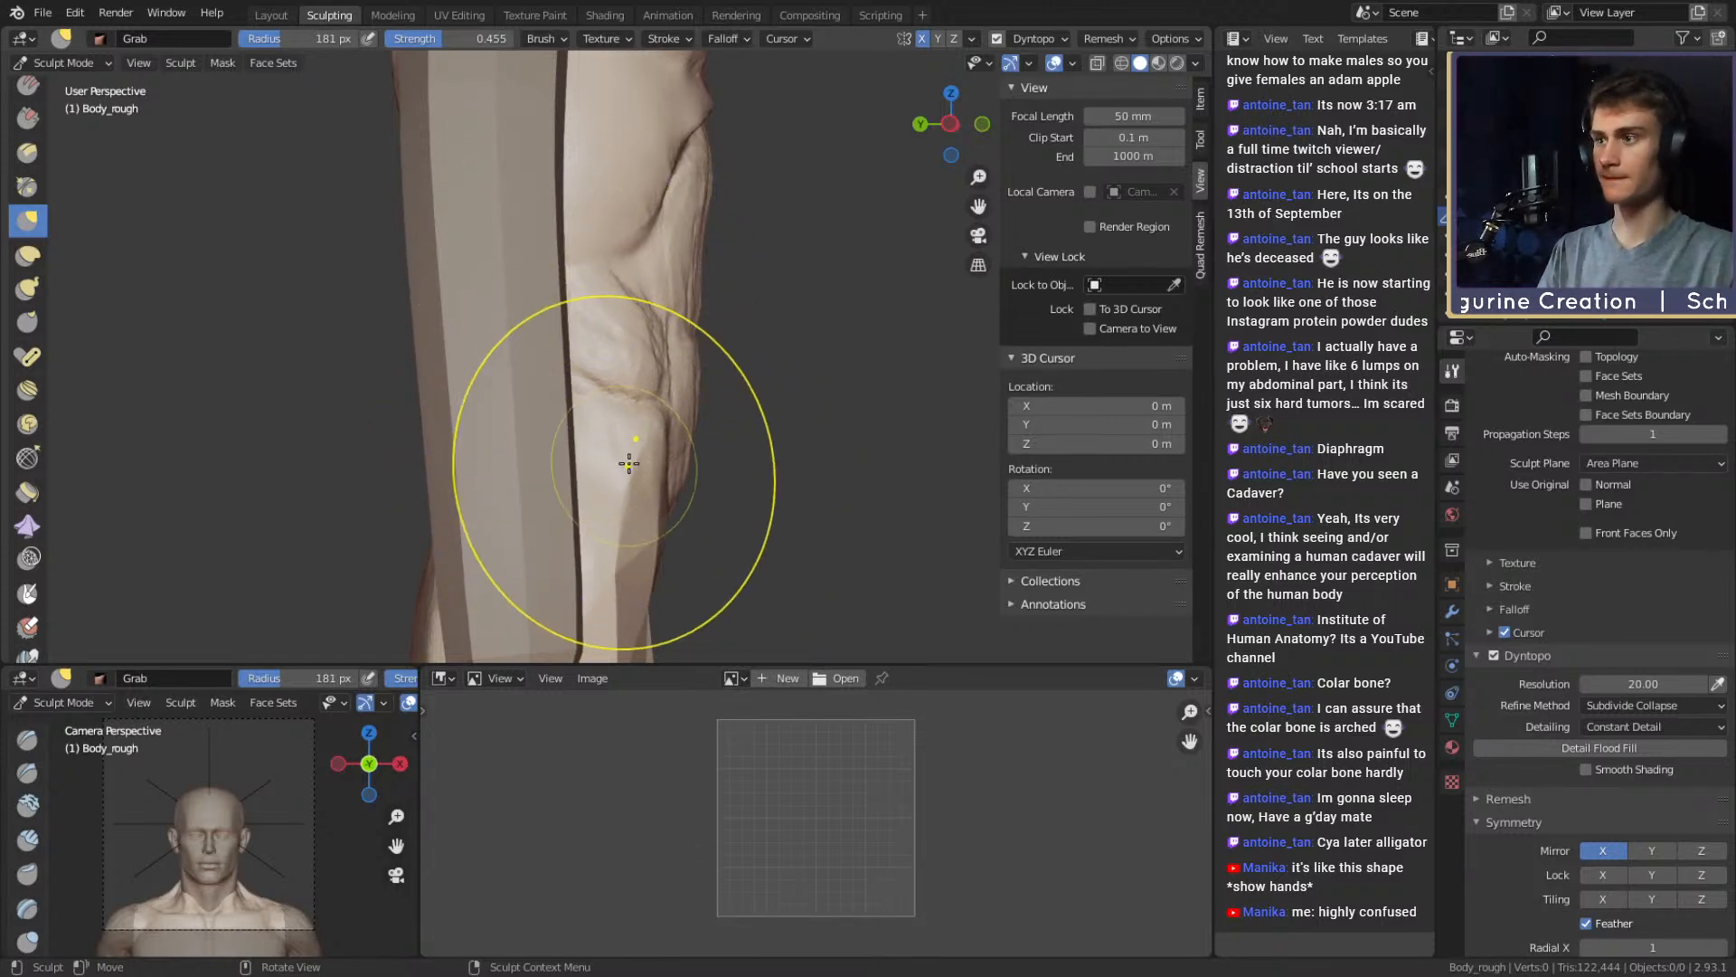
Reshape the abdomen's front contour in side view with the Grab brush at a 152 px radius
{"action": "key", "text": "bracketright"}
{"action": "key", "text": "bracketright"}
{"action": "middle_click_drag", "start_coordinate": [633, 434], "coordinate": [632, 356]}
{"action": "middle_click_drag", "start_coordinate": [570, 241], "coordinate": [730, 359]}
{"action": "key", "text": "f"}
{"action": "left_click", "coordinate": [650, 359]}
{"action": "left_click_drag", "start_coordinate": [707, 293], "coordinate": [715, 287]}
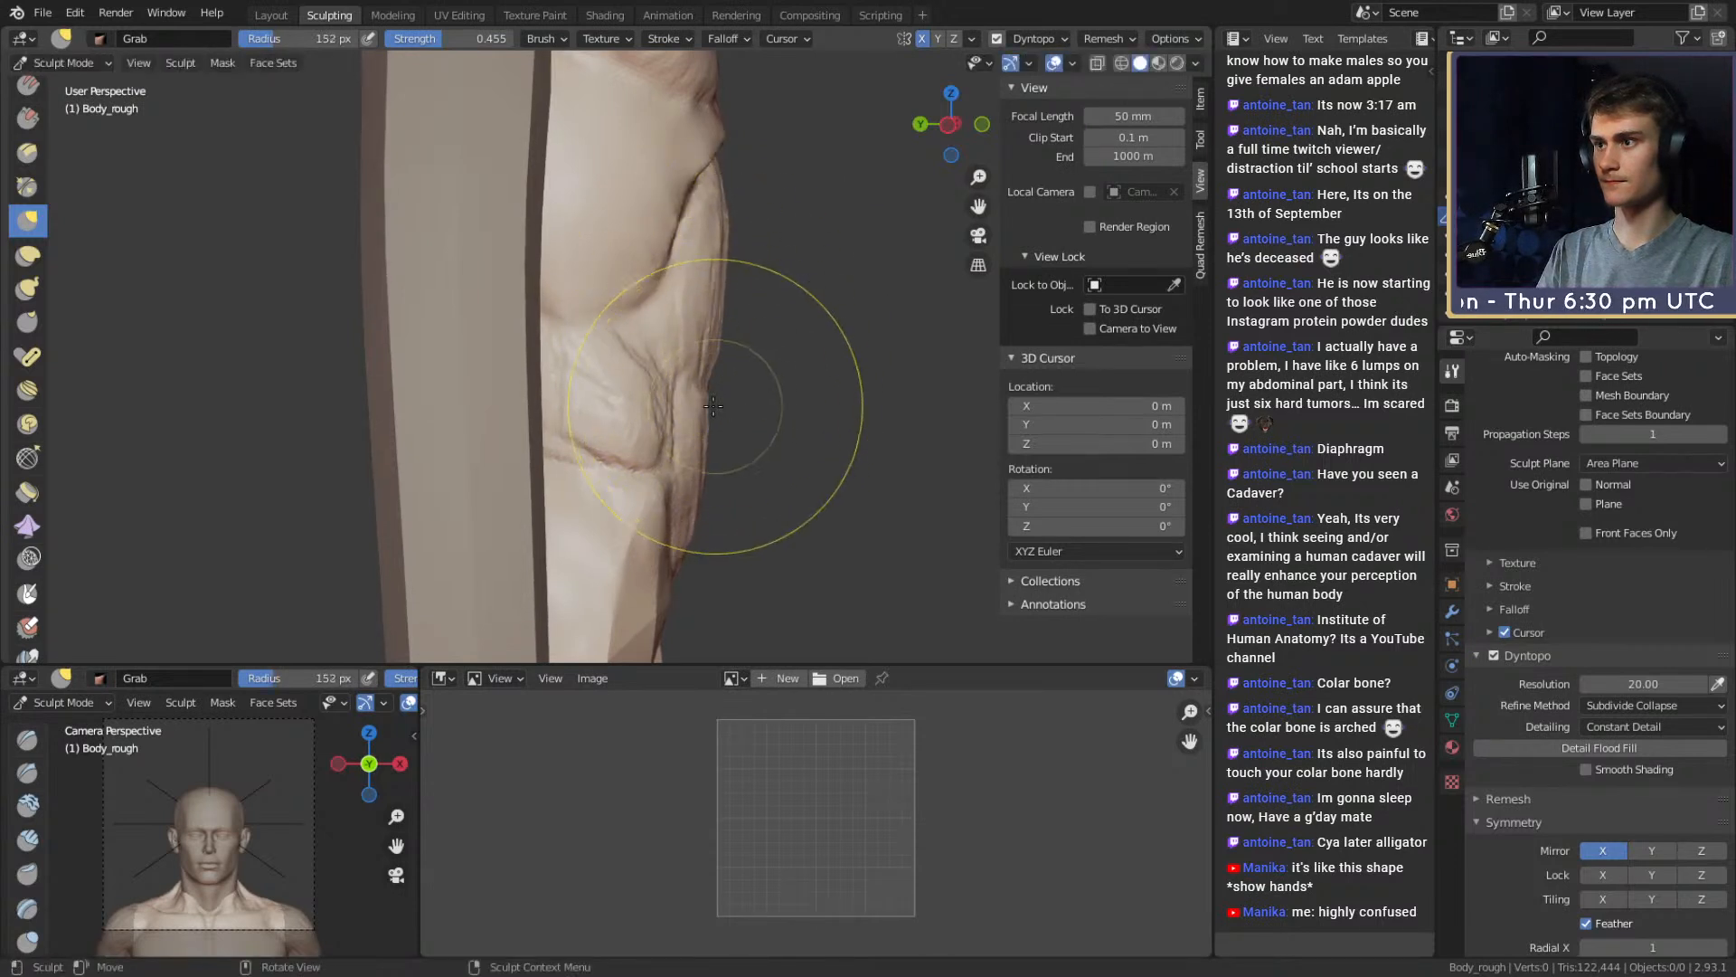
Smooth the oblique and lower abdomen down to the hip crease
{"action": "middle_click_drag", "start_coordinate": [704, 404], "coordinate": [760, 461]}
{"action": "middle_click_drag", "start_coordinate": [814, 389], "coordinate": [642, 407]}
{"action": "middle_click_drag", "start_coordinate": [648, 434], "coordinate": [640, 357], "text": "ctrl"}
{"action": "mouse_move", "coordinate": [637, 452]}
{"action": "left_mouse_down", "text": "shift"}
{"action": "mouse_move", "coordinate": [655, 434]}
{"action": "mouse_move", "coordinate": [651, 366]}
{"action": "left_mouse_up", "text": "shift"}
{"action": "key", "text": "bracketleft"}
{"action": "key", "text": "bracketleft"}
{"action": "key", "text": "bracketleft"}
{"action": "left_click_drag", "start_coordinate": [643, 280], "coordinate": [731, 383], "text": "shift"}
{"action": "mouse_move", "coordinate": [731, 384]}
{"action": "middle_mouse_down"}
{"action": "mouse_move", "coordinate": [658, 401]}
{"action": "mouse_move", "coordinate": [760, 387]}
{"action": "mouse_move", "coordinate": [542, 387]}
{"action": "mouse_move", "coordinate": [596, 364]}
{"action": "mouse_move", "coordinate": [775, 407]}
{"action": "mouse_move", "coordinate": [794, 434]}
{"action": "mouse_move", "coordinate": [725, 360]}
{"action": "mouse_move", "coordinate": [755, 258]}
{"action": "middle_mouse_up"}
Sculpt the inguinal ridge from the hip crest down to the groin with Clay Strips, using radii of 26 to 31 px
{"action": "key", "text": "c"}
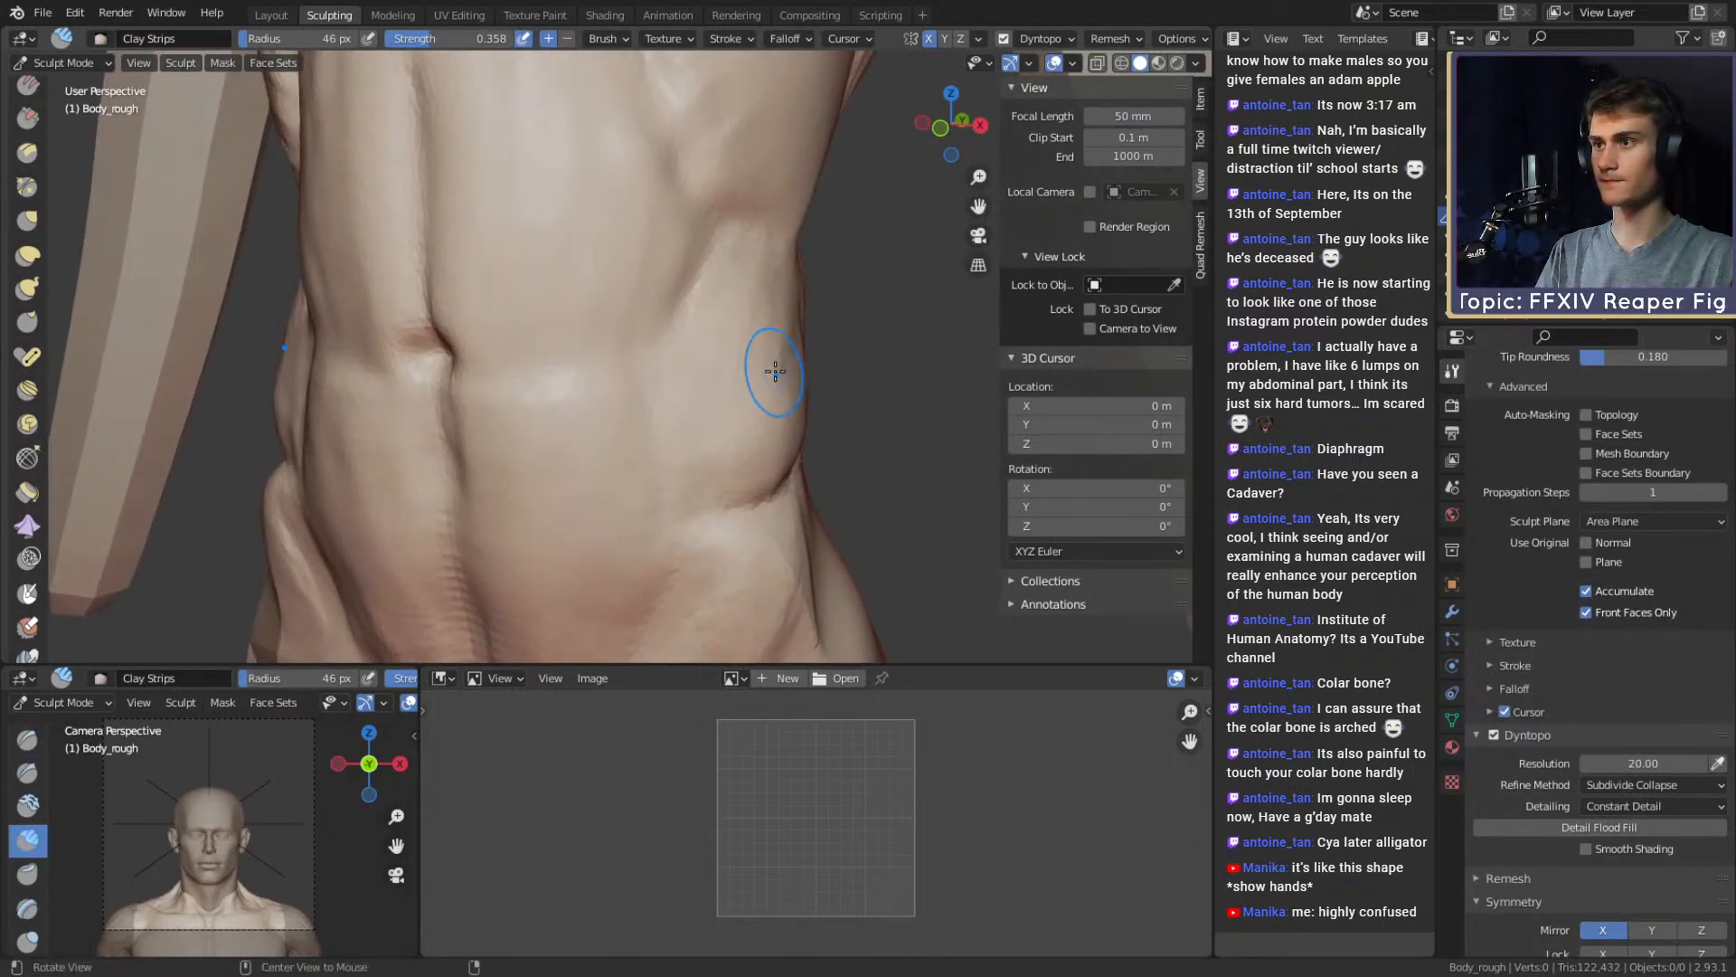
{"action": "mouse_move", "coordinate": [759, 356]}
{"action": "middle_mouse_down"}
{"action": "mouse_move", "coordinate": [646, 421]}
{"action": "mouse_move", "coordinate": [763, 275]}
{"action": "middle_mouse_up"}
{"action": "key", "text": "f"}
{"action": "left_click", "coordinate": [759, 296]}
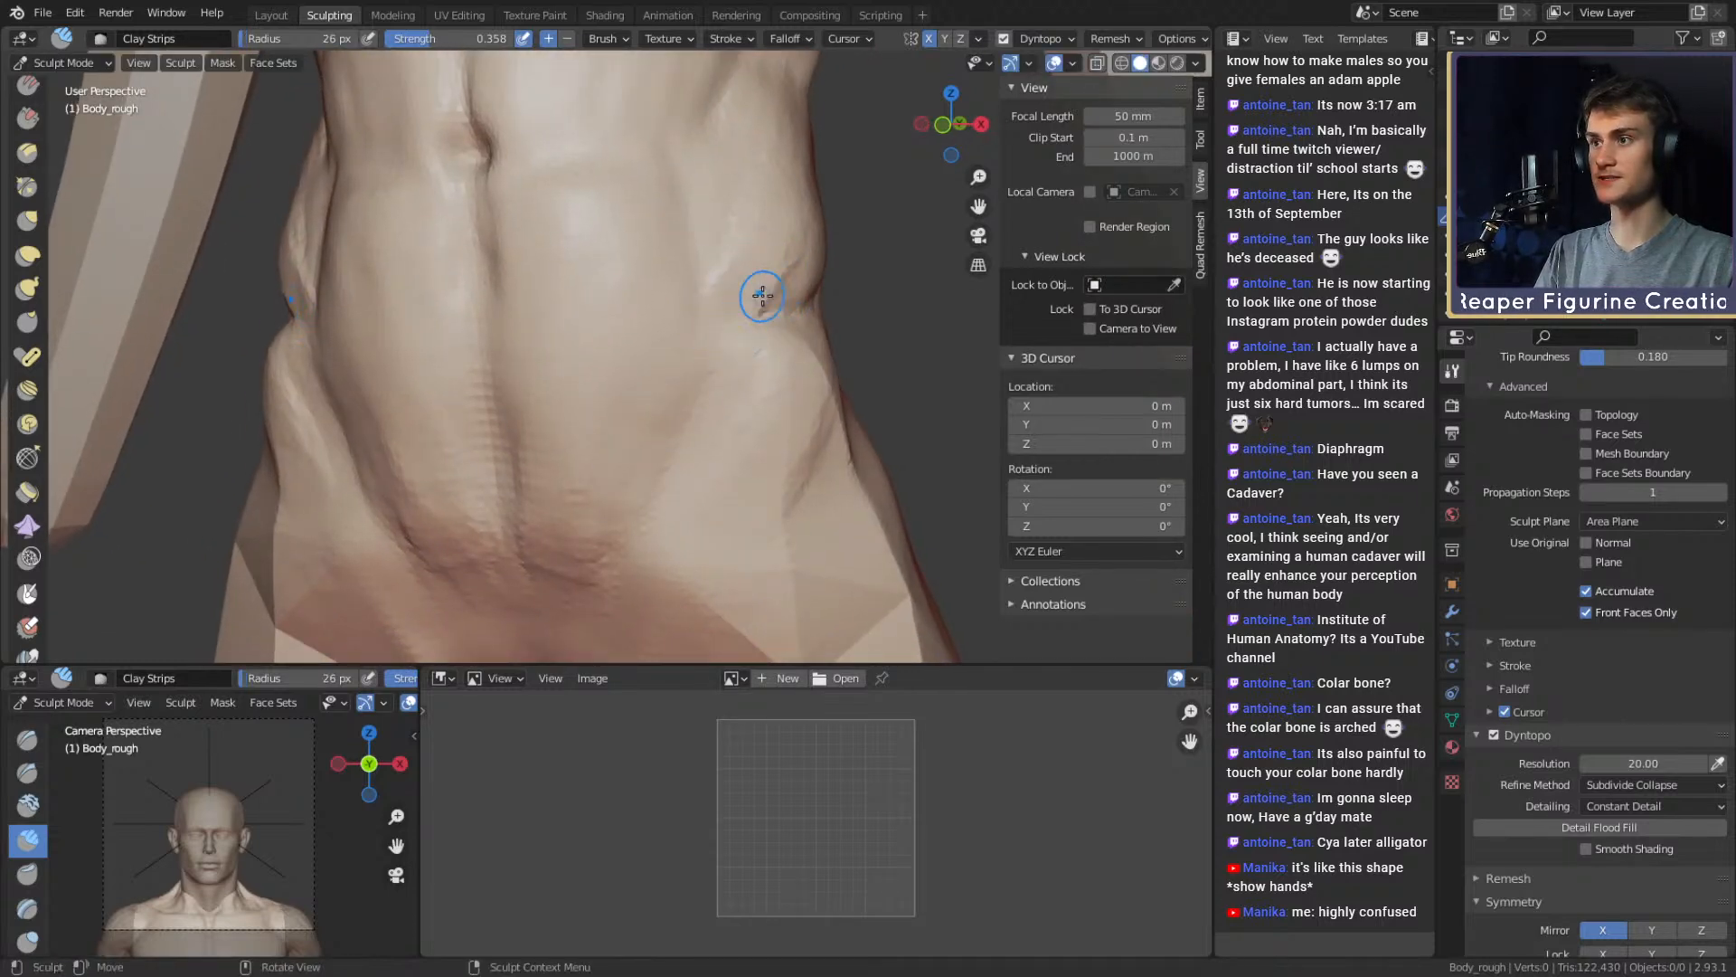
{"action": "left_click_drag", "start_coordinate": [765, 303], "coordinate": [687, 423]}
{"action": "middle_click_drag", "start_coordinate": [687, 423], "coordinate": [693, 406]}
{"action": "key", "text": "bracketright"}
{"action": "mouse_move", "coordinate": [721, 341]}
{"action": "left_mouse_down"}
{"action": "mouse_move", "coordinate": [659, 469]}
{"action": "mouse_move", "coordinate": [665, 457]}
{"action": "left_mouse_up"}
{"action": "key", "text": "bracketright"}
{"action": "middle_click_drag", "start_coordinate": [665, 456], "coordinate": [704, 334], "text": "shift"}
{"action": "left_click_drag", "start_coordinate": [728, 337], "coordinate": [657, 460]}
{"action": "middle_click_drag", "start_coordinate": [666, 423], "coordinate": [690, 411]}
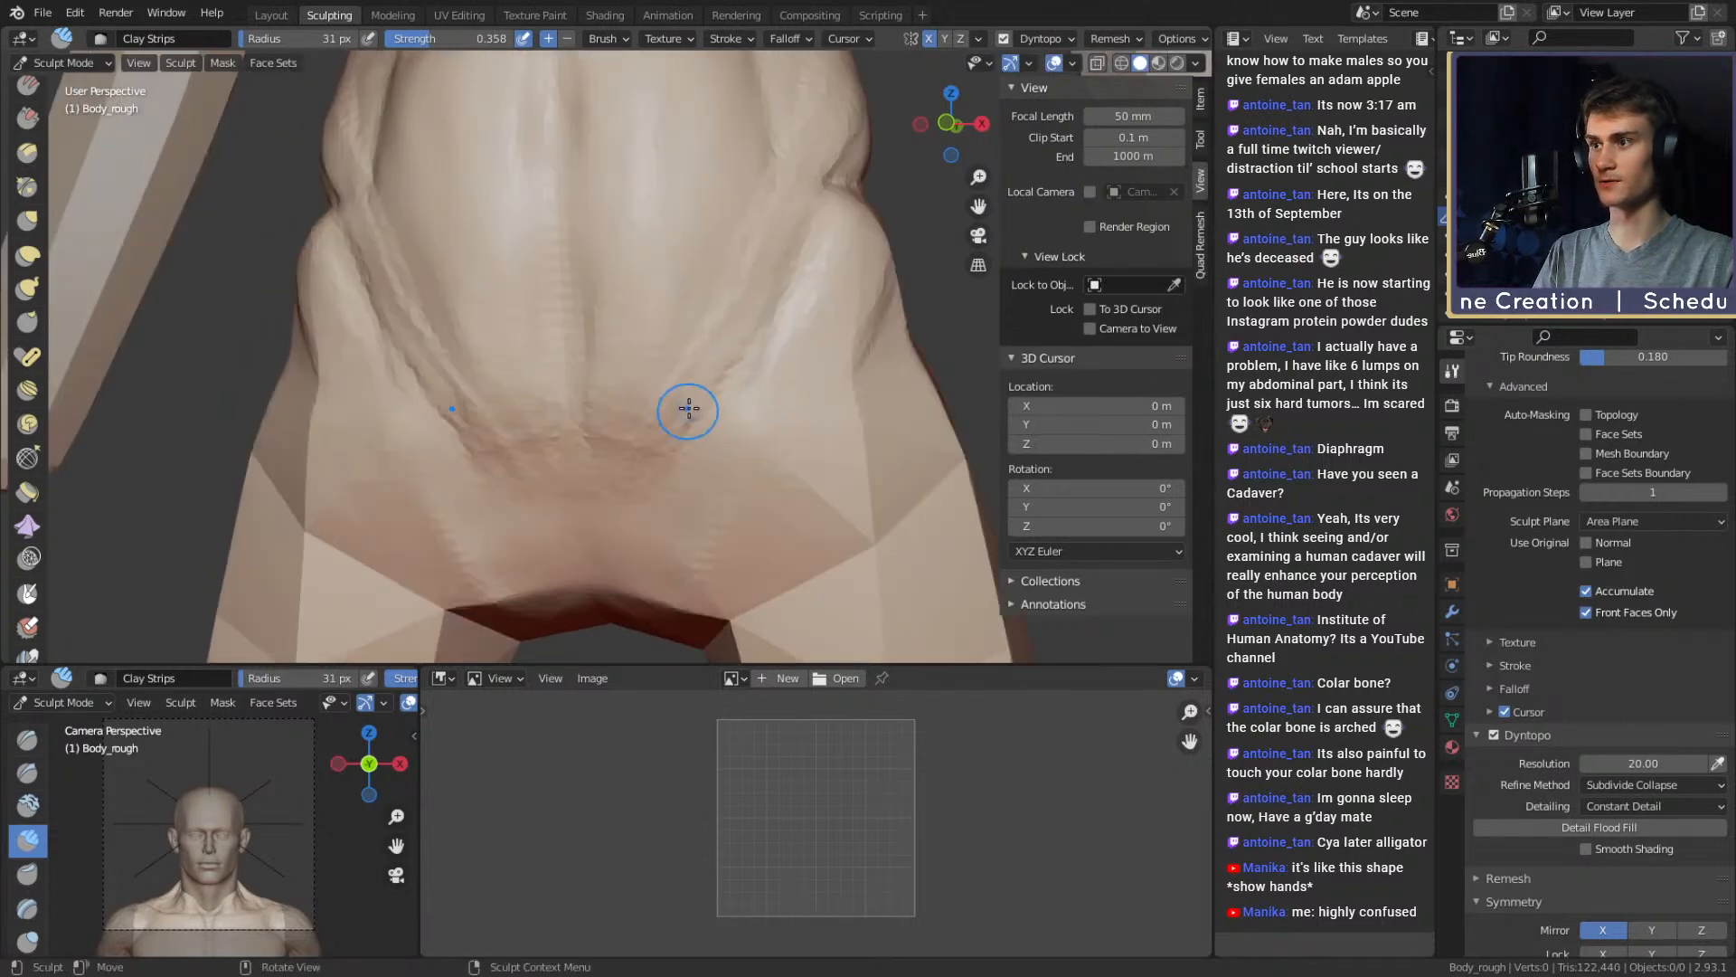
{"action": "left_click_drag", "start_coordinate": [759, 311], "coordinate": [651, 484]}
Refine the inguinal ridge beside the lower abdomen with short Clay Strips strokes
{"action": "mouse_move", "coordinate": [662, 465]}
{"action": "middle_mouse_down"}
{"action": "mouse_move", "coordinate": [714, 325]}
{"action": "mouse_move", "coordinate": [636, 423]}
{"action": "mouse_move", "coordinate": [648, 388]}
{"action": "middle_mouse_up"}
{"action": "key", "text": "f"}
{"action": "left_click", "coordinate": [663, 388]}
{"action": "left_click_drag", "start_coordinate": [689, 387], "coordinate": [757, 338]}
{"action": "mouse_move", "coordinate": [709, 407]}
{"action": "left_mouse_down"}
{"action": "mouse_move", "coordinate": [739, 357]}
{"action": "mouse_move", "coordinate": [725, 388]}
{"action": "left_mouse_up"}
Try painting a mask along both inguinal creases with the Mask brush at a 33 px radius, and undo it
{"action": "key", "text": "m"}
{"action": "mouse_move", "coordinate": [709, 431]}
{"action": "middle_mouse_down"}
{"action": "mouse_move", "coordinate": [639, 418]}
{"action": "mouse_move", "coordinate": [701, 403]}
{"action": "middle_mouse_up"}
{"action": "key", "text": "f"}
{"action": "left_click", "coordinate": [689, 403]}
{"action": "mouse_move", "coordinate": [646, 526]}
{"action": "left_mouse_down"}
{"action": "mouse_move", "coordinate": [738, 317]}
{"action": "mouse_move", "coordinate": [719, 421]}
{"action": "mouse_move", "coordinate": [819, 279]}
{"action": "left_mouse_up"}
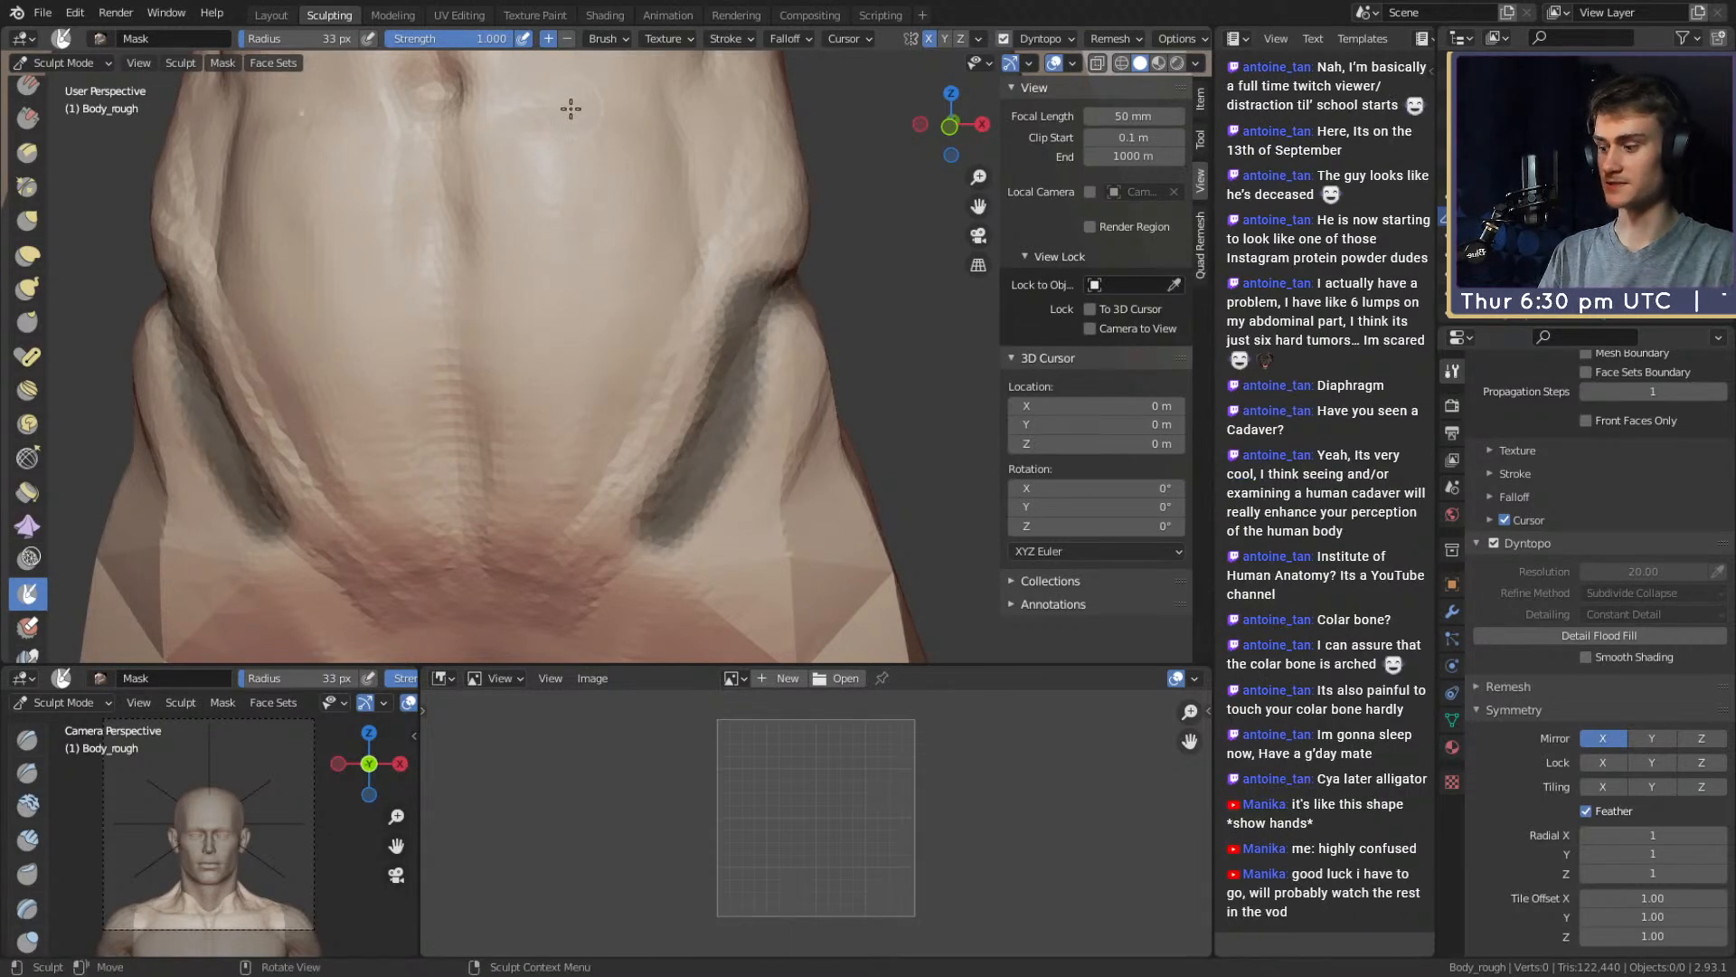
{"action": "key", "text": "ctrl+z"}
{"action": "key", "text": "ctrl+z"}
Sculpt the oblique between the rib cage and hip with Clay Strips at a 41 px radius
{"action": "key", "text": "c"}
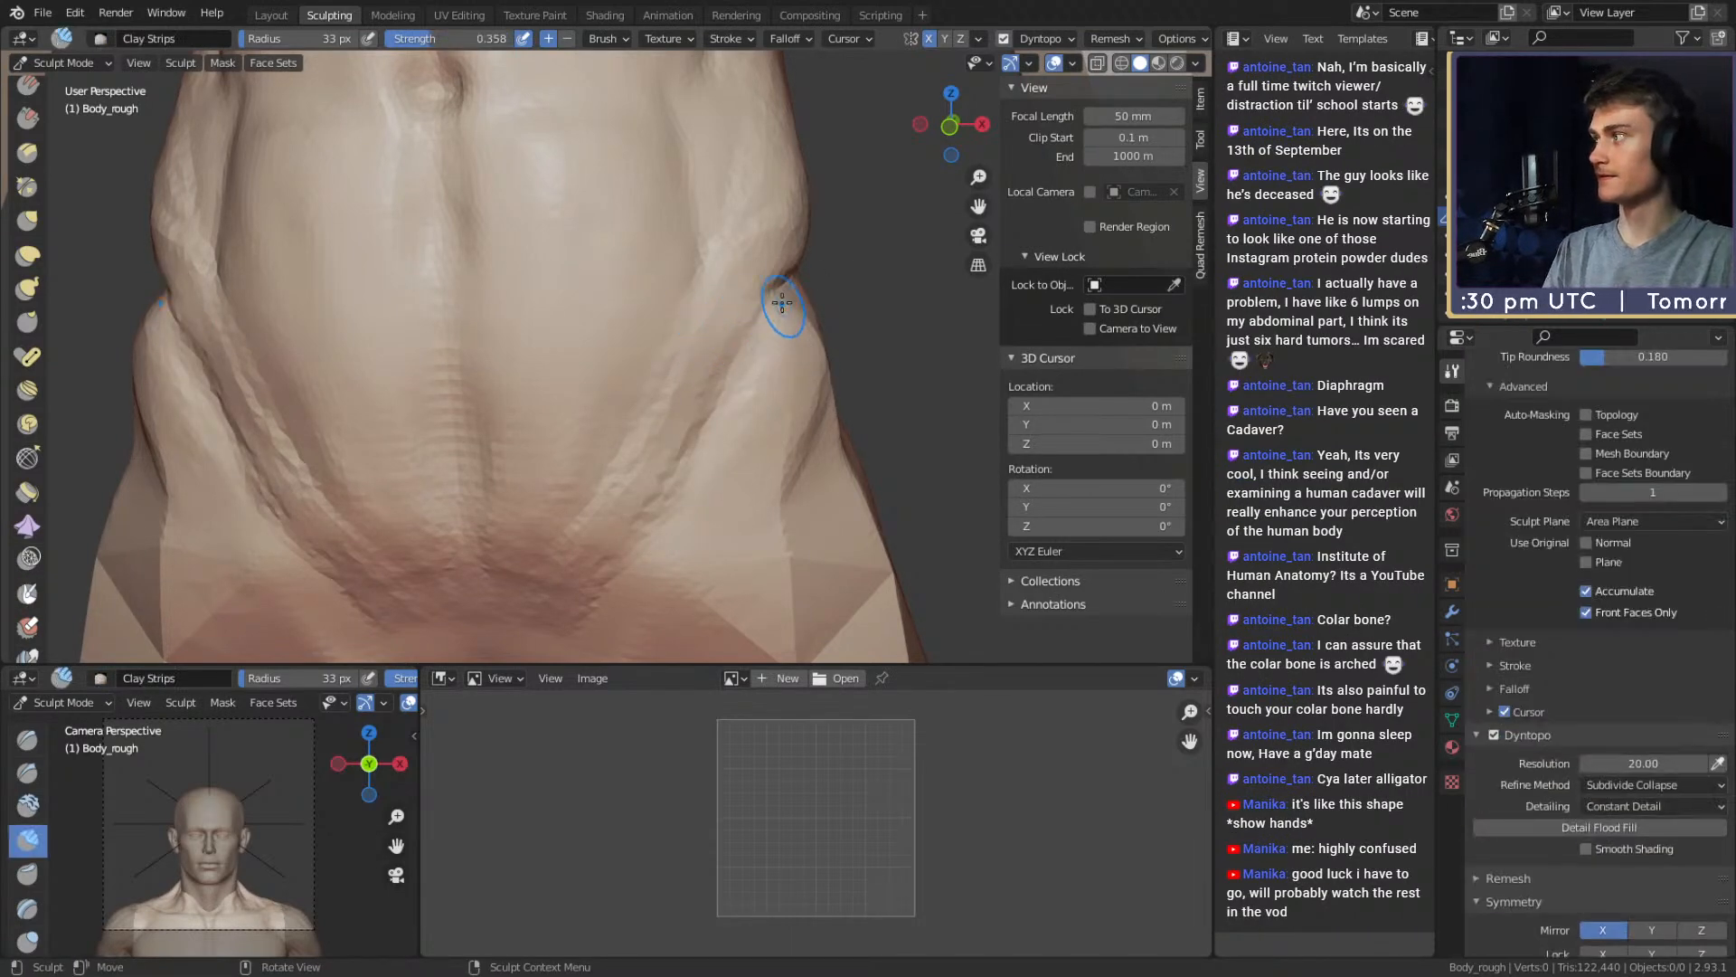
{"action": "middle_click_drag", "start_coordinate": [782, 303], "coordinate": [698, 364]}
{"action": "mouse_move", "coordinate": [734, 440]}
{"action": "middle_mouse_down"}
{"action": "mouse_move", "coordinate": [636, 350]}
{"action": "mouse_move", "coordinate": [554, 356]}
{"action": "mouse_move", "coordinate": [667, 407]}
{"action": "mouse_move", "coordinate": [724, 356]}
{"action": "mouse_move", "coordinate": [689, 372]}
{"action": "middle_mouse_up"}
{"action": "key", "text": "f"}
{"action": "left_click", "coordinate": [696, 372]}
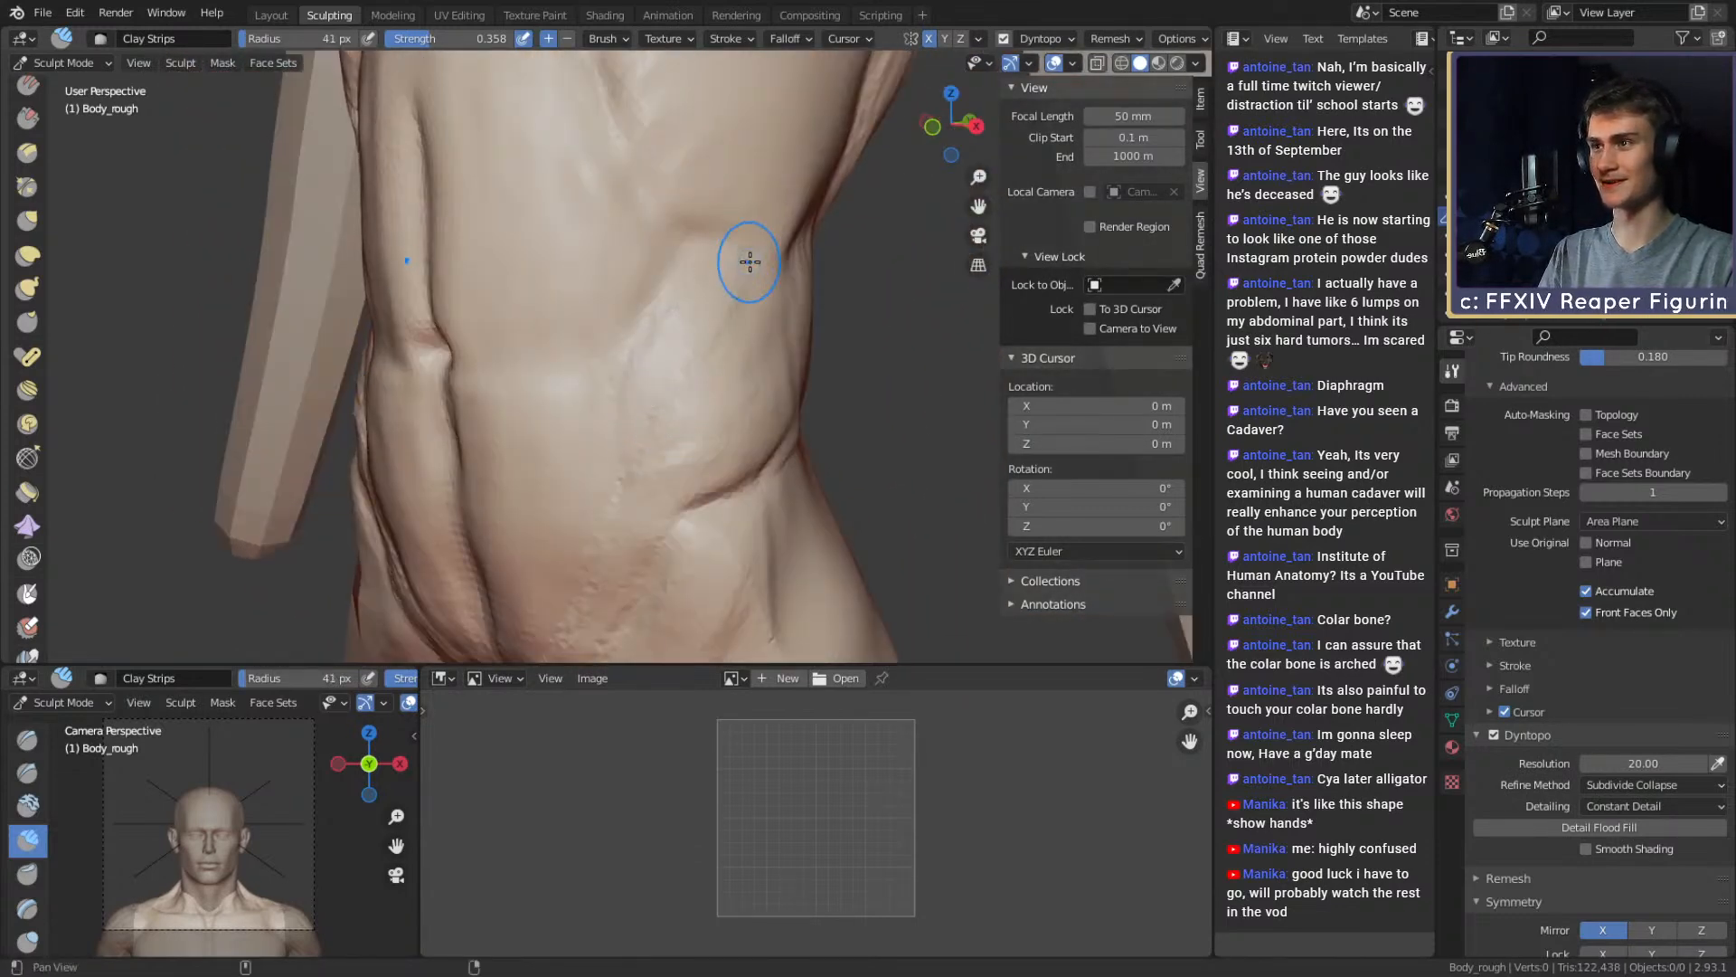
{"action": "middle_click_drag", "start_coordinate": [748, 259], "coordinate": [663, 307]}
{"action": "middle_click_drag", "start_coordinate": [687, 374], "coordinate": [575, 299]}
{"action": "left_click_drag", "start_coordinate": [530, 309], "coordinate": [533, 317]}
{"action": "mouse_move", "coordinate": [533, 317]}
{"action": "left_mouse_down", "text": "alt"}
{"action": "mouse_move", "coordinate": [714, 307]}
{"action": "mouse_move", "coordinate": [670, 326]}
{"action": "left_mouse_up", "text": "alt"}
Shape the flank toward the lower back with Clay Strips, enlarging the radius to 126 px
{"action": "key", "text": "f"}
{"action": "left_click", "coordinate": [615, 426]}
{"action": "mouse_move", "coordinate": [615, 426]}
{"action": "left_mouse_down", "text": "alt"}
{"action": "mouse_move", "coordinate": [634, 393]}
{"action": "mouse_move", "coordinate": [528, 460]}
{"action": "mouse_move", "coordinate": [620, 438]}
{"action": "mouse_move", "coordinate": [665, 456]}
{"action": "left_mouse_up", "text": "alt"}
{"action": "key", "text": "f"}
{"action": "left_click", "coordinate": [618, 394]}
{"action": "key", "text": "f"}
{"action": "left_click", "coordinate": [591, 457]}
{"action": "mouse_move", "coordinate": [705, 434]}
{"action": "middle_mouse_down"}
{"action": "mouse_move", "coordinate": [676, 411]}
{"action": "mouse_move", "coordinate": [485, 379]}
{"action": "mouse_move", "coordinate": [531, 392]}
{"action": "mouse_move", "coordinate": [517, 403]}
{"action": "middle_mouse_up"}
{"action": "mouse_move", "coordinate": [499, 434]}
{"action": "left_mouse_down"}
{"action": "mouse_move", "coordinate": [495, 322]}
{"action": "mouse_move", "coordinate": [542, 409]}
{"action": "left_mouse_up"}
{"action": "key", "text": "f"}
{"action": "left_click", "coordinate": [612, 321]}
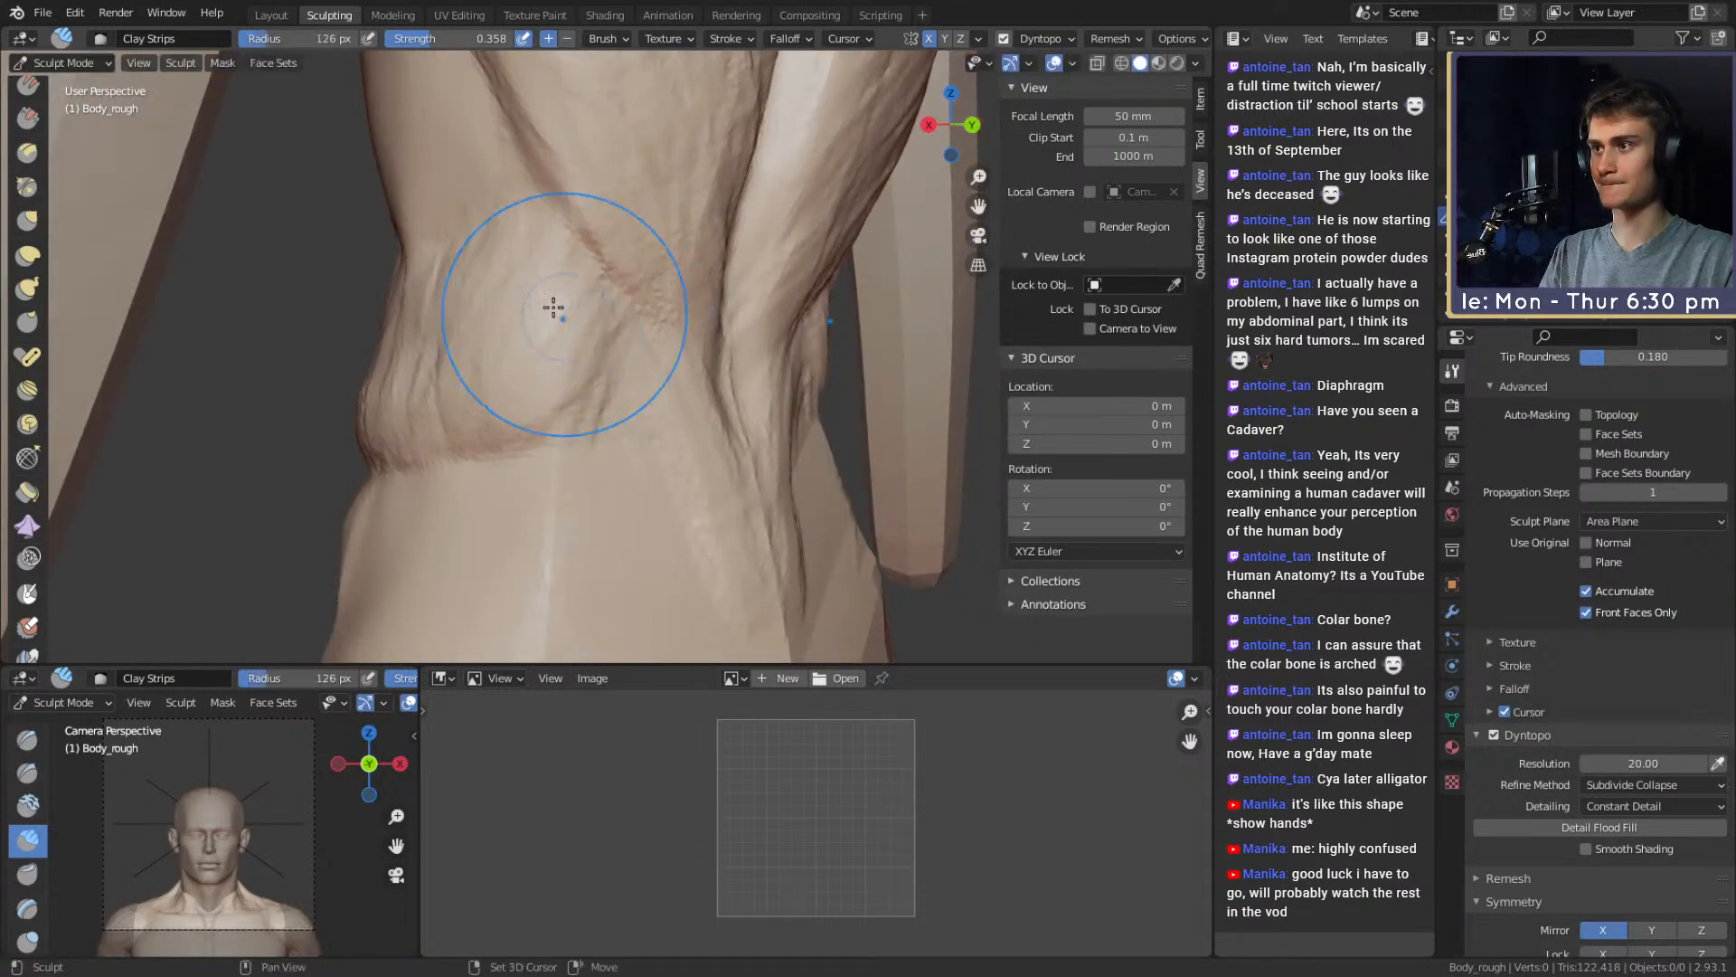
Refine the oblique's upper part below the rib cage with Clay Strips at a 74 px radius
{"action": "mouse_move", "coordinate": [434, 367]}
{"action": "middle_mouse_down"}
{"action": "mouse_move", "coordinate": [714, 366]}
{"action": "mouse_move", "coordinate": [663, 360]}
{"action": "middle_mouse_up"}
{"action": "key", "text": "f"}
{"action": "left_click", "coordinate": [643, 297]}
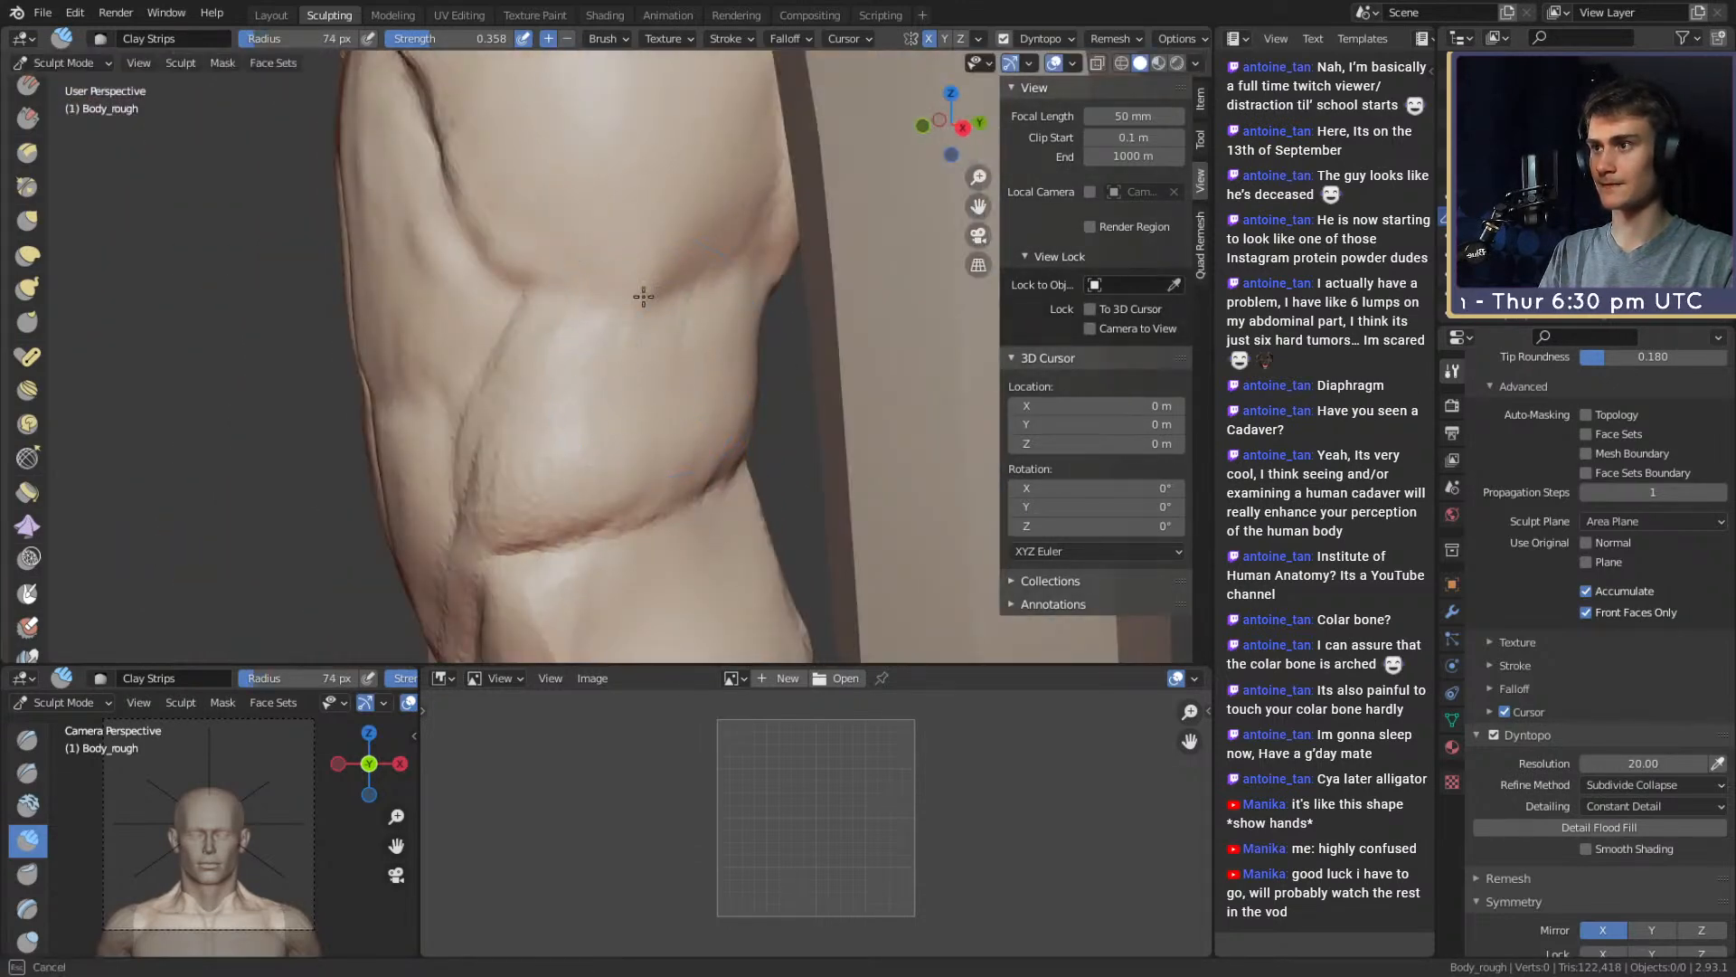
{"action": "left_click_drag", "start_coordinate": [644, 297], "coordinate": [727, 337]}
{"action": "middle_click_drag", "start_coordinate": [728, 337], "coordinate": [814, 343]}
{"action": "mouse_move", "coordinate": [760, 308]}
{"action": "middle_mouse_down", "text": "ctrl"}
{"action": "mouse_move", "coordinate": [706, 459]}
{"action": "mouse_move", "coordinate": [704, 364]}
{"action": "middle_mouse_up", "text": "ctrl"}
{"action": "mouse_move", "coordinate": [703, 398]}
{"action": "middle_mouse_down", "text": "ctrl"}
{"action": "mouse_move", "coordinate": [709, 349]}
{"action": "mouse_move", "coordinate": [717, 380]}
{"action": "middle_mouse_up", "text": "ctrl"}
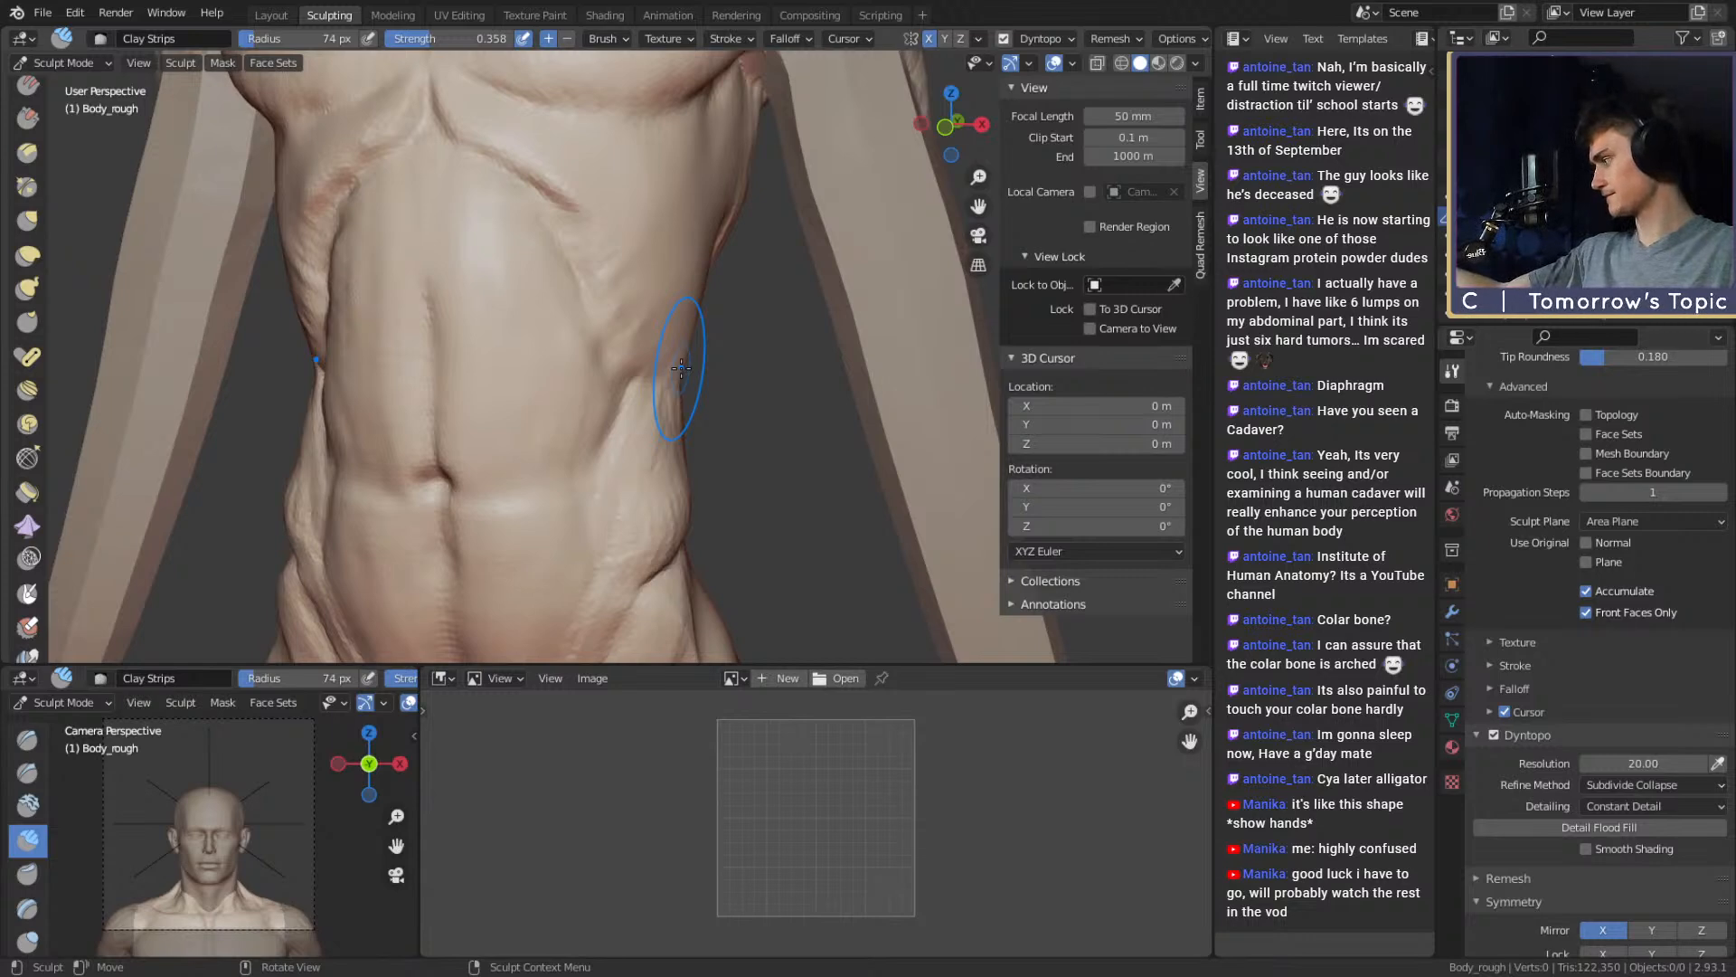
Sculpt the junction of the oblique and the lower ribs on the waist's side with Clay Strips at 44 px
{"action": "key", "text": "f"}
{"action": "left_click", "coordinate": [658, 376]}
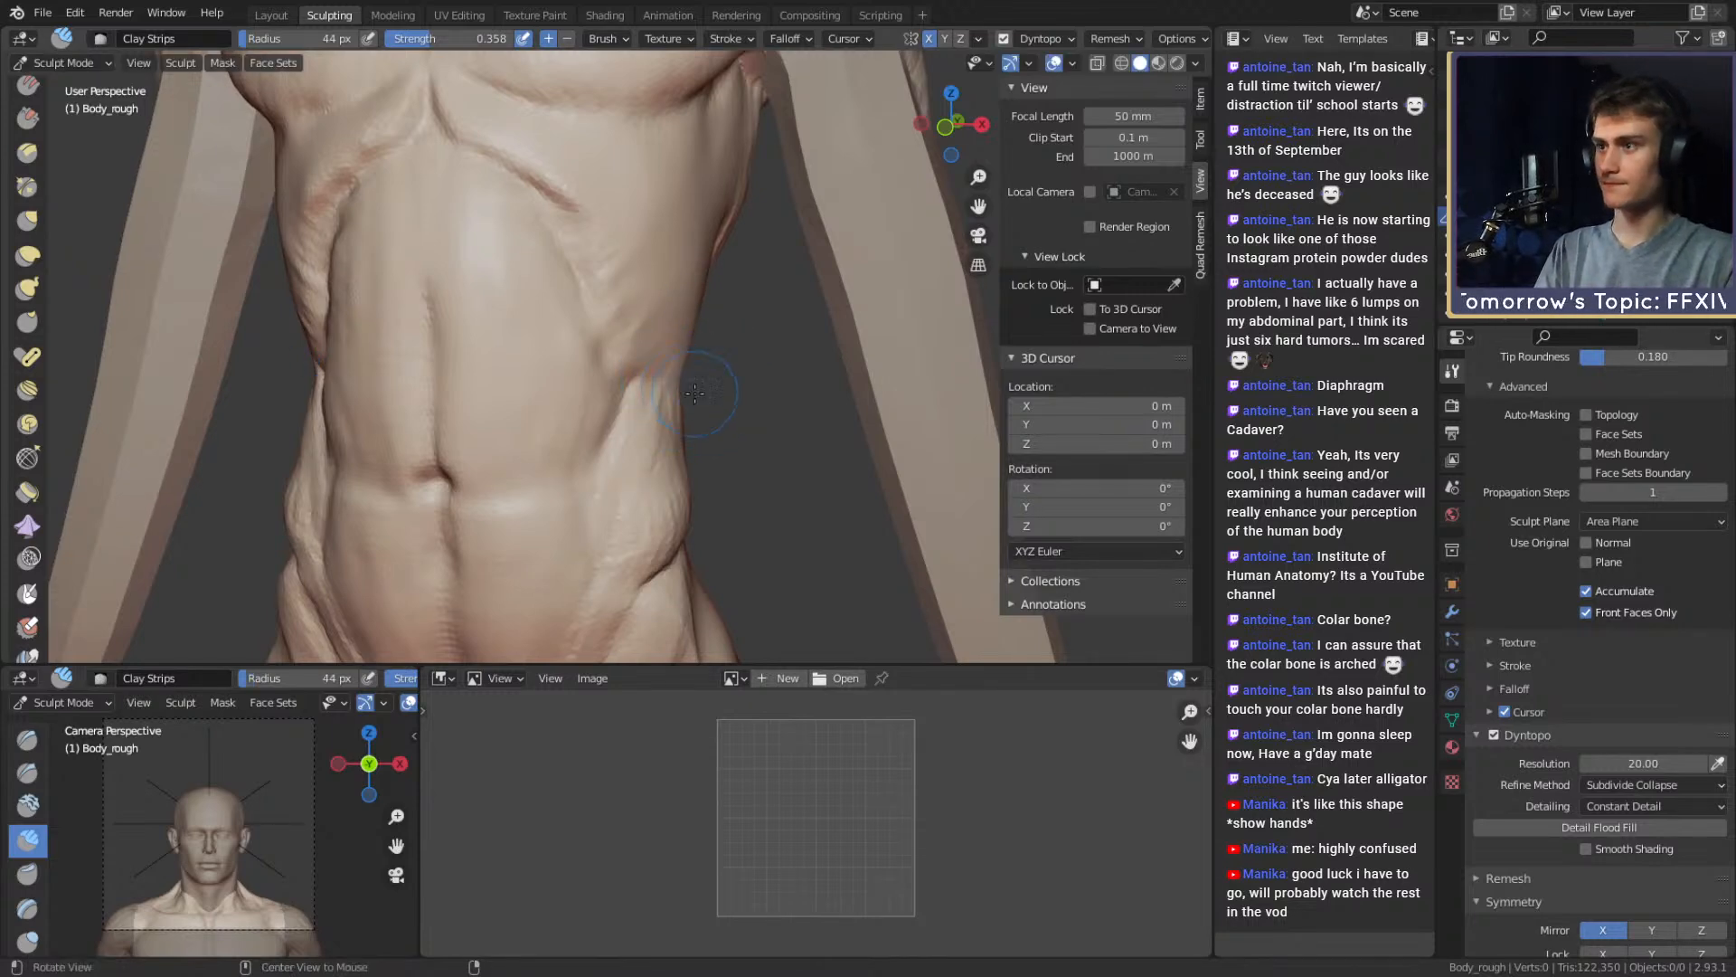
{"action": "middle_click_drag", "start_coordinate": [678, 376], "coordinate": [597, 395]}
{"action": "mouse_move", "coordinate": [597, 395]}
{"action": "left_mouse_down"}
{"action": "mouse_move", "coordinate": [632, 325]}
{"action": "mouse_move", "coordinate": [636, 361]}
{"action": "left_mouse_up"}
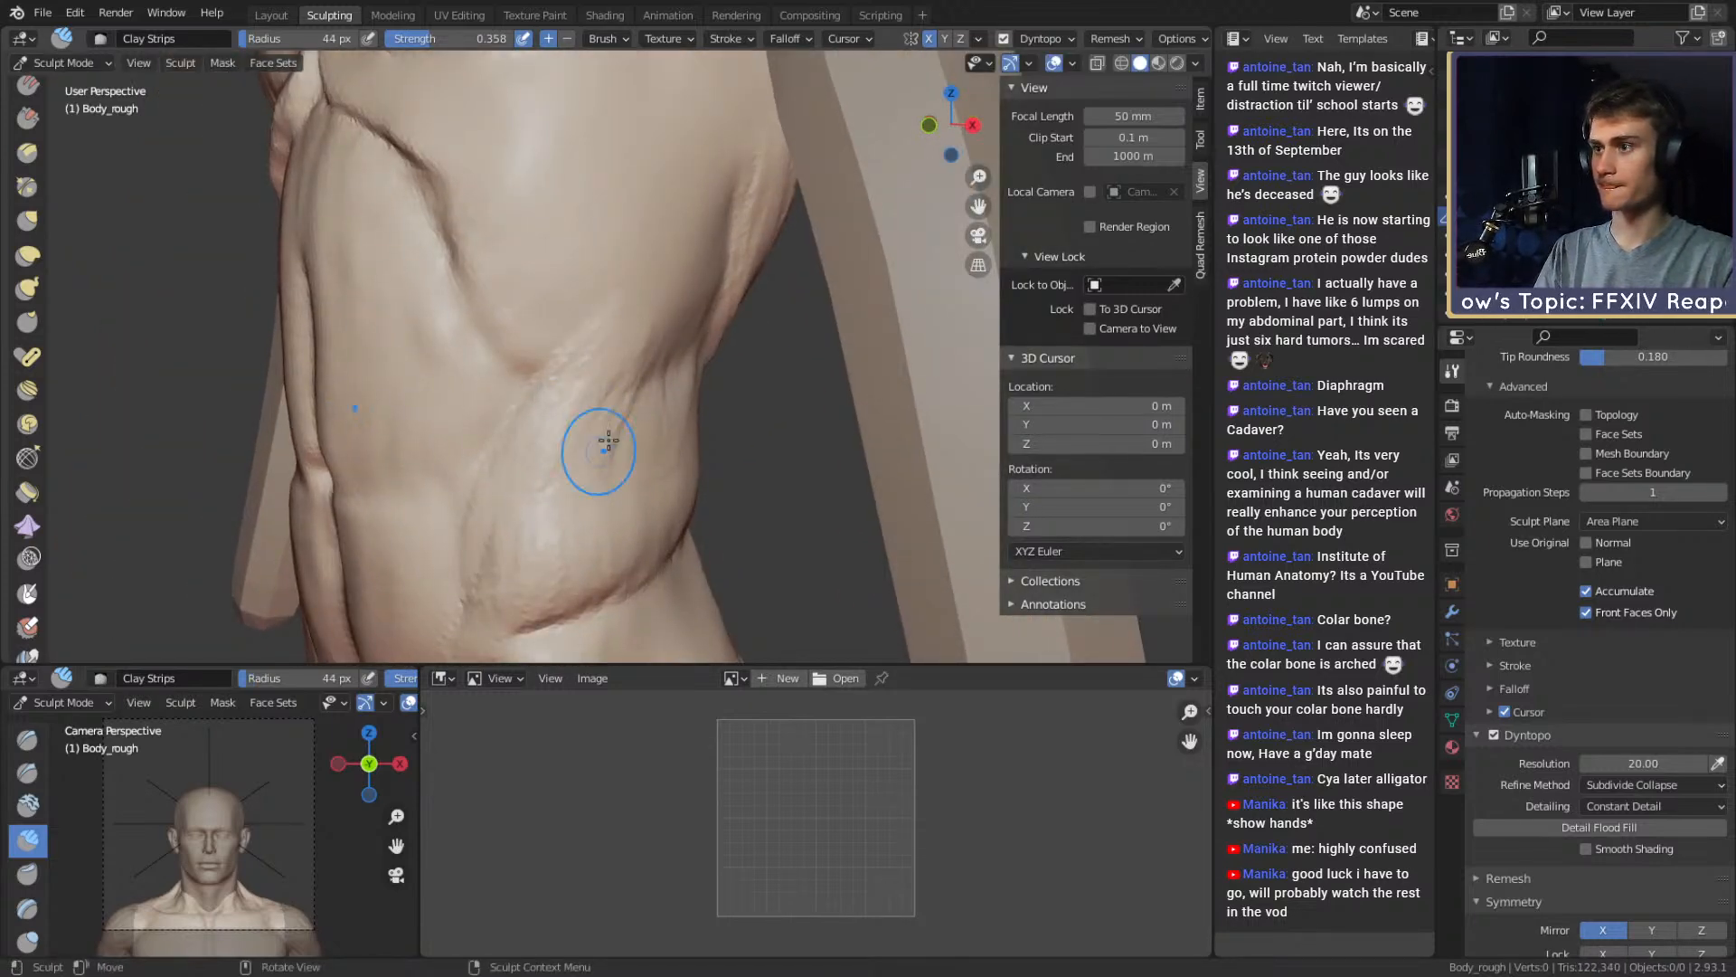
{"action": "middle_click_drag", "start_coordinate": [608, 441], "coordinate": [495, 406]}
{"action": "left_click_drag", "start_coordinate": [532, 382], "coordinate": [562, 391]}
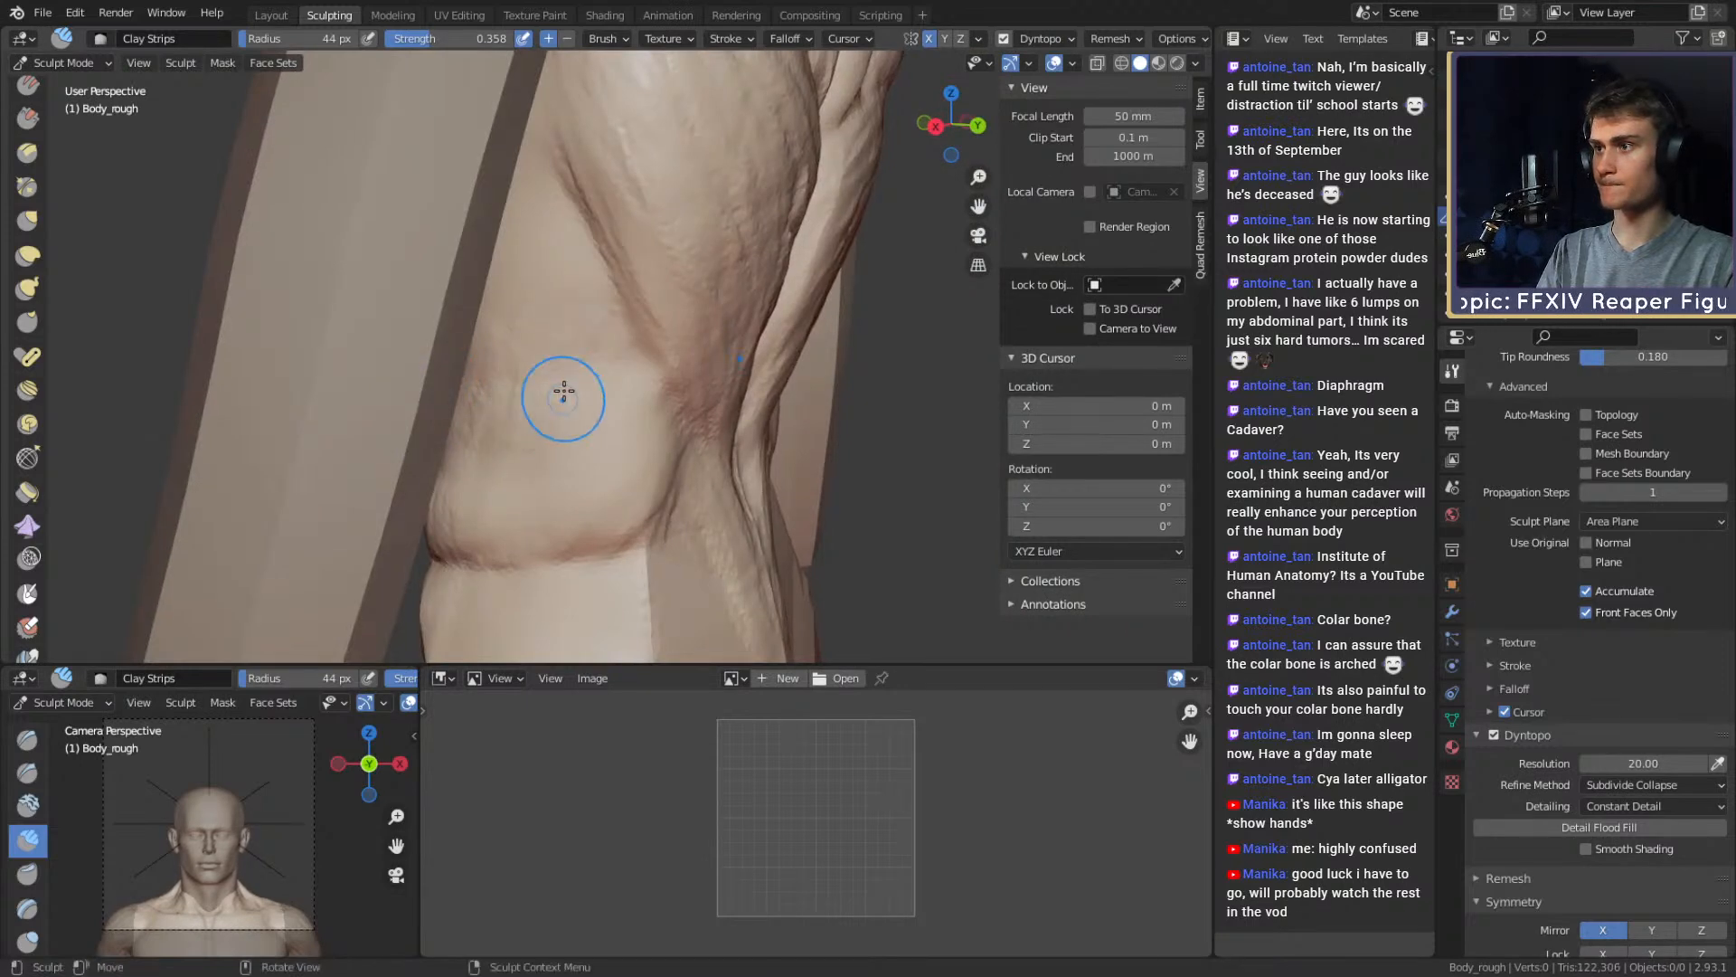
Smooth the waist's side contour between the ribs and hip with a 99 px brush radius
{"action": "key", "text": "f"}
{"action": "left_click", "coordinate": [489, 457]}
{"action": "middle_click_drag", "start_coordinate": [507, 450], "coordinate": [692, 405]}
{"action": "left_click_drag", "start_coordinate": [691, 406], "coordinate": [680, 434], "text": "shift"}
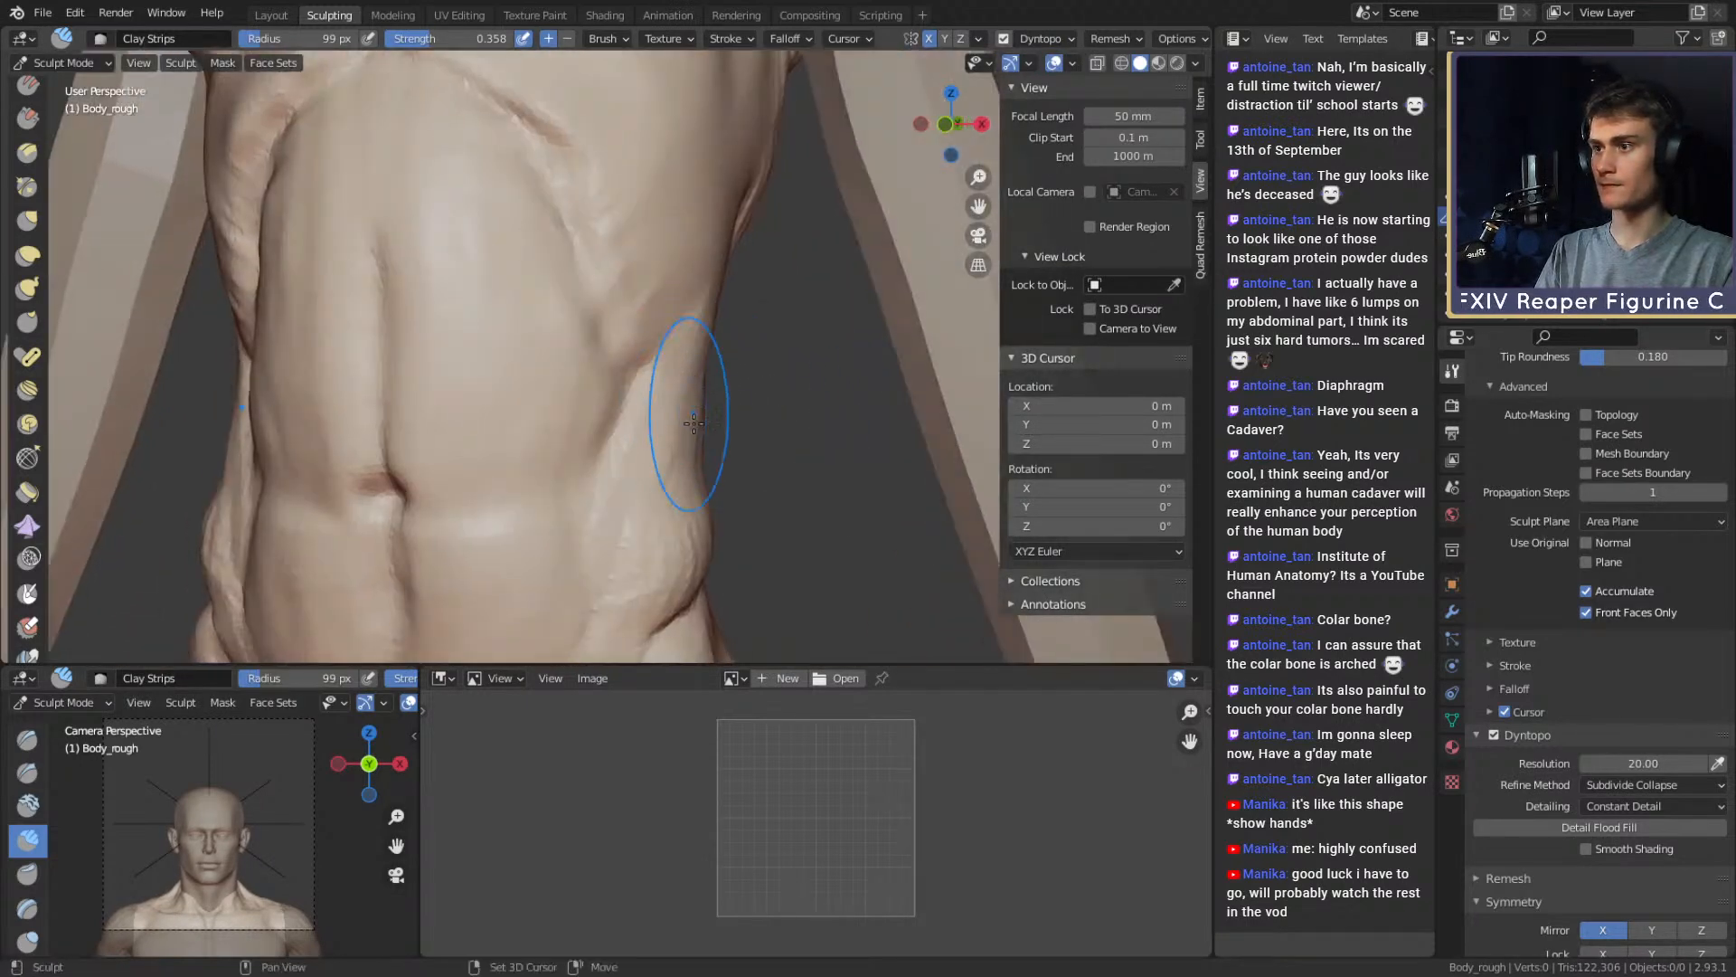
{"action": "mouse_move", "coordinate": [680, 434]}
{"action": "middle_mouse_down", "text": "shift"}
{"action": "mouse_move", "coordinate": [732, 380]}
{"action": "mouse_move", "coordinate": [733, 454]}
{"action": "middle_mouse_up", "text": "shift"}
{"action": "left_click_drag", "start_coordinate": [732, 454], "coordinate": [616, 295], "text": "ctrl+alt"}
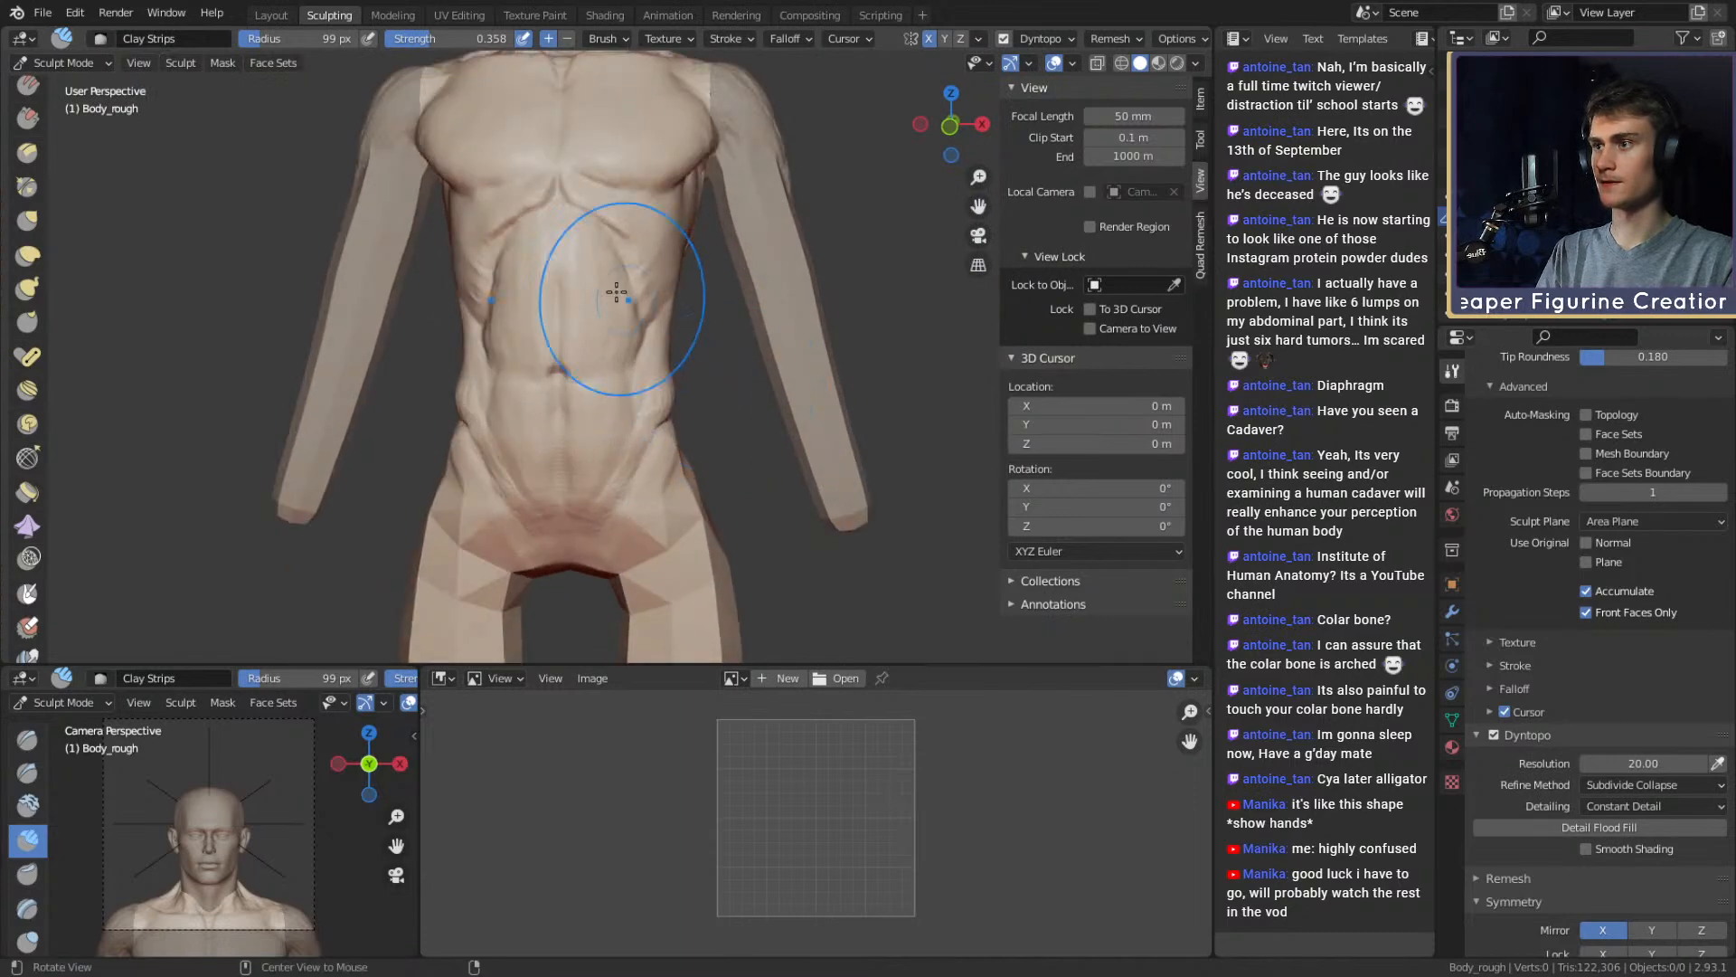
Sculpt the latissimus edge below the armpit with Clay Strips at a radius of about 37 px
{"action": "key", "text": "f"}
{"action": "left_click", "coordinate": [631, 368]}
{"action": "left_click_drag", "start_coordinate": [631, 368], "coordinate": [638, 434], "text": "alt+shift"}
{"action": "mouse_move", "coordinate": [769, 416]}
{"action": "left_mouse_down", "text": "alt"}
{"action": "mouse_move", "coordinate": [602, 401]}
{"action": "mouse_move", "coordinate": [609, 310]}
{"action": "mouse_move", "coordinate": [690, 341]}
{"action": "left_mouse_up", "text": "alt"}
{"action": "left_click_drag", "start_coordinate": [612, 298], "coordinate": [665, 336], "text": "alt+shift"}
{"action": "key", "text": "f"}
{"action": "left_click", "coordinate": [665, 270]}
{"action": "mouse_move", "coordinate": [666, 269]}
{"action": "left_mouse_down", "text": "alt+shift"}
{"action": "mouse_move", "coordinate": [697, 287]}
{"action": "mouse_move", "coordinate": [687, 275]}
{"action": "mouse_move", "coordinate": [678, 345]}
{"action": "mouse_move", "coordinate": [670, 279]}
{"action": "mouse_move", "coordinate": [695, 344]}
{"action": "left_mouse_up", "text": "alt+shift"}
{"action": "key", "text": "f"}
{"action": "left_click", "coordinate": [687, 275]}
{"action": "key", "text": "shift+c"}
{"action": "key", "text": "c"}
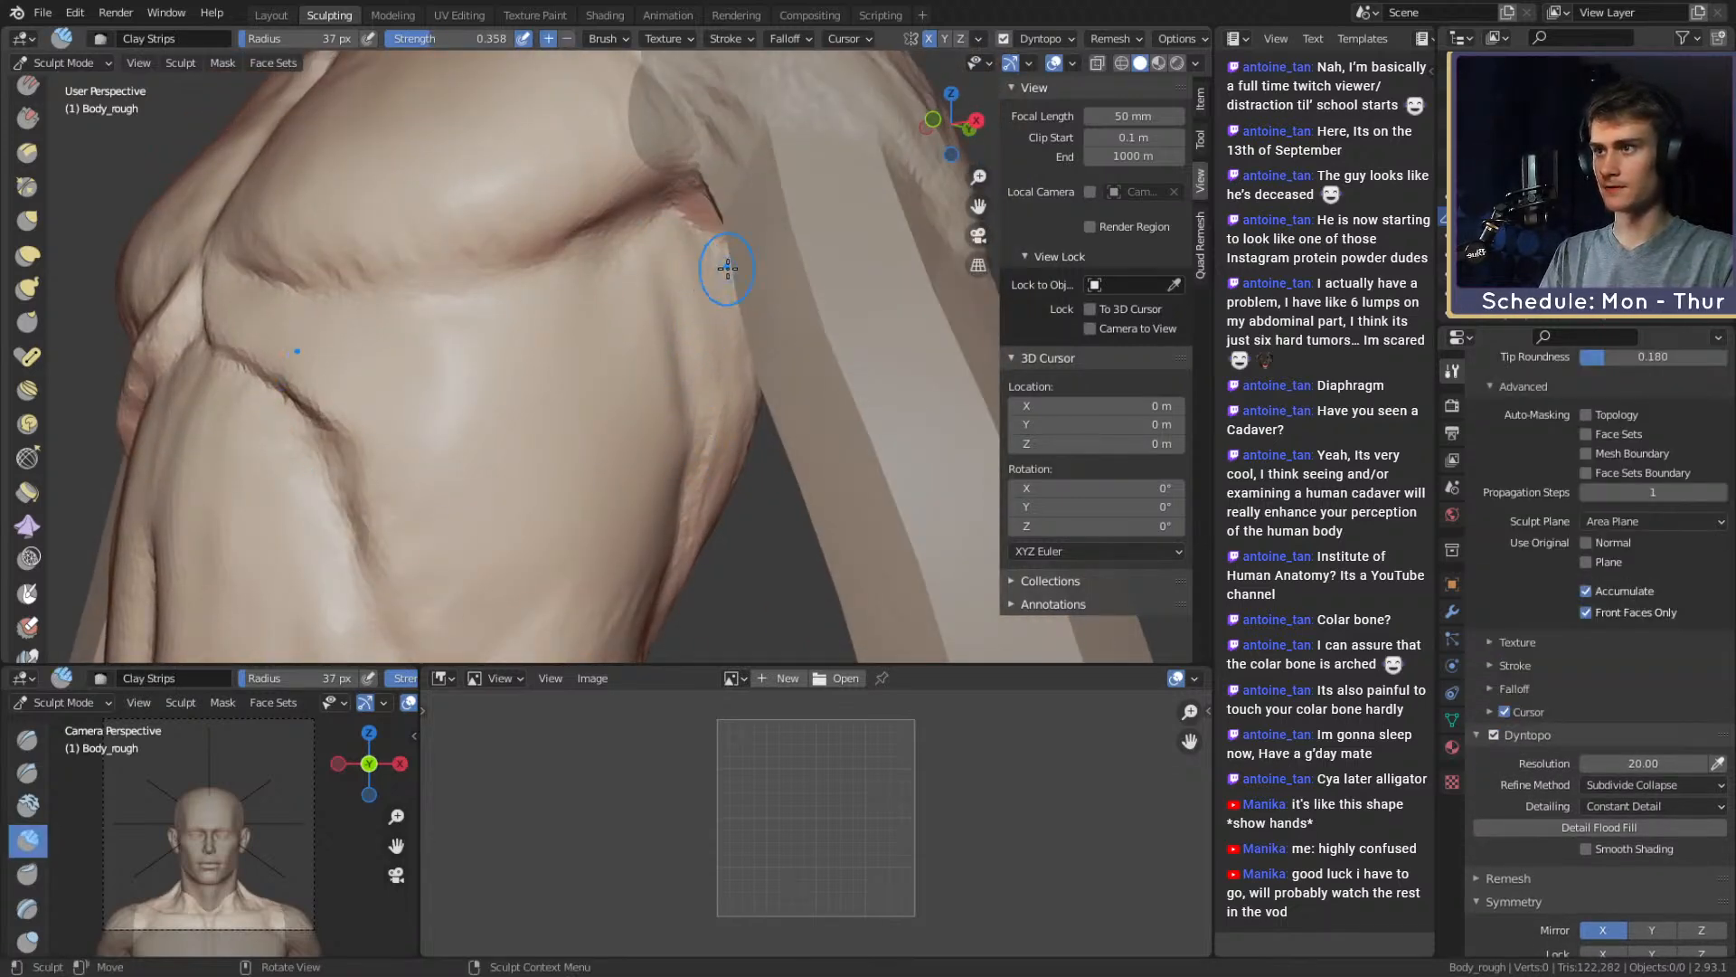
{"action": "mouse_move", "coordinate": [759, 248]}
{"action": "middle_mouse_down"}
{"action": "mouse_move", "coordinate": [698, 302]}
{"action": "mouse_move", "coordinate": [730, 287]}
{"action": "middle_mouse_up"}
{"action": "left_click_drag", "start_coordinate": [690, 296], "coordinate": [688, 321]}
{"action": "middle_click_drag", "start_coordinate": [688, 321], "coordinate": [709, 290], "text": "ctrl"}
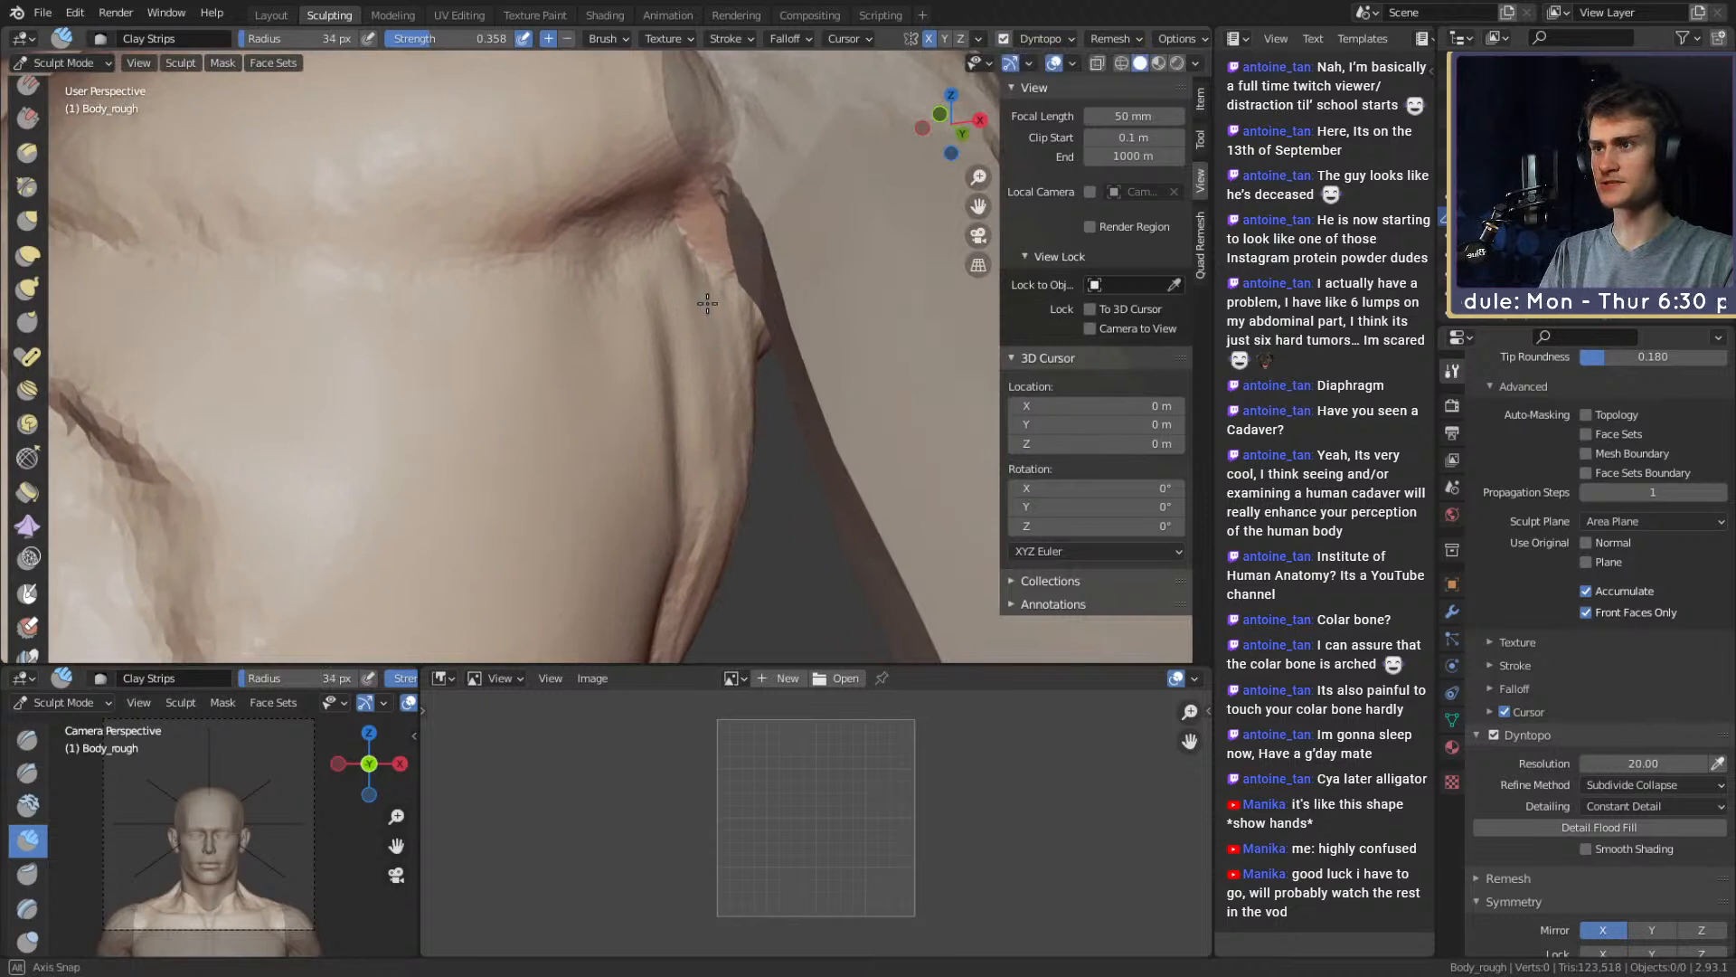
Refine the side of the rib cage under the armpit with Clay Strips, setting the radius to 31 px
{"action": "key", "text": "f"}
{"action": "left_click", "coordinate": [703, 290]}
{"action": "mouse_move", "coordinate": [695, 291]}
{"action": "left_mouse_down"}
{"action": "mouse_move", "coordinate": [711, 276]}
{"action": "mouse_move", "coordinate": [716, 380]}
{"action": "mouse_move", "coordinate": [681, 313]}
{"action": "mouse_move", "coordinate": [683, 438]}
{"action": "mouse_move", "coordinate": [680, 398]}
{"action": "mouse_move", "coordinate": [707, 415]}
{"action": "mouse_move", "coordinate": [604, 371]}
{"action": "mouse_move", "coordinate": [573, 298]}
{"action": "mouse_move", "coordinate": [621, 332]}
{"action": "left_mouse_up"}
{"action": "key", "text": "f"}
{"action": "left_click", "coordinate": [691, 361]}
{"action": "key", "text": "f"}
{"action": "left_click", "coordinate": [676, 425]}
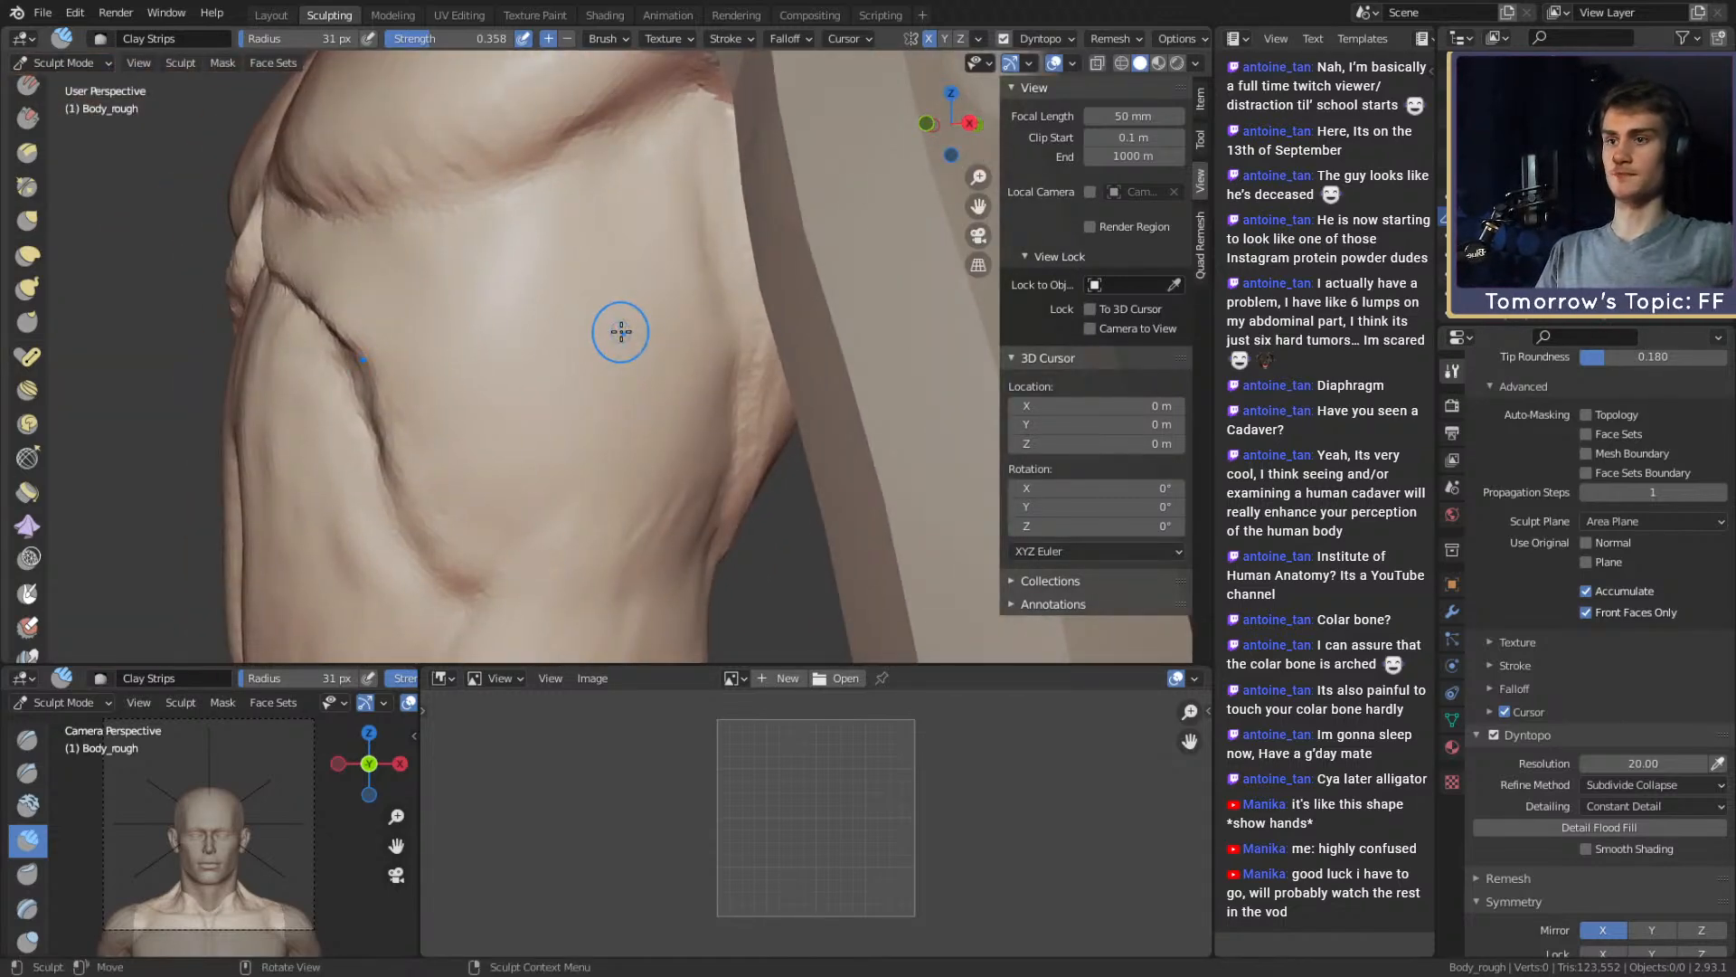
Begin sculpting the serratus muscle on the side of the rib cage with Clay Strips at a 45 px radius
{"action": "left_click_drag", "start_coordinate": [616, 380], "coordinate": [737, 446], "text": "alt"}
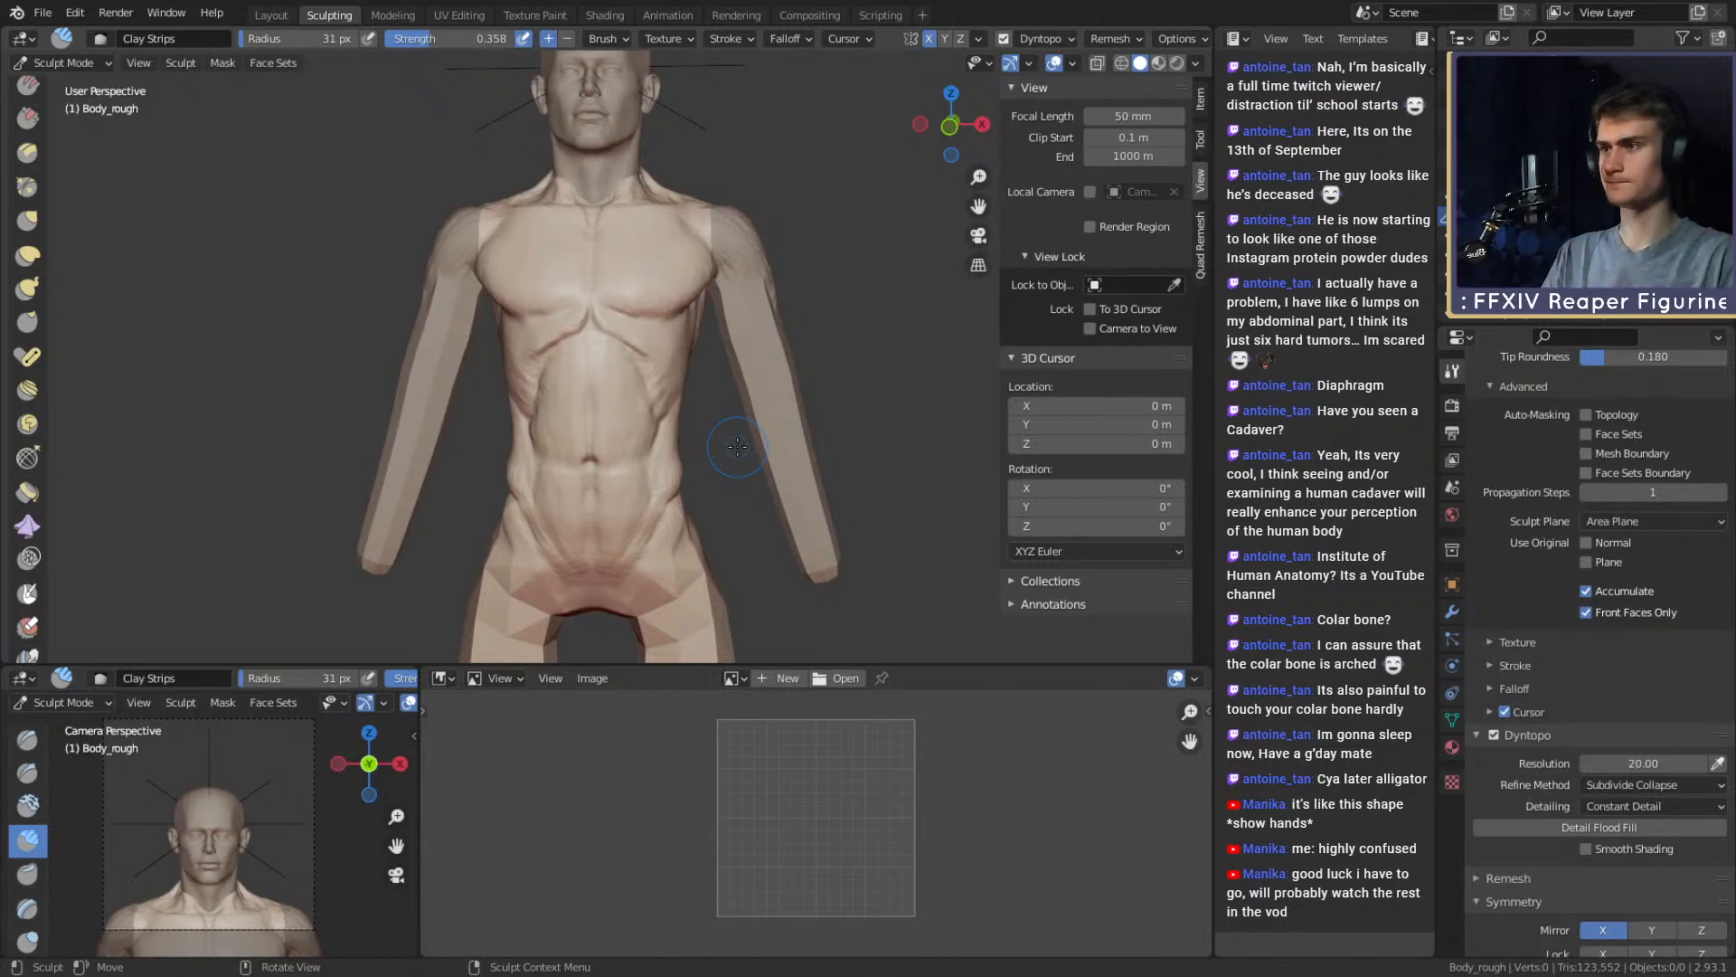
{"action": "left_click_drag", "start_coordinate": [775, 438], "coordinate": [632, 368], "text": "alt+shift"}
{"action": "mouse_move", "coordinate": [632, 368]}
{"action": "left_mouse_down", "text": "ctrl+alt"}
{"action": "mouse_move", "coordinate": [632, 272]}
{"action": "mouse_move", "coordinate": [524, 258]}
{"action": "mouse_move", "coordinate": [532, 316]}
{"action": "mouse_move", "coordinate": [593, 326]}
{"action": "mouse_move", "coordinate": [608, 356]}
{"action": "mouse_move", "coordinate": [530, 340]}
{"action": "mouse_move", "coordinate": [508, 415]}
{"action": "left_mouse_up", "text": "ctrl+alt"}
{"action": "key", "text": "f"}
{"action": "middle_click_drag", "start_coordinate": [613, 360], "coordinate": [620, 328]}
{"action": "left_click_drag", "start_coordinate": [589, 360], "coordinate": [625, 331]}
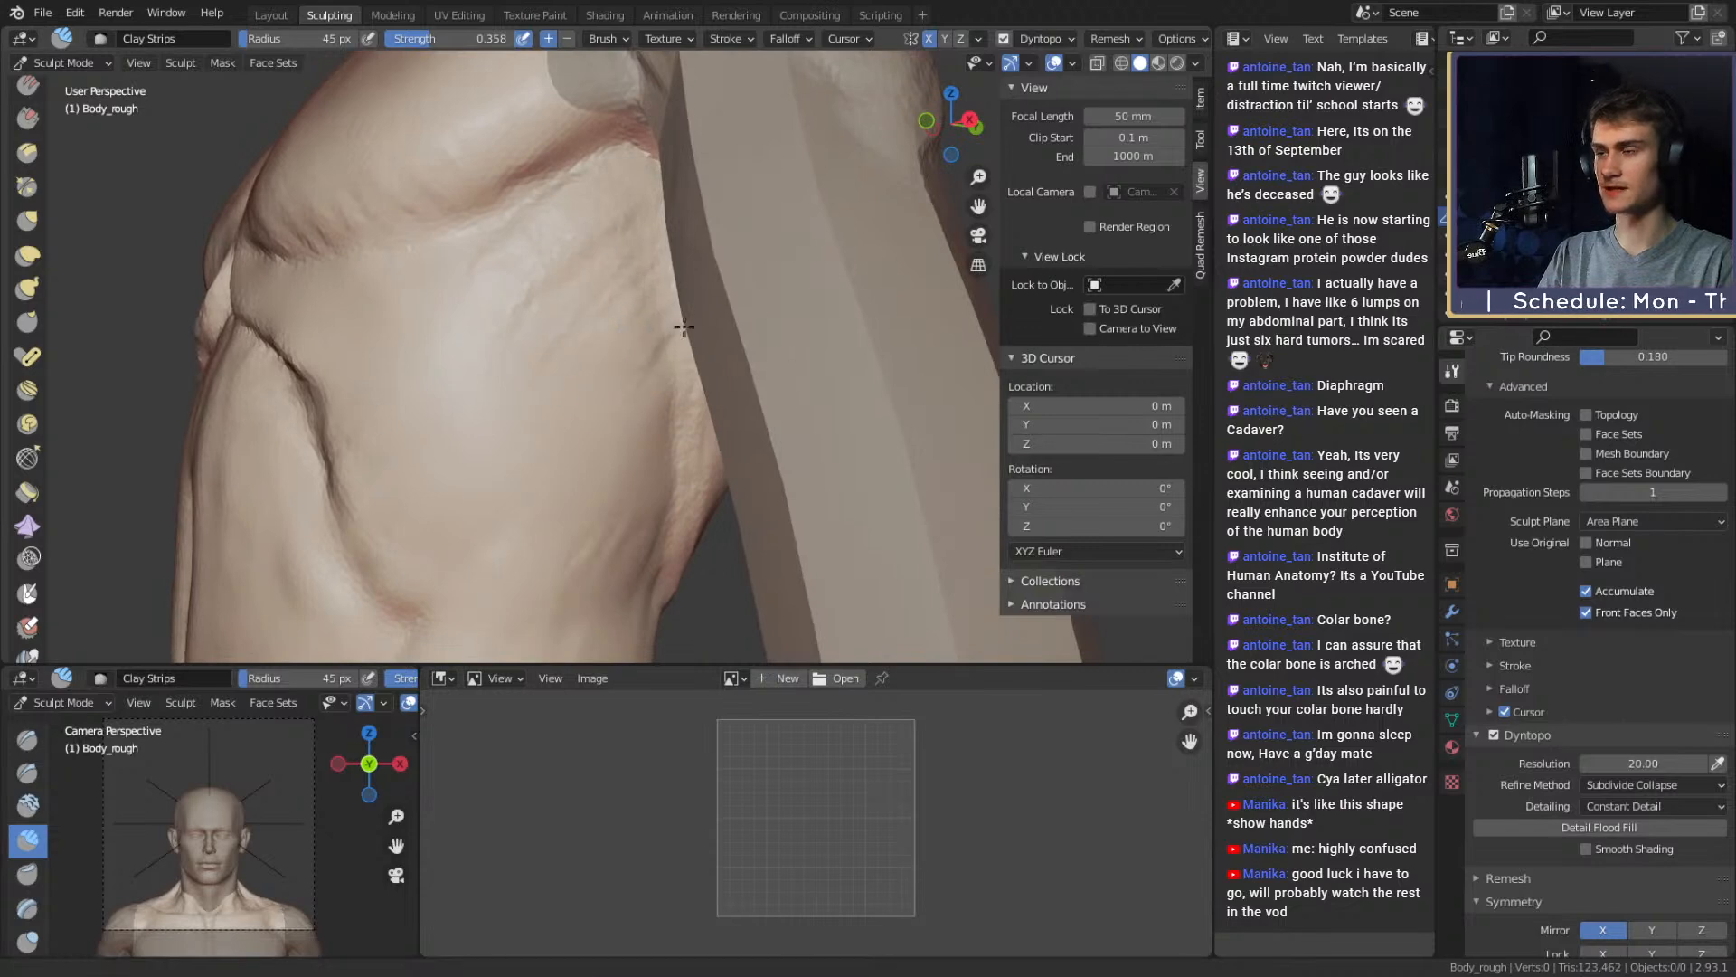
{"action": "mouse_move", "coordinate": [683, 326]}
{"action": "middle_mouse_down"}
{"action": "mouse_move", "coordinate": [741, 329]}
{"action": "mouse_move", "coordinate": [708, 332]}
{"action": "middle_mouse_up"}
{"action": "left_click_drag", "start_coordinate": [648, 325], "coordinate": [621, 434]}
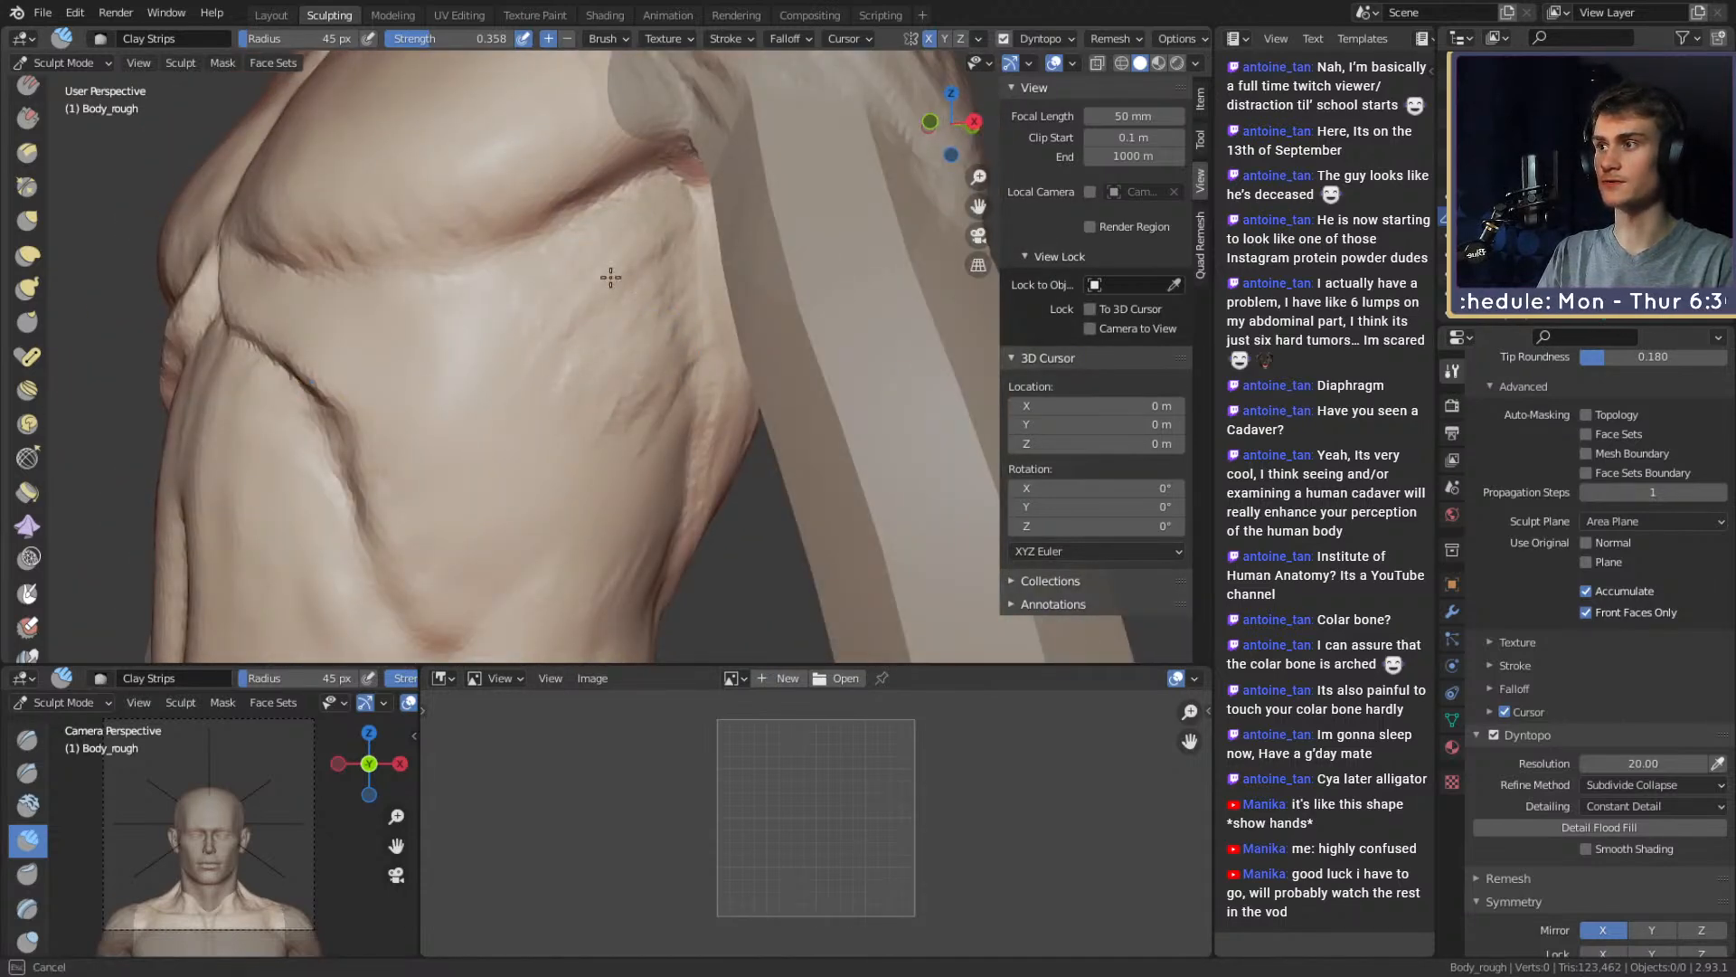
{"action": "left_click_drag", "start_coordinate": [610, 276], "coordinate": [598, 296]}
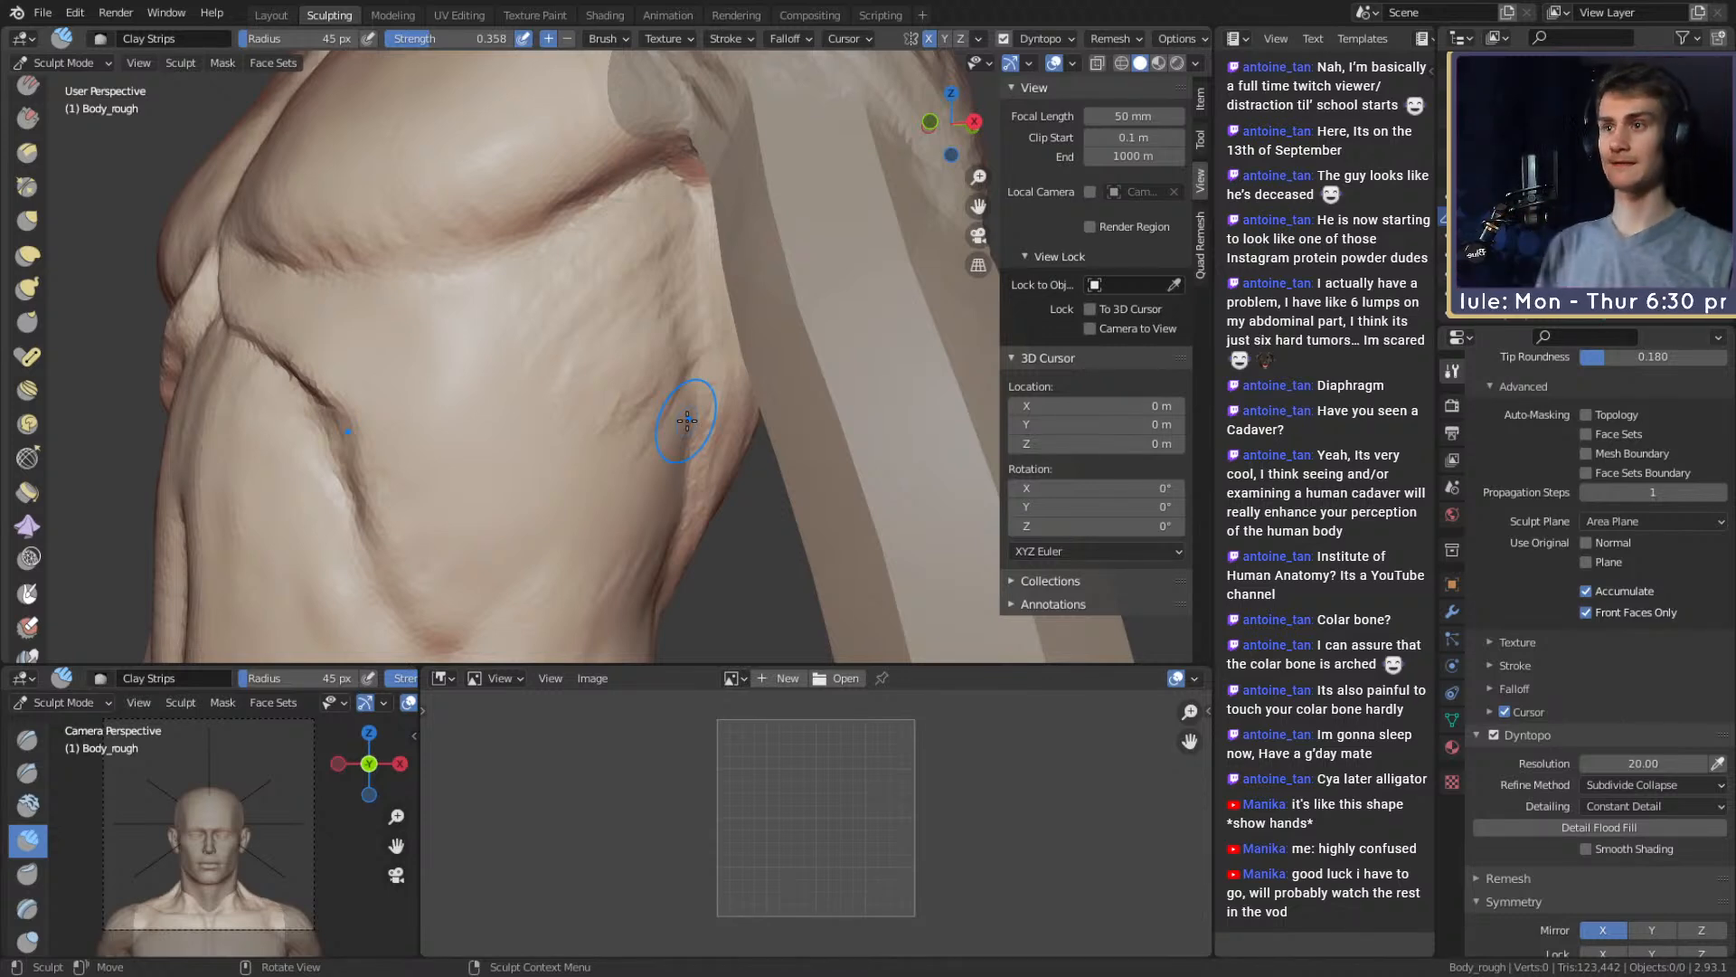
Extend the serratus strands diagonally across the ribs from the armpit toward the abdomen with the 45 px Clay Strips brush
{"action": "mouse_move", "coordinate": [620, 388]}
{"action": "middle_mouse_down"}
{"action": "mouse_move", "coordinate": [732, 356]}
{"action": "mouse_move", "coordinate": [737, 238]}
{"action": "middle_mouse_up"}
{"action": "left_click_drag", "start_coordinate": [737, 239], "coordinate": [704, 230]}
{"action": "middle_click_drag", "start_coordinate": [731, 271], "coordinate": [694, 279]}
{"action": "mouse_move", "coordinate": [694, 280]}
{"action": "left_mouse_down"}
{"action": "mouse_move", "coordinate": [629, 289]}
{"action": "mouse_move", "coordinate": [588, 388]}
{"action": "mouse_move", "coordinate": [607, 483]}
{"action": "left_mouse_up"}
{"action": "mouse_move", "coordinate": [736, 407]}
{"action": "left_mouse_down"}
{"action": "mouse_move", "coordinate": [670, 353]}
{"action": "mouse_move", "coordinate": [588, 356]}
{"action": "mouse_move", "coordinate": [554, 398]}
{"action": "left_mouse_up"}
{"action": "middle_click_drag", "start_coordinate": [620, 388], "coordinate": [632, 372]}
{"action": "left_click_drag", "start_coordinate": [632, 372], "coordinate": [672, 415]}
{"action": "middle_click_drag", "start_coordinate": [671, 415], "coordinate": [604, 494]}
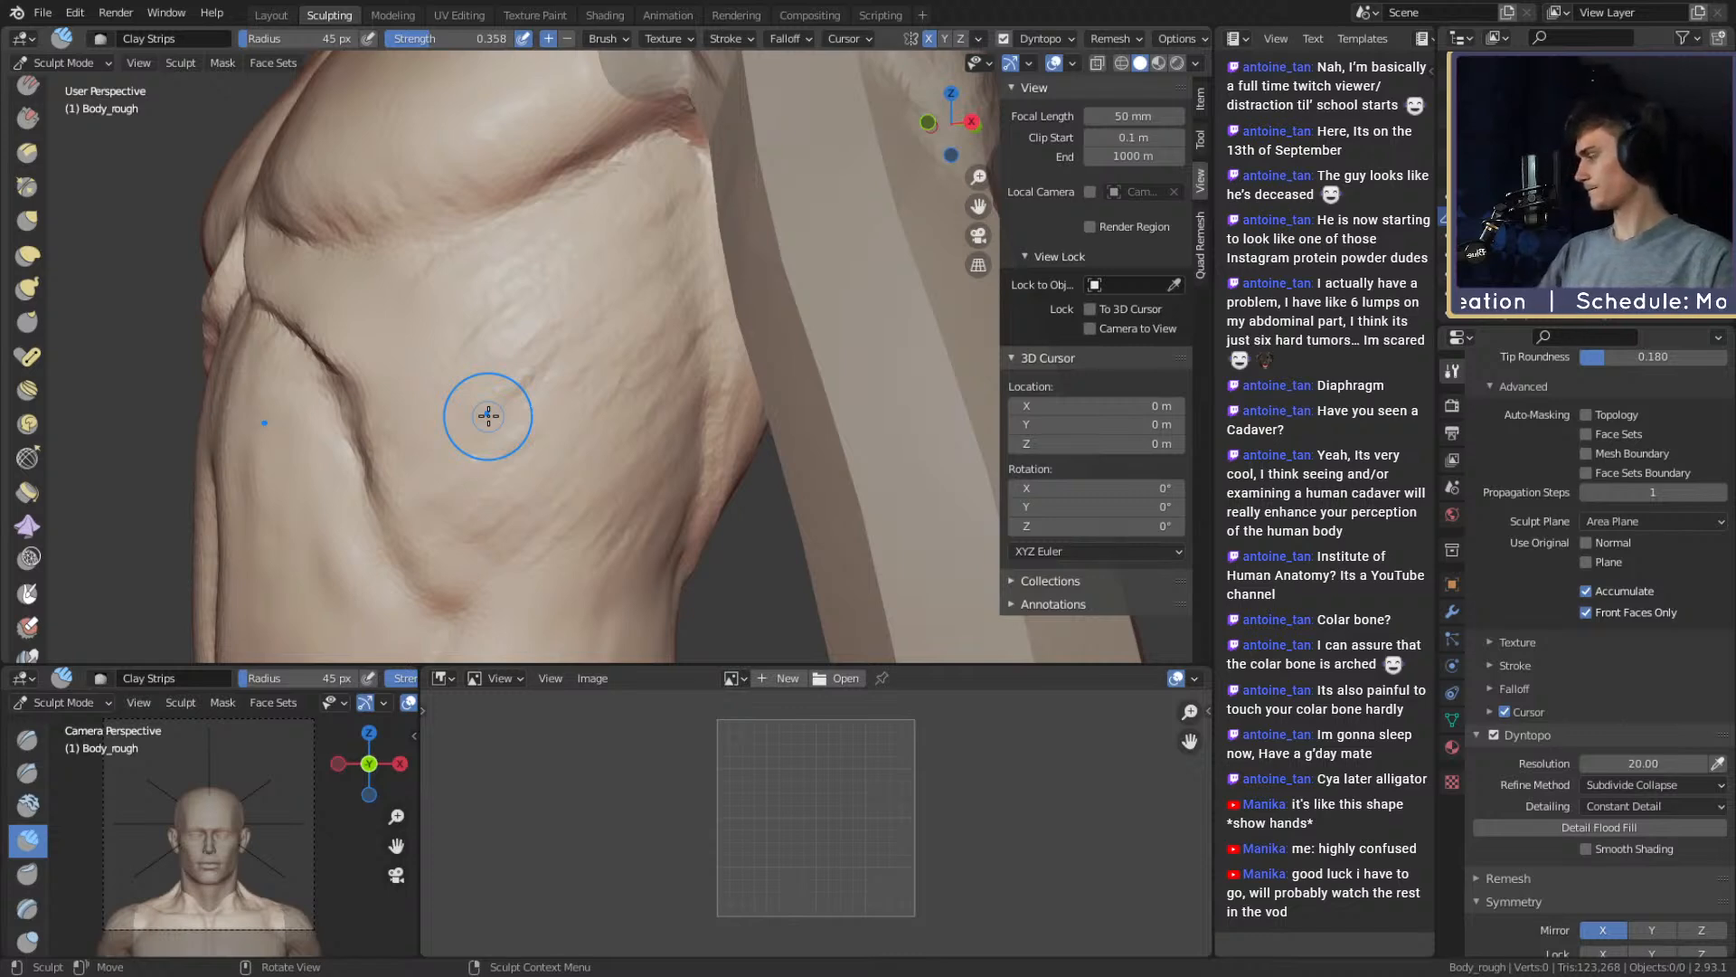
Add finer serratus detail below the chest with Clay Strips at a 36 px radius
{"action": "key", "text": "f"}
{"action": "mouse_move", "coordinate": [566, 318]}
{"action": "middle_mouse_down"}
{"action": "mouse_move", "coordinate": [620, 327]}
{"action": "mouse_move", "coordinate": [573, 354]}
{"action": "middle_mouse_up"}
{"action": "left_click", "coordinate": [614, 327]}
{"action": "mouse_move", "coordinate": [574, 354]}
{"action": "left_mouse_down"}
{"action": "mouse_move", "coordinate": [634, 261]}
{"action": "mouse_move", "coordinate": [651, 291]}
{"action": "left_mouse_up"}
Adjust the front of the rib cage below the chest with the Grab brush at a 143 px radius
{"action": "key", "text": "g"}
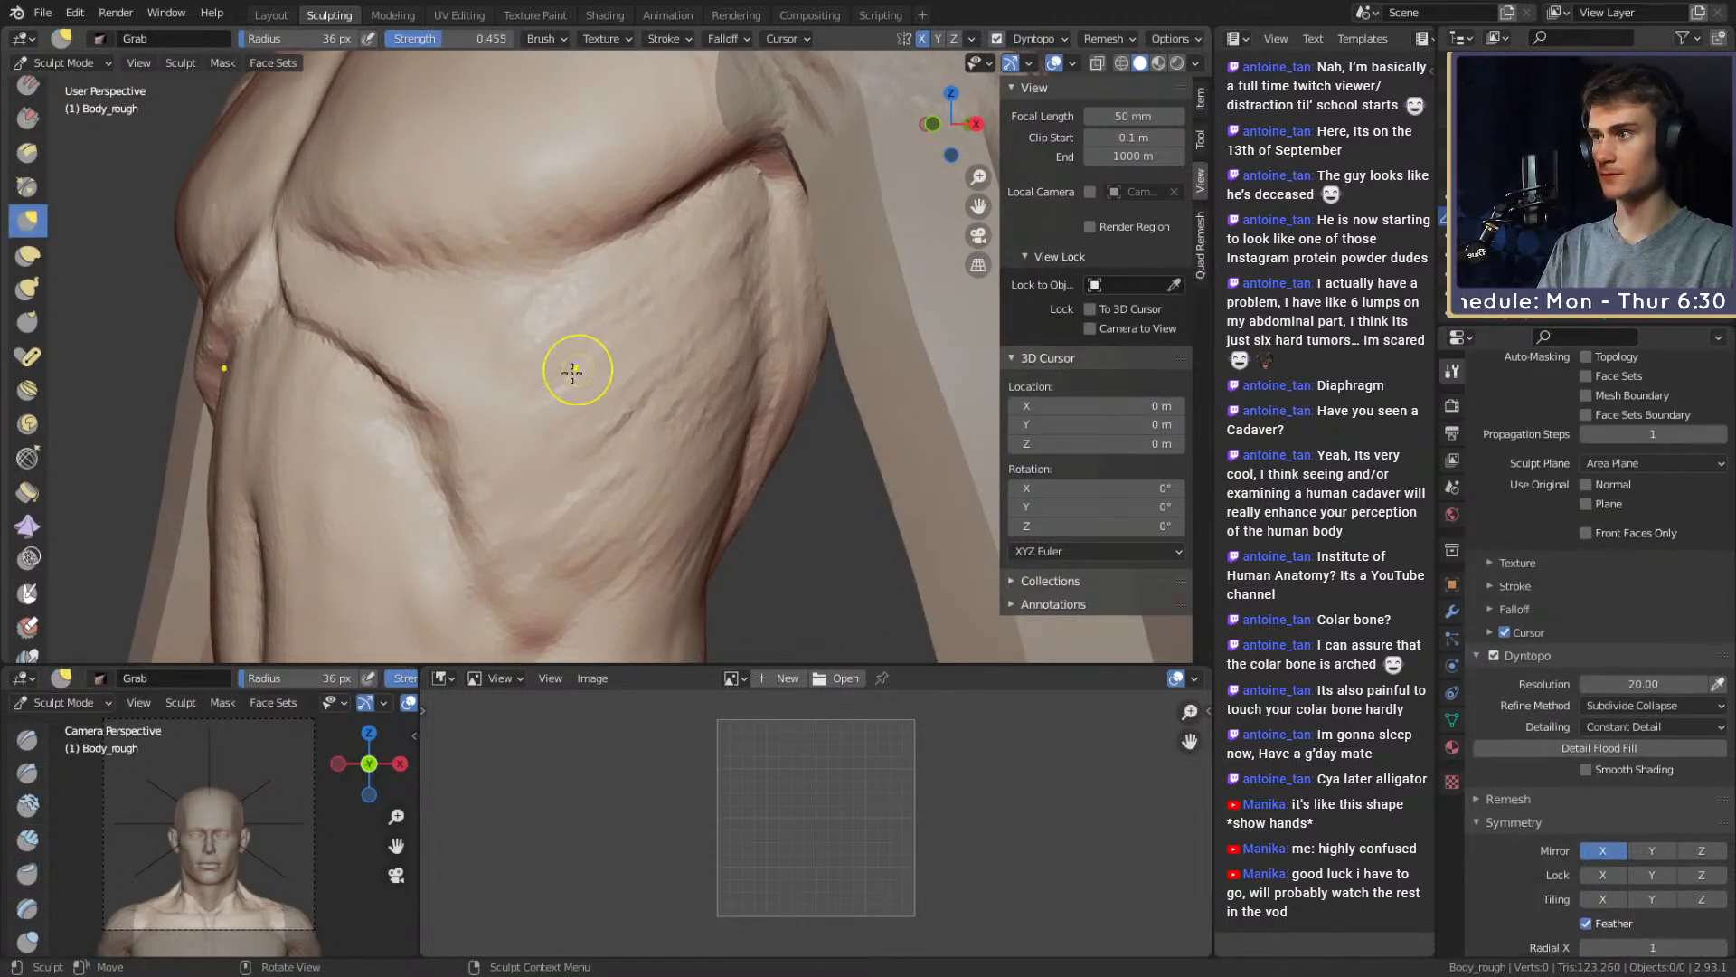
{"action": "mouse_move", "coordinate": [569, 372]}
{"action": "middle_mouse_down"}
{"action": "mouse_move", "coordinate": [573, 345]}
{"action": "mouse_move", "coordinate": [708, 339]}
{"action": "mouse_move", "coordinate": [632, 361]}
{"action": "mouse_move", "coordinate": [664, 340]}
{"action": "mouse_move", "coordinate": [587, 345]}
{"action": "middle_mouse_up"}
{"action": "key", "text": "f"}
{"action": "left_click", "coordinate": [625, 352]}
{"action": "left_click_drag", "start_coordinate": [603, 358], "coordinate": [613, 340]}
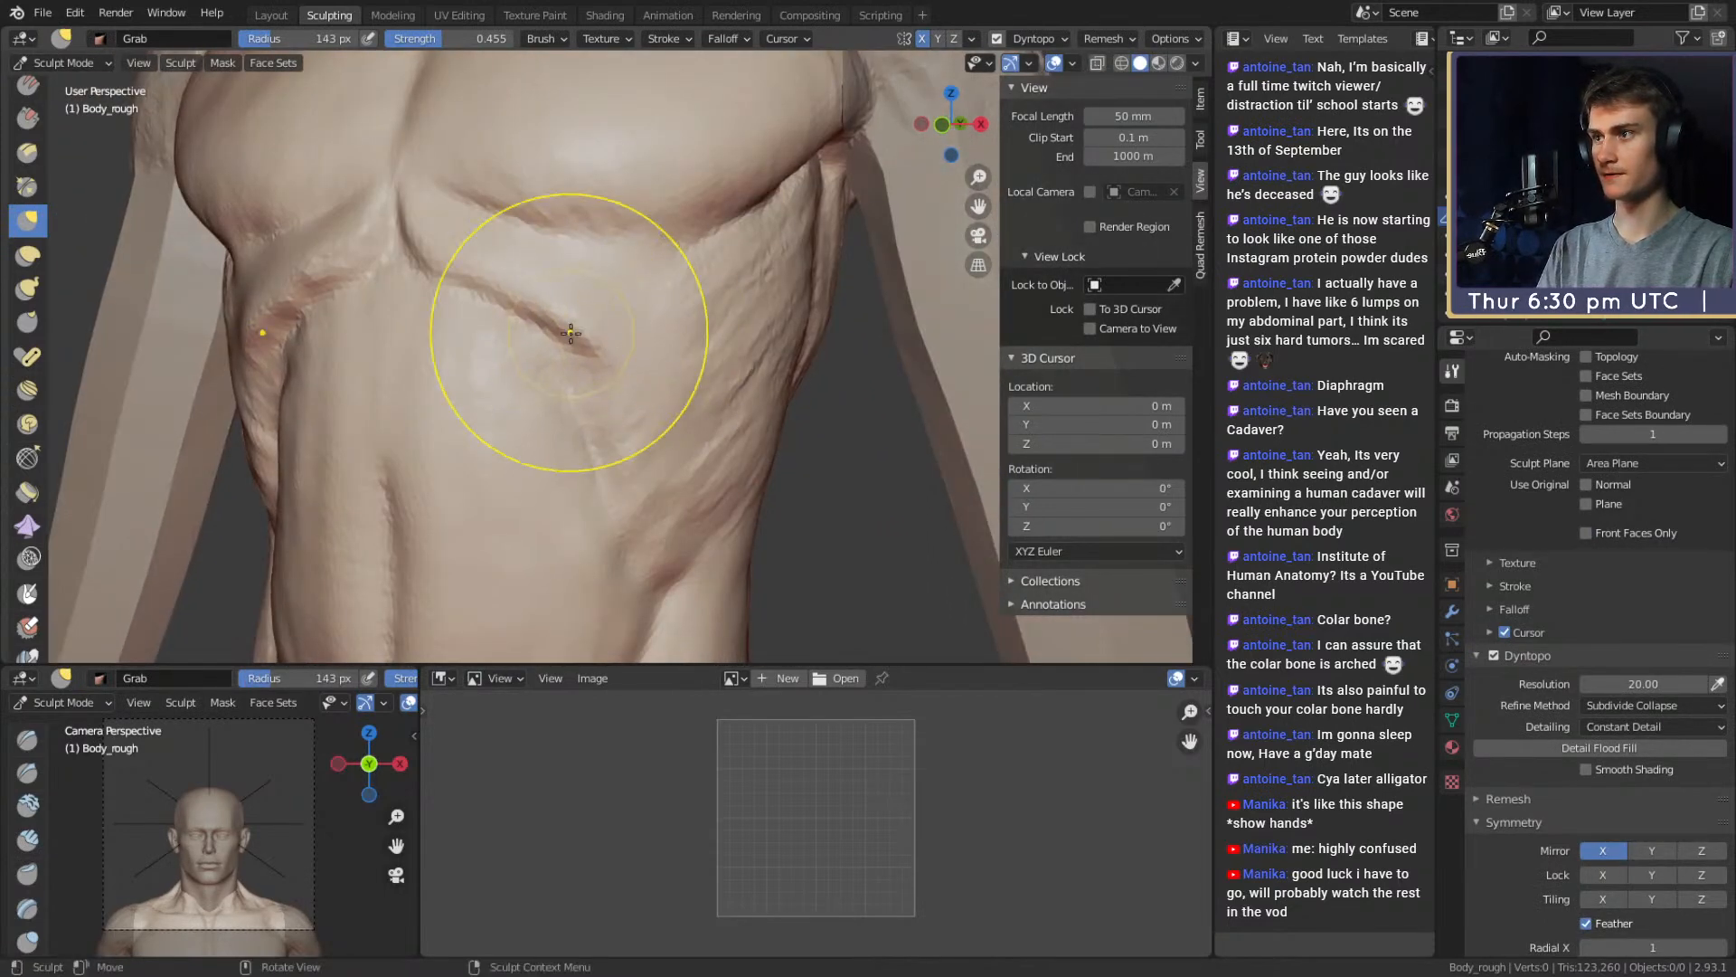
Reshape the rib cage surface beside the upper abdomen with a resized Grab brush
{"action": "middle_click_drag", "start_coordinate": [596, 390], "coordinate": [600, 367]}
{"action": "key", "text": "f"}
{"action": "left_click", "coordinate": [639, 371]}
{"action": "mouse_move", "coordinate": [589, 393]}
{"action": "left_mouse_down"}
{"action": "mouse_move", "coordinate": [623, 397]}
{"action": "mouse_move", "coordinate": [590, 292]}
{"action": "mouse_move", "coordinate": [591, 310]}
{"action": "left_mouse_up"}
{"action": "key", "text": "f"}
{"action": "left_click", "coordinate": [580, 352]}
Build up the serratus strands on the side of the rib cage below the armpit with Clay Strips at a 32 px radius
{"action": "key", "text": "c"}
{"action": "middle_click_drag", "start_coordinate": [640, 310], "coordinate": [561, 290]}
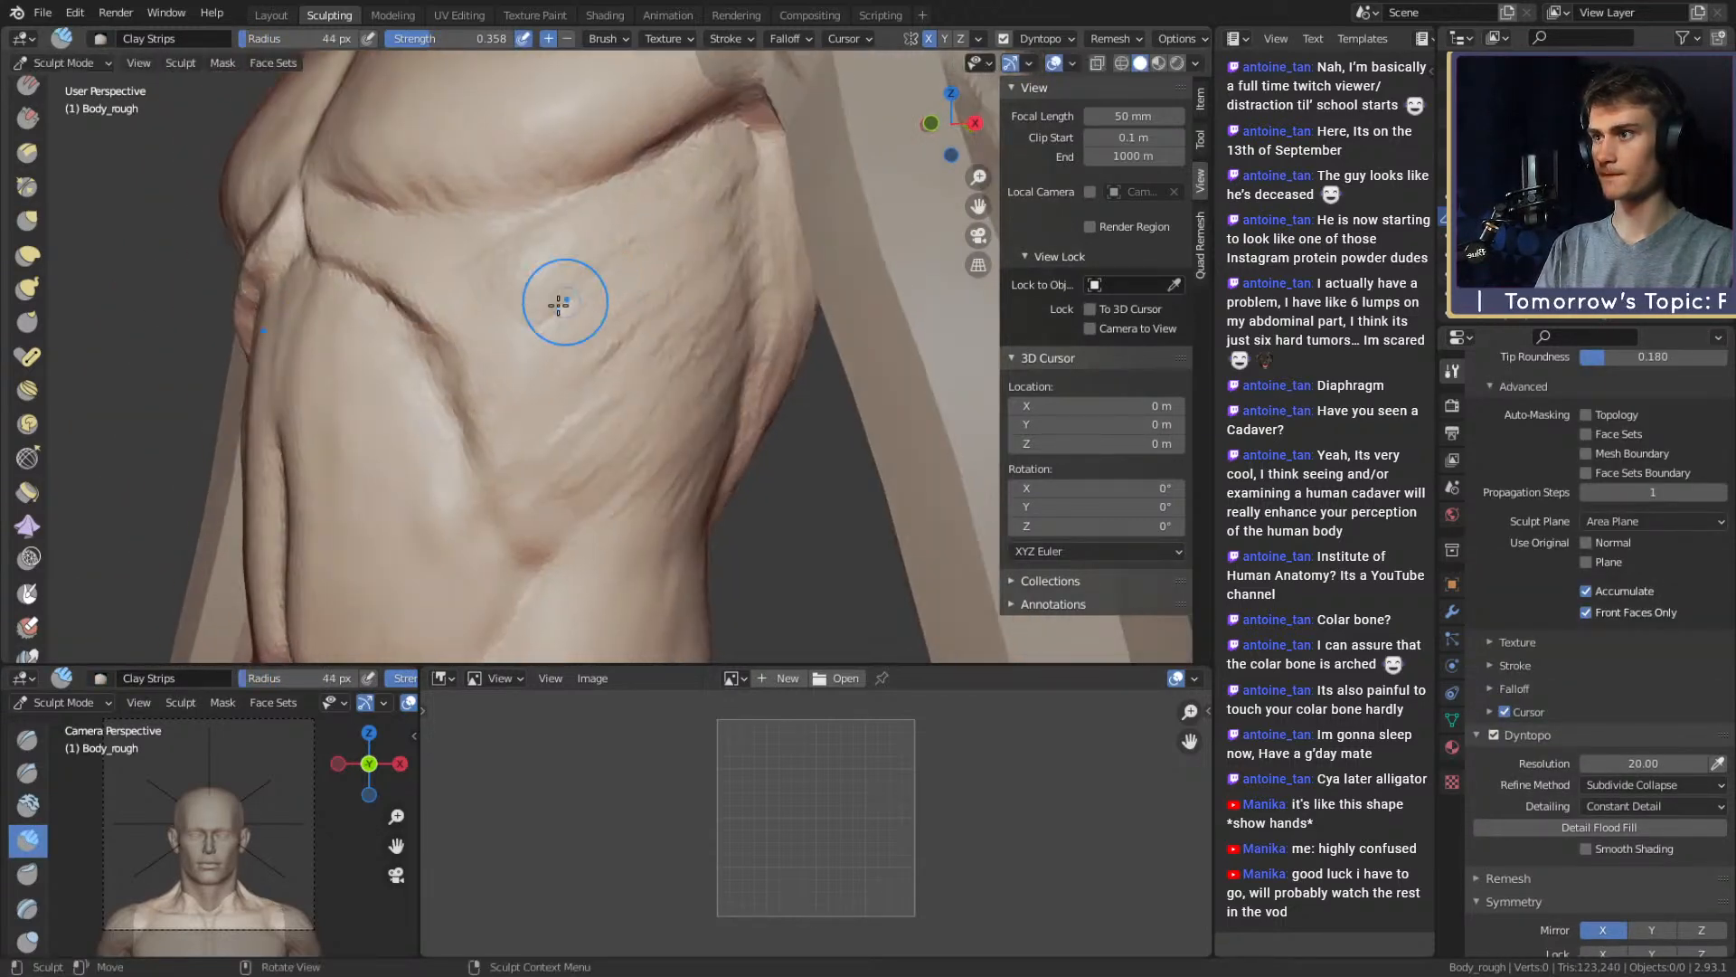
{"action": "mouse_move", "coordinate": [566, 438]}
{"action": "middle_mouse_down"}
{"action": "mouse_move", "coordinate": [654, 348]}
{"action": "mouse_move", "coordinate": [639, 330]}
{"action": "middle_mouse_up"}
{"action": "key", "text": "f"}
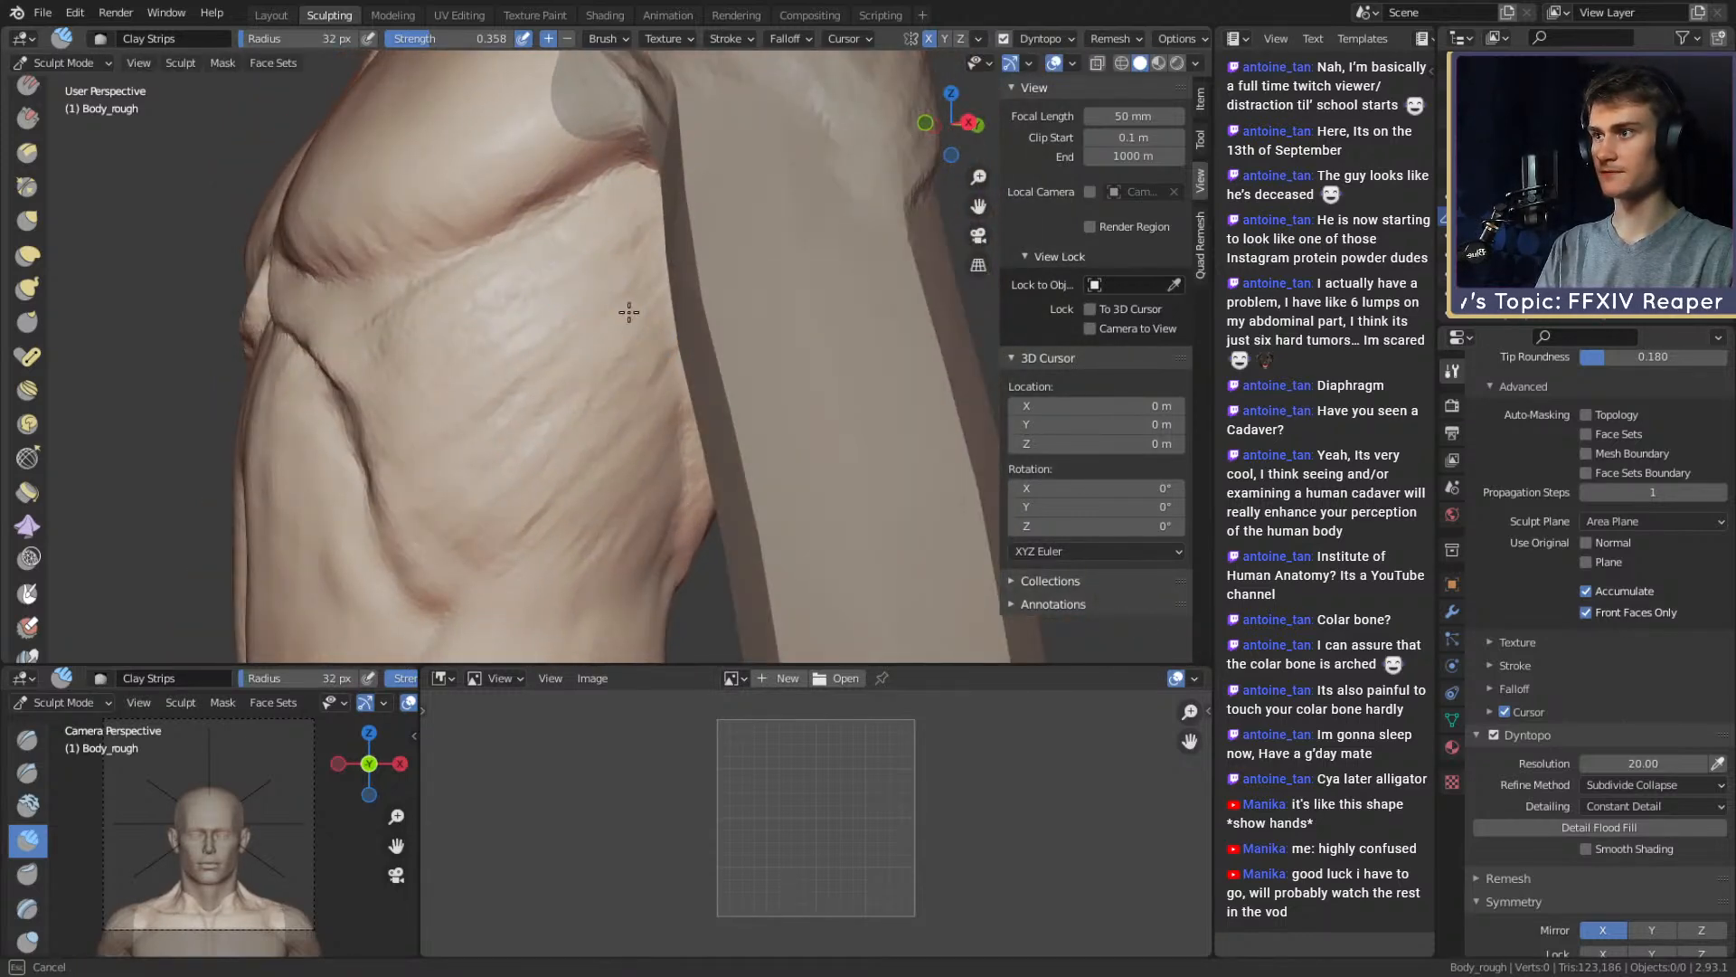
{"action": "mouse_move", "coordinate": [528, 254]}
{"action": "left_mouse_down"}
{"action": "mouse_move", "coordinate": [558, 335]}
{"action": "mouse_move", "coordinate": [580, 221]}
{"action": "left_mouse_up"}
{"action": "middle_click_drag", "start_coordinate": [593, 235], "coordinate": [573, 302]}
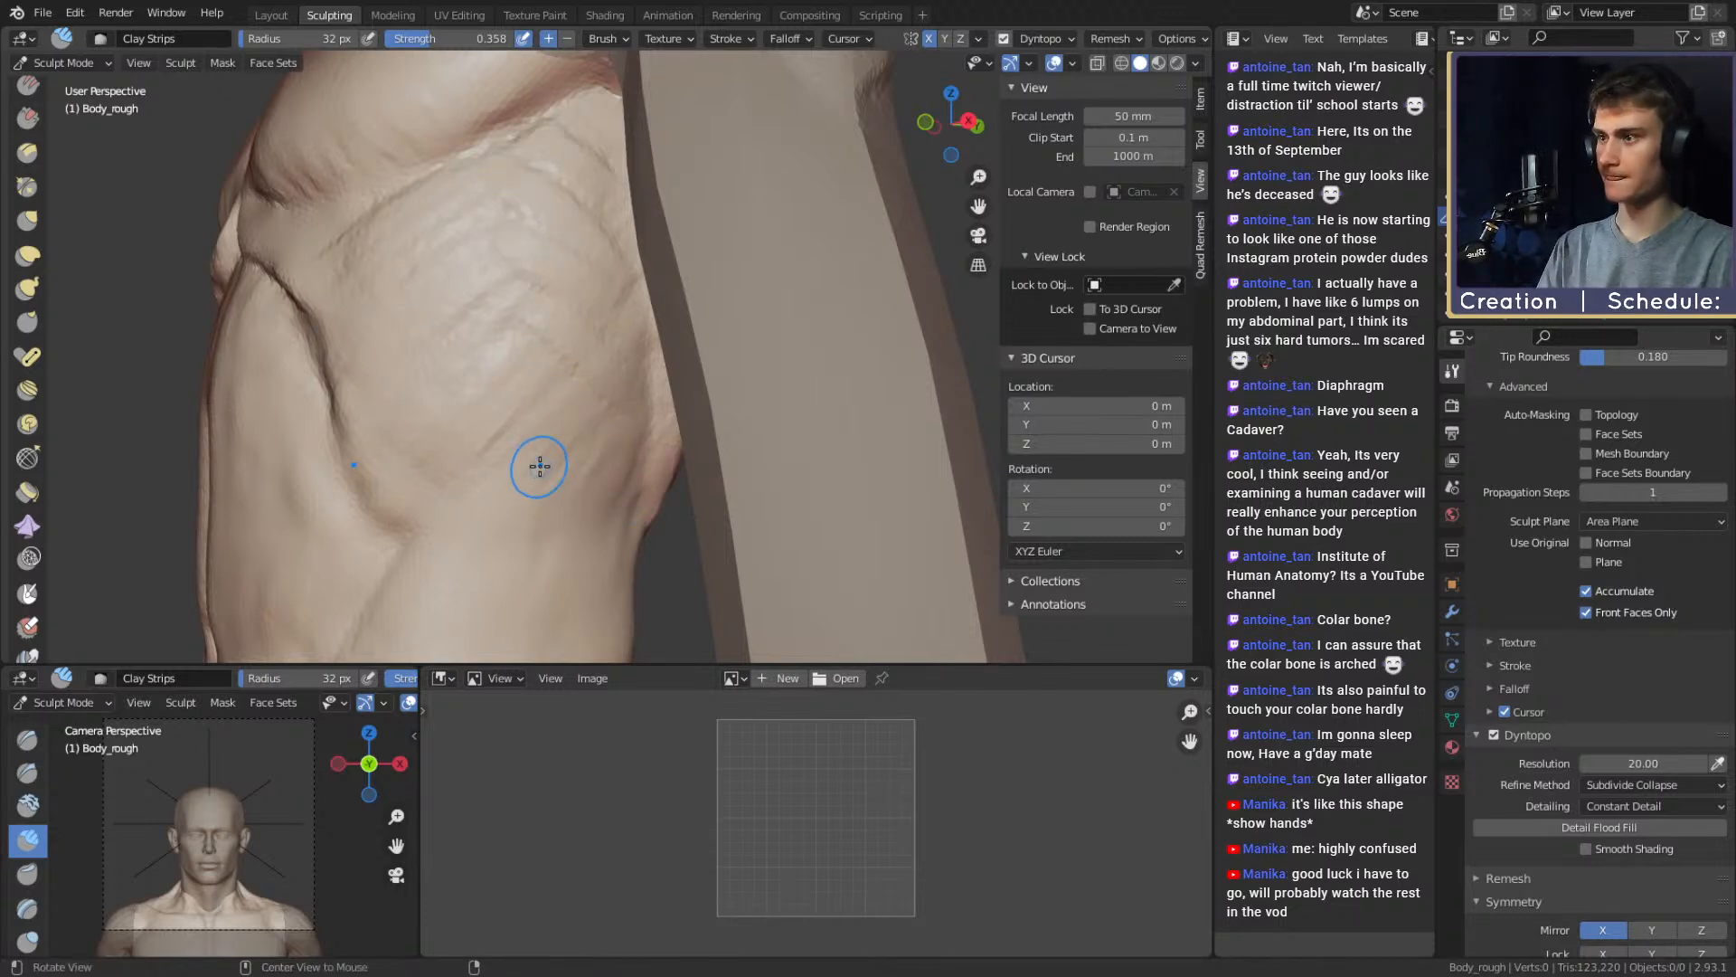
{"action": "mouse_move", "coordinate": [539, 464]}
{"action": "middle_mouse_down"}
{"action": "mouse_move", "coordinate": [608, 410]}
{"action": "mouse_move", "coordinate": [528, 380]}
{"action": "mouse_move", "coordinate": [573, 302]}
{"action": "mouse_move", "coordinate": [593, 353]}
{"action": "mouse_move", "coordinate": [489, 370]}
{"action": "middle_mouse_up"}
{"action": "left_click_drag", "start_coordinate": [588, 205], "coordinate": [583, 307], "text": "ctrl+alt"}
{"action": "mouse_move", "coordinate": [583, 308]}
{"action": "left_mouse_down", "text": "alt"}
{"action": "mouse_move", "coordinate": [695, 352]}
{"action": "mouse_move", "coordinate": [581, 403]}
{"action": "mouse_move", "coordinate": [581, 353]}
{"action": "left_mouse_up", "text": "alt"}
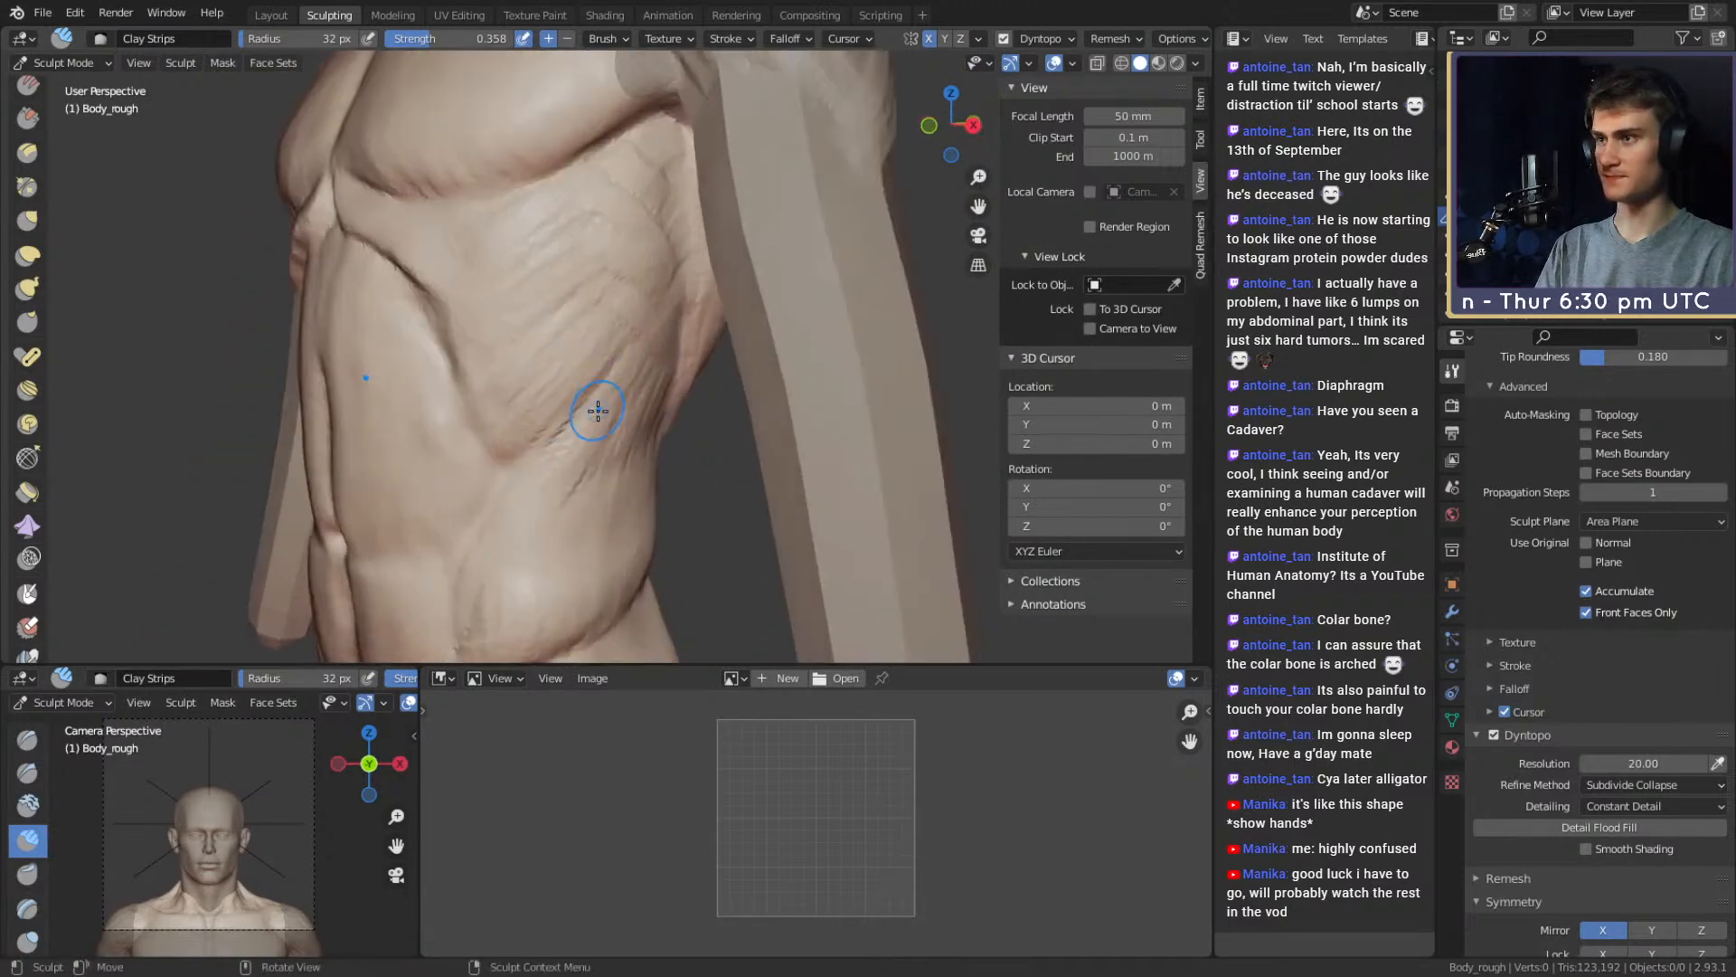
Deepen the grooves between the serratus and oblique strands along the lower ribs with the Crease brush at a 28 px radius
{"action": "key", "text": "shift+c"}
{"action": "key", "text": "f"}
{"action": "left_click", "coordinate": [607, 405]}
{"action": "mouse_move", "coordinate": [594, 438]}
{"action": "left_mouse_down", "text": "ctrl+alt"}
{"action": "mouse_move", "coordinate": [585, 402]}
{"action": "mouse_move", "coordinate": [543, 438]}
{"action": "mouse_move", "coordinate": [504, 524]}
{"action": "left_mouse_up", "text": "ctrl+alt"}
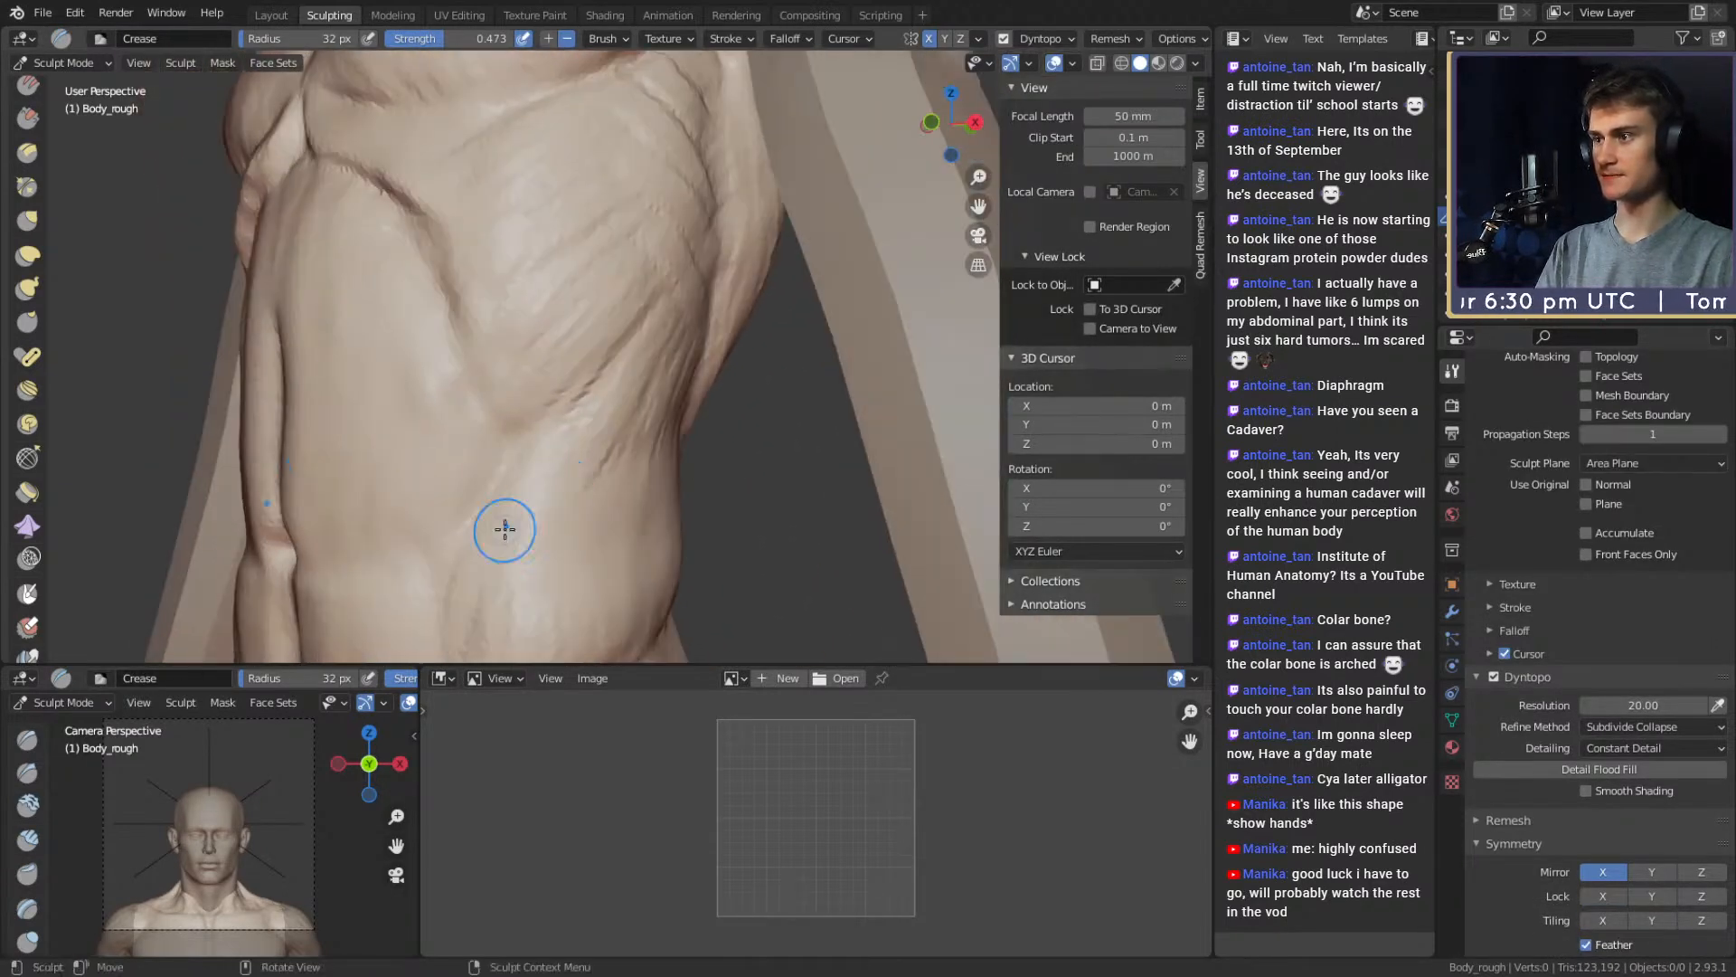
{"action": "mouse_move", "coordinate": [632, 328]}
{"action": "left_mouse_down", "text": "alt"}
{"action": "mouse_move", "coordinate": [566, 391]}
{"action": "mouse_move", "coordinate": [563, 369]}
{"action": "left_mouse_up", "text": "alt"}
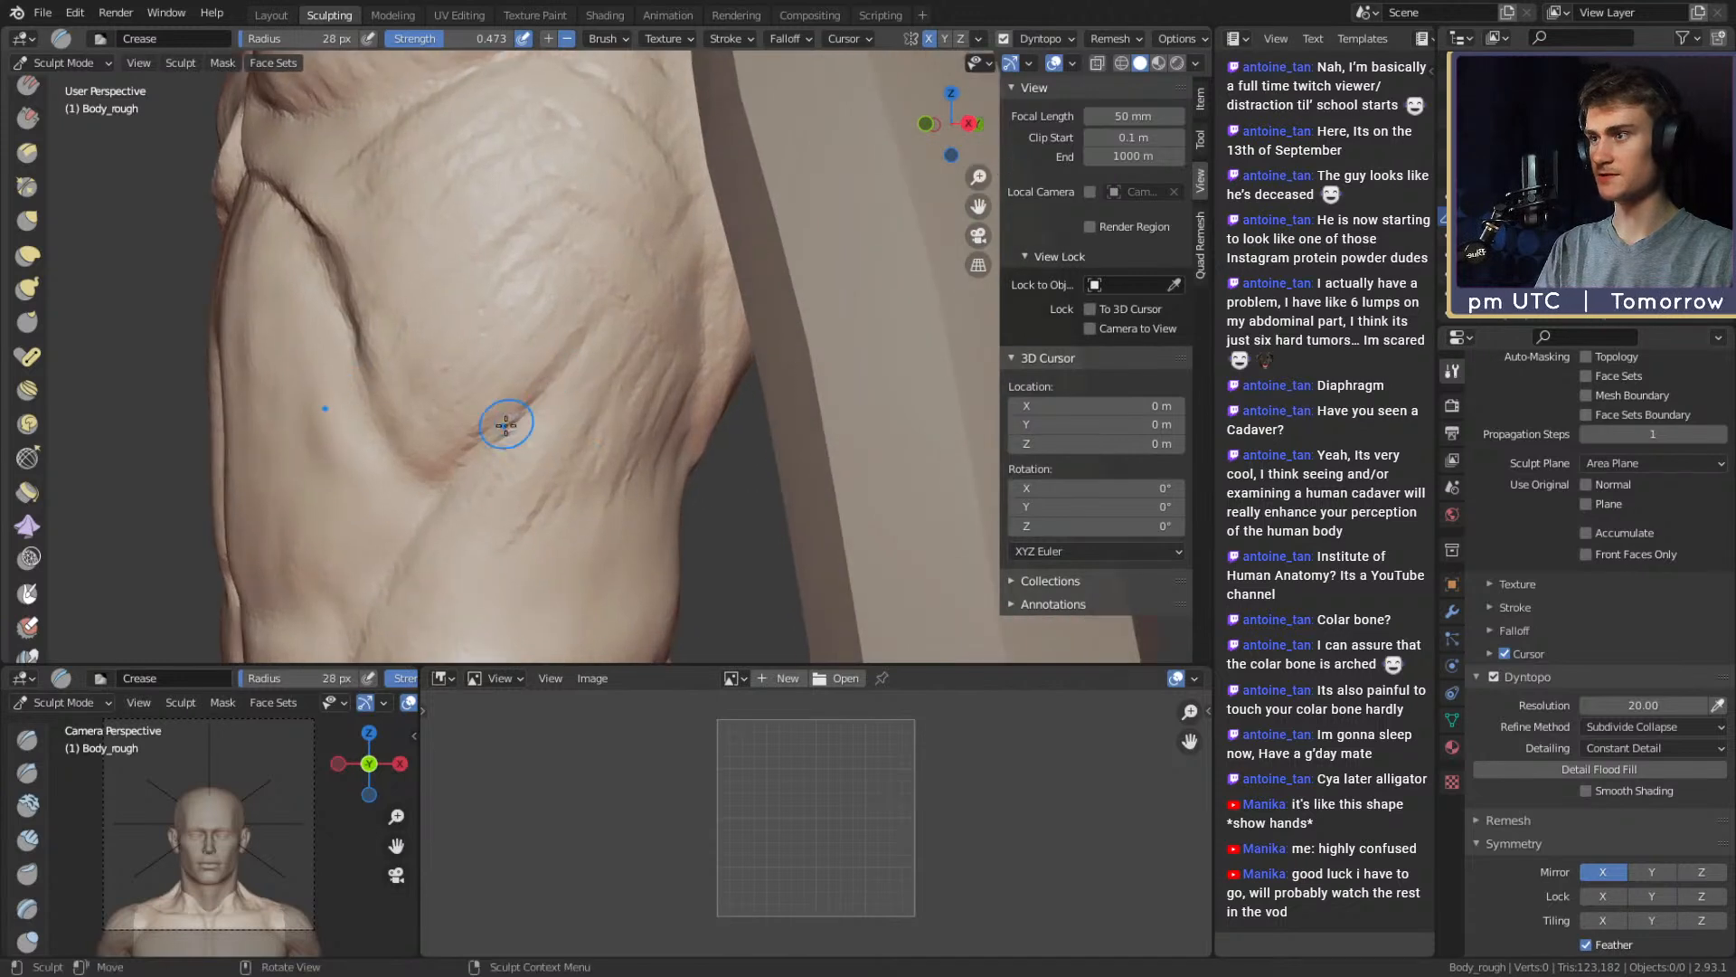
{"action": "key", "text": "f"}
{"action": "left_click", "coordinate": [671, 313]}
{"action": "mouse_move", "coordinate": [620, 294]}
{"action": "left_mouse_down"}
{"action": "mouse_move", "coordinate": [539, 233]}
{"action": "mouse_move", "coordinate": [621, 244]}
{"action": "mouse_move", "coordinate": [609, 302]}
{"action": "mouse_move", "coordinate": [568, 230]}
{"action": "left_mouse_up"}
{"action": "mouse_move", "coordinate": [476, 300]}
{"action": "left_mouse_down", "text": "alt"}
{"action": "mouse_move", "coordinate": [633, 273]}
{"action": "mouse_move", "coordinate": [569, 380]}
{"action": "mouse_move", "coordinate": [578, 335]}
{"action": "mouse_move", "coordinate": [629, 300]}
{"action": "left_mouse_up", "text": "alt"}
Reshape the ribs and serratus on the side of the torso with the Grab brush at a 134 px radius
{"action": "key", "text": "g"}
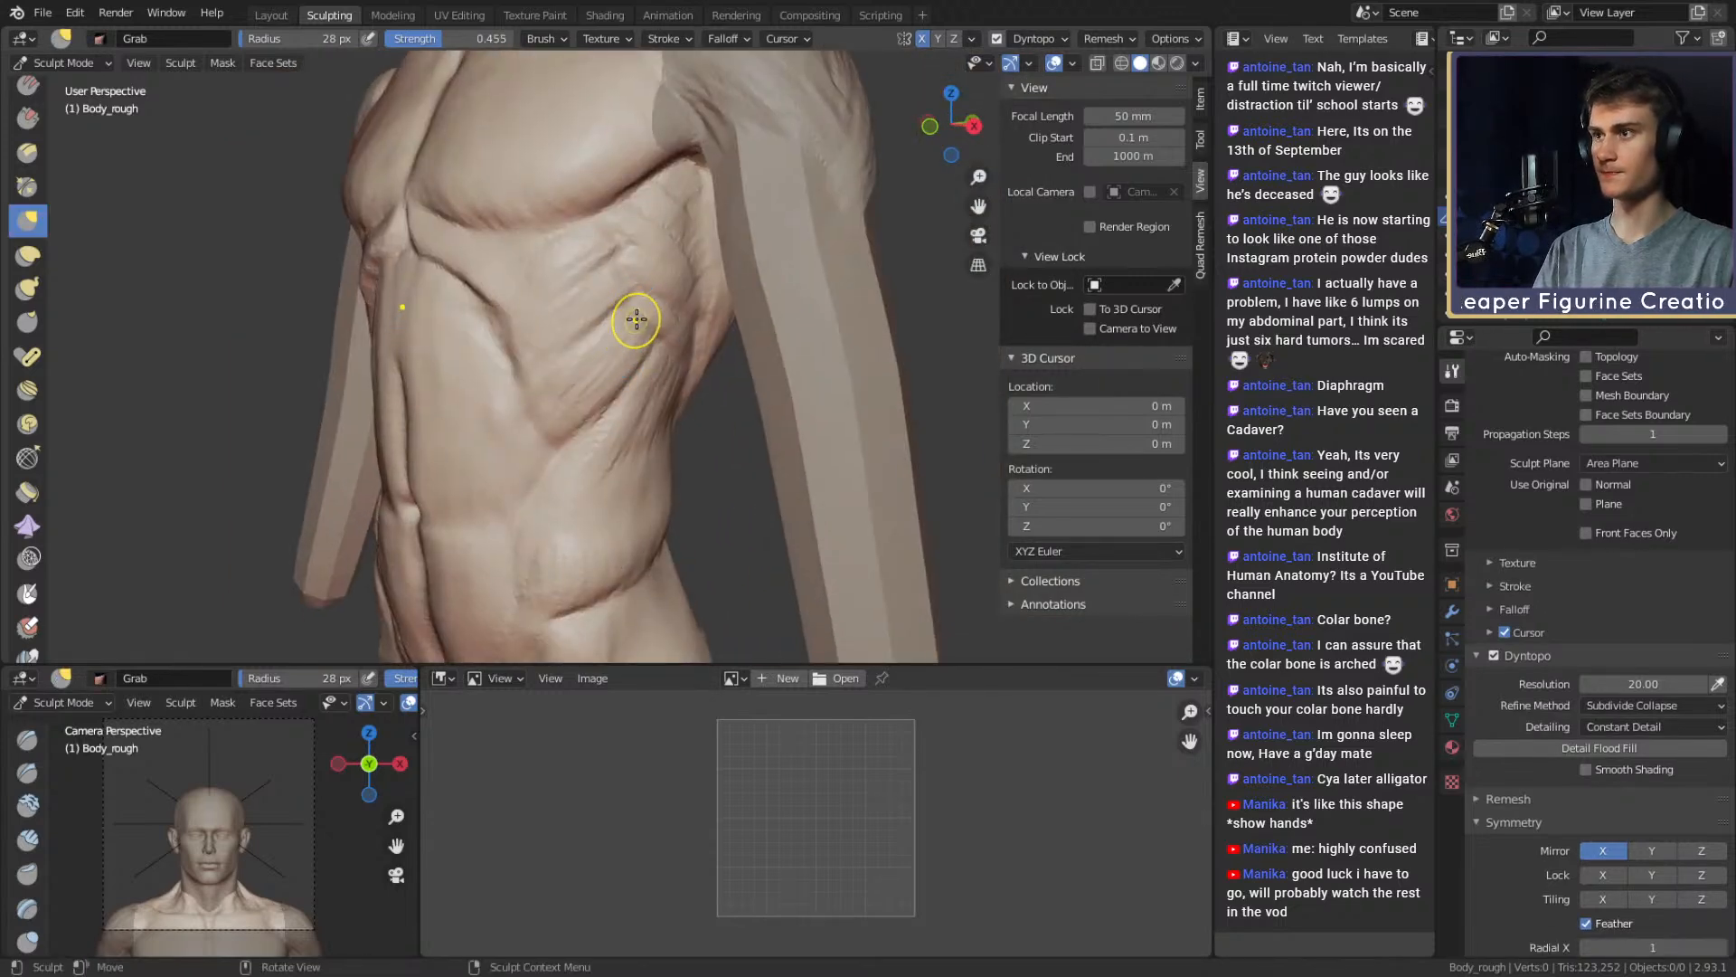
{"action": "left_click_drag", "start_coordinate": [740, 318], "coordinate": [600, 344], "text": "alt"}
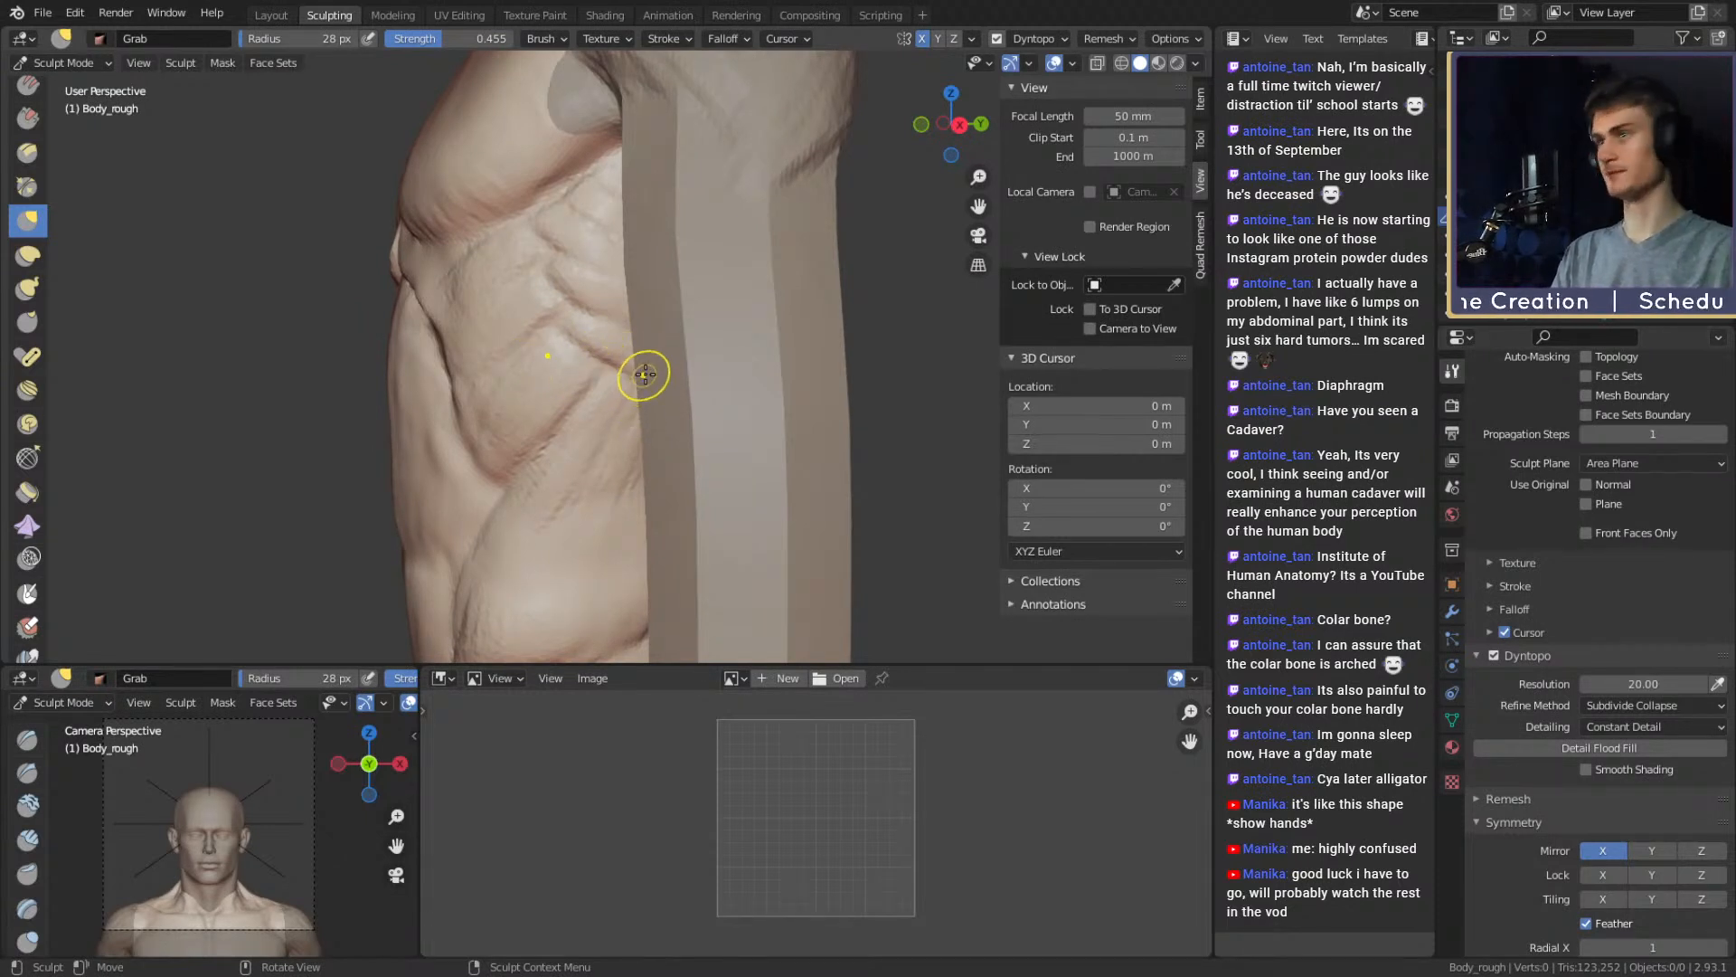
{"action": "mouse_move", "coordinate": [557, 297]}
{"action": "left_mouse_down", "text": "alt+shift"}
{"action": "mouse_move", "coordinate": [561, 341]}
{"action": "mouse_move", "coordinate": [592, 337]}
{"action": "mouse_move", "coordinate": [646, 274]}
{"action": "mouse_move", "coordinate": [627, 309]}
{"action": "left_mouse_up", "text": "alt+shift"}
{"action": "key", "text": "f"}
{"action": "left_click", "coordinate": [611, 340]}
{"action": "key", "text": "f"}
{"action": "left_click", "coordinate": [626, 312]}
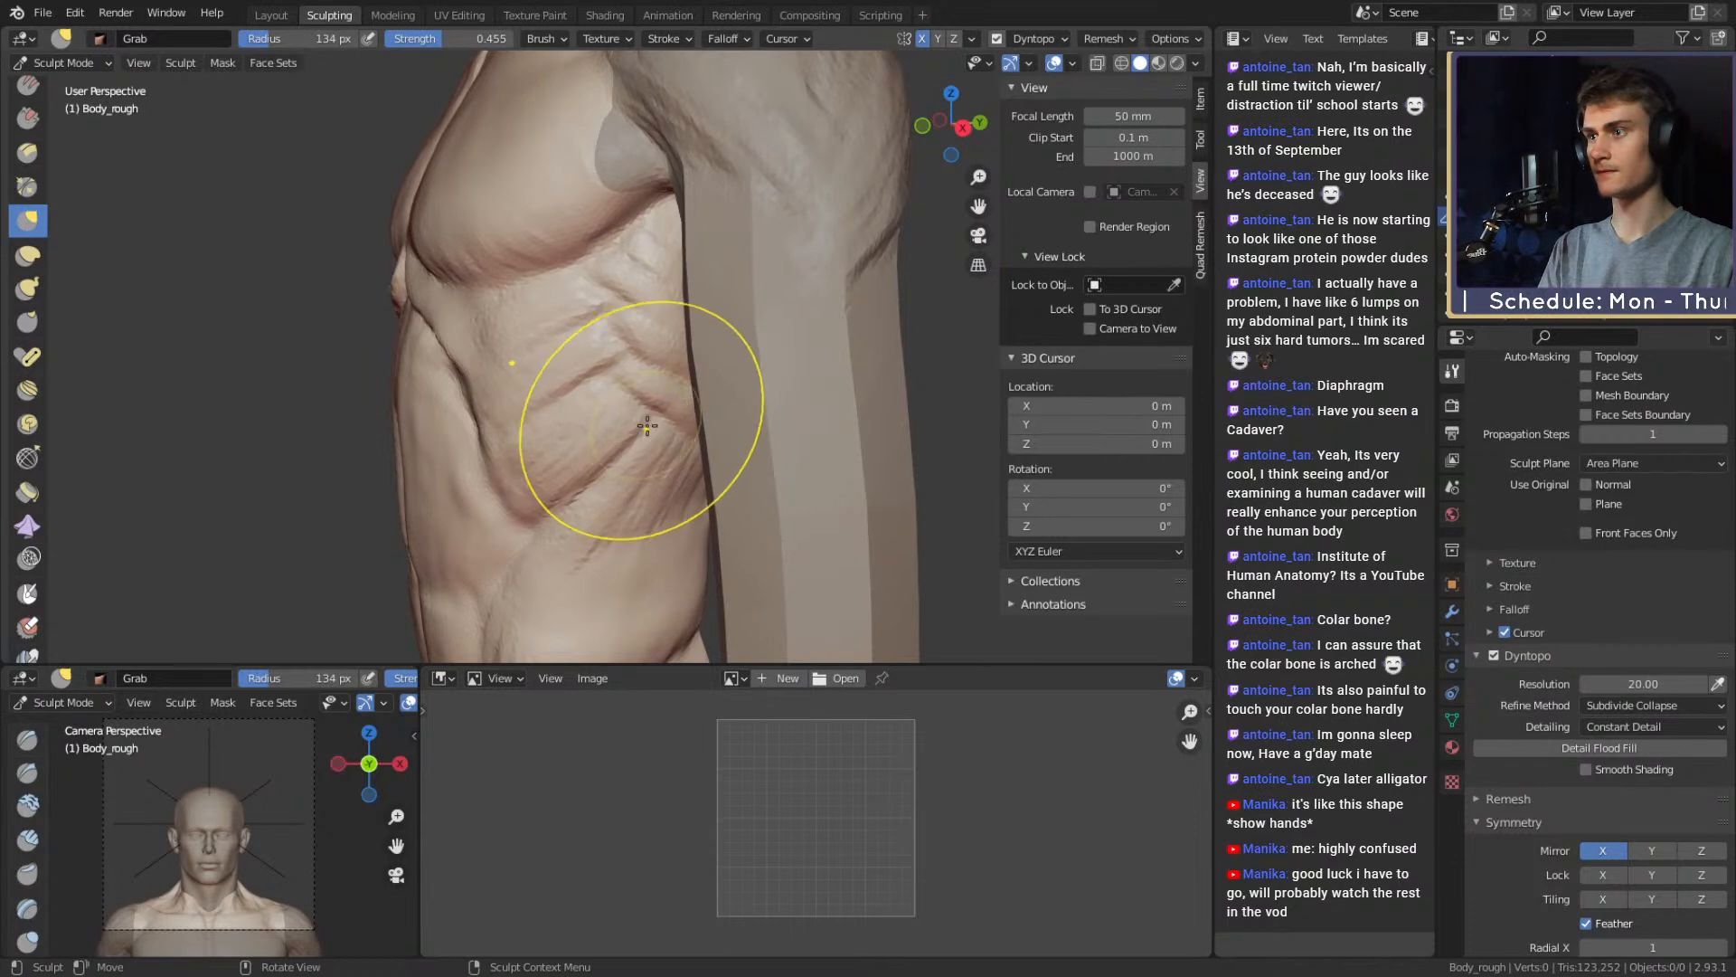
{"action": "mouse_move", "coordinate": [648, 425]}
{"action": "left_mouse_down", "text": "alt"}
{"action": "mouse_move", "coordinate": [539, 449]}
{"action": "mouse_move", "coordinate": [709, 434]}
{"action": "left_mouse_up", "text": "alt"}
{"action": "key", "text": "f"}
{"action": "left_click", "coordinate": [628, 473]}
{"action": "key", "text": "f"}
{"action": "left_click", "coordinate": [499, 485]}
{"action": "left_click_drag", "start_coordinate": [709, 317], "coordinate": [738, 443], "text": "ctrl+alt"}
{"action": "mouse_move", "coordinate": [738, 443]}
{"action": "left_mouse_down", "text": "alt"}
{"action": "mouse_move", "coordinate": [728, 425]}
{"action": "mouse_move", "coordinate": [647, 421]}
{"action": "left_mouse_up", "text": "alt"}
Adjust the latissimus area on the back below the shoulder blade with the Grab brush at a 175 px radius
{"action": "key", "text": "c"}
{"action": "mouse_move", "coordinate": [647, 420]}
{"action": "left_mouse_down", "text": "ctrl+alt"}
{"action": "mouse_move", "coordinate": [647, 343]}
{"action": "mouse_move", "coordinate": [648, 407]}
{"action": "left_mouse_up", "text": "ctrl+alt"}
{"action": "mouse_move", "coordinate": [681, 349]}
{"action": "left_mouse_down", "text": "ctrl+alt"}
{"action": "mouse_move", "coordinate": [691, 456]}
{"action": "mouse_move", "coordinate": [792, 384]}
{"action": "mouse_move", "coordinate": [633, 407]}
{"action": "left_mouse_up", "text": "ctrl+alt"}
{"action": "mouse_move", "coordinate": [651, 452]}
{"action": "left_mouse_down", "text": "ctrl+alt"}
{"action": "mouse_move", "coordinate": [670, 371]}
{"action": "mouse_move", "coordinate": [550, 360]}
{"action": "left_mouse_up", "text": "ctrl+alt"}
{"action": "key", "text": "g"}
{"action": "scroll", "coordinate": [556, 375], "scroll_direction": "up", "scroll_amount": 2}
{"action": "mouse_move", "coordinate": [571, 298]}
{"action": "left_mouse_down"}
{"action": "mouse_move", "coordinate": [553, 296]}
{"action": "mouse_move", "coordinate": [587, 328]}
{"action": "mouse_move", "coordinate": [564, 321]}
{"action": "left_mouse_up"}
{"action": "key", "text": "f"}
{"action": "left_click", "coordinate": [563, 321]}
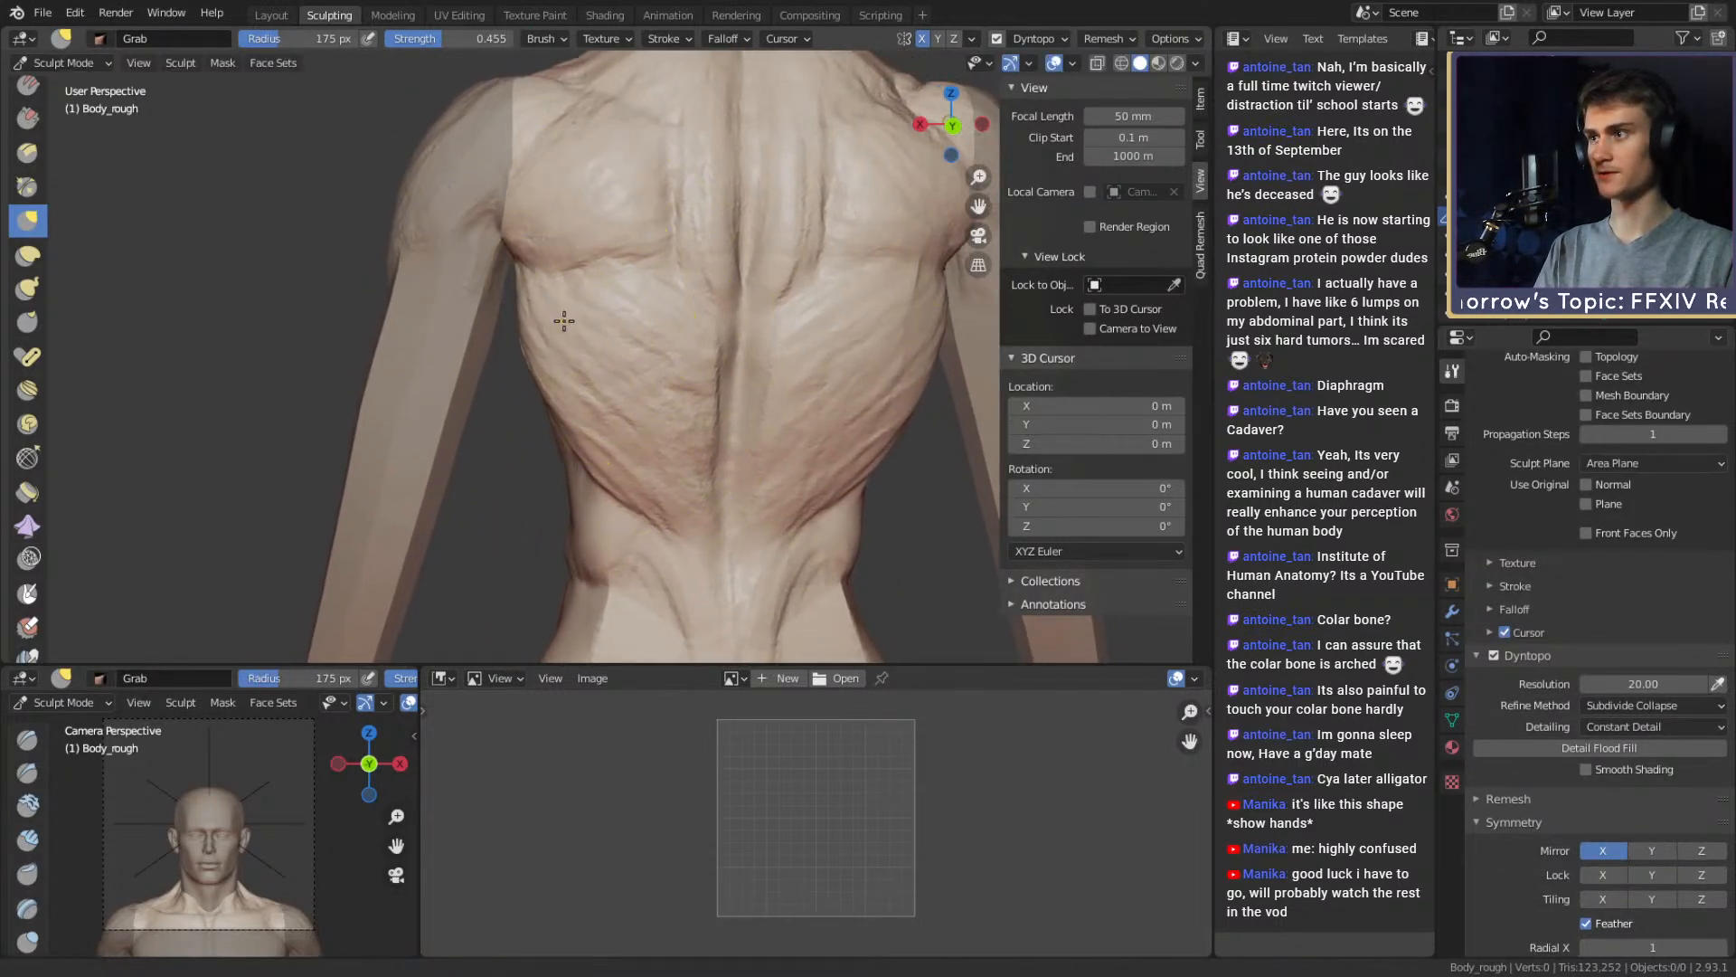
Adjust the edge of the latissimus just below the armpit with the Grab brush at a 138 px radius
{"action": "middle_click_drag", "start_coordinate": [564, 321], "coordinate": [875, 343]}
{"action": "mouse_move", "coordinate": [728, 348]}
{"action": "middle_mouse_down"}
{"action": "mouse_move", "coordinate": [636, 349]}
{"action": "mouse_move", "coordinate": [661, 296]}
{"action": "mouse_move", "coordinate": [609, 324]}
{"action": "mouse_move", "coordinate": [724, 113]}
{"action": "mouse_move", "coordinate": [687, 208]}
{"action": "mouse_move", "coordinate": [701, 269]}
{"action": "middle_mouse_up"}
{"action": "key", "text": "f"}
{"action": "left_click", "coordinate": [690, 118]}
{"action": "left_click_drag", "start_coordinate": [702, 269], "coordinate": [698, 270]}
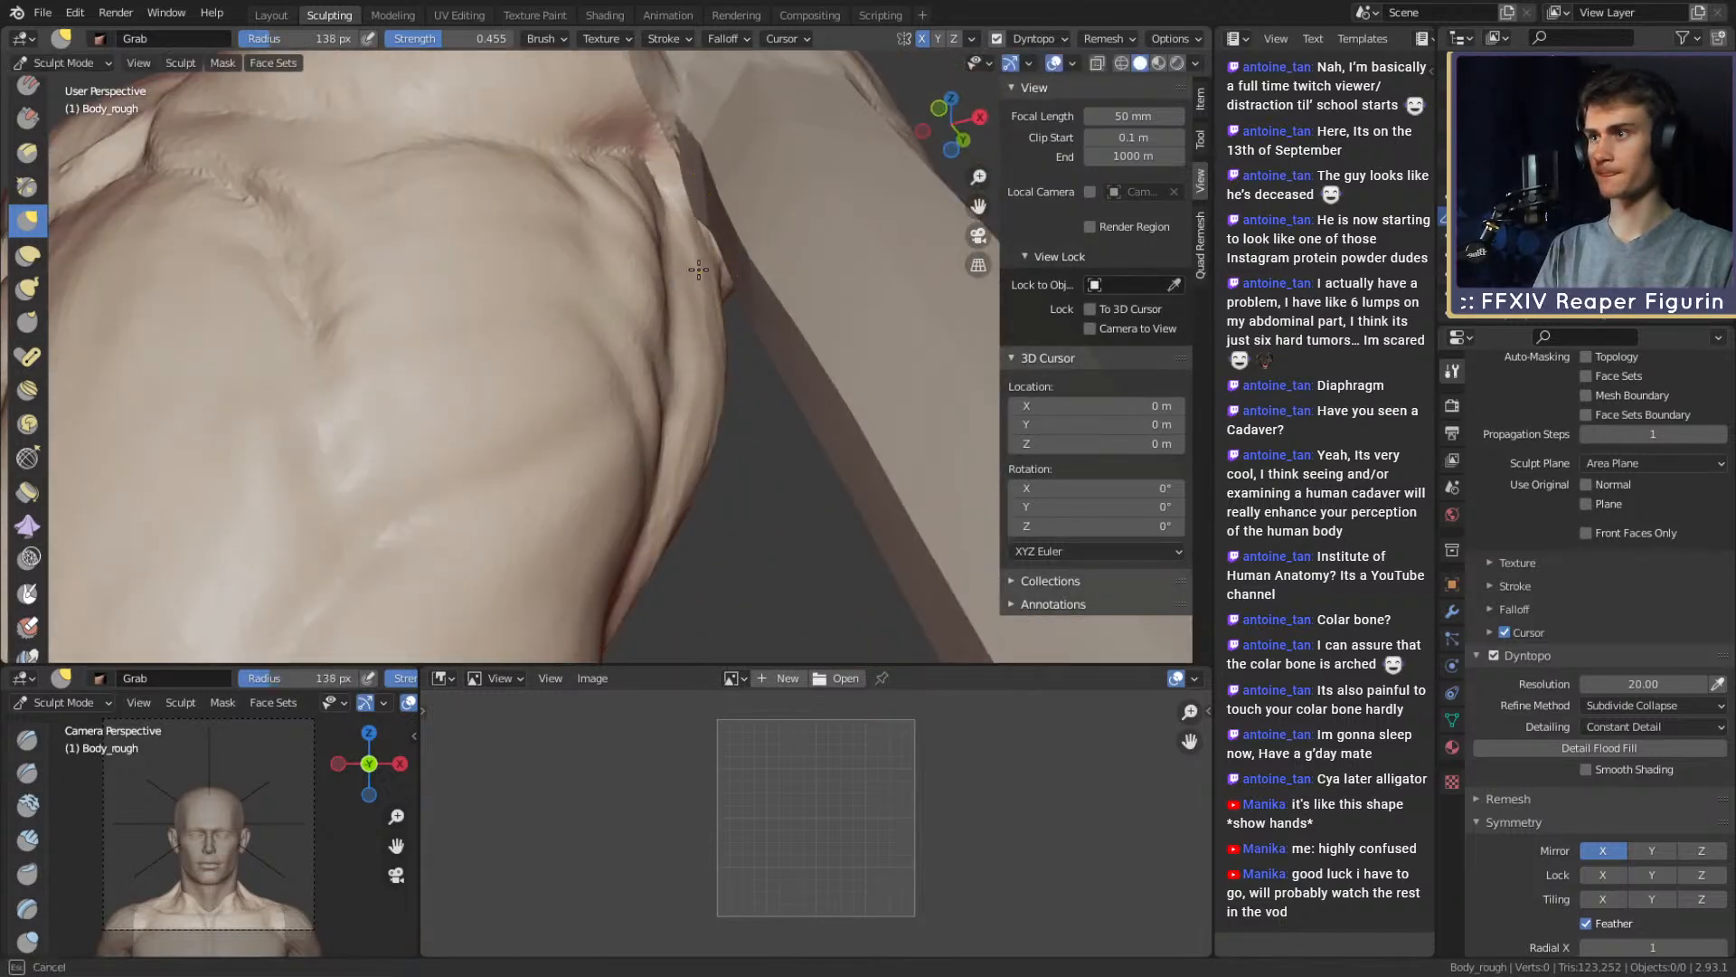
{"action": "mouse_move", "coordinate": [682, 229]}
{"action": "middle_mouse_down"}
{"action": "mouse_move", "coordinate": [647, 231]}
{"action": "mouse_move", "coordinate": [706, 240]}
{"action": "mouse_move", "coordinate": [703, 292]}
{"action": "mouse_move", "coordinate": [681, 313]}
{"action": "middle_mouse_up"}
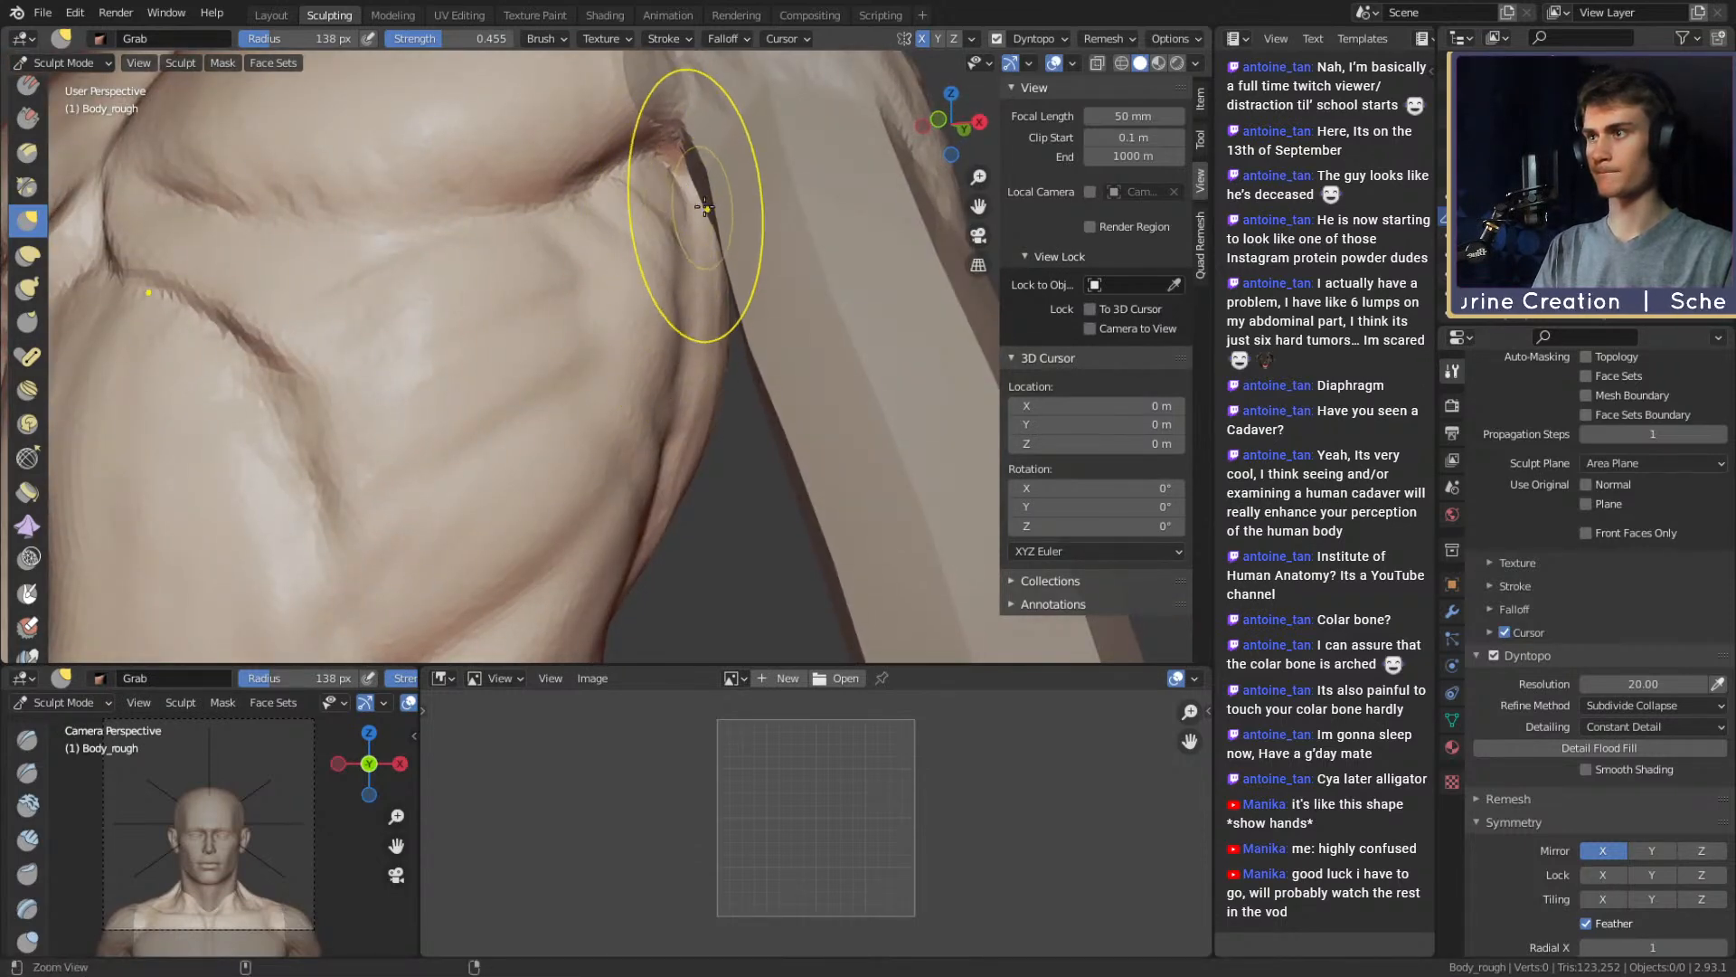
{"action": "mouse_move", "coordinate": [704, 207]}
{"action": "left_mouse_down", "text": "ctrl+alt"}
{"action": "mouse_move", "coordinate": [673, 336]}
{"action": "mouse_move", "coordinate": [723, 387]}
{"action": "mouse_move", "coordinate": [624, 376]}
{"action": "left_mouse_up", "text": "ctrl+alt"}
Shape the outer rib cage silhouette from the front with the Grab brush at 164 px and 146 px radii
{"action": "key", "text": "f"}
{"action": "left_click", "coordinate": [640, 382]}
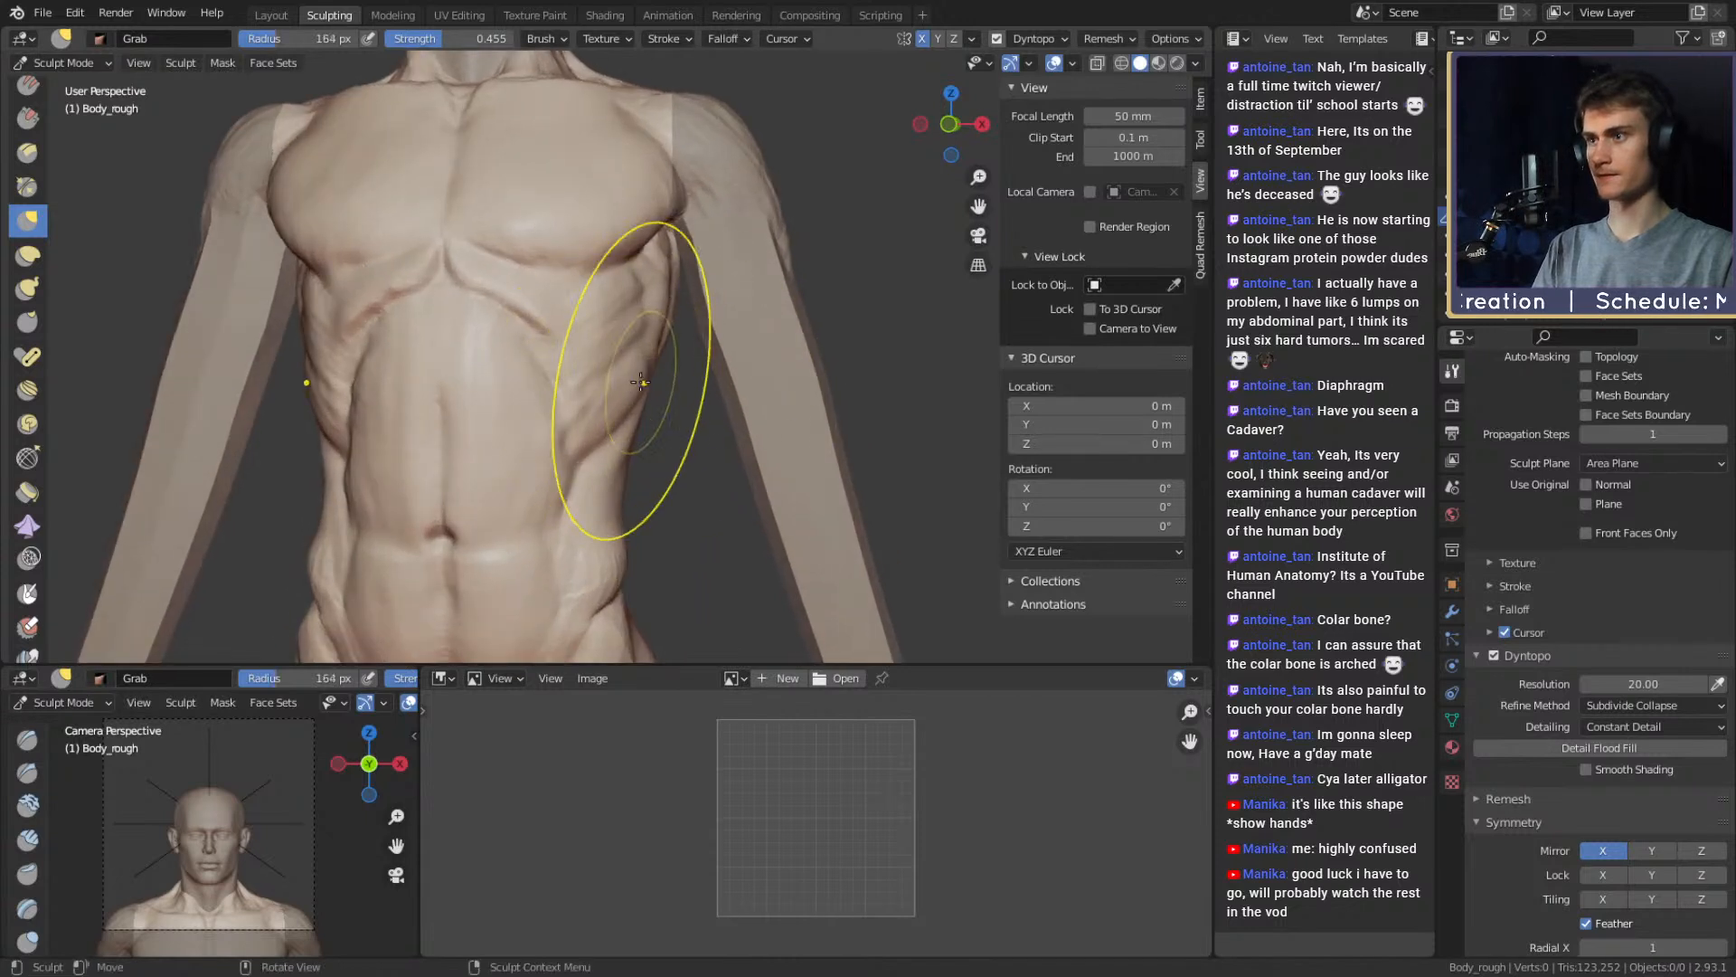
{"action": "key", "text": "f"}
{"action": "left_click", "coordinate": [631, 299]}
{"action": "left_click_drag", "start_coordinate": [640, 296], "coordinate": [640, 344]}
{"action": "key", "text": "f"}
{"action": "left_click", "coordinate": [612, 308]}
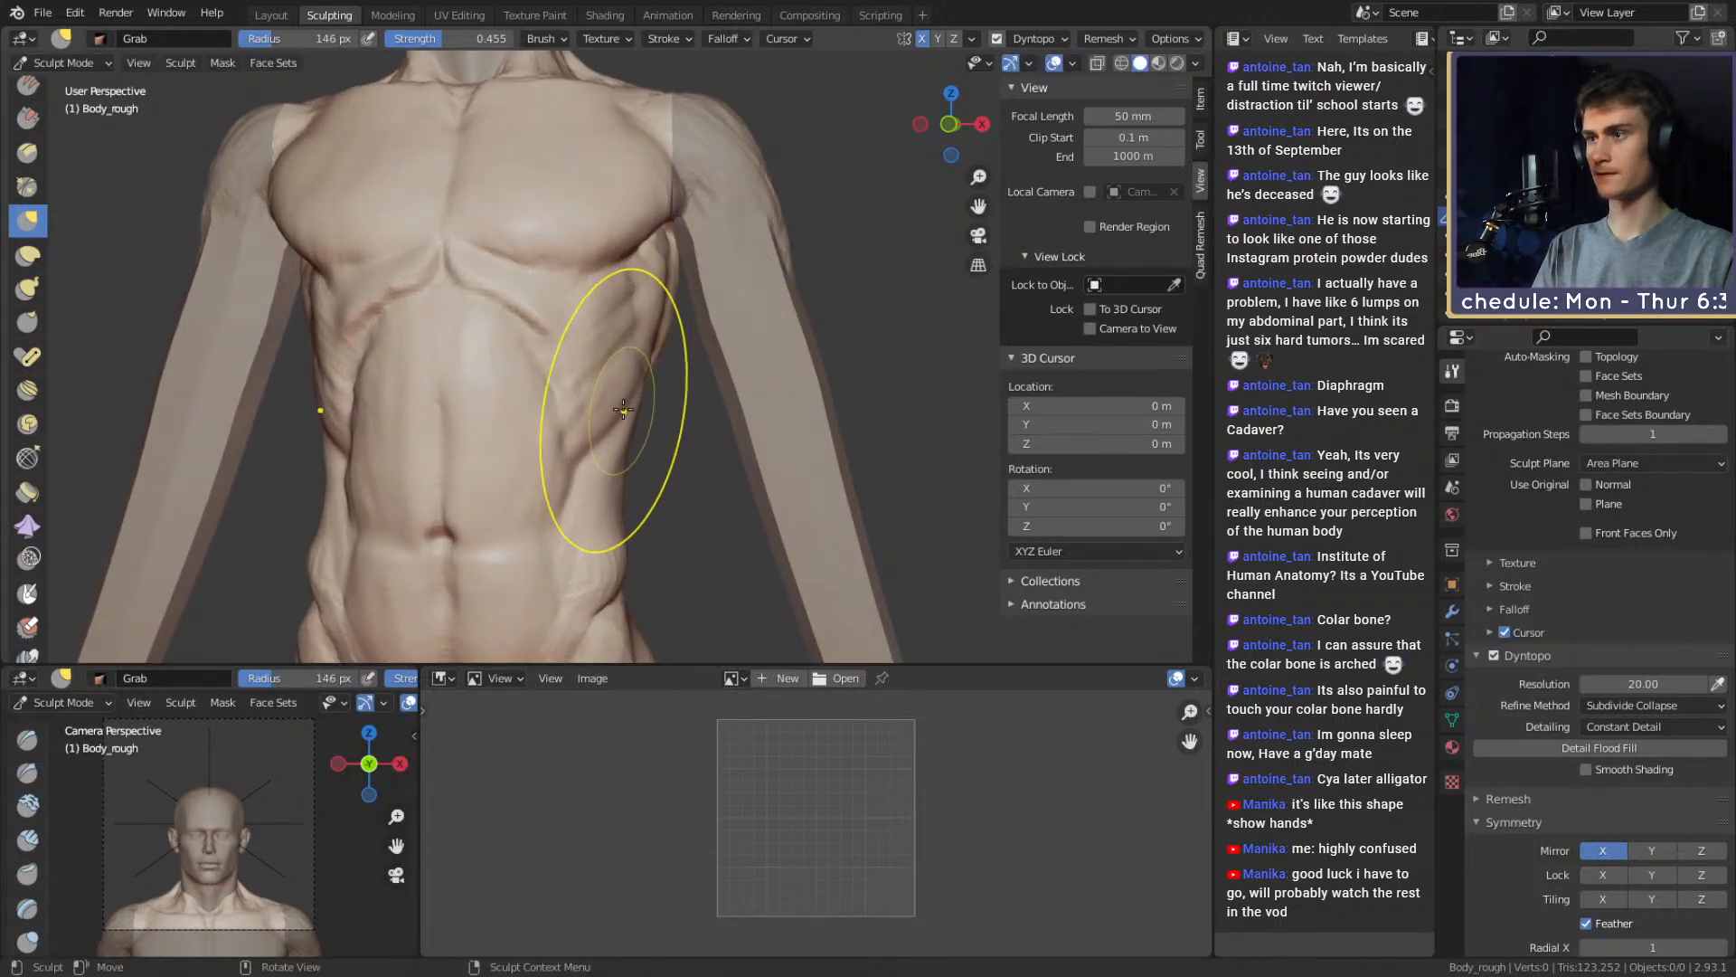
{"action": "left_click_drag", "start_coordinate": [623, 410], "coordinate": [687, 344], "text": "ctrl+alt"}
{"action": "mouse_move", "coordinate": [687, 343]}
{"action": "left_mouse_down", "text": "alt"}
{"action": "mouse_move", "coordinate": [633, 334]}
{"action": "mouse_move", "coordinate": [666, 197]}
{"action": "mouse_move", "coordinate": [648, 339]}
{"action": "mouse_move", "coordinate": [648, 299]}
{"action": "mouse_move", "coordinate": [678, 389]}
{"action": "mouse_move", "coordinate": [729, 310]}
{"action": "mouse_move", "coordinate": [642, 383]}
{"action": "mouse_move", "coordinate": [604, 348]}
{"action": "mouse_move", "coordinate": [661, 327]}
{"action": "mouse_move", "coordinate": [613, 324]}
{"action": "mouse_move", "coordinate": [676, 337]}
{"action": "mouse_move", "coordinate": [721, 376]}
{"action": "mouse_move", "coordinate": [672, 358]}
{"action": "left_mouse_up", "text": "alt"}
Add fine detail to the torso with Clay Strips at a 25 px radius
{"action": "key", "text": "c"}
{"action": "key", "text": "f"}
{"action": "left_click", "coordinate": [503, 355]}
{"action": "key", "text": "f"}
{"action": "left_click", "coordinate": [668, 321]}
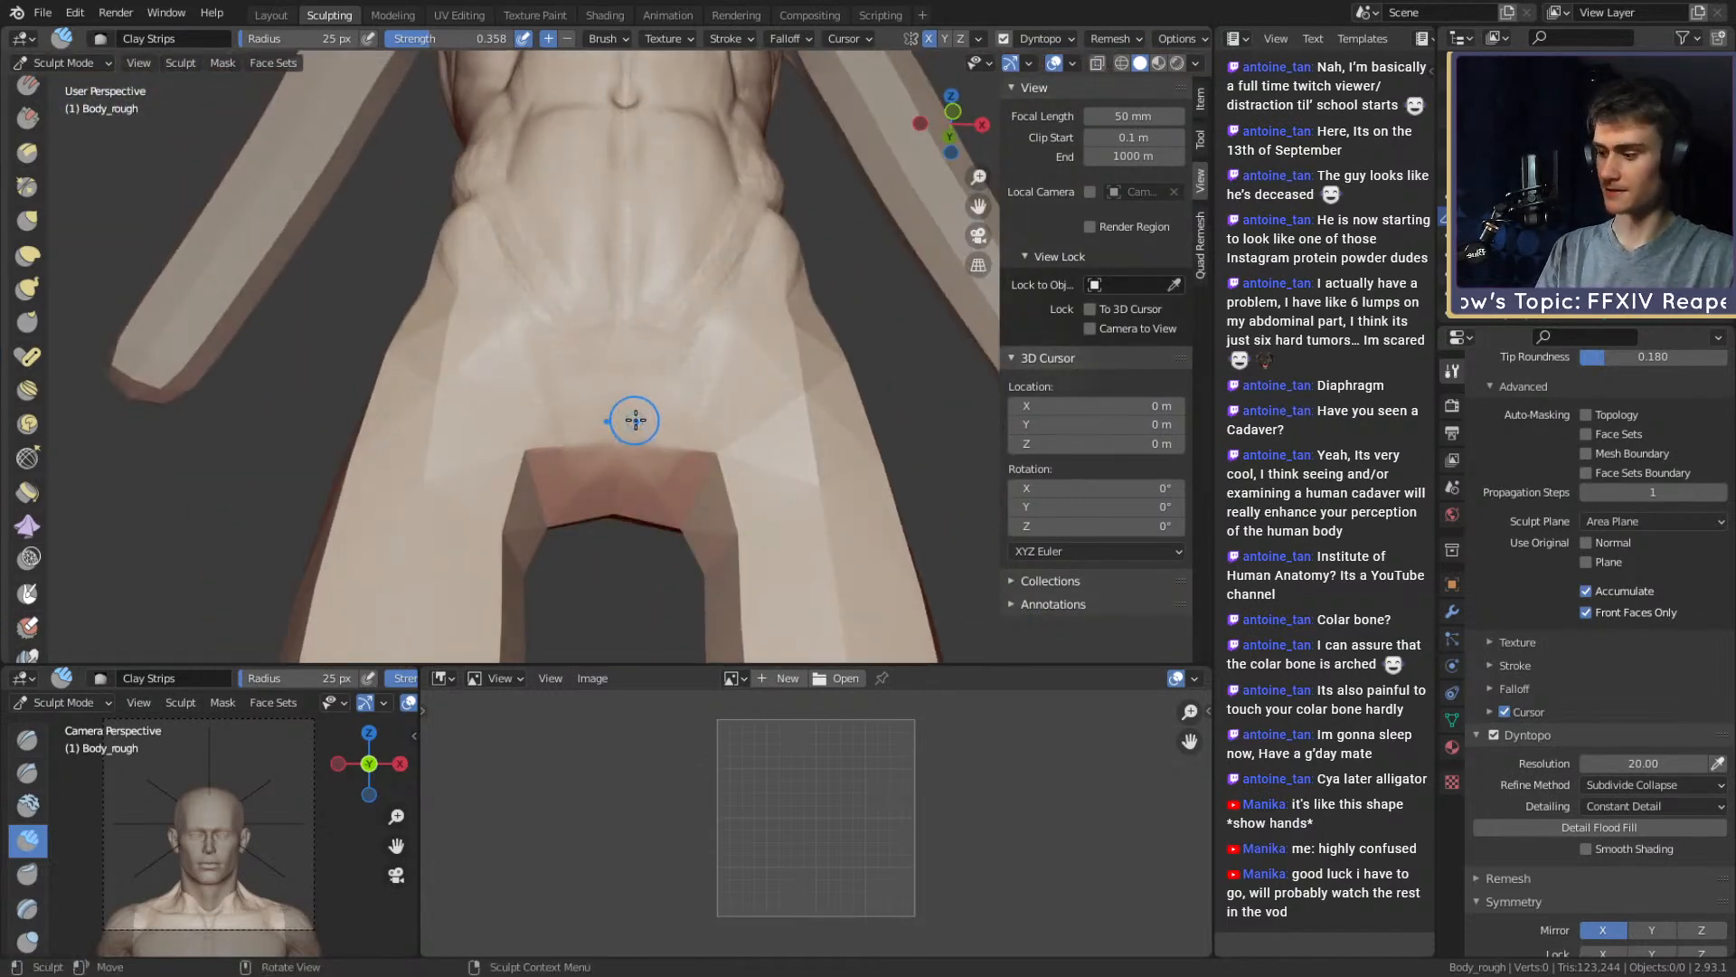
Carve the cleft between the buttocks down to the crotch with the Crease brush at a 22 px radius
{"action": "key", "text": "shift+c"}
{"action": "mouse_move", "coordinate": [621, 412]}
{"action": "left_mouse_down", "text": "alt"}
{"action": "mouse_move", "coordinate": [659, 419]}
{"action": "mouse_move", "coordinate": [628, 334]}
{"action": "mouse_move", "coordinate": [618, 483]}
{"action": "mouse_move", "coordinate": [628, 412]}
{"action": "left_mouse_up", "text": "alt"}
{"action": "mouse_move", "coordinate": [628, 412]}
{"action": "middle_mouse_down"}
{"action": "mouse_move", "coordinate": [690, 356]}
{"action": "mouse_move", "coordinate": [651, 357]}
{"action": "mouse_move", "coordinate": [633, 410]}
{"action": "middle_mouse_up"}
{"action": "key", "text": "f"}
{"action": "left_click", "coordinate": [622, 410]}
{"action": "left_click_drag", "start_coordinate": [622, 411], "coordinate": [588, 407], "text": "ctrl+alt"}
{"action": "mouse_move", "coordinate": [594, 465]}
{"action": "left_mouse_down"}
{"action": "mouse_move", "coordinate": [608, 286]}
{"action": "mouse_move", "coordinate": [606, 526]}
{"action": "left_mouse_up"}
{"action": "key", "text": "f"}
{"action": "left_click", "coordinate": [601, 325]}
Widen and deepen the cleft between the buttocks toward the crotch with the Crease brush at a 75 px radius
{"action": "key", "text": "f"}
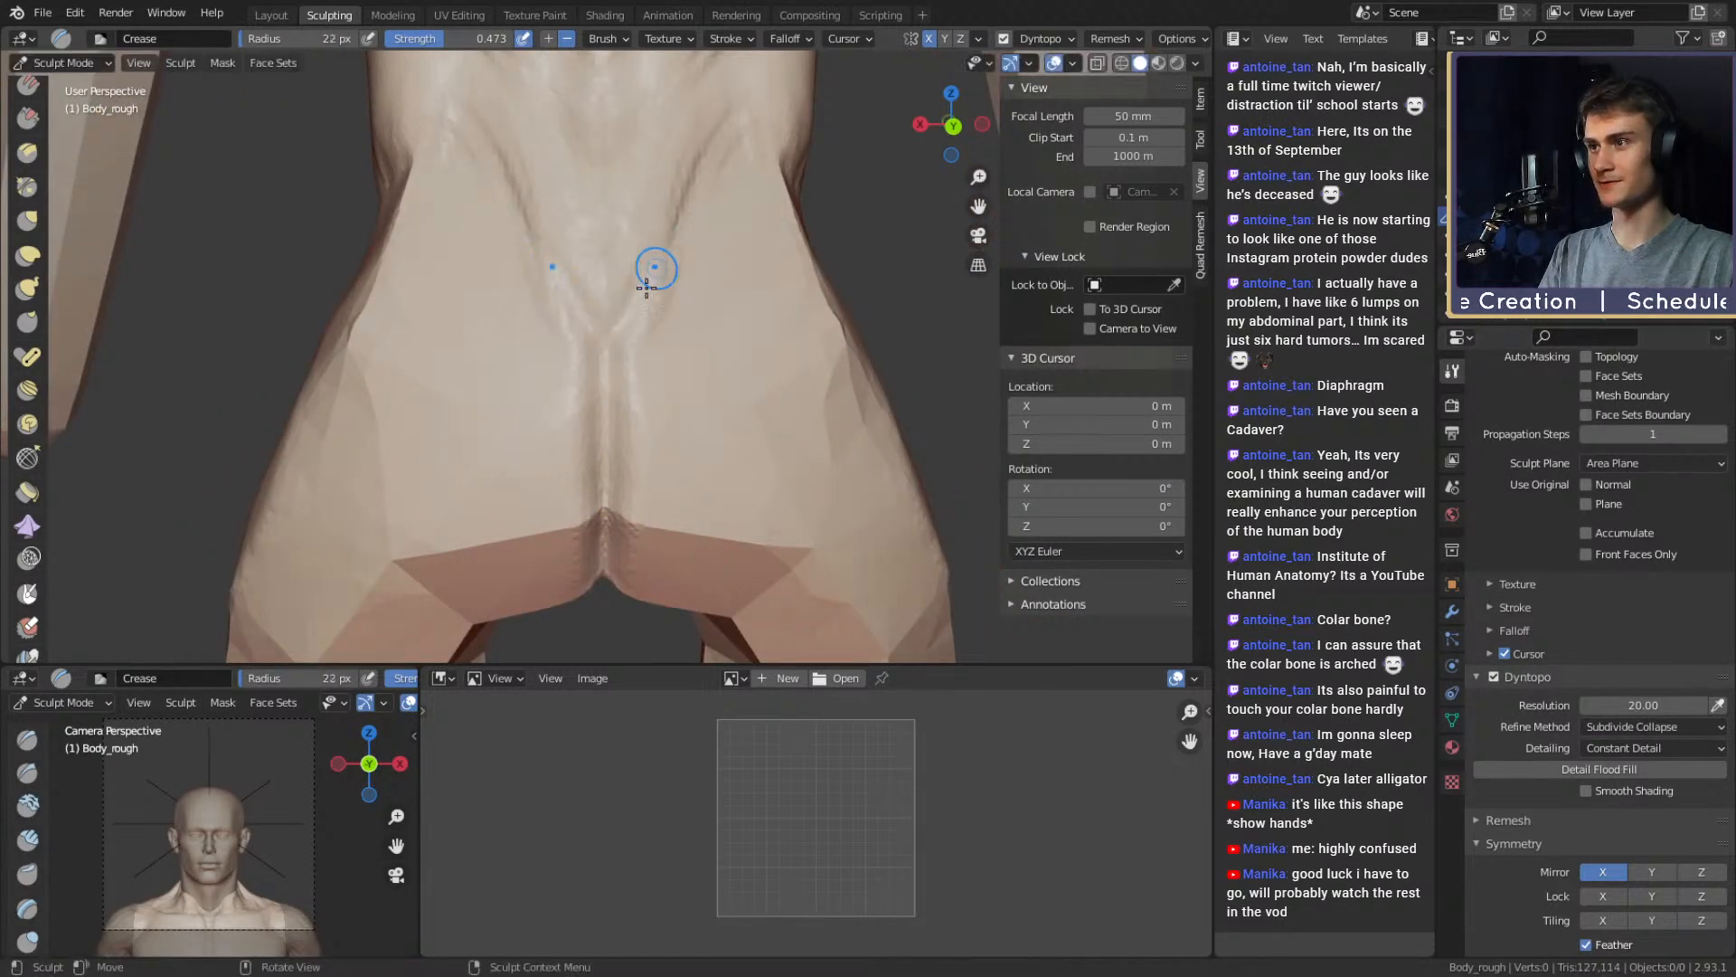
{"action": "mouse_move", "coordinate": [646, 287]}
{"action": "left_mouse_down"}
{"action": "mouse_move", "coordinate": [608, 336]}
{"action": "mouse_move", "coordinate": [646, 334]}
{"action": "left_mouse_up"}
{"action": "key", "text": "f"}
{"action": "mouse_move", "coordinate": [684, 284]}
{"action": "left_mouse_down"}
{"action": "mouse_move", "coordinate": [624, 347]}
{"action": "mouse_move", "coordinate": [624, 434]}
{"action": "left_mouse_up"}
{"action": "key", "text": "f"}
{"action": "left_click", "coordinate": [725, 260]}
{"action": "middle_click_drag", "start_coordinate": [677, 497], "coordinate": [678, 469]}
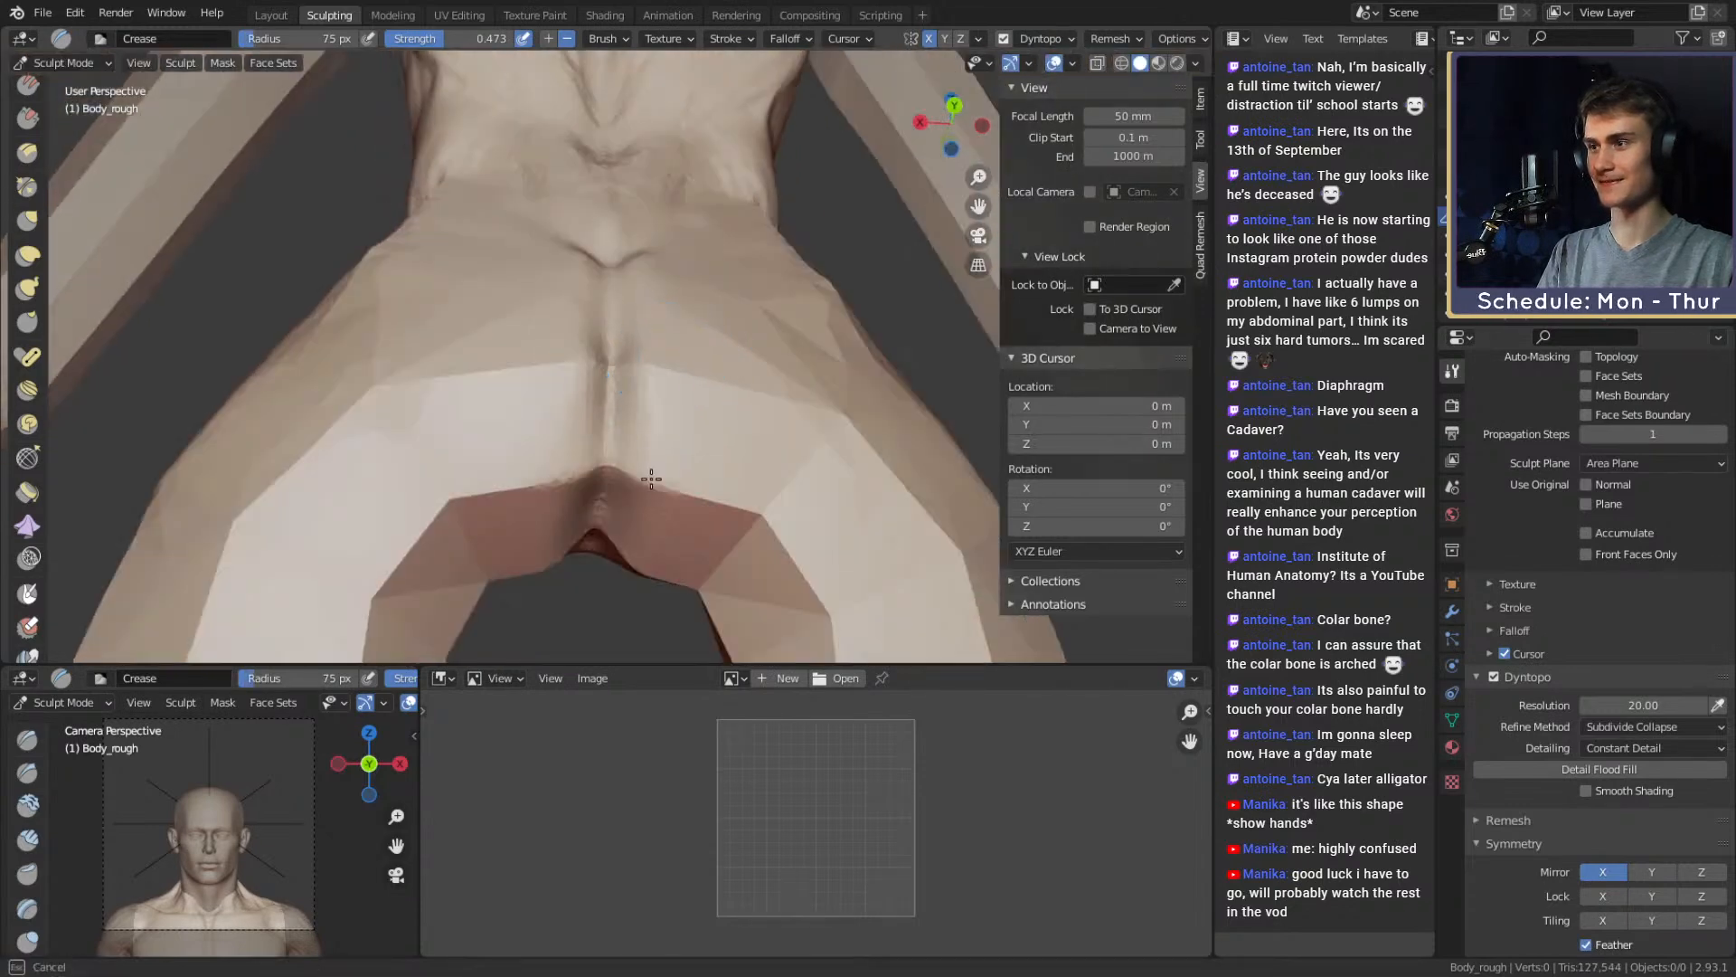
Build up the mound at the front of the groin with Clay Strips at a 60 px radius
{"action": "key", "text": "c"}
{"action": "mouse_move", "coordinate": [690, 371]}
{"action": "middle_mouse_down"}
{"action": "mouse_move", "coordinate": [832, 346]}
{"action": "mouse_move", "coordinate": [790, 391]}
{"action": "mouse_move", "coordinate": [690, 330]}
{"action": "mouse_move", "coordinate": [664, 459]}
{"action": "mouse_move", "coordinate": [651, 388]}
{"action": "middle_mouse_up"}
{"action": "key", "text": "f"}
{"action": "left_click", "coordinate": [666, 384]}
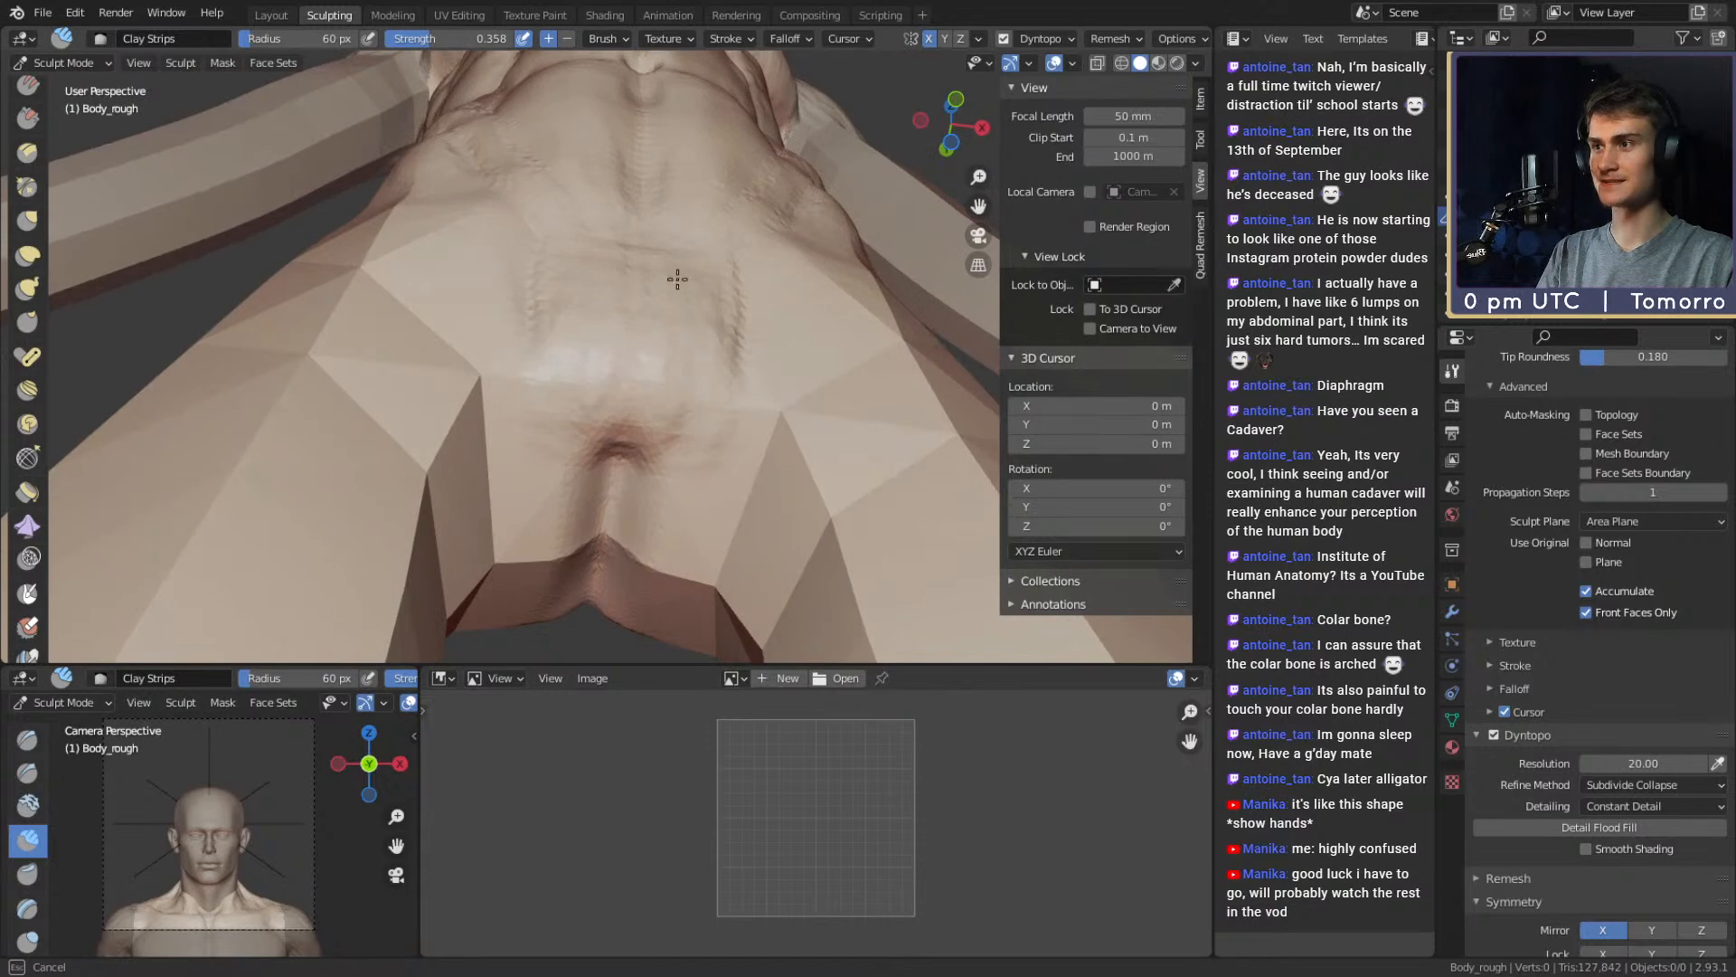
{"action": "middle_click_drag", "start_coordinate": [670, 283], "coordinate": [622, 486]}
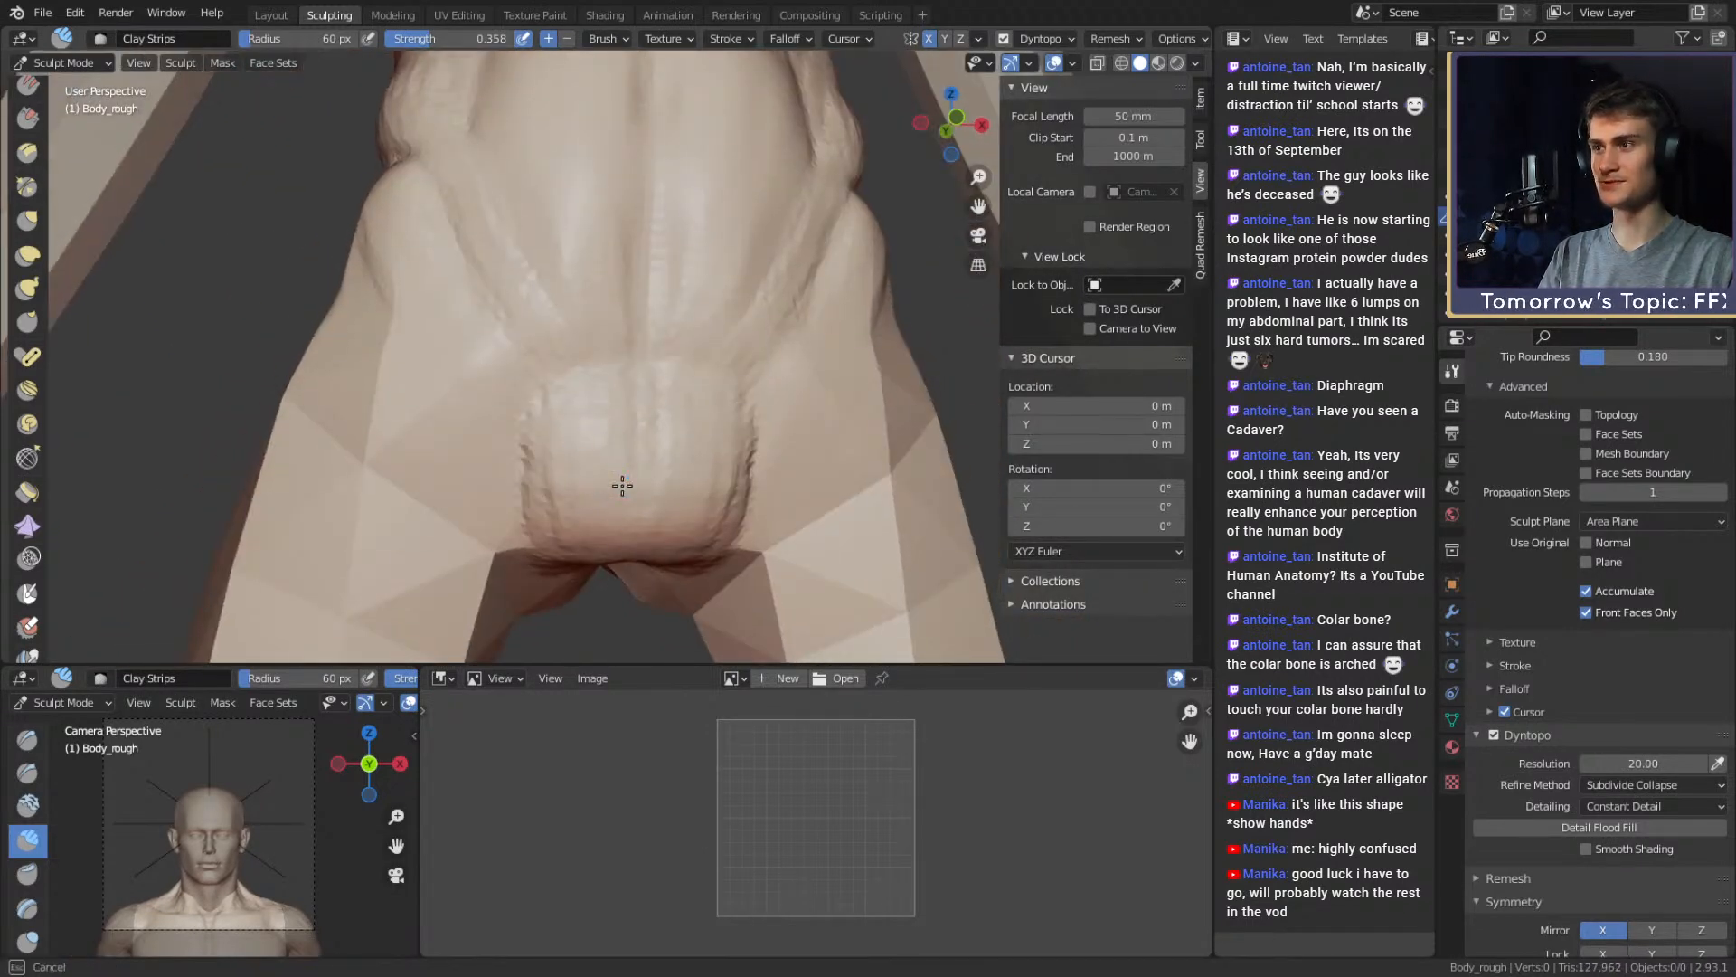
{"action": "left_click_drag", "start_coordinate": [621, 409], "coordinate": [600, 469]}
{"action": "middle_click_drag", "start_coordinate": [601, 470], "coordinate": [599, 481]}
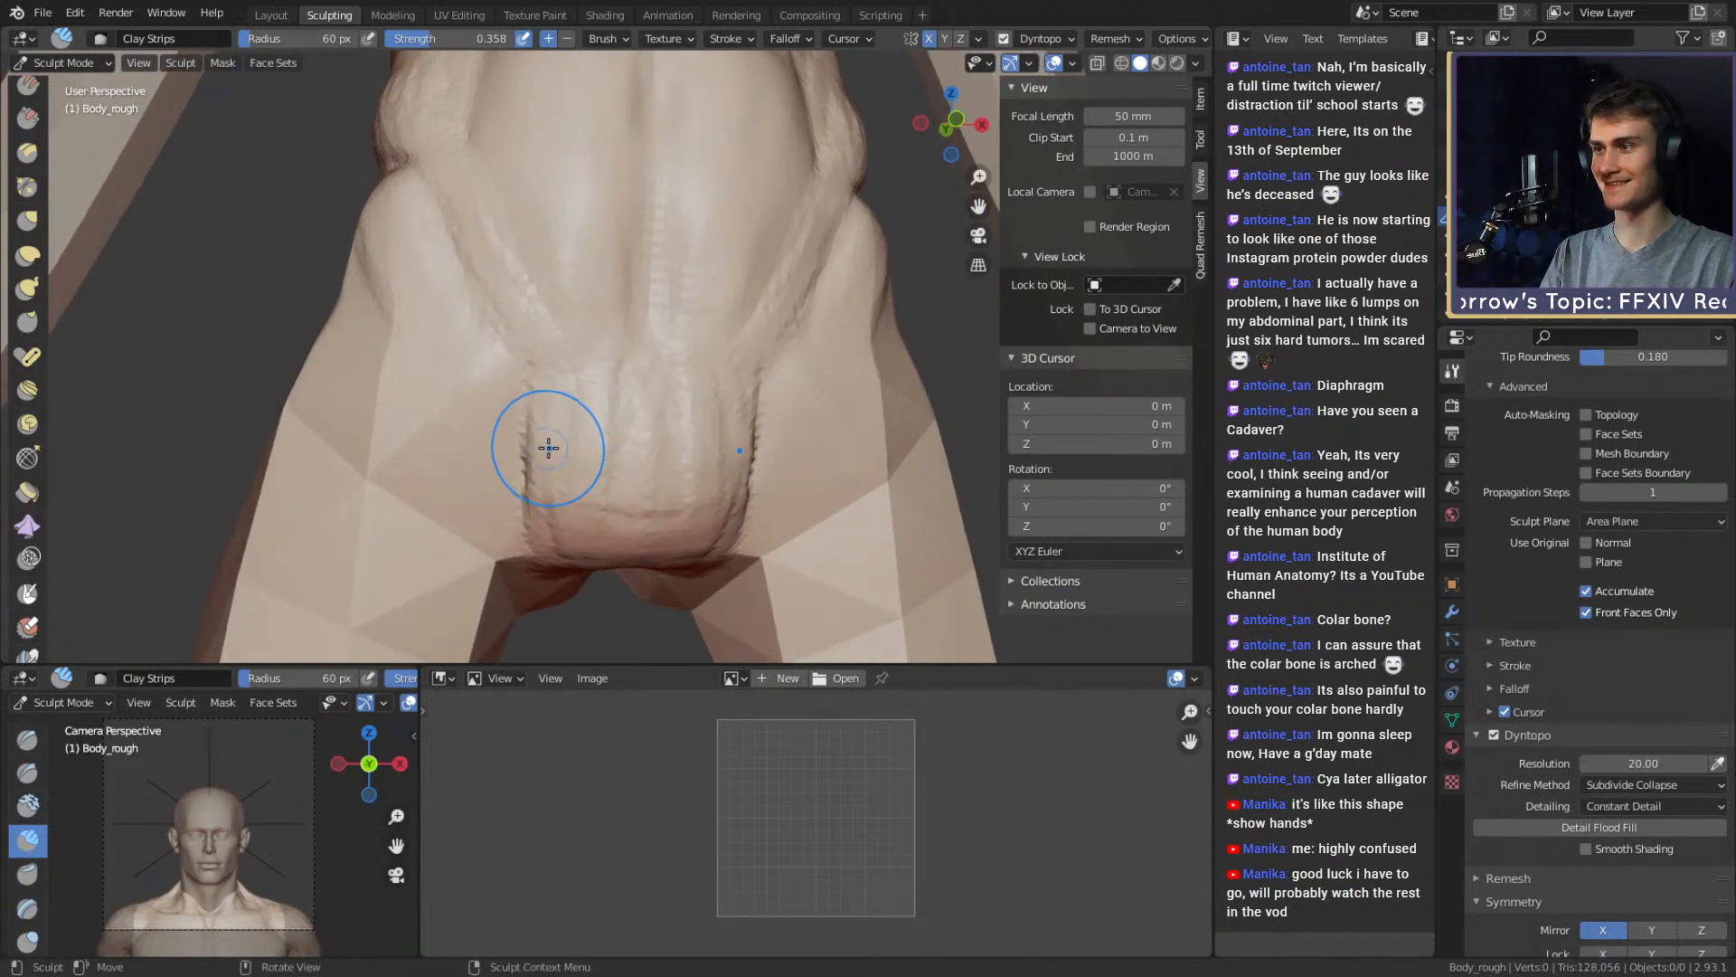
Narrow the lower part of the groin mound with the Grab brush at a 204 px radius
{"action": "key", "text": "g"}
{"action": "key", "text": "f"}
{"action": "left_click", "coordinate": [629, 495]}
{"action": "left_click_drag", "start_coordinate": [512, 522], "coordinate": [530, 514]}
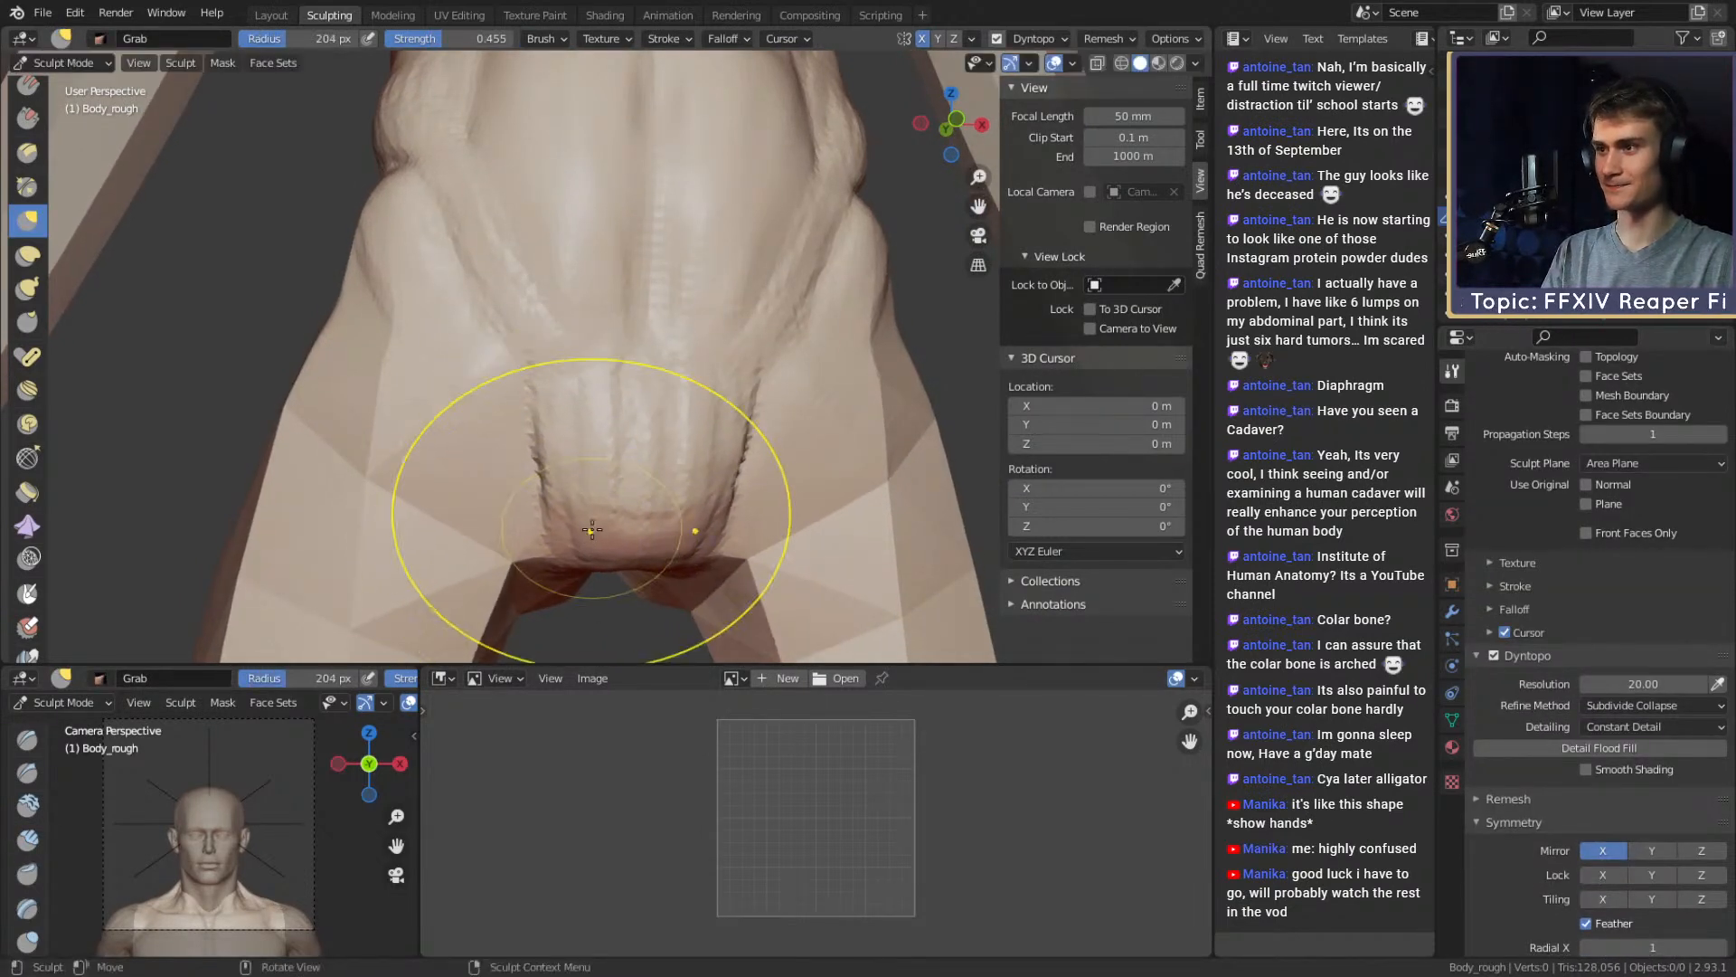
Round out the front of the groin mound with Clay Strips at 54 px and 42 px radii
{"action": "key", "text": "c"}
{"action": "key", "text": "f"}
{"action": "left_click", "coordinate": [538, 459]}
{"action": "mouse_move", "coordinate": [607, 432]}
{"action": "left_mouse_down"}
{"action": "mouse_move", "coordinate": [636, 497]}
{"action": "mouse_move", "coordinate": [633, 479]}
{"action": "left_mouse_up"}
{"action": "middle_click_drag", "start_coordinate": [619, 393], "coordinate": [611, 410]}
{"action": "mouse_move", "coordinate": [613, 425]}
{"action": "left_mouse_down"}
{"action": "mouse_move", "coordinate": [623, 494]}
{"action": "mouse_move", "coordinate": [580, 405]}
{"action": "left_mouse_up"}
{"action": "middle_click_drag", "start_coordinate": [604, 461], "coordinate": [598, 421]}
{"action": "key", "text": "f"}
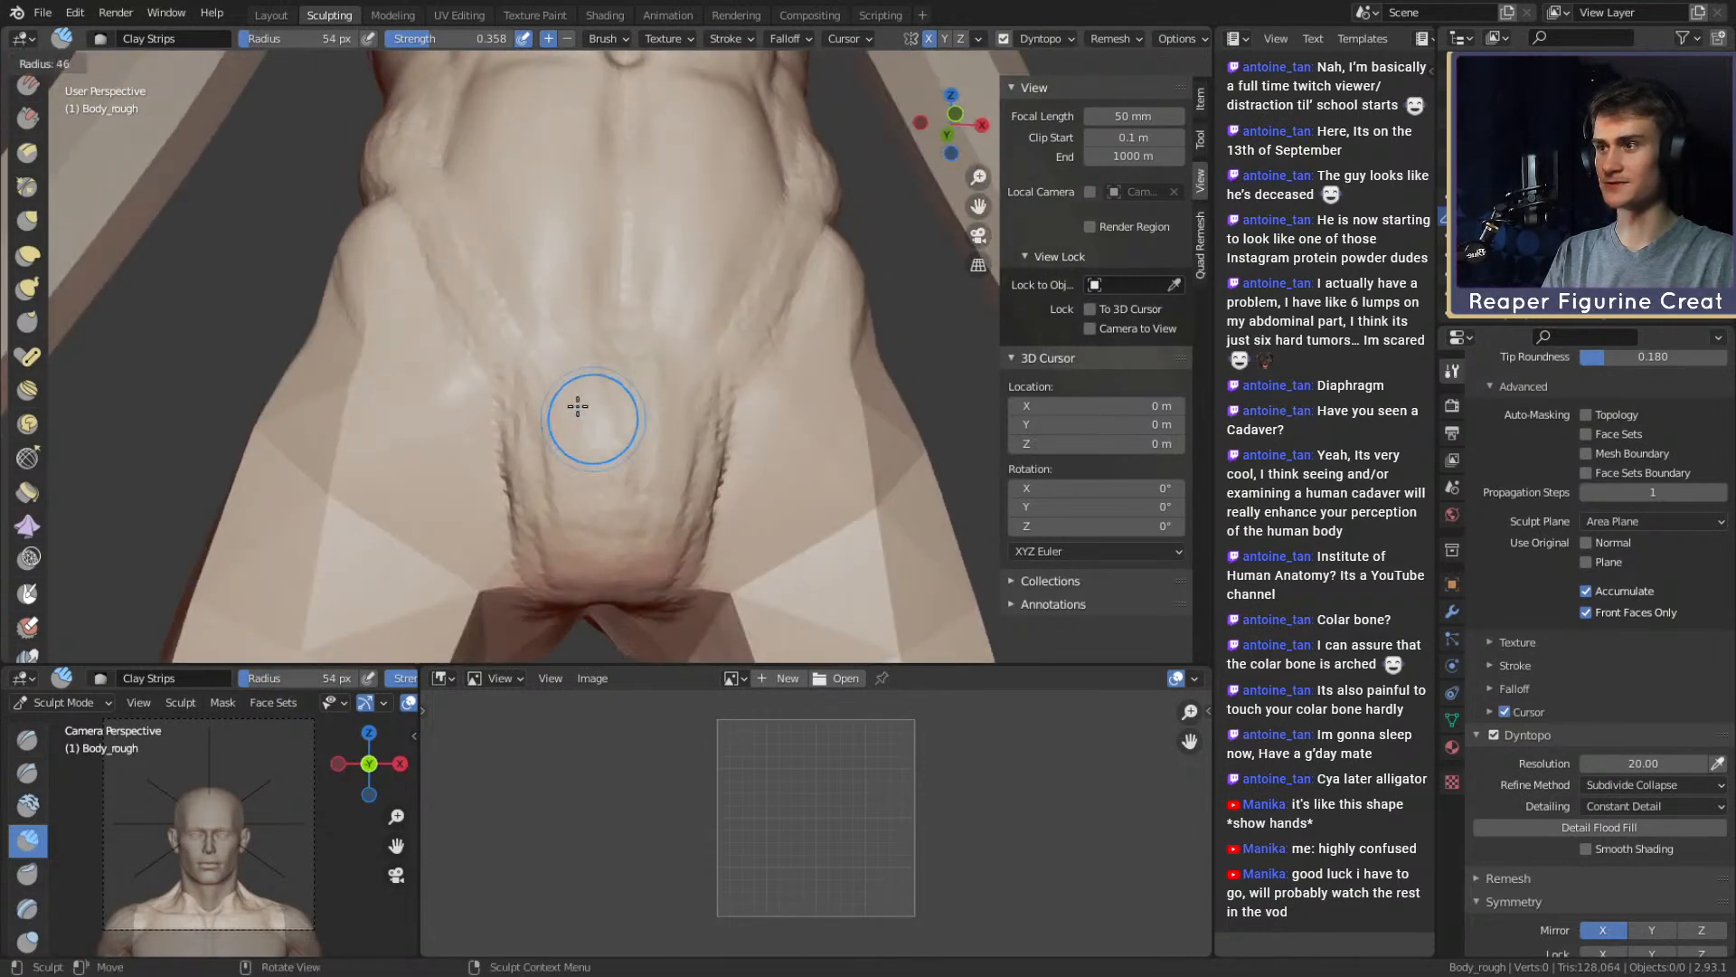
{"action": "left_click", "coordinate": [578, 406]}
{"action": "left_click_drag", "start_coordinate": [608, 408], "coordinate": [623, 457]}
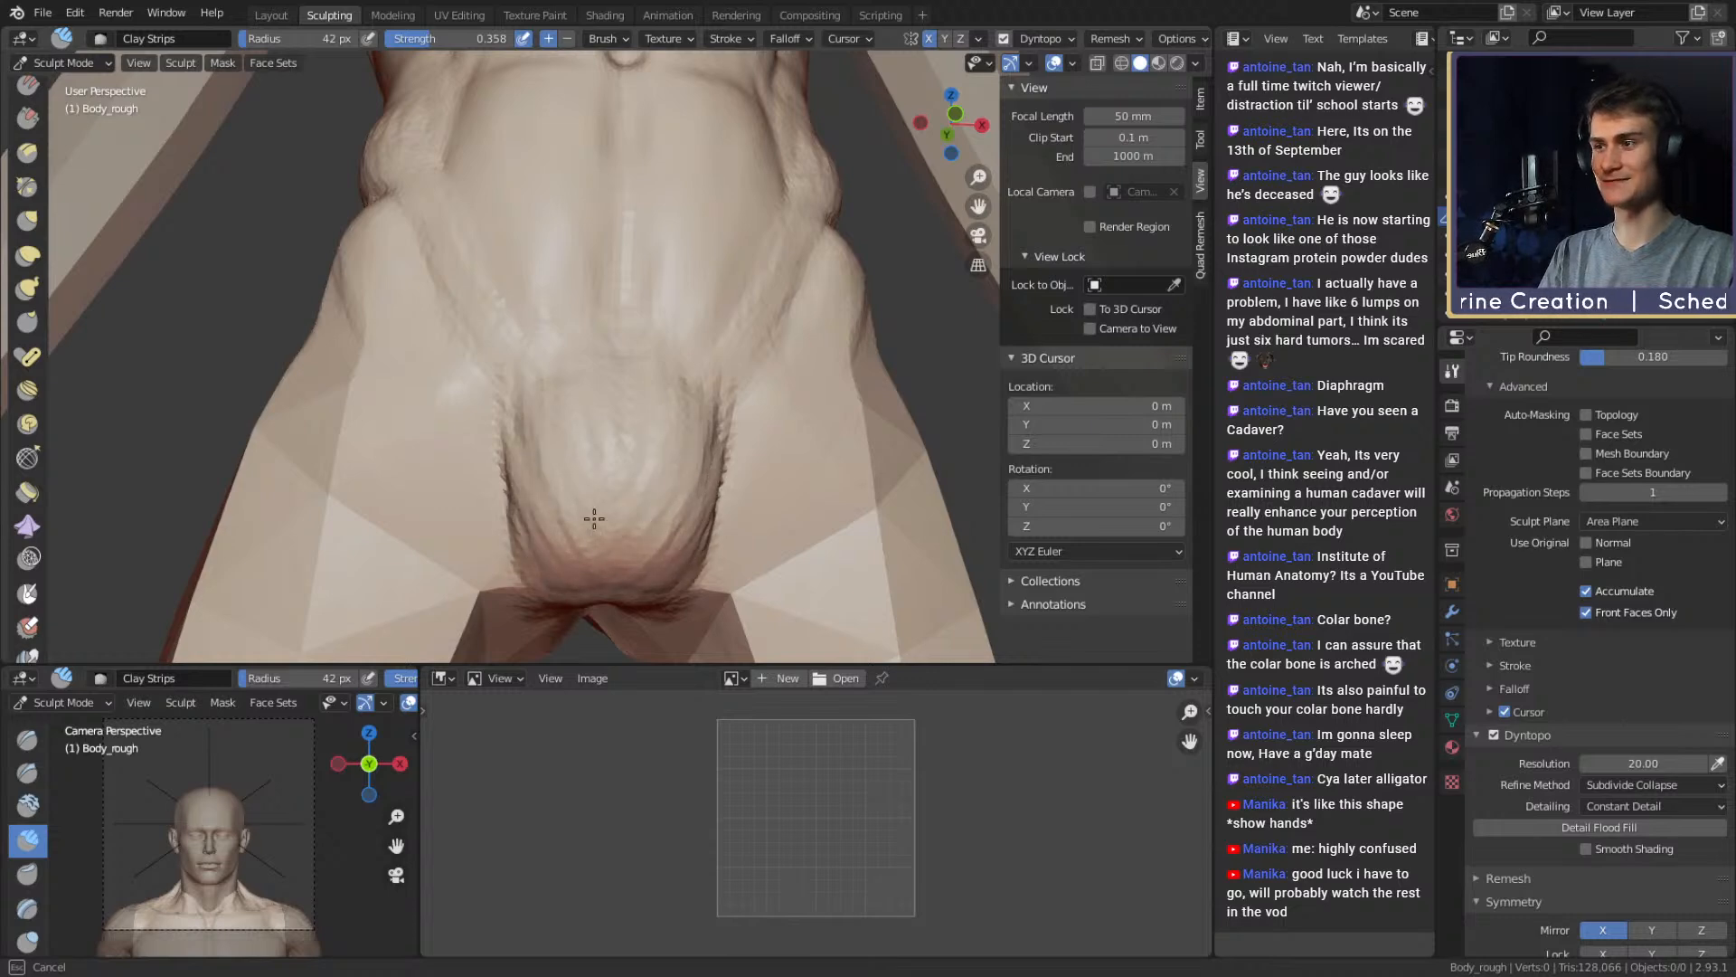
Blend the top of the groin mound into the lower abdomen with Clay Strips at a 63 px radius
{"action": "middle_click_drag", "start_coordinate": [579, 548], "coordinate": [581, 464]}
{"action": "key", "text": "f"}
{"action": "left_click", "coordinate": [639, 460]}
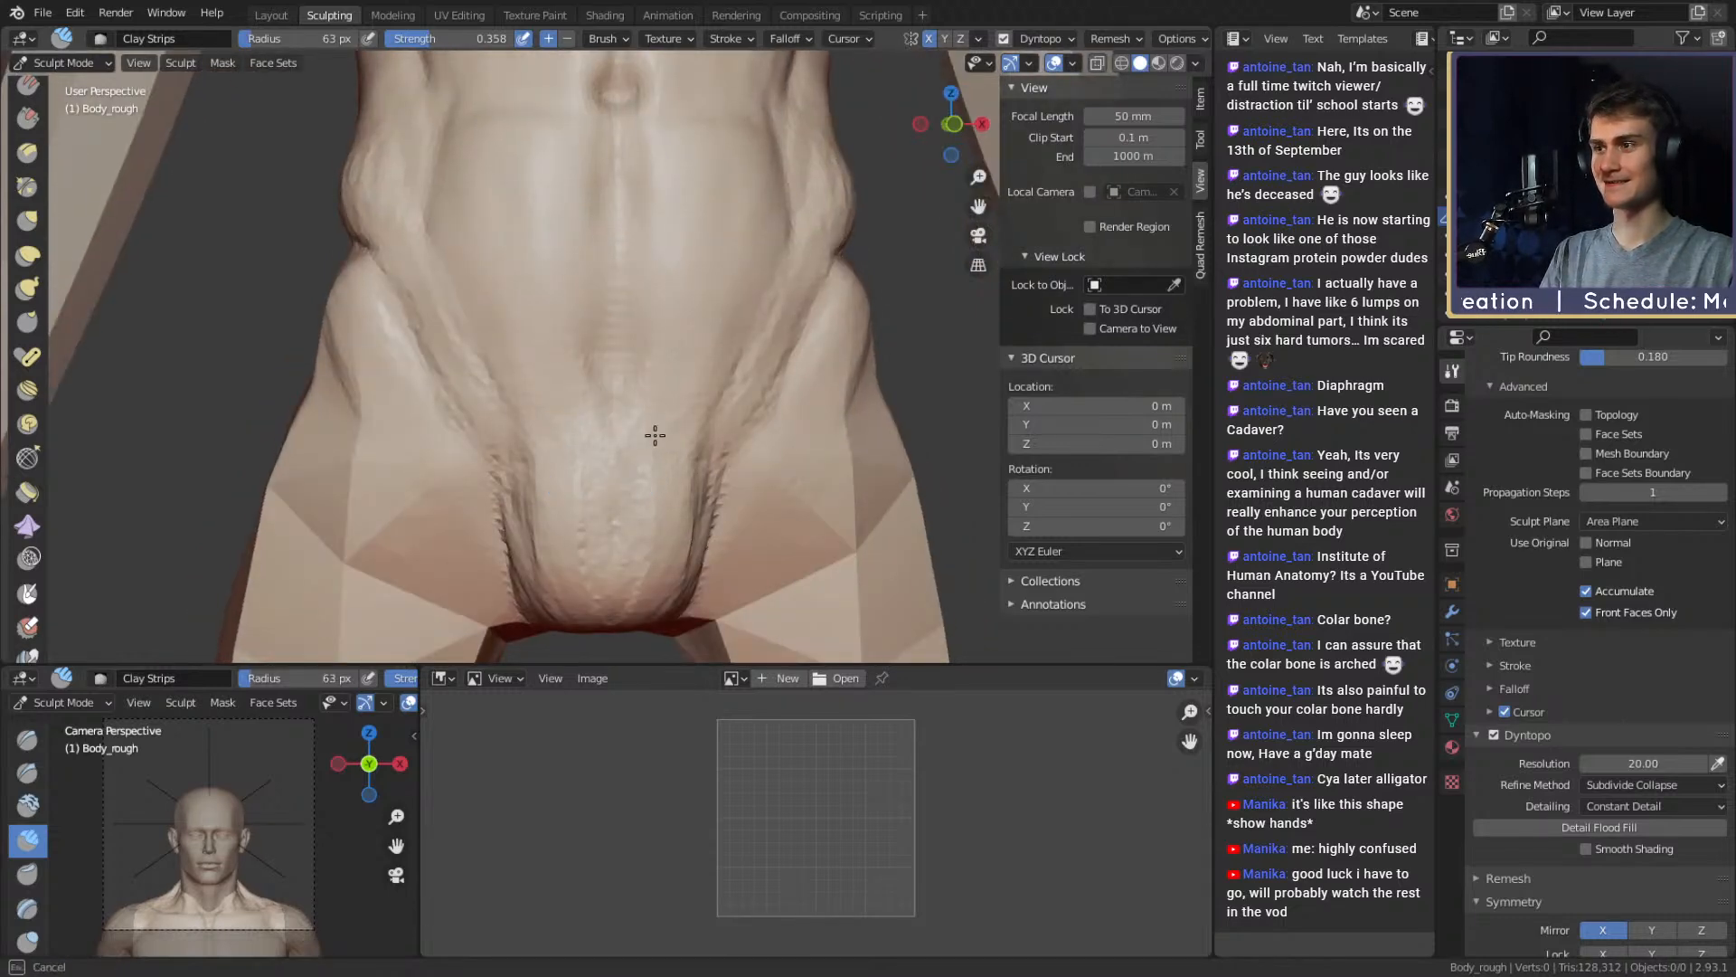
{"action": "key", "text": "f"}
{"action": "mouse_move", "coordinate": [654, 435]}
{"action": "left_mouse_down"}
{"action": "mouse_move", "coordinate": [669, 432]}
{"action": "mouse_move", "coordinate": [666, 547]}
{"action": "mouse_move", "coordinate": [736, 443]}
{"action": "mouse_move", "coordinate": [643, 497]}
{"action": "mouse_move", "coordinate": [721, 407]}
{"action": "mouse_move", "coordinate": [693, 458]}
{"action": "mouse_move", "coordinate": [668, 416]}
{"action": "mouse_move", "coordinate": [620, 456]}
{"action": "mouse_move", "coordinate": [648, 397]}
{"action": "mouse_move", "coordinate": [620, 472]}
{"action": "mouse_move", "coordinate": [835, 460]}
{"action": "mouse_move", "coordinate": [578, 361]}
{"action": "left_mouse_up"}
{"action": "left_click", "coordinate": [778, 428]}
Adjust the shape of the groin mound with a resized Grab brush
{"action": "key", "text": "g"}
{"action": "key", "text": "f"}
{"action": "left_click", "coordinate": [596, 445]}
{"action": "key", "text": "f"}
{"action": "left_click", "coordinate": [620, 449]}
Begin building up the gluteal muscles below the lower back with Clay Strips at a 41 px radius
{"action": "key", "text": "c"}
{"action": "left_click_drag", "start_coordinate": [796, 389], "coordinate": [534, 361], "text": "alt"}
{"action": "mouse_move", "coordinate": [534, 362]}
{"action": "left_mouse_down", "text": "alt+shift"}
{"action": "mouse_move", "coordinate": [521, 387]}
{"action": "mouse_move", "coordinate": [659, 445]}
{"action": "left_mouse_up", "text": "alt+shift"}
{"action": "left_click_drag", "start_coordinate": [658, 445], "coordinate": [609, 402], "text": "alt"}
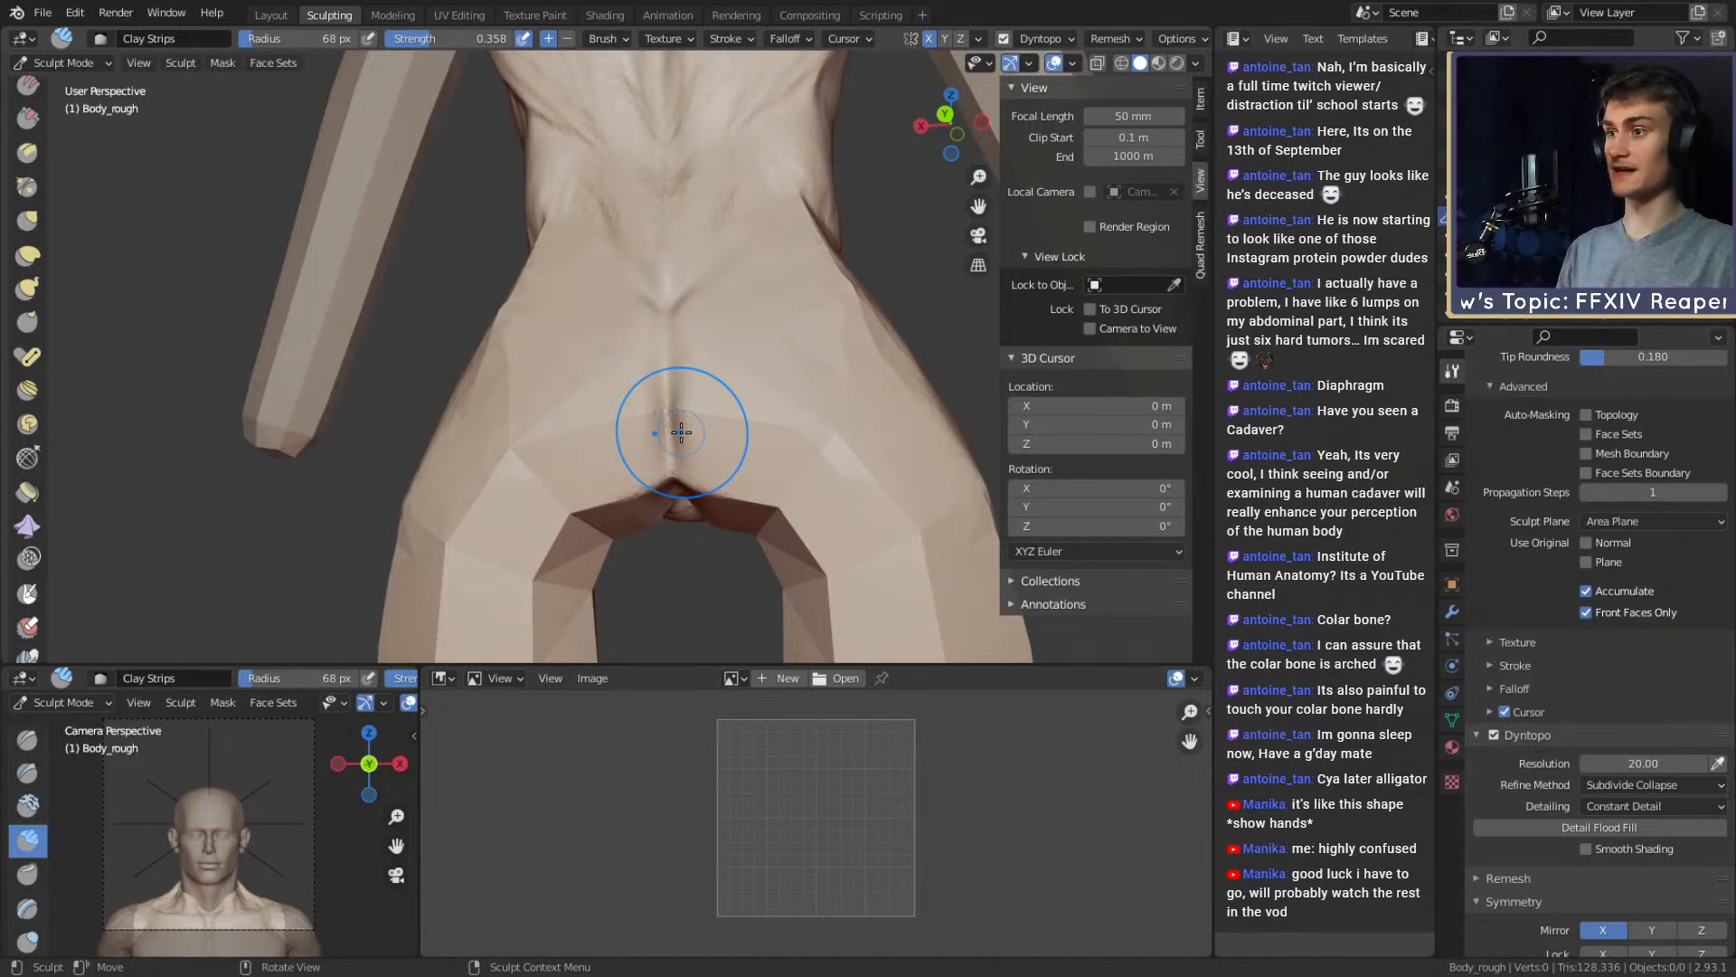
{"action": "mouse_move", "coordinate": [641, 298]}
{"action": "left_mouse_down", "text": "alt"}
{"action": "mouse_move", "coordinate": [835, 337]}
{"action": "mouse_move", "coordinate": [702, 387]}
{"action": "mouse_move", "coordinate": [750, 425]}
{"action": "mouse_move", "coordinate": [709, 457]}
{"action": "mouse_move", "coordinate": [687, 348]}
{"action": "mouse_move", "coordinate": [665, 340]}
{"action": "mouse_move", "coordinate": [690, 387]}
{"action": "mouse_move", "coordinate": [639, 337]}
{"action": "left_mouse_up", "text": "alt"}
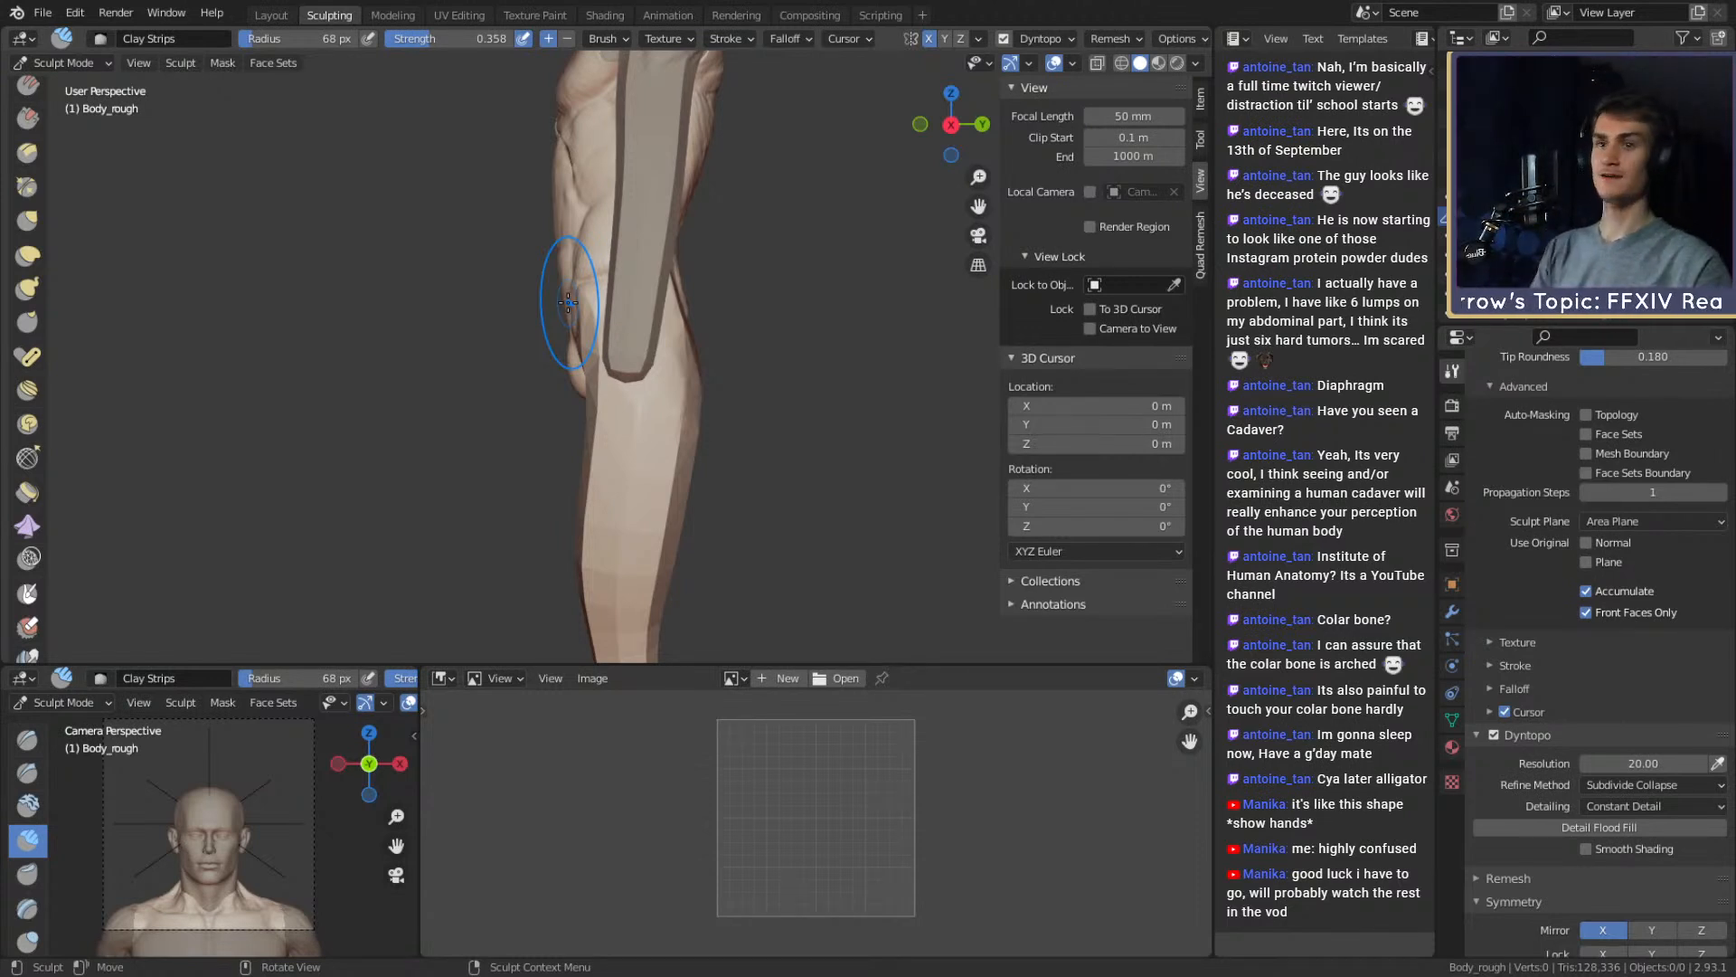
{"action": "middle_click_drag", "start_coordinate": [636, 351], "coordinate": [582, 336]}
{"action": "key", "text": "f"}
{"action": "left_click", "coordinate": [557, 334]}
{"action": "mouse_move", "coordinate": [547, 318]}
{"action": "left_mouse_down", "text": "alt"}
{"action": "mouse_move", "coordinate": [534, 302]}
{"action": "mouse_move", "coordinate": [575, 327]}
{"action": "left_mouse_up", "text": "alt"}
{"action": "left_click_drag", "start_coordinate": [570, 275], "coordinate": [568, 269]}
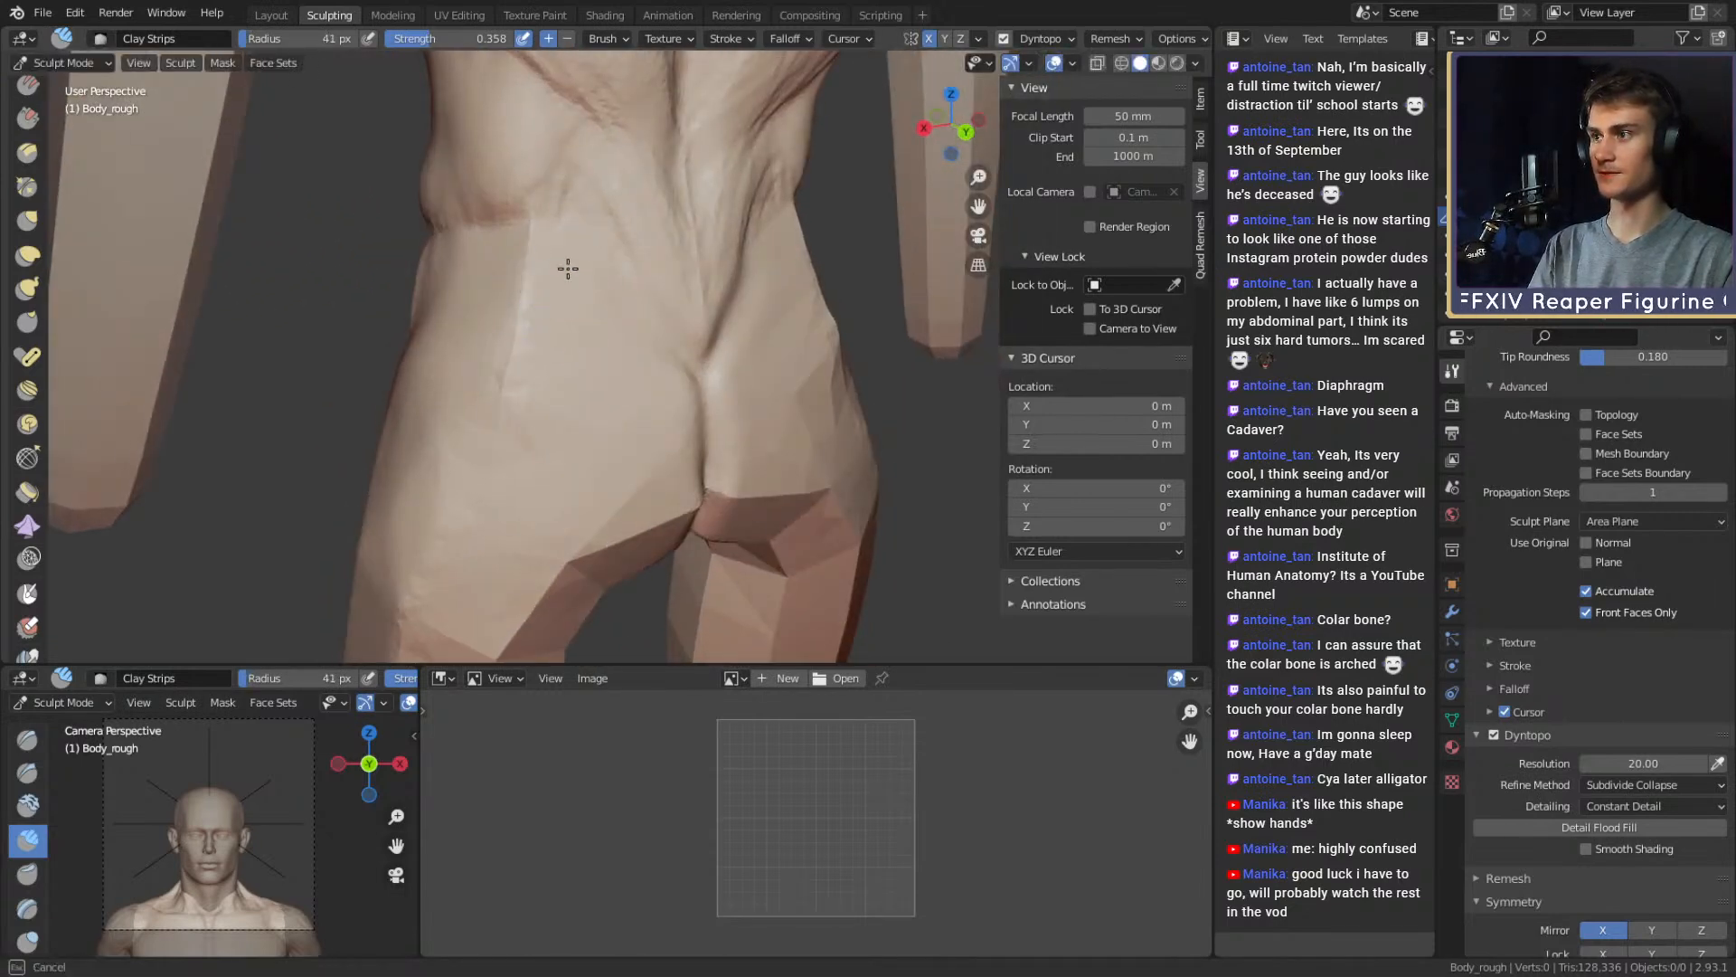
{"action": "mouse_move", "coordinate": [505, 356]}
{"action": "left_mouse_down"}
{"action": "mouse_move", "coordinate": [608, 337]}
{"action": "mouse_move", "coordinate": [624, 388]}
{"action": "left_mouse_up"}
{"action": "middle_click_drag", "start_coordinate": [624, 388], "coordinate": [556, 380]}
{"action": "mouse_move", "coordinate": [569, 327]}
{"action": "left_mouse_down"}
{"action": "mouse_move", "coordinate": [576, 390]}
{"action": "mouse_move", "coordinate": [484, 492]}
{"action": "mouse_move", "coordinate": [552, 462]}
{"action": "left_mouse_up"}
Add volume across the buttocks and toward the outer hips with Clay Strips at a 51 px radius
{"action": "middle_click_drag", "start_coordinate": [580, 418], "coordinate": [558, 442], "text": "shift"}
{"action": "key", "text": "f"}
{"action": "left_click", "coordinate": [561, 380]}
{"action": "mouse_move", "coordinate": [515, 384]}
{"action": "left_mouse_down"}
{"action": "mouse_move", "coordinate": [469, 372]}
{"action": "mouse_move", "coordinate": [568, 371]}
{"action": "mouse_move", "coordinate": [480, 480]}
{"action": "left_mouse_up"}
{"action": "middle_click_drag", "start_coordinate": [557, 369], "coordinate": [539, 329]}
{"action": "mouse_move", "coordinate": [539, 330]}
{"action": "left_mouse_down"}
{"action": "mouse_move", "coordinate": [477, 419]}
{"action": "mouse_move", "coordinate": [465, 496]}
{"action": "mouse_move", "coordinate": [488, 483]}
{"action": "mouse_move", "coordinate": [476, 396]}
{"action": "mouse_move", "coordinate": [404, 418]}
{"action": "left_mouse_up"}
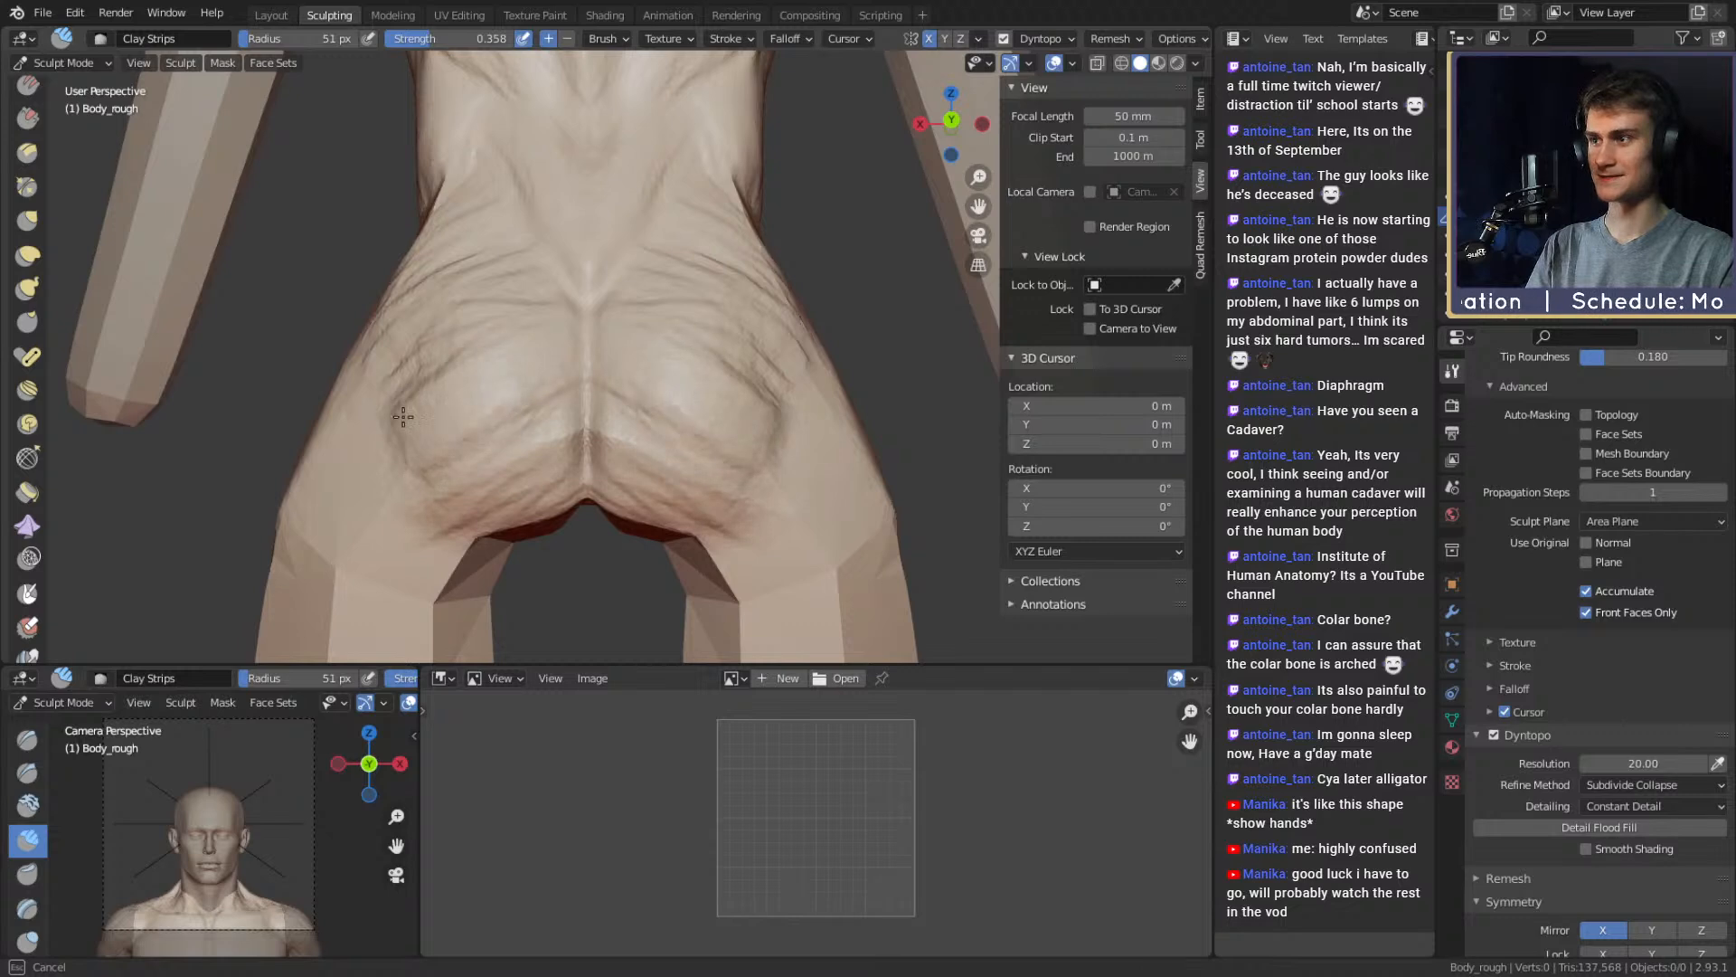
Fill out the lower buttocks and the area beside the central cleft with the 51 px Clay Strips brush
{"action": "middle_click_drag", "start_coordinate": [426, 371], "coordinate": [456, 389]}
{"action": "mouse_move", "coordinate": [456, 397]}
{"action": "left_mouse_down"}
{"action": "mouse_move", "coordinate": [444, 455]}
{"action": "mouse_move", "coordinate": [516, 357]}
{"action": "mouse_move", "coordinate": [453, 512]}
{"action": "mouse_move", "coordinate": [556, 538]}
{"action": "mouse_move", "coordinate": [627, 443]}
{"action": "left_mouse_up"}
{"action": "middle_click_drag", "start_coordinate": [627, 443], "coordinate": [565, 392]}
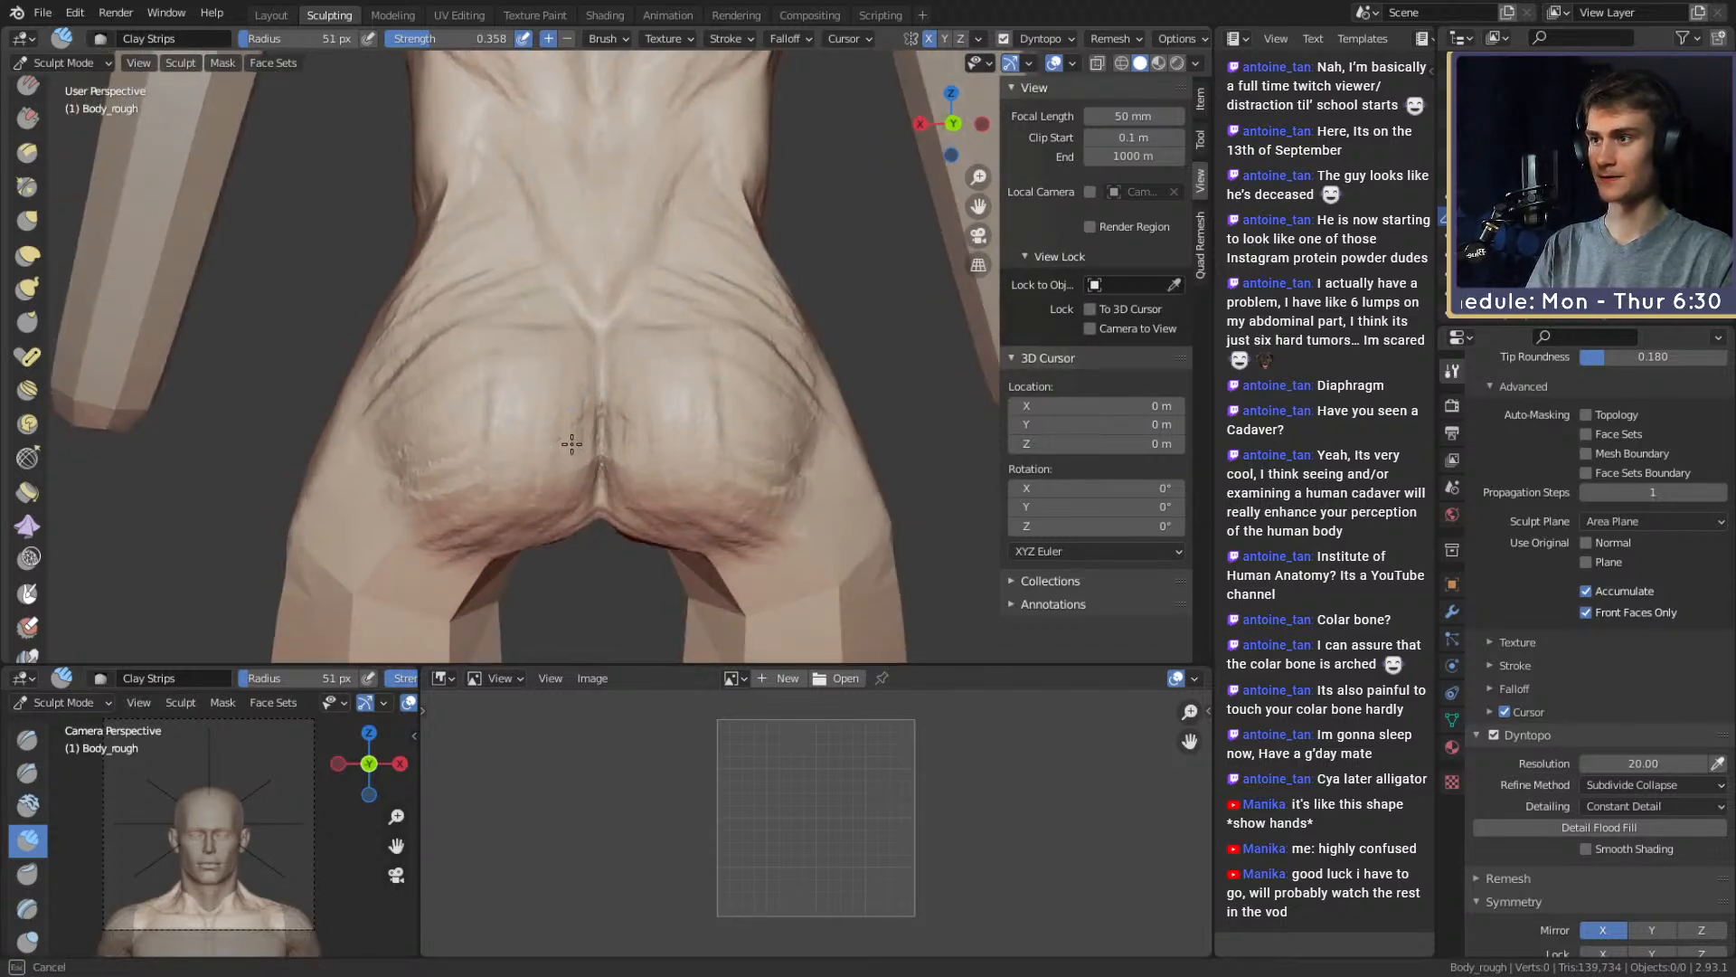
{"action": "left_click_drag", "start_coordinate": [572, 443], "coordinate": [570, 446]}
{"action": "middle_click_drag", "start_coordinate": [570, 446], "coordinate": [543, 397]}
{"action": "left_click_drag", "start_coordinate": [495, 462], "coordinate": [516, 349]}
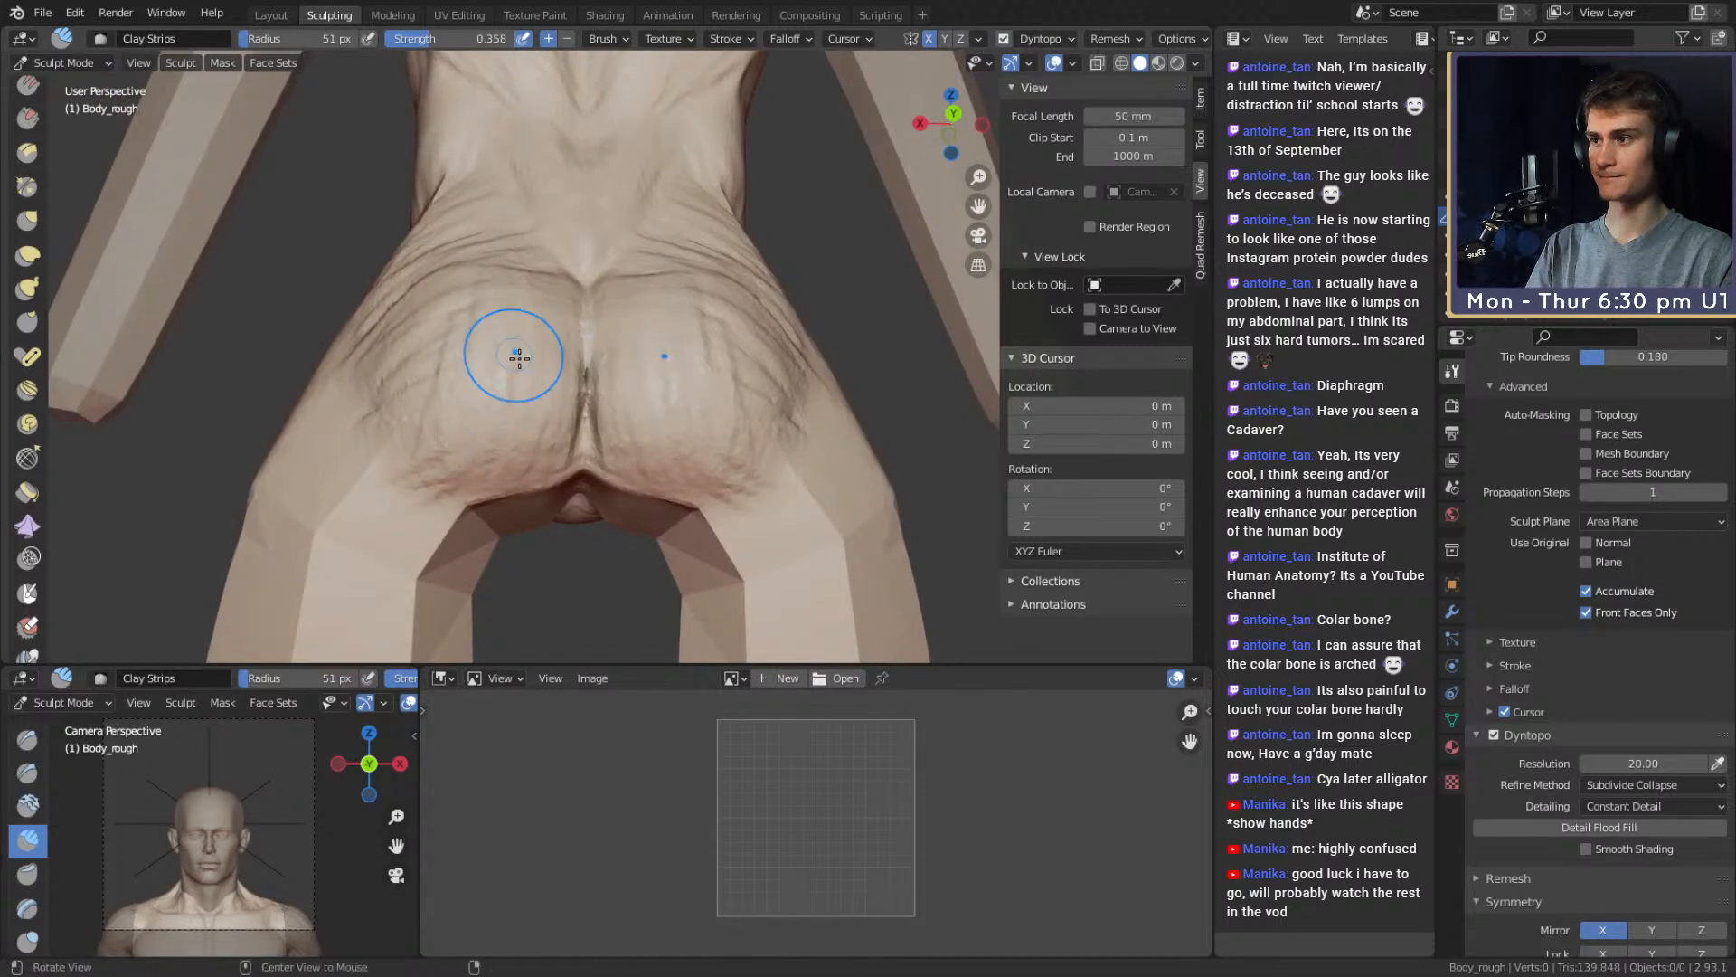
Refine the rounded form of the upper and middle buttocks with further 51 px Clay Strips strokes
{"action": "middle_click_drag", "start_coordinate": [515, 349], "coordinate": [562, 383]}
{"action": "left_click_drag", "start_coordinate": [518, 288], "coordinate": [524, 295]}
{"action": "middle_click_drag", "start_coordinate": [554, 371], "coordinate": [578, 403]}
{"action": "mouse_move", "coordinate": [533, 361]}
{"action": "left_mouse_down"}
{"action": "mouse_move", "coordinate": [520, 282]}
{"action": "mouse_move", "coordinate": [527, 334]}
{"action": "mouse_move", "coordinate": [496, 421]}
{"action": "left_mouse_up"}
{"action": "mouse_move", "coordinate": [492, 438]}
{"action": "middle_mouse_down", "text": "shift"}
{"action": "mouse_move", "coordinate": [517, 359]}
{"action": "mouse_move", "coordinate": [454, 468]}
{"action": "mouse_move", "coordinate": [563, 341]}
{"action": "middle_mouse_up", "text": "shift"}
{"action": "mouse_move", "coordinate": [562, 341]}
{"action": "left_mouse_down"}
{"action": "mouse_move", "coordinate": [581, 333]}
{"action": "mouse_move", "coordinate": [532, 378]}
{"action": "left_mouse_up"}
{"action": "mouse_move", "coordinate": [532, 378]}
{"action": "middle_mouse_down"}
{"action": "mouse_move", "coordinate": [516, 357]}
{"action": "mouse_move", "coordinate": [504, 431]}
{"action": "middle_mouse_up"}
Extend the gluteal muscle from the lower buttock toward the outer upper thigh with broad Clay Strips strokes
{"action": "key", "text": "f"}
{"action": "left_click", "coordinate": [501, 367]}
{"action": "middle_click_drag", "start_coordinate": [538, 207], "coordinate": [532, 330], "text": "shift"}
{"action": "mouse_move", "coordinate": [500, 437]}
{"action": "left_mouse_down"}
{"action": "mouse_move", "coordinate": [608, 306]}
{"action": "mouse_move", "coordinate": [610, 275]}
{"action": "left_mouse_up"}
{"action": "key", "text": "f"}
{"action": "left_click", "coordinate": [645, 307]}
Build up the upper buttock and the side of the hip with Clay Strips at a 55 px radius
{"action": "key", "text": "f"}
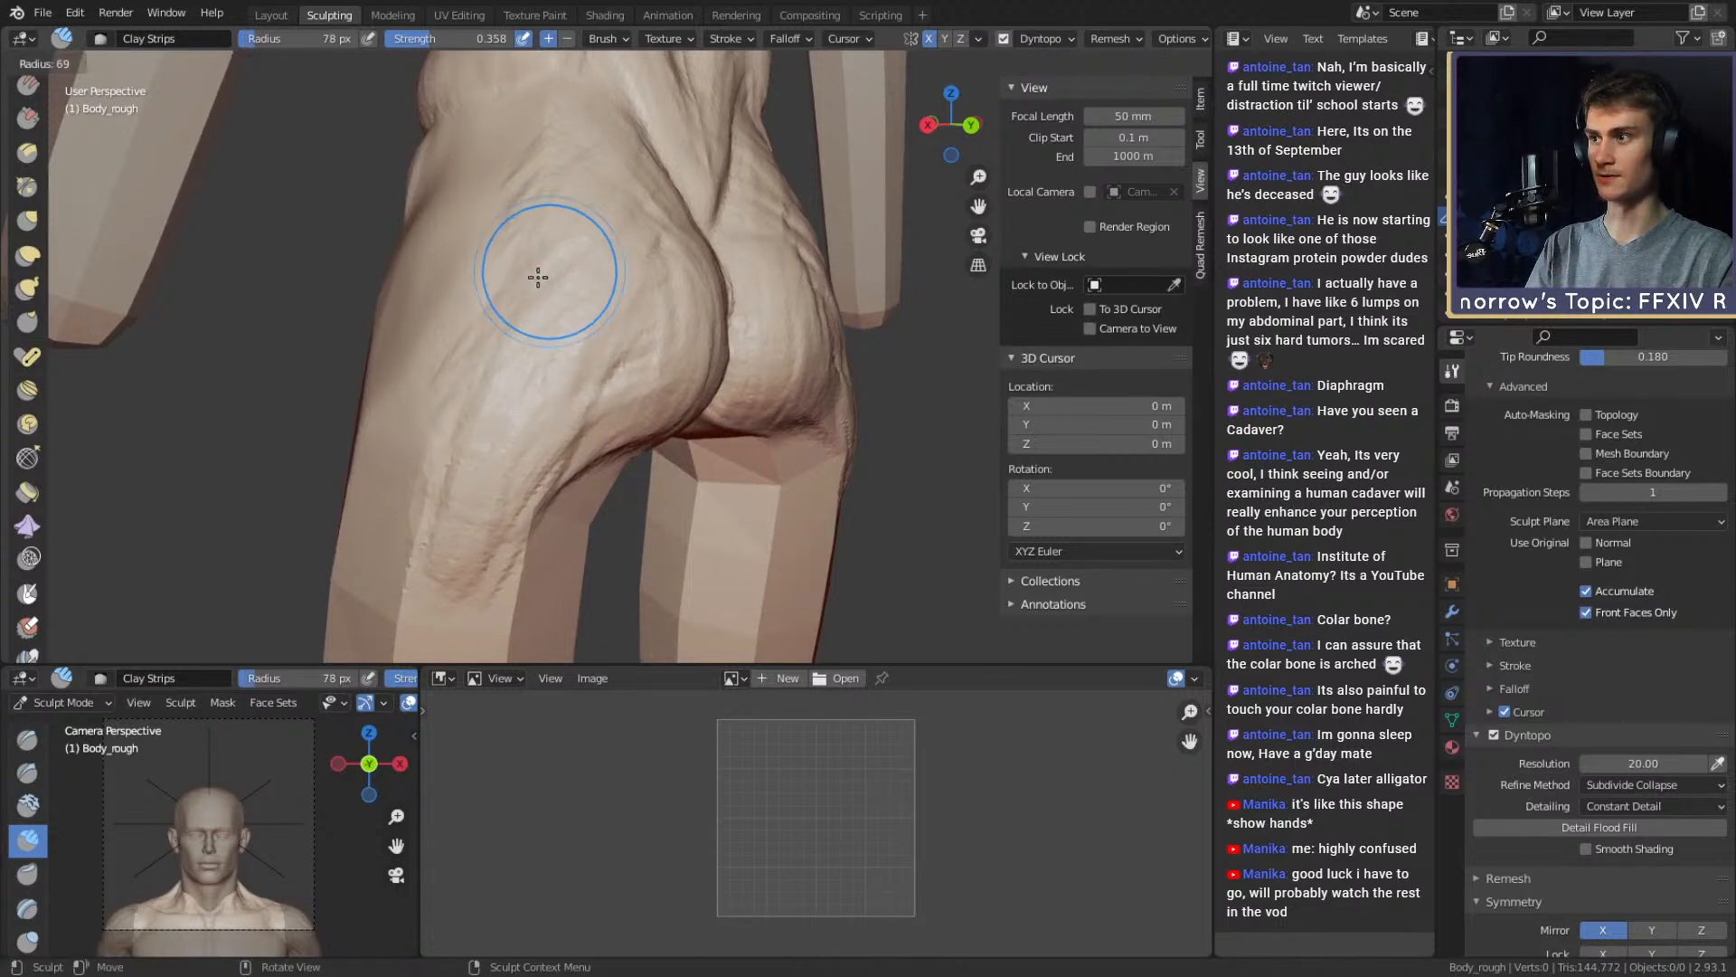
{"action": "left_click", "coordinate": [589, 275]}
{"action": "left_click_drag", "start_coordinate": [529, 217], "coordinate": [512, 268]}
{"action": "middle_click_drag", "start_coordinate": [511, 268], "coordinate": [551, 285]}
{"action": "middle_click_drag", "start_coordinate": [551, 285], "coordinate": [551, 353], "text": "shift"}
{"action": "left_click_drag", "start_coordinate": [548, 366], "coordinate": [608, 264]}
{"action": "middle_click_drag", "start_coordinate": [608, 232], "coordinate": [548, 282]}
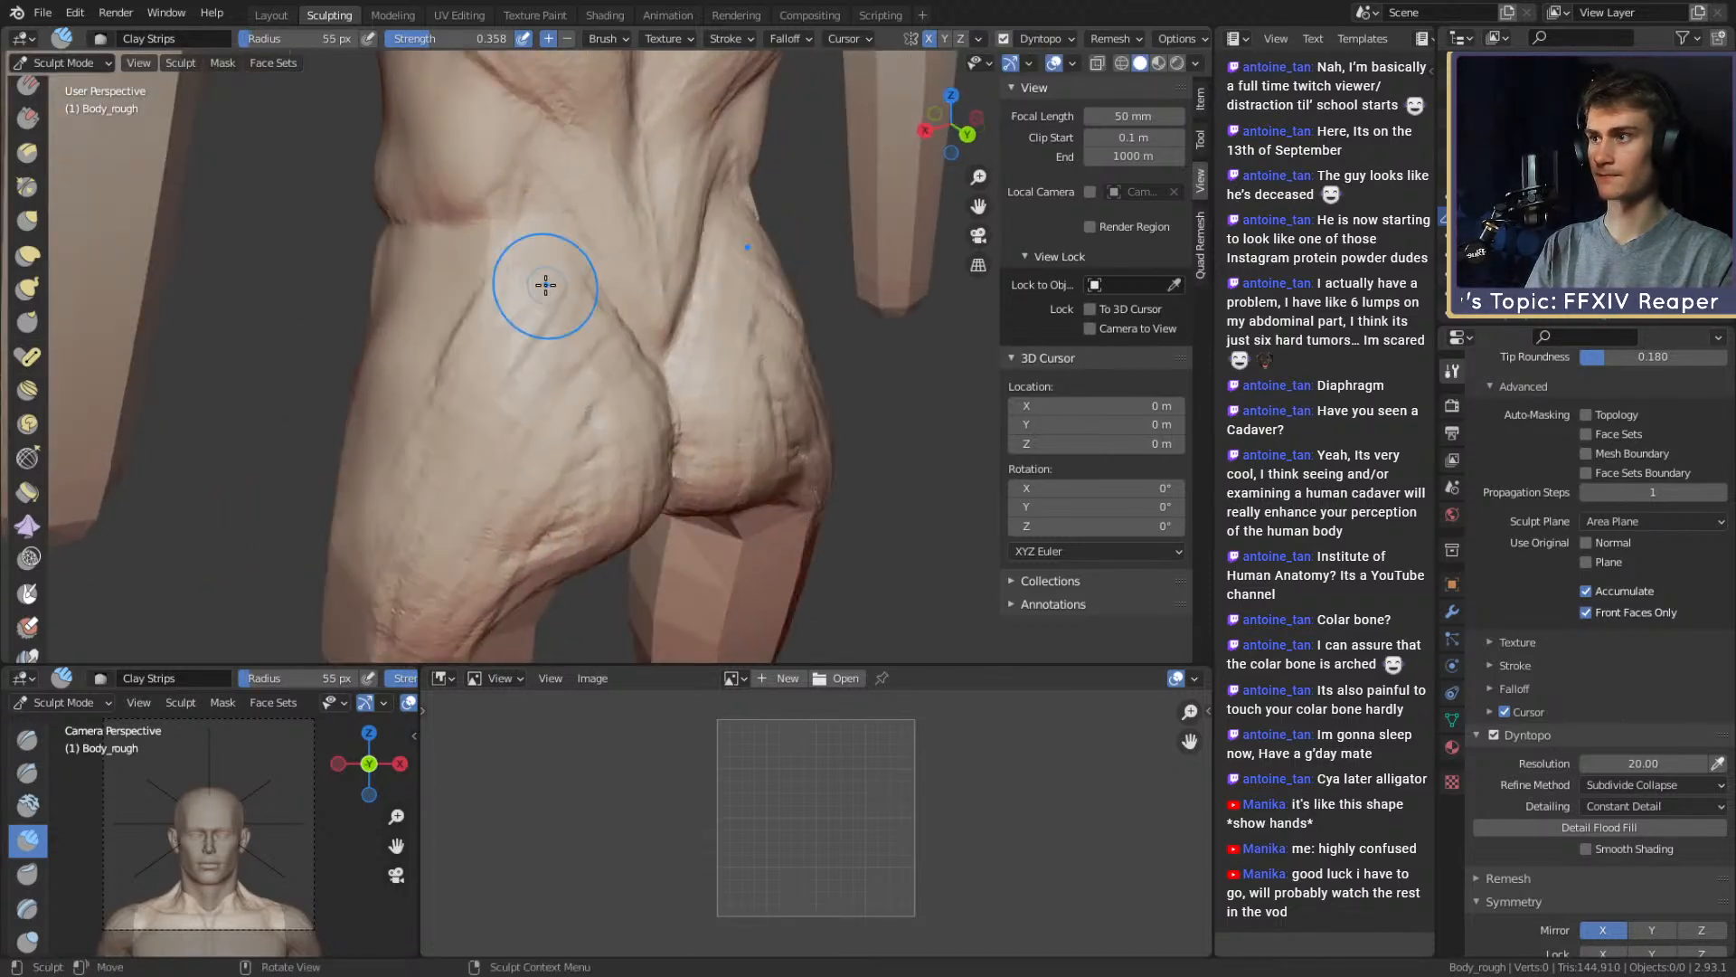
Add form to the hip area above the buttock with Clay Strips at a 47 px radius
{"action": "key", "text": "f"}
{"action": "left_click", "coordinate": [539, 281]}
{"action": "left_click_drag", "start_coordinate": [527, 276], "coordinate": [506, 275]}
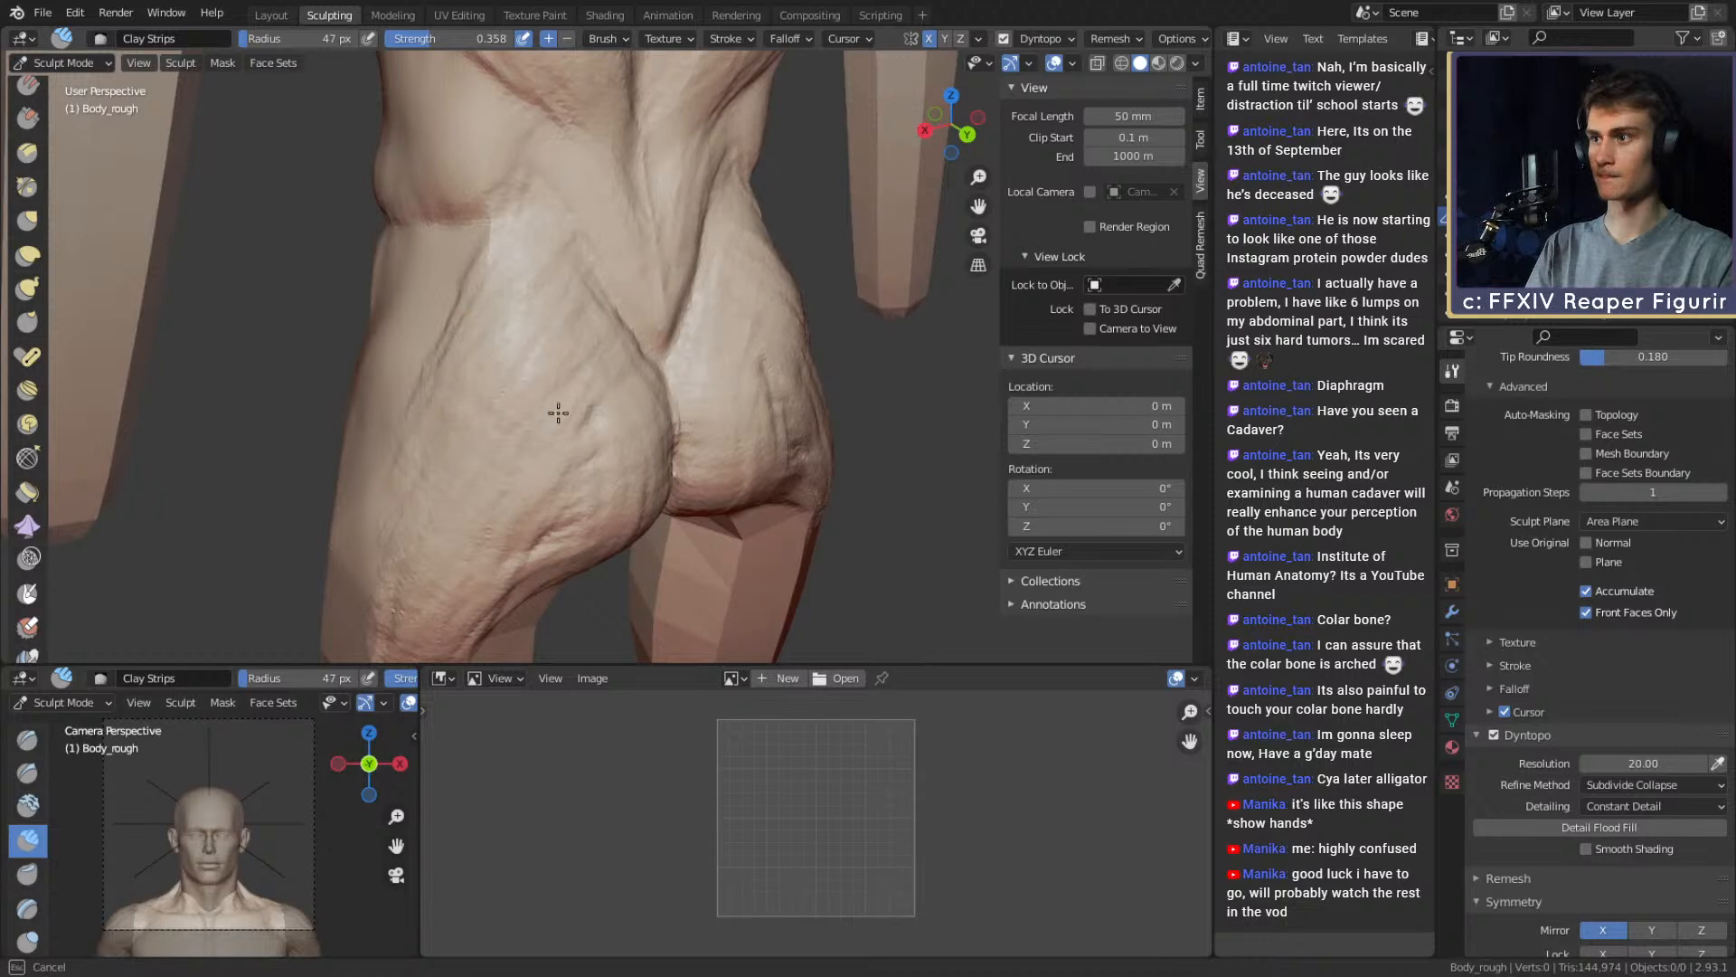
{"action": "middle_click_drag", "start_coordinate": [558, 414], "coordinate": [524, 364]}
{"action": "middle_click_drag", "start_coordinate": [418, 530], "coordinate": [489, 299]}
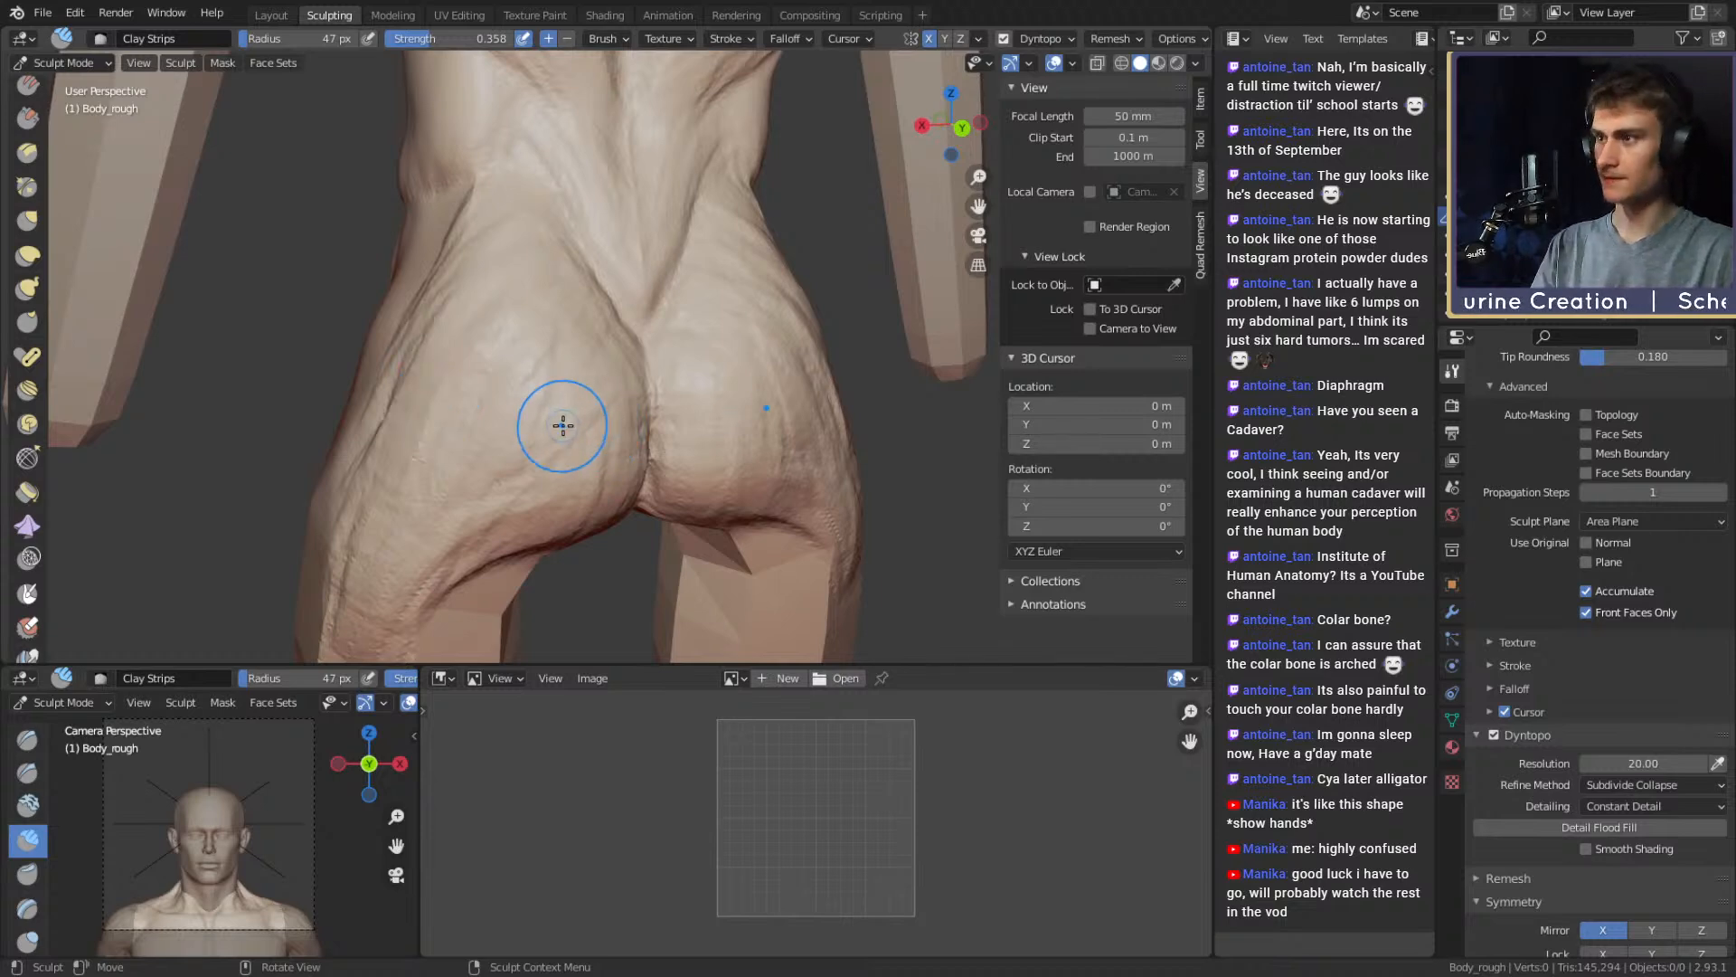
Thicken the lower buttock above the thigh and its rounded center with Clay Strips at about a 46 px radius
{"action": "mouse_move", "coordinate": [562, 425]}
{"action": "middle_mouse_down"}
{"action": "mouse_move", "coordinate": [597, 391]}
{"action": "mouse_move", "coordinate": [504, 379]}
{"action": "mouse_move", "coordinate": [589, 361]}
{"action": "middle_mouse_up"}
{"action": "key", "text": "f"}
{"action": "left_click", "coordinate": [605, 361]}
{"action": "left_click_drag", "start_coordinate": [490, 500], "coordinate": [516, 497]}
{"action": "middle_click_drag", "start_coordinate": [611, 436], "coordinate": [624, 403]}
{"action": "key", "text": "f"}
{"action": "left_click", "coordinate": [607, 403]}
{"action": "left_click_drag", "start_coordinate": [579, 425], "coordinate": [549, 440]}
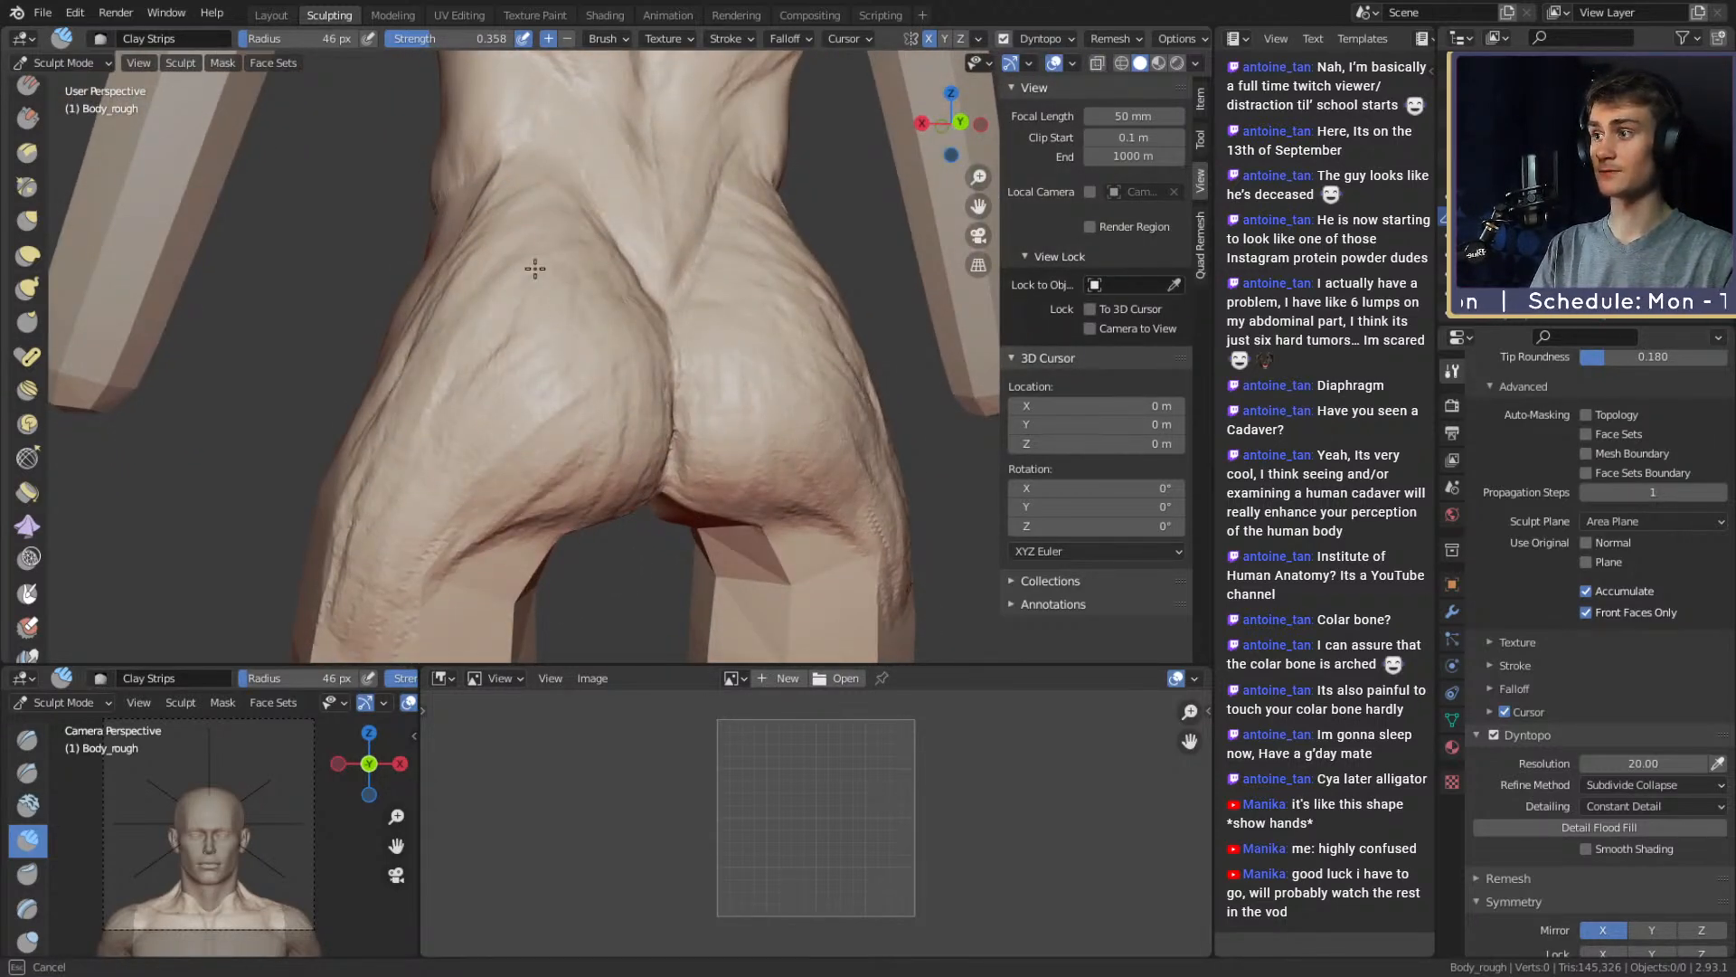
Lay Clay Strips at a 56 px radius diagonally from the middle of the buttock to the outer thigh
{"action": "mouse_move", "coordinate": [535, 269]}
{"action": "middle_mouse_down"}
{"action": "mouse_move", "coordinate": [515, 374]}
{"action": "mouse_move", "coordinate": [561, 443]}
{"action": "mouse_move", "coordinate": [554, 296]}
{"action": "middle_mouse_up"}
{"action": "key", "text": "f"}
{"action": "left_click", "coordinate": [553, 296]}
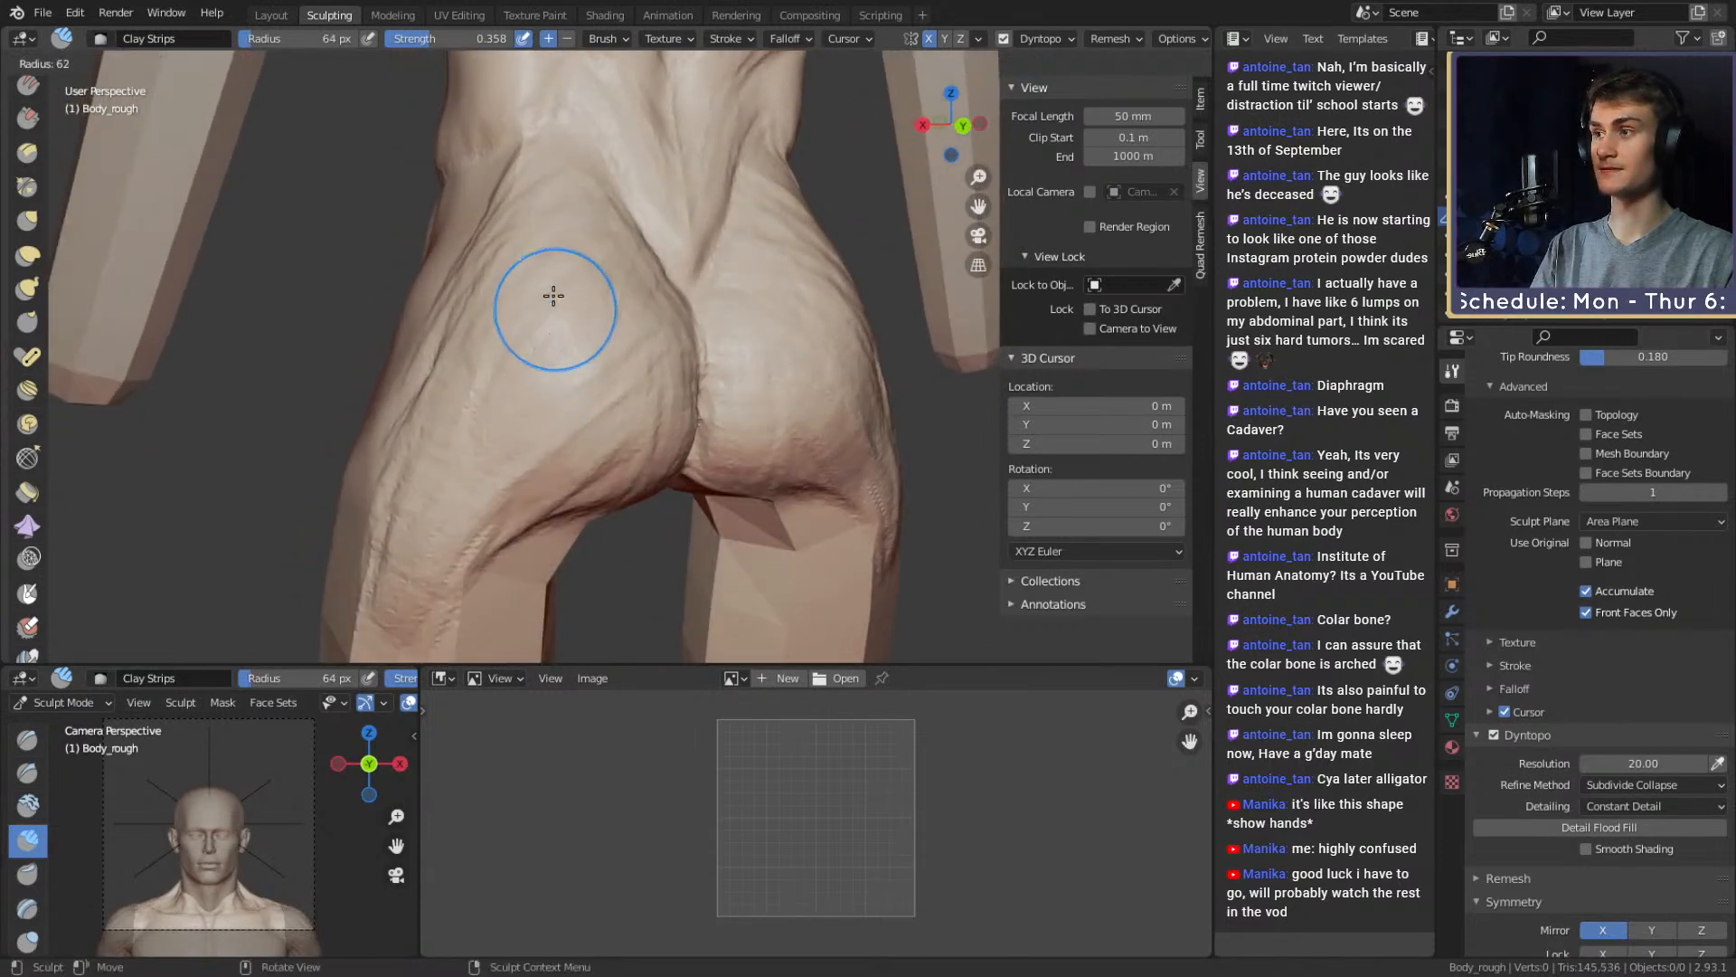
{"action": "left_click", "coordinate": [548, 298]}
{"action": "mouse_move", "coordinate": [535, 366]}
{"action": "left_mouse_down"}
{"action": "mouse_move", "coordinate": [477, 432]}
{"action": "mouse_move", "coordinate": [462, 492]}
{"action": "left_mouse_up"}
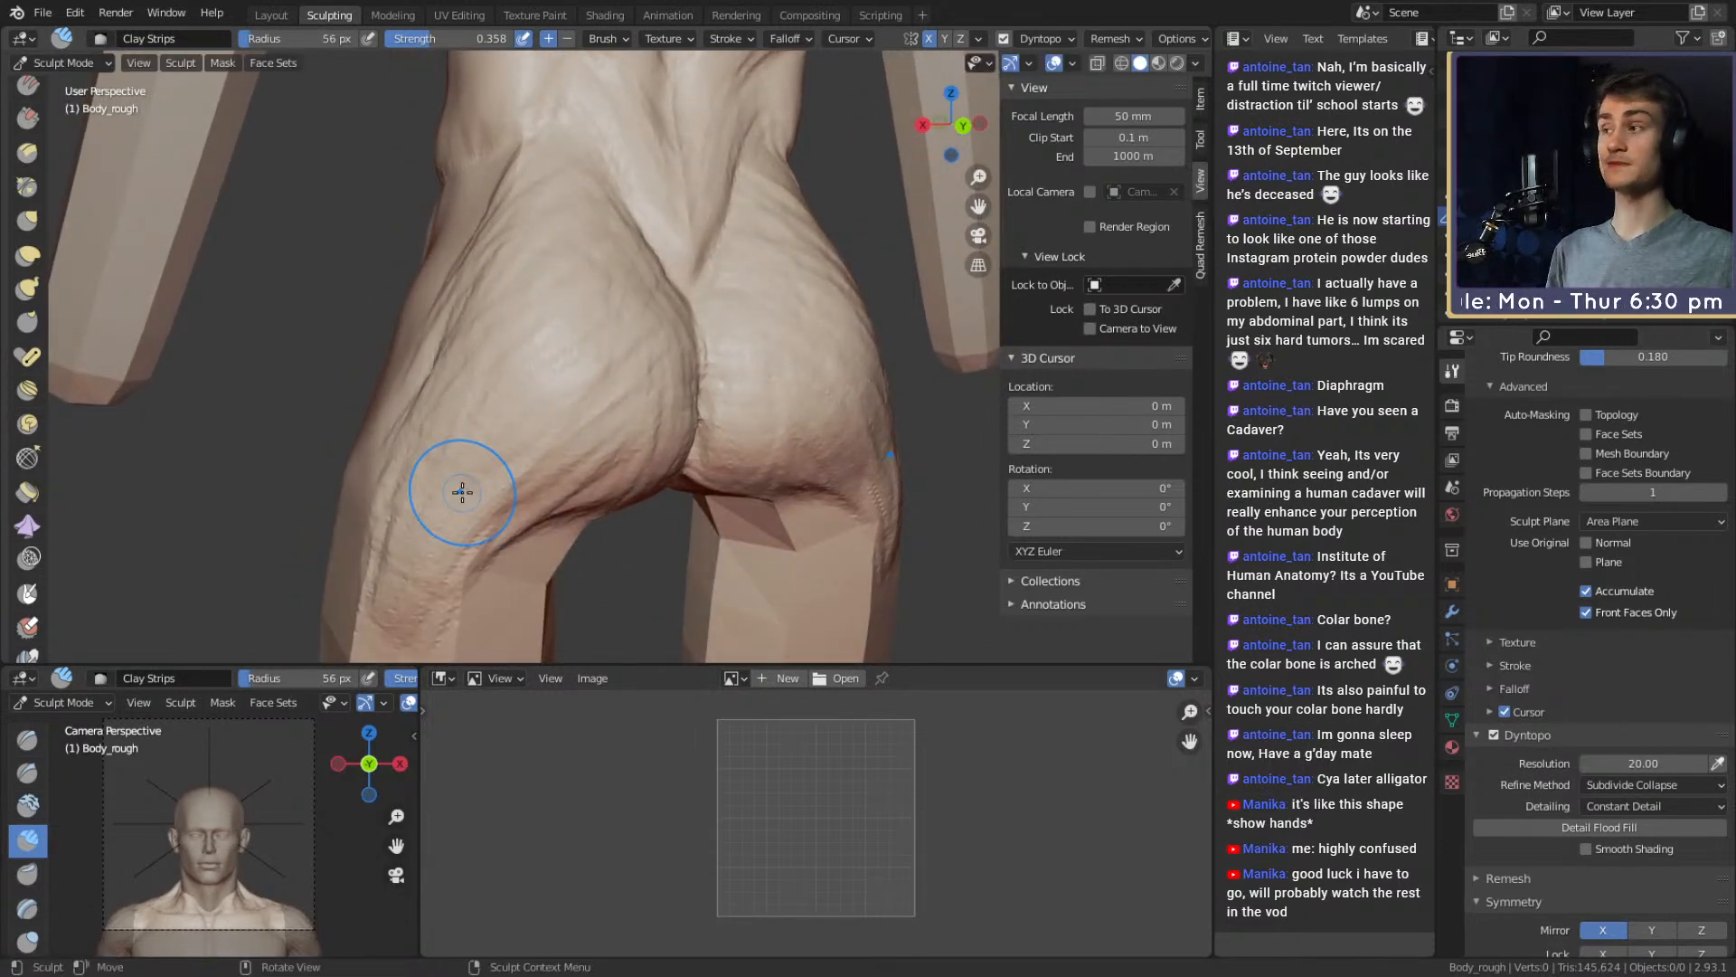
{"action": "middle_click_drag", "start_coordinate": [647, 412], "coordinate": [574, 467]}
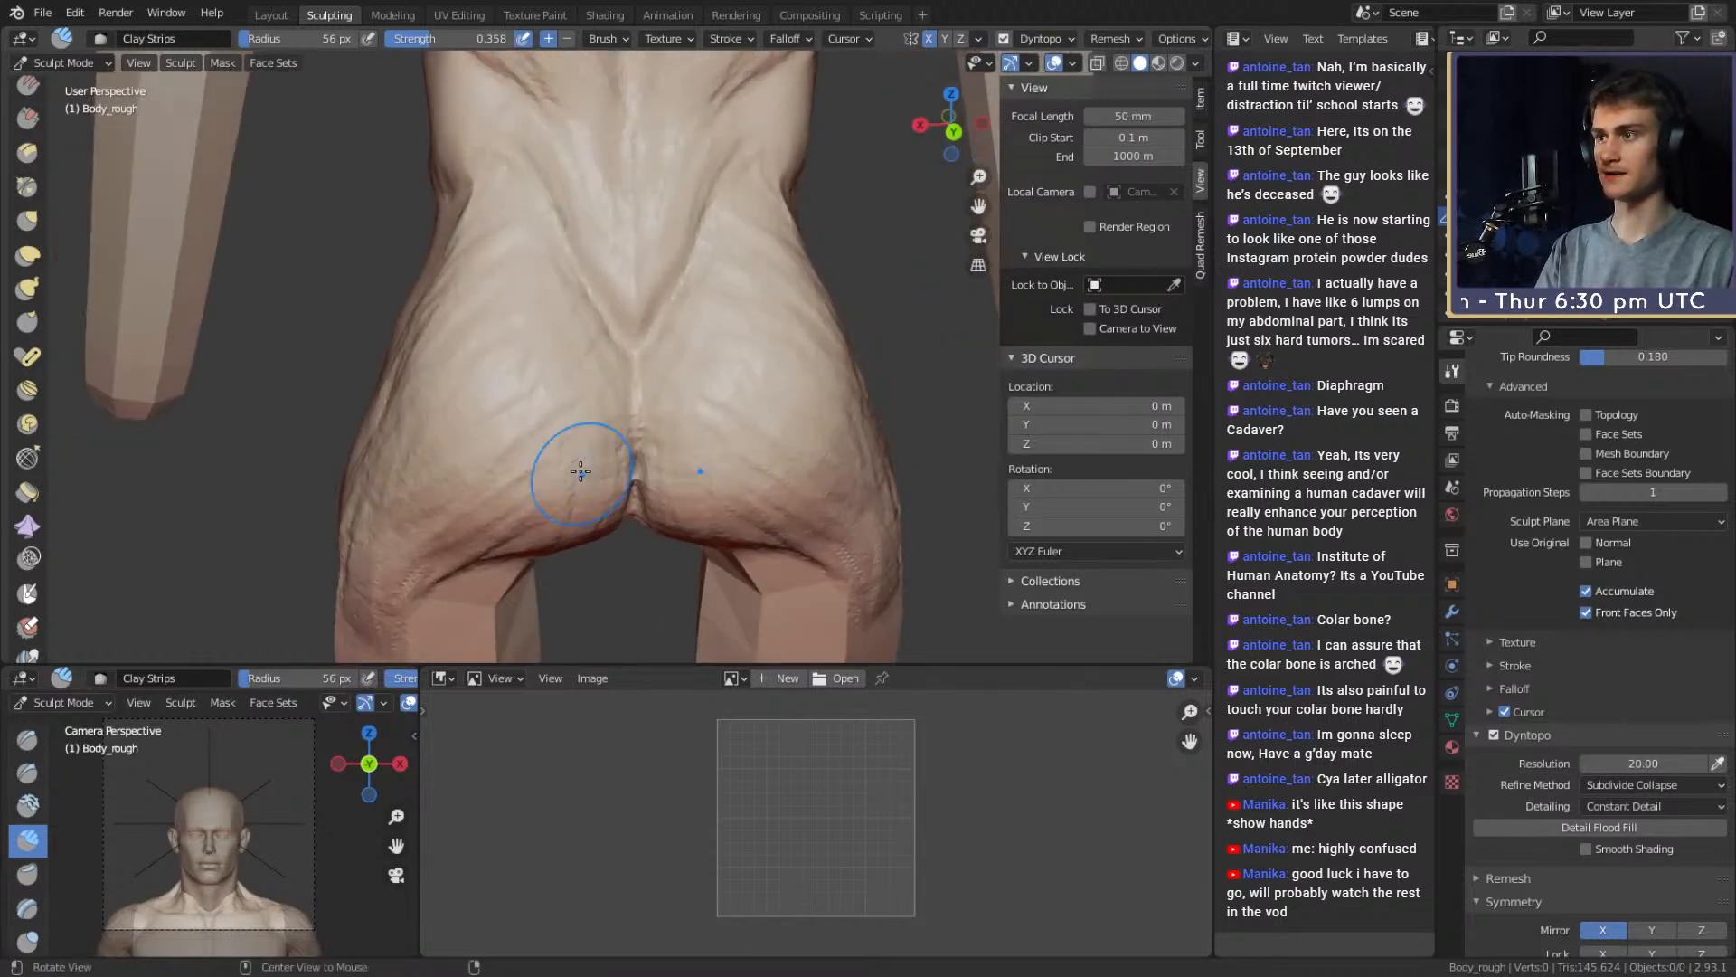
{"action": "key", "text": "f"}
{"action": "left_click", "coordinate": [557, 343]}
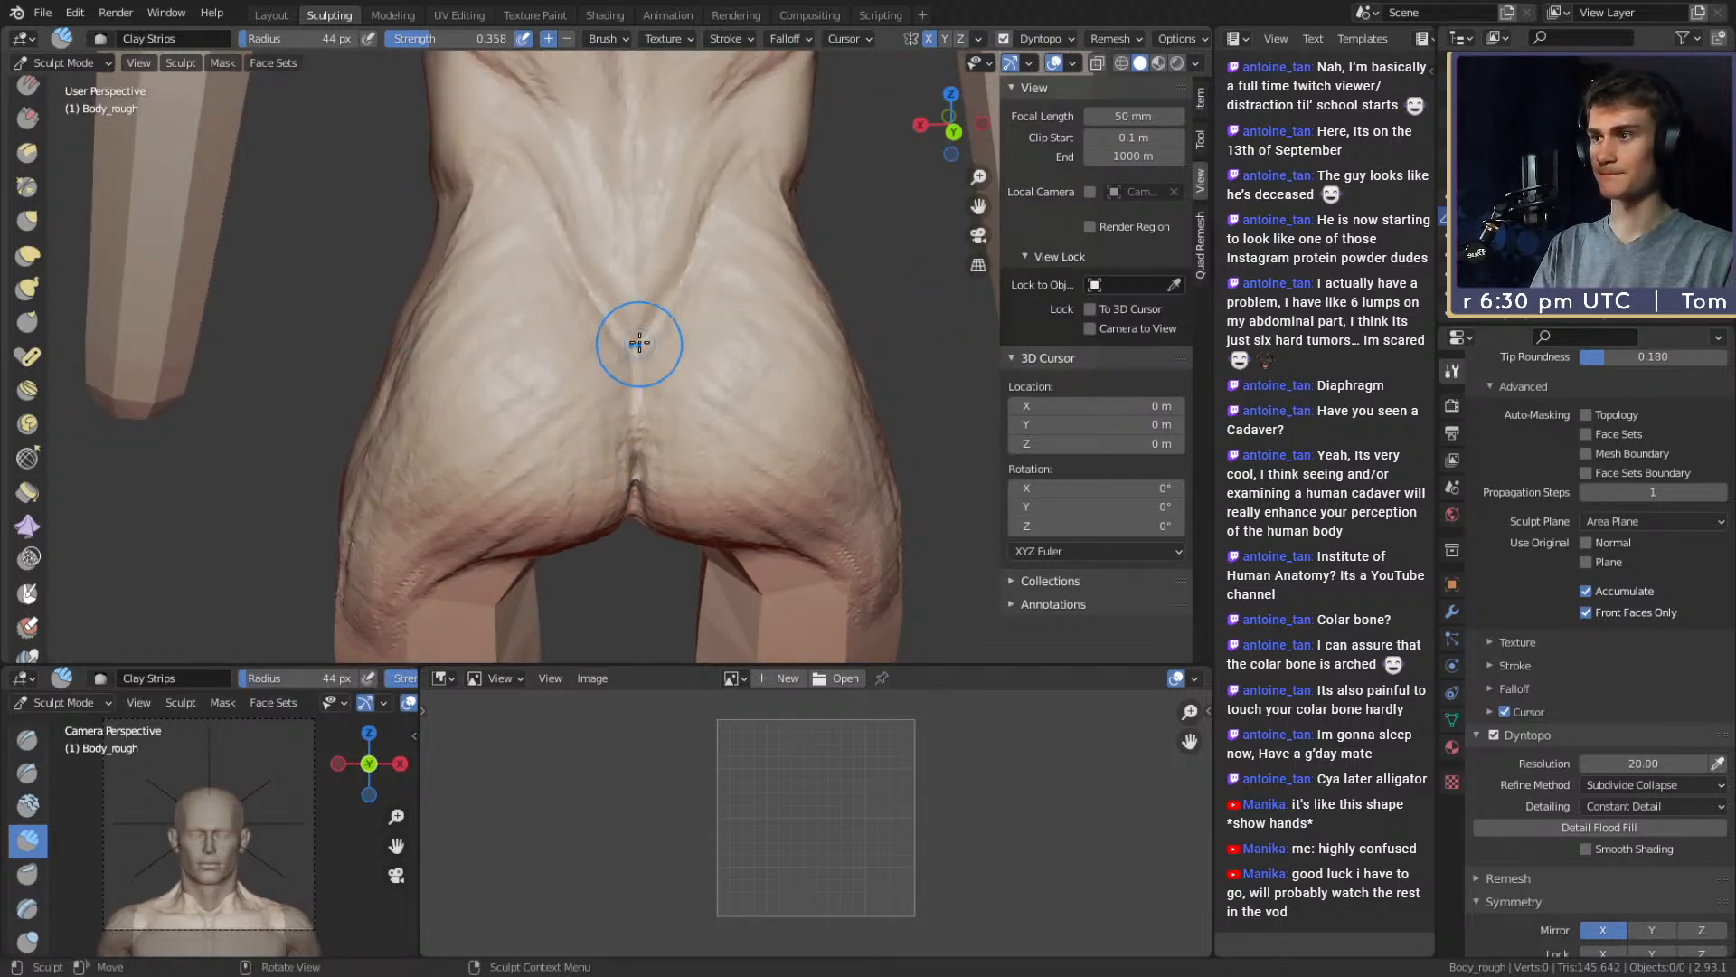
Examine the overall shape of the buttocks and upper thighs from behind and below at several distances
{"action": "key", "text": "g"}
{"action": "scroll", "coordinate": [621, 317], "scroll_direction": "up", "scroll_amount": 1}
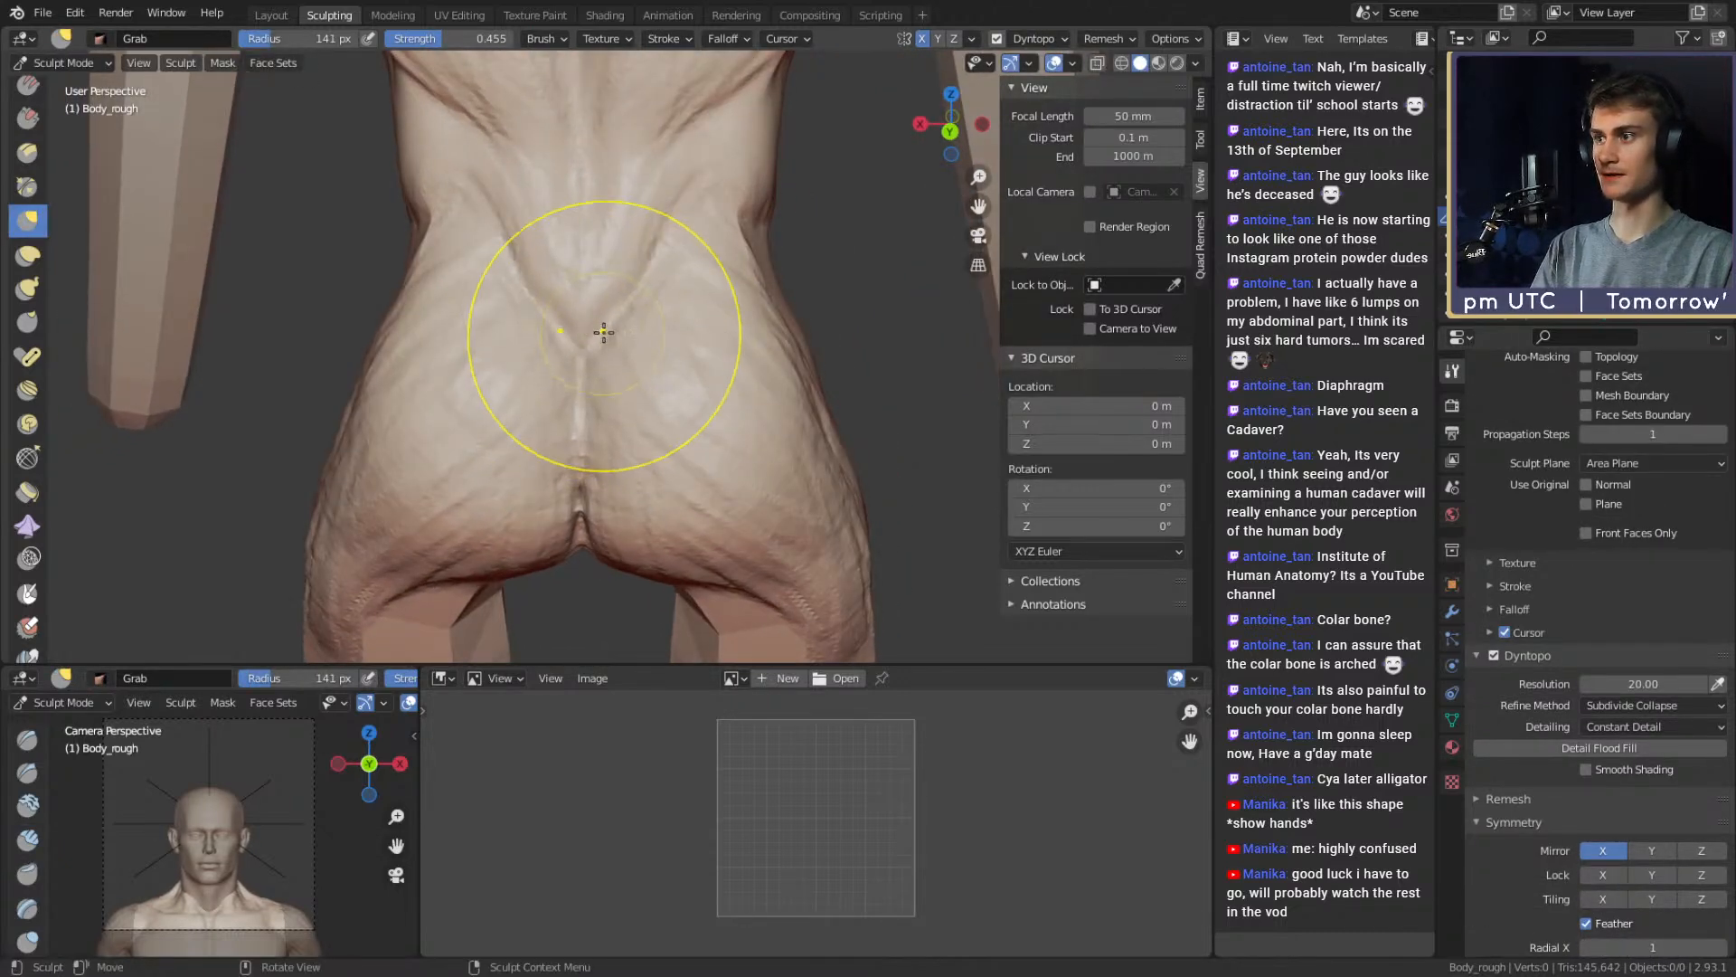
{"action": "scroll", "coordinate": [603, 333], "scroll_direction": "down", "scroll_amount": 5}
{"action": "middle_click_drag", "start_coordinate": [603, 333], "coordinate": [519, 353]}
{"action": "scroll", "coordinate": [566, 415], "scroll_direction": "up", "scroll_amount": 4}
{"action": "scroll", "coordinate": [659, 330], "scroll_direction": "down", "scroll_amount": 6}
{"action": "scroll", "coordinate": [651, 383], "scroll_direction": "up", "scroll_amount": 2}
{"action": "scroll", "coordinate": [560, 373], "scroll_direction": "up", "scroll_amount": 5}
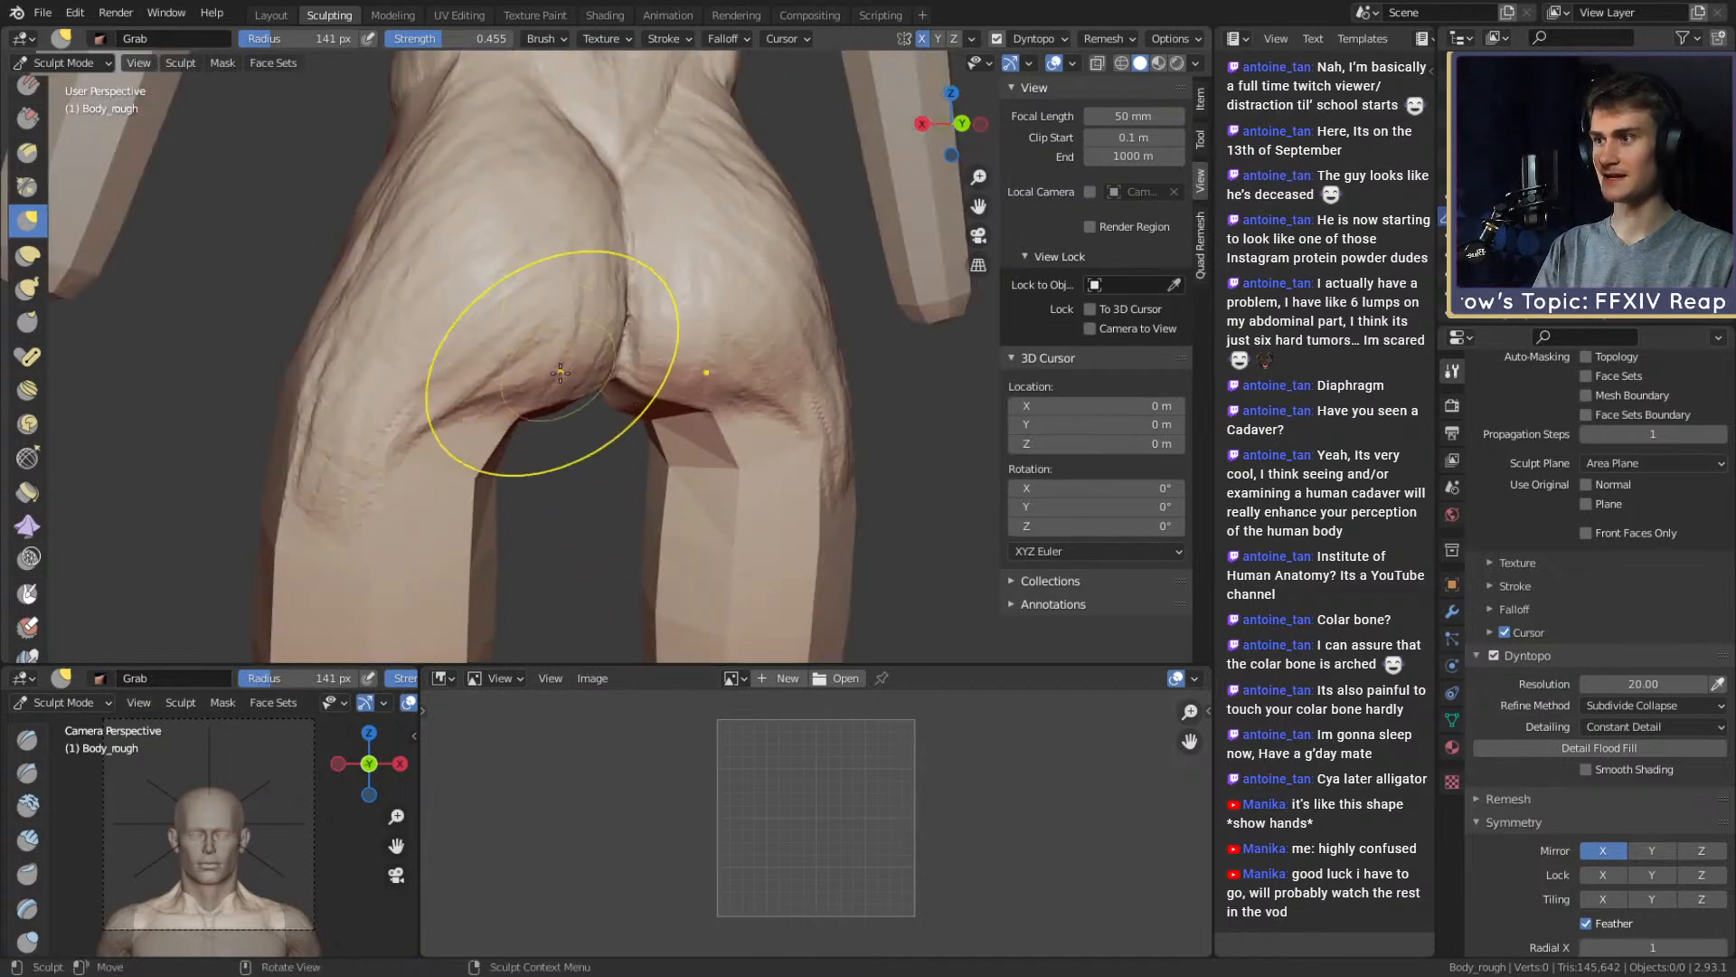
{"action": "key", "text": "f"}
{"action": "left_click", "coordinate": [499, 380]}
{"action": "mouse_move", "coordinate": [513, 421]}
{"action": "middle_mouse_down", "text": "shift"}
{"action": "mouse_move", "coordinate": [592, 353]}
{"action": "mouse_move", "coordinate": [566, 321]}
{"action": "mouse_move", "coordinate": [565, 282]}
{"action": "middle_mouse_up", "text": "shift"}
Define the gluteal fold between the lower buttock and the back of the thigh with the Crease brush
{"action": "key", "text": "shift+c"}
{"action": "scroll", "coordinate": [682, 225], "scroll_direction": "up", "scroll_amount": 3}
{"action": "key", "text": "f"}
{"action": "left_click", "coordinate": [639, 225]}
{"action": "middle_click_drag", "start_coordinate": [712, 248], "coordinate": [685, 292], "text": "shift"}
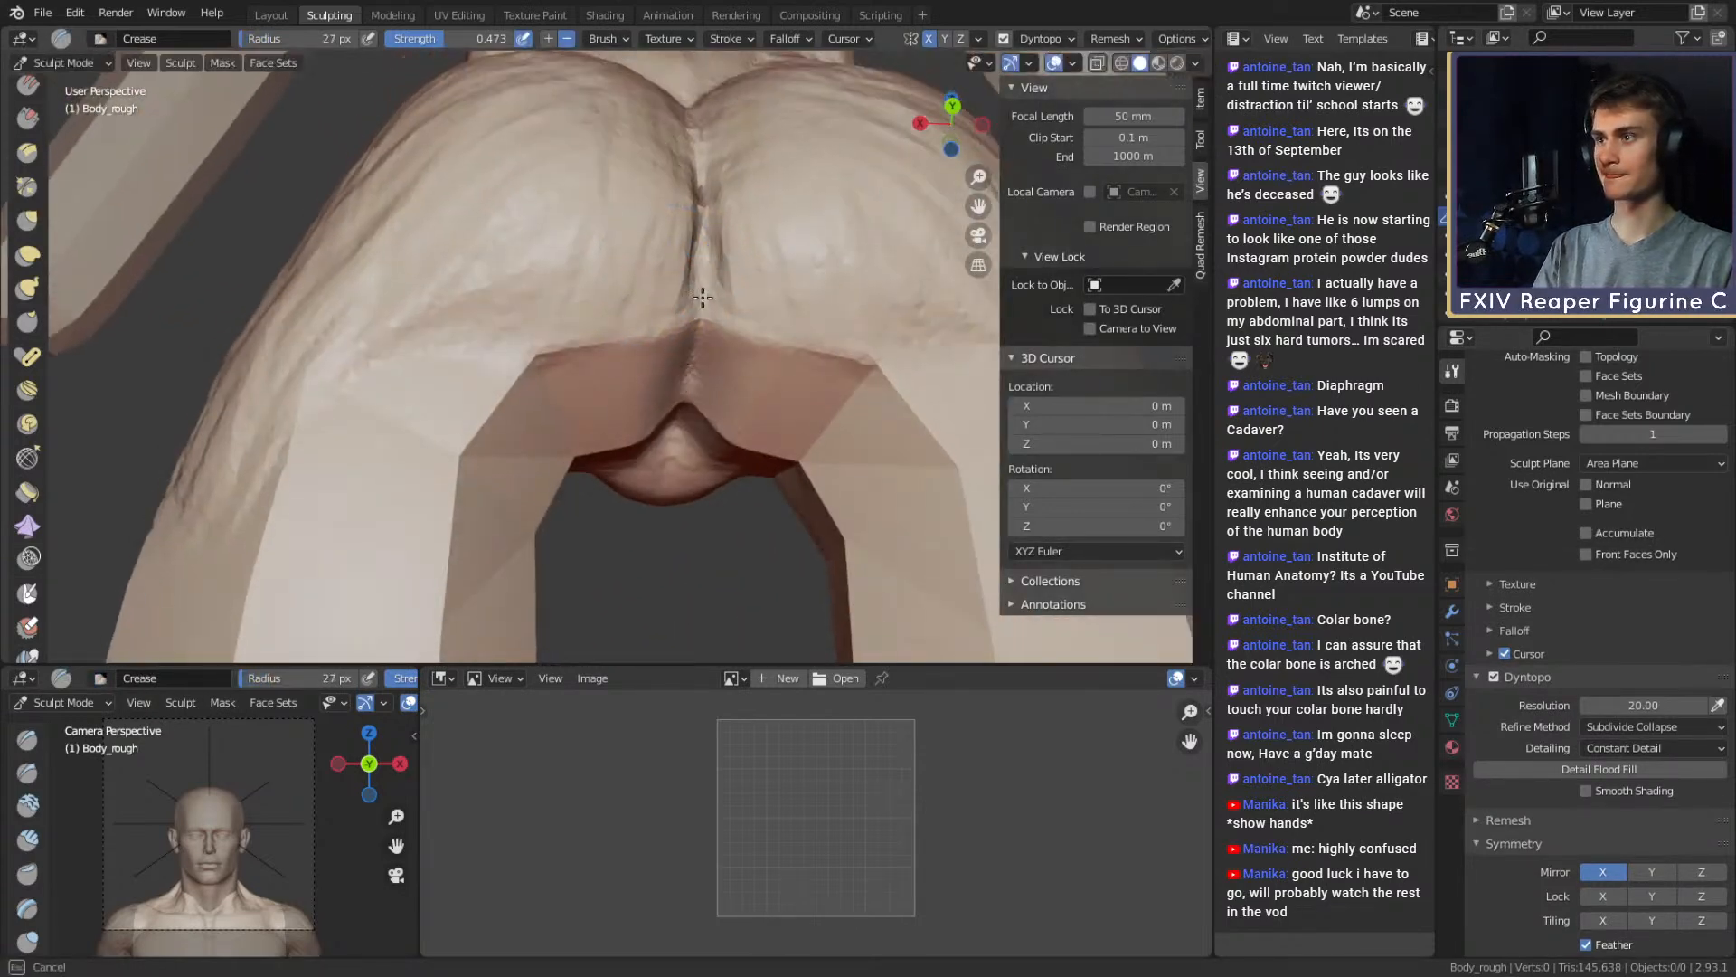
{"action": "key", "text": "f"}
{"action": "left_click_drag", "start_coordinate": [647, 341], "coordinate": [533, 359]}
{"action": "left_click_drag", "start_coordinate": [533, 360], "coordinate": [412, 371]}
Reshape the back of the upper thighs below the buttocks with the Grab brush, enlarging its radius to 197 px
{"action": "mouse_move", "coordinate": [412, 371]}
{"action": "left_mouse_down", "text": "alt"}
{"action": "mouse_move", "coordinate": [461, 416]}
{"action": "mouse_move", "coordinate": [434, 411]}
{"action": "mouse_move", "coordinate": [601, 425]}
{"action": "left_mouse_up", "text": "alt"}
{"action": "middle_click_drag", "start_coordinate": [601, 425], "coordinate": [542, 398]}
{"action": "key", "text": "g"}
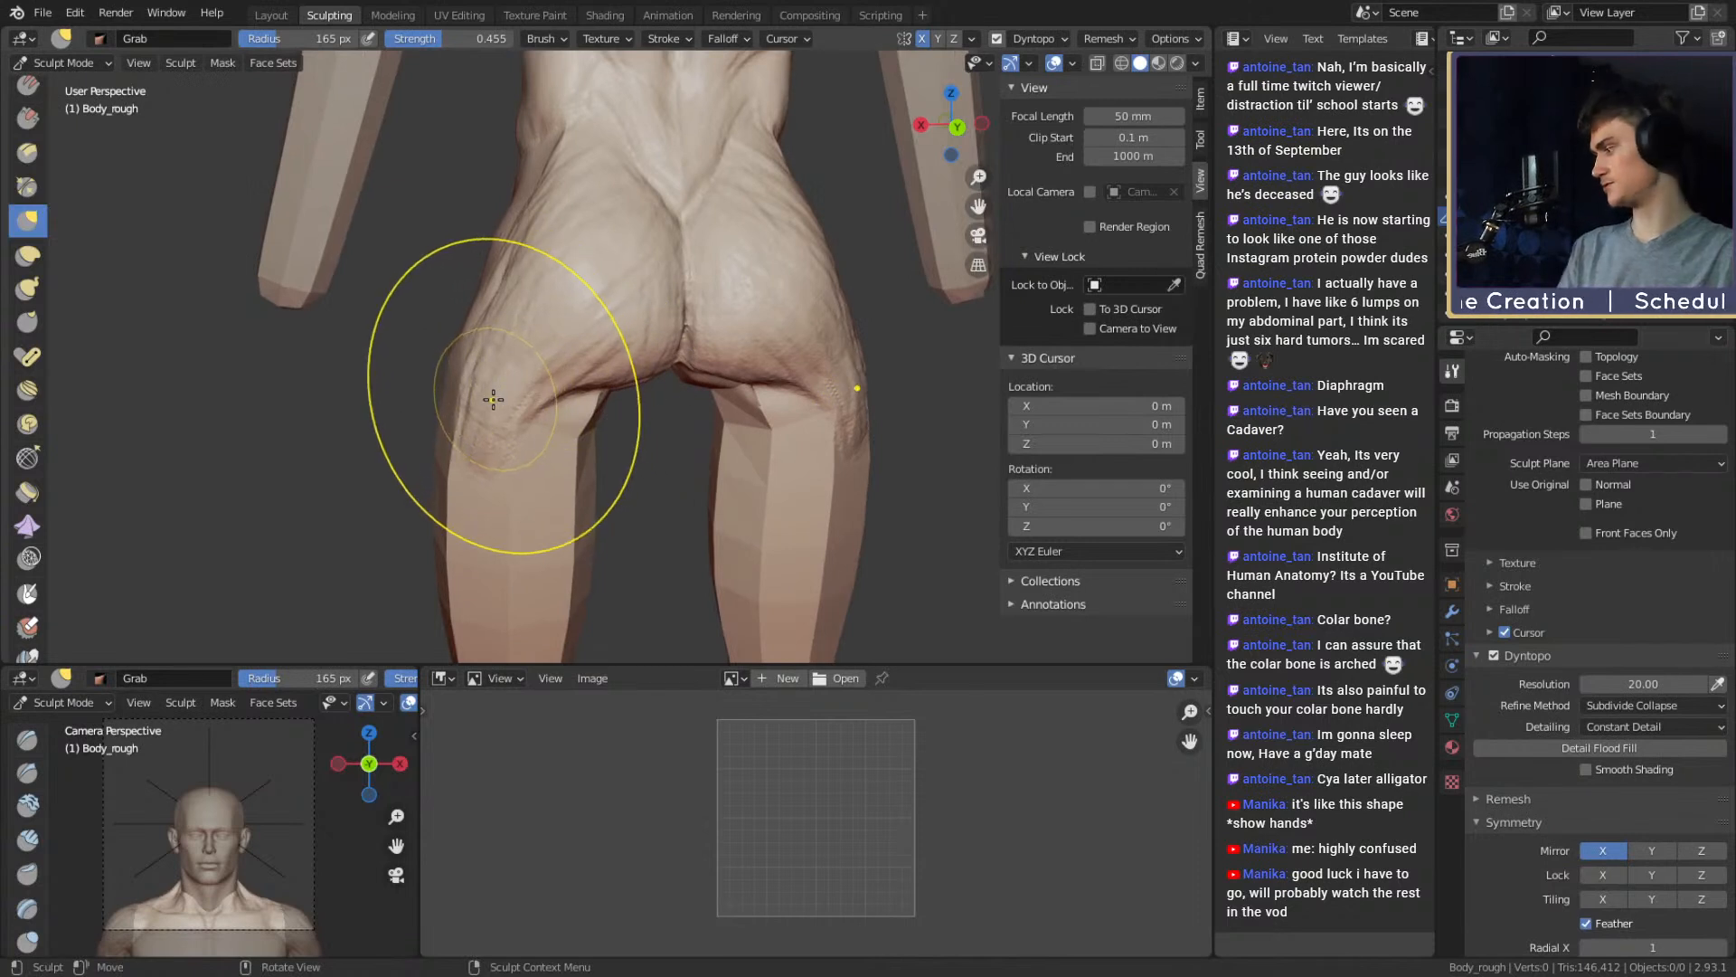
{"action": "mouse_move", "coordinate": [532, 399]}
{"action": "left_mouse_down"}
{"action": "mouse_move", "coordinate": [516, 417]}
{"action": "mouse_move", "coordinate": [534, 398]}
{"action": "left_mouse_up"}
{"action": "middle_click_drag", "start_coordinate": [512, 485], "coordinate": [503, 415], "text": "shift"}
{"action": "key", "text": "f"}
{"action": "left_click", "coordinate": [507, 426]}
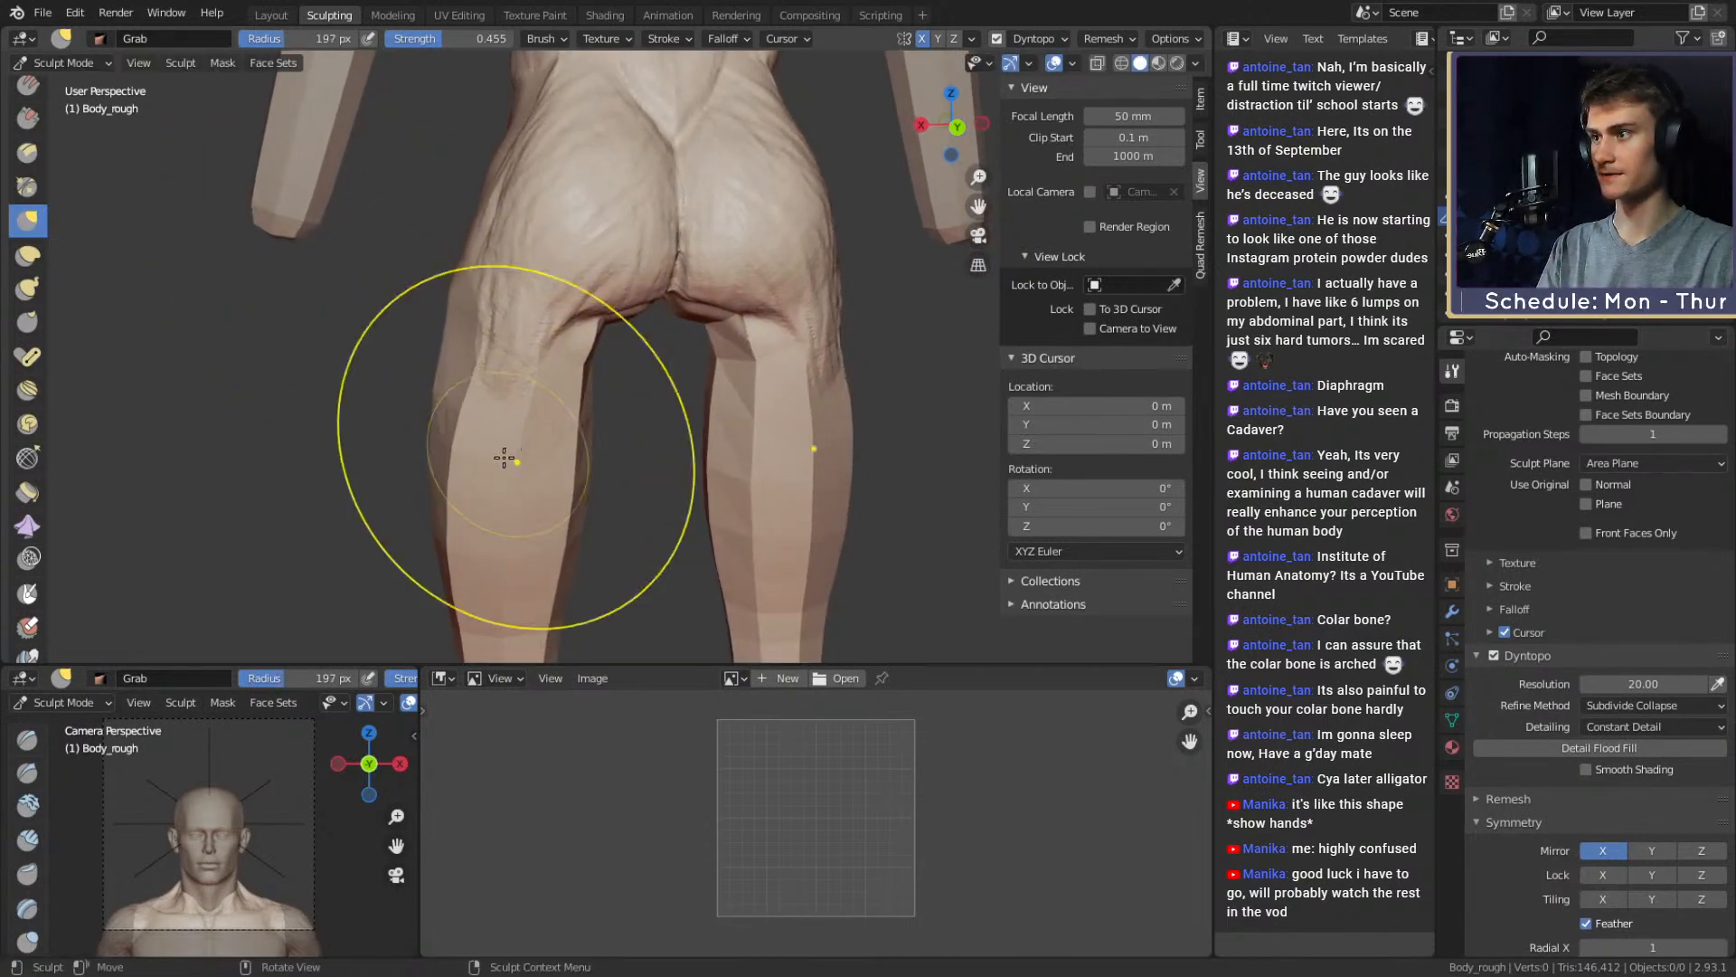
{"action": "left_click_drag", "start_coordinate": [496, 524], "coordinate": [512, 517]}
{"action": "left_click_drag", "start_coordinate": [523, 348], "coordinate": [535, 351]}
Adjust the outer contour where the buttock meets the upper thigh with the Grab brush
{"action": "middle_click_drag", "start_coordinate": [519, 492], "coordinate": [502, 515], "text": "shift"}
{"action": "key", "text": "f"}
{"action": "mouse_move", "coordinate": [522, 587]}
{"action": "middle_mouse_down", "text": "shift"}
{"action": "mouse_move", "coordinate": [494, 411]}
{"action": "mouse_move", "coordinate": [496, 539]}
{"action": "middle_mouse_up", "text": "shift"}
{"action": "left_click", "coordinate": [475, 486]}
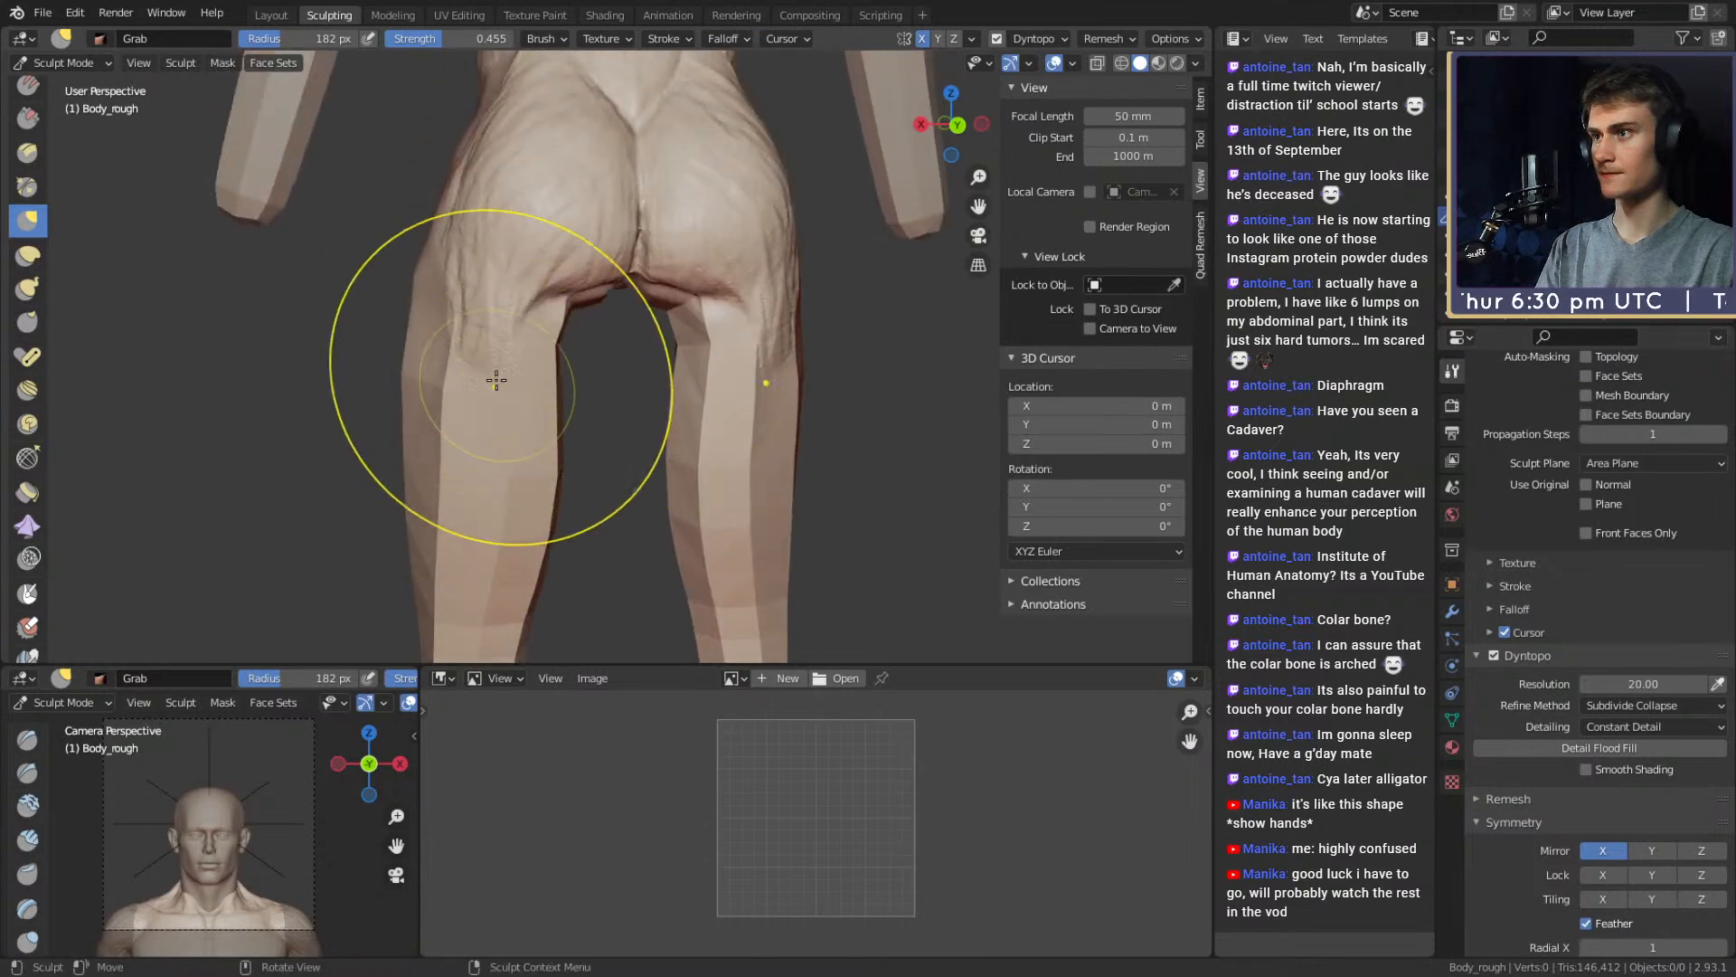
{"action": "key", "text": "f"}
{"action": "left_click", "coordinate": [449, 337]}
{"action": "left_click_drag", "start_coordinate": [449, 338], "coordinate": [498, 306], "text": "alt"}
{"action": "left_click_drag", "start_coordinate": [461, 307], "coordinate": [474, 276]}
Examine the hips, groin and thighs from the front and in three-quarter view
{"action": "mouse_move", "coordinate": [502, 262]}
{"action": "left_mouse_down", "text": "alt"}
{"action": "mouse_move", "coordinate": [529, 293]}
{"action": "mouse_move", "coordinate": [459, 287]}
{"action": "mouse_move", "coordinate": [724, 306]}
{"action": "mouse_move", "coordinate": [714, 348]}
{"action": "mouse_move", "coordinate": [690, 329]}
{"action": "mouse_move", "coordinate": [612, 352]}
{"action": "mouse_move", "coordinate": [636, 317]}
{"action": "mouse_move", "coordinate": [651, 463]}
{"action": "mouse_move", "coordinate": [670, 399]}
{"action": "mouse_move", "coordinate": [706, 403]}
{"action": "mouse_move", "coordinate": [570, 415]}
{"action": "mouse_move", "coordinate": [701, 381]}
{"action": "left_mouse_up", "text": "alt"}
{"action": "key", "text": "f"}
{"action": "left_click", "coordinate": [615, 281]}
{"action": "key", "text": "f"}
{"action": "left_click", "coordinate": [580, 282]}
{"action": "key", "text": "c"}
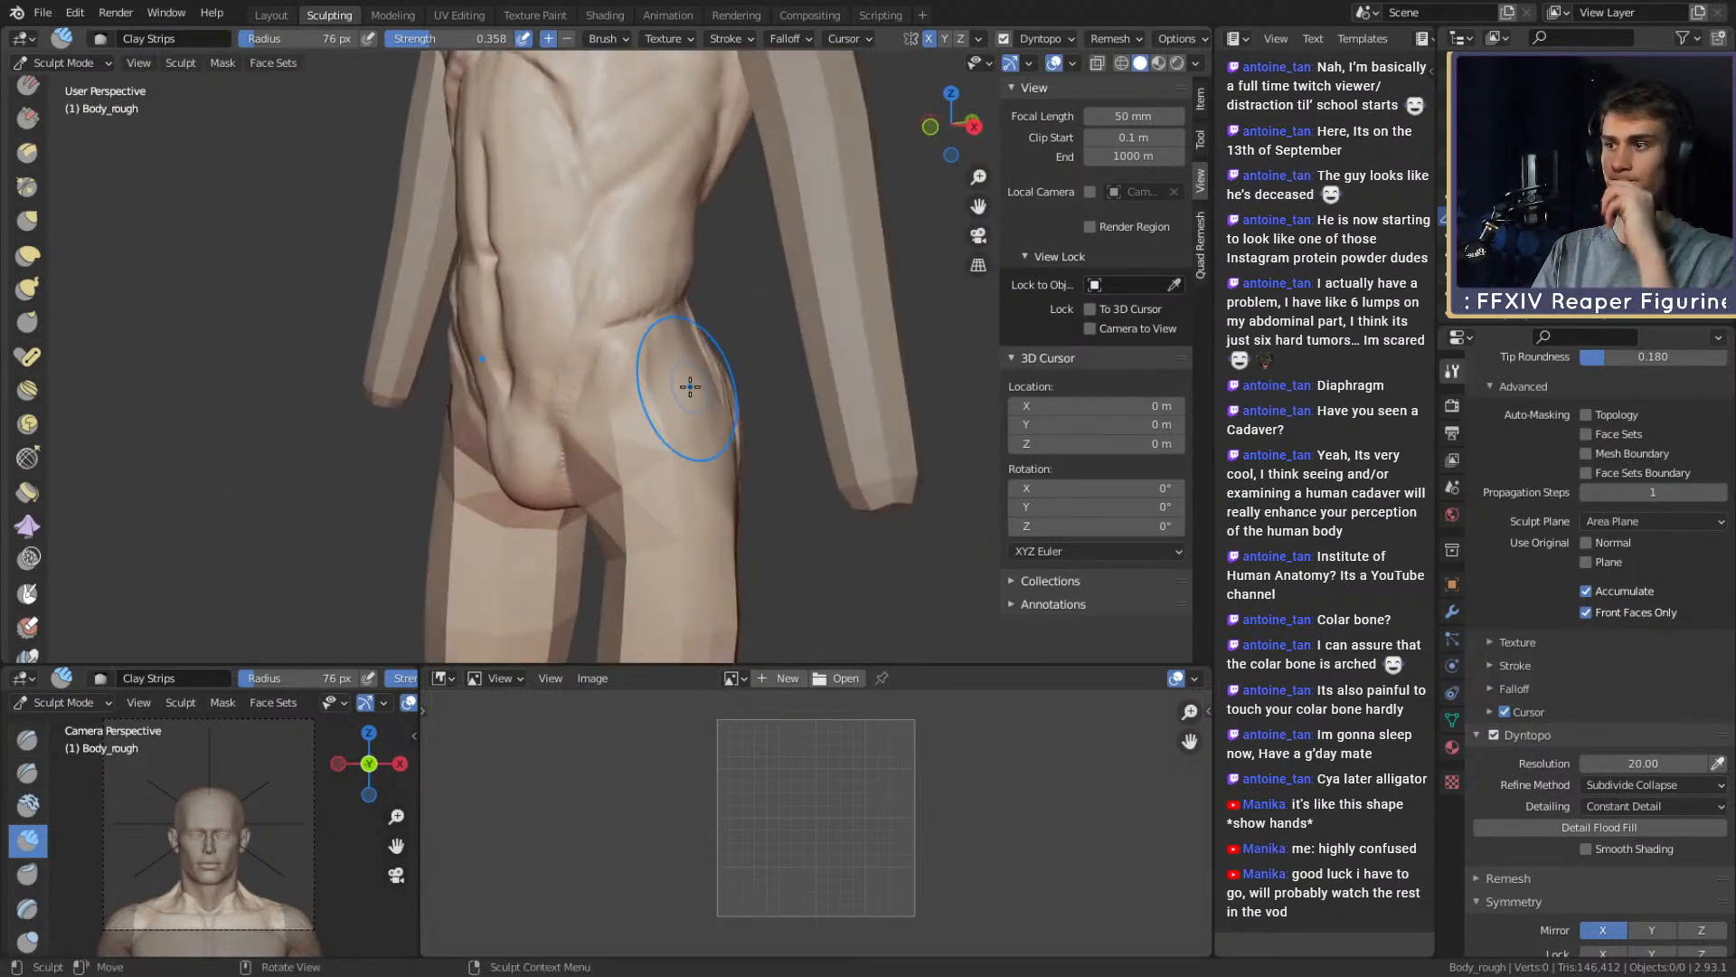
{"action": "mouse_move", "coordinate": [690, 386]}
{"action": "middle_mouse_down"}
{"action": "mouse_move", "coordinate": [666, 376]}
{"action": "mouse_move", "coordinate": [697, 400]}
{"action": "mouse_move", "coordinate": [609, 422]}
{"action": "mouse_move", "coordinate": [678, 415]}
{"action": "mouse_move", "coordinate": [480, 438]}
{"action": "mouse_move", "coordinate": [627, 415]}
{"action": "mouse_move", "coordinate": [604, 248]}
{"action": "middle_mouse_up"}
{"action": "key", "text": "f"}
{"action": "left_click", "coordinate": [660, 400]}
{"action": "middle_click_drag", "start_coordinate": [640, 305], "coordinate": [619, 383]}
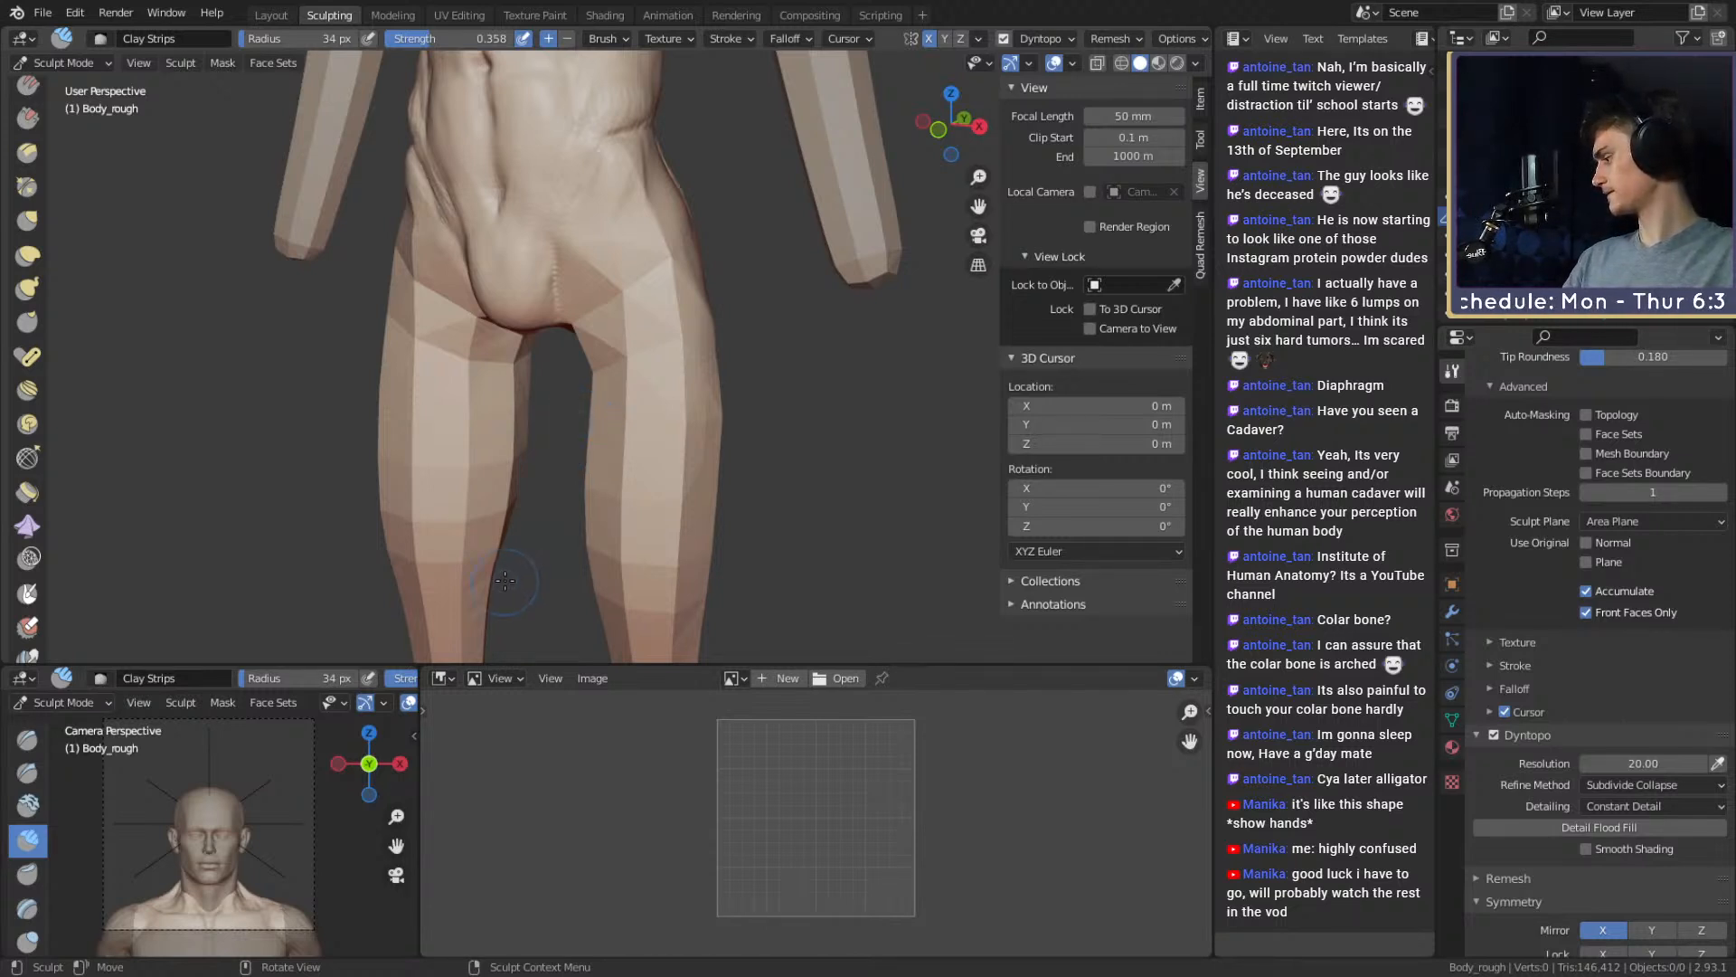
Even out the outer hip and the side of the buttock, enlarging the brush radius to 85 px
{"action": "middle_click_drag", "start_coordinate": [856, 348], "coordinate": [624, 344]}
{"action": "key", "text": "f"}
{"action": "left_click", "coordinate": [505, 336]}
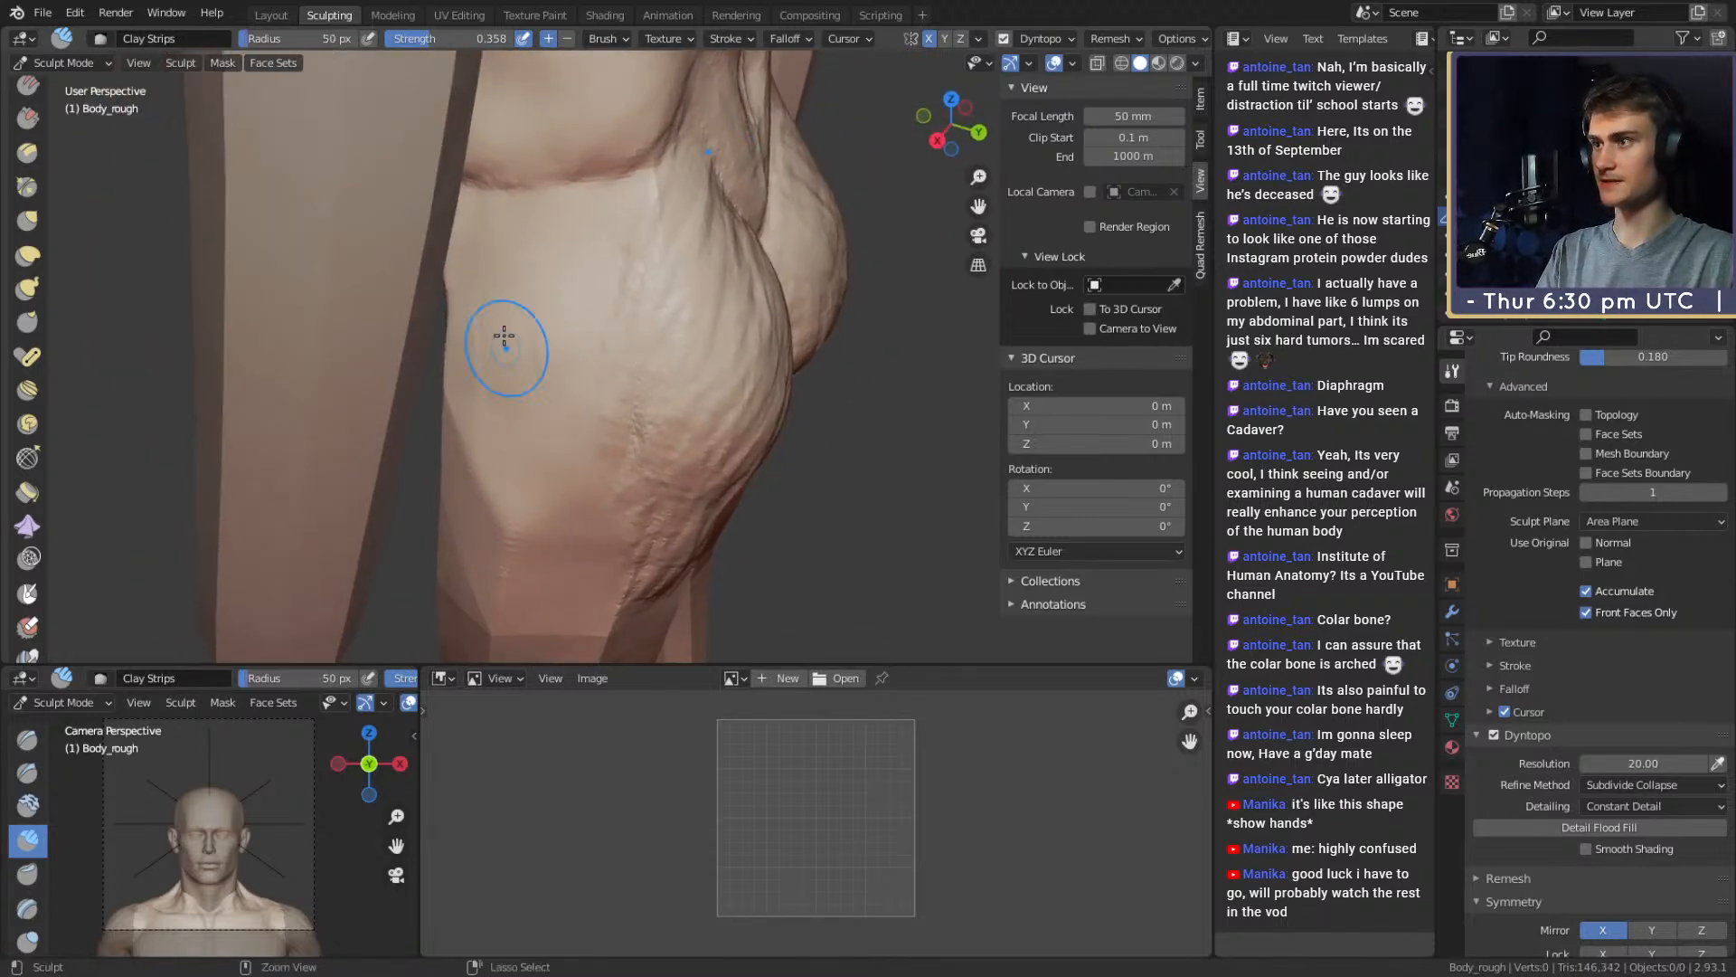
{"action": "left_click_drag", "start_coordinate": [575, 400], "coordinate": [502, 376], "text": "ctrl"}
{"action": "key", "text": "f"}
{"action": "left_click", "coordinate": [565, 351]}
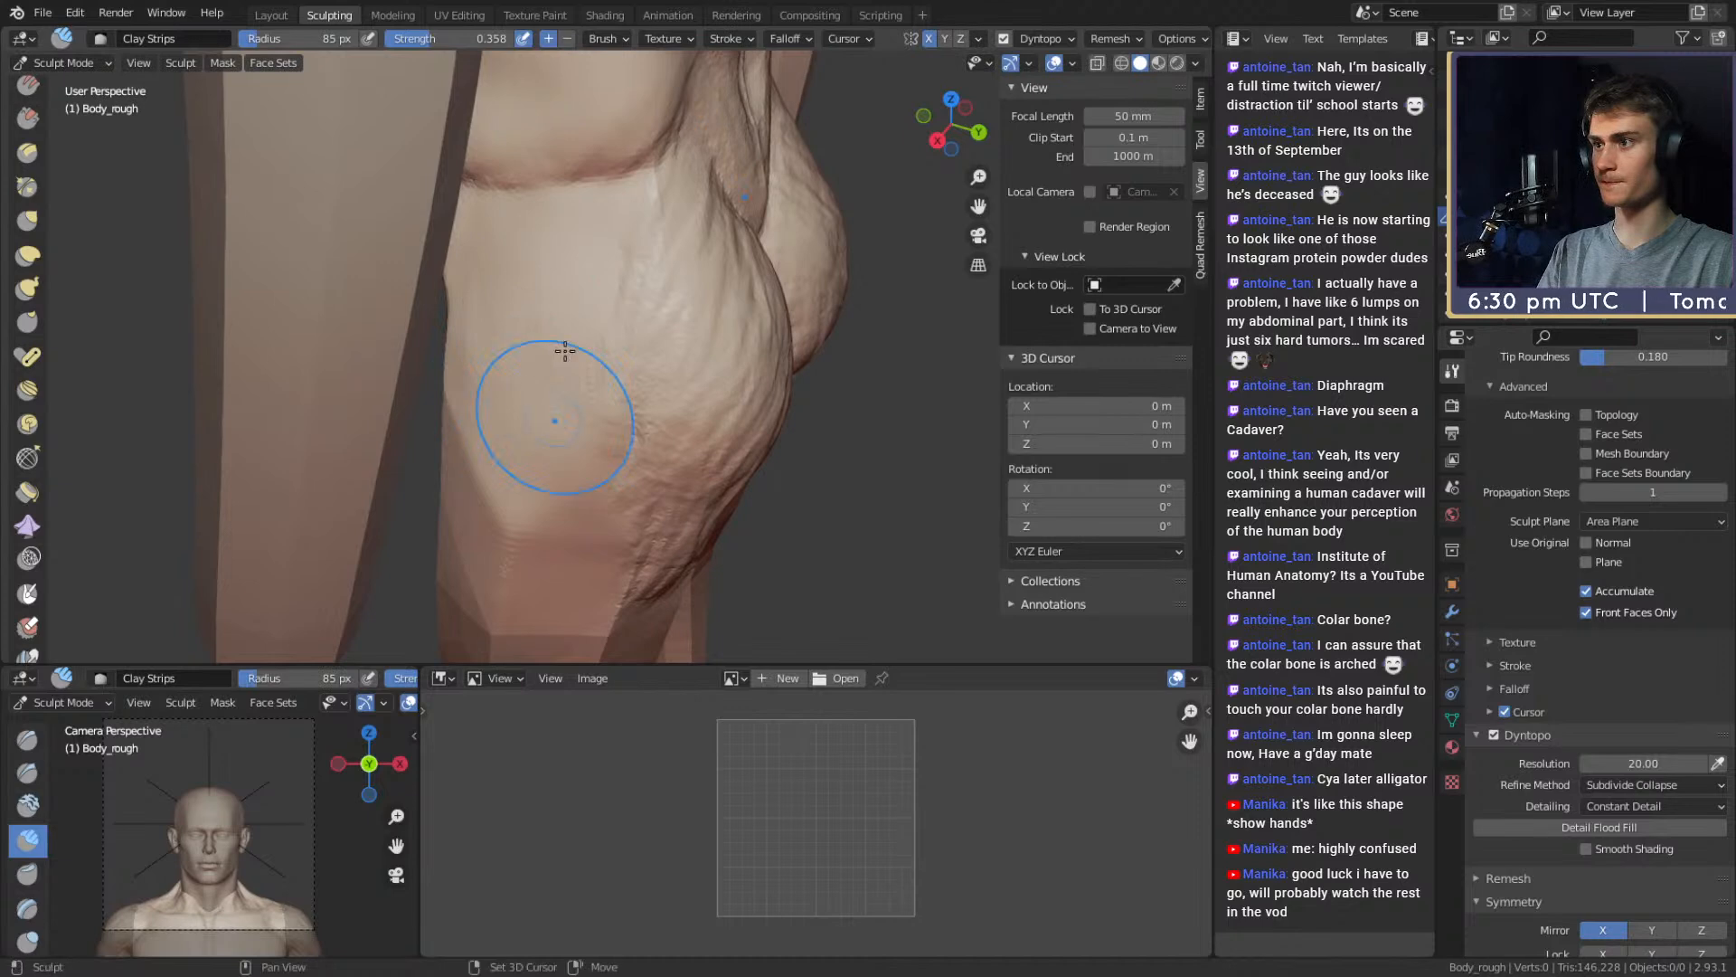
Smooth the clay strokes across the buttocks and upper back thighs with a 123 px brush radius
{"action": "left_click_drag", "start_coordinate": [695, 366], "coordinate": [582, 326], "text": "alt"}
{"action": "key", "text": "f"}
{"action": "left_click", "coordinate": [615, 325]}
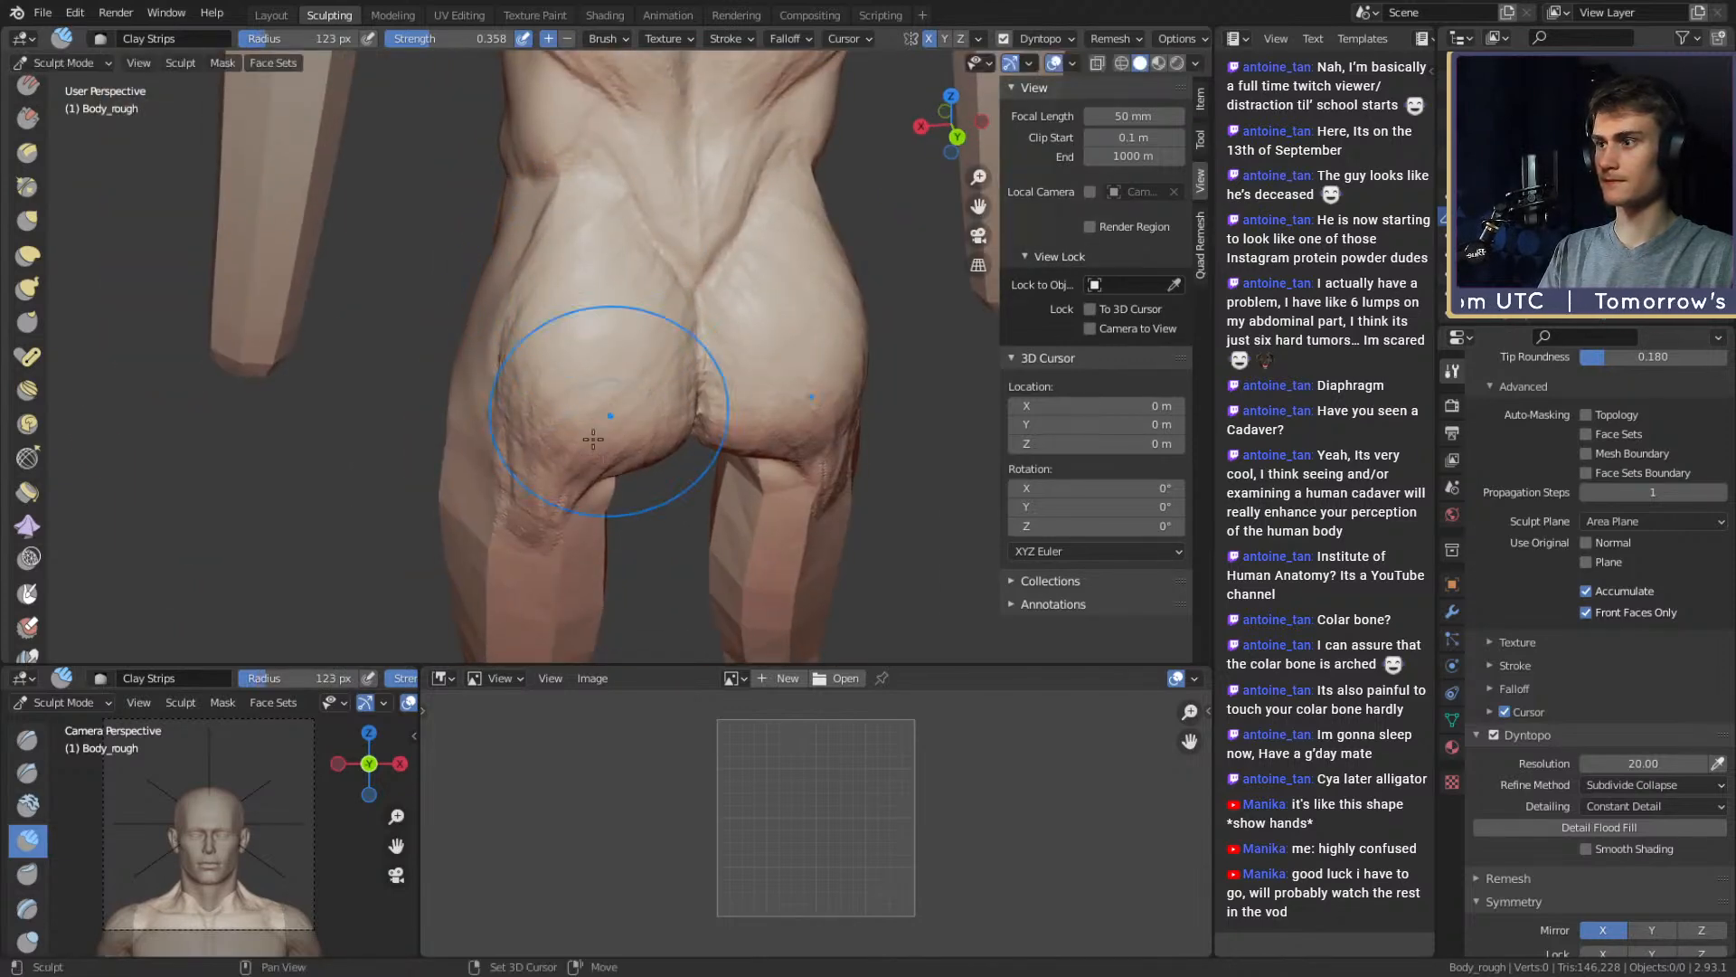
{"action": "left_click_drag", "start_coordinate": [602, 414], "coordinate": [541, 317]}
{"action": "key", "text": "f"}
{"action": "left_click", "coordinate": [653, 353]}
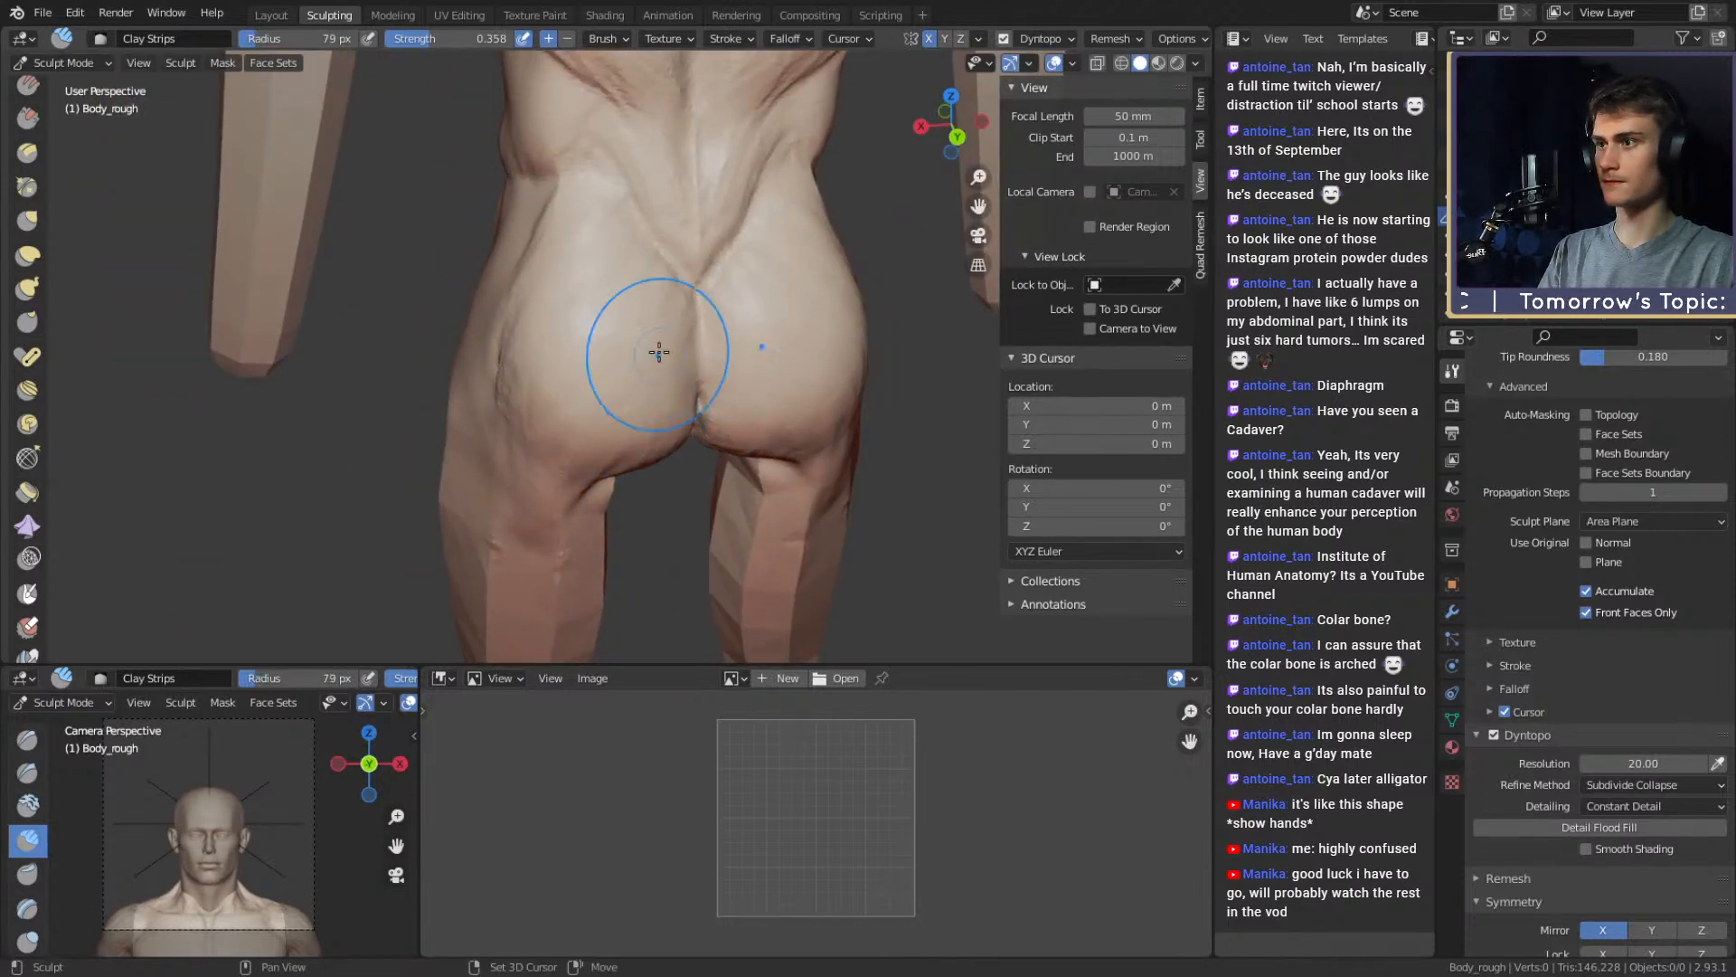
Smooth the lower back around the V-shaped sacral area with a 52 px brush radius
{"action": "middle_click_drag", "start_coordinate": [666, 262], "coordinate": [603, 371], "text": "shift"}
{"action": "key", "text": "f"}
{"action": "left_click", "coordinate": [642, 369]}
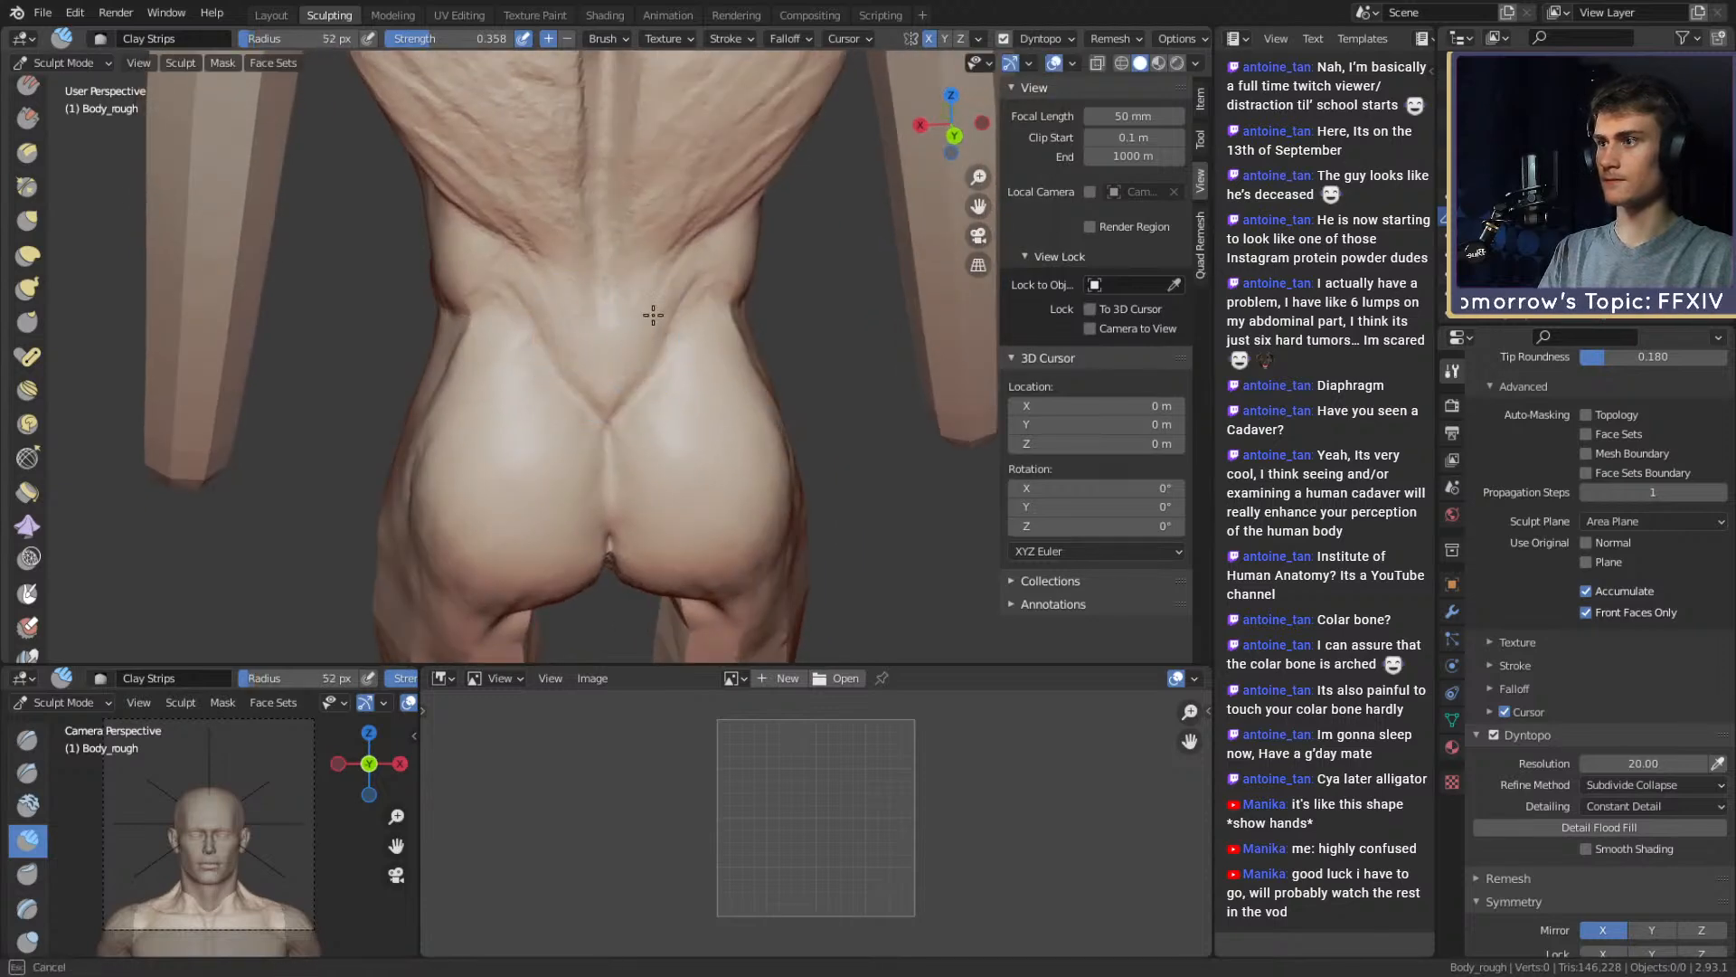
{"action": "mouse_move", "coordinate": [701, 297]}
{"action": "middle_mouse_down"}
{"action": "mouse_move", "coordinate": [683, 280]}
{"action": "mouse_move", "coordinate": [685, 311]}
{"action": "middle_mouse_up"}
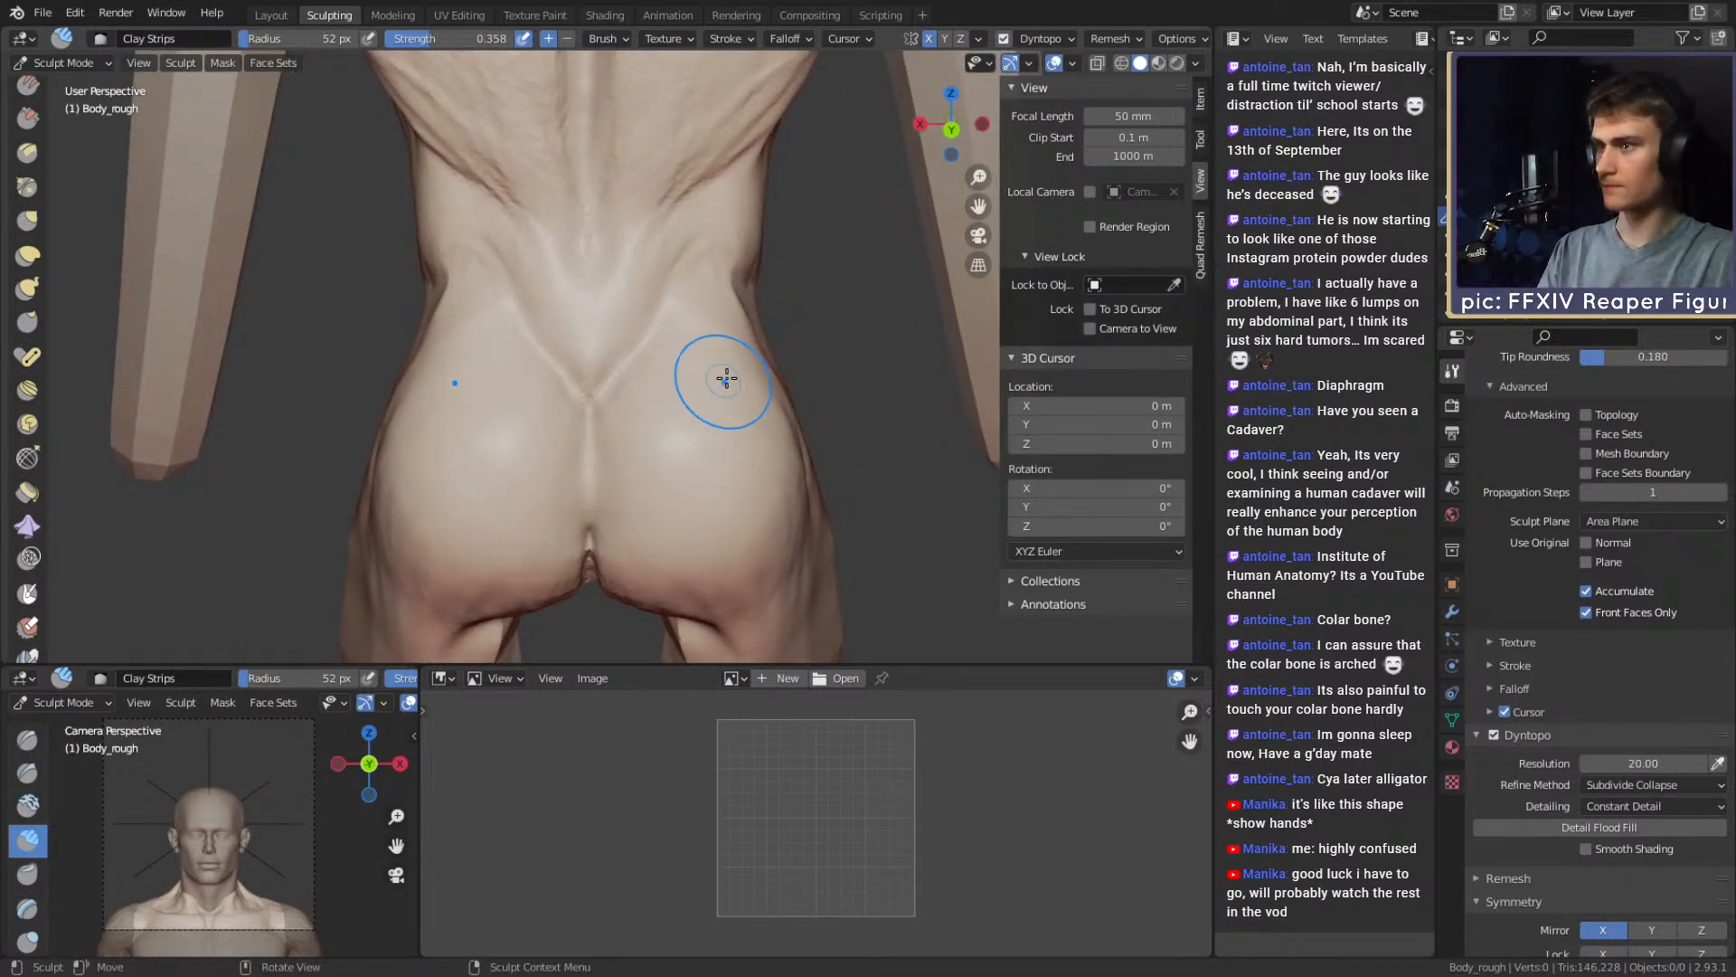
Nudge the lower back above the buttocks with the Grab brush and crease the spine line down to the cleft at 37 px
{"action": "key", "text": "g"}
{"action": "middle_click_drag", "start_coordinate": [726, 378], "coordinate": [701, 391]}
{"action": "left_click_drag", "start_coordinate": [663, 350], "coordinate": [655, 338]}
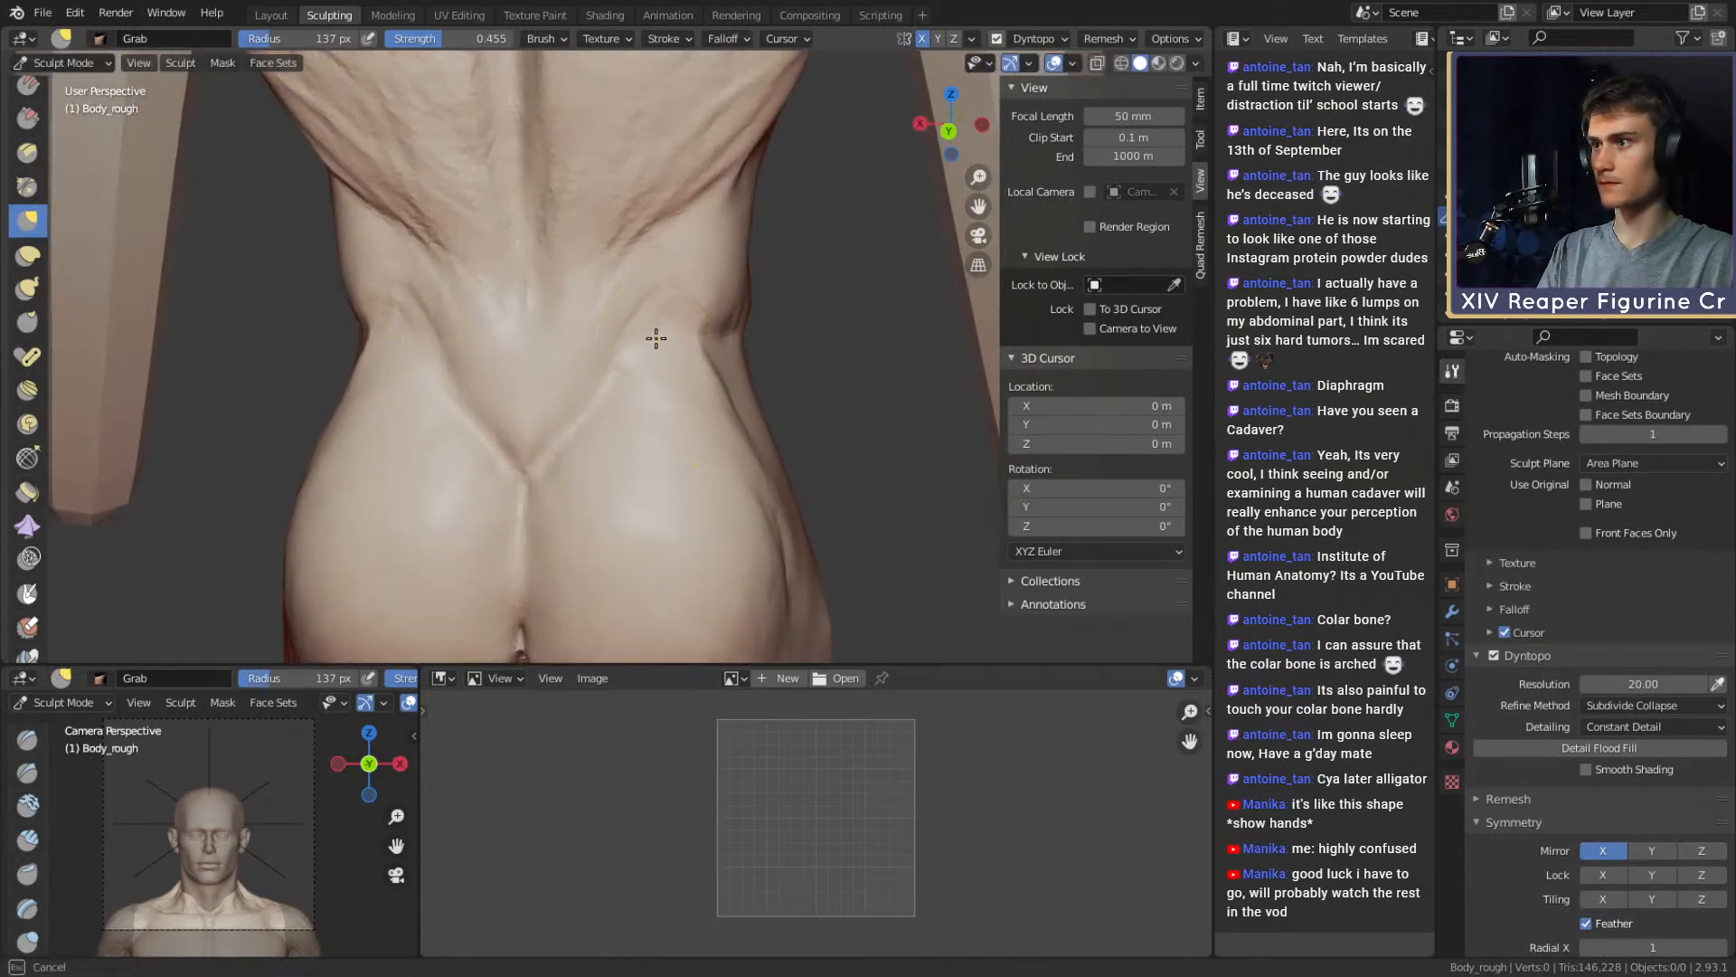
{"action": "key", "text": "f"}
{"action": "left_click", "coordinate": [599, 334]}
{"action": "middle_click_drag", "start_coordinate": [648, 295], "coordinate": [666, 298], "text": "shift"}
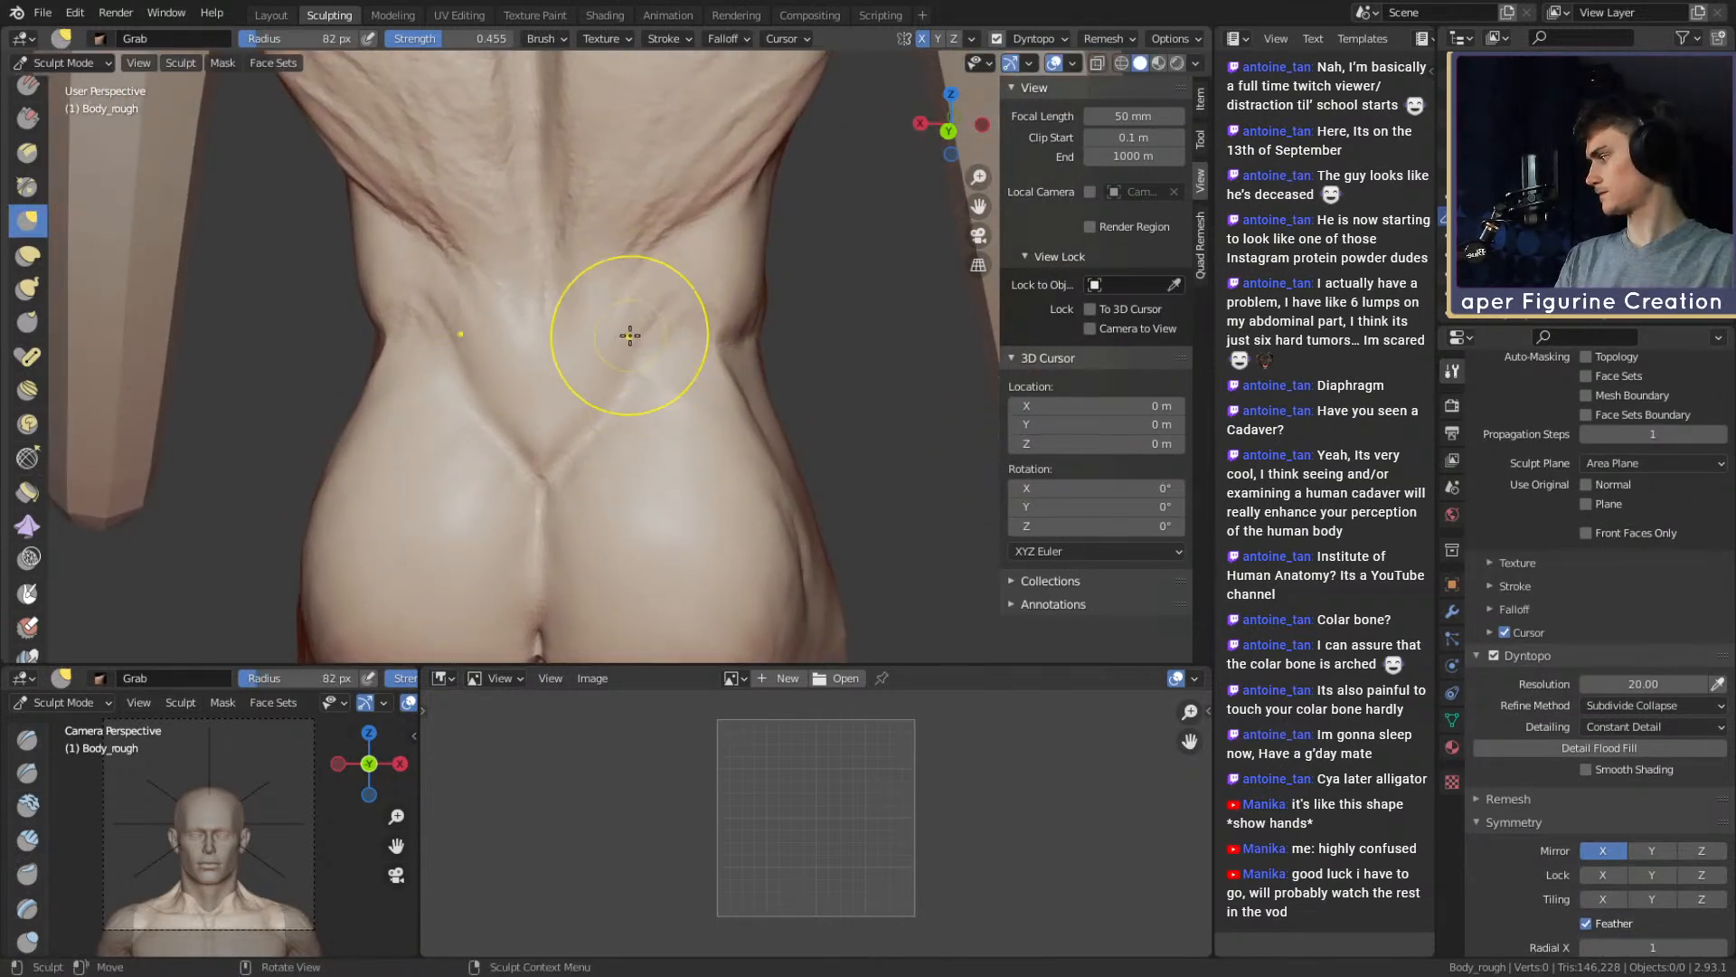
{"action": "key", "text": "shift+c"}
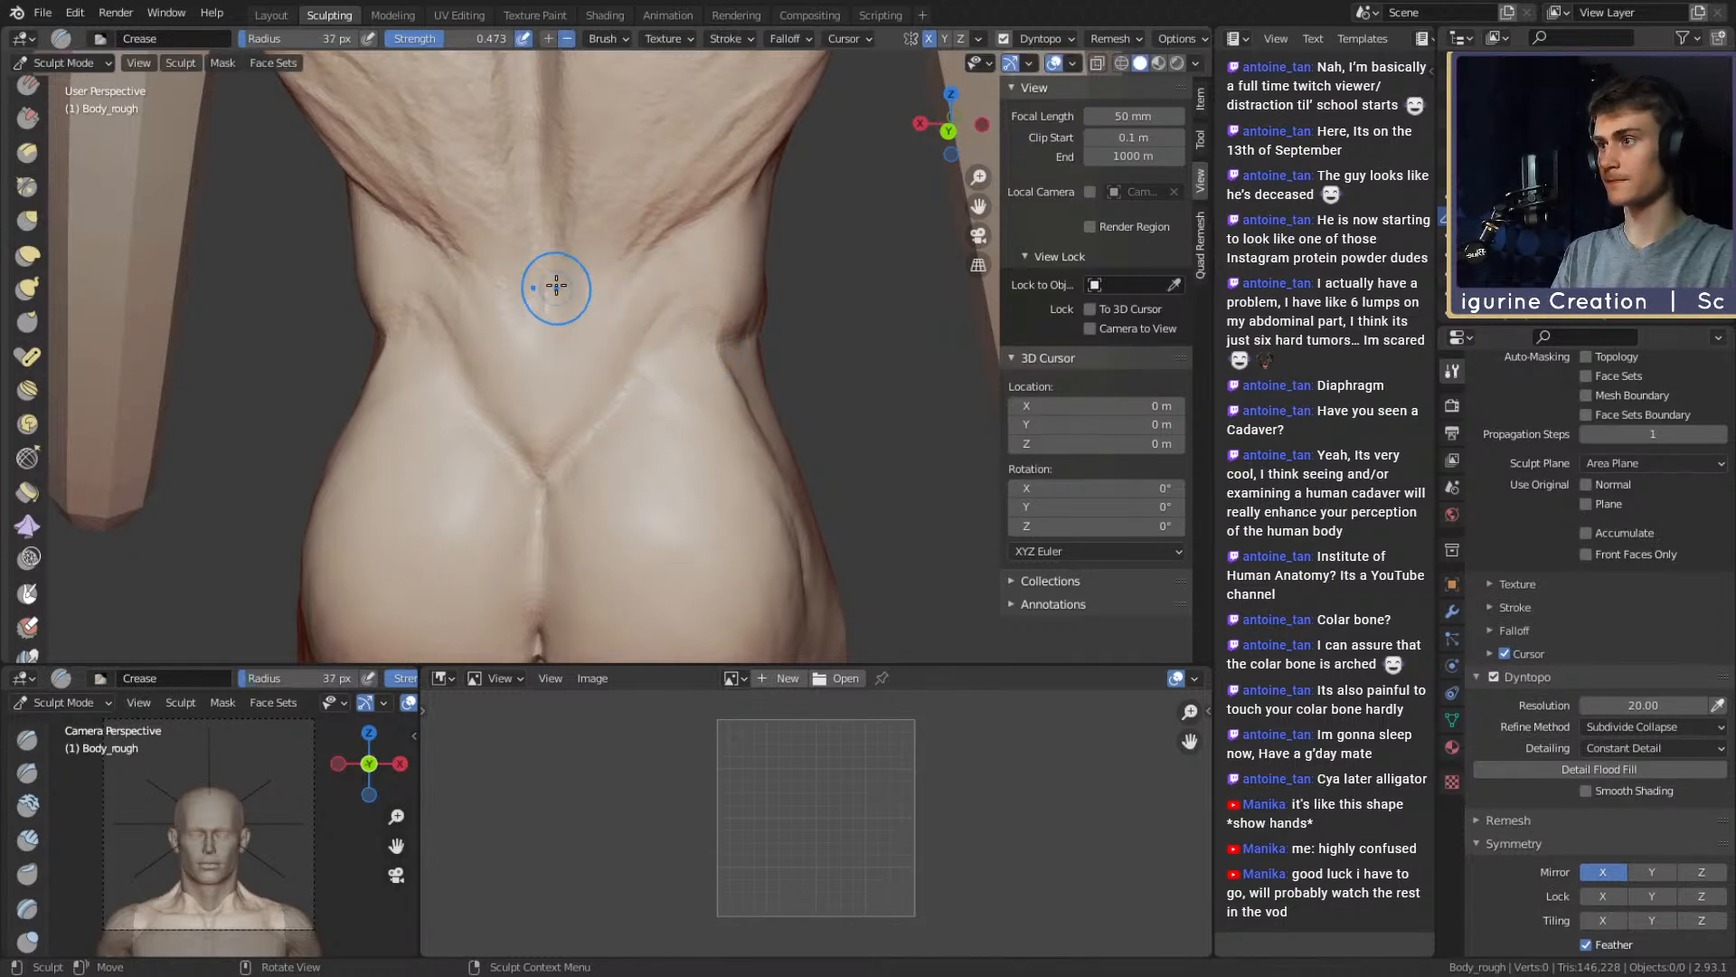
{"action": "left_click_drag", "start_coordinate": [556, 286], "coordinate": [540, 514]}
Smooth the upper and middle back muscles with an 89 px brush radius
{"action": "middle_click_drag", "start_coordinate": [568, 495], "coordinate": [691, 462], "text": "ctrl"}
{"action": "mouse_move", "coordinate": [692, 336]}
{"action": "middle_mouse_down", "text": "shift"}
{"action": "mouse_move", "coordinate": [691, 467]}
{"action": "mouse_move", "coordinate": [633, 452]}
{"action": "middle_mouse_up", "text": "shift"}
{"action": "key", "text": "f"}
{"action": "left_click", "coordinate": [632, 385]}
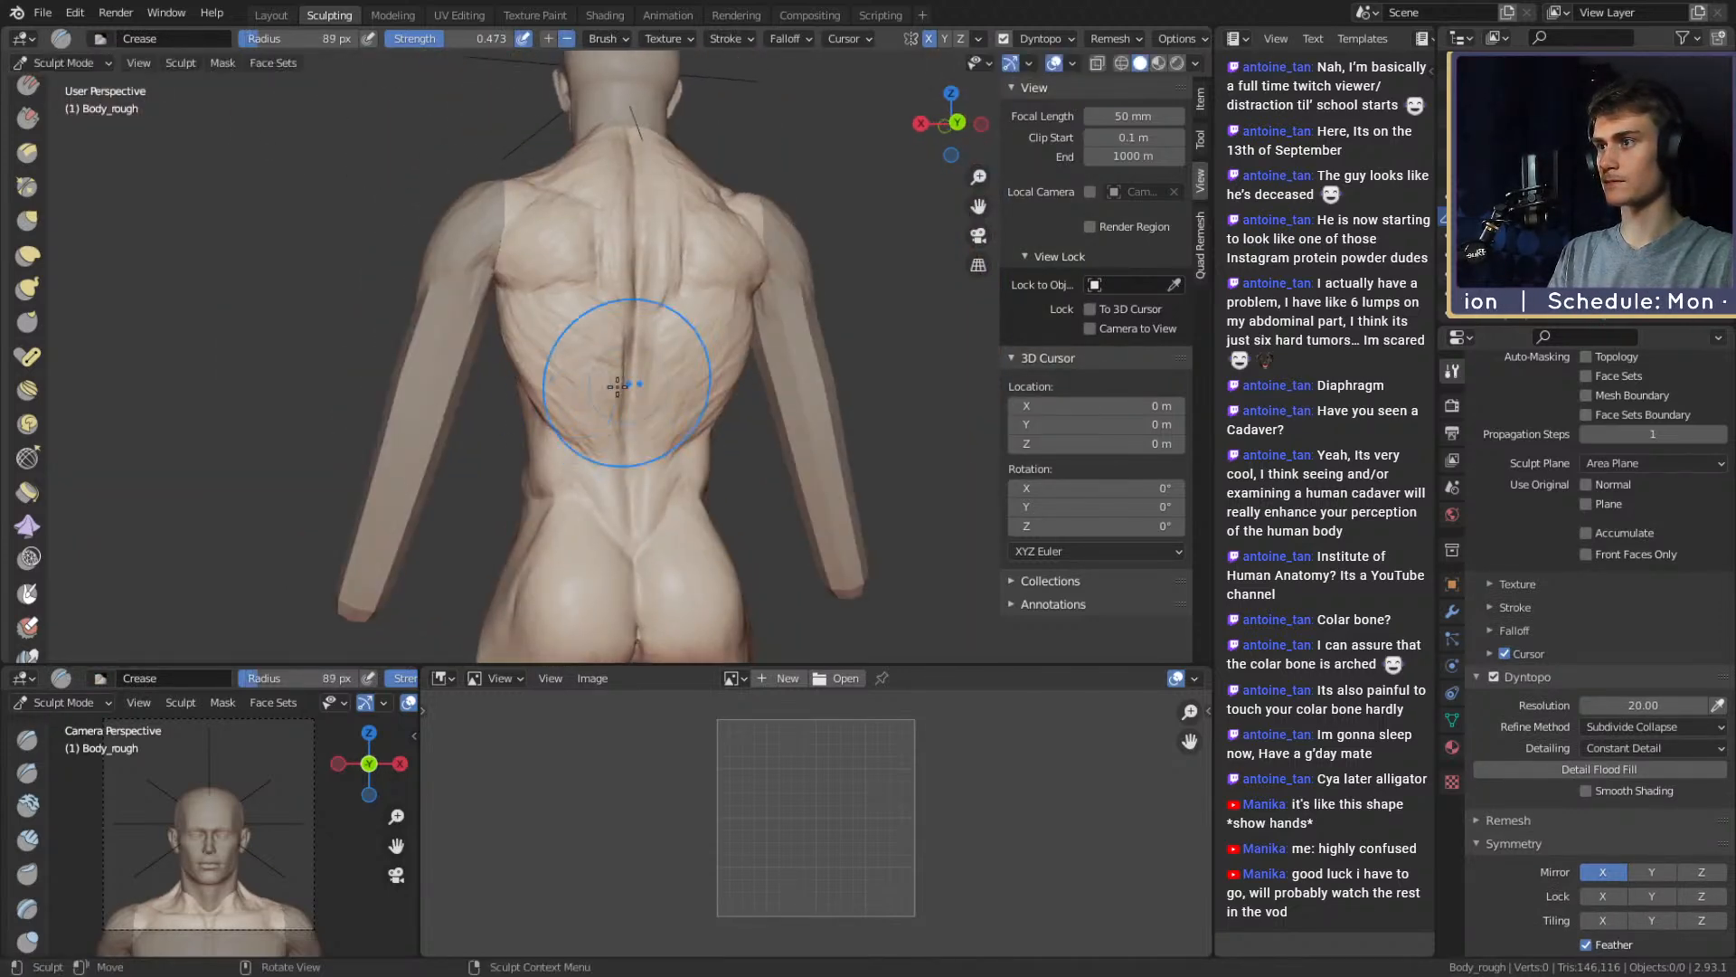
{"action": "left_click_drag", "start_coordinate": [560, 332], "coordinate": [597, 238], "text": "shift"}
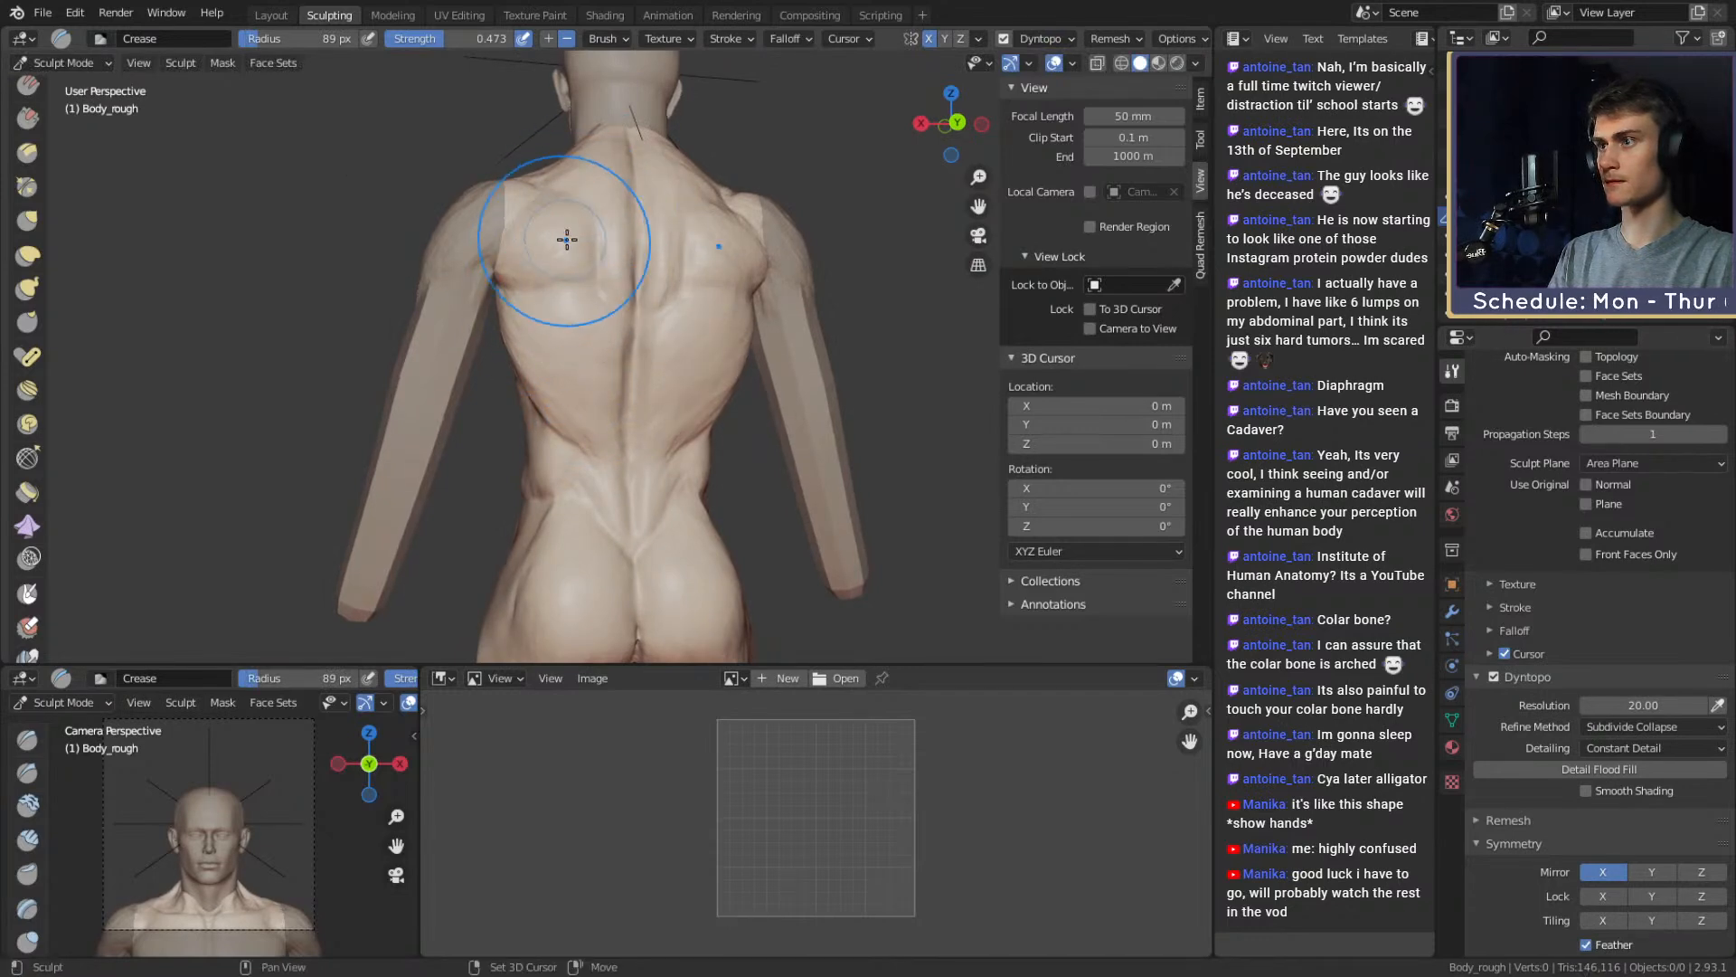
Check the torso from the front and save the file ffxiv_reaper_figurine_v1a.blend
{"action": "mouse_move", "coordinate": [566, 240]}
{"action": "middle_mouse_down"}
{"action": "mouse_move", "coordinate": [632, 330]}
{"action": "mouse_move", "coordinate": [612, 279]}
{"action": "mouse_move", "coordinate": [815, 274]}
{"action": "mouse_move", "coordinate": [633, 421]}
{"action": "mouse_move", "coordinate": [729, 350]}
{"action": "mouse_move", "coordinate": [651, 384]}
{"action": "middle_mouse_up"}
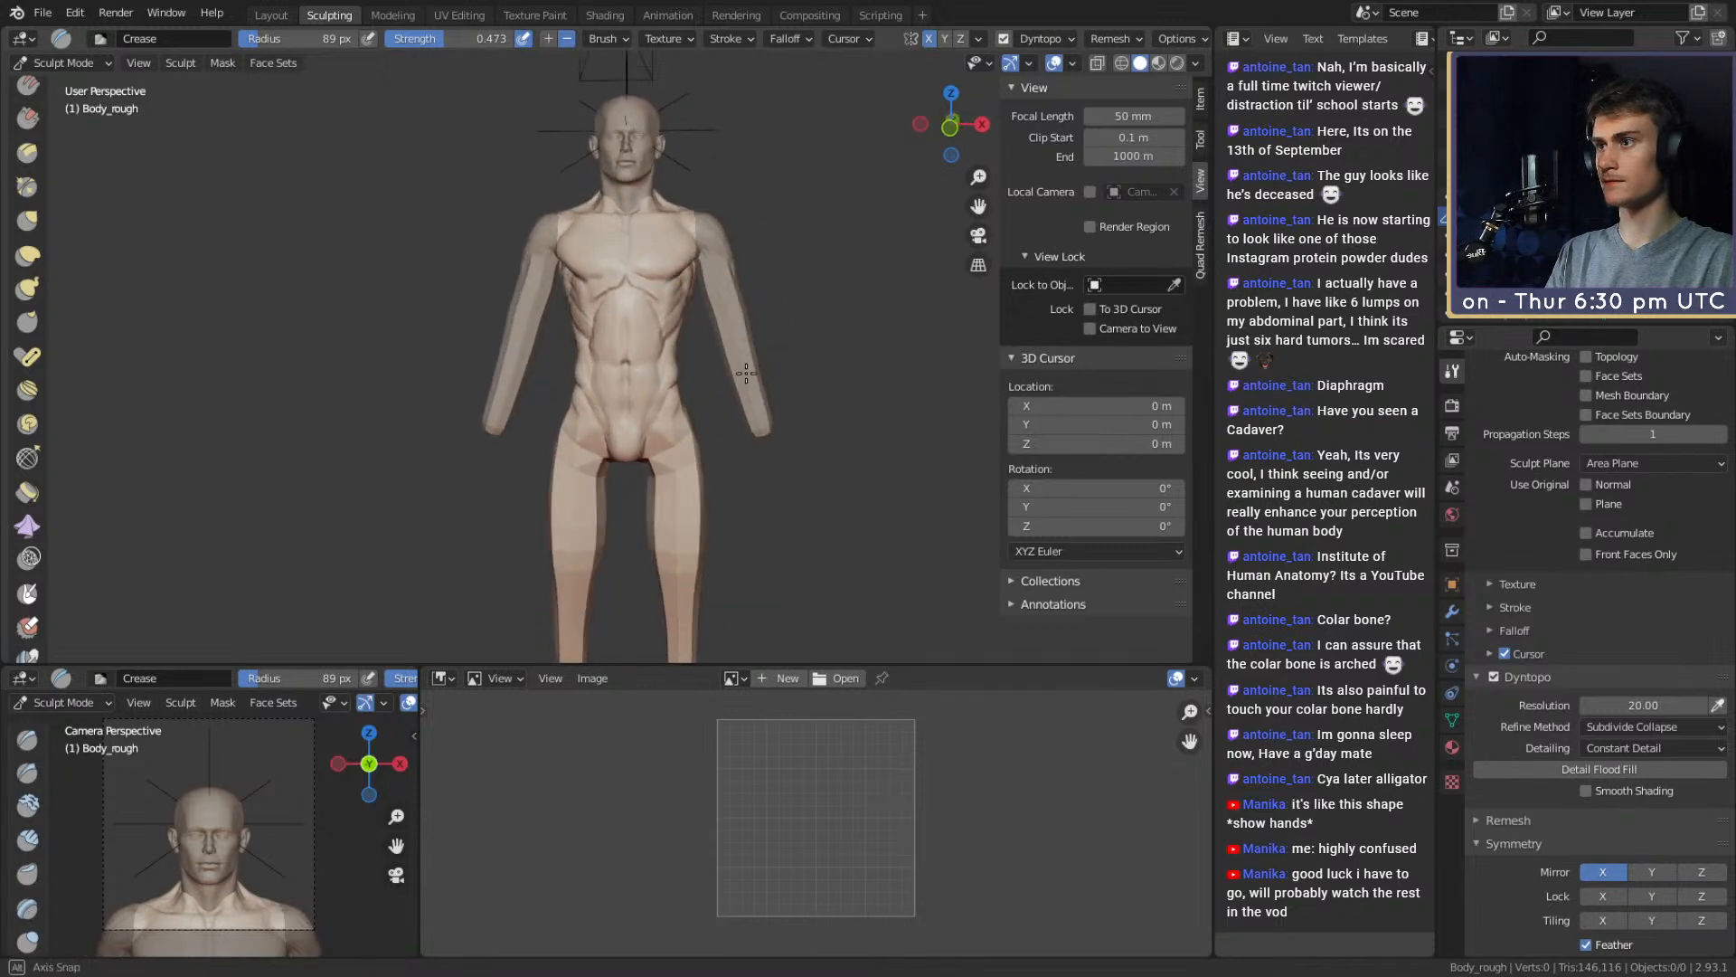
{"action": "scroll", "coordinate": [630, 393], "scroll_direction": "up", "scroll_amount": 3}
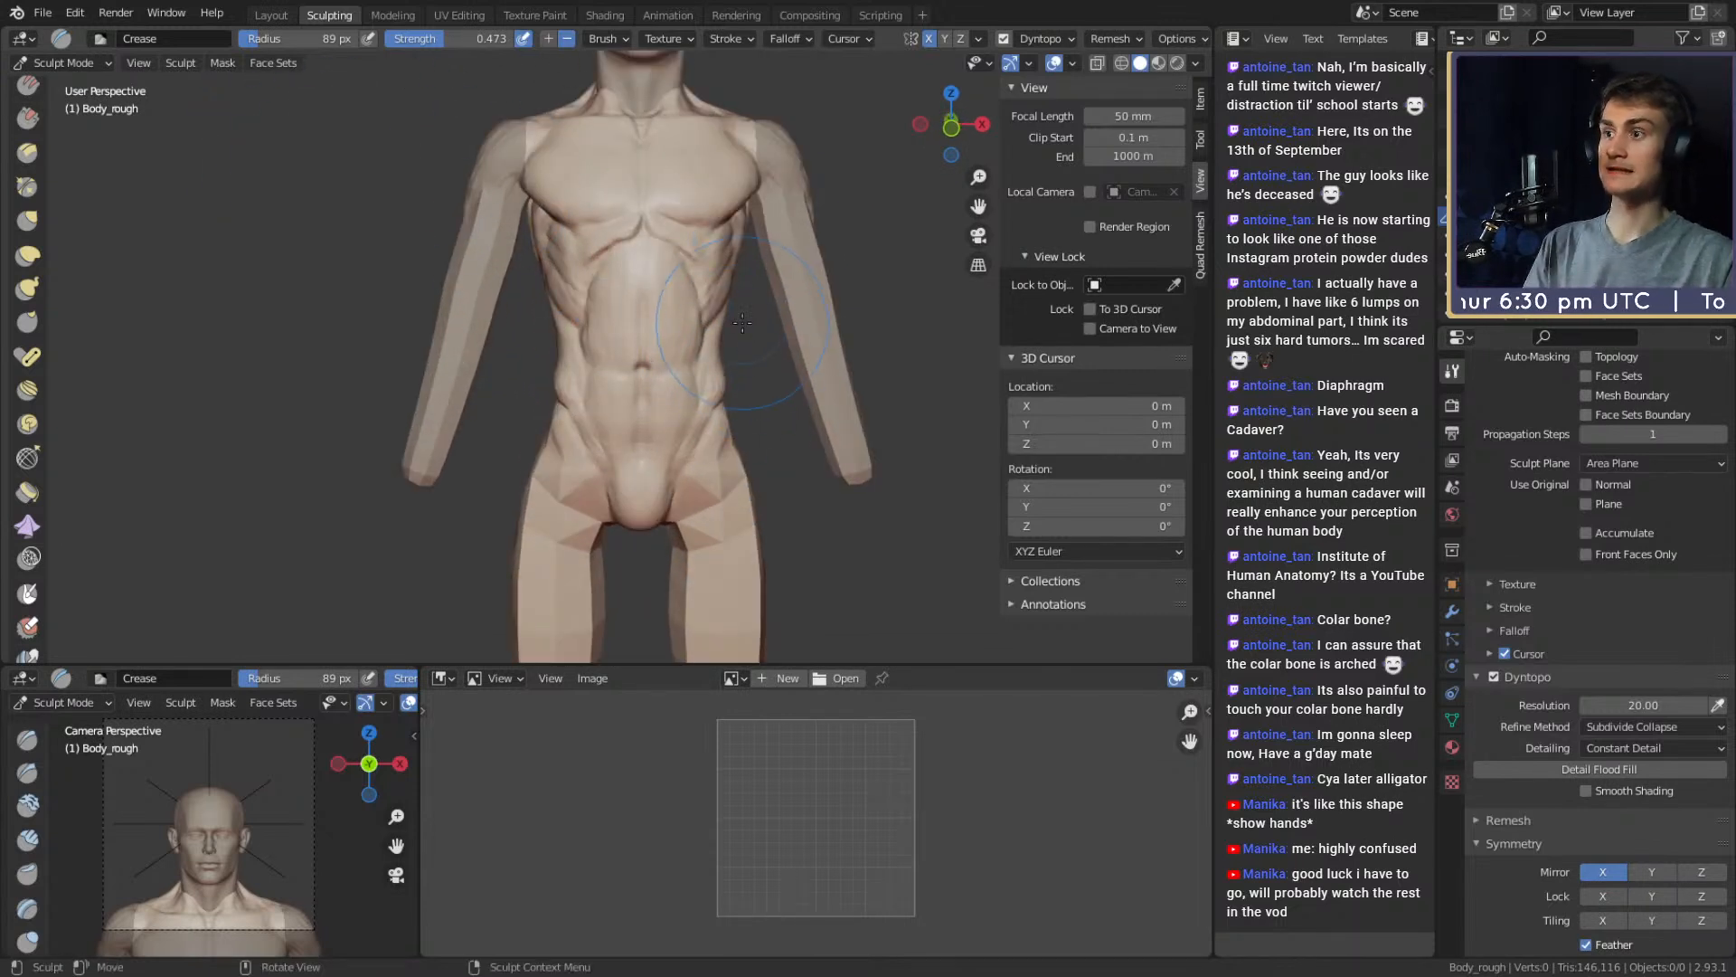
{"action": "left_click", "coordinate": [43, 13]}
{"action": "left_click", "coordinate": [72, 140]}
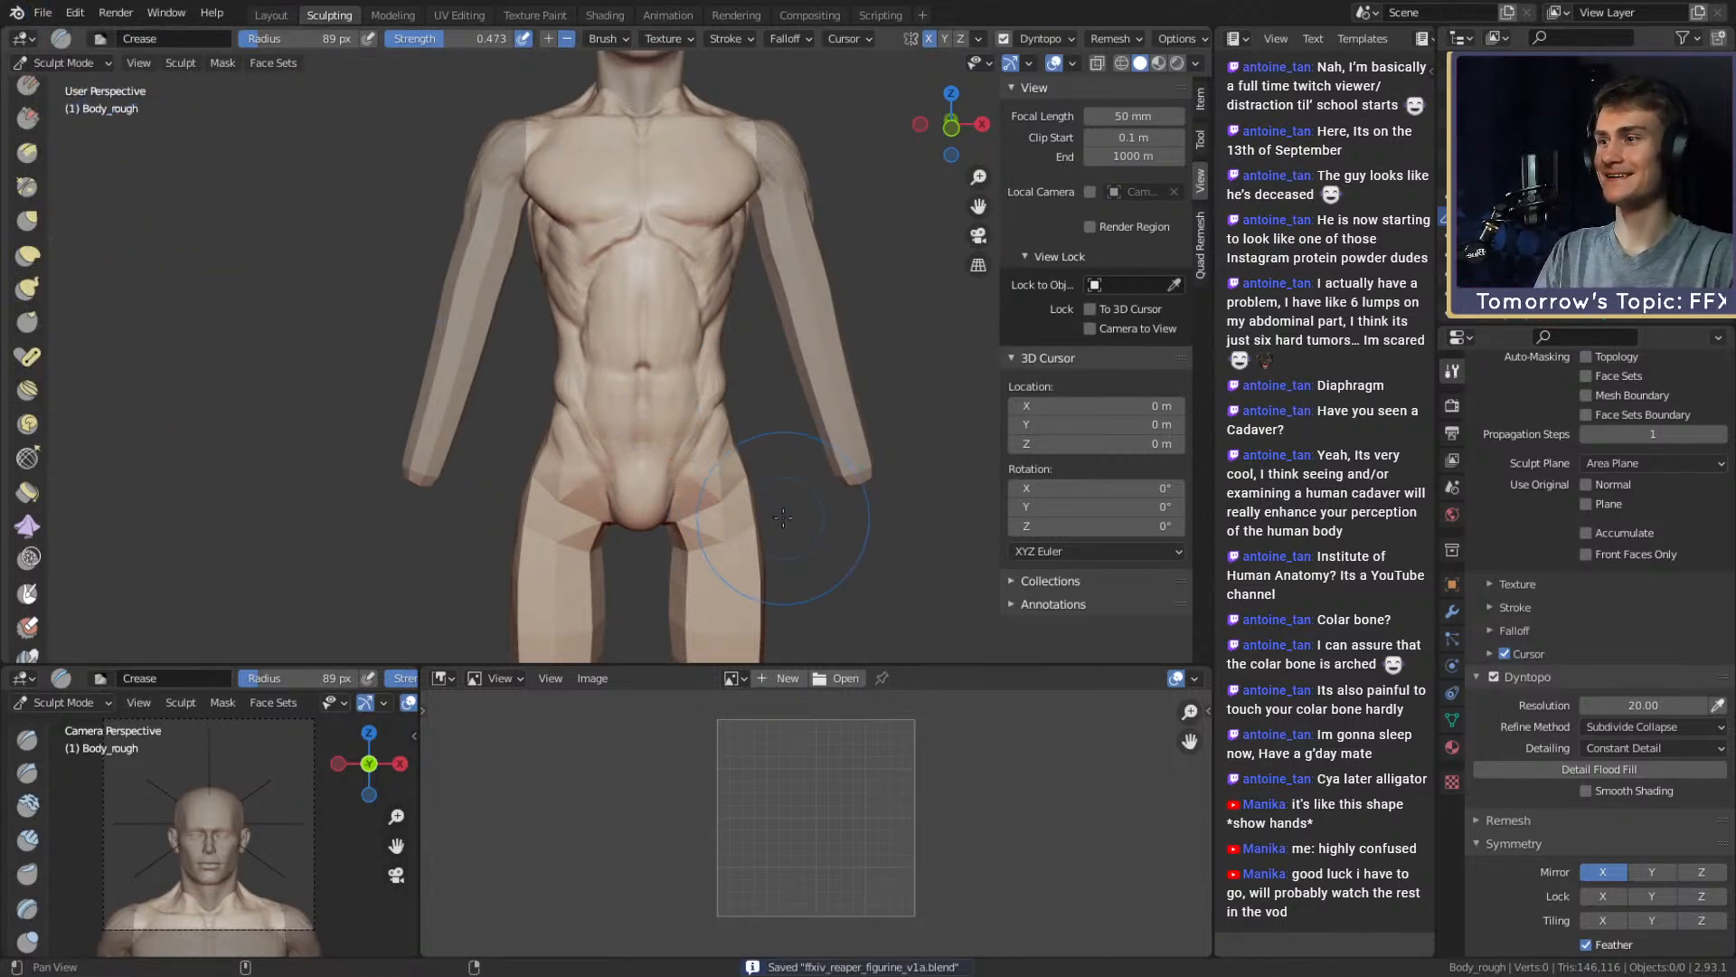
Examine the groin and upper thighs from the front, with Clay Strips ready at a 57 px radius
{"action": "middle_click_drag", "start_coordinate": [520, 452], "coordinate": [524, 299], "text": "shift"}
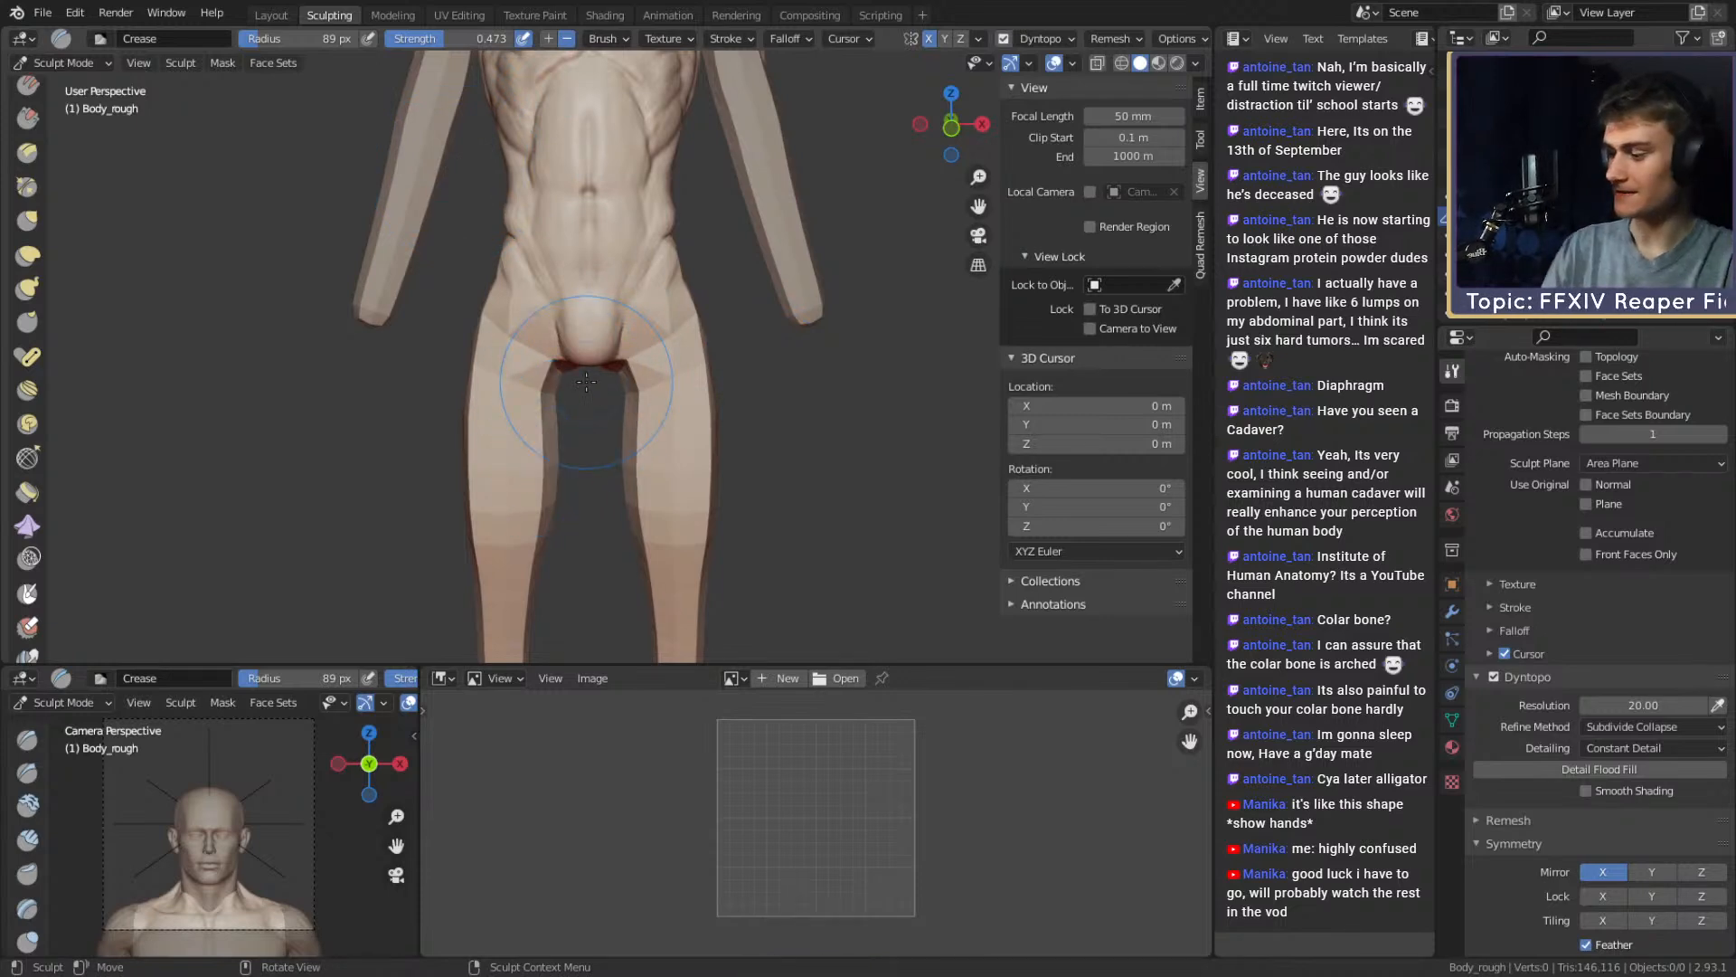
{"action": "key", "text": "c"}
{"action": "middle_click_drag", "start_coordinate": [750, 171], "coordinate": [721, 353], "text": "shift"}
{"action": "left_click_drag", "start_coordinate": [722, 351], "coordinate": [697, 429], "text": "alt"}
{"action": "left_click_drag", "start_coordinate": [674, 511], "coordinate": [667, 337], "text": "alt+shift"}
{"action": "left_click_drag", "start_coordinate": [673, 398], "coordinate": [674, 360], "text": "ctrl+alt"}
{"action": "middle_click_drag", "start_coordinate": [674, 361], "coordinate": [665, 312], "text": "ctrl"}
{"action": "mouse_move", "coordinate": [660, 309]}
{"action": "middle_mouse_down", "text": "shift"}
{"action": "mouse_move", "coordinate": [651, 368]}
{"action": "mouse_move", "coordinate": [624, 380]}
{"action": "mouse_move", "coordinate": [697, 352]}
{"action": "middle_mouse_up", "text": "shift"}
{"action": "middle_click_drag", "start_coordinate": [697, 353], "coordinate": [678, 359]}
{"action": "key", "text": "f"}
{"action": "left_click", "coordinate": [650, 358]}
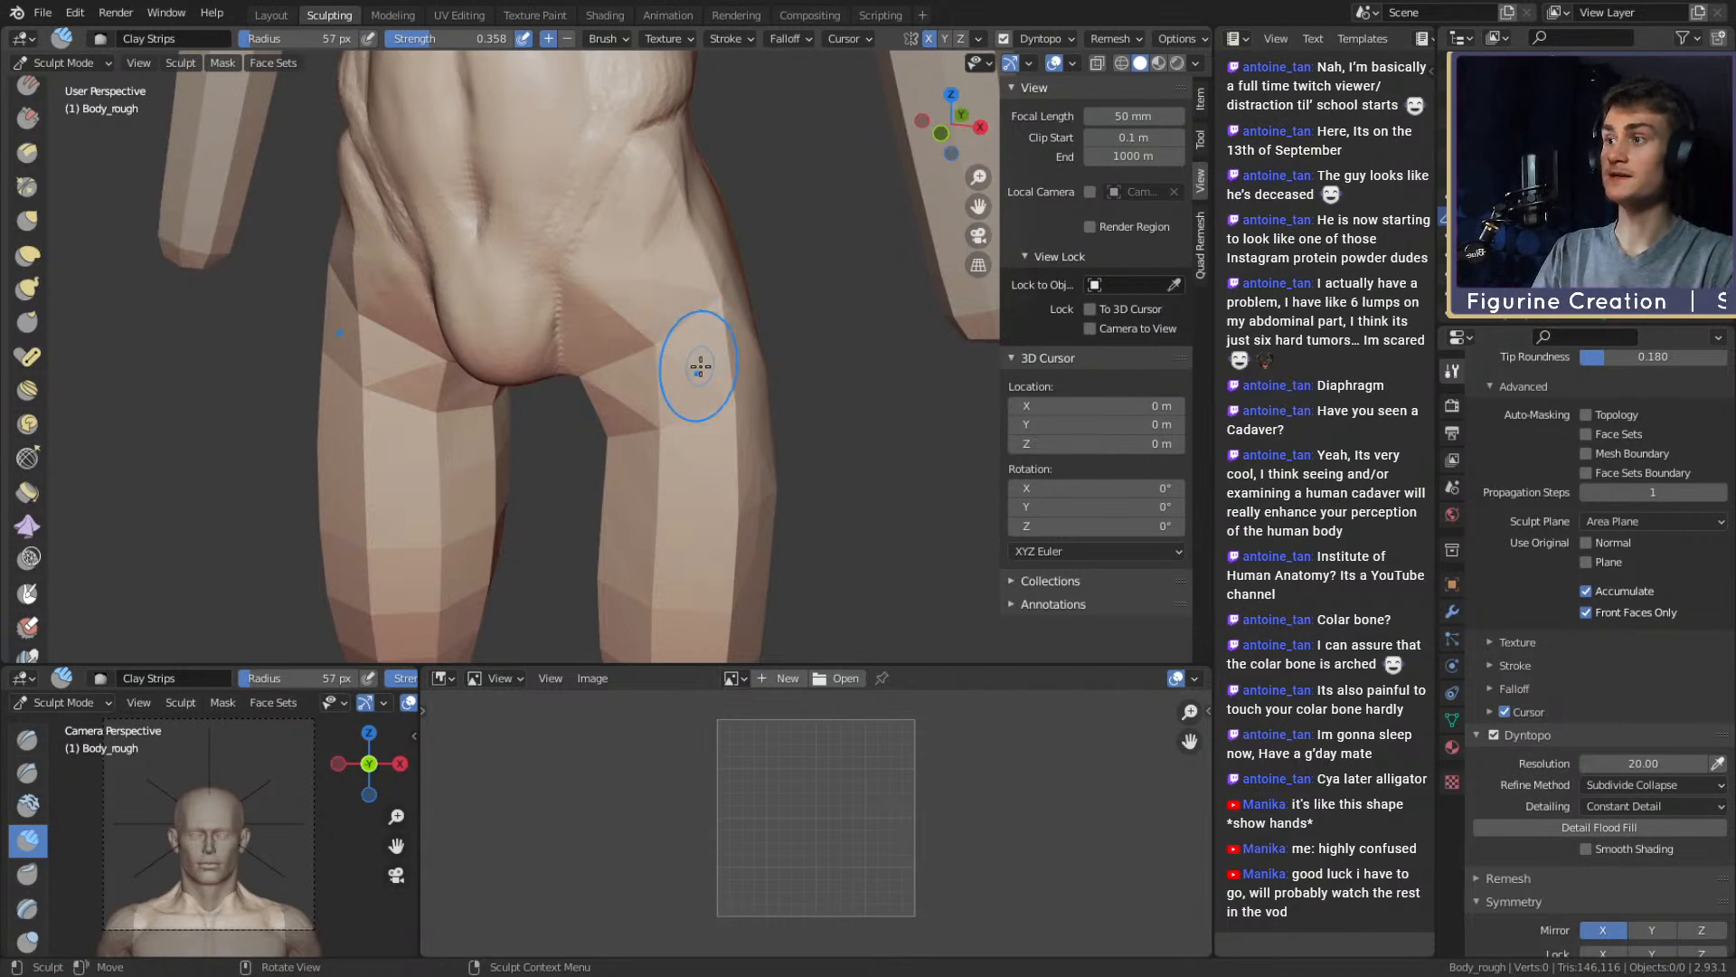
Try a stroke down the front of the upper thigh from the hip
{"action": "mouse_move", "coordinate": [690, 361]}
{"action": "middle_mouse_down"}
{"action": "mouse_move", "coordinate": [635, 338]}
{"action": "mouse_move", "coordinate": [612, 403]}
{"action": "mouse_move", "coordinate": [636, 349]}
{"action": "middle_mouse_up"}
{"action": "key", "text": "m"}
{"action": "key", "text": "f"}
{"action": "left_click", "coordinate": [635, 349]}
{"action": "mouse_move", "coordinate": [640, 329]}
{"action": "left_mouse_down"}
{"action": "mouse_move", "coordinate": [648, 485]}
{"action": "mouse_move", "coordinate": [676, 505]}
{"action": "mouse_move", "coordinate": [670, 442]}
{"action": "left_mouse_up"}
{"action": "key", "text": "ctrl+z"}
{"action": "key", "text": "m"}
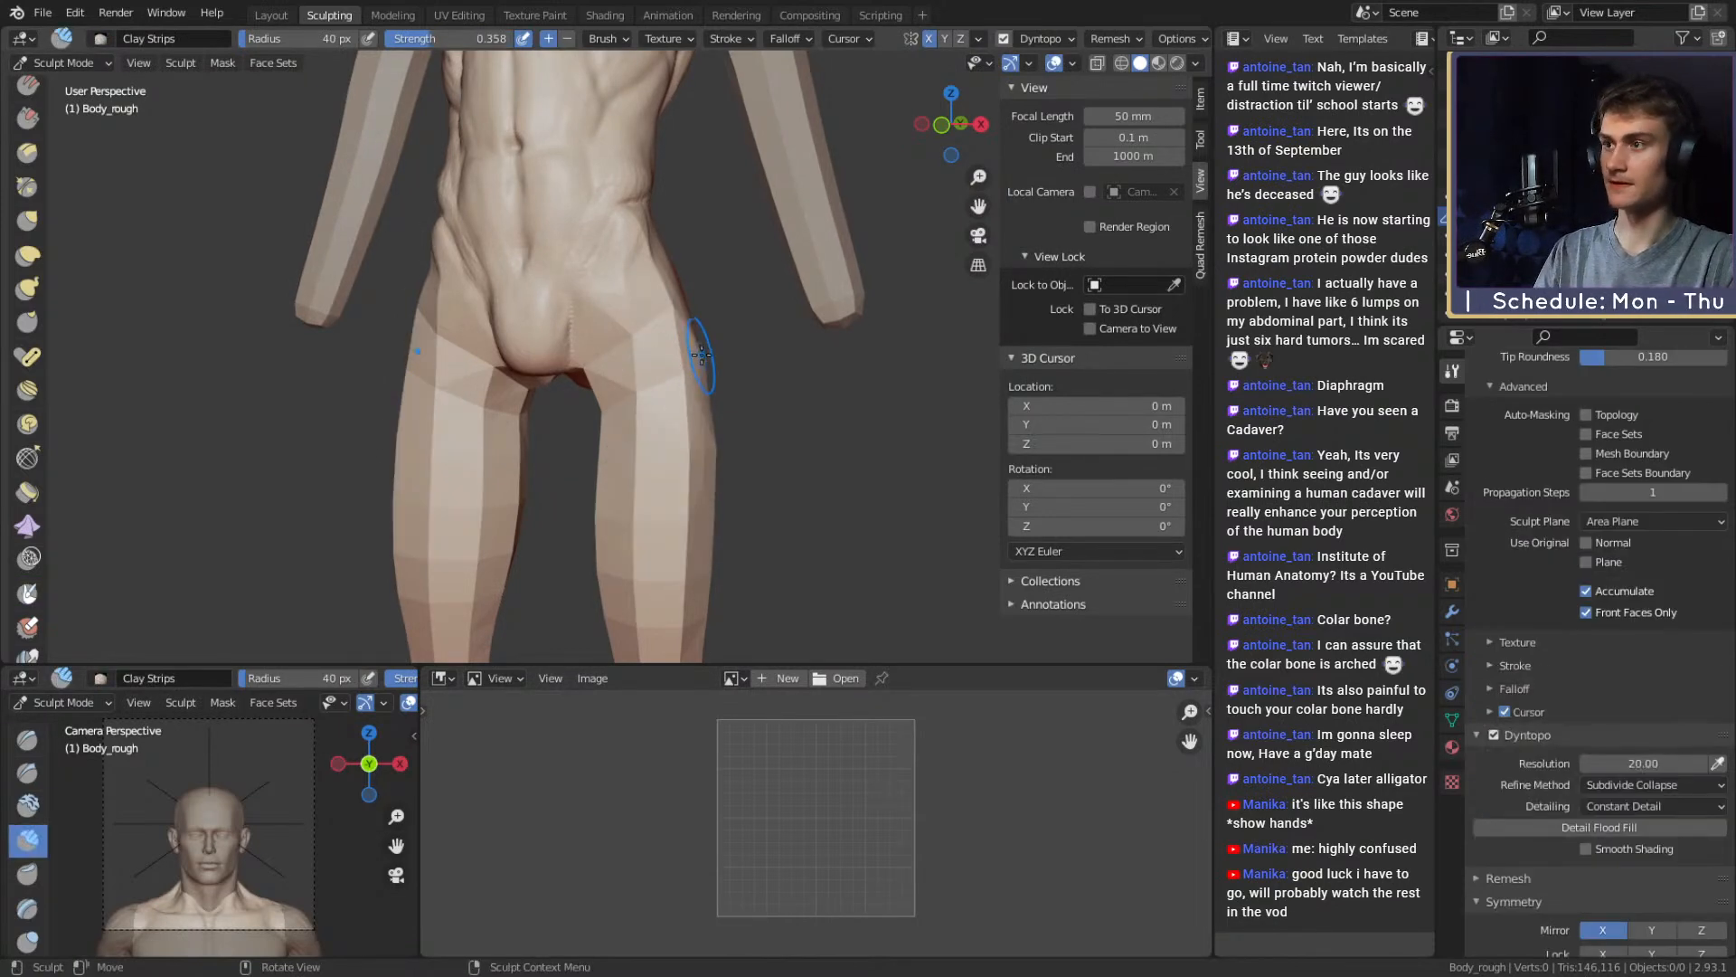
Begin building up the front of the upper thigh below the hip with Clay Strips at a 48 px radius
{"action": "left_click_drag", "start_coordinate": [690, 380], "coordinate": [654, 322], "text": "alt+shift"}
{"action": "mouse_move", "coordinate": [654, 322]}
{"action": "left_mouse_down", "text": "alt"}
{"action": "mouse_move", "coordinate": [691, 322]}
{"action": "mouse_move", "coordinate": [648, 320]}
{"action": "mouse_move", "coordinate": [674, 319]}
{"action": "left_mouse_up", "text": "alt"}
{"action": "left_click_drag", "start_coordinate": [675, 319], "coordinate": [604, 336], "text": "alt"}
{"action": "key", "text": "f"}
{"action": "left_click", "coordinate": [652, 294]}
{"action": "mouse_move", "coordinate": [630, 256]}
{"action": "left_mouse_down"}
{"action": "mouse_move", "coordinate": [614, 261]}
{"action": "mouse_move", "coordinate": [623, 342]}
{"action": "left_mouse_up"}
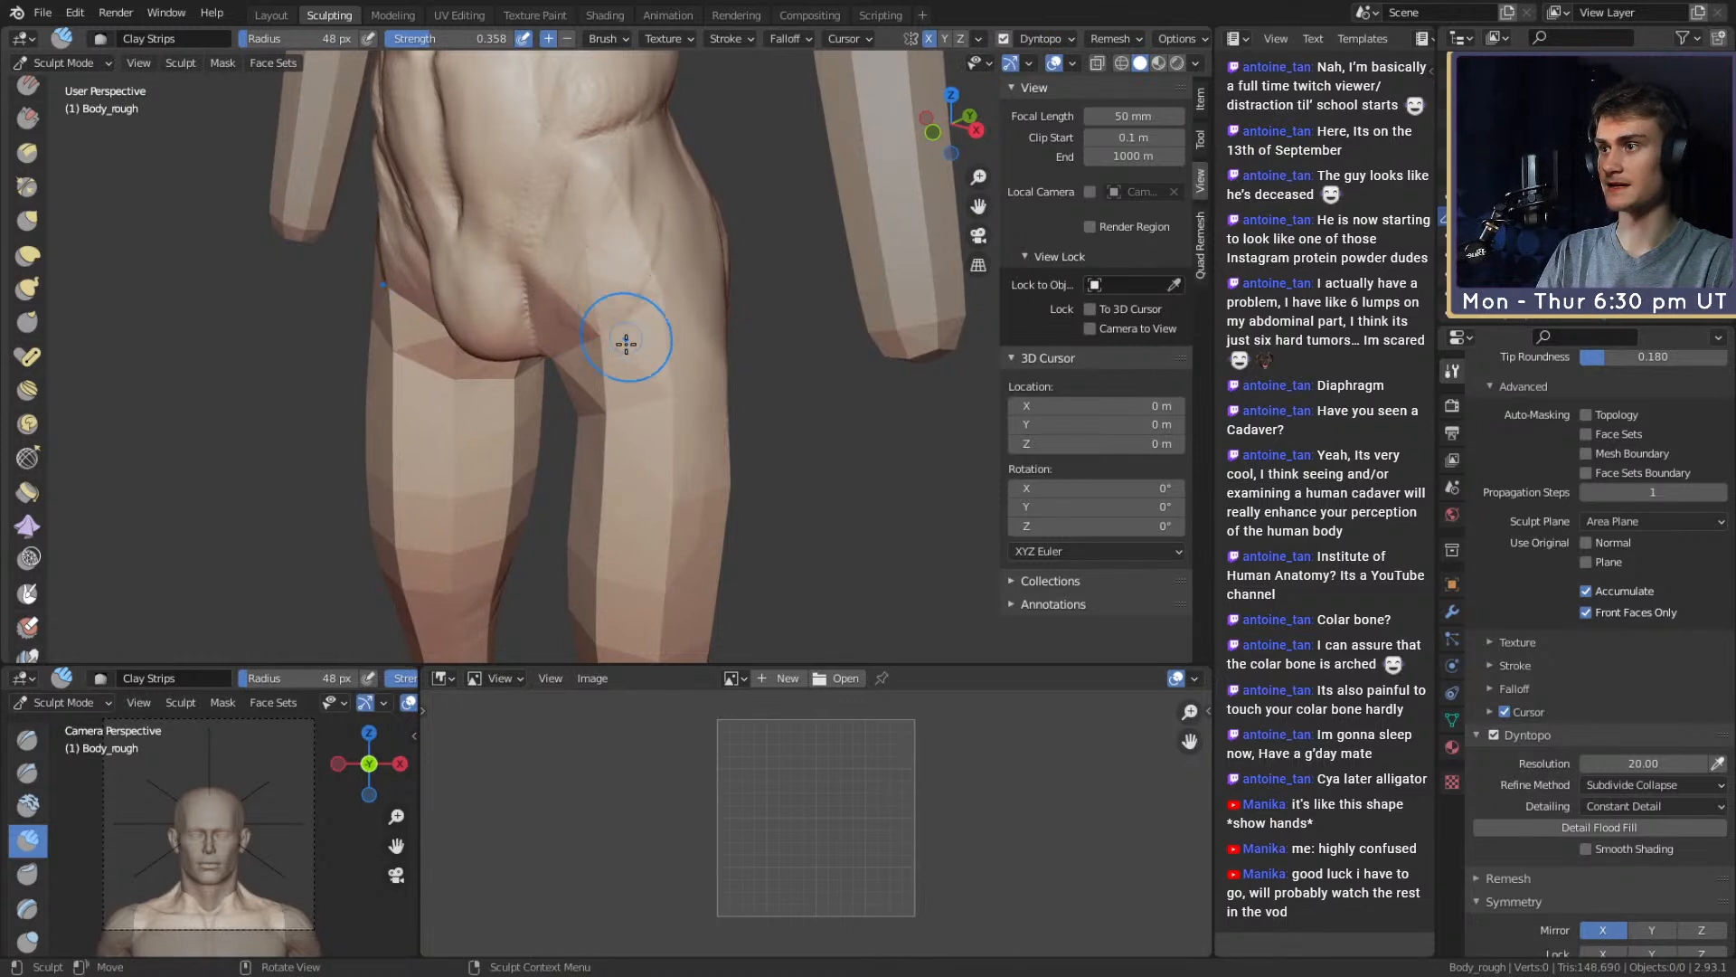
Extend the muscle buildup down the front of the upper thigh with Clay Strips, enlarging the radius to 56 px
{"action": "middle_click_drag", "start_coordinate": [630, 341], "coordinate": [624, 279], "text": "shift"}
{"action": "mouse_move", "coordinate": [633, 262]}
{"action": "left_mouse_down"}
{"action": "mouse_move", "coordinate": [608, 326]}
{"action": "mouse_move", "coordinate": [655, 300]}
{"action": "mouse_move", "coordinate": [616, 369]}
{"action": "left_mouse_up"}
{"action": "middle_click_drag", "start_coordinate": [638, 322], "coordinate": [662, 322]}
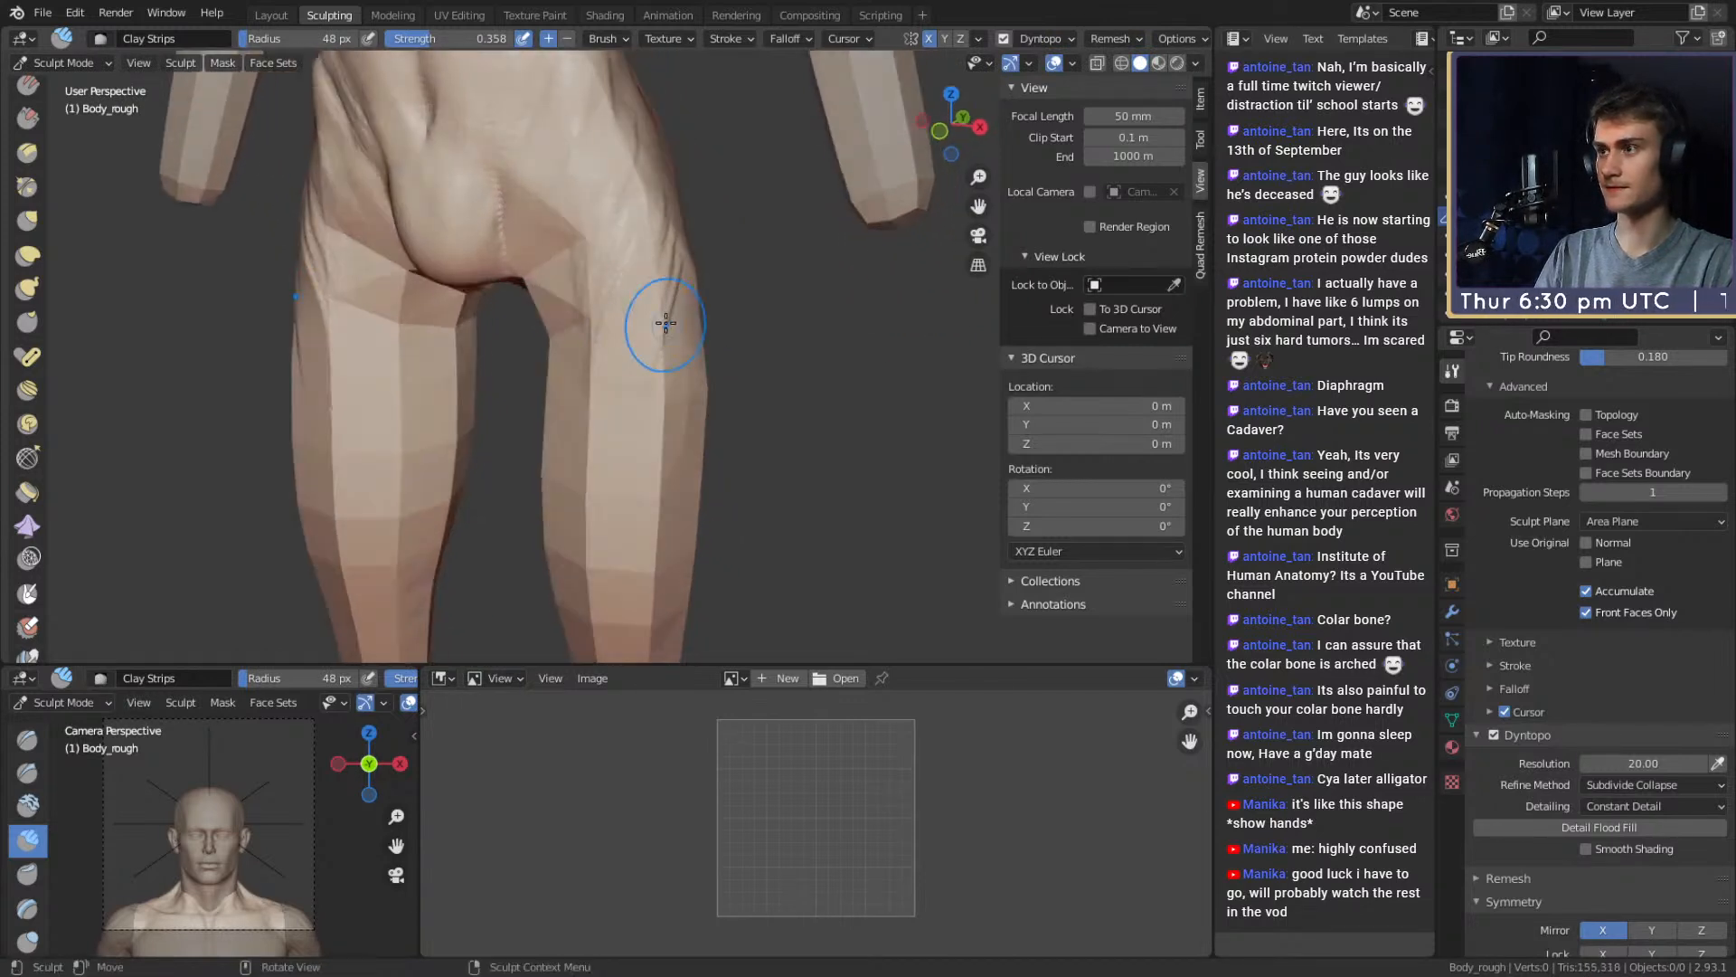
{"action": "key", "text": "f"}
{"action": "left_click", "coordinate": [670, 322]}
{"action": "mouse_move", "coordinate": [633, 298]}
{"action": "left_mouse_down"}
{"action": "mouse_move", "coordinate": [573, 364]}
{"action": "mouse_move", "coordinate": [660, 317]}
{"action": "mouse_move", "coordinate": [619, 434]}
{"action": "mouse_move", "coordinate": [592, 416]}
{"action": "left_mouse_up"}
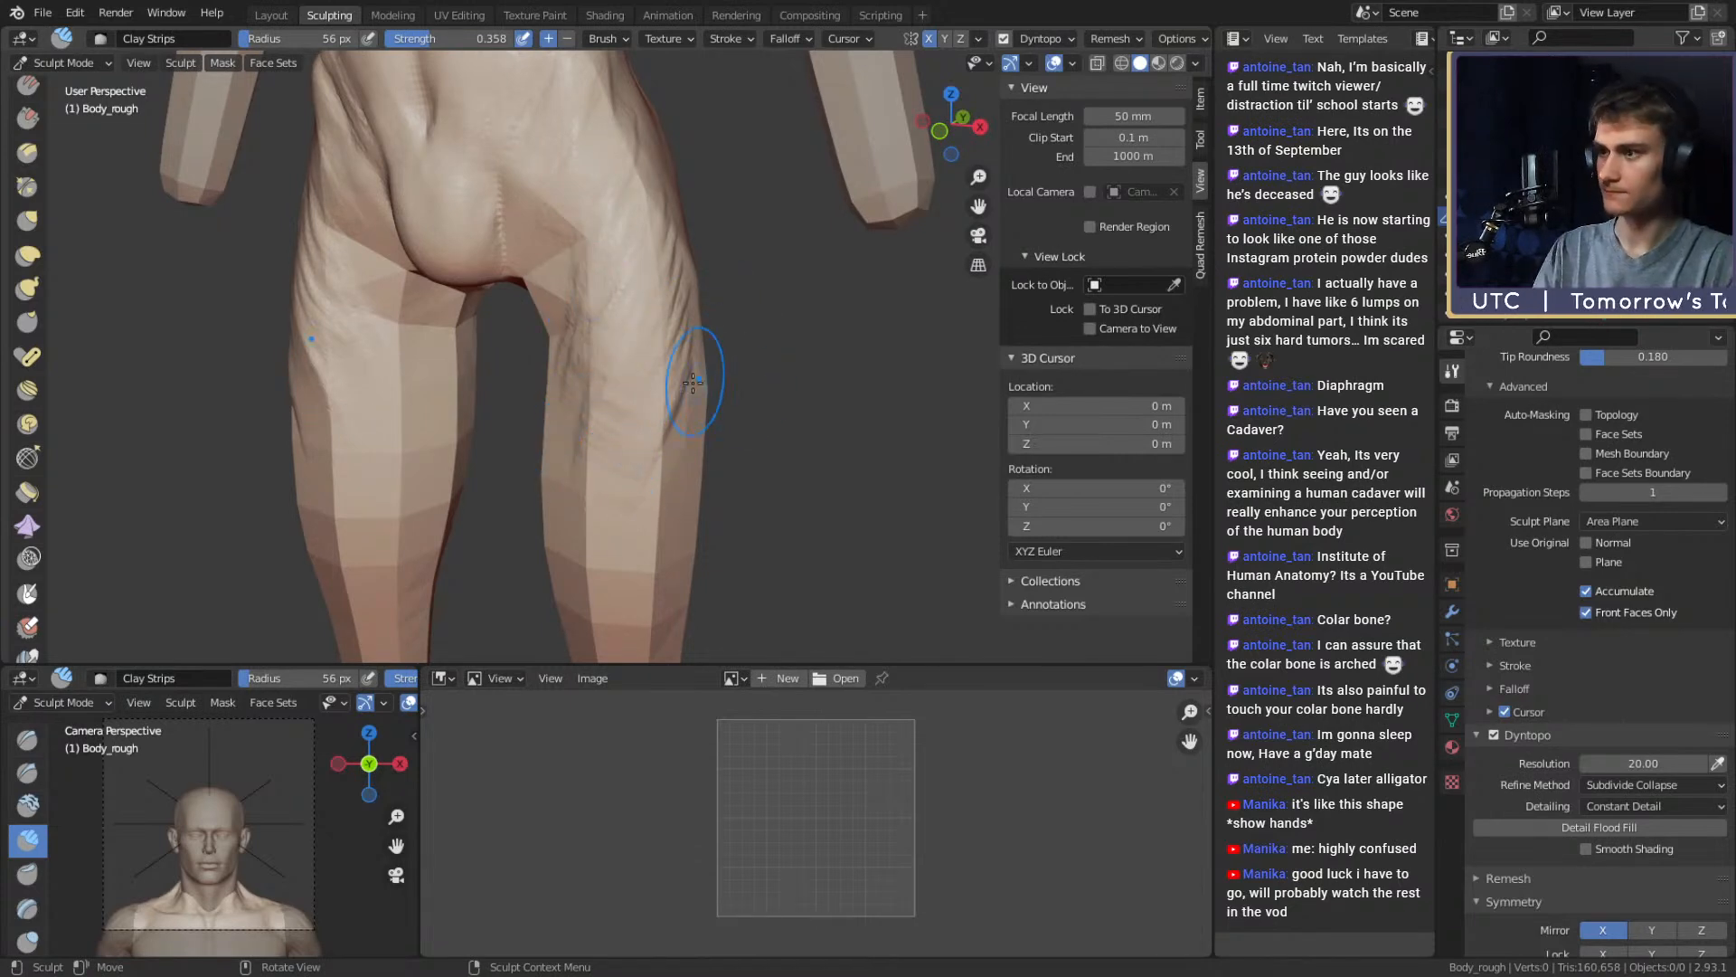
Block in the kneecap on the front of the knee with Clay Strips at a 26 px radius
{"action": "mouse_move", "coordinate": [662, 387]}
{"action": "middle_mouse_down", "text": "shift"}
{"action": "mouse_move", "coordinate": [678, 275]}
{"action": "mouse_move", "coordinate": [680, 394]}
{"action": "middle_mouse_up", "text": "shift"}
{"action": "key", "text": "bracketleft"}
{"action": "mouse_move", "coordinate": [679, 394]}
{"action": "middle_mouse_down", "text": "shift"}
{"action": "mouse_move", "coordinate": [724, 355]}
{"action": "mouse_move", "coordinate": [697, 371]}
{"action": "middle_mouse_up", "text": "shift"}
{"action": "mouse_move", "coordinate": [698, 471]}
{"action": "middle_mouse_down", "text": "ctrl"}
{"action": "mouse_move", "coordinate": [698, 416]}
{"action": "mouse_move", "coordinate": [631, 361]}
{"action": "middle_mouse_up", "text": "ctrl"}
{"action": "key", "text": "f"}
{"action": "left_click", "coordinate": [631, 393]}
{"action": "middle_click_drag", "start_coordinate": [650, 434], "coordinate": [652, 406], "text": "ctrl"}
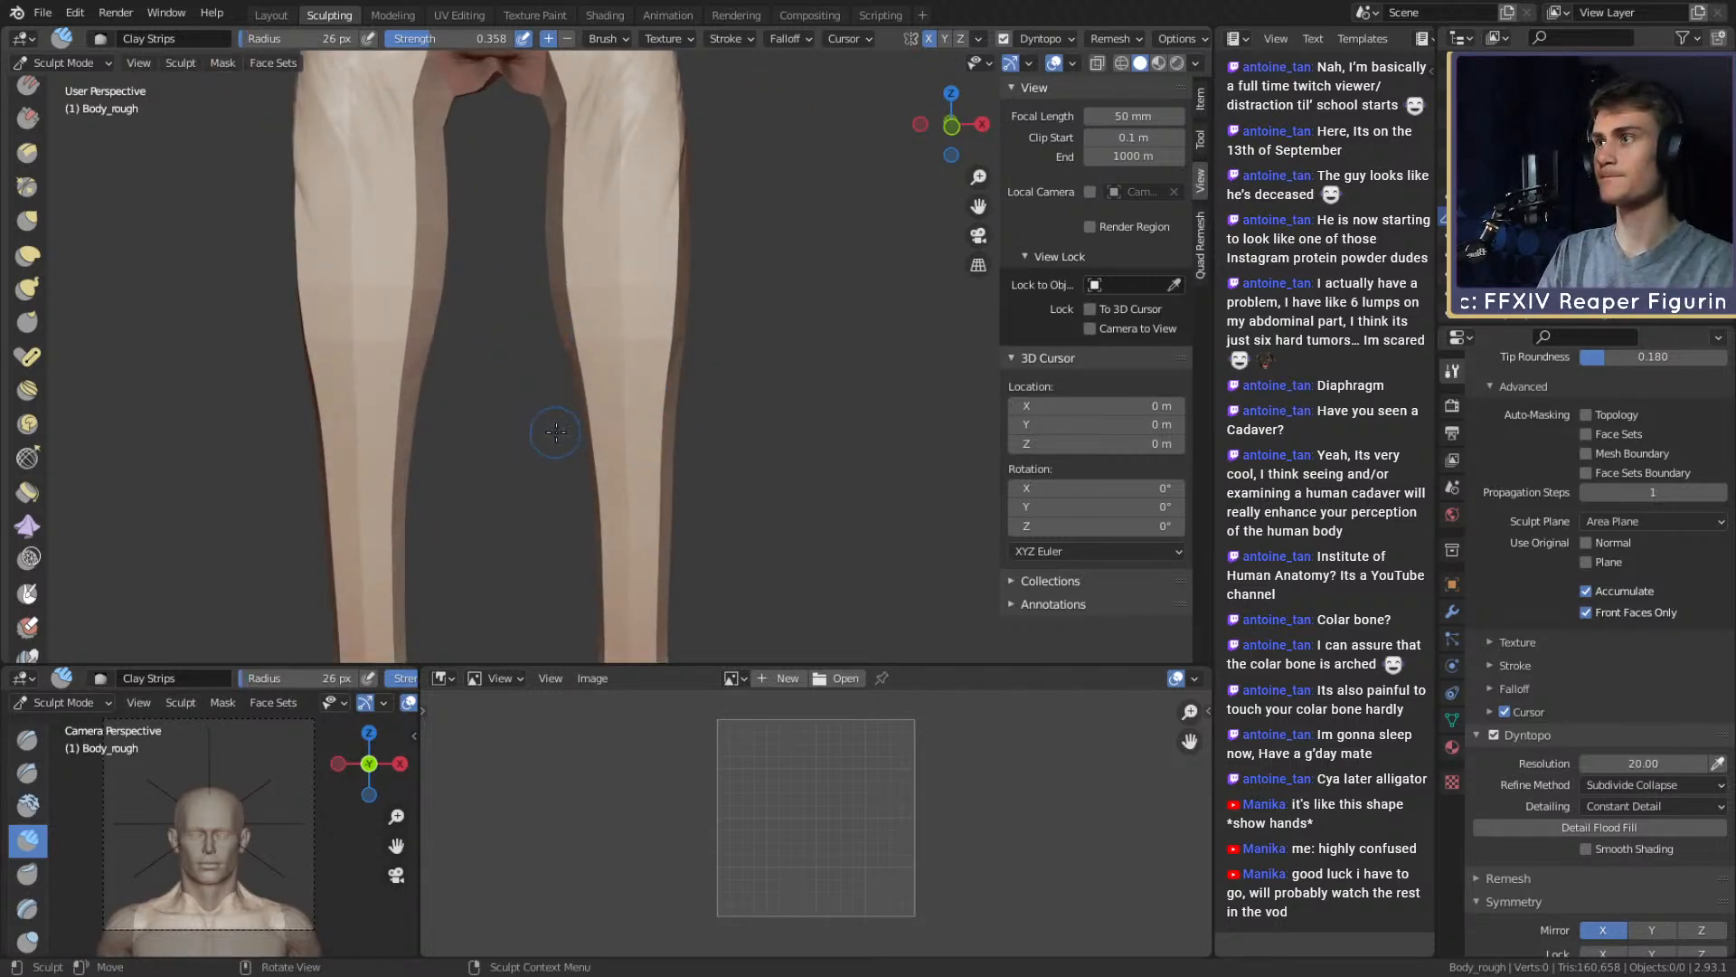
{"action": "middle_click_drag", "start_coordinate": [556, 432], "coordinate": [651, 433], "text": "ctrl"}
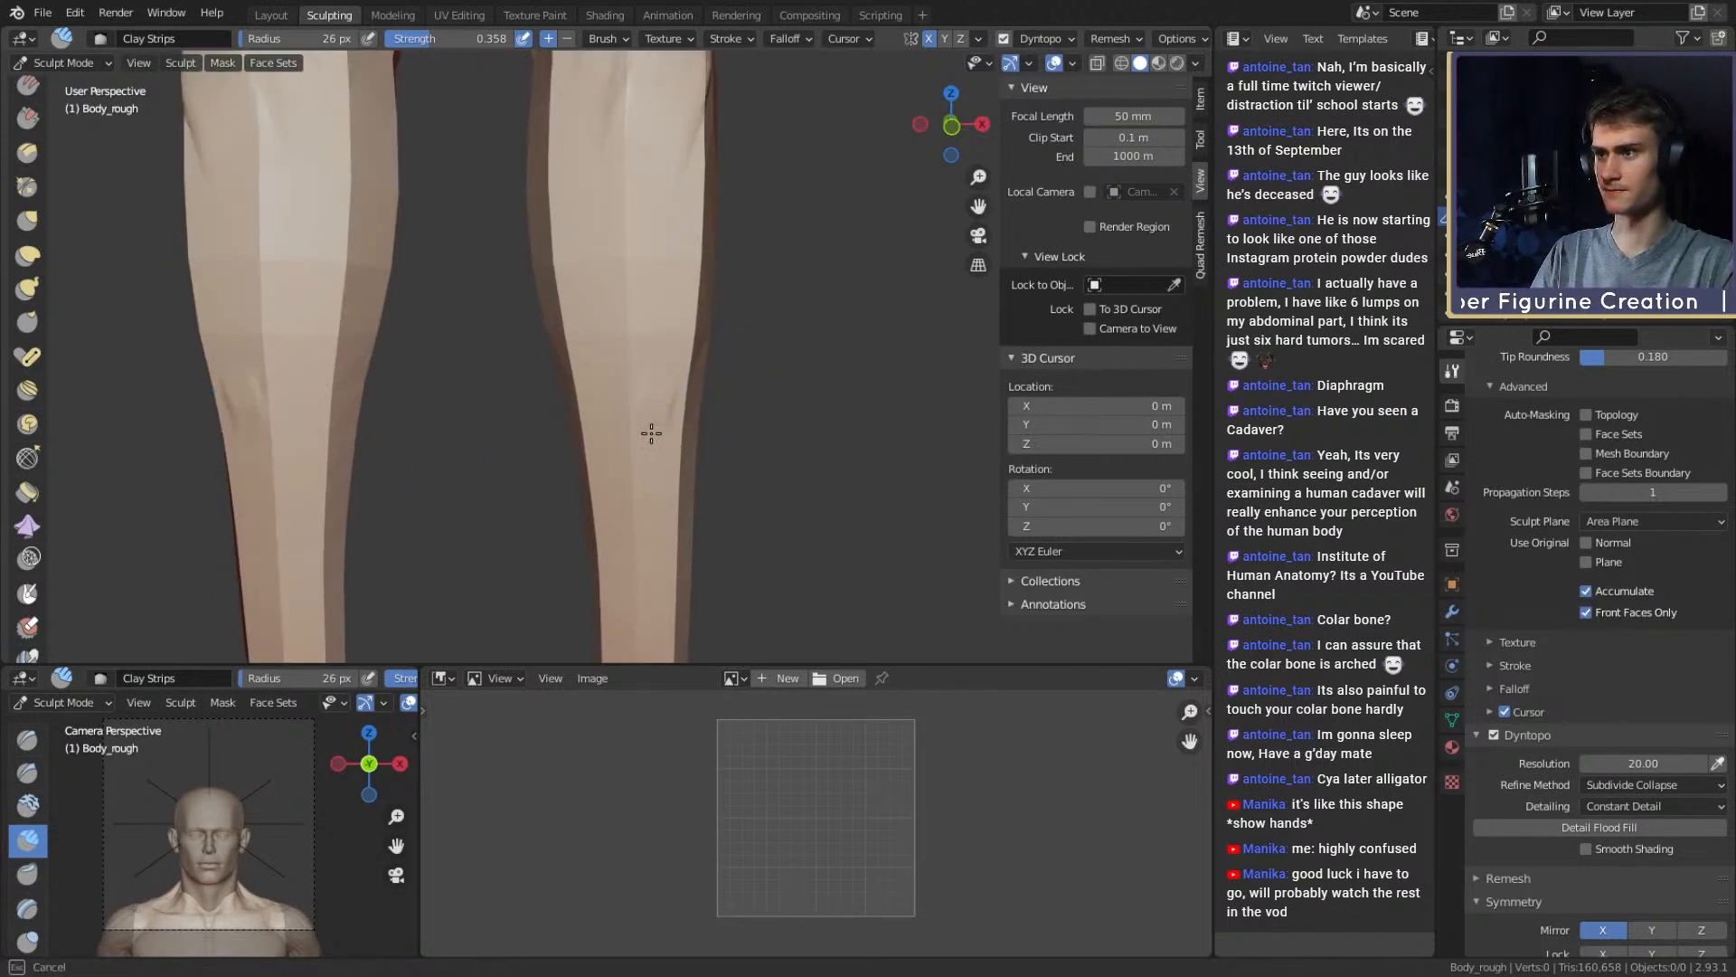
{"action": "mouse_move", "coordinate": [647, 374]}
{"action": "left_mouse_down"}
{"action": "mouse_move", "coordinate": [622, 389]}
{"action": "mouse_move", "coordinate": [651, 466]}
{"action": "left_mouse_up"}
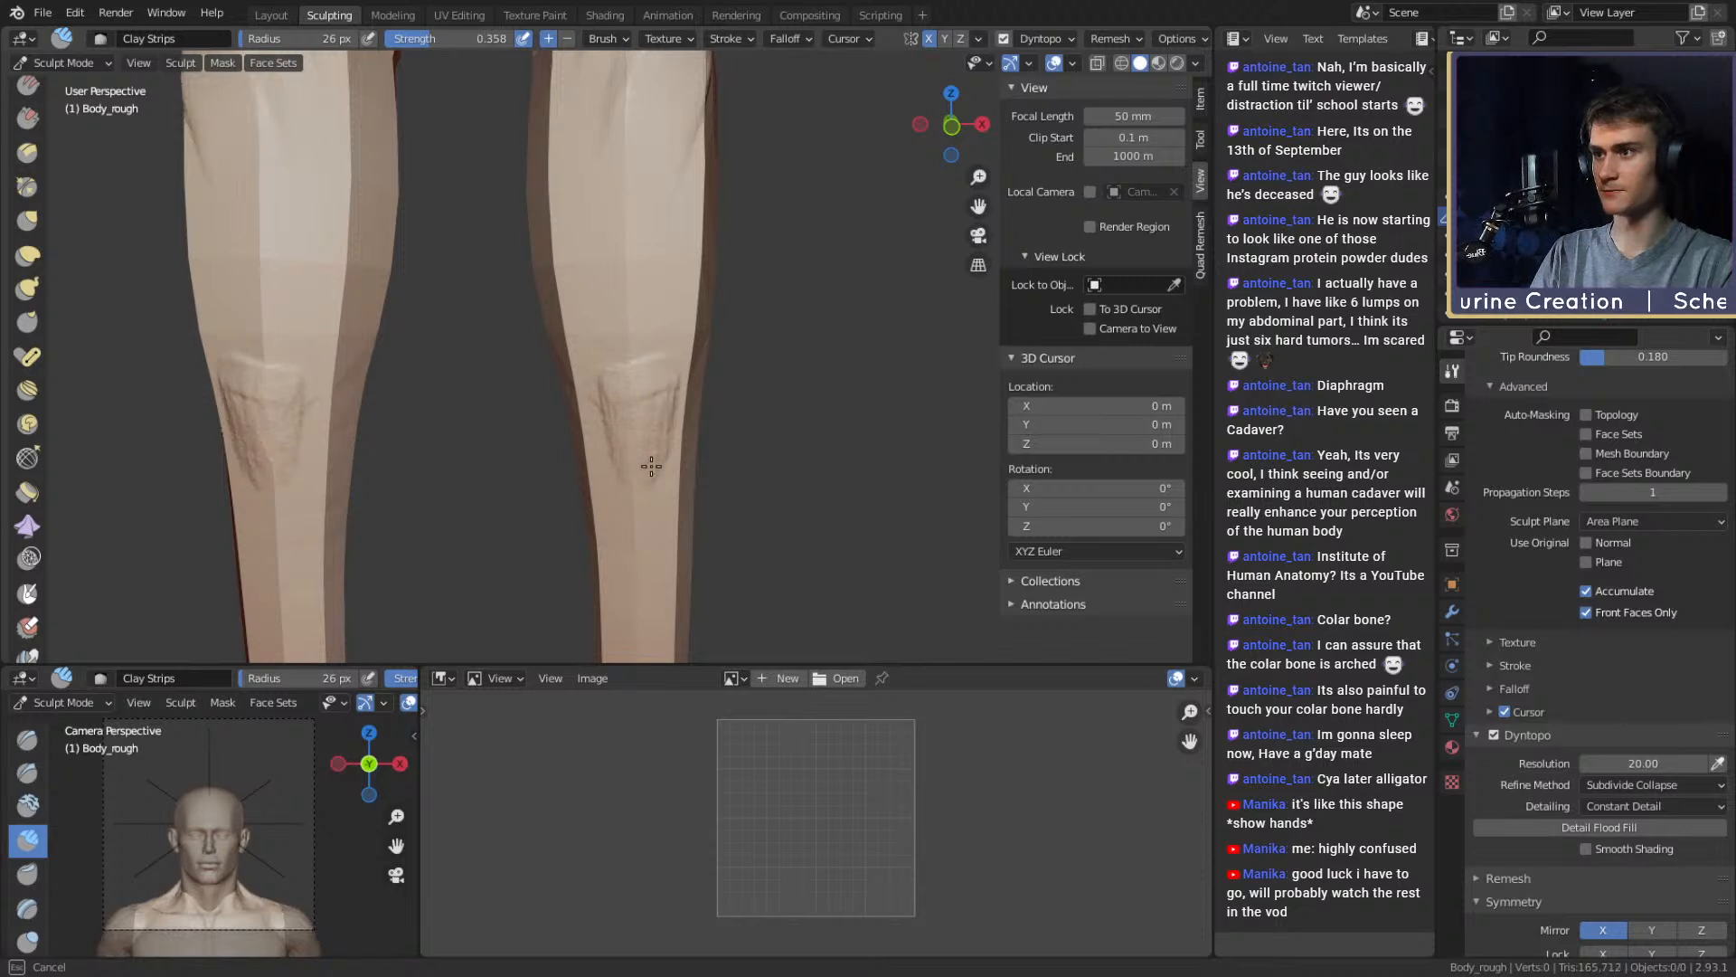
Push the front of the shin slightly backward in side view with Grab at a 128 px radius
{"action": "mouse_move", "coordinate": [618, 384]}
{"action": "middle_mouse_down", "text": "ctrl"}
{"action": "mouse_move", "coordinate": [619, 403]}
{"action": "mouse_move", "coordinate": [572, 410]}
{"action": "mouse_move", "coordinate": [628, 387]}
{"action": "mouse_move", "coordinate": [607, 387]}
{"action": "middle_mouse_up", "text": "ctrl"}
{"action": "key", "text": "g"}
{"action": "key", "text": "f"}
{"action": "left_click", "coordinate": [601, 380]}
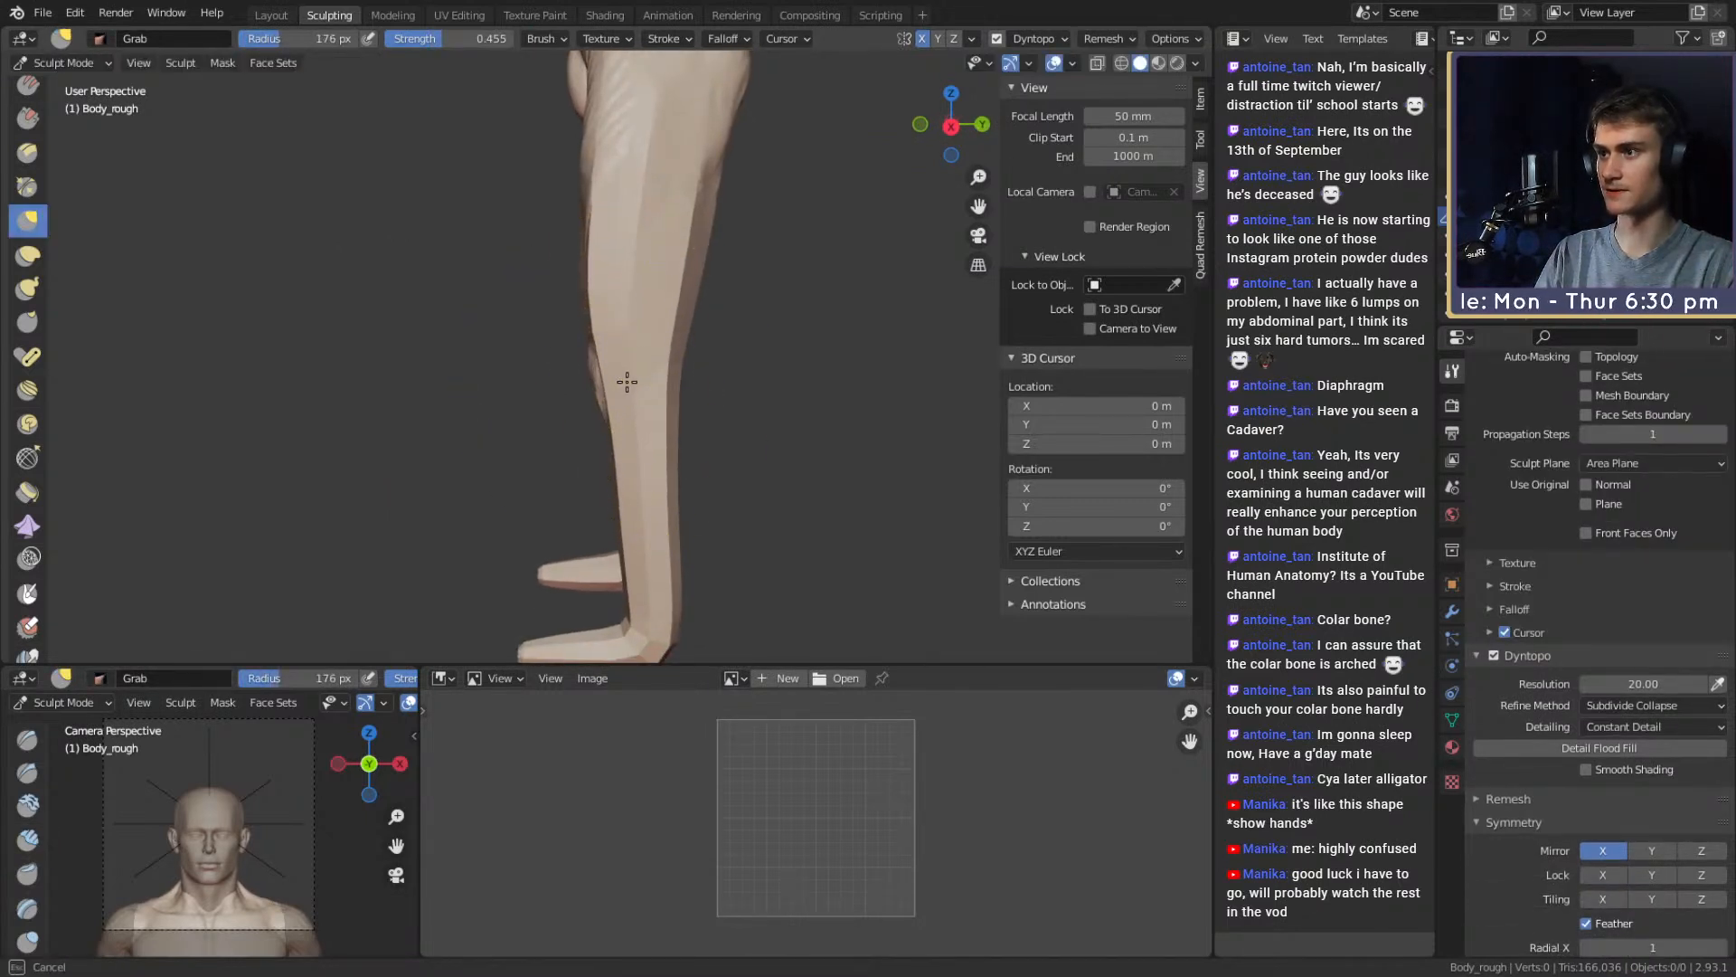
{"action": "key", "text": "bracketleft"}
{"action": "key", "text": "bracketleft"}
{"action": "key", "text": "bracketleft"}
{"action": "middle_click_drag", "start_coordinate": [666, 368], "coordinate": [623, 467]}
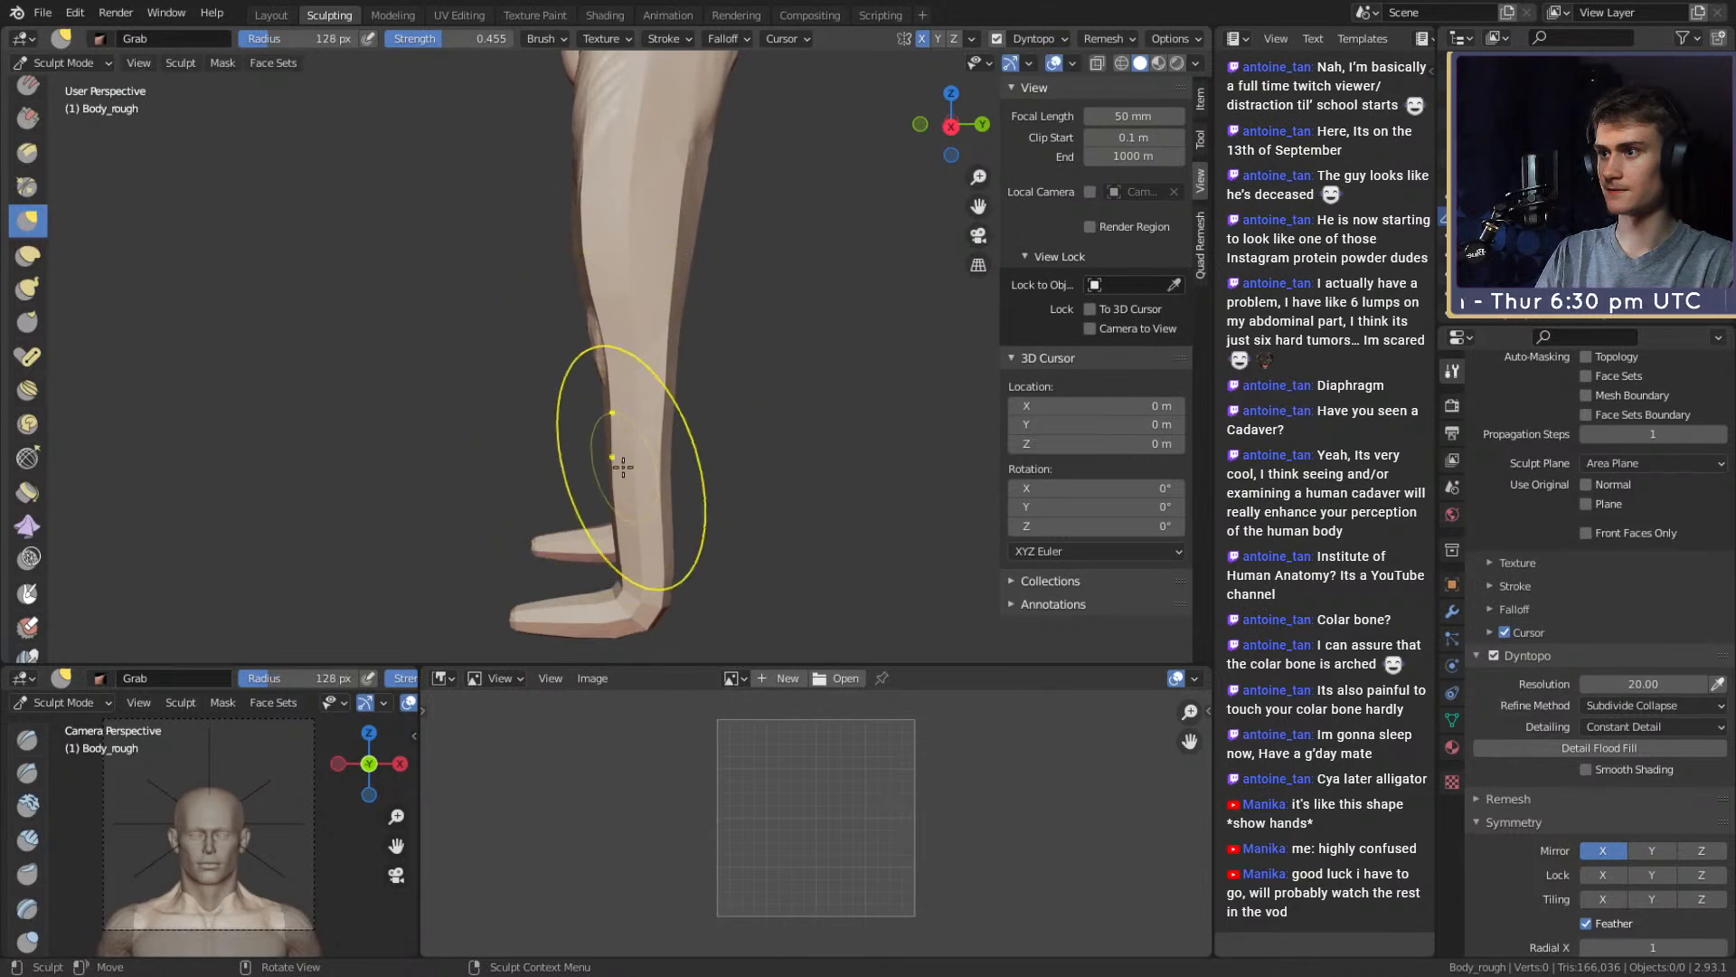
{"action": "left_click_drag", "start_coordinate": [623, 467], "coordinate": [638, 461]}
Shift the knee area slightly backward in side view with Grab, ending at a 146 px radius
{"action": "middle_click_drag", "start_coordinate": [644, 391], "coordinate": [641, 435], "text": "shift"}
{"action": "key", "text": "f"}
{"action": "left_click", "coordinate": [794, 388]}
{"action": "left_click_drag", "start_coordinate": [631, 390], "coordinate": [640, 388]}
{"action": "middle_click_drag", "start_coordinate": [632, 404], "coordinate": [632, 365], "text": "shift"}
{"action": "key", "text": "f"}
{"action": "left_click", "coordinate": [608, 454]}
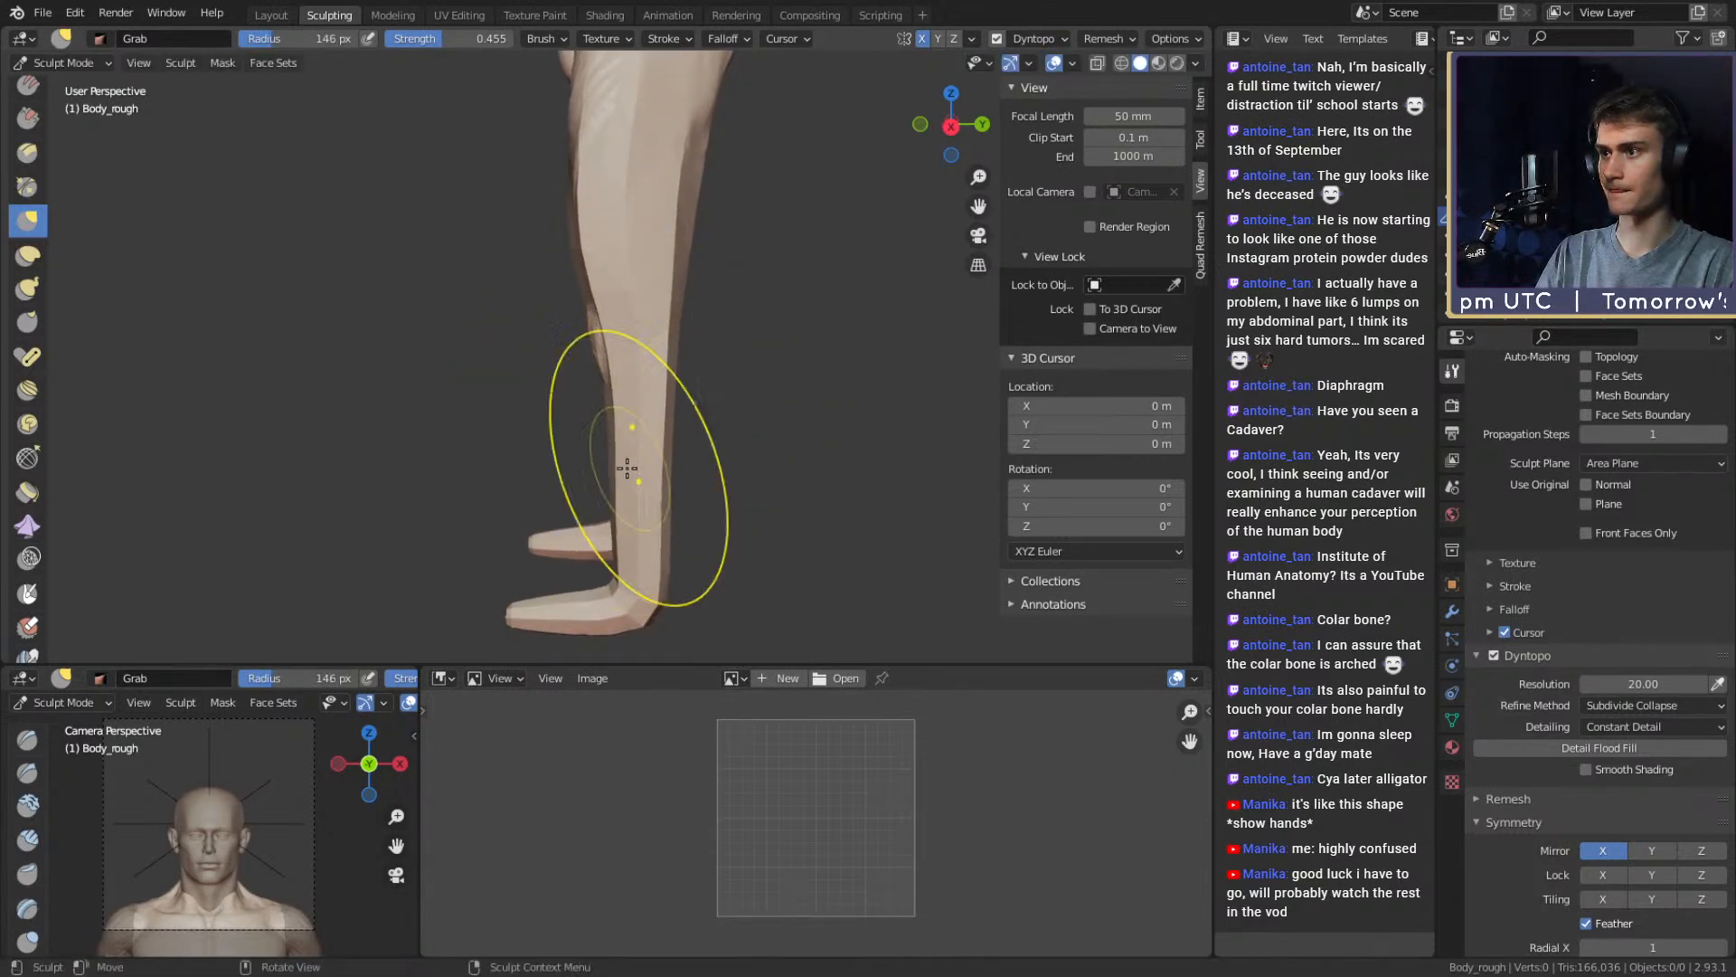
{"action": "middle_click_drag", "start_coordinate": [628, 467], "coordinate": [736, 387]}
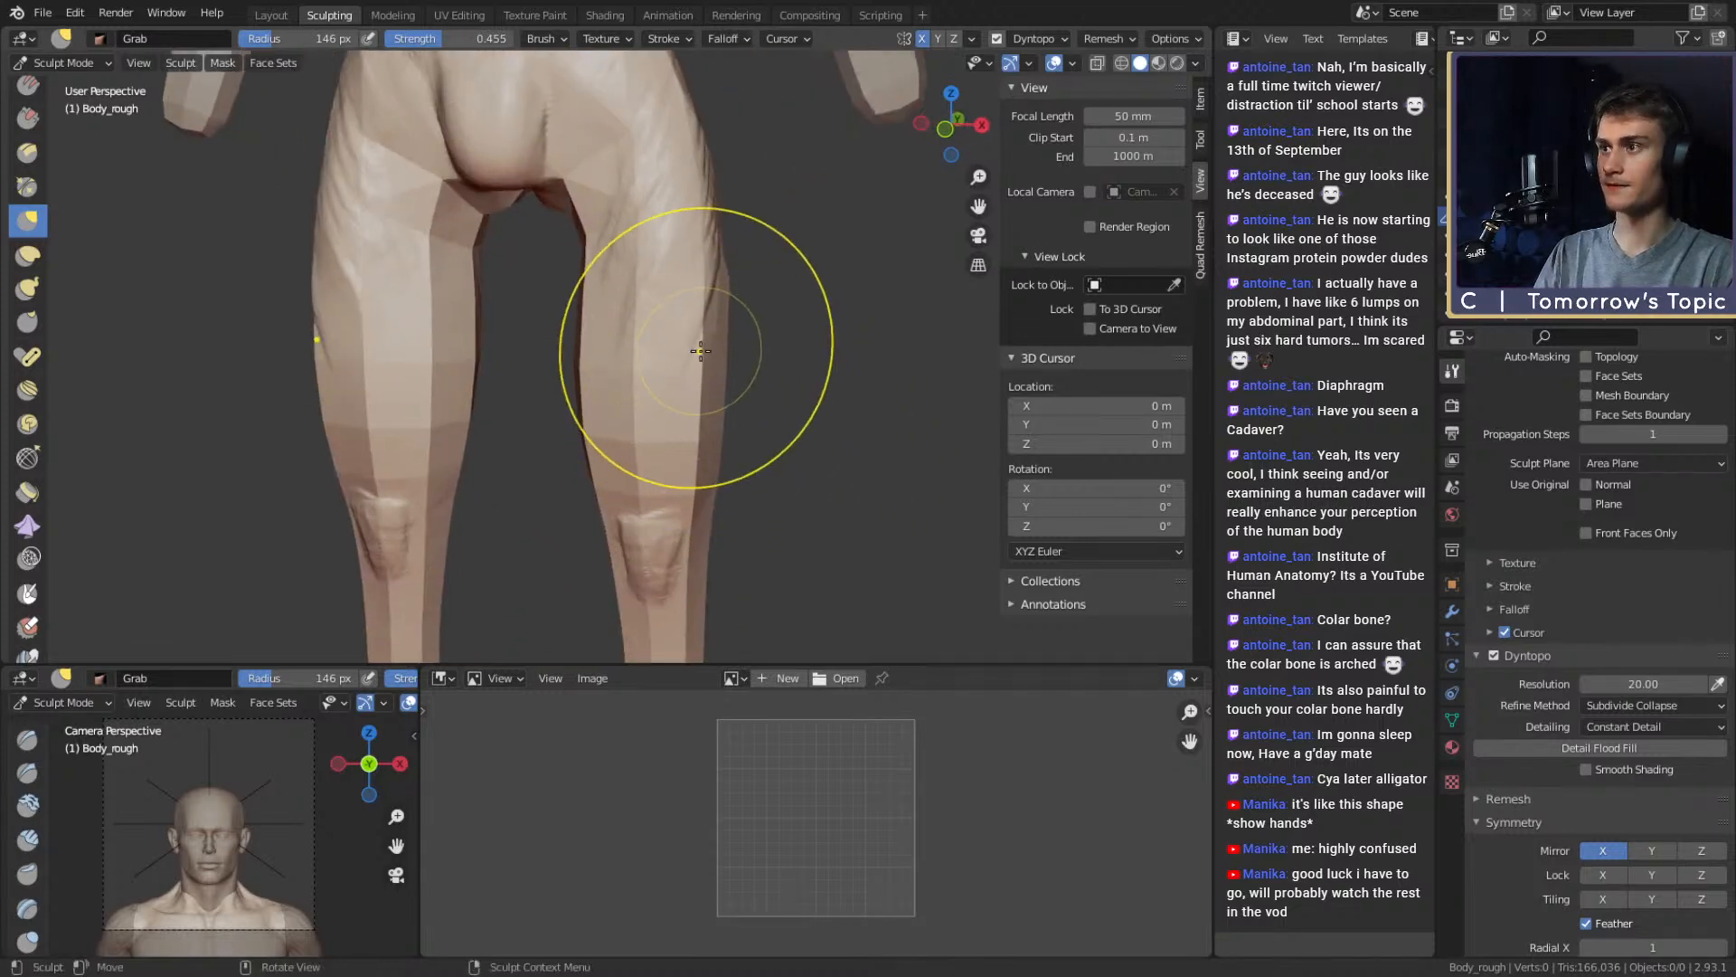
Add volume down the front of the upper thigh below the hip with Clay Strips at about a 55 px radius
{"action": "key", "text": "c"}
{"action": "key", "text": "f"}
{"action": "left_click", "coordinate": [627, 341]}
{"action": "middle_click_drag", "start_coordinate": [653, 342], "coordinate": [689, 465]}
{"action": "key", "text": "f"}
{"action": "left_click", "coordinate": [703, 294]}
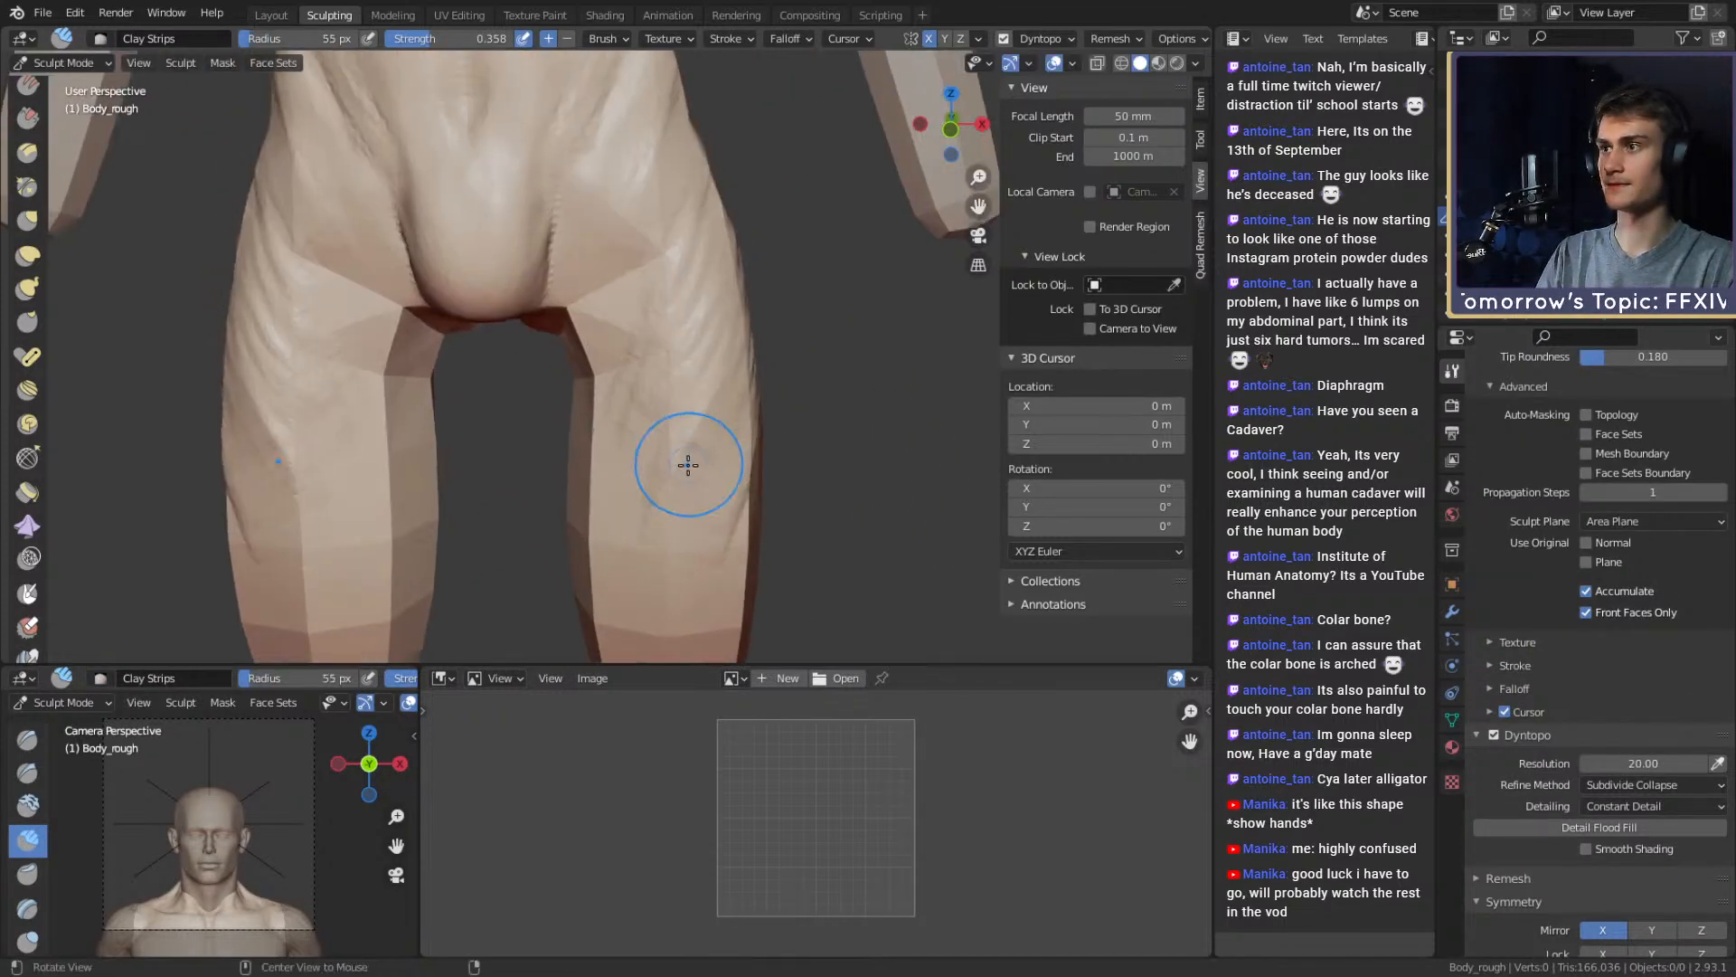
{"action": "left_click_drag", "start_coordinate": [691, 365], "coordinate": [655, 388], "text": "alt"}
{"action": "key", "text": "f"}
{"action": "left_click", "coordinate": [647, 290]}
{"action": "mouse_move", "coordinate": [640, 237]}
{"action": "left_mouse_down"}
{"action": "mouse_move", "coordinate": [599, 380]}
{"action": "mouse_move", "coordinate": [643, 434]}
{"action": "left_mouse_up"}
Build up the outer front of the thigh with long downward Clay Strips strokes
{"action": "middle_click_drag", "start_coordinate": [651, 380], "coordinate": [708, 295]}
{"action": "mouse_move", "coordinate": [709, 295]}
{"action": "left_mouse_down"}
{"action": "mouse_move", "coordinate": [632, 361]}
{"action": "mouse_move", "coordinate": [637, 398]}
{"action": "left_mouse_up"}
{"action": "middle_click_drag", "start_coordinate": [642, 389], "coordinate": [655, 331]}
{"action": "left_click_drag", "start_coordinate": [705, 307], "coordinate": [713, 465]}
{"action": "middle_click_drag", "start_coordinate": [714, 465], "coordinate": [671, 413], "text": "shift"}
Carry the quadriceps mass down toward the knee with Clay Strips, ending at a 46 px radius
{"action": "key", "text": "f"}
{"action": "left_click", "coordinate": [676, 380]}
{"action": "left_click_drag", "start_coordinate": [661, 380], "coordinate": [640, 453]}
{"action": "middle_click_drag", "start_coordinate": [660, 398], "coordinate": [630, 421]}
{"action": "key", "text": "f"}
{"action": "left_click", "coordinate": [637, 438]}
{"action": "left_click_drag", "start_coordinate": [674, 353], "coordinate": [644, 465]}
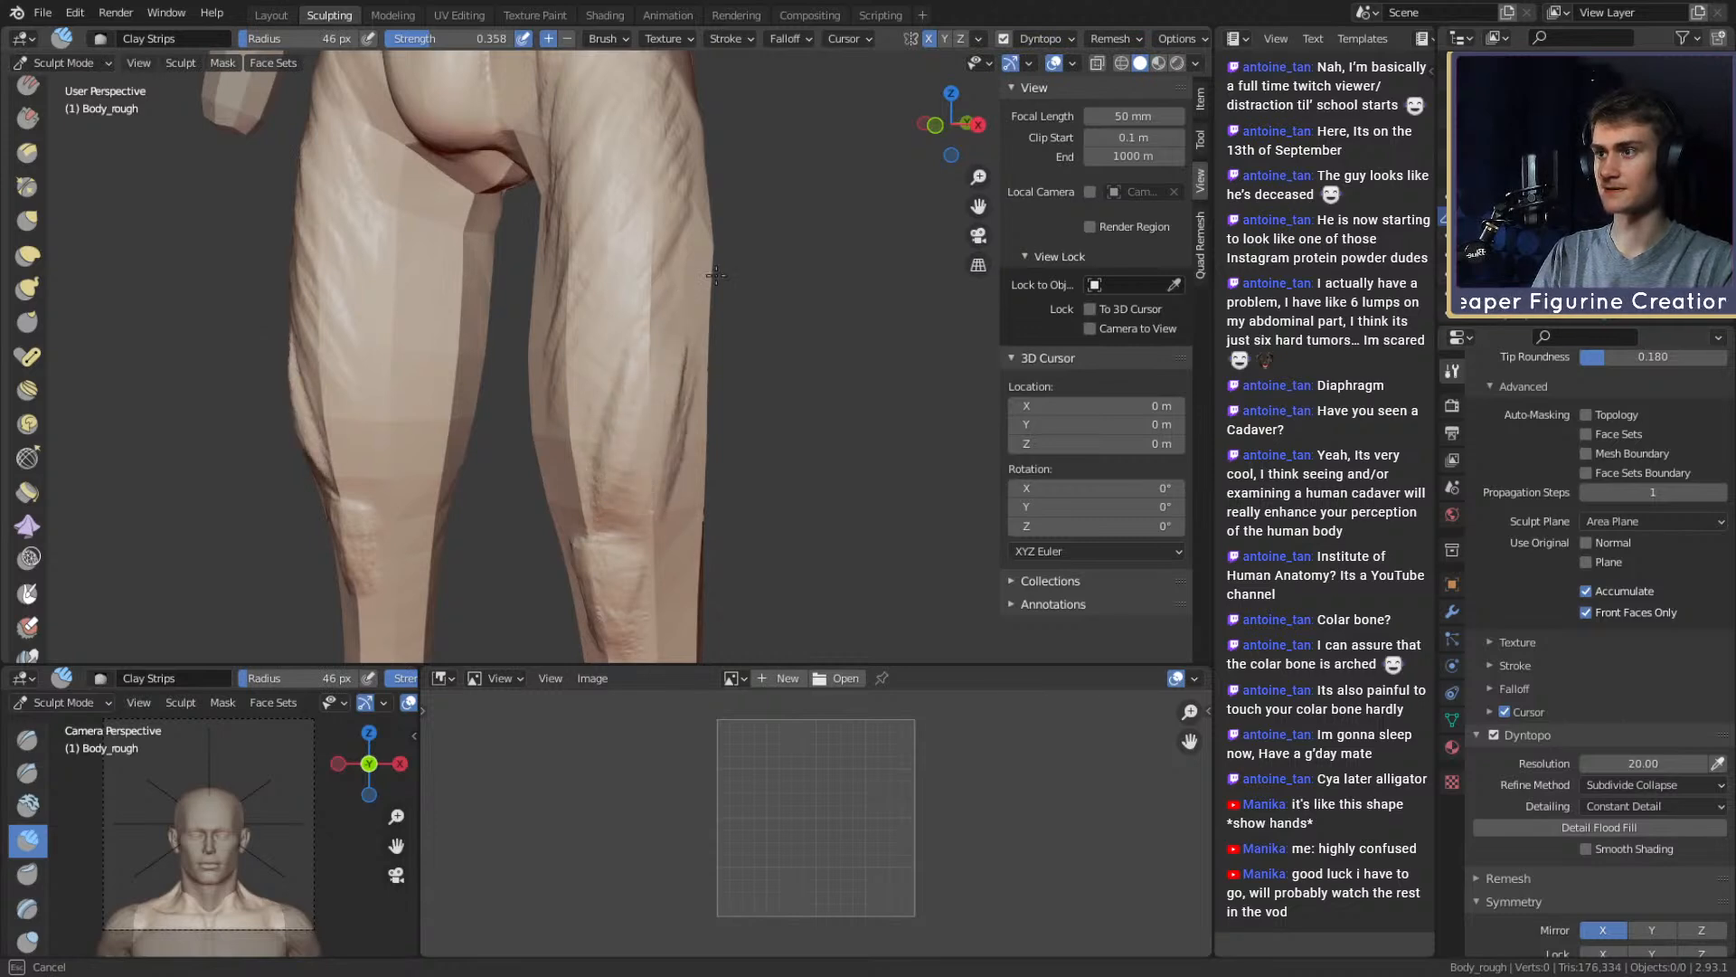
{"action": "left_click_drag", "start_coordinate": [716, 275], "coordinate": [706, 308]}
Fill in the outer side of the thigh with Clay Strips at a 46 px radius
{"action": "middle_click_drag", "start_coordinate": [687, 361], "coordinate": [573, 399]}
{"action": "left_click_drag", "start_coordinate": [573, 399], "coordinate": [632, 294]}
{"action": "middle_click_drag", "start_coordinate": [579, 294], "coordinate": [600, 357], "text": "shift"}
{"action": "left_click_drag", "start_coordinate": [601, 357], "coordinate": [607, 476]}
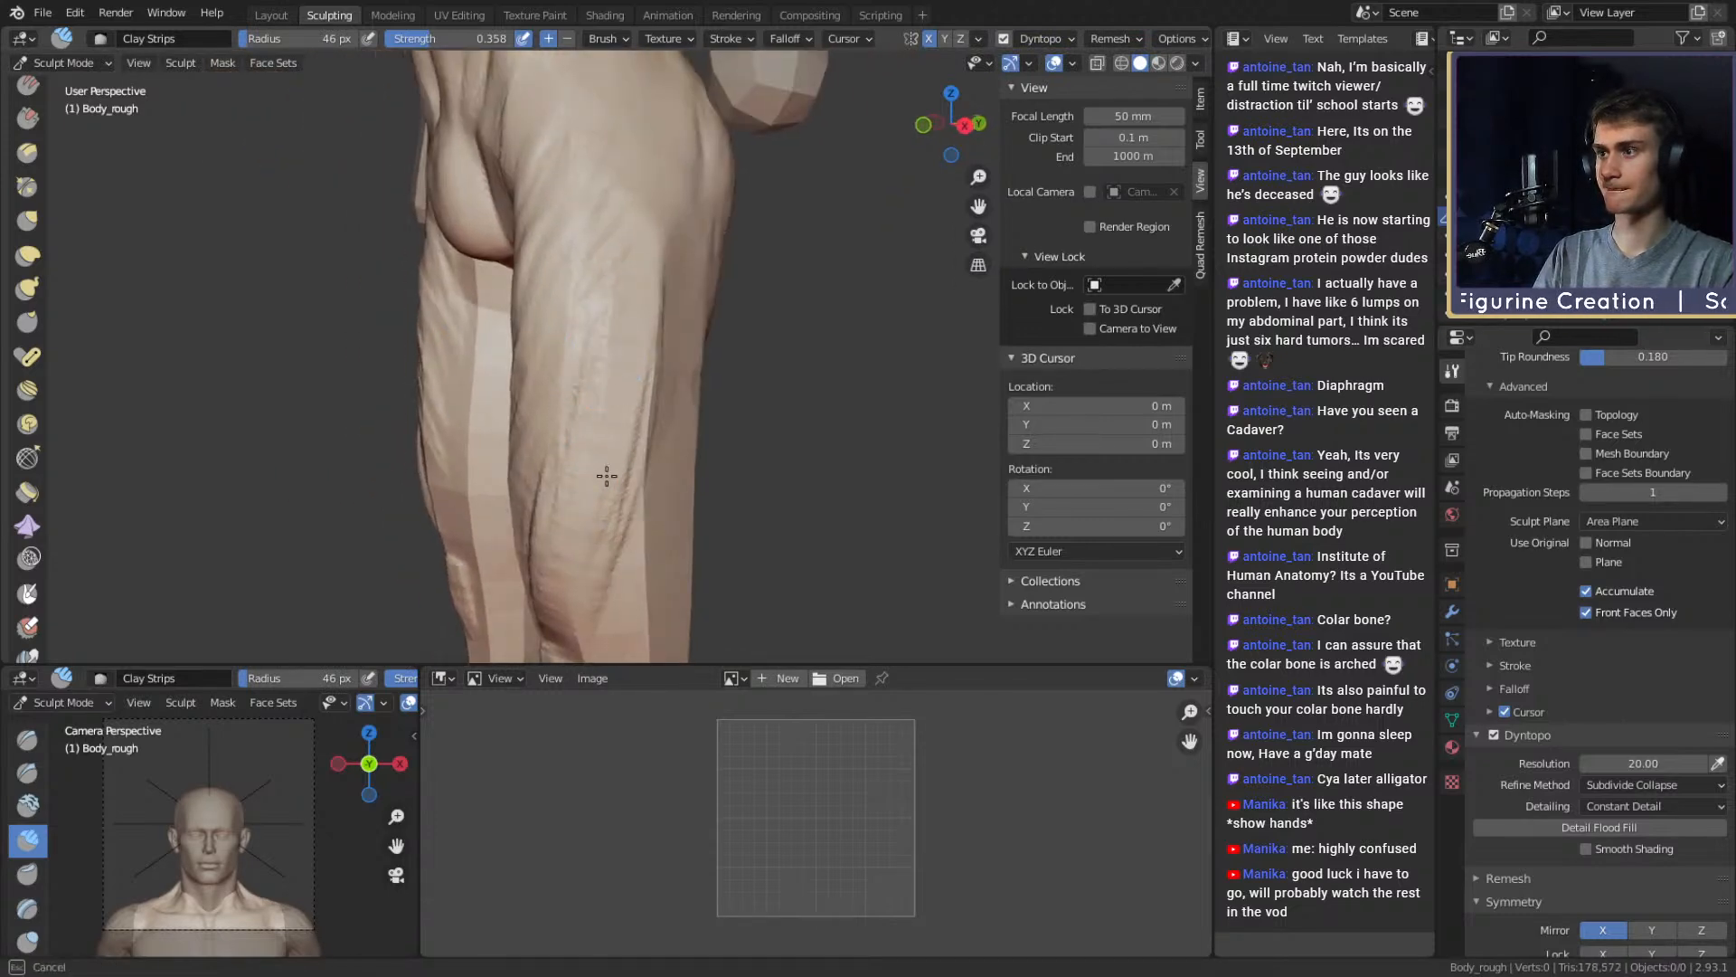
Refine the outer quadriceps from the side and front with Clay Strips at a 38 px radius
{"action": "mouse_move", "coordinate": [607, 475]}
{"action": "middle_mouse_down"}
{"action": "mouse_move", "coordinate": [612, 298]}
{"action": "mouse_move", "coordinate": [632, 298]}
{"action": "middle_mouse_up"}
{"action": "key", "text": "f"}
{"action": "left_click", "coordinate": [632, 298]}
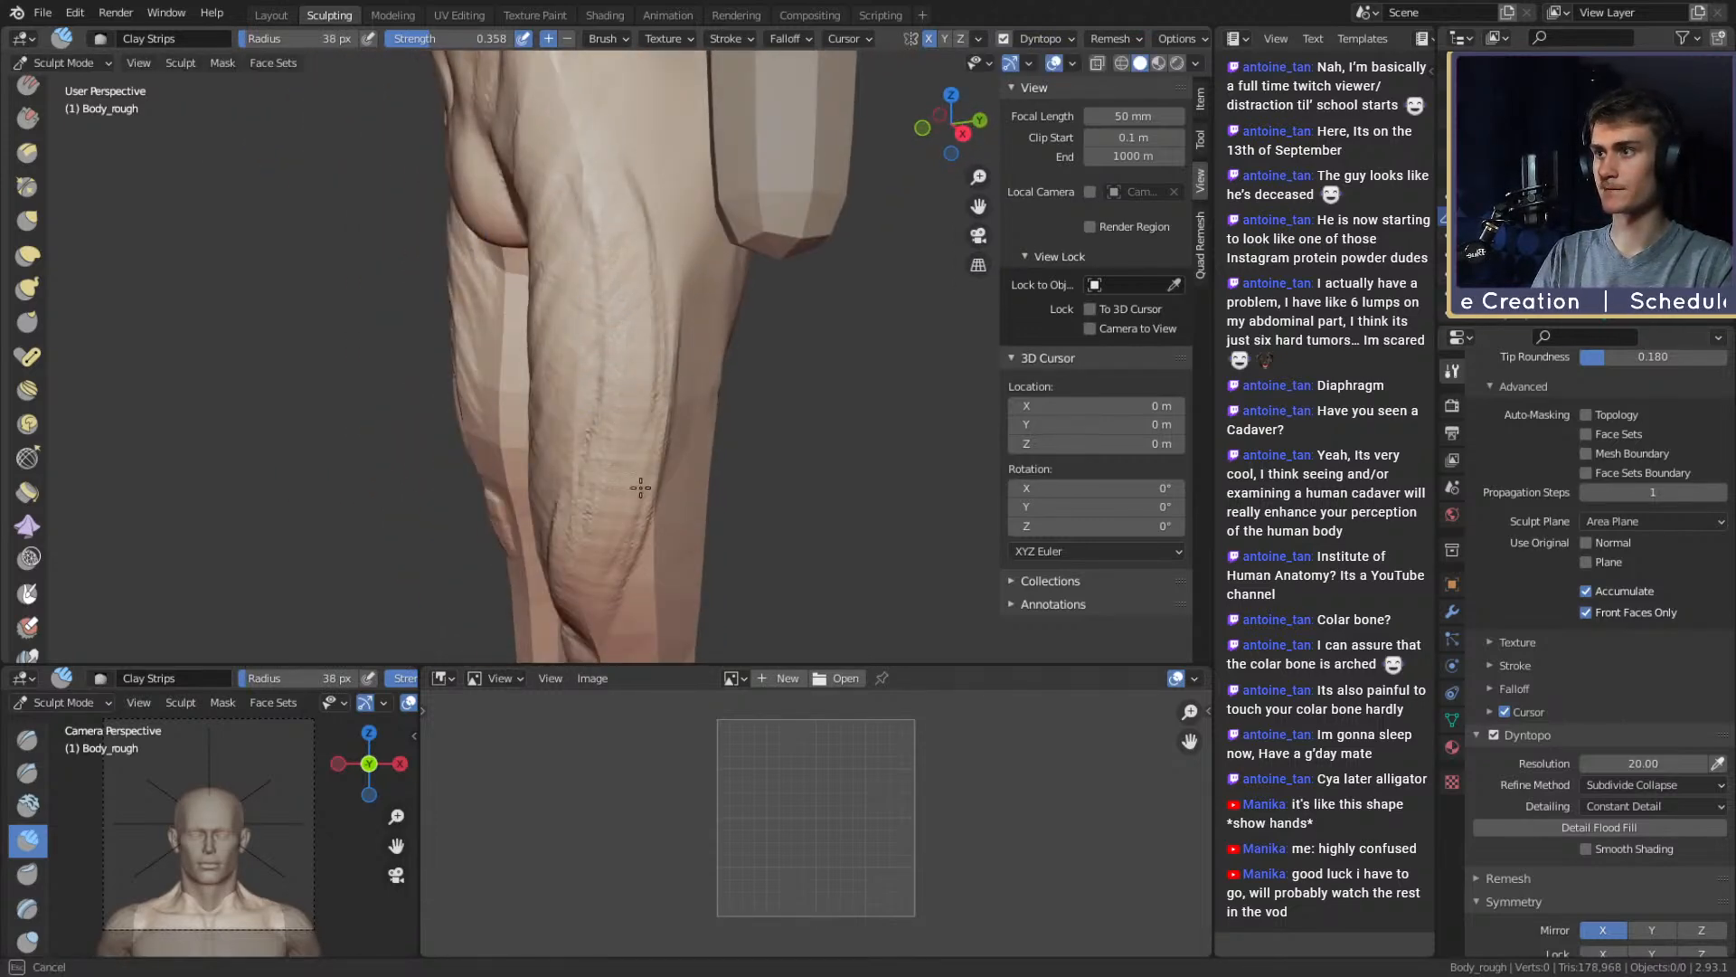
{"action": "left_click_drag", "start_coordinate": [640, 489], "coordinate": [645, 332]}
{"action": "left_click_drag", "start_coordinate": [659, 453], "coordinate": [663, 380]}
{"action": "mouse_move", "coordinate": [664, 380]}
{"action": "middle_mouse_down"}
{"action": "mouse_move", "coordinate": [745, 310]}
{"action": "mouse_move", "coordinate": [608, 407]}
{"action": "middle_mouse_up"}
{"action": "left_click_drag", "start_coordinate": [609, 407], "coordinate": [600, 356]}
{"action": "mouse_move", "coordinate": [600, 356]}
{"action": "middle_mouse_down"}
{"action": "mouse_move", "coordinate": [682, 337]}
{"action": "mouse_move", "coordinate": [569, 329]}
{"action": "middle_mouse_up"}
{"action": "left_click_drag", "start_coordinate": [570, 329], "coordinate": [588, 434]}
{"action": "middle_click_drag", "start_coordinate": [589, 434], "coordinate": [638, 442]}
{"action": "left_click_drag", "start_coordinate": [639, 442], "coordinate": [659, 534]}
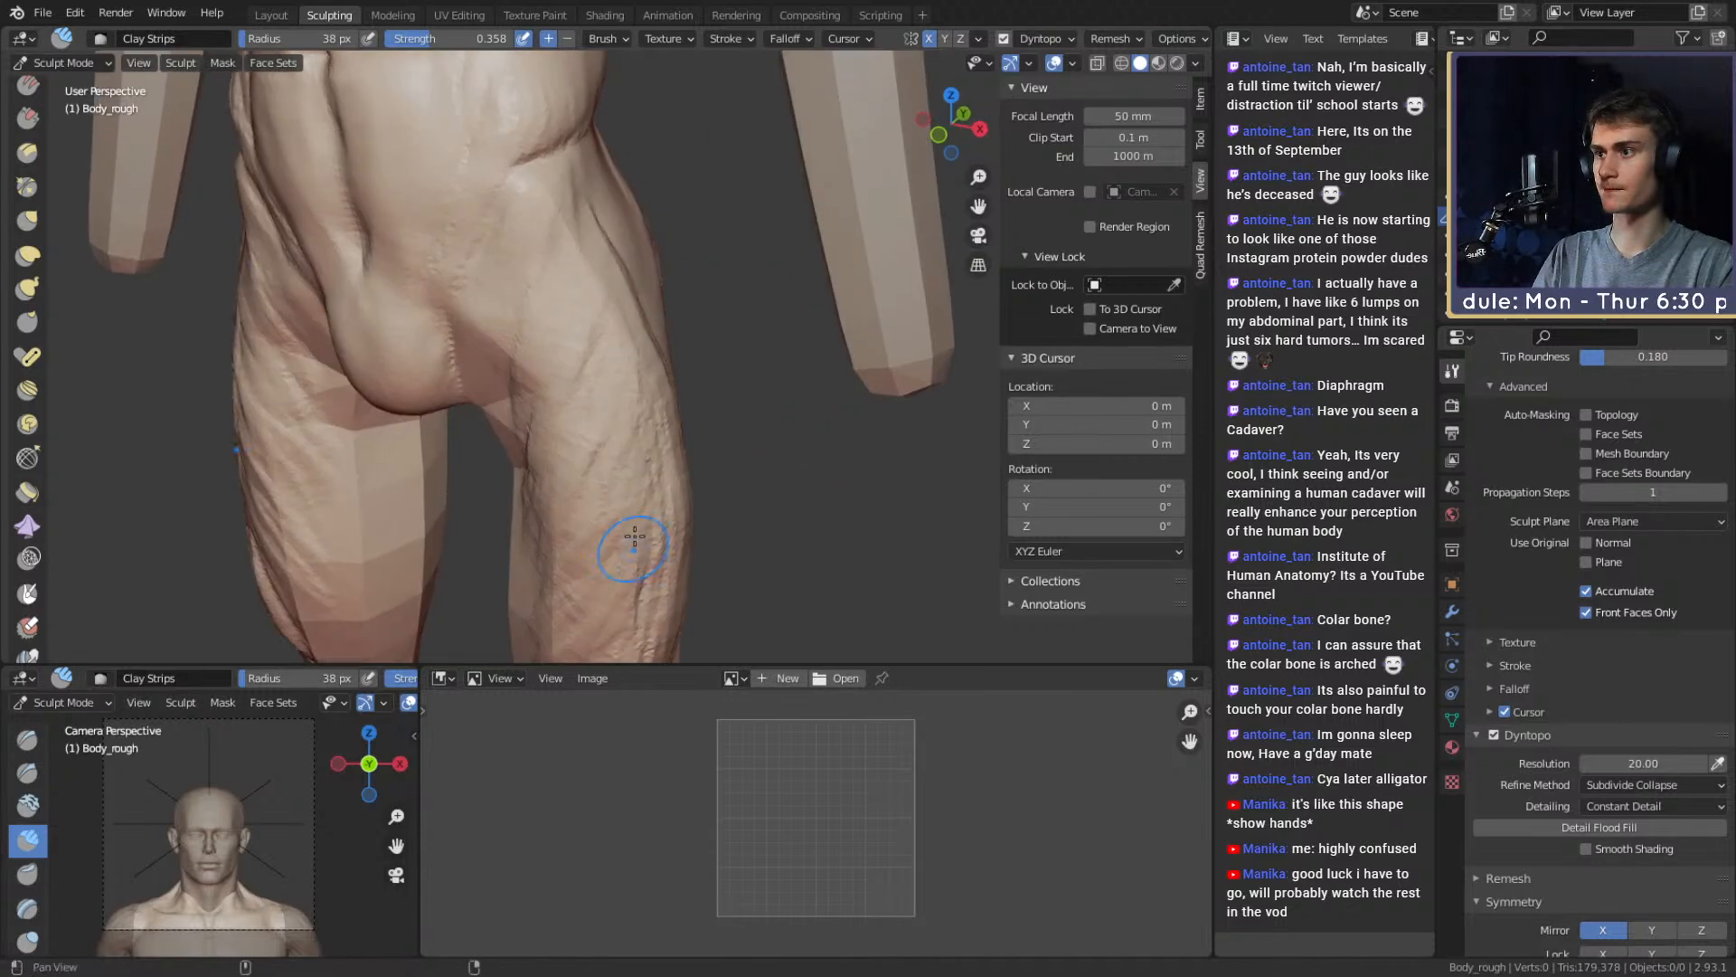
Thicken the front of the thigh from the hip toward the knee with Clay Strips at a 46 px radius
{"action": "middle_click_drag", "start_coordinate": [659, 534], "coordinate": [647, 423], "text": "shift"}
{"action": "key", "text": "f"}
{"action": "left_click", "coordinate": [650, 290]}
{"action": "left_click_drag", "start_coordinate": [650, 298], "coordinate": [650, 518]}
{"action": "middle_click_drag", "start_coordinate": [650, 517], "coordinate": [651, 325], "text": "shift"}
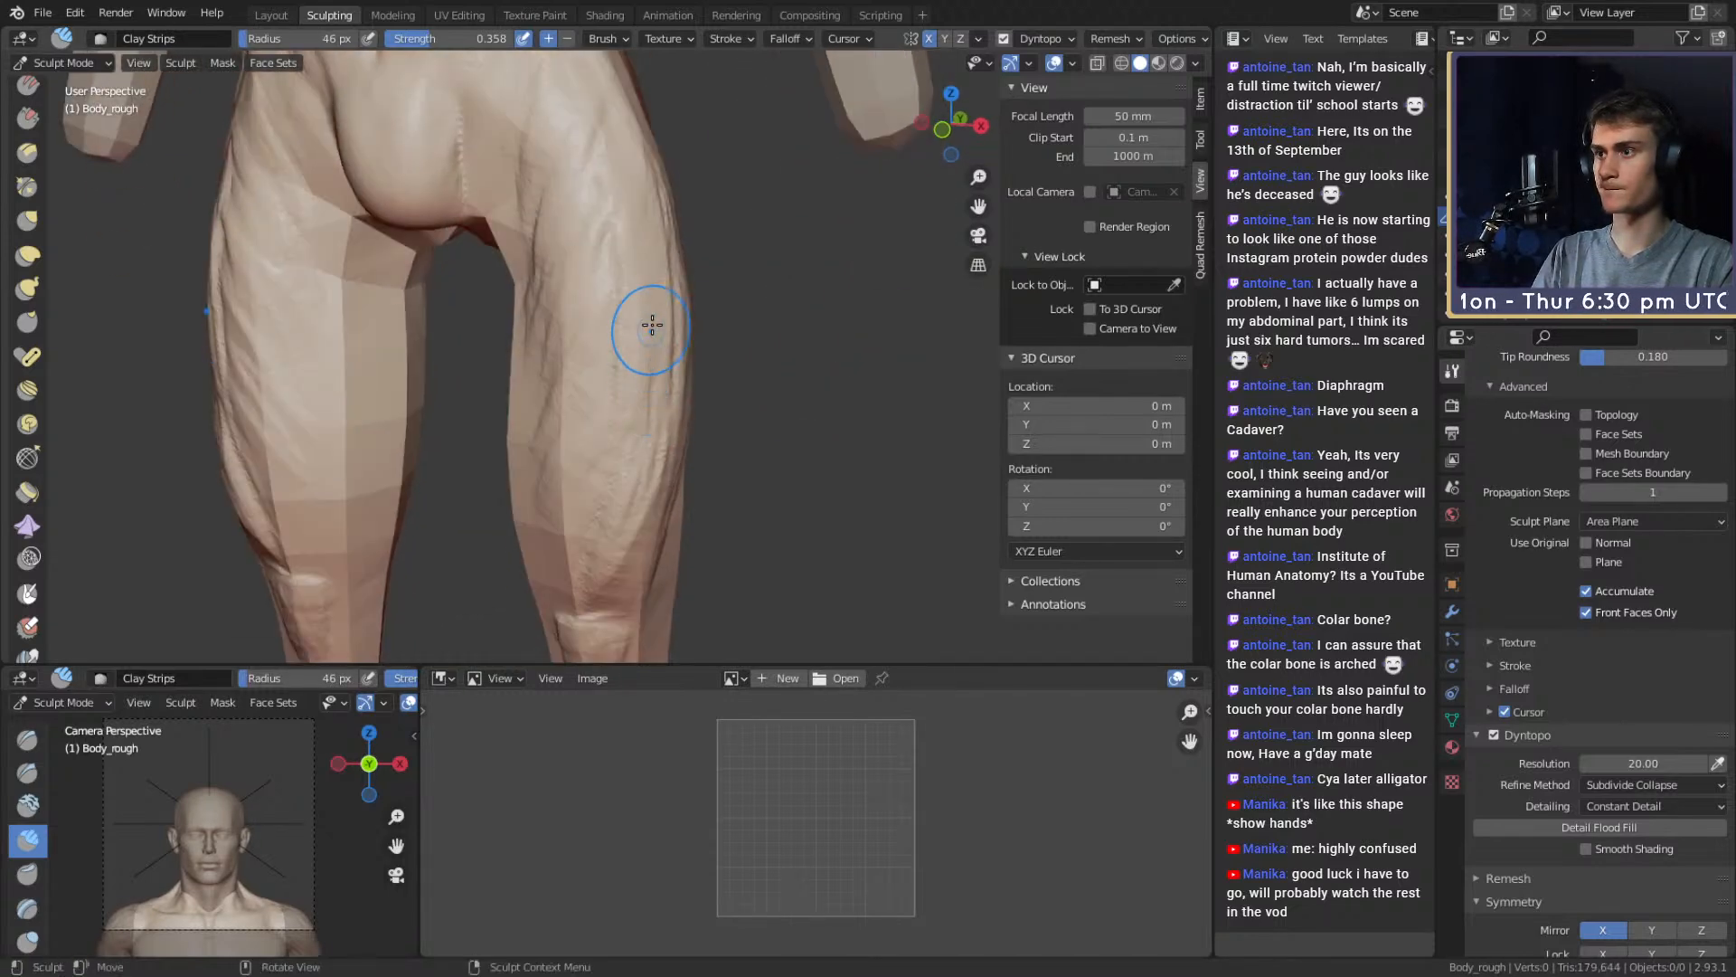
{"action": "left_click_drag", "start_coordinate": [651, 326], "coordinate": [636, 507]}
{"action": "middle_click_drag", "start_coordinate": [637, 506], "coordinate": [644, 459]}
Shape the lower quadriceps above the kneecap with Clay Strips at a 32 px radius
{"action": "key", "text": "f"}
{"action": "left_click", "coordinate": [632, 458]}
{"action": "mouse_move", "coordinate": [631, 458]}
{"action": "middle_mouse_down"}
{"action": "mouse_move", "coordinate": [646, 435]}
{"action": "mouse_move", "coordinate": [612, 390]}
{"action": "middle_mouse_up"}
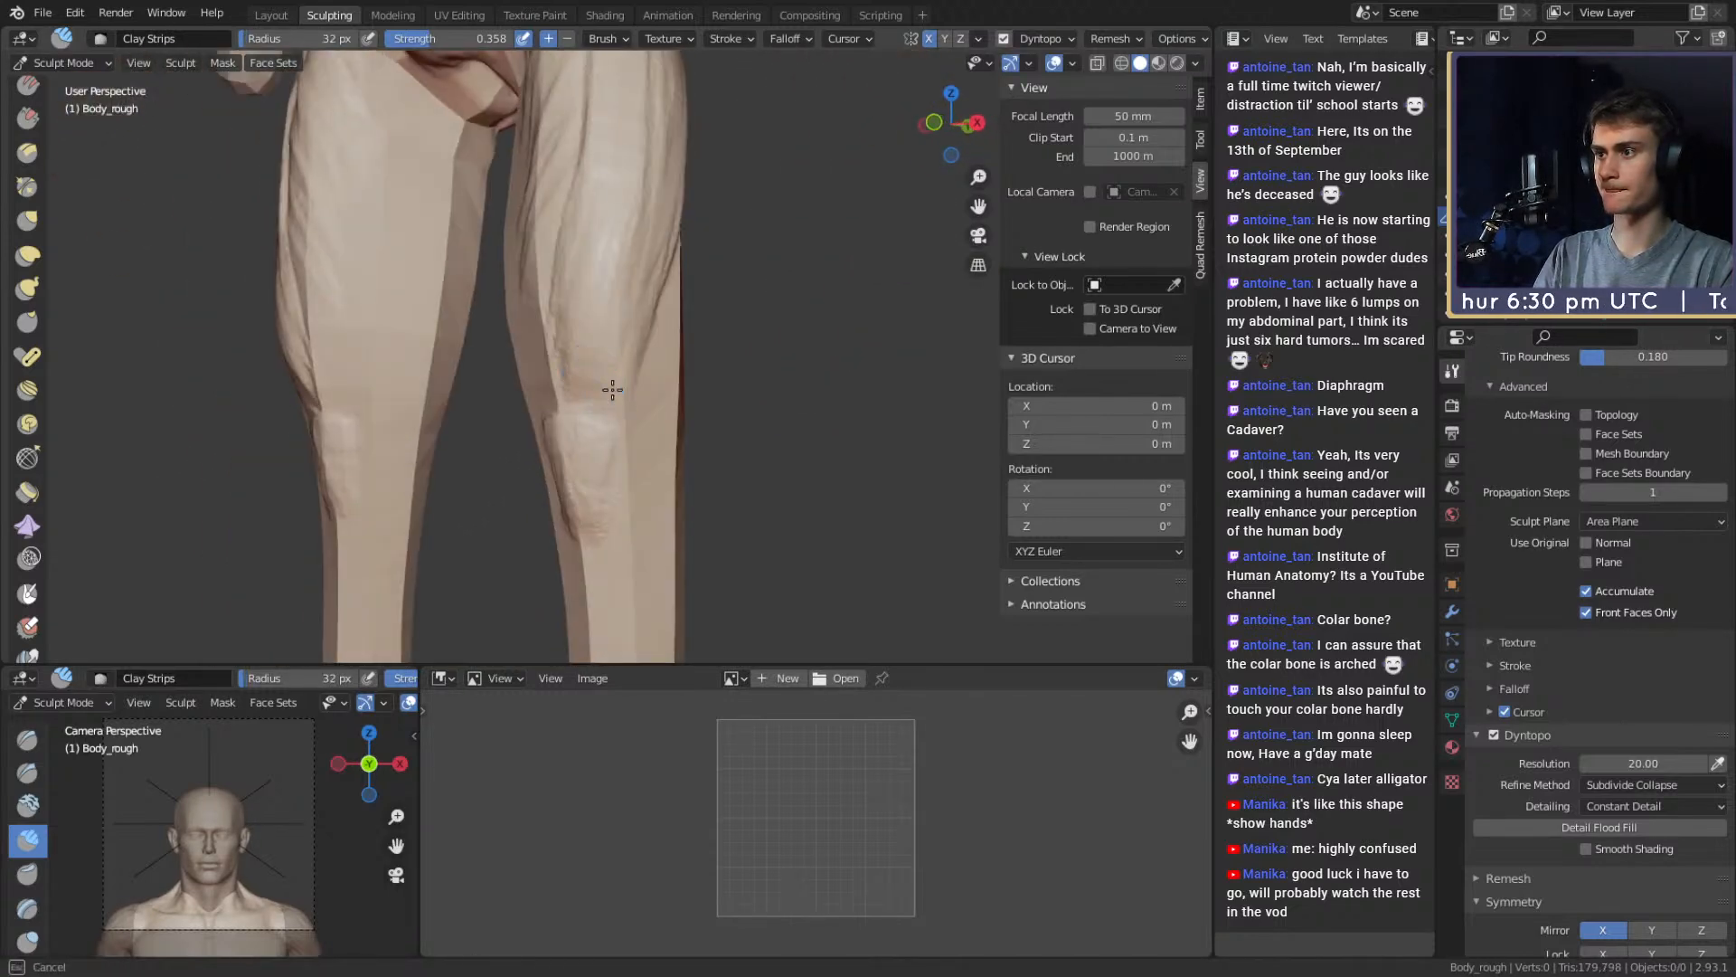
{"action": "left_click_drag", "start_coordinate": [644, 215], "coordinate": [665, 185]}
{"action": "mouse_move", "coordinate": [665, 185]}
{"action": "middle_mouse_down", "text": "shift"}
{"action": "mouse_move", "coordinate": [654, 283]}
{"action": "mouse_move", "coordinate": [728, 286]}
{"action": "middle_mouse_up", "text": "shift"}
{"action": "mouse_move", "coordinate": [624, 470]}
{"action": "left_mouse_down"}
{"action": "mouse_move", "coordinate": [593, 371]}
{"action": "mouse_move", "coordinate": [611, 310]}
{"action": "left_mouse_up"}
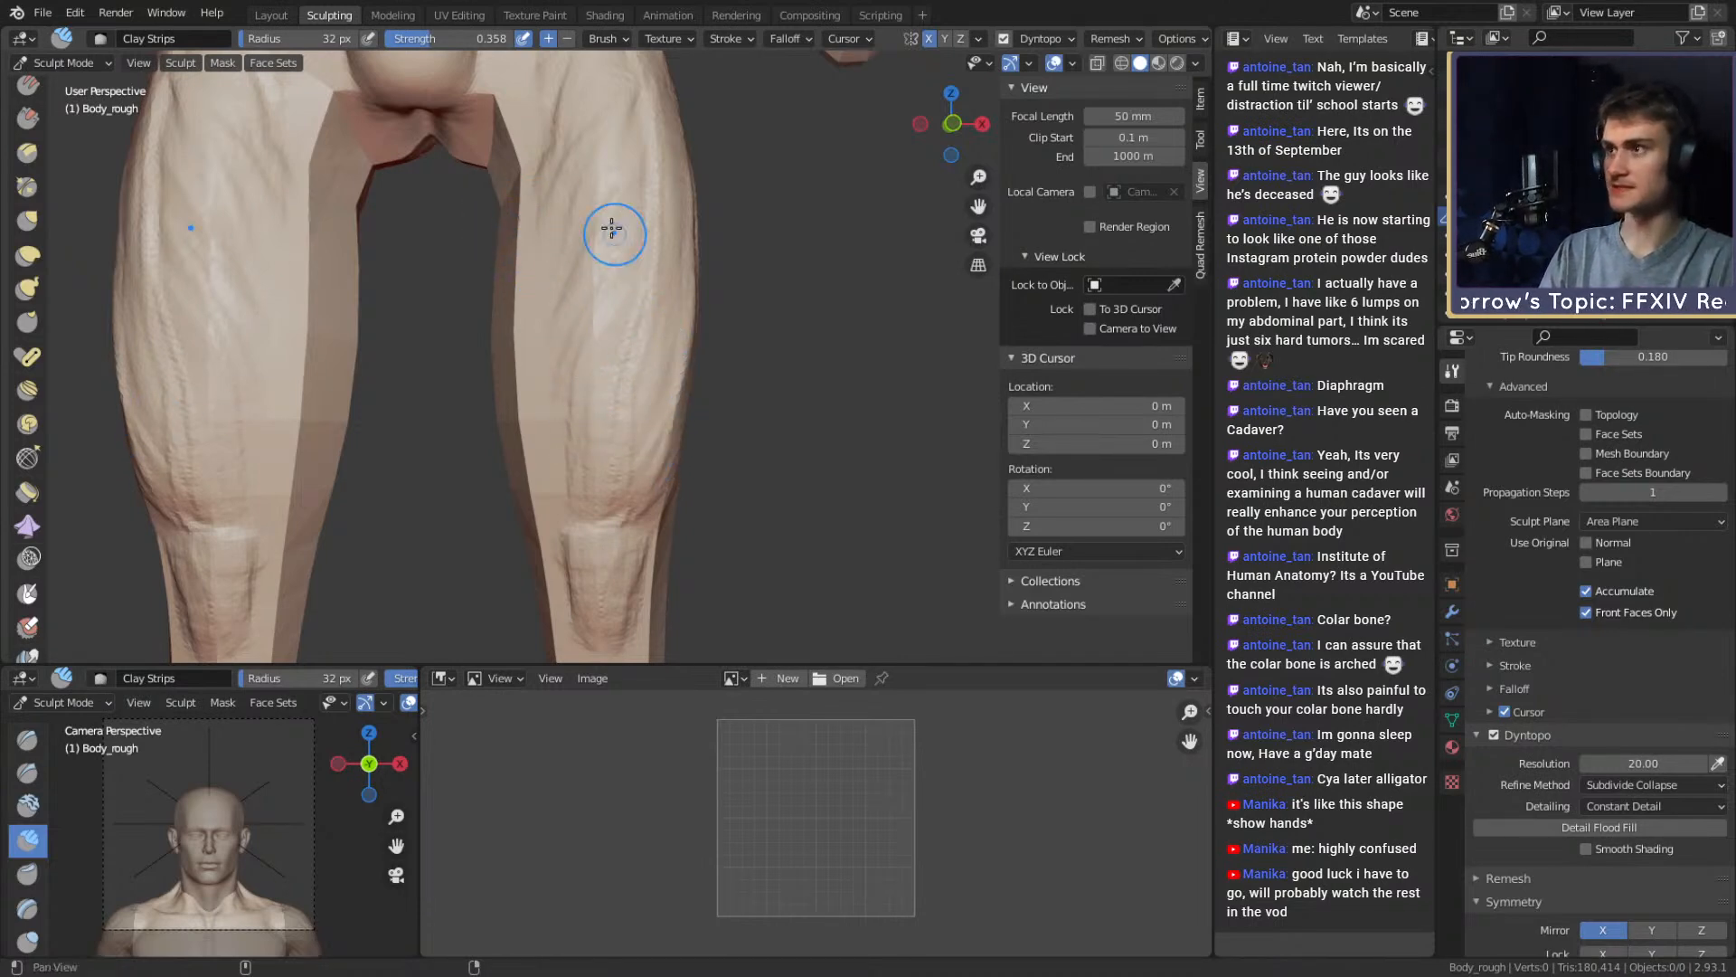
Sharpen the groove running from the hip bone to the groin with the Crease brush at a 57 px radius
{"action": "middle_click_drag", "start_coordinate": [612, 229], "coordinate": [703, 481], "text": "shift"}
{"action": "middle_click_drag", "start_coordinate": [703, 481], "coordinate": [662, 392], "text": "ctrl"}
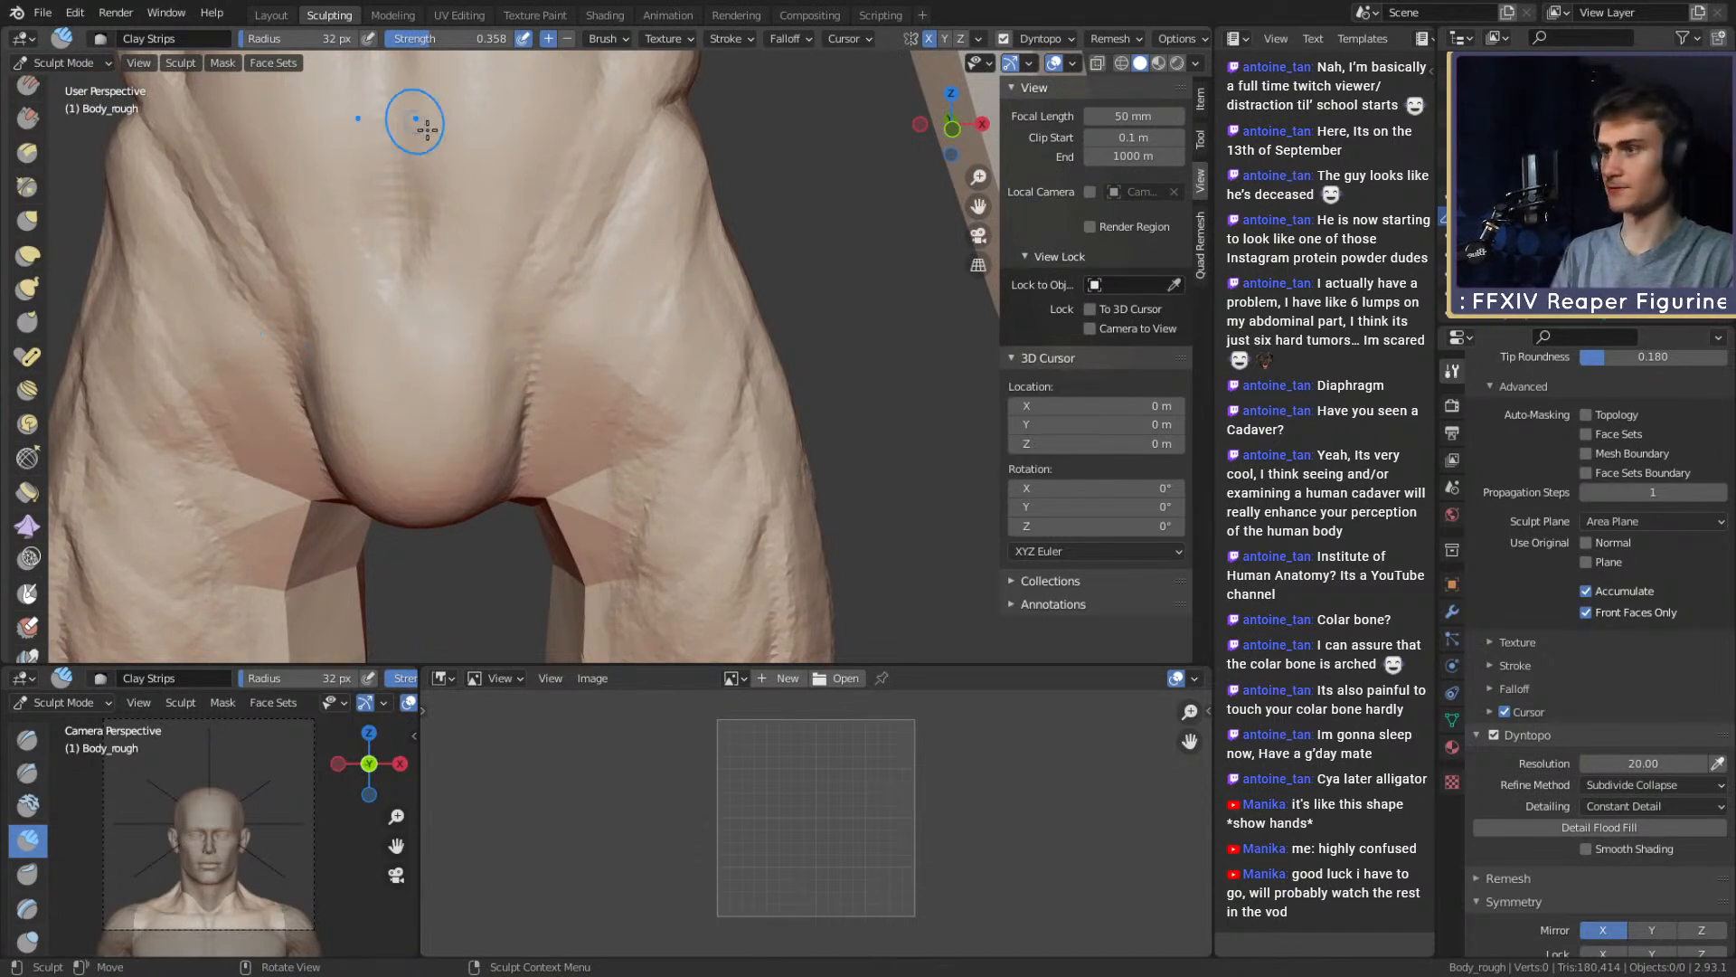
{"action": "key", "text": "shift+c"}
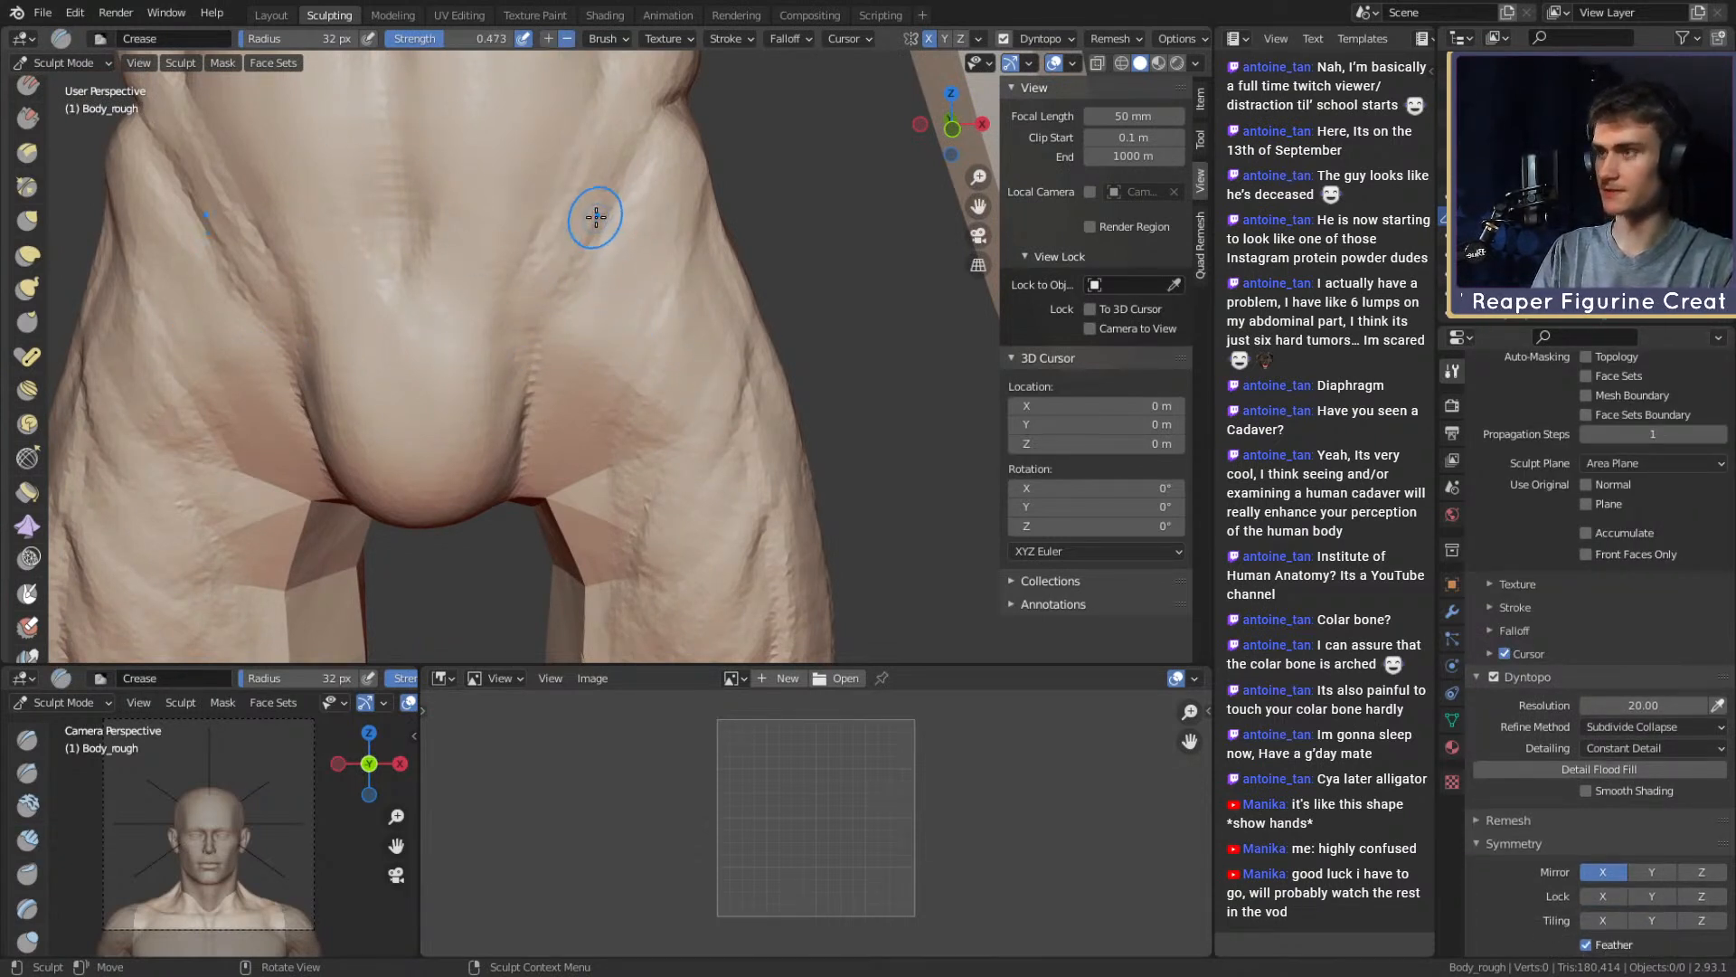
{"action": "key", "text": "f"}
{"action": "left_click", "coordinate": [638, 210]}
{"action": "left_click_drag", "start_coordinate": [652, 171], "coordinate": [535, 361]}
{"action": "mouse_move", "coordinate": [616, 233]}
{"action": "left_mouse_down"}
{"action": "mouse_move", "coordinate": [538, 352]}
{"action": "mouse_move", "coordinate": [573, 361]}
{"action": "left_mouse_up"}
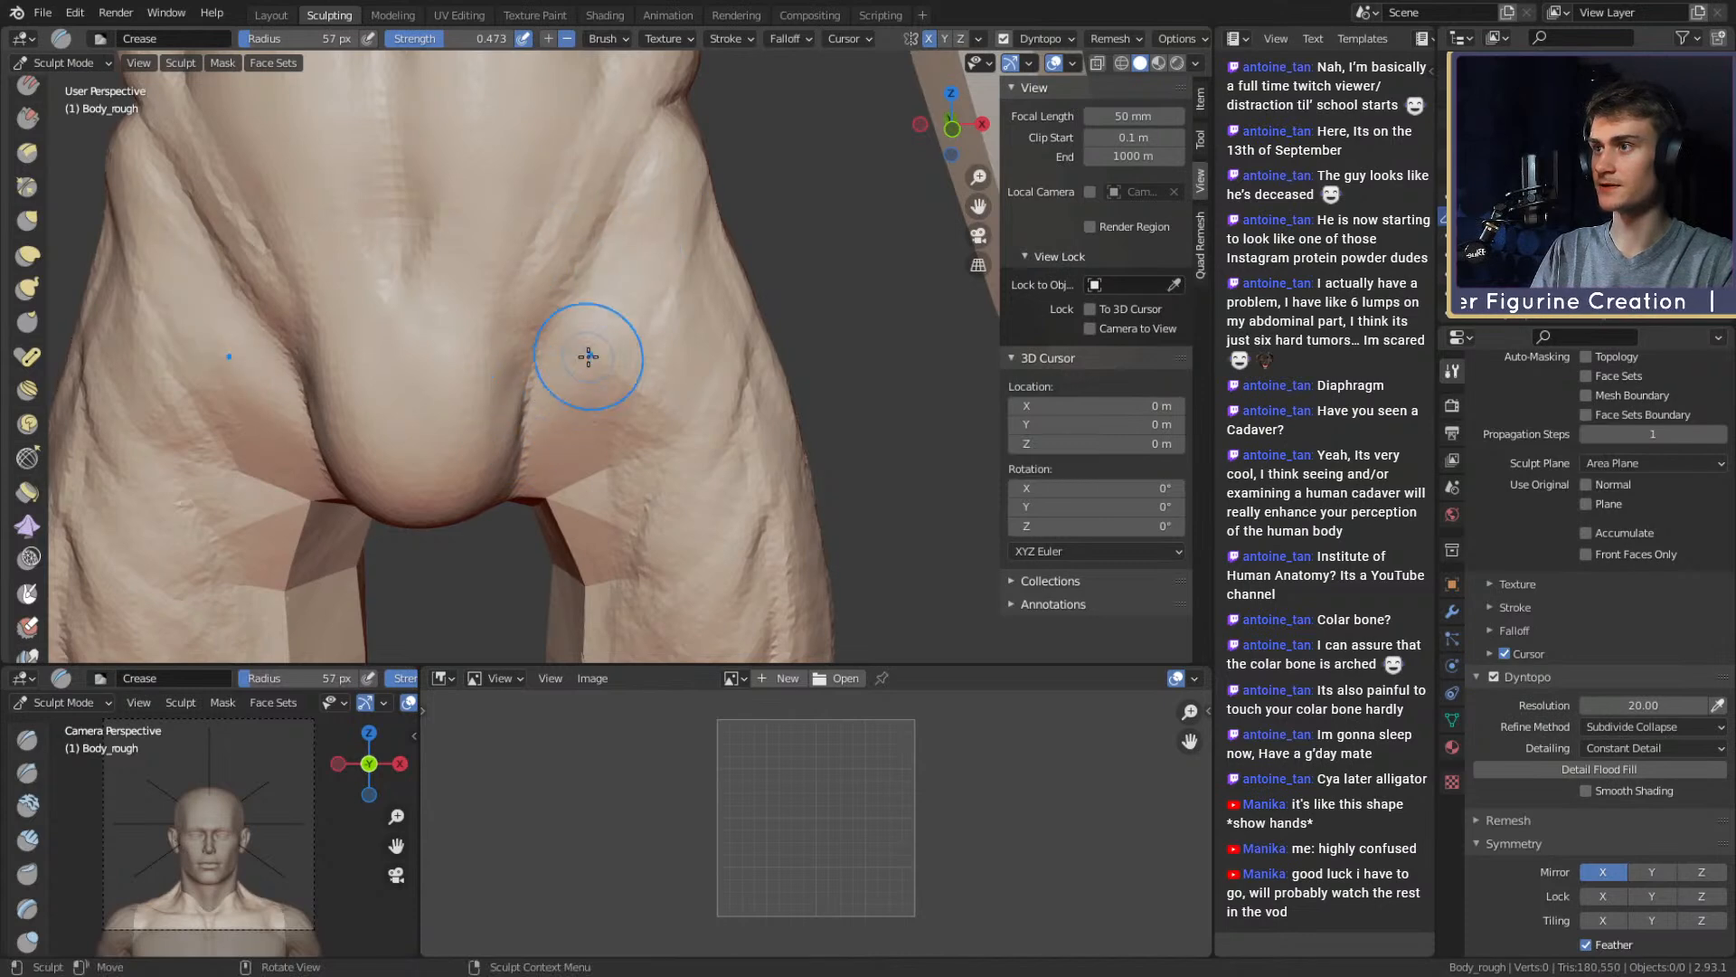
Pull the bottom of the crotch upward with Grab at a 197 px radius
{"action": "scroll", "coordinate": [684, 308], "scroll_direction": "down", "scroll_amount": 4}
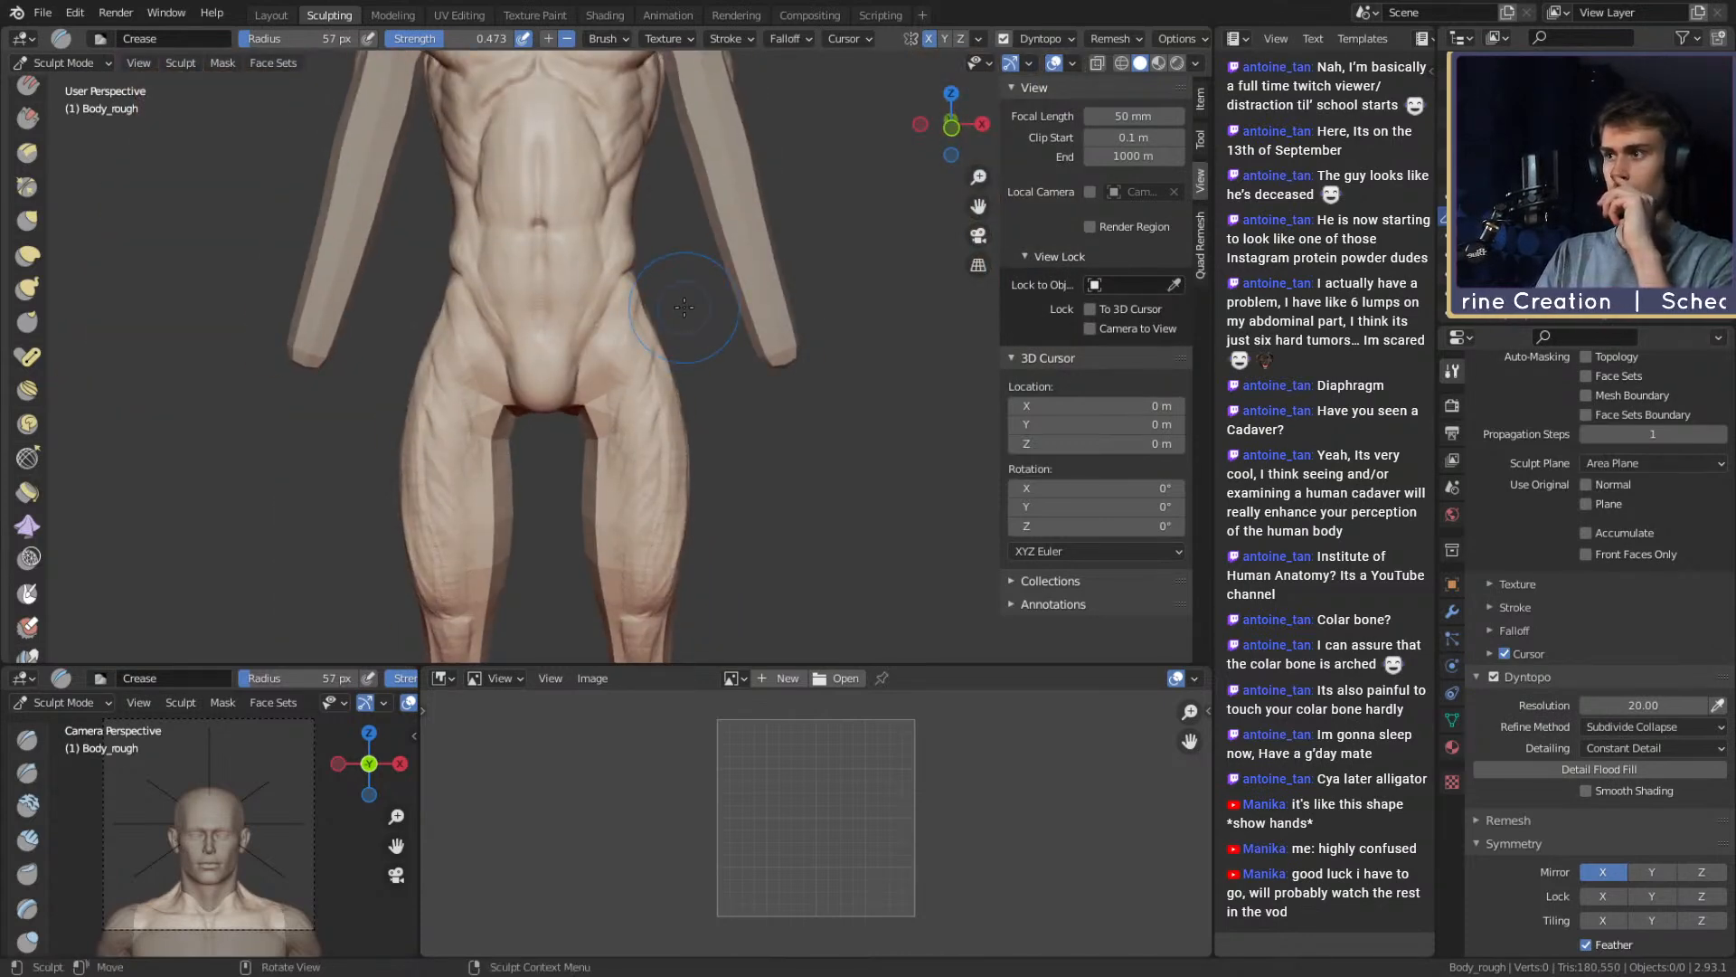
{"action": "key", "text": "g"}
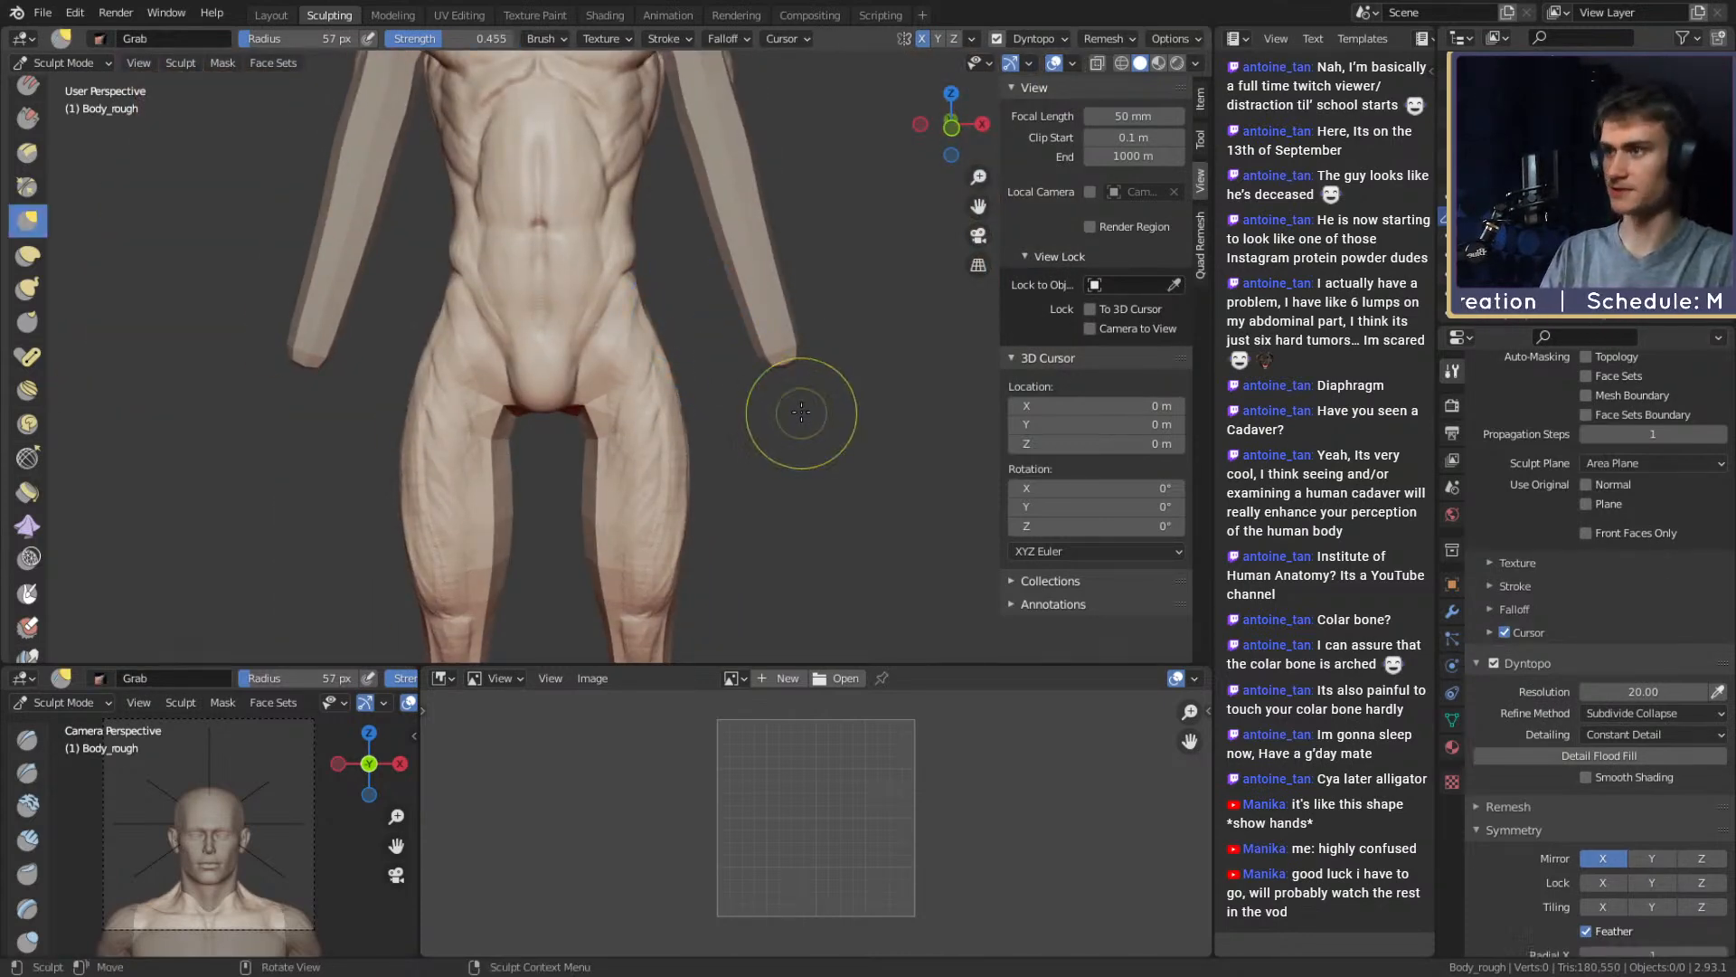
{"action": "scroll", "coordinate": [651, 370], "scroll_direction": "up", "scroll_amount": 3}
{"action": "middle_click_drag", "start_coordinate": [599, 378], "coordinate": [604, 373]}
{"action": "key", "text": "f"}
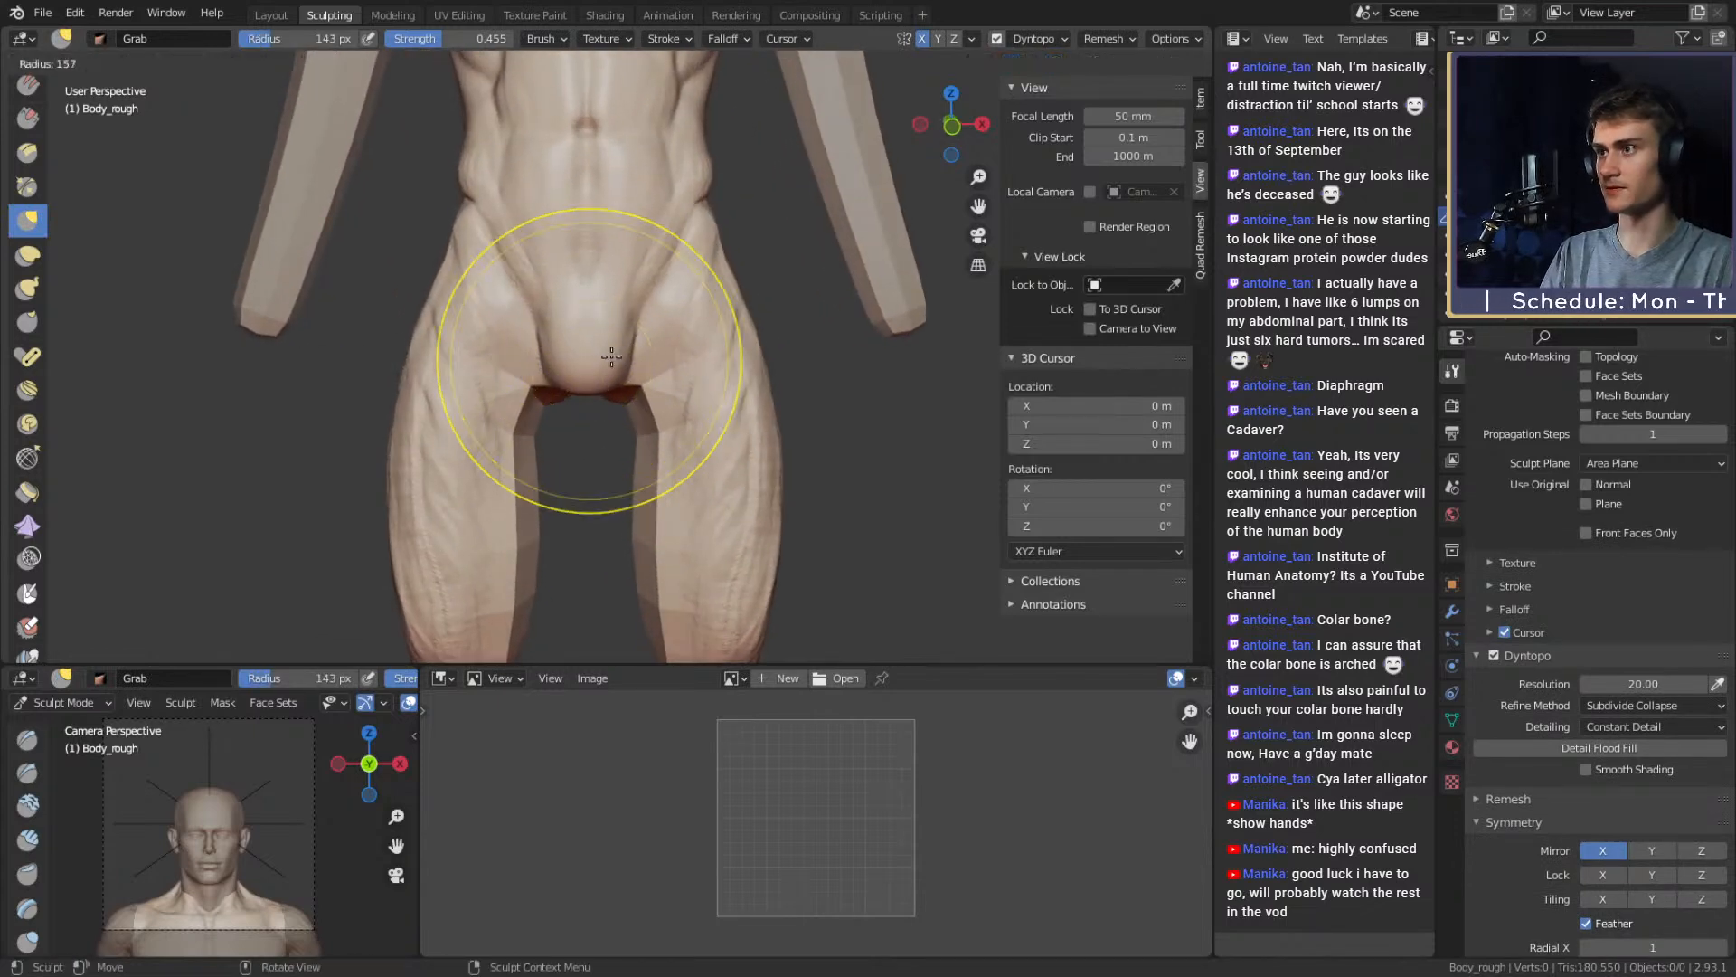
{"action": "left_click", "coordinate": [770, 354]}
{"action": "left_click_drag", "start_coordinate": [599, 378], "coordinate": [596, 354]}
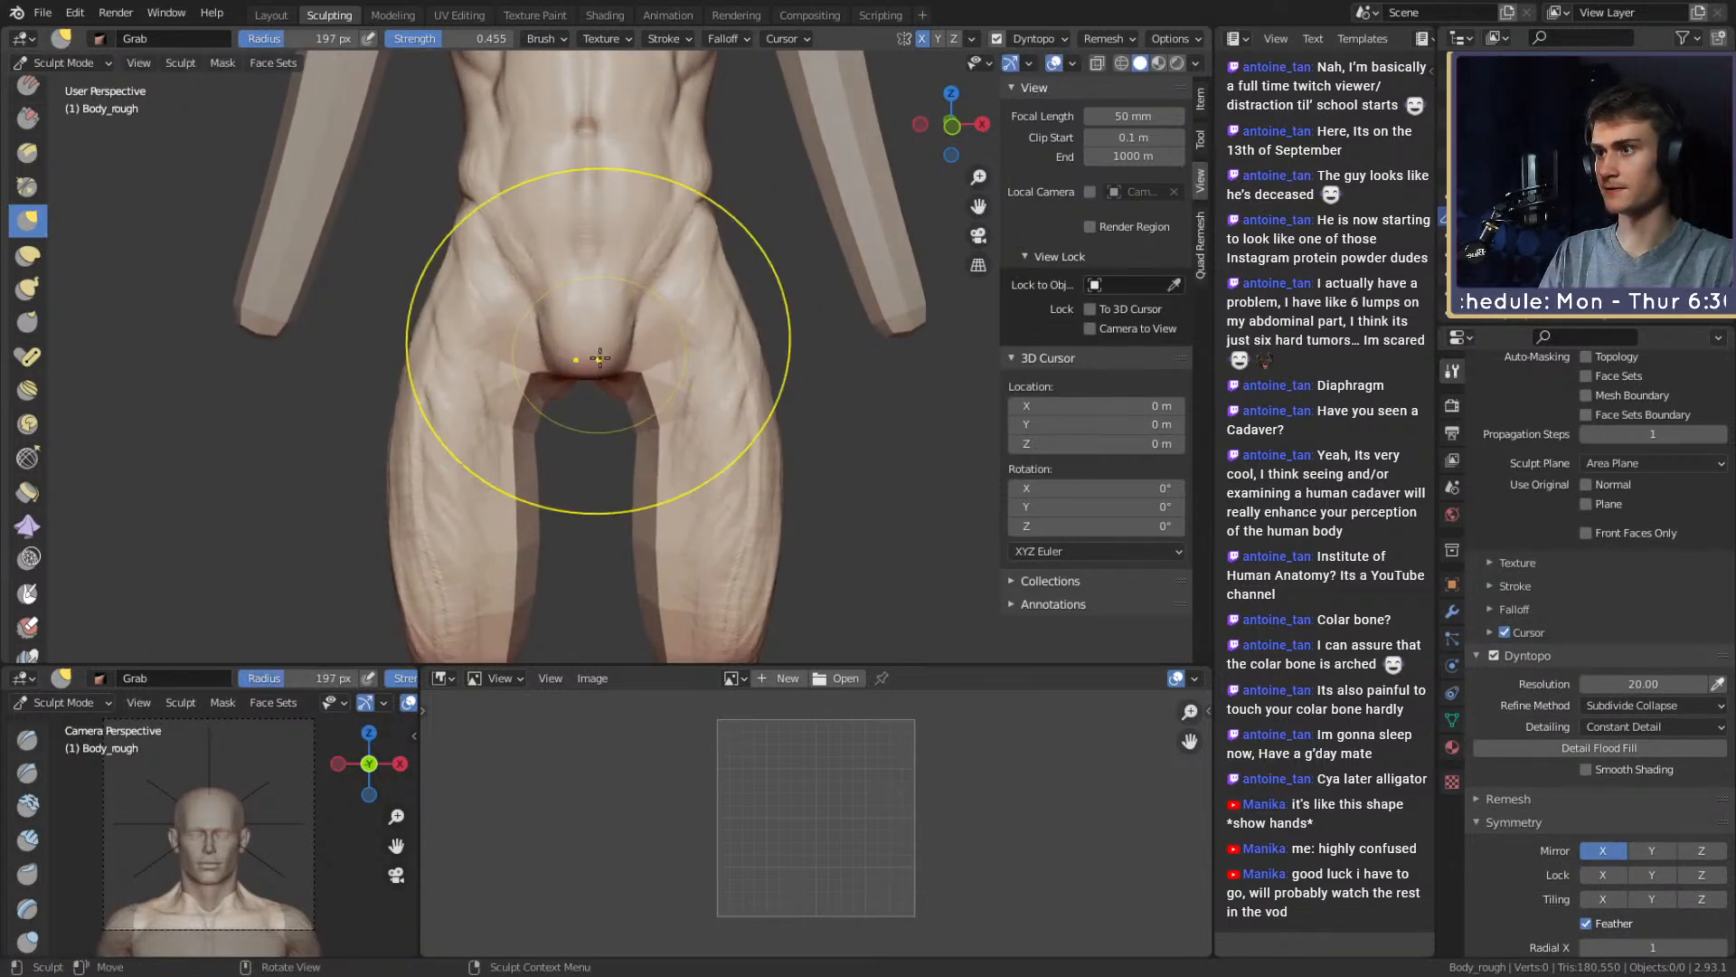
{"action": "key", "text": "f"}
{"action": "left_click", "coordinate": [743, 344]}
Layer muscle strokes down the front of the thigh below the hip with Clay Strips at a 41 px radius
{"action": "mouse_move", "coordinate": [627, 362]}
{"action": "middle_mouse_down"}
{"action": "mouse_move", "coordinate": [745, 368]}
{"action": "mouse_move", "coordinate": [662, 382]}
{"action": "mouse_move", "coordinate": [647, 352]}
{"action": "mouse_move", "coordinate": [732, 329]}
{"action": "mouse_move", "coordinate": [640, 369]}
{"action": "mouse_move", "coordinate": [654, 337]}
{"action": "mouse_move", "coordinate": [531, 337]}
{"action": "mouse_move", "coordinate": [725, 368]}
{"action": "middle_mouse_up"}
{"action": "key", "text": "c"}
{"action": "key", "text": "f"}
{"action": "left_click", "coordinate": [713, 364]}
{"action": "key", "text": "g"}
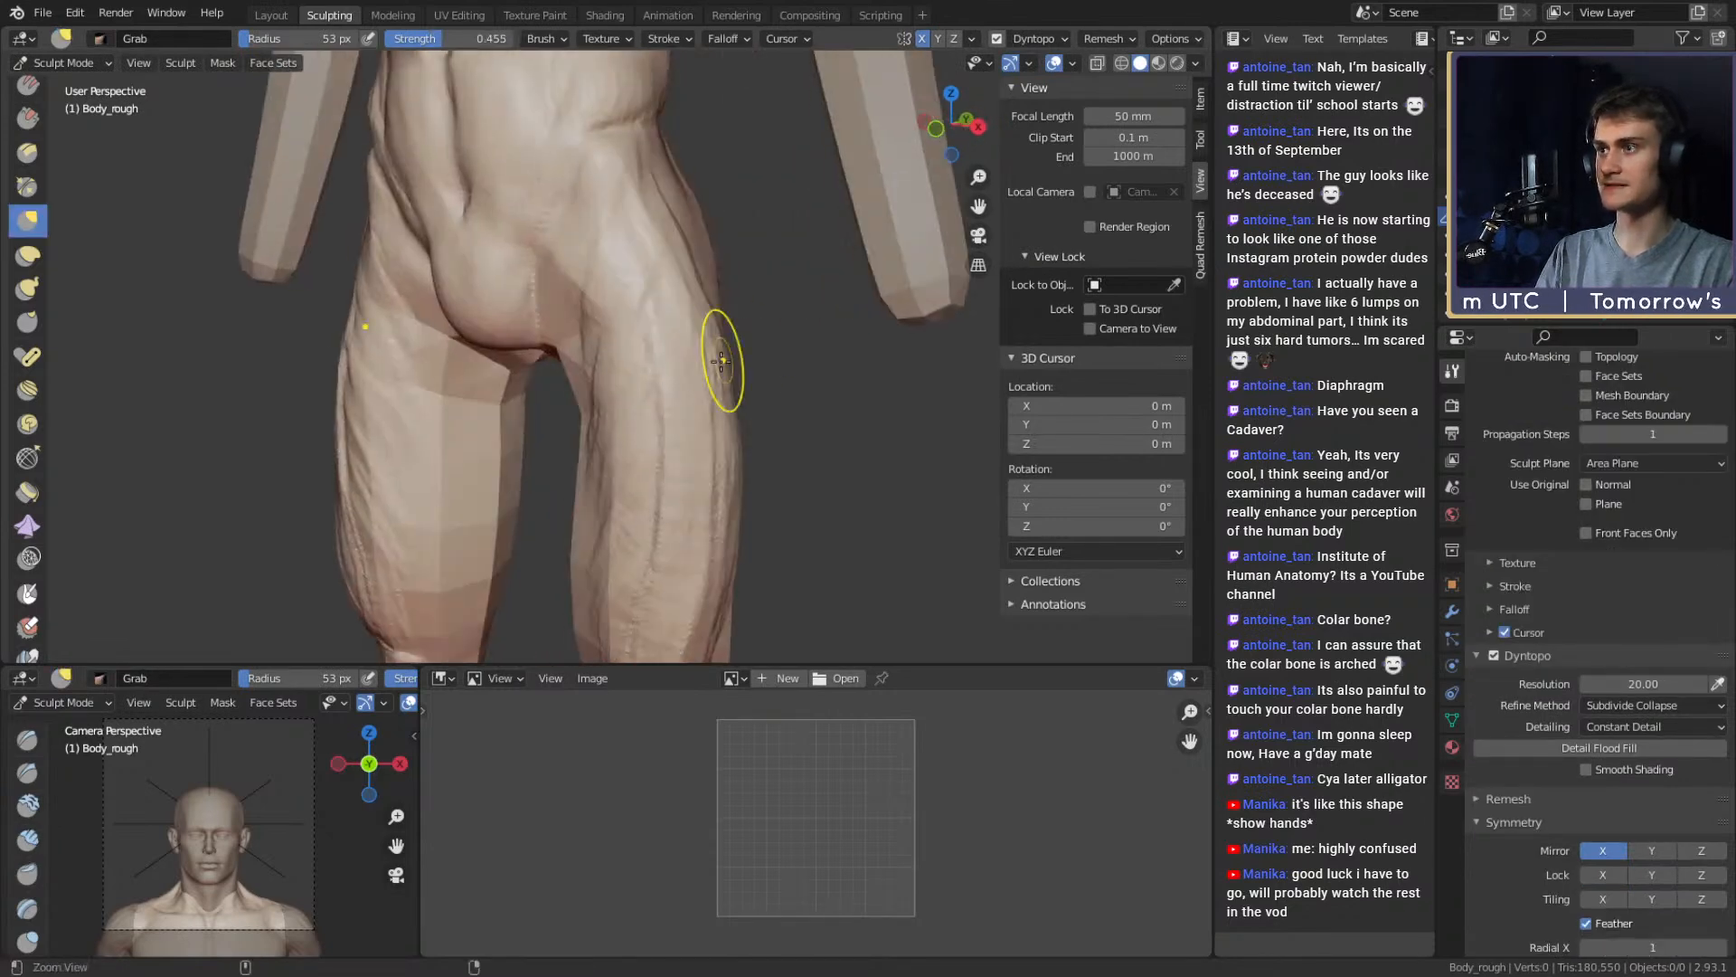
{"action": "key", "text": "c"}
{"action": "middle_click_drag", "start_coordinate": [648, 283], "coordinate": [605, 336]}
{"action": "left_click_drag", "start_coordinate": [606, 335], "coordinate": [700, 515]}
{"action": "mouse_move", "coordinate": [701, 515]}
{"action": "middle_mouse_down"}
{"action": "mouse_move", "coordinate": [686, 449]}
{"action": "mouse_move", "coordinate": [638, 479]}
{"action": "middle_mouse_up"}
{"action": "left_click_drag", "start_coordinate": [638, 479], "coordinate": [638, 389]}
Even out the front and inner edge of the quadriceps down to the knee with further Clay Strips strokes
{"action": "mouse_move", "coordinate": [638, 389]}
{"action": "middle_mouse_down"}
{"action": "mouse_move", "coordinate": [670, 349]}
{"action": "mouse_move", "coordinate": [644, 344]}
{"action": "middle_mouse_up"}
{"action": "left_click_drag", "start_coordinate": [644, 344], "coordinate": [637, 298]}
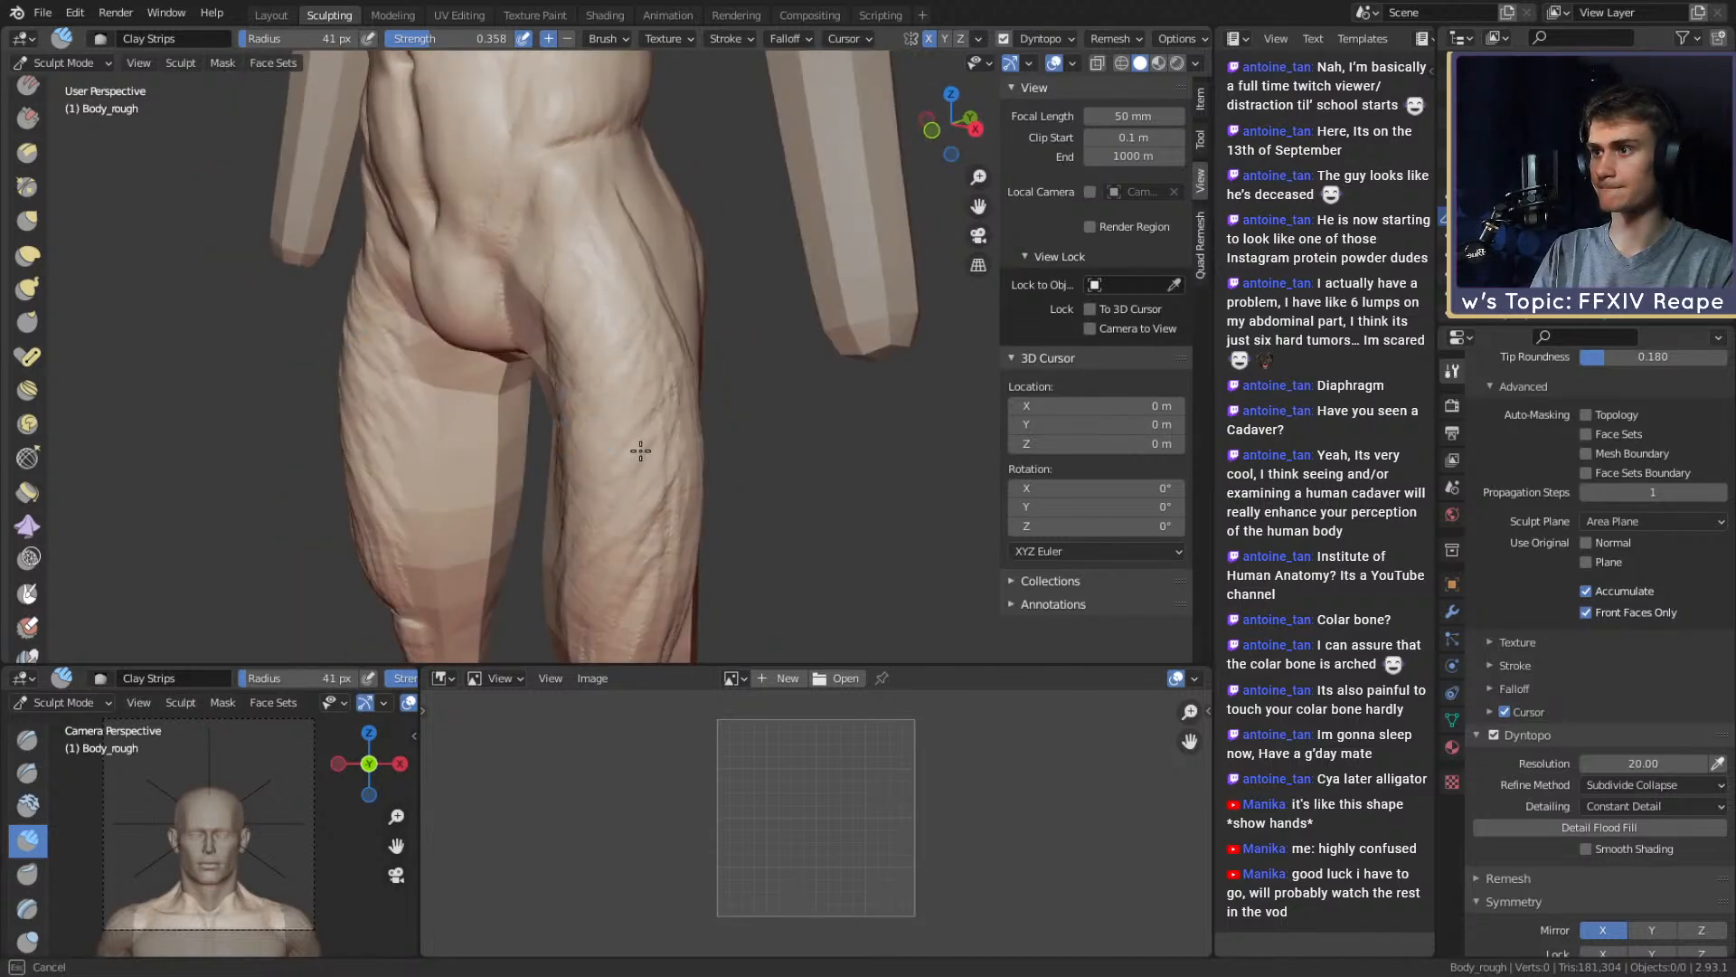
{"action": "left_click_drag", "start_coordinate": [641, 450], "coordinate": [627, 302]}
{"action": "middle_click_drag", "start_coordinate": [627, 302], "coordinate": [630, 319]}
{"action": "left_click_drag", "start_coordinate": [579, 374], "coordinate": [619, 433]}
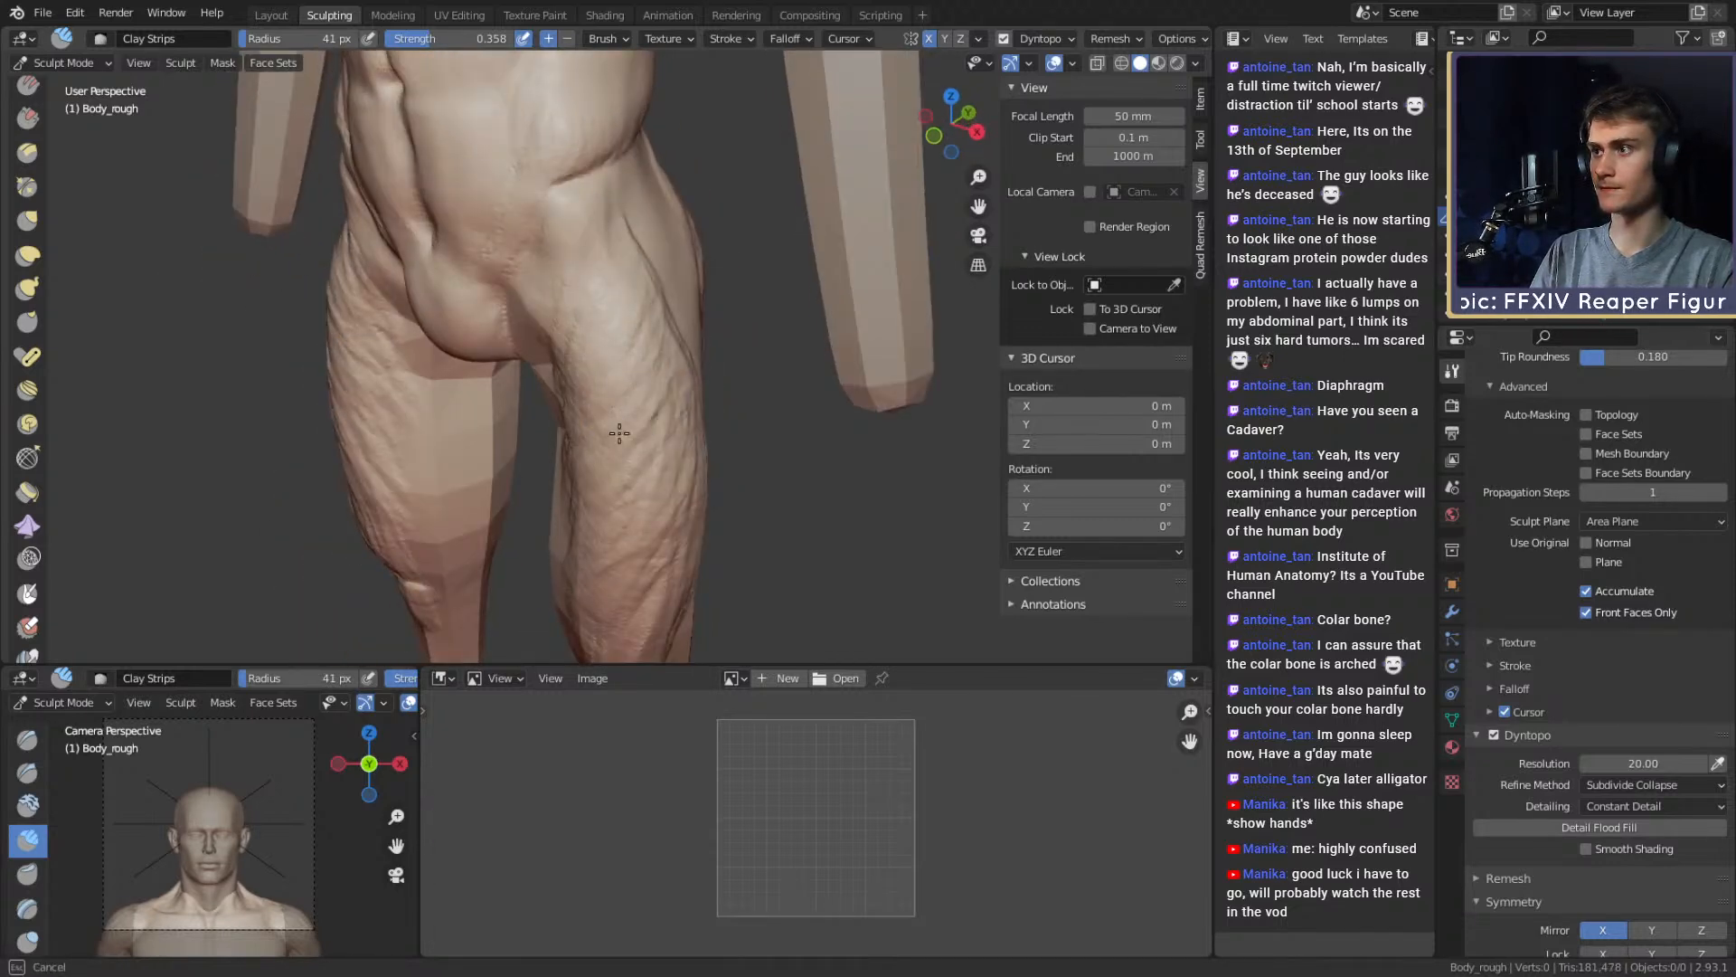
{"action": "left_click_drag", "start_coordinate": [607, 631], "coordinate": [614, 642]}
Adjust the front contour of the upper thigh in side view with Grab
{"action": "mouse_move", "coordinate": [800, 460]}
{"action": "middle_mouse_down"}
{"action": "mouse_move", "coordinate": [615, 399]}
{"action": "mouse_move", "coordinate": [605, 453]}
{"action": "mouse_move", "coordinate": [717, 438]}
{"action": "mouse_move", "coordinate": [589, 439]}
{"action": "middle_mouse_up"}
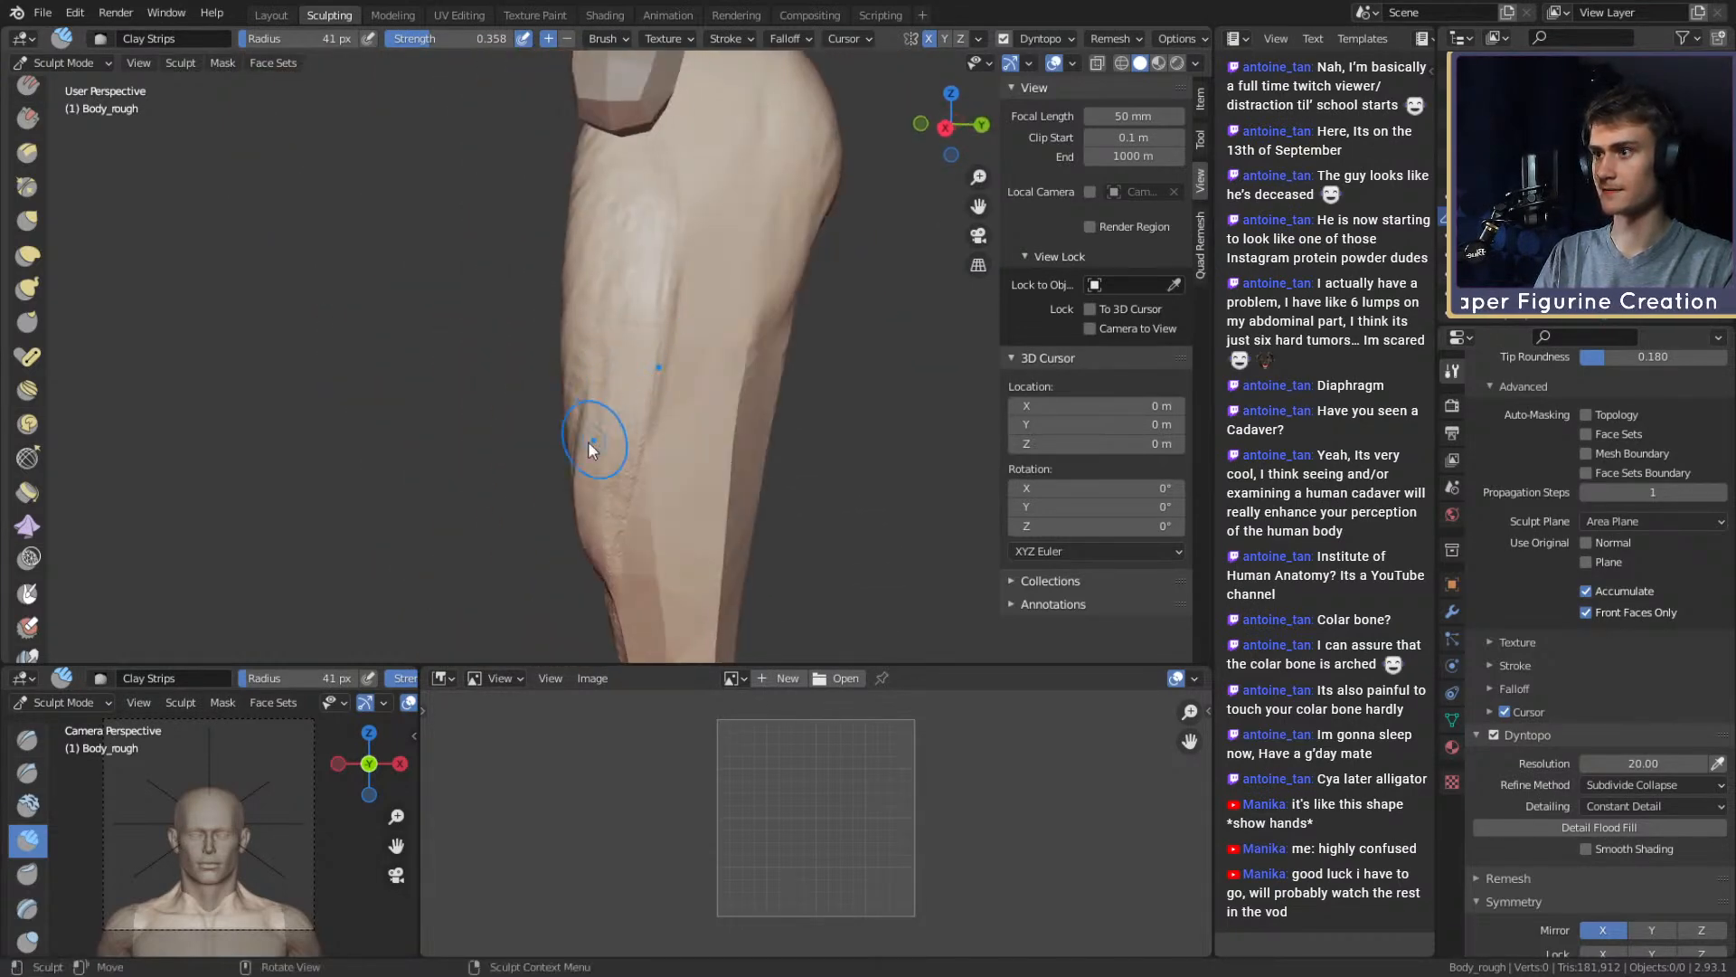
{"action": "key", "text": "g"}
{"action": "middle_click_drag", "start_coordinate": [582, 195], "coordinate": [597, 349], "text": "shift"}
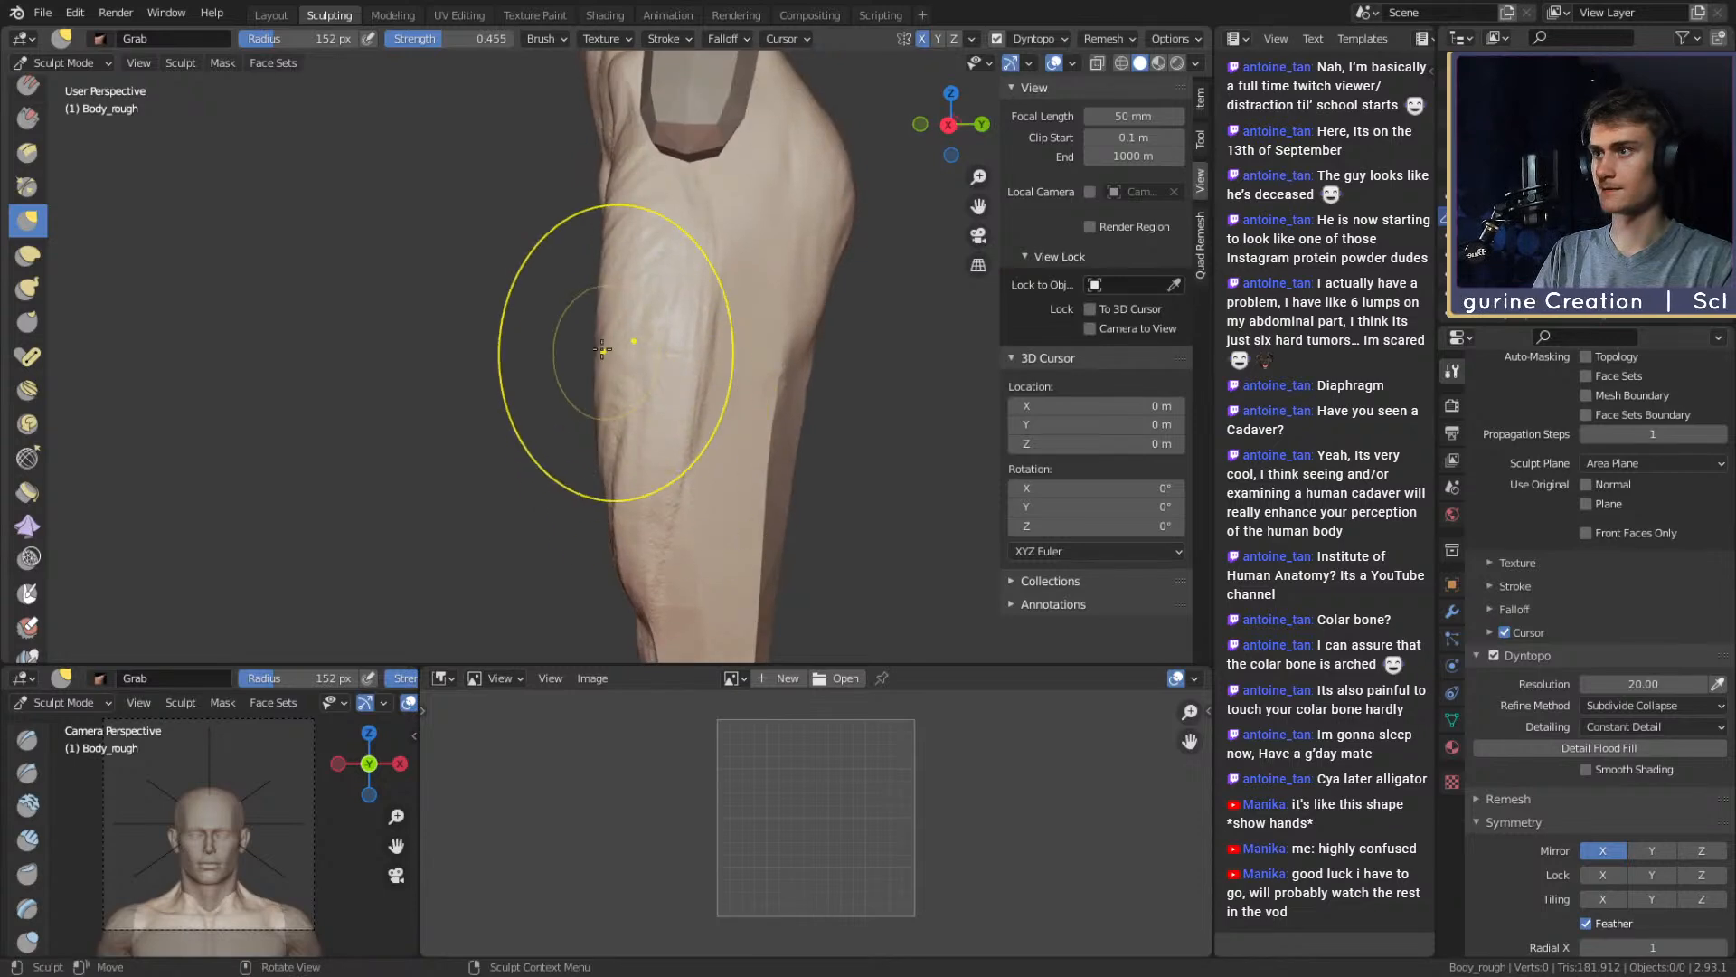
{"action": "key", "text": "f"}
{"action": "left_click", "coordinate": [621, 327]}
{"action": "left_click_drag", "start_coordinate": [602, 298], "coordinate": [596, 341]}
Examine the groin from below and the thighs from the front, with Clay Strips ready at a 72 px radius
{"action": "mouse_move", "coordinate": [598, 343]}
{"action": "middle_mouse_down"}
{"action": "mouse_move", "coordinate": [980, 311]}
{"action": "mouse_move", "coordinate": [702, 404]}
{"action": "mouse_move", "coordinate": [500, 329]}
{"action": "mouse_move", "coordinate": [717, 434]}
{"action": "mouse_move", "coordinate": [647, 349]}
{"action": "middle_mouse_up"}
{"action": "key", "text": "c"}
{"action": "key", "text": "f"}
{"action": "left_click", "coordinate": [617, 487]}
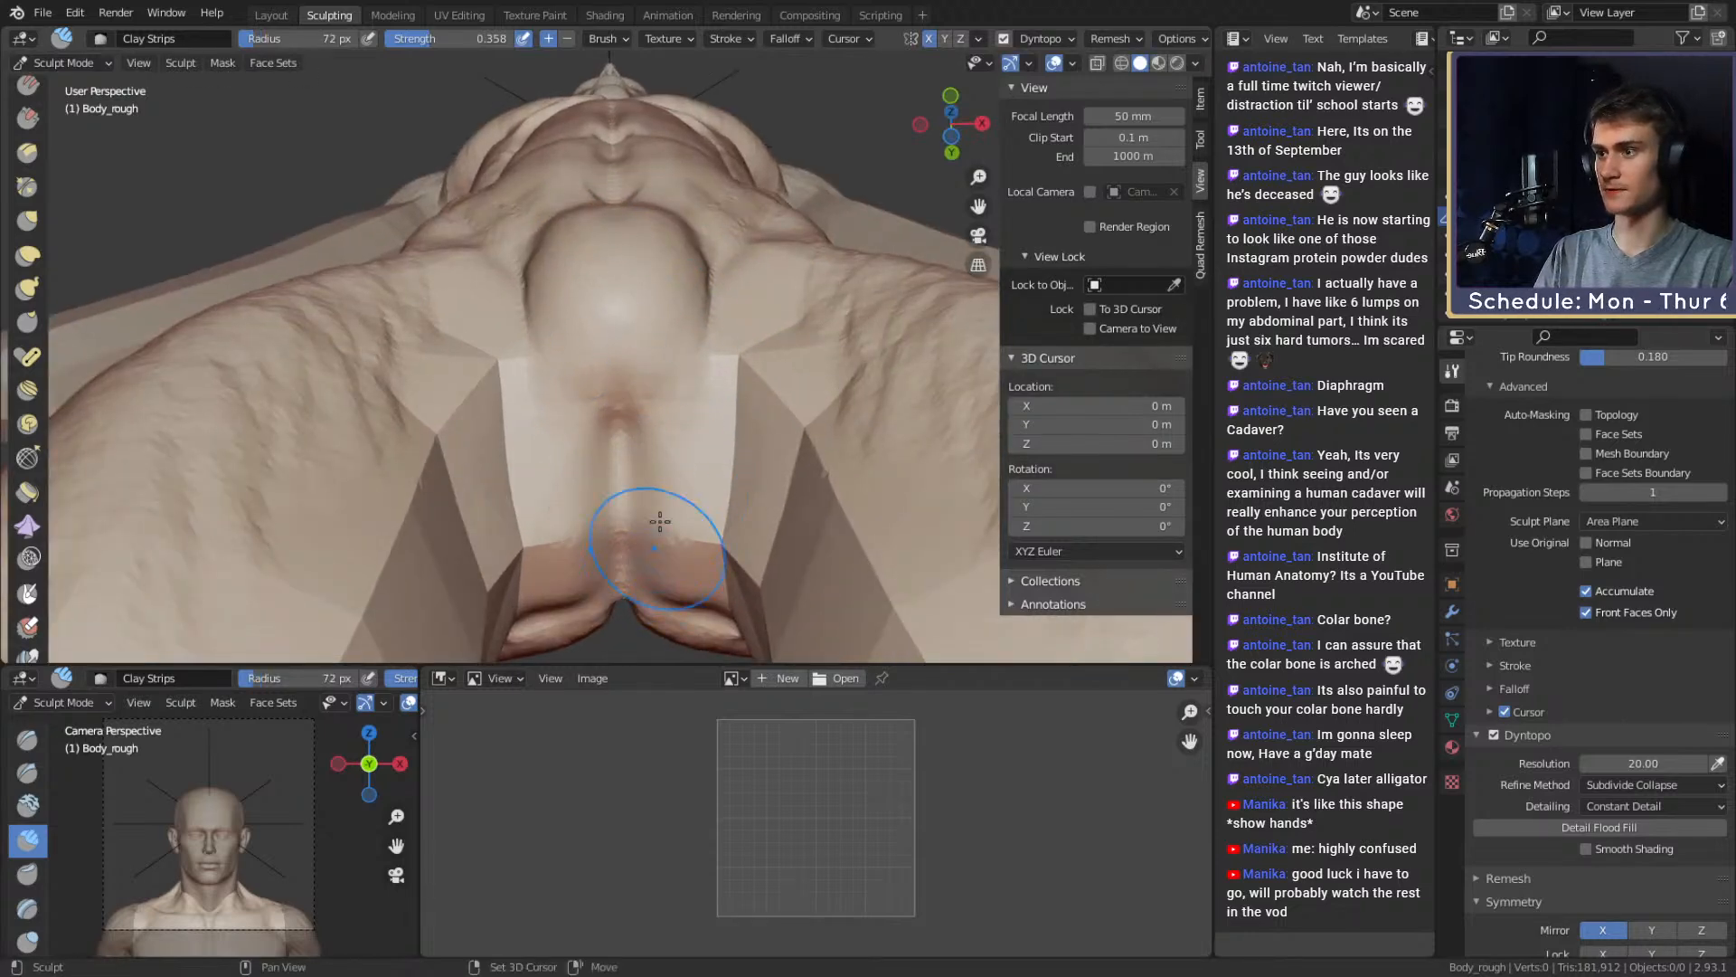
{"action": "mouse_move", "coordinate": [728, 353]}
{"action": "left_mouse_down", "text": "alt"}
{"action": "mouse_move", "coordinate": [765, 516]}
{"action": "mouse_move", "coordinate": [678, 386]}
{"action": "left_mouse_up", "text": "alt"}
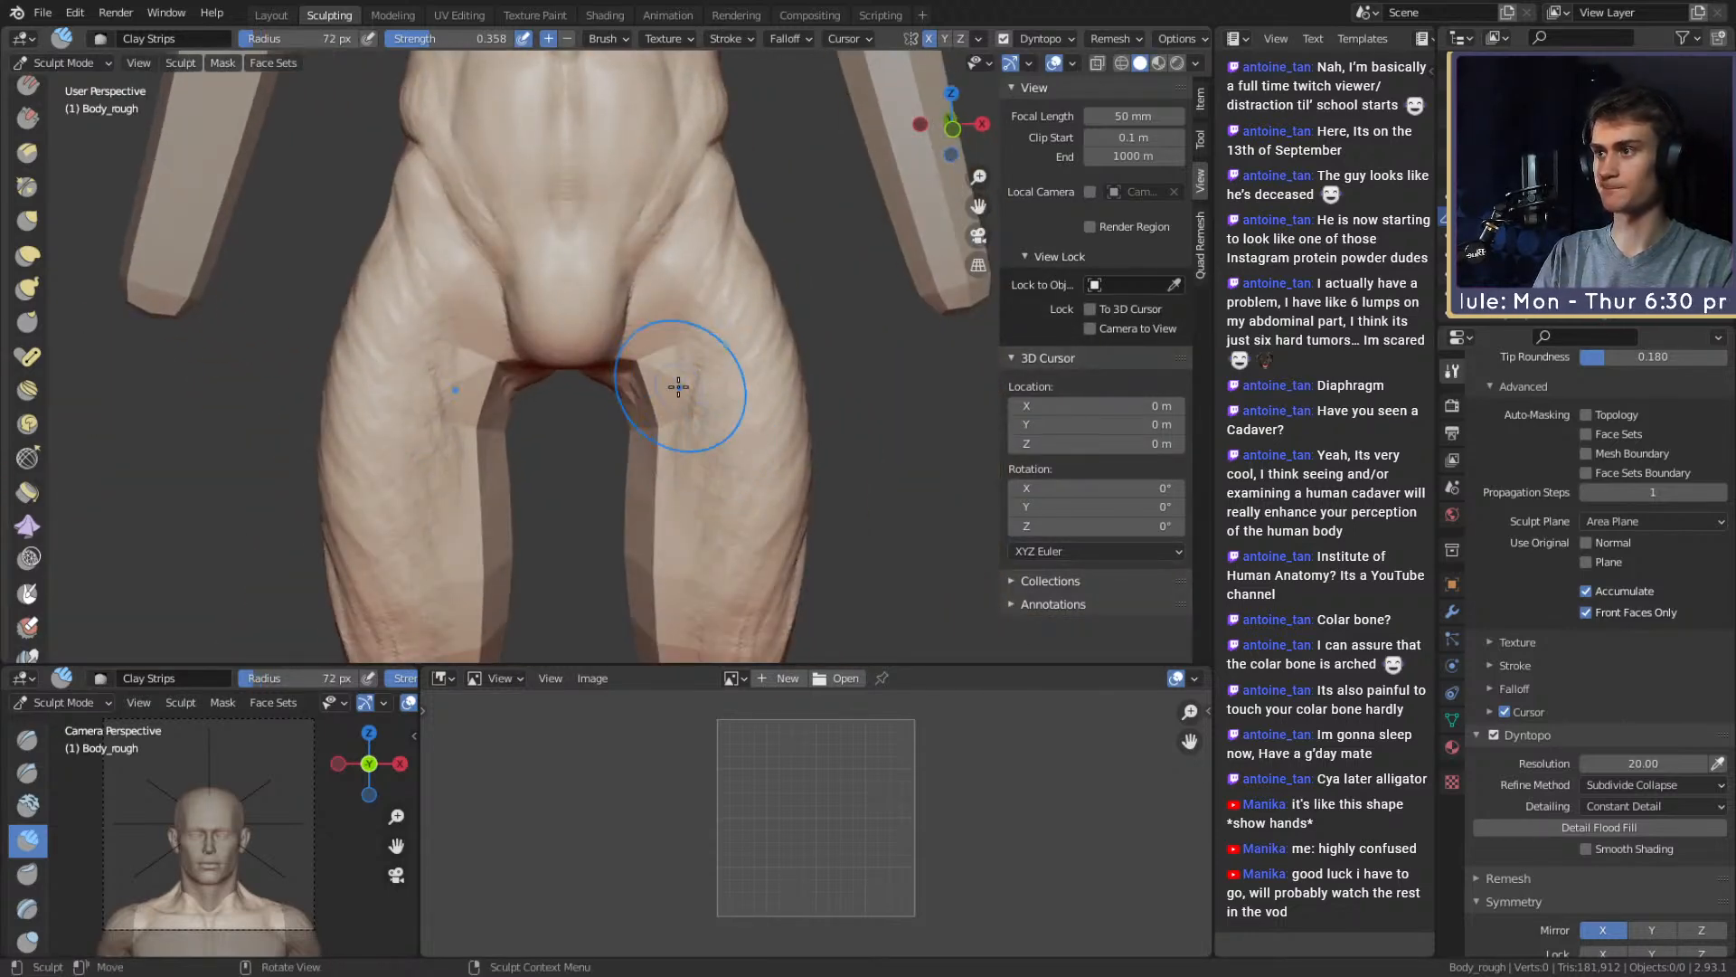
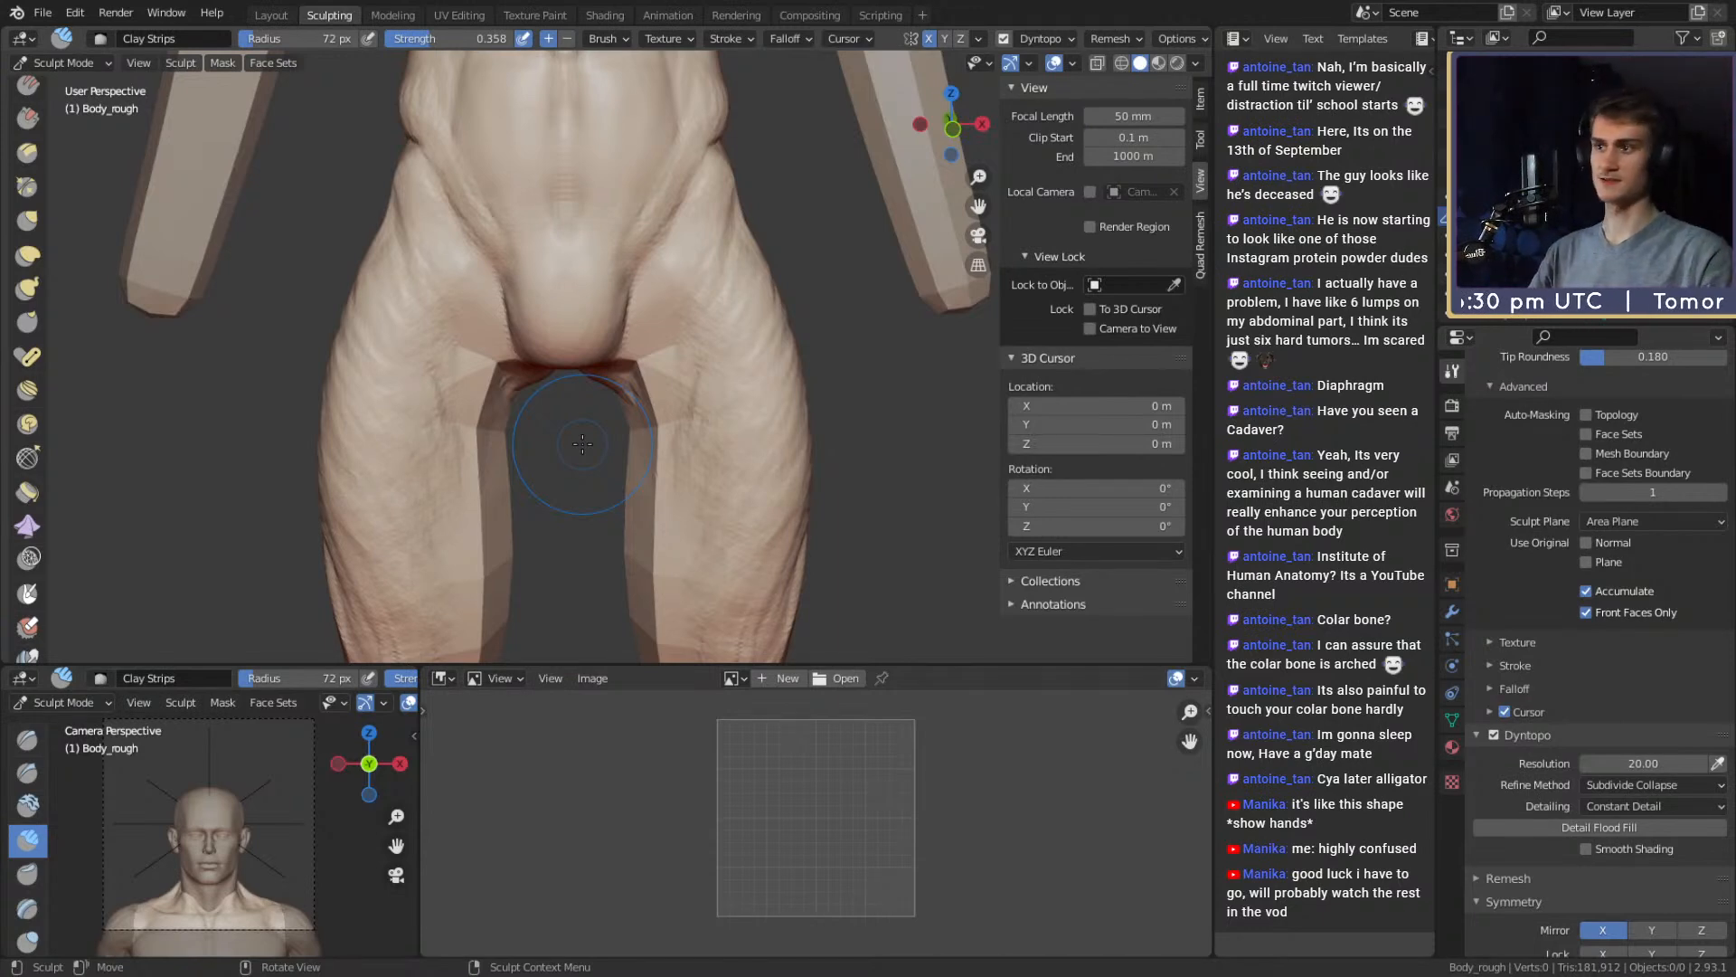
{"action": "middle_click_drag", "start_coordinate": [690, 507], "coordinate": [599, 318], "text": "shift"}
{"action": "middle_click_drag", "start_coordinate": [599, 318], "coordinate": [675, 322]}
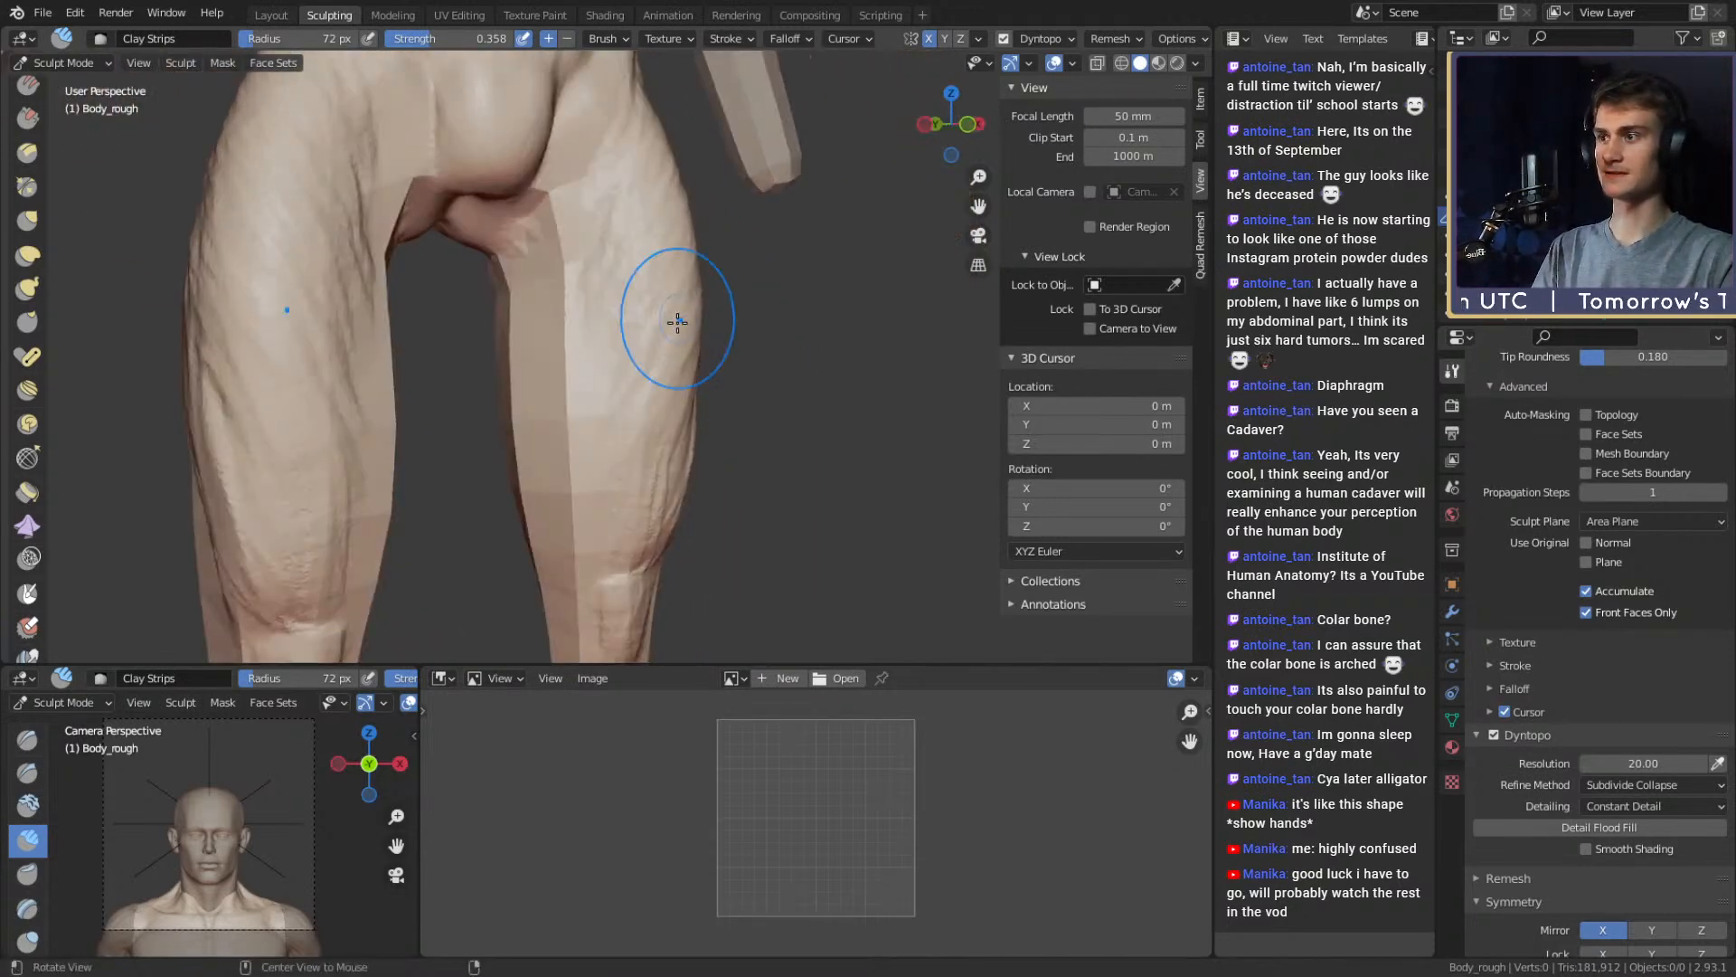
Build up the teardrop muscle on the lower inner thigh beside the knee with Clay Strips at a 31 px radius
{"action": "key", "text": "f"}
{"action": "left_click", "coordinate": [633, 434]}
{"action": "mouse_move", "coordinate": [633, 456]}
{"action": "middle_mouse_down"}
{"action": "mouse_move", "coordinate": [611, 464]}
{"action": "mouse_move", "coordinate": [616, 356]}
{"action": "middle_mouse_up"}
{"action": "scroll", "coordinate": [616, 357], "scroll_direction": "up", "scroll_amount": 1}
{"action": "key", "text": "f"}
{"action": "left_click", "coordinate": [636, 333]}
{"action": "mouse_move", "coordinate": [624, 335]}
{"action": "left_mouse_down"}
{"action": "mouse_move", "coordinate": [600, 302]}
{"action": "mouse_move", "coordinate": [622, 364]}
{"action": "mouse_move", "coordinate": [643, 317]}
{"action": "mouse_move", "coordinate": [615, 226]}
{"action": "left_mouse_up"}
{"action": "mouse_move", "coordinate": [639, 296]}
{"action": "middle_mouse_down", "text": "shift"}
{"action": "mouse_move", "coordinate": [624, 356]}
{"action": "mouse_move", "coordinate": [604, 364]}
{"action": "middle_mouse_up", "text": "shift"}
{"action": "key", "text": "f"}
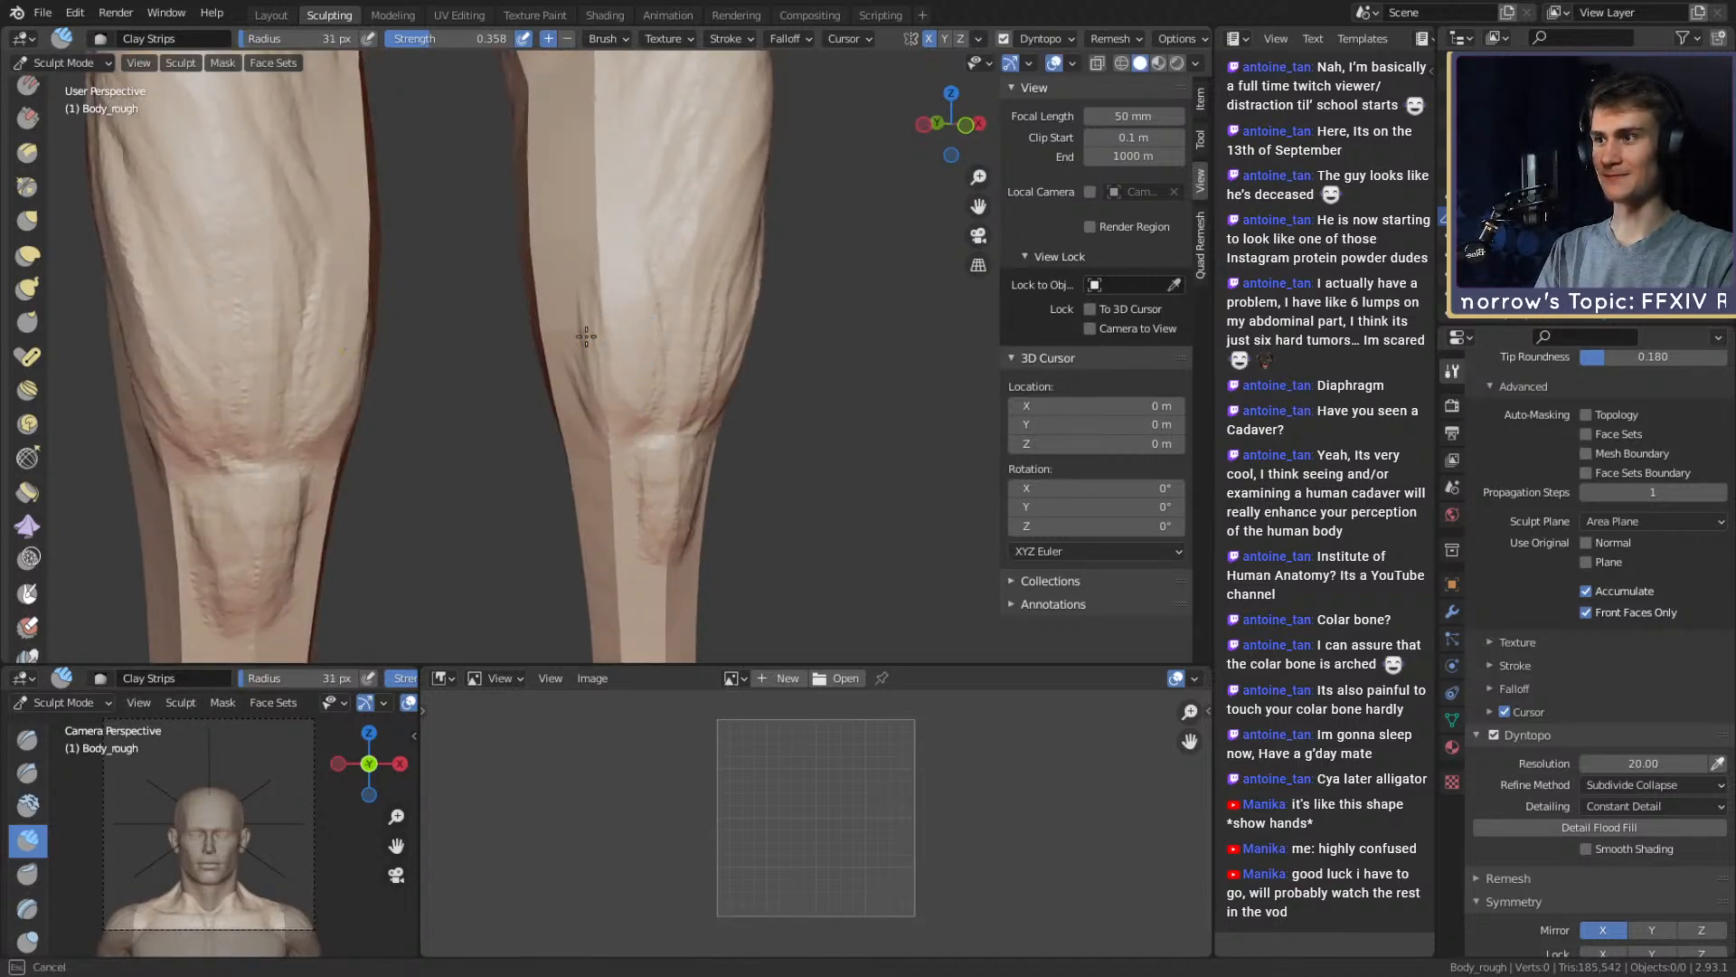
{"action": "left_click", "coordinate": [592, 361]}
{"action": "mouse_move", "coordinate": [589, 348]}
{"action": "left_mouse_down"}
{"action": "mouse_move", "coordinate": [576, 296]}
{"action": "mouse_move", "coordinate": [598, 371]}
{"action": "mouse_move", "coordinate": [622, 387]}
{"action": "mouse_move", "coordinate": [604, 425]}
{"action": "left_mouse_up"}
Build up the inner side of the lower thigh above the knee with Clay Strips at a 45 px radius
{"action": "key", "text": "f"}
{"action": "left_click", "coordinate": [646, 393]}
{"action": "left_click_drag", "start_coordinate": [599, 374], "coordinate": [586, 390], "text": "alt+shift"}
{"action": "middle_click_drag", "start_coordinate": [587, 389], "coordinate": [562, 381]}
{"action": "middle_click_drag", "start_coordinate": [552, 225], "coordinate": [570, 364]}
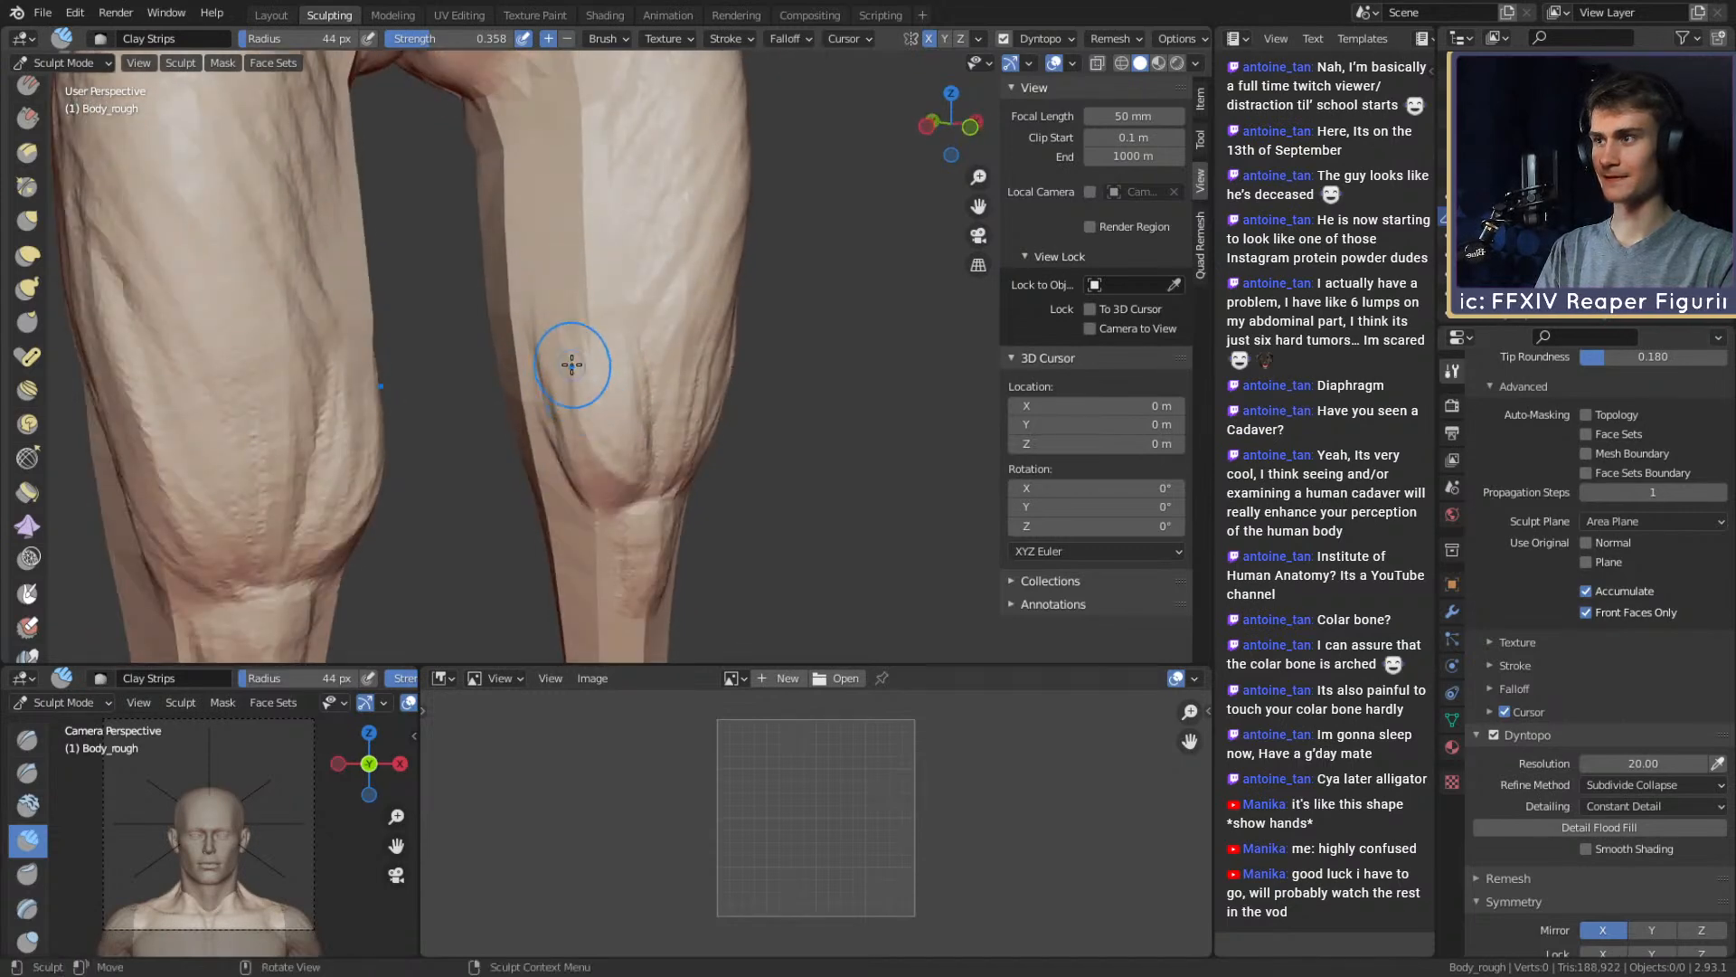
{"action": "key", "text": "f"}
{"action": "left_click", "coordinate": [571, 364]}
{"action": "mouse_move", "coordinate": [554, 384]}
{"action": "left_mouse_down"}
{"action": "mouse_move", "coordinate": [620, 161]}
{"action": "mouse_move", "coordinate": [627, 209]}
{"action": "left_mouse_up"}
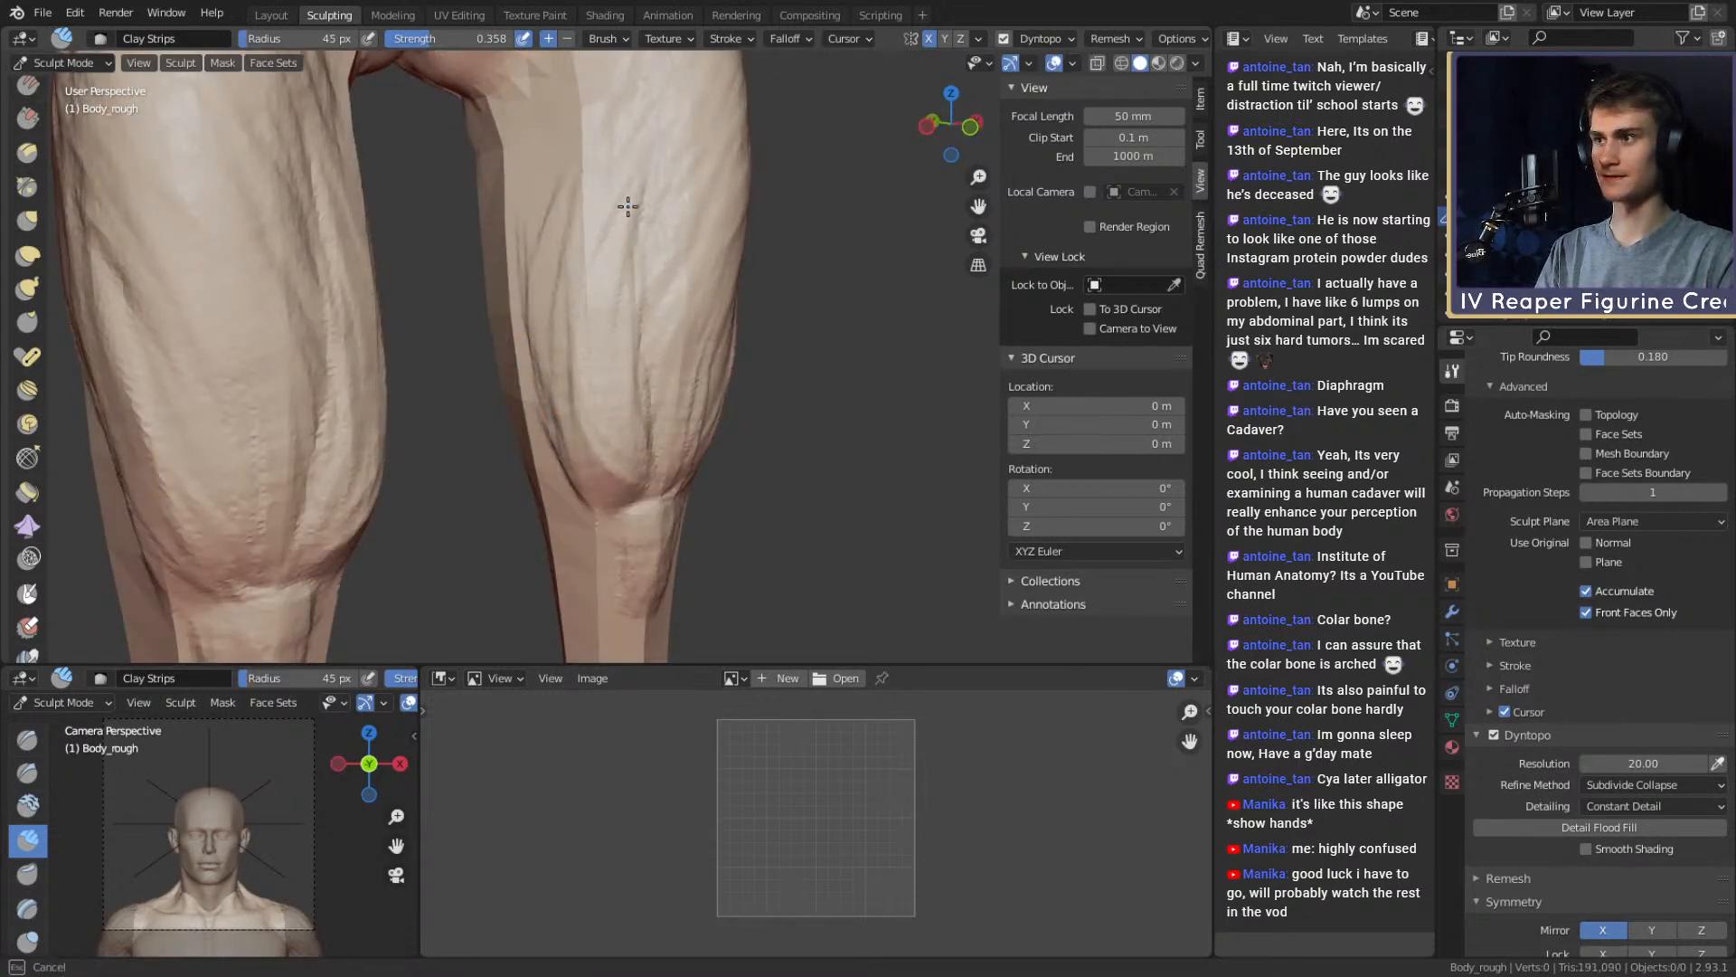
Extend the Clay Strips strokes up the inner thigh and around the teardrop muscle beside the knee
{"action": "middle_click_drag", "start_coordinate": [627, 209], "coordinate": [578, 414]}
{"action": "left_click_drag", "start_coordinate": [578, 414], "coordinate": [592, 281]}
{"action": "mouse_move", "coordinate": [592, 280]}
{"action": "middle_mouse_down"}
{"action": "mouse_move", "coordinate": [613, 356]}
{"action": "mouse_move", "coordinate": [521, 326]}
{"action": "middle_mouse_up"}
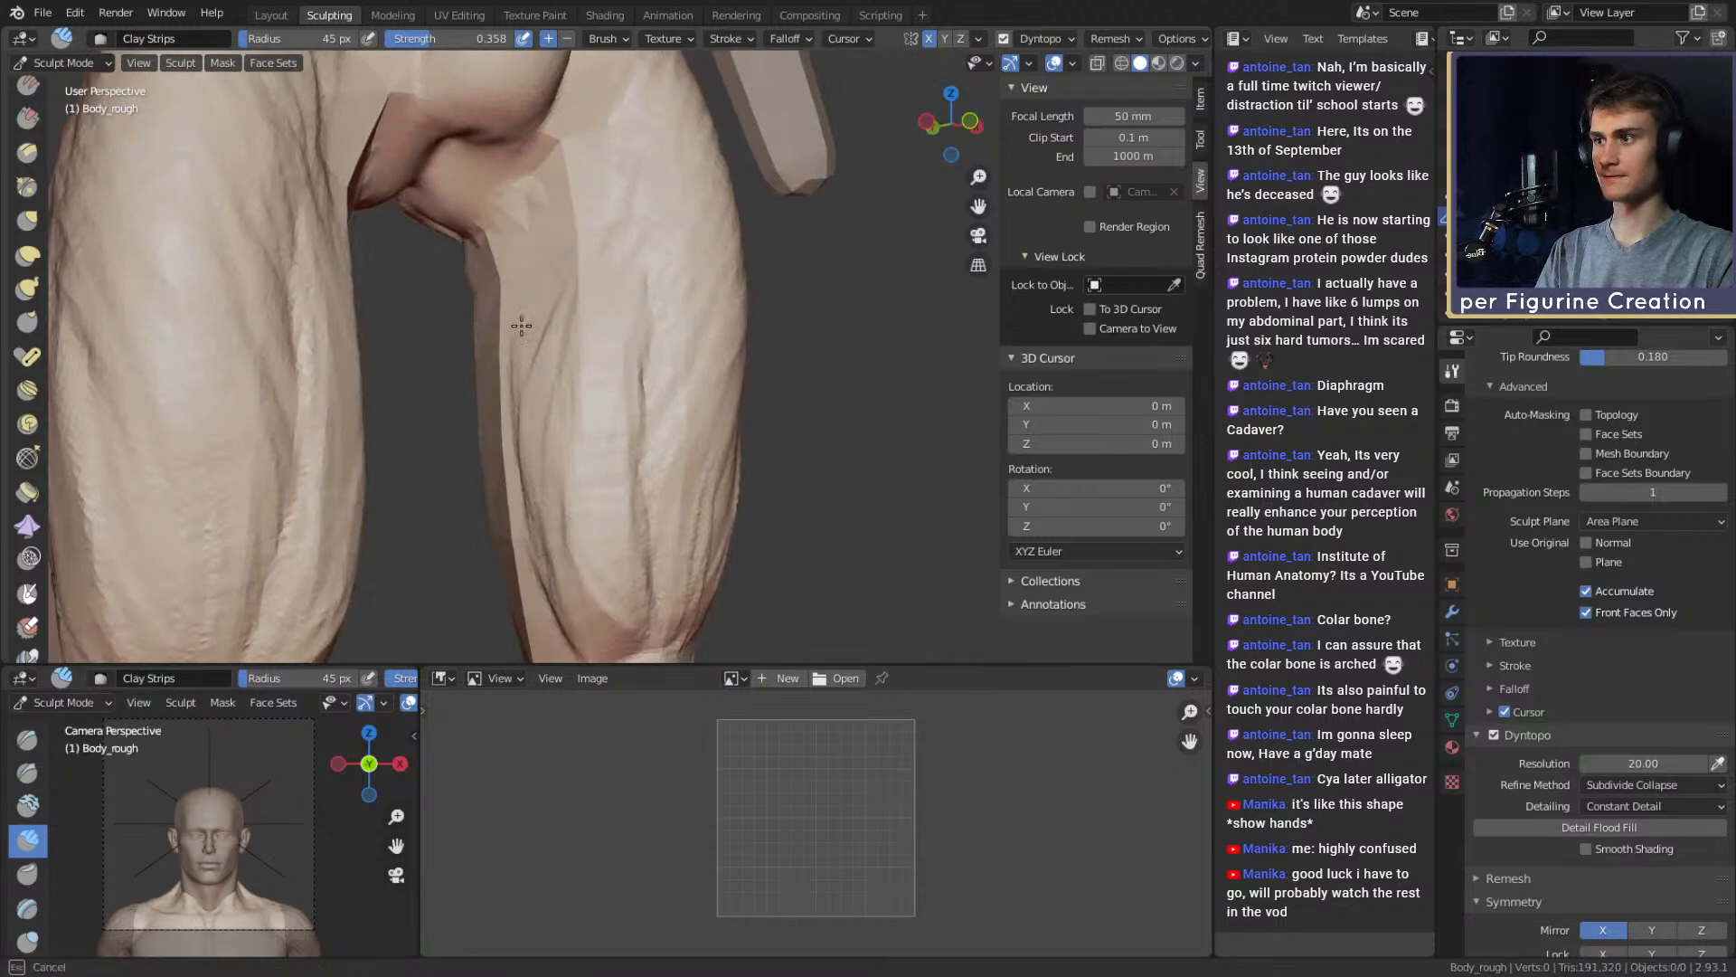
{"action": "mouse_move", "coordinate": [577, 294]}
{"action": "left_mouse_down"}
{"action": "mouse_move", "coordinate": [542, 542]}
{"action": "mouse_move", "coordinate": [572, 302]}
{"action": "left_mouse_up"}
{"action": "mouse_move", "coordinate": [572, 303]}
{"action": "middle_mouse_down"}
{"action": "mouse_move", "coordinate": [589, 326]}
{"action": "mouse_move", "coordinate": [561, 399]}
{"action": "middle_mouse_up"}
{"action": "left_click_drag", "start_coordinate": [562, 399], "coordinate": [511, 423]}
{"action": "middle_click_drag", "start_coordinate": [511, 423], "coordinate": [560, 360]}
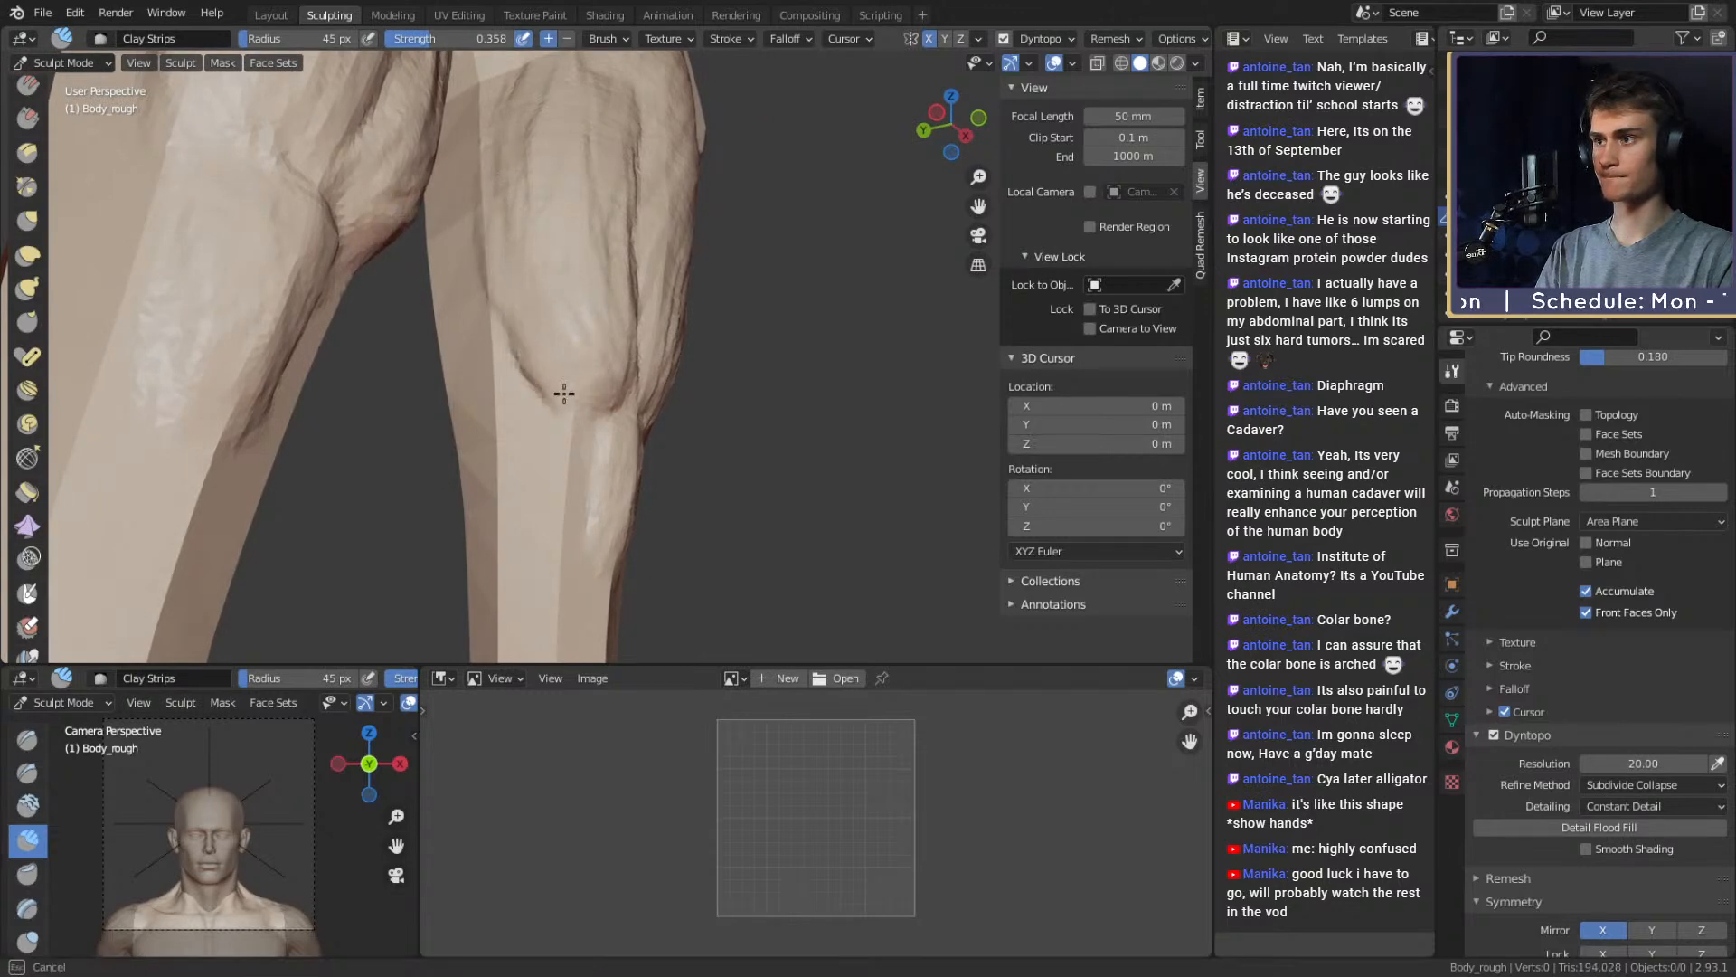
Refine the inner edge of the lower thigh with Clay Strips at a 34 px radius
{"action": "middle_click_drag", "start_coordinate": [546, 322], "coordinate": [600, 398]}
{"action": "key", "text": "f"}
{"action": "left_click", "coordinate": [591, 399]}
{"action": "mouse_move", "coordinate": [529, 366]}
{"action": "left_mouse_down"}
{"action": "mouse_move", "coordinate": [566, 425]}
{"action": "mouse_move", "coordinate": [493, 268]}
{"action": "left_mouse_up"}
{"action": "middle_click_drag", "start_coordinate": [493, 269], "coordinate": [555, 415]}
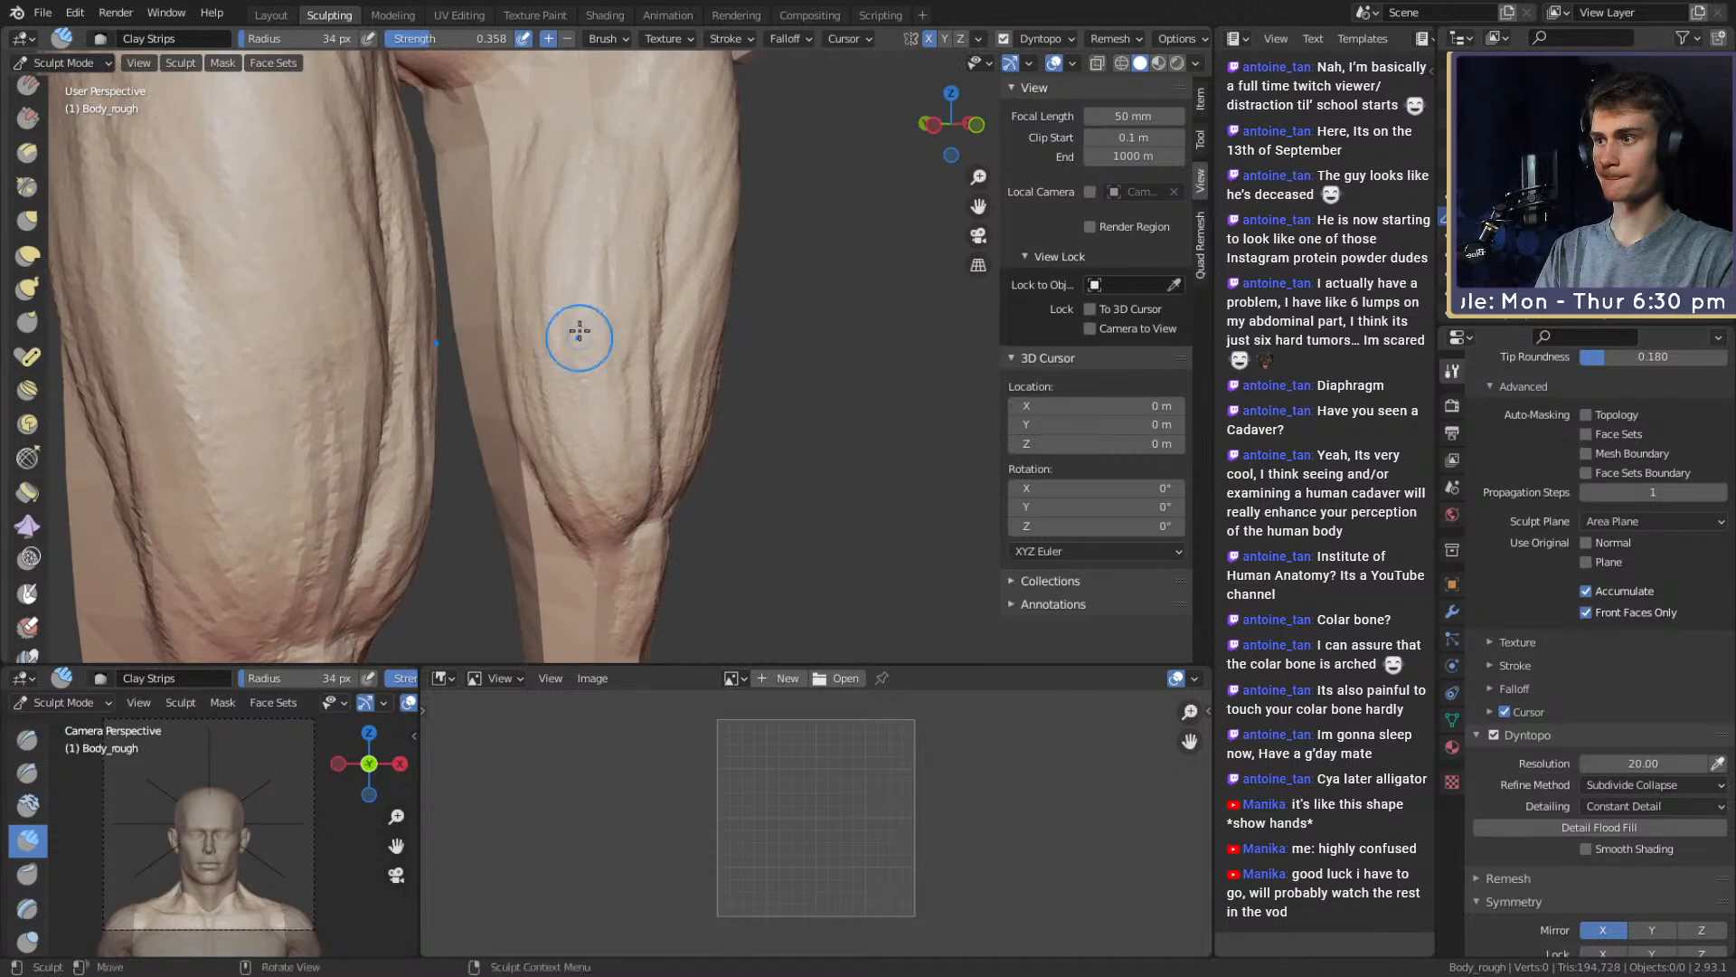
{"action": "middle_click_drag", "start_coordinate": [573, 329], "coordinate": [533, 419], "text": "alt"}
{"action": "scroll", "coordinate": [533, 419], "scroll_direction": "up", "scroll_amount": 6}
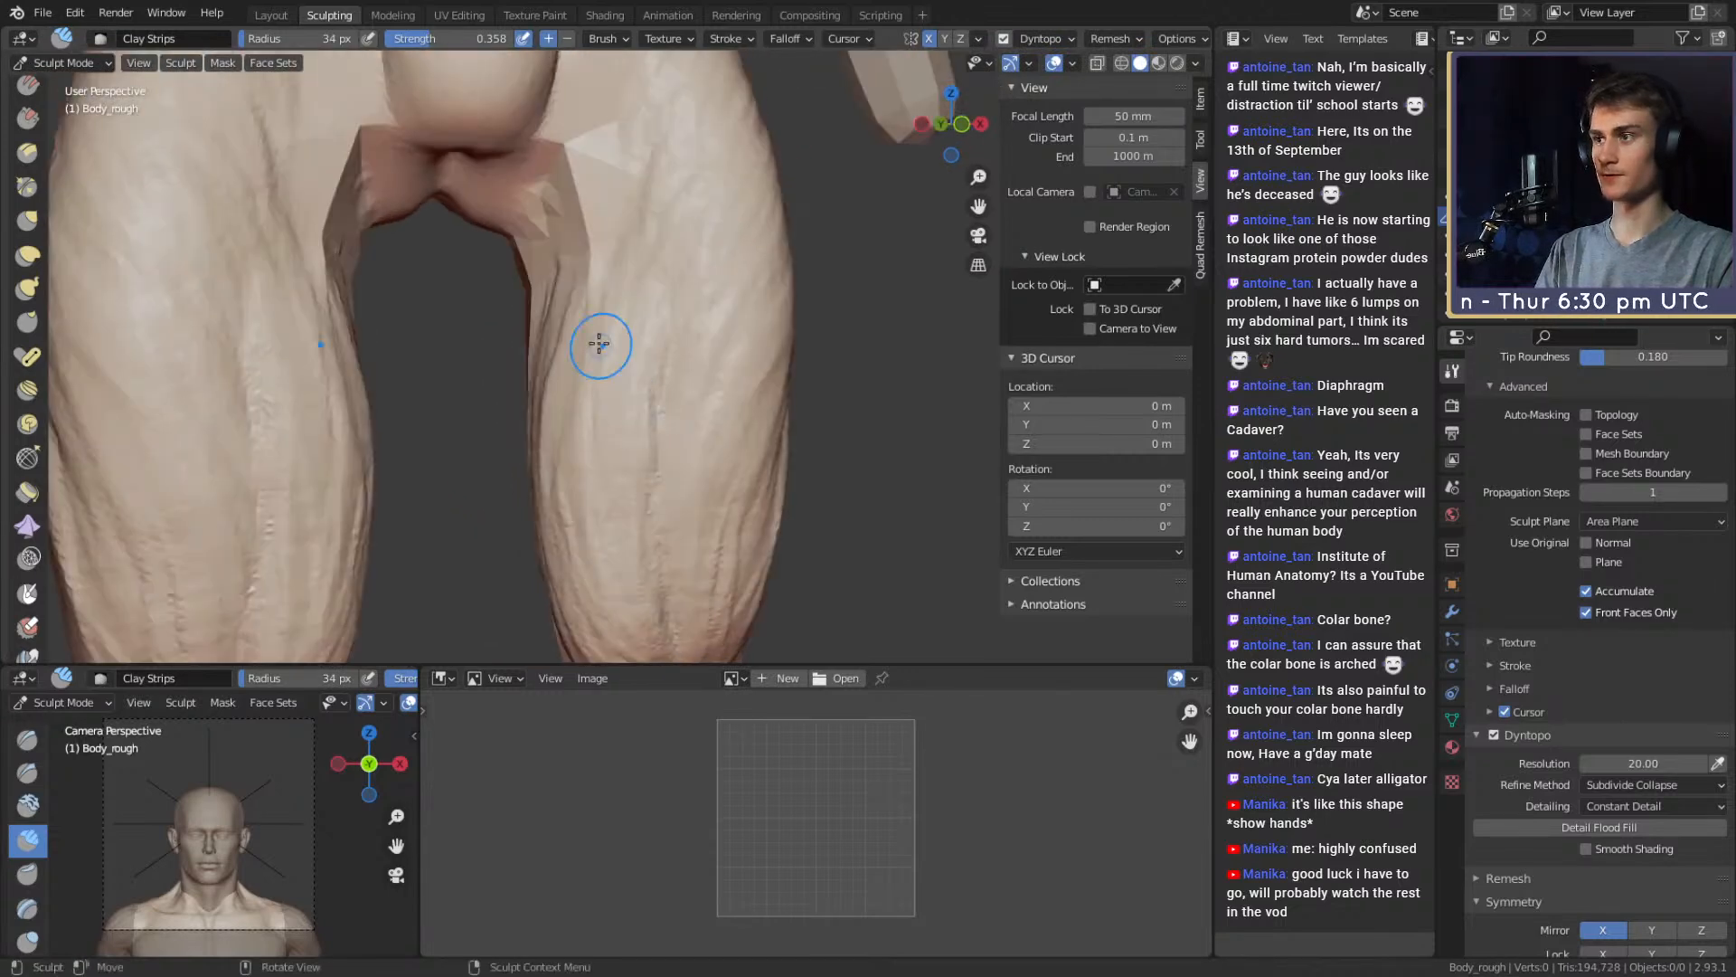
Fill in the adductors on the upper inner thigh below the groin with Clay Strips at a 40 px radius
{"action": "mouse_move", "coordinate": [601, 369]}
{"action": "middle_mouse_down"}
{"action": "mouse_move", "coordinate": [633, 382]}
{"action": "mouse_move", "coordinate": [610, 361]}
{"action": "mouse_move", "coordinate": [586, 376]}
{"action": "middle_mouse_up"}
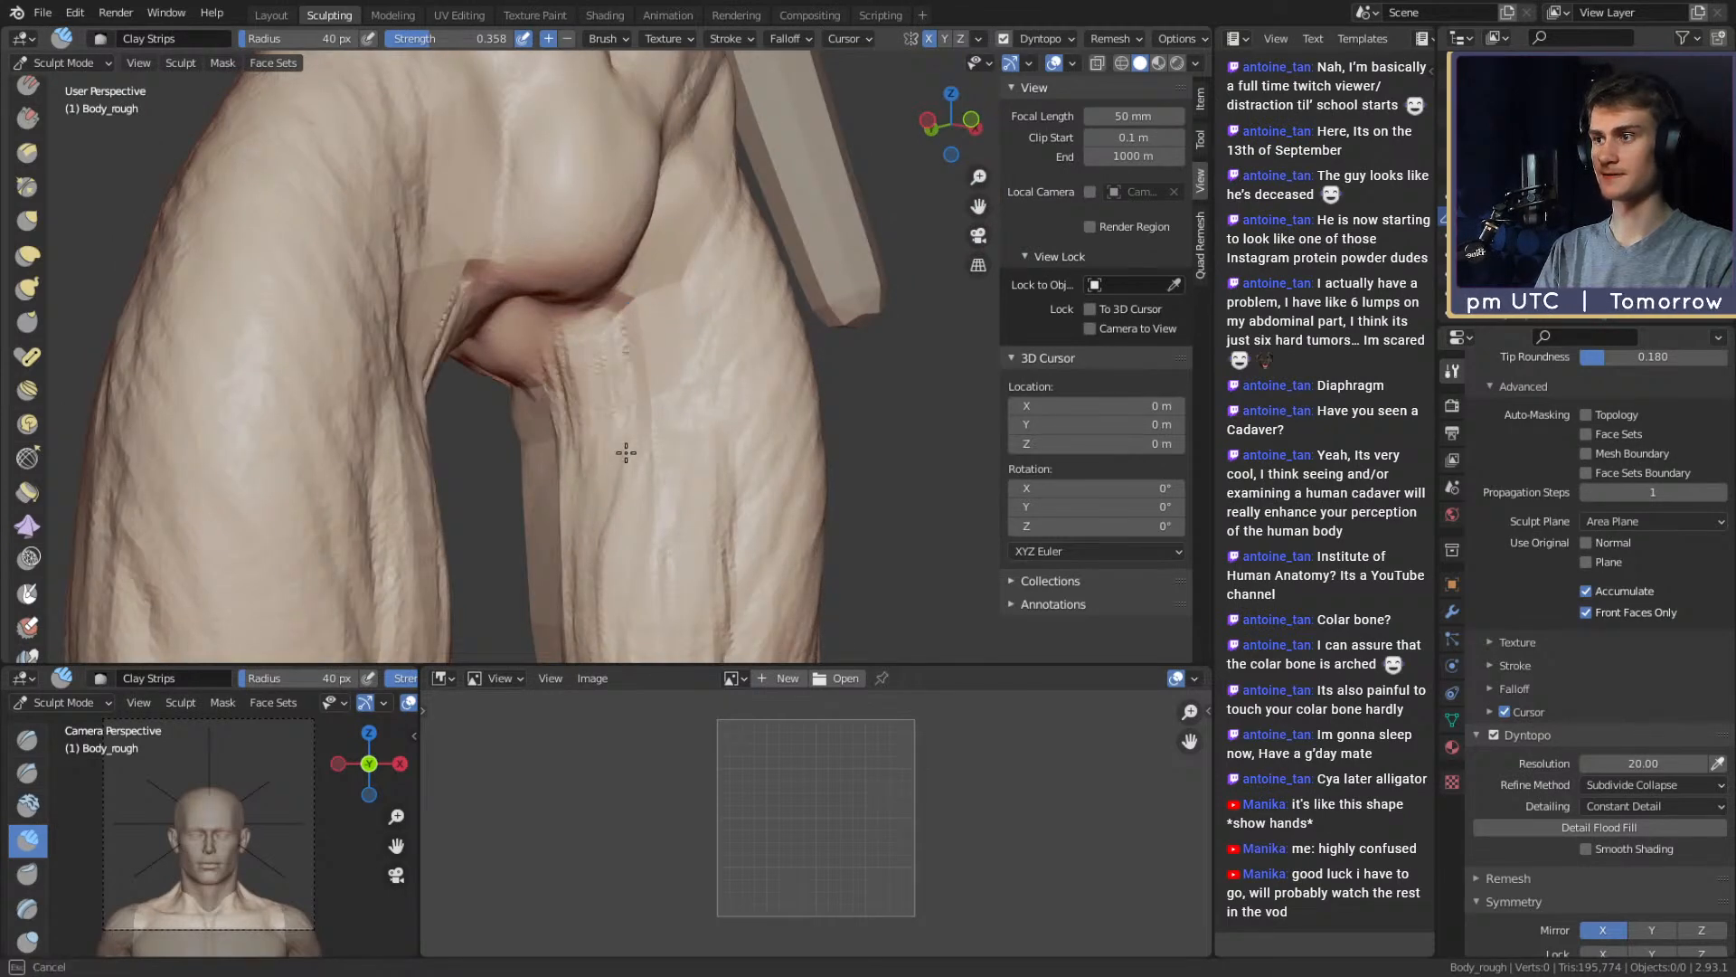
{"action": "mouse_move", "coordinate": [625, 452]}
{"action": "middle_mouse_down"}
{"action": "mouse_move", "coordinate": [578, 366]}
{"action": "mouse_move", "coordinate": [651, 407]}
{"action": "mouse_move", "coordinate": [632, 371]}
{"action": "mouse_move", "coordinate": [659, 357]}
{"action": "mouse_move", "coordinate": [614, 255]}
{"action": "mouse_move", "coordinate": [637, 216]}
{"action": "mouse_move", "coordinate": [651, 419]}
{"action": "mouse_move", "coordinate": [571, 427]}
{"action": "middle_mouse_up"}
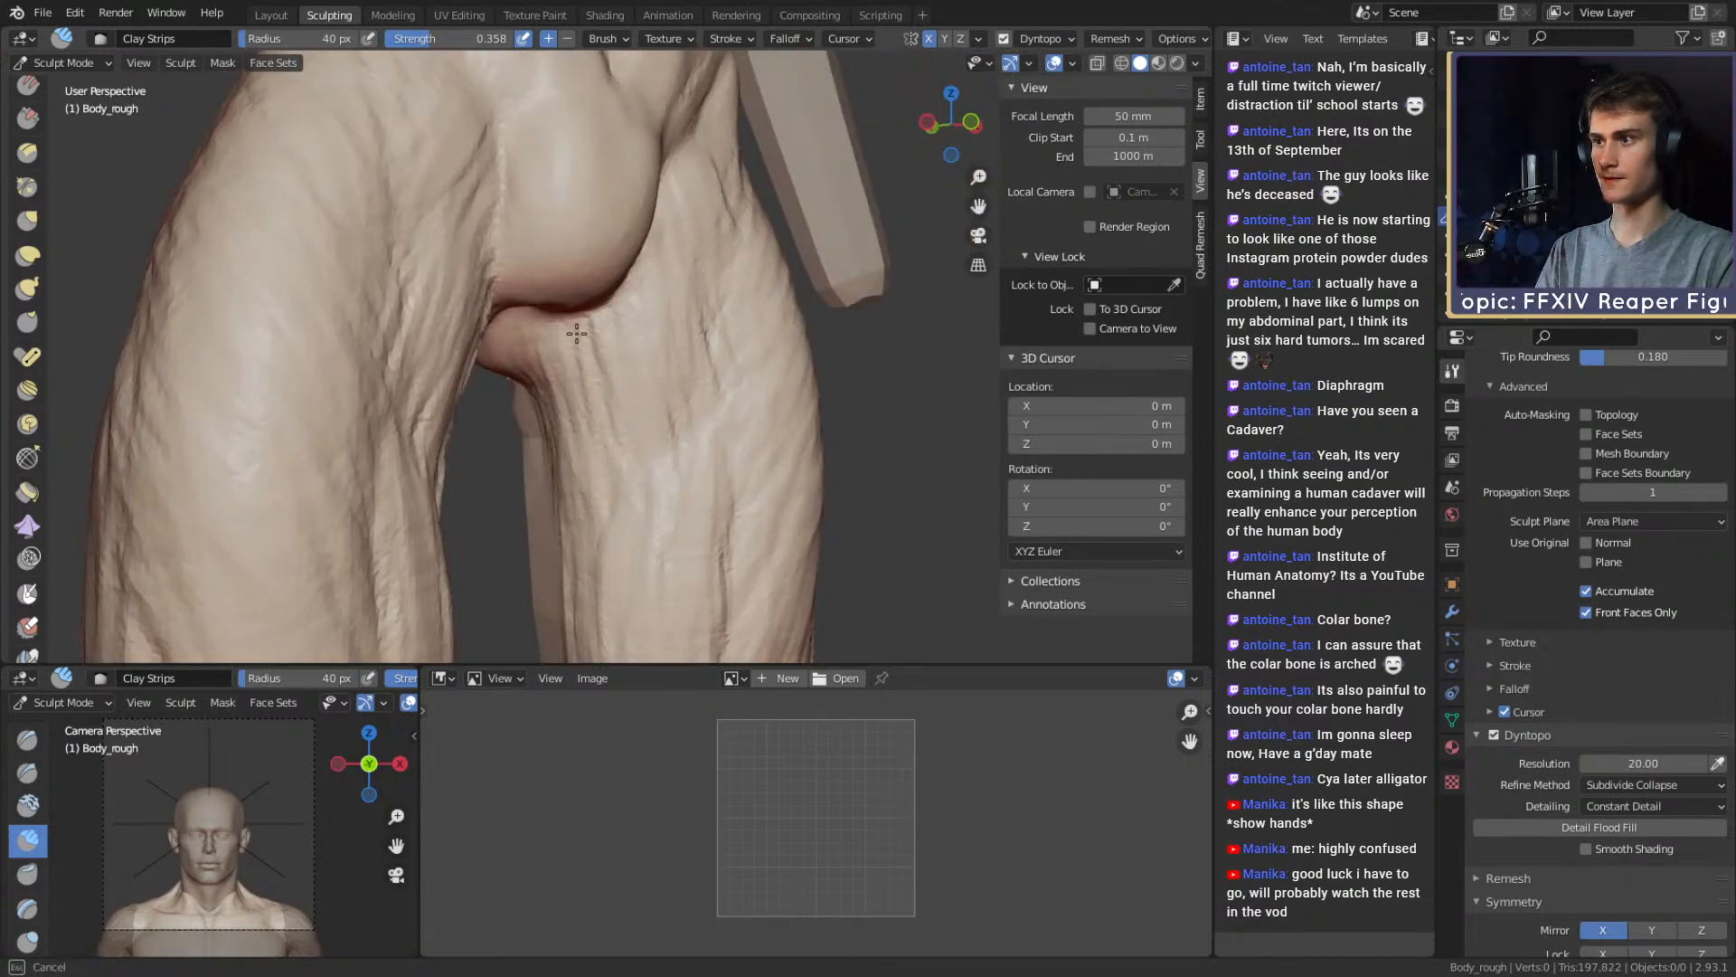
{"action": "middle_click_drag", "start_coordinate": [577, 334], "coordinate": [636, 373]}
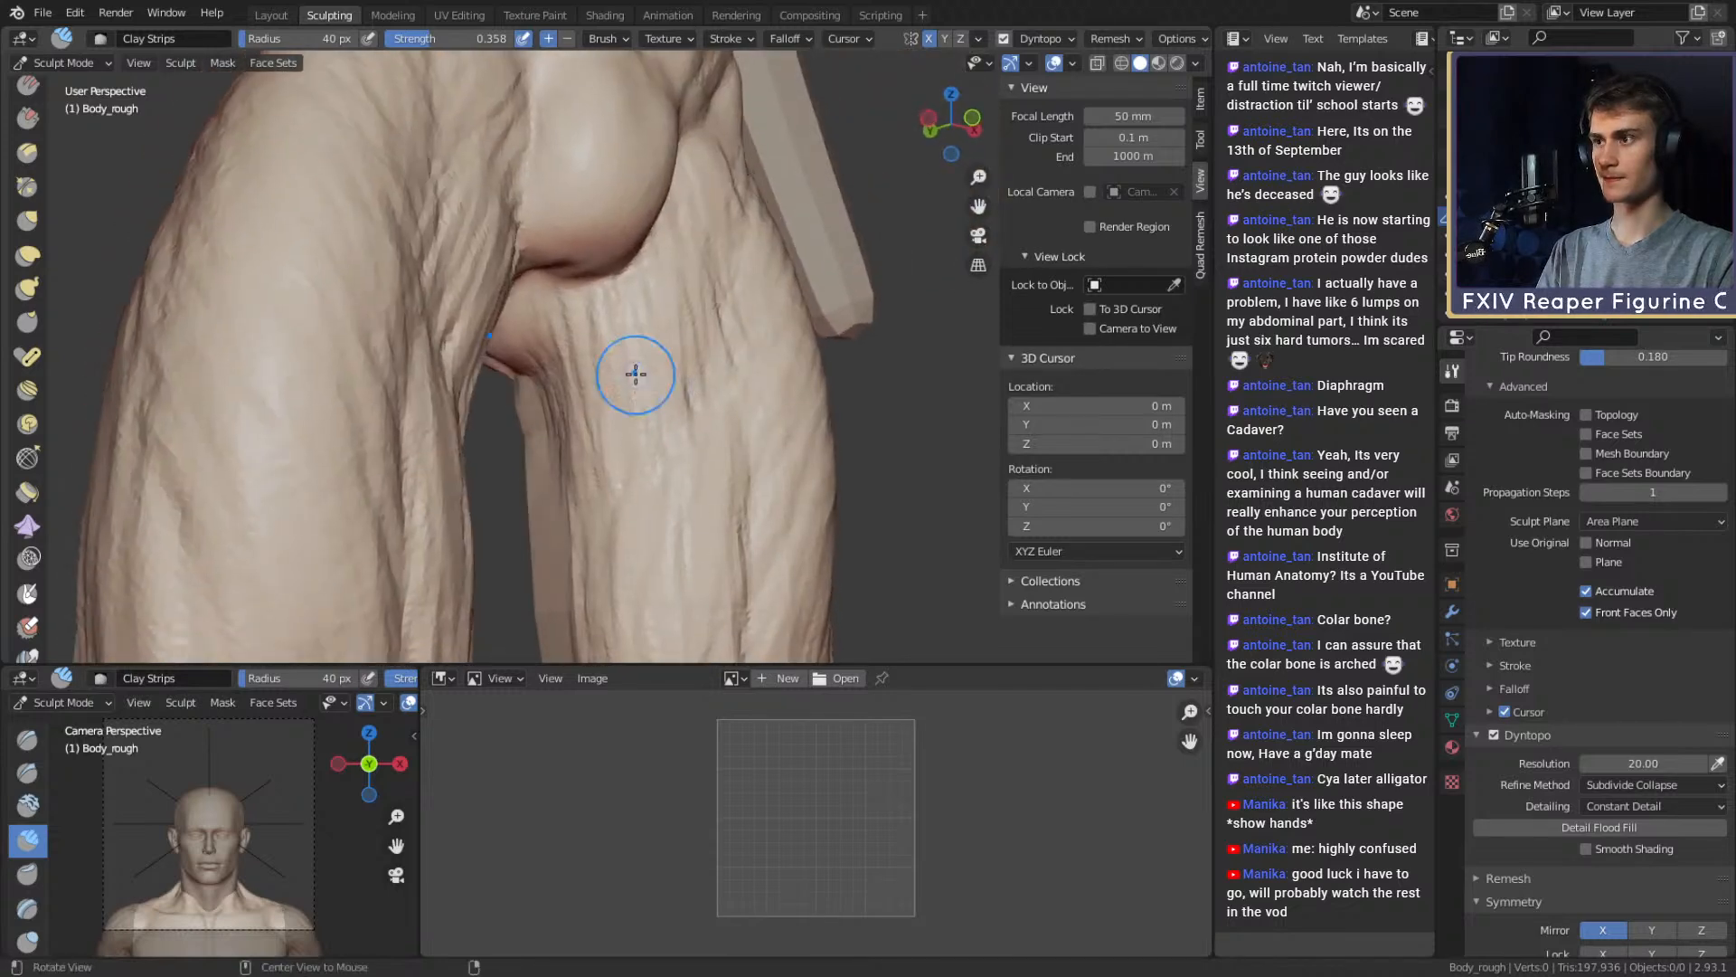
{"action": "mouse_move", "coordinate": [608, 446]}
{"action": "middle_mouse_down"}
{"action": "mouse_move", "coordinate": [608, 302]}
{"action": "mouse_move", "coordinate": [487, 232]}
{"action": "middle_mouse_up"}
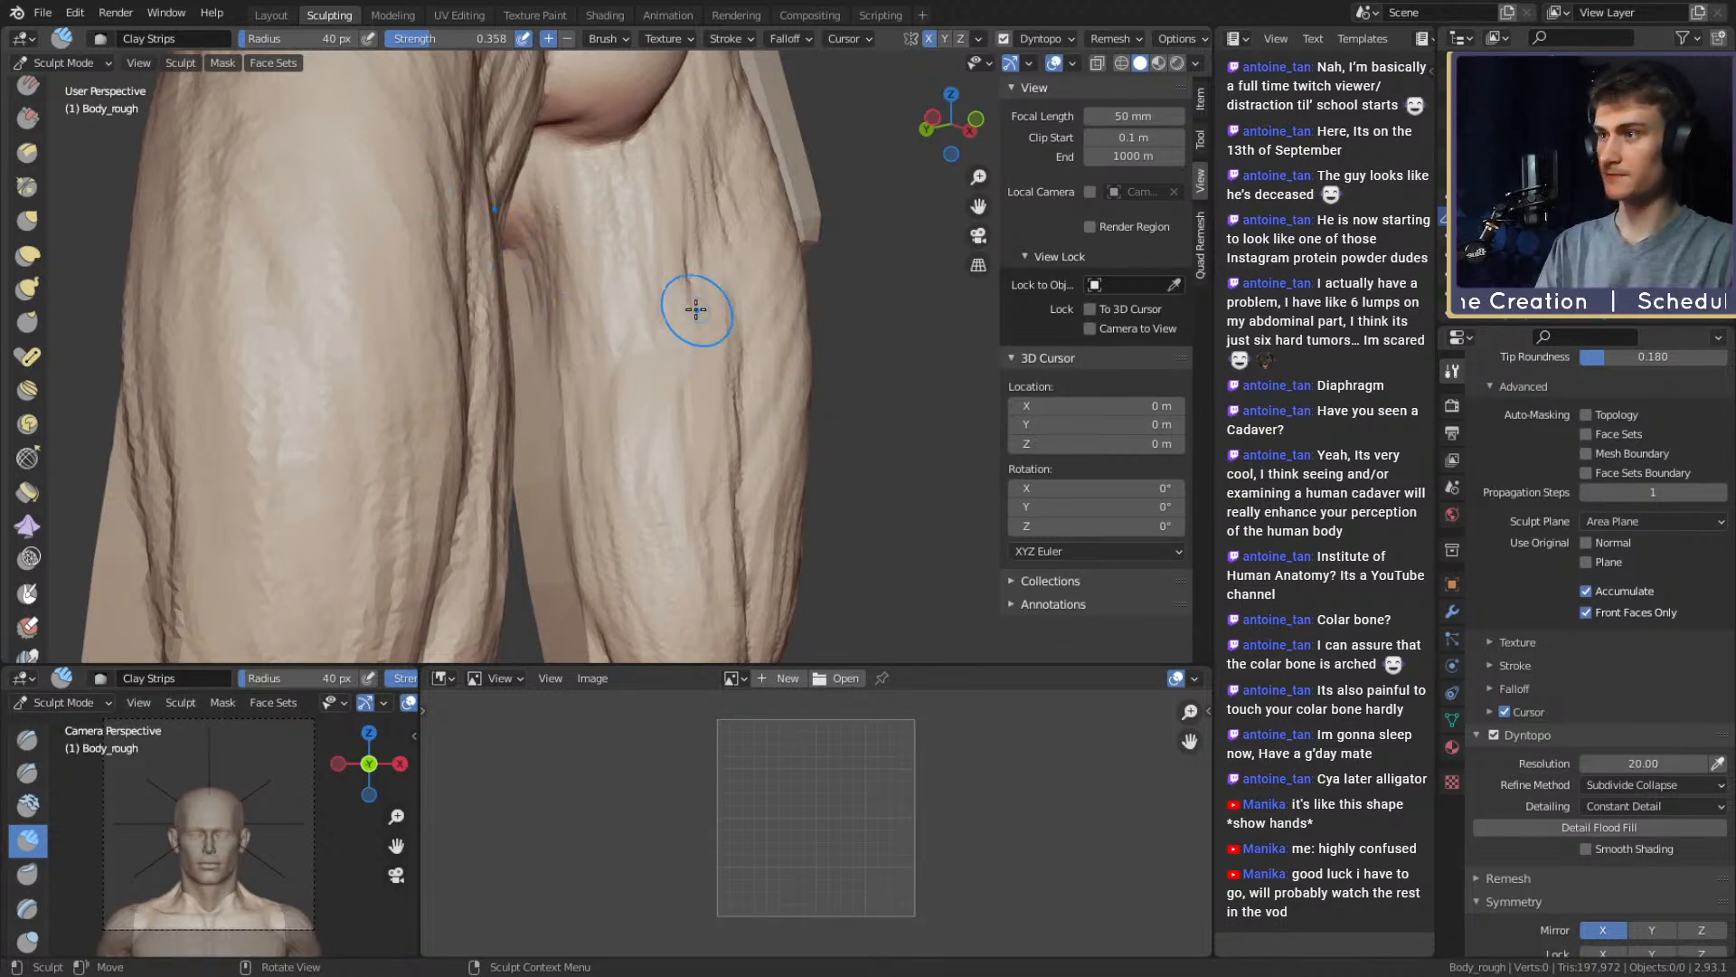
Blend the front of the upper thigh into the inner thigh muscles with Clay Strips strokes
{"action": "mouse_move", "coordinate": [696, 310]}
{"action": "left_mouse_down", "text": "alt"}
{"action": "mouse_move", "coordinate": [609, 310]}
{"action": "mouse_move", "coordinate": [627, 256]}
{"action": "mouse_move", "coordinate": [639, 353]}
{"action": "mouse_move", "coordinate": [624, 271]}
{"action": "left_mouse_up", "text": "alt"}
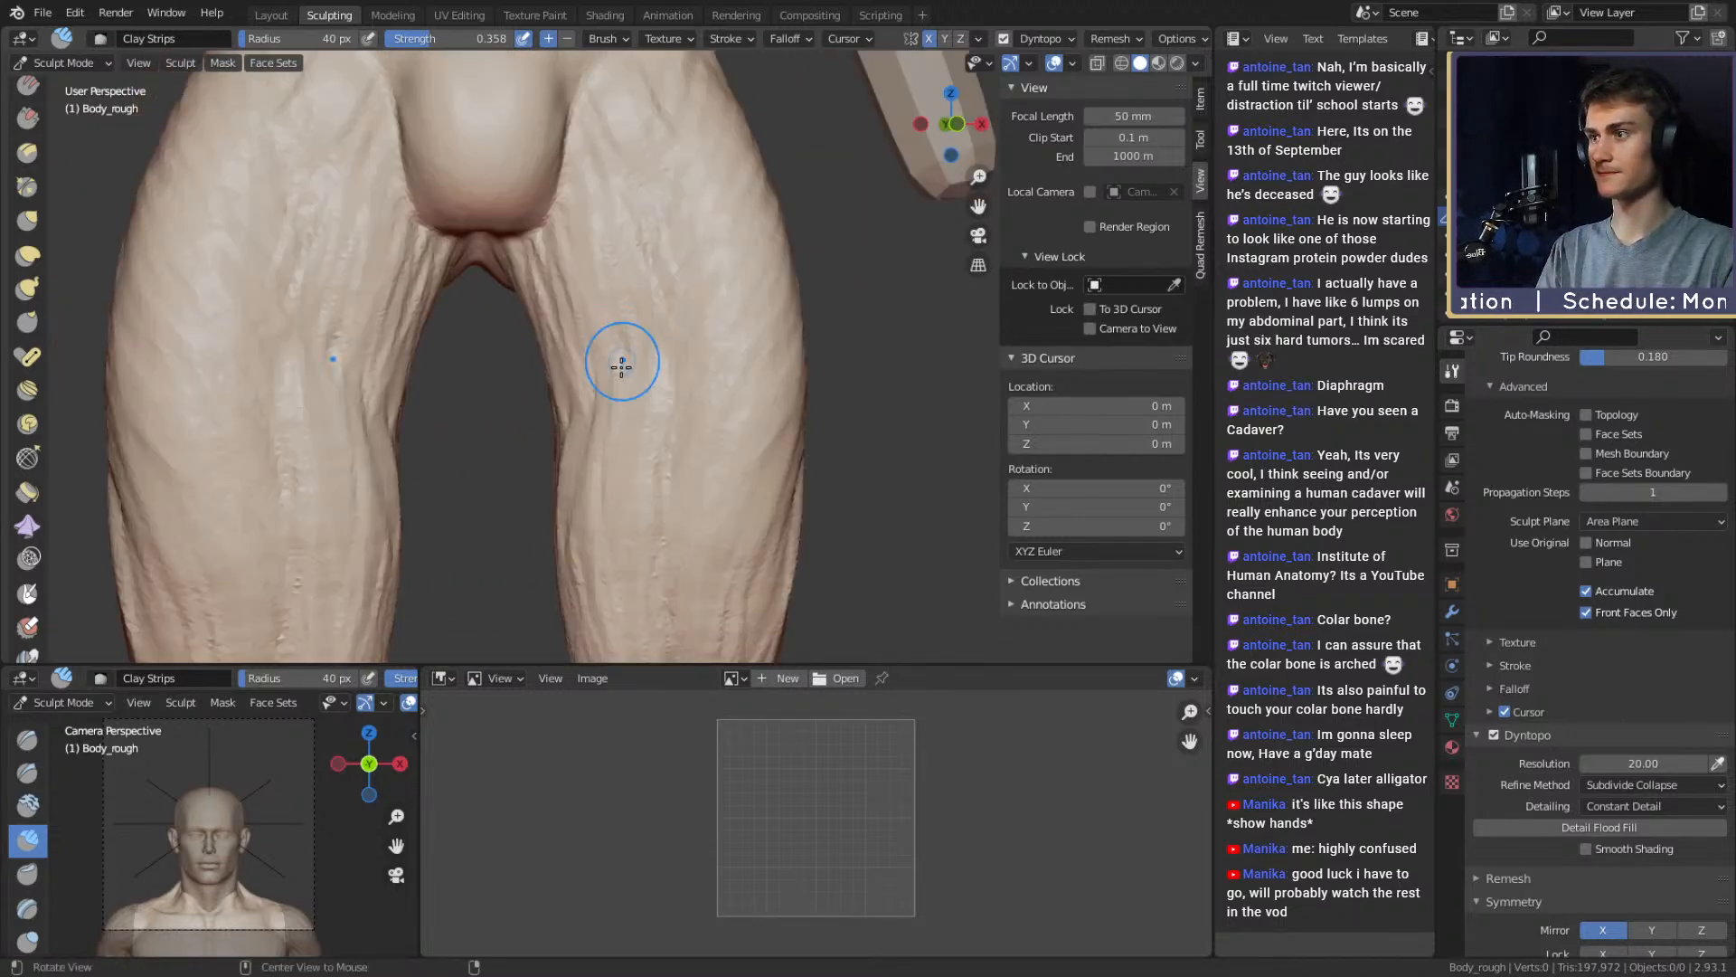
{"action": "mouse_move", "coordinate": [621, 366]}
{"action": "middle_mouse_down"}
{"action": "mouse_move", "coordinate": [570, 263]}
{"action": "mouse_move", "coordinate": [574, 364]}
{"action": "mouse_move", "coordinate": [601, 299]}
{"action": "mouse_move", "coordinate": [612, 341]}
{"action": "mouse_move", "coordinate": [566, 272]}
{"action": "mouse_move", "coordinate": [636, 310]}
{"action": "middle_mouse_up"}
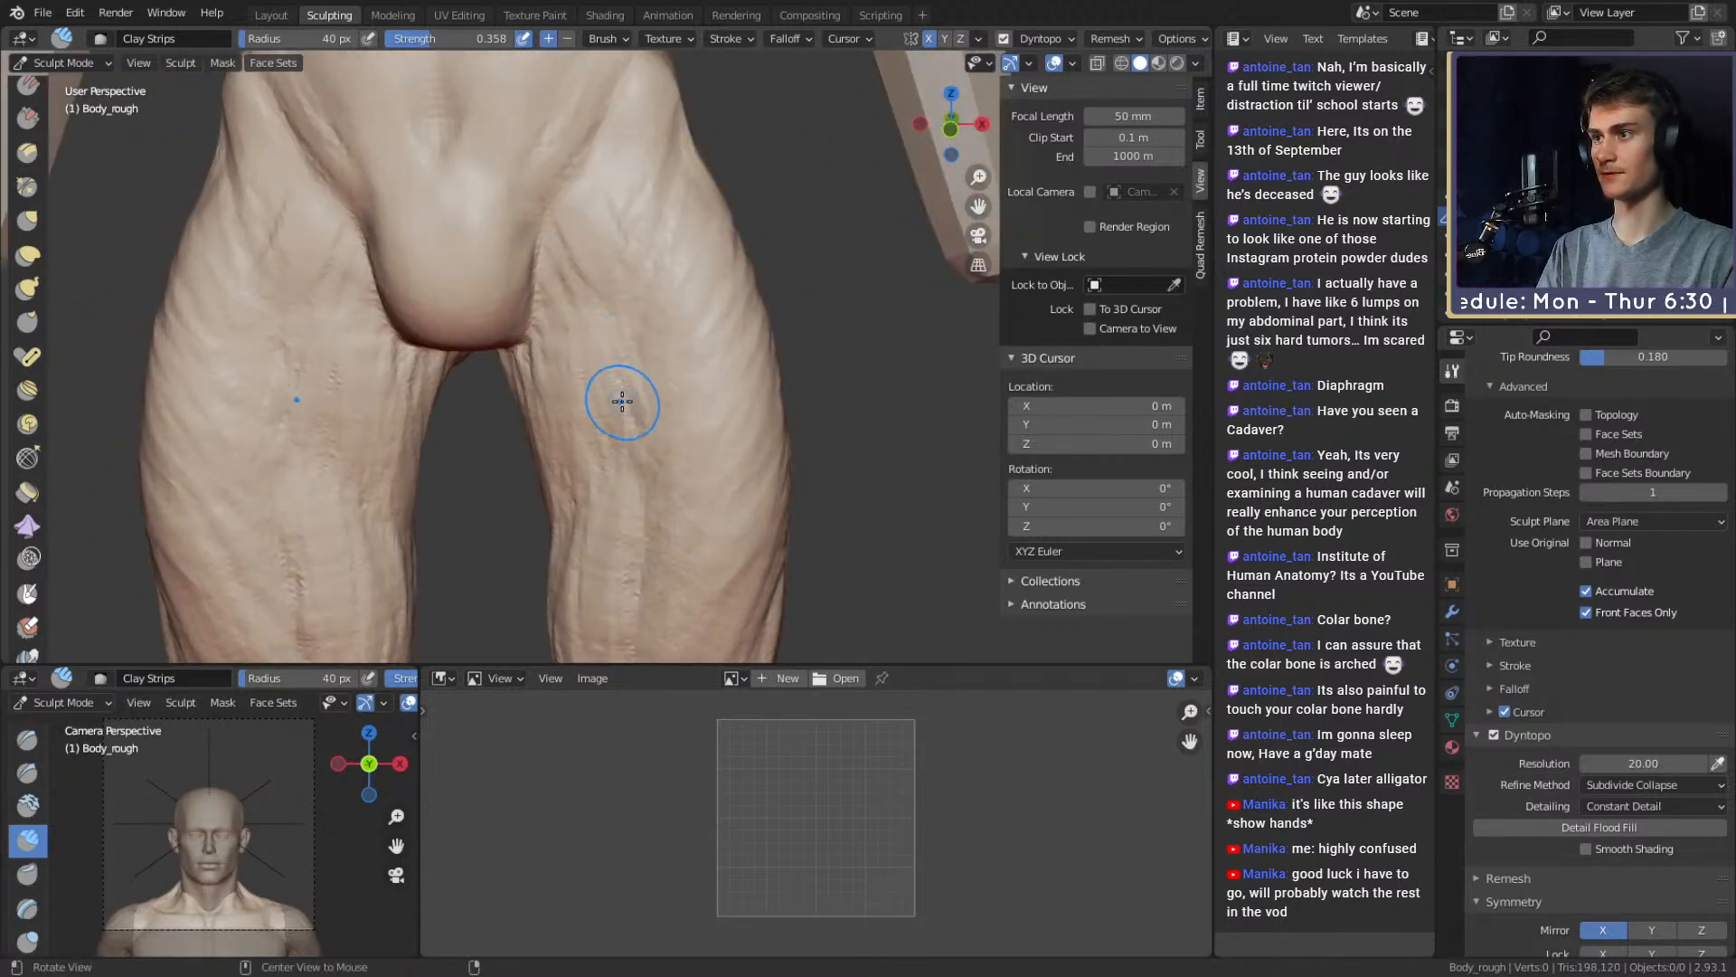
{"action": "mouse_move", "coordinate": [622, 401]}
{"action": "middle_mouse_down"}
{"action": "mouse_move", "coordinate": [620, 453]}
{"action": "mouse_move", "coordinate": [589, 322]}
{"action": "middle_mouse_up"}
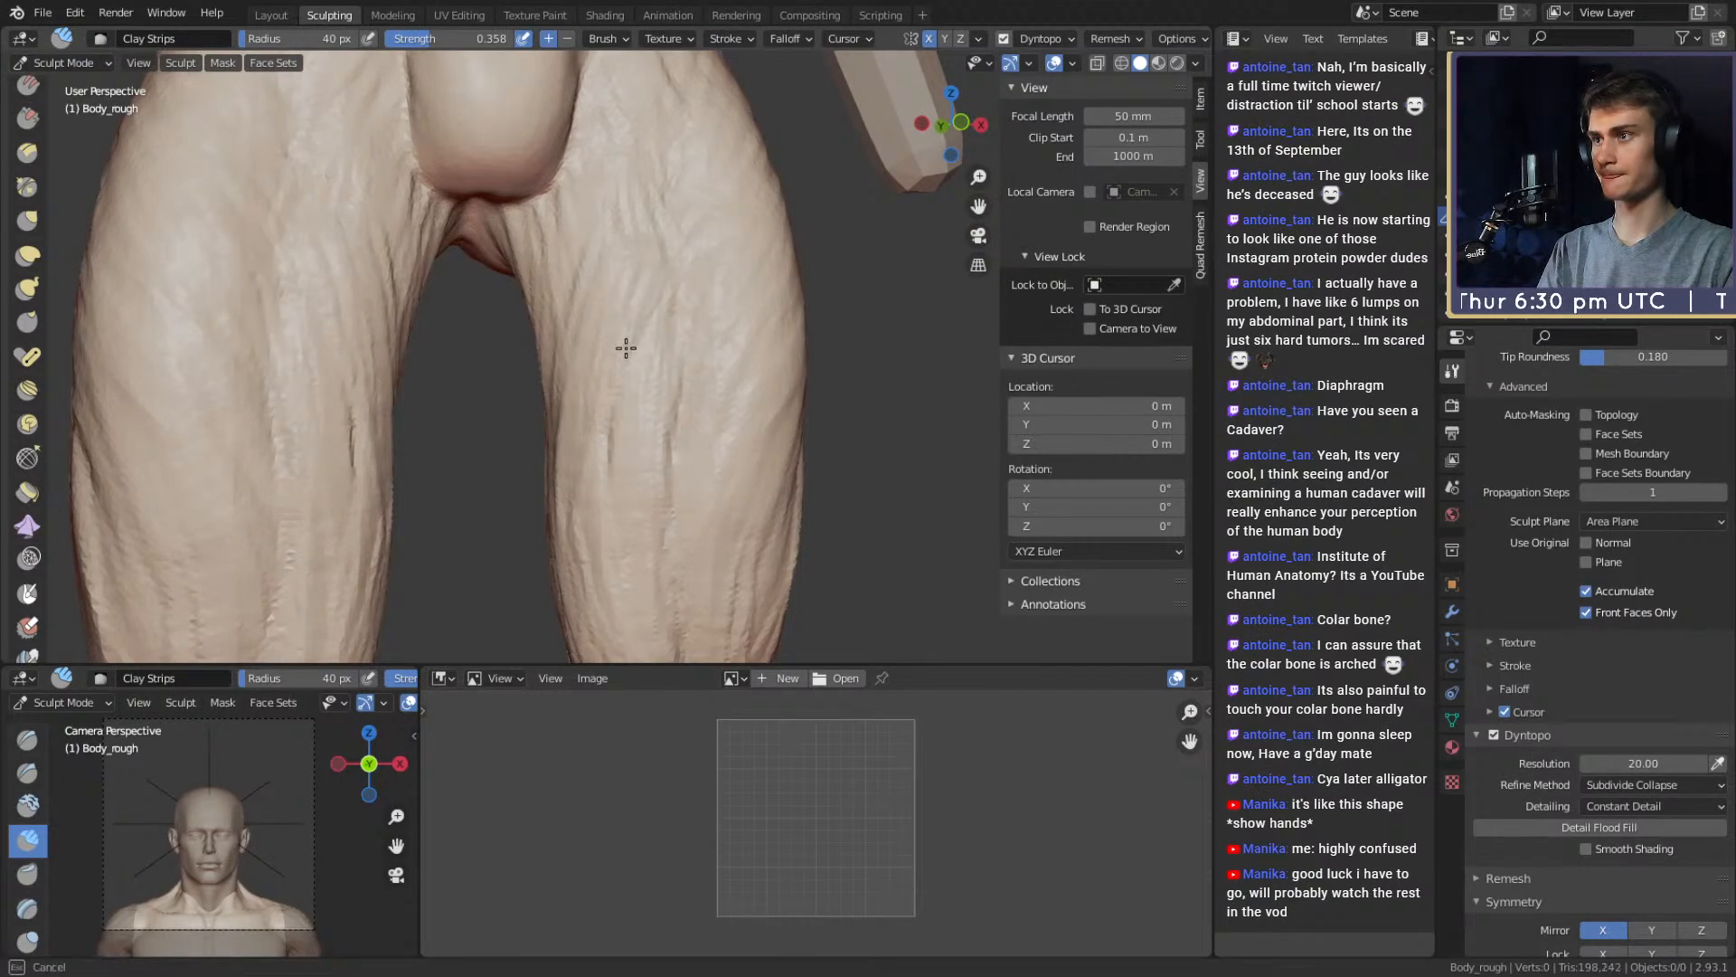
{"action": "left_click_drag", "start_coordinate": [627, 426], "coordinate": [617, 272]}
{"action": "left_click_drag", "start_coordinate": [640, 406], "coordinate": [653, 217]}
{"action": "scroll", "coordinate": [667, 376], "scroll_direction": "down", "scroll_amount": 6}
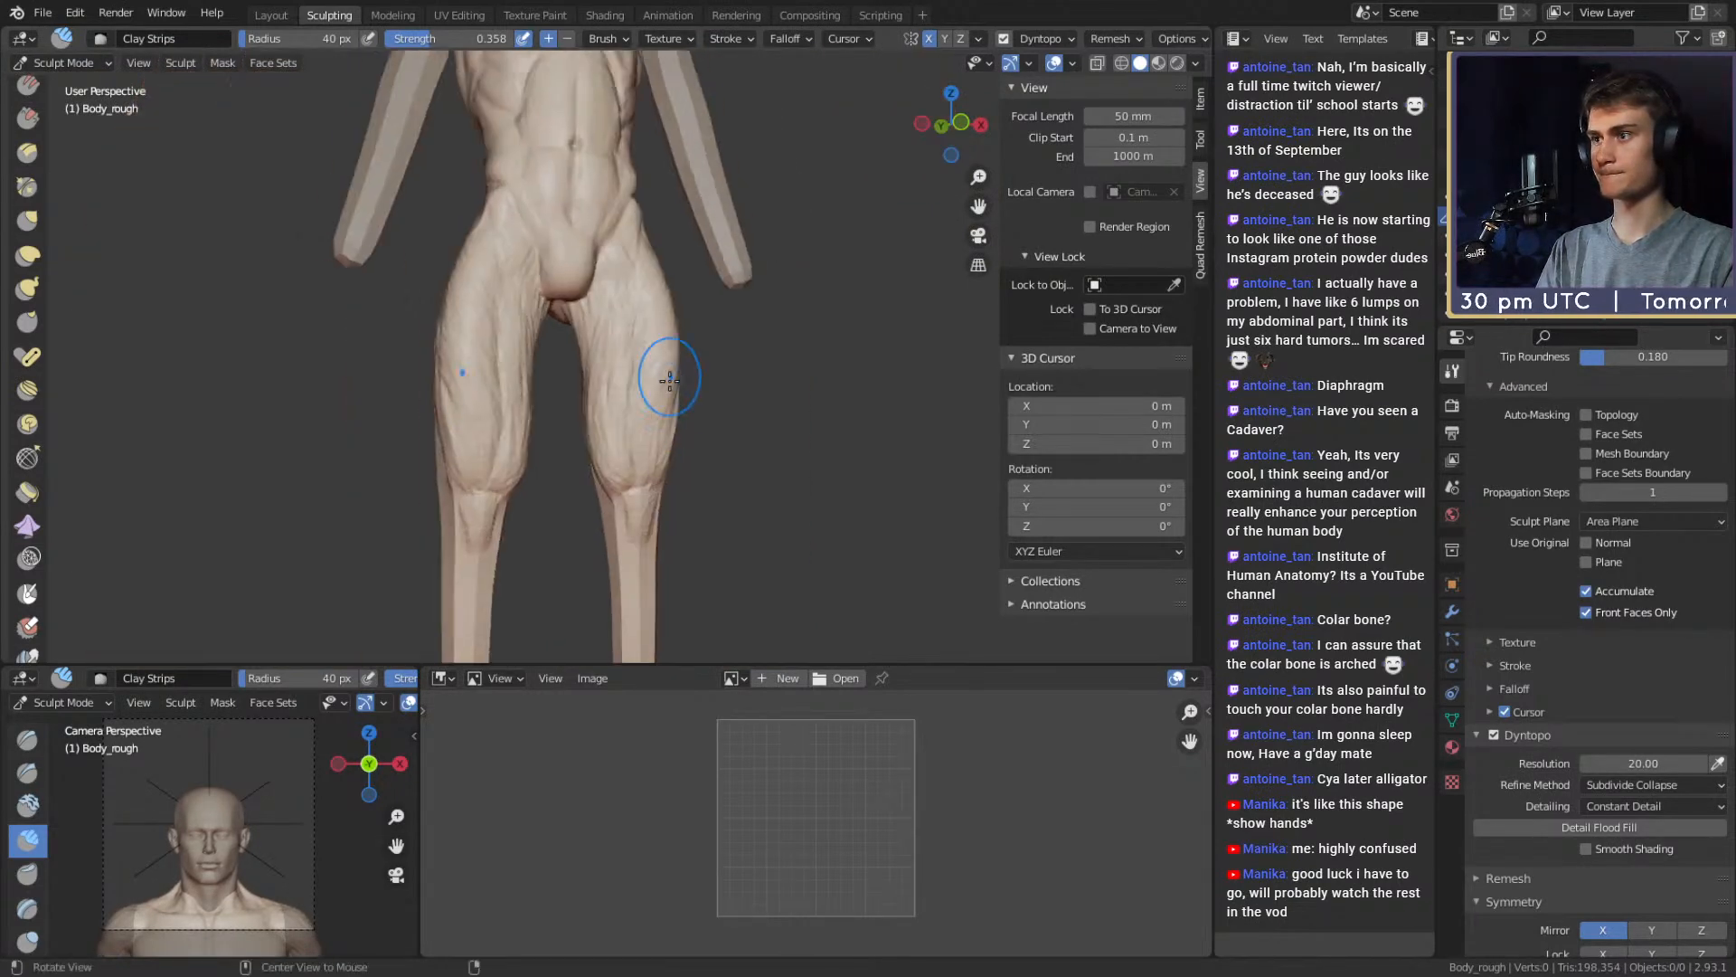
Start building up the back of the thigh below the buttock with Clay Strips at a 47 px radius
{"action": "mouse_move", "coordinate": [666, 376]}
{"action": "middle_mouse_down"}
{"action": "mouse_move", "coordinate": [653, 414]}
{"action": "mouse_move", "coordinate": [678, 380]}
{"action": "mouse_move", "coordinate": [572, 335]}
{"action": "mouse_move", "coordinate": [531, 345]}
{"action": "middle_mouse_up"}
{"action": "middle_click_drag", "start_coordinate": [681, 428], "coordinate": [574, 330]}
{"action": "left_click_drag", "start_coordinate": [587, 279], "coordinate": [605, 290], "text": "alt"}
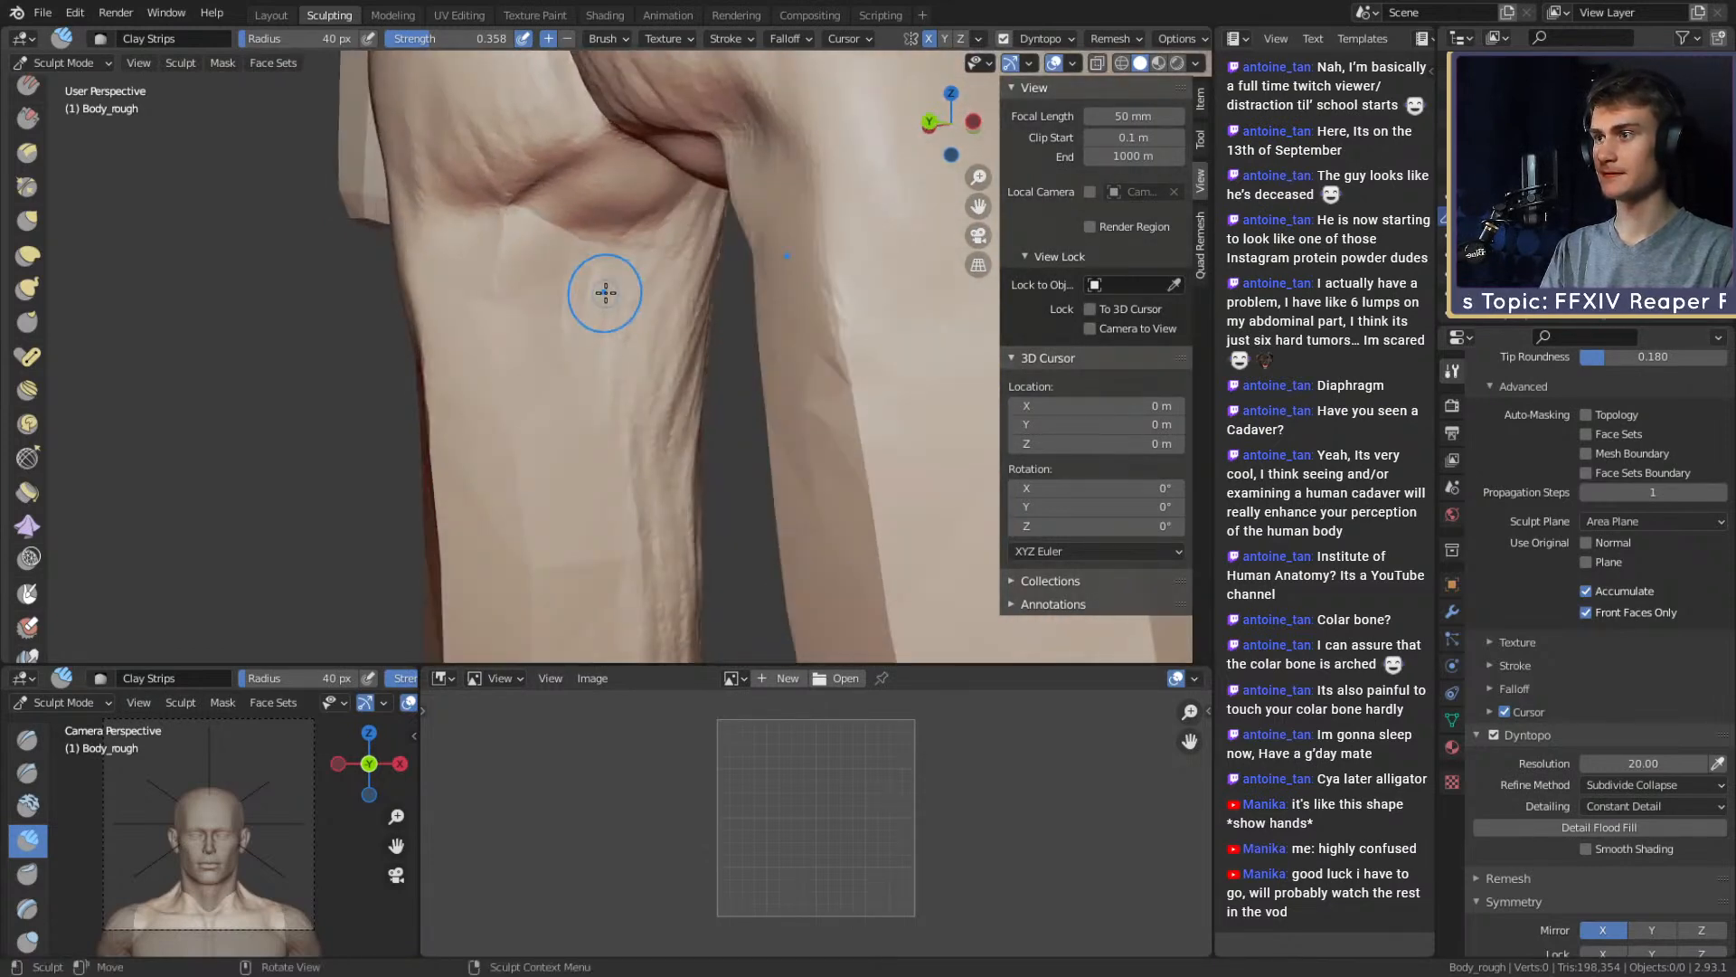
{"action": "key", "text": "f"}
{"action": "left_click", "coordinate": [611, 291]}
{"action": "middle_click_drag", "start_coordinate": [605, 401], "coordinate": [570, 269], "text": "shift"}
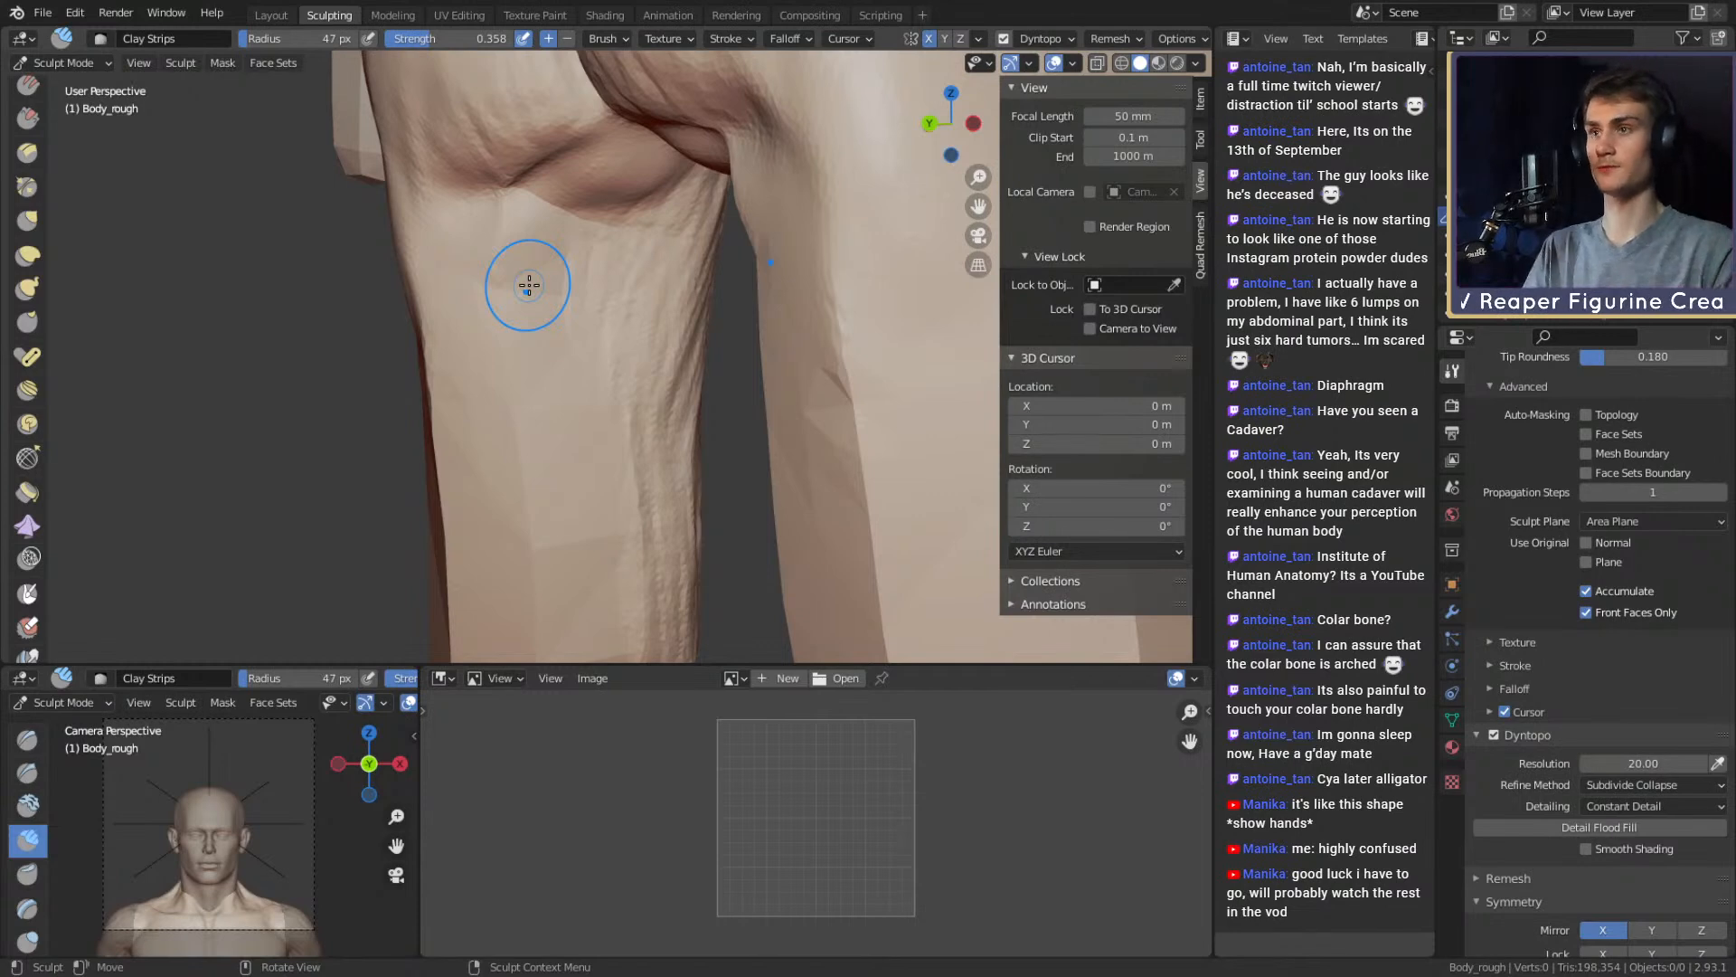
{"action": "middle_click_drag", "start_coordinate": [714, 363], "coordinate": [607, 411]}
{"action": "middle_click_drag", "start_coordinate": [606, 207], "coordinate": [640, 347]}
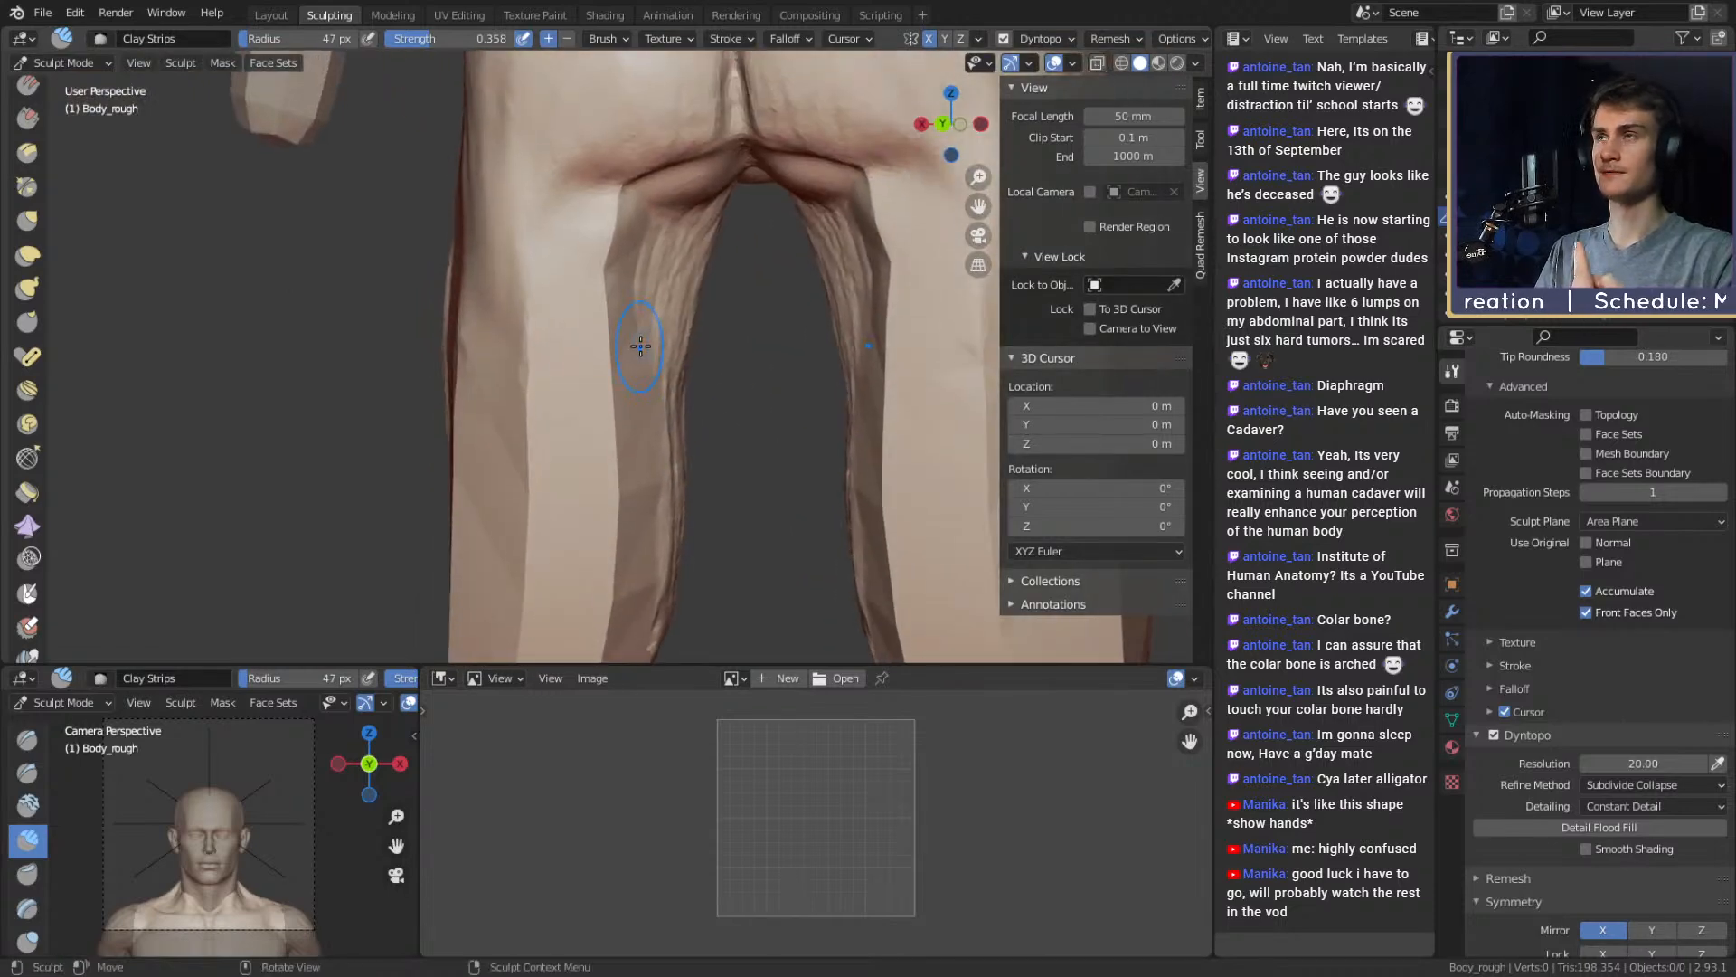
{"action": "middle_click_drag", "start_coordinate": [668, 270], "coordinate": [569, 227]}
{"action": "mouse_move", "coordinate": [551, 267]}
{"action": "left_mouse_down"}
{"action": "mouse_move", "coordinate": [551, 232]}
{"action": "mouse_move", "coordinate": [562, 272]}
{"action": "left_mouse_up"}
{"action": "mouse_move", "coordinate": [563, 271]}
{"action": "middle_mouse_down", "text": "shift"}
{"action": "mouse_move", "coordinate": [570, 228]}
{"action": "mouse_move", "coordinate": [592, 227]}
{"action": "middle_mouse_up", "text": "shift"}
{"action": "mouse_move", "coordinate": [583, 217]}
{"action": "left_mouse_down"}
{"action": "mouse_move", "coordinate": [578, 259]}
{"action": "mouse_move", "coordinate": [604, 271]}
{"action": "left_mouse_up"}
Lay Clay Strips strokes along the hamstrings from the gluteal fold down towards the back of the knee
{"action": "middle_click_drag", "start_coordinate": [621, 421], "coordinate": [593, 174], "text": "shift"}
{"action": "mouse_move", "coordinate": [593, 185]}
{"action": "left_mouse_down"}
{"action": "mouse_move", "coordinate": [568, 561]}
{"action": "mouse_move", "coordinate": [547, 353]}
{"action": "left_mouse_up"}
{"action": "mouse_move", "coordinate": [567, 303]}
{"action": "middle_mouse_down"}
{"action": "mouse_move", "coordinate": [530, 291]}
{"action": "mouse_move", "coordinate": [556, 327]}
{"action": "middle_mouse_up"}
{"action": "left_click_drag", "start_coordinate": [569, 326], "coordinate": [557, 127]}
{"action": "mouse_move", "coordinate": [560, 163]}
{"action": "middle_mouse_down", "text": "shift"}
{"action": "mouse_move", "coordinate": [609, 334]}
{"action": "mouse_move", "coordinate": [665, 335]}
{"action": "middle_mouse_up", "text": "shift"}
{"action": "mouse_move", "coordinate": [541, 452]}
{"action": "left_mouse_down"}
{"action": "mouse_move", "coordinate": [519, 275]}
{"action": "mouse_move", "coordinate": [526, 311]}
{"action": "mouse_move", "coordinate": [534, 272]}
{"action": "left_mouse_up"}
{"action": "mouse_move", "coordinate": [534, 271]}
{"action": "middle_mouse_down"}
{"action": "mouse_move", "coordinate": [632, 268]}
{"action": "mouse_move", "coordinate": [635, 484]}
{"action": "middle_mouse_up"}
{"action": "left_click_drag", "start_coordinate": [635, 506], "coordinate": [638, 156]}
{"action": "mouse_move", "coordinate": [633, 267]}
{"action": "middle_mouse_down", "text": "shift"}
{"action": "mouse_move", "coordinate": [624, 349]}
{"action": "mouse_move", "coordinate": [615, 321]}
{"action": "middle_mouse_up", "text": "shift"}
{"action": "mouse_move", "coordinate": [593, 380]}
{"action": "left_mouse_down"}
{"action": "mouse_move", "coordinate": [584, 265]}
{"action": "mouse_move", "coordinate": [551, 452]}
{"action": "left_mouse_up"}
{"action": "mouse_move", "coordinate": [520, 457]}
{"action": "middle_mouse_down", "text": "shift"}
{"action": "mouse_move", "coordinate": [566, 349]}
{"action": "mouse_move", "coordinate": [515, 353]}
{"action": "middle_mouse_up", "text": "shift"}
{"action": "mouse_move", "coordinate": [551, 199]}
{"action": "left_mouse_down"}
{"action": "mouse_move", "coordinate": [542, 407]}
{"action": "mouse_move", "coordinate": [554, 271]}
{"action": "left_mouse_up"}
{"action": "middle_click_drag", "start_coordinate": [554, 237], "coordinate": [588, 336], "text": "shift"}
{"action": "middle_click_drag", "start_coordinate": [596, 290], "coordinate": [563, 270]}
Thicken the upper hamstrings and their inner edge below the gluteal fold with Clay Strips at a 56 px radius
{"action": "key", "text": "f"}
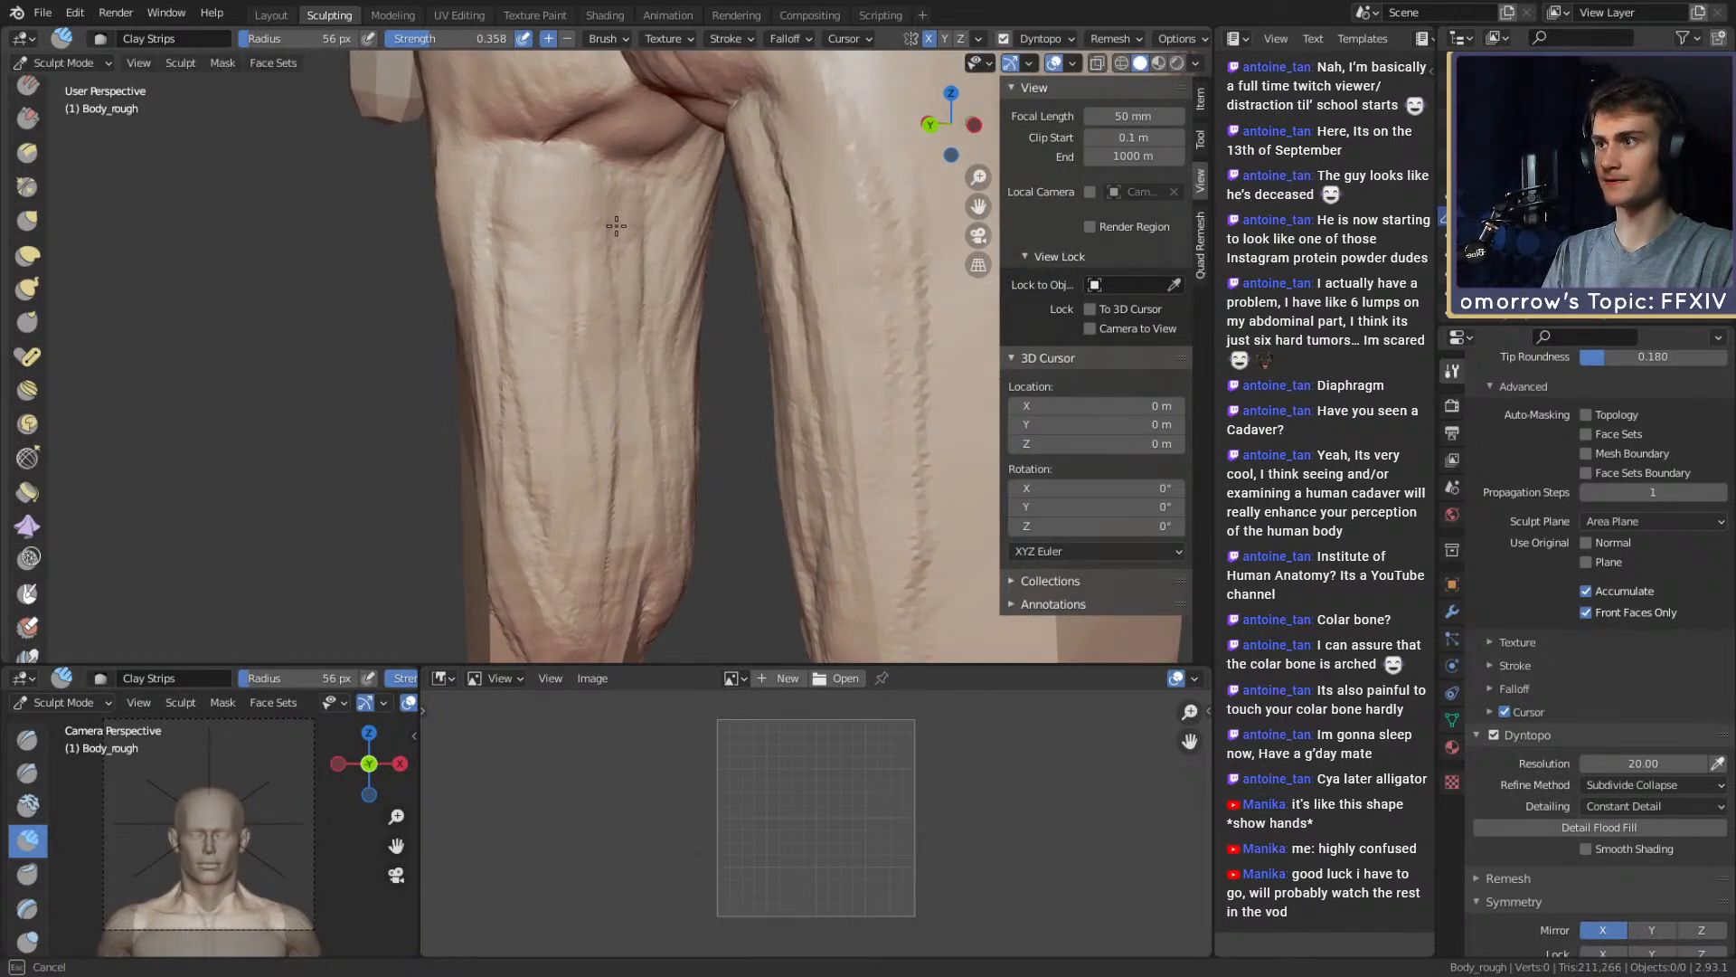
{"action": "left_click_drag", "start_coordinate": [617, 226], "coordinate": [617, 246]}
{"action": "mouse_move", "coordinate": [520, 195]}
{"action": "left_mouse_down"}
{"action": "mouse_move", "coordinate": [506, 343]}
{"action": "mouse_move", "coordinate": [604, 315]}
{"action": "left_mouse_up"}
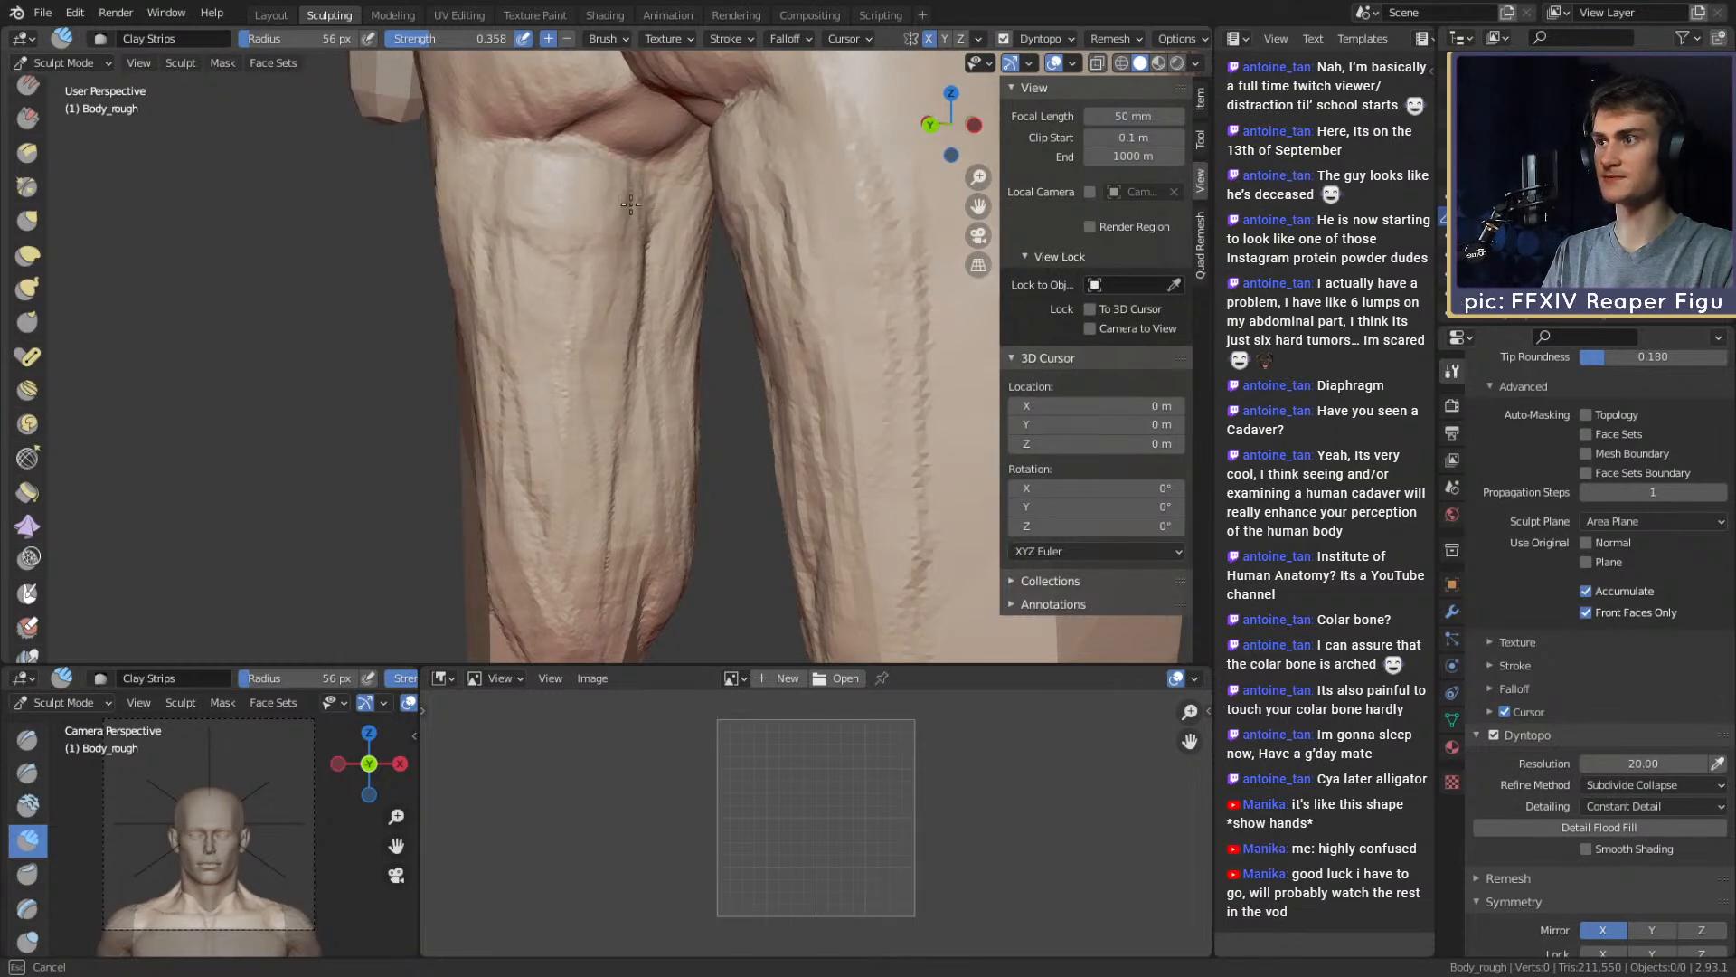
{"action": "left_click_drag", "start_coordinate": [631, 204], "coordinate": [614, 262]}
{"action": "mouse_move", "coordinate": [533, 181]}
{"action": "left_mouse_down"}
{"action": "mouse_move", "coordinate": [511, 344]}
{"action": "mouse_move", "coordinate": [529, 425]}
{"action": "left_mouse_up"}
{"action": "middle_click_drag", "start_coordinate": [548, 244], "coordinate": [613, 242]}
{"action": "left_click_drag", "start_coordinate": [620, 237], "coordinate": [629, 308]}
{"action": "middle_click_drag", "start_coordinate": [624, 287], "coordinate": [546, 285]}
{"action": "left_click_drag", "start_coordinate": [554, 203], "coordinate": [558, 235]}
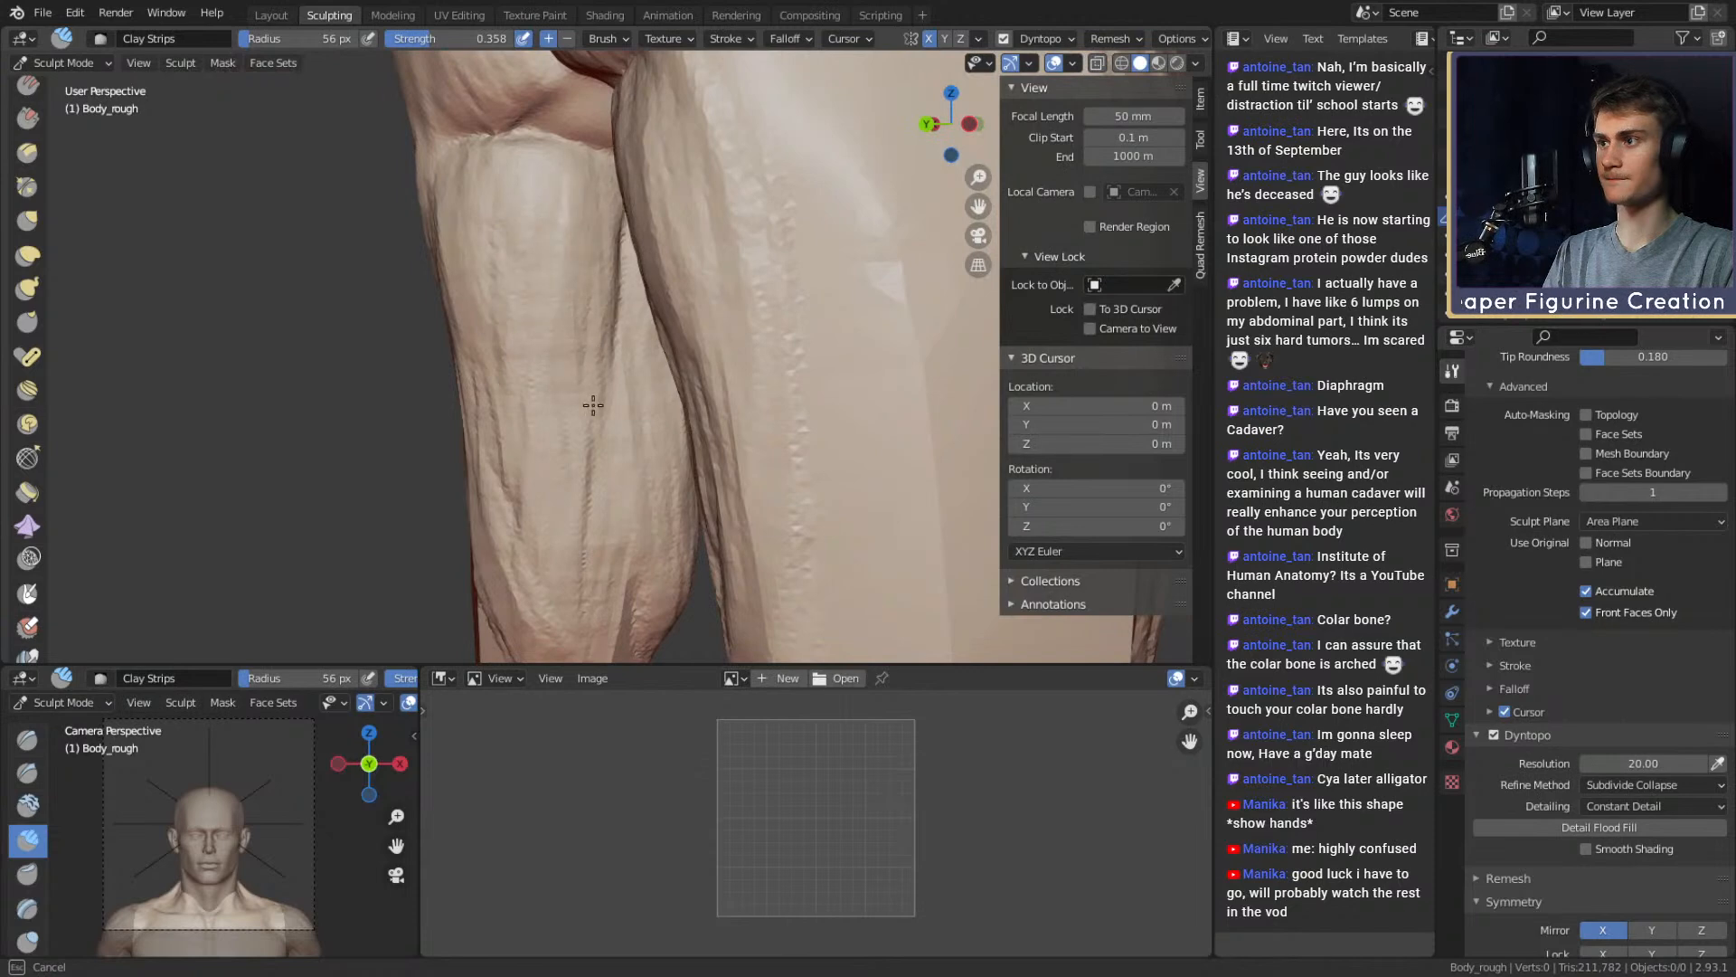
{"action": "left_click_drag", "start_coordinate": [593, 405], "coordinate": [590, 421]}
Even out the full length of the hamstrings with further Clay Strips strokes
{"action": "middle_click_drag", "start_coordinate": [590, 422], "coordinate": [615, 418]}
{"action": "middle_click_drag", "start_coordinate": [615, 417], "coordinate": [617, 317], "text": "shift"}
{"action": "left_click_drag", "start_coordinate": [617, 316], "coordinate": [617, 299]}
{"action": "mouse_move", "coordinate": [569, 522]}
{"action": "left_mouse_down"}
{"action": "mouse_move", "coordinate": [500, 248]}
{"action": "mouse_move", "coordinate": [511, 185]}
{"action": "left_mouse_up"}
{"action": "middle_click_drag", "start_coordinate": [562, 181], "coordinate": [552, 298], "text": "shift"}
{"action": "left_click_drag", "start_coordinate": [596, 170], "coordinate": [599, 179]}
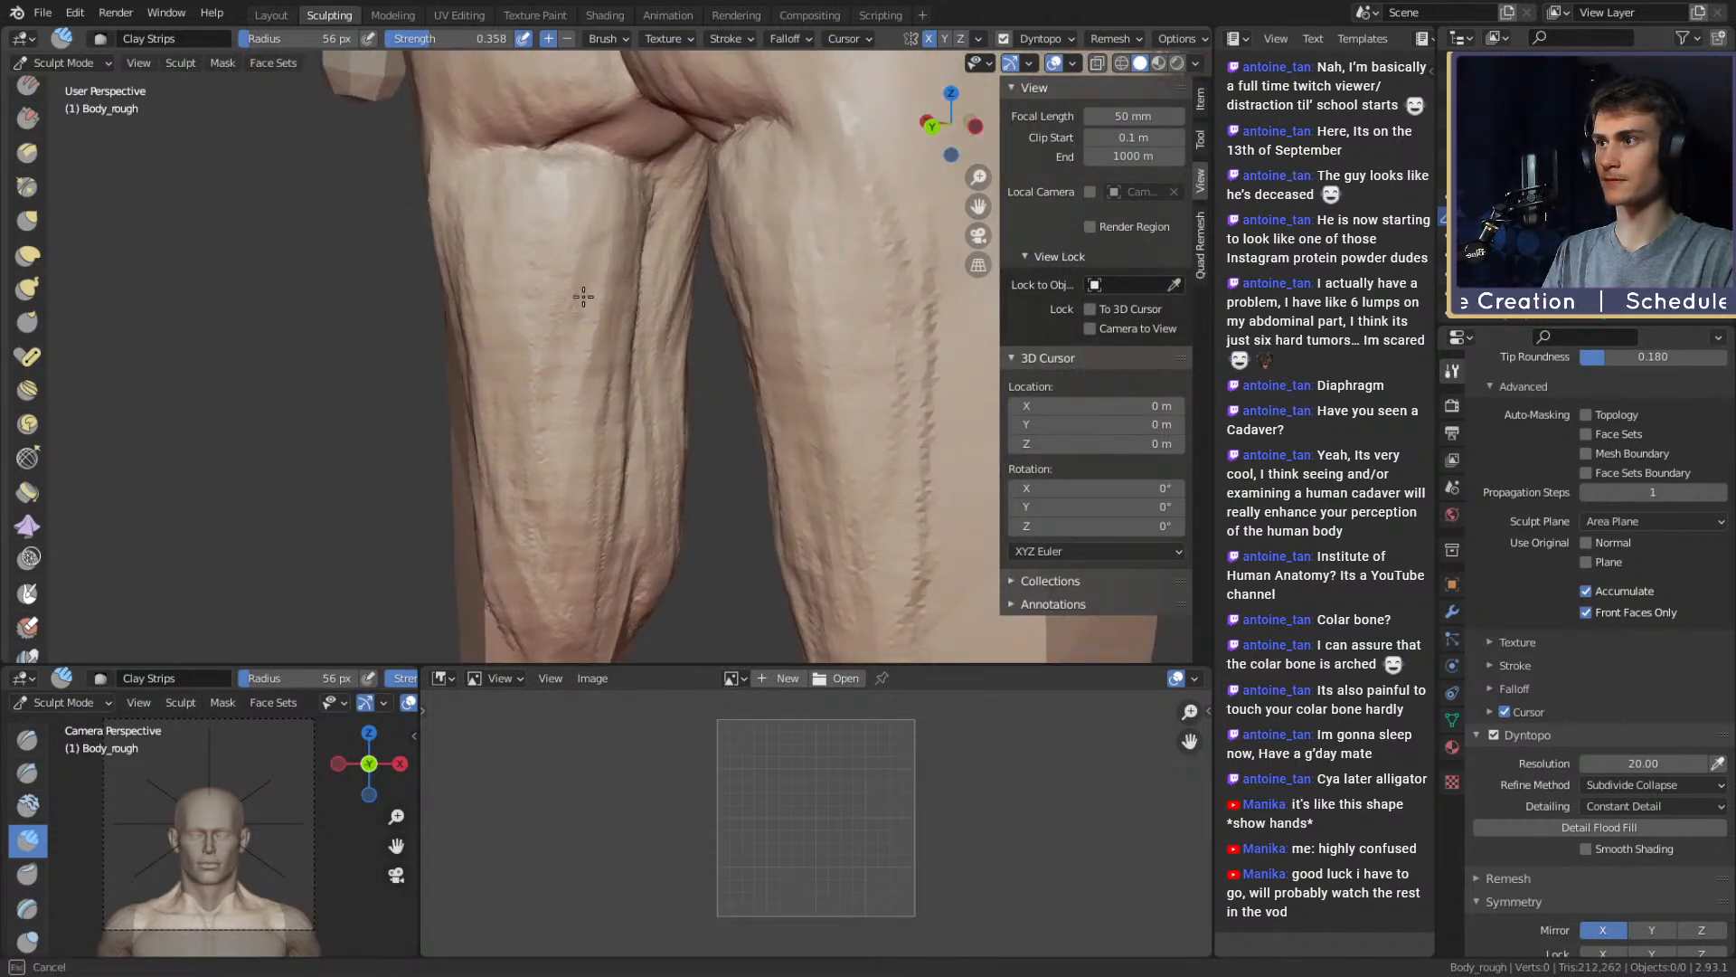
{"action": "left_click_drag", "start_coordinate": [561, 393], "coordinate": [512, 361]}
Smooth the hamstrings on the back of the thigh at a 172 px brush radius
{"action": "key", "text": "f"}
{"action": "left_click", "coordinate": [554, 240]}
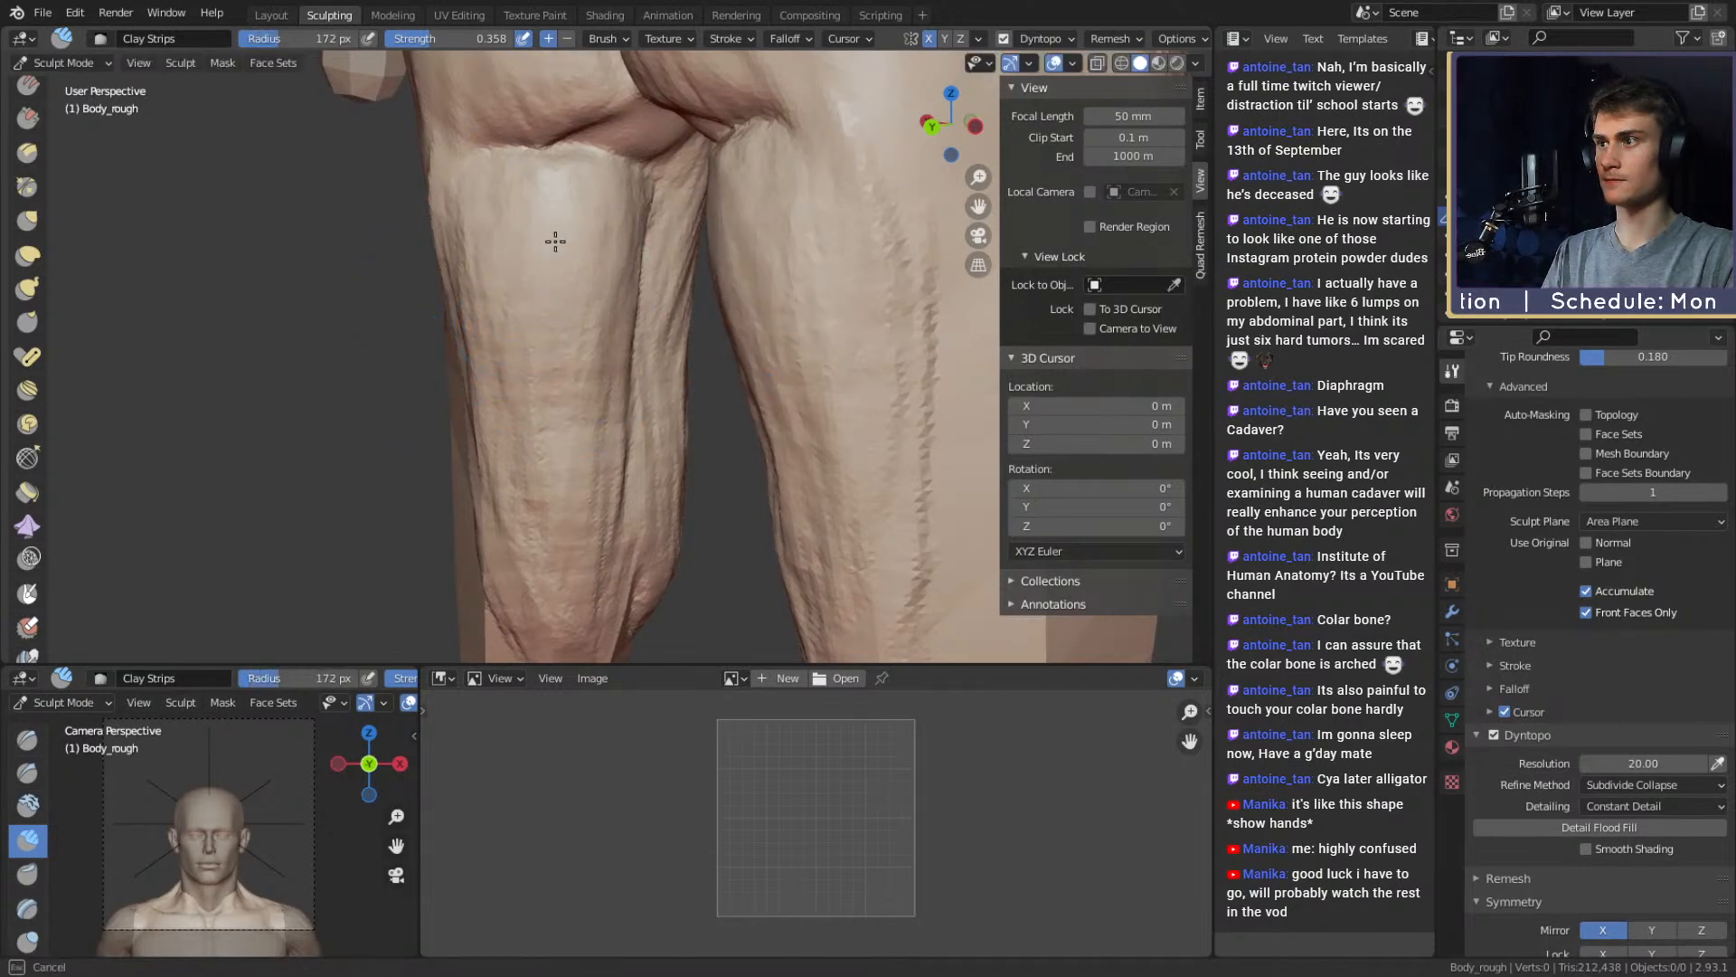
{"action": "scroll", "coordinate": [579, 507], "scroll_direction": "down", "scroll_amount": 3}
{"action": "mouse_move", "coordinate": [611, 389]}
{"action": "middle_mouse_down"}
{"action": "mouse_move", "coordinate": [891, 380]}
{"action": "mouse_move", "coordinate": [713, 384]}
{"action": "middle_mouse_up"}
{"action": "scroll", "coordinate": [573, 398], "scroll_direction": "up", "scroll_amount": 2}
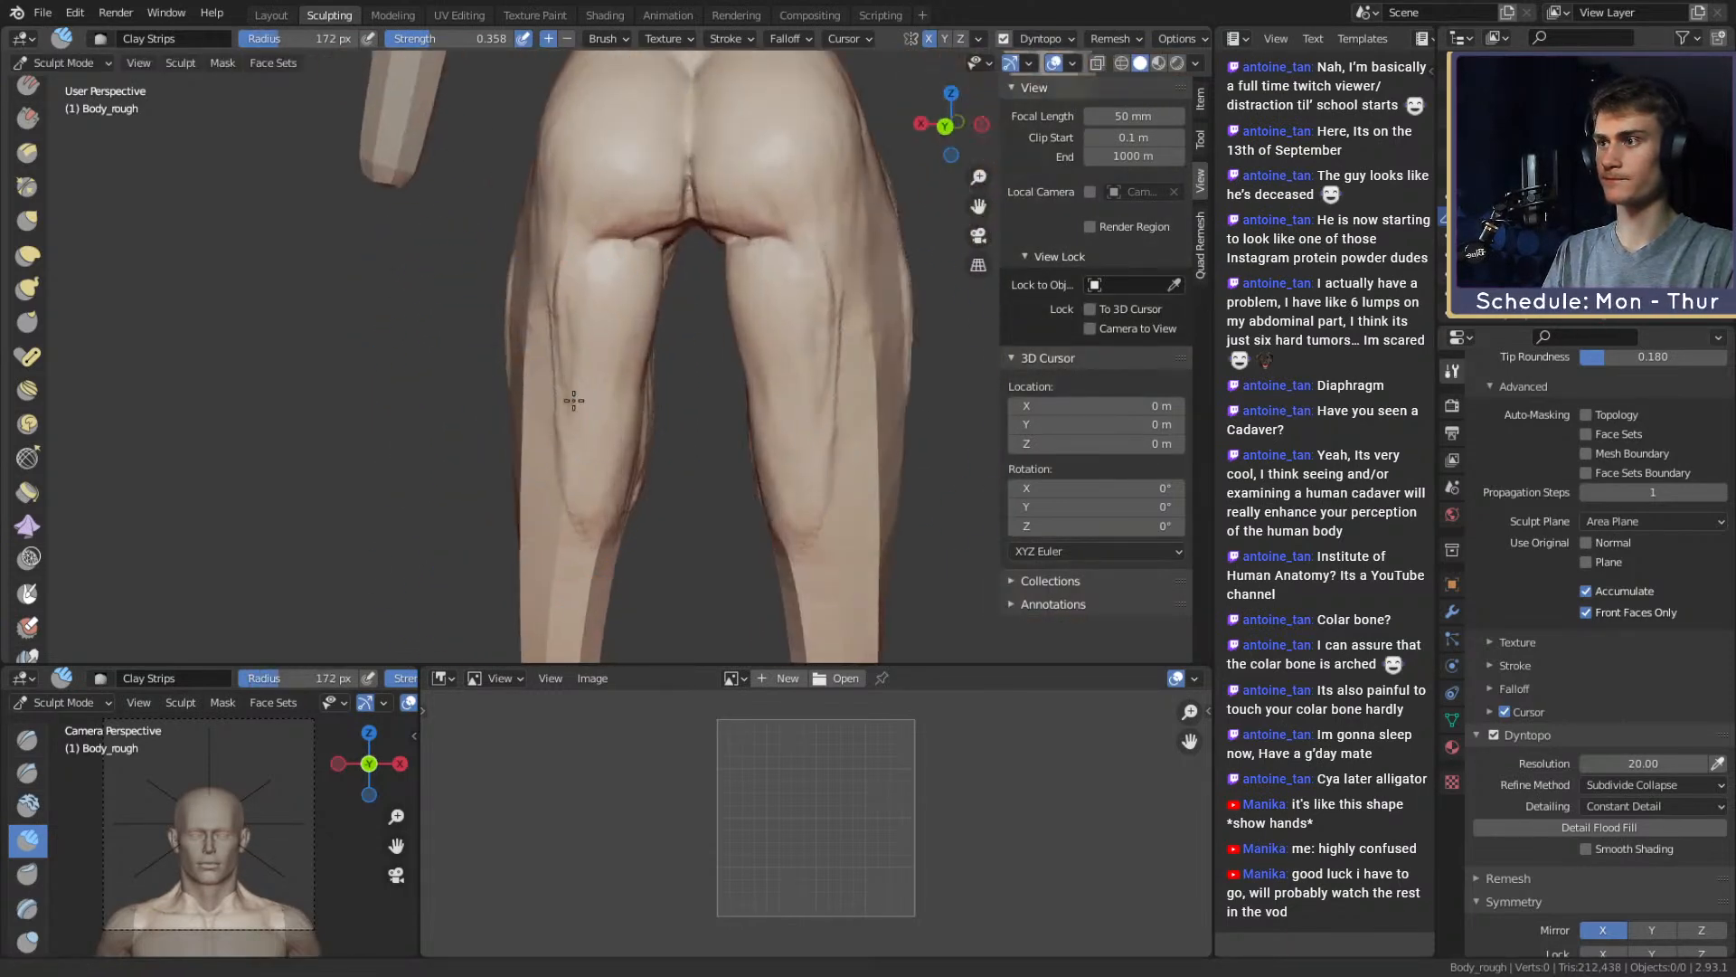
Adjust the shape of the back of the thigh with Grab
{"action": "key", "text": "f"}
{"action": "left_click", "coordinate": [642, 434]}
{"action": "mouse_move", "coordinate": [642, 434]}
{"action": "middle_mouse_down"}
{"action": "mouse_move", "coordinate": [672, 444]}
{"action": "mouse_move", "coordinate": [814, 341]}
{"action": "mouse_move", "coordinate": [777, 352]}
{"action": "mouse_move", "coordinate": [708, 299]}
{"action": "mouse_move", "coordinate": [701, 344]}
{"action": "mouse_move", "coordinate": [508, 322]}
{"action": "mouse_move", "coordinate": [578, 312]}
{"action": "mouse_move", "coordinate": [549, 305]}
{"action": "middle_mouse_up"}
{"action": "key", "text": "g"}
{"action": "left_click_drag", "start_coordinate": [548, 305], "coordinate": [723, 307], "text": "alt"}
{"action": "mouse_move", "coordinate": [615, 344]}
{"action": "left_mouse_down", "text": "ctrl+alt"}
{"action": "mouse_move", "coordinate": [597, 271]}
{"action": "mouse_move", "coordinate": [690, 302]}
{"action": "mouse_move", "coordinate": [624, 426]}
{"action": "left_mouse_up", "text": "ctrl+alt"}
Add volume to the lower hamstrings above the back of the knee with Clay Strips
{"action": "key", "text": "c"}
{"action": "key", "text": "f"}
{"action": "left_click", "coordinate": [587, 266]}
{"action": "middle_click_drag", "start_coordinate": [624, 426], "coordinate": [628, 252], "text": "shift"}
{"action": "key", "text": "f"}
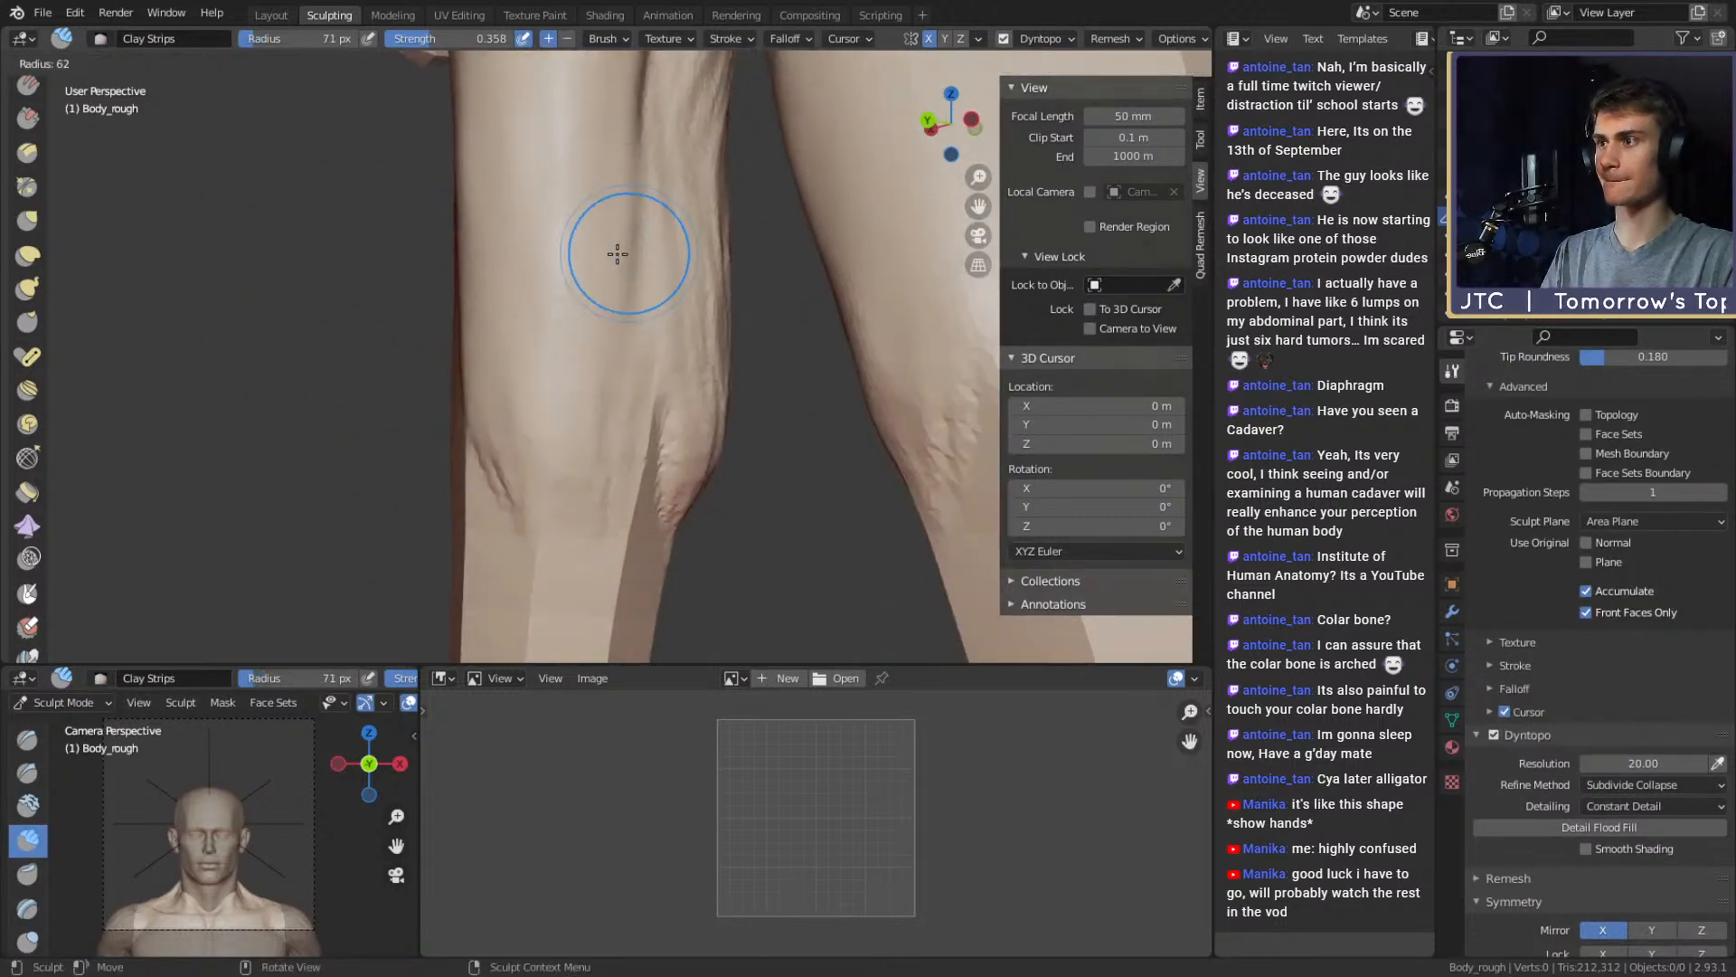
{"action": "left_click", "coordinate": [616, 252]}
{"action": "left_click_drag", "start_coordinate": [624, 255], "coordinate": [623, 297]}
{"action": "mouse_move", "coordinate": [595, 499]}
{"action": "middle_mouse_down"}
{"action": "mouse_move", "coordinate": [594, 341]}
{"action": "mouse_move", "coordinate": [637, 429]}
{"action": "middle_mouse_up"}
{"action": "key", "text": "x"}
Reshape the lower thigh contour around the back of the knee with Grab
{"action": "mouse_move", "coordinate": [620, 453]}
{"action": "left_mouse_down", "text": "alt+shift"}
{"action": "mouse_move", "coordinate": [643, 404]}
{"action": "mouse_move", "coordinate": [670, 399]}
{"action": "mouse_move", "coordinate": [647, 387]}
{"action": "mouse_move", "coordinate": [728, 369]}
{"action": "left_mouse_up", "text": "alt+shift"}
{"action": "key", "text": "g"}
{"action": "key", "text": "f"}
{"action": "left_click", "coordinate": [696, 429]}
{"action": "key", "text": "f"}
{"action": "left_click", "coordinate": [966, 399]}
{"action": "left_click_drag", "start_coordinate": [580, 401], "coordinate": [628, 386]}
{"action": "mouse_move", "coordinate": [678, 396]}
{"action": "middle_mouse_down", "text": "shift"}
{"action": "mouse_move", "coordinate": [604, 439]}
{"action": "mouse_move", "coordinate": [643, 398]}
{"action": "mouse_move", "coordinate": [654, 413]}
{"action": "middle_mouse_up", "text": "shift"}
Build up the hamstring ends on both sides of the back of the knee with Clay Strips at a 37 px radius
{"action": "key", "text": "c"}
{"action": "left_click_drag", "start_coordinate": [654, 413], "coordinate": [723, 375], "text": "alt"}
{"action": "key", "text": "f"}
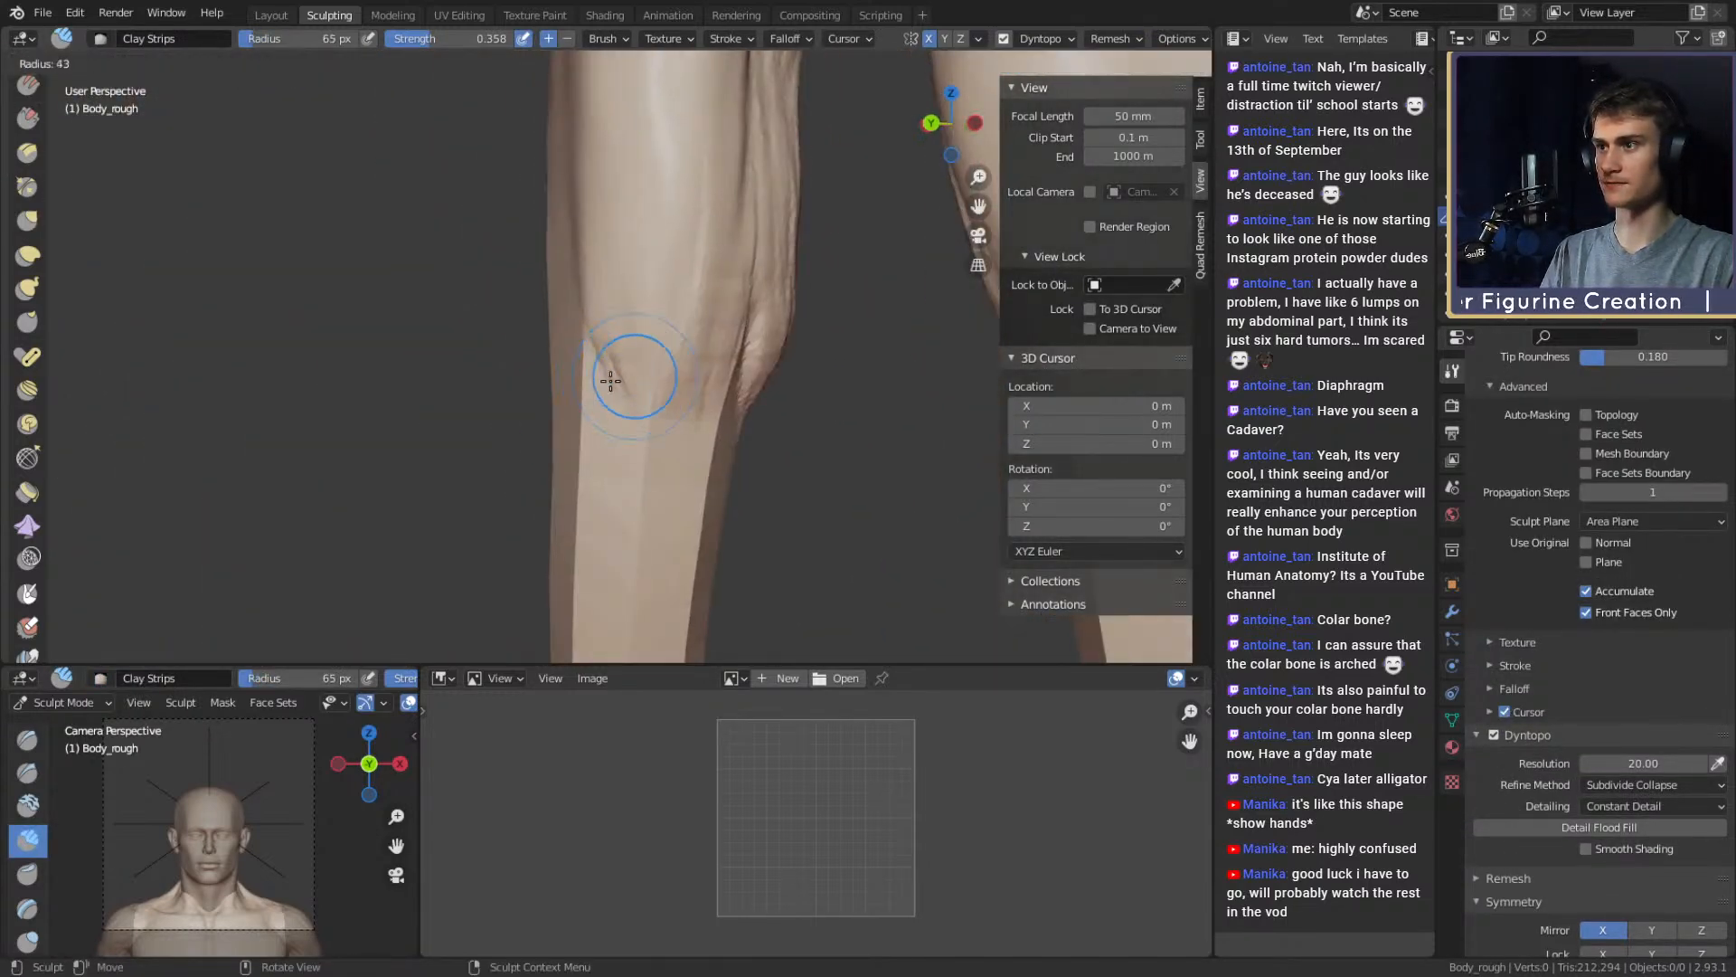
{"action": "left_click", "coordinate": [604, 380]}
{"action": "mouse_move", "coordinate": [611, 387]}
{"action": "left_mouse_down"}
{"action": "mouse_move", "coordinate": [628, 337]}
{"action": "mouse_move", "coordinate": [750, 330]}
{"action": "left_mouse_up"}
{"action": "left_click_drag", "start_coordinate": [619, 425], "coordinate": [684, 200]}
{"action": "left_click_drag", "start_coordinate": [646, 336], "coordinate": [742, 366], "text": "alt"}
{"action": "left_click_drag", "start_coordinate": [689, 336], "coordinate": [684, 294]}
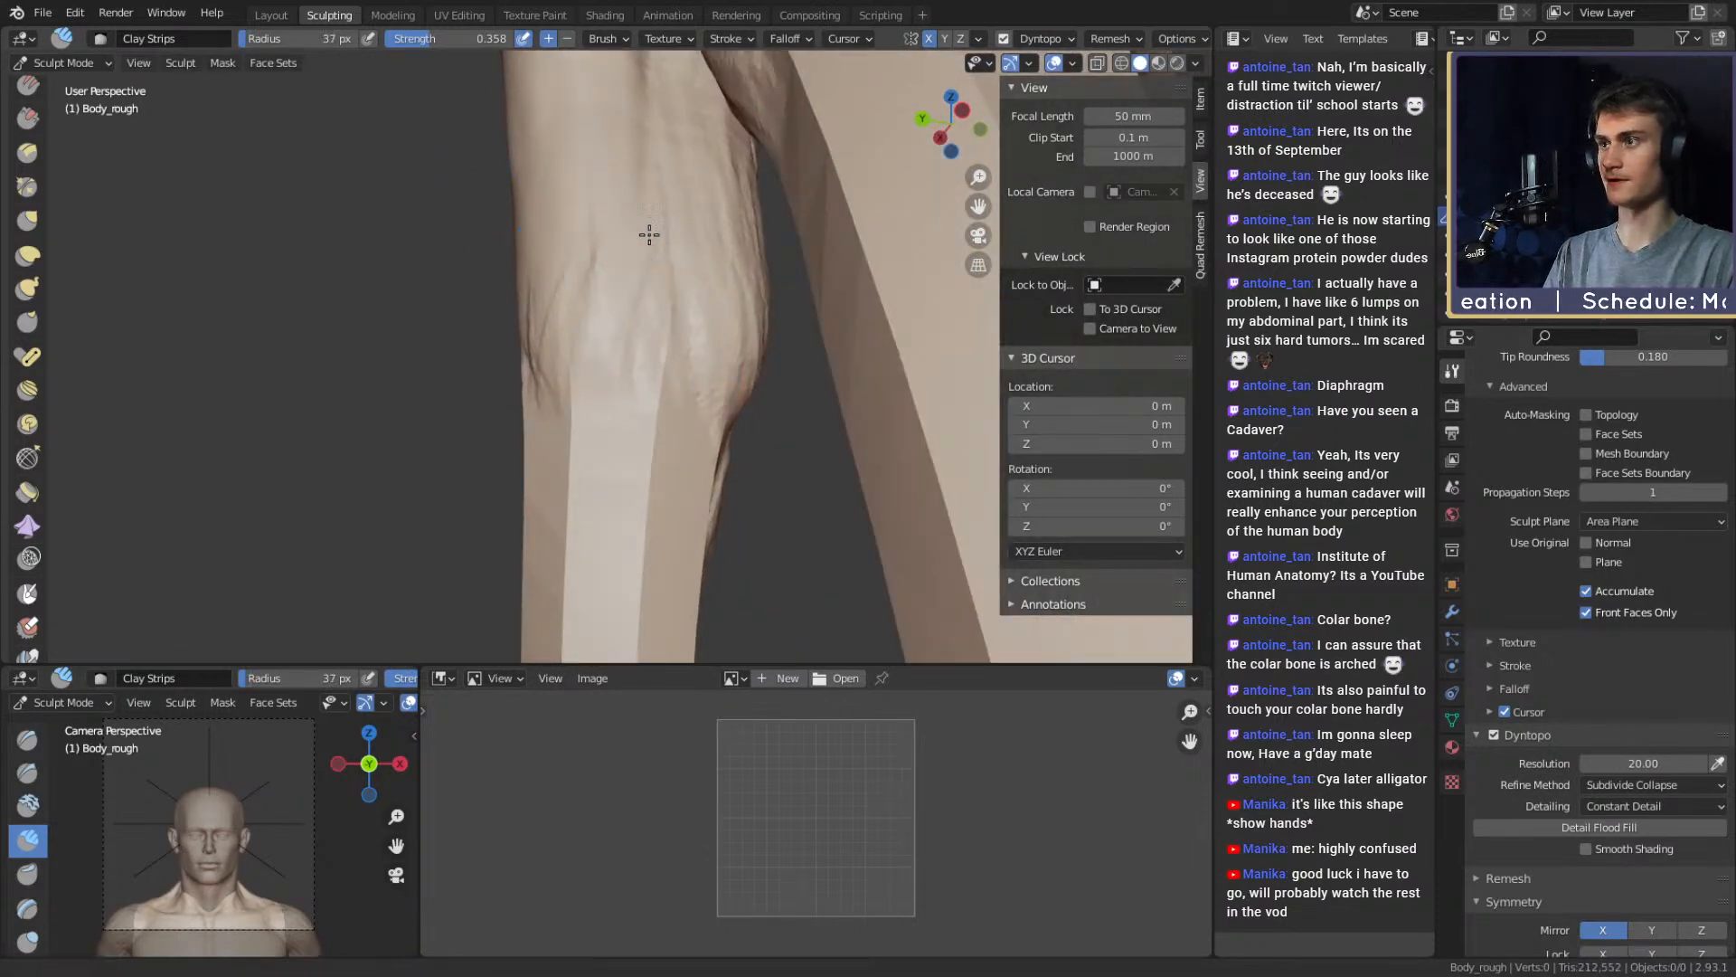
{"action": "left_click_drag", "start_coordinate": [648, 233], "coordinate": [705, 376], "text": "alt"}
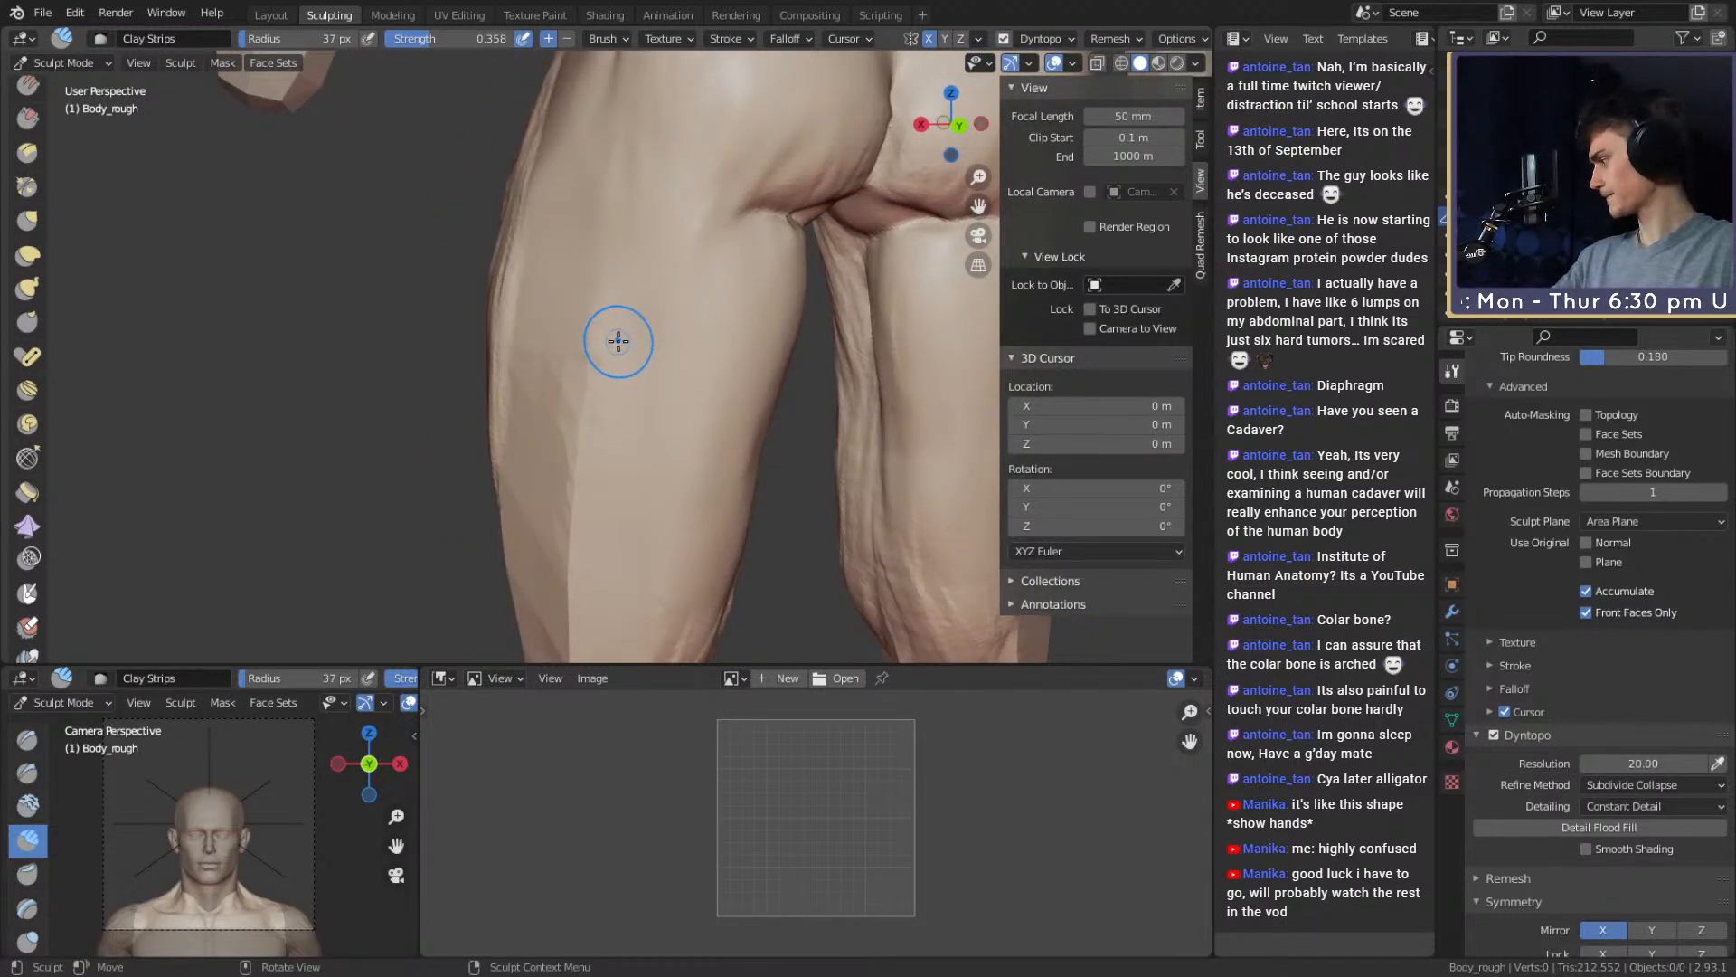
Sharpen the gluteal fold and extend it outwards under the buttock with Crease at a 24 px radius
{"action": "key", "text": "shift+c"}
{"action": "key", "text": "f"}
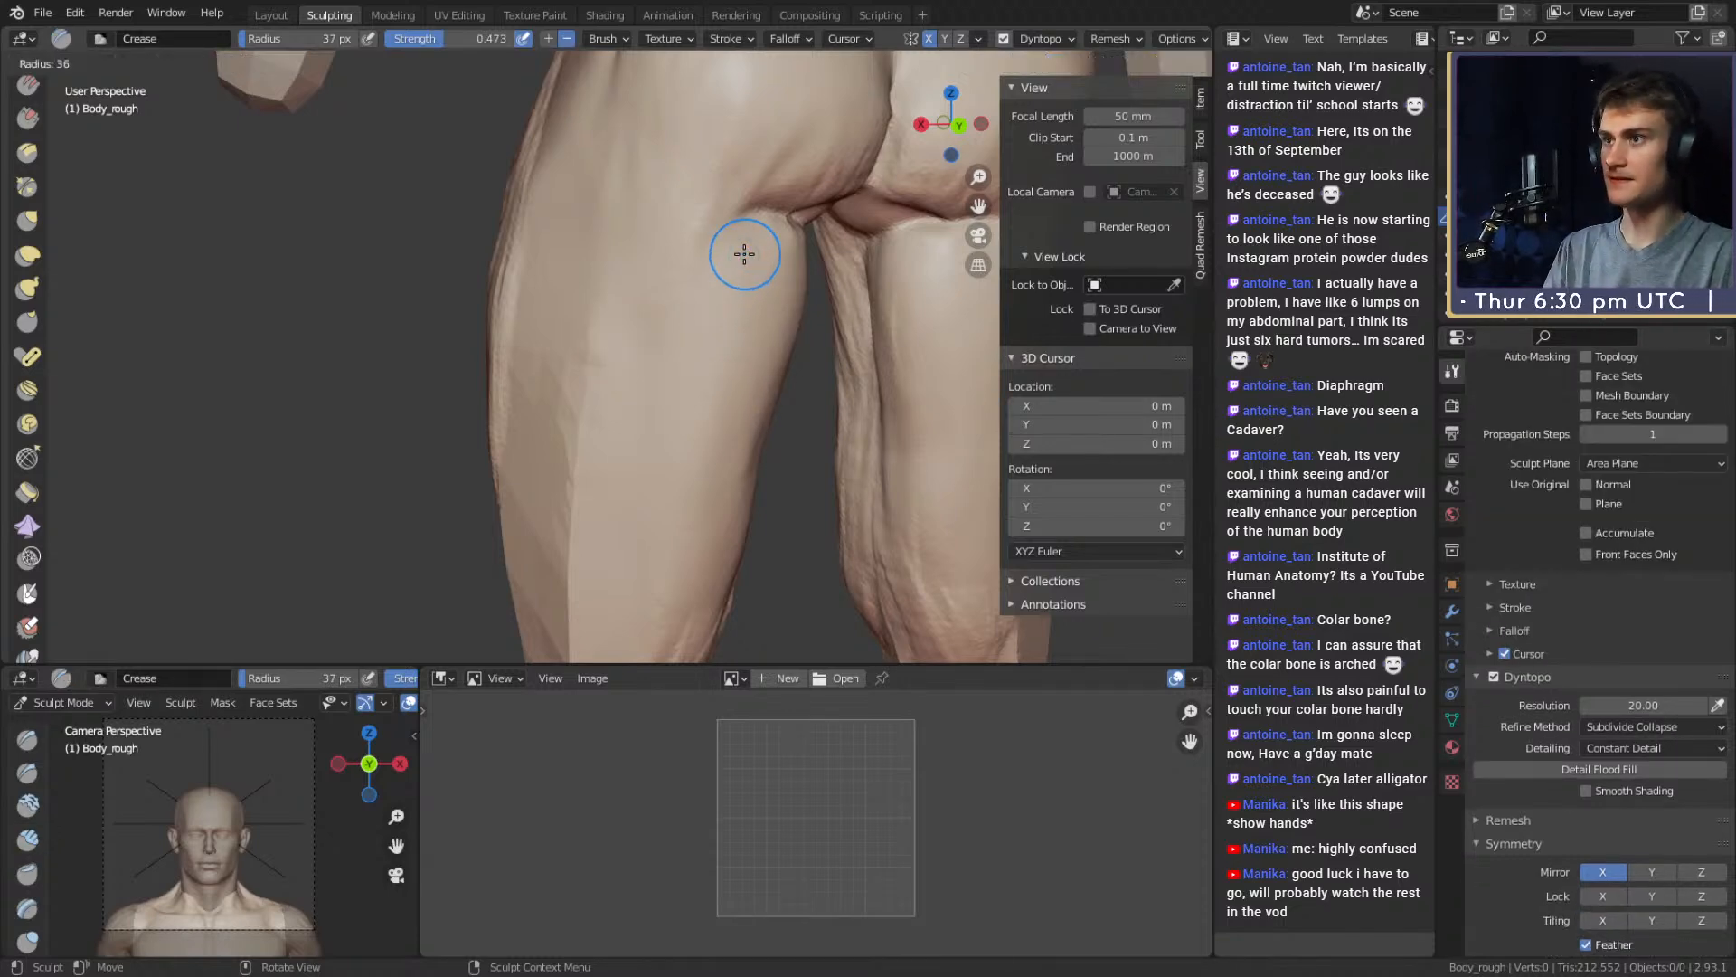
{"action": "left_click", "coordinate": [766, 252]}
{"action": "mouse_move", "coordinate": [764, 252]}
{"action": "left_mouse_down", "text": "alt+shift"}
{"action": "mouse_move", "coordinate": [724, 368]}
{"action": "mouse_move", "coordinate": [579, 371]}
{"action": "mouse_move", "coordinate": [700, 346]}
{"action": "mouse_move", "coordinate": [600, 406]}
{"action": "mouse_move", "coordinate": [665, 319]}
{"action": "left_mouse_up", "text": "alt+shift"}
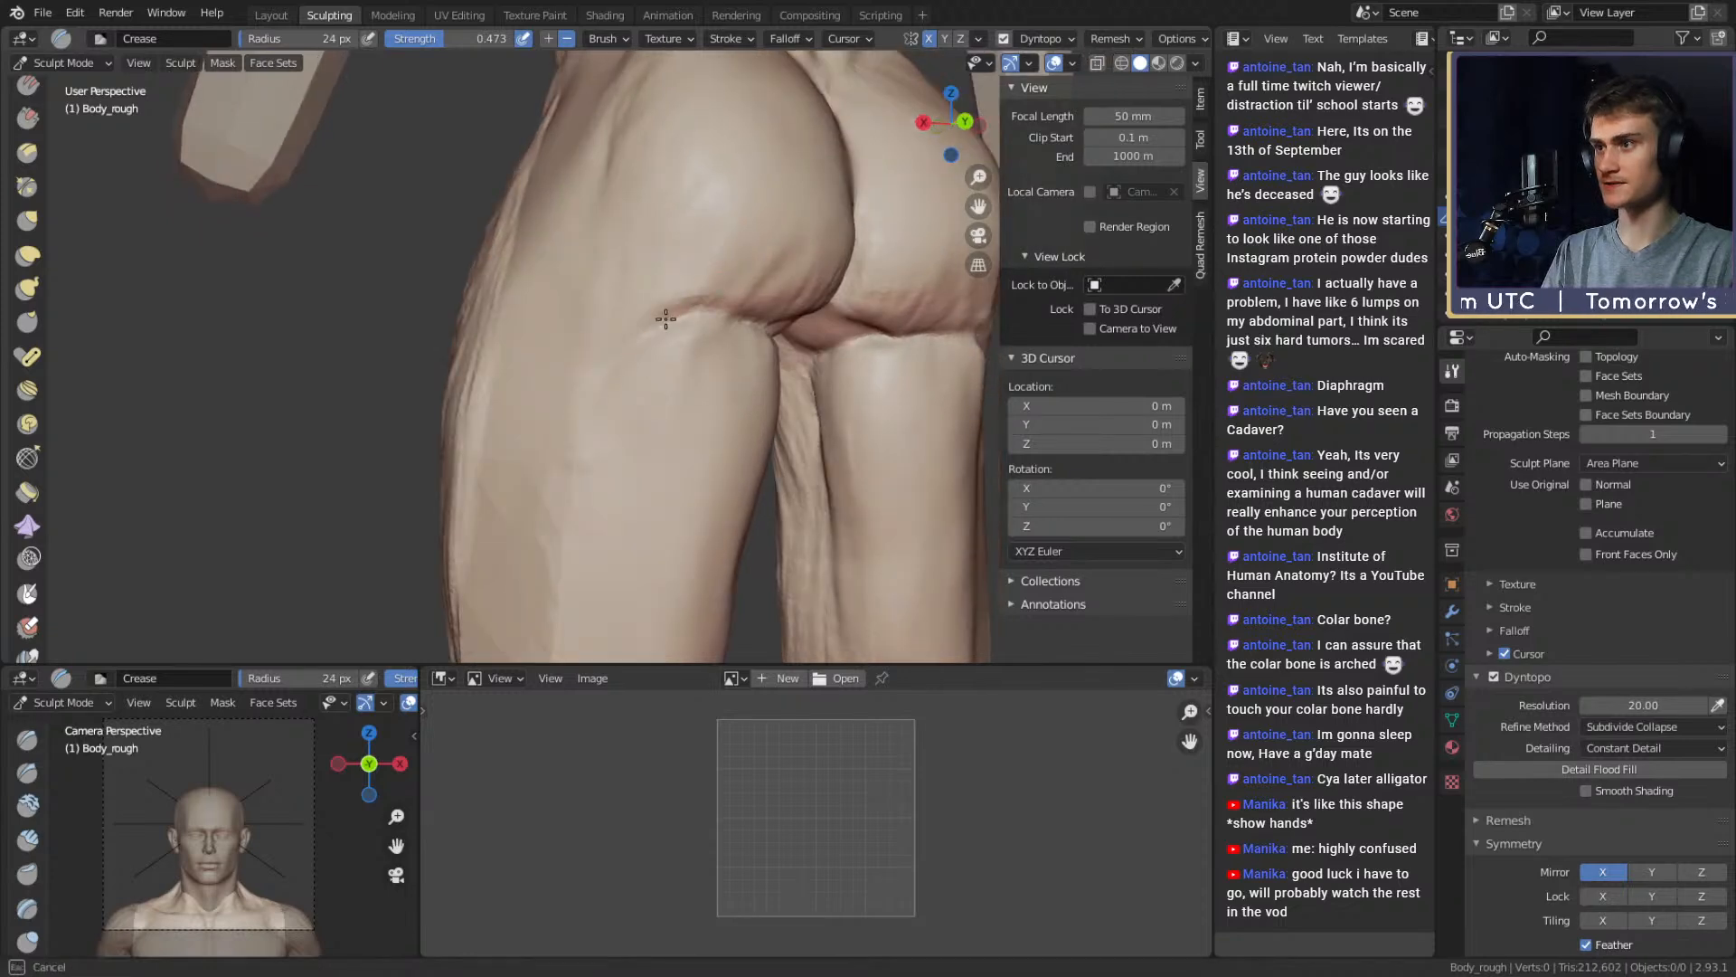
{"action": "left_click_drag", "start_coordinate": [575, 439], "coordinate": [636, 433], "text": "alt"}
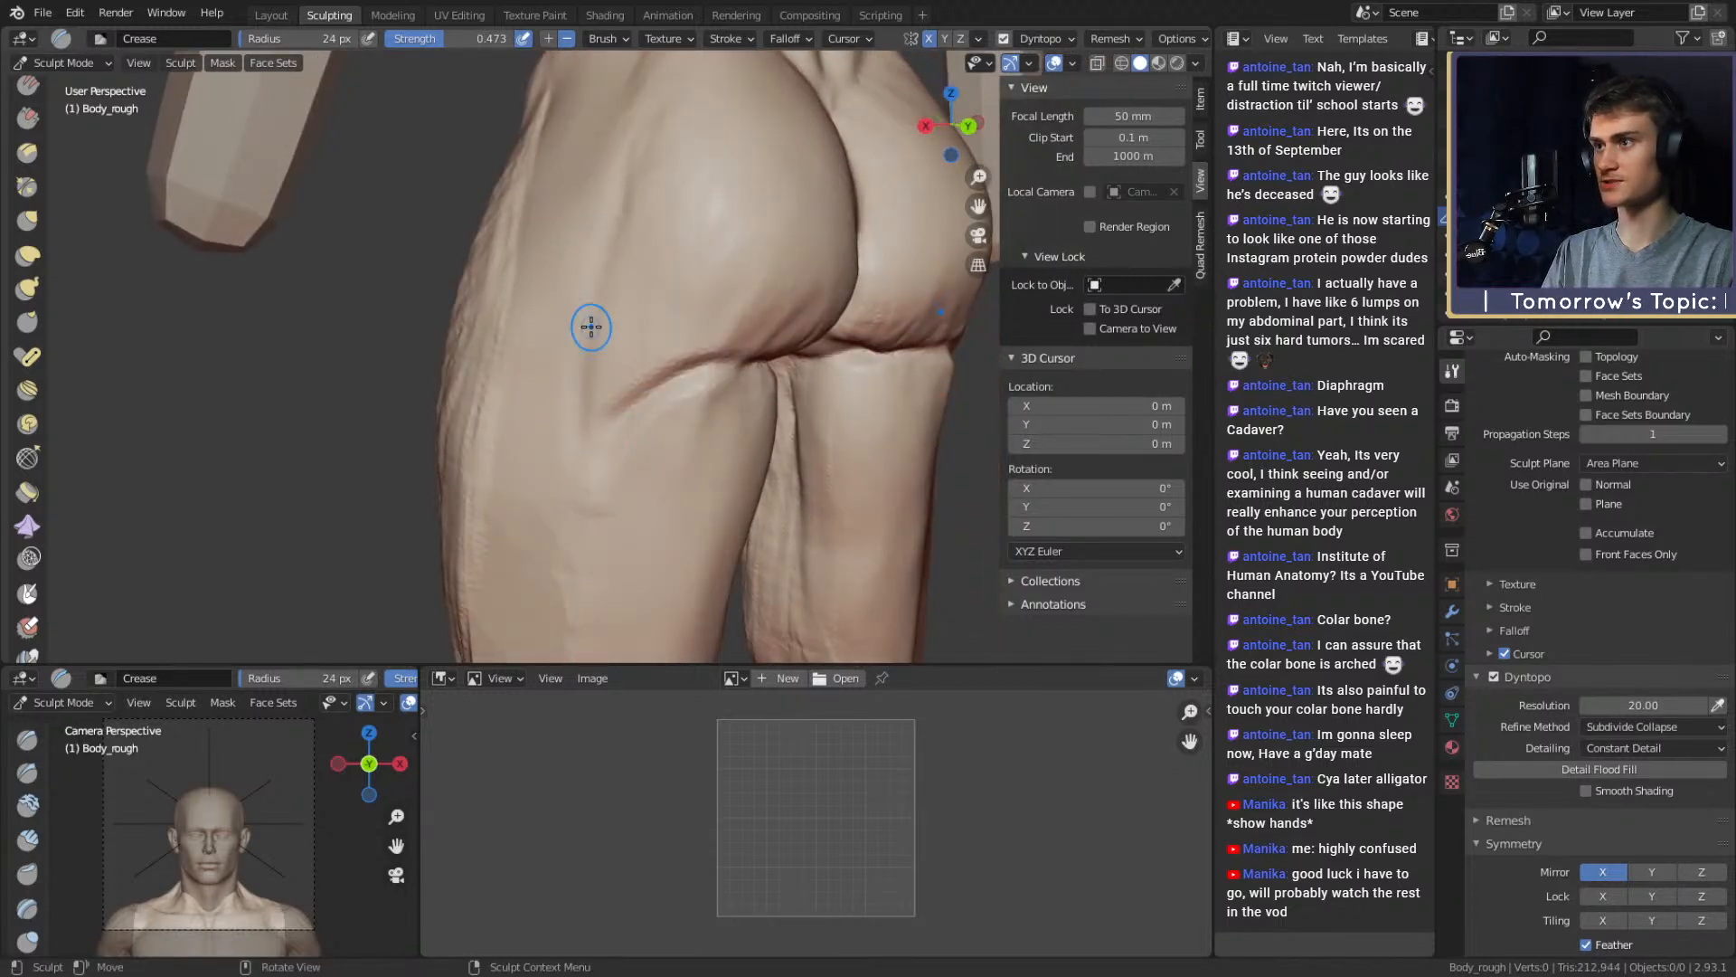
{"action": "left_click_drag", "start_coordinate": [609, 240], "coordinate": [659, 182], "text": "alt"}
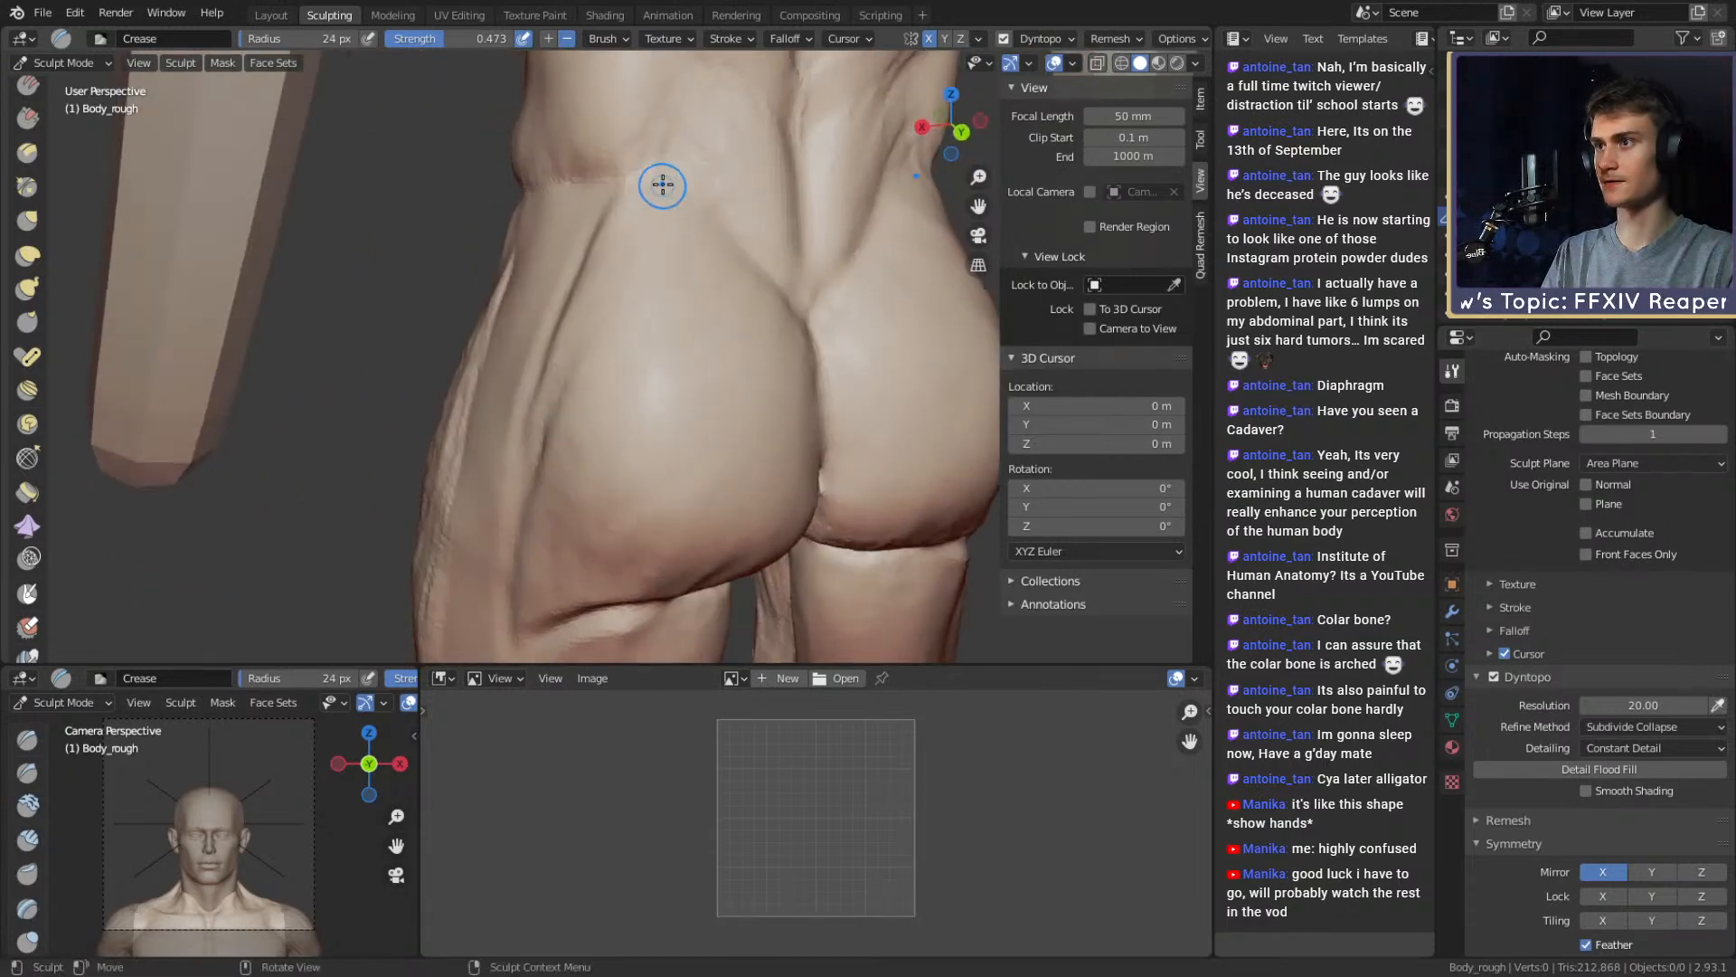
Build up the outer hamstring from below the gluteal fold with Clay Strips at a 39 px radius
{"action": "mouse_move", "coordinate": [527, 383]}
{"action": "left_mouse_down", "text": "alt"}
{"action": "mouse_move", "coordinate": [589, 267]}
{"action": "mouse_move", "coordinate": [592, 378]}
{"action": "mouse_move", "coordinate": [638, 434]}
{"action": "mouse_move", "coordinate": [666, 345]}
{"action": "left_mouse_up", "text": "alt"}
{"action": "key", "text": "c"}
{"action": "mouse_move", "coordinate": [733, 295]}
{"action": "left_mouse_down"}
{"action": "mouse_move", "coordinate": [666, 404]}
{"action": "mouse_move", "coordinate": [615, 368]}
{"action": "mouse_move", "coordinate": [664, 420]}
{"action": "left_mouse_up"}
{"action": "left_click_drag", "start_coordinate": [666, 507], "coordinate": [705, 470]}
{"action": "left_click_drag", "start_coordinate": [694, 425], "coordinate": [605, 344], "text": "alt"}
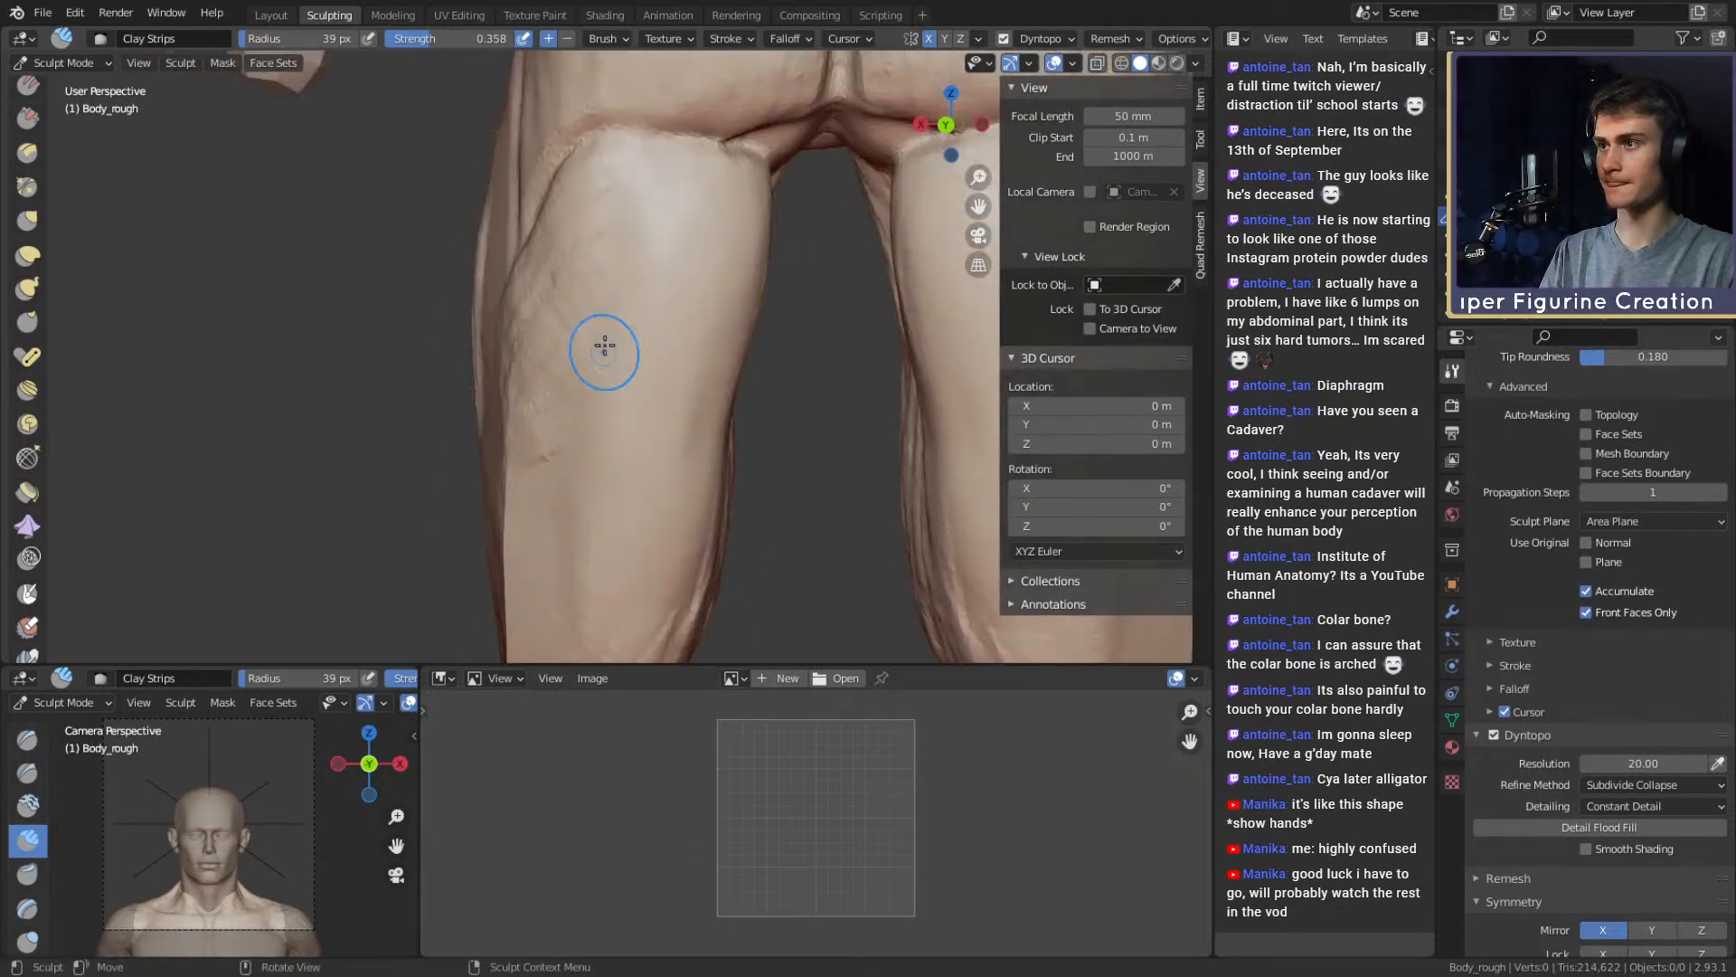
{"action": "mouse_move", "coordinate": [617, 161]}
{"action": "left_mouse_down"}
{"action": "mouse_move", "coordinate": [589, 252]}
{"action": "mouse_move", "coordinate": [511, 306]}
{"action": "left_mouse_up"}
{"action": "mouse_move", "coordinate": [592, 264]}
{"action": "left_mouse_down", "text": "alt"}
{"action": "mouse_move", "coordinate": [641, 263]}
{"action": "mouse_move", "coordinate": [646, 366]}
{"action": "left_mouse_up", "text": "alt"}
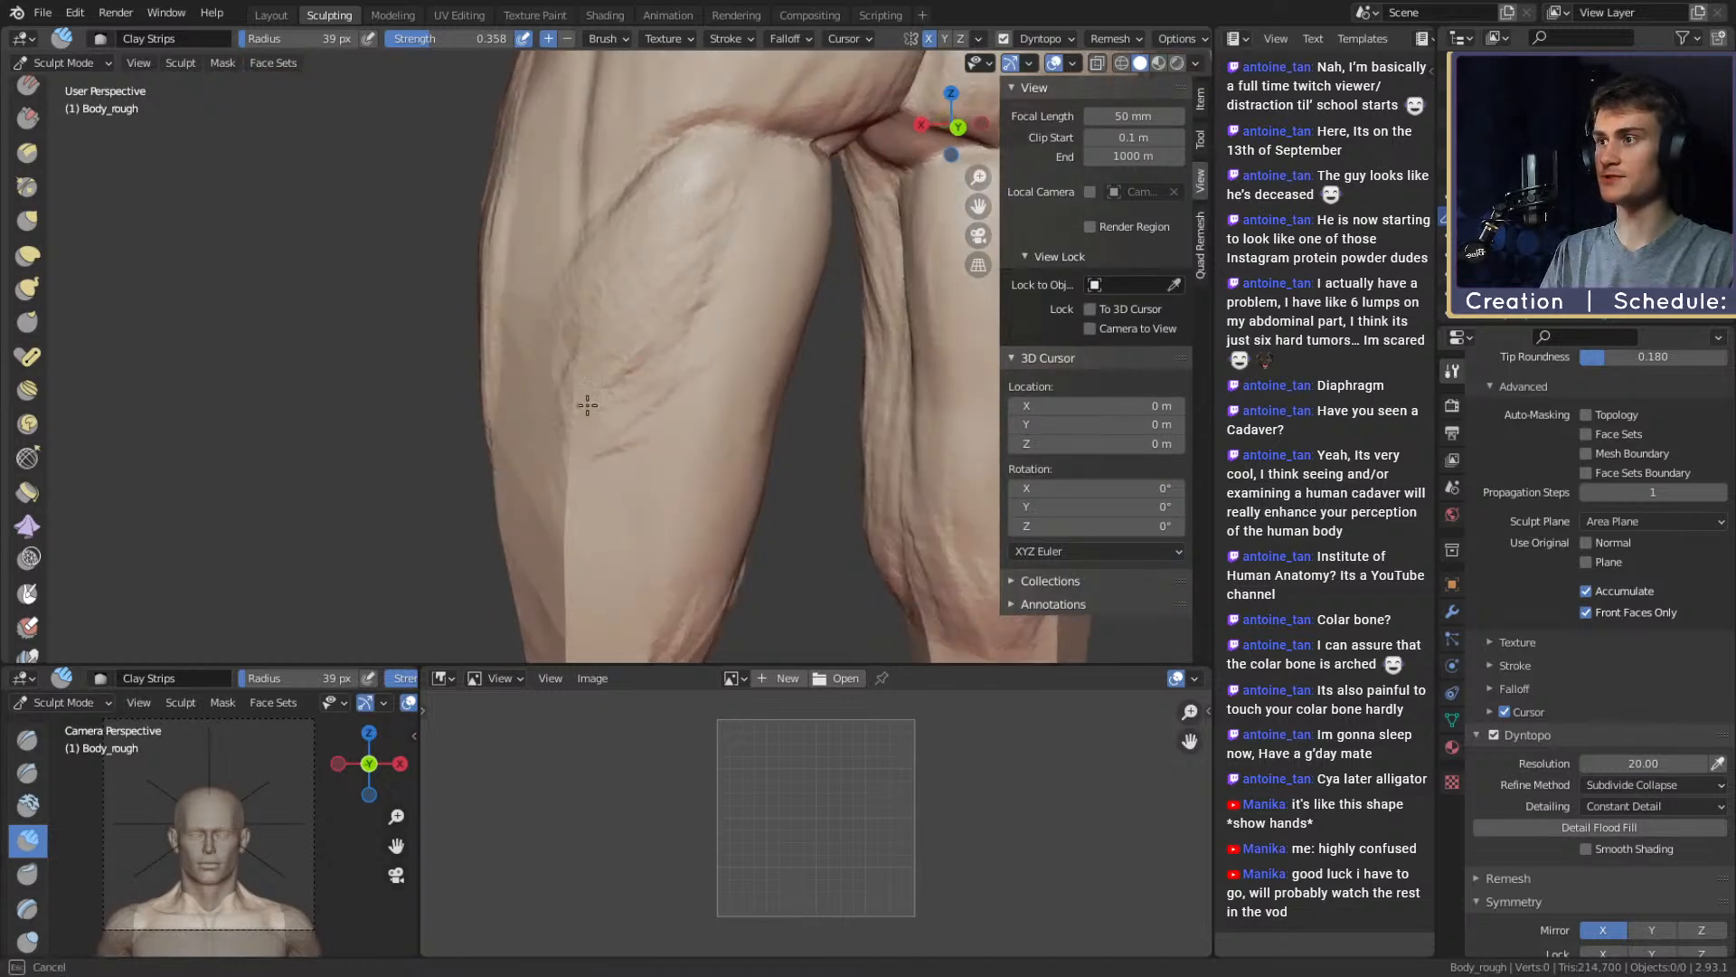
Continue the outer hamstring down the back of the thigh to the knee with Clay Strips
{"action": "middle_click_drag", "start_coordinate": [586, 405], "coordinate": [672, 328]}
{"action": "middle_click_drag", "start_coordinate": [609, 518], "coordinate": [651, 344]}
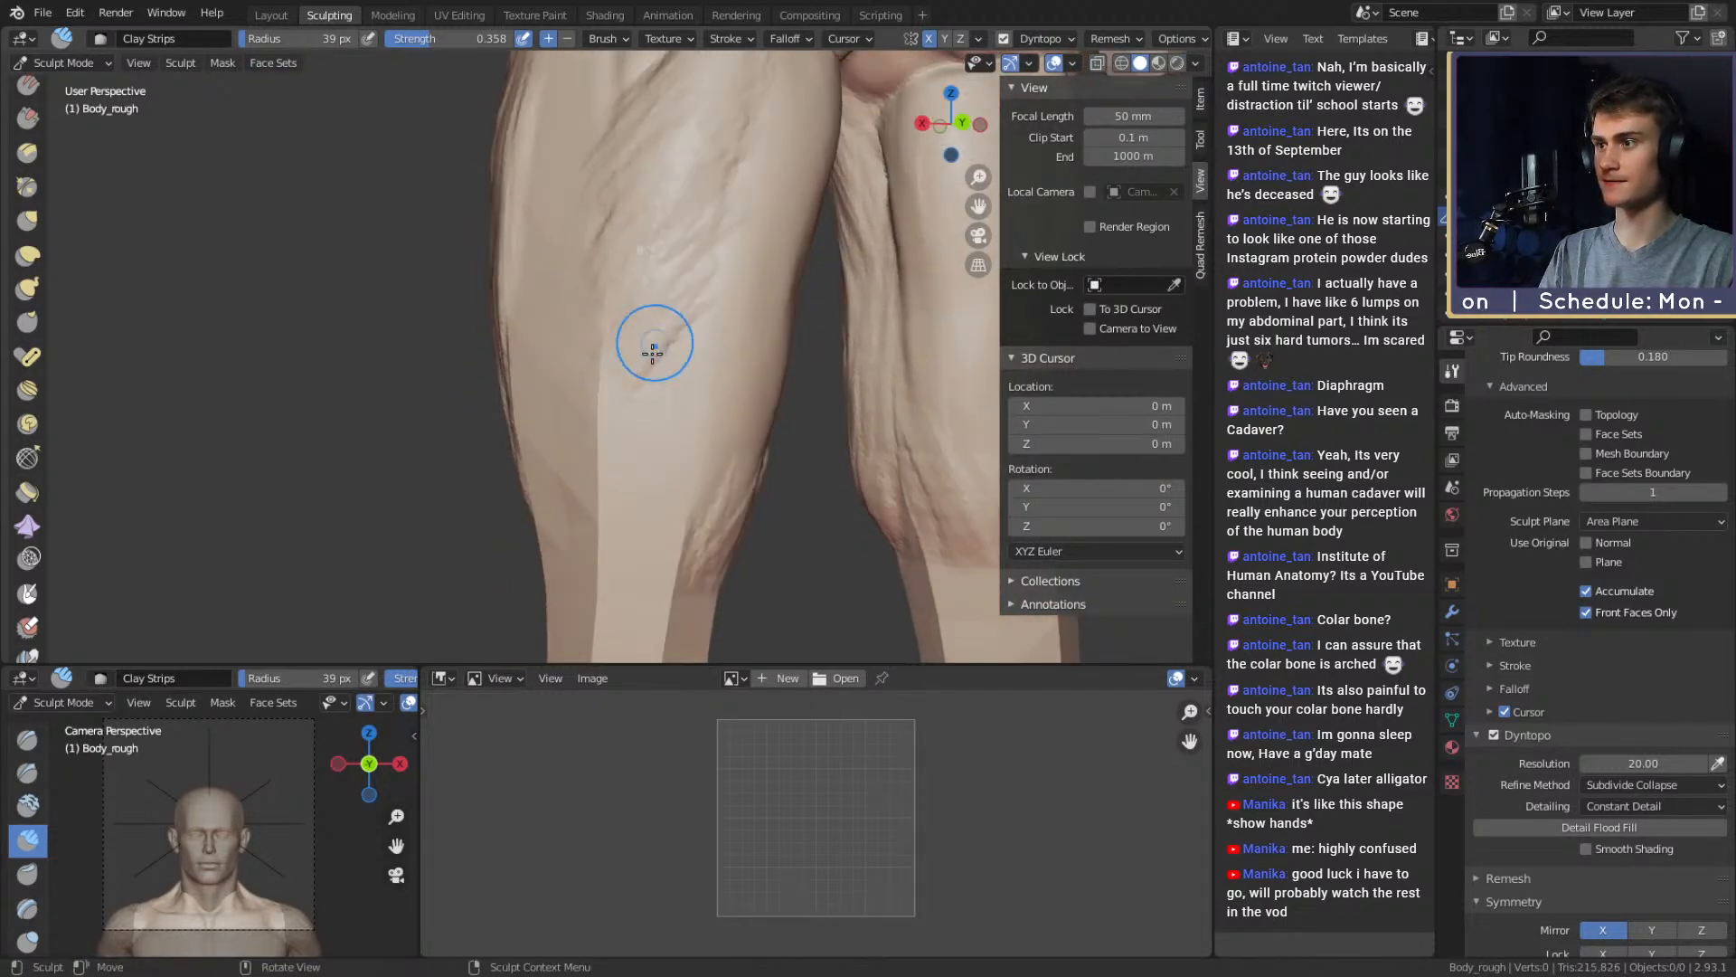
{"action": "mouse_move", "coordinate": [596, 516]}
{"action": "middle_mouse_down"}
{"action": "mouse_move", "coordinate": [601, 407]}
{"action": "mouse_move", "coordinate": [605, 422]}
{"action": "mouse_move", "coordinate": [648, 411]}
{"action": "mouse_move", "coordinate": [618, 412]}
{"action": "middle_mouse_up"}
{"action": "left_click_drag", "start_coordinate": [601, 402], "coordinate": [640, 420]}
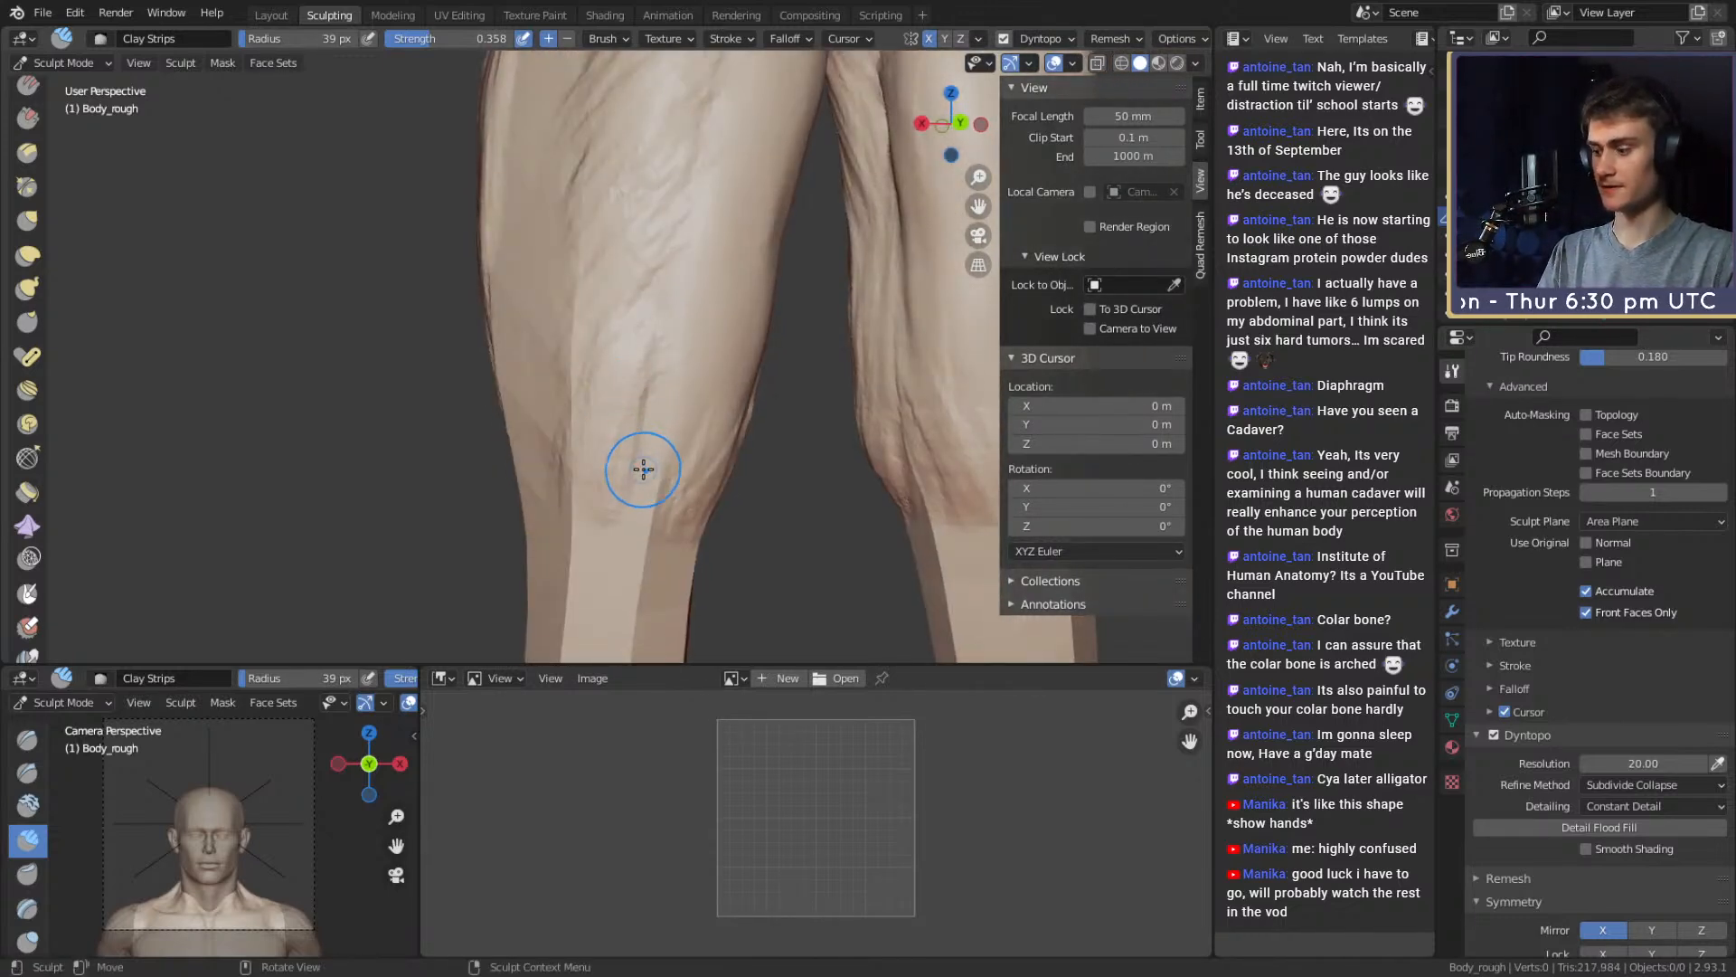
Carve the notch between the hamstring ends above the back of the knee with Crease at a 39 px radius
{"action": "key", "text": "shift+c"}
{"action": "middle_click_drag", "start_coordinate": [675, 504], "coordinate": [658, 404], "text": "shift"}
{"action": "middle_click_drag", "start_coordinate": [658, 404], "coordinate": [637, 395]}
{"action": "mouse_move", "coordinate": [637, 395]}
{"action": "left_mouse_down"}
{"action": "mouse_move", "coordinate": [683, 436]}
{"action": "mouse_move", "coordinate": [604, 404]}
{"action": "mouse_move", "coordinate": [628, 316]}
{"action": "left_mouse_up"}
{"action": "middle_click_drag", "start_coordinate": [659, 256], "coordinate": [597, 365], "text": "shift"}
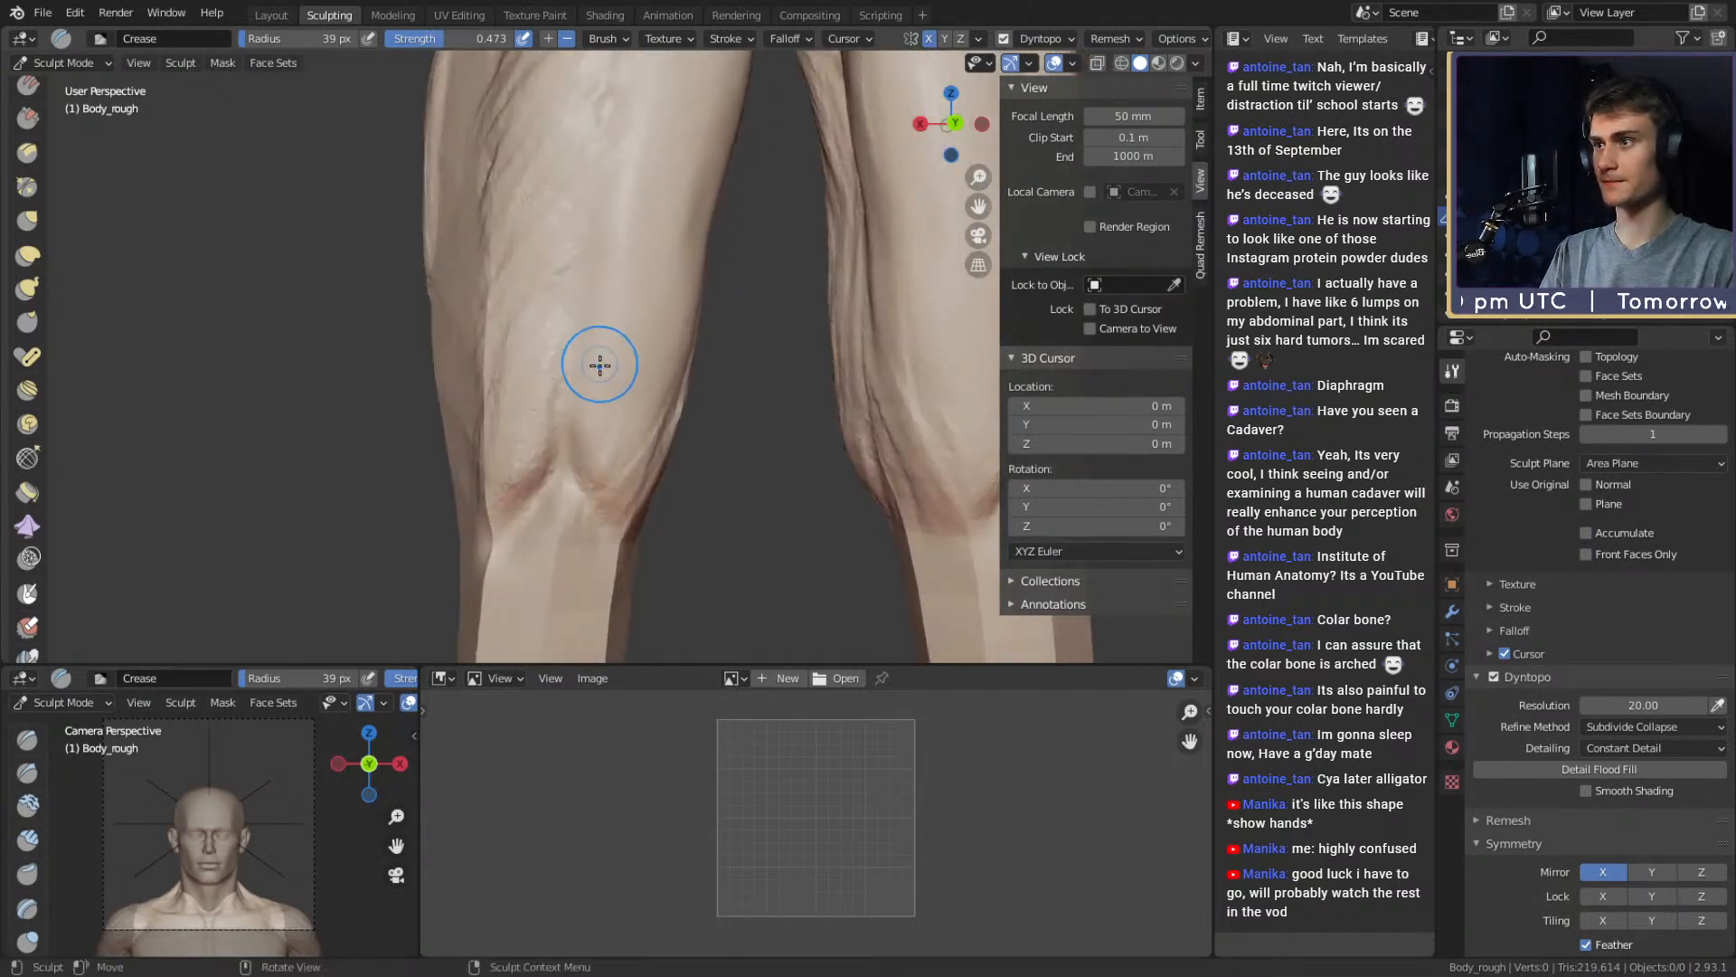
Carve the groove between the hamstrings along the back of the thigh with Crease at a radius of about 20 px
{"action": "key", "text": "f"}
{"action": "left_click", "coordinate": [606, 103]}
{"action": "middle_click_drag", "start_coordinate": [605, 103], "coordinate": [594, 142], "text": "shift"}
{"action": "key", "text": "f"}
{"action": "left_click", "coordinate": [589, 310]}
{"action": "left_click_drag", "start_coordinate": [589, 310], "coordinate": [614, 110]}
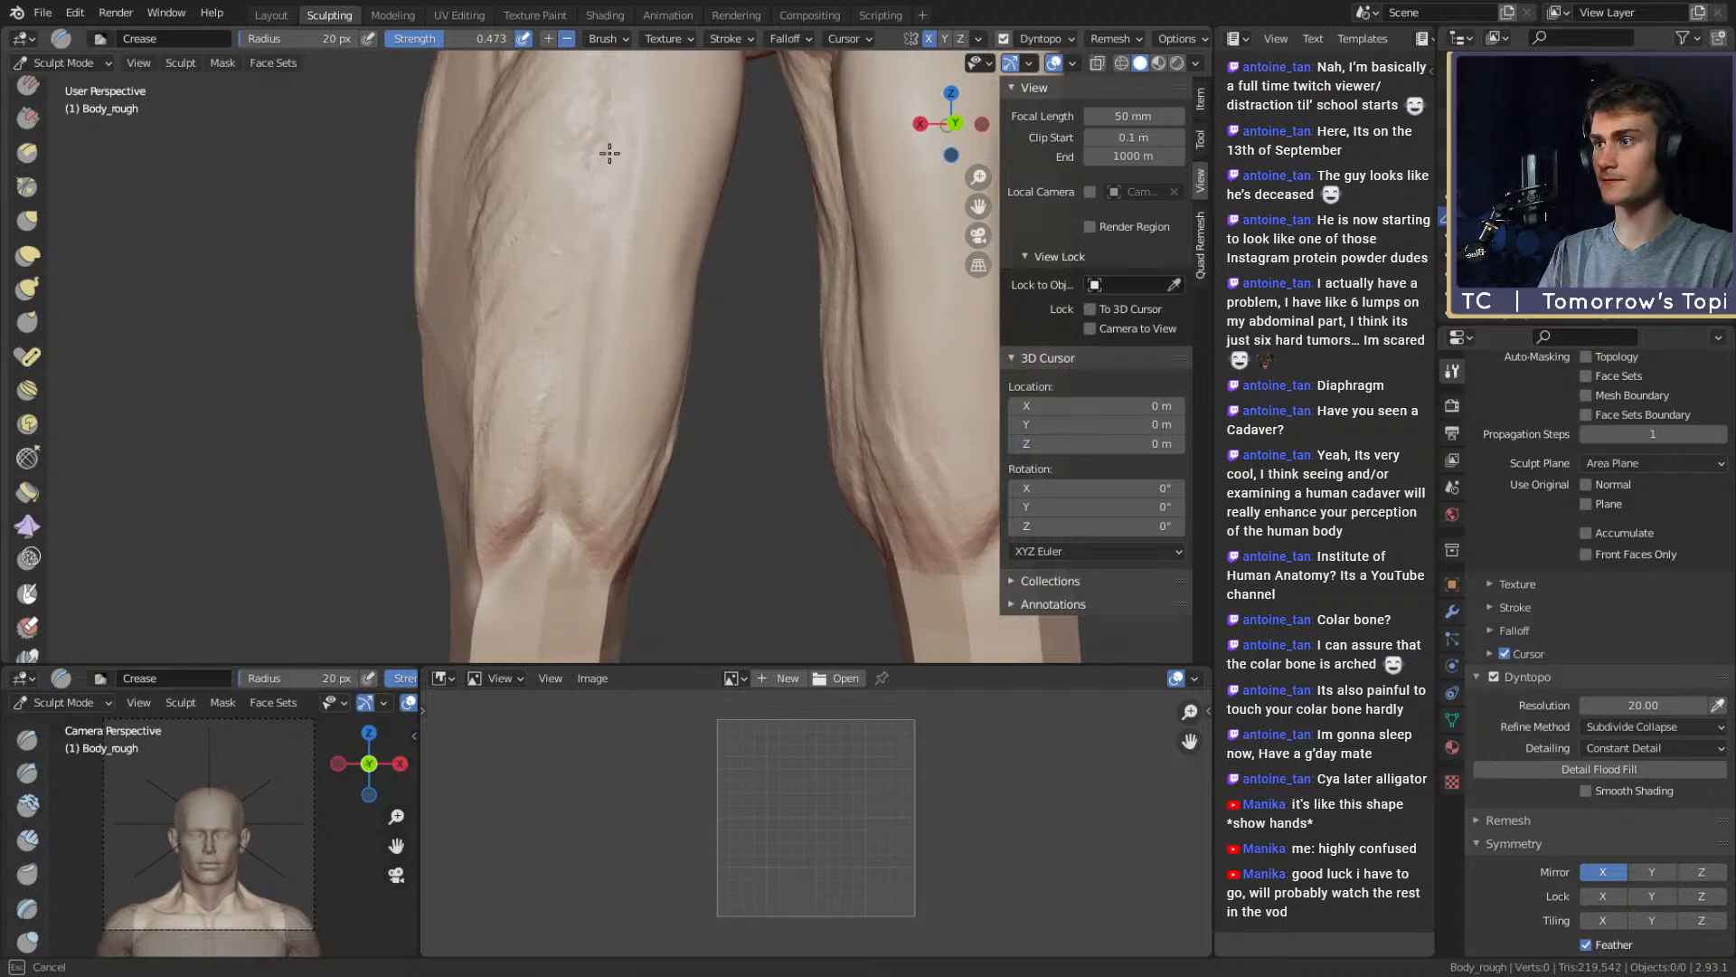
{"action": "middle_click_drag", "start_coordinate": [610, 153], "coordinate": [587, 253], "text": "shift"}
{"action": "left_click_drag", "start_coordinate": [612, 88], "coordinate": [561, 353]}
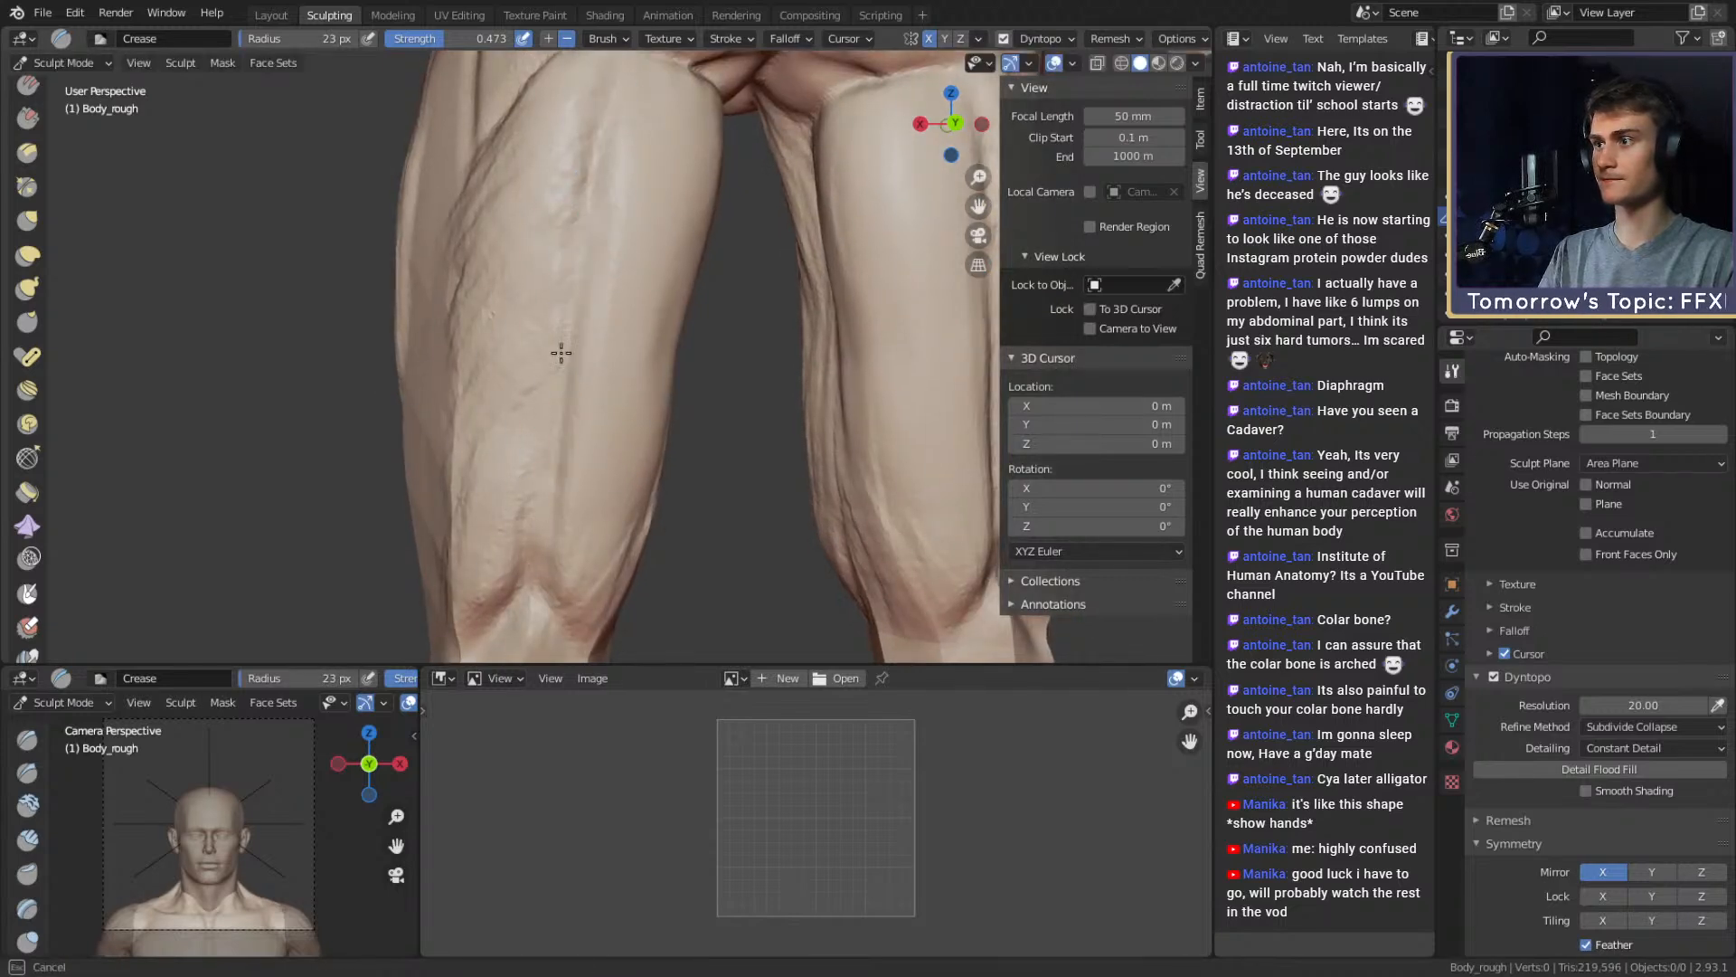
Build up the outer hamstring from below the gluteal fold towards the knee with Clay Strips at a 44 px radius
{"action": "key", "text": "c"}
{"action": "middle_click_drag", "start_coordinate": [582, 460], "coordinate": [664, 152]}
{"action": "left_click_drag", "start_coordinate": [667, 147], "coordinate": [606, 212]}
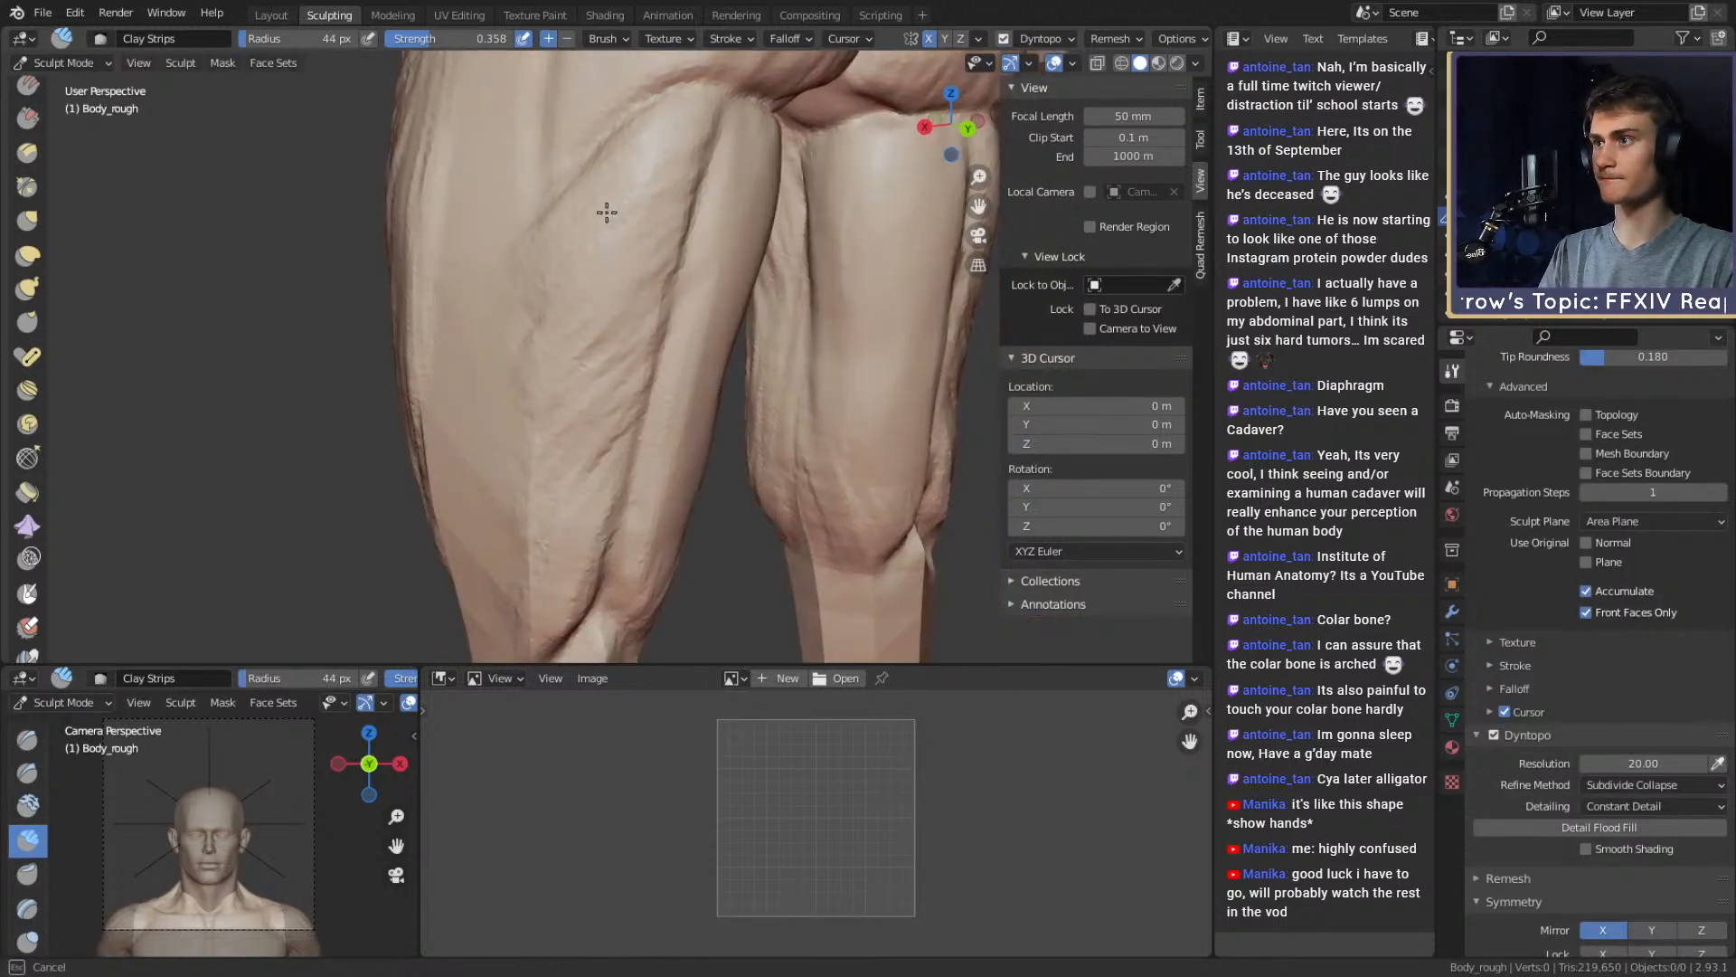
{"action": "left_click_drag", "start_coordinate": [585, 322], "coordinate": [558, 358]}
{"action": "middle_click_drag", "start_coordinate": [558, 357], "coordinate": [577, 302], "text": "shift"}
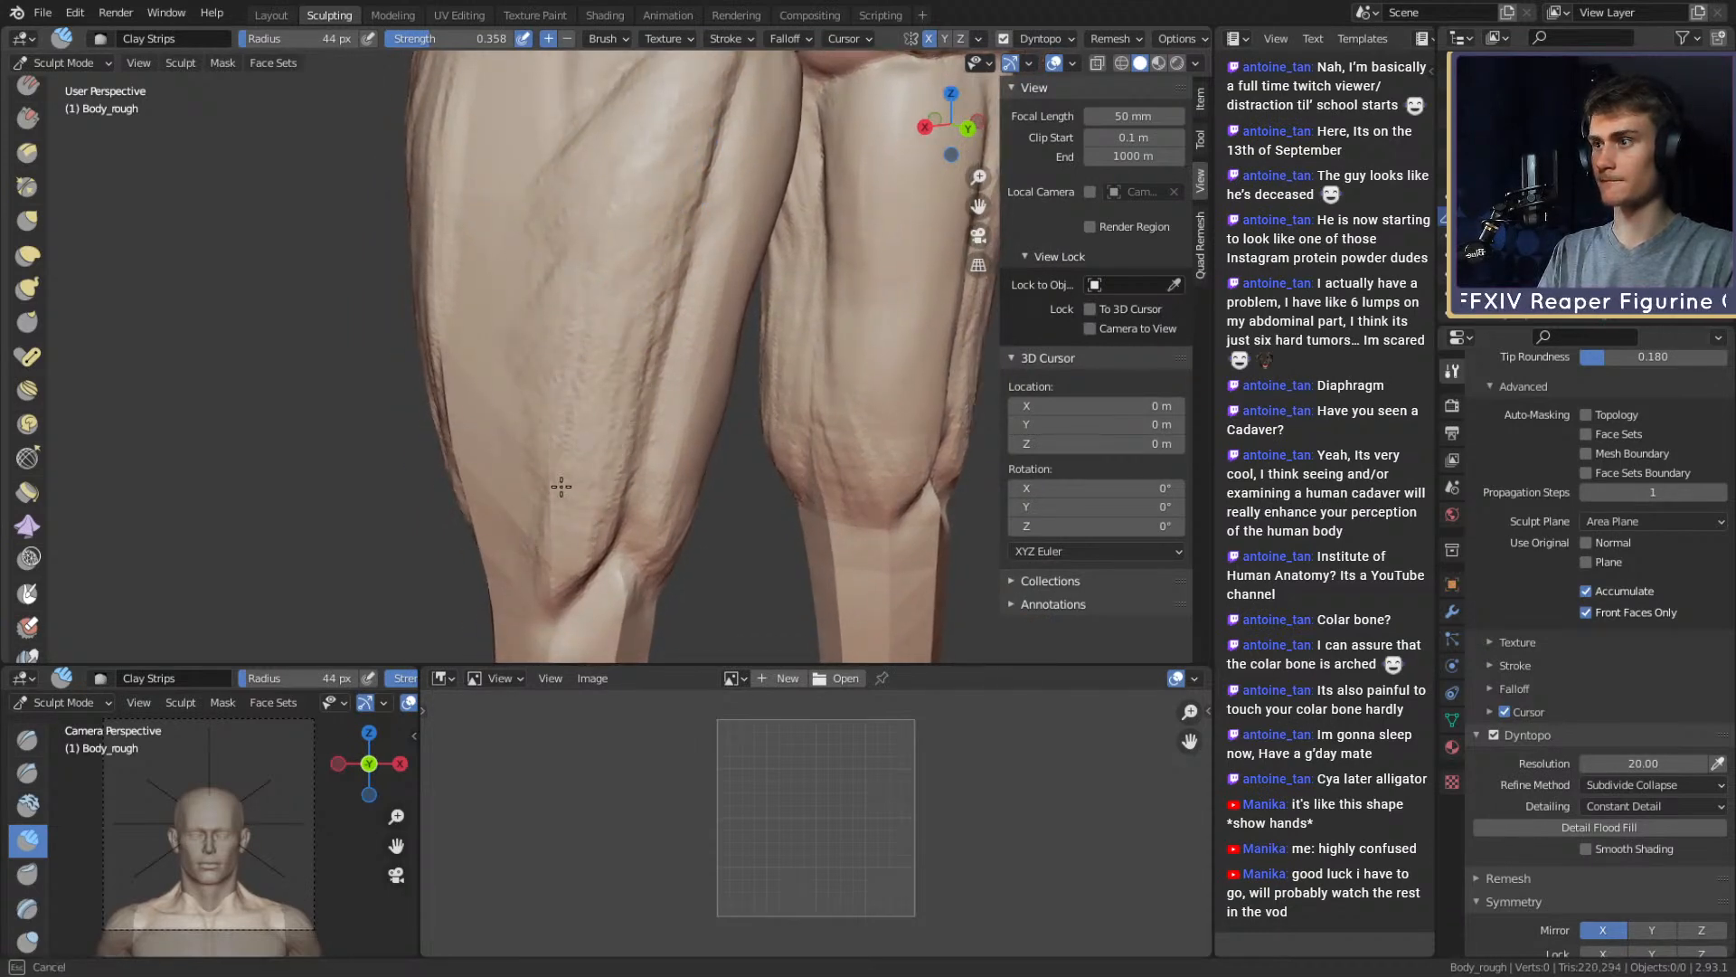
{"action": "left_click_drag", "start_coordinate": [560, 486], "coordinate": [645, 223]}
Reshape the bulk of the hamstrings from the side with Grab at a large radius
{"action": "middle_click_drag", "start_coordinate": [646, 223], "coordinate": [784, 237]}
{"action": "key", "text": "g"}
{"action": "scroll", "coordinate": [779, 308], "scroll_direction": "up", "scroll_amount": 1}
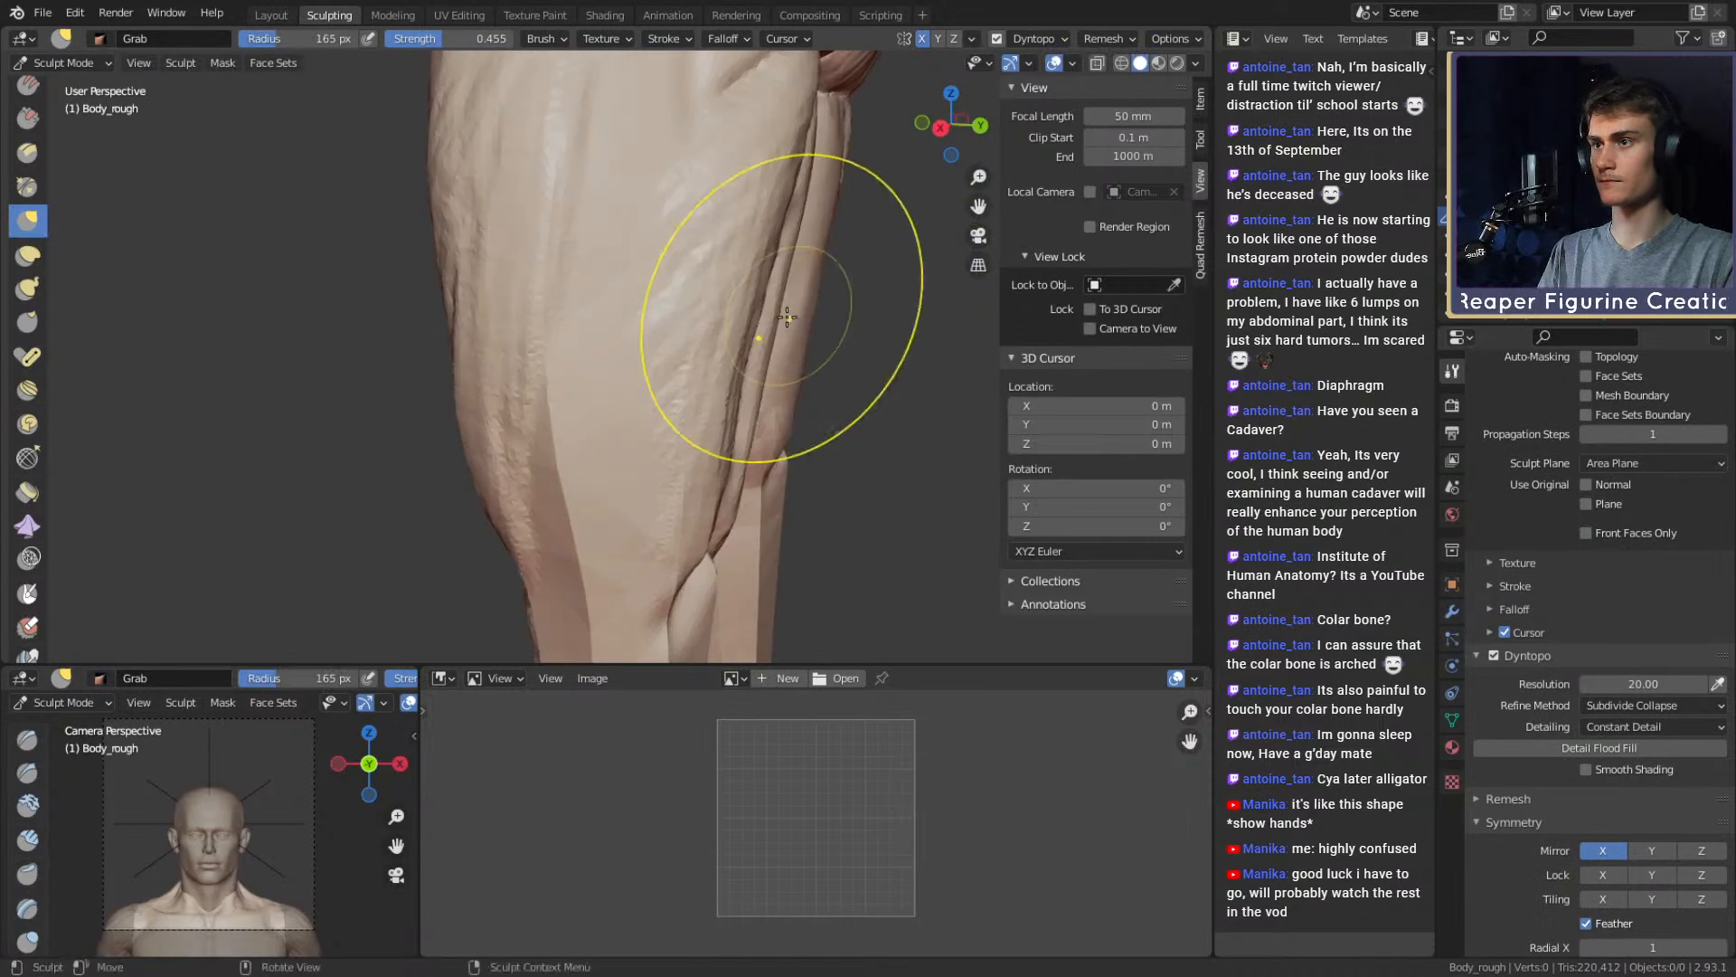
{"action": "key", "text": "f"}
{"action": "left_click", "coordinate": [946, 340]}
{"action": "left_click_drag", "start_coordinate": [719, 349], "coordinate": [733, 331]}
{"action": "mouse_move", "coordinate": [765, 226]}
{"action": "left_mouse_down", "text": "ctrl+alt"}
{"action": "mouse_move", "coordinate": [763, 341]}
{"action": "mouse_move", "coordinate": [754, 279]}
{"action": "left_mouse_up", "text": "ctrl+alt"}
{"action": "scroll", "coordinate": [692, 442], "scroll_direction": "up", "scroll_amount": 2}
{"action": "key", "text": "f"}
{"action": "left_click", "coordinate": [700, 403]}
Refine the side profile of the whole thigh with Grab, widening its radius to about 188 px
{"action": "mouse_move", "coordinate": [687, 446]}
{"action": "left_mouse_down", "text": "alt+shift"}
{"action": "mouse_move", "coordinate": [697, 388]}
{"action": "mouse_move", "coordinate": [651, 356]}
{"action": "mouse_move", "coordinate": [687, 353]}
{"action": "left_mouse_up", "text": "alt+shift"}
{"action": "key", "text": "f"}
{"action": "left_click", "coordinate": [621, 419]}
{"action": "key", "text": "f"}
{"action": "left_click", "coordinate": [666, 339]}
{"action": "scroll", "coordinate": [678, 330], "scroll_direction": "down", "scroll_amount": 3}
{"action": "left_click_drag", "start_coordinate": [687, 318], "coordinate": [660, 416], "text": "alt+shift"}
{"action": "scroll", "coordinate": [674, 380], "scroll_direction": "up", "scroll_amount": 2}
{"action": "key", "text": "f"}
{"action": "left_click", "coordinate": [658, 251]}
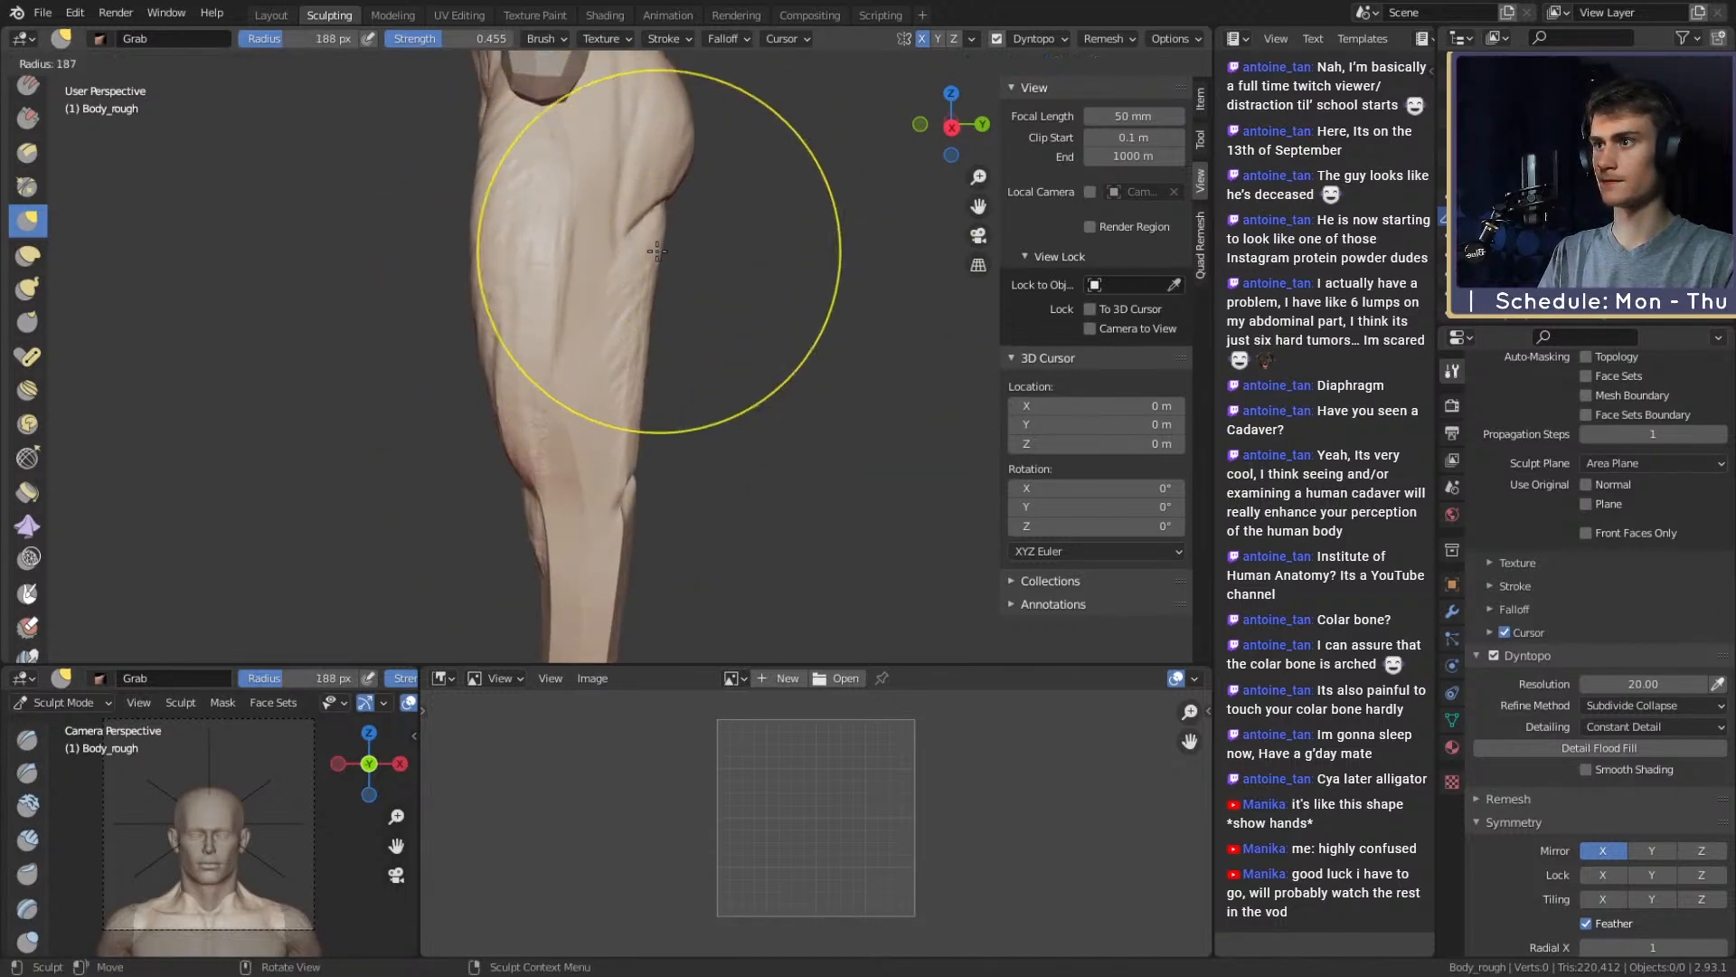
{"action": "middle_click_drag", "start_coordinate": [643, 253], "coordinate": [685, 220], "text": "shift"}
Build up the outer quadriceps down to the knee with Clay Strips at a radius of about 47 px
{"action": "key", "text": "c"}
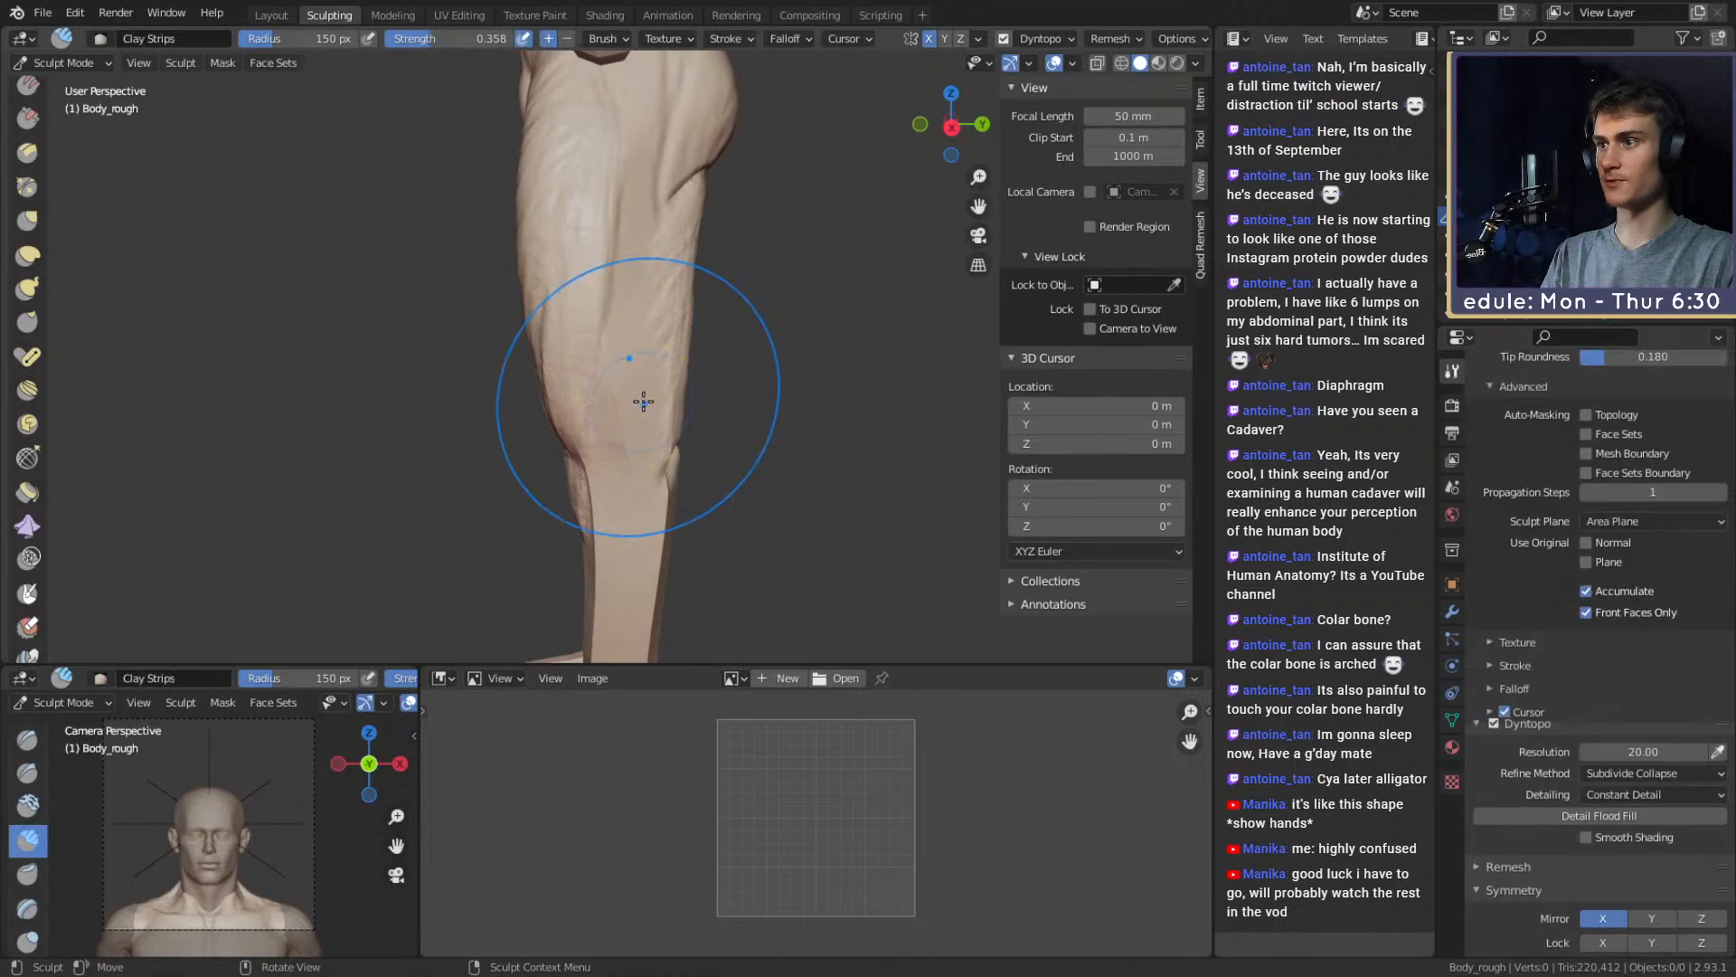
{"action": "key", "text": "f"}
{"action": "left_click", "coordinate": [572, 403]}
{"action": "middle_click_drag", "start_coordinate": [635, 426], "coordinate": [724, 407]}
{"action": "scroll", "coordinate": [690, 329], "scroll_direction": "up", "scroll_amount": 3}
{"action": "middle_click_drag", "start_coordinate": [690, 329], "coordinate": [633, 380]}
{"action": "key", "text": "f"}
{"action": "left_click", "coordinate": [625, 386]}
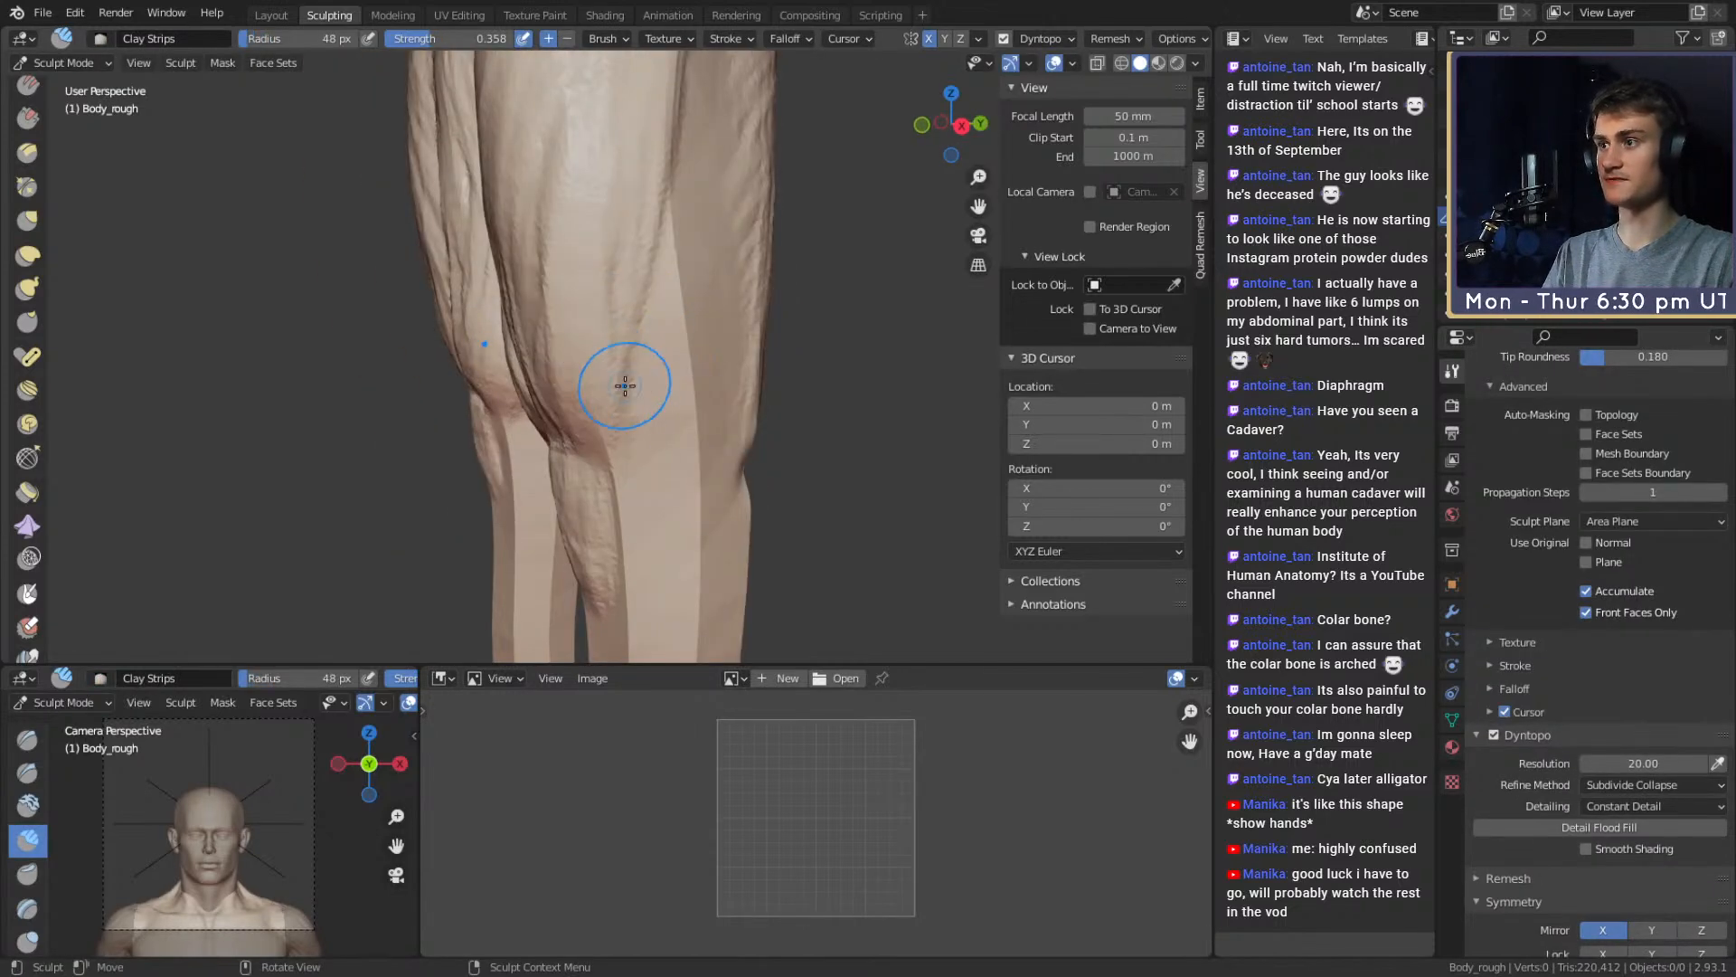
{"action": "middle_click_drag", "start_coordinate": [685, 211], "coordinate": [616, 313]}
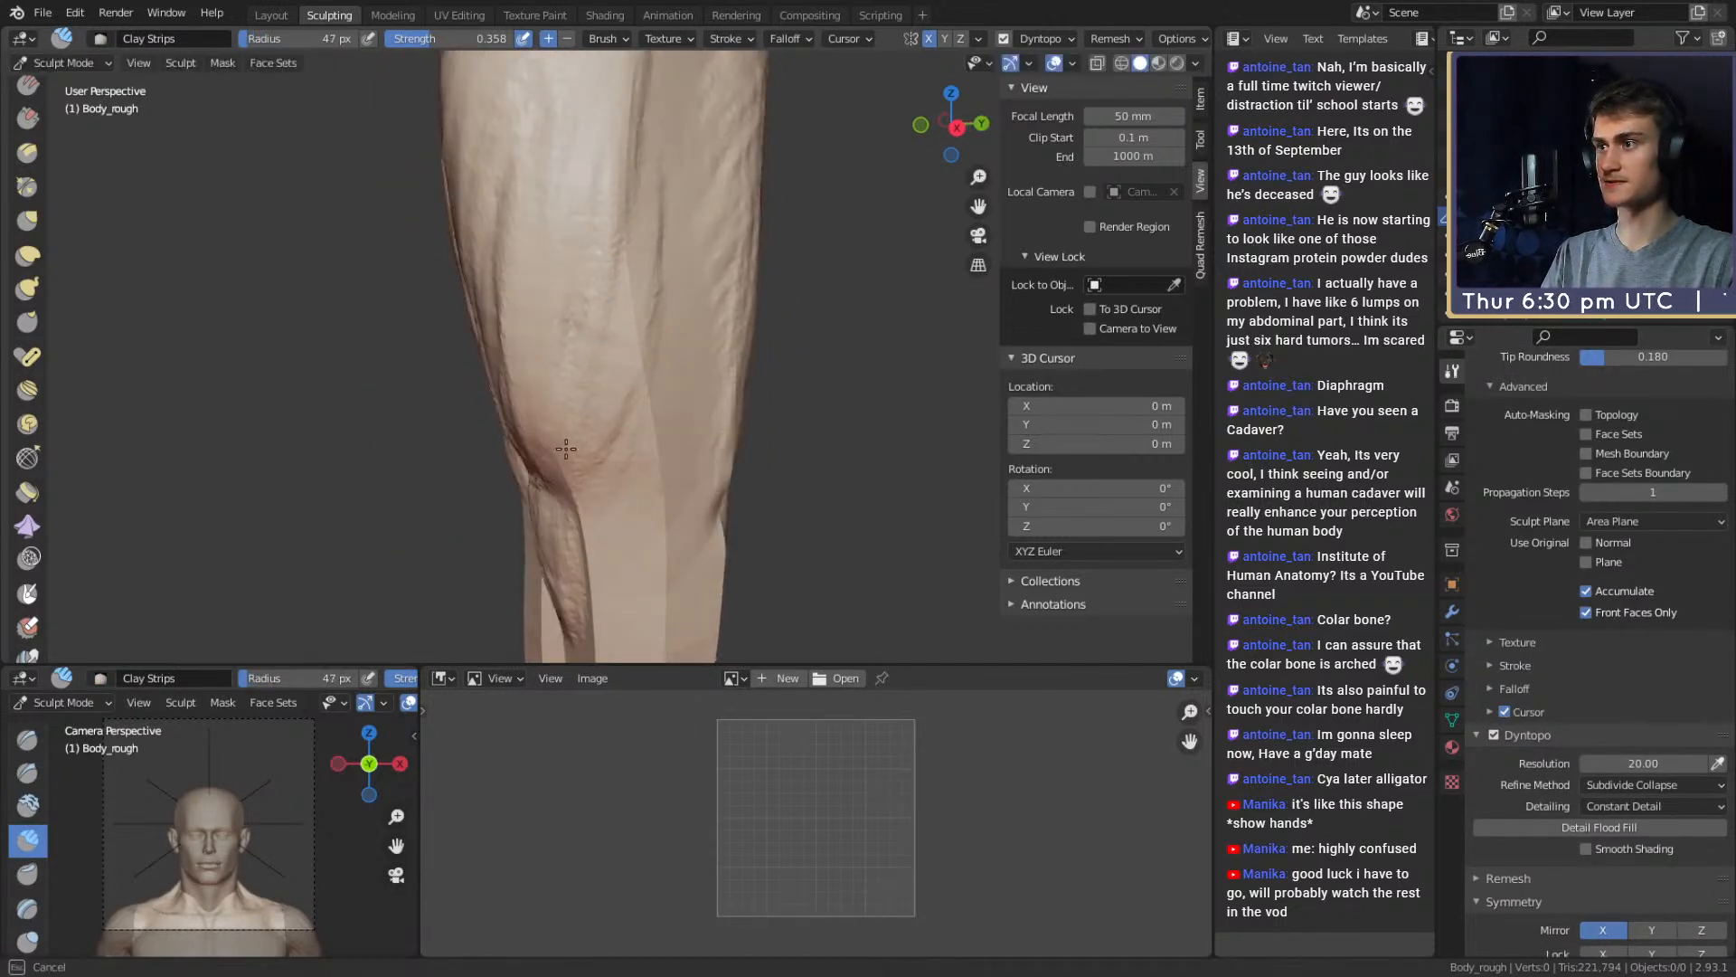
{"action": "middle_click_drag", "start_coordinate": [566, 450], "coordinate": [618, 301]}
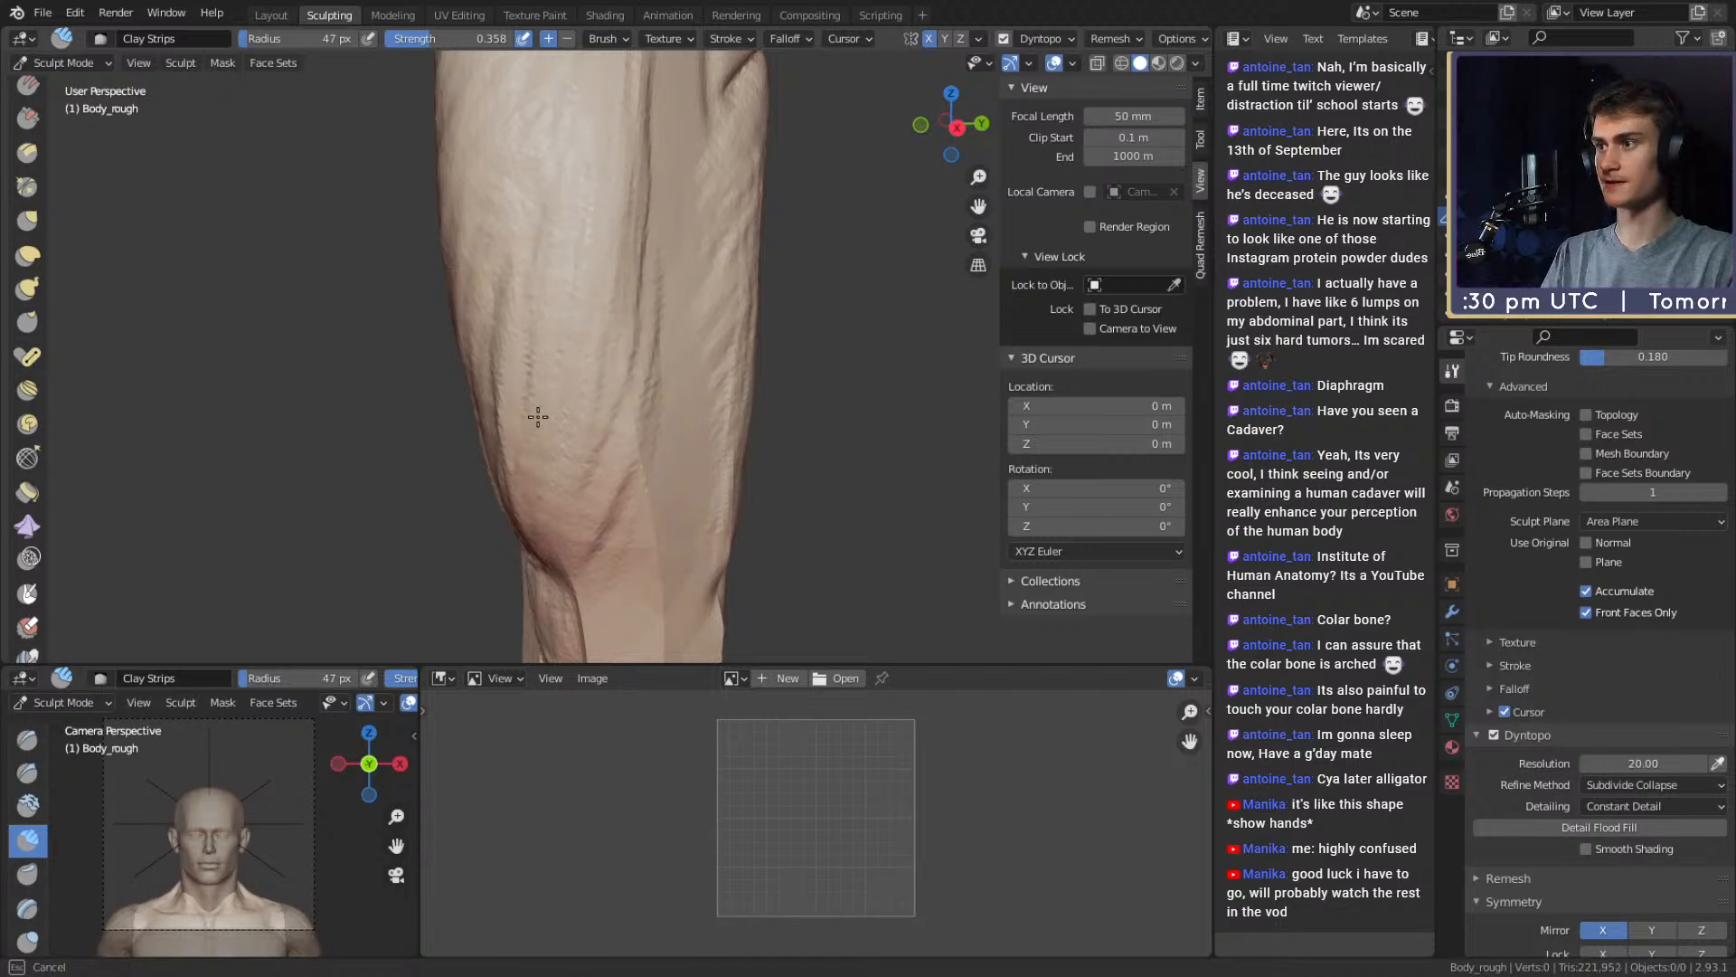
{"action": "left_click_drag", "start_coordinate": [598, 215], "coordinate": [615, 299], "text": "ctrl+alt"}
{"action": "left_click_drag", "start_coordinate": [615, 298], "coordinate": [748, 345], "text": "alt"}
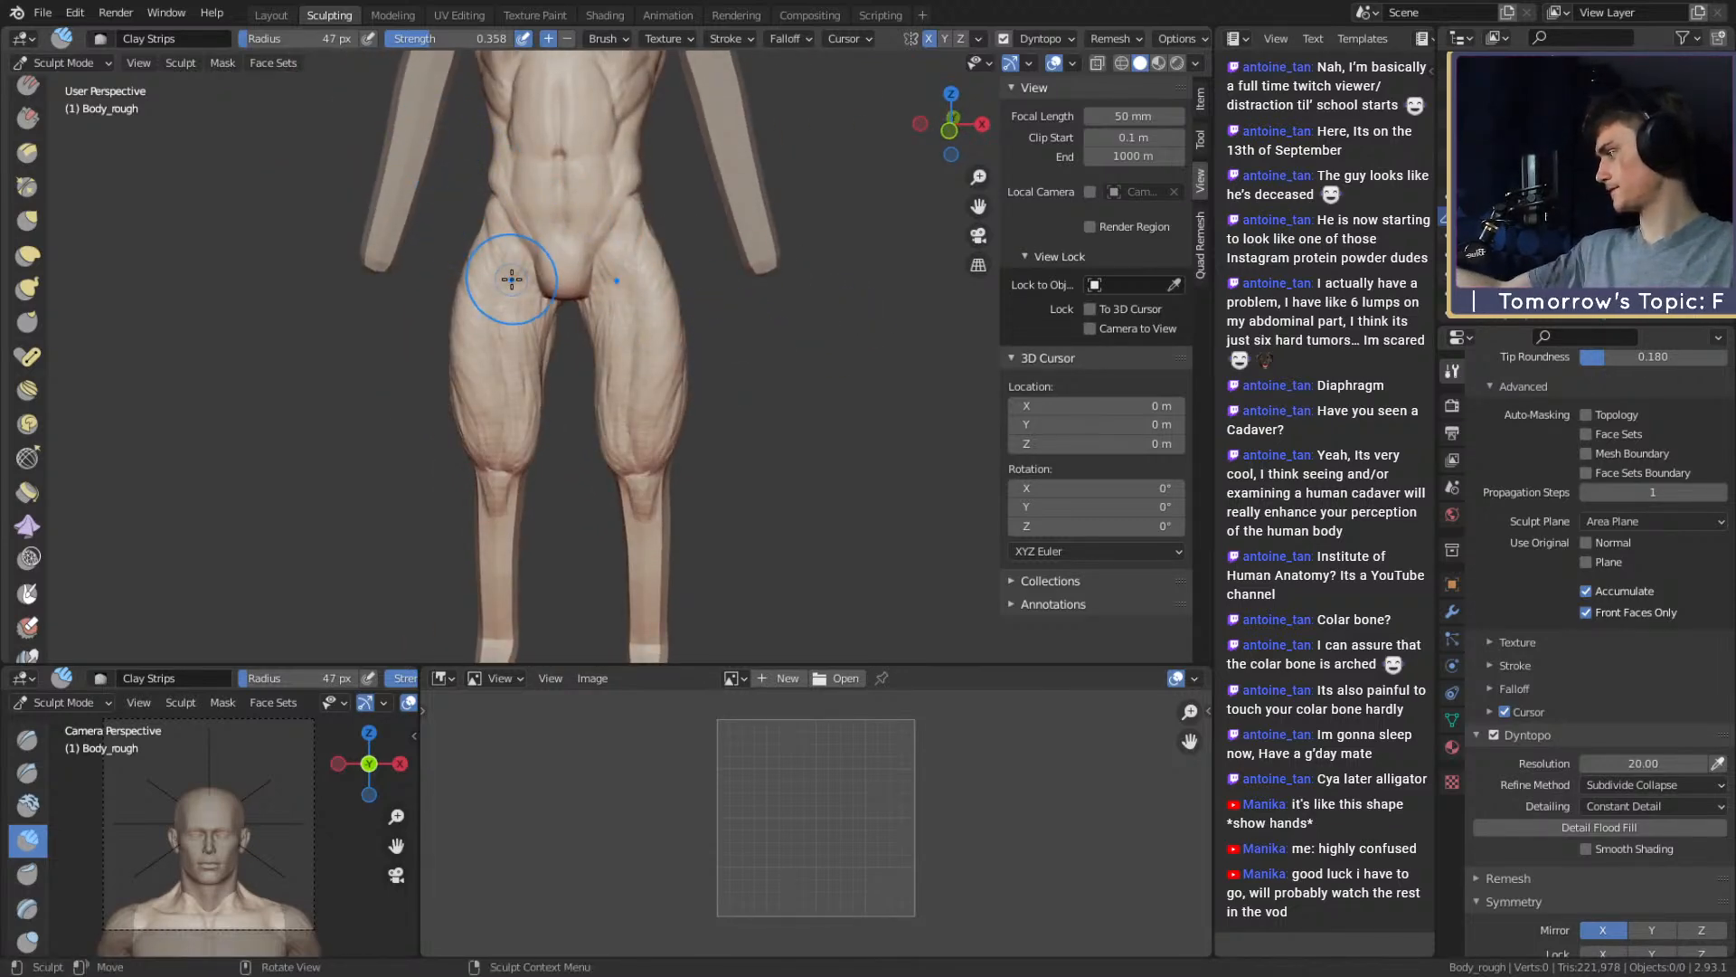
Push the outer contour of the upper thighs inwards below the hips with Grab at a 165 px radius
{"action": "key", "text": "g"}
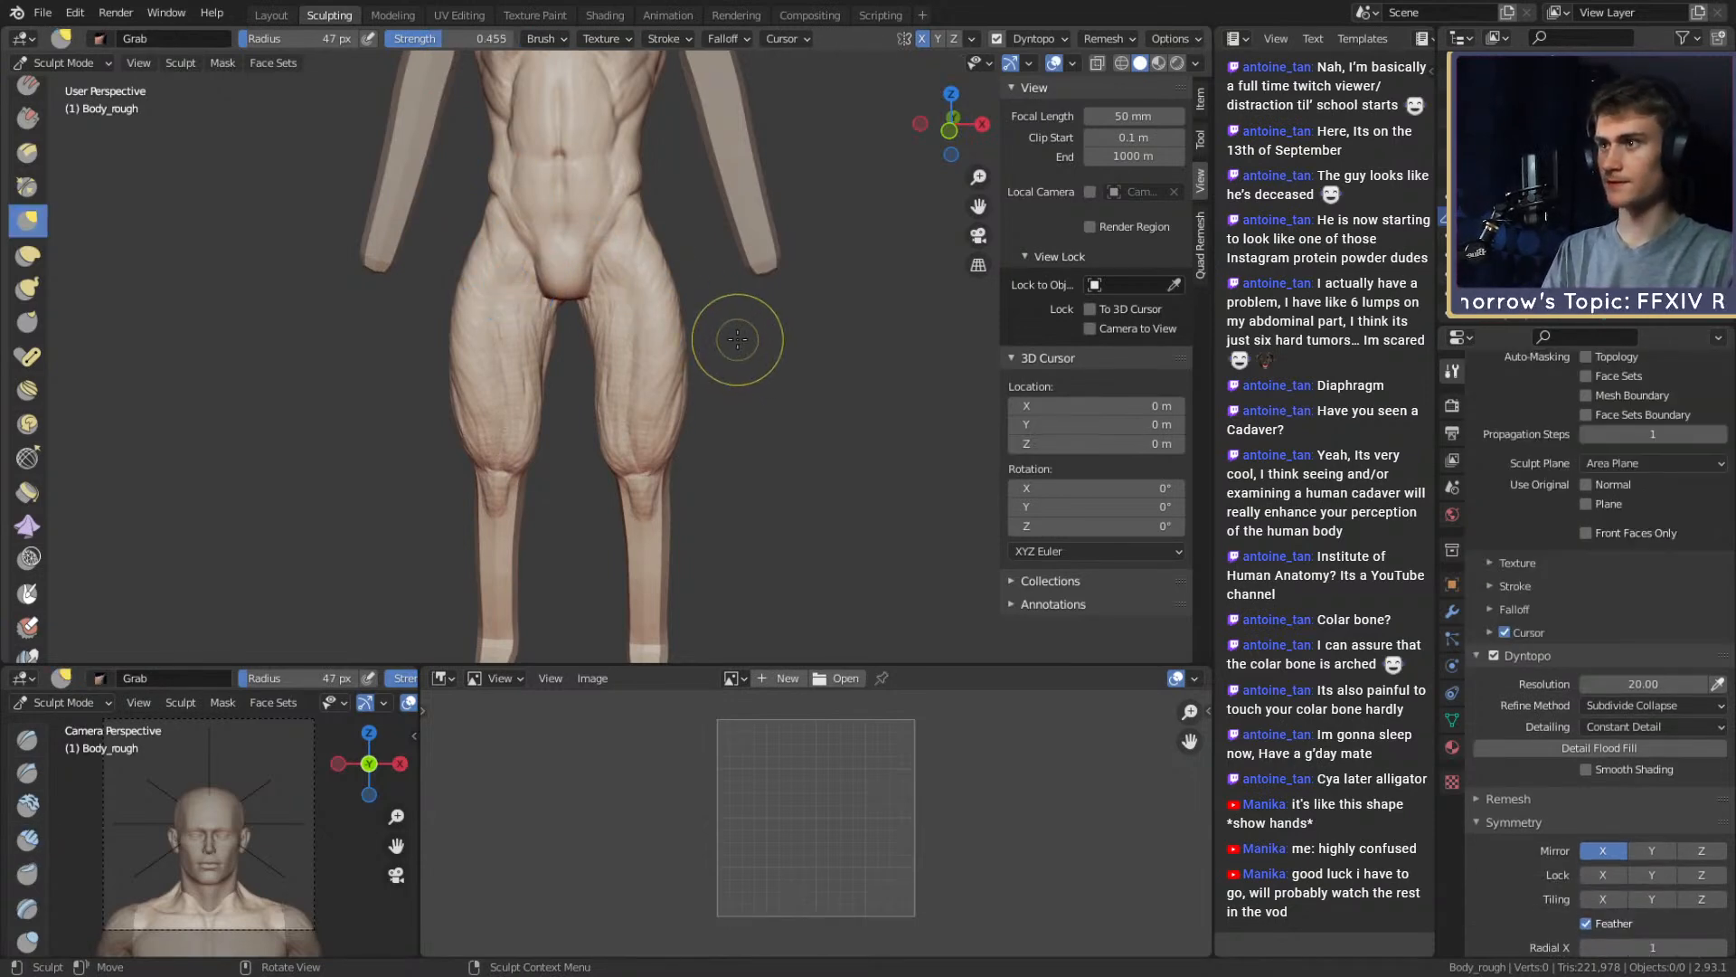
{"action": "scroll", "coordinate": [737, 299], "scroll_direction": "up", "scroll_amount": 4}
{"action": "key", "text": "f"}
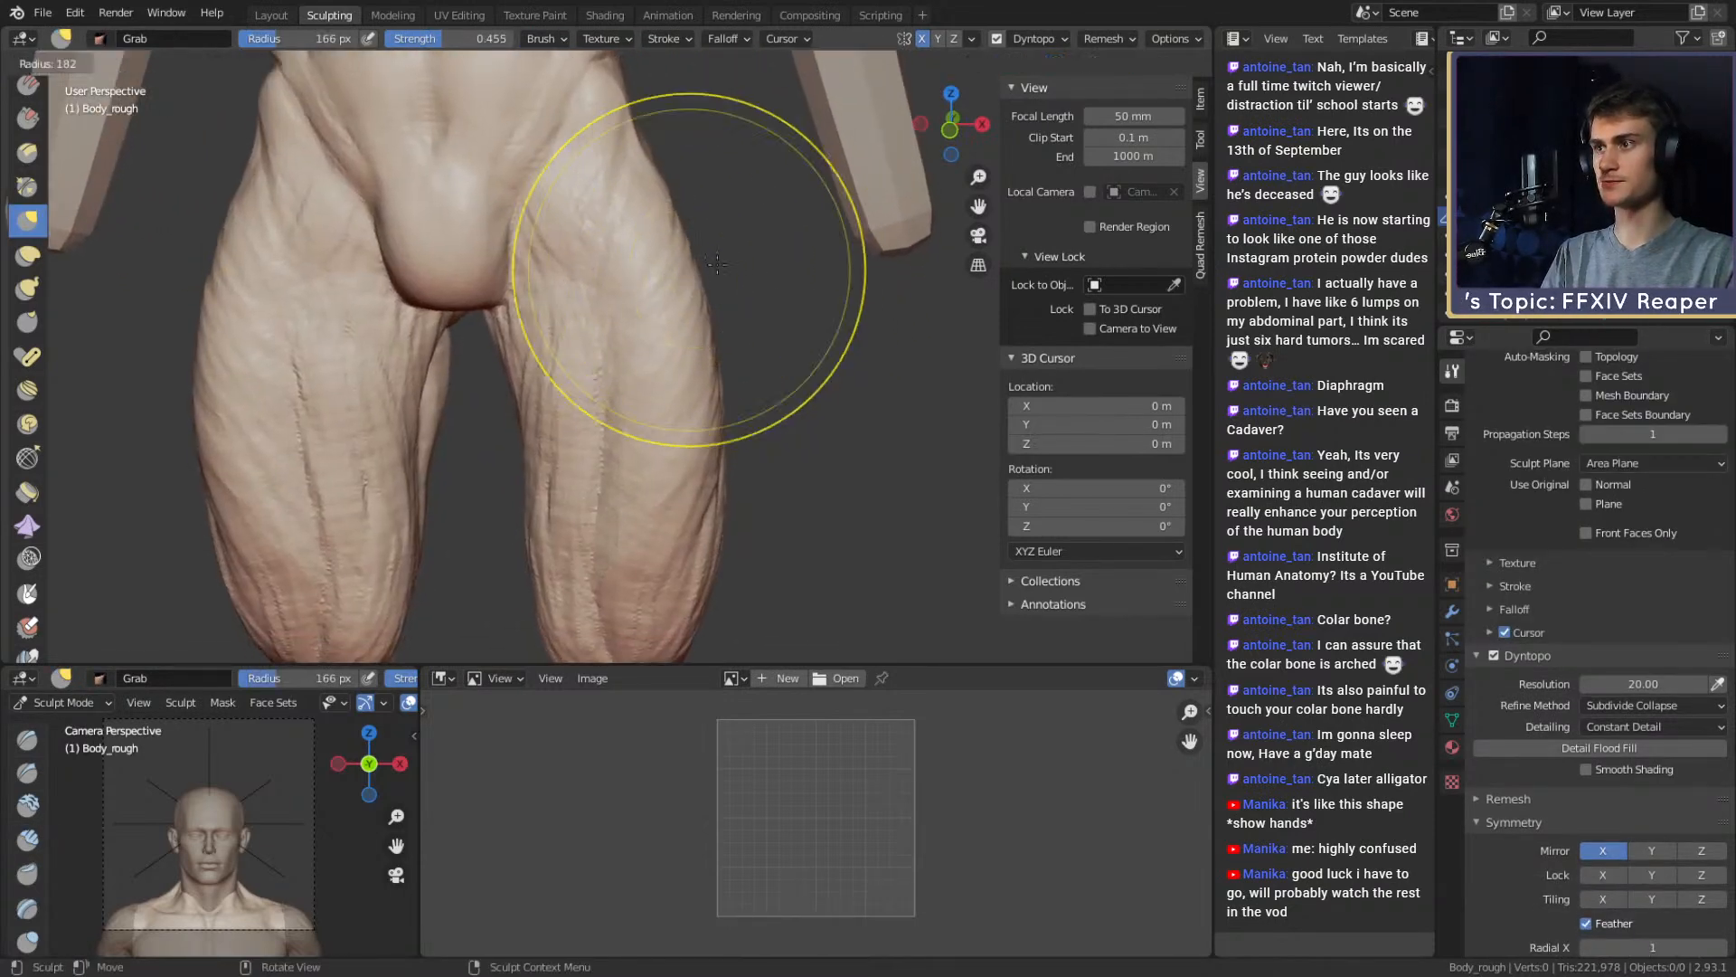
{"action": "left_click", "coordinate": [874, 272]}
{"action": "left_click_drag", "start_coordinate": [687, 249], "coordinate": [664, 254]}
{"action": "middle_click_drag", "start_coordinate": [693, 268], "coordinate": [701, 295], "text": "shift"}
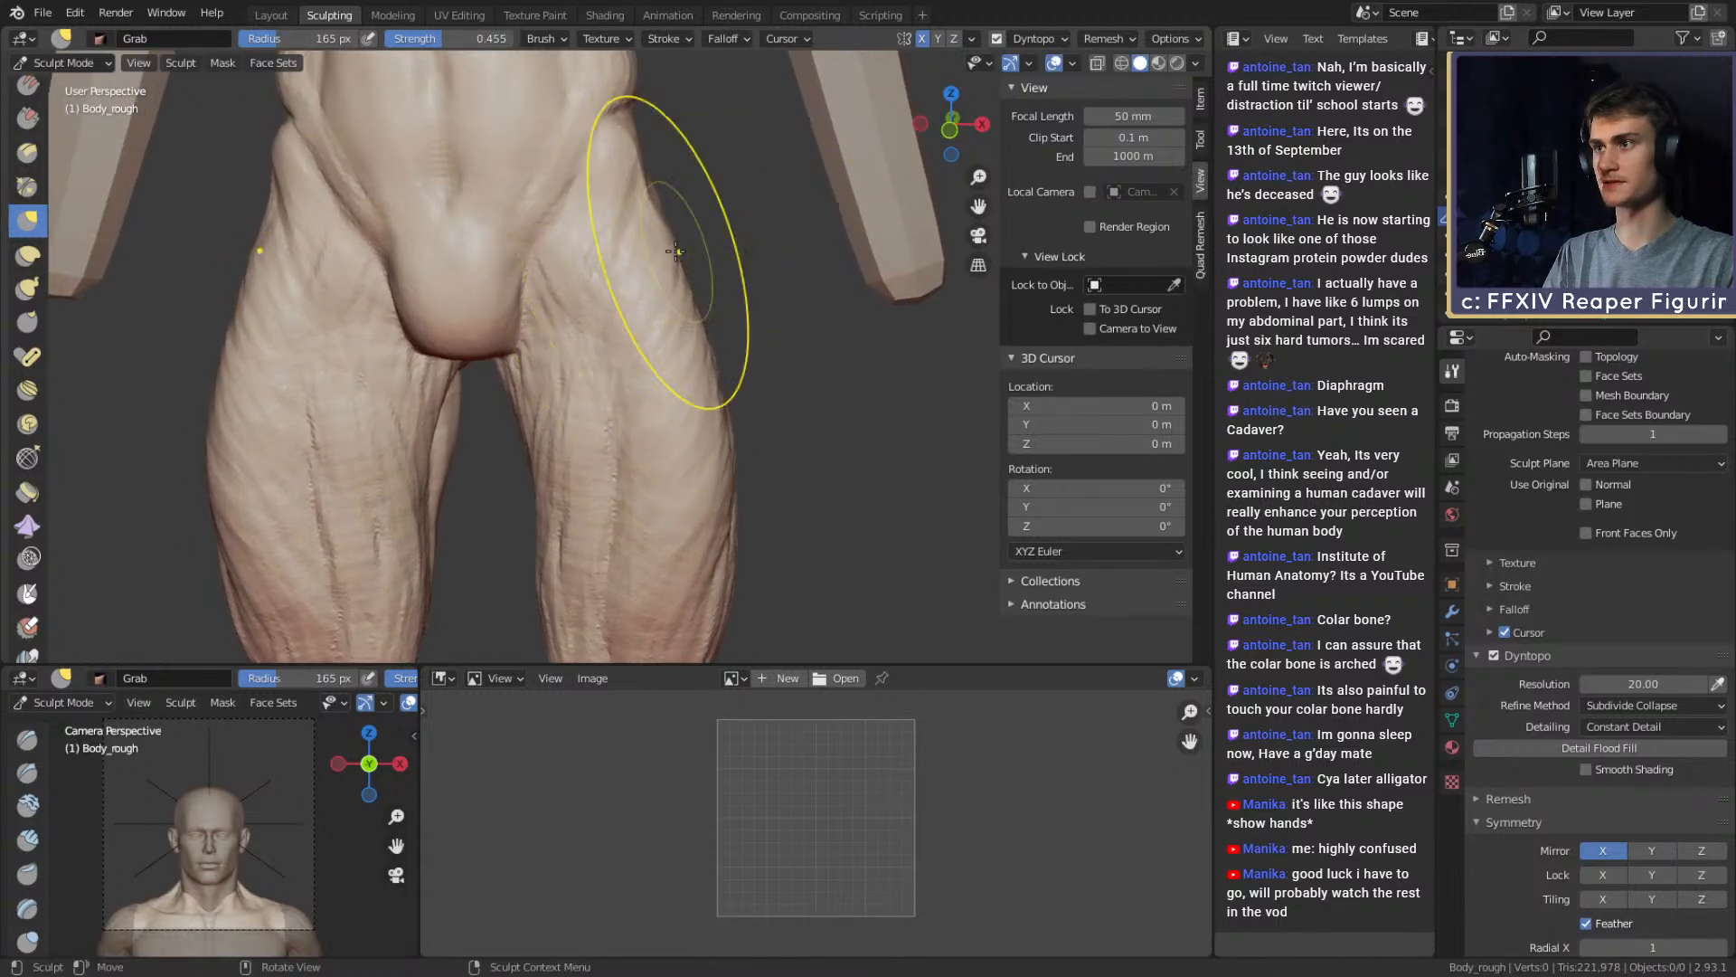
{"action": "left_click_drag", "start_coordinate": [666, 245], "coordinate": [657, 245]}
Adjust the outer thigh silhouette from the front with Grab at radii of 135 and 174 px
{"action": "middle_click_drag", "start_coordinate": [657, 245], "coordinate": [686, 356], "text": "shift"}
{"action": "key", "text": "f"}
{"action": "left_click", "coordinate": [685, 263]}
{"action": "scroll", "coordinate": [685, 263], "scroll_direction": "down", "scroll_amount": 6}
{"action": "mouse_move", "coordinate": [711, 443]}
{"action": "middle_mouse_down", "text": "shift"}
{"action": "mouse_move", "coordinate": [719, 400]}
{"action": "mouse_move", "coordinate": [722, 432]}
{"action": "mouse_move", "coordinate": [676, 350]}
{"action": "mouse_move", "coordinate": [659, 368]}
{"action": "mouse_move", "coordinate": [610, 338]}
{"action": "mouse_move", "coordinate": [704, 394]}
{"action": "mouse_move", "coordinate": [681, 410]}
{"action": "mouse_move", "coordinate": [674, 311]}
{"action": "mouse_move", "coordinate": [689, 423]}
{"action": "middle_mouse_up", "text": "shift"}
{"action": "scroll", "coordinate": [726, 403], "scroll_direction": "up", "scroll_amount": 3}
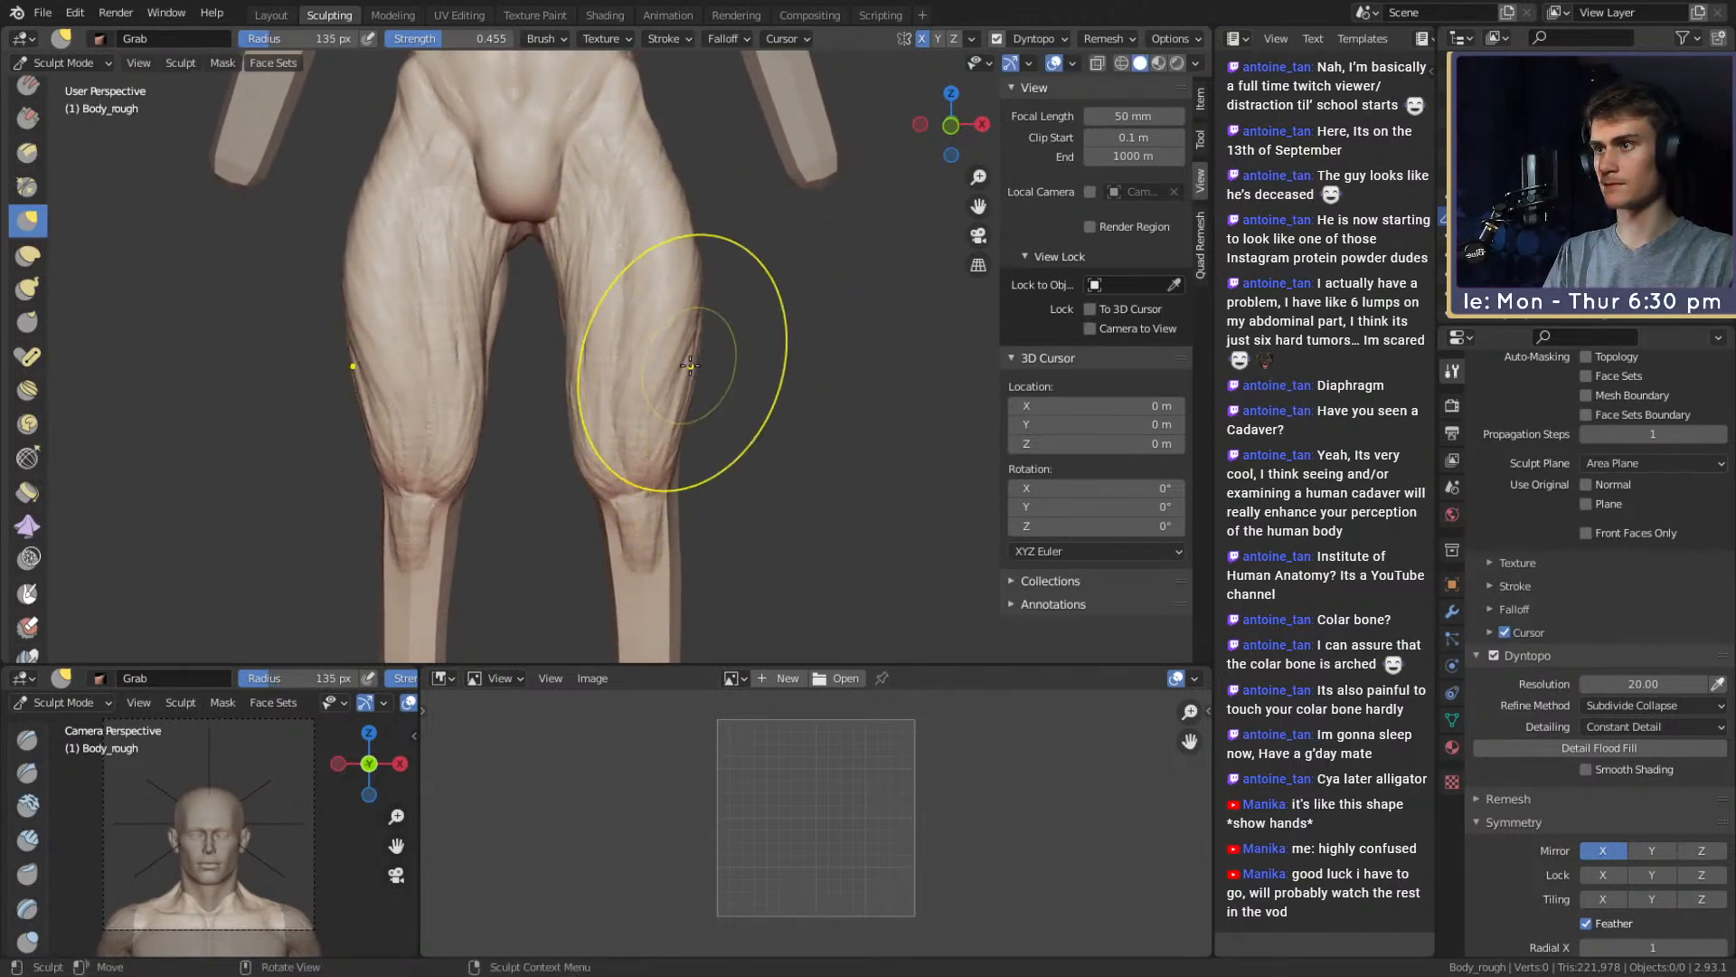
{"action": "middle_click_drag", "start_coordinate": [693, 326], "coordinate": [680, 261]}
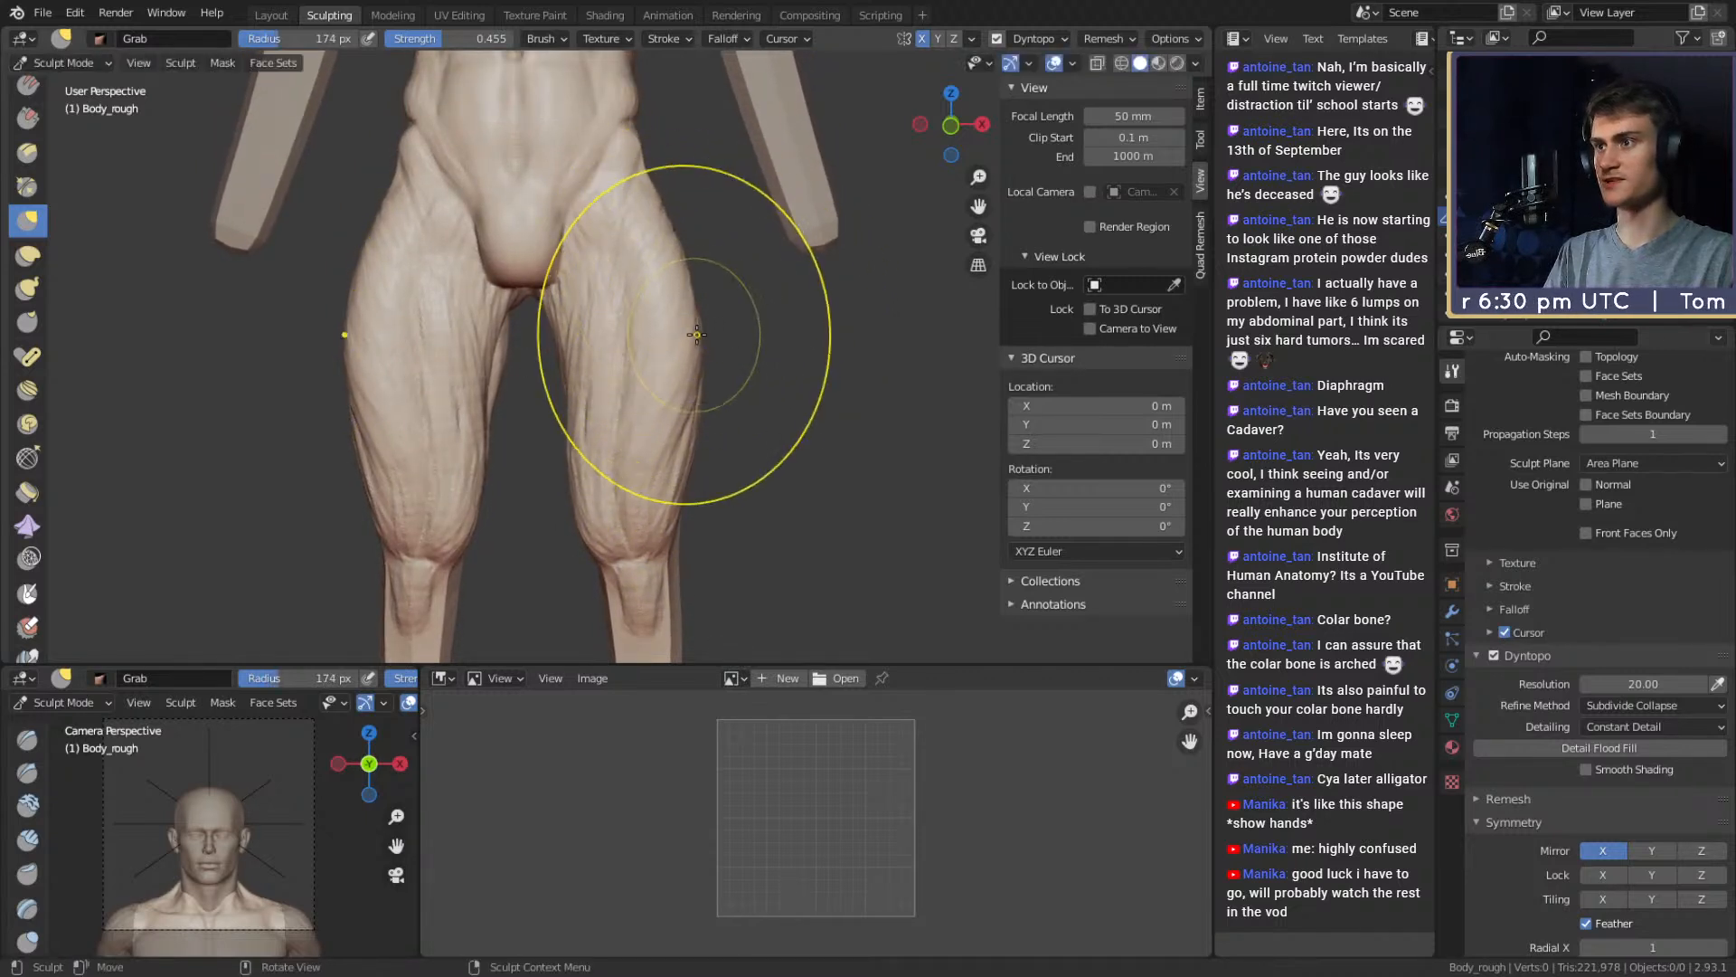
{"action": "mouse_move", "coordinate": [743, 355]}
{"action": "middle_mouse_down", "text": "shift"}
{"action": "mouse_move", "coordinate": [741, 436]}
{"action": "mouse_move", "coordinate": [737, 233]}
{"action": "mouse_move", "coordinate": [746, 273]}
{"action": "mouse_move", "coordinate": [705, 332]}
{"action": "middle_mouse_up", "text": "shift"}
Push the outer contour of the lower thigh slightly inwards above the knee with Grab
{"action": "scroll", "coordinate": [746, 273], "scroll_direction": "down", "scroll_amount": 5}
{"action": "scroll", "coordinate": [582, 356], "scroll_direction": "up", "scroll_amount": 5}
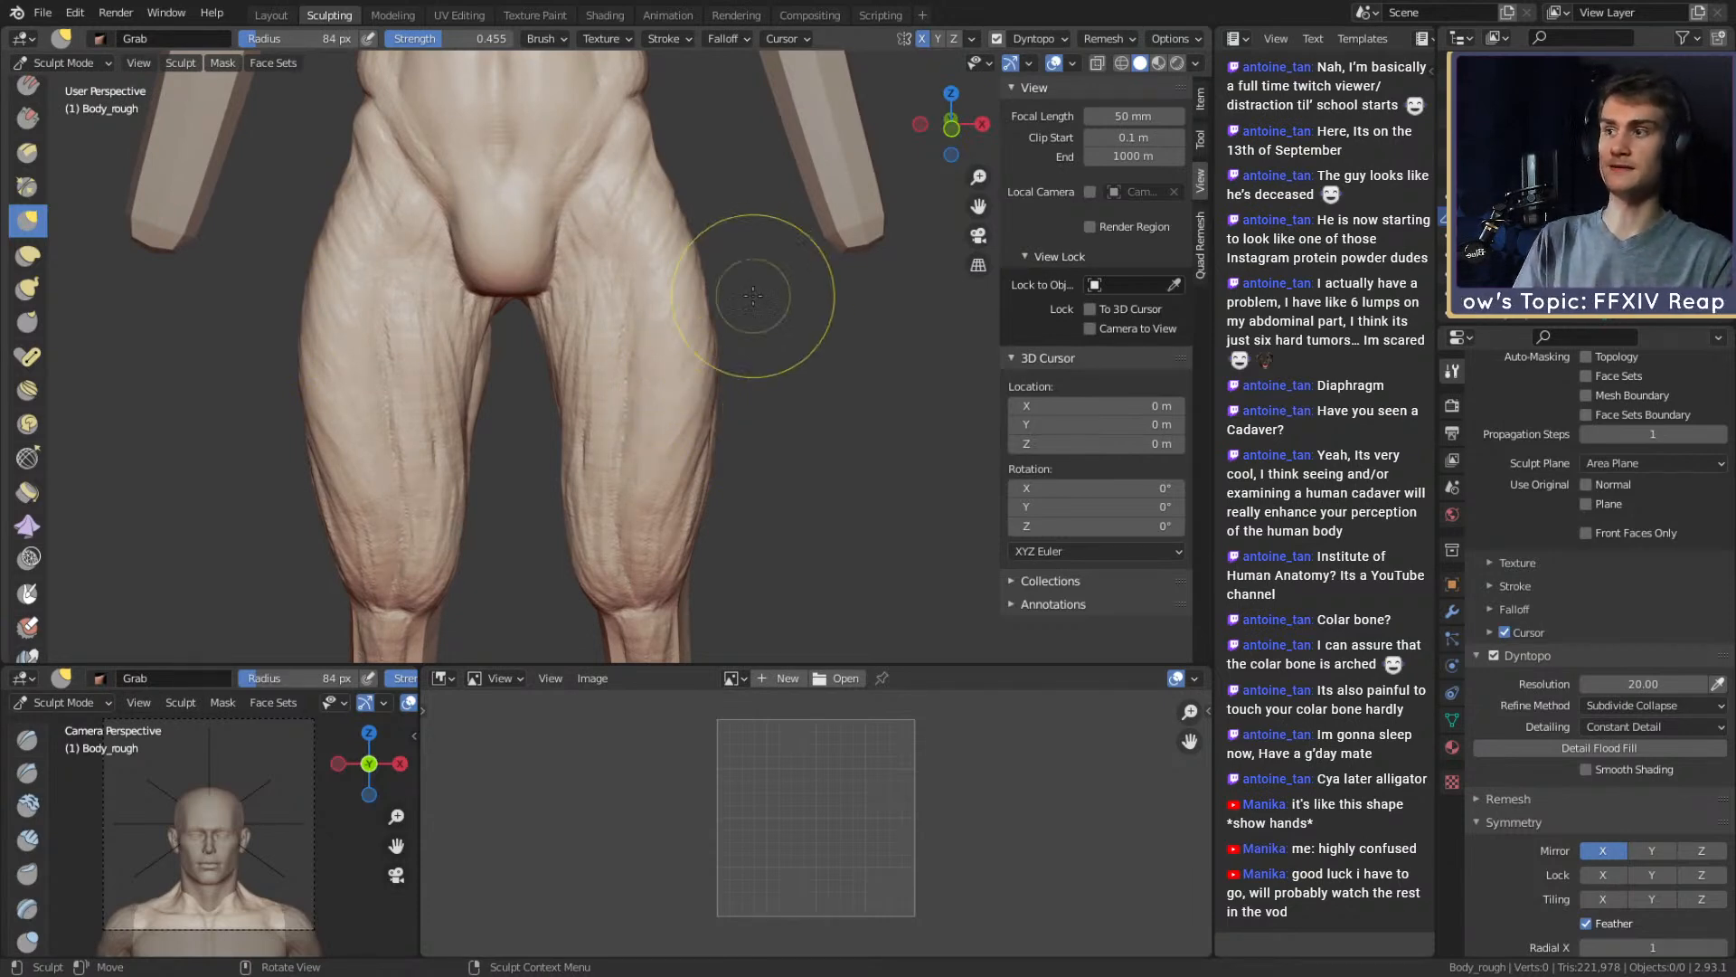
{"action": "key", "text": "f"}
{"action": "left_click", "coordinate": [789, 389]}
{"action": "middle_click_drag", "start_coordinate": [738, 421], "coordinate": [730, 417]}
{"action": "left_click_drag", "start_coordinate": [701, 497], "coordinate": [691, 497]}
Refine the curve of the outer upper thigh with Grab at a 144 px radius
{"action": "key", "text": "f"}
{"action": "left_click", "coordinate": [825, 496]}
{"action": "middle_click_drag", "start_coordinate": [691, 308], "coordinate": [683, 368], "text": "shift"}
{"action": "key", "text": "f"}
{"action": "left_click", "coordinate": [682, 367]}
{"action": "key", "text": "f"}
{"action": "left_click", "coordinate": [687, 357]}
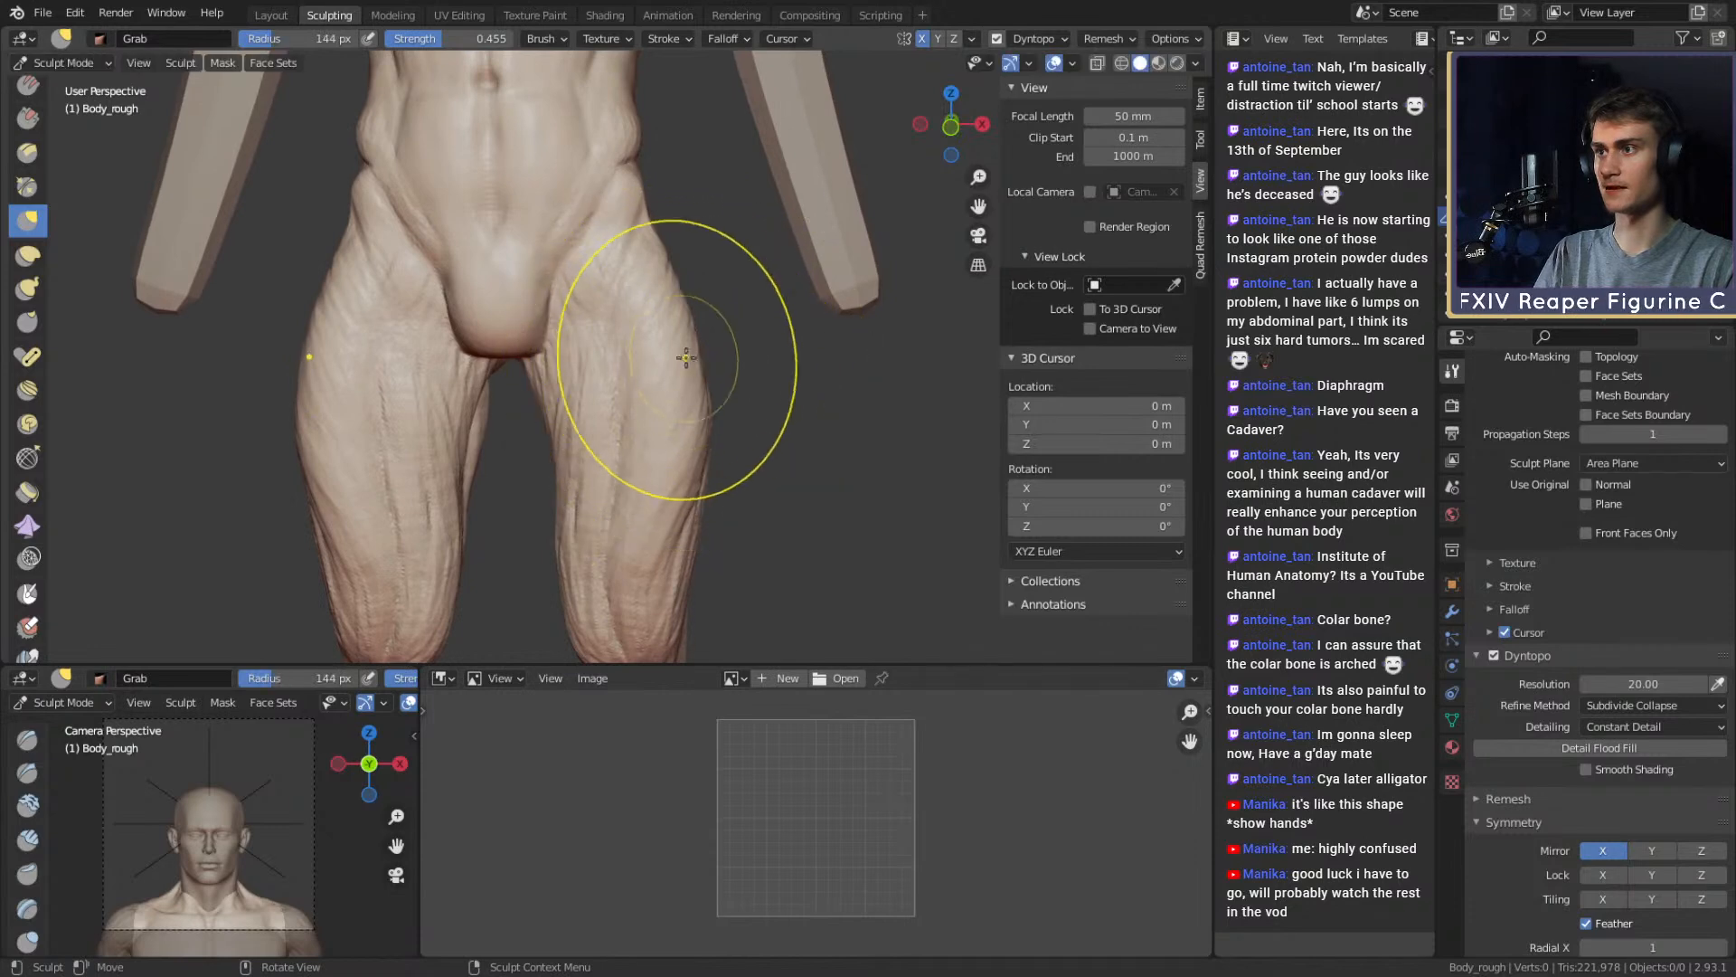
Even out the outer thigh's full curve from hip to knee with Grab at a 195 px radius
{"action": "middle_click_drag", "start_coordinate": [702, 308], "coordinate": [702, 344], "text": "ctrl"}
{"action": "middle_click_drag", "start_coordinate": [702, 443], "coordinate": [813, 392], "text": "shift"}
{"action": "scroll", "coordinate": [813, 391], "scroll_direction": "up", "scroll_amount": 2}
{"action": "key", "text": "f"}
{"action": "left_click", "coordinate": [717, 298]}
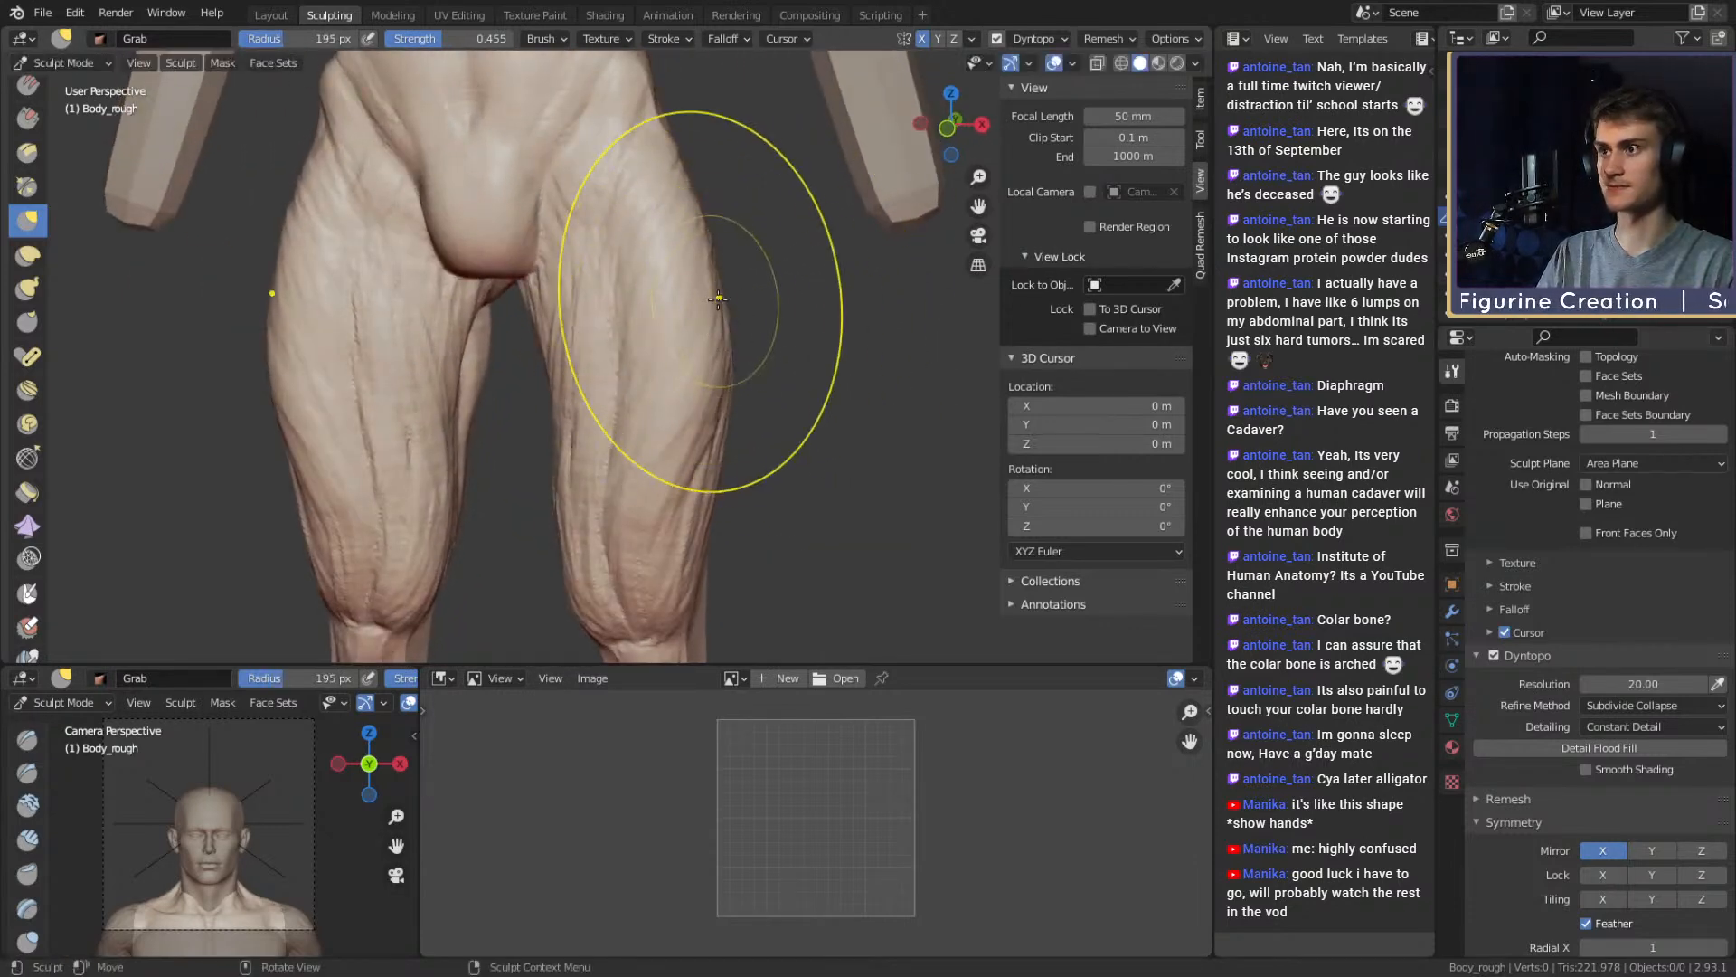
Smooth the rough strokes on the front of the thighs and adjust their shape with Grab at a 155 px radius
{"action": "key", "text": "f"}
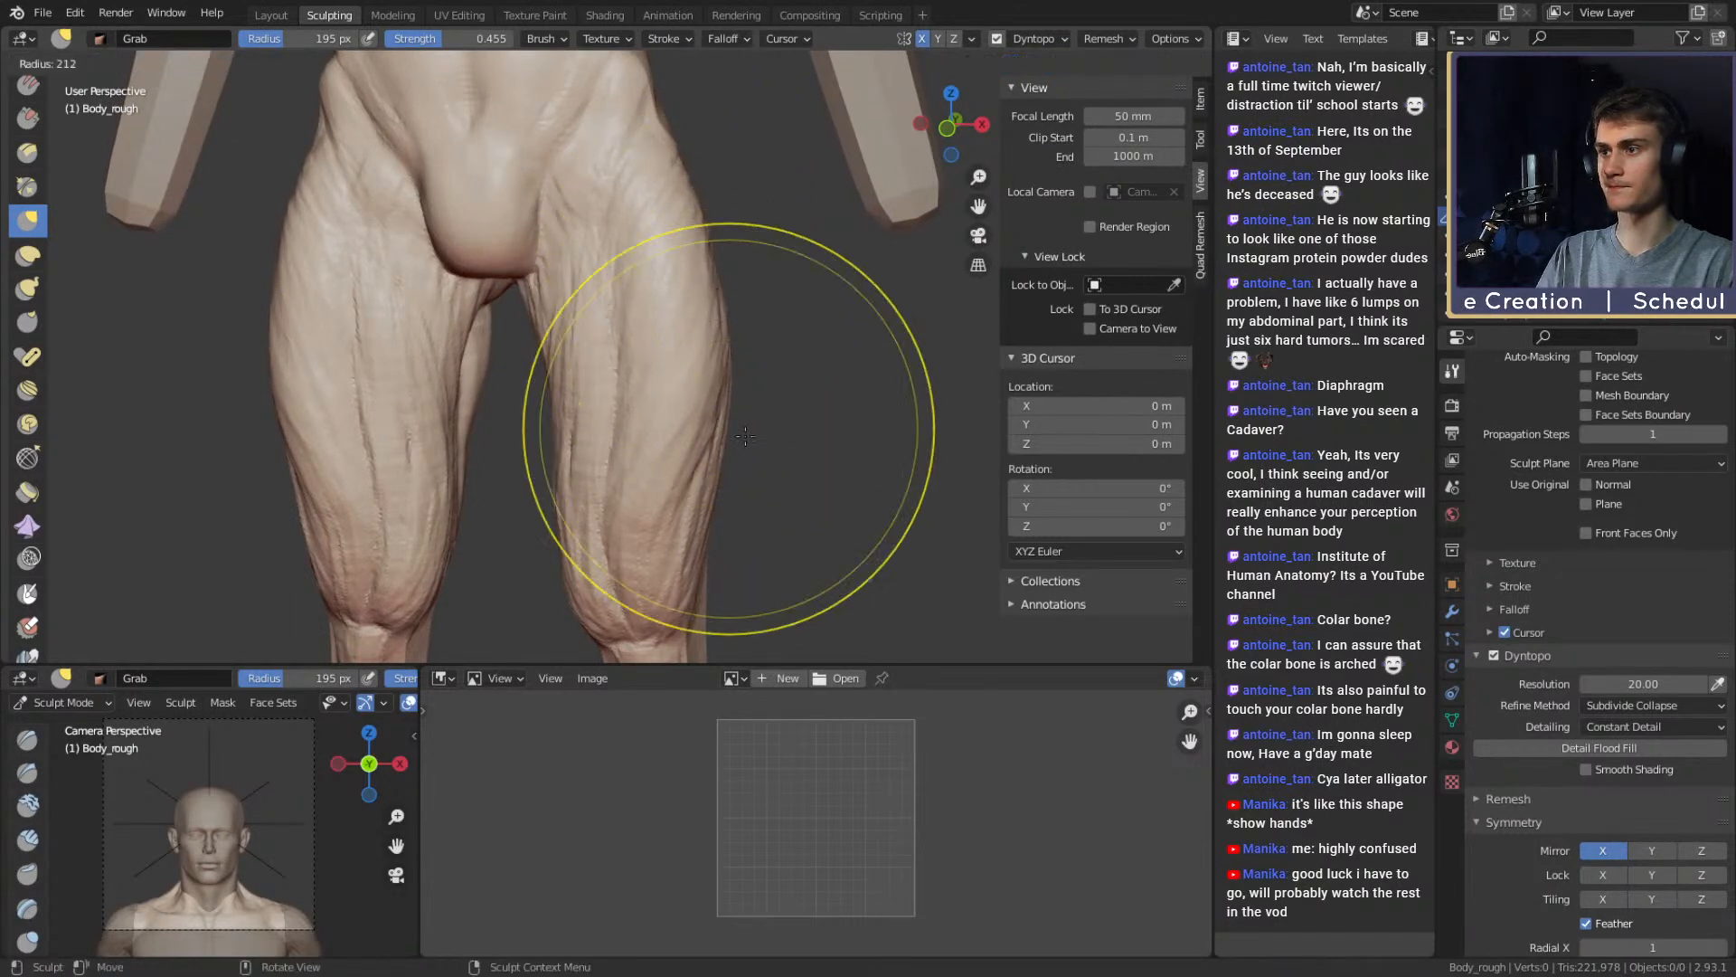
{"action": "left_click", "coordinate": [708, 449]}
{"action": "left_click", "coordinate": [670, 455]}
{"action": "mouse_move", "coordinate": [707, 472]}
{"action": "left_mouse_down", "text": "alt+shift"}
{"action": "mouse_move", "coordinate": [732, 190]}
{"action": "mouse_move", "coordinate": [732, 298]}
{"action": "left_mouse_up", "text": "alt+shift"}
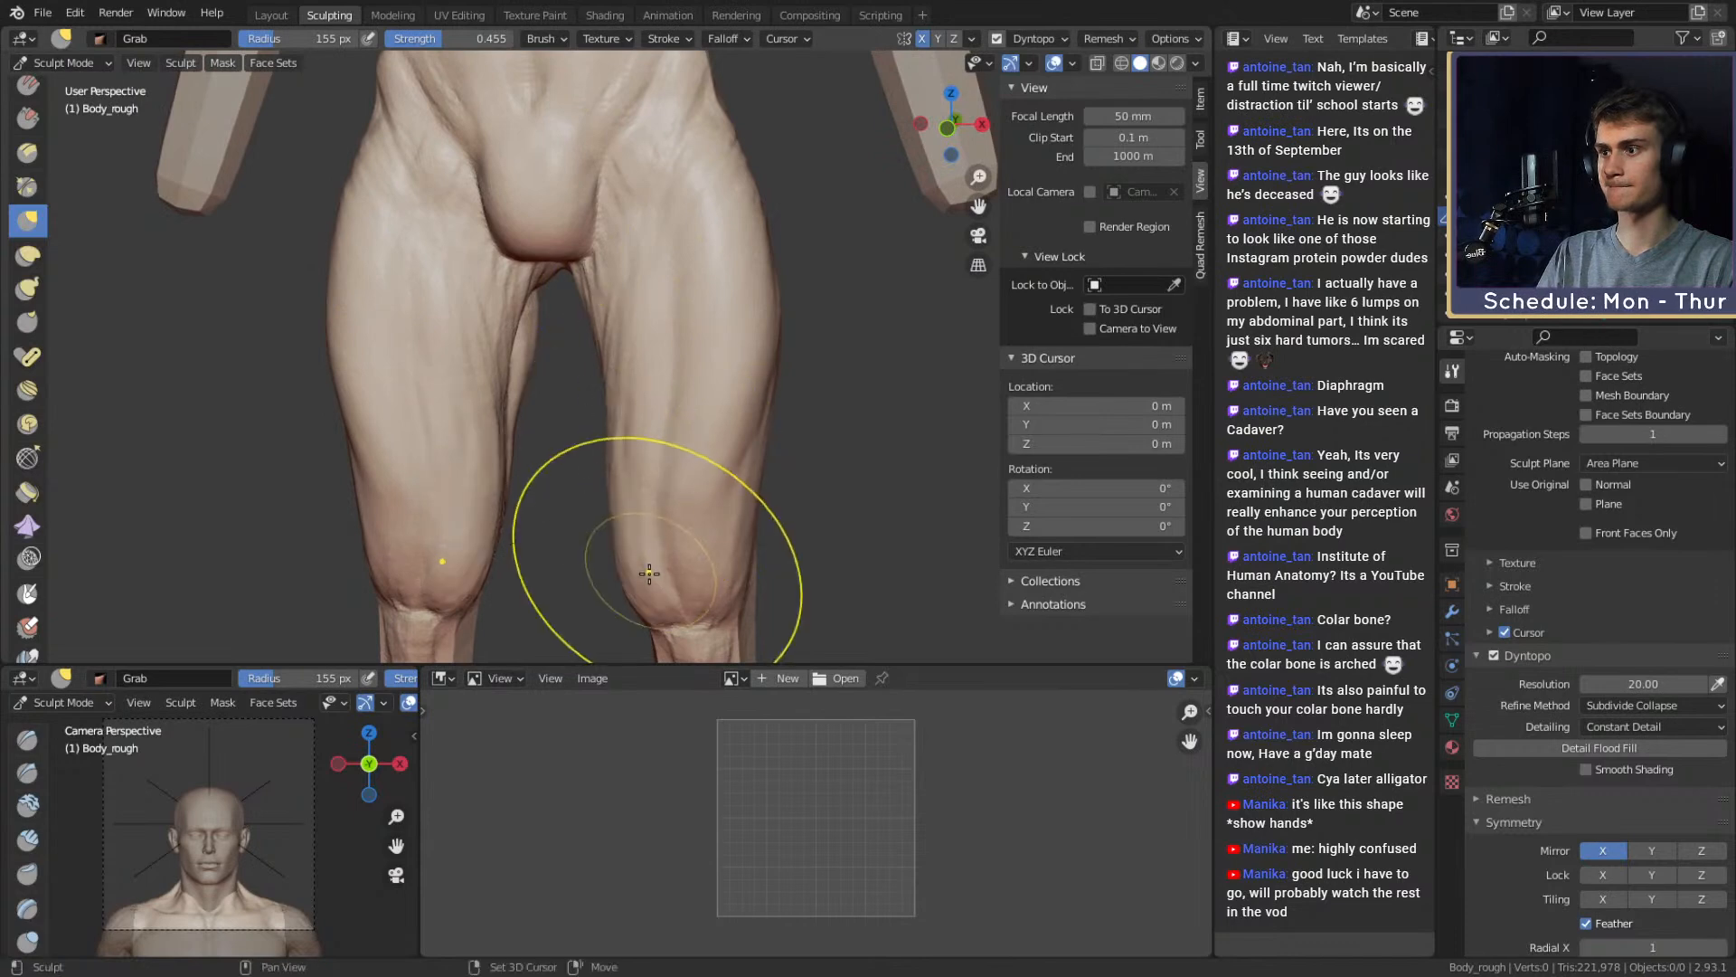
{"action": "left_click_drag", "start_coordinate": [699, 196], "coordinate": [711, 165]}
{"action": "mouse_move", "coordinate": [724, 316]}
{"action": "middle_mouse_down"}
{"action": "mouse_move", "coordinate": [759, 334]}
{"action": "mouse_move", "coordinate": [616, 415]}
{"action": "mouse_move", "coordinate": [787, 380]}
{"action": "mouse_move", "coordinate": [669, 383]}
{"action": "mouse_move", "coordinate": [741, 384]}
{"action": "middle_mouse_up"}
{"action": "middle_click_drag", "start_coordinate": [653, 434], "coordinate": [627, 379], "text": "ctrl"}
Carve the crease between the groin and the upper thigh with inverted Clay Strips
{"action": "key", "text": "c"}
{"action": "key", "text": "f"}
{"action": "left_click", "coordinate": [520, 373]}
{"action": "mouse_move", "coordinate": [521, 374]}
{"action": "middle_mouse_down"}
{"action": "mouse_move", "coordinate": [582, 410]}
{"action": "mouse_move", "coordinate": [609, 388]}
{"action": "mouse_move", "coordinate": [551, 368]}
{"action": "middle_mouse_up"}
{"action": "key", "text": "f"}
{"action": "left_click", "coordinate": [608, 388]}
{"action": "key", "text": "f"}
{"action": "left_click", "coordinate": [716, 145]}
{"action": "left_click_drag", "start_coordinate": [716, 144], "coordinate": [729, 85], "text": "ctrl"}
Sculpt the top of the front thigh beside the groin with Clay Strips at a 39 px radius
{"action": "mouse_move", "coordinate": [723, 181]}
{"action": "middle_mouse_down", "text": "shift"}
{"action": "mouse_move", "coordinate": [689, 344]}
{"action": "mouse_move", "coordinate": [705, 286]}
{"action": "mouse_move", "coordinate": [713, 317]}
{"action": "mouse_move", "coordinate": [664, 358]}
{"action": "middle_mouse_up", "text": "shift"}
{"action": "key", "text": "f"}
{"action": "left_click", "coordinate": [717, 319]}
{"action": "left_click_drag", "start_coordinate": [680, 243], "coordinate": [696, 280]}
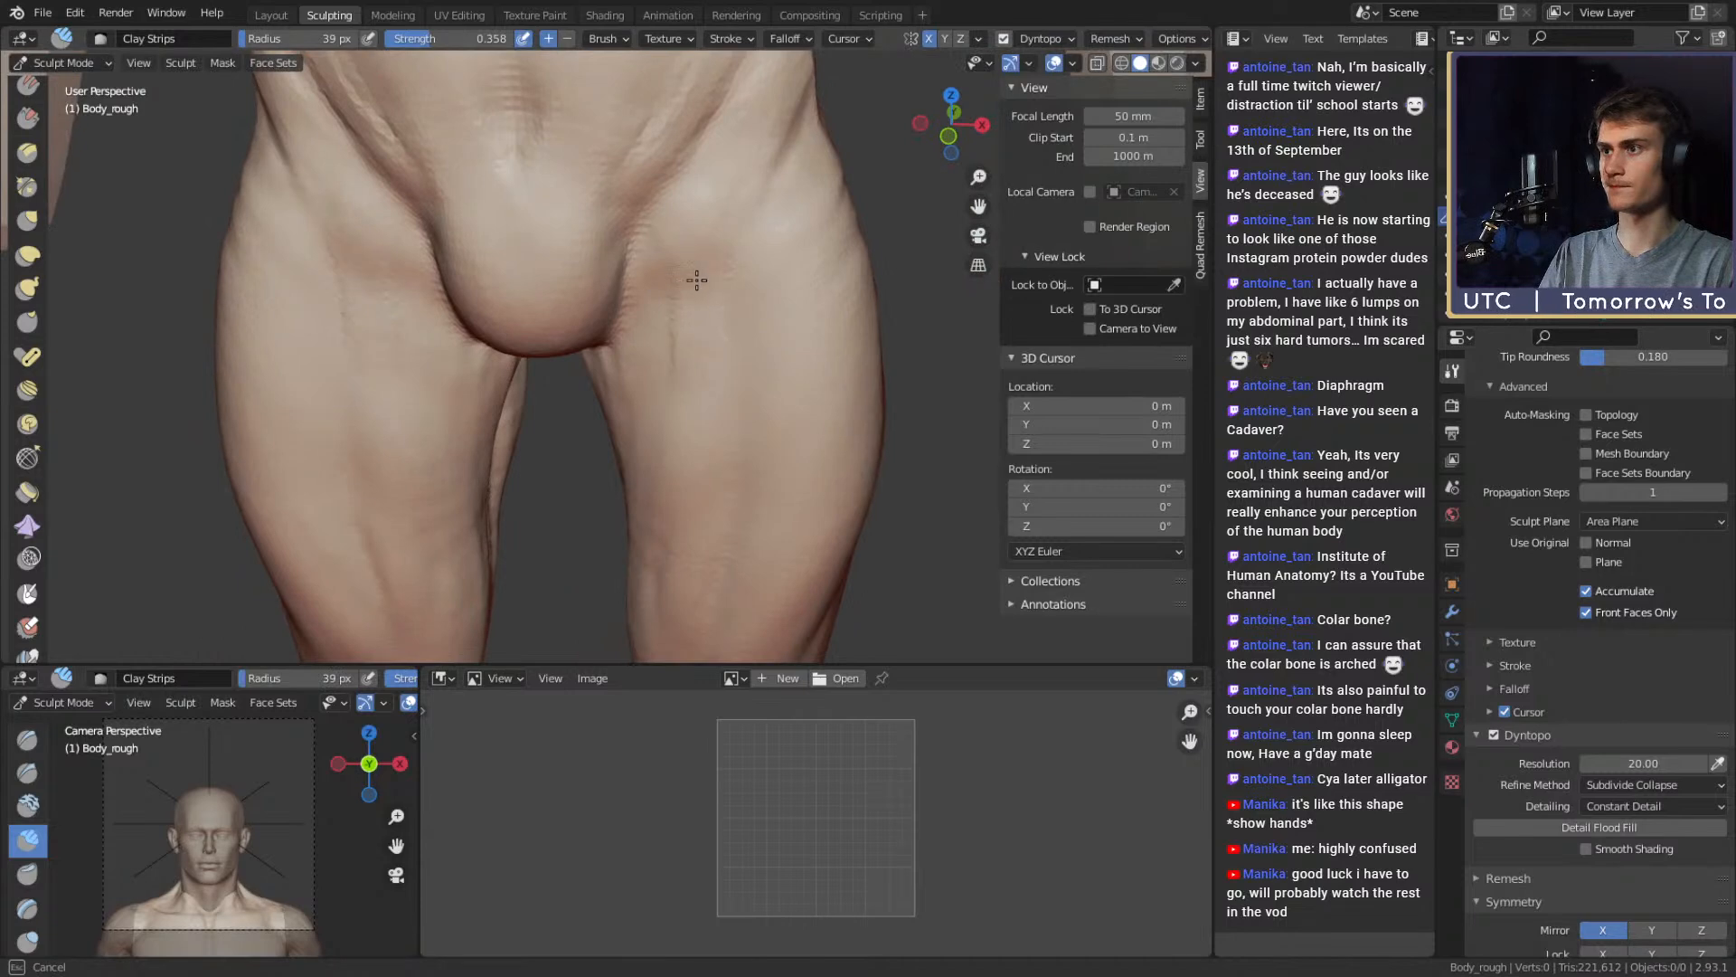
{"action": "middle_click_drag", "start_coordinate": [696, 332], "coordinate": [629, 416]}
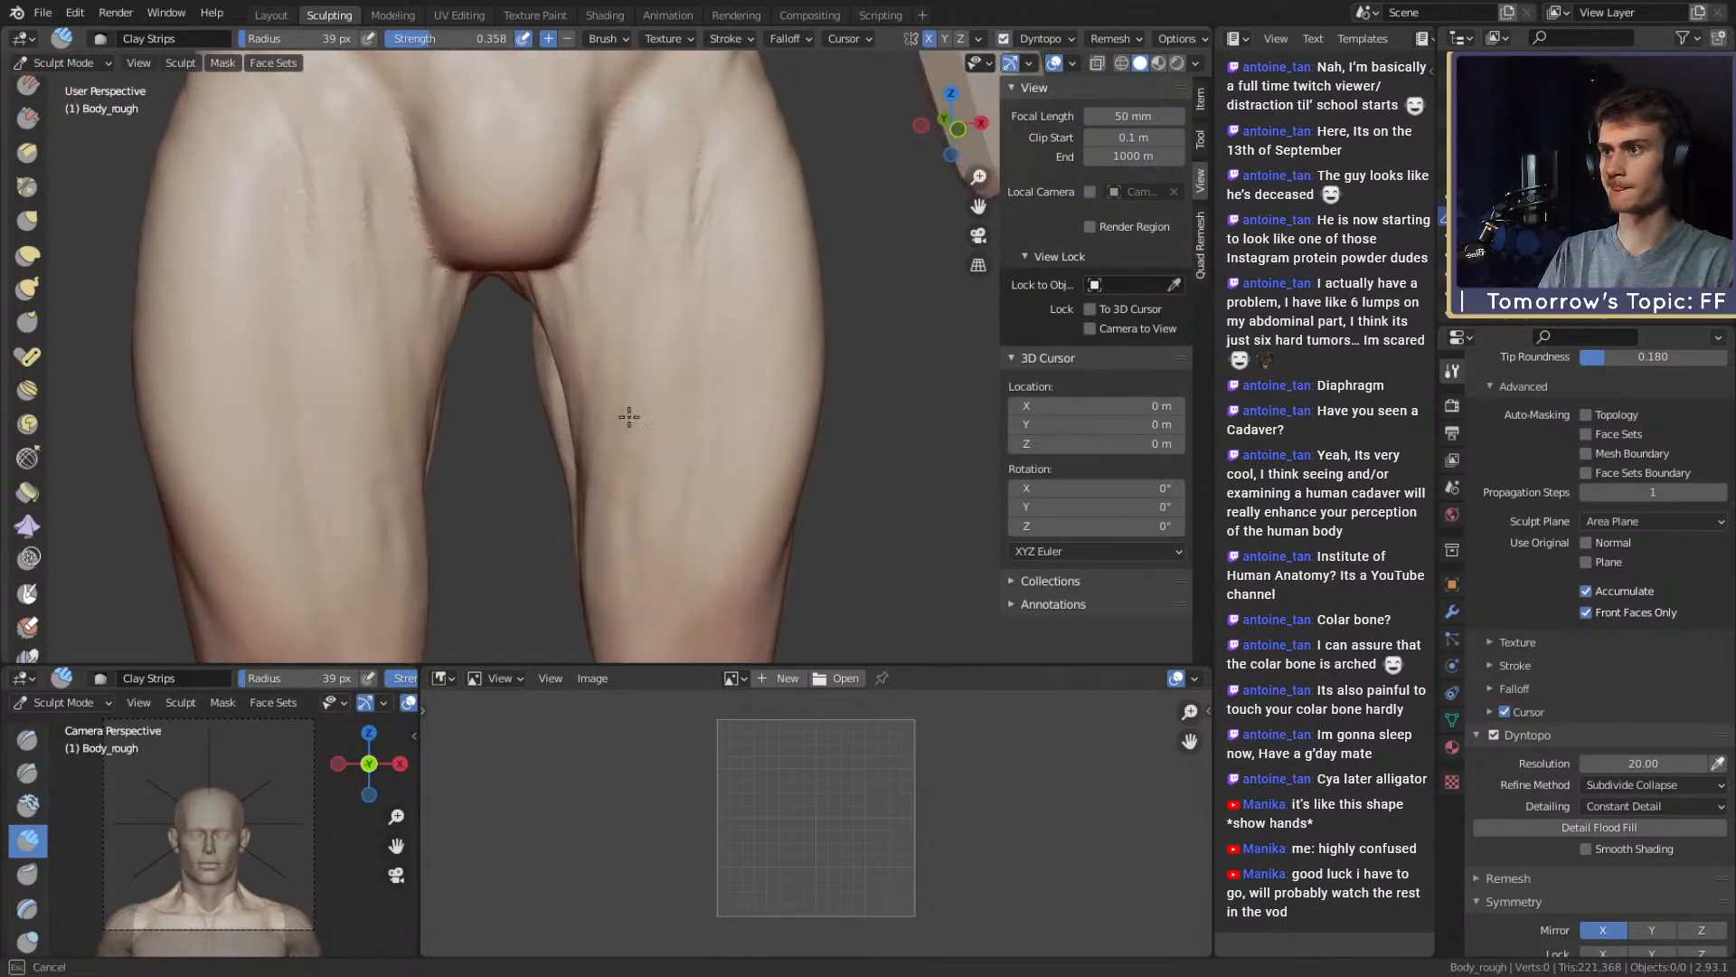
Define the long muscle line down the front of the thigh from the hip towards the knee with Clay Strips
{"action": "middle_click_drag", "start_coordinate": [664, 358], "coordinate": [659, 297]}
{"action": "left_click_drag", "start_coordinate": [683, 409], "coordinate": [678, 433]}
{"action": "left_click_drag", "start_coordinate": [734, 120], "coordinate": [688, 415]}
{"action": "left_click_drag", "start_coordinate": [728, 172], "coordinate": [684, 520]}
{"action": "middle_click_drag", "start_coordinate": [634, 522], "coordinate": [684, 298]}
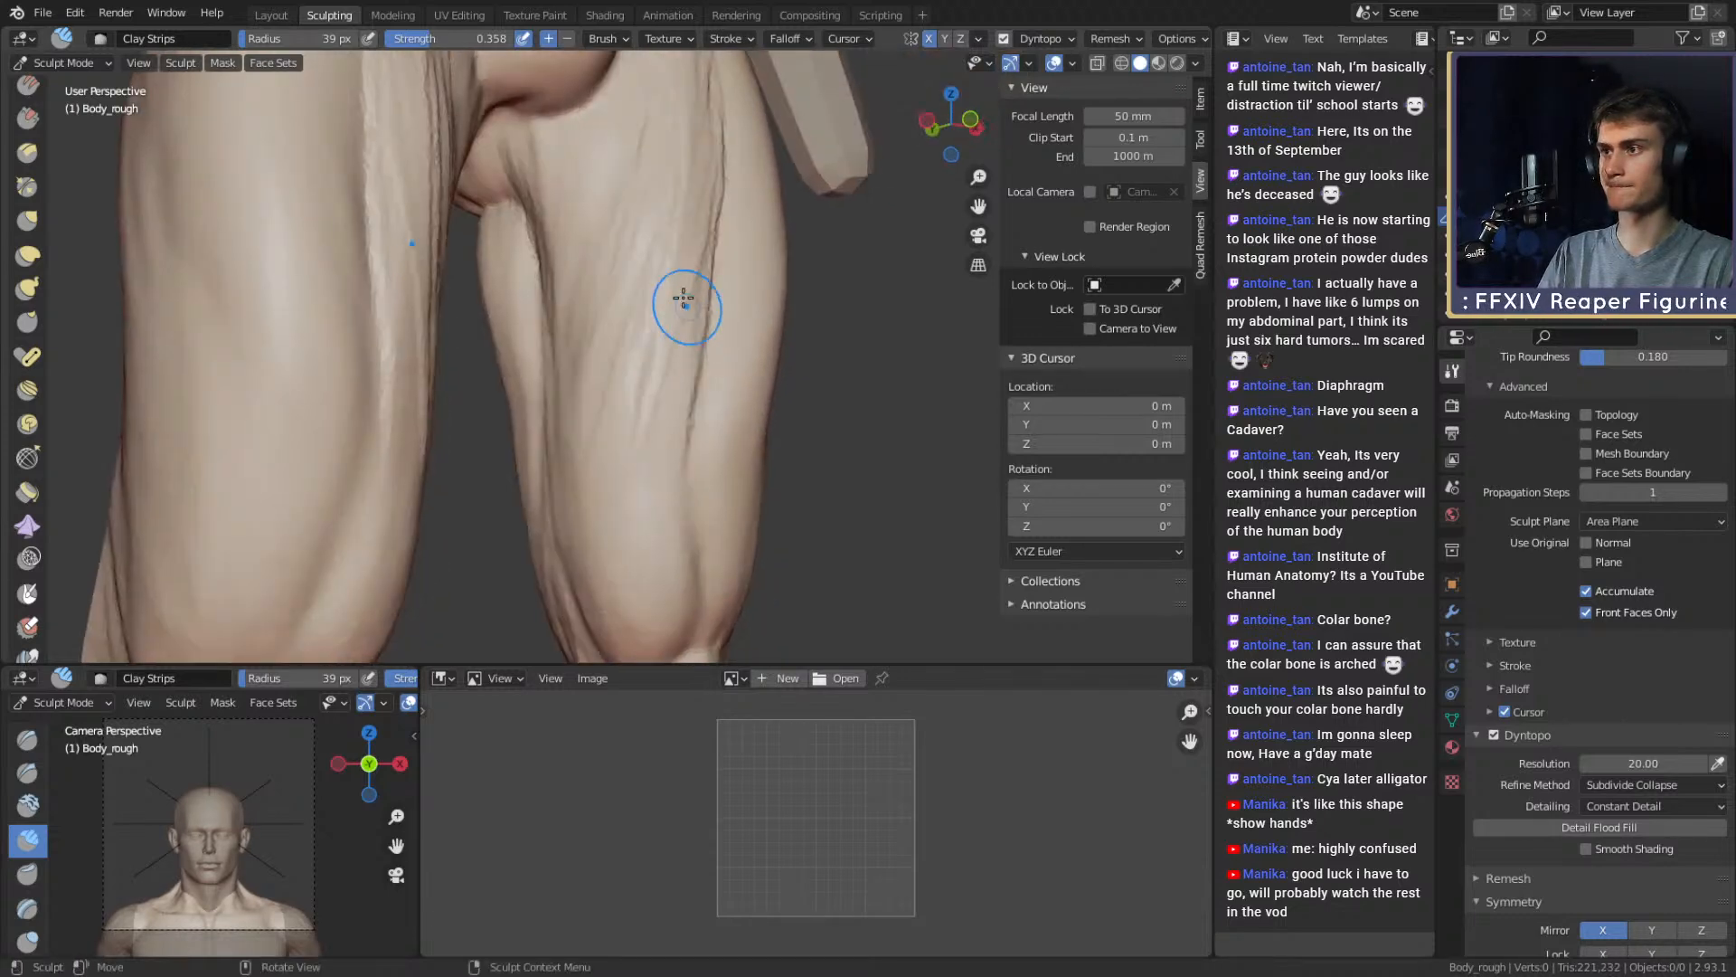
Shape the inner thigh muscle ends above the inside of the knee with Clay Strips at a 39 px radius
{"action": "middle_click_drag", "start_coordinate": [583, 491], "coordinate": [616, 236]}
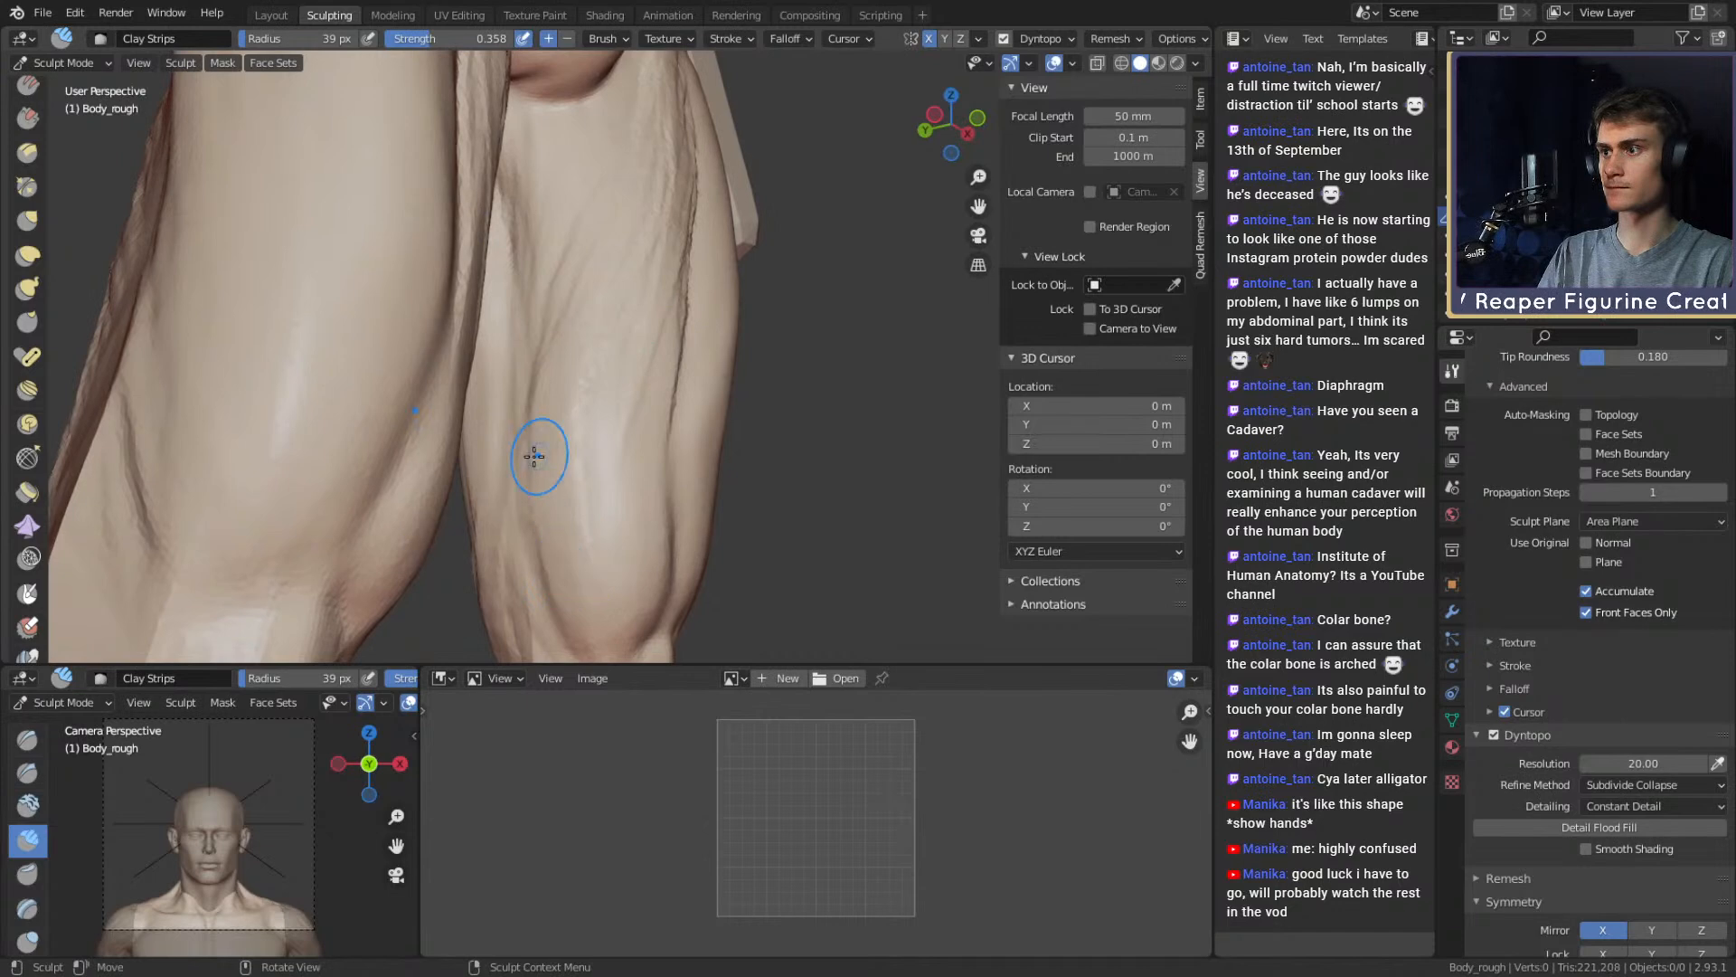
{"action": "middle_click_drag", "start_coordinate": [534, 457], "coordinate": [573, 422]}
{"action": "middle_click_drag", "start_coordinate": [541, 542], "coordinate": [524, 498], "text": "shift"}
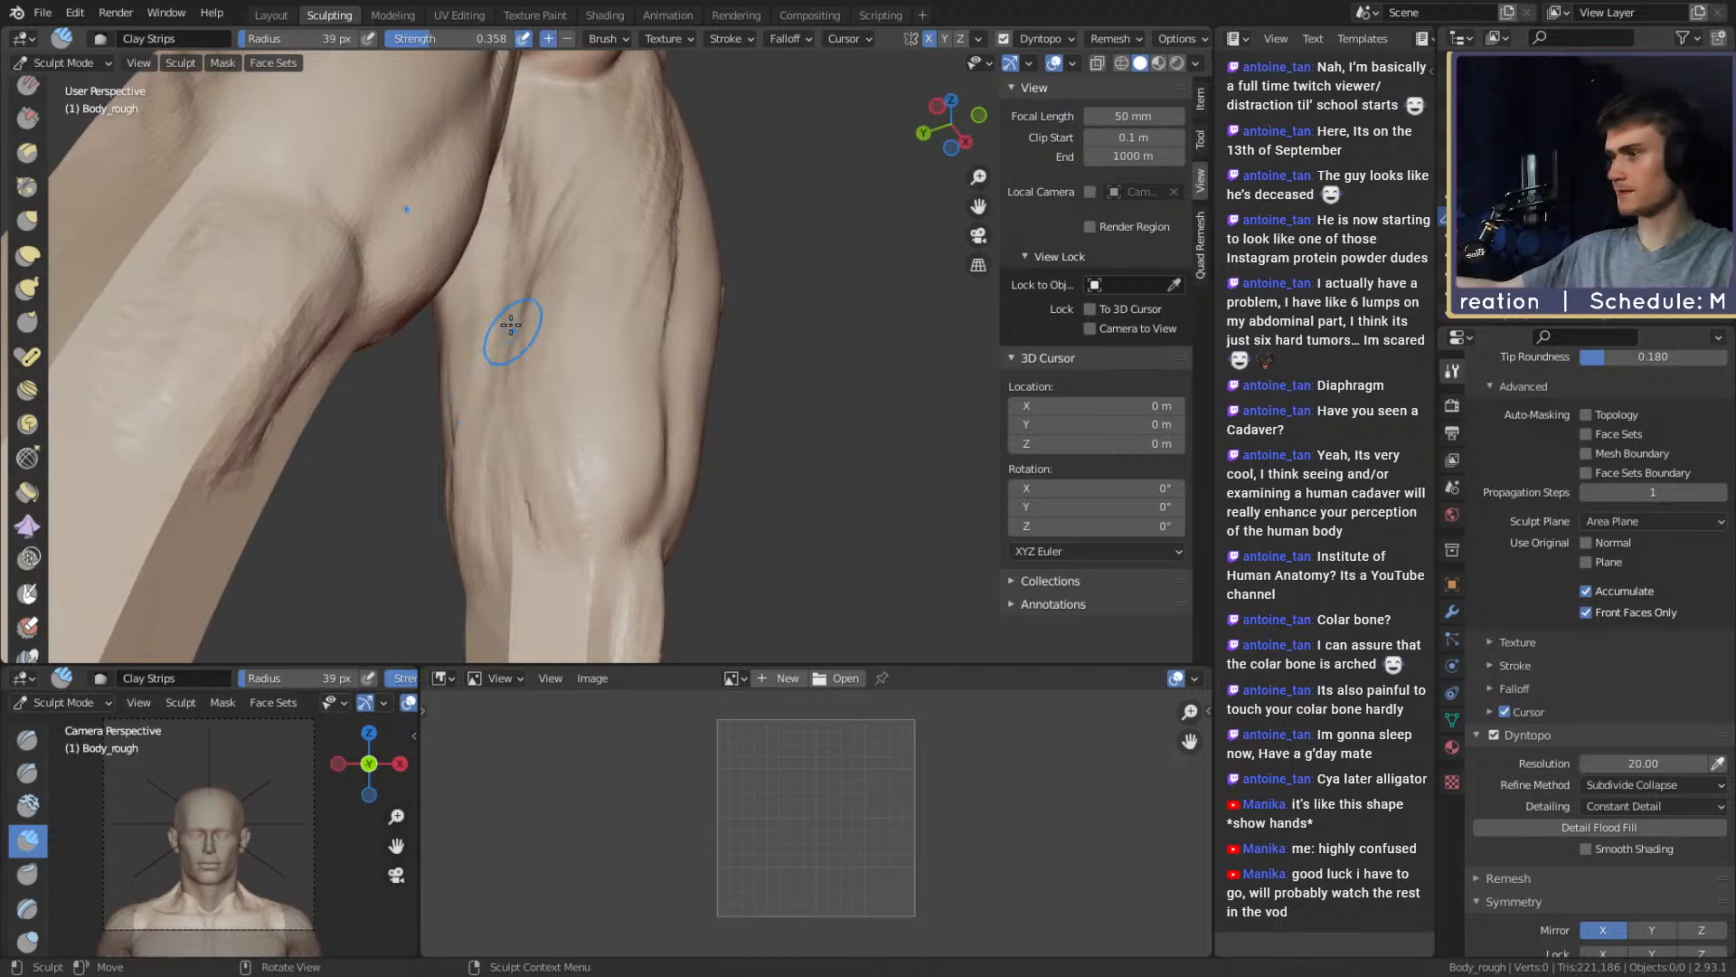
{"action": "middle_click_drag", "start_coordinate": [640, 404], "coordinate": [617, 351]}
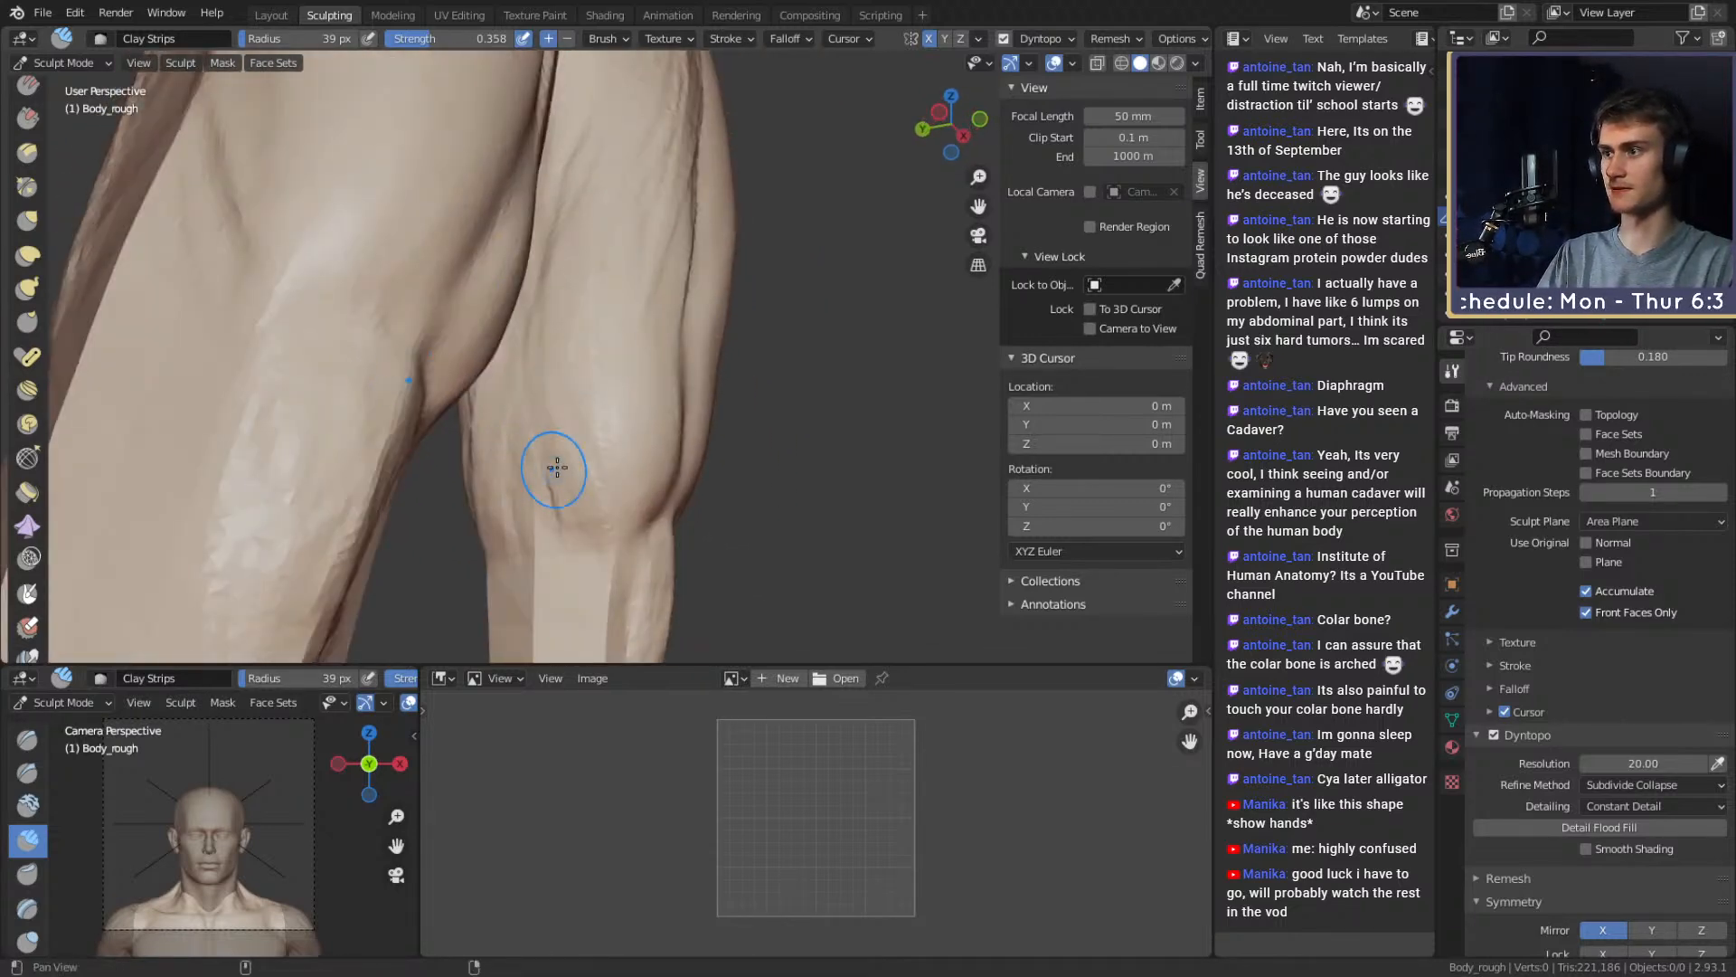
{"action": "middle_click_drag", "start_coordinate": [553, 467], "coordinate": [553, 478], "text": "shift"}
{"action": "middle_click_drag", "start_coordinate": [639, 292], "coordinate": [646, 403]}
Build up a diagonal muscle band from the inner knee up across the inner thigh with Clay Strips
{"action": "middle_click_drag", "start_coordinate": [512, 338], "coordinate": [495, 302]}
{"action": "left_click_drag", "start_coordinate": [495, 302], "coordinate": [527, 219]}
{"action": "mouse_move", "coordinate": [543, 316]}
{"action": "middle_mouse_down"}
{"action": "mouse_move", "coordinate": [566, 360]}
{"action": "mouse_move", "coordinate": [608, 360]}
{"action": "middle_mouse_up"}
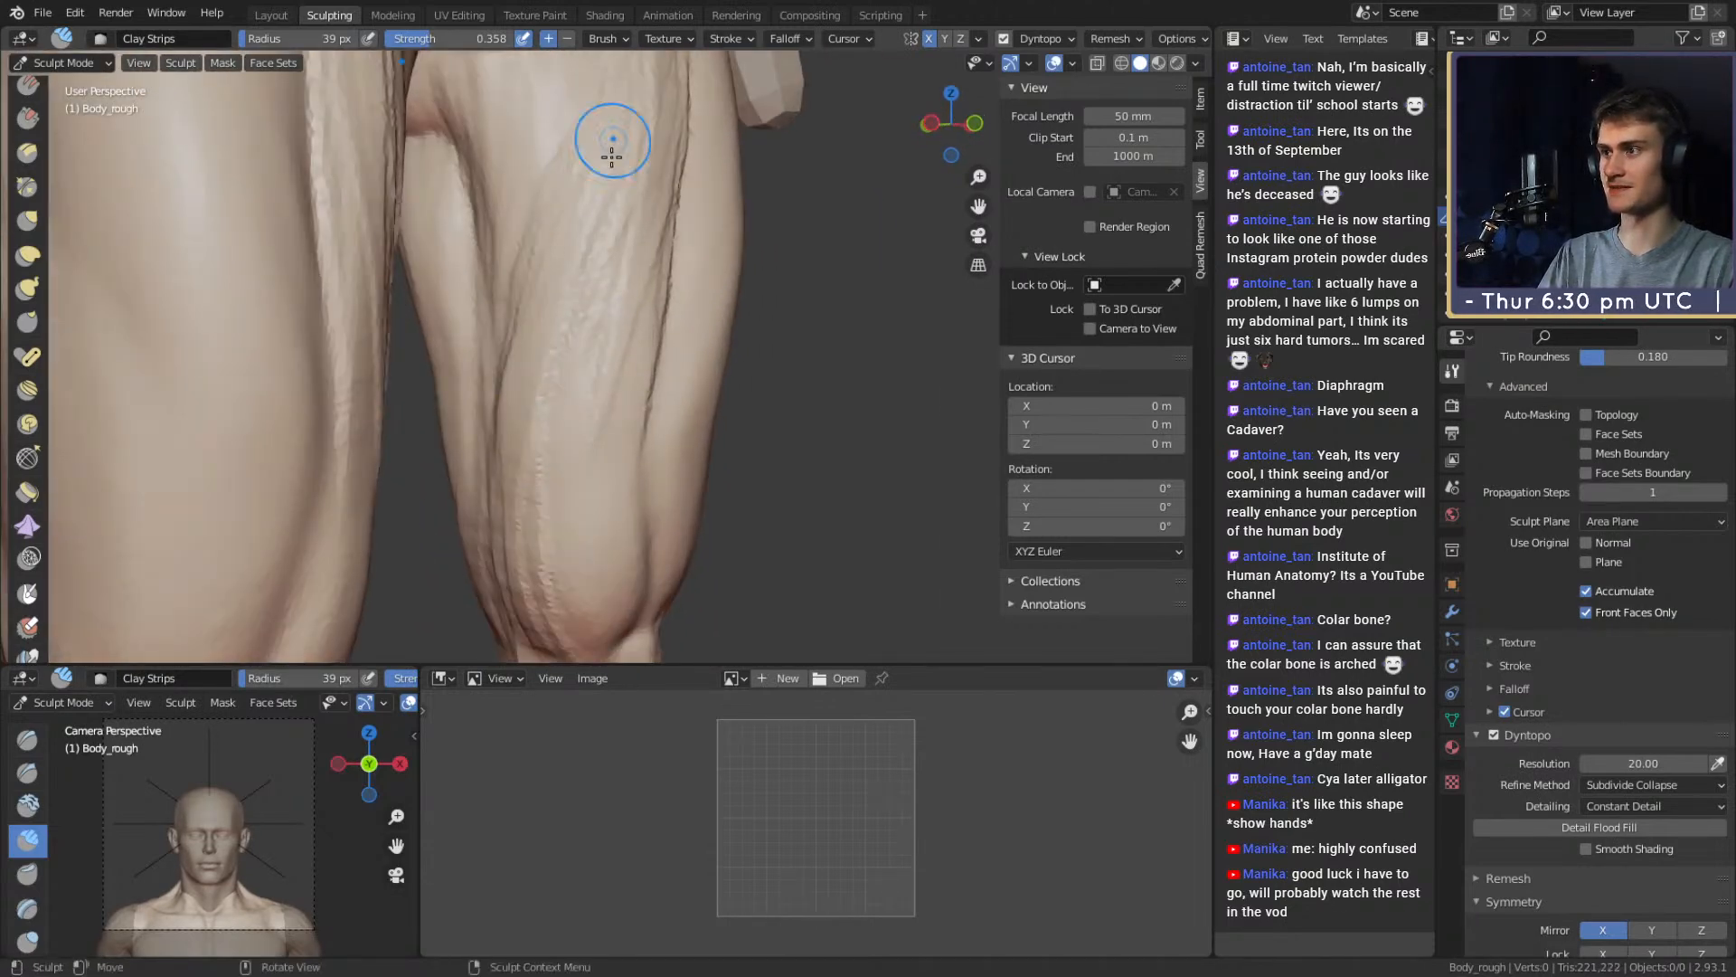
{"action": "mouse_move", "coordinate": [504, 515]}
{"action": "left_mouse_down"}
{"action": "mouse_move", "coordinate": [497, 472]}
{"action": "mouse_move", "coordinate": [598, 234]}
{"action": "left_mouse_up"}
{"action": "middle_click_drag", "start_coordinate": [583, 298], "coordinate": [555, 325]}
{"action": "left_click_drag", "start_coordinate": [538, 517], "coordinate": [592, 348]}
{"action": "middle_click_drag", "start_coordinate": [621, 320], "coordinate": [647, 398], "text": "shift"}
{"action": "left_click_drag", "start_coordinate": [530, 479], "coordinate": [637, 197]}
{"action": "middle_click_drag", "start_coordinate": [638, 198], "coordinate": [559, 497]}
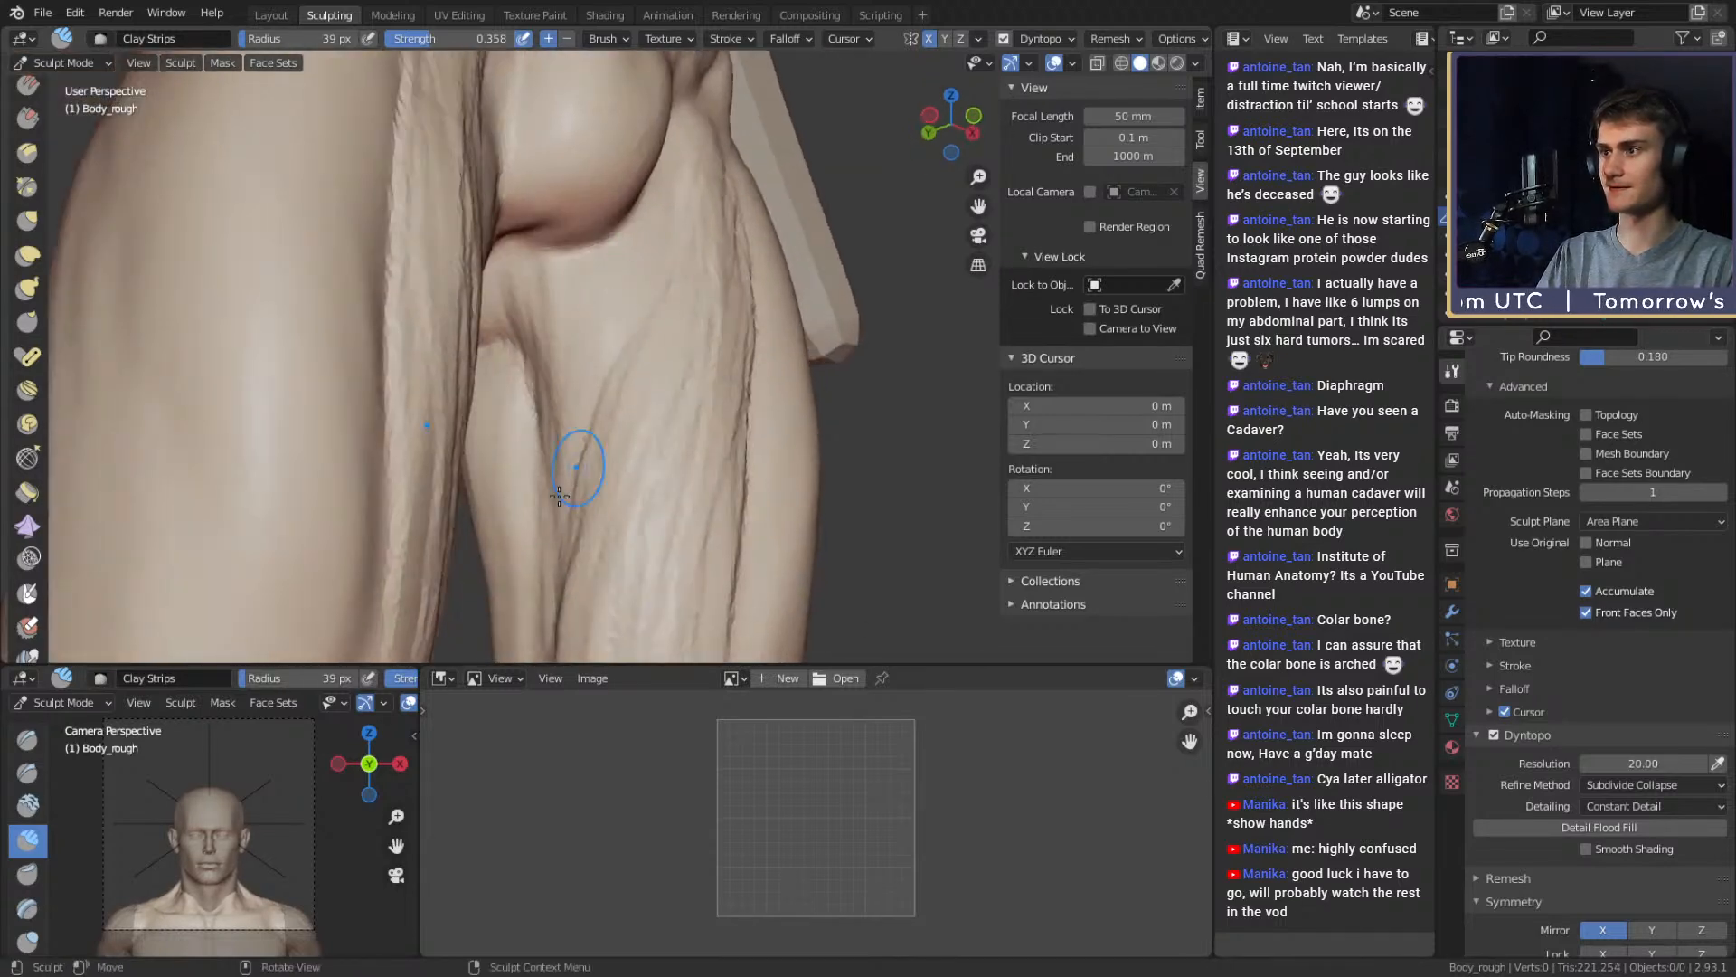
Add adductor strands from the upper inner thigh up towards the groin with Clay Strips at a 39 px radius
{"action": "left_click_drag", "start_coordinate": [604, 327], "coordinate": [635, 265]}
{"action": "middle_click_drag", "start_coordinate": [634, 266], "coordinate": [569, 407]}
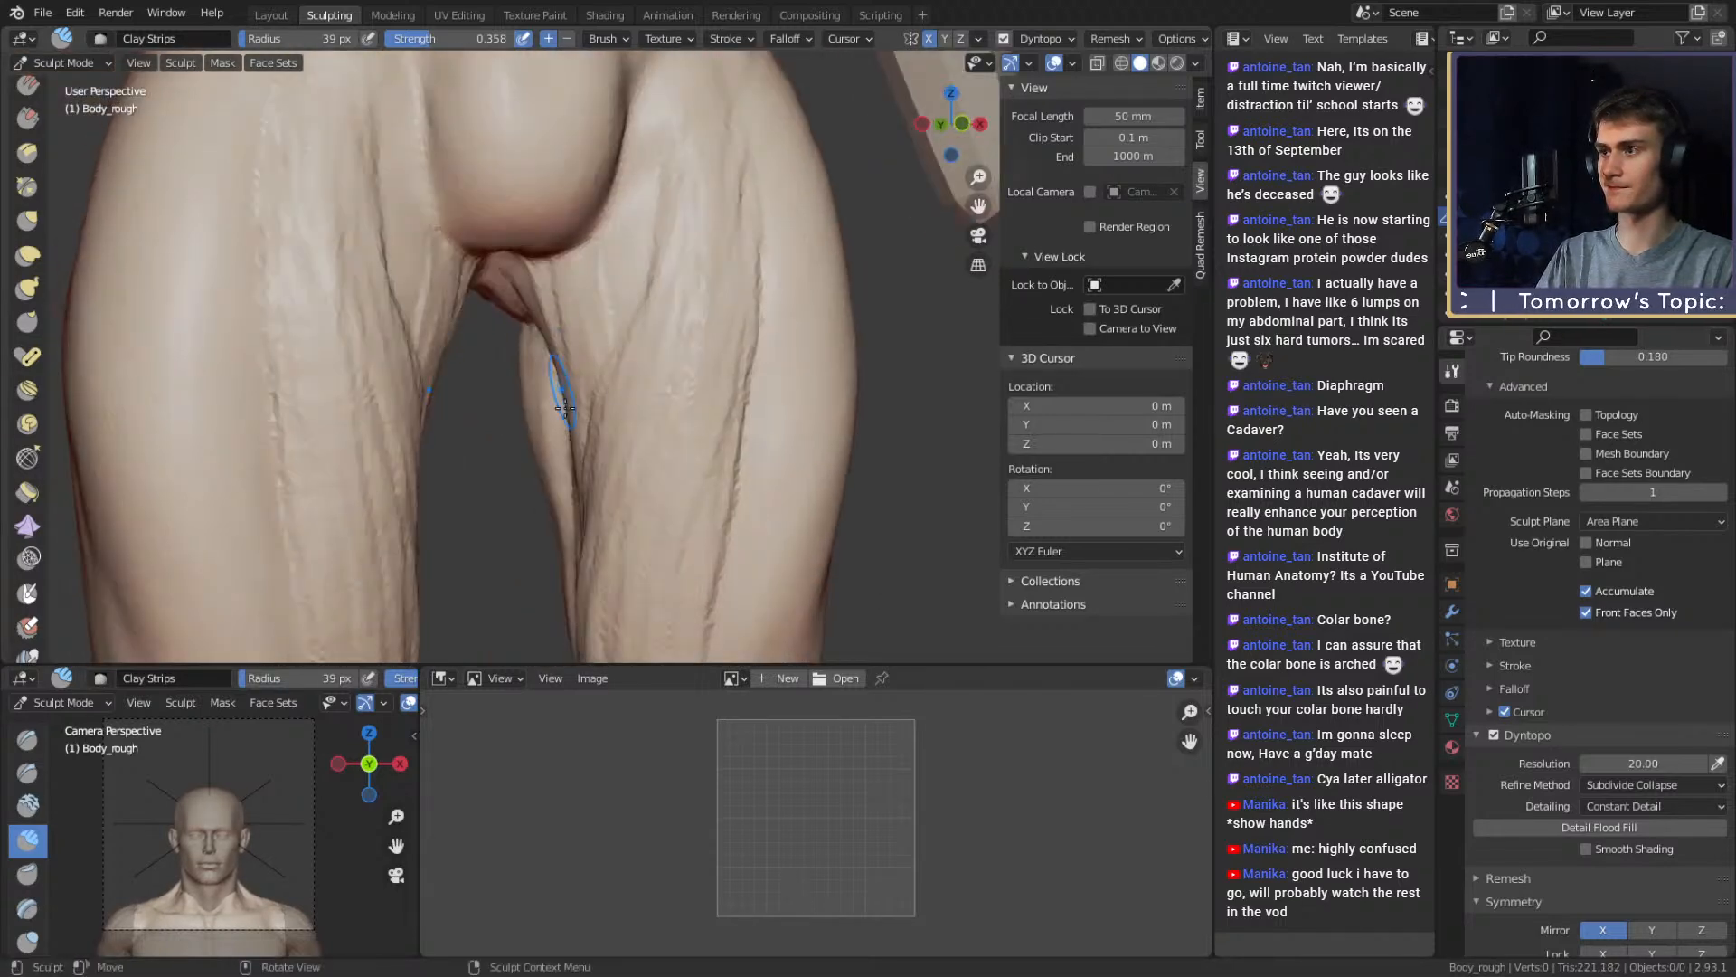
{"action": "left_click_drag", "start_coordinate": [569, 407], "coordinate": [602, 312]}
{"action": "middle_click_drag", "start_coordinate": [601, 312], "coordinate": [582, 399]}
{"action": "left_click_drag", "start_coordinate": [581, 399], "coordinate": [611, 318]}
{"action": "middle_click_drag", "start_coordinate": [611, 318], "coordinate": [608, 357]}
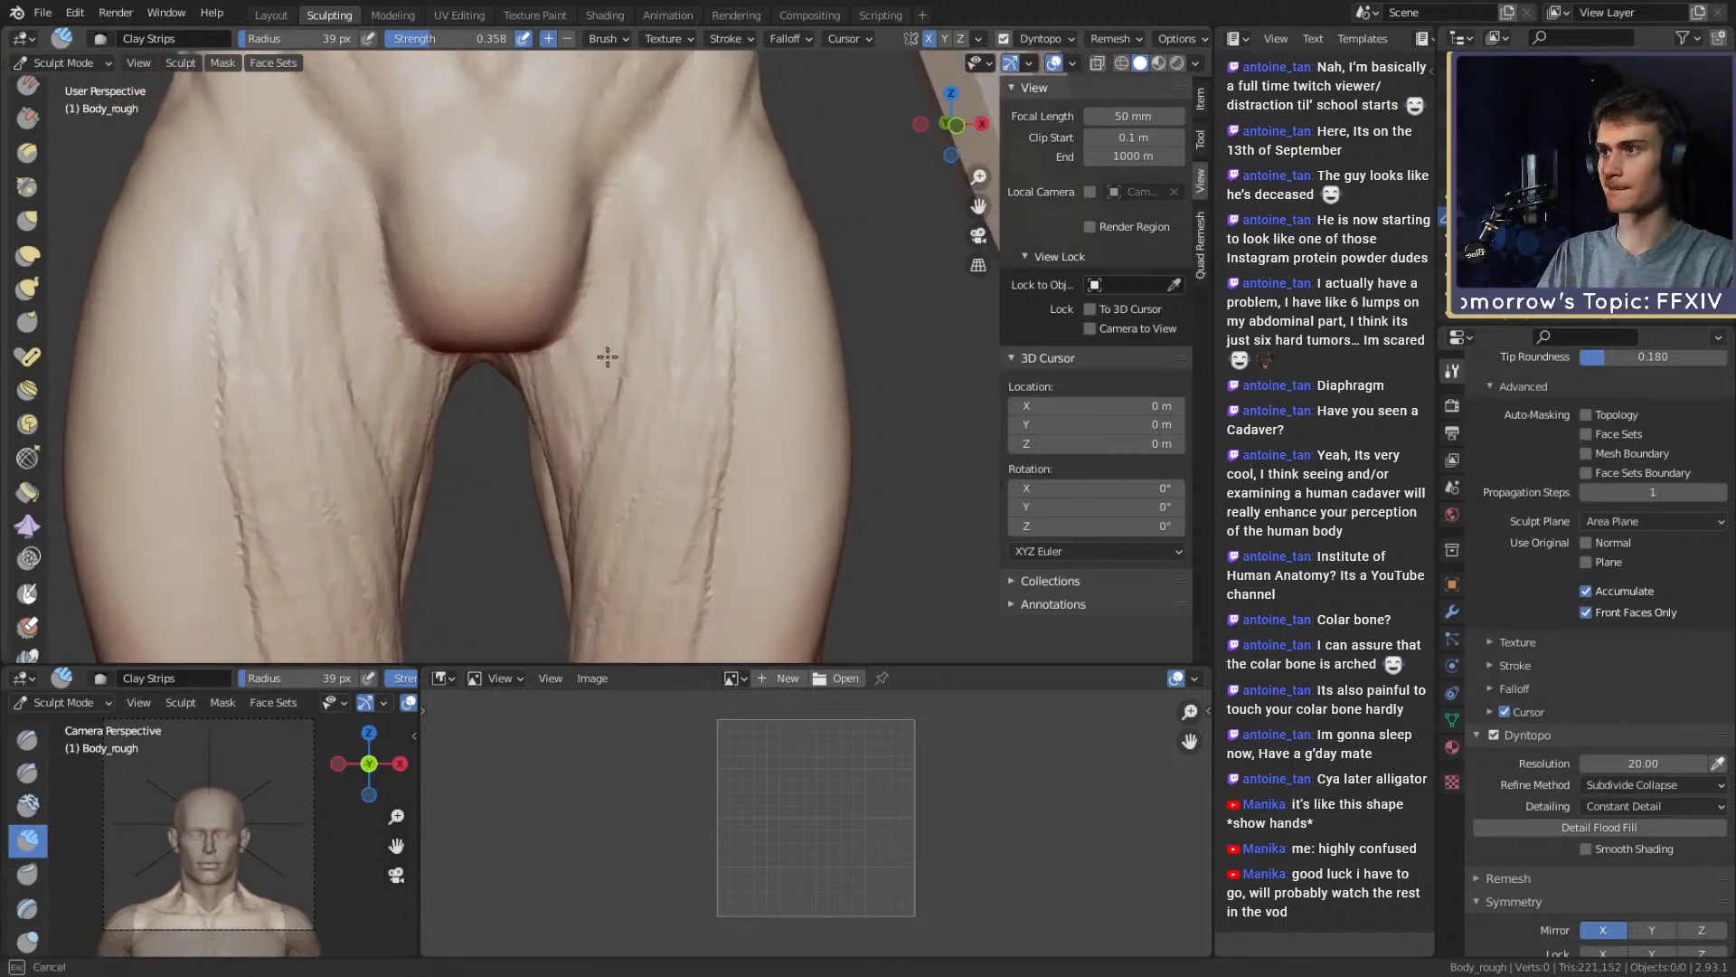
Refine the adductor attachments in the groin crease at the top of the inner thigh with Clay Strips
{"action": "middle_click_drag", "start_coordinate": [584, 417], "coordinate": [579, 336]}
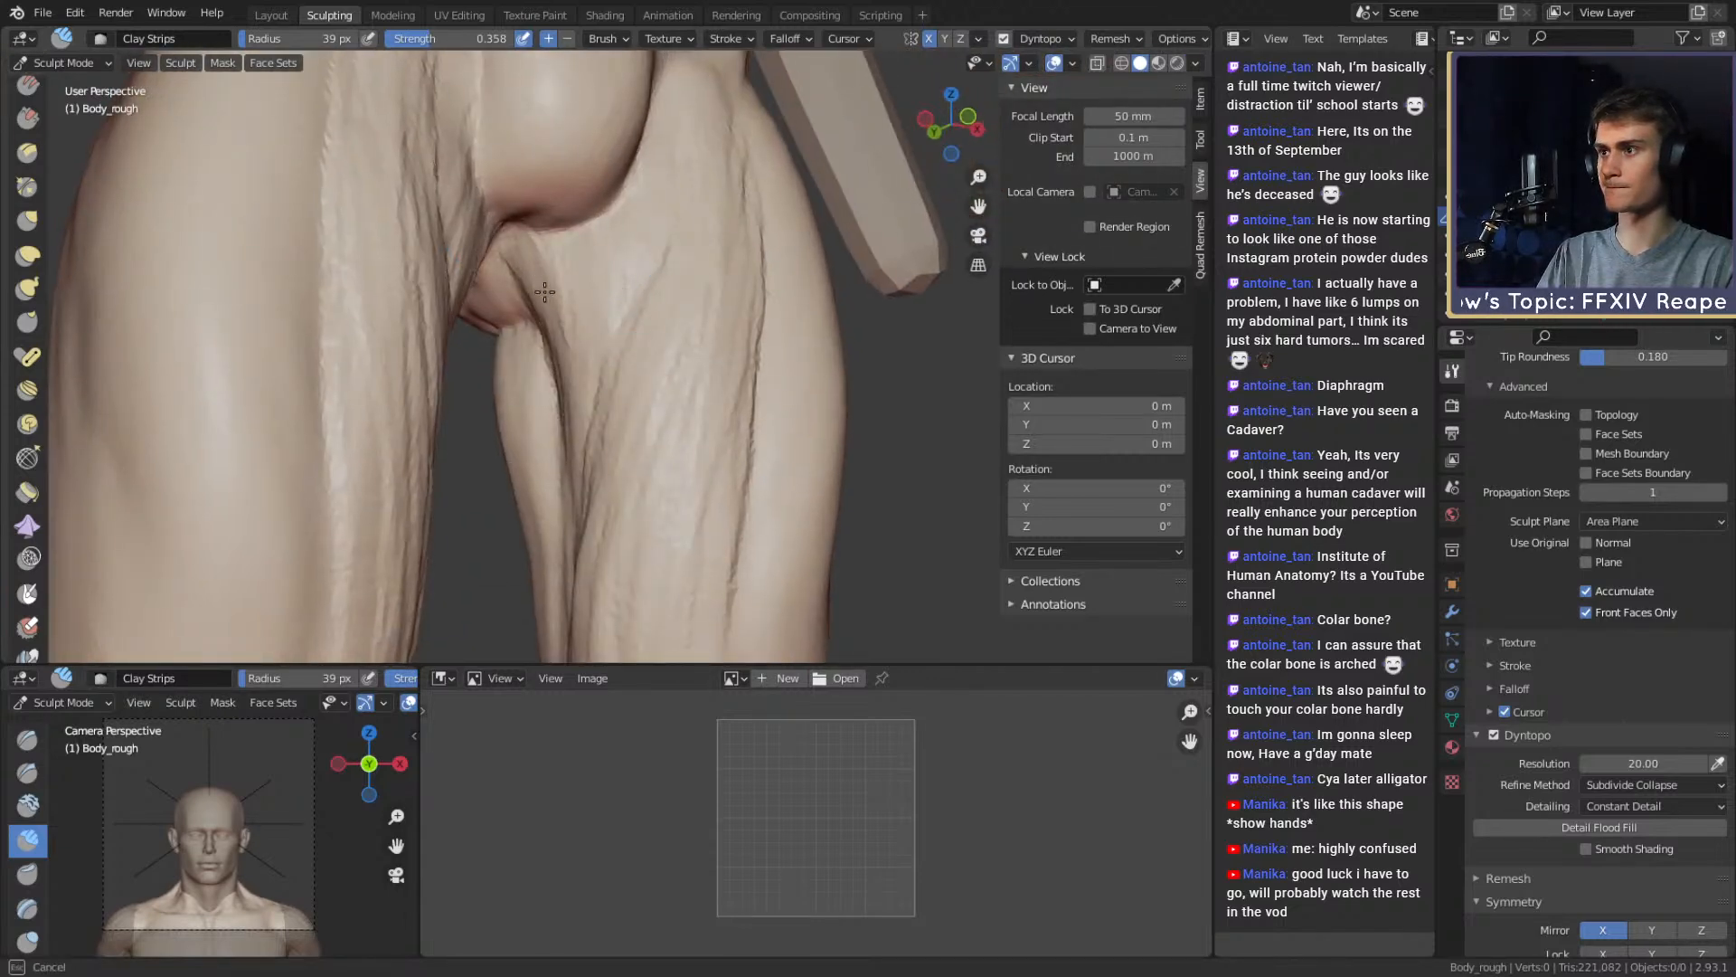
{"action": "mouse_move", "coordinate": [608, 241]}
{"action": "middle_mouse_down"}
{"action": "mouse_move", "coordinate": [605, 298]}
{"action": "mouse_move", "coordinate": [623, 217]}
{"action": "middle_mouse_up"}
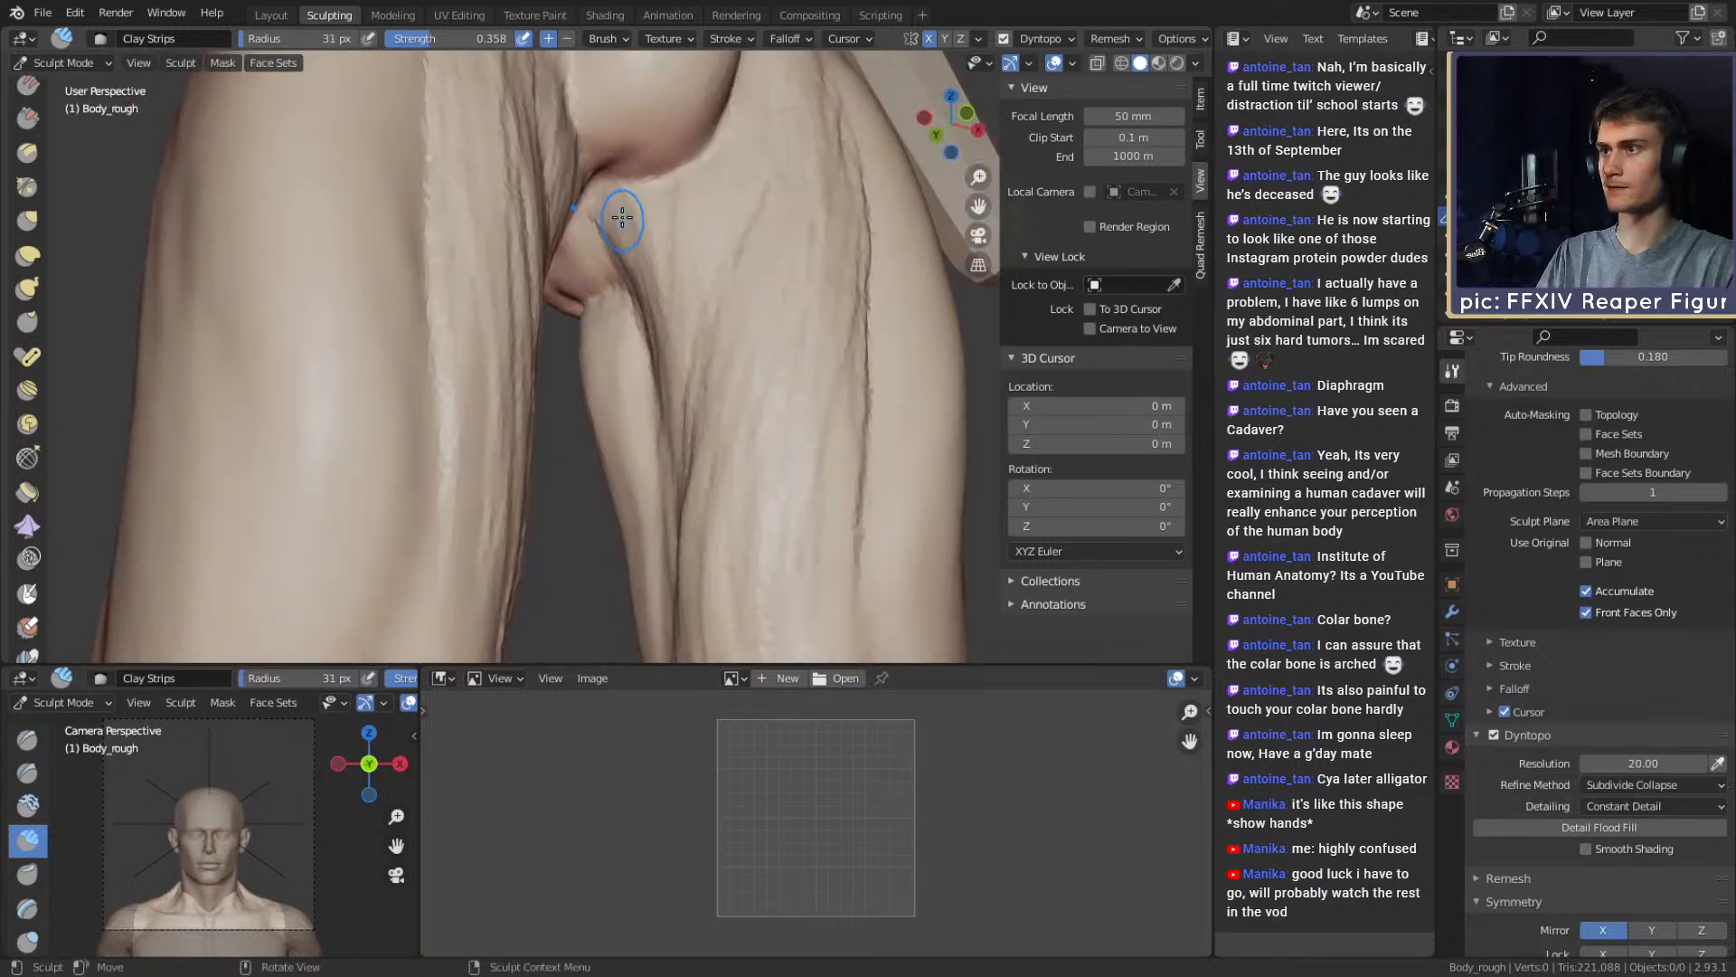
{"action": "mouse_move", "coordinate": [663, 348]}
{"action": "middle_mouse_down"}
{"action": "mouse_move", "coordinate": [636, 361]}
{"action": "mouse_move", "coordinate": [702, 360]}
{"action": "mouse_move", "coordinate": [675, 368]}
{"action": "mouse_move", "coordinate": [722, 310]}
{"action": "mouse_move", "coordinate": [698, 302]}
{"action": "mouse_move", "coordinate": [689, 341]}
{"action": "middle_mouse_up"}
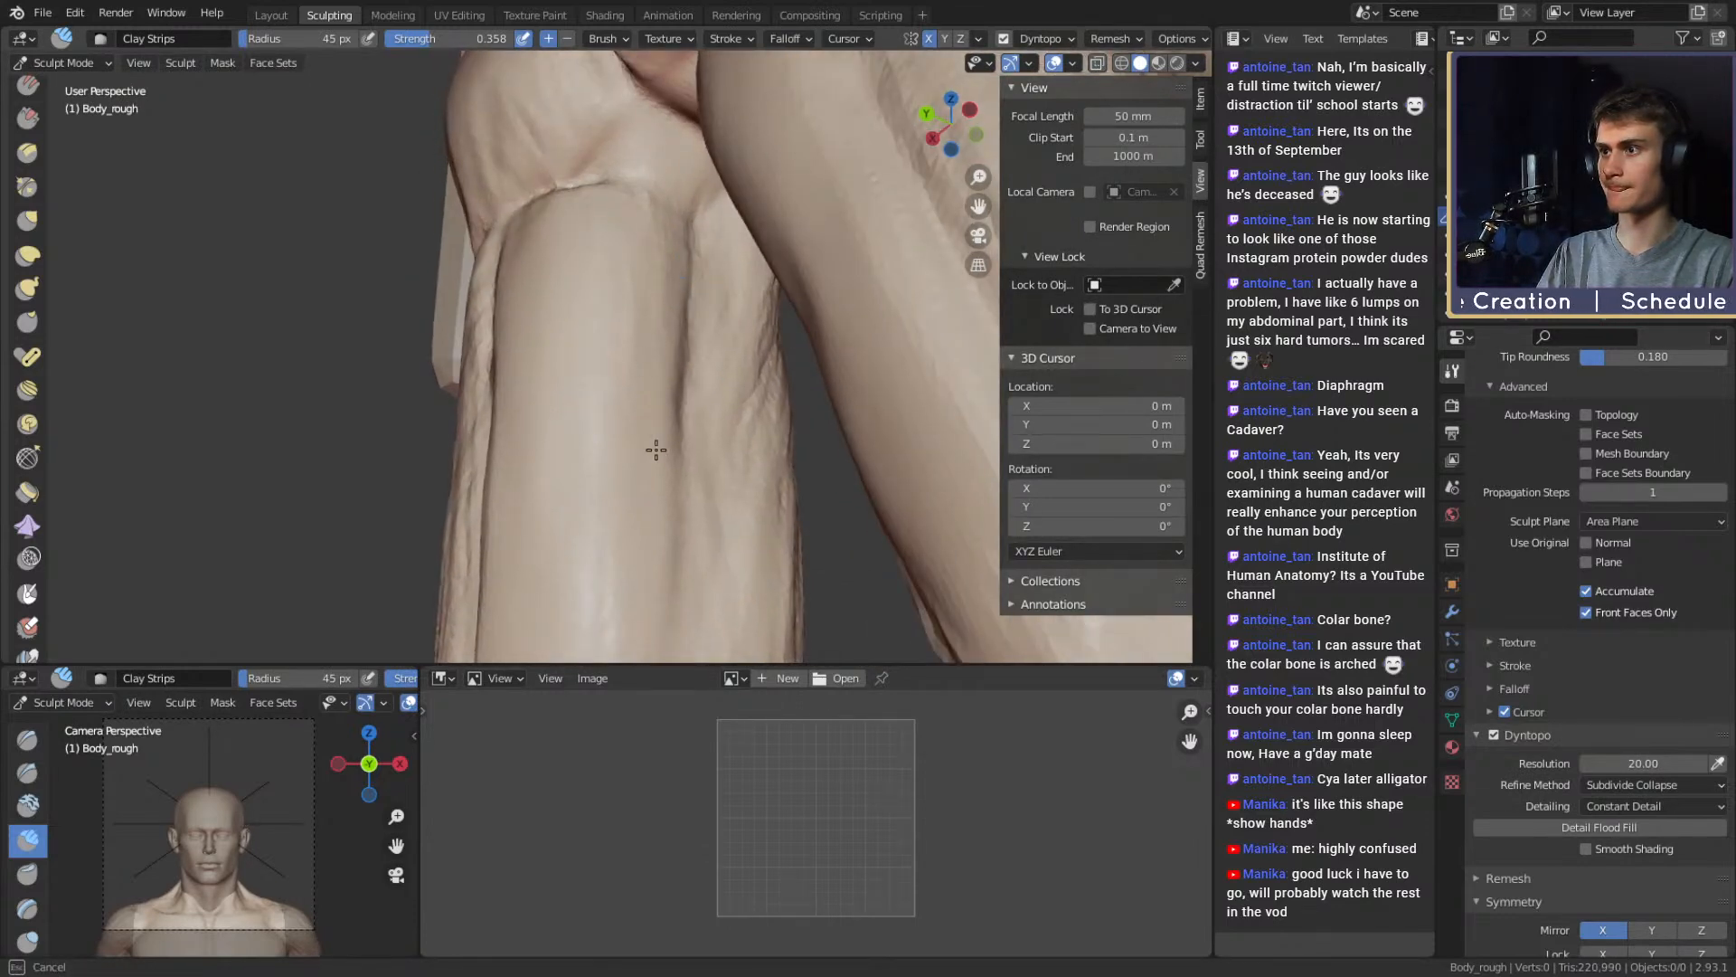
Build up the hamstring origin beneath the buttock and along the inner back of the thigh with Clay Strips at 42 px
{"action": "middle_click_drag", "start_coordinate": [639, 269], "coordinate": [612, 324]}
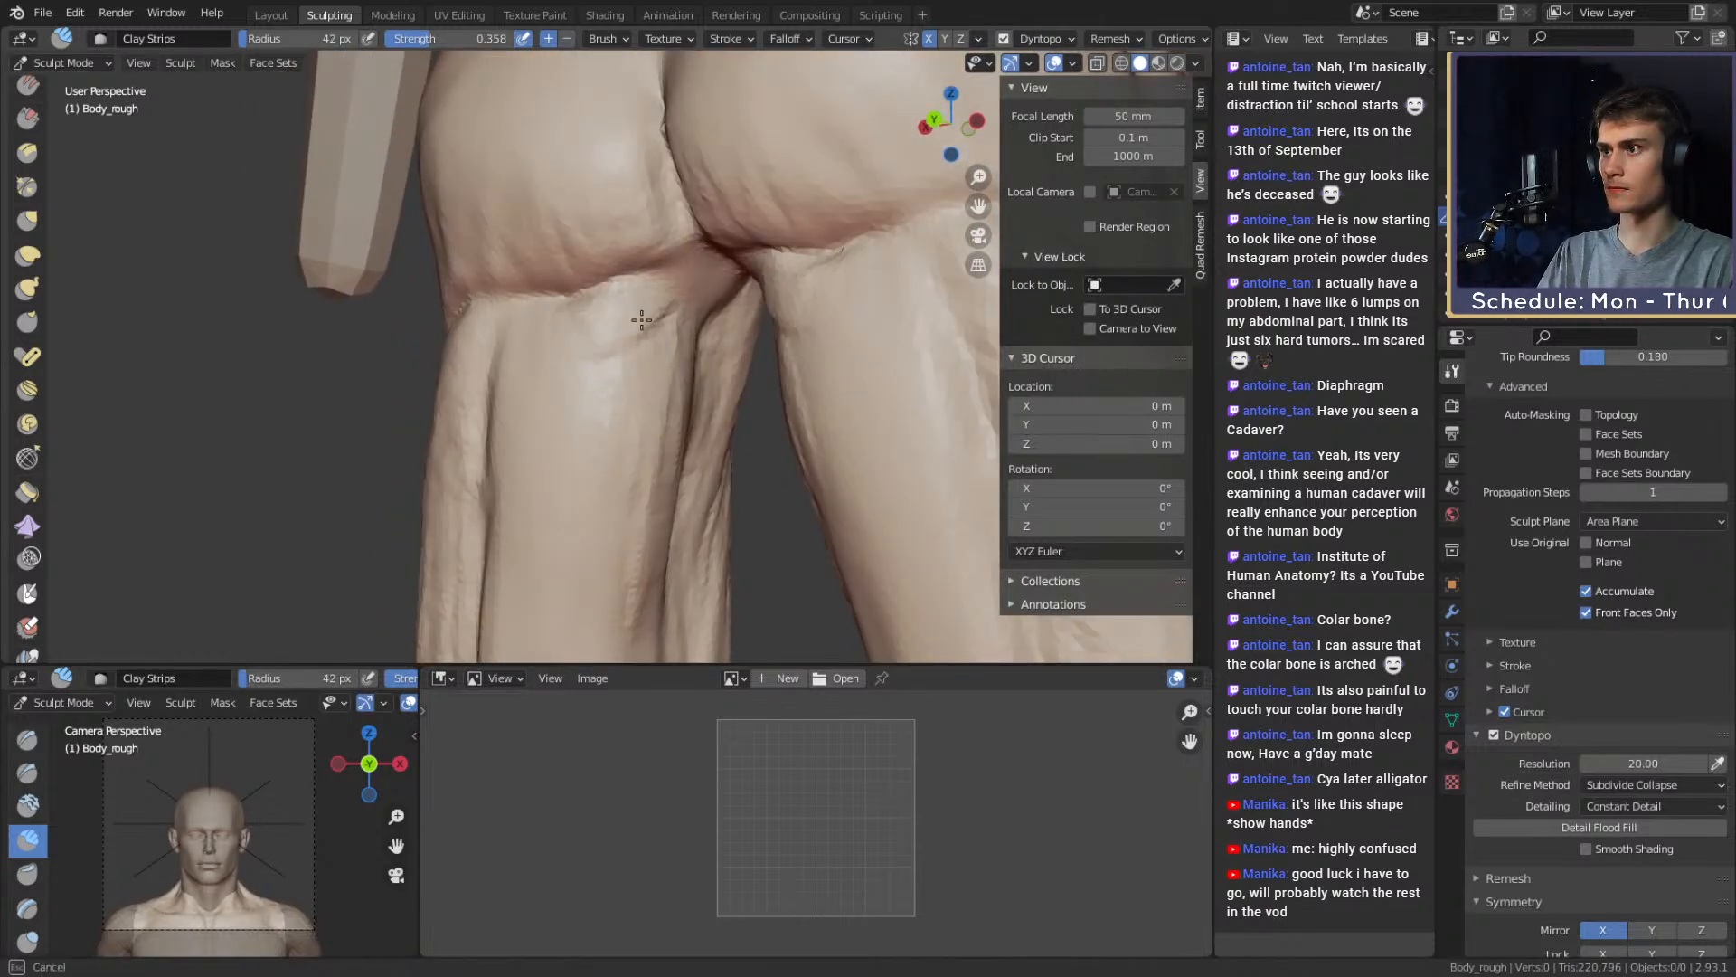
{"action": "middle_click_drag", "start_coordinate": [675, 467], "coordinate": [688, 260]}
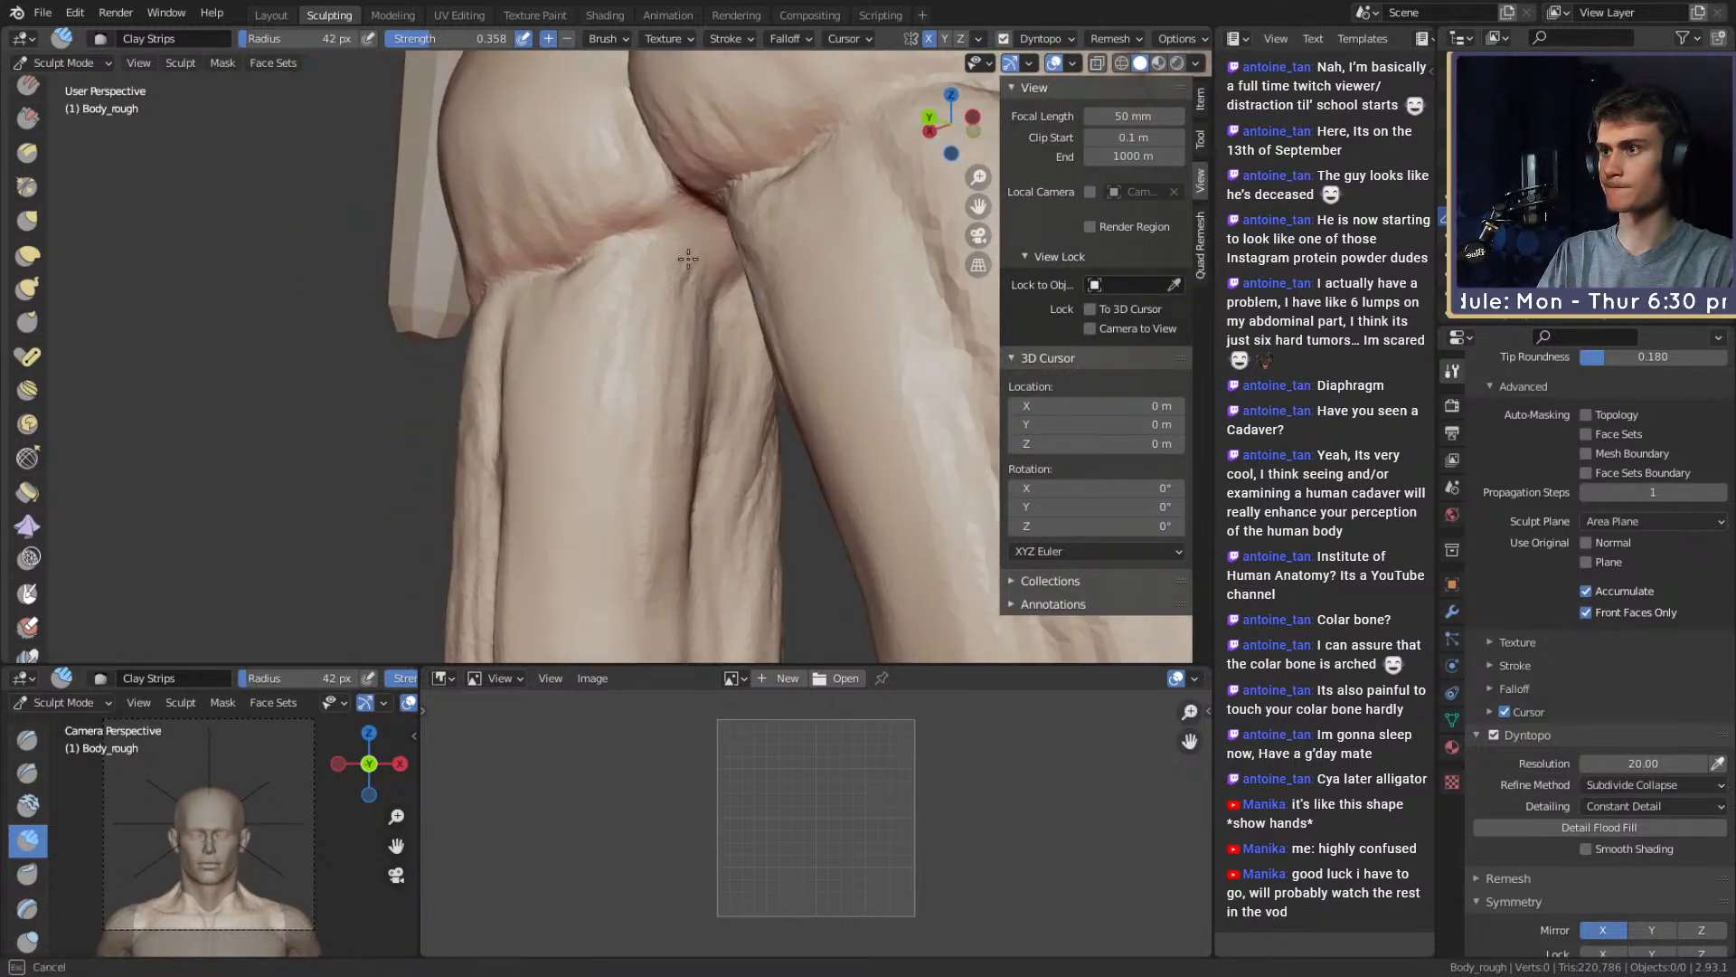
{"action": "middle_click_drag", "start_coordinate": [702, 366], "coordinate": [722, 301]}
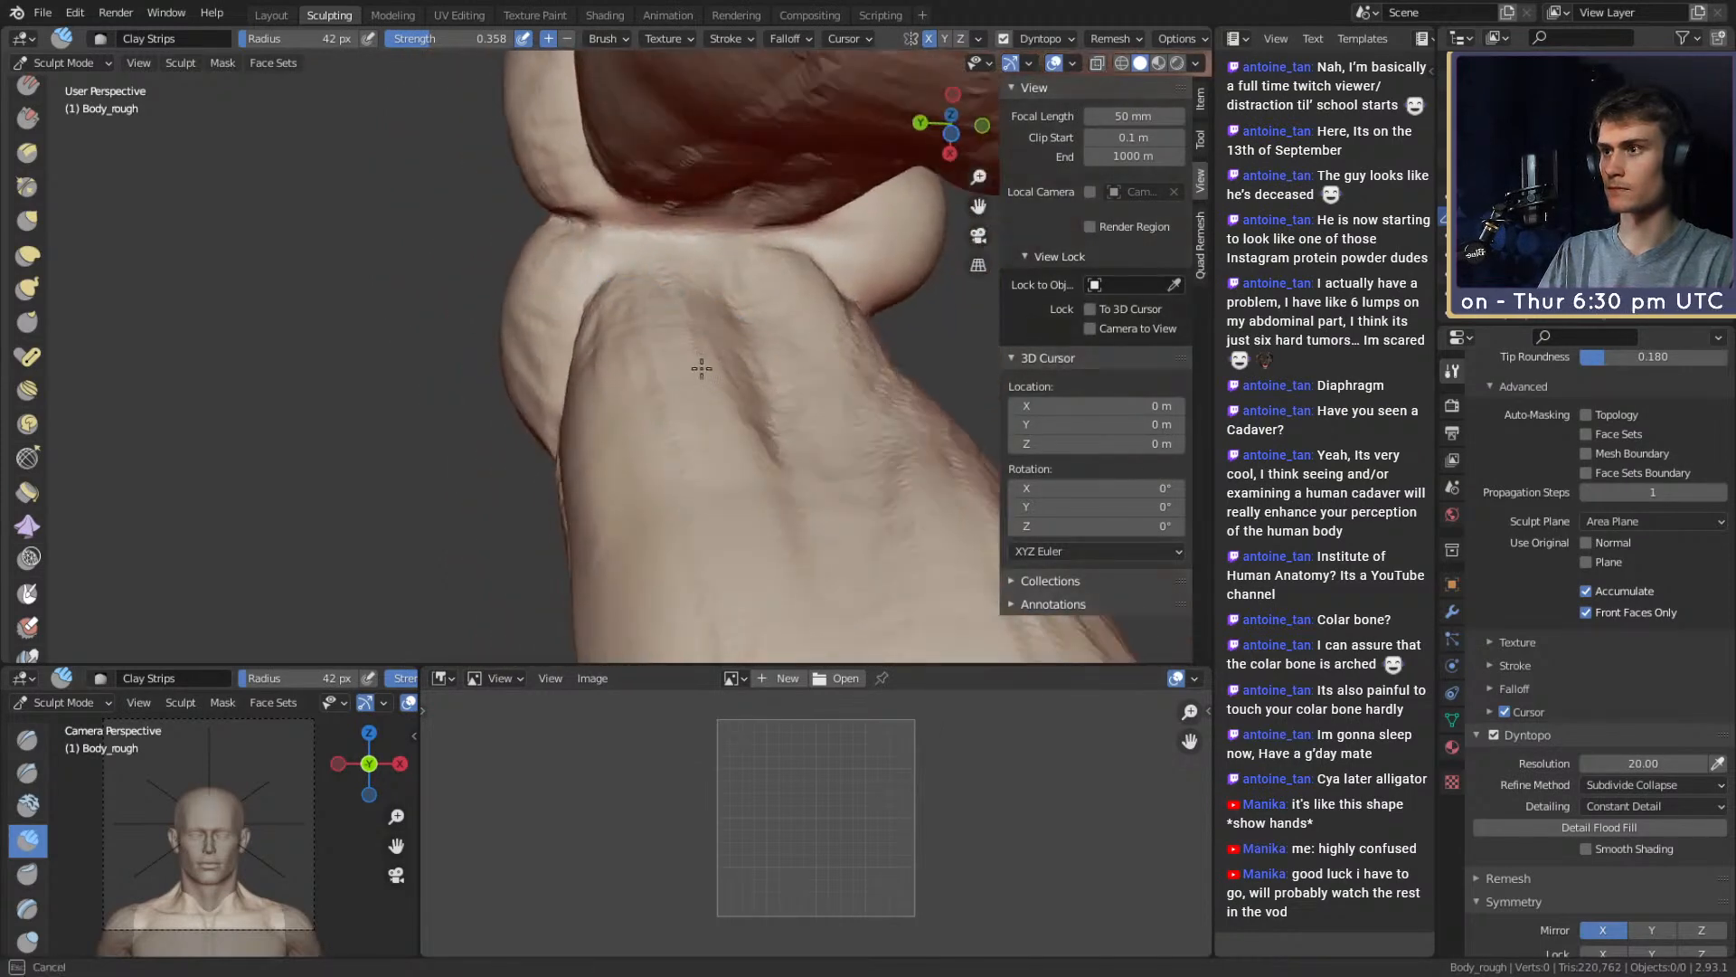
{"action": "middle_click_drag", "start_coordinate": [702, 368], "coordinate": [699, 267]}
{"action": "left_click_drag", "start_coordinate": [679, 254], "coordinate": [688, 272]}
Adjust the muscle edge along the inner back of the upper thigh with the Grab brush
{"action": "key", "text": "g"}
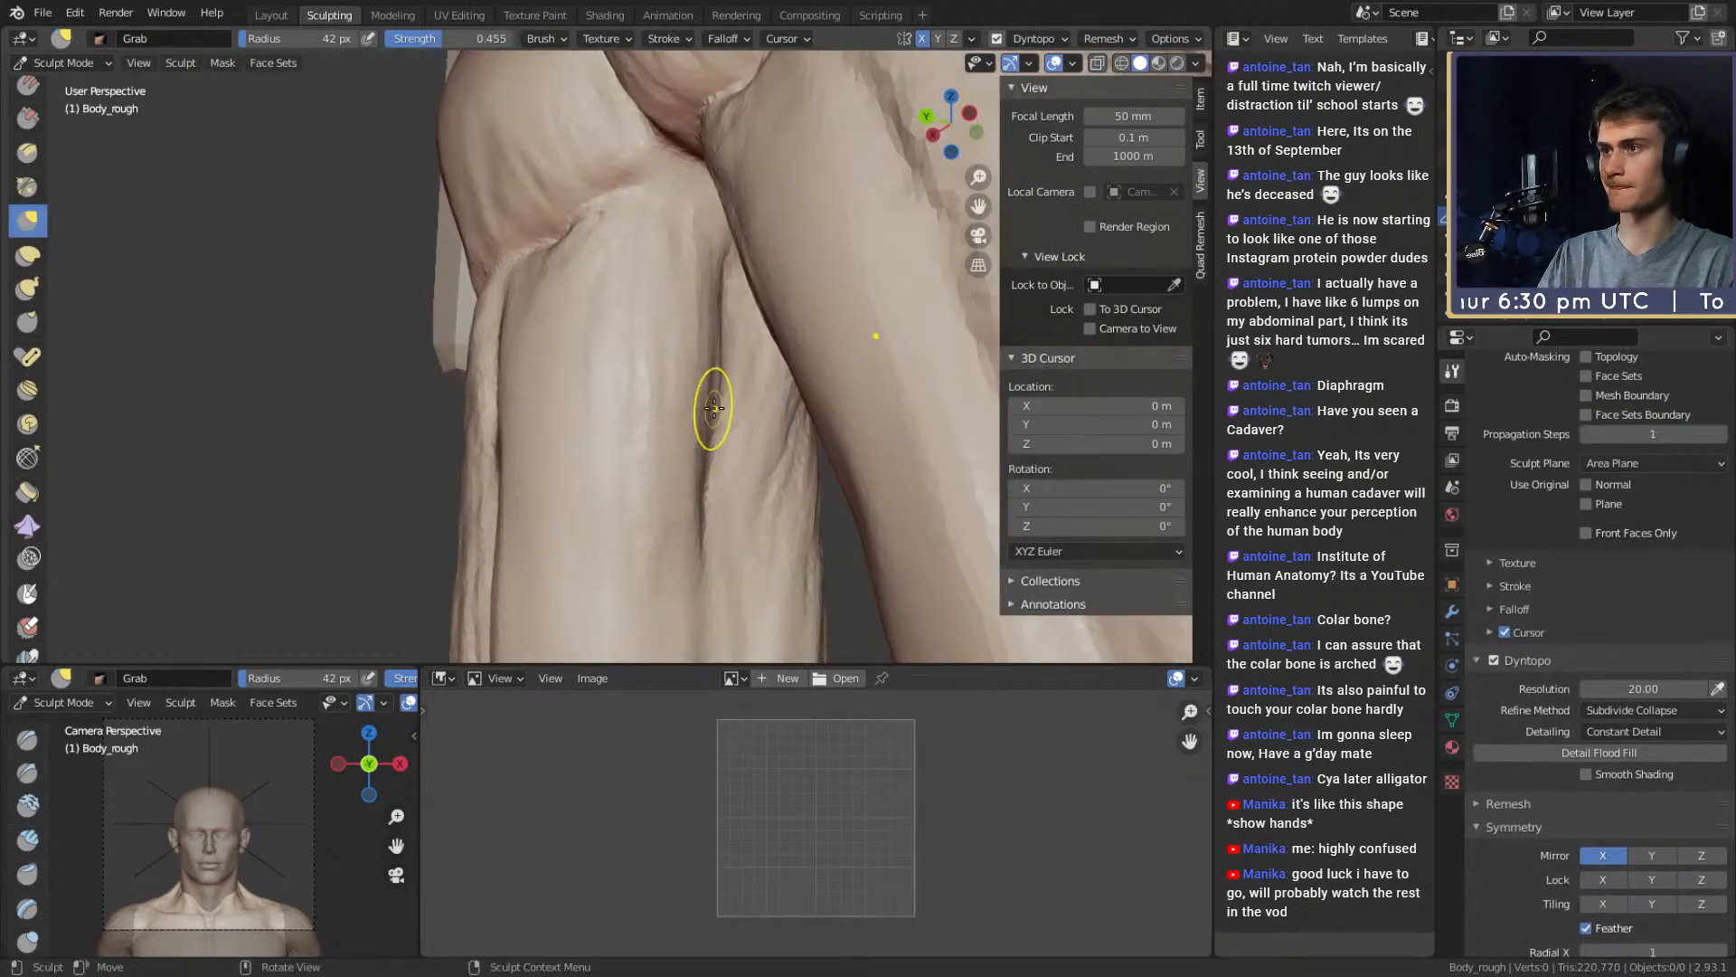
{"action": "middle_click_drag", "start_coordinate": [709, 407], "coordinate": [778, 399]}
{"action": "key", "text": "f"}
{"action": "left_click", "coordinate": [720, 353]}
{"action": "mouse_move", "coordinate": [721, 353]}
{"action": "left_mouse_down"}
{"action": "mouse_move", "coordinate": [677, 355]}
{"action": "mouse_move", "coordinate": [701, 360]}
{"action": "left_mouse_up"}
{"action": "middle_click_drag", "start_coordinate": [663, 556], "coordinate": [685, 411], "text": "shift"}
{"action": "key", "text": "f"}
{"action": "left_click", "coordinate": [692, 369]}
{"action": "left_click_drag", "start_coordinate": [707, 366], "coordinate": [692, 343]}
Pull the upper inner thigh contour into shape from behind with Grab at a 130 px radius
{"action": "key", "text": "f"}
{"action": "left_click", "coordinate": [812, 331]}
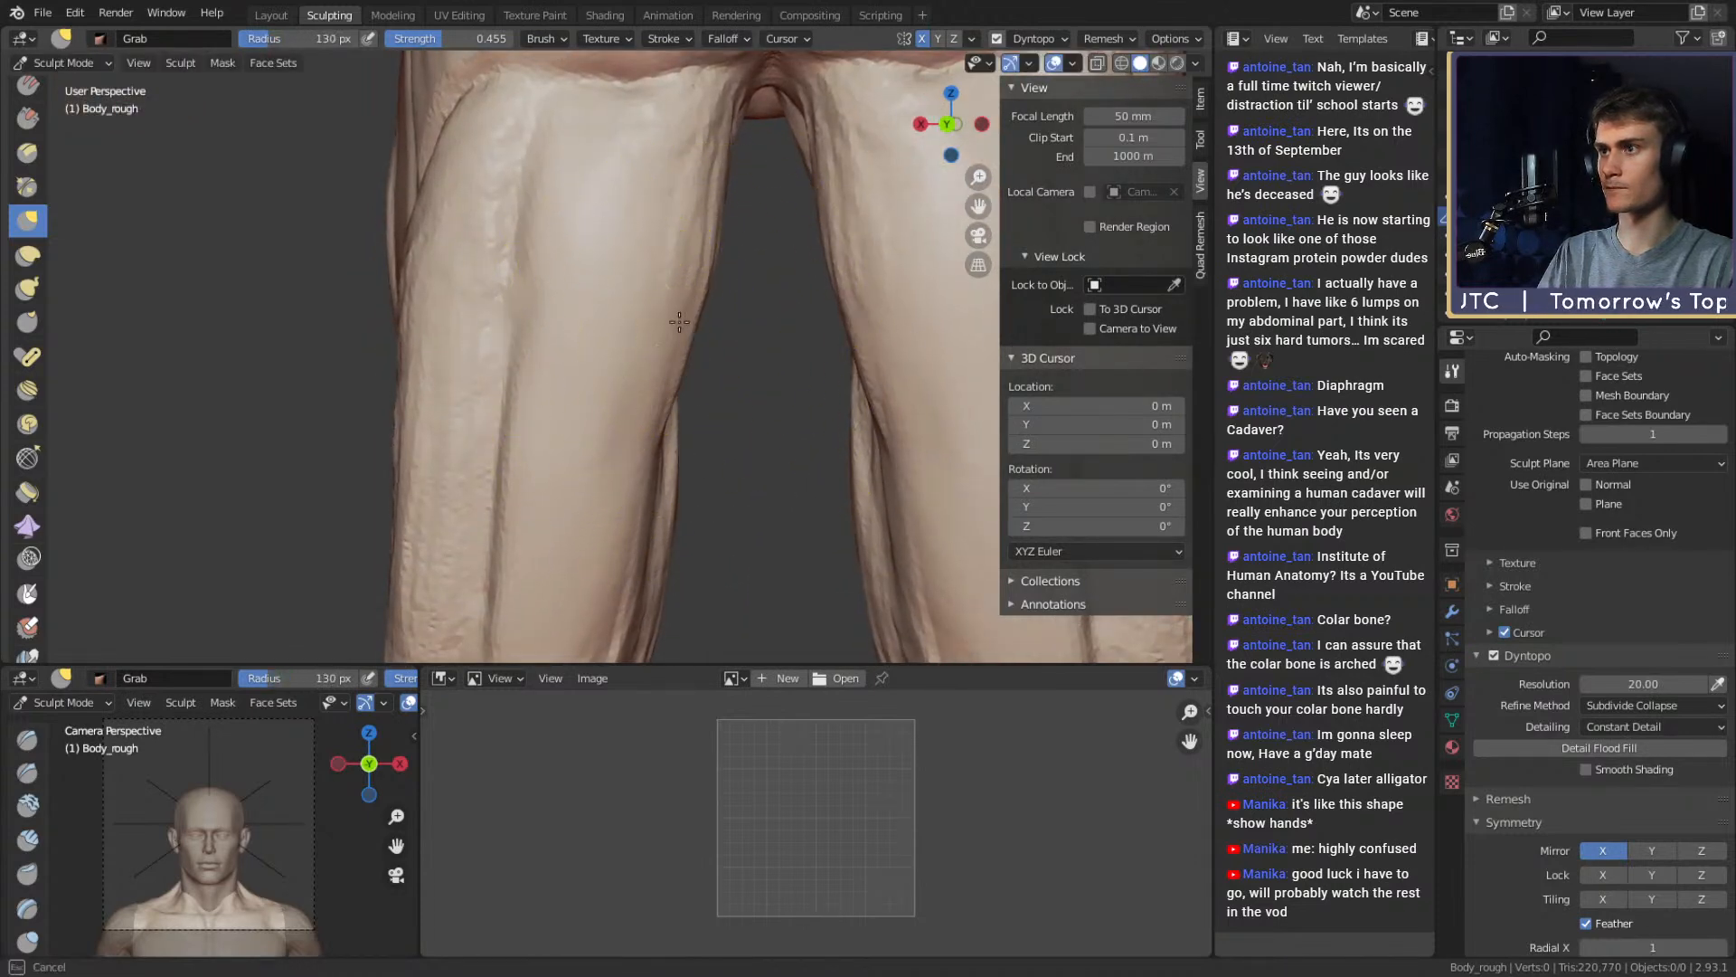
{"action": "left_click_drag", "start_coordinate": [724, 206], "coordinate": [704, 193]}
{"action": "mouse_move", "coordinate": [675, 194]}
{"action": "middle_mouse_down", "text": "shift"}
{"action": "mouse_move", "coordinate": [688, 304]}
{"action": "mouse_move", "coordinate": [652, 336]}
{"action": "middle_mouse_up", "text": "shift"}
Reshape the overall hamstring mass on the back of the thigh with Grab at a radius of about 210 px
{"action": "key", "text": "f"}
{"action": "left_click", "coordinate": [783, 310]}
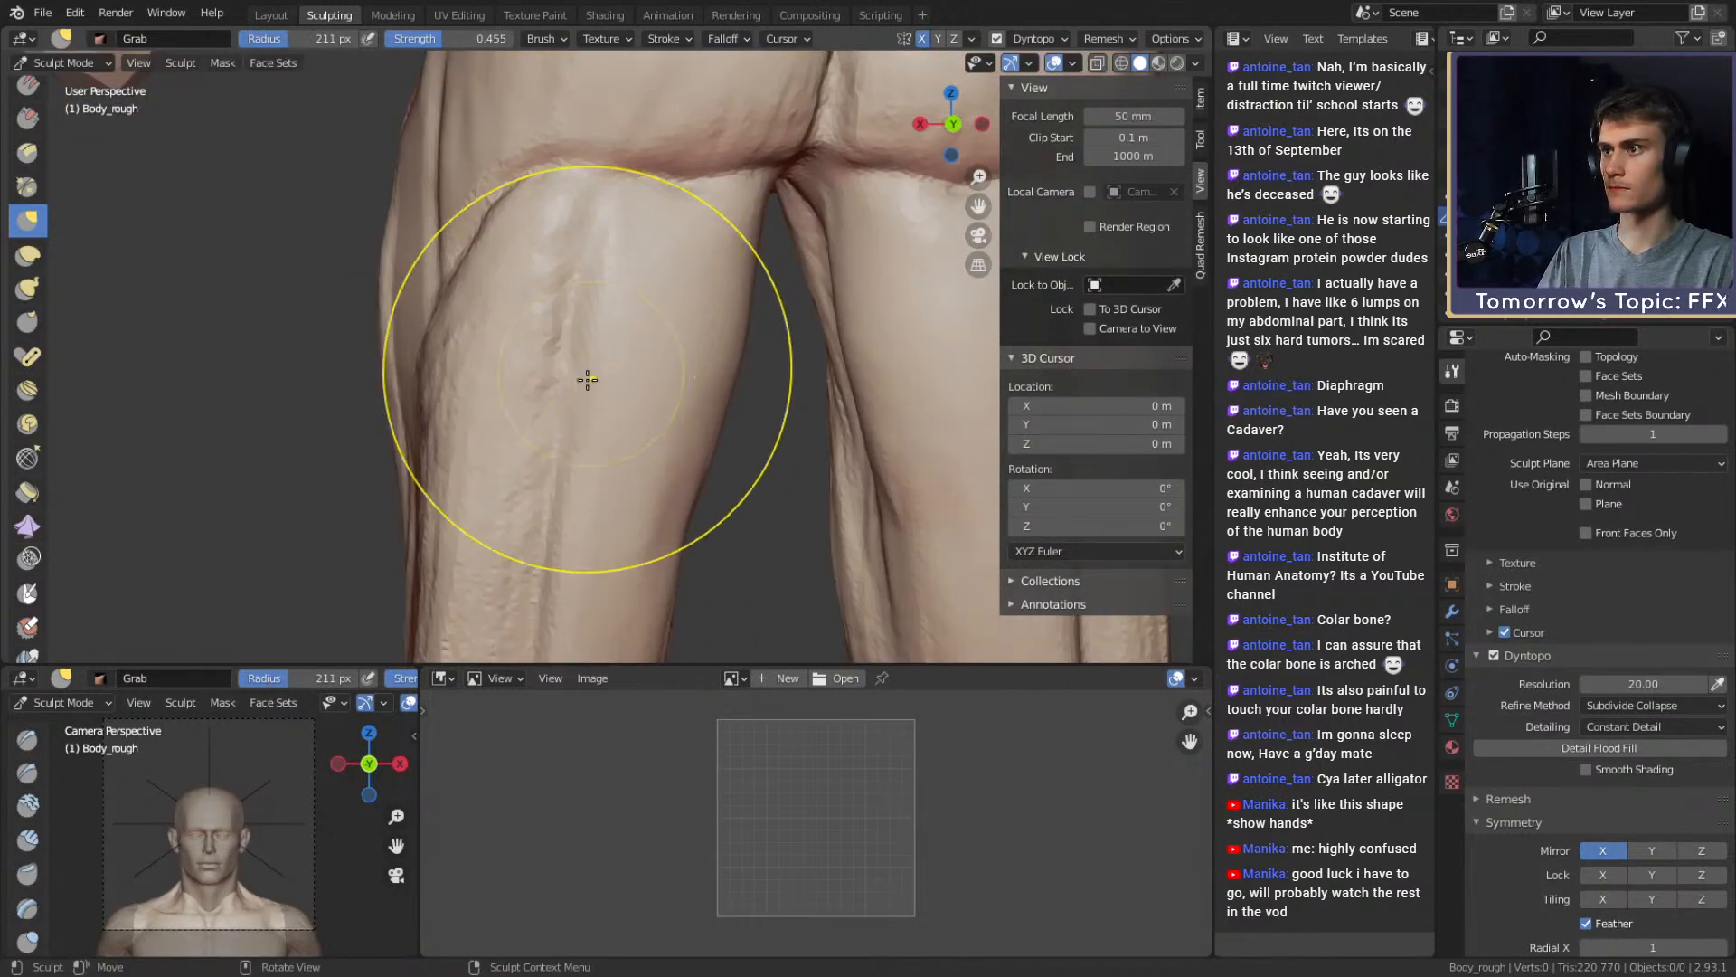
{"action": "left_click_drag", "start_coordinate": [608, 302], "coordinate": [649, 240]}
{"action": "key", "text": "f"}
{"action": "left_click", "coordinate": [812, 239]}
{"action": "middle_click_drag", "start_coordinate": [629, 332], "coordinate": [649, 225], "text": "shift"}
{"action": "key", "text": "f"}
{"action": "left_click", "coordinate": [688, 271]}
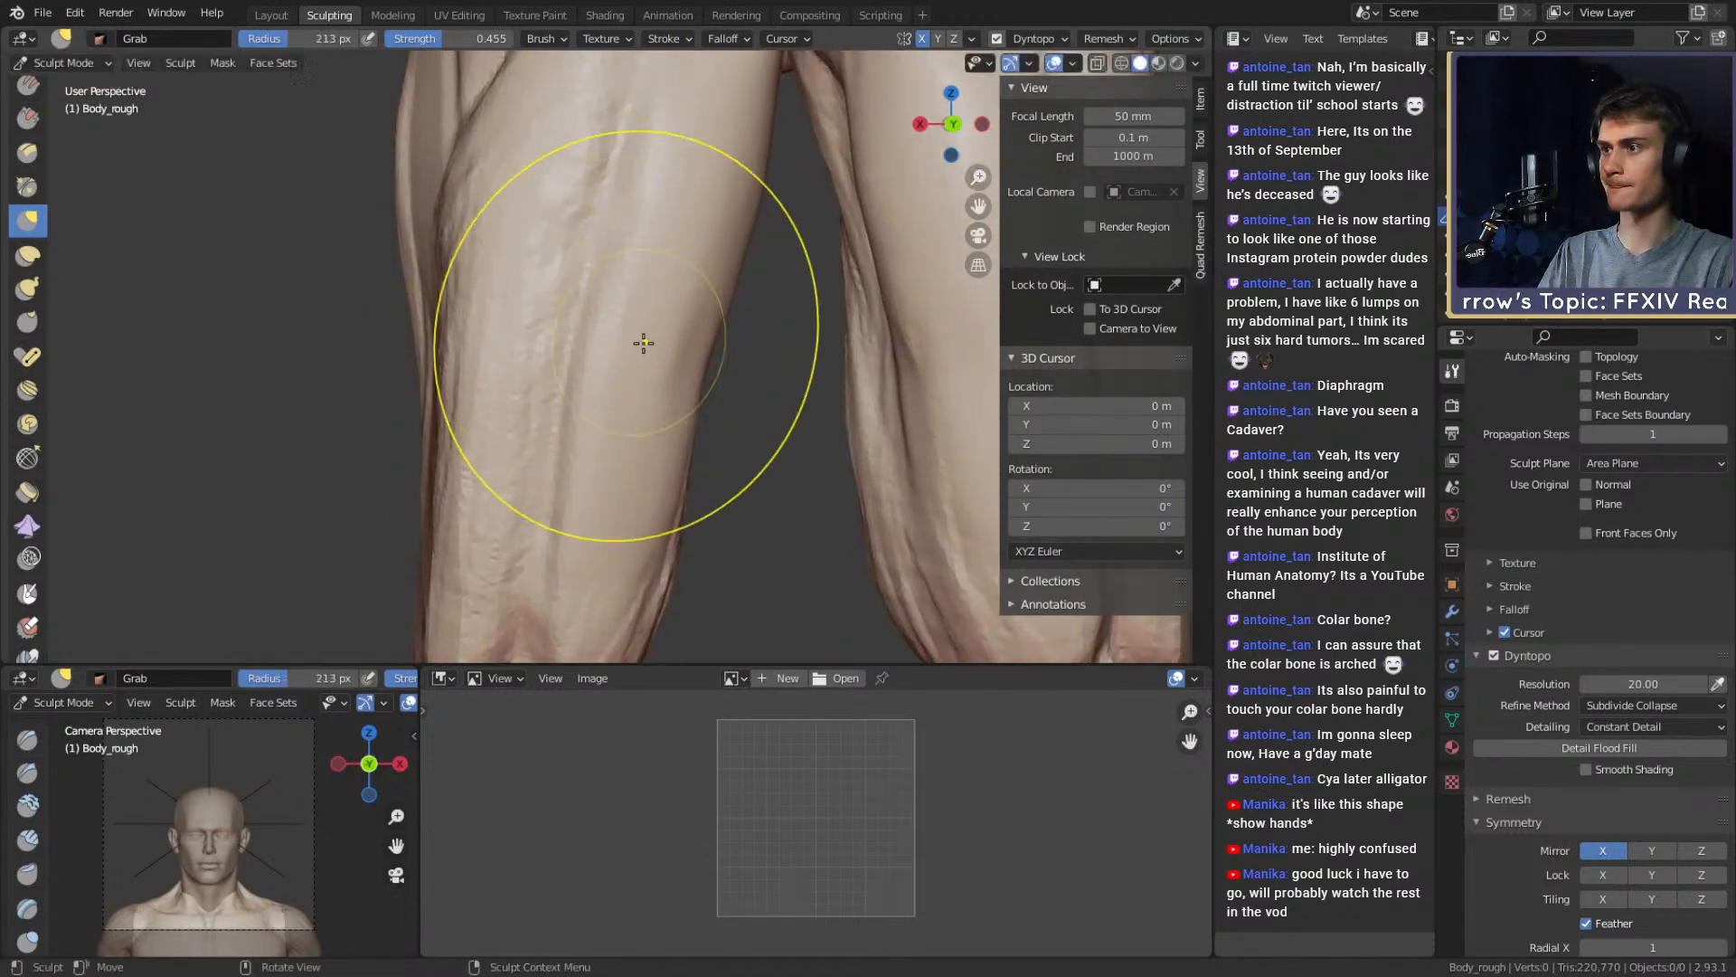
{"action": "left_click_drag", "start_coordinate": [609, 226], "coordinate": [632, 236]}
Fine-tune the upper back of the thigh with Grab at a 128 px radius and reduce the brush to 106 px
{"action": "middle_click_drag", "start_coordinate": [630, 294], "coordinate": [654, 332], "text": "shift"}
{"action": "key", "text": "f"}
{"action": "left_click", "coordinate": [770, 332]}
{"action": "left_click_drag", "start_coordinate": [599, 171], "coordinate": [597, 159]}
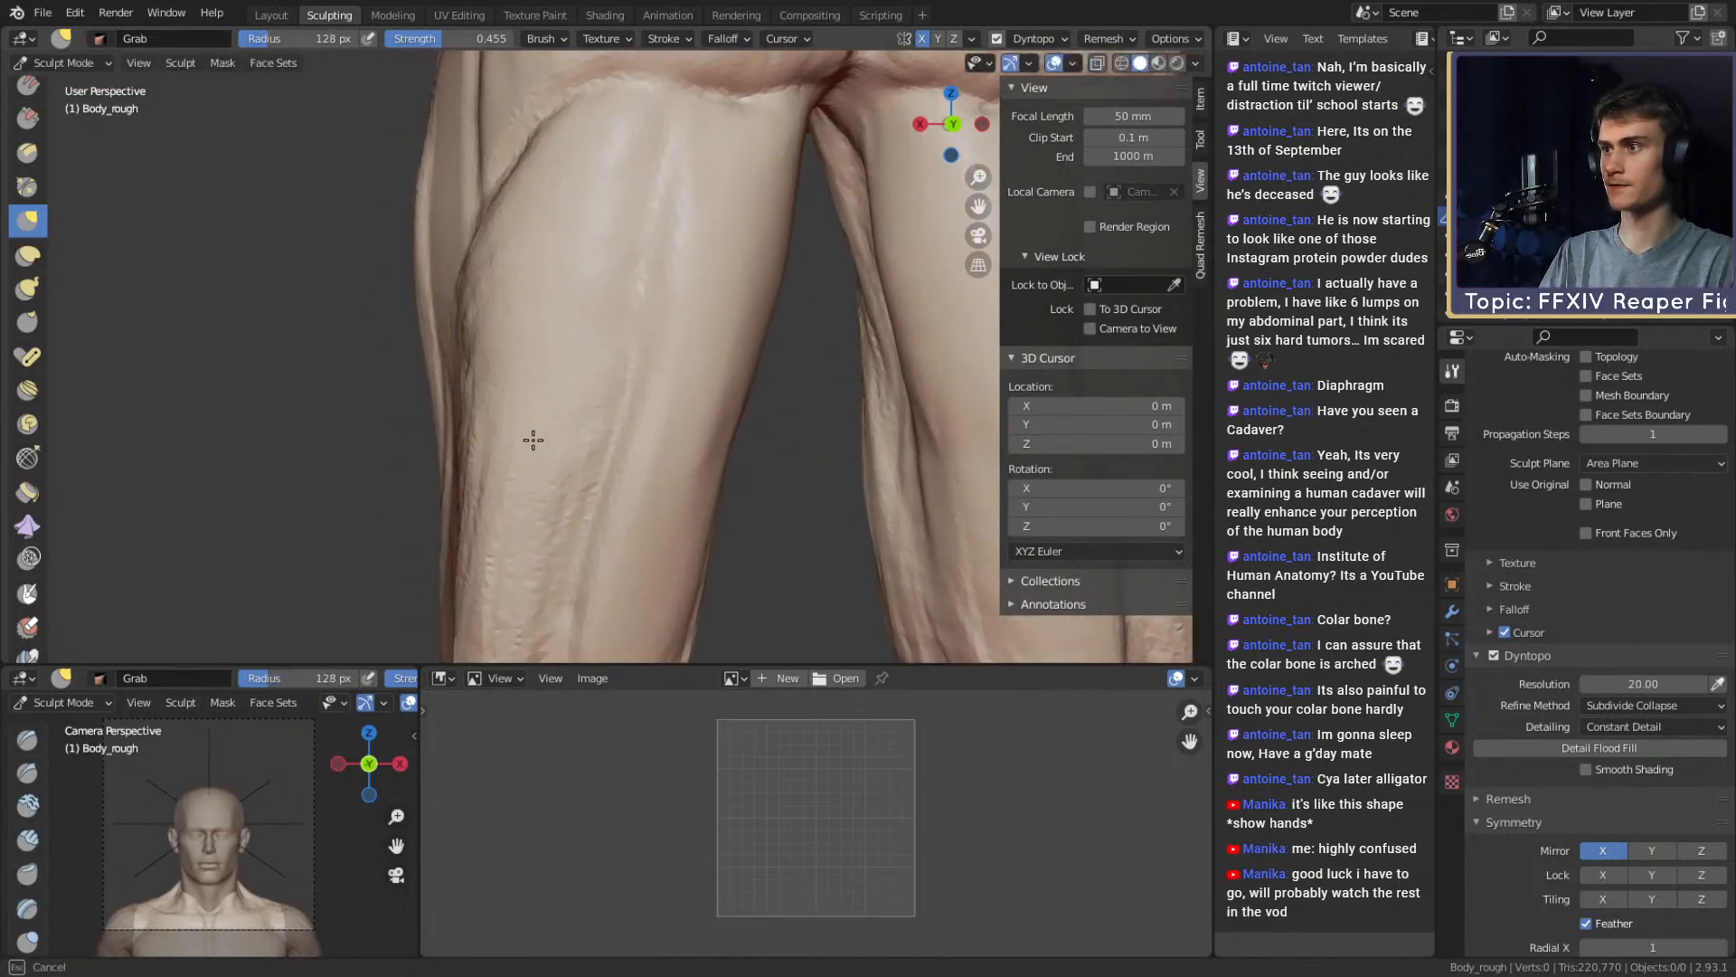
{"action": "middle_click_drag", "start_coordinate": [516, 541], "coordinate": [627, 541]}
{"action": "key", "text": "f"}
{"action": "left_click", "coordinate": [566, 322]}
{"action": "middle_click_drag", "start_coordinate": [512, 452], "coordinate": [558, 395], "text": "shift"}
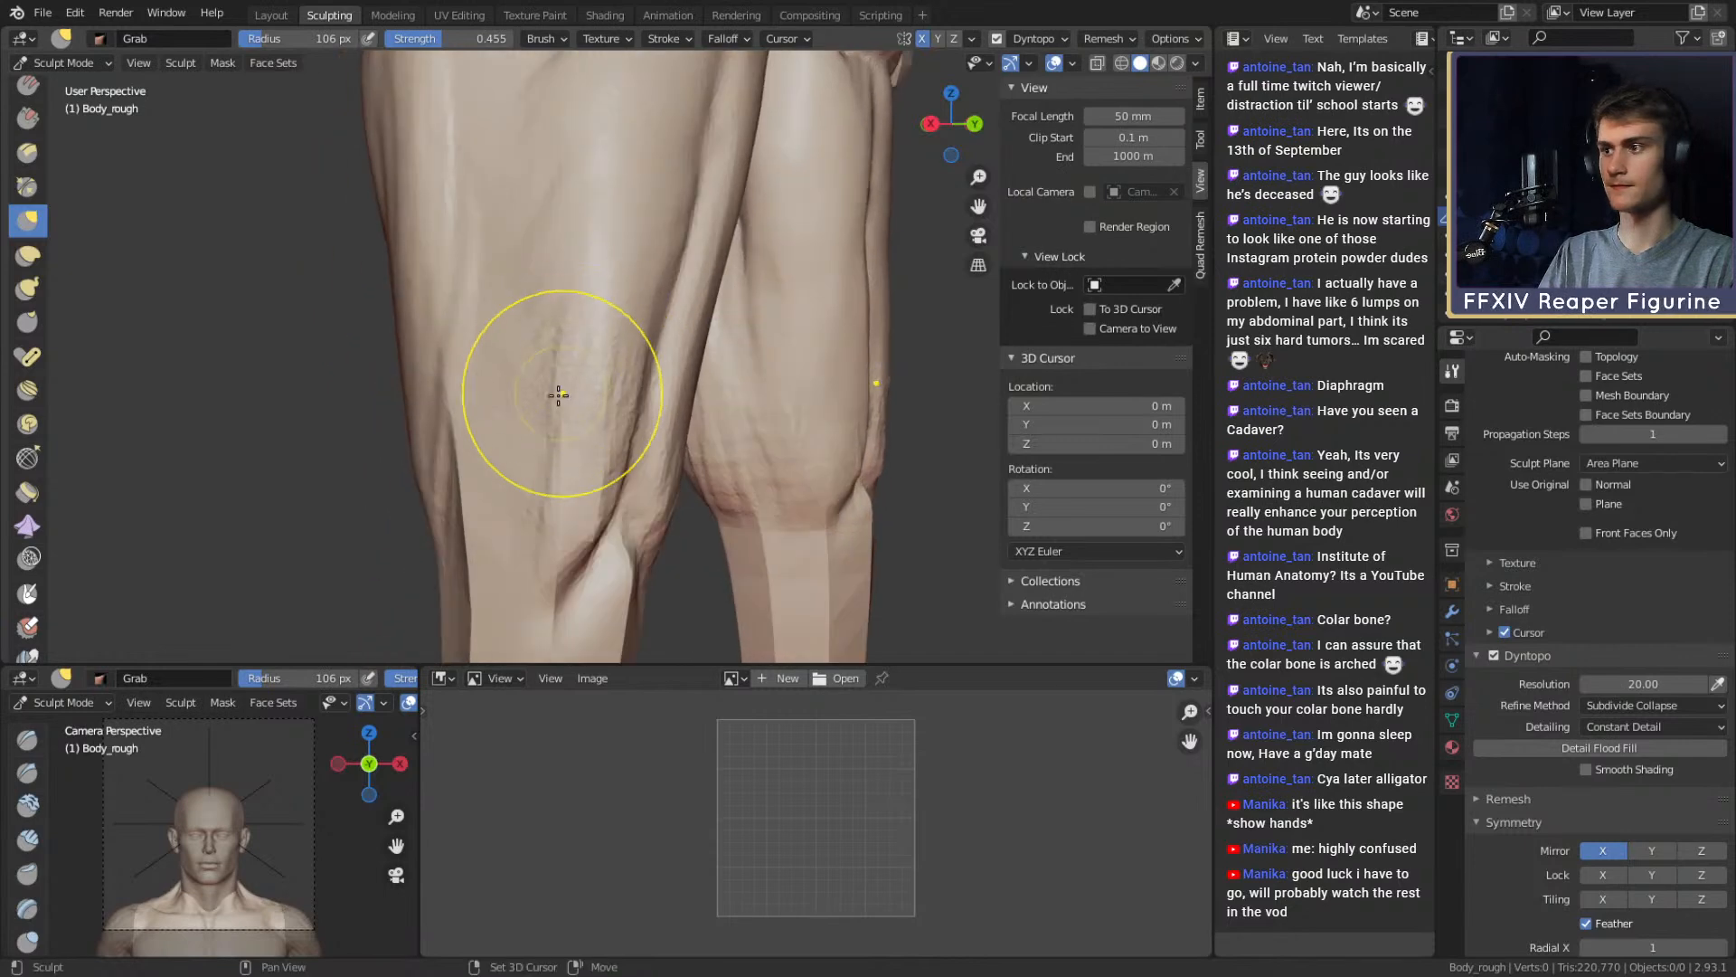
{"action": "mouse_move", "coordinate": [628, 256]}
{"action": "middle_mouse_down"}
{"action": "mouse_move", "coordinate": [769, 407]}
{"action": "mouse_move", "coordinate": [620, 388]}
{"action": "mouse_move", "coordinate": [579, 308]}
{"action": "middle_mouse_up"}
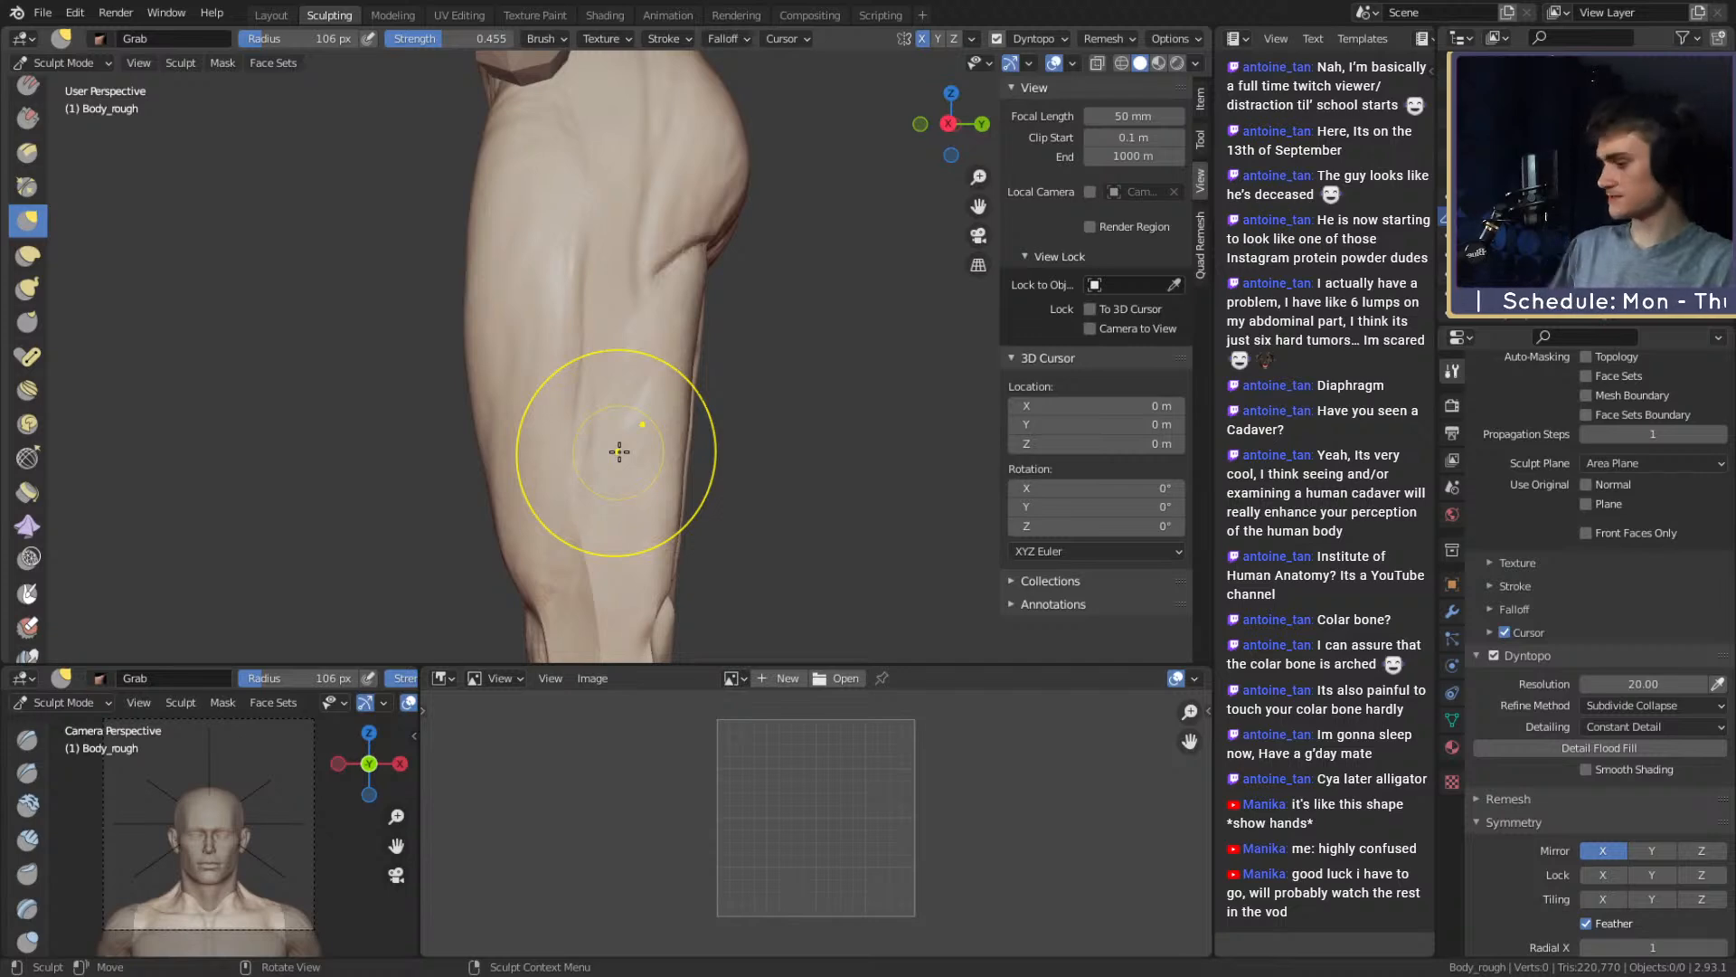
Lay long vertical strands down the outer thigh from below the hip towards the knee with Clay Strips
{"action": "key", "text": "shift+c"}
{"action": "mouse_move", "coordinate": [588, 356]}
{"action": "middle_mouse_down"}
{"action": "mouse_move", "coordinate": [588, 322]}
{"action": "mouse_move", "coordinate": [554, 279]}
{"action": "mouse_move", "coordinate": [671, 367]}
{"action": "middle_mouse_up"}
{"action": "mouse_move", "coordinate": [636, 256]}
{"action": "middle_mouse_down"}
{"action": "mouse_move", "coordinate": [519, 318]}
{"action": "mouse_move", "coordinate": [519, 280]}
{"action": "mouse_move", "coordinate": [548, 280]}
{"action": "middle_mouse_up"}
{"action": "key", "text": "f"}
{"action": "left_click", "coordinate": [511, 224]}
{"action": "middle_click_drag", "start_coordinate": [539, 521], "coordinate": [566, 326]}
{"action": "key", "text": "f"}
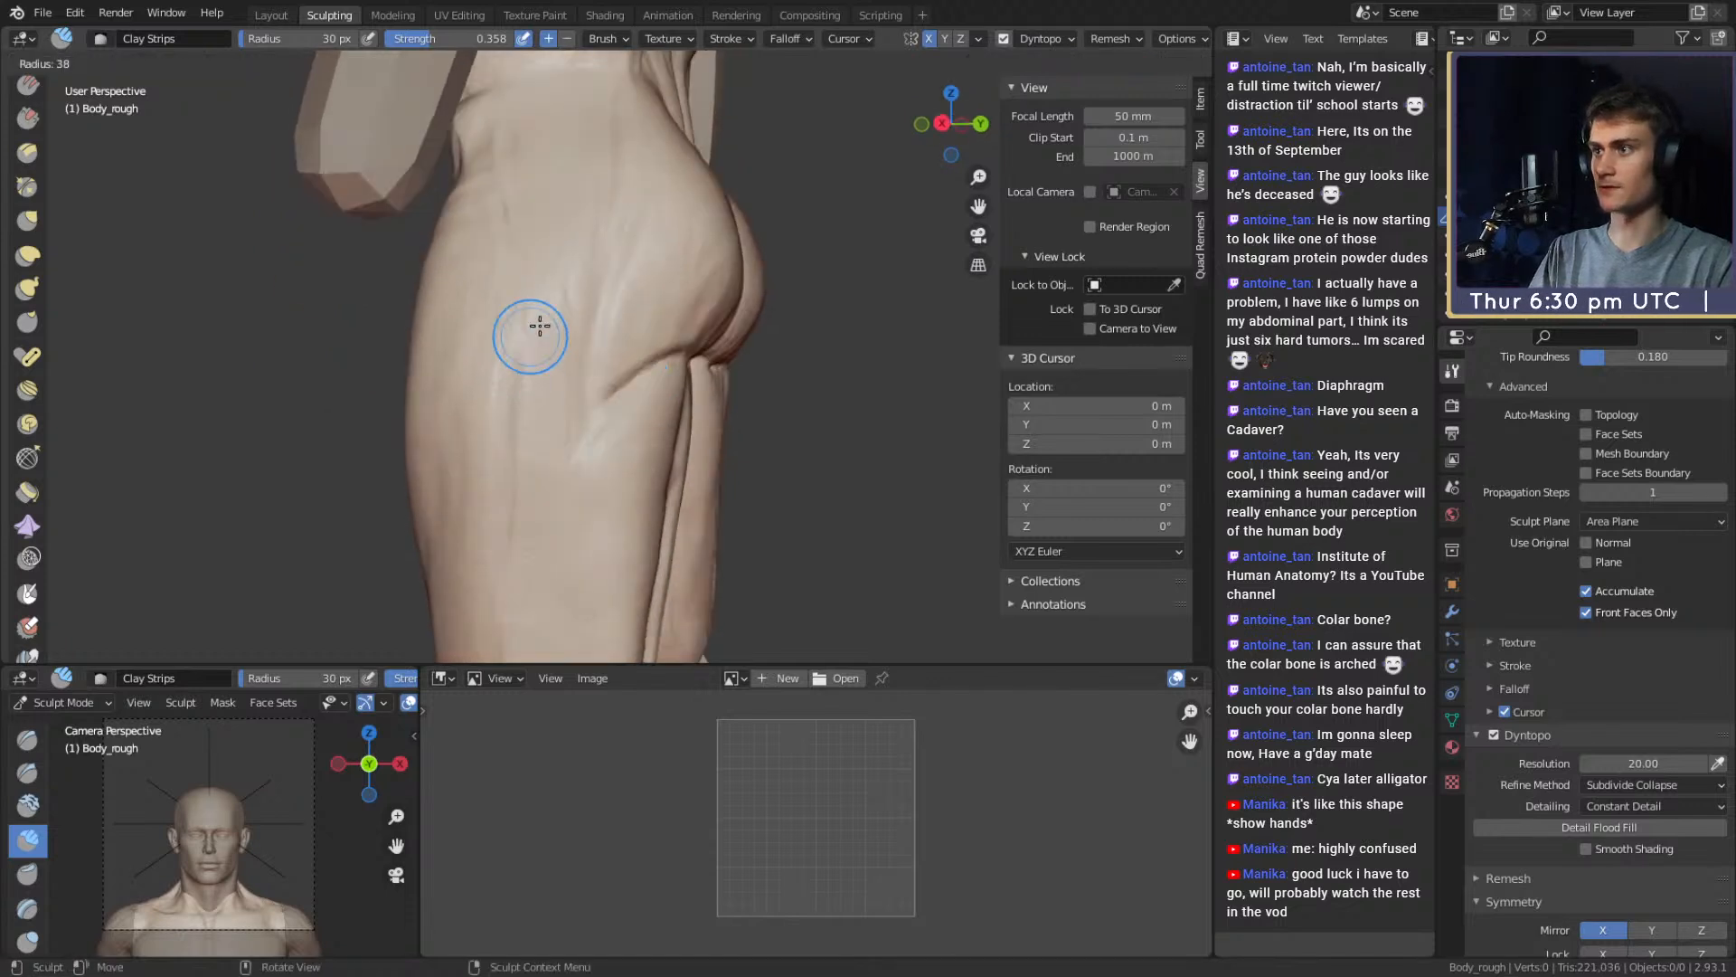
{"action": "left_click", "coordinate": [566, 325]}
{"action": "left_click_drag", "start_coordinate": [565, 226], "coordinate": [532, 524]}
{"action": "middle_click_drag", "start_coordinate": [535, 438], "coordinate": [570, 329]}
{"action": "key", "text": "f"}
{"action": "left_click", "coordinate": [572, 329]}
{"action": "left_click_drag", "start_coordinate": [565, 220], "coordinate": [561, 474]}
{"action": "middle_click_drag", "start_coordinate": [561, 474], "coordinate": [585, 310]}
Carve the long muscle separations down the outer thigh to just above the knee with Crease at a 32 px radius
{"action": "key", "text": "shift+c"}
{"action": "left_click_drag", "start_coordinate": [585, 310], "coordinate": [537, 500]}
{"action": "middle_click_drag", "start_coordinate": [537, 500], "coordinate": [578, 302]}
{"action": "key", "text": "f"}
{"action": "left_click", "coordinate": [586, 302]}
{"action": "mouse_move", "coordinate": [575, 305]}
{"action": "left_mouse_down"}
{"action": "mouse_move", "coordinate": [546, 477]}
{"action": "mouse_move", "coordinate": [573, 588]}
{"action": "left_mouse_up"}
{"action": "mouse_move", "coordinate": [574, 588]}
{"action": "middle_mouse_down"}
{"action": "mouse_move", "coordinate": [561, 329]}
{"action": "mouse_move", "coordinate": [548, 477]}
{"action": "mouse_move", "coordinate": [548, 373]}
{"action": "middle_mouse_up"}
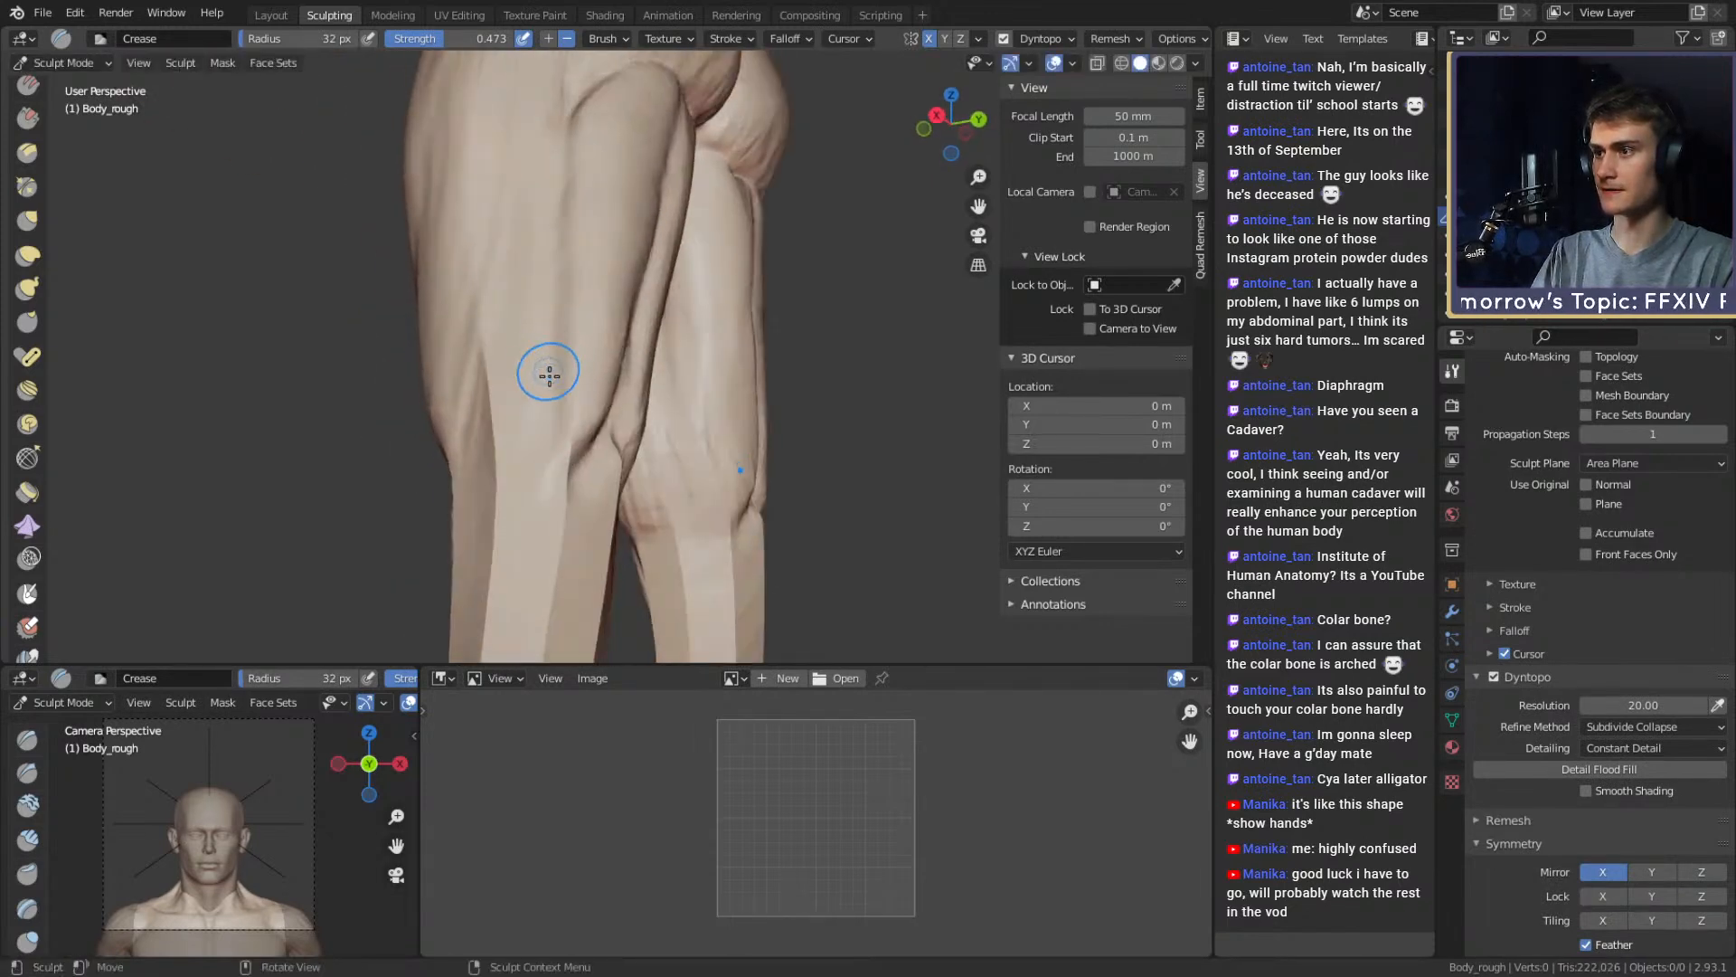
{"action": "mouse_move", "coordinate": [557, 439]}
{"action": "middle_mouse_down"}
{"action": "mouse_move", "coordinate": [570, 317]}
{"action": "mouse_move", "coordinate": [578, 473]}
{"action": "middle_mouse_up"}
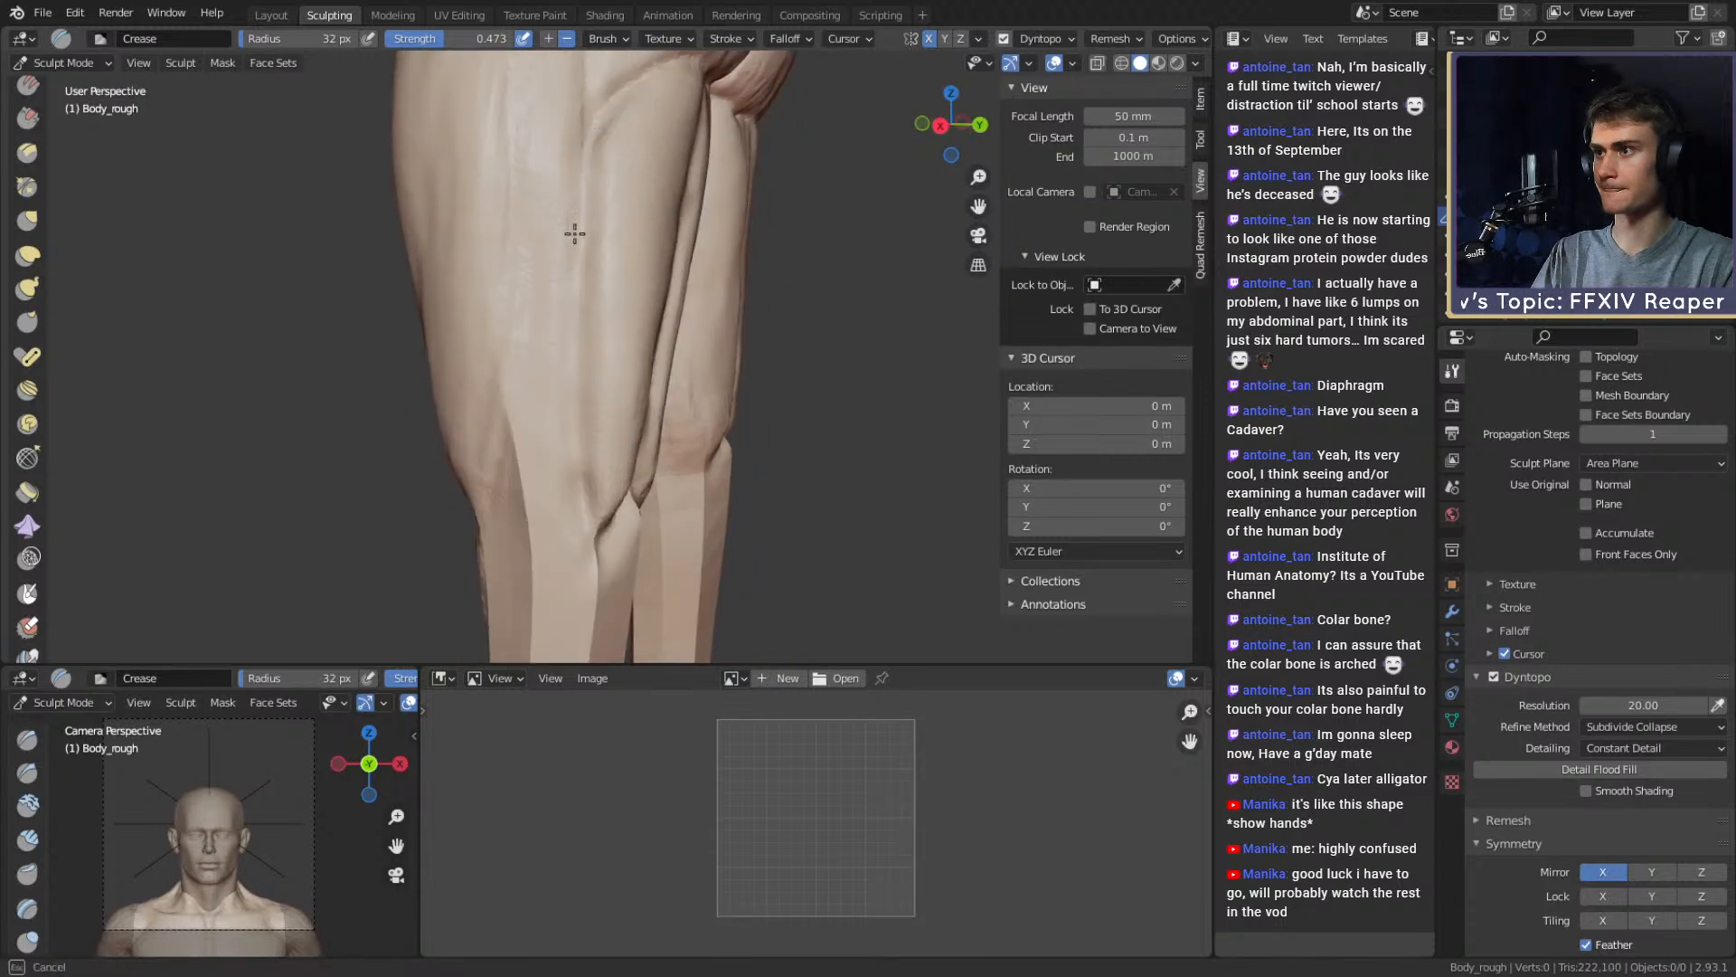
{"action": "mouse_move", "coordinate": [575, 234]}
{"action": "middle_mouse_down"}
{"action": "mouse_move", "coordinate": [585, 415]}
{"action": "mouse_move", "coordinate": [625, 387]}
{"action": "middle_mouse_up"}
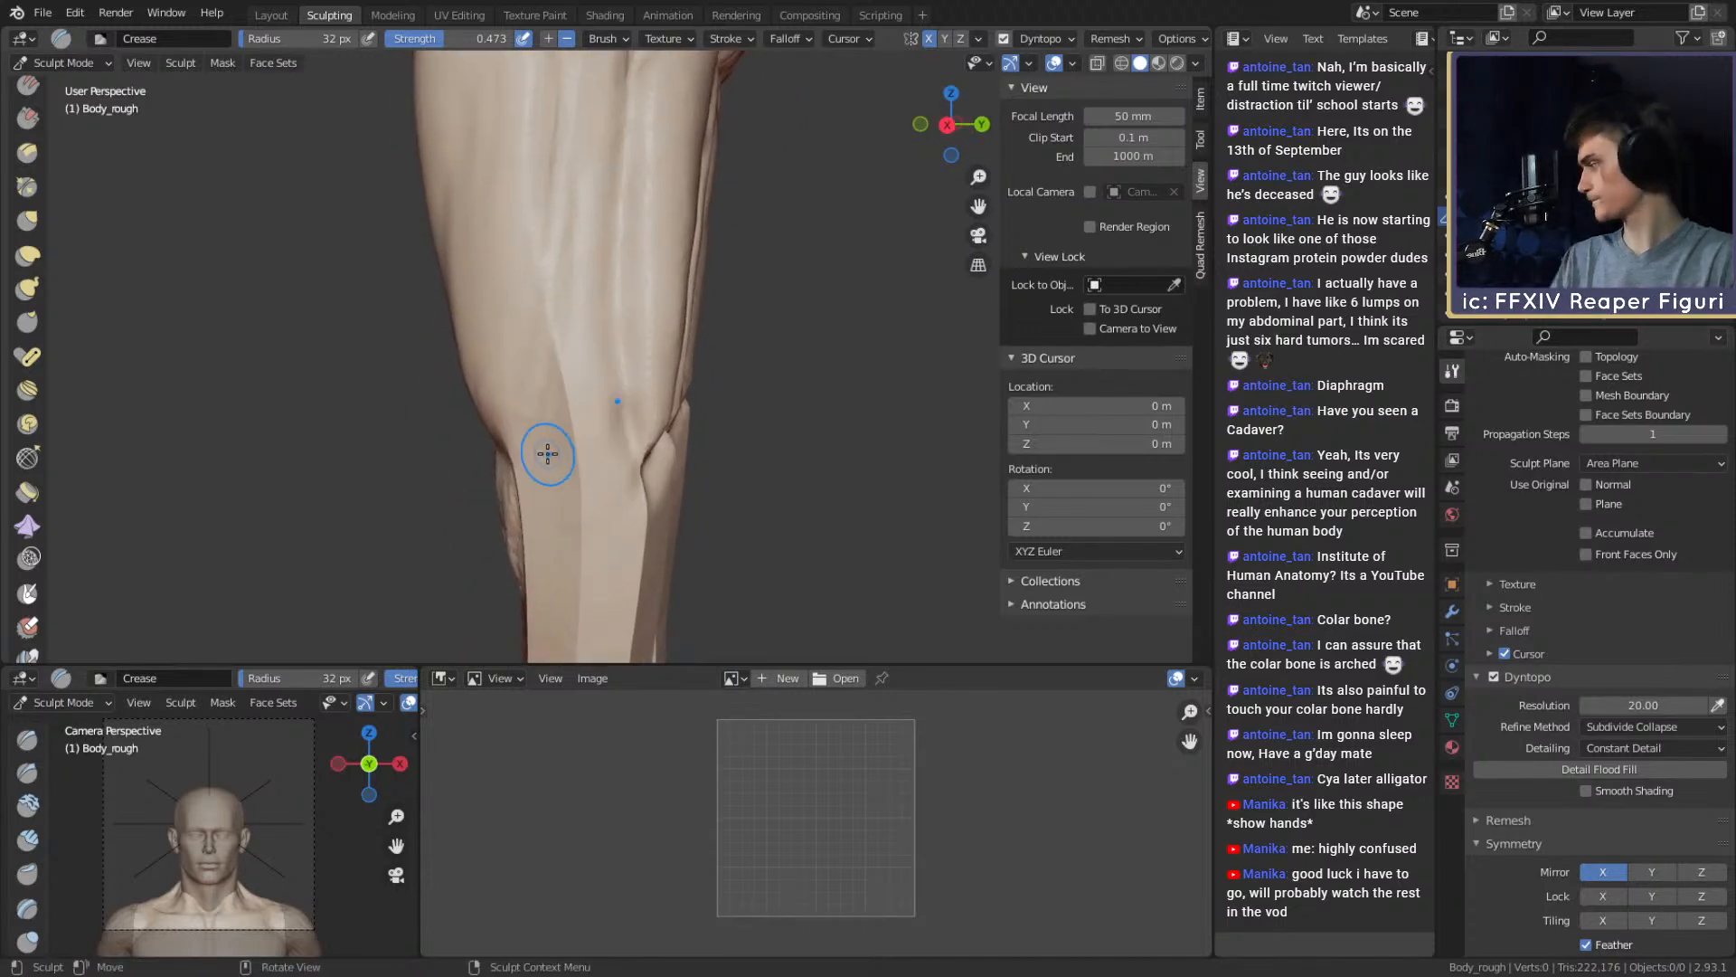
Define the tendon edges at the outer side of the knee with the Crease brush
{"action": "key", "text": "c"}
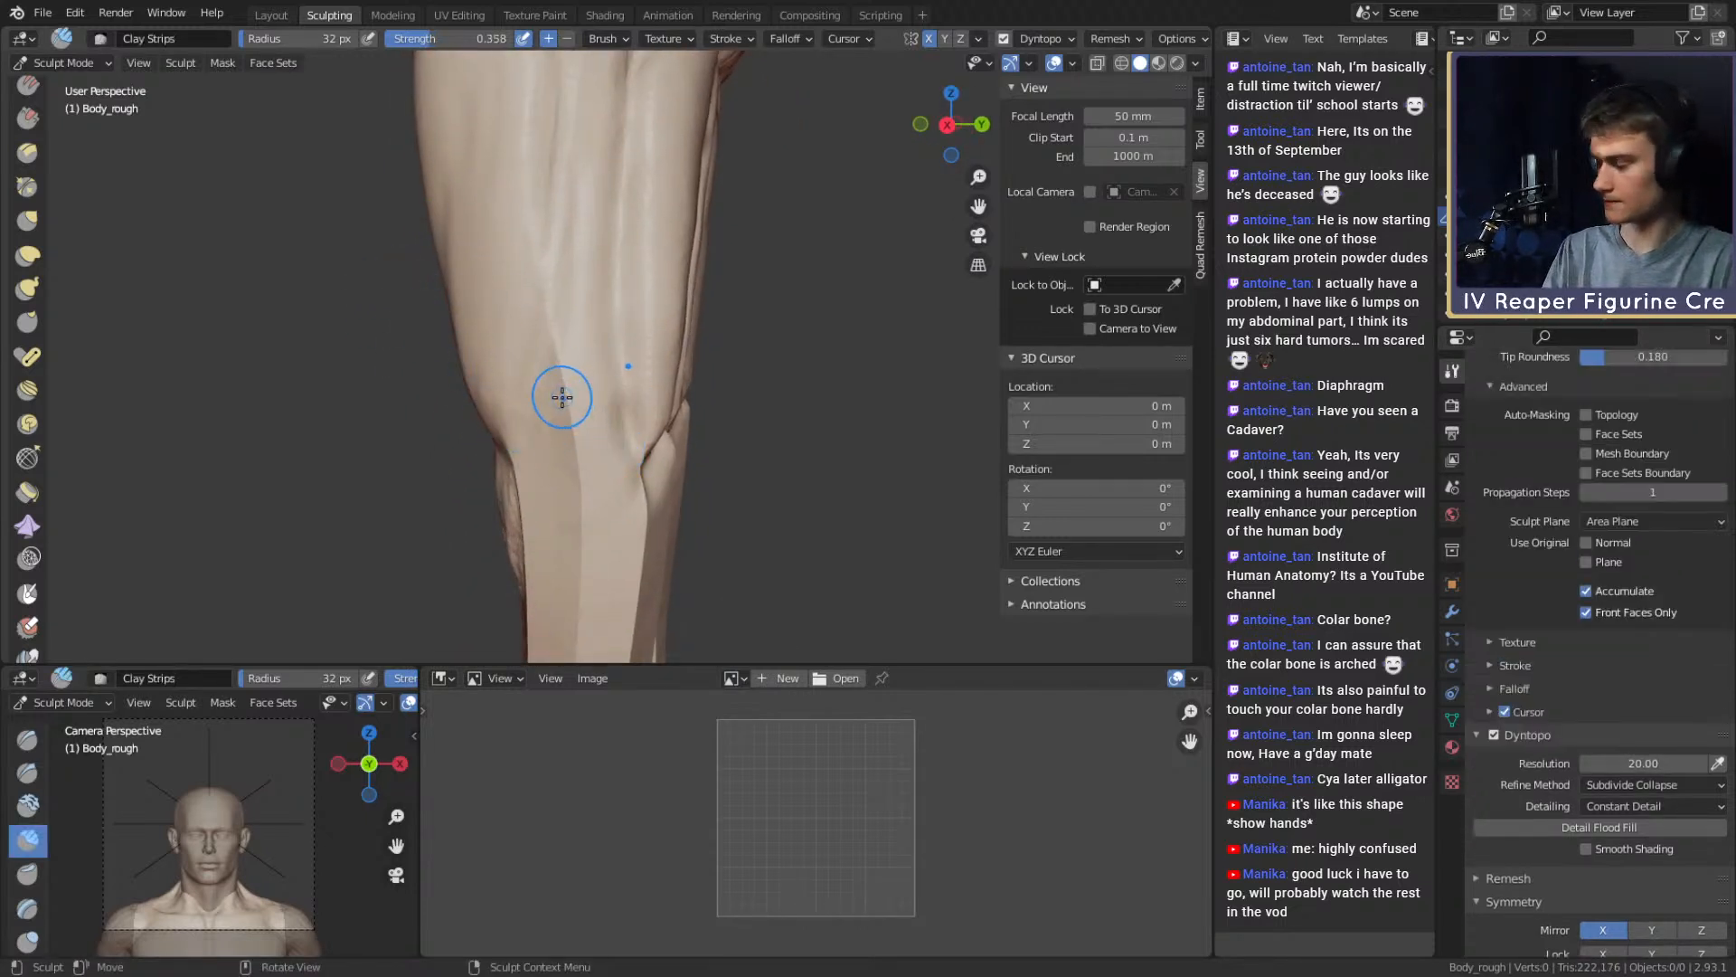
{"action": "key", "text": "shift+c"}
{"action": "middle_click_drag", "start_coordinate": [641, 468], "coordinate": [636, 403]}
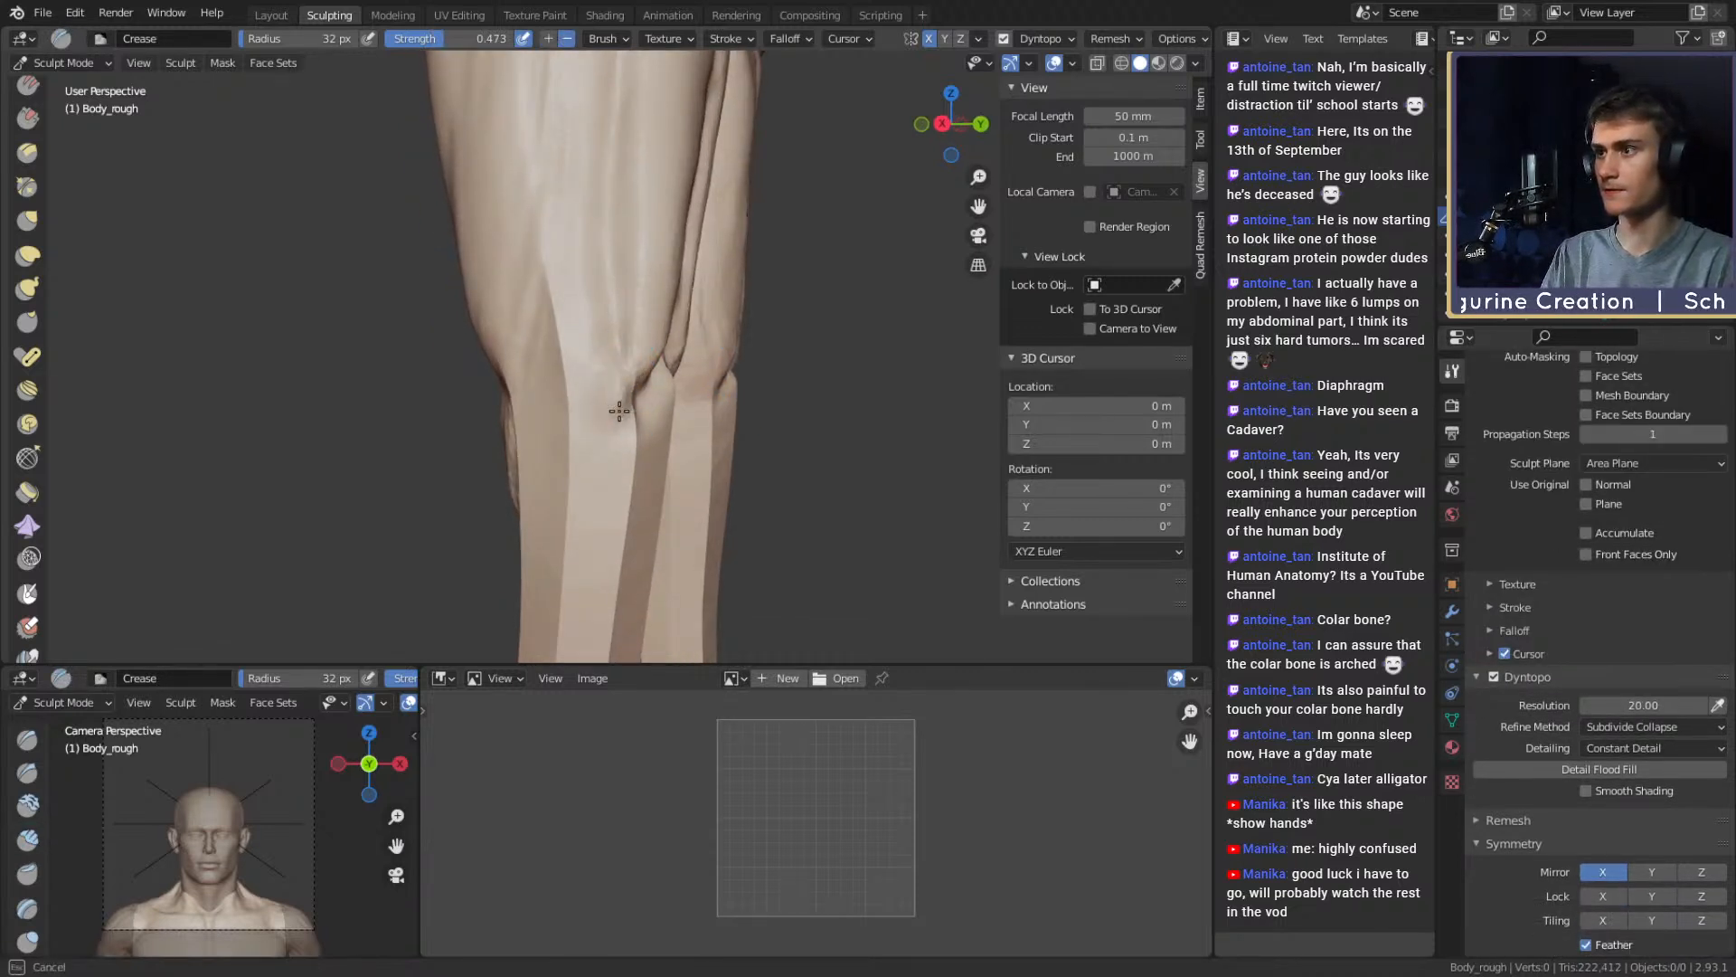
{"action": "left_click_drag", "start_coordinate": [620, 411], "coordinate": [615, 407]}
{"action": "key", "text": "f"}
{"action": "left_click", "coordinate": [634, 407]}
{"action": "middle_click_drag", "start_coordinate": [609, 377], "coordinate": [643, 399]}
Adjust the outer knee tendon and the lower outer thigh shape with the Grab brush
{"action": "key", "text": "g"}
{"action": "key", "text": "f"}
{"action": "left_click", "coordinate": [620, 384]}
{"action": "left_click_drag", "start_coordinate": [644, 399], "coordinate": [641, 408]}
{"action": "middle_click_drag", "start_coordinate": [641, 408], "coordinate": [683, 365]}
{"action": "key", "text": "f"}
{"action": "left_click", "coordinate": [683, 347]}
{"action": "middle_click_drag", "start_coordinate": [684, 296], "coordinate": [697, 336], "text": "shift"}
{"action": "key", "text": "f"}
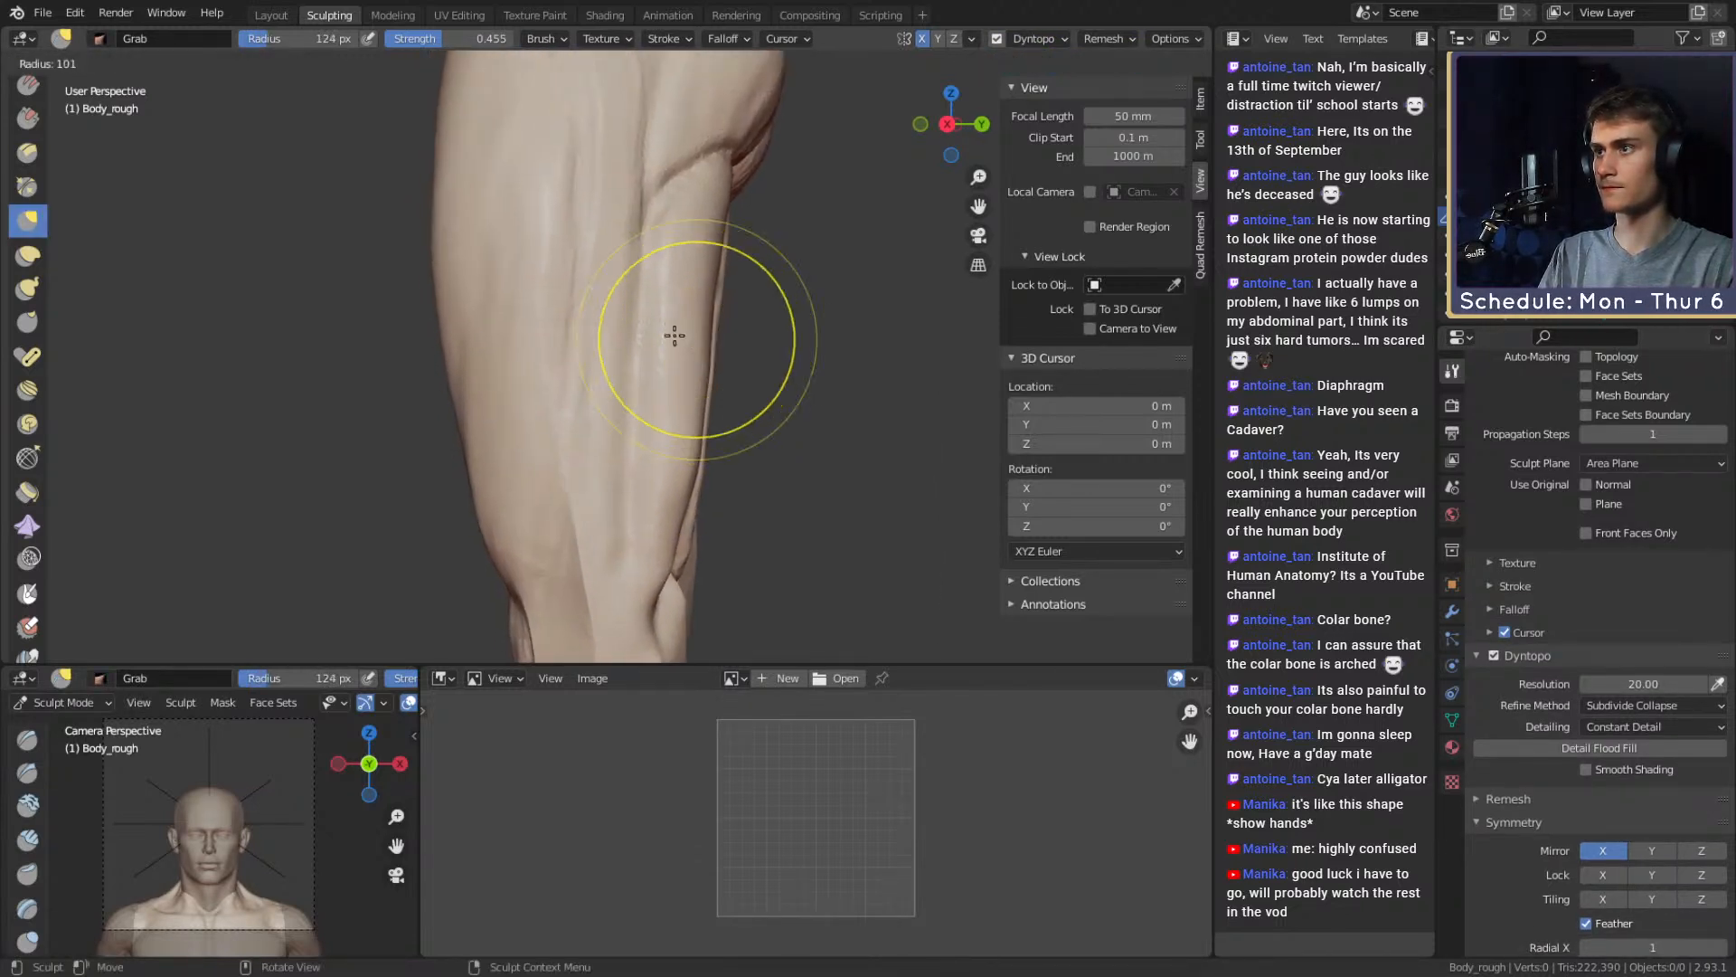
{"action": "left_click", "coordinate": [674, 340]}
Build up the muscle band along the outer thigh from the hip down towards the knee with Clay Strips at 39 px
{"action": "key", "text": "c"}
{"action": "key", "text": "f"}
{"action": "left_click", "coordinate": [596, 316]}
{"action": "key", "text": "f"}
{"action": "middle_click_drag", "start_coordinate": [608, 123], "coordinate": [639, 343], "text": "shift"}
{"action": "left_click", "coordinate": [640, 311]}
{"action": "middle_click_drag", "start_coordinate": [640, 534], "coordinate": [645, 229], "text": "shift"}
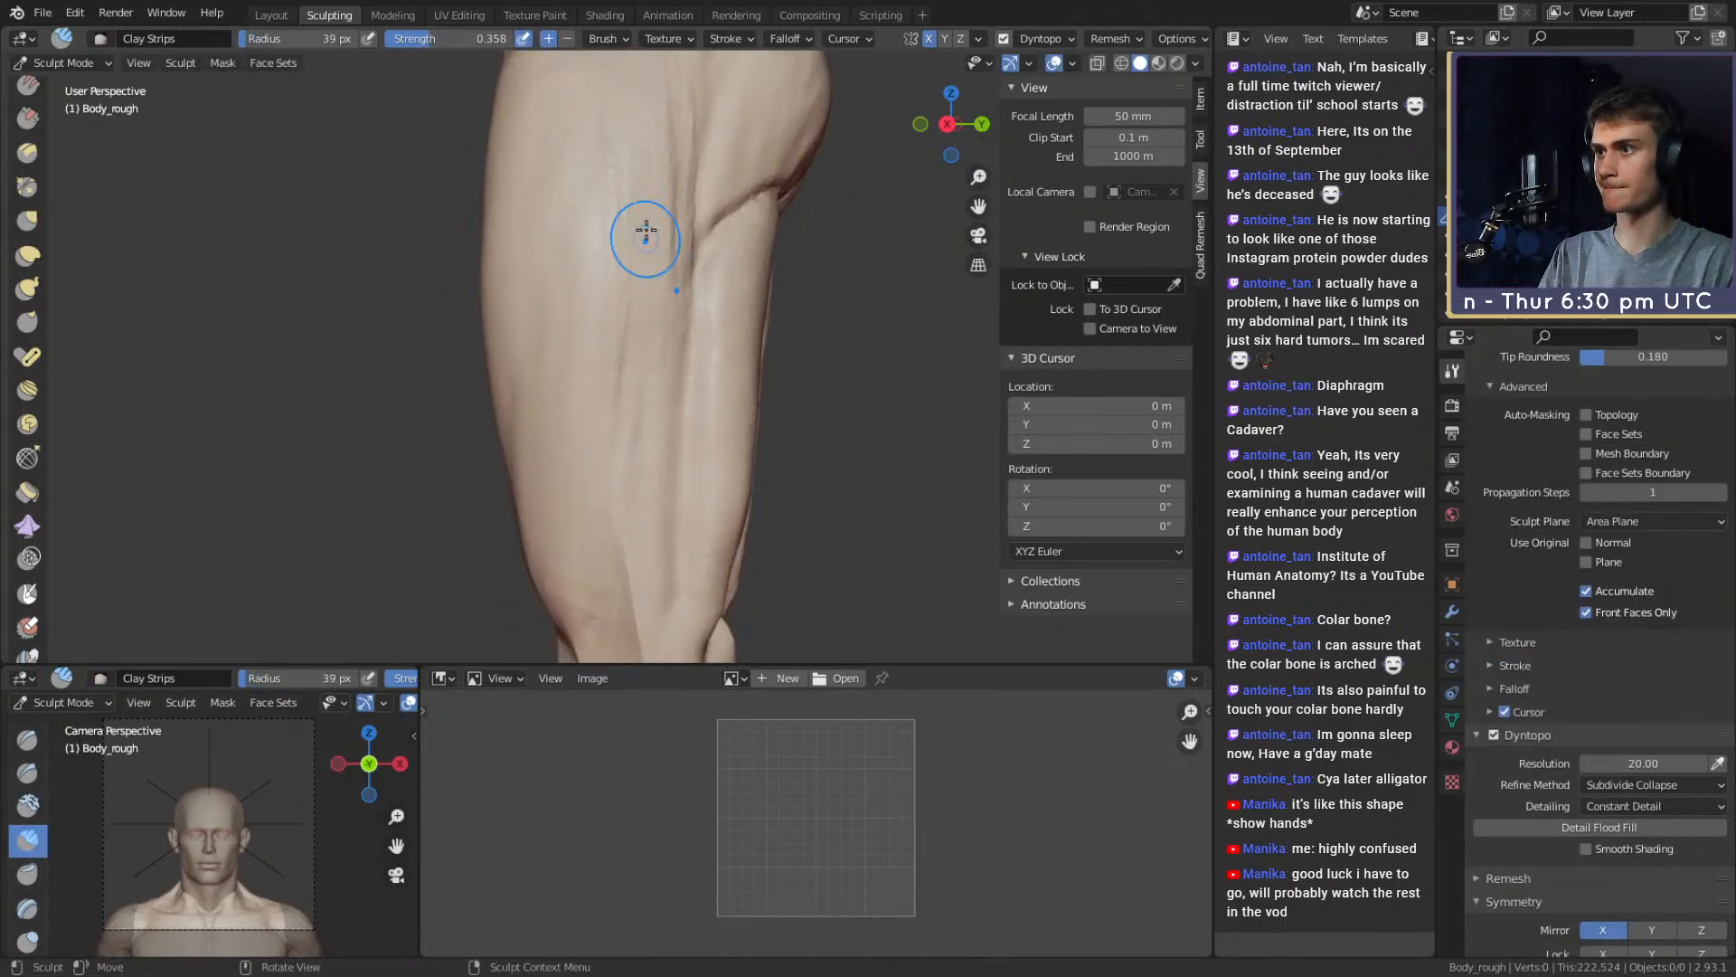
{"action": "mouse_move", "coordinate": [653, 301]}
{"action": "middle_mouse_down", "text": "shift"}
{"action": "mouse_move", "coordinate": [601, 334]}
{"action": "mouse_move", "coordinate": [660, 159]}
{"action": "middle_mouse_up", "text": "shift"}
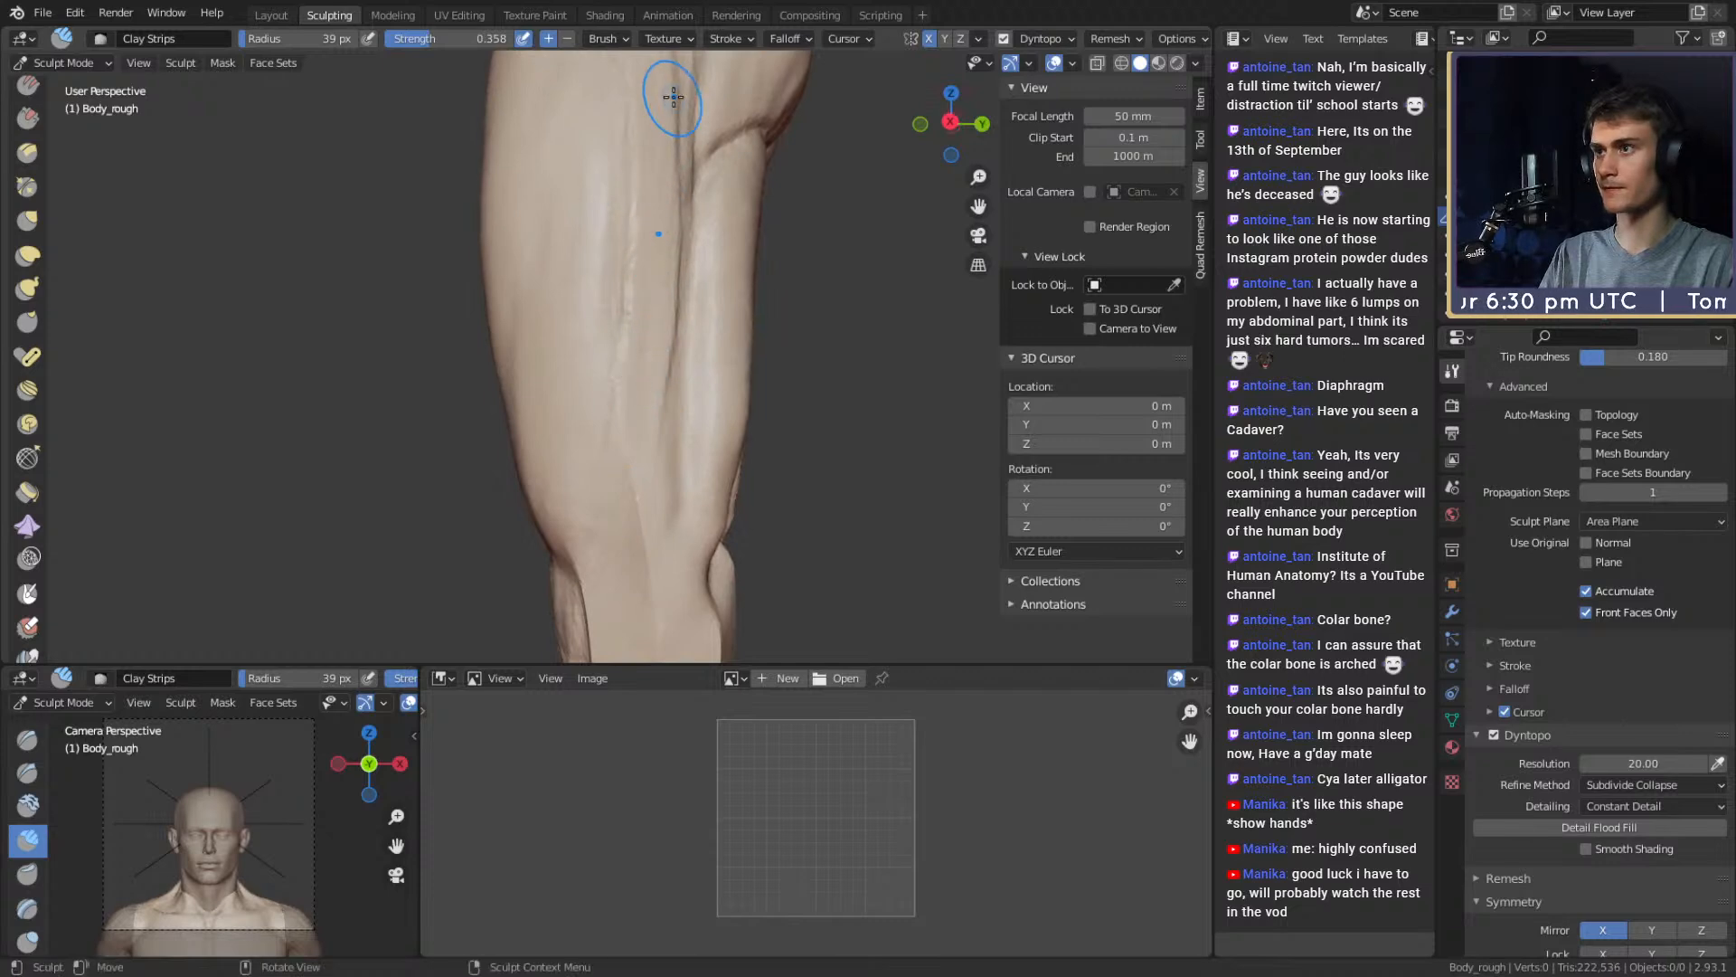
{"action": "middle_click_drag", "start_coordinate": [673, 97], "coordinate": [651, 354], "text": "shift"}
{"action": "left_click_drag", "start_coordinate": [650, 192], "coordinate": [653, 398]}
{"action": "mouse_move", "coordinate": [653, 398]}
{"action": "middle_mouse_down", "text": "shift"}
{"action": "mouse_move", "coordinate": [653, 306]}
{"action": "mouse_move", "coordinate": [633, 271]}
{"action": "middle_mouse_up", "text": "shift"}
{"action": "left_click_drag", "start_coordinate": [633, 272], "coordinate": [605, 527]}
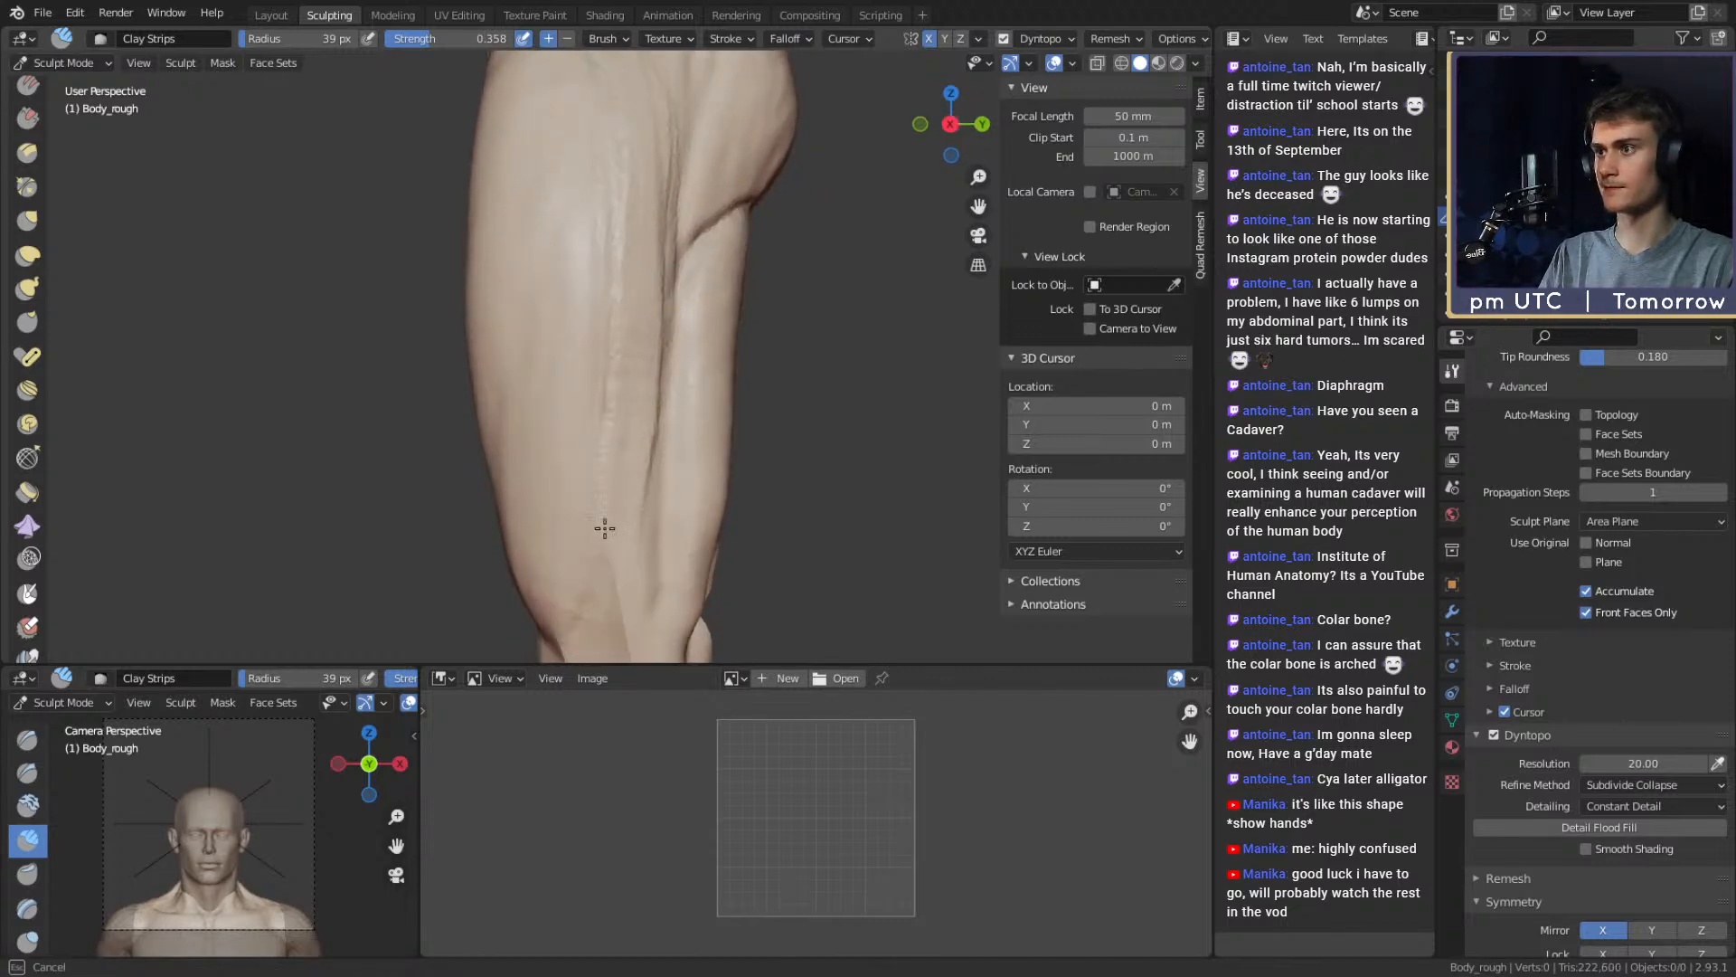
Shape the outer quadriceps fibres down to the top of the kneecap with Clay Strips at a 39 px radius
{"action": "mouse_move", "coordinate": [633, 389]}
{"action": "middle_mouse_down"}
{"action": "mouse_move", "coordinate": [663, 356]}
{"action": "mouse_move", "coordinate": [764, 342]}
{"action": "mouse_move", "coordinate": [646, 248]}
{"action": "middle_mouse_up"}
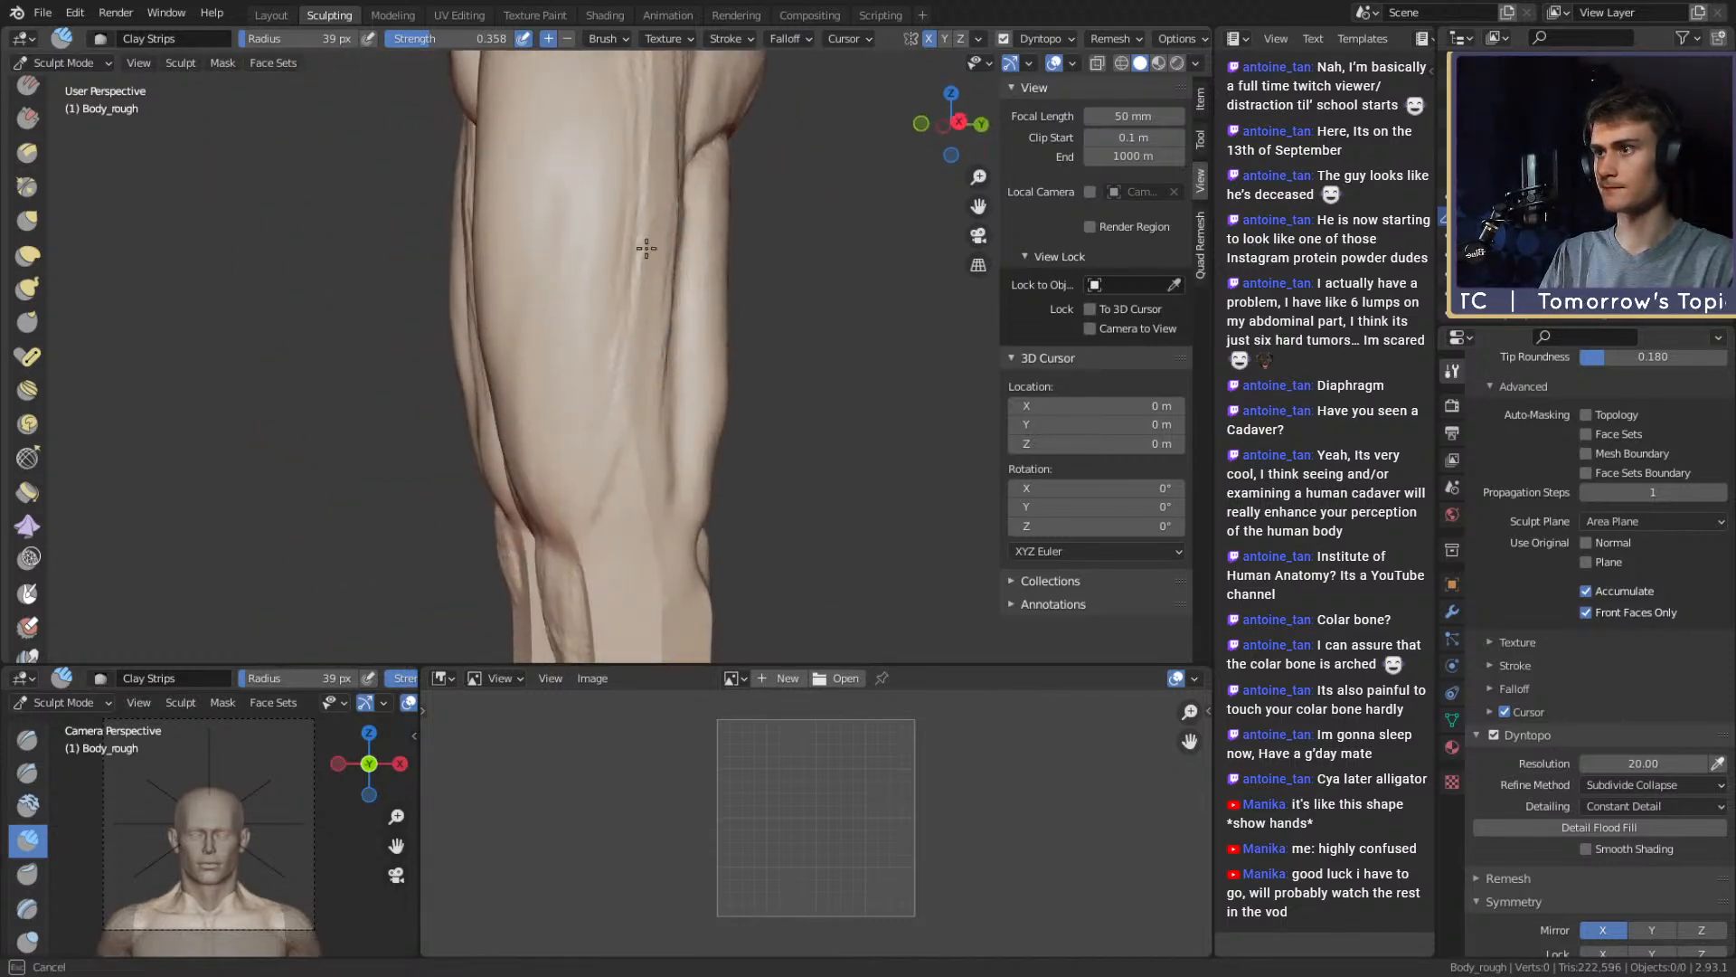
{"action": "middle_click_drag", "start_coordinate": [600, 415], "coordinate": [630, 176]}
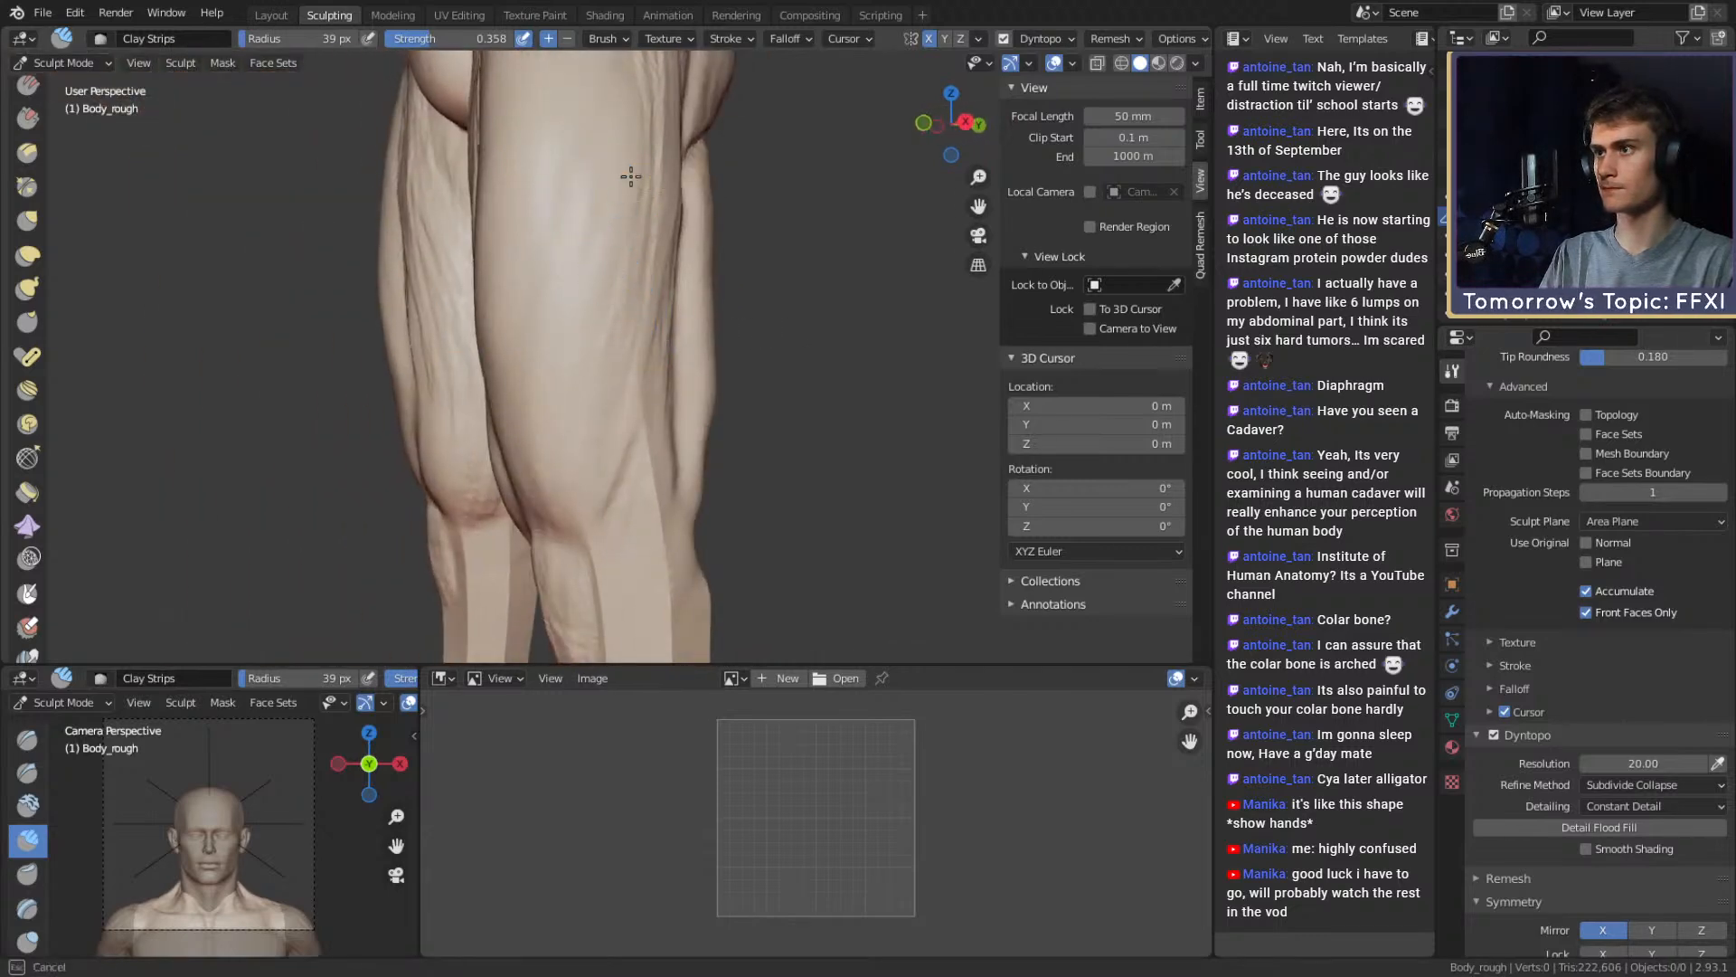
{"action": "middle_click_drag", "start_coordinate": [566, 326], "coordinate": [568, 322]}
{"action": "middle_click_drag", "start_coordinate": [561, 463], "coordinate": [610, 369]}
{"action": "middle_click_drag", "start_coordinate": [582, 427], "coordinate": [635, 424]}
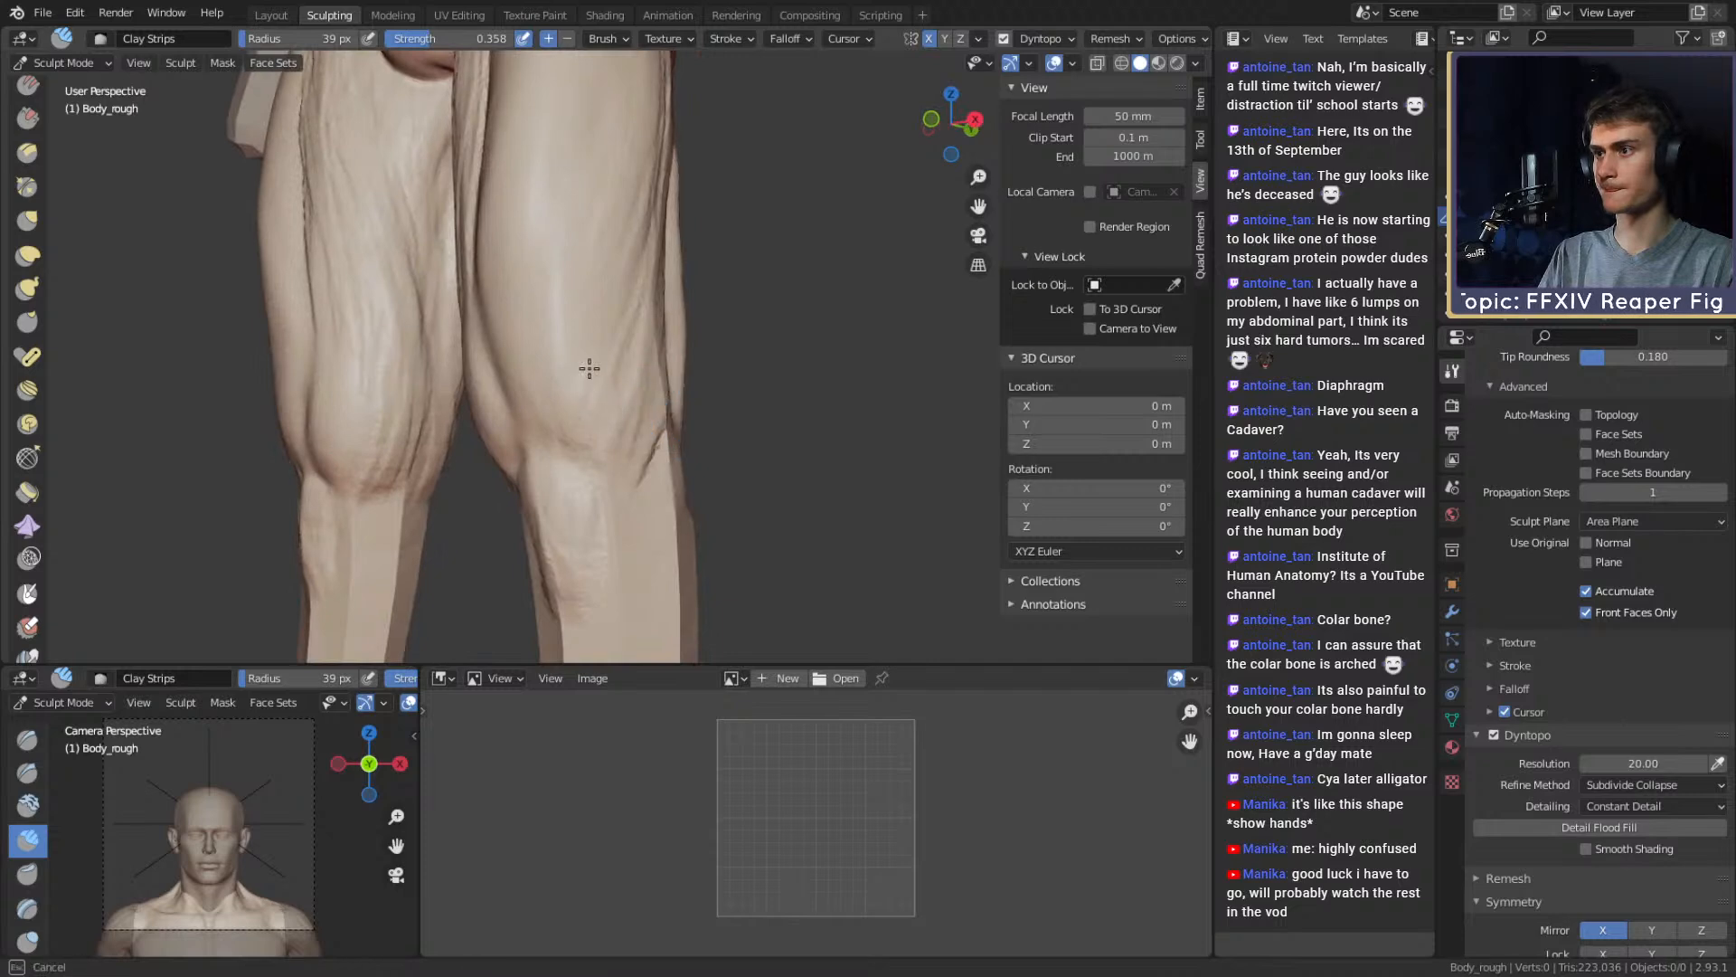
{"action": "left_click_drag", "start_coordinate": [632, 309], "coordinate": [630, 362]}
{"action": "middle_click_drag", "start_coordinate": [630, 361], "coordinate": [562, 372]}
Work over the outer front of the thigh down to the knee with the Clay Strips radius at 102 px
{"action": "key", "text": "f"}
{"action": "left_click", "coordinate": [615, 181]}
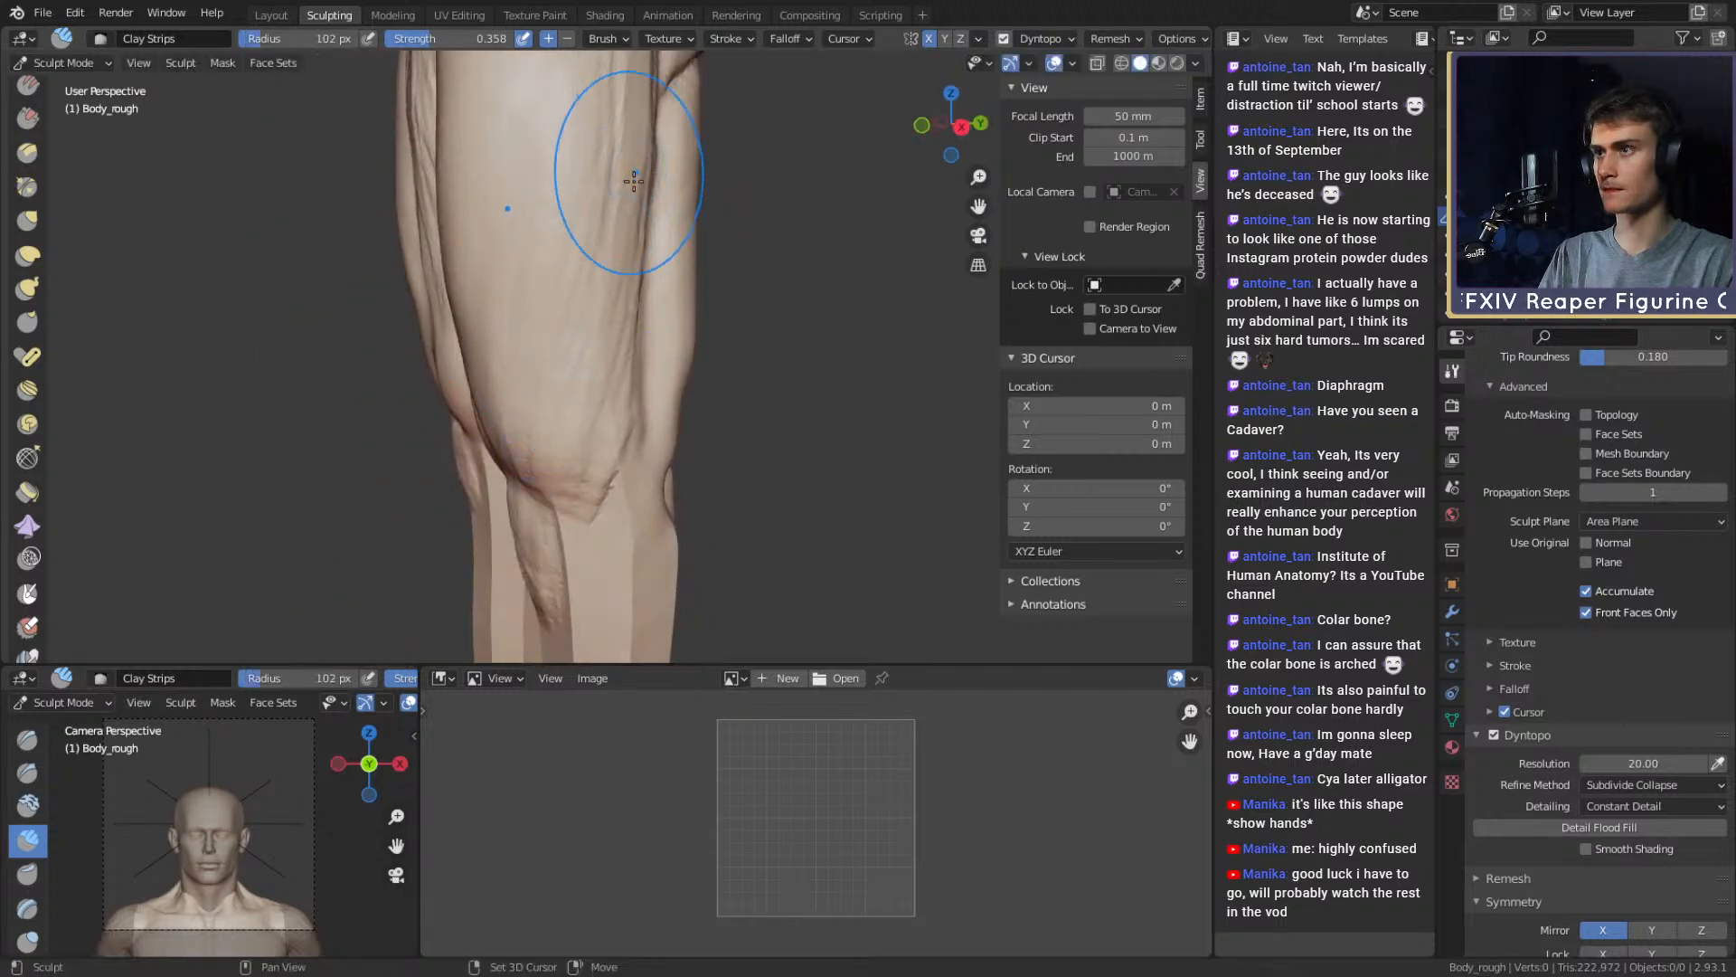
{"action": "left_click_drag", "start_coordinate": [613, 179], "coordinate": [600, 436]}
{"action": "mouse_move", "coordinate": [572, 435]}
{"action": "middle_mouse_down"}
{"action": "mouse_move", "coordinate": [688, 418]}
{"action": "mouse_move", "coordinate": [389, 414]}
{"action": "middle_mouse_up"}
Adjust the back and side of the knee with the Grab brush, enlarging its radius to 161 px
{"action": "key", "text": "g"}
{"action": "key", "text": "f"}
{"action": "left_click", "coordinate": [611, 400]}
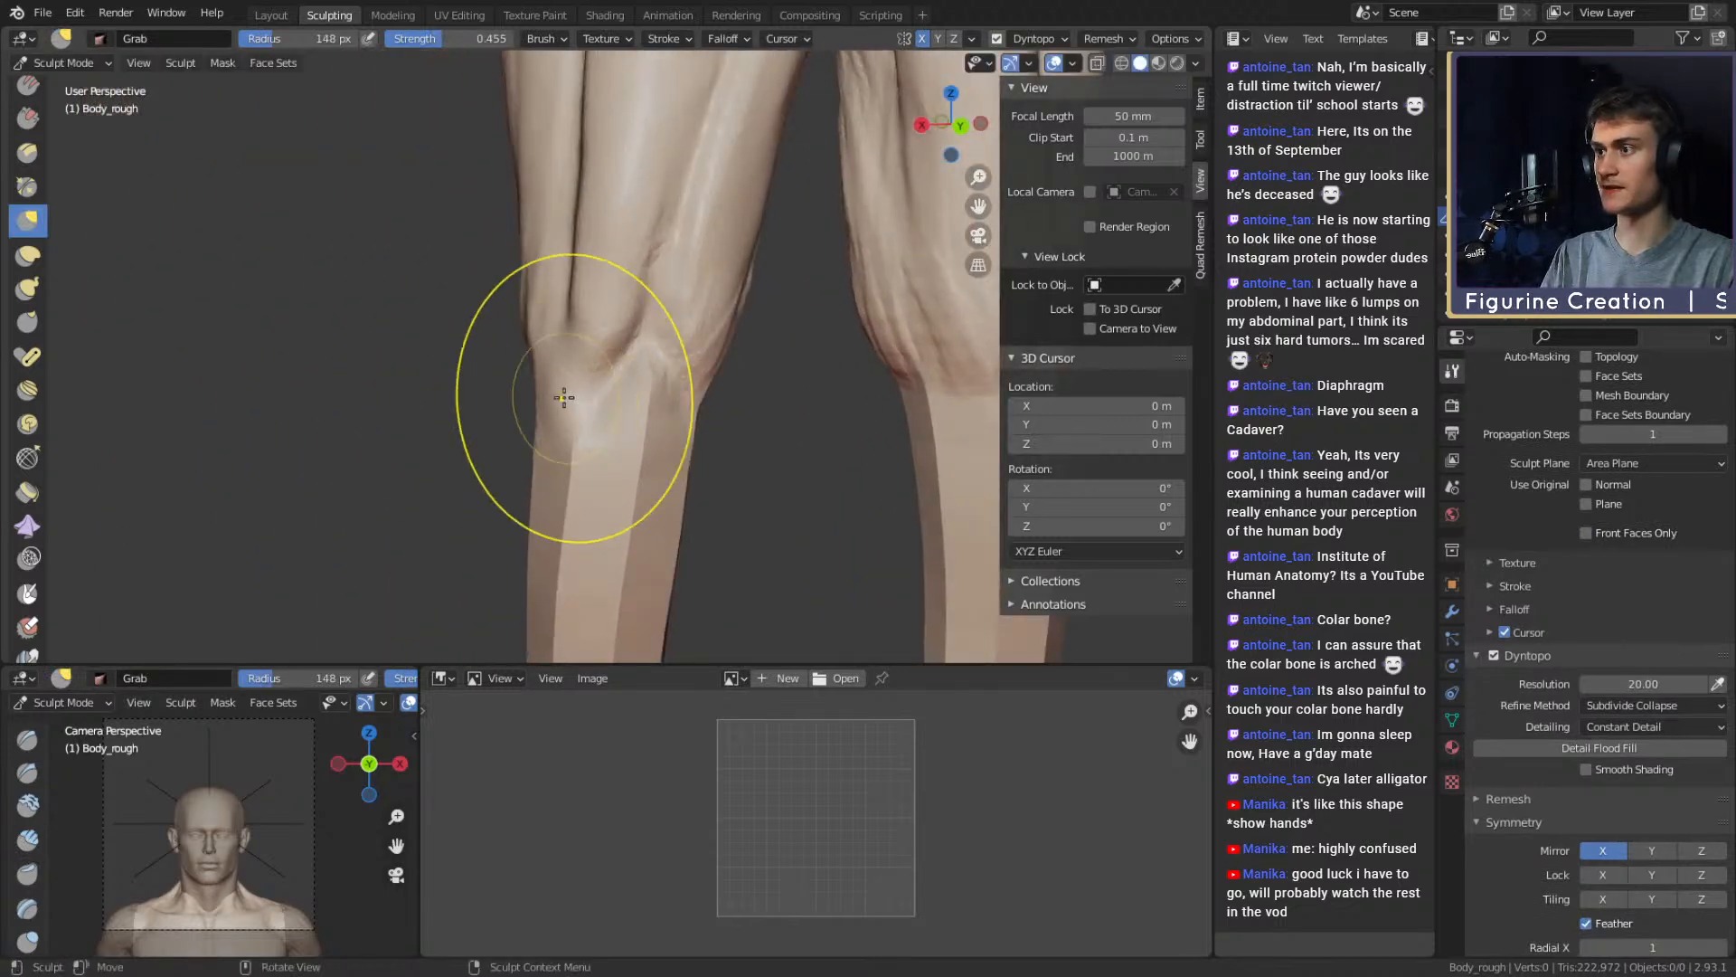
{"action": "key", "text": "f"}
{"action": "mouse_move", "coordinate": [621, 366]}
{"action": "left_mouse_down", "text": "alt"}
{"action": "mouse_move", "coordinate": [606, 369]}
{"action": "mouse_move", "coordinate": [649, 396]}
{"action": "left_mouse_up", "text": "alt"}
{"action": "left_click", "coordinate": [633, 389]}
Paint a mask strip from the front hip point down the outer front of the thigh with the 21 px Mask brush
{"action": "mouse_move", "coordinate": [650, 396]}
{"action": "middle_mouse_down"}
{"action": "mouse_move", "coordinate": [736, 388]}
{"action": "mouse_move", "coordinate": [497, 233]}
{"action": "mouse_move", "coordinate": [705, 452]}
{"action": "middle_mouse_up"}
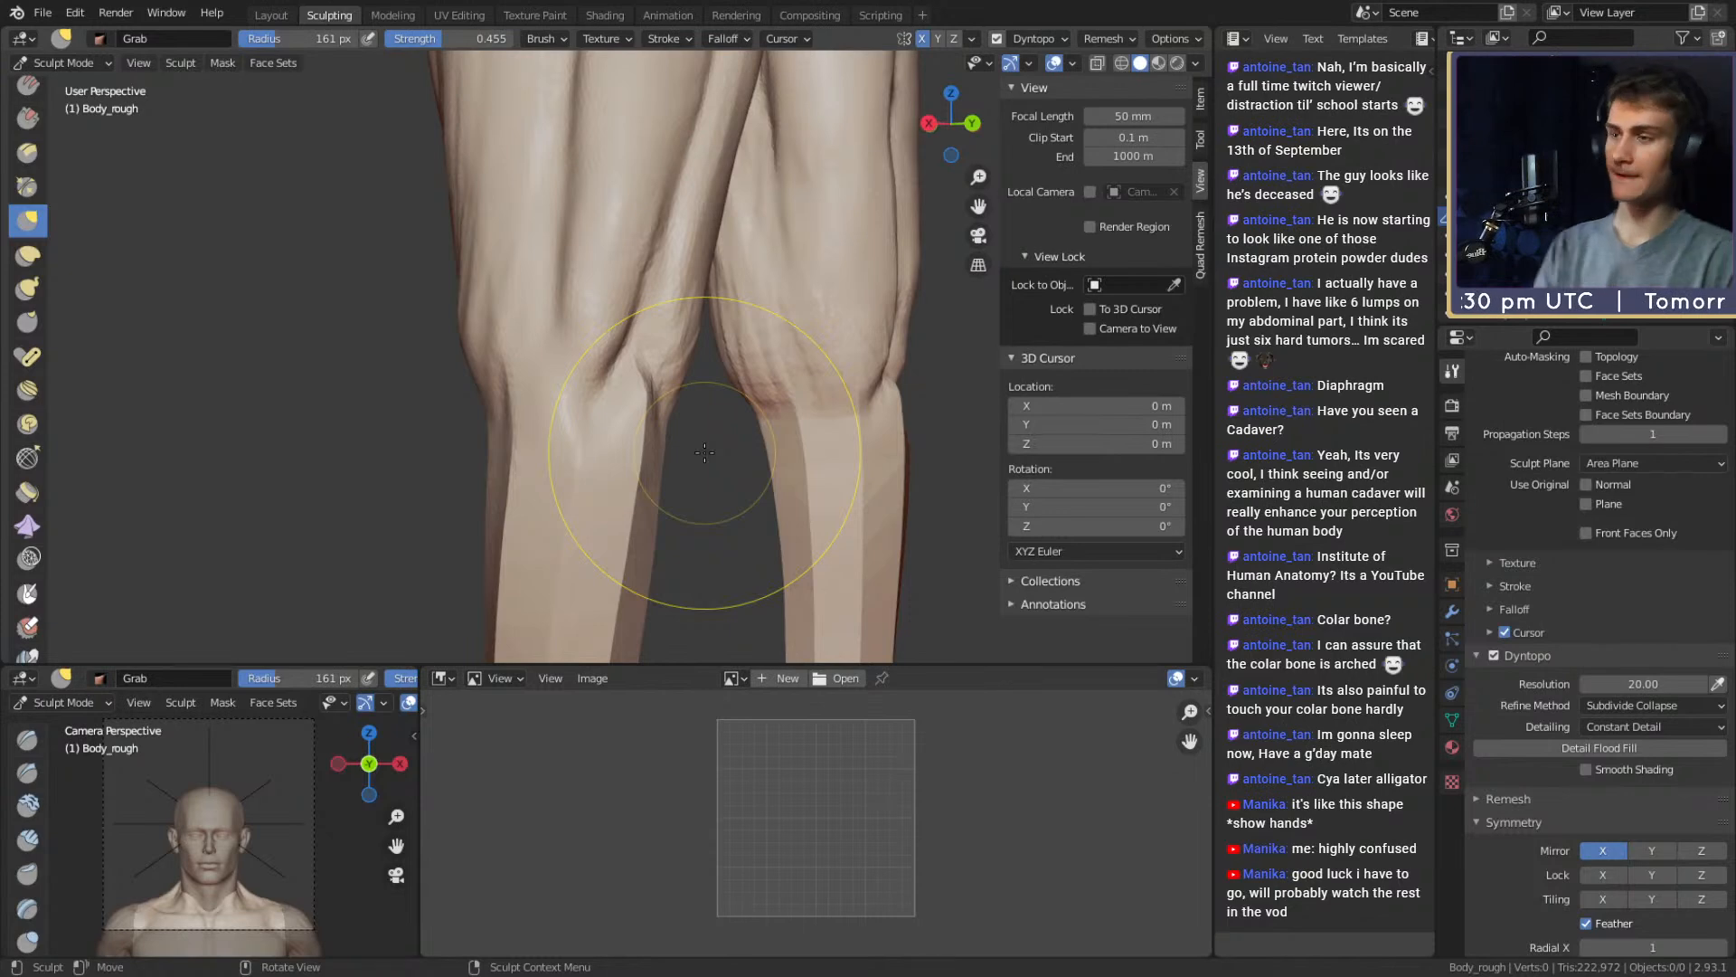
{"action": "middle_click_drag", "start_coordinate": [701, 453], "coordinate": [582, 349]}
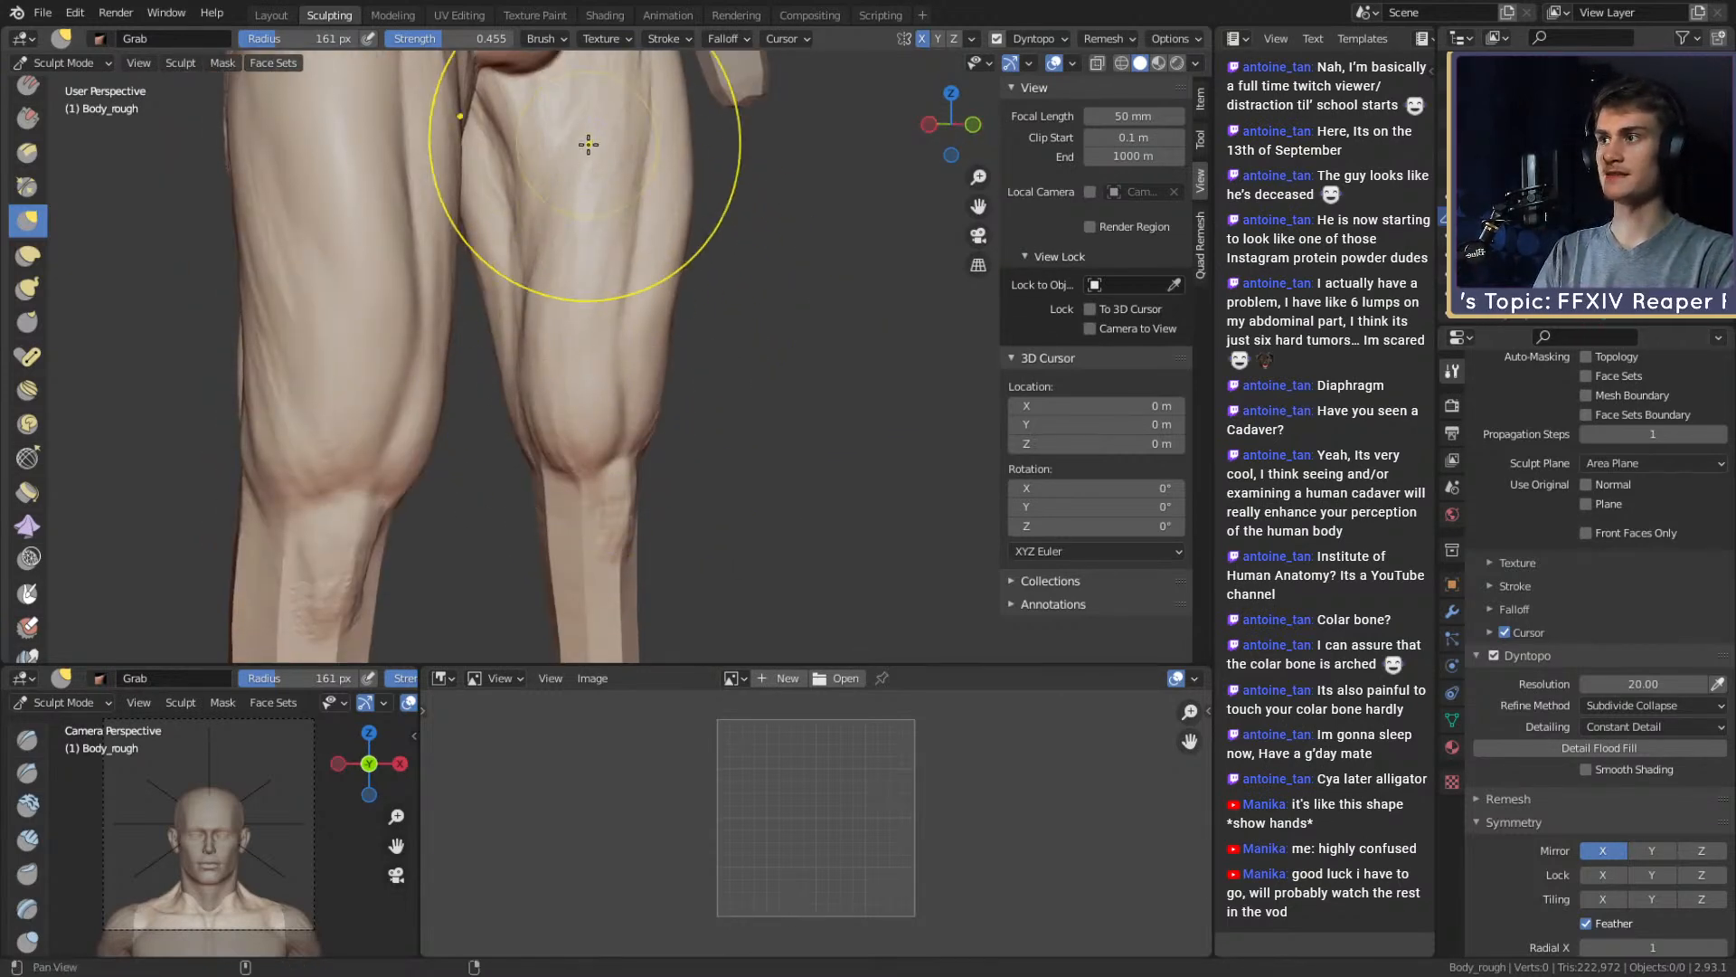
{"action": "middle_click_drag", "start_coordinate": [589, 144], "coordinate": [655, 376], "text": "shift"}
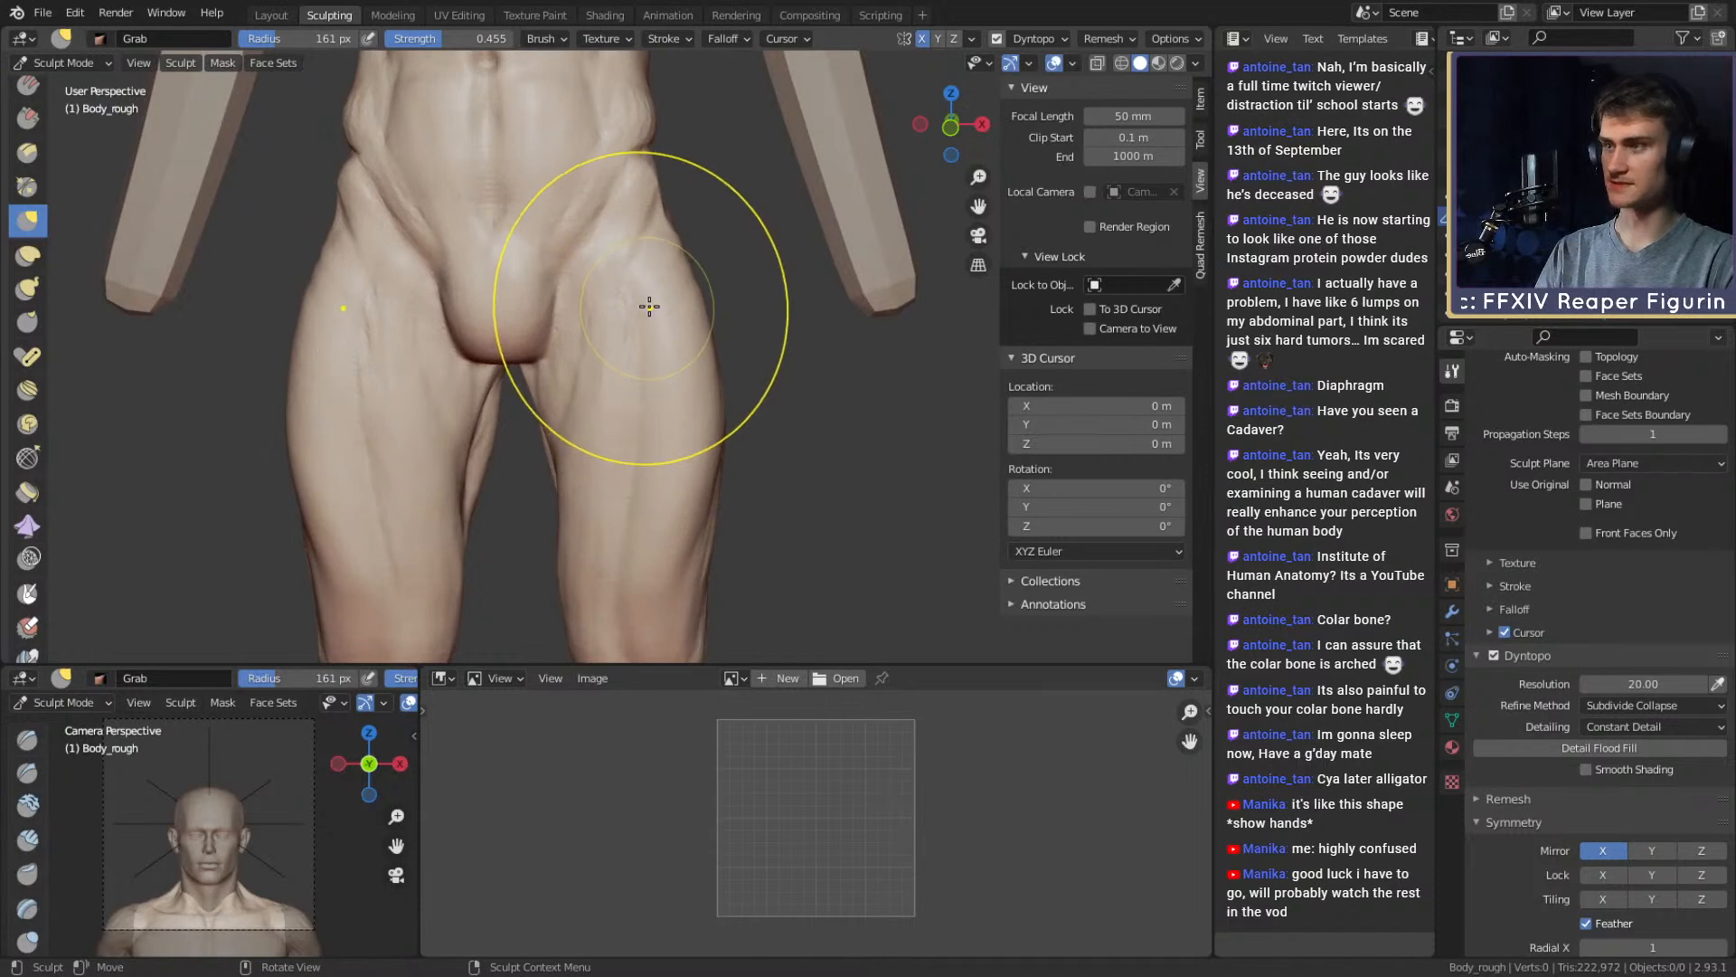
{"action": "key", "text": "m"}
{"action": "middle_click_drag", "start_coordinate": [649, 306], "coordinate": [647, 206]}
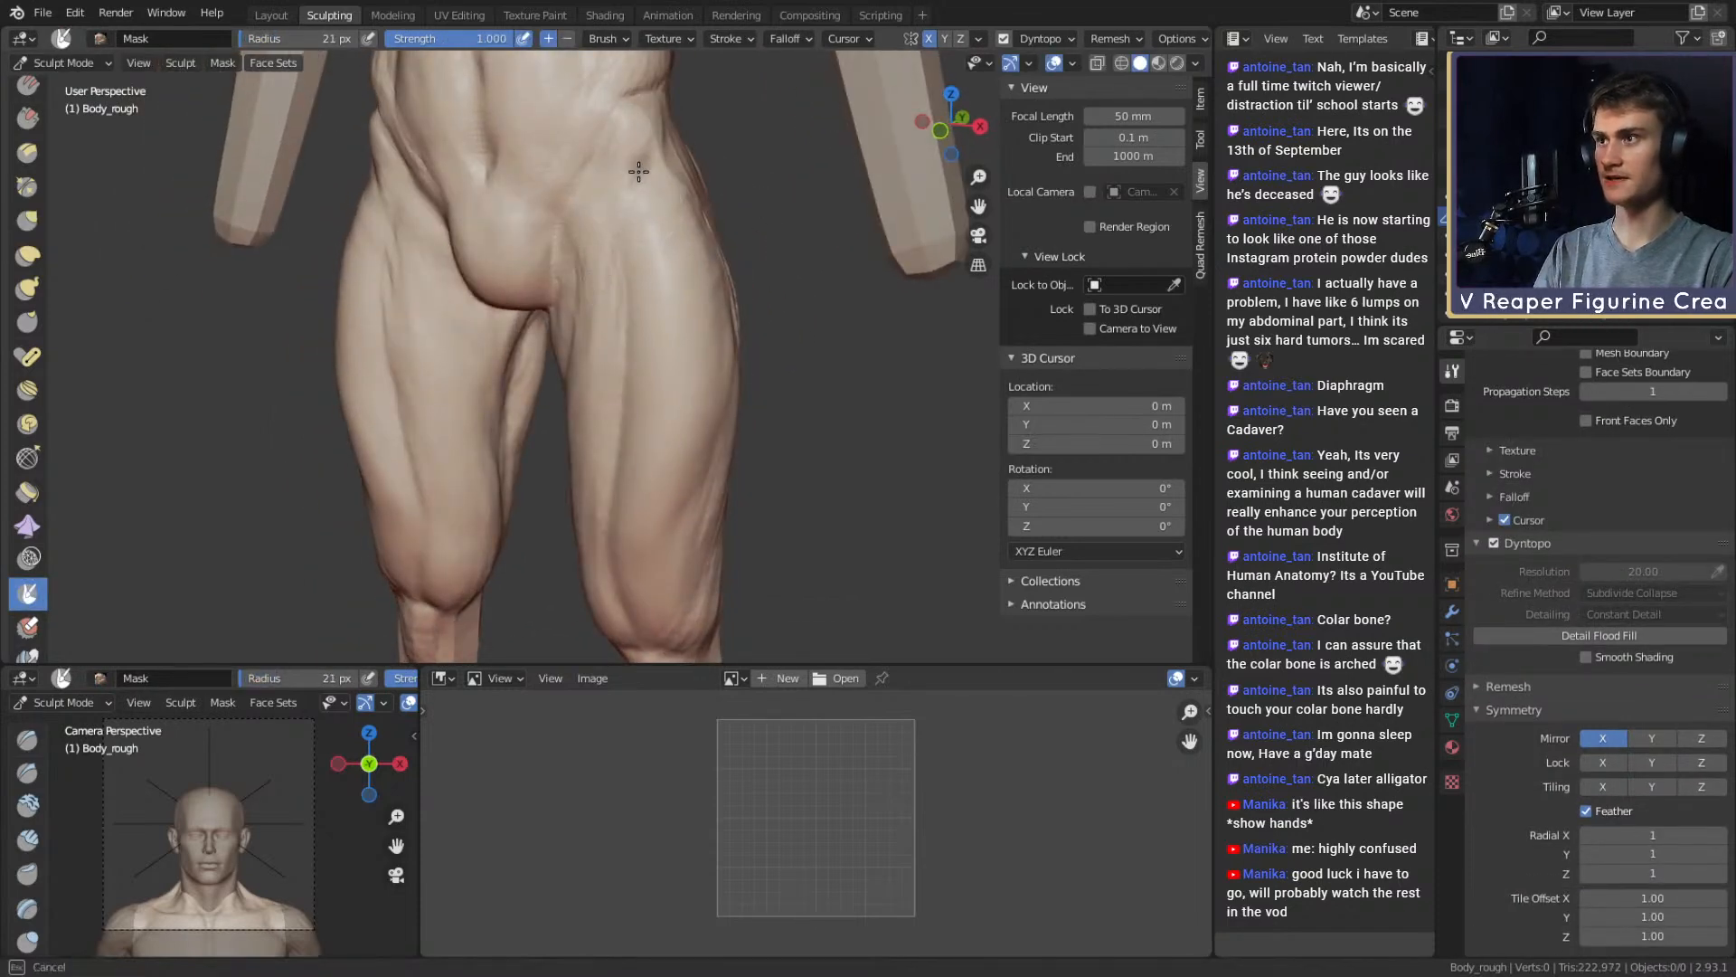
{"action": "left_click_drag", "start_coordinate": [638, 159], "coordinate": [638, 141]}
{"action": "left_click_drag", "start_coordinate": [643, 181], "coordinate": [665, 154], "text": "alt"}
{"action": "mouse_move", "coordinate": [655, 152]}
{"action": "left_mouse_down"}
{"action": "mouse_move", "coordinate": [648, 130]}
{"action": "mouse_move", "coordinate": [674, 390]}
{"action": "left_mouse_up"}
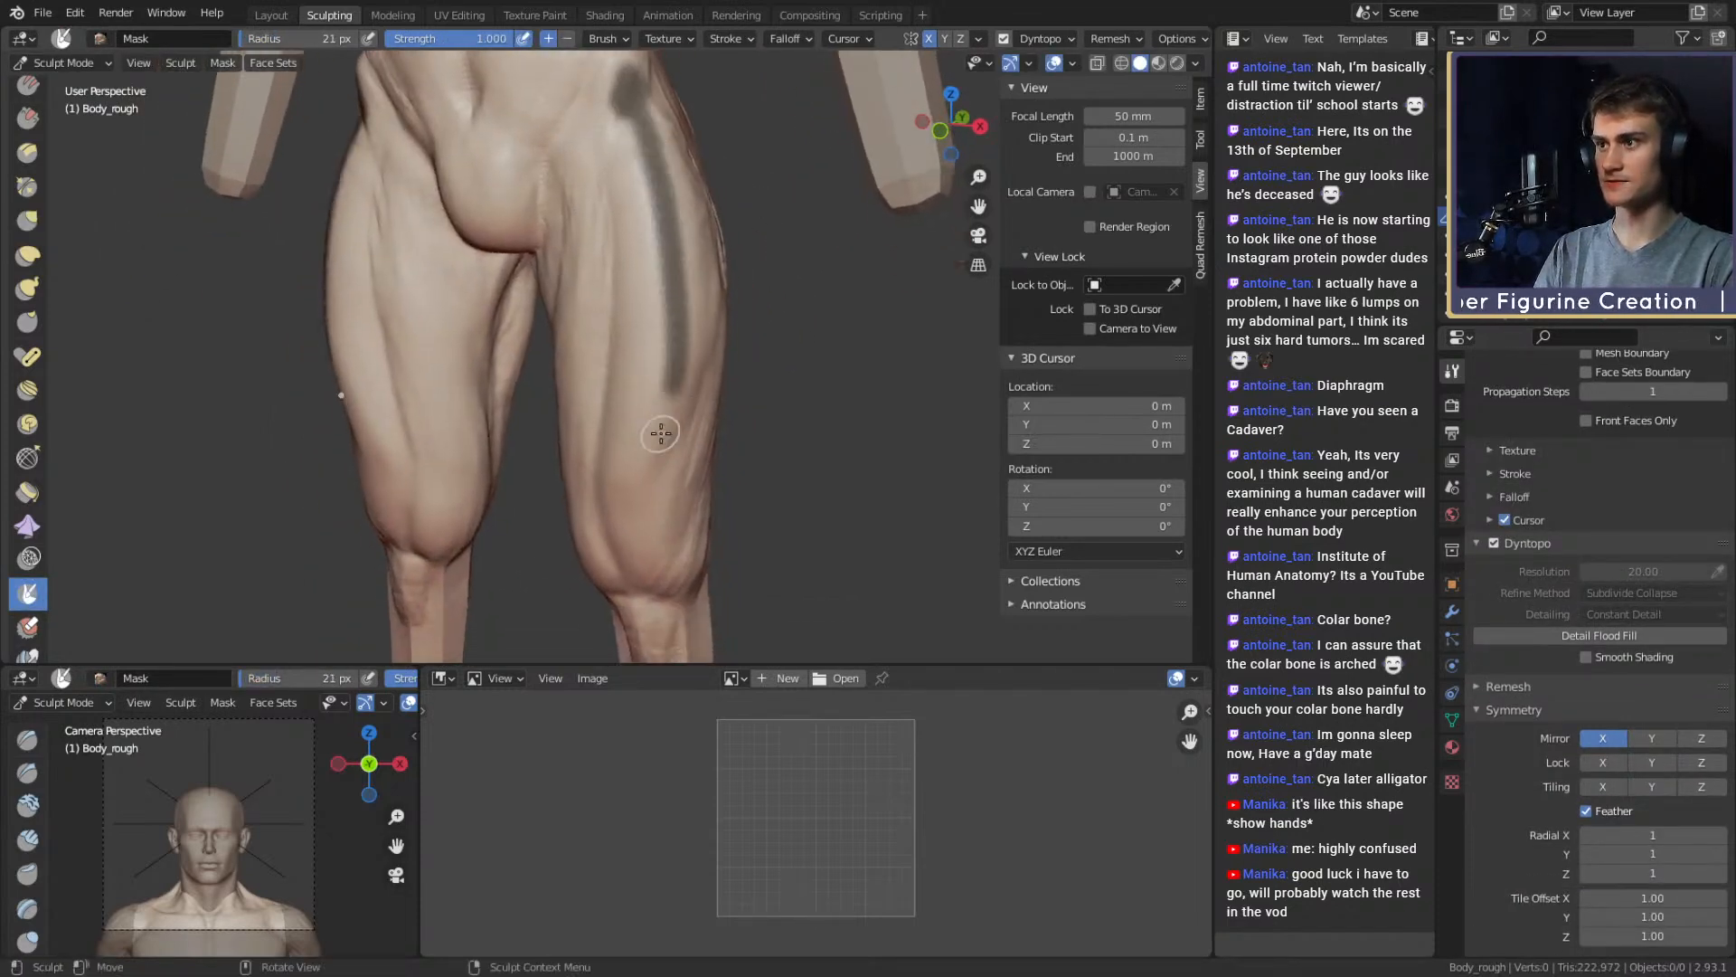
Extend the thigh mask strip down past the outer side of the kneecap to just below the knee
{"action": "left_click_drag", "start_coordinate": [665, 470], "coordinate": [674, 239], "text": "alt+shift"}
{"action": "left_click_drag", "start_coordinate": [679, 122], "coordinate": [653, 344]}
{"action": "left_click_drag", "start_coordinate": [659, 350], "coordinate": [673, 296], "text": "alt"}
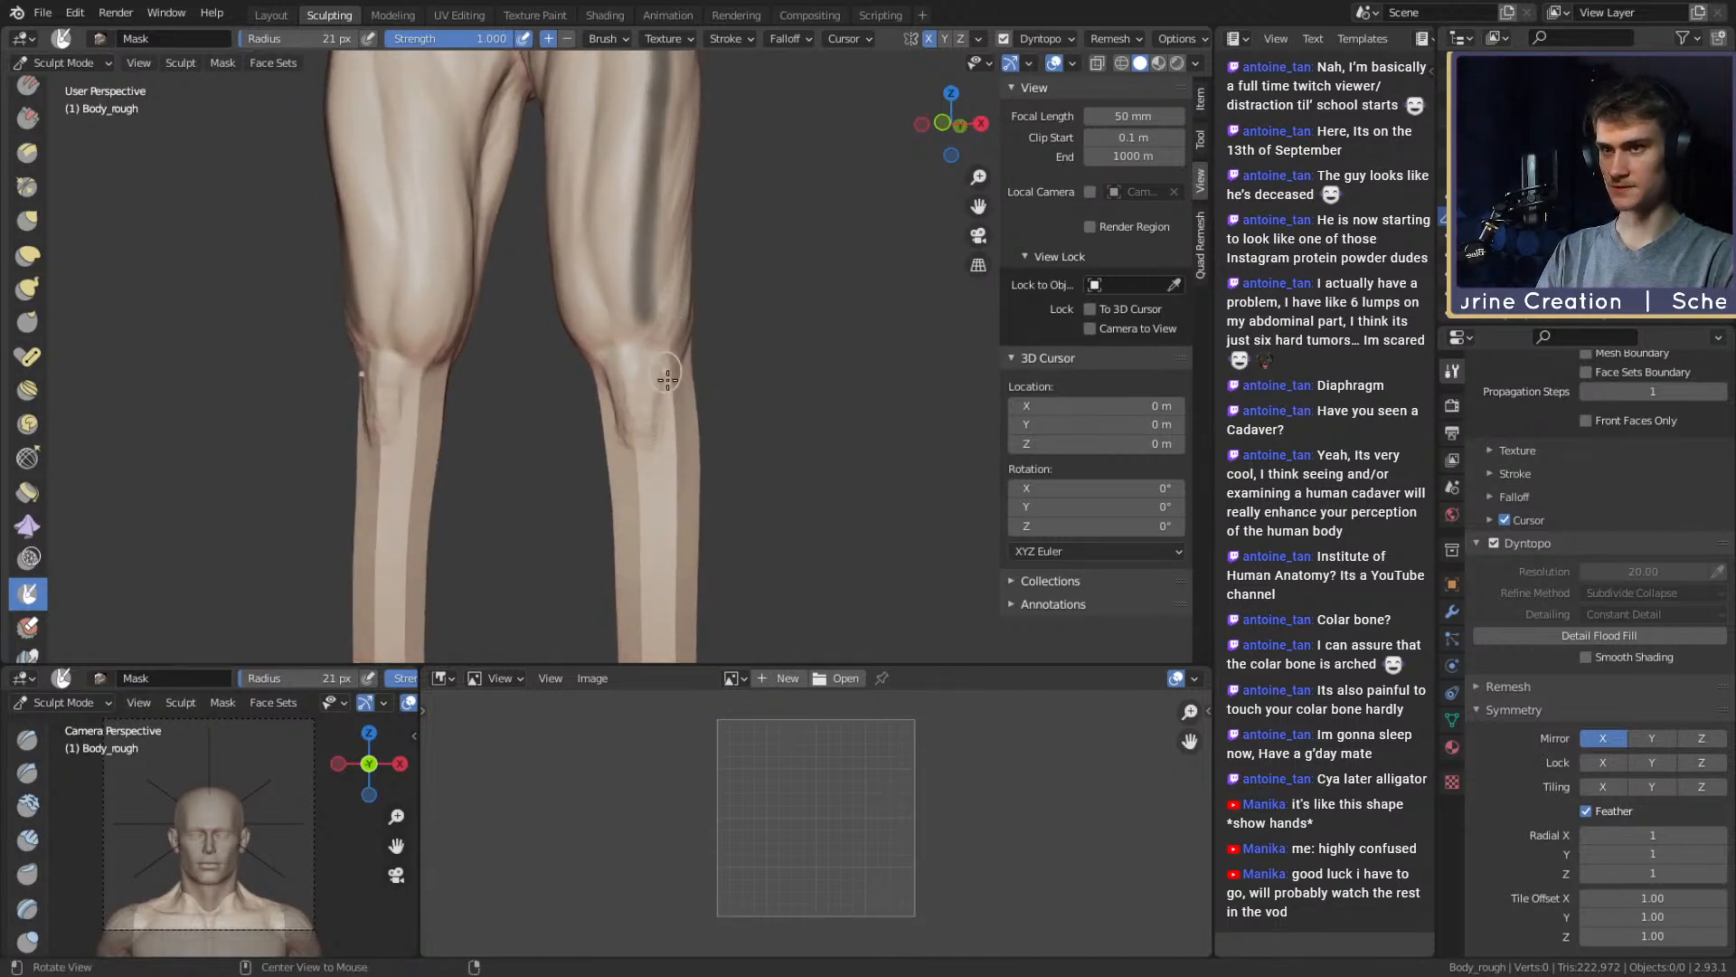
{"action": "left_click_drag", "start_coordinate": [679, 428], "coordinate": [630, 321], "text": "alt+shift"}
{"action": "left_click_drag", "start_coordinate": [645, 242], "coordinate": [650, 387]}
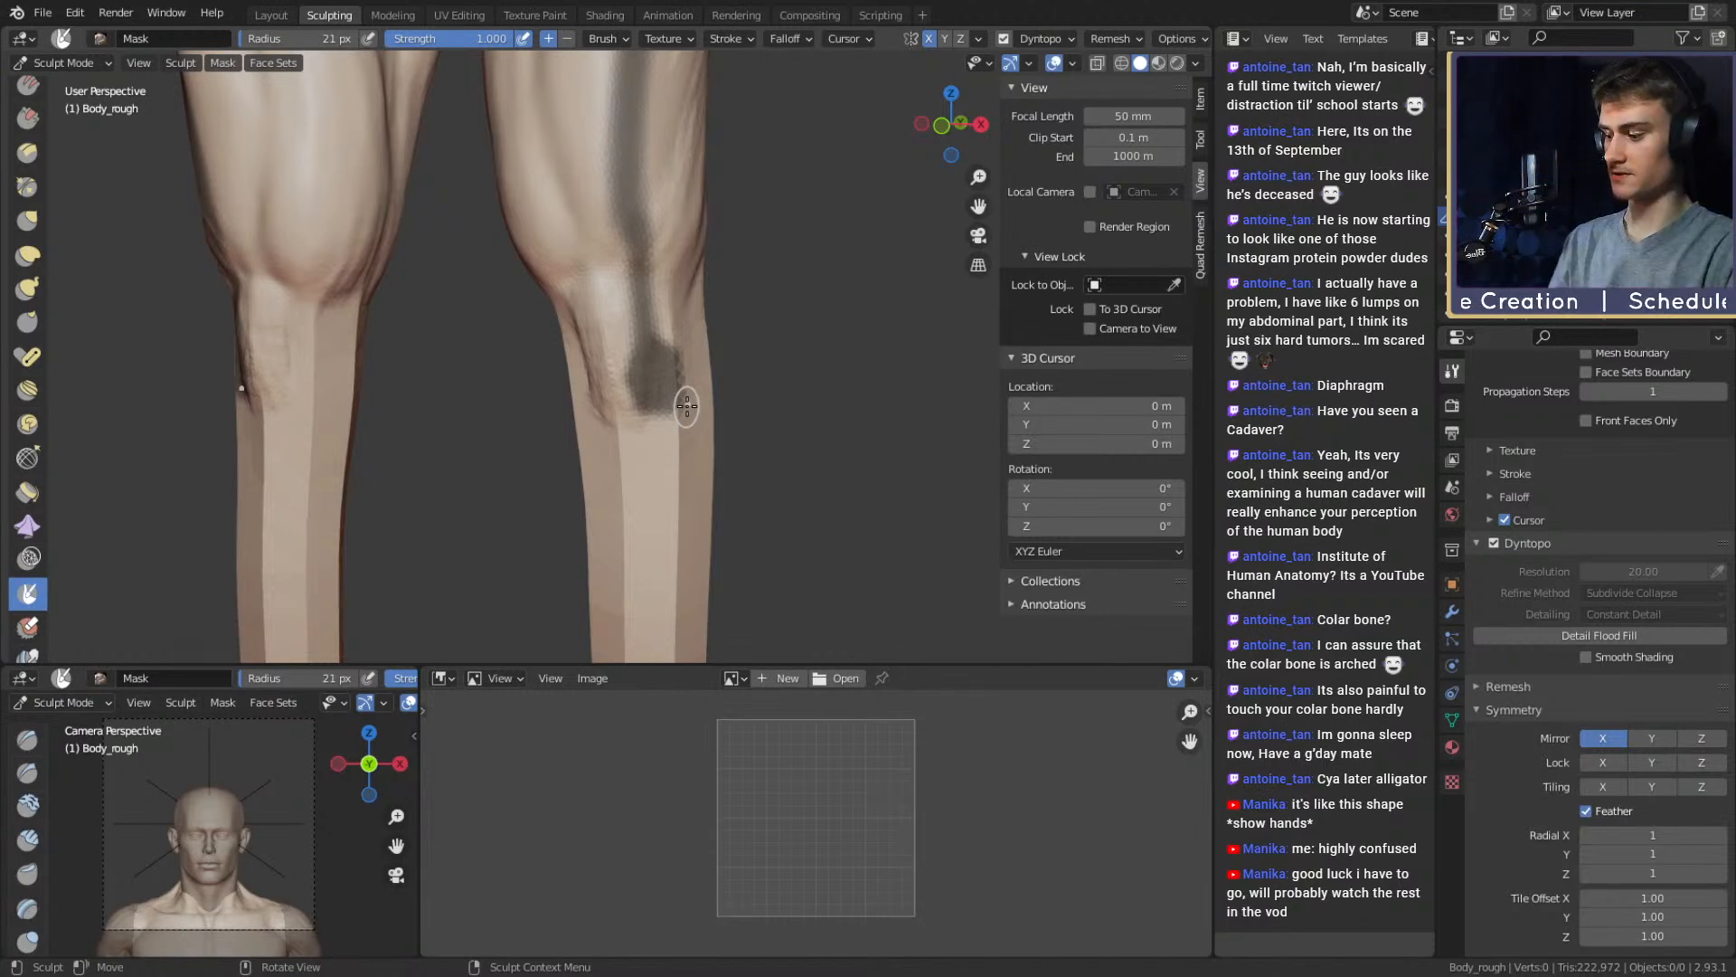
Clear the mask strip from the thigh and knee and check the legs from the back and side
{"action": "key", "text": "alt+m"}
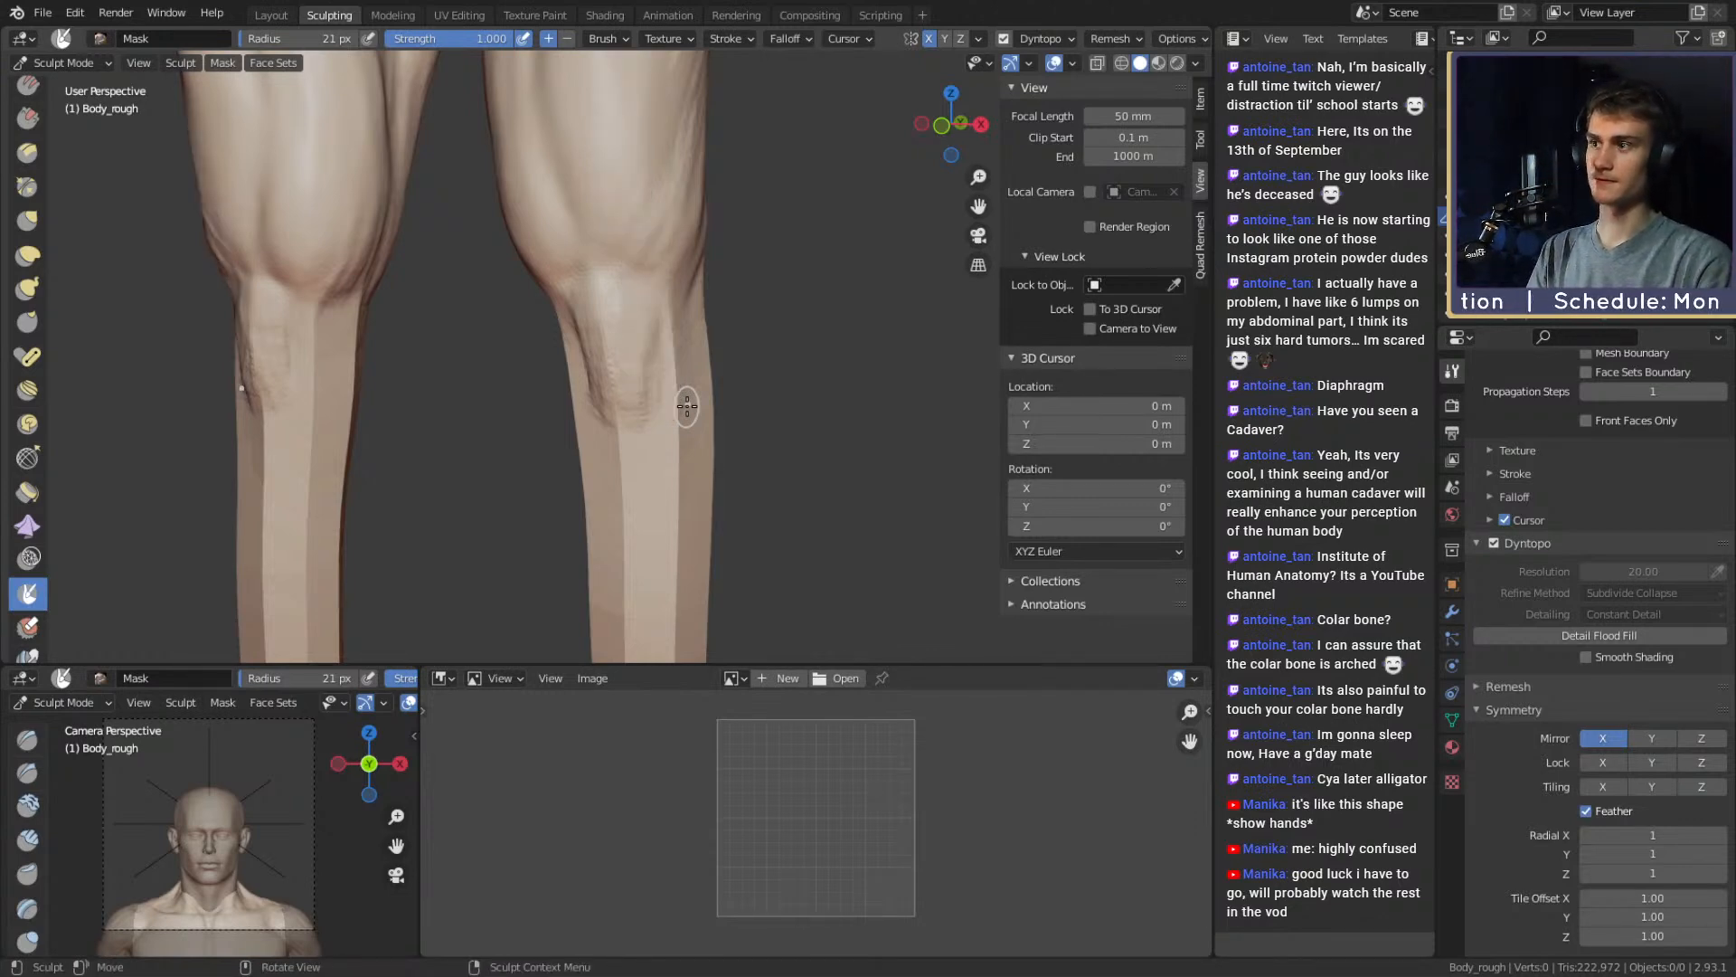
{"action": "middle_click_drag", "start_coordinate": [747, 369], "coordinate": [584, 387]}
{"action": "key", "text": "ctrl+z"}
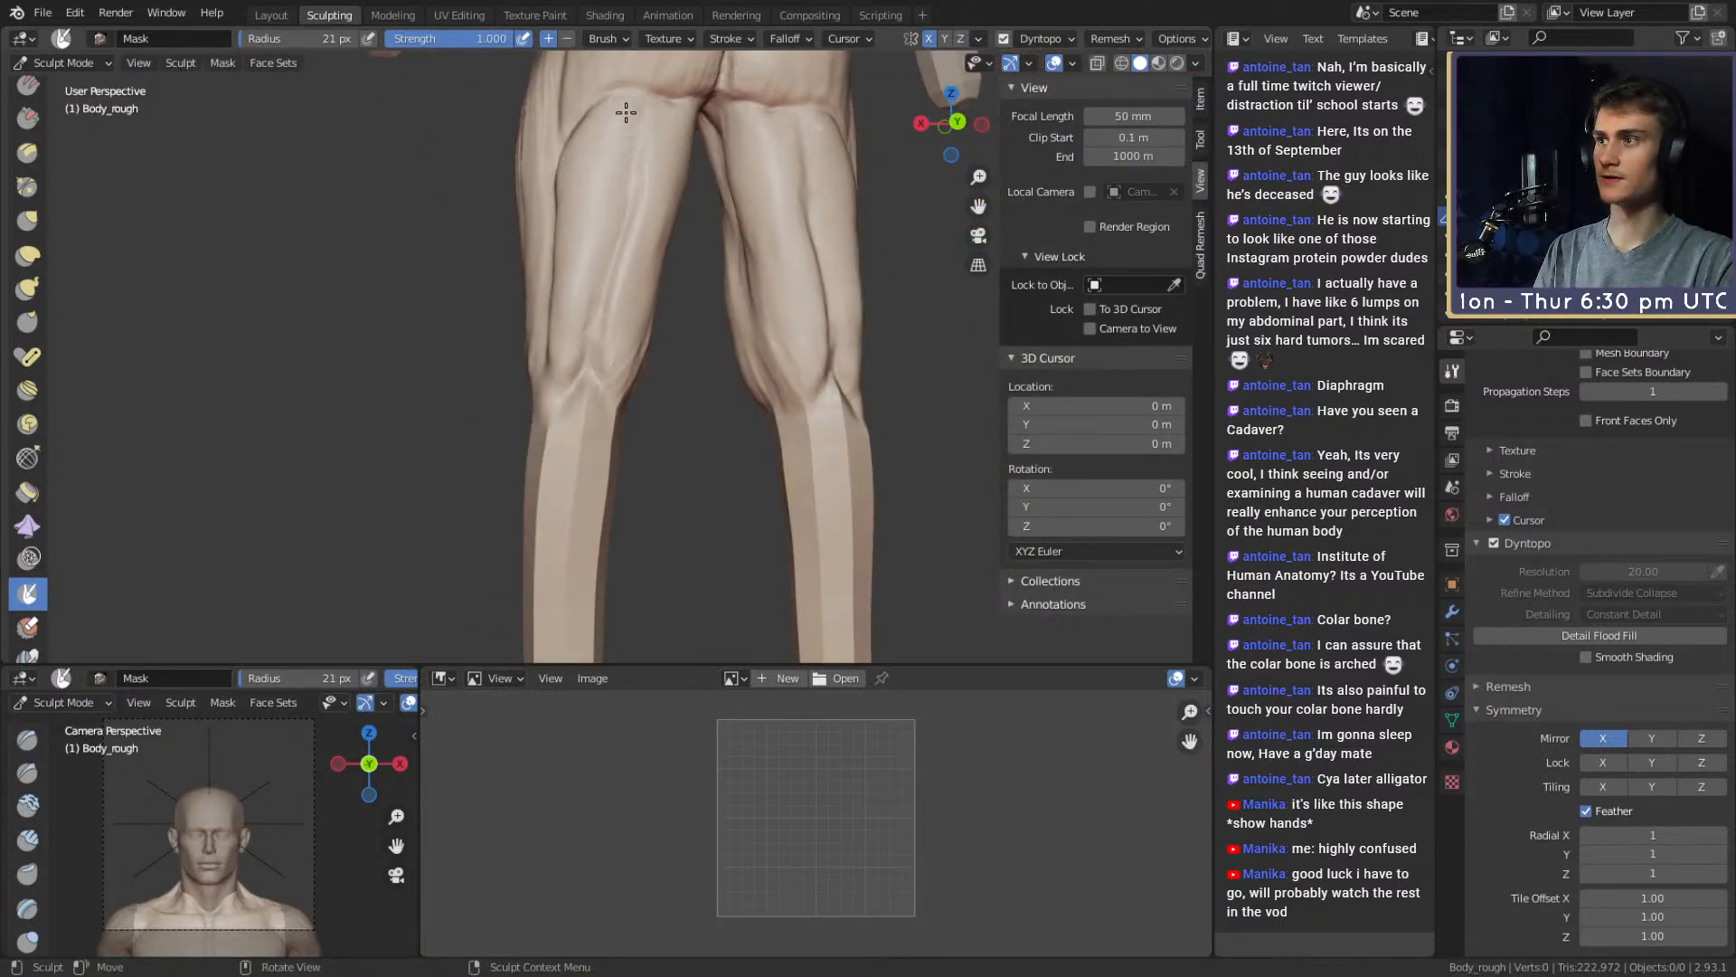
{"action": "mouse_move", "coordinate": [618, 126]}
{"action": "left_mouse_down"}
{"action": "mouse_move", "coordinate": [576, 264]}
{"action": "mouse_move", "coordinate": [561, 419]}
{"action": "left_mouse_up"}
{"action": "mouse_move", "coordinate": [574, 390]}
{"action": "middle_mouse_down"}
{"action": "mouse_move", "coordinate": [614, 385]}
{"action": "mouse_move", "coordinate": [577, 401]}
{"action": "middle_mouse_up"}
{"action": "left_click_drag", "start_coordinate": [573, 412], "coordinate": [579, 413]}
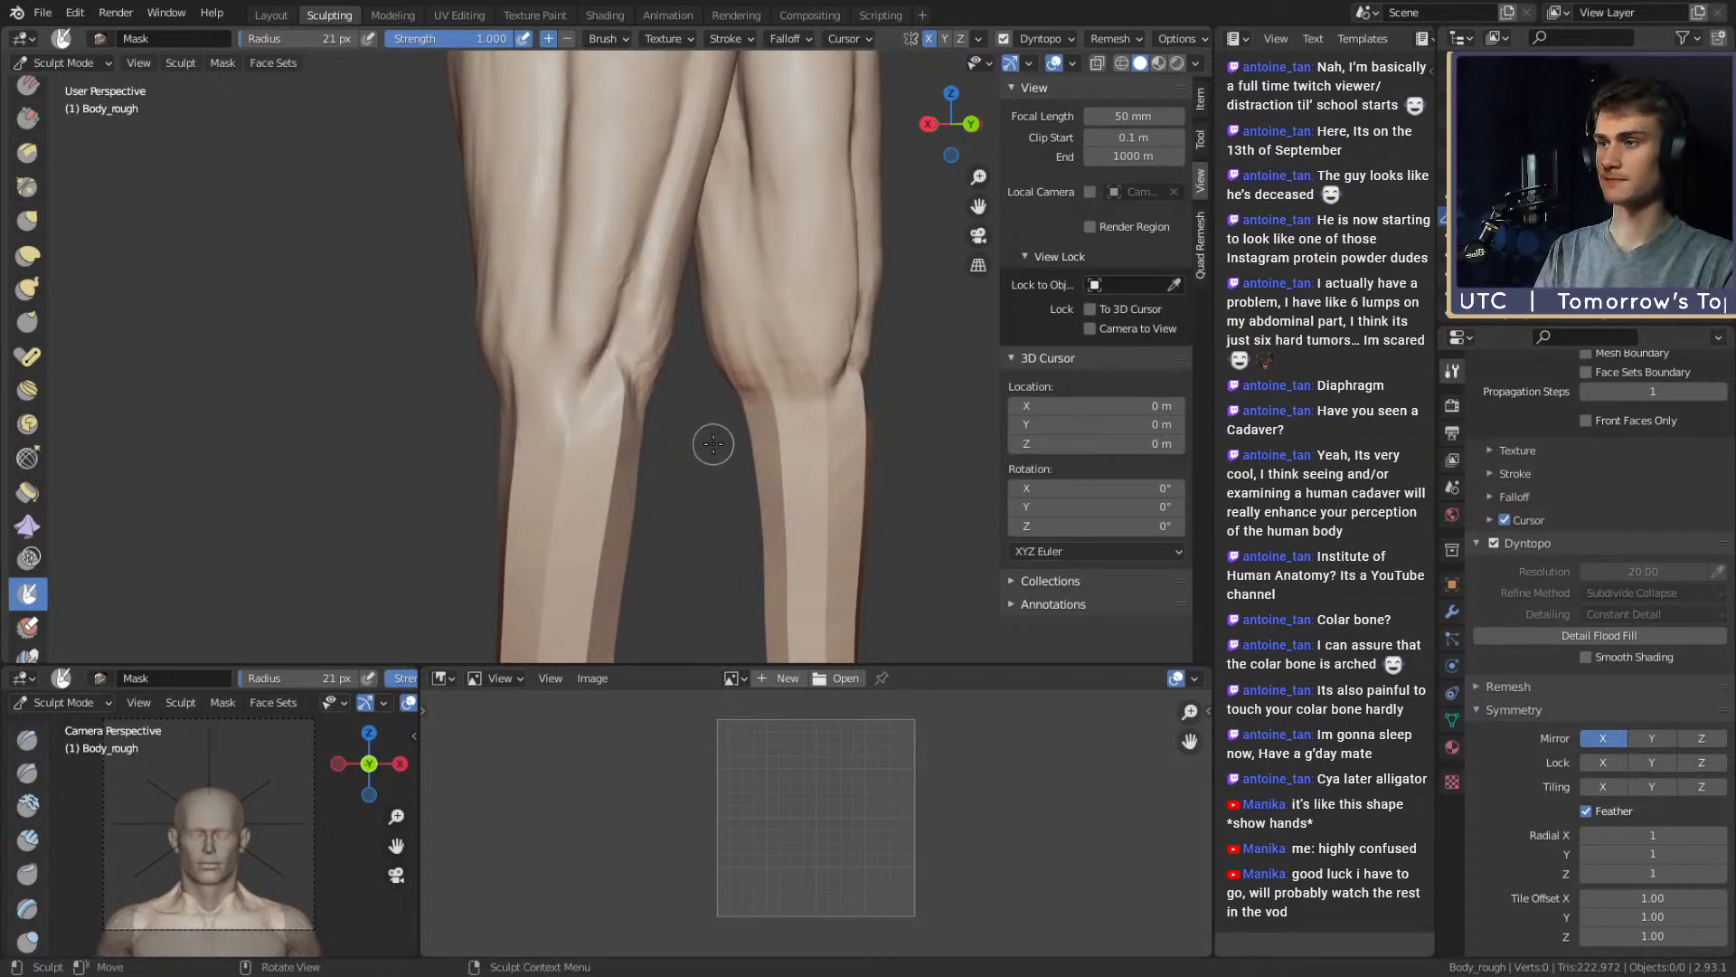
{"action": "middle_click_drag", "start_coordinate": [714, 448], "coordinate": [749, 445]}
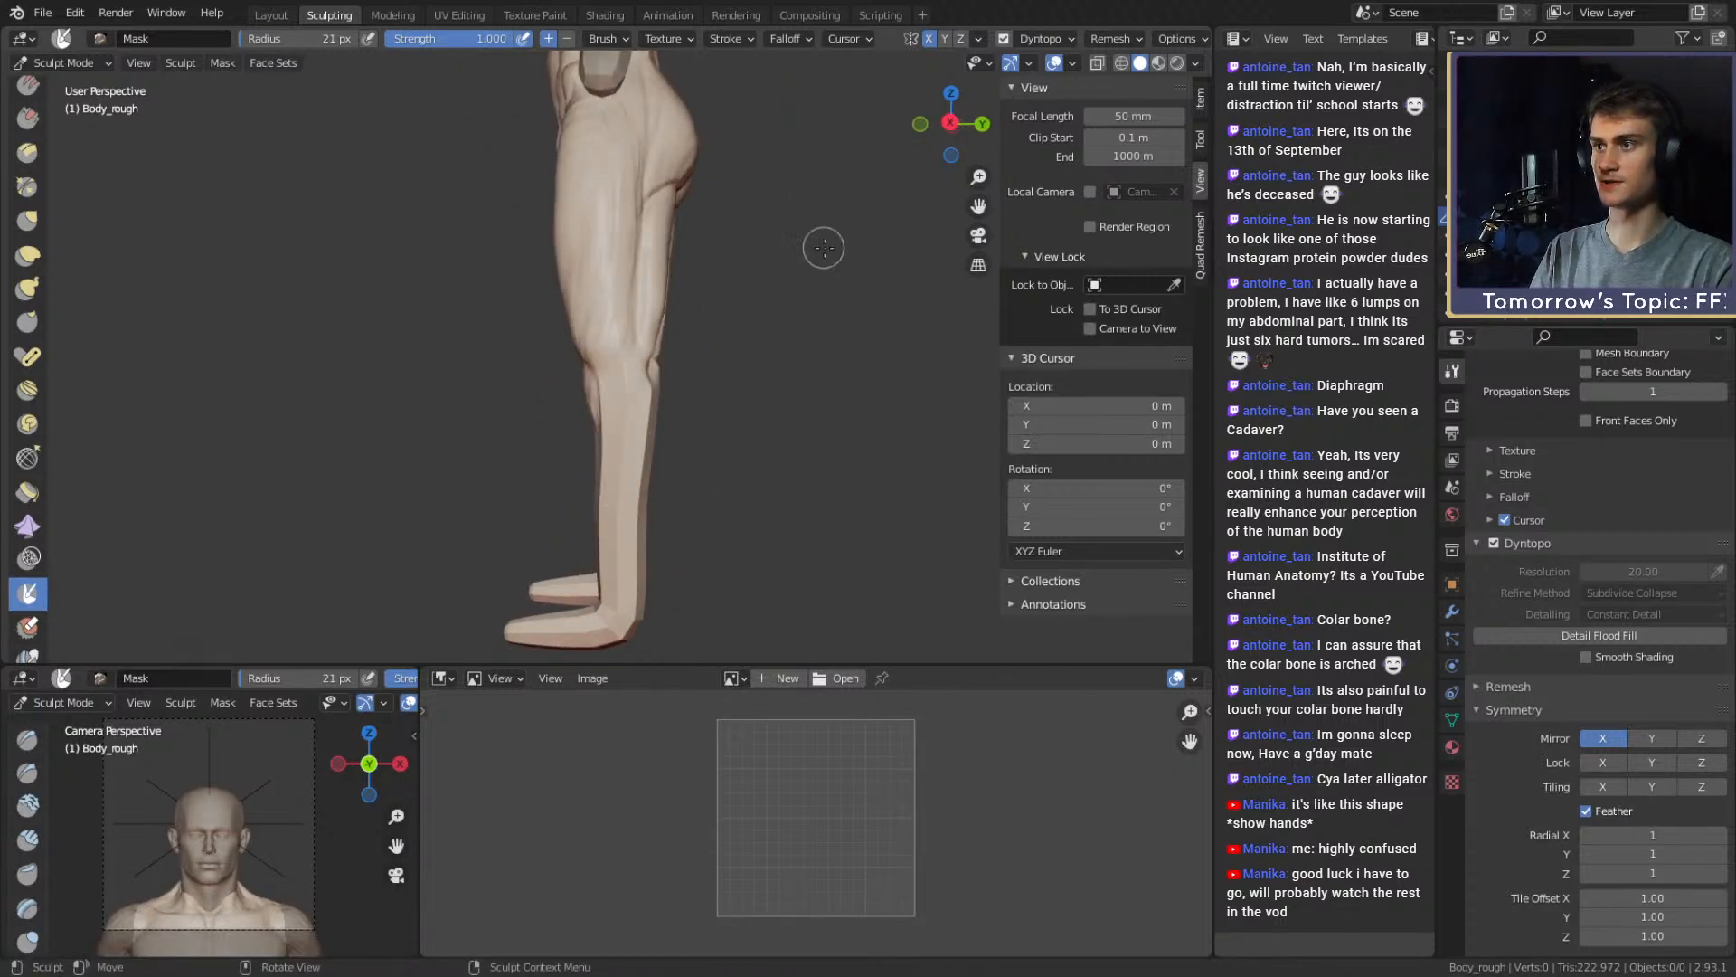
{"action": "middle_click_drag", "start_coordinate": [809, 325], "coordinate": [805, 354]}
{"action": "middle_click_drag", "start_coordinate": [714, 395], "coordinate": [712, 339], "text": "ctrl"}
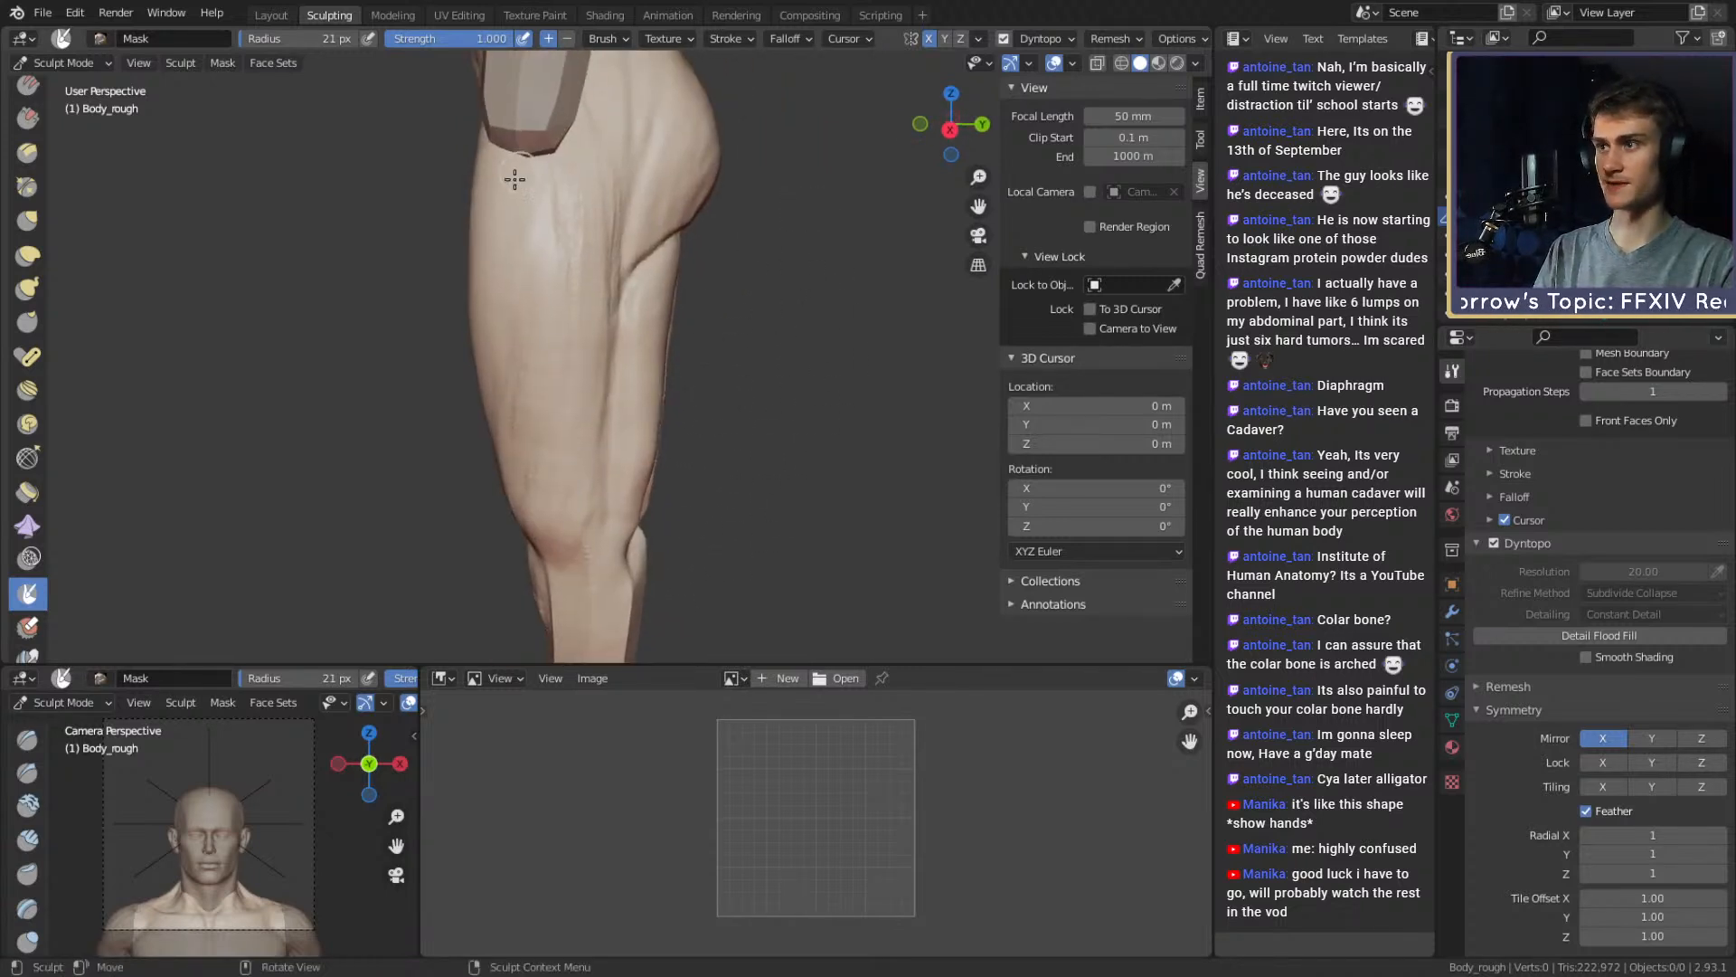
Pull the back contour of the thigh outward in side view with an enlarged Grab brush
{"action": "key", "text": "g"}
{"action": "middle_click_drag", "start_coordinate": [756, 427], "coordinate": [746, 419]}
{"action": "middle_click_drag", "start_coordinate": [745, 419], "coordinate": [758, 355], "text": "ctrl"}
{"action": "key", "text": "f"}
{"action": "left_click", "coordinate": [757, 352]}
{"action": "key", "text": "f"}
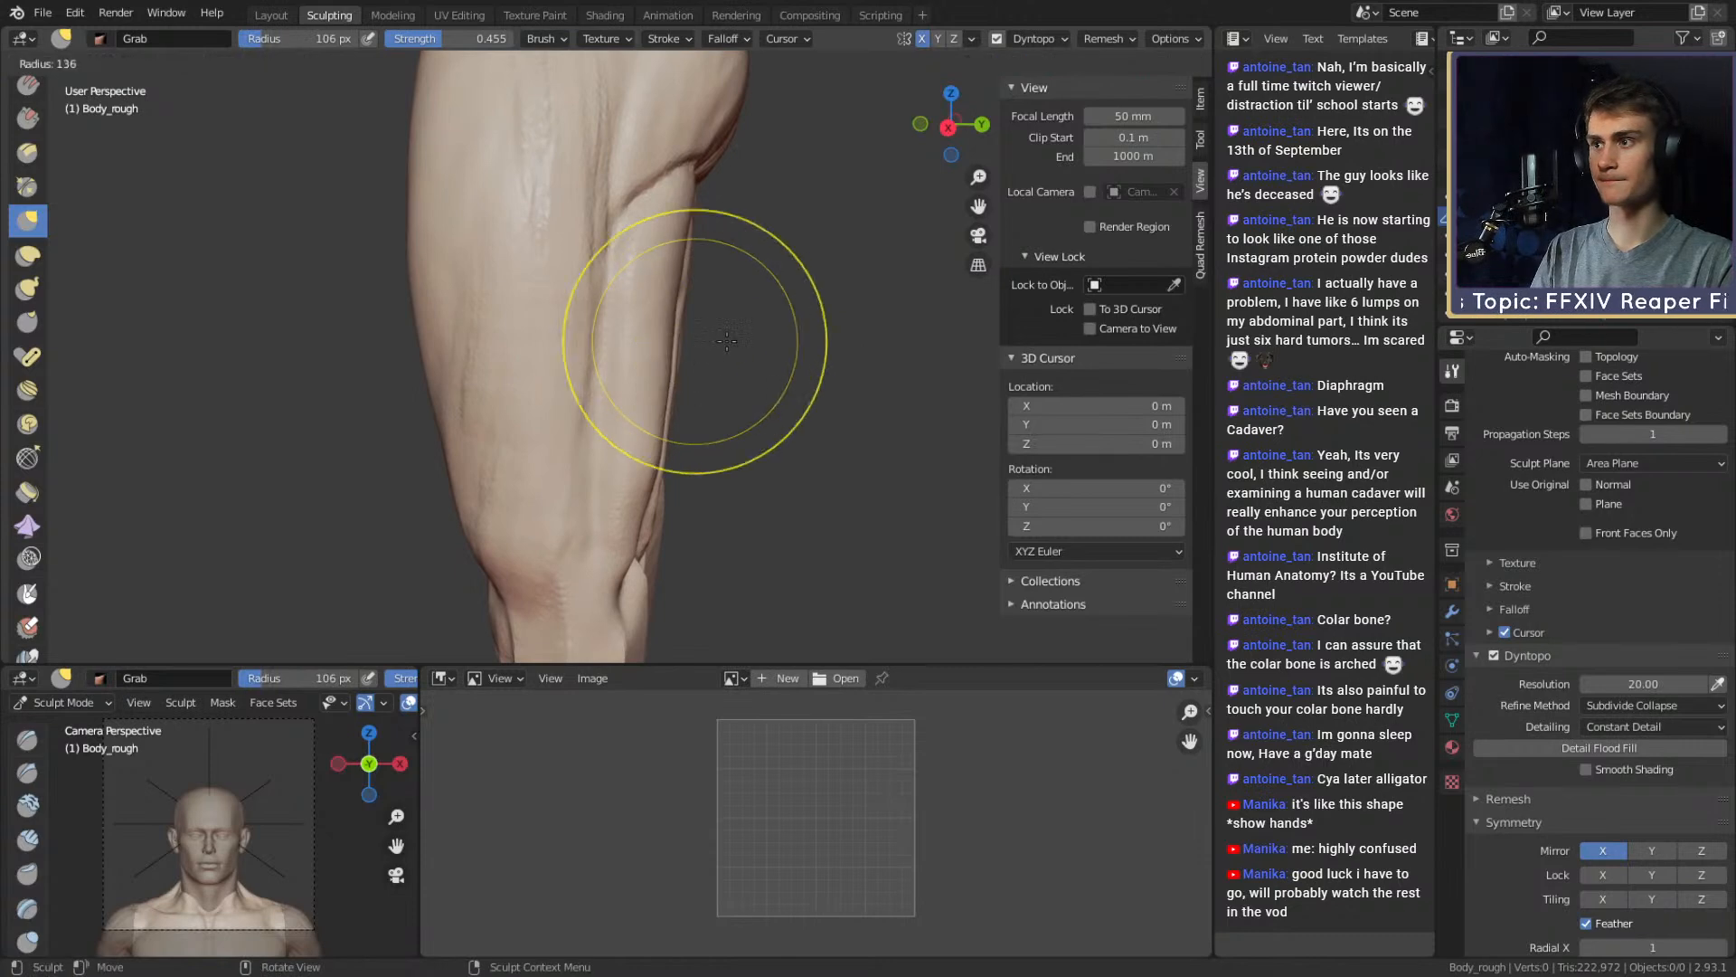
{"action": "left_click", "coordinate": [818, 341]}
{"action": "left_click_drag", "start_coordinate": [667, 304], "coordinate": [693, 302]}
Build up the outer front of the thigh with Clay Strips at a 34 px radius
{"action": "mouse_move", "coordinate": [692, 356]}
{"action": "middle_mouse_down"}
{"action": "mouse_move", "coordinate": [704, 311]}
{"action": "mouse_move", "coordinate": [687, 363]}
{"action": "mouse_move", "coordinate": [782, 362]}
{"action": "mouse_move", "coordinate": [782, 335]}
{"action": "middle_mouse_up"}
{"action": "key", "text": "f"}
{"action": "left_click", "coordinate": [602, 351]}
{"action": "mouse_move", "coordinate": [741, 362]}
{"action": "middle_mouse_down"}
{"action": "mouse_move", "coordinate": [678, 376]}
{"action": "mouse_move", "coordinate": [696, 355]}
{"action": "middle_mouse_up"}
{"action": "key", "text": "c"}
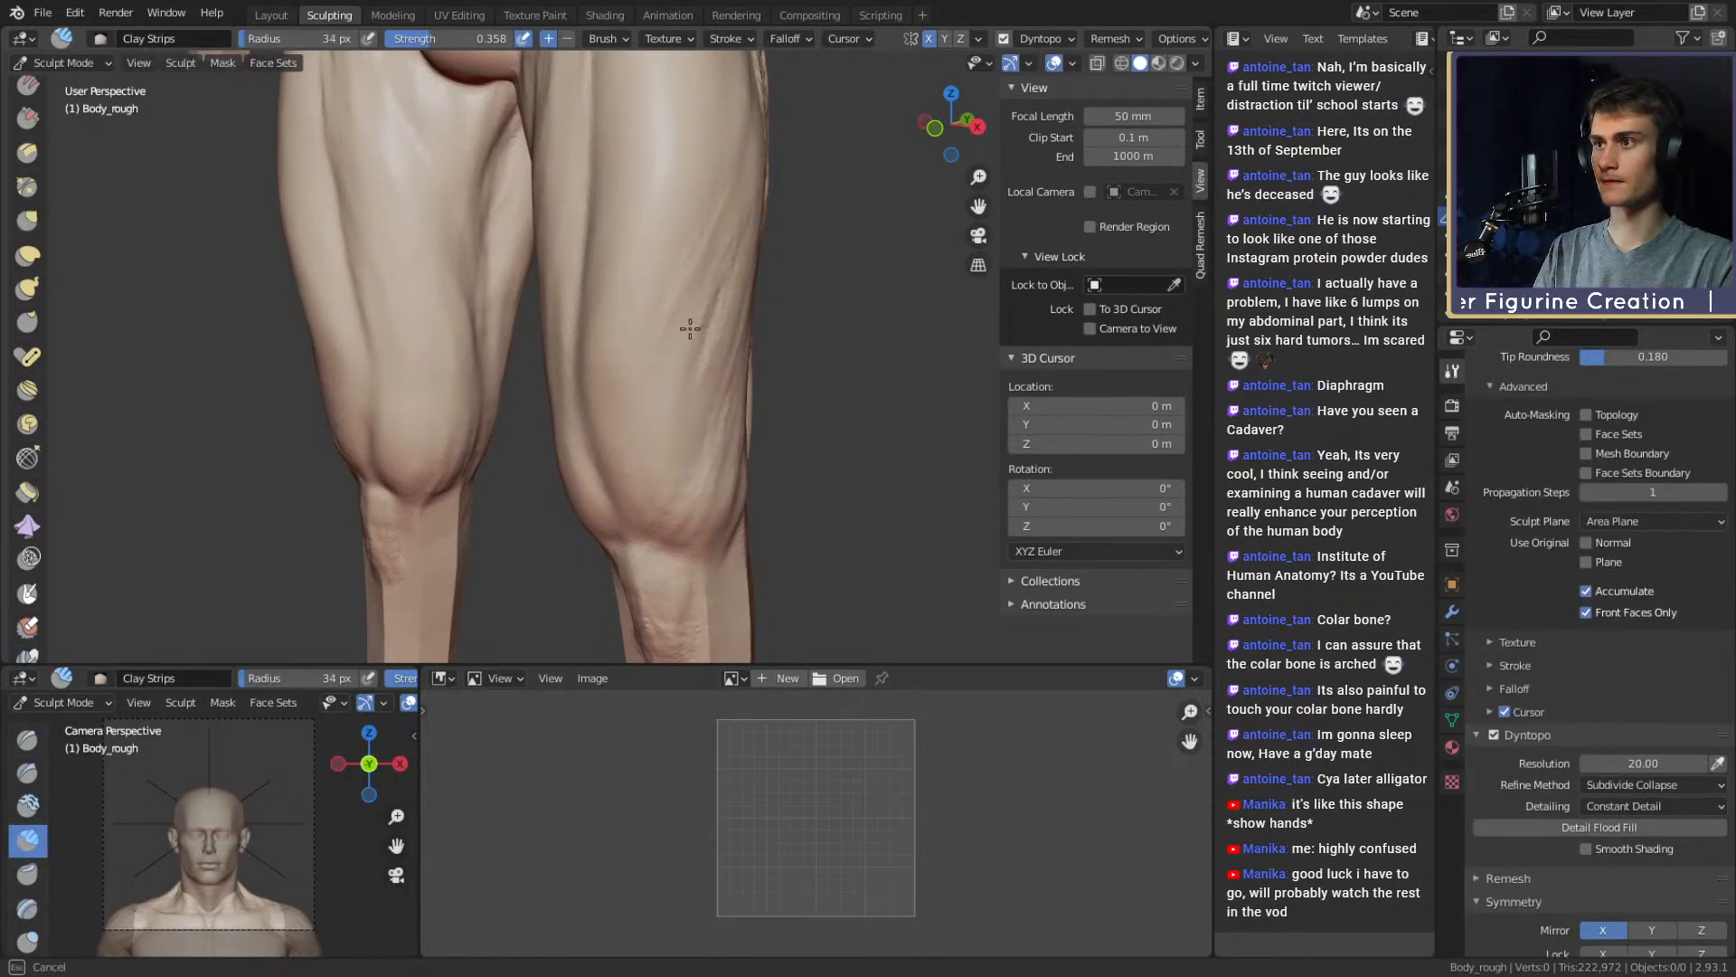
{"action": "left_click_drag", "start_coordinate": [689, 329], "coordinate": [728, 244]}
{"action": "mouse_move", "coordinate": [694, 403]}
{"action": "middle_mouse_down"}
{"action": "mouse_move", "coordinate": [727, 393]}
{"action": "mouse_move", "coordinate": [723, 365]}
{"action": "mouse_move", "coordinate": [643, 340]}
{"action": "middle_mouse_up"}
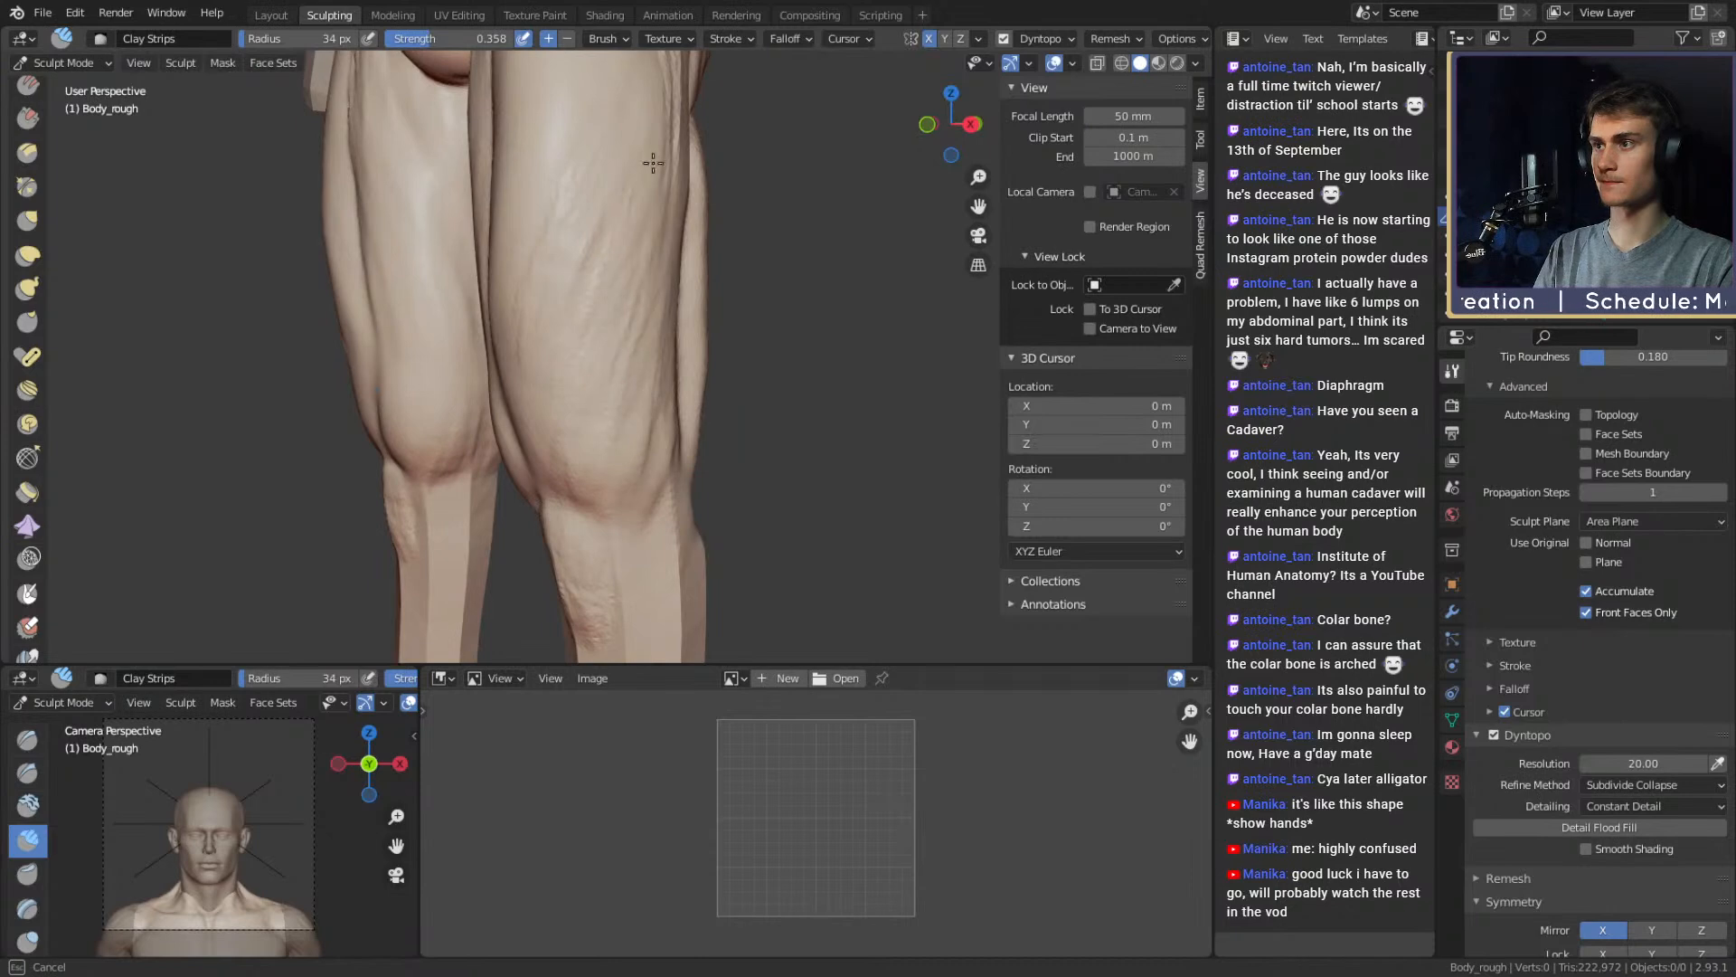
{"action": "middle_click_drag", "start_coordinate": [653, 163], "coordinate": [717, 260]}
{"action": "mouse_move", "coordinate": [706, 329]}
{"action": "middle_mouse_down"}
{"action": "mouse_move", "coordinate": [527, 368]}
{"action": "mouse_move", "coordinate": [652, 348]}
{"action": "middle_mouse_up"}
Adjust the front contour of the thigh in side view with the Grab brush at a 137 px radius
{"action": "key", "text": "g"}
{"action": "key", "text": "f"}
{"action": "left_click", "coordinate": [631, 360]}
{"action": "key", "text": "f"}
{"action": "left_click", "coordinate": [649, 357]}
{"action": "middle_click_drag", "start_coordinate": [553, 282], "coordinate": [559, 358], "text": "shift"}
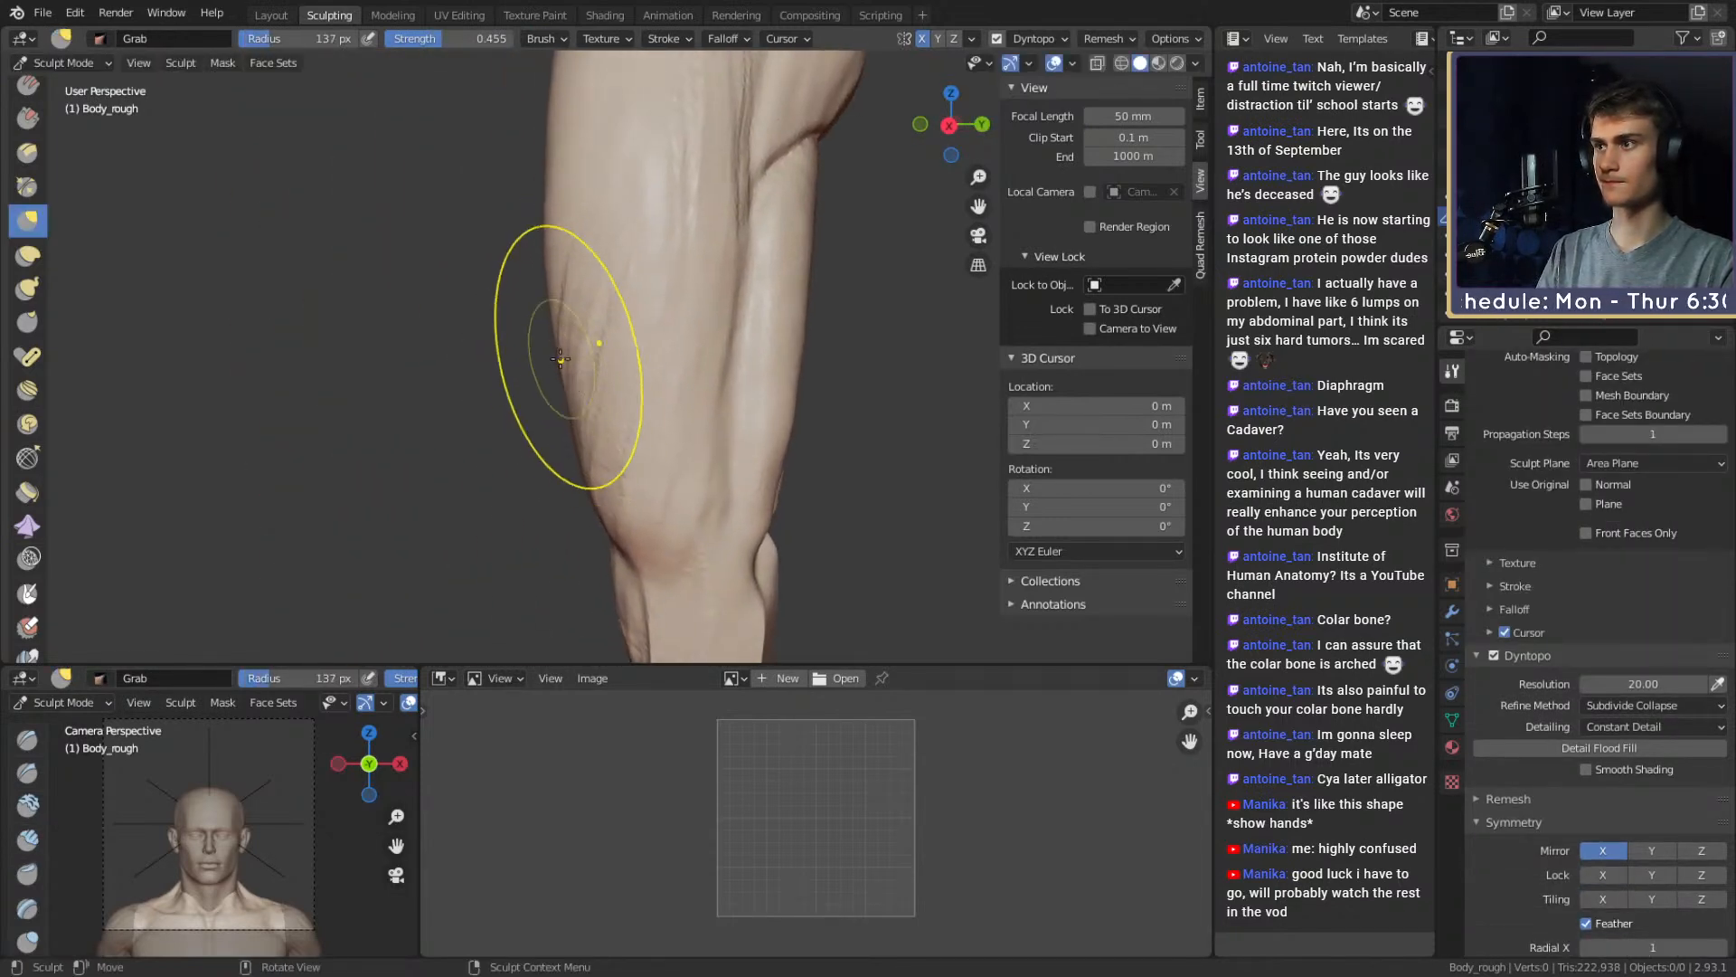
{"action": "key", "text": "f"}
{"action": "left_click", "coordinate": [582, 380]}
{"action": "mouse_move", "coordinate": [581, 291]}
{"action": "middle_mouse_down", "text": "shift"}
{"action": "mouse_move", "coordinate": [589, 423]}
{"action": "mouse_move", "coordinate": [564, 476]}
{"action": "middle_mouse_up", "text": "shift"}
{"action": "mouse_move", "coordinate": [561, 331]}
{"action": "left_mouse_down"}
{"action": "mouse_move", "coordinate": [560, 389]}
{"action": "mouse_move", "coordinate": [801, 407]}
{"action": "left_mouse_up"}
Reshape the inner contour of the thighs from the front with the Grab radius at 163 px
{"action": "left_click_drag", "start_coordinate": [814, 344], "coordinate": [733, 371], "text": "alt+shift"}
{"action": "left_click_drag", "start_coordinate": [751, 434], "coordinate": [827, 275], "text": "alt+shift"}
{"action": "key", "text": "f"}
{"action": "left_click", "coordinate": [697, 336]}
{"action": "left_click_drag", "start_coordinate": [710, 371], "coordinate": [678, 353]}
{"action": "key", "text": "f"}
{"action": "left_click", "coordinate": [714, 398]}
{"action": "mouse_move", "coordinate": [655, 329]}
{"action": "middle_mouse_down", "text": "shift"}
{"action": "mouse_move", "coordinate": [759, 435]}
{"action": "mouse_move", "coordinate": [690, 331]}
{"action": "middle_mouse_up", "text": "shift"}
{"action": "key", "text": "f"}
{"action": "left_click", "coordinate": [687, 326]}
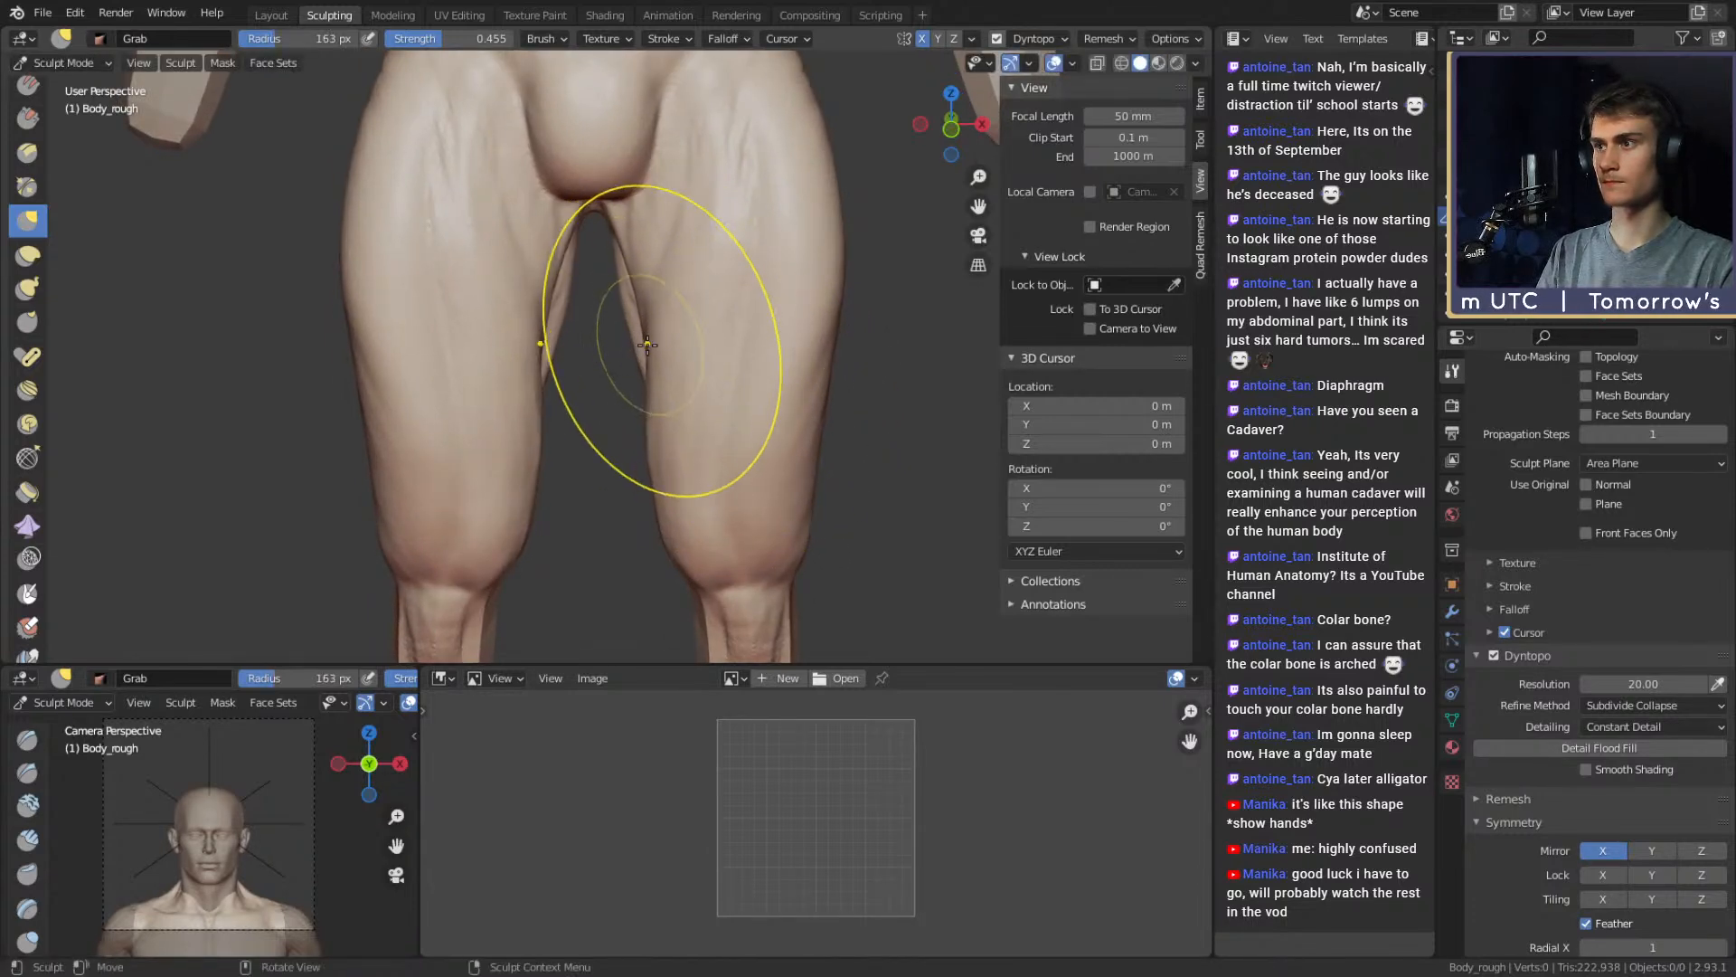
{"action": "left_click_drag", "start_coordinate": [630, 338], "coordinate": [625, 336]}
Refine the upper inner thigh just below the groin with the Grab radius at 116 px
{"action": "mouse_move", "coordinate": [640, 315]}
{"action": "middle_mouse_down", "text": "shift"}
{"action": "mouse_move", "coordinate": [663, 372]}
{"action": "mouse_move", "coordinate": [659, 317]}
{"action": "middle_mouse_up", "text": "shift"}
{"action": "key", "text": "f"}
{"action": "left_click", "coordinate": [624, 303]}
{"action": "left_click_drag", "start_coordinate": [631, 300], "coordinate": [639, 298]}
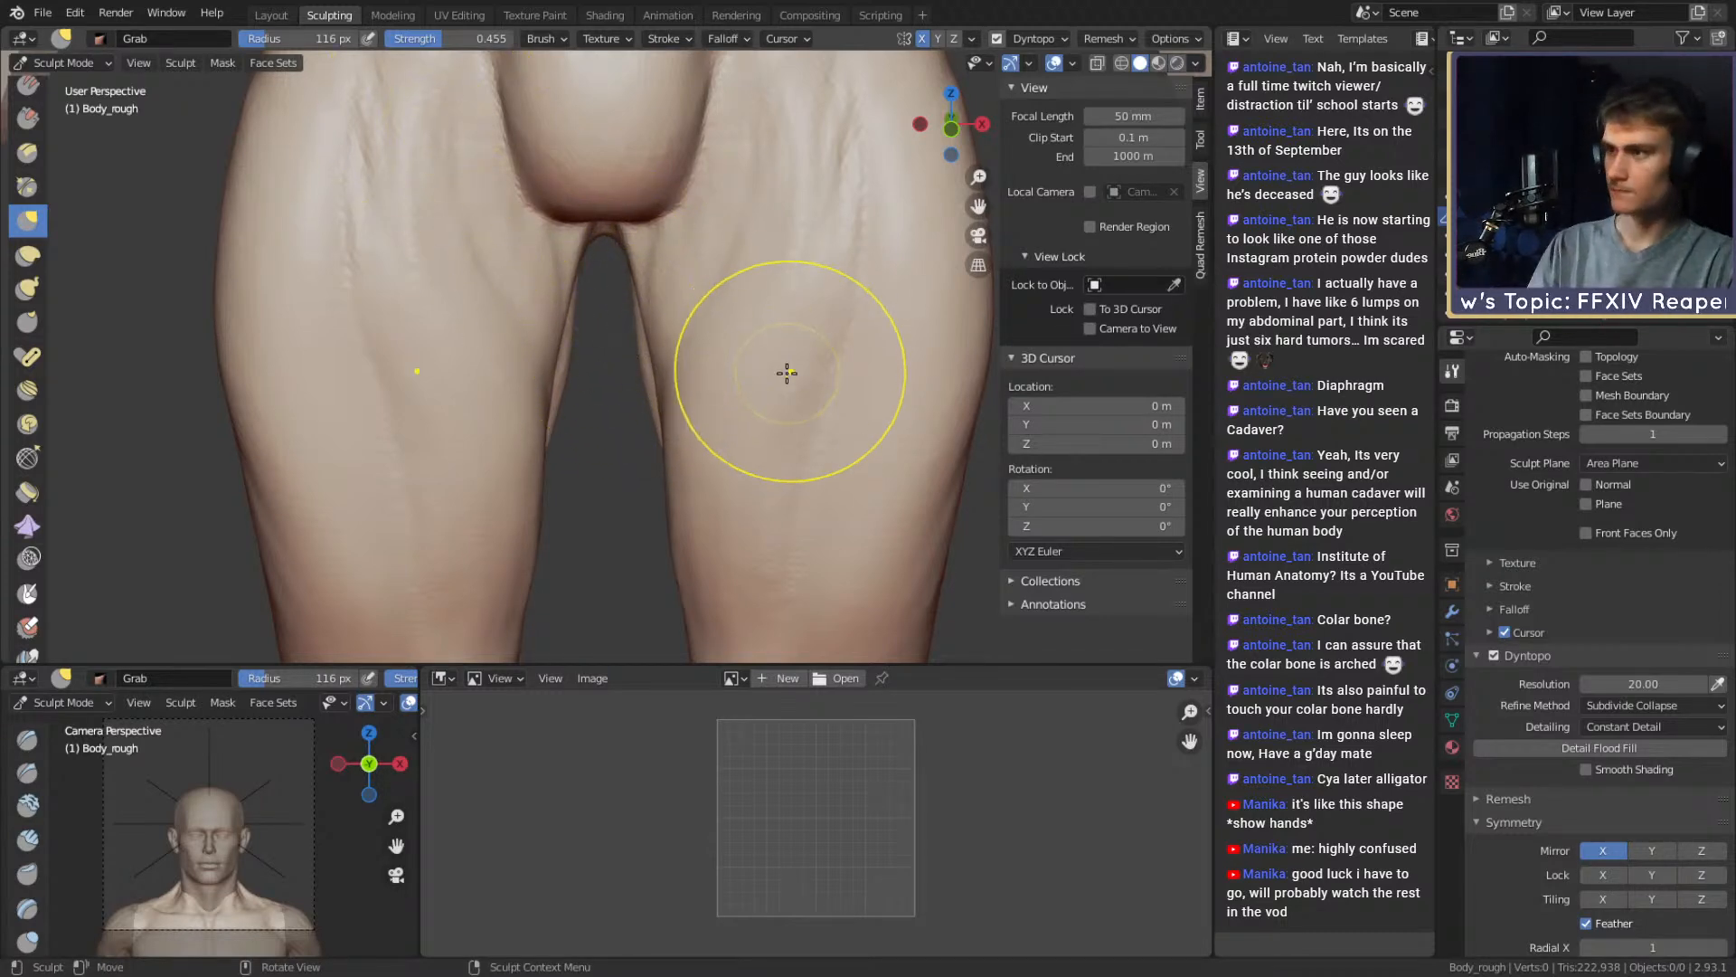
Crease the fold between the groin and the inner thigh with the Crease brush at 116 px
{"action": "mouse_move", "coordinate": [787, 373]}
{"action": "middle_mouse_down"}
{"action": "mouse_move", "coordinate": [729, 283]}
{"action": "mouse_move", "coordinate": [737, 302]}
{"action": "mouse_move", "coordinate": [663, 310]}
{"action": "middle_mouse_up"}
{"action": "key", "text": "shift+c"}
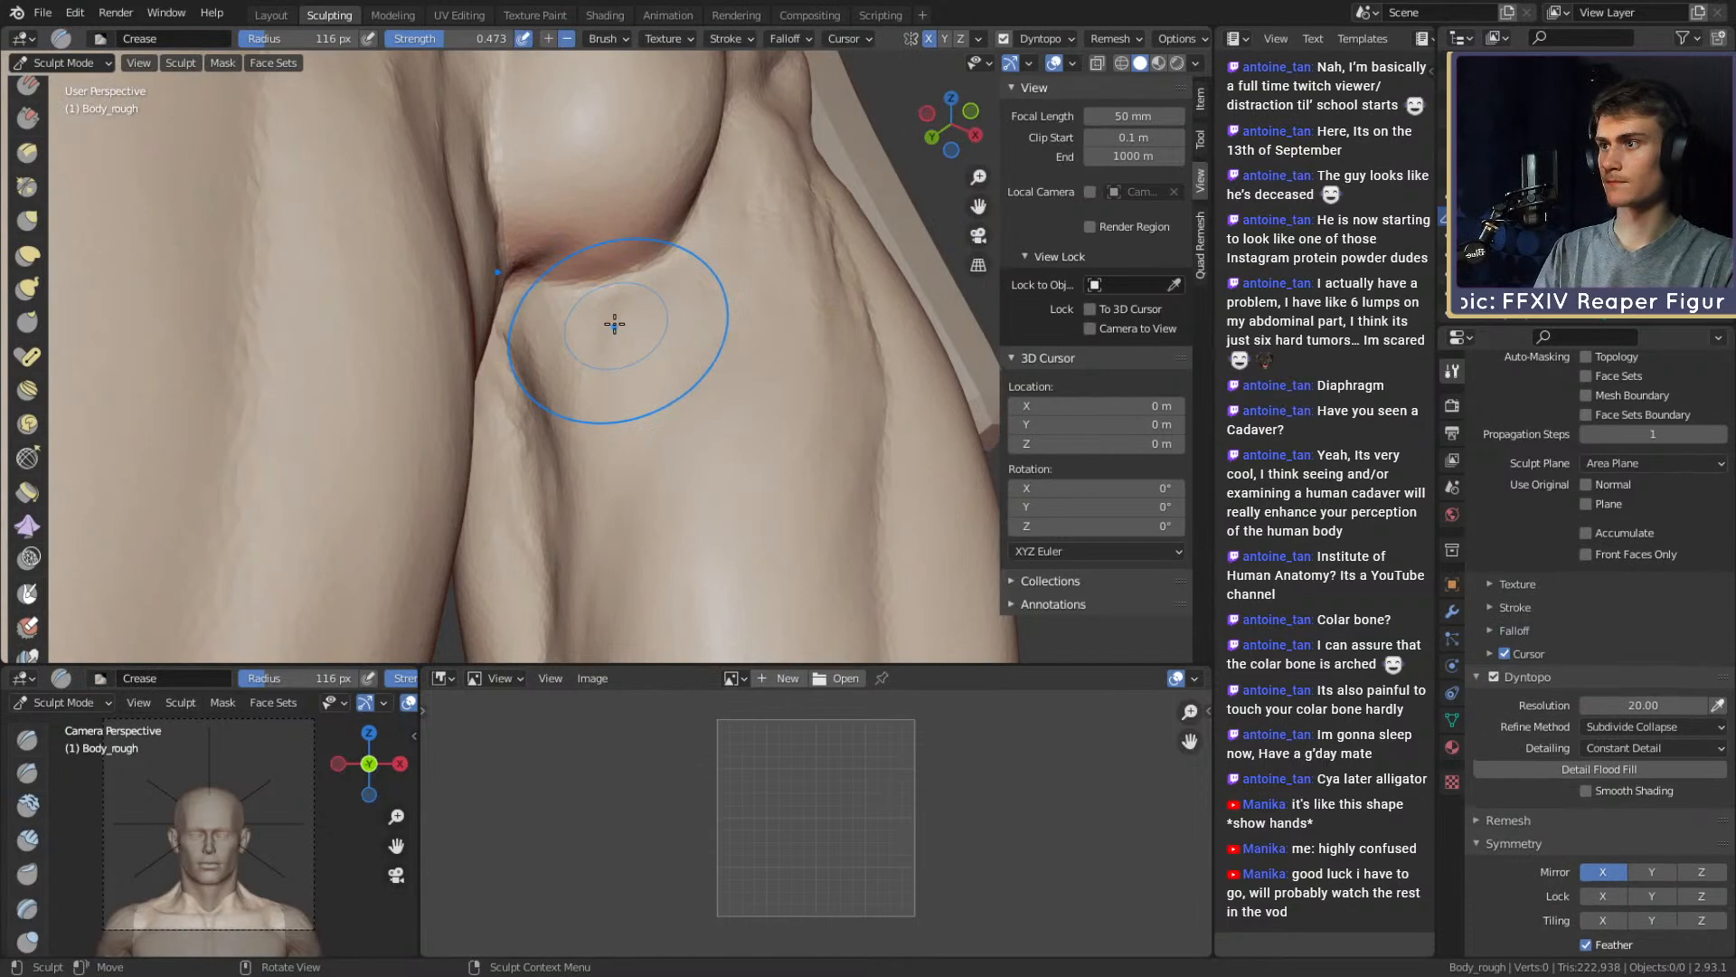
{"action": "left_click_drag", "start_coordinate": [536, 320], "coordinate": [542, 316]}
Shape the upper inner thigh below the buttocks from behind with the Grab radius at 169 px
{"action": "mouse_move", "coordinate": [543, 316]}
{"action": "middle_mouse_down"}
{"action": "mouse_move", "coordinate": [643, 302]}
{"action": "mouse_move", "coordinate": [587, 319]}
{"action": "mouse_move", "coordinate": [783, 368]}
{"action": "mouse_move", "coordinate": [748, 415]}
{"action": "mouse_move", "coordinate": [775, 415]}
{"action": "mouse_move", "coordinate": [658, 394]}
{"action": "mouse_move", "coordinate": [724, 307]}
{"action": "middle_mouse_up"}
{"action": "key", "text": "f"}
{"action": "left_click", "coordinate": [638, 318]}
{"action": "key", "text": "g"}
{"action": "key", "text": "f"}
{"action": "left_click", "coordinate": [638, 306]}
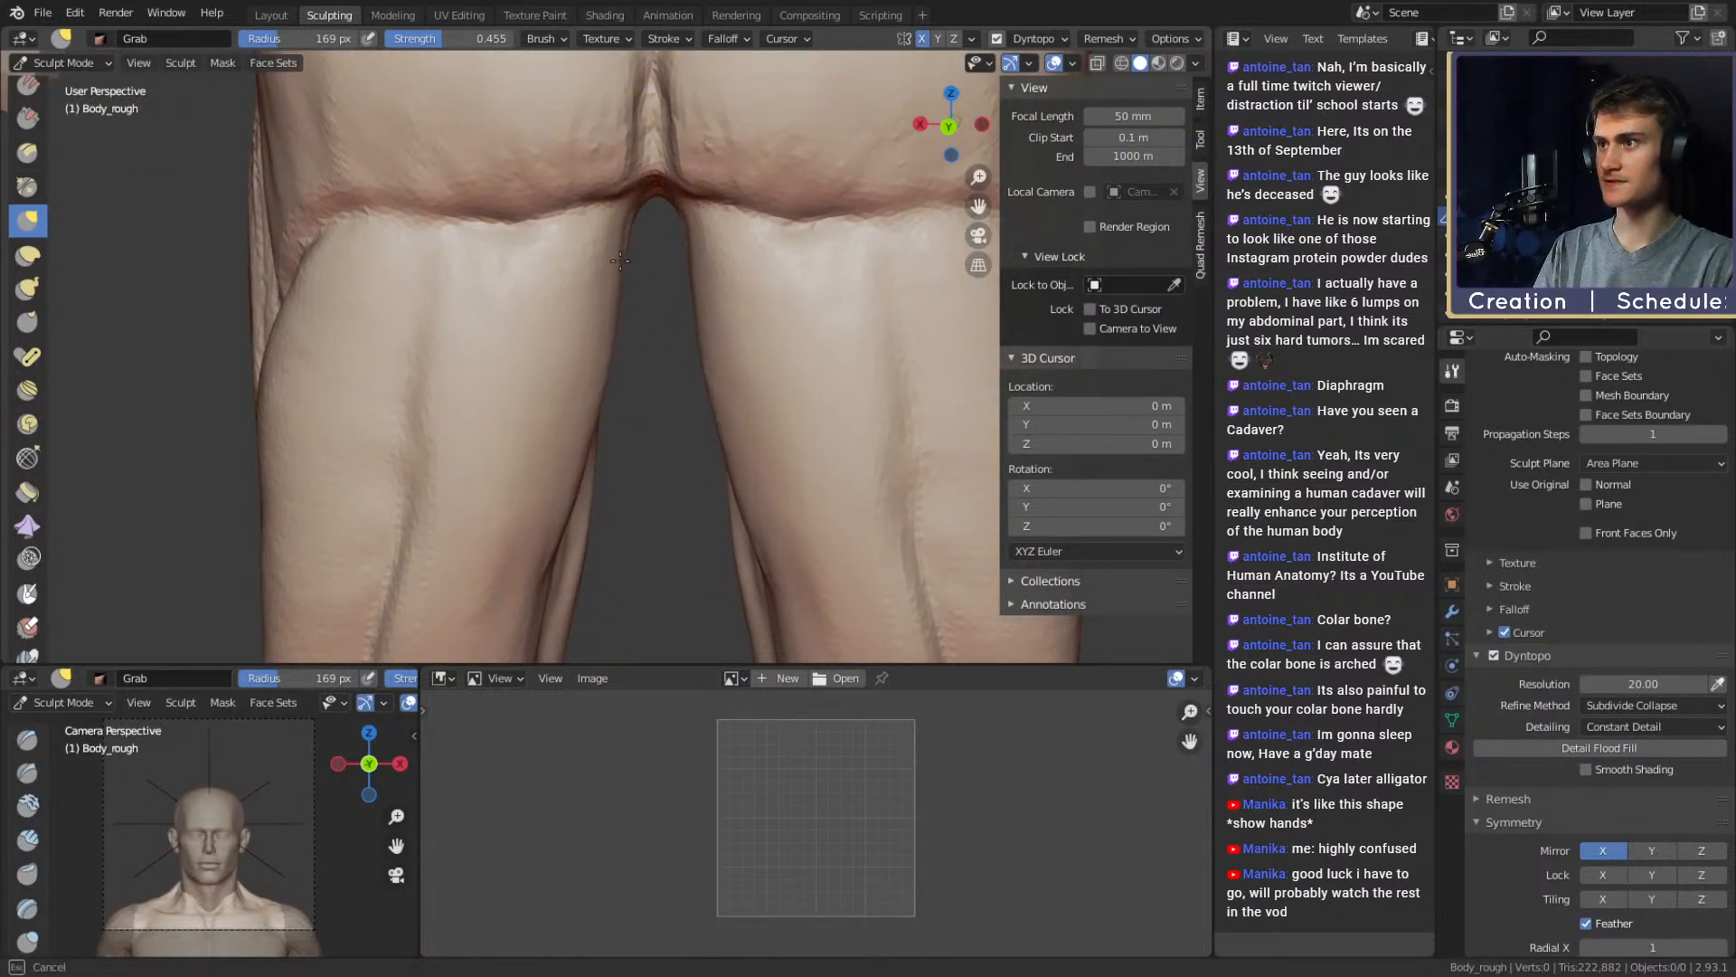
{"action": "middle_click_drag", "start_coordinate": [613, 326], "coordinate": [637, 232], "text": "shift"}
Move the mid inner thigh contour from behind, resizing the Grab brush from 243 px
{"action": "key", "text": "f"}
{"action": "left_click", "coordinate": [584, 399]}
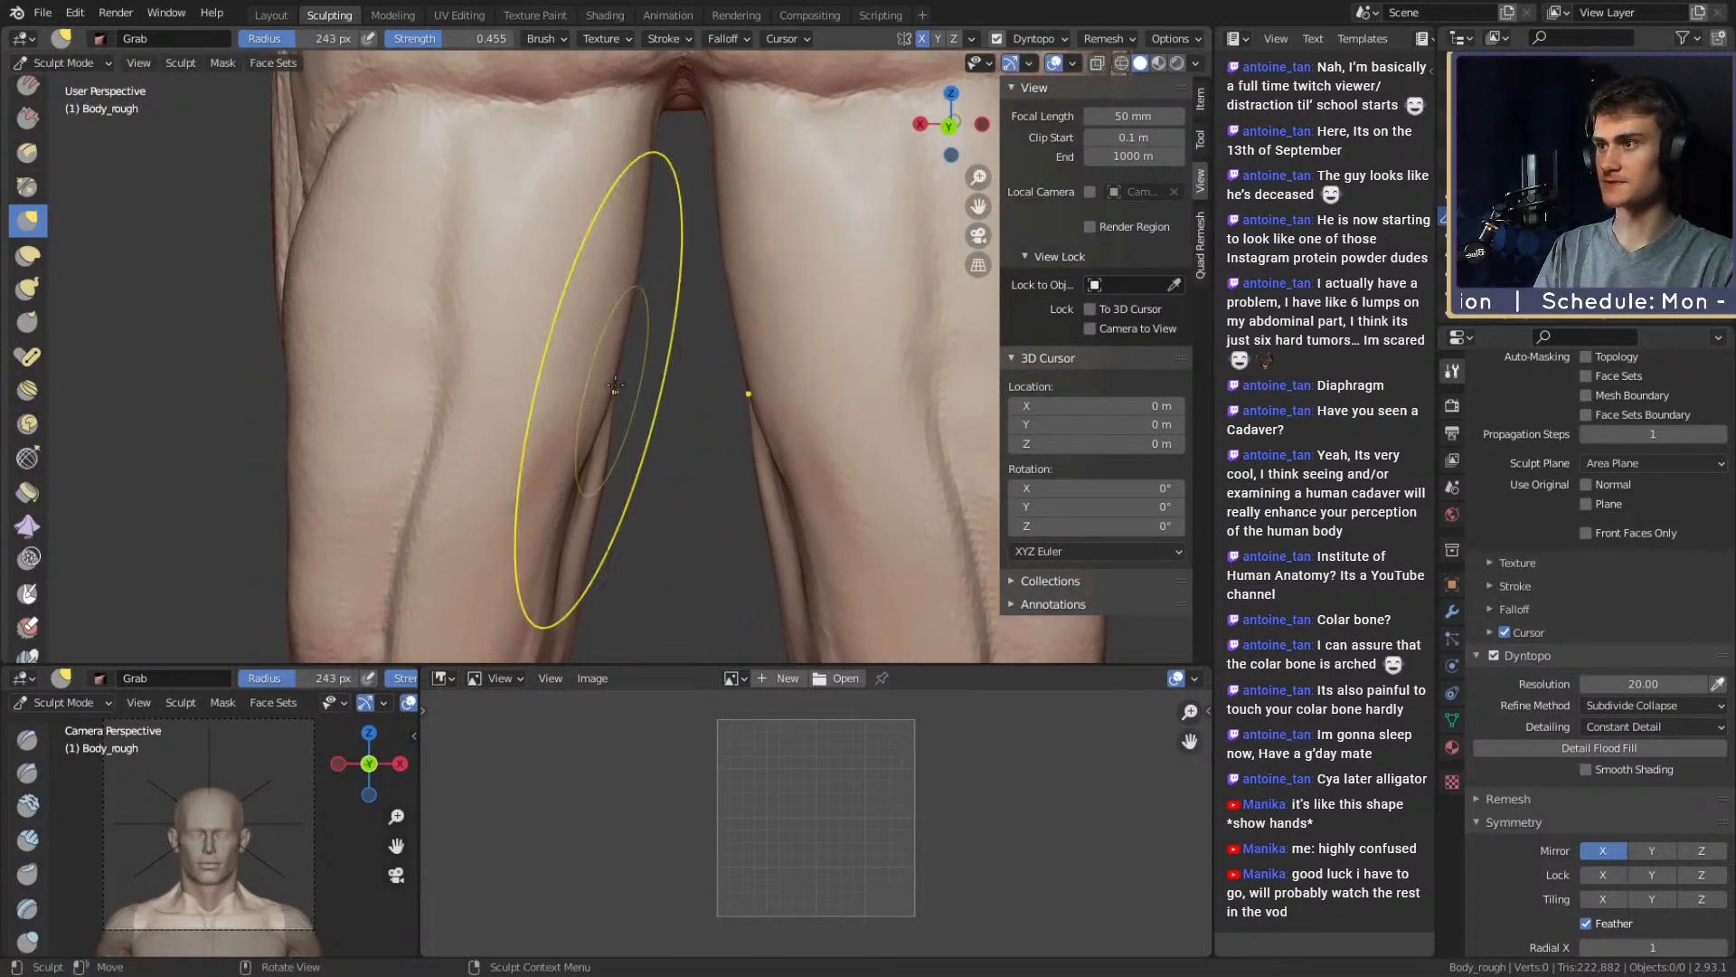
{"action": "key", "text": "f"}
{"action": "mouse_move", "coordinate": [607, 392]}
{"action": "middle_mouse_down", "text": "shift"}
{"action": "mouse_move", "coordinate": [607, 493]}
{"action": "mouse_move", "coordinate": [660, 263]}
{"action": "mouse_move", "coordinate": [660, 406]}
{"action": "mouse_move", "coordinate": [625, 380]}
{"action": "middle_mouse_up", "text": "shift"}
{"action": "left_click", "coordinate": [603, 337]}
{"action": "left_click_drag", "start_coordinate": [625, 380], "coordinate": [597, 394]}
Adjust the lower inner thigh and hamstrings from behind with the Grab brush, starting at a 179 px radius
{"action": "middle_click_drag", "start_coordinate": [596, 396], "coordinate": [574, 394]}
{"action": "key", "text": "f"}
{"action": "left_click", "coordinate": [804, 388]}
{"action": "key", "text": "f"}
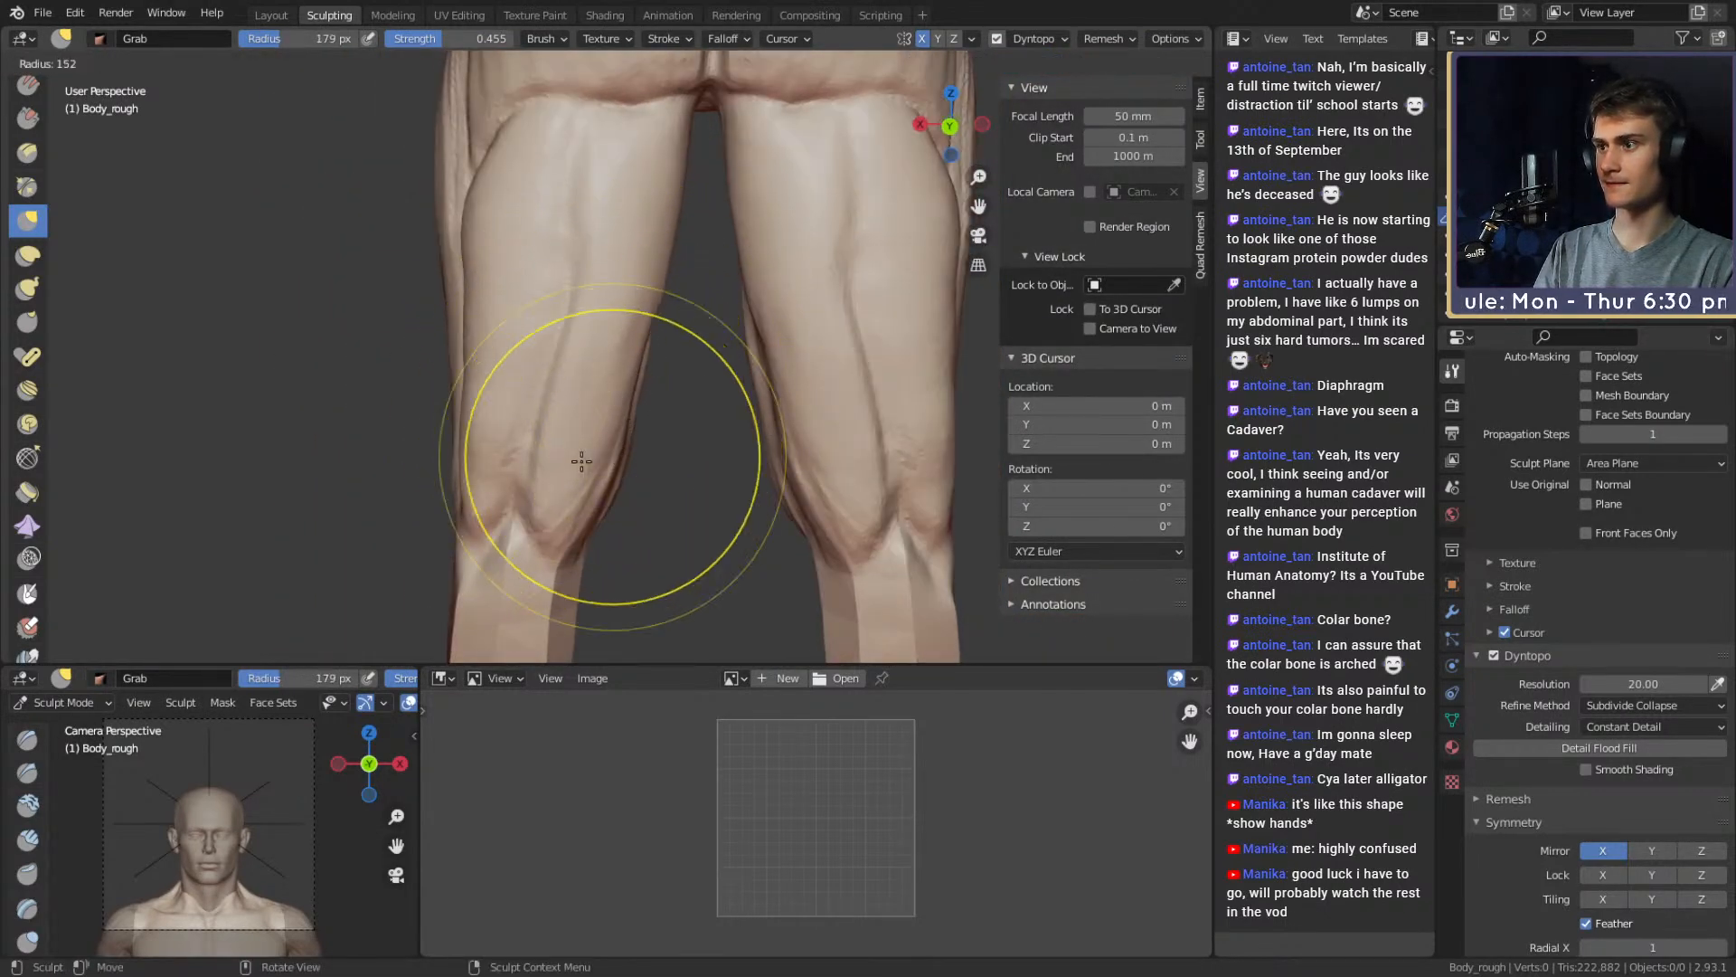
{"action": "left_click", "coordinate": [747, 458]}
{"action": "middle_click_drag", "start_coordinate": [633, 506], "coordinate": [660, 367], "text": "shift"}
{"action": "middle_click_drag", "start_coordinate": [660, 367], "coordinate": [629, 367]}
{"action": "left_click_drag", "start_coordinate": [630, 367], "coordinate": [588, 380], "text": "alt"}
{"action": "left_click_drag", "start_coordinate": [588, 380], "coordinate": [601, 357], "text": "ctrl+alt"}
{"action": "key", "text": "f"}
{"action": "left_click", "coordinate": [562, 368]}
{"action": "mouse_move", "coordinate": [662, 240]}
{"action": "left_mouse_down", "text": "alt+shift"}
{"action": "mouse_move", "coordinate": [678, 366]}
{"action": "mouse_move", "coordinate": [626, 319]}
{"action": "mouse_move", "coordinate": [643, 347]}
{"action": "mouse_move", "coordinate": [616, 398]}
{"action": "mouse_move", "coordinate": [677, 305]}
{"action": "mouse_move", "coordinate": [630, 256]}
{"action": "left_mouse_up", "text": "alt+shift"}
Refine the muscle groove along the inner back of the thigh with the Crease brush at 18 px
{"action": "key", "text": "shift+c"}
{"action": "key", "text": "f"}
{"action": "left_click", "coordinate": [619, 380]}
{"action": "key", "text": "f"}
{"action": "left_click", "coordinate": [599, 306]}
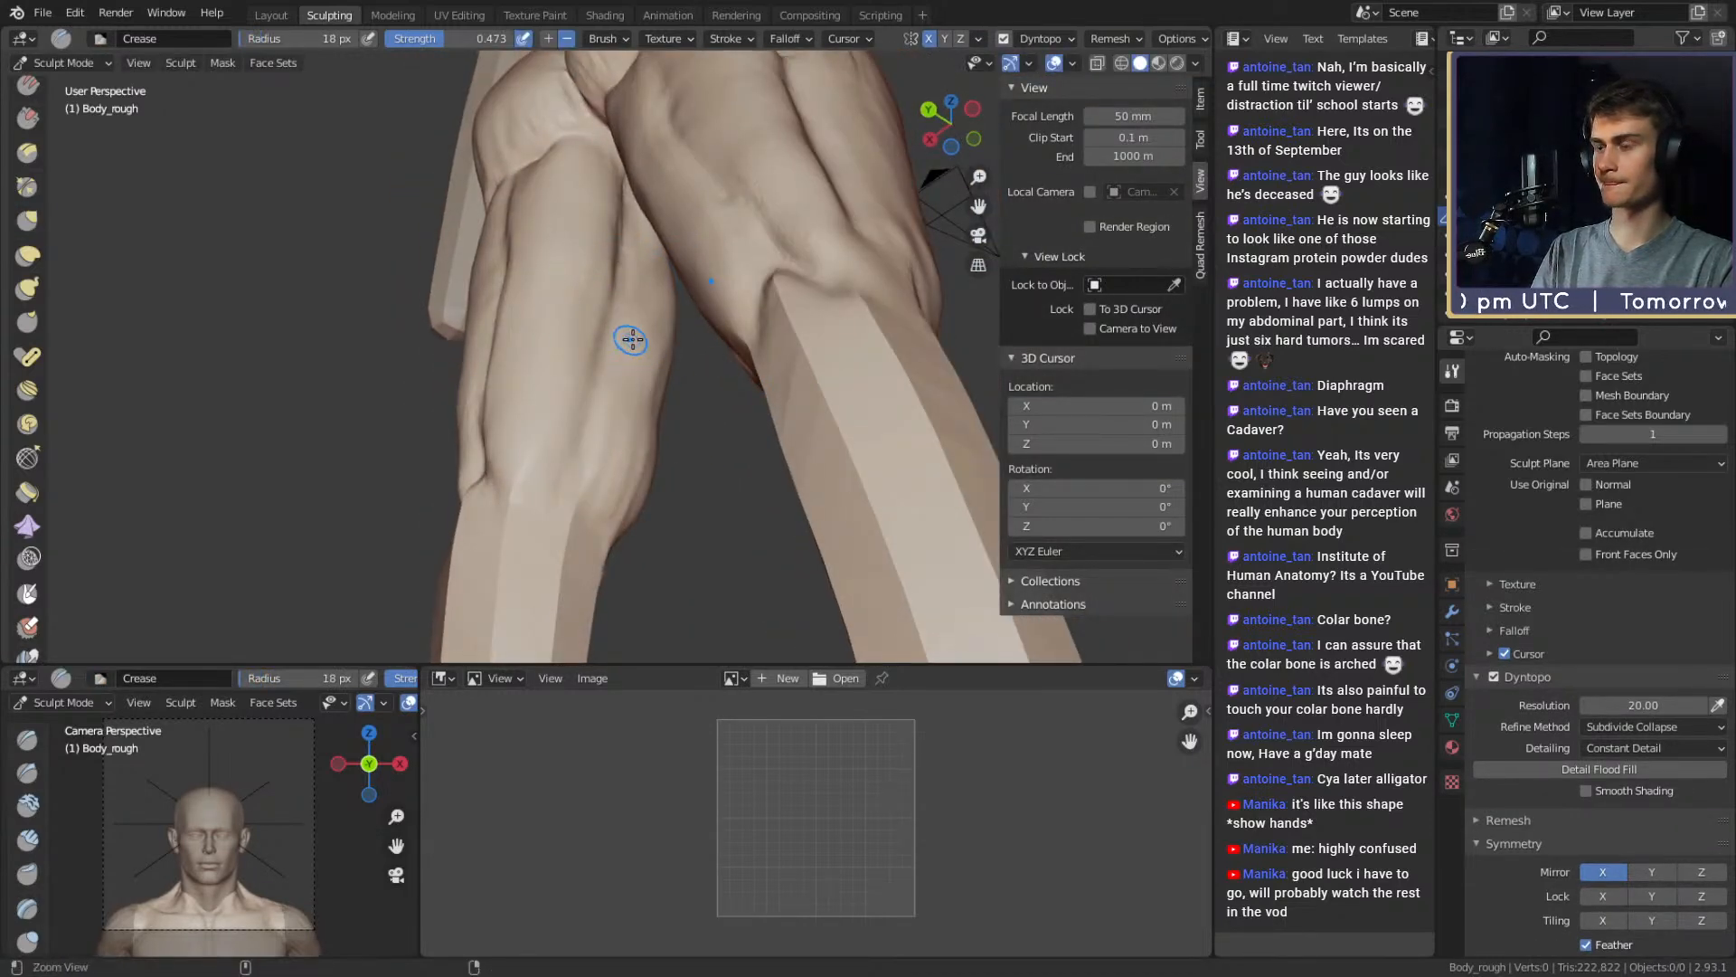
Examine the hamstrings from behind and the proportions of the whole figure, with Clay Strips at 56 px
{"action": "mouse_move", "coordinate": [633, 339]}
{"action": "left_mouse_down", "text": "ctrl+alt"}
{"action": "mouse_move", "coordinate": [585, 380]}
{"action": "mouse_move", "coordinate": [698, 415]}
{"action": "left_mouse_up", "text": "ctrl+alt"}
{"action": "key", "text": "c"}
{"action": "mouse_move", "coordinate": [685, 271]}
{"action": "left_mouse_down", "text": "alt"}
{"action": "mouse_move", "coordinate": [701, 267]}
{"action": "mouse_move", "coordinate": [763, 402]}
{"action": "mouse_move", "coordinate": [633, 389]}
{"action": "mouse_move", "coordinate": [631, 289]}
{"action": "left_mouse_up", "text": "alt"}
{"action": "key", "text": "f"}
{"action": "left_click", "coordinate": [678, 349]}
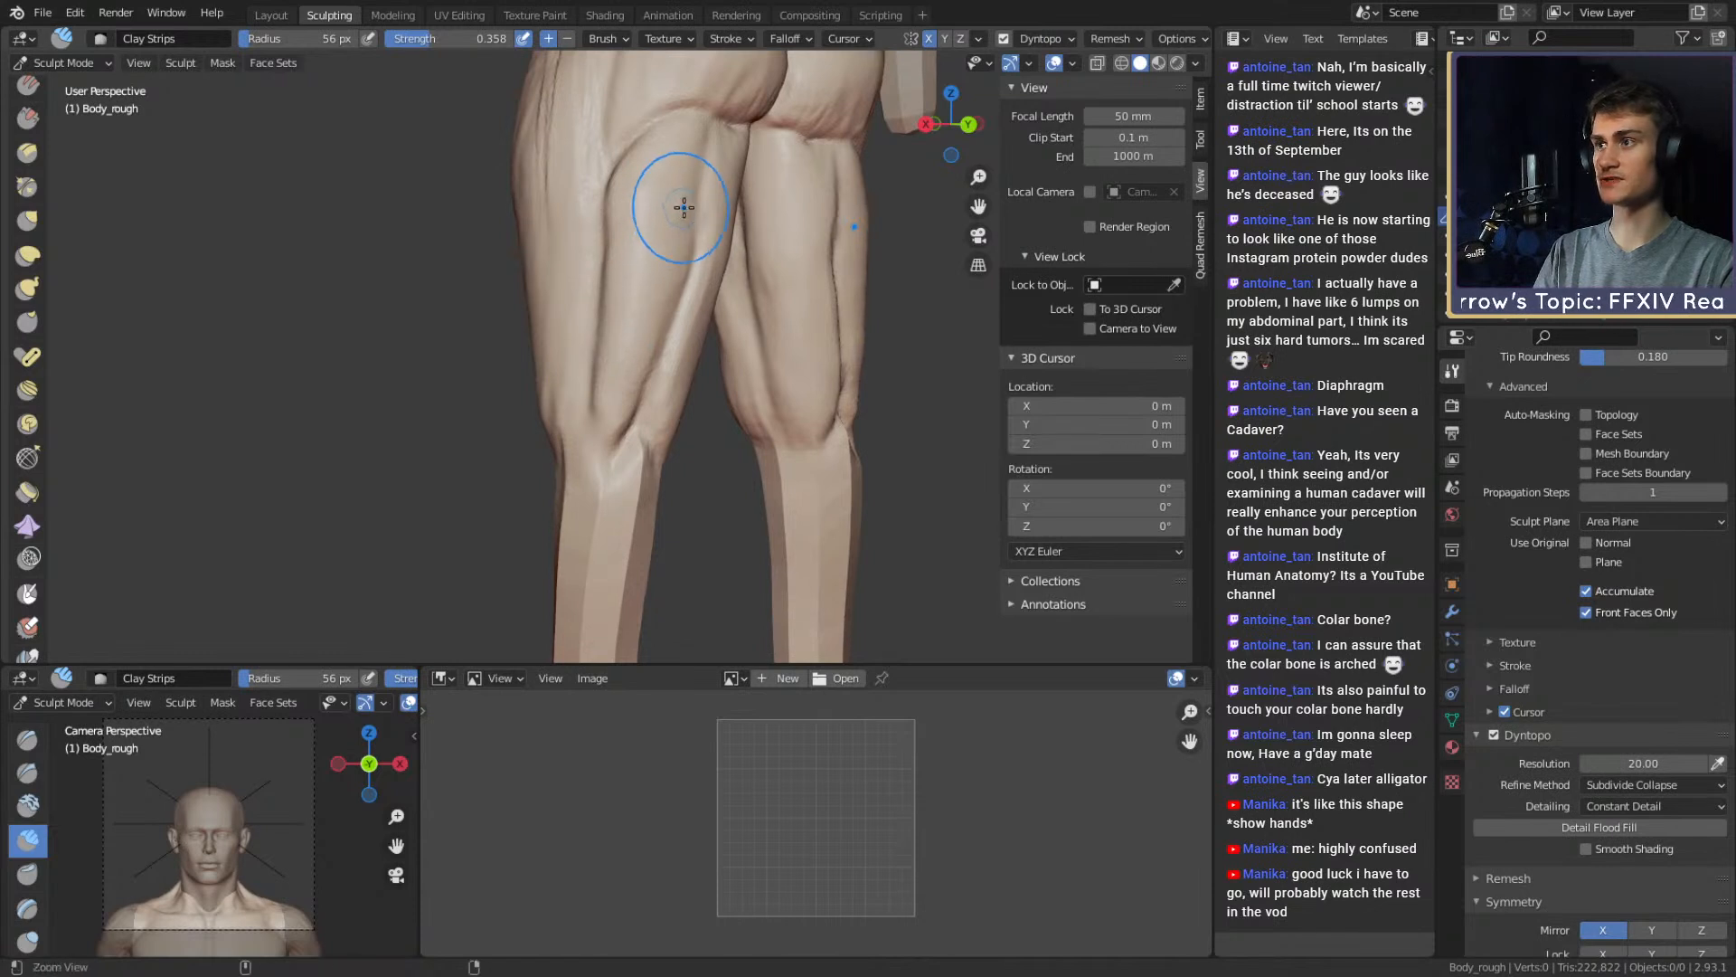
{"action": "left_click_drag", "start_coordinate": [683, 207], "coordinate": [734, 403], "text": "ctrl+alt"}
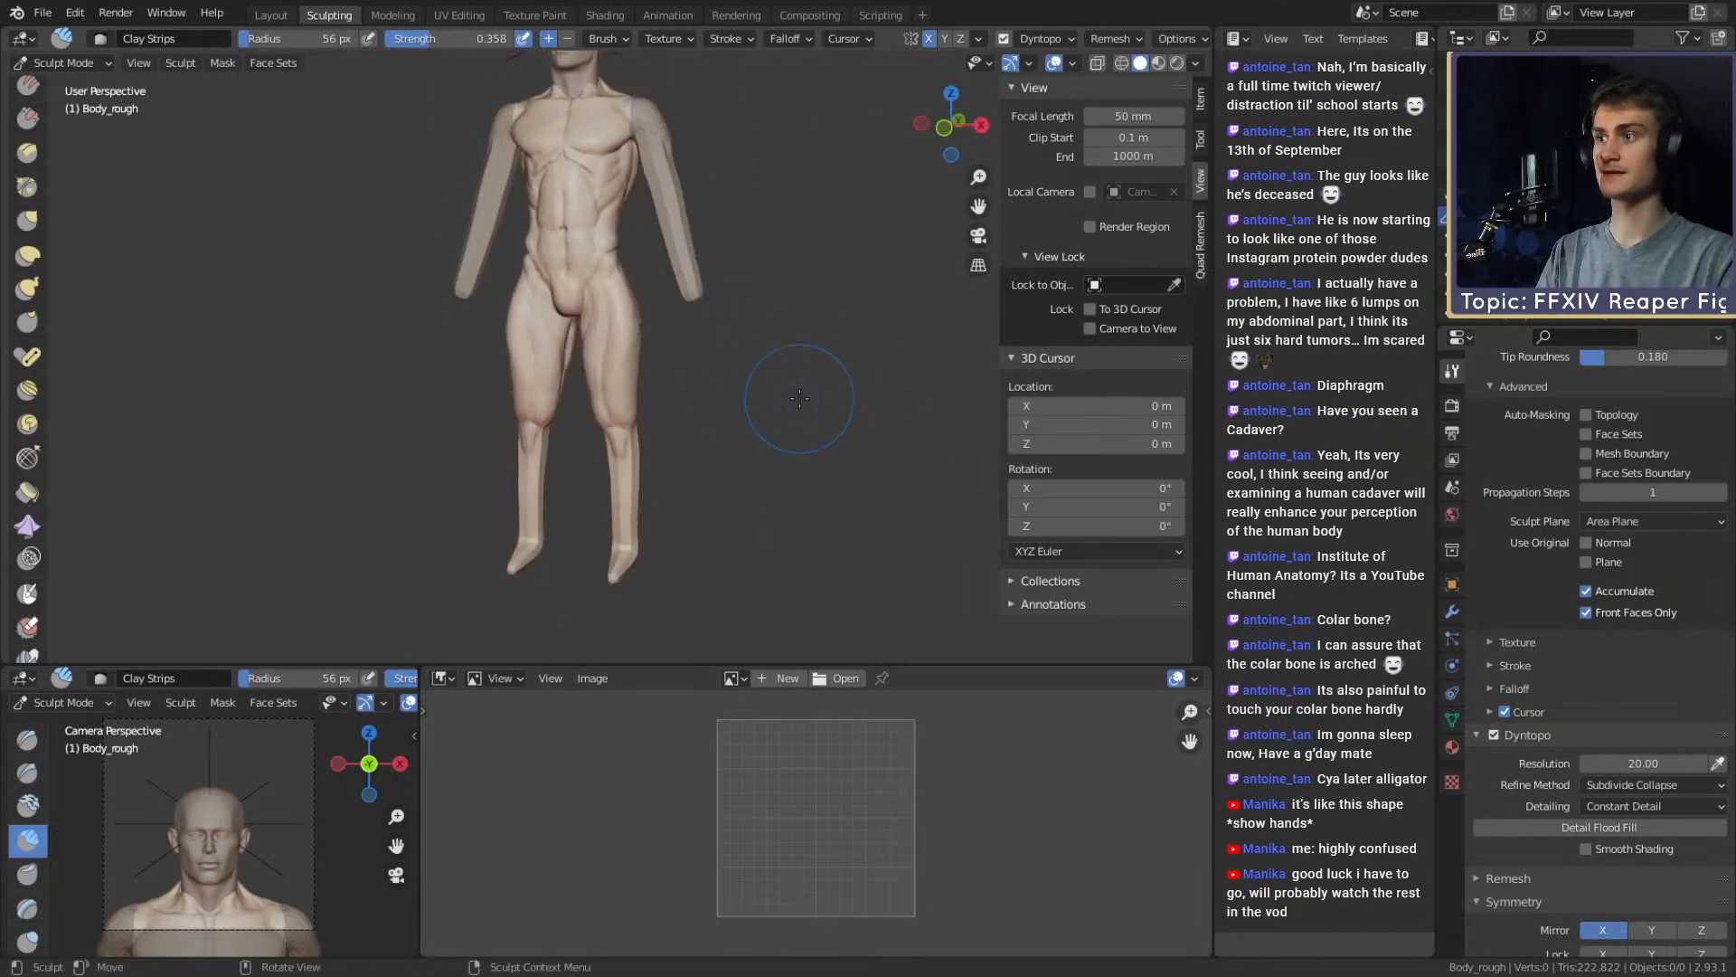
Try to reshape the knees from the front with the Snake Hook brush at 259 and 199 px, and undo it
{"action": "mouse_move", "coordinate": [710, 462]}
{"action": "left_mouse_down", "text": "alt+shift"}
{"action": "mouse_move", "coordinate": [702, 398]}
{"action": "mouse_move", "coordinate": [707, 422]}
{"action": "mouse_move", "coordinate": [678, 361]}
{"action": "mouse_move", "coordinate": [651, 353]}
{"action": "left_mouse_up", "text": "alt+shift"}
{"action": "key", "text": "g"}
{"action": "key", "text": "f"}
{"action": "left_click", "coordinate": [667, 363]}
{"action": "key", "text": "f"}
{"action": "left_click", "coordinate": [653, 362]}
{"action": "mouse_move", "coordinate": [651, 354]}
{"action": "middle_mouse_down"}
{"action": "mouse_move", "coordinate": [633, 362]}
{"action": "mouse_move", "coordinate": [670, 368]}
{"action": "mouse_move", "coordinate": [632, 395]}
{"action": "middle_mouse_up"}
{"action": "key", "text": "k"}
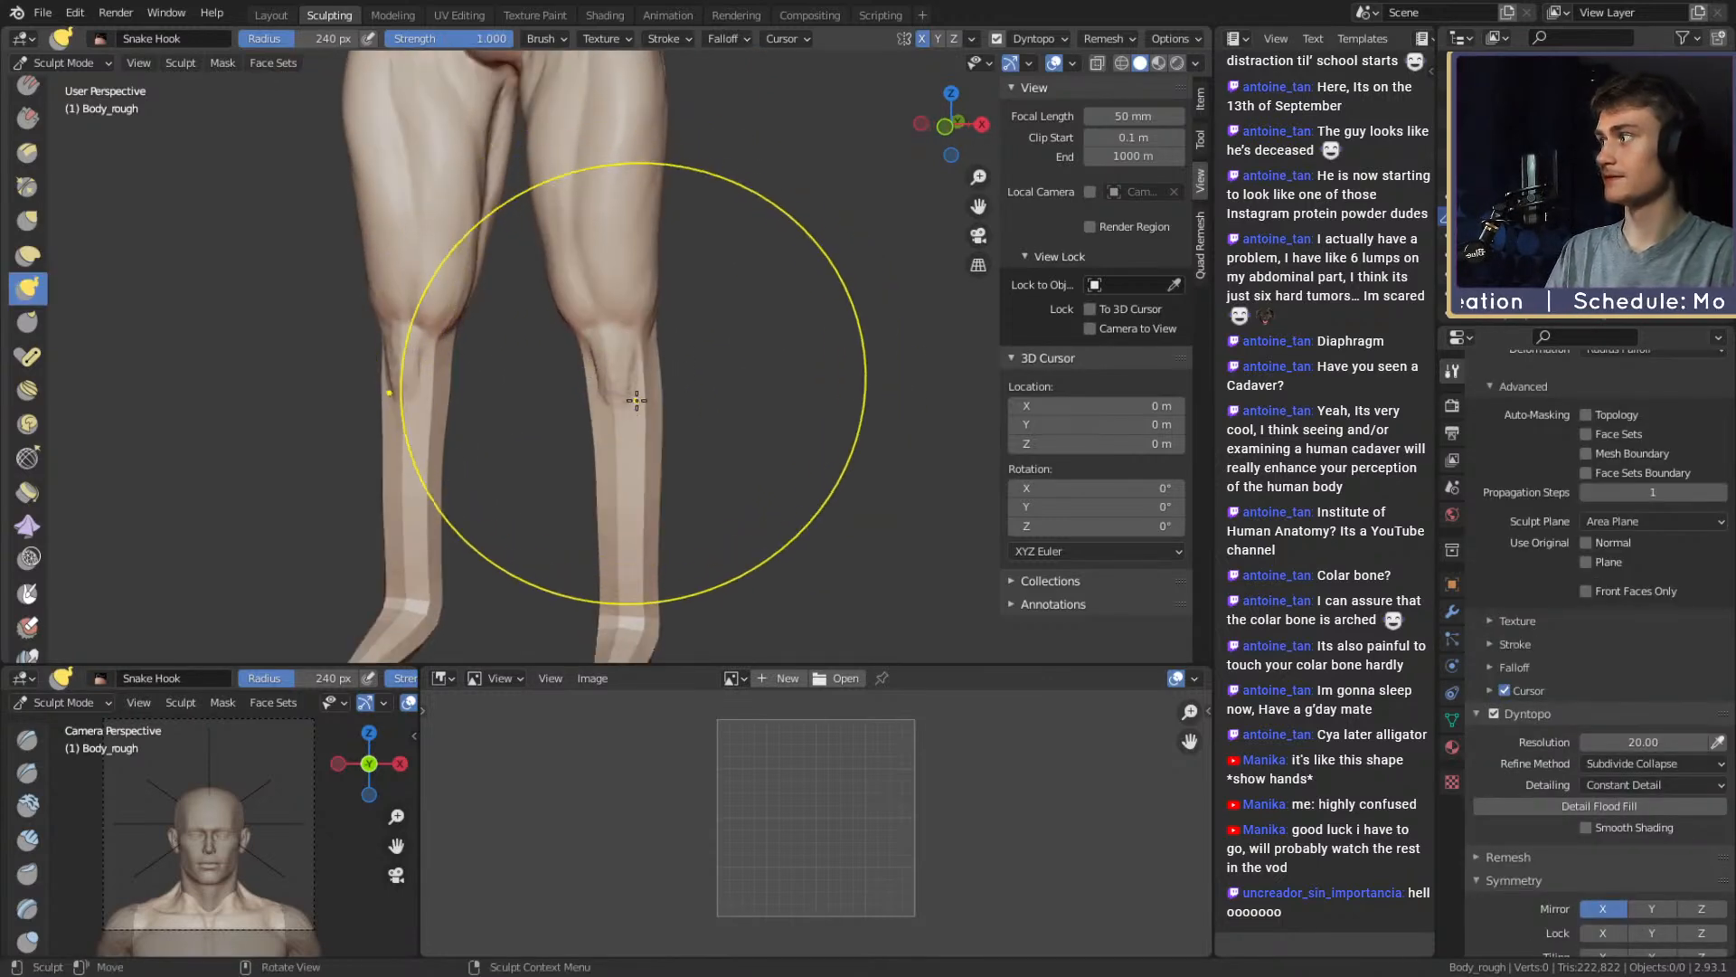
{"action": "key", "text": "f"}
{"action": "left_click", "coordinate": [682, 368]}
{"action": "middle_click_drag", "start_coordinate": [664, 368], "coordinate": [673, 366]}
{"action": "key", "text": "f"}
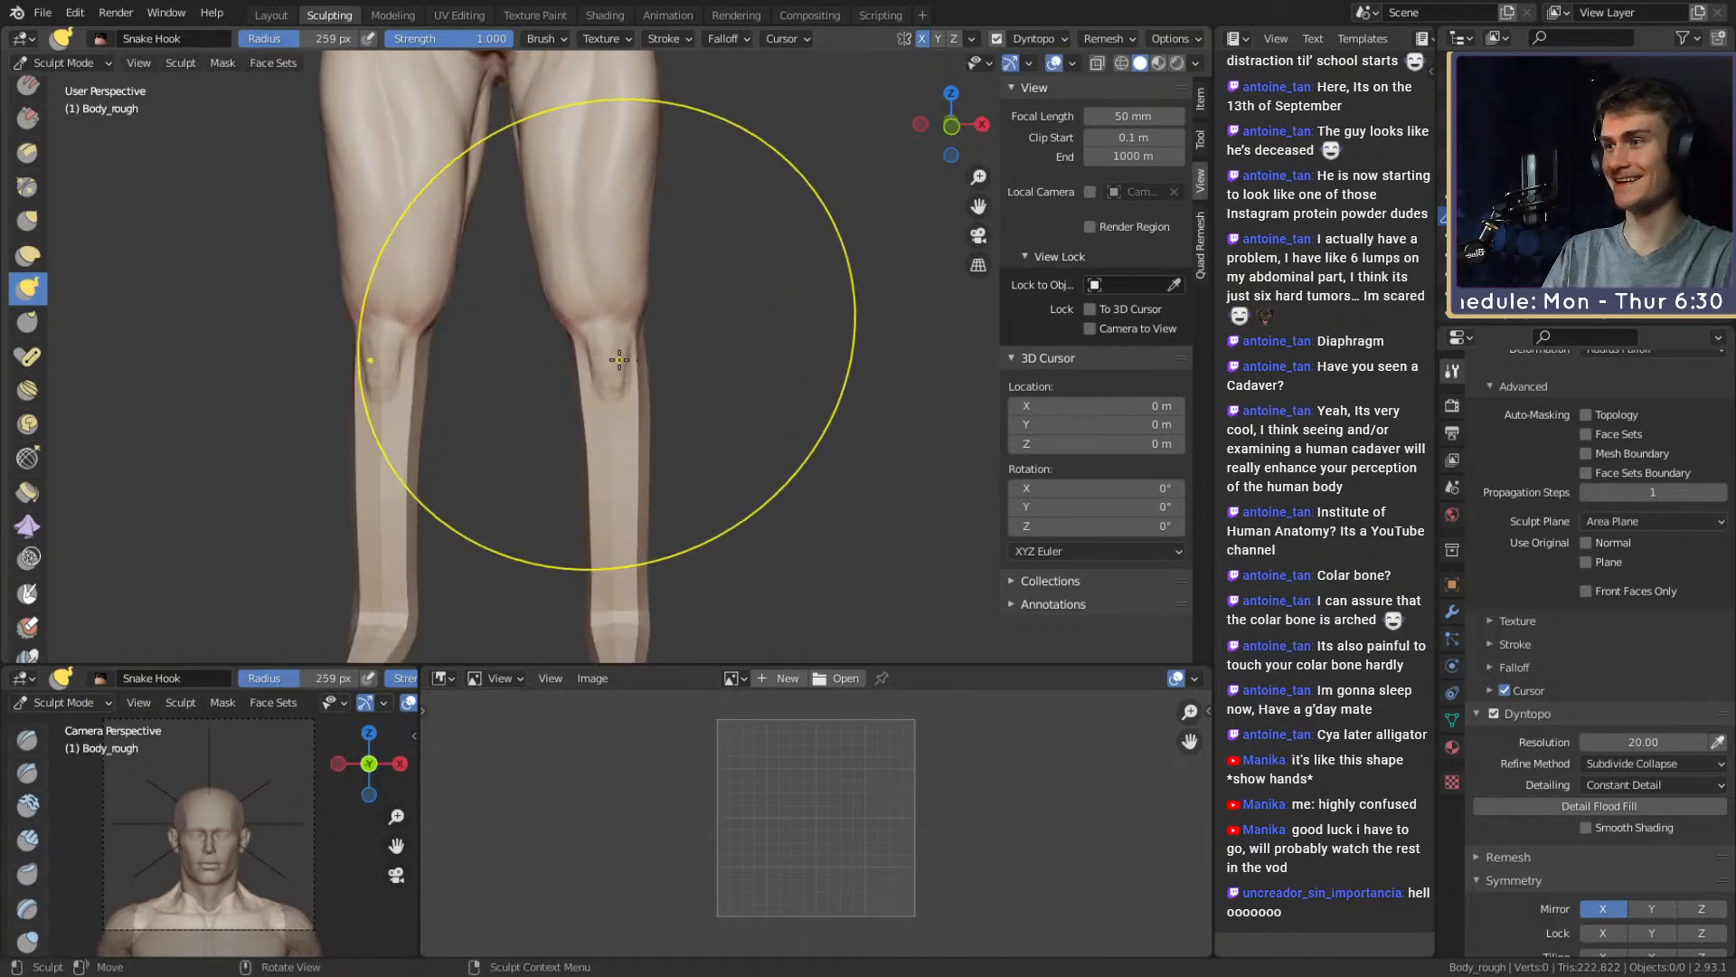
{"action": "left_click_drag", "start_coordinate": [620, 351], "coordinate": [617, 356]}
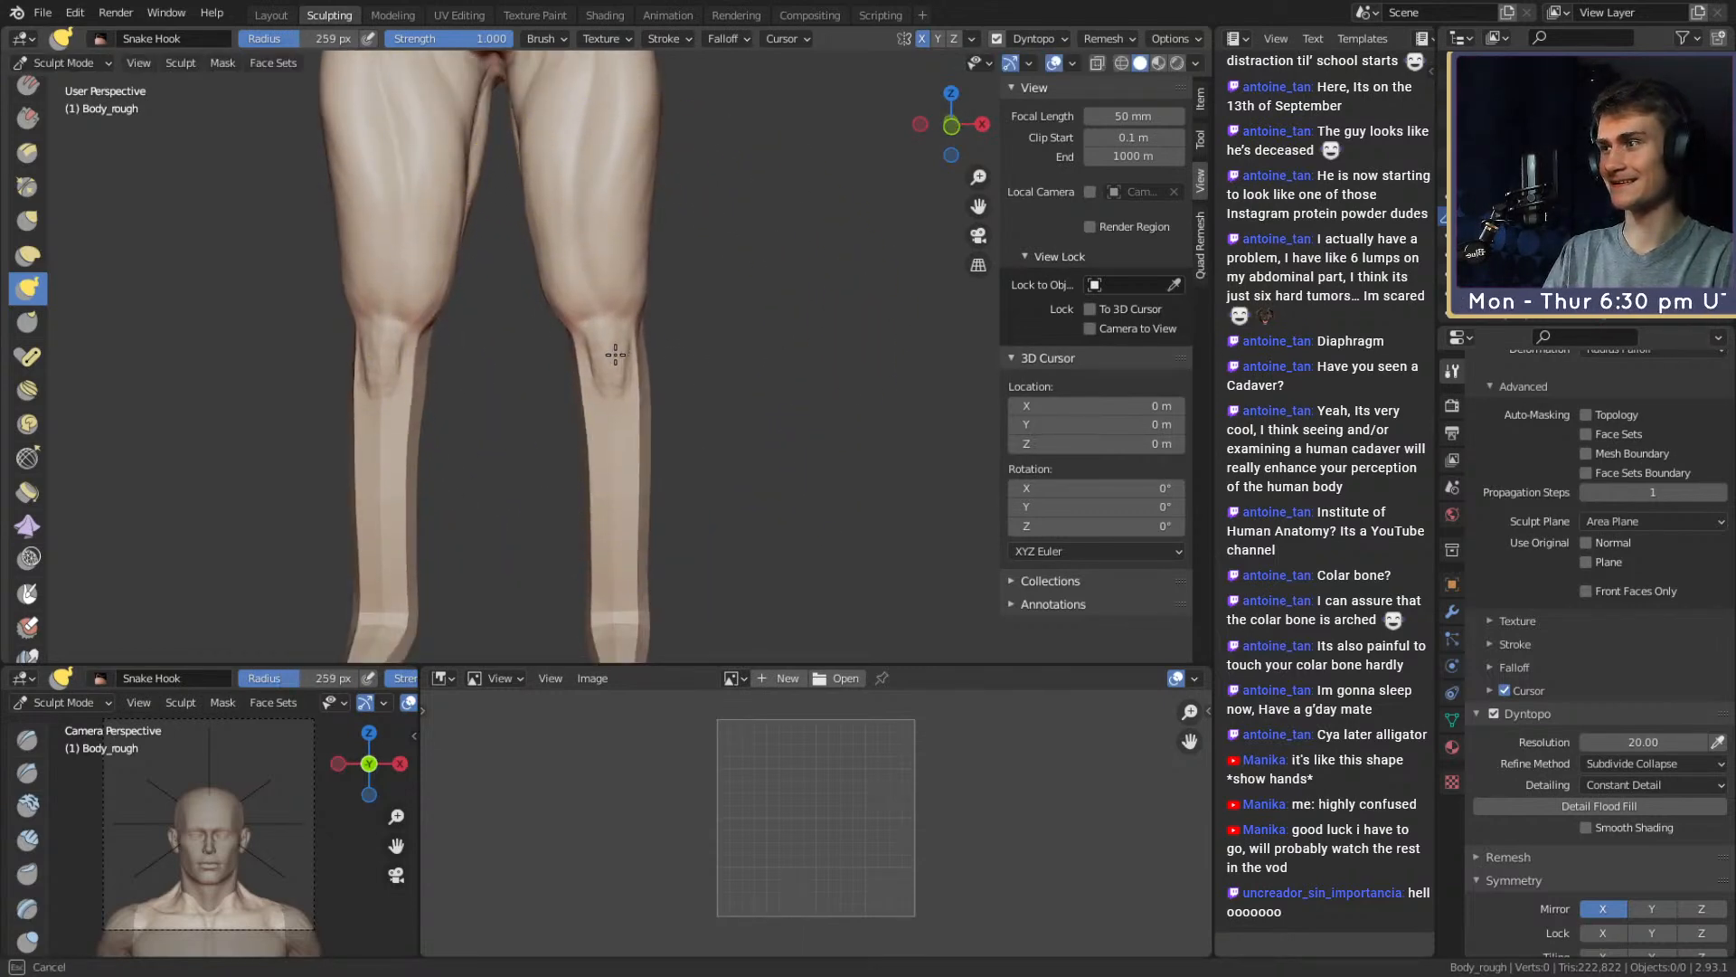
{"action": "middle_click_drag", "start_coordinate": [617, 356], "coordinate": [647, 366], "text": "shift"}
{"action": "key", "text": "f"}
{"action": "left_click", "coordinate": [661, 360]}
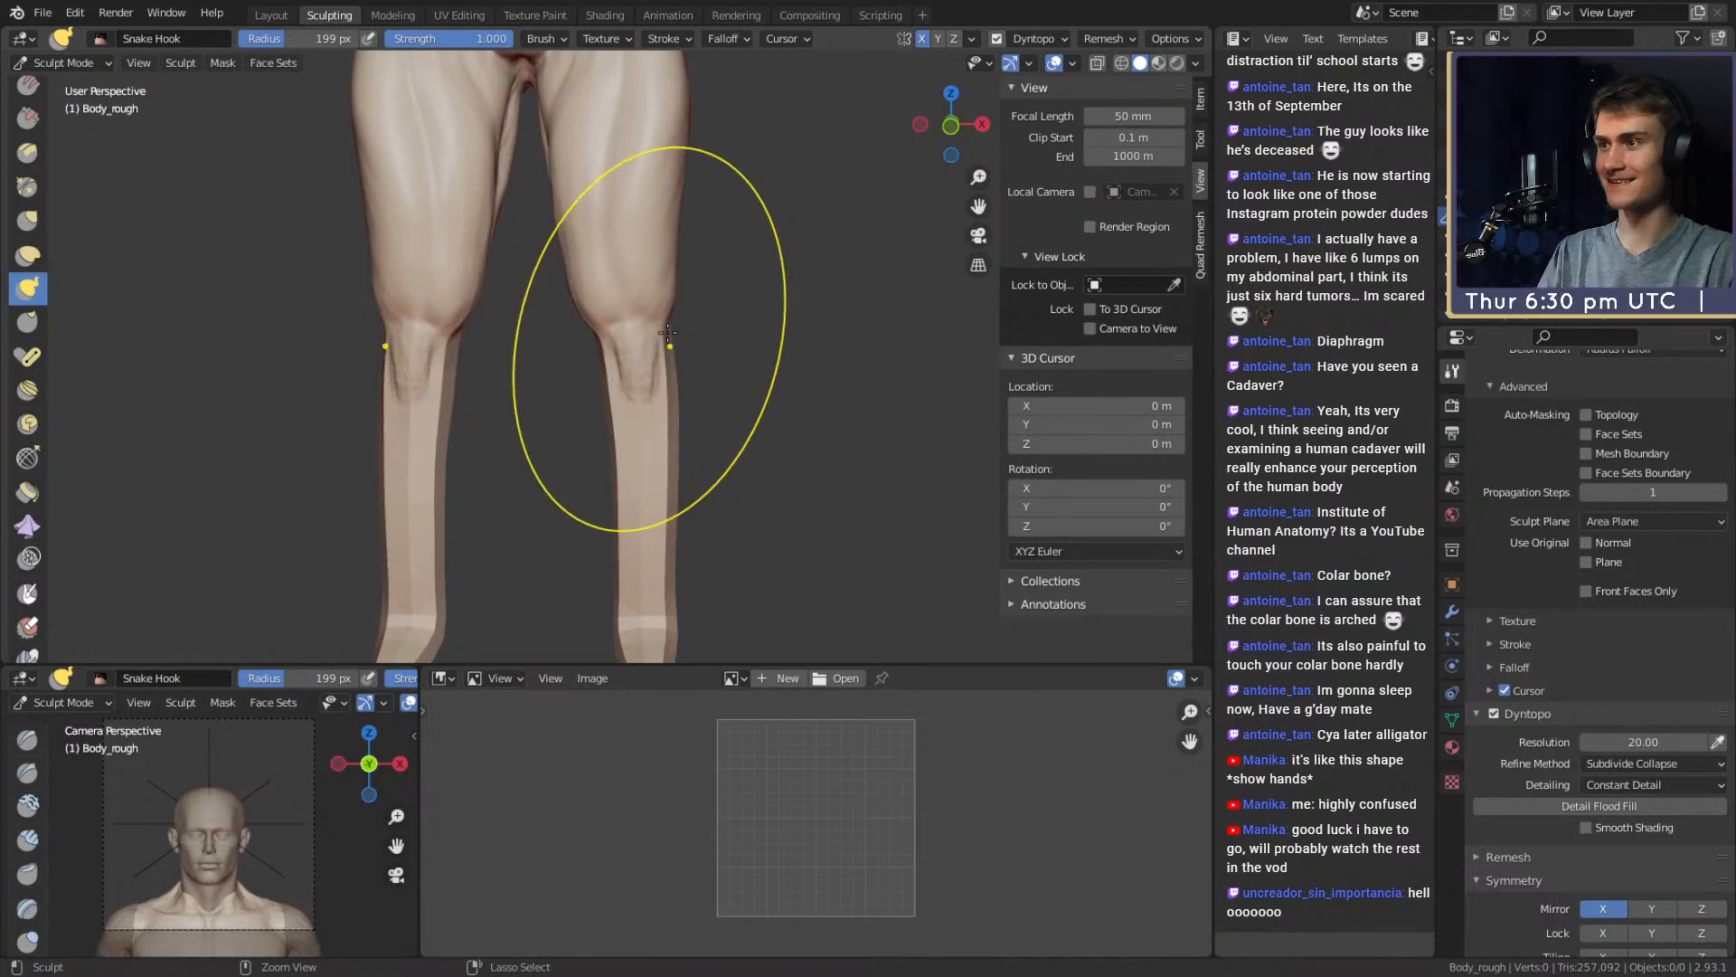
{"action": "key", "text": "ctrl+z"}
Shift the knee slightly from the front with the Snake Hook brush at a 241 px radius
{"action": "key", "text": "f"}
{"action": "left_click", "coordinate": [631, 350]}
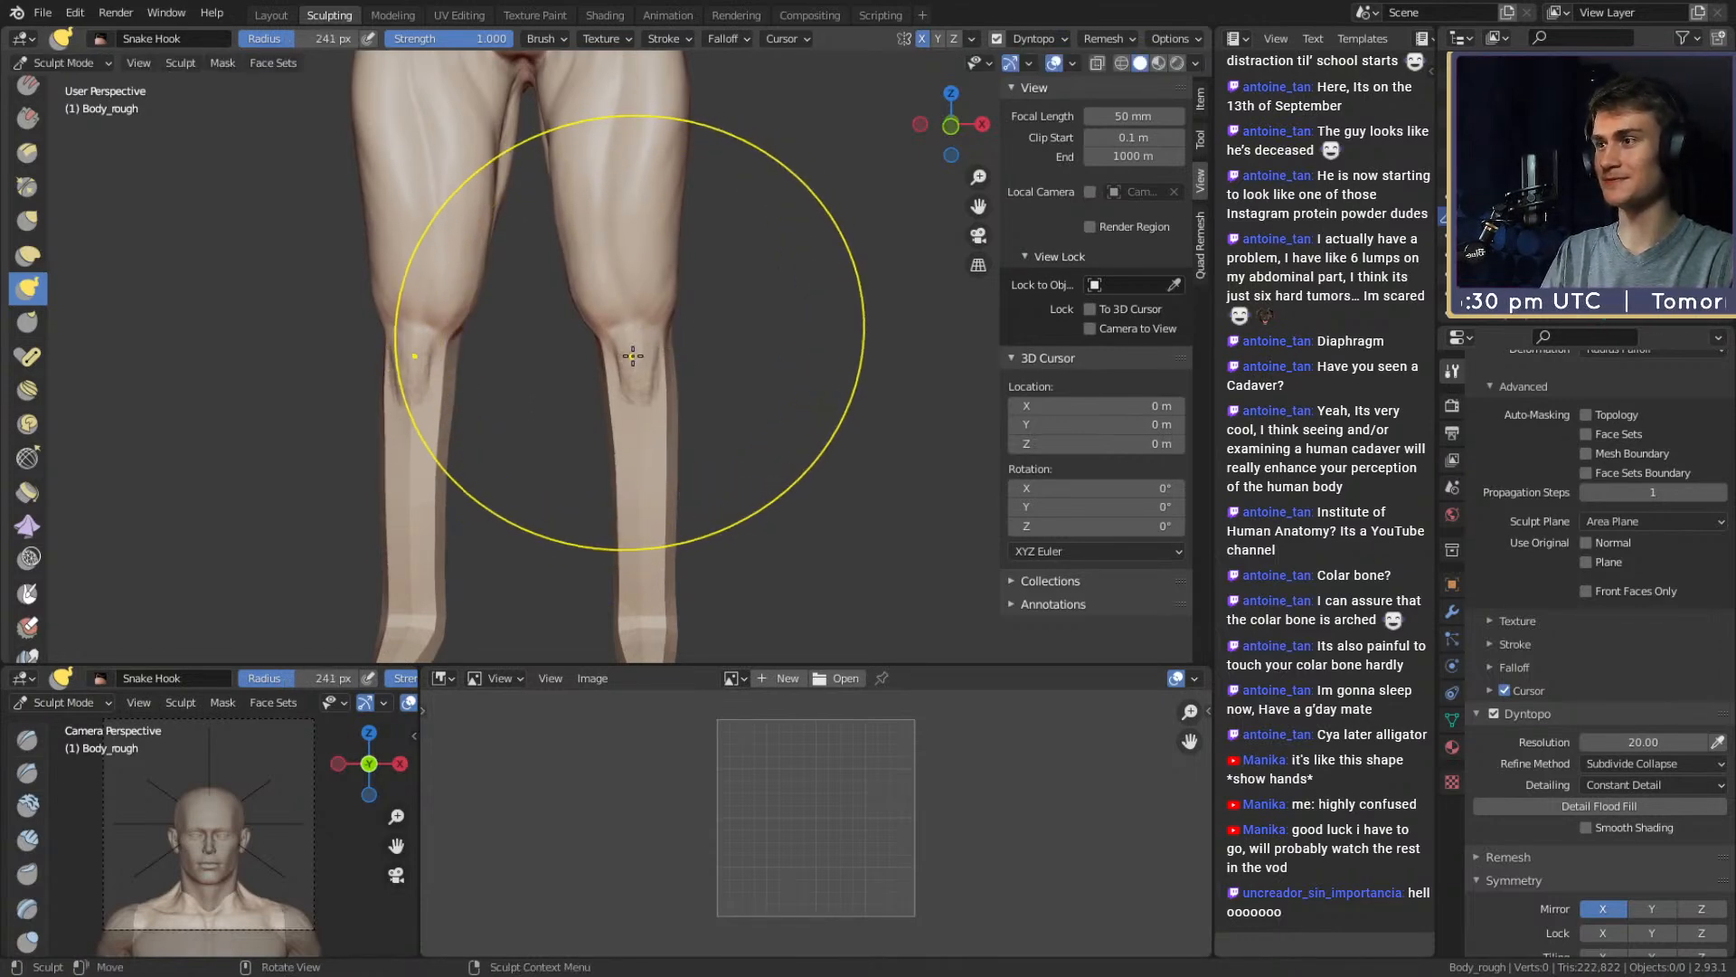
{"action": "left_click_drag", "start_coordinate": [632, 355], "coordinate": [620, 368]}
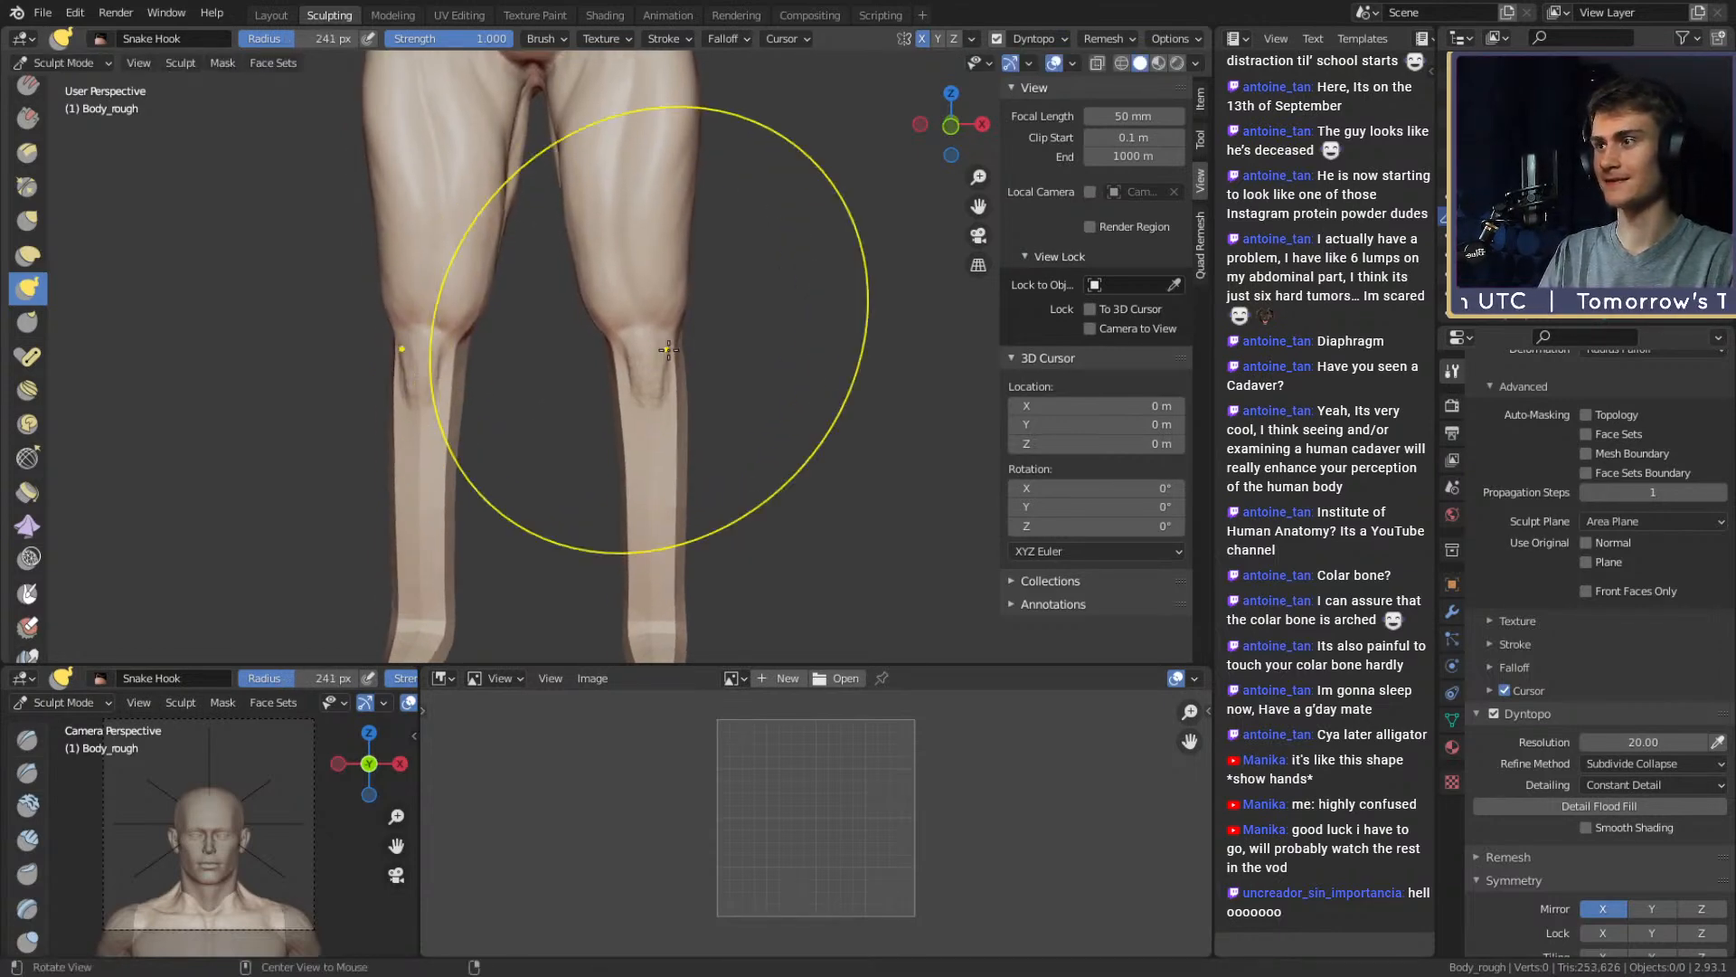
Fill in the back of the knee and the top of the calf with Clay Strips at 53 and 44 px
{"action": "mouse_move", "coordinate": [620, 368]}
{"action": "middle_mouse_down"}
{"action": "mouse_move", "coordinate": [619, 438]}
{"action": "mouse_move", "coordinate": [581, 368]}
{"action": "mouse_move", "coordinate": [600, 341]}
{"action": "middle_mouse_up"}
{"action": "key", "text": "c"}
{"action": "key", "text": "f"}
{"action": "left_click", "coordinate": [642, 312]}
{"action": "left_click_drag", "start_coordinate": [663, 297], "coordinate": [610, 417]}
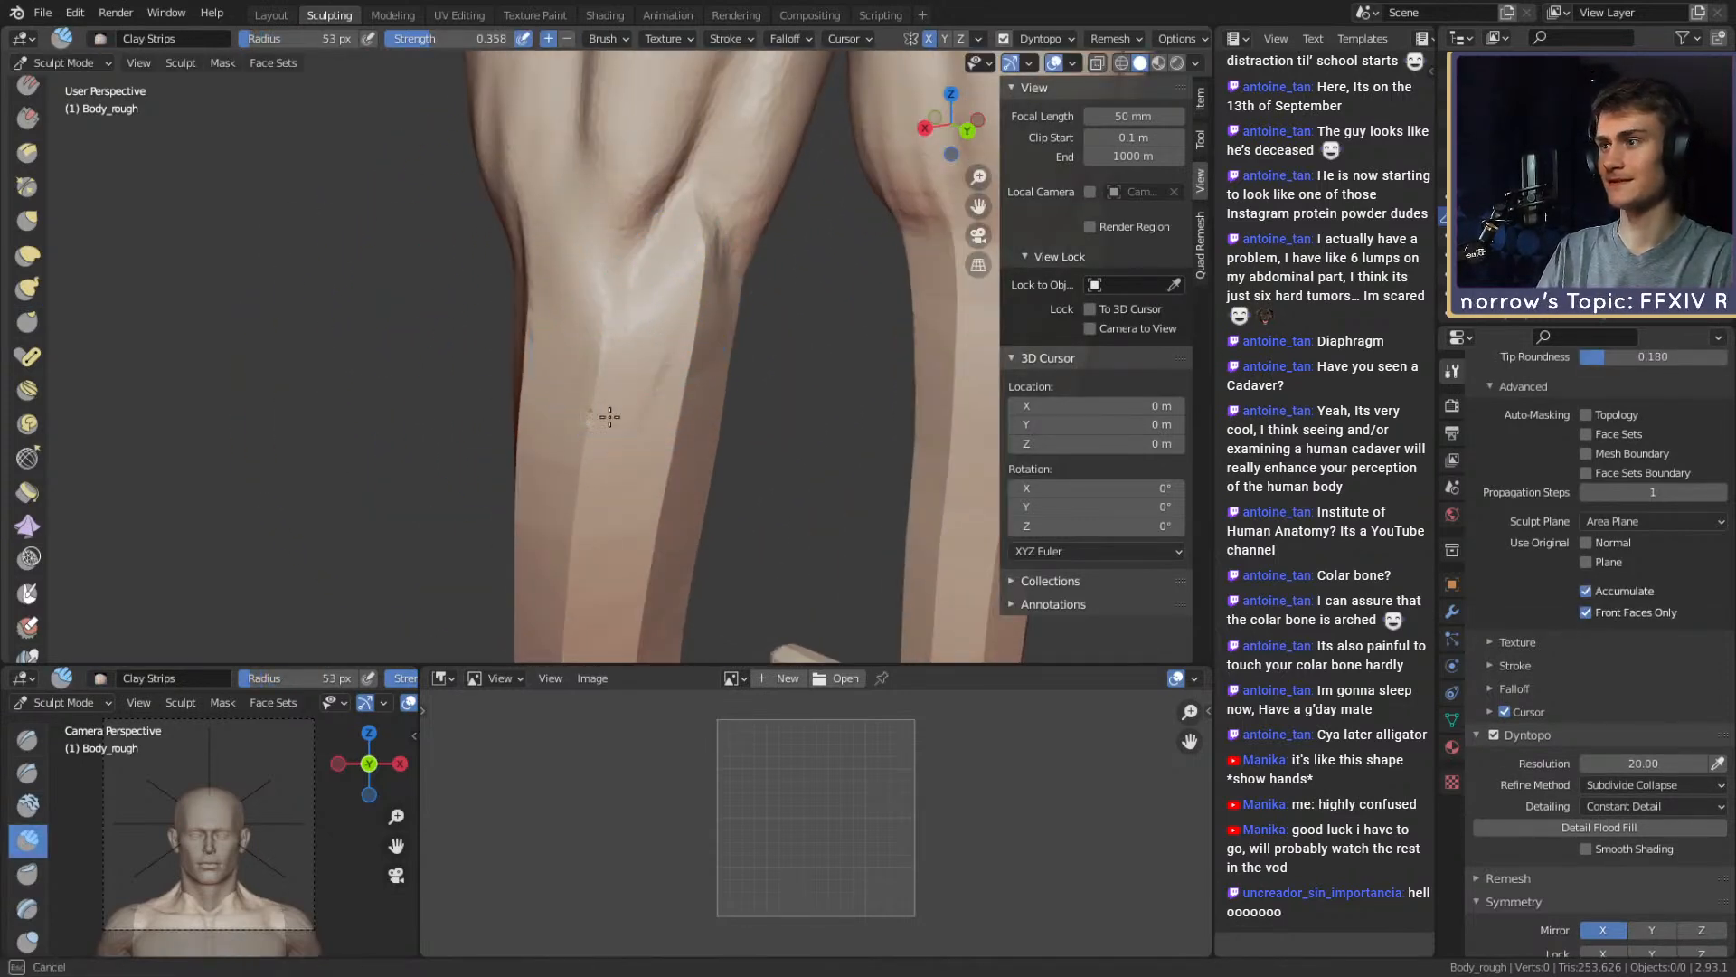
{"action": "mouse_move", "coordinate": [694, 370]}
{"action": "left_mouse_down", "text": "alt"}
{"action": "mouse_move", "coordinate": [624, 397]}
{"action": "mouse_move", "coordinate": [636, 423]}
{"action": "mouse_move", "coordinate": [625, 342]}
{"action": "mouse_move", "coordinate": [510, 452]}
{"action": "left_mouse_up", "text": "alt"}
{"action": "key", "text": "f"}
{"action": "left_click", "coordinate": [609, 333]}
{"action": "left_click_drag", "start_coordinate": [598, 449], "coordinate": [648, 438]}
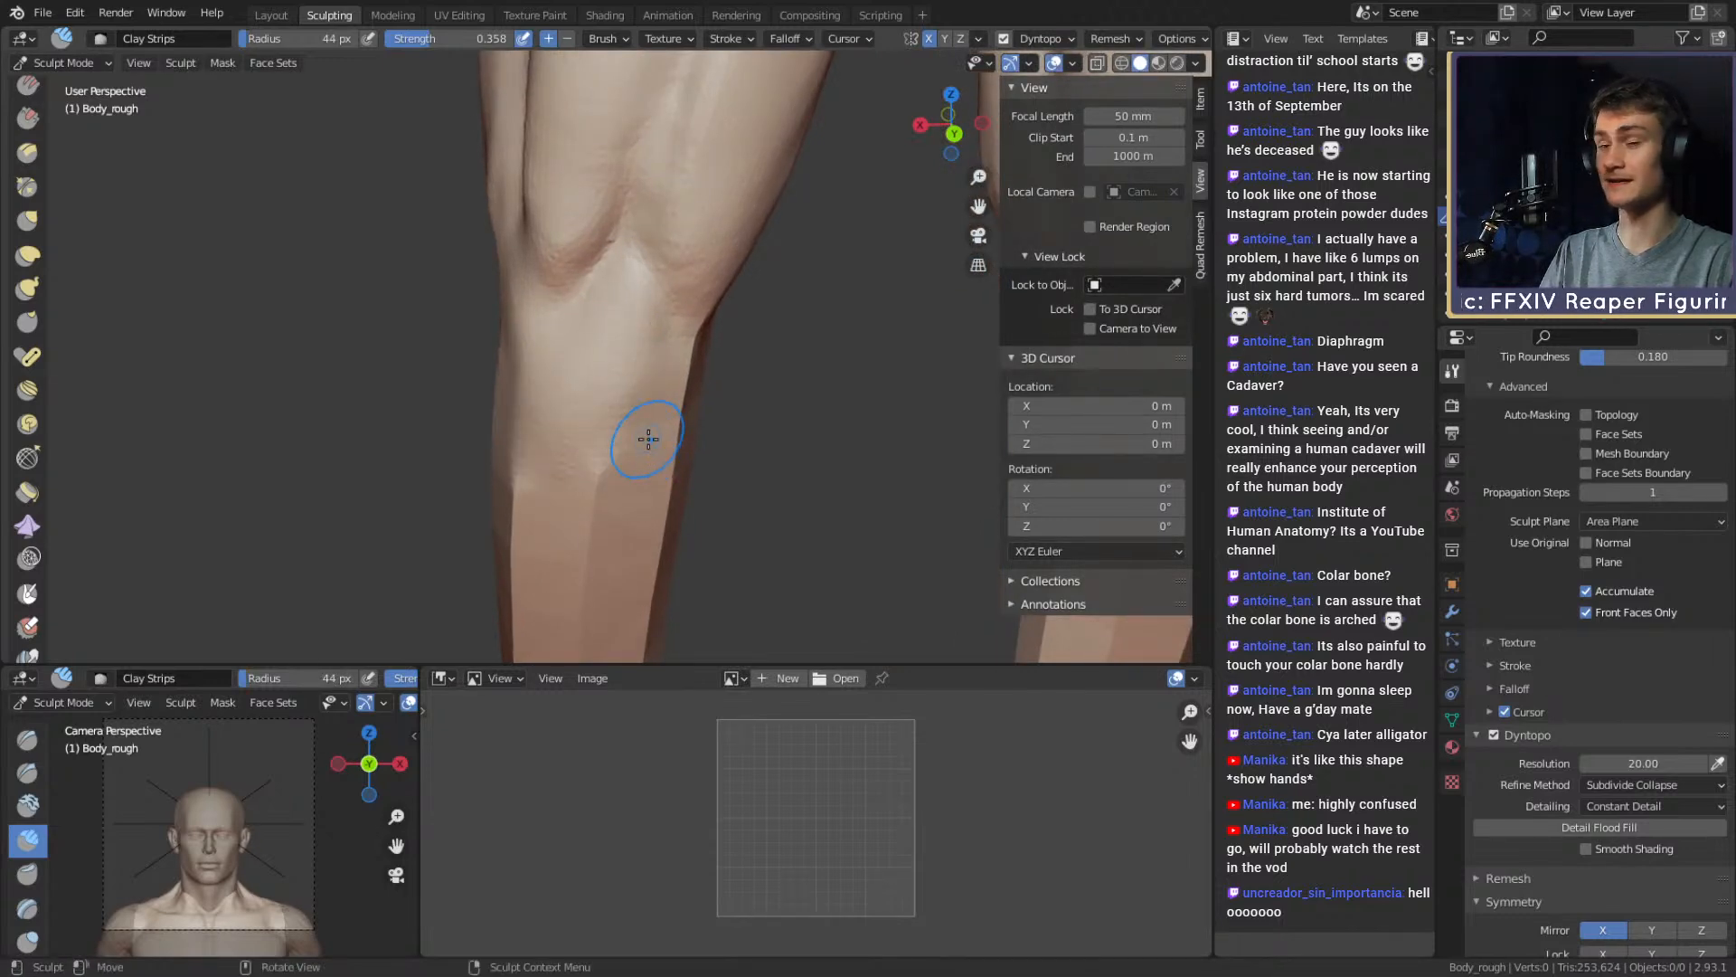
Build up the upper calf muscle below the back of the knee with Clay Strips at 48 px
{"action": "mouse_move", "coordinate": [649, 439]}
{"action": "middle_mouse_down"}
{"action": "mouse_move", "coordinate": [767, 423]}
{"action": "mouse_move", "coordinate": [723, 340]}
{"action": "mouse_move", "coordinate": [605, 349]}
{"action": "mouse_move", "coordinate": [606, 247]}
{"action": "middle_mouse_up"}
{"action": "key", "text": "bracketright"}
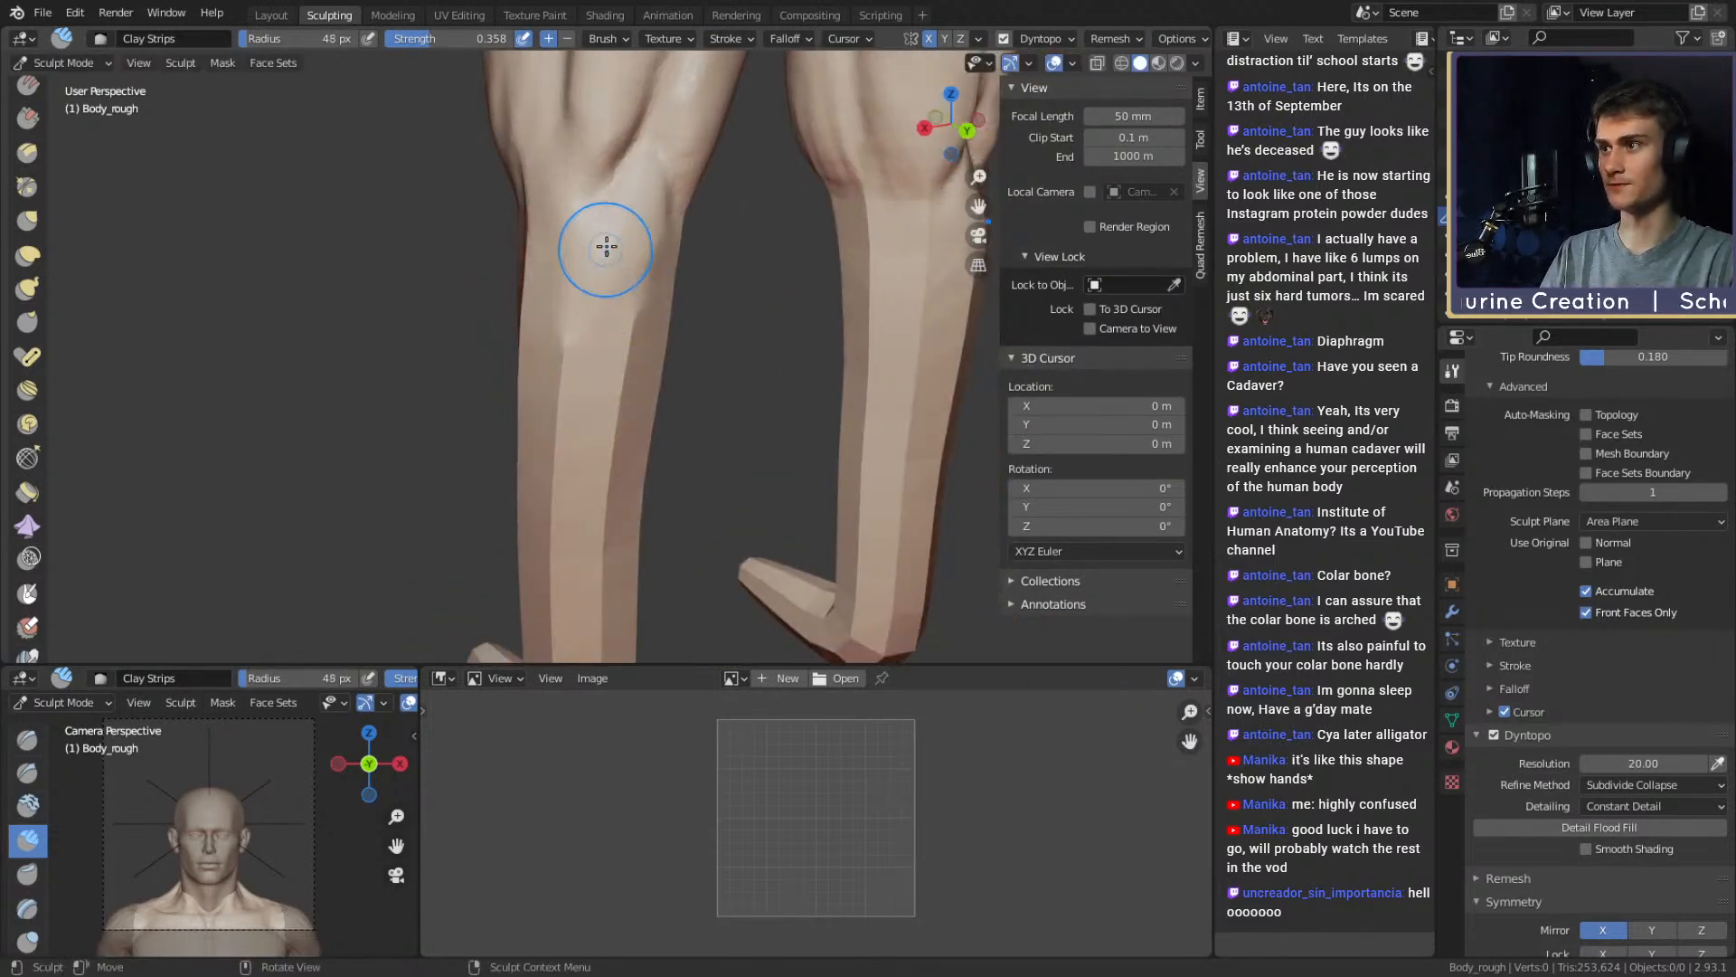
{"action": "left_click_drag", "start_coordinate": [606, 247], "coordinate": [608, 245]}
{"action": "left_click_drag", "start_coordinate": [615, 317], "coordinate": [620, 314]}
{"action": "mouse_move", "coordinate": [621, 314]}
{"action": "middle_mouse_down"}
{"action": "mouse_move", "coordinate": [516, 302]}
{"action": "mouse_move", "coordinate": [585, 237]}
{"action": "middle_mouse_up"}
{"action": "left_click_drag", "start_coordinate": [551, 237], "coordinate": [608, 302]}
{"action": "mouse_move", "coordinate": [607, 302]}
{"action": "middle_mouse_down"}
{"action": "mouse_move", "coordinate": [623, 299]}
{"action": "mouse_move", "coordinate": [583, 244]}
{"action": "middle_mouse_up"}
Extend the calf volume downward and around the inner side of the lower leg with 48 px Clay Strips
{"action": "mouse_move", "coordinate": [583, 244]}
{"action": "left_mouse_down"}
{"action": "mouse_move", "coordinate": [566, 226]}
{"action": "mouse_move", "coordinate": [583, 267]}
{"action": "left_mouse_up"}
{"action": "mouse_move", "coordinate": [583, 267]}
{"action": "middle_mouse_down"}
{"action": "mouse_move", "coordinate": [566, 271]}
{"action": "mouse_move", "coordinate": [627, 275]}
{"action": "mouse_move", "coordinate": [574, 290]}
{"action": "middle_mouse_up"}
{"action": "left_click_drag", "start_coordinate": [575, 290], "coordinate": [534, 367]}
{"action": "mouse_move", "coordinate": [534, 366]}
{"action": "middle_mouse_down"}
{"action": "mouse_move", "coordinate": [566, 383]}
{"action": "mouse_move", "coordinate": [660, 220]}
{"action": "middle_mouse_up"}
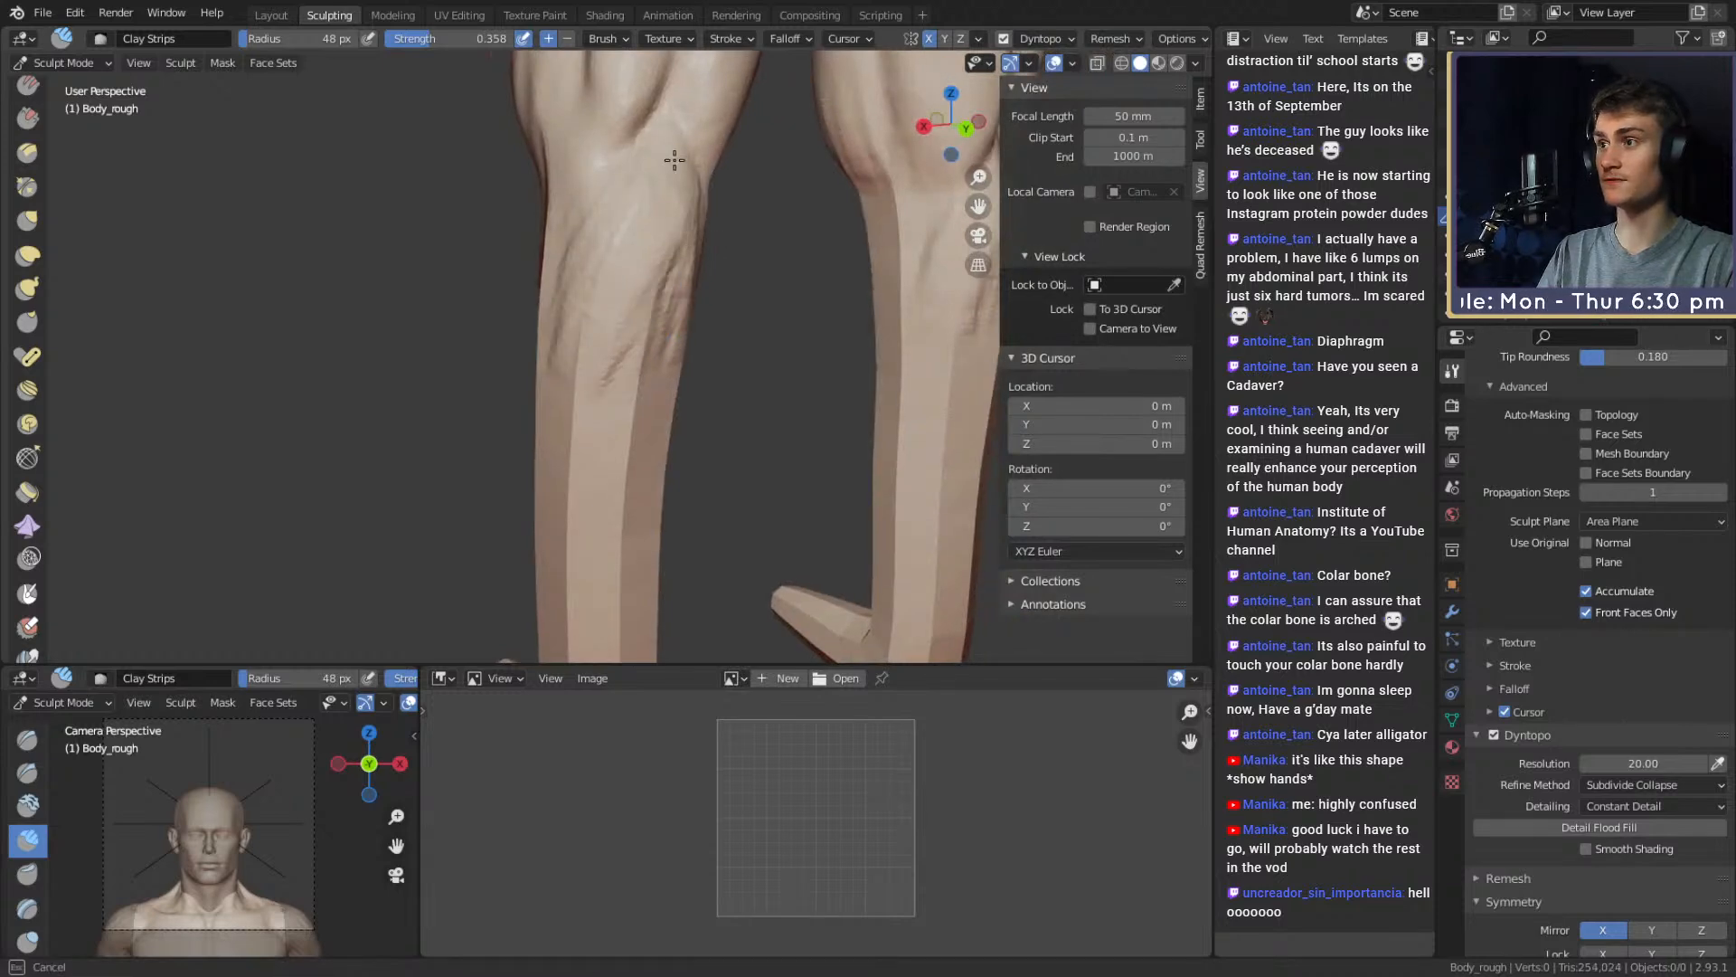
{"action": "mouse_move", "coordinate": [674, 160]}
{"action": "middle_mouse_down"}
{"action": "mouse_move", "coordinate": [597, 252]}
{"action": "mouse_move", "coordinate": [597, 314]}
{"action": "mouse_move", "coordinate": [507, 341]}
{"action": "middle_mouse_up"}
{"action": "left_click_drag", "start_coordinate": [508, 341], "coordinate": [538, 349]}
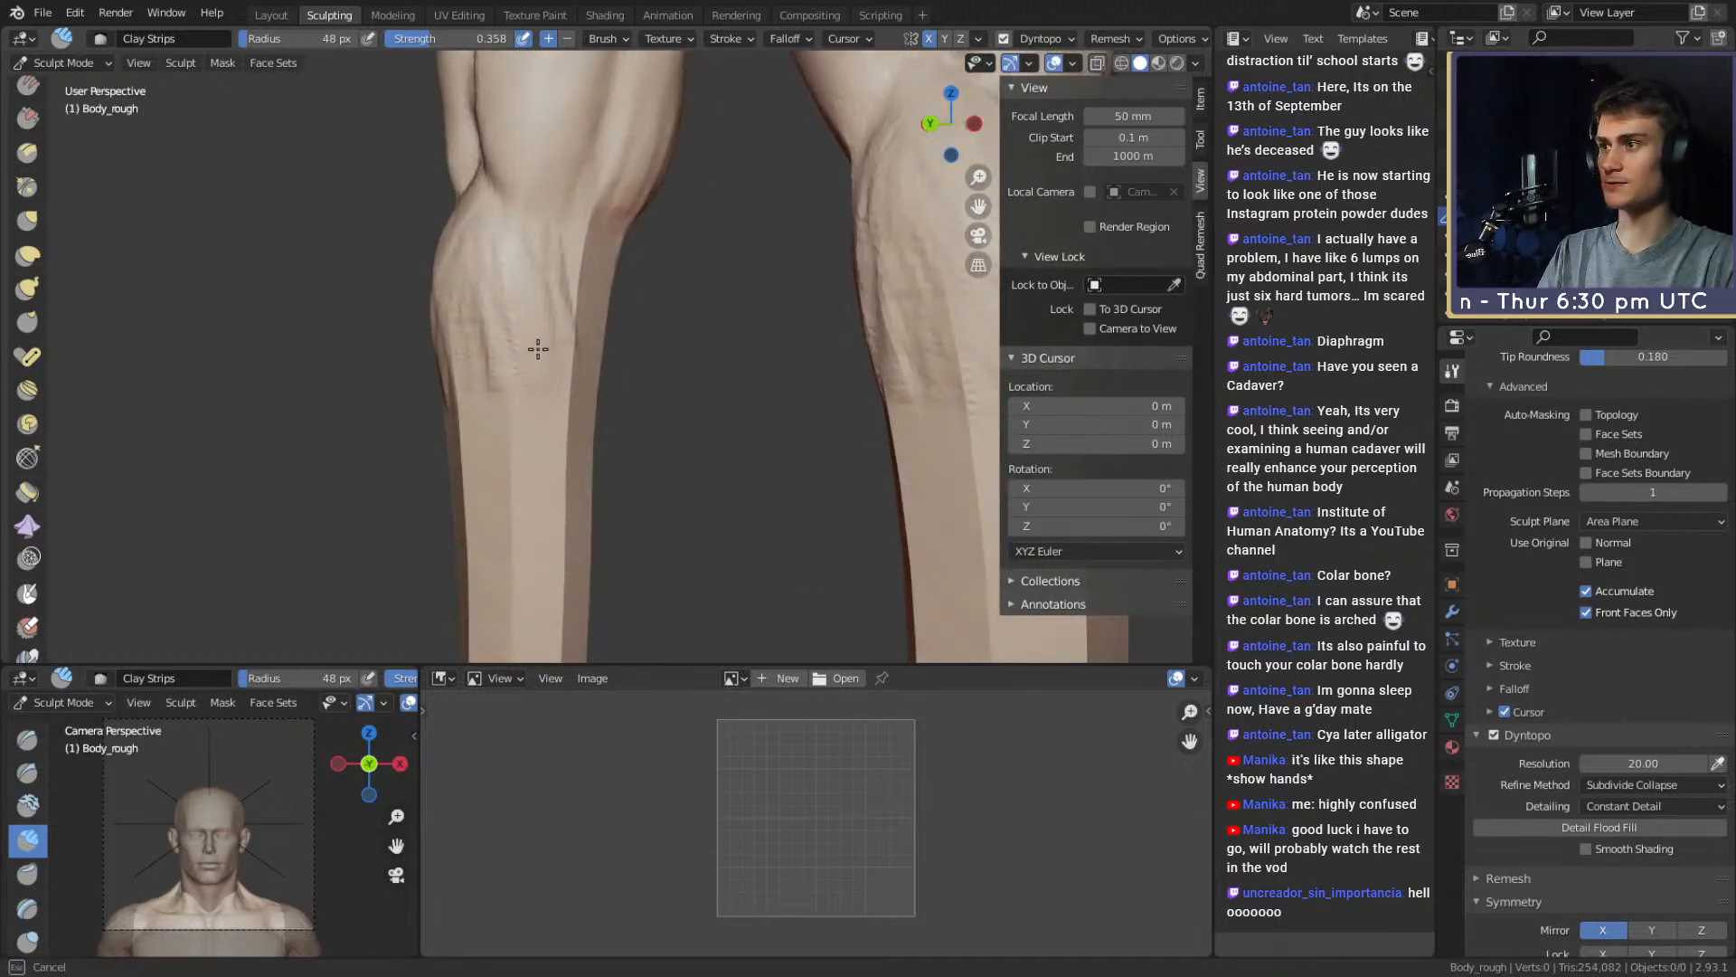
{"action": "mouse_move", "coordinate": [538, 349]}
{"action": "middle_mouse_down"}
{"action": "mouse_move", "coordinate": [572, 265]}
{"action": "mouse_move", "coordinate": [546, 255]}
{"action": "mouse_move", "coordinate": [570, 266]}
{"action": "mouse_move", "coordinate": [562, 298]}
{"action": "mouse_move", "coordinate": [511, 307]}
{"action": "middle_mouse_up"}
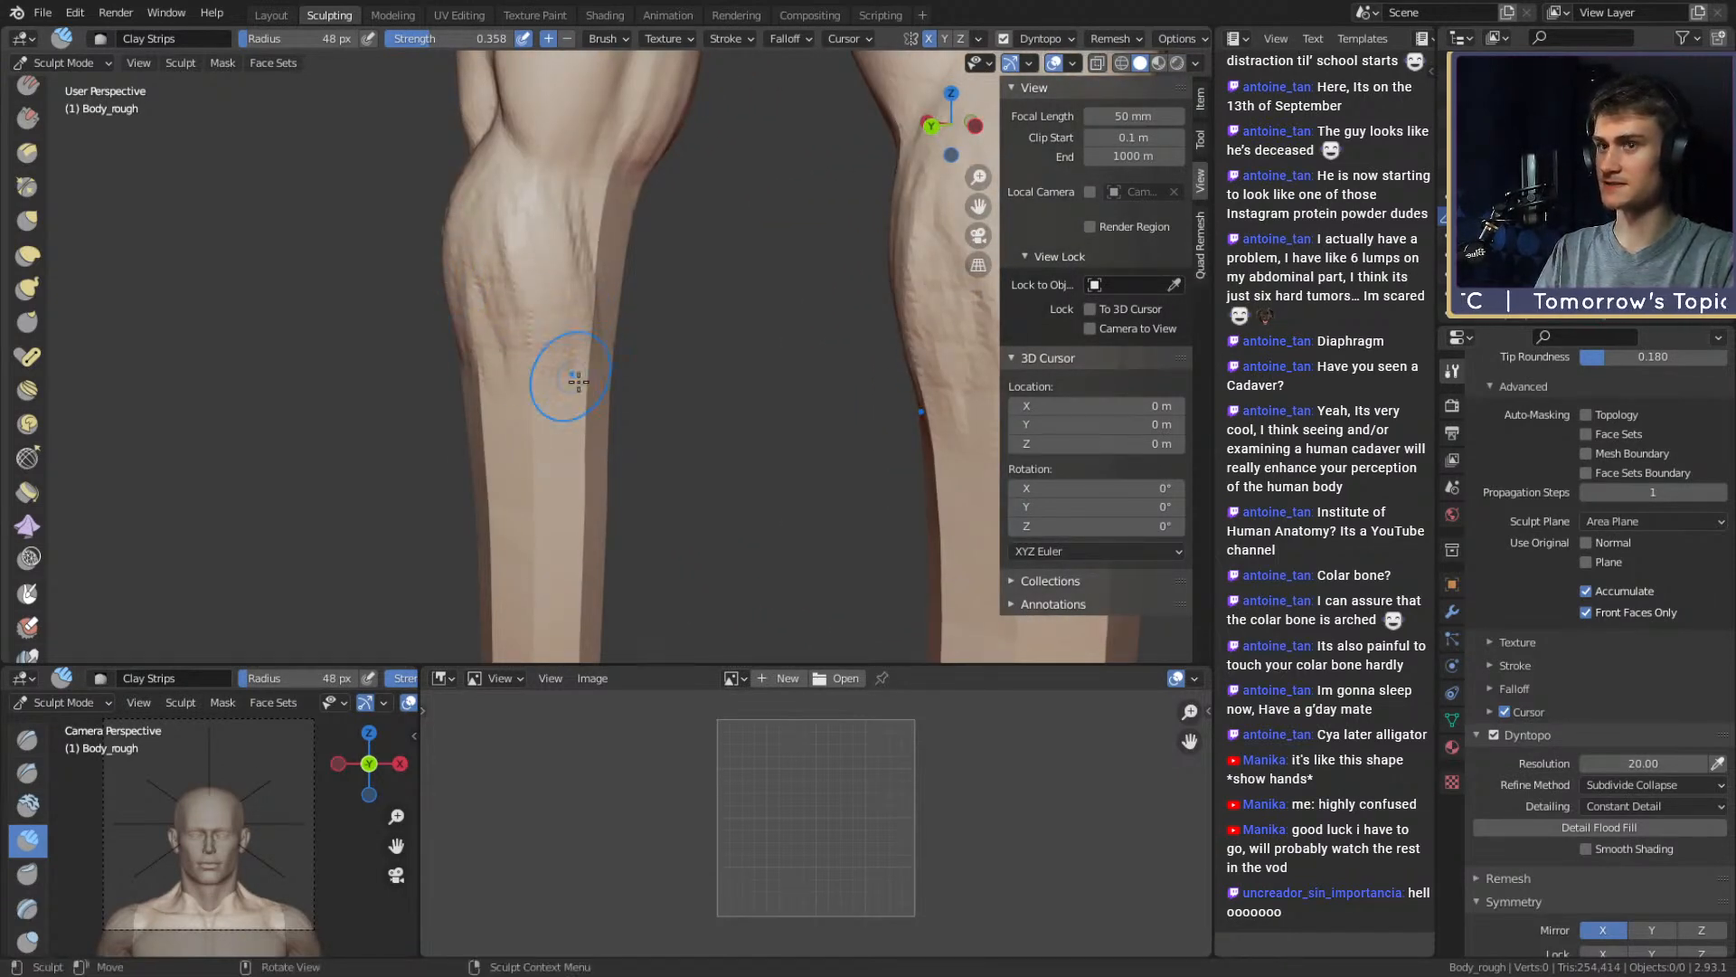
Adjust the thigh shape from the front and back with the Grab brush, bringing its radius to 163 px
{"action": "middle_click_drag", "start_coordinate": [573, 377], "coordinate": [486, 389]}
{"action": "left_click_drag", "start_coordinate": [485, 389], "coordinate": [778, 362], "text": "alt"}
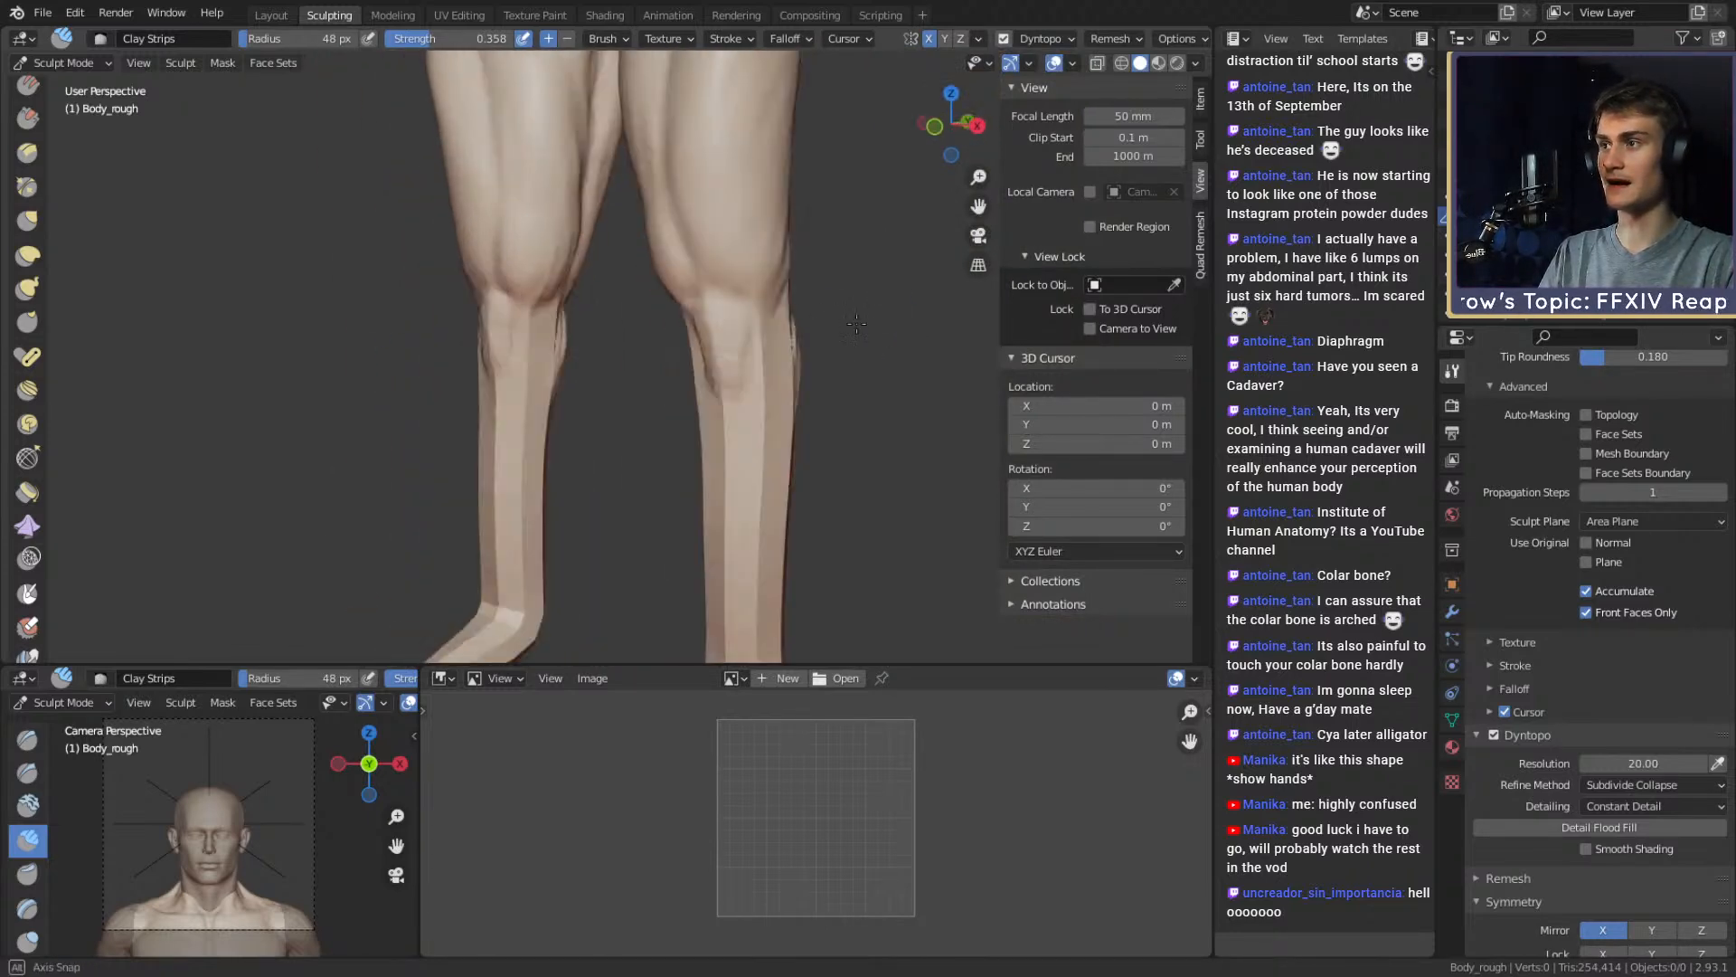
{"action": "mouse_move", "coordinate": [796, 194]}
{"action": "left_mouse_down", "text": "alt+shift"}
{"action": "mouse_move", "coordinate": [723, 271]}
{"action": "mouse_move", "coordinate": [741, 372]}
{"action": "mouse_move", "coordinate": [705, 283]}
{"action": "left_mouse_up", "text": "alt+shift"}
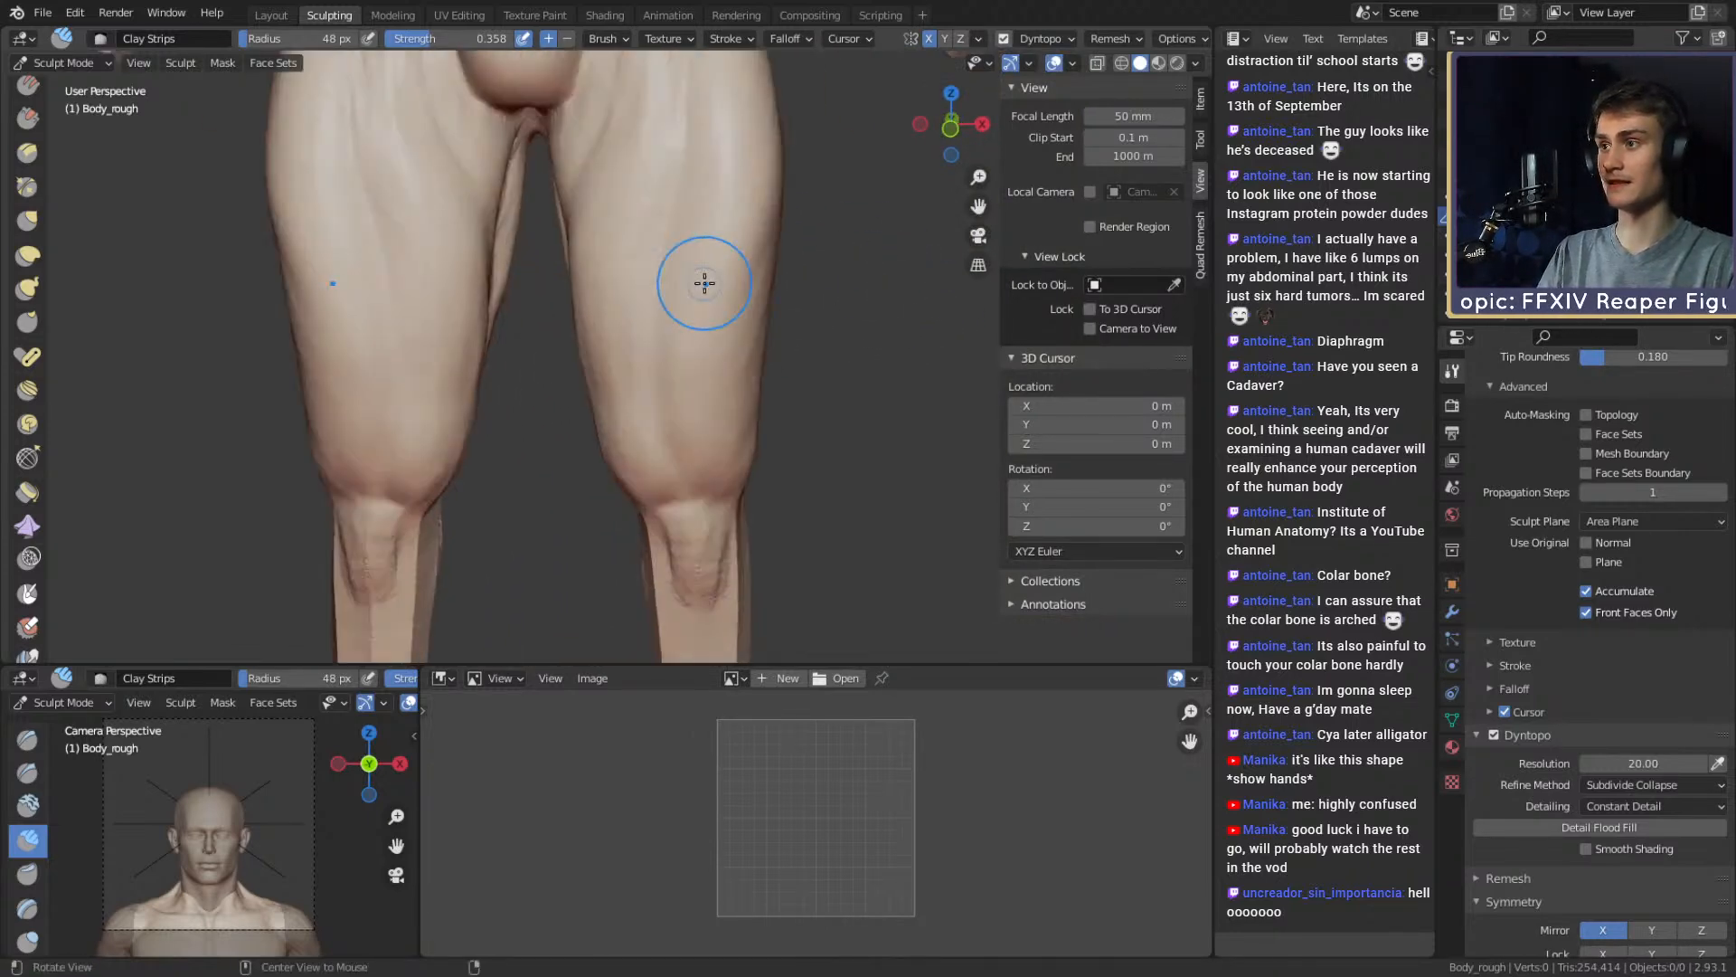
{"action": "key", "text": "g"}
{"action": "left_click_drag", "start_coordinate": [657, 357], "coordinate": [602, 357], "text": "alt"}
{"action": "key", "text": "f"}
{"action": "left_click", "coordinate": [616, 384]}
{"action": "mouse_move", "coordinate": [600, 278]}
{"action": "left_mouse_down", "text": "alt+shift"}
{"action": "mouse_move", "coordinate": [634, 358]}
{"action": "mouse_move", "coordinate": [643, 295]}
{"action": "mouse_move", "coordinate": [641, 360]}
{"action": "mouse_move", "coordinate": [681, 349]}
{"action": "mouse_move", "coordinate": [308, 354]}
{"action": "left_mouse_up", "text": "alt+shift"}
{"action": "key", "text": "f"}
{"action": "left_click", "coordinate": [687, 355]}
{"action": "key", "text": "f"}
{"action": "left_click", "coordinate": [611, 331]}
{"action": "left_click_drag", "start_coordinate": [492, 351], "coordinate": [542, 275], "text": "alt+shift"}
{"action": "key", "text": "f"}
{"action": "left_click", "coordinate": [565, 347]}
{"action": "mouse_move", "coordinate": [565, 347]}
{"action": "left_mouse_down"}
{"action": "mouse_move", "coordinate": [542, 345]}
{"action": "mouse_move", "coordinate": [571, 346]}
{"action": "left_mouse_up"}
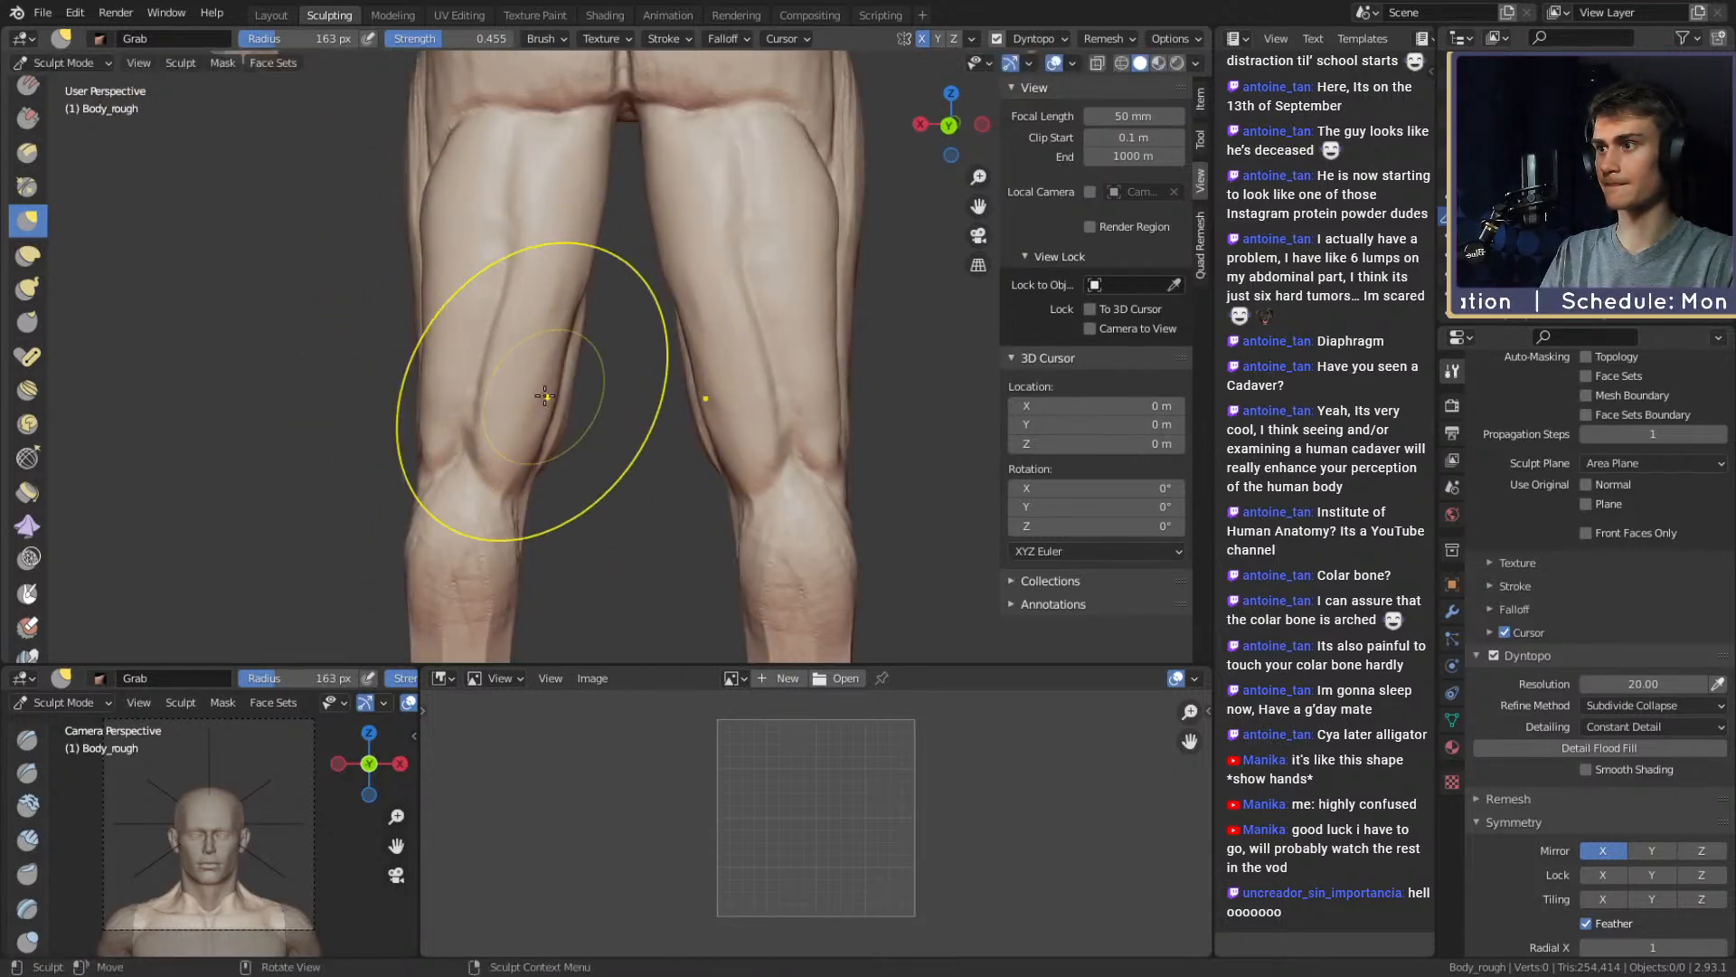
Reshape the lower inner thigh above the knee with the Grab brush at 125 px and reduce its radius to 105 px
{"action": "key", "text": "f"}
{"action": "left_click", "coordinate": [526, 284]}
{"action": "mouse_move", "coordinate": [533, 285]}
{"action": "left_mouse_down"}
{"action": "mouse_move", "coordinate": [581, 282]}
{"action": "mouse_move", "coordinate": [589, 302]}
{"action": "left_mouse_up"}
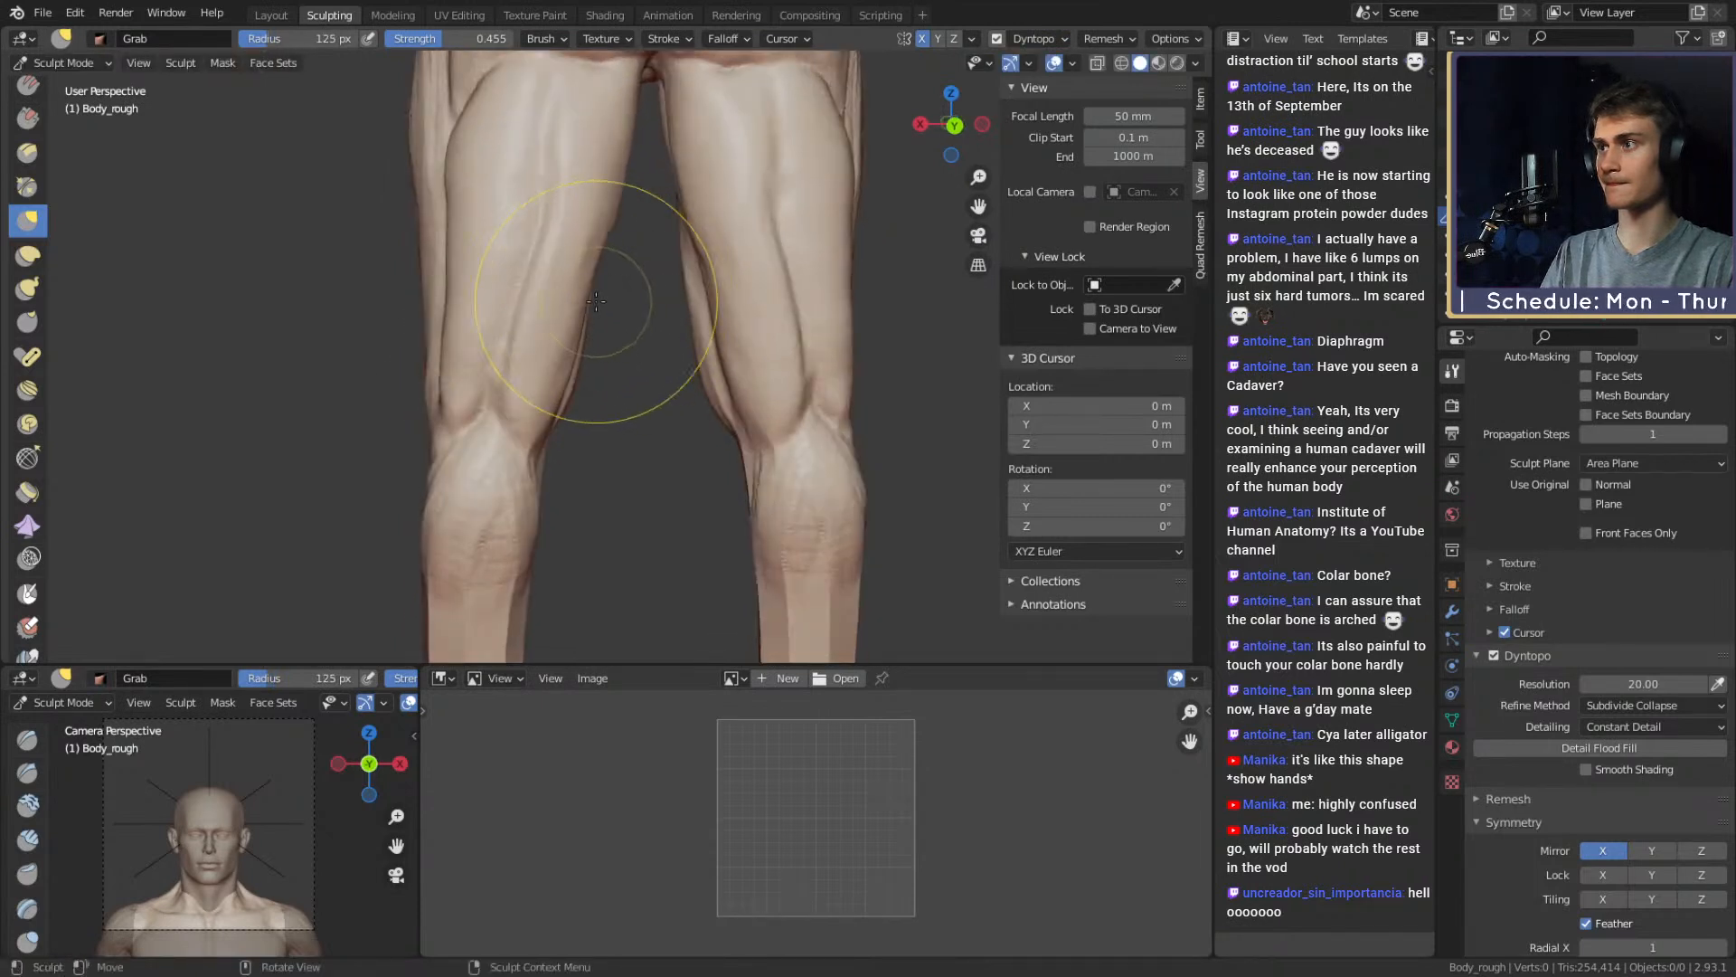
{"action": "mouse_move", "coordinate": [470, 226]}
{"action": "left_mouse_down", "text": "alt"}
{"action": "mouse_move", "coordinate": [507, 279]}
{"action": "mouse_move", "coordinate": [495, 360]}
{"action": "mouse_move", "coordinate": [516, 398]}
{"action": "left_mouse_up", "text": "alt"}
{"action": "key", "text": "f"}
{"action": "left_click", "coordinate": [622, 252]}
{"action": "key", "text": "f"}
{"action": "left_click", "coordinate": [612, 253]}
{"action": "middle_click_drag", "start_coordinate": [515, 398], "coordinate": [818, 333]}
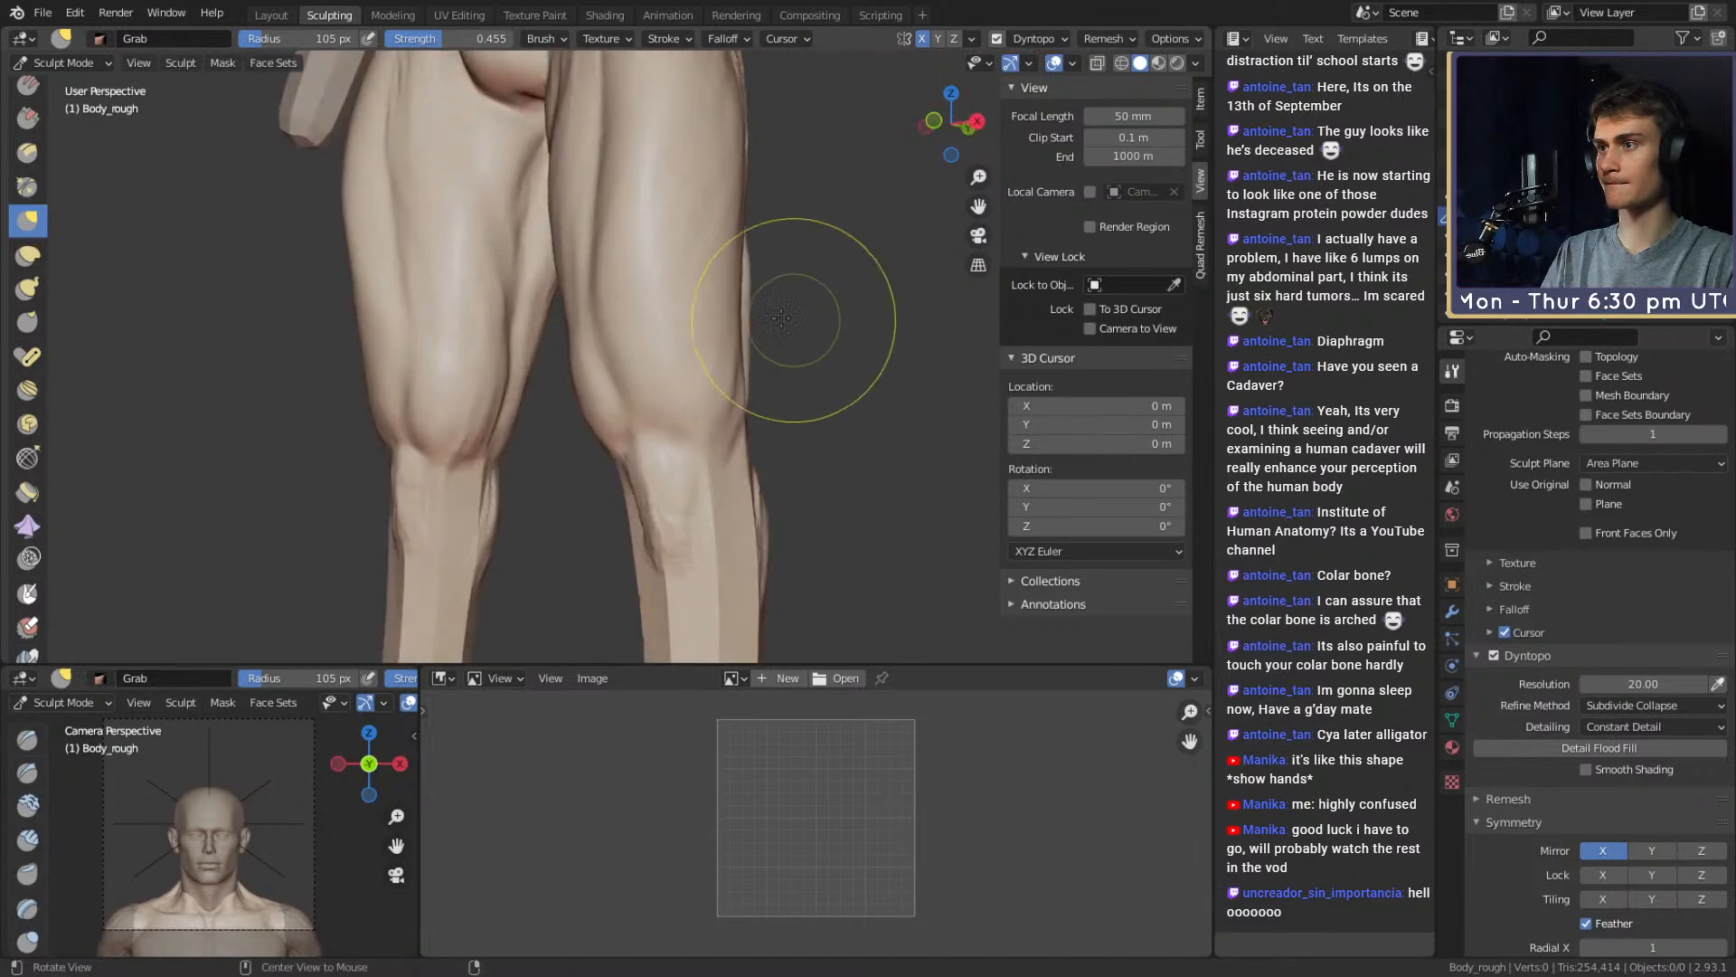
Switch to the Clay Strips brush, reduce its radius and add clay to the upper calf below the back of the knee
{"action": "middle_click_drag", "start_coordinate": [651, 248], "coordinate": [737, 379]}
{"action": "middle_click_drag", "start_coordinate": [737, 380], "coordinate": [748, 382]}
{"action": "left_click_drag", "start_coordinate": [748, 381], "coordinate": [727, 366], "text": "alt"}
{"action": "key", "text": "c"}
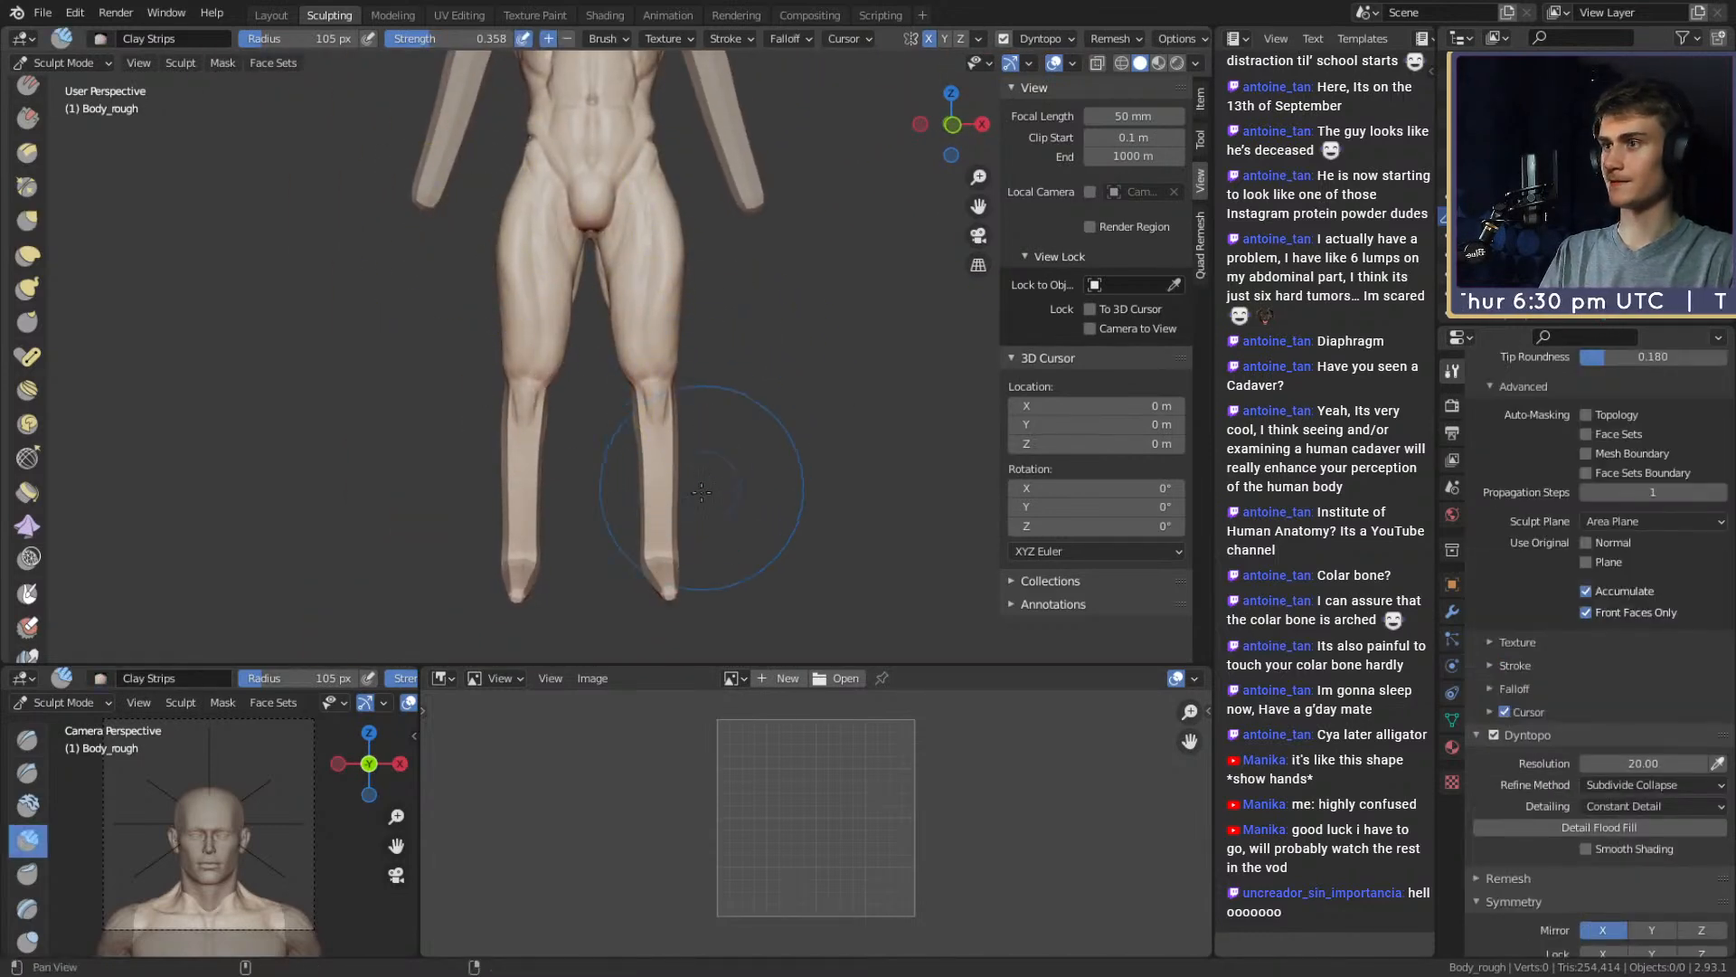
{"action": "mouse_move", "coordinate": [712, 467]}
{"action": "left_mouse_down", "text": "alt"}
{"action": "mouse_move", "coordinate": [593, 459]}
{"action": "mouse_move", "coordinate": [687, 391]}
{"action": "mouse_move", "coordinate": [581, 395]}
{"action": "mouse_move", "coordinate": [578, 334]}
{"action": "mouse_move", "coordinate": [706, 298]}
{"action": "mouse_move", "coordinate": [671, 433]}
{"action": "left_mouse_up", "text": "alt"}
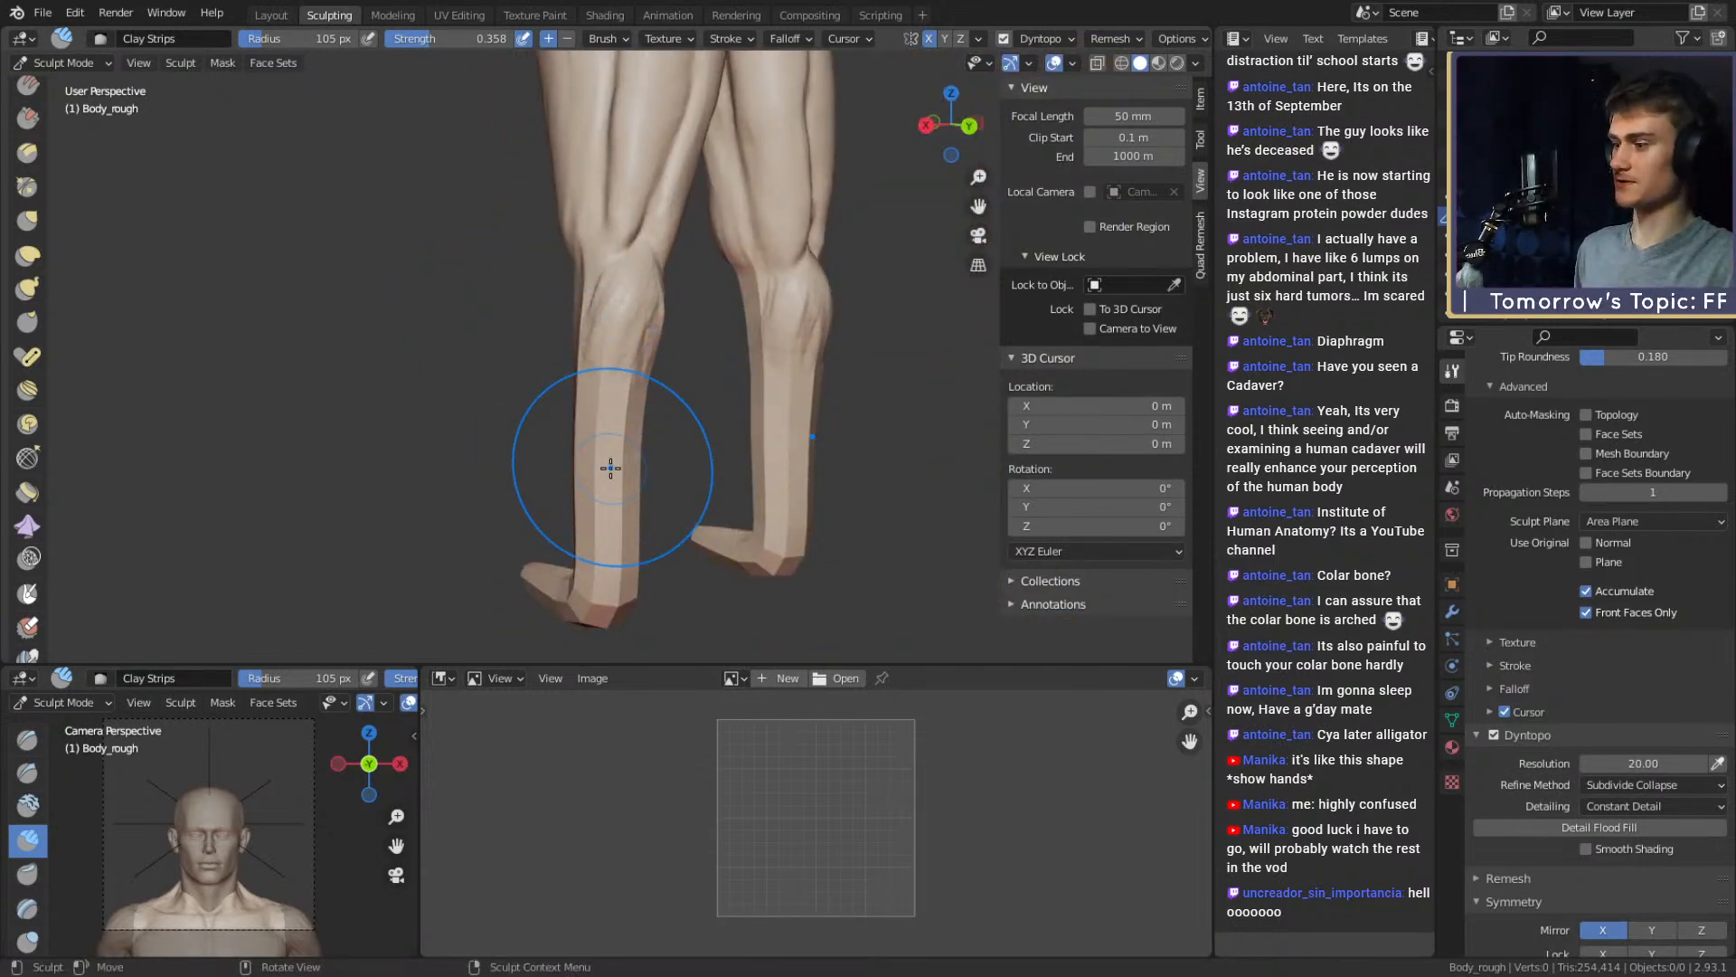
{"action": "mouse_move", "coordinate": [609, 465]}
{"action": "middle_mouse_down"}
{"action": "mouse_move", "coordinate": [778, 418]}
{"action": "mouse_move", "coordinate": [756, 435]}
{"action": "mouse_move", "coordinate": [717, 341]}
{"action": "mouse_move", "coordinate": [674, 344]}
{"action": "mouse_move", "coordinate": [630, 457]}
{"action": "middle_mouse_up"}
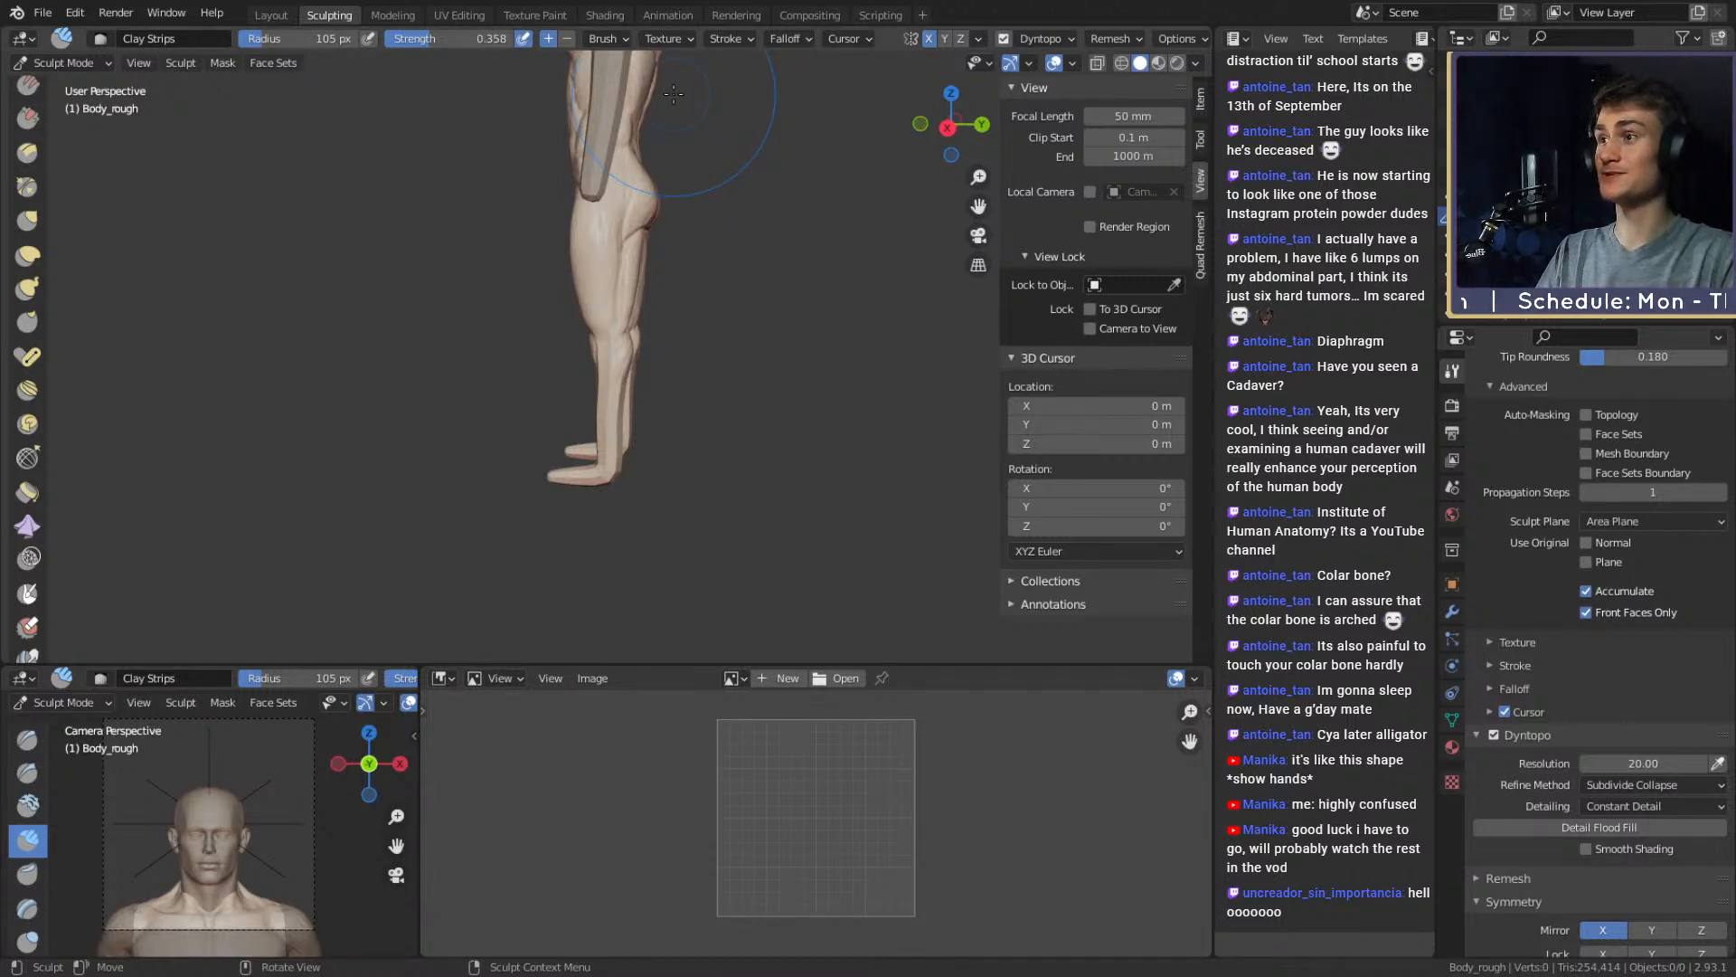
{"action": "middle_click_drag", "start_coordinate": [752, 520], "coordinate": [539, 325], "text": "shift"}
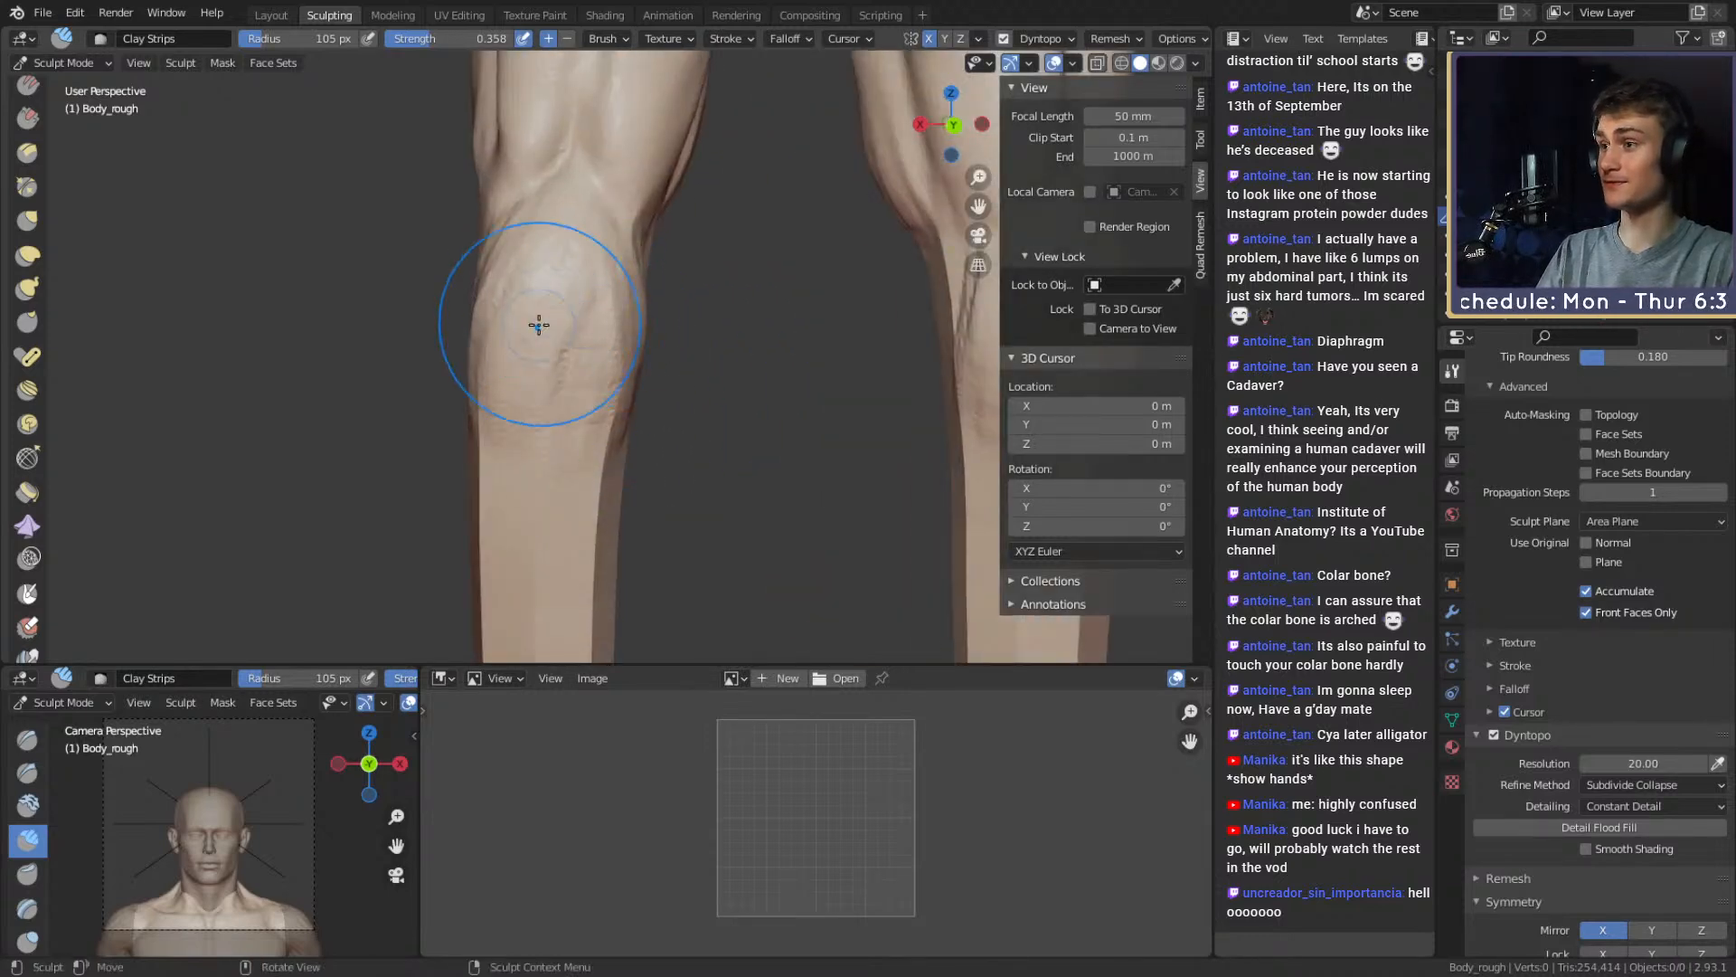
{"action": "key", "text": "f"}
{"action": "left_click", "coordinate": [582, 407]}
{"action": "mouse_move", "coordinate": [581, 406]}
{"action": "middle_mouse_down"}
{"action": "mouse_move", "coordinate": [721, 356]}
{"action": "mouse_move", "coordinate": [768, 375]}
{"action": "mouse_move", "coordinate": [599, 366]}
{"action": "middle_mouse_up"}
{"action": "mouse_move", "coordinate": [600, 366]}
{"action": "middle_mouse_down"}
{"action": "mouse_move", "coordinate": [659, 380]}
{"action": "mouse_move", "coordinate": [669, 317]}
{"action": "mouse_move", "coordinate": [610, 401]}
{"action": "middle_mouse_up"}
{"action": "key", "text": "f"}
{"action": "left_click", "coordinate": [648, 317]}
{"action": "left_click_drag", "start_coordinate": [573, 347], "coordinate": [583, 351]}
Add more volume to the middle of the upper calf with Clay Strips at 51 px
{"action": "mouse_move", "coordinate": [612, 388]}
{"action": "middle_mouse_down"}
{"action": "mouse_move", "coordinate": [492, 310]}
{"action": "mouse_move", "coordinate": [469, 396]}
{"action": "mouse_move", "coordinate": [542, 407]}
{"action": "middle_mouse_up"}
{"action": "mouse_move", "coordinate": [542, 407]}
{"action": "middle_mouse_down", "text": "ctrl"}
{"action": "mouse_move", "coordinate": [558, 423]}
{"action": "mouse_move", "coordinate": [604, 341]}
{"action": "middle_mouse_up", "text": "ctrl"}
{"action": "key", "text": "f"}
{"action": "left_click", "coordinate": [620, 341]}
{"action": "mouse_move", "coordinate": [562, 353]}
{"action": "left_mouse_down"}
{"action": "mouse_move", "coordinate": [560, 398]}
{"action": "mouse_move", "coordinate": [563, 366]}
{"action": "left_mouse_up"}
{"action": "mouse_move", "coordinate": [565, 366]}
{"action": "middle_mouse_down"}
{"action": "mouse_move", "coordinate": [702, 371]}
{"action": "mouse_move", "coordinate": [726, 470]}
{"action": "mouse_move", "coordinate": [684, 416]}
{"action": "middle_mouse_up"}
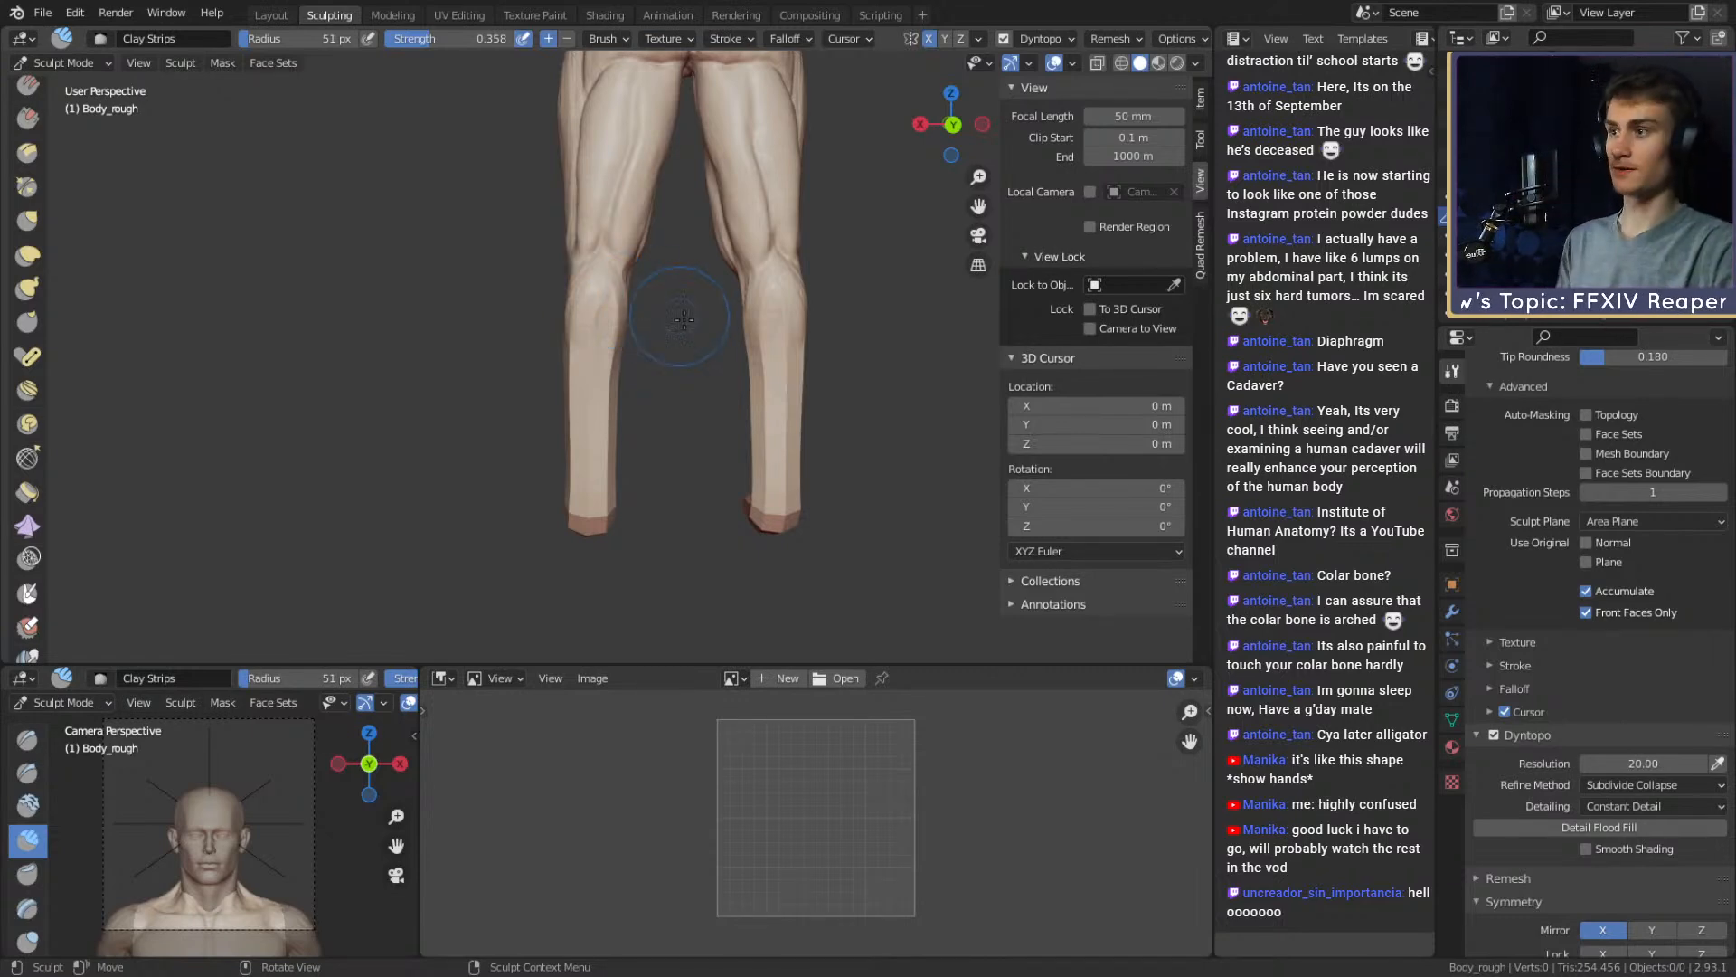
Build up the outer side of the upper calf with a resized Clay Strips brush
{"action": "mouse_move", "coordinate": [676, 287]}
{"action": "middle_mouse_down"}
{"action": "mouse_move", "coordinate": [592, 285]}
{"action": "mouse_move", "coordinate": [616, 280]}
{"action": "mouse_move", "coordinate": [600, 298]}
{"action": "middle_mouse_up"}
{"action": "scroll", "coordinate": [616, 280], "scroll_direction": "up", "scroll_amount": 4}
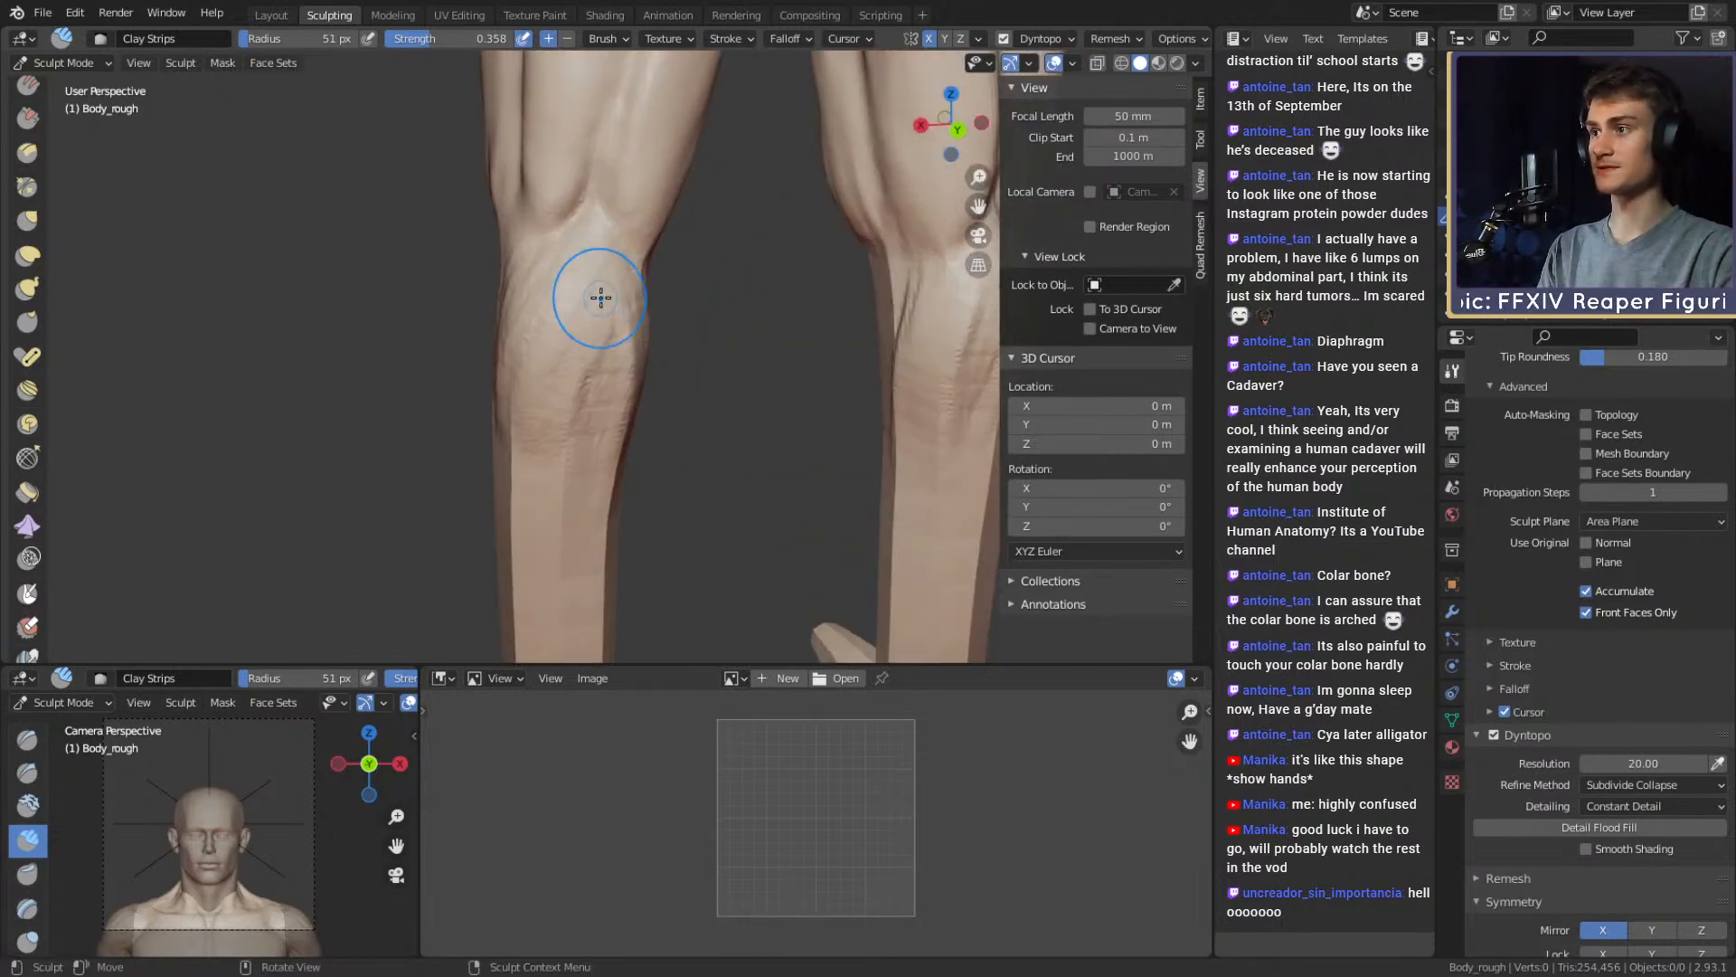
{"action": "key", "text": "f"}
{"action": "left_click", "coordinate": [583, 298]}
{"action": "left_click_drag", "start_coordinate": [529, 321], "coordinate": [515, 333]}
{"action": "mouse_move", "coordinate": [514, 334]}
{"action": "middle_mouse_down"}
{"action": "mouse_move", "coordinate": [597, 264]}
{"action": "mouse_move", "coordinate": [542, 226]}
{"action": "middle_mouse_up"}
Lay 33 px Clay Strips down the back of the lower leg to the heel
{"action": "key", "text": "f"}
{"action": "left_click", "coordinate": [597, 263]}
{"action": "middle_click_drag", "start_coordinate": [579, 475], "coordinate": [553, 303], "text": "shift"}
{"action": "key", "text": "f"}
{"action": "left_click", "coordinate": [548, 303]}
{"action": "left_click_drag", "start_coordinate": [548, 425], "coordinate": [547, 439]}
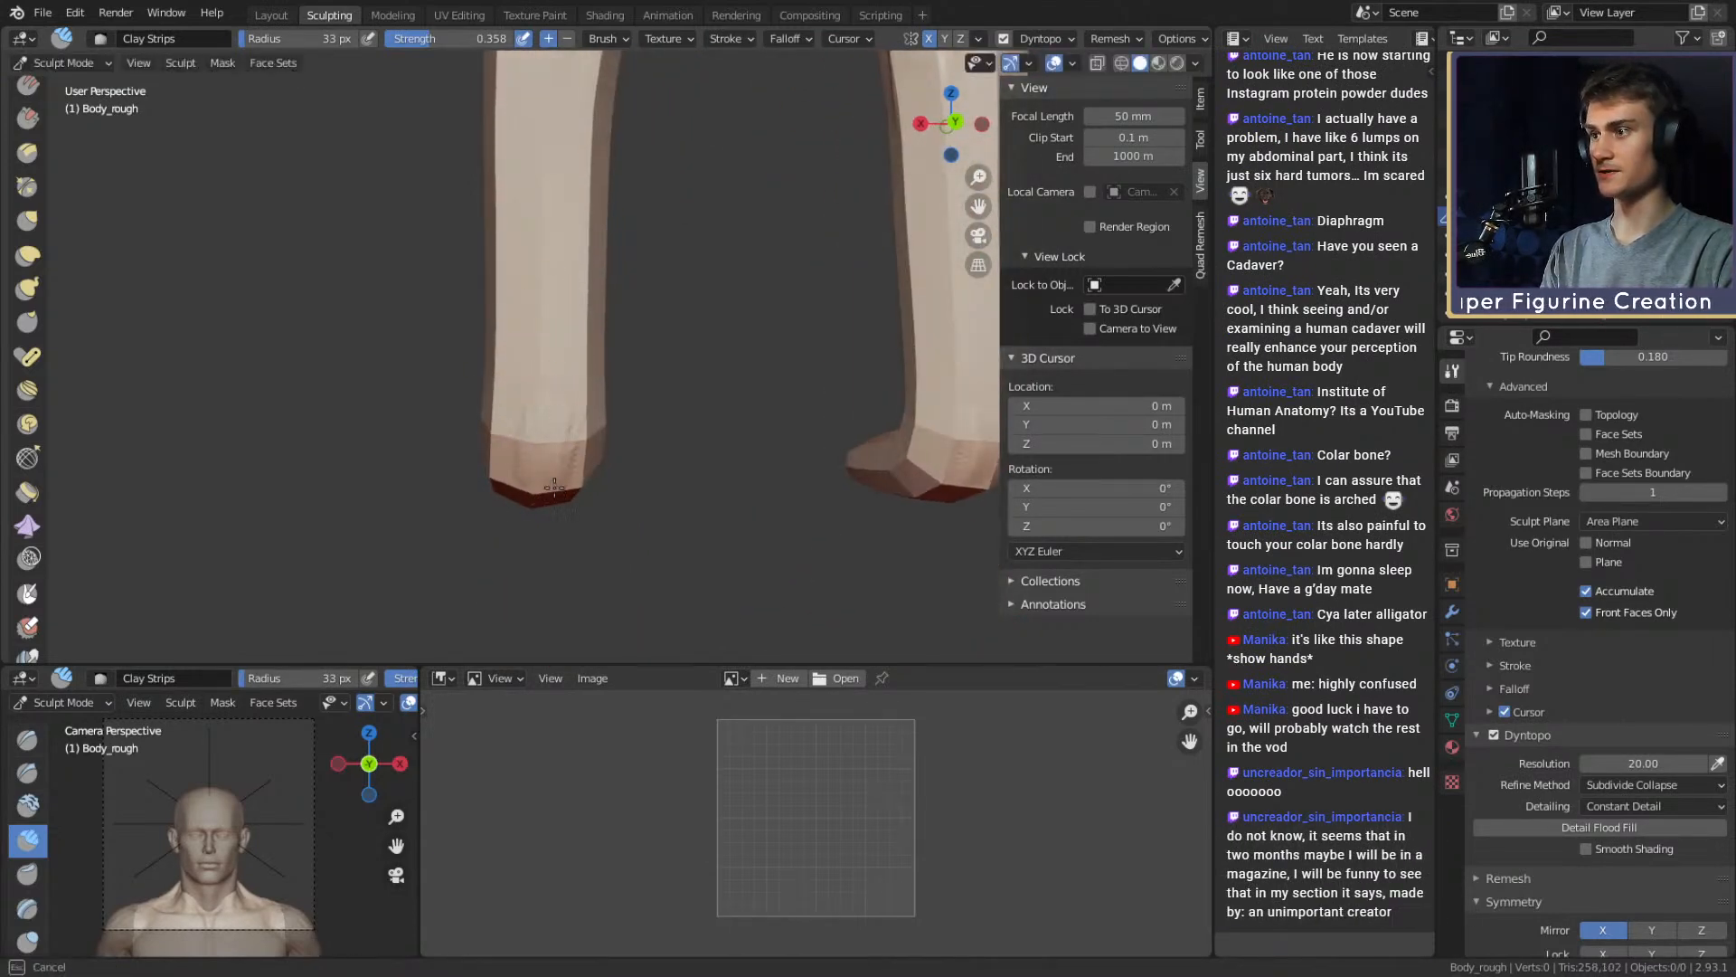
Round out the heel and build up the length of the Achilles tendon area with 33 px Clay Strips
{"action": "middle_click_drag", "start_coordinate": [554, 487], "coordinate": [539, 420]}
{"action": "left_click_drag", "start_coordinate": [521, 395], "coordinate": [512, 418]}
{"action": "mouse_move", "coordinate": [511, 418]}
{"action": "middle_mouse_down"}
{"action": "mouse_move", "coordinate": [542, 391]}
{"action": "mouse_move", "coordinate": [556, 445]}
{"action": "middle_mouse_up"}
{"action": "left_click_drag", "start_coordinate": [543, 163], "coordinate": [578, 322]}
{"action": "middle_click_drag", "start_coordinate": [578, 322], "coordinate": [588, 226]}
Resize the Clay Strips brush and extend the calf muscle down along its outer edge
{"action": "middle_click_drag", "start_coordinate": [588, 227], "coordinate": [570, 425], "text": "shift"}
{"action": "key", "text": "f"}
{"action": "left_click", "coordinate": [561, 358]}
{"action": "mouse_move", "coordinate": [534, 327]}
{"action": "left_mouse_down"}
{"action": "mouse_move", "coordinate": [498, 351]}
{"action": "mouse_move", "coordinate": [507, 462]}
{"action": "left_mouse_up"}
{"action": "middle_click_drag", "start_coordinate": [534, 370], "coordinate": [613, 323]}
{"action": "mouse_move", "coordinate": [579, 352]}
{"action": "left_mouse_down"}
{"action": "mouse_move", "coordinate": [545, 381]}
{"action": "mouse_move", "coordinate": [537, 422]}
{"action": "left_mouse_up"}
Fill in the upper outer calf below the knee with Clay Strips at 36 px
{"action": "mouse_move", "coordinate": [578, 351]}
{"action": "middle_mouse_down", "text": "shift"}
{"action": "mouse_move", "coordinate": [547, 285]}
{"action": "mouse_move", "coordinate": [632, 310]}
{"action": "mouse_move", "coordinate": [558, 298]}
{"action": "middle_mouse_up", "text": "shift"}
{"action": "key", "text": "f"}
{"action": "left_click", "coordinate": [548, 274]}
{"action": "mouse_move", "coordinate": [511, 275]}
{"action": "left_mouse_down"}
{"action": "mouse_move", "coordinate": [494, 292]}
{"action": "mouse_move", "coordinate": [517, 325]}
{"action": "left_mouse_up"}
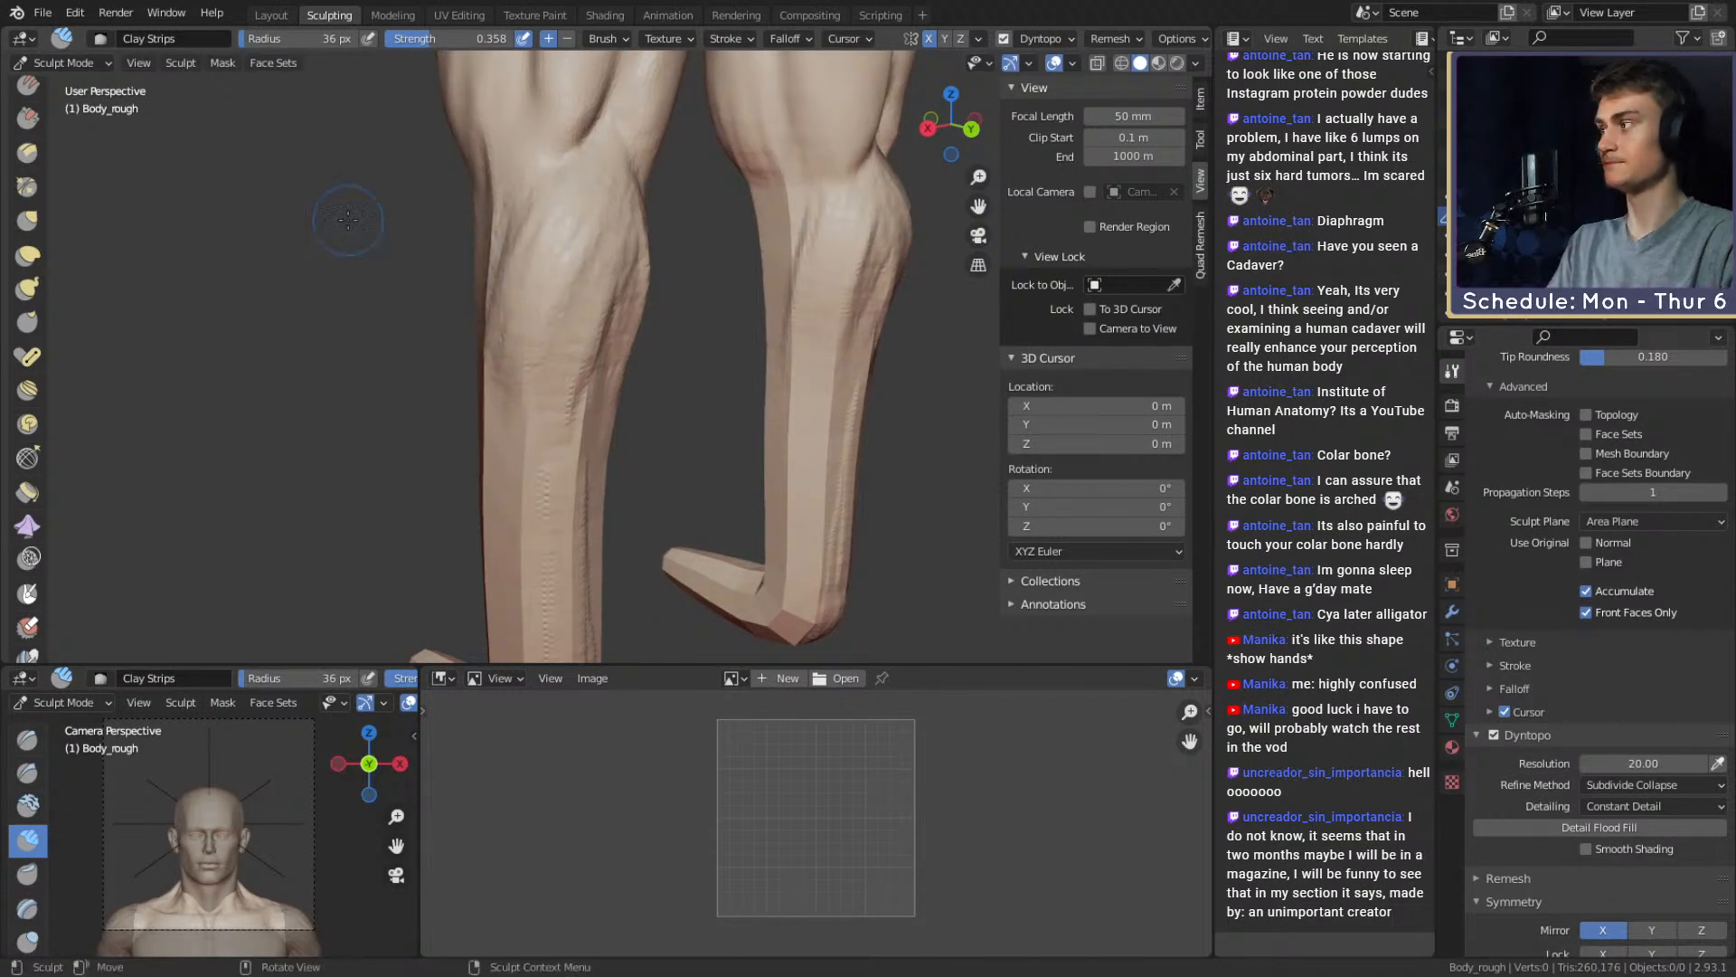
{"action": "mouse_move", "coordinate": [533, 351]}
{"action": "middle_mouse_down"}
{"action": "mouse_move", "coordinate": [618, 341]}
{"action": "mouse_move", "coordinate": [574, 361]}
{"action": "mouse_move", "coordinate": [604, 313]}
{"action": "middle_mouse_up"}
{"action": "mouse_move", "coordinate": [604, 313]}
{"action": "left_mouse_down", "text": "ctrl+alt"}
{"action": "mouse_move", "coordinate": [620, 298]}
{"action": "mouse_move", "coordinate": [608, 313]}
{"action": "left_mouse_up", "text": "ctrl+alt"}
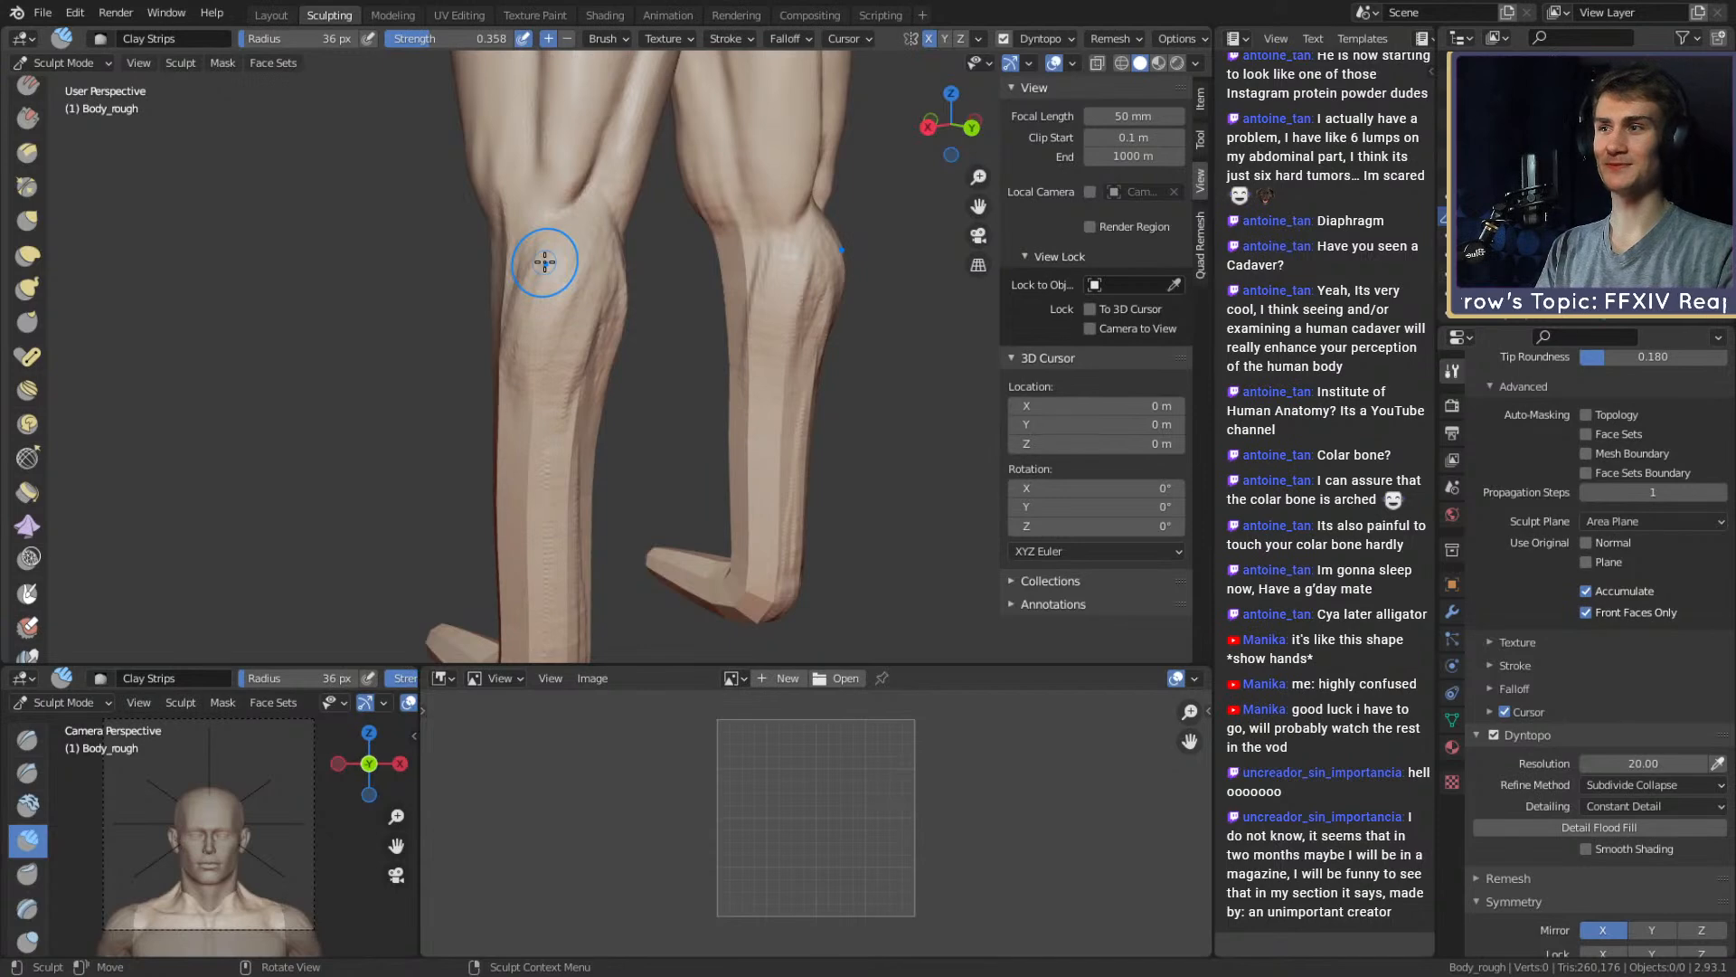
Refine the surface of the upper calf with Clay Strips at 24 px
{"action": "mouse_move", "coordinate": [644, 358]}
{"action": "middle_mouse_down"}
{"action": "mouse_move", "coordinate": [737, 358]}
{"action": "mouse_move", "coordinate": [611, 348]}
{"action": "middle_mouse_up"}
{"action": "key", "text": "f"}
{"action": "left_click", "coordinate": [546, 240]}
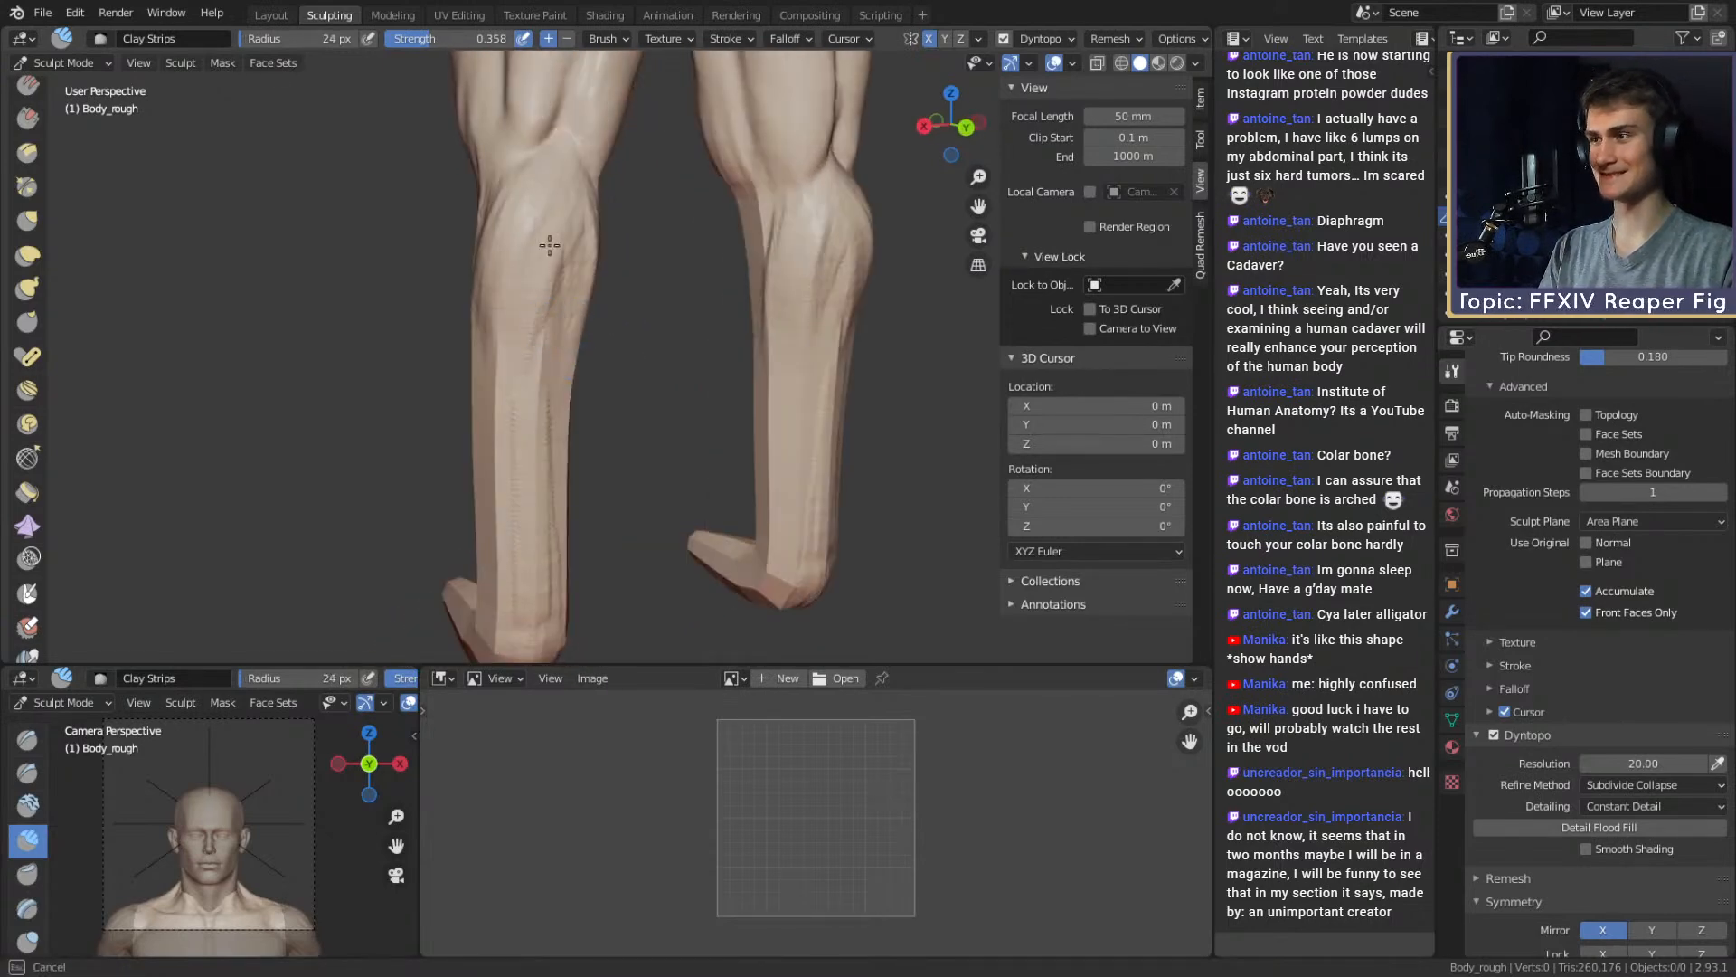
{"action": "mouse_move", "coordinate": [565, 269]}
{"action": "left_mouse_down"}
{"action": "mouse_move", "coordinate": [529, 362]}
{"action": "mouse_move", "coordinate": [542, 258]}
{"action": "left_mouse_up"}
Build up the outer calf head from its lower end to the knee with Clay Strips at 35 px
{"action": "key", "text": "f"}
{"action": "left_click", "coordinate": [515, 334]}
{"action": "middle_click_drag", "start_coordinate": [543, 271], "coordinate": [529, 312]}
{"action": "left_click_drag", "start_coordinate": [527, 339], "coordinate": [556, 226]}
{"action": "mouse_move", "coordinate": [551, 262]}
{"action": "middle_mouse_down"}
{"action": "mouse_move", "coordinate": [529, 317]}
{"action": "mouse_move", "coordinate": [506, 322]}
{"action": "middle_mouse_up"}
{"action": "left_click_drag", "start_coordinate": [503, 367], "coordinate": [543, 260]}
{"action": "middle_click_drag", "start_coordinate": [529, 285], "coordinate": [551, 348]}
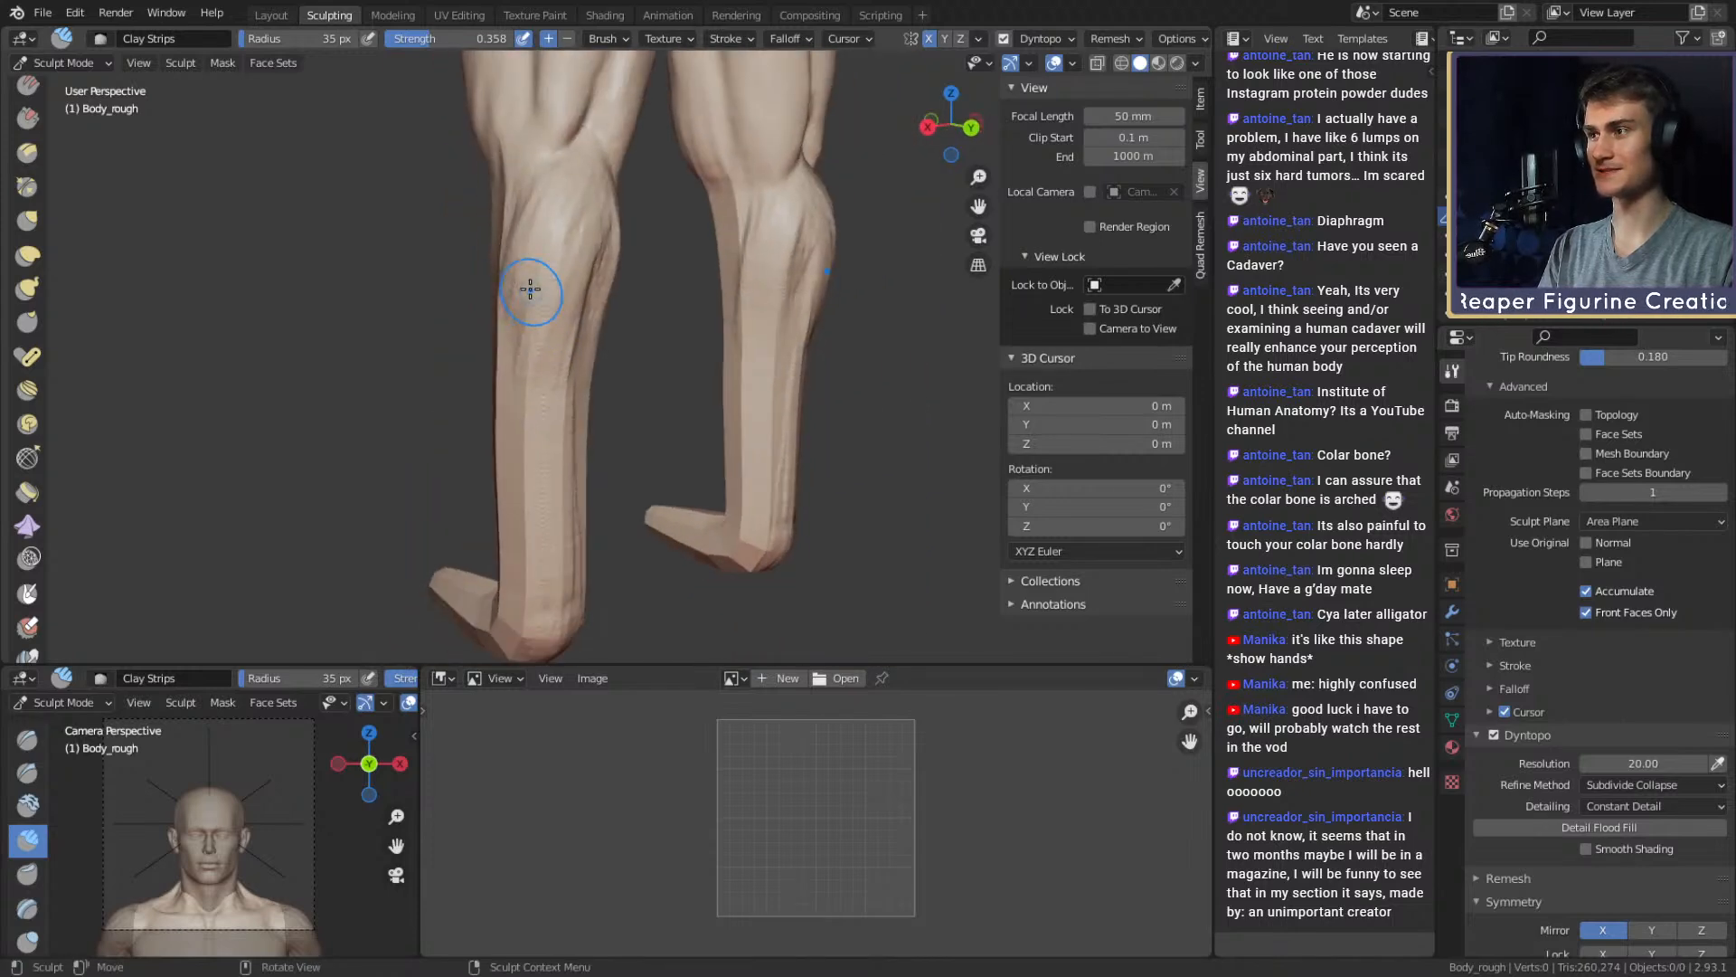
Thicken the back and outer side of the calf with Clay Strips, bringing the radius to 39 px
{"action": "key", "text": "f"}
{"action": "left_click", "coordinate": [542, 285]}
{"action": "left_click_drag", "start_coordinate": [565, 344], "coordinate": [561, 263]}
{"action": "middle_click_drag", "start_coordinate": [526, 368], "coordinate": [631, 307]}
{"action": "mouse_move", "coordinate": [632, 308]}
{"action": "left_mouse_down", "text": "alt"}
{"action": "mouse_move", "coordinate": [593, 295]}
{"action": "mouse_move", "coordinate": [587, 262]}
{"action": "mouse_move", "coordinate": [611, 228]}
{"action": "mouse_move", "coordinate": [614, 242]}
{"action": "left_mouse_up", "text": "alt"}
{"action": "key", "text": "f"}
{"action": "left_click", "coordinate": [592, 294]}
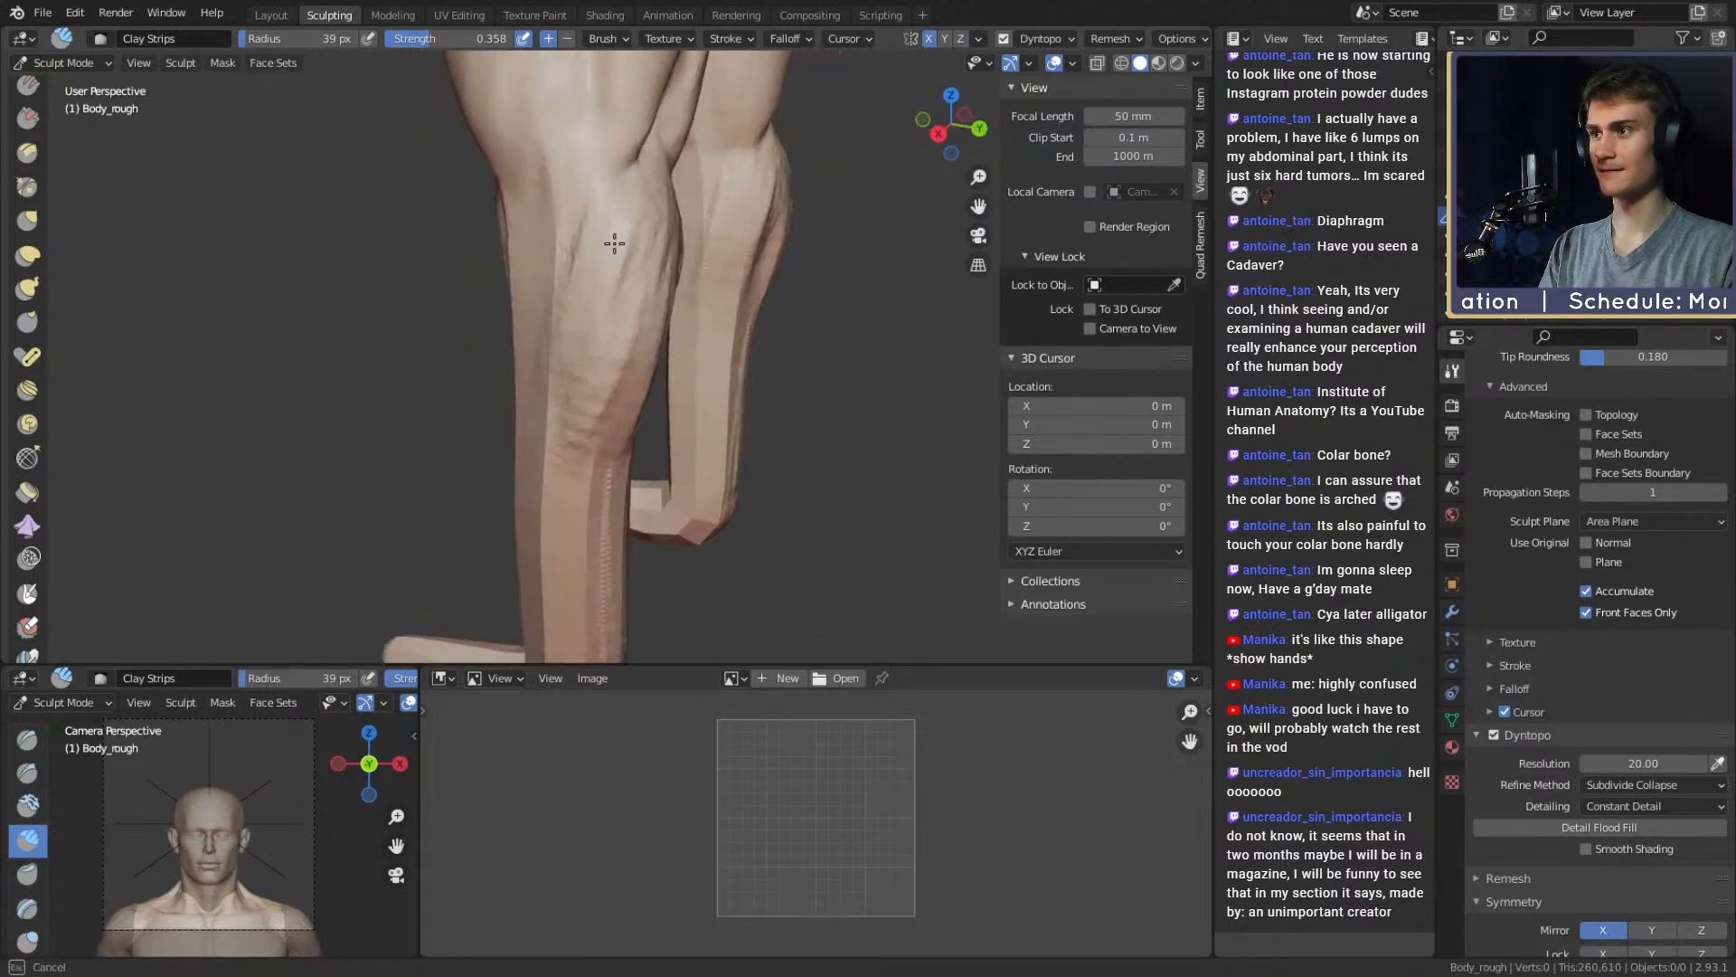
{"action": "middle_click_drag", "start_coordinate": [638, 276], "coordinate": [572, 307]}
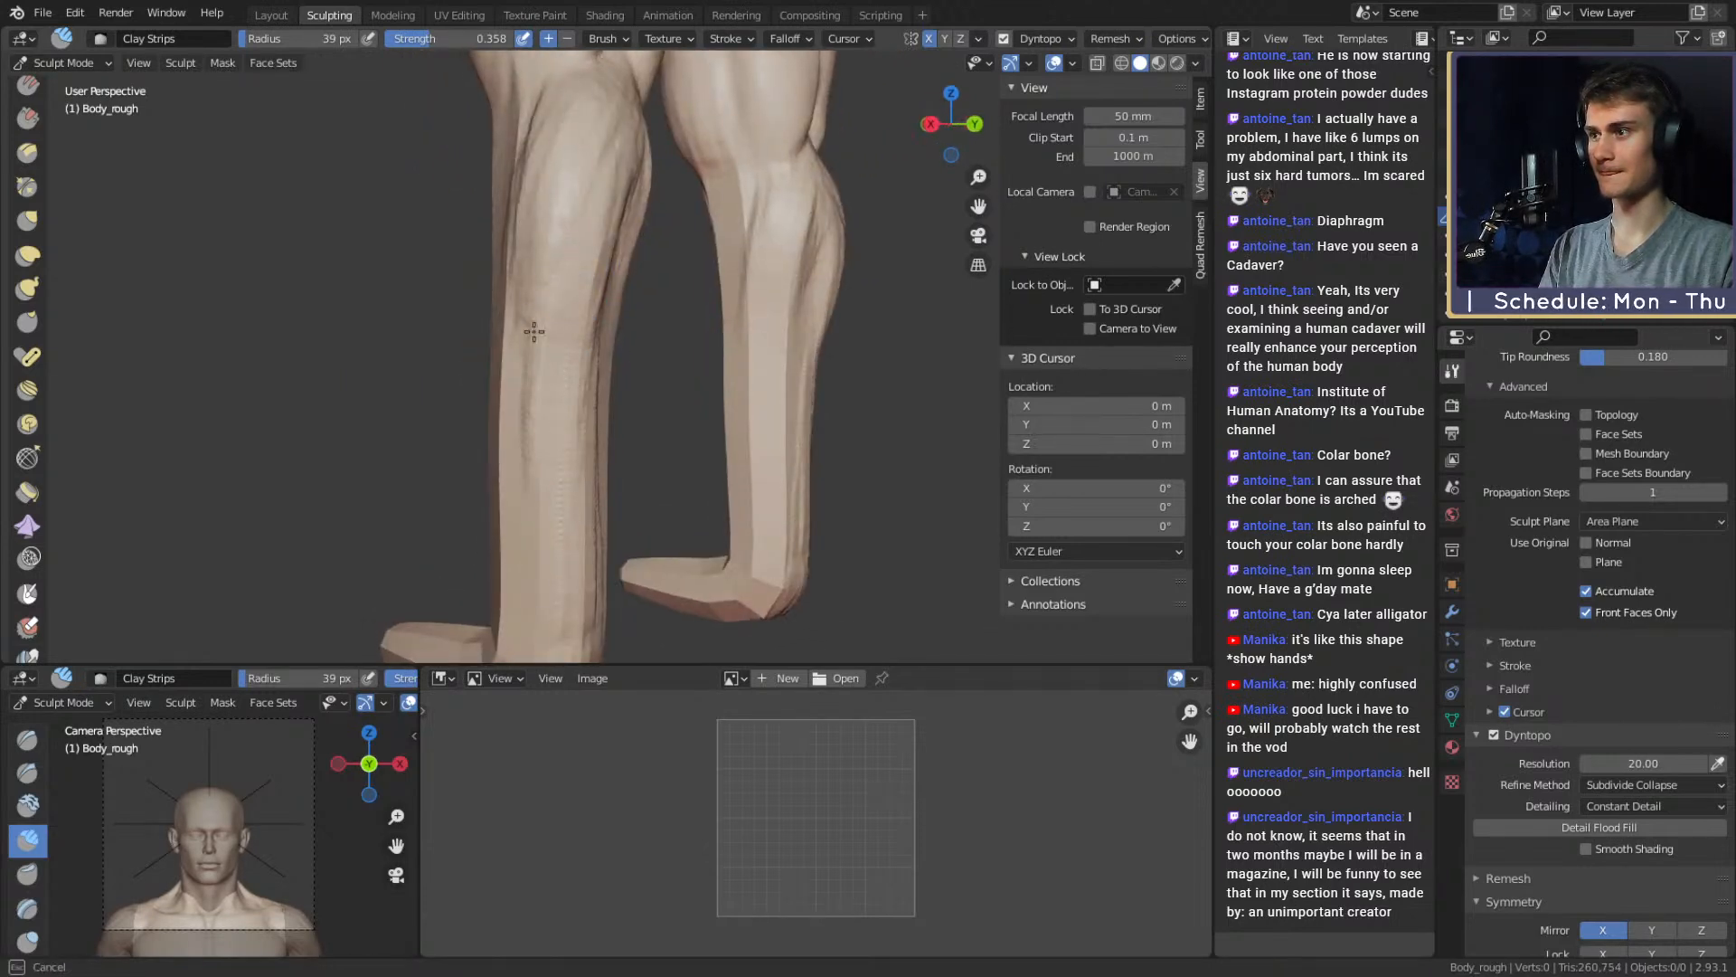
{"action": "left_click_drag", "start_coordinate": [533, 331], "coordinate": [535, 360]}
Resize the Clay Strips brush and add clay across the back of the lower leg below the calf
{"action": "mouse_move", "coordinate": [569, 336]}
{"action": "left_mouse_down", "text": "alt"}
{"action": "mouse_move", "coordinate": [515, 338]}
{"action": "mouse_move", "coordinate": [538, 279]}
{"action": "left_mouse_up", "text": "alt"}
{"action": "key", "text": "f"}
{"action": "left_click", "coordinate": [565, 364]}
{"action": "mouse_move", "coordinate": [547, 425]}
{"action": "left_mouse_down"}
{"action": "mouse_move", "coordinate": [539, 541]}
{"action": "mouse_move", "coordinate": [581, 423]}
{"action": "left_mouse_up"}
Switch to the Snake Hook brush and set its radius to 112 px
{"action": "key", "text": "k"}
{"action": "mouse_move", "coordinate": [551, 443]}
{"action": "left_mouse_down", "text": "alt"}
{"action": "mouse_move", "coordinate": [513, 461]}
{"action": "mouse_move", "coordinate": [541, 498]}
{"action": "mouse_move", "coordinate": [522, 519]}
{"action": "left_mouse_up", "text": "alt"}
{"action": "key", "text": "f"}
{"action": "left_click", "coordinate": [546, 479]}
{"action": "key", "text": "f"}
{"action": "left_click", "coordinate": [523, 485]}
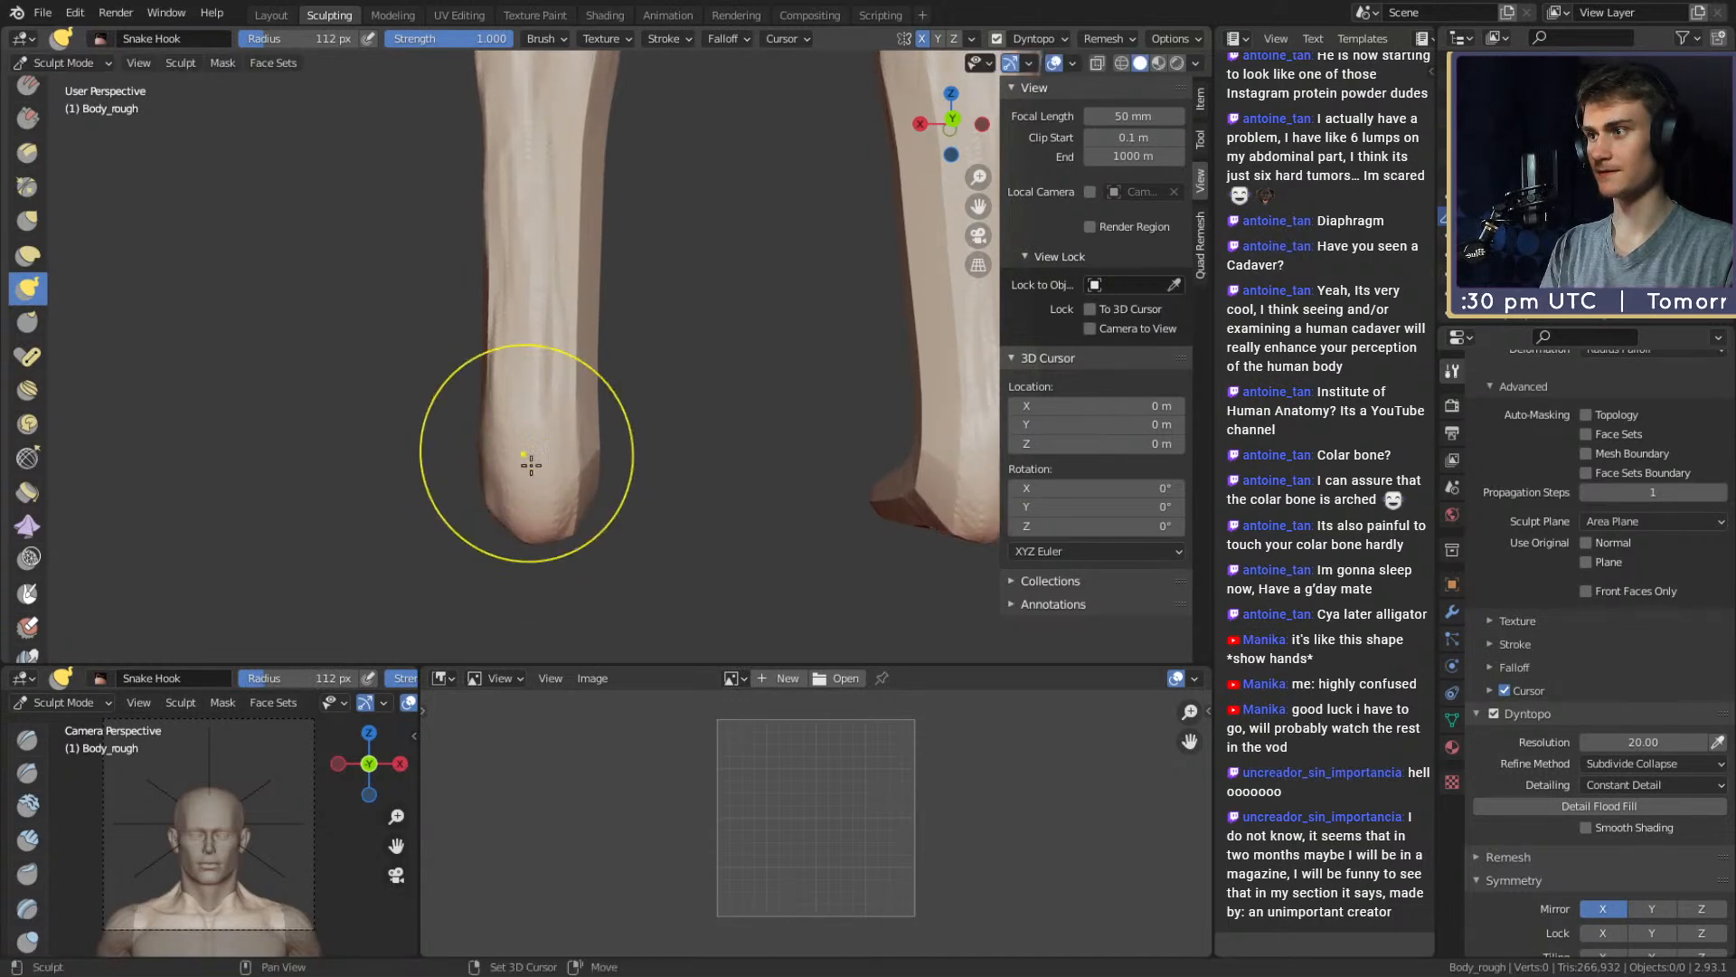
{"action": "mouse_move", "coordinate": [546, 283]}
{"action": "left_mouse_down", "text": "alt"}
{"action": "mouse_move", "coordinate": [558, 194]}
{"action": "mouse_move", "coordinate": [695, 365]}
{"action": "mouse_move", "coordinate": [666, 337]}
{"action": "mouse_move", "coordinate": [711, 355]}
{"action": "left_mouse_up", "text": "alt"}
{"action": "key", "text": "c"}
{"action": "key", "text": "k"}
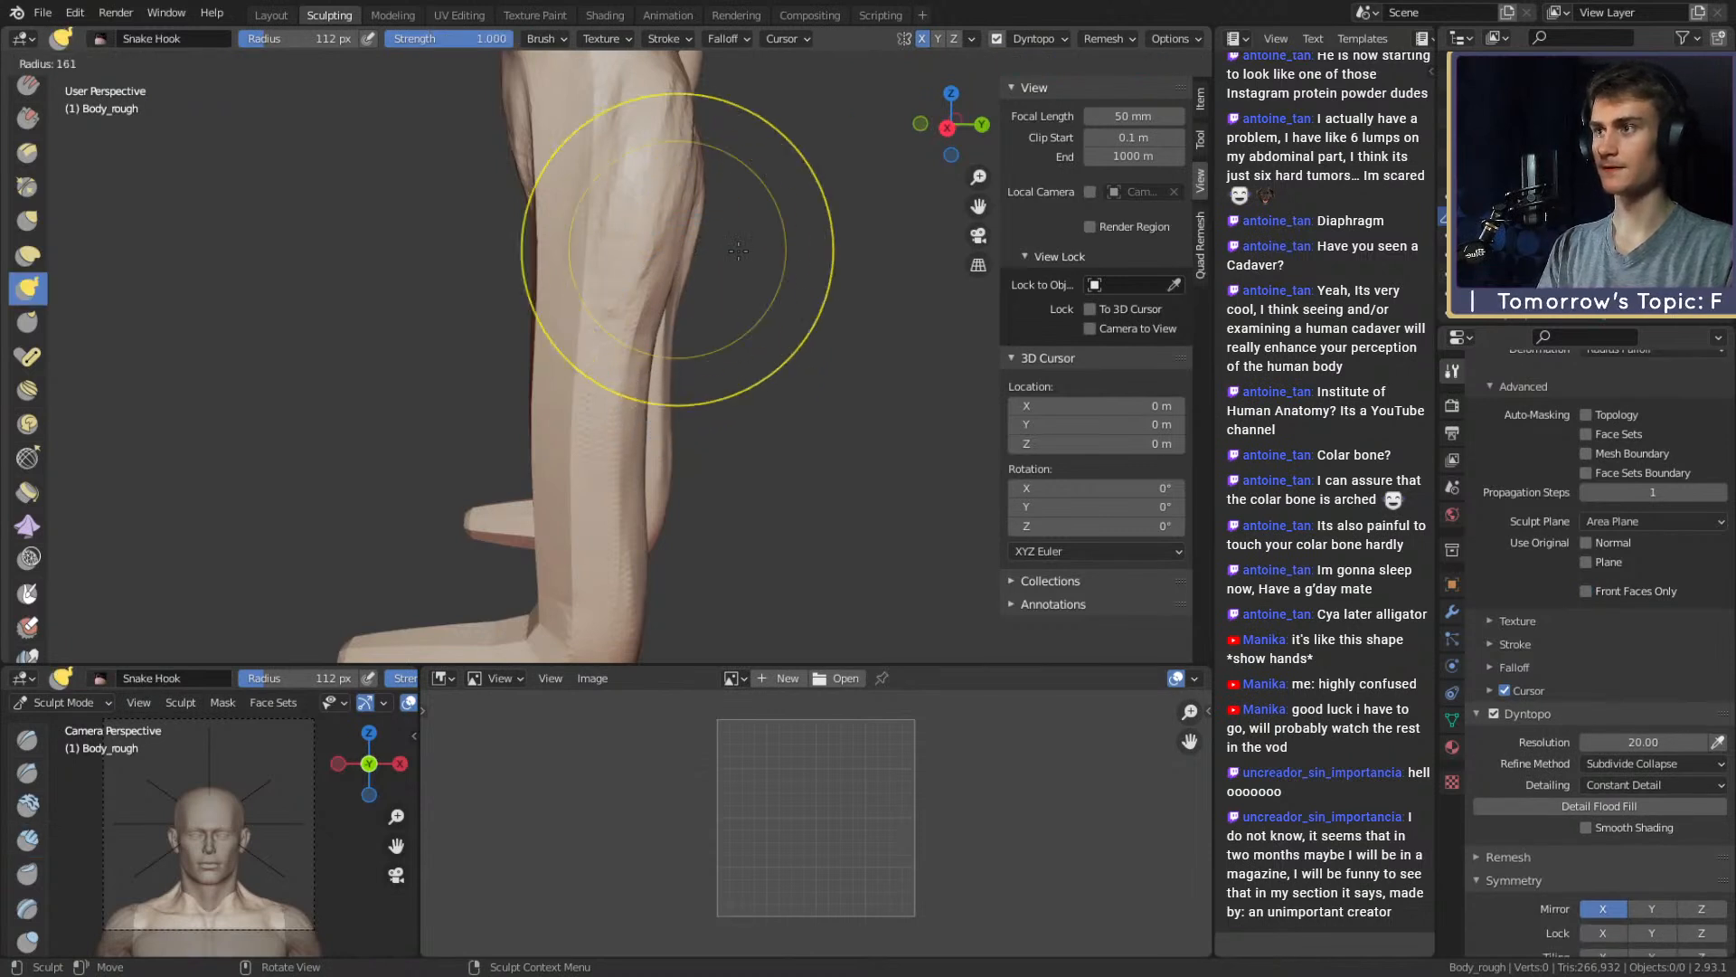
Shift the lower leg slightly backward in side view with a resized Snake Hook brush
{"action": "left_click_drag", "start_coordinate": [678, 233], "coordinate": [648, 379], "text": "alt"}
{"action": "key", "text": "f"}
{"action": "left_click", "coordinate": [633, 321]}
{"action": "left_click", "coordinate": [554, 429]}
{"action": "left_click_drag", "start_coordinate": [554, 430], "coordinate": [562, 427]}
{"action": "key", "text": "f"}
{"action": "left_click", "coordinate": [594, 345]}
Adjust the rear contour of the upper calf with Snake Hook at 113 px
{"action": "mouse_move", "coordinate": [655, 318]}
{"action": "middle_mouse_down"}
{"action": "mouse_move", "coordinate": [624, 330]}
{"action": "mouse_move", "coordinate": [640, 272]}
{"action": "middle_mouse_up"}
{"action": "key", "text": "f"}
{"action": "left_click", "coordinate": [659, 340]}
{"action": "left_click_drag", "start_coordinate": [639, 258], "coordinate": [636, 268]}
Try to push in the back of the lower calf with Snake Hook at 131 px
{"action": "middle_click_drag", "start_coordinate": [635, 268], "coordinate": [673, 263]}
{"action": "key", "text": "f"}
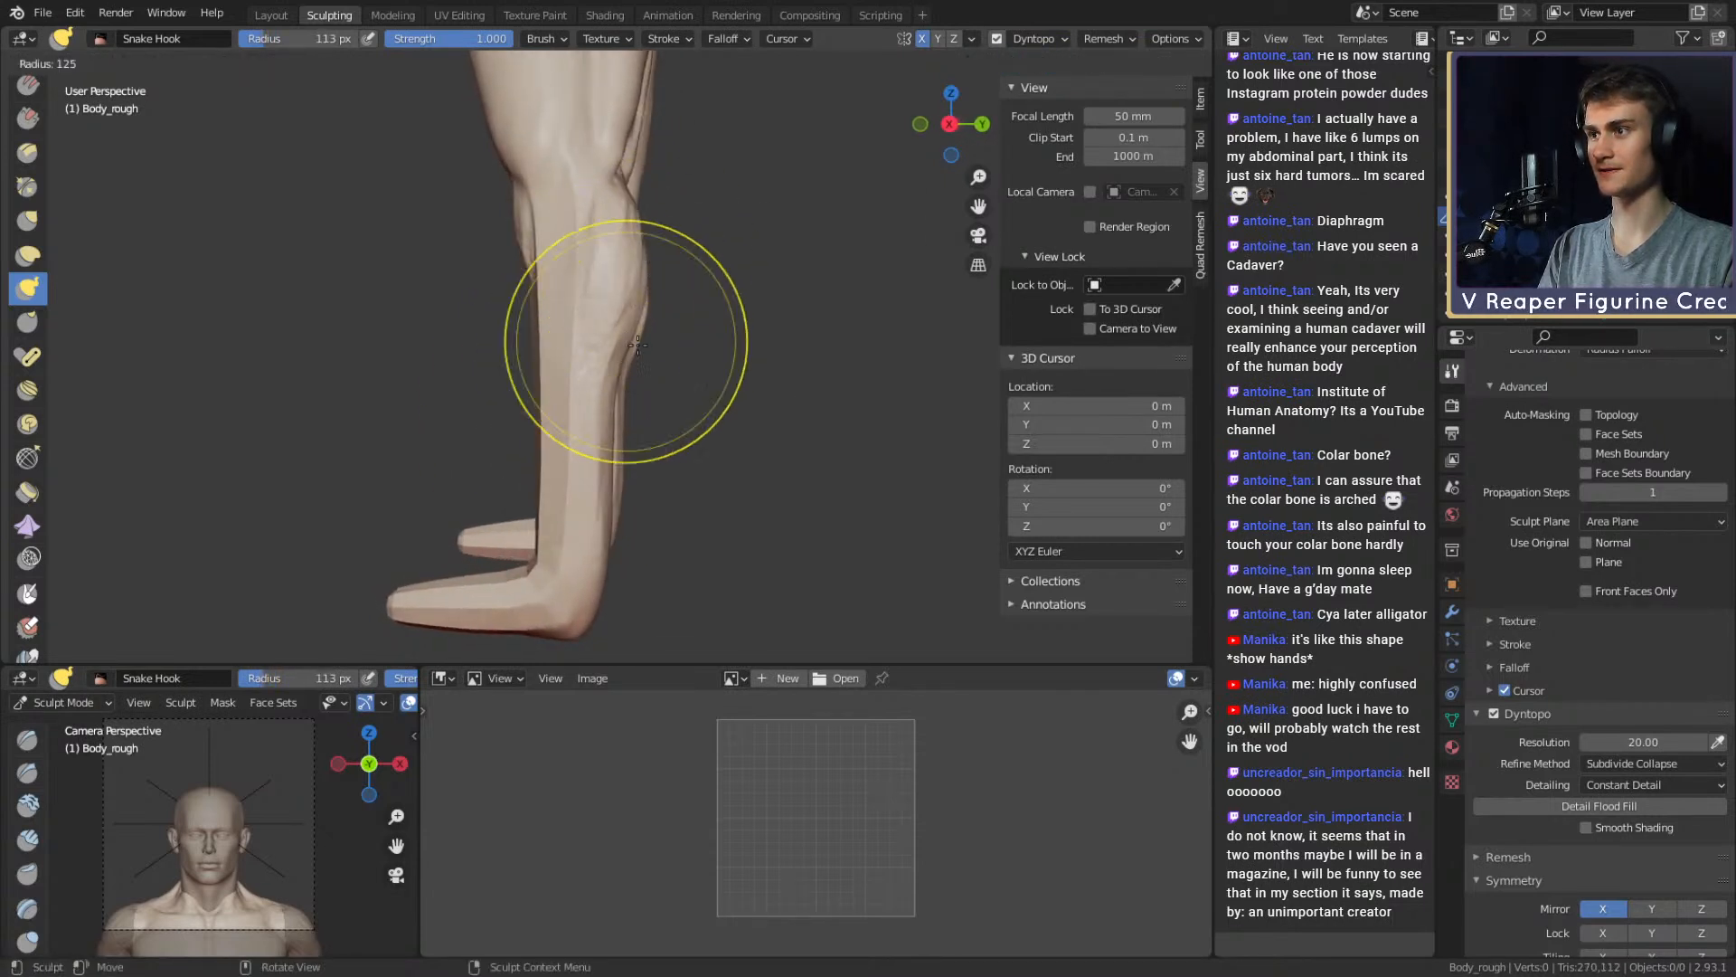
{"action": "left_click", "coordinate": [742, 341]}
{"action": "left_click_drag", "start_coordinate": [631, 369], "coordinate": [624, 367]}
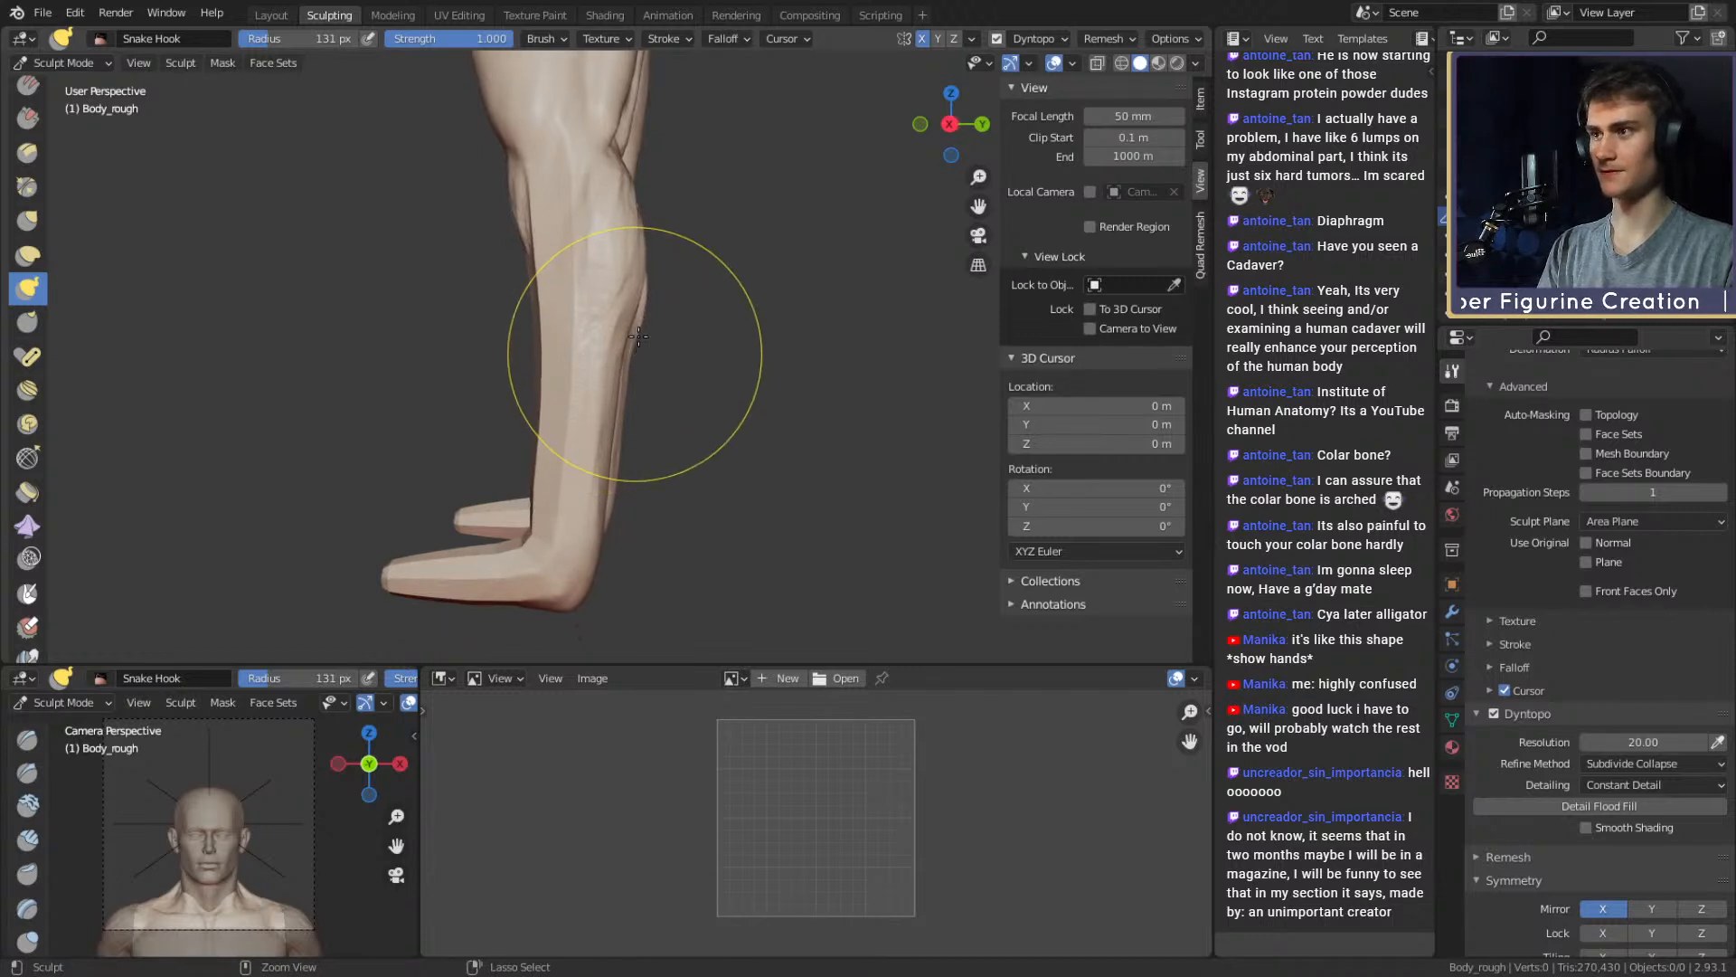
{"action": "key", "text": "ctrl+z"}
Reshape the rear contour from the lower calf toward the ankle with Snake Hook at 94 px
{"action": "key", "text": "f"}
{"action": "left_click", "coordinate": [728, 327]}
{"action": "middle_click_drag", "start_coordinate": [620, 341], "coordinate": [624, 347]}
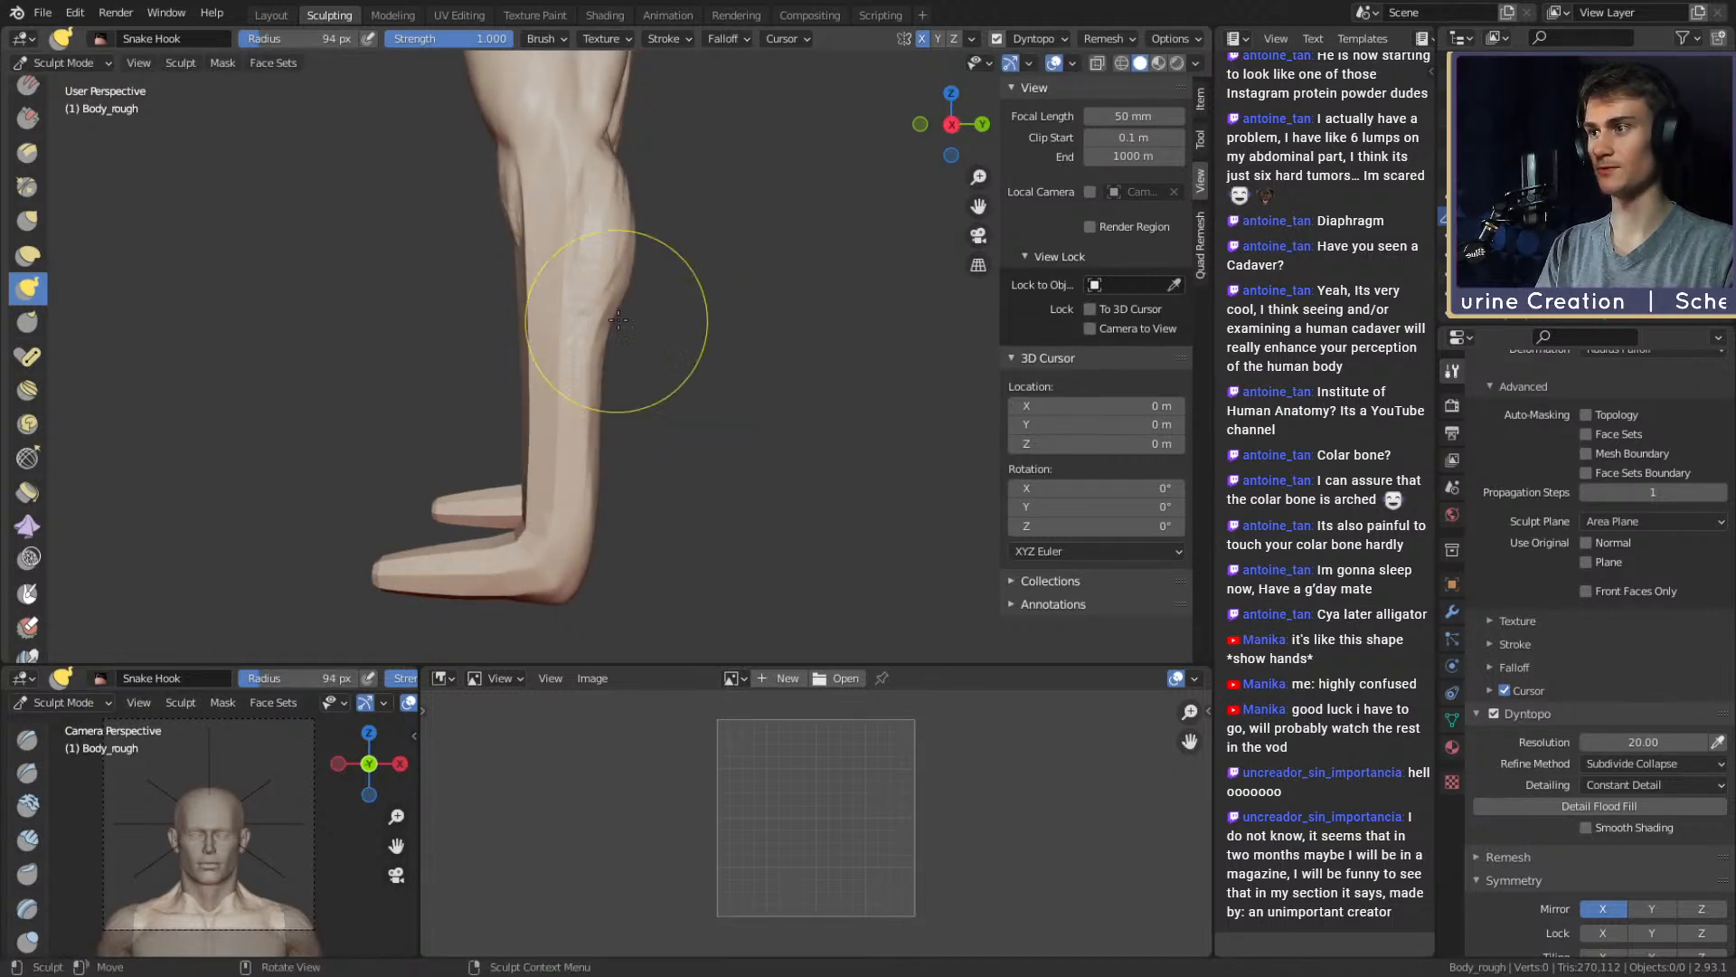
{"action": "left_click_drag", "start_coordinate": [611, 327], "coordinate": [608, 407]}
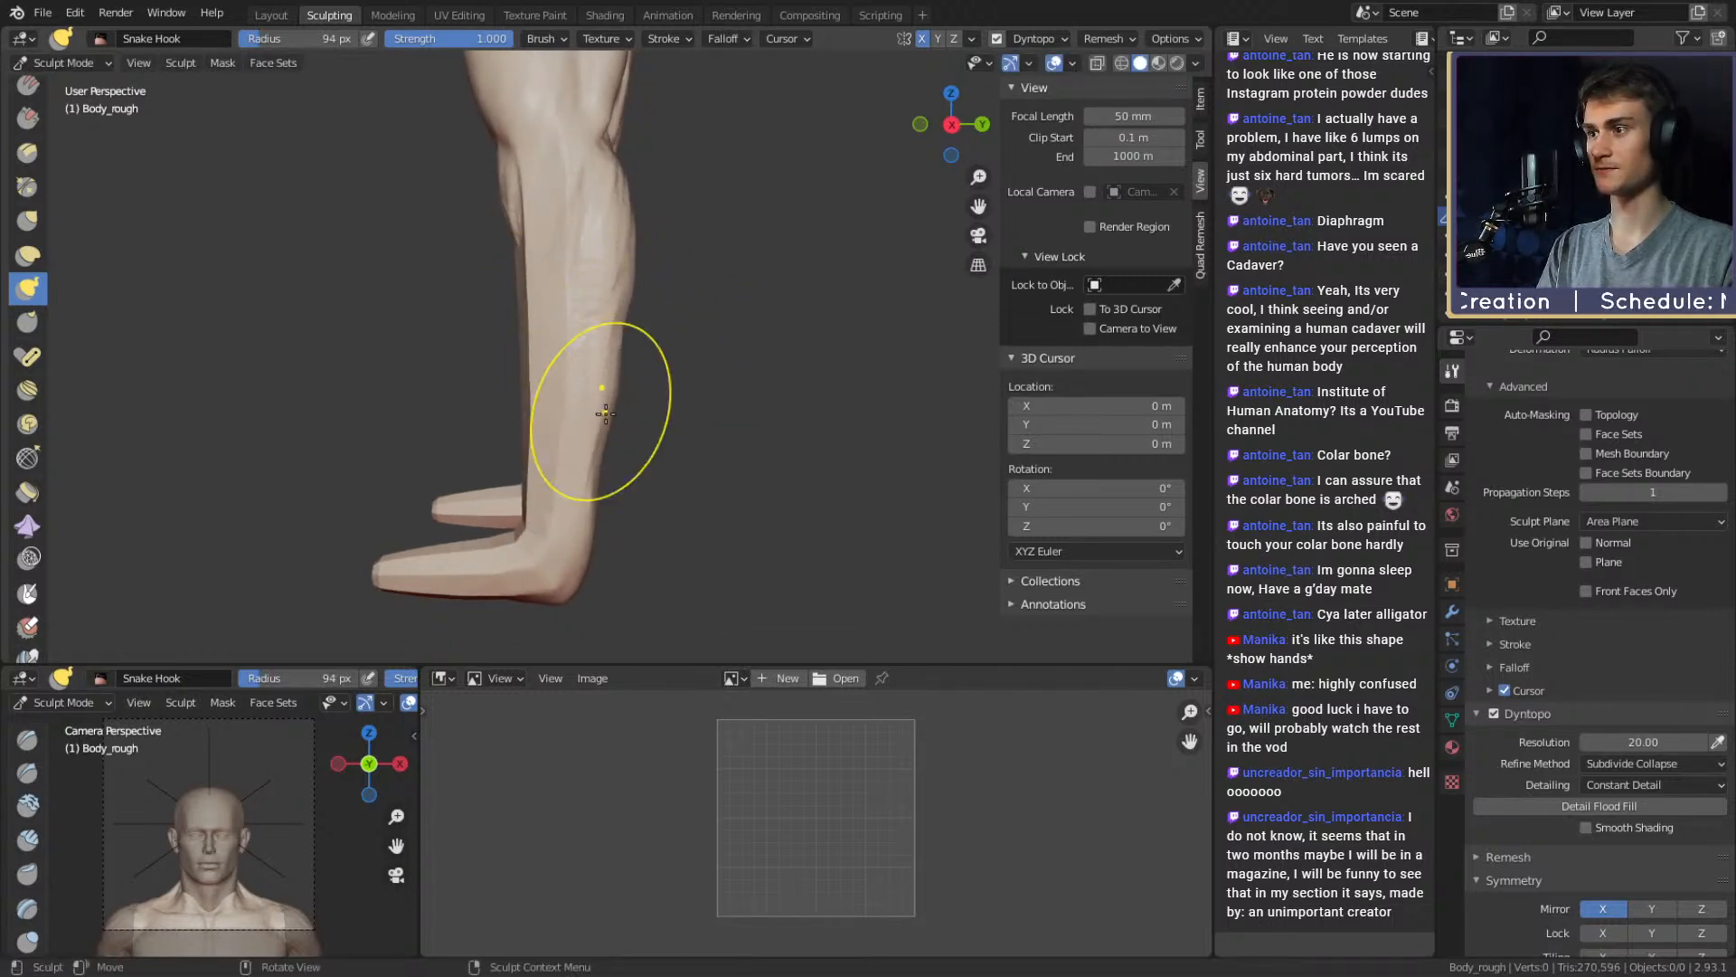
{"action": "middle_click_drag", "start_coordinate": [606, 414], "coordinate": [615, 287], "text": "shift"}
Shape the heel with Snake Hook at 75 px, then at 105 px
{"action": "key", "text": "bracketleft"}
{"action": "key", "text": "bracketleft"}
{"action": "left_click_drag", "start_coordinate": [593, 445], "coordinate": [602, 458]}
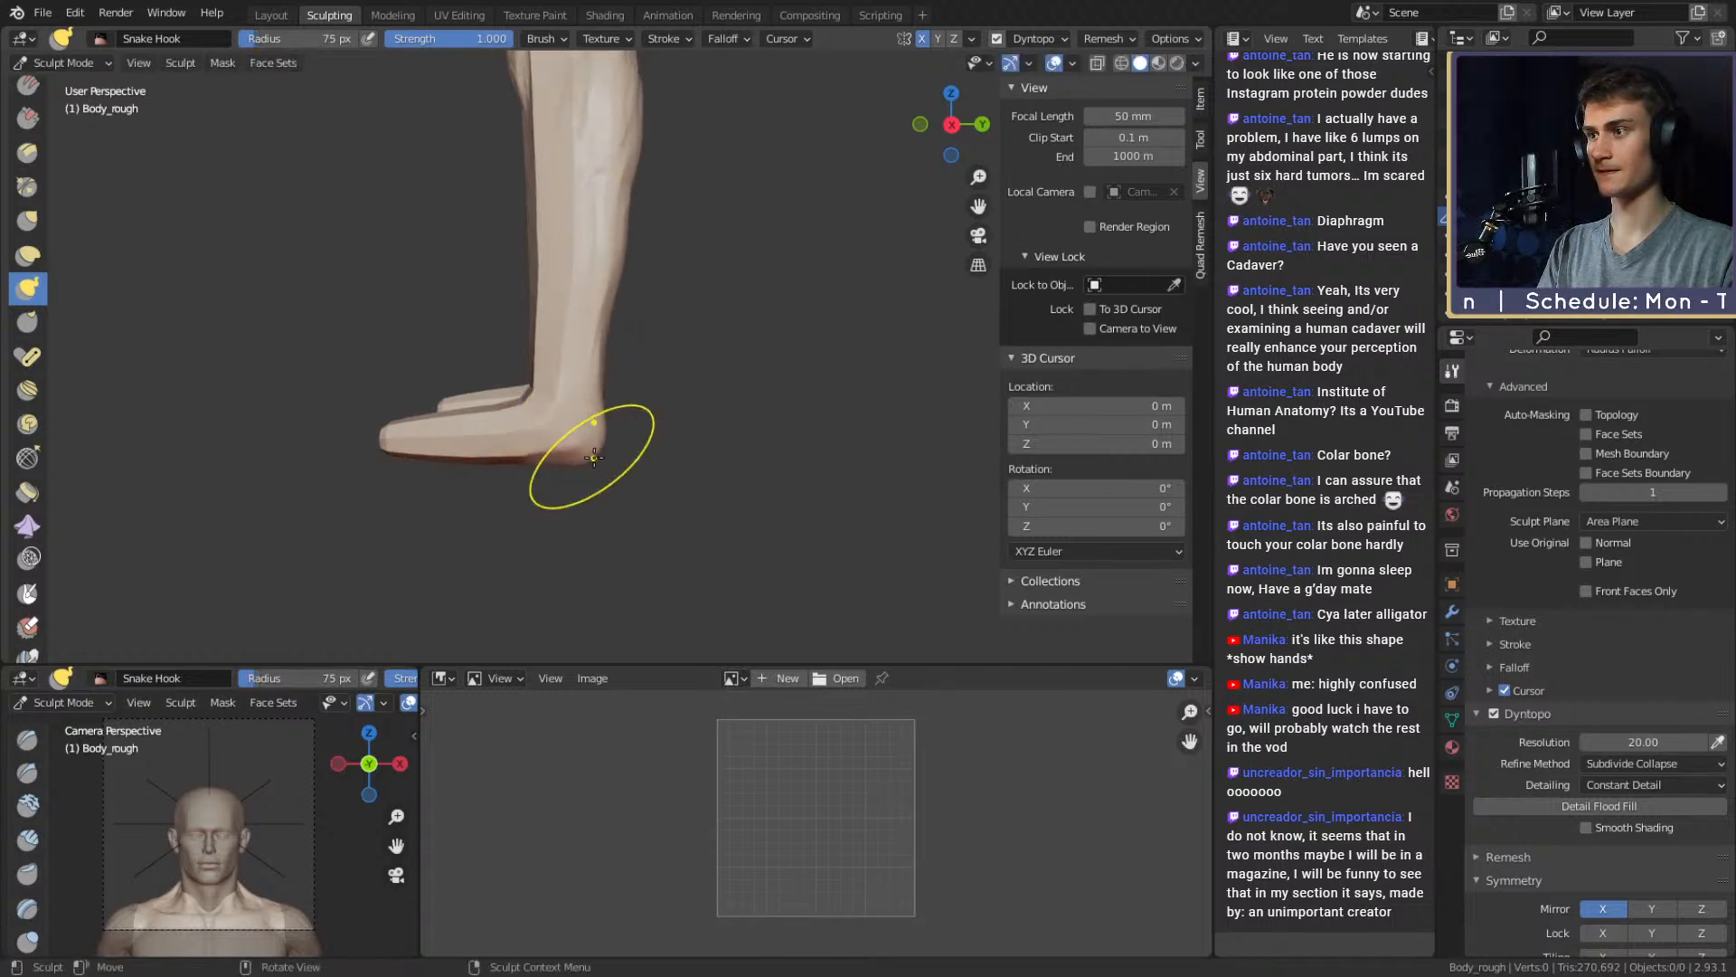
{"action": "middle_click_drag", "start_coordinate": [601, 394], "coordinate": [609, 441], "text": "shift"}
{"action": "key", "text": "f"}
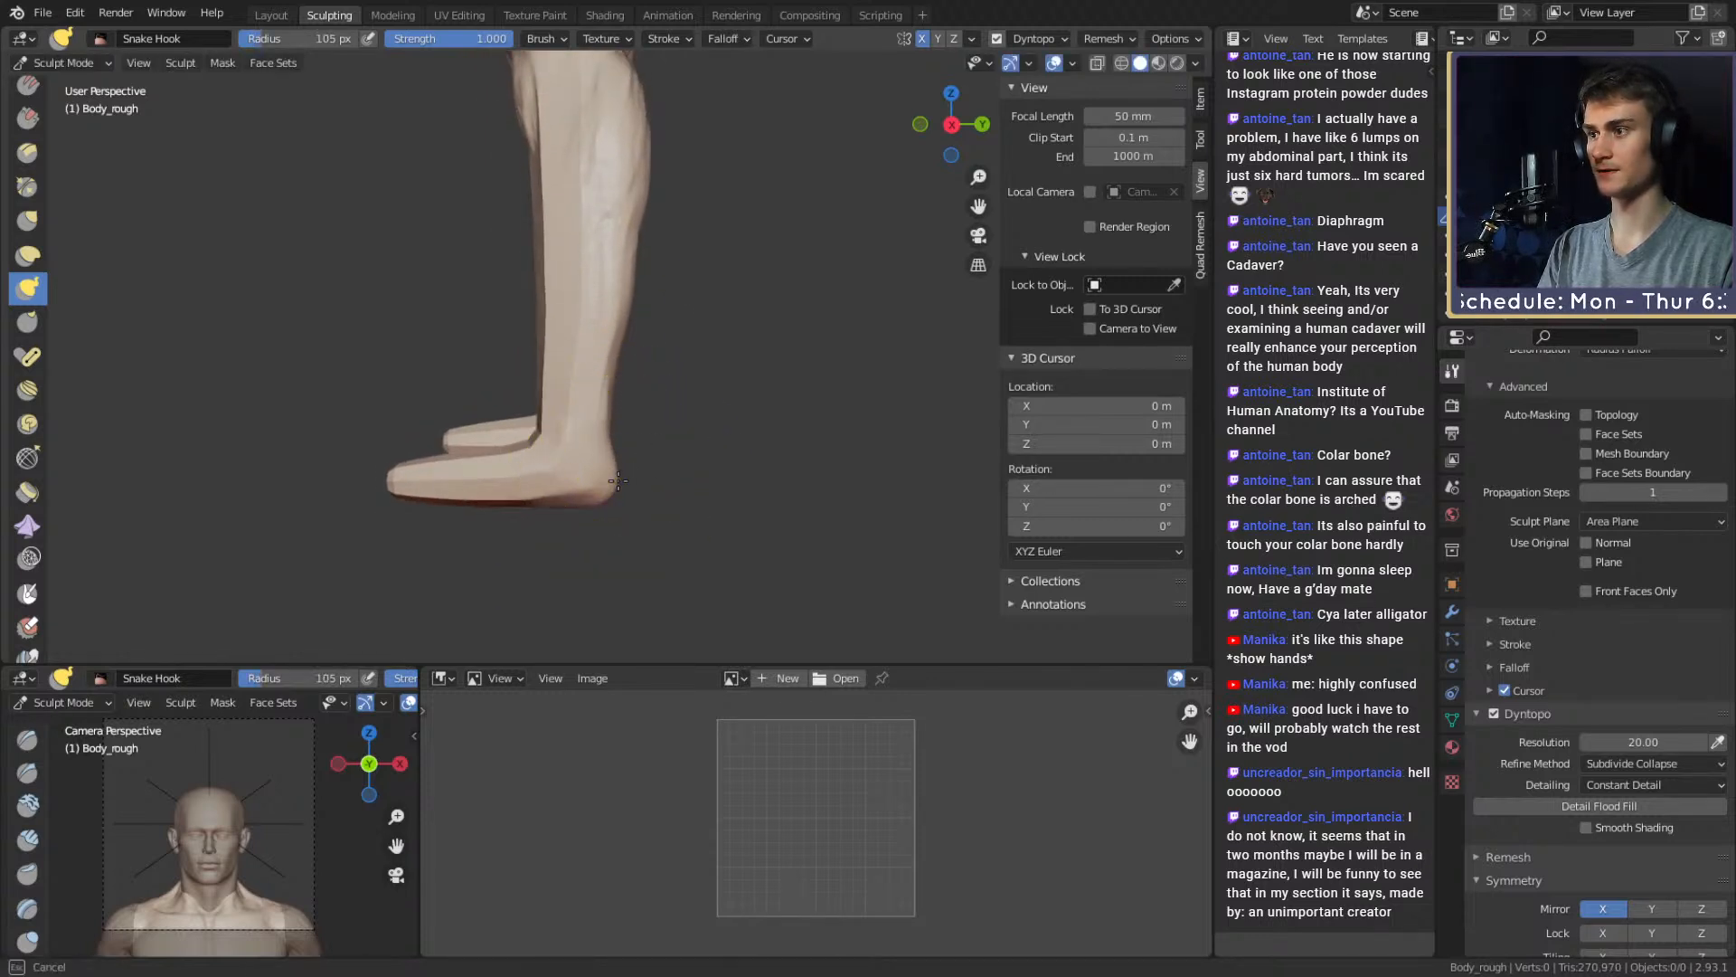
{"action": "left_click_drag", "start_coordinate": [615, 479], "coordinate": [621, 469]}
Try to push in the back of the calf with Snake Hook at 87 px
{"action": "key", "text": "f"}
{"action": "left_click", "coordinate": [631, 290]}
{"action": "middle_click_drag", "start_coordinate": [633, 232], "coordinate": [615, 369], "text": "shift"}
{"action": "key", "text": "f"}
{"action": "left_click", "coordinate": [620, 302]}
{"action": "left_click_drag", "start_coordinate": [618, 302], "coordinate": [603, 292]}
{"action": "key", "text": "ctrl+z"}
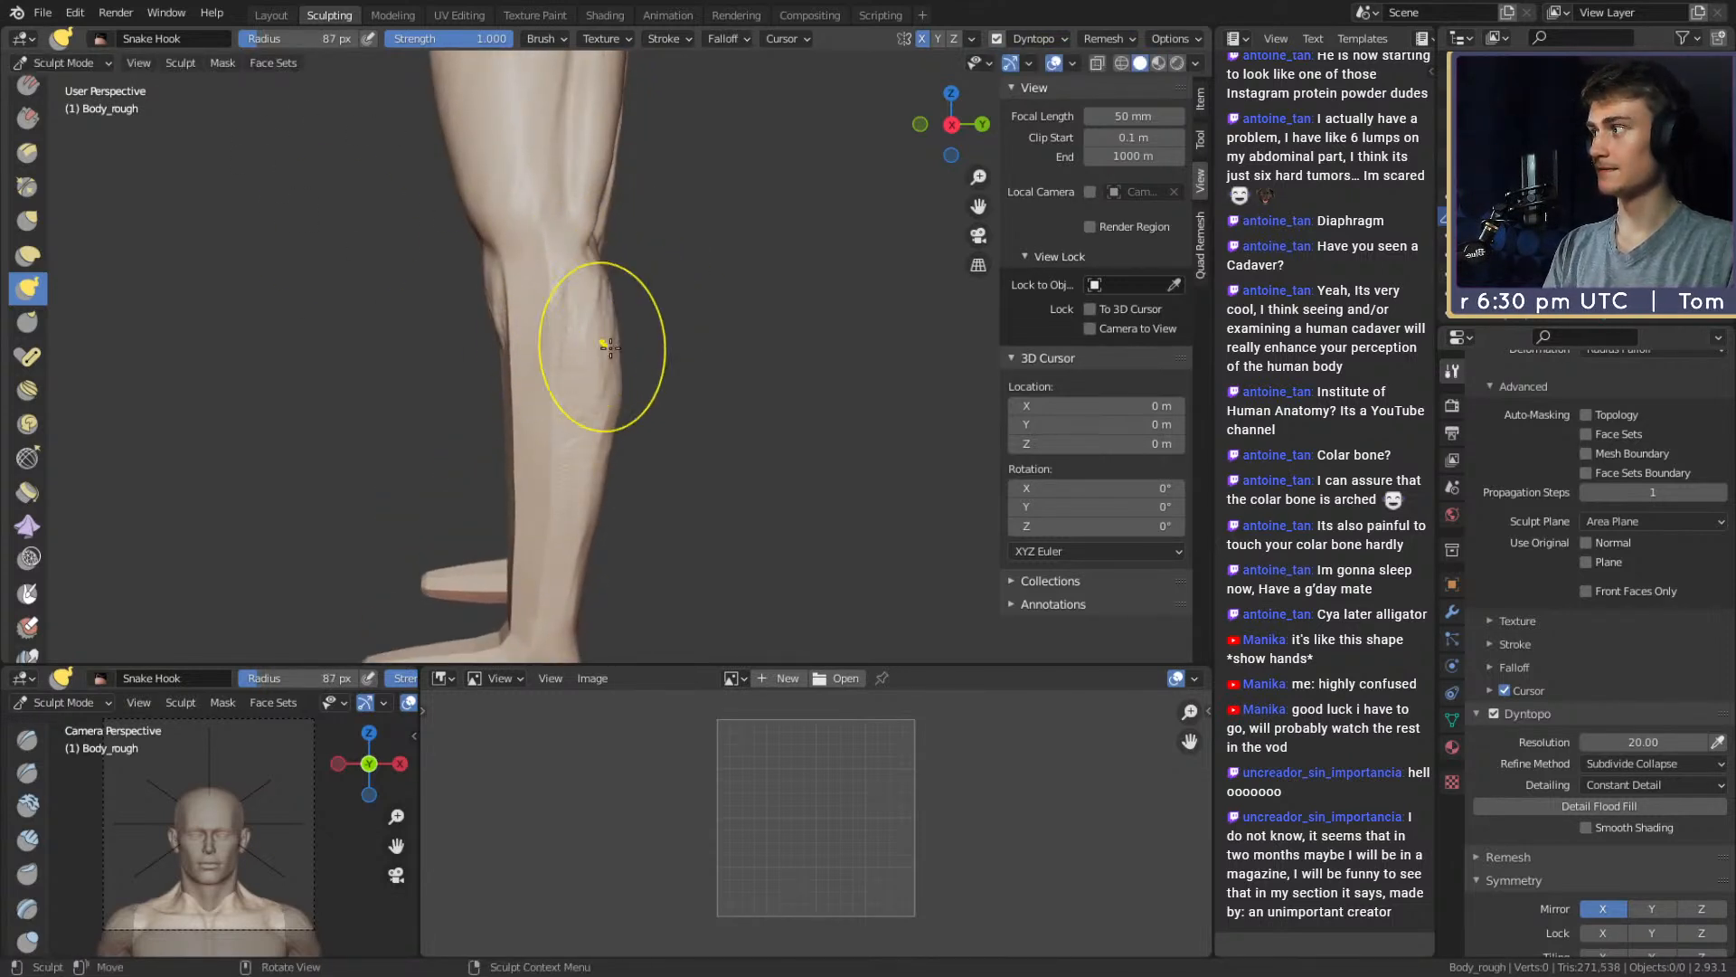
Adjust the back of the lower leg above the ankle with Snake Hook at 116 px
{"action": "mouse_move", "coordinate": [604, 349]}
{"action": "middle_mouse_down"}
{"action": "mouse_move", "coordinate": [633, 366]}
{"action": "mouse_move", "coordinate": [607, 360]}
{"action": "middle_mouse_up"}
{"action": "key", "text": "f"}
{"action": "left_click", "coordinate": [595, 269]}
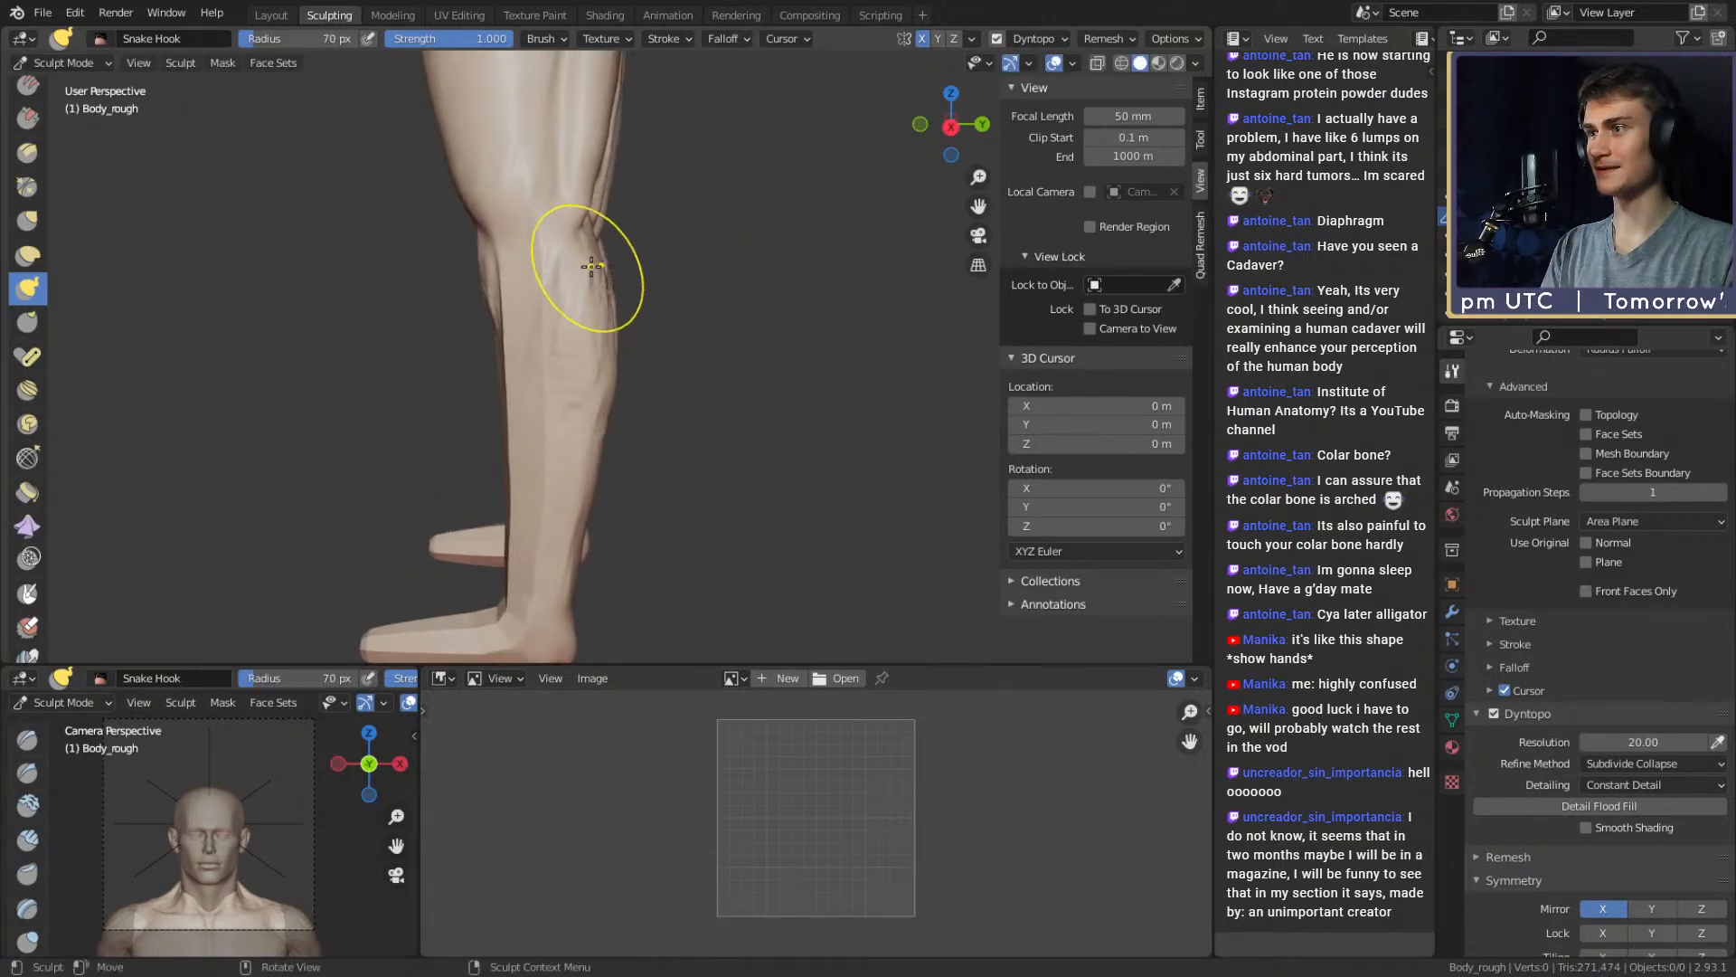
{"action": "middle_click_drag", "start_coordinate": [591, 266], "coordinate": [714, 317]}
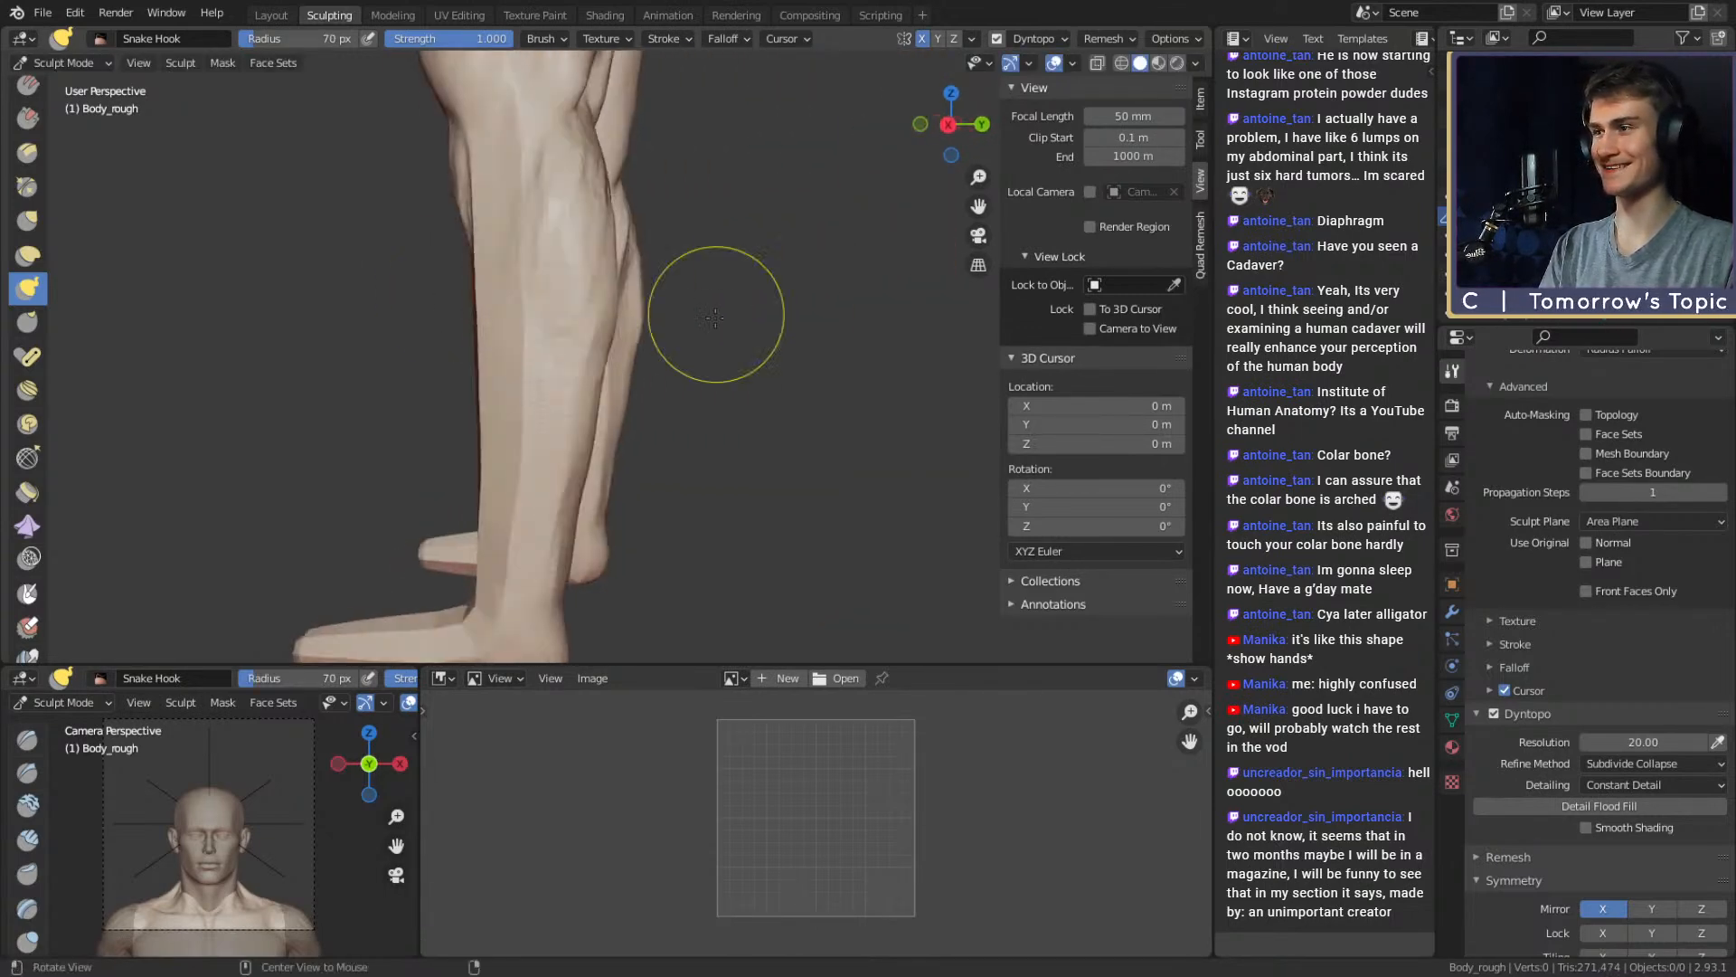
{"action": "key", "text": "f"}
{"action": "left_click_drag", "start_coordinate": [715, 318], "coordinate": [587, 313], "text": "alt"}
{"action": "left_click", "coordinate": [683, 331]}
{"action": "key", "text": "f"}
{"action": "left_click", "coordinate": [719, 327]}
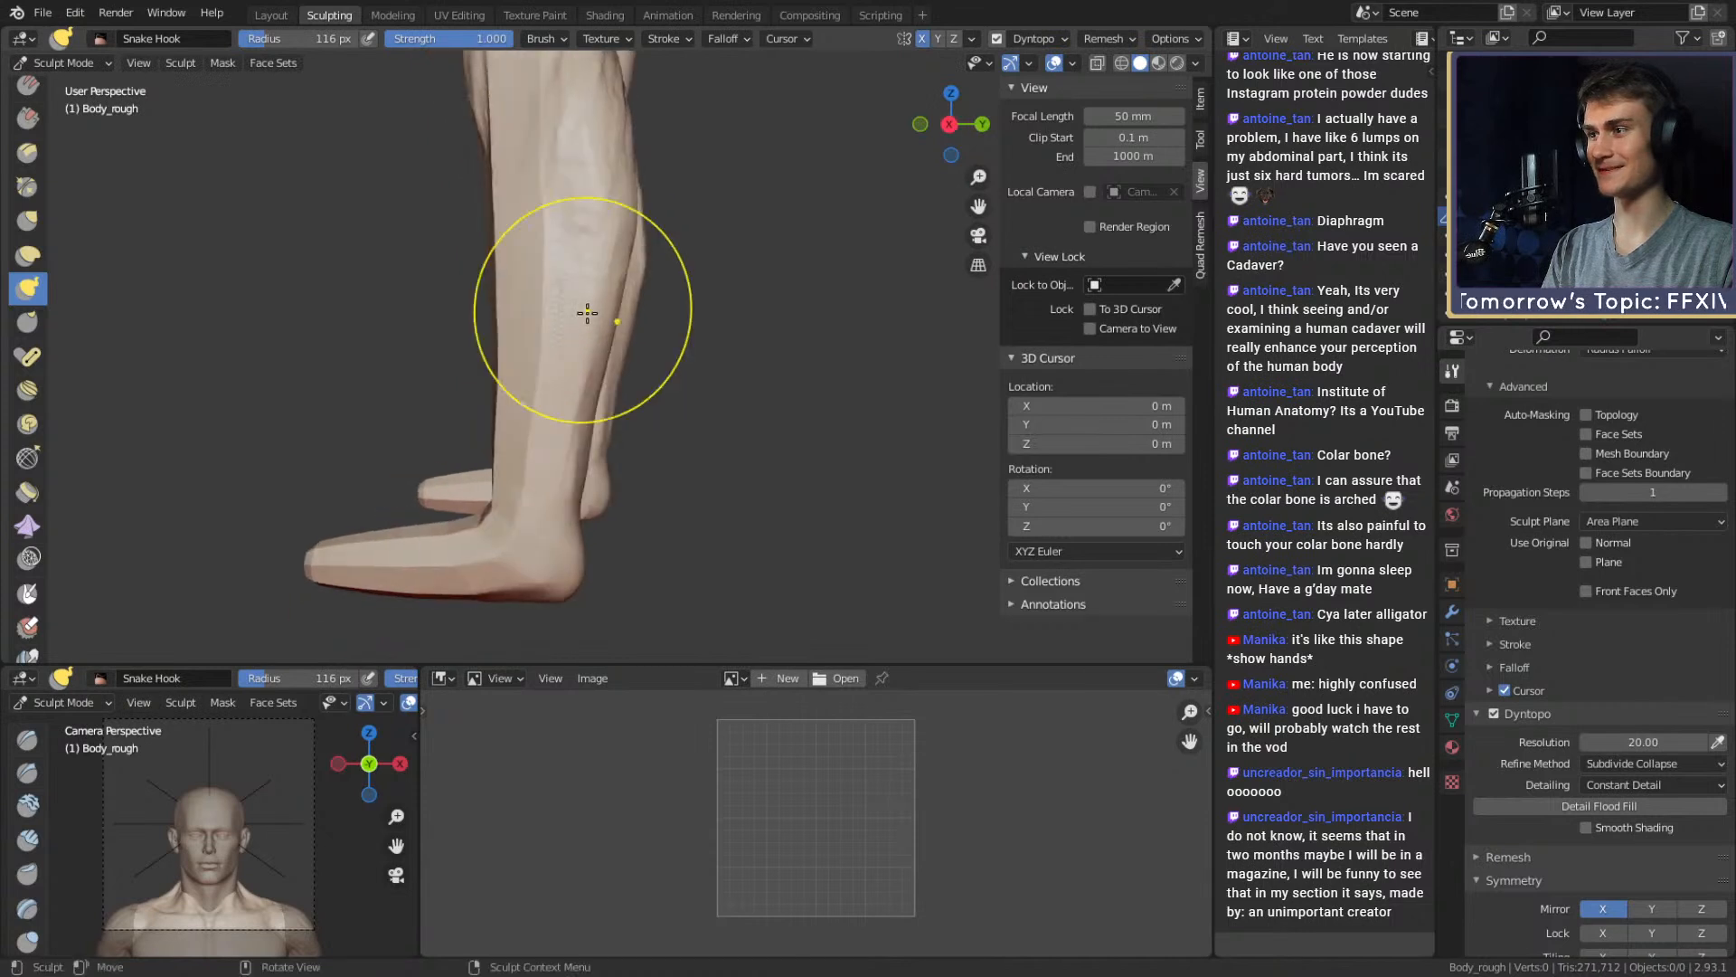
{"action": "left_click_drag", "start_coordinate": [596, 409], "coordinate": [588, 419]}
Resize the Snake Hook brush and nudge the back of the lower calf inward
{"action": "key", "text": "f"}
{"action": "middle_click_drag", "start_coordinate": [588, 418], "coordinate": [608, 358]}
{"action": "left_click", "coordinate": [673, 450]}
{"action": "key", "text": "f"}
{"action": "left_click", "coordinate": [620, 329]}
{"action": "left_click_drag", "start_coordinate": [621, 329], "coordinate": [609, 329]}
Switch to Clay Strips at 43 px and build up the outer side of the calf
{"action": "mouse_move", "coordinate": [609, 299]}
{"action": "middle_mouse_down", "text": "ctrl"}
{"action": "mouse_move", "coordinate": [609, 337]}
{"action": "mouse_move", "coordinate": [764, 299]}
{"action": "mouse_move", "coordinate": [736, 329]}
{"action": "mouse_move", "coordinate": [534, 380]}
{"action": "mouse_move", "coordinate": [593, 283]}
{"action": "mouse_move", "coordinate": [659, 297]}
{"action": "middle_mouse_up", "text": "ctrl"}
{"action": "key", "text": "c"}
{"action": "mouse_move", "coordinate": [620, 241]}
{"action": "middle_mouse_down"}
{"action": "mouse_move", "coordinate": [579, 271]}
{"action": "mouse_move", "coordinate": [542, 253]}
{"action": "mouse_move", "coordinate": [569, 216]}
{"action": "mouse_move", "coordinate": [601, 290]}
{"action": "mouse_move", "coordinate": [648, 250]}
{"action": "mouse_move", "coordinate": [742, 298]}
{"action": "mouse_move", "coordinate": [624, 290]}
{"action": "middle_mouse_up"}
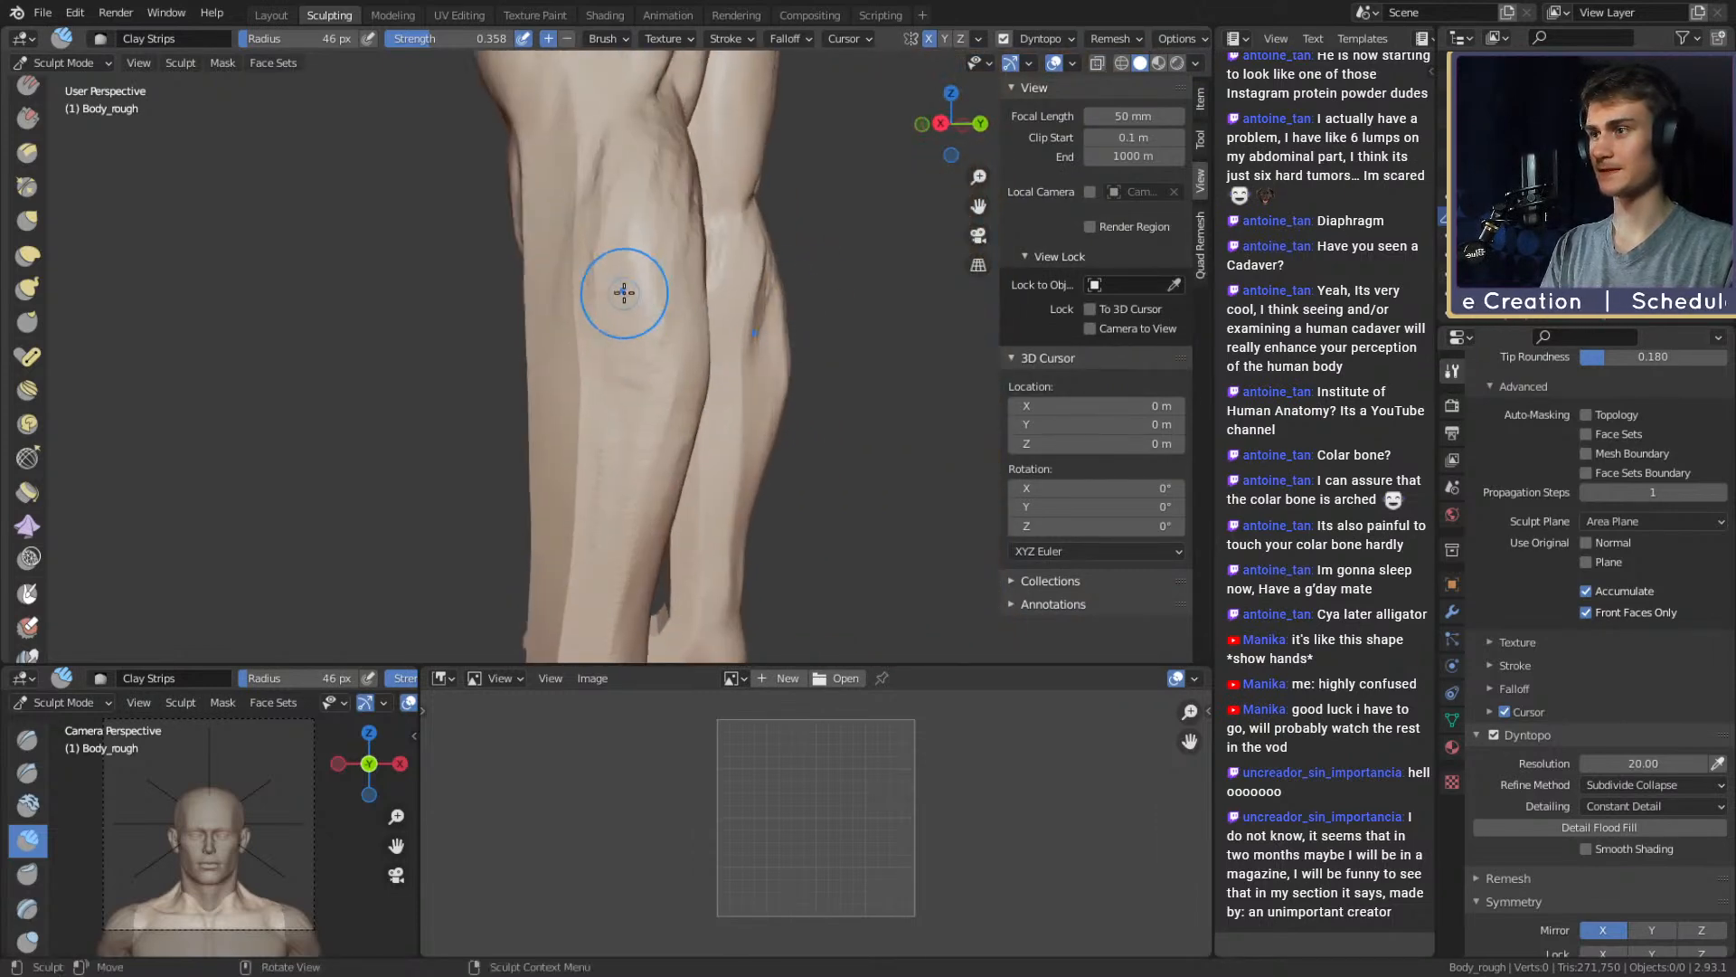
{"action": "key", "text": "f"}
{"action": "left_click", "coordinate": [654, 271]}
{"action": "left_click_drag", "start_coordinate": [592, 330], "coordinate": [585, 346]}
{"action": "mouse_move", "coordinate": [584, 346]}
{"action": "middle_mouse_down"}
{"action": "mouse_move", "coordinate": [574, 299]}
{"action": "mouse_move", "coordinate": [589, 297]}
{"action": "middle_mouse_up"}
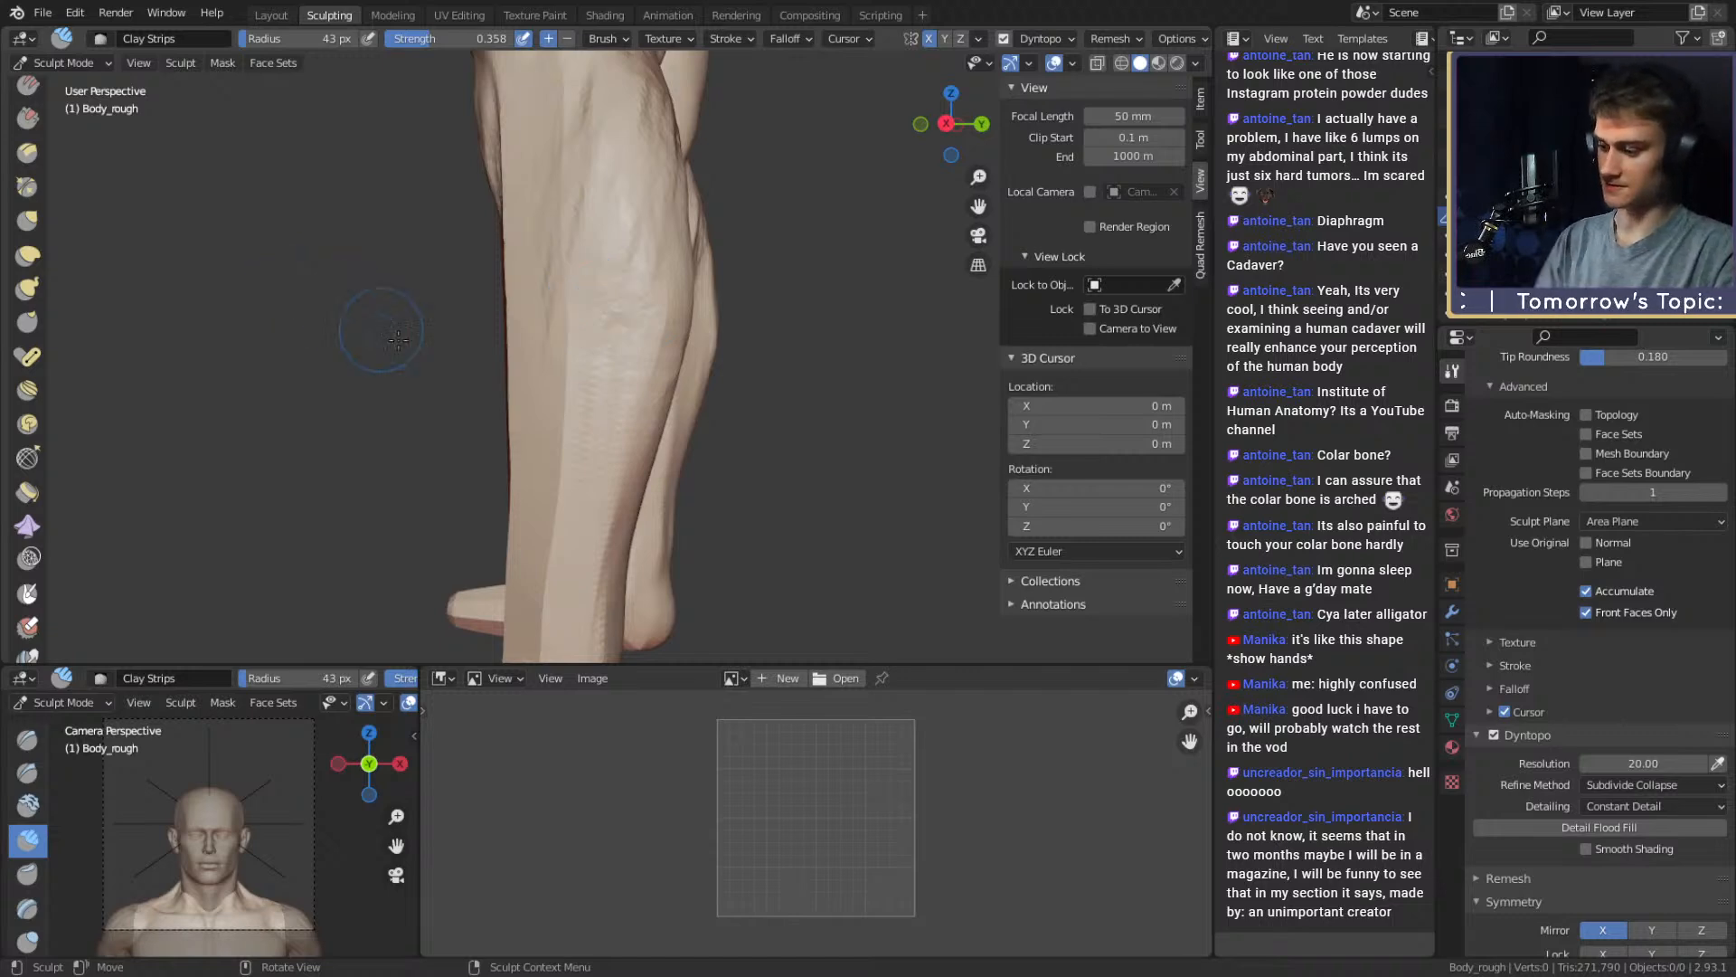
Add clay to the upper calf and down its outer side from the front with Clay Strips at 46 px
{"action": "middle_click_drag", "start_coordinate": [604, 356], "coordinate": [631, 318]}
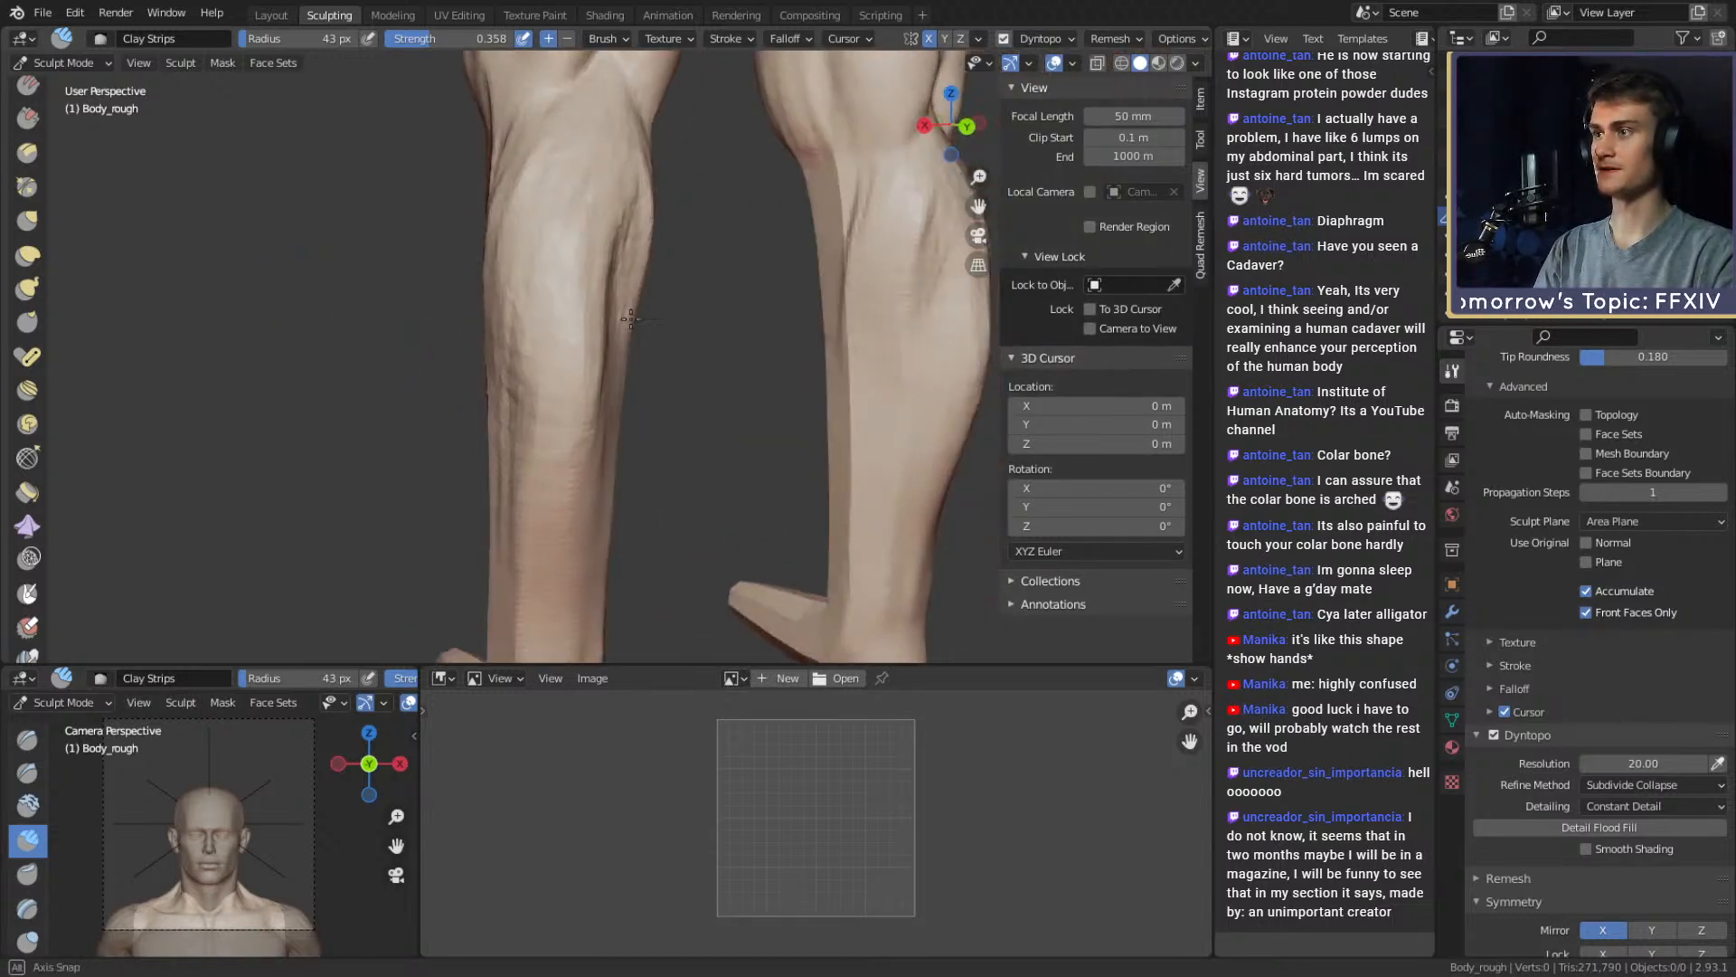
{"action": "left_click_drag", "start_coordinate": [631, 319], "coordinate": [639, 318], "text": "alt"}
{"action": "mouse_move", "coordinate": [544, 282]}
{"action": "left_mouse_down", "text": "alt"}
{"action": "mouse_move", "coordinate": [599, 296]}
{"action": "mouse_move", "coordinate": [570, 389]}
{"action": "mouse_move", "coordinate": [583, 203]}
{"action": "mouse_move", "coordinate": [597, 283]}
{"action": "mouse_move", "coordinate": [539, 252]}
{"action": "mouse_move", "coordinate": [607, 247]}
{"action": "left_mouse_up", "text": "alt"}
{"action": "left_click_drag", "start_coordinate": [607, 247], "coordinate": [584, 95]}
{"action": "middle_click_drag", "start_coordinate": [507, 201], "coordinate": [614, 203]}
{"action": "left_click_drag", "start_coordinate": [670, 132], "coordinate": [636, 391]}
{"action": "middle_click_drag", "start_coordinate": [636, 392], "coordinate": [664, 380]}
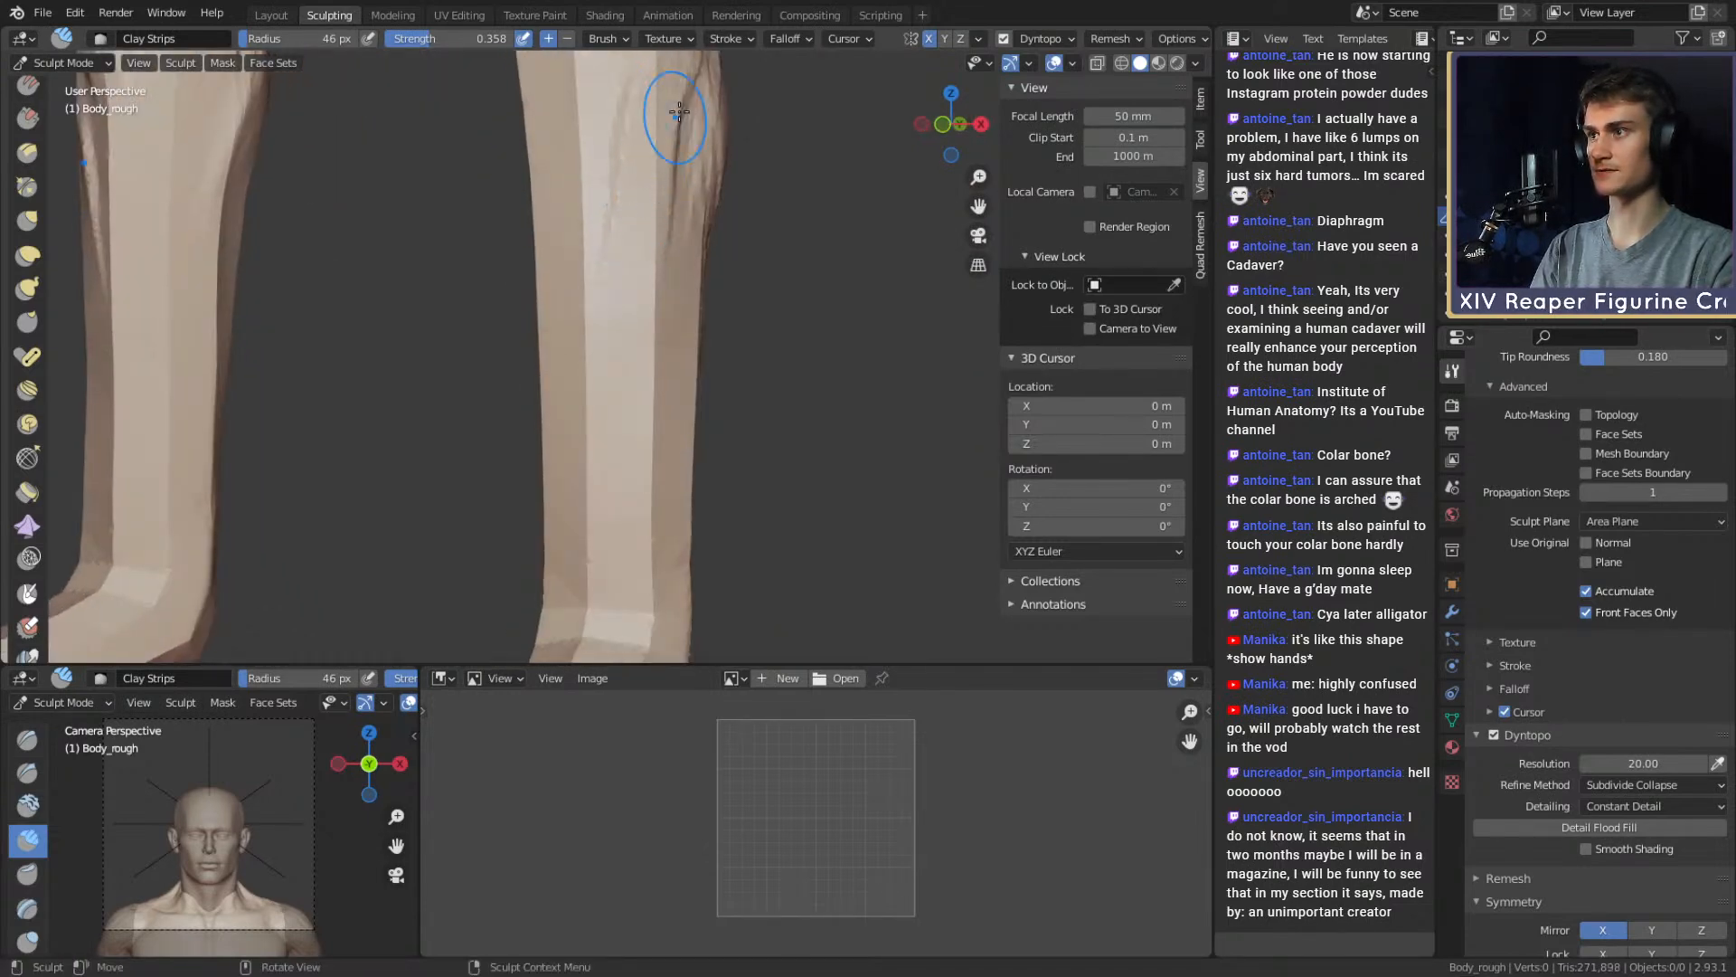
Build up the outer calf and the front of the shin with Clay Strips from the front view
{"action": "left_click_drag", "start_coordinate": [679, 111], "coordinate": [674, 195]}
{"action": "mouse_move", "coordinate": [579, 403]}
{"action": "middle_mouse_down", "text": "shift"}
{"action": "mouse_move", "coordinate": [519, 305]}
{"action": "mouse_move", "coordinate": [571, 312]}
{"action": "middle_mouse_up", "text": "shift"}
{"action": "left_click_drag", "start_coordinate": [571, 312], "coordinate": [578, 395]}
{"action": "middle_click_drag", "start_coordinate": [577, 395], "coordinate": [620, 399]}
{"action": "key", "text": "f"}
{"action": "left_click", "coordinate": [619, 399]}
{"action": "left_click_drag", "start_coordinate": [624, 394], "coordinate": [662, 307]}
Add Clay Strips strokes from below the knee down the outer side of the calf at 45 px
{"action": "mouse_move", "coordinate": [644, 136]}
{"action": "middle_mouse_down", "text": "shift"}
{"action": "mouse_move", "coordinate": [675, 228]}
{"action": "mouse_move", "coordinate": [626, 226]}
{"action": "middle_mouse_up", "text": "shift"}
{"action": "left_click_drag", "start_coordinate": [626, 226], "coordinate": [596, 316]}
{"action": "middle_click_drag", "start_coordinate": [596, 271], "coordinate": [559, 270]}
{"action": "left_click_drag", "start_coordinate": [569, 113], "coordinate": [568, 172]}
{"action": "mouse_move", "coordinate": [571, 224]}
{"action": "left_mouse_down", "text": "alt"}
{"action": "mouse_move", "coordinate": [624, 225]}
{"action": "mouse_move", "coordinate": [549, 367]}
{"action": "left_mouse_up", "text": "alt"}
{"action": "left_click_drag", "start_coordinate": [534, 371], "coordinate": [522, 452]}
{"action": "mouse_move", "coordinate": [534, 253]}
{"action": "left_mouse_down", "text": "alt"}
{"action": "mouse_move", "coordinate": [402, 256]}
{"action": "mouse_move", "coordinate": [513, 240]}
{"action": "left_mouse_up", "text": "alt"}
{"action": "left_click_drag", "start_coordinate": [588, 200], "coordinate": [526, 278], "text": "alt"}
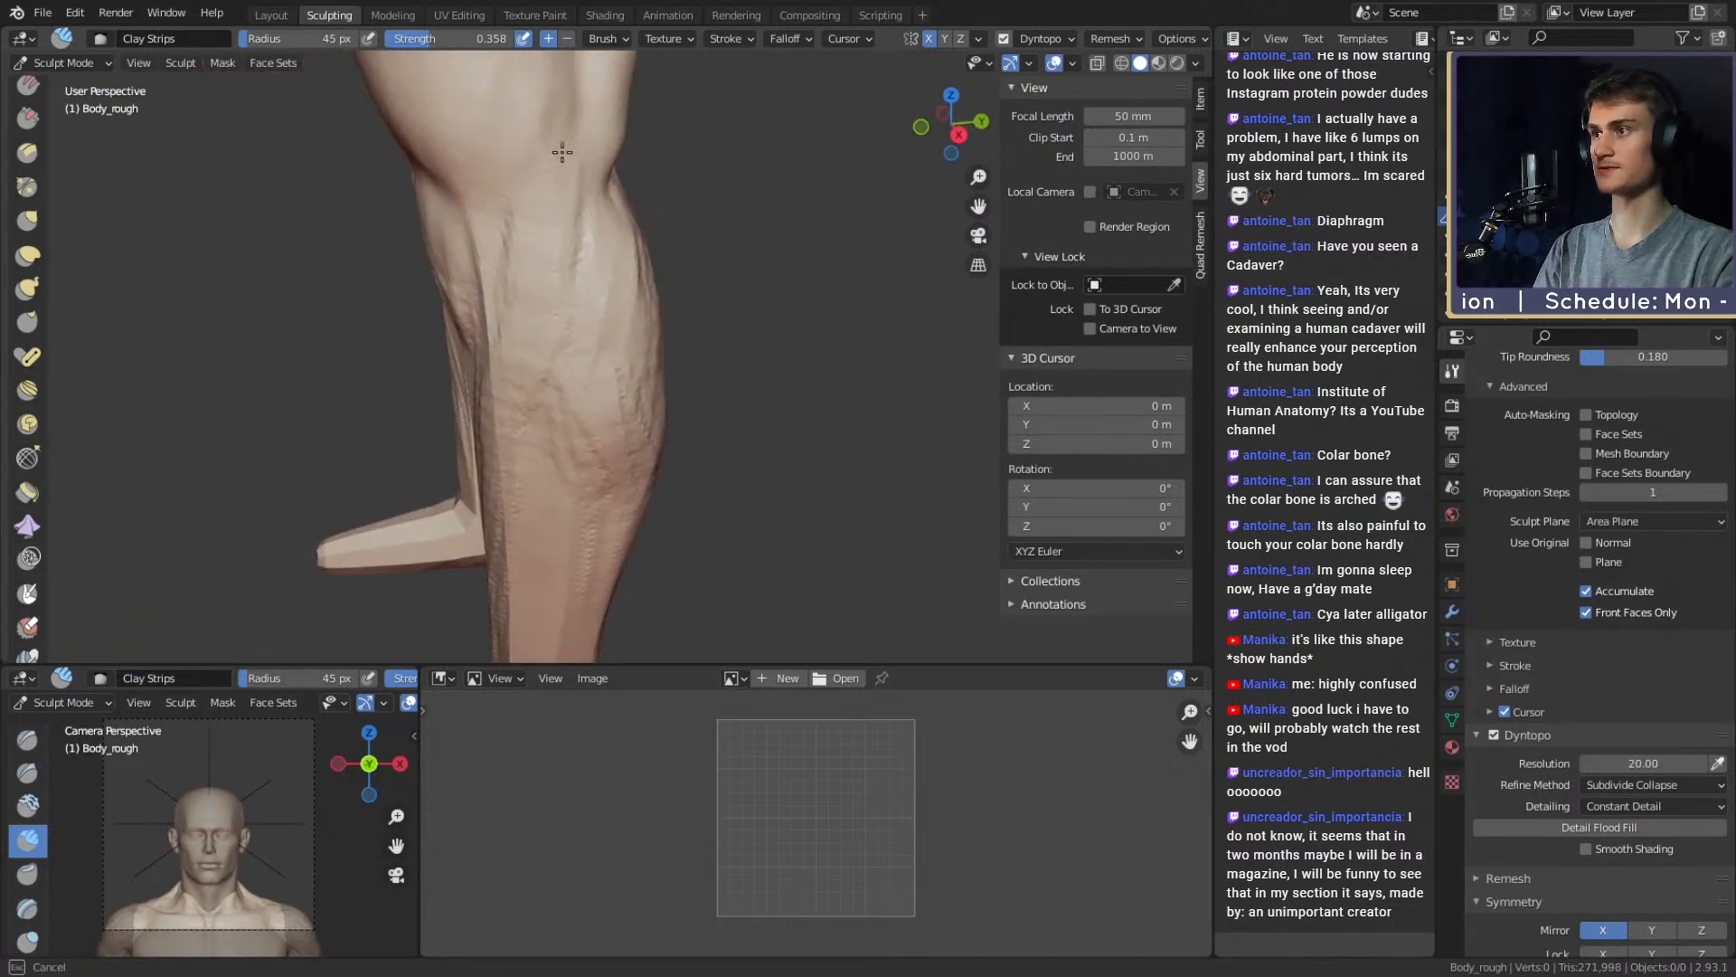
Reduce Clay Strips to 29 px and add clay along the outer side of the knee
{"action": "middle_click_drag", "start_coordinate": [562, 152], "coordinate": [587, 334], "text": "shift"}
{"action": "middle_click_drag", "start_coordinate": [588, 335], "coordinate": [574, 306]}
{"action": "key", "text": "f"}
{"action": "left_click", "coordinate": [566, 306]}
{"action": "left_click_drag", "start_coordinate": [538, 321], "coordinate": [534, 349]}
{"action": "key", "text": "f"}
{"action": "left_click", "coordinate": [537, 371]}
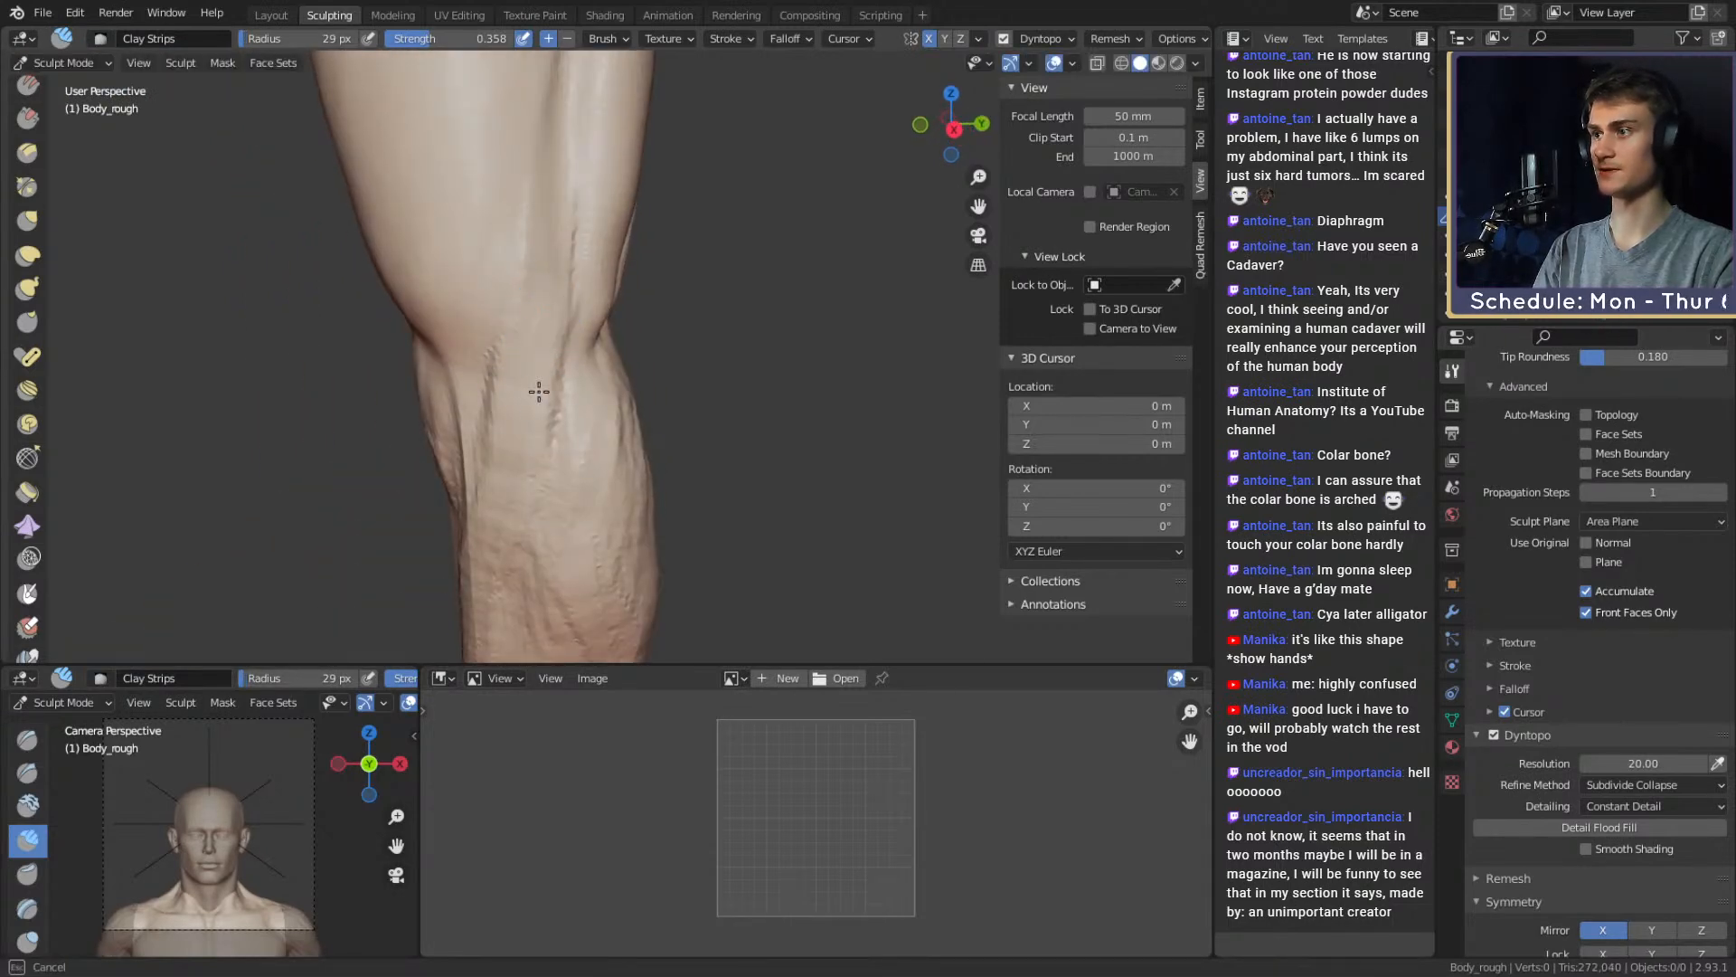
{"action": "middle_click_drag", "start_coordinate": [539, 392], "coordinate": [524, 303], "text": "shift"}
{"action": "left_click_drag", "start_coordinate": [540, 95], "coordinate": [543, 171]}
{"action": "middle_click_drag", "start_coordinate": [542, 290], "coordinate": [604, 306]}
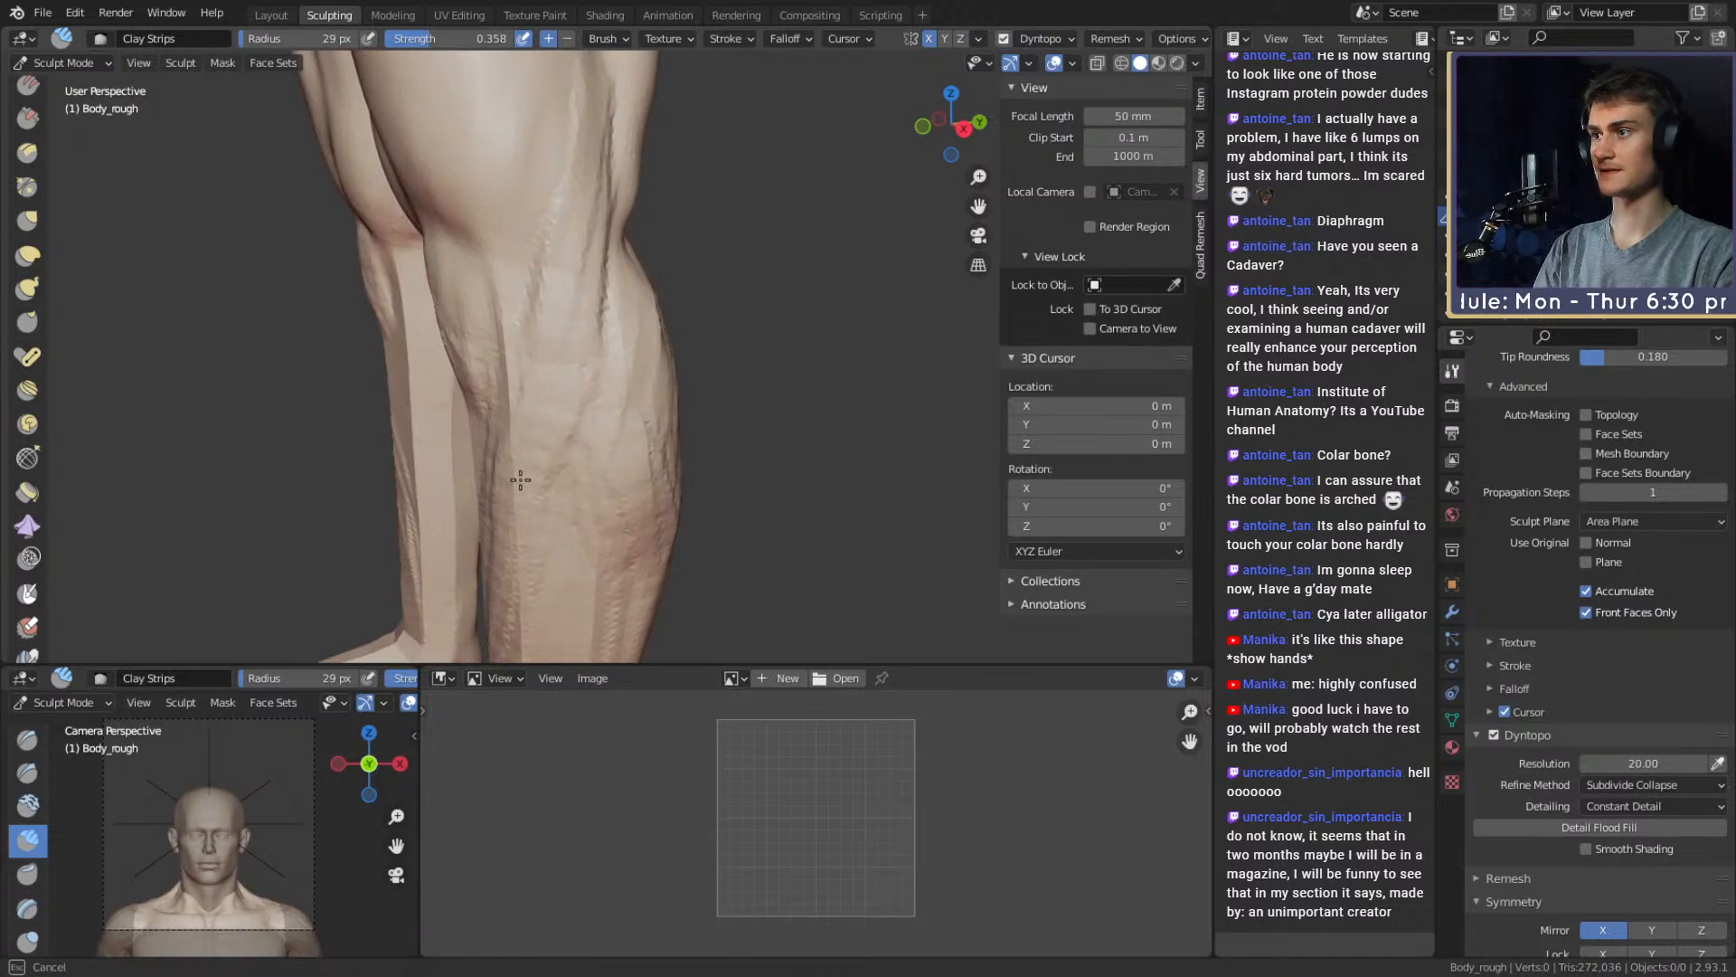
Resize the Clay Strips brush and build up the front outer side of the leg just below the knee
{"action": "middle_click_drag", "start_coordinate": [519, 480], "coordinate": [573, 443]}
{"action": "key", "text": "f"}
{"action": "left_click", "coordinate": [604, 259]}
{"action": "left_click_drag", "start_coordinate": [579, 394], "coordinate": [557, 436]}
{"action": "key", "text": "f"}
{"action": "left_click", "coordinate": [544, 235]}
Switch to Grab and pull the outer contour of the upper calf inward from the front
{"action": "mouse_move", "coordinate": [569, 354]}
{"action": "middle_mouse_down", "text": "shift"}
{"action": "mouse_move", "coordinate": [557, 295]}
{"action": "mouse_move", "coordinate": [632, 225]}
{"action": "mouse_move", "coordinate": [589, 252]}
{"action": "middle_mouse_up", "text": "shift"}
{"action": "key", "text": "g"}
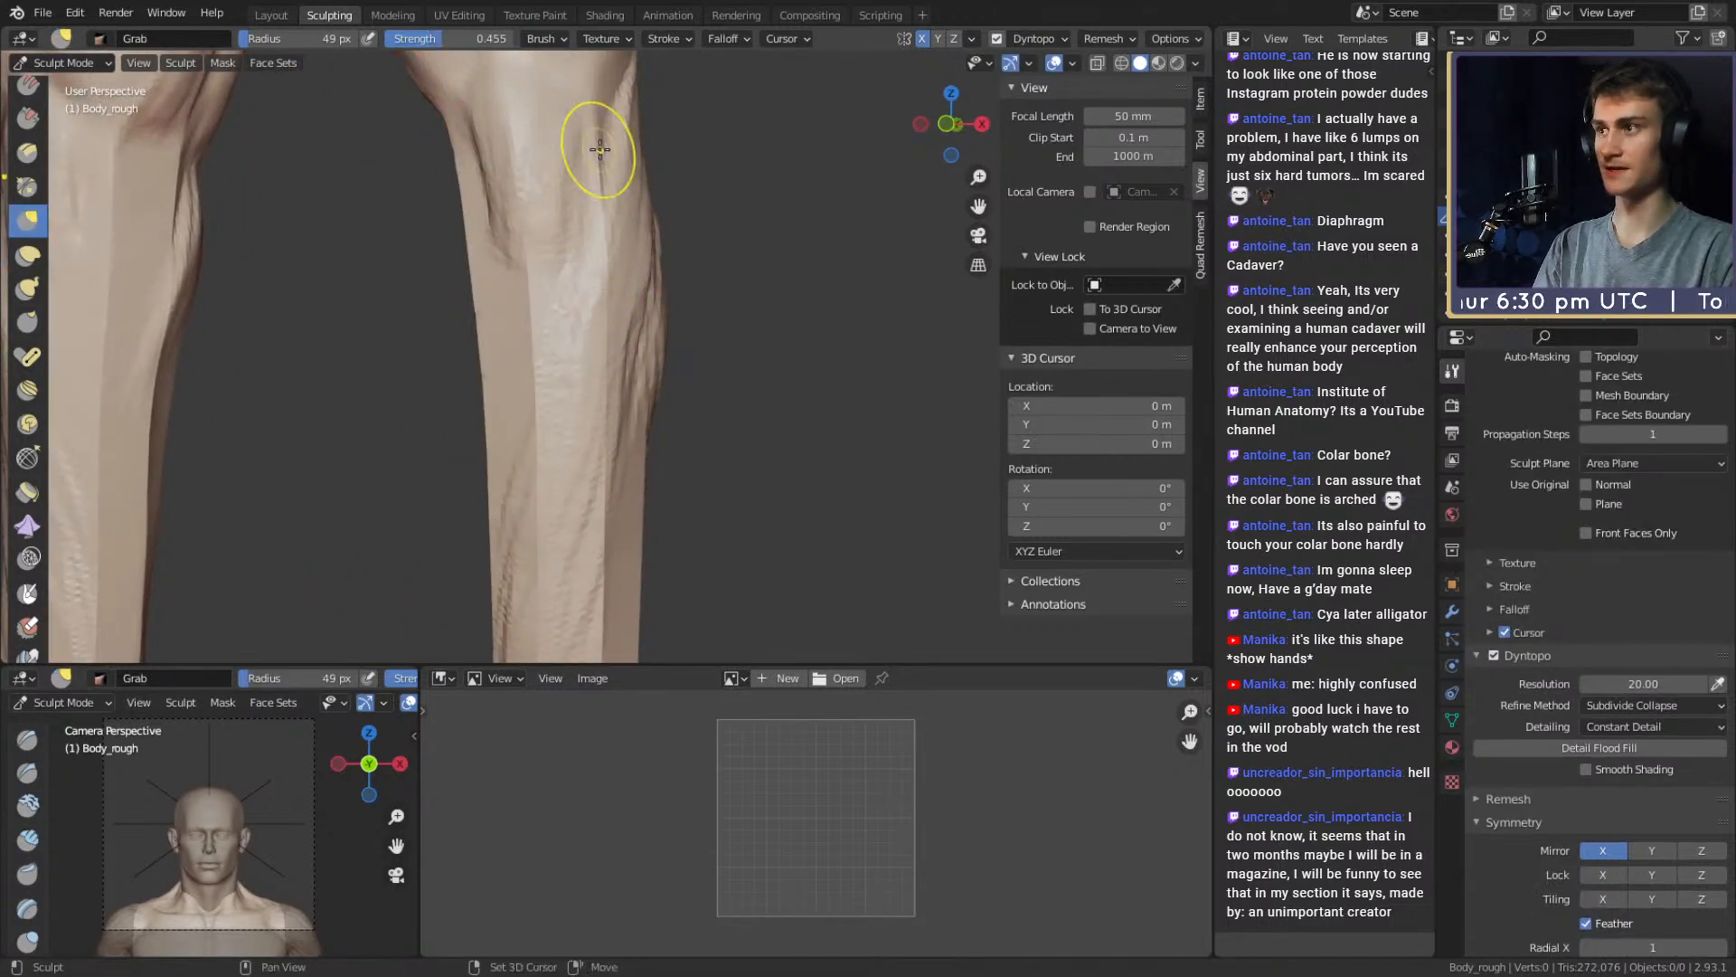
{"action": "middle_click_drag", "start_coordinate": [600, 149], "coordinate": [614, 259], "text": "shift"}
{"action": "key", "text": "f"}
{"action": "left_click", "coordinate": [680, 259]}
{"action": "left_click_drag", "start_coordinate": [624, 303], "coordinate": [601, 310]}
{"action": "middle_click_drag", "start_coordinate": [493, 312], "coordinate": [519, 313]}
{"action": "mouse_move", "coordinate": [519, 314]}
{"action": "left_mouse_down"}
{"action": "mouse_move", "coordinate": [539, 273]}
{"action": "mouse_move", "coordinate": [517, 272]}
{"action": "left_mouse_up"}
Enlarge the Grab brush to 129 px and nudge the leg below the knee toward the outer side
{"action": "key", "text": "f"}
{"action": "left_click", "coordinate": [628, 361]}
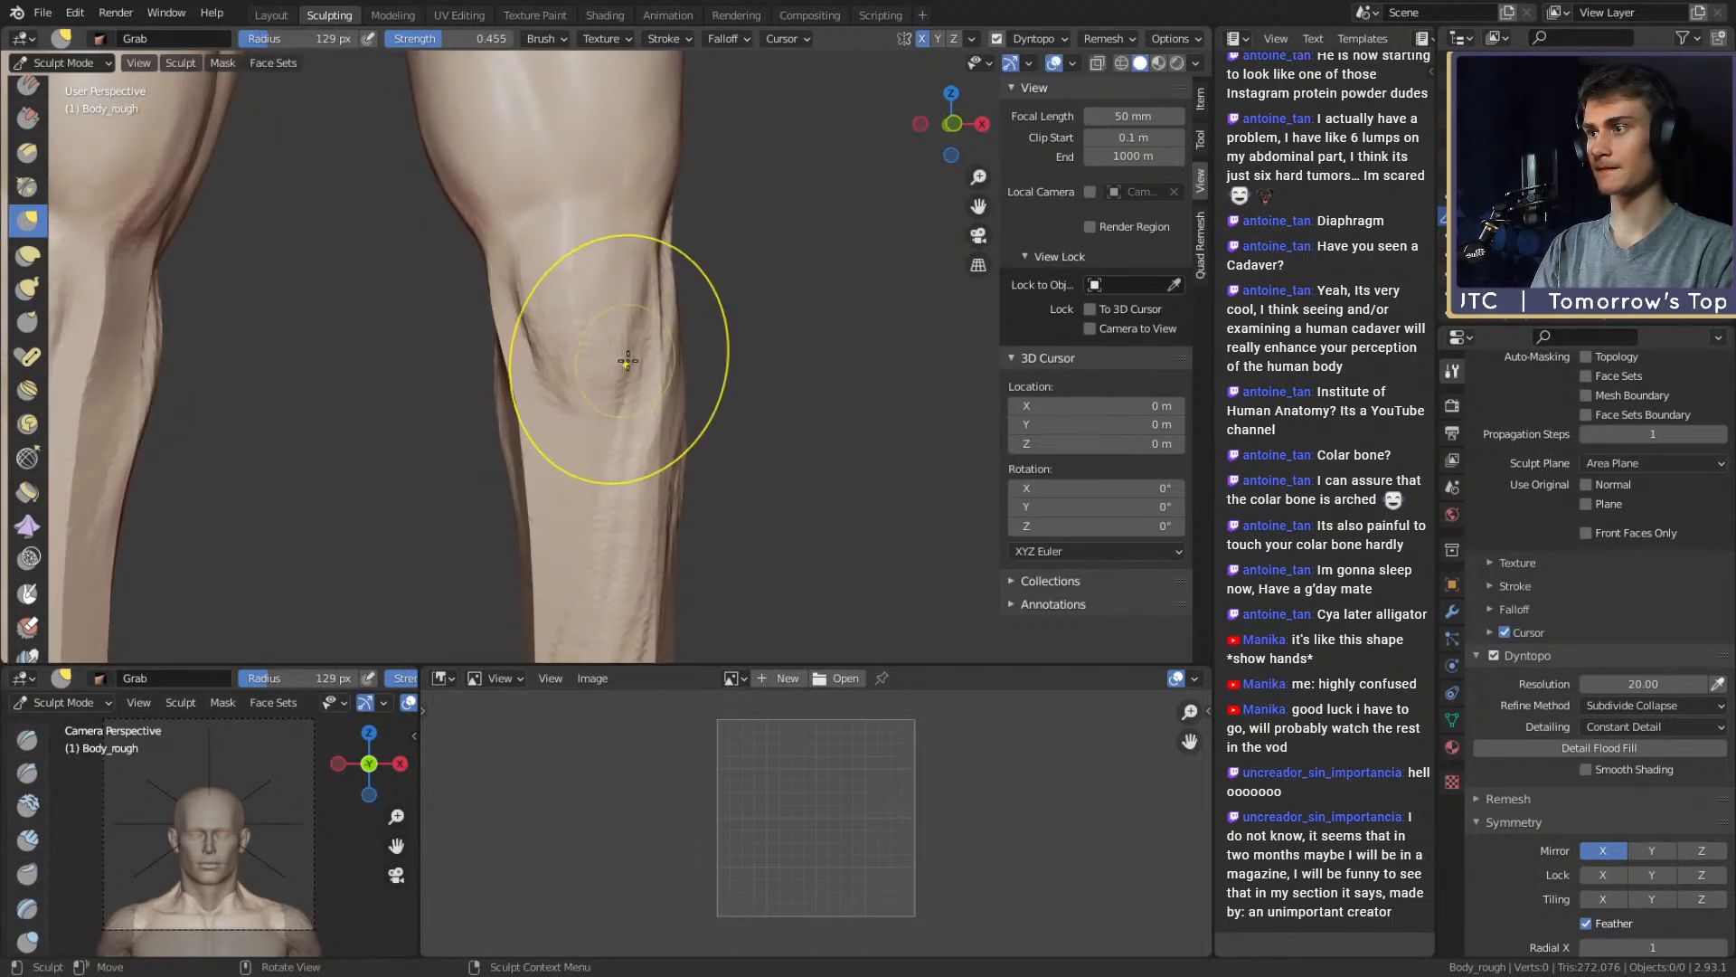
{"action": "left_click_drag", "start_coordinate": [552, 373], "coordinate": [579, 378]}
Switch back to Clay Strips at 55 px, add clay along the outer shin, and reduce the brush to 43 px
{"action": "key", "text": "c"}
{"action": "key", "text": "f"}
{"action": "left_click", "coordinate": [576, 380]}
{"action": "middle_click_drag", "start_coordinate": [636, 515], "coordinate": [592, 251], "text": "shift"}
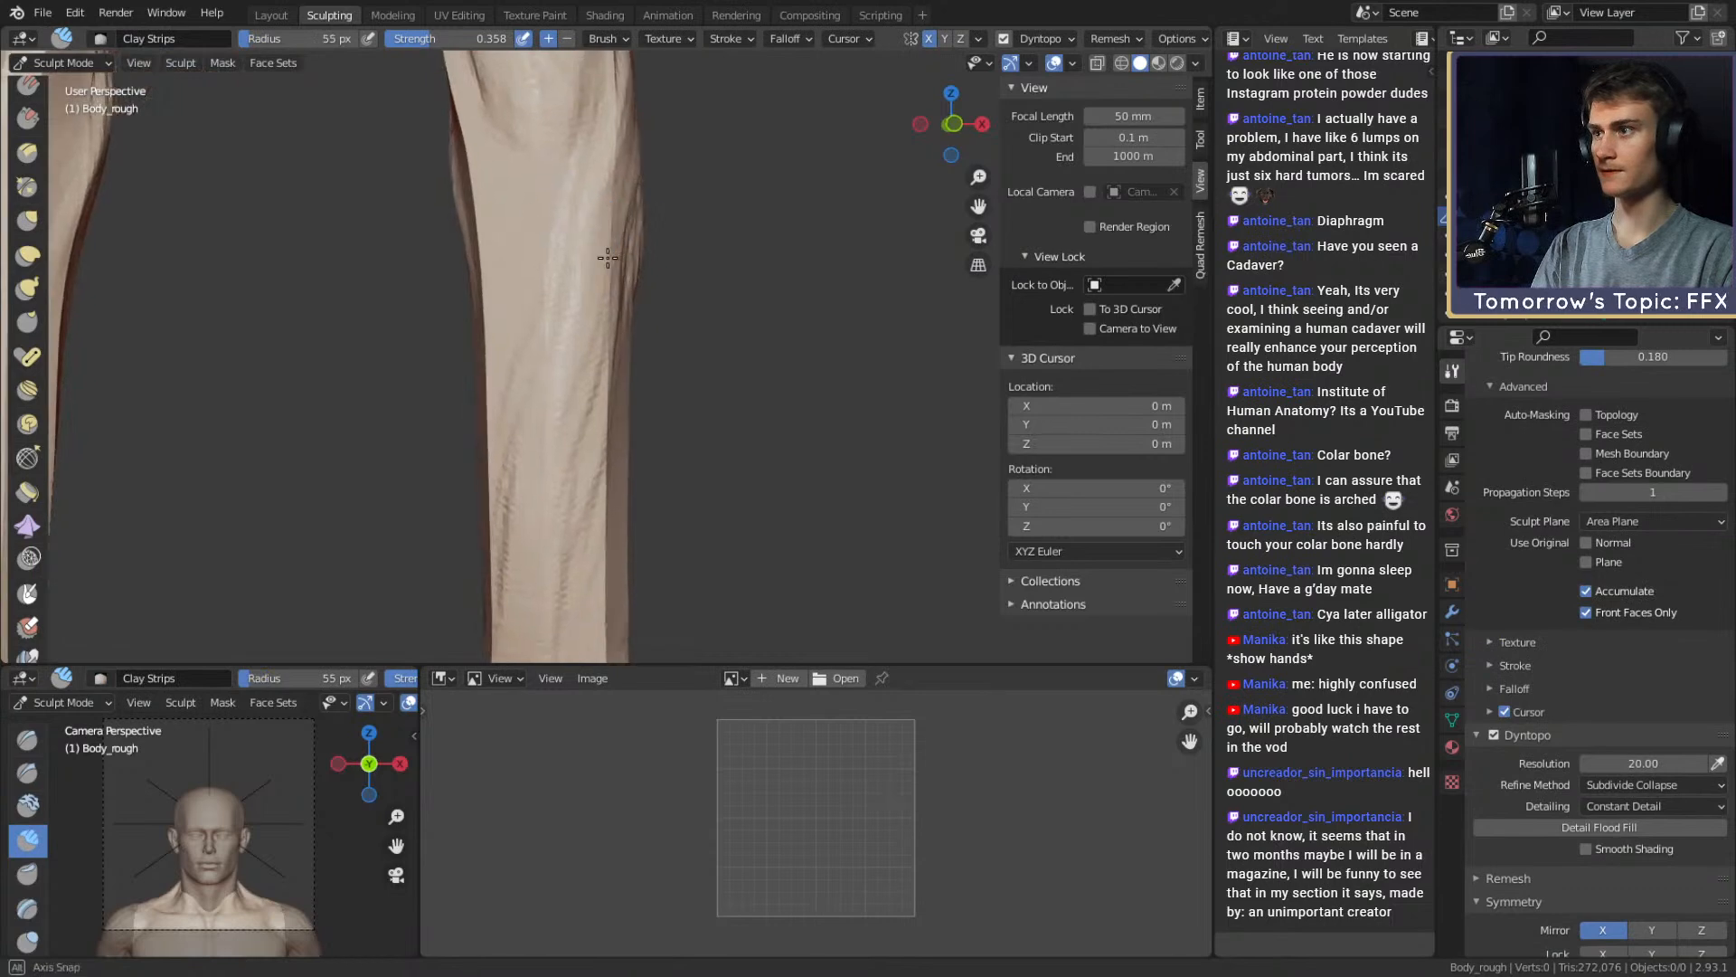
{"action": "left_click_drag", "start_coordinate": [604, 256], "coordinate": [608, 221]}
{"action": "mouse_move", "coordinate": [615, 237]}
{"action": "left_mouse_down", "text": "alt"}
{"action": "mouse_move", "coordinate": [620, 271]}
{"action": "mouse_move", "coordinate": [534, 485]}
{"action": "mouse_move", "coordinate": [616, 135]}
{"action": "mouse_move", "coordinate": [678, 144]}
{"action": "mouse_move", "coordinate": [579, 271]}
{"action": "mouse_move", "coordinate": [552, 342]}
{"action": "mouse_move", "coordinate": [570, 461]}
{"action": "mouse_move", "coordinate": [572, 325]}
{"action": "left_mouse_up", "text": "alt"}
{"action": "key", "text": "f"}
{"action": "left_click", "coordinate": [552, 342]}
{"action": "key", "text": "f"}
{"action": "left_click", "coordinate": [568, 399]}
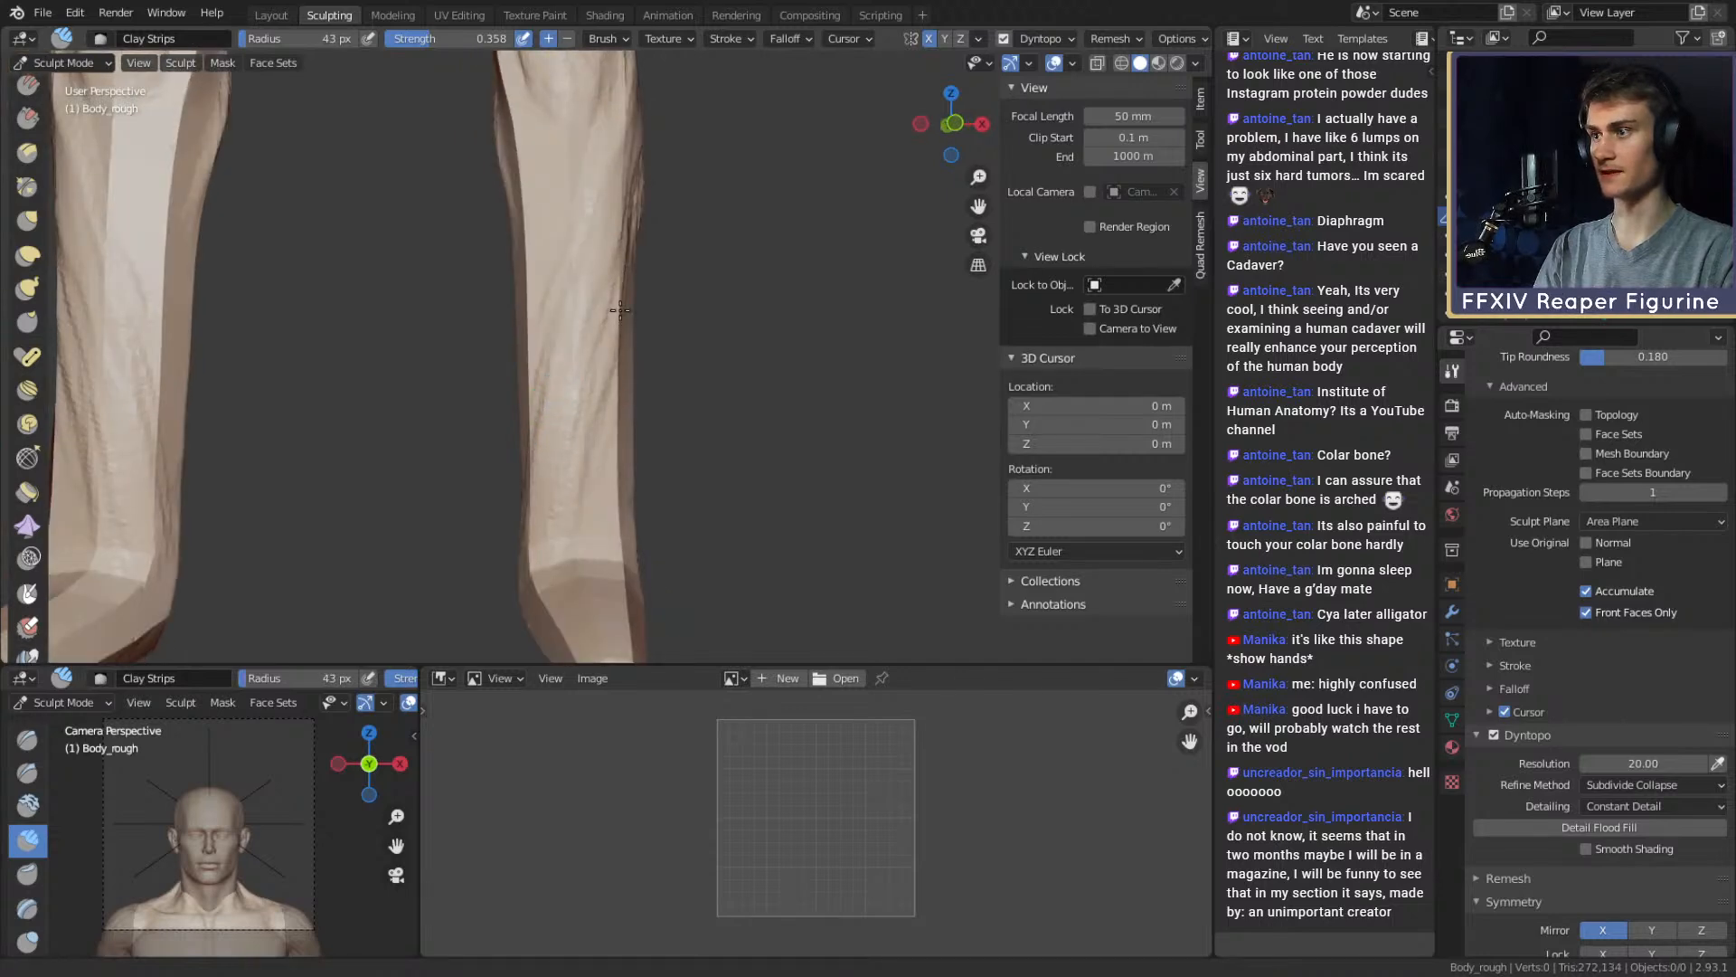
Raise the Clay Strips strength to 0.588 and build up the outer side of the calf
{"action": "left_click_drag", "start_coordinate": [814, 326], "coordinate": [578, 280], "text": "alt"}
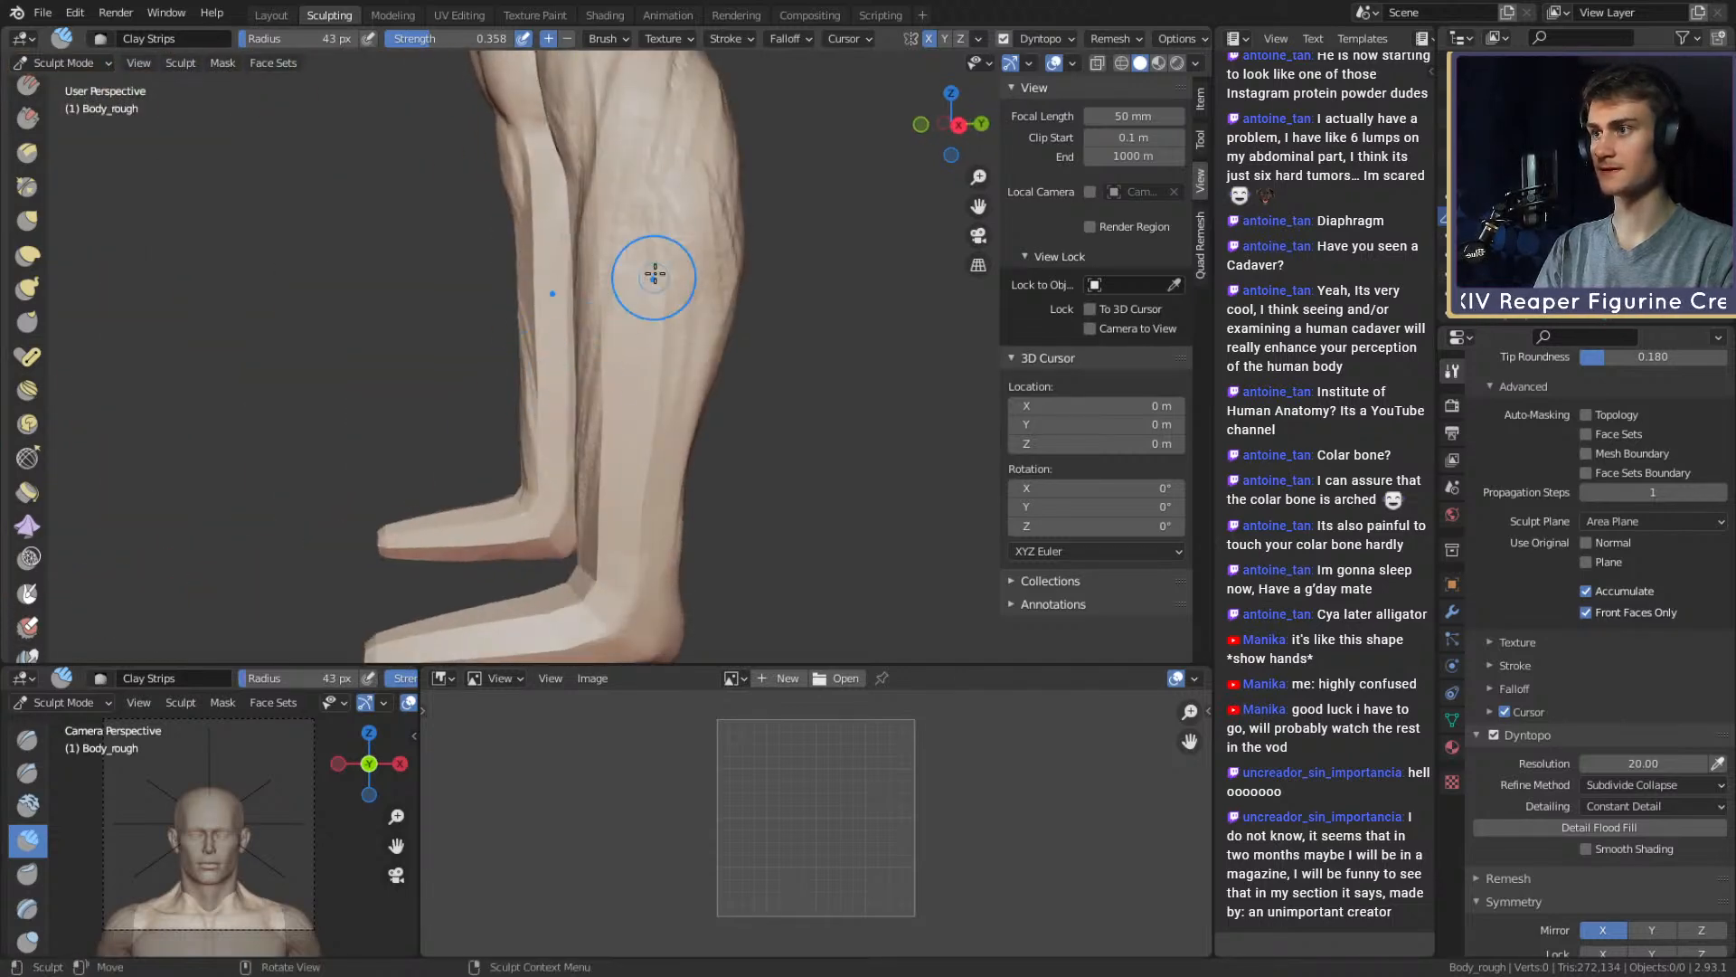
{"action": "middle_click_drag", "start_coordinate": [702, 289], "coordinate": [675, 323], "text": "shift"}
{"action": "key", "text": "f"}
{"action": "left_click", "coordinate": [705, 280]}
{"action": "key", "text": "shift+f"}
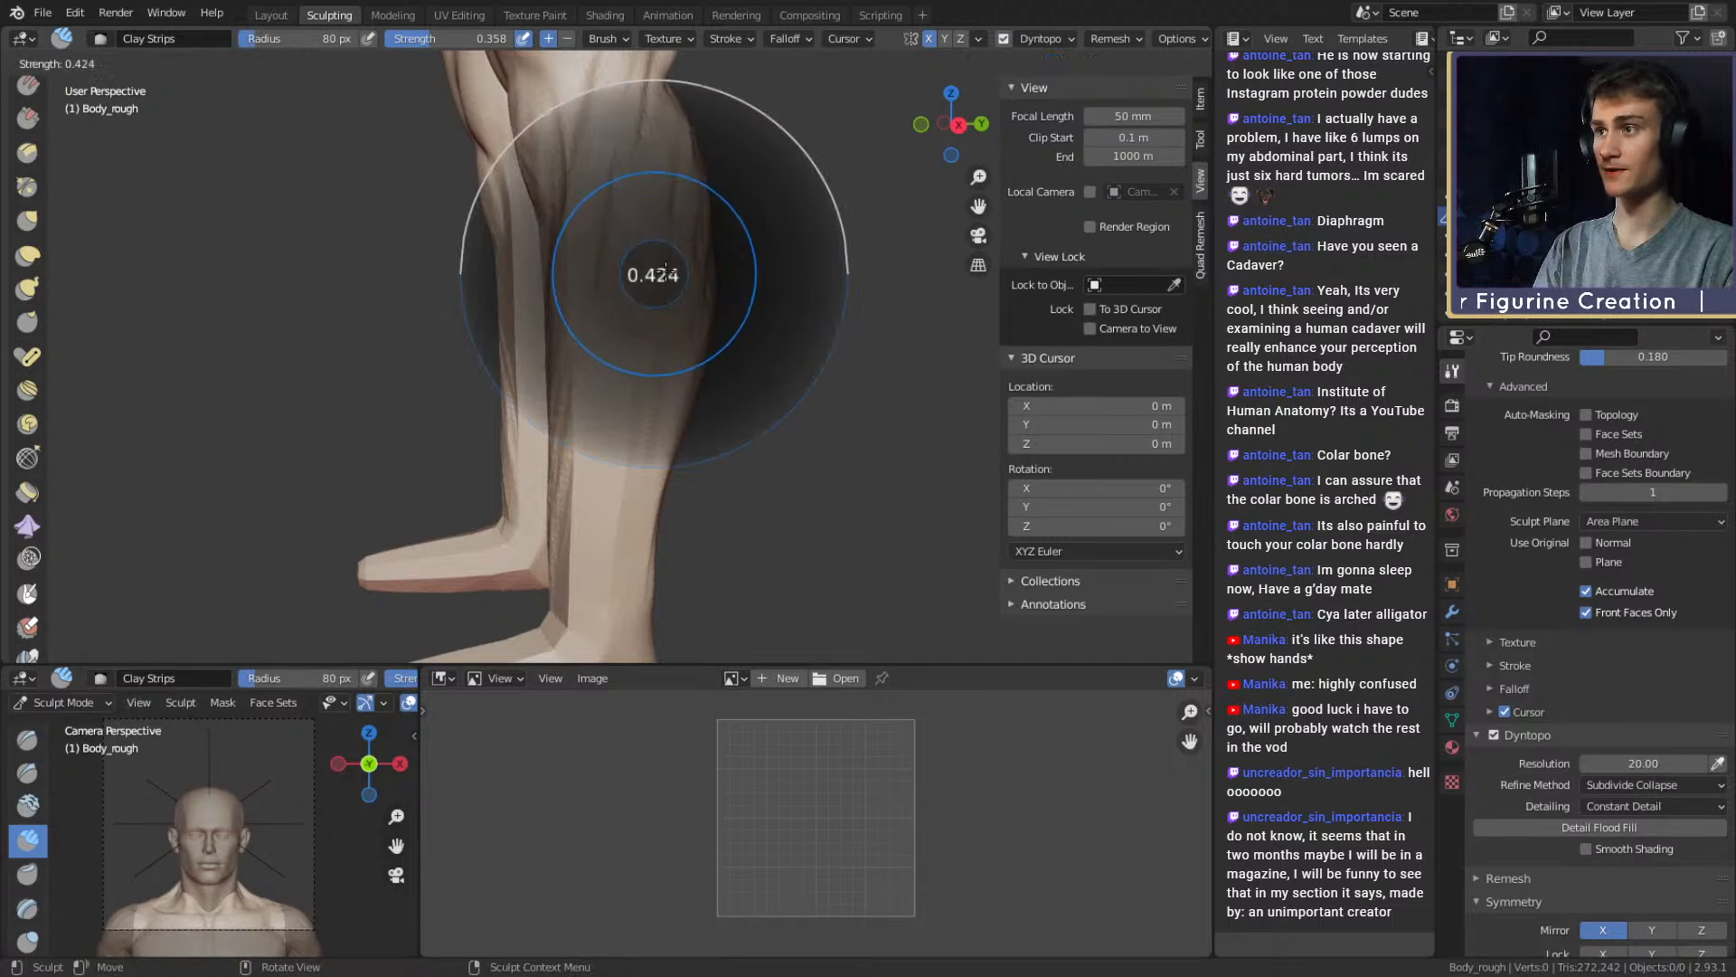
{"action": "left_click", "coordinate": [673, 271]}
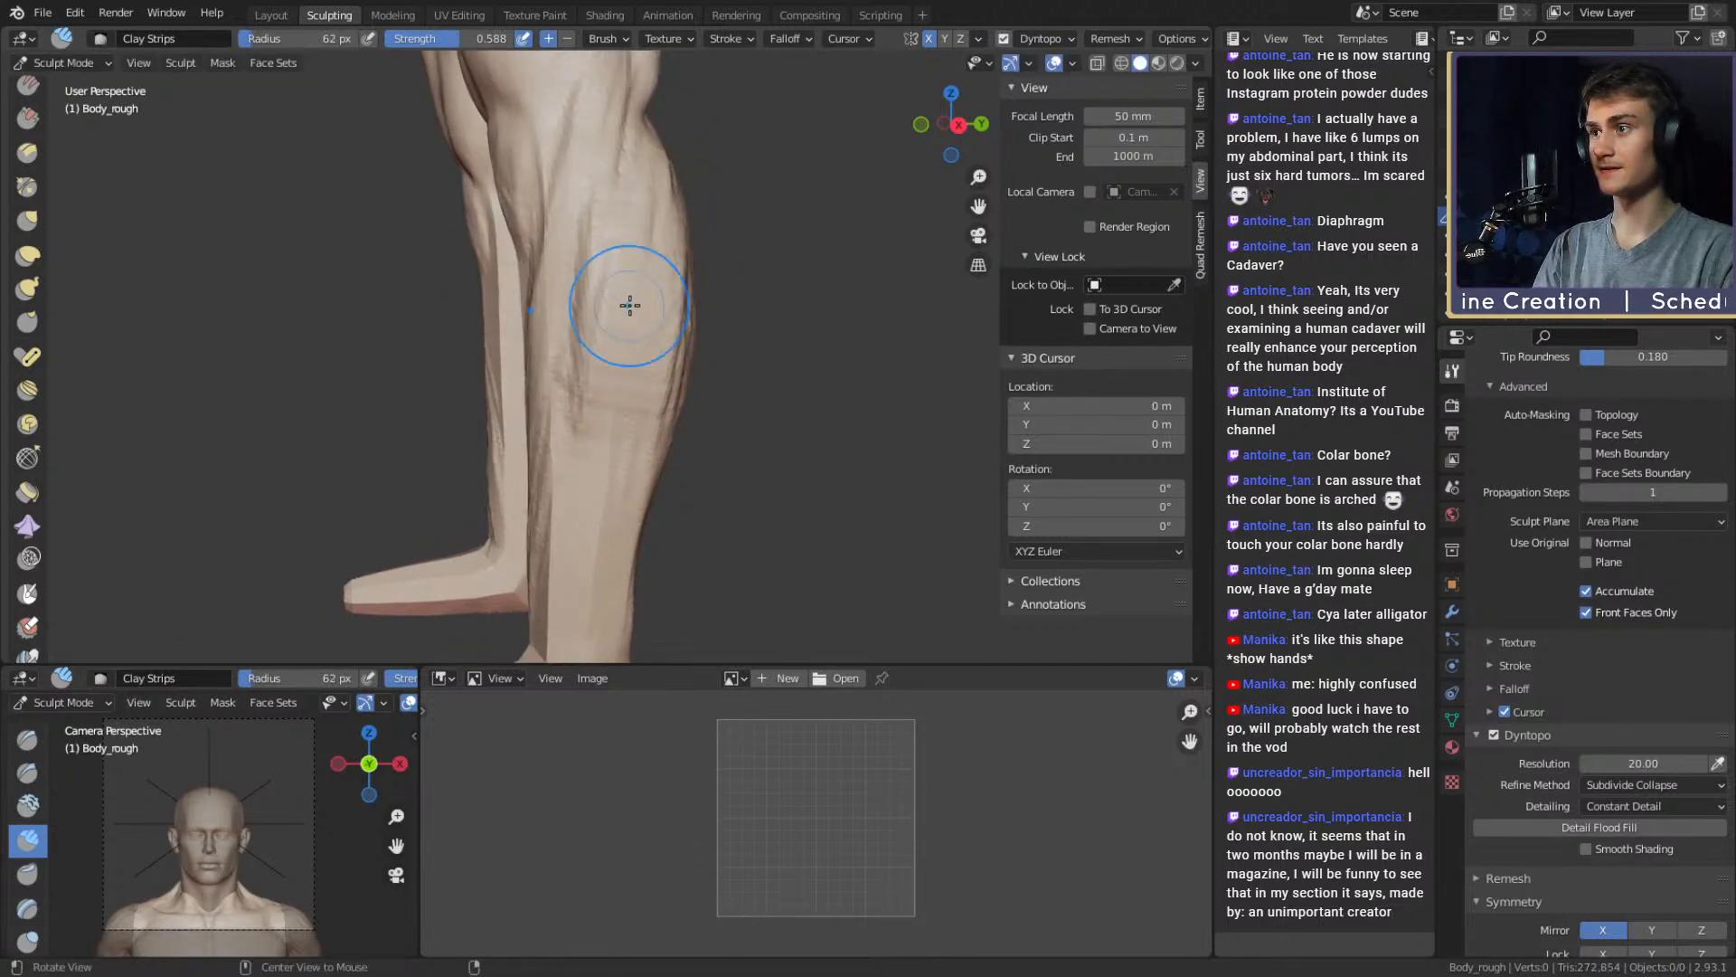
Build up the outer and back sides of the calf down toward the ankle with Clay Strips at 60 to 48 px
{"action": "middle_click_drag", "start_coordinate": [627, 302], "coordinate": [608, 335]}
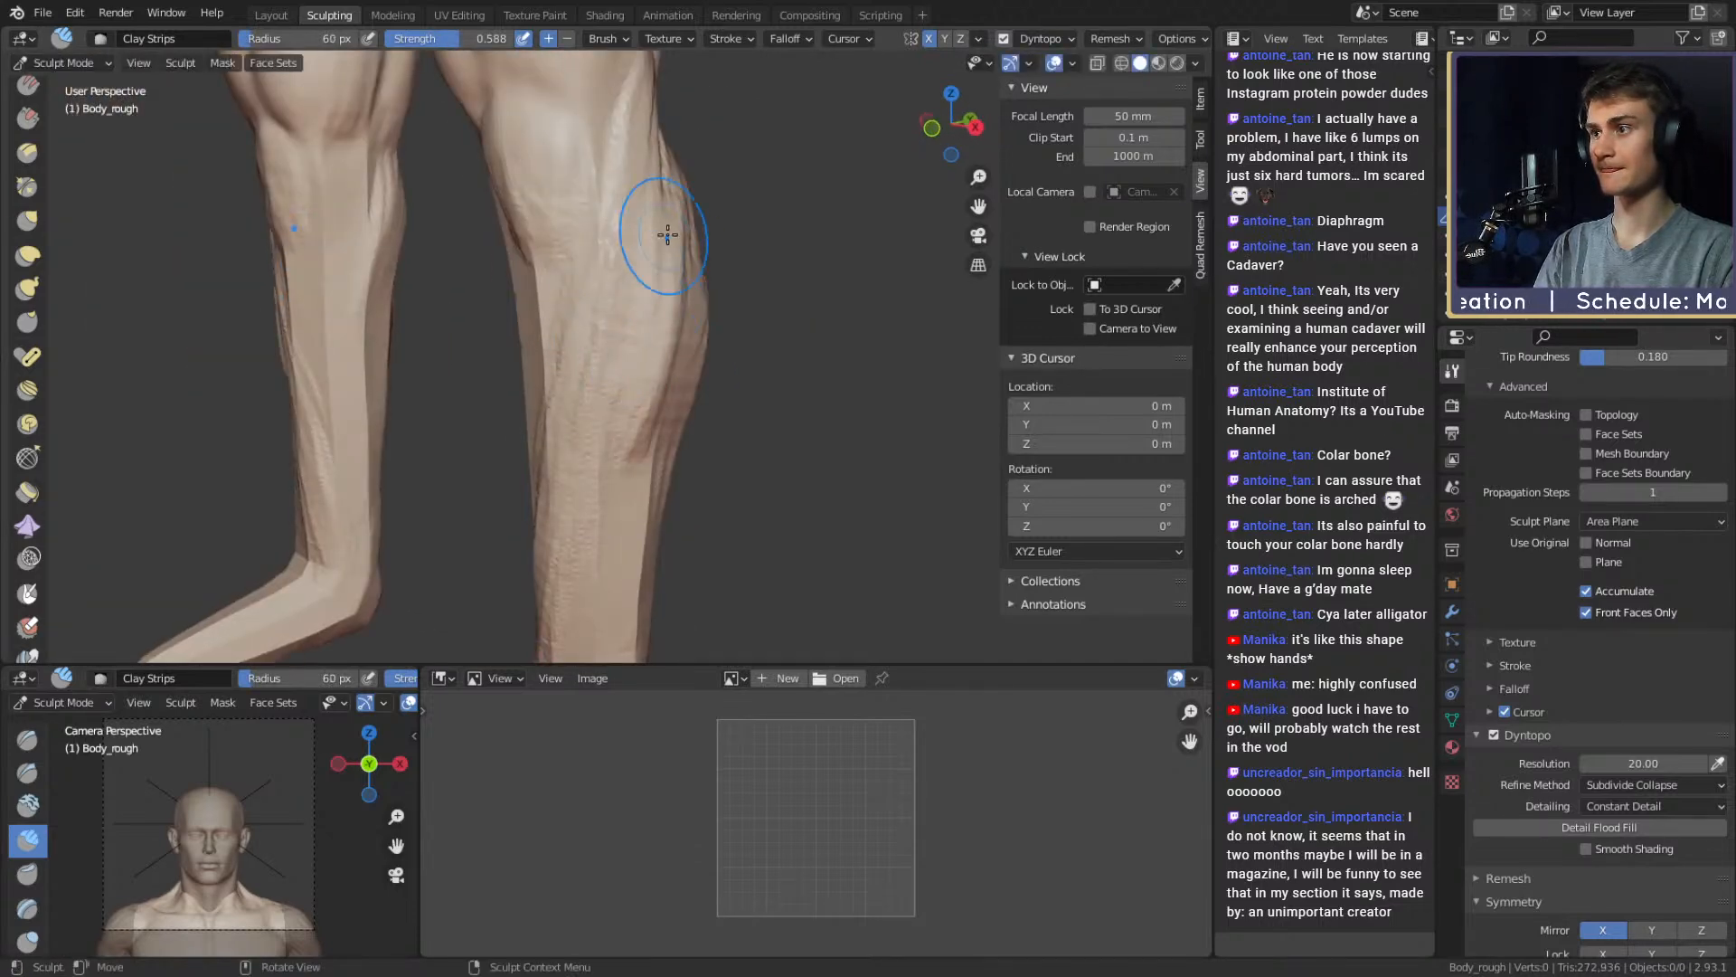
{"action": "middle_click_drag", "start_coordinate": [667, 235], "coordinate": [599, 316], "text": "shift"}
{"action": "middle_click_drag", "start_coordinate": [632, 430], "coordinate": [513, 328]}
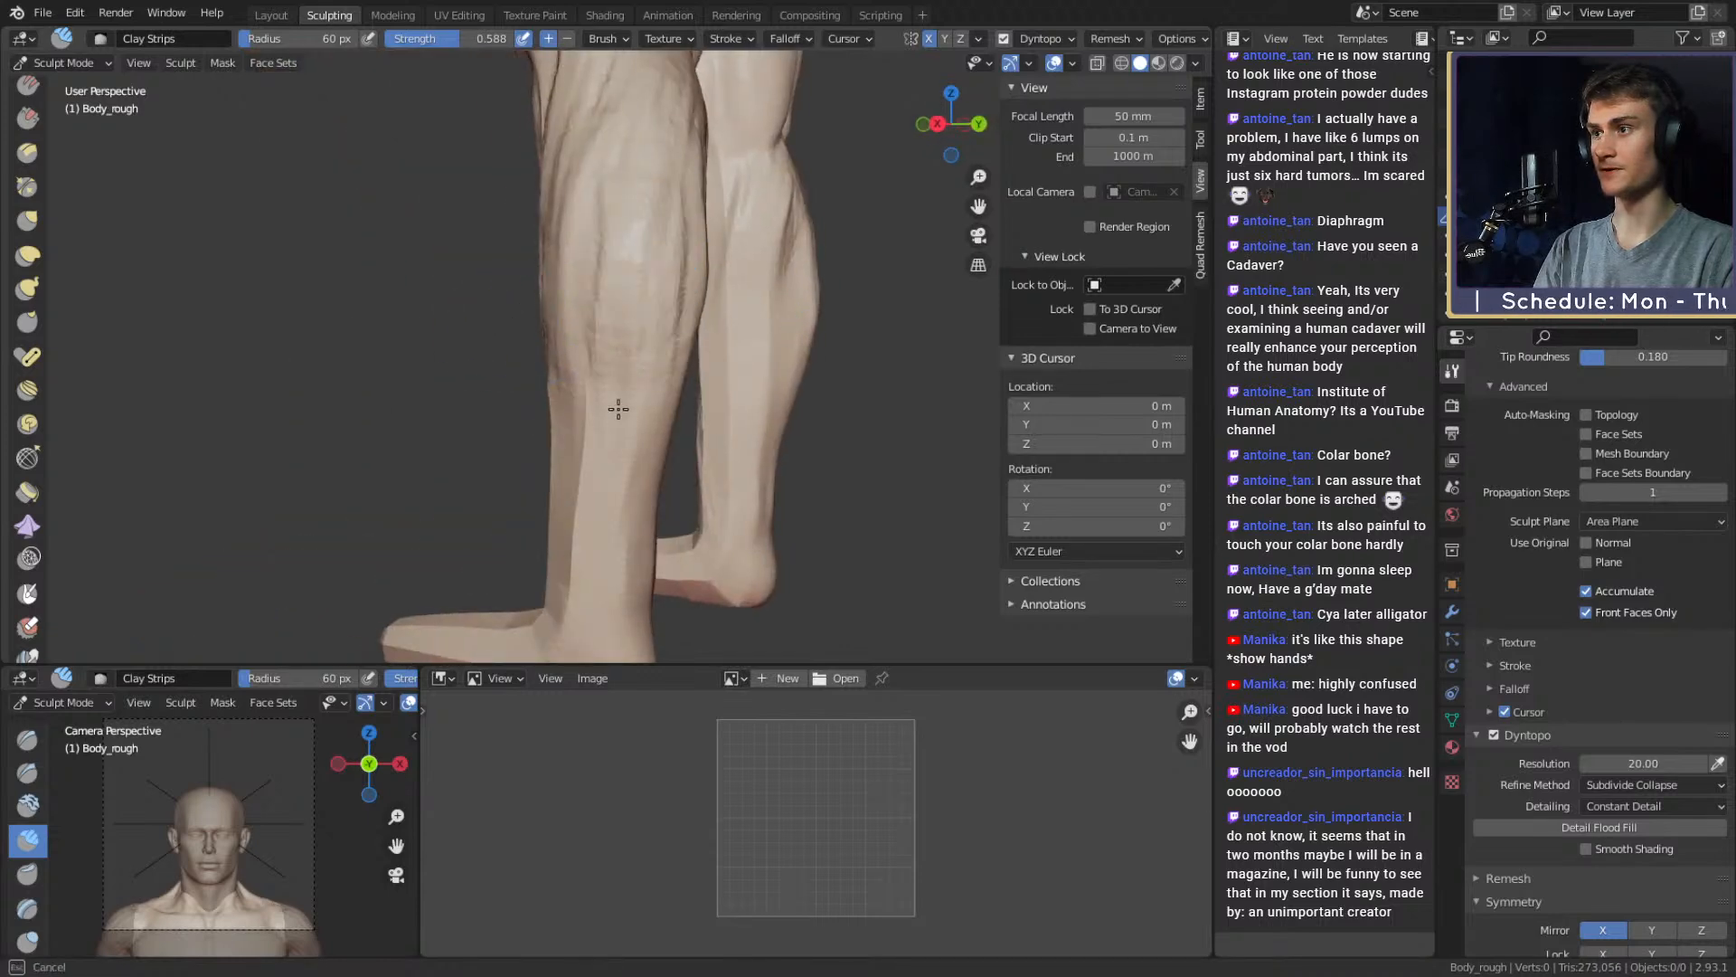
{"action": "mouse_move", "coordinate": [636, 225]}
{"action": "middle_mouse_down"}
{"action": "mouse_move", "coordinate": [601, 341]}
{"action": "mouse_move", "coordinate": [603, 436]}
{"action": "middle_mouse_up"}
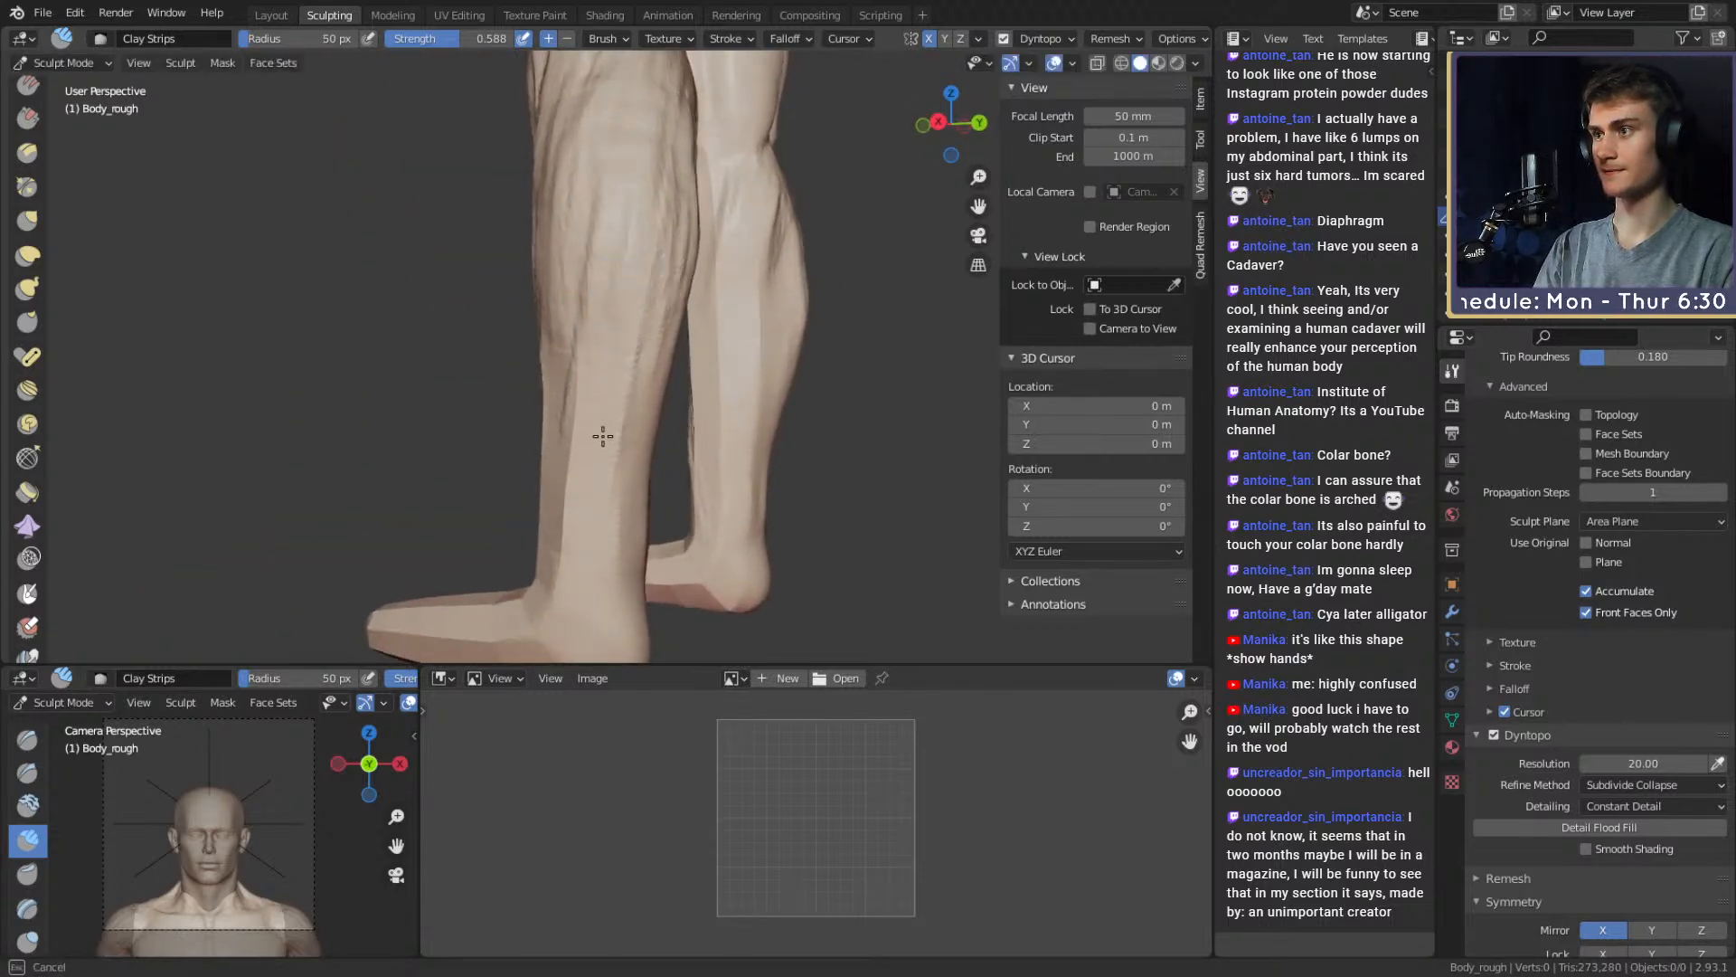
{"action": "middle_click_drag", "start_coordinate": [617, 292], "coordinate": [504, 387]}
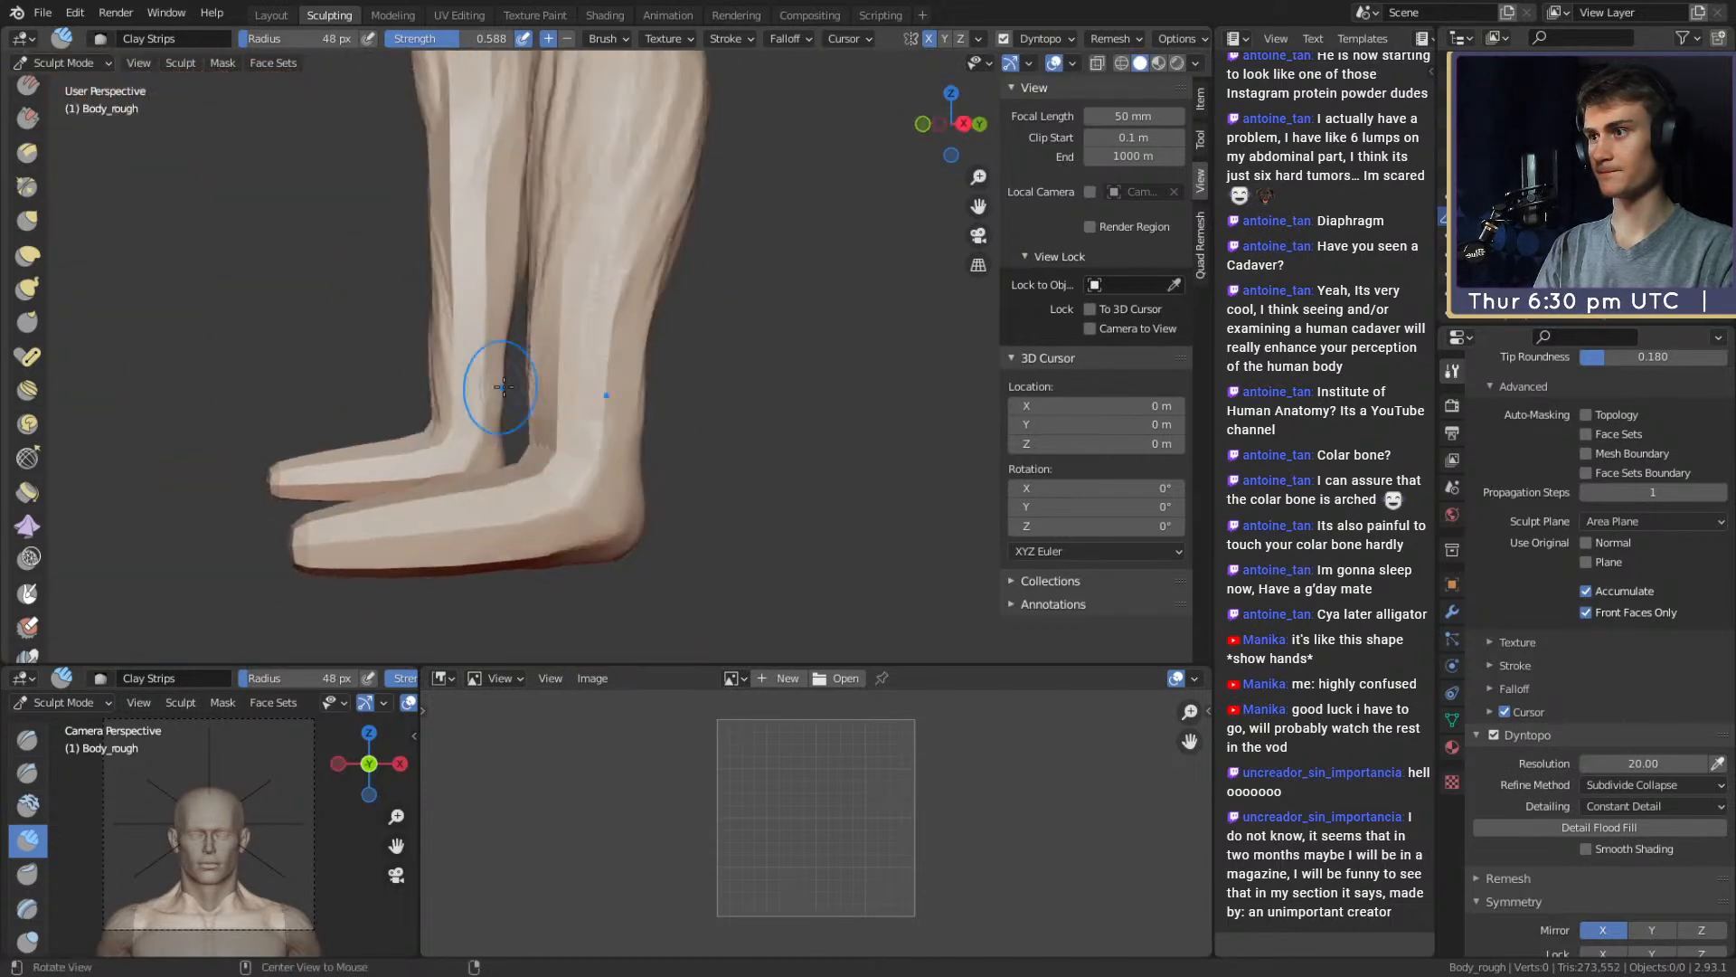
Refine the ankle and lower shin forms with Clay Strips, setting the brush radius to 86 px for the broader areas
{"action": "middle_click_drag", "start_coordinate": [607, 416], "coordinate": [552, 381]}
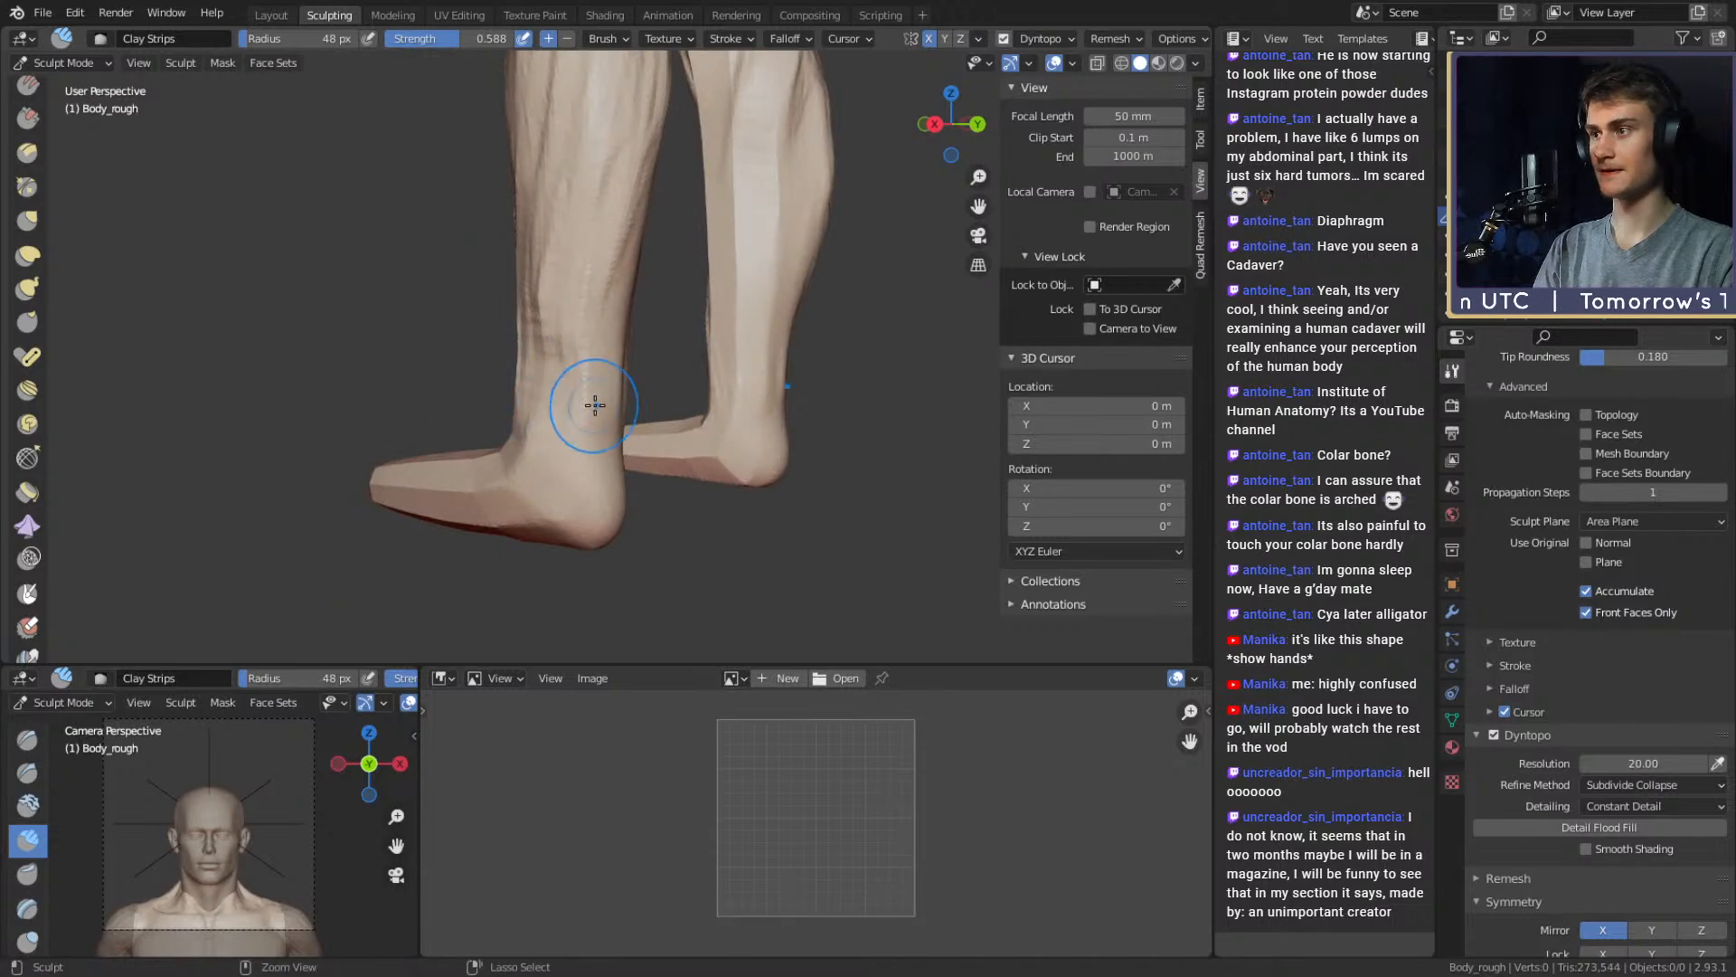
{"action": "mouse_move", "coordinate": [664, 378]}
{"action": "middle_mouse_down"}
{"action": "mouse_move", "coordinate": [573, 290]}
{"action": "mouse_move", "coordinate": [825, 302]}
{"action": "mouse_move", "coordinate": [696, 274]}
{"action": "mouse_move", "coordinate": [659, 310]}
{"action": "mouse_move", "coordinate": [683, 322]}
{"action": "mouse_move", "coordinate": [620, 329]}
{"action": "middle_mouse_up"}
{"action": "key", "text": "f"}
{"action": "left_click", "coordinate": [718, 324]}
{"action": "key", "text": "f"}
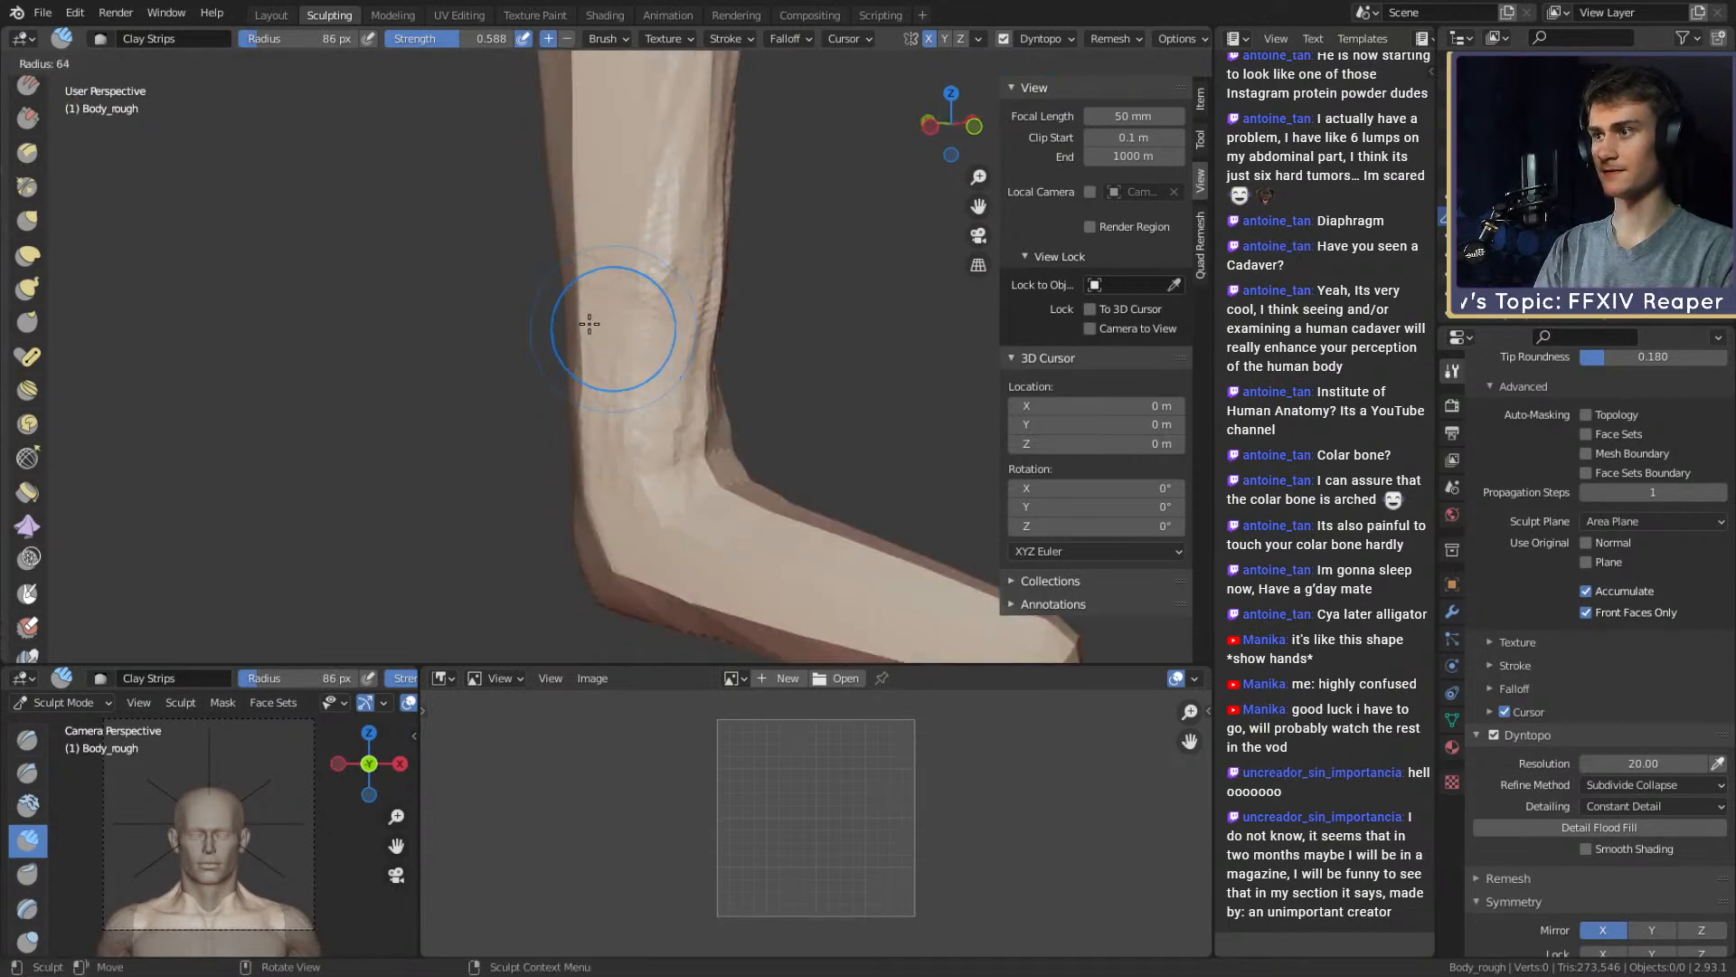
{"action": "left_click", "coordinate": [684, 177]}
{"action": "middle_click_drag", "start_coordinate": [685, 177], "coordinate": [687, 351]}
{"action": "scroll", "coordinate": [687, 351], "scroll_direction": "up", "scroll_amount": 5}
Adjust the outer contour of the lower leg above the ankle with the Grab brush at a 149 px radius
{"action": "key", "text": "g"}
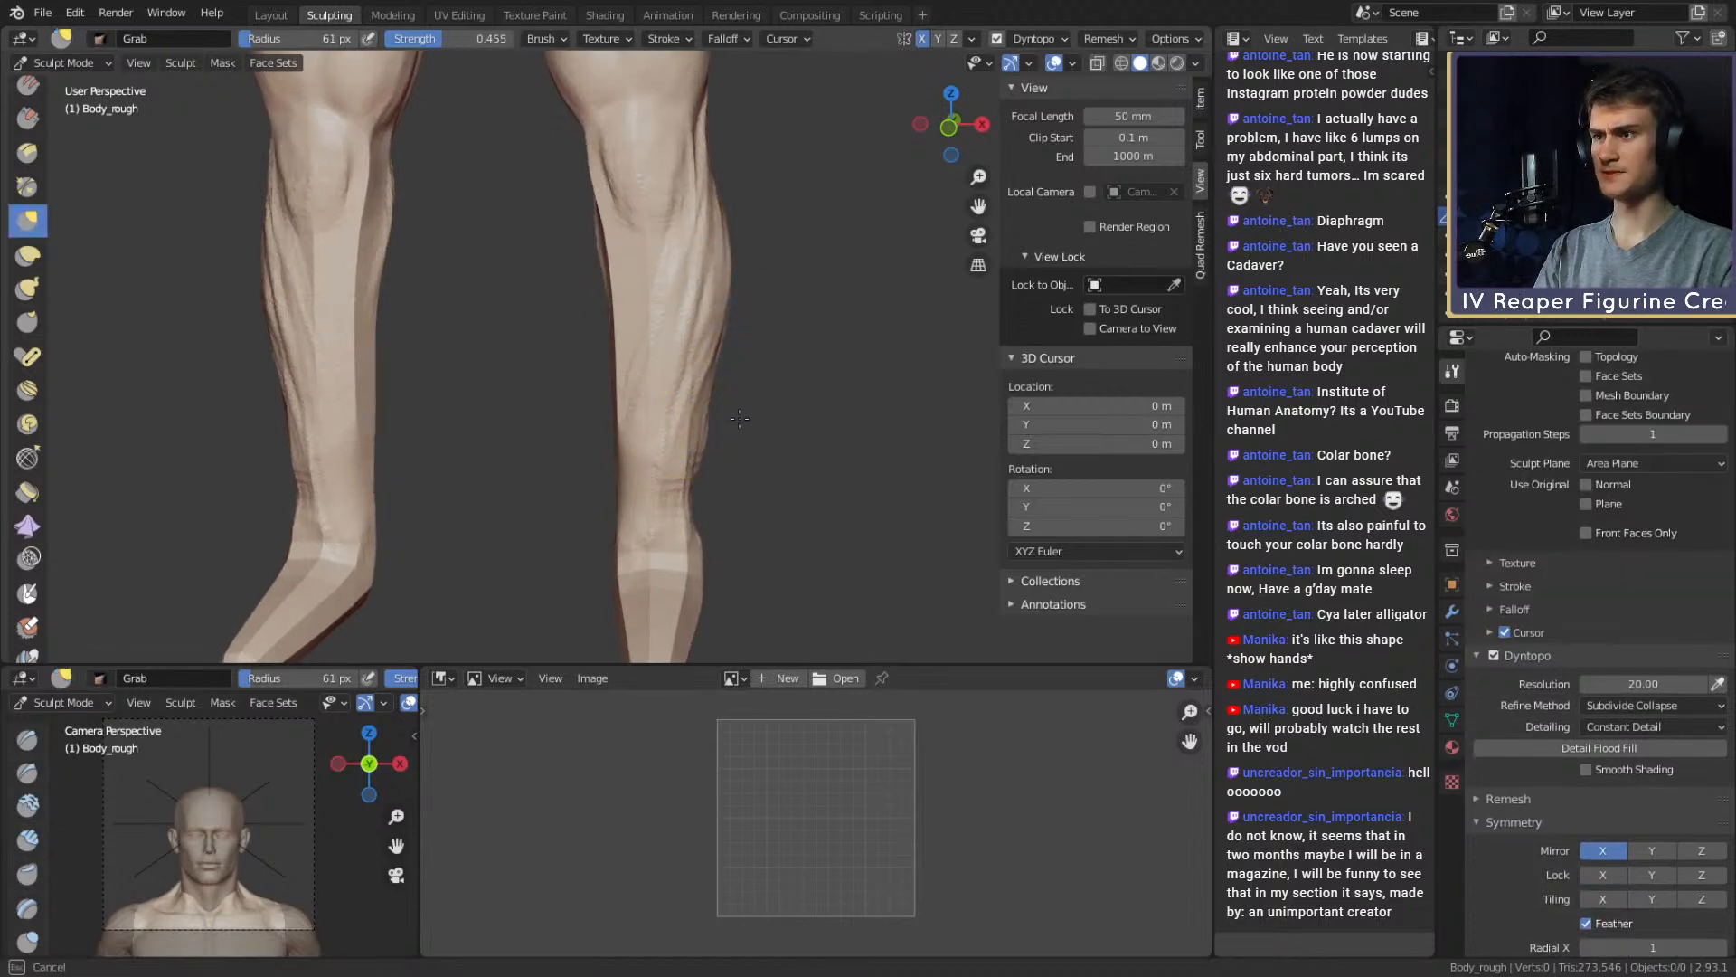
{"action": "scroll", "coordinate": [688, 372], "scroll_direction": "up", "scroll_amount": 3}
{"action": "key", "text": "f"}
{"action": "left_click", "coordinate": [687, 316]}
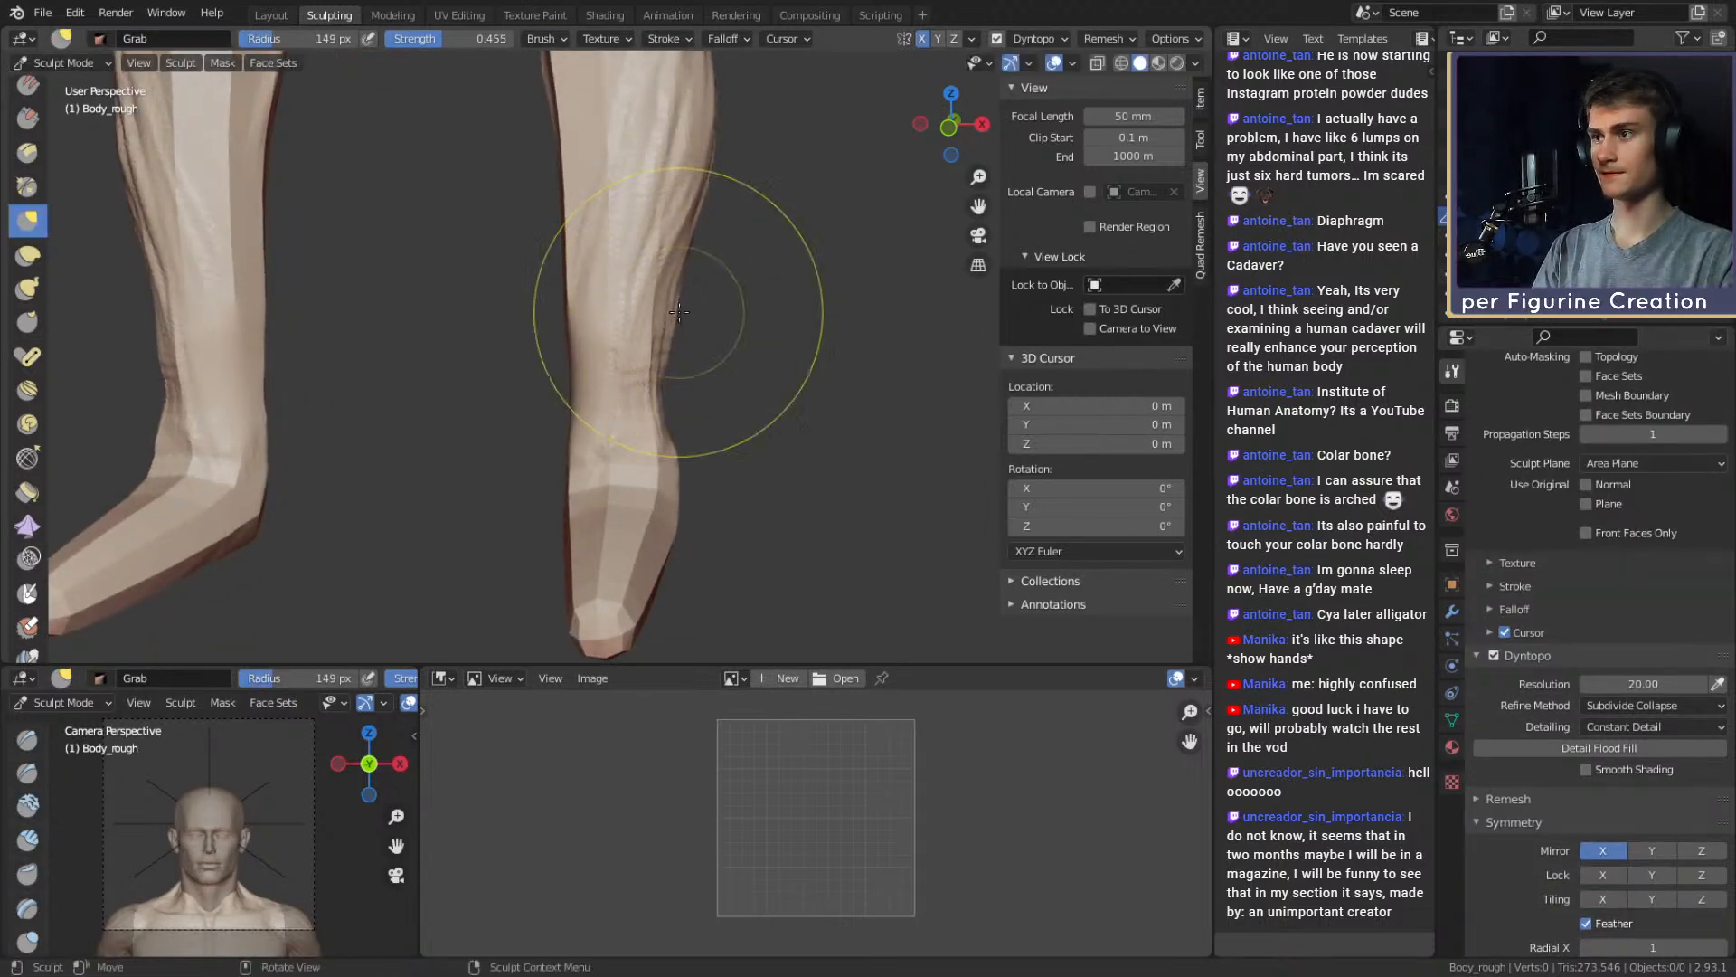
{"action": "key", "text": "f"}
{"action": "right_click", "coordinate": [660, 327]}
{"action": "mouse_move", "coordinate": [687, 331]}
{"action": "left_mouse_down"}
{"action": "mouse_move", "coordinate": [670, 340]}
{"action": "mouse_move", "coordinate": [684, 301]}
{"action": "left_mouse_up"}
{"action": "mouse_move", "coordinate": [684, 300]}
{"action": "left_mouse_down", "text": "alt"}
{"action": "mouse_move", "coordinate": [708, 304]}
{"action": "mouse_move", "coordinate": [479, 343]}
{"action": "mouse_move", "coordinate": [561, 406]}
{"action": "mouse_move", "coordinate": [598, 320]}
{"action": "left_mouse_up", "text": "alt"}
Enlarge the Grab brush to a 256 px radius and adjust the overall shape of the calf and shin
{"action": "key", "text": "f"}
{"action": "left_click", "coordinate": [710, 358]}
{"action": "middle_click_drag", "start_coordinate": [619, 271], "coordinate": [794, 318]}
{"action": "middle_click_drag", "start_coordinate": [653, 307], "coordinate": [763, 300]}
{"action": "mouse_move", "coordinate": [763, 301]}
{"action": "left_mouse_down", "text": "alt"}
{"action": "mouse_move", "coordinate": [593, 322]}
{"action": "mouse_move", "coordinate": [659, 333]}
{"action": "mouse_move", "coordinate": [679, 361]}
{"action": "mouse_move", "coordinate": [882, 339]}
{"action": "left_mouse_up", "text": "alt"}
{"action": "key", "text": "f"}
{"action": "left_click", "coordinate": [645, 316]}
{"action": "key", "text": "f"}
{"action": "left_click", "coordinate": [937, 360]}
{"action": "left_click_drag", "start_coordinate": [675, 353], "coordinate": [717, 403], "text": "alt"}
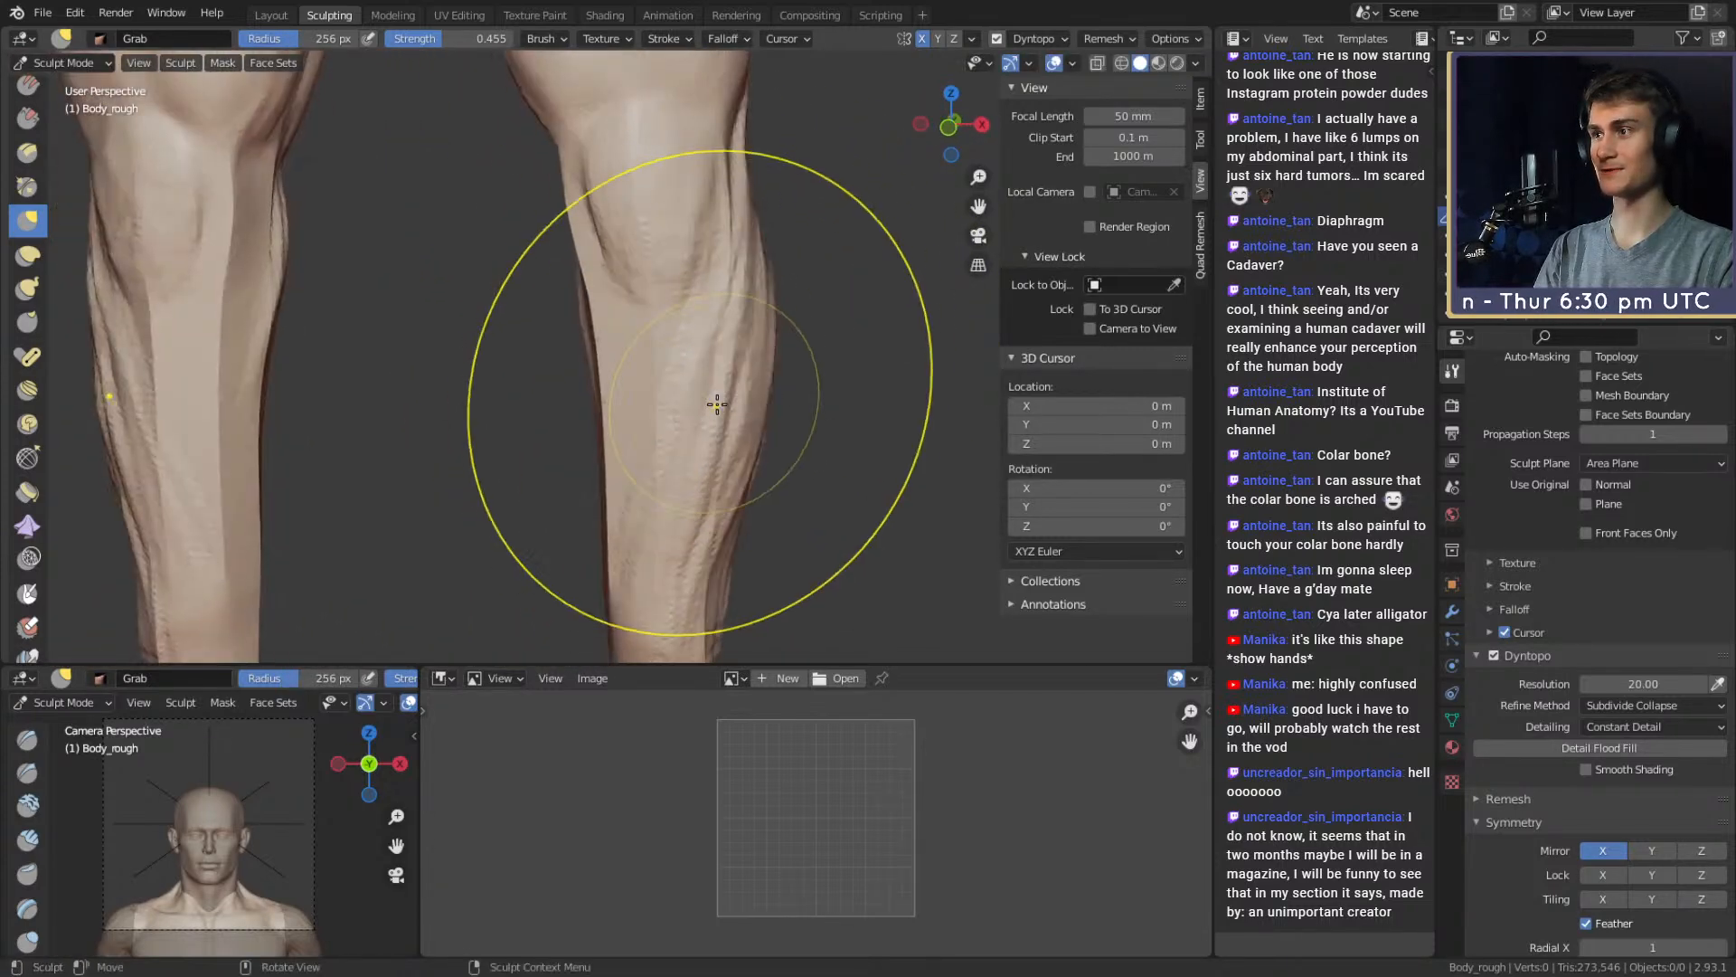
Build up the calf muscle volume with Clay Strips at a 62 px radius, working around the back of the leg
{"action": "key", "text": "c"}
{"action": "key", "text": "f"}
{"action": "left_click", "coordinate": [493, 336]}
{"action": "mouse_move", "coordinate": [506, 333]}
{"action": "left_mouse_down", "text": "alt"}
{"action": "mouse_move", "coordinate": [843, 301]}
{"action": "mouse_move", "coordinate": [655, 340]}
{"action": "mouse_move", "coordinate": [589, 290]}
{"action": "mouse_move", "coordinate": [621, 320]}
{"action": "left_mouse_up", "text": "alt"}
{"action": "key", "text": "f"}
{"action": "left_click", "coordinate": [557, 292]}
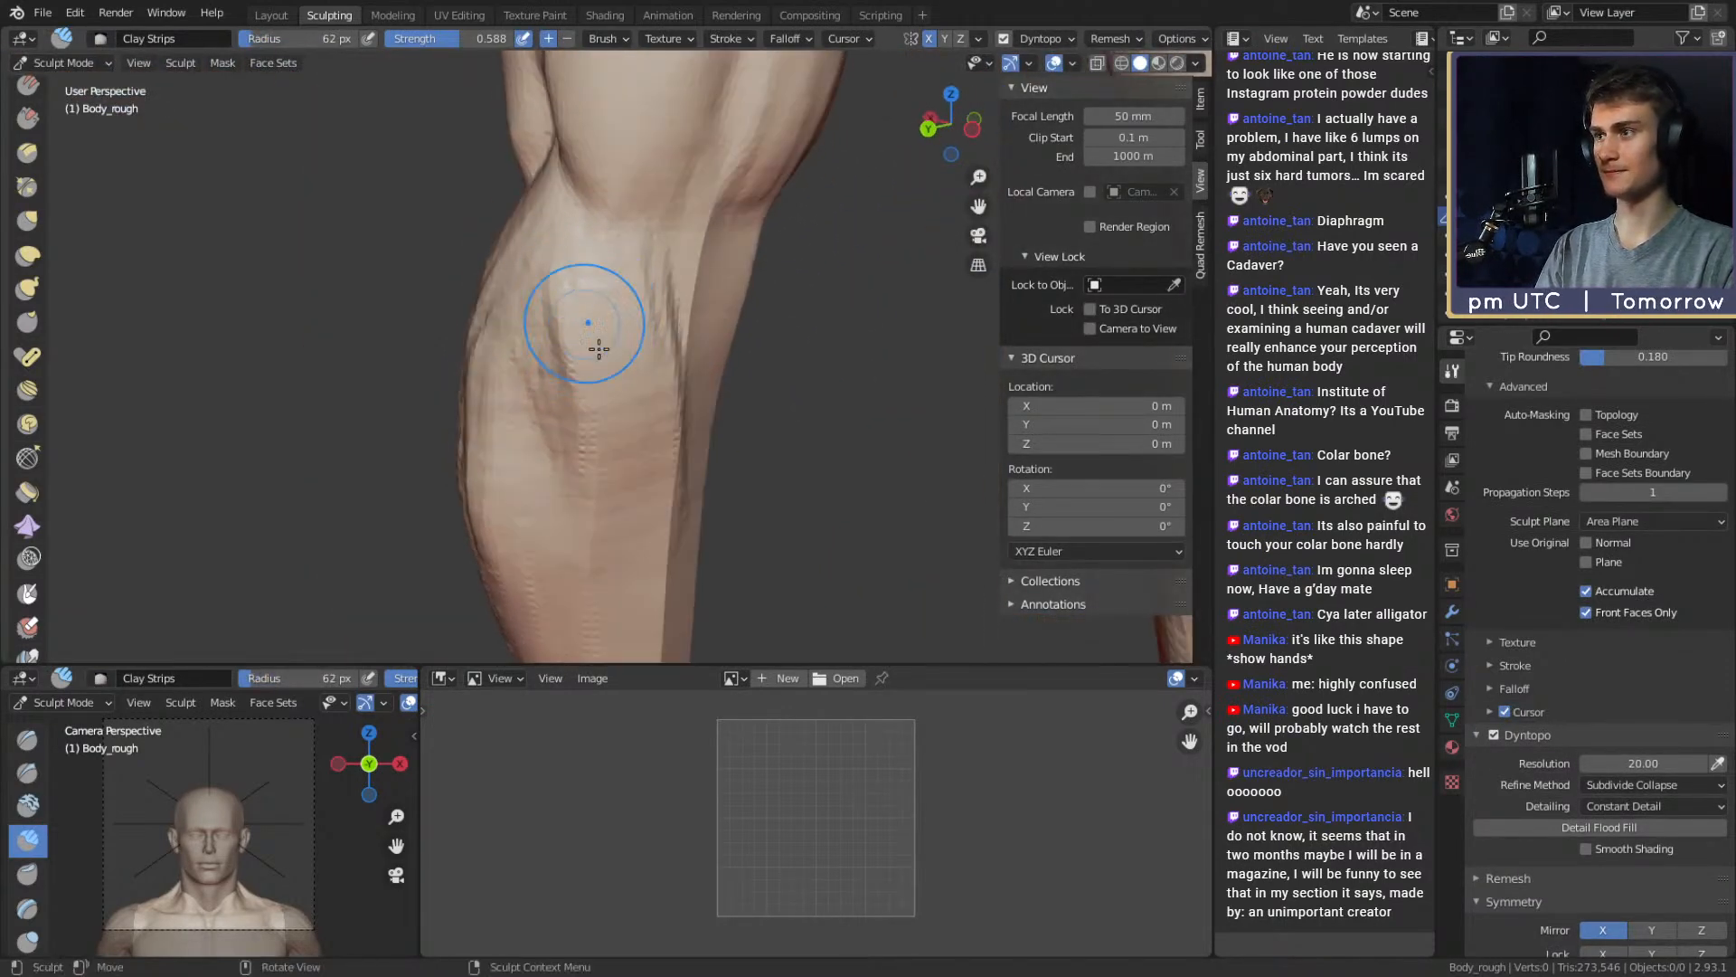
{"action": "mouse_move", "coordinate": [623, 387]}
{"action": "left_mouse_down", "text": "alt"}
{"action": "mouse_move", "coordinate": [569, 252]}
{"action": "mouse_move", "coordinate": [574, 376]}
{"action": "mouse_move", "coordinate": [597, 341]}
{"action": "mouse_move", "coordinate": [570, 279]}
{"action": "mouse_move", "coordinate": [632, 335]}
{"action": "left_mouse_up", "text": "alt"}
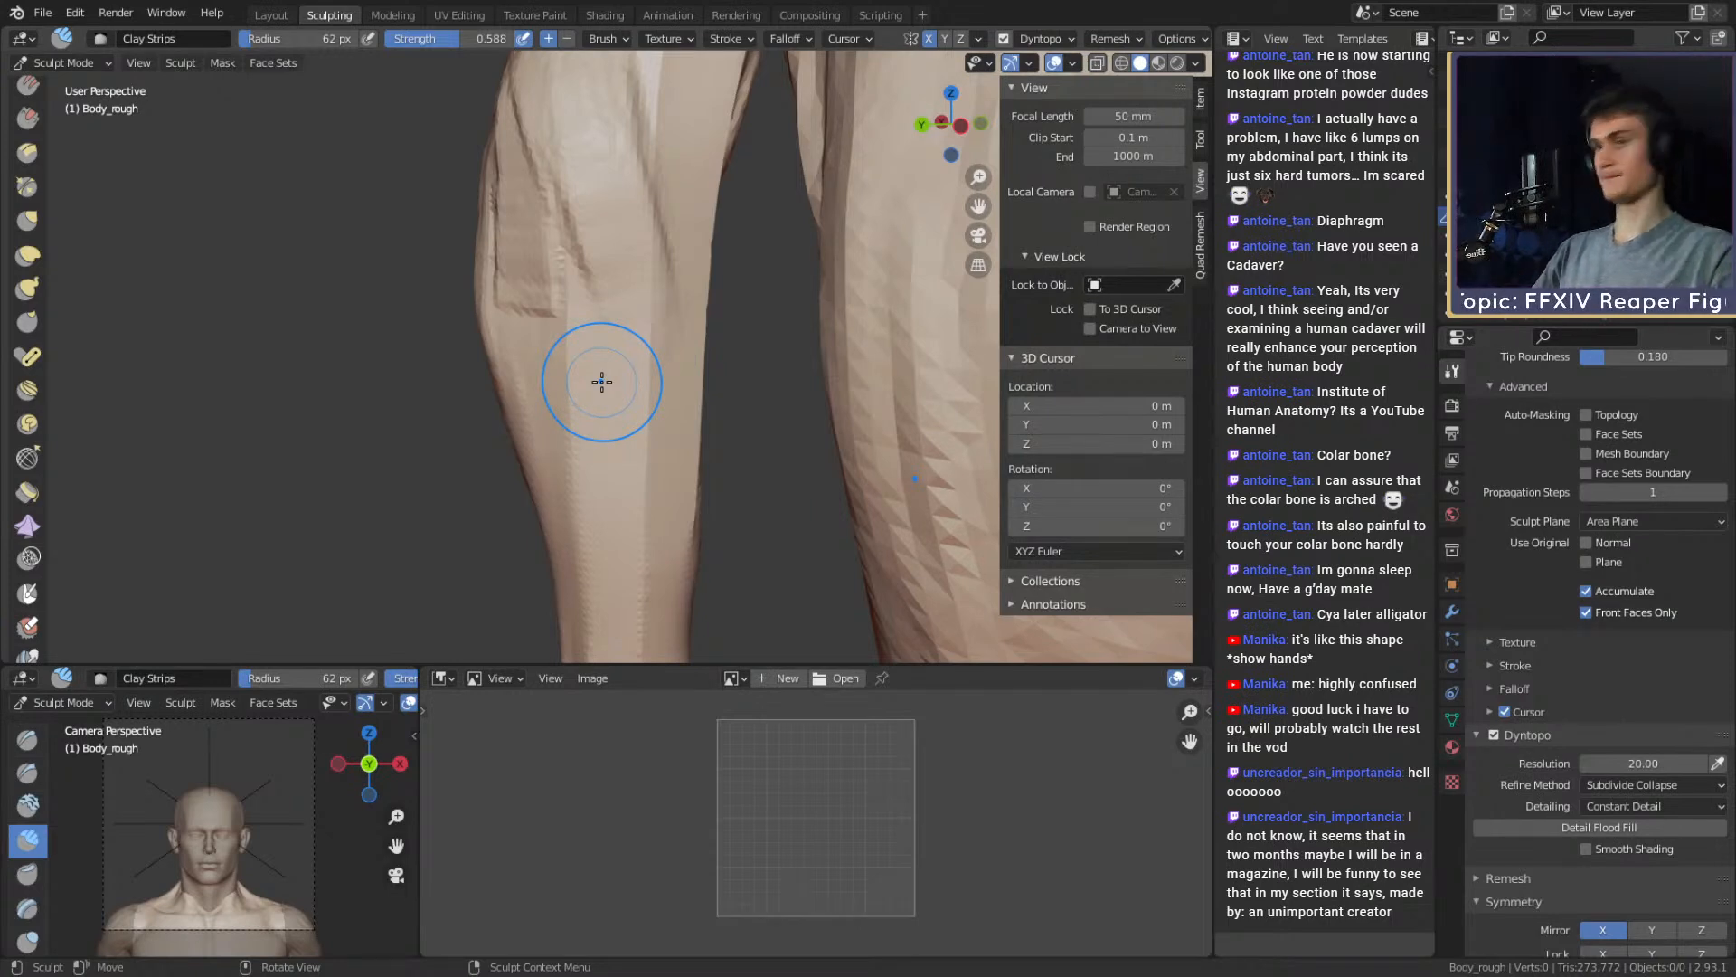
{"action": "mouse_move", "coordinate": [719, 281]}
{"action": "left_mouse_down", "text": "alt"}
{"action": "mouse_move", "coordinate": [697, 379]}
{"action": "mouse_move", "coordinate": [659, 333]}
{"action": "mouse_move", "coordinate": [702, 337]}
{"action": "mouse_move", "coordinate": [643, 283]}
{"action": "mouse_move", "coordinate": [562, 298]}
{"action": "mouse_move", "coordinate": [627, 407]}
{"action": "mouse_move", "coordinate": [600, 368]}
{"action": "mouse_move", "coordinate": [561, 504]}
{"action": "mouse_move", "coordinate": [706, 359]}
{"action": "mouse_move", "coordinate": [628, 524]}
{"action": "mouse_move", "coordinate": [620, 295]}
{"action": "left_mouse_up", "text": "alt"}
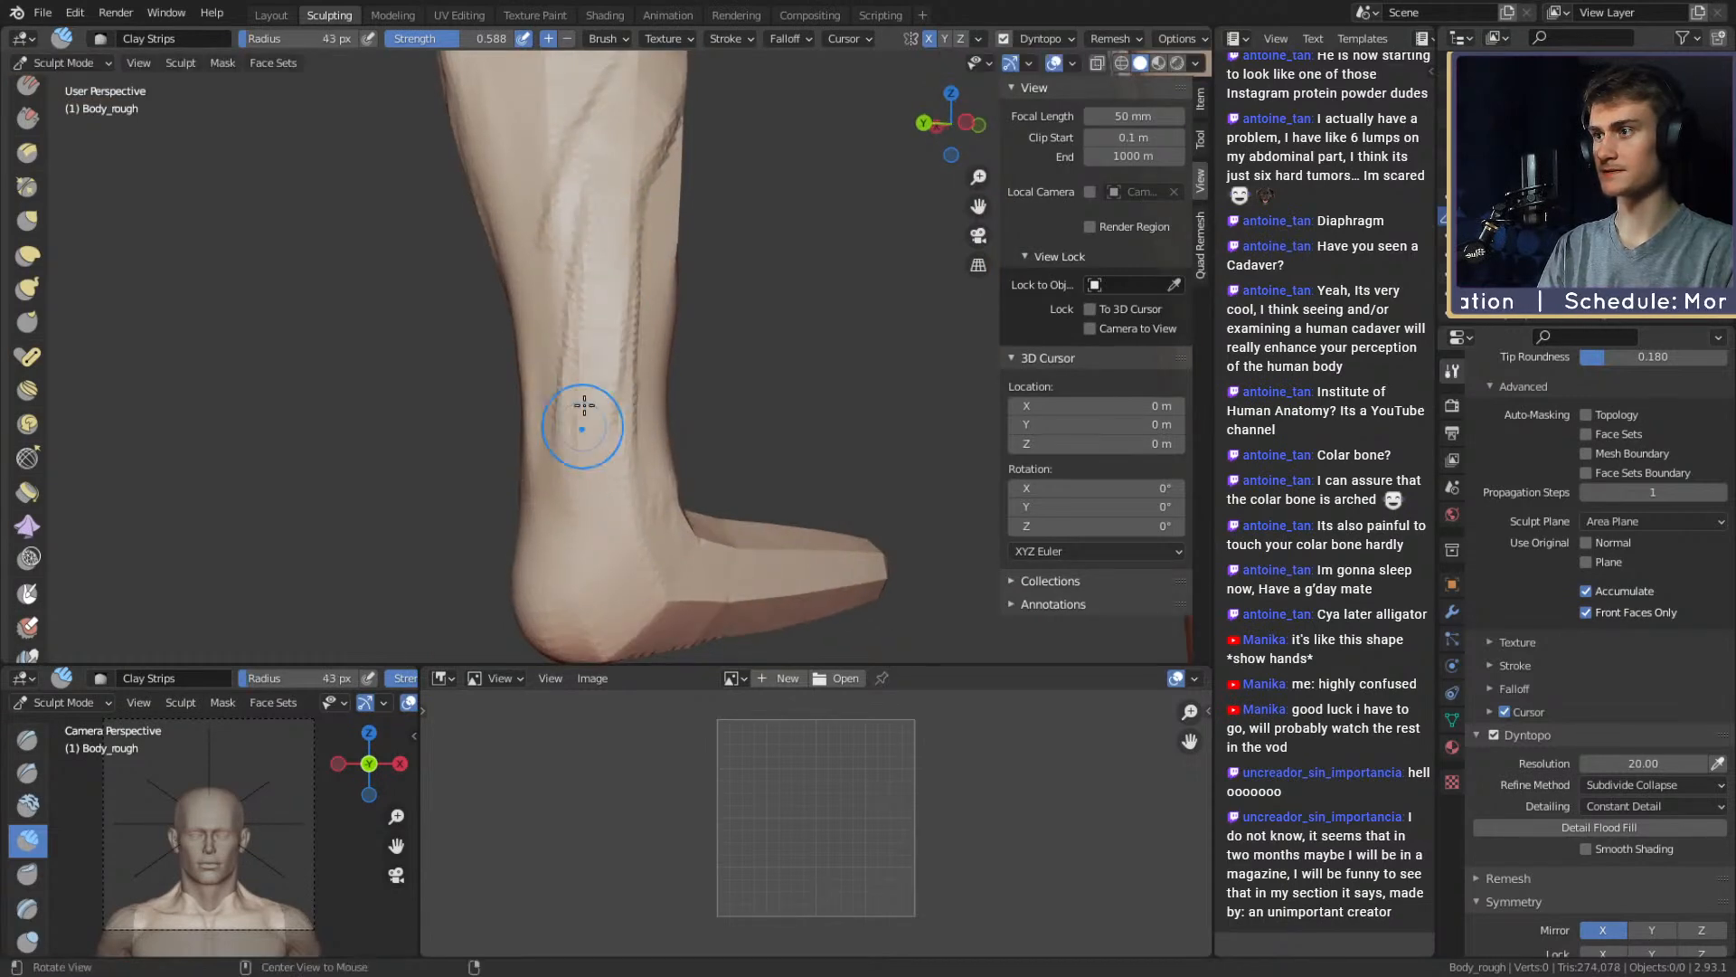
Sculpt the lower calf and the transition to the Achilles tendon with Clay Strips, reducing the radius to 41 px
{"action": "mouse_move", "coordinate": [584, 405]}
{"action": "left_mouse_down", "text": "alt"}
{"action": "mouse_move", "coordinate": [647, 260]}
{"action": "mouse_move", "coordinate": [588, 411]}
{"action": "mouse_move", "coordinate": [643, 307]}
{"action": "mouse_move", "coordinate": [597, 380]}
{"action": "left_mouse_up", "text": "alt"}
{"action": "left_click_drag", "start_coordinate": [597, 380], "coordinate": [586, 399]}
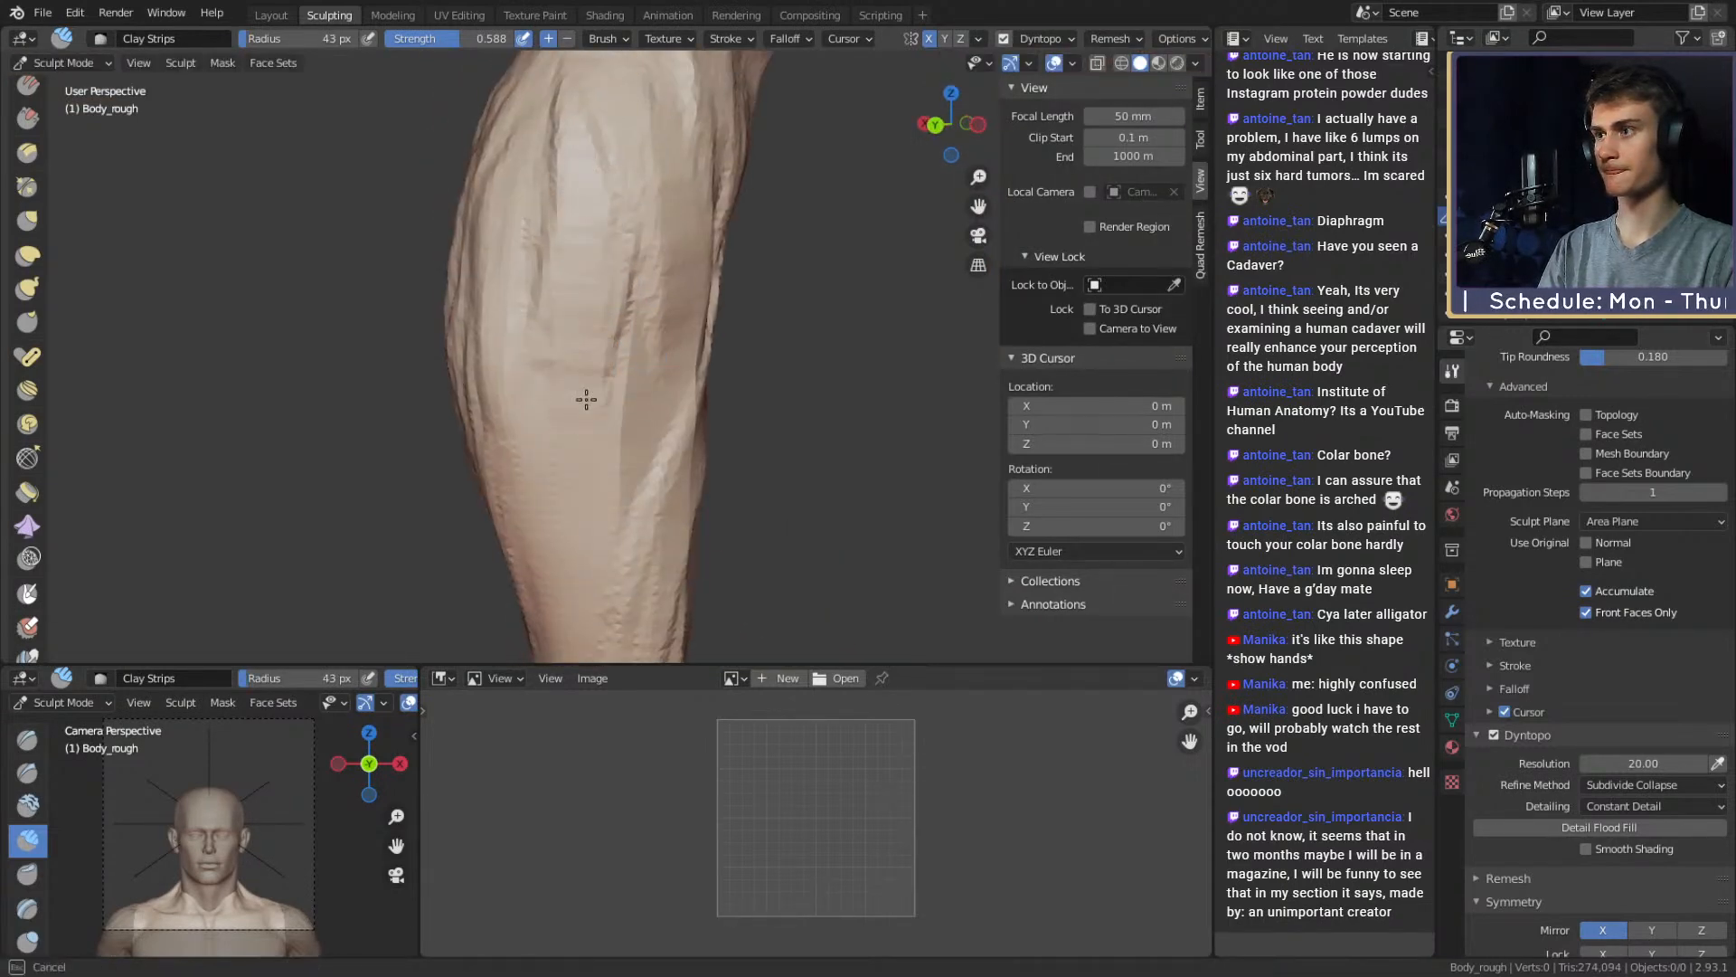
{"action": "left_click_drag", "start_coordinate": [633, 341], "coordinate": [631, 380]}
{"action": "mouse_move", "coordinate": [631, 380]}
{"action": "left_mouse_down", "text": "alt"}
{"action": "mouse_move", "coordinate": [639, 392]}
{"action": "mouse_move", "coordinate": [643, 275]}
{"action": "mouse_move", "coordinate": [579, 280]}
{"action": "left_mouse_up", "text": "alt"}
{"action": "key", "text": "f"}
{"action": "left_click", "coordinate": [654, 275]}
{"action": "mouse_move", "coordinate": [624, 271]}
{"action": "left_mouse_down", "text": "ctrl+alt"}
{"action": "mouse_move", "coordinate": [633, 345]}
{"action": "mouse_move", "coordinate": [669, 299]}
{"action": "mouse_move", "coordinate": [633, 348]}
{"action": "mouse_move", "coordinate": [634, 276]}
{"action": "left_mouse_up", "text": "ctrl+alt"}
{"action": "key", "text": "f"}
{"action": "left_click", "coordinate": [657, 298]}
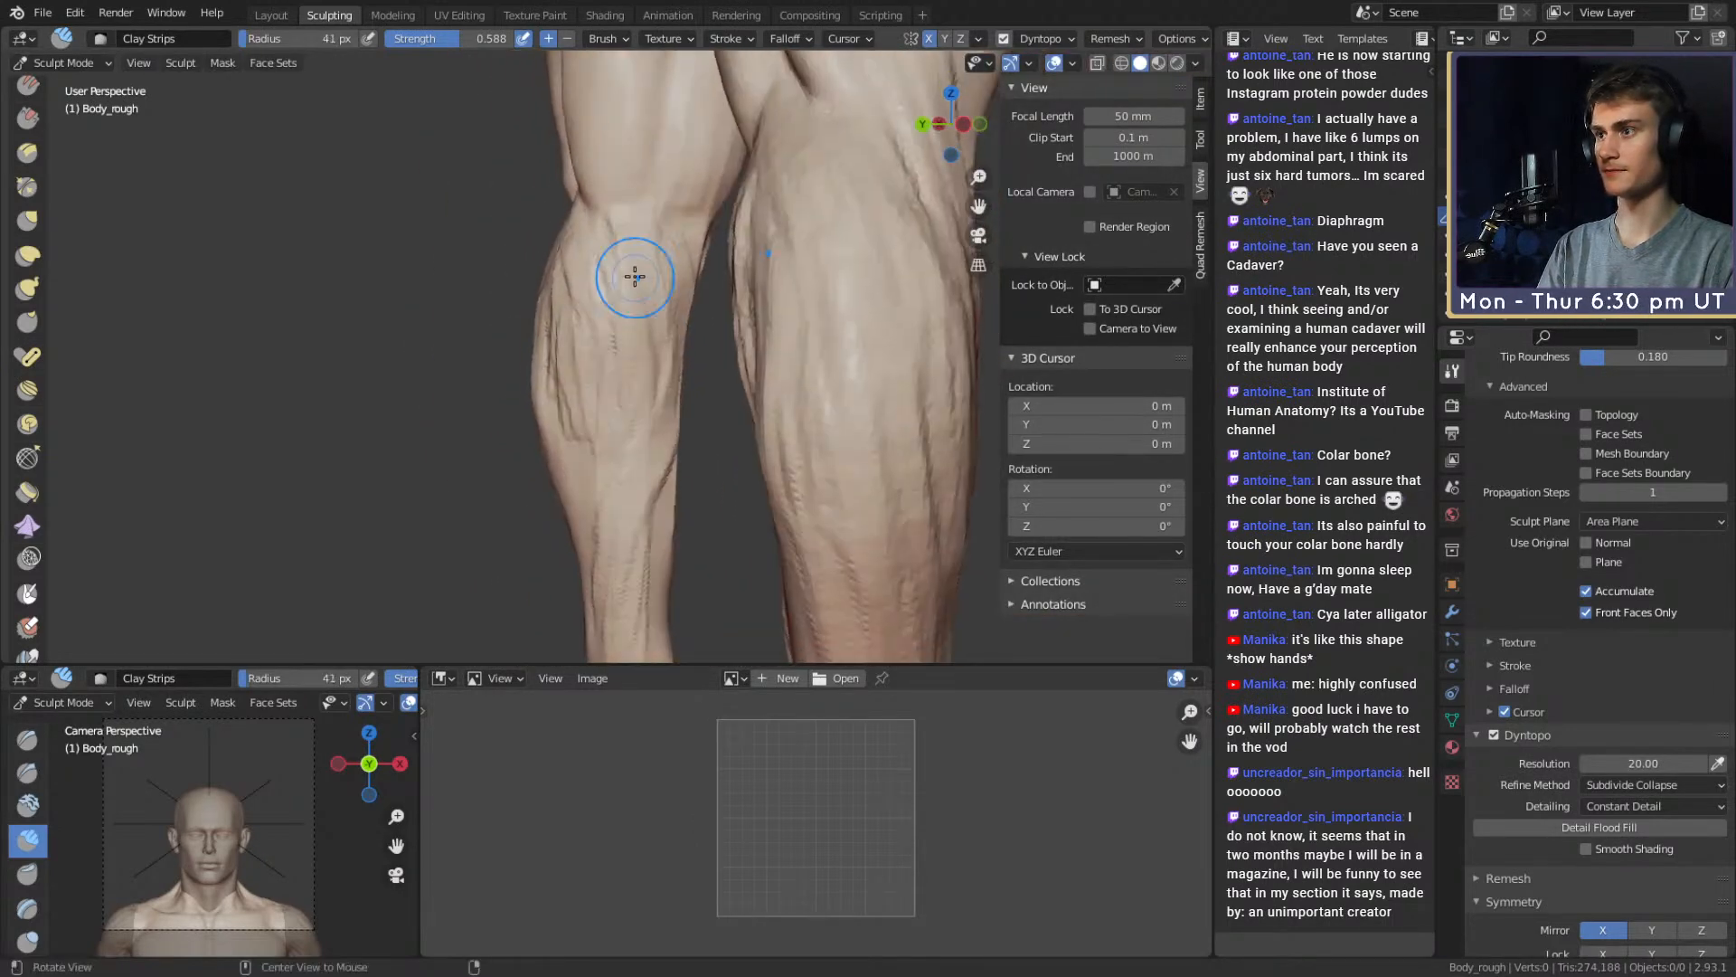
Add vertical muscle strands down the calf with Clay Strips at a 44 px radius
{"action": "mouse_move", "coordinate": [659, 409]}
{"action": "left_mouse_down", "text": "alt"}
{"action": "mouse_move", "coordinate": [545, 346]}
{"action": "mouse_move", "coordinate": [574, 326]}
{"action": "mouse_move", "coordinate": [627, 384]}
{"action": "mouse_move", "coordinate": [613, 283]}
{"action": "mouse_move", "coordinate": [566, 500]}
{"action": "mouse_move", "coordinate": [531, 229]}
{"action": "mouse_move", "coordinate": [645, 295]}
{"action": "mouse_move", "coordinate": [612, 290]}
{"action": "mouse_move", "coordinate": [635, 186]}
{"action": "mouse_move", "coordinate": [633, 298]}
{"action": "left_mouse_up", "text": "alt"}
{"action": "key", "text": "f"}
{"action": "left_click", "coordinate": [658, 299]}
{"action": "left_click_drag", "start_coordinate": [633, 362], "coordinate": [596, 380], "text": "alt"}
{"action": "key", "text": "f"}
{"action": "left_click", "coordinate": [588, 380]}
{"action": "mouse_move", "coordinate": [587, 380]}
{"action": "left_mouse_down"}
{"action": "mouse_move", "coordinate": [567, 447]}
{"action": "mouse_move", "coordinate": [621, 371]}
{"action": "left_mouse_up"}
{"action": "left_click_drag", "start_coordinate": [577, 168], "coordinate": [573, 168]}
{"action": "left_click_drag", "start_coordinate": [573, 168], "coordinate": [574, 419]}
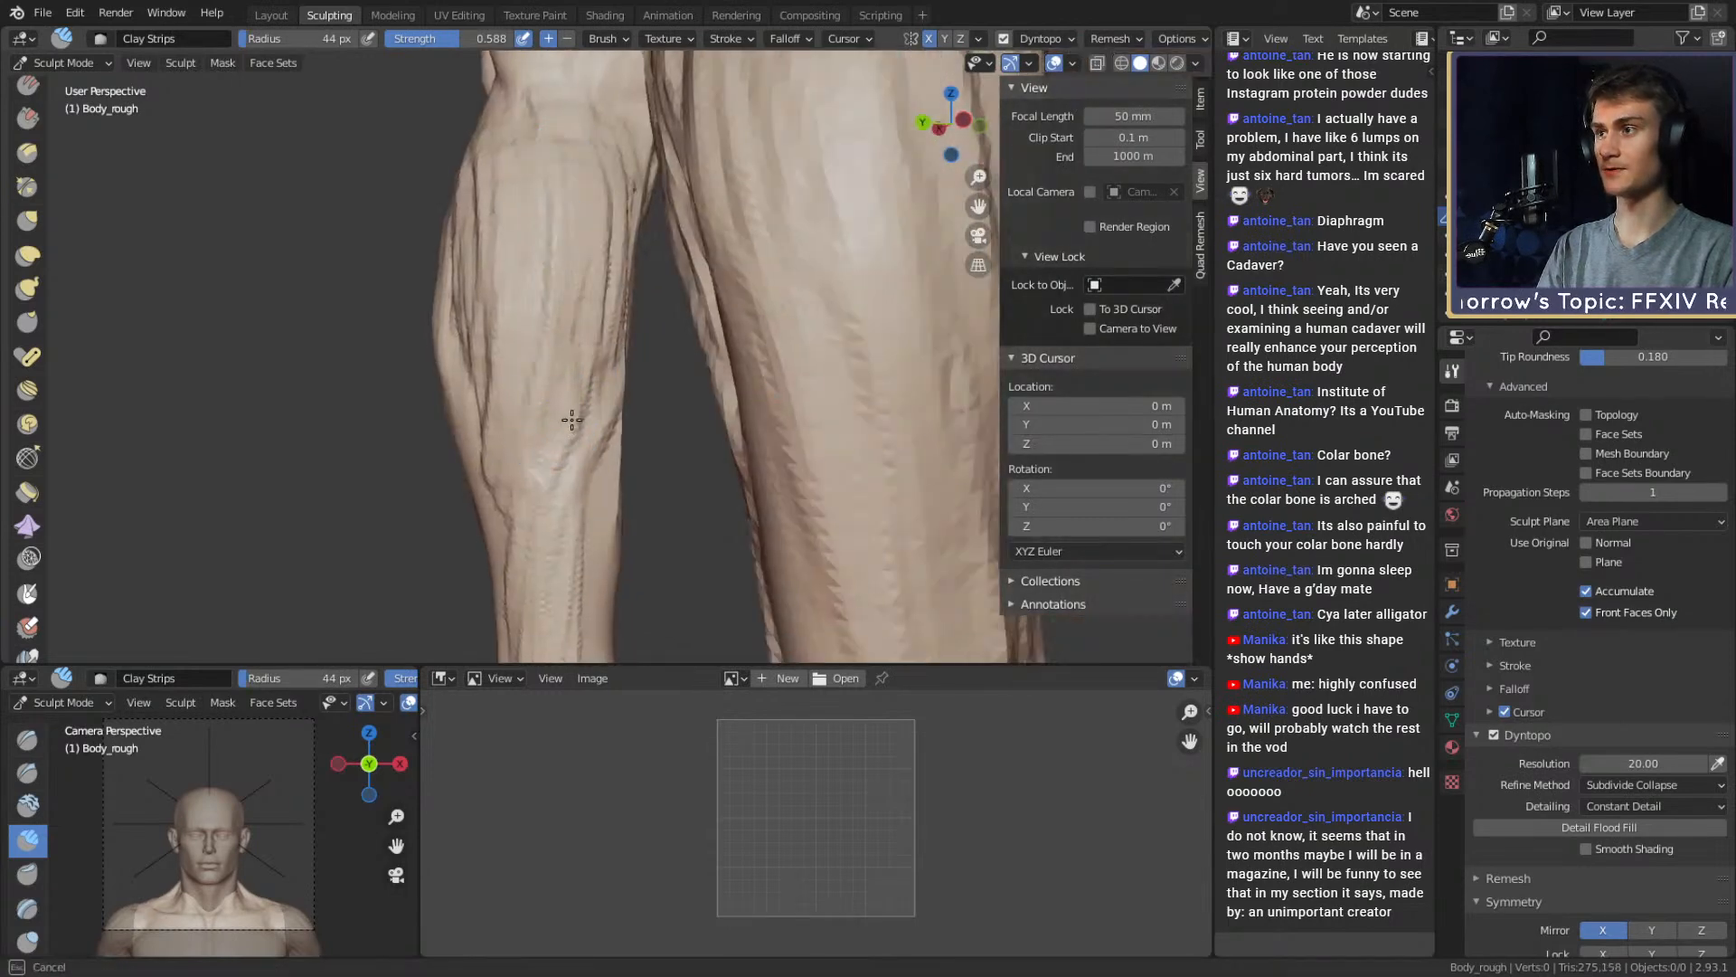
Try marking a diagonal band across both calves with the Mask brush at a 22 px radius
{"action": "middle_click_drag", "start_coordinate": [724, 389], "coordinate": [636, 325]}
{"action": "scroll", "coordinate": [635, 326], "scroll_direction": "down", "scroll_amount": 5}
{"action": "middle_click_drag", "start_coordinate": [669, 398], "coordinate": [712, 420]}
{"action": "mouse_move", "coordinate": [713, 420]}
{"action": "middle_mouse_down", "text": "ctrl"}
{"action": "mouse_move", "coordinate": [701, 351]}
{"action": "mouse_move", "coordinate": [592, 316]}
{"action": "mouse_move", "coordinate": [609, 287]}
{"action": "mouse_move", "coordinate": [570, 289]}
{"action": "mouse_move", "coordinate": [594, 292]}
{"action": "middle_mouse_up", "text": "ctrl"}
{"action": "key", "text": "m"}
{"action": "key", "text": "f"}
{"action": "left_click", "coordinate": [584, 314]}
{"action": "key", "text": "f"}
{"action": "left_click", "coordinate": [547, 284]}
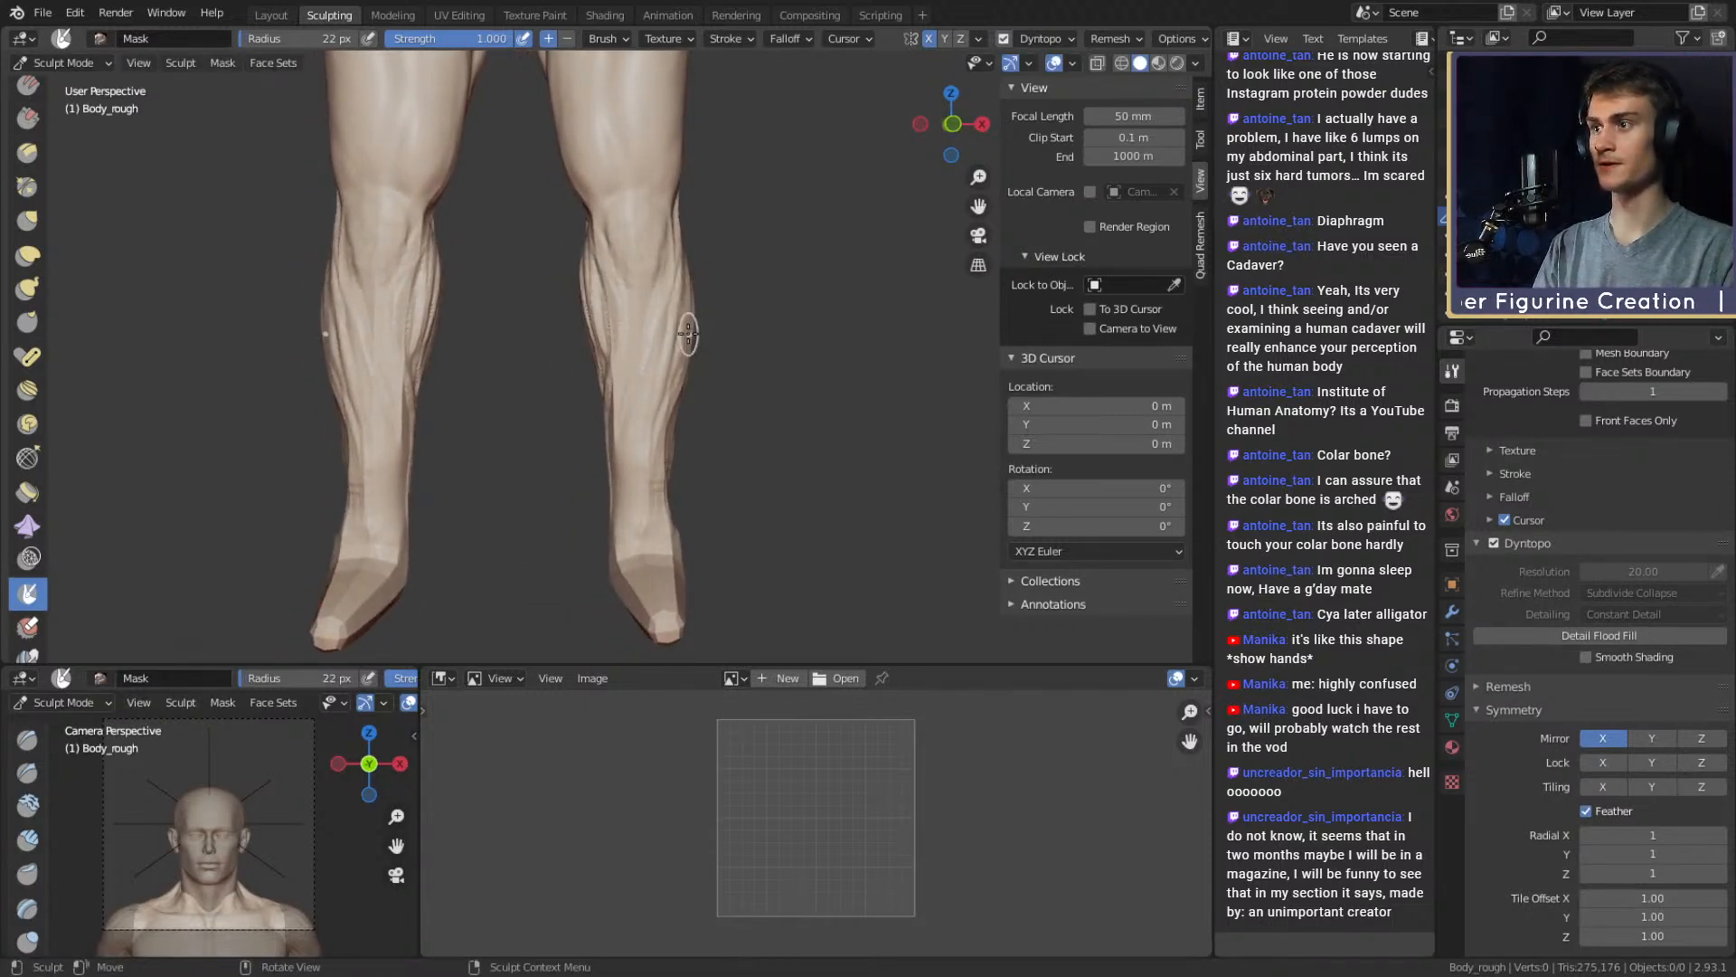
{"action": "left_click_drag", "start_coordinate": [692, 339], "coordinate": [578, 264]}
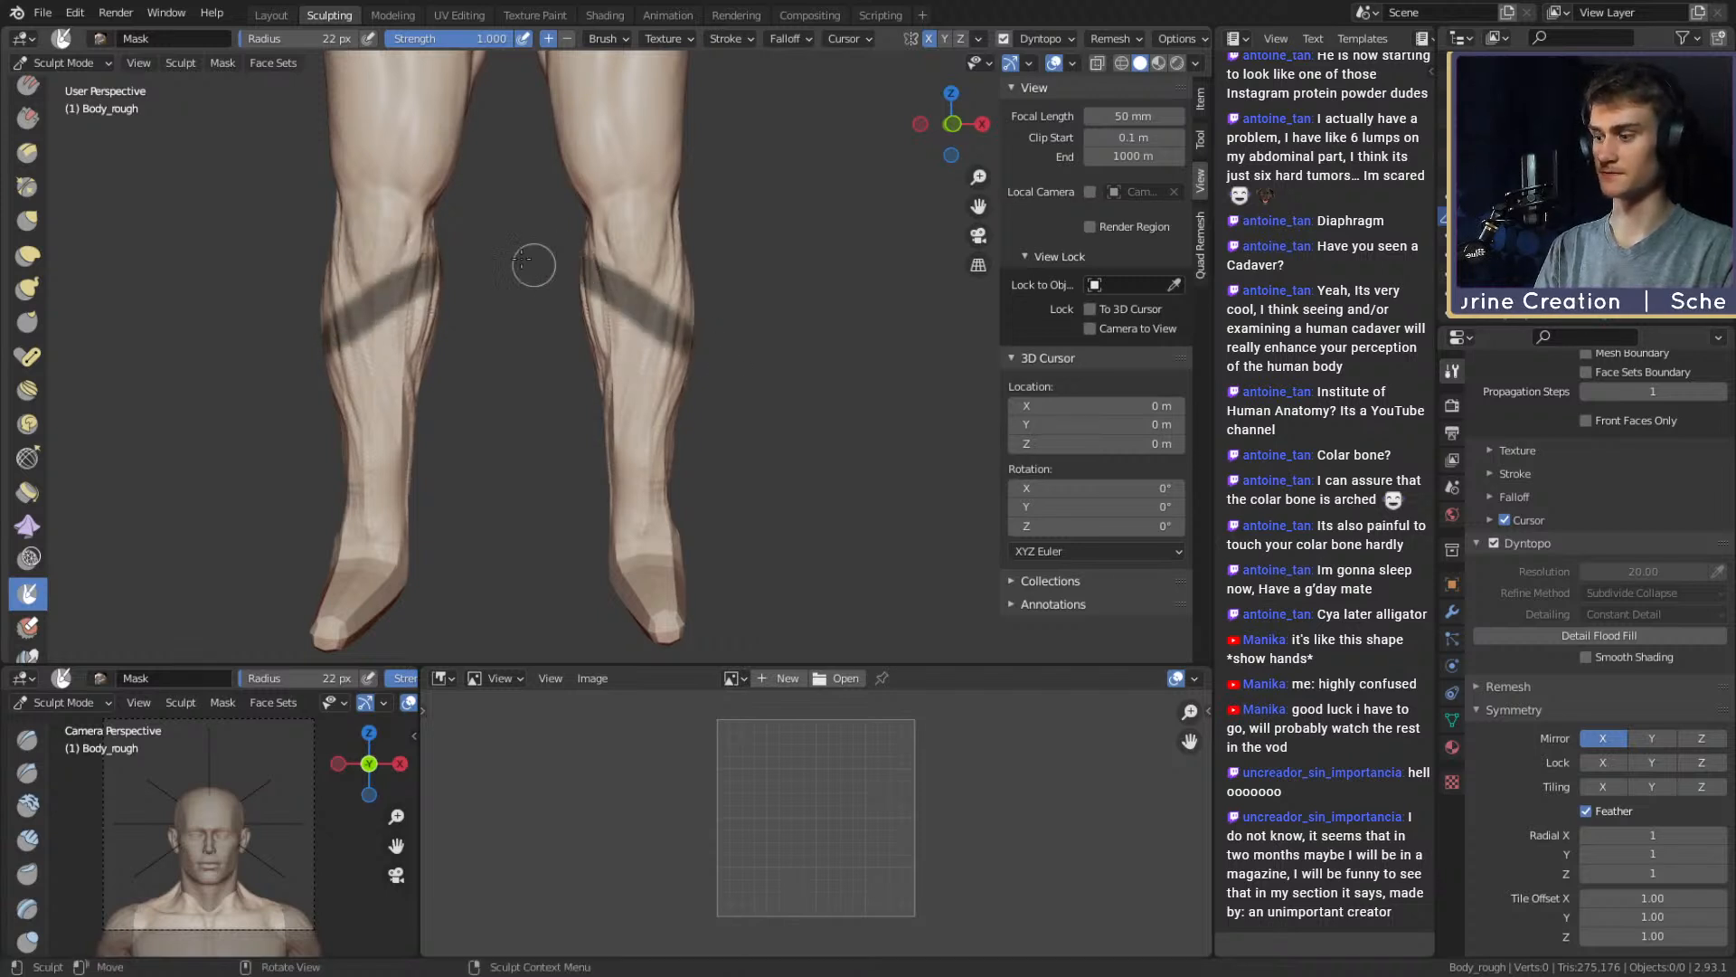
{"action": "key", "text": "ctrl+z"}
Try marking a line across the upper torso in side view with the Mask brush
{"action": "middle_click_drag", "start_coordinate": [708, 107], "coordinate": [649, 425], "text": "ctrl"}
{"action": "middle_click_drag", "start_coordinate": [697, 303], "coordinate": [512, 318]}
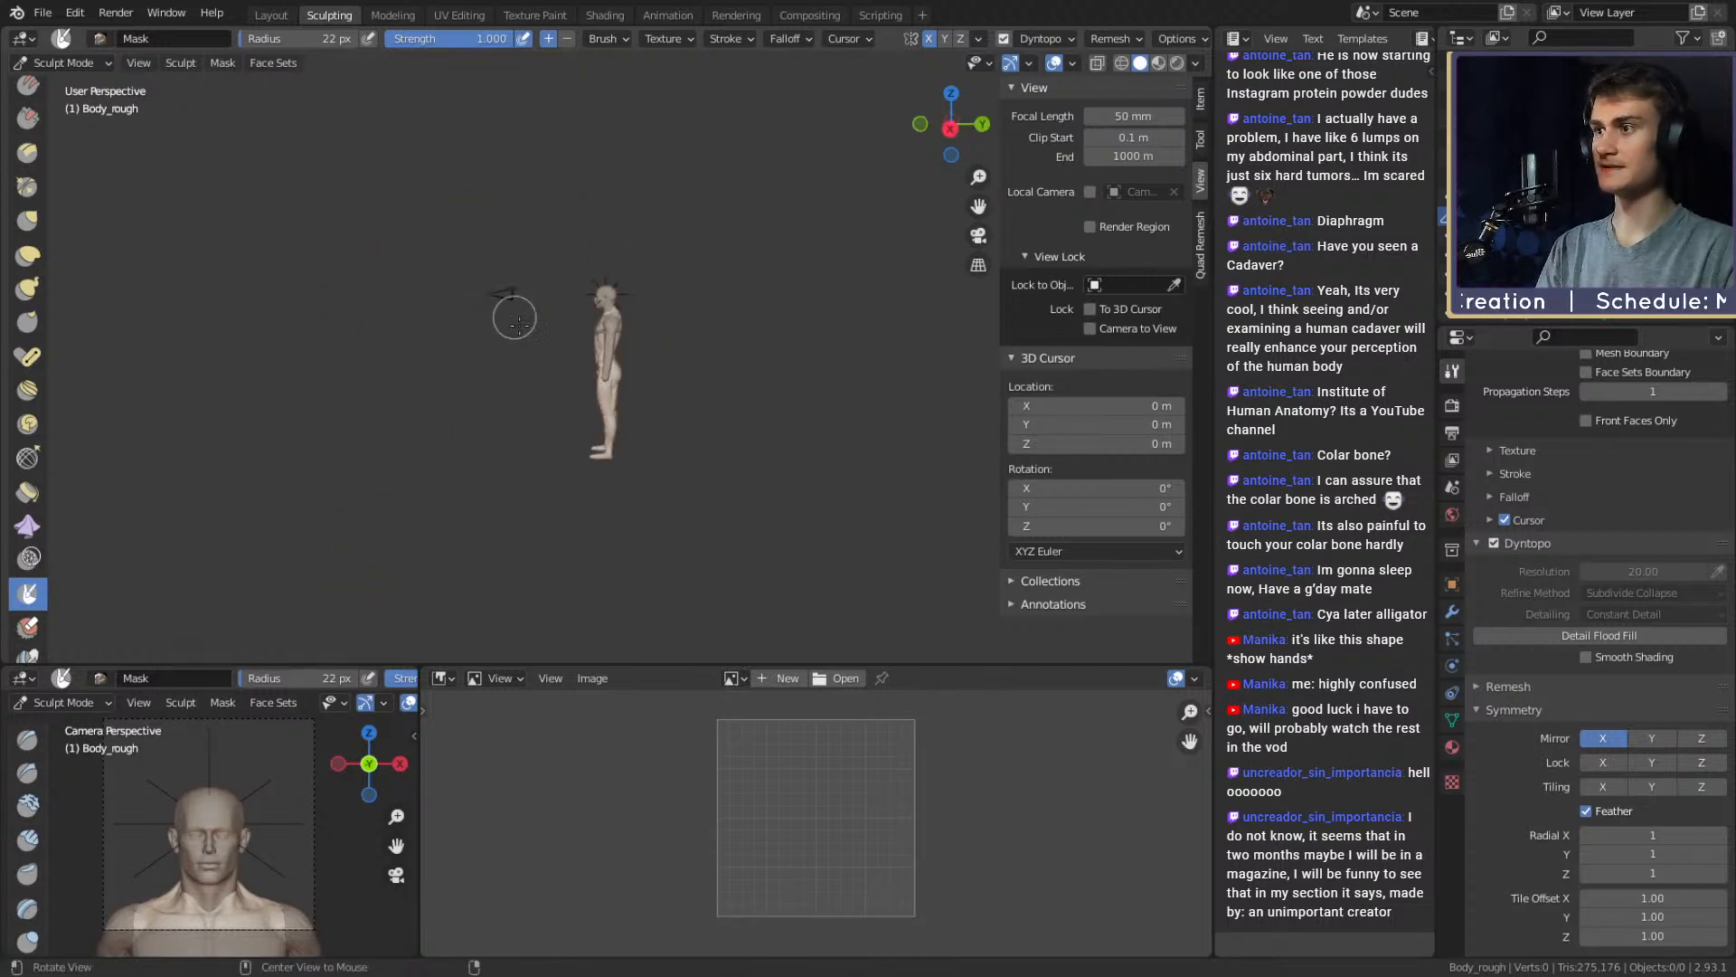
{"action": "middle_click_drag", "start_coordinate": [588, 489], "coordinate": [667, 259], "text": "ctrl"}
{"action": "scroll", "coordinate": [666, 290], "scroll_direction": "down", "scroll_amount": 5}
{"action": "scroll", "coordinate": [670, 283], "scroll_direction": "up", "scroll_amount": 1}
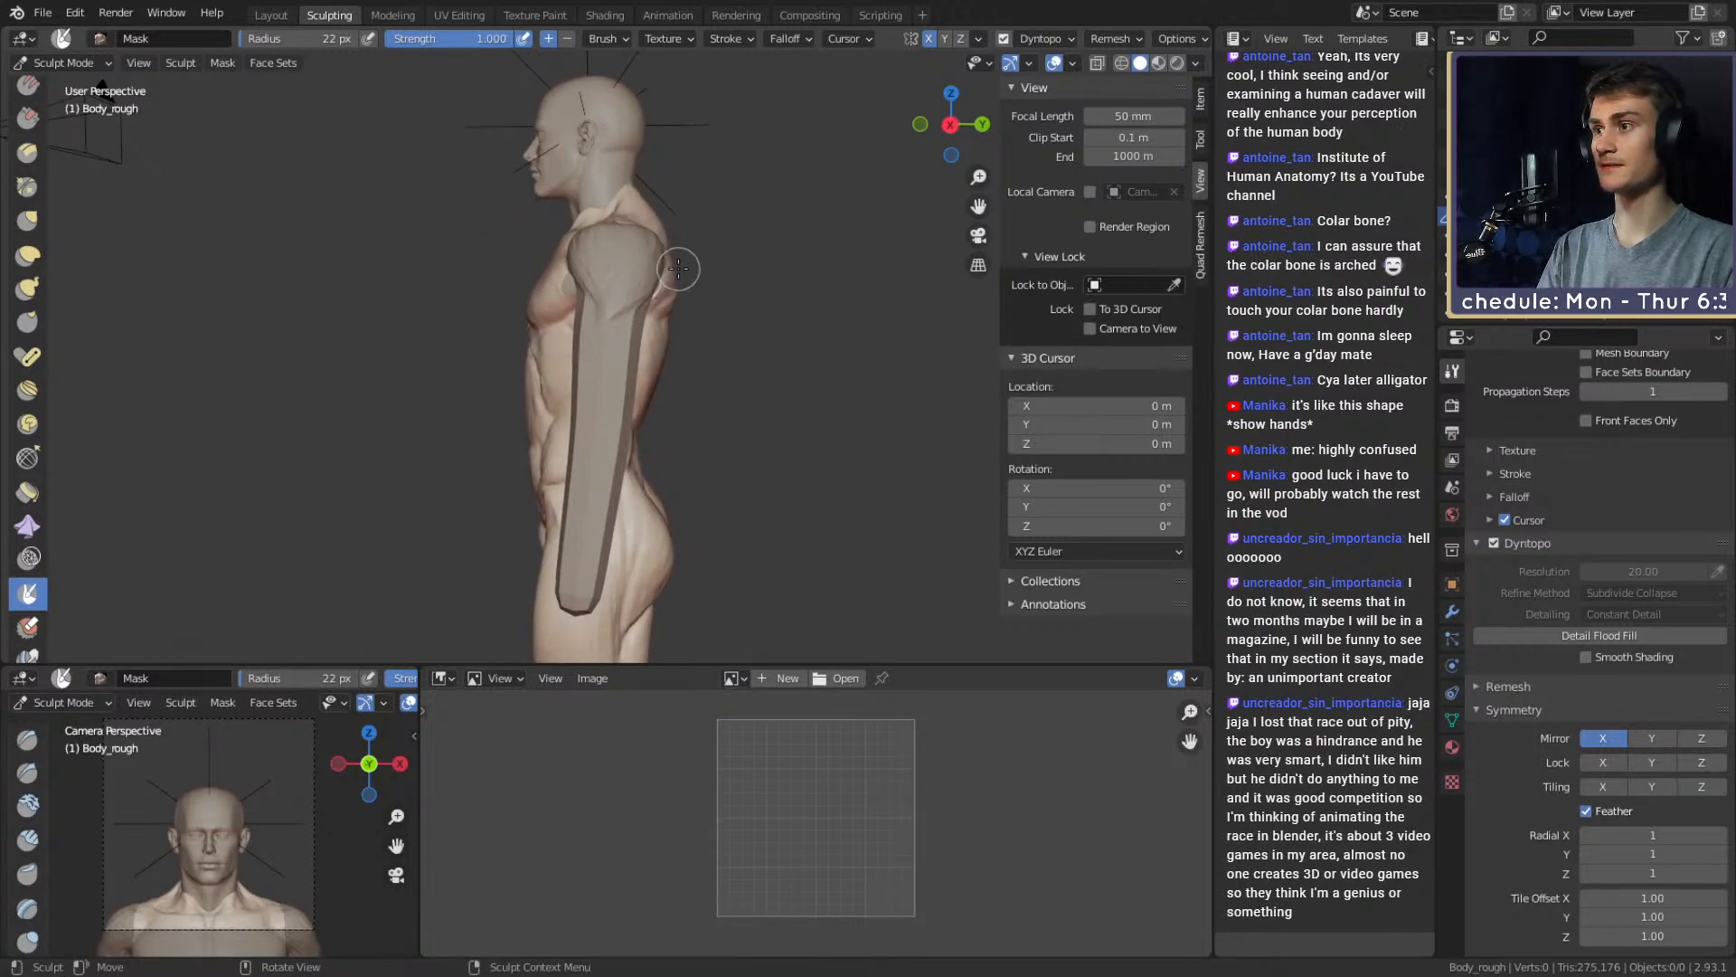
{"action": "middle_click_drag", "start_coordinate": [679, 267], "coordinate": [670, 281]}
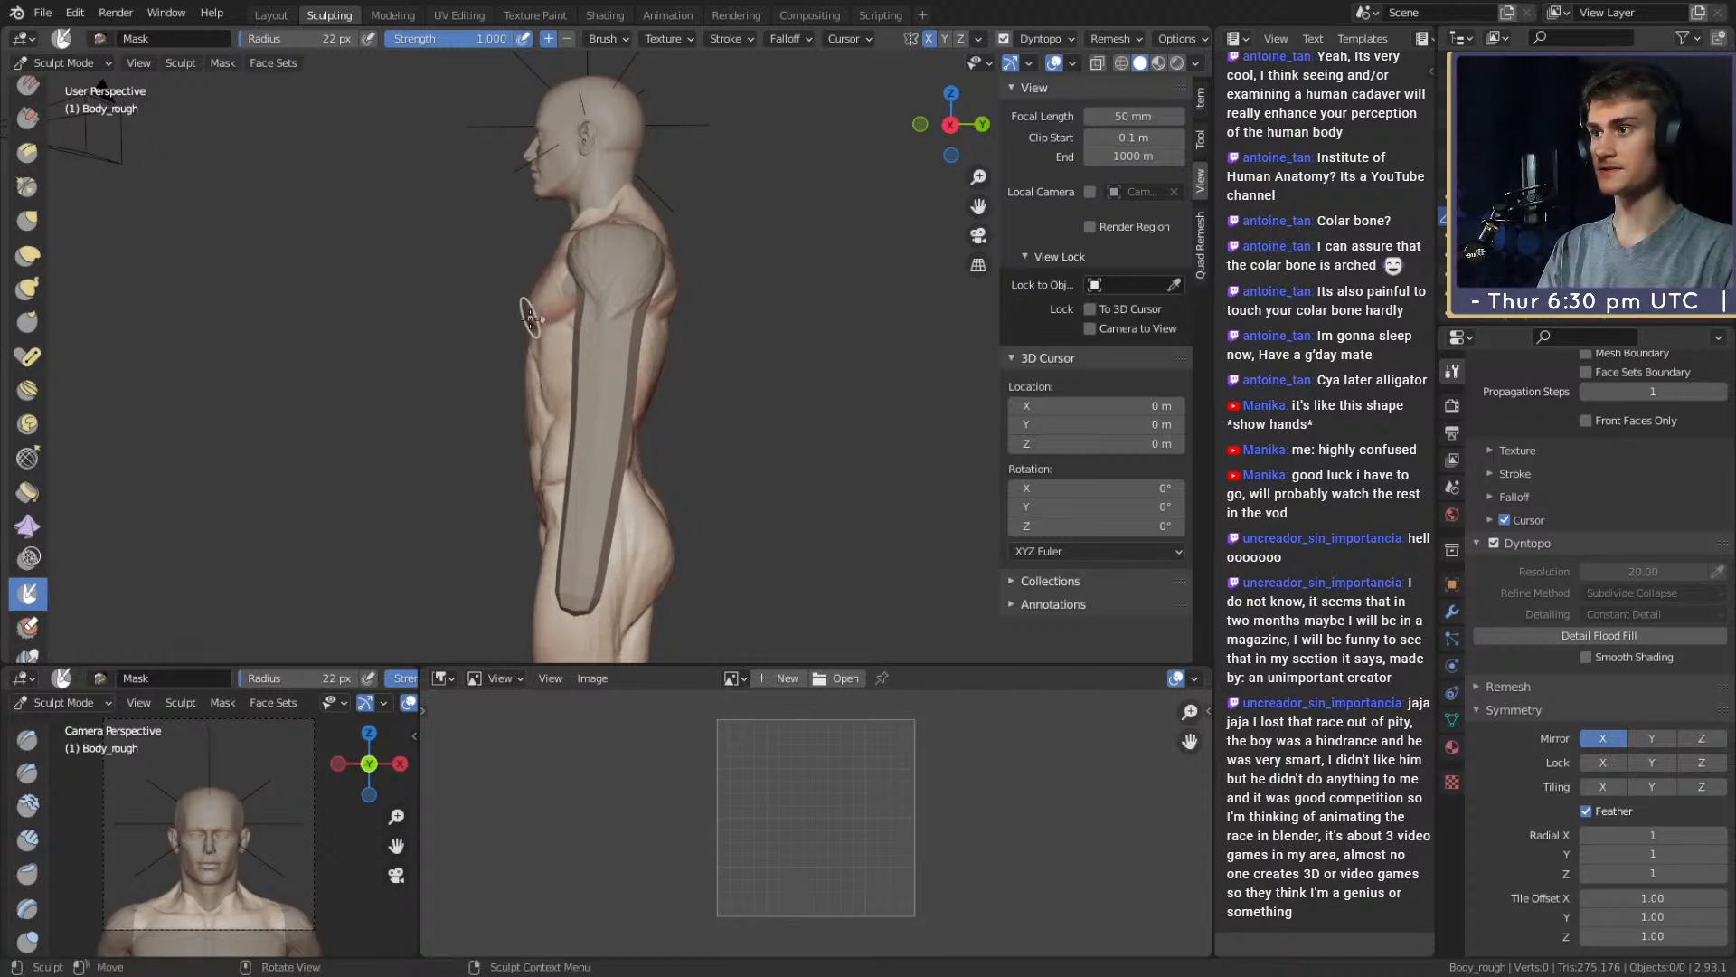
{"action": "mouse_move", "coordinate": [534, 318]}
{"action": "left_mouse_down"}
{"action": "mouse_move", "coordinate": [695, 246]}
{"action": "mouse_move", "coordinate": [616, 298]}
{"action": "left_mouse_up"}
{"action": "key", "text": "ctrl+z"}
Refine the outer silhouette of the lower legs from the front with the Grab brush at a 131 px radius
{"action": "middle_click_drag", "start_coordinate": [589, 491], "coordinate": [605, 302], "text": "shift"}
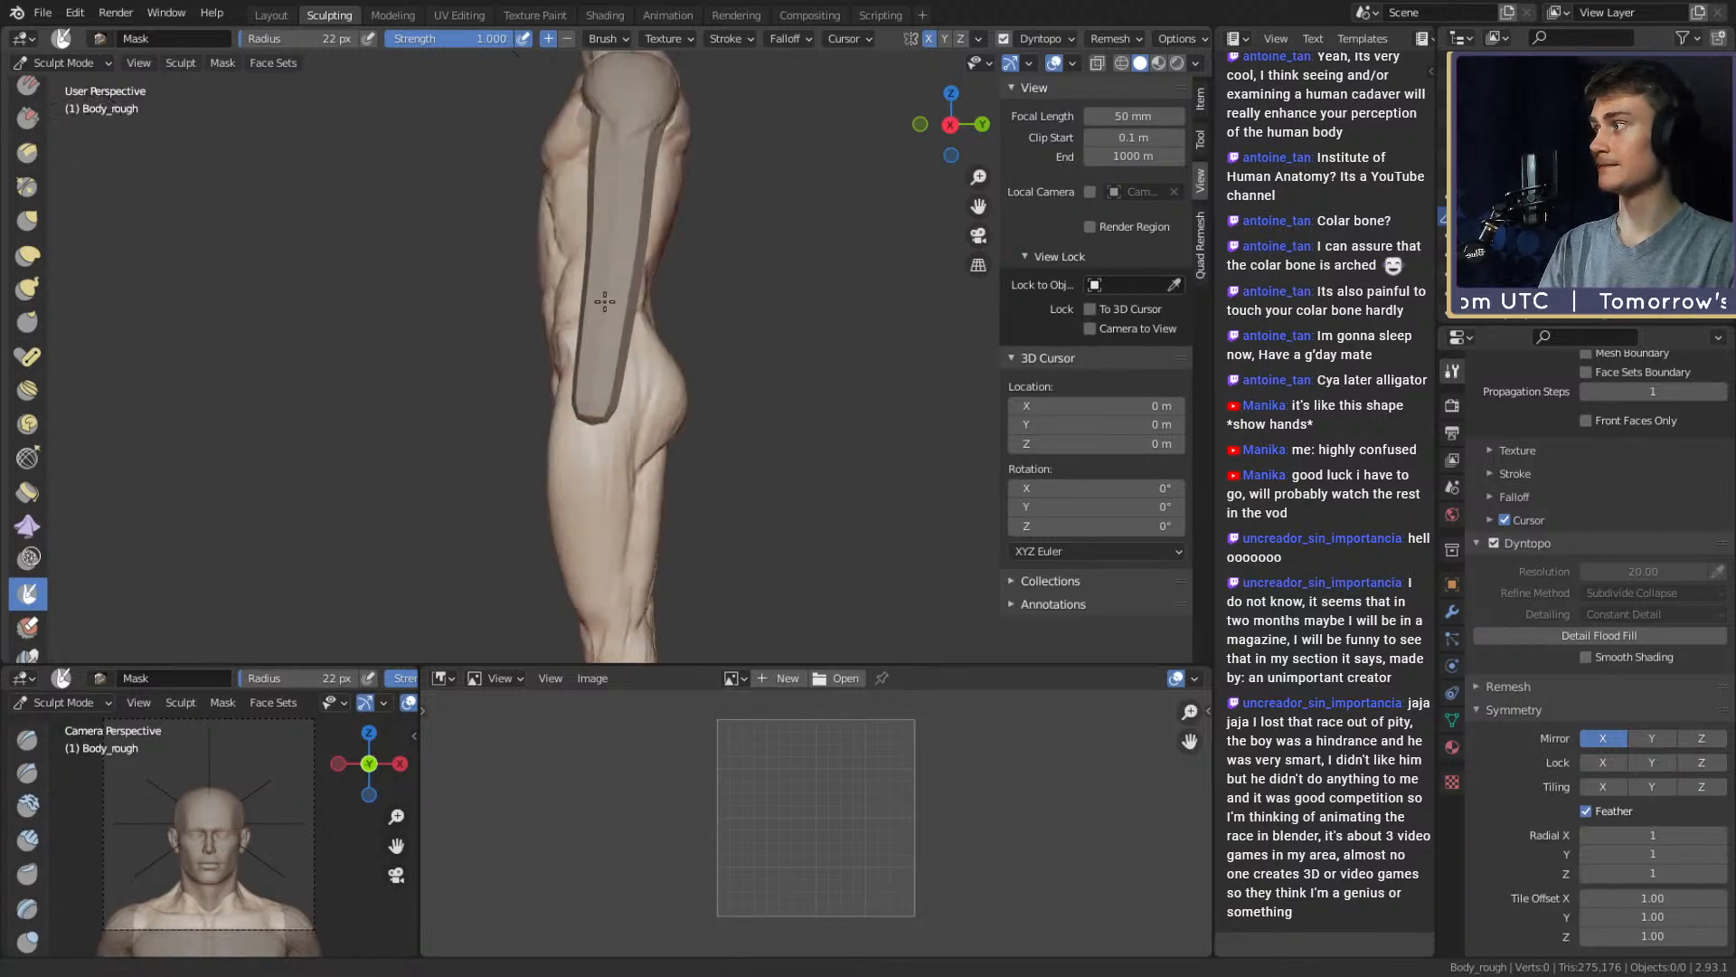
{"action": "left_click_drag", "start_coordinate": [605, 302], "coordinate": [759, 271], "text": "alt"}
{"action": "left_click_drag", "start_coordinate": [759, 271], "coordinate": [736, 393], "text": "ctrl+alt"}
{"action": "left_click_drag", "start_coordinate": [736, 392], "coordinate": [637, 302], "text": "alt+shift"}
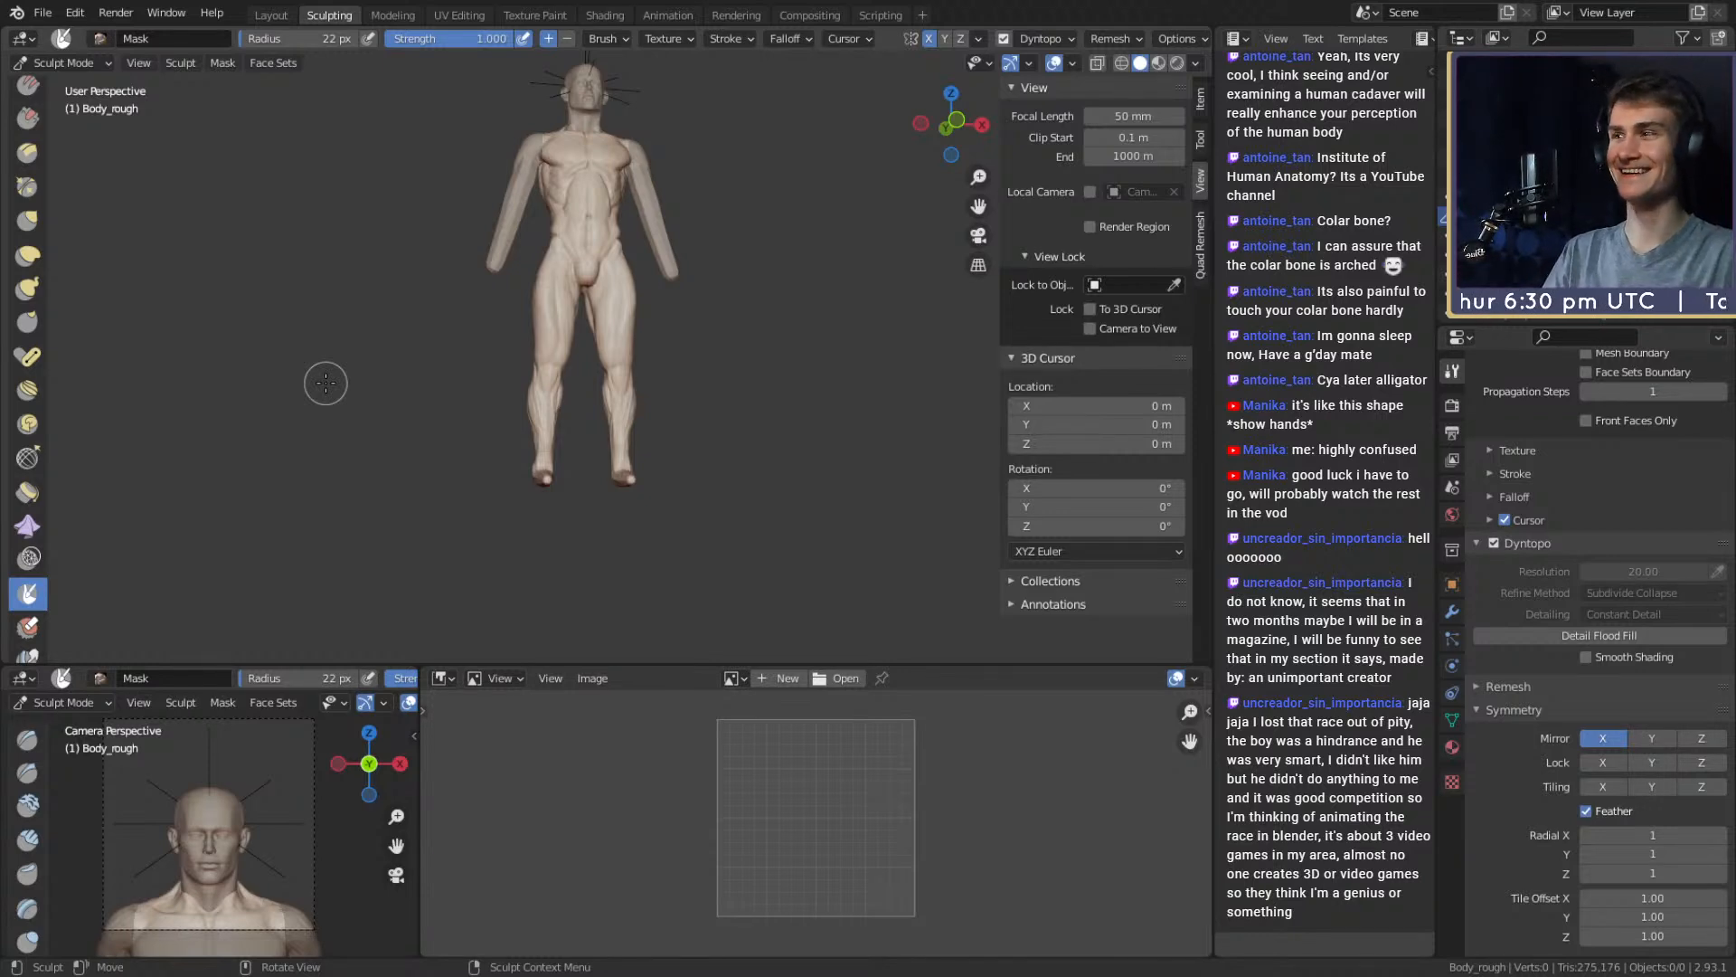
{"action": "left_click_drag", "start_coordinate": [820, 361], "coordinate": [660, 215], "text": "alt"}
{"action": "key", "text": "g"}
{"action": "left_click_drag", "start_coordinate": [728, 497], "coordinate": [715, 321], "text": "alt+shift"}
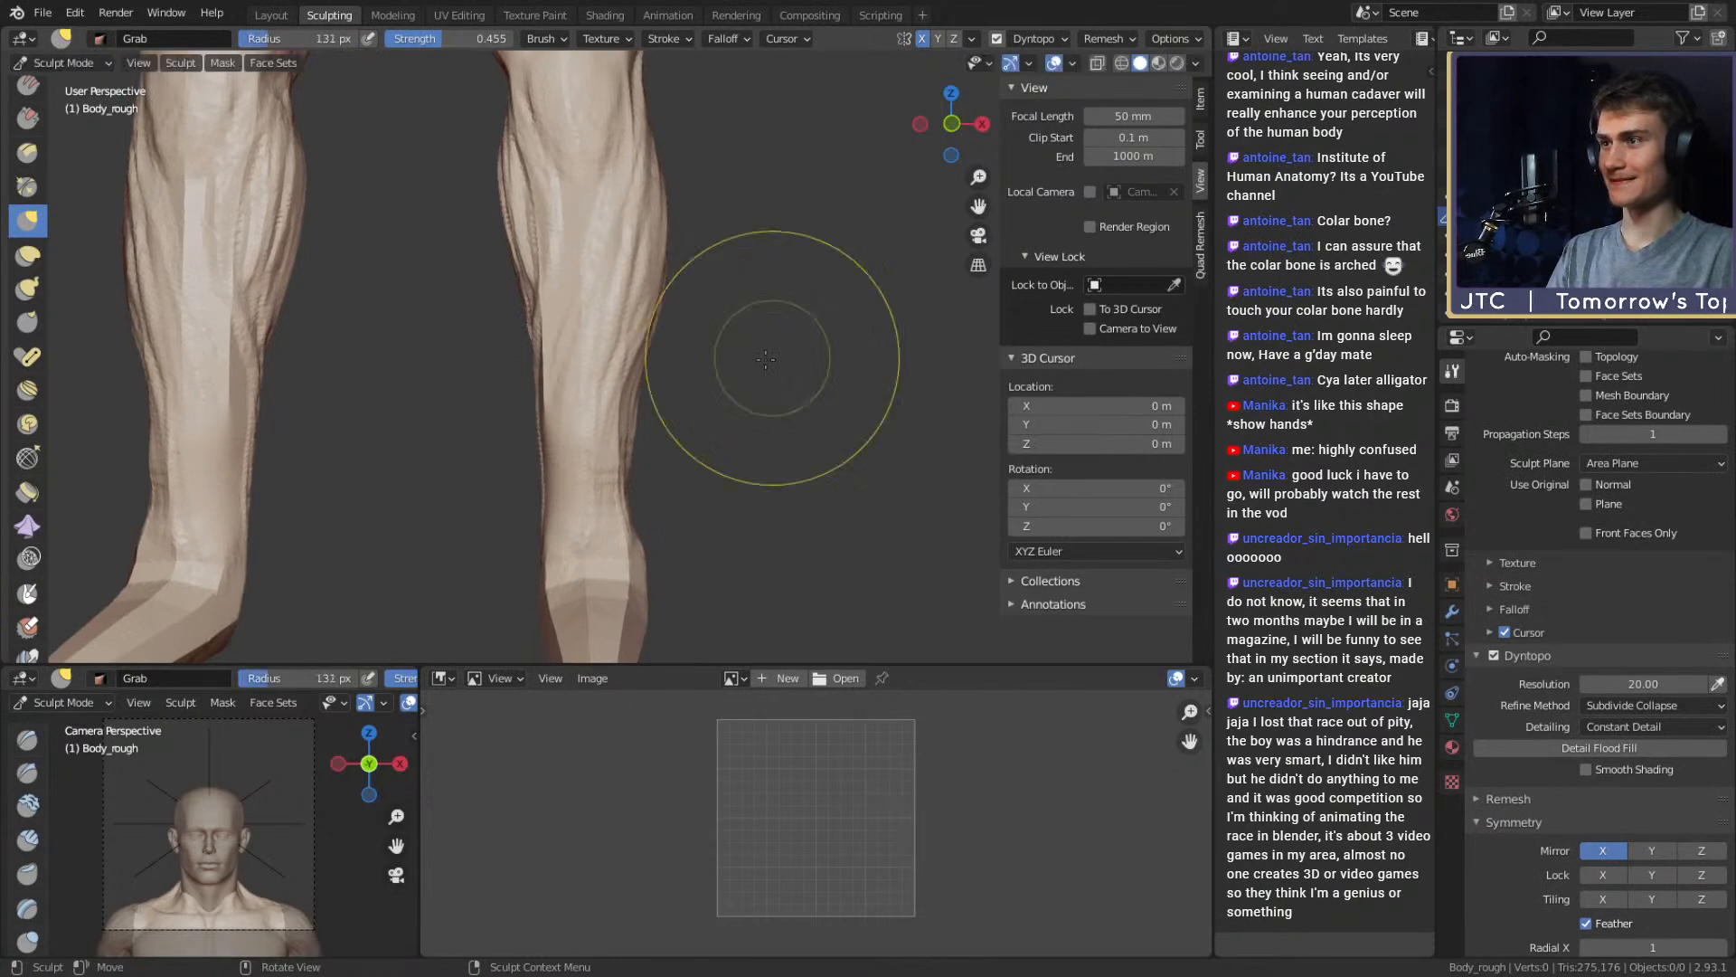
{"action": "left_click_drag", "start_coordinate": [640, 417], "coordinate": [636, 402]}
{"action": "mouse_move", "coordinate": [658, 333]}
{"action": "left_mouse_down"}
{"action": "mouse_move", "coordinate": [643, 312]}
{"action": "mouse_move", "coordinate": [633, 331]}
{"action": "left_mouse_up"}
{"action": "left_click_drag", "start_coordinate": [891, 337], "coordinate": [545, 352], "text": "alt"}
{"action": "mouse_move", "coordinate": [545, 352]}
{"action": "middle_mouse_down"}
{"action": "mouse_move", "coordinate": [669, 401]}
{"action": "mouse_move", "coordinate": [736, 389]}
{"action": "middle_mouse_up"}
Touch up the surface of the outer shin with Clay Strips
{"action": "key", "text": "c"}
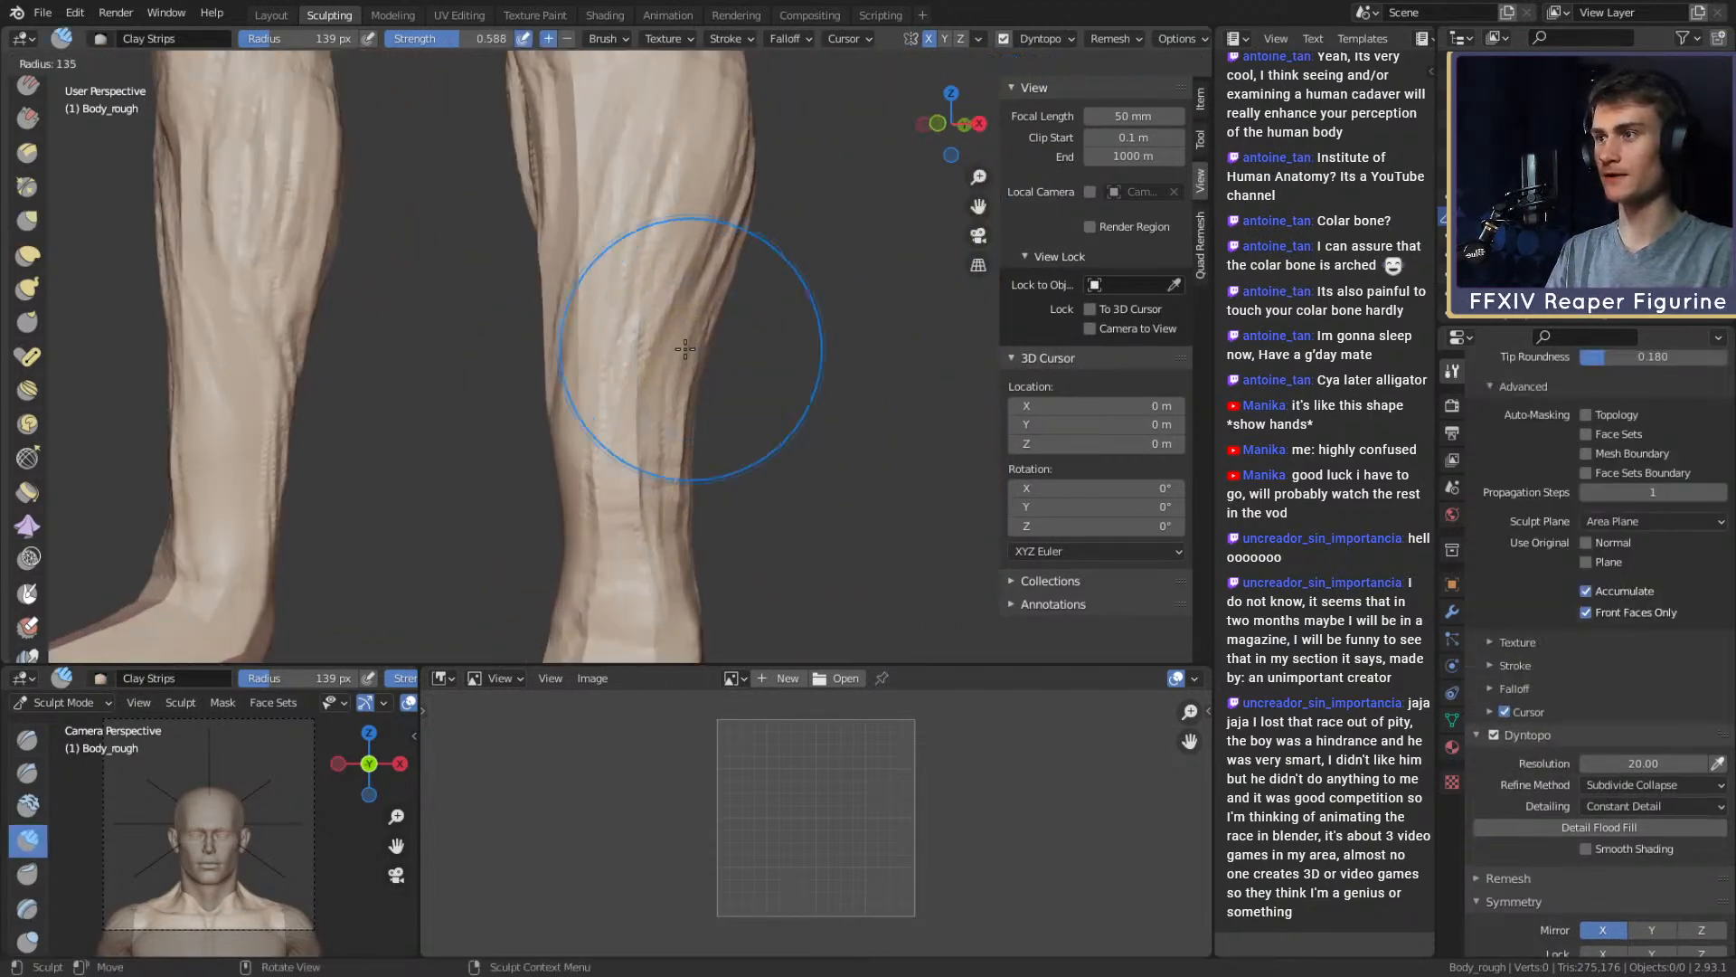
{"action": "middle_click_drag", "start_coordinate": [639, 349], "coordinate": [667, 190]}
{"action": "mouse_move", "coordinate": [586, 421]}
{"action": "middle_mouse_down"}
{"action": "mouse_move", "coordinate": [633, 398]}
{"action": "mouse_move", "coordinate": [554, 399]}
{"action": "mouse_move", "coordinate": [603, 384]}
{"action": "middle_mouse_up"}
Adjust the front contour of the shin in side view with a resized Grab brush
{"action": "key", "text": "g"}
{"action": "key", "text": "f"}
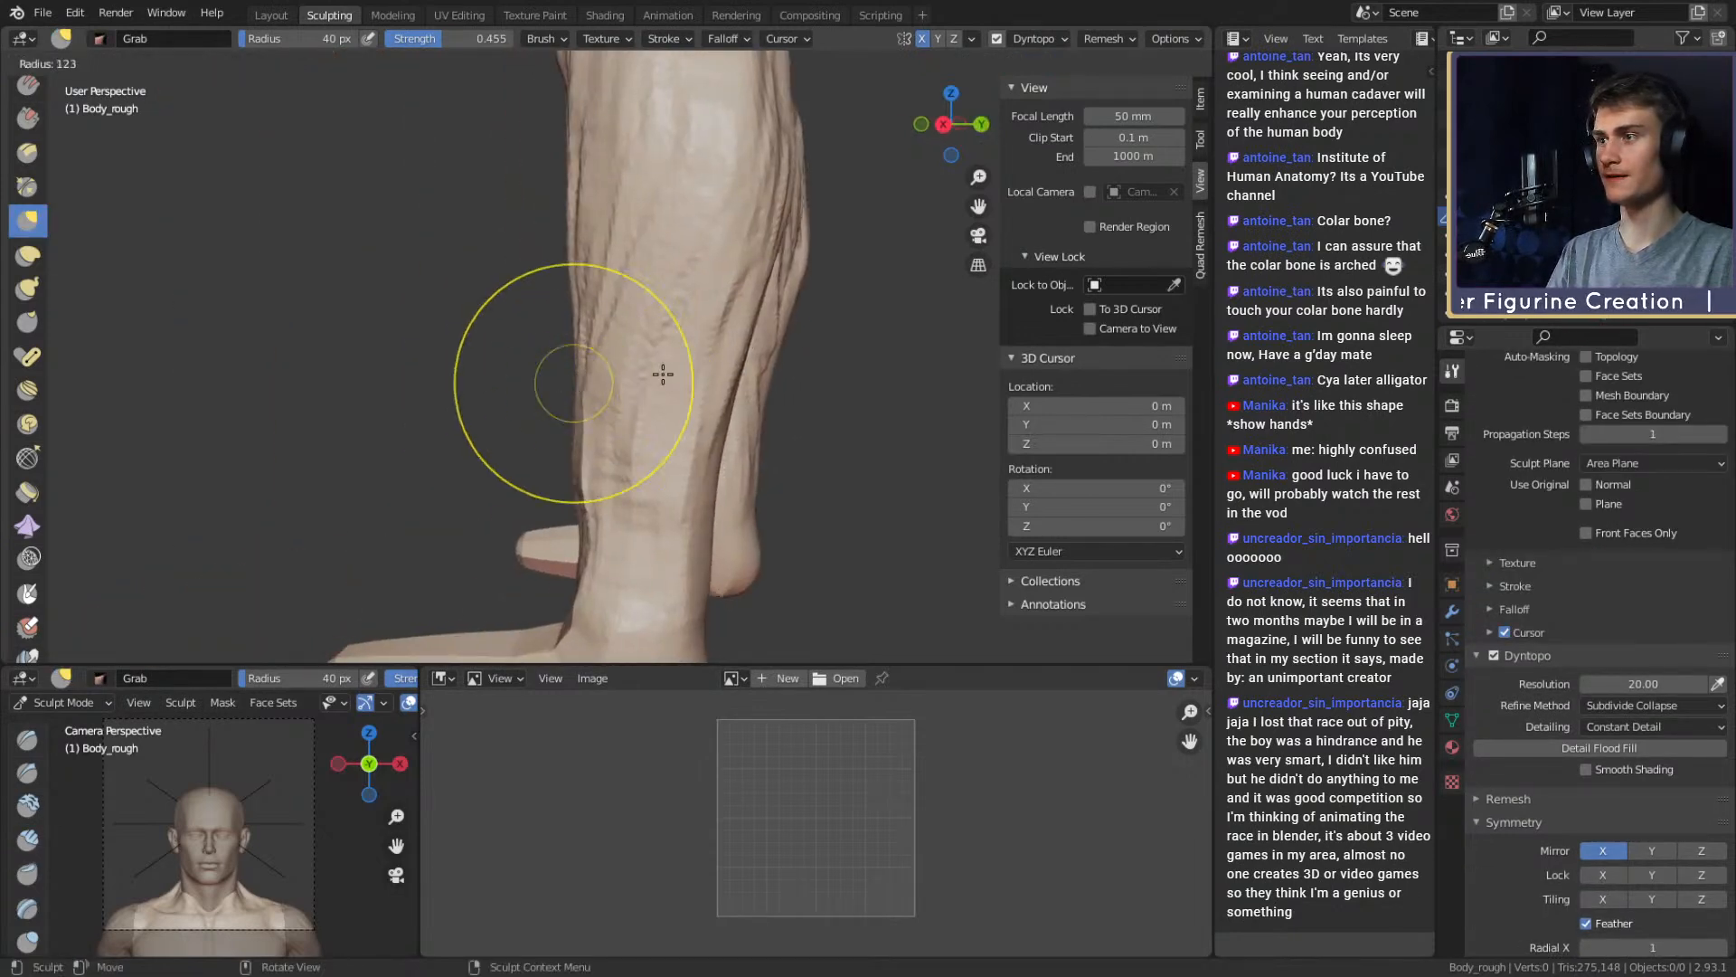
{"action": "left_click", "coordinate": [746, 374]}
{"action": "middle_click_drag", "start_coordinate": [604, 445], "coordinate": [626, 380], "text": "shift"}
{"action": "mouse_move", "coordinate": [626, 282]}
{"action": "middle_mouse_down", "text": "shift"}
{"action": "mouse_move", "coordinate": [693, 432]}
{"action": "mouse_move", "coordinate": [484, 349]}
{"action": "middle_mouse_up", "text": "shift"}
Detail the muscles below the knee and along the inner calf with Clay Strips at a 31 px radius
{"action": "key", "text": "c"}
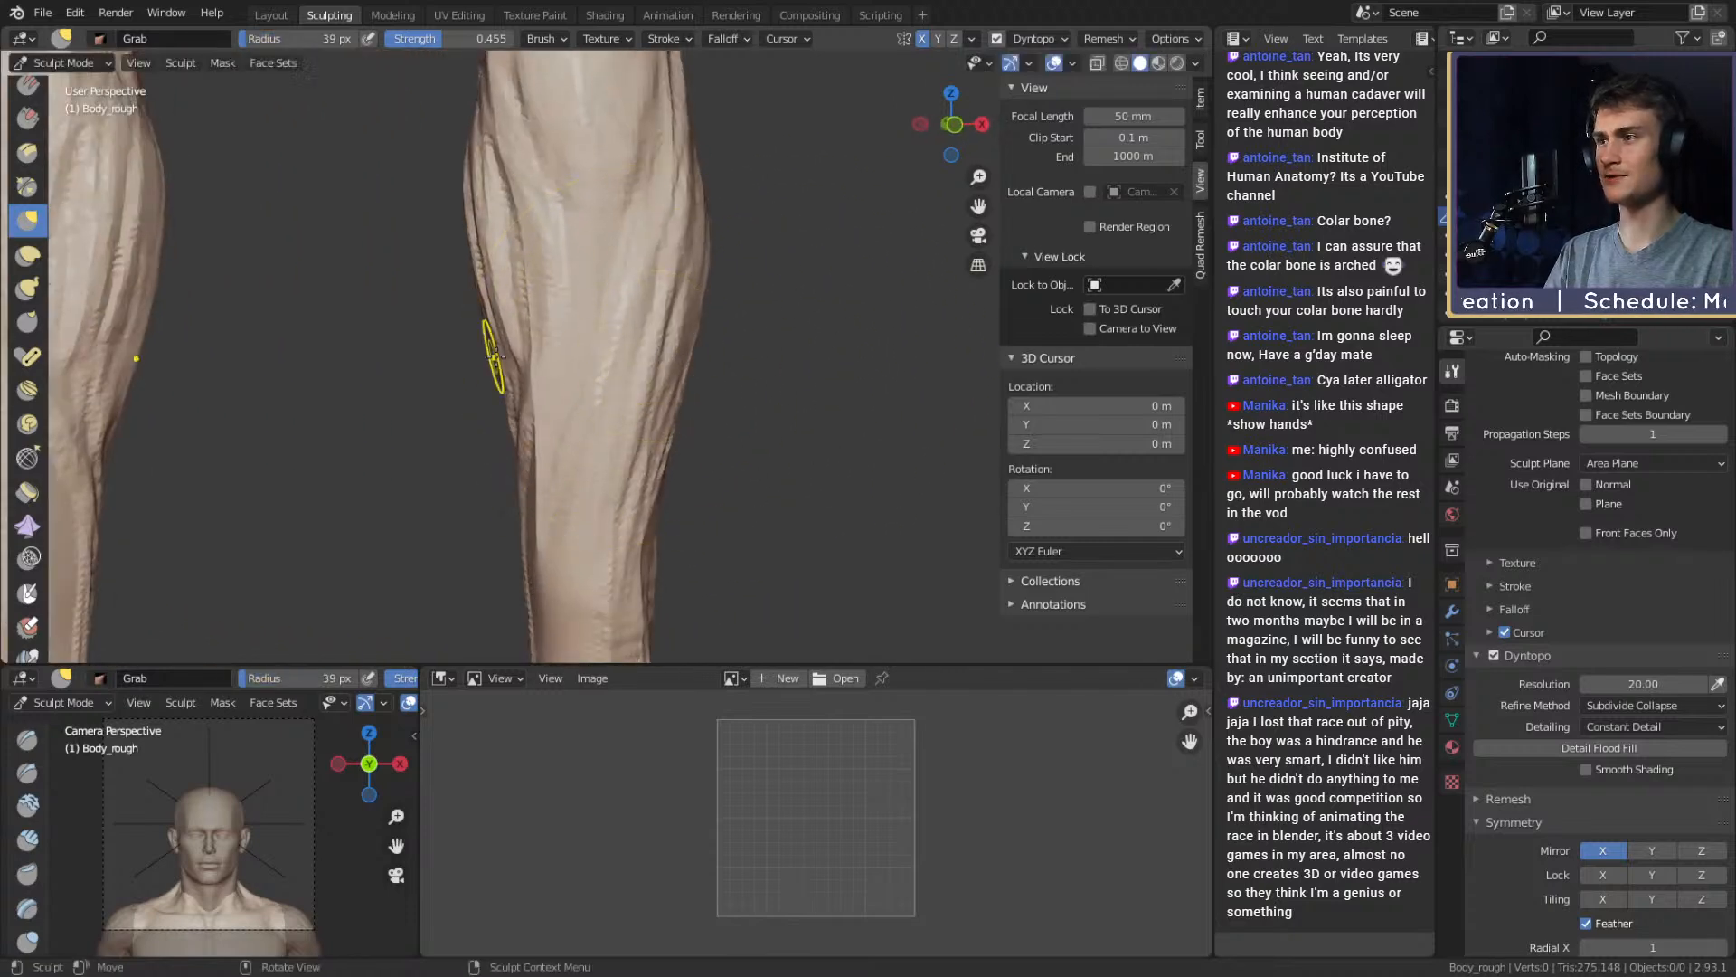
{"action": "mouse_move", "coordinate": [651, 232]}
{"action": "middle_mouse_down"}
{"action": "mouse_move", "coordinate": [675, 317]}
{"action": "mouse_move", "coordinate": [661, 368]}
{"action": "mouse_move", "coordinate": [667, 221]}
{"action": "mouse_move", "coordinate": [553, 330]}
{"action": "mouse_move", "coordinate": [639, 325]}
{"action": "mouse_move", "coordinate": [678, 302]}
{"action": "mouse_move", "coordinate": [632, 286]}
{"action": "mouse_move", "coordinate": [666, 341]}
{"action": "mouse_move", "coordinate": [625, 212]}
{"action": "mouse_move", "coordinate": [651, 395]}
{"action": "mouse_move", "coordinate": [659, 241]}
{"action": "mouse_move", "coordinate": [612, 240]}
{"action": "mouse_move", "coordinate": [721, 328]}
{"action": "mouse_move", "coordinate": [678, 312]}
{"action": "middle_mouse_up"}
{"action": "key", "text": "bracketleft"}
{"action": "key", "text": "bracketleft"}
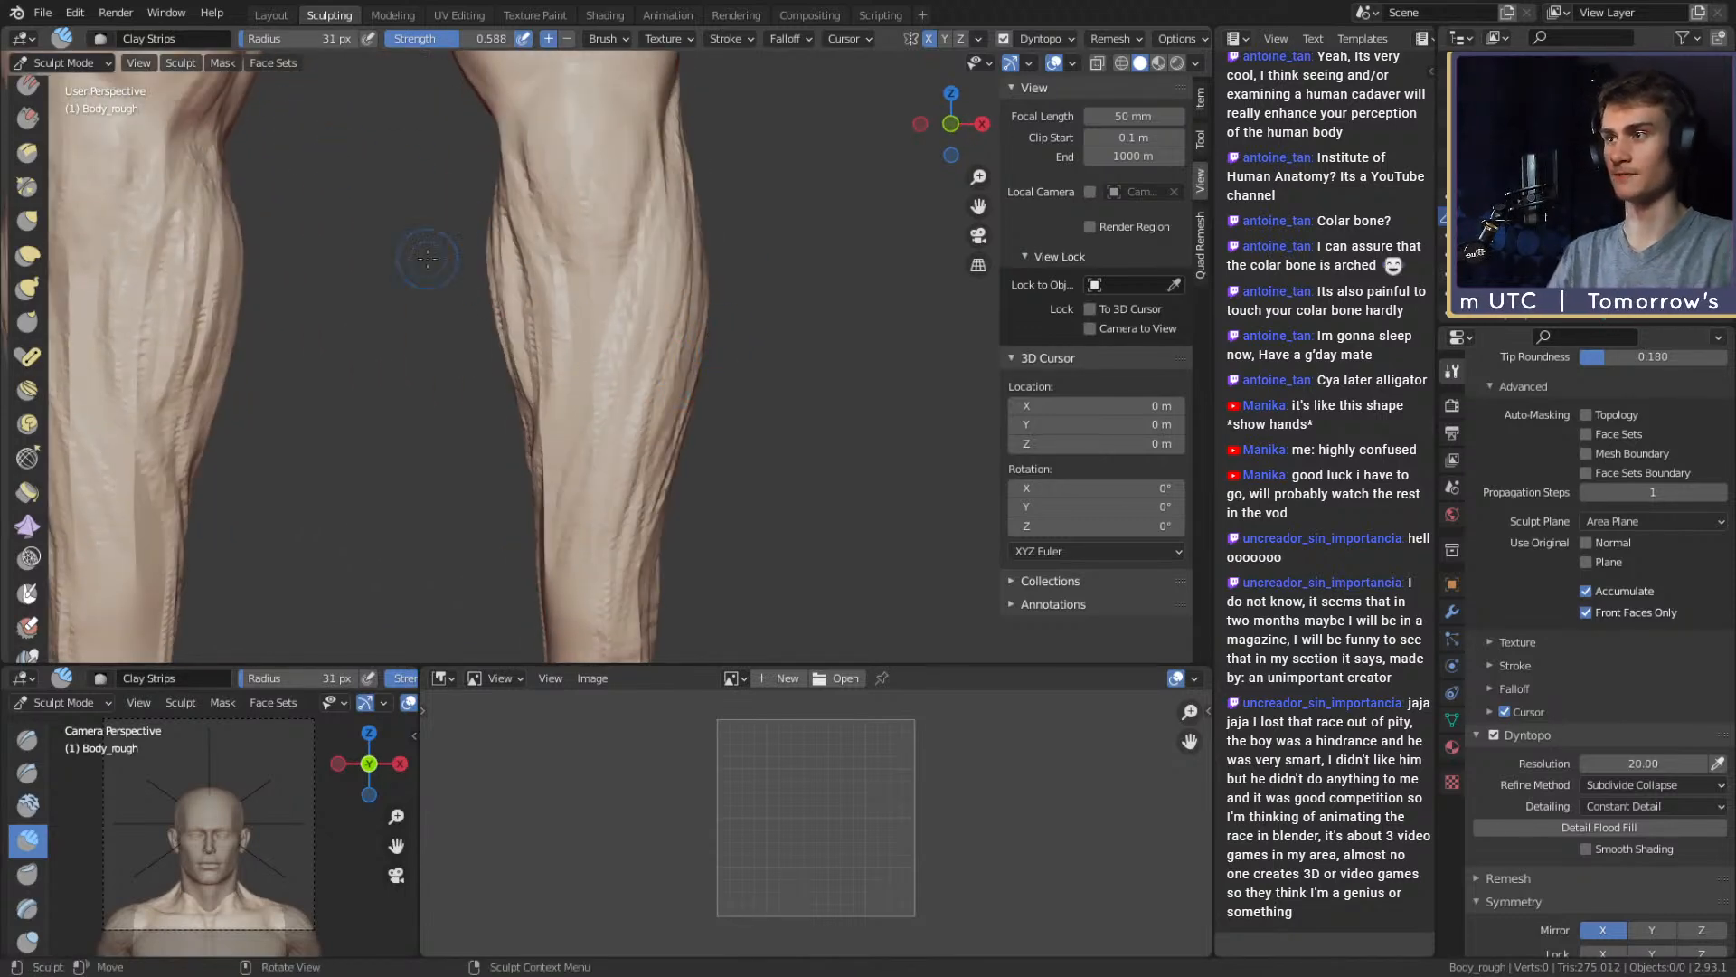
Reshape the calf bulge from the front and side with the Grab brush at a 149 px radius
{"action": "mouse_move", "coordinate": [582, 341]}
{"action": "middle_mouse_down"}
{"action": "mouse_move", "coordinate": [589, 279]}
{"action": "mouse_move", "coordinate": [589, 411]}
{"action": "mouse_move", "coordinate": [551, 352]}
{"action": "mouse_move", "coordinate": [726, 430]}
{"action": "mouse_move", "coordinate": [620, 388]}
{"action": "mouse_move", "coordinate": [657, 358]}
{"action": "middle_mouse_up"}
{"action": "key", "text": "g"}
{"action": "key", "text": "f"}
{"action": "mouse_move", "coordinate": [657, 358]}
{"action": "left_mouse_down", "text": "alt"}
{"action": "mouse_move", "coordinate": [687, 338]}
{"action": "mouse_move", "coordinate": [750, 353]}
{"action": "mouse_move", "coordinate": [734, 362]}
{"action": "left_mouse_up", "text": "alt"}
{"action": "left_click", "coordinate": [776, 337]}
{"action": "key", "text": "f"}
{"action": "left_click", "coordinate": [757, 329]}
{"action": "mouse_move", "coordinate": [649, 321]}
{"action": "middle_mouse_down"}
{"action": "mouse_move", "coordinate": [785, 322]}
{"action": "mouse_move", "coordinate": [761, 326]}
{"action": "middle_mouse_up"}
{"action": "key", "text": "f"}
{"action": "left_click", "coordinate": [777, 321]}
{"action": "key", "text": "f"}
{"action": "left_click", "coordinate": [782, 327]}
{"action": "left_click_drag", "start_coordinate": [644, 322], "coordinate": [687, 316], "text": "alt"}
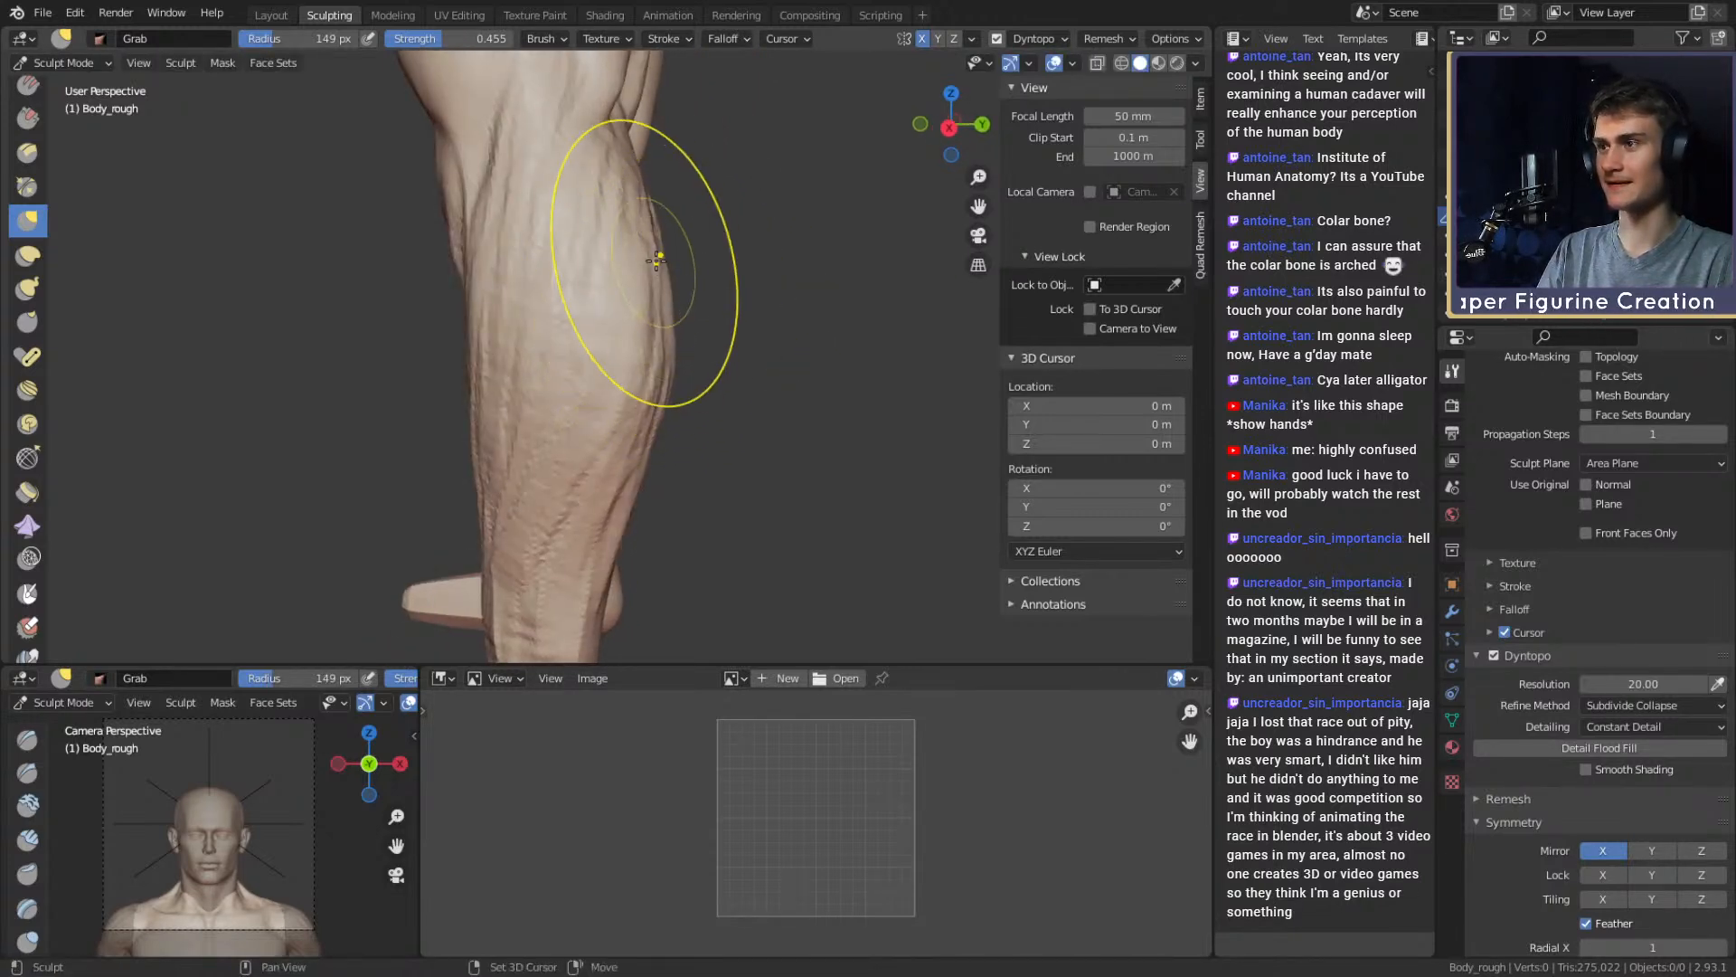
Build up the calf muscle heads on the back of the leg with Clay Strips at a 43 px radius
{"action": "left_click_drag", "start_coordinate": [814, 307], "coordinate": [571, 340], "text": "alt"}
{"action": "key", "text": "c"}
{"action": "key", "text": "f"}
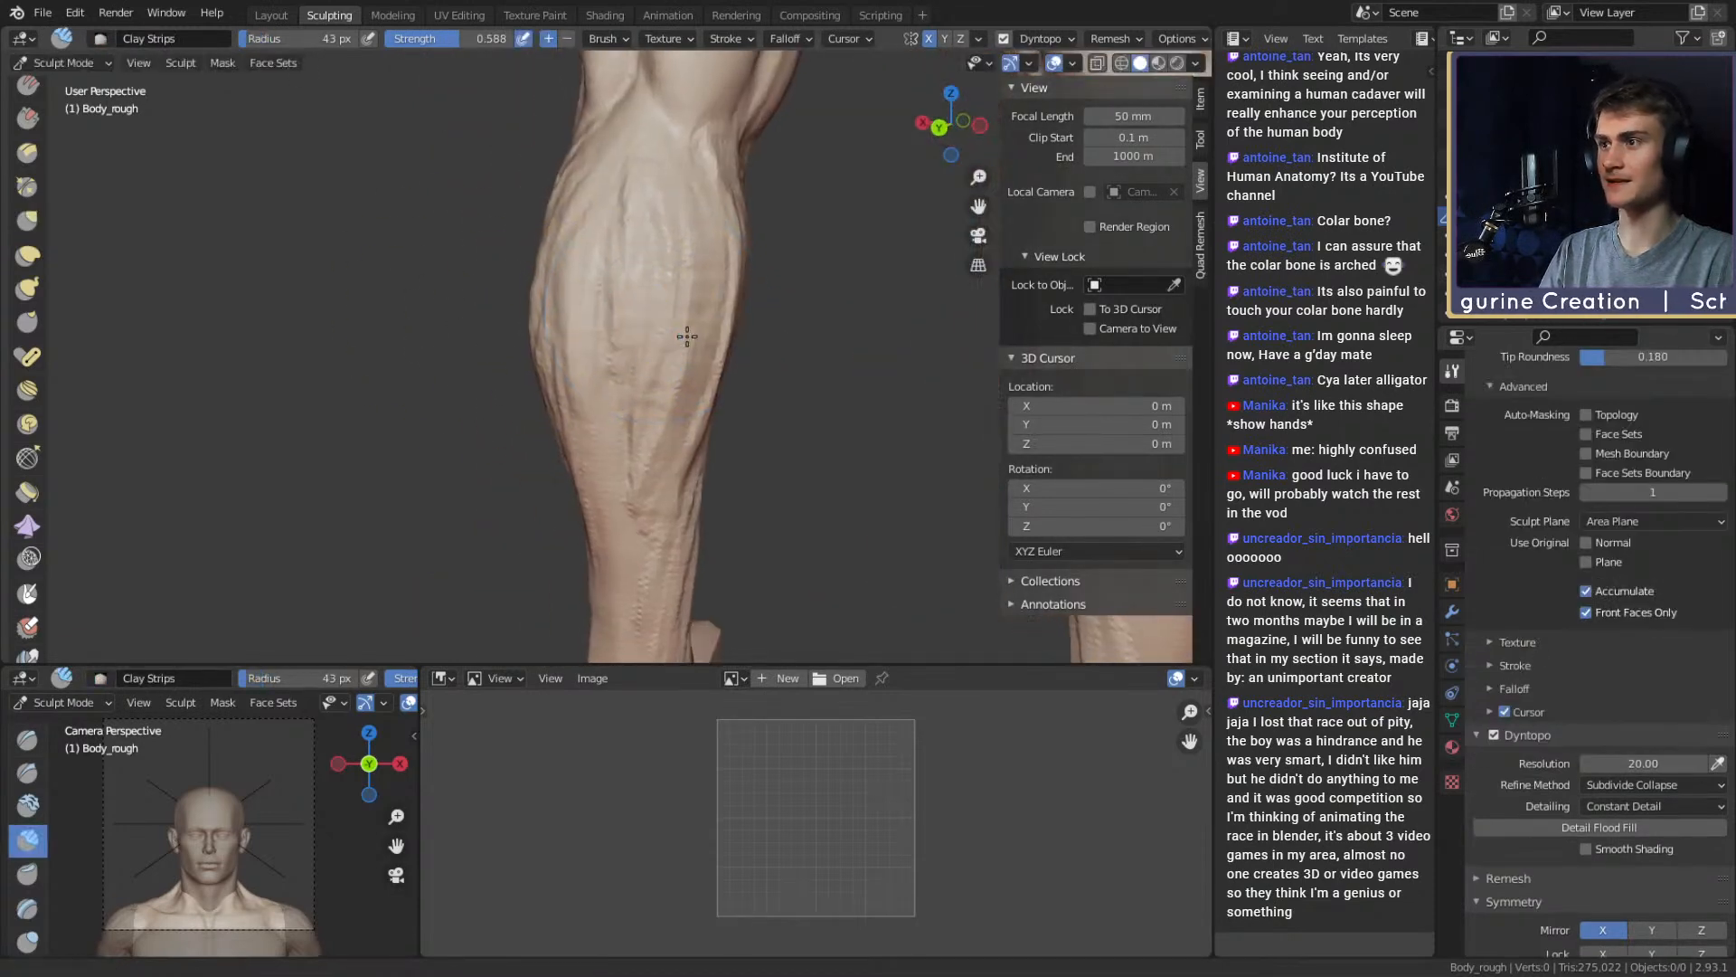
{"action": "left_click", "coordinate": [596, 316]}
{"action": "mouse_move", "coordinate": [596, 317]}
{"action": "middle_mouse_down"}
{"action": "mouse_move", "coordinate": [632, 353]}
{"action": "mouse_move", "coordinate": [597, 336]}
{"action": "middle_mouse_up"}
{"action": "left_click_drag", "start_coordinate": [597, 336], "coordinate": [597, 388]}
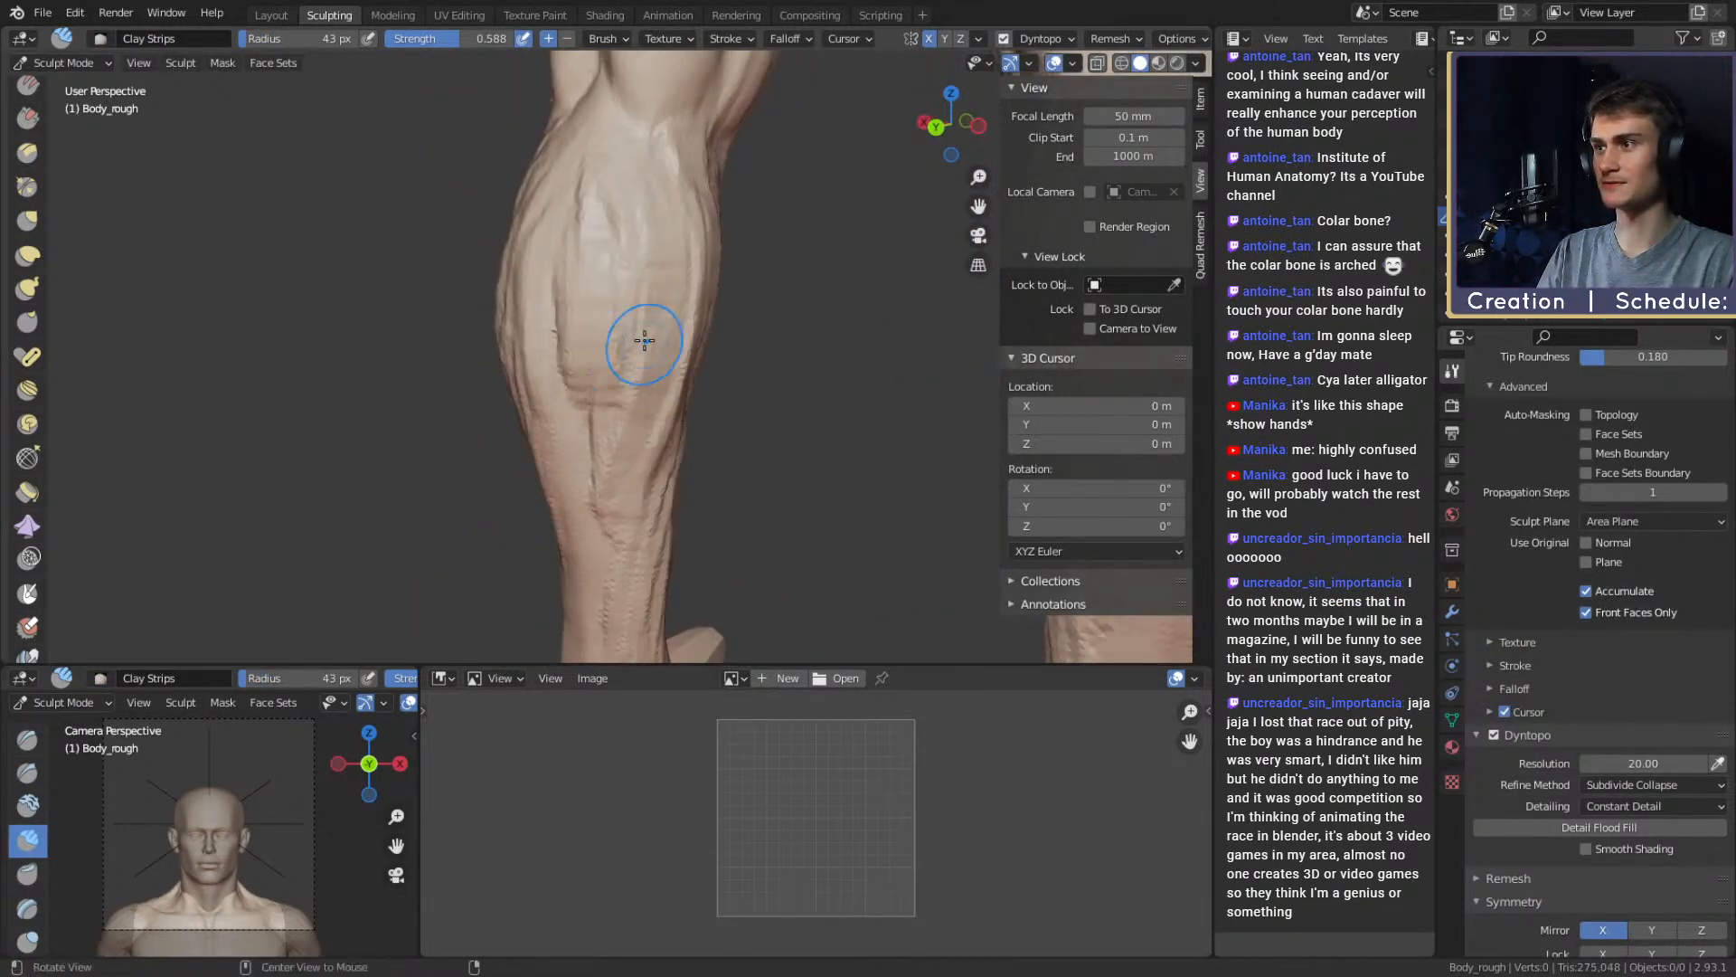
{"action": "middle_click_drag", "start_coordinate": [643, 341], "coordinate": [624, 341]}
{"action": "left_click_drag", "start_coordinate": [631, 271], "coordinate": [625, 412]}
{"action": "mouse_move", "coordinate": [687, 287]}
{"action": "middle_mouse_down"}
{"action": "mouse_move", "coordinate": [623, 335]}
{"action": "mouse_move", "coordinate": [589, 329]}
{"action": "mouse_move", "coordinate": [646, 330]}
{"action": "mouse_move", "coordinate": [624, 298]}
{"action": "mouse_move", "coordinate": [600, 376]}
{"action": "mouse_move", "coordinate": [678, 355]}
{"action": "mouse_move", "coordinate": [633, 280]}
{"action": "mouse_move", "coordinate": [678, 301]}
{"action": "mouse_move", "coordinate": [618, 323]}
{"action": "middle_mouse_up"}
Carve the separation between the calf muscles on the back of the leg with the Crease brush, starting at a 30 px radius
{"action": "key", "text": "shift+c"}
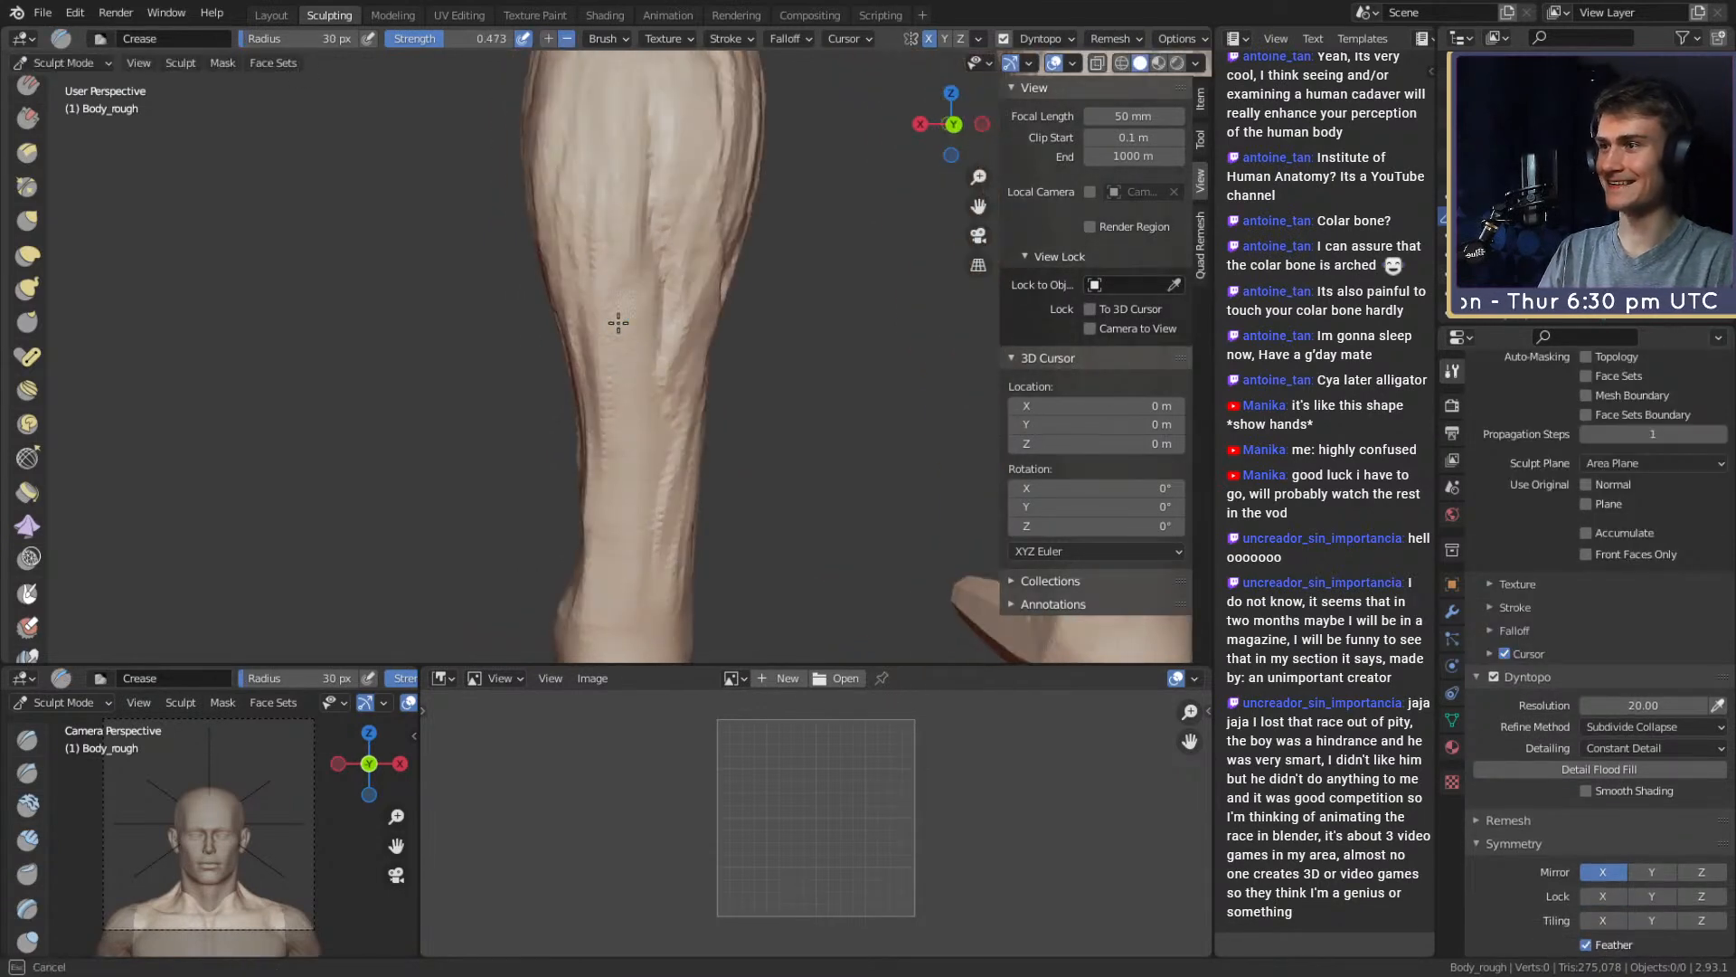
{"action": "left_click_drag", "start_coordinate": [617, 337], "coordinate": [615, 349]}
{"action": "left_click_drag", "start_coordinate": [643, 253], "coordinate": [633, 298]}
{"action": "mouse_move", "coordinate": [653, 116]}
{"action": "middle_mouse_down", "text": "shift"}
{"action": "mouse_move", "coordinate": [628, 136]}
{"action": "mouse_move", "coordinate": [627, 326]}
{"action": "middle_mouse_up", "text": "shift"}
{"action": "left_click_drag", "start_coordinate": [624, 190], "coordinate": [615, 128]}
{"action": "middle_click_drag", "start_coordinate": [621, 181], "coordinate": [627, 259], "text": "shift"}
{"action": "key", "text": "f"}
{"action": "left_click", "coordinate": [625, 260]}
{"action": "left_click_drag", "start_coordinate": [616, 194], "coordinate": [628, 304]}
Fill out the lower ends of the calf muscles with Clay Strips at a 36 px radius
{"action": "key", "text": "c"}
{"action": "mouse_move", "coordinate": [623, 477]}
{"action": "middle_mouse_down"}
{"action": "mouse_move", "coordinate": [616, 291]}
{"action": "mouse_move", "coordinate": [659, 307]}
{"action": "mouse_move", "coordinate": [628, 389]}
{"action": "middle_mouse_up"}
{"action": "key", "text": "f"}
{"action": "left_click", "coordinate": [624, 299]}
{"action": "left_click_drag", "start_coordinate": [628, 388], "coordinate": [616, 431]}
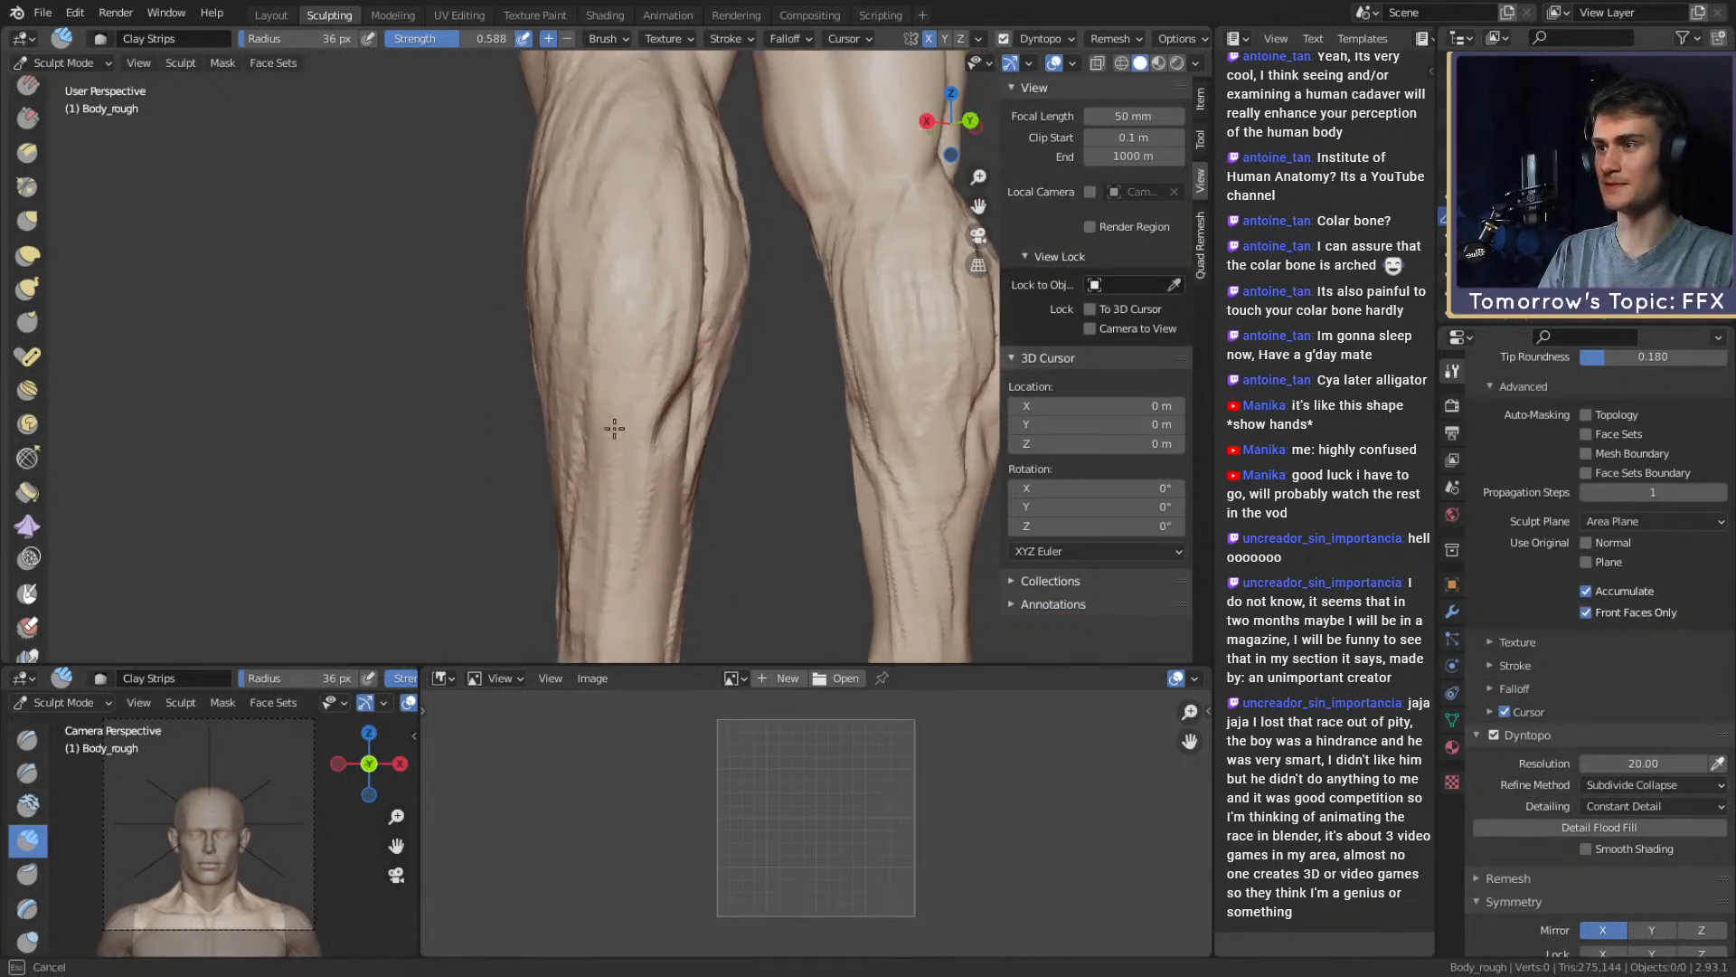
{"action": "middle_click_drag", "start_coordinate": [619, 407], "coordinate": [647, 347]}
{"action": "mouse_move", "coordinate": [647, 346]}
{"action": "left_mouse_down"}
{"action": "mouse_move", "coordinate": [658, 357]}
{"action": "mouse_move", "coordinate": [581, 380]}
{"action": "left_mouse_up"}
{"action": "middle_click_drag", "start_coordinate": [580, 379], "coordinate": [578, 430], "text": "ctrl"}
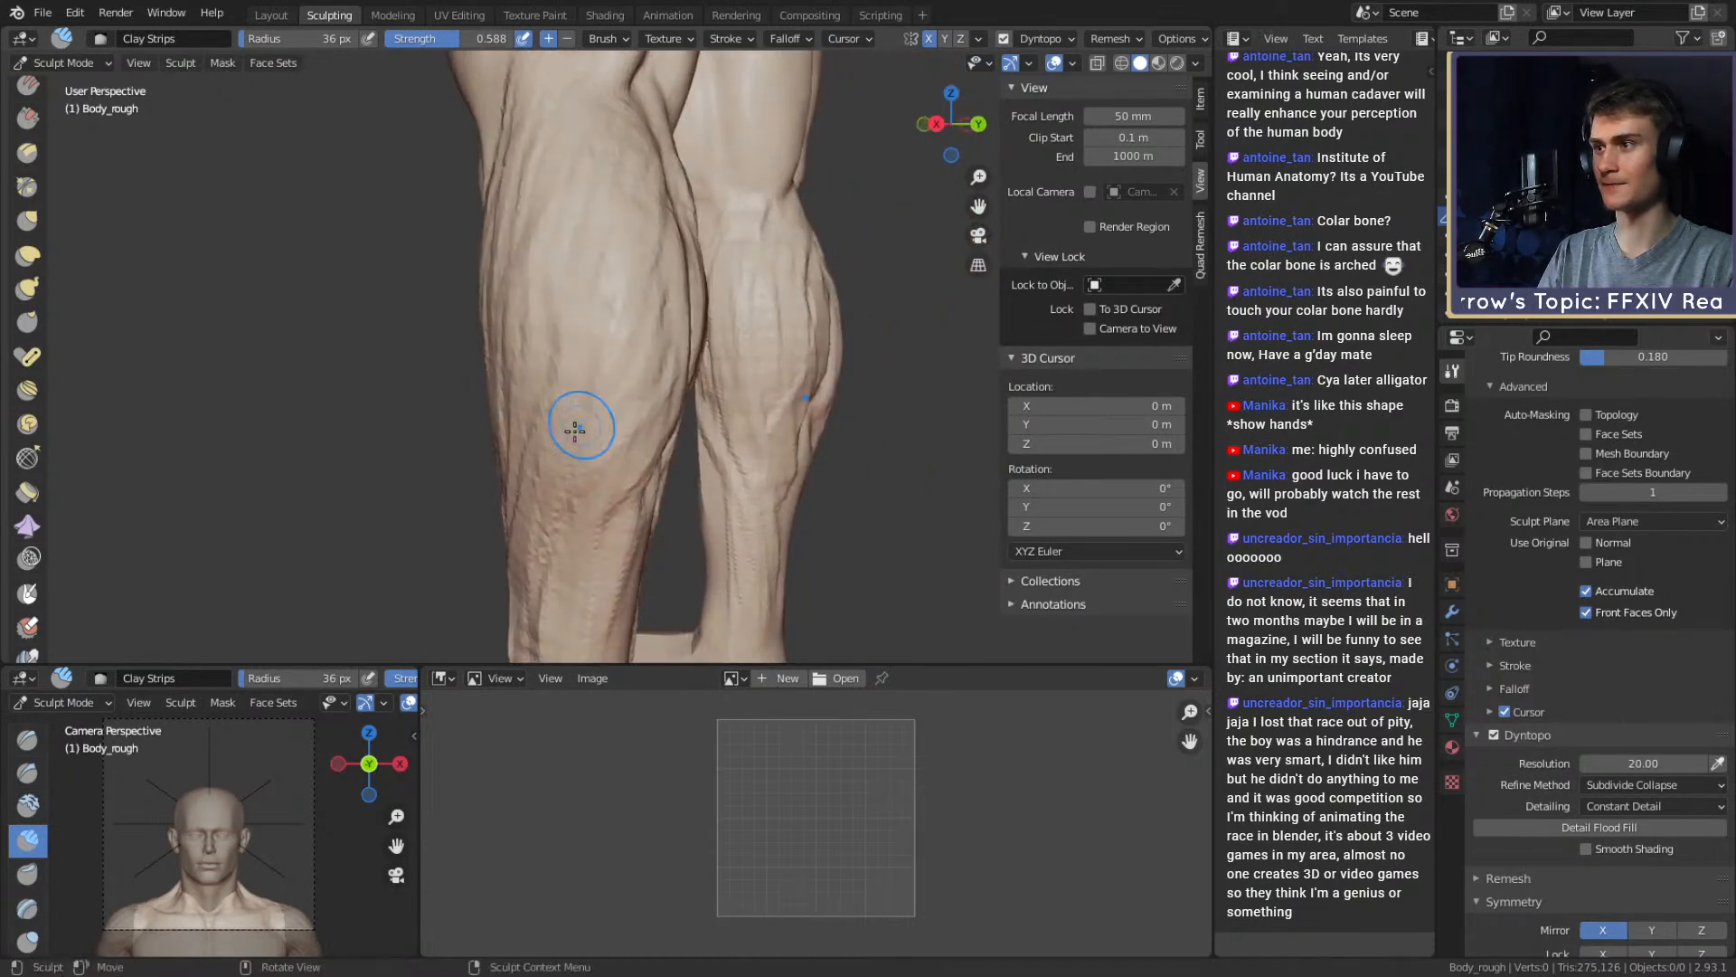
{"action": "mouse_move", "coordinate": [578, 279]}
{"action": "middle_mouse_down"}
{"action": "mouse_move", "coordinate": [674, 285]}
{"action": "mouse_move", "coordinate": [675, 411]}
{"action": "mouse_move", "coordinate": [680, 392]}
{"action": "middle_mouse_up"}
{"action": "middle_click_drag", "start_coordinate": [741, 357], "coordinate": [701, 410]}
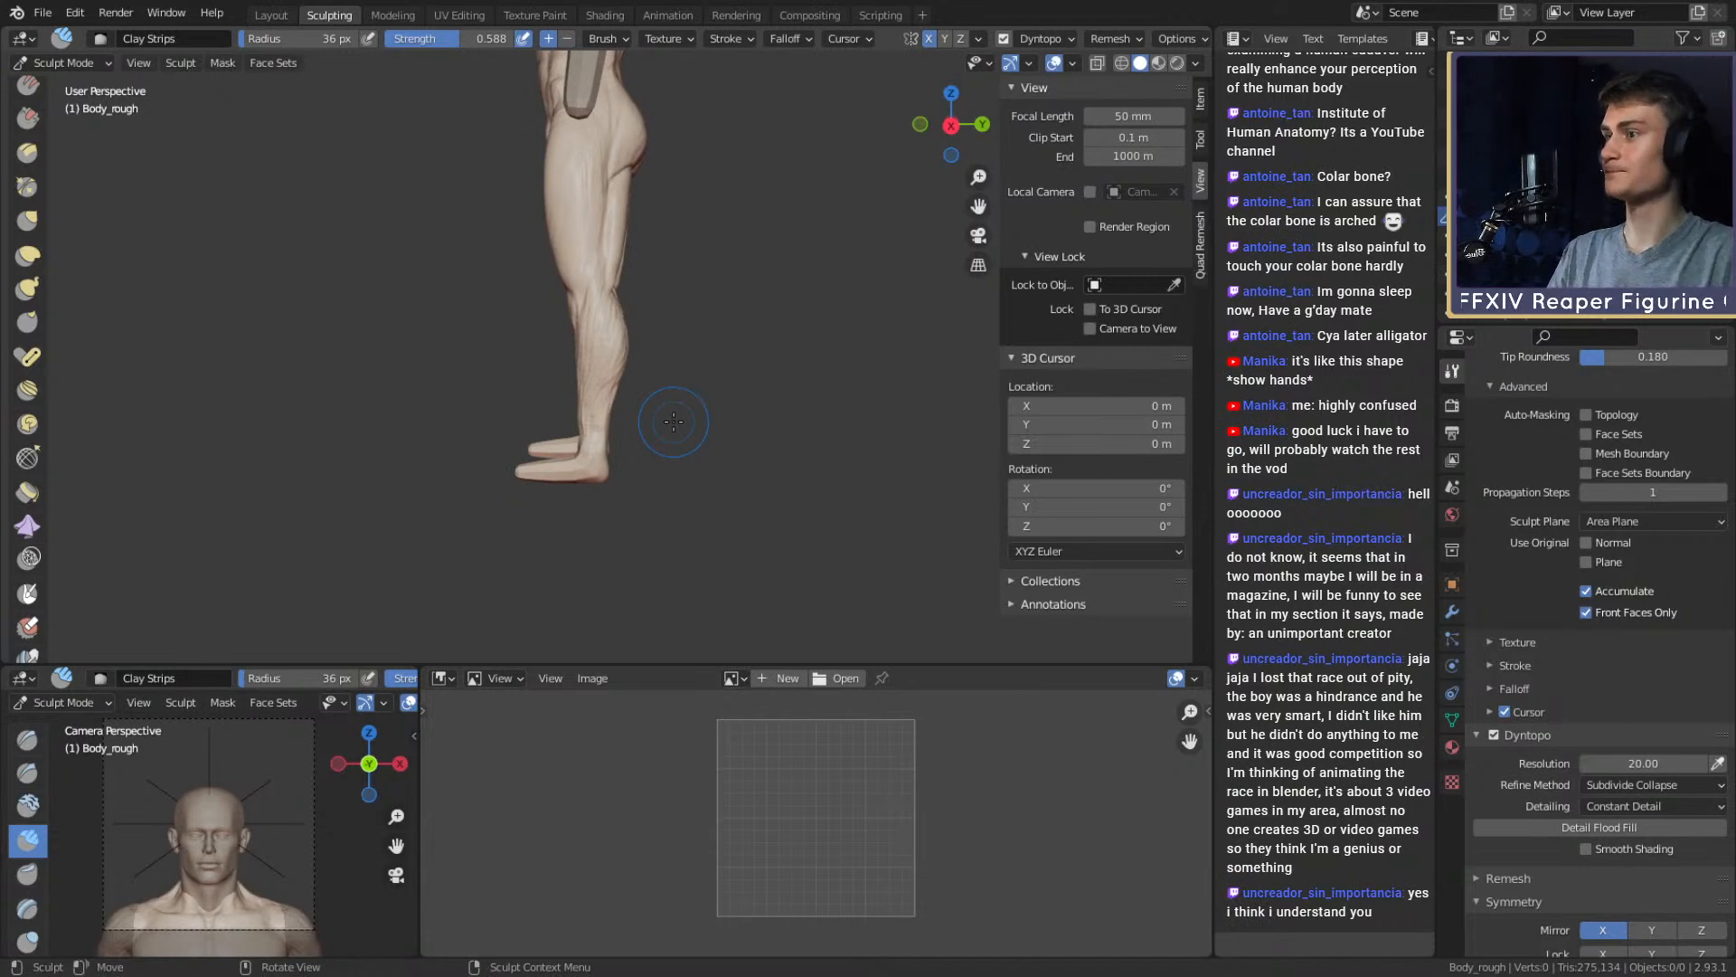
Adjust the back of the lower leg above the heel in side view with an enlarged Grab brush
{"action": "scroll", "coordinate": [673, 421], "scroll_direction": "up", "scroll_amount": 4}
{"action": "key", "text": "g"}
{"action": "key", "text": "f"}
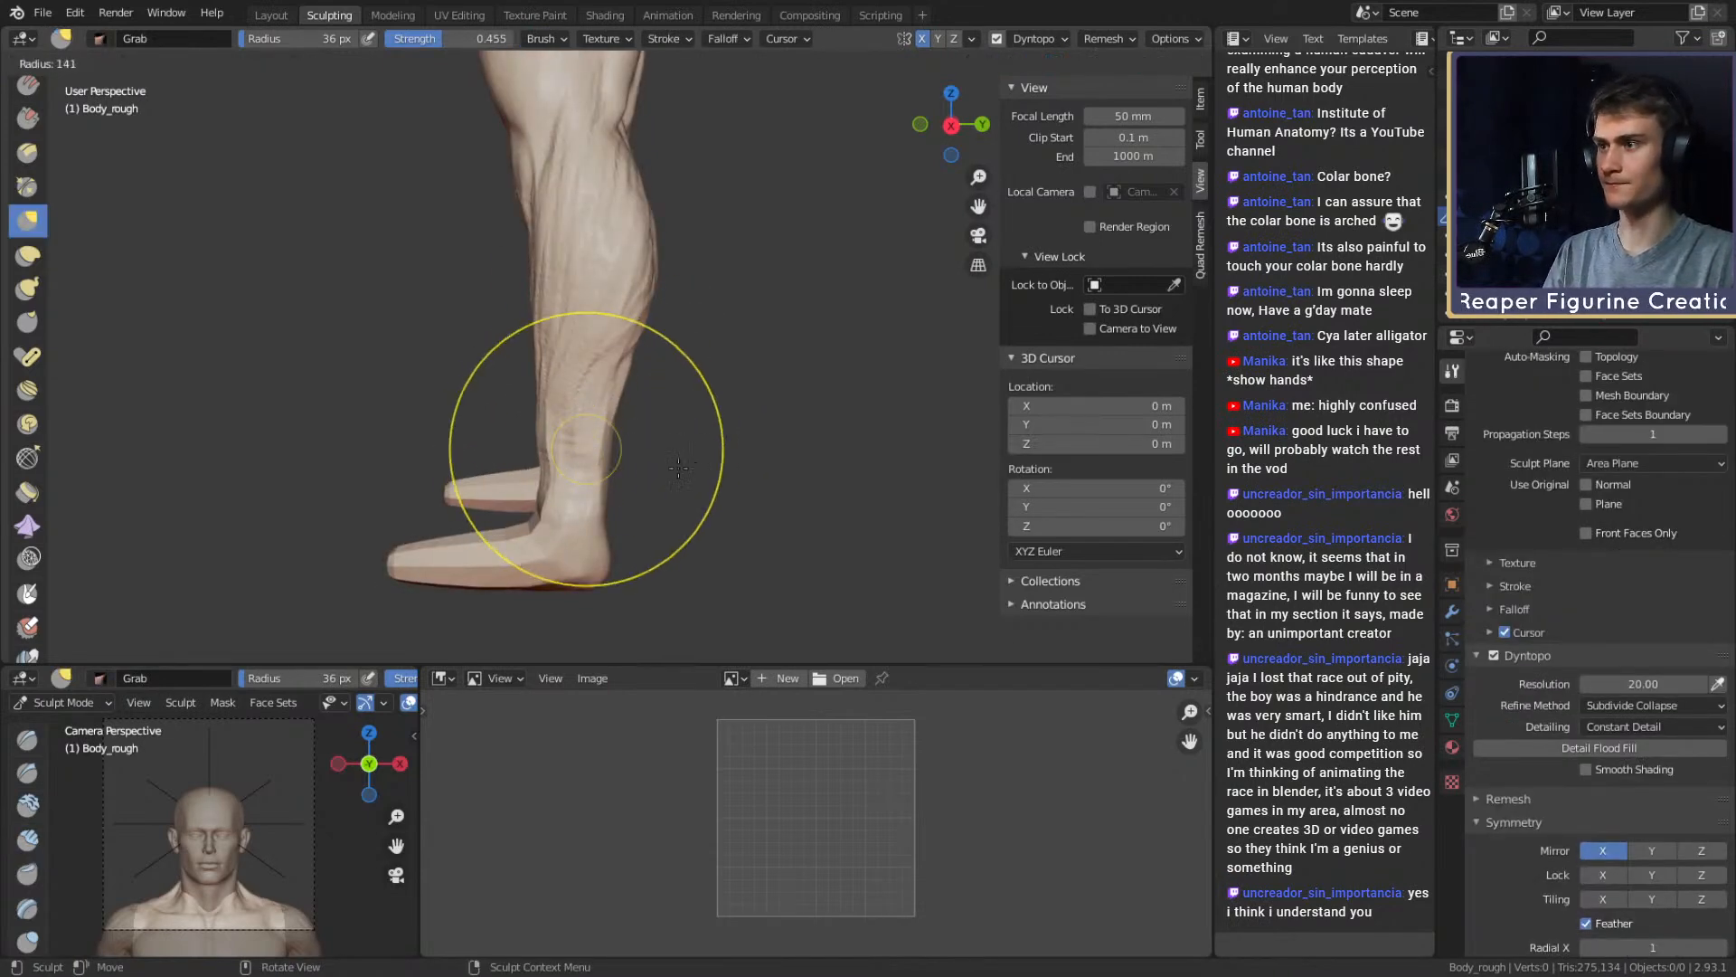
{"action": "left_click", "coordinate": [679, 468]}
{"action": "middle_click_drag", "start_coordinate": [600, 535], "coordinate": [631, 441], "text": "shift"}
{"action": "key", "text": "f"}
{"action": "left_click", "coordinate": [756, 463]}
{"action": "left_click_drag", "start_coordinate": [613, 461], "coordinate": [632, 452]}
{"action": "mouse_move", "coordinate": [628, 352]}
{"action": "middle_mouse_down", "text": "shift"}
{"action": "mouse_move", "coordinate": [636, 403]}
{"action": "mouse_move", "coordinate": [457, 387]}
{"action": "mouse_move", "coordinate": [543, 445]}
{"action": "mouse_move", "coordinate": [649, 423]}
{"action": "mouse_move", "coordinate": [651, 361]}
{"action": "mouse_move", "coordinate": [620, 341]}
{"action": "middle_mouse_up", "text": "shift"}
{"action": "key", "text": "f"}
{"action": "left_click", "coordinate": [564, 396]}
Sculpt the Achilles tendon and lower calf surface down to the heel with Clay Strips at a 29 px radius
{"action": "key", "text": "c"}
{"action": "key", "text": "f"}
{"action": "left_click", "coordinate": [588, 341]}
{"action": "scroll", "coordinate": [620, 341], "scroll_direction": "up", "scroll_amount": 1}
{"action": "left_click_drag", "start_coordinate": [621, 341], "coordinate": [651, 461]}
{"action": "mouse_move", "coordinate": [615, 452]}
{"action": "middle_mouse_down"}
{"action": "mouse_move", "coordinate": [654, 453]}
{"action": "mouse_move", "coordinate": [597, 299]}
{"action": "middle_mouse_up"}
{"action": "key", "text": "f"}
{"action": "left_click", "coordinate": [579, 308]}
{"action": "left_click_drag", "start_coordinate": [565, 308], "coordinate": [562, 337]}
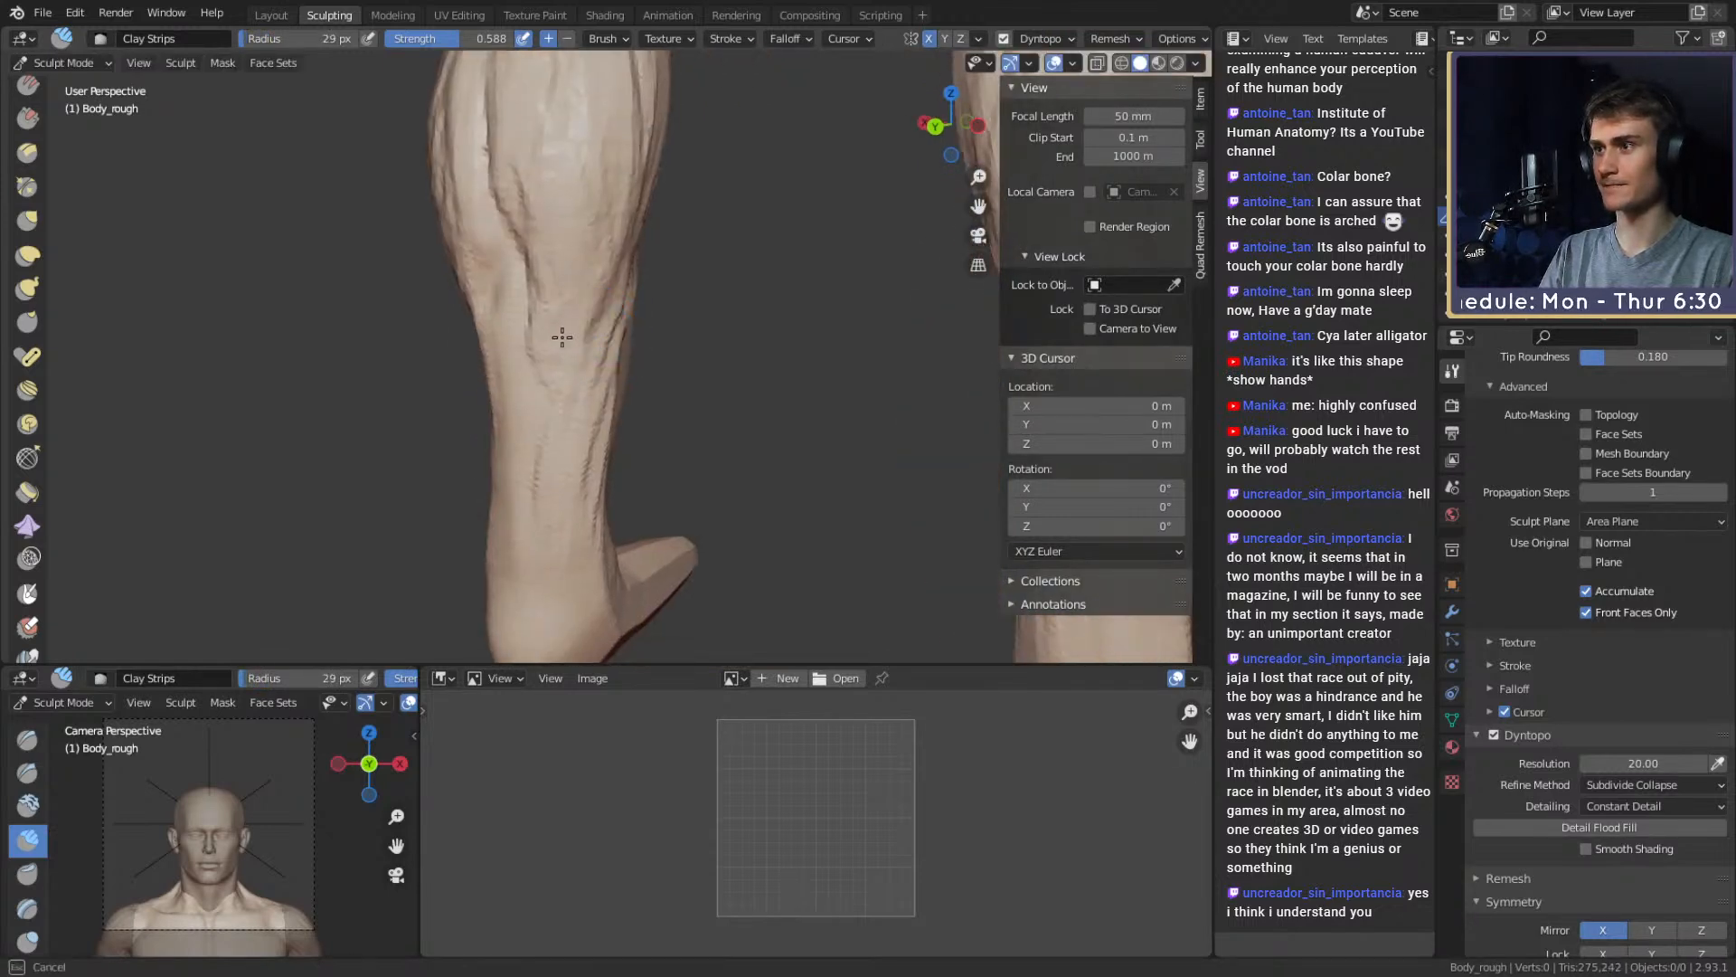
{"action": "left_click_drag", "start_coordinate": [583, 569], "coordinate": [588, 551]}
{"action": "middle_click_drag", "start_coordinate": [587, 506], "coordinate": [608, 507]}
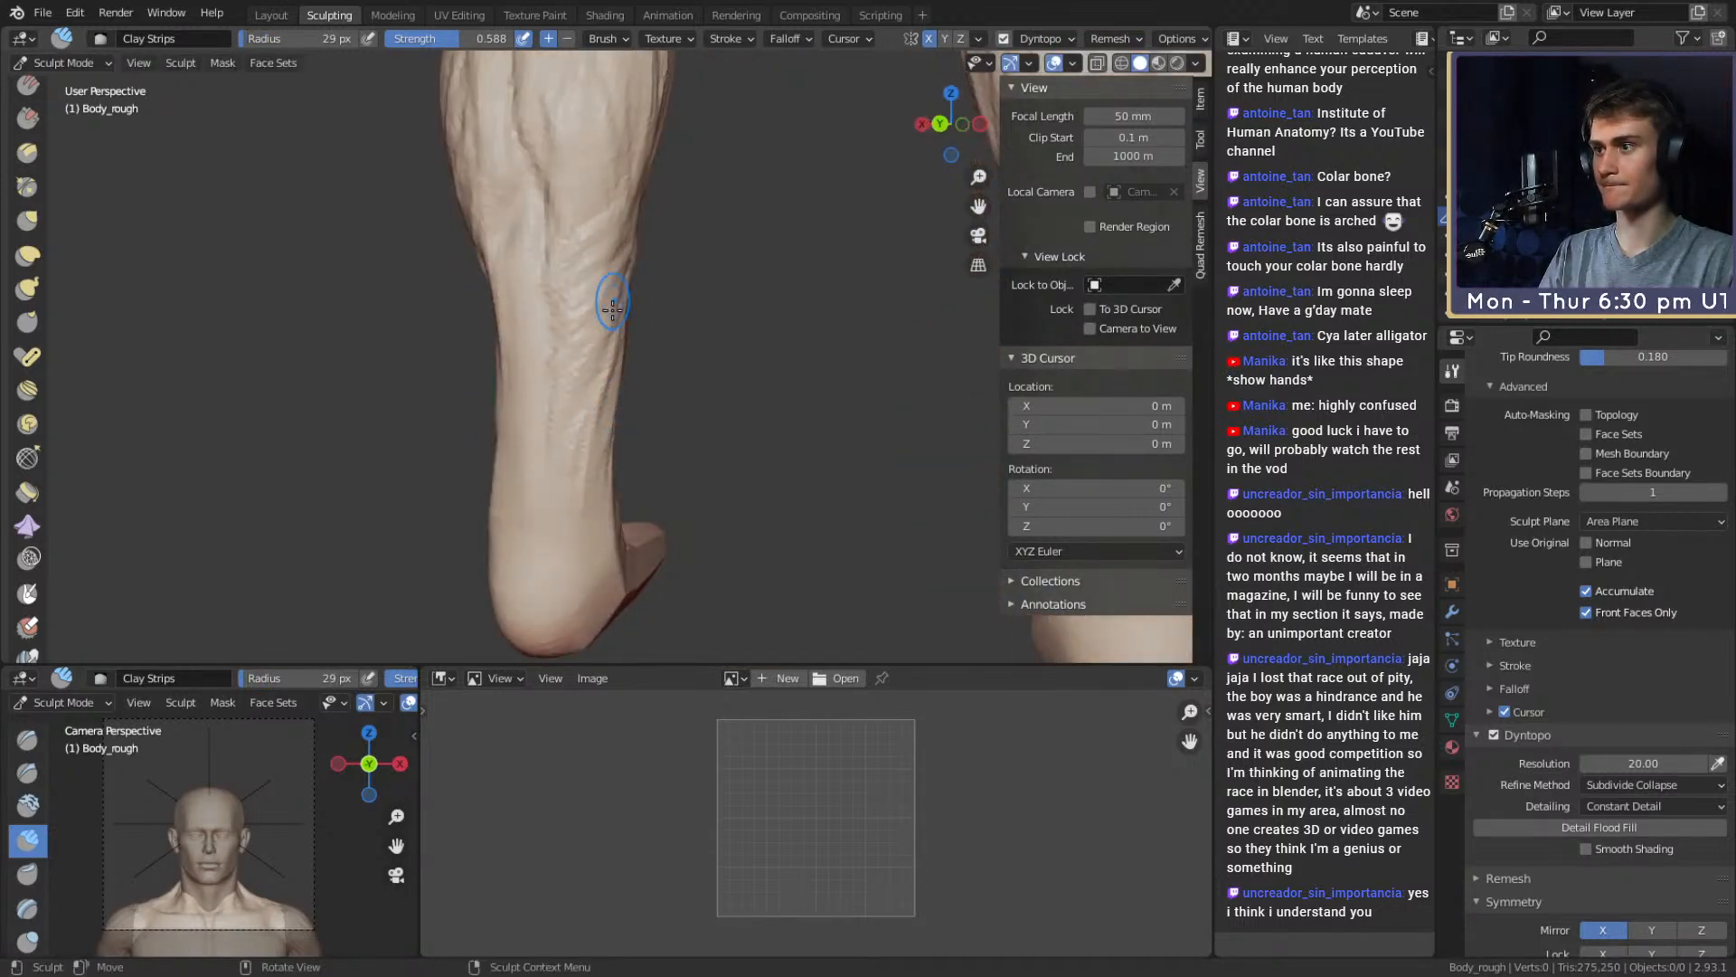
Build up the inner edge of the lower calf and the tendon above the heel with Clay Strips strokes
{"action": "left_click_drag", "start_coordinate": [593, 312], "coordinate": [580, 352]}
{"action": "middle_click_drag", "start_coordinate": [616, 620], "coordinate": [633, 620]}
{"action": "left_click_drag", "start_coordinate": [588, 592], "coordinate": [581, 566]}
{"action": "middle_click_drag", "start_coordinate": [599, 294], "coordinate": [607, 366], "text": "shift"}
{"action": "left_click_drag", "start_coordinate": [611, 397], "coordinate": [578, 543]}
{"action": "left_click_drag", "start_coordinate": [569, 367], "coordinate": [565, 424]}
{"action": "left_click_drag", "start_coordinate": [587, 358], "coordinate": [583, 385]}
{"action": "middle_click_drag", "start_coordinate": [584, 398], "coordinate": [647, 398]}
{"action": "left_click_drag", "start_coordinate": [587, 303], "coordinate": [556, 361]}
{"action": "mouse_move", "coordinate": [660, 339]}
{"action": "middle_mouse_down"}
{"action": "mouse_move", "coordinate": [582, 329]}
{"action": "mouse_move", "coordinate": [709, 361]}
{"action": "mouse_move", "coordinate": [573, 317]}
{"action": "mouse_move", "coordinate": [567, 368]}
{"action": "mouse_move", "coordinate": [601, 361]}
{"action": "middle_mouse_up"}
Resize the Clay Strips brush and sculpt a long strip down the side of the lower calf
{"action": "key", "text": "f"}
{"action": "left_click", "coordinate": [624, 334]}
{"action": "left_click_drag", "start_coordinate": [624, 303], "coordinate": [608, 384]}
{"action": "middle_click_drag", "start_coordinate": [611, 337], "coordinate": [632, 344], "text": "shift"}
{"action": "middle_click_drag", "start_coordinate": [741, 343], "coordinate": [599, 337]}
{"action": "left_click_drag", "start_coordinate": [624, 271], "coordinate": [582, 461]}
{"action": "middle_click_drag", "start_coordinate": [578, 348], "coordinate": [609, 306]}
Define the lower edge of the calf muscle in side view with Clay Strips at a 47 px radius, reduced to 39 px
{"action": "key", "text": "f"}
{"action": "left_click", "coordinate": [616, 242]}
{"action": "mouse_move", "coordinate": [610, 237]}
{"action": "left_mouse_down"}
{"action": "mouse_move", "coordinate": [616, 356]}
{"action": "mouse_move", "coordinate": [651, 371]}
{"action": "left_mouse_up"}
{"action": "middle_click_drag", "start_coordinate": [664, 316], "coordinate": [642, 311]}
{"action": "middle_click_drag", "start_coordinate": [554, 415], "coordinate": [667, 361]}
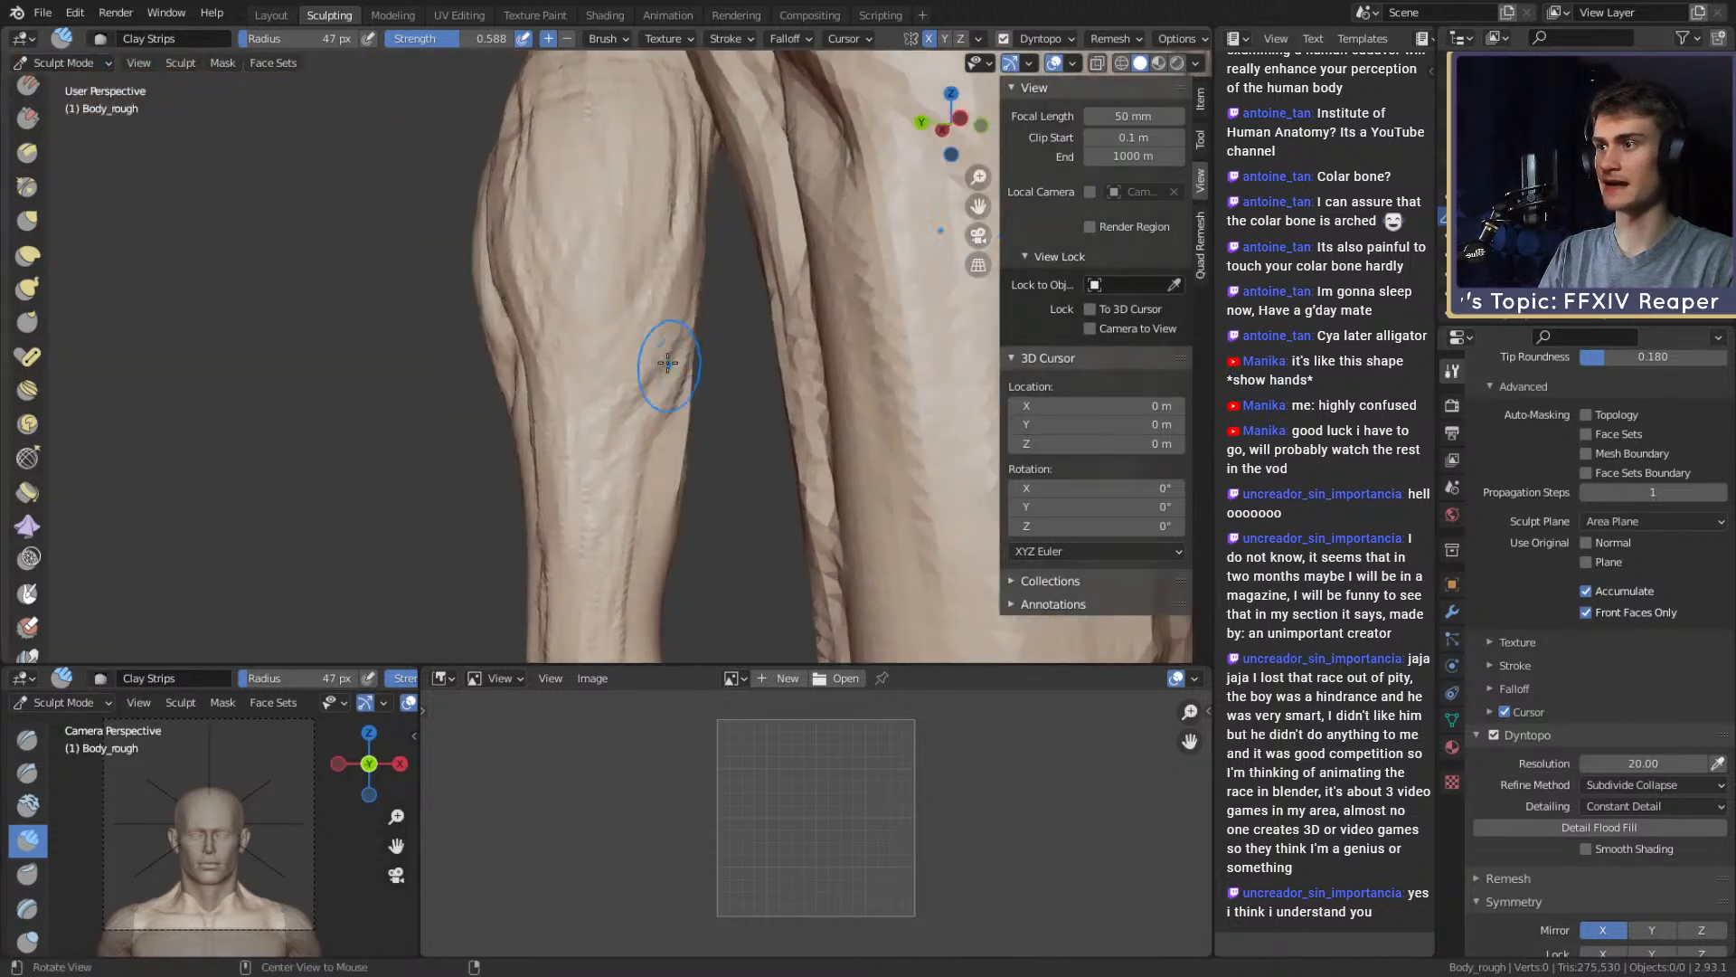
{"action": "mouse_move", "coordinate": [663, 360]}
{"action": "left_mouse_down"}
{"action": "mouse_move", "coordinate": [581, 422]}
{"action": "mouse_move", "coordinate": [653, 262]}
{"action": "mouse_move", "coordinate": [606, 244]}
{"action": "mouse_move", "coordinate": [567, 330]}
{"action": "left_mouse_up"}
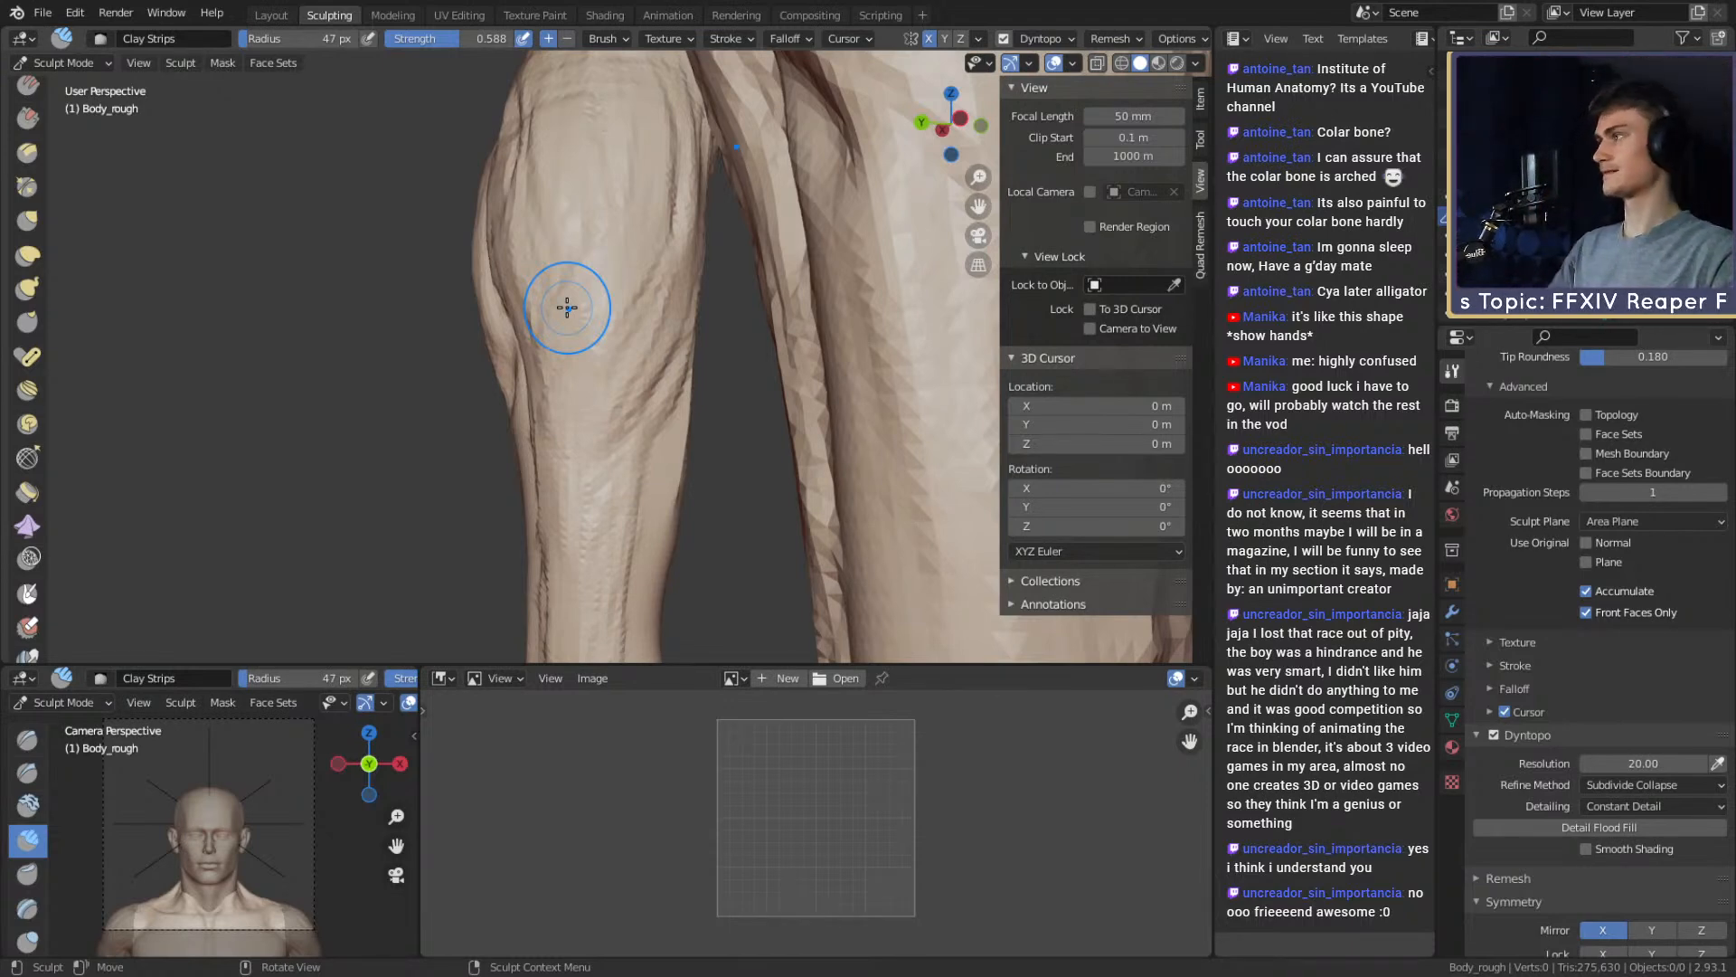
{"action": "mouse_move", "coordinate": [734, 531]}
{"action": "middle_mouse_down", "text": "shift"}
{"action": "mouse_move", "coordinate": [714, 357]}
{"action": "mouse_move", "coordinate": [828, 407]}
{"action": "middle_mouse_up", "text": "shift"}
{"action": "key", "text": "f"}
{"action": "left_click", "coordinate": [643, 360]}
{"action": "middle_click_drag", "start_coordinate": [643, 361], "coordinate": [568, 324]}
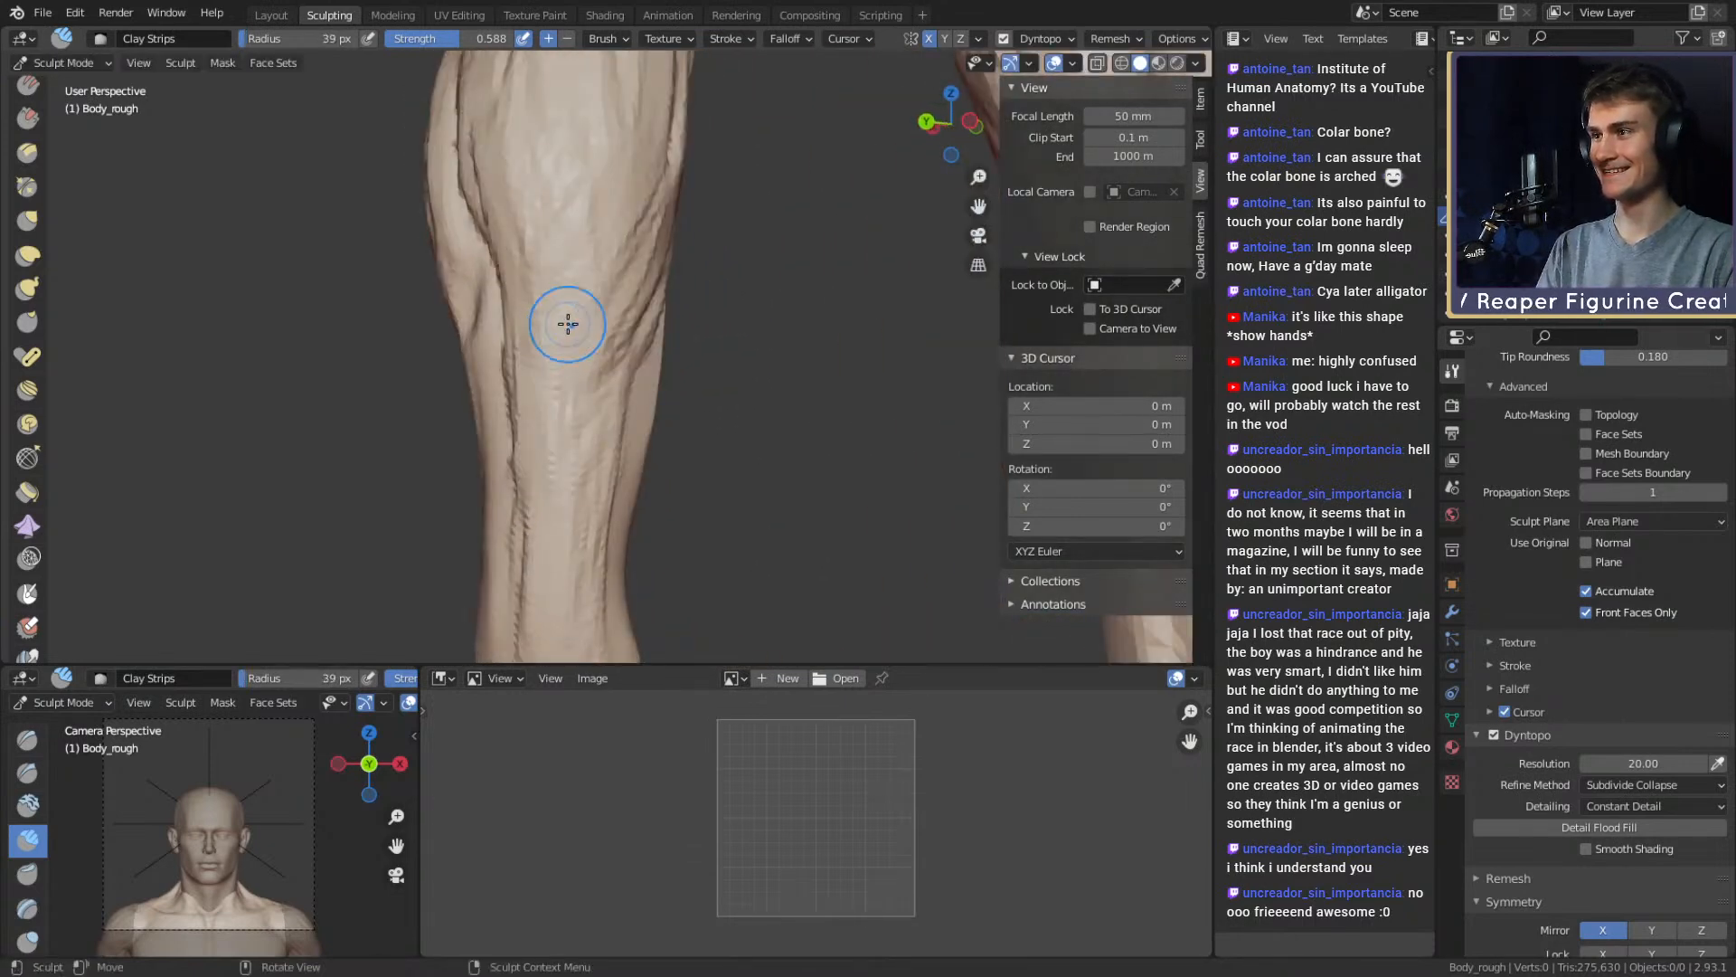
{"action": "middle_click_drag", "start_coordinate": [585, 403], "coordinate": [588, 365]}
Work the lower calf border with Crease at a 39 px radius and reshape it with Clay Strips, starting at 50 px
{"action": "key", "text": "shift+c"}
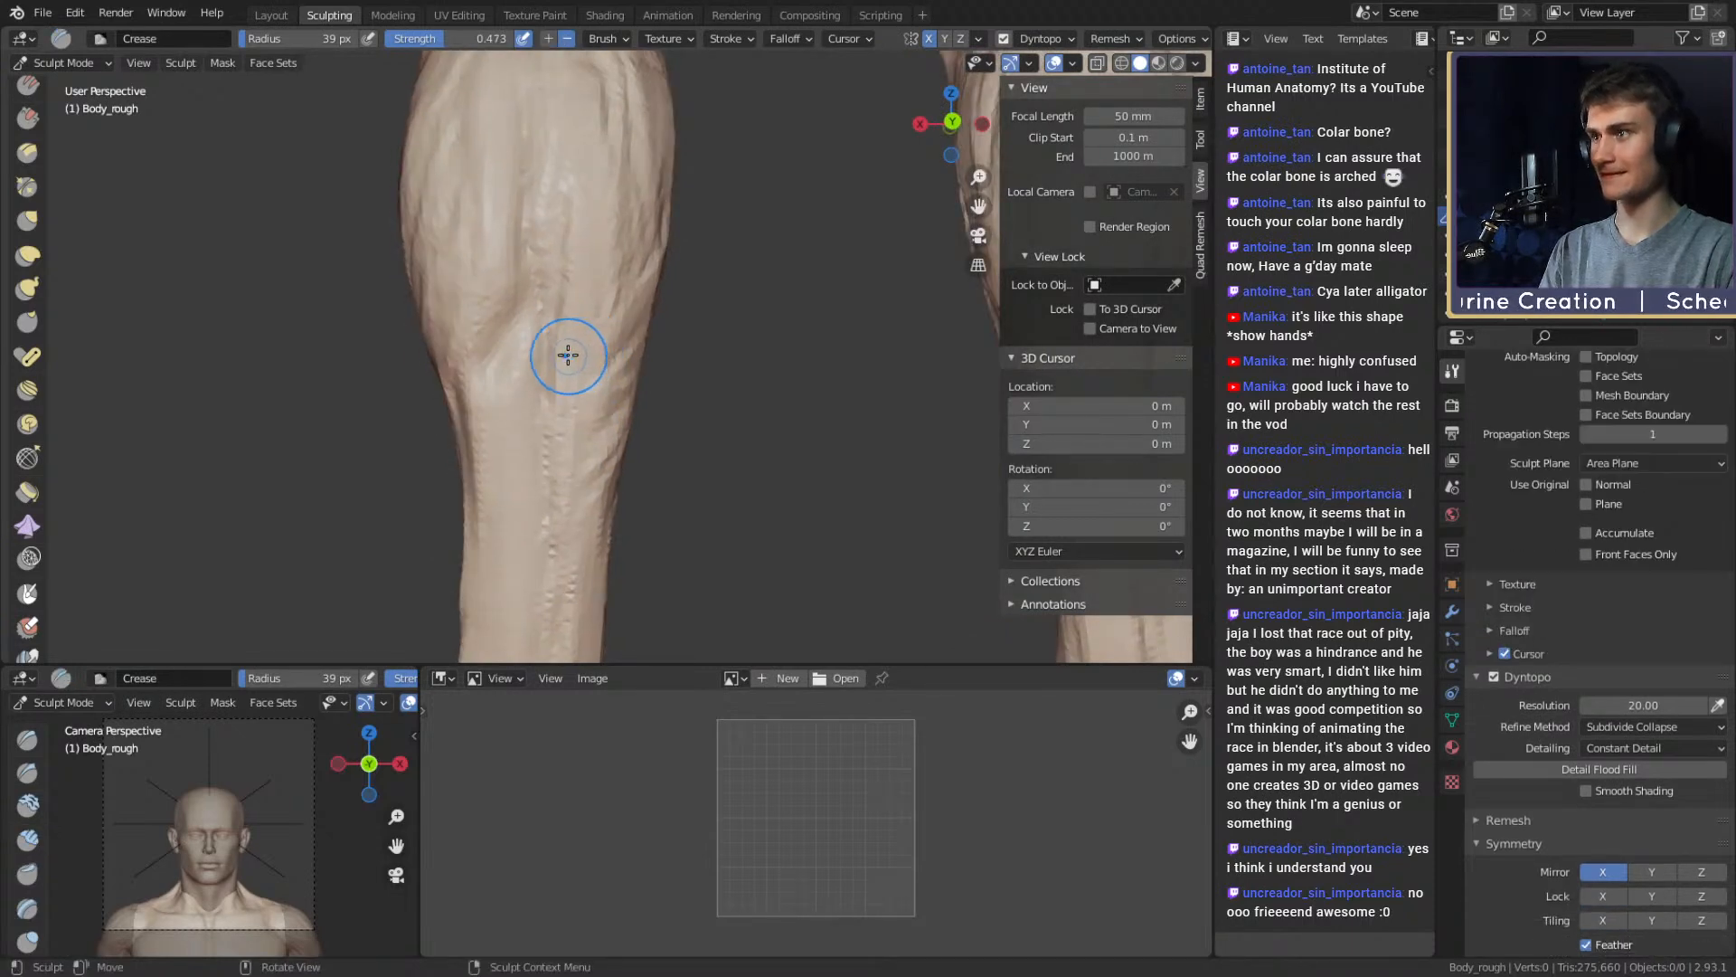
{"action": "middle_click_drag", "start_coordinate": [630, 449], "coordinate": [516, 357]}
{"action": "key", "text": "c"}
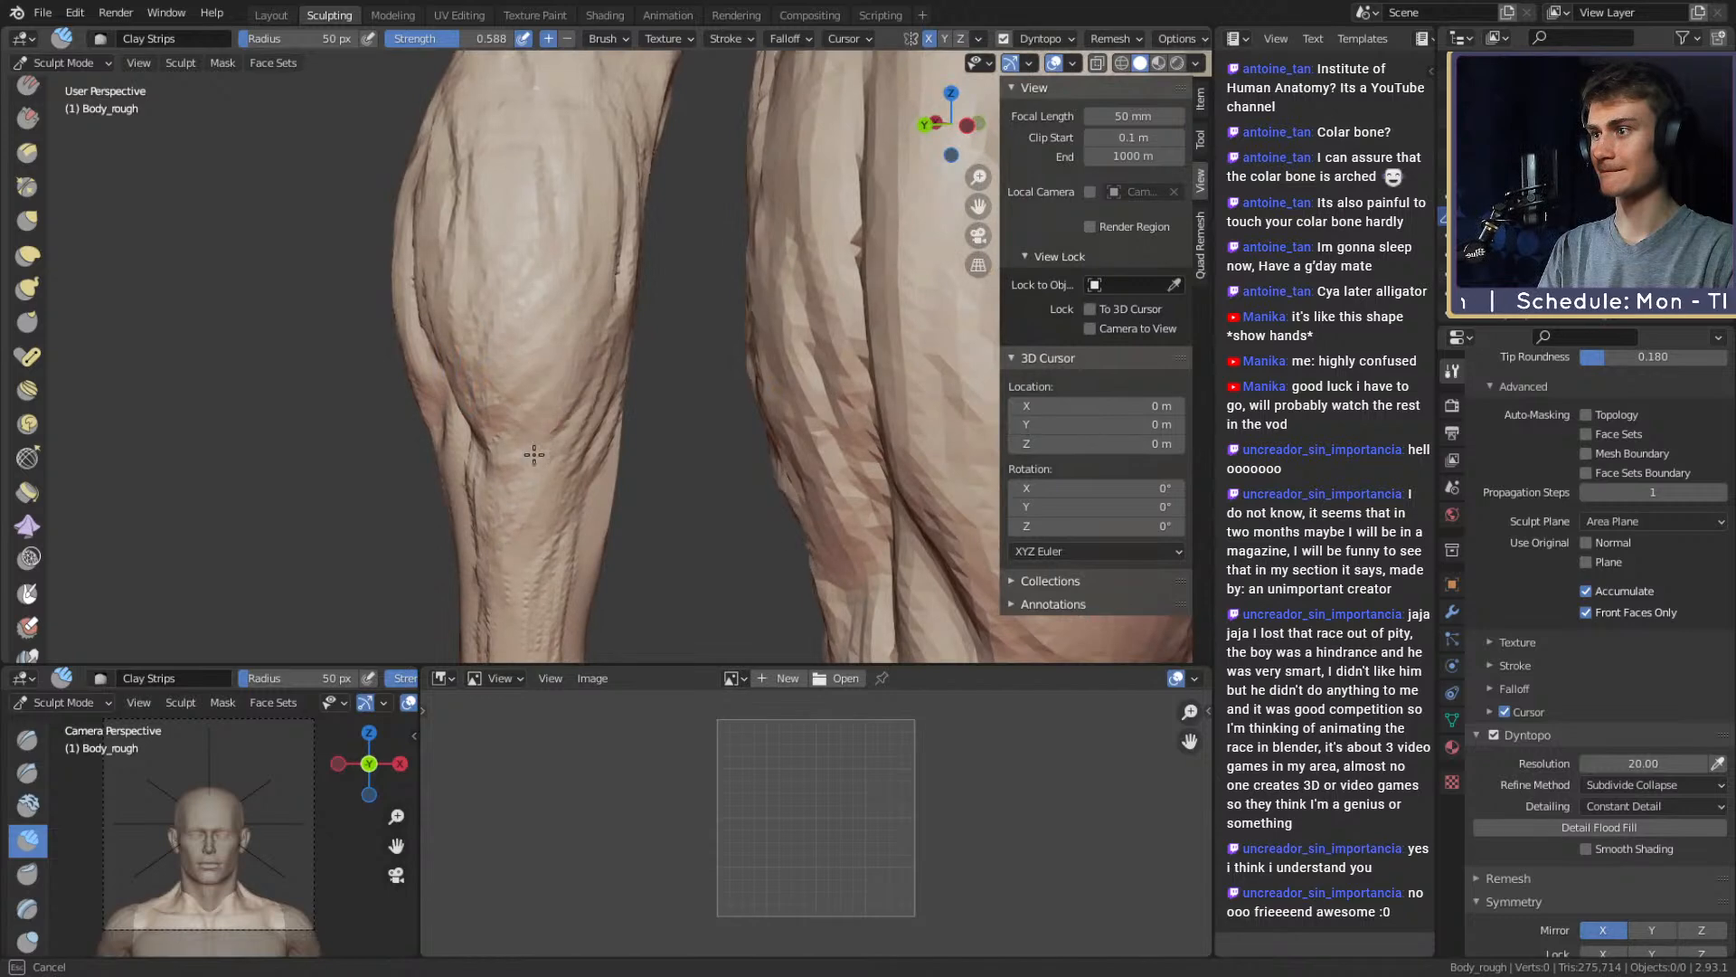
{"action": "middle_click_drag", "start_coordinate": [533, 453], "coordinate": [589, 349]}
{"action": "key", "text": "f"}
{"action": "left_click", "coordinate": [574, 349]}
{"action": "left_click_drag", "start_coordinate": [578, 362], "coordinate": [611, 322]}
{"action": "middle_click_drag", "start_coordinate": [601, 340], "coordinate": [644, 344]}
{"action": "mouse_move", "coordinate": [635, 359]}
{"action": "left_mouse_down"}
{"action": "mouse_move", "coordinate": [624, 337]}
{"action": "mouse_move", "coordinate": [562, 348]}
{"action": "left_mouse_up"}
{"action": "mouse_move", "coordinate": [562, 347]}
{"action": "middle_mouse_down"}
{"action": "mouse_move", "coordinate": [531, 388]}
{"action": "mouse_move", "coordinate": [509, 368]}
{"action": "middle_mouse_up"}
Blend the lower ends of both calf muscles into the shank with resized Clay Strips strokes
{"action": "key", "text": "f"}
{"action": "left_click", "coordinate": [521, 368]}
{"action": "left_click_drag", "start_coordinate": [517, 387], "coordinate": [570, 348]}
{"action": "mouse_move", "coordinate": [578, 348]}
{"action": "middle_mouse_down"}
{"action": "mouse_move", "coordinate": [625, 347]}
{"action": "mouse_move", "coordinate": [644, 373]}
{"action": "middle_mouse_up"}
{"action": "left_click_drag", "start_coordinate": [593, 372], "coordinate": [570, 357]}
{"action": "middle_click_drag", "start_coordinate": [516, 334], "coordinate": [611, 349]}
{"action": "key", "text": "f"}
{"action": "left_click", "coordinate": [601, 352]}
{"action": "mouse_move", "coordinate": [600, 352]}
{"action": "left_mouse_down"}
{"action": "mouse_move", "coordinate": [620, 403]}
{"action": "mouse_move", "coordinate": [620, 345]}
{"action": "mouse_move", "coordinate": [541, 307]}
{"action": "left_mouse_up"}
Fill the junction between the calf muscles and the Achilles tendon with Clay Strips at radii of 37, 25 and 38 px
{"action": "key", "text": "f"}
{"action": "left_click", "coordinate": [618, 360]}
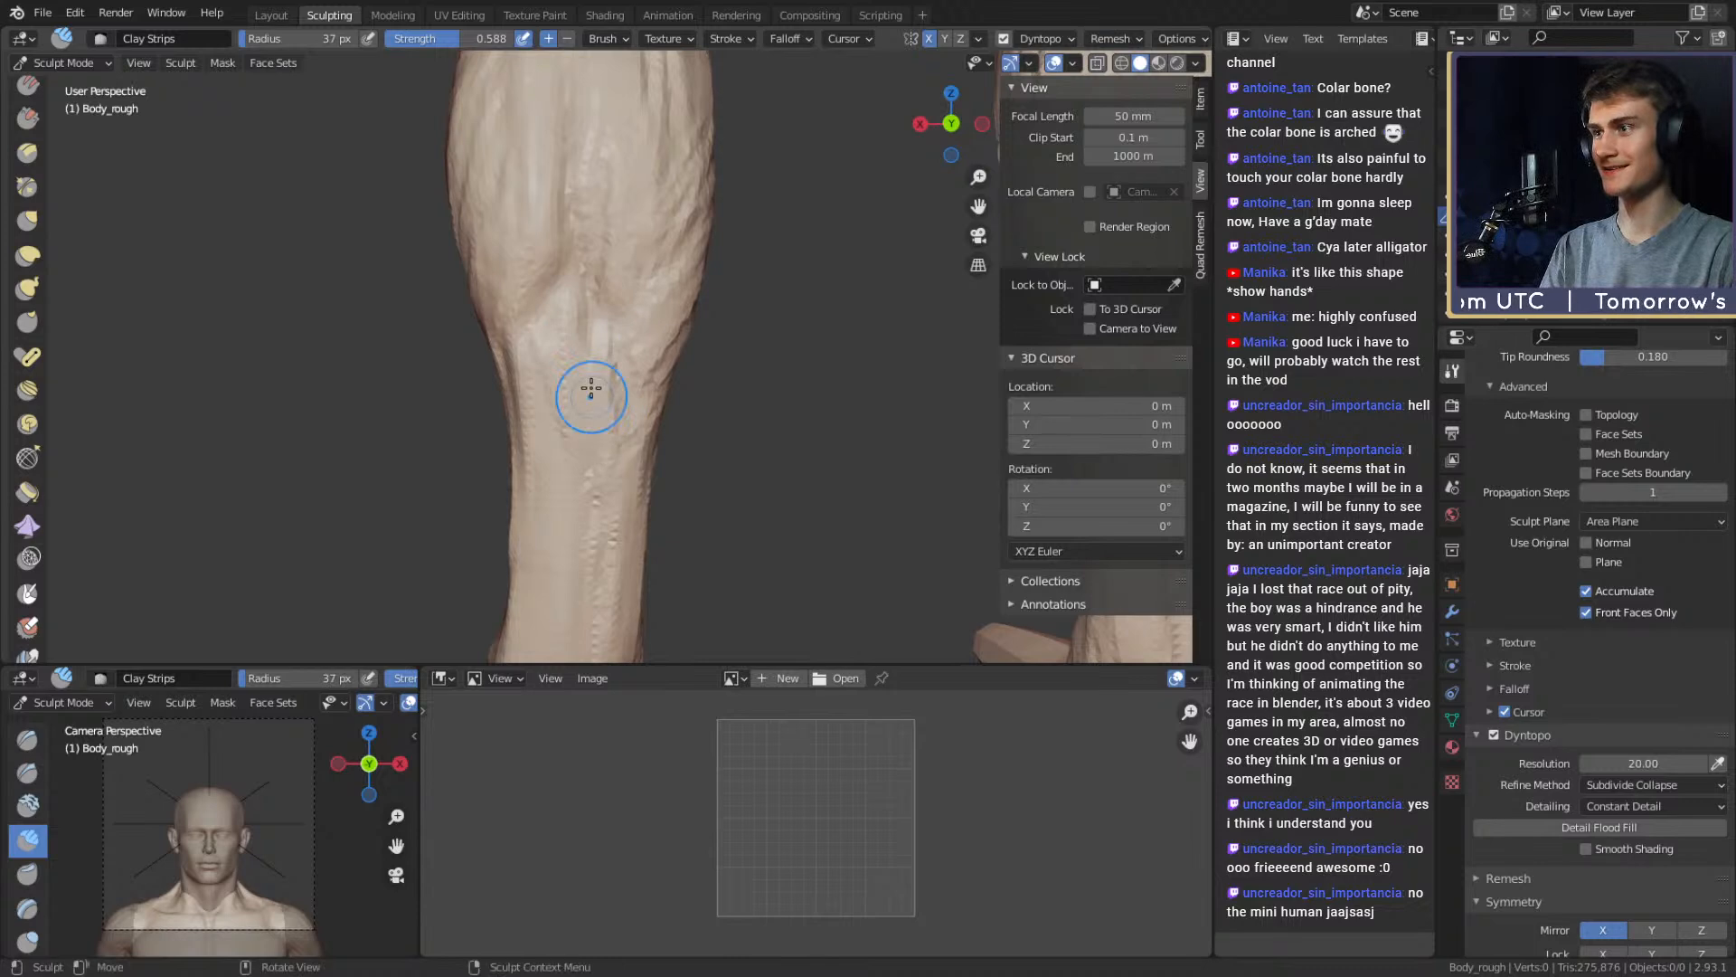
{"action": "left_click_drag", "start_coordinate": [591, 388], "coordinate": [581, 341], "text": "alt"}
{"action": "key", "text": "f"}
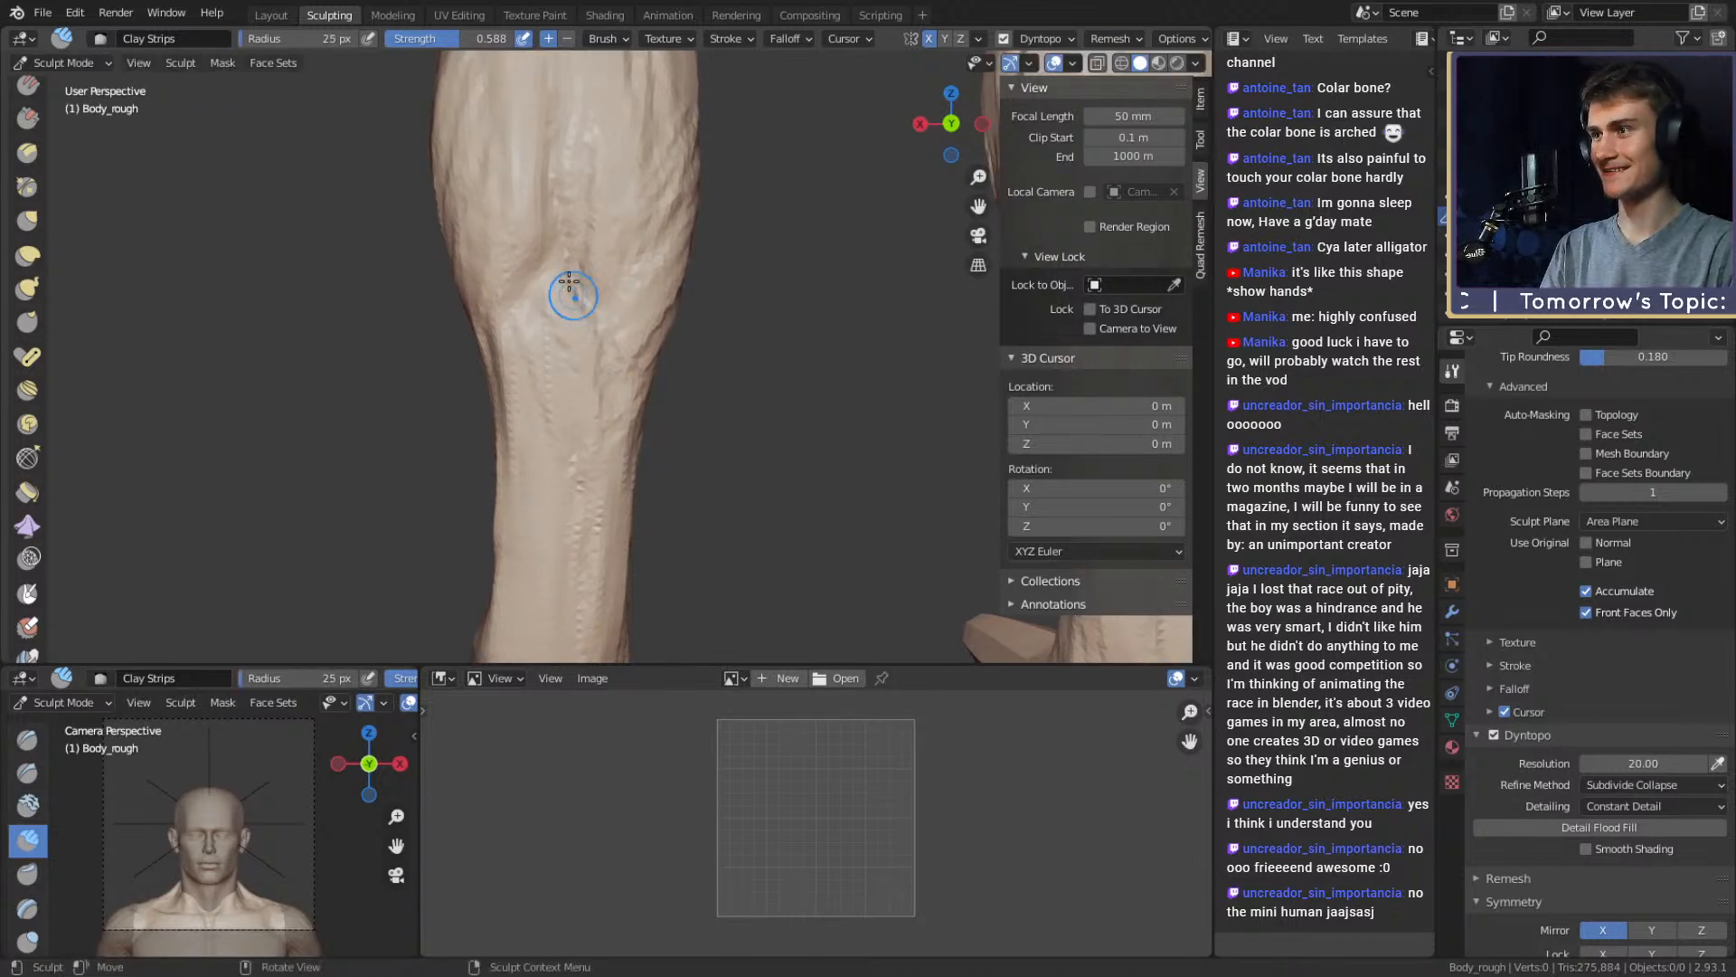
{"action": "left_click_drag", "start_coordinate": [572, 526], "coordinate": [572, 511]}
{"action": "mouse_move", "coordinate": [578, 470]}
{"action": "left_mouse_down", "text": "alt"}
{"action": "mouse_move", "coordinate": [687, 425]}
{"action": "mouse_move", "coordinate": [806, 407]}
{"action": "mouse_move", "coordinate": [724, 371]}
{"action": "left_mouse_up", "text": "alt"}
{"action": "mouse_move", "coordinate": [688, 371]}
{"action": "left_mouse_down", "text": "alt"}
{"action": "mouse_move", "coordinate": [570, 369]}
{"action": "mouse_move", "coordinate": [555, 387]}
{"action": "mouse_move", "coordinate": [620, 317]}
{"action": "mouse_move", "coordinate": [588, 360]}
{"action": "left_mouse_up", "text": "alt"}
{"action": "key", "text": "f"}
{"action": "left_click", "coordinate": [560, 360]}
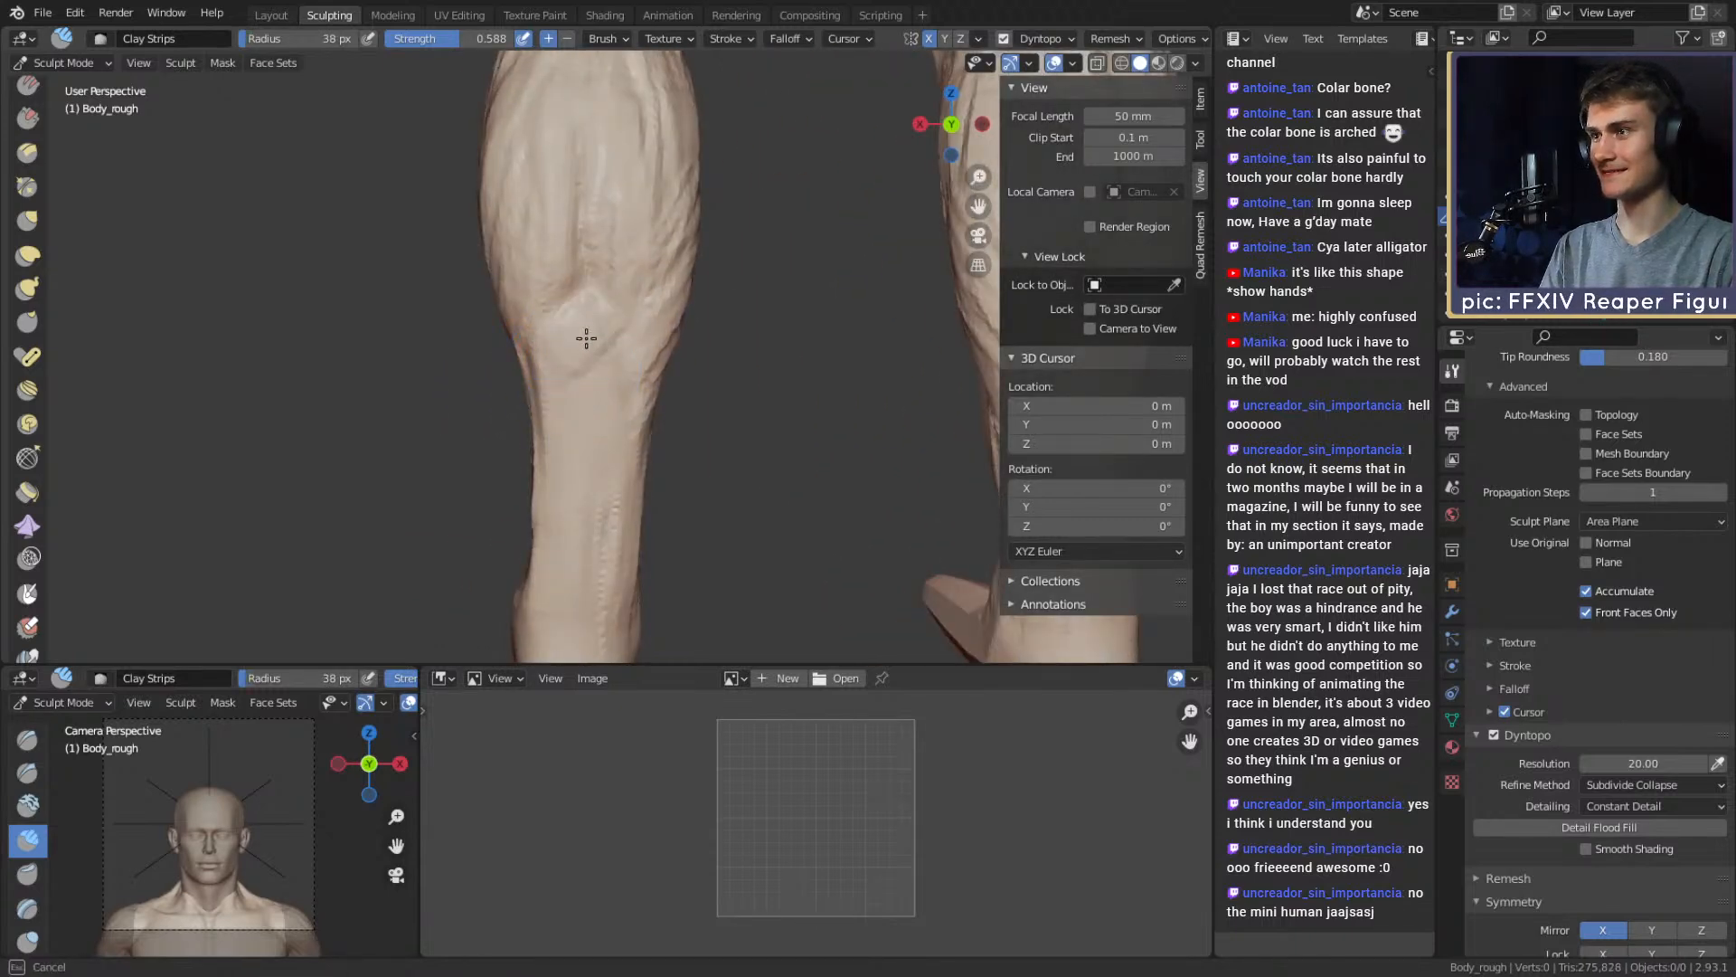
{"action": "mouse_move", "coordinate": [607, 605]}
{"action": "left_mouse_down", "text": "alt"}
{"action": "mouse_move", "coordinate": [585, 305]}
{"action": "mouse_move", "coordinate": [592, 434]}
{"action": "left_mouse_up", "text": "alt"}
{"action": "left_click_drag", "start_coordinate": [598, 438], "coordinate": [596, 356], "text": "alt+shift"}
Reshape the heel in back view with the Grab brush at a 213 px radius
{"action": "key", "text": "g"}
{"action": "key", "text": "f"}
{"action": "left_click", "coordinate": [728, 444]}
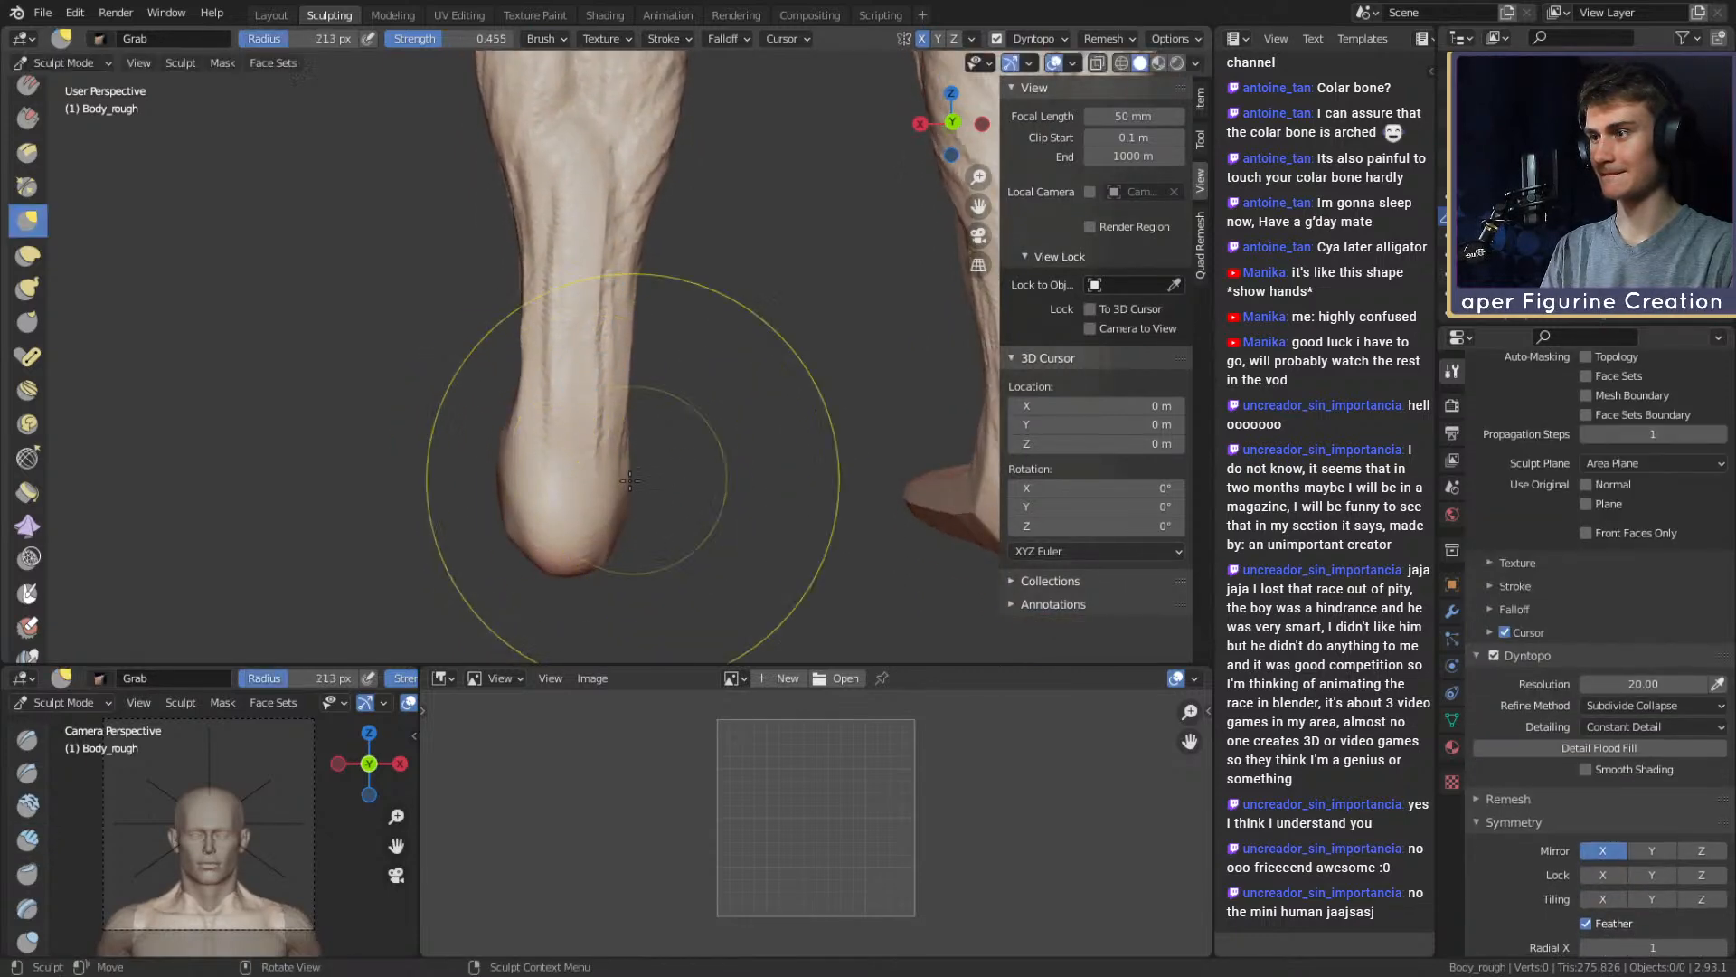
{"action": "mouse_move", "coordinate": [550, 495]}
{"action": "left_mouse_down"}
{"action": "mouse_move", "coordinate": [531, 480]}
{"action": "mouse_move", "coordinate": [539, 459]}
{"action": "left_mouse_up"}
{"action": "middle_click_drag", "start_coordinate": [581, 343], "coordinate": [600, 449], "text": "shift"}
Adjust and smooth the back of the lower leg and calf, using the Grab brush at 82 px and 177 px radii
{"action": "key", "text": "f"}
{"action": "left_click", "coordinate": [554, 390]}
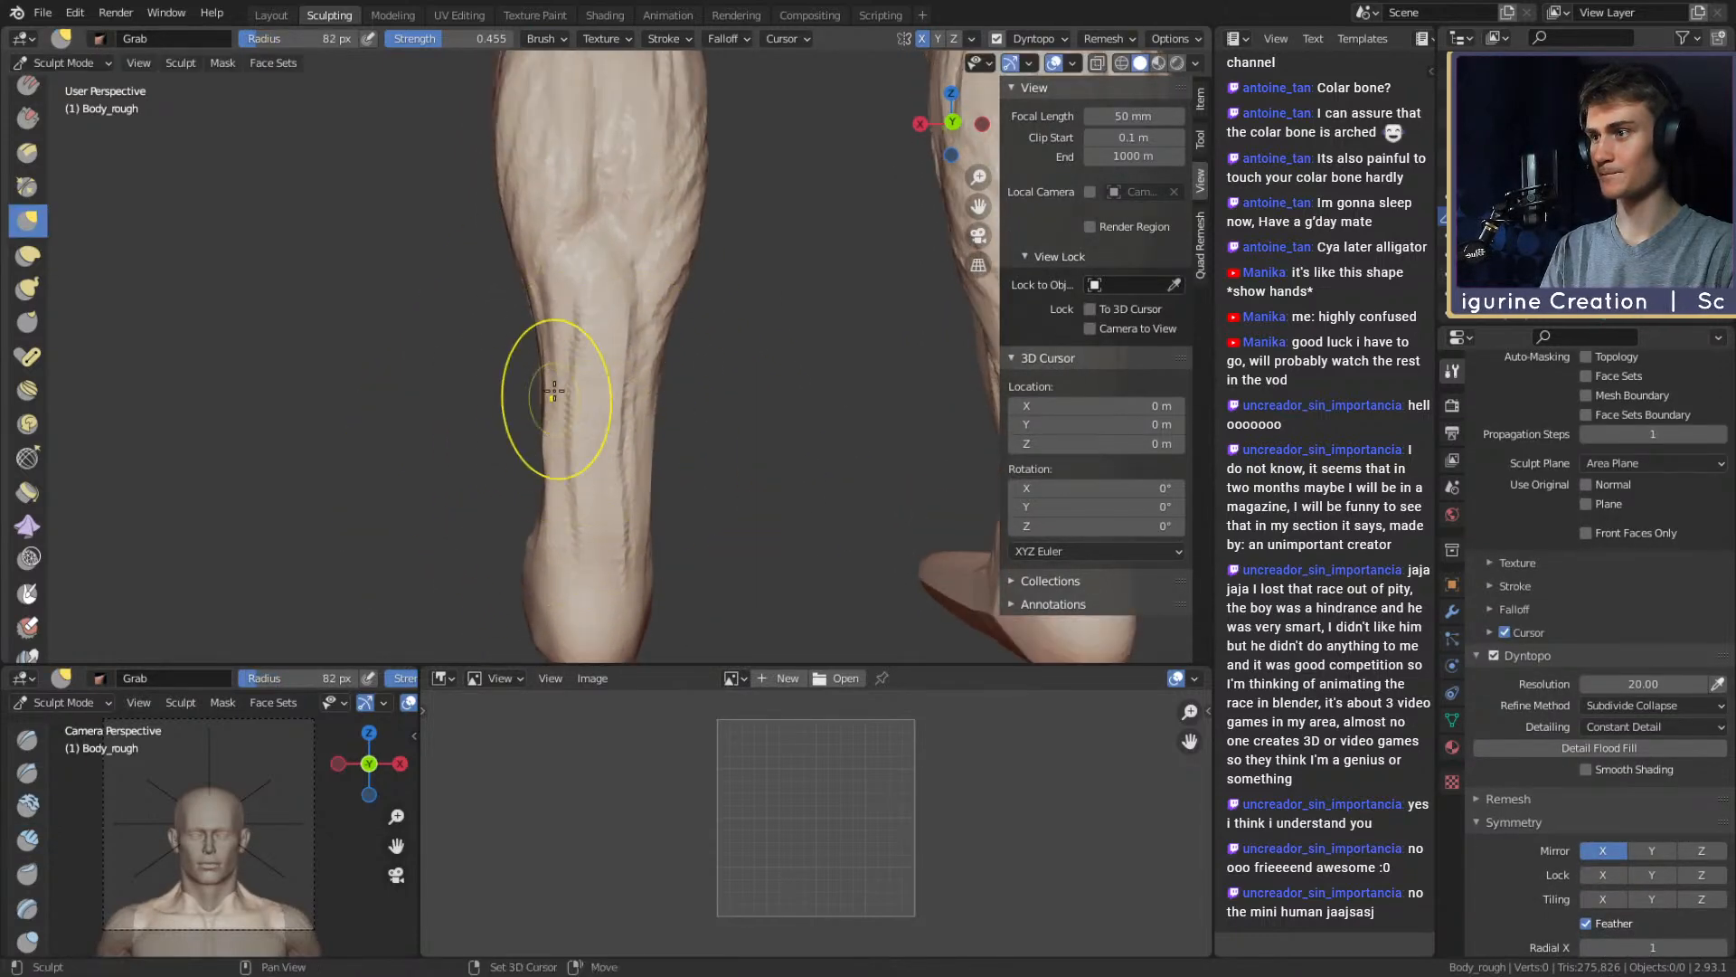
{"action": "left_click_drag", "start_coordinate": [634, 280], "coordinate": [630, 542], "text": "shift"}
{"action": "key", "text": "f"}
{"action": "left_click", "coordinate": [792, 434]}
{"action": "left_click_drag", "start_coordinate": [673, 244], "coordinate": [667, 171], "text": "shift"}
{"action": "middle_click_drag", "start_coordinate": [667, 170], "coordinate": [653, 357], "text": "shift"}
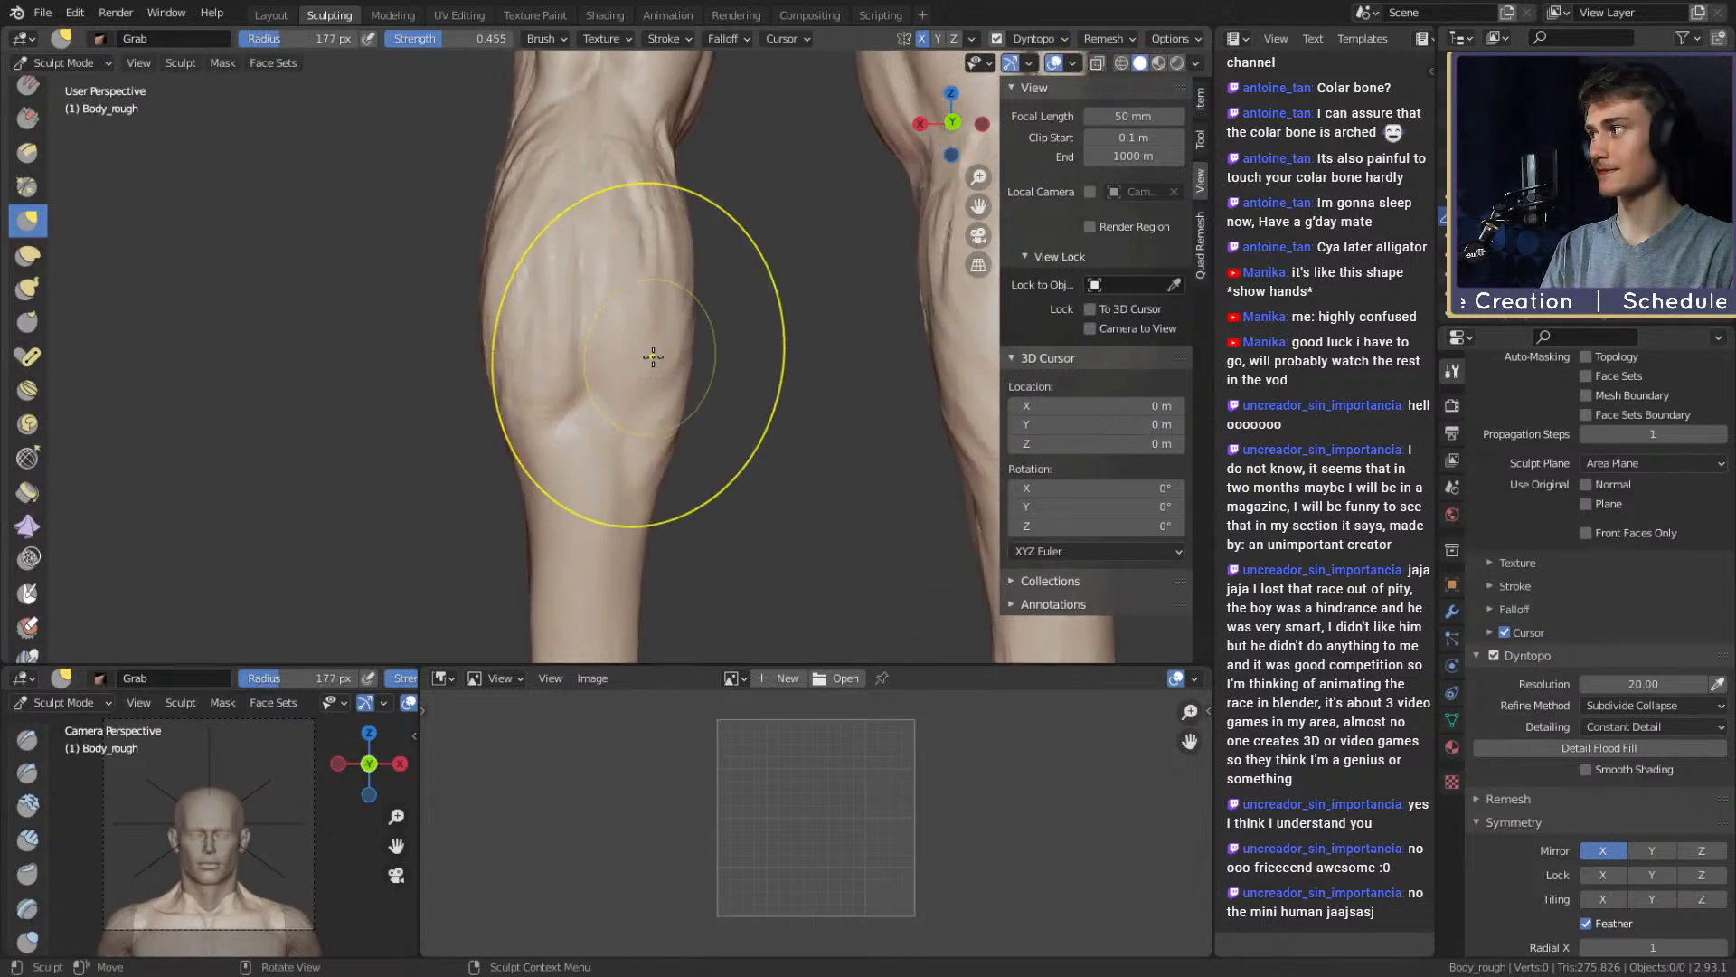
Refine the lower end of the calf muscles with Clay Strips at a 31 px radius
{"action": "key", "text": "c"}
{"action": "key", "text": "f"}
{"action": "left_click", "coordinate": [611, 388]}
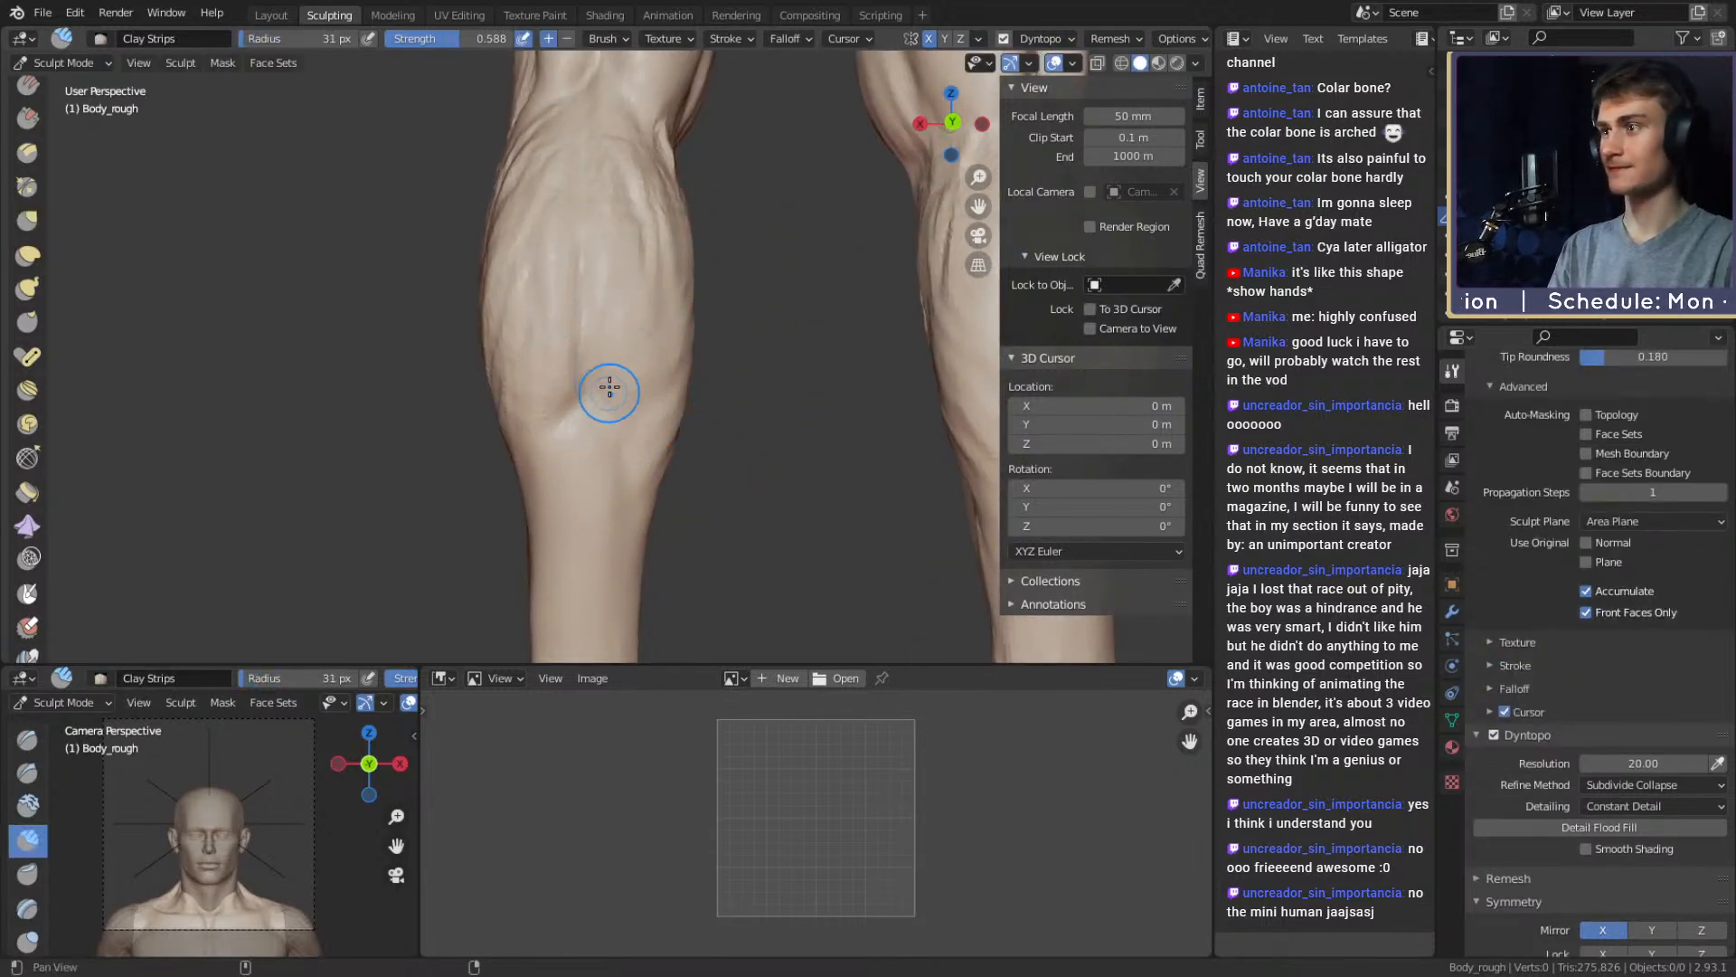
{"action": "left_click_drag", "start_coordinate": [609, 387], "coordinate": [733, 344], "text": "alt"}
{"action": "mouse_move", "coordinate": [733, 344]}
{"action": "middle_mouse_down"}
{"action": "mouse_move", "coordinate": [620, 302]}
{"action": "mouse_move", "coordinate": [609, 241]}
{"action": "mouse_move", "coordinate": [634, 331]}
{"action": "mouse_move", "coordinate": [660, 298]}
{"action": "middle_mouse_up"}
Check both lower legs and shape the side of the calf with Clay Strips at 43 px and 41 px radii
{"action": "key", "text": "f"}
{"action": "left_click", "coordinate": [670, 186]}
{"action": "middle_click_drag", "start_coordinate": [670, 186], "coordinate": [805, 280]}
{"action": "scroll", "coordinate": [806, 280], "scroll_direction": "down", "scroll_amount": 4}
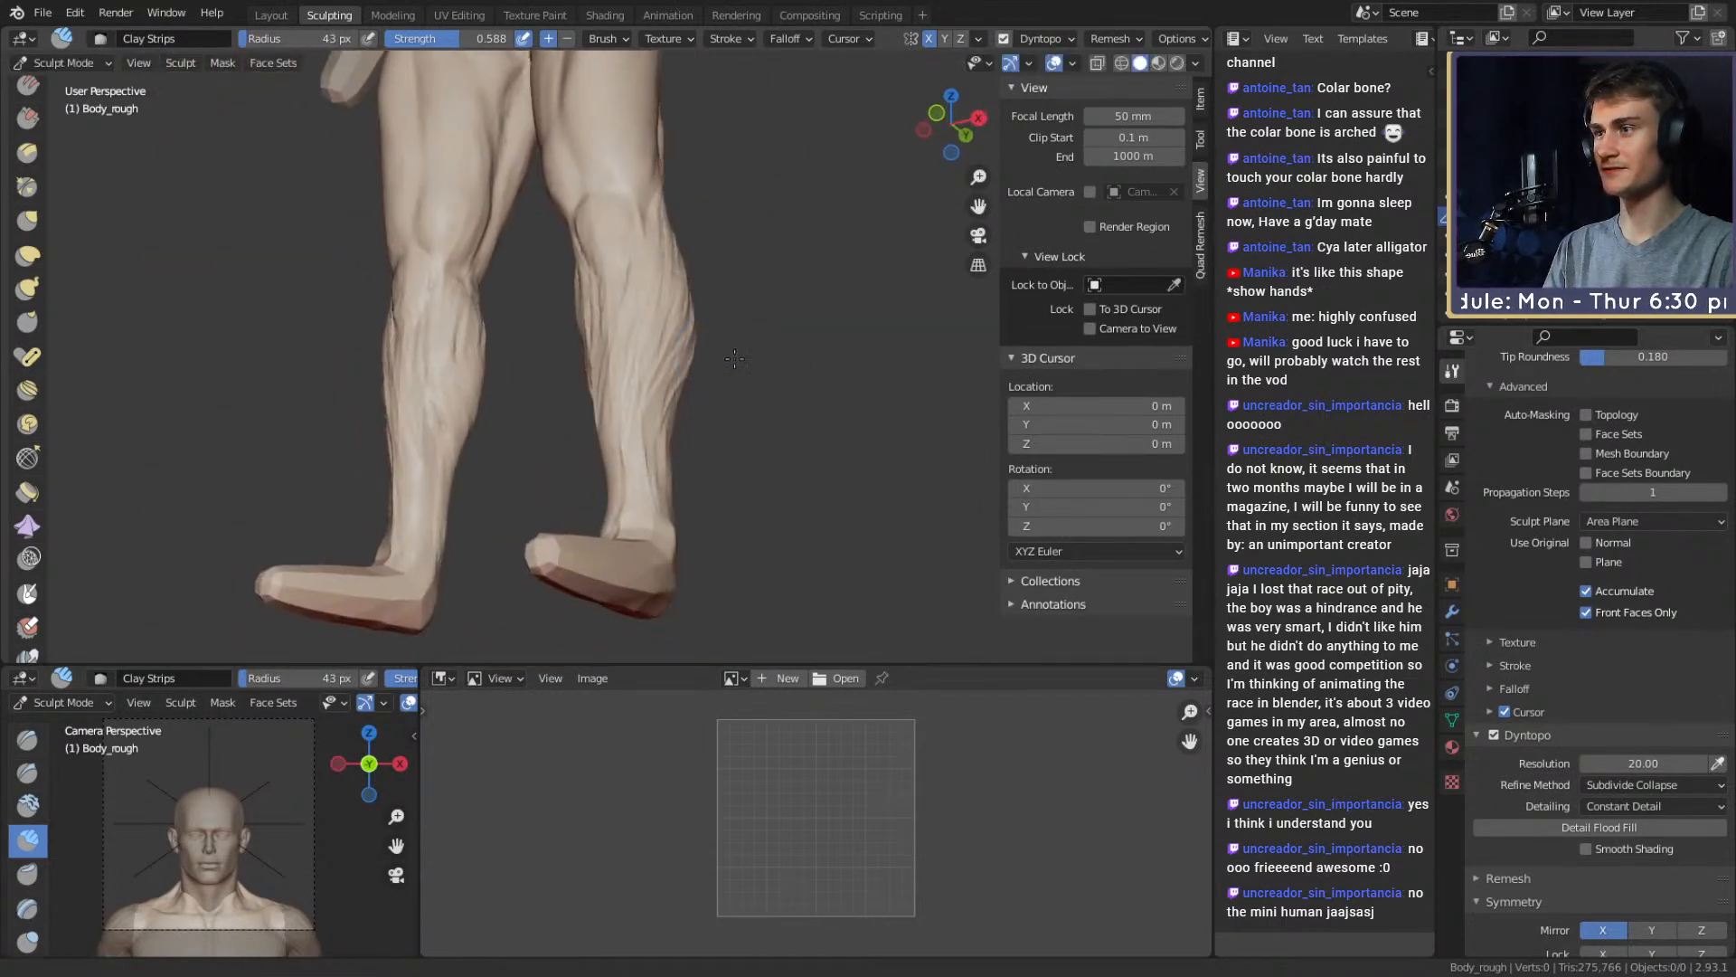
{"action": "mouse_move", "coordinate": [723, 398]}
{"action": "middle_mouse_down"}
{"action": "mouse_move", "coordinate": [762, 416]}
{"action": "mouse_move", "coordinate": [659, 336]}
{"action": "mouse_move", "coordinate": [756, 418]}
{"action": "mouse_move", "coordinate": [712, 224]}
{"action": "mouse_move", "coordinate": [688, 313]}
{"action": "middle_mouse_up"}
{"action": "scroll", "coordinate": [659, 337], "scroll_direction": "up", "scroll_amount": 3}
{"action": "left_click_drag", "start_coordinate": [669, 271], "coordinate": [671, 329], "text": "alt"}
{"action": "mouse_move", "coordinate": [670, 328]}
{"action": "middle_mouse_down"}
{"action": "mouse_move", "coordinate": [639, 349]}
{"action": "mouse_move", "coordinate": [632, 399]}
{"action": "middle_mouse_up"}
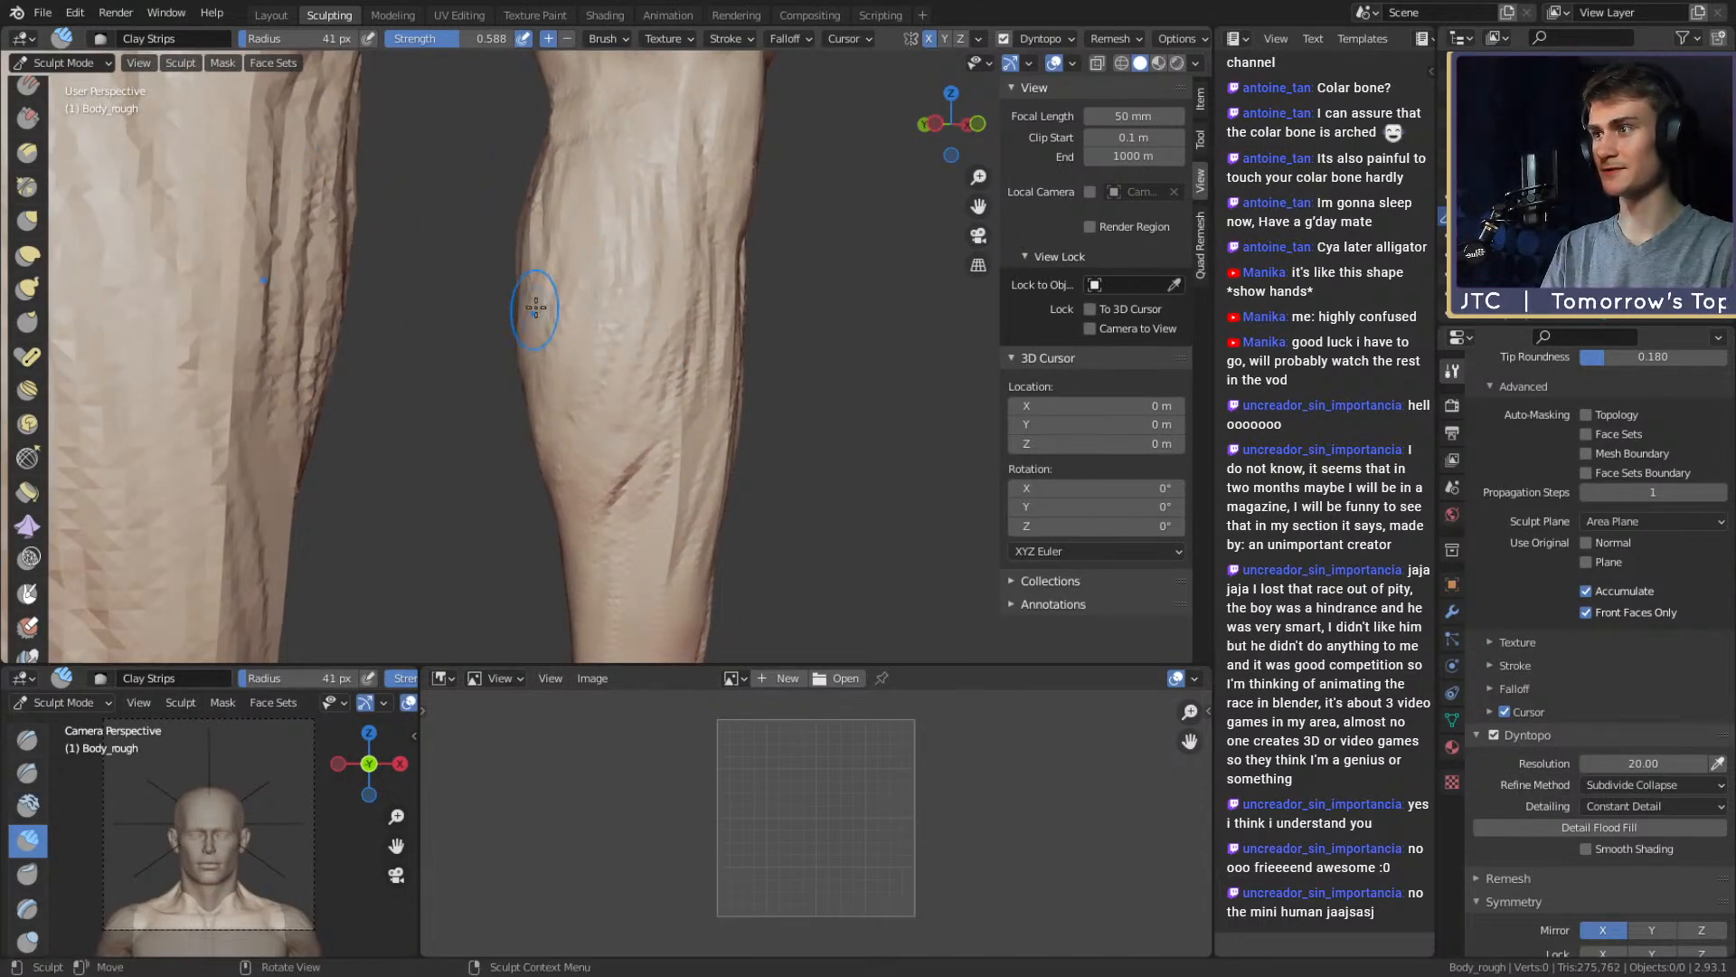
{"action": "left_click_drag", "start_coordinate": [535, 308], "coordinate": [765, 341], "text": "alt"}
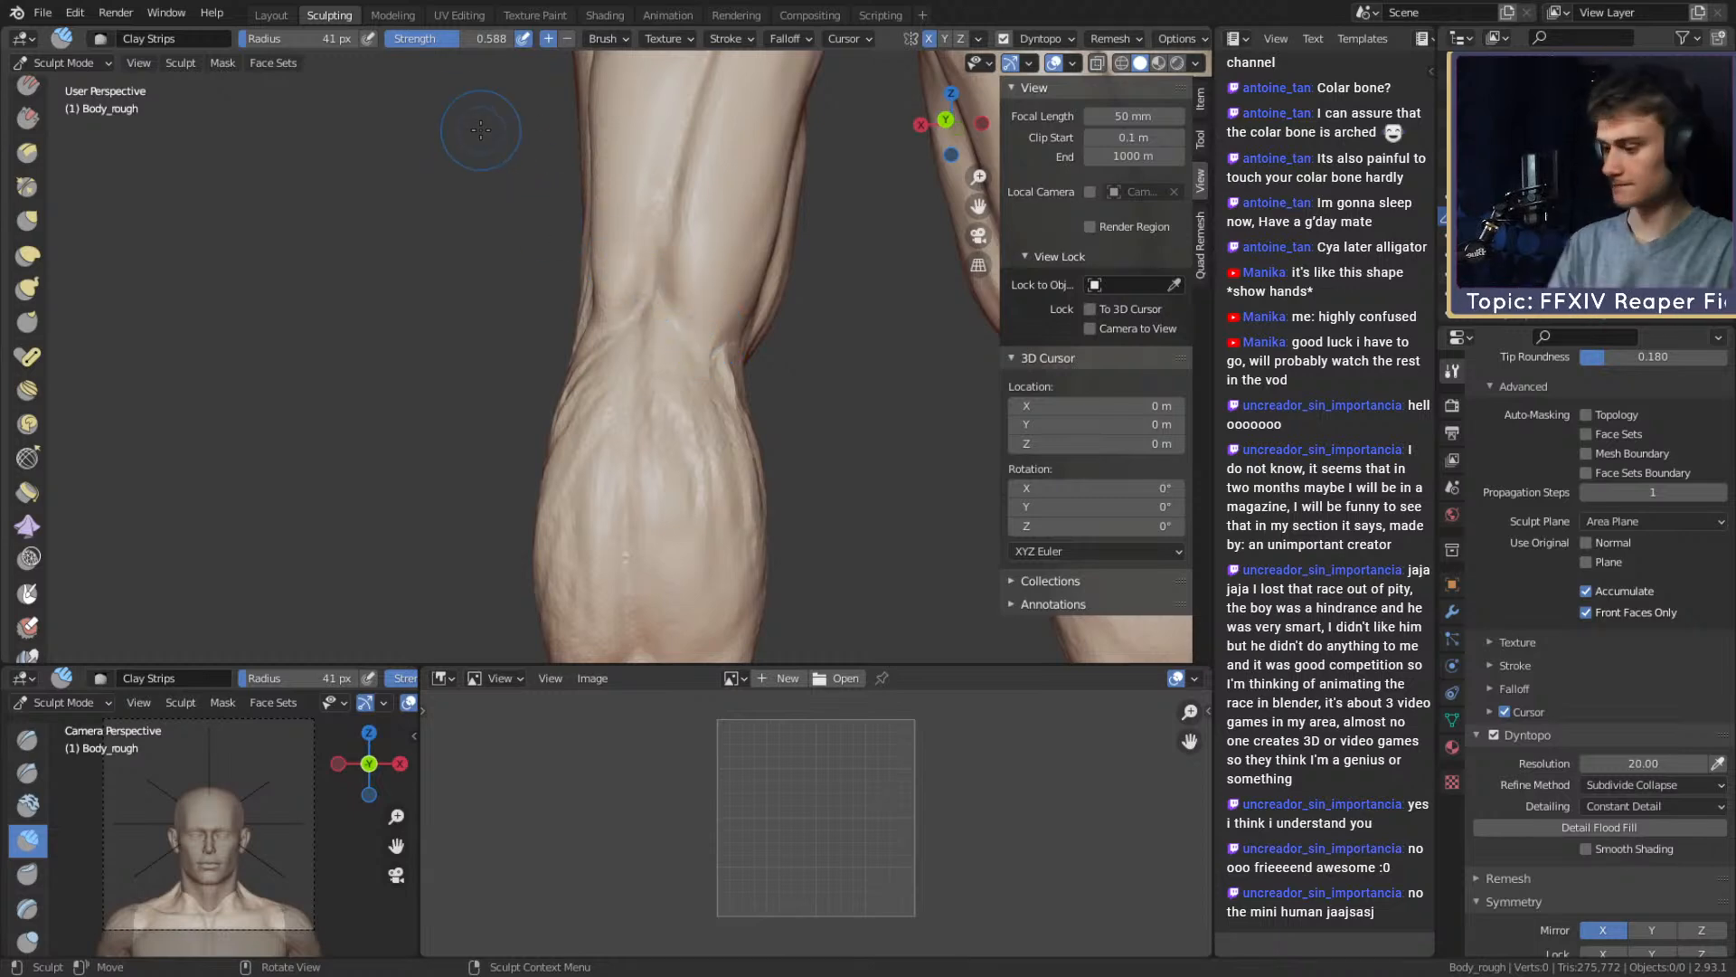
Carve the folds behind the knee above the calf with the Crease brush at a 29 px radius
{"action": "mouse_move", "coordinate": [796, 298]}
{"action": "left_mouse_down", "text": "alt"}
{"action": "mouse_move", "coordinate": [561, 352]}
{"action": "mouse_move", "coordinate": [692, 398]}
{"action": "mouse_move", "coordinate": [639, 349]}
{"action": "mouse_move", "coordinate": [687, 316]}
{"action": "mouse_move", "coordinate": [662, 304]}
{"action": "mouse_move", "coordinate": [697, 376]}
{"action": "mouse_move", "coordinate": [573, 256]}
{"action": "mouse_move", "coordinate": [657, 296]}
{"action": "left_mouse_up", "text": "alt"}
{"action": "key", "text": "f"}
{"action": "left_click", "coordinate": [665, 380]}
{"action": "key", "text": "g"}
{"action": "key", "text": "shift+c"}
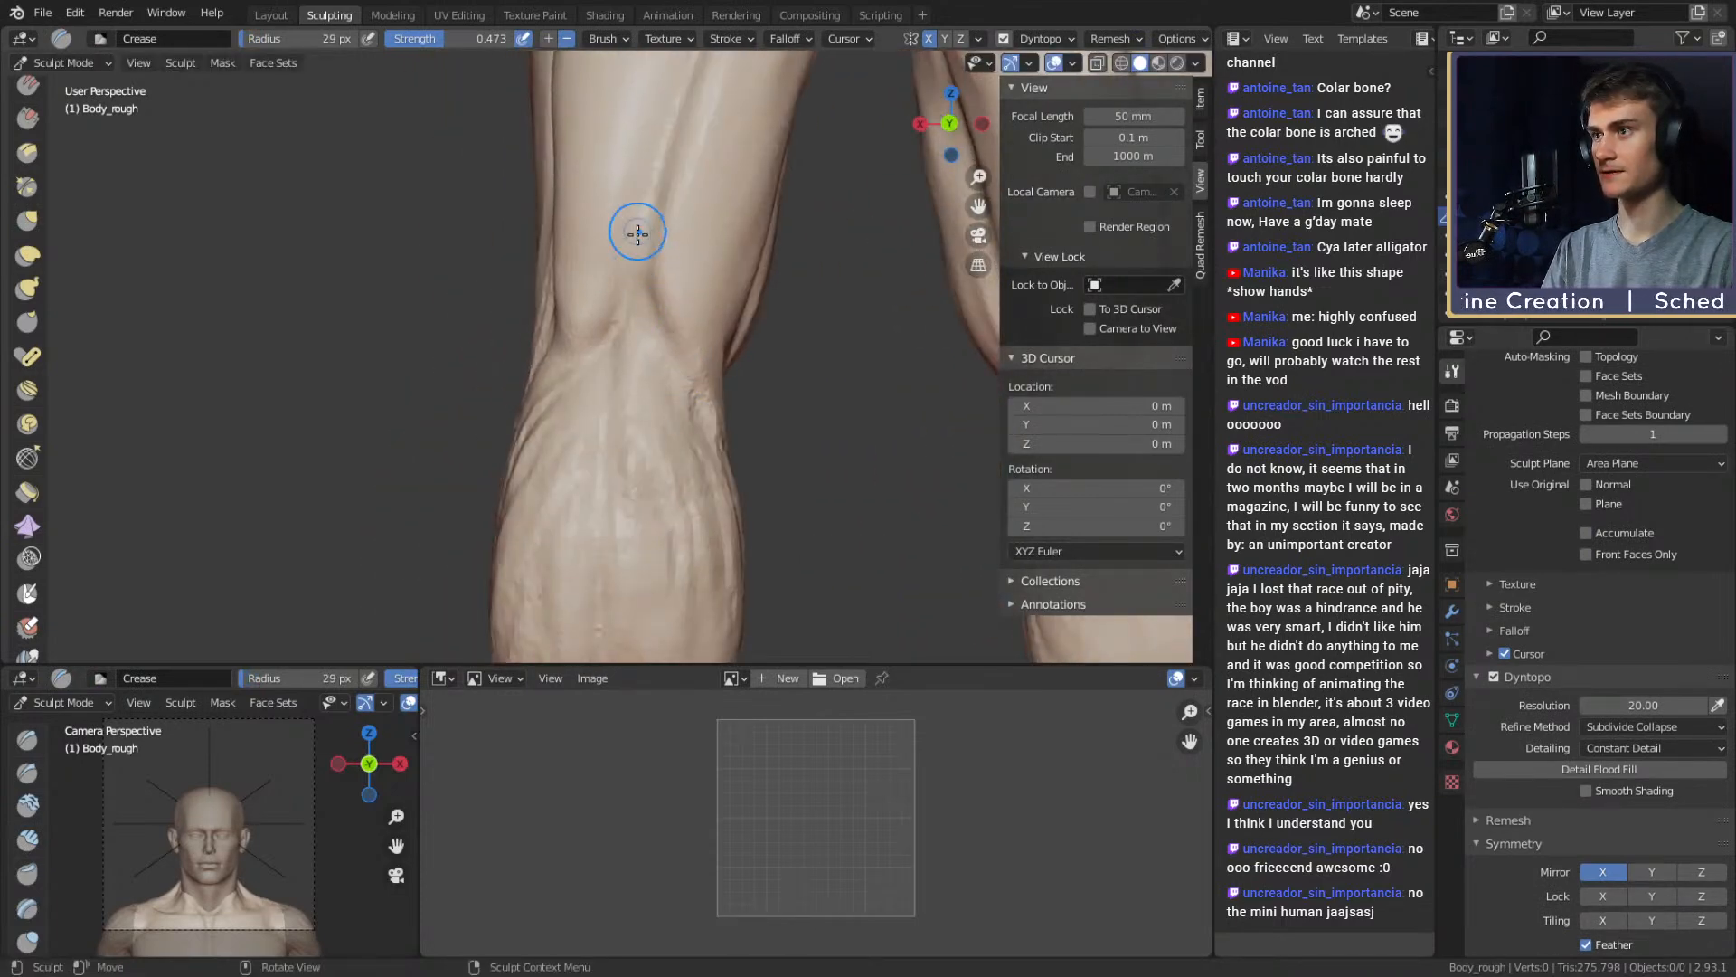
{"action": "mouse_move", "coordinate": [720, 443]}
{"action": "left_mouse_down", "text": "alt"}
{"action": "mouse_move", "coordinate": [539, 383]}
{"action": "mouse_move", "coordinate": [515, 331]}
{"action": "left_mouse_up", "text": "alt"}
Build up the tendons beside the knee with Clay Strips at 29 px and 27 px radii and crease their edges
{"action": "key", "text": "c"}
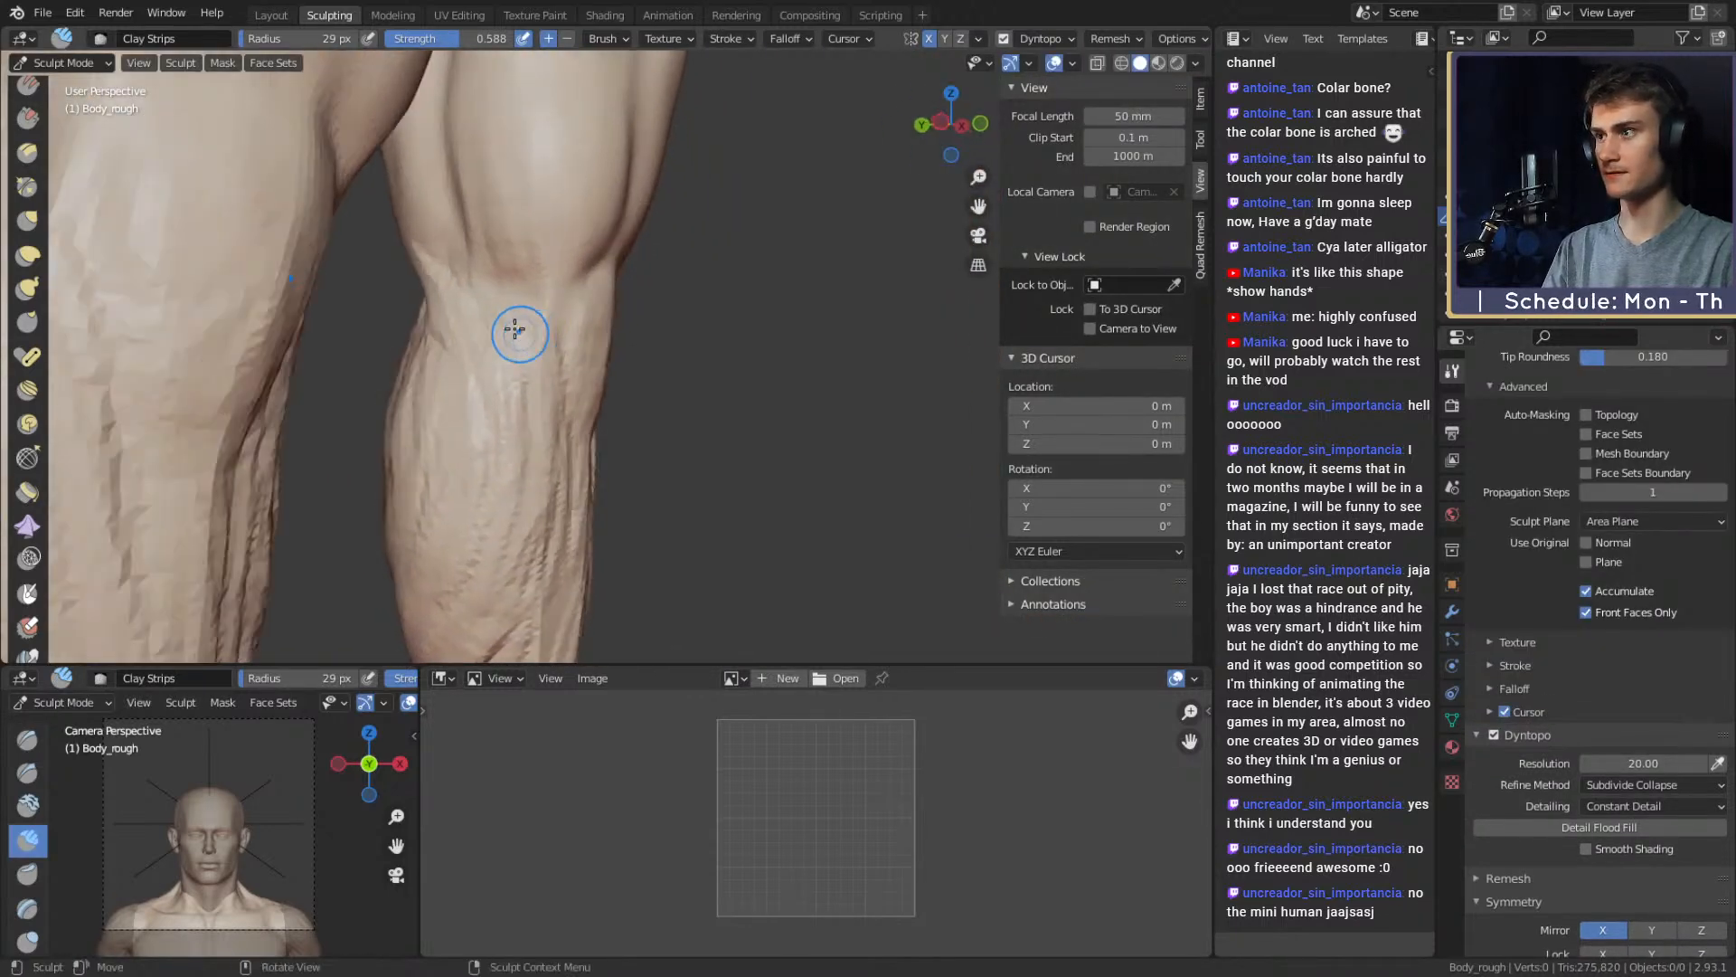
{"action": "left_click_drag", "start_coordinate": [445, 238], "coordinate": [633, 298], "text": "alt"}
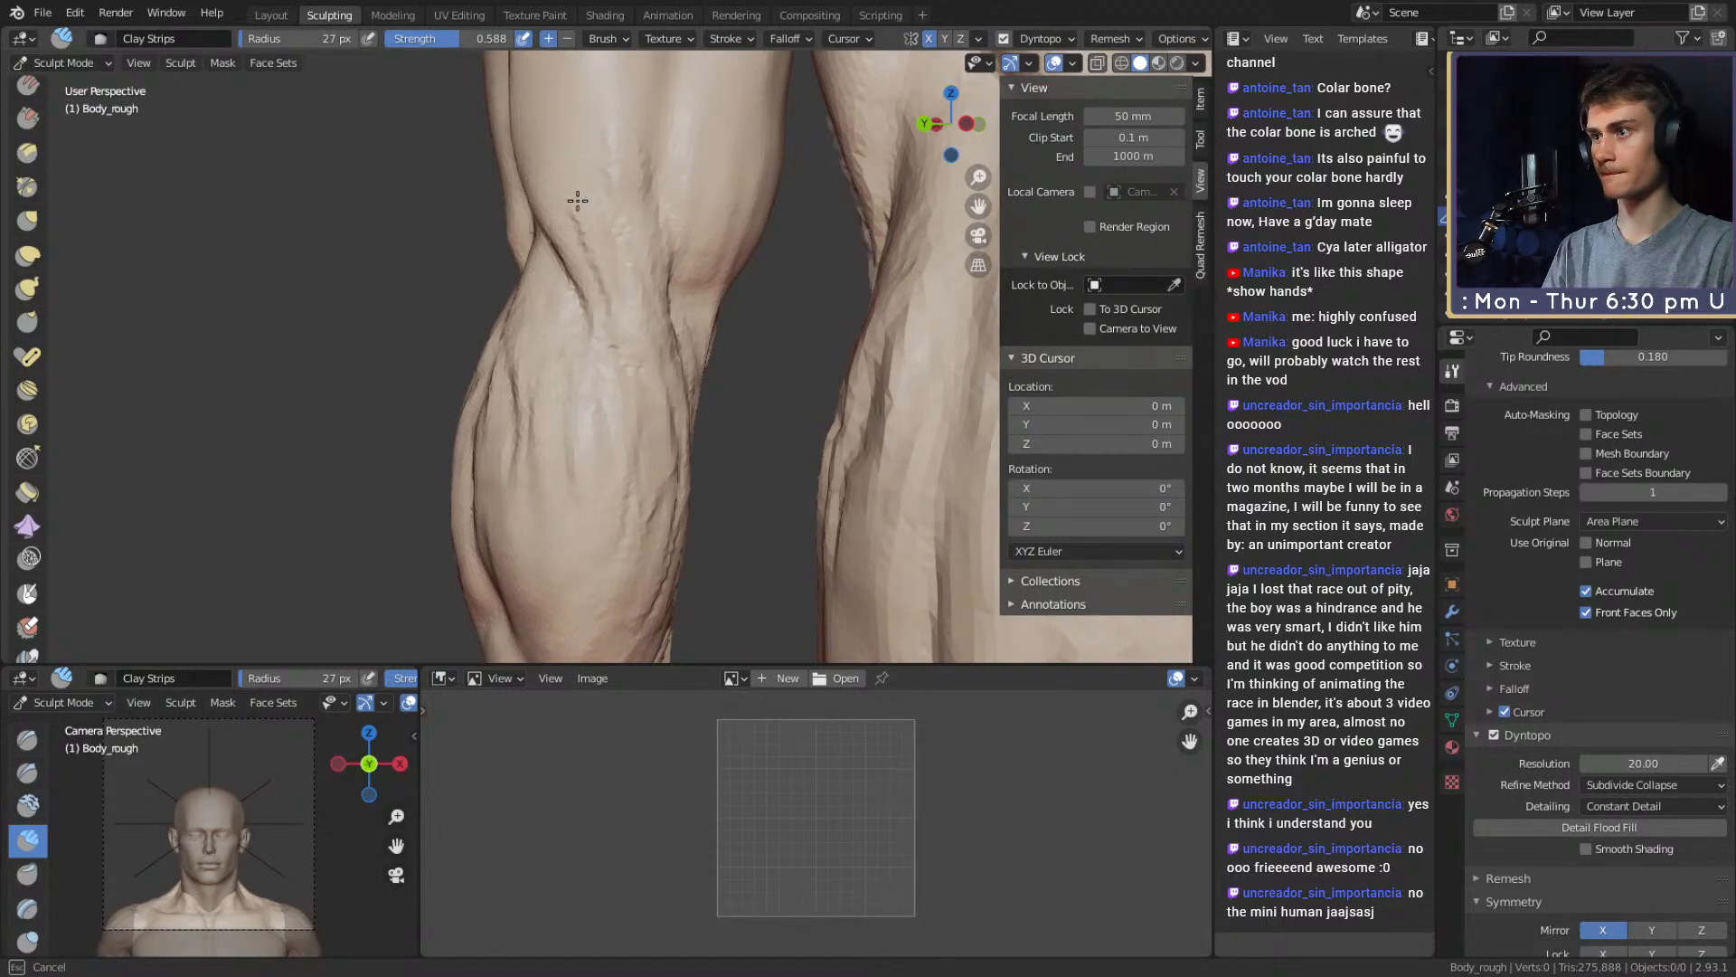
{"action": "left_click_drag", "start_coordinate": [578, 201], "coordinate": [581, 232], "text": "alt"}
{"action": "key", "text": "shift+c"}
{"action": "mouse_move", "coordinate": [670, 386]}
{"action": "left_mouse_down", "text": "alt"}
{"action": "mouse_move", "coordinate": [507, 353]}
{"action": "mouse_move", "coordinate": [494, 371]}
{"action": "left_mouse_up", "text": "alt"}
{"action": "mouse_move", "coordinate": [494, 371]}
{"action": "middle_mouse_down"}
{"action": "mouse_move", "coordinate": [600, 326]}
{"action": "mouse_move", "coordinate": [665, 384]}
{"action": "mouse_move", "coordinate": [695, 336]}
{"action": "mouse_move", "coordinate": [839, 341]}
{"action": "middle_mouse_up"}
Pull in the inner contour of the upper calf and knee with the Grab brush at 206 px and 107 px radii
{"action": "key", "text": "g"}
{"action": "left_click_drag", "start_coordinate": [798, 345], "coordinate": [778, 342]}
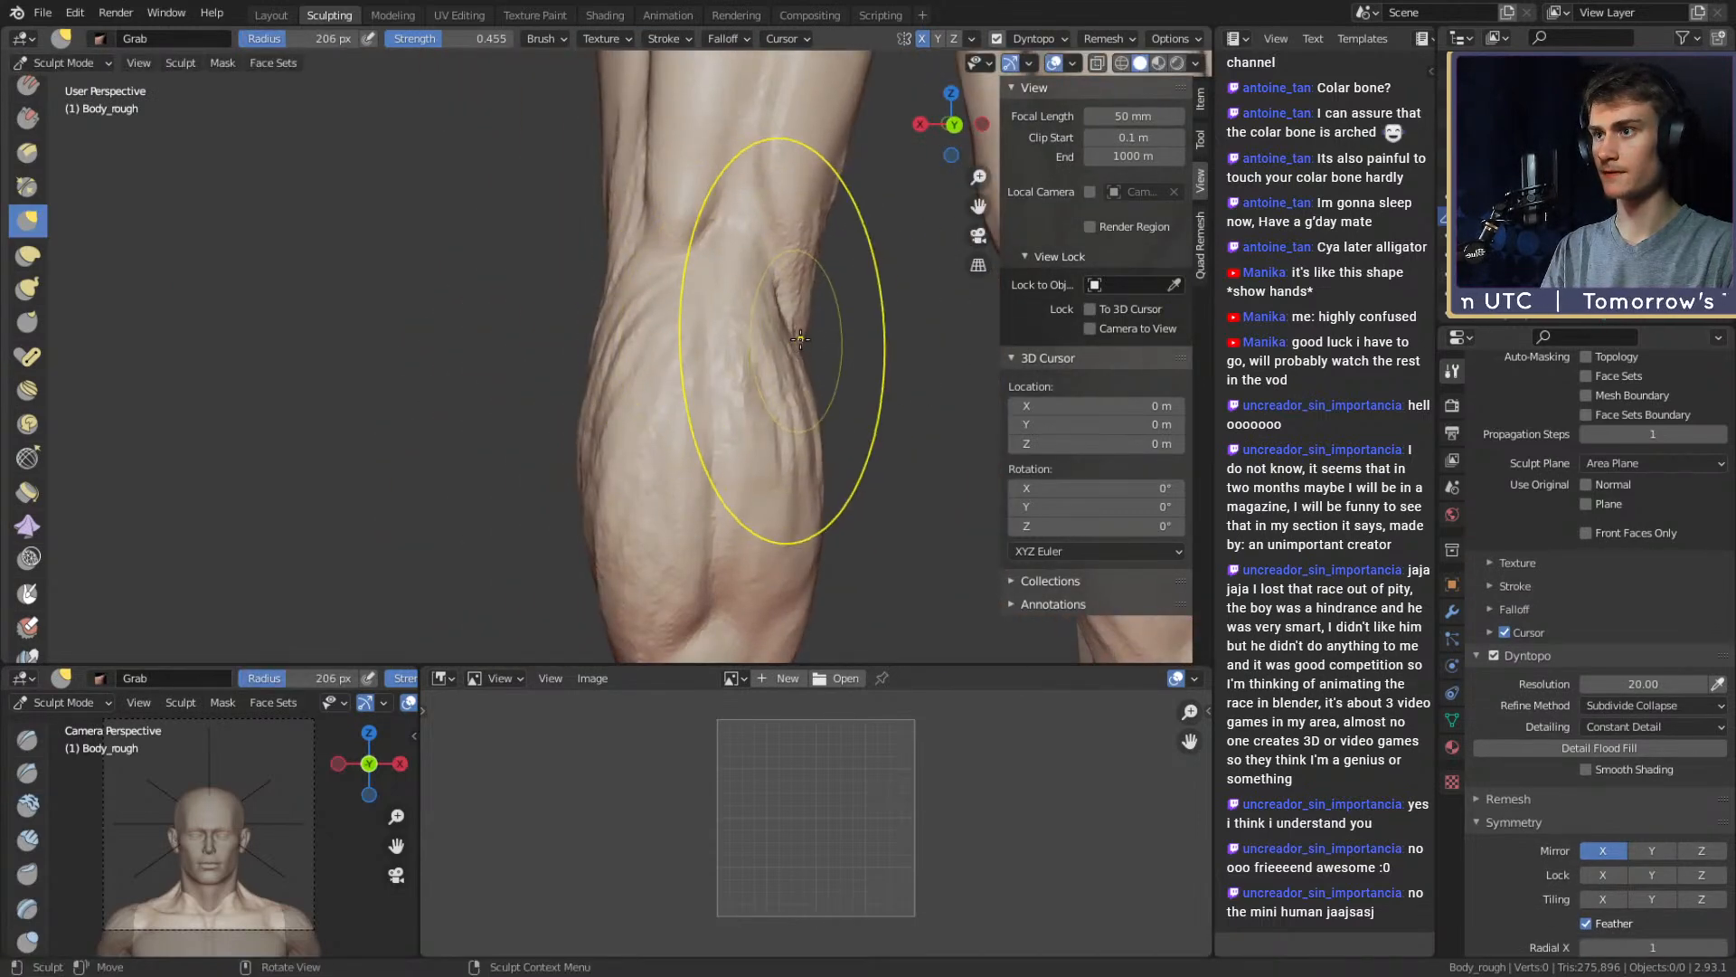
{"action": "mouse_move", "coordinate": [779, 341]}
{"action": "middle_mouse_down"}
{"action": "mouse_move", "coordinate": [660, 250]}
{"action": "mouse_move", "coordinate": [669, 303]}
{"action": "middle_mouse_up"}
{"action": "middle_click_drag", "start_coordinate": [669, 303], "coordinate": [744, 306]}
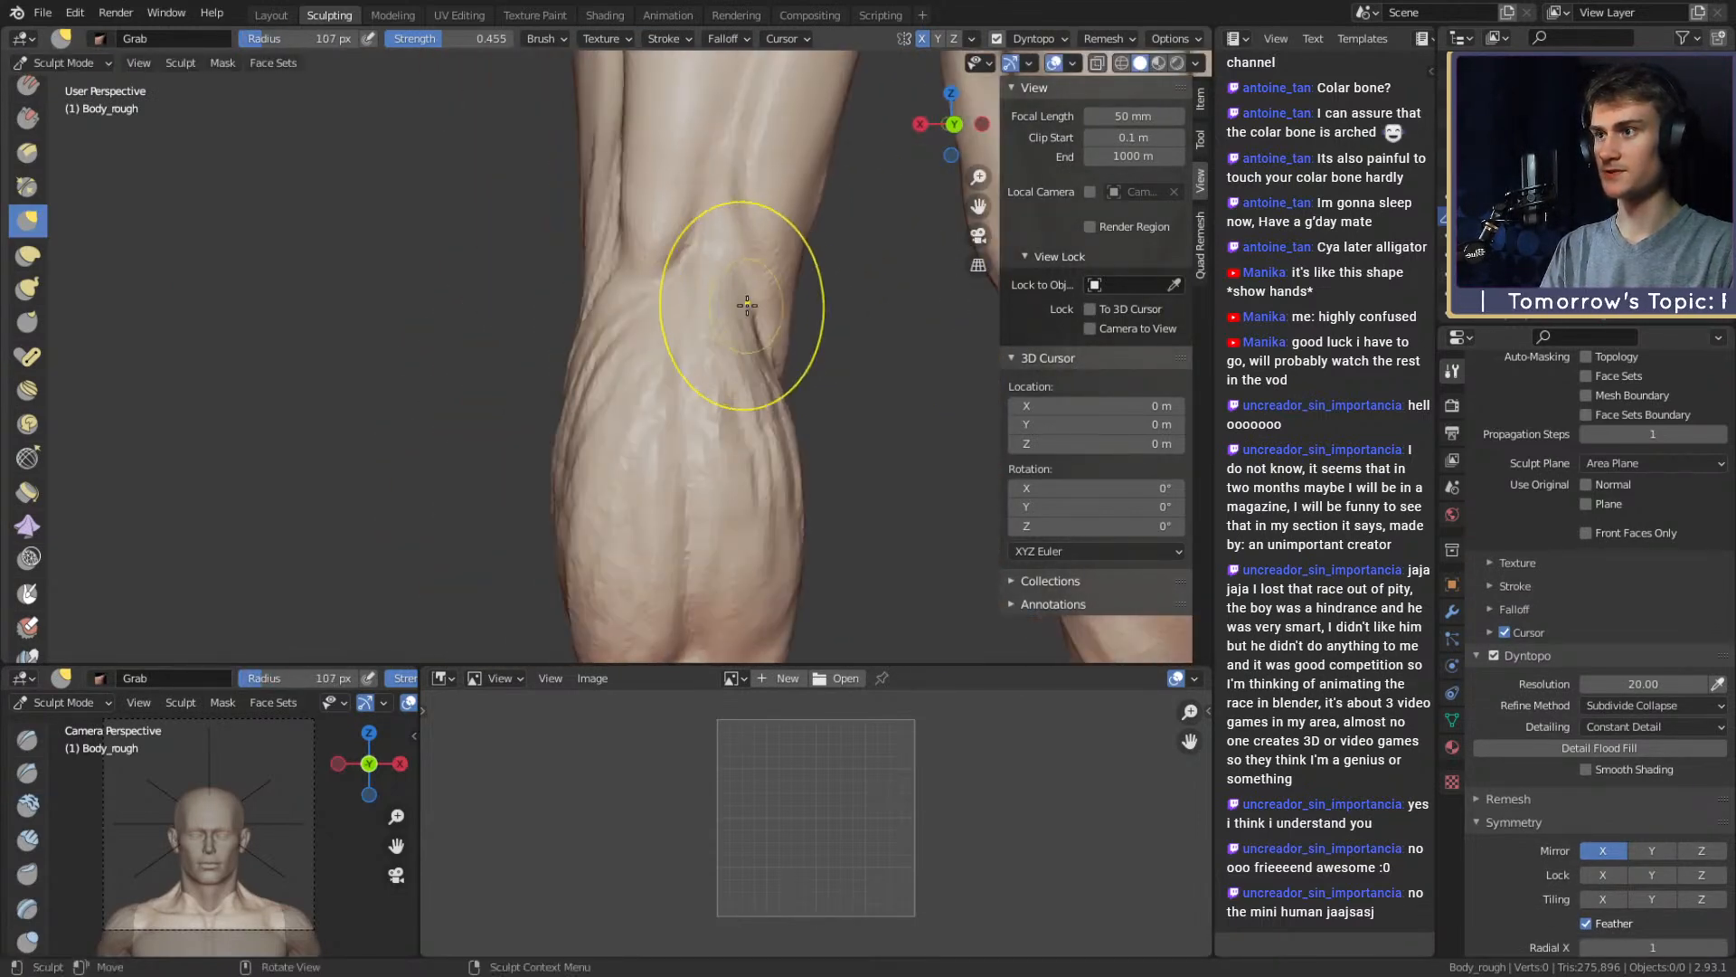
{"action": "left_click_drag", "start_coordinate": [783, 302], "coordinate": [764, 313]}
{"action": "key", "text": "f"}
{"action": "mouse_move", "coordinate": [772, 334]}
{"action": "middle_mouse_down"}
{"action": "mouse_move", "coordinate": [736, 331]}
{"action": "mouse_move", "coordinate": [777, 326]}
{"action": "middle_mouse_up"}
{"action": "left_click", "coordinate": [698, 326]}
Carve the hollow behind the knee with the Crease brush at a 25 px radius
{"action": "key", "text": "shift+c"}
{"action": "middle_click_drag", "start_coordinate": [829, 271], "coordinate": [650, 260]}
{"action": "left_click_drag", "start_coordinate": [662, 226], "coordinate": [573, 283]}
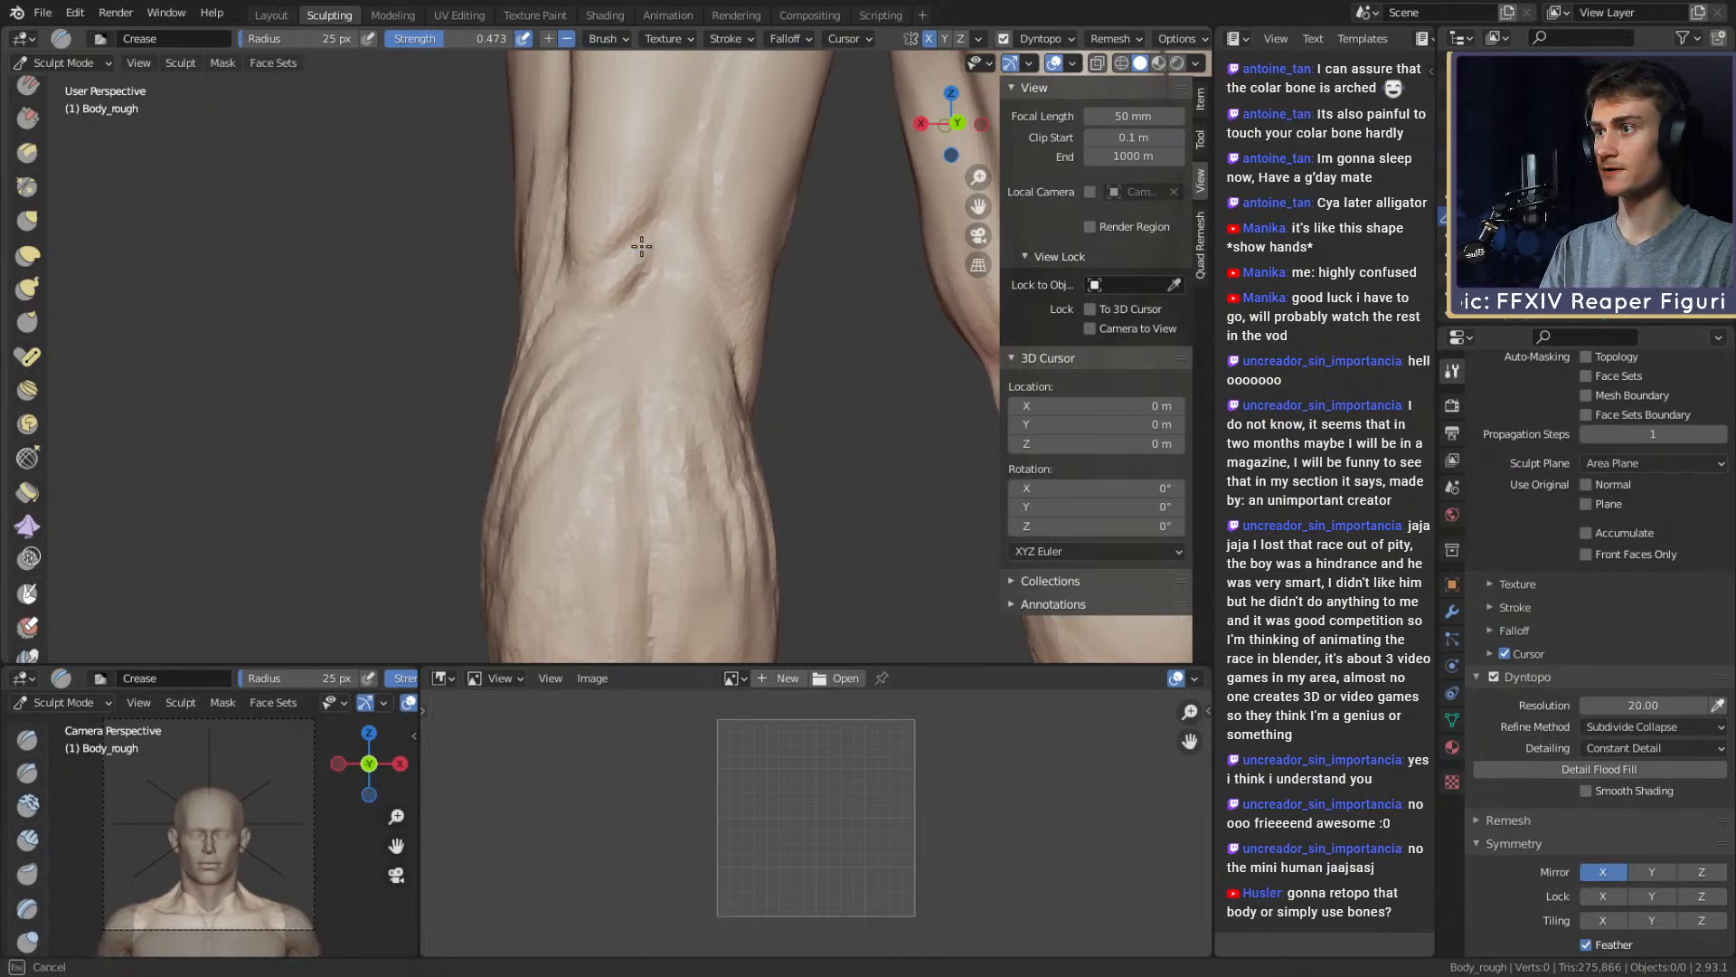
{"action": "mouse_move", "coordinate": [698, 254]}
{"action": "middle_mouse_down"}
{"action": "mouse_move", "coordinate": [736, 304]}
{"action": "mouse_move", "coordinate": [627, 271]}
{"action": "mouse_move", "coordinate": [647, 253]}
{"action": "mouse_move", "coordinate": [678, 274]}
{"action": "middle_mouse_up"}
Shape the tendon on the outer side of the knee with Clay Strips at 31 px and Crease at 22 px
{"action": "key", "text": "c"}
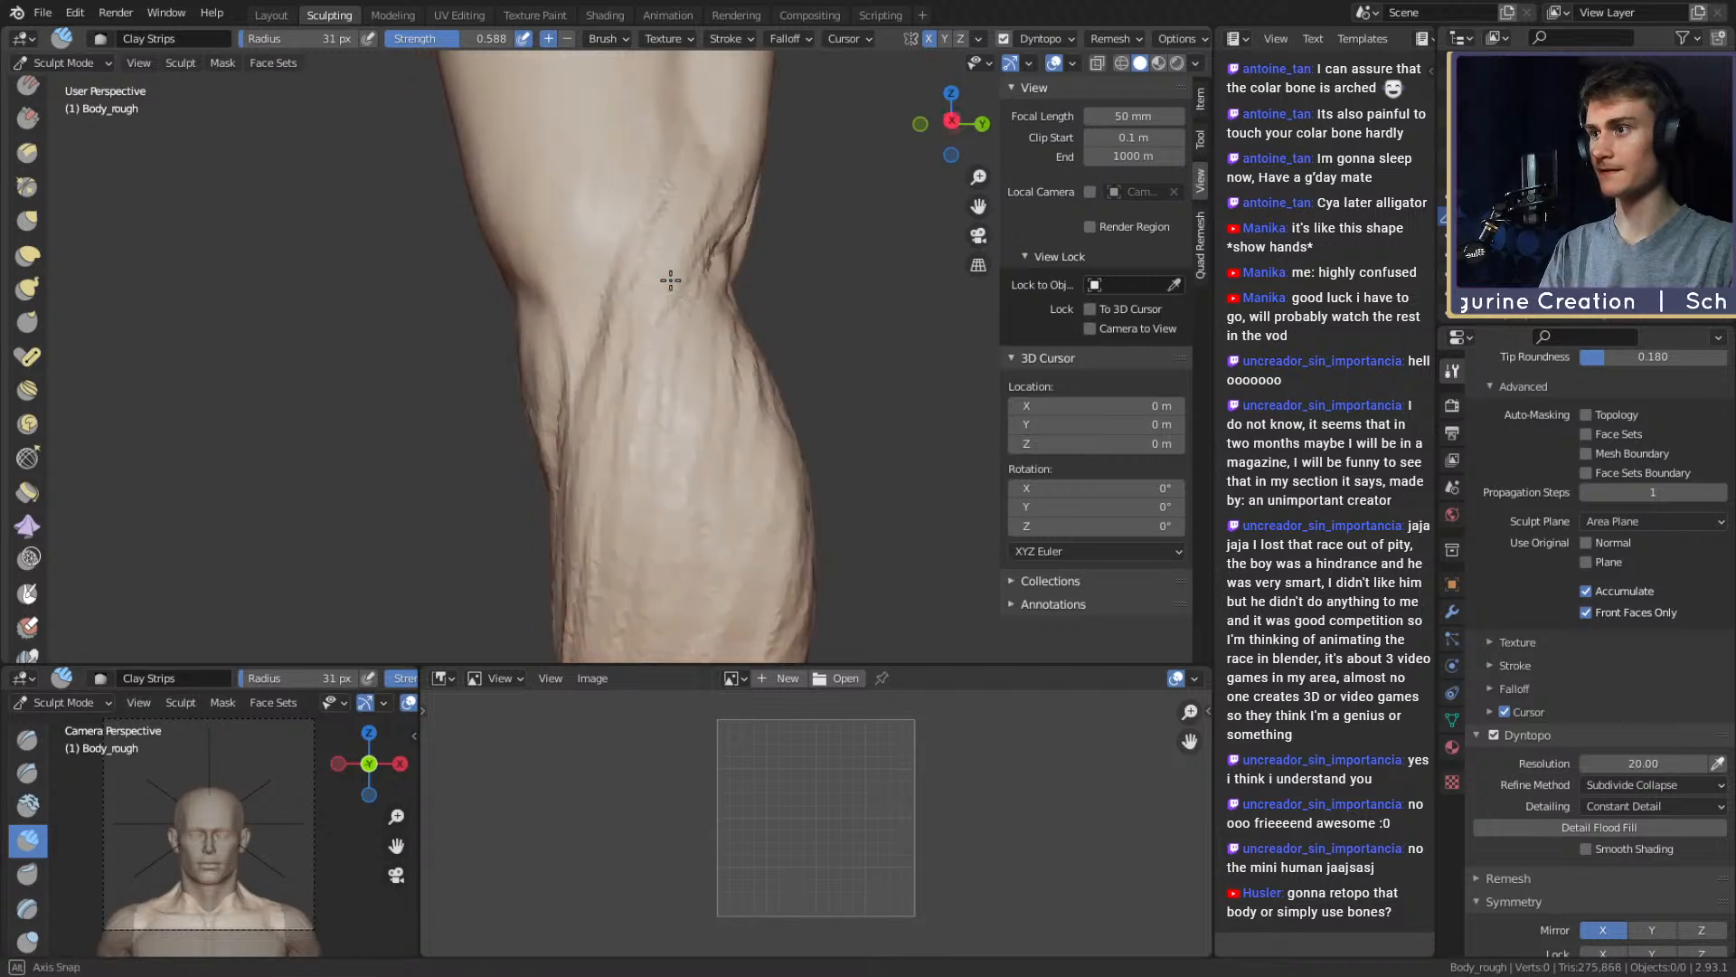
{"action": "key", "text": "shift+c"}
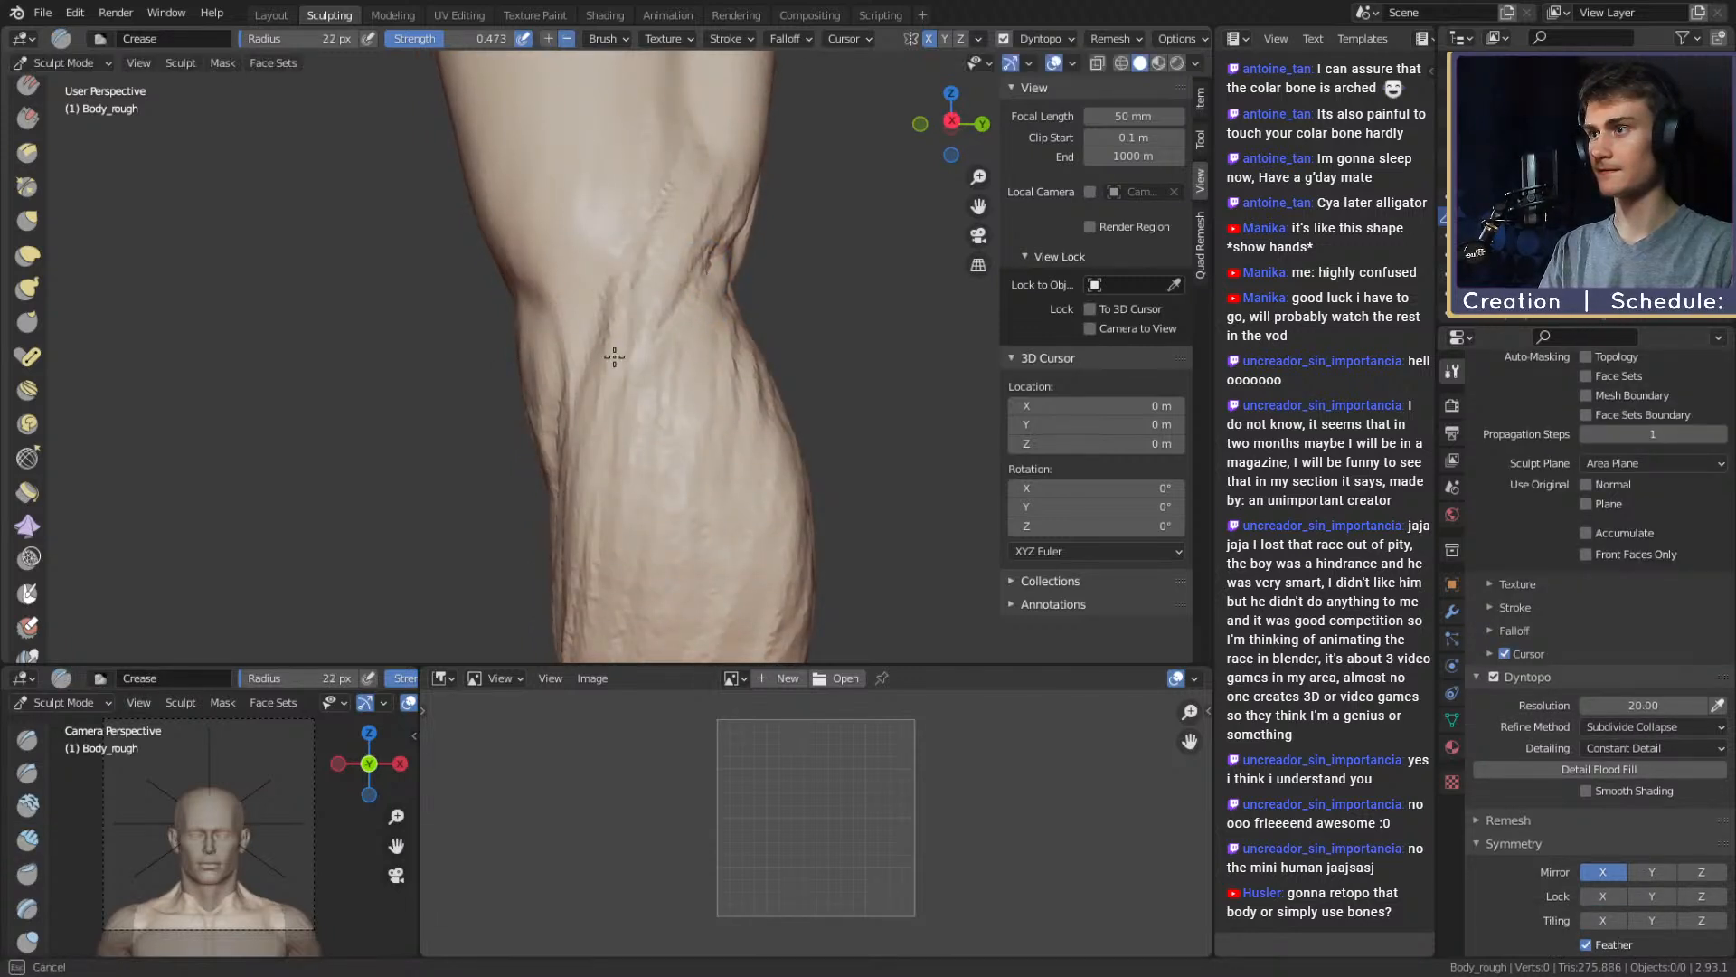
{"action": "middle_click_drag", "start_coordinate": [671, 160], "coordinate": [647, 313]}
Extend the outer knee tendon up the side of the thigh with Clay Strips at radii of 41, 30 and 24 px
{"action": "key", "text": "c"}
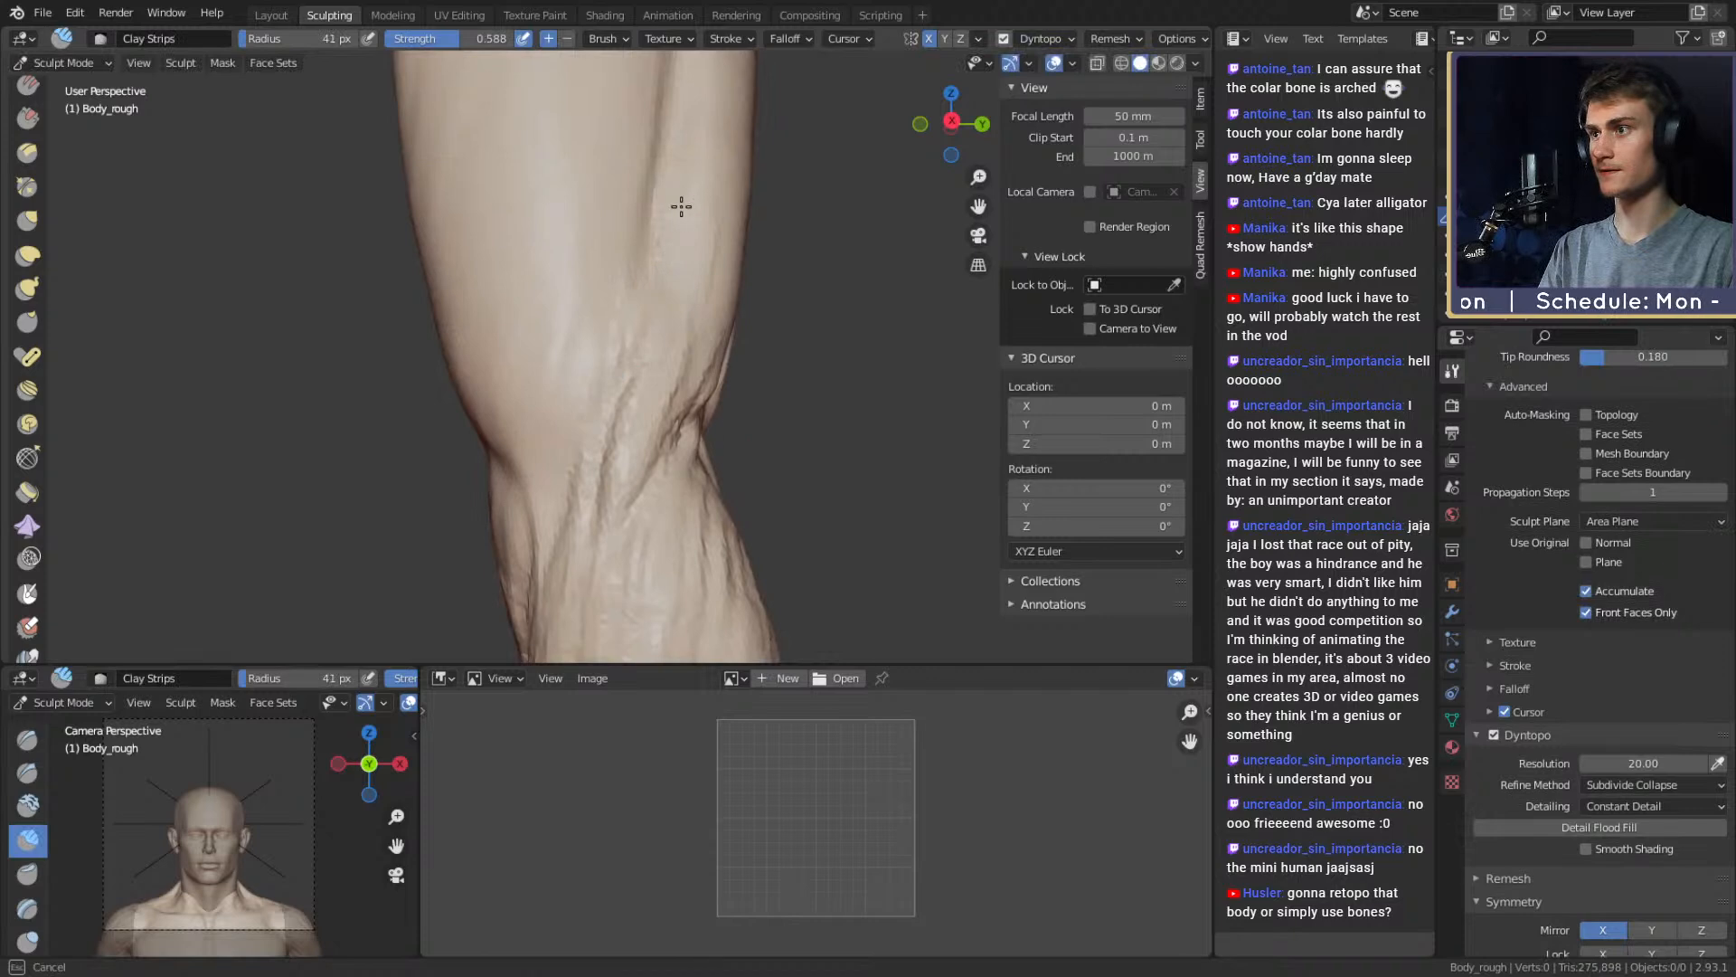
{"action": "key", "text": "f"}
{"action": "left_click", "coordinate": [668, 251]}
{"action": "mouse_move", "coordinate": [544, 169]}
{"action": "middle_mouse_down"}
{"action": "mouse_move", "coordinate": [713, 337]}
{"action": "mouse_move", "coordinate": [685, 403]}
{"action": "mouse_move", "coordinate": [592, 387]}
{"action": "mouse_move", "coordinate": [607, 377]}
{"action": "middle_mouse_up"}
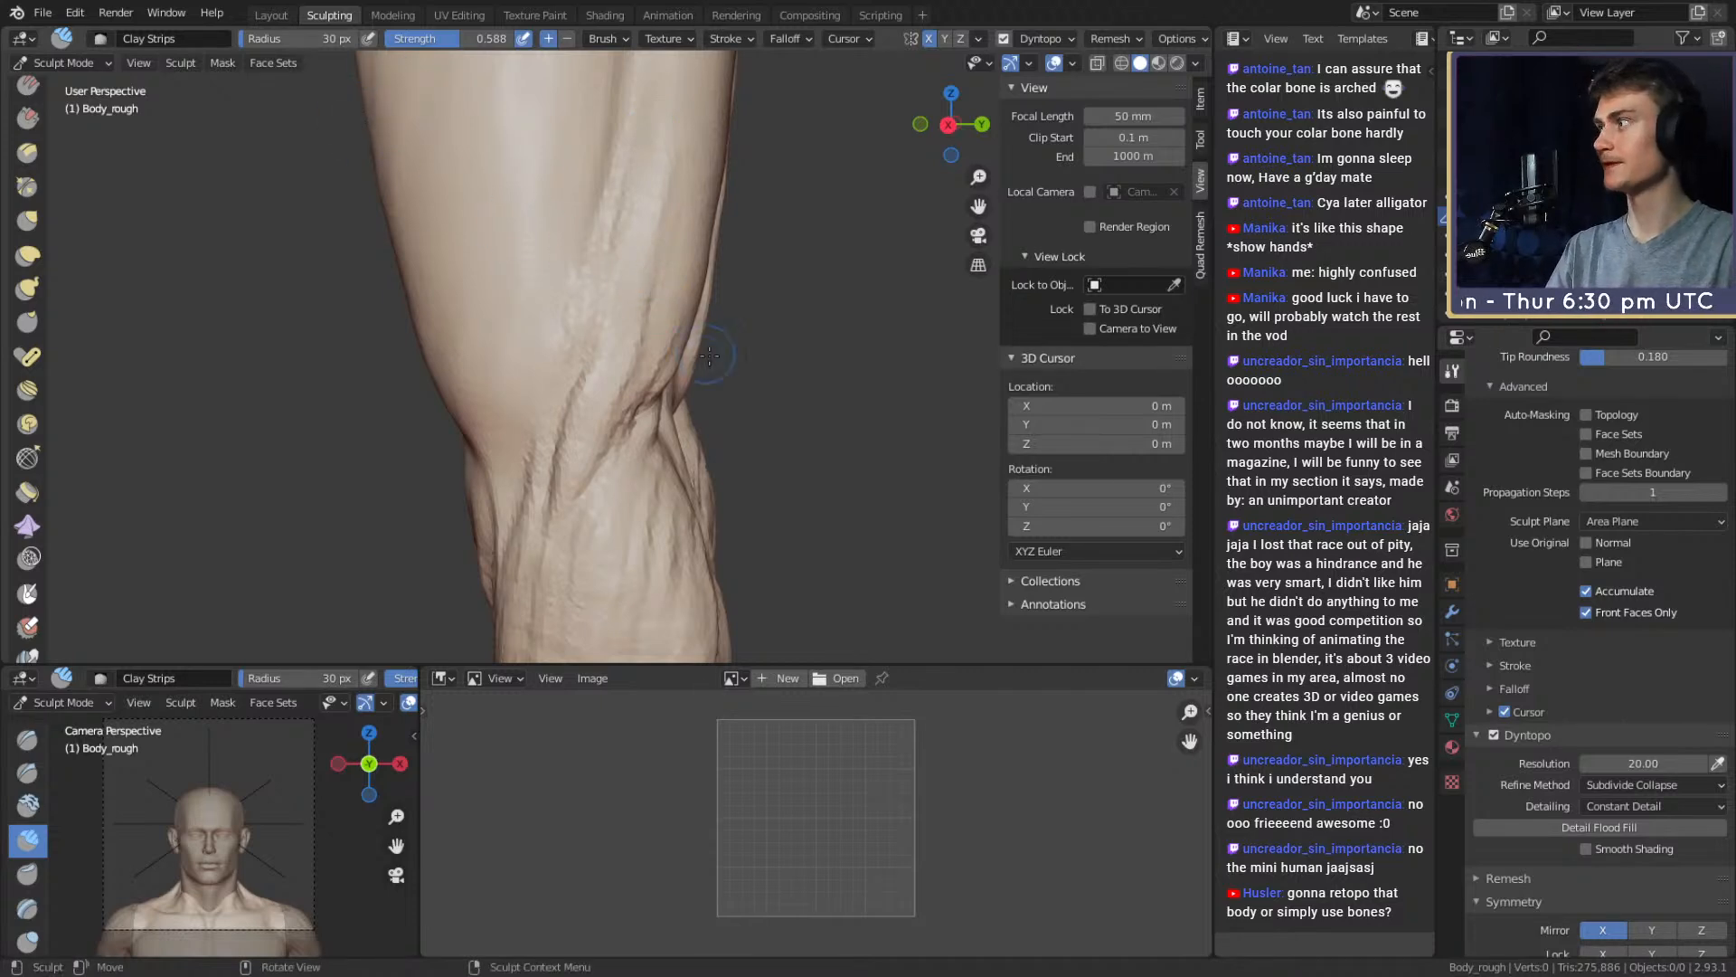
{"action": "middle_click_drag", "start_coordinate": [669, 196], "coordinate": [652, 278], "text": "shift"}
{"action": "middle_click_drag", "start_coordinate": [658, 98], "coordinate": [653, 222]}
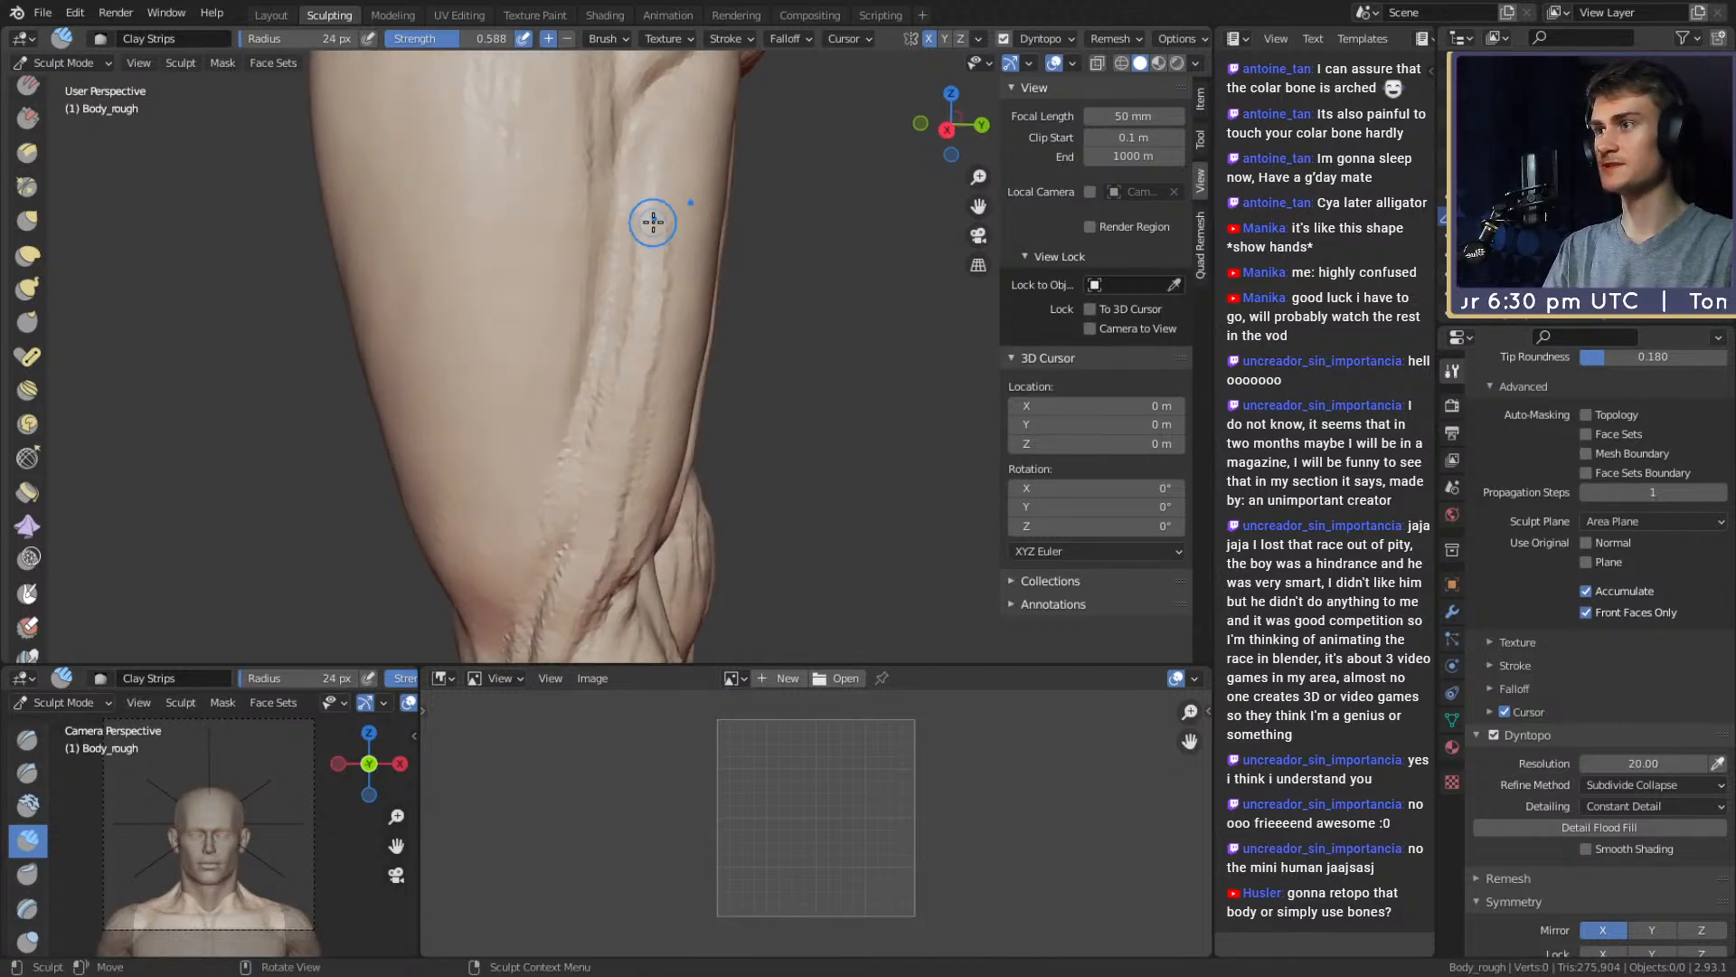
{"action": "middle_click_drag", "start_coordinate": [638, 359], "coordinate": [639, 259]}
Build up and smooth the hamstring on the back of the thigh with Clay Strips at radii from 36 px to 109 px
{"action": "mouse_move", "coordinate": [666, 323]}
{"action": "middle_mouse_down"}
{"action": "mouse_move", "coordinate": [612, 295]}
{"action": "mouse_move", "coordinate": [608, 333]}
{"action": "mouse_move", "coordinate": [674, 191]}
{"action": "middle_mouse_up"}
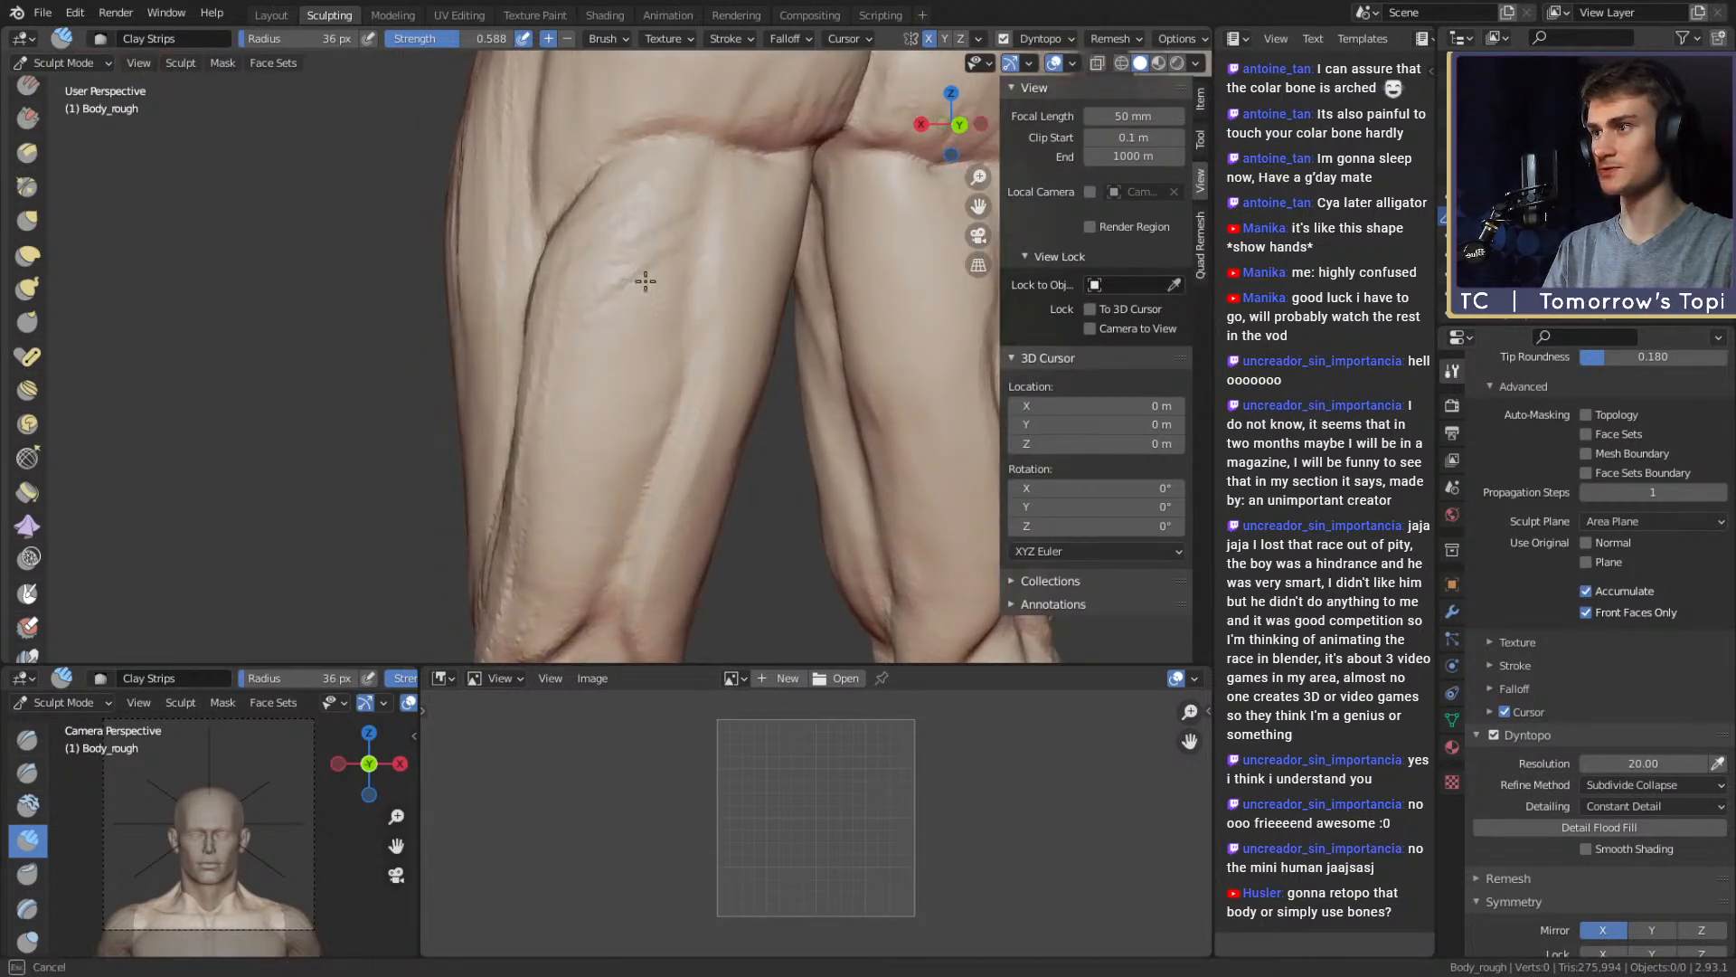
{"action": "mouse_move", "coordinate": [645, 281]}
{"action": "middle_mouse_down"}
{"action": "mouse_move", "coordinate": [614, 258]}
{"action": "mouse_move", "coordinate": [588, 349]}
{"action": "mouse_move", "coordinate": [588, 310]}
{"action": "middle_mouse_up"}
{"action": "mouse_move", "coordinate": [561, 453]}
{"action": "middle_mouse_down"}
{"action": "mouse_move", "coordinate": [628, 226]}
{"action": "mouse_move", "coordinate": [684, 176]}
{"action": "middle_mouse_up"}
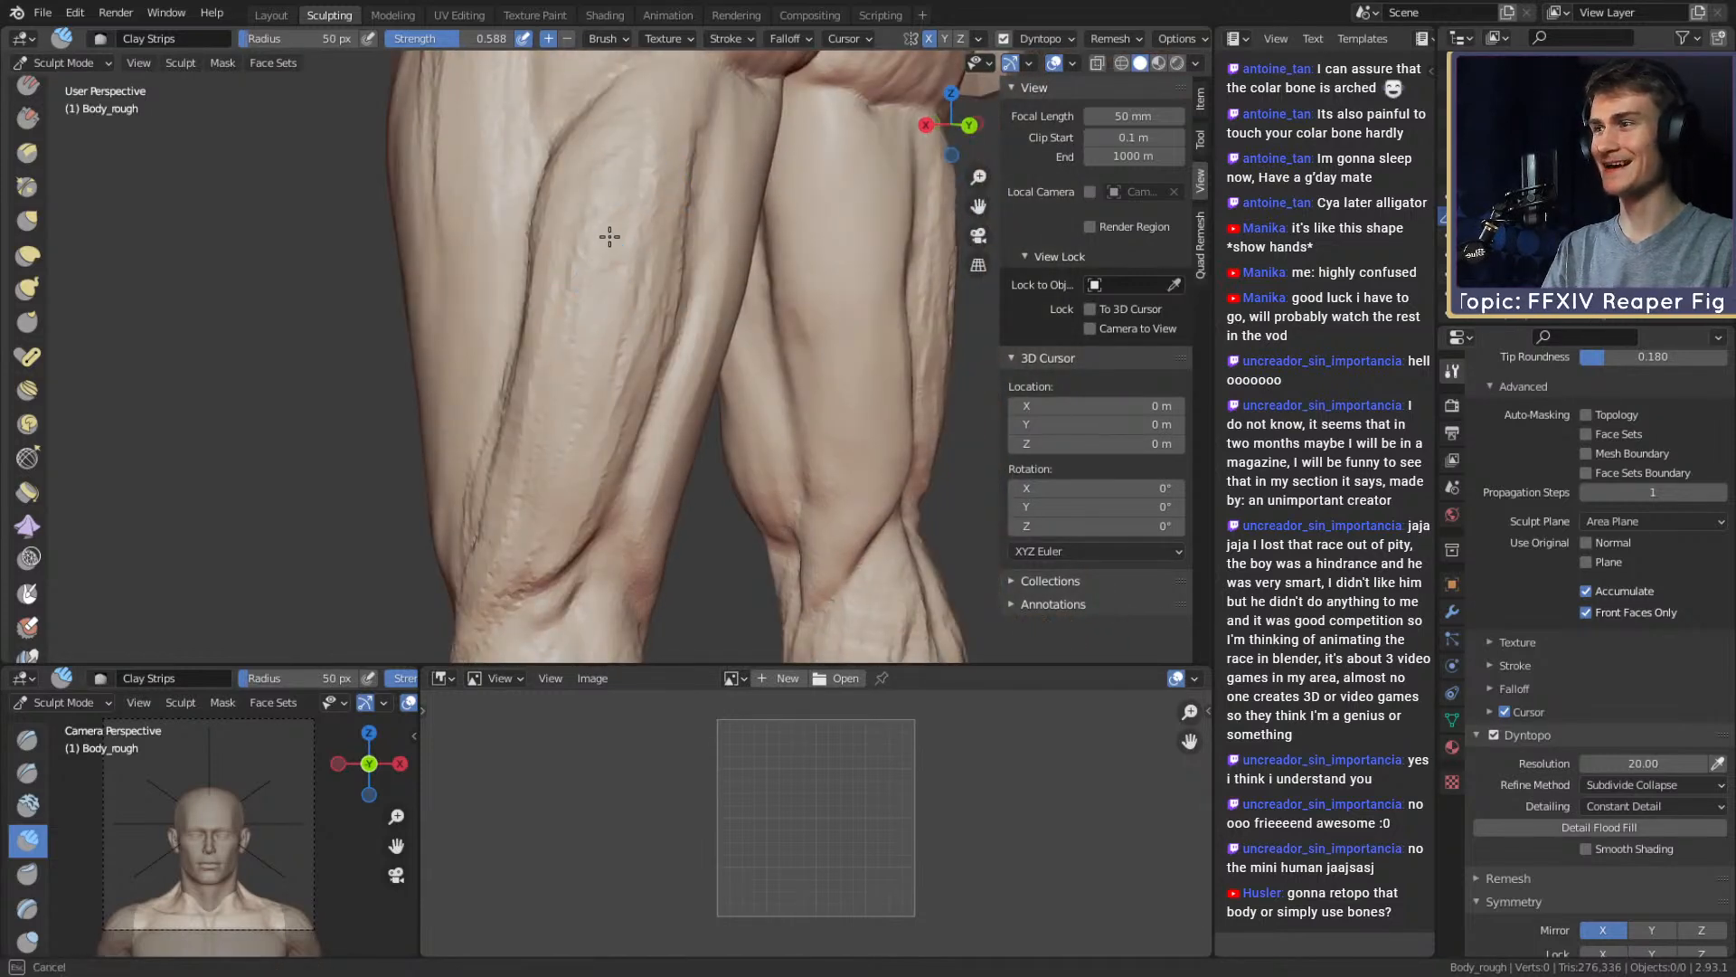
{"action": "middle_click_drag", "start_coordinate": [610, 237], "coordinate": [600, 302]}
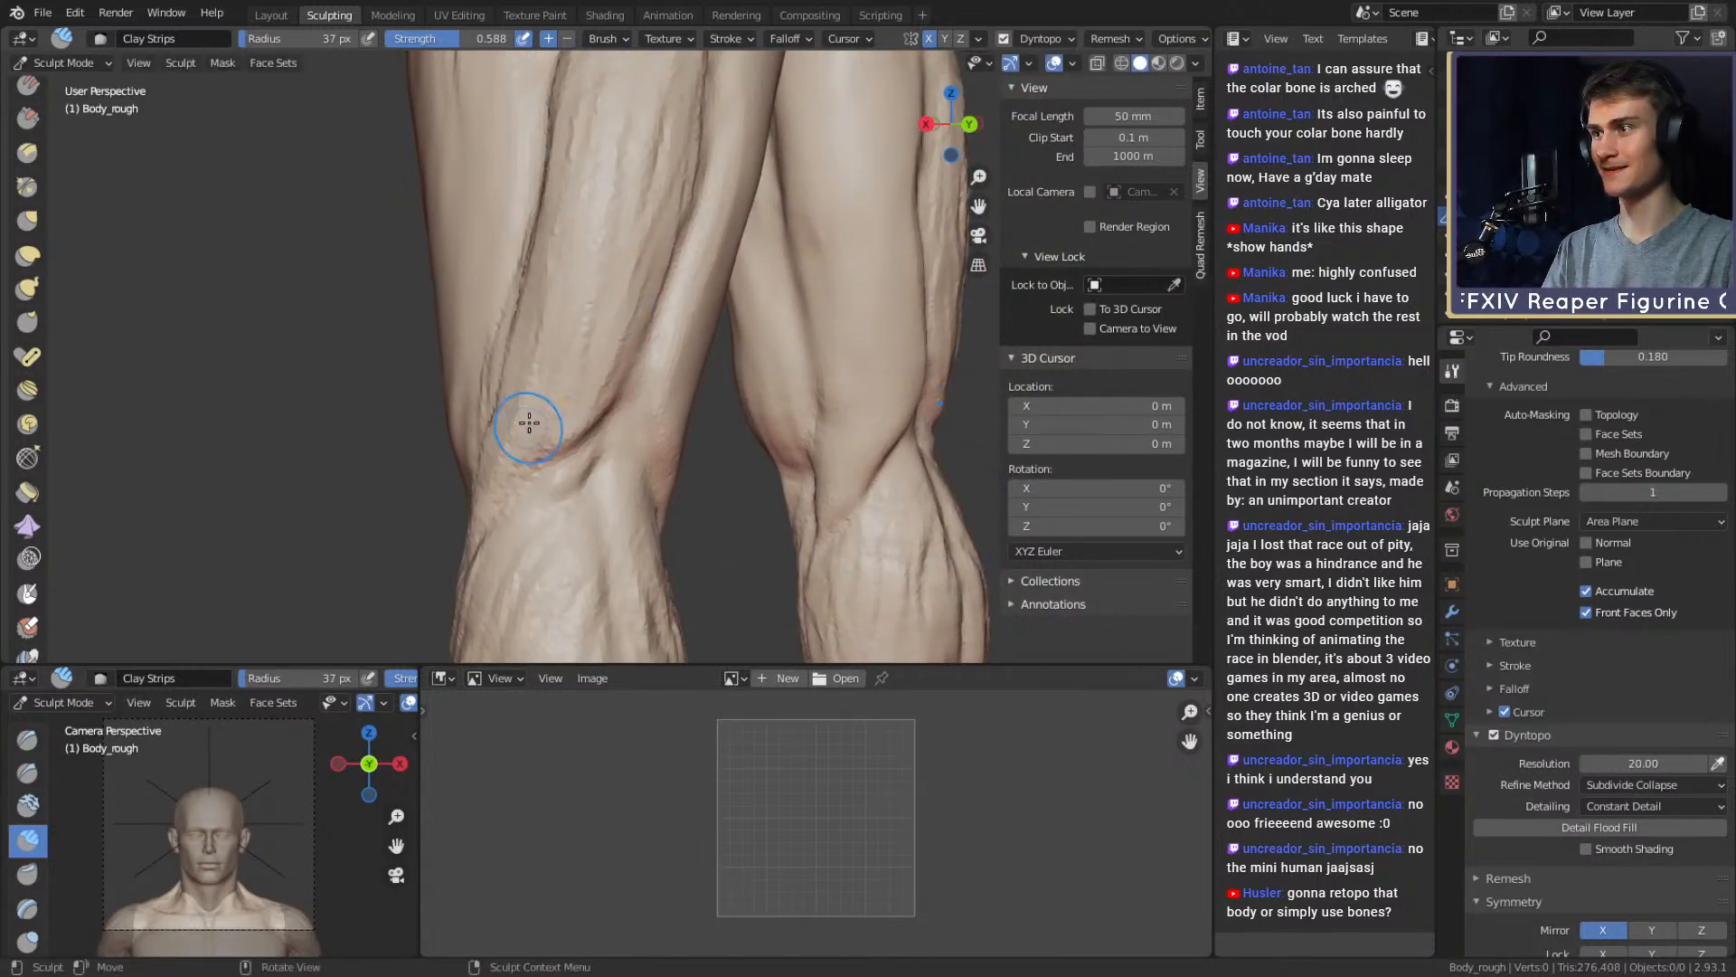
{"action": "middle_click_drag", "start_coordinate": [529, 422], "coordinate": [619, 317]}
{"action": "middle_click_drag", "start_coordinate": [654, 186], "coordinate": [539, 418]}
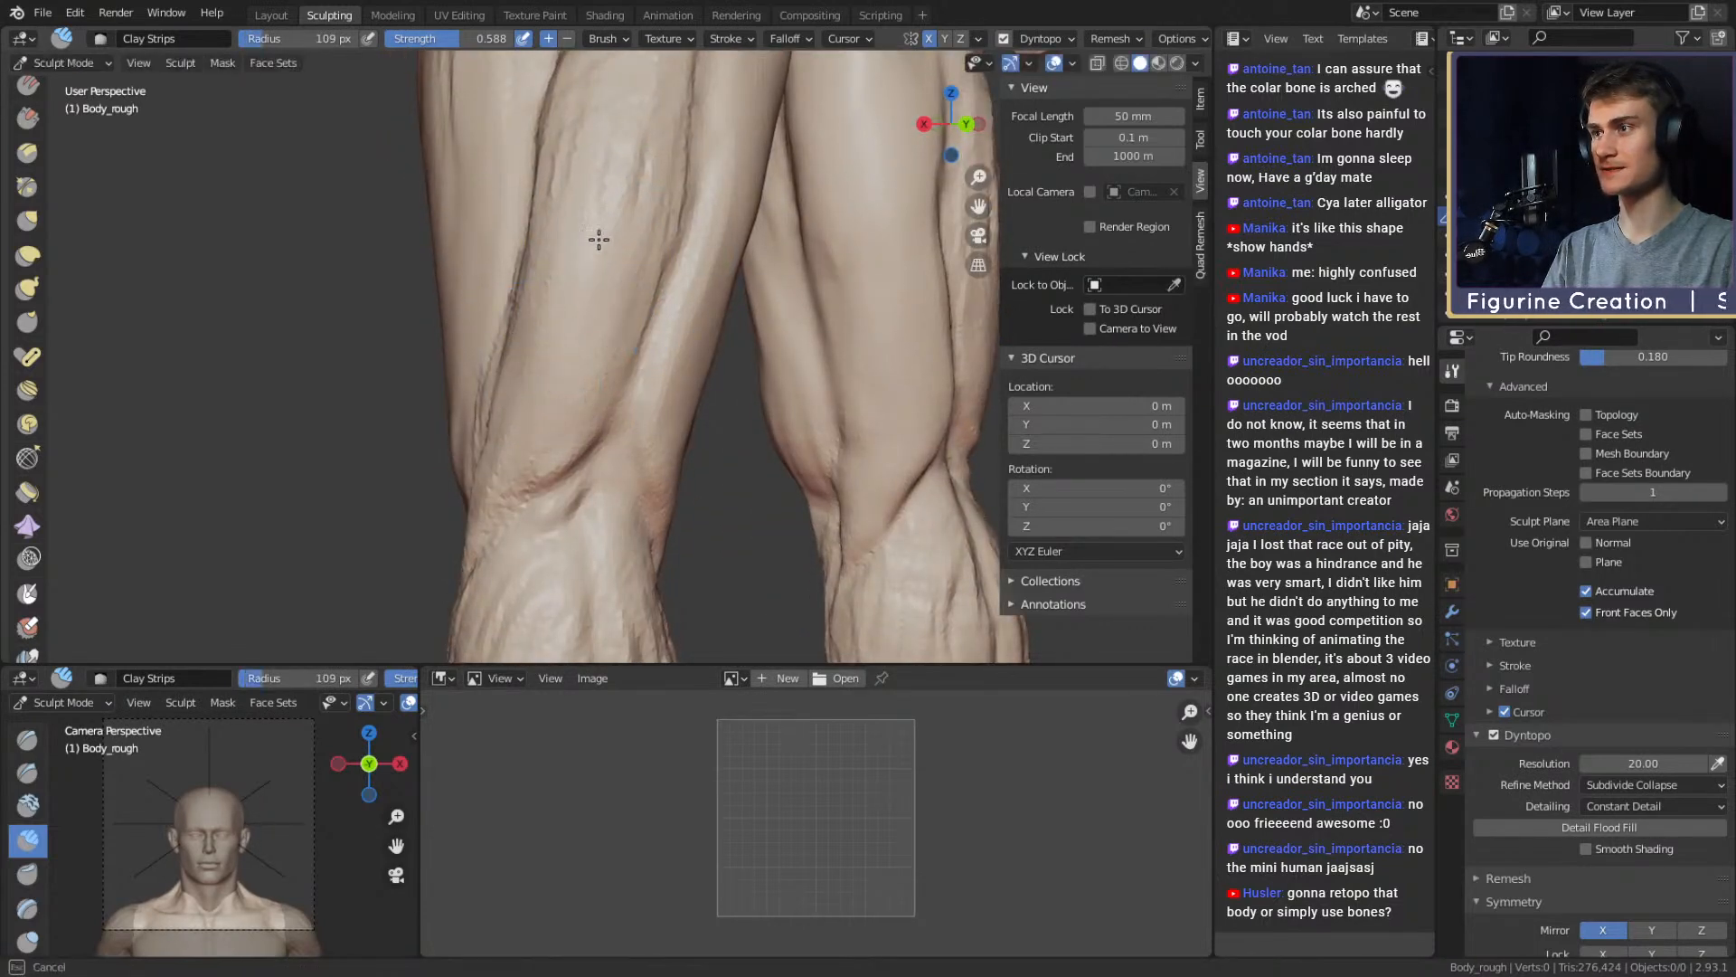
{"action": "middle_click_drag", "start_coordinate": [616, 113], "coordinate": [590, 285], "text": "shift"}
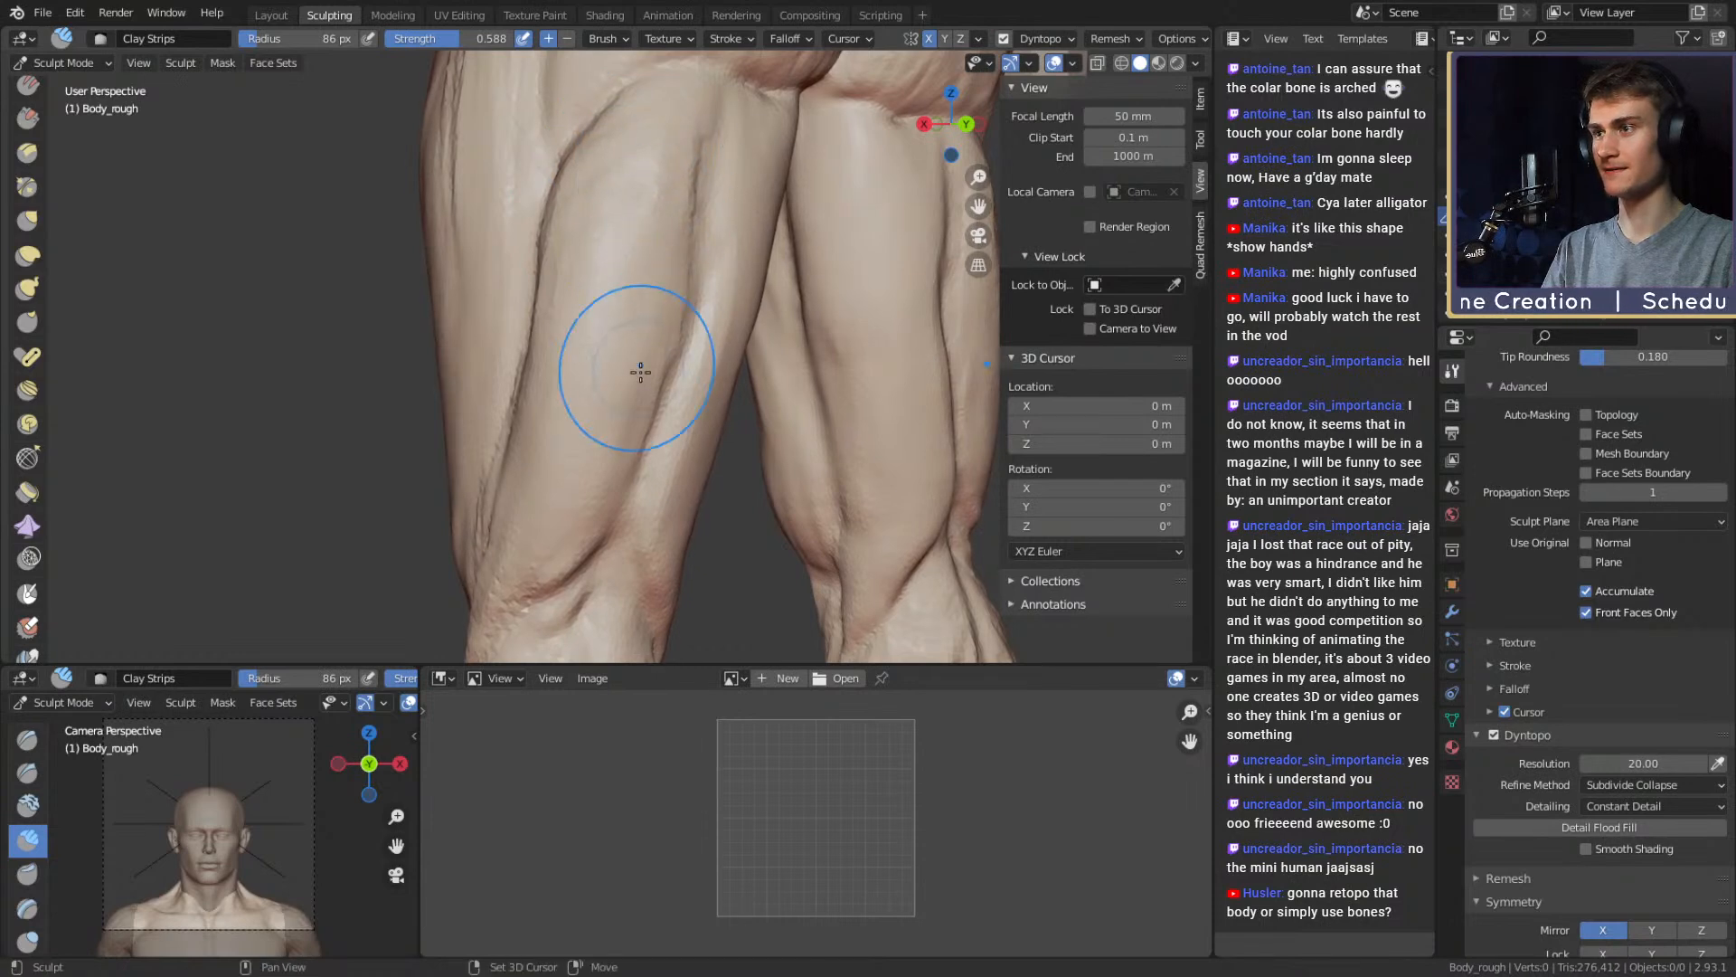
{"action": "mouse_move", "coordinate": [640, 372]}
{"action": "left_mouse_down", "text": "alt+shift"}
{"action": "mouse_move", "coordinate": [623, 226]}
{"action": "mouse_move", "coordinate": [678, 310]}
{"action": "mouse_move", "coordinate": [619, 319]}
{"action": "left_mouse_up", "text": "alt+shift"}
Refine the outer back of the knee with Clay Strips at a 42 px radius and Grab at 138 px and 104 px radii
{"action": "key", "text": "f"}
{"action": "left_click", "coordinate": [633, 310]}
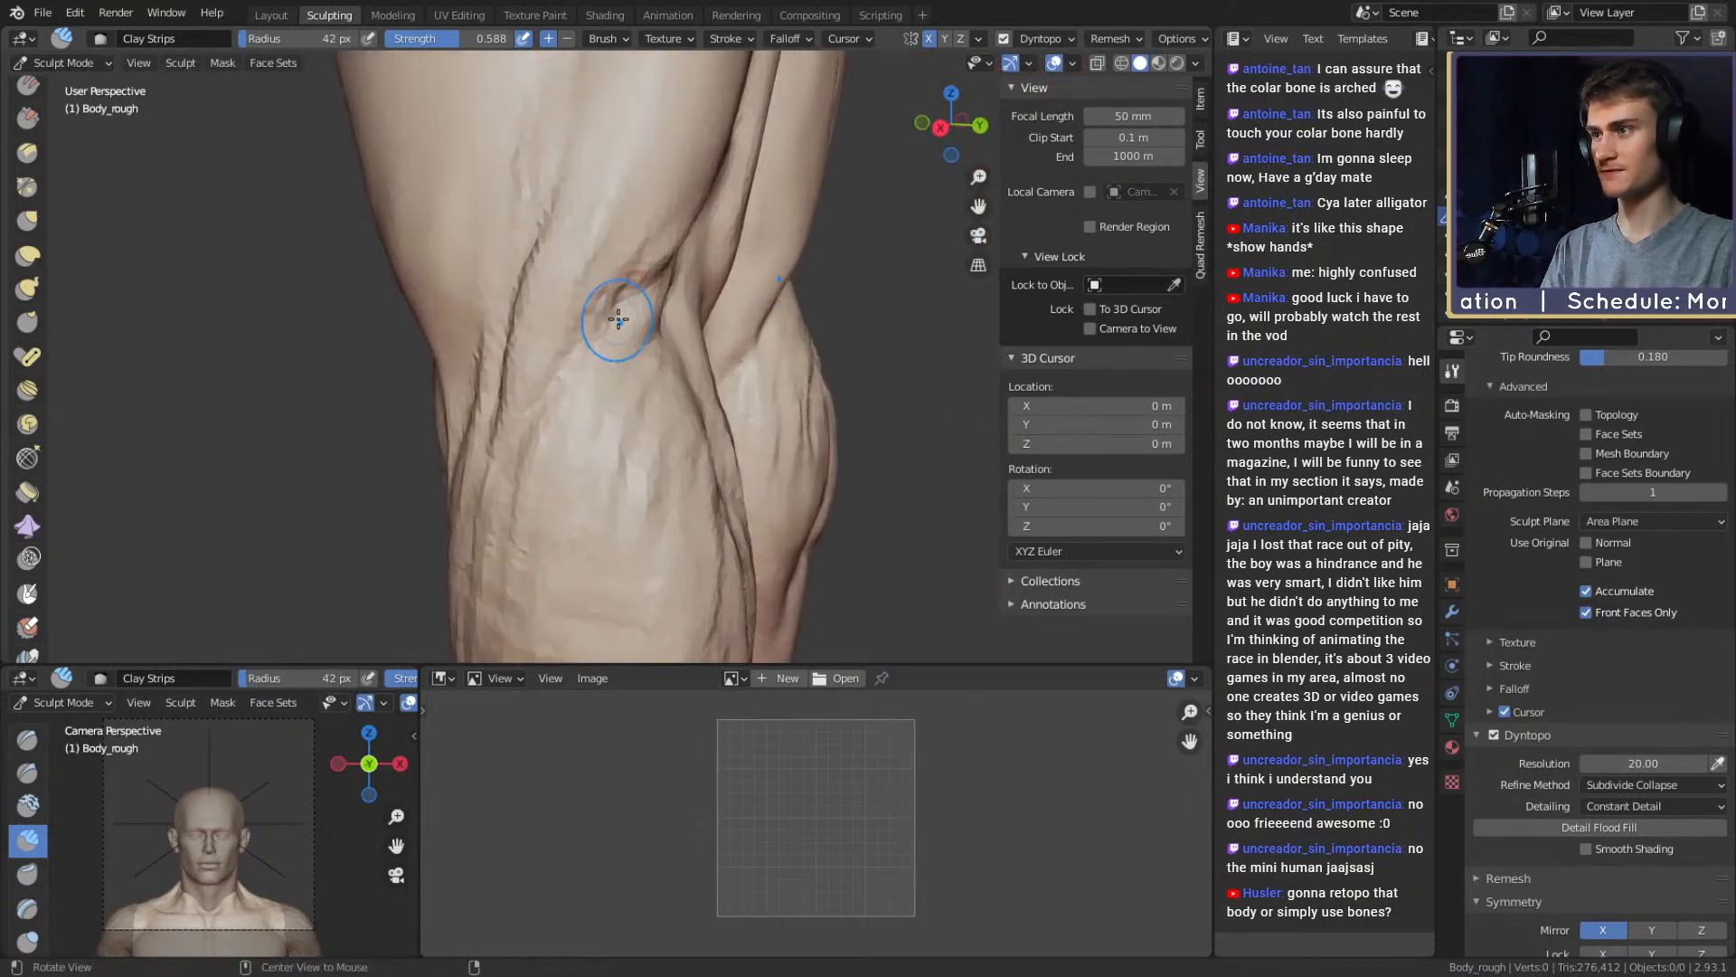
{"action": "key", "text": "g"}
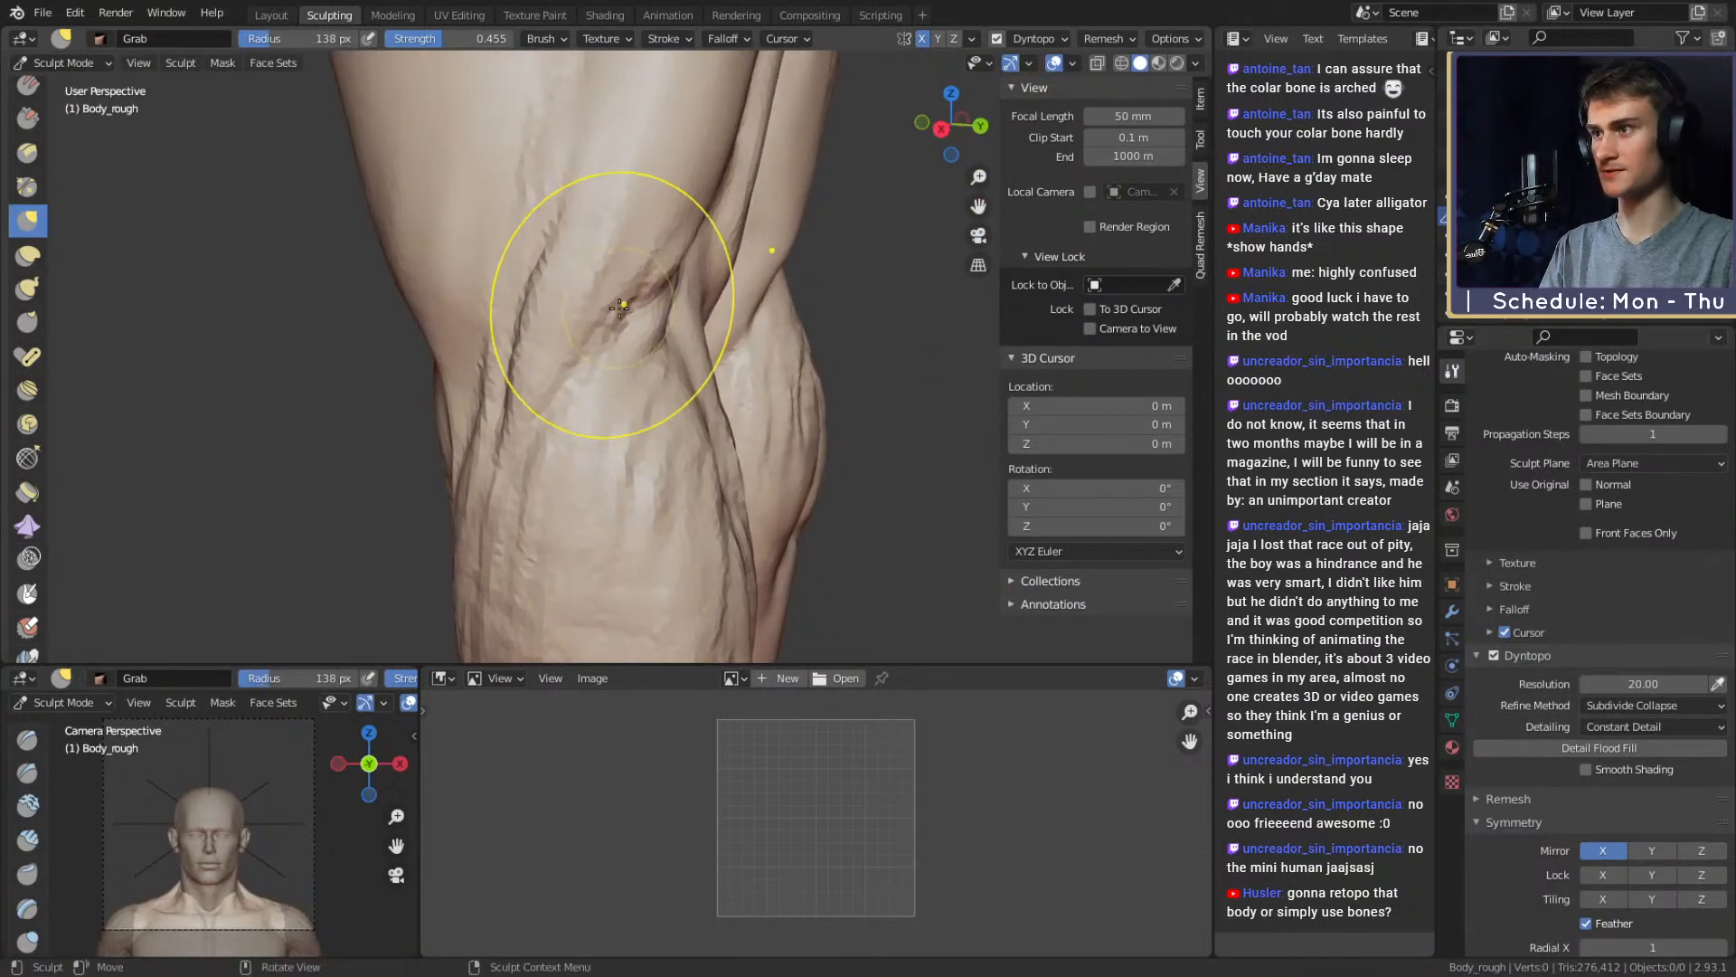
{"action": "middle_click_drag", "start_coordinate": [559, 338], "coordinate": [619, 316]}
{"action": "key", "text": "f"}
{"action": "left_click", "coordinate": [691, 341]}
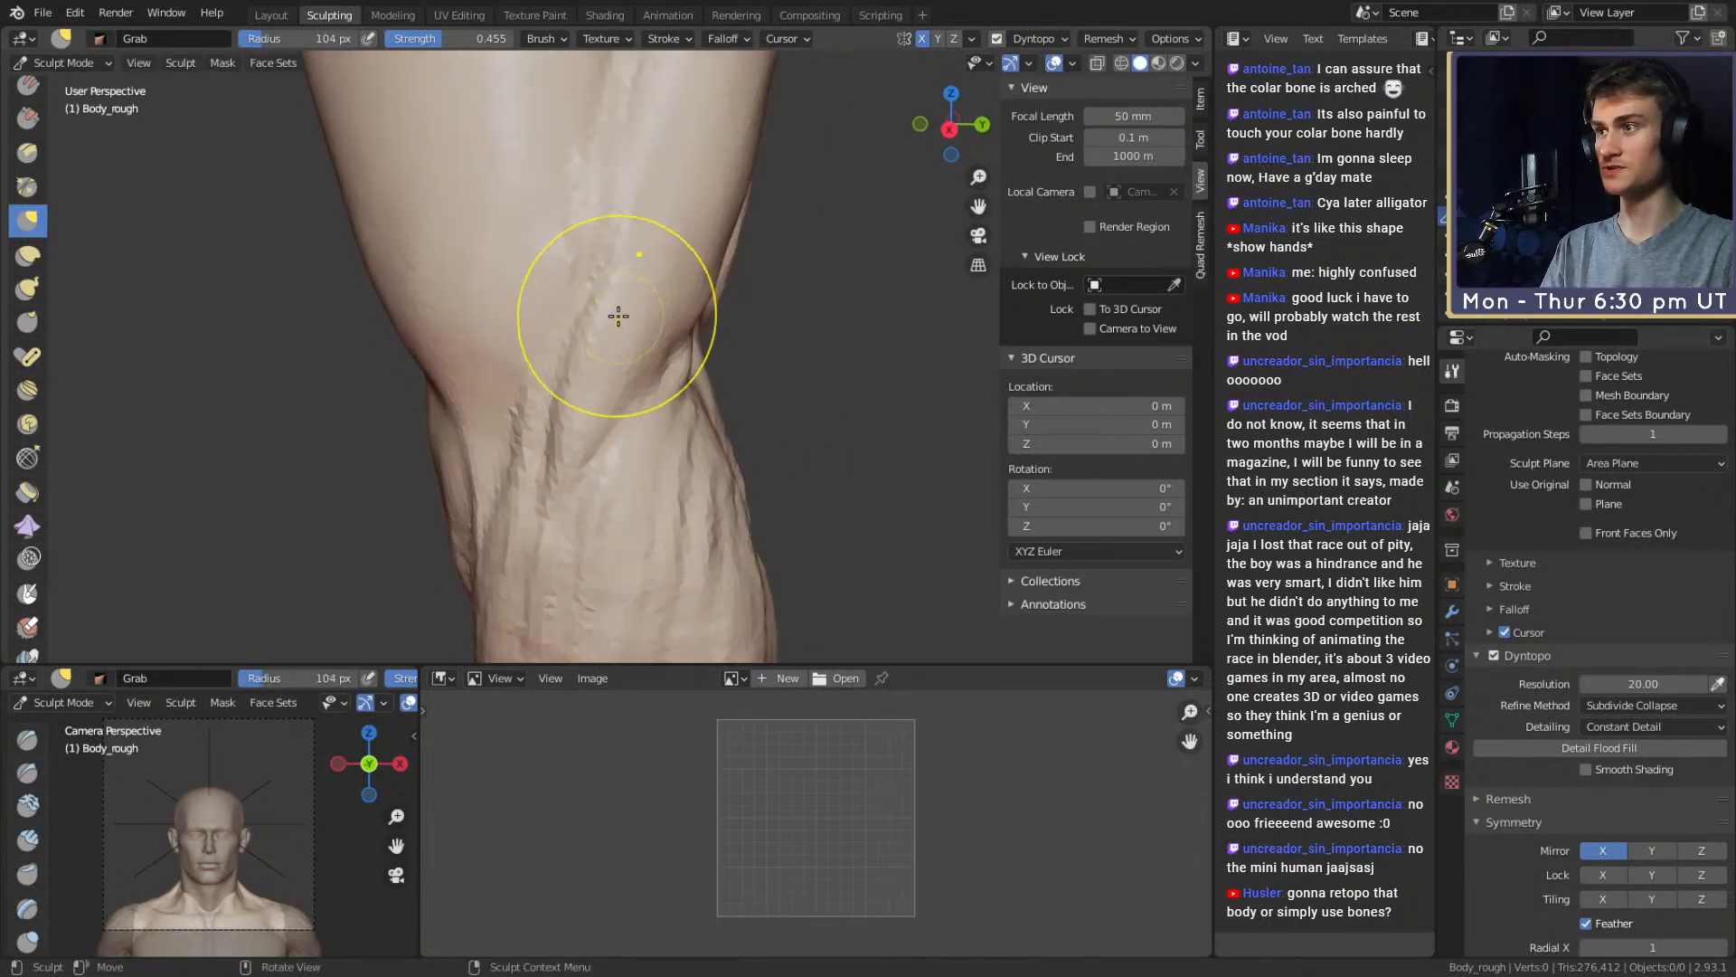
Sharpen the tendon groove on the outer side of the knee and lower thigh with Crease at a 19 px radius
{"action": "key", "text": "shift+c"}
{"action": "mouse_move", "coordinate": [609, 202]}
{"action": "middle_mouse_down"}
{"action": "mouse_move", "coordinate": [609, 302]}
{"action": "mouse_move", "coordinate": [628, 225]}
{"action": "mouse_move", "coordinate": [624, 325]}
{"action": "mouse_move", "coordinate": [620, 290]}
{"action": "middle_mouse_up"}
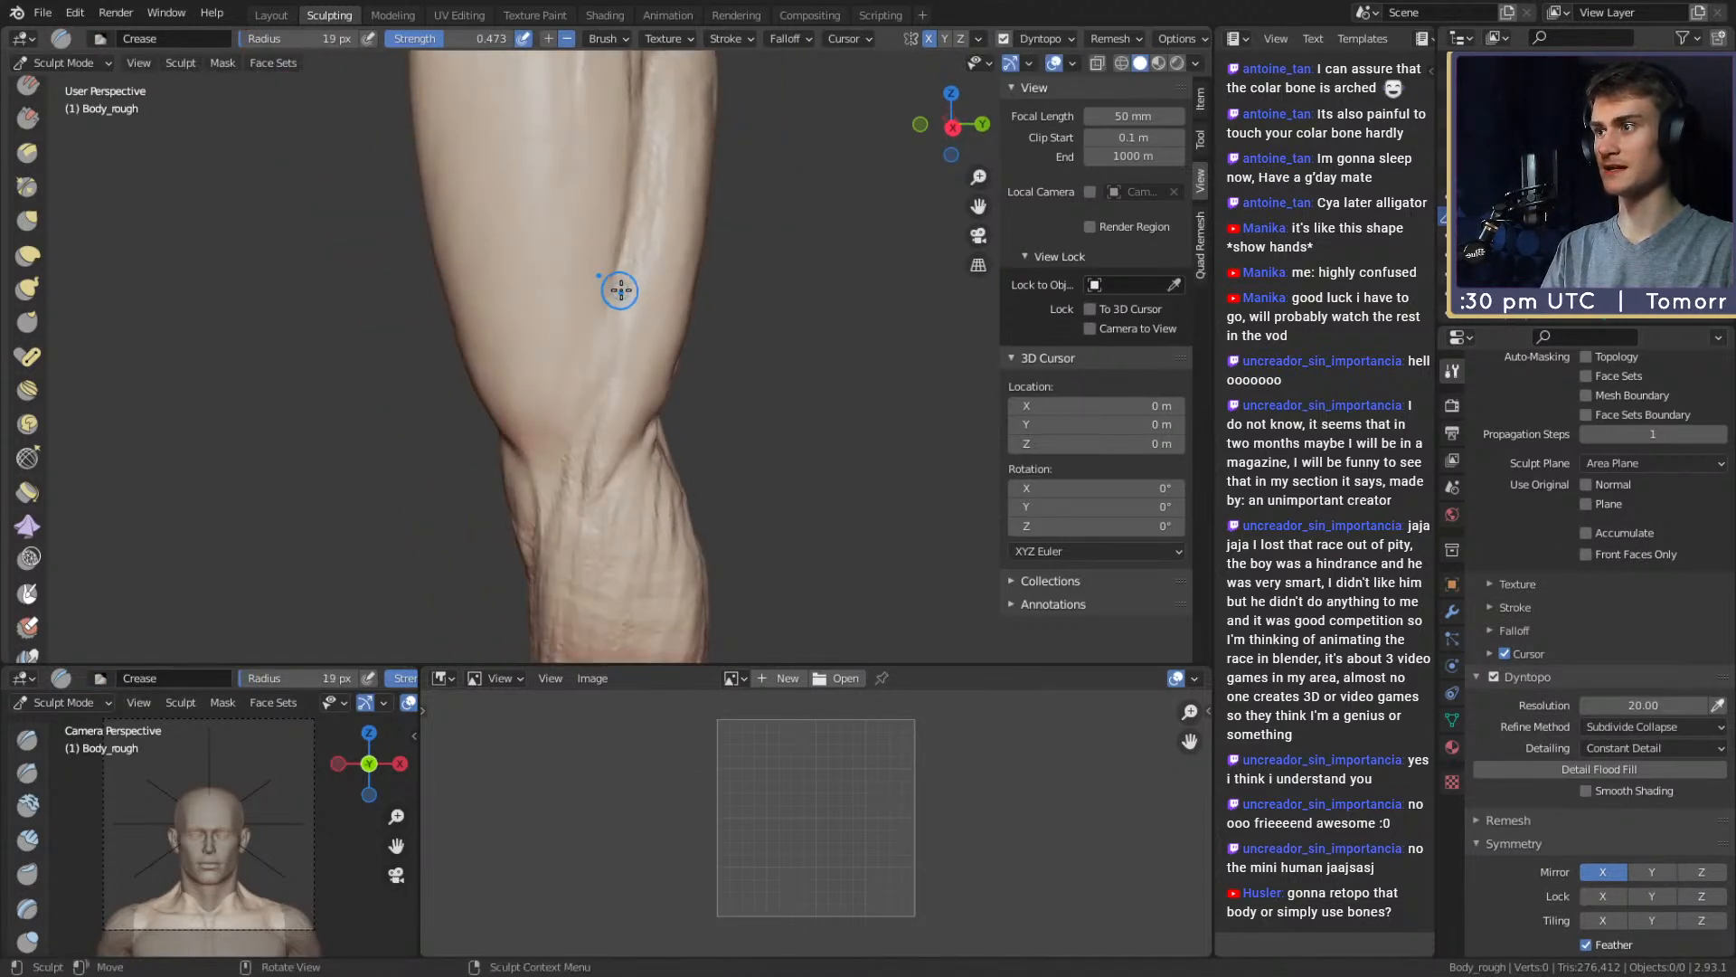
{"action": "mouse_move", "coordinate": [600, 419]}
{"action": "middle_mouse_down"}
{"action": "mouse_move", "coordinate": [621, 213]}
{"action": "mouse_move", "coordinate": [605, 338]}
{"action": "mouse_move", "coordinate": [627, 290]}
{"action": "mouse_move", "coordinate": [604, 374]}
{"action": "mouse_move", "coordinate": [643, 290]}
{"action": "mouse_move", "coordinate": [639, 391]}
{"action": "mouse_move", "coordinate": [609, 345]}
{"action": "mouse_move", "coordinate": [586, 390]}
{"action": "middle_mouse_up"}
{"action": "mouse_move", "coordinate": [618, 268]}
{"action": "middle_mouse_down", "text": "ctrl"}
{"action": "mouse_move", "coordinate": [665, 353]}
{"action": "mouse_move", "coordinate": [721, 341]}
{"action": "mouse_move", "coordinate": [719, 287]}
{"action": "mouse_move", "coordinate": [677, 385]}
{"action": "middle_mouse_up", "text": "ctrl"}
{"action": "mouse_move", "coordinate": [676, 445]}
{"action": "left_mouse_down", "text": "ctrl+alt"}
{"action": "mouse_move", "coordinate": [739, 294]}
{"action": "mouse_move", "coordinate": [769, 308]}
{"action": "left_mouse_up", "text": "ctrl+alt"}
Reshape the upper calf and its outer contour from behind with Grab at a 179 px radius
{"action": "key", "text": "g"}
{"action": "mouse_move", "coordinate": [637, 306]}
{"action": "left_mouse_down", "text": "alt"}
{"action": "mouse_move", "coordinate": [802, 310]}
{"action": "mouse_move", "coordinate": [795, 357]}
{"action": "left_mouse_up", "text": "alt"}
{"action": "key", "text": "f"}
{"action": "left_click", "coordinate": [850, 357]}
{"action": "mouse_move", "coordinate": [695, 322]}
{"action": "left_mouse_down"}
{"action": "mouse_move", "coordinate": [617, 332]}
{"action": "mouse_move", "coordinate": [607, 314]}
{"action": "left_mouse_up"}
{"action": "key", "text": "f"}
{"action": "left_click", "coordinate": [546, 334]}
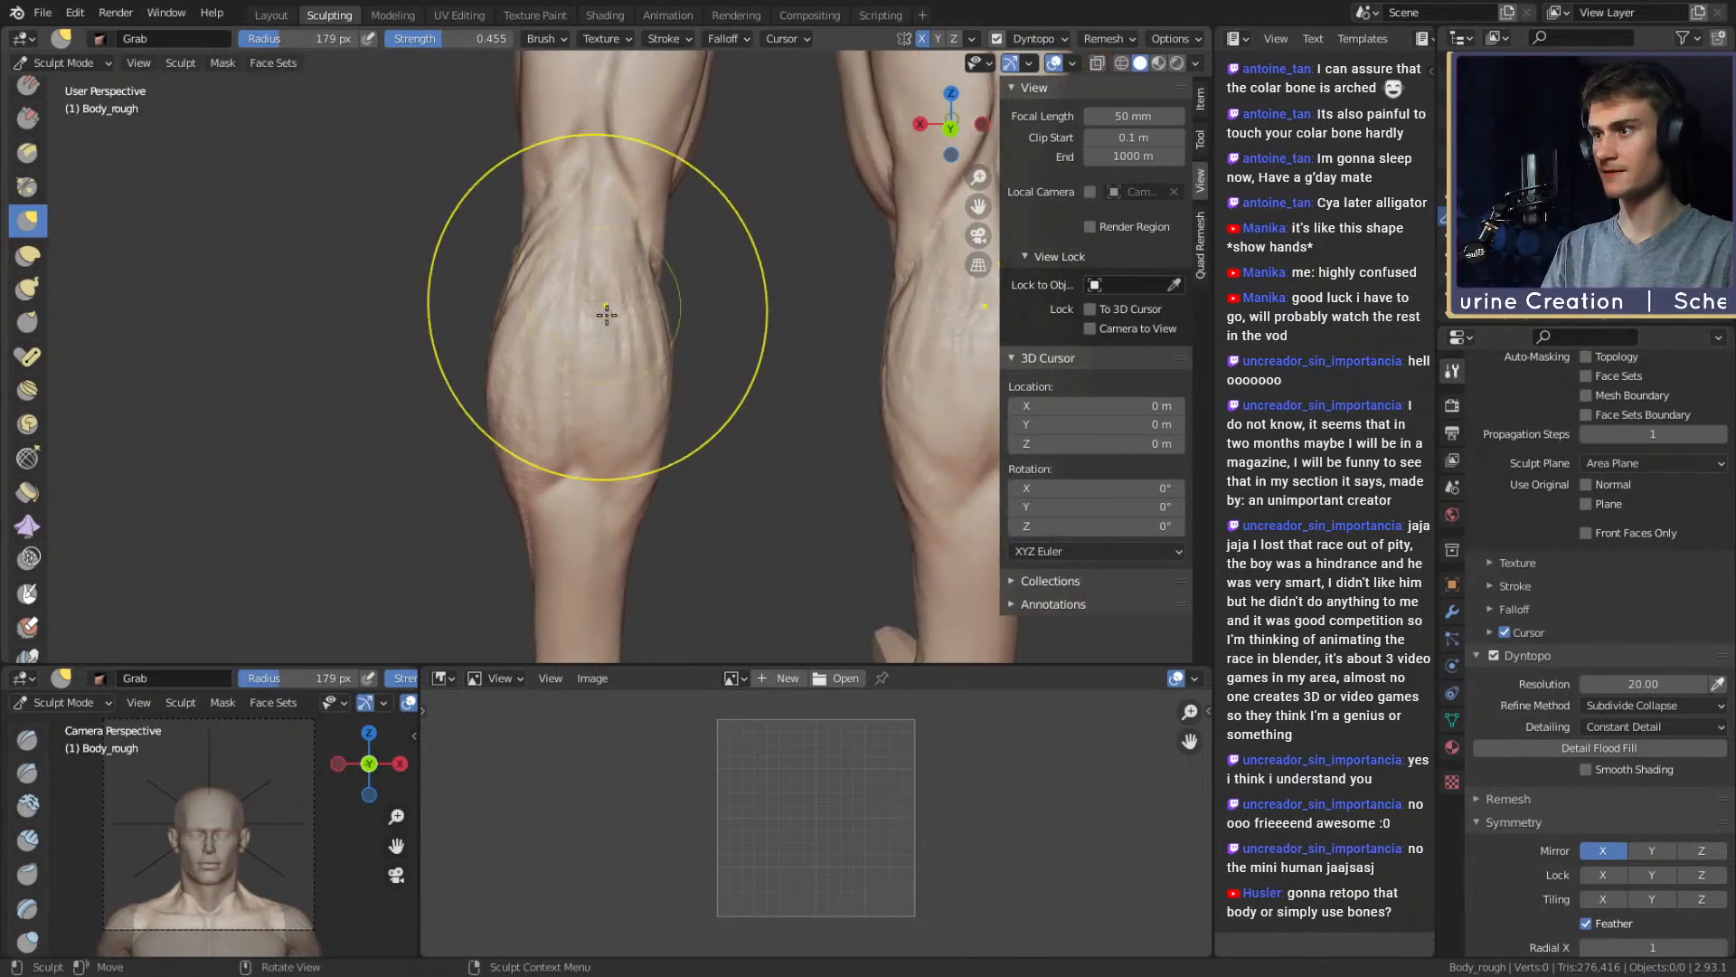
{"action": "left_click_drag", "start_coordinate": [509, 384], "coordinate": [520, 374]}
{"action": "middle_click_drag", "start_coordinate": [524, 369], "coordinate": [542, 360]}
Adjust the calf's outer and inner contours with Grab at radii including 146 px
{"action": "key", "text": "f"}
{"action": "left_click", "coordinate": [584, 362]}
{"action": "left_click_drag", "start_coordinate": [561, 409], "coordinate": [528, 331]}
{"action": "key", "text": "f"}
{"action": "left_click", "coordinate": [620, 322]}
{"action": "middle_click_drag", "start_coordinate": [724, 326], "coordinate": [706, 326]}
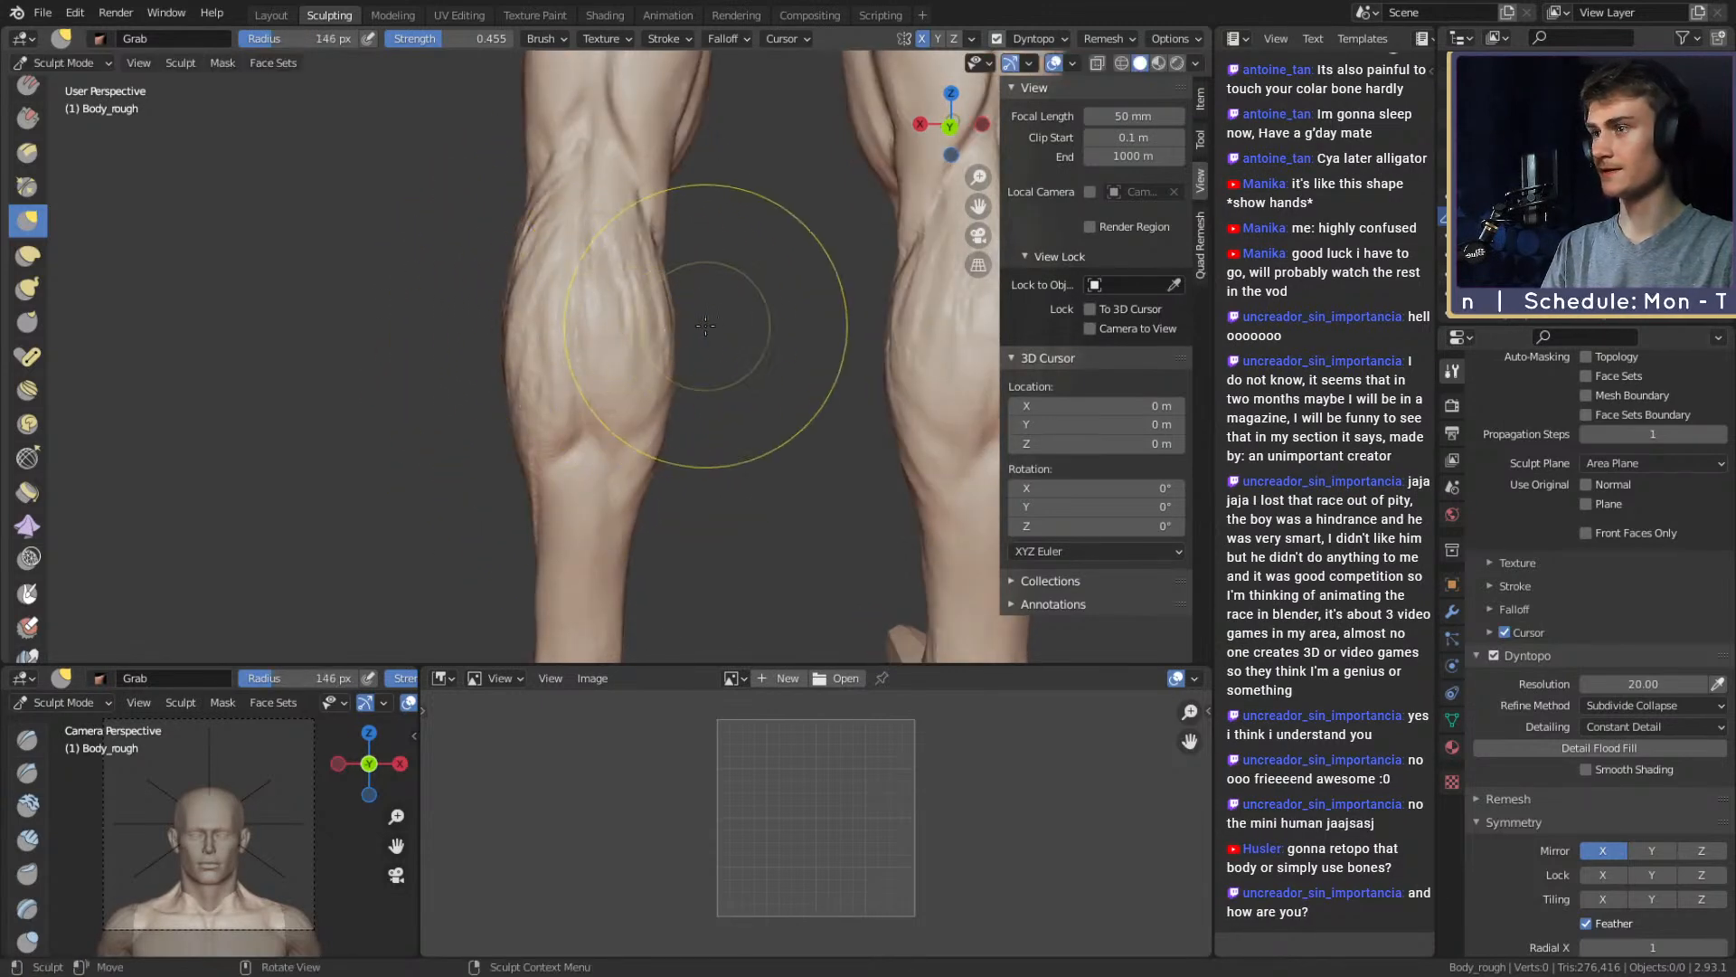
{"action": "left_click_drag", "start_coordinate": [682, 423], "coordinate": [645, 457]}
{"action": "mouse_move", "coordinate": [640, 464]}
{"action": "middle_mouse_down"}
{"action": "mouse_move", "coordinate": [714, 411]}
{"action": "mouse_move", "coordinate": [682, 357]}
{"action": "mouse_move", "coordinate": [579, 452]}
{"action": "mouse_move", "coordinate": [548, 371]}
{"action": "middle_mouse_up"}
{"action": "left_click_drag", "start_coordinate": [548, 370], "coordinate": [561, 357]}
Adjust the lower leg from the front with Grab at 132 px and the inner calf edge at 83 px
{"action": "mouse_move", "coordinate": [561, 297]}
{"action": "middle_mouse_down"}
{"action": "mouse_move", "coordinate": [538, 275]}
{"action": "mouse_move", "coordinate": [810, 318]}
{"action": "mouse_move", "coordinate": [696, 317]}
{"action": "mouse_move", "coordinate": [796, 318]}
{"action": "middle_mouse_up"}
{"action": "key", "text": "f"}
{"action": "left_click", "coordinate": [564, 347]}
{"action": "middle_click_drag", "start_coordinate": [687, 353], "coordinate": [742, 359]}
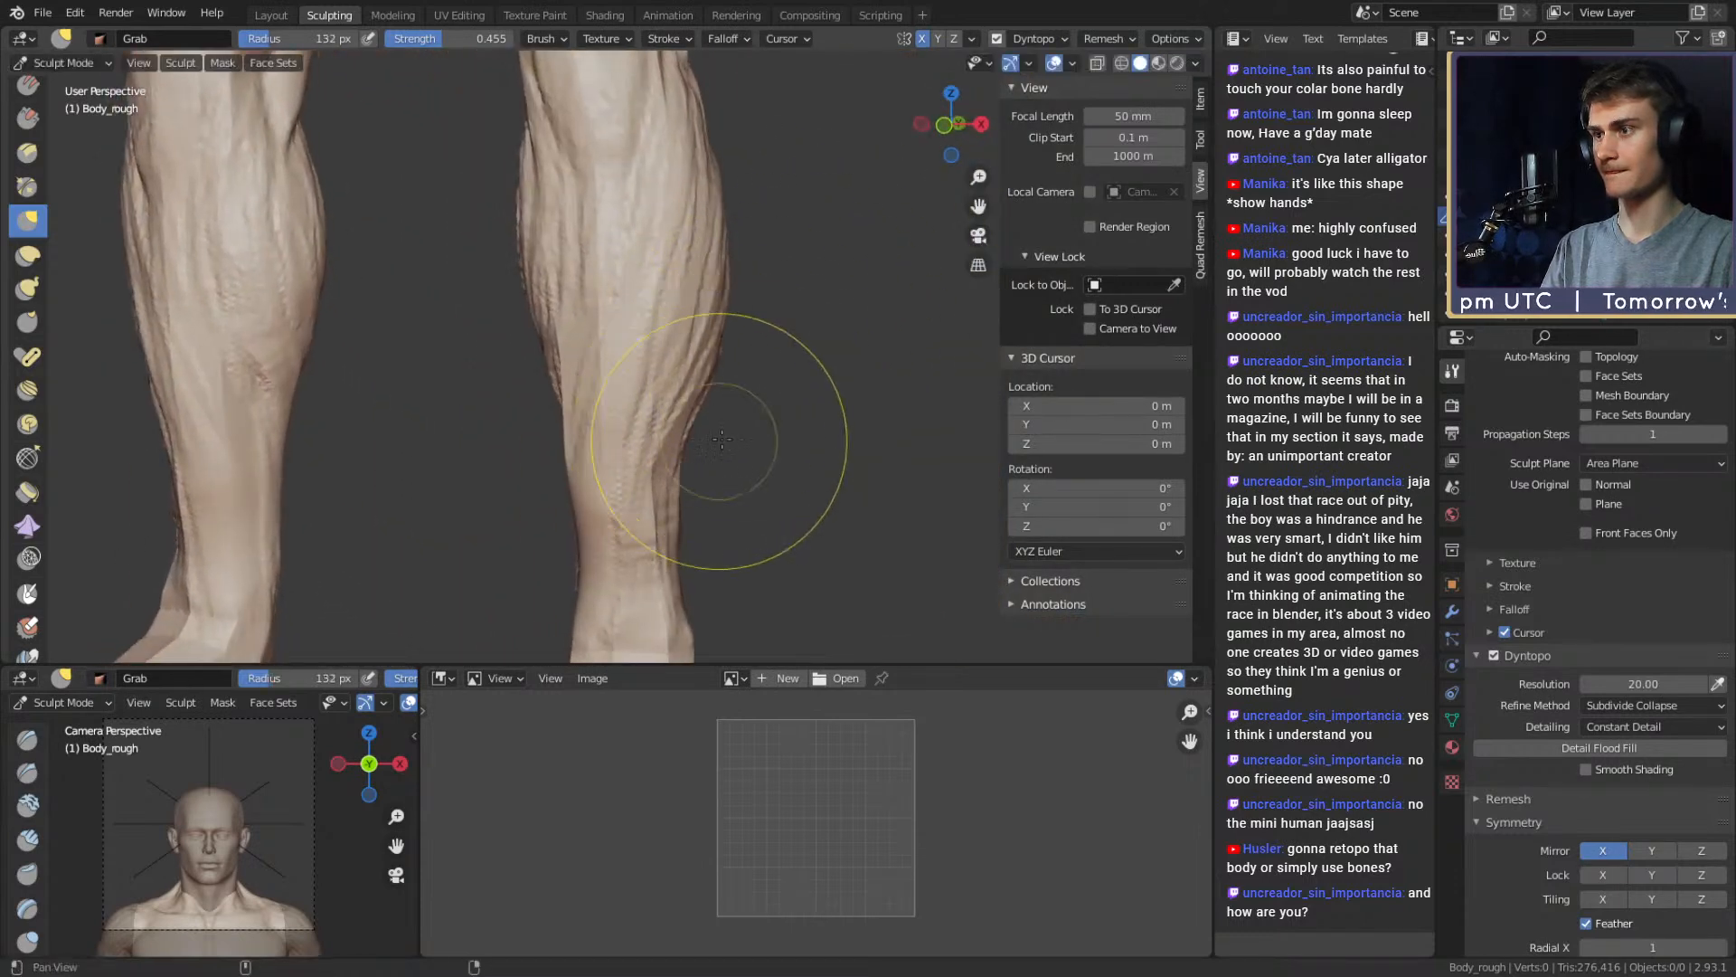
{"action": "key", "text": "f"}
{"action": "mouse_move", "coordinate": [722, 440]}
{"action": "middle_mouse_down", "text": "shift"}
{"action": "mouse_move", "coordinate": [700, 407]}
{"action": "mouse_move", "coordinate": [718, 340]}
{"action": "mouse_move", "coordinate": [623, 359]}
{"action": "middle_mouse_up", "text": "shift"}
{"action": "left_click", "coordinate": [787, 372]}
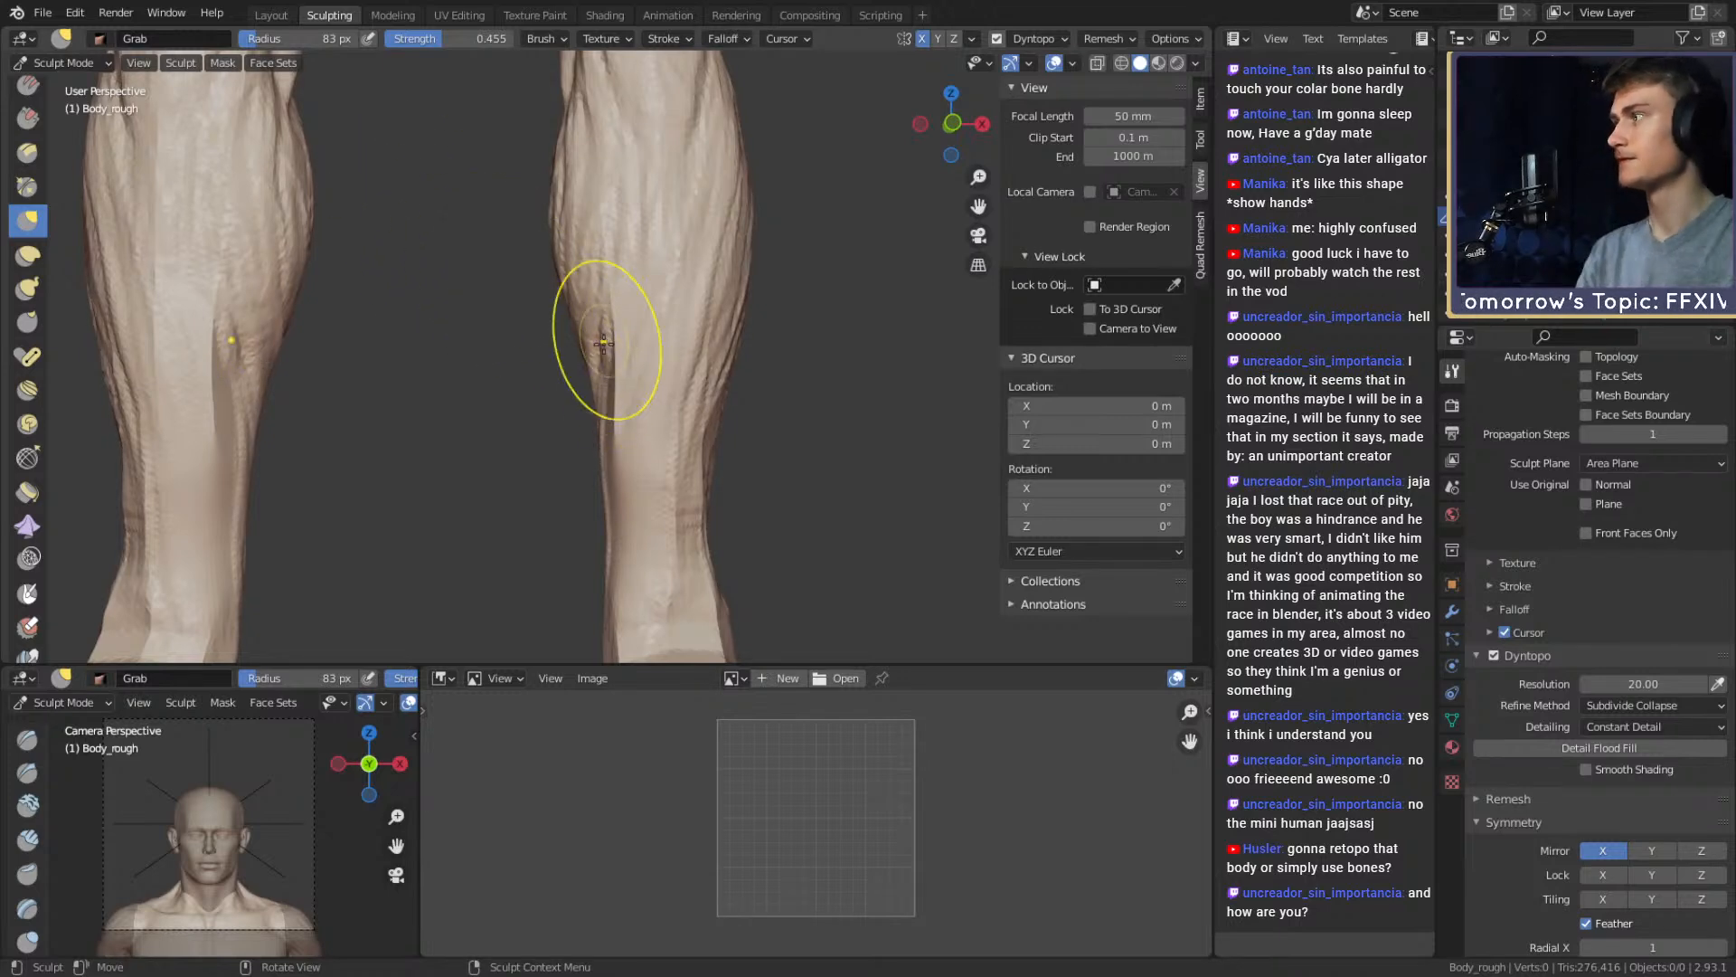
Refine the side surface of the lower leg below the calf with Clay Strips at a 59 px radius
{"action": "key", "text": "c"}
{"action": "mouse_move", "coordinate": [775, 376]}
{"action": "middle_mouse_down"}
{"action": "mouse_move", "coordinate": [915, 338]}
{"action": "mouse_move", "coordinate": [627, 341]}
{"action": "mouse_move", "coordinate": [479, 388]}
{"action": "middle_mouse_up"}
{"action": "scroll", "coordinate": [870, 355], "scroll_direction": "down", "scroll_amount": 4}
{"action": "scroll", "coordinate": [915, 338], "scroll_direction": "up", "scroll_amount": 2}
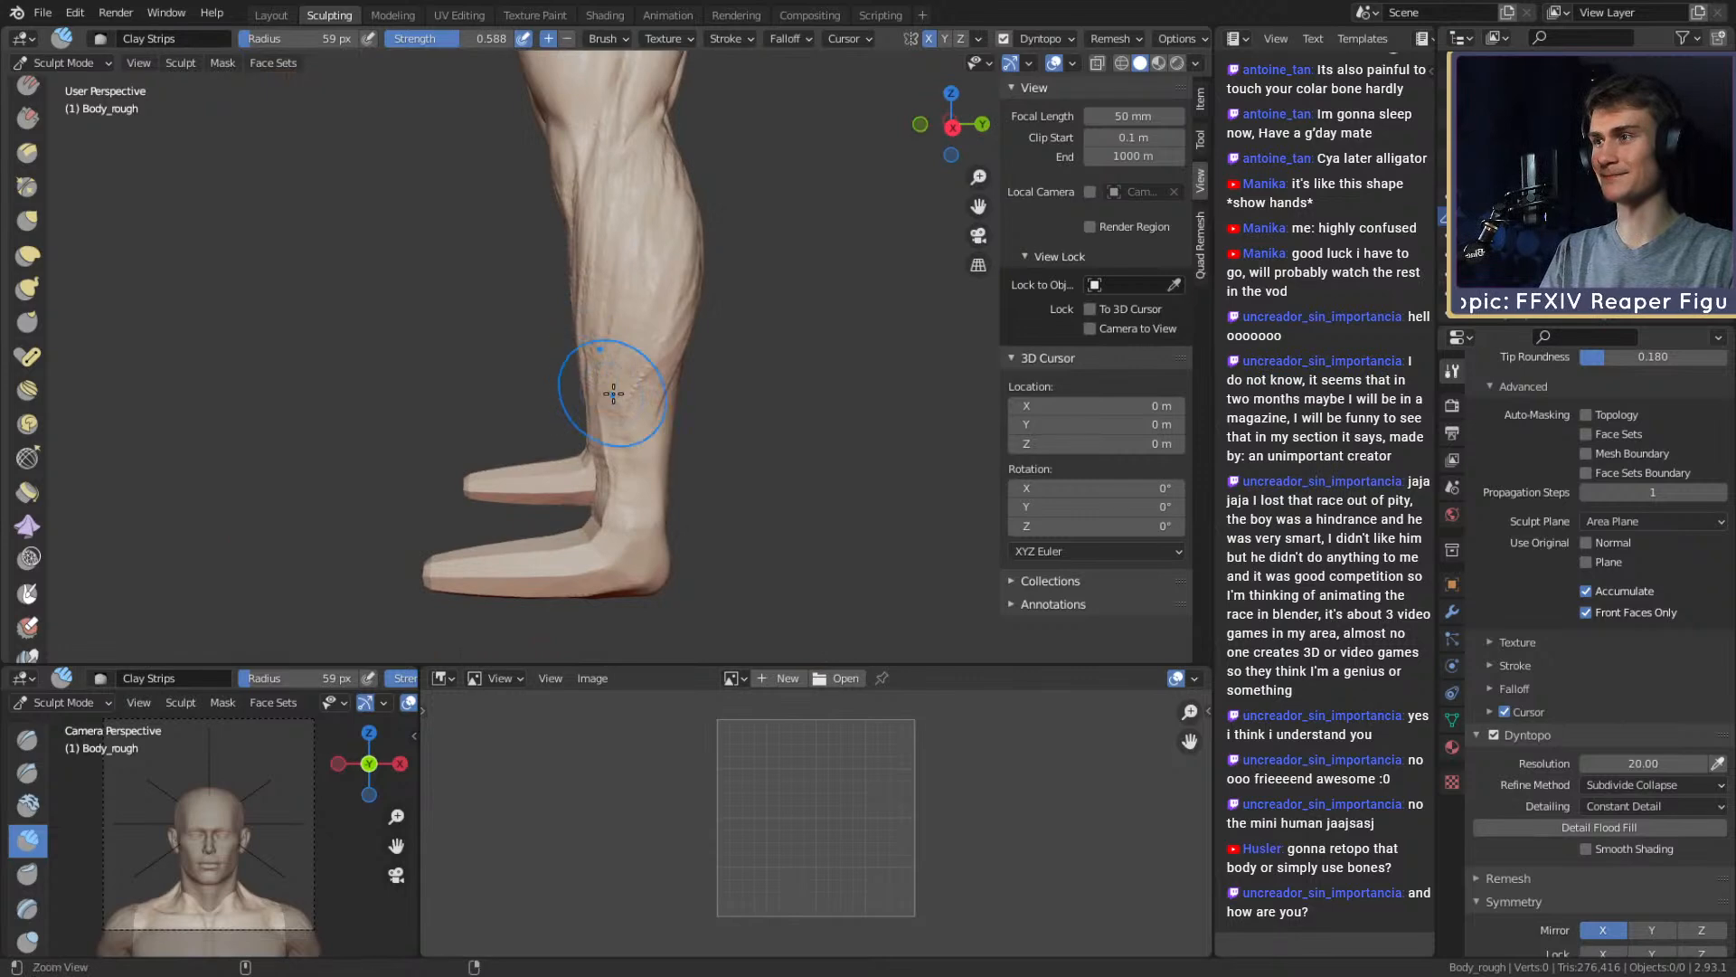
{"action": "scroll", "coordinate": [619, 387], "scroll_direction": "up", "scroll_amount": 2}
{"action": "key", "text": "g"}
{"action": "mouse_move", "coordinate": [574, 341]}
{"action": "middle_mouse_down"}
{"action": "mouse_move", "coordinate": [710, 283]}
{"action": "mouse_move", "coordinate": [507, 298]}
{"action": "middle_mouse_up"}
{"action": "scroll", "coordinate": [633, 380], "scroll_direction": "up", "scroll_amount": 3}
{"action": "key", "text": "c"}
{"action": "scroll", "coordinate": [560, 316], "scroll_direction": "down", "scroll_amount": 2}
{"action": "scroll", "coordinate": [606, 330], "scroll_direction": "up", "scroll_amount": 2}
{"action": "mouse_move", "coordinate": [605, 330]}
{"action": "middle_mouse_down"}
{"action": "mouse_move", "coordinate": [648, 331]}
{"action": "mouse_move", "coordinate": [651, 314]}
{"action": "mouse_move", "coordinate": [581, 340]}
{"action": "mouse_move", "coordinate": [573, 318]}
{"action": "mouse_move", "coordinate": [573, 344]}
{"action": "mouse_move", "coordinate": [605, 341]}
{"action": "mouse_move", "coordinate": [585, 322]}
{"action": "mouse_move", "coordinate": [632, 280]}
{"action": "mouse_move", "coordinate": [603, 330]}
{"action": "mouse_move", "coordinate": [624, 357]}
{"action": "middle_mouse_up"}
{"action": "middle_click_drag", "start_coordinate": [676, 299], "coordinate": [670, 333]}
Smooth and build up the outer back of the knee with Clay Strips at radii of 63 px and 36 px
{"action": "mouse_move", "coordinate": [610, 393]}
{"action": "middle_mouse_down"}
{"action": "mouse_move", "coordinate": [601, 311]}
{"action": "mouse_move", "coordinate": [653, 211]}
{"action": "mouse_move", "coordinate": [633, 143]}
{"action": "middle_mouse_up"}
{"action": "middle_click_drag", "start_coordinate": [621, 236], "coordinate": [660, 434], "text": "shift"}
{"action": "middle_click_drag", "start_coordinate": [624, 321], "coordinate": [665, 316]}
{"action": "key", "text": "g"}
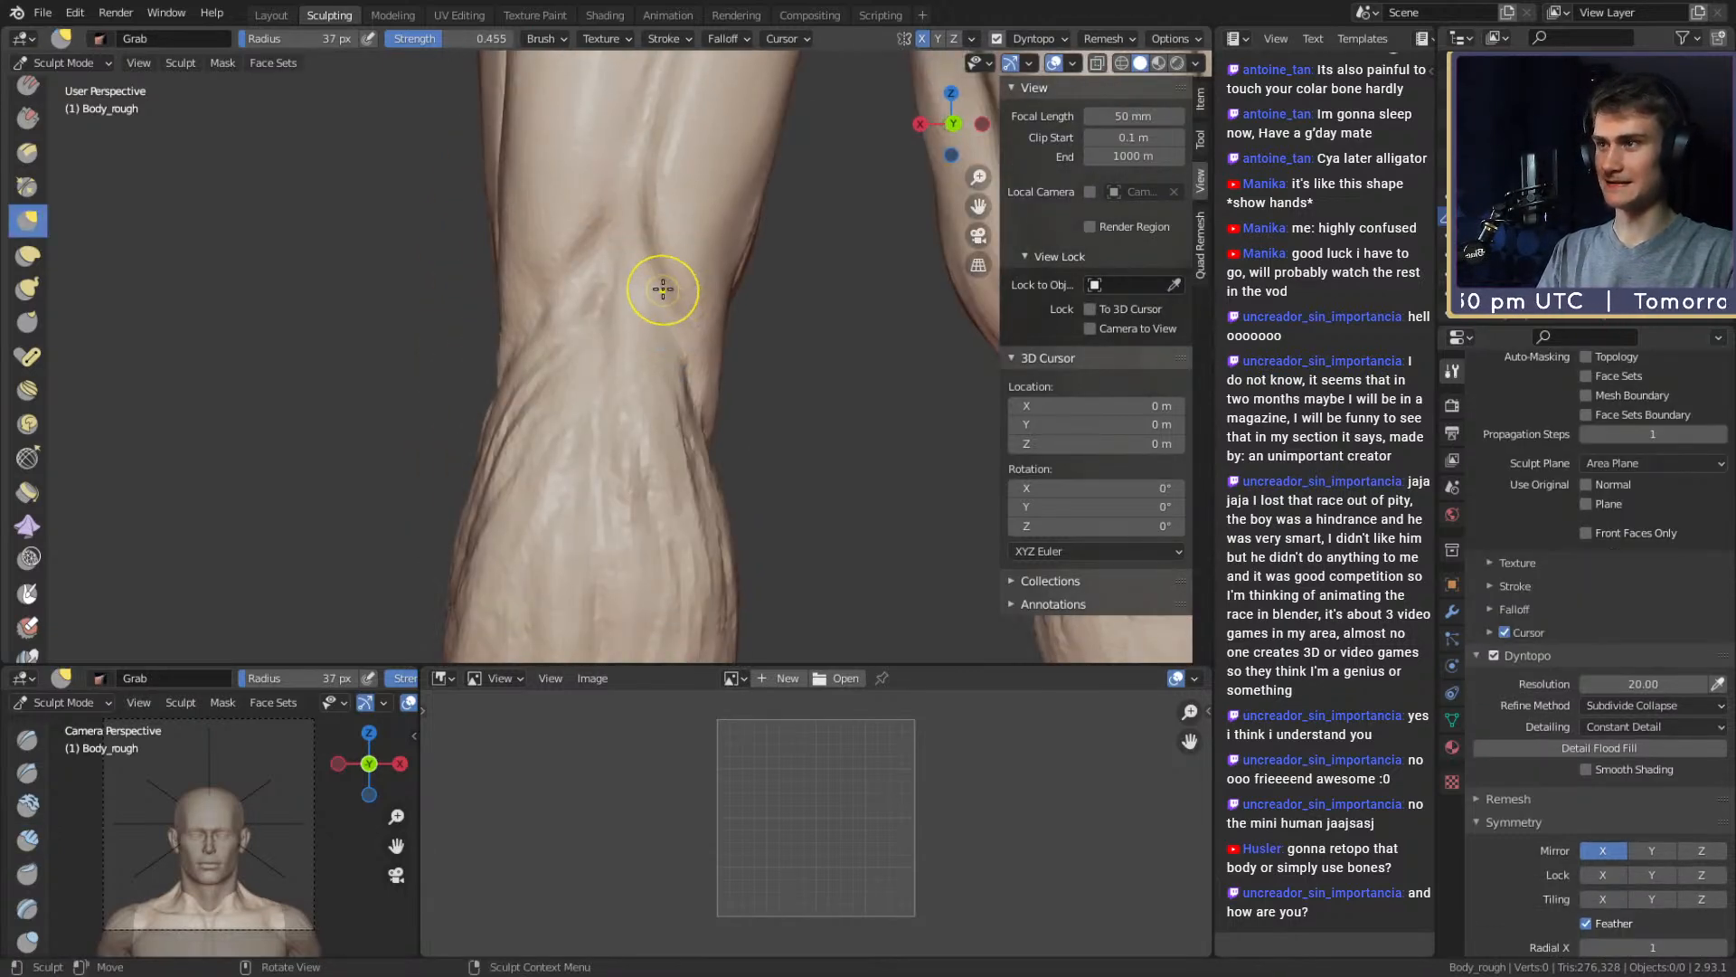
{"action": "middle_click_drag", "start_coordinate": [641, 281], "coordinate": [758, 301]}
{"action": "key", "text": "c"}
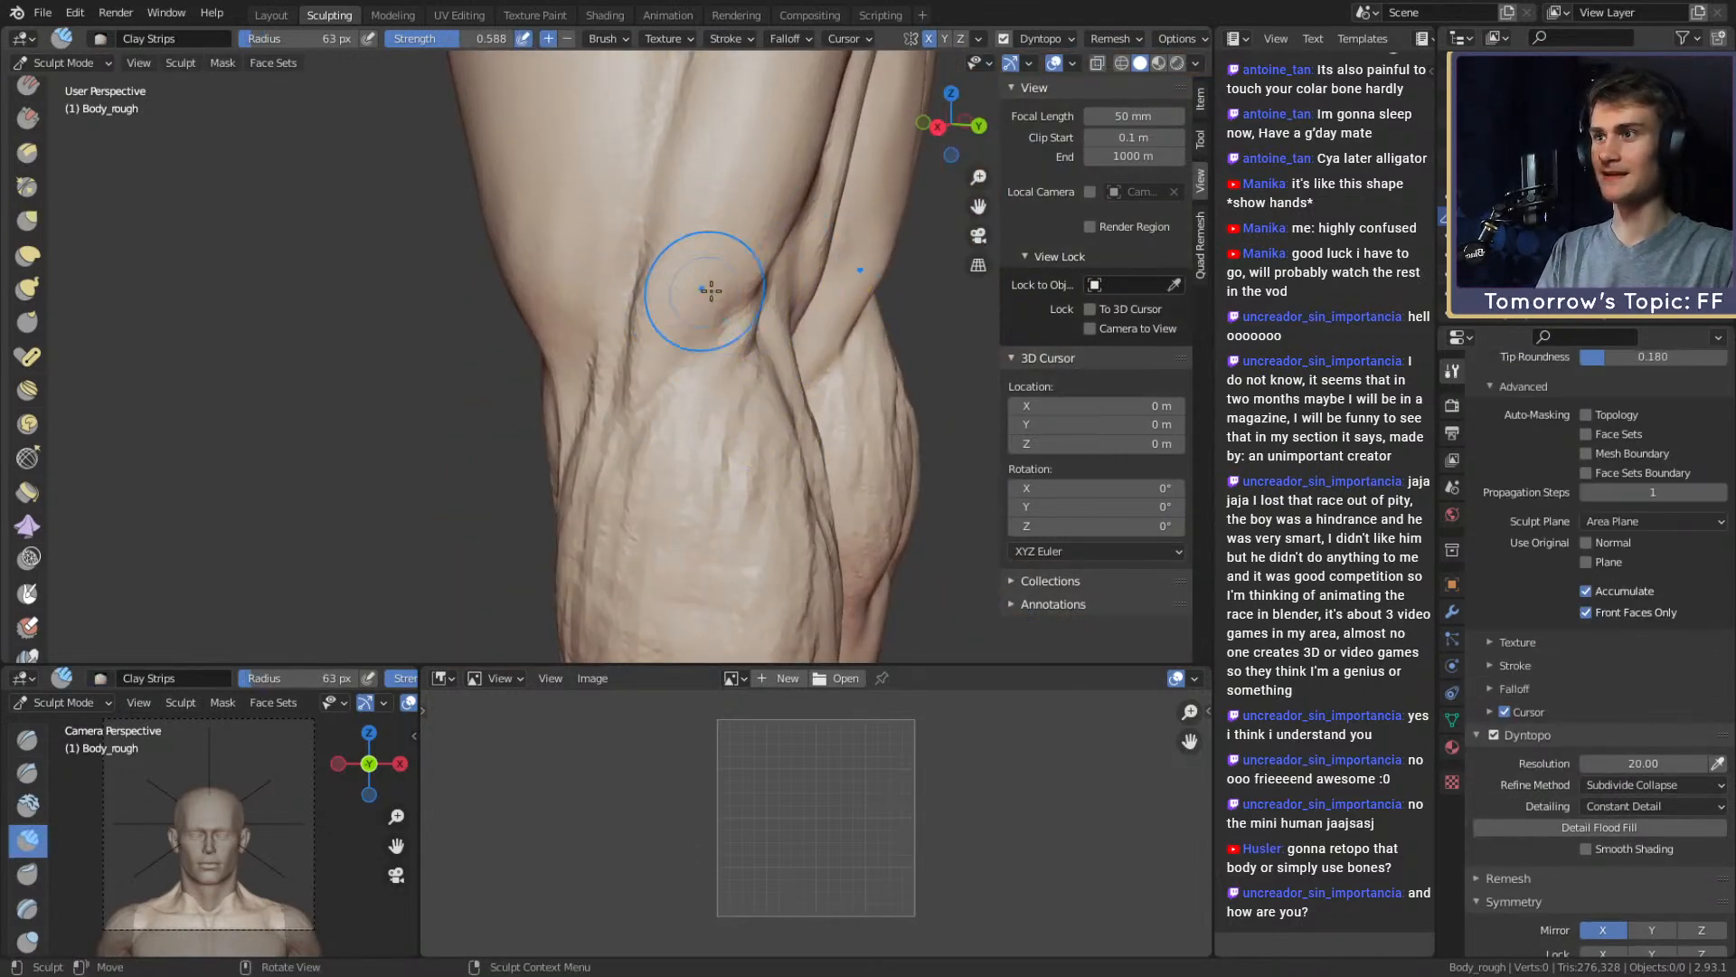
{"action": "left_click_drag", "start_coordinate": [709, 290], "coordinate": [680, 360], "text": "alt"}
{"action": "mouse_move", "coordinate": [680, 360]}
{"action": "left_mouse_down", "text": "alt"}
{"action": "mouse_move", "coordinate": [635, 351]}
{"action": "mouse_move", "coordinate": [662, 347]}
{"action": "left_mouse_up", "text": "alt"}
{"action": "key", "text": "f"}
{"action": "left_click", "coordinate": [662, 348]}
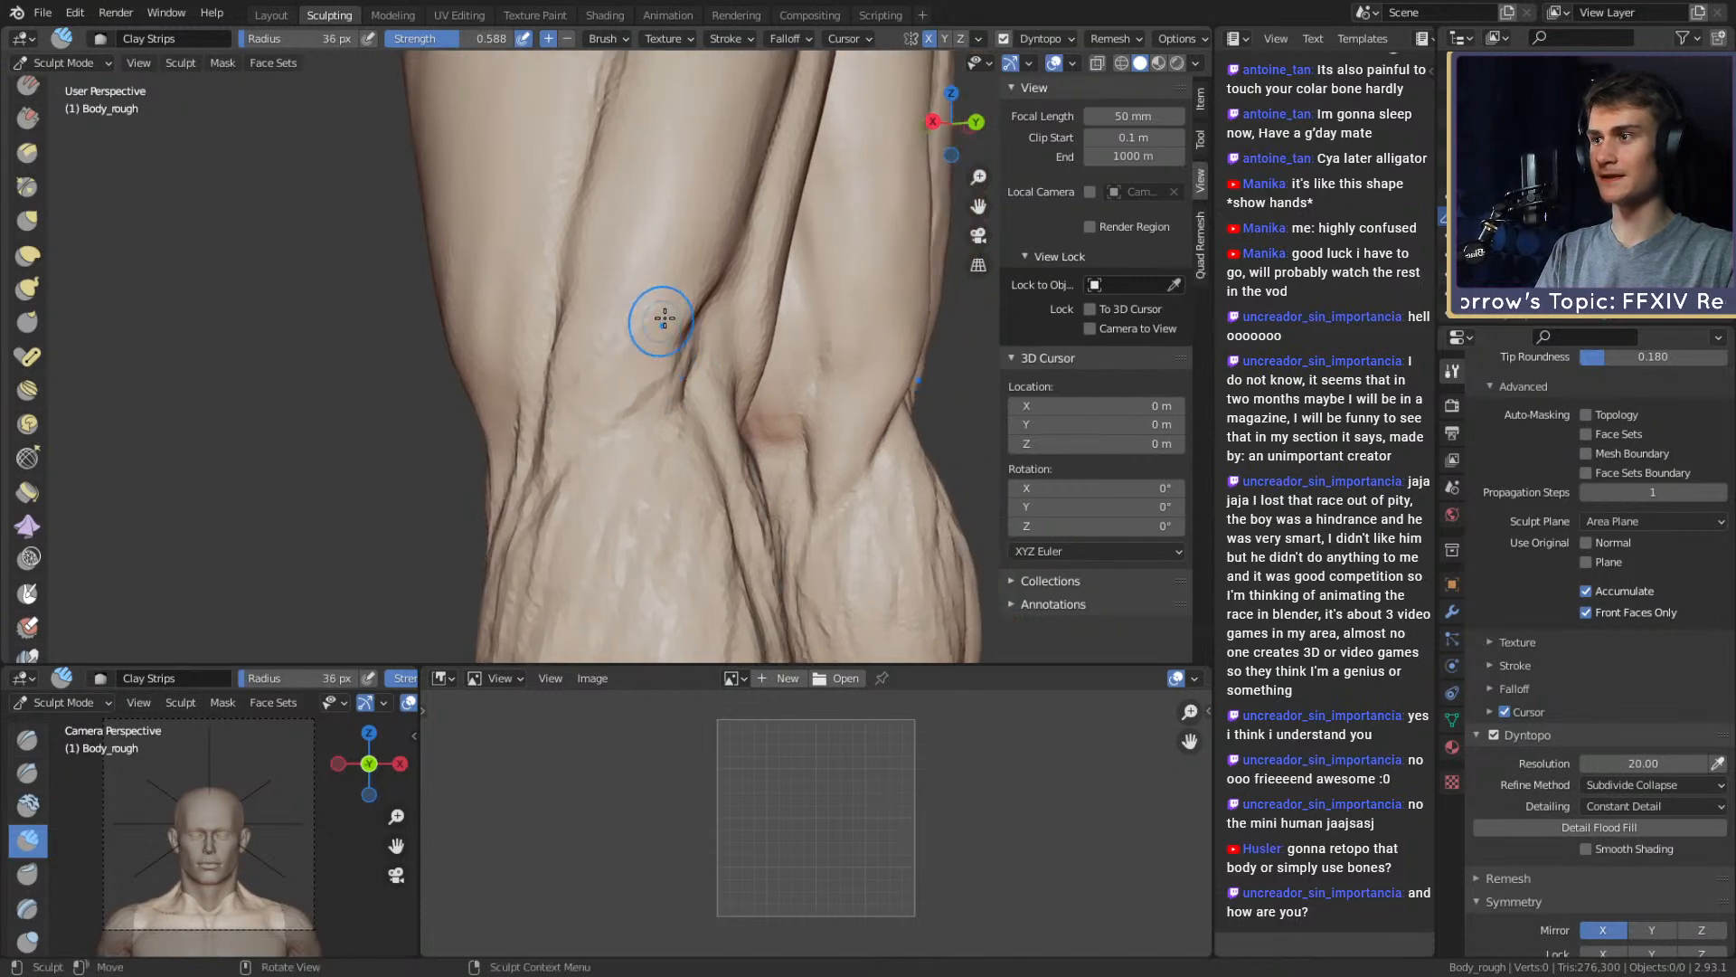
{"action": "left_click_drag", "start_coordinate": [548, 438], "coordinate": [670, 280]}
{"action": "middle_click_drag", "start_coordinate": [670, 280], "coordinate": [662, 346]}
{"action": "left_click_drag", "start_coordinate": [662, 347], "coordinate": [631, 283]}
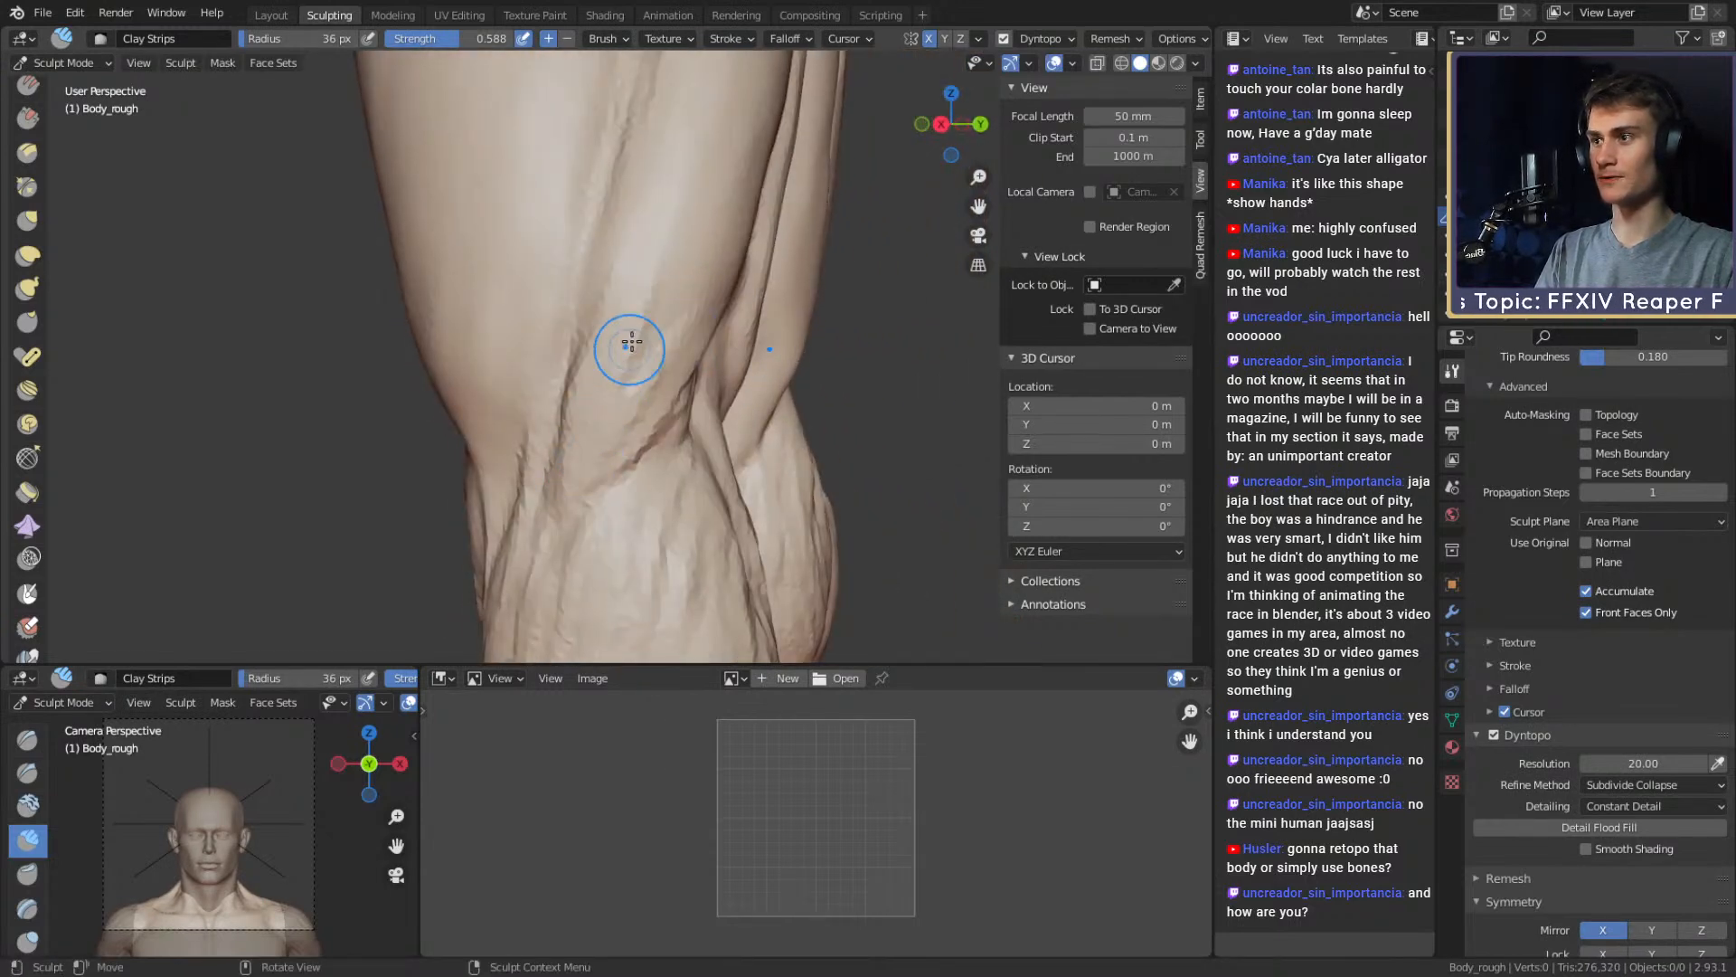
Deepen the creases between the hamstring tendons and the back of the knee with Crease at a 44 px radius
{"action": "key", "text": "f"}
{"action": "mouse_move", "coordinate": [666, 349]}
{"action": "middle_mouse_down"}
{"action": "mouse_move", "coordinate": [620, 415]}
{"action": "mouse_move", "coordinate": [582, 388]}
{"action": "mouse_move", "coordinate": [619, 431]}
{"action": "mouse_move", "coordinate": [636, 395]}
{"action": "mouse_move", "coordinate": [624, 512]}
{"action": "mouse_move", "coordinate": [630, 267]}
{"action": "middle_mouse_up"}
{"action": "key", "text": "shift+c"}
{"action": "key", "text": "f"}
{"action": "left_click", "coordinate": [692, 452]}
{"action": "middle_click_drag", "start_coordinate": [696, 451], "coordinate": [680, 459]}
{"action": "middle_click_drag", "start_coordinate": [680, 459], "coordinate": [644, 387], "text": "shift"}
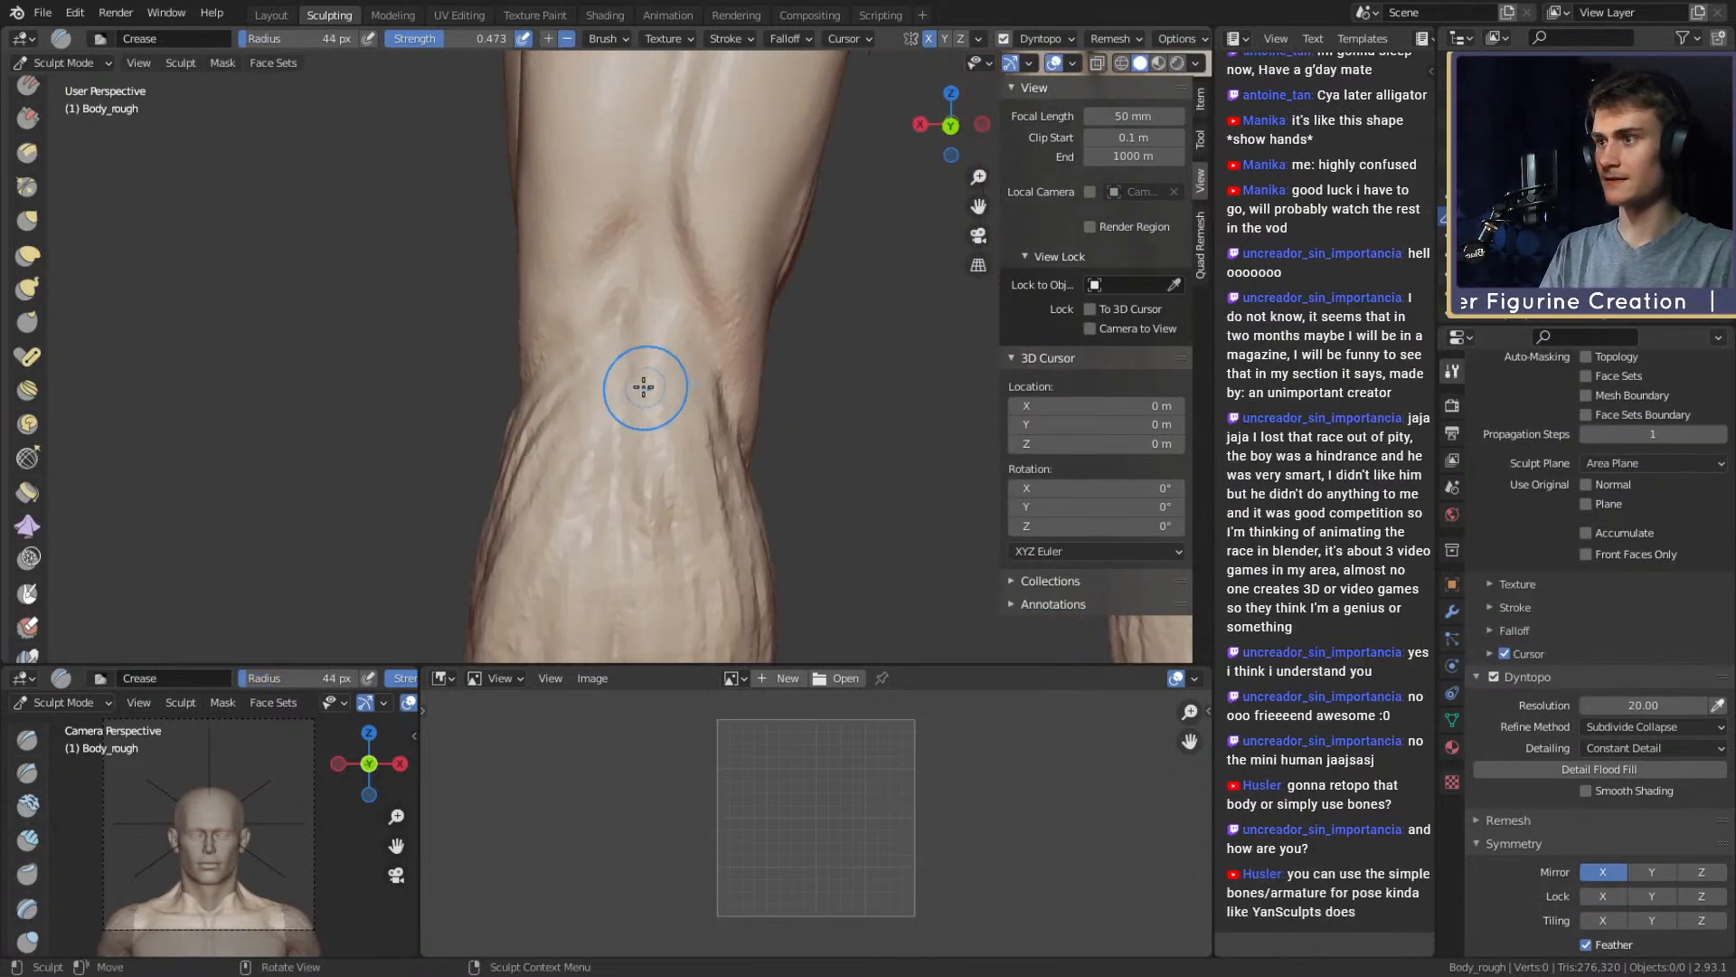
Extend the calf muscle heads up into the hollow of the knee with Clay Strips at 37 px and 28 px radii
{"action": "key", "text": "c"}
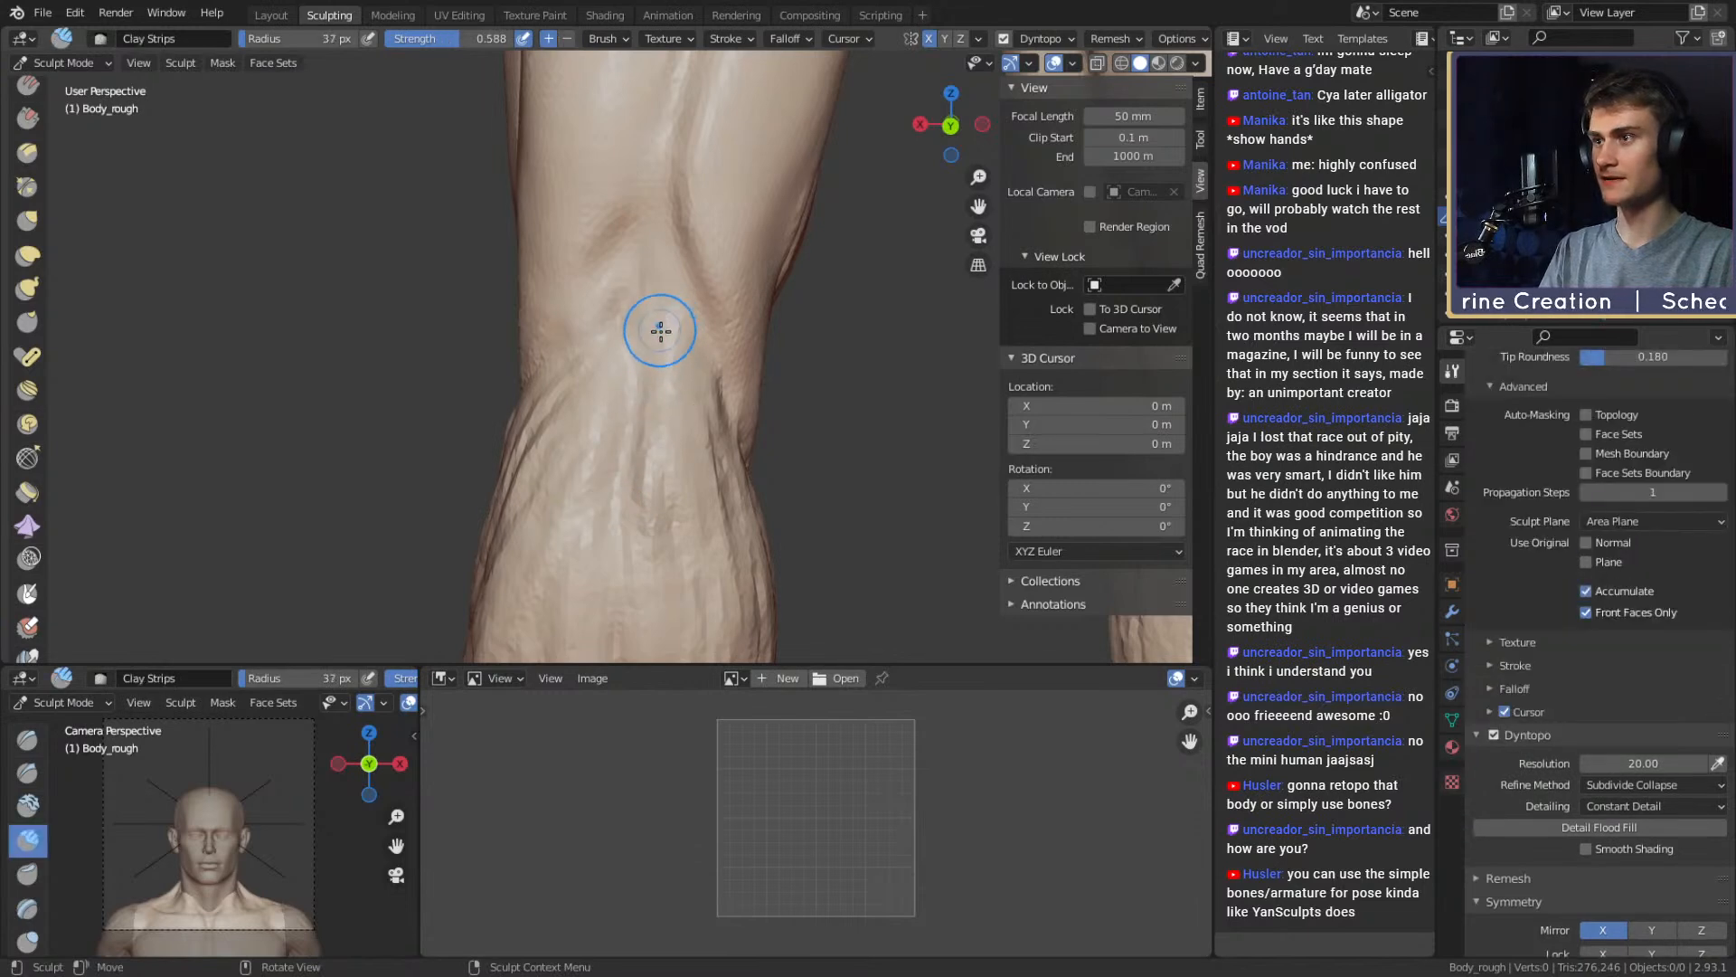
{"action": "left_click_drag", "start_coordinate": [659, 325], "coordinate": [669, 299]}
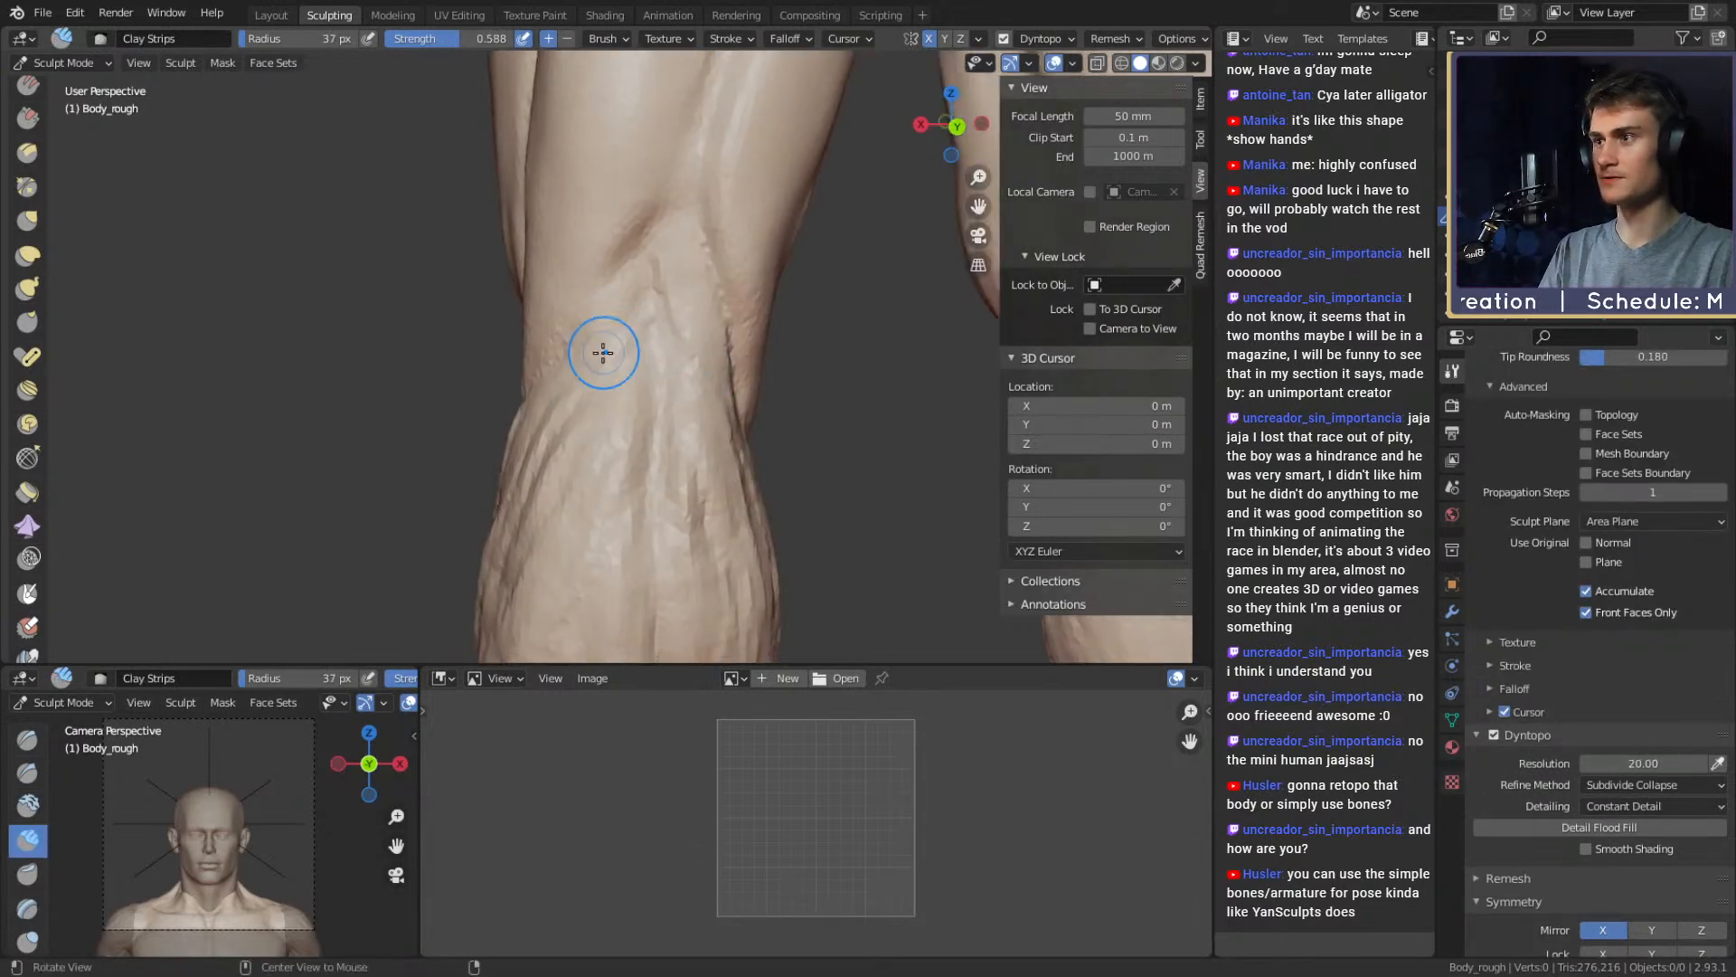
{"action": "middle_click_drag", "start_coordinate": [601, 349], "coordinate": [607, 375]}
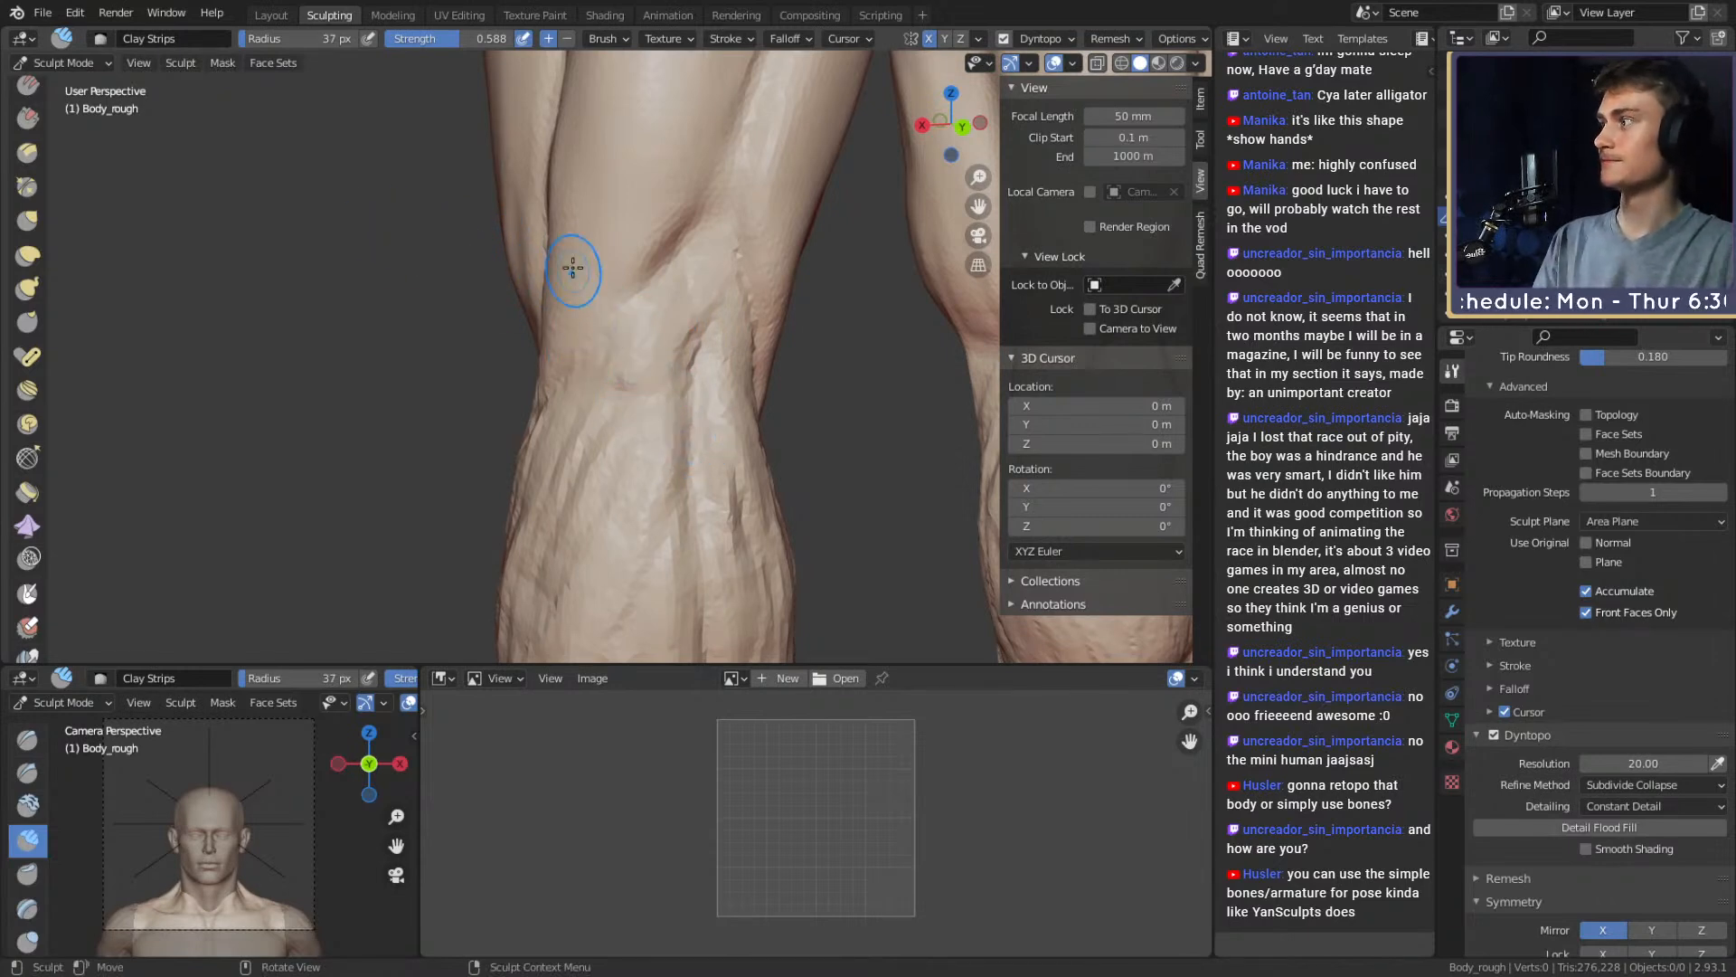
{"action": "mouse_move", "coordinate": [811, 318]}
{"action": "middle_mouse_down"}
{"action": "mouse_move", "coordinate": [748, 341]}
{"action": "mouse_move", "coordinate": [763, 422]}
{"action": "mouse_move", "coordinate": [717, 426]}
{"action": "mouse_move", "coordinate": [680, 376]}
{"action": "mouse_move", "coordinate": [706, 380]}
{"action": "middle_mouse_up"}
{"action": "key", "text": "f"}
{"action": "left_click", "coordinate": [655, 322]}
{"action": "left_click_drag", "start_coordinate": [655, 287], "coordinate": [655, 267]}
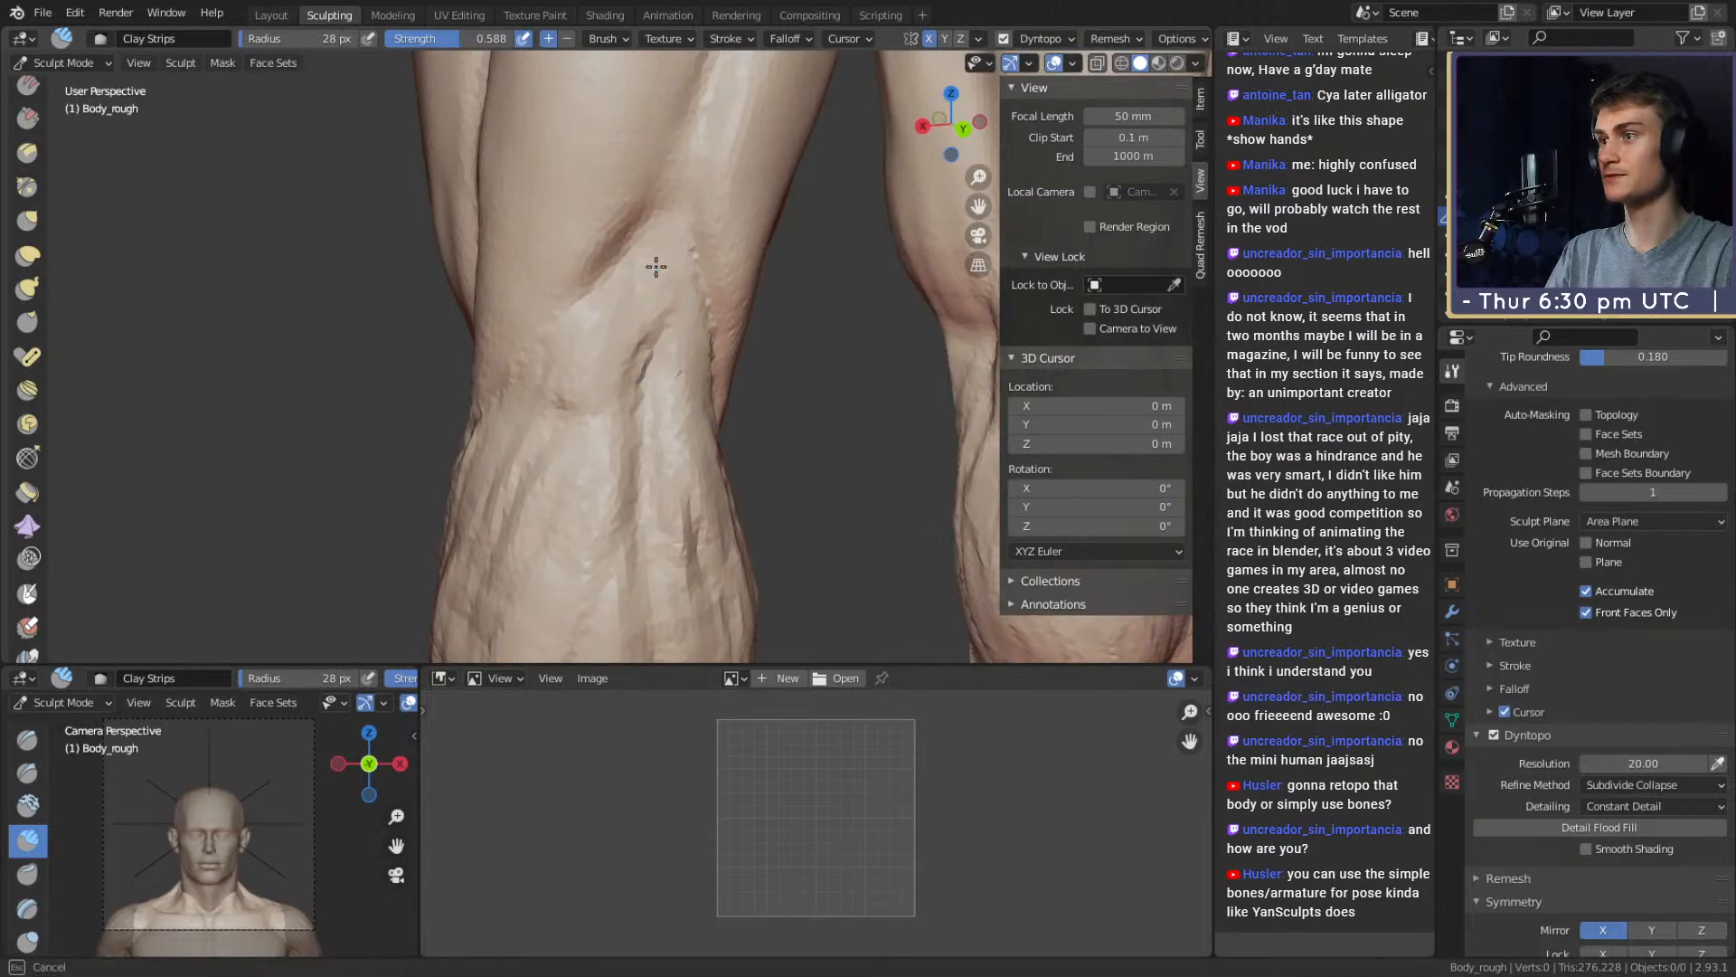
Shape the calf head origins below the hamstring tendons with Clay Strips at 41 px and 29 px radii
{"action": "middle_click_drag", "start_coordinate": [642, 324], "coordinate": [662, 329]}
{"action": "key", "text": "f"}
{"action": "left_click", "coordinate": [656, 341]}
{"action": "left_click_drag", "start_coordinate": [539, 450], "coordinate": [529, 430]}
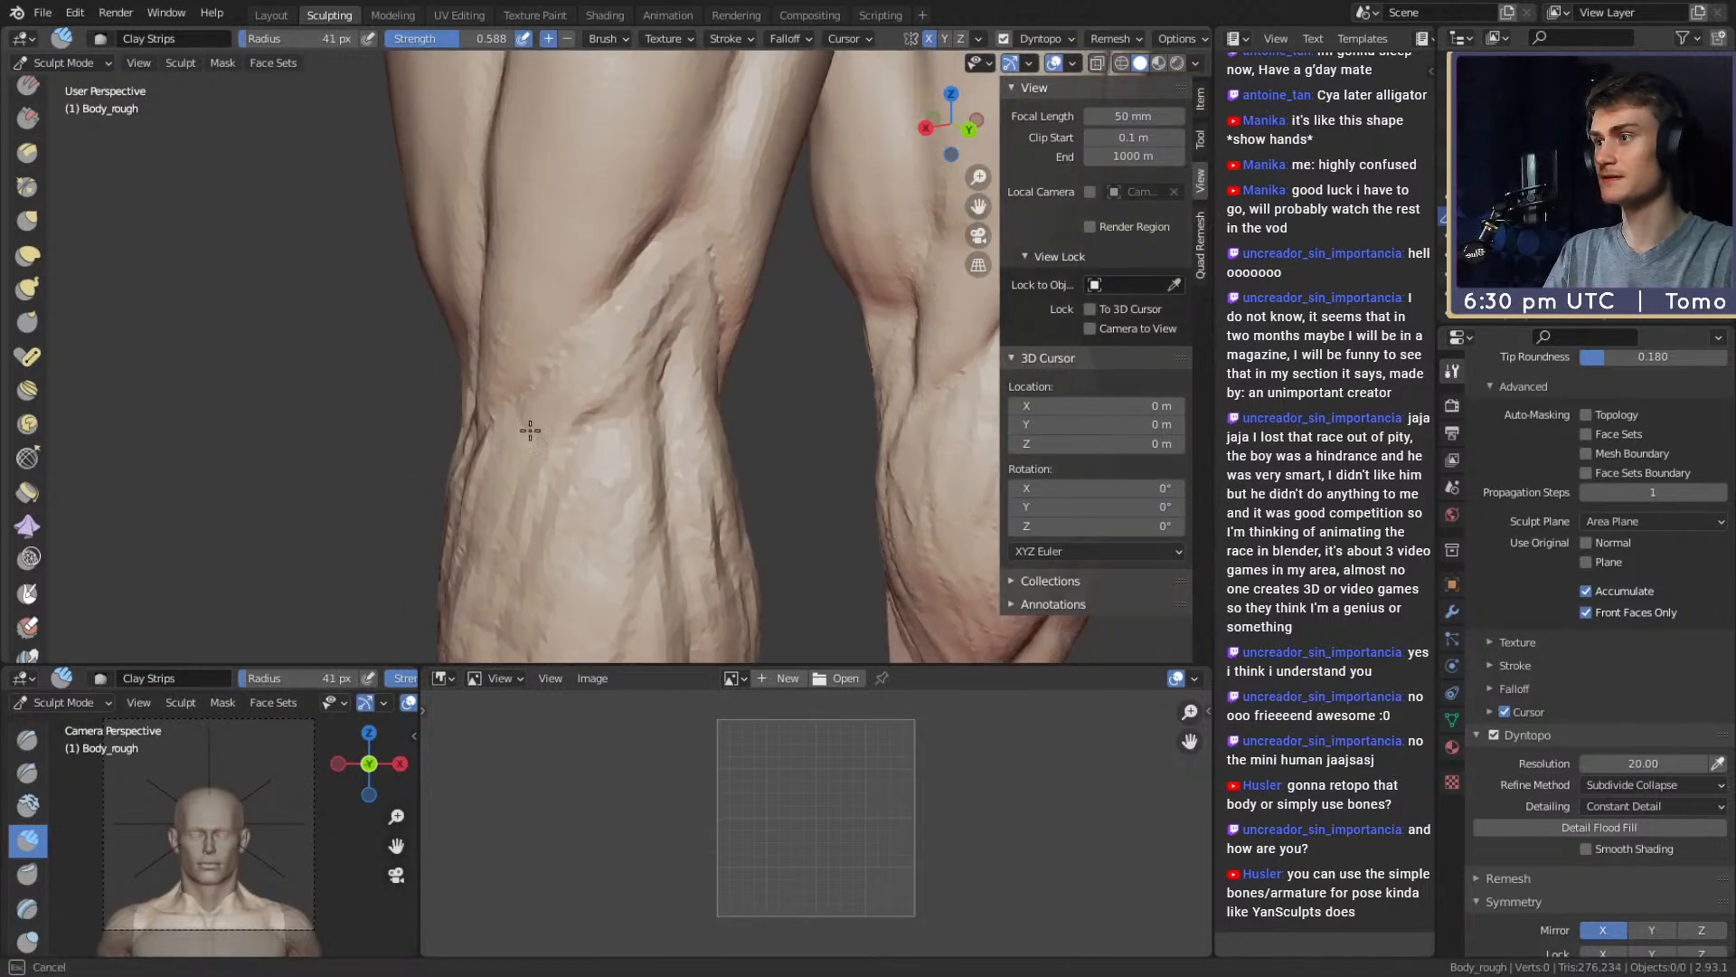
{"action": "middle_click_drag", "start_coordinate": [633, 359], "coordinate": [582, 387]}
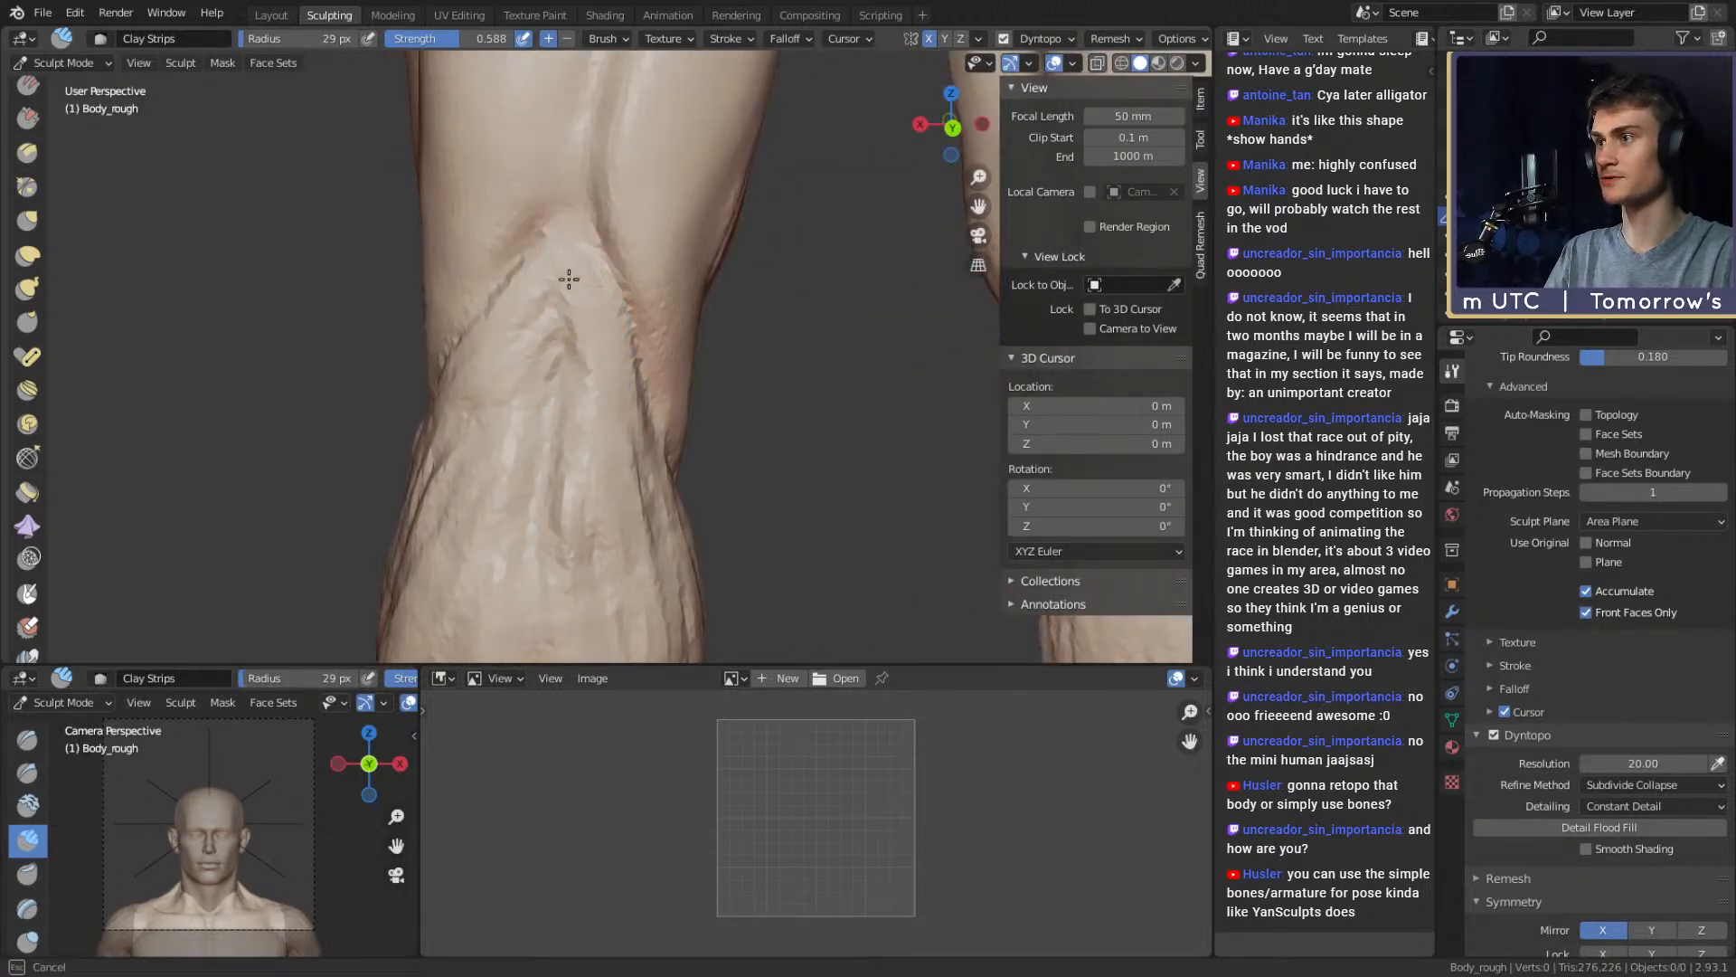
{"action": "left_click_drag", "start_coordinate": [590, 284], "coordinate": [596, 298]}
Separate the two calf heads behind the knee with Clay Strips at 31 px and Crease at 29 px
{"action": "mouse_move", "coordinate": [624, 366]}
{"action": "middle_mouse_down"}
{"action": "mouse_move", "coordinate": [681, 380]}
{"action": "mouse_move", "coordinate": [589, 383]}
{"action": "mouse_move", "coordinate": [587, 350]}
{"action": "mouse_move", "coordinate": [643, 355]}
{"action": "middle_mouse_up"}
{"action": "key", "text": "f"}
{"action": "left_click", "coordinate": [581, 380]}
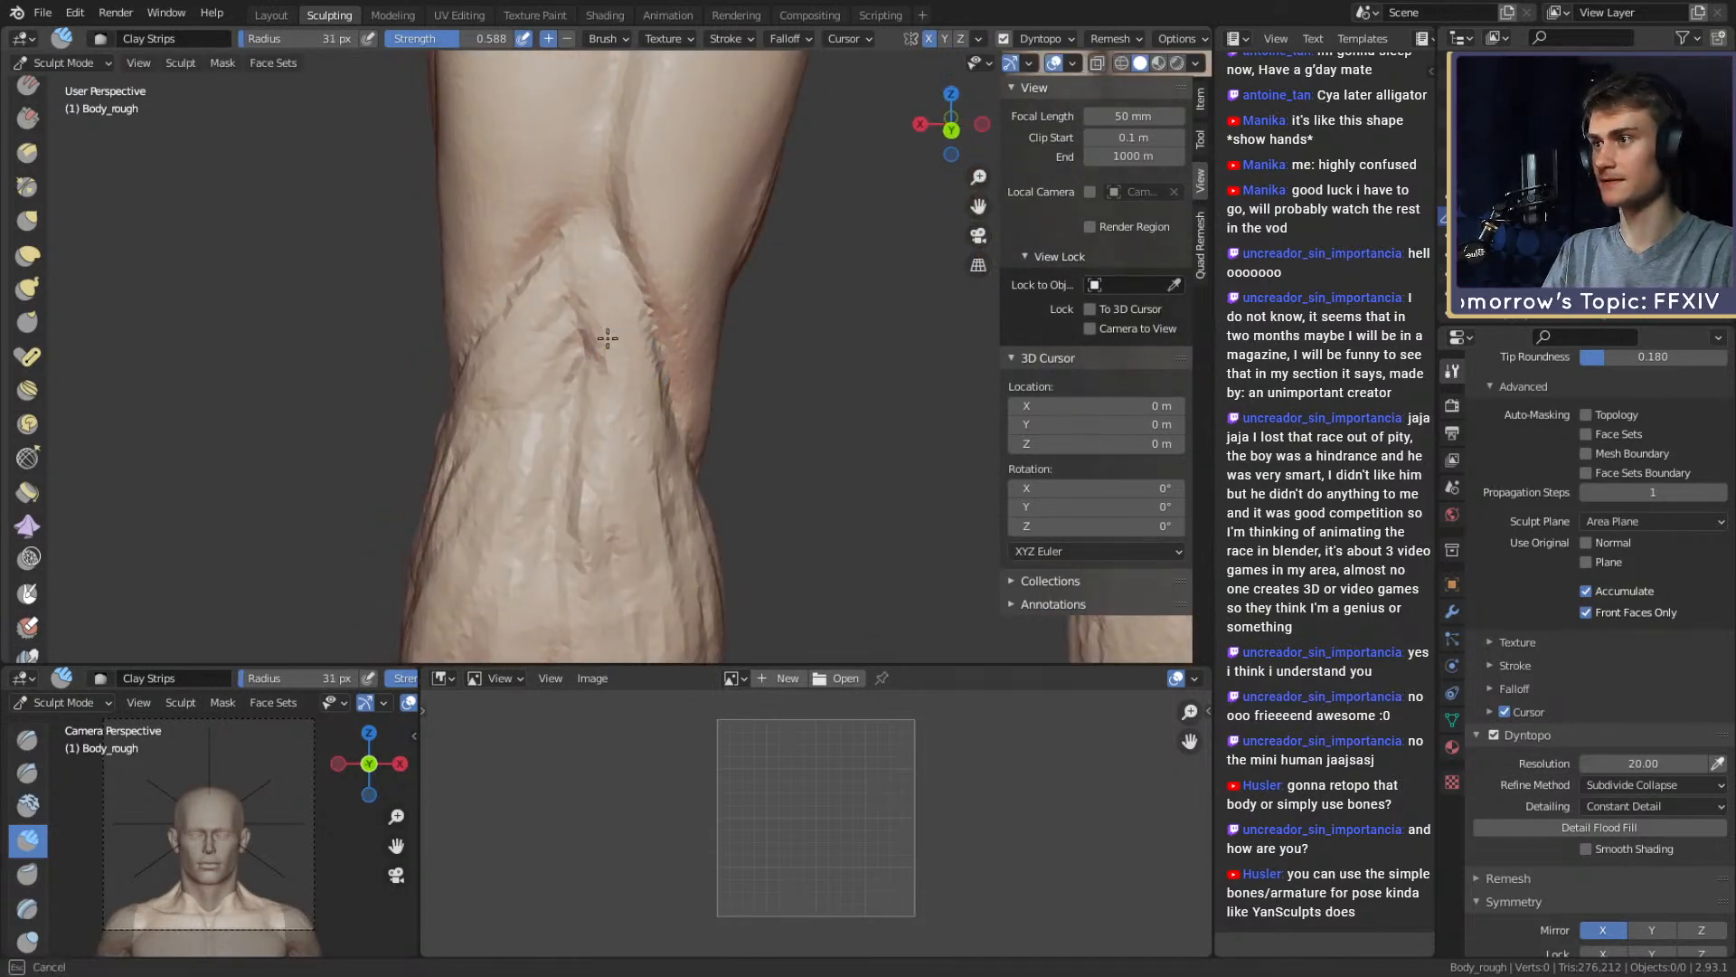
{"action": "key", "text": "shift+c"}
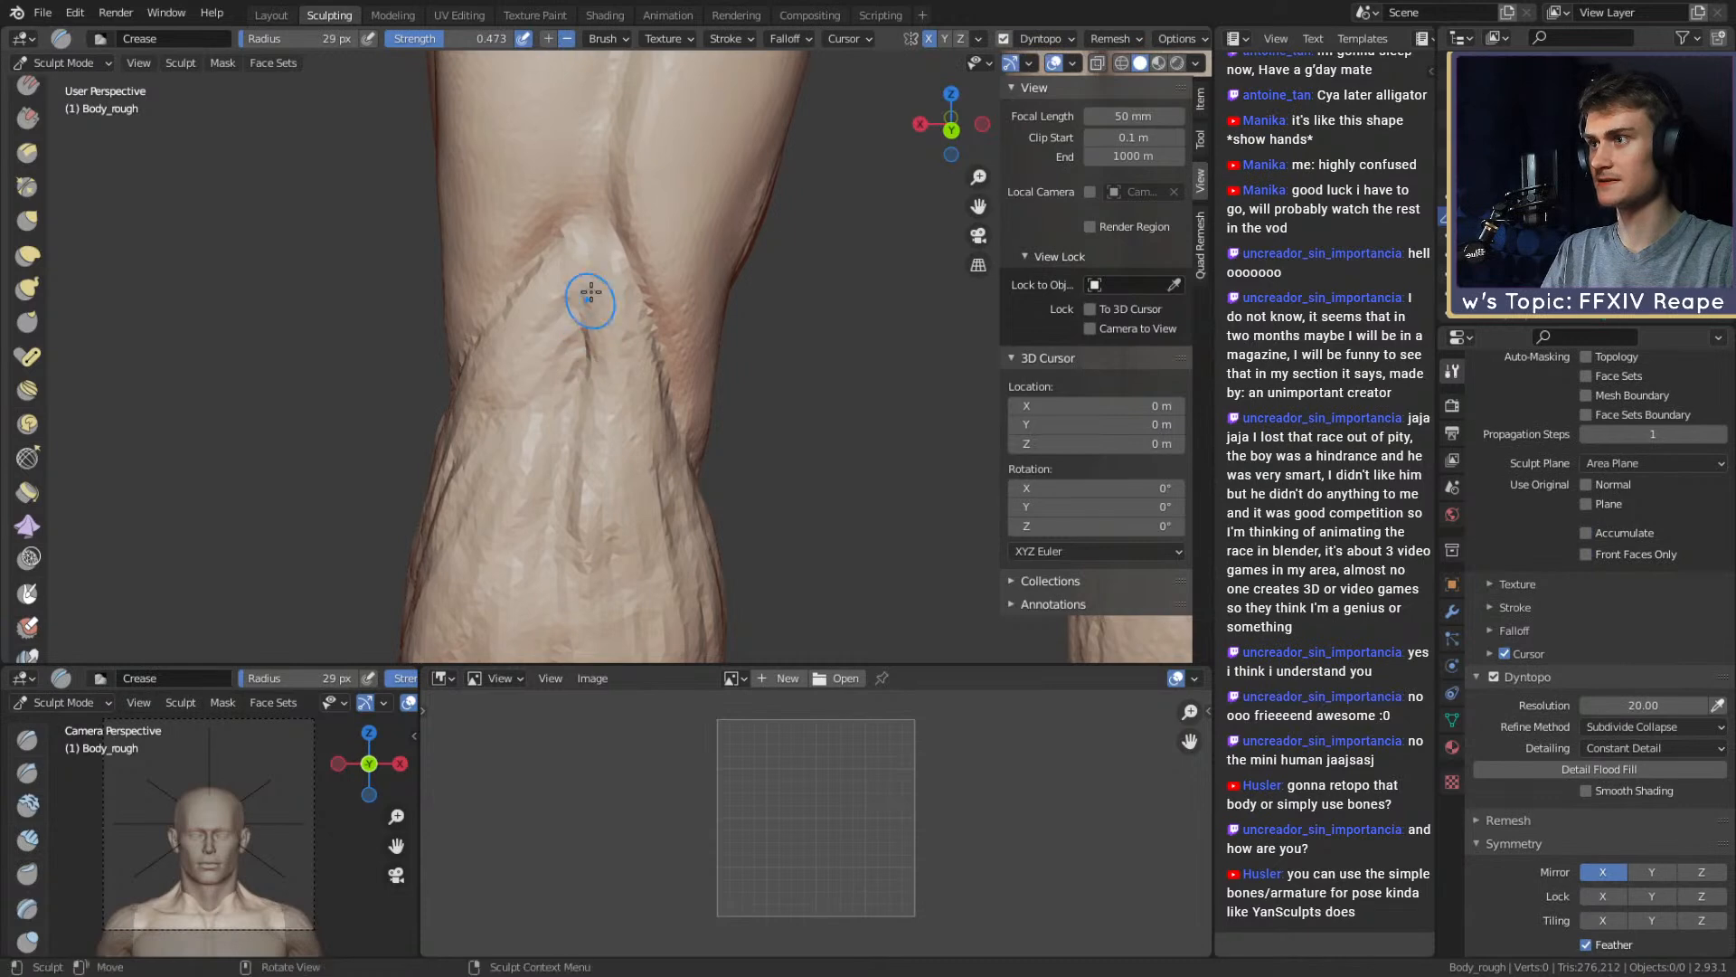
{"action": "left_click_drag", "start_coordinate": [597, 233], "coordinate": [600, 239]}
Adjust the calf's rear contour in side view with Grab at a 149 px radius
{"action": "mouse_move", "coordinate": [600, 239]}
{"action": "left_mouse_down", "text": "ctrl+alt"}
{"action": "mouse_move", "coordinate": [821, 399]}
{"action": "mouse_move", "coordinate": [612, 337]}
{"action": "mouse_move", "coordinate": [775, 333]}
{"action": "mouse_move", "coordinate": [782, 313]}
{"action": "mouse_move", "coordinate": [688, 312]}
{"action": "left_mouse_up", "text": "ctrl+alt"}
{"action": "key", "text": "g"}
{"action": "key", "text": "f"}
{"action": "left_click", "coordinate": [723, 305]}
{"action": "mouse_move", "coordinate": [841, 317]}
{"action": "left_mouse_down", "text": "alt"}
{"action": "mouse_move", "coordinate": [493, 321]}
{"action": "mouse_move", "coordinate": [597, 294]}
{"action": "mouse_move", "coordinate": [778, 385]}
{"action": "mouse_move", "coordinate": [803, 371]}
{"action": "left_mouse_up", "text": "alt"}
{"action": "key", "text": "f"}
{"action": "right_click", "coordinate": [526, 321]}
{"action": "key", "text": "f"}
{"action": "left_click", "coordinate": [839, 369]}
{"action": "scroll", "coordinate": [740, 370], "scroll_direction": "up", "scroll_amount": 3}
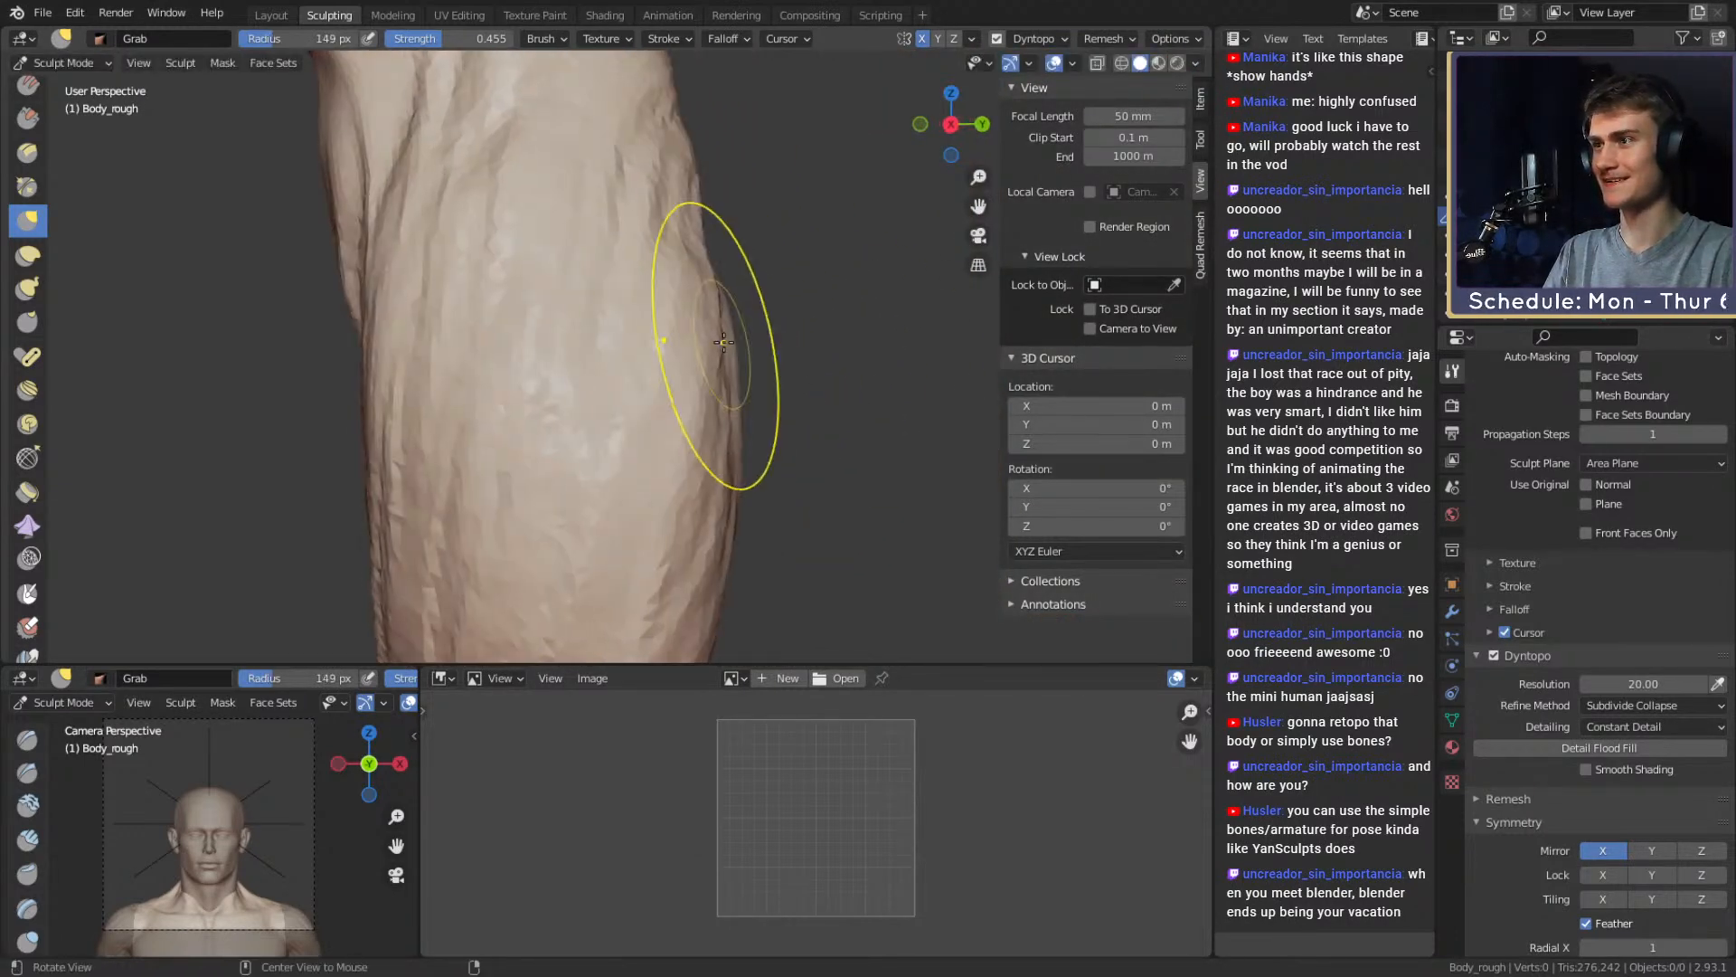
{"action": "scroll", "coordinate": [714, 357], "scroll_direction": "down", "scroll_amount": 7}
{"action": "mouse_move", "coordinate": [710, 425]}
{"action": "left_mouse_down", "text": "alt"}
{"action": "mouse_move", "coordinate": [724, 439]}
{"action": "mouse_move", "coordinate": [687, 457]}
{"action": "mouse_move", "coordinate": [614, 414]}
{"action": "mouse_move", "coordinate": [709, 465]}
{"action": "left_mouse_up", "text": "alt"}
Build up the outer calf head along its muscle fibres with Clay Strips at a 33 px radius
{"action": "key", "text": "c"}
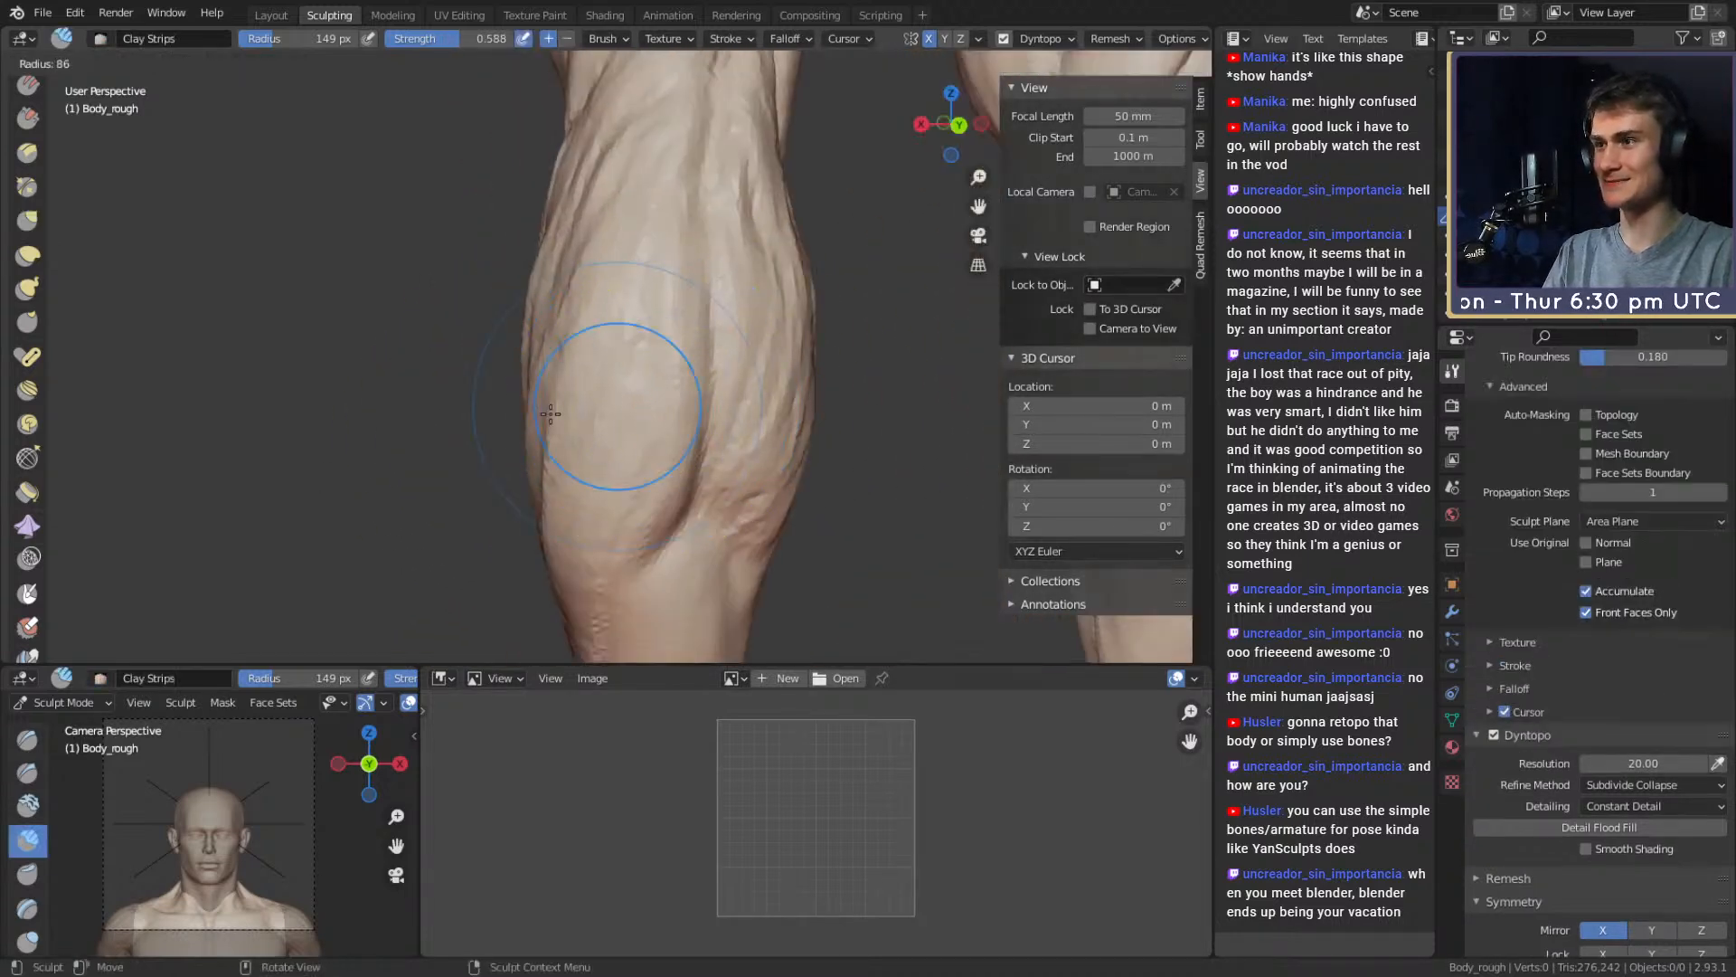
{"action": "left_click_drag", "start_coordinate": [620, 504], "coordinate": [695, 407], "text": "alt"}
{"action": "key", "text": "f"}
{"action": "mouse_move", "coordinate": [694, 407]}
{"action": "middle_mouse_down"}
{"action": "mouse_move", "coordinate": [751, 391]}
{"action": "mouse_move", "coordinate": [636, 419]}
{"action": "middle_mouse_up"}
{"action": "left_click", "coordinate": [708, 392]}
{"action": "scroll", "coordinate": [636, 418], "scroll_direction": "up", "scroll_amount": 1}
{"action": "left_click_drag", "start_coordinate": [653, 348], "coordinate": [662, 302]}
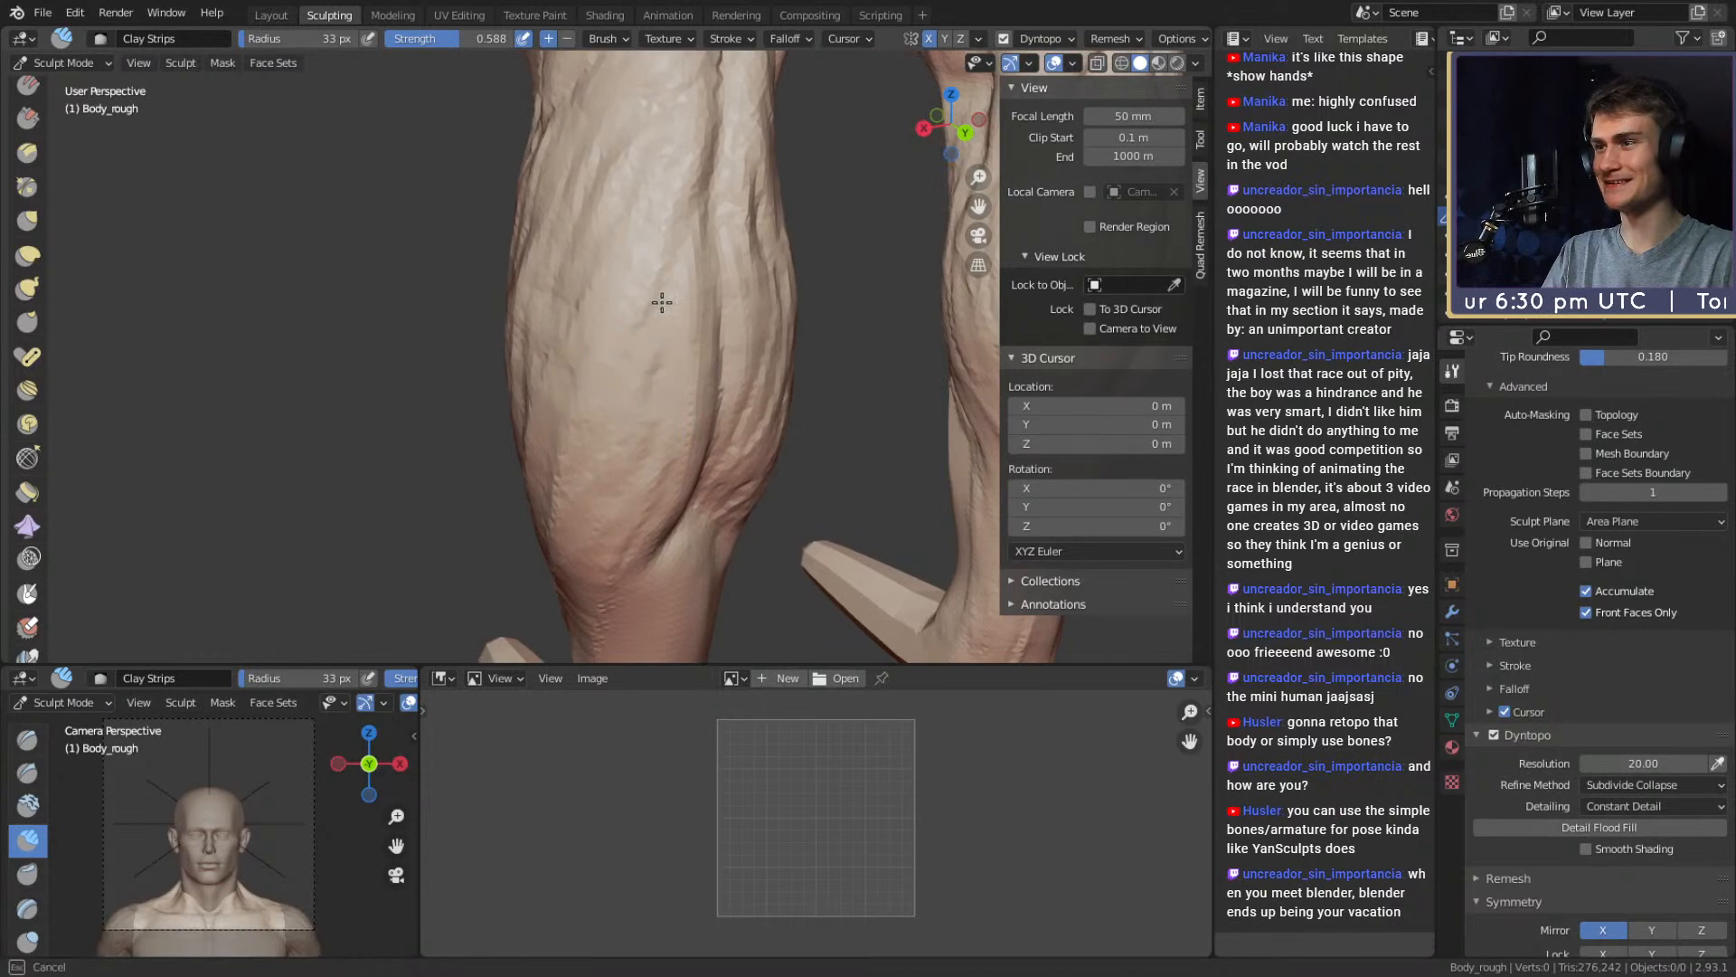
{"action": "middle_click_drag", "start_coordinate": [625, 366], "coordinate": [615, 343]}
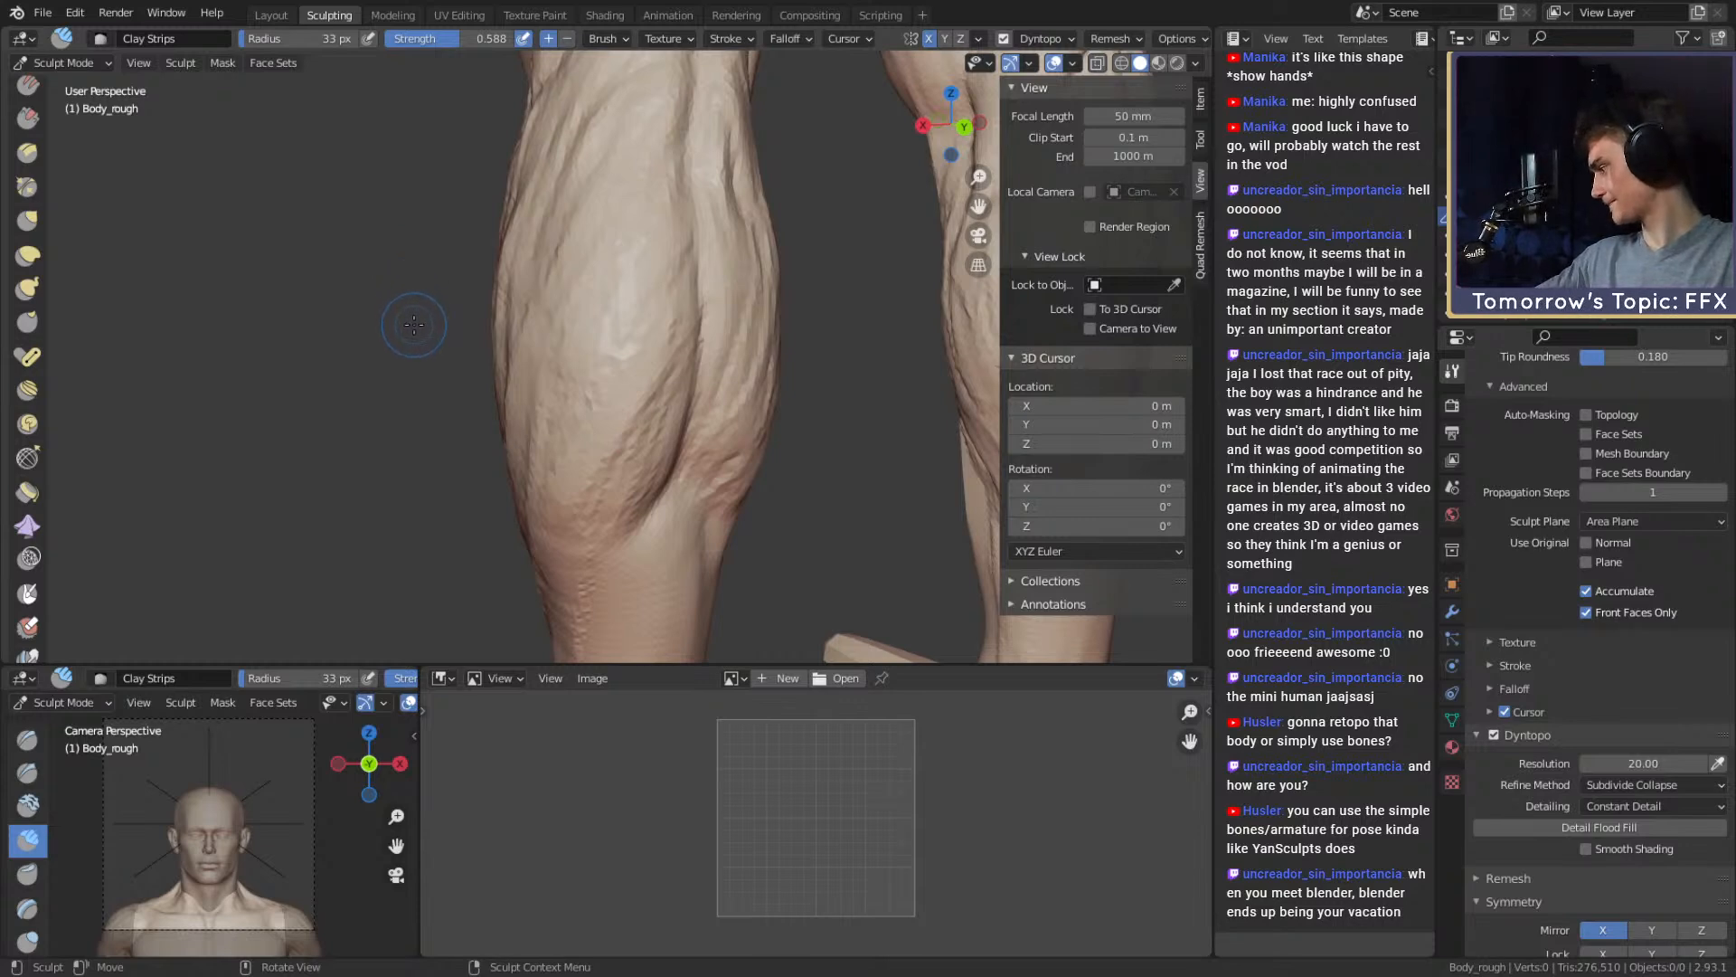
Fill out and round the outer calf head with Clay Strips at radii of 51 px and 41 px
{"action": "key", "text": "f"}
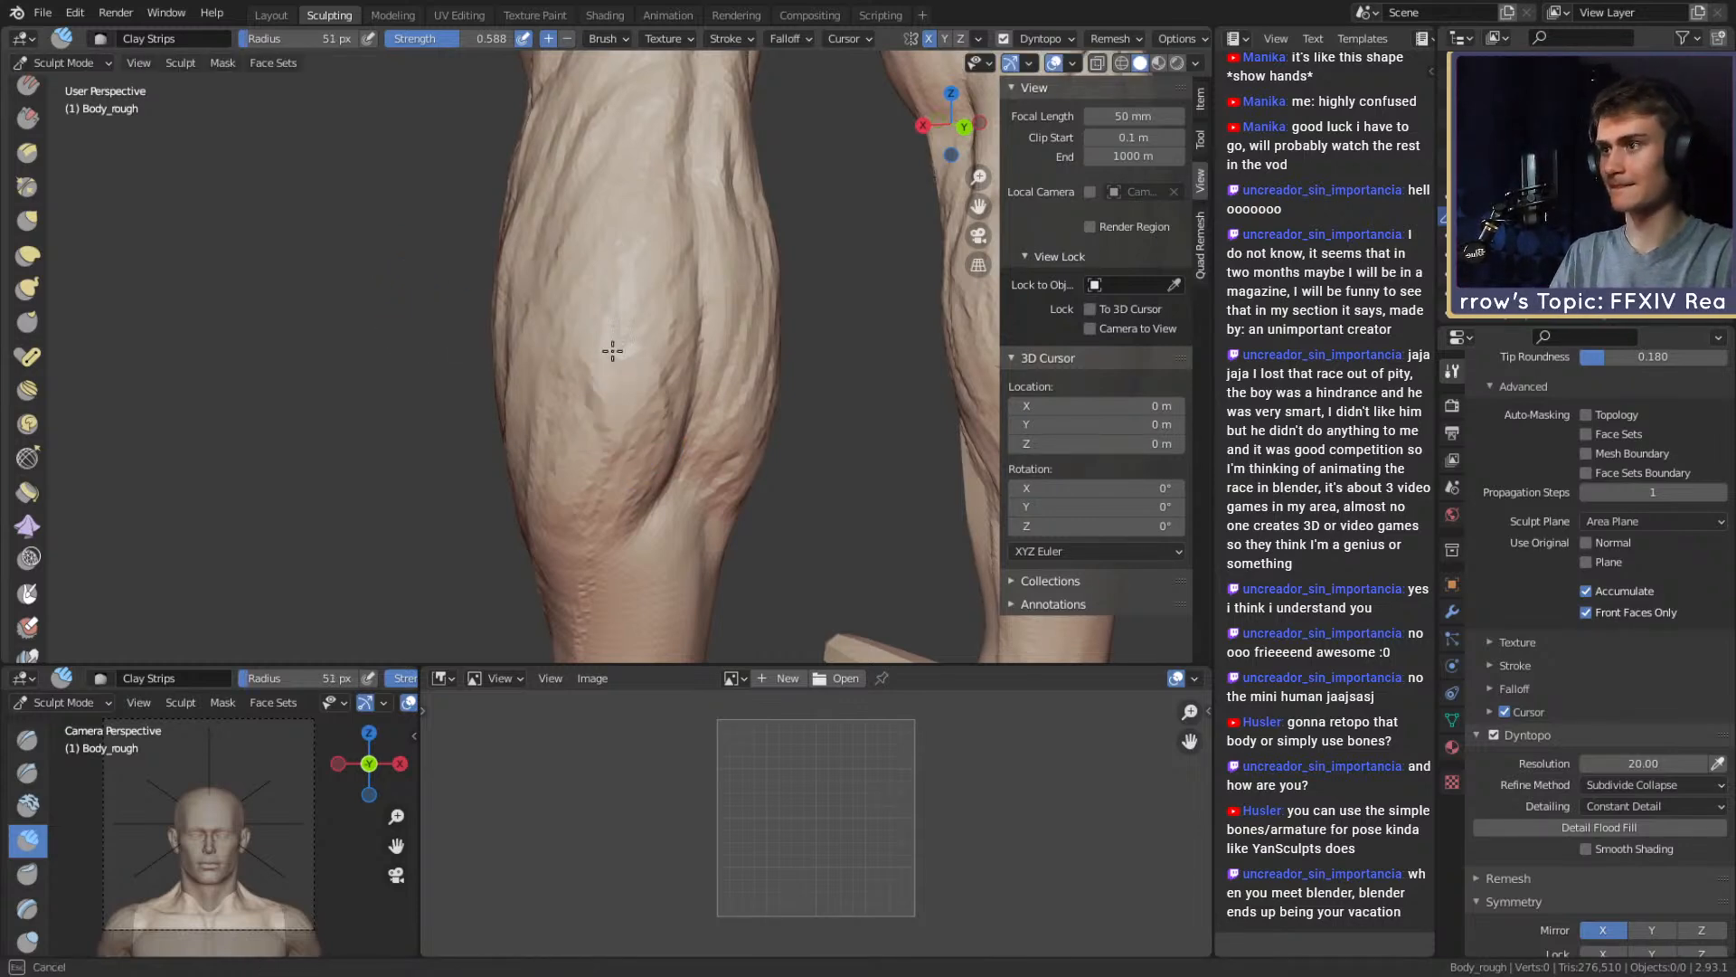
{"action": "middle_click_drag", "start_coordinate": [554, 433], "coordinate": [628, 489]}
{"action": "left_click_drag", "start_coordinate": [586, 366], "coordinate": [579, 382]}
{"action": "mouse_move", "coordinate": [623, 389]}
{"action": "middle_mouse_down"}
{"action": "mouse_move", "coordinate": [578, 364]}
{"action": "mouse_move", "coordinate": [589, 382]}
{"action": "middle_mouse_up"}
{"action": "key", "text": "f"}
{"action": "left_click", "coordinate": [579, 383]}
{"action": "mouse_move", "coordinate": [519, 276]}
{"action": "middle_mouse_down"}
{"action": "mouse_move", "coordinate": [570, 349]}
{"action": "mouse_move", "coordinate": [601, 362]}
{"action": "middle_mouse_up"}
{"action": "left_click_drag", "start_coordinate": [536, 337], "coordinate": [549, 453]}
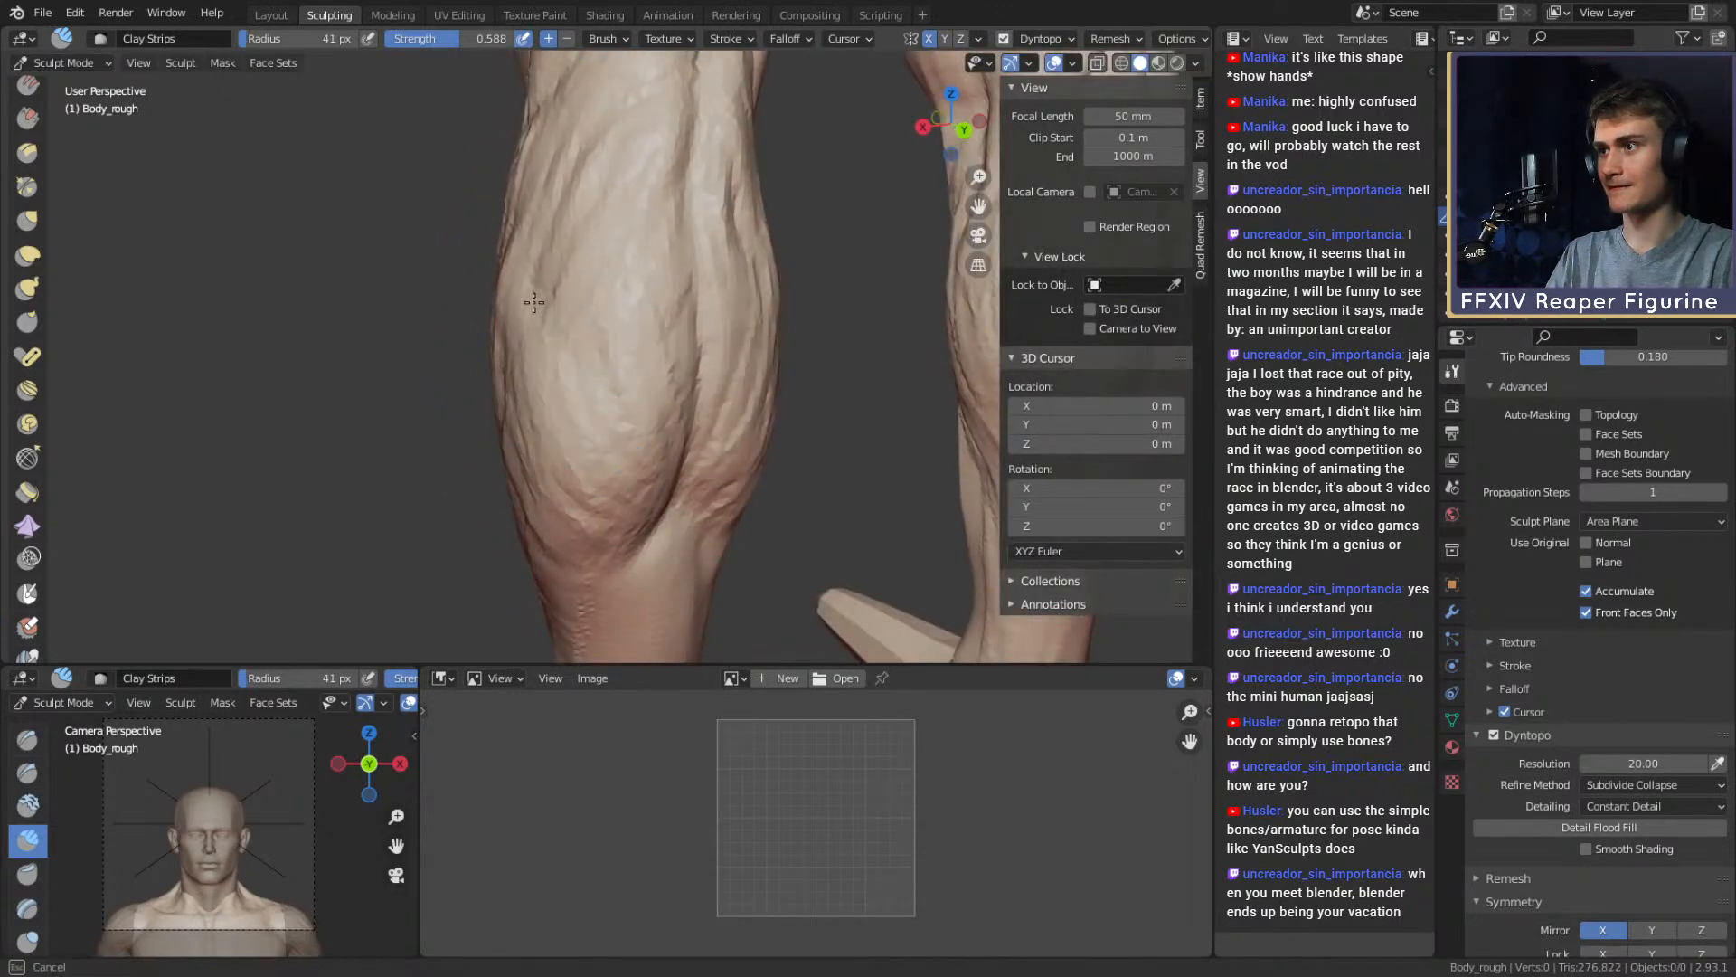
{"action": "left_click_drag", "start_coordinate": [533, 302], "coordinate": [543, 353]}
Blend the surface of the calf around to its inner side with Clay Strips at a 41 px radius
{"action": "middle_click_drag", "start_coordinate": [692, 316], "coordinate": [561, 392]}
{"action": "left_click_drag", "start_coordinate": [623, 357], "coordinate": [578, 452]}
{"action": "mouse_move", "coordinate": [653, 445]}
{"action": "middle_mouse_down"}
{"action": "mouse_move", "coordinate": [577, 435]}
{"action": "mouse_move", "coordinate": [600, 344]}
{"action": "middle_mouse_up"}
{"action": "left_click_drag", "start_coordinate": [604, 357], "coordinate": [561, 421]}
{"action": "mouse_move", "coordinate": [579, 398]}
{"action": "middle_mouse_down"}
{"action": "mouse_move", "coordinate": [647, 368]}
{"action": "mouse_move", "coordinate": [496, 390]}
{"action": "mouse_move", "coordinate": [524, 389]}
{"action": "mouse_move", "coordinate": [596, 456]}
{"action": "middle_mouse_up"}
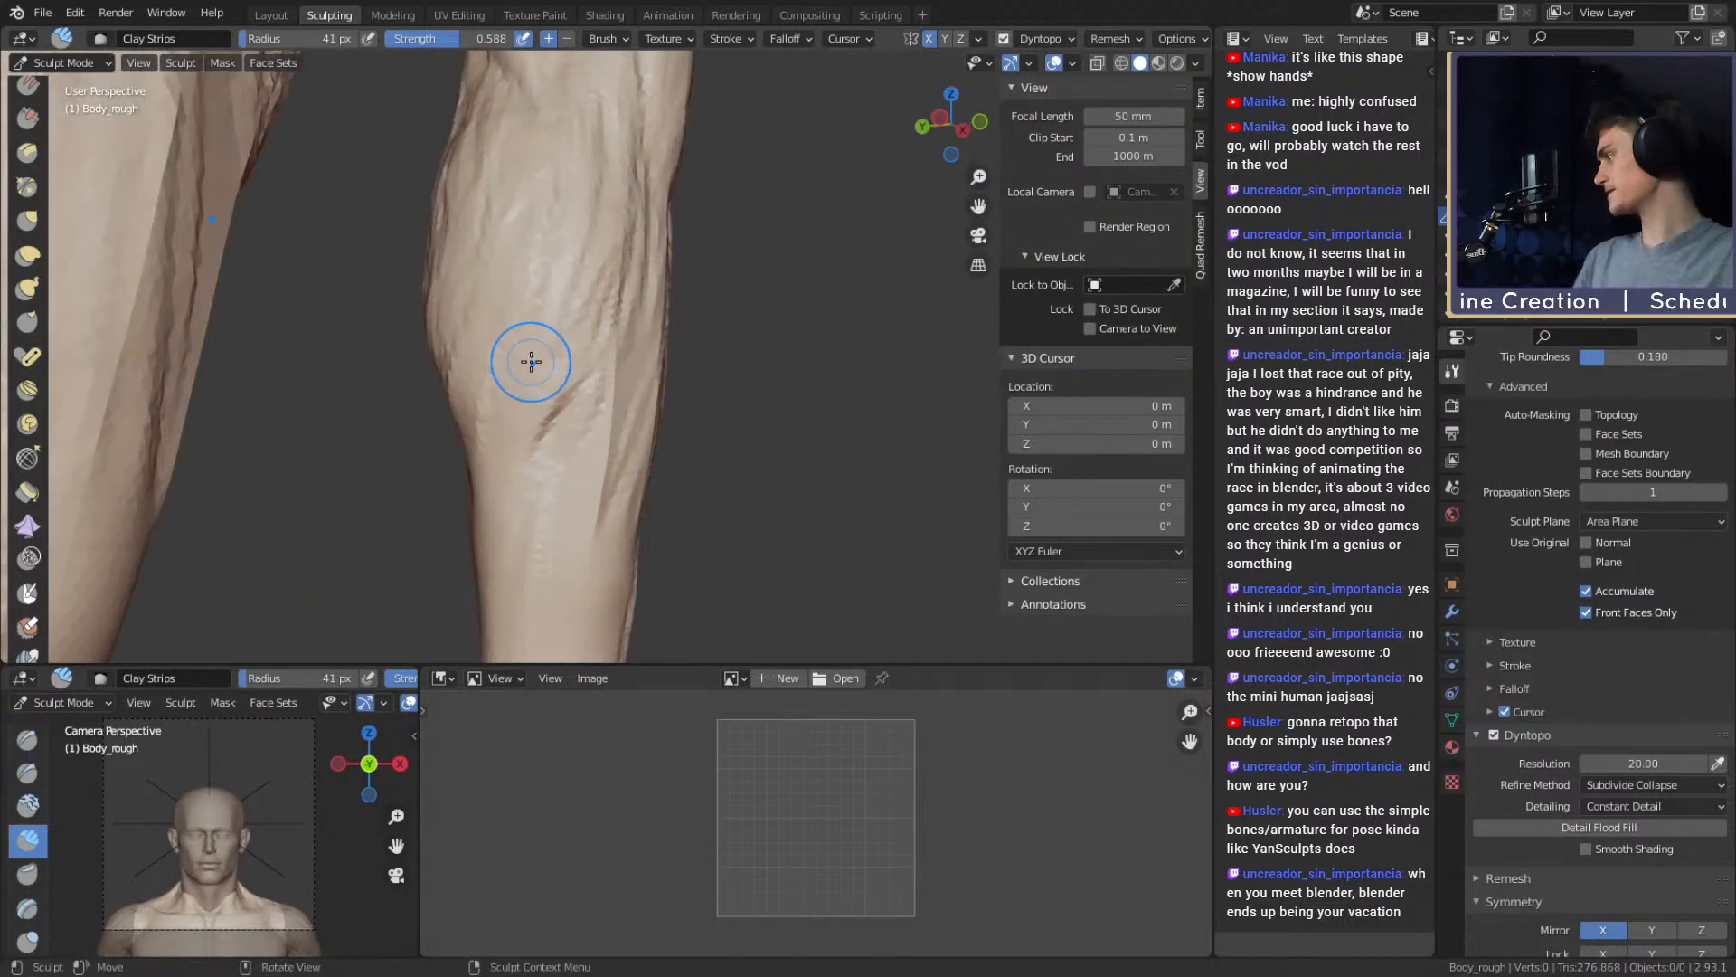
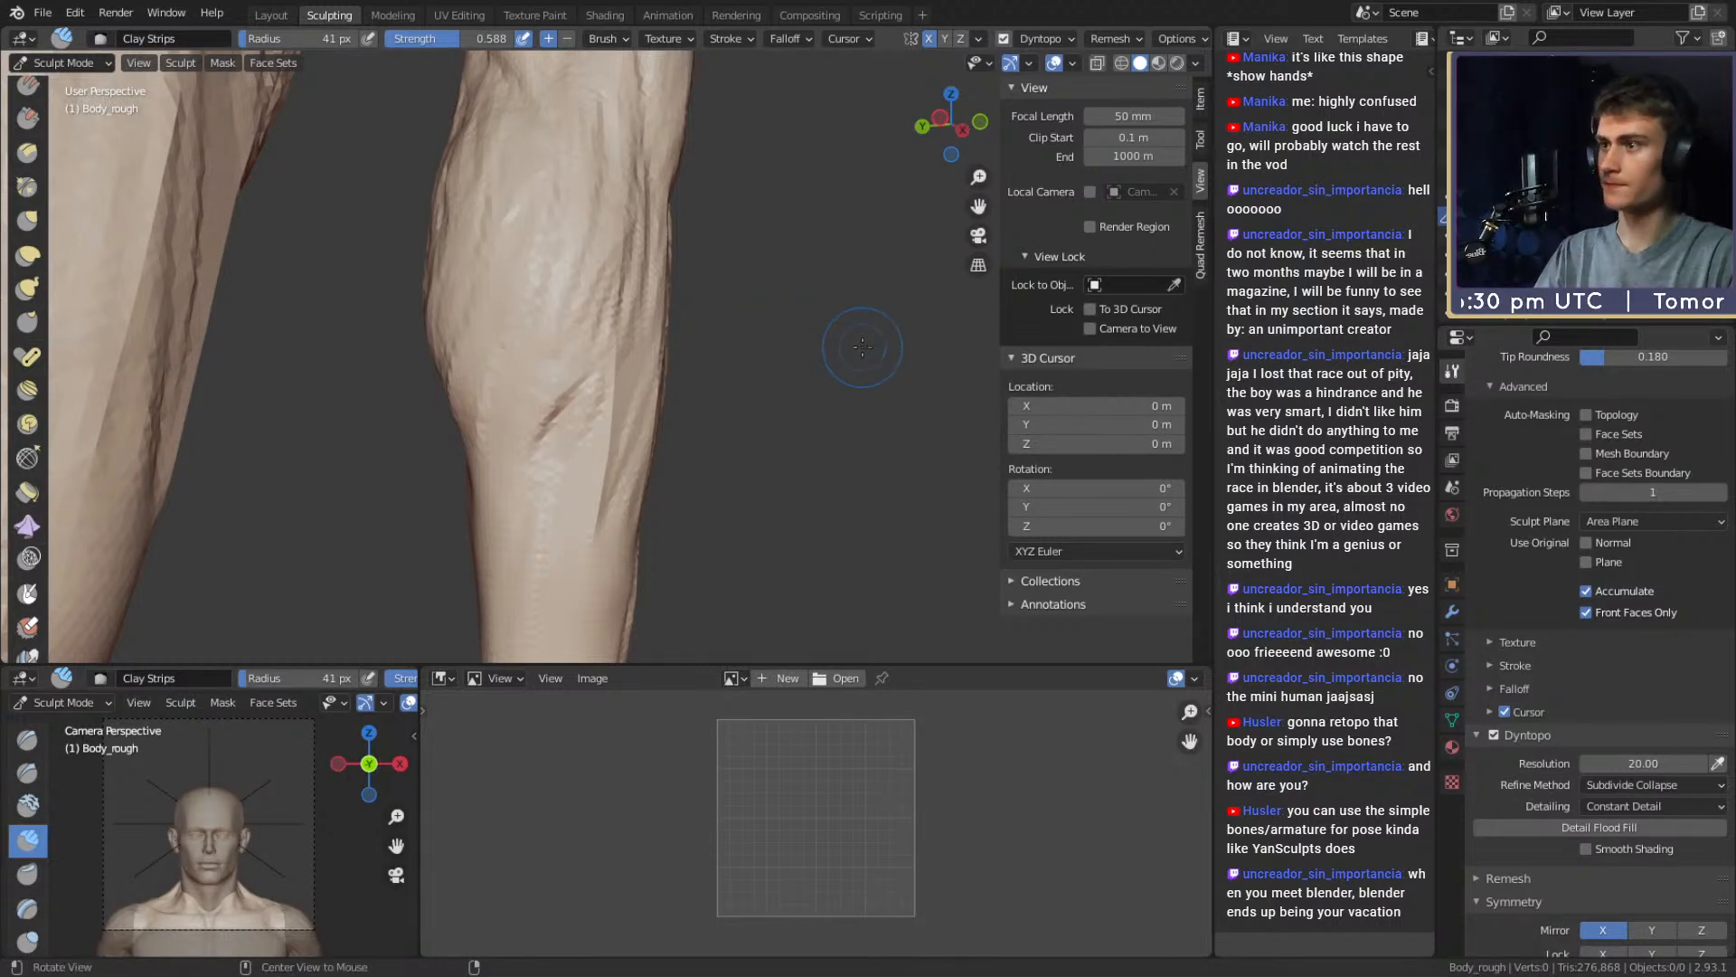
Build up the muscle strands down the inner lower leg with Clay Strips at a 31 px radius
{"action": "mouse_move", "coordinate": [863, 347]}
{"action": "left_mouse_down", "text": "alt"}
{"action": "mouse_move", "coordinate": [539, 413]}
{"action": "mouse_move", "coordinate": [610, 332]}
{"action": "left_mouse_up", "text": "alt"}
{"action": "mouse_move", "coordinate": [551, 491]}
{"action": "left_mouse_down", "text": "alt"}
{"action": "mouse_move", "coordinate": [613, 402]}
{"action": "mouse_move", "coordinate": [578, 401]}
{"action": "mouse_move", "coordinate": [614, 370]}
{"action": "mouse_move", "coordinate": [709, 345]}
{"action": "mouse_move", "coordinate": [635, 337]}
{"action": "left_mouse_up", "text": "alt"}
{"action": "key", "text": "f"}
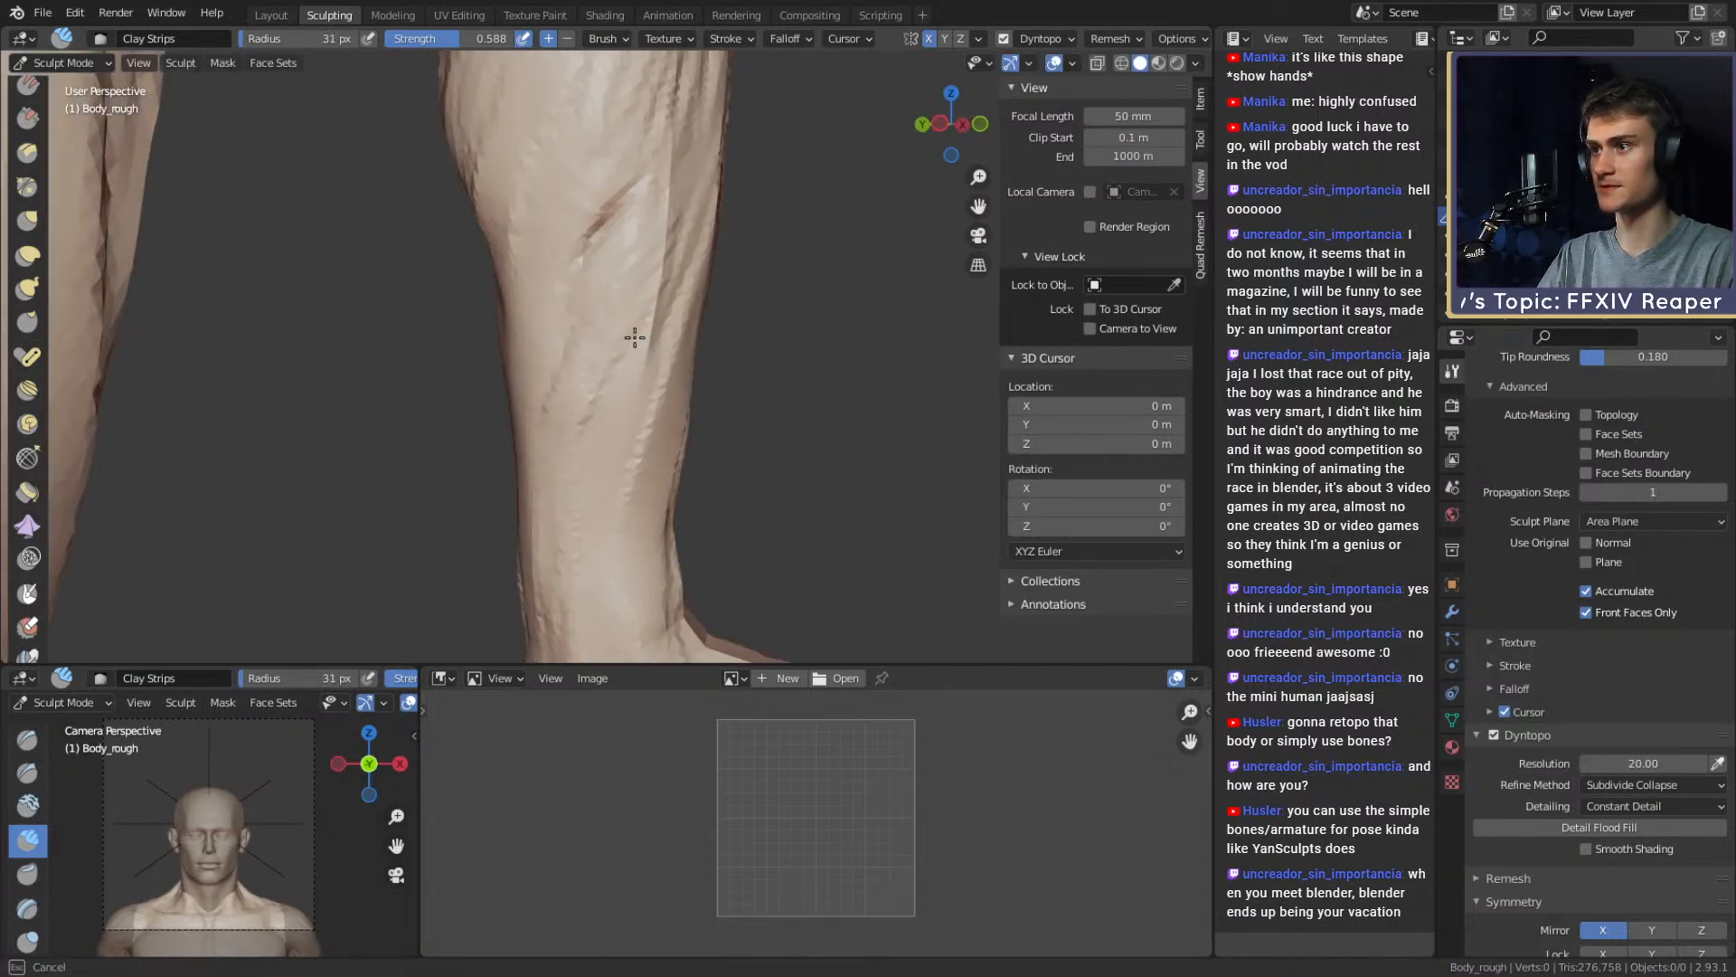
{"action": "left_click_drag", "start_coordinate": [619, 242], "coordinate": [588, 534]}
{"action": "mouse_move", "coordinate": [572, 267]}
{"action": "middle_mouse_down", "text": "shift"}
{"action": "mouse_move", "coordinate": [554, 407]}
{"action": "mouse_move", "coordinate": [609, 437]}
{"action": "mouse_move", "coordinate": [668, 430]}
{"action": "middle_mouse_up", "text": "shift"}
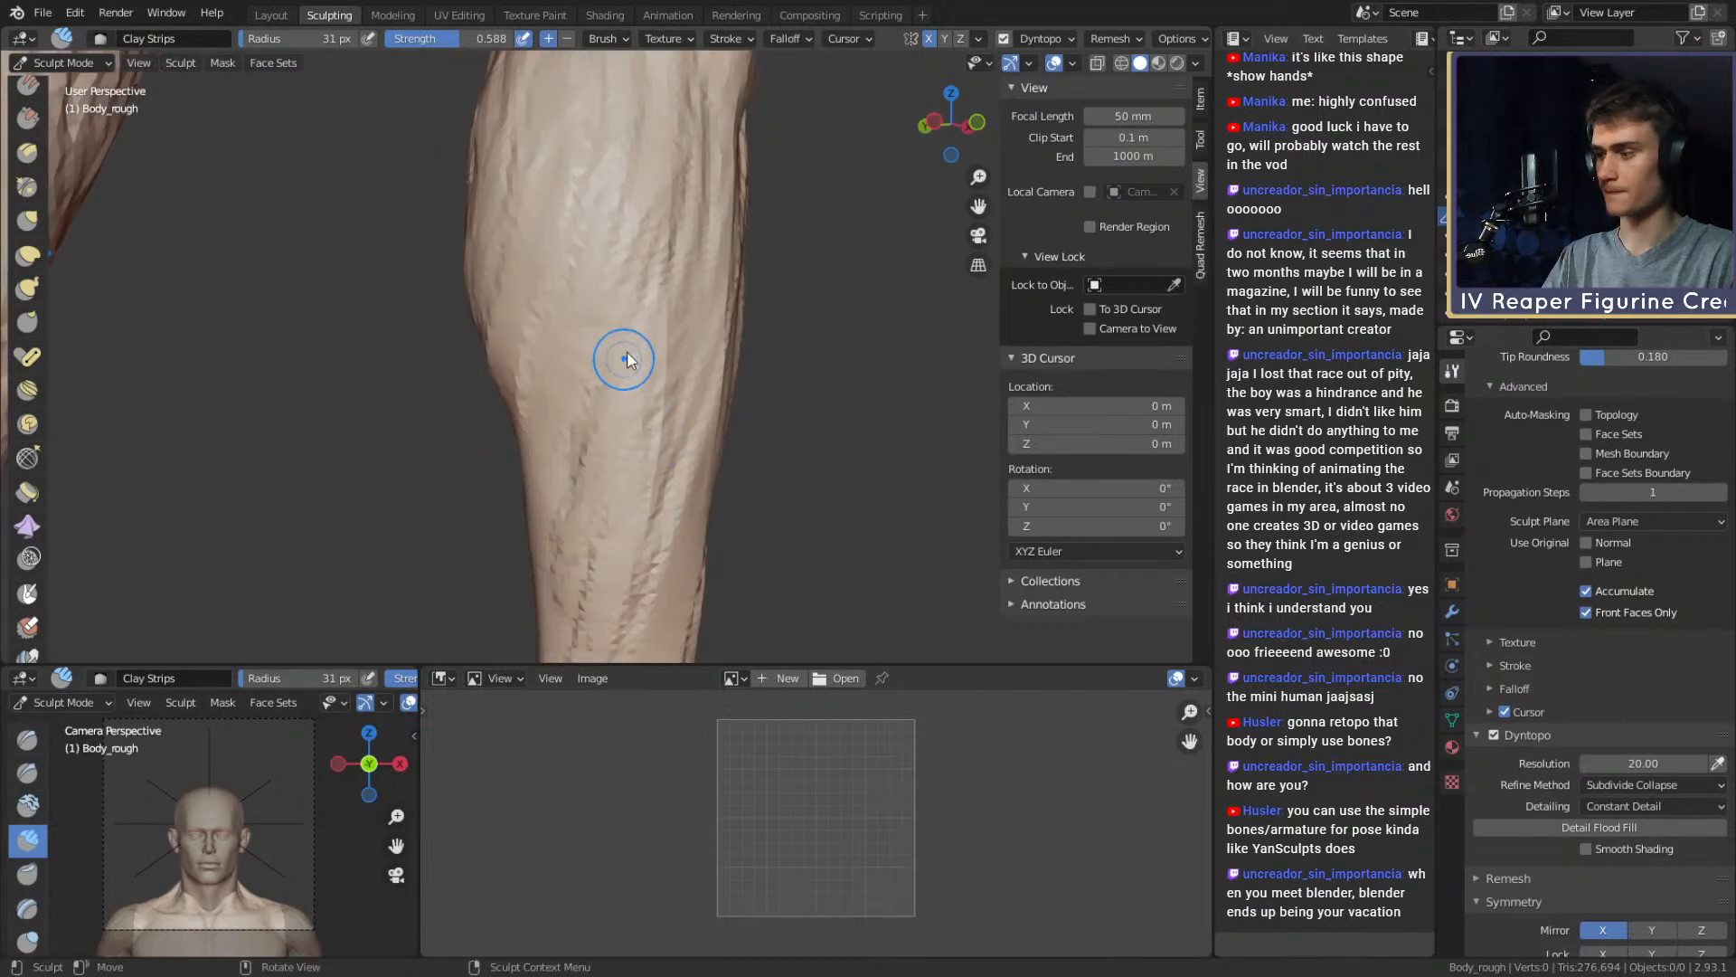
Define the groove between the inner calf and the shin with Crease at a 44 px radius
{"action": "key", "text": "shift+c"}
{"action": "mouse_move", "coordinate": [624, 359]}
{"action": "left_mouse_down", "text": "alt"}
{"action": "mouse_move", "coordinate": [694, 361]}
{"action": "mouse_move", "coordinate": [616, 348]}
{"action": "left_mouse_up", "text": "alt"}
{"action": "mouse_move", "coordinate": [597, 283]}
{"action": "left_mouse_down", "text": "alt+shift"}
{"action": "mouse_move", "coordinate": [585, 372]}
{"action": "mouse_move", "coordinate": [658, 360]}
{"action": "mouse_move", "coordinate": [519, 256]}
{"action": "mouse_move", "coordinate": [620, 356]}
{"action": "mouse_move", "coordinate": [607, 389]}
{"action": "mouse_move", "coordinate": [615, 367]}
{"action": "left_mouse_up", "text": "alt+shift"}
{"action": "mouse_move", "coordinate": [633, 385]}
{"action": "left_mouse_down", "text": "alt"}
{"action": "mouse_move", "coordinate": [605, 399]}
{"action": "mouse_move", "coordinate": [629, 380]}
{"action": "left_mouse_up", "text": "alt"}
{"action": "mouse_move", "coordinate": [612, 267]}
{"action": "left_mouse_down", "text": "alt"}
{"action": "mouse_move", "coordinate": [587, 283]}
{"action": "mouse_move", "coordinate": [601, 307]}
{"action": "left_mouse_up", "text": "alt"}
{"action": "mouse_move", "coordinate": [600, 307]}
{"action": "left_mouse_down", "text": "alt"}
{"action": "mouse_move", "coordinate": [632, 365]}
{"action": "mouse_move", "coordinate": [534, 449]}
{"action": "mouse_move", "coordinate": [623, 301]}
{"action": "left_mouse_up", "text": "alt"}
{"action": "key", "text": "f"}
{"action": "left_click", "coordinate": [636, 301]}
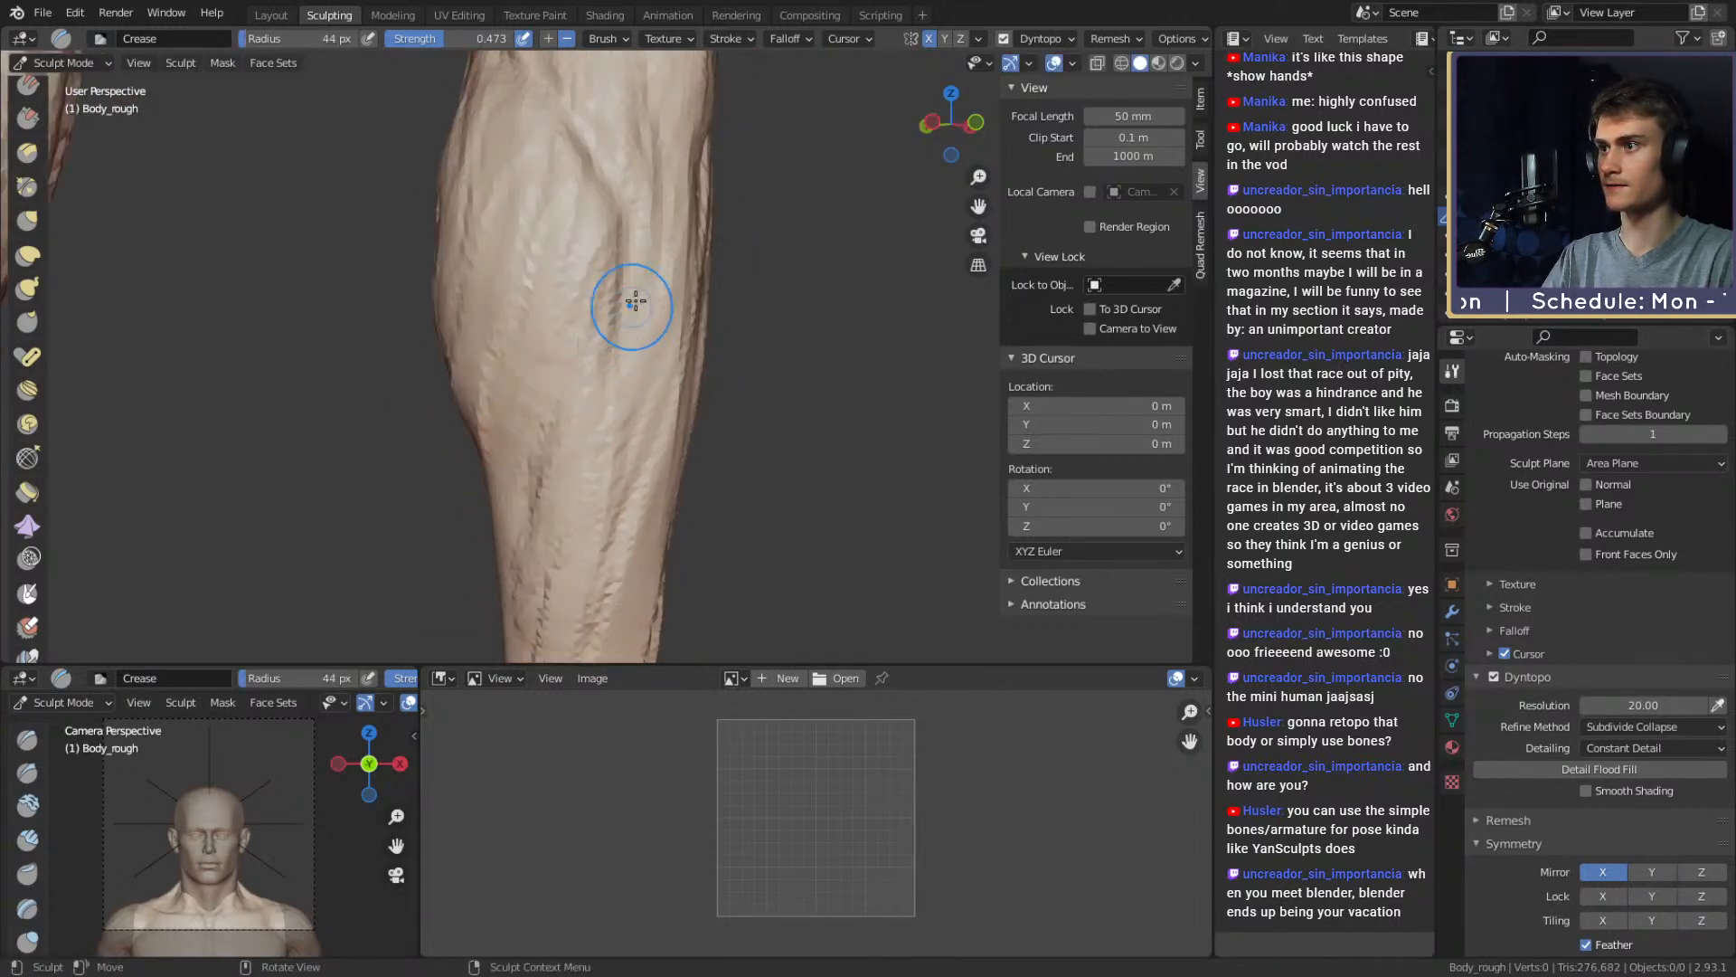
{"action": "left_click_drag", "start_coordinate": [572, 441], "coordinate": [543, 535]}
{"action": "mouse_move", "coordinate": [542, 535]}
{"action": "left_mouse_down", "text": "alt"}
{"action": "mouse_move", "coordinate": [604, 470]}
{"action": "mouse_move", "coordinate": [658, 362]}
{"action": "mouse_move", "coordinate": [639, 376]}
{"action": "left_mouse_up", "text": "alt"}
Refine the lower edge and belly of the inner calf with Clay Strips at a 44 px radius
{"action": "key", "text": "c"}
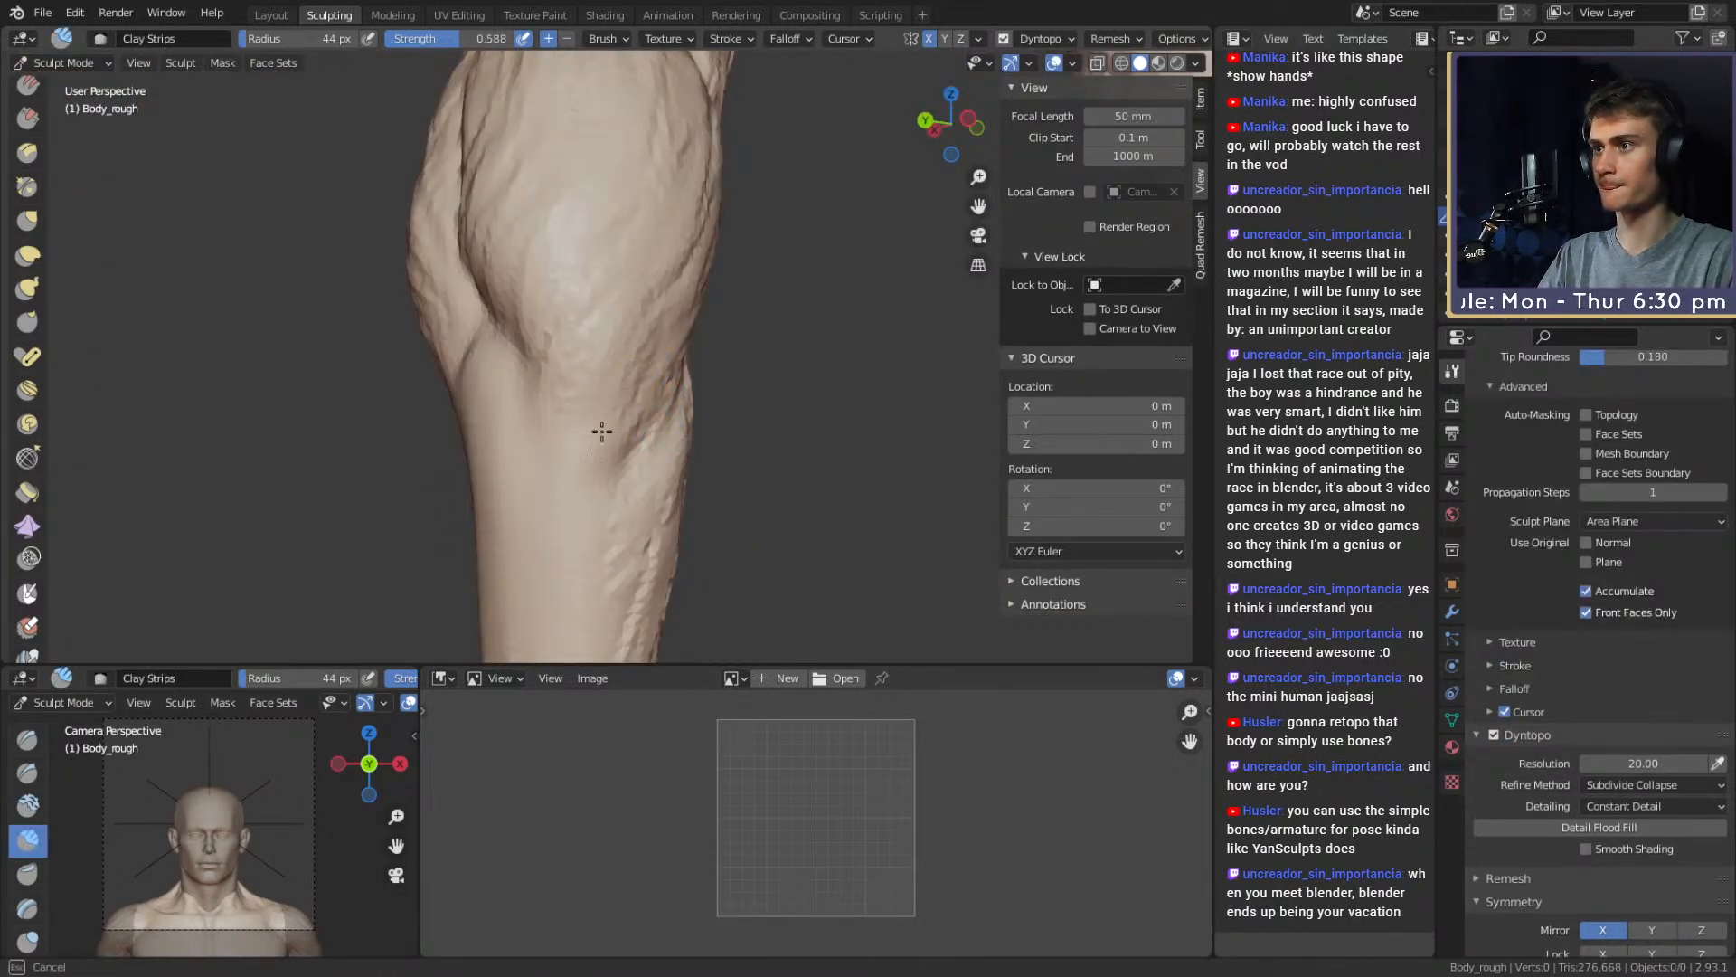
{"action": "mouse_move", "coordinate": [611, 288]}
{"action": "left_mouse_down", "text": "alt"}
{"action": "mouse_move", "coordinate": [670, 307]}
{"action": "mouse_move", "coordinate": [566, 344]}
{"action": "mouse_move", "coordinate": [566, 271]}
{"action": "mouse_move", "coordinate": [609, 349]}
{"action": "mouse_move", "coordinate": [525, 394]}
{"action": "left_mouse_up", "text": "alt"}
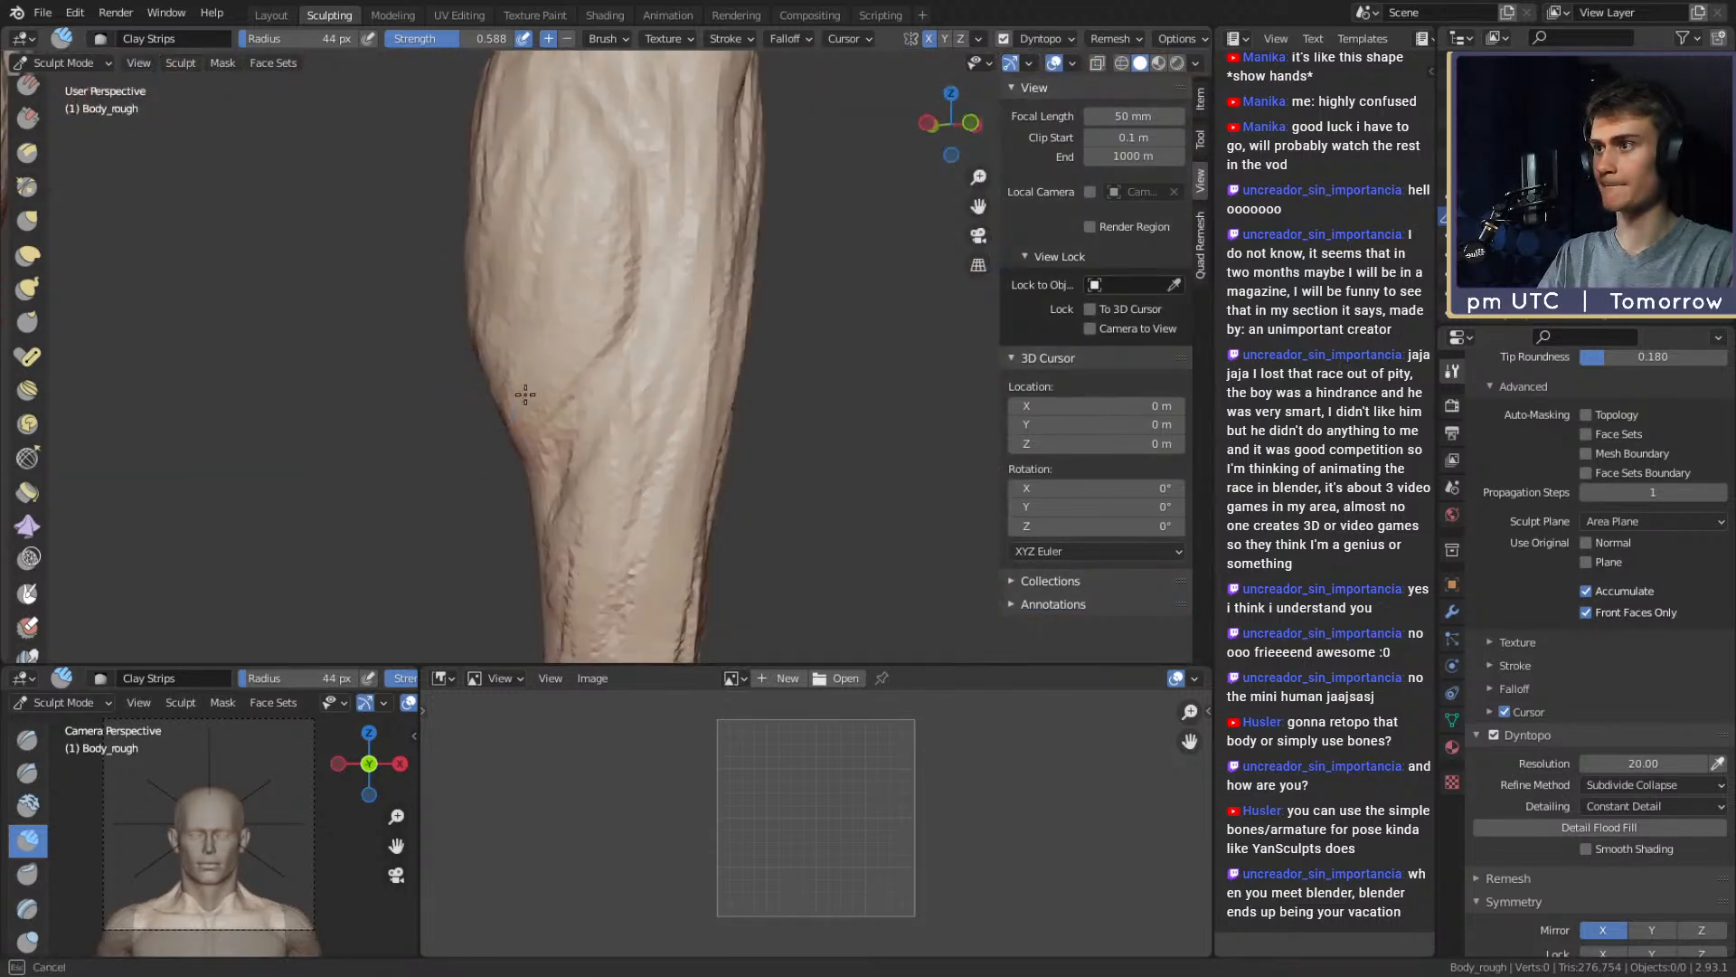
{"action": "left_click_drag", "start_coordinate": [489, 306], "coordinate": [627, 373], "text": "alt"}
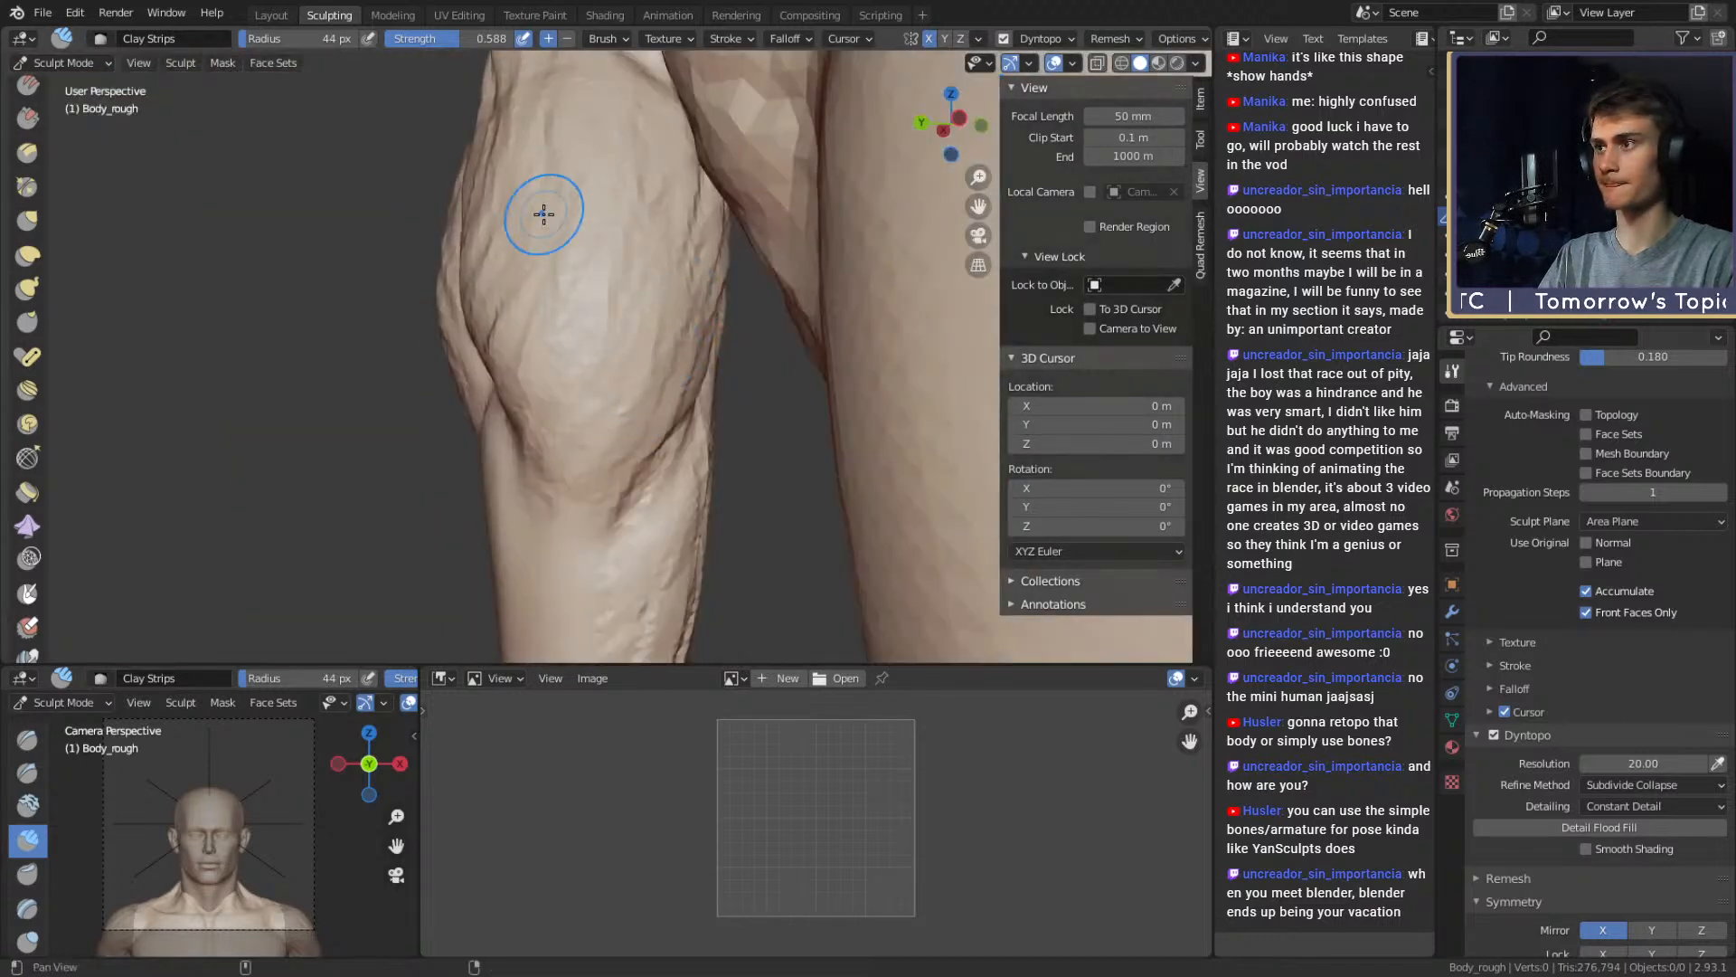
{"action": "mouse_move", "coordinate": [543, 214]}
{"action": "left_mouse_down", "text": "alt"}
{"action": "mouse_move", "coordinate": [627, 242]}
{"action": "mouse_move", "coordinate": [669, 325]}
{"action": "mouse_move", "coordinate": [770, 412]}
{"action": "mouse_move", "coordinate": [679, 452]}
{"action": "left_mouse_up", "text": "alt"}
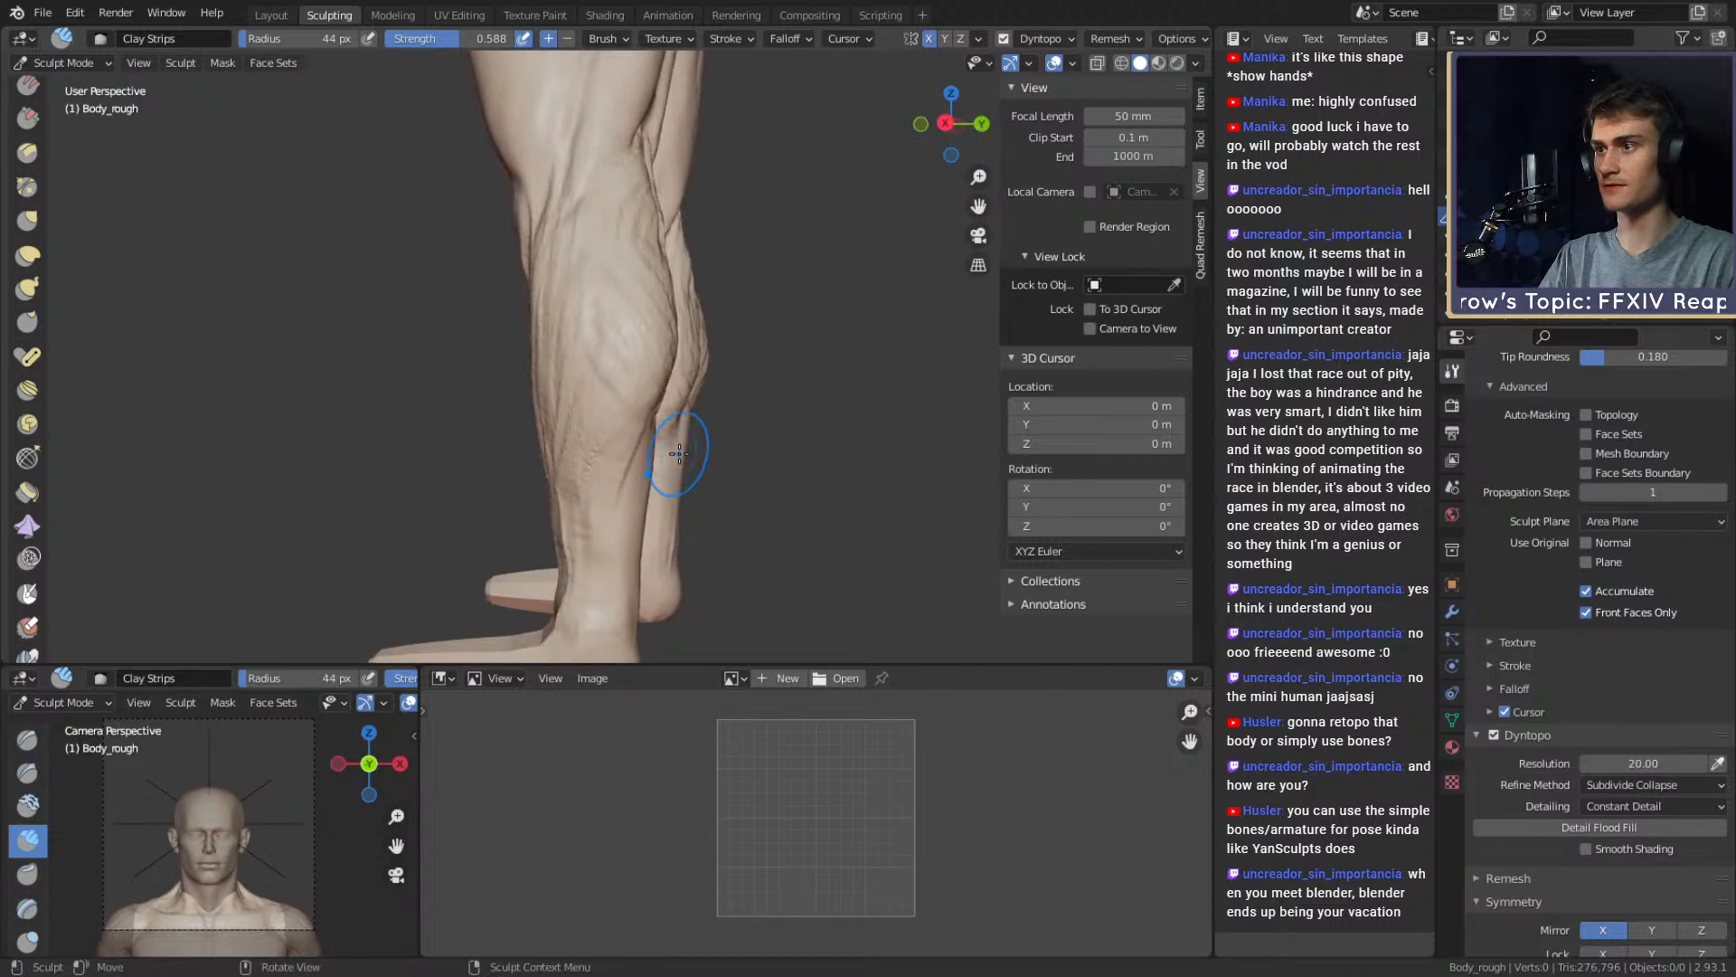
{"action": "left_click_drag", "start_coordinate": [699, 389], "coordinate": [734, 439], "text": "alt"}
{"action": "scroll", "coordinate": [692, 358], "scroll_direction": "up", "scroll_amount": 4}
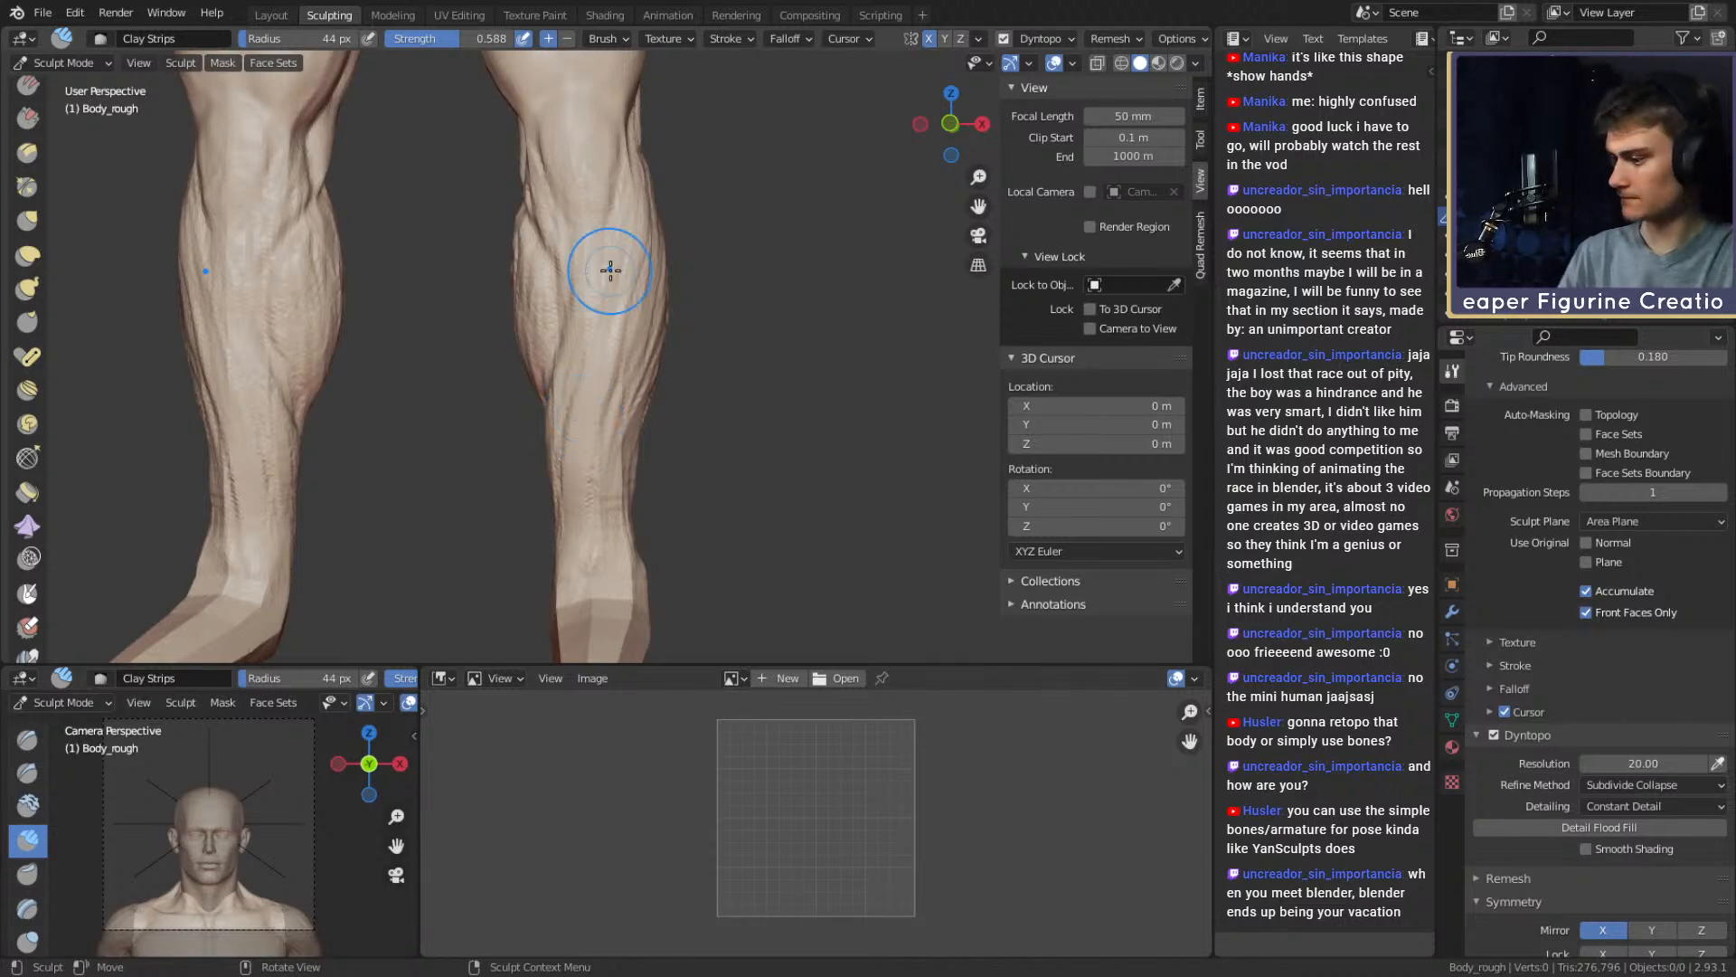
Reshape the ankle and heel as seen from behind with Grab at a 247 px radius
{"action": "key", "text": "g"}
{"action": "scroll", "coordinate": [723, 362], "scroll_direction": "up", "scroll_amount": 3}
{"action": "key", "text": "f"}
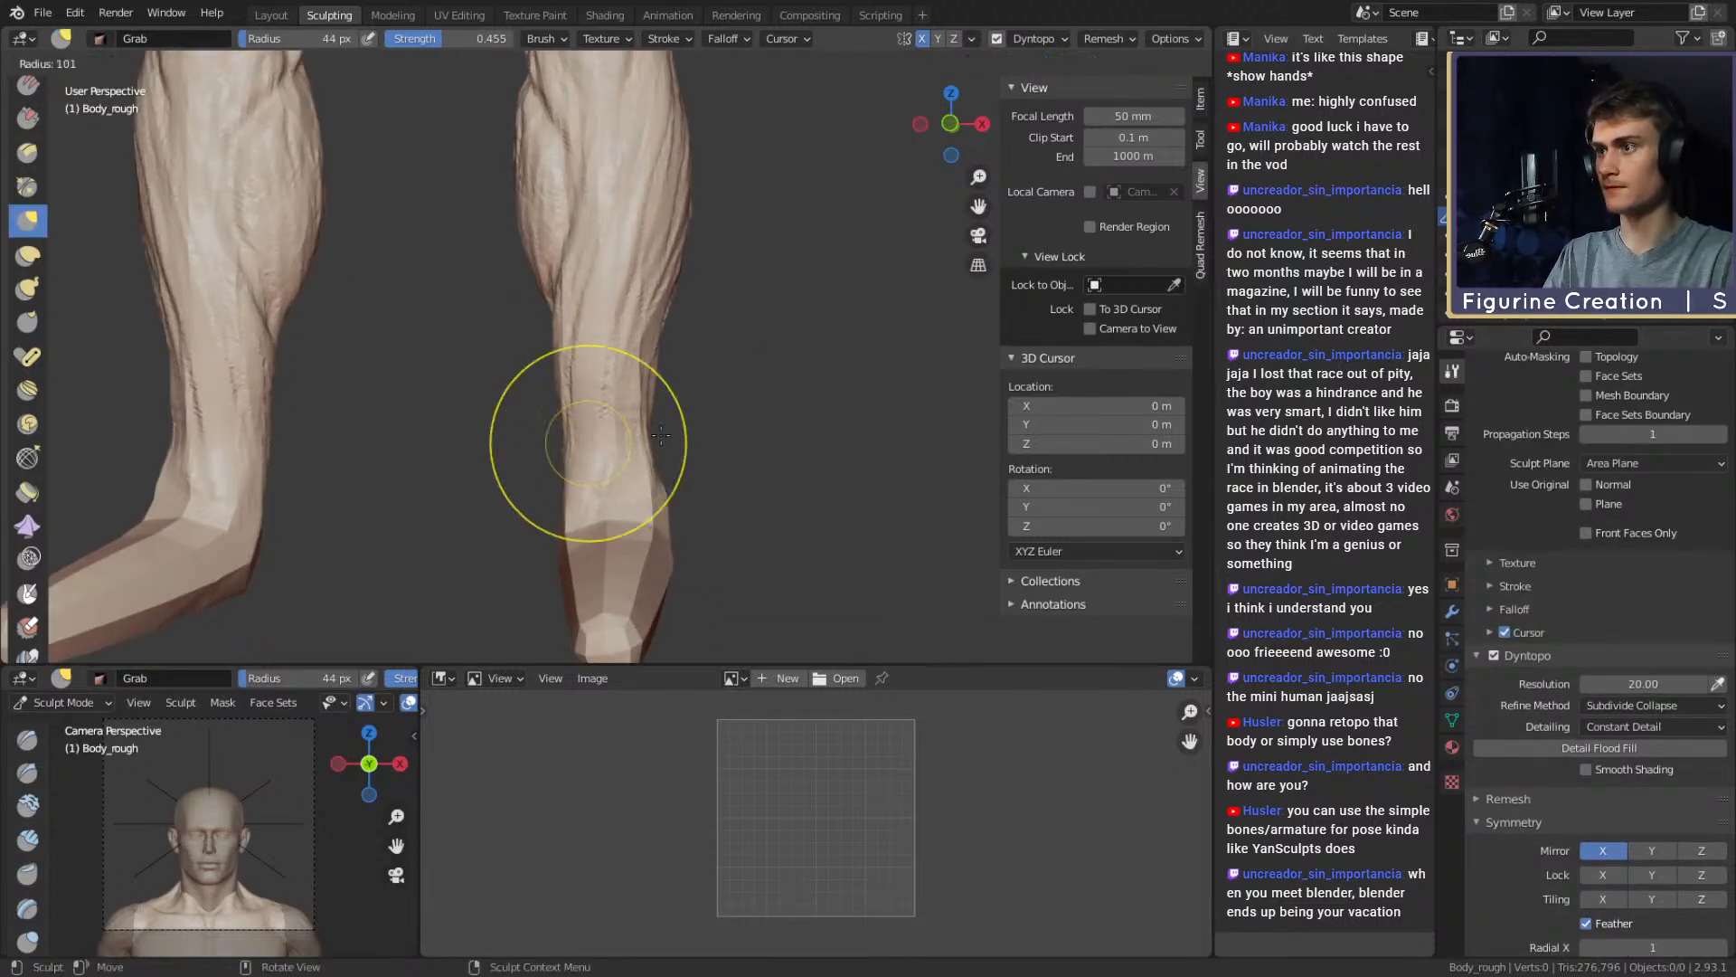
{"action": "left_click", "coordinate": [812, 435]}
{"action": "mouse_move", "coordinate": [812, 435]}
{"action": "middle_mouse_down"}
{"action": "mouse_move", "coordinate": [687, 362]}
{"action": "mouse_move", "coordinate": [577, 415]}
{"action": "mouse_move", "coordinate": [624, 443]}
{"action": "middle_mouse_up"}
{"action": "left_click_drag", "start_coordinate": [568, 457], "coordinate": [609, 456]}
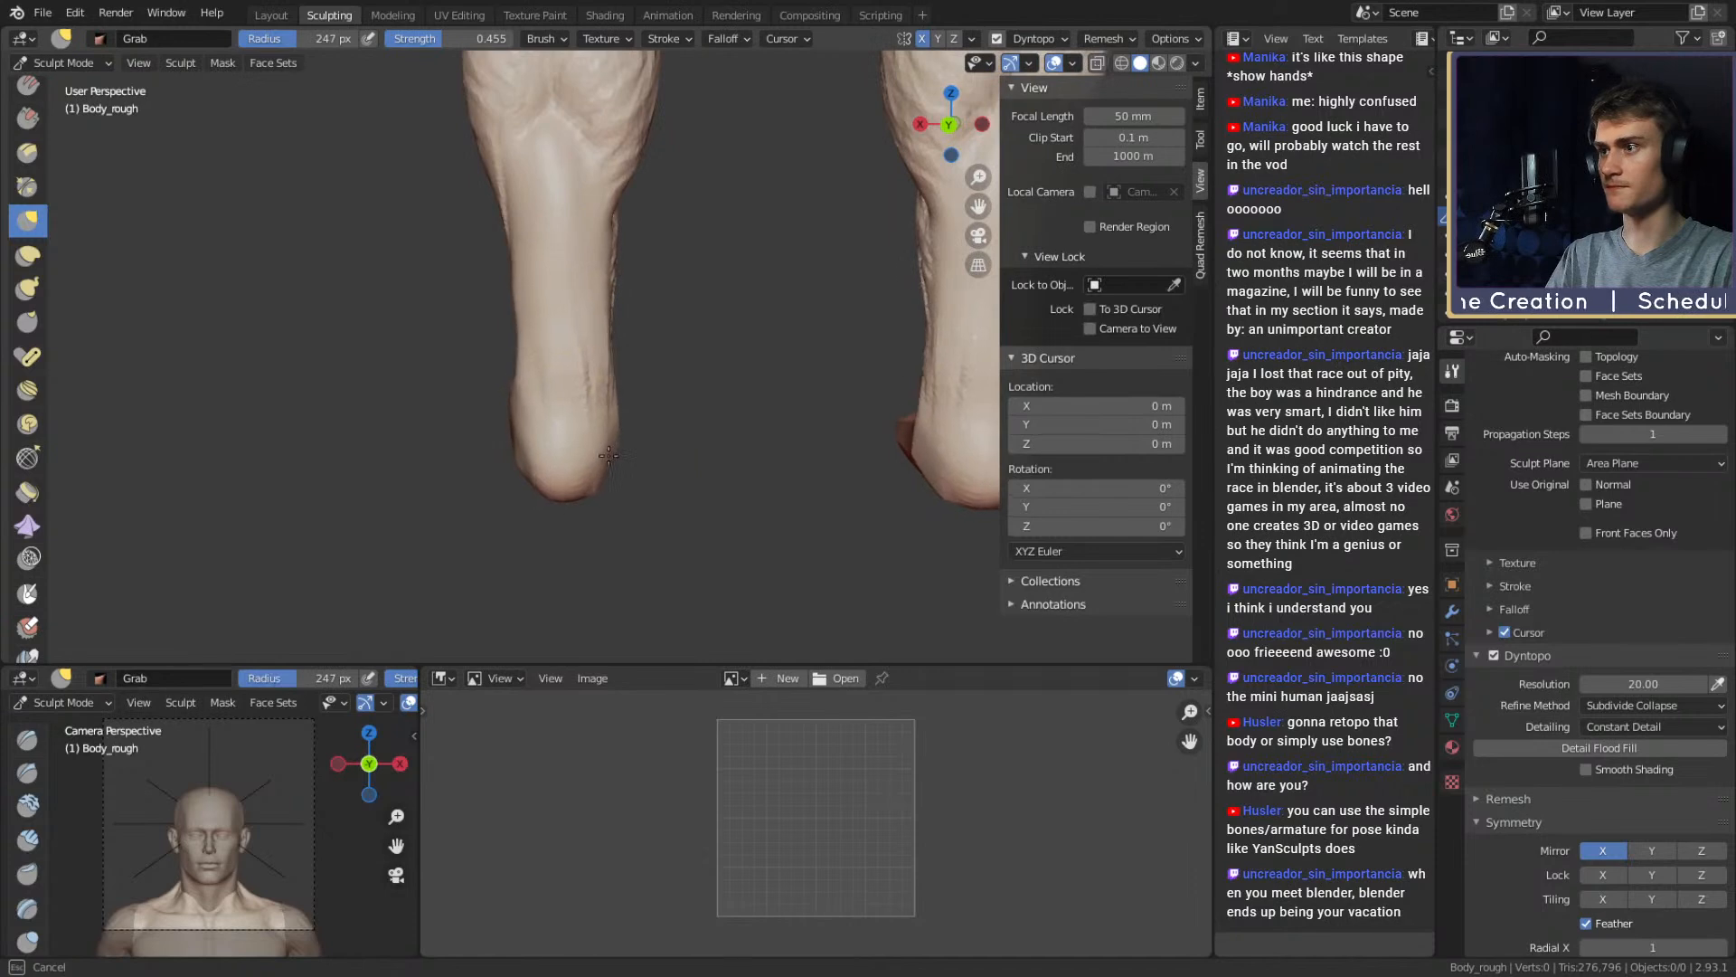
{"action": "middle_click_drag", "start_coordinate": [569, 570], "coordinate": [593, 445]}
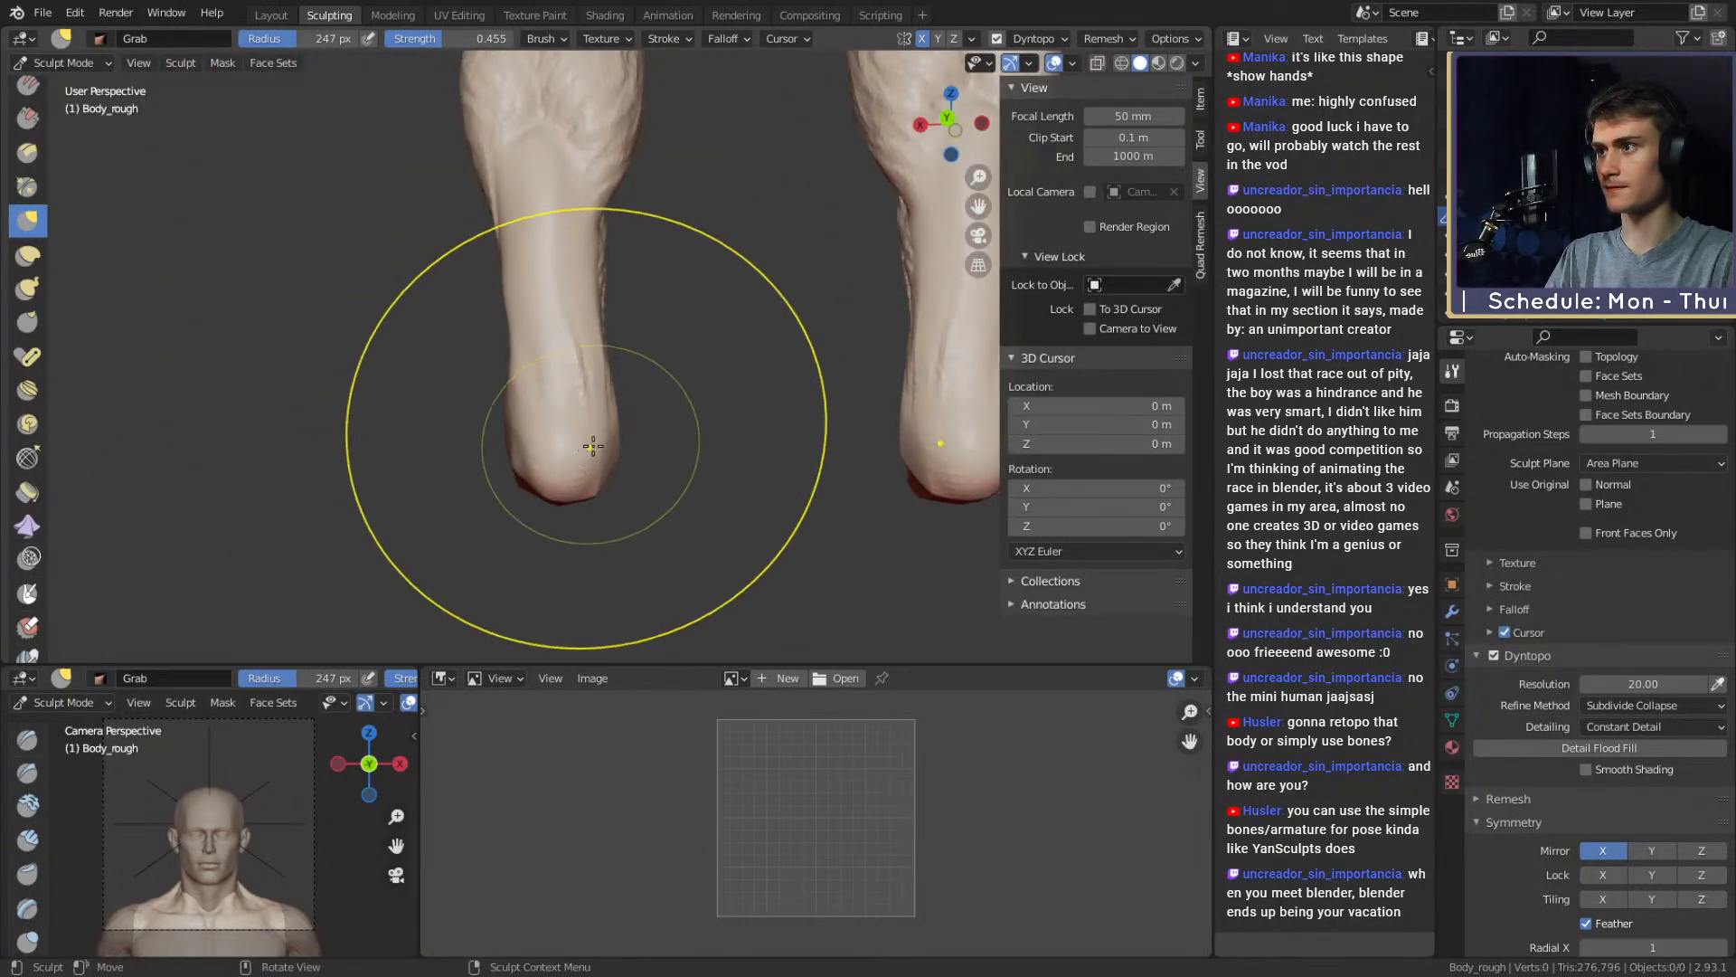
Refine the contour of the heel and Achilles area with Grab at a 203 px radius
{"action": "left_click_drag", "start_coordinate": [592, 445], "coordinate": [604, 424]}
{"action": "left_click_drag", "start_coordinate": [592, 398], "coordinate": [597, 418], "text": "alt"}
{"action": "key", "text": "f"}
{"action": "left_click", "coordinate": [557, 419]}
{"action": "left_click_drag", "start_coordinate": [605, 496], "coordinate": [598, 481]}
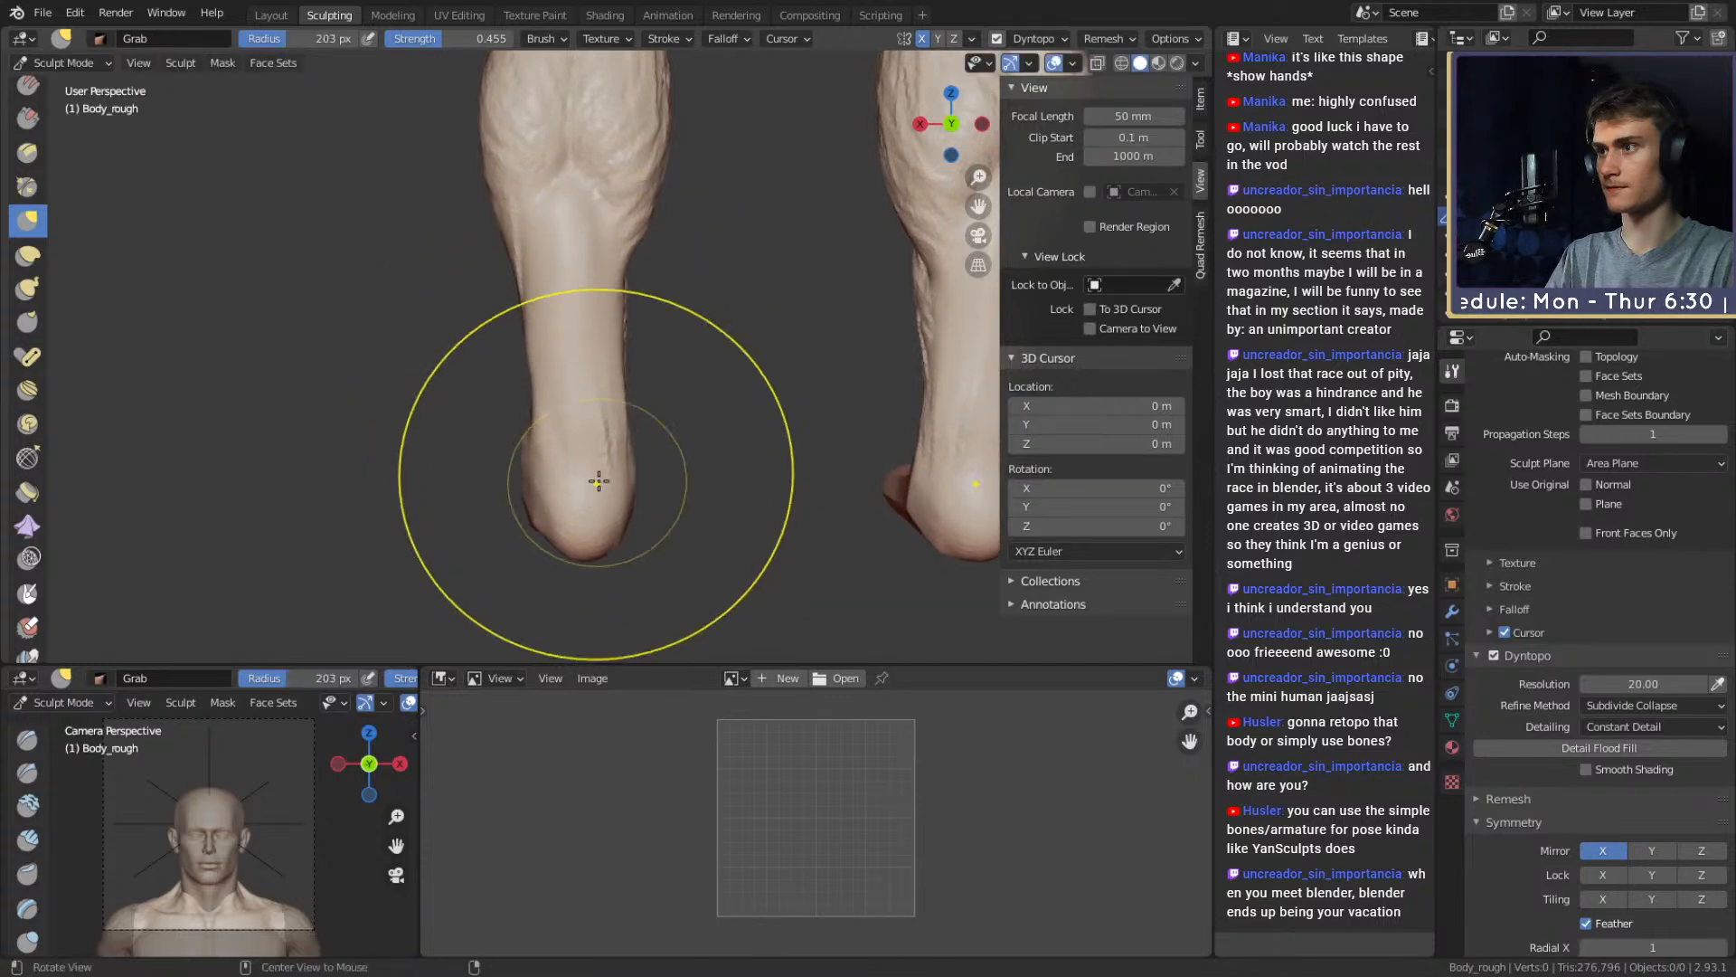
Adjust the outer profile of the calf with Grab at 199 px and 140 px radii
{"action": "mouse_move", "coordinate": [588, 237]}
{"action": "left_mouse_down", "text": "alt+shift"}
{"action": "mouse_move", "coordinate": [628, 453]}
{"action": "mouse_move", "coordinate": [600, 389]}
{"action": "mouse_move", "coordinate": [647, 396]}
{"action": "mouse_move", "coordinate": [633, 416]}
{"action": "left_mouse_up", "text": "alt+shift"}
{"action": "key", "text": "f"}
{"action": "left_click", "coordinate": [605, 388]}
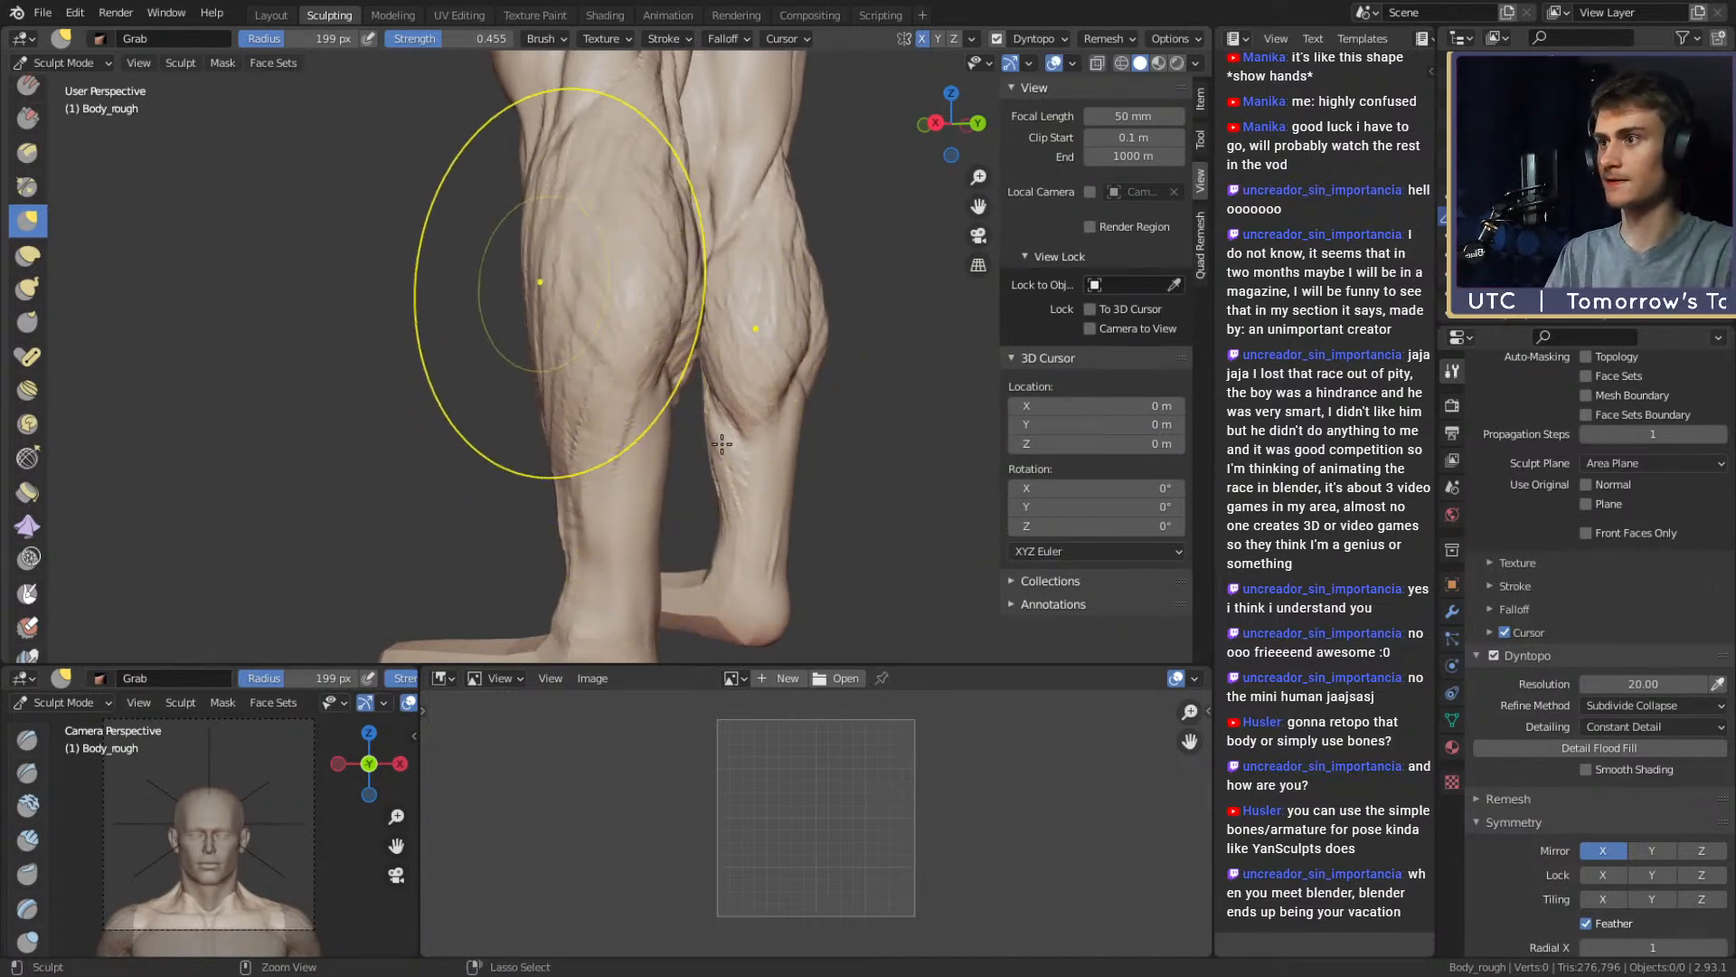
{"action": "mouse_move", "coordinate": [698, 397]}
{"action": "left_mouse_down", "text": "ctrl+alt"}
{"action": "mouse_move", "coordinate": [658, 429]}
{"action": "mouse_move", "coordinate": [730, 443]}
{"action": "mouse_move", "coordinate": [581, 359]}
{"action": "left_mouse_up", "text": "ctrl+alt"}
{"action": "key", "text": "f"}
{"action": "left_click", "coordinate": [647, 425]}
Even out the calf silhouette from behind and from the outer side with Grab at 187 px and 132 px radii
{"action": "key", "text": "f"}
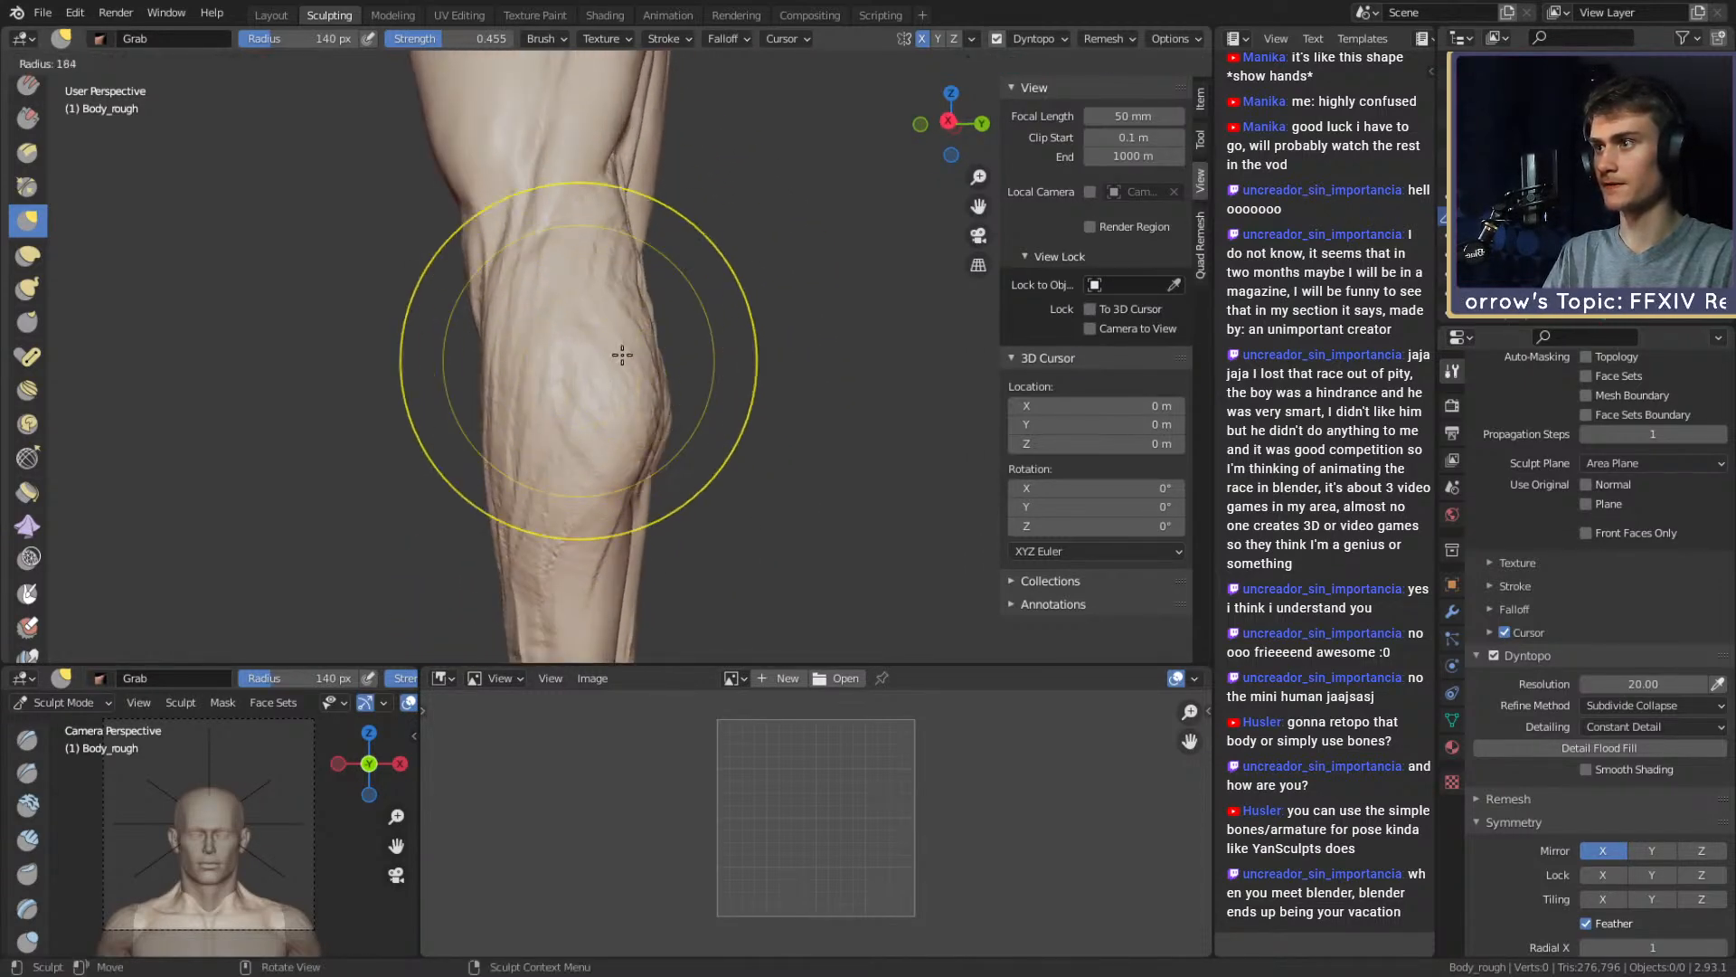
{"action": "left_click", "coordinate": [625, 355]}
{"action": "middle_click_drag", "start_coordinate": [659, 453], "coordinate": [475, 437]}
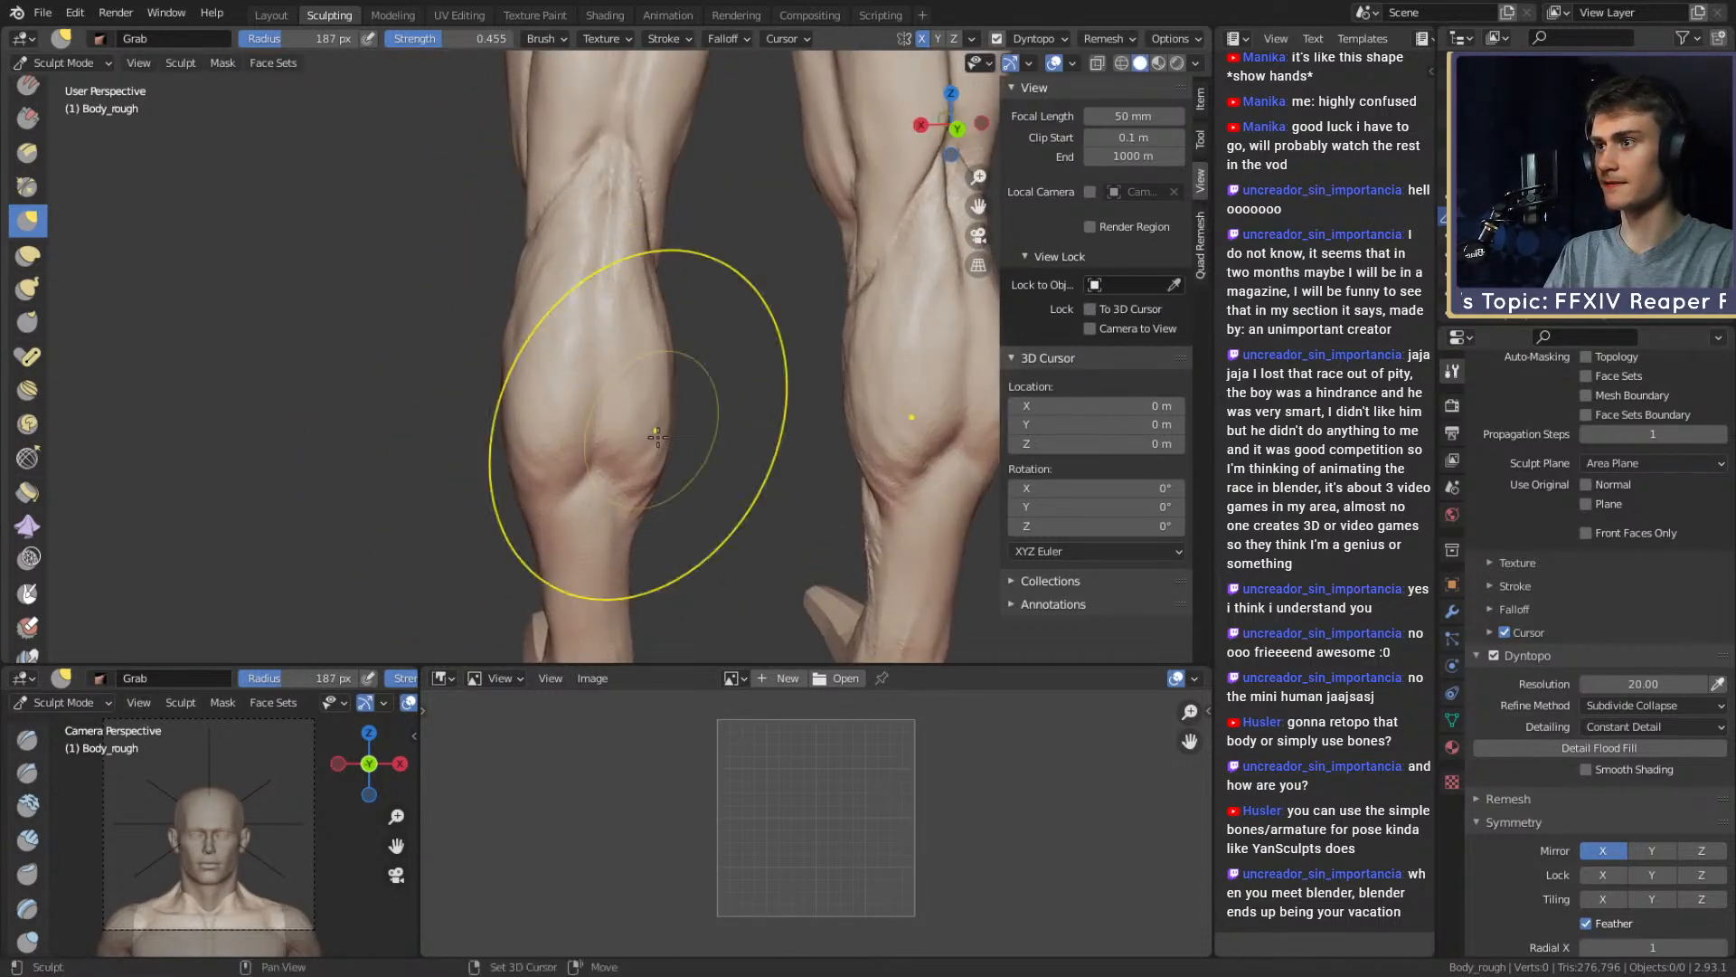
{"action": "left_click_drag", "start_coordinate": [542, 310], "coordinate": [723, 346], "text": "alt"}
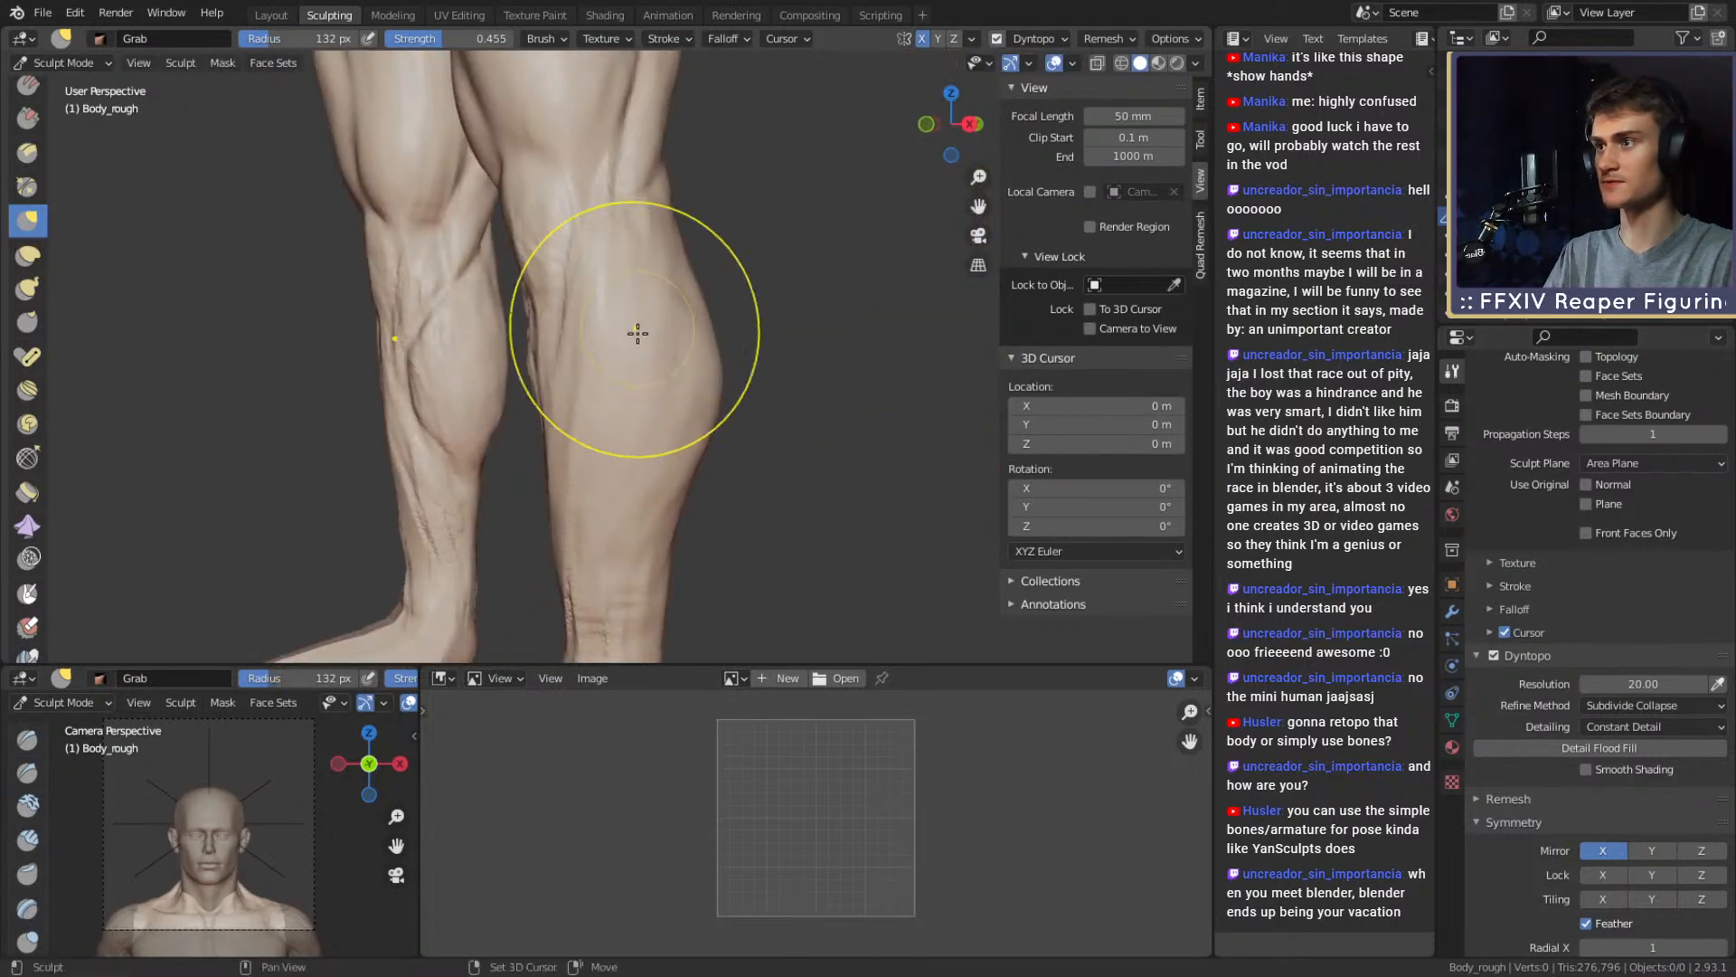
{"action": "left_click_drag", "start_coordinate": [595, 402], "coordinate": [642, 391], "text": "alt"}
{"action": "mouse_move", "coordinate": [626, 601]}
{"action": "left_mouse_down", "text": "alt"}
{"action": "mouse_move", "coordinate": [638, 432]}
{"action": "mouse_move", "coordinate": [613, 457]}
{"action": "left_mouse_up", "text": "alt"}
{"action": "mouse_move", "coordinate": [613, 457]}
{"action": "left_mouse_down", "text": "alt"}
{"action": "mouse_move", "coordinate": [713, 445]}
{"action": "mouse_move", "coordinate": [600, 404]}
{"action": "mouse_move", "coordinate": [628, 361]}
{"action": "mouse_move", "coordinate": [573, 469]}
{"action": "mouse_move", "coordinate": [591, 348]}
{"action": "left_mouse_up", "text": "alt"}
Carve the groove between the inner calf and the shin with Crease at a 38 px radius
{"action": "key", "text": "c"}
{"action": "key", "text": "f"}
{"action": "left_click", "coordinate": [609, 414]}
{"action": "key", "text": "shift+c"}
{"action": "key", "text": "f"}
{"action": "left_click", "coordinate": [636, 300]}
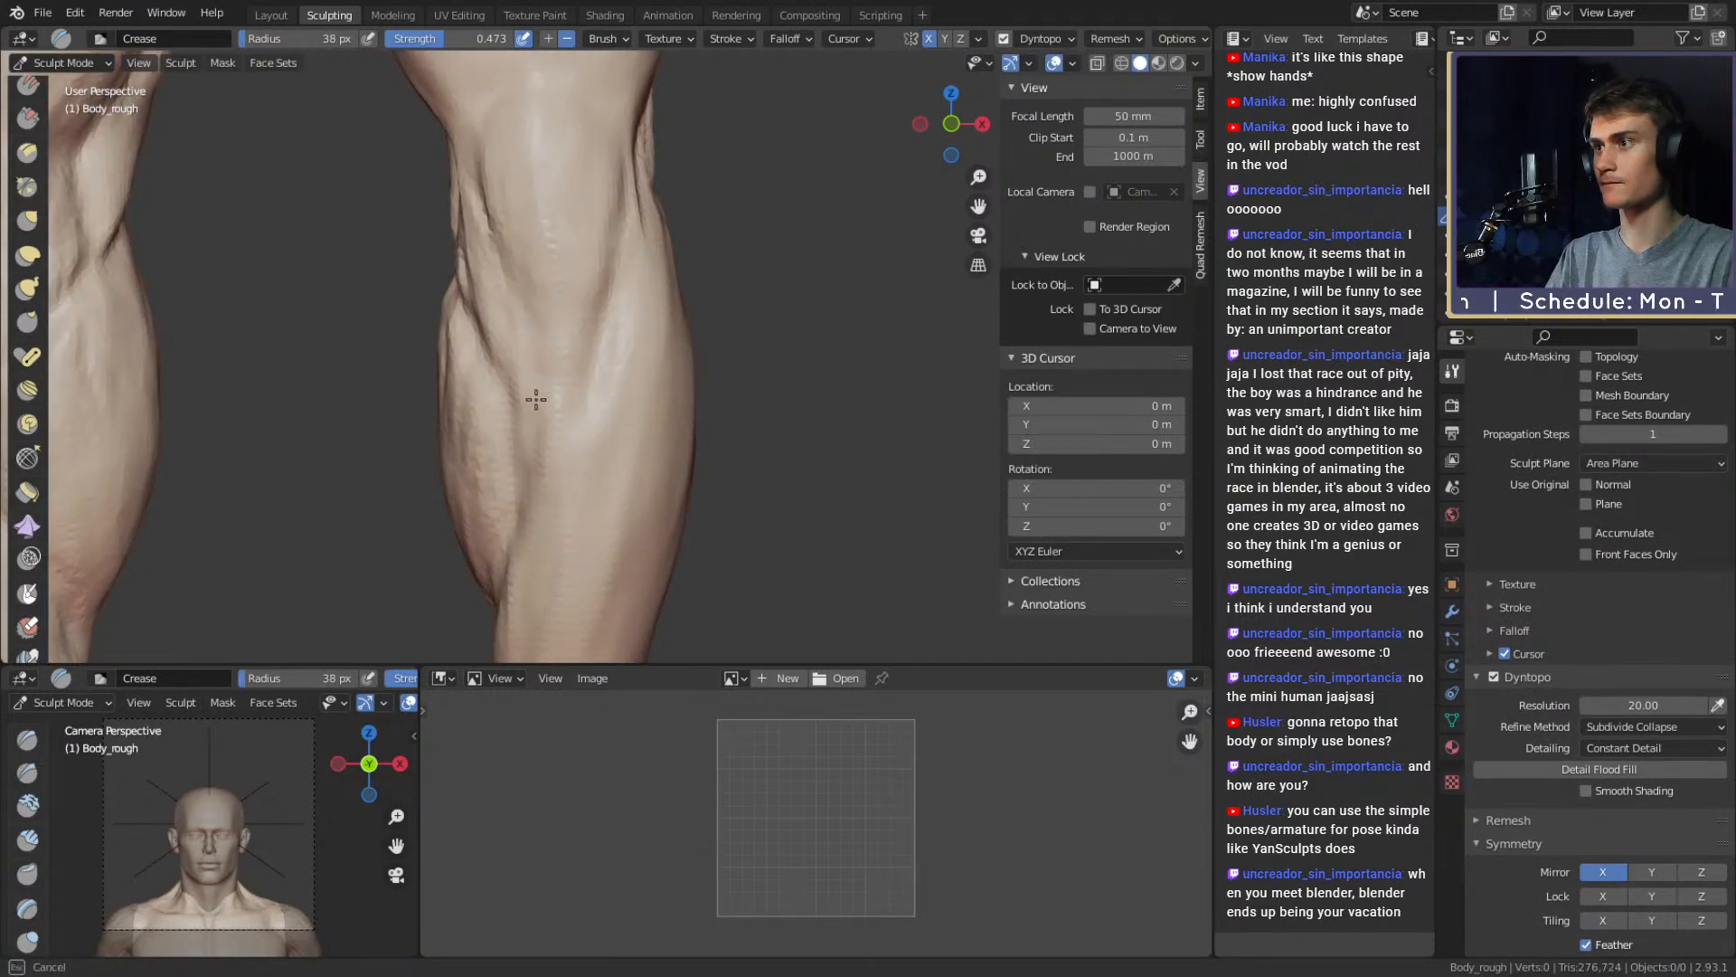
{"action": "left_click_drag", "start_coordinate": [536, 399], "coordinate": [509, 322]}
{"action": "left_click_drag", "start_coordinate": [579, 450], "coordinate": [573, 422], "text": "alt+shift"}
{"action": "left_click_drag", "start_coordinate": [587, 488], "coordinate": [591, 502]}
{"action": "middle_click_drag", "start_coordinate": [550, 547], "coordinate": [628, 325], "text": "shift"}
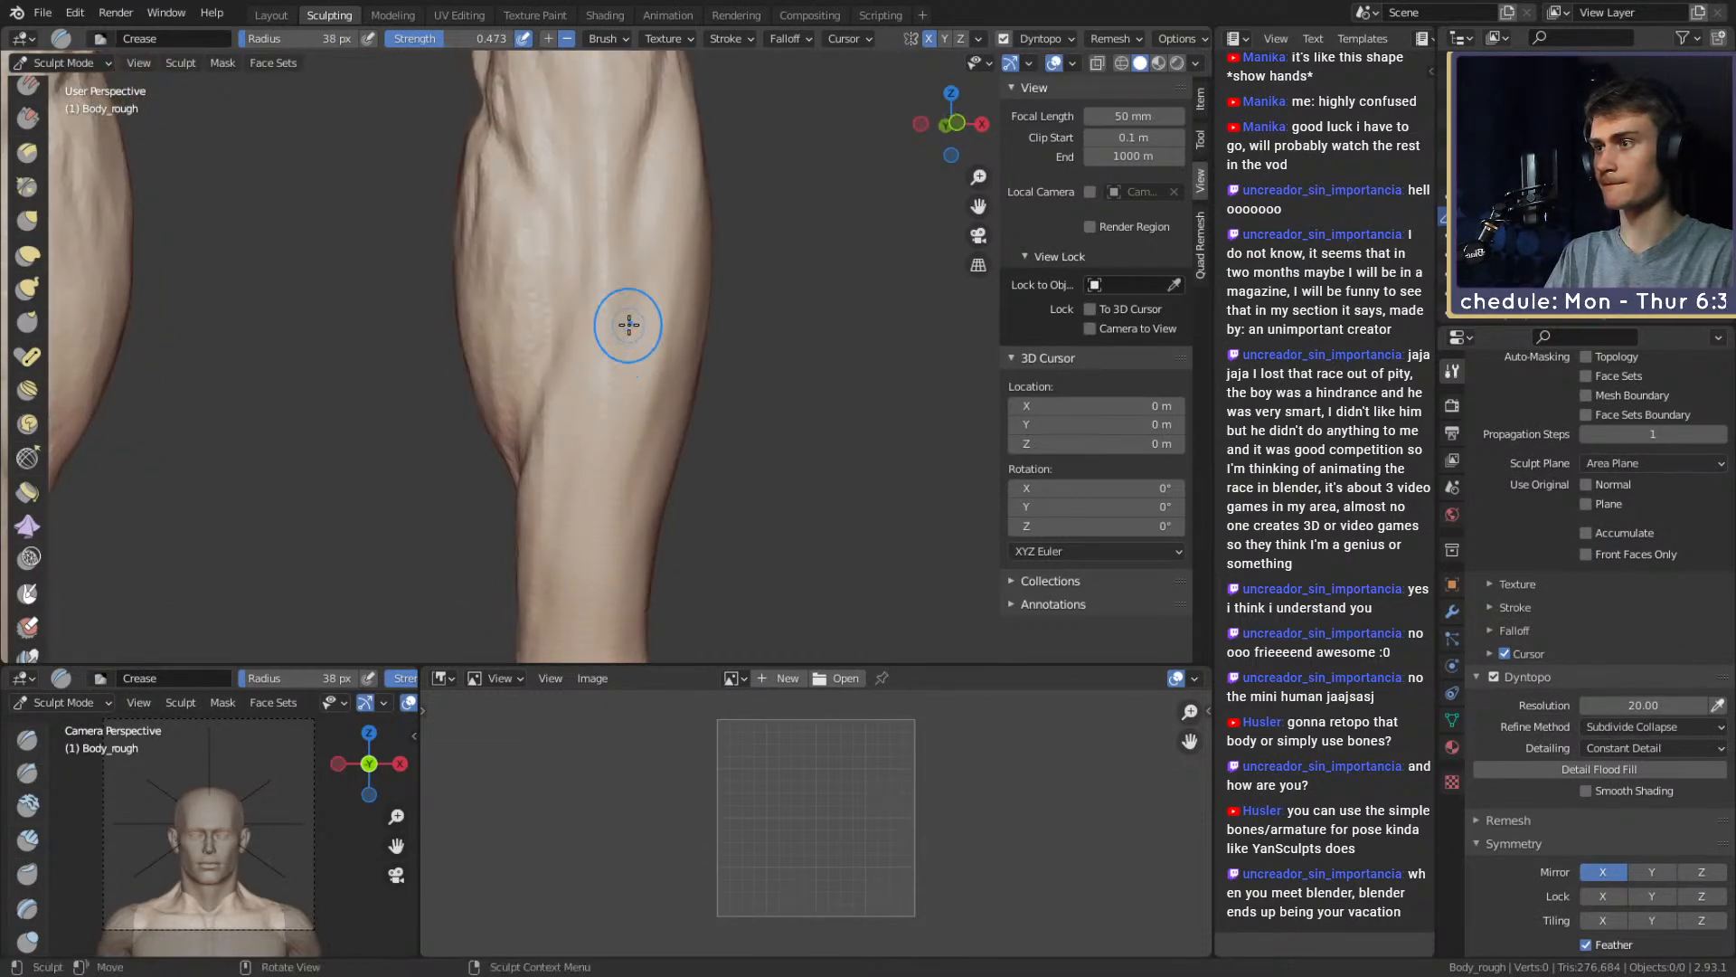
{"action": "middle_click_drag", "start_coordinate": [529, 361], "coordinate": [598, 359]}
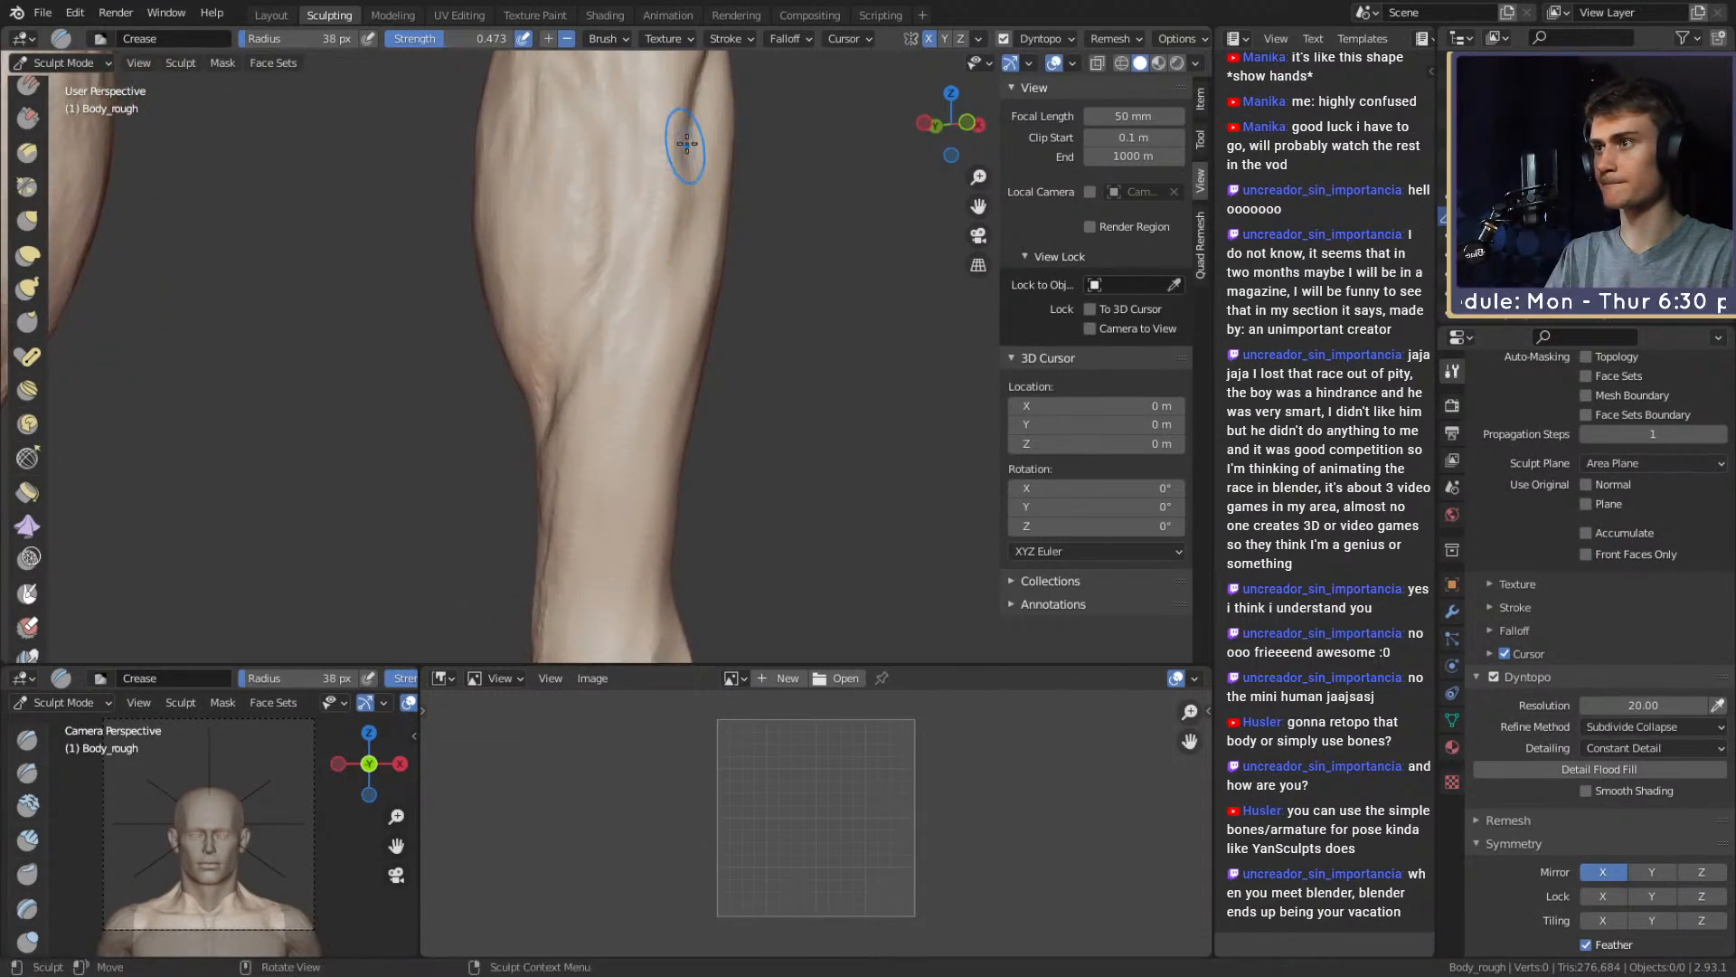
Smooth the grooves beside the shin and build up the muscle between them with Clay Strips at a 28 px radius
{"action": "key", "text": "f"}
{"action": "left_click", "coordinate": [647, 287]}
{"action": "left_click_drag", "start_coordinate": [686, 209], "coordinate": [663, 327], "text": "shift"}
{"action": "key", "text": "c"}
{"action": "key", "text": "f"}
{"action": "left_click", "coordinate": [654, 262]}
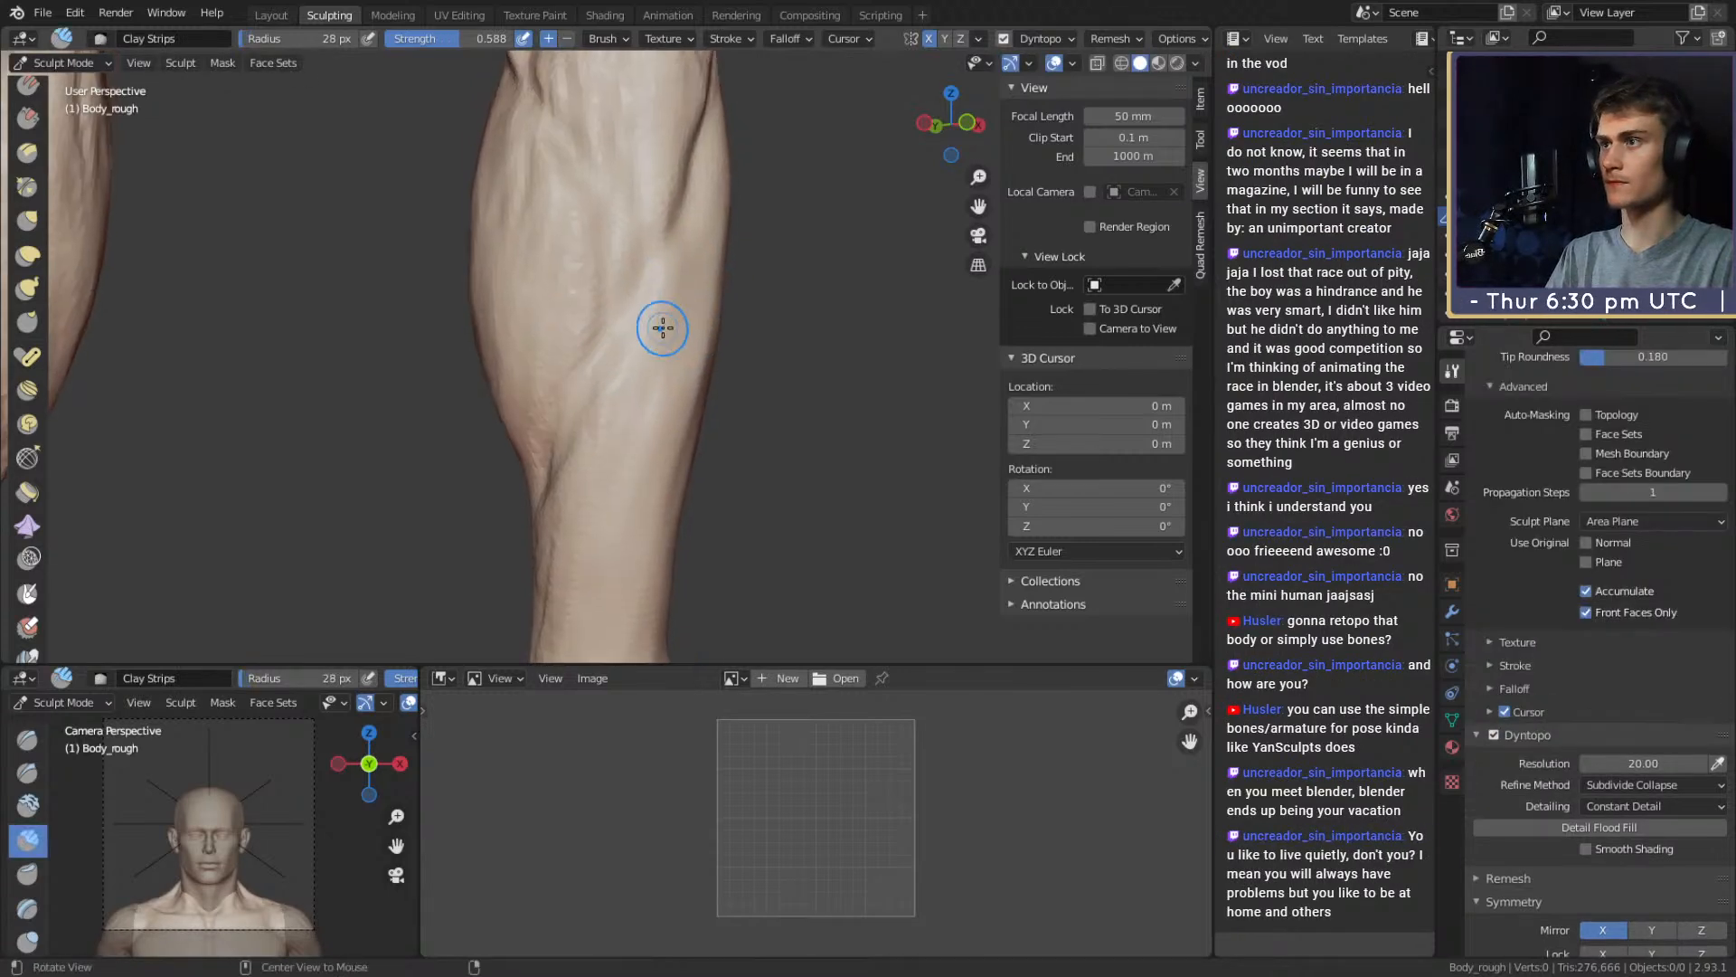
{"action": "middle_click_drag", "start_coordinate": [663, 327], "coordinate": [623, 230]}
{"action": "middle_click_drag", "start_coordinate": [566, 498], "coordinate": [600, 322]}
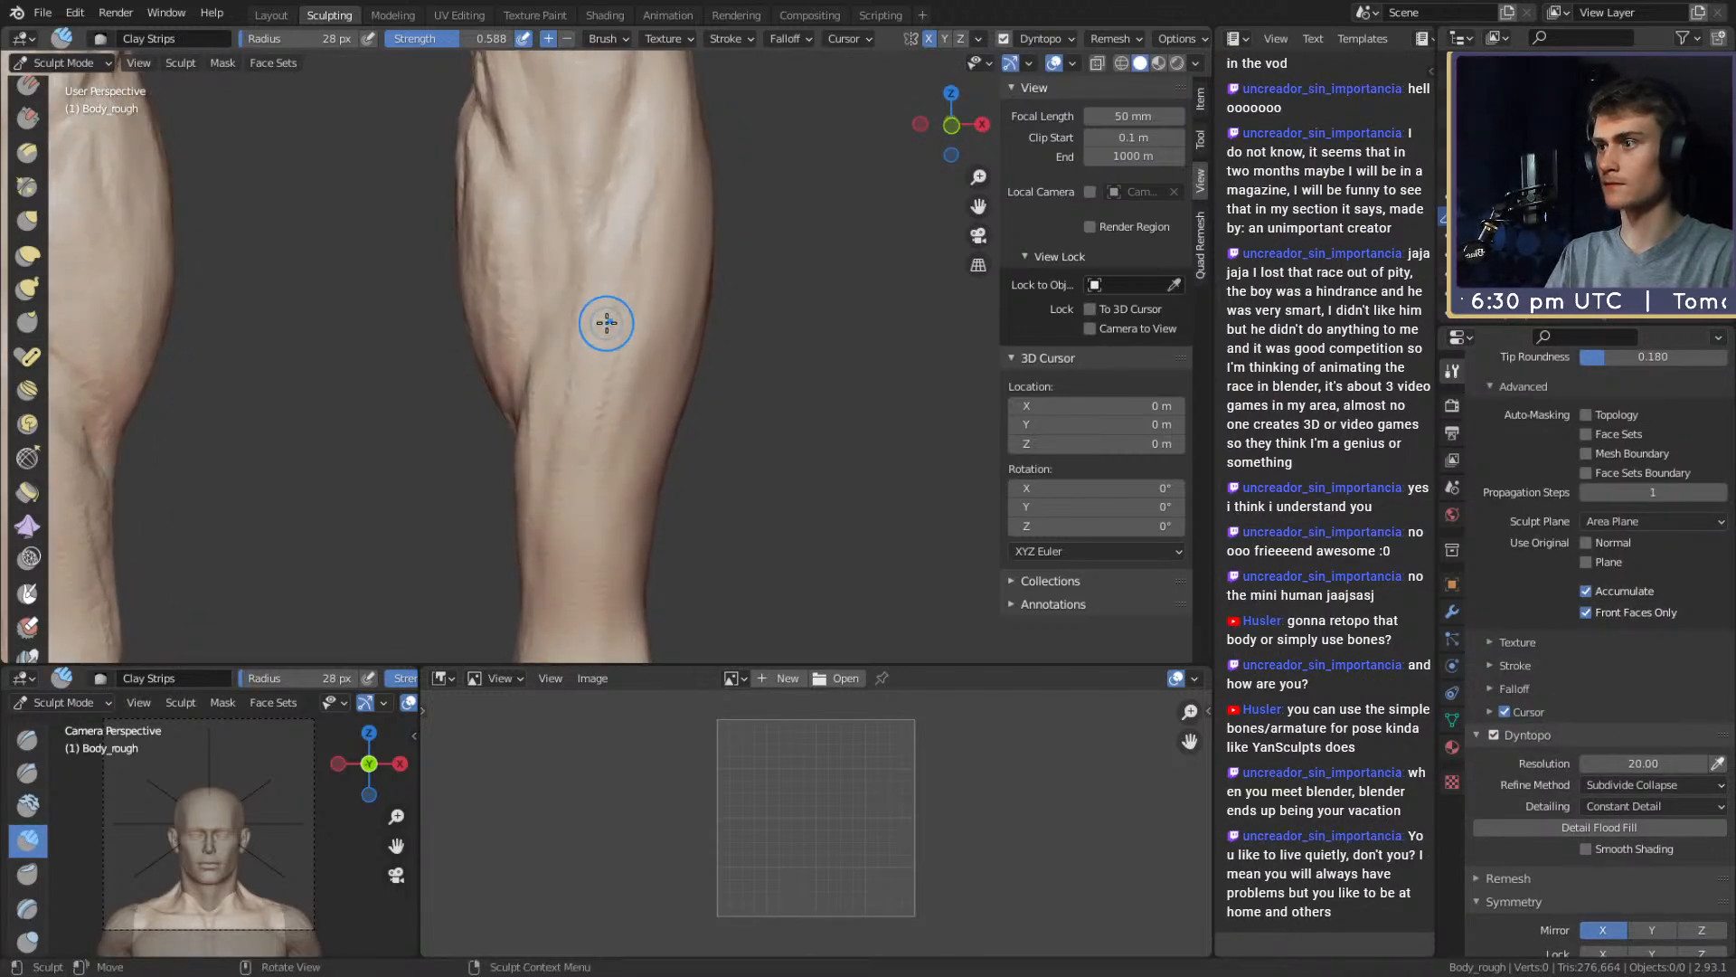
Sculpt the tendon strands below the inner calf with Crease and Clay Strips at a 28 px radius, smoothing where they meet the calf
{"action": "key", "text": "shift+c"}
{"action": "mouse_move", "coordinate": [550, 391]}
{"action": "middle_mouse_down"}
{"action": "mouse_move", "coordinate": [697, 346]}
{"action": "mouse_move", "coordinate": [601, 329]}
{"action": "mouse_move", "coordinate": [709, 290]}
{"action": "mouse_move", "coordinate": [648, 341]}
{"action": "middle_mouse_up"}
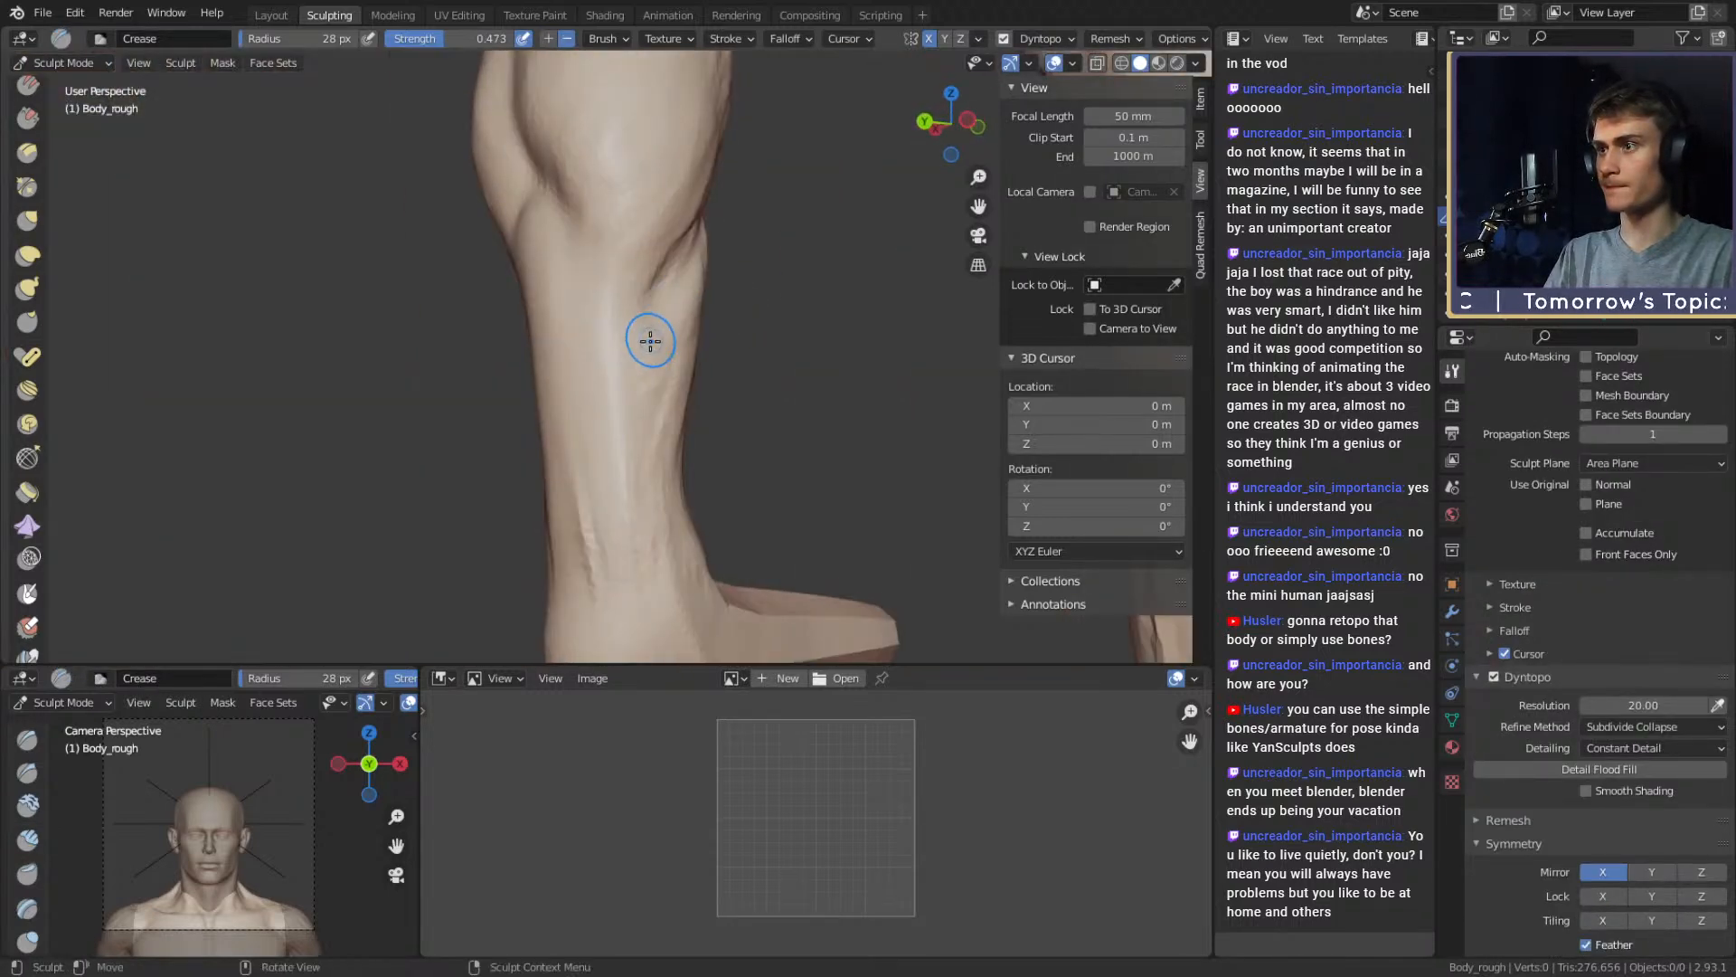
{"action": "key", "text": "c"}
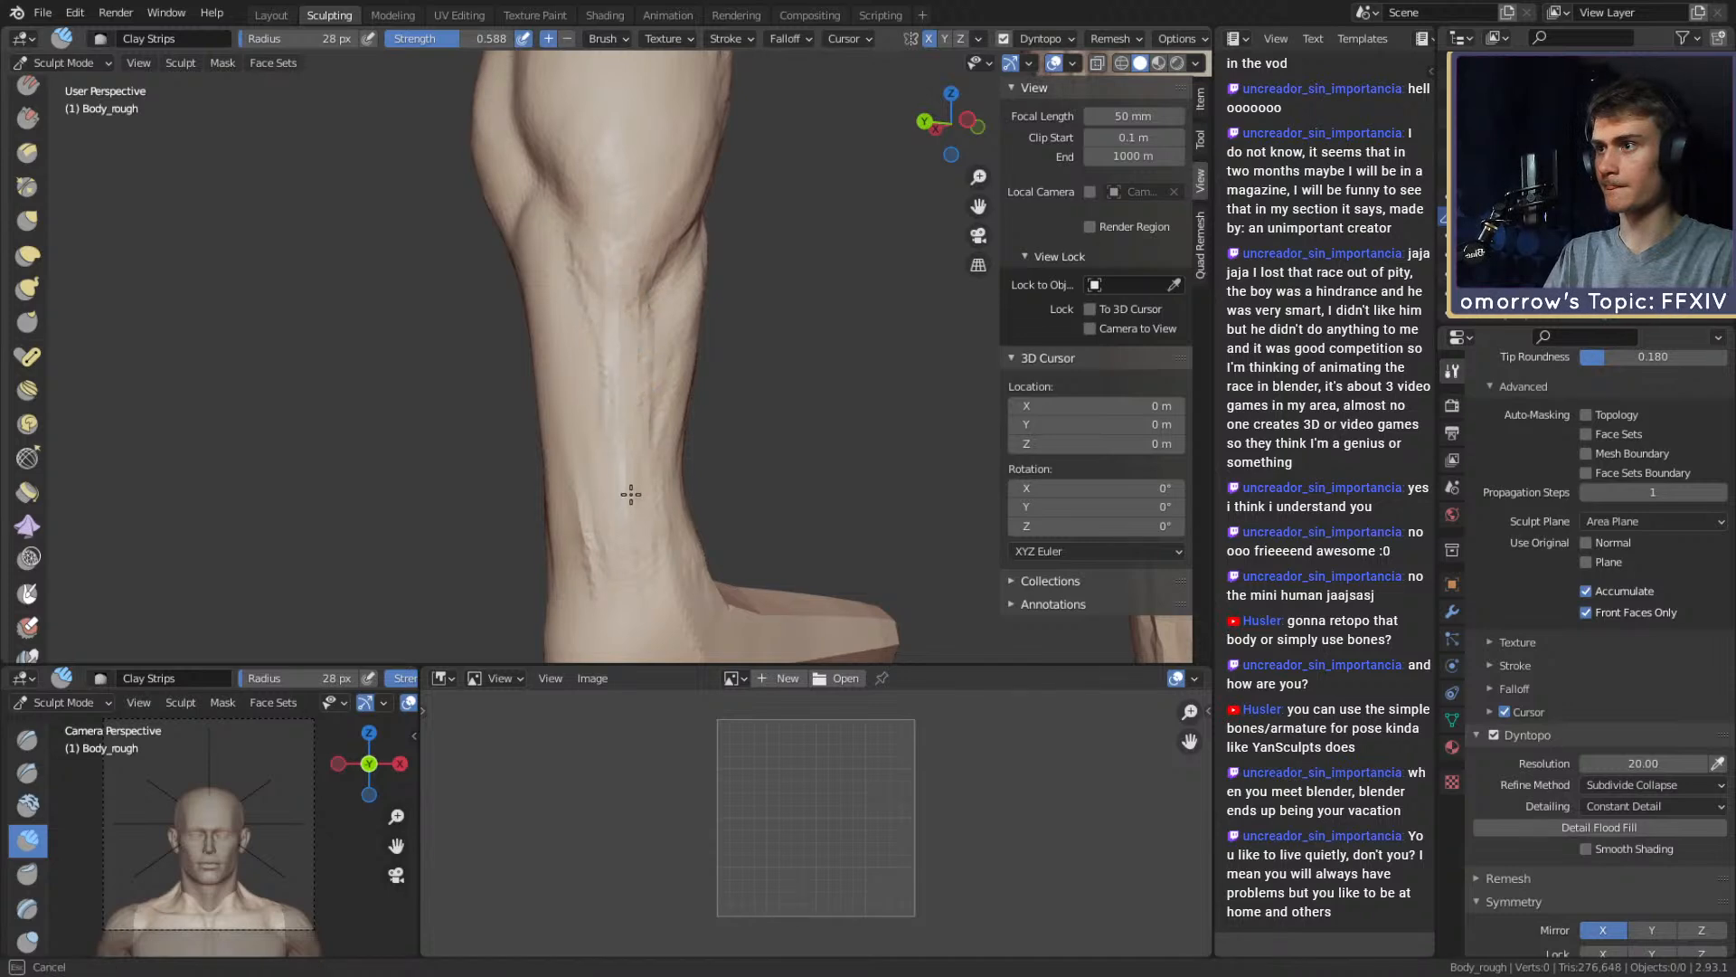
{"action": "middle_click_drag", "start_coordinate": [631, 494], "coordinate": [620, 289]}
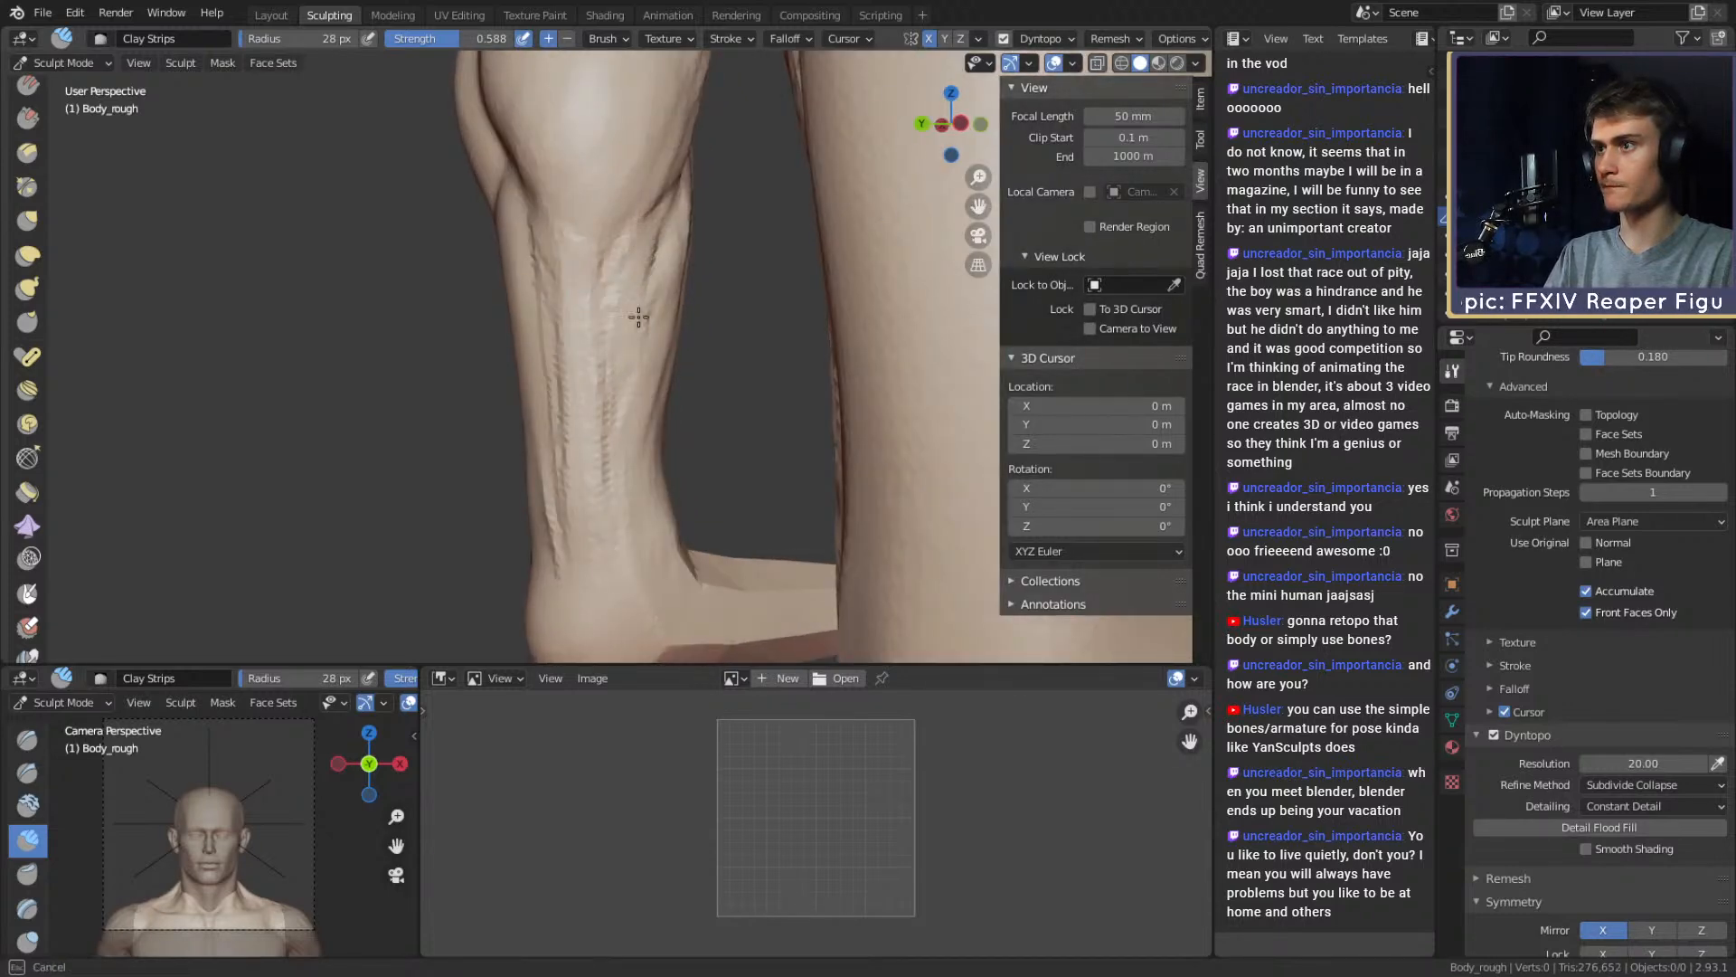
{"action": "middle_click_drag", "start_coordinate": [625, 512], "coordinate": [589, 336]}
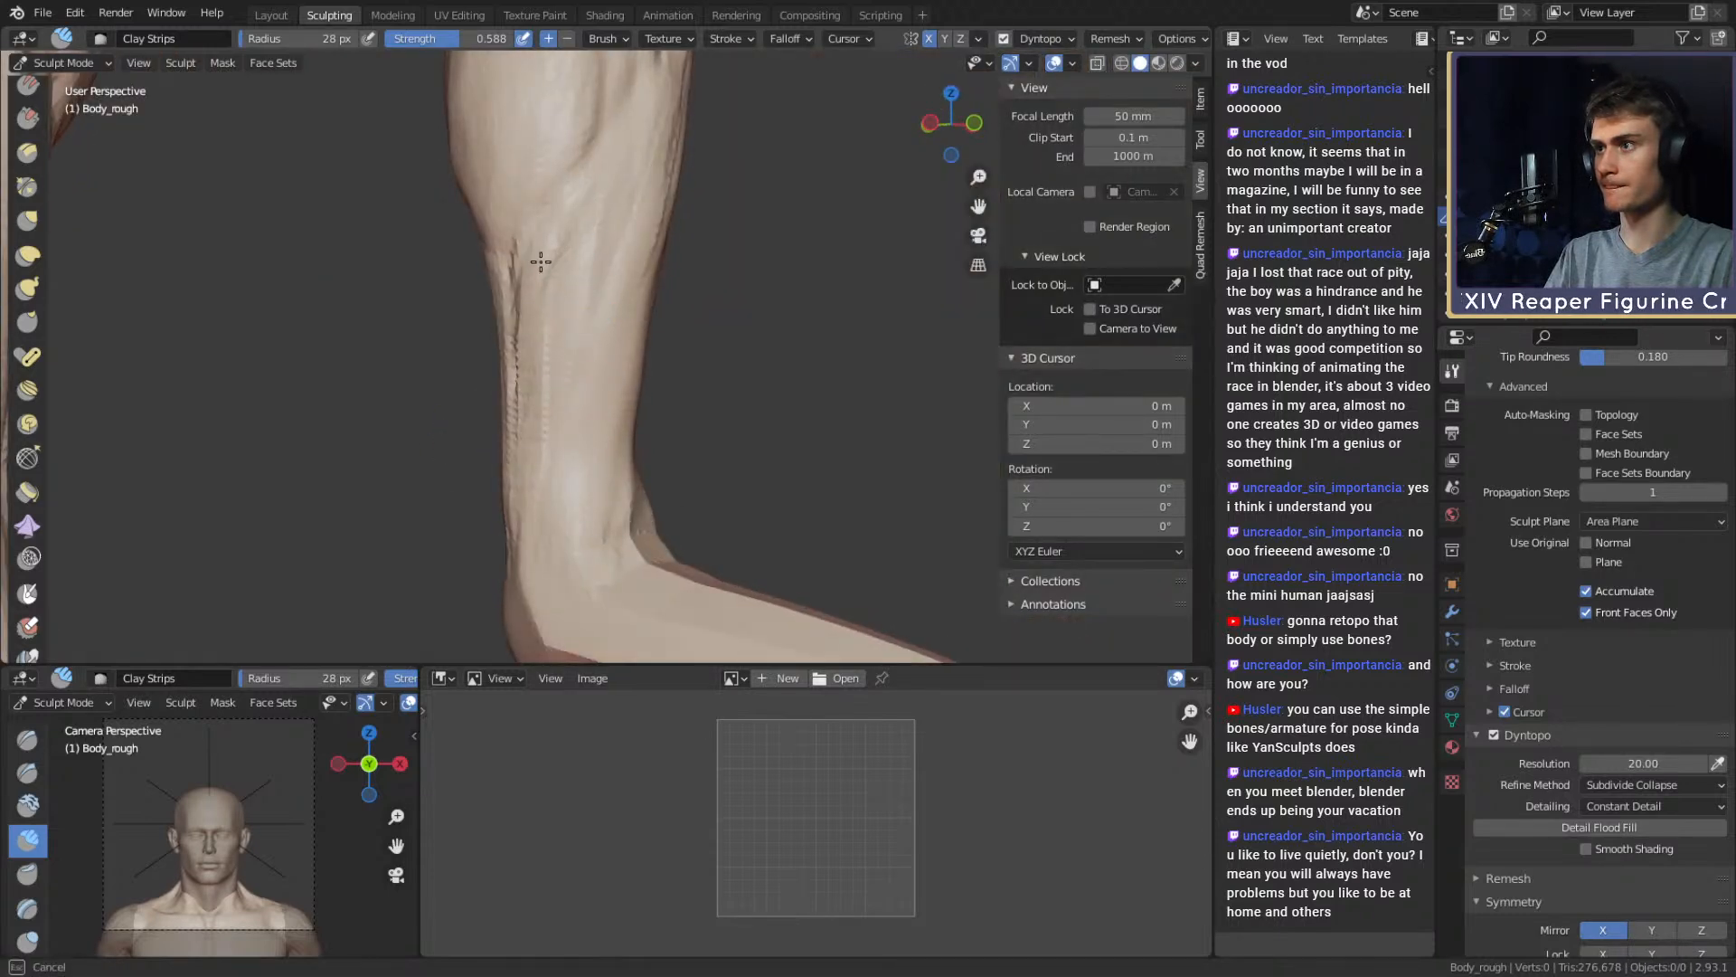
{"action": "mouse_move", "coordinate": [546, 245]}
{"action": "left_mouse_down", "text": "shift"}
{"action": "mouse_move", "coordinate": [527, 415]}
{"action": "mouse_move", "coordinate": [564, 261]}
{"action": "left_mouse_up", "text": "shift"}
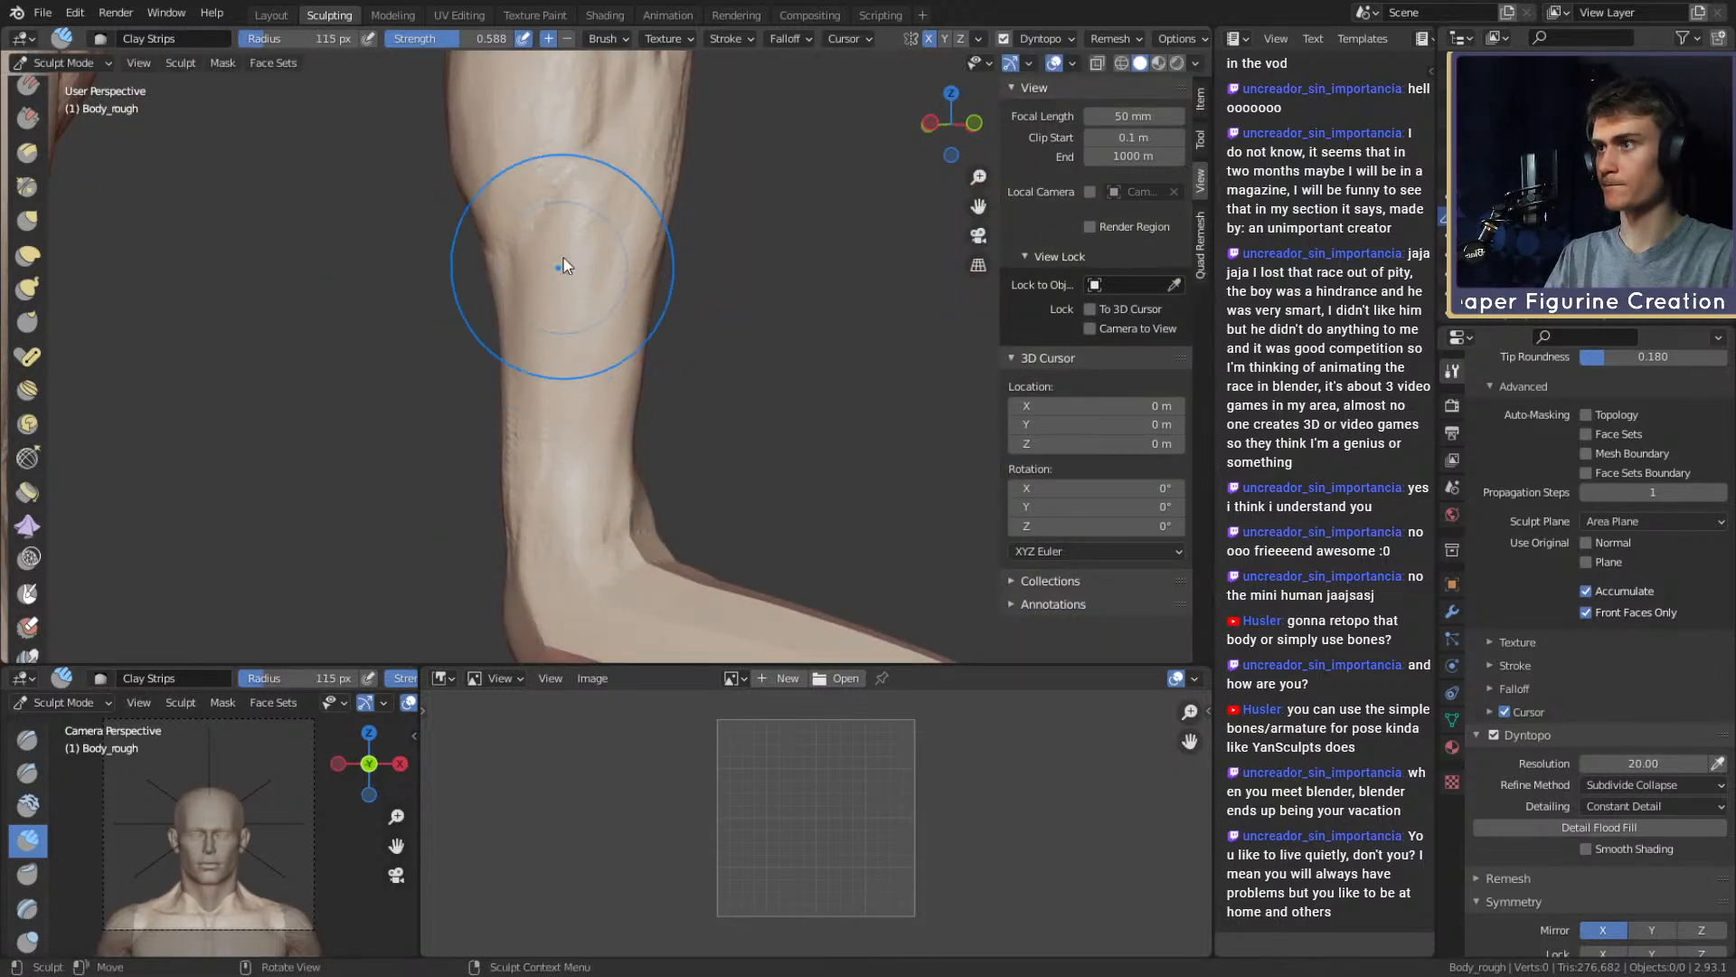
{"action": "key", "text": "shift+c"}
{"action": "middle_click_drag", "start_coordinate": [520, 232], "coordinate": [568, 384]}
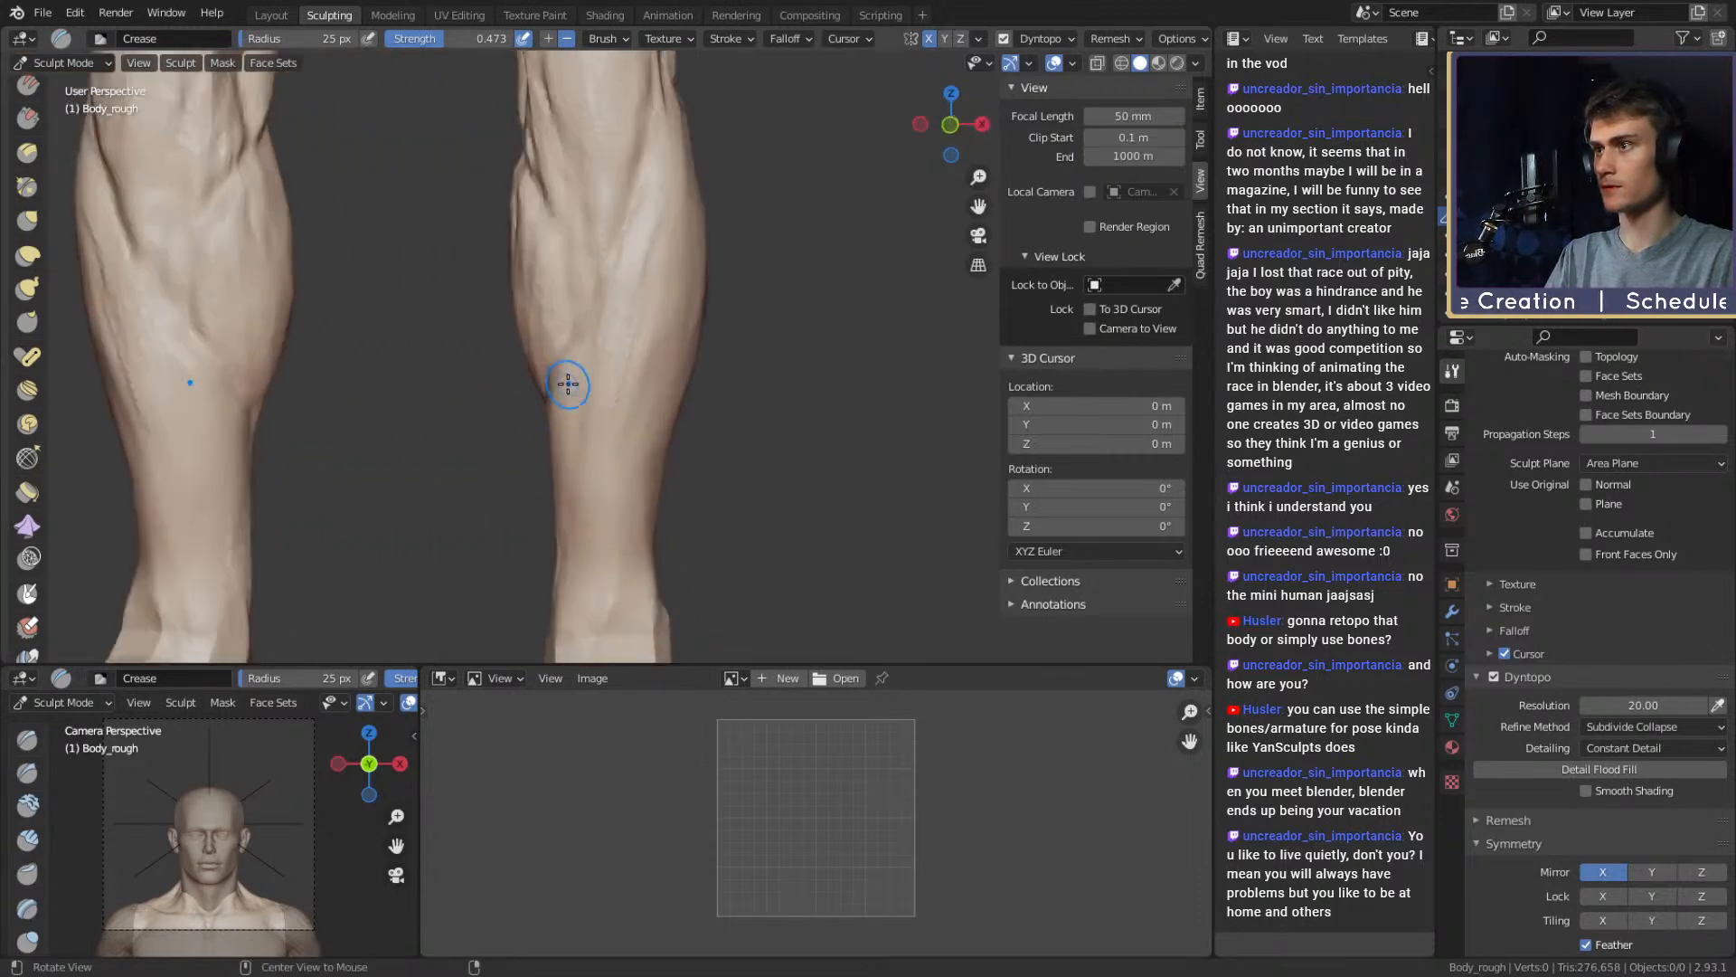
Shift the inner contour of the upper calf below the knee with Grab at a 127 px radius
{"action": "key", "text": "g"}
{"action": "middle_click_drag", "start_coordinate": [543, 310], "coordinate": [531, 355]}
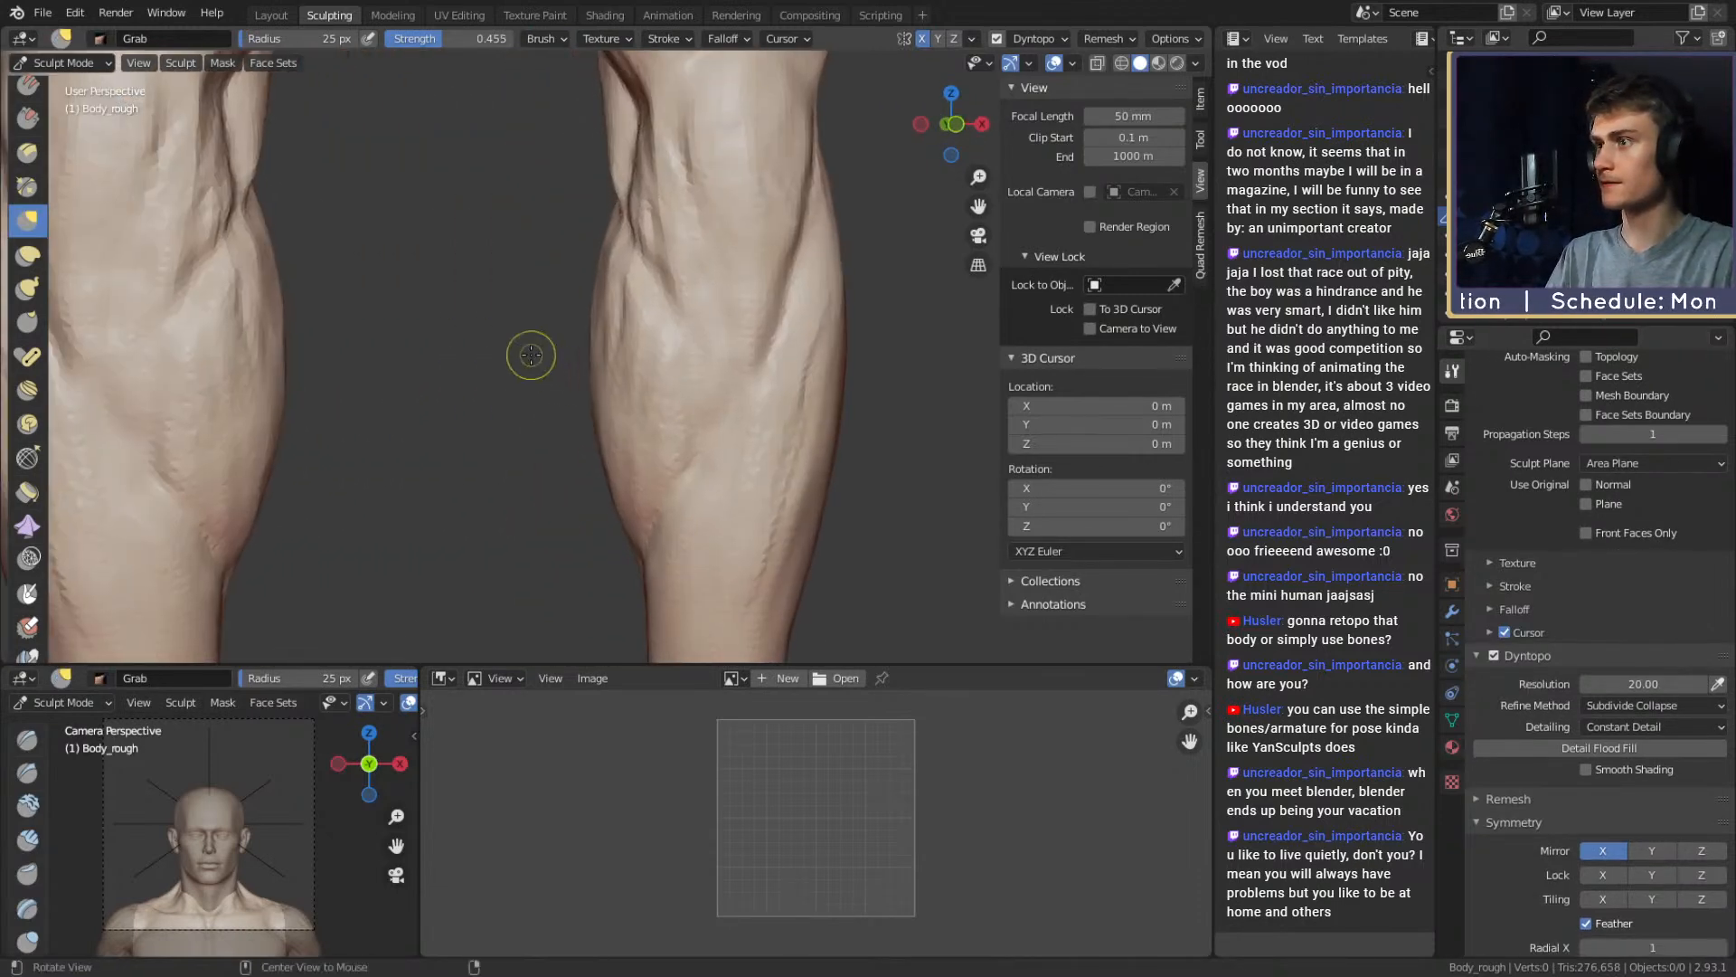
{"action": "key", "text": "f"}
{"action": "left_click", "coordinate": [596, 321]}
{"action": "mouse_move", "coordinate": [558, 312]}
{"action": "left_mouse_down", "text": "alt"}
{"action": "mouse_move", "coordinate": [496, 349]}
{"action": "mouse_move", "coordinate": [717, 317]}
{"action": "mouse_move", "coordinate": [680, 312]}
{"action": "mouse_move", "coordinate": [717, 289]}
{"action": "mouse_move", "coordinate": [341, 452]}
{"action": "mouse_move", "coordinate": [542, 302]}
{"action": "mouse_move", "coordinate": [412, 312]}
{"action": "left_mouse_up", "text": "alt"}
{"action": "key", "text": "f"}
{"action": "left_click", "coordinate": [584, 334]}
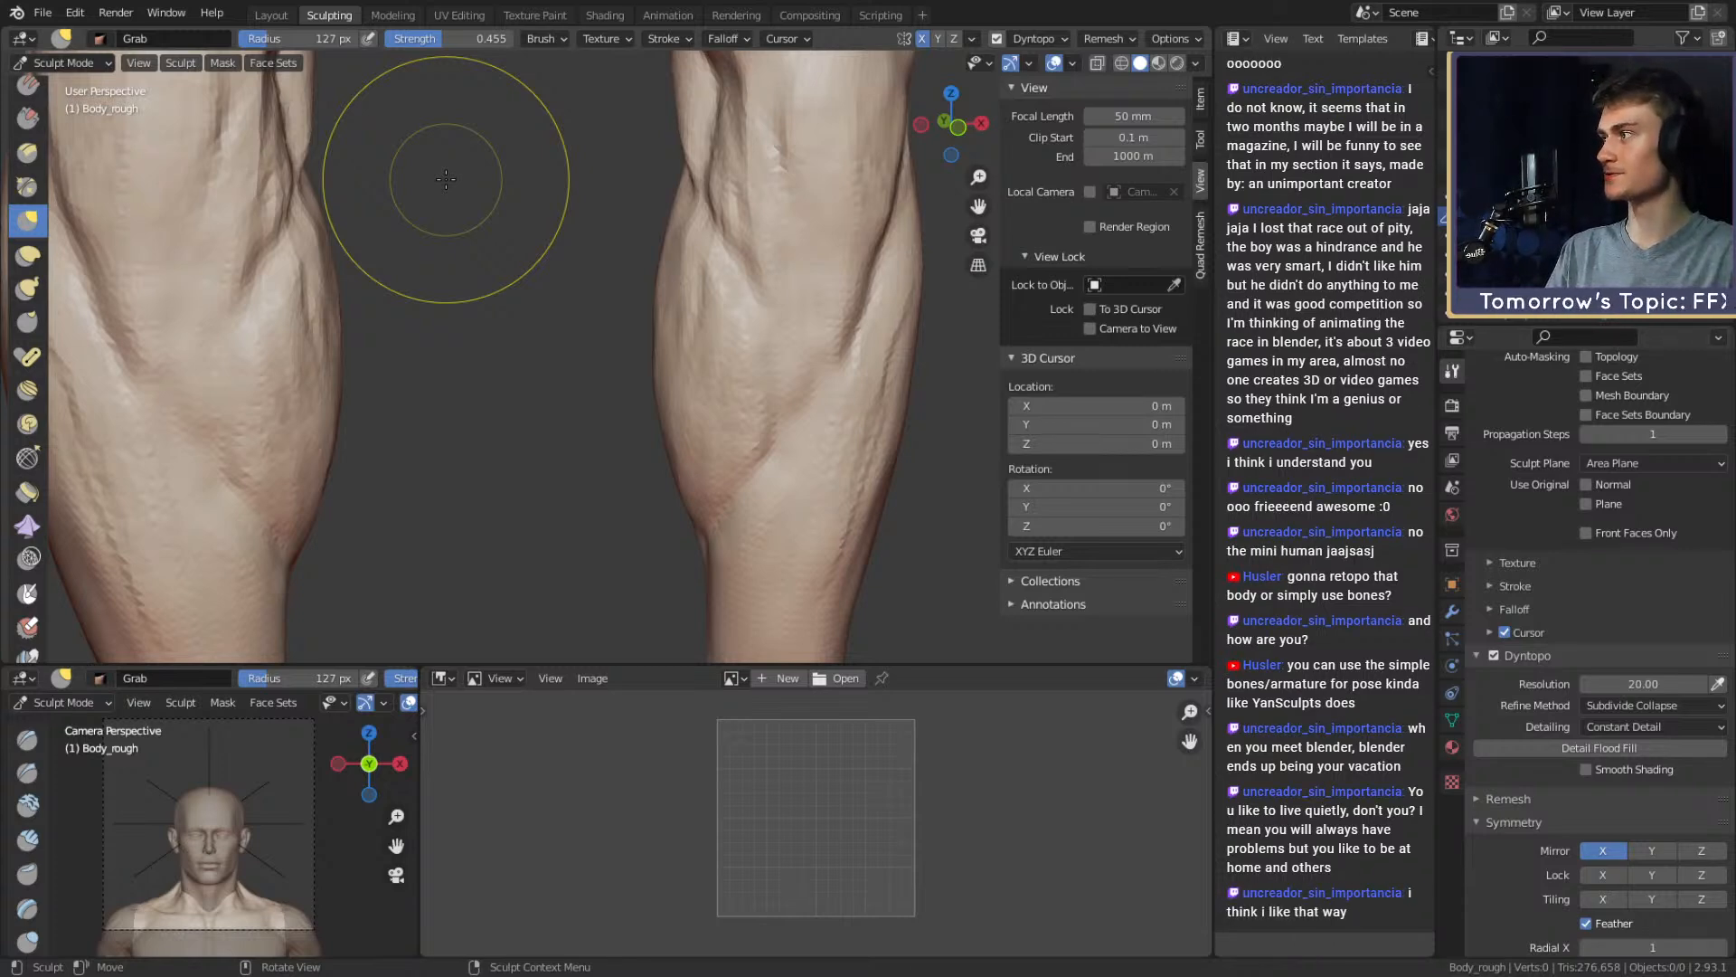
{"action": "middle_click_drag", "start_coordinate": [600, 421], "coordinate": [576, 399]}
Adjust the overall contours of the lower leg from several angles with Grab at varying brush sizes
{"action": "key", "text": "f"}
{"action": "left_click", "coordinate": [721, 376]}
{"action": "mouse_move", "coordinate": [660, 362]}
{"action": "middle_mouse_down", "text": "shift"}
{"action": "mouse_move", "coordinate": [555, 348]}
{"action": "mouse_move", "coordinate": [871, 291]}
{"action": "mouse_move", "coordinate": [923, 258]}
{"action": "mouse_move", "coordinate": [717, 426]}
{"action": "mouse_move", "coordinate": [523, 340]}
{"action": "mouse_move", "coordinate": [717, 383]}
{"action": "middle_mouse_up", "text": "shift"}
{"action": "key", "text": "f"}
{"action": "left_click", "coordinate": [759, 370]}
{"action": "left_click_drag", "start_coordinate": [548, 355], "coordinate": [605, 384]}
{"action": "mouse_move", "coordinate": [727, 358]}
{"action": "left_mouse_down", "text": "alt"}
{"action": "mouse_move", "coordinate": [682, 334]}
{"action": "mouse_move", "coordinate": [317, 300]}
{"action": "left_mouse_up", "text": "alt"}
{"action": "mouse_move", "coordinate": [425, 321]}
{"action": "left_mouse_down", "text": "alt+shift"}
{"action": "mouse_move", "coordinate": [550, 349]}
{"action": "mouse_move", "coordinate": [534, 333]}
{"action": "left_mouse_up", "text": "alt+shift"}
{"action": "key", "text": "f"}
{"action": "left_click", "coordinate": [488, 347]}
{"action": "middle_click_drag", "start_coordinate": [533, 333], "coordinate": [527, 325]}
{"action": "key", "text": "f"}
{"action": "left_click", "coordinate": [702, 334]}
{"action": "left_click_drag", "start_coordinate": [544, 329], "coordinate": [532, 329]}
{"action": "middle_click_drag", "start_coordinate": [575, 476], "coordinate": [580, 351], "text": "shift"}
{"action": "mouse_move", "coordinate": [648, 351]}
{"action": "left_mouse_down", "text": "alt+shift"}
{"action": "mouse_move", "coordinate": [573, 351]}
{"action": "mouse_move", "coordinate": [508, 320]}
{"action": "mouse_move", "coordinate": [738, 330]}
{"action": "mouse_move", "coordinate": [620, 299]}
{"action": "mouse_move", "coordinate": [597, 324]}
{"action": "left_mouse_up", "text": "alt+shift"}
Build up the muscle and tendon ridges under the inner calf with Clay Strips at 48 px and 35 px radii
{"action": "key", "text": "c"}
{"action": "key", "text": "f"}
{"action": "left_click", "coordinate": [668, 327]}
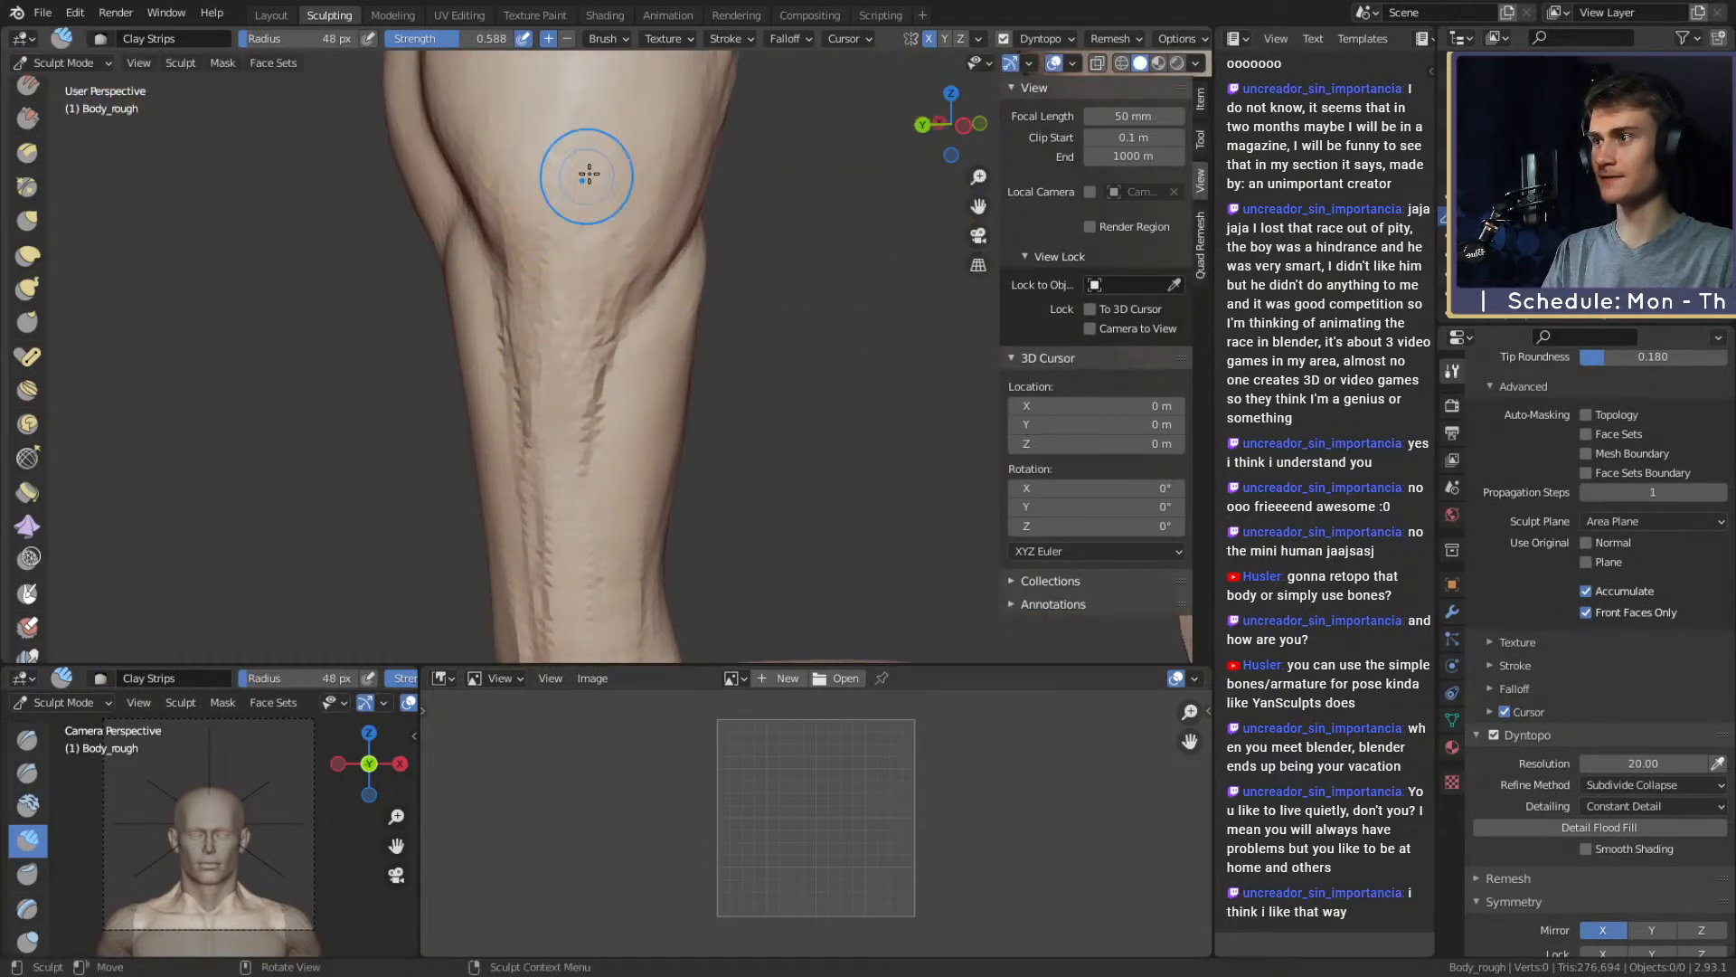
{"action": "left_click_drag", "start_coordinate": [576, 419], "coordinate": [609, 313], "text": "alt"}
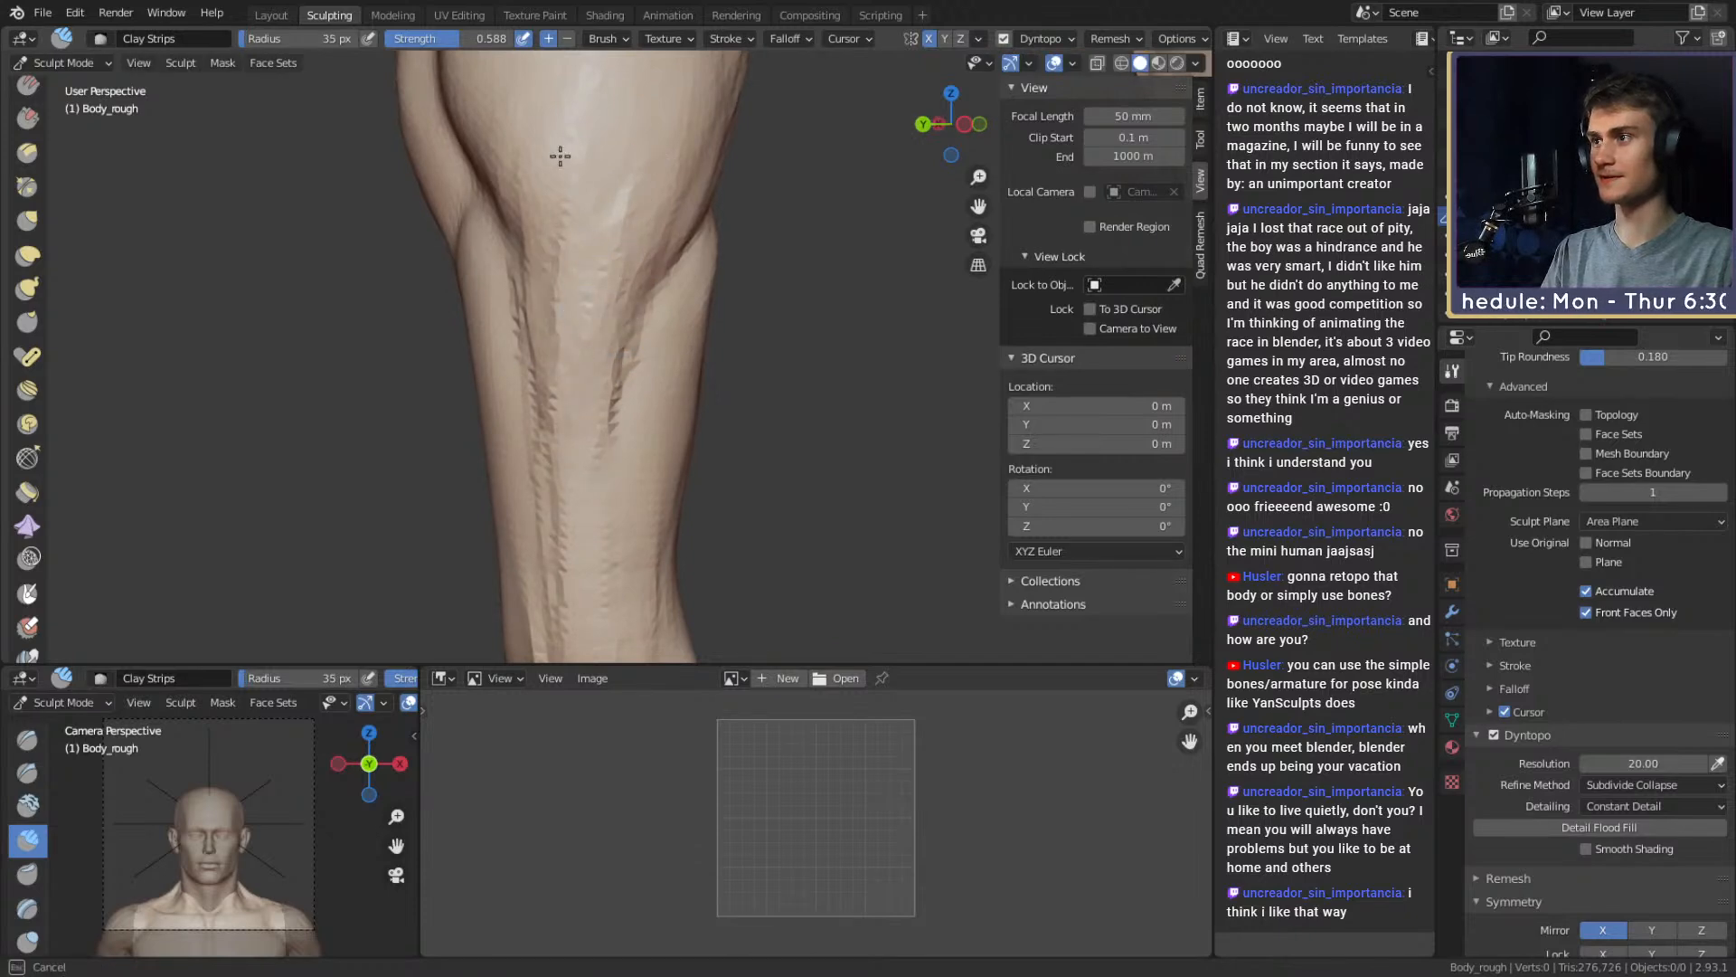
{"action": "mouse_move", "coordinate": [560, 156]}
{"action": "left_mouse_down", "text": "alt"}
{"action": "mouse_move", "coordinate": [666, 352]}
{"action": "mouse_move", "coordinate": [659, 233]}
{"action": "mouse_move", "coordinate": [612, 275]}
{"action": "mouse_move", "coordinate": [600, 369]}
{"action": "mouse_move", "coordinate": [566, 248]}
{"action": "mouse_move", "coordinate": [531, 356]}
{"action": "mouse_move", "coordinate": [472, 365]}
{"action": "mouse_move", "coordinate": [624, 344]}
{"action": "left_mouse_up", "text": "alt"}
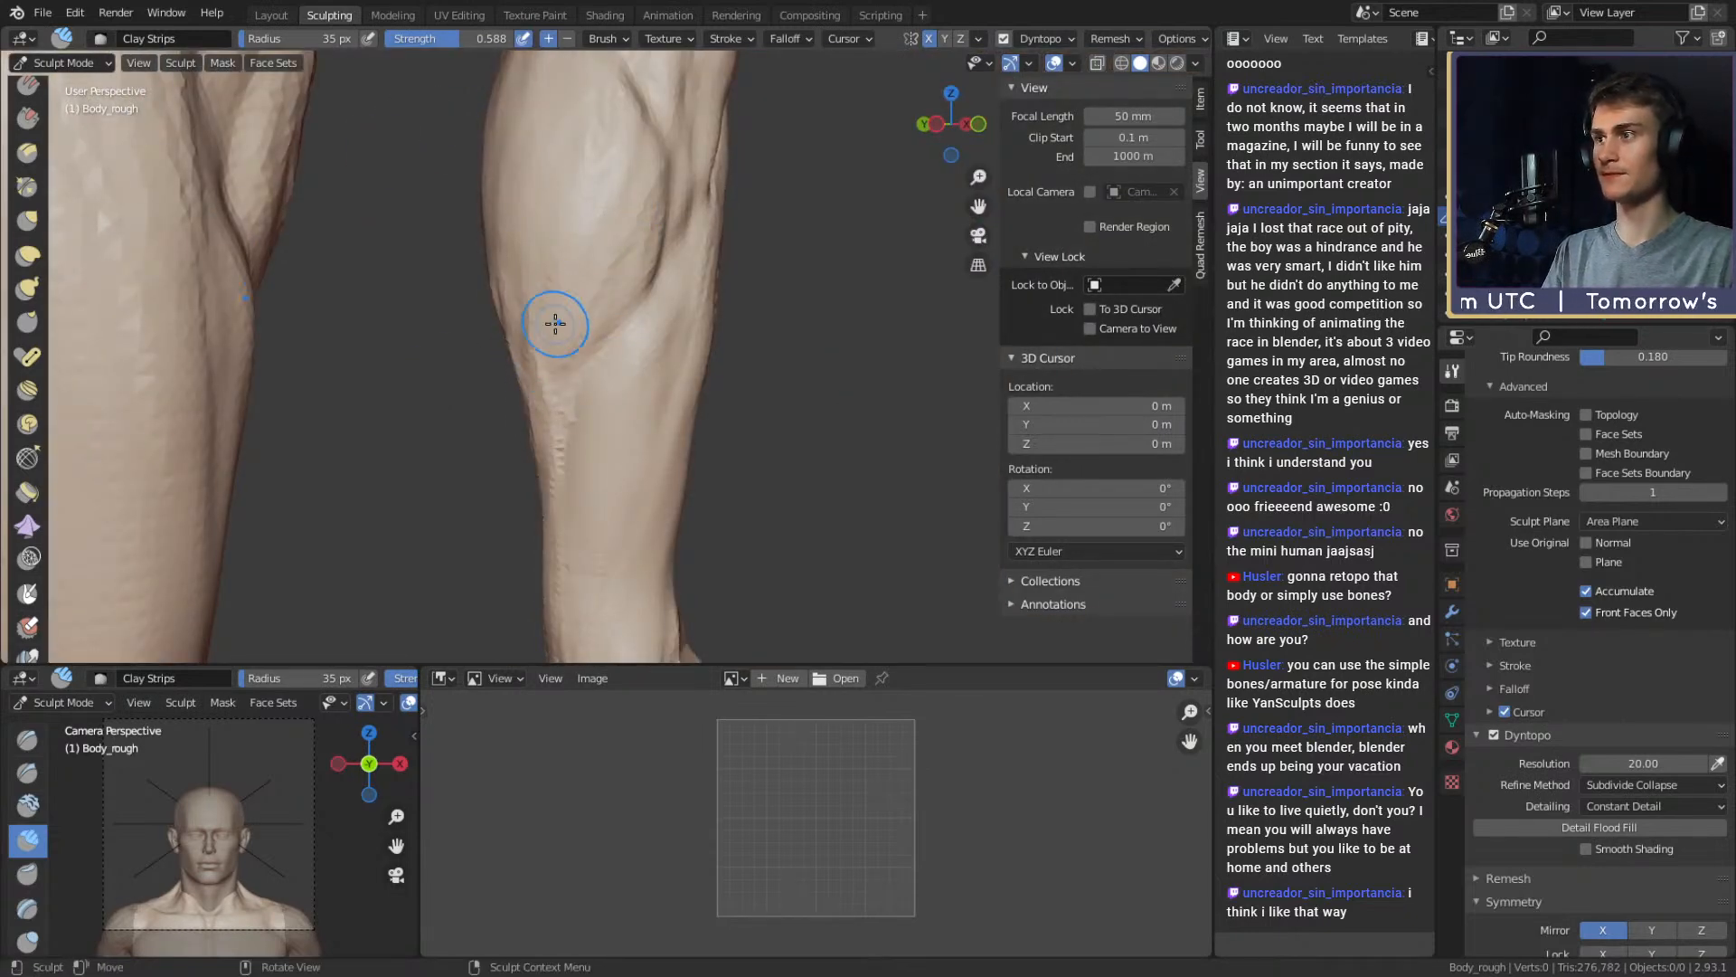
{"action": "key", "text": "f"}
{"action": "mouse_move", "coordinate": [528, 332]}
{"action": "left_mouse_down", "text": "alt"}
{"action": "mouse_move", "coordinate": [554, 376]}
{"action": "mouse_move", "coordinate": [607, 317]}
{"action": "left_mouse_up", "text": "alt"}
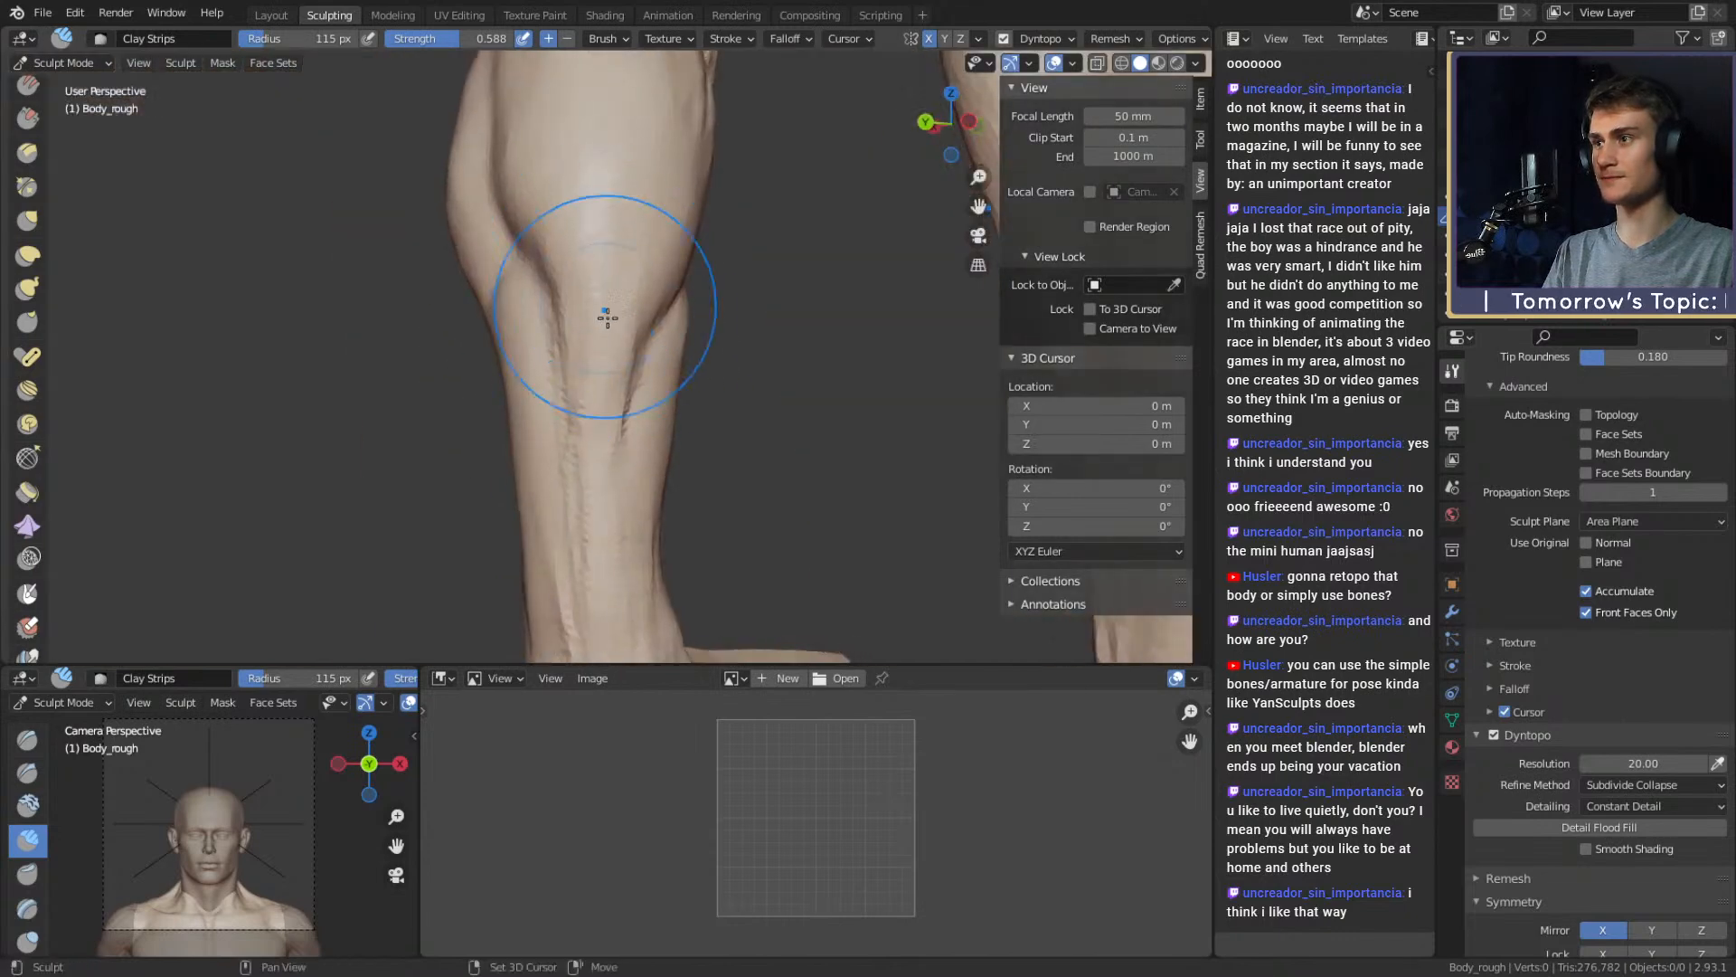
Fill out and smooth the back of the calf with Clay Strips at a 51 px radius
{"action": "mouse_move", "coordinate": [628, 388]}
{"action": "left_mouse_down", "text": "alt"}
{"action": "mouse_move", "coordinate": [717, 240]}
{"action": "mouse_move", "coordinate": [789, 333]}
{"action": "left_mouse_up", "text": "alt"}
{"action": "key", "text": "f"}
{"action": "left_click", "coordinate": [640, 321]}
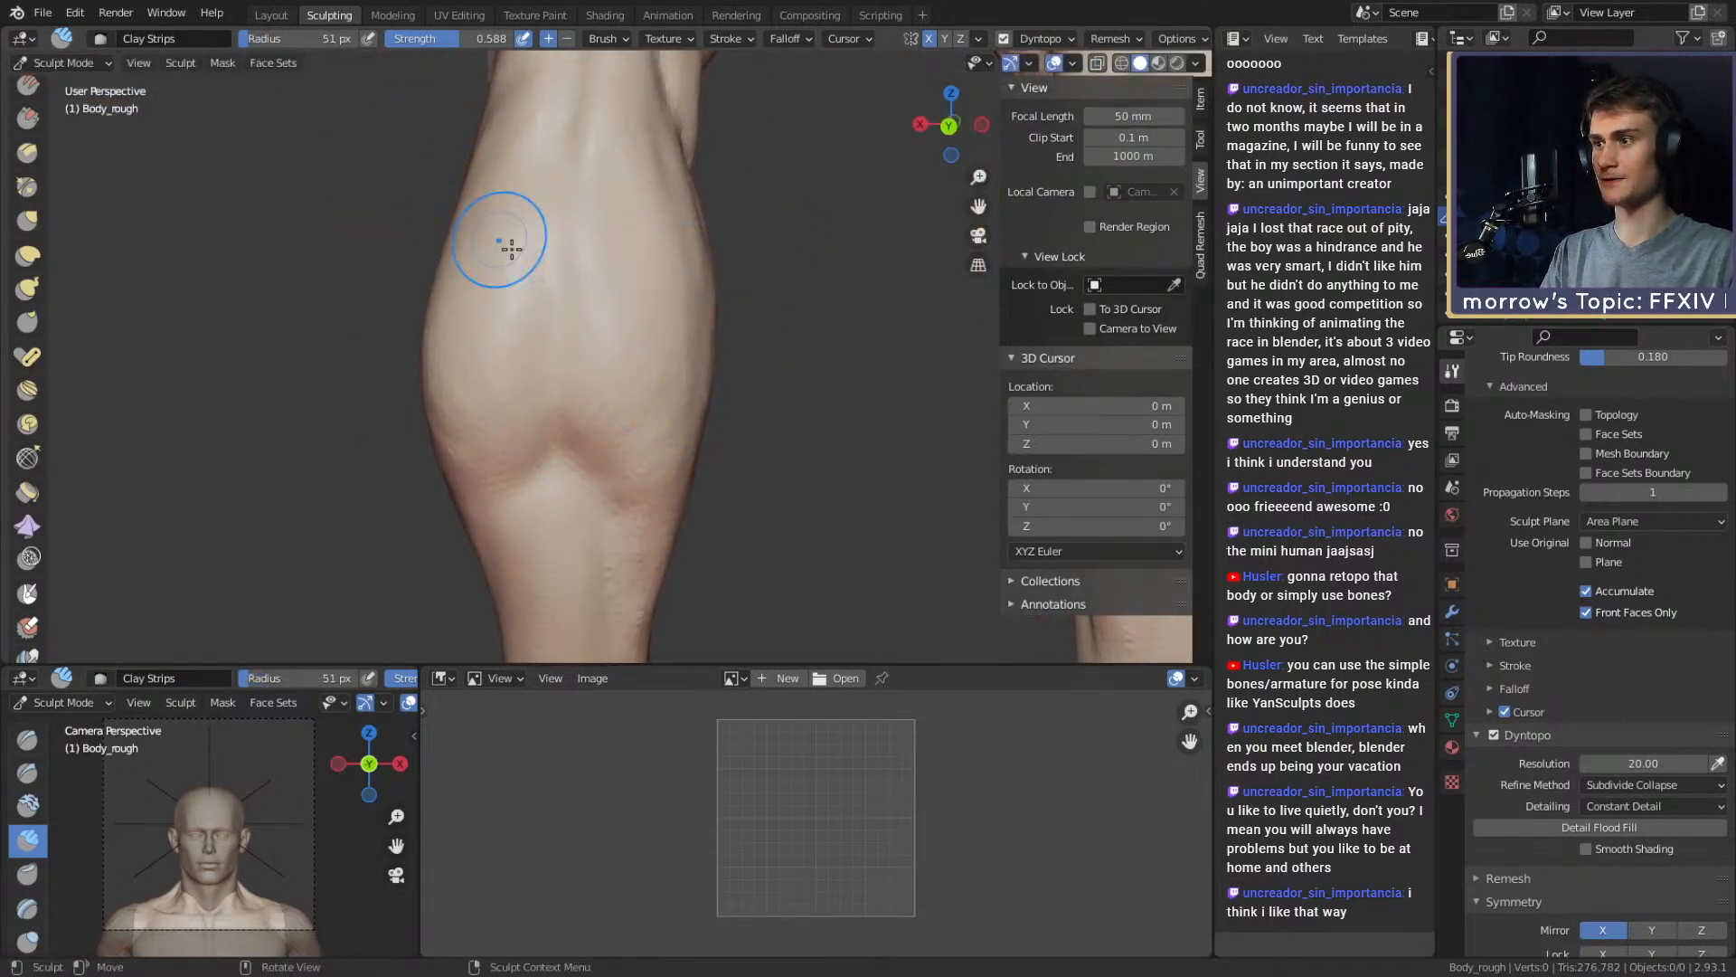
{"action": "left_click_drag", "start_coordinate": [597, 384], "coordinate": [601, 205], "text": "alt+shift"}
{"action": "left_click_drag", "start_coordinate": [587, 323], "coordinate": [668, 306], "text": "shift"}
Shape the upper end of the Achilles tendon and its edges down to the heel with Clay Strips at a 38 px radius
{"action": "key", "text": "f"}
{"action": "left_click", "coordinate": [597, 302]}
{"action": "mouse_move", "coordinate": [633, 307]}
{"action": "left_mouse_down", "text": "ctrl+alt"}
{"action": "mouse_move", "coordinate": [601, 285]}
{"action": "mouse_move", "coordinate": [570, 210]}
{"action": "mouse_move", "coordinate": [613, 254]}
{"action": "left_mouse_up", "text": "ctrl+alt"}
{"action": "key", "text": "f"}
{"action": "left_click_drag", "start_coordinate": [613, 254], "coordinate": [633, 264], "text": "alt"}
{"action": "left_click_drag", "start_coordinate": [633, 264], "coordinate": [641, 279]}
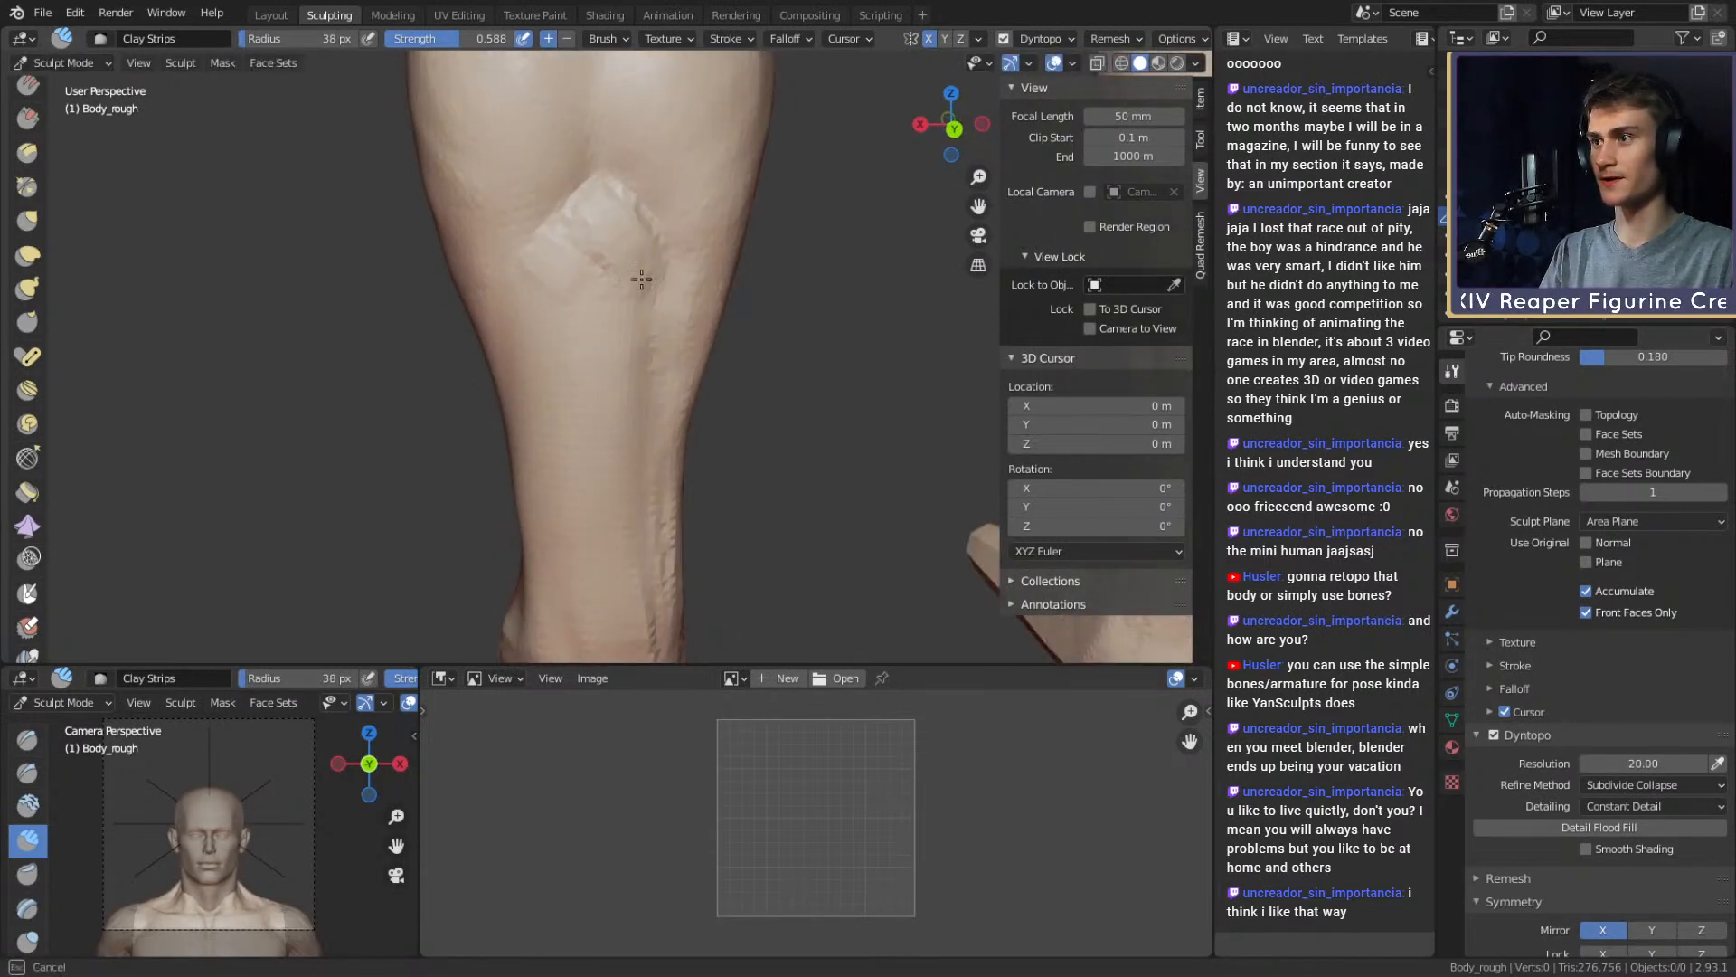
{"action": "left_click_drag", "start_coordinate": [634, 377], "coordinate": [608, 303]}
{"action": "mouse_move", "coordinate": [570, 266]}
{"action": "left_mouse_down", "text": "alt"}
{"action": "mouse_move", "coordinate": [593, 264]}
{"action": "mouse_move", "coordinate": [624, 204]}
{"action": "mouse_move", "coordinate": [615, 269]}
{"action": "left_mouse_up", "text": "alt"}
{"action": "middle_click_drag", "start_coordinate": [615, 269], "coordinate": [584, 247]}
{"action": "left_click_drag", "start_coordinate": [614, 382], "coordinate": [575, 251], "text": "alt"}
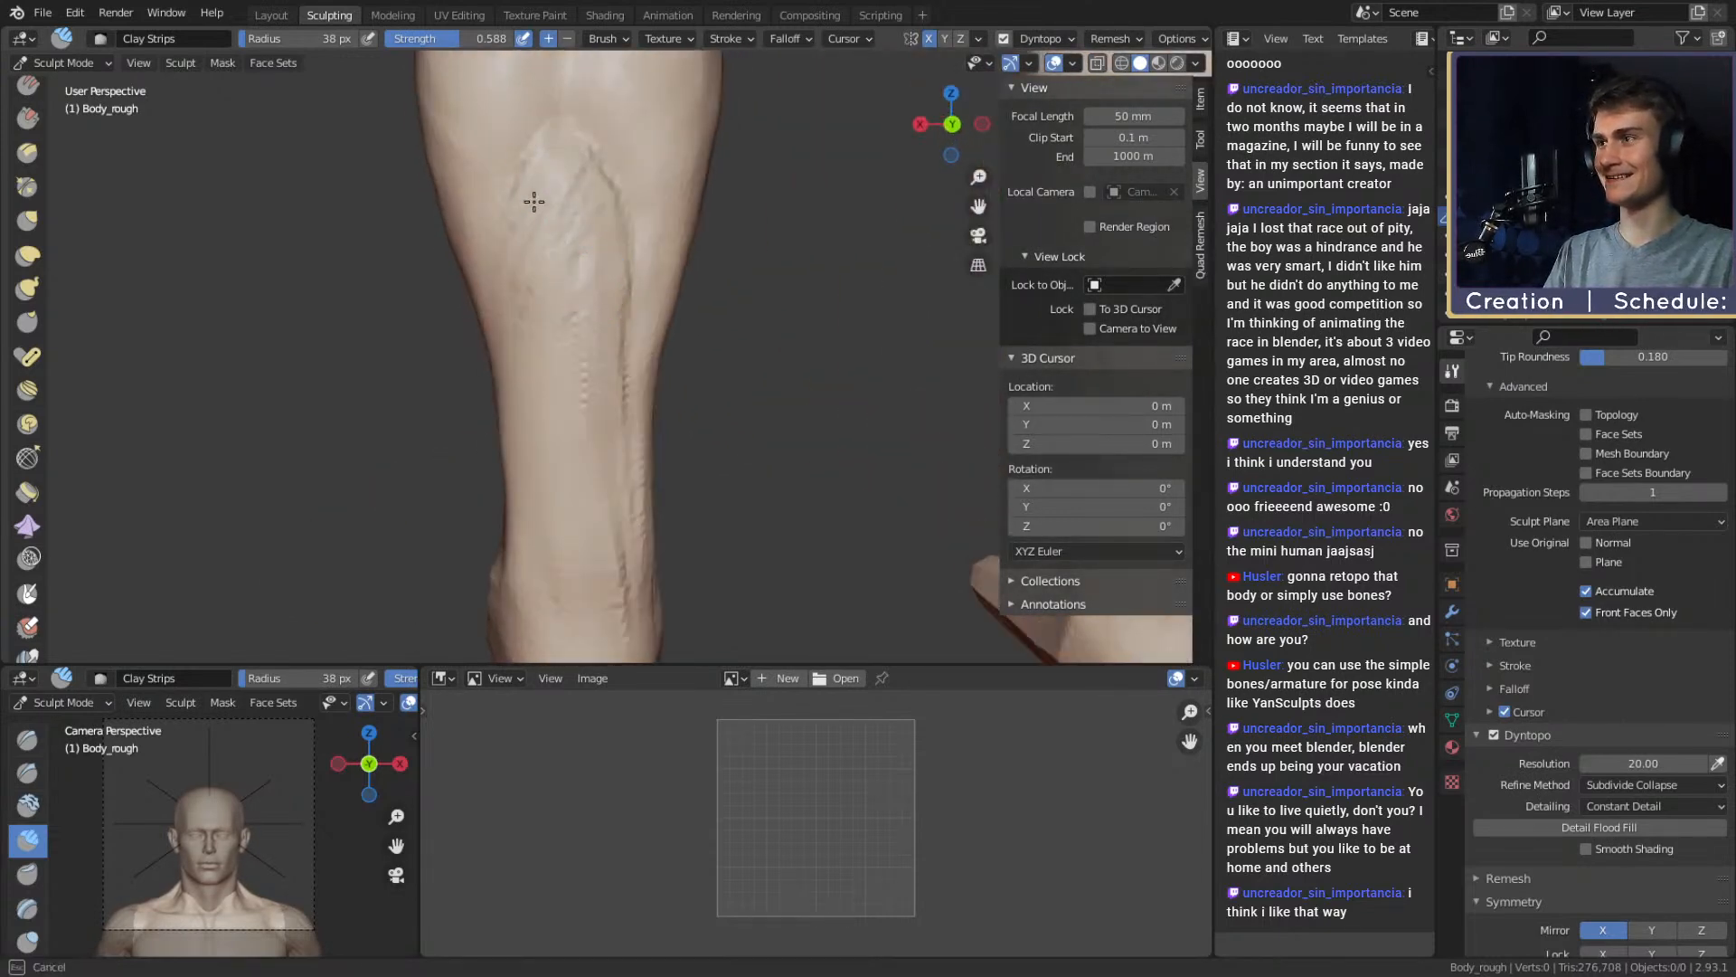
Blend the top of the Achilles tendon into the calf with Clay Strips at a 51 px radius
{"action": "key", "text": "f"}
{"action": "left_click", "coordinate": [567, 230]}
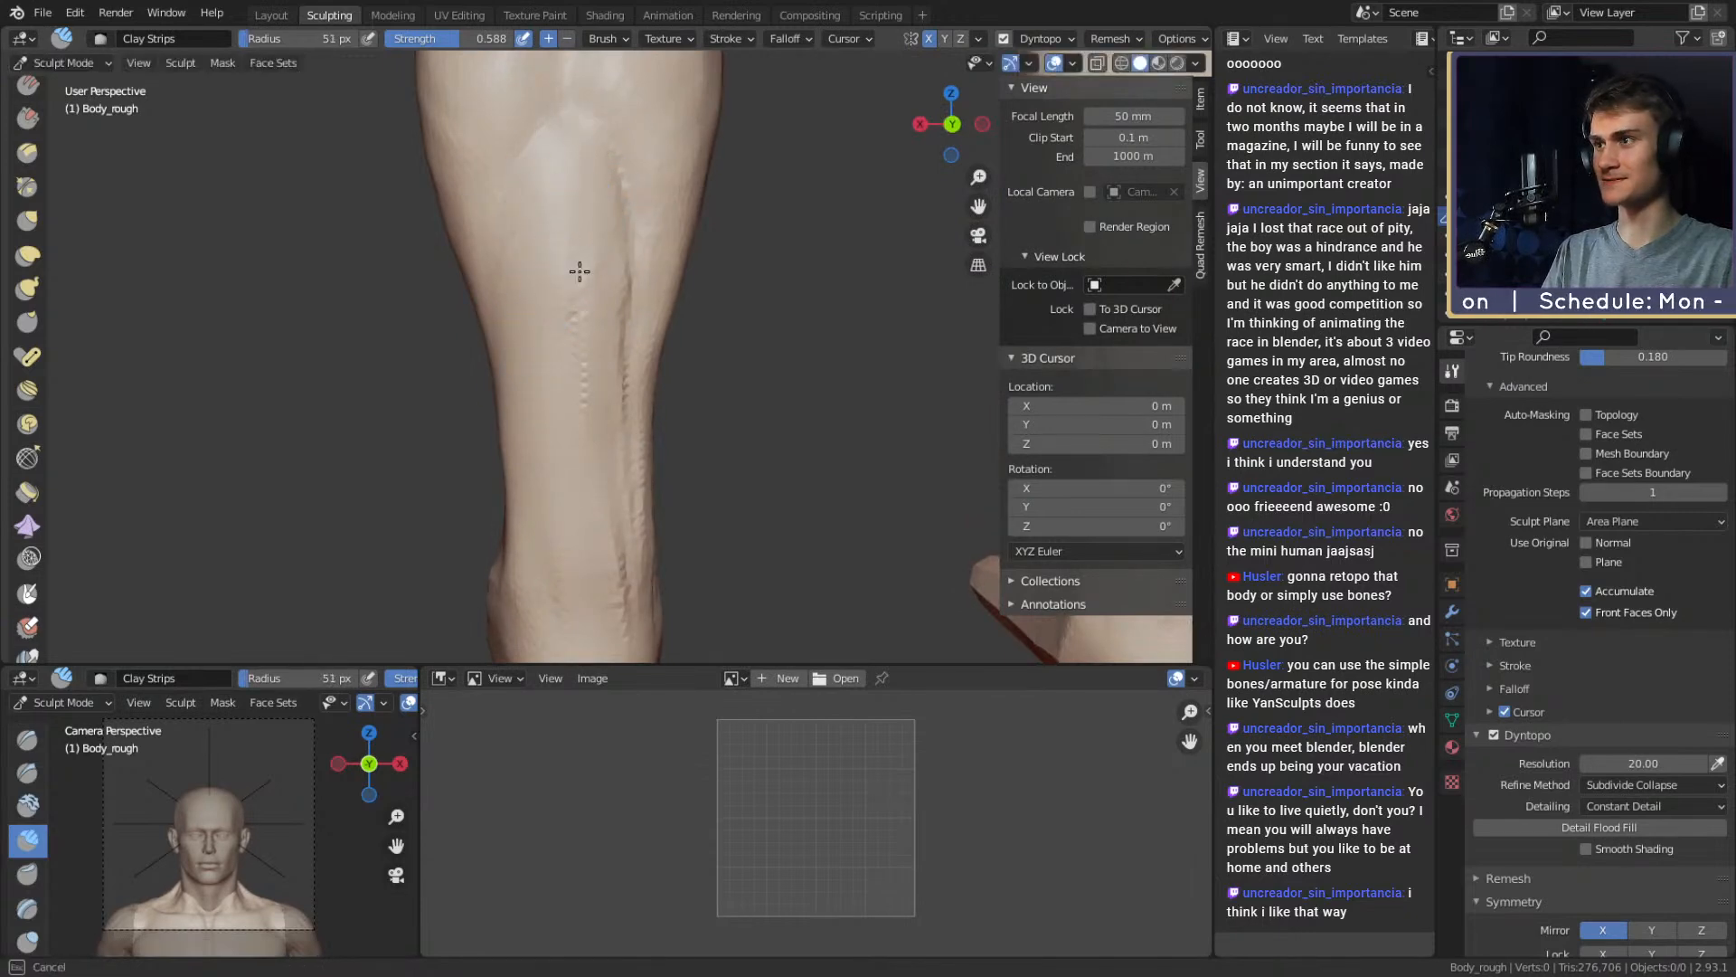
{"action": "left_click_drag", "start_coordinate": [580, 272], "coordinate": [611, 281], "text": "alt"}
Adjust the sides of the Achilles tendon above the heel with Grab at a 145 px radius
{"action": "key", "text": "g"}
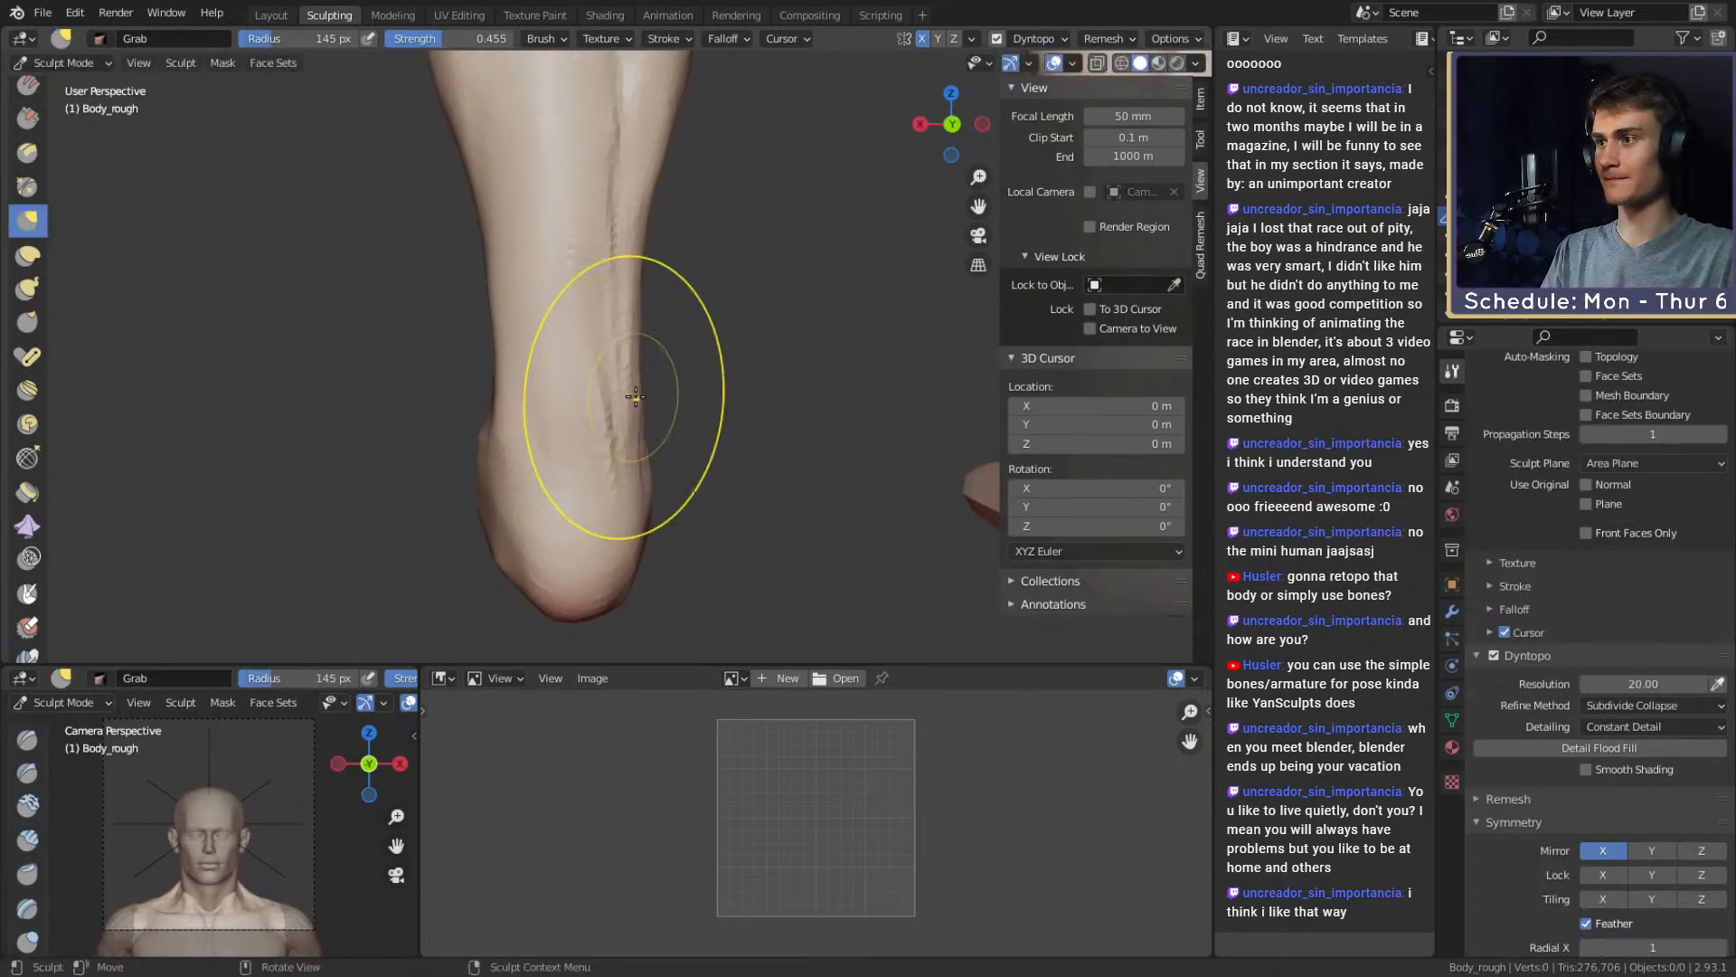
{"action": "mouse_move", "coordinate": [636, 396]}
{"action": "left_mouse_down", "text": "alt"}
{"action": "mouse_move", "coordinate": [895, 430]}
{"action": "mouse_move", "coordinate": [742, 349]}
{"action": "mouse_move", "coordinate": [696, 370]}
{"action": "mouse_move", "coordinate": [687, 312]}
{"action": "mouse_move", "coordinate": [653, 385]}
{"action": "mouse_move", "coordinate": [687, 377]}
{"action": "mouse_move", "coordinate": [608, 327]}
{"action": "left_mouse_up", "text": "alt"}
{"action": "key", "text": "f"}
{"action": "left_click", "coordinate": [697, 452]}
{"action": "scroll", "coordinate": [697, 425], "scroll_direction": "down", "scroll_amount": 6}
Correct the front silhouette of the lower leg with Grab at a 128 px radius
{"action": "key", "text": "f"}
{"action": "left_click", "coordinate": [685, 391]}
{"action": "key", "text": "f"}
{"action": "left_click", "coordinate": [655, 364]}
{"action": "key", "text": "f"}
{"action": "left_click", "coordinate": [576, 300]}
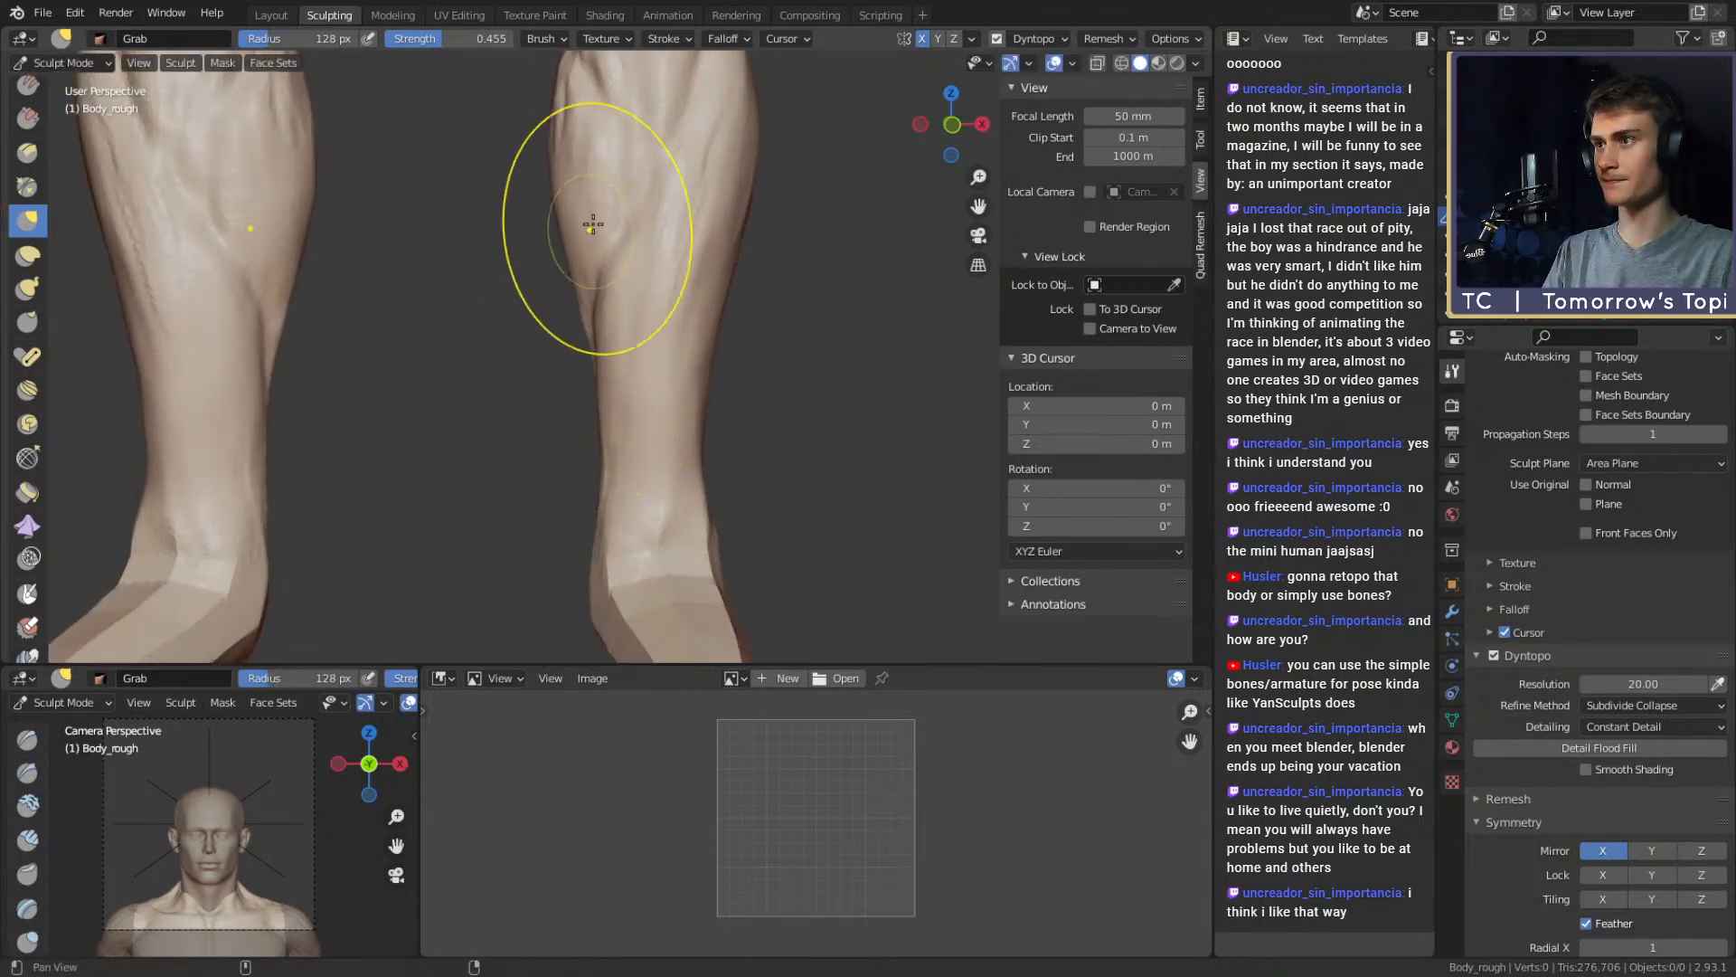
Reshape the outer contour of the upper calf and knee with Grab at 189 px and 179 px radii
{"action": "key", "text": "f"}
{"action": "left_click", "coordinate": [618, 319]}
{"action": "mouse_move", "coordinate": [592, 223]}
{"action": "left_mouse_down", "text": "alt+shift"}
{"action": "mouse_move", "coordinate": [615, 308]}
{"action": "mouse_move", "coordinate": [587, 332]}
{"action": "left_mouse_up", "text": "alt+shift"}
{"action": "key", "text": "f"}
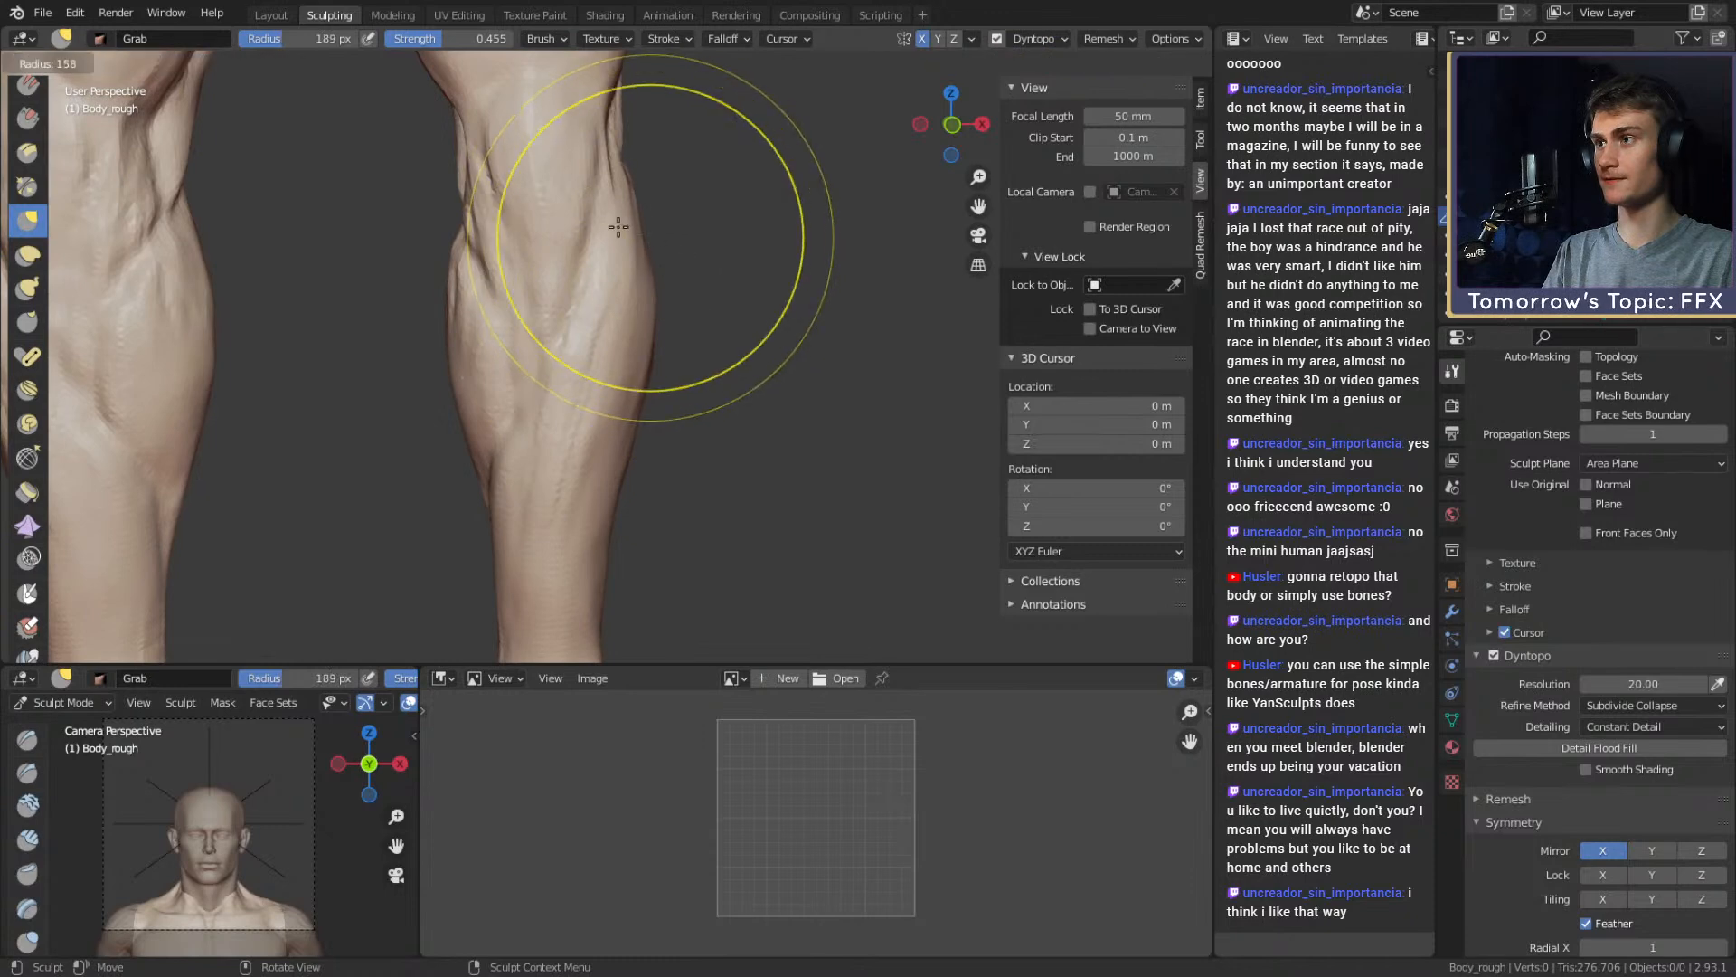
{"action": "left_click", "coordinate": [616, 225]}
{"action": "mouse_move", "coordinate": [638, 193]}
{"action": "left_mouse_down", "text": "alt+shift"}
{"action": "mouse_move", "coordinate": [646, 341]}
{"action": "mouse_move", "coordinate": [662, 326]}
{"action": "left_mouse_up", "text": "alt+shift"}
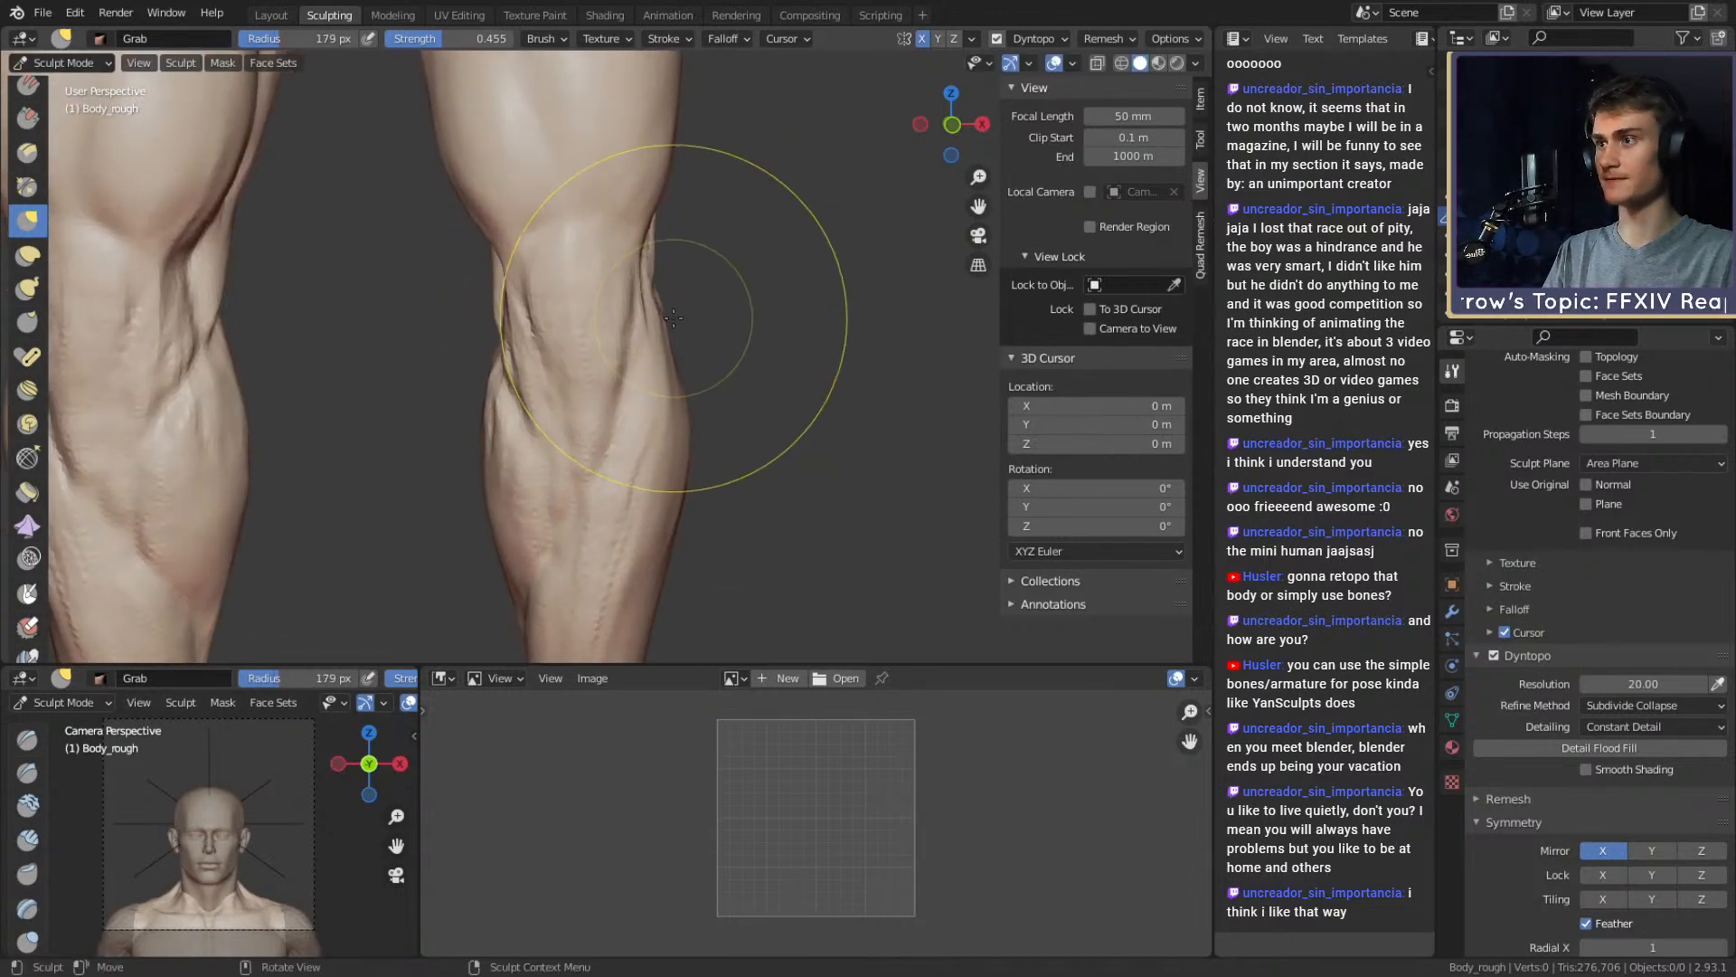
{"action": "key", "text": "f"}
{"action": "left_click", "coordinate": [738, 291]}
{"action": "mouse_move", "coordinate": [813, 291]}
{"action": "middle_mouse_down"}
{"action": "mouse_move", "coordinate": [531, 263]}
{"action": "mouse_move", "coordinate": [569, 341]}
{"action": "mouse_move", "coordinate": [794, 349]}
{"action": "mouse_move", "coordinate": [596, 306]}
{"action": "mouse_move", "coordinate": [664, 237]}
{"action": "mouse_move", "coordinate": [696, 169]}
{"action": "middle_mouse_up"}
{"action": "key", "text": "f"}
{"action": "left_click", "coordinate": [615, 338]}
Build up the outer side of the knee and lower thigh with Clay Strips at a 38 px radius and smooth the strokes
{"action": "key", "text": "c"}
{"action": "key", "text": "f"}
{"action": "left_click", "coordinate": [588, 326]}
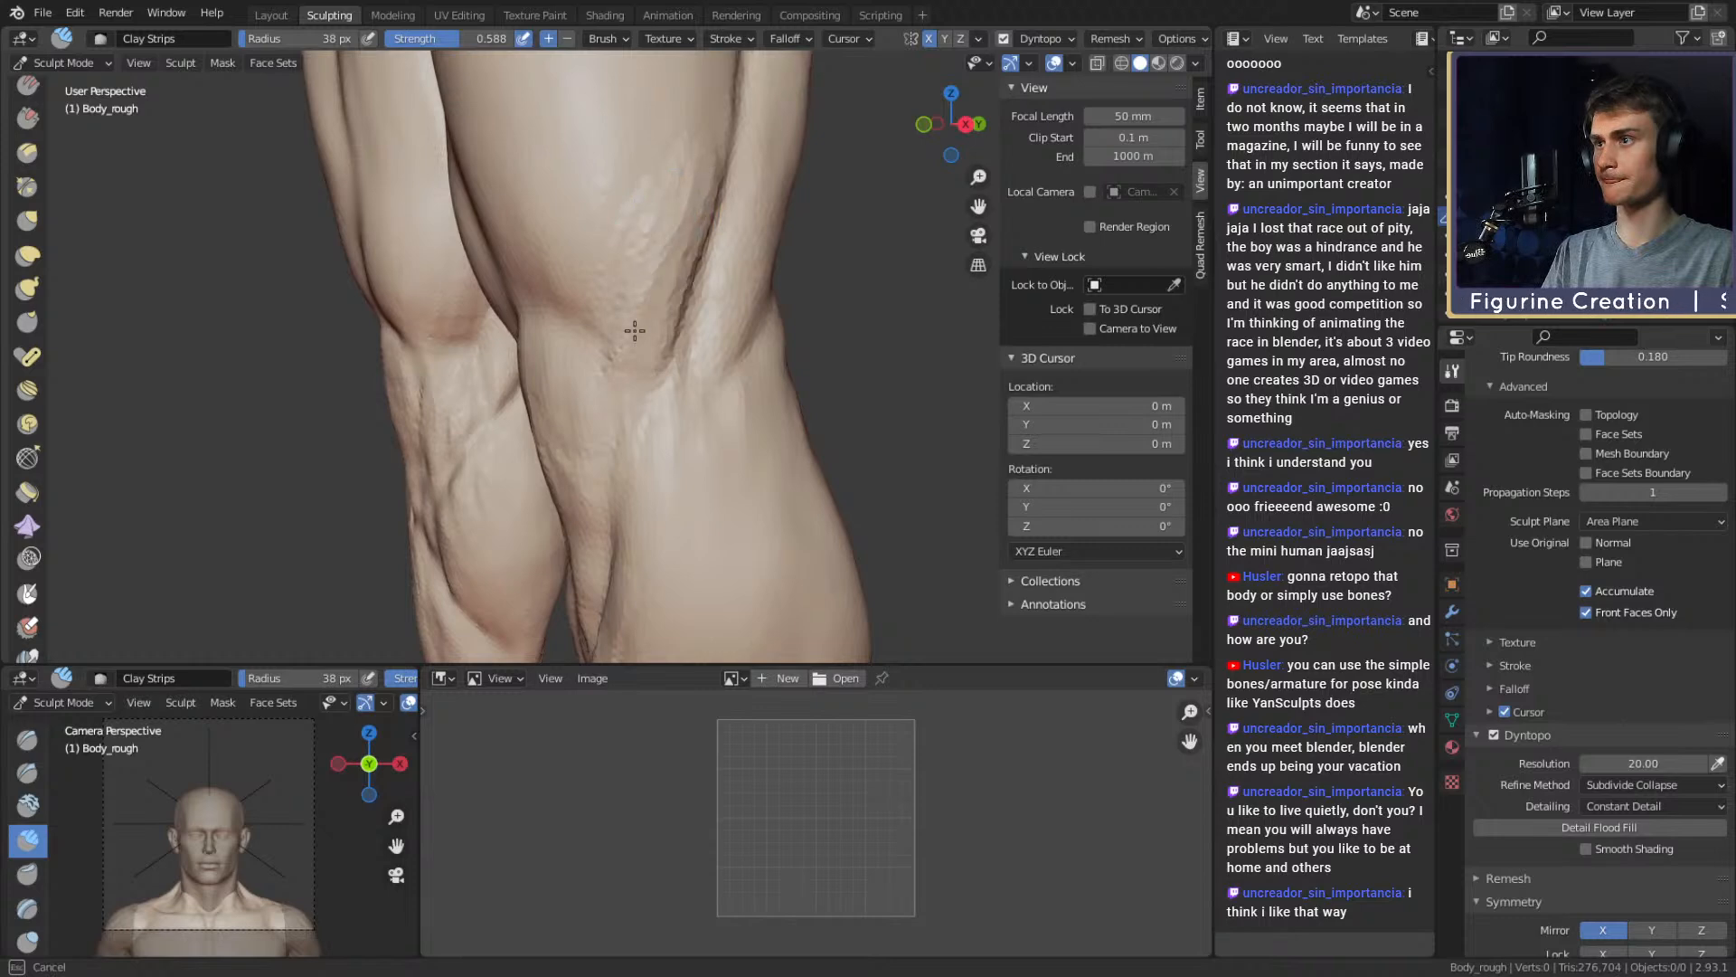
{"action": "key", "text": "f"}
{"action": "left_click", "coordinate": [663, 223]}
{"action": "left_click_drag", "start_coordinate": [662, 223], "coordinate": [654, 208], "text": "shift"}
Build up and smooth the outer lower thigh above the knee with Clay Strips at 66 px and 120 px radii
{"action": "mouse_move", "coordinate": [661, 337]}
{"action": "middle_mouse_down"}
{"action": "mouse_move", "coordinate": [806, 357]}
{"action": "mouse_move", "coordinate": [573, 310]}
{"action": "mouse_move", "coordinate": [728, 219]}
{"action": "middle_mouse_up"}
{"action": "key", "text": "f"}
{"action": "left_click", "coordinate": [579, 210]}
{"action": "middle_click_drag", "start_coordinate": [666, 170], "coordinate": [648, 264], "text": "shift"}
{"action": "key", "text": "f"}
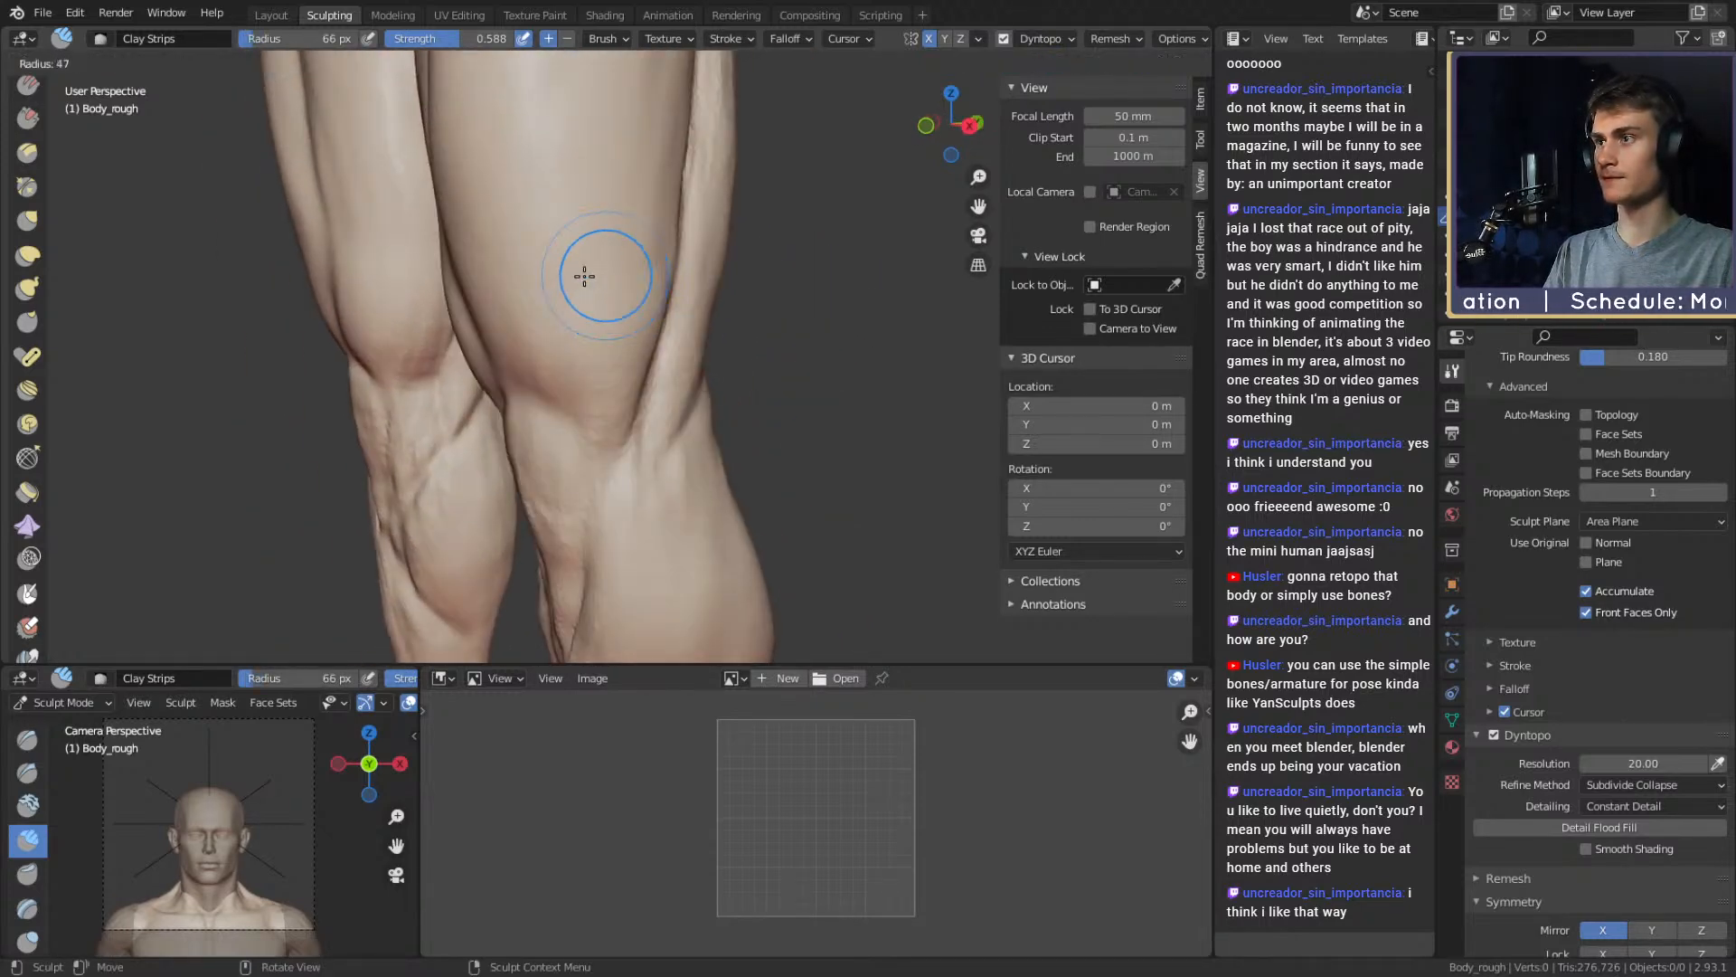
{"action": "left_click", "coordinate": [581, 275]}
{"action": "key", "text": "f"}
{"action": "left_click", "coordinate": [632, 162]}
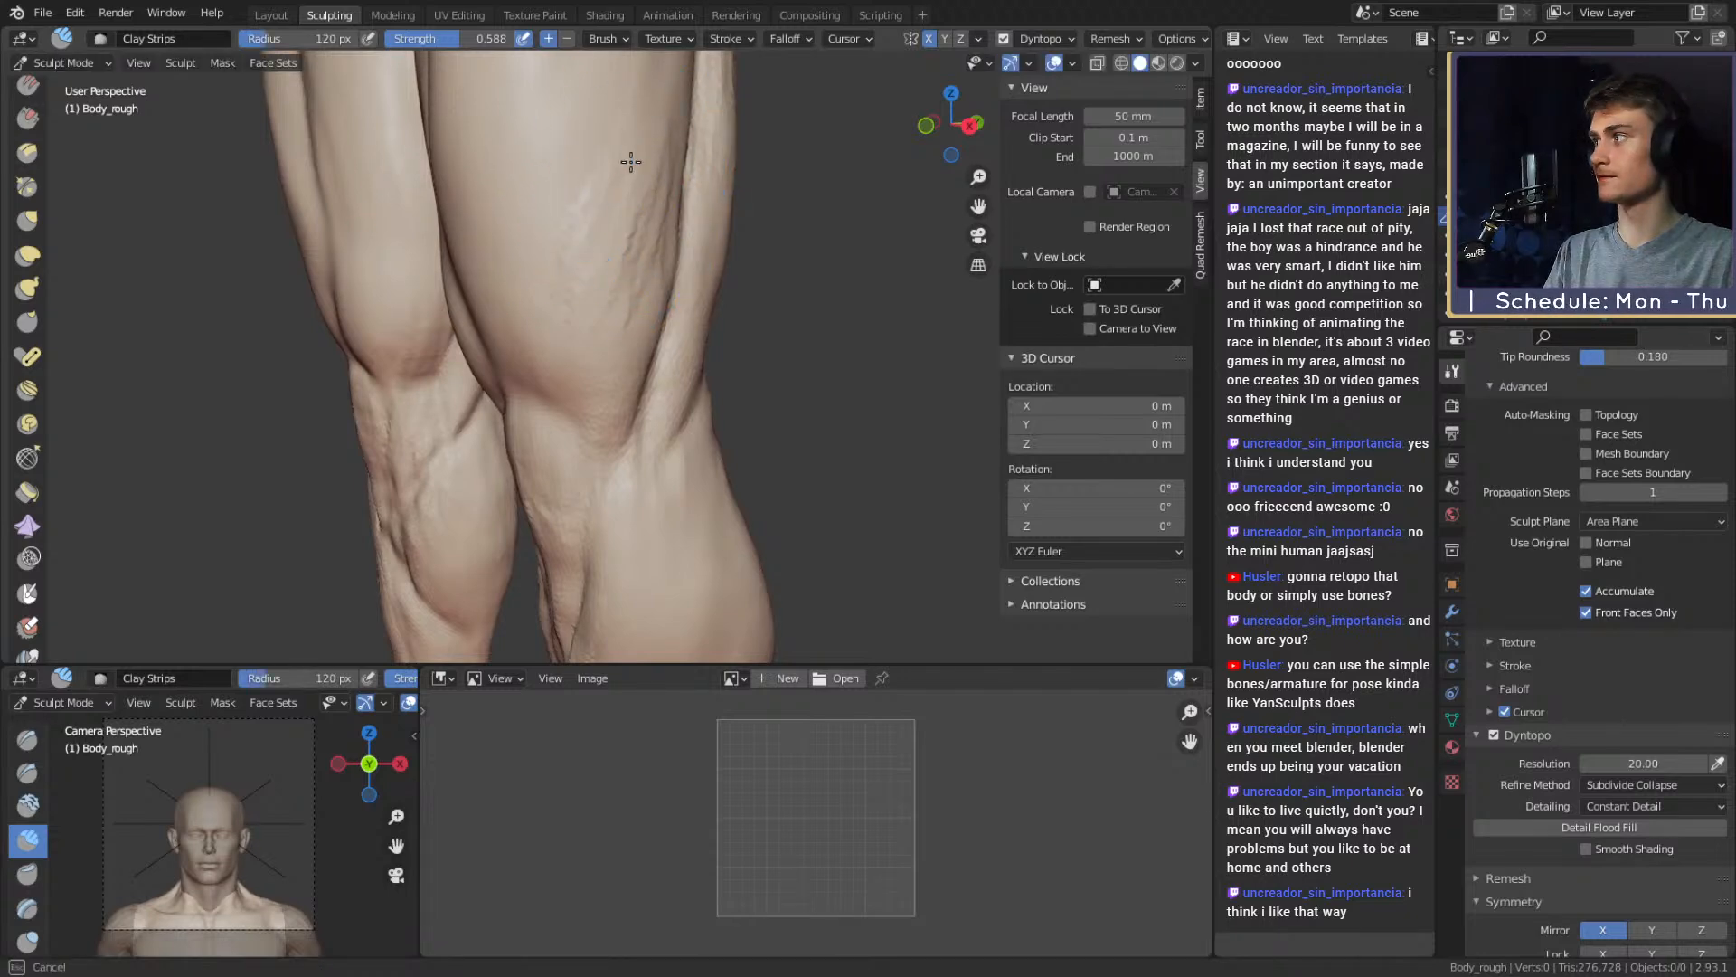
{"action": "key", "text": "f"}
{"action": "left_click", "coordinate": [627, 241]}
Define the upper edge of the kneecap with Crease at a 25 px radius
{"action": "mouse_move", "coordinate": [627, 241]}
{"action": "middle_mouse_down"}
{"action": "mouse_move", "coordinate": [666, 375]}
{"action": "mouse_move", "coordinate": [647, 299]}
{"action": "mouse_move", "coordinate": [744, 326]}
{"action": "mouse_move", "coordinate": [710, 312]}
{"action": "middle_mouse_up"}
{"action": "key", "text": "g"}
{"action": "left_click_drag", "start_coordinate": [712, 301], "coordinate": [734, 236], "text": "alt"}
{"action": "mouse_move", "coordinate": [687, 336]}
{"action": "left_mouse_down", "text": "ctrl+alt"}
{"action": "mouse_move", "coordinate": [673, 284]}
{"action": "mouse_move", "coordinate": [632, 302]}
{"action": "mouse_move", "coordinate": [633, 213]}
{"action": "left_mouse_up", "text": "ctrl+alt"}
{"action": "key", "text": "shift+c"}
{"action": "key", "text": "f"}
{"action": "left_click", "coordinate": [578, 277]}
{"action": "mouse_move", "coordinate": [633, 213]}
{"action": "left_mouse_down", "text": "alt+shift"}
{"action": "mouse_move", "coordinate": [652, 263]}
{"action": "mouse_move", "coordinate": [594, 276]}
{"action": "left_mouse_up", "text": "alt+shift"}
{"action": "key", "text": "f"}
{"action": "left_click", "coordinate": [651, 337]}
{"action": "mouse_move", "coordinate": [651, 338]}
{"action": "left_mouse_down", "text": "alt+shift"}
{"action": "mouse_move", "coordinate": [589, 319]}
{"action": "mouse_move", "coordinate": [626, 347]}
{"action": "left_mouse_up", "text": "alt+shift"}
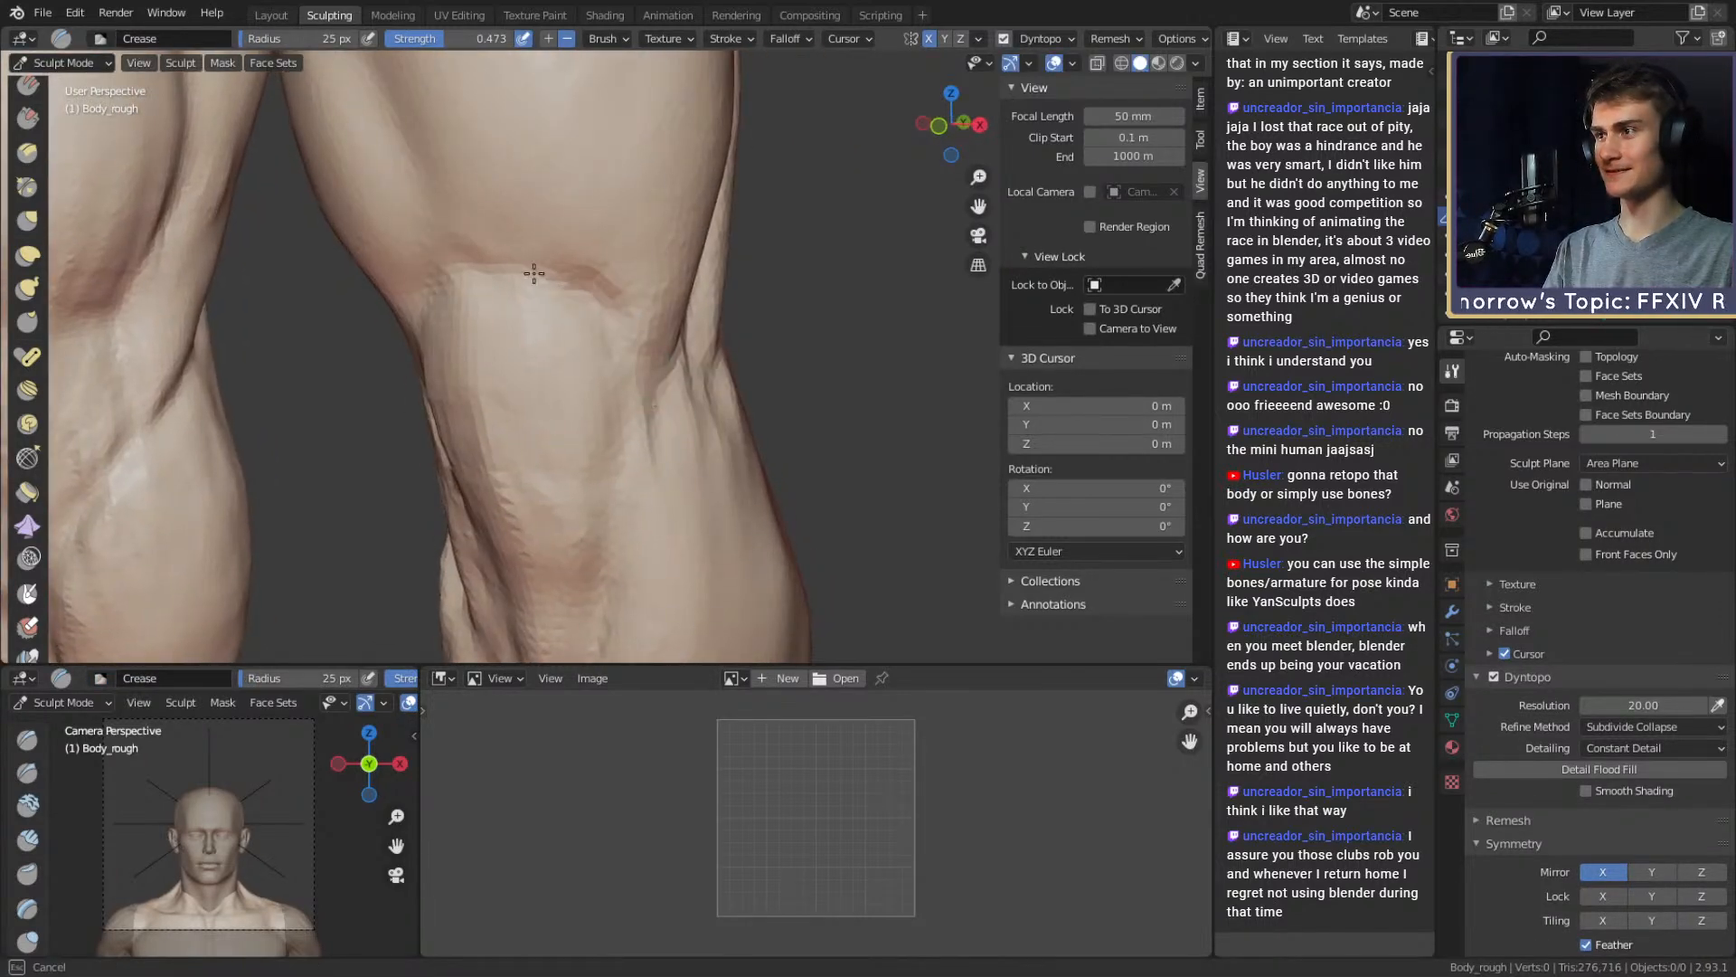
Refine the lower border of the thigh muscle above the kneecap with Clay Strips and Crease at a 23 px radius
{"action": "mouse_move", "coordinate": [534, 273]}
{"action": "left_mouse_down", "text": "alt"}
{"action": "mouse_move", "coordinate": [640, 294]}
{"action": "mouse_move", "coordinate": [621, 260]}
{"action": "left_mouse_up", "text": "alt"}
{"action": "mouse_move", "coordinate": [528, 316]}
{"action": "left_mouse_down", "text": "alt"}
{"action": "mouse_move", "coordinate": [643, 268]}
{"action": "mouse_move", "coordinate": [684, 213]}
{"action": "left_mouse_up", "text": "alt"}
{"action": "mouse_move", "coordinate": [567, 331]}
{"action": "left_mouse_down", "text": "alt"}
{"action": "mouse_move", "coordinate": [690, 287]}
{"action": "mouse_move", "coordinate": [690, 271]}
{"action": "mouse_move", "coordinate": [635, 371]}
{"action": "mouse_move", "coordinate": [655, 346]}
{"action": "left_mouse_up", "text": "alt"}
{"action": "key", "text": "c"}
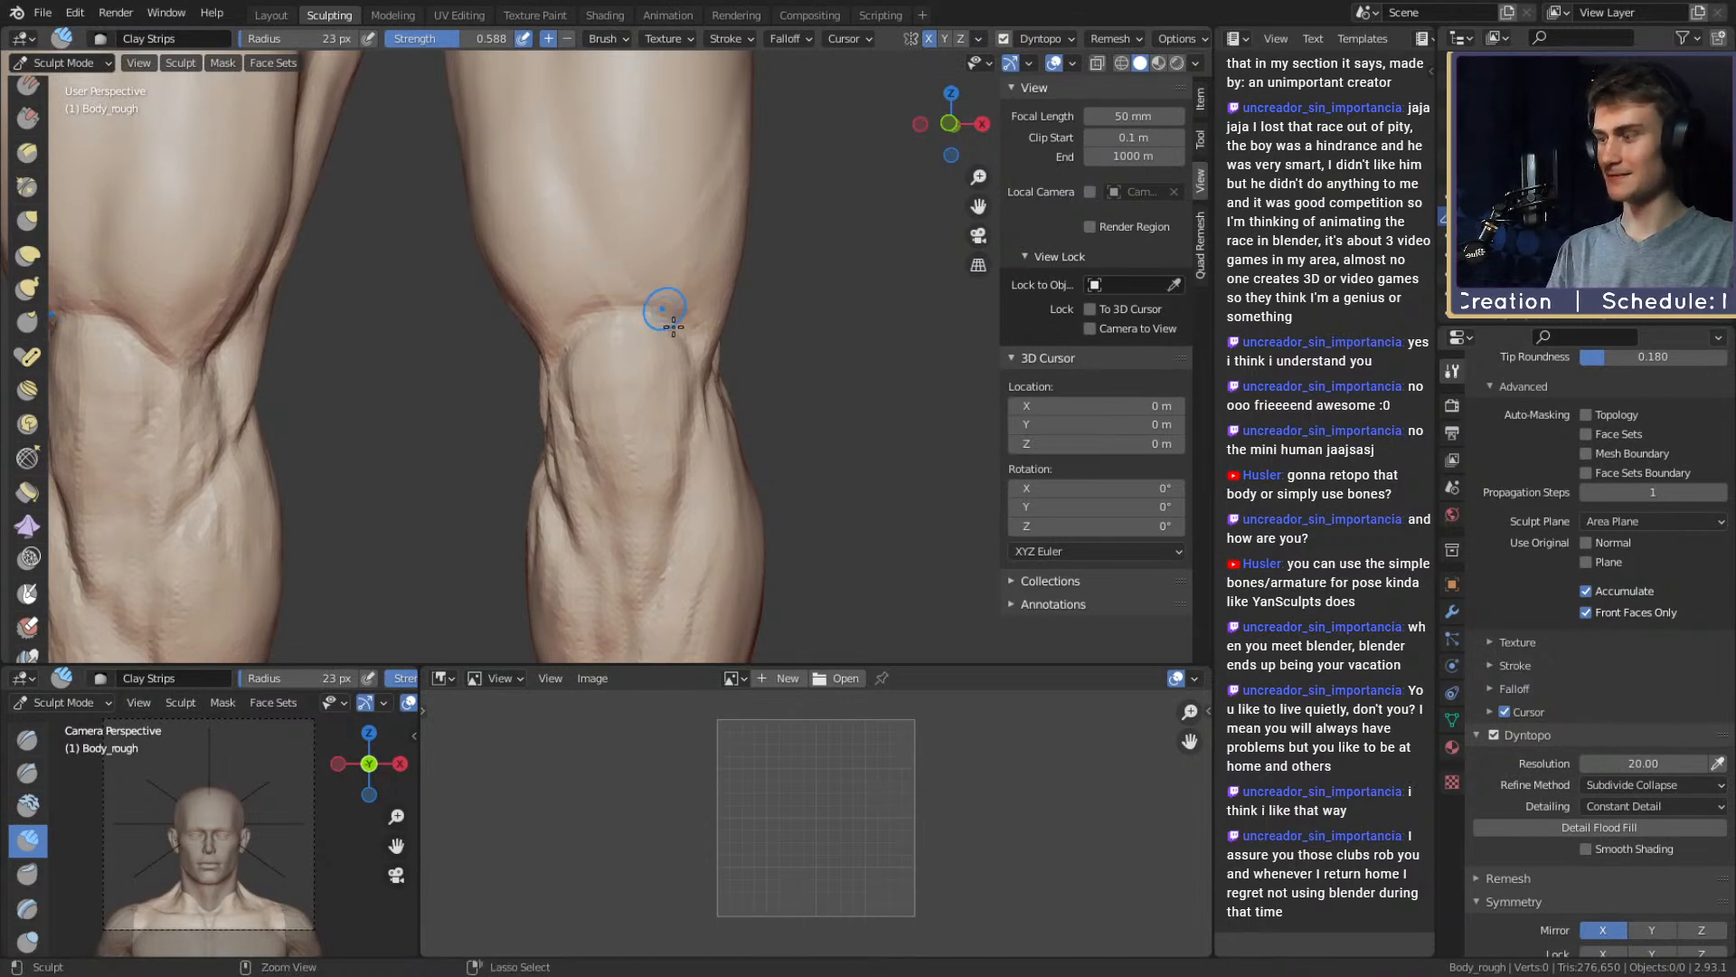
{"action": "key", "text": "shift+c"}
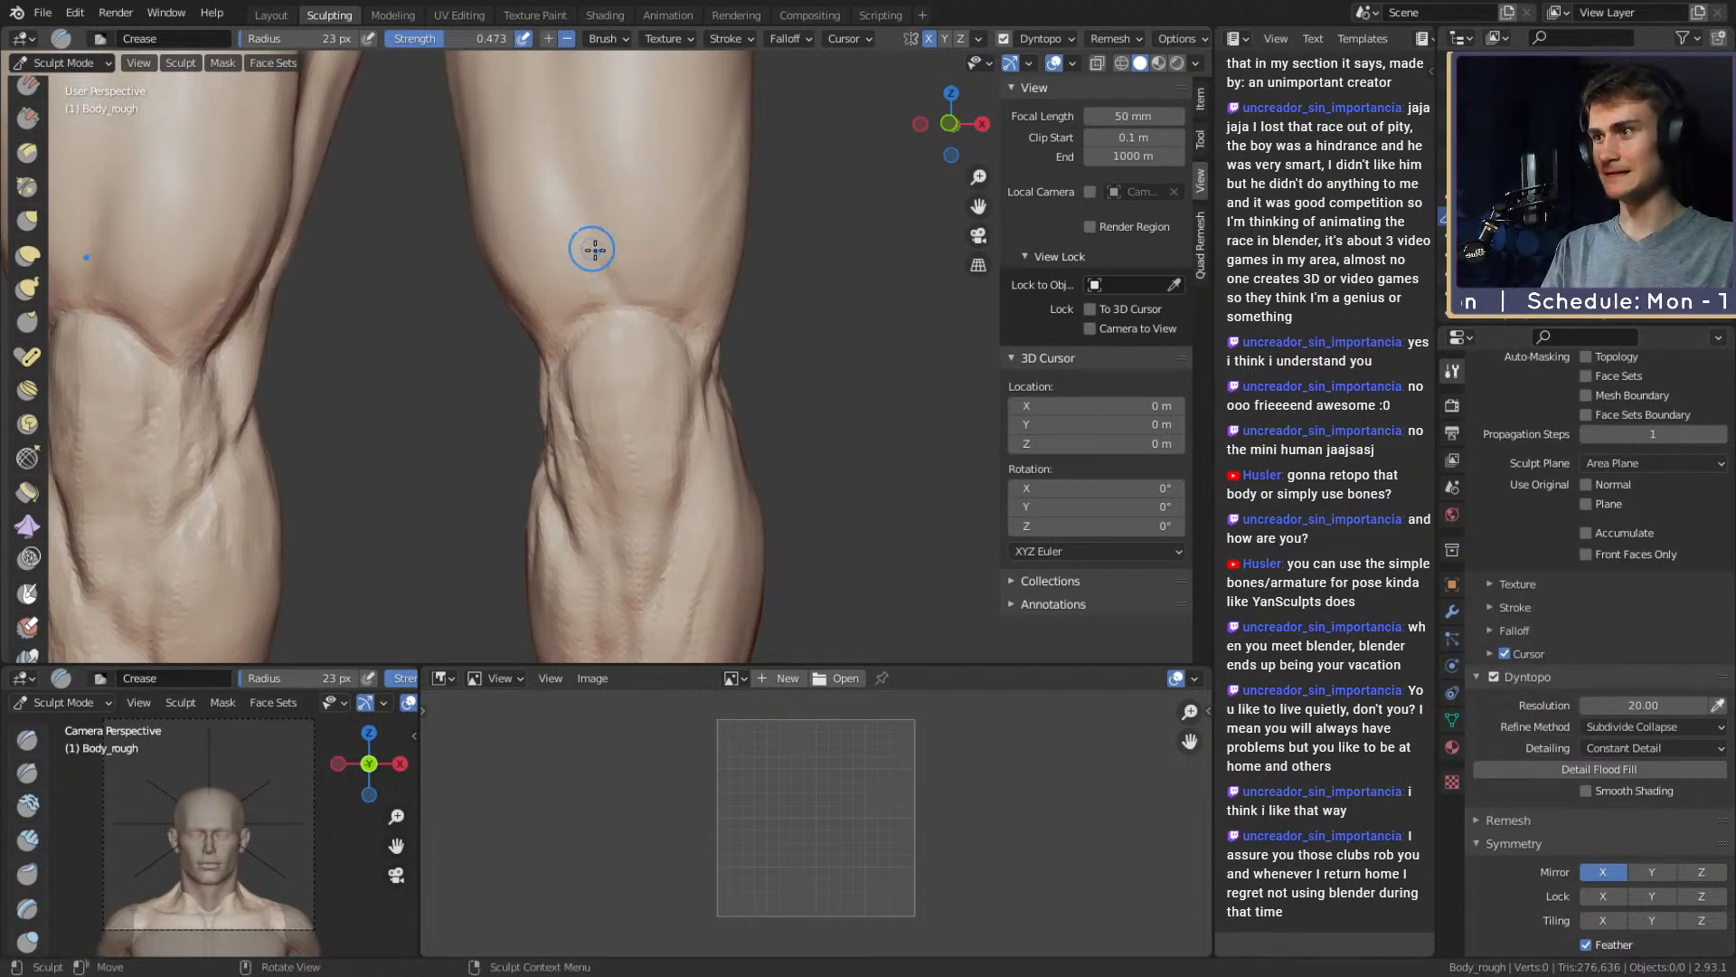
{"action": "left_click_drag", "start_coordinate": [595, 250], "coordinate": [689, 227], "text": "alt"}
{"action": "left_click_drag", "start_coordinate": [689, 226], "coordinate": [686, 354], "text": "alt+shift"}
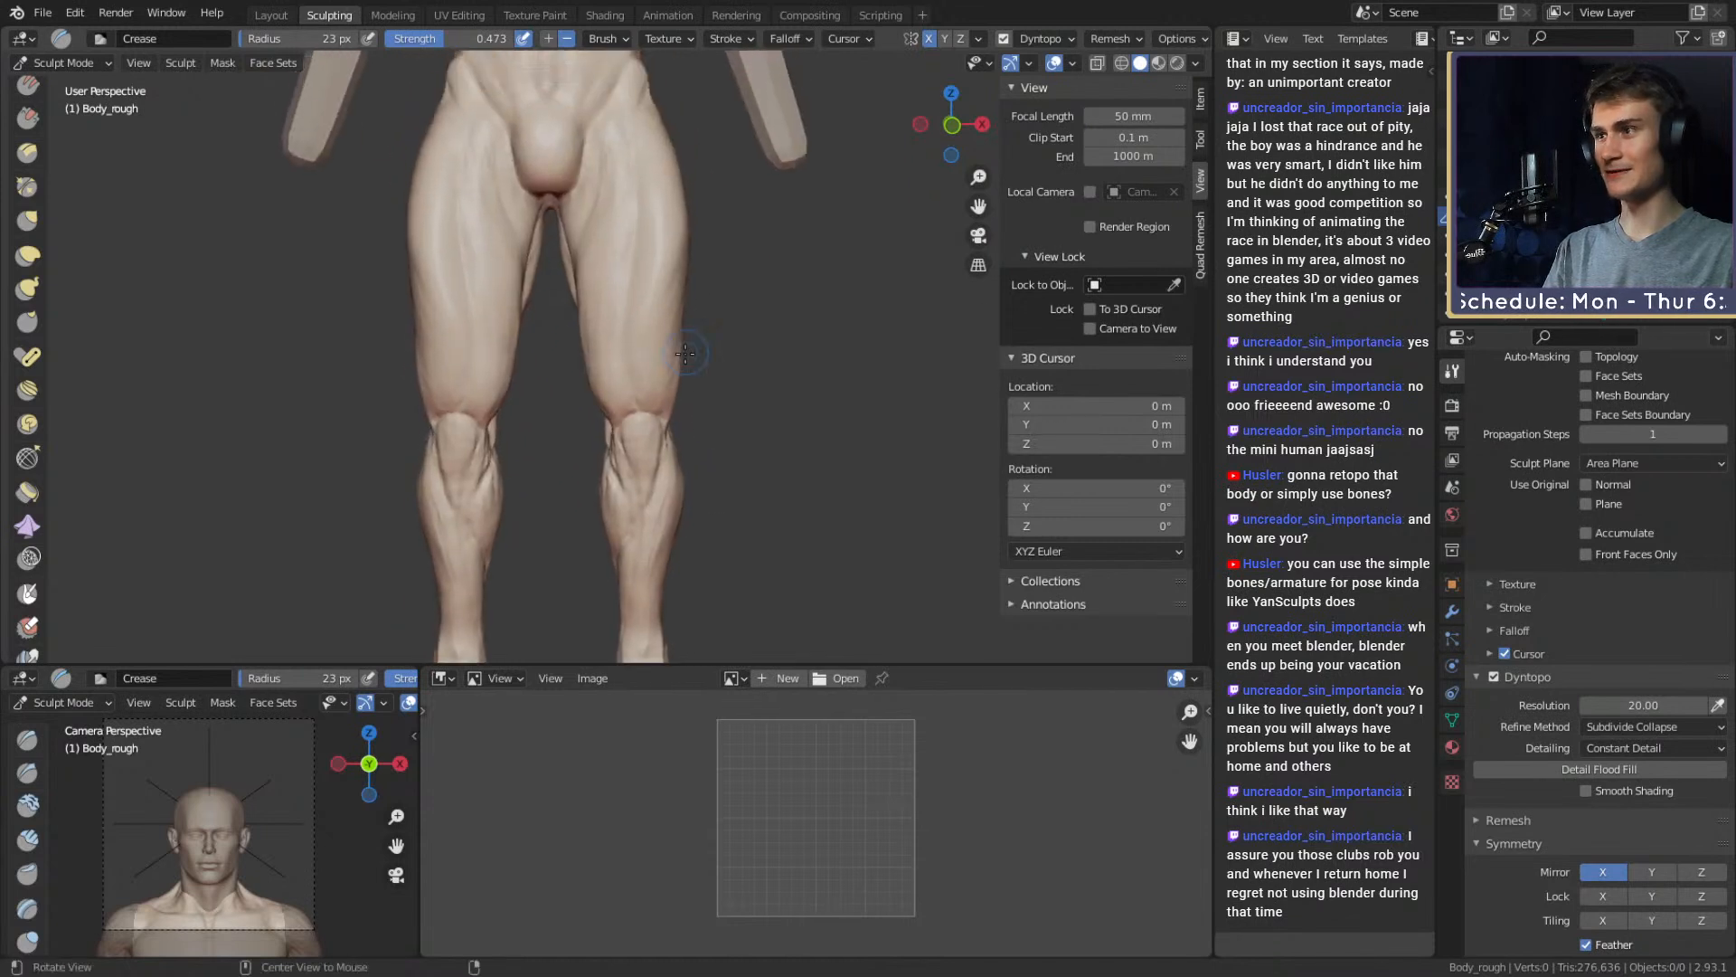
Adjust the front silhouette of the lower thigh with Grab at 125 px and 95 px radii
{"action": "key", "text": "g"}
{"action": "scroll", "coordinate": [627, 278], "scroll_direction": "up", "scroll_amount": 3}
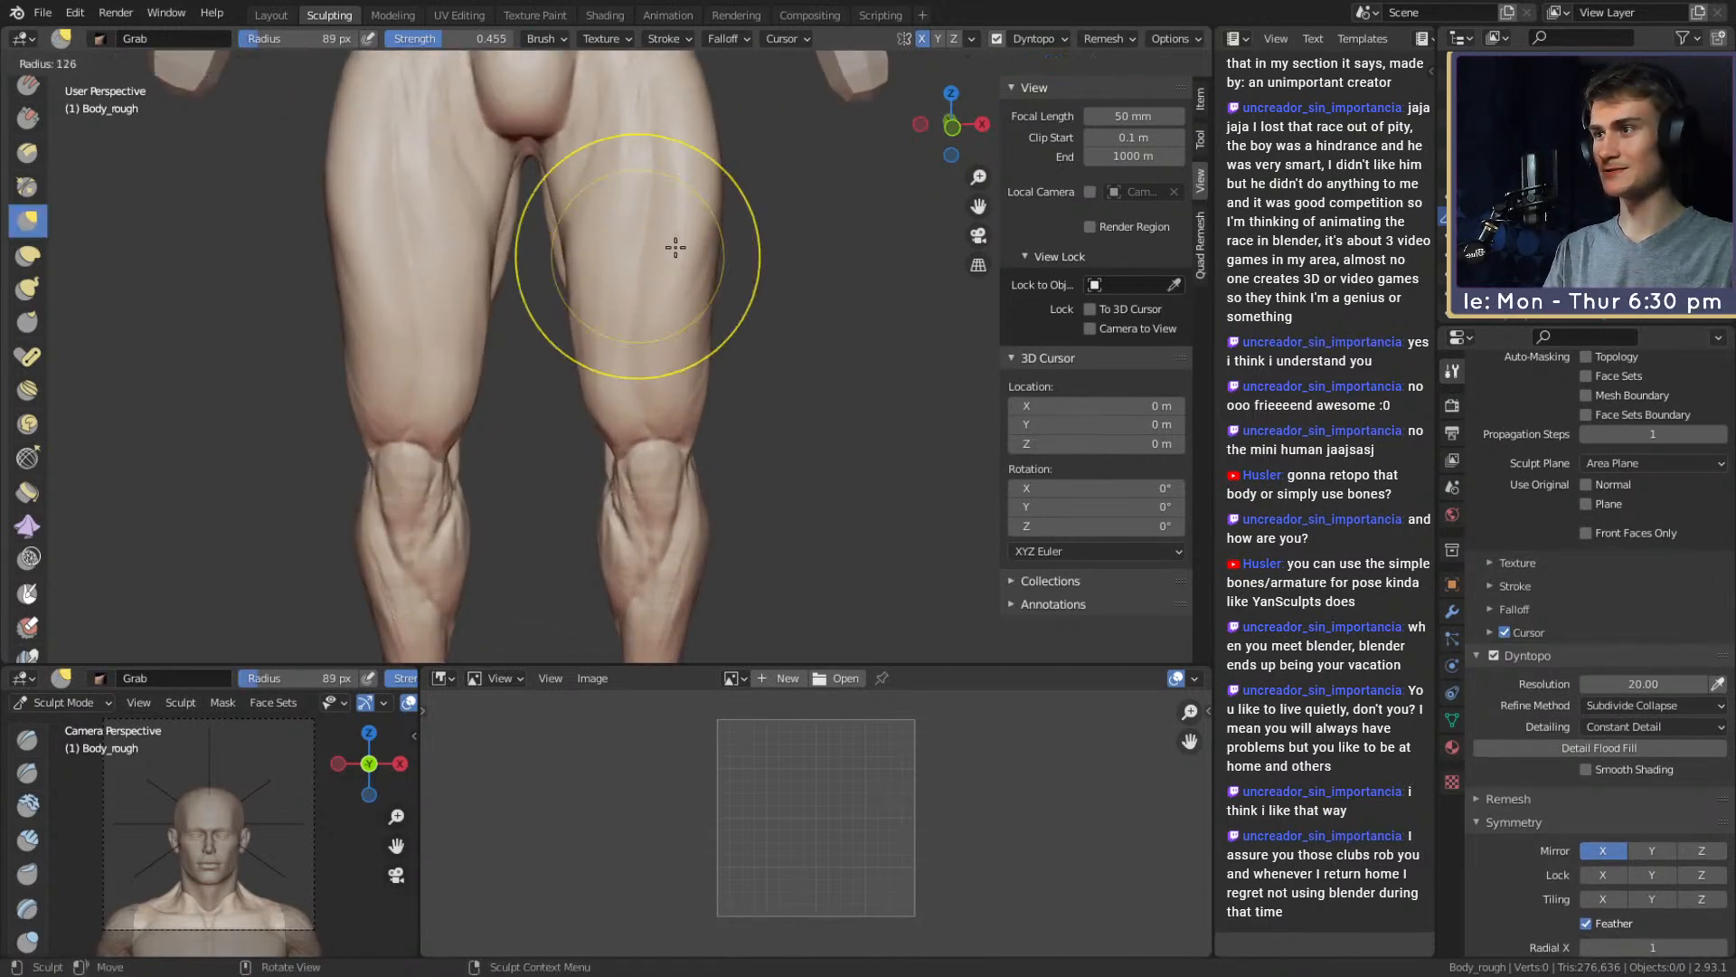
{"action": "mouse_move", "coordinate": [638, 237]}
{"action": "left_mouse_down", "text": "alt+shift"}
{"action": "mouse_move", "coordinate": [646, 257]}
{"action": "mouse_move", "coordinate": [635, 210]}
{"action": "left_mouse_up", "text": "alt+shift"}
{"action": "middle_click_drag", "start_coordinate": [637, 188], "coordinate": [667, 256], "text": "shift"}
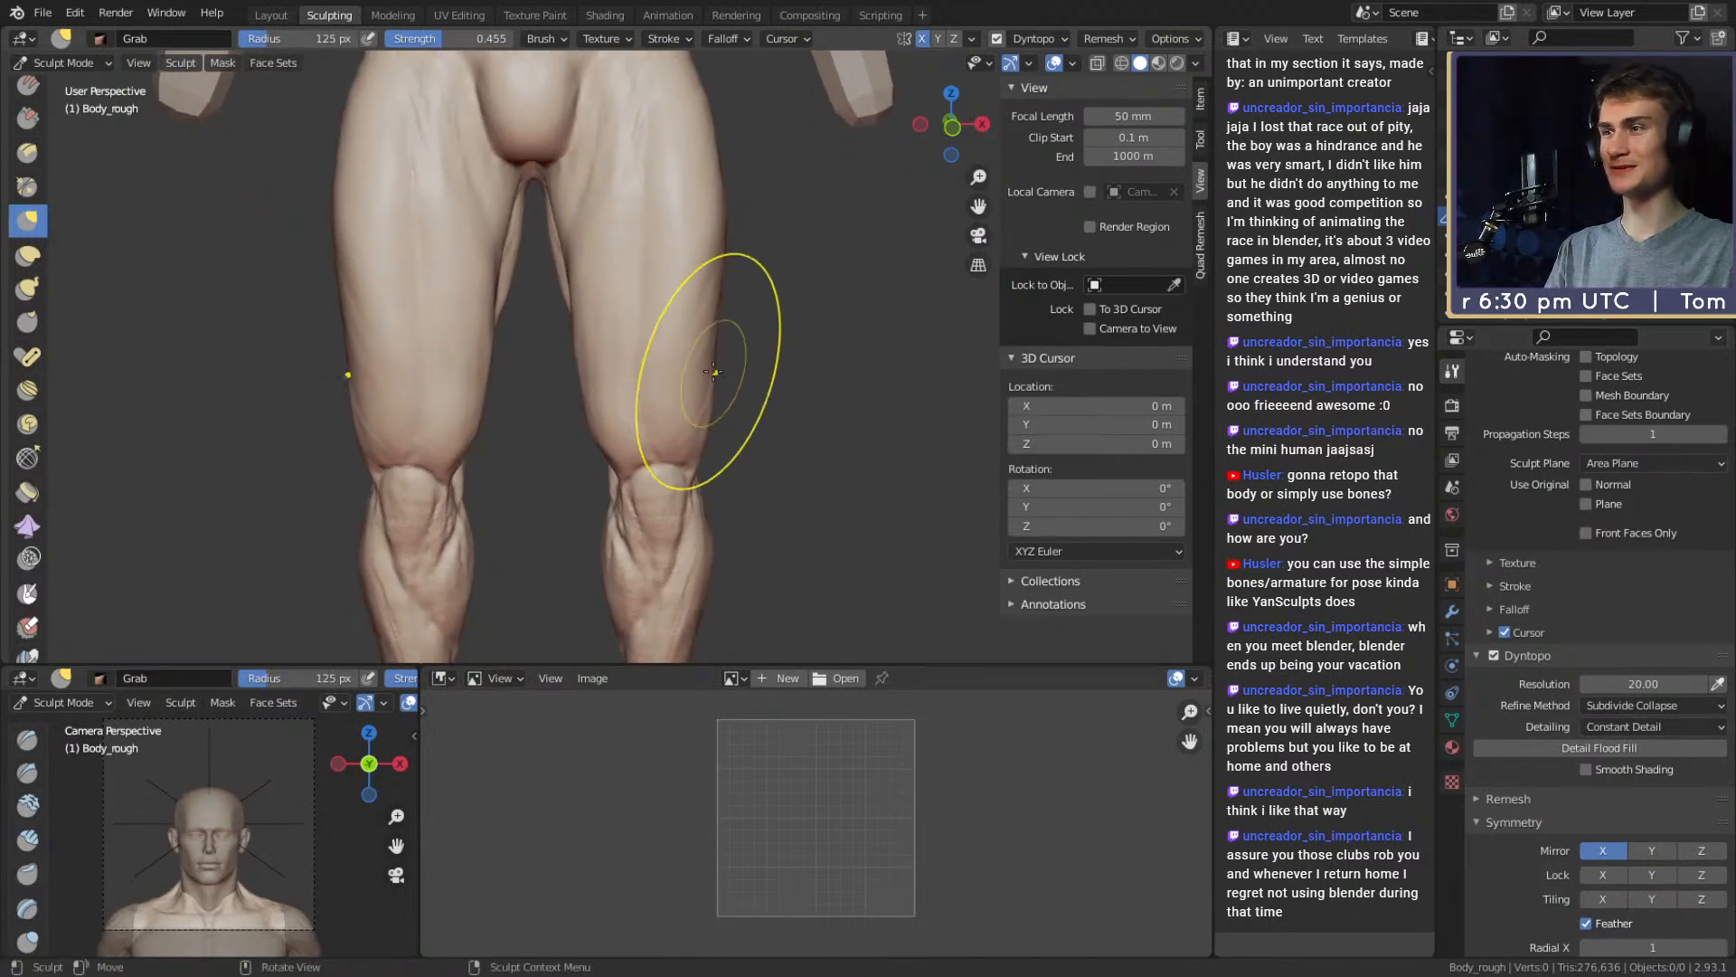
{"action": "mouse_move", "coordinate": [654, 420]}
{"action": "middle_mouse_down", "text": "shift"}
{"action": "mouse_move", "coordinate": [661, 365]}
{"action": "mouse_move", "coordinate": [597, 303]}
{"action": "middle_mouse_up", "text": "shift"}
{"action": "key", "text": "f"}
{"action": "left_click", "coordinate": [710, 314]}
{"action": "left_click_drag", "start_coordinate": [624, 314], "coordinate": [621, 313]}
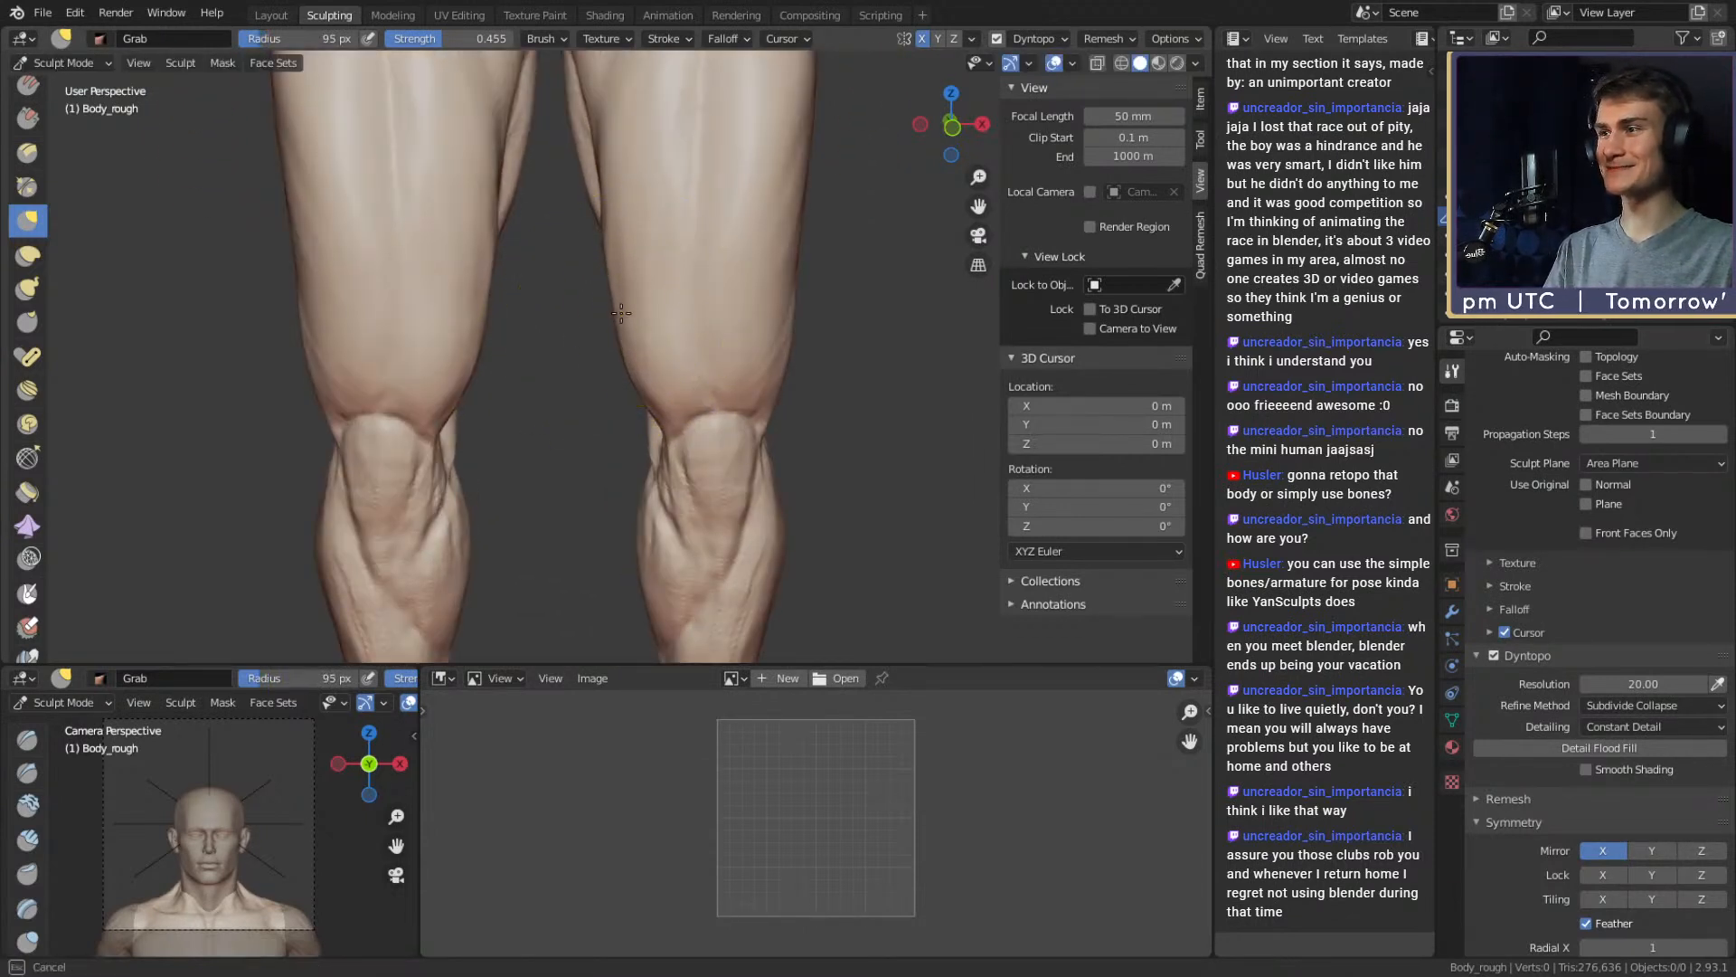
Correct the inner contour at the back of the knee with Grab at a 138 px radius
{"action": "middle_click_drag", "start_coordinate": [651, 209], "coordinate": [829, 356], "text": "ctrl"}
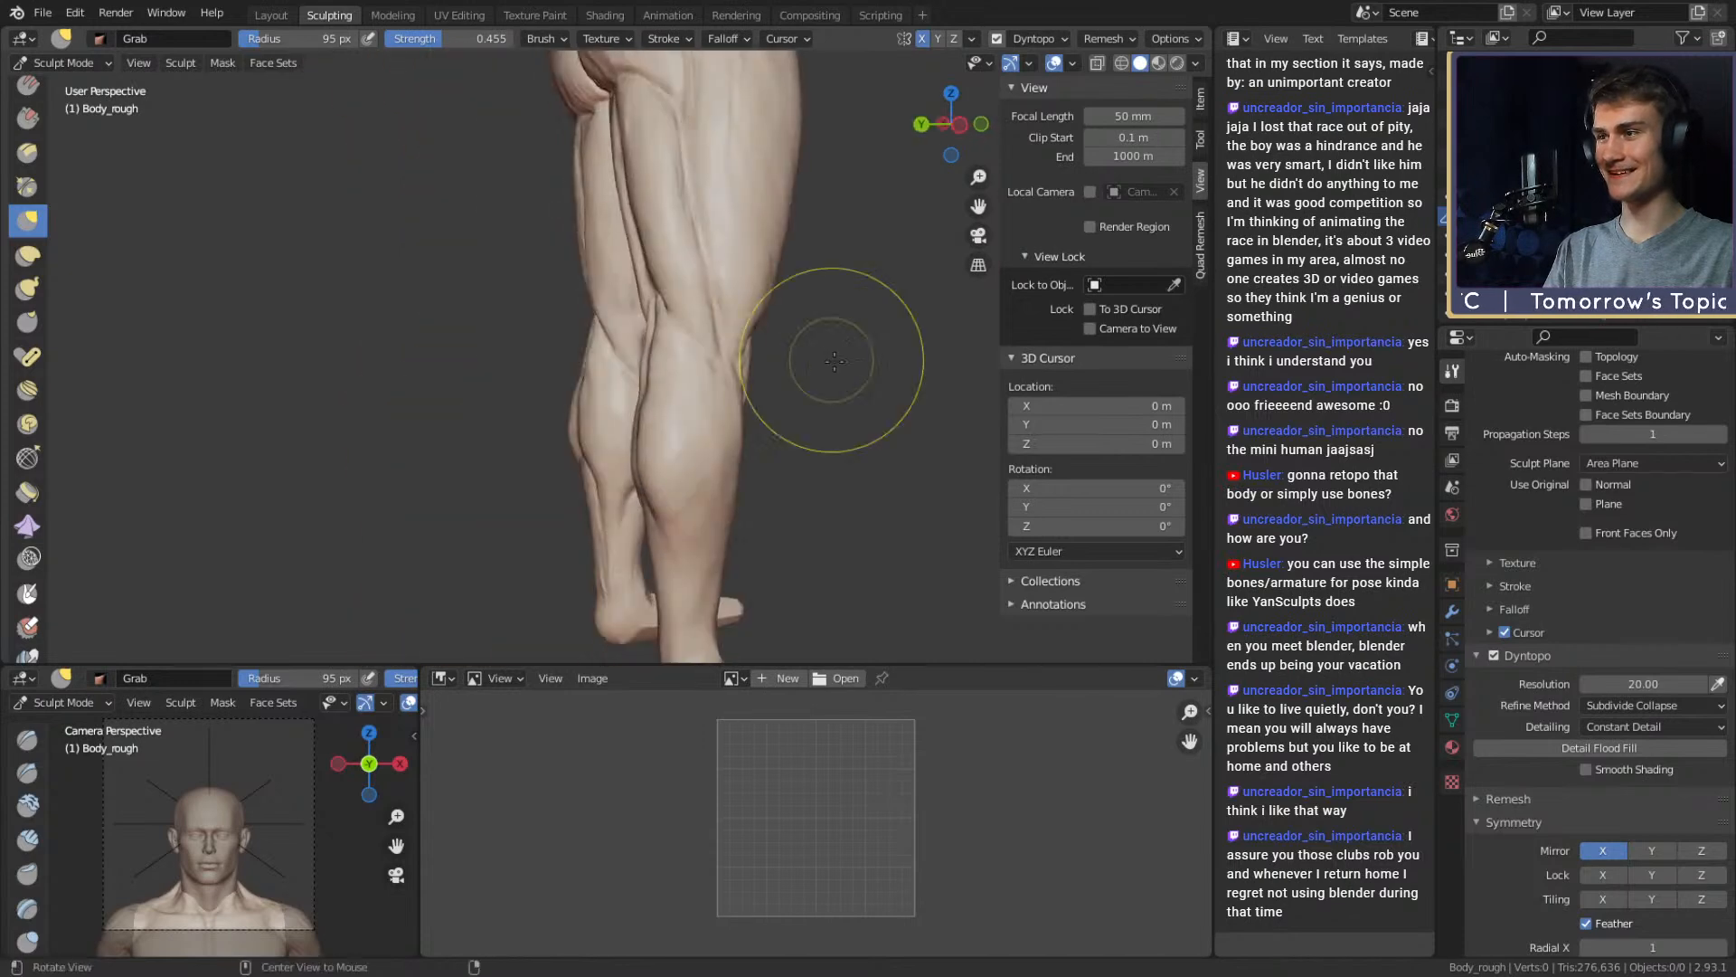
{"action": "middle_click_drag", "start_coordinate": [551, 380], "coordinate": [699, 348]}
{"action": "key", "text": "f"}
{"action": "left_click", "coordinate": [699, 348]}
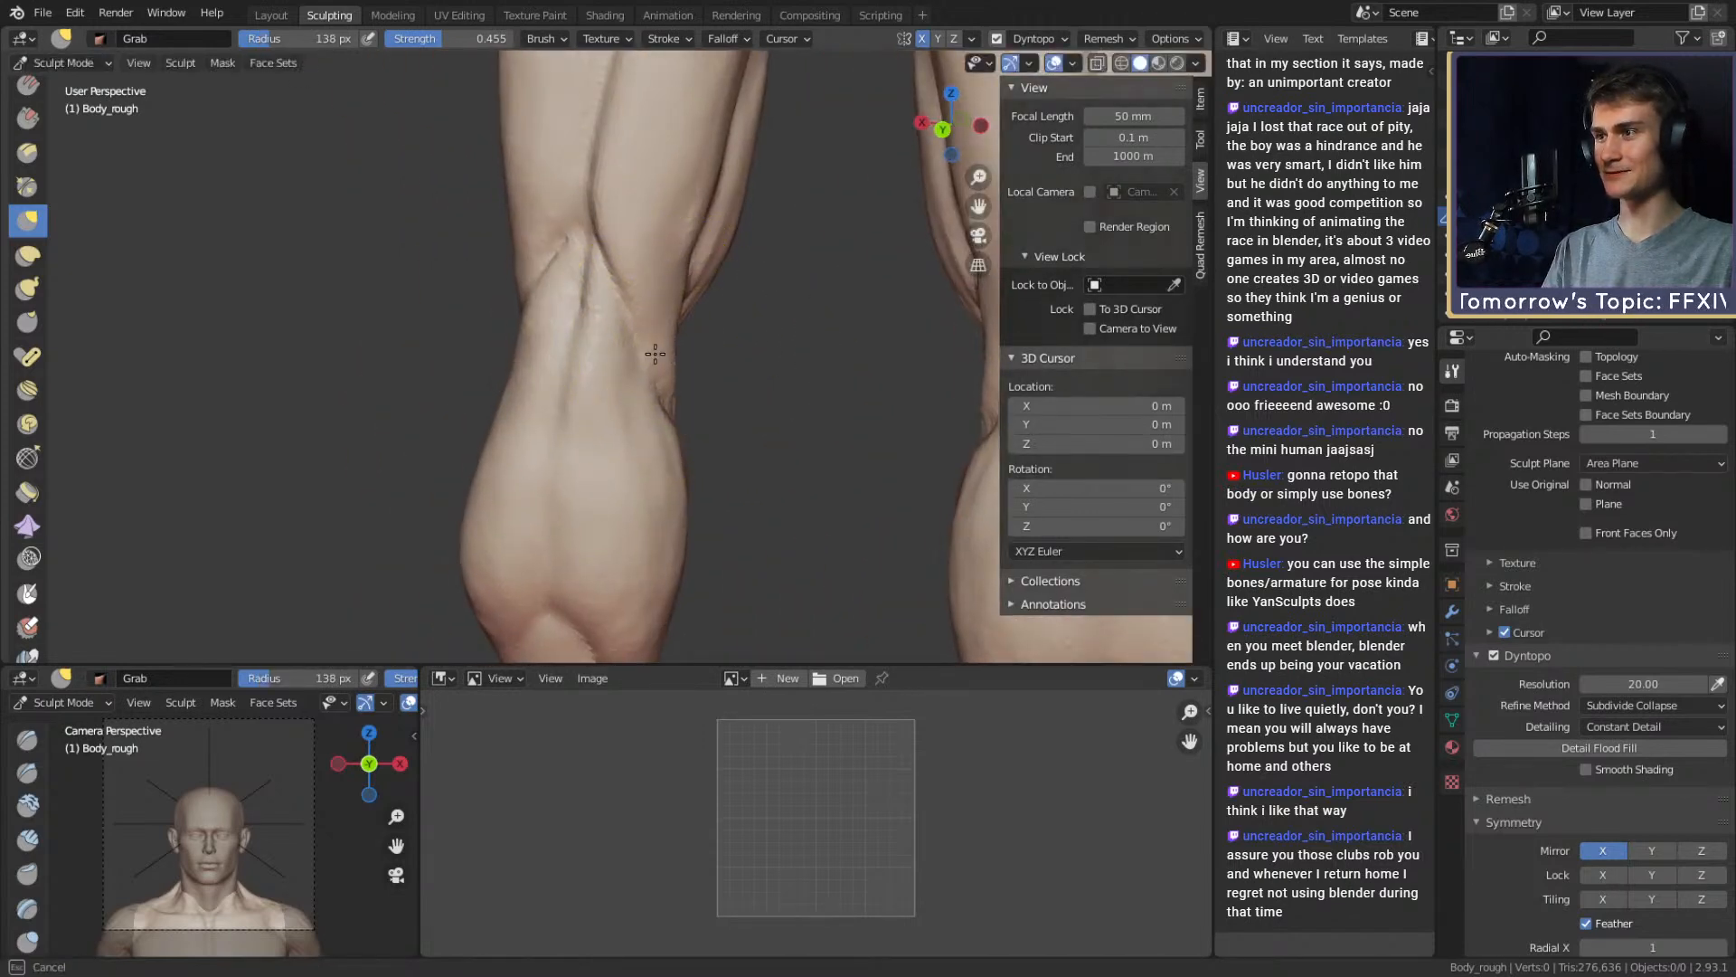
{"action": "left_click_drag", "start_coordinate": [654, 354], "coordinate": [664, 360]}
{"action": "mouse_move", "coordinate": [665, 360]}
{"action": "left_mouse_down", "text": "alt"}
{"action": "mouse_move", "coordinate": [685, 387]}
{"action": "mouse_move", "coordinate": [485, 310]}
{"action": "mouse_move", "coordinate": [370, 289]}
{"action": "mouse_move", "coordinate": [586, 250]}
{"action": "mouse_move", "coordinate": [602, 367]}
{"action": "left_mouse_up", "text": "alt"}
Build up the tendons on the inner side of the knee with Clay Strips at a 38 px radius
{"action": "key", "text": "f"}
{"action": "left_click", "coordinate": [620, 300]}
{"action": "mouse_move", "coordinate": [617, 302]}
{"action": "left_mouse_down"}
{"action": "mouse_move", "coordinate": [598, 304]}
{"action": "mouse_move", "coordinate": [701, 338]}
{"action": "mouse_move", "coordinate": [678, 284]}
{"action": "mouse_move", "coordinate": [633, 362]}
{"action": "left_mouse_up"}
{"action": "key", "text": "c"}
{"action": "key", "text": "f"}
{"action": "left_click", "coordinate": [605, 283]}
{"action": "left_click_drag", "start_coordinate": [633, 362], "coordinate": [601, 341]}
{"action": "left_click_drag", "start_coordinate": [643, 411], "coordinate": [615, 277], "text": "alt"}
{"action": "key", "text": "f"}
{"action": "left_click", "coordinate": [575, 177]}
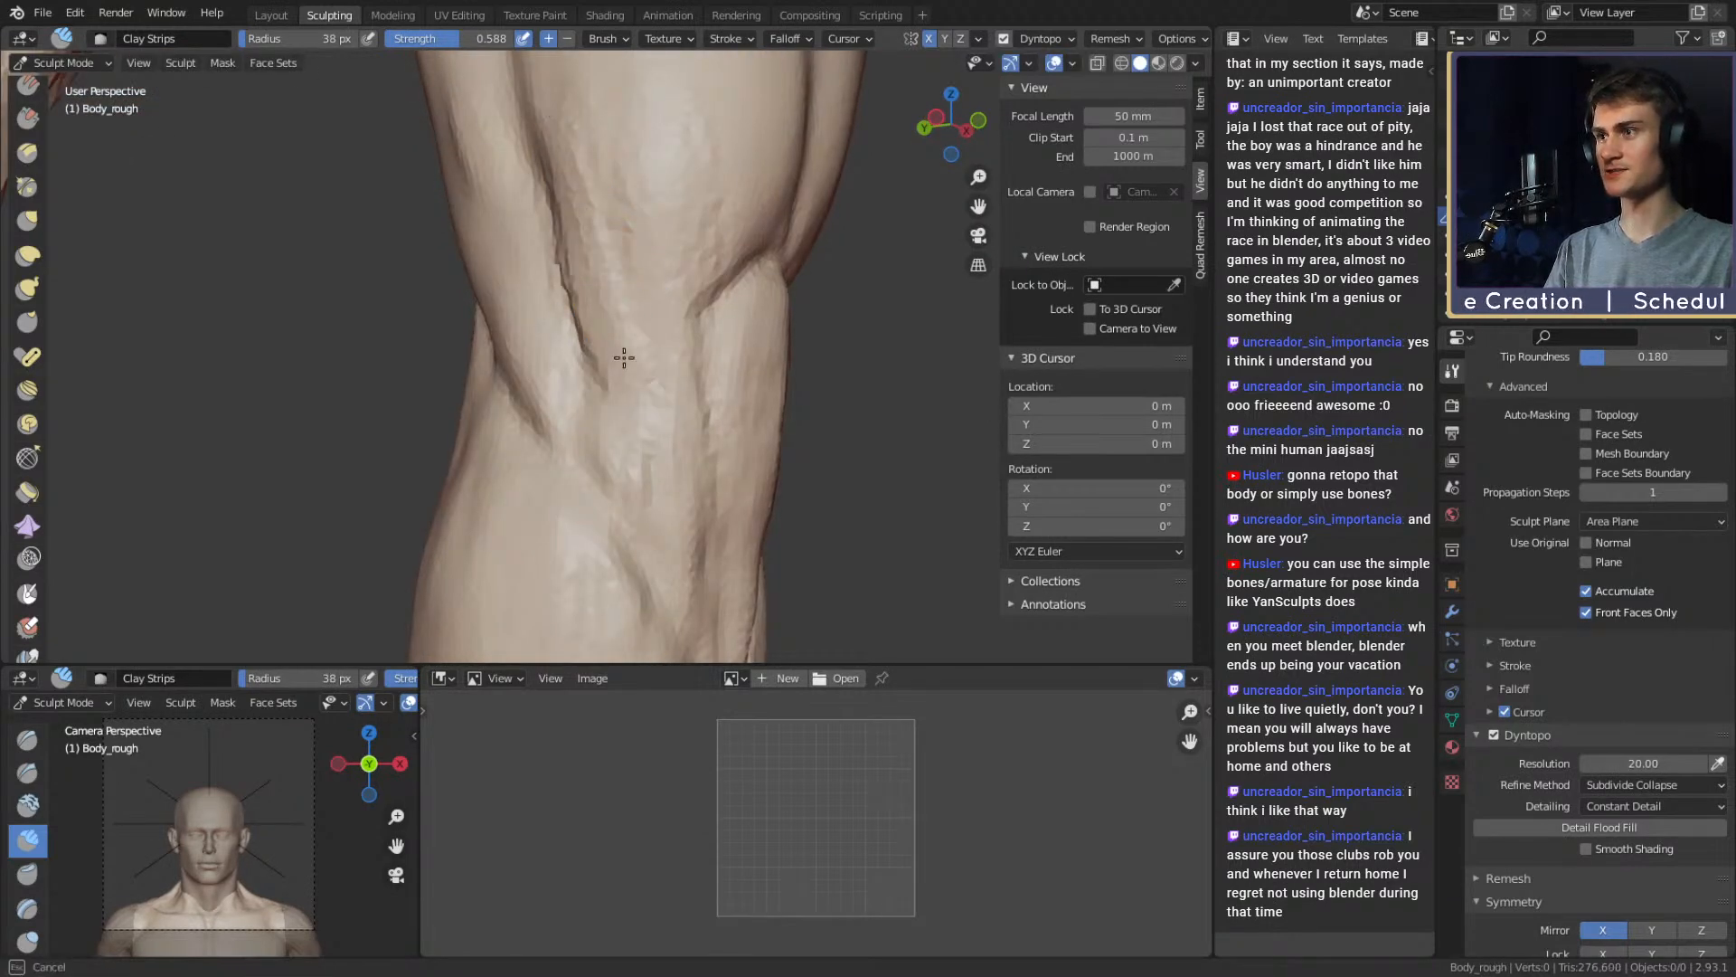
Fill and blend the inner knee and lower thigh between the tendons with Clay Strips at a 49 px radius
{"action": "mouse_move", "coordinate": [624, 358]}
{"action": "middle_mouse_down"}
{"action": "mouse_move", "coordinate": [627, 327]}
{"action": "mouse_move", "coordinate": [589, 289]}
{"action": "mouse_move", "coordinate": [620, 290]}
{"action": "middle_mouse_up"}
{"action": "key", "text": "f"}
{"action": "left_click", "coordinate": [587, 382]}
{"action": "left_click", "coordinate": [589, 385]}
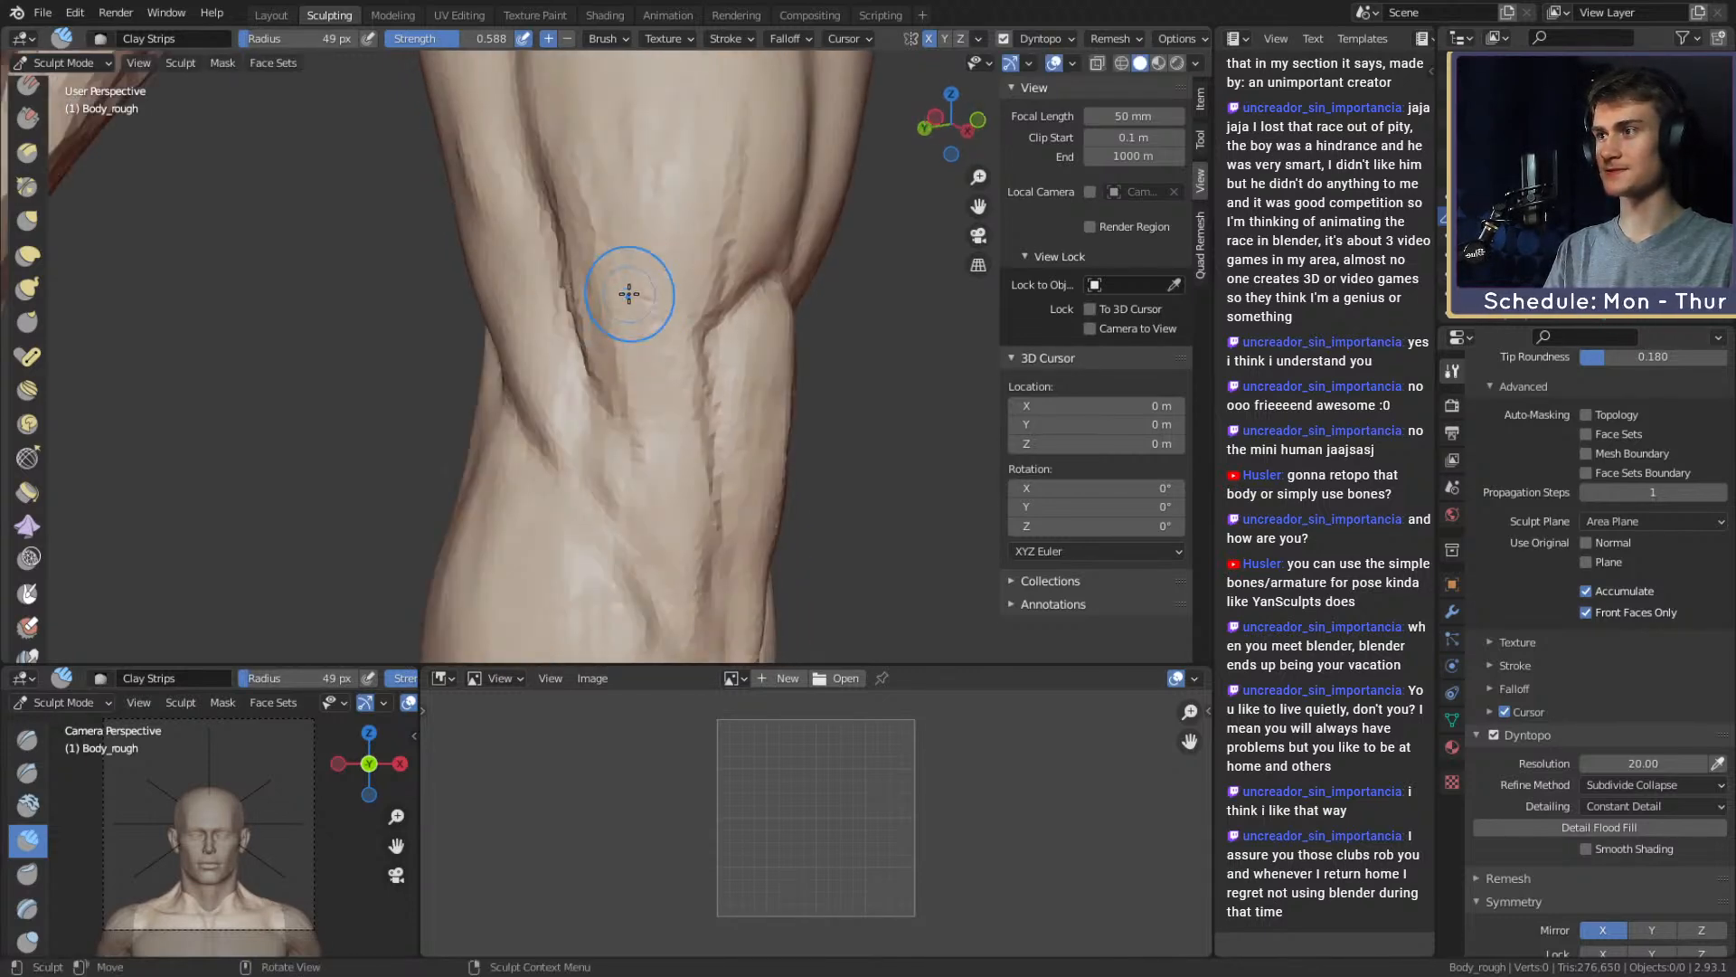
{"action": "key", "text": "f"}
{"action": "left_click", "coordinate": [655, 130]}
{"action": "mouse_move", "coordinate": [701, 246]}
{"action": "middle_mouse_down"}
{"action": "mouse_move", "coordinate": [636, 258]}
{"action": "mouse_move", "coordinate": [641, 316]}
{"action": "middle_mouse_up"}
{"action": "key", "text": "f"}
{"action": "left_click", "coordinate": [601, 316]}
{"action": "left_click_drag", "start_coordinate": [588, 306], "coordinate": [573, 297]}
{"action": "middle_click_drag", "start_coordinate": [740, 331], "coordinate": [690, 159]}
{"action": "left_click_drag", "start_coordinate": [722, 134], "coordinate": [746, 302], "text": "ctrl+alt"}
{"action": "mouse_move", "coordinate": [729, 371]}
{"action": "left_mouse_down", "text": "ctrl+alt"}
{"action": "mouse_move", "coordinate": [729, 255]}
{"action": "mouse_move", "coordinate": [876, 237]}
{"action": "mouse_move", "coordinate": [1076, 262]}
{"action": "left_mouse_up", "text": "ctrl+alt"}
Reshape the inner contour of the lower thigh just above the knee with Grab at a 160 px radius
{"action": "key", "text": "g"}
{"action": "left_click_drag", "start_coordinate": [605, 302], "coordinate": [688, 307], "text": "alt"}
{"action": "key", "text": "f"}
{"action": "left_click", "coordinate": [614, 316]}
{"action": "mouse_move", "coordinate": [514, 360]}
{"action": "left_mouse_down", "text": "alt"}
{"action": "mouse_move", "coordinate": [543, 334]}
{"action": "mouse_move", "coordinate": [653, 359]}
{"action": "mouse_move", "coordinate": [585, 322]}
{"action": "mouse_move", "coordinate": [579, 298]}
{"action": "left_mouse_up", "text": "alt"}
{"action": "key", "text": "f"}
{"action": "left_click", "coordinate": [584, 279]}
{"action": "middle_click_drag", "start_coordinate": [584, 278], "coordinate": [589, 398], "text": "shift"}
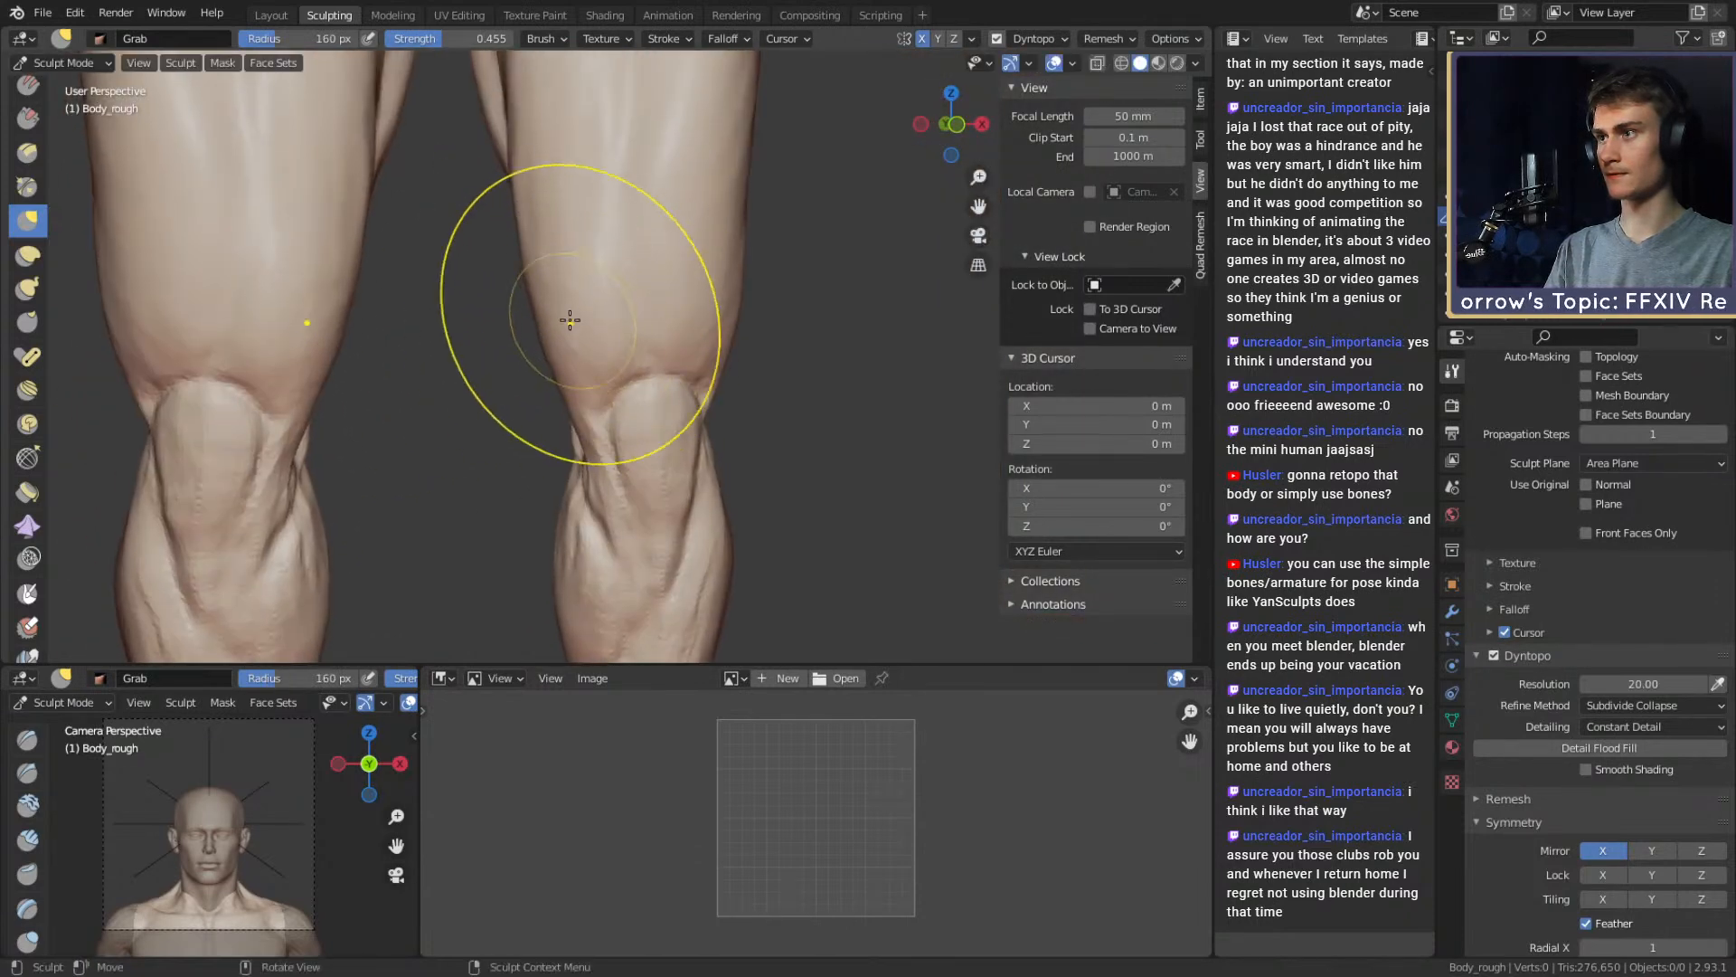
Pull the inner contour of the mid-thigh slightly inward with Grab at a 201 px radius
{"action": "middle_click_drag", "start_coordinate": [633, 158], "coordinate": [669, 322], "text": "shift"}
{"action": "key", "text": "f"}
{"action": "left_click", "coordinate": [714, 321]}
{"action": "left_click_drag", "start_coordinate": [553, 277], "coordinate": [536, 277]}
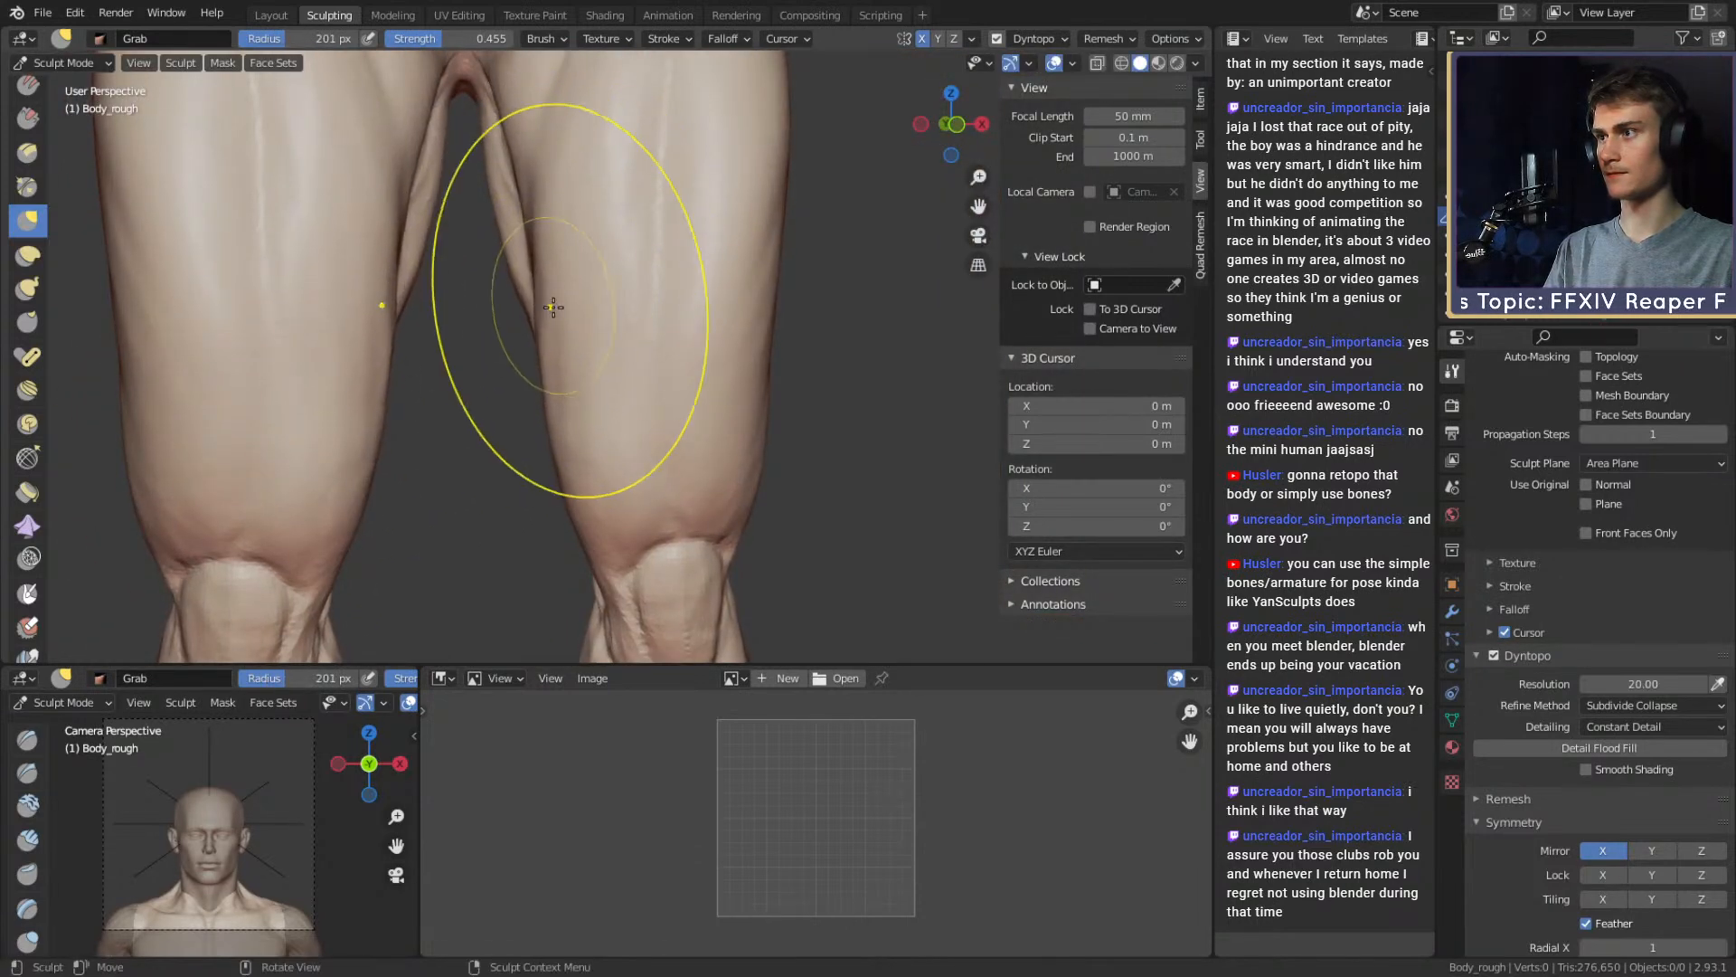
{"action": "key", "text": "f"}
{"action": "left_click", "coordinate": [675, 273]}
{"action": "mouse_move", "coordinate": [675, 273]}
{"action": "middle_mouse_down"}
{"action": "mouse_move", "coordinate": [720, 241]}
{"action": "mouse_move", "coordinate": [724, 319]}
{"action": "middle_mouse_up"}
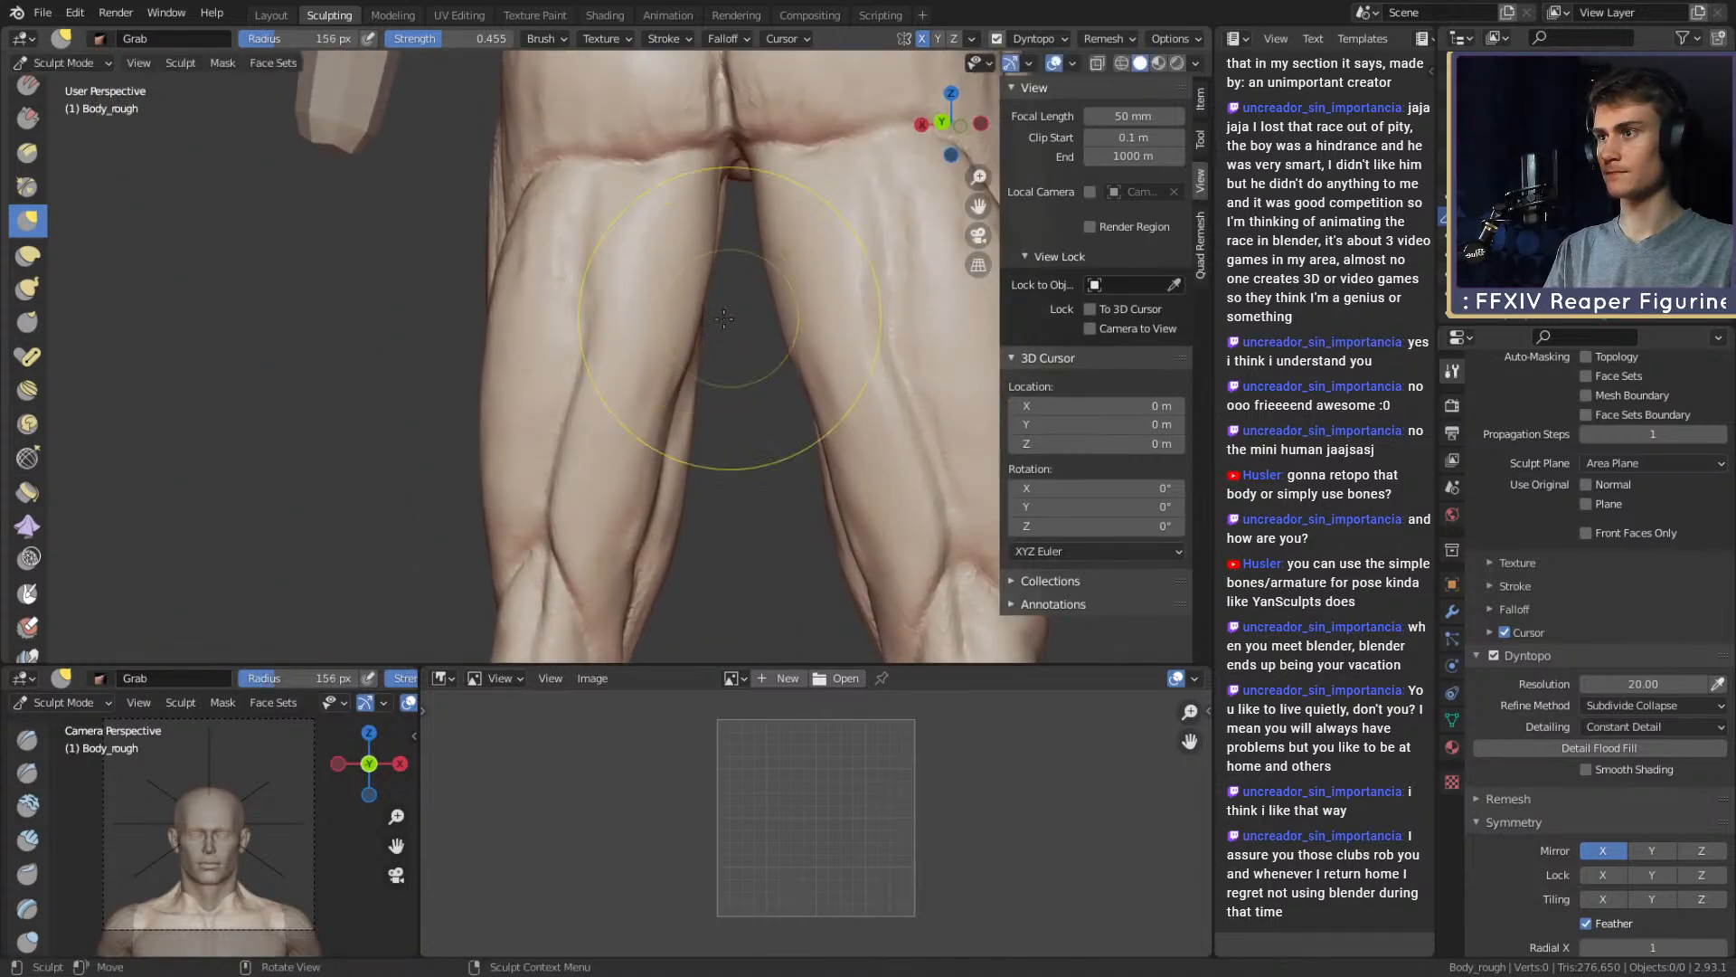
Adjust the inner thigh contour from behind with Grab at a 143 px radius
{"action": "left_click_drag", "start_coordinate": [701, 349], "coordinate": [678, 302], "text": "alt+shift"}
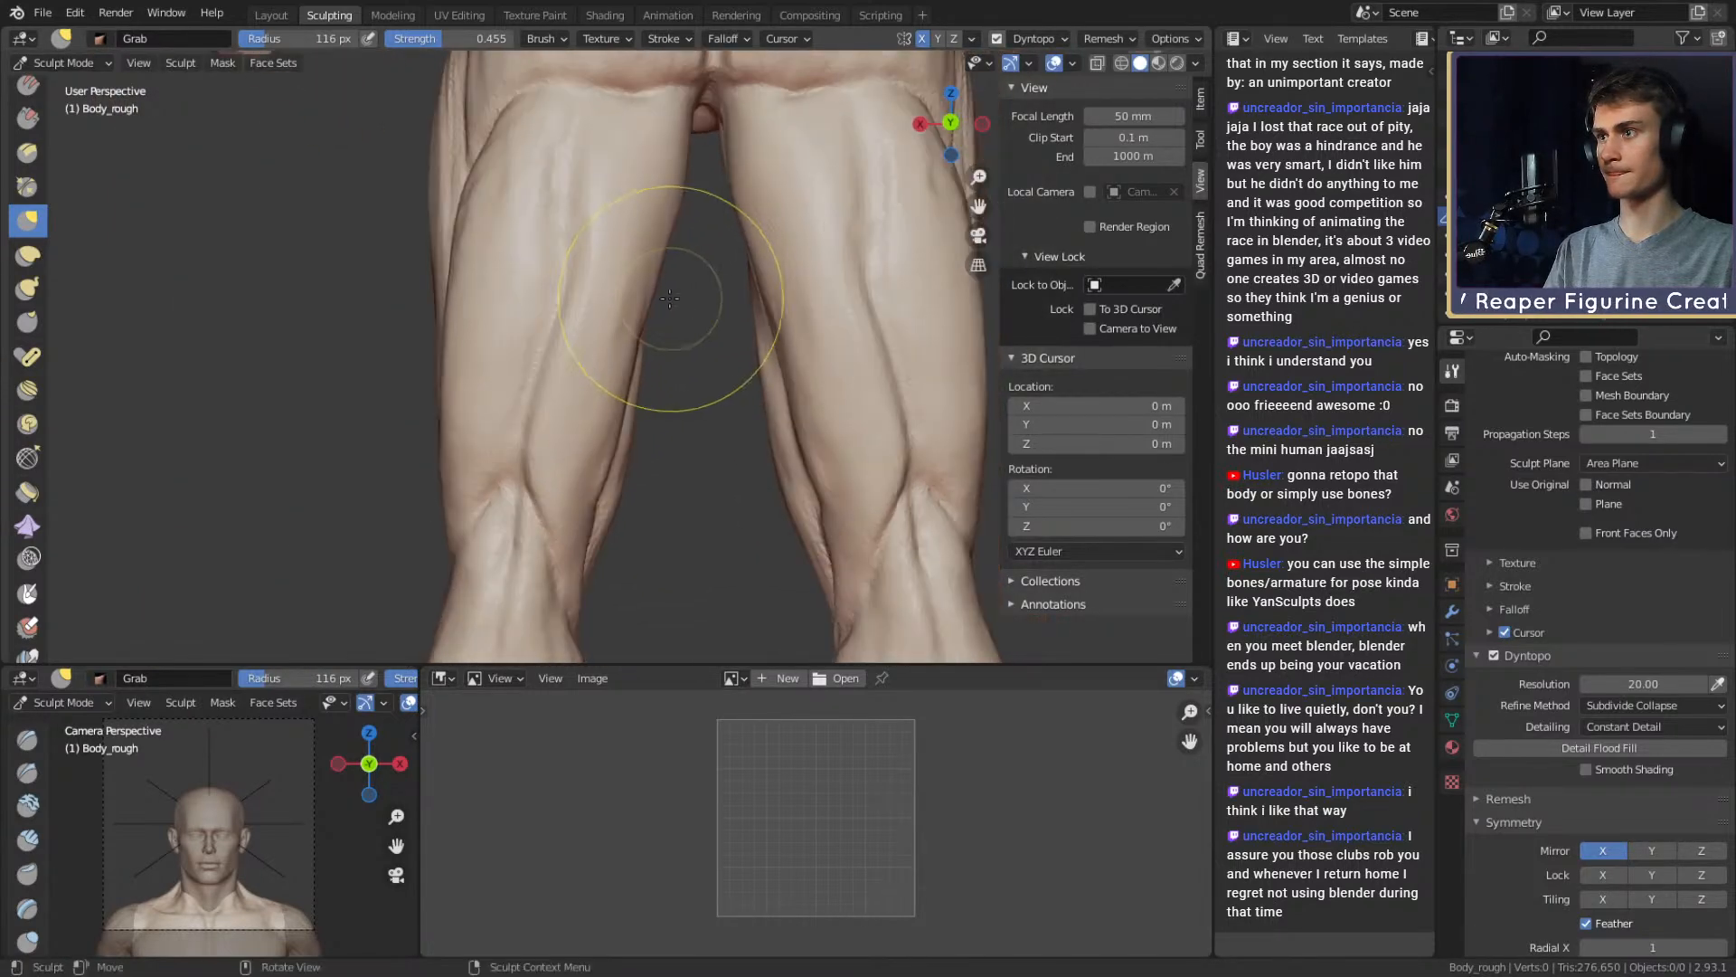
{"action": "key", "text": "f"}
{"action": "left_click", "coordinate": [666, 302]}
{"action": "mouse_move", "coordinate": [667, 443]}
{"action": "left_mouse_down", "text": "alt+shift"}
{"action": "mouse_move", "coordinate": [683, 355]}
{"action": "mouse_move", "coordinate": [644, 355]}
{"action": "left_mouse_up", "text": "alt+shift"}
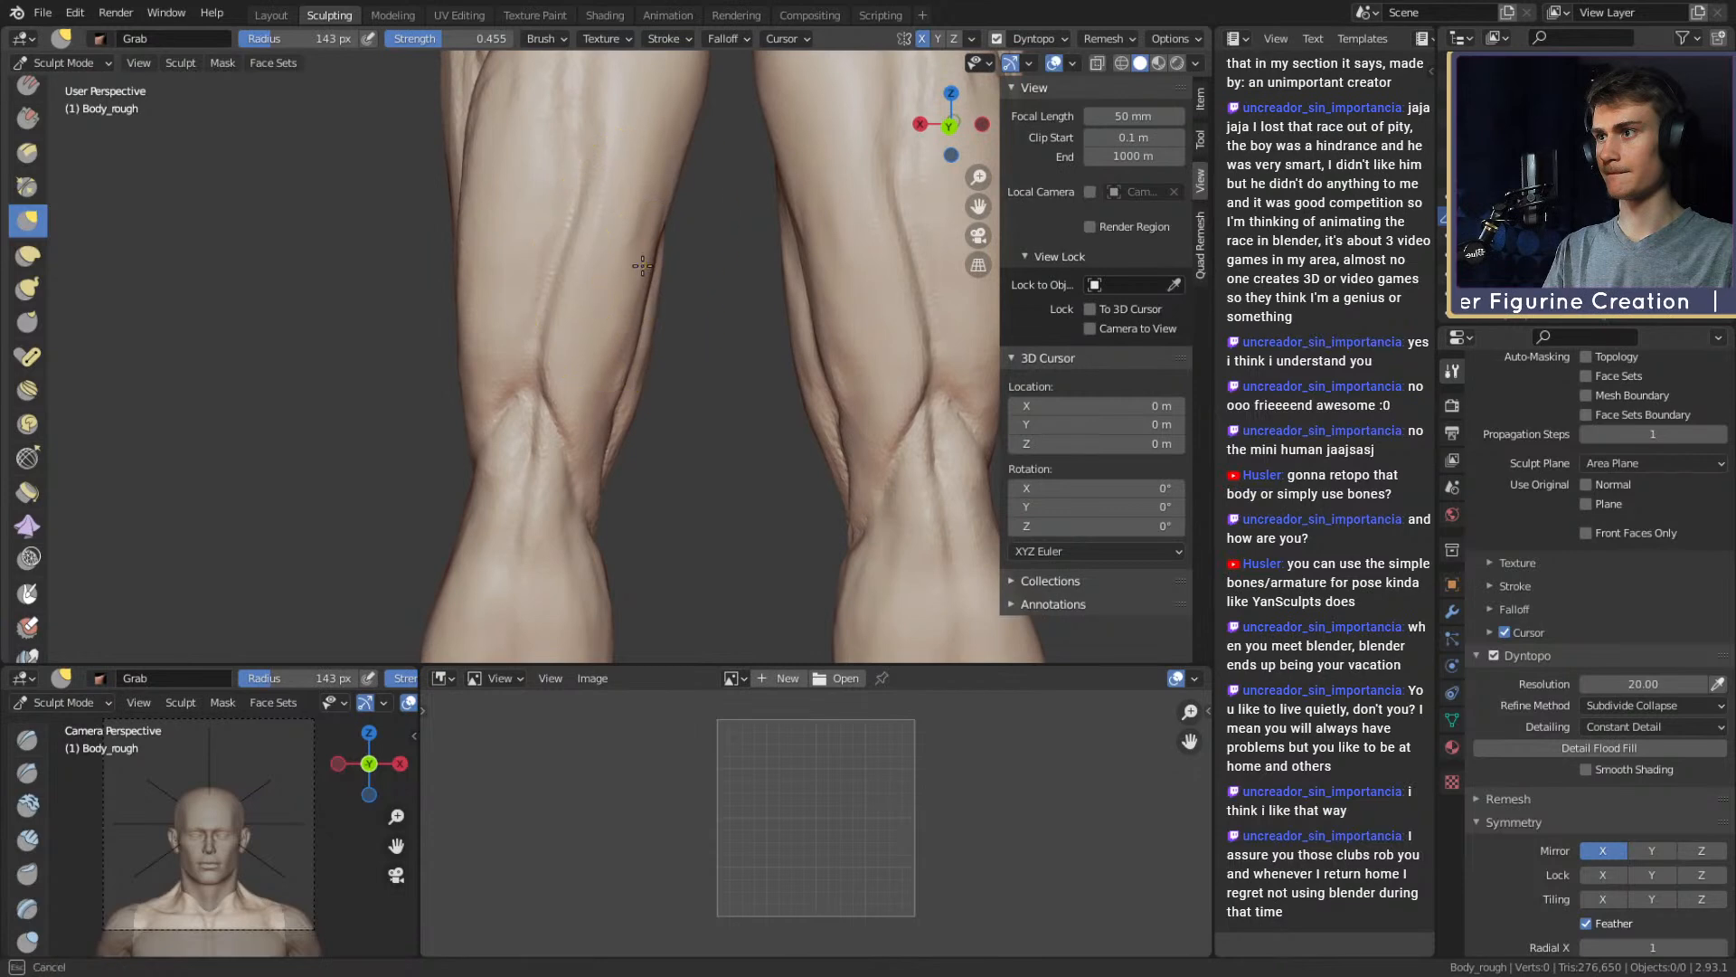
{"action": "left_click_drag", "start_coordinate": [648, 231], "coordinate": [653, 231]}
{"action": "mouse_move", "coordinate": [665, 390]}
{"action": "left_mouse_down", "text": "alt+shift"}
{"action": "mouse_move", "coordinate": [686, 291]}
{"action": "mouse_move", "coordinate": [645, 316]}
{"action": "left_mouse_up", "text": "alt+shift"}
{"action": "key", "text": "f"}
{"action": "left_click", "coordinate": [659, 314]}
{"action": "key", "text": "f"}
{"action": "left_click", "coordinate": [632, 313]}
{"action": "mouse_move", "coordinate": [657, 320]}
{"action": "left_mouse_down", "text": "alt+shift"}
{"action": "mouse_move", "coordinate": [679, 320]}
{"action": "mouse_move", "coordinate": [620, 275]}
{"action": "left_mouse_up", "text": "alt+shift"}
Build up and blend the side of the lower thigh above the knee with Clay Strips at a 47 px radius
{"action": "key", "text": "c"}
{"action": "key", "text": "f"}
{"action": "left_click", "coordinate": [584, 361]}
{"action": "left_click_drag", "start_coordinate": [633, 364], "coordinate": [597, 370], "text": "alt"}
{"action": "mouse_move", "coordinate": [616, 411]}
{"action": "left_mouse_down"}
{"action": "mouse_move", "coordinate": [624, 434]}
{"action": "mouse_move", "coordinate": [556, 265]}
{"action": "mouse_move", "coordinate": [624, 317]}
{"action": "left_mouse_up"}
{"action": "key", "text": "f"}
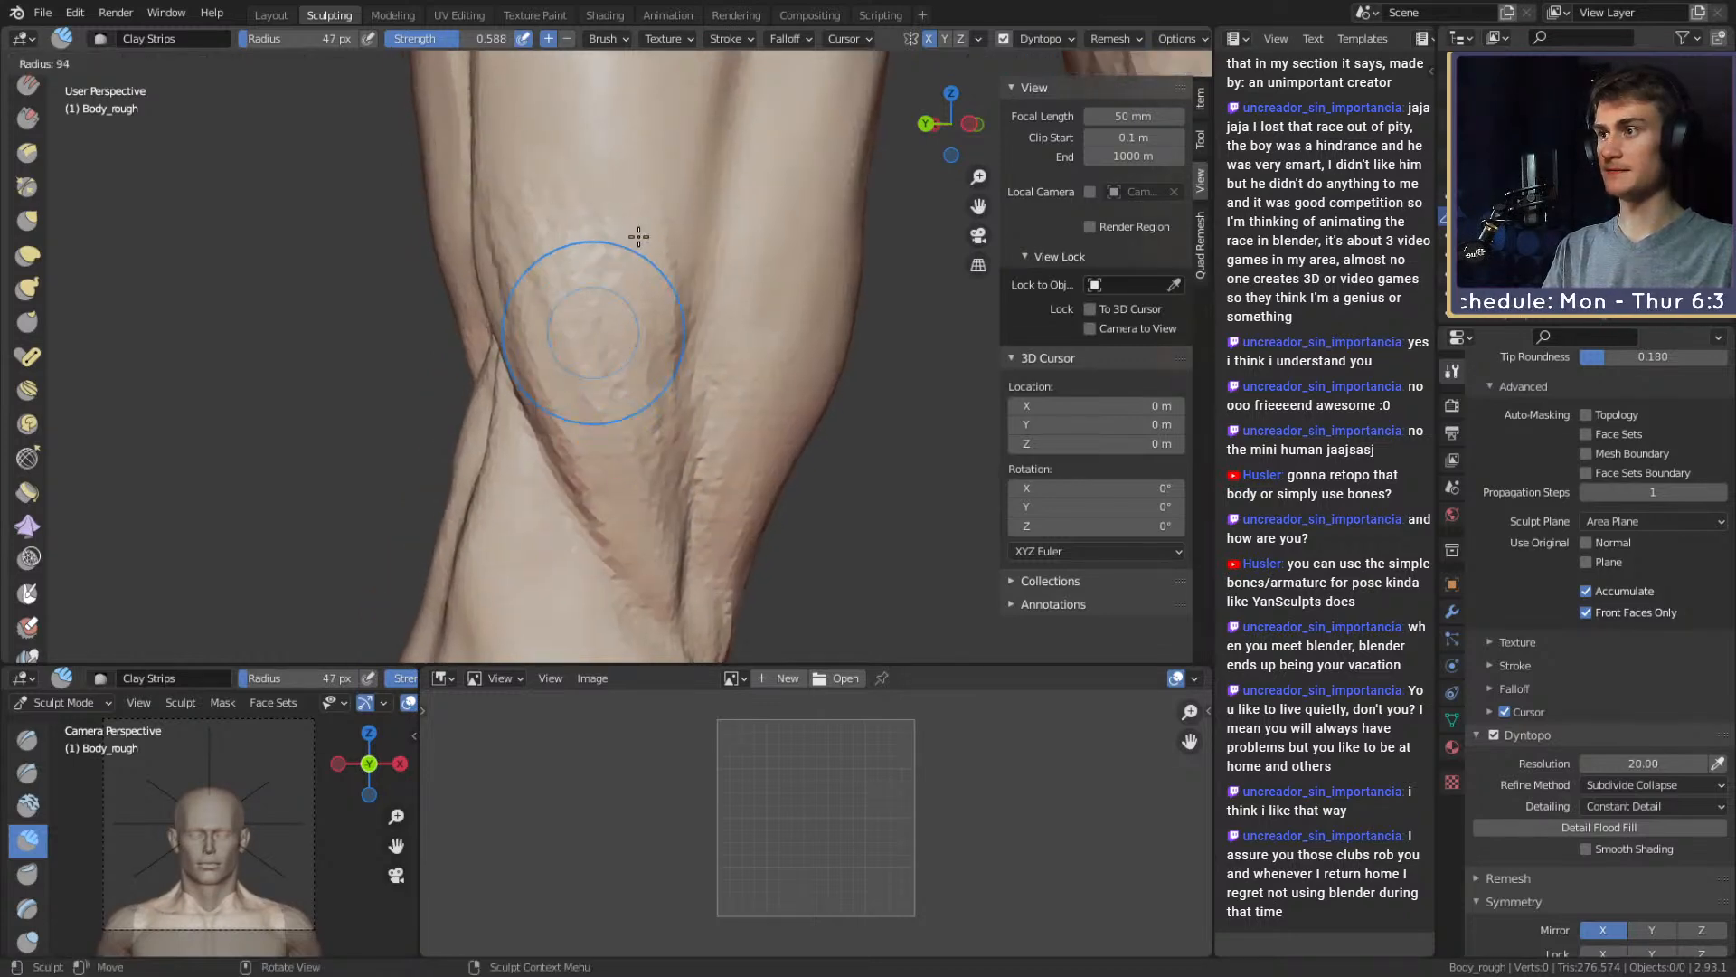
{"action": "left_click", "coordinate": [639, 234]}
{"action": "mouse_move", "coordinate": [646, 426]}
{"action": "left_mouse_down", "text": "alt"}
{"action": "mouse_move", "coordinate": [768, 308]}
{"action": "mouse_move", "coordinate": [769, 379]}
{"action": "mouse_move", "coordinate": [687, 389]}
{"action": "mouse_move", "coordinate": [651, 334]}
{"action": "mouse_move", "coordinate": [587, 324]}
{"action": "mouse_move", "coordinate": [620, 291]}
{"action": "mouse_move", "coordinate": [659, 368]}
{"action": "mouse_move", "coordinate": [713, 338]}
{"action": "mouse_move", "coordinate": [628, 391]}
{"action": "mouse_move", "coordinate": [720, 333]}
{"action": "mouse_move", "coordinate": [625, 404]}
{"action": "left_mouse_up", "text": "alt"}
Shape the shin and upper calf below the kneecap with Clay Strips at a 34 px radius and smooth the surface
{"action": "key", "text": "g"}
{"action": "key", "text": "c"}
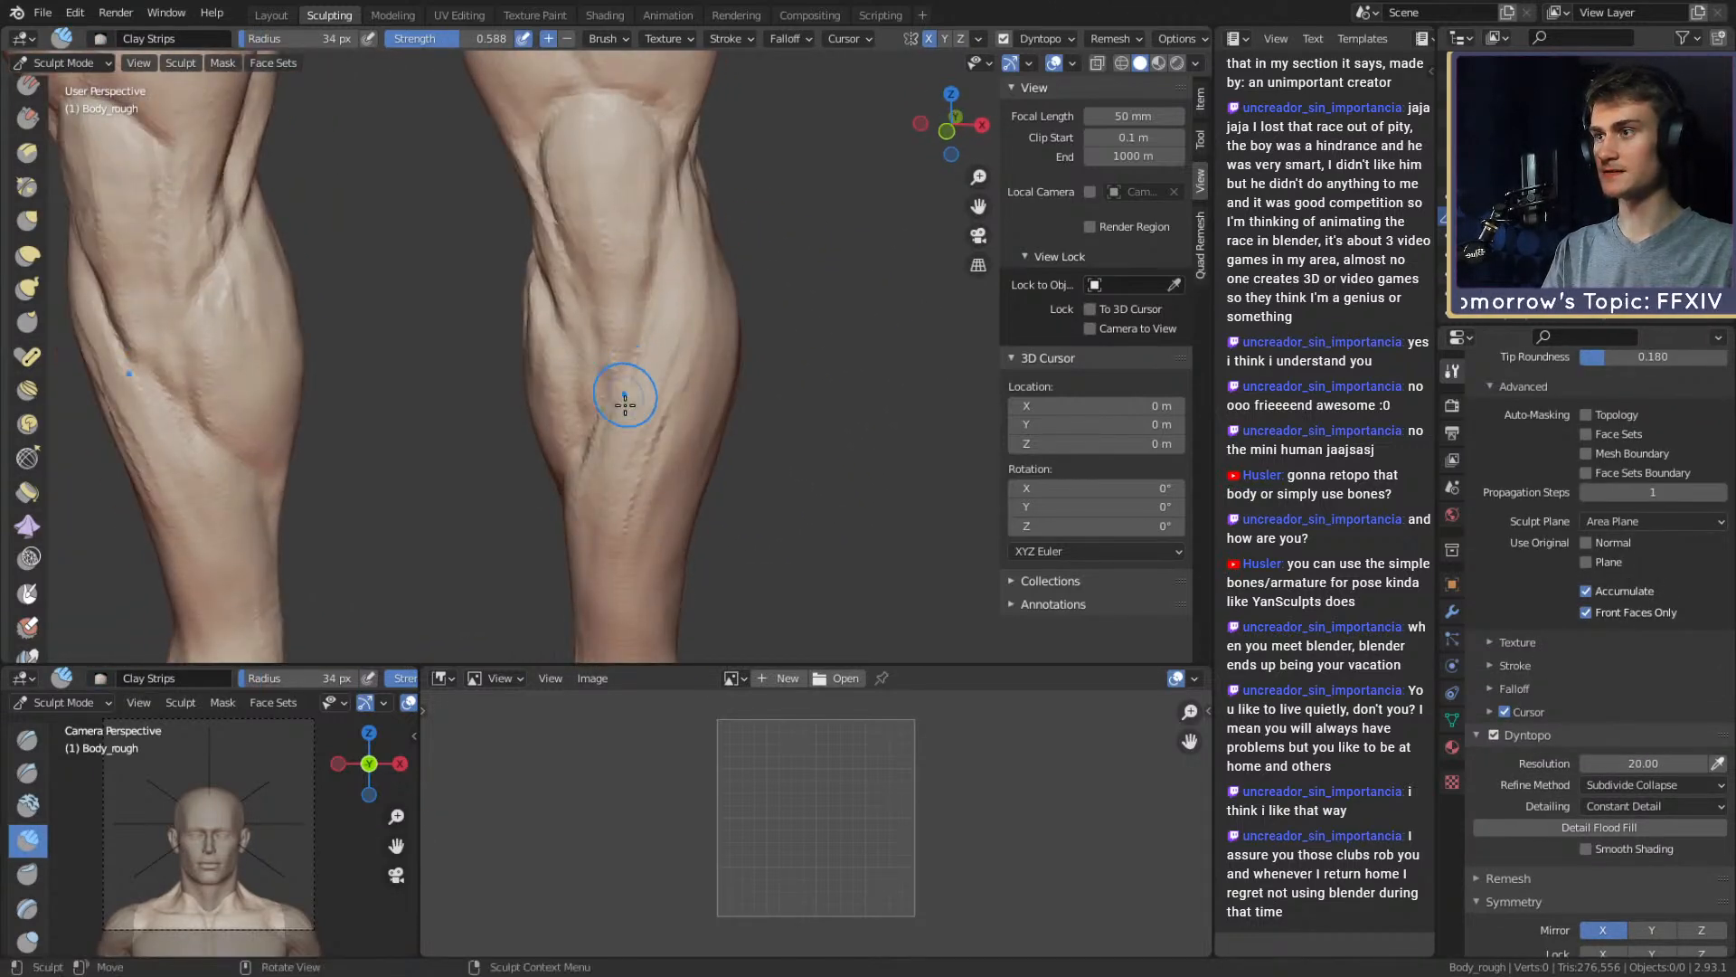
{"action": "left_click_drag", "start_coordinate": [711, 266], "coordinate": [636, 227], "text": "alt"}
{"action": "left_click_drag", "start_coordinate": [664, 353], "coordinate": [656, 252], "text": "alt"}
{"action": "left_click_drag", "start_coordinate": [570, 462], "coordinate": [658, 351], "text": "alt"}
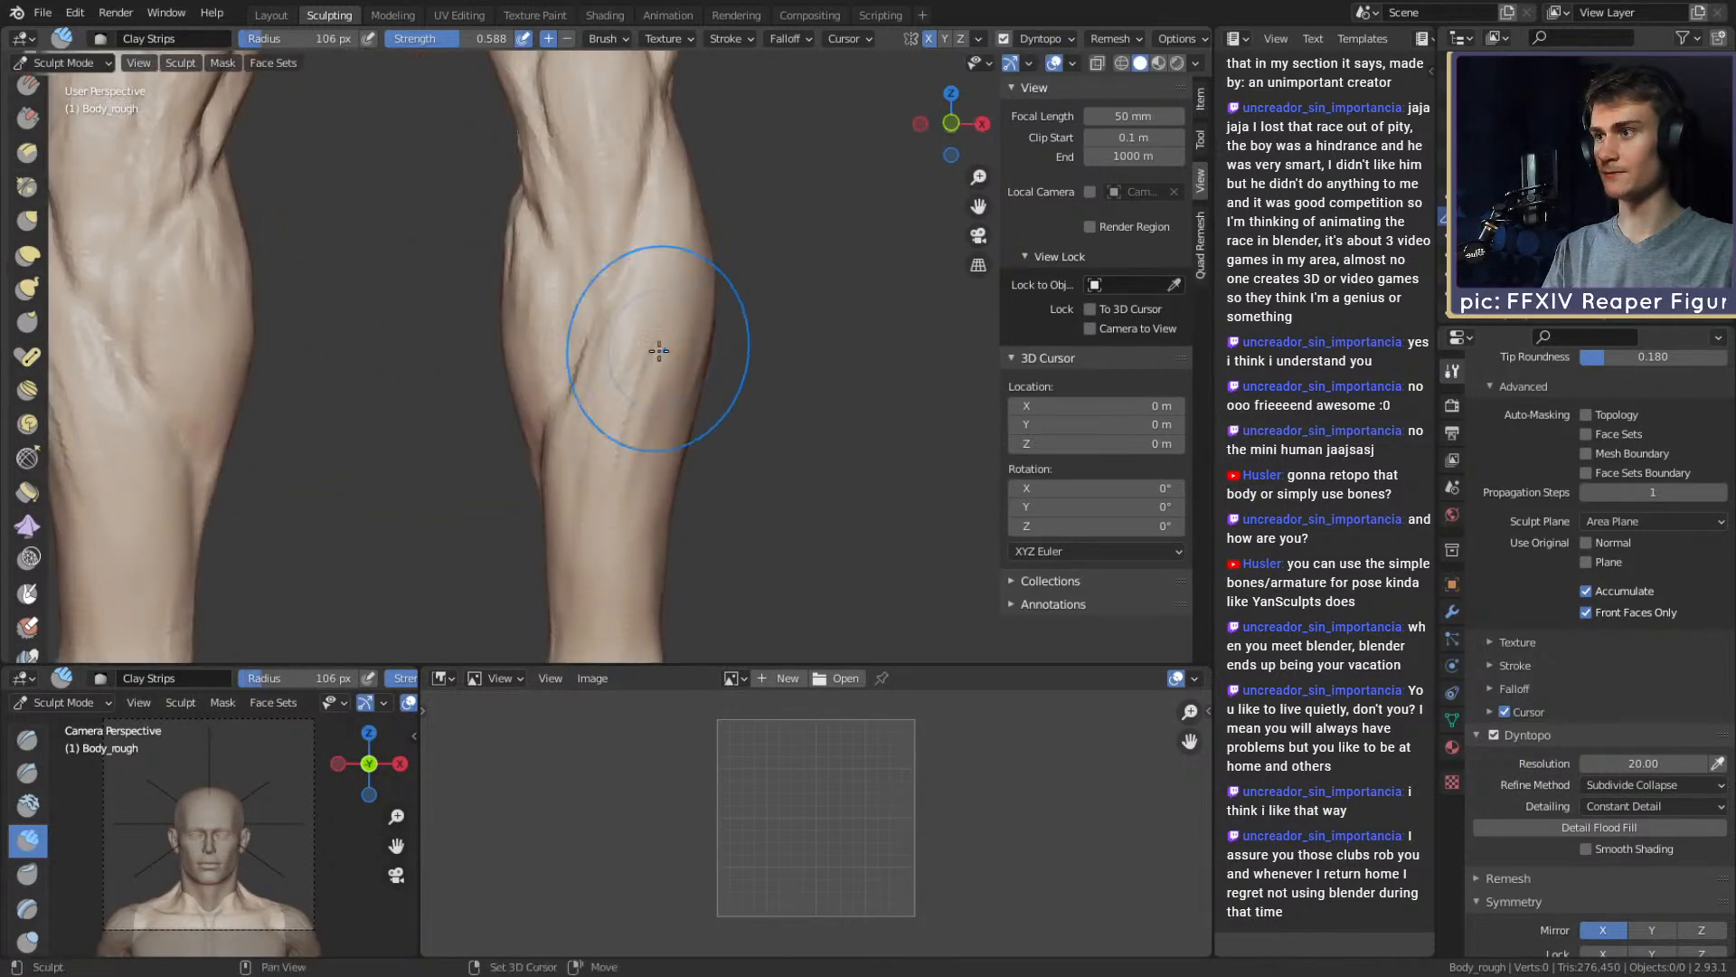
{"action": "mouse_move", "coordinate": [607, 435]}
{"action": "left_mouse_down", "text": "alt+shift"}
{"action": "mouse_move", "coordinate": [647, 377]}
{"action": "mouse_move", "coordinate": [636, 271]}
{"action": "mouse_move", "coordinate": [588, 388]}
{"action": "mouse_move", "coordinate": [617, 382]}
{"action": "left_mouse_up", "text": "alt+shift"}
Refine the calf muscle forms from the front, back and inner side with Clay Strips and Crease at a 31 px radius
{"action": "key", "text": "f"}
{"action": "left_click", "coordinate": [587, 272]}
{"action": "mouse_move", "coordinate": [556, 332]}
{"action": "left_mouse_down", "text": "alt"}
{"action": "mouse_move", "coordinate": [593, 353]}
{"action": "mouse_move", "coordinate": [724, 359]}
{"action": "left_mouse_up", "text": "alt"}
{"action": "mouse_move", "coordinate": [556, 343]}
{"action": "left_mouse_down", "text": "alt"}
{"action": "mouse_move", "coordinate": [689, 316]}
{"action": "mouse_move", "coordinate": [723, 342]}
{"action": "left_mouse_up", "text": "alt"}
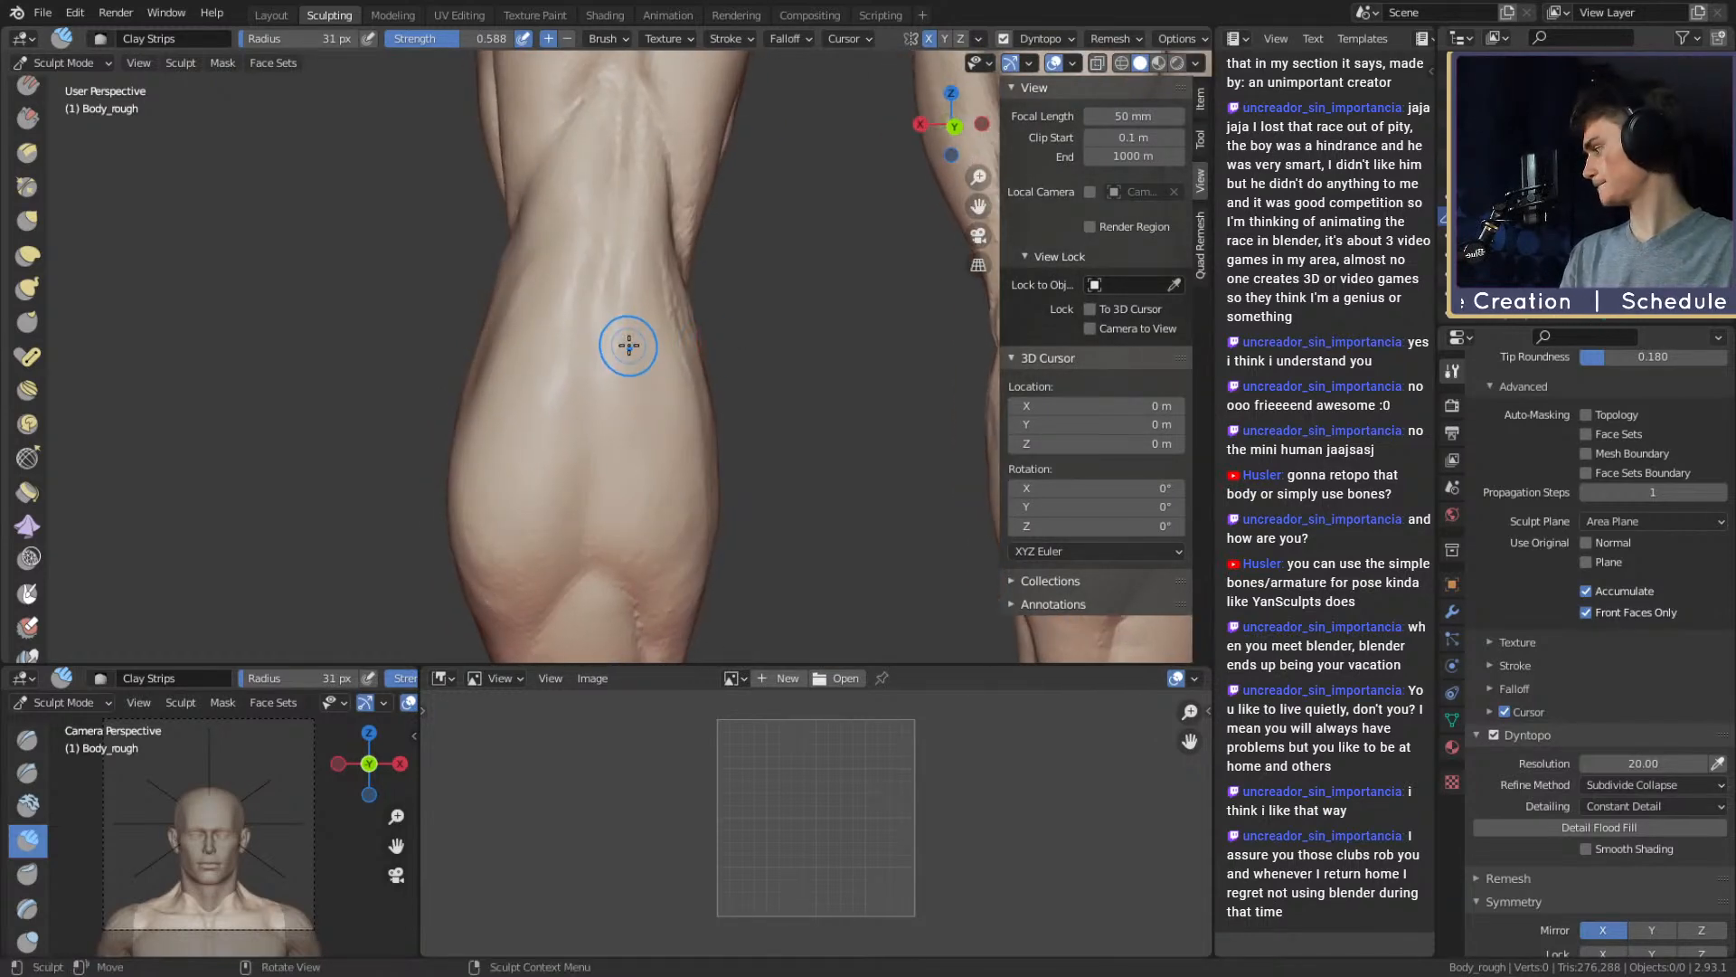
{"action": "mouse_move", "coordinate": [721, 454]}
{"action": "left_mouse_down", "text": "alt"}
{"action": "mouse_move", "coordinate": [631, 419]}
{"action": "mouse_move", "coordinate": [631, 368]}
{"action": "mouse_move", "coordinate": [542, 326]}
{"action": "mouse_move", "coordinate": [460, 329]}
{"action": "mouse_move", "coordinate": [570, 450]}
{"action": "mouse_move", "coordinate": [612, 295]}
{"action": "mouse_move", "coordinate": [596, 291]}
{"action": "mouse_move", "coordinate": [616, 295]}
{"action": "left_mouse_up", "text": "alt"}
{"action": "key", "text": "shift+c"}
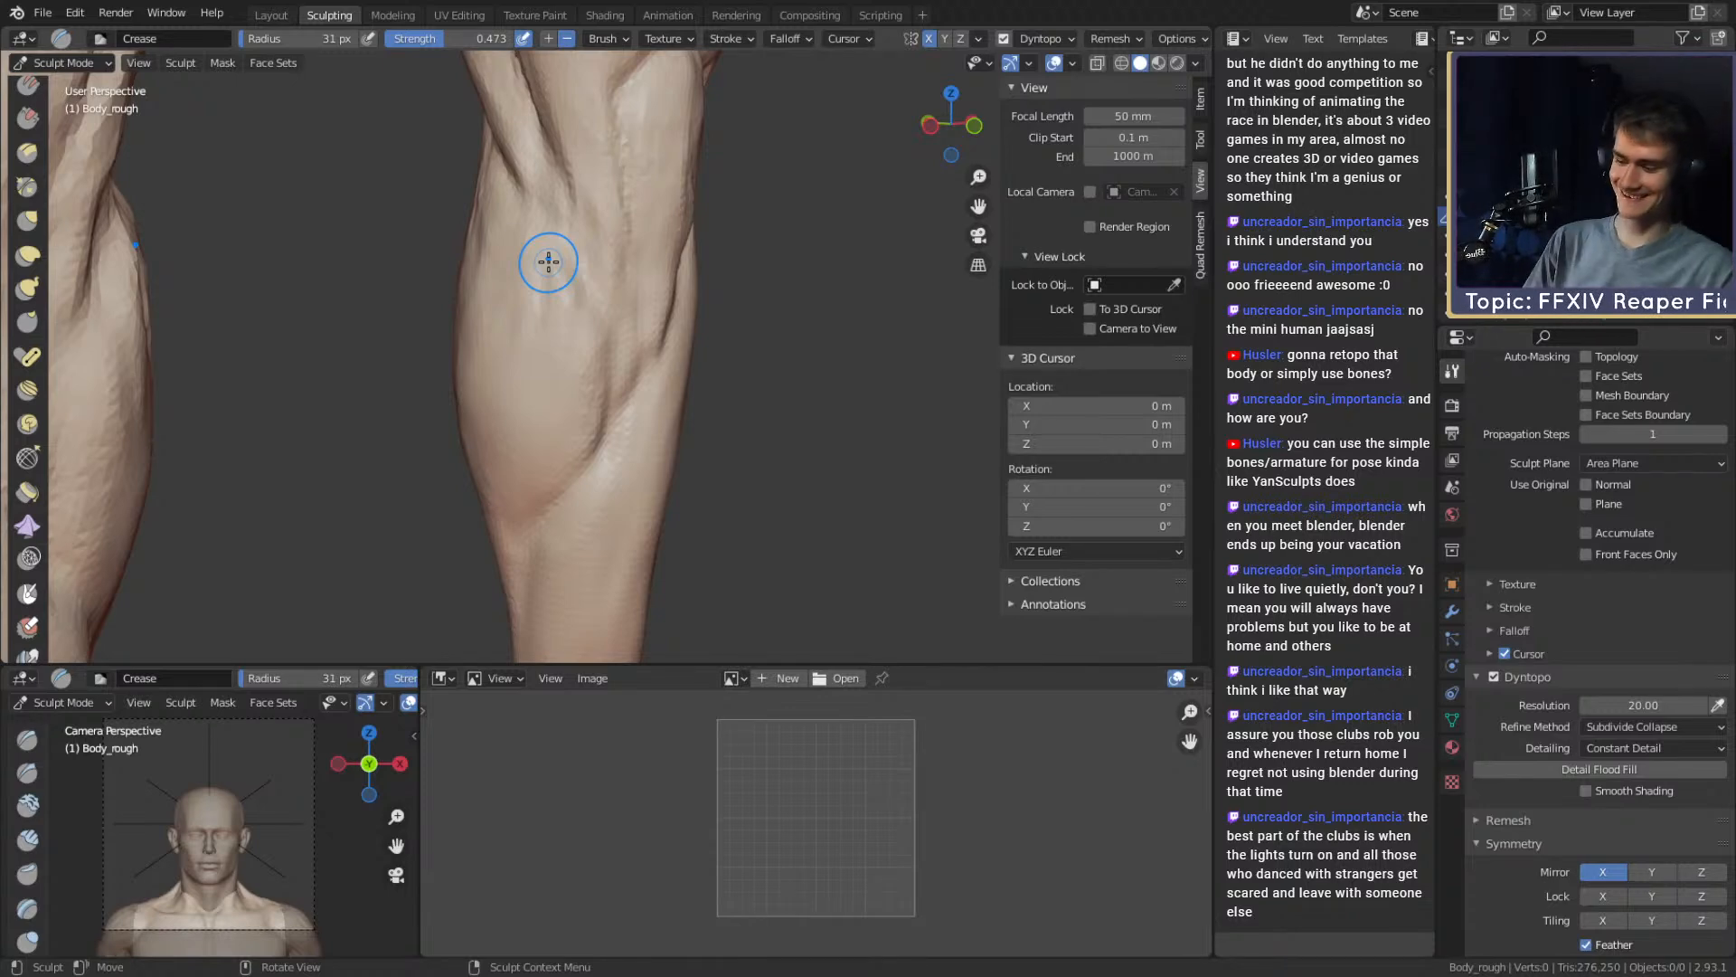
{"action": "mouse_move", "coordinate": [727, 290]}
{"action": "middle_mouse_down"}
{"action": "mouse_move", "coordinate": [506, 293]}
{"action": "mouse_move", "coordinate": [542, 328]}
{"action": "mouse_move", "coordinate": [510, 299]}
{"action": "middle_mouse_up"}
Adjust the contour of the upper calf and knee with Grab at 148 px and 171 px radii
{"action": "key", "text": "g"}
{"action": "key", "text": "bracketright"}
{"action": "key", "text": "bracketright"}
{"action": "left_click_drag", "start_coordinate": [530, 294], "coordinate": [495, 277]}
{"action": "key", "text": "f"}
{"action": "middle_click_drag", "start_coordinate": [495, 278], "coordinate": [615, 312]}
{"action": "left_click", "coordinate": [643, 302]}
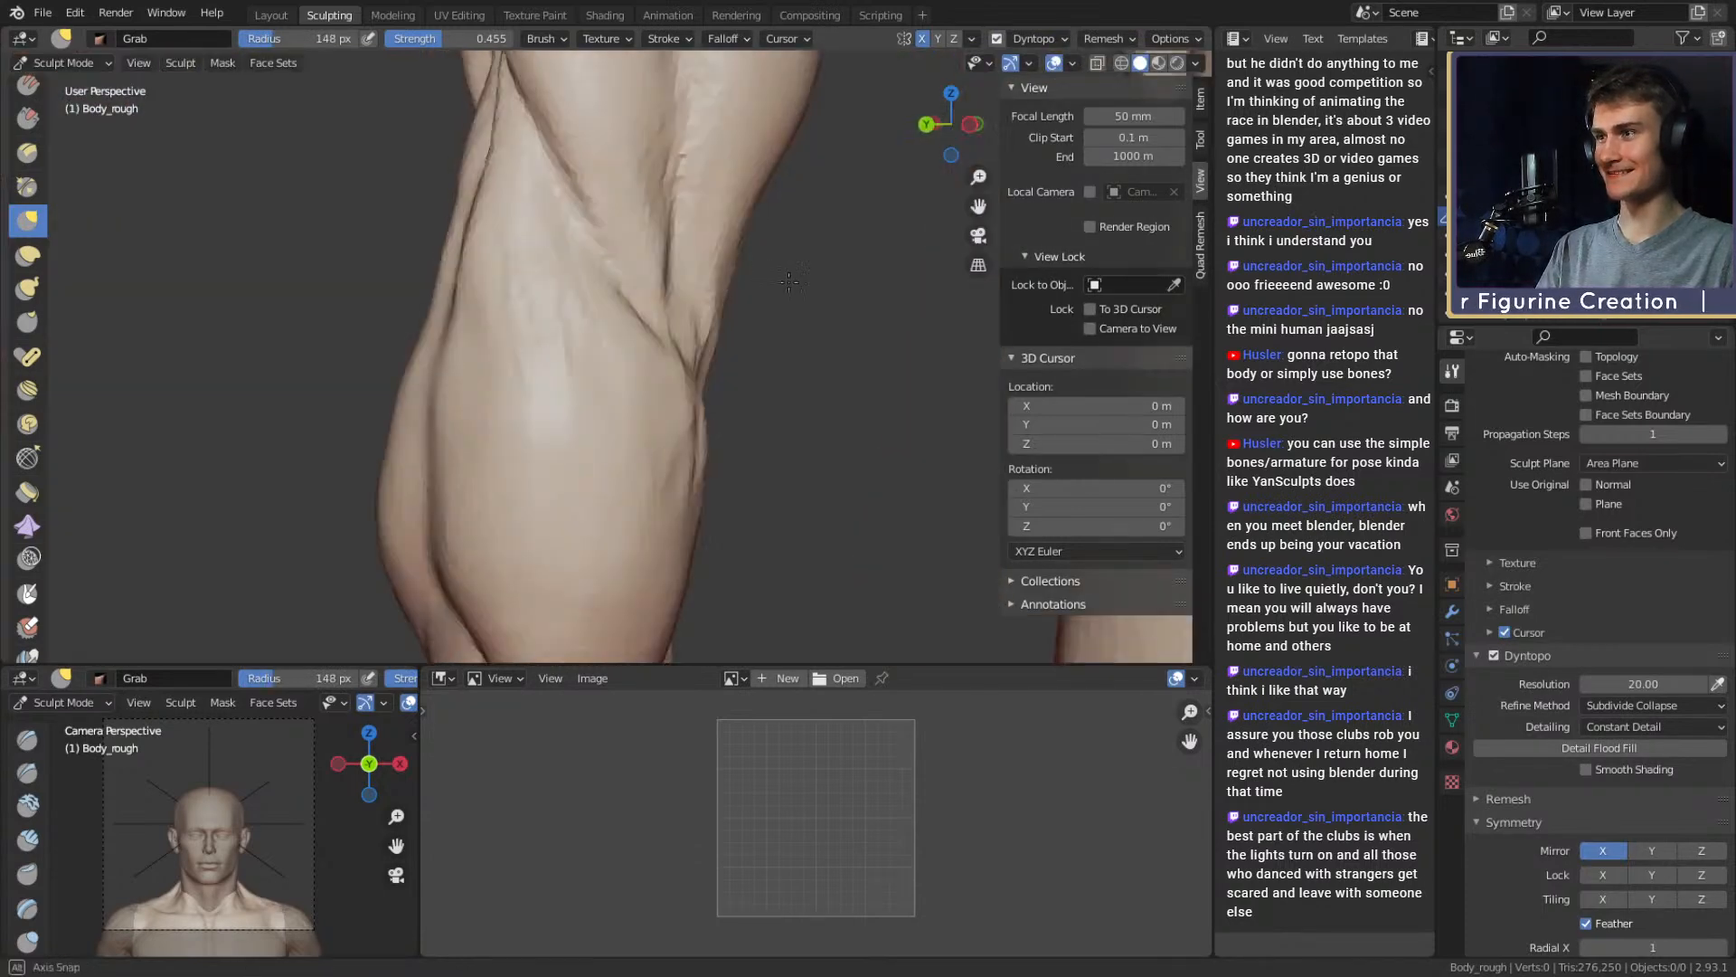
{"action": "mouse_move", "coordinate": [506, 316]}
{"action": "middle_mouse_down"}
{"action": "mouse_move", "coordinate": [667, 348]}
{"action": "mouse_move", "coordinate": [678, 330]}
{"action": "mouse_move", "coordinate": [776, 341]}
{"action": "mouse_move", "coordinate": [330, 330]}
{"action": "mouse_move", "coordinate": [573, 356]}
{"action": "mouse_move", "coordinate": [524, 213]}
{"action": "mouse_move", "coordinate": [504, 298]}
{"action": "mouse_move", "coordinate": [525, 265]}
{"action": "mouse_move", "coordinate": [724, 299]}
{"action": "mouse_move", "coordinate": [503, 289]}
{"action": "mouse_move", "coordinate": [941, 302]}
{"action": "middle_mouse_up"}
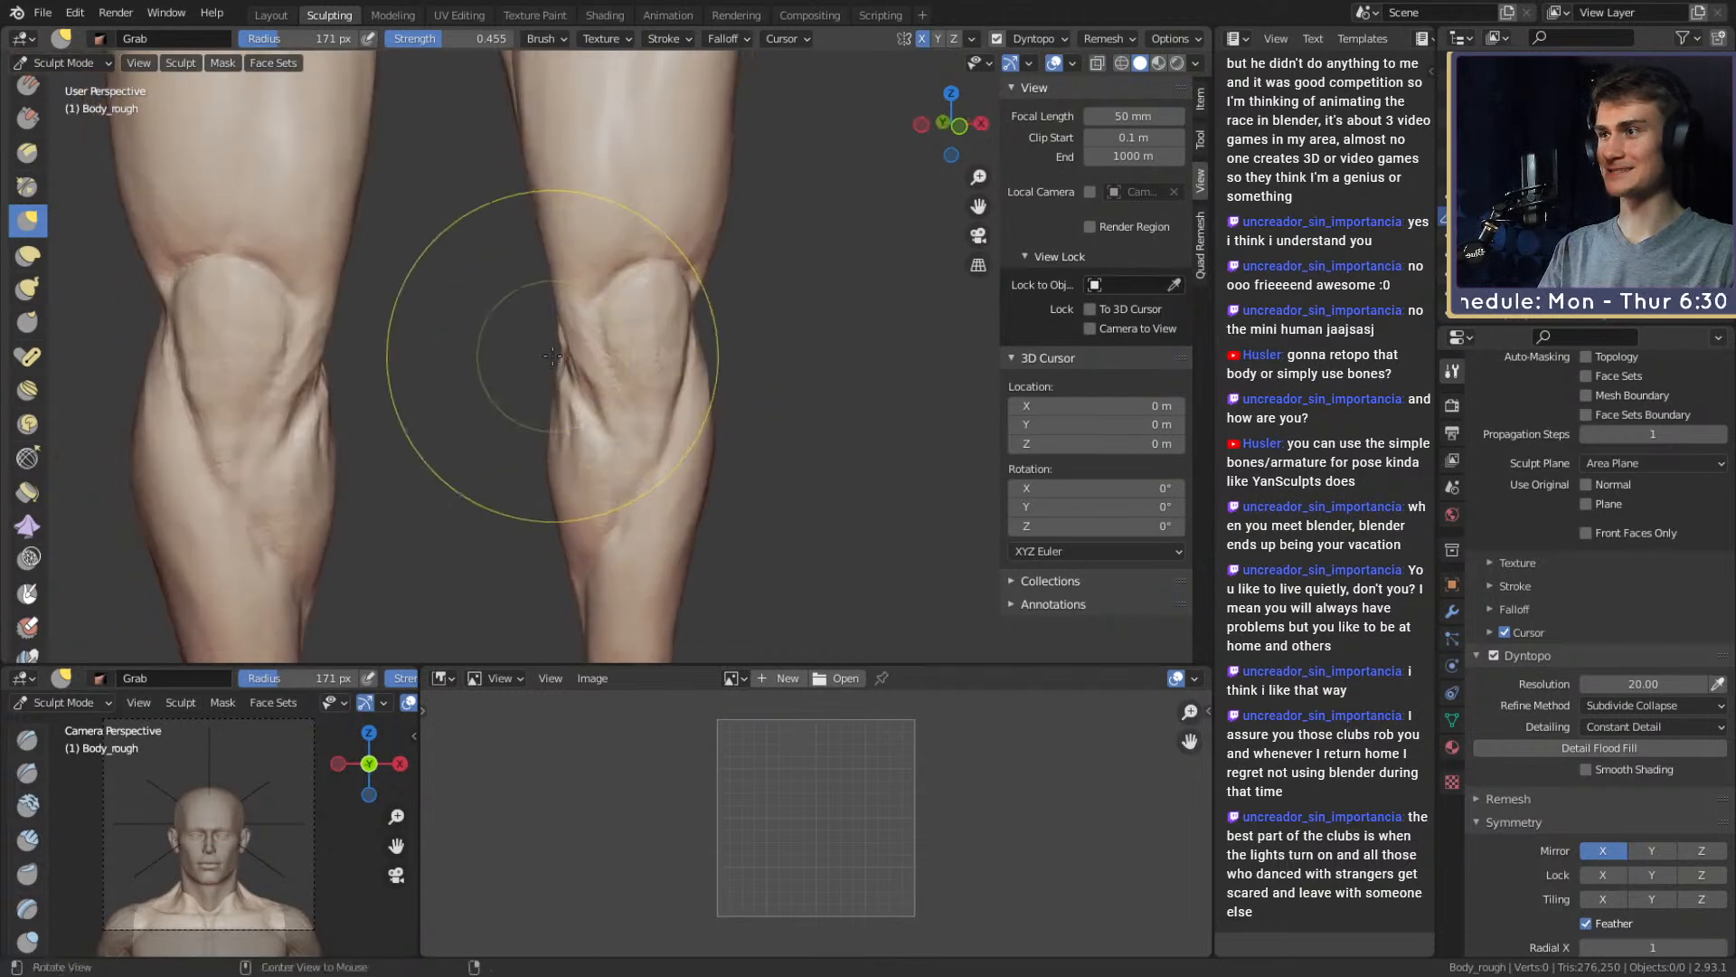
Refine the tendon folds on the inner side of the knee with Clay Strips at a 34 px radius
{"action": "key", "text": "c"}
{"action": "mouse_move", "coordinate": [588, 299]}
{"action": "middle_mouse_down"}
{"action": "mouse_move", "coordinate": [503, 329]}
{"action": "mouse_move", "coordinate": [582, 312]}
{"action": "middle_mouse_up"}
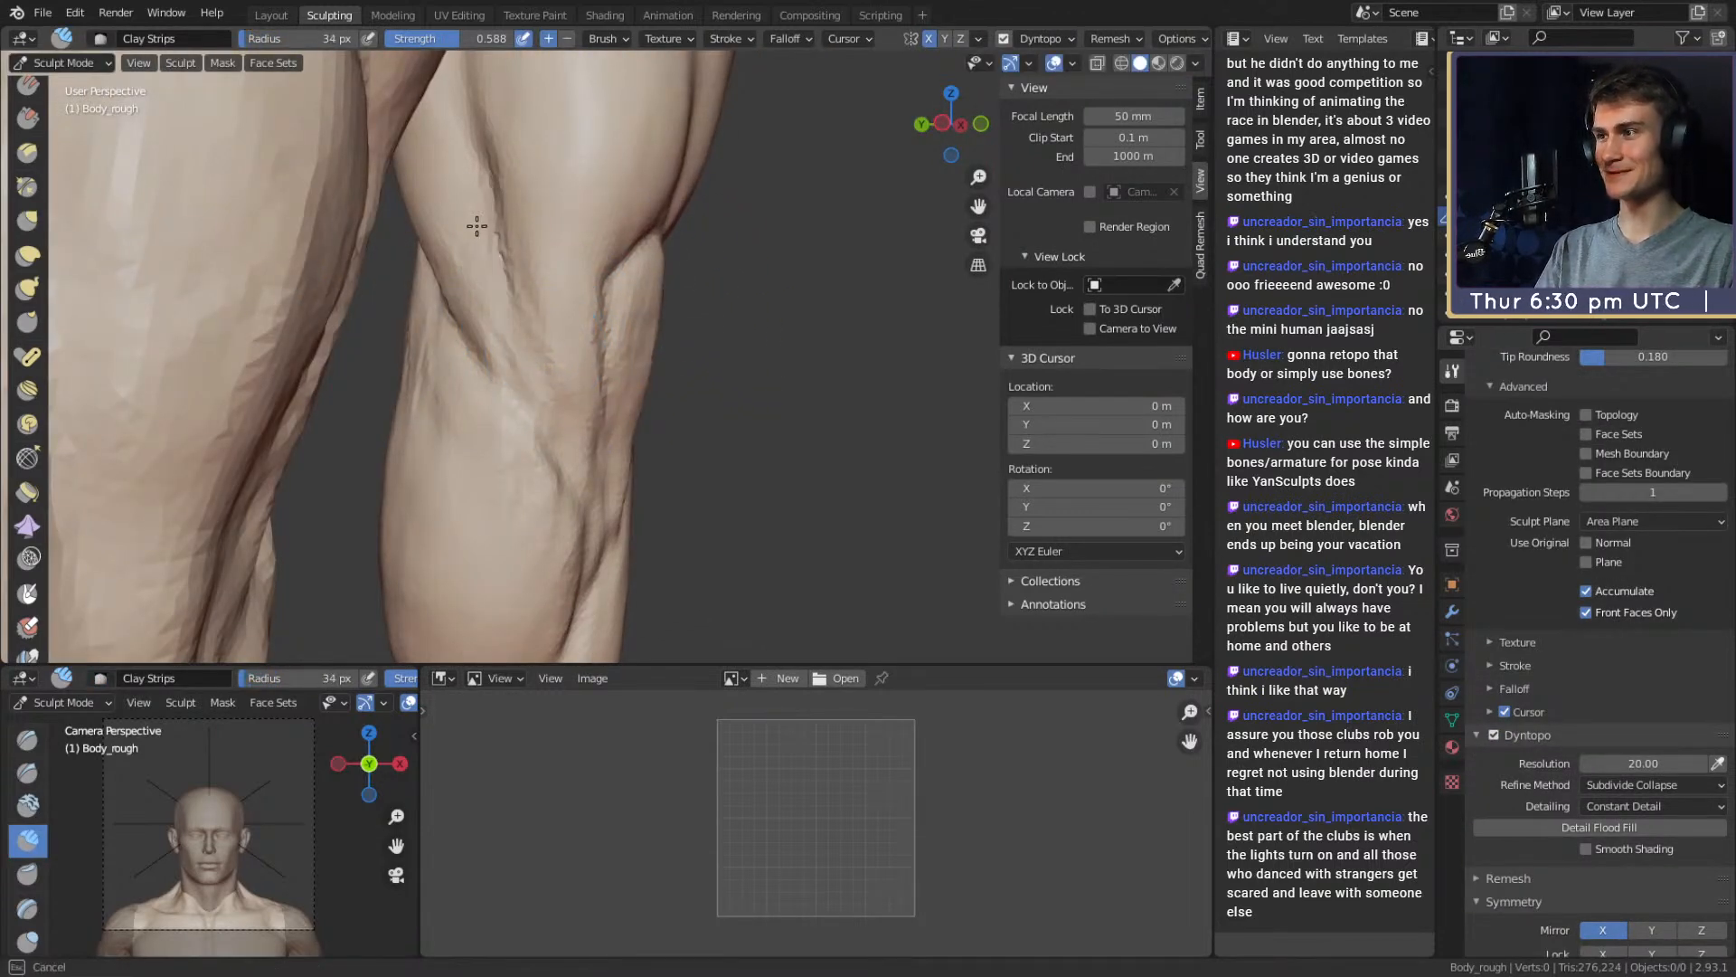
{"action": "middle_click_drag", "start_coordinate": [510, 256], "coordinate": [486, 285]}
{"action": "mouse_move", "coordinate": [540, 421]}
{"action": "middle_mouse_down"}
{"action": "mouse_move", "coordinate": [540, 363]}
{"action": "mouse_move", "coordinate": [574, 357]}
{"action": "mouse_move", "coordinate": [518, 317]}
{"action": "middle_mouse_up"}
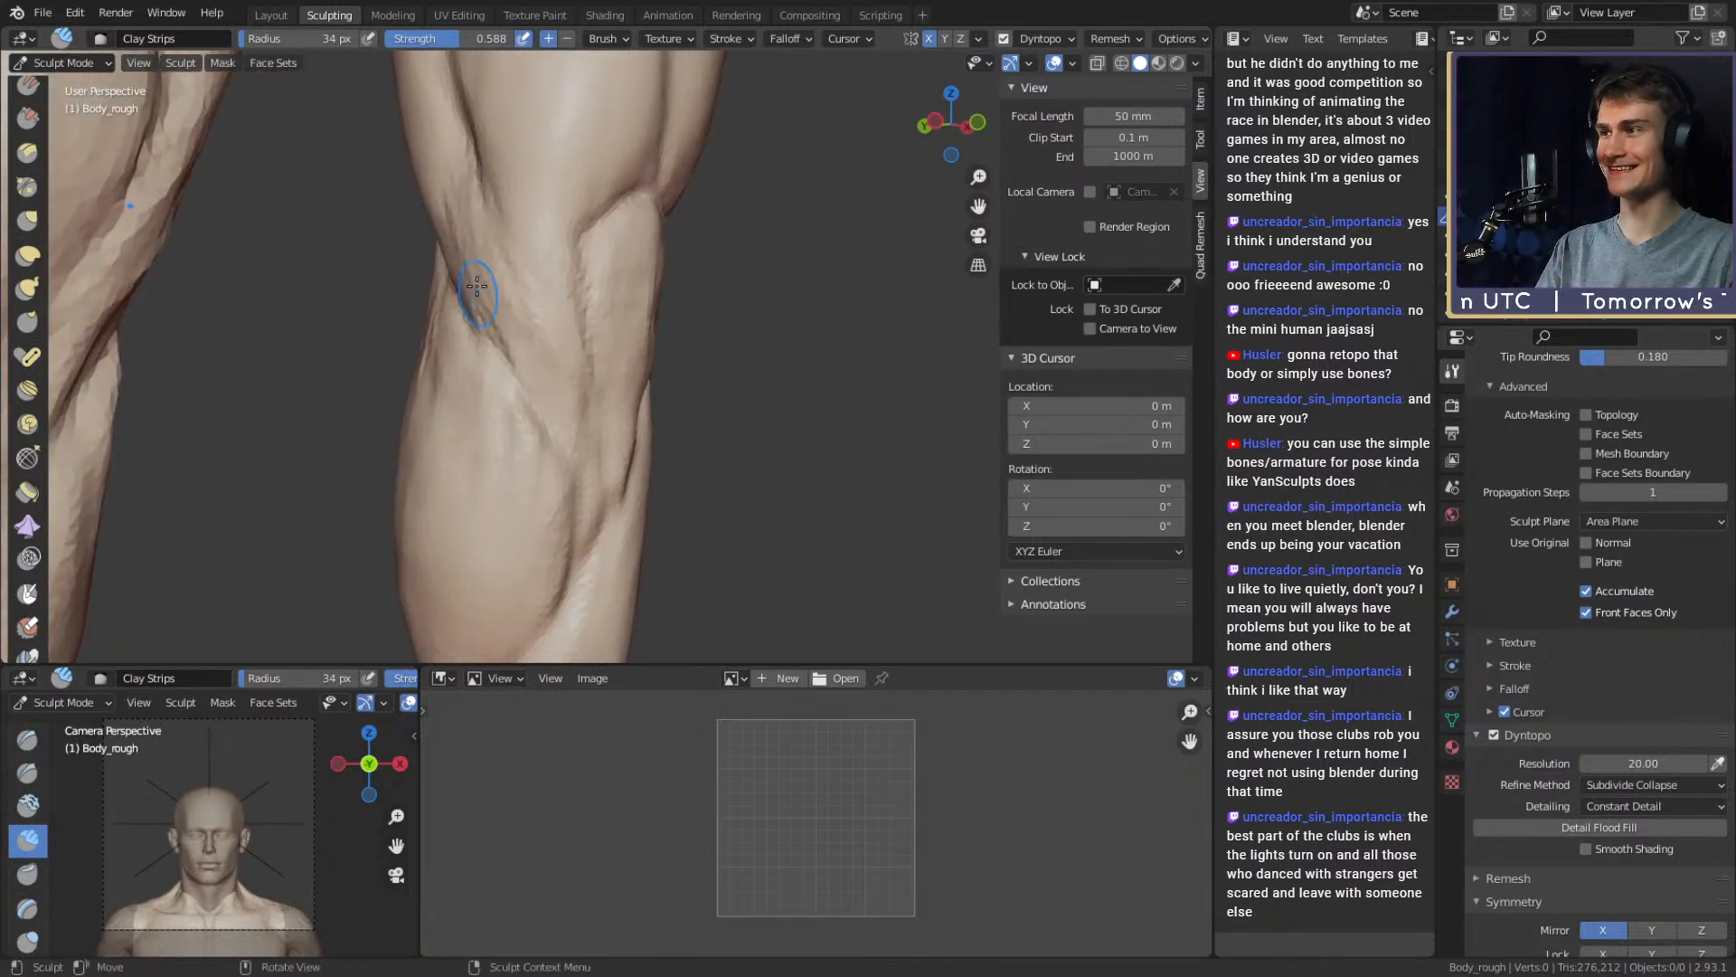
Blend the inner knee and the area beside the kneecap with Clay Strips at a 53 px radius
{"action": "key", "text": "f"}
{"action": "left_click_drag", "start_coordinate": [549, 367], "coordinate": [553, 380]}
{"action": "scroll", "coordinate": [666, 349], "scroll_direction": "down", "scroll_amount": 3}
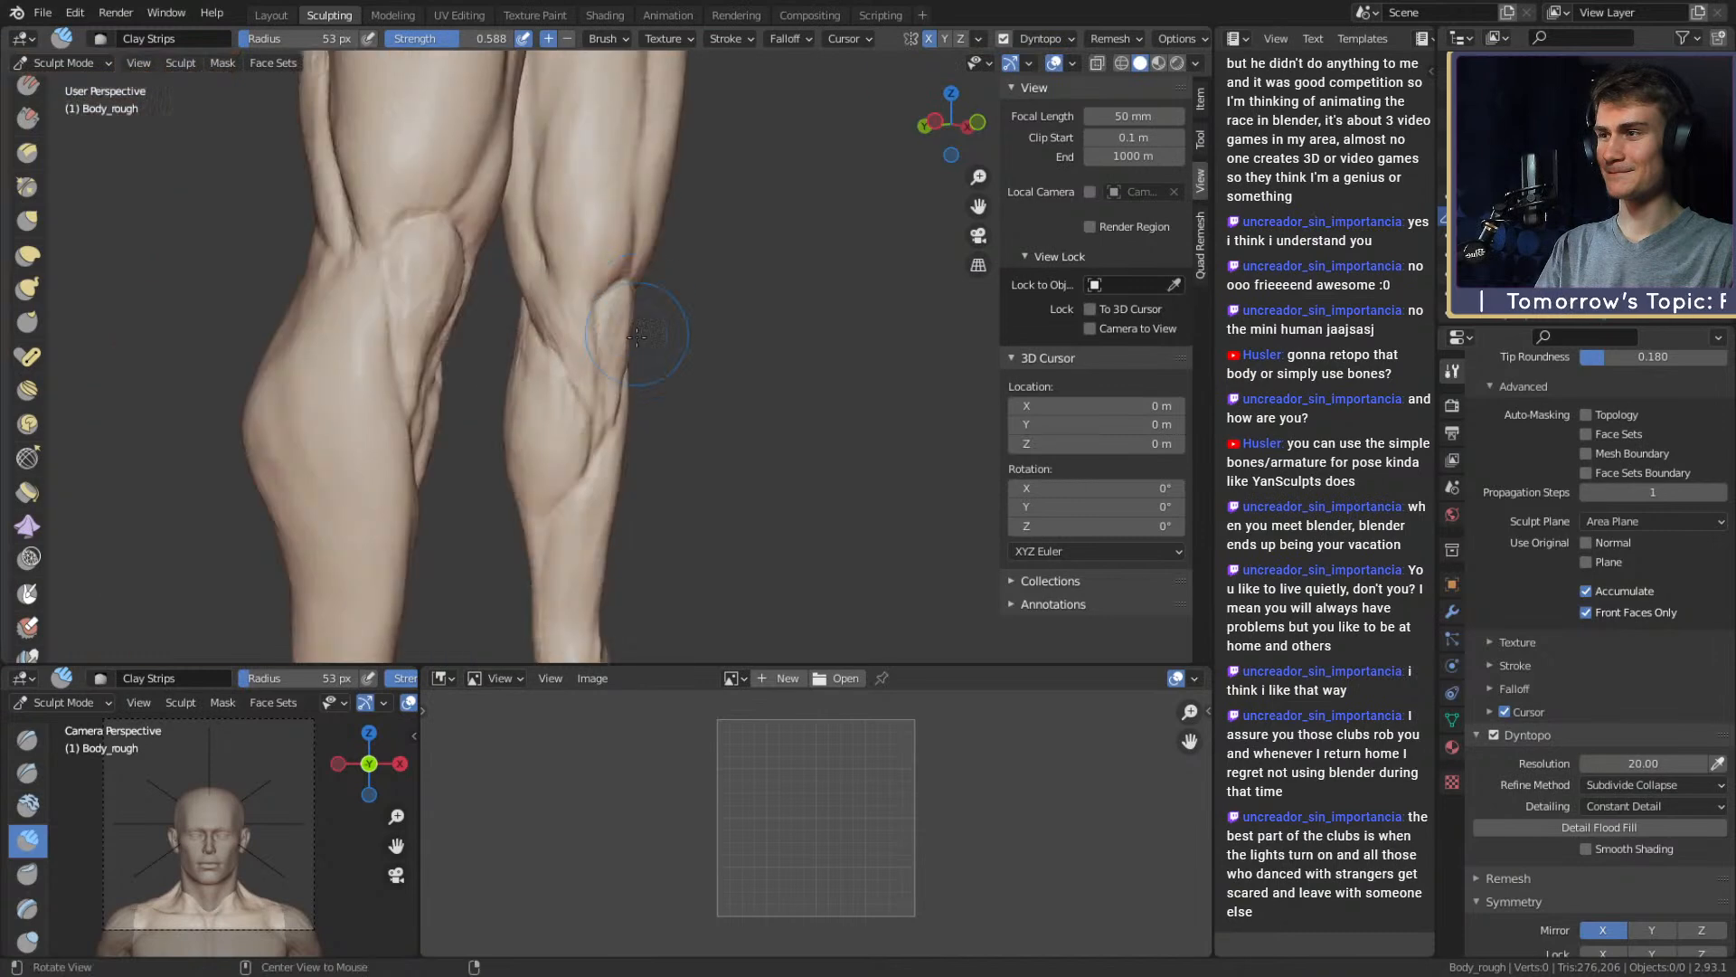
{"action": "mouse_move", "coordinate": [666, 349]}
{"action": "middle_mouse_down"}
{"action": "mouse_move", "coordinate": [557, 352]}
{"action": "mouse_move", "coordinate": [613, 371]}
{"action": "middle_mouse_up"}
{"action": "scroll", "coordinate": [605, 388], "scroll_direction": "up", "scroll_amount": 4}
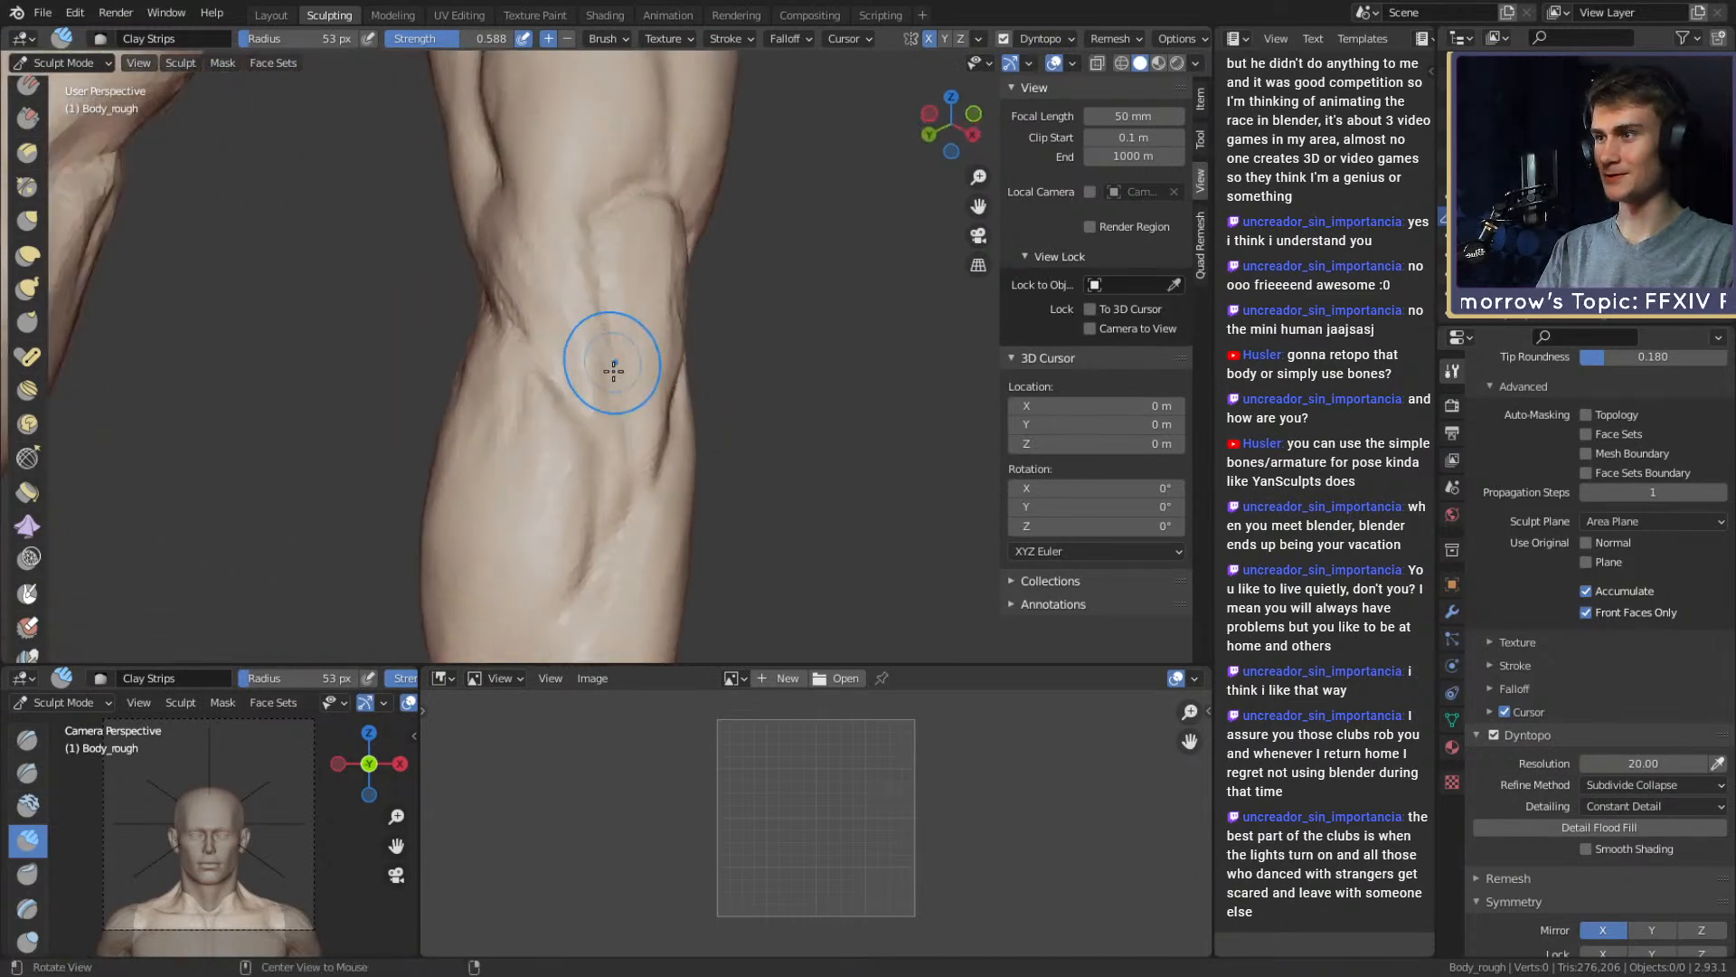
{"action": "key", "text": "f"}
{"action": "left_click", "coordinate": [512, 243]}
{"action": "mouse_move", "coordinate": [538, 292]}
{"action": "middle_mouse_down"}
{"action": "mouse_move", "coordinate": [600, 395]}
{"action": "mouse_move", "coordinate": [570, 410]}
{"action": "mouse_move", "coordinate": [570, 391]}
{"action": "mouse_move", "coordinate": [609, 417]}
{"action": "middle_mouse_up"}
Sharpen the outline around the kneecap with Crease
{"action": "key", "text": "shift+c"}
{"action": "key", "text": "g"}
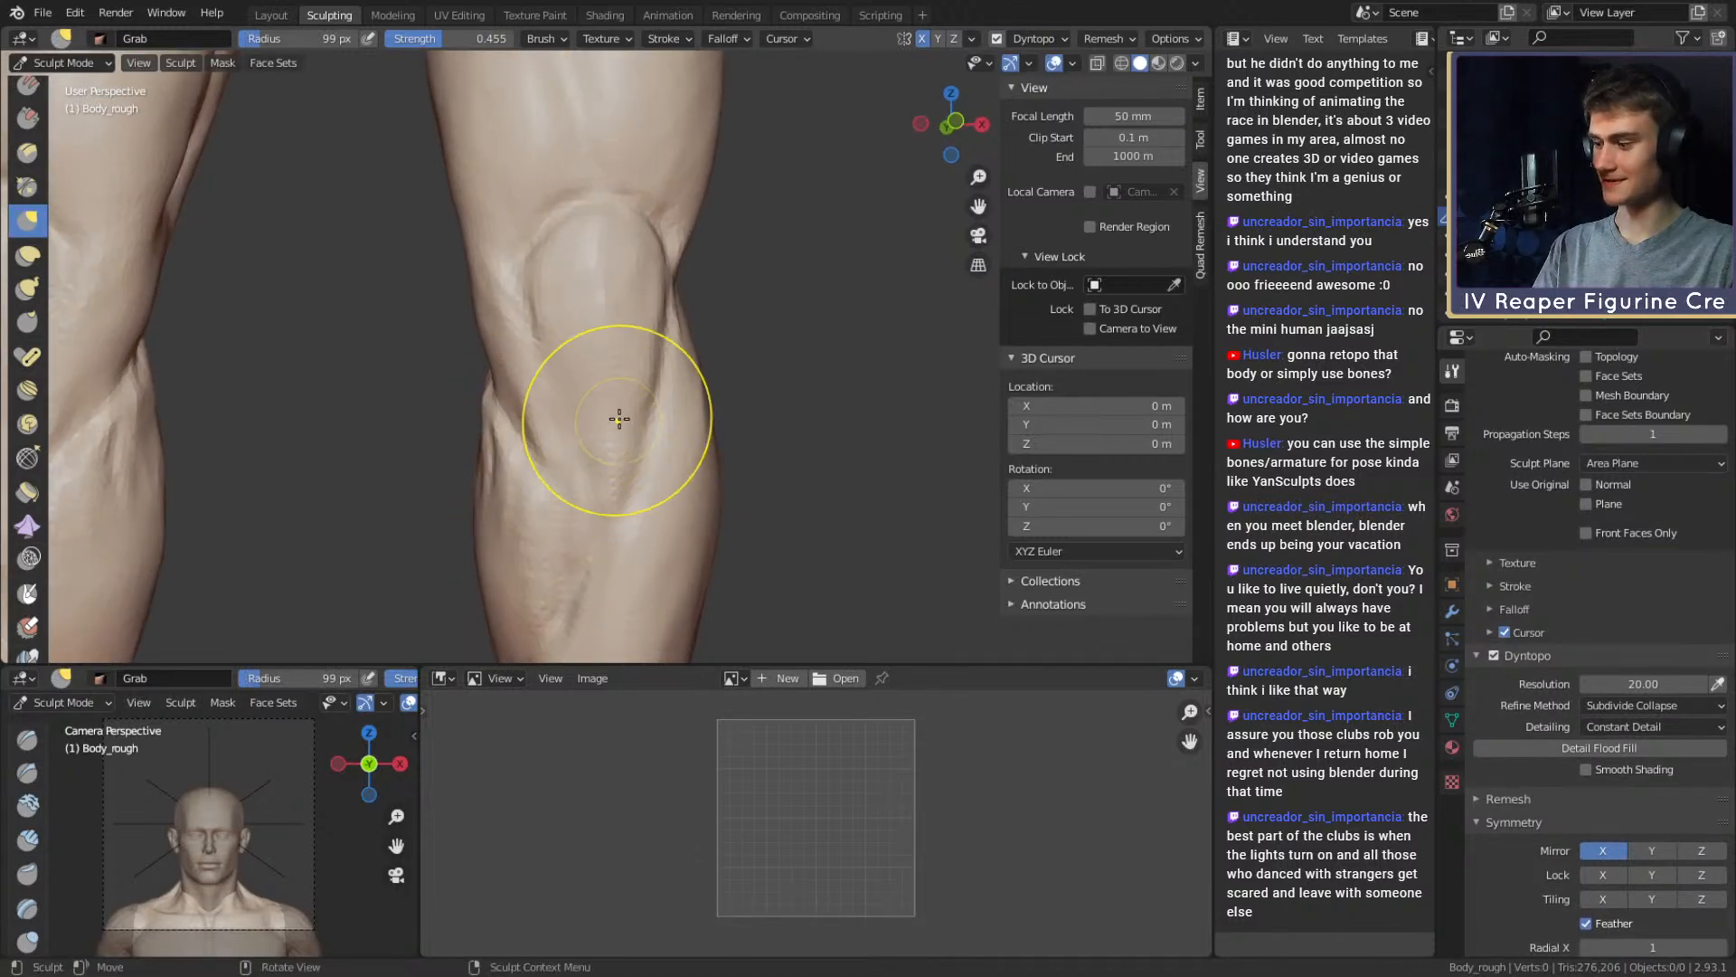
{"action": "key", "text": "shift+c"}
{"action": "mouse_move", "coordinate": [641, 286]}
{"action": "middle_mouse_down", "text": "ctrl"}
{"action": "mouse_move", "coordinate": [653, 406]}
{"action": "mouse_move", "coordinate": [645, 376]}
{"action": "mouse_move", "coordinate": [620, 419]}
{"action": "mouse_move", "coordinate": [652, 285]}
{"action": "middle_mouse_up", "text": "ctrl"}
Push the area below the kneecap upward with Grab at an 85 px radius
{"action": "key", "text": "g"}
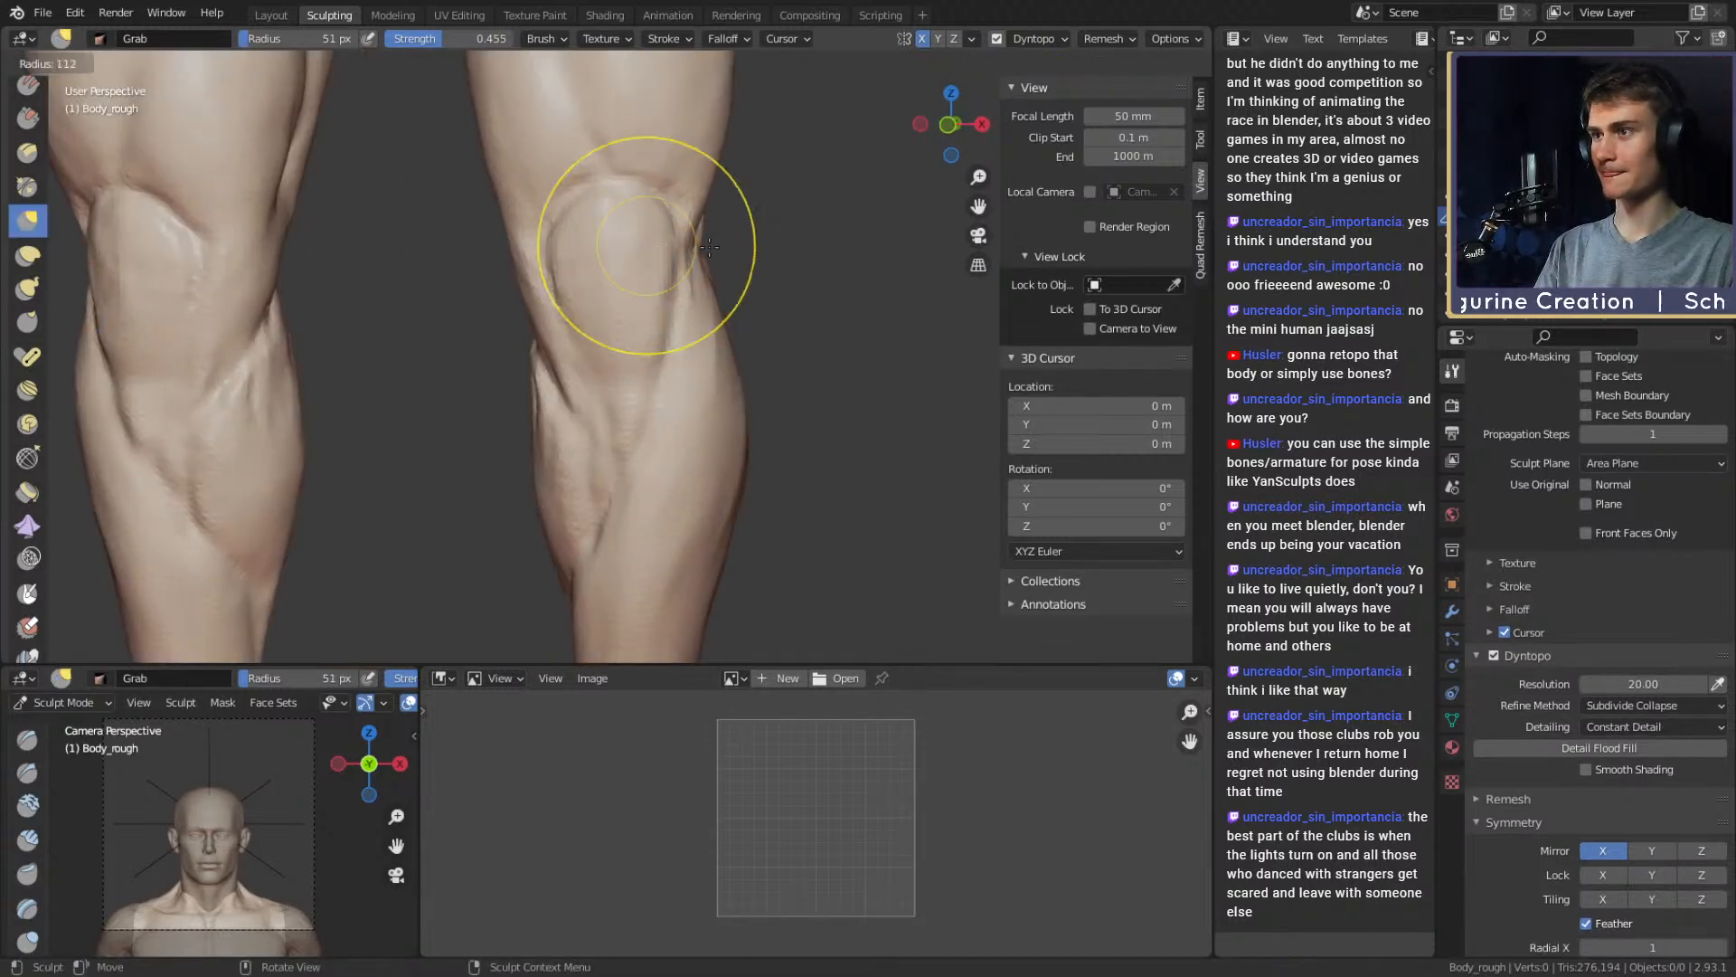
{"action": "middle_click_drag", "start_coordinate": [537, 272], "coordinate": [554, 218], "text": "shift"}
{"action": "key", "text": "f"}
{"action": "left_click", "coordinate": [709, 341]}
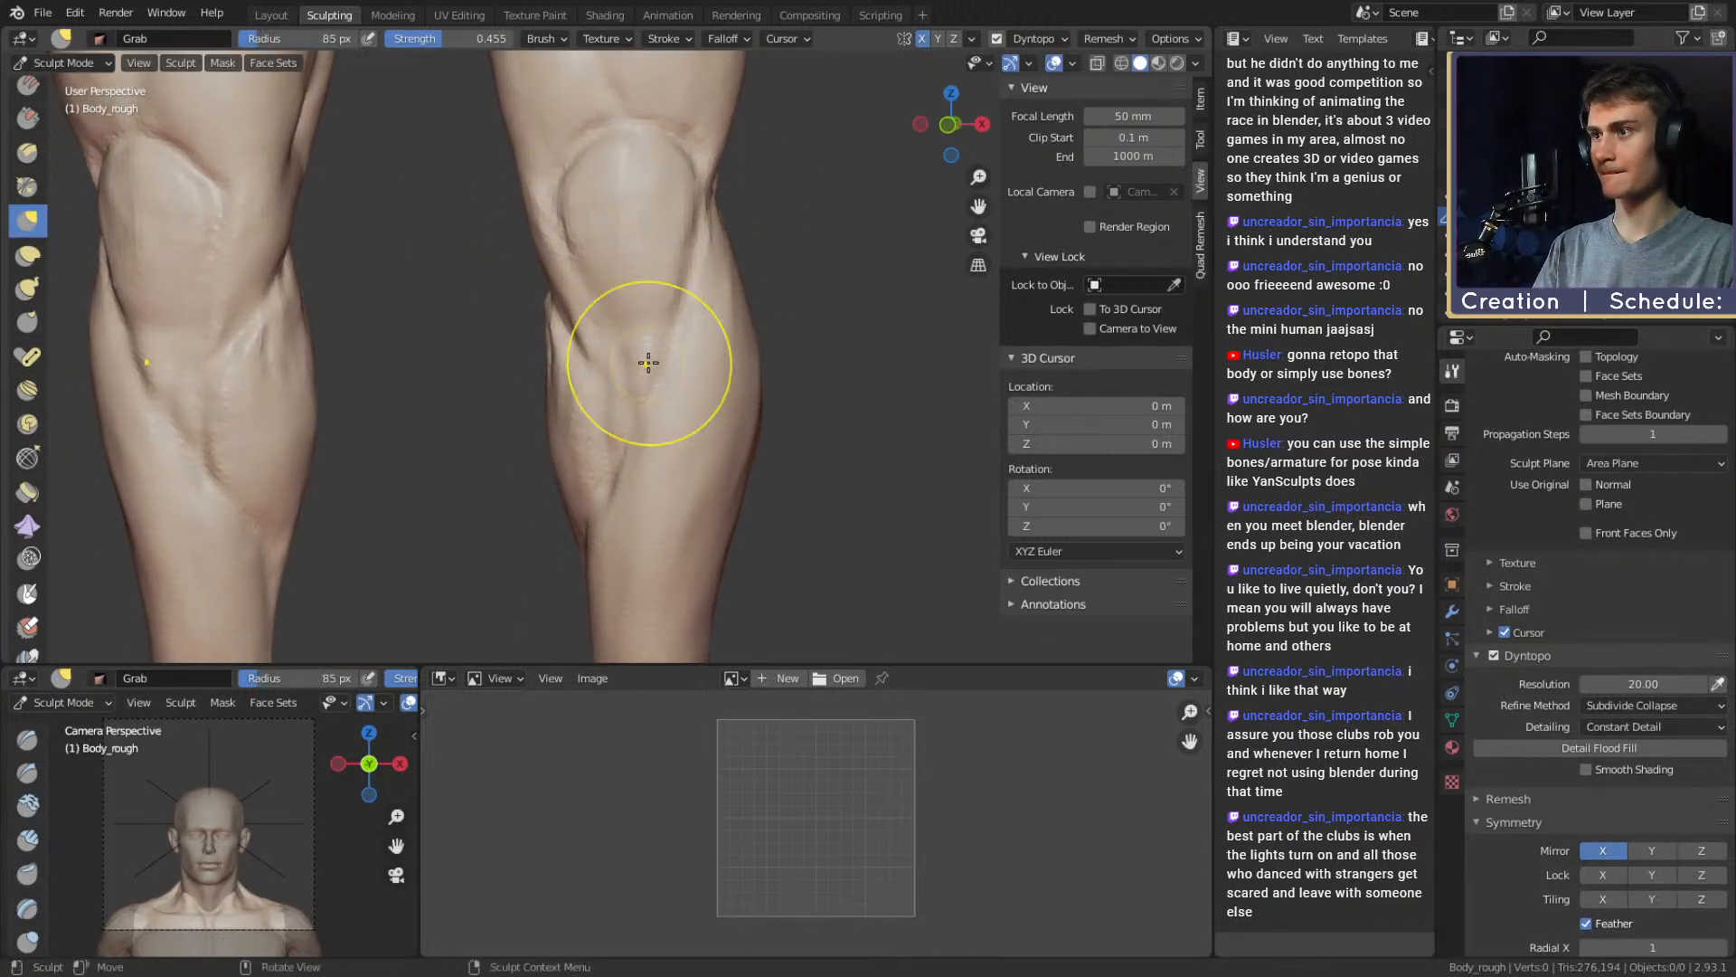
{"action": "left_click_drag", "start_coordinate": [651, 360], "coordinate": [646, 331]}
Add definition to the kneecap with Crease at a 33 px radius
{"action": "key", "text": "shift+c"}
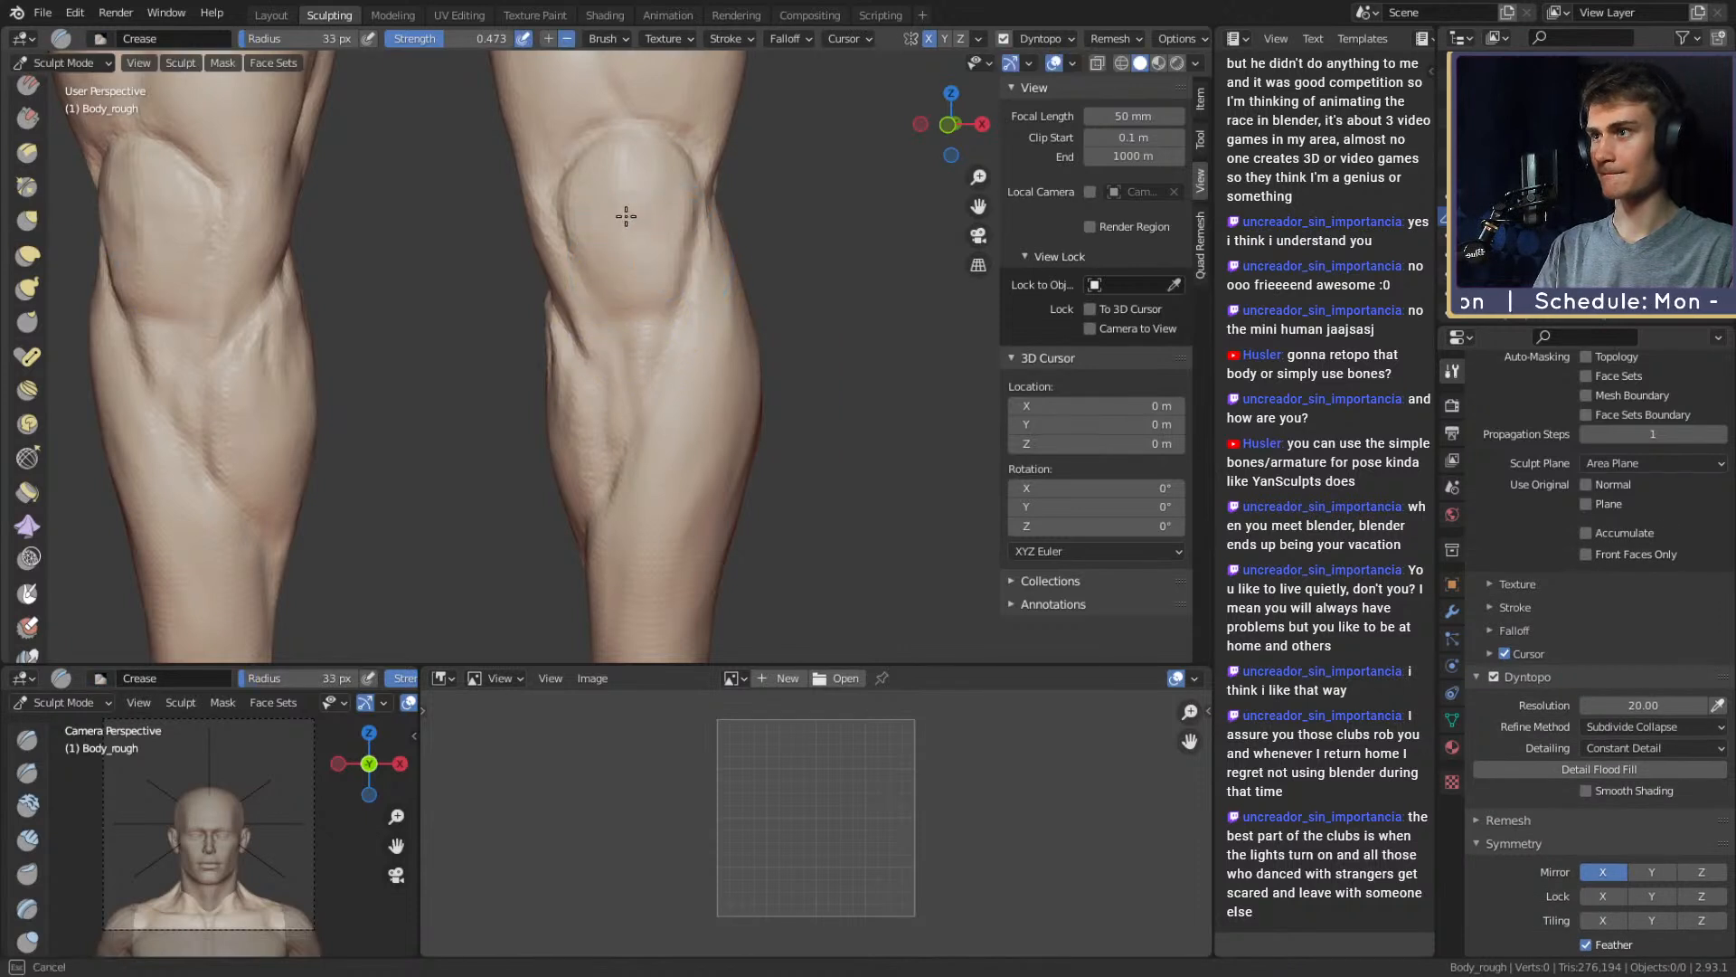
{"action": "left_click_drag", "start_coordinate": [626, 216], "coordinate": [623, 121]}
{"action": "scroll", "coordinate": [557, 288], "scroll_direction": "down", "scroll_amount": 6}
Adjust the overall leg shape around the knee from the front with Grab at a 222 px radius
{"action": "mouse_move", "coordinate": [579, 291]}
{"action": "middle_mouse_down"}
{"action": "mouse_move", "coordinate": [633, 293]}
{"action": "mouse_move", "coordinate": [588, 299]}
{"action": "middle_mouse_up"}
{"action": "mouse_move", "coordinate": [669, 253]}
{"action": "middle_mouse_down", "text": "shift"}
{"action": "mouse_move", "coordinate": [686, 344]}
{"action": "mouse_move", "coordinate": [588, 291]}
{"action": "mouse_move", "coordinate": [621, 329]}
{"action": "mouse_move", "coordinate": [619, 378]}
{"action": "middle_mouse_up", "text": "shift"}
{"action": "key", "text": "g"}
{"action": "key", "text": "f"}
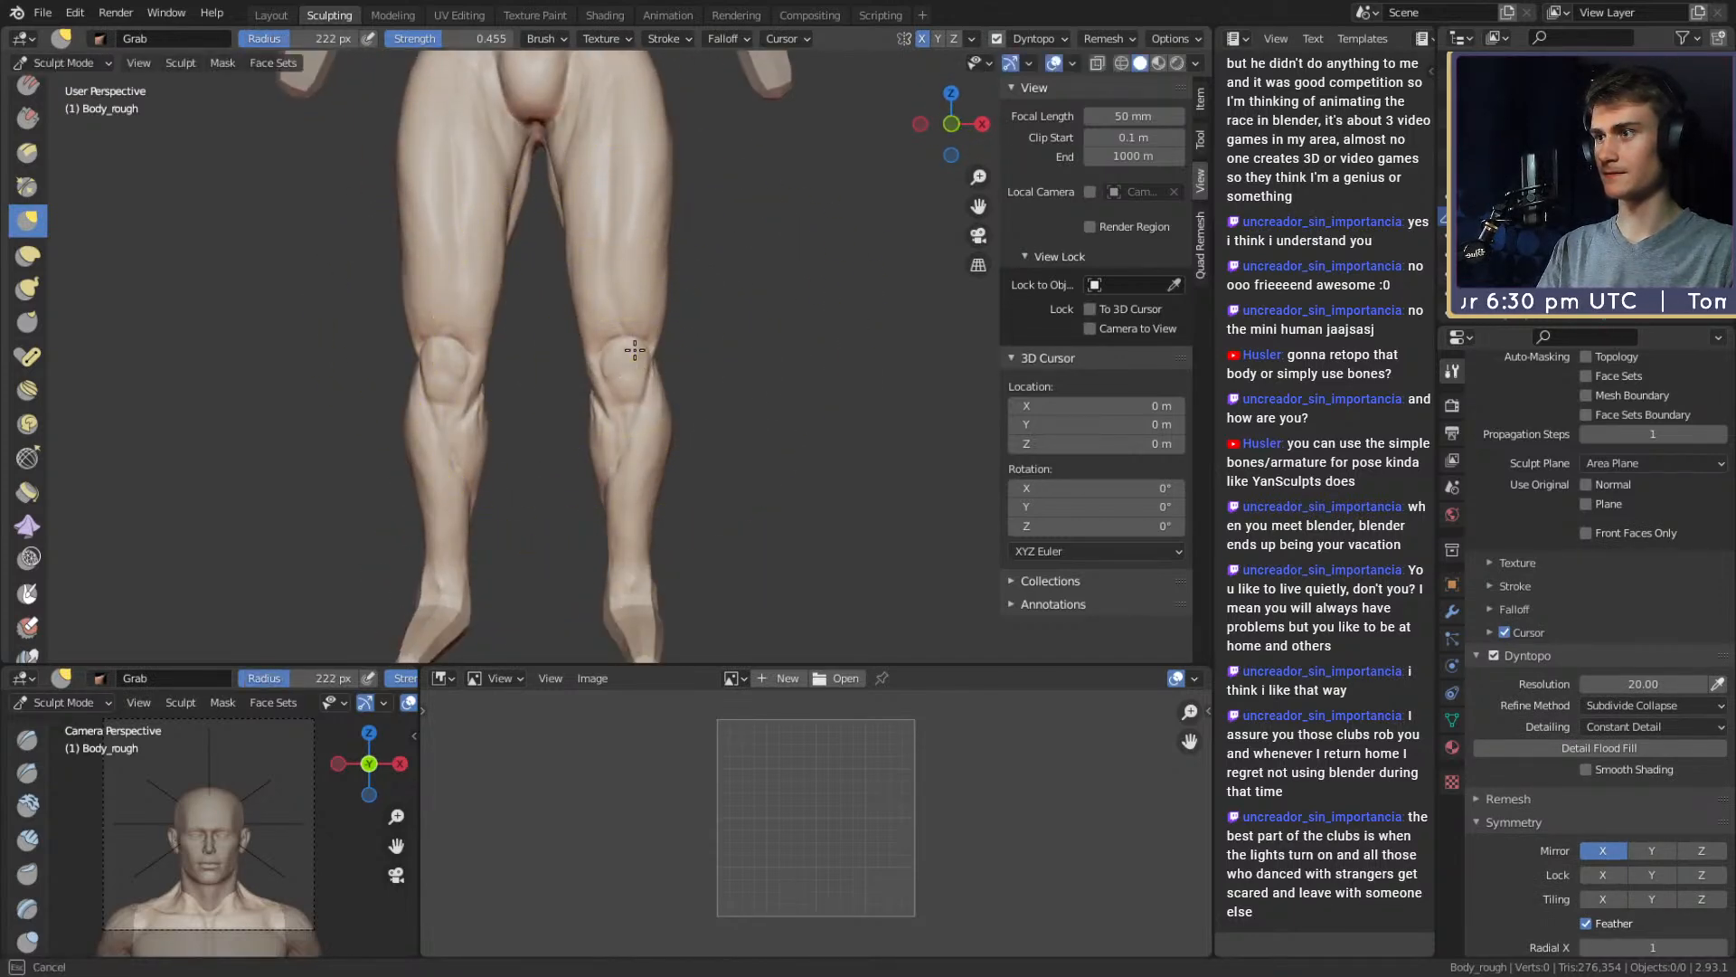
{"action": "left_click_drag", "start_coordinate": [634, 343], "coordinate": [663, 372]}
{"action": "mouse_move", "coordinate": [663, 373]}
{"action": "middle_mouse_down"}
{"action": "mouse_move", "coordinate": [463, 375]}
{"action": "mouse_move", "coordinate": [579, 321]}
{"action": "mouse_move", "coordinate": [507, 342]}
{"action": "mouse_move", "coordinate": [682, 349]}
{"action": "mouse_move", "coordinate": [679, 366]}
{"action": "middle_mouse_up"}
Refine the contour around the knee from the front and side with Grab, reducing the radius to about 103 px
{"action": "key", "text": "f"}
{"action": "left_click", "coordinate": [555, 337]}
{"action": "key", "text": "f"}
{"action": "left_click", "coordinate": [547, 328]}
{"action": "scroll", "coordinate": [673, 312], "scroll_direction": "down", "scroll_amount": 1}
{"action": "key", "text": "f"}
{"action": "left_click", "coordinate": [606, 340]}
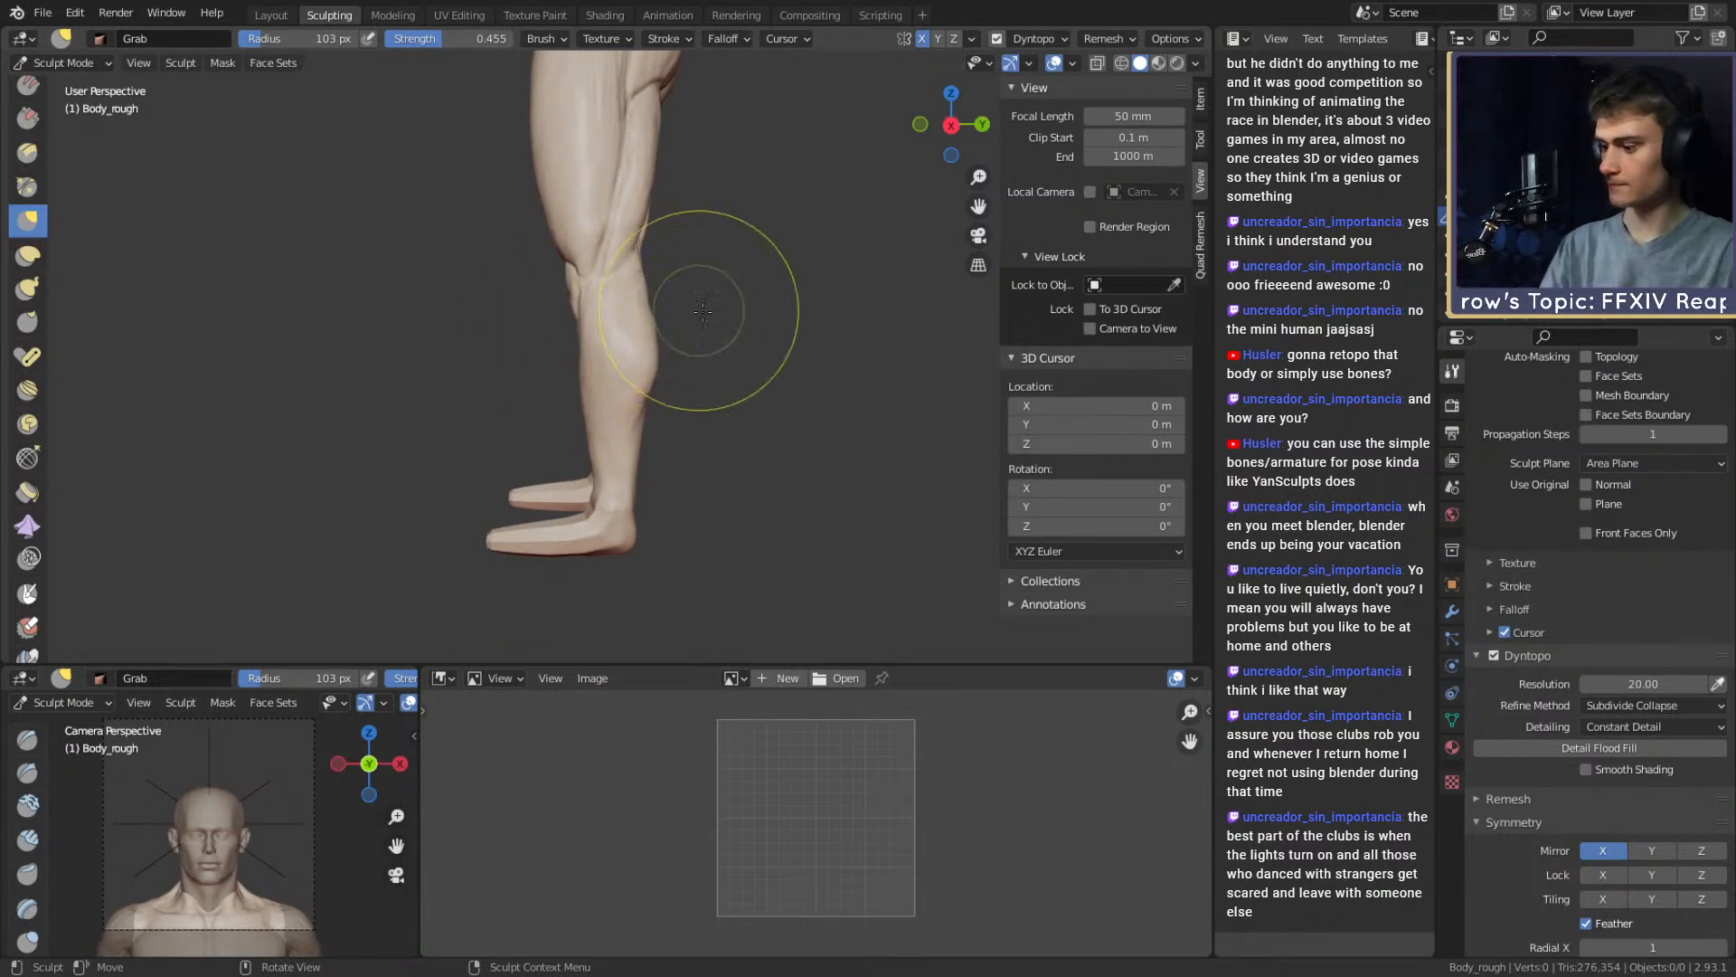
Adjust the lower leg's side profile with Grab at a 133 px radius and reshape the heel at a 201 px radius
{"action": "mouse_move", "coordinate": [633, 397]}
{"action": "left_mouse_down", "text": "alt+shift"}
{"action": "mouse_move", "coordinate": [642, 370]}
{"action": "mouse_move", "coordinate": [690, 360]}
{"action": "mouse_move", "coordinate": [596, 356]}
{"action": "left_mouse_up", "text": "alt+shift"}
{"action": "key", "text": "f"}
{"action": "left_click", "coordinate": [717, 360]}
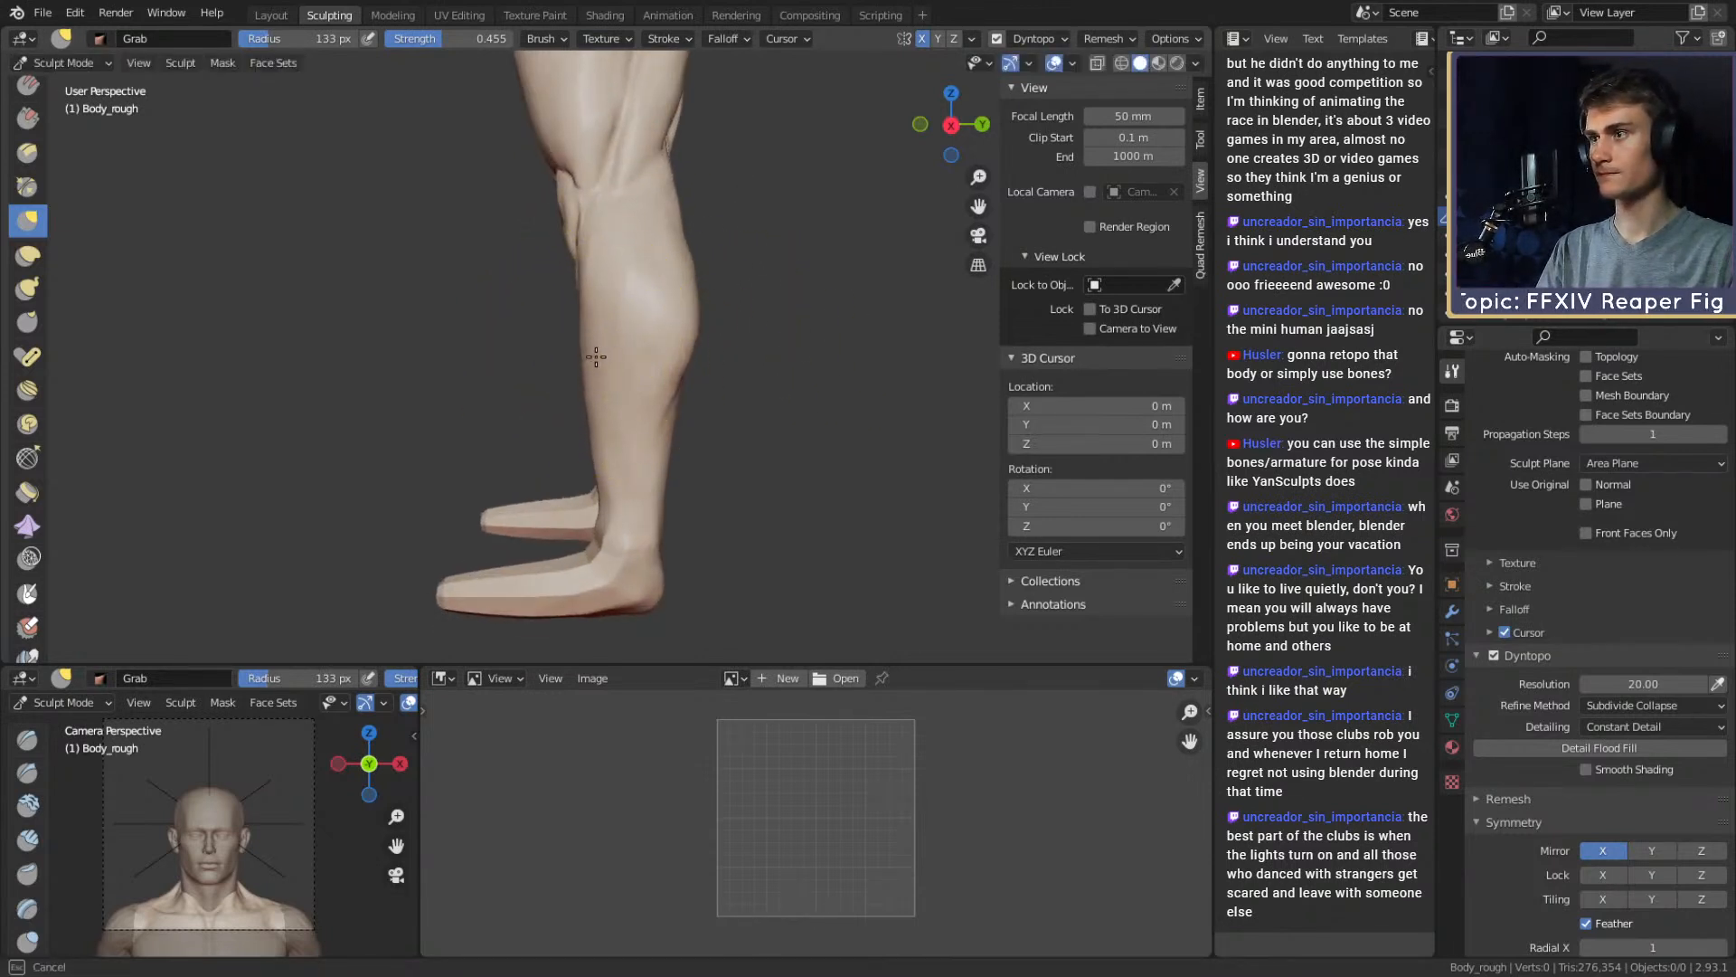
{"action": "middle_click_drag", "start_coordinate": [606, 399], "coordinate": [596, 302], "text": "shift"}
{"action": "key", "text": "f"}
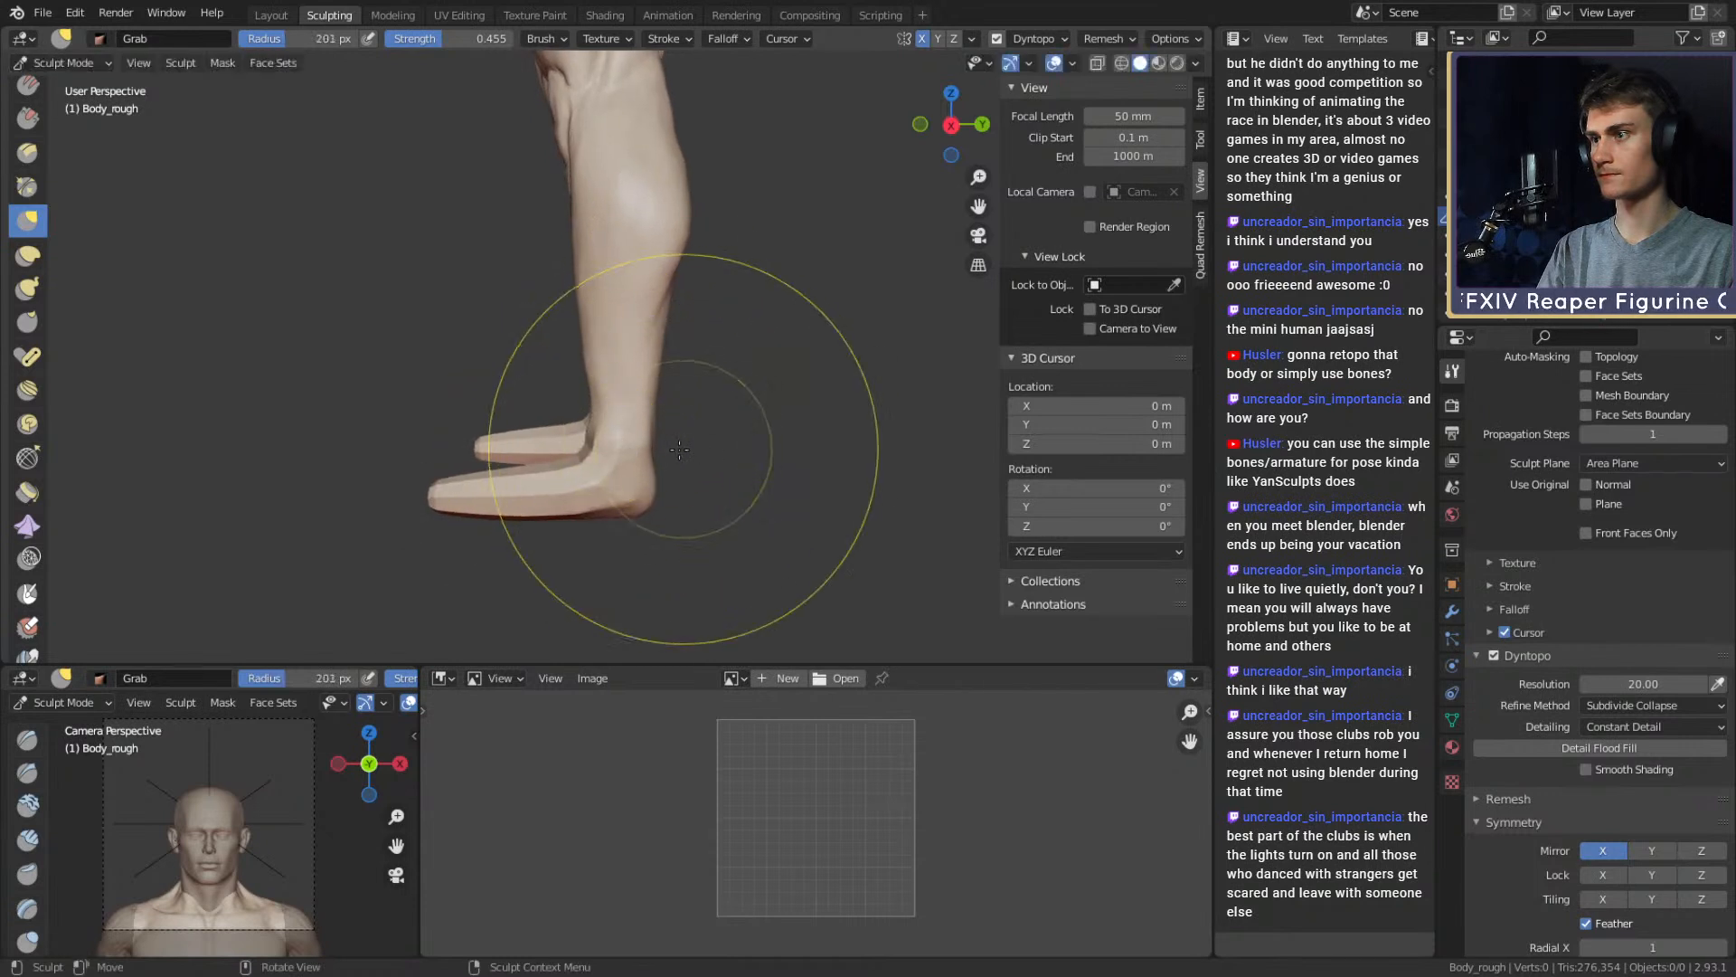
{"action": "left_click", "coordinate": [648, 485]}
{"action": "left_click_drag", "start_coordinate": [672, 485], "coordinate": [674, 485]}
{"action": "left_click_drag", "start_coordinate": [638, 479], "coordinate": [645, 476]}
Reshape the back contour of the calf from the rear side with Grab at a 152 px radius
{"action": "middle_click_drag", "start_coordinate": [695, 235], "coordinate": [670, 346], "text": "shift"}
{"action": "key", "text": "f"}
{"action": "left_click", "coordinate": [593, 362]}
{"action": "mouse_move", "coordinate": [672, 291]}
{"action": "left_mouse_down", "text": "alt"}
{"action": "mouse_move", "coordinate": [624, 299]}
{"action": "mouse_move", "coordinate": [667, 333]}
{"action": "mouse_move", "coordinate": [648, 287]}
{"action": "left_mouse_up", "text": "alt"}
{"action": "key", "text": "f"}
{"action": "left_click", "coordinate": [659, 287]}
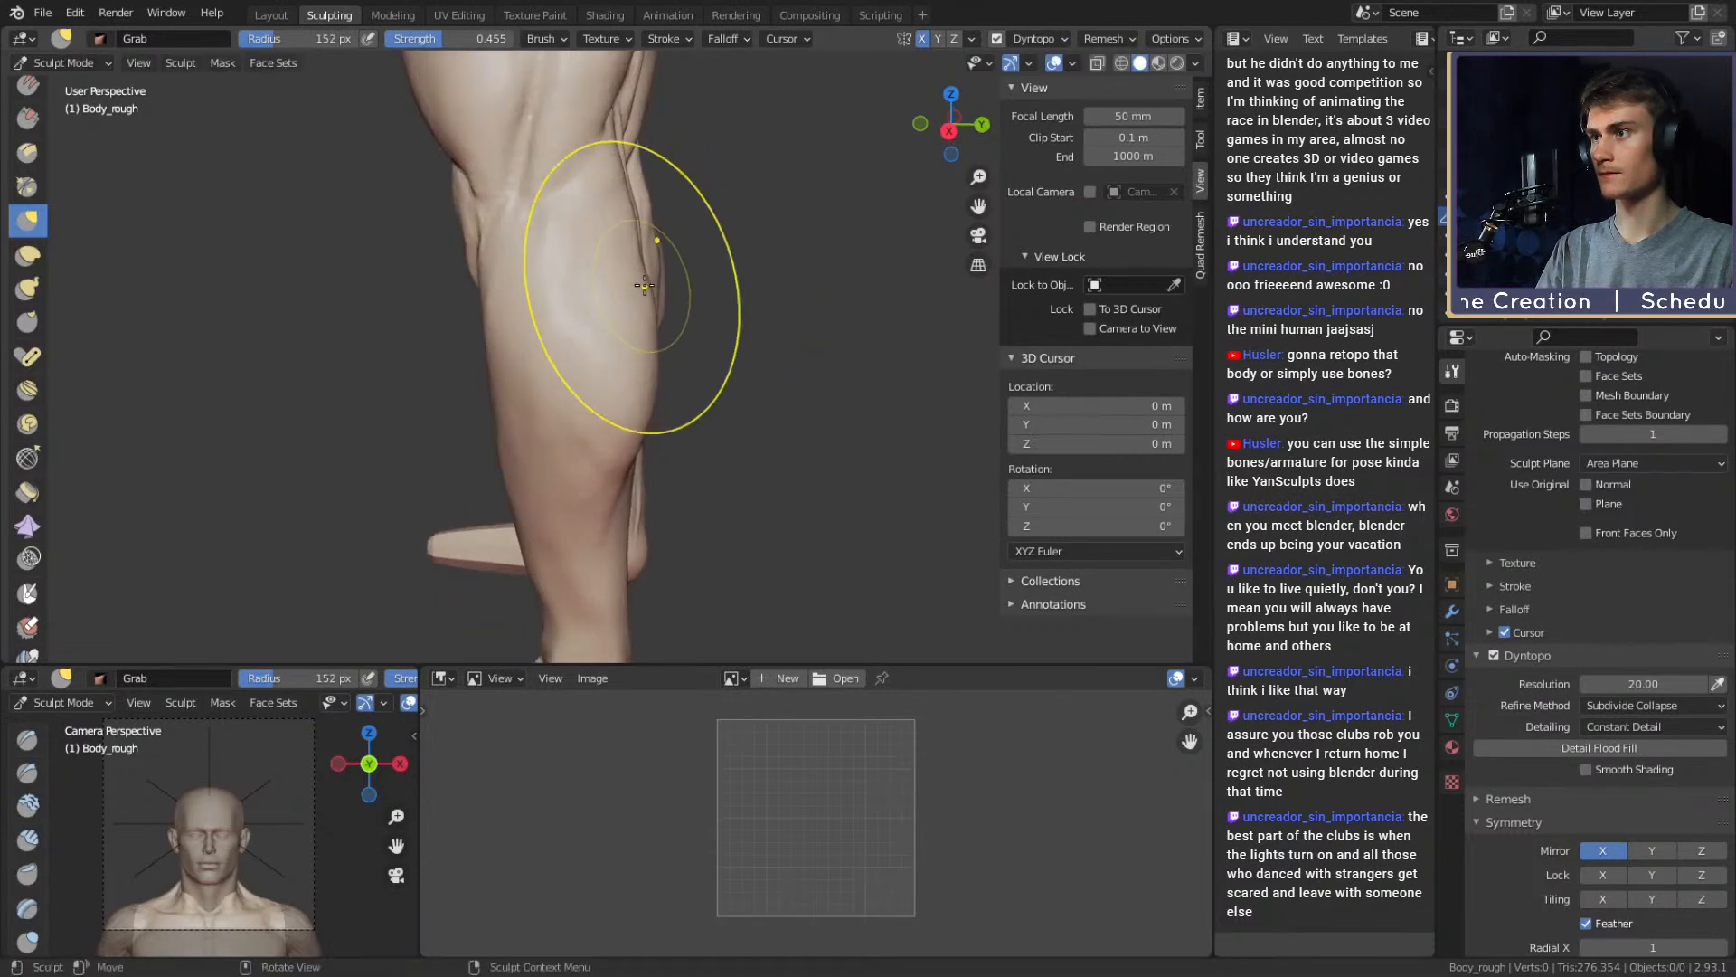
Push the inner calf outline slightly outward from behind with Grab, using a 133 px radius
{"action": "mouse_move", "coordinate": [656, 278]}
{"action": "middle_mouse_down"}
{"action": "mouse_move", "coordinate": [475, 295]}
{"action": "mouse_move", "coordinate": [457, 341]}
{"action": "middle_mouse_up"}
{"action": "middle_click_drag", "start_coordinate": [868, 326], "coordinate": [750, 310]}
{"action": "key", "text": "f"}
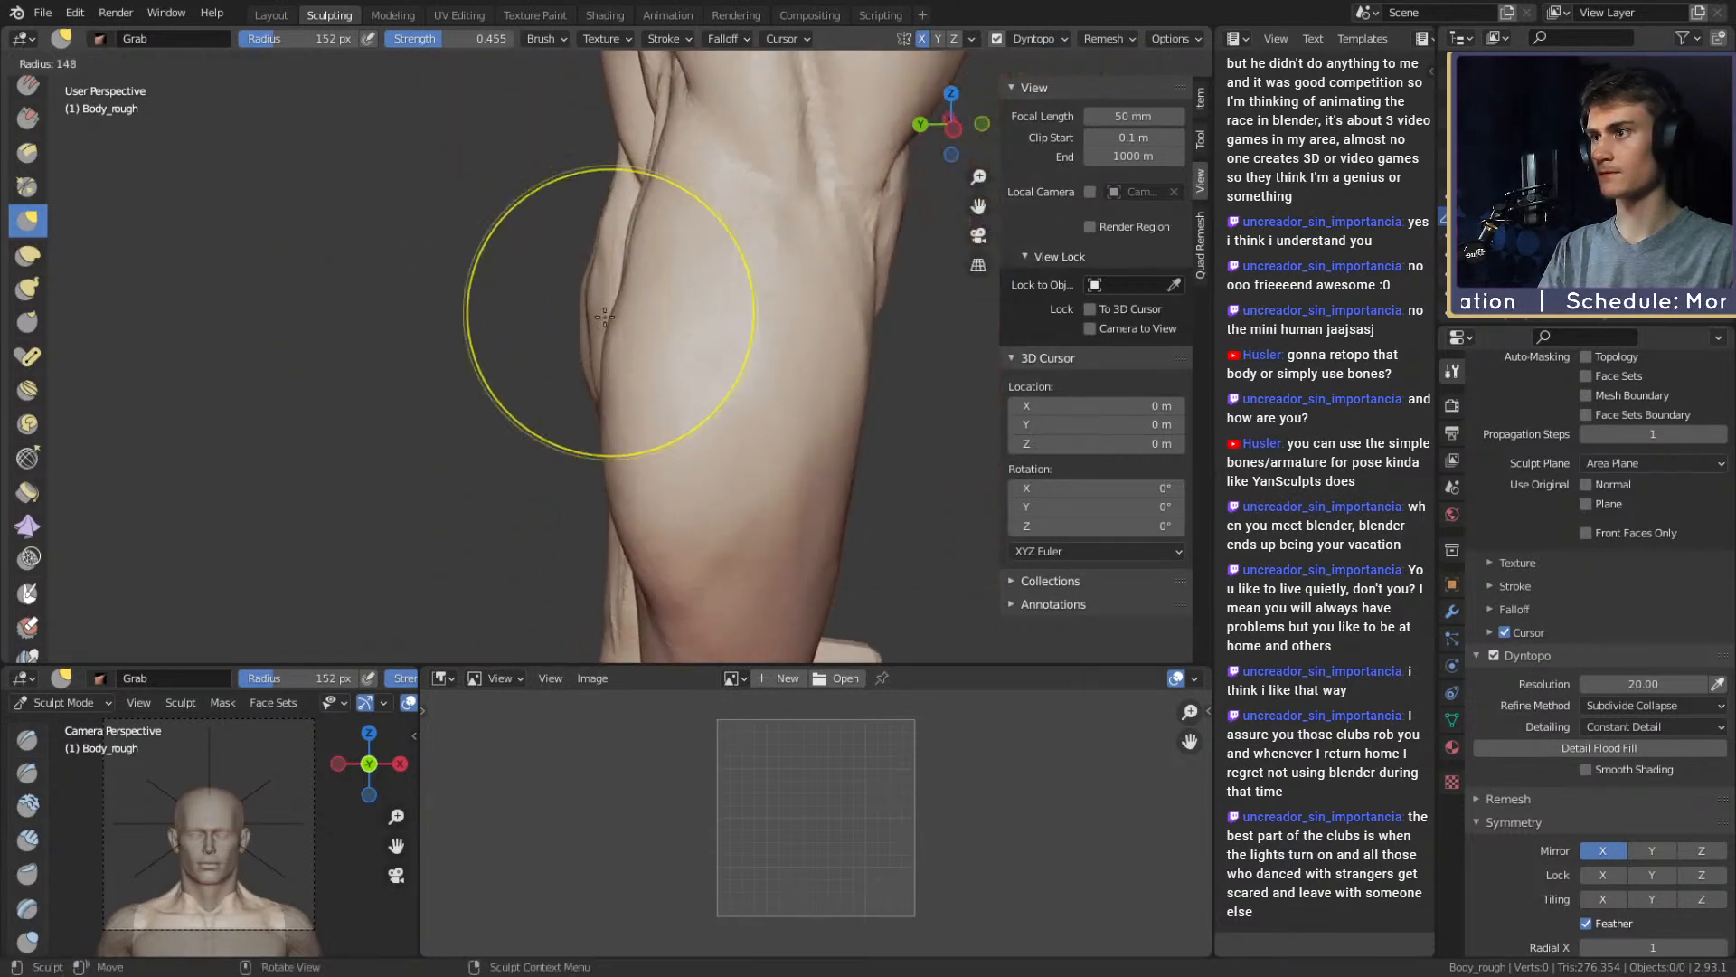
{"action": "left_click", "coordinate": [732, 311]}
{"action": "left_click_drag", "start_coordinate": [599, 352], "coordinate": [591, 352]}
{"action": "middle_click_drag", "start_coordinate": [592, 352], "coordinate": [638, 354]}
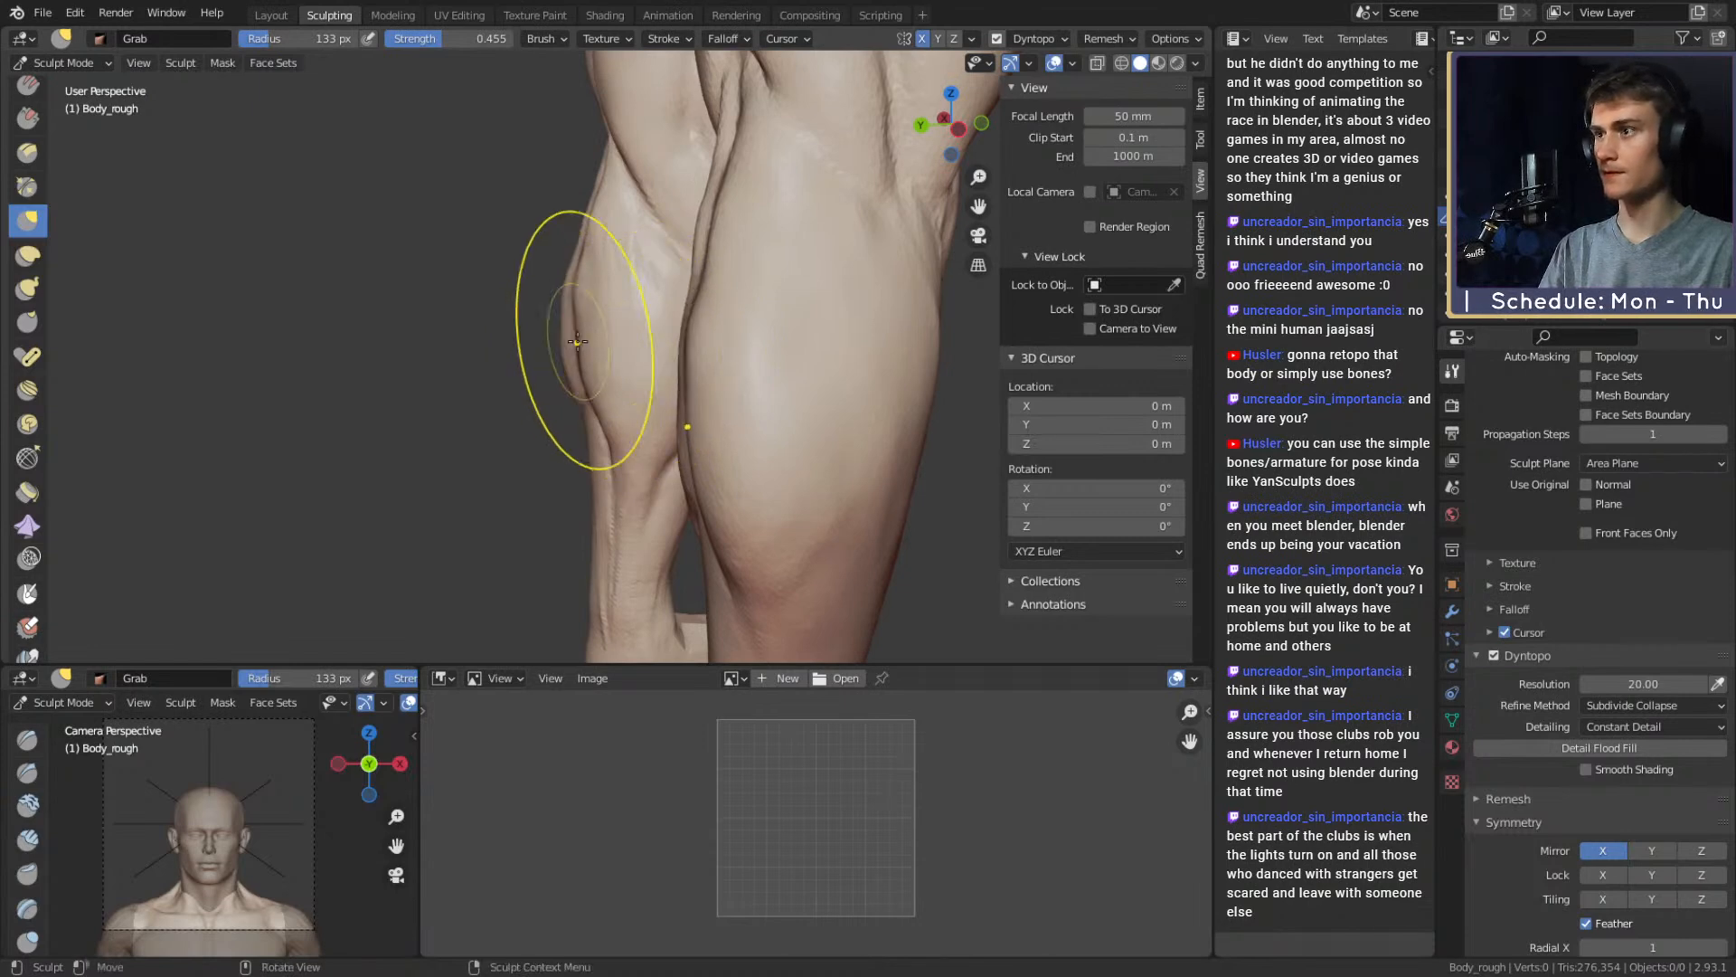
{"action": "key", "text": "f"}
{"action": "left_click", "coordinate": [710, 353]}
{"action": "left_click_drag", "start_coordinate": [598, 366], "coordinate": [588, 368]}
Build up the calf muscle on the back of the leg with Clay Strips at radii of 34 and 56 px
{"action": "mouse_move", "coordinate": [589, 318]}
{"action": "middle_mouse_down"}
{"action": "mouse_move", "coordinate": [573, 290]}
{"action": "mouse_move", "coordinate": [581, 356]}
{"action": "mouse_move", "coordinate": [759, 360]}
{"action": "mouse_move", "coordinate": [670, 370]}
{"action": "mouse_move", "coordinate": [657, 418]}
{"action": "mouse_move", "coordinate": [650, 395]}
{"action": "mouse_move", "coordinate": [717, 329]}
{"action": "mouse_move", "coordinate": [388, 310]}
{"action": "mouse_move", "coordinate": [500, 373]}
{"action": "mouse_move", "coordinate": [534, 310]}
{"action": "mouse_move", "coordinate": [548, 361]}
{"action": "mouse_move", "coordinate": [573, 377]}
{"action": "mouse_move", "coordinate": [814, 361]}
{"action": "mouse_move", "coordinate": [740, 270]}
{"action": "mouse_move", "coordinate": [666, 349]}
{"action": "mouse_move", "coordinate": [670, 327]}
{"action": "mouse_move", "coordinate": [515, 392]}
{"action": "mouse_move", "coordinate": [507, 455]}
{"action": "middle_mouse_up"}
{"action": "key", "text": "c"}
{"action": "key", "text": "bracketleft"}
{"action": "key", "text": "bracketleft"}
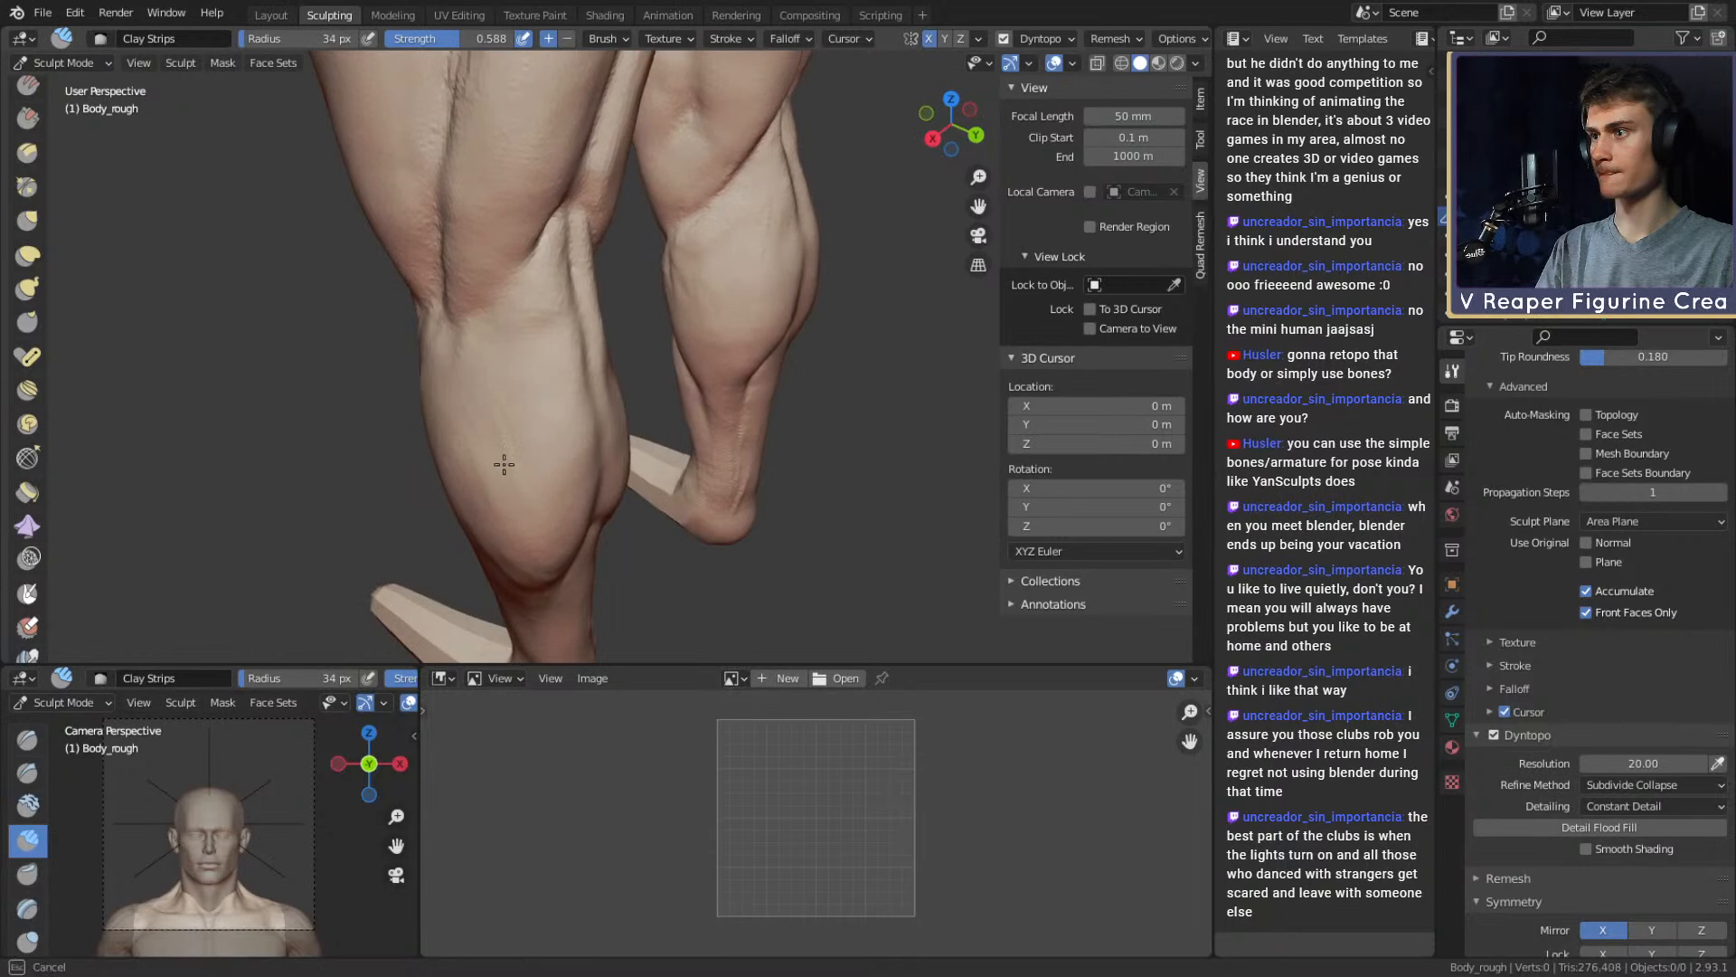
{"action": "key", "text": "bracketright"}
{"action": "key", "text": "bracketright"}
{"action": "key", "text": "bracketright"}
{"action": "key", "text": "bracketright"}
{"action": "key", "text": "bracketright"}
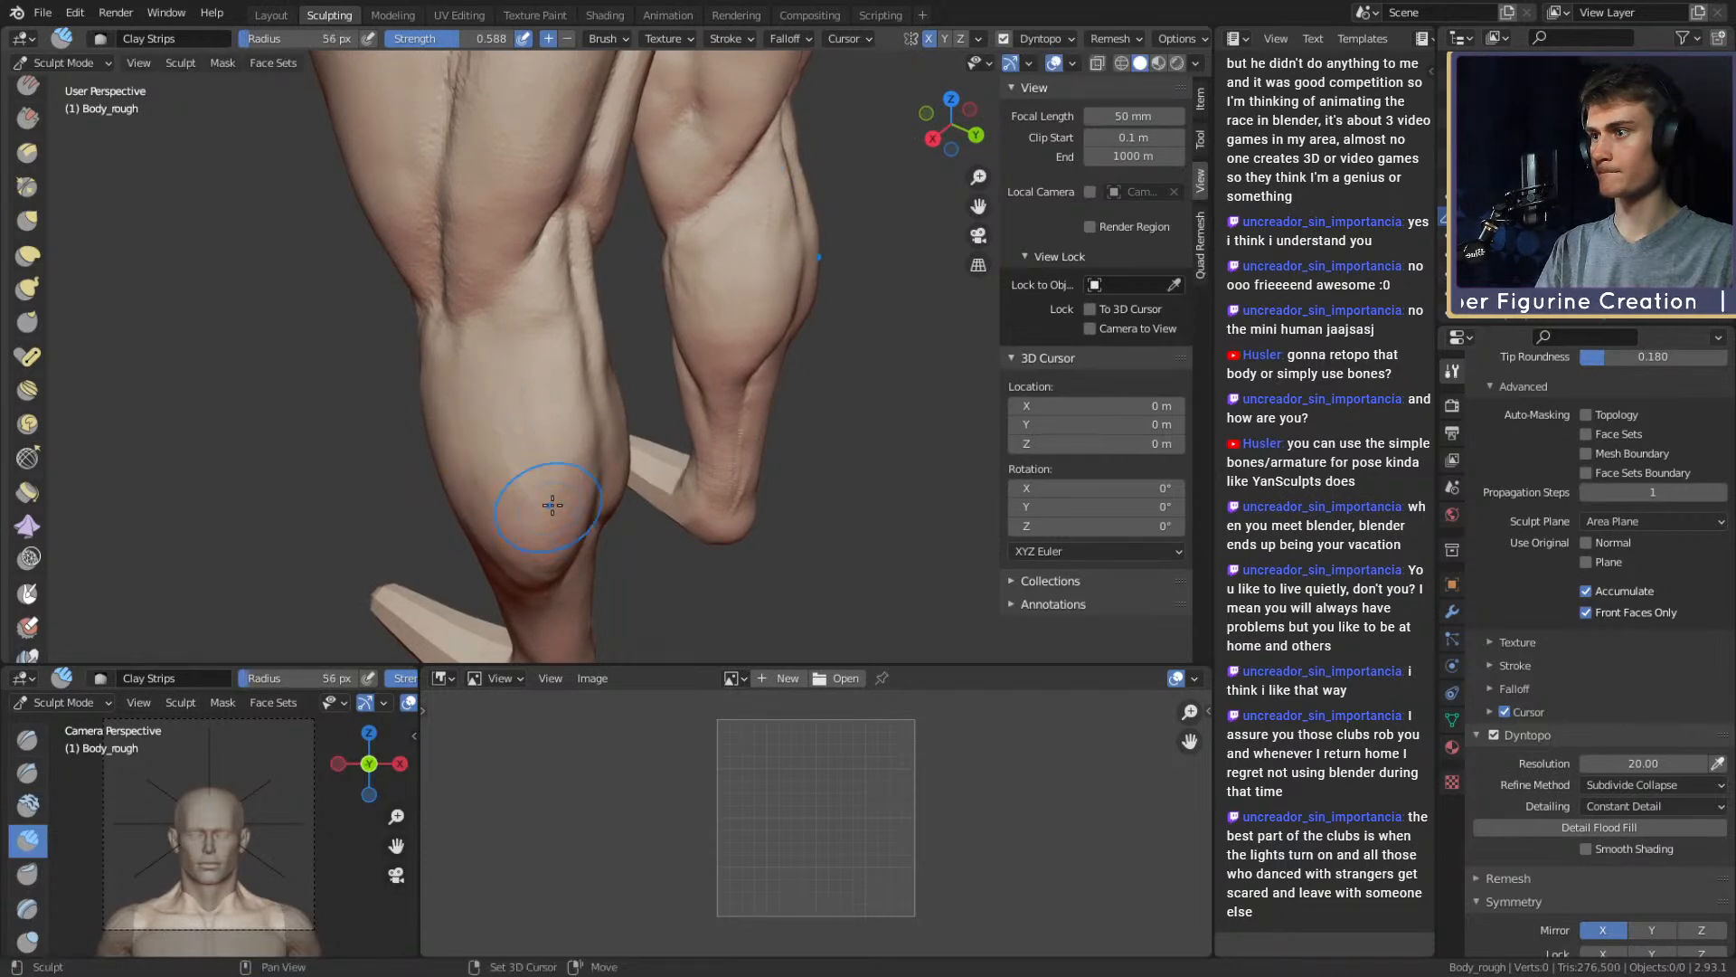
Add volume to the upper calf below the knee pit with Clay Strips at 41 px and blend it at 109 px
{"action": "mouse_move", "coordinate": [550, 504]}
{"action": "middle_mouse_down"}
{"action": "mouse_move", "coordinate": [543, 403]}
{"action": "mouse_move", "coordinate": [534, 420]}
{"action": "mouse_move", "coordinate": [589, 330]}
{"action": "middle_mouse_up"}
{"action": "key", "text": "bracketleft"}
{"action": "key", "text": "bracketleft"}
{"action": "key", "text": "bracketleft"}
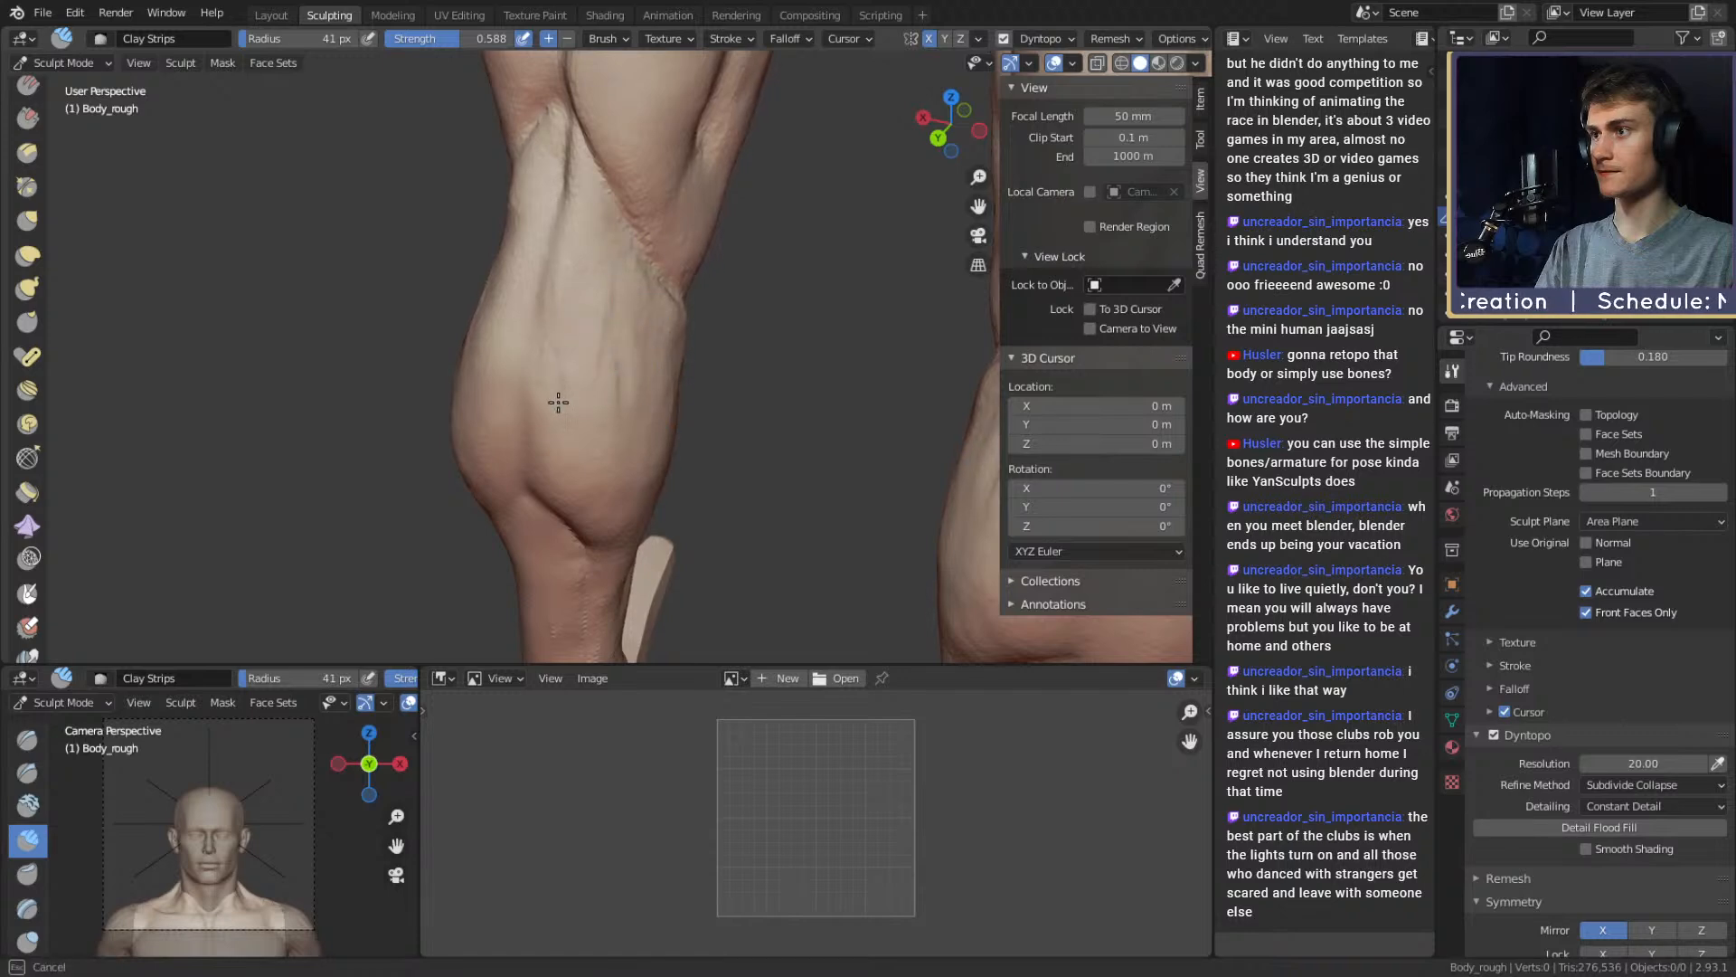
{"action": "mouse_move", "coordinate": [558, 402]}
{"action": "middle_mouse_down"}
{"action": "mouse_move", "coordinate": [589, 252]}
{"action": "mouse_move", "coordinate": [656, 269]}
{"action": "middle_mouse_up"}
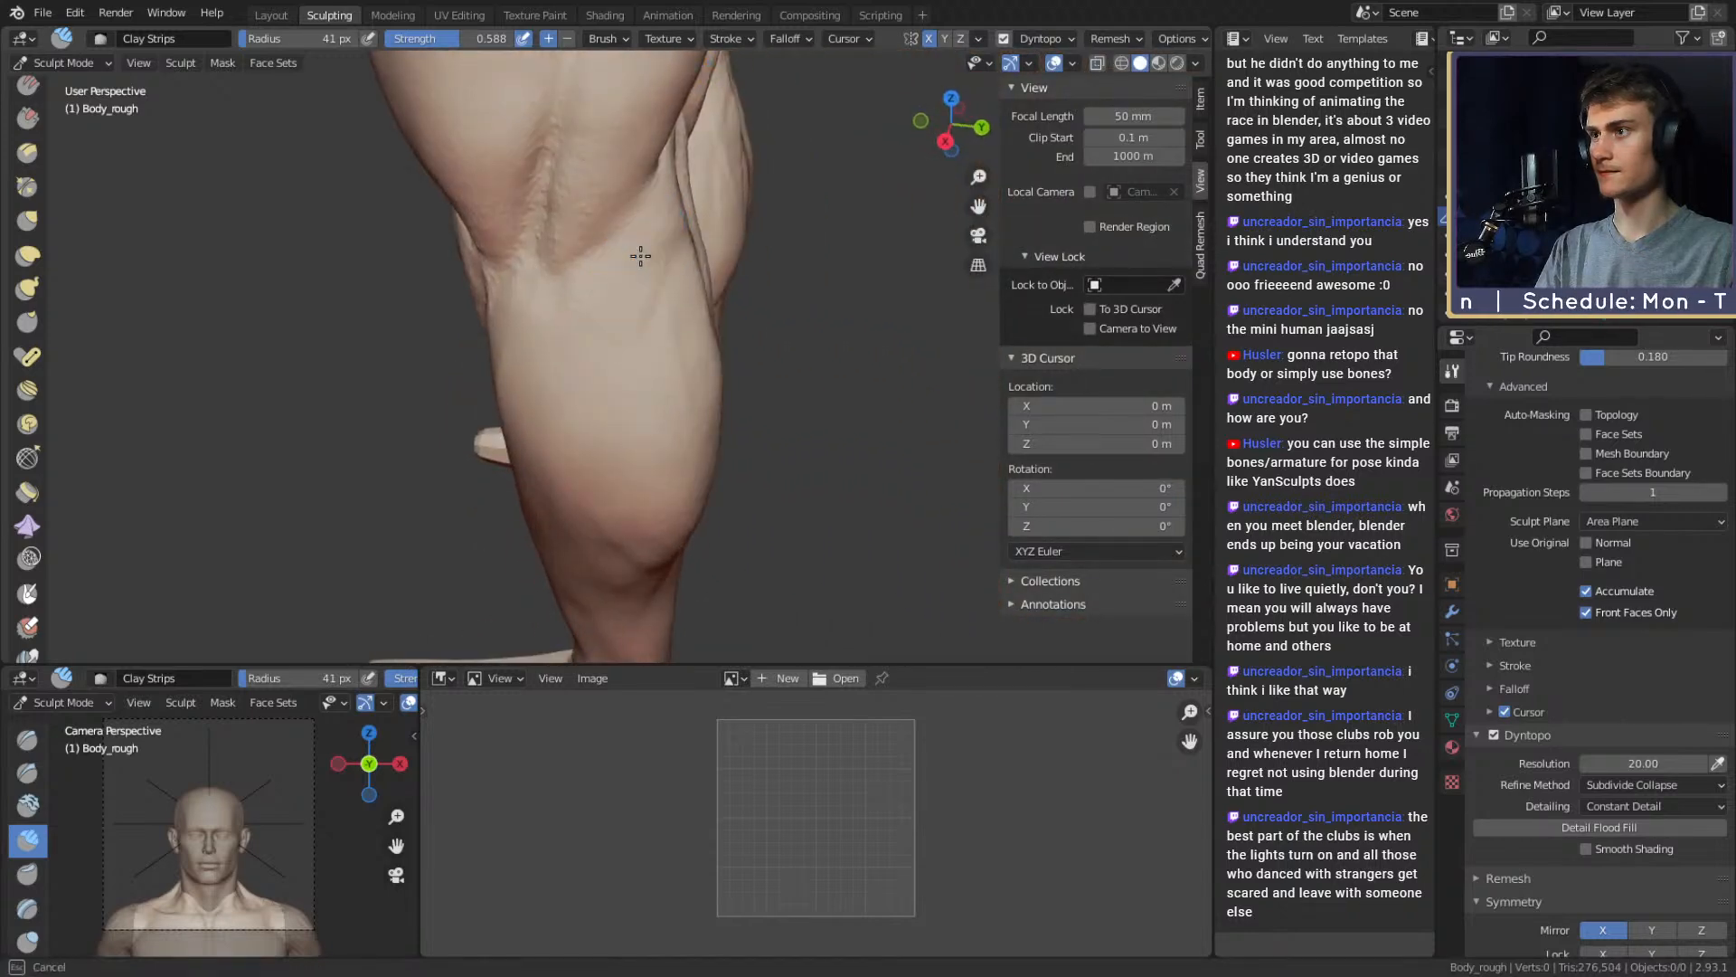
{"action": "key", "text": "f"}
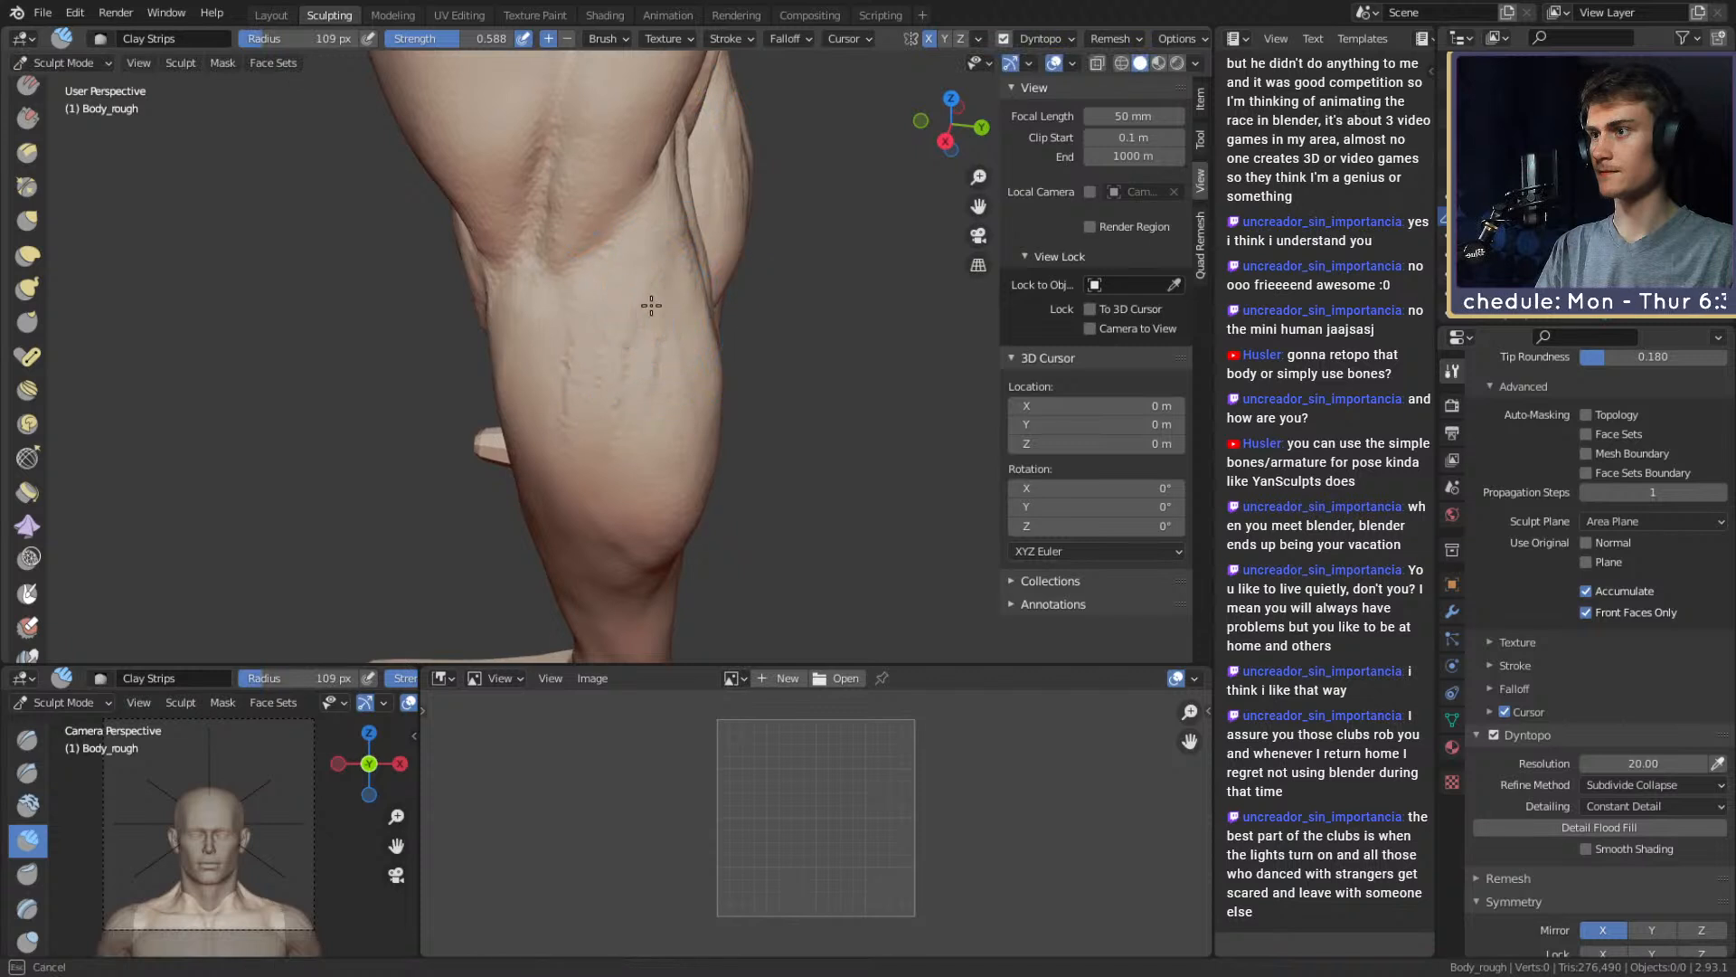
{"action": "middle_click_drag", "start_coordinate": [672, 270], "coordinate": [758, 299], "text": "ctrl"}
{"action": "middle_click_drag", "start_coordinate": [630, 407], "coordinate": [675, 356], "text": "shift"}
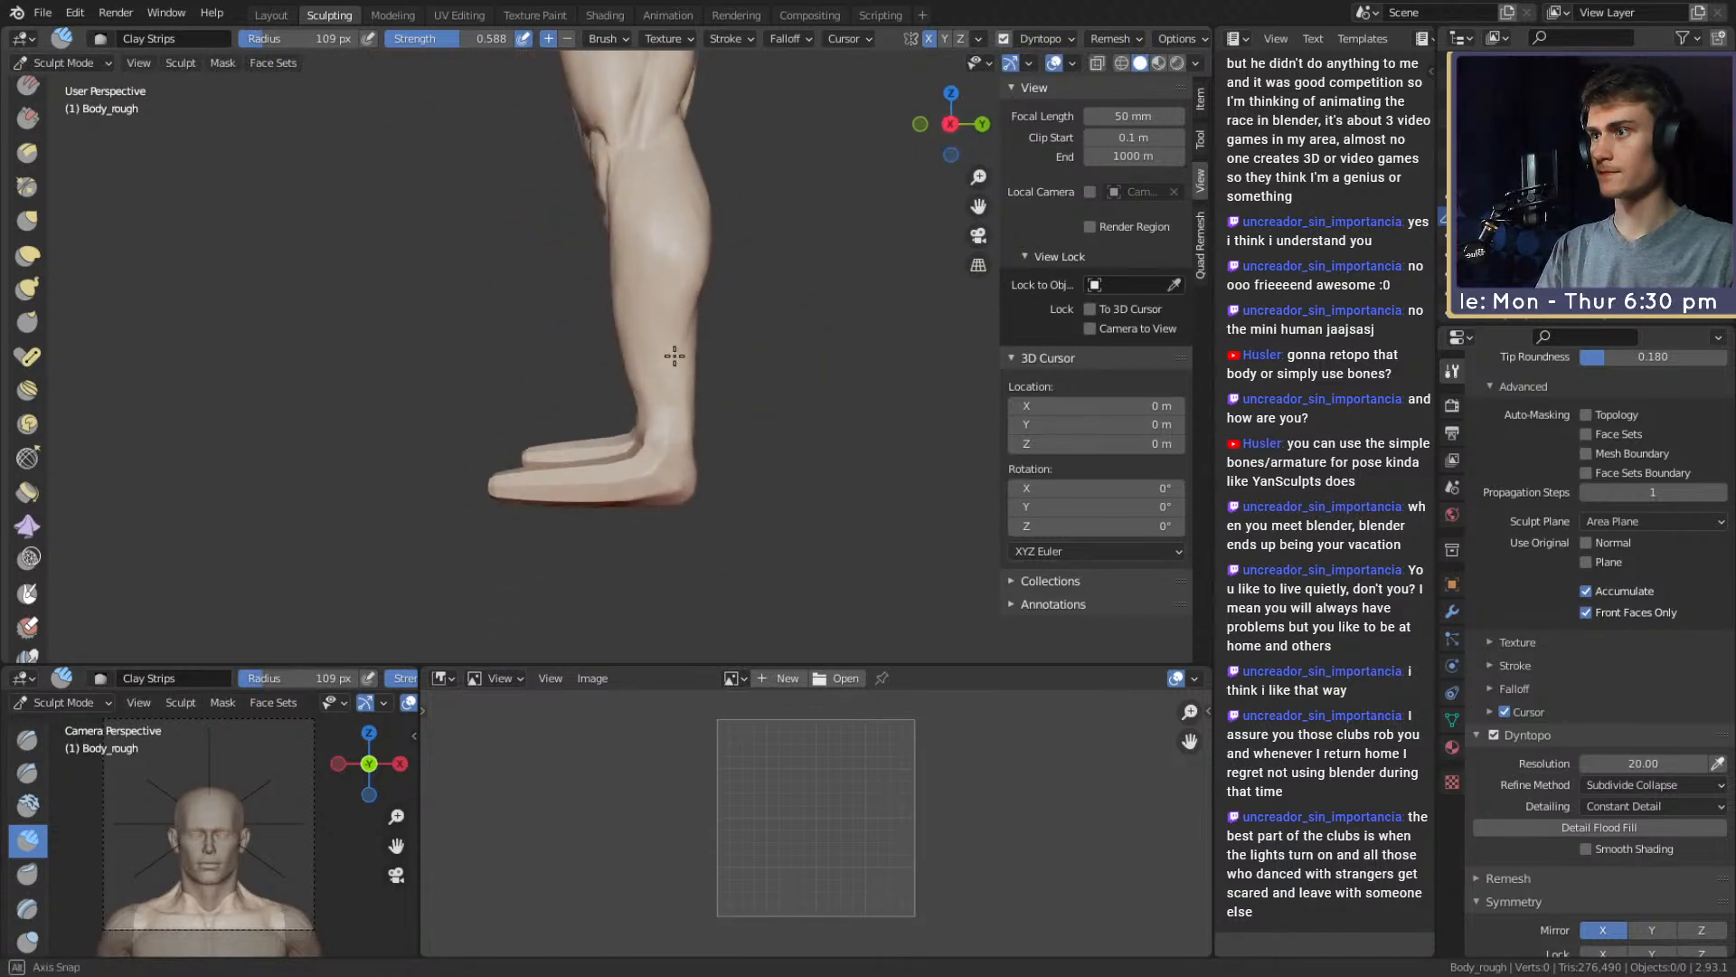
Shape the front contour of the shin and the lower leg silhouette with Grab at a 141 px radius
{"action": "scroll", "coordinate": [626, 323], "scroll_direction": "up", "scroll_amount": 3}
{"action": "key", "text": "g"}
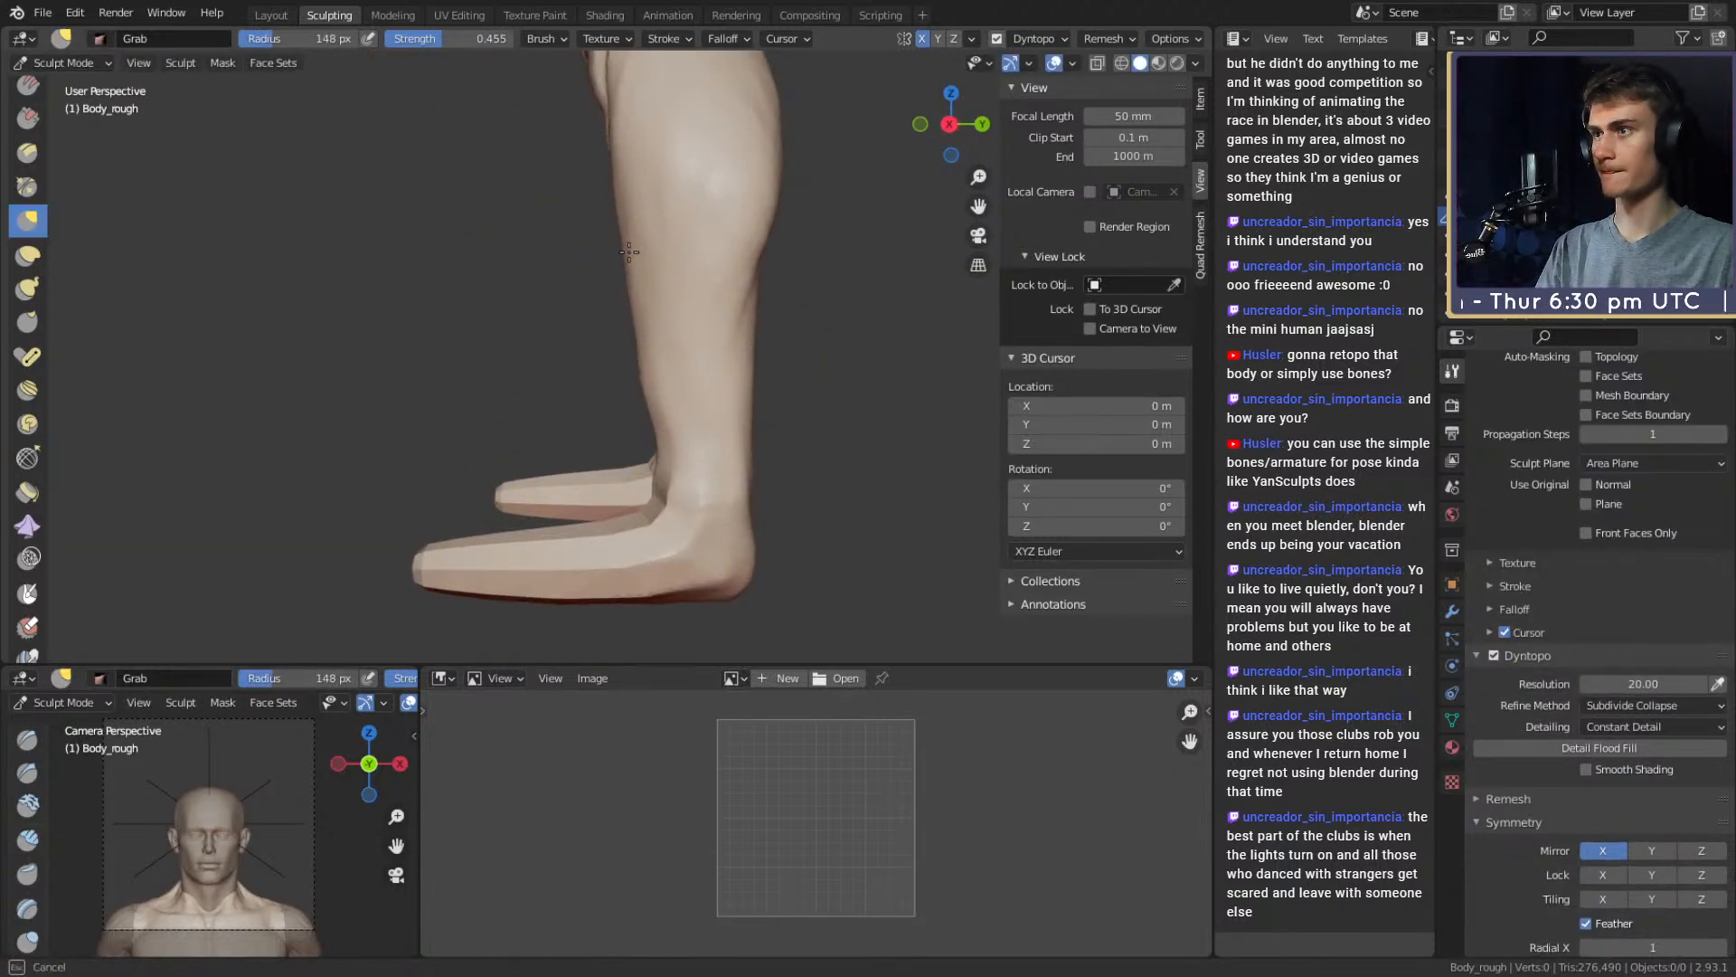
{"action": "middle_click_drag", "start_coordinate": [638, 383], "coordinate": [624, 441], "text": "shift"}
{"action": "key", "text": "f"}
{"action": "left_click", "coordinate": [638, 362]}
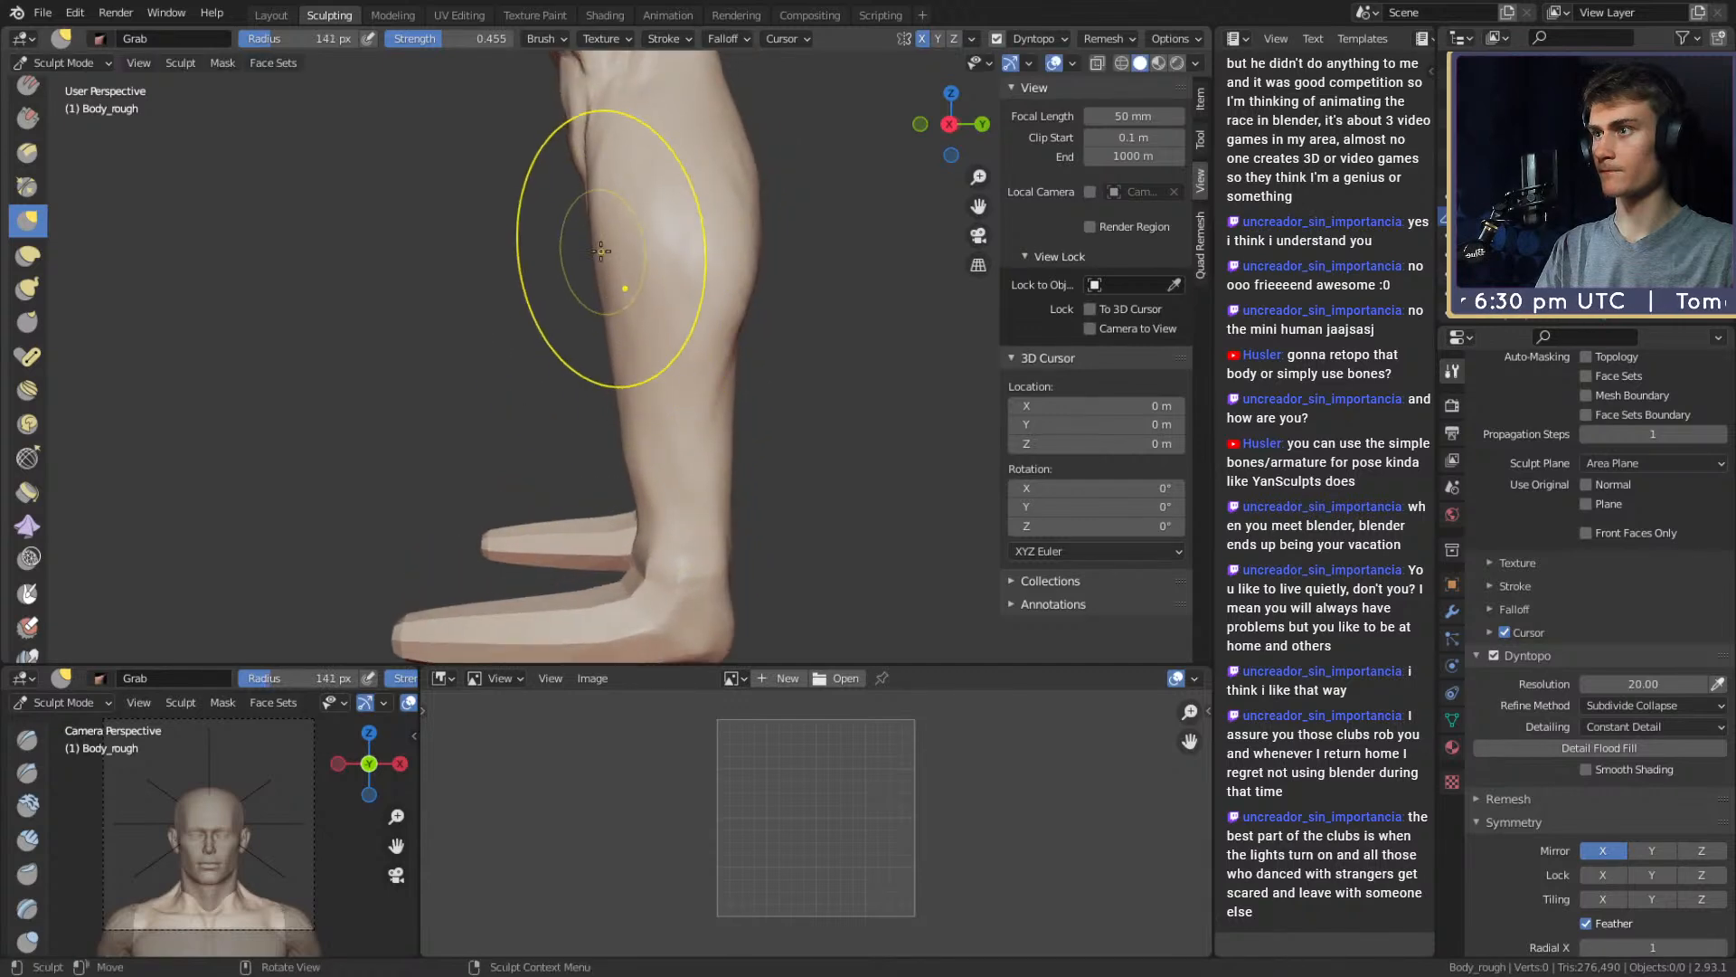
{"action": "middle_click_drag", "start_coordinate": [624, 213], "coordinate": [680, 321], "text": "ctrl"}
{"action": "middle_click_drag", "start_coordinate": [680, 321], "coordinate": [837, 348]}
{"action": "middle_click_drag", "start_coordinate": [670, 379], "coordinate": [690, 298], "text": "ctrl"}
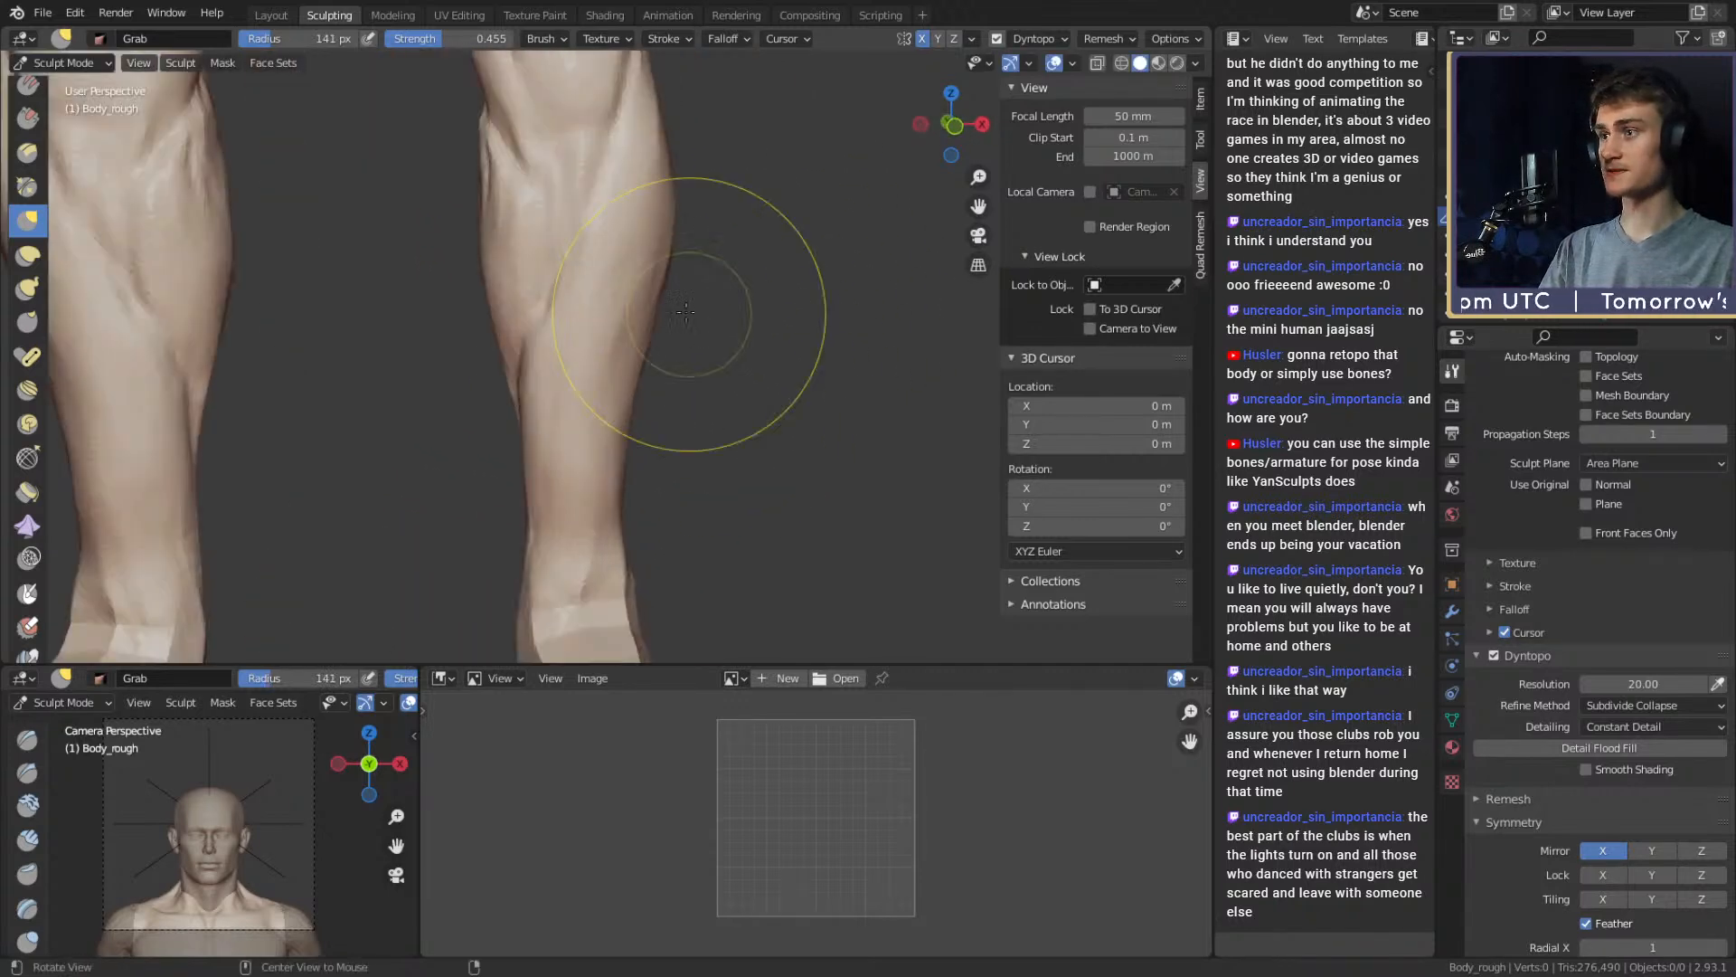
{"action": "middle_click_drag", "start_coordinate": [814, 334], "coordinate": [636, 355]}
{"action": "left_click_drag", "start_coordinate": [635, 354], "coordinate": [859, 389], "text": "alt"}
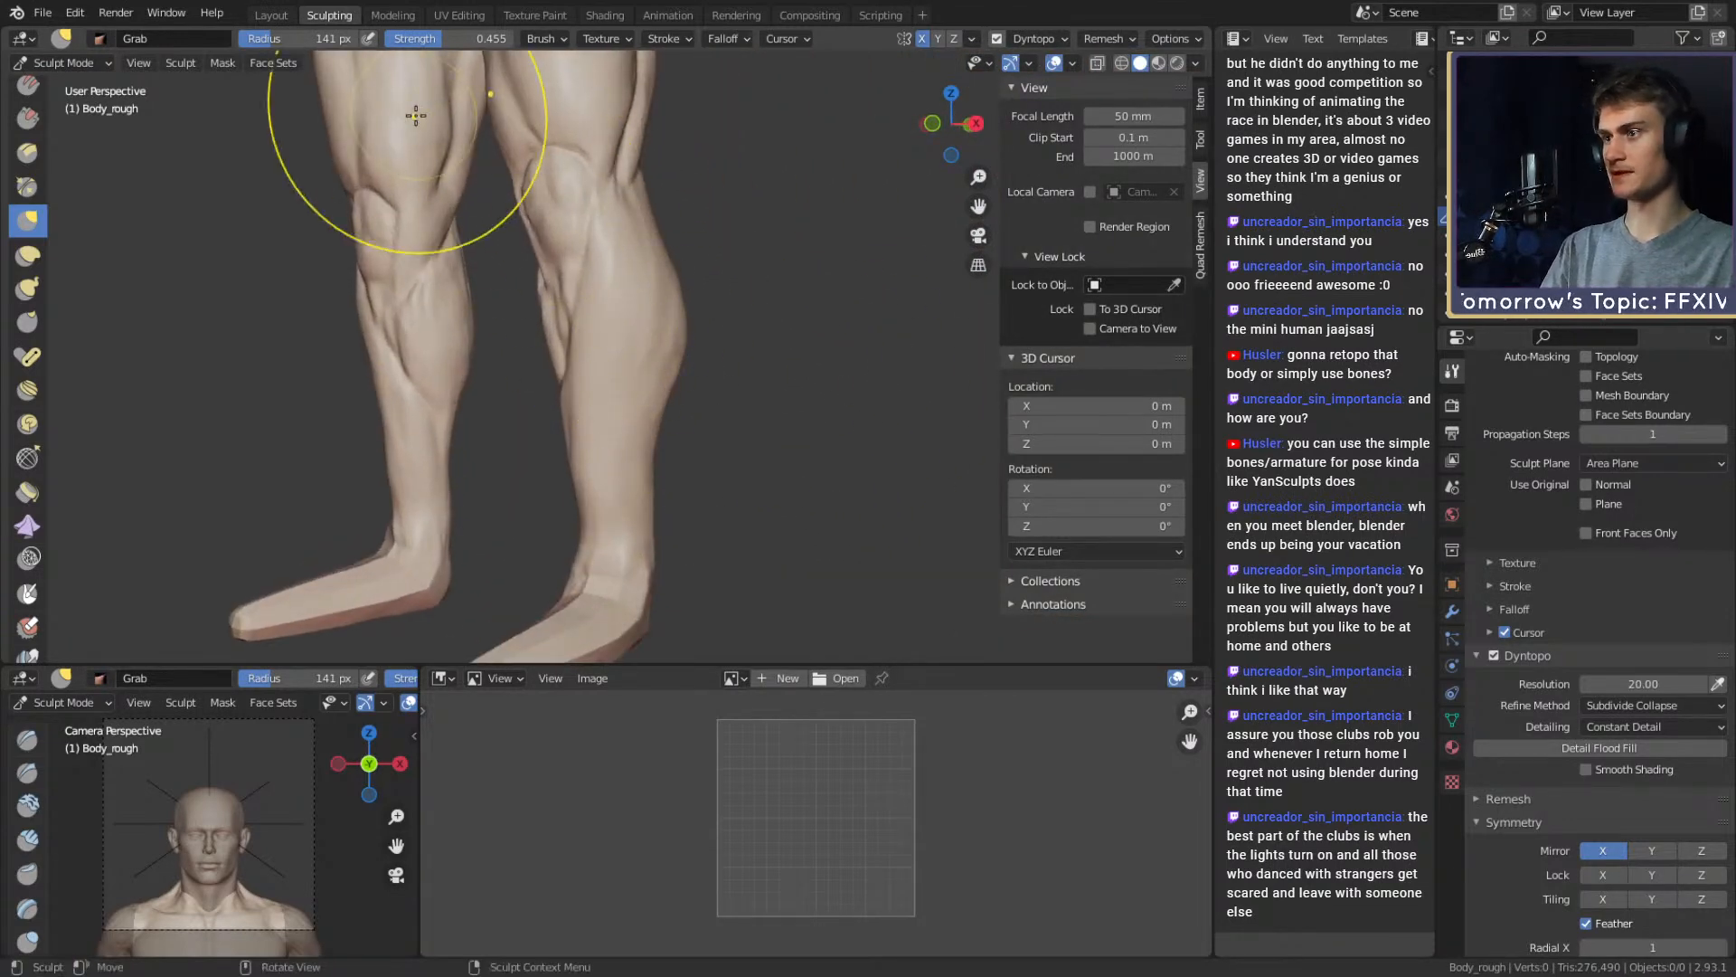
{"action": "left_click_drag", "start_coordinate": [750, 371], "coordinate": [687, 384], "text": "alt"}
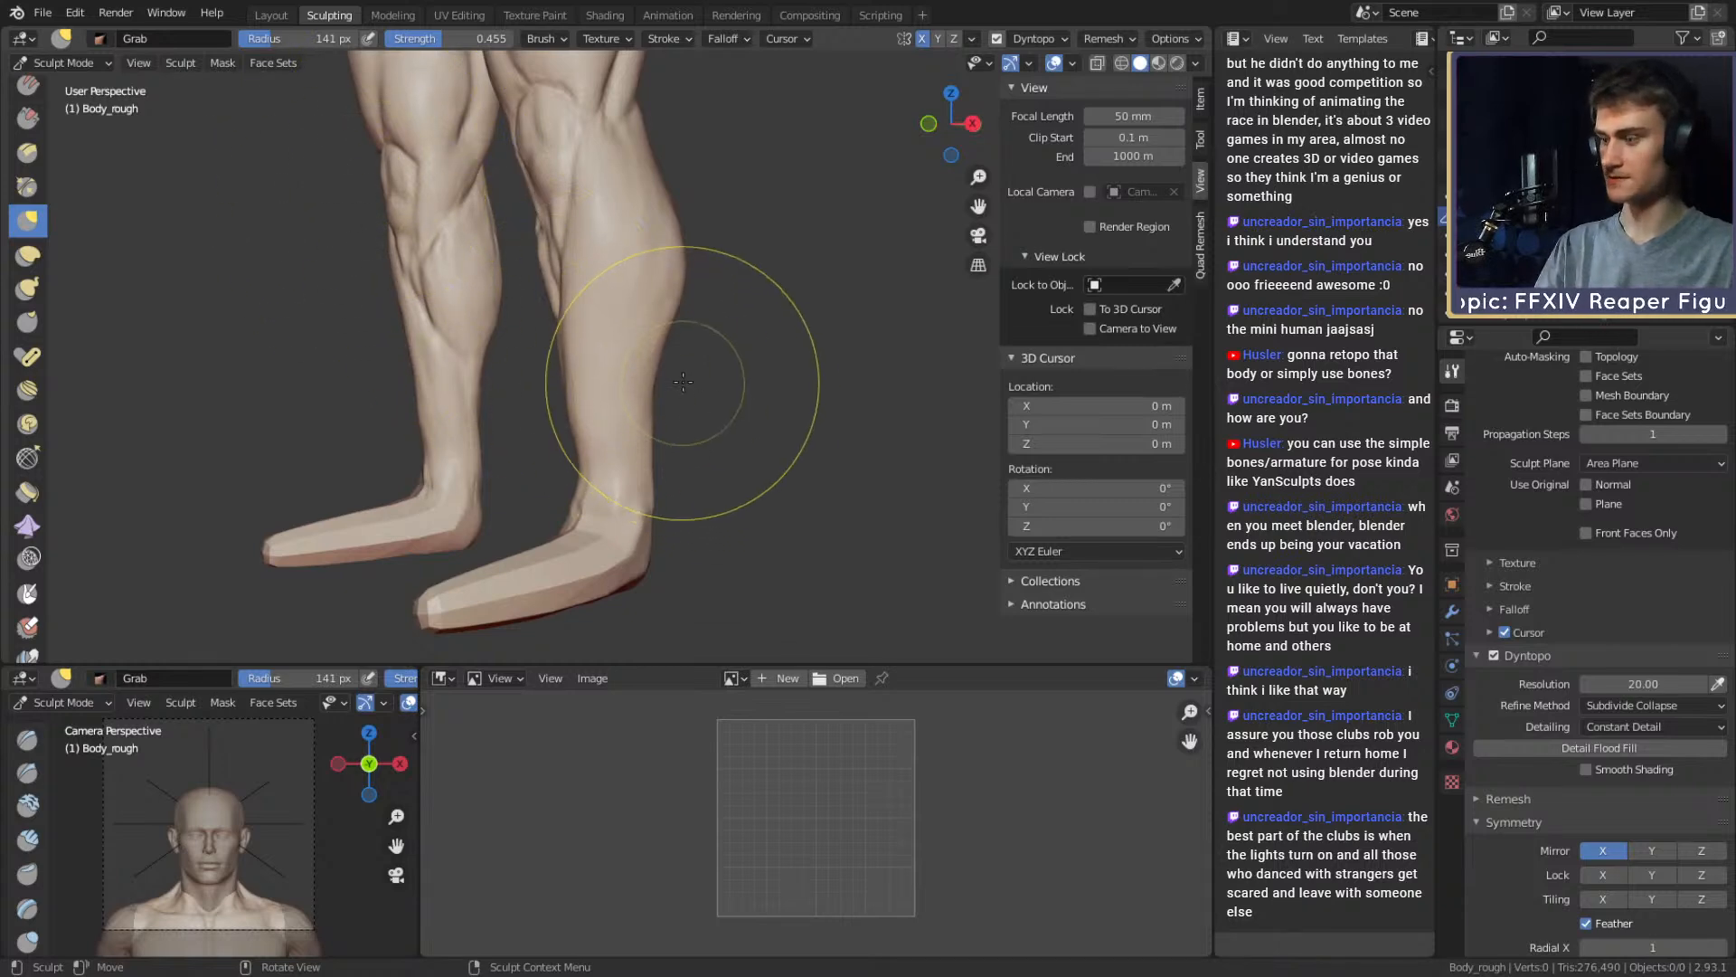
Sculpt the vertical tendon forms above the outer ankle with Clay Strips at a 29 px radius
{"action": "key", "text": "c"}
{"action": "mouse_move", "coordinate": [593, 360]}
{"action": "left_mouse_down", "text": "alt"}
{"action": "mouse_move", "coordinate": [606, 339]}
{"action": "mouse_move", "coordinate": [609, 376]}
{"action": "mouse_move", "coordinate": [603, 325]}
{"action": "left_mouse_up", "text": "alt"}
{"action": "left_click_drag", "start_coordinate": [601, 480], "coordinate": [600, 488]}
{"action": "left_click_drag", "start_coordinate": [600, 480], "coordinate": [608, 398], "text": "alt+shift"}
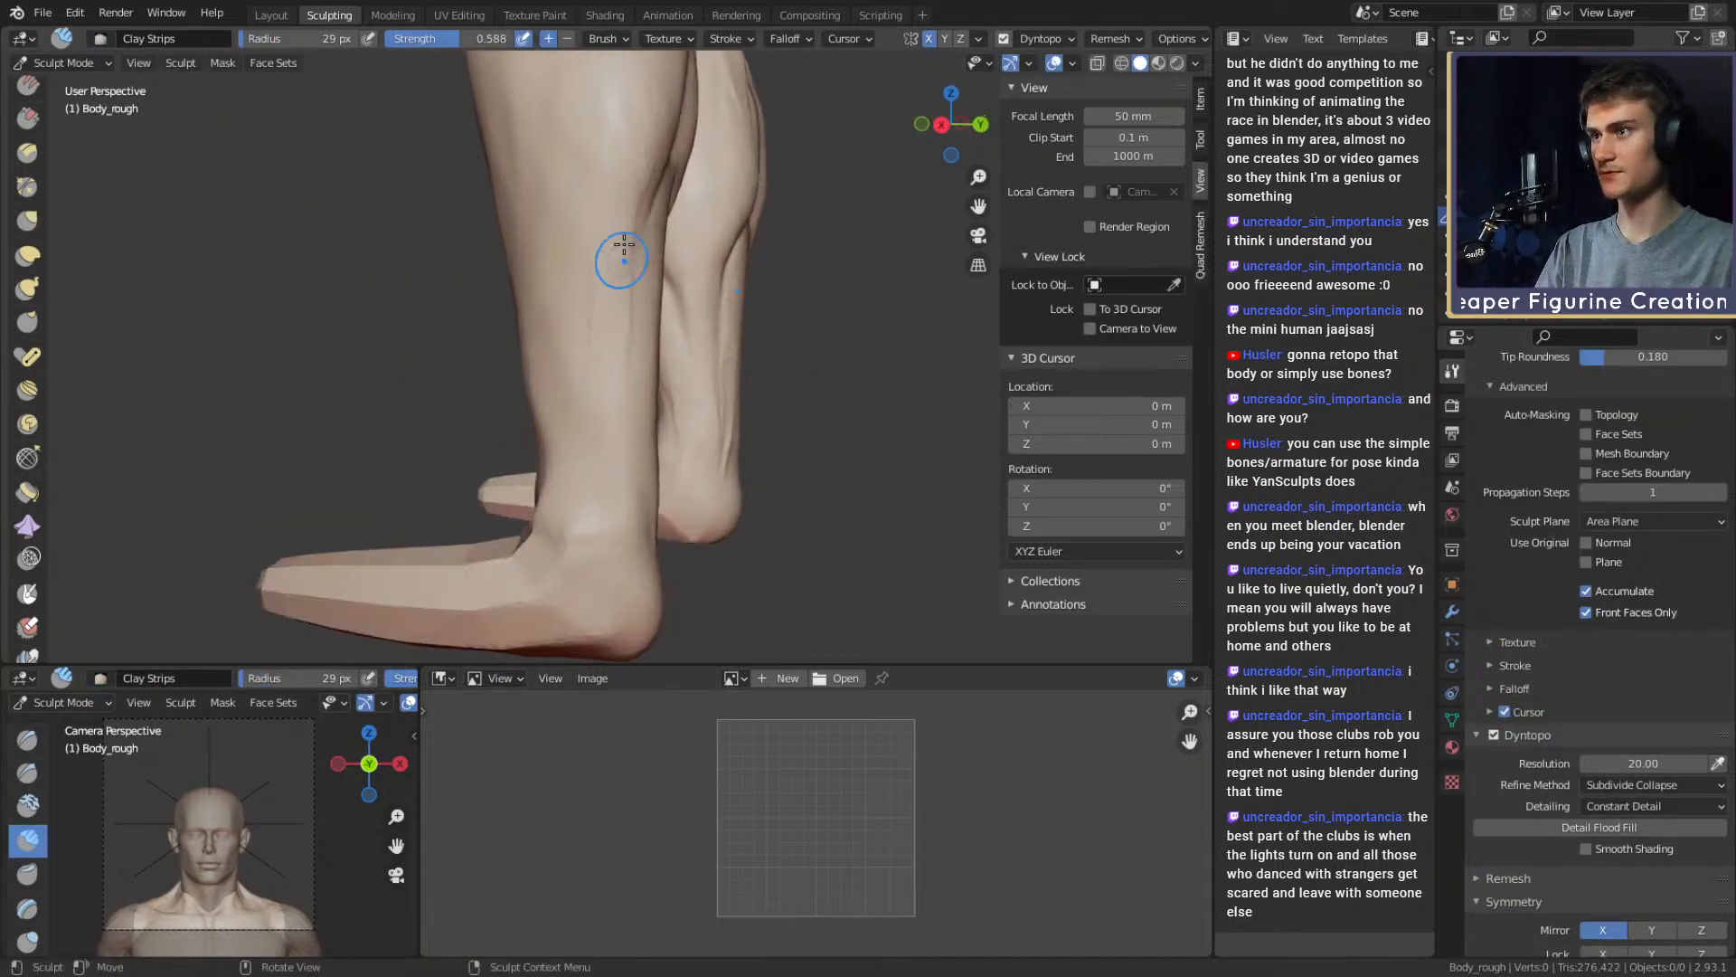
{"action": "left_click_drag", "start_coordinate": [616, 255], "coordinate": [616, 312]}
{"action": "left_click_drag", "start_coordinate": [615, 312], "coordinate": [622, 361], "text": "alt"}
{"action": "left_click_drag", "start_coordinate": [622, 344], "coordinate": [623, 278]}
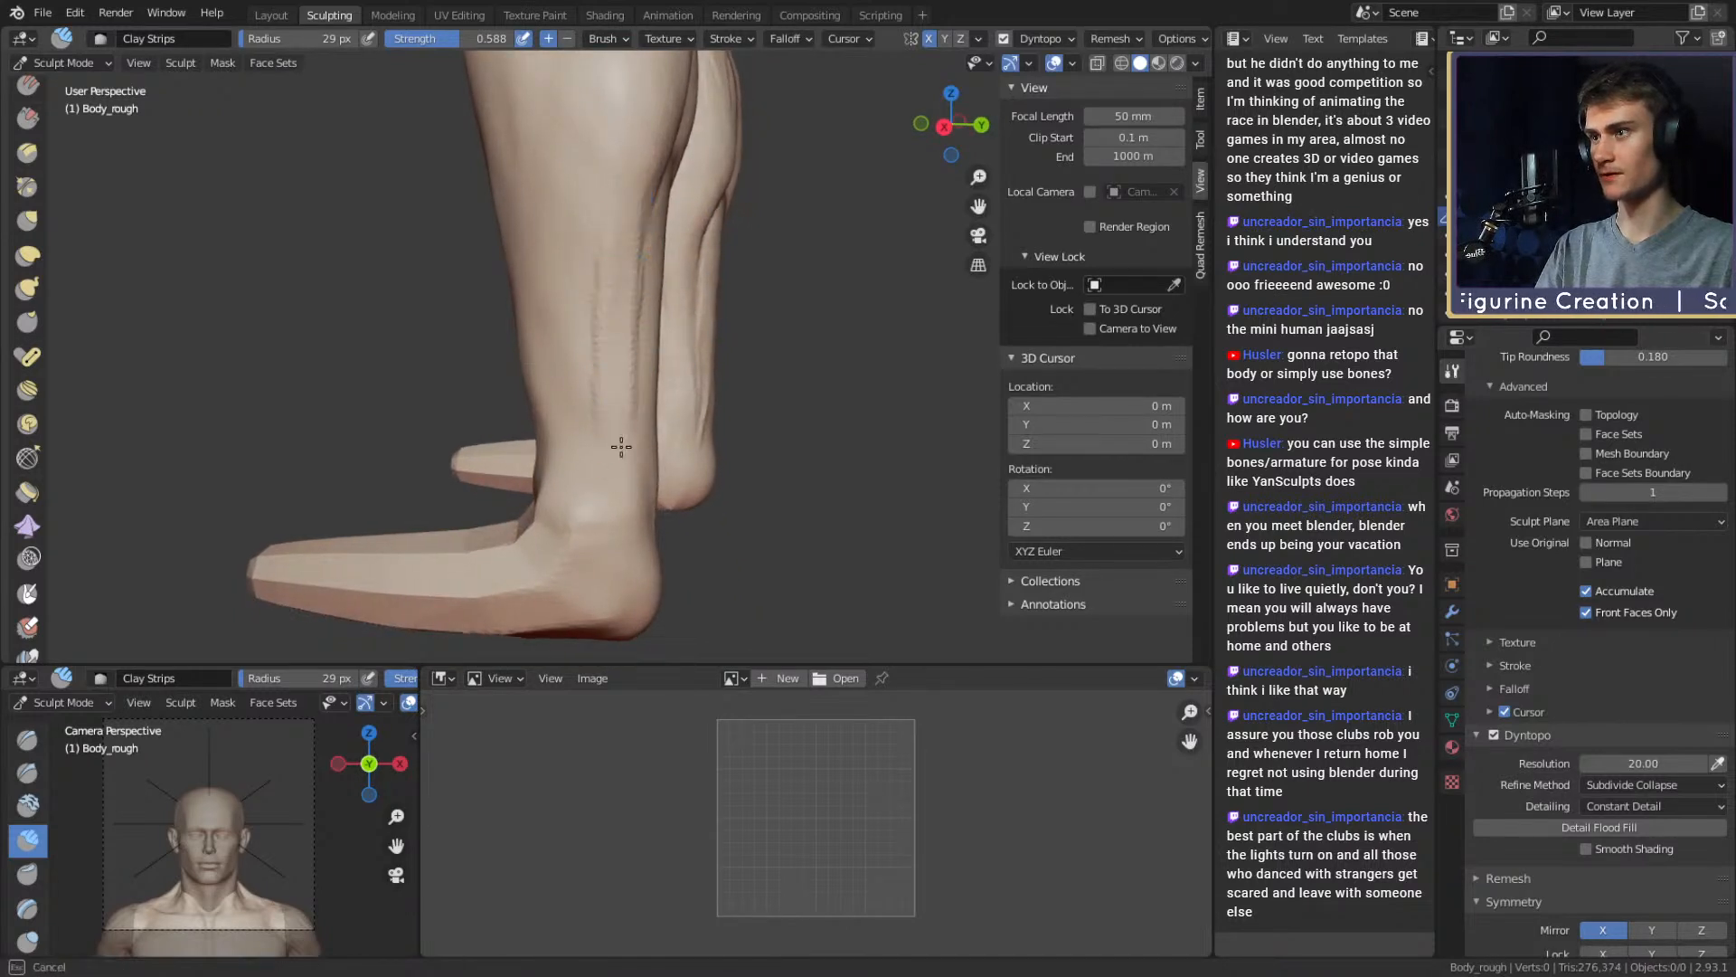
{"action": "mouse_move", "coordinate": [621, 446]}
{"action": "left_mouse_down", "text": "alt"}
{"action": "mouse_move", "coordinate": [632, 270]}
{"action": "mouse_move", "coordinate": [663, 458]}
{"action": "left_mouse_up", "text": "alt"}
Sketch the flow of the leg's outer side with a 12 px Mask stroke running from hip to ankle
{"action": "mouse_move", "coordinate": [687, 280]}
{"action": "left_mouse_down", "text": "alt+shift"}
{"action": "mouse_move", "coordinate": [702, 376]}
{"action": "mouse_move", "coordinate": [665, 378]}
{"action": "mouse_move", "coordinate": [621, 489]}
{"action": "left_mouse_up", "text": "alt+shift"}
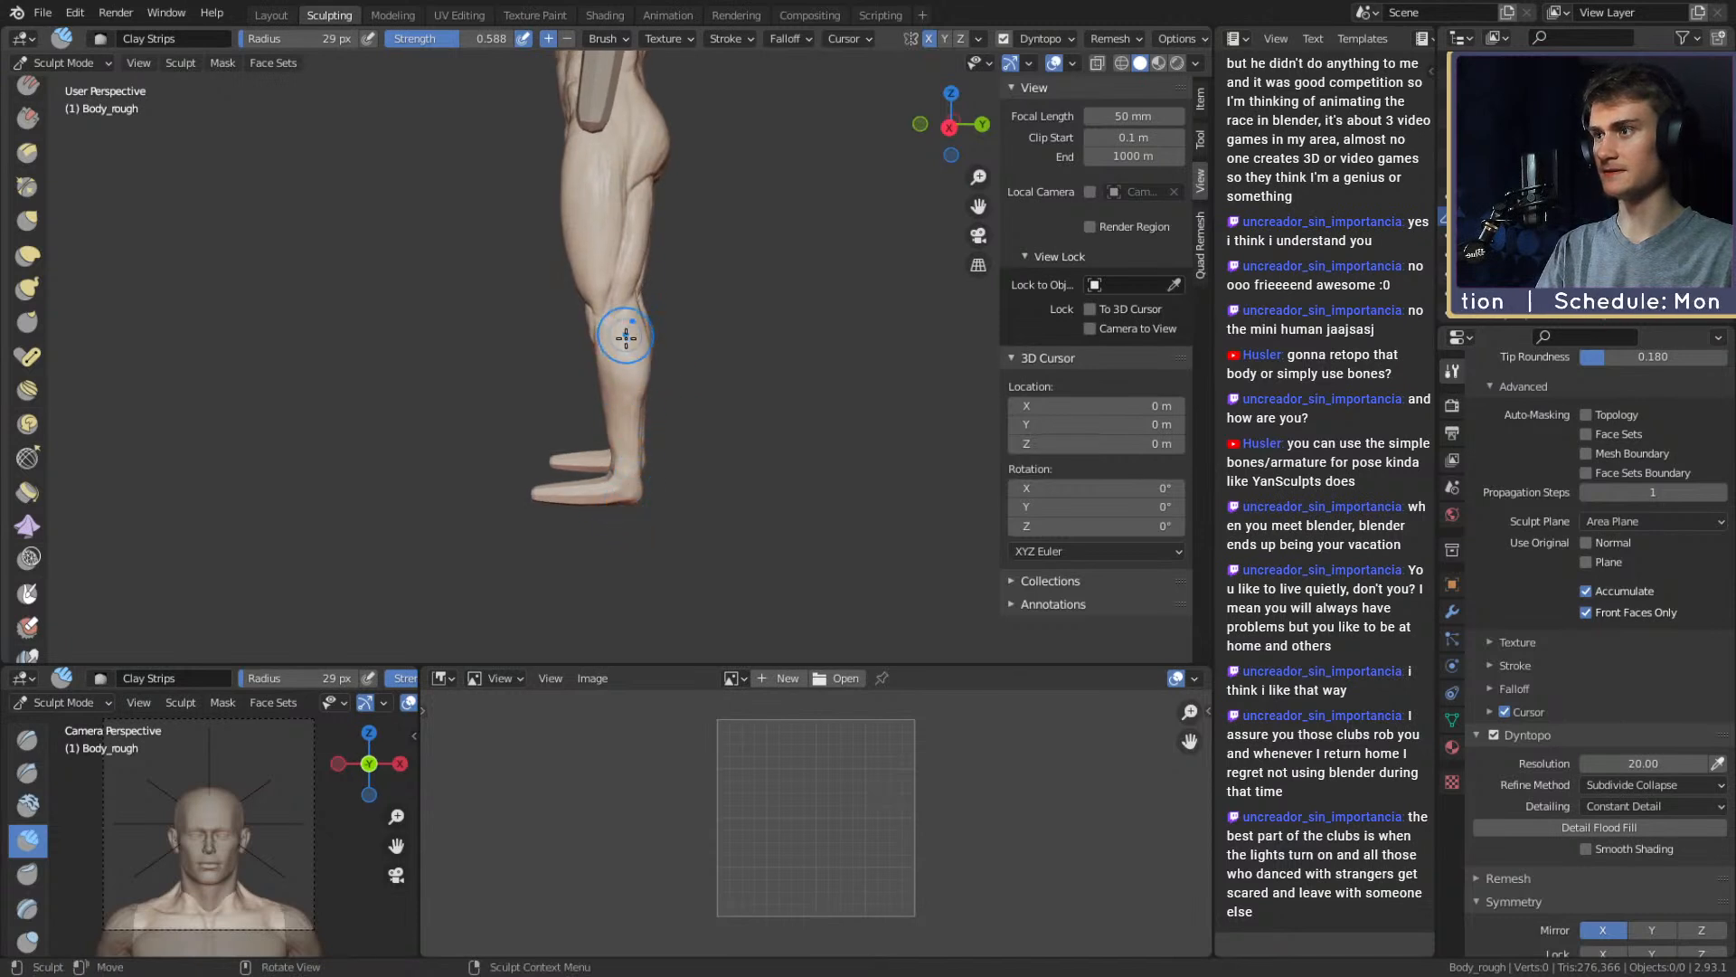
{"action": "key", "text": "m"}
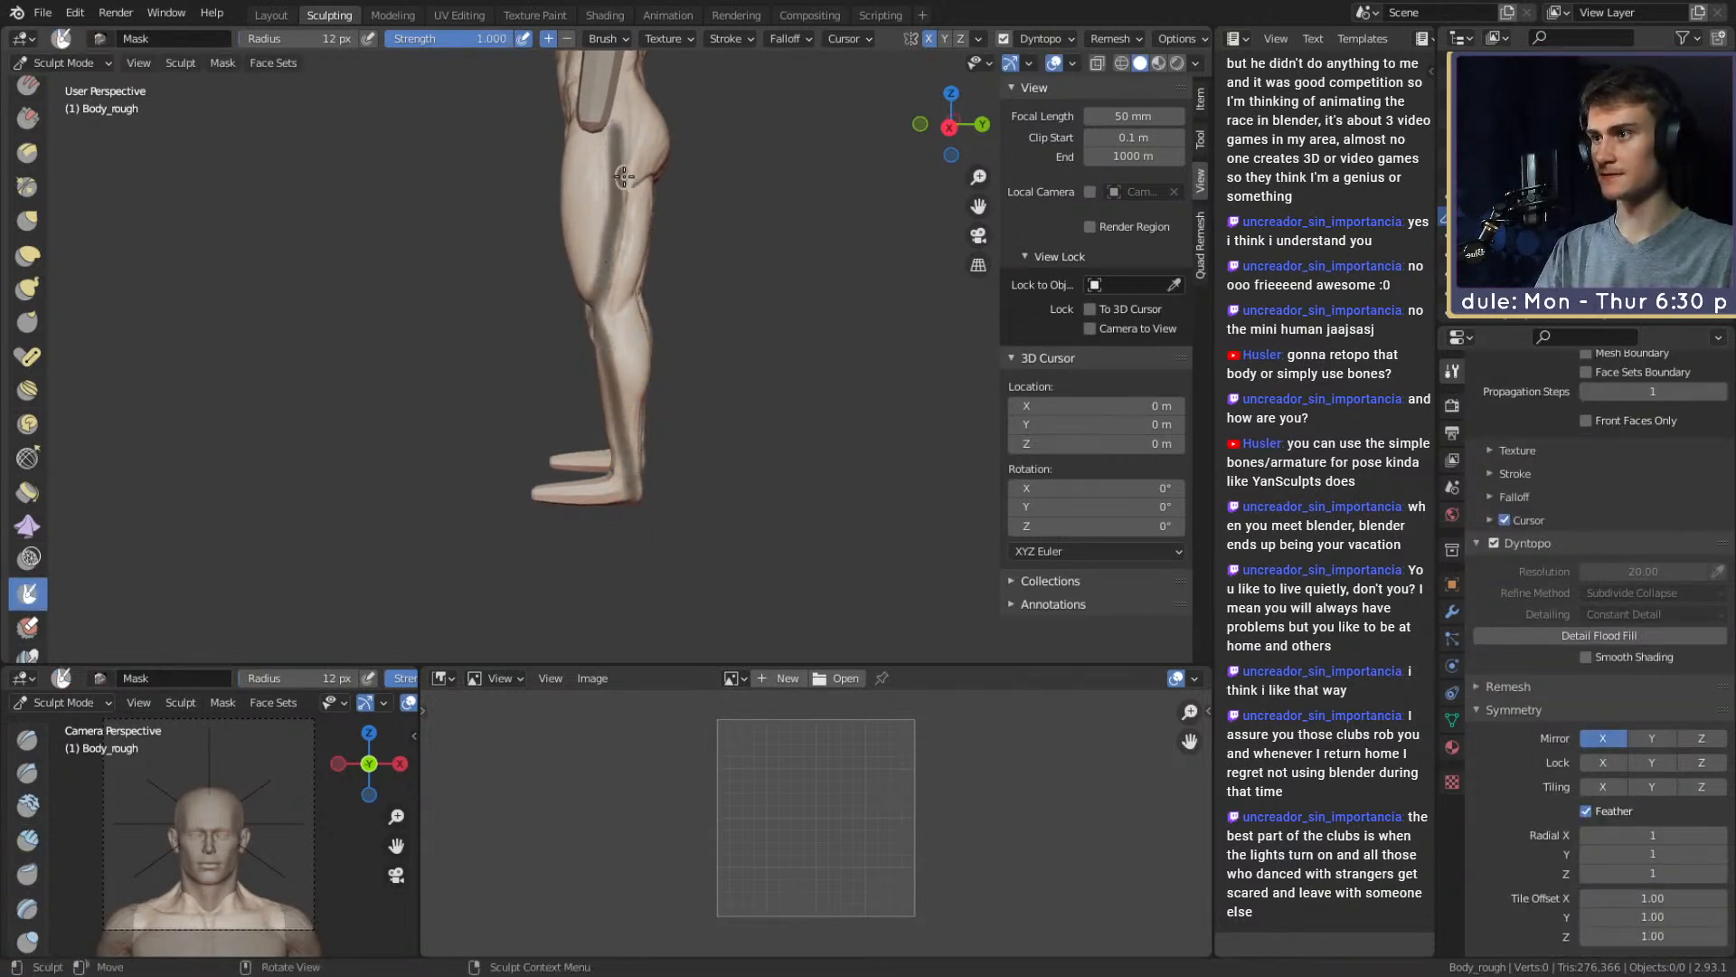
{"action": "left_click_drag", "start_coordinate": [653, 348], "coordinate": [420, 182], "text": "alt+shift"}
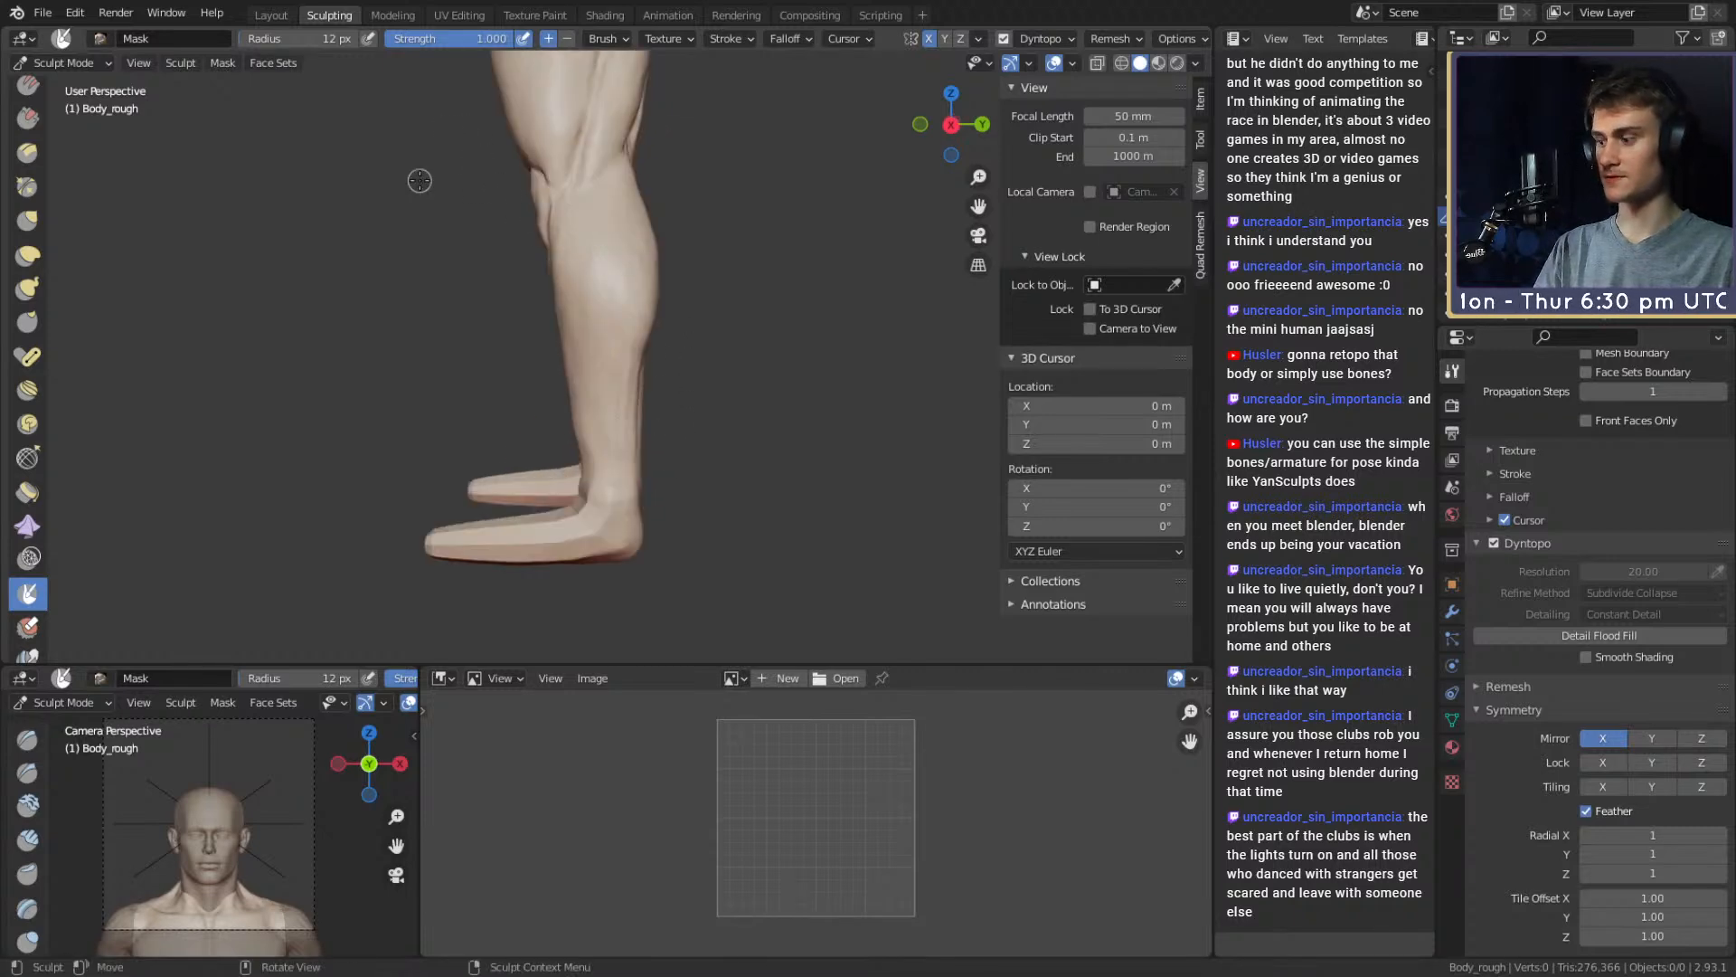
Carve the muscle separation along the outer lower leg with Clay Strips at a 33 px radius
{"action": "key", "text": "c"}
{"action": "mouse_move", "coordinate": [682, 413]}
{"action": "left_mouse_down", "text": "alt"}
{"action": "mouse_move", "coordinate": [602, 409]}
{"action": "mouse_move", "coordinate": [611, 294]}
{"action": "left_mouse_up", "text": "alt"}
{"action": "key", "text": "f"}
{"action": "left_click", "coordinate": [628, 333]}
{"action": "mouse_move", "coordinate": [617, 334]}
{"action": "left_mouse_down", "text": "alt"}
{"action": "mouse_move", "coordinate": [635, 322]}
{"action": "mouse_move", "coordinate": [602, 275]}
{"action": "mouse_move", "coordinate": [619, 334]}
{"action": "mouse_move", "coordinate": [597, 290]}
{"action": "left_mouse_up", "text": "alt"}
{"action": "key", "text": "f"}
{"action": "left_click", "coordinate": [617, 277]}
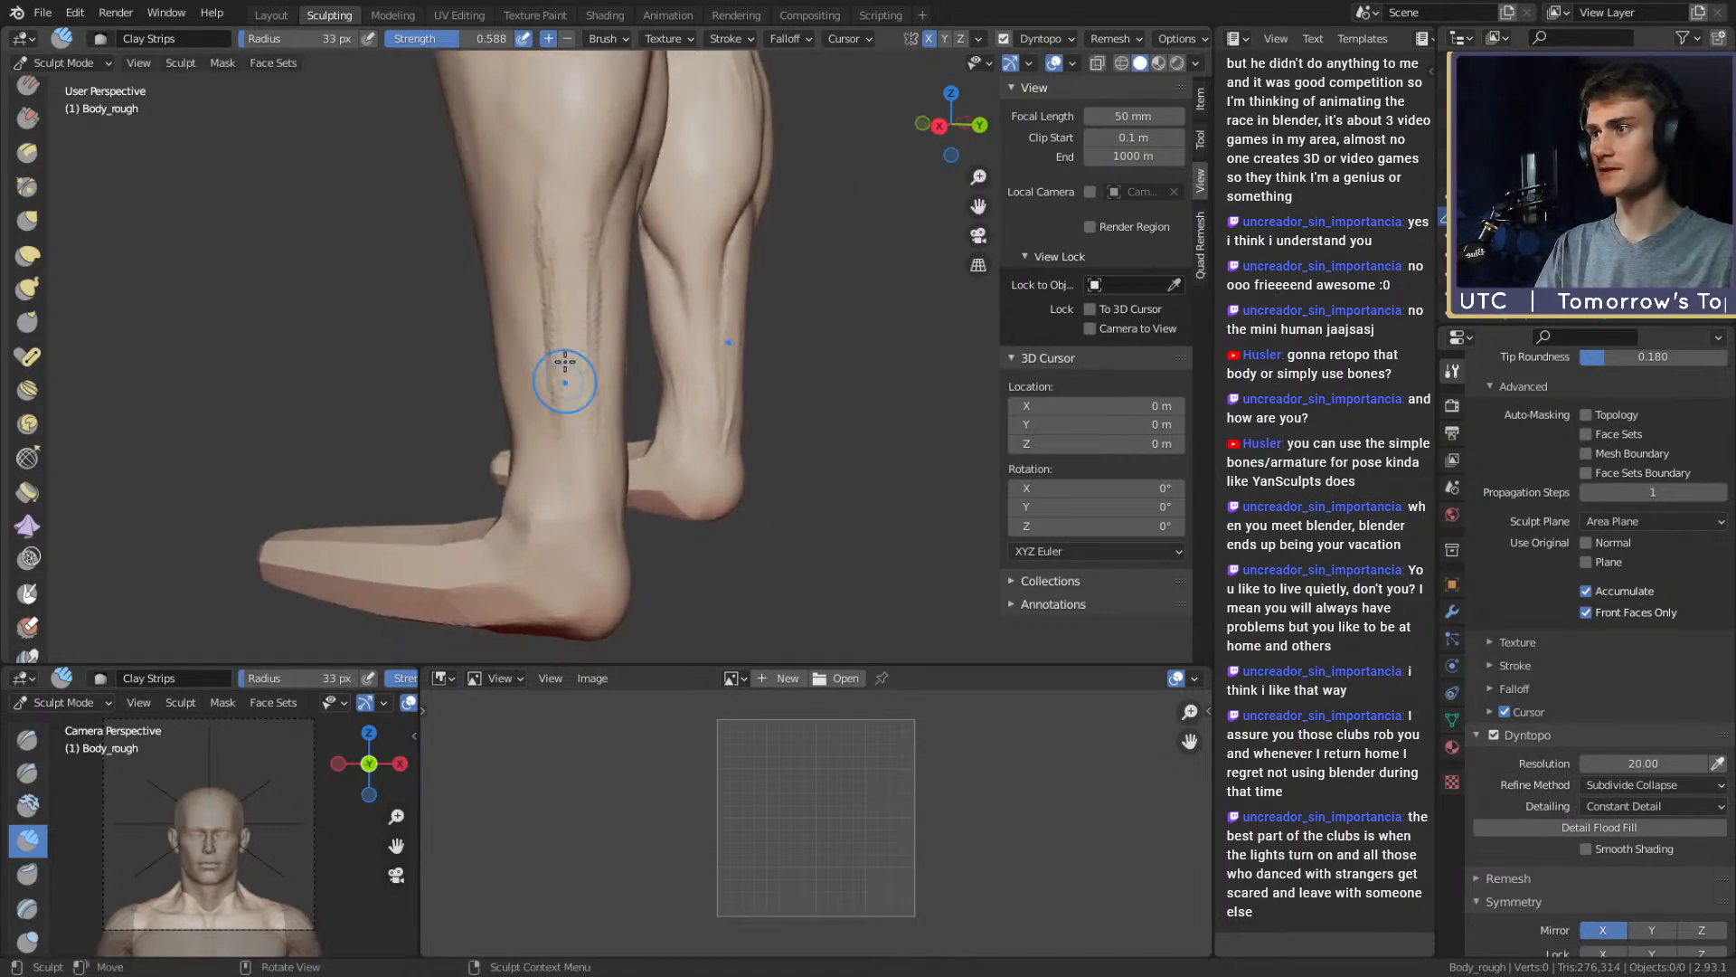
Build up the tendons above the outer ankle with Clay Strips at a 30 px radius and smooth the strokes
{"action": "mouse_move", "coordinate": [578, 361]}
{"action": "left_mouse_down", "text": "alt"}
{"action": "mouse_move", "coordinate": [612, 352]}
{"action": "mouse_move", "coordinate": [598, 369]}
{"action": "left_mouse_up", "text": "alt"}
{"action": "key", "text": "f"}
{"action": "left_click", "coordinate": [609, 344]}
{"action": "mouse_move", "coordinate": [599, 369]}
{"action": "left_mouse_down", "text": "alt"}
{"action": "mouse_move", "coordinate": [644, 361]}
{"action": "mouse_move", "coordinate": [556, 357]}
{"action": "mouse_move", "coordinate": [600, 356]}
{"action": "left_mouse_up", "text": "alt"}
{"action": "mouse_move", "coordinate": [602, 452]}
{"action": "left_mouse_down"}
{"action": "mouse_move", "coordinate": [602, 360]}
{"action": "mouse_move", "coordinate": [582, 367]}
{"action": "left_mouse_up"}
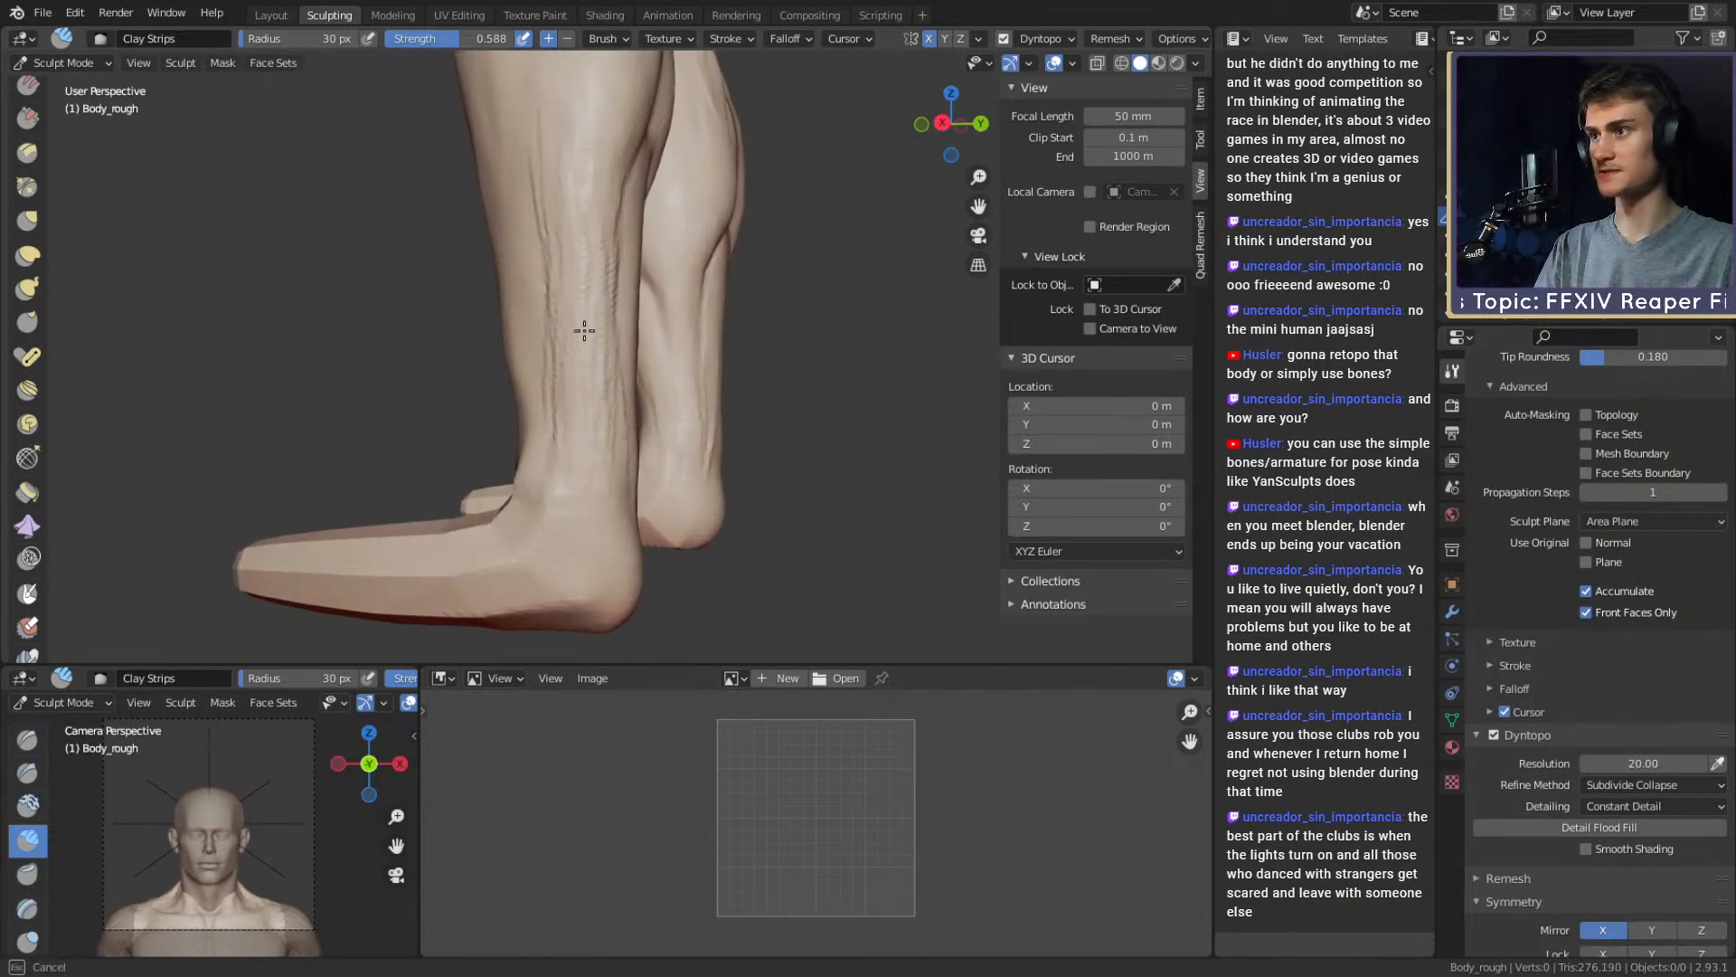
{"action": "mouse_move", "coordinate": [602, 240]}
{"action": "left_mouse_down", "text": "shift"}
{"action": "mouse_move", "coordinate": [593, 419]}
{"action": "mouse_move", "coordinate": [572, 321]}
{"action": "mouse_move", "coordinate": [636, 345]}
{"action": "left_mouse_up", "text": "shift"}
Adjust the shape of the lower leg above the ankle with Grab, enlarging the radius from 92 px
{"action": "key", "text": "g"}
{"action": "key", "text": "f"}
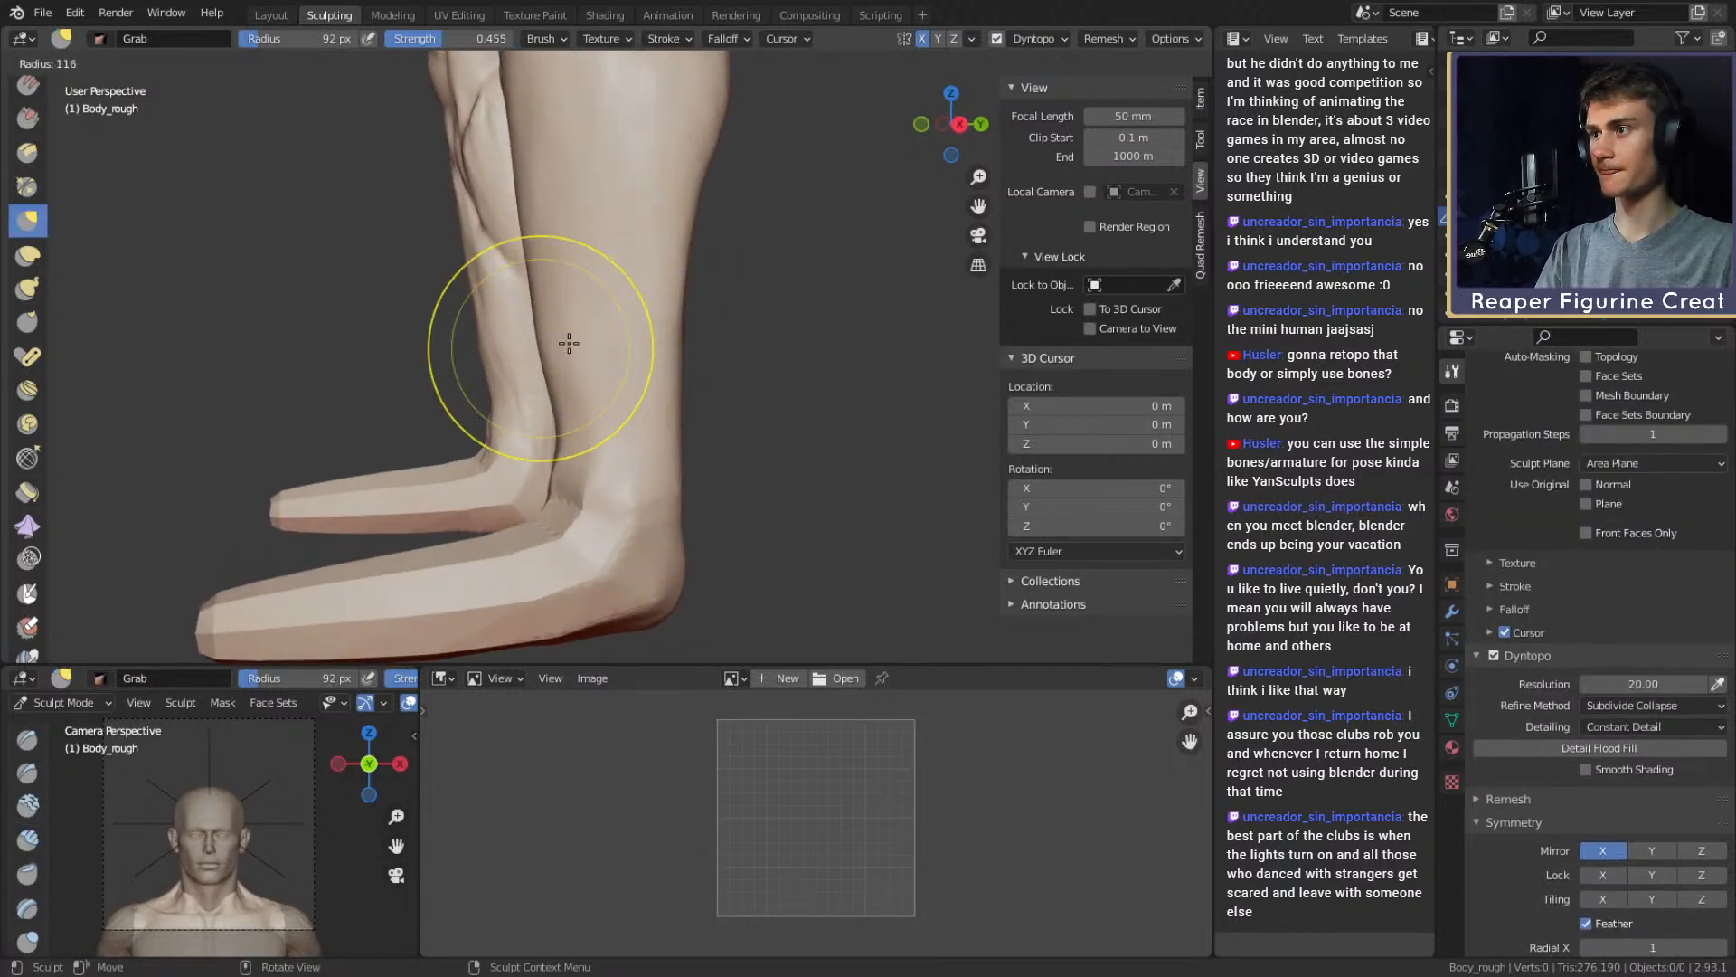
{"action": "left_click", "coordinate": [569, 345]}
{"action": "key", "text": "f"}
{"action": "mouse_move", "coordinate": [558, 290]}
{"action": "left_mouse_down", "text": "alt"}
{"action": "mouse_move", "coordinate": [544, 317]}
{"action": "mouse_move", "coordinate": [574, 388]}
{"action": "mouse_move", "coordinate": [827, 384]}
{"action": "mouse_move", "coordinate": [859, 348]}
{"action": "mouse_move", "coordinate": [914, 339]}
{"action": "left_mouse_up", "text": "alt"}
{"action": "left_click", "coordinate": [546, 315]}
Reshape the side of the heel from below with Grab at a 64 px radius
{"action": "key", "text": "c"}
{"action": "left_click_drag", "start_coordinate": [709, 420], "coordinate": [884, 393], "text": "alt"}
{"action": "mouse_move", "coordinate": [883, 394]}
{"action": "middle_mouse_down"}
{"action": "mouse_move", "coordinate": [935, 378]}
{"action": "mouse_move", "coordinate": [795, 452]}
{"action": "middle_mouse_up"}
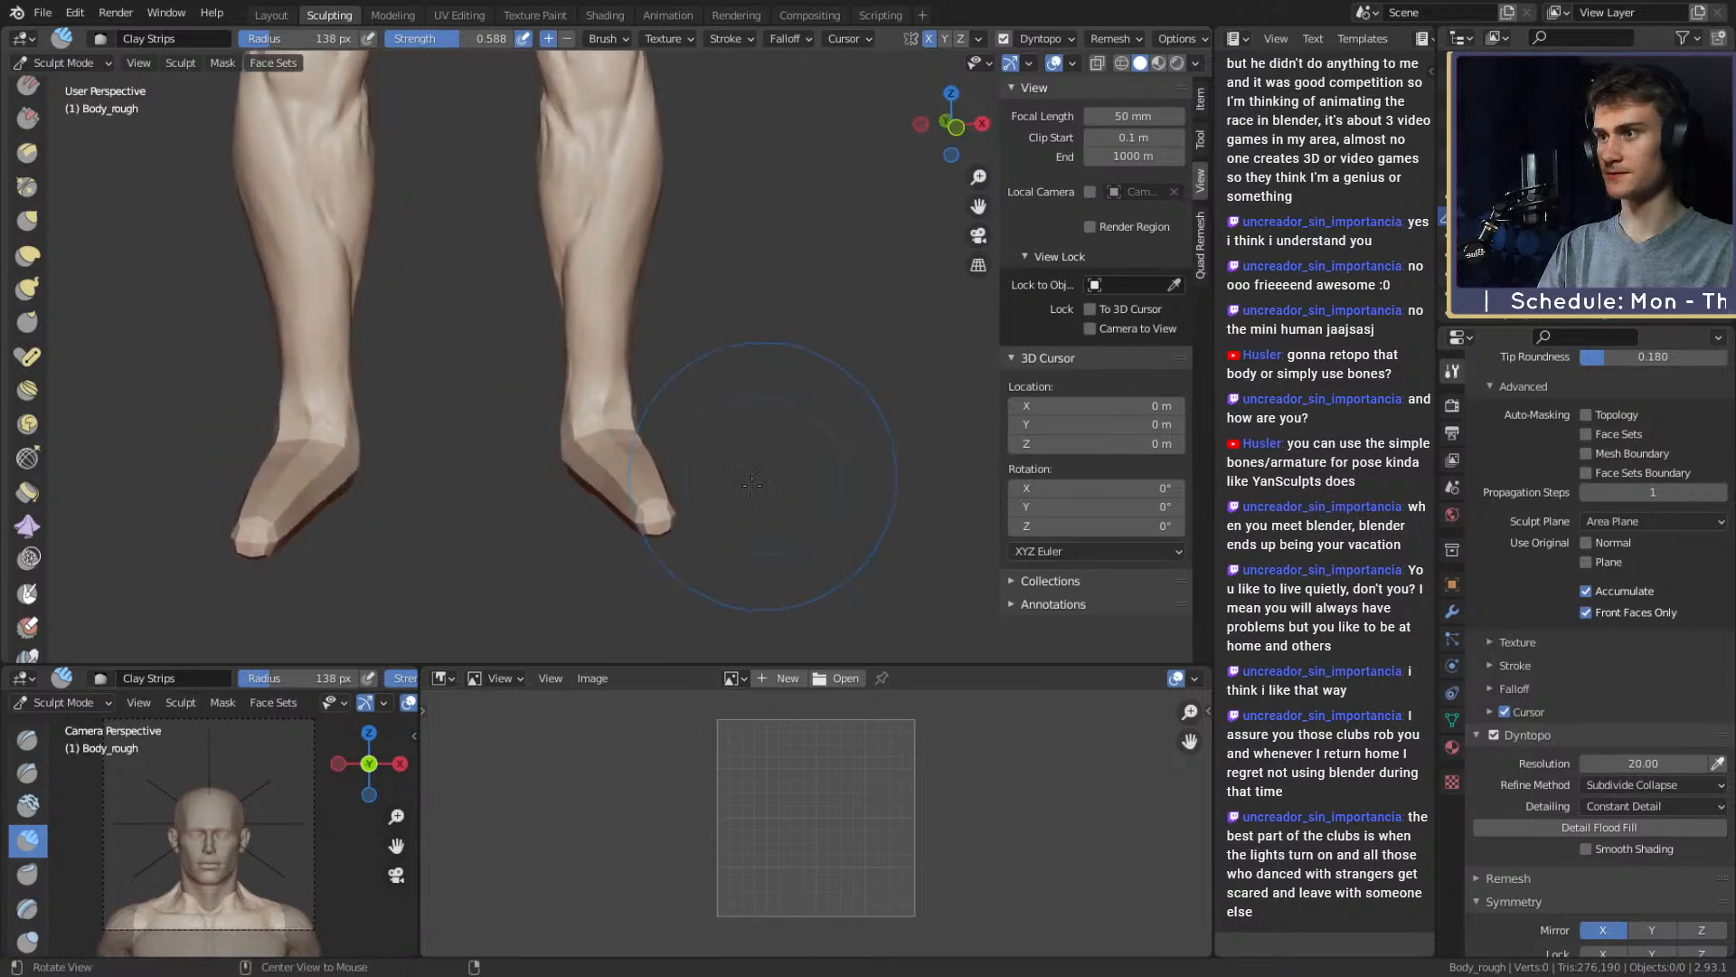
{"action": "scroll", "coordinate": [787, 425], "scroll_direction": "up", "scroll_amount": 4}
{"action": "key", "text": "g"}
{"action": "mouse_move", "coordinate": [636, 465]}
{"action": "middle_mouse_down"}
{"action": "mouse_move", "coordinate": [678, 418]}
{"action": "mouse_move", "coordinate": [674, 439]}
{"action": "mouse_move", "coordinate": [678, 411]}
{"action": "mouse_move", "coordinate": [670, 569]}
{"action": "mouse_move", "coordinate": [633, 402]}
{"action": "mouse_move", "coordinate": [606, 416]}
{"action": "mouse_move", "coordinate": [619, 312]}
{"action": "mouse_move", "coordinate": [596, 326]}
{"action": "mouse_move", "coordinate": [637, 319]}
{"action": "mouse_move", "coordinate": [534, 303]}
{"action": "middle_mouse_up"}
{"action": "key", "text": "f"}
{"action": "left_click", "coordinate": [637, 408]}
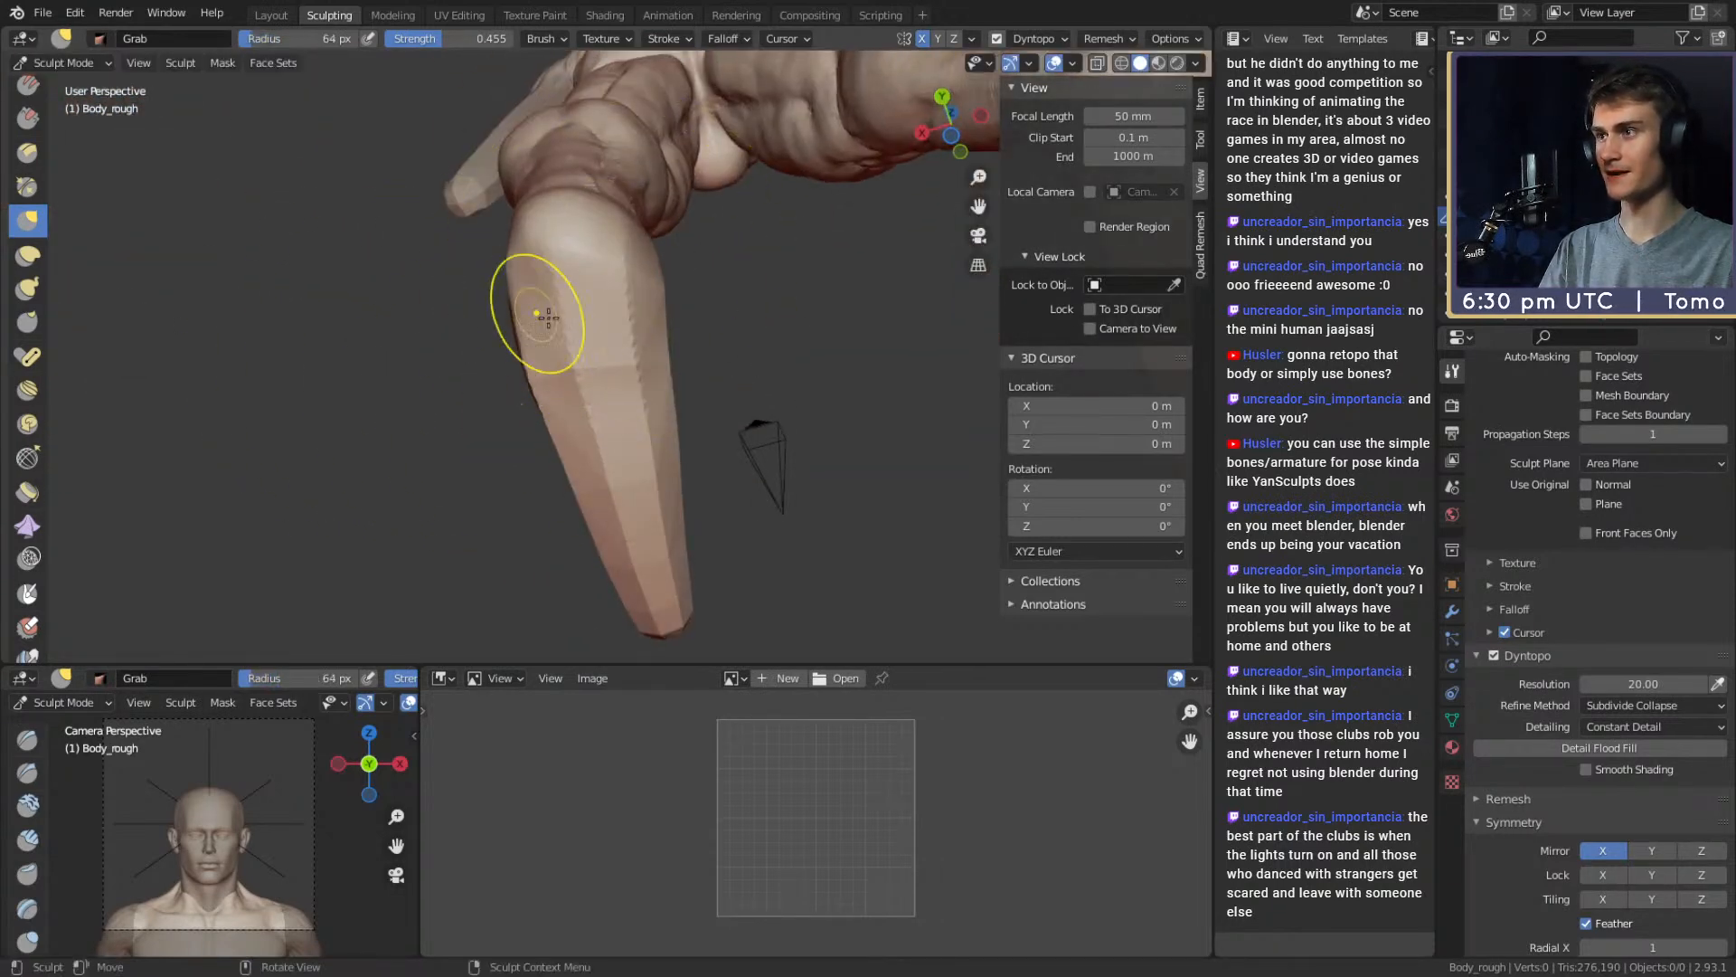
Round out the heel from below with Snake Hook at radii of 148 and 116 px
{"action": "key", "text": "c"}
{"action": "key", "text": "k"}
{"action": "middle_click_drag", "start_coordinate": [678, 271], "coordinate": [605, 330]}
{"action": "left_click_drag", "start_coordinate": [632, 337], "coordinate": [597, 362]}
{"action": "middle_click_drag", "start_coordinate": [597, 362], "coordinate": [608, 298], "text": "shift"}
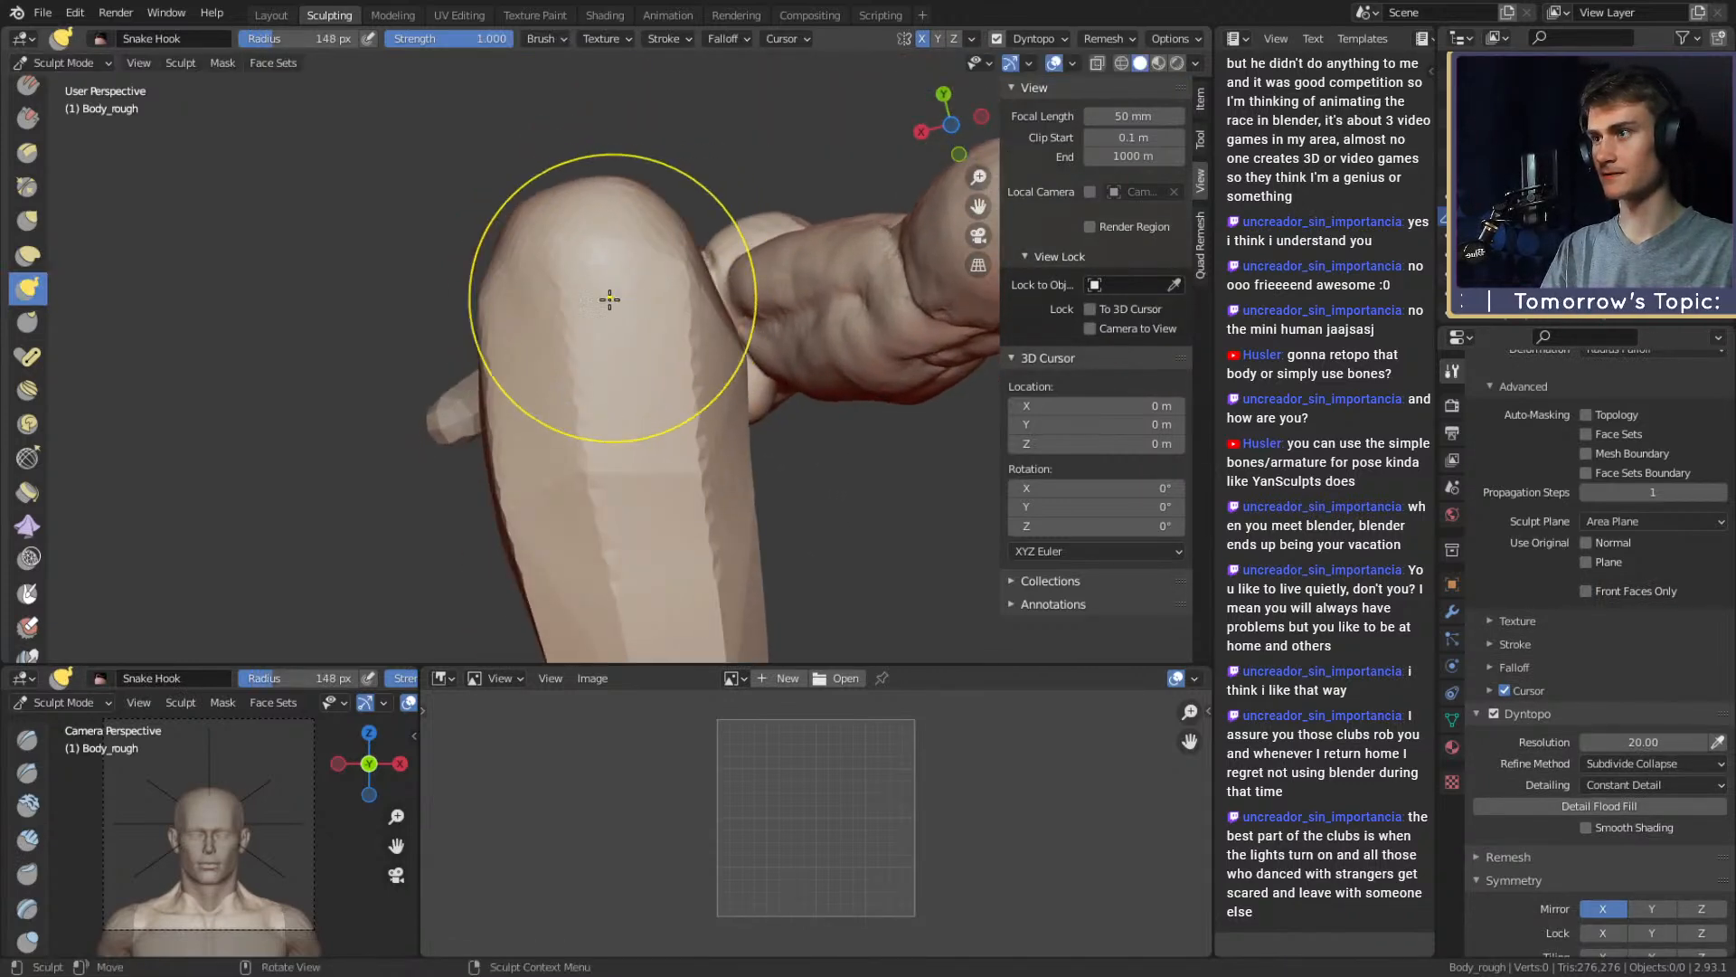
{"action": "key", "text": "f"}
{"action": "left_click", "coordinate": [483, 339]}
{"action": "left_click_drag", "start_coordinate": [483, 339], "coordinate": [489, 330]}
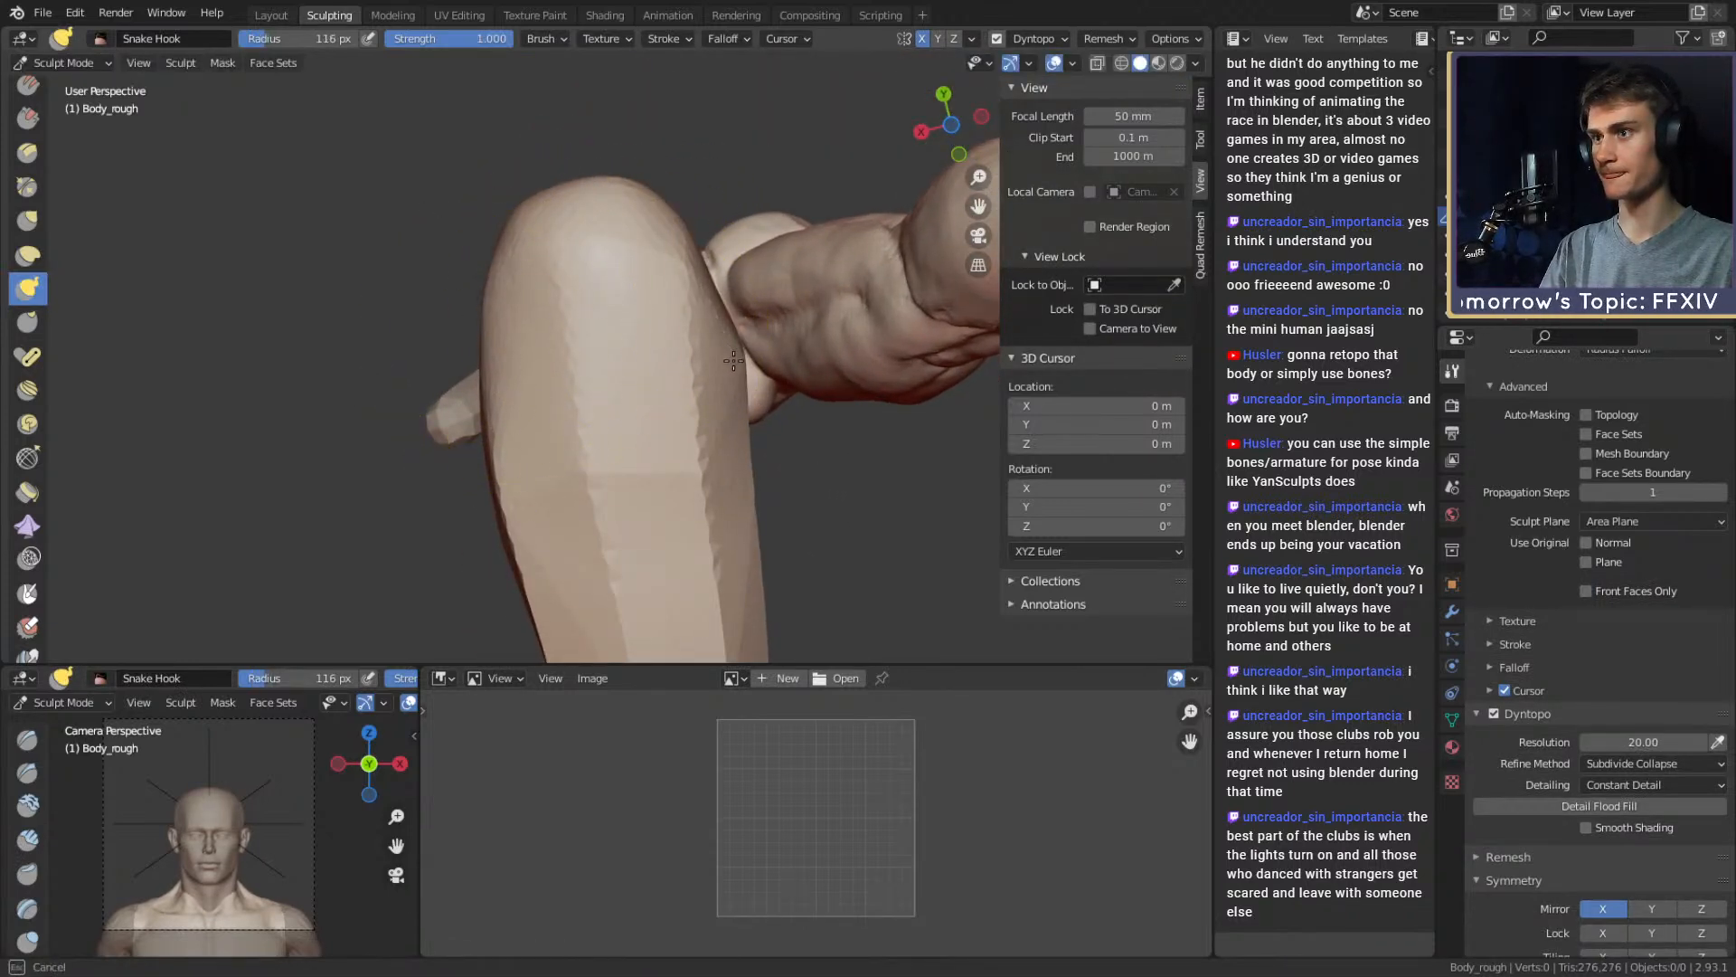
Form the arch on the inner edge of the sole with Snake Hook at a radius of about 116 px
{"action": "mouse_move", "coordinate": [717, 291]}
{"action": "middle_mouse_down"}
{"action": "mouse_move", "coordinate": [793, 544]}
{"action": "mouse_move", "coordinate": [690, 503]}
{"action": "mouse_move", "coordinate": [695, 443]}
{"action": "middle_mouse_up"}
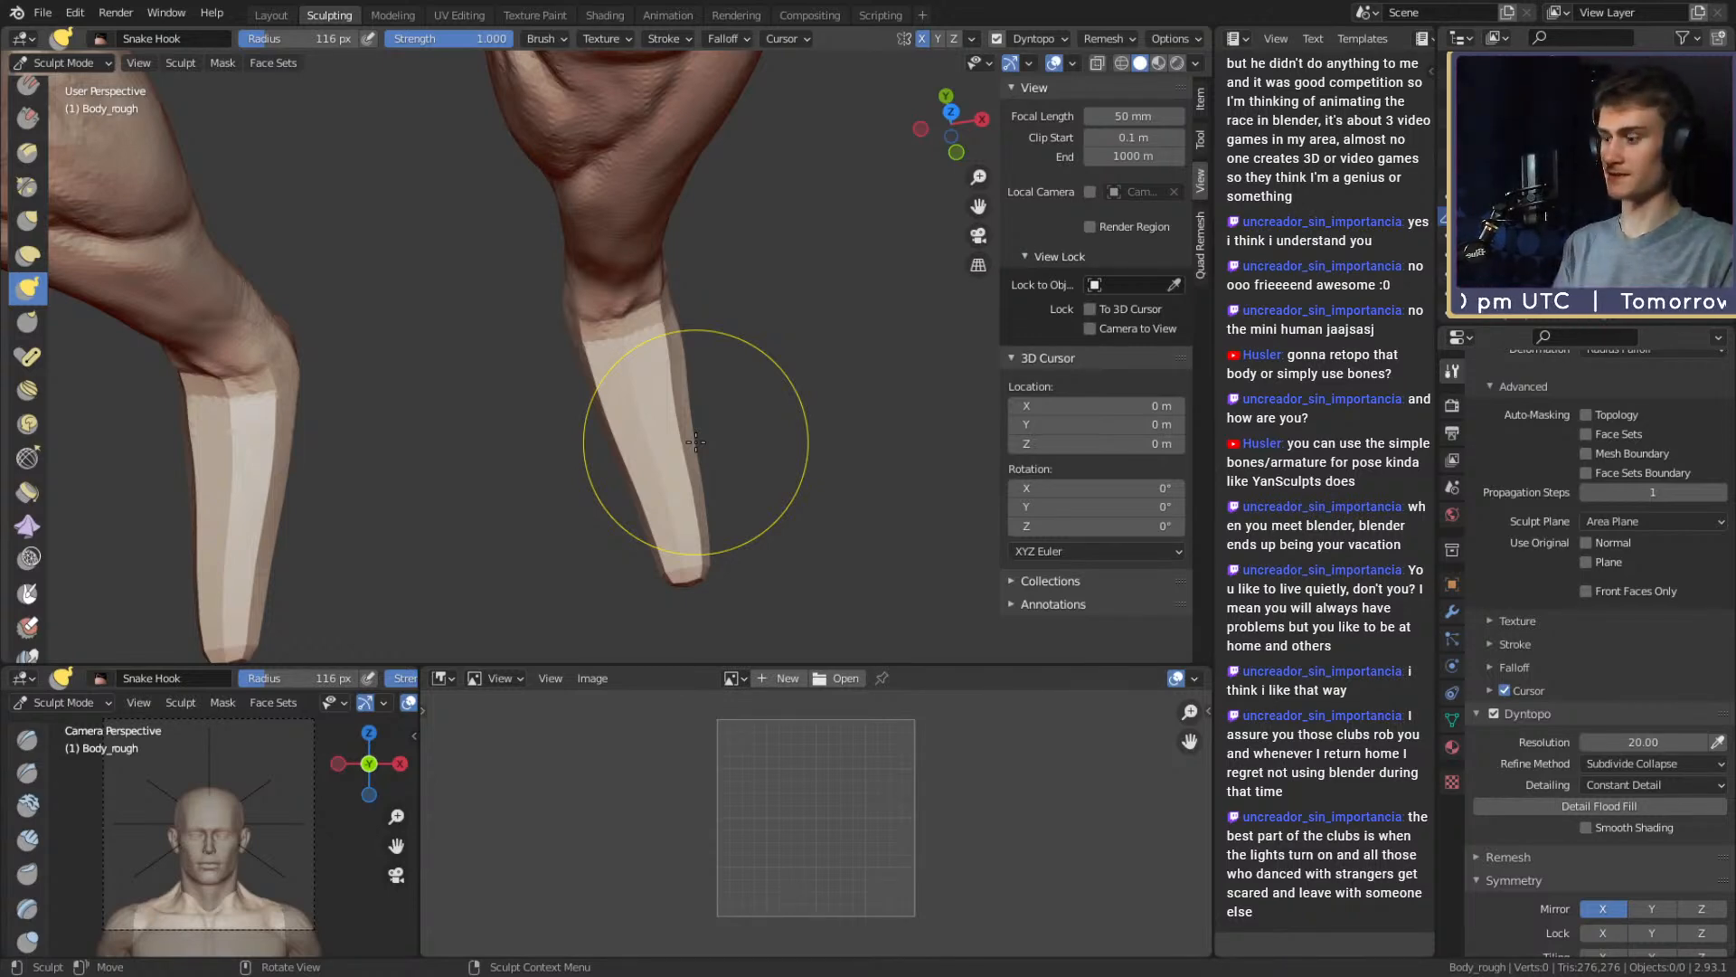
{"action": "mouse_move", "coordinate": [663, 373]}
{"action": "middle_mouse_down"}
{"action": "mouse_move", "coordinate": [660, 457]}
{"action": "mouse_move", "coordinate": [711, 264]}
{"action": "mouse_move", "coordinate": [601, 341]}
{"action": "mouse_move", "coordinate": [569, 415]}
{"action": "mouse_move", "coordinate": [597, 373]}
{"action": "middle_mouse_up"}
{"action": "key", "text": "m"}
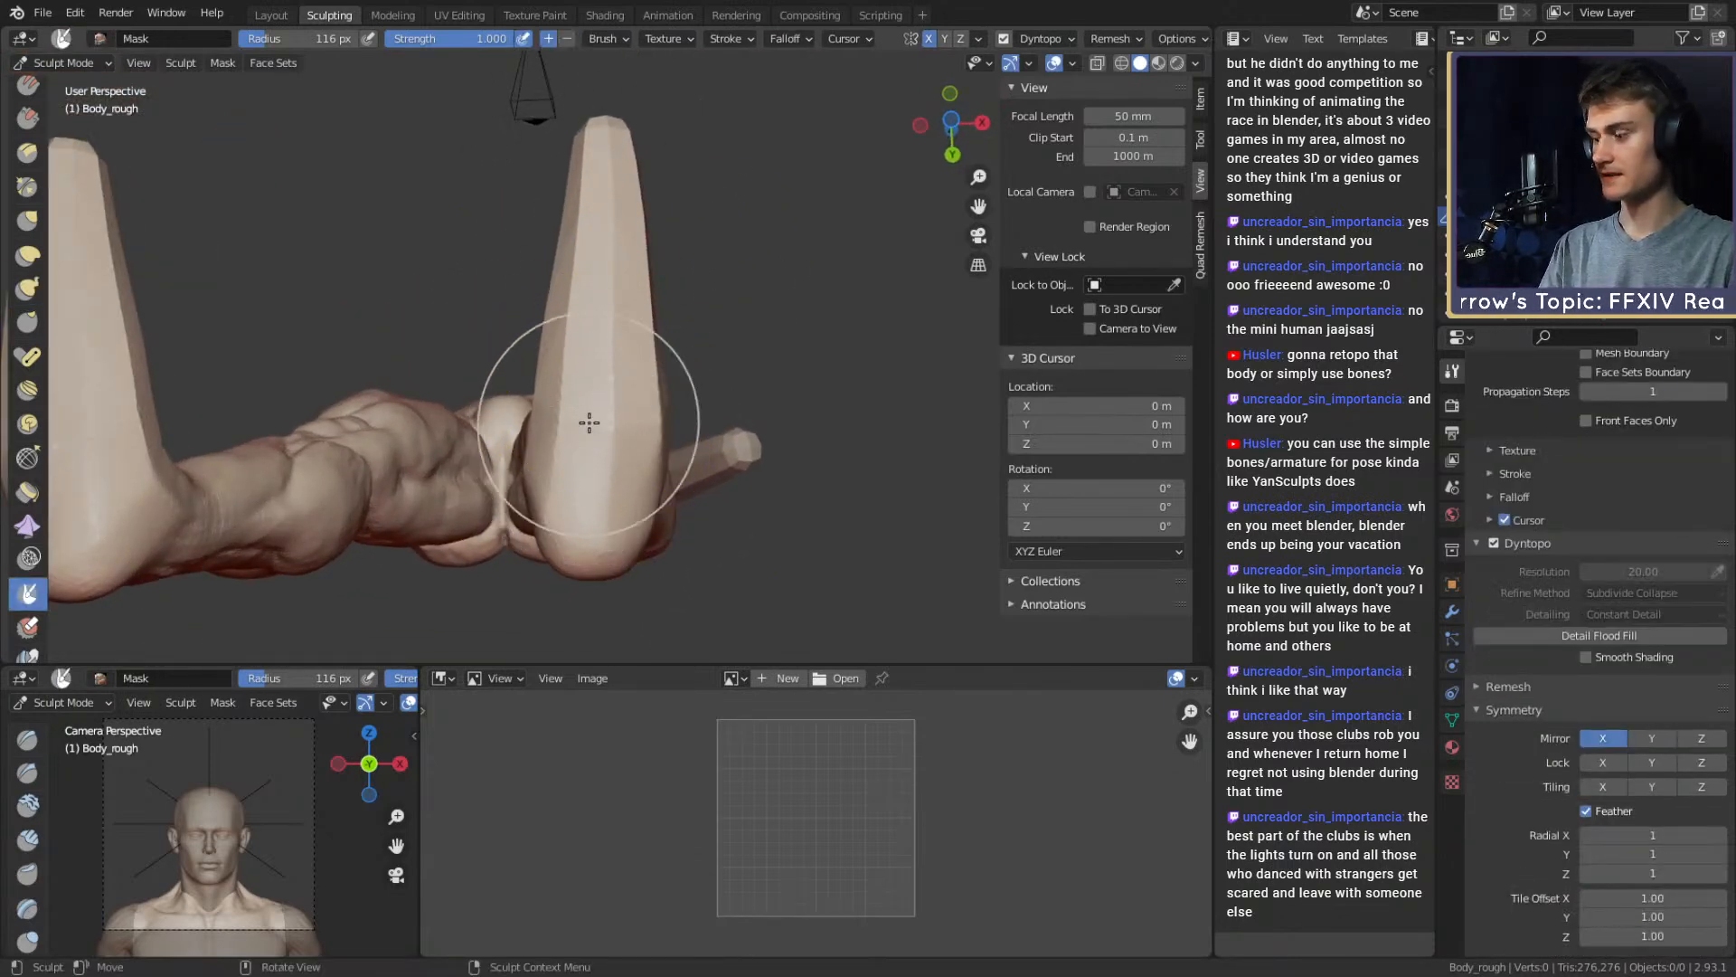
{"action": "middle_click_drag", "start_coordinate": [520, 411], "coordinate": [584, 415]}
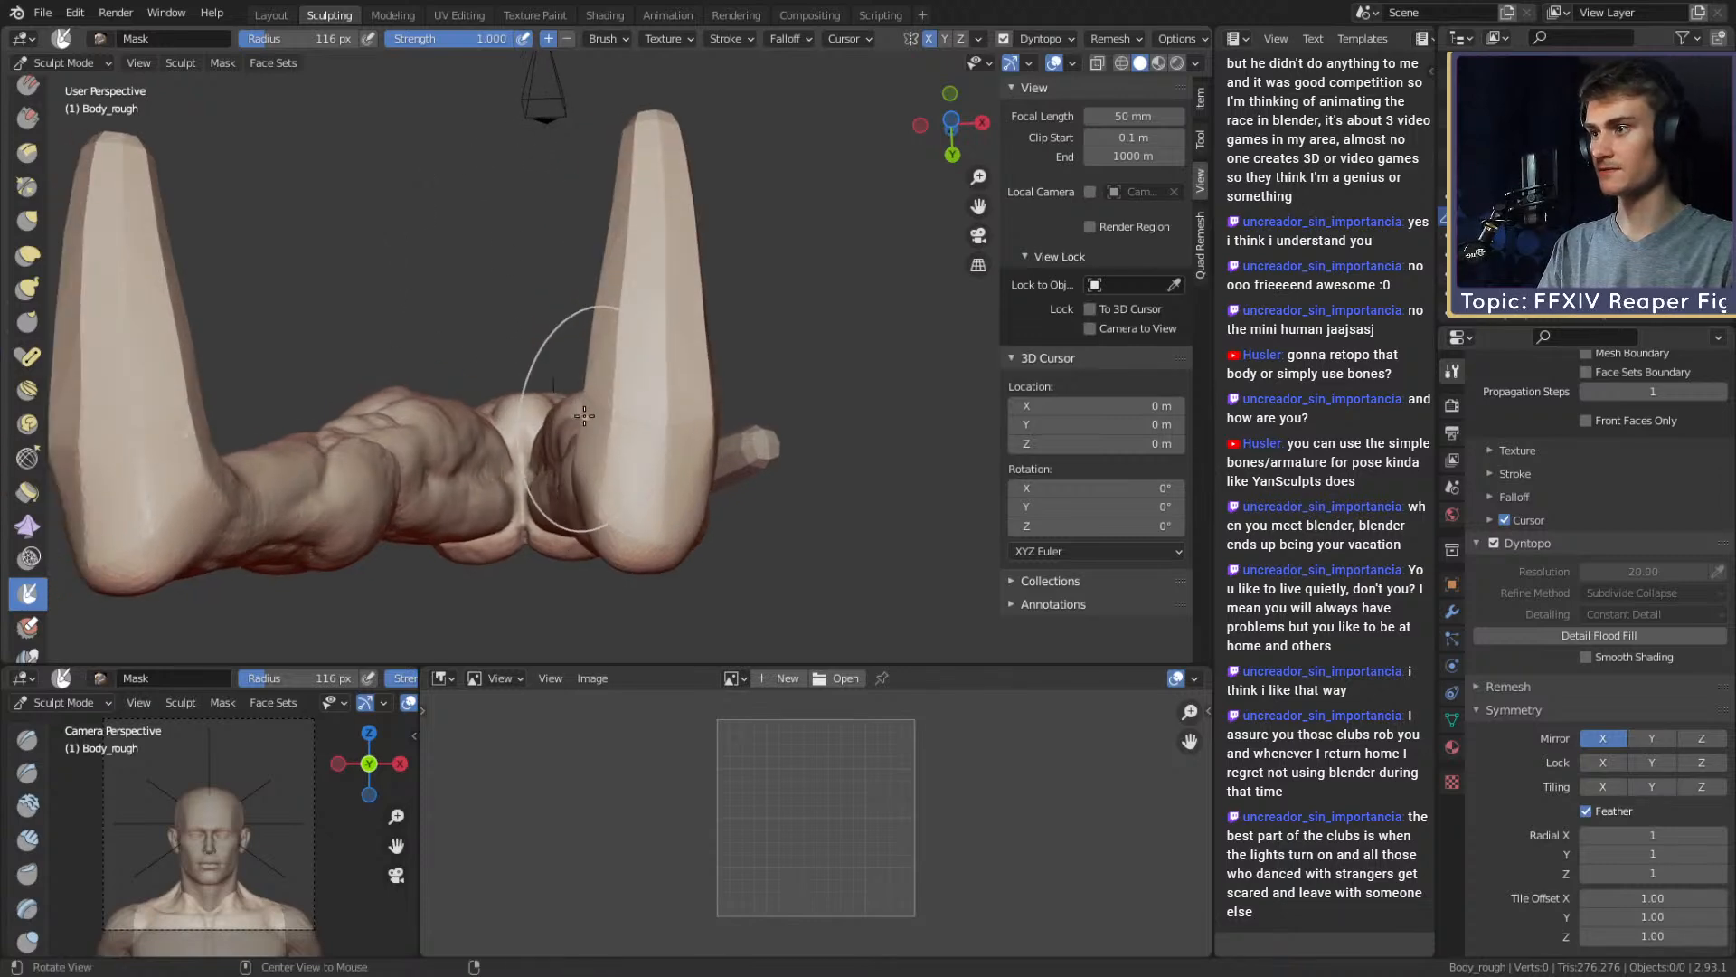
{"action": "key", "text": "k"}
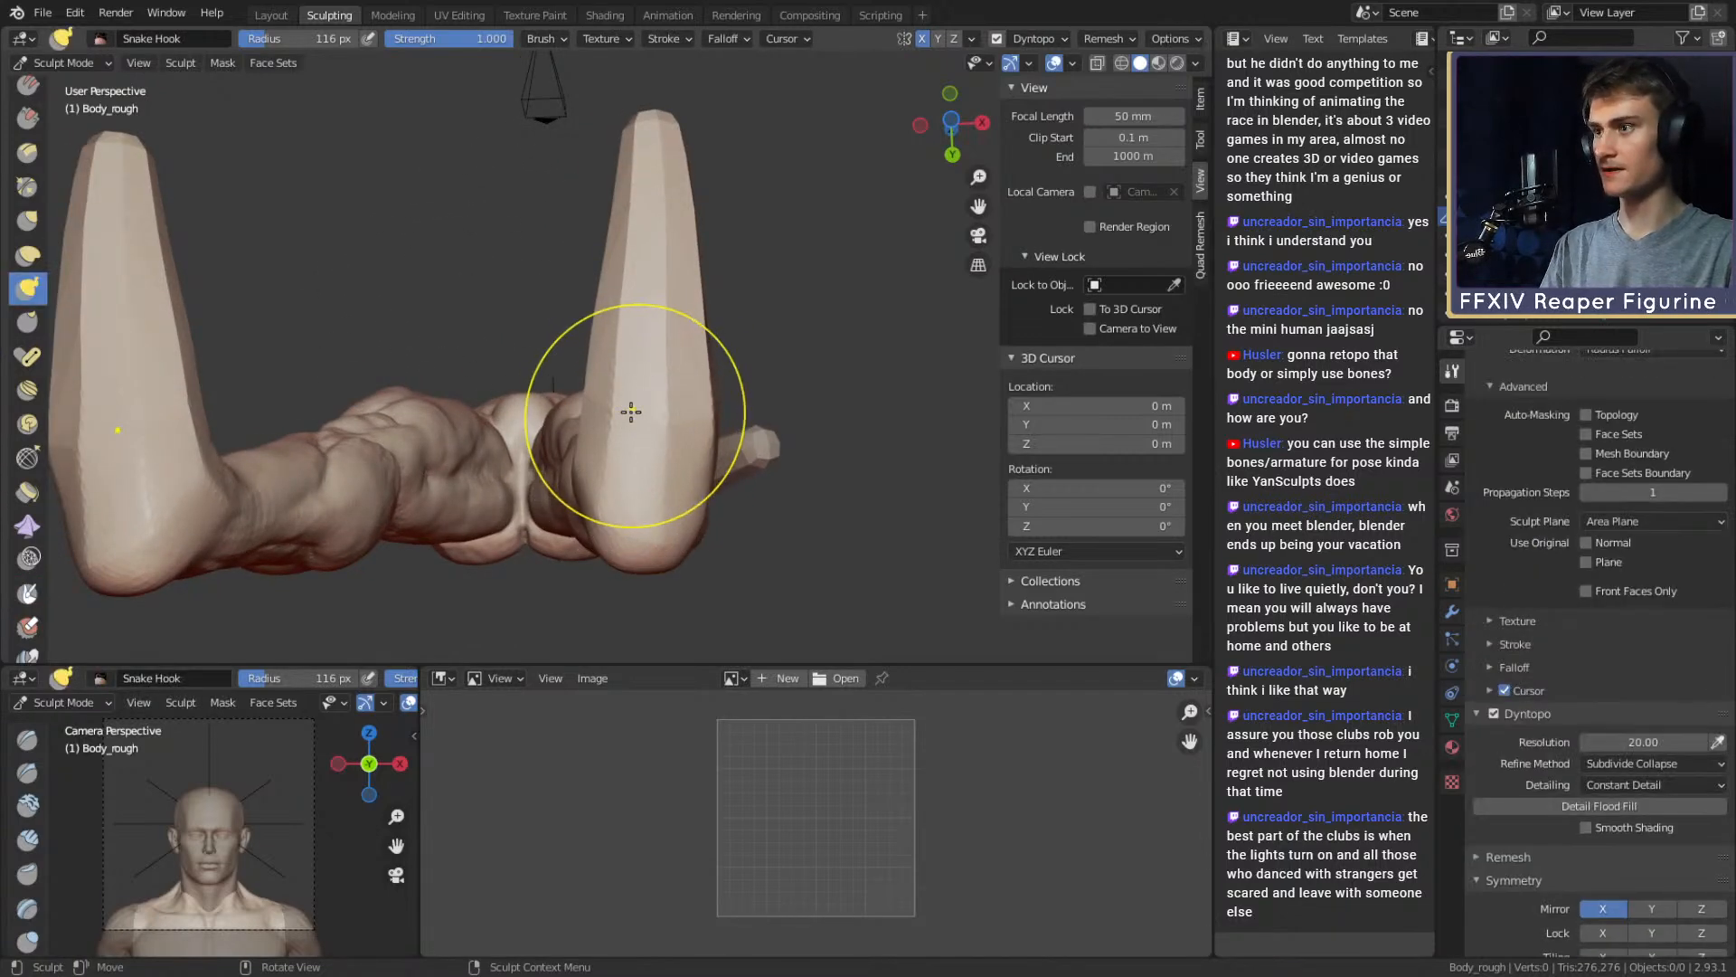
{"action": "left_click_drag", "start_coordinate": [620, 395], "coordinate": [614, 354]}
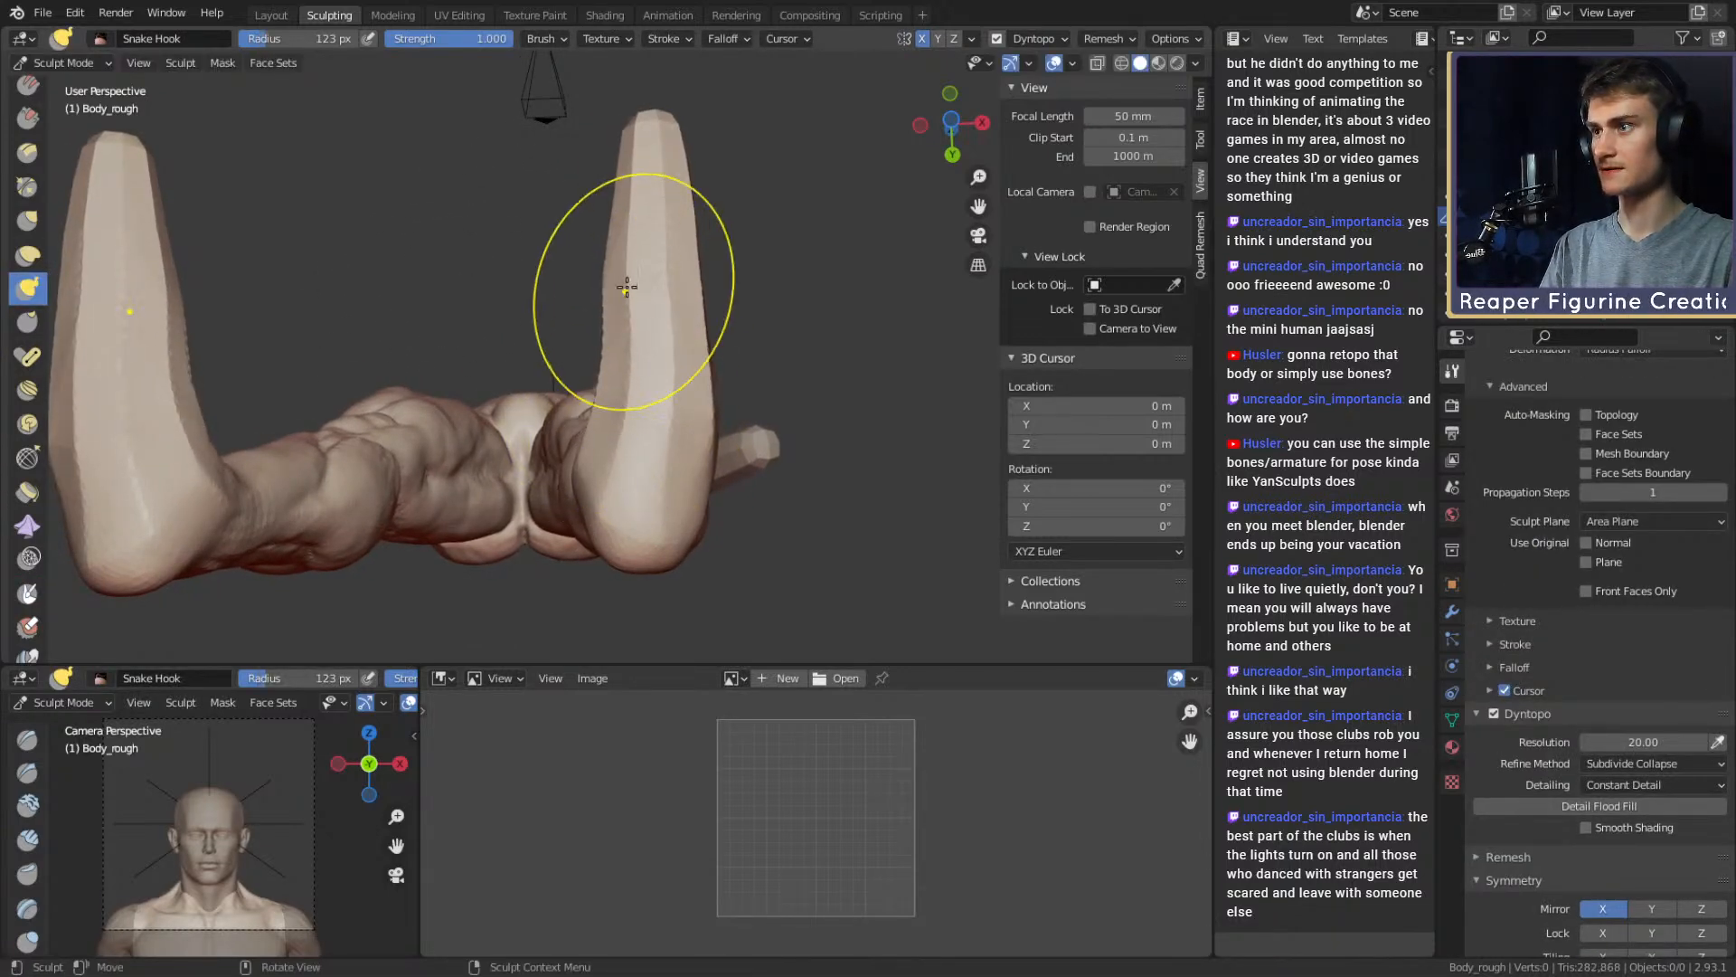
Pull out the inner forefoot to form the ball of the foot with Snake Hook at 123 px, then 113 px
{"action": "middle_click_drag", "start_coordinate": [627, 288], "coordinate": [616, 327], "text": "shift"}
{"action": "mouse_move", "coordinate": [601, 313]}
{"action": "left_mouse_down"}
{"action": "mouse_move", "coordinate": [618, 307]}
{"action": "mouse_move", "coordinate": [584, 263]}
{"action": "mouse_move", "coordinate": [588, 207]}
{"action": "left_mouse_up"}
{"action": "key", "text": "f"}
{"action": "left_click", "coordinate": [699, 268]}
{"action": "middle_click_drag", "start_coordinate": [590, 206], "coordinate": [611, 243]}
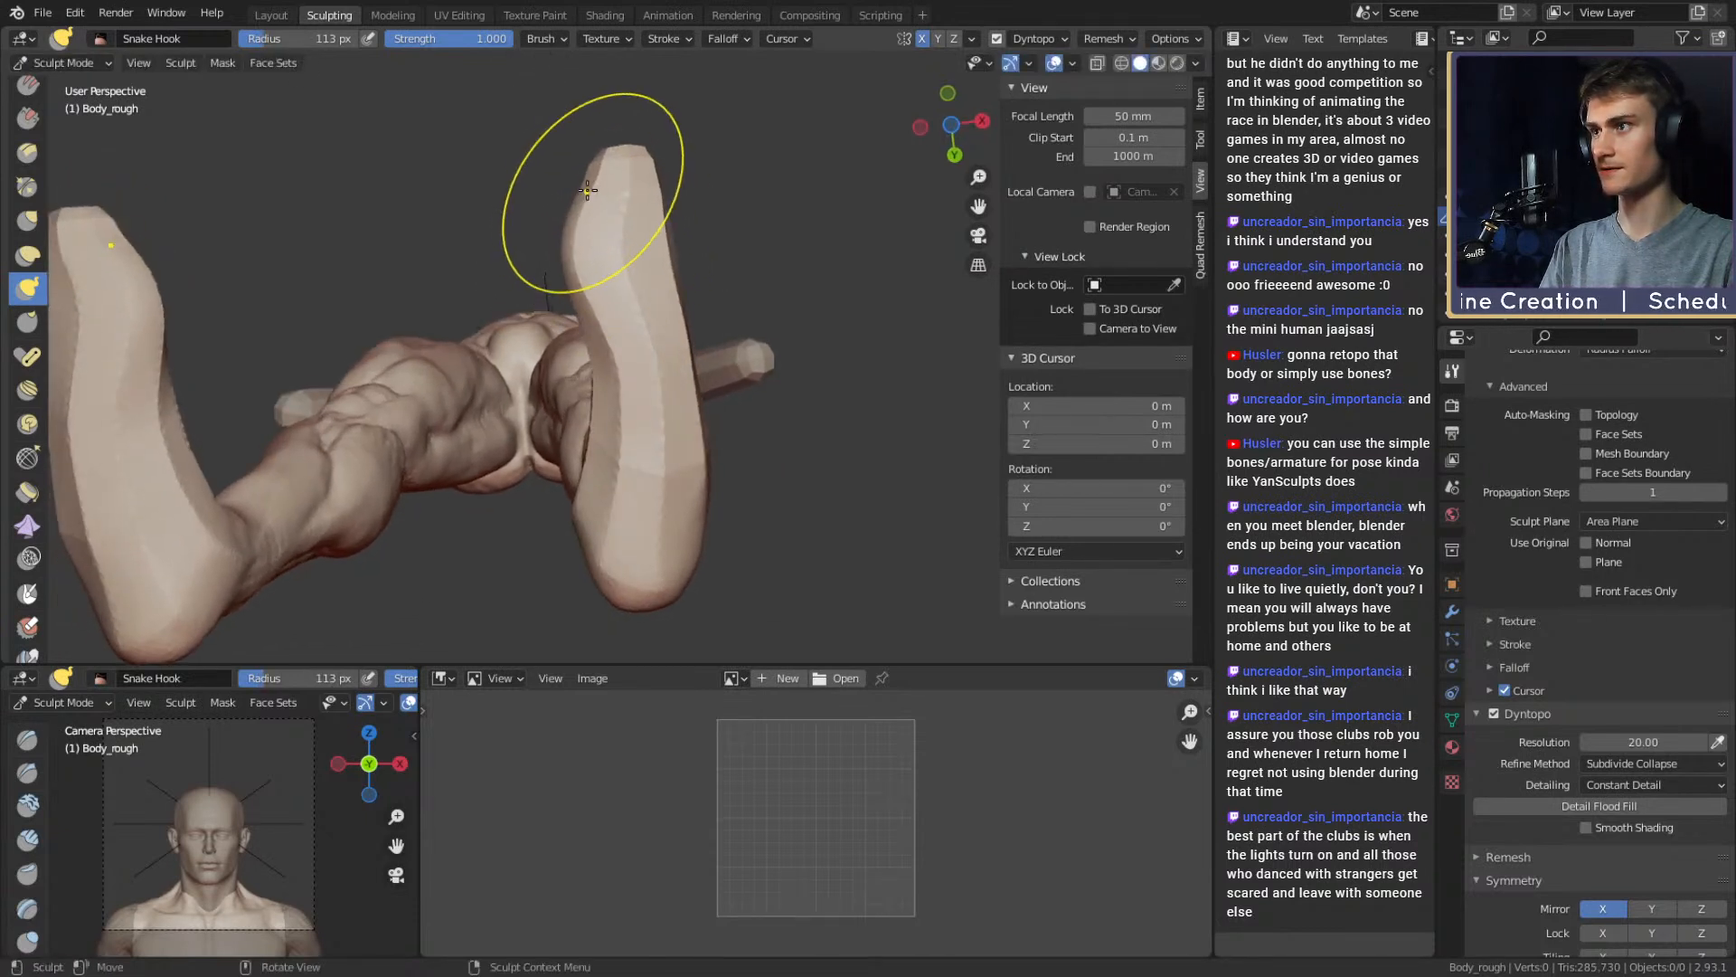
Widen the ball of the foot and curve the arch from below with Snake Hook at 113 px, then about 109 px
{"action": "left_click_drag", "start_coordinate": [587, 190], "coordinate": [572, 178]}
{"action": "middle_click_drag", "start_coordinate": [589, 220], "coordinate": [583, 192], "text": "shift"}
{"action": "key", "text": "f"}
{"action": "left_click", "coordinate": [699, 320]}
{"action": "left_click_drag", "start_coordinate": [617, 354], "coordinate": [608, 353]}
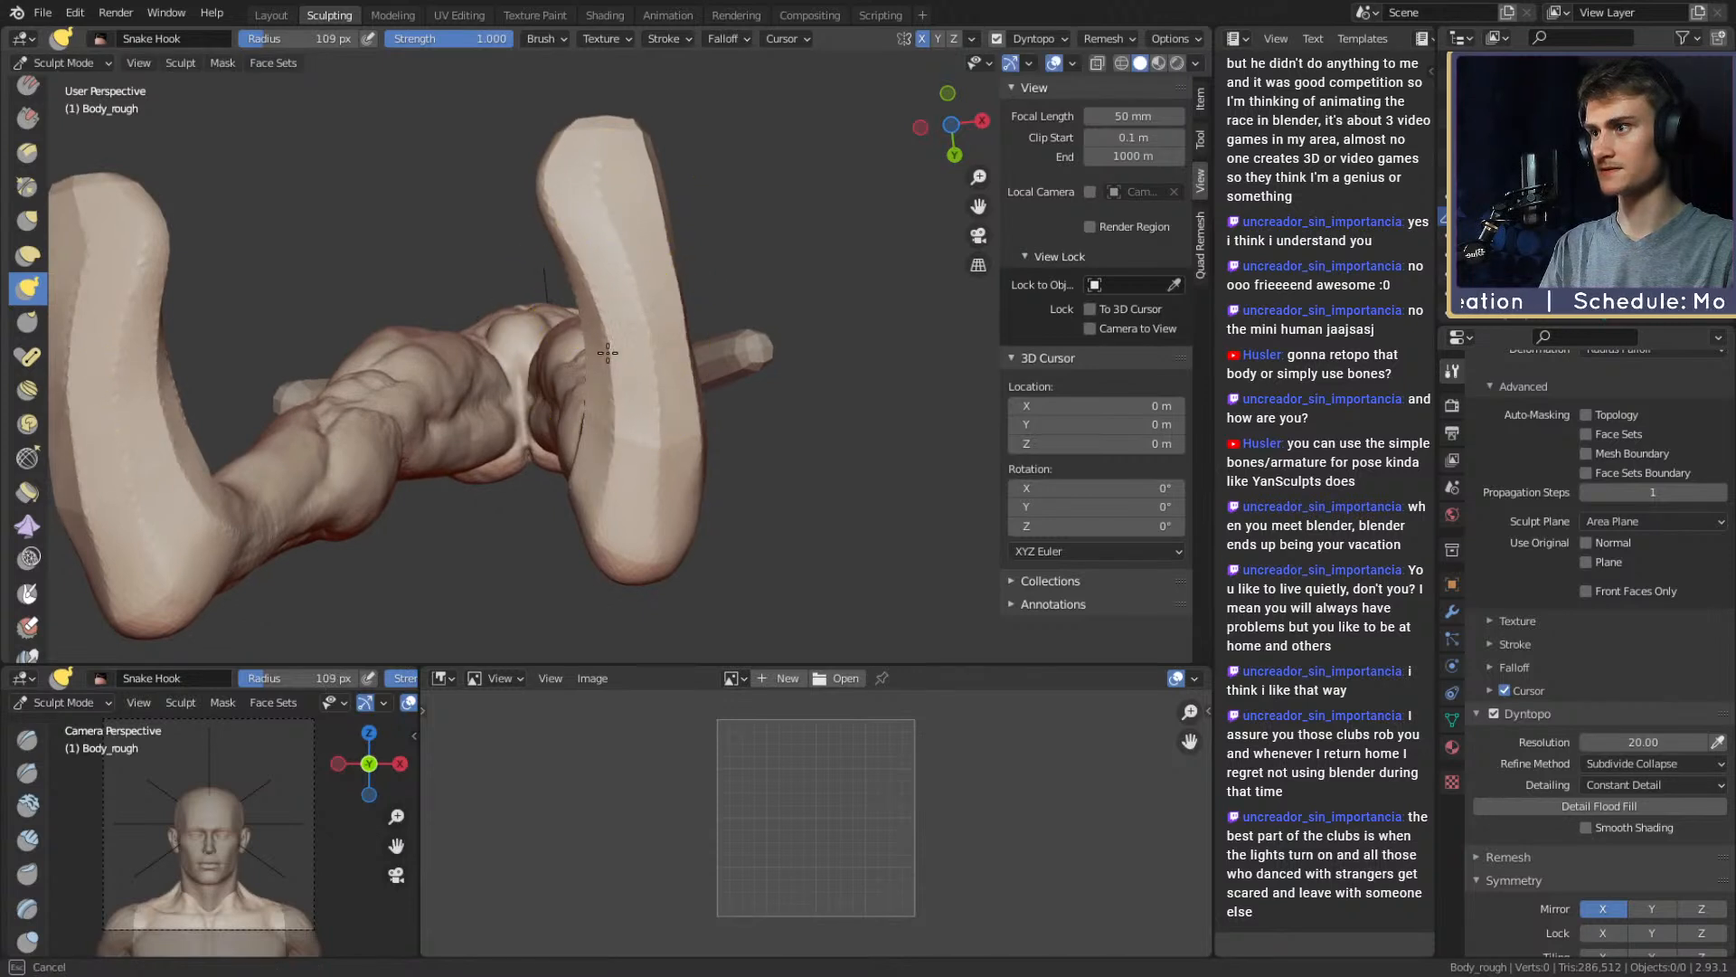
{"action": "left_click_drag", "start_coordinate": [587, 286], "coordinate": [543, 225]}
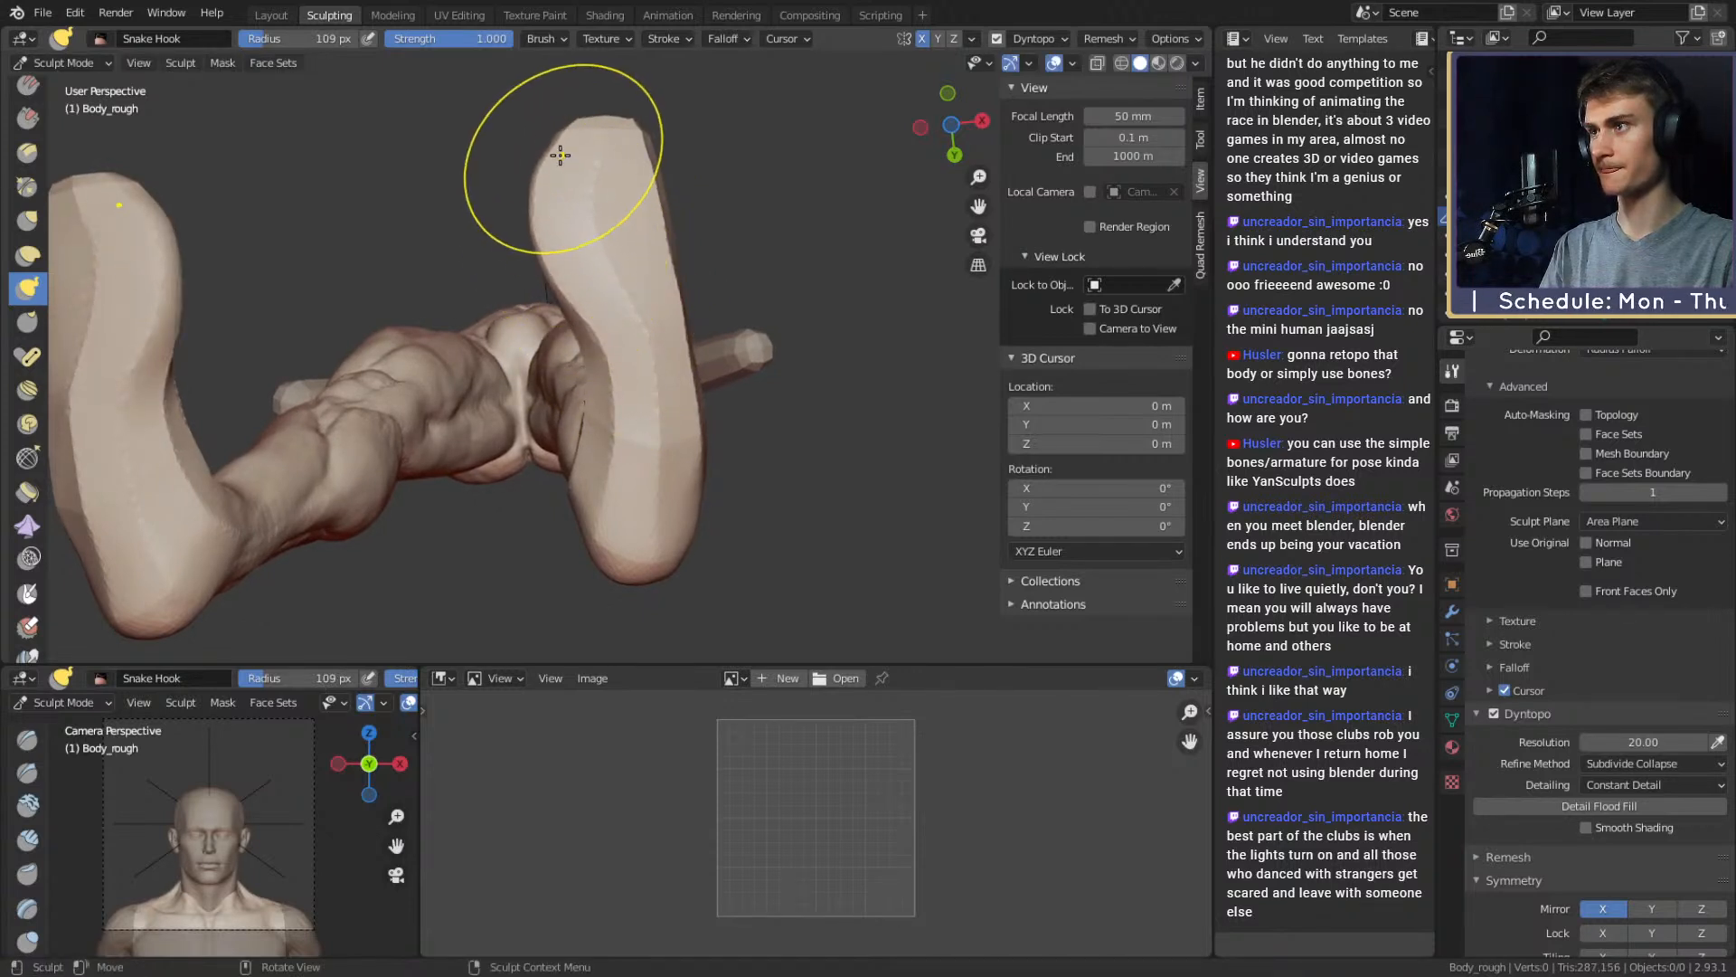
{"action": "left_click_drag", "start_coordinate": [558, 154], "coordinate": [551, 134]}
{"action": "mouse_move", "coordinate": [580, 217]}
{"action": "middle_mouse_down"}
{"action": "mouse_move", "coordinate": [590, 190]}
{"action": "mouse_move", "coordinate": [602, 327]}
{"action": "middle_mouse_up"}
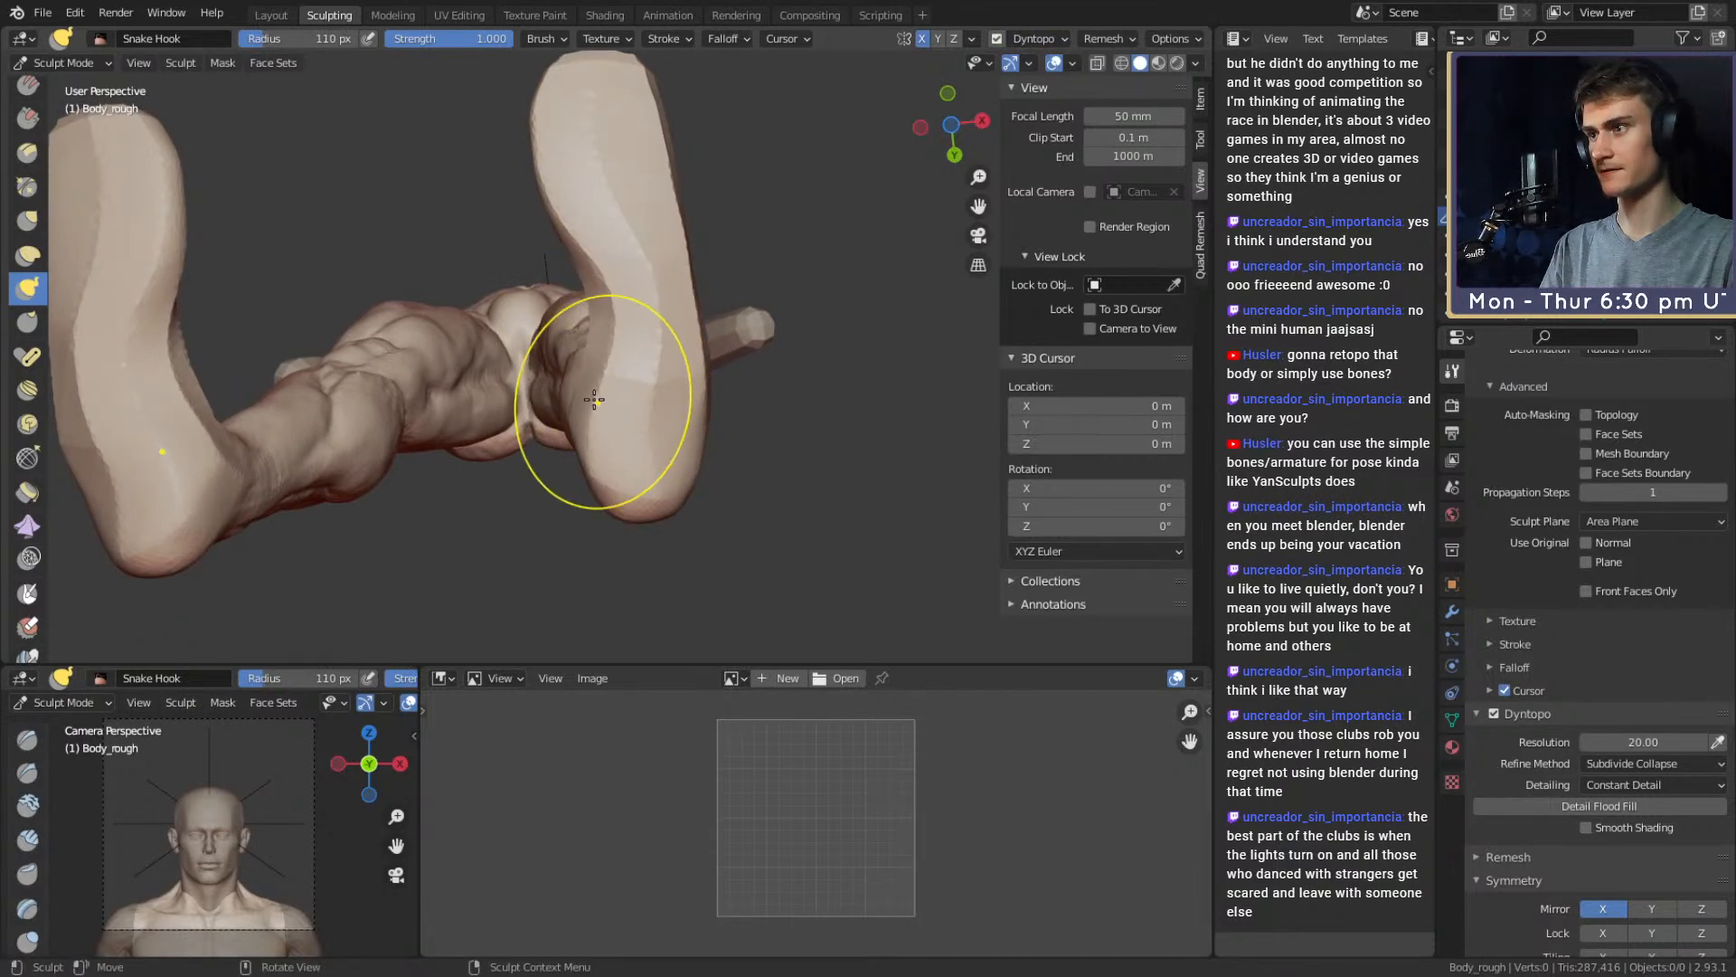
Reshape the middle of the sole and broaden the forefoot with Snake Hook at radii of 129 and 131 px
{"action": "key", "text": "f"}
{"action": "left_click", "coordinate": [719, 319]}
{"action": "left_click_drag", "start_coordinate": [626, 316], "coordinate": [607, 311]}
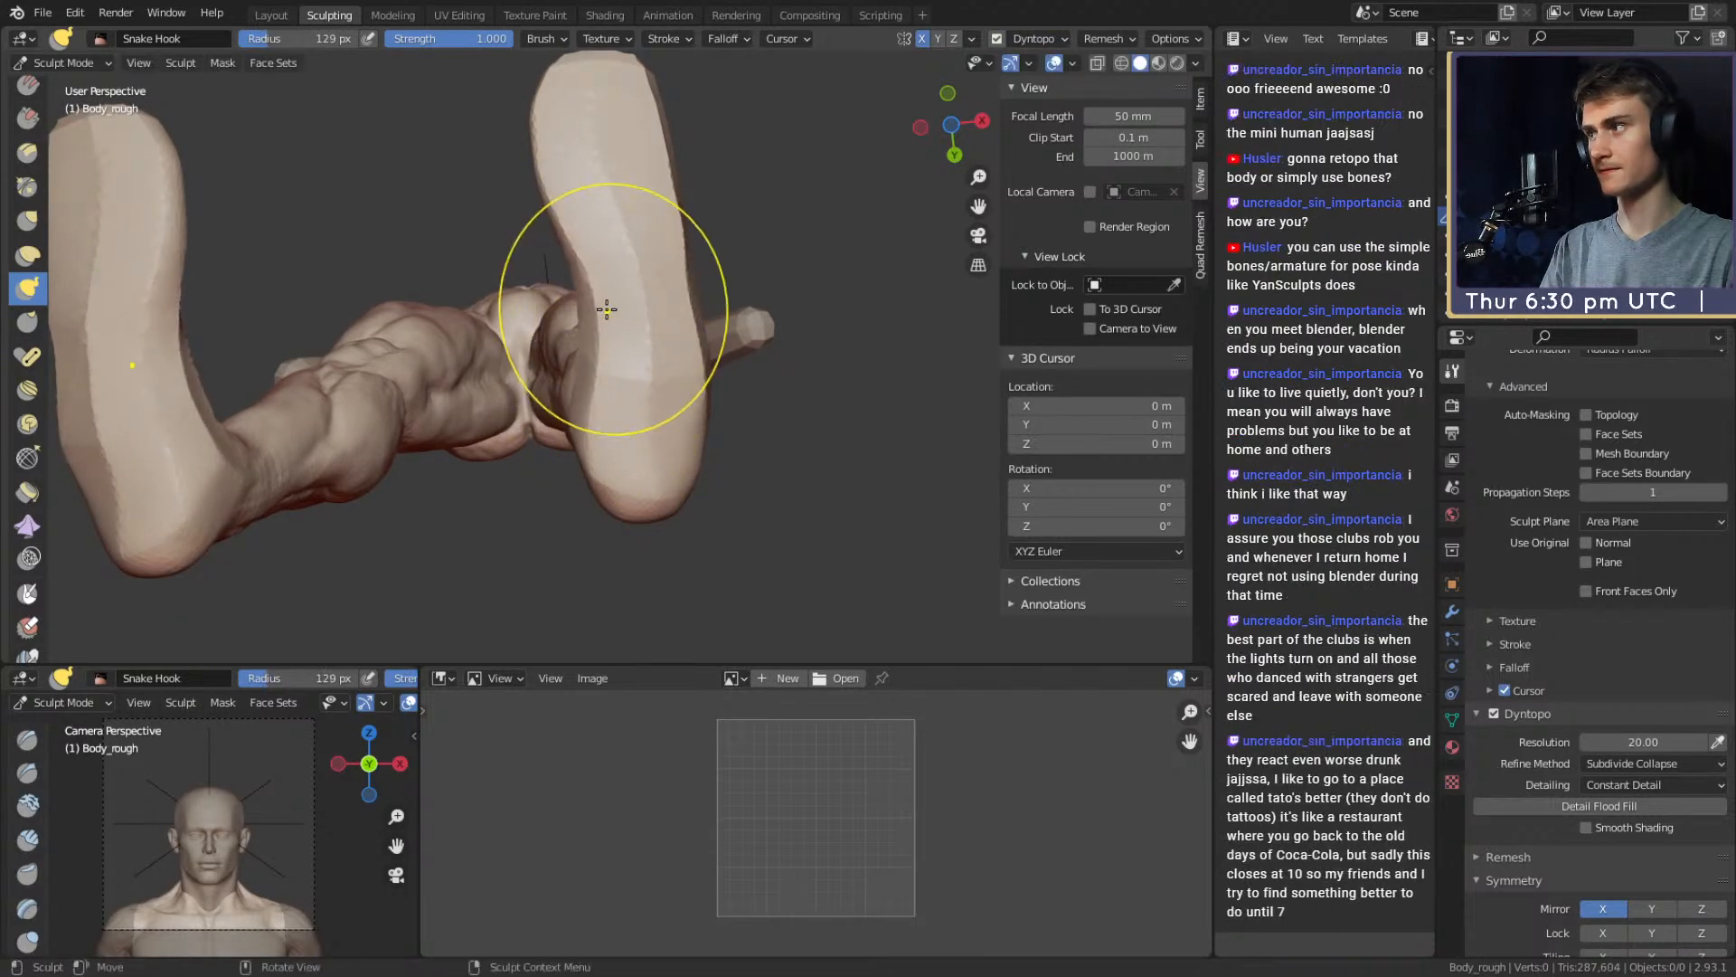
{"action": "middle_click_drag", "start_coordinate": [578, 216], "coordinate": [628, 323], "text": "shift"}
{"action": "key", "text": "f"}
{"action": "left_click", "coordinate": [592, 269]}
{"action": "middle_click_drag", "start_coordinate": [586, 256], "coordinate": [591, 272]}
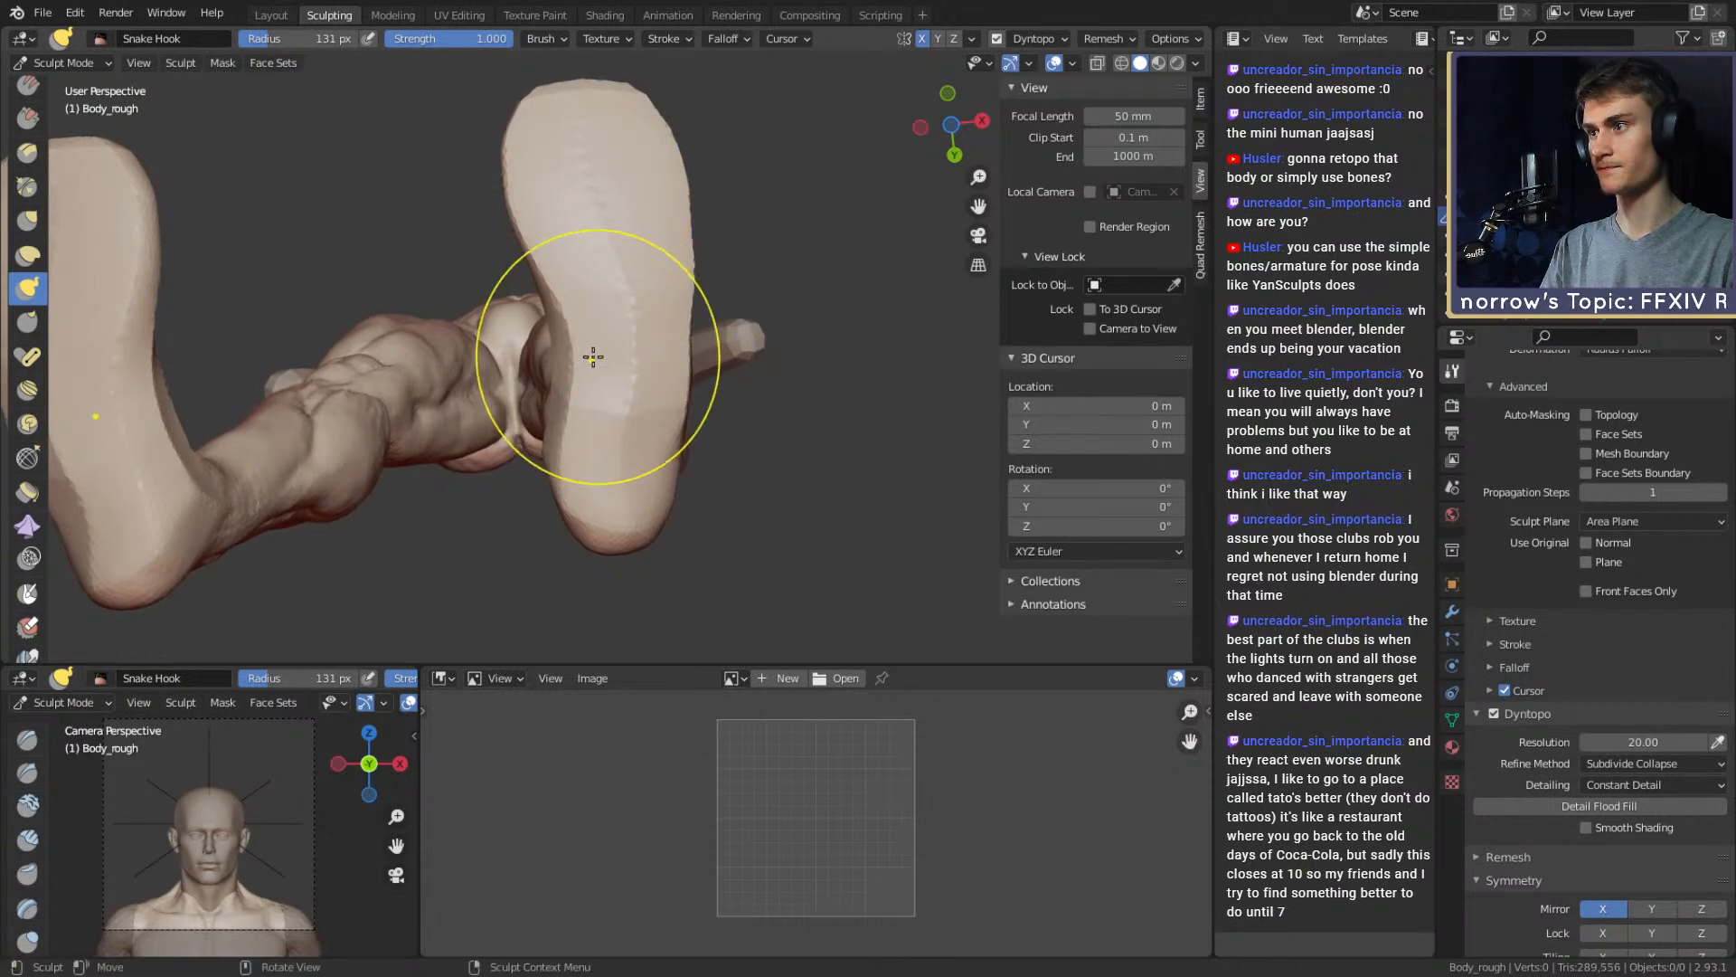
Refine the sole's contour and flatten the toe end with Snake Hook at 128, 104 and 86 px
{"action": "middle_click_drag", "start_coordinate": [578, 363], "coordinate": [609, 329]}
{"action": "key", "text": "f"}
{"action": "left_click", "coordinate": [594, 399]}
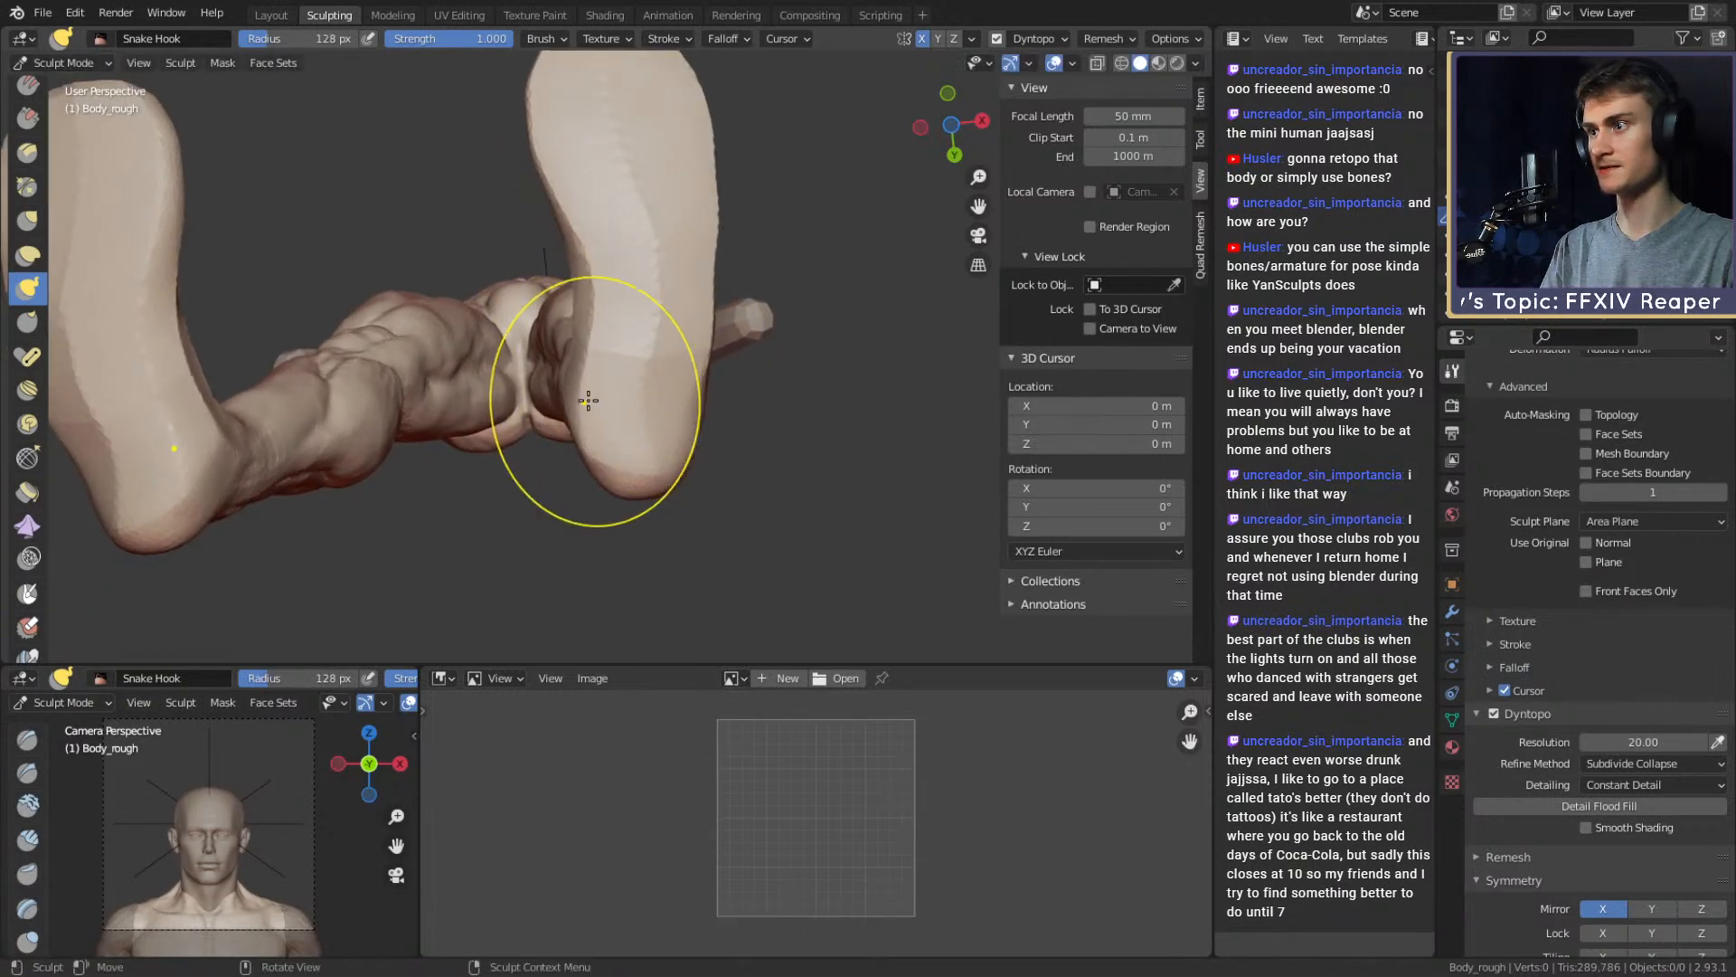
{"action": "middle_click_drag", "start_coordinate": [600, 399], "coordinate": [616, 394]}
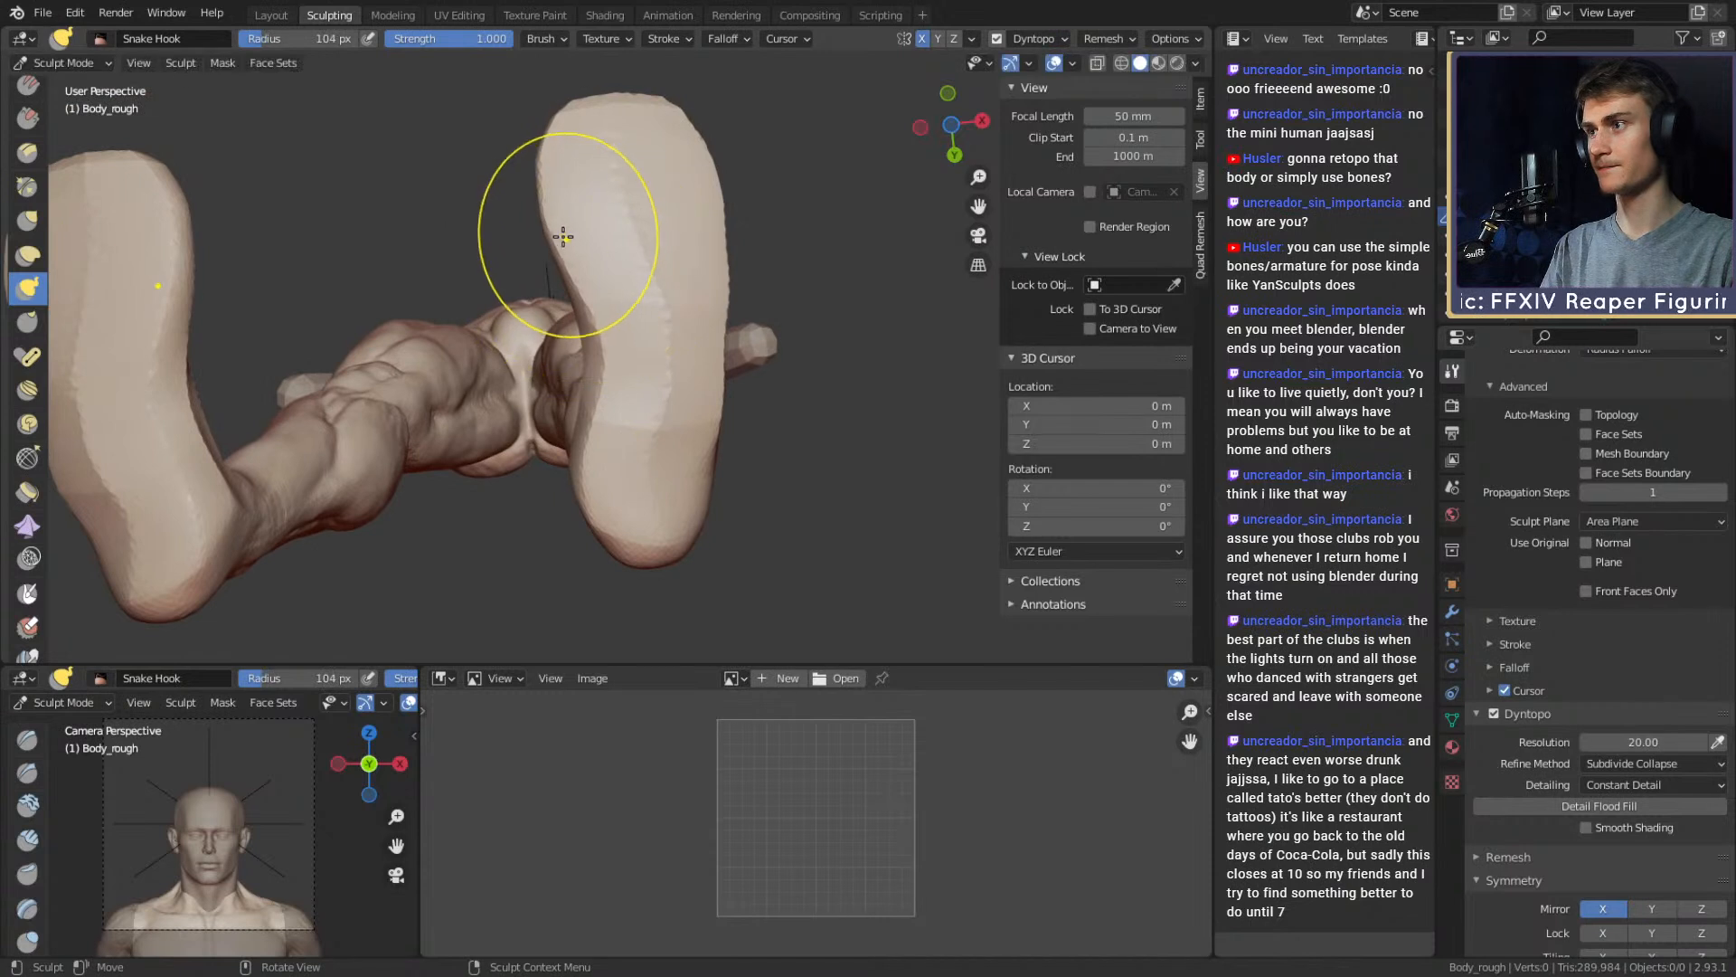
{"action": "middle_click_drag", "start_coordinate": [566, 203], "coordinate": [590, 244]}
{"action": "key", "text": "f"}
{"action": "key", "text": "f"}
{"action": "left_click", "coordinate": [670, 228]}
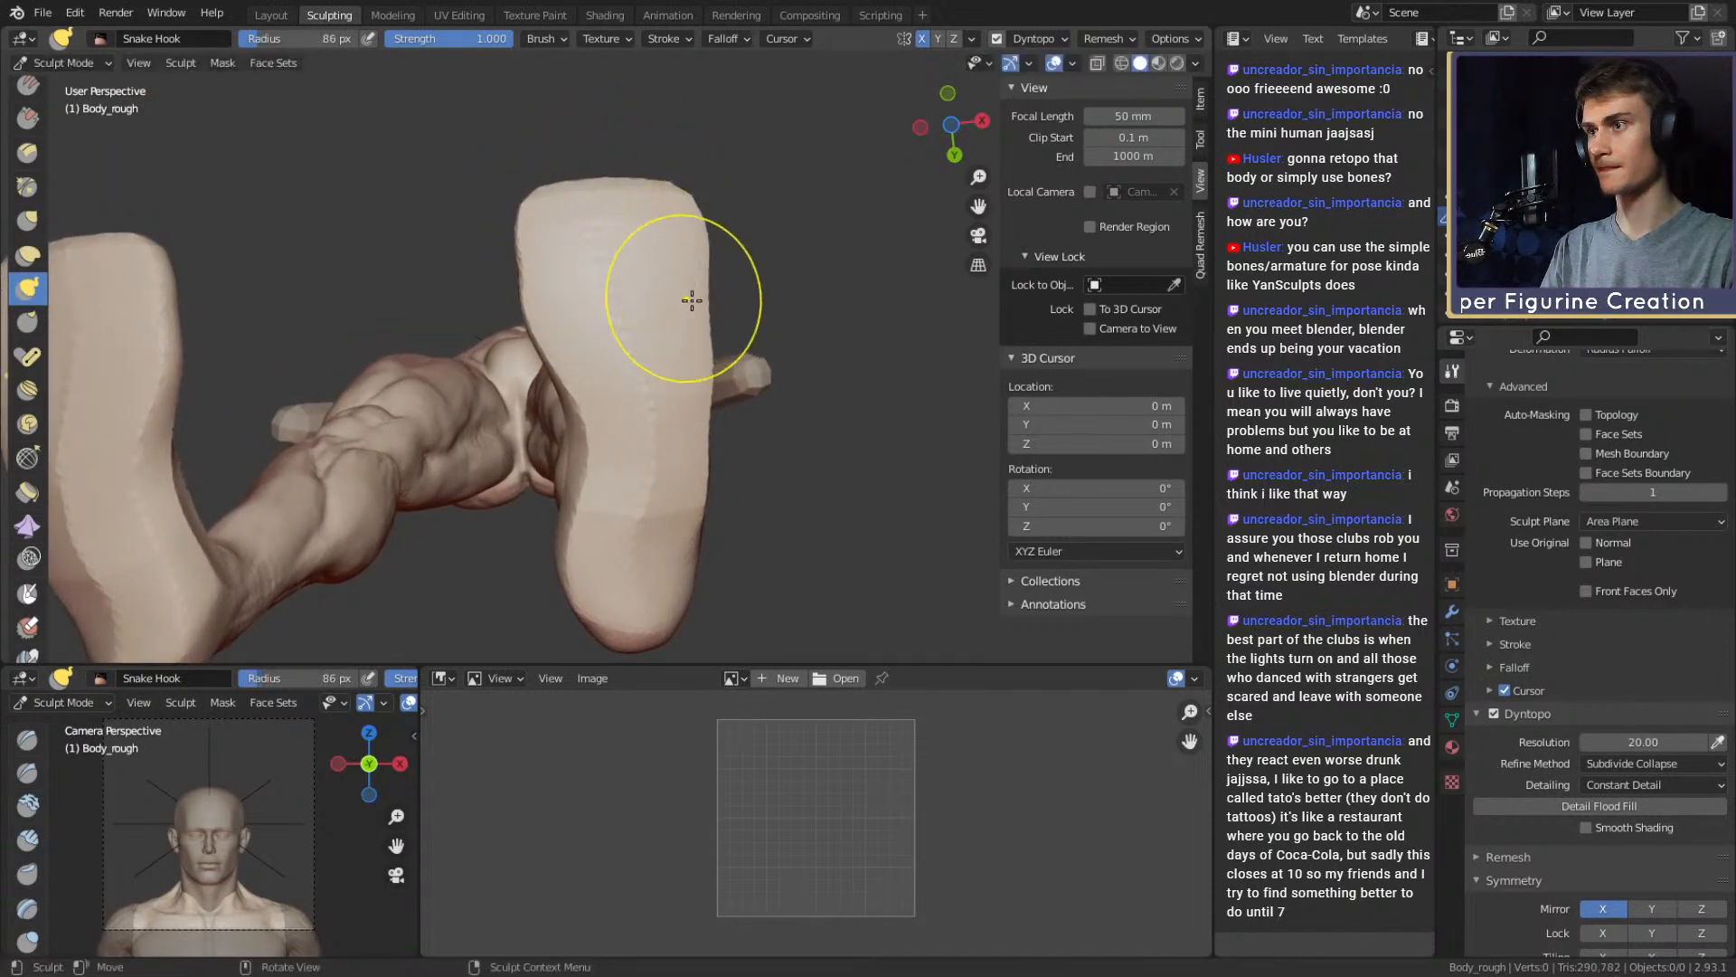
Adjust the edge of the forefoot from below with Snake Hook at a 142 px radius, then reduce the brush to 48 px
{"action": "middle_click_drag", "start_coordinate": [704, 333], "coordinate": [675, 450]}
{"action": "scroll", "coordinate": [675, 334], "scroll_direction": "down", "scroll_amount": 6}
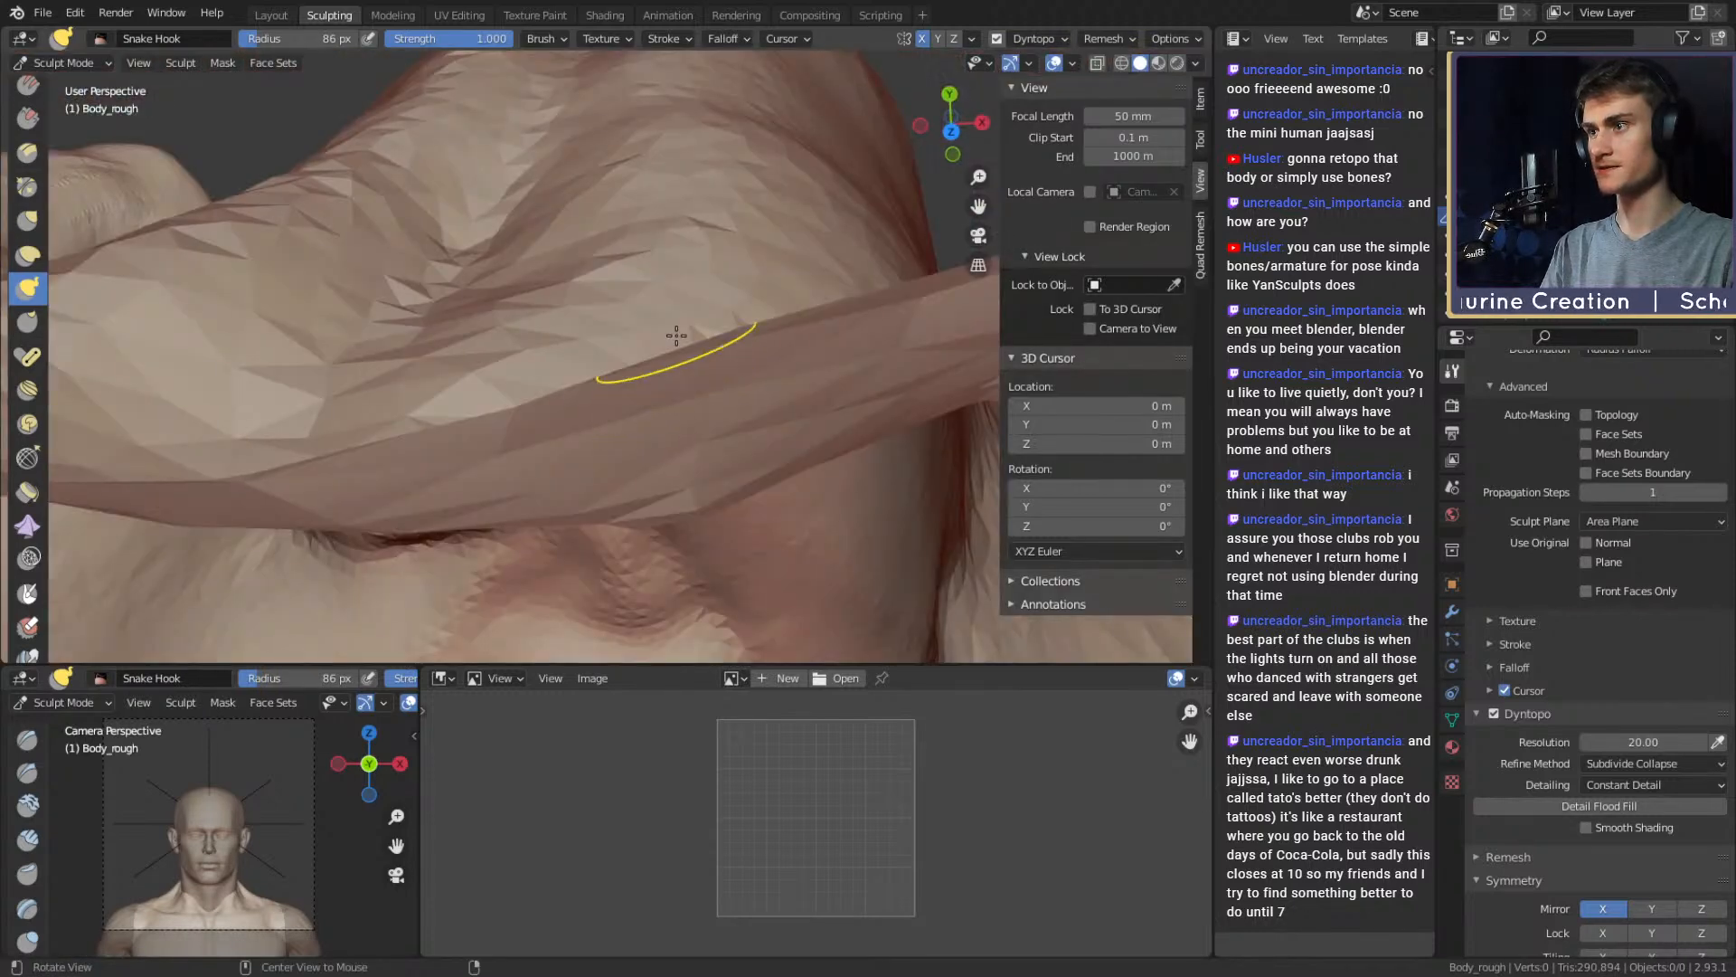
{"action": "mouse_move", "coordinate": [675, 333]}
{"action": "middle_mouse_down"}
{"action": "mouse_move", "coordinate": [718, 351]}
{"action": "mouse_move", "coordinate": [600, 357]}
{"action": "mouse_move", "coordinate": [546, 391]}
{"action": "mouse_move", "coordinate": [574, 387]}
{"action": "middle_mouse_up"}
{"action": "scroll", "coordinate": [679, 329], "scroll_direction": "up", "scroll_amount": 8}
{"action": "key", "text": "f"}
{"action": "left_click", "coordinate": [523, 387]}
{"action": "left_click_drag", "start_coordinate": [468, 385], "coordinate": [494, 392]}
{"action": "mouse_move", "coordinate": [494, 392]}
{"action": "middle_mouse_down"}
{"action": "mouse_move", "coordinate": [612, 356]}
{"action": "mouse_move", "coordinate": [648, 283]}
{"action": "middle_mouse_up"}
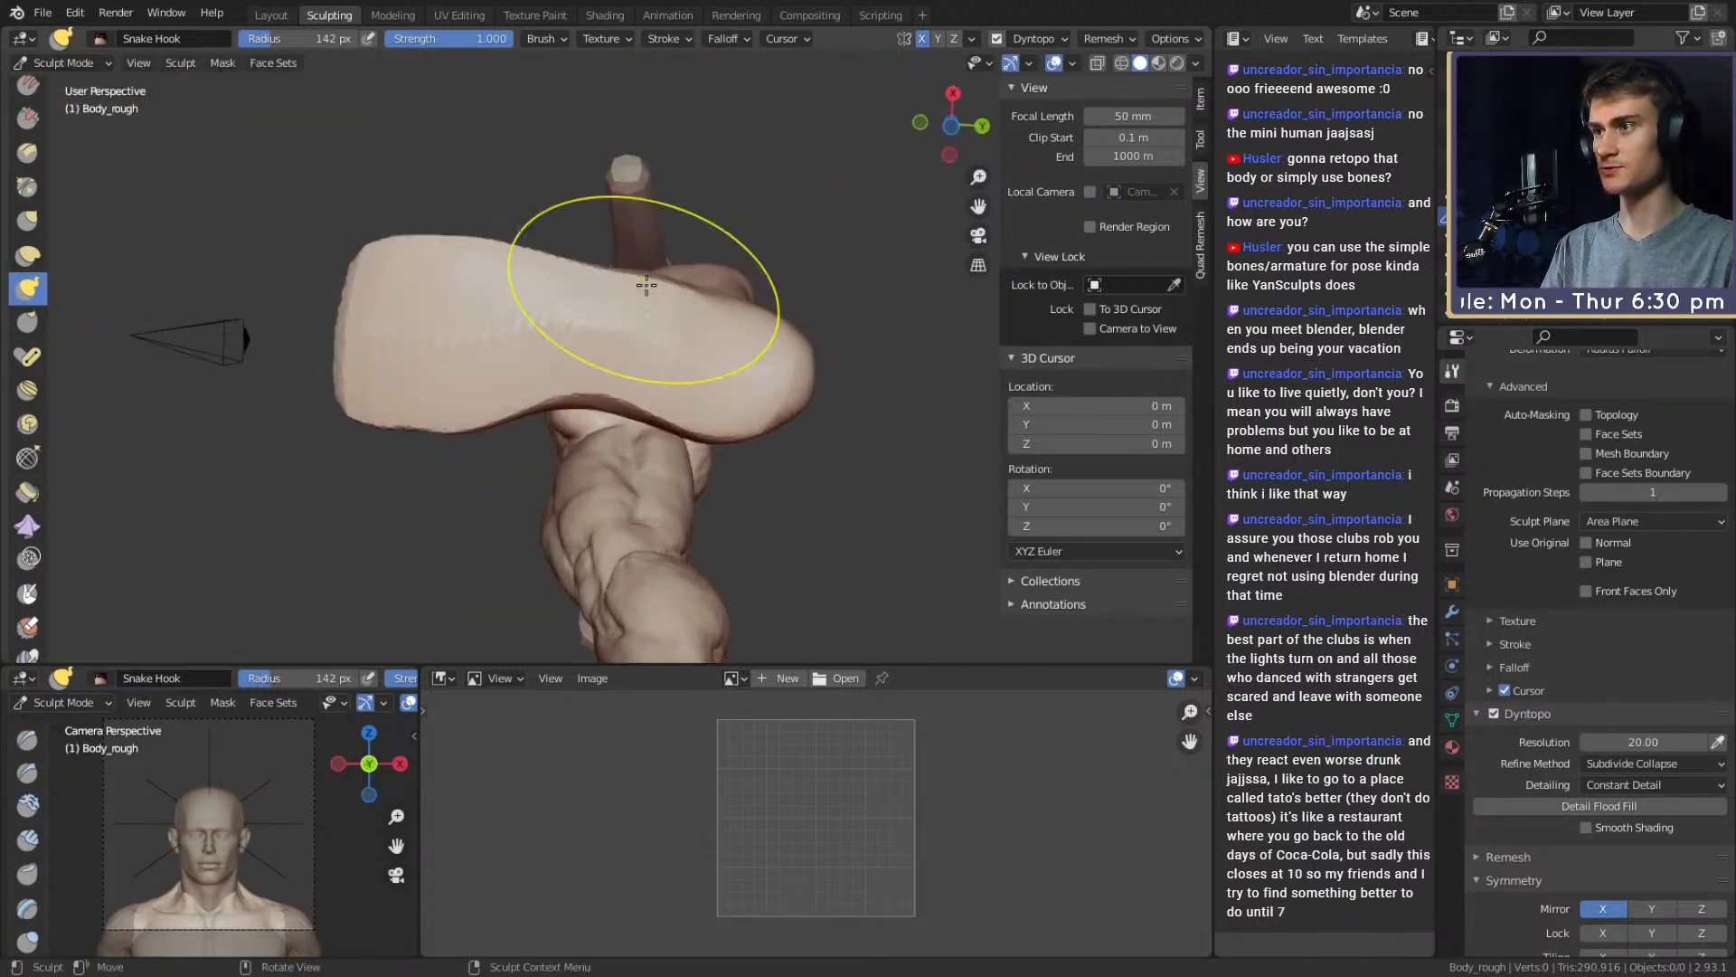
{"action": "key", "text": "f"}
{"action": "left_click", "coordinate": [701, 347]}
{"action": "key", "text": "f"}
{"action": "left_click", "coordinate": [645, 338]}
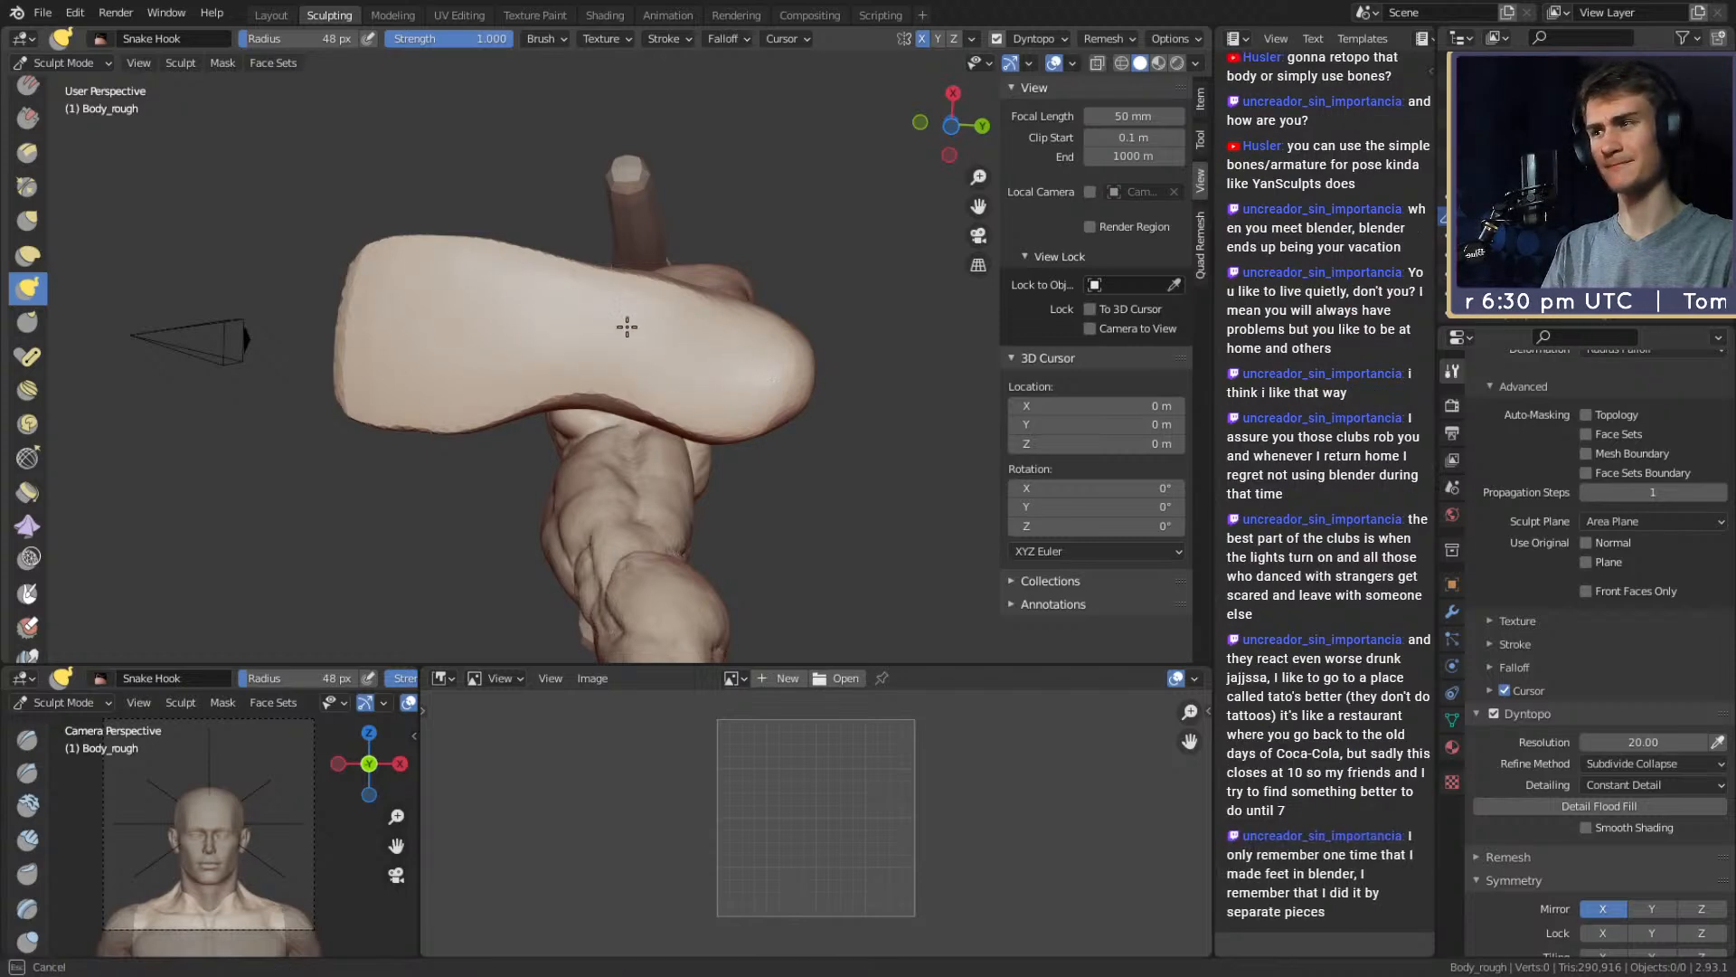
Slant the toe end of the foot from above with Snake Hook at a 142 px radius
{"action": "middle_click_drag", "start_coordinate": [444, 302], "coordinate": [689, 376]}
{"action": "left_click_drag", "start_coordinate": [689, 376], "coordinate": [558, 428], "text": "ctrl+alt"}
{"action": "middle_click_drag", "start_coordinate": [558, 428], "coordinate": [373, 241]}
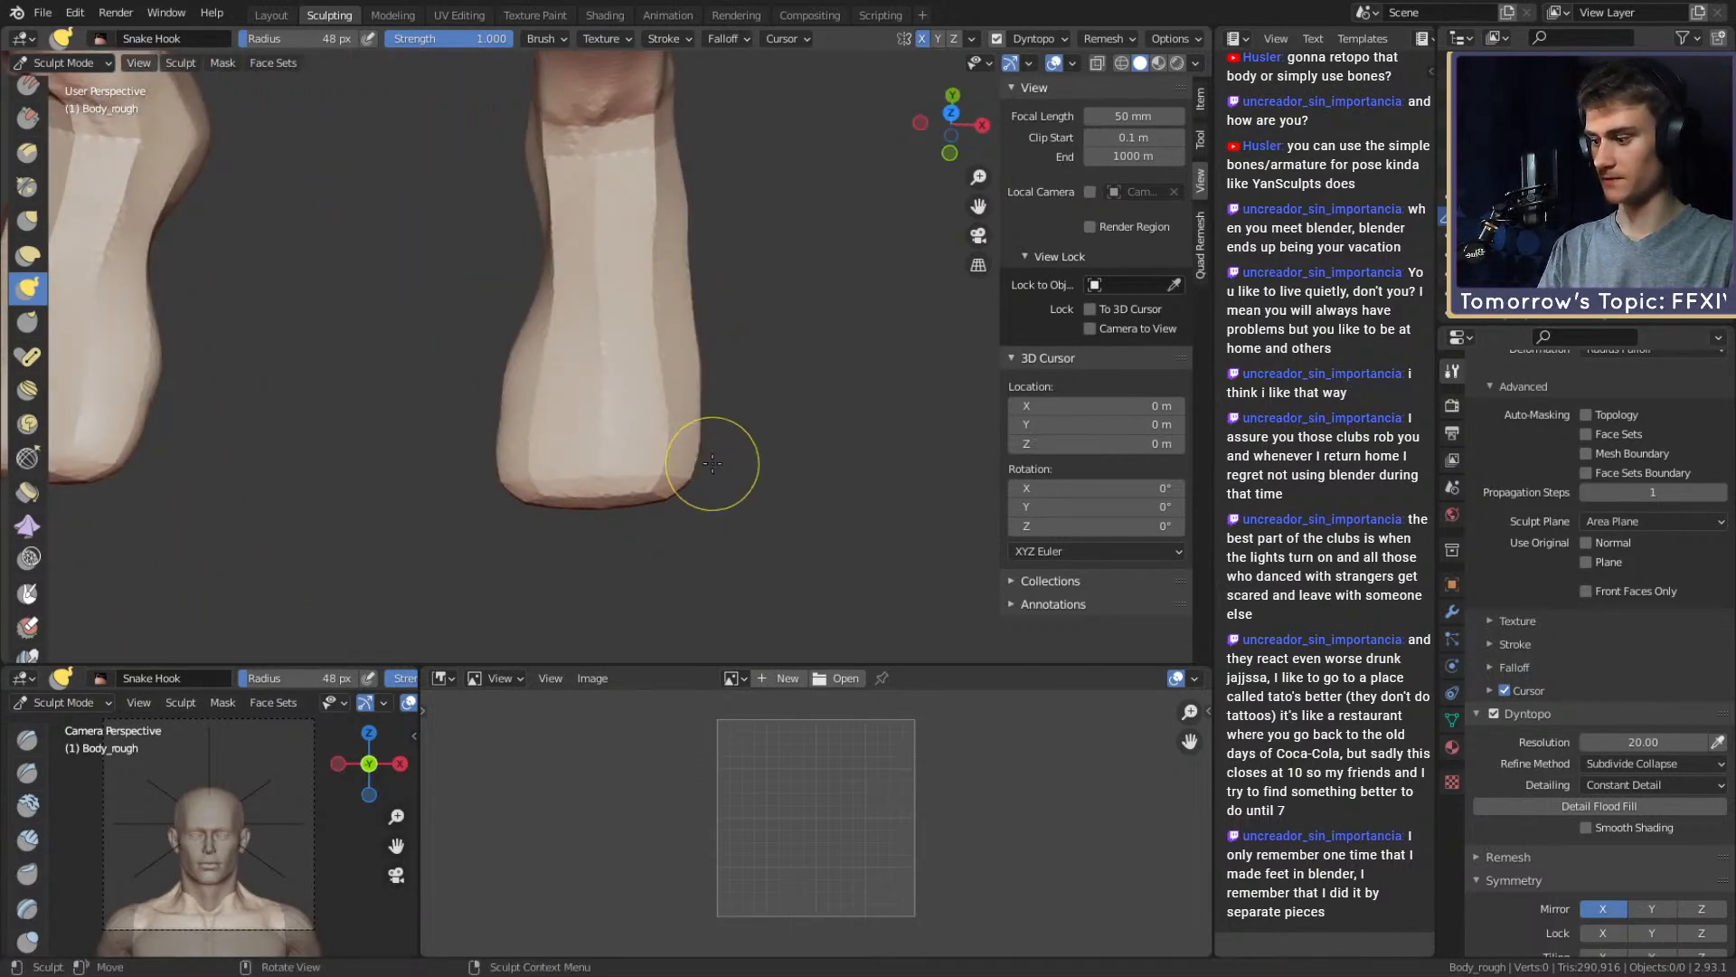
{"action": "key", "text": "m"}
{"action": "mouse_move", "coordinate": [593, 458]}
{"action": "middle_mouse_down"}
{"action": "mouse_move", "coordinate": [624, 403]}
{"action": "mouse_move", "coordinate": [604, 436]}
{"action": "mouse_move", "coordinate": [573, 413]}
{"action": "mouse_move", "coordinate": [587, 439]}
{"action": "middle_mouse_up"}
{"action": "key", "text": "k"}
{"action": "key", "text": "f"}
{"action": "left_click", "coordinate": [599, 443]}
{"action": "key", "text": "f"}
{"action": "left_click", "coordinate": [590, 436]}
{"action": "key", "text": "f"}
{"action": "left_click", "coordinate": [590, 430]}
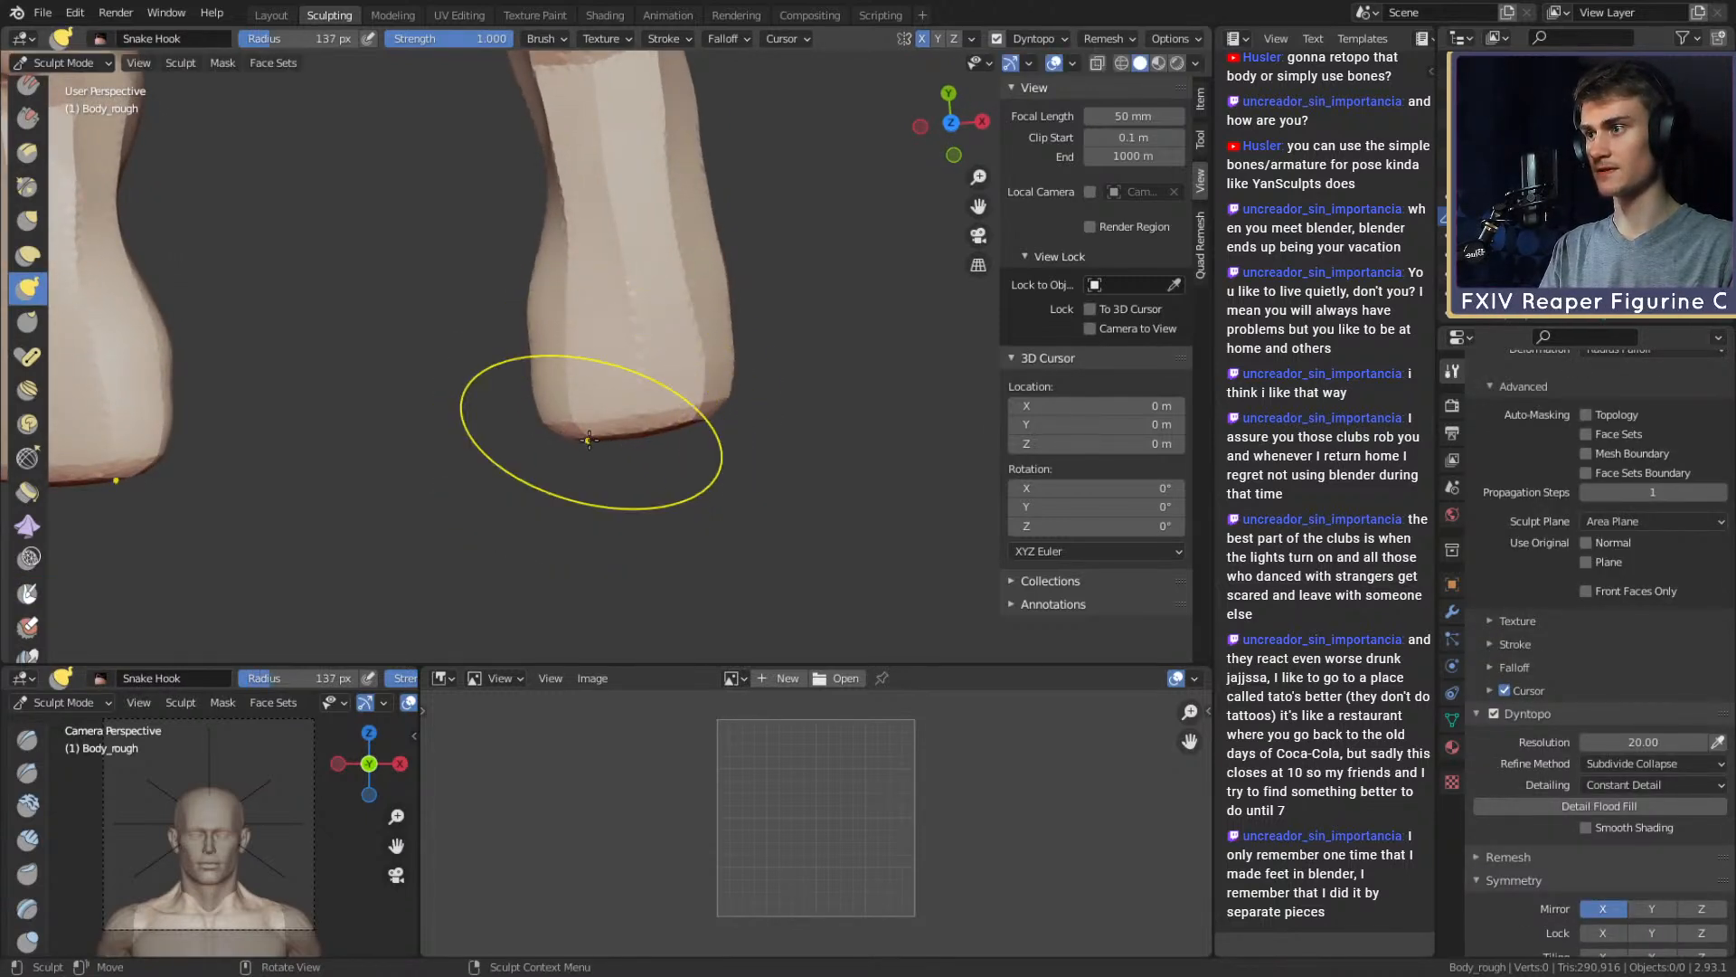
{"action": "key", "text": "f"}
{"action": "left_click", "coordinate": [581, 442]}
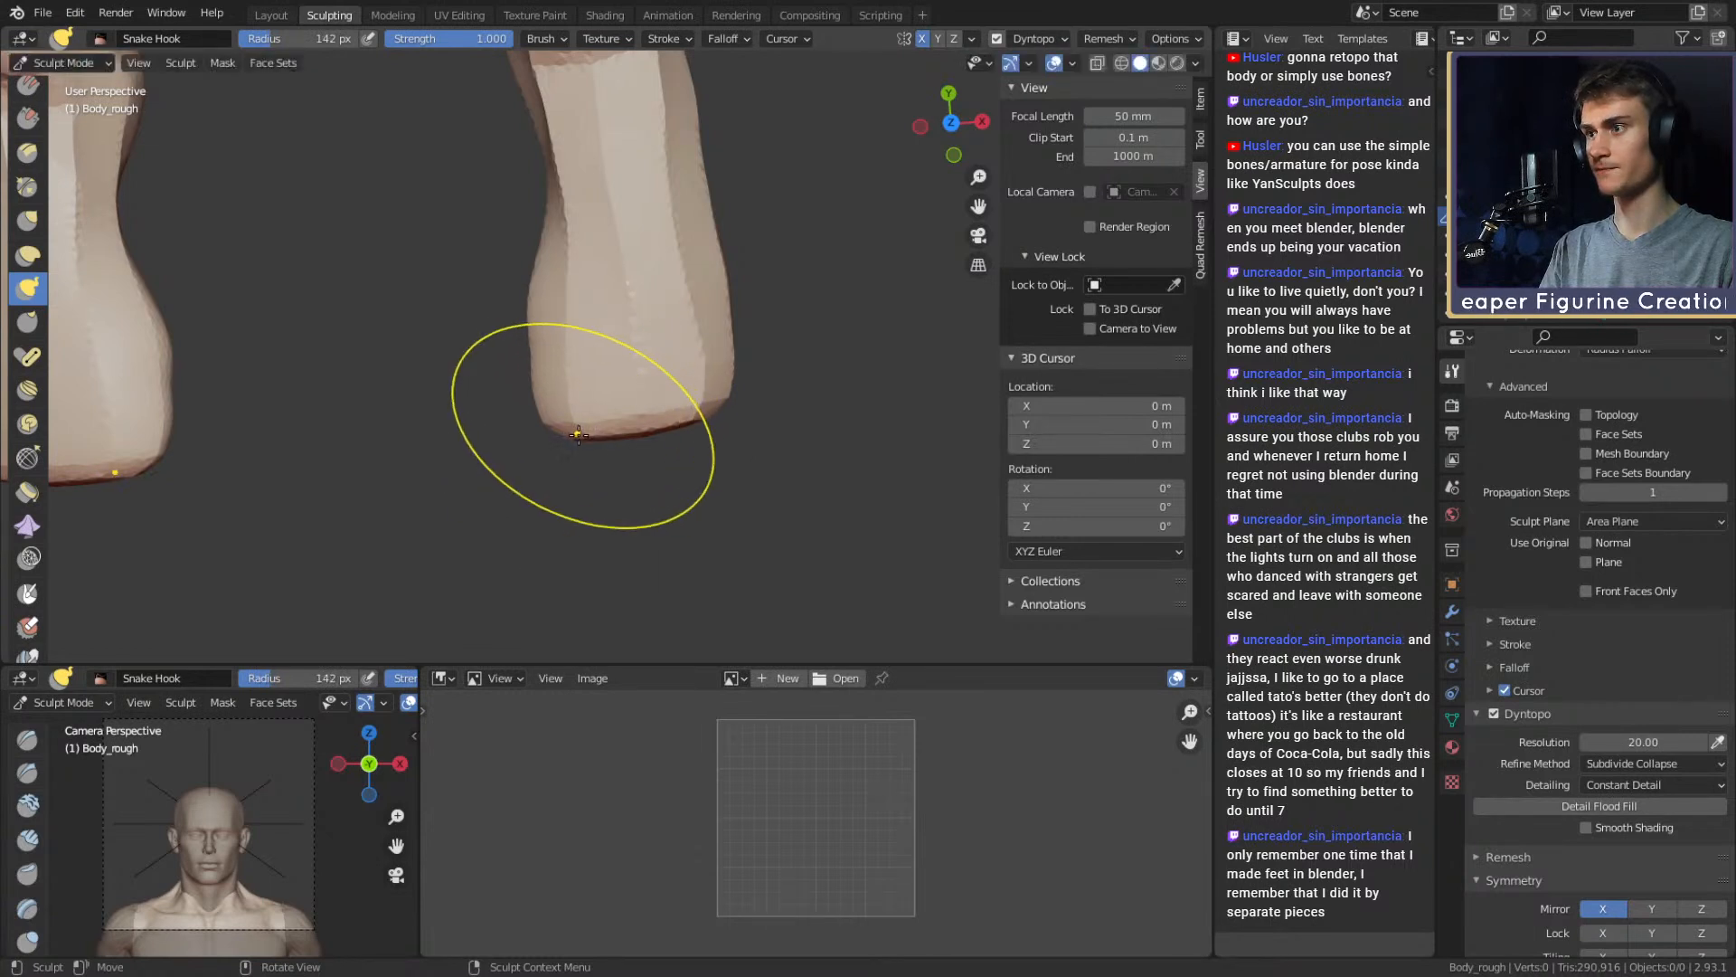
{"action": "mouse_move", "coordinate": [581, 442]}
{"action": "left_mouse_down"}
{"action": "mouse_move", "coordinate": [586, 469]}
{"action": "mouse_move", "coordinate": [686, 426]}
{"action": "left_mouse_up"}
Pull in the outer side of the foot from above with Snake Hook at a 151 px radius
{"action": "key", "text": "f"}
{"action": "left_click", "coordinate": [667, 435]}
{"action": "key", "text": "f"}
{"action": "mouse_move", "coordinate": [686, 426]}
{"action": "middle_mouse_down", "text": "shift"}
{"action": "mouse_move", "coordinate": [672, 440]}
{"action": "mouse_move", "coordinate": [709, 368]}
{"action": "middle_mouse_up", "text": "shift"}
{"action": "left_click", "coordinate": [874, 421]}
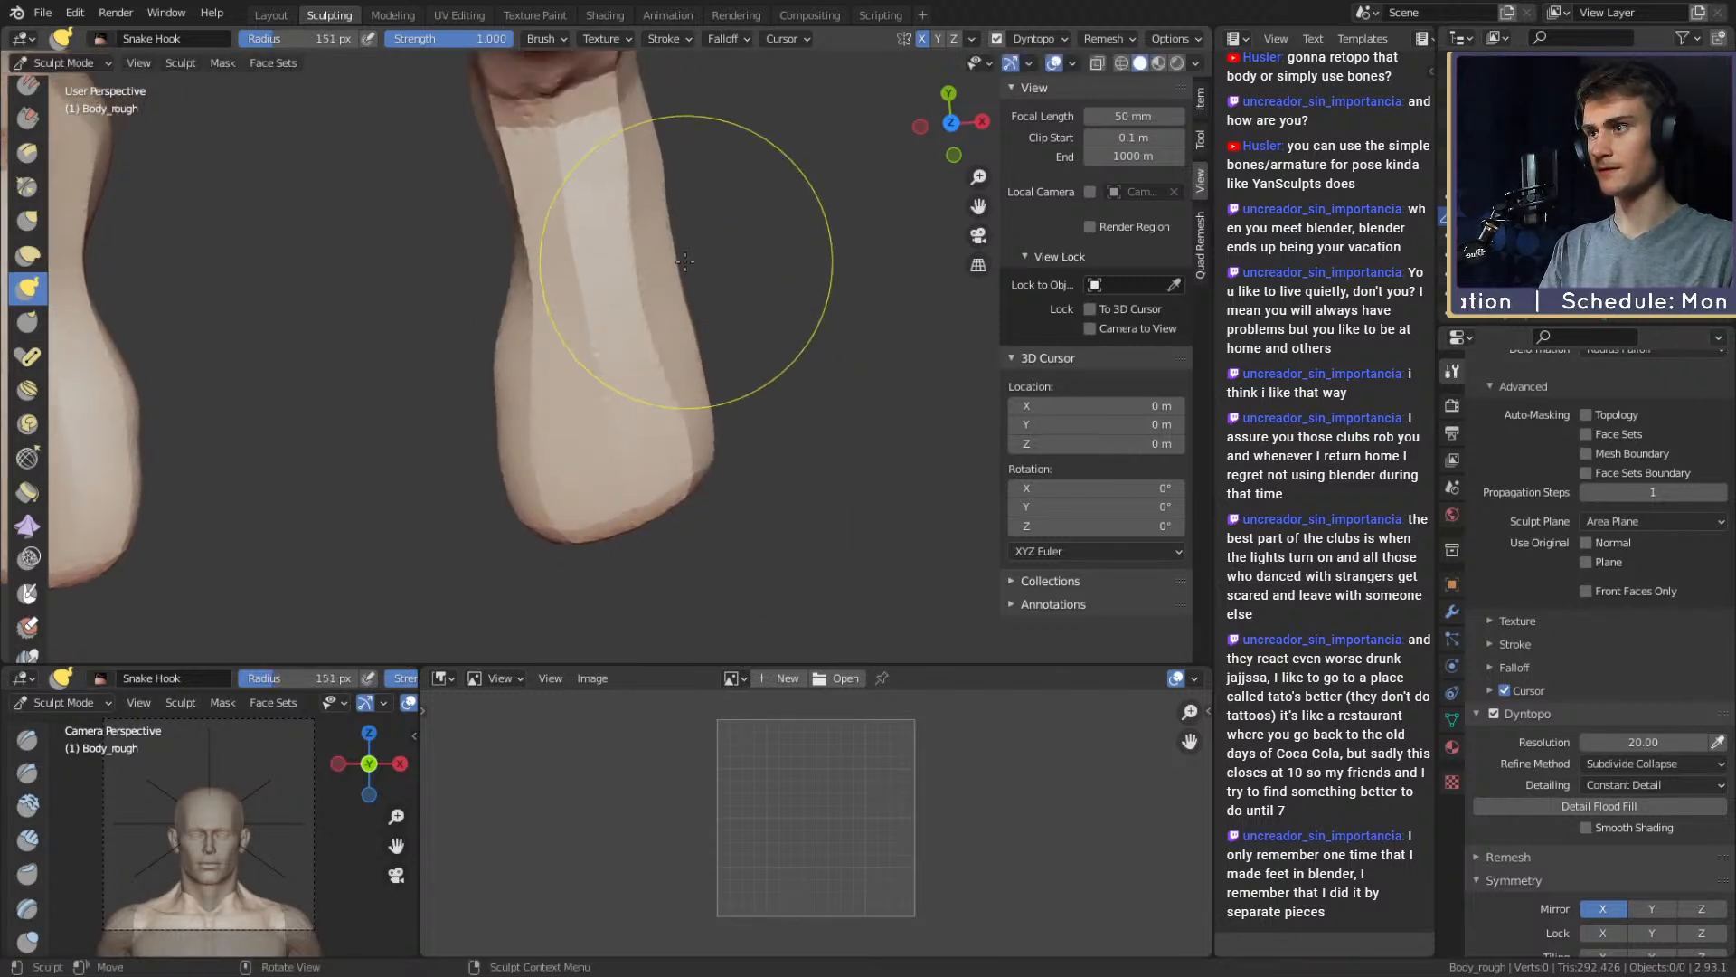
{"action": "left_click_drag", "start_coordinate": [685, 262], "coordinate": [670, 263]}
{"action": "middle_click_drag", "start_coordinate": [683, 295], "coordinate": [697, 326], "text": "shift"}
{"action": "mouse_move", "coordinate": [725, 439]}
{"action": "middle_mouse_down", "text": "shift"}
{"action": "mouse_move", "coordinate": [733, 379]}
{"action": "mouse_move", "coordinate": [692, 378]}
{"action": "middle_mouse_up", "text": "shift"}
{"action": "key", "text": "bracketleft"}
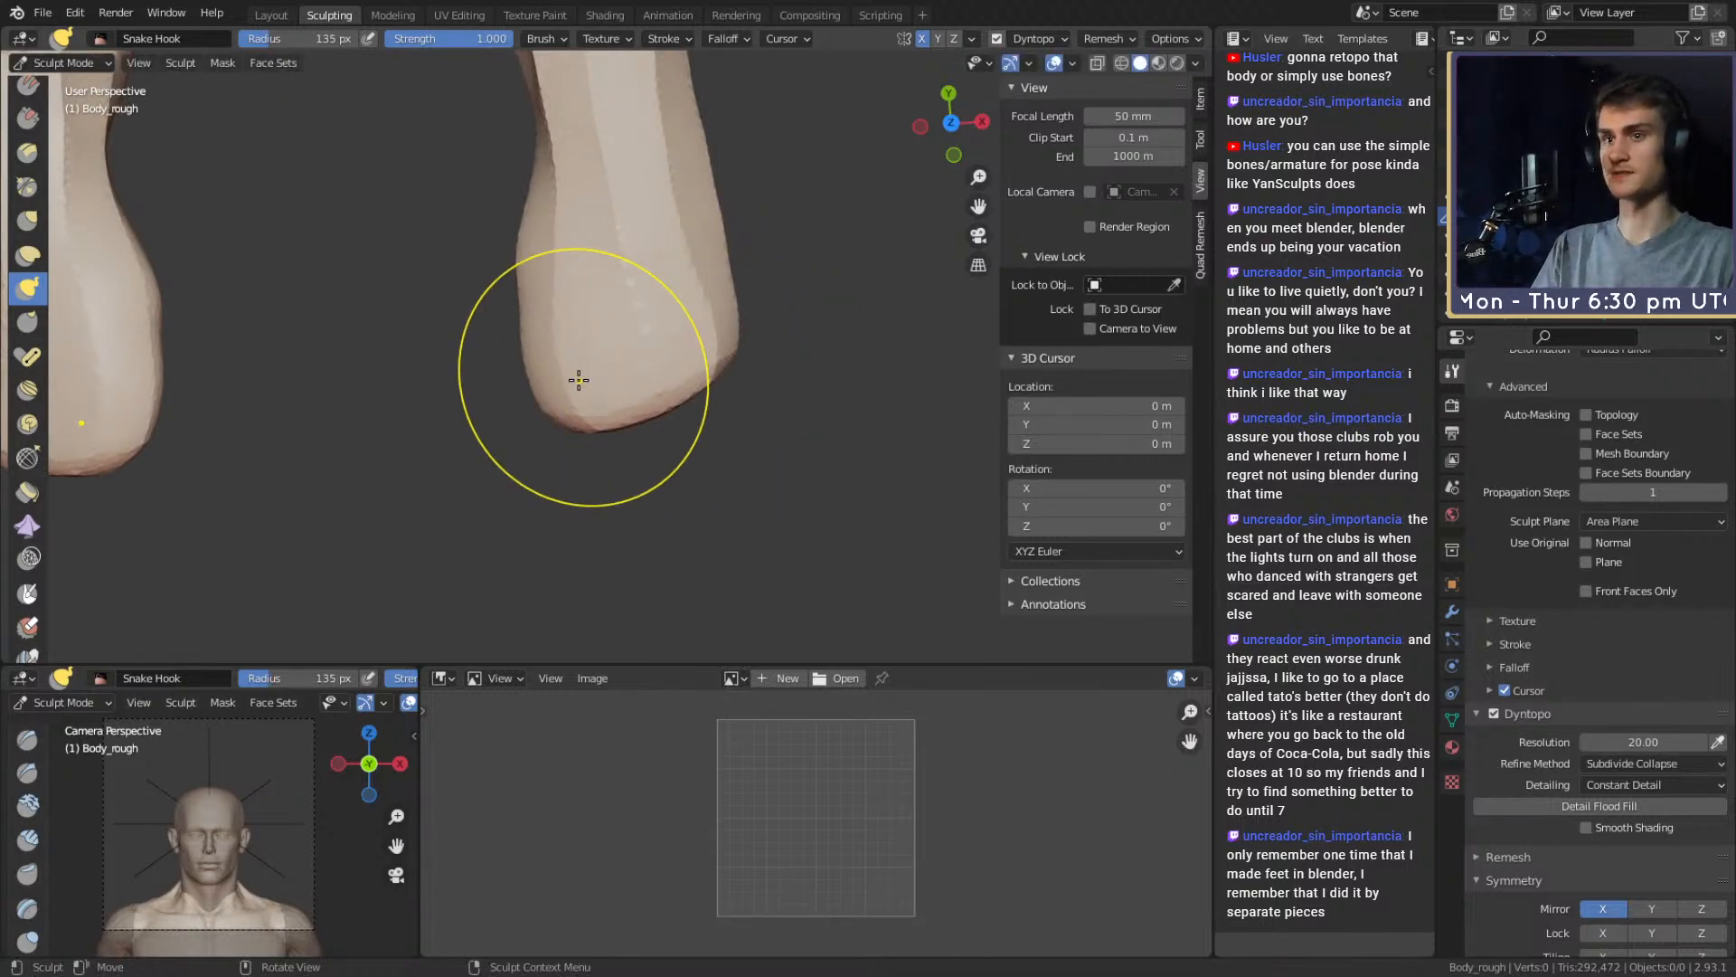
Shape the inner corner of the toe end with Snake Hook at a radius of about 103 px
{"action": "mouse_move", "coordinate": [578, 380]}
{"action": "middle_mouse_down"}
{"action": "mouse_move", "coordinate": [728, 371]}
{"action": "mouse_move", "coordinate": [697, 356]}
{"action": "mouse_move", "coordinate": [697, 388]}
{"action": "mouse_move", "coordinate": [619, 398]}
{"action": "mouse_move", "coordinate": [661, 379]}
{"action": "middle_mouse_up"}
{"action": "key", "text": "f"}
{"action": "left_click", "coordinate": [621, 400]}
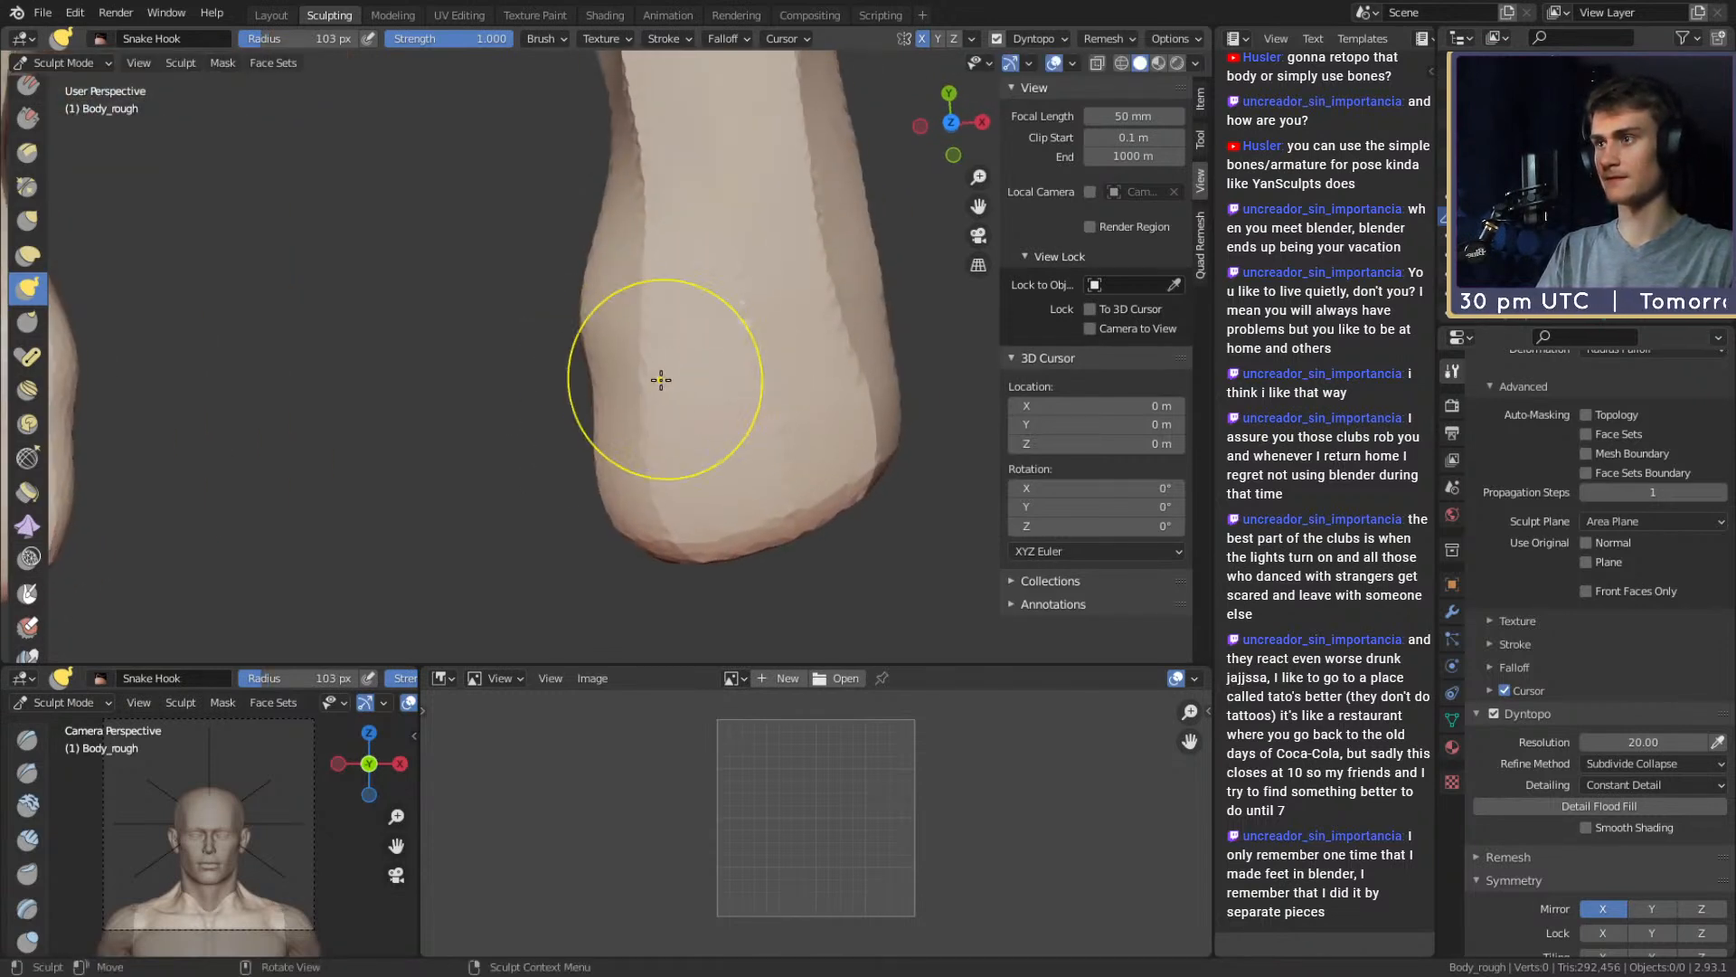
{"action": "left_click_drag", "start_coordinate": [602, 457], "coordinate": [640, 461]}
{"action": "middle_click_drag", "start_coordinate": [643, 461], "coordinate": [612, 395], "text": "shift"}
{"action": "key", "text": "f"}
{"action": "left_click", "coordinate": [628, 458]}
{"action": "left_click_drag", "start_coordinate": [616, 476], "coordinate": [624, 472]}
Smooth out the outer contour of the foot from above with Snake Hook at a 184 px radius
{"action": "middle_click_drag", "start_coordinate": [785, 398], "coordinate": [644, 436], "text": "shift"}
{"action": "key", "text": "f"}
{"action": "left_click", "coordinate": [837, 421]}
{"action": "left_click_drag", "start_coordinate": [698, 368], "coordinate": [697, 325]}
{"action": "middle_click_drag", "start_coordinate": [698, 326], "coordinate": [720, 426], "text": "shift"}
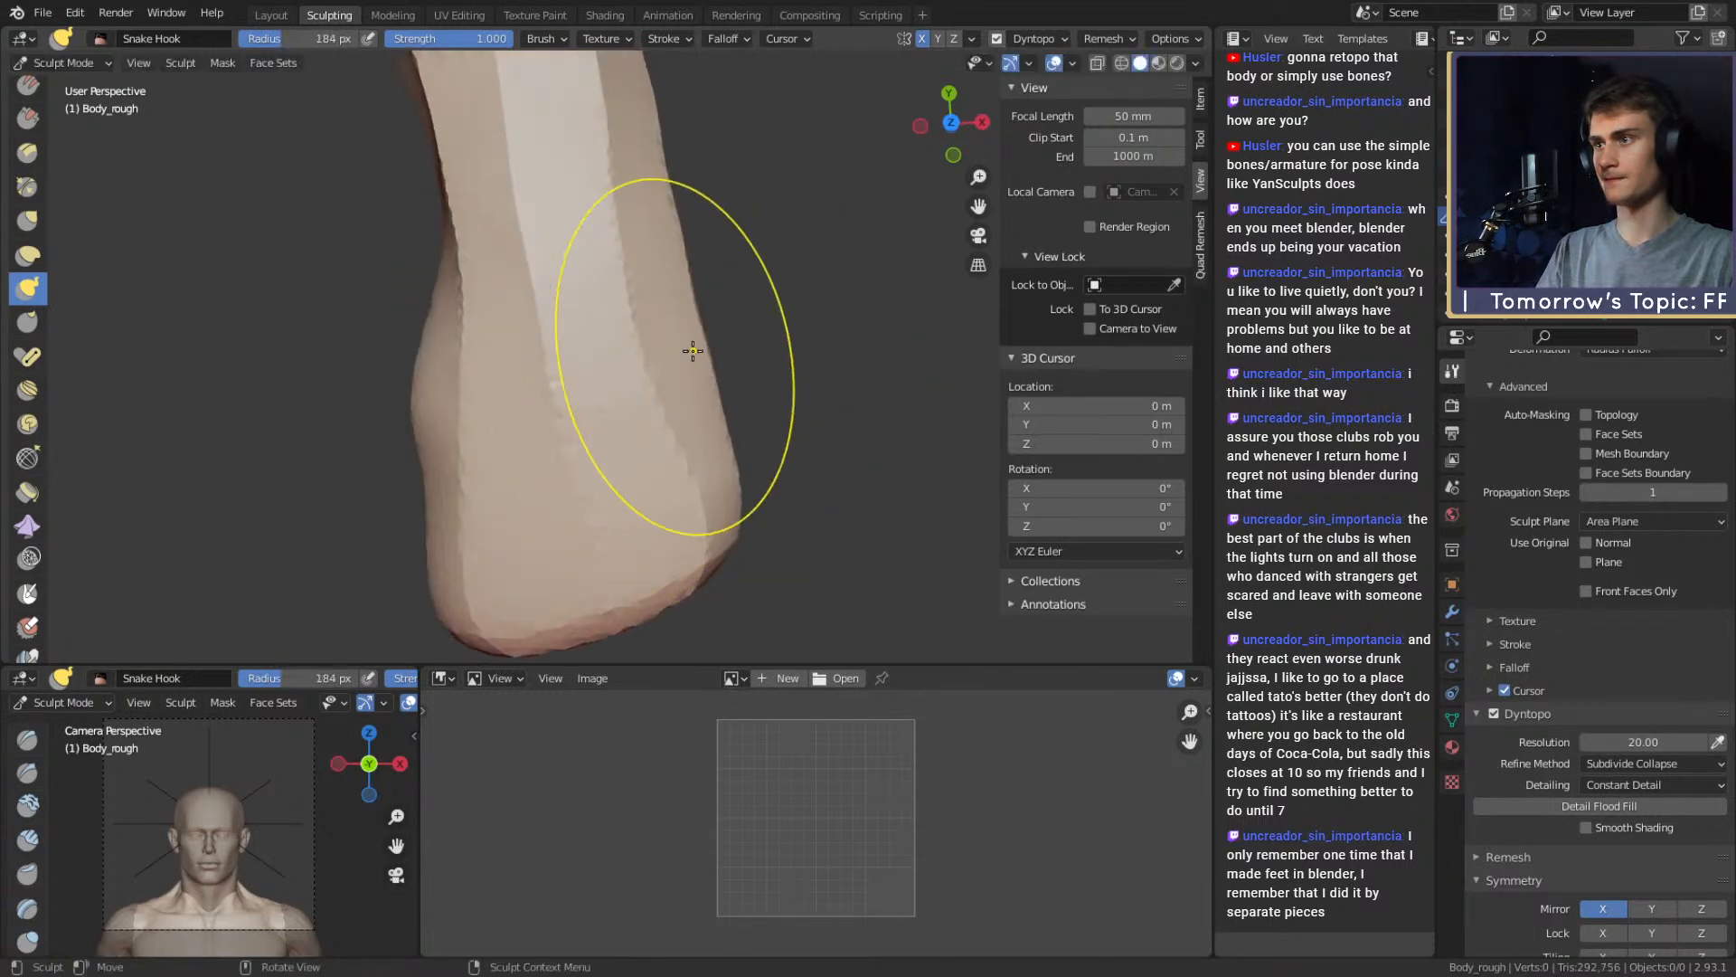
{"action": "left_click_drag", "start_coordinate": [692, 349], "coordinate": [710, 309]}
{"action": "middle_click_drag", "start_coordinate": [707, 302], "coordinate": [732, 444], "text": "shift"}
{"action": "mouse_move", "coordinate": [697, 364]}
{"action": "left_mouse_down"}
{"action": "mouse_move", "coordinate": [728, 449]}
{"action": "mouse_move", "coordinate": [736, 414]}
{"action": "left_mouse_up"}
Examine the foot's profile from the side and the proportions of the legs from the front
{"action": "mouse_move", "coordinate": [736, 413]}
{"action": "left_mouse_down", "text": "ctrl+alt"}
{"action": "mouse_move", "coordinate": [732, 488]}
{"action": "mouse_move", "coordinate": [698, 285]}
{"action": "mouse_move", "coordinate": [721, 459]}
{"action": "mouse_move", "coordinate": [710, 362]}
{"action": "mouse_move", "coordinate": [683, 356]}
{"action": "mouse_move", "coordinate": [817, 405]}
{"action": "mouse_move", "coordinate": [792, 409]}
{"action": "left_mouse_up", "text": "ctrl+alt"}
{"action": "mouse_move", "coordinate": [783, 425]}
{"action": "left_mouse_down", "text": "ctrl+alt"}
{"action": "mouse_move", "coordinate": [751, 395]}
{"action": "mouse_move", "coordinate": [687, 403]}
{"action": "mouse_move", "coordinate": [662, 437]}
{"action": "left_mouse_up", "text": "ctrl+alt"}
{"action": "key", "text": "f"}
{"action": "left_click", "coordinate": [655, 407]}
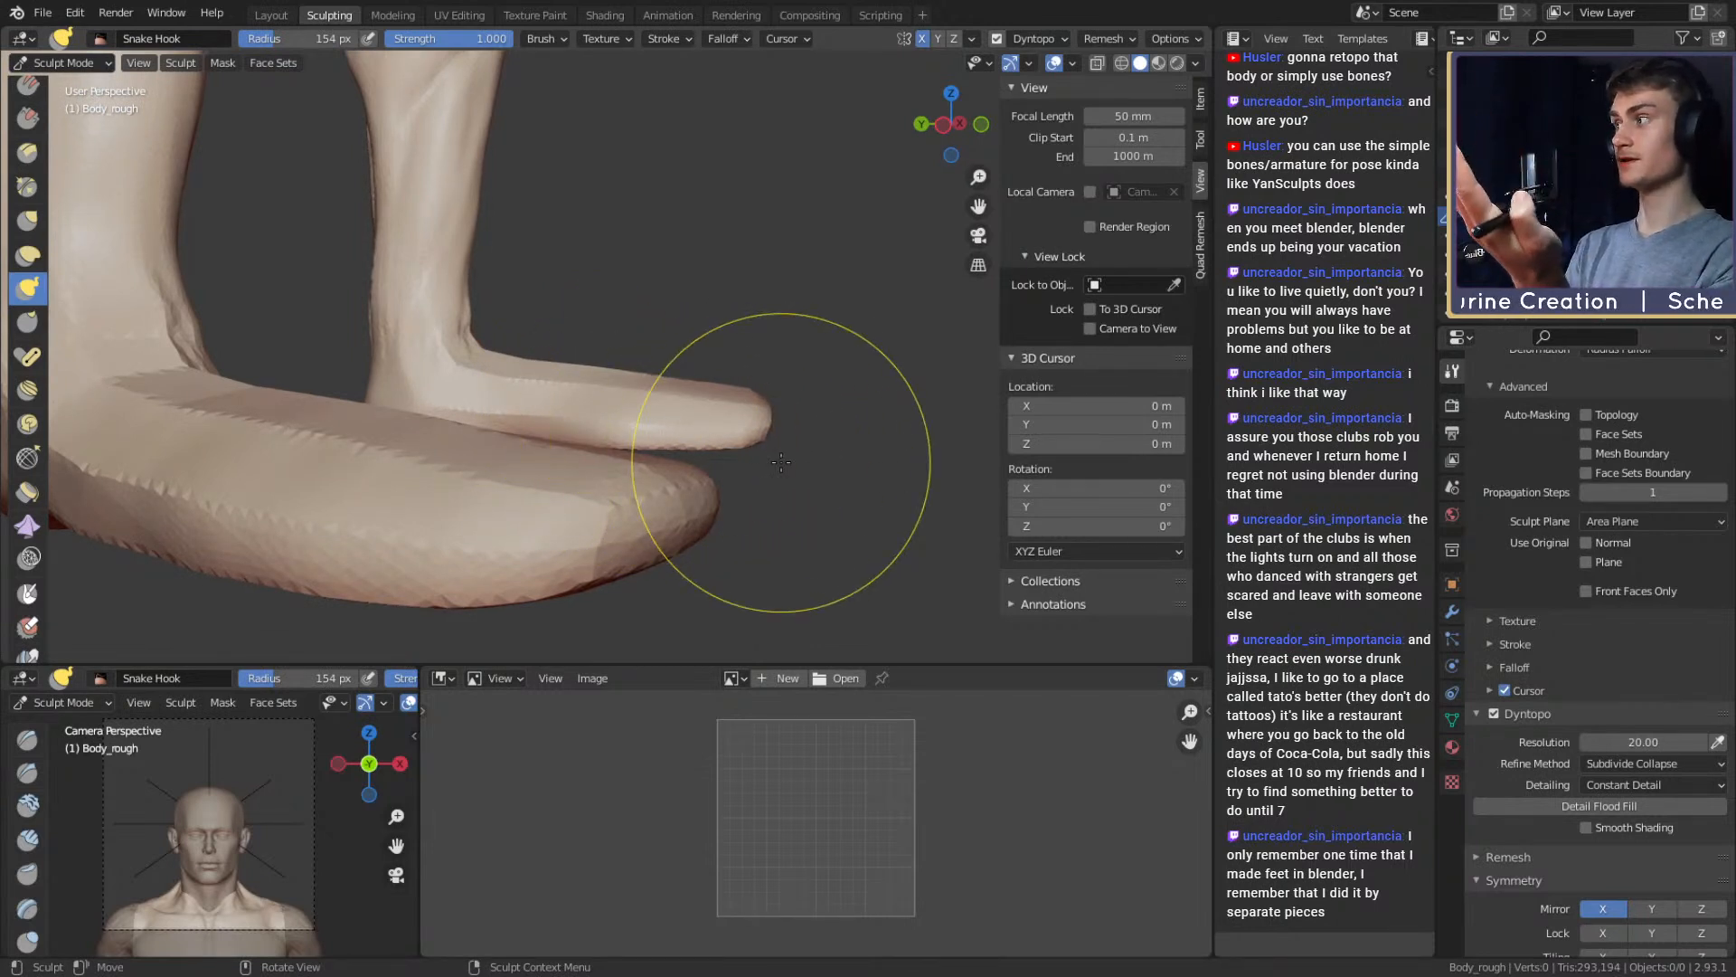
{"action": "left_click_drag", "start_coordinate": [841, 304], "coordinate": [503, 516], "text": "ctrl+alt"}
{"action": "middle_click_drag", "start_coordinate": [504, 516], "coordinate": [715, 386]}
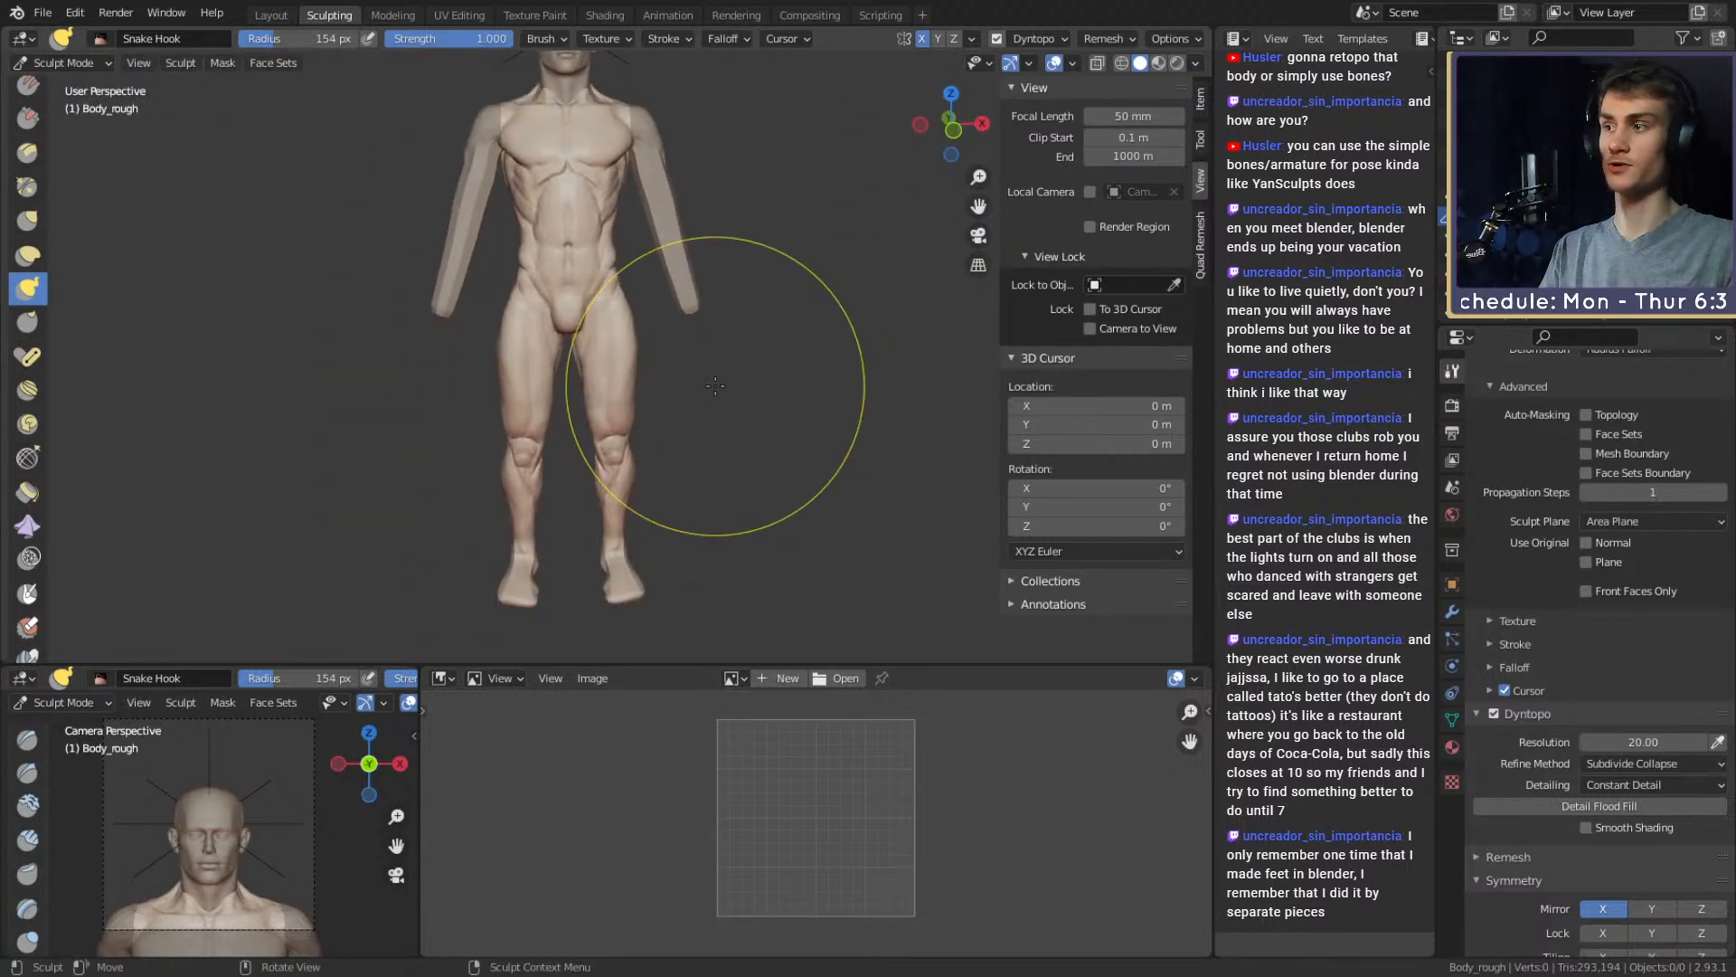
{"action": "left_click_drag", "start_coordinate": [725, 437], "coordinate": [694, 342], "text": "alt"}
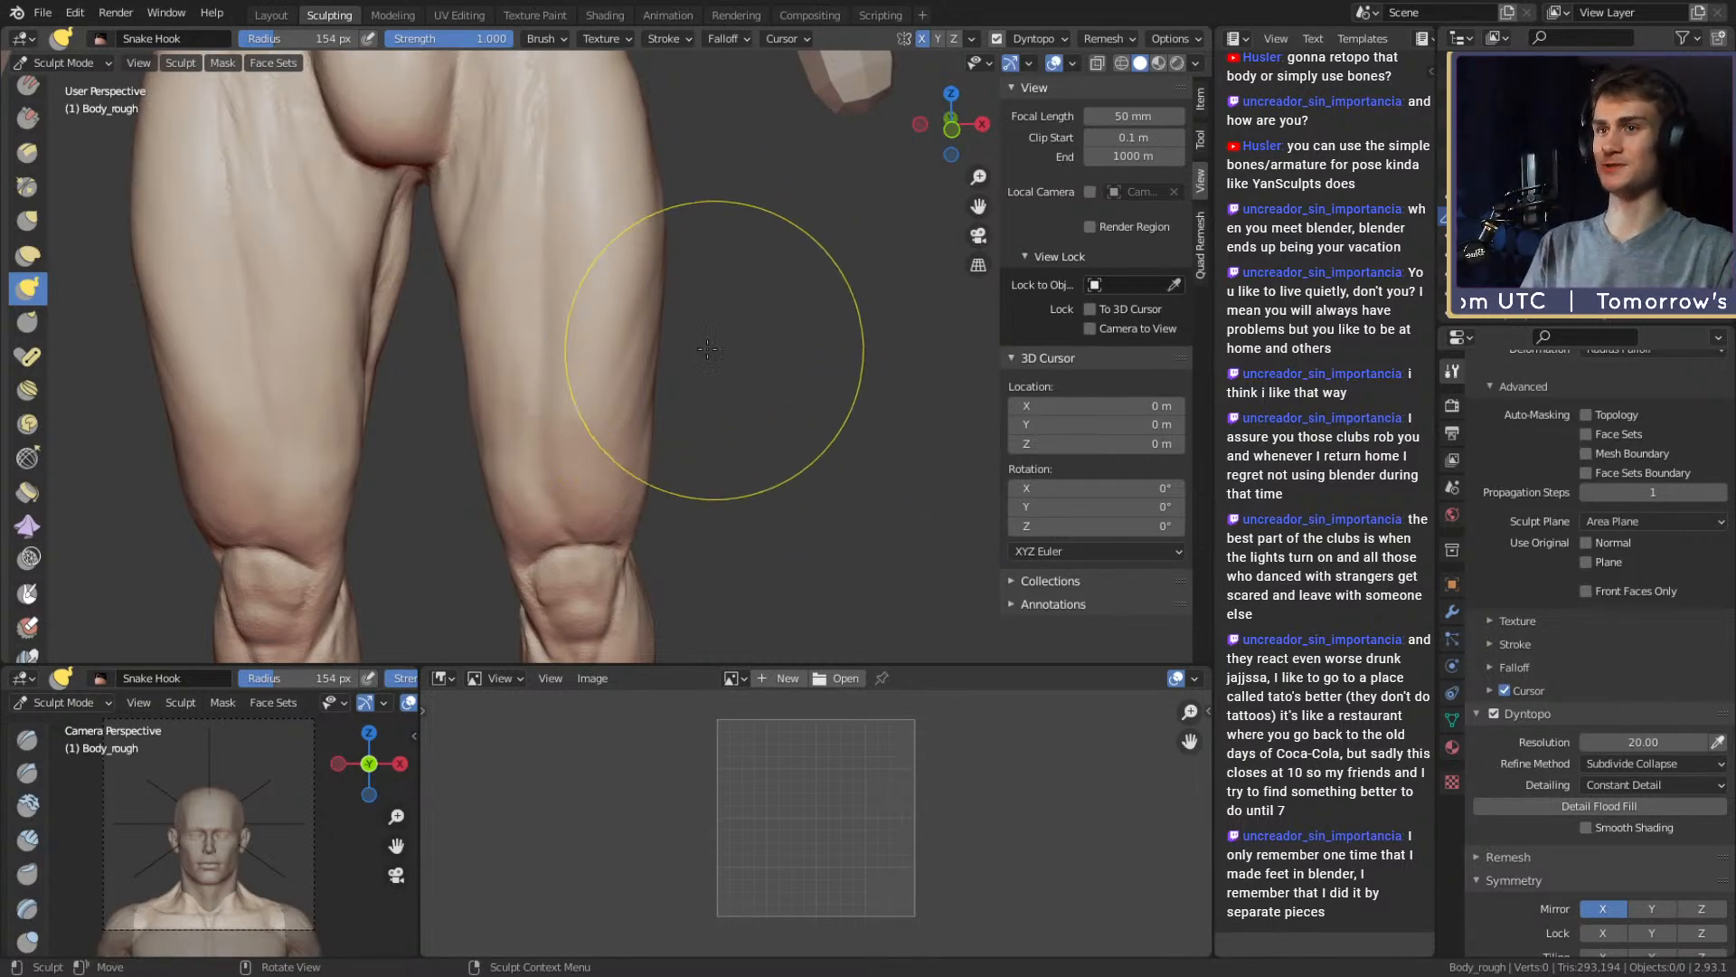
{"action": "left_click_drag", "start_coordinate": [684, 460], "coordinate": [648, 242], "text": "alt+shift"}
{"action": "left_click_drag", "start_coordinate": [775, 378], "coordinate": [796, 204], "text": "alt+shift"}
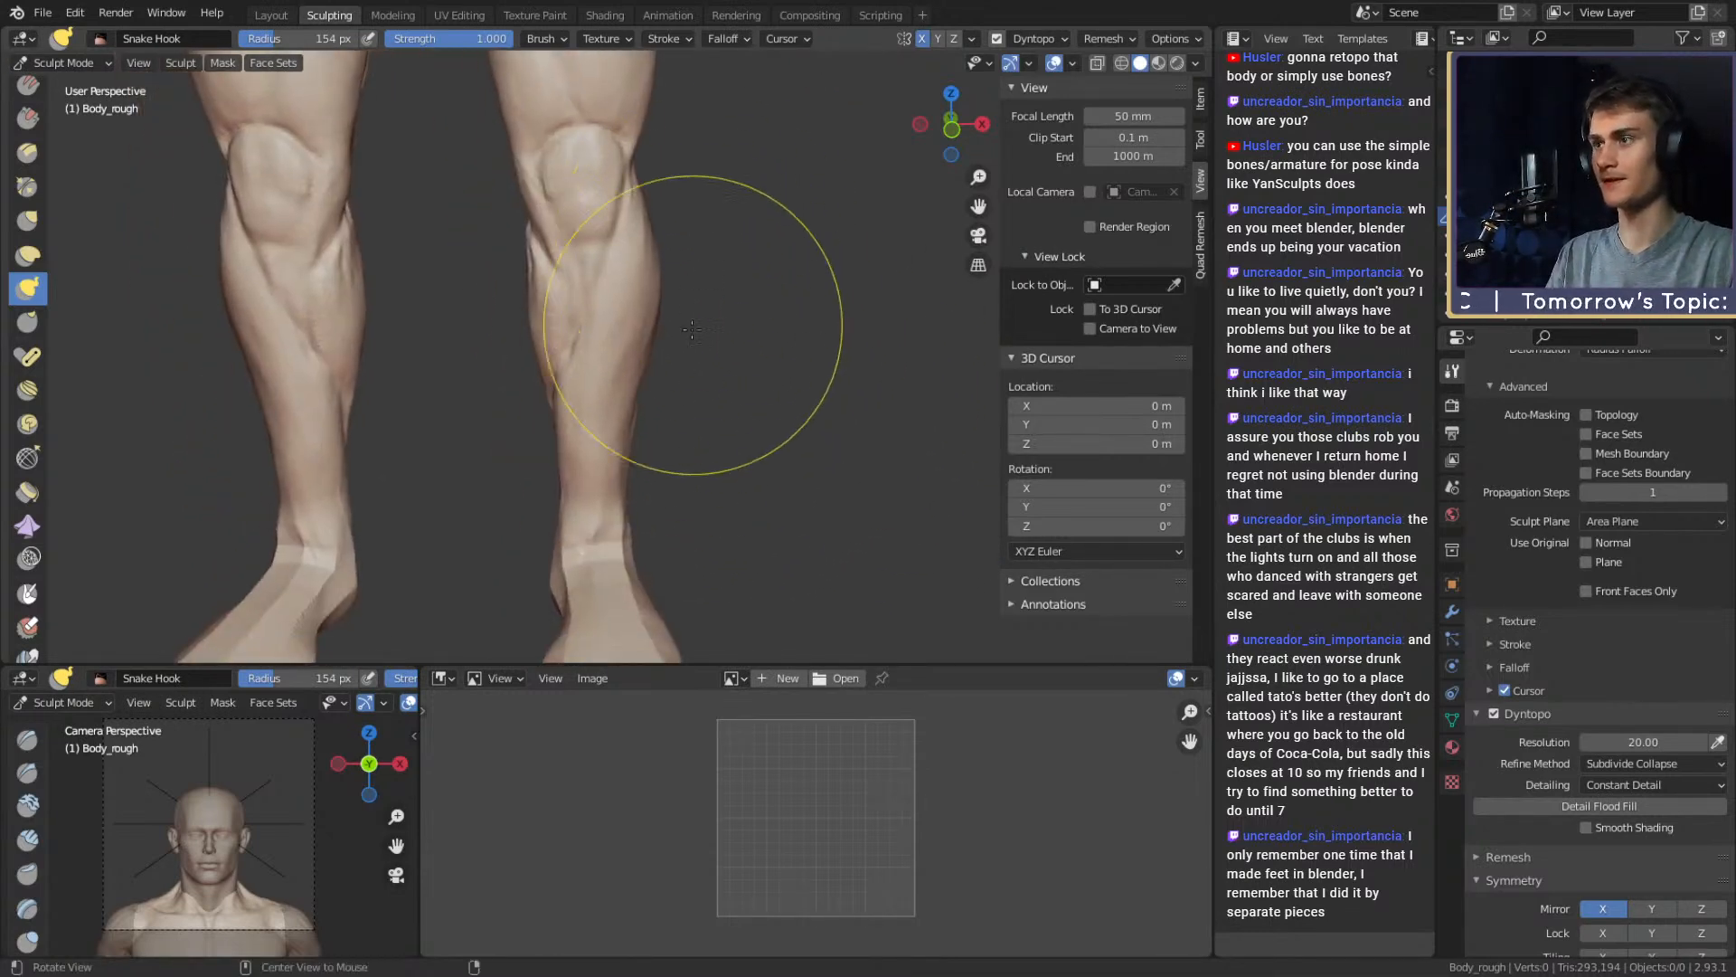
{"action": "left_click_drag", "start_coordinate": [694, 325], "coordinate": [696, 310], "text": "alt+shift"}
{"action": "mouse_move", "coordinate": [689, 237]}
{"action": "left_mouse_down", "text": "ctrl+alt"}
{"action": "mouse_move", "coordinate": [683, 308]}
{"action": "mouse_move", "coordinate": [715, 439]}
{"action": "left_mouse_up", "text": "ctrl+alt"}
{"action": "left_click_drag", "start_coordinate": [715, 438], "coordinate": [671, 378], "text": "ctrl+alt"}
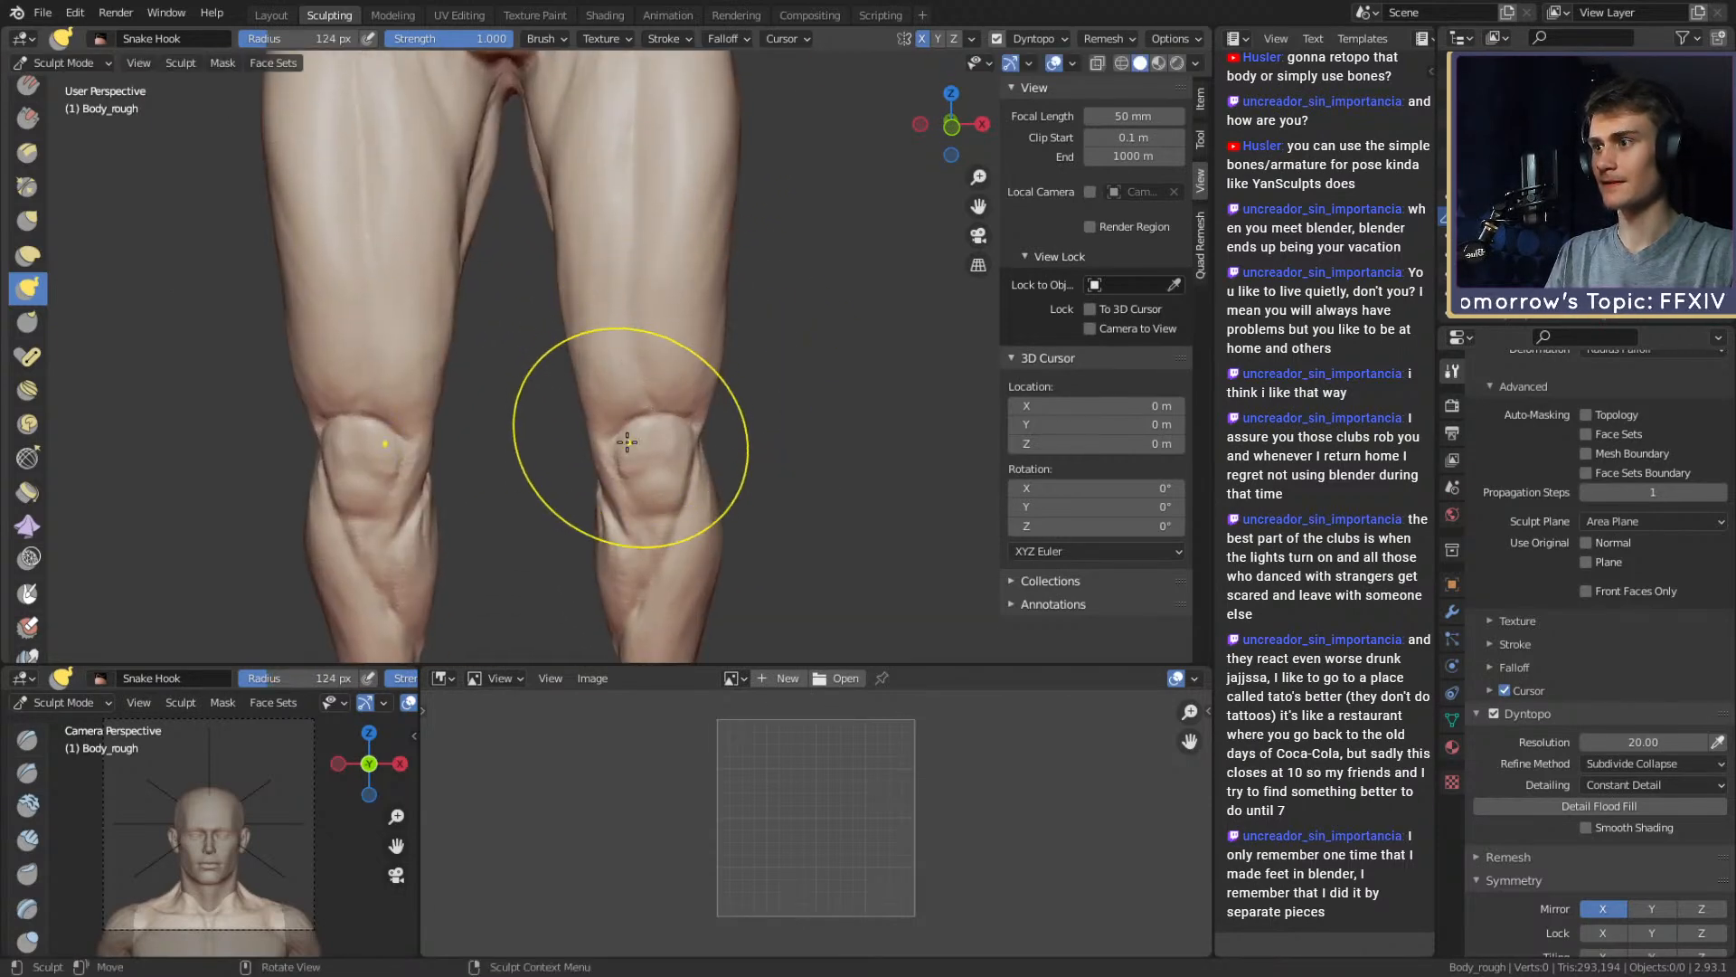
Adjust the lower thigh above the knee from the front with Snake Hook at radii of about 124 and 119 px
{"action": "key", "text": "f"}
{"action": "left_click", "coordinate": [615, 444]}
{"action": "middle_click_drag", "start_coordinate": [635, 384], "coordinate": [624, 410], "text": "shift"}
{"action": "left_click_drag", "start_coordinate": [634, 415], "coordinate": [678, 391]}
{"action": "middle_click_drag", "start_coordinate": [725, 244], "coordinate": [707, 414], "text": "shift"}
{"action": "middle_click_drag", "start_coordinate": [699, 551], "coordinate": [683, 439], "text": "shift"}
{"action": "key", "text": "f"}
{"action": "left_click", "coordinate": [689, 449]}
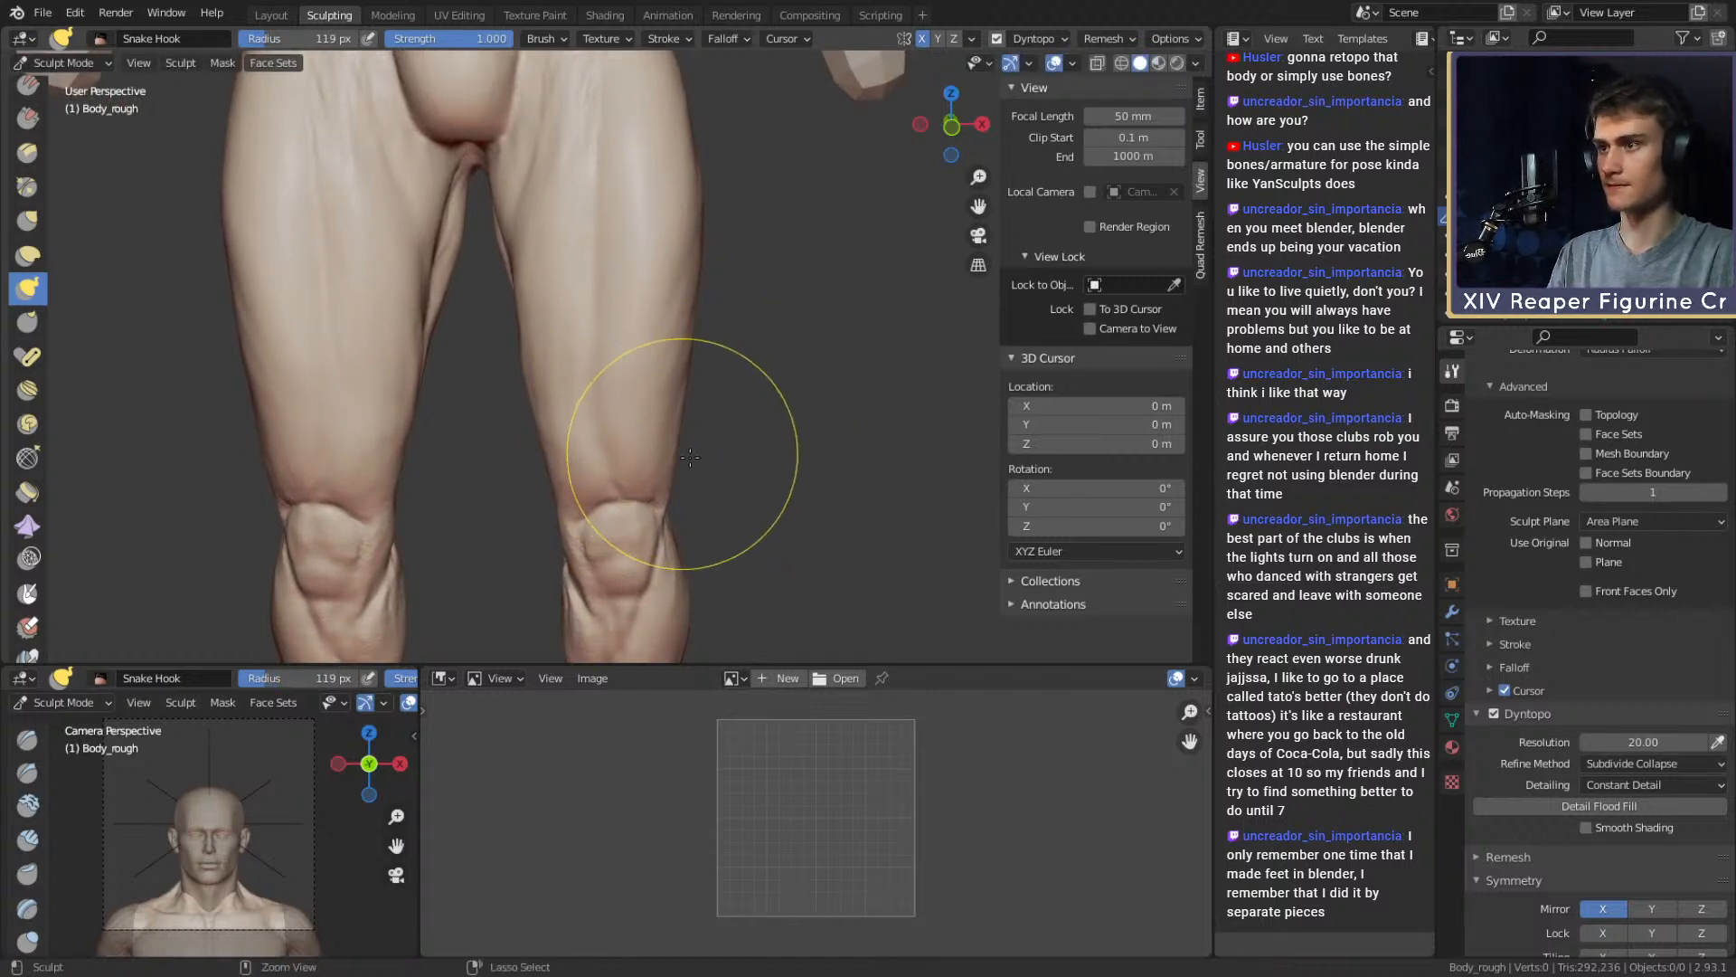
Adjust the outer contour of the thigh from the front with Snake Hook at radii up to 213 px
{"action": "key", "text": "bracketright"}
{"action": "key", "text": "f"}
{"action": "left_click", "coordinate": [734, 395]}
{"action": "mouse_move", "coordinate": [694, 398]}
{"action": "left_mouse_down", "text": "alt+shift"}
{"action": "mouse_move", "coordinate": [696, 481]}
{"action": "mouse_move", "coordinate": [680, 403]}
{"action": "left_mouse_up", "text": "alt+shift"}
{"action": "key", "text": "f"}
{"action": "left_click", "coordinate": [701, 426]}
{"action": "scroll", "coordinate": [702, 381], "scroll_direction": "down", "scroll_amount": 5}
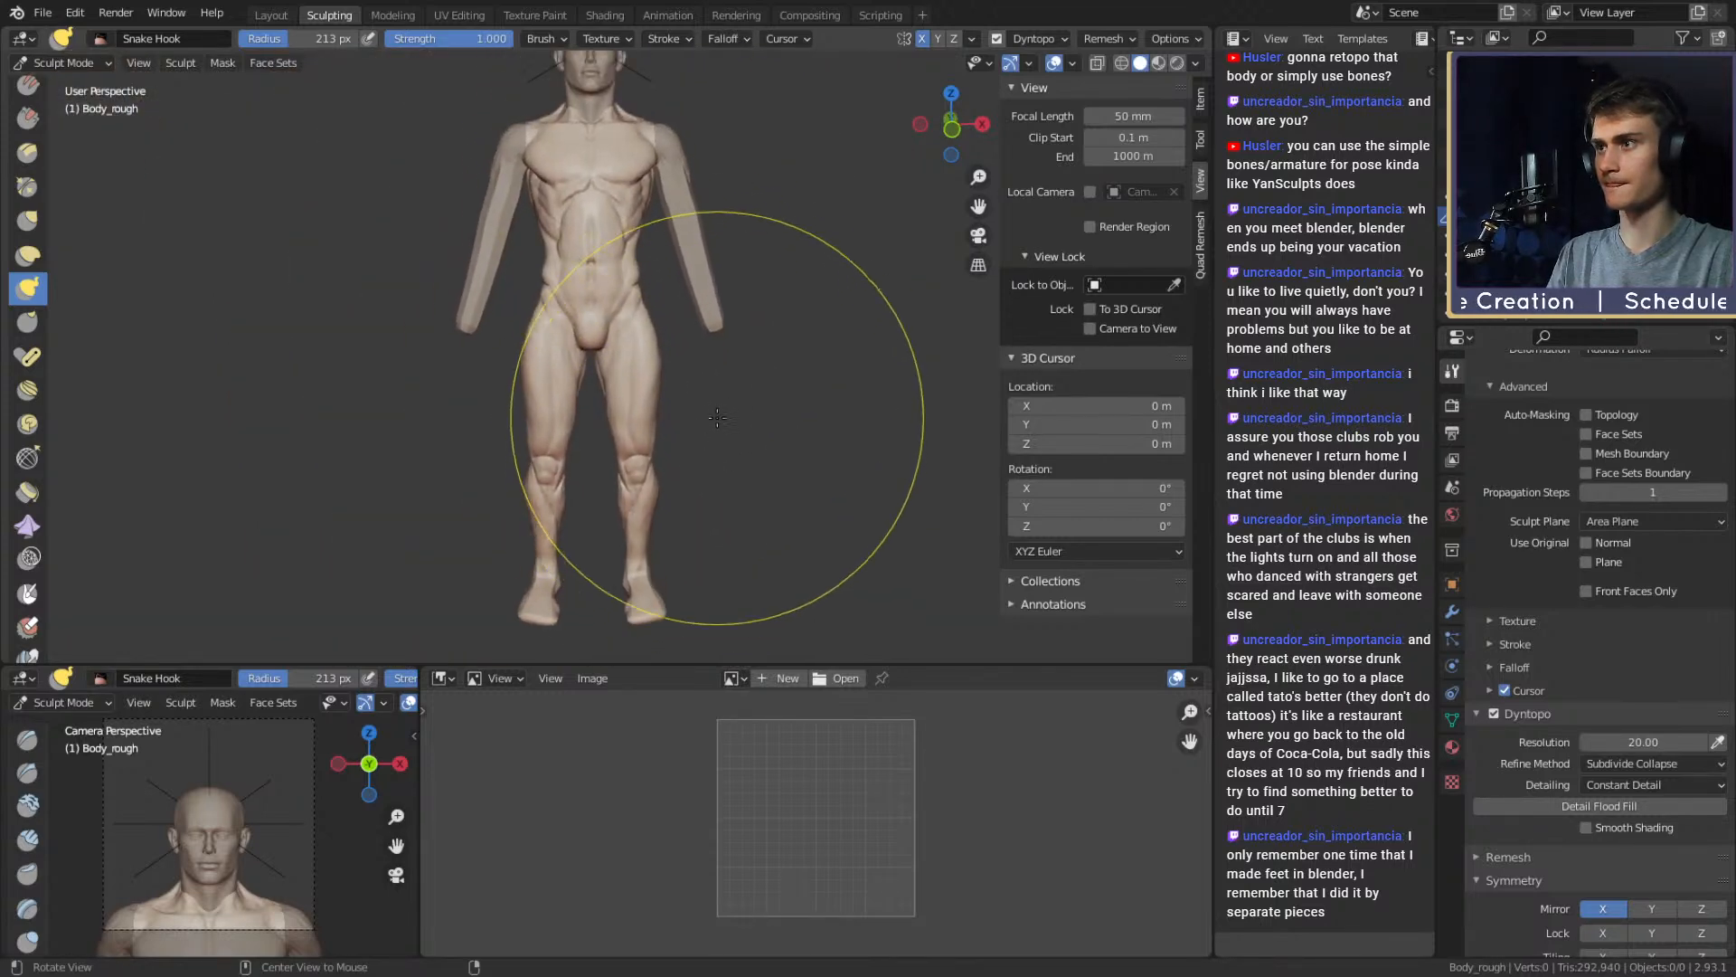
Reshape the forefoot and the side of the foot in profile with Snake Hook at 179 px, then 108 px
{"action": "scroll", "coordinate": [633, 407], "scroll_direction": "up", "scroll_amount": 5}
{"action": "middle_click_drag", "start_coordinate": [705, 437], "coordinate": [724, 307], "text": "shift"}
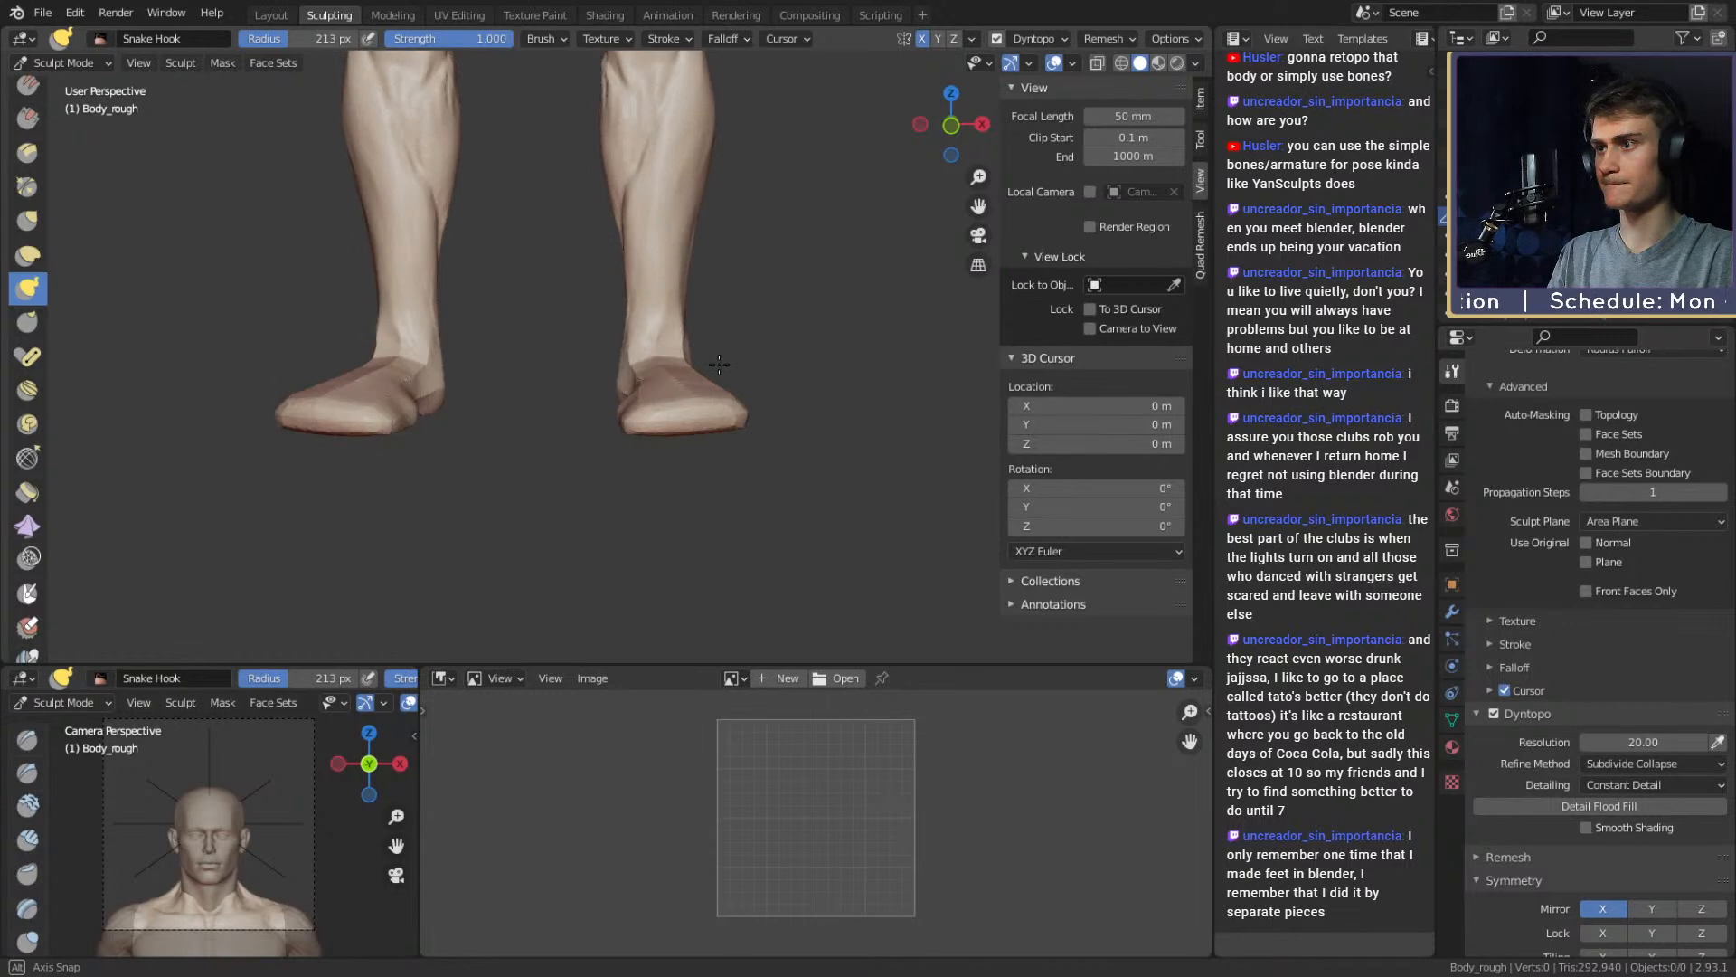
{"action": "mouse_move", "coordinate": [692, 407]}
{"action": "middle_mouse_down"}
{"action": "mouse_move", "coordinate": [714, 398]}
{"action": "mouse_move", "coordinate": [683, 378]}
{"action": "mouse_move", "coordinate": [735, 366]}
{"action": "mouse_move", "coordinate": [717, 415]}
{"action": "mouse_move", "coordinate": [508, 426]}
{"action": "middle_mouse_up"}
{"action": "key", "text": "f"}
{"action": "left_click", "coordinate": [611, 420]}
{"action": "left_click_drag", "start_coordinate": [523, 429], "coordinate": [506, 438]}
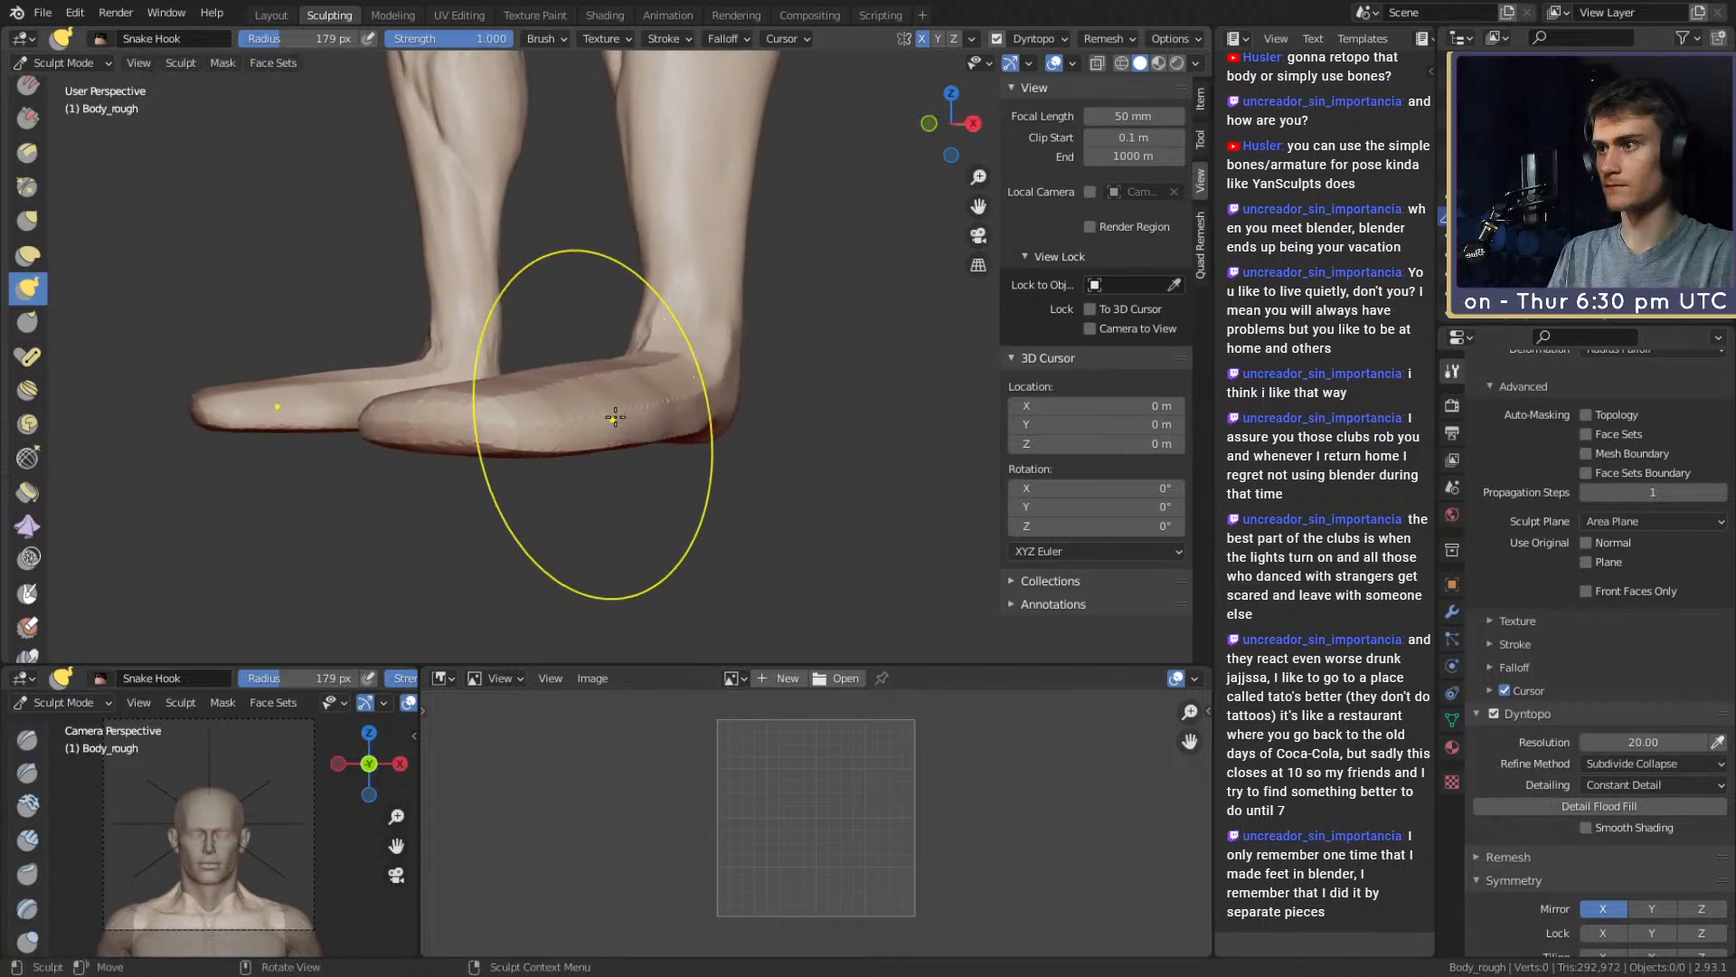
{"action": "middle_click_drag", "start_coordinate": [636, 416], "coordinate": [762, 420]}
{"action": "key", "text": "f"}
{"action": "left_click", "coordinate": [698, 419]}
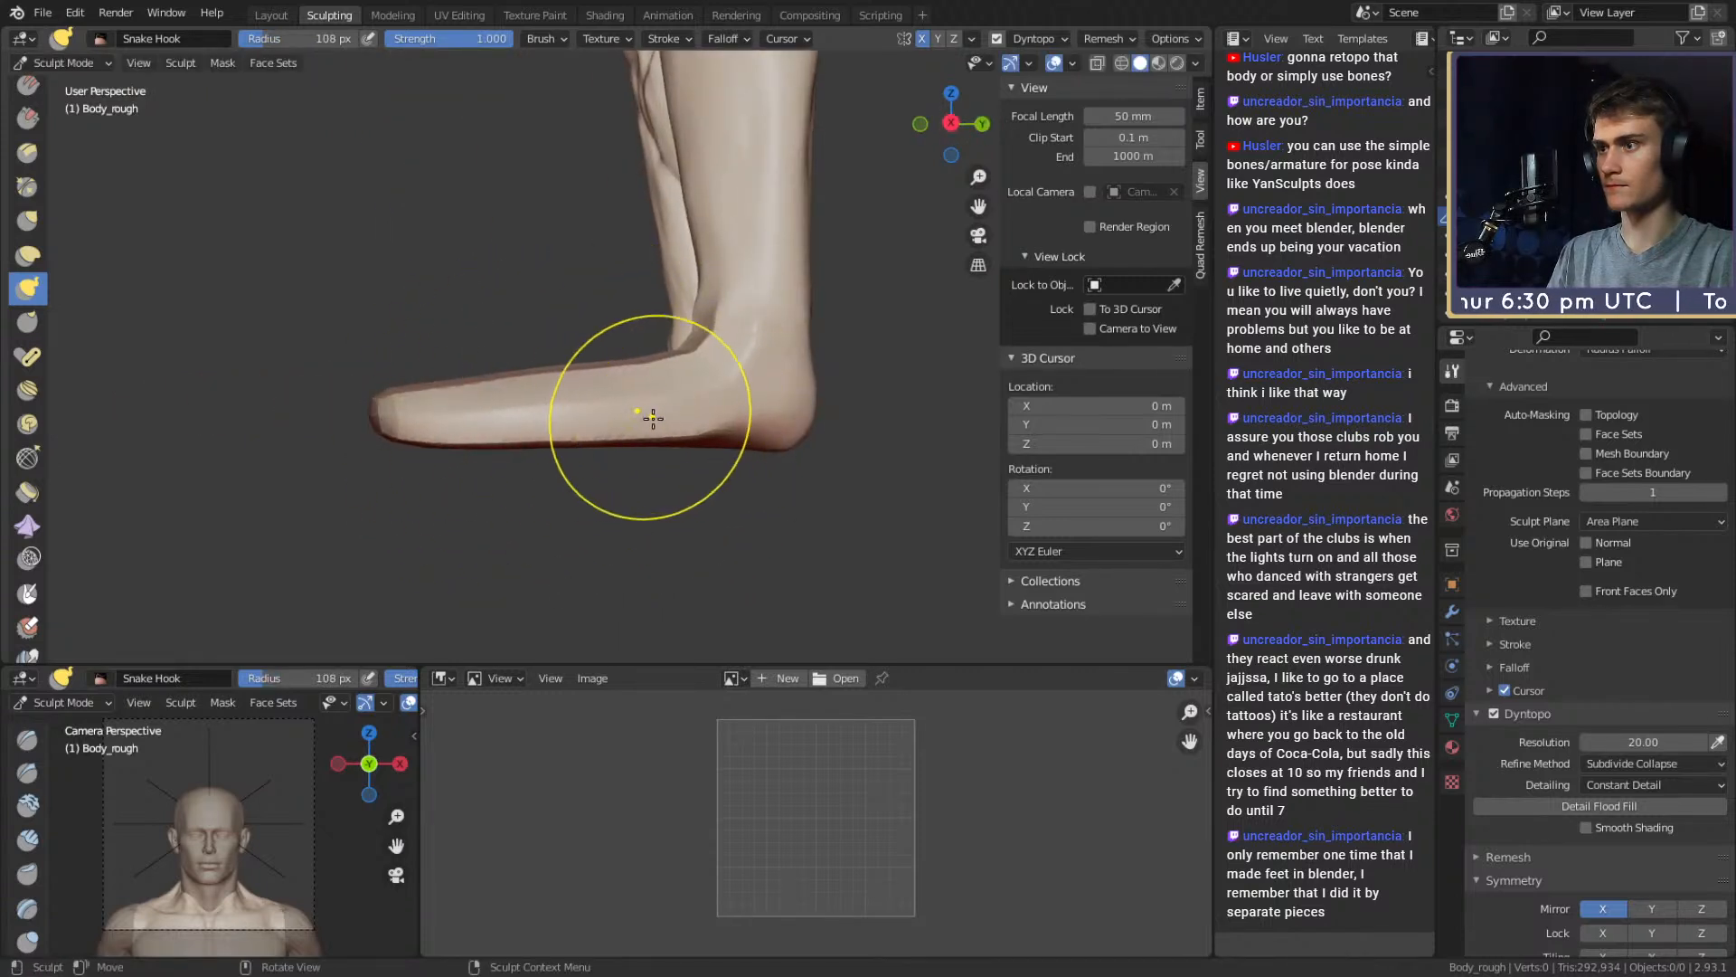
{"action": "mouse_move", "coordinate": [657, 406]}
{"action": "middle_mouse_down"}
{"action": "mouse_move", "coordinate": [593, 415]}
{"action": "mouse_move", "coordinate": [430, 283]}
{"action": "middle_mouse_up"}
Sculpt the outer side of the heel below the ankle with Clay Strips at a 59 px radius and 0.588 strength
{"action": "key", "text": "c"}
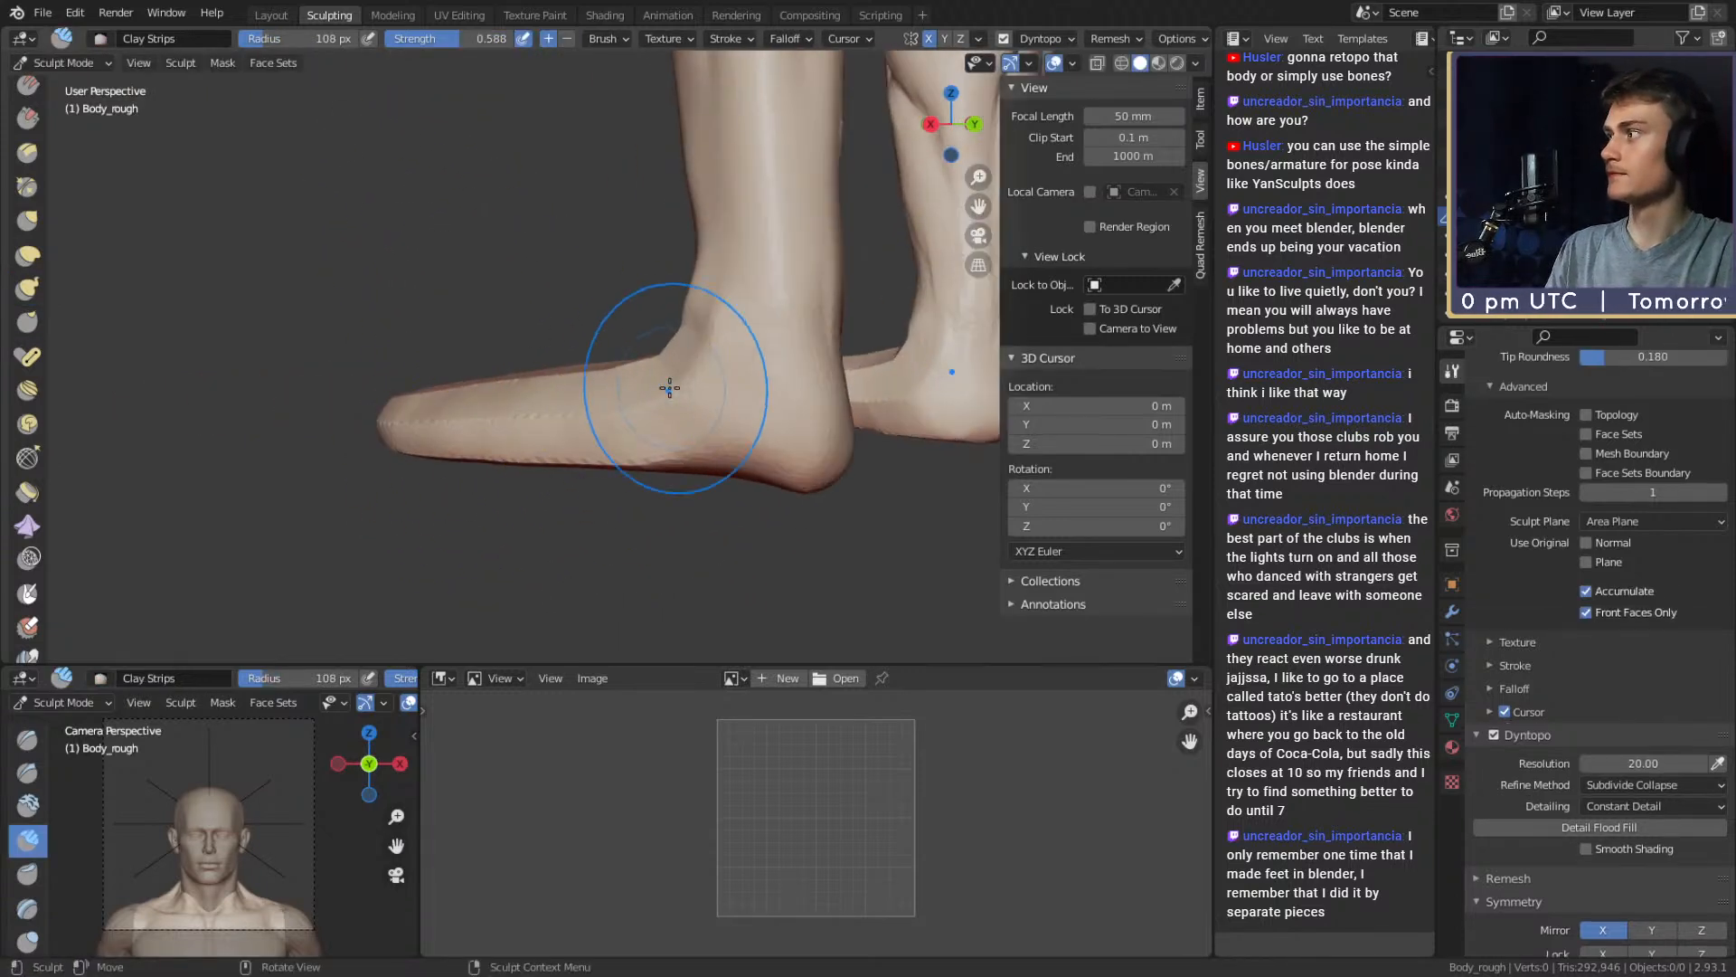
{"action": "left_click_drag", "start_coordinate": [747, 386], "coordinate": [606, 380], "text": "alt+shift"}
{"action": "left_click_drag", "start_coordinate": [605, 380], "coordinate": [580, 454], "text": "alt"}
{"action": "key", "text": "f"}
{"action": "left_click", "coordinate": [607, 392]}
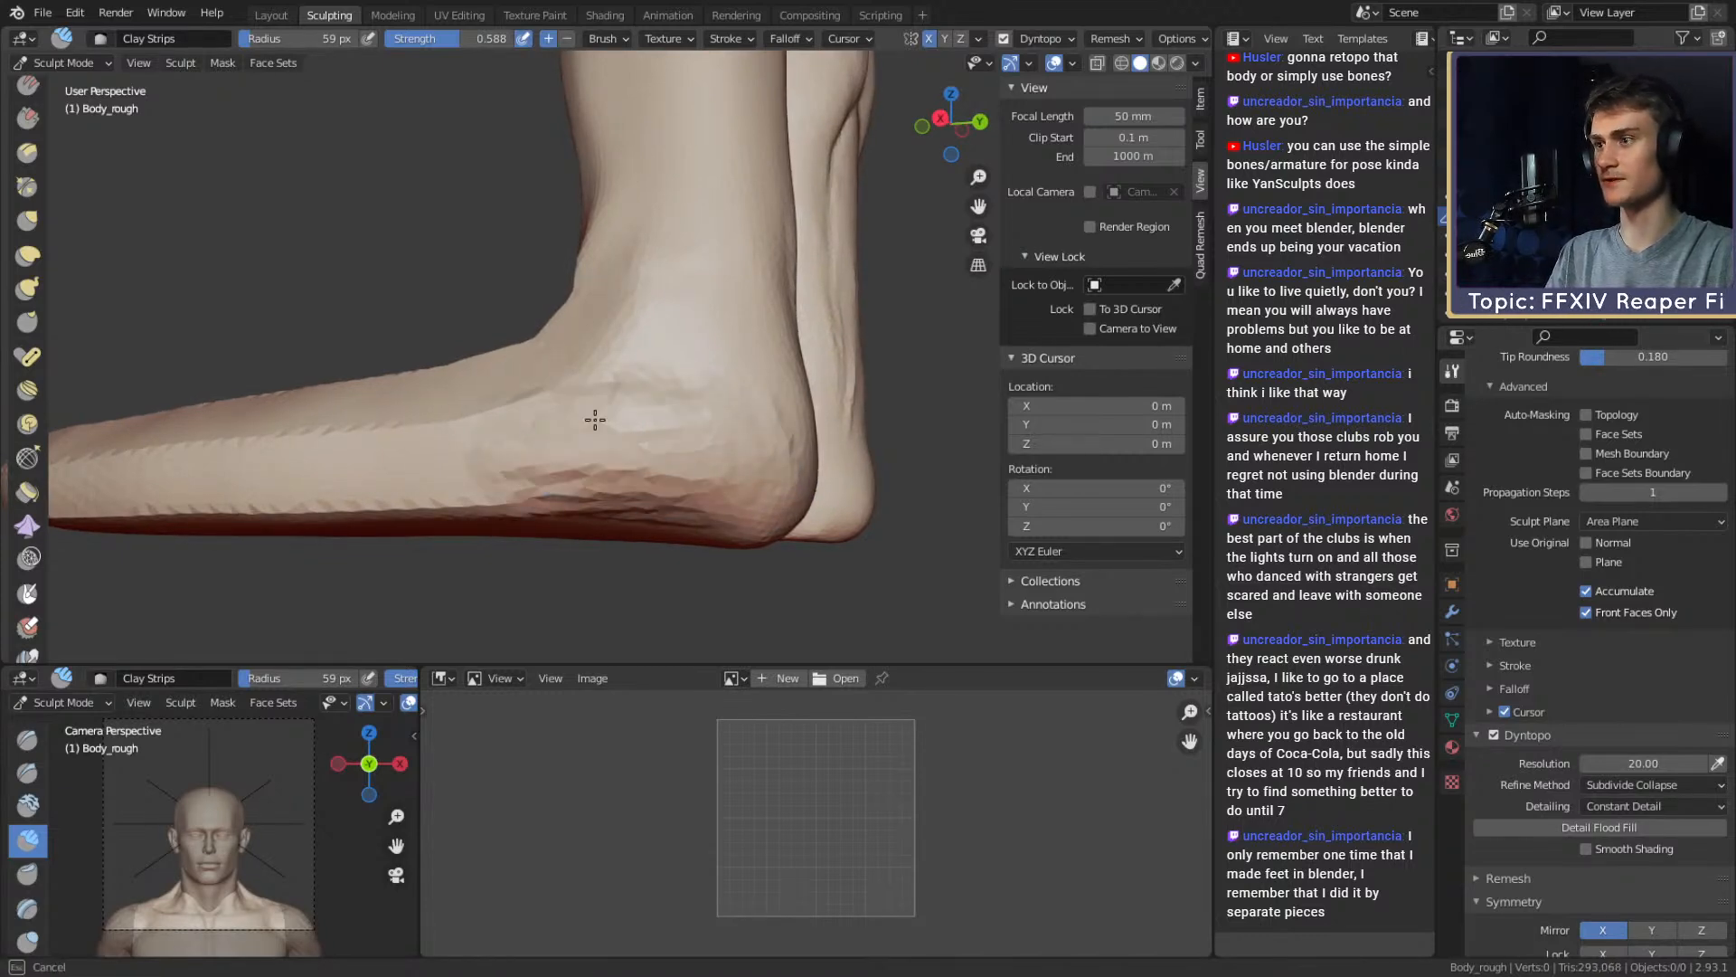
{"action": "left_click_drag", "start_coordinate": [595, 419], "coordinate": [670, 329], "text": "alt"}
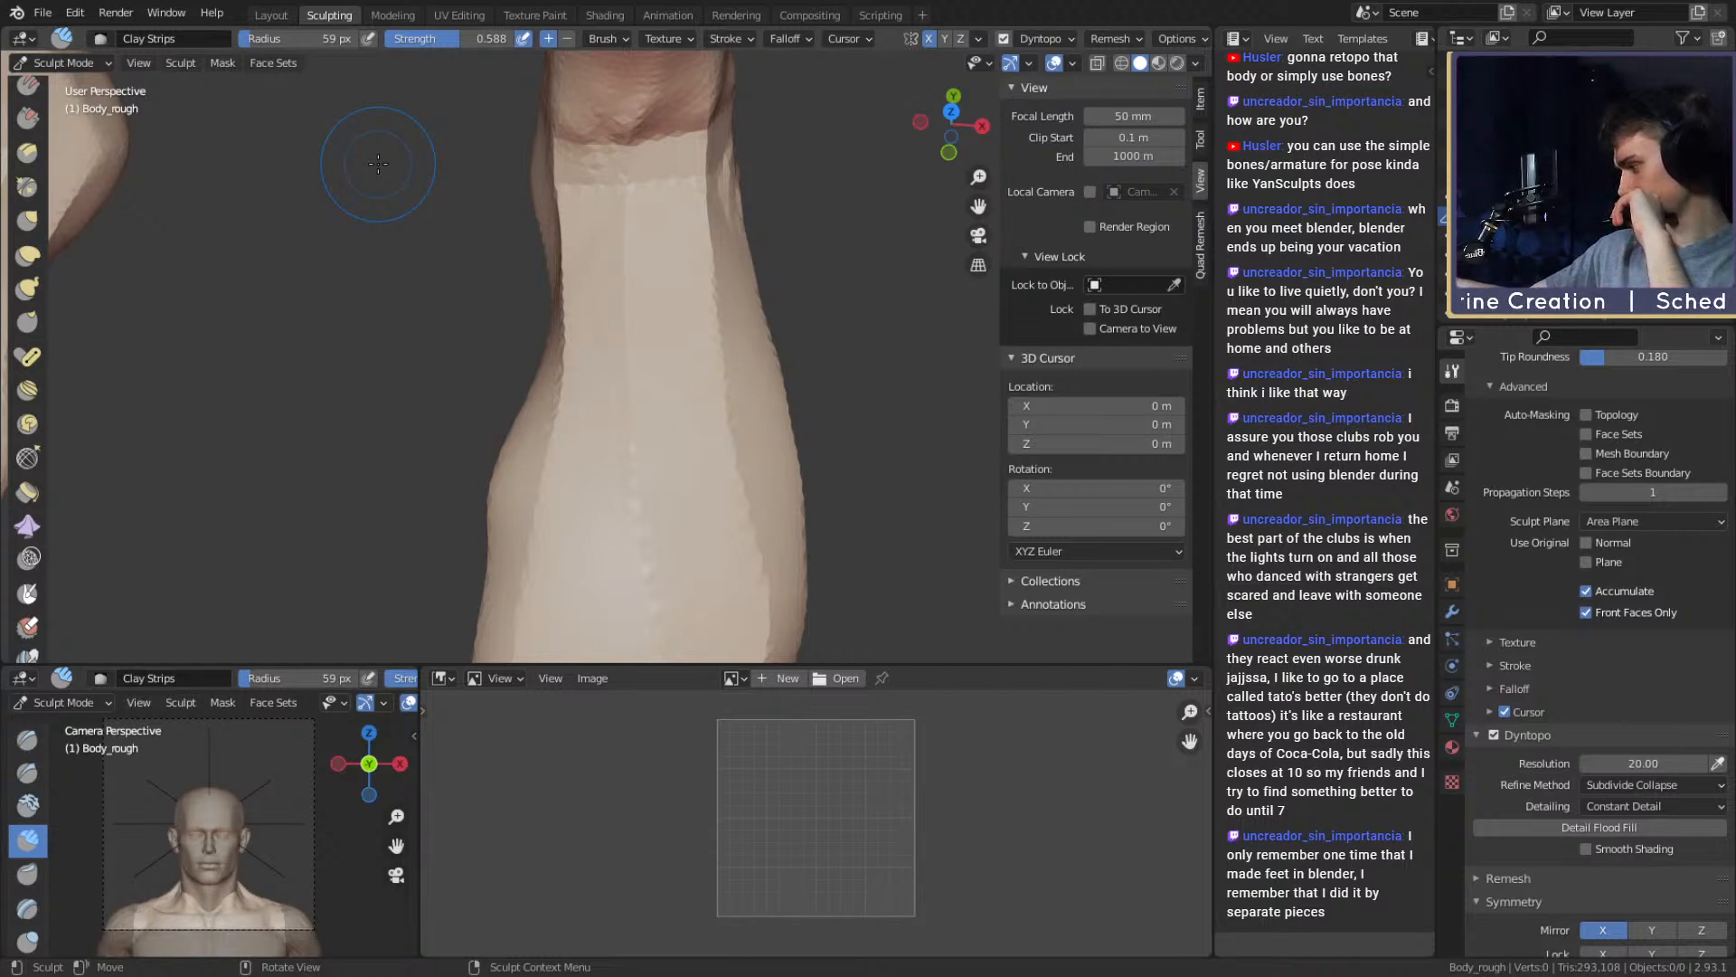
{"action": "mouse_move", "coordinate": [710, 387]}
{"action": "left_mouse_down", "text": "alt"}
{"action": "mouse_move", "coordinate": [605, 398]}
{"action": "mouse_move", "coordinate": [628, 356]}
{"action": "mouse_move", "coordinate": [582, 426]}
{"action": "mouse_move", "coordinate": [627, 356]}
{"action": "mouse_move", "coordinate": [657, 351]}
{"action": "mouse_move", "coordinate": [551, 396]}
{"action": "mouse_move", "coordinate": [704, 380]}
{"action": "left_mouse_up", "text": "alt"}
Reshape the heel and the back of the sole in profile with Grab at 160 px, then 141 px
{"action": "key", "text": "g"}
{"action": "key", "text": "f"}
{"action": "left_click", "coordinate": [721, 384]}
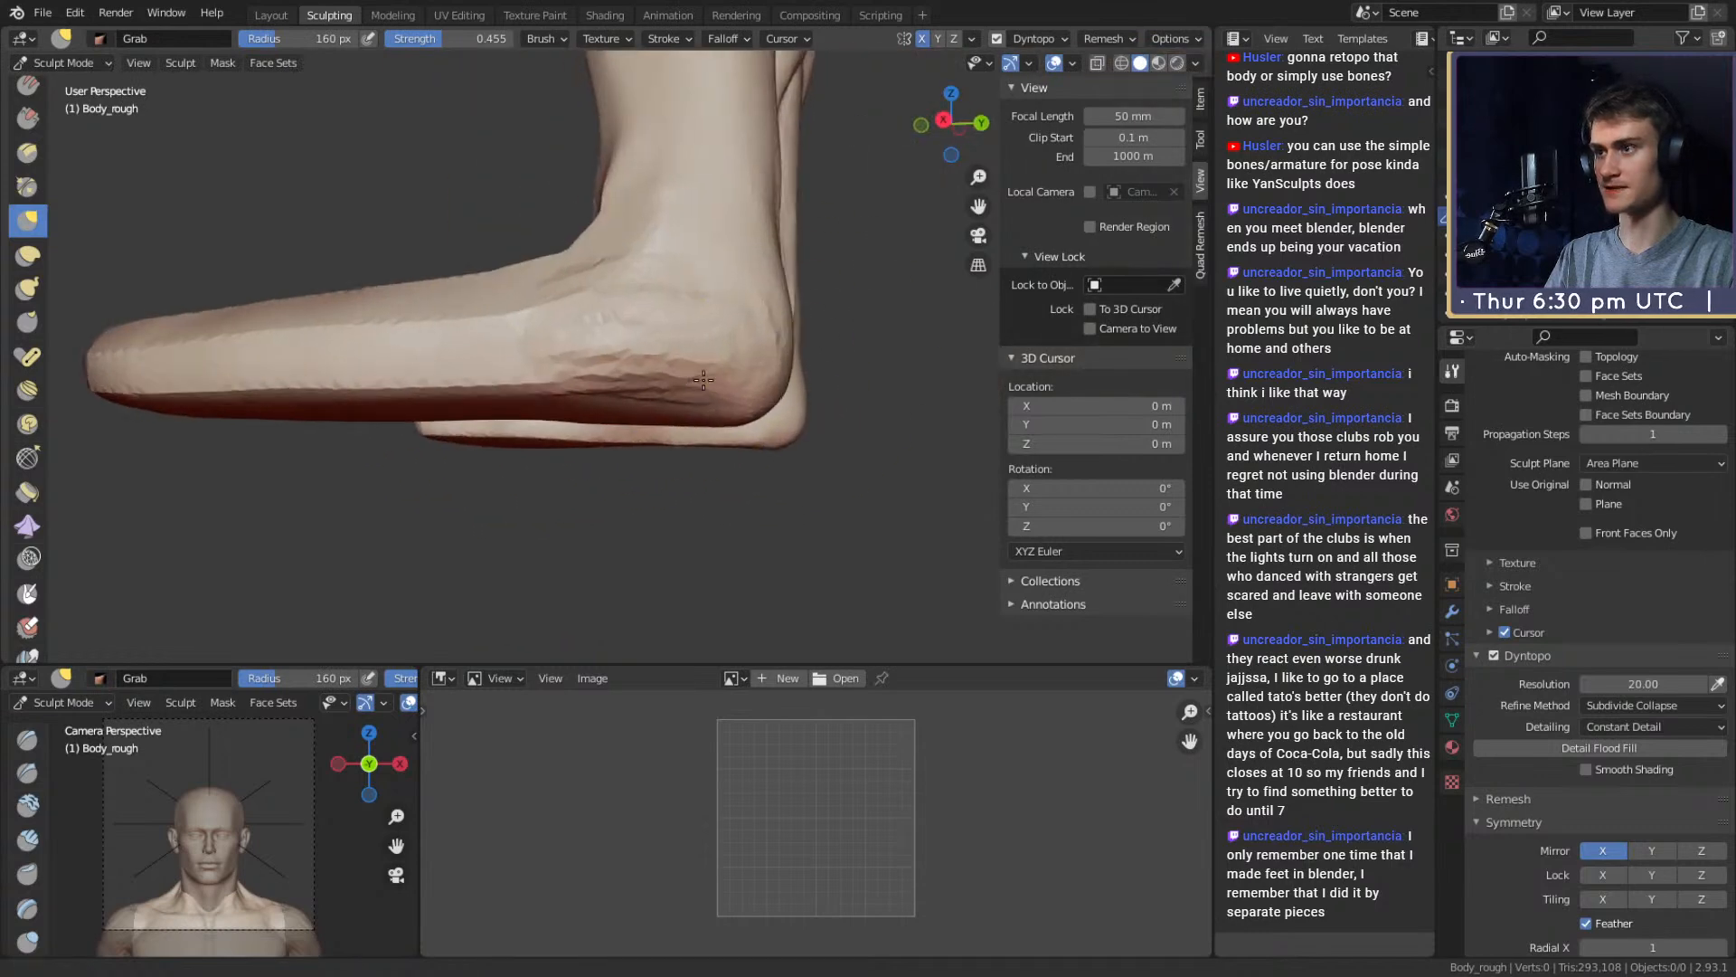
{"action": "middle_click_drag", "start_coordinate": [703, 380], "coordinate": [709, 397]}
{"action": "key", "text": "f"}
{"action": "left_click", "coordinate": [800, 409]}
{"action": "middle_click_drag", "start_coordinate": [589, 408], "coordinate": [610, 414]}
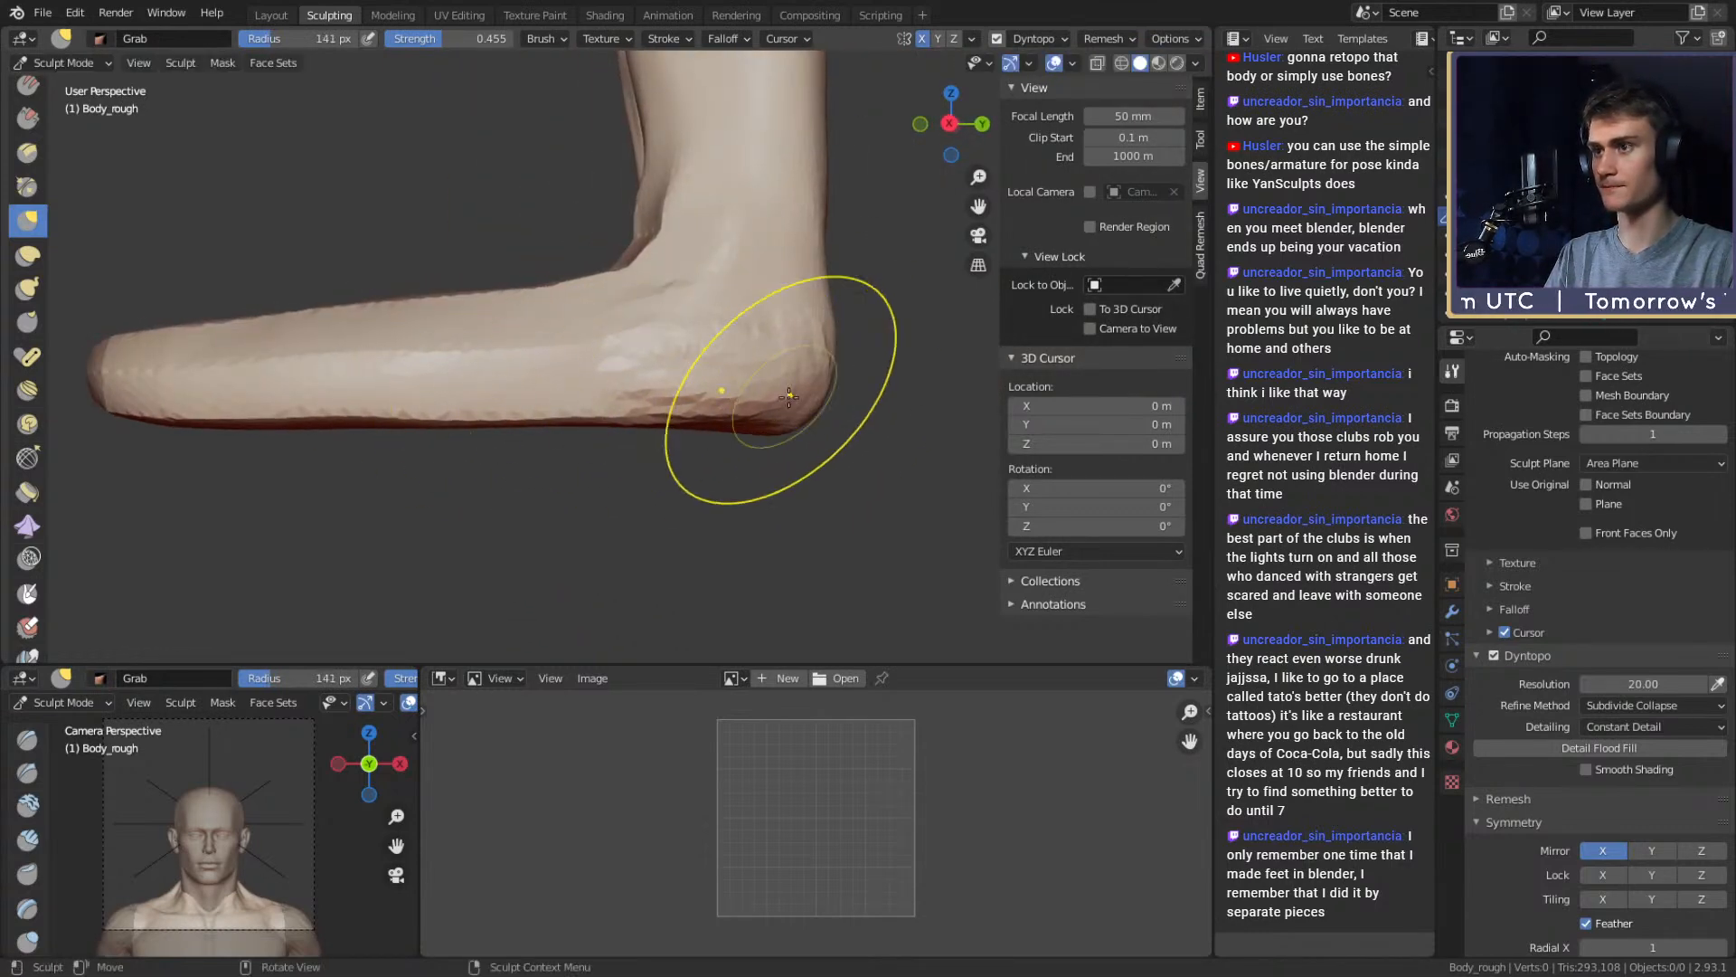
Refine the side of the foot and the underside near the heel with Grab, reducing the radius to 122 px
{"action": "mouse_move", "coordinate": [788, 397]}
{"action": "middle_mouse_down"}
{"action": "mouse_move", "coordinate": [579, 398]}
{"action": "mouse_move", "coordinate": [647, 408]}
{"action": "middle_mouse_up"}
{"action": "key", "text": "f"}
{"action": "left_click", "coordinate": [596, 391]}
{"action": "mouse_move", "coordinate": [647, 408]}
{"action": "left_mouse_down"}
{"action": "mouse_move", "coordinate": [588, 395]}
{"action": "mouse_move", "coordinate": [552, 419]}
{"action": "mouse_move", "coordinate": [647, 410]}
{"action": "left_mouse_up"}
{"action": "key", "text": "f"}
{"action": "left_click", "coordinate": [581, 398]}
{"action": "key", "text": "f"}
{"action": "left_click", "coordinate": [673, 452]}
{"action": "left_click_drag", "start_coordinate": [647, 411], "coordinate": [551, 417], "text": "alt"}
{"action": "key", "text": "f"}
{"action": "left_click", "coordinate": [574, 409]}
{"action": "middle_click_drag", "start_coordinate": [556, 402], "coordinate": [508, 340]}
Carve long ridges over the top of the foot below the ankle with Clay Strips at a 48 px radius
{"action": "left_click_drag", "start_coordinate": [718, 391], "coordinate": [478, 481], "text": "alt"}
{"action": "left_click_drag", "start_coordinate": [624, 403], "coordinate": [582, 440], "text": "alt"}
{"action": "key", "text": "c"}
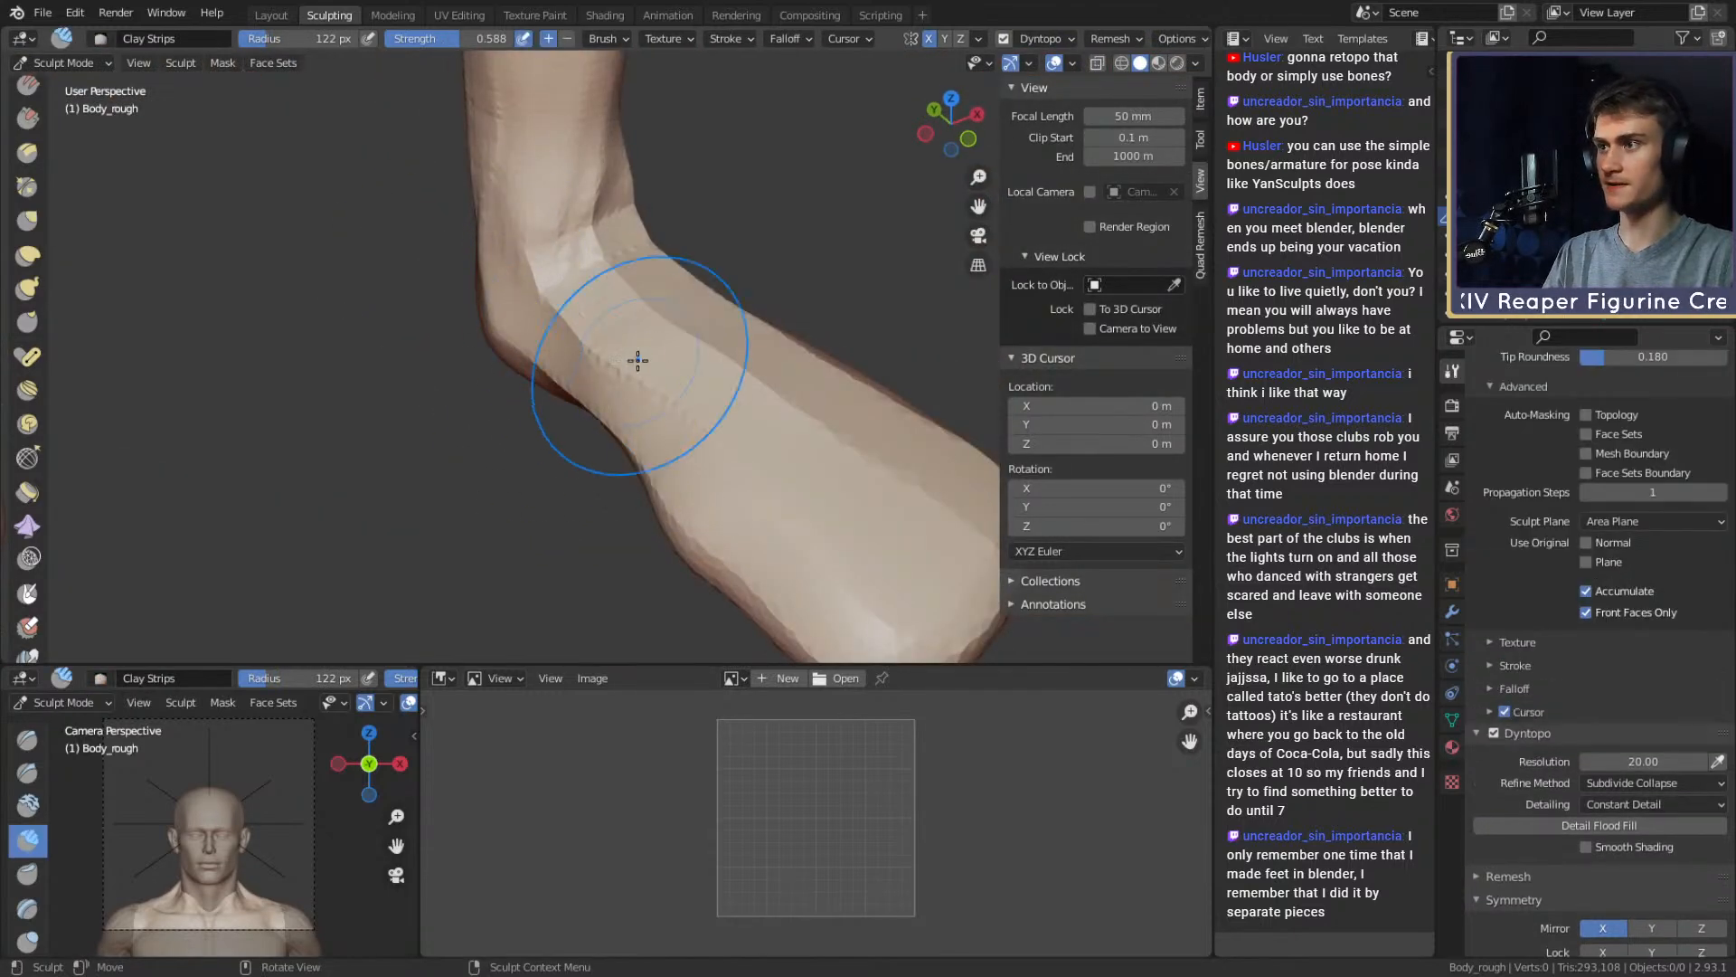
{"action": "mouse_move", "coordinate": [639, 341]}
{"action": "left_mouse_down", "text": "alt"}
{"action": "mouse_move", "coordinate": [582, 322]}
{"action": "mouse_move", "coordinate": [727, 295]}
{"action": "mouse_move", "coordinate": [697, 361]}
{"action": "mouse_move", "coordinate": [571, 274]}
{"action": "left_mouse_up", "text": "alt"}
{"action": "mouse_move", "coordinate": [817, 332]}
{"action": "left_mouse_down", "text": "alt"}
{"action": "mouse_move", "coordinate": [605, 465]}
{"action": "mouse_move", "coordinate": [621, 310]}
{"action": "mouse_move", "coordinate": [635, 379]}
{"action": "left_mouse_up", "text": "alt"}
{"action": "key", "text": "f"}
{"action": "left_click", "coordinate": [621, 309]}
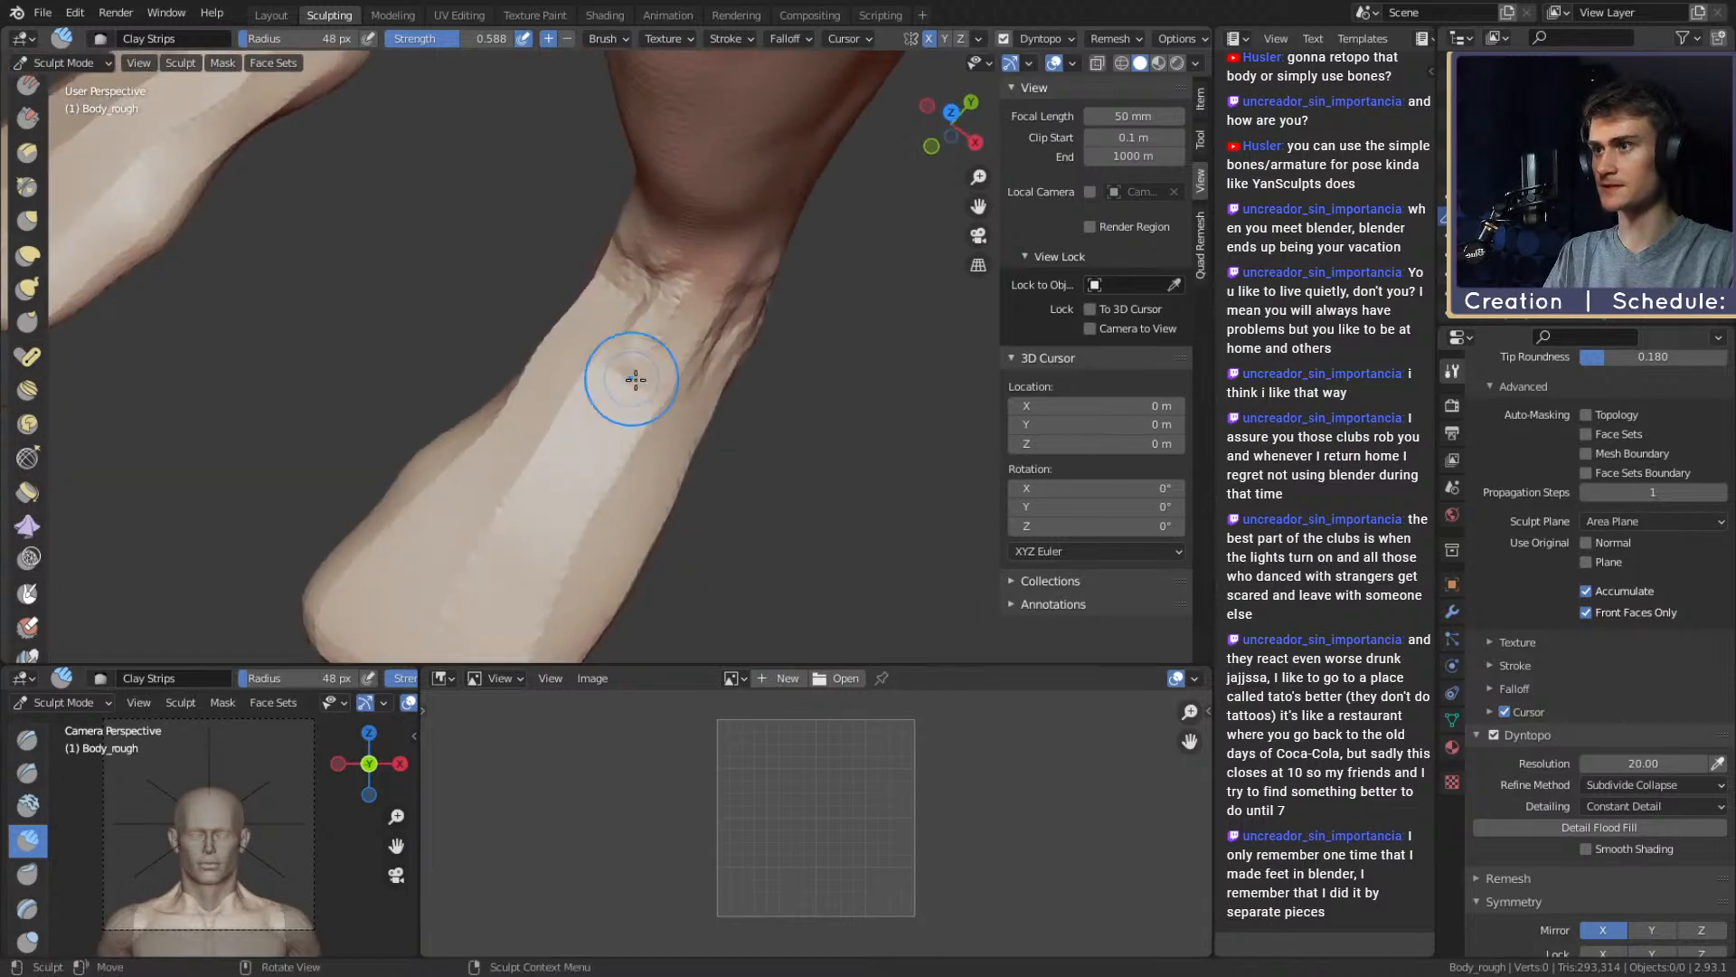
{"action": "mouse_move", "coordinate": [748, 327]}
{"action": "left_mouse_down", "text": "alt"}
{"action": "mouse_move", "coordinate": [650, 361]}
{"action": "mouse_move", "coordinate": [650, 283]}
{"action": "left_mouse_up", "text": "alt"}
{"action": "left_click_drag", "start_coordinate": [556, 367], "coordinate": [608, 295], "text": "alt"}
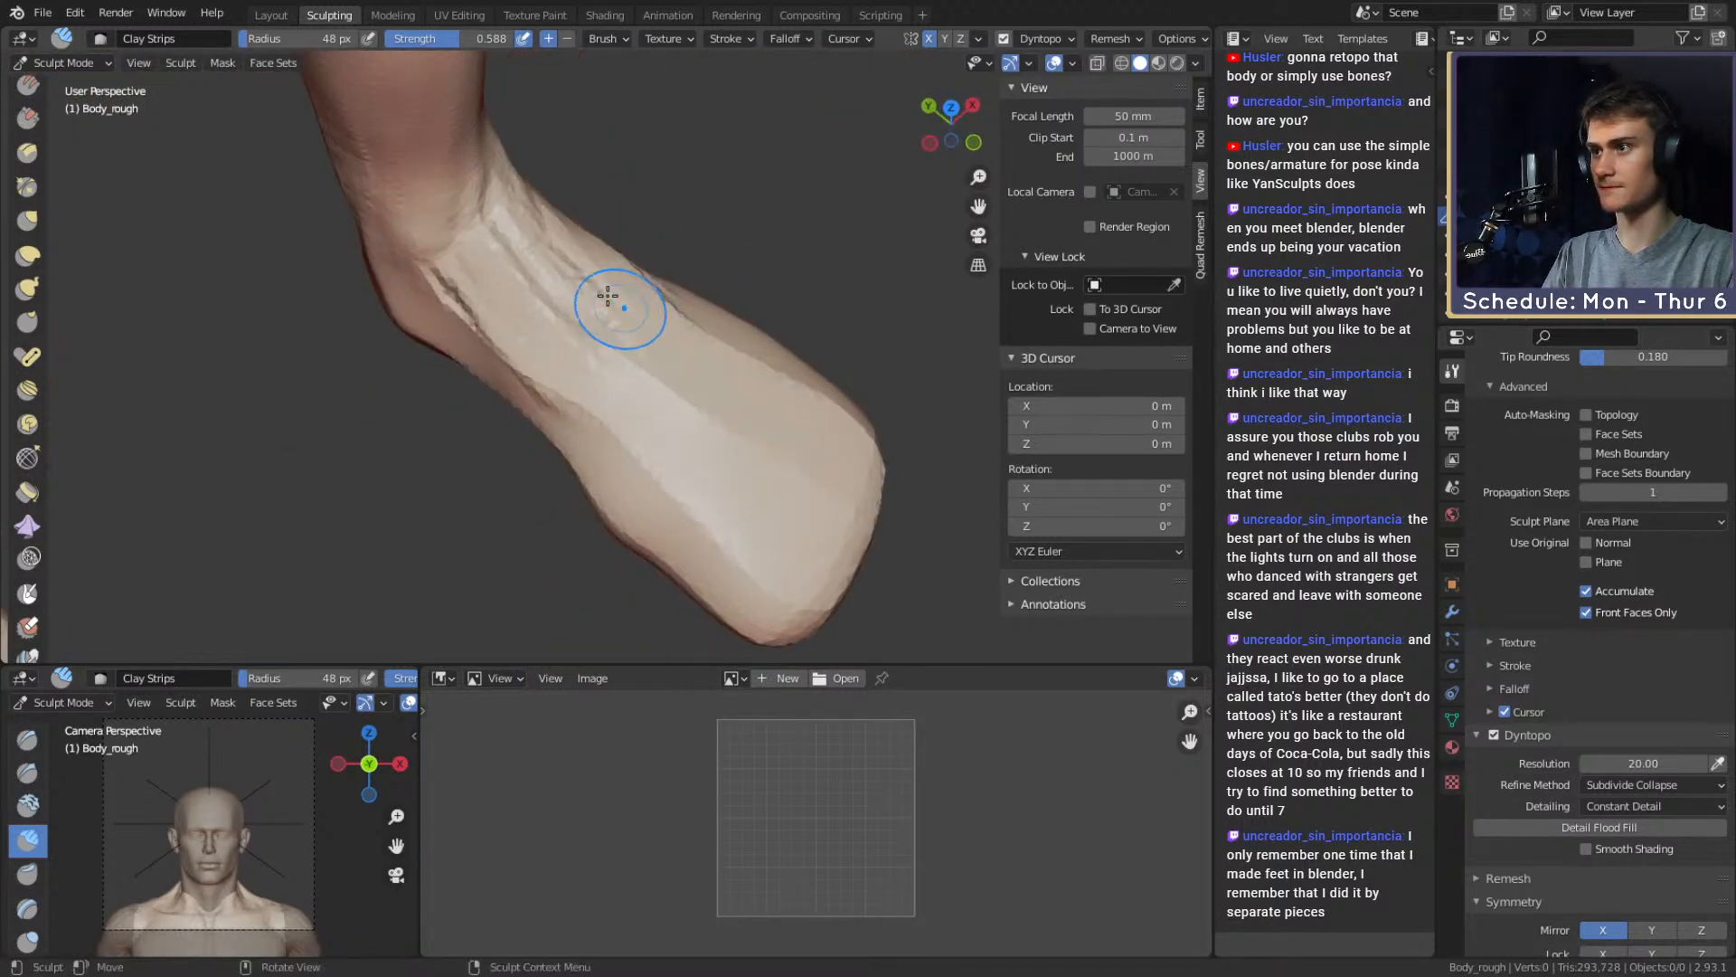
{"action": "middle_click_drag", "start_coordinate": [513, 314], "coordinate": [580, 364]}
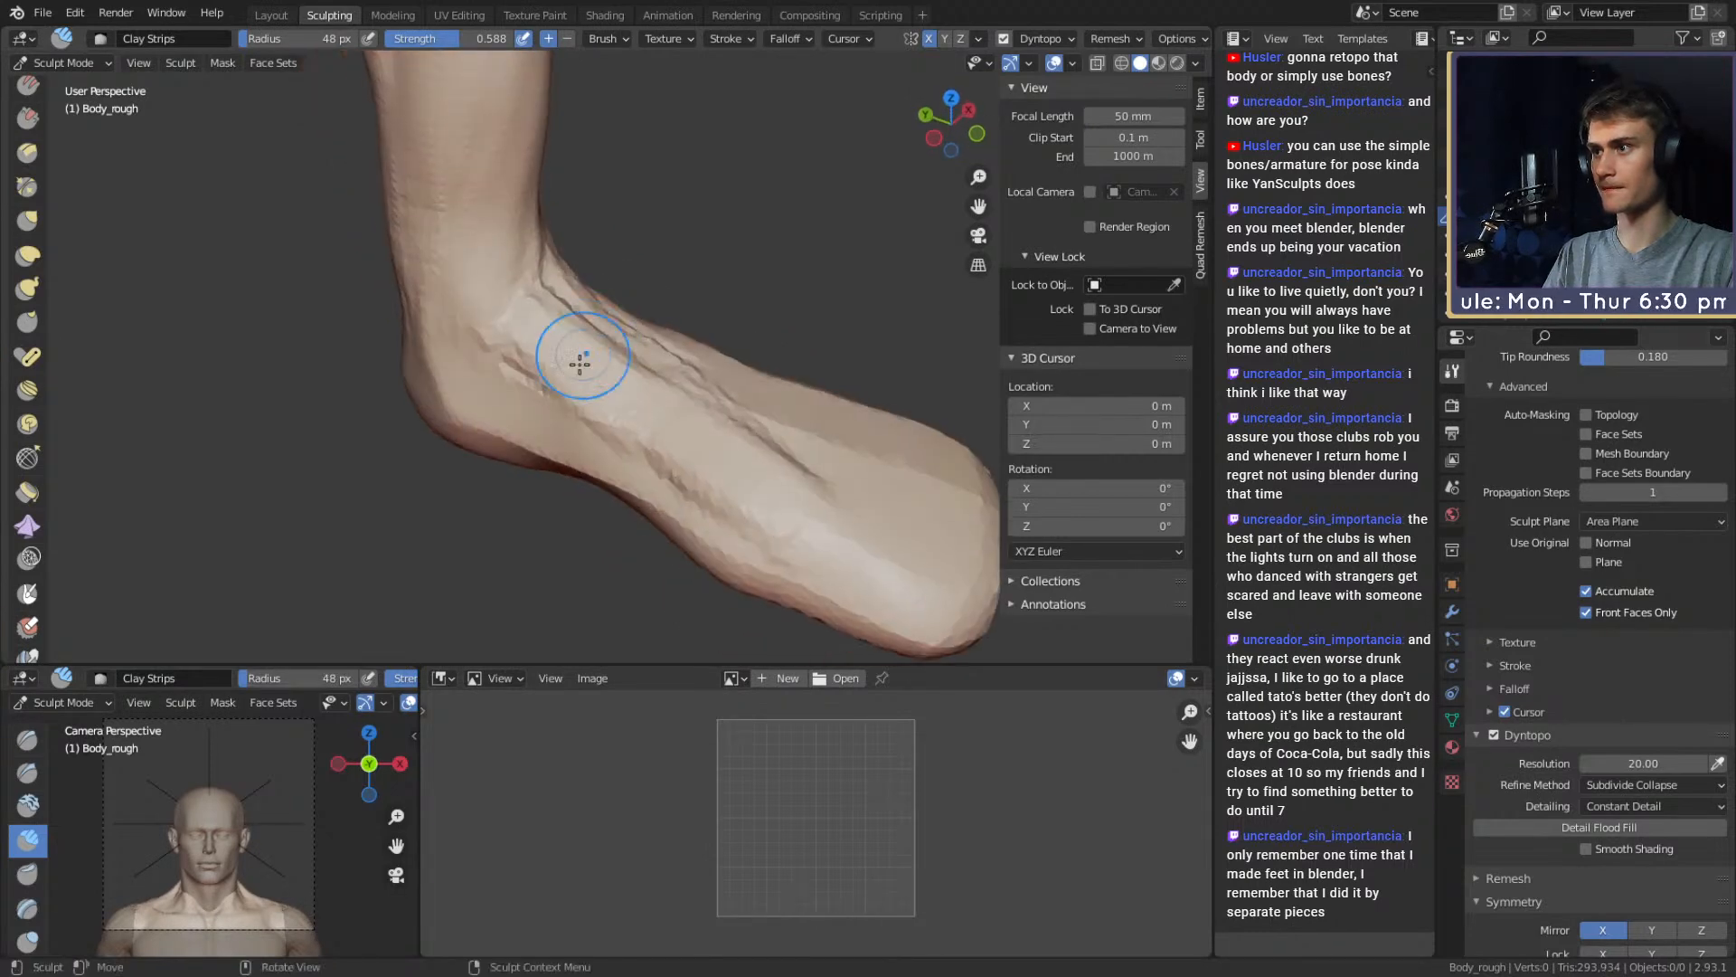
Build up the instep from the front of the ankle toward the toes with 48 px Clay Strips strokes
{"action": "middle_click_drag", "start_coordinate": [639, 417], "coordinate": [552, 226]}
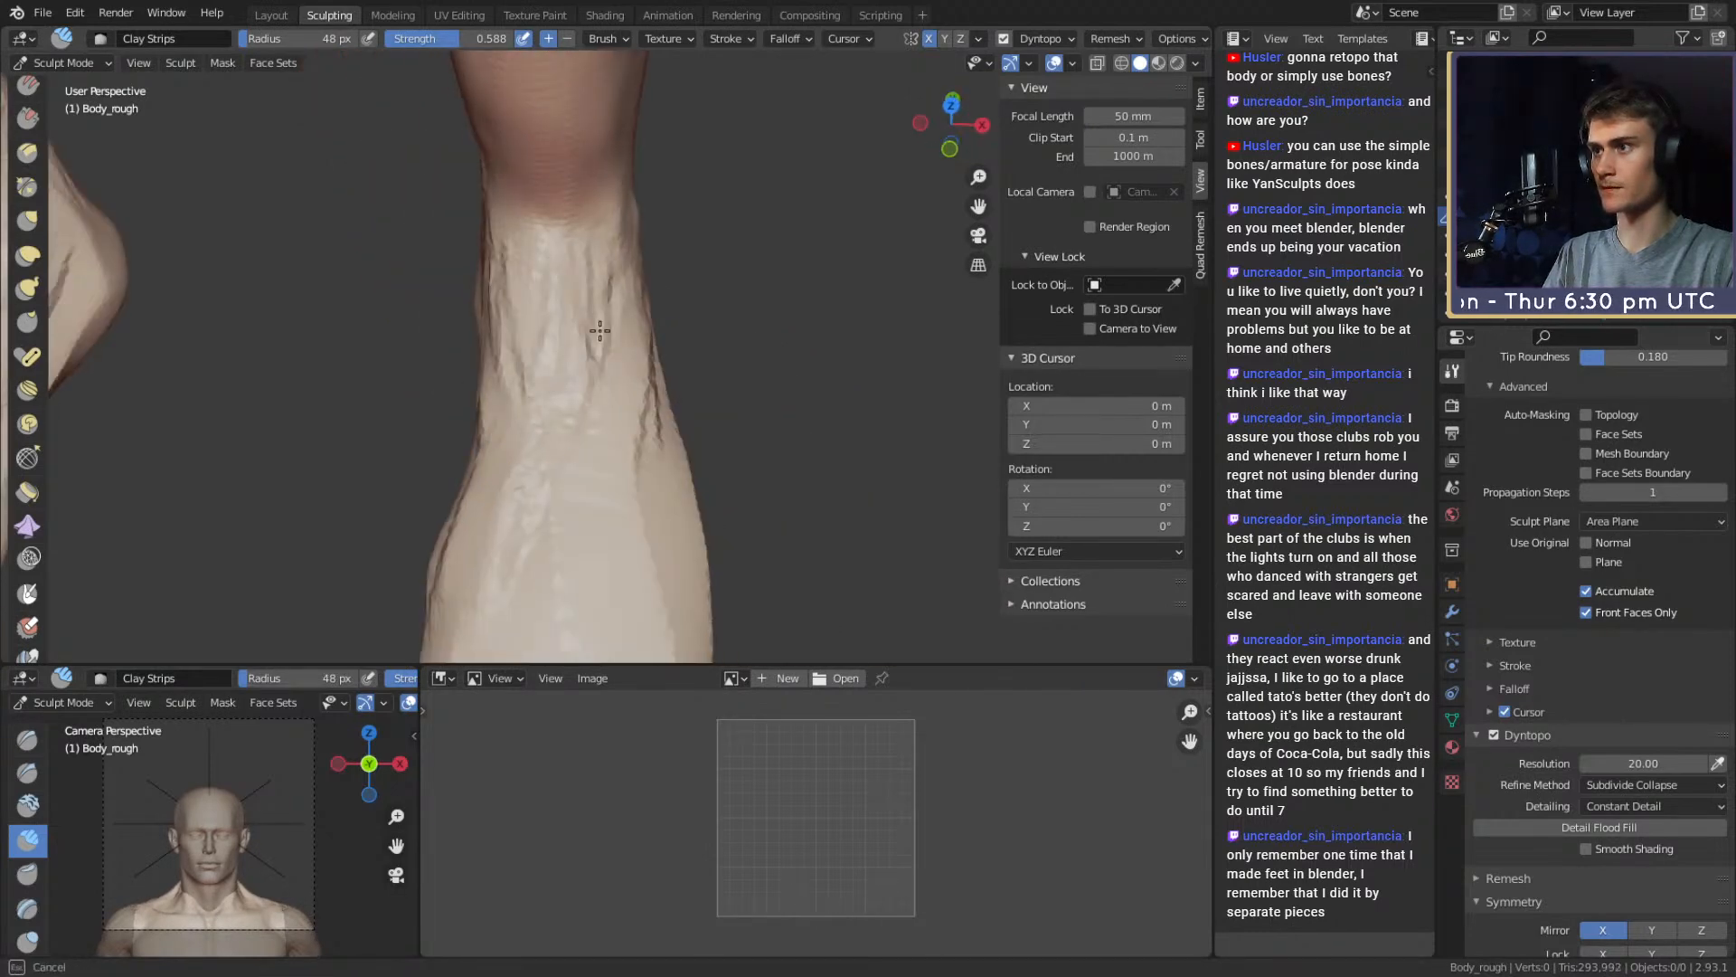
{"action": "mouse_move", "coordinate": [600, 331]}
{"action": "middle_mouse_down"}
{"action": "mouse_move", "coordinate": [624, 334]}
{"action": "mouse_move", "coordinate": [469, 356]}
{"action": "mouse_move", "coordinate": [666, 356]}
{"action": "mouse_move", "coordinate": [600, 368]}
{"action": "mouse_move", "coordinate": [551, 413]}
{"action": "mouse_move", "coordinate": [646, 294]}
{"action": "middle_mouse_up"}
{"action": "mouse_move", "coordinate": [594, 433]}
{"action": "middle_mouse_down"}
{"action": "mouse_move", "coordinate": [605, 391]}
{"action": "mouse_move", "coordinate": [535, 434]}
{"action": "mouse_move", "coordinate": [650, 328]}
{"action": "mouse_move", "coordinate": [504, 349]}
{"action": "mouse_move", "coordinate": [566, 349]}
{"action": "mouse_move", "coordinate": [581, 341]}
{"action": "mouse_move", "coordinate": [474, 336]}
{"action": "middle_mouse_up"}
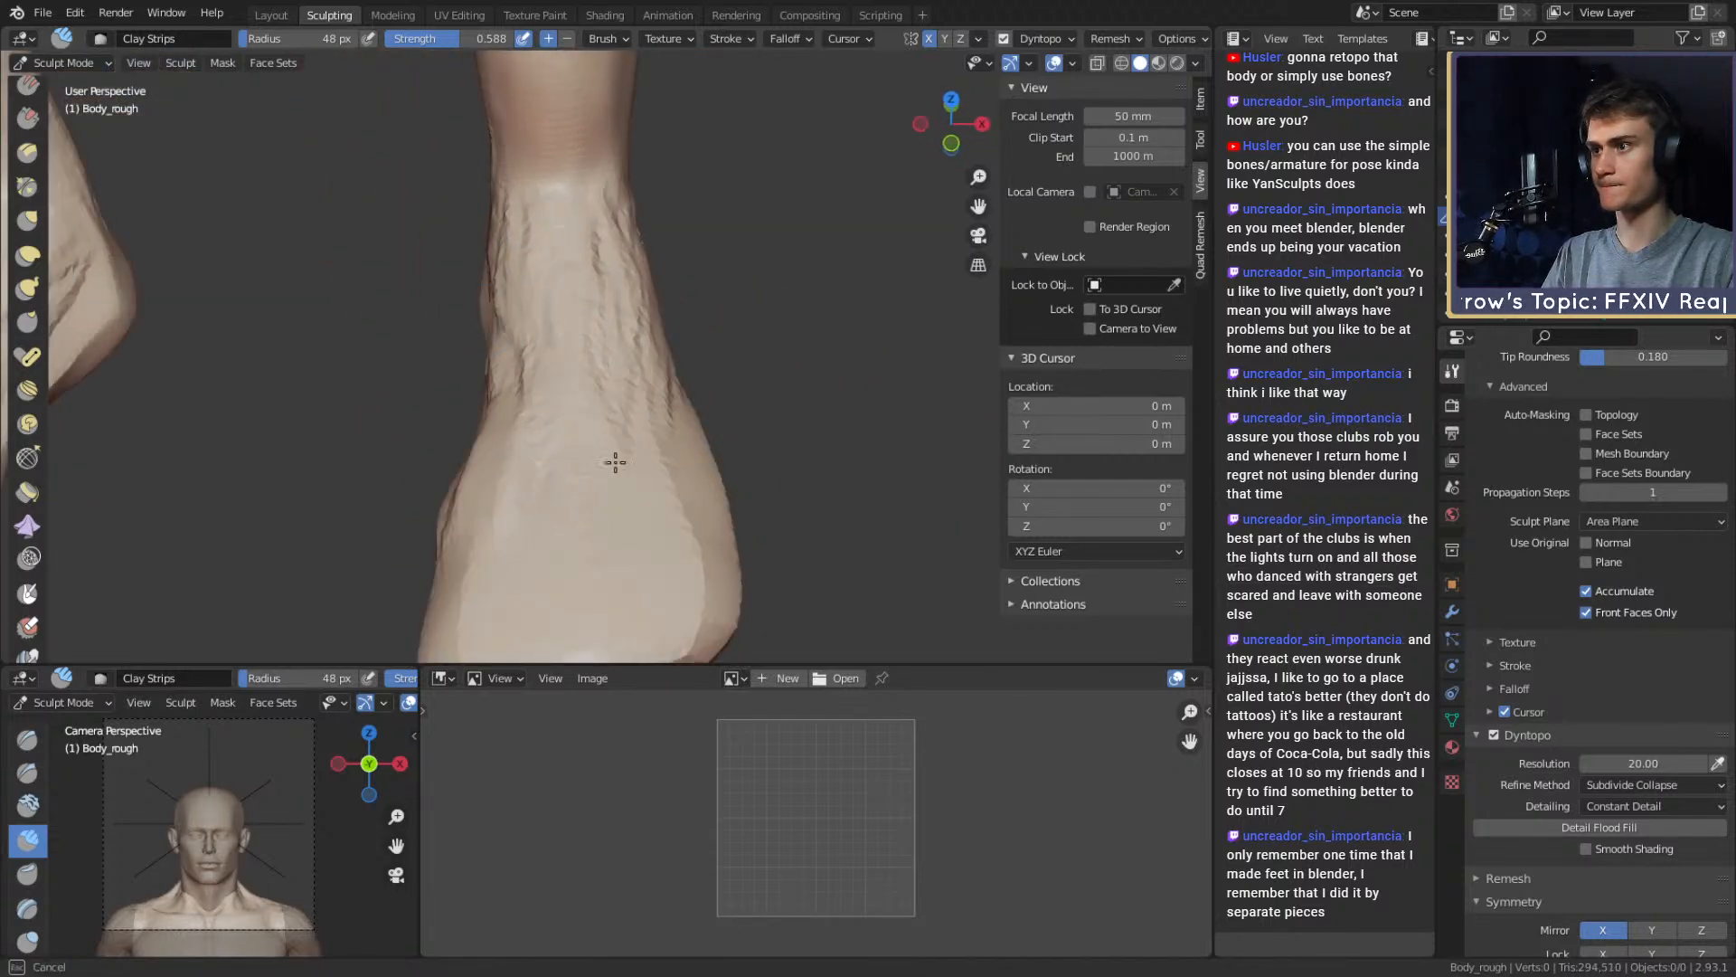
{"action": "middle_click_drag", "start_coordinate": [615, 462], "coordinate": [562, 492]}
{"action": "mouse_move", "coordinate": [687, 380]}
{"action": "middle_mouse_down"}
{"action": "mouse_move", "coordinate": [694, 338]}
{"action": "mouse_move", "coordinate": [736, 341]}
{"action": "middle_mouse_up"}
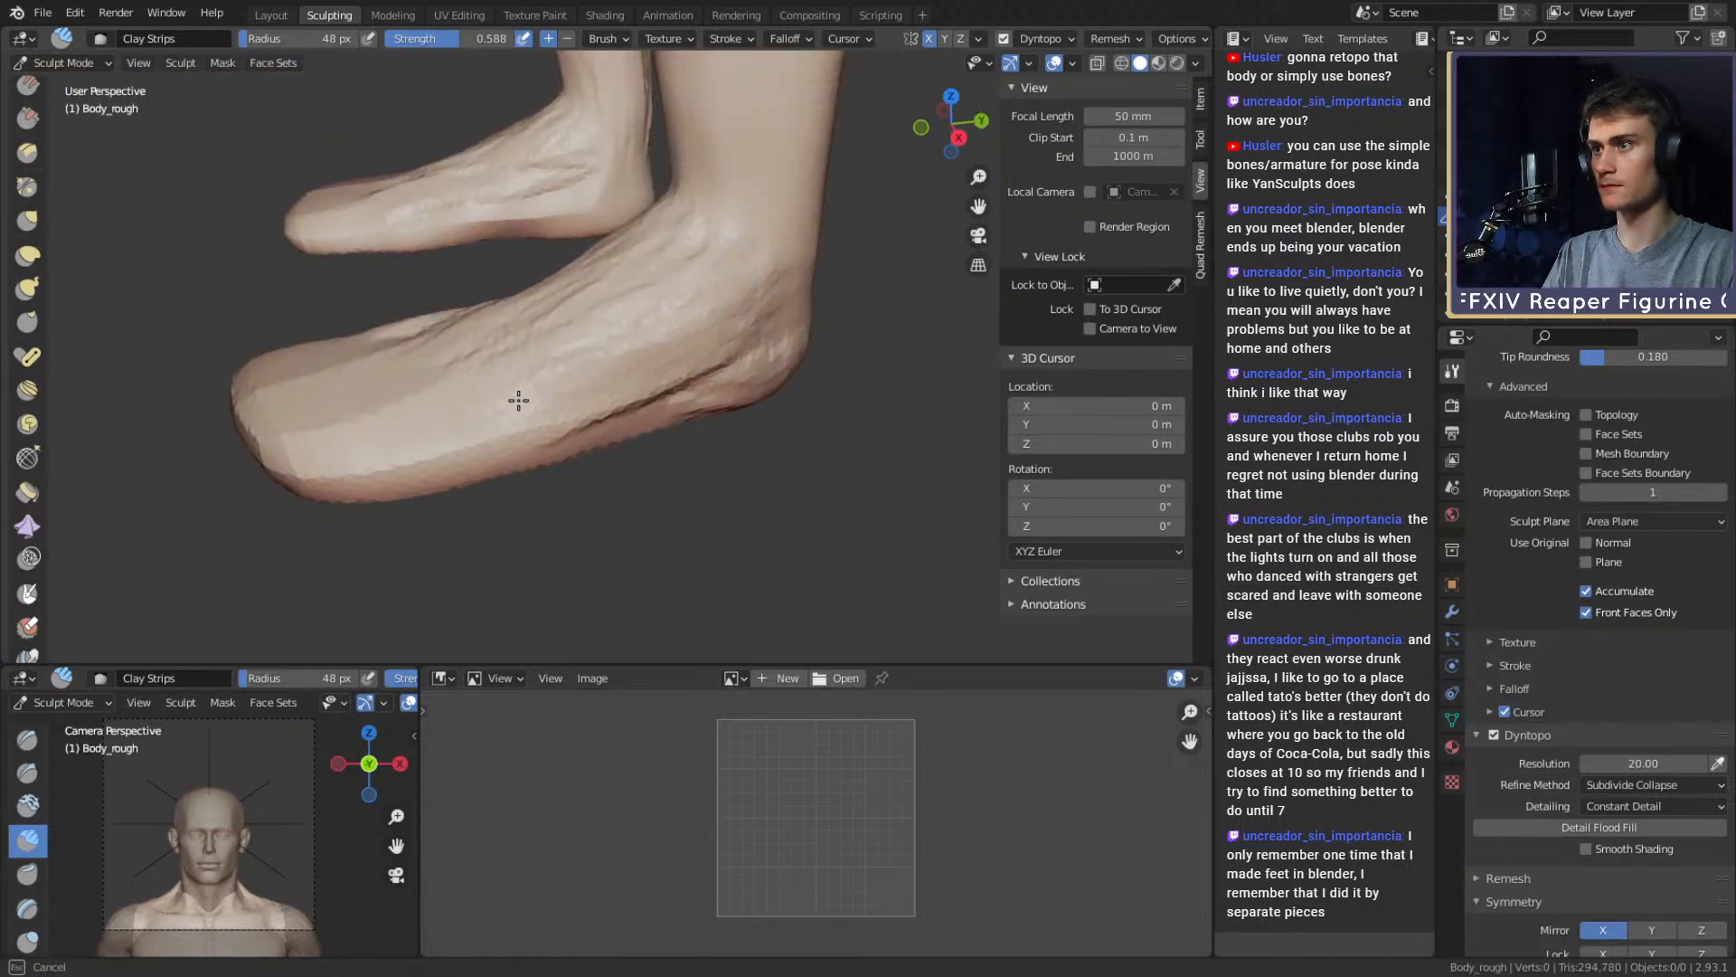
{"action": "mouse_move", "coordinate": [515, 398]}
{"action": "middle_mouse_down"}
{"action": "mouse_move", "coordinate": [656, 328]}
{"action": "mouse_move", "coordinate": [519, 388]}
{"action": "mouse_move", "coordinate": [601, 371]}
{"action": "mouse_move", "coordinate": [769, 425]}
{"action": "mouse_move", "coordinate": [680, 287]}
{"action": "mouse_move", "coordinate": [654, 476]}
{"action": "middle_mouse_up"}
{"action": "middle_click_drag", "start_coordinate": [573, 415], "coordinate": [606, 271]}
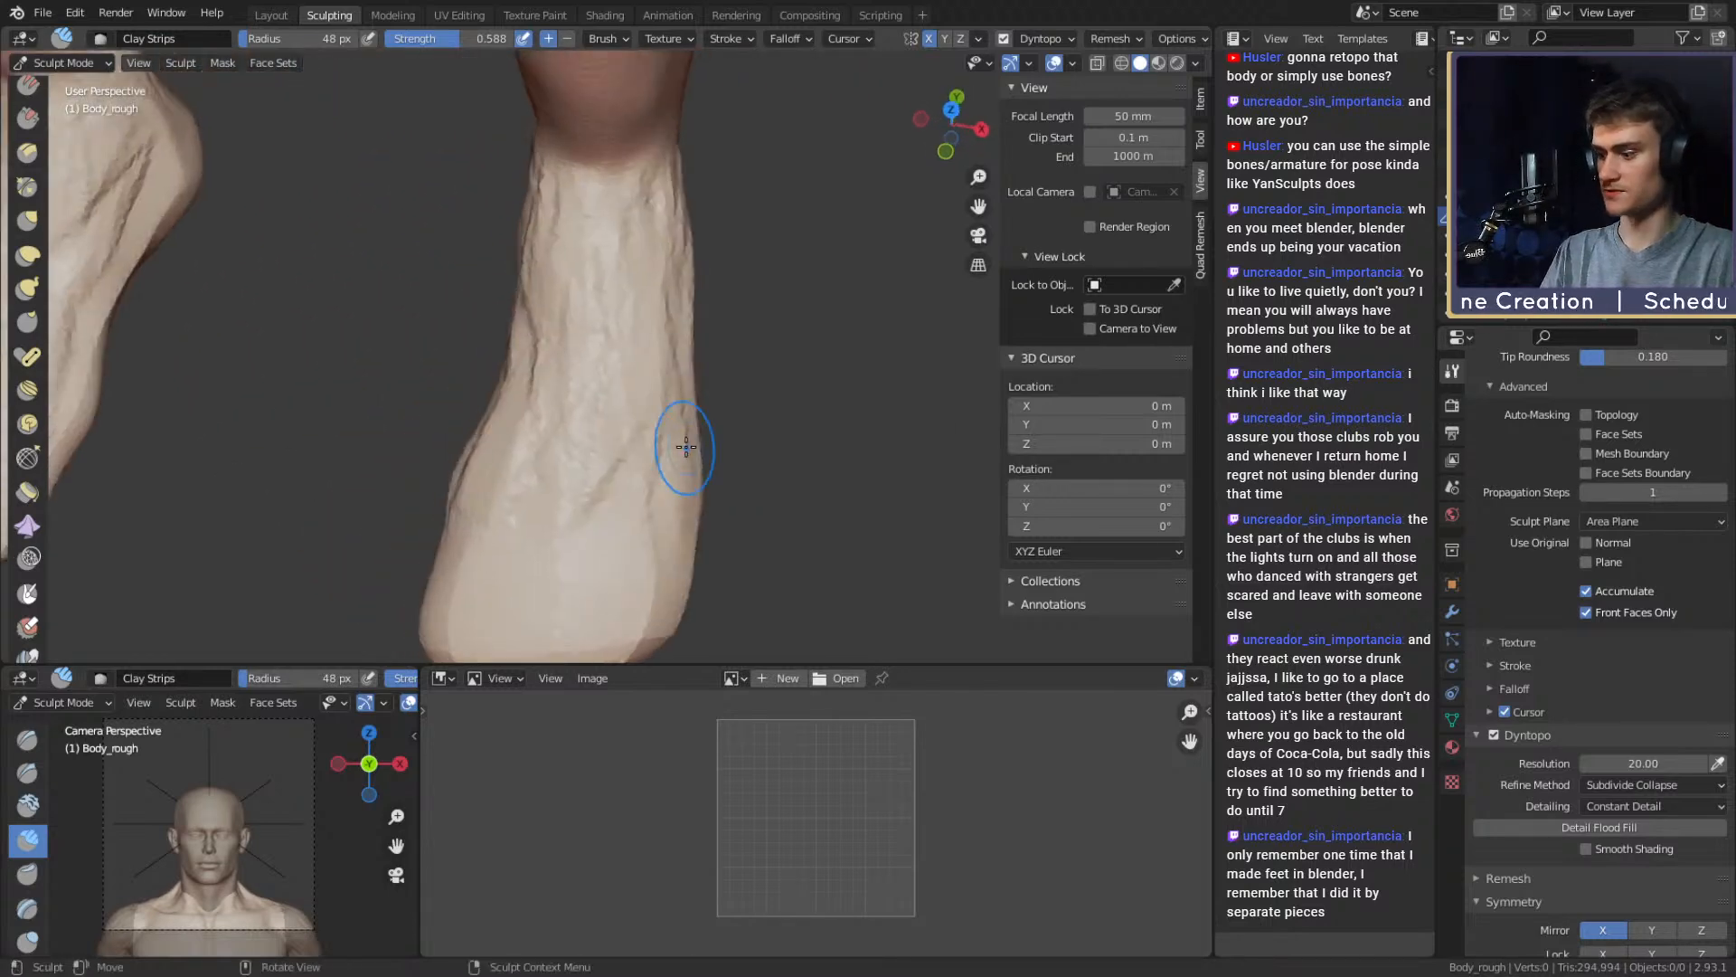
Outline the instep area with the Mask brush at 34 px and 29 px, and clear the mask
{"action": "key", "text": "m"}
{"action": "key", "text": "bracketleft"}
{"action": "key", "text": "bracketleft"}
{"action": "key", "text": "bracketleft"}
{"action": "mouse_move", "coordinate": [630, 174]}
{"action": "left_mouse_down"}
{"action": "mouse_move", "coordinate": [621, 161]}
{"action": "mouse_move", "coordinate": [525, 192]}
{"action": "left_mouse_up"}
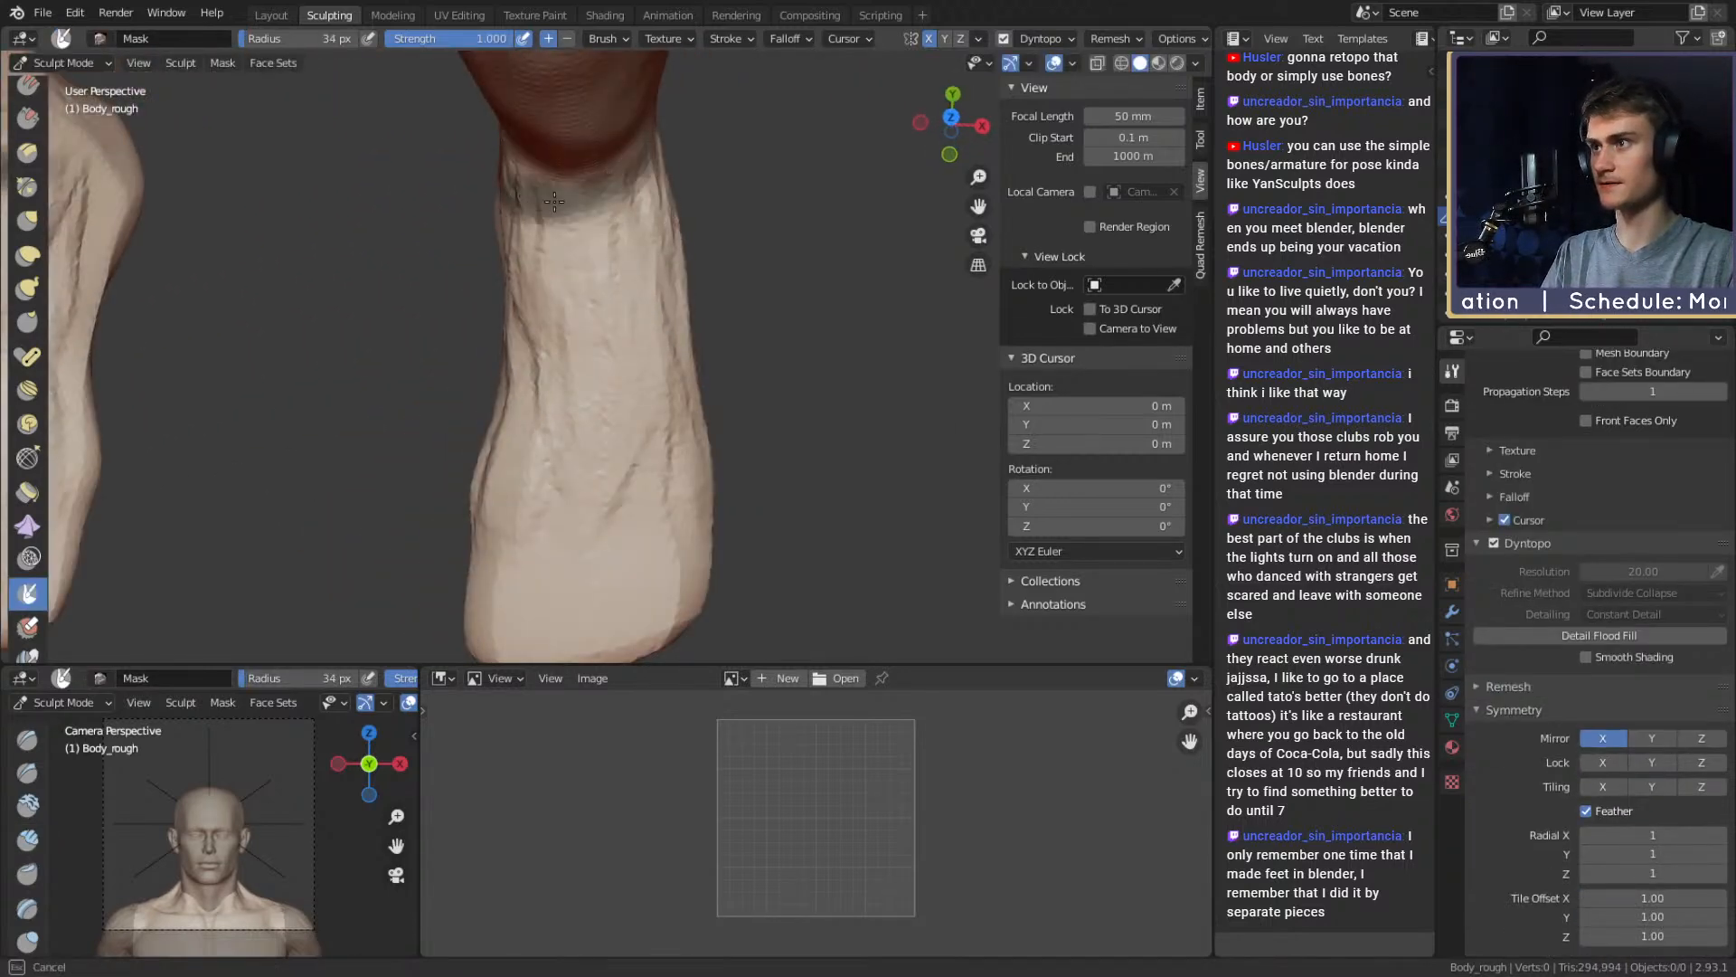
{"action": "middle_click_drag", "start_coordinate": [523, 191], "coordinate": [544, 188]}
{"action": "left_click_drag", "start_coordinate": [526, 200], "coordinate": [494, 170]}
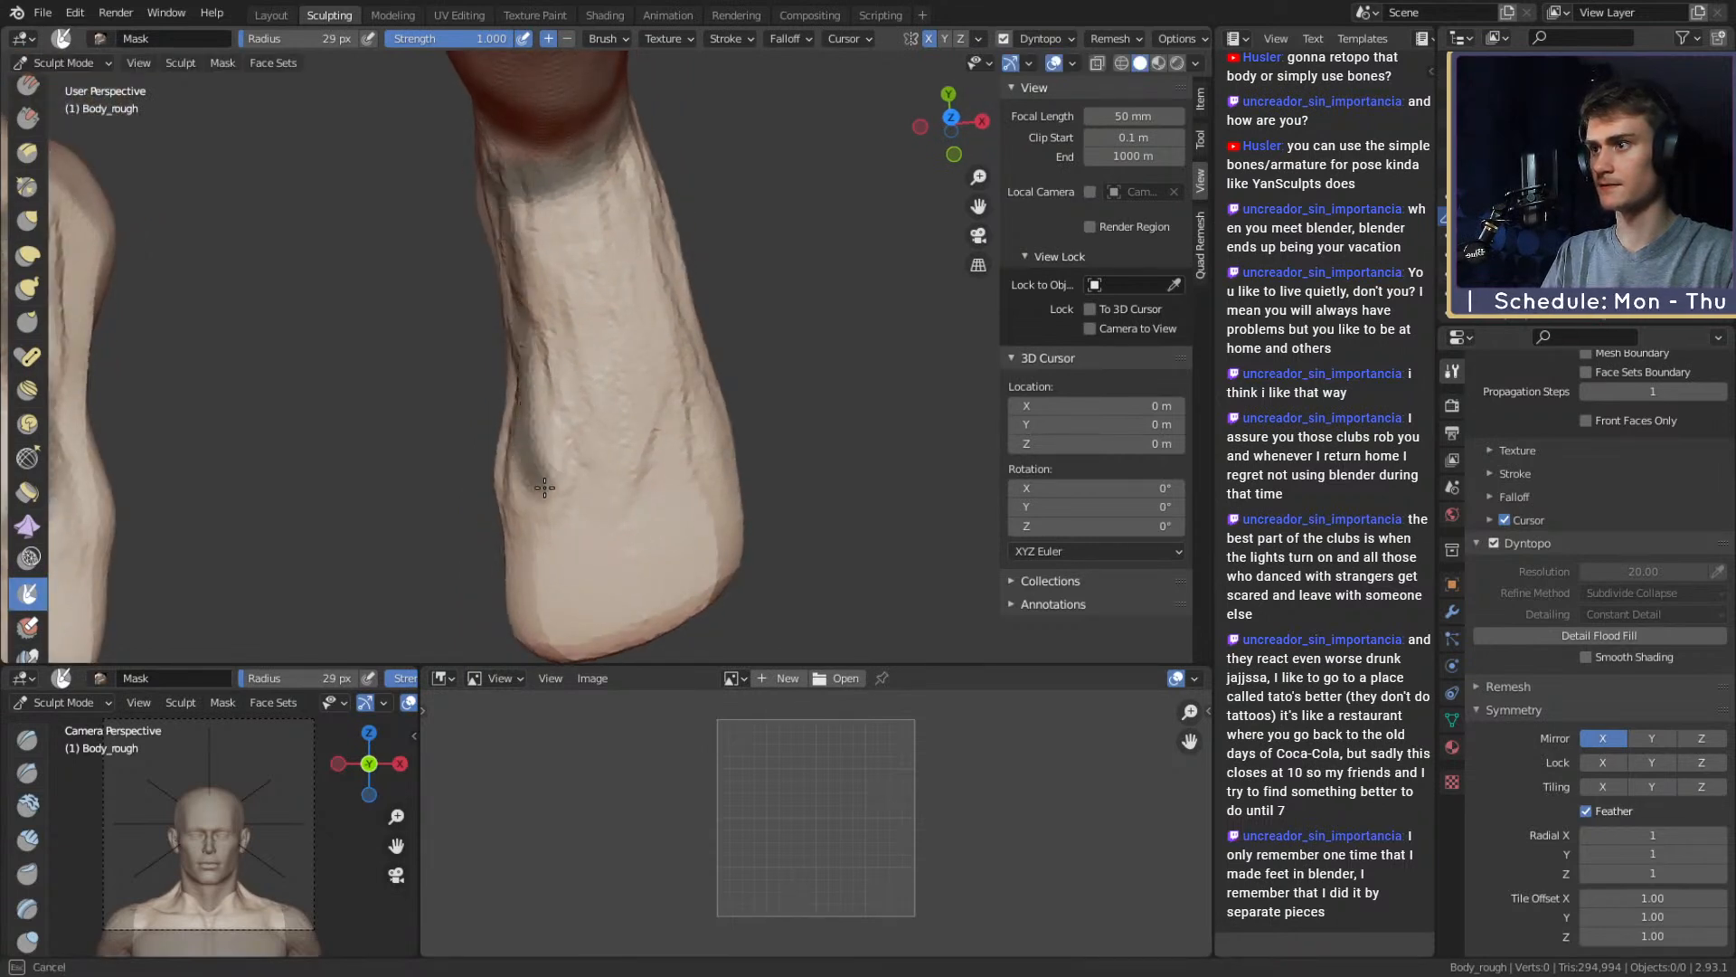
{"action": "mouse_move", "coordinate": [699, 345]}
{"action": "left_mouse_down"}
{"action": "mouse_move", "coordinate": [639, 154]}
{"action": "mouse_move", "coordinate": [633, 172]}
{"action": "left_mouse_up"}
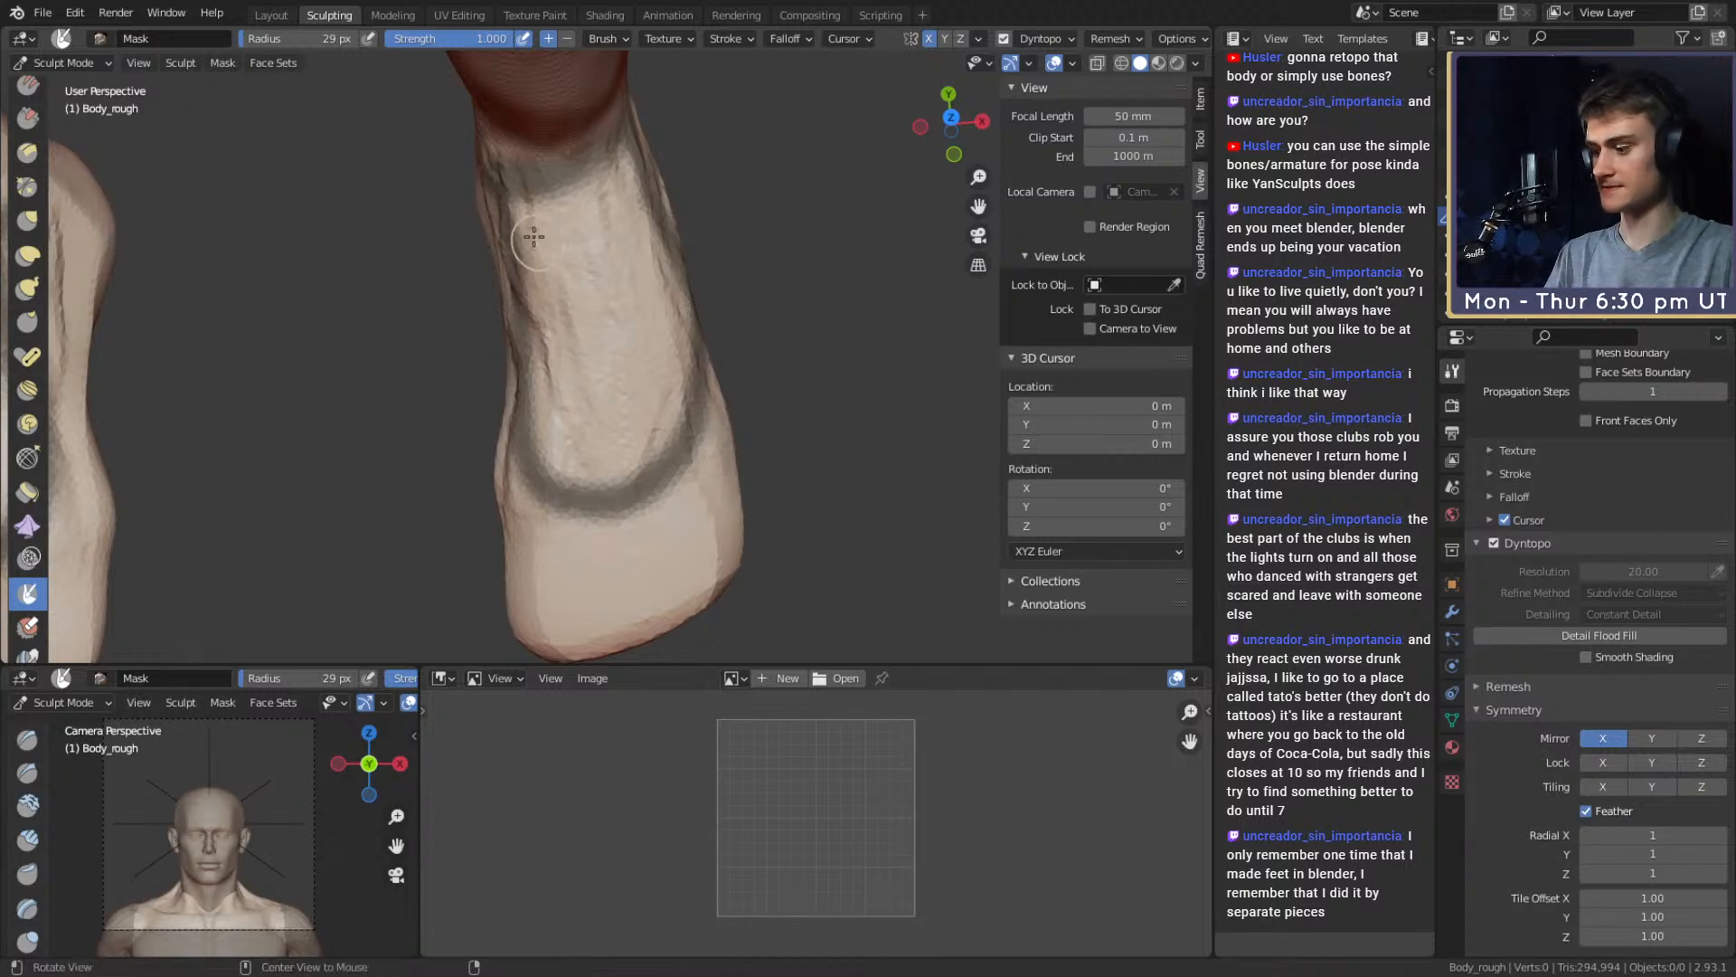
{"action": "key", "text": "alt+m"}
Sculpt the inner side of the foot with Clay Strips at a 111 px radius
{"action": "mouse_move", "coordinate": [600, 300]}
{"action": "middle_mouse_down"}
{"action": "mouse_move", "coordinate": [589, 317]}
{"action": "mouse_move", "coordinate": [659, 271]}
{"action": "mouse_move", "coordinate": [573, 341]}
{"action": "mouse_move", "coordinate": [542, 311]}
{"action": "mouse_move", "coordinate": [592, 404]}
{"action": "mouse_move", "coordinate": [687, 371]}
{"action": "mouse_move", "coordinate": [725, 307]}
{"action": "mouse_move", "coordinate": [682, 341]}
{"action": "mouse_move", "coordinate": [651, 326]}
{"action": "mouse_move", "coordinate": [579, 344]}
{"action": "middle_mouse_up"}
{"action": "key", "text": "c"}
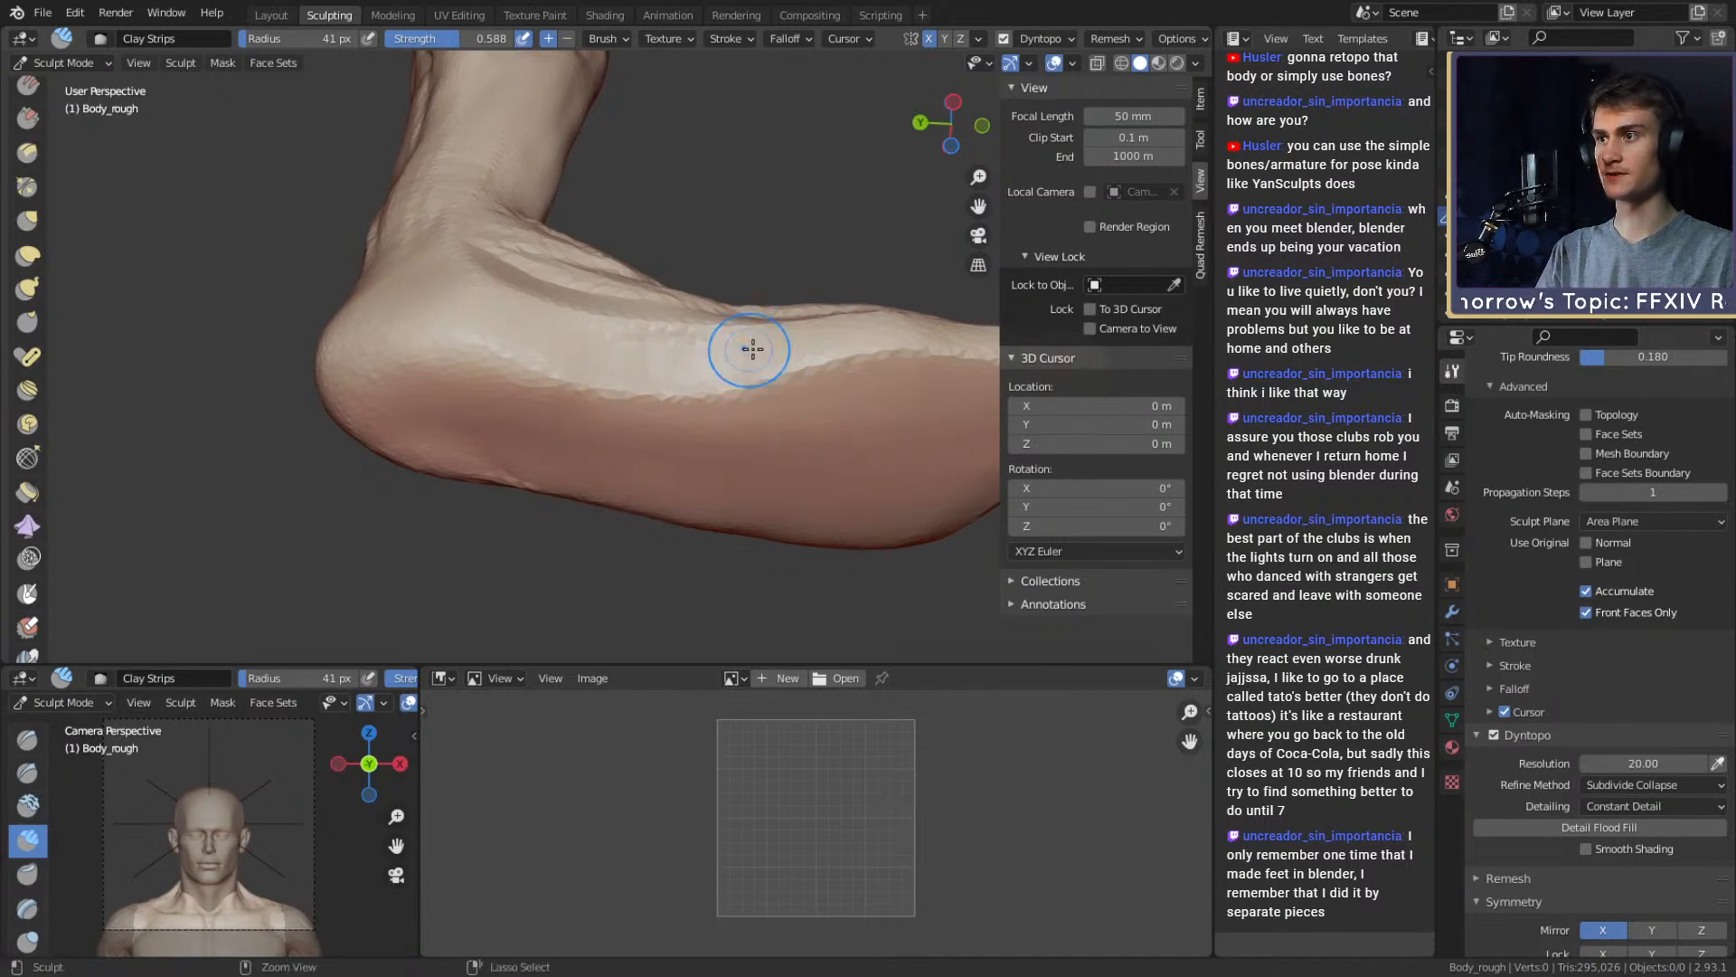
{"action": "mouse_move", "coordinate": [756, 349]}
{"action": "middle_mouse_down", "text": "shift"}
{"action": "mouse_move", "coordinate": [689, 311]}
{"action": "mouse_move", "coordinate": [659, 418]}
{"action": "mouse_move", "coordinate": [693, 389]}
{"action": "mouse_move", "coordinate": [678, 481]}
{"action": "mouse_move", "coordinate": [670, 383]}
{"action": "middle_mouse_up", "text": "shift"}
{"action": "key", "text": "f"}
{"action": "left_click", "coordinate": [733, 384]}
{"action": "mouse_move", "coordinate": [633, 383]}
{"action": "left_mouse_down"}
{"action": "mouse_move", "coordinate": [604, 382]}
{"action": "mouse_move", "coordinate": [685, 400]}
{"action": "left_mouse_up"}
Refine the top and inner side of the foot with Clay Strips at 46 px, then 86 px
{"action": "key", "text": "KP_Decimal"}
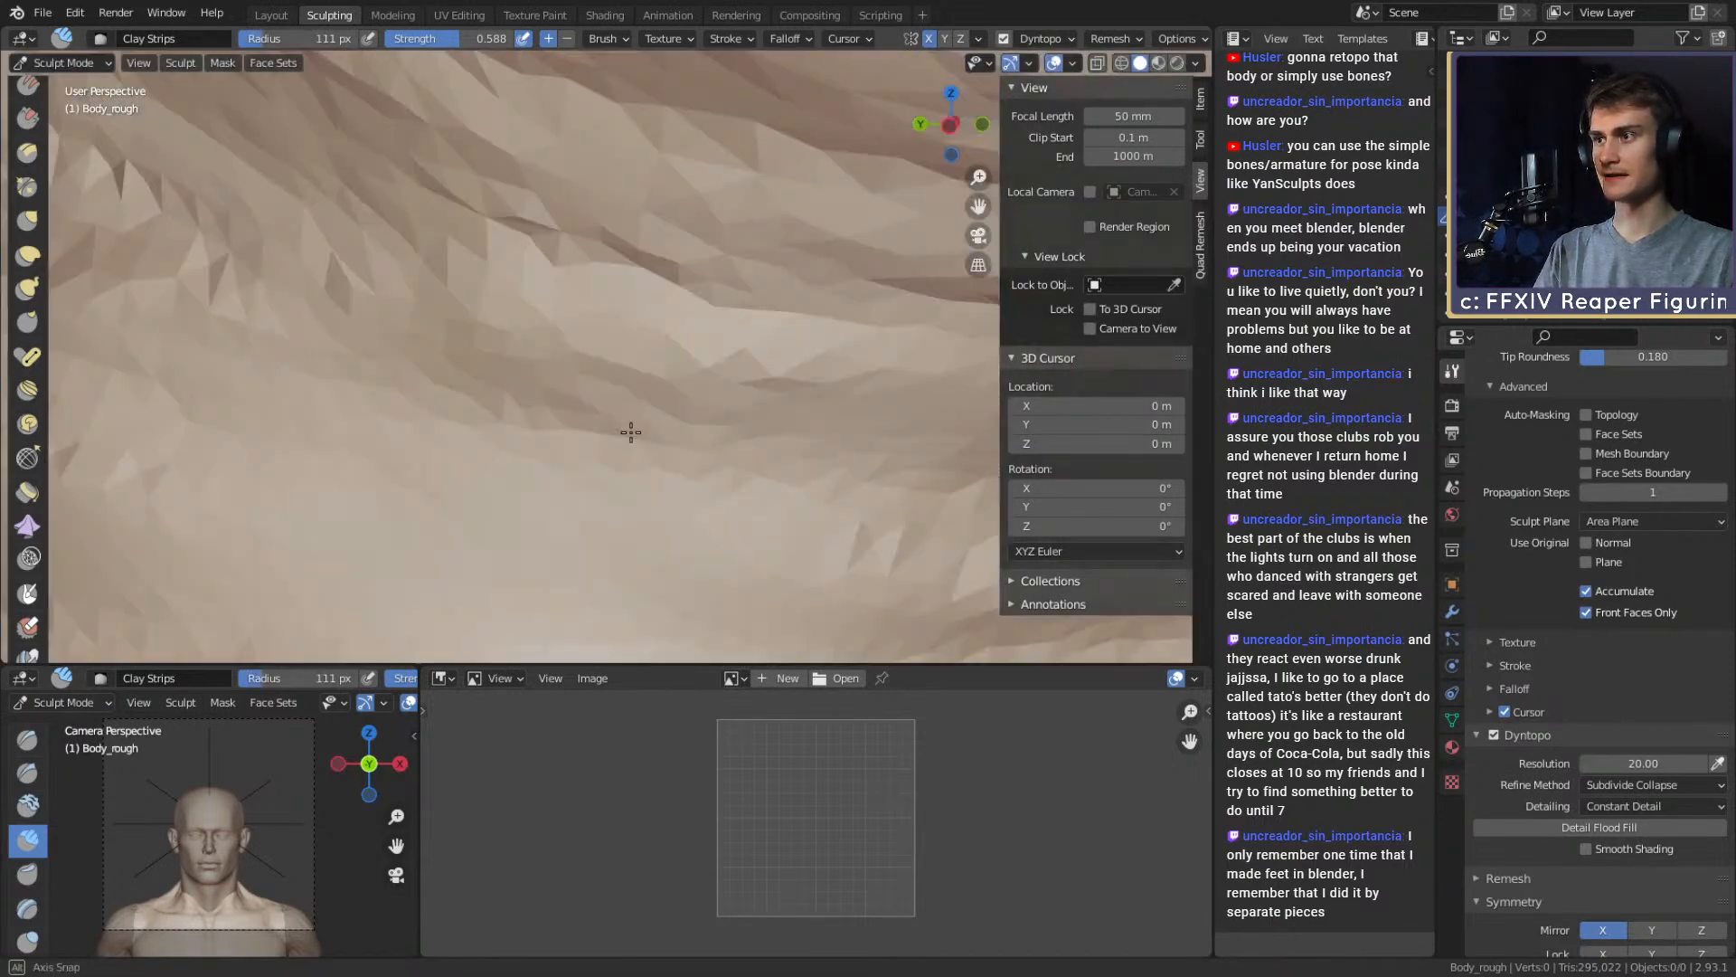
{"action": "scroll", "coordinate": [631, 416], "scroll_direction": "down", "scroll_amount": 6}
{"action": "key", "text": "f"}
{"action": "mouse_move", "coordinate": [632, 392]}
{"action": "middle_mouse_down"}
{"action": "mouse_move", "coordinate": [615, 403]}
{"action": "mouse_move", "coordinate": [604, 353]}
{"action": "mouse_move", "coordinate": [497, 289]}
{"action": "middle_mouse_up"}
{"action": "left_click", "coordinate": [582, 403]}
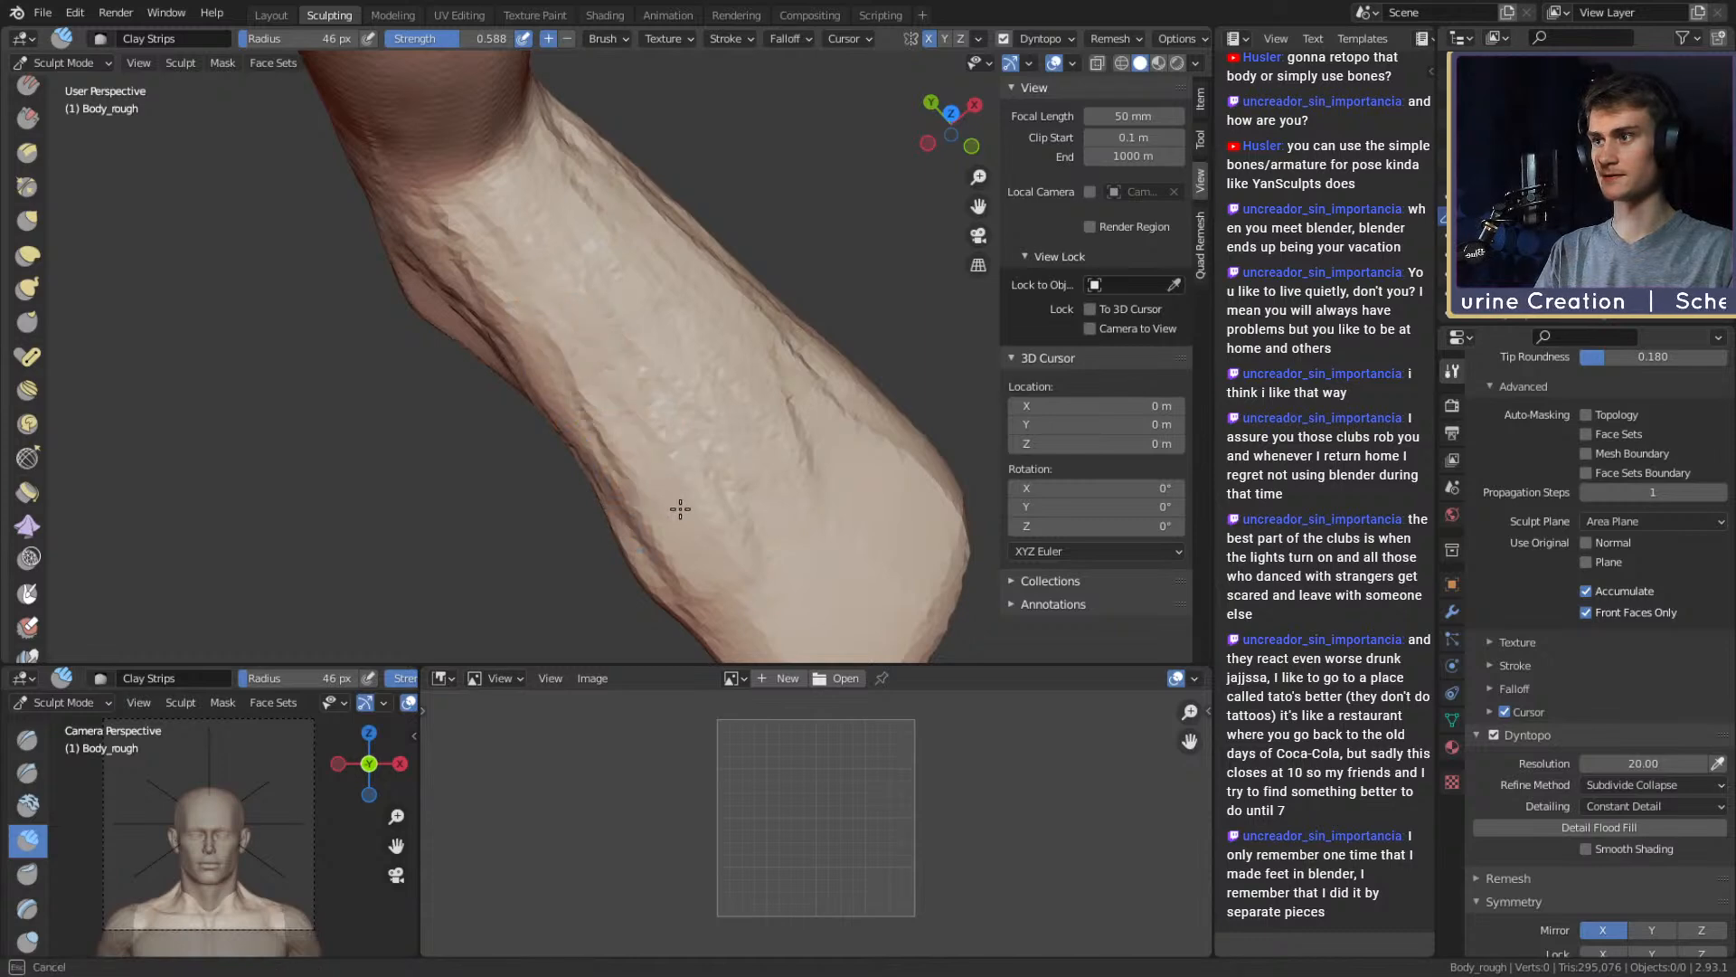
{"action": "mouse_move", "coordinate": [612, 369]}
{"action": "middle_mouse_down"}
{"action": "mouse_move", "coordinate": [682, 376]}
{"action": "mouse_move", "coordinate": [740, 340]}
{"action": "mouse_move", "coordinate": [581, 273]}
{"action": "middle_mouse_up"}
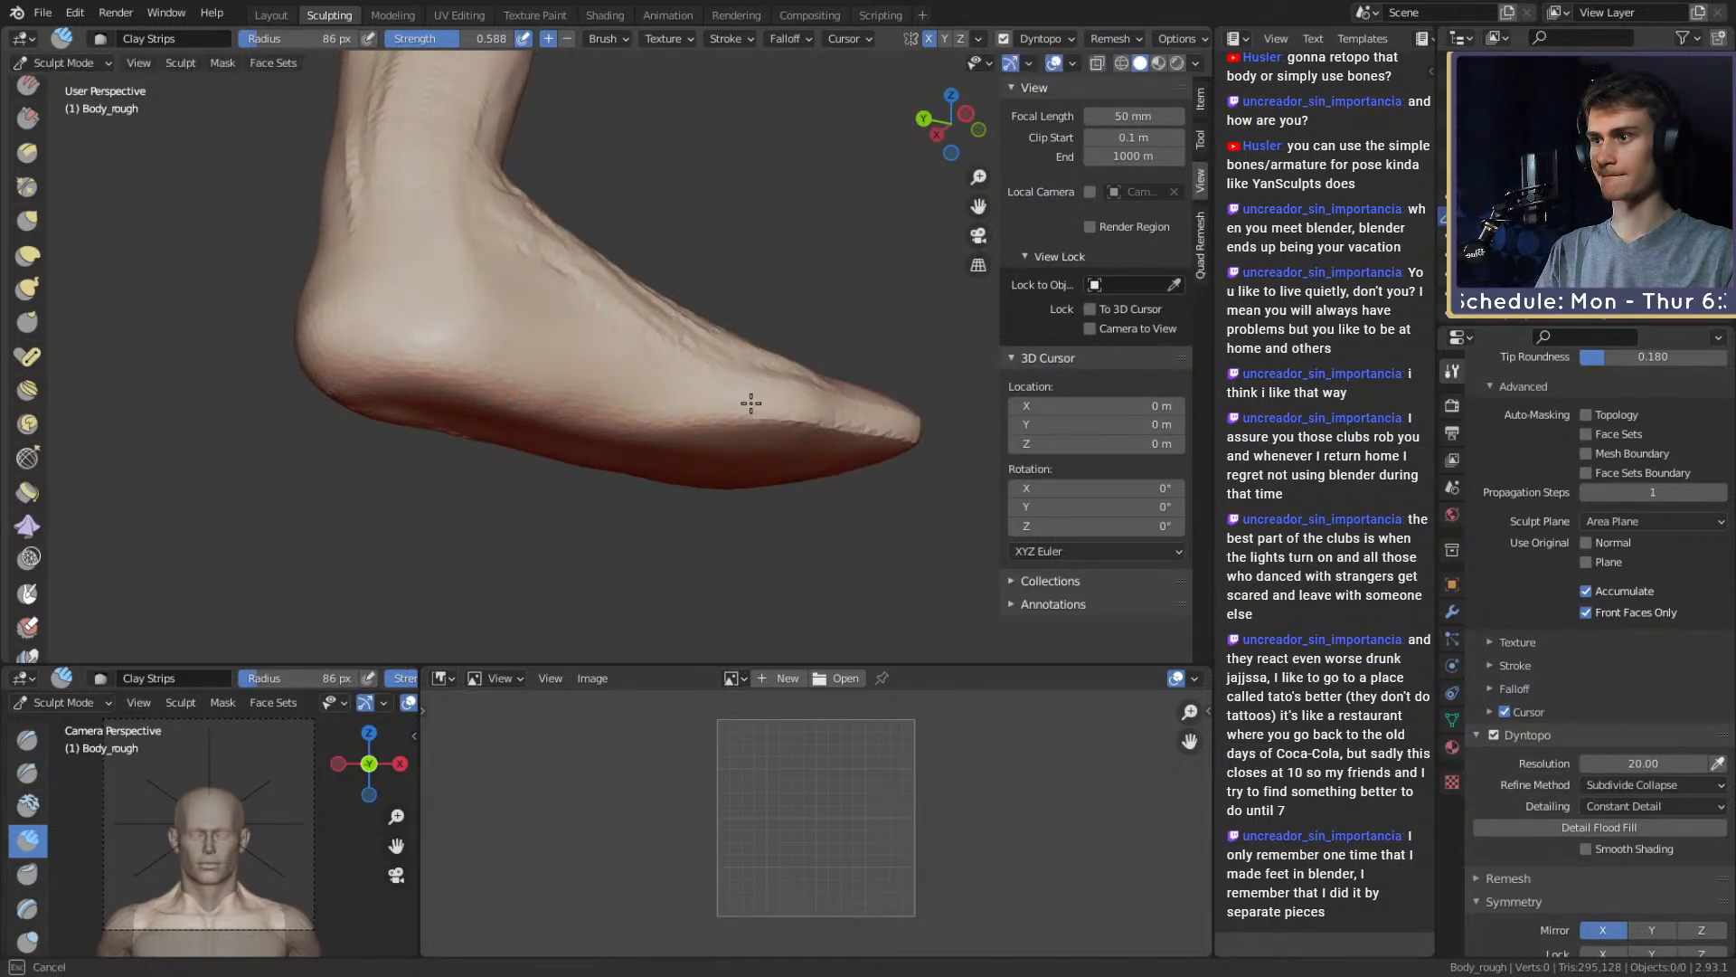
{"action": "middle_click_drag", "start_coordinate": [883, 434], "coordinate": [781, 452]}
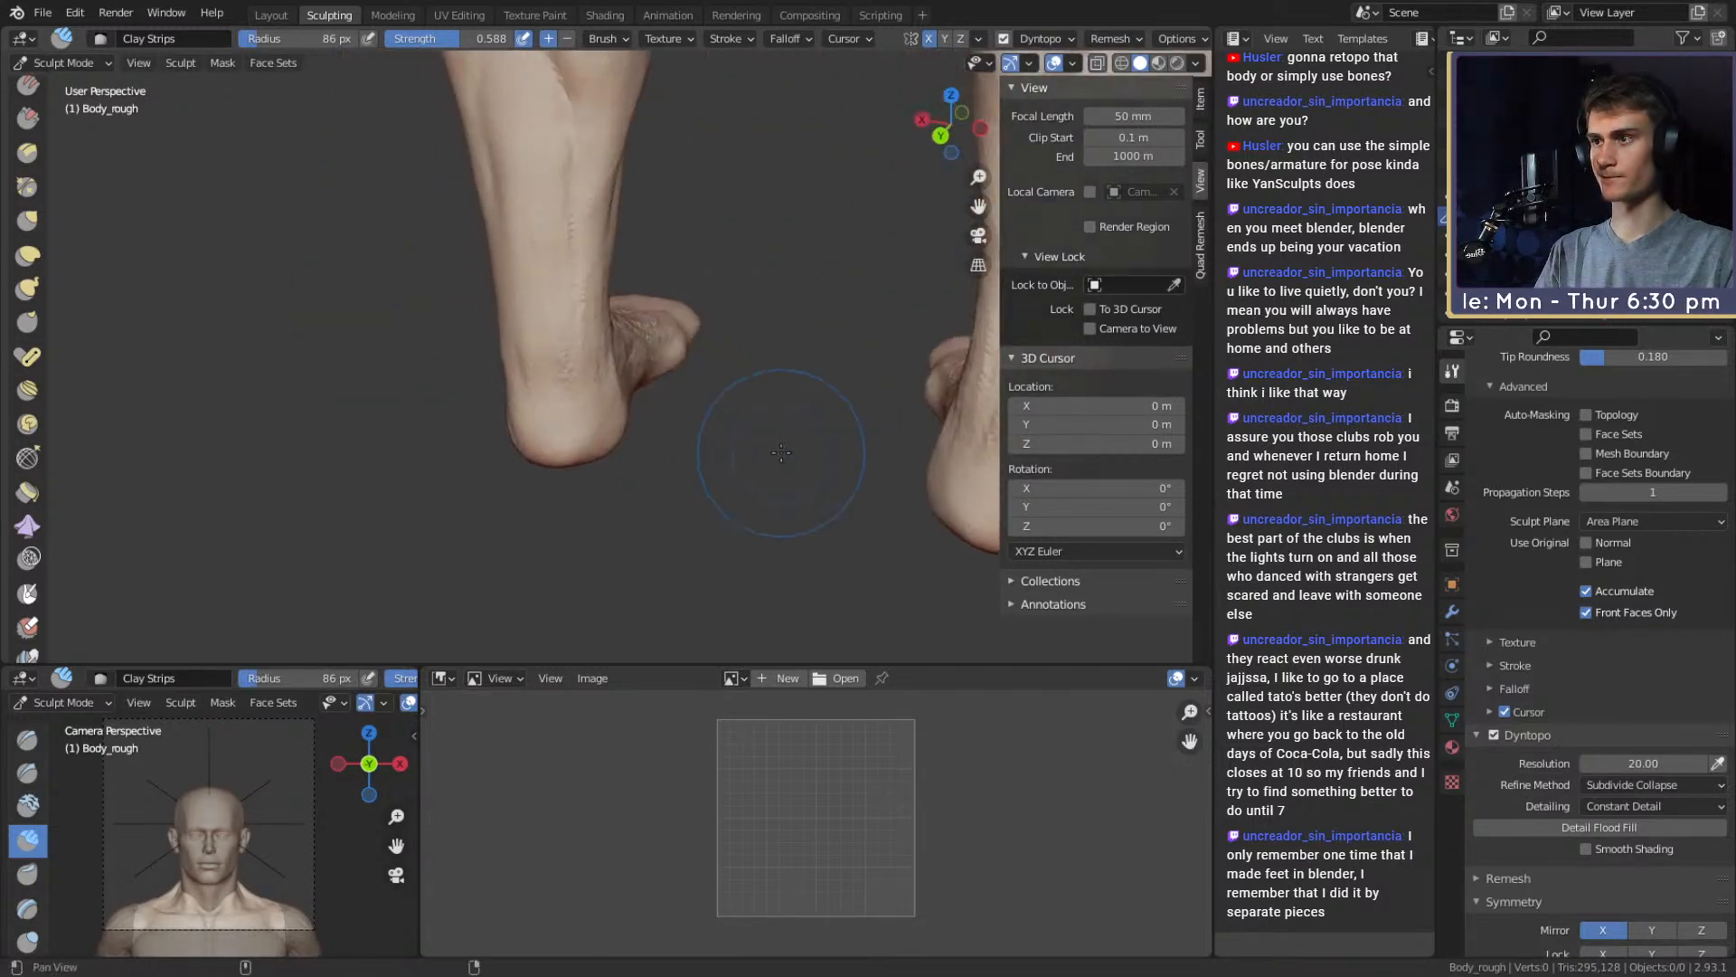
Adjust the inner contour at the middle of the foot with Grab at 101 px, then 117 px
{"action": "mouse_move", "coordinate": [781, 453]}
{"action": "left_mouse_down", "text": "alt"}
{"action": "mouse_move", "coordinate": [724, 470]}
{"action": "mouse_move", "coordinate": [633, 461]}
{"action": "mouse_move", "coordinate": [475, 387]}
{"action": "mouse_move", "coordinate": [713, 470]}
{"action": "mouse_move", "coordinate": [529, 289]}
{"action": "left_mouse_up", "text": "alt"}
{"action": "key", "text": "g"}
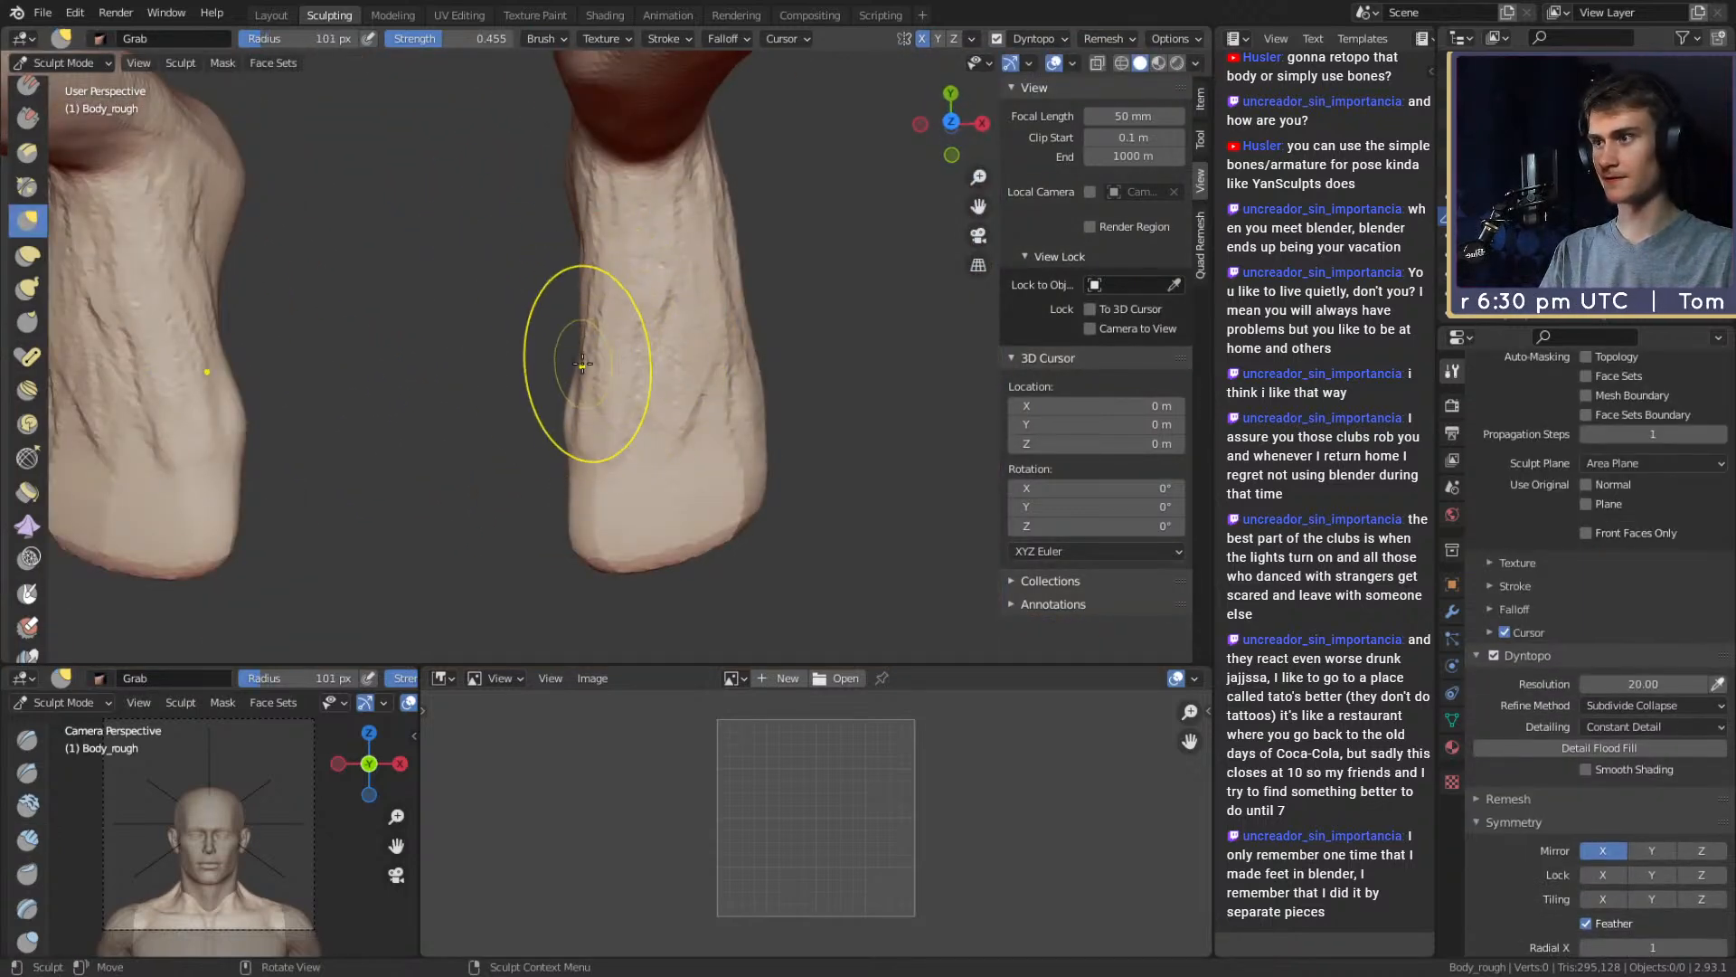
{"action": "left_click_drag", "start_coordinate": [583, 363], "coordinate": [573, 365]}
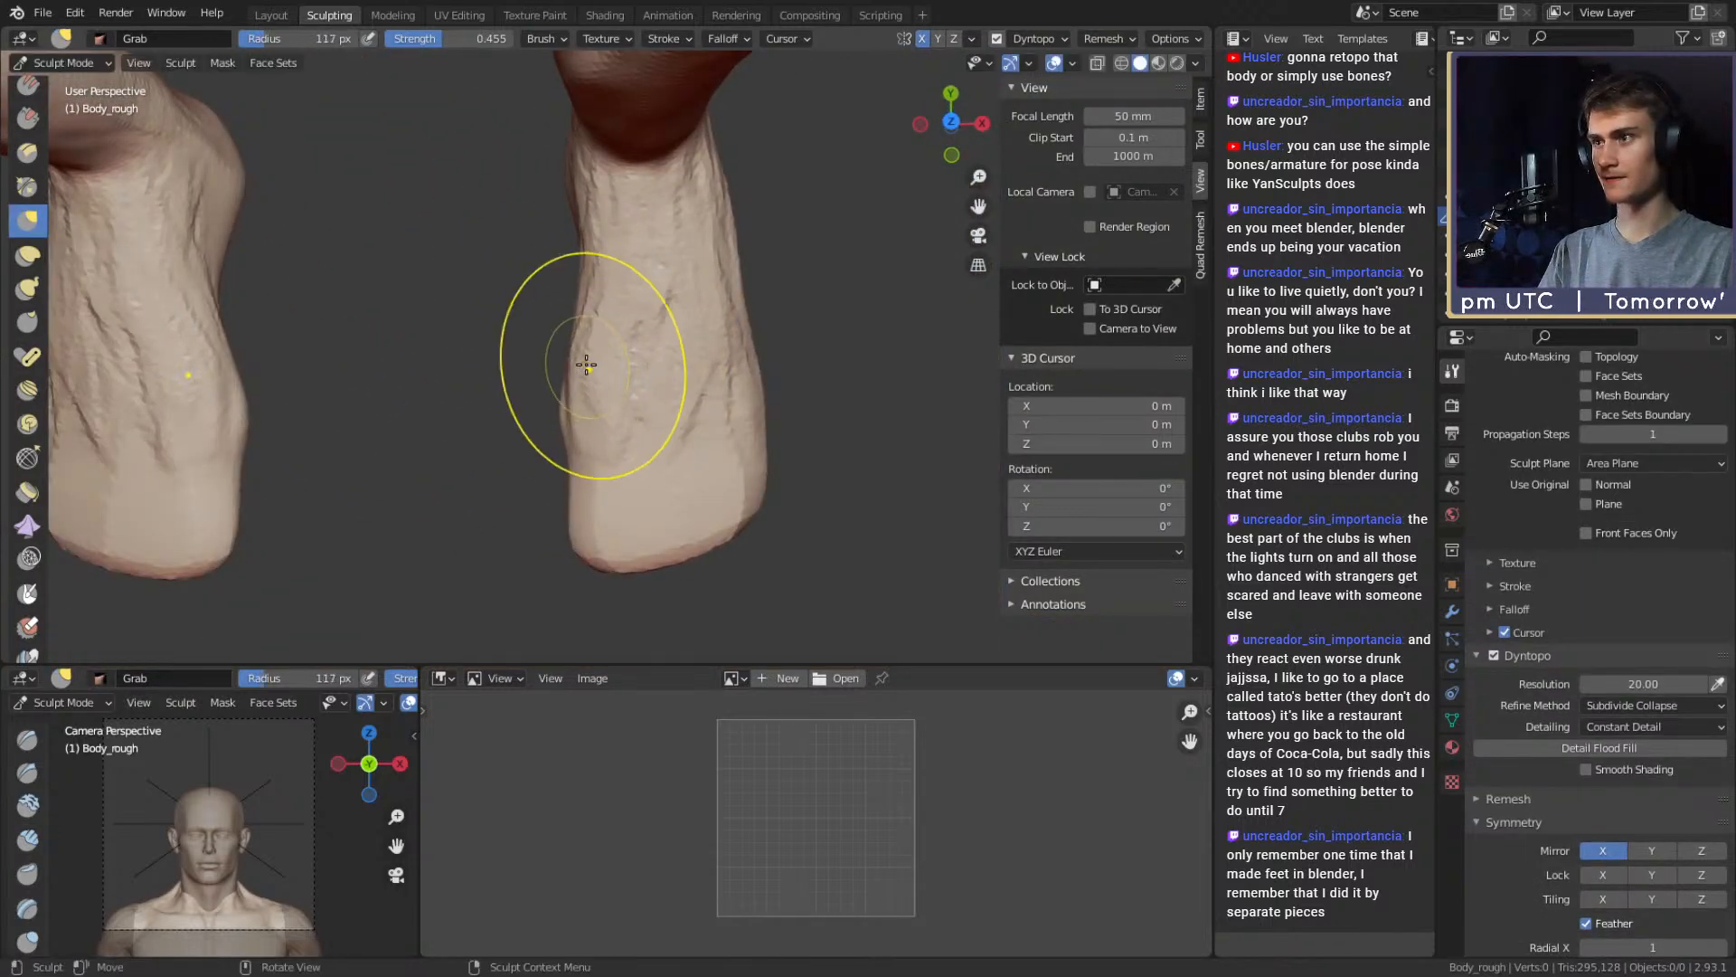
Add fine strokes along the inner edge of the instep with Clay Strips at a 33 px radius
{"action": "mouse_move", "coordinate": [574, 361]}
{"action": "middle_mouse_down"}
{"action": "mouse_move", "coordinate": [639, 407]}
{"action": "mouse_move", "coordinate": [651, 322]}
{"action": "mouse_move", "coordinate": [581, 322]}
{"action": "mouse_move", "coordinate": [597, 290]}
{"action": "middle_mouse_up"}
{"action": "key", "text": "c"}
{"action": "key", "text": "f"}
{"action": "left_click", "coordinate": [590, 298]}
{"action": "key", "text": "f"}
{"action": "left_click", "coordinate": [572, 280]}
{"action": "left_click_drag", "start_coordinate": [565, 264], "coordinate": [561, 259]}
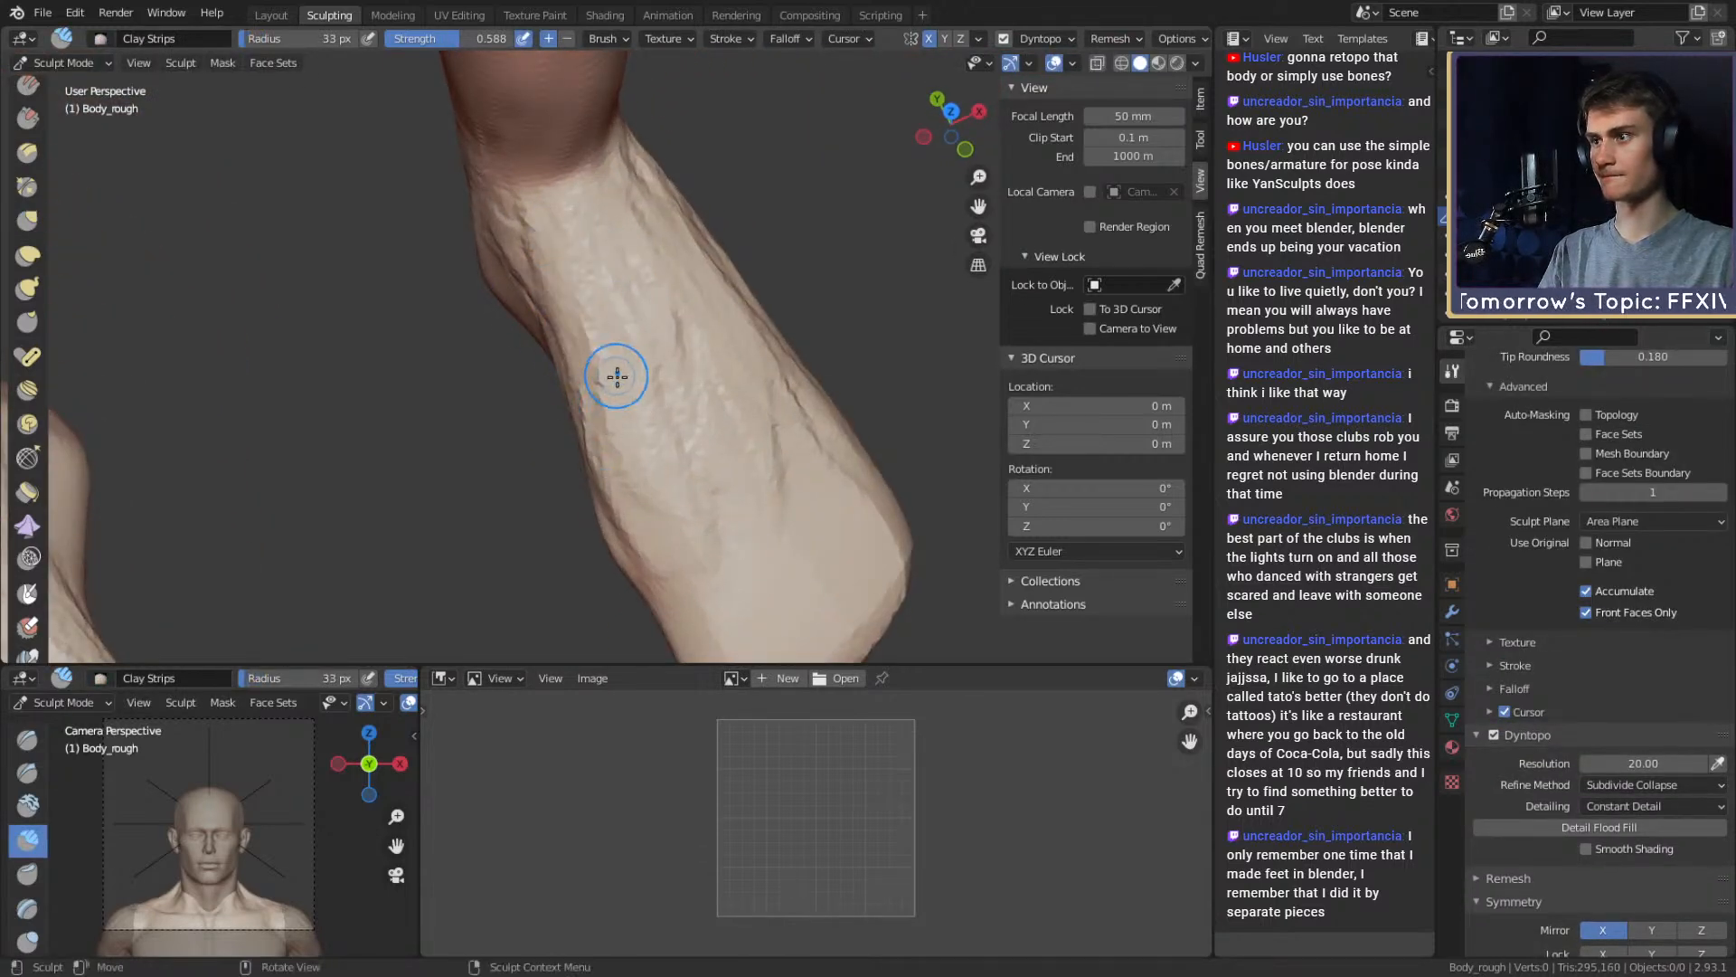
Refine the tendons and planes across the top and outer side of the foot with Clay Strips at 46 px
{"action": "key", "text": "f"}
{"action": "left_click", "coordinate": [679, 373]}
{"action": "left_click_drag", "start_coordinate": [635, 403], "coordinate": [655, 463]}
{"action": "mouse_move", "coordinate": [680, 360]}
{"action": "middle_mouse_down"}
{"action": "mouse_move", "coordinate": [697, 326]}
{"action": "mouse_move", "coordinate": [833, 227]}
{"action": "mouse_move", "coordinate": [602, 274]}
{"action": "middle_mouse_up"}
{"action": "mouse_move", "coordinate": [634, 497]}
{"action": "middle_mouse_down"}
{"action": "mouse_move", "coordinate": [657, 248]}
{"action": "mouse_move", "coordinate": [615, 237]}
{"action": "mouse_move", "coordinate": [572, 280]}
{"action": "mouse_move", "coordinate": [562, 315]}
{"action": "mouse_move", "coordinate": [638, 318]}
{"action": "mouse_move", "coordinate": [603, 351]}
{"action": "middle_mouse_up"}
{"action": "key", "text": "f"}
{"action": "left_click", "coordinate": [562, 281]}
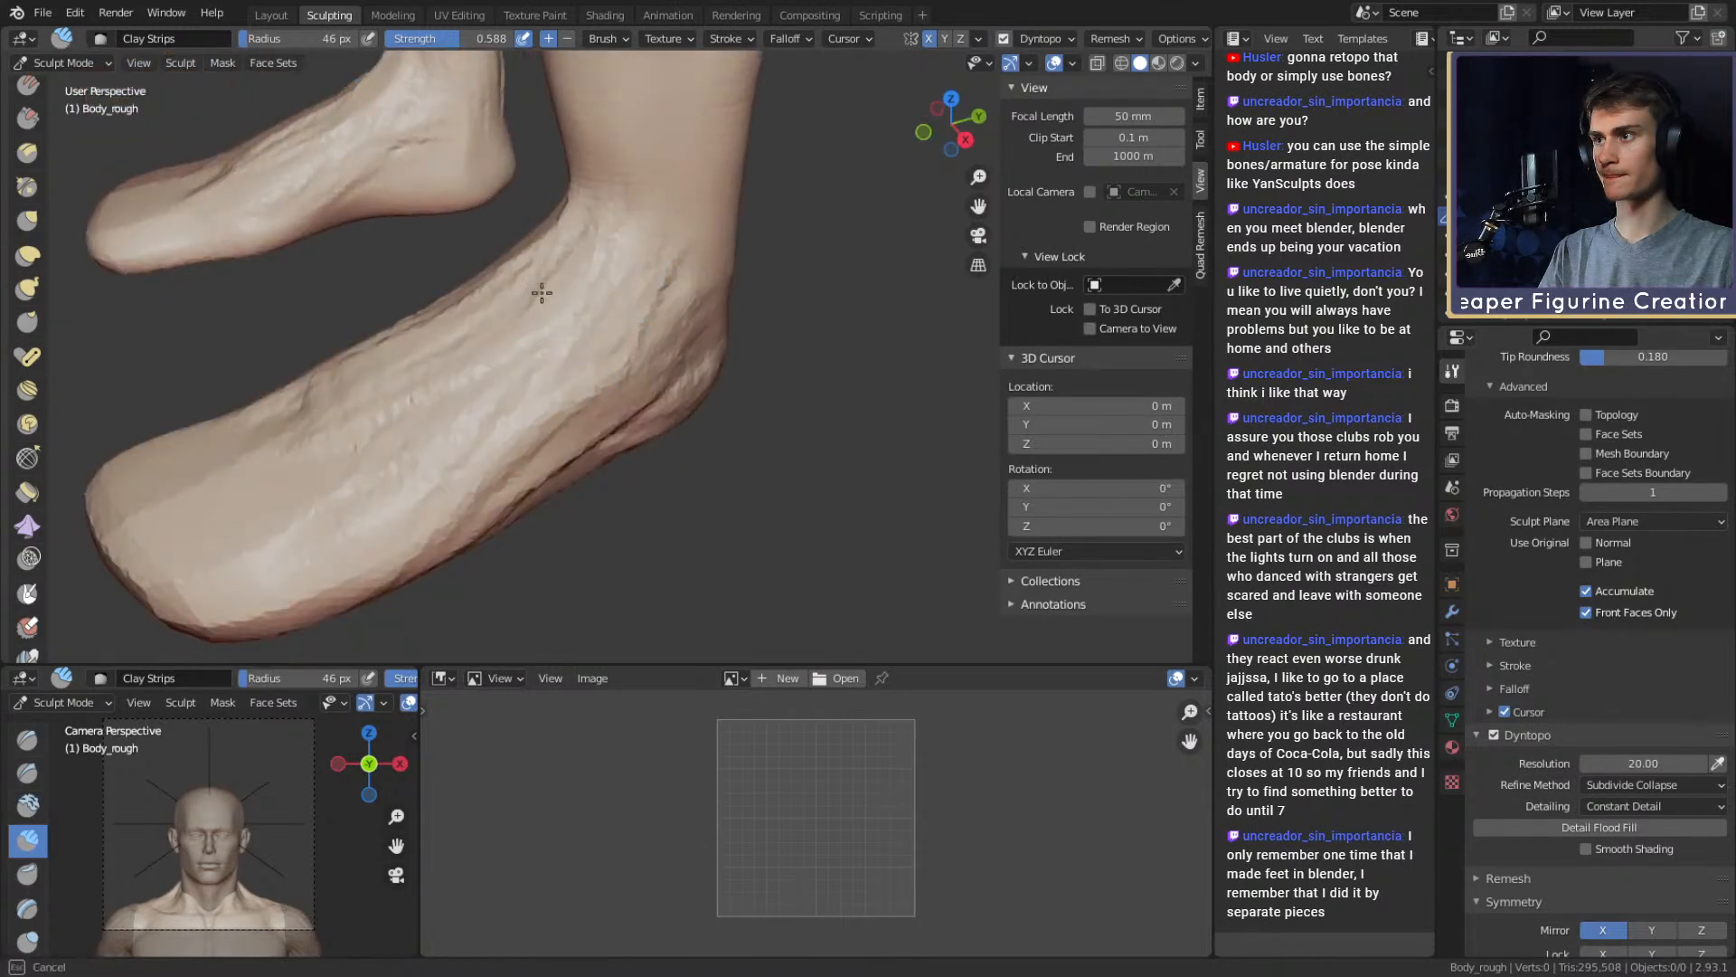
{"action": "middle_click_drag", "start_coordinate": [541, 292], "coordinate": [600, 272]}
{"action": "middle_click_drag", "start_coordinate": [601, 485], "coordinate": [546, 291]}
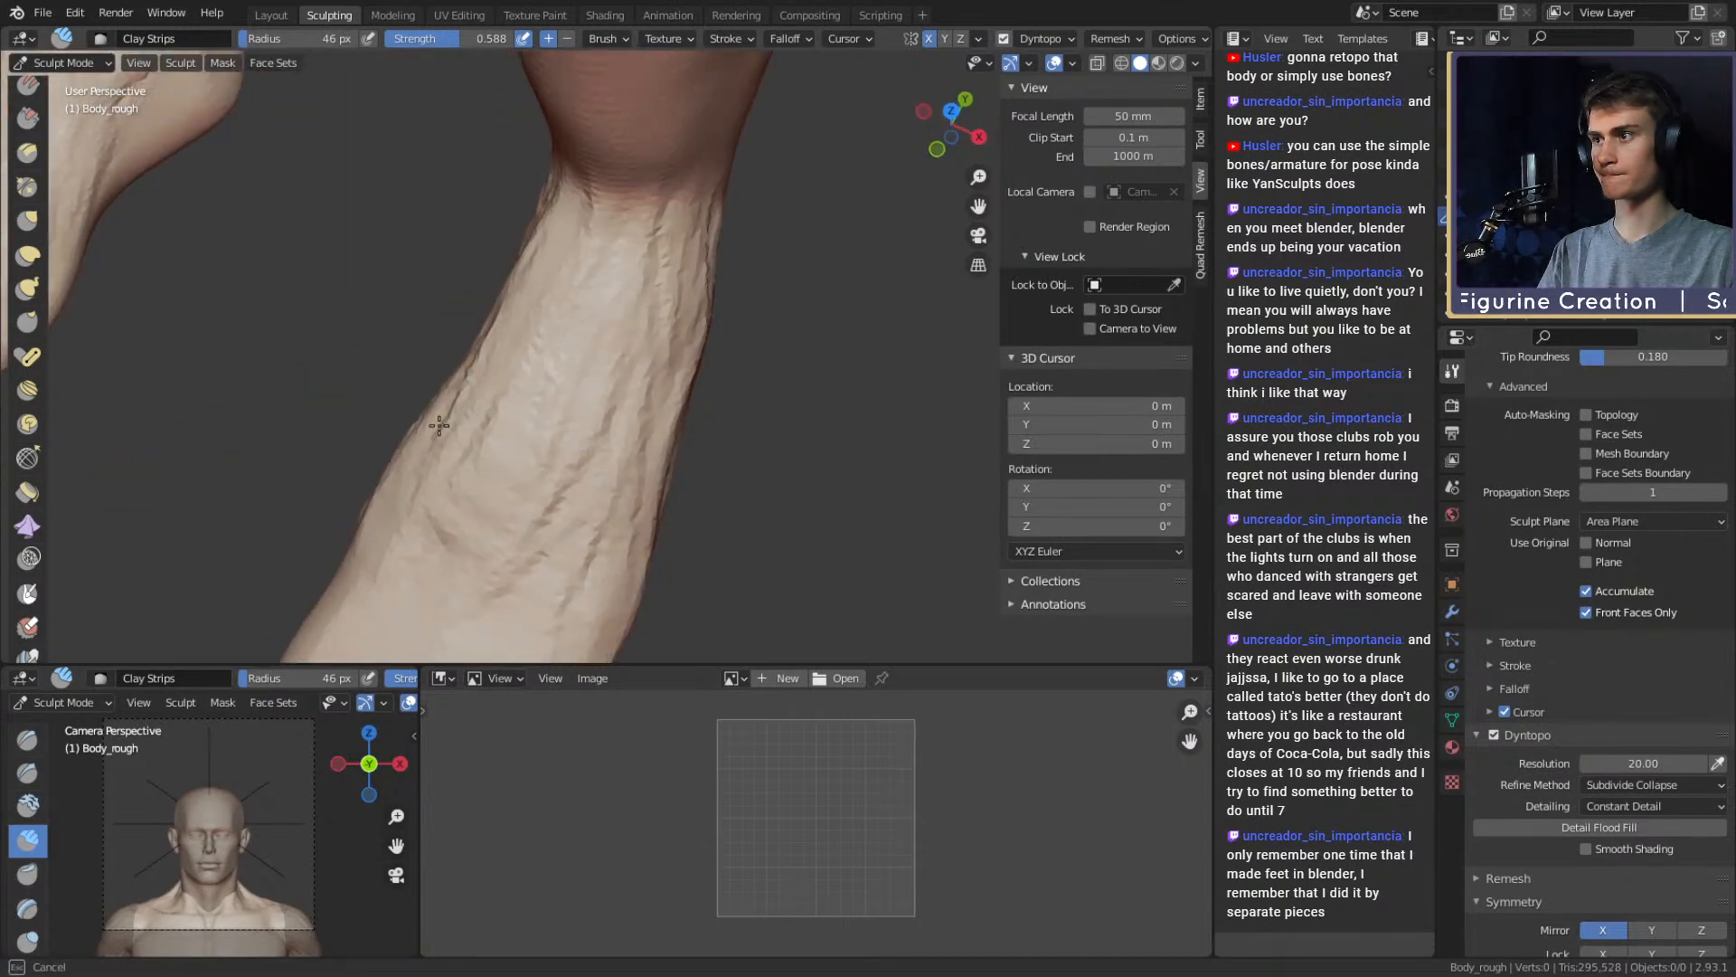
{"action": "middle_click_drag", "start_coordinate": [439, 425], "coordinate": [671, 353]}
{"action": "mouse_move", "coordinate": [651, 467]}
{"action": "middle_mouse_down"}
{"action": "mouse_move", "coordinate": [724, 271]}
{"action": "mouse_move", "coordinate": [651, 290]}
{"action": "mouse_move", "coordinate": [632, 361]}
{"action": "mouse_move", "coordinate": [673, 371]}
{"action": "middle_mouse_up"}
Define the inner side of the foot with Crease at a 29 px radius and 0.473 strength
{"action": "key", "text": "shift+c"}
{"action": "key", "text": "f"}
{"action": "left_click", "coordinate": [630, 363]}
{"action": "left_click_drag", "start_coordinate": [719, 389], "coordinate": [696, 398]}
{"action": "left_click_drag", "start_coordinate": [432, 250], "coordinate": [450, 237]}
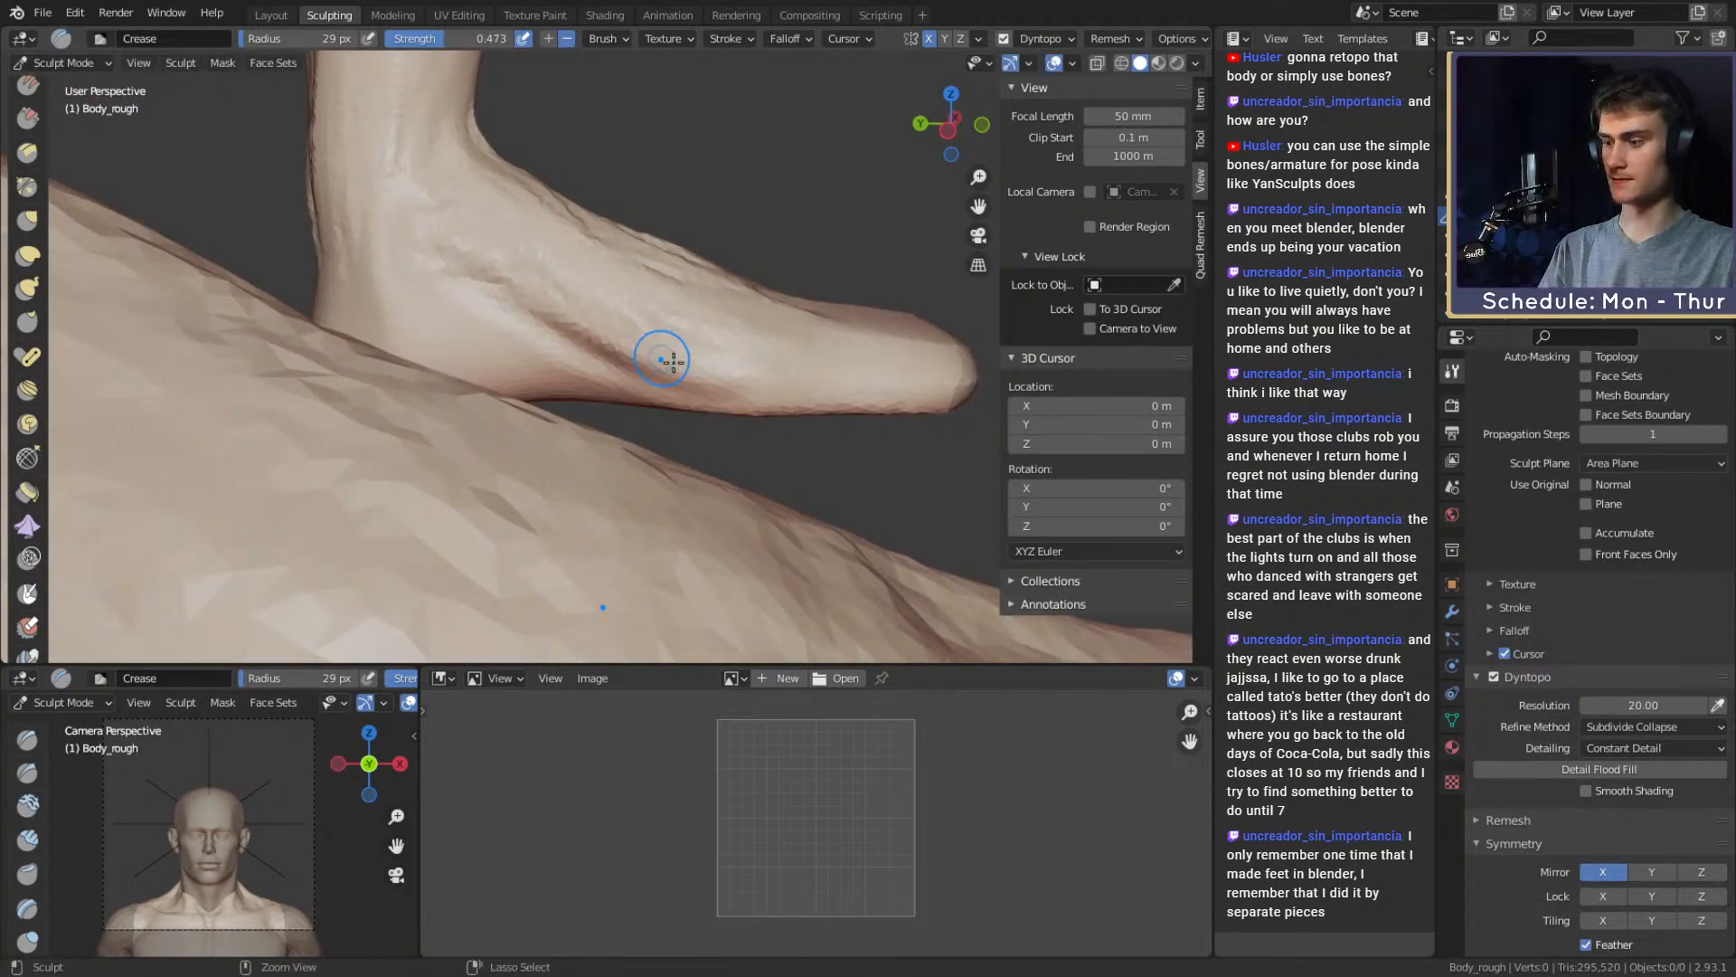
{"action": "left_click_drag", "start_coordinate": [712, 368], "coordinate": [710, 254], "text": "alt"}
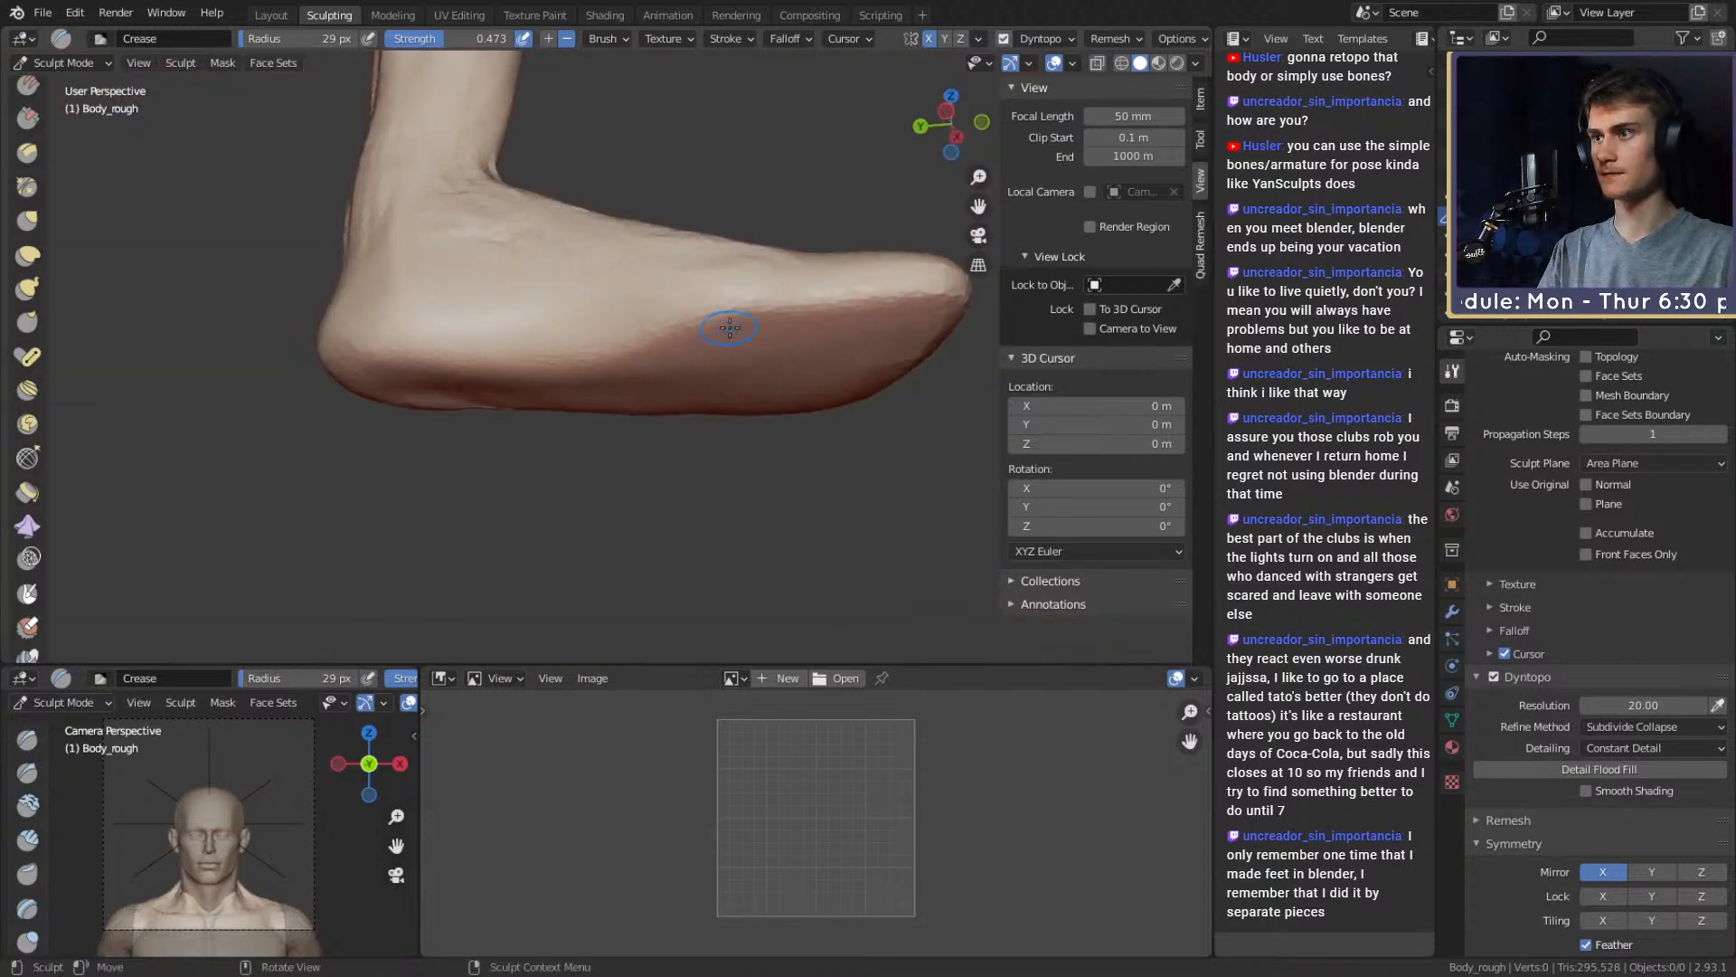
Crease the inner side of the arch above the sole with a 70 px radius
{"action": "key", "text": "f"}
{"action": "left_click", "coordinate": [729, 322]}
{"action": "left_click_drag", "start_coordinate": [697, 331], "coordinate": [653, 325]}
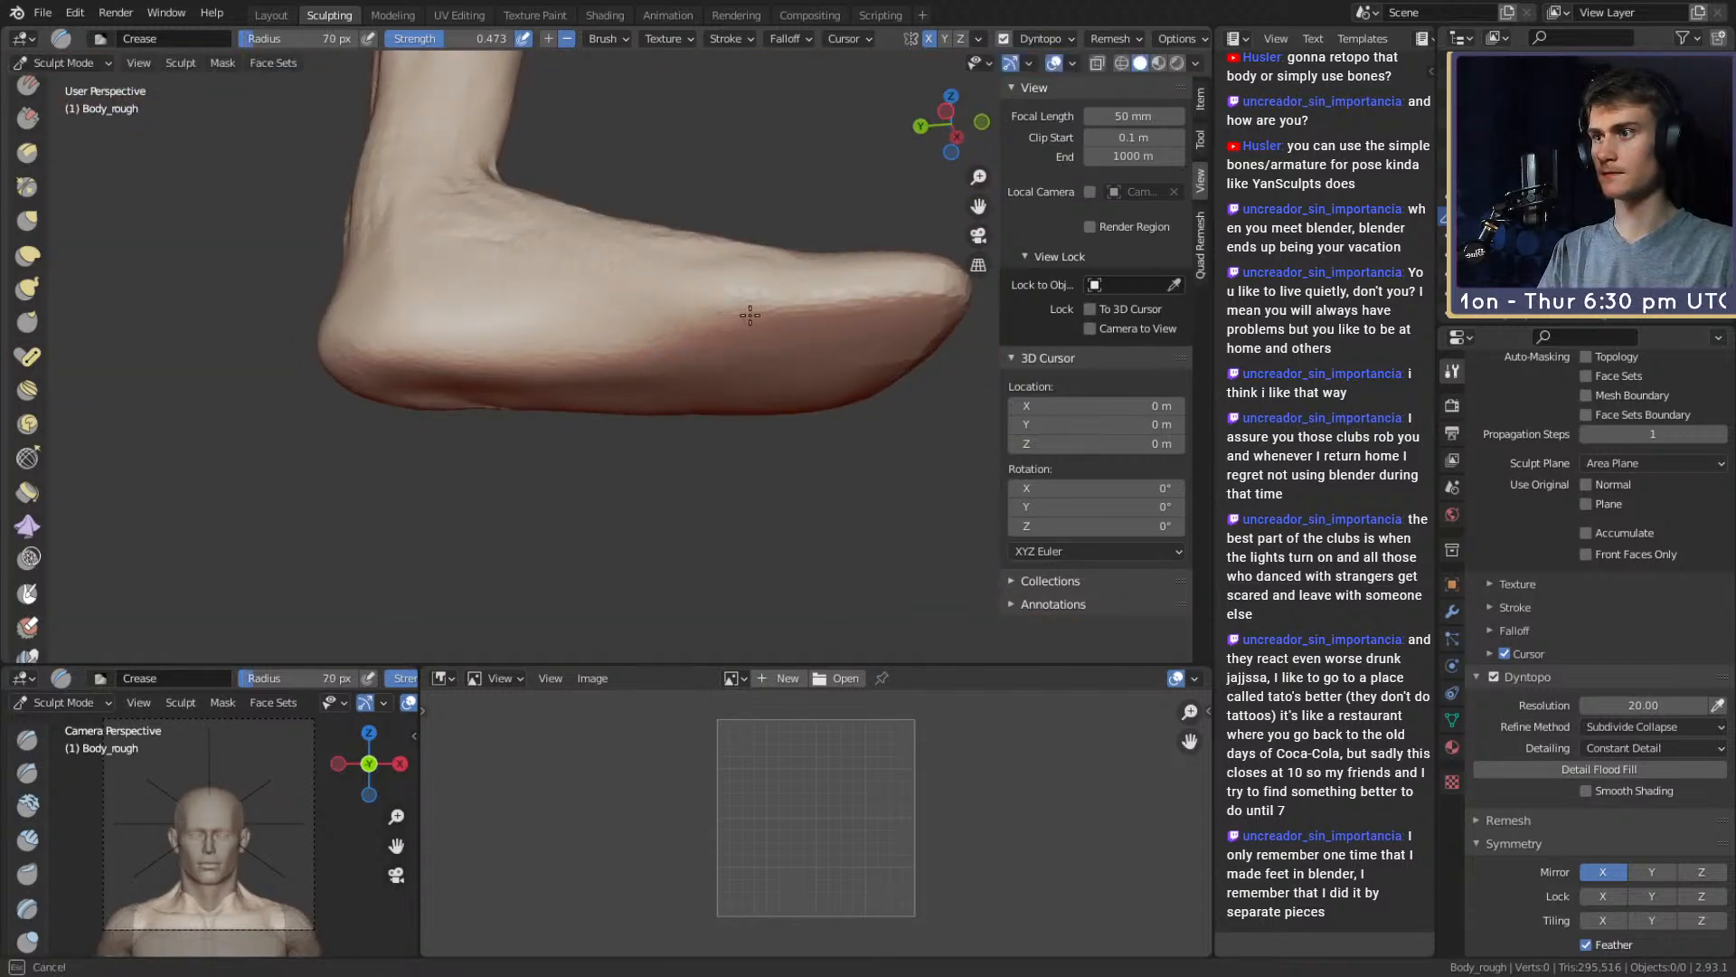
Adjust the heel and inner foot contours with Grab at a 171 px radius
{"action": "mouse_move", "coordinate": [749, 315]}
{"action": "middle_mouse_down"}
{"action": "mouse_move", "coordinate": [499, 383]}
{"action": "mouse_move", "coordinate": [678, 322]}
{"action": "mouse_move", "coordinate": [585, 383]}
{"action": "mouse_move", "coordinate": [659, 376]}
{"action": "mouse_move", "coordinate": [685, 286]}
{"action": "mouse_move", "coordinate": [659, 315]}
{"action": "mouse_move", "coordinate": [610, 285]}
{"action": "mouse_move", "coordinate": [666, 290]}
{"action": "mouse_move", "coordinate": [632, 399]}
{"action": "mouse_move", "coordinate": [577, 424]}
{"action": "mouse_move", "coordinate": [660, 298]}
{"action": "mouse_move", "coordinate": [663, 422]}
{"action": "middle_mouse_up"}
{"action": "key", "text": "KP_Decimal"}
{"action": "scroll", "coordinate": [585, 383], "scroll_direction": "down", "scroll_amount": 6}
{"action": "key", "text": "f"}
{"action": "left_click", "coordinate": [670, 354]}
{"action": "key", "text": "g"}
{"action": "key", "text": "f"}
{"action": "left_click", "coordinate": [719, 276]}
Sculpt the back and inner side of the heel with Clay Strips at a radius of about 72 px
{"action": "key", "text": "c"}
{"action": "key", "text": "f"}
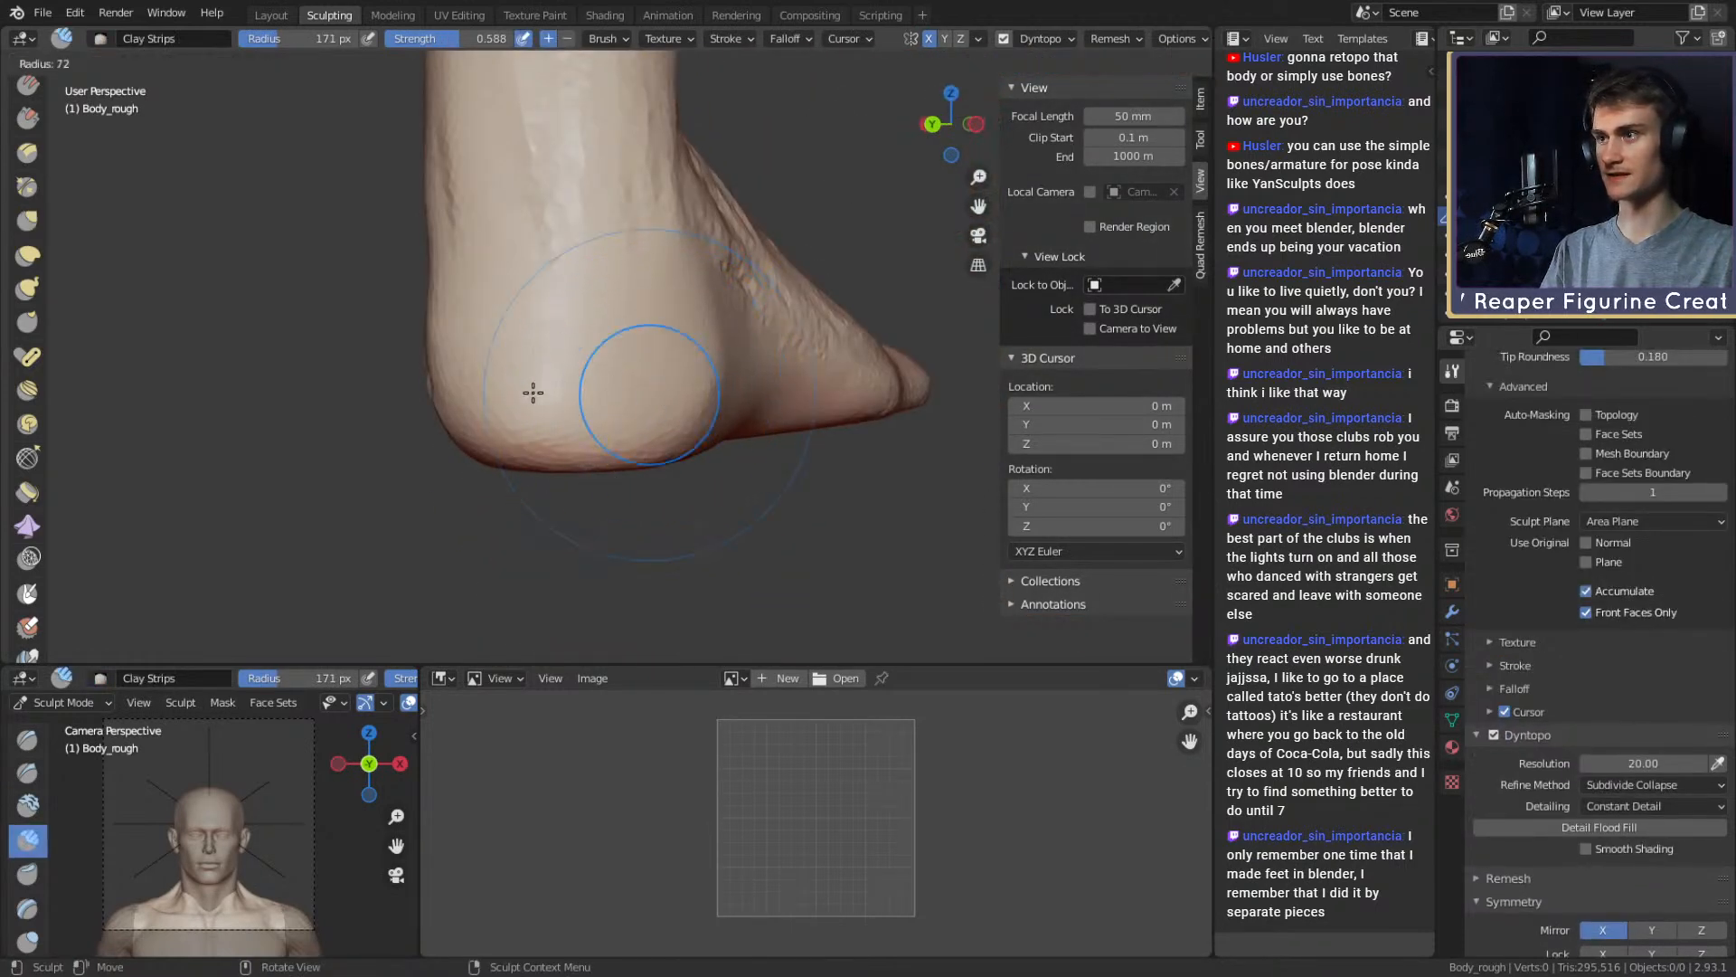
{"action": "left_click", "coordinate": [534, 389]}
{"action": "middle_click", "coordinate": [533, 367], "text": "alt"}
{"action": "scroll", "coordinate": [534, 367], "scroll_direction": "down", "scroll_amount": 5}
{"action": "middle_click_drag", "start_coordinate": [515, 295], "coordinate": [667, 334]}
{"action": "mouse_move", "coordinate": [580, 435]}
{"action": "middle_mouse_down"}
{"action": "mouse_move", "coordinate": [802, 329]}
{"action": "mouse_move", "coordinate": [621, 360]}
{"action": "mouse_move", "coordinate": [608, 480]}
{"action": "middle_mouse_up"}
{"action": "scroll", "coordinate": [802, 330], "scroll_direction": "down", "scroll_amount": 2}
Carve the back of the heel and the base of the Achilles tendon with Clay Strips at 30 px
{"action": "key", "text": "f"}
{"action": "left_click", "coordinate": [618, 408]}
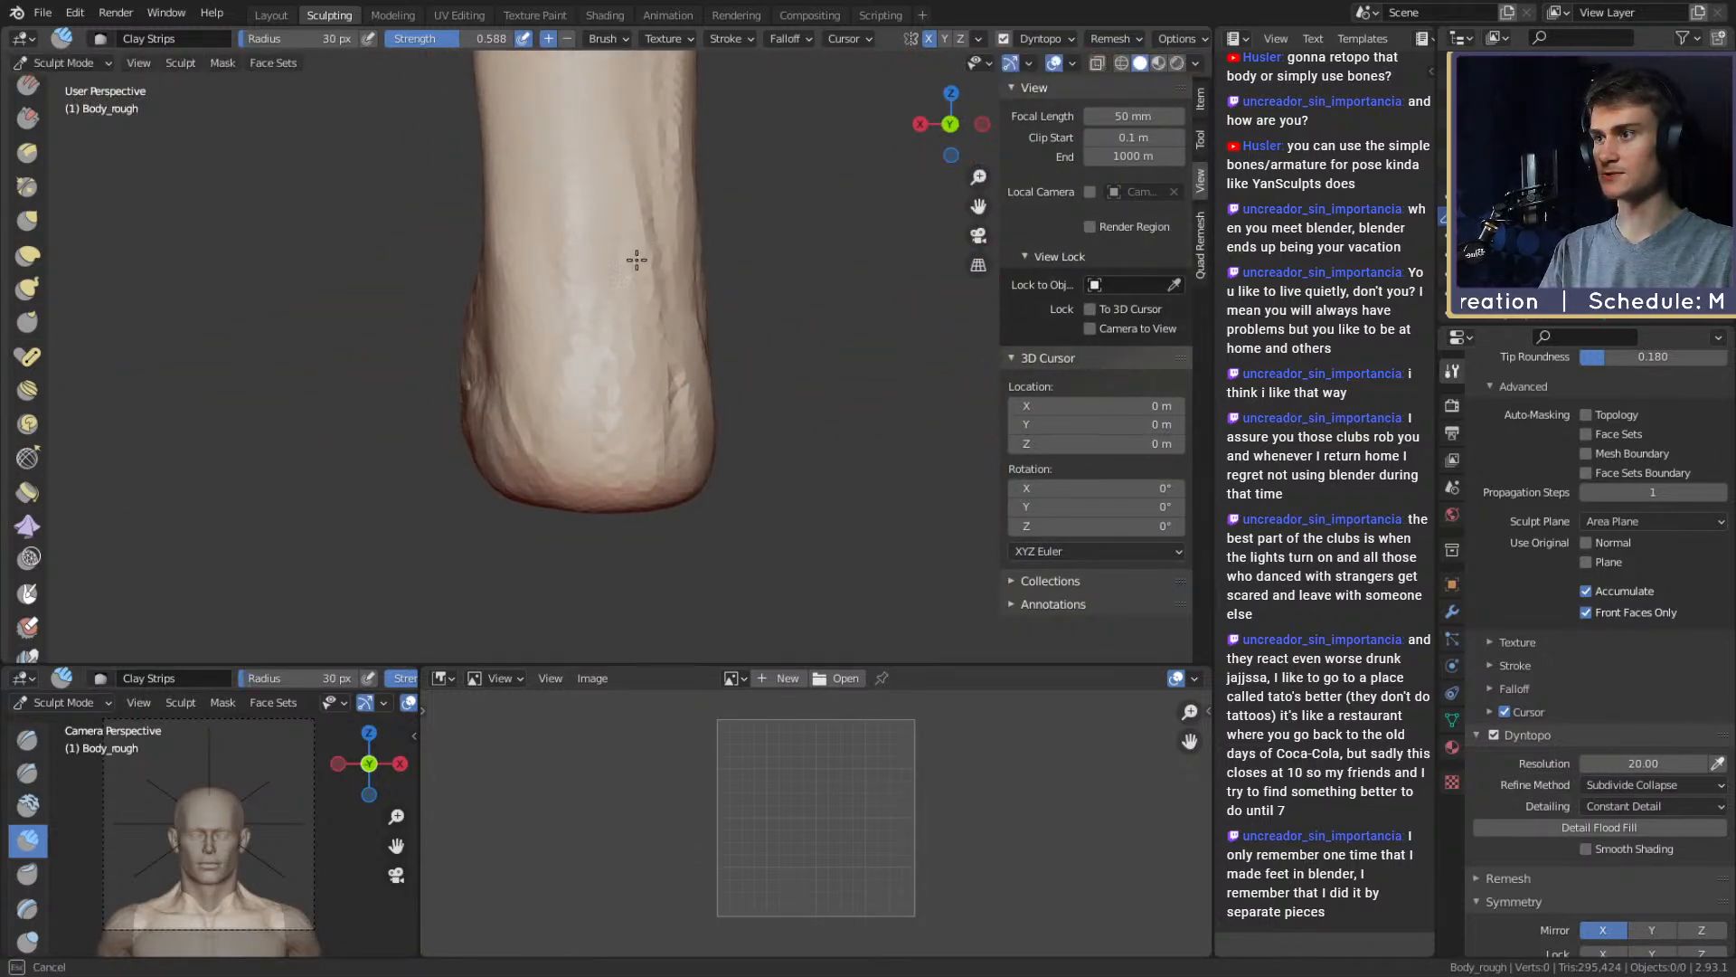
{"action": "left_click_drag", "start_coordinate": [592, 443], "coordinate": [579, 466]}
{"action": "left_click_drag", "start_coordinate": [570, 452], "coordinate": [553, 341]}
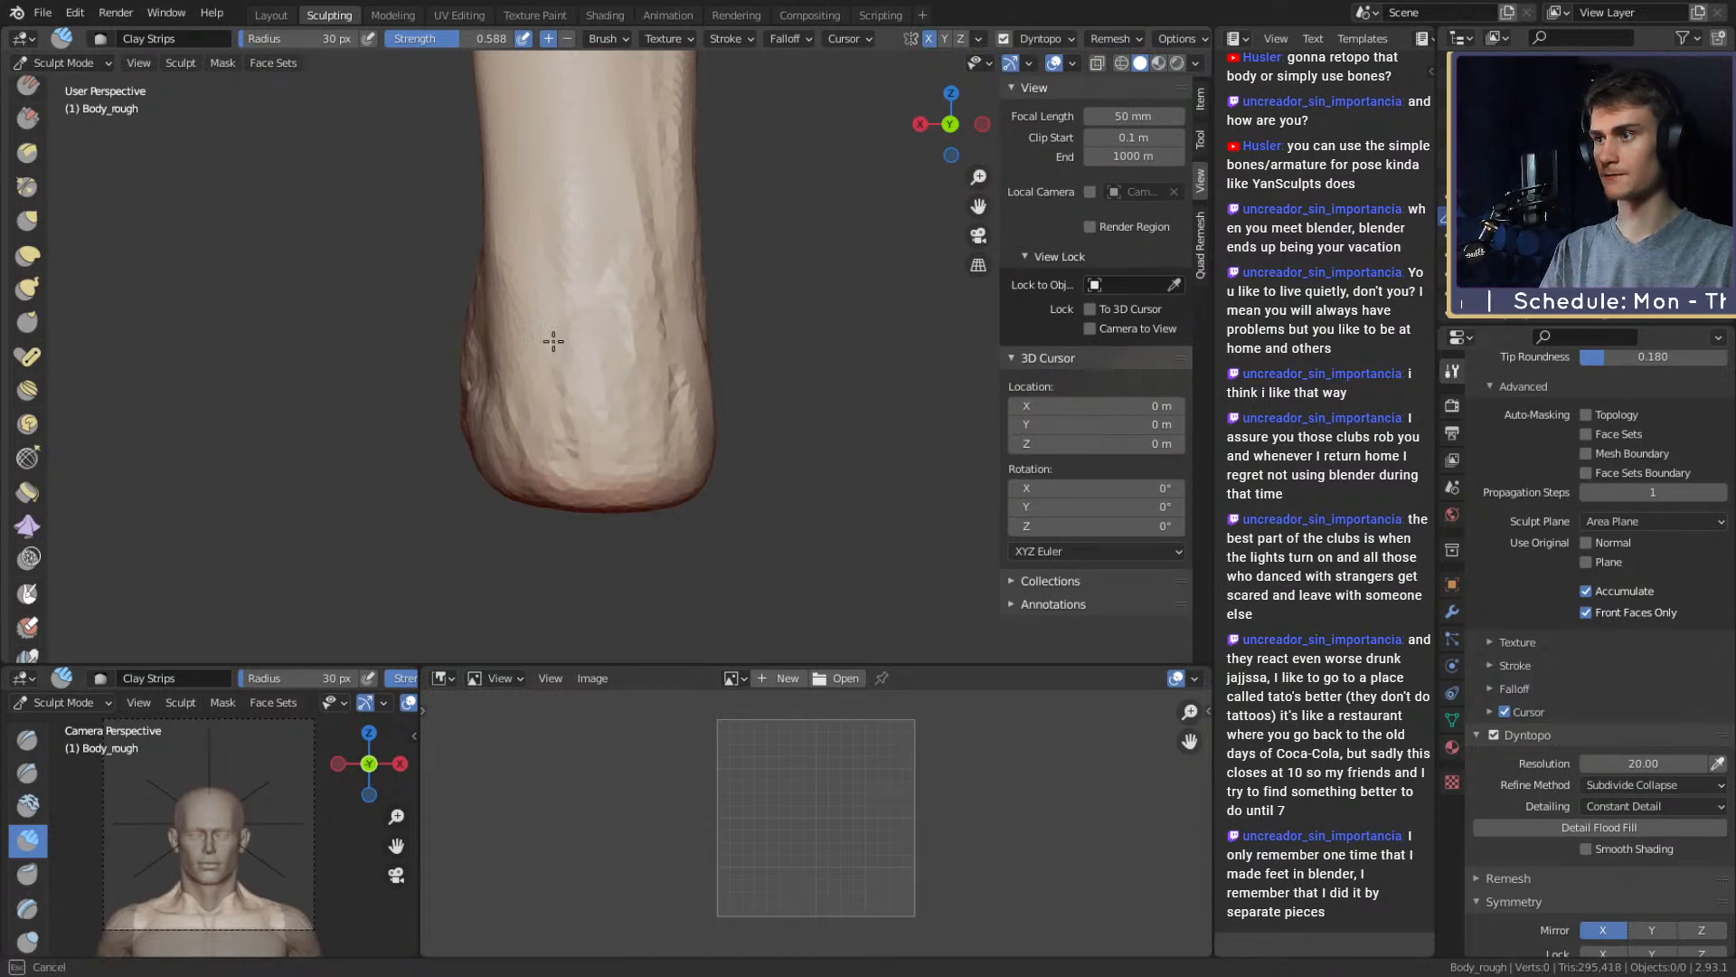
{"action": "left_click_drag", "start_coordinate": [585, 254], "coordinate": [585, 243]}
{"action": "middle_click_drag", "start_coordinate": [682, 424], "coordinate": [650, 424]}
{"action": "left_click_drag", "start_coordinate": [678, 451], "coordinate": [683, 469]}
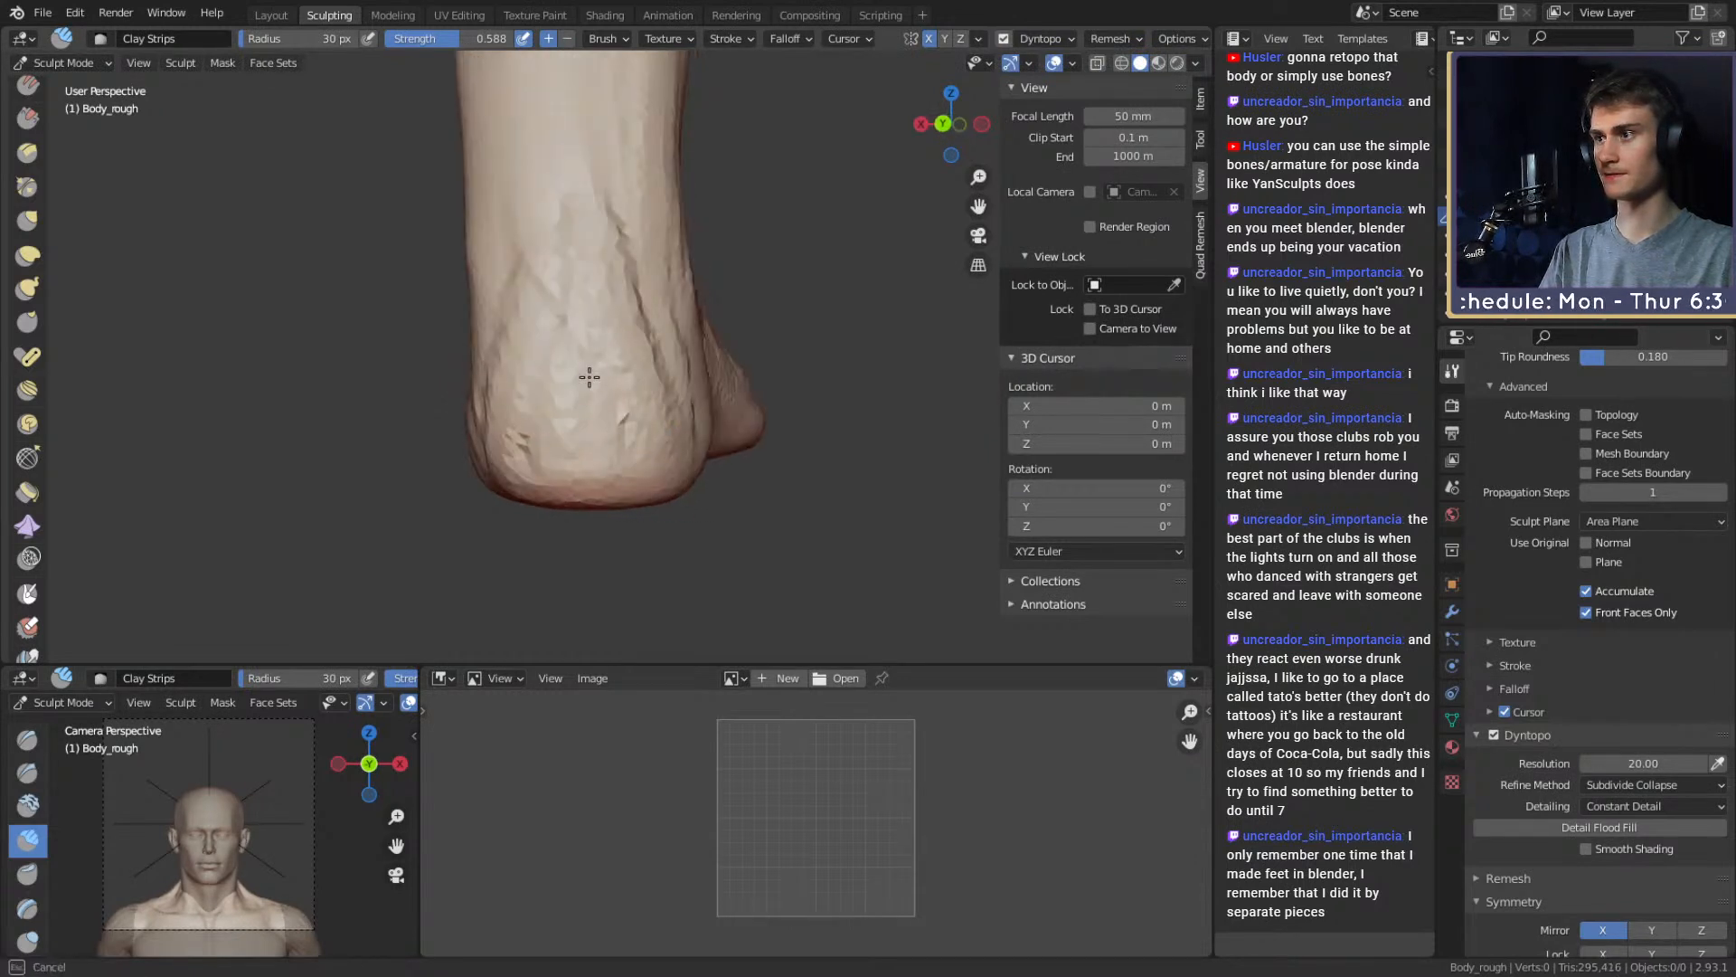
Extend the Achilles tendon up the lower calf with 30 px Clay Strips strokes
{"action": "left_click_drag", "start_coordinate": [544, 467], "coordinate": [579, 461], "text": "alt"}
{"action": "mouse_move", "coordinate": [651, 403]}
{"action": "left_mouse_down", "text": "alt"}
{"action": "mouse_move", "coordinate": [856, 368]}
{"action": "mouse_move", "coordinate": [674, 414]}
{"action": "left_mouse_up", "text": "alt"}
{"action": "left_click_drag", "start_coordinate": [644, 136], "coordinate": [609, 370]}
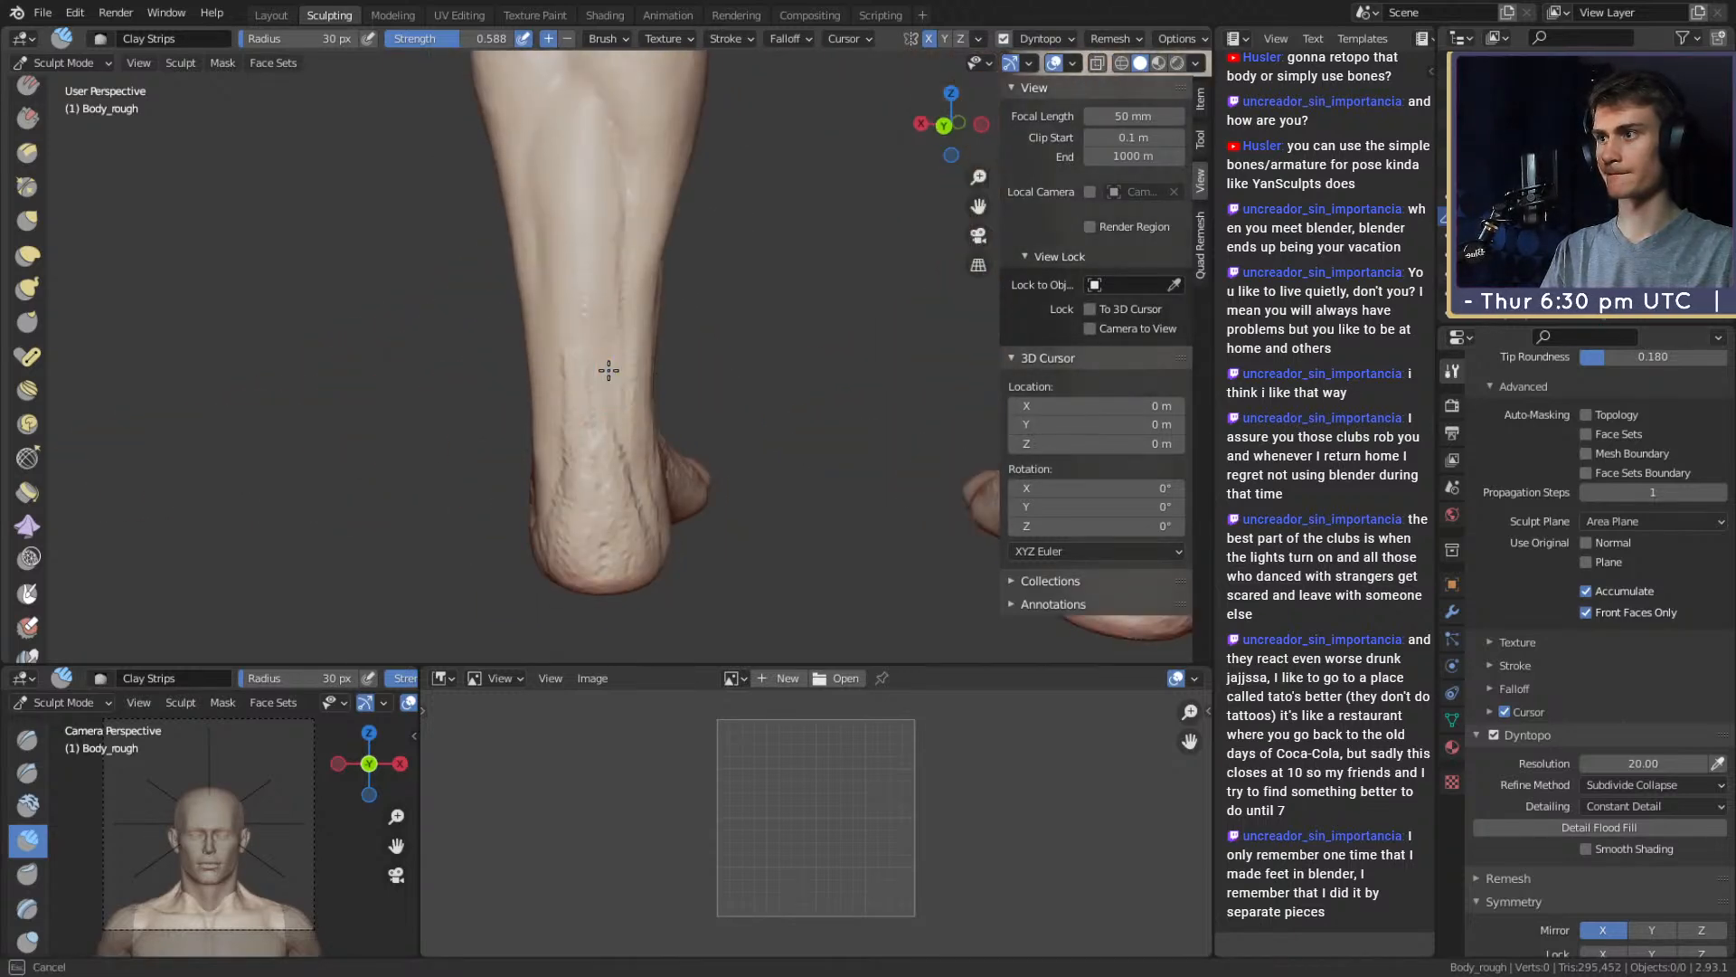
{"action": "left_click_drag", "start_coordinate": [596, 461], "coordinate": [597, 472]}
{"action": "mouse_move", "coordinate": [579, 380]}
{"action": "left_mouse_down", "text": "alt"}
{"action": "mouse_move", "coordinate": [639, 360]}
{"action": "mouse_move", "coordinate": [640, 374]}
{"action": "left_mouse_up", "text": "alt"}
Refine the outer side of the heel and ankle with Clay Strips at 23 px, then 56 px
{"action": "key", "text": "f"}
{"action": "left_click", "coordinate": [607, 366]}
{"action": "mouse_move", "coordinate": [592, 353]}
{"action": "left_mouse_down", "text": "alt"}
{"action": "mouse_move", "coordinate": [635, 356]}
{"action": "mouse_move", "coordinate": [735, 419]}
{"action": "mouse_move", "coordinate": [659, 392]}
{"action": "left_mouse_up", "text": "alt"}
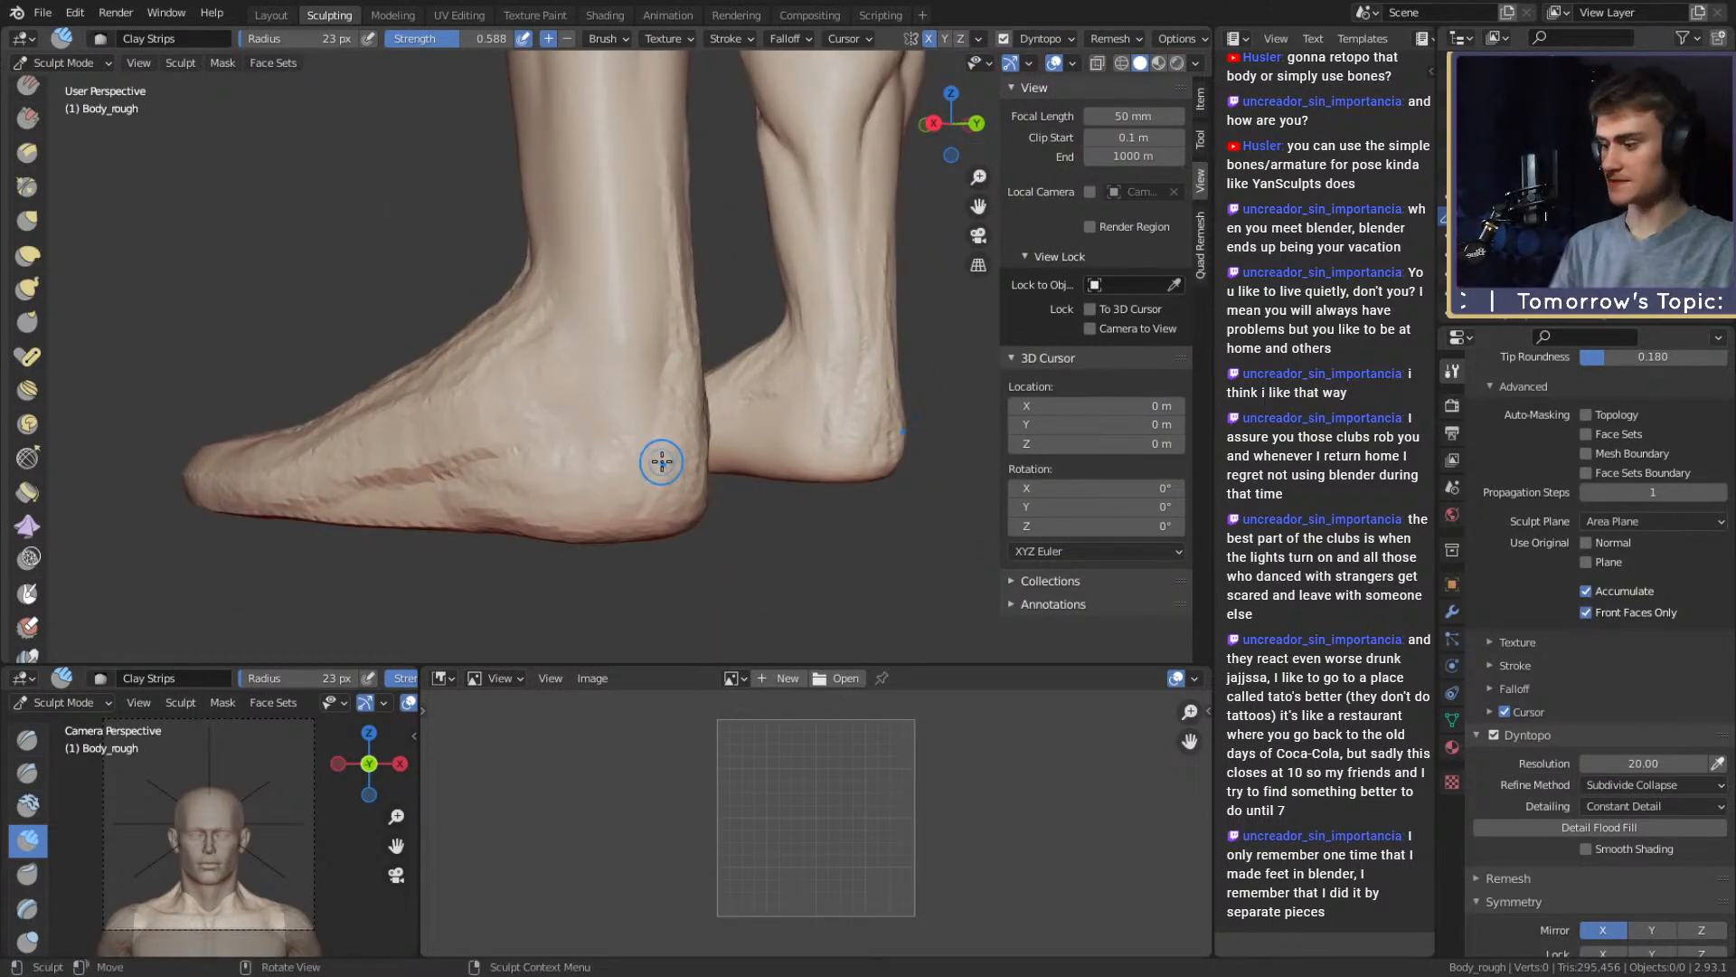
{"action": "mouse_move", "coordinate": [682, 446]}
{"action": "left_mouse_down", "text": "alt"}
{"action": "mouse_move", "coordinate": [640, 473]}
{"action": "mouse_move", "coordinate": [559, 470]}
{"action": "mouse_move", "coordinate": [600, 435]}
{"action": "left_mouse_up", "text": "alt"}
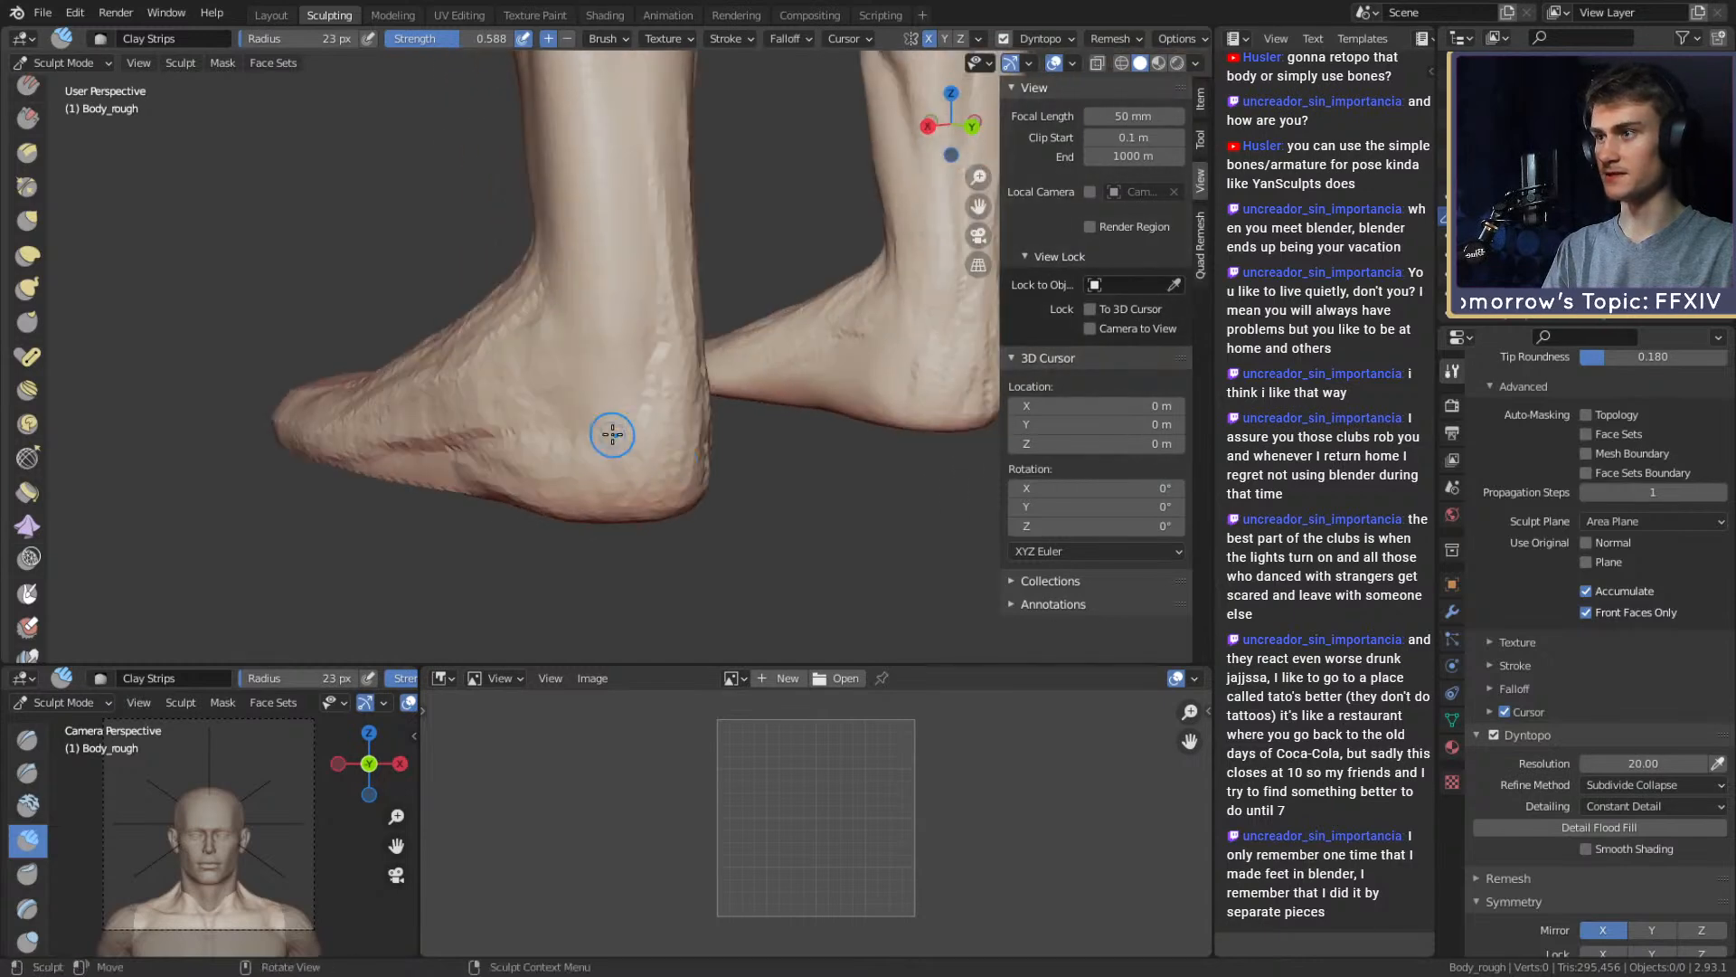
{"action": "key", "text": "f"}
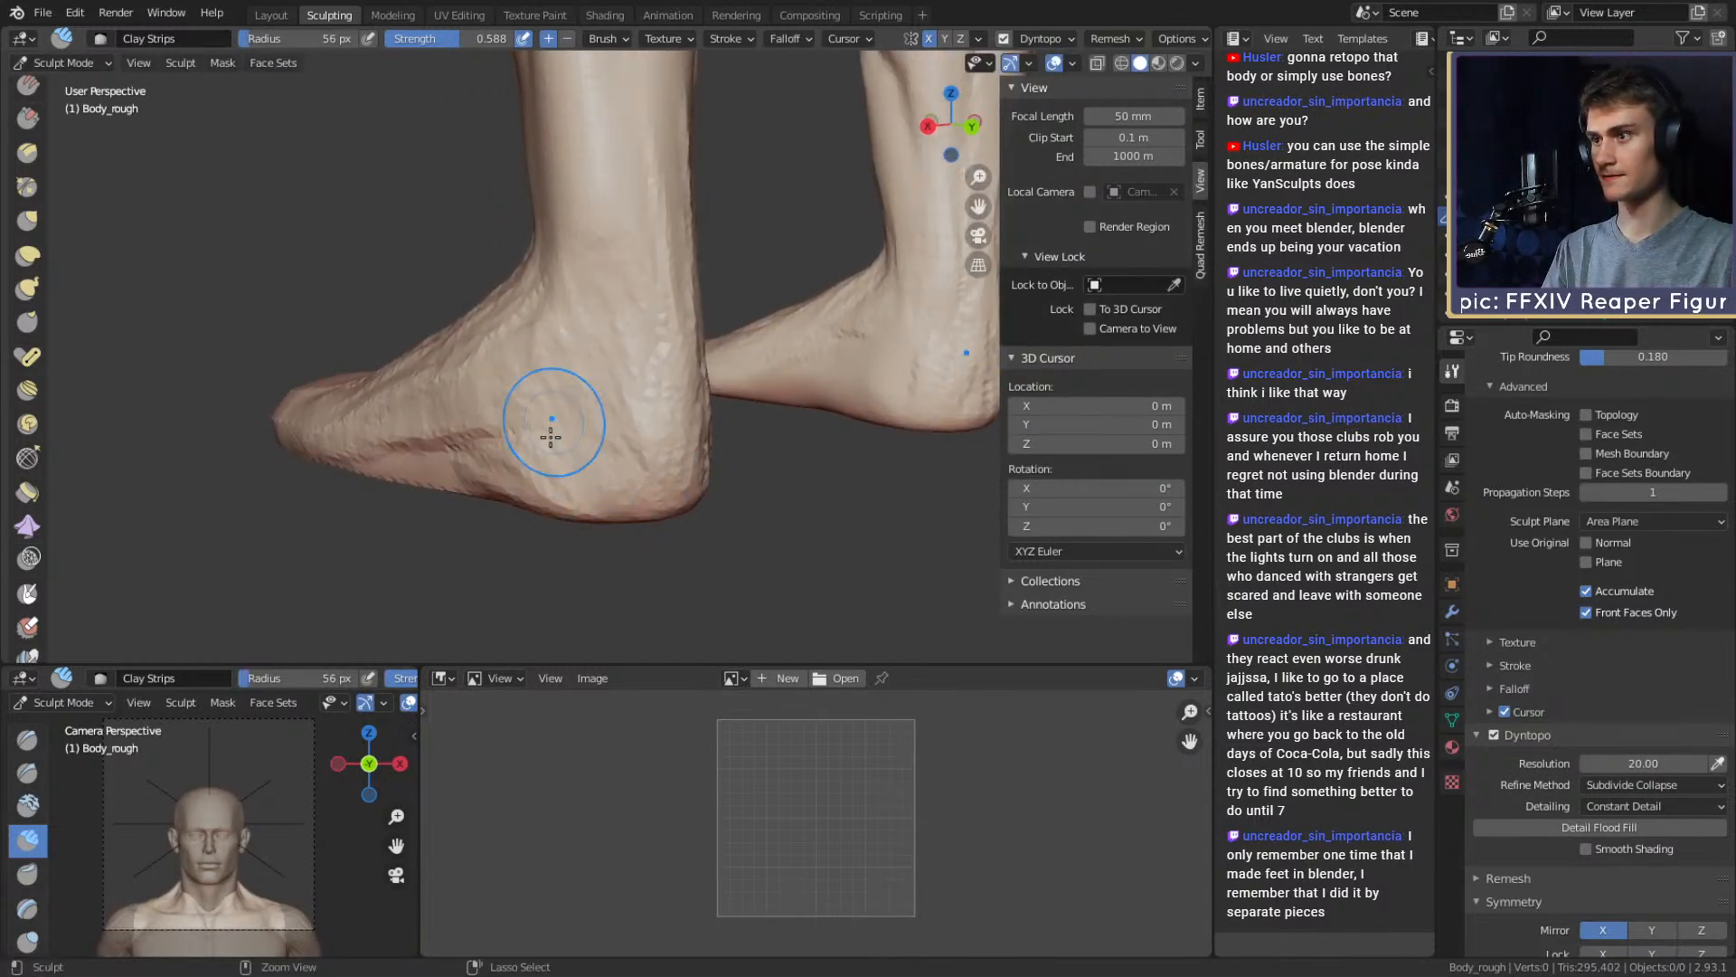
{"action": "mouse_move", "coordinate": [542, 415]}
{"action": "left_mouse_down", "text": "alt"}
{"action": "mouse_move", "coordinate": [648, 418]}
{"action": "mouse_move", "coordinate": [564, 404]}
{"action": "mouse_move", "coordinate": [614, 366]}
{"action": "left_mouse_up", "text": "alt"}
{"action": "left_click_drag", "start_coordinate": [604, 398], "coordinate": [620, 444]}
{"action": "left_click_drag", "start_coordinate": [598, 191], "coordinate": [593, 153]}
{"action": "mouse_move", "coordinate": [590, 201]}
{"action": "middle_mouse_down", "text": "shift"}
{"action": "mouse_move", "coordinate": [578, 268]}
{"action": "mouse_move", "coordinate": [659, 302]}
{"action": "middle_mouse_up", "text": "shift"}
Build up the outer ankle and lower shin with Clay Strips at 108 px, then 53 px
{"action": "key", "text": "f"}
{"action": "left_click", "coordinate": [706, 302]}
{"action": "middle_click_drag", "start_coordinate": [633, 457], "coordinate": [864, 471]}
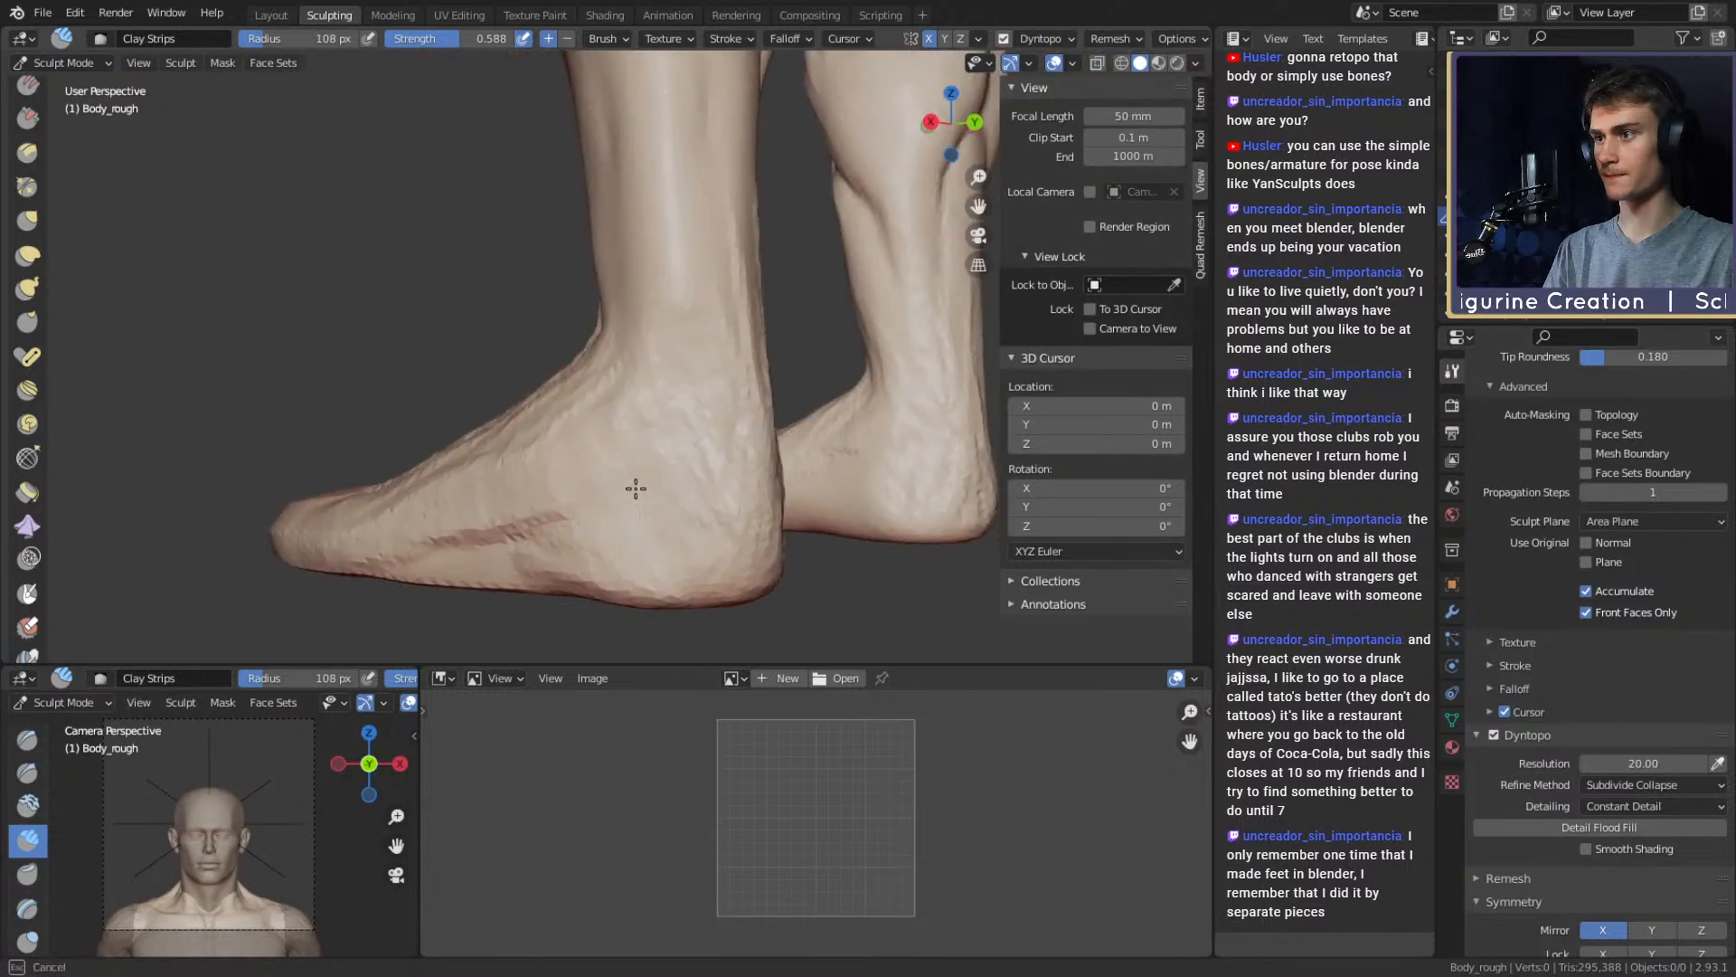
{"action": "key", "text": "f"}
{"action": "mouse_move", "coordinate": [670, 341]}
{"action": "middle_mouse_down"}
{"action": "mouse_move", "coordinate": [719, 334]}
{"action": "mouse_move", "coordinate": [579, 316]}
{"action": "mouse_move", "coordinate": [695, 349]}
{"action": "middle_mouse_up"}
{"action": "left_click", "coordinate": [772, 302]}
{"action": "key", "text": "f"}
{"action": "left_click", "coordinate": [664, 243]}
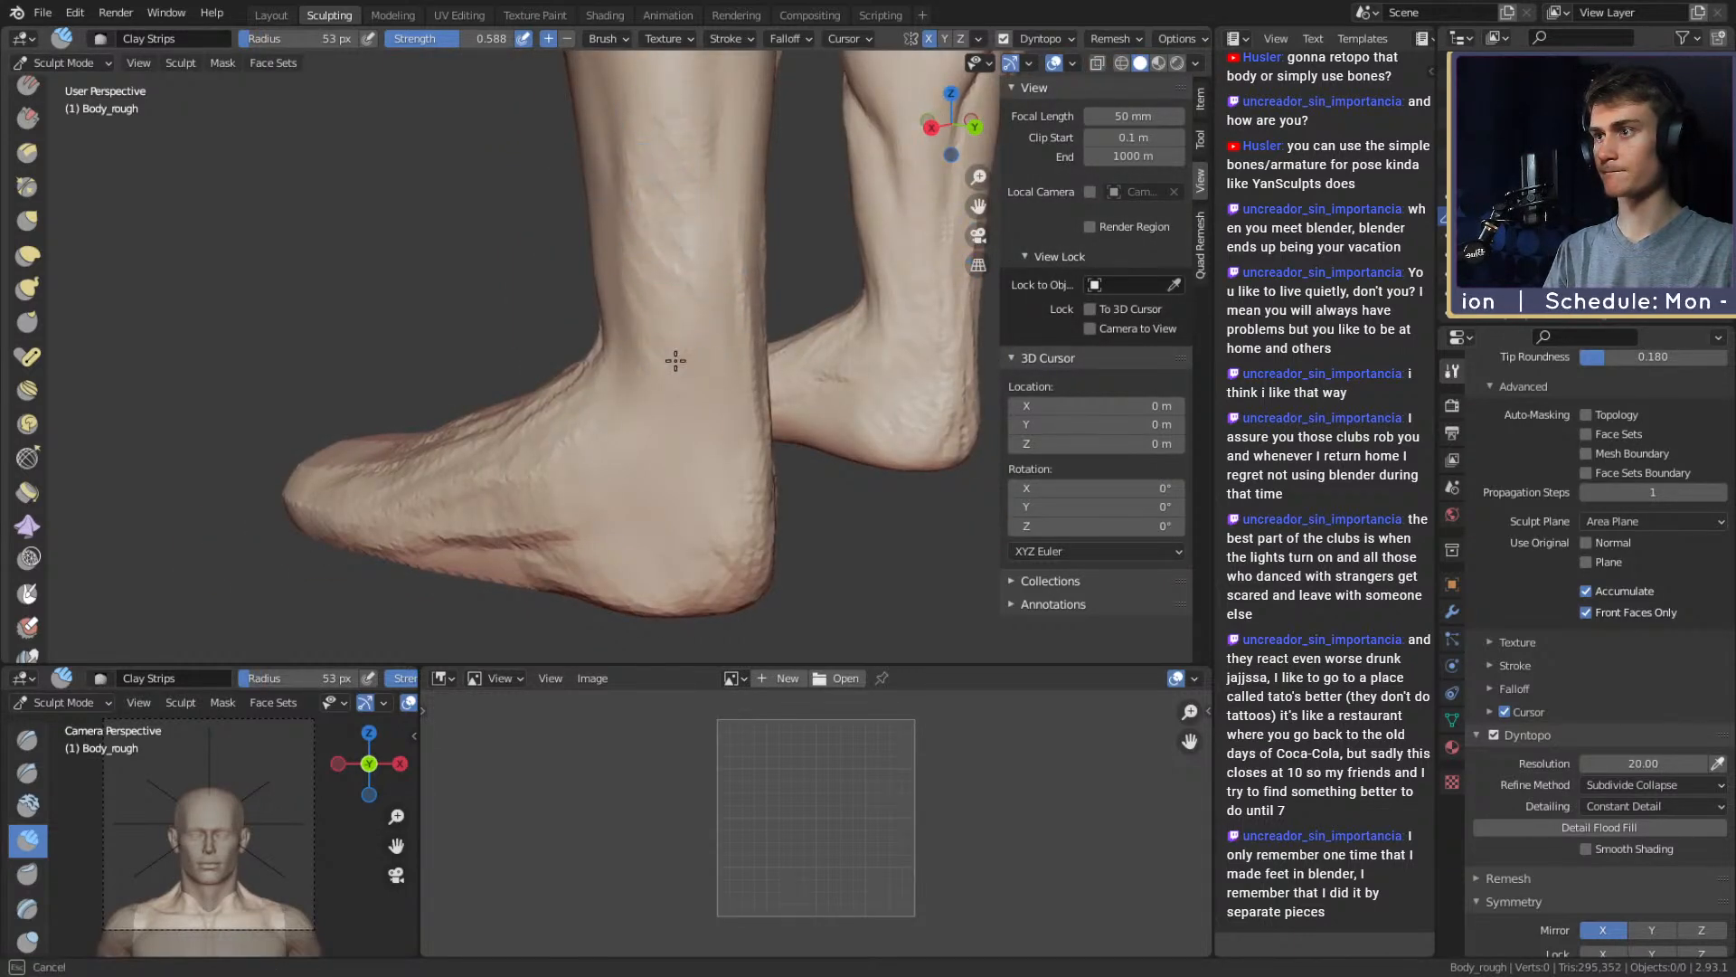
Reshape the ankle and foot contours with Grab at varying brush sizes
{"action": "mouse_move", "coordinate": [678, 367]}
{"action": "middle_mouse_down"}
{"action": "mouse_move", "coordinate": [581, 426]}
{"action": "mouse_move", "coordinate": [712, 363]}
{"action": "mouse_move", "coordinate": [523, 387]}
{"action": "mouse_move", "coordinate": [718, 356]}
{"action": "mouse_move", "coordinate": [659, 368]}
{"action": "mouse_move", "coordinate": [697, 356]}
{"action": "mouse_move", "coordinate": [546, 302]}
{"action": "mouse_move", "coordinate": [551, 276]}
{"action": "mouse_move", "coordinate": [632, 280]}
{"action": "mouse_move", "coordinate": [637, 257]}
{"action": "mouse_move", "coordinate": [583, 291]}
{"action": "mouse_move", "coordinate": [639, 388]}
{"action": "mouse_move", "coordinate": [645, 324]}
{"action": "mouse_move", "coordinate": [557, 340]}
{"action": "middle_mouse_up"}
{"action": "key", "text": "g"}
{"action": "key", "text": "f"}
{"action": "key", "text": "f"}
{"action": "left_click", "coordinate": [573, 279]}
{"action": "key", "text": "f"}
{"action": "left_click", "coordinate": [639, 244]}
{"action": "key", "text": "f"}
{"action": "left_click", "coordinate": [575, 318]}
Adjust the instep of the foot with Grab at a 94 px radius and 0.455 strength
{"action": "mouse_move", "coordinate": [663, 185]}
{"action": "middle_mouse_down"}
{"action": "mouse_move", "coordinate": [697, 524]}
{"action": "mouse_move", "coordinate": [697, 376]}
{"action": "mouse_move", "coordinate": [691, 452]}
{"action": "mouse_move", "coordinate": [581, 329]}
{"action": "mouse_move", "coordinate": [647, 387]}
{"action": "mouse_move", "coordinate": [633, 384]}
{"action": "middle_mouse_up"}
{"action": "scroll", "coordinate": [609, 379], "scroll_direction": "up", "scroll_amount": 1}
{"action": "key", "text": "f"}
{"action": "left_click", "coordinate": [575, 370]}
{"action": "left_click_drag", "start_coordinate": [541, 318], "coordinate": [533, 311]}
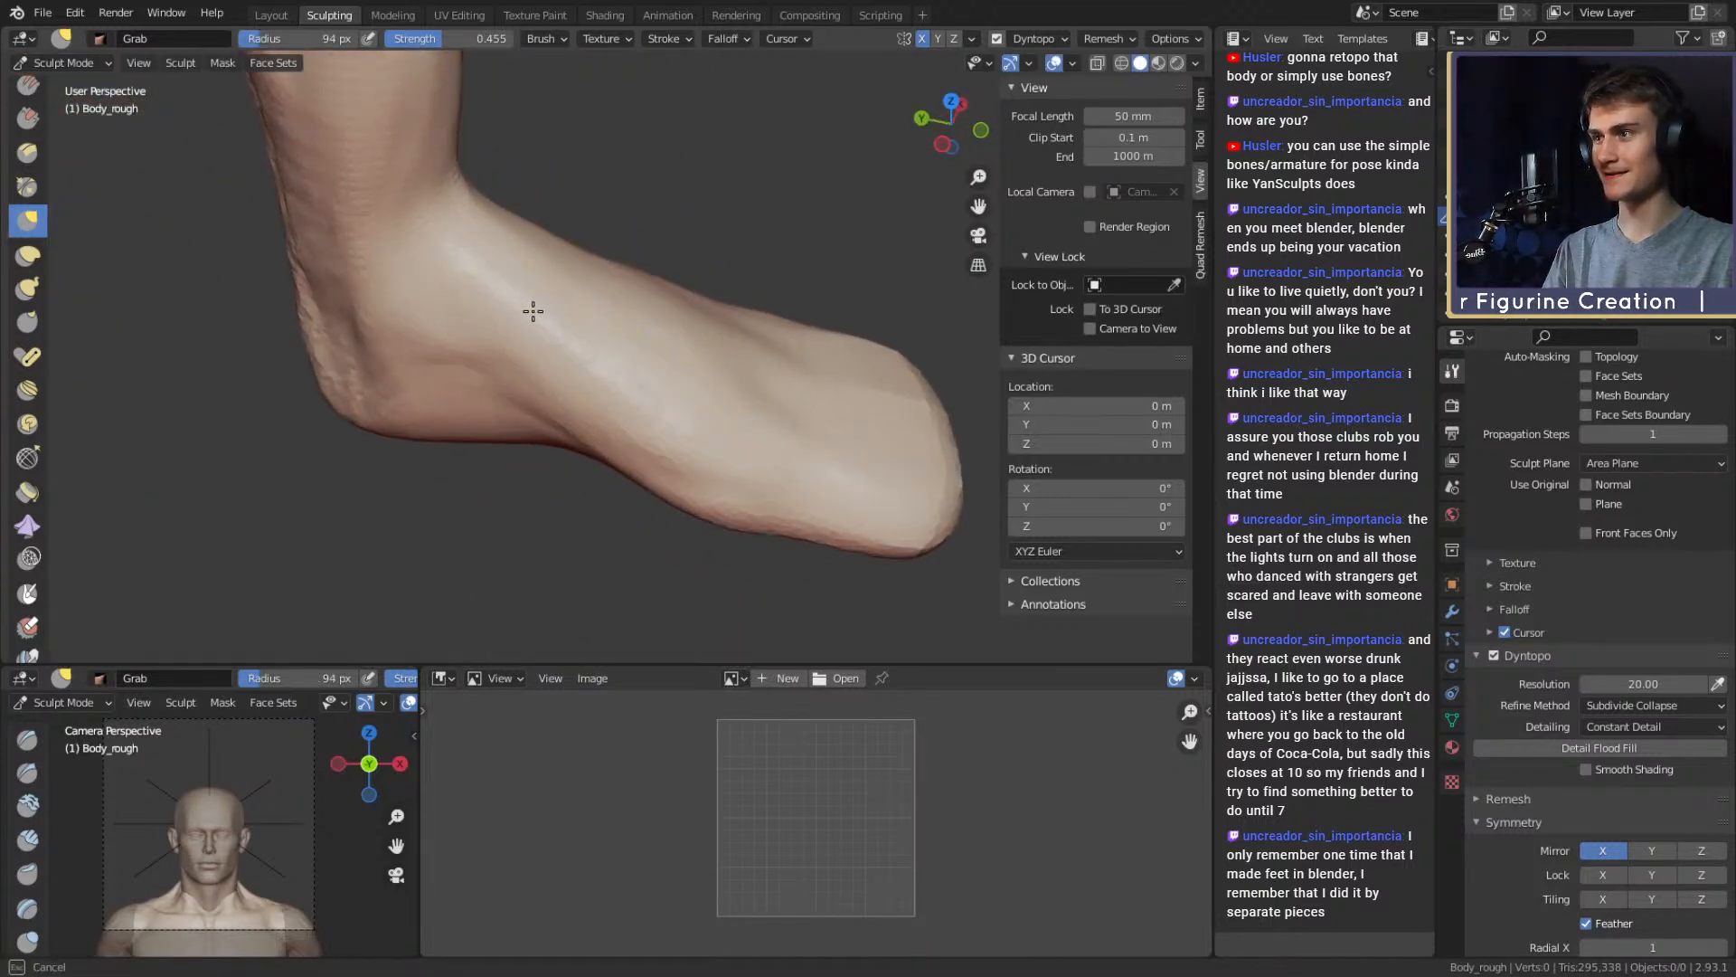
Reshape the back of the heel and ankle with Grab at a 184 px radius
{"action": "middle_click_drag", "start_coordinate": [583, 404], "coordinate": [593, 329]}
{"action": "key", "text": "f"}
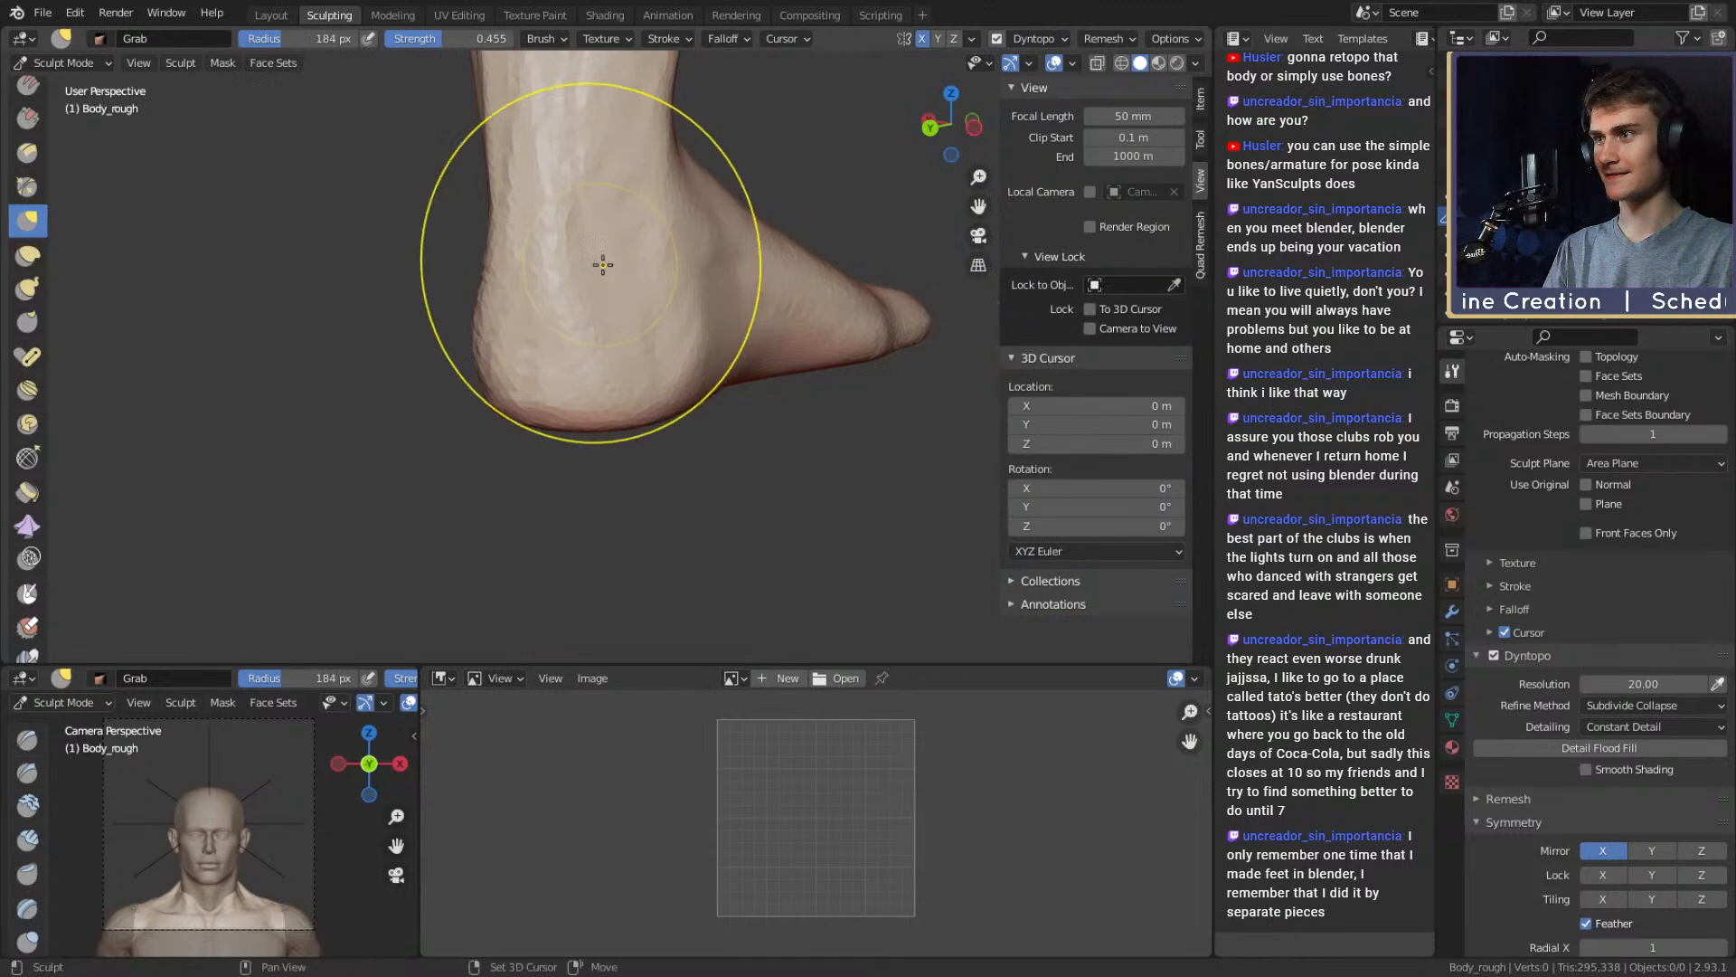
{"action": "left_click", "coordinate": [606, 253]}
{"action": "middle_click_drag", "start_coordinate": [612, 242], "coordinate": [579, 425]}
{"action": "key", "text": "f"}
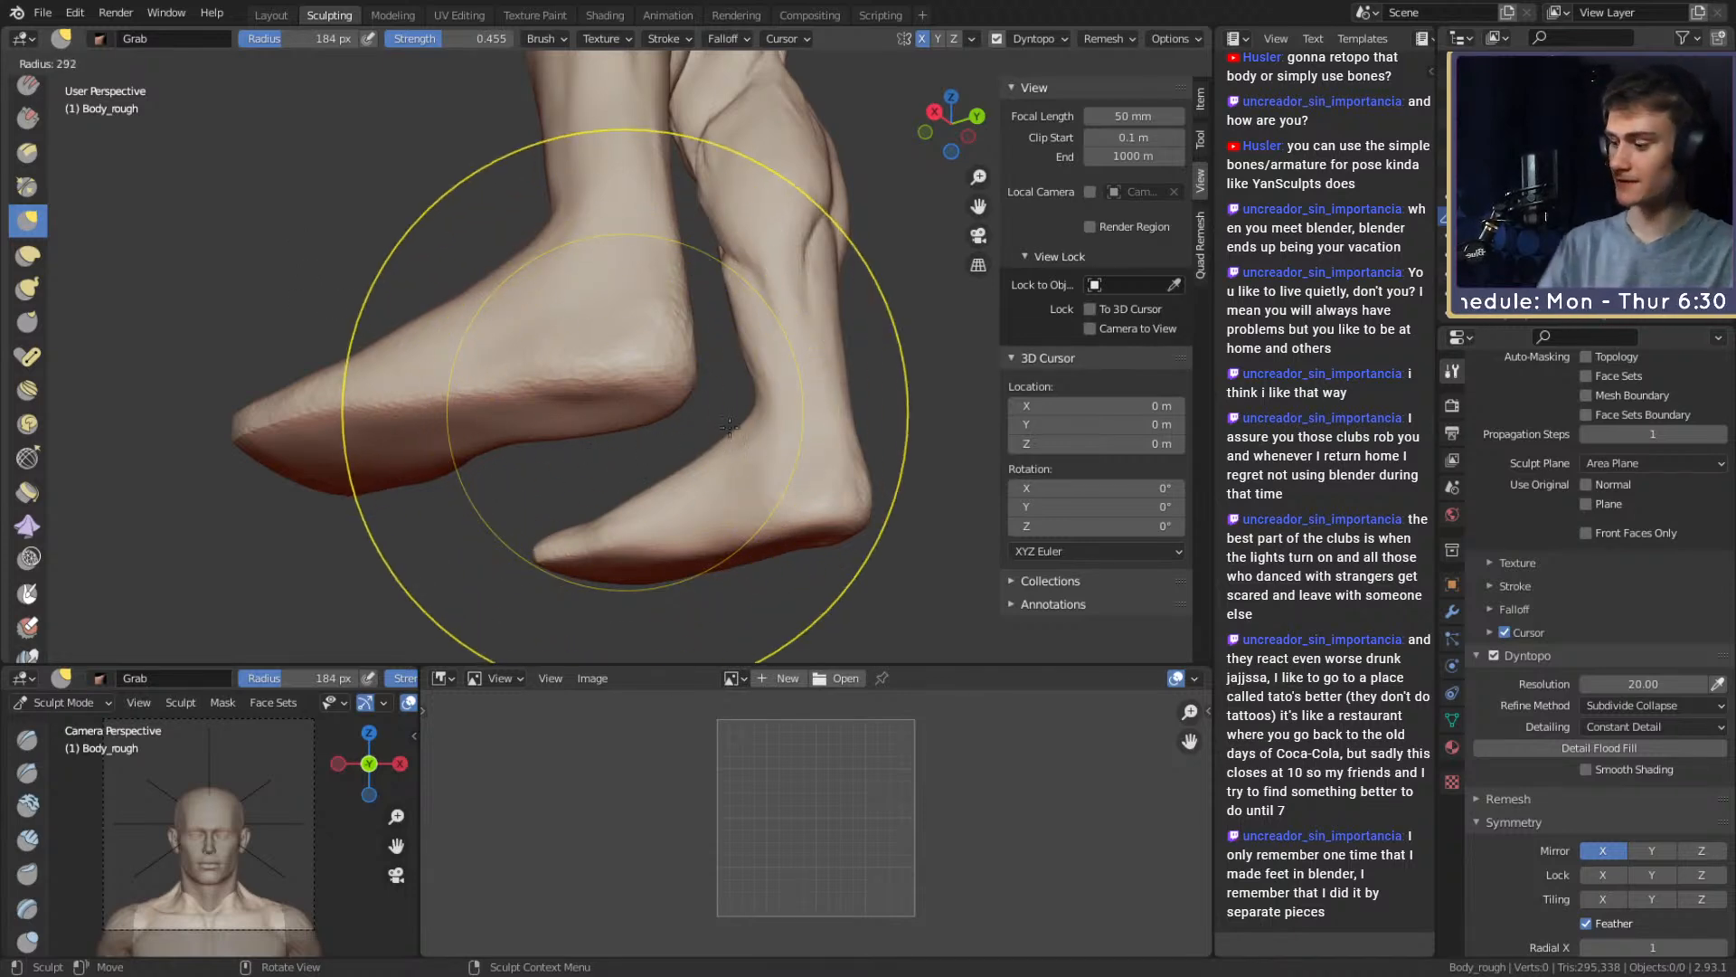
{"action": "left_click", "coordinate": [683, 378]}
Adjust the underside and side of the heel with Grab at 63 px, then 97 px
{"action": "mouse_move", "coordinate": [686, 378]}
{"action": "middle_mouse_down", "text": "shift"}
{"action": "mouse_move", "coordinate": [716, 379]}
{"action": "mouse_move", "coordinate": [621, 314]}
{"action": "mouse_move", "coordinate": [592, 345]}
{"action": "middle_mouse_up", "text": "shift"}
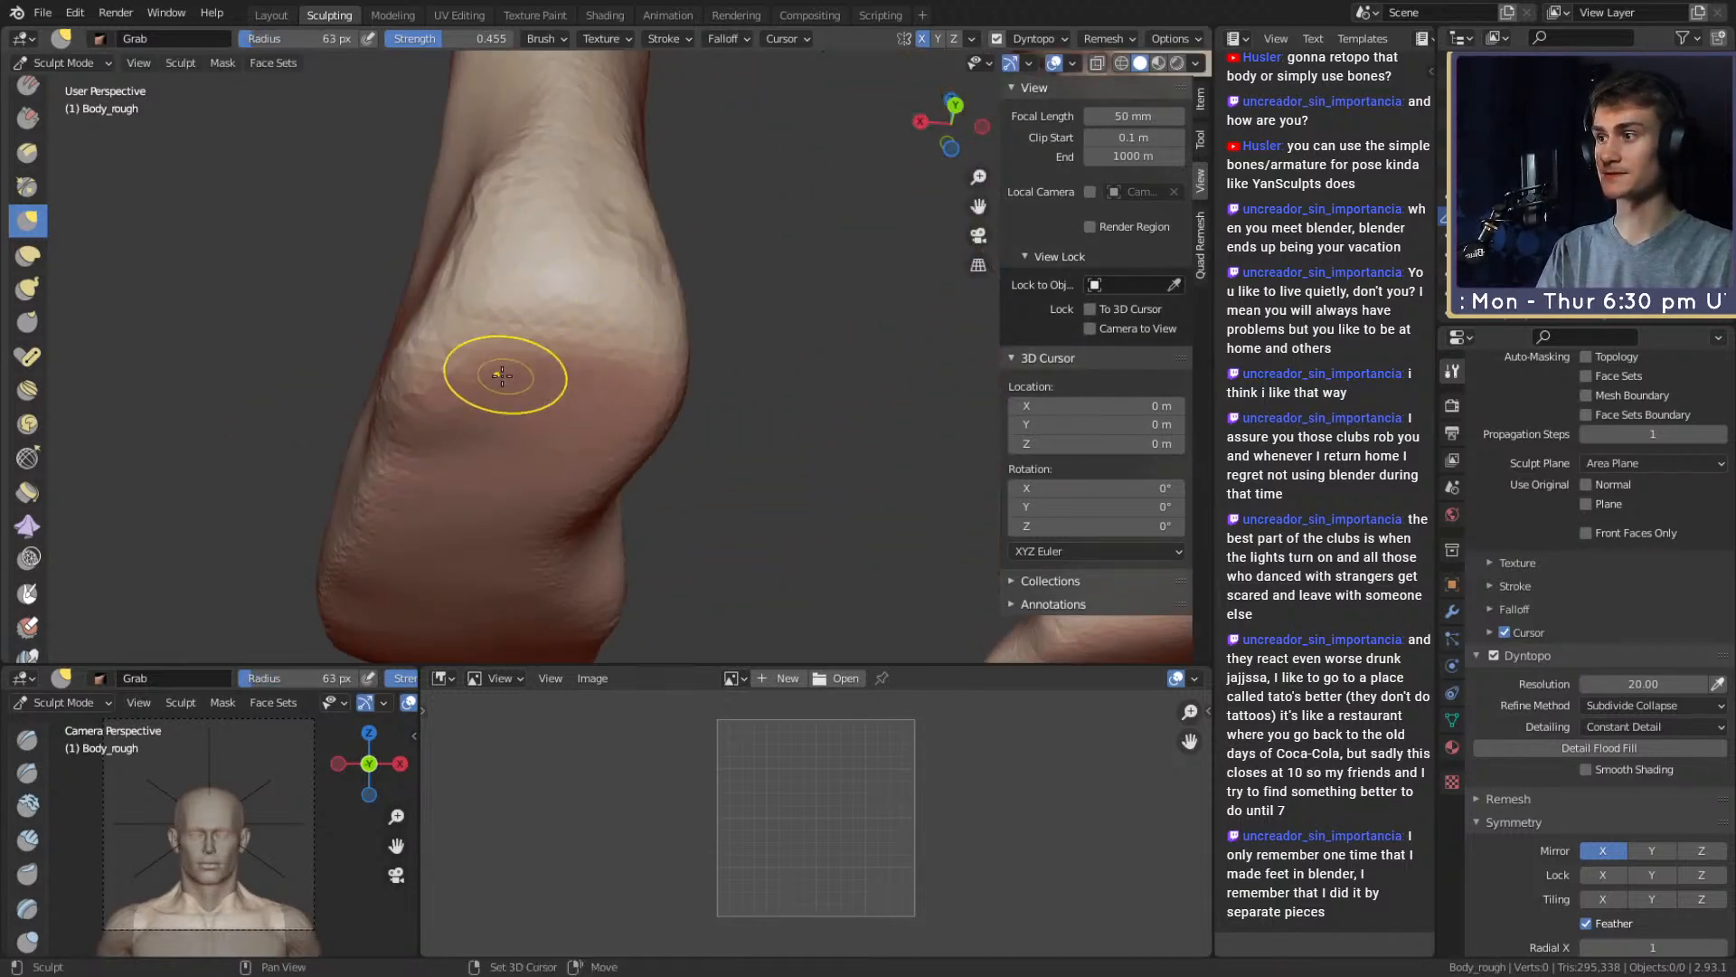
{"action": "key", "text": "f"}
{"action": "left_click", "coordinate": [540, 441]}
{"action": "mouse_move", "coordinate": [450, 414]}
{"action": "left_mouse_down"}
{"action": "mouse_move", "coordinate": [434, 434]}
{"action": "mouse_move", "coordinate": [561, 341]}
{"action": "left_mouse_up"}
{"action": "middle_click_drag", "start_coordinate": [561, 341], "coordinate": [639, 445]}
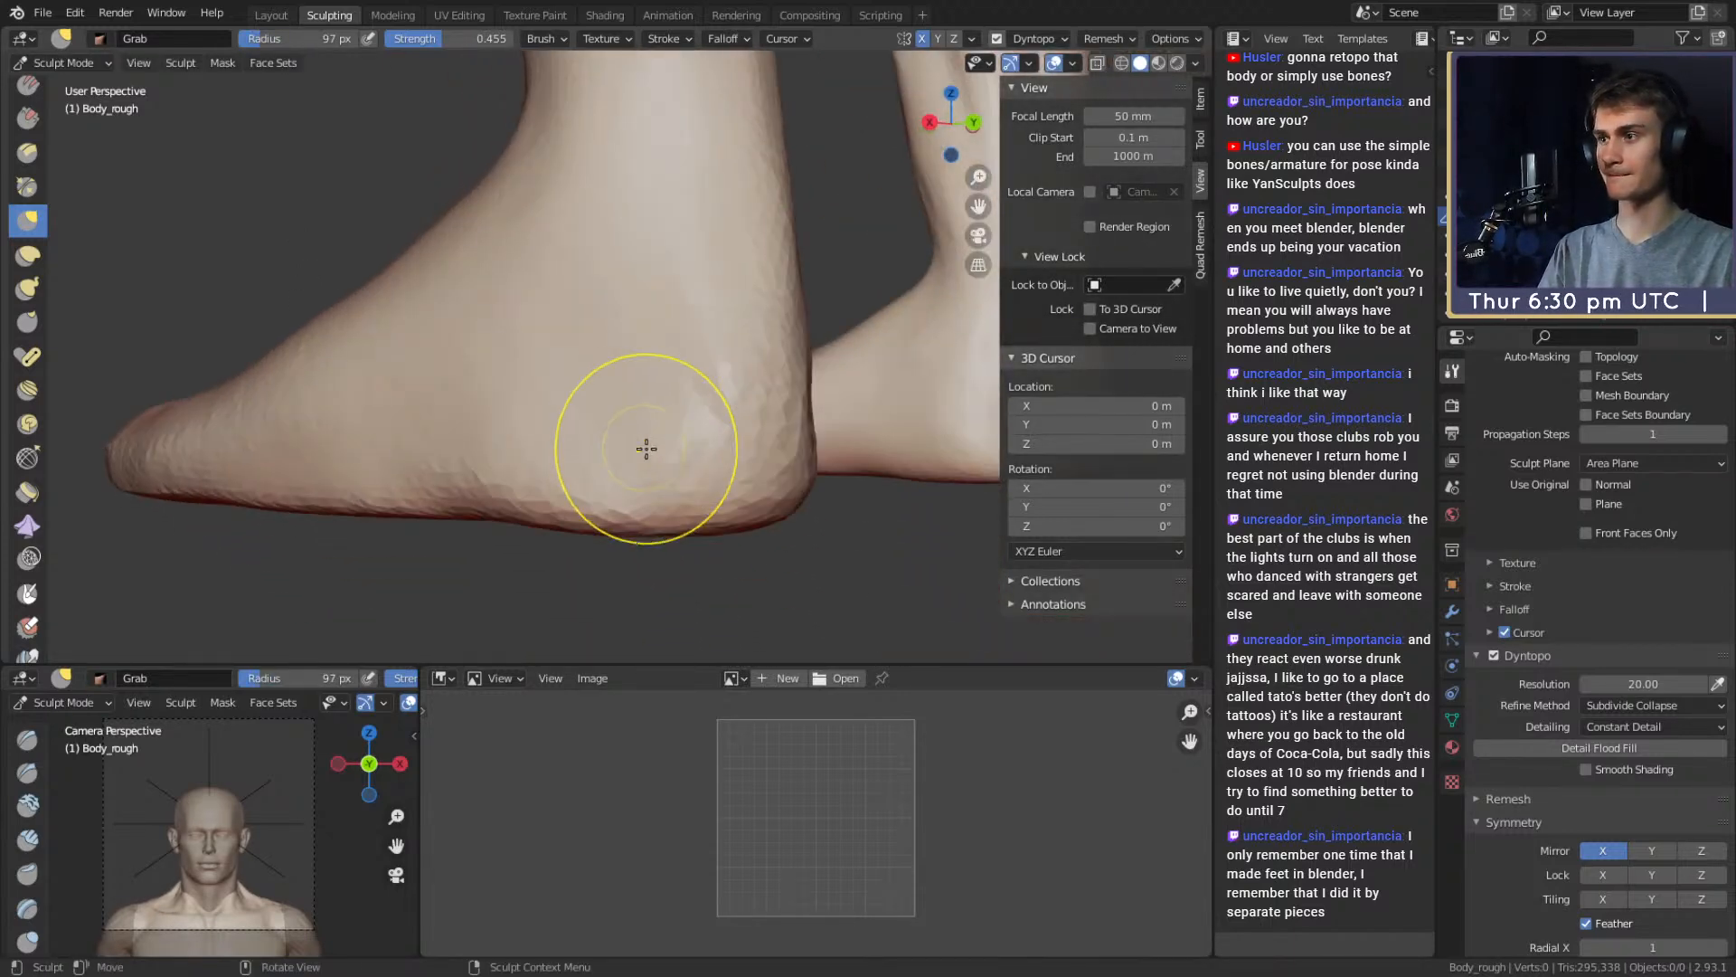
Reshape the lower leg above the ankle with Grab at a 172 px radius and 0.455 strength
{"action": "key", "text": "c"}
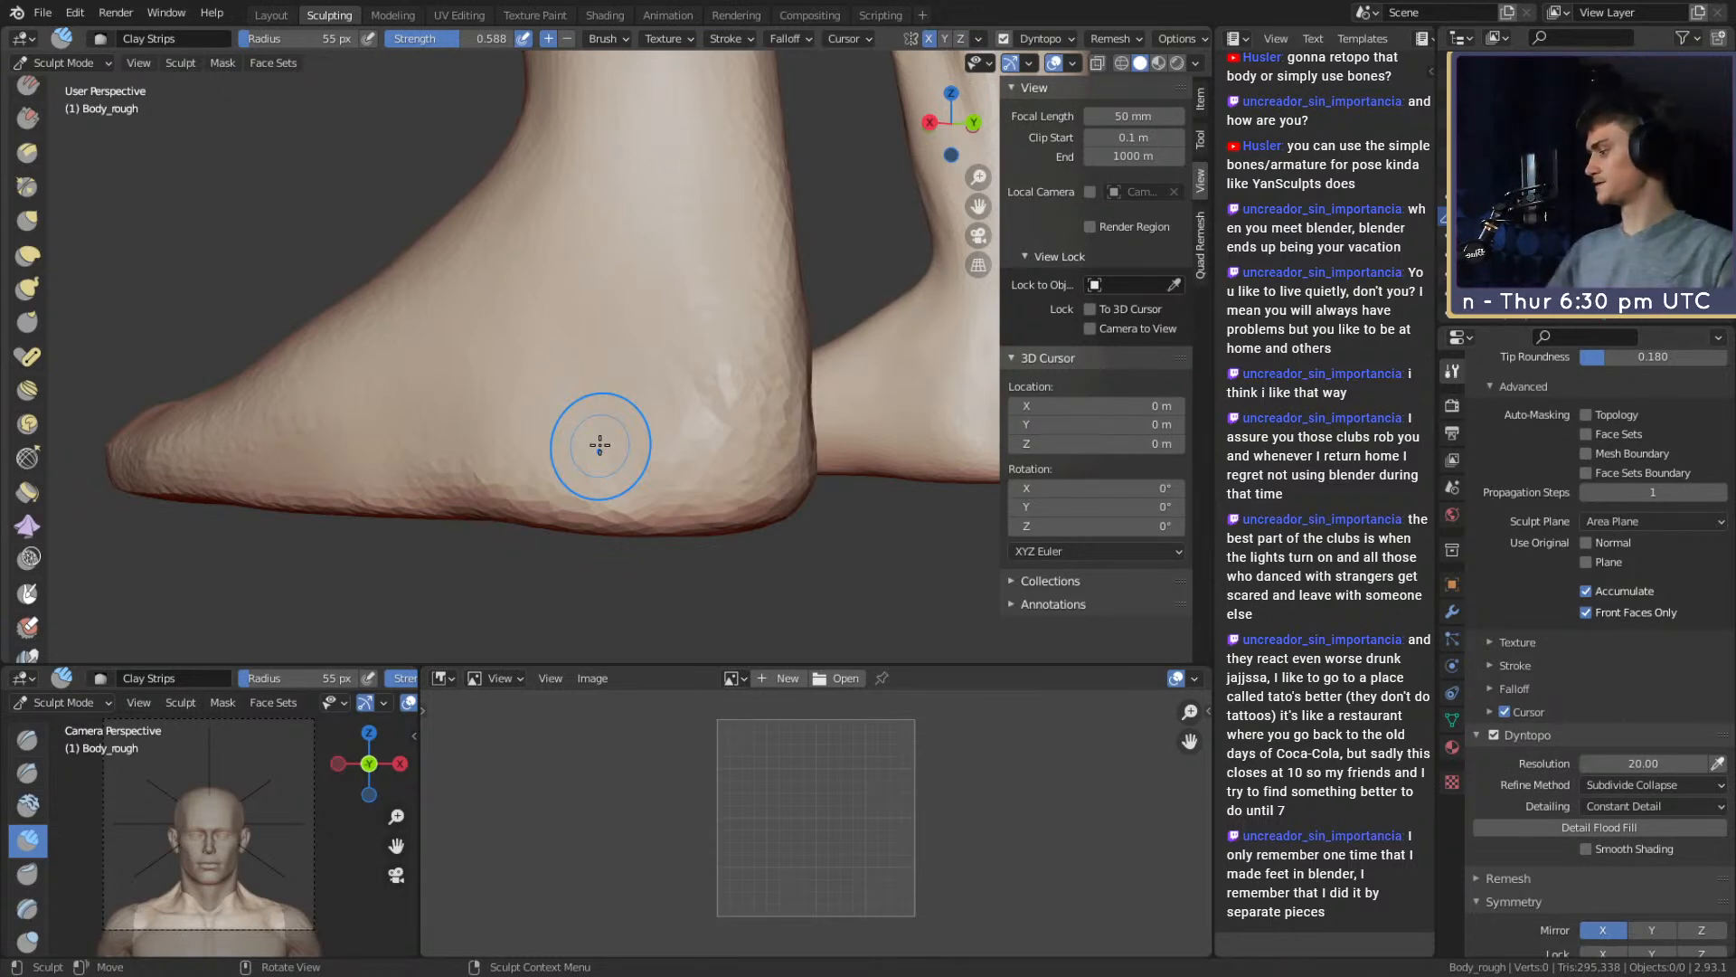
{"action": "middle_click_drag", "start_coordinate": [646, 370], "coordinate": [570, 388]}
{"action": "mouse_move", "coordinate": [569, 388]}
{"action": "middle_mouse_down", "text": "ctrl"}
{"action": "mouse_move", "coordinate": [608, 458]}
{"action": "mouse_move", "coordinate": [565, 392]}
{"action": "mouse_move", "coordinate": [590, 333]}
{"action": "middle_mouse_up", "text": "ctrl"}
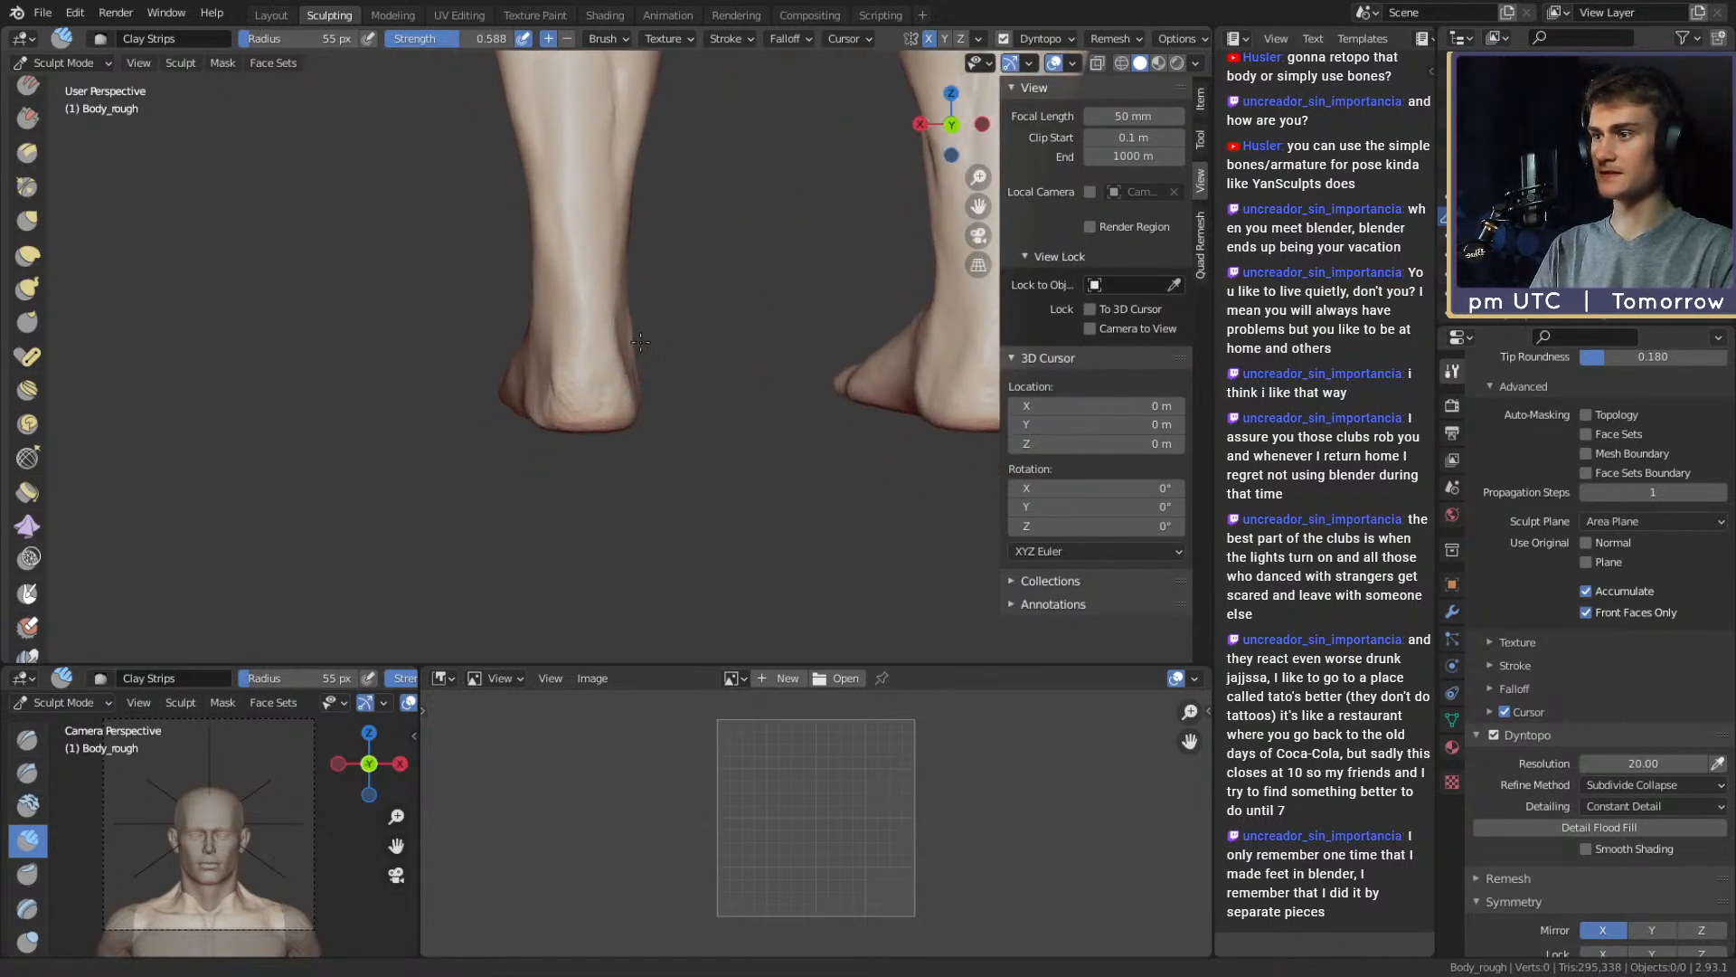
{"action": "mouse_move", "coordinate": [616, 429]}
{"action": "middle_mouse_down", "text": "ctrl"}
{"action": "mouse_move", "coordinate": [616, 403]}
{"action": "mouse_move", "coordinate": [796, 330]}
{"action": "mouse_move", "coordinate": [797, 377]}
{"action": "mouse_move", "coordinate": [819, 353]}
{"action": "mouse_move", "coordinate": [802, 377]}
{"action": "middle_mouse_up", "text": "ctrl"}
{"action": "key", "text": "g"}
{"action": "key", "text": "f"}
{"action": "left_click", "coordinate": [655, 359]}
{"action": "scroll", "coordinate": [587, 361], "scroll_direction": "up", "scroll_amount": 2}
{"action": "key", "text": "f"}
{"action": "left_click", "coordinate": [828, 402]}
{"action": "key", "text": "f"}
{"action": "left_click", "coordinate": [819, 323]}
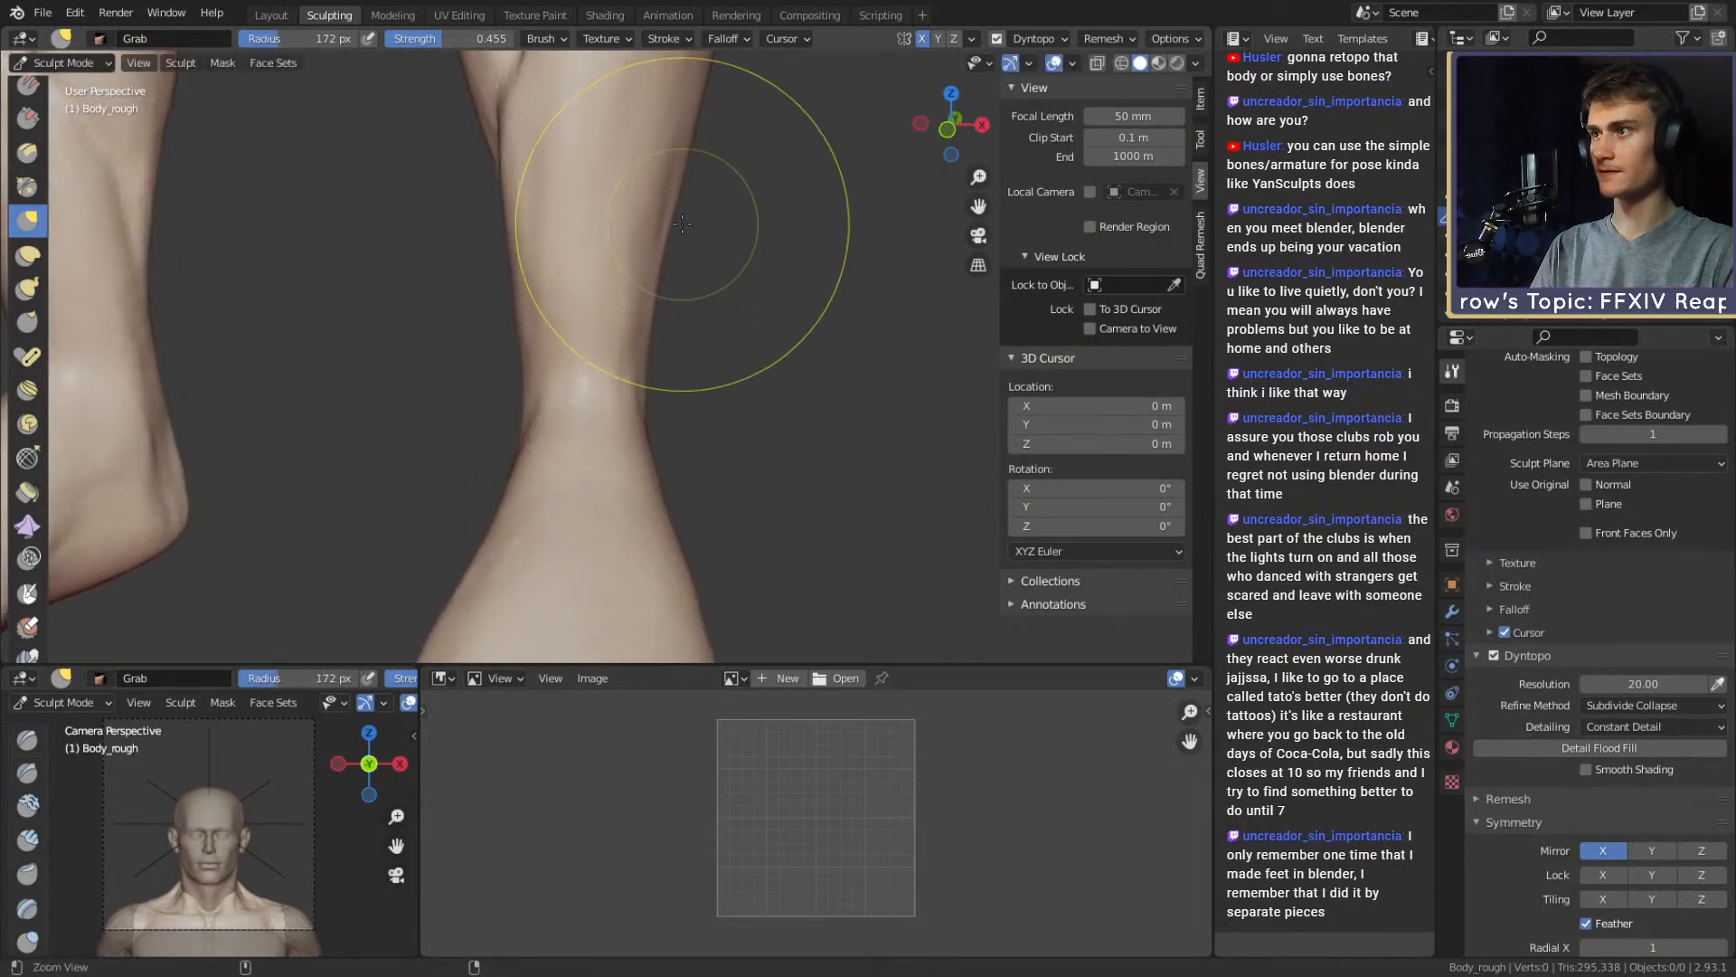
Refine the side of the heel with Grab at a 77 px radius
{"action": "middle_click_drag", "start_coordinate": [685, 223], "coordinate": [773, 341], "text": "ctrl"}
{"action": "middle_click_drag", "start_coordinate": [760, 452], "coordinate": [723, 416], "text": "ctrl"}
{"action": "mouse_move", "coordinate": [723, 416]}
{"action": "middle_mouse_down", "text": "shift"}
{"action": "mouse_move", "coordinate": [580, 344]}
{"action": "mouse_move", "coordinate": [717, 368]}
{"action": "mouse_move", "coordinate": [697, 387]}
{"action": "mouse_move", "coordinate": [630, 357]}
{"action": "mouse_move", "coordinate": [747, 344]}
{"action": "middle_mouse_up", "text": "shift"}
{"action": "scroll", "coordinate": [714, 352], "scroll_direction": "down", "scroll_amount": 3}
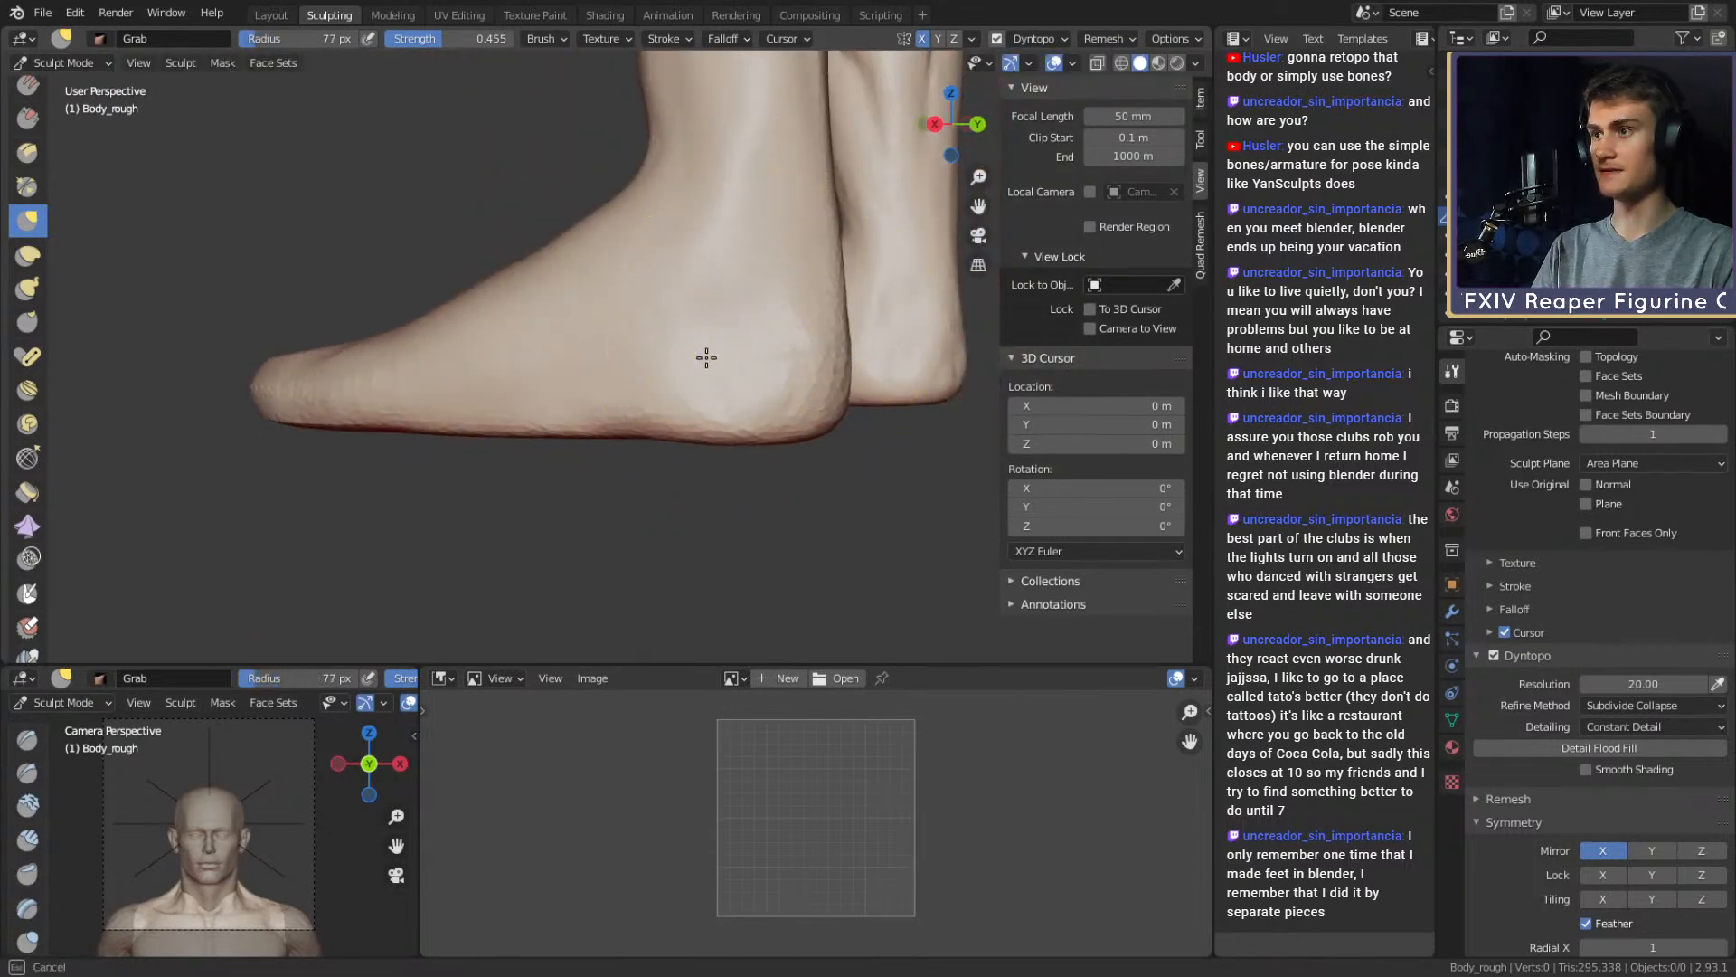
{"action": "scroll", "coordinate": [759, 325], "scroll_direction": "down", "scroll_amount": 2}
{"action": "mouse_move", "coordinate": [762, 341]}
{"action": "left_mouse_down", "text": "alt"}
{"action": "mouse_move", "coordinate": [568, 348]}
{"action": "mouse_move", "coordinate": [567, 282]}
{"action": "left_mouse_up", "text": "alt"}
Build up the inner ankle bone and its lower rim with Clay Strips at about 42 px and 0.588 strength
{"action": "key", "text": "c"}
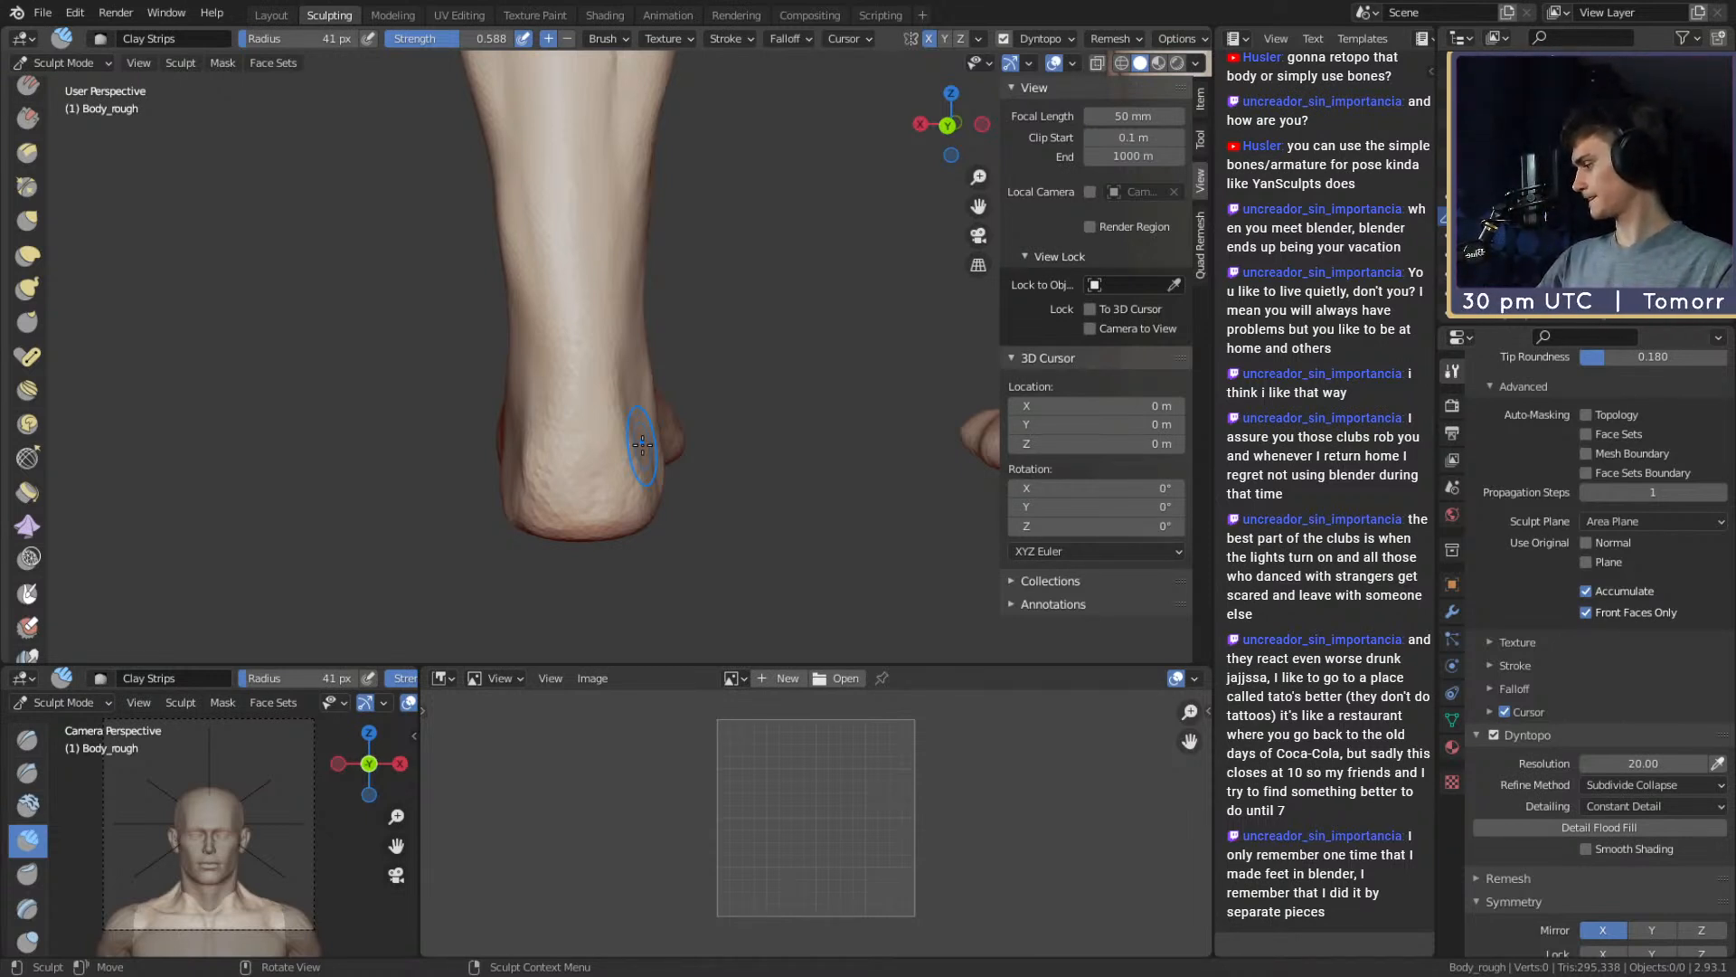
{"action": "middle_click_drag", "start_coordinate": [649, 328], "coordinate": [561, 375]}
{"action": "mouse_move", "coordinate": [492, 377]}
{"action": "left_mouse_down", "text": "alt+shift"}
{"action": "mouse_move", "coordinate": [527, 392]}
{"action": "mouse_move", "coordinate": [488, 306]}
{"action": "mouse_move", "coordinate": [506, 407]}
{"action": "left_mouse_up", "text": "alt+shift"}
{"action": "left_click_drag", "start_coordinate": [506, 407], "coordinate": [506, 389], "text": "alt"}
{"action": "mouse_move", "coordinate": [494, 381]}
{"action": "left_mouse_down"}
{"action": "mouse_move", "coordinate": [561, 422]}
{"action": "mouse_move", "coordinate": [527, 425]}
{"action": "left_mouse_up"}
{"action": "left_click_drag", "start_coordinate": [462, 341], "coordinate": [491, 260]}
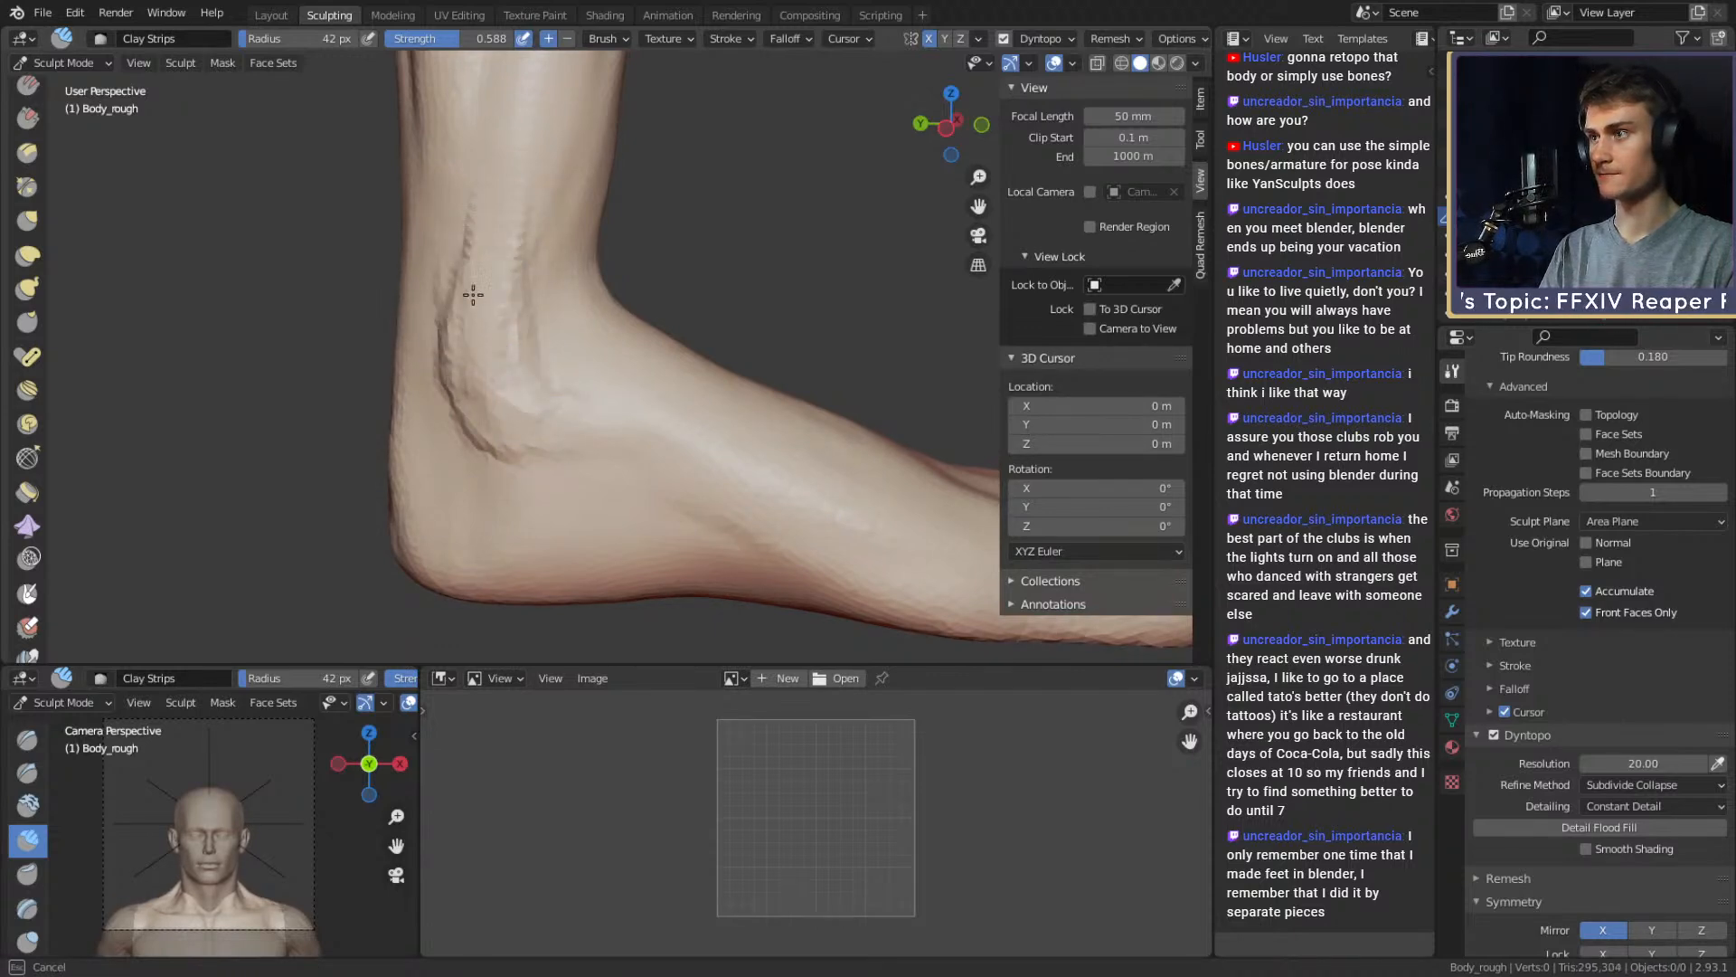
{"action": "middle_click_drag", "start_coordinate": [473, 295], "coordinate": [614, 369]}
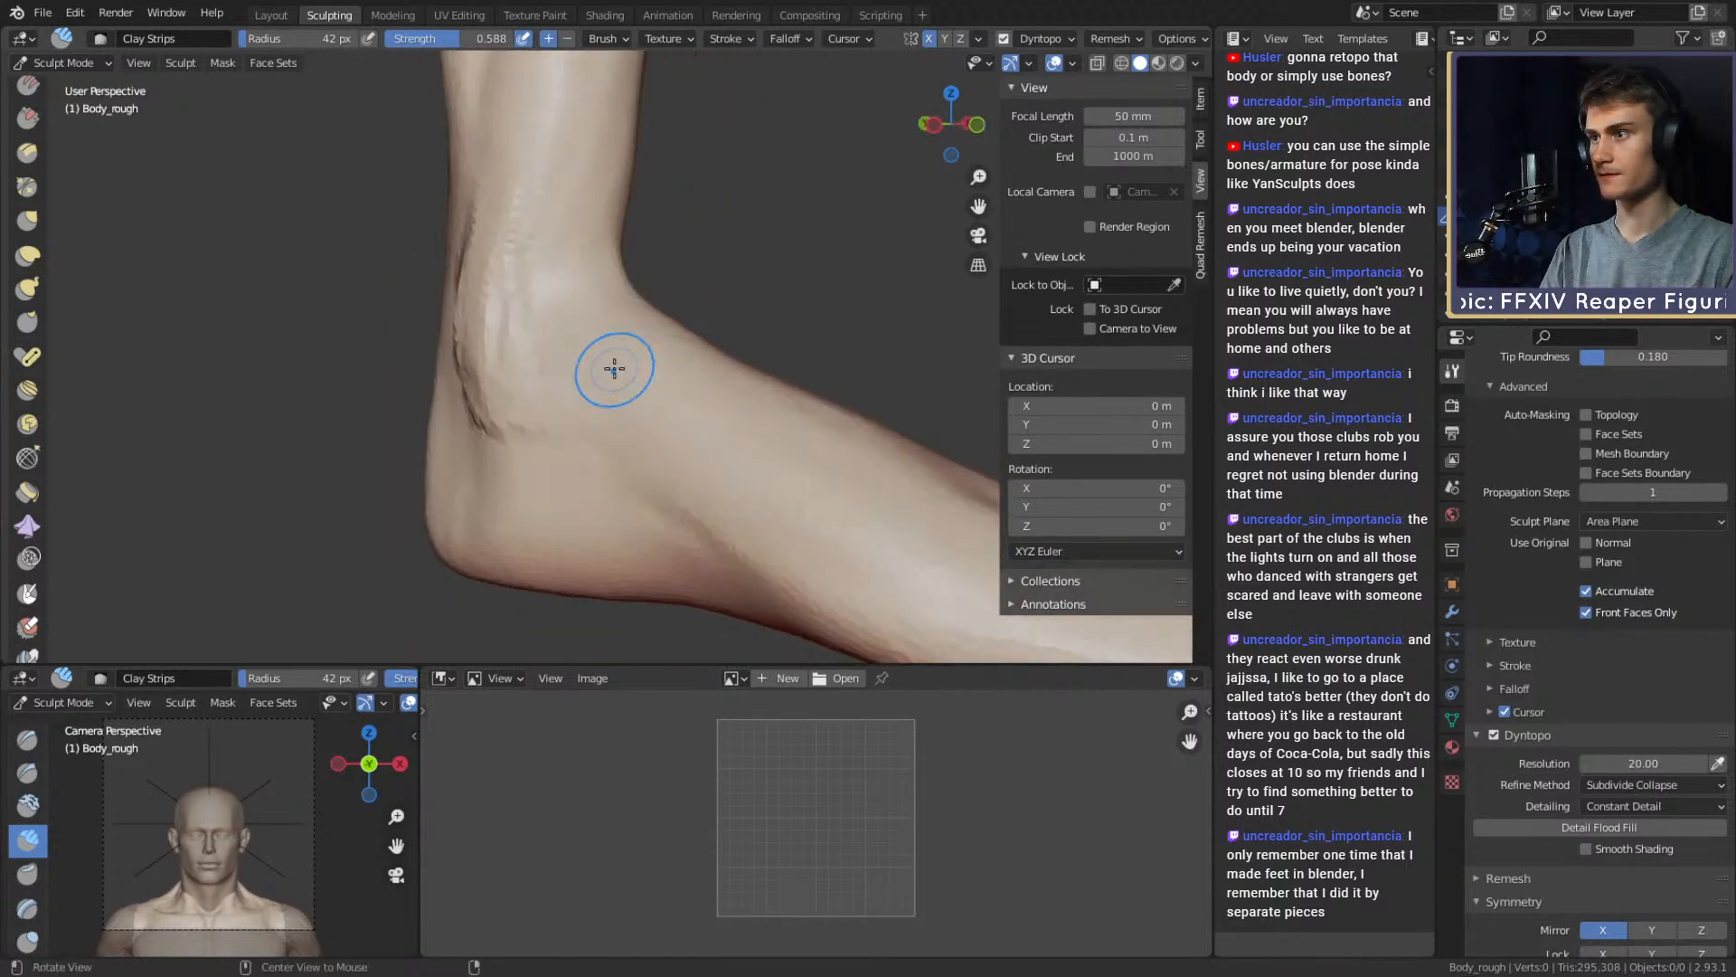
Refine the edges of the inner ankle bone with Clay Strips at a 33 px radius
{"action": "key", "text": "f"}
{"action": "left_click", "coordinate": [471, 369]}
{"action": "mouse_move", "coordinate": [471, 369]}
{"action": "left_mouse_down"}
{"action": "mouse_move", "coordinate": [472, 352]}
{"action": "mouse_move", "coordinate": [462, 382]}
{"action": "left_mouse_up"}
{"action": "mouse_move", "coordinate": [462, 381]}
{"action": "middle_mouse_down"}
{"action": "mouse_move", "coordinate": [535, 339]}
{"action": "mouse_move", "coordinate": [503, 381]}
{"action": "middle_mouse_up"}
{"action": "left_click_drag", "start_coordinate": [503, 382], "coordinate": [509, 386]}
{"action": "mouse_move", "coordinate": [554, 388]}
{"action": "middle_mouse_down"}
{"action": "mouse_move", "coordinate": [553, 367]}
{"action": "mouse_move", "coordinate": [612, 341]}
{"action": "mouse_move", "coordinate": [512, 371]}
{"action": "mouse_move", "coordinate": [559, 337]}
{"action": "middle_mouse_up"}
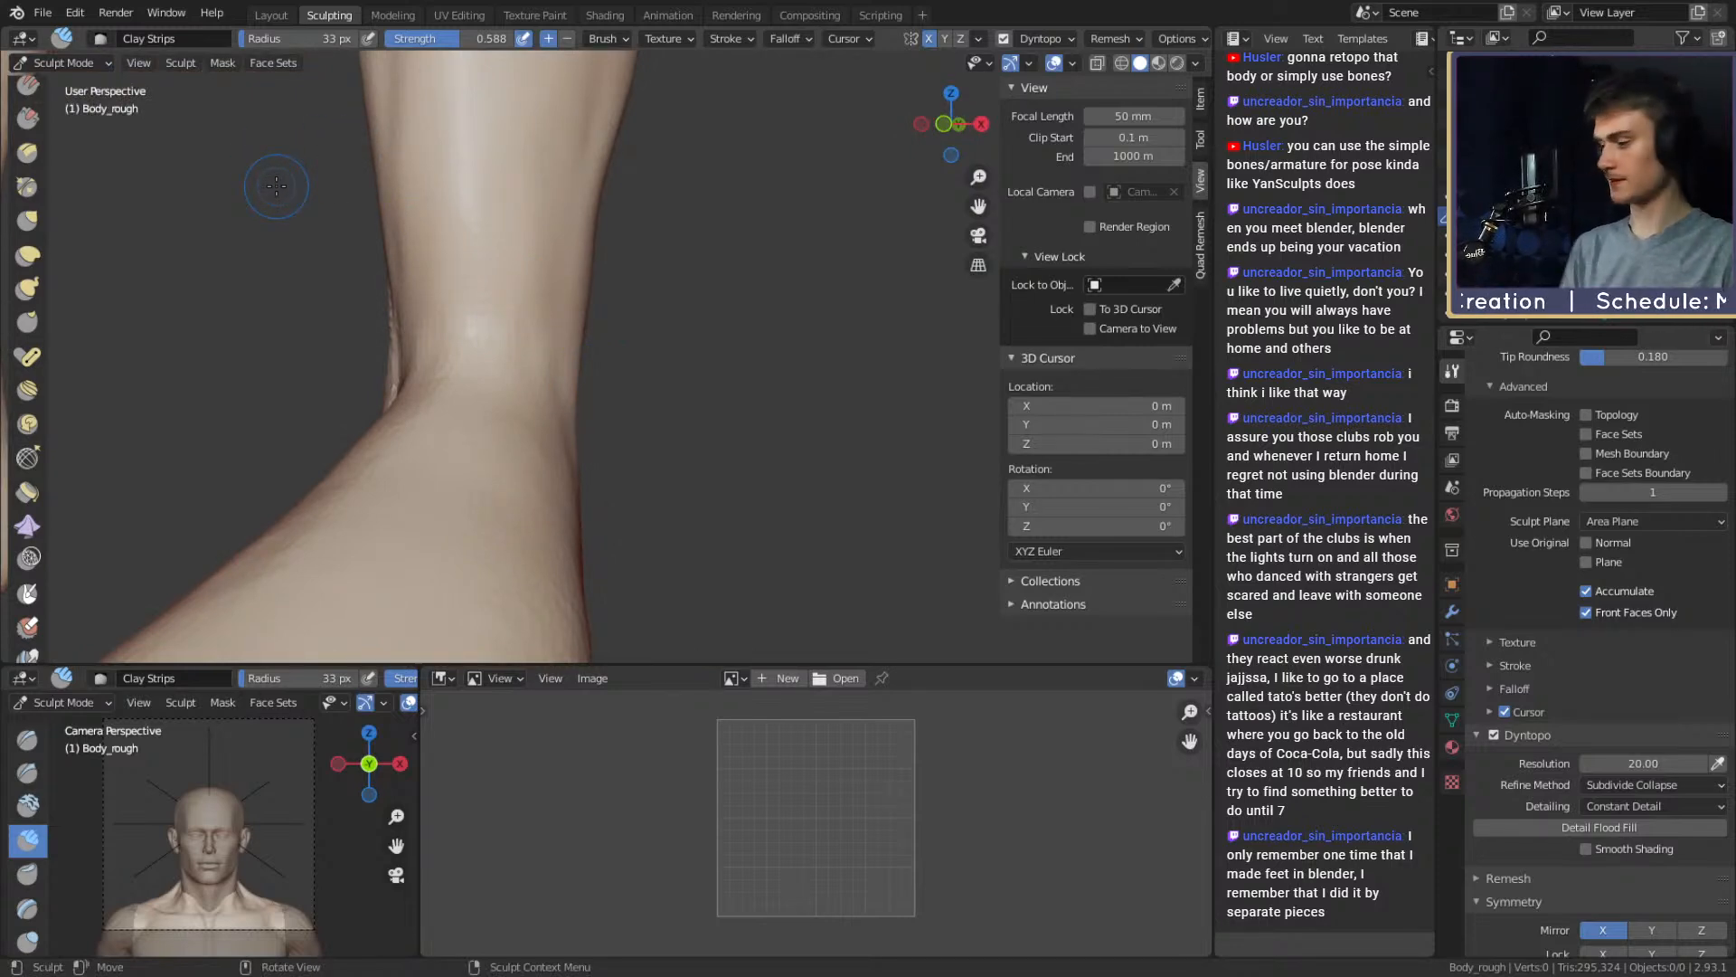
Build up the outer ankle and lower shin with vertical Clay Strips strokes, starting at 33 px
{"action": "middle_click_drag", "start_coordinate": [659, 384], "coordinate": [603, 360]}
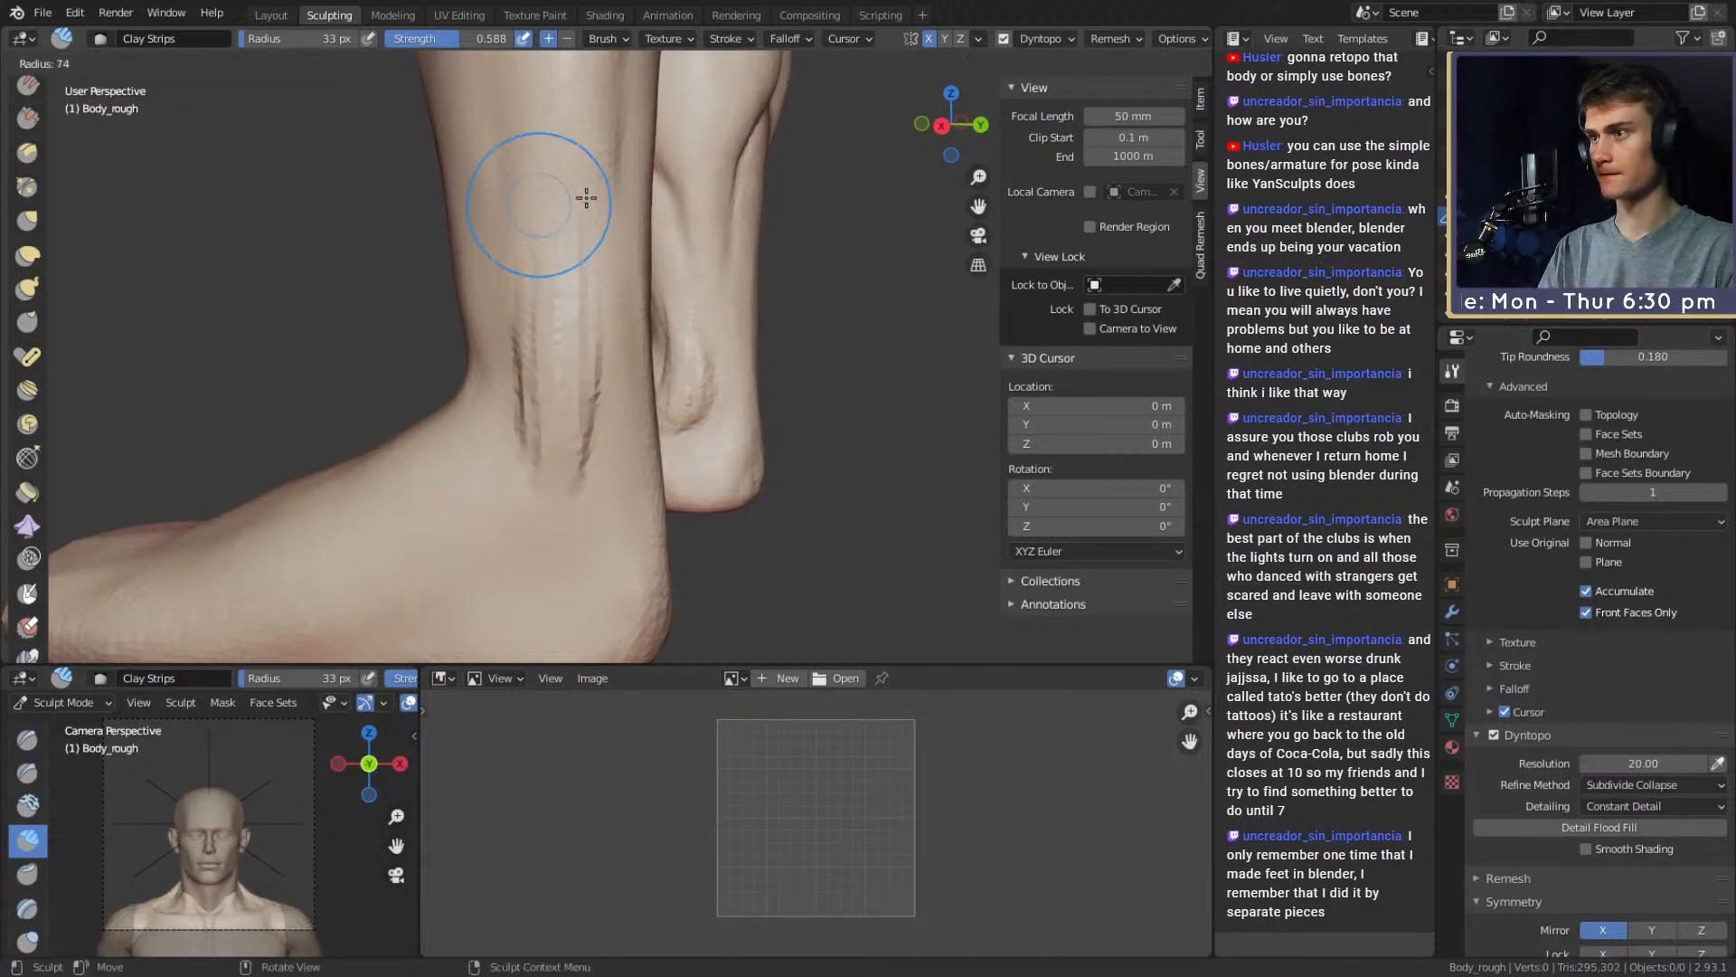
{"action": "left_click", "coordinate": [595, 393]}
{"action": "mouse_move", "coordinate": [550, 488]}
{"action": "middle_mouse_down"}
{"action": "mouse_move", "coordinate": [573, 418]}
{"action": "mouse_move", "coordinate": [715, 398]}
{"action": "mouse_move", "coordinate": [503, 388]}
{"action": "mouse_move", "coordinate": [583, 381]}
{"action": "middle_mouse_up"}
Reshape the outer ankle with Grab, starting at a 104 px radius
{"action": "key", "text": "g"}
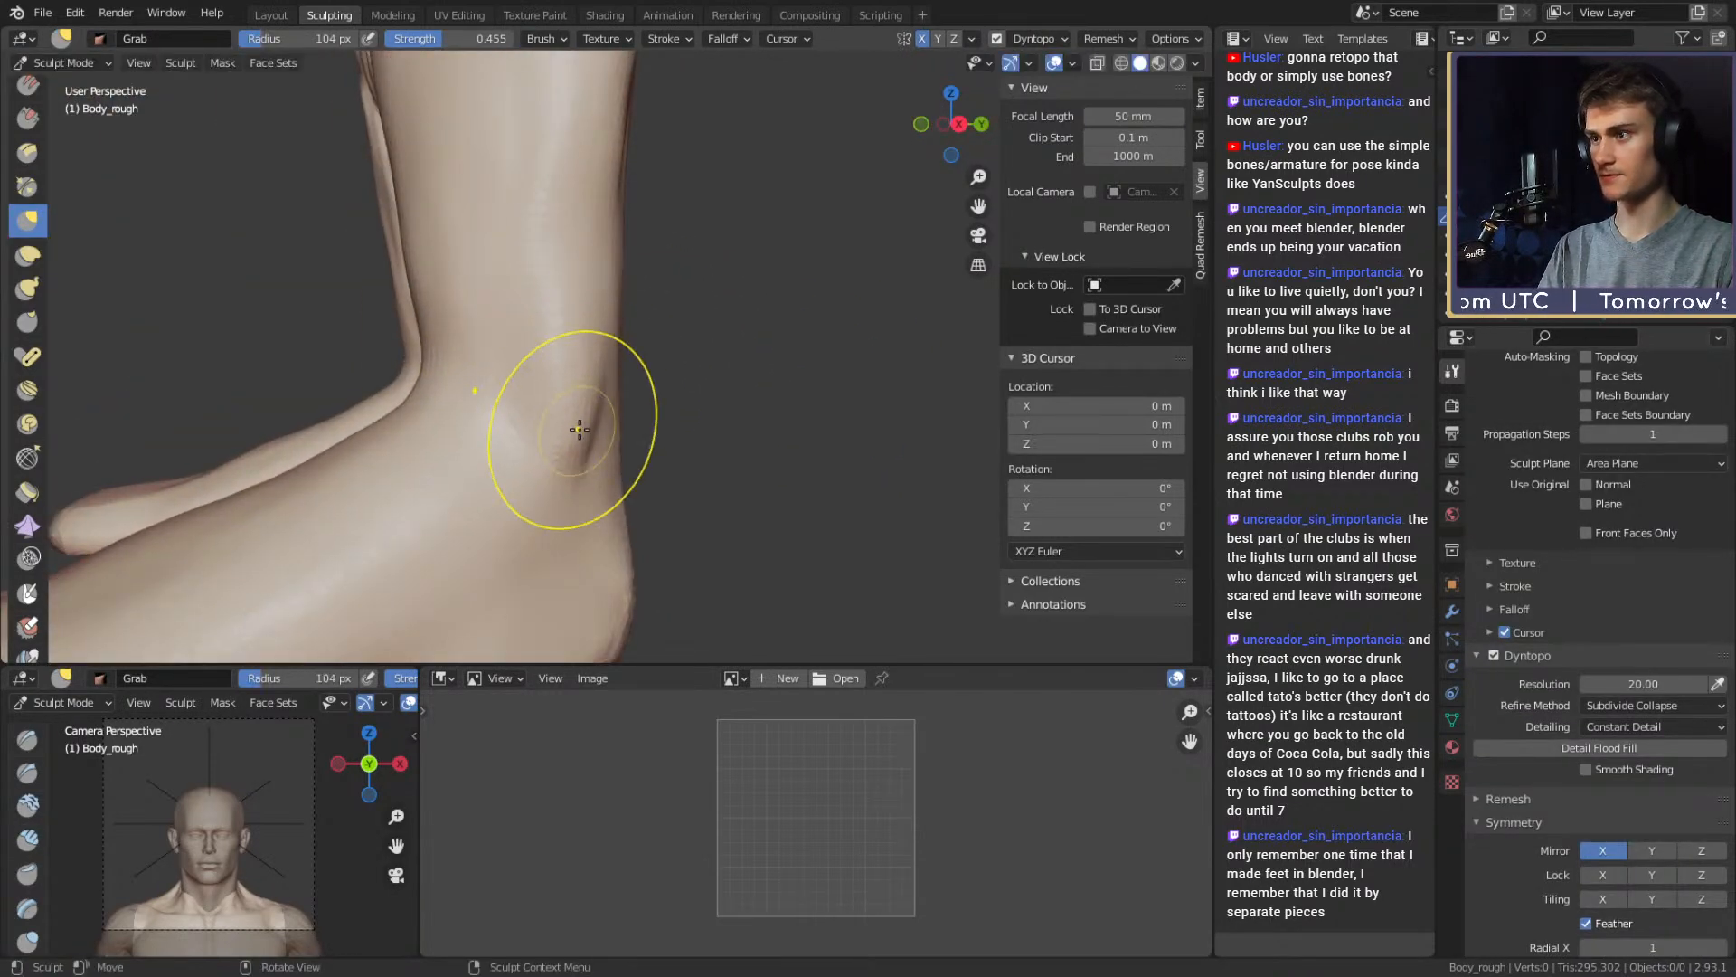
{"action": "key", "text": "f"}
{"action": "mouse_move", "coordinate": [580, 429]}
{"action": "left_mouse_down", "text": "alt"}
{"action": "mouse_move", "coordinate": [678, 334]}
{"action": "mouse_move", "coordinate": [628, 376]}
{"action": "mouse_move", "coordinate": [669, 351]}
{"action": "mouse_move", "coordinate": [661, 428]}
{"action": "left_mouse_up", "text": "alt"}
{"action": "left_click", "coordinate": [842, 317]}
{"action": "key", "text": "f"}
{"action": "left_click", "coordinate": [774, 333]}
{"action": "mouse_move", "coordinate": [626, 365]}
{"action": "left_mouse_down"}
{"action": "mouse_move", "coordinate": [681, 329]}
{"action": "mouse_move", "coordinate": [638, 339]}
{"action": "left_mouse_up"}
Adjust the calf and lower shin contours with Grab at 141 px, then 121 px
{"action": "key", "text": "f"}
{"action": "left_click", "coordinate": [736, 331]}
{"action": "mouse_move", "coordinate": [753, 340]}
{"action": "left_mouse_down", "text": "alt"}
{"action": "mouse_move", "coordinate": [612, 345]}
{"action": "mouse_move", "coordinate": [663, 345]}
{"action": "mouse_move", "coordinate": [624, 331]}
{"action": "left_mouse_up", "text": "alt"}
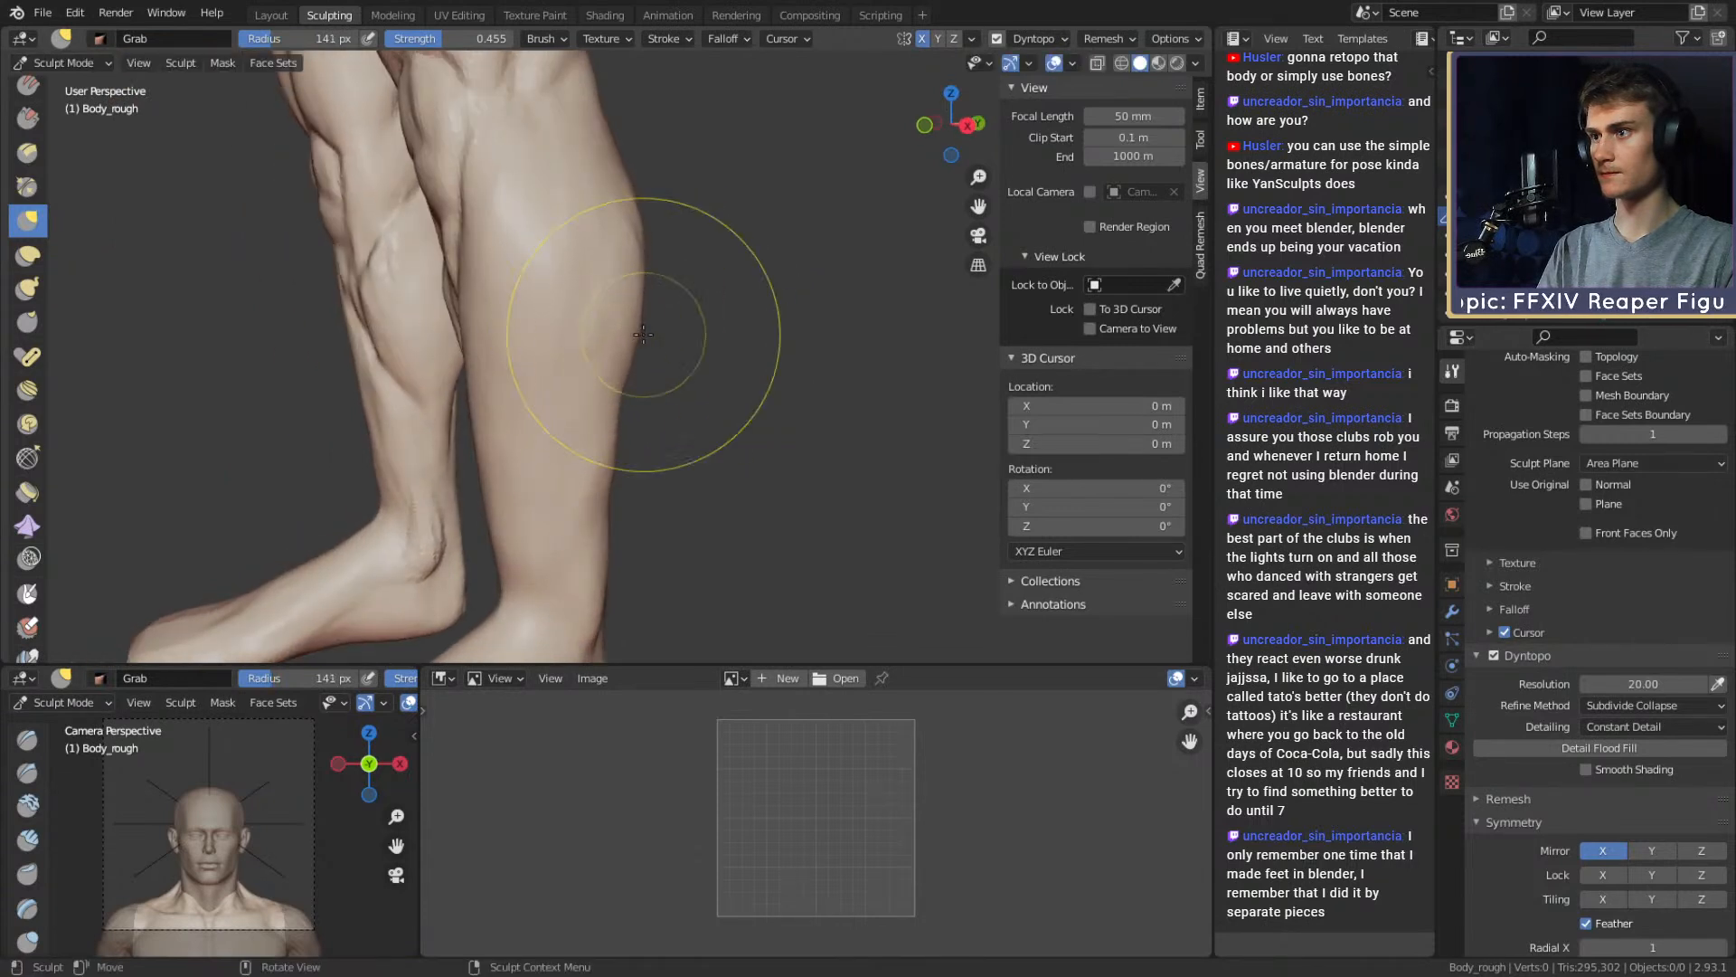
{"action": "mouse_move", "coordinate": [661, 468]}
{"action": "left_mouse_down", "text": "alt+shift"}
{"action": "mouse_move", "coordinate": [652, 327]}
{"action": "mouse_move", "coordinate": [620, 366]}
{"action": "mouse_move", "coordinate": [639, 364]}
{"action": "mouse_move", "coordinate": [541, 348]}
{"action": "left_mouse_up", "text": "alt+shift"}
{"action": "key", "text": "f"}
{"action": "left_click", "coordinate": [730, 343]}
{"action": "key", "text": "f"}
{"action": "left_click", "coordinate": [684, 358]}
{"action": "key", "text": "f"}
{"action": "left_click", "coordinate": [636, 356]}
{"action": "left_click_drag", "start_coordinate": [622, 343], "coordinate": [536, 394], "text": "alt"}
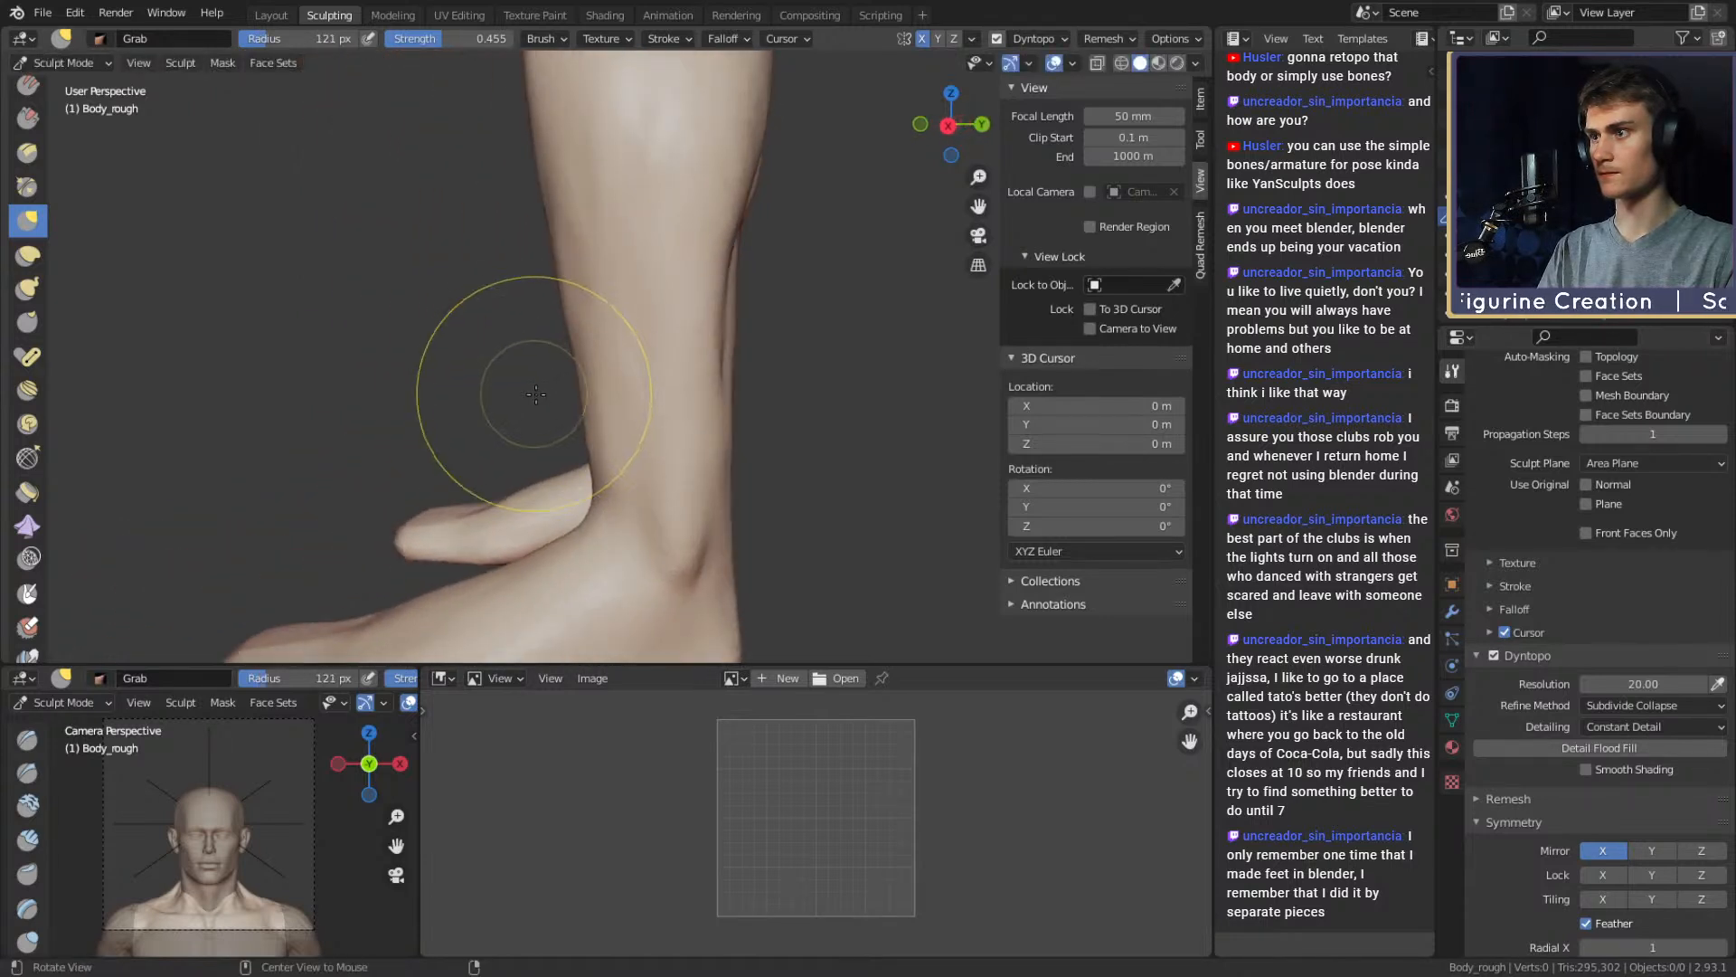
Refine the outer contour of the lower leg down to the ankle with Grab at 103 px
{"action": "mouse_move", "coordinate": [608, 469]}
{"action": "left_mouse_down", "text": "alt+shift"}
{"action": "mouse_move", "coordinate": [581, 407]}
{"action": "mouse_move", "coordinate": [562, 424]}
{"action": "left_mouse_up", "text": "alt+shift"}
{"action": "key", "text": "f"}
{"action": "left_click", "coordinate": [575, 406]}
{"action": "key", "text": "f"}
{"action": "left_click", "coordinate": [562, 417]}
{"action": "mouse_move", "coordinate": [565, 423]}
{"action": "left_mouse_down", "text": "alt"}
{"action": "mouse_move", "coordinate": [636, 411]}
{"action": "mouse_move", "coordinate": [595, 418]}
{"action": "mouse_move", "coordinate": [610, 414]}
{"action": "left_mouse_up", "text": "alt"}
{"action": "key", "text": "f"}
{"action": "left_click", "coordinate": [581, 427]}
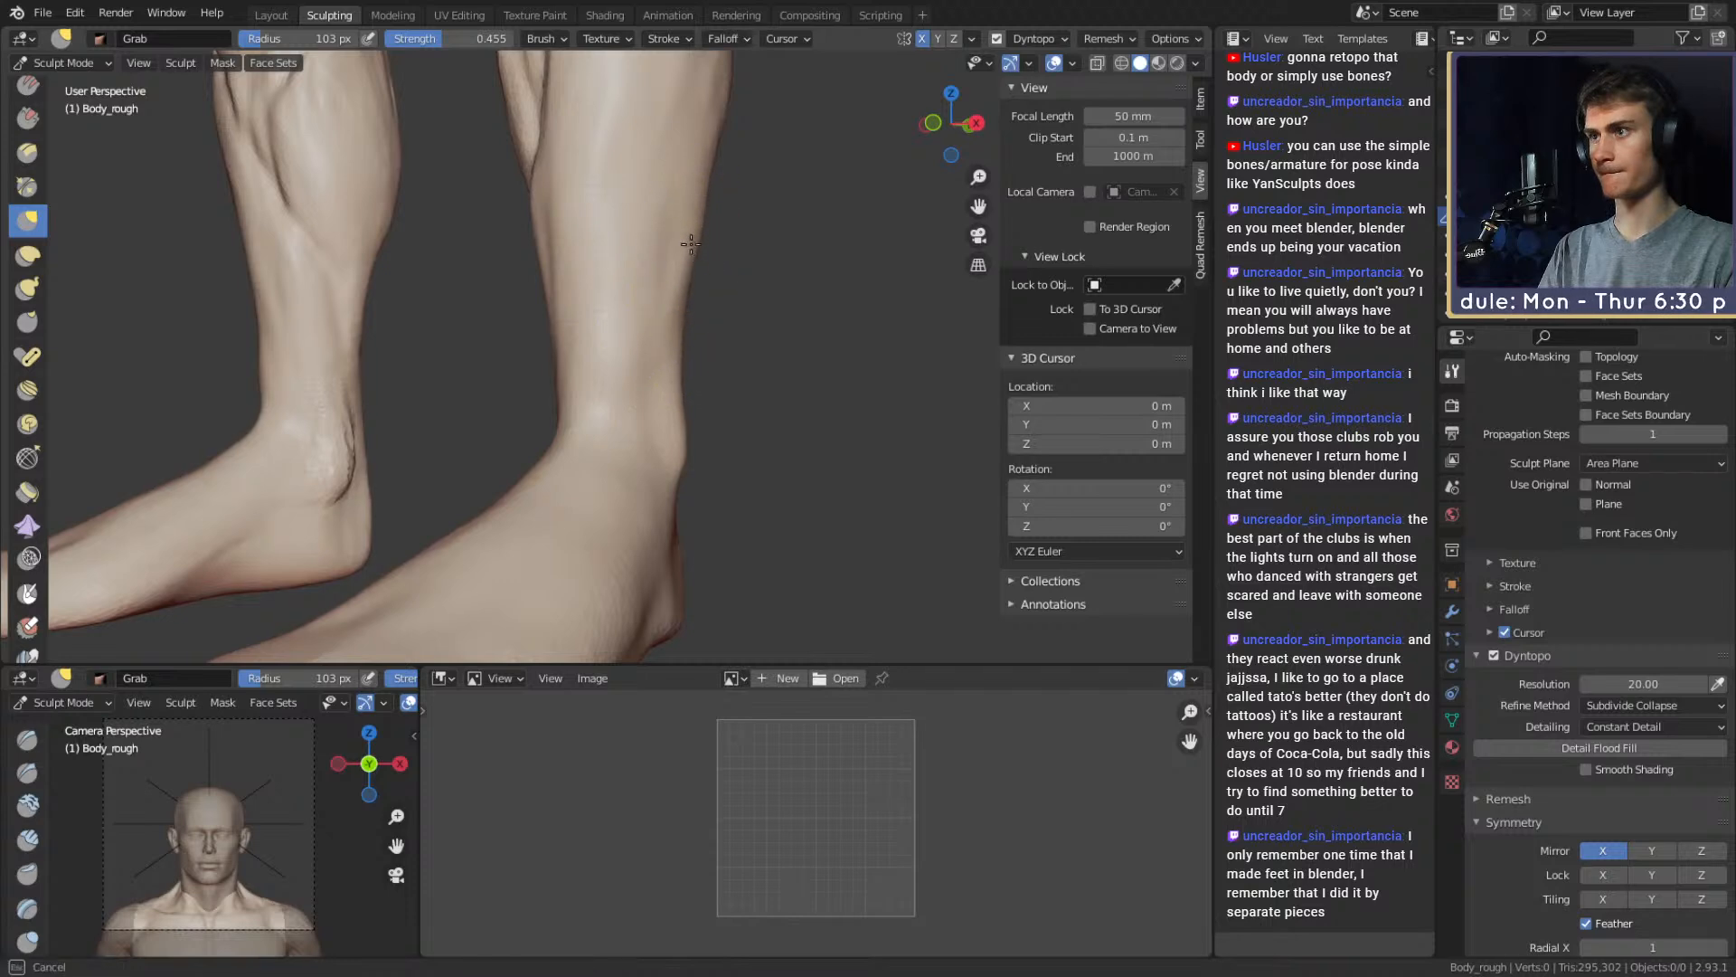
Continue adjusting the lower leg's shape with Grab from several angles at different brush sizes
{"action": "left_click_drag", "start_coordinate": [704, 217], "coordinate": [715, 216], "text": "ctrl+alt"}
{"action": "left_click_drag", "start_coordinate": [736, 216], "coordinate": [587, 226], "text": "alt"}
{"action": "mouse_move", "coordinate": [588, 226]}
{"action": "left_mouse_down", "text": "alt+shift"}
{"action": "mouse_move", "coordinate": [612, 317]}
{"action": "mouse_move", "coordinate": [667, 329]}
{"action": "mouse_move", "coordinate": [645, 366]}
{"action": "mouse_move", "coordinate": [667, 309]}
{"action": "mouse_move", "coordinate": [622, 312]}
{"action": "mouse_move", "coordinate": [620, 329]}
{"action": "mouse_move", "coordinate": [695, 356]}
{"action": "mouse_move", "coordinate": [628, 344]}
{"action": "mouse_move", "coordinate": [647, 334]}
{"action": "mouse_move", "coordinate": [536, 337]}
{"action": "mouse_move", "coordinate": [543, 289]}
{"action": "left_mouse_up", "text": "alt+shift"}
{"action": "key", "text": "bracketleft"}
{"action": "key", "text": "f"}
{"action": "left_click", "coordinate": [742, 328]}
{"action": "key", "text": "f"}
{"action": "left_click", "coordinate": [633, 356]}
{"action": "mouse_move", "coordinate": [633, 356]}
{"action": "left_mouse_down", "text": "alt+shift"}
{"action": "mouse_move", "coordinate": [666, 356]}
{"action": "mouse_move", "coordinate": [573, 347]}
{"action": "mouse_move", "coordinate": [542, 442]}
{"action": "left_mouse_up", "text": "alt+shift"}
Reshape the instep, ankle and foot contours with Grab at varying brush sizes
{"action": "key", "text": "c"}
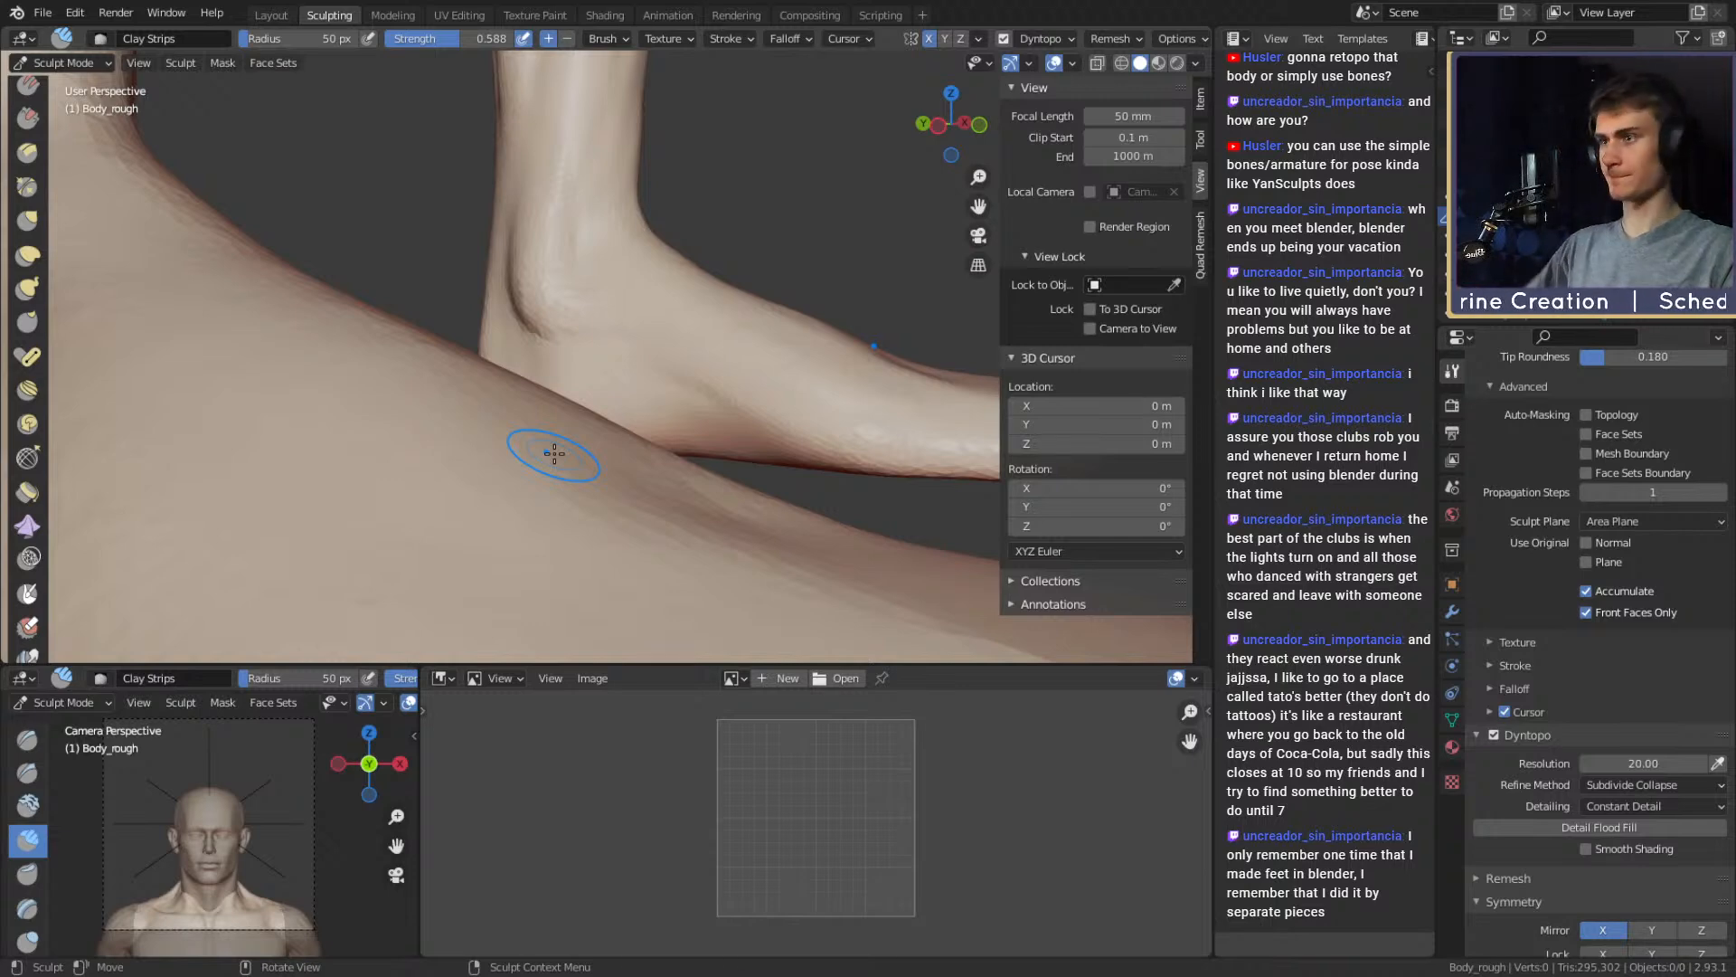
{"action": "mouse_move", "coordinate": [716, 317]}
{"action": "left_mouse_down", "text": "alt"}
{"action": "mouse_move", "coordinate": [643, 344]}
{"action": "mouse_move", "coordinate": [555, 310]}
{"action": "mouse_move", "coordinate": [593, 314]}
{"action": "mouse_move", "coordinate": [599, 338]}
{"action": "left_mouse_up", "text": "alt"}
{"action": "key", "text": "g"}
{"action": "key", "text": "f"}
{"action": "left_click", "coordinate": [678, 306]}
{"action": "key", "text": "f"}
{"action": "left_click", "coordinate": [741, 282]}
{"action": "middle_click_drag", "start_coordinate": [600, 338], "coordinate": [550, 372]}
{"action": "left_click_drag", "start_coordinate": [524, 369], "coordinate": [529, 390]}
{"action": "mouse_move", "coordinate": [529, 391]}
{"action": "middle_mouse_down"}
{"action": "mouse_move", "coordinate": [600, 344]}
{"action": "mouse_move", "coordinate": [642, 347]}
{"action": "mouse_move", "coordinate": [596, 390]}
{"action": "mouse_move", "coordinate": [566, 374]}
{"action": "mouse_move", "coordinate": [736, 303]}
{"action": "mouse_move", "coordinate": [779, 324]}
{"action": "mouse_move", "coordinate": [643, 341]}
{"action": "middle_mouse_up"}
{"action": "key", "text": "f"}
{"action": "left_click", "coordinate": [534, 344]}
{"action": "key", "text": "f"}
{"action": "left_click", "coordinate": [646, 324]}
{"action": "mouse_move", "coordinate": [665, 352]}
{"action": "left_mouse_down"}
{"action": "mouse_move", "coordinate": [678, 388]}
{"action": "mouse_move", "coordinate": [633, 369]}
{"action": "left_mouse_up"}
{"action": "mouse_move", "coordinate": [632, 369]}
{"action": "middle_mouse_down"}
{"action": "mouse_move", "coordinate": [660, 362]}
{"action": "mouse_move", "coordinate": [566, 356]}
{"action": "mouse_move", "coordinate": [554, 379]}
{"action": "mouse_move", "coordinate": [595, 389]}
{"action": "mouse_move", "coordinate": [583, 379]}
{"action": "middle_mouse_up"}
{"action": "key", "text": "f"}
{"action": "left_click", "coordinate": [586, 380]}
{"action": "left_click_drag", "start_coordinate": [586, 379], "coordinate": [551, 384]}
{"action": "mouse_move", "coordinate": [552, 384]}
{"action": "middle_mouse_down"}
{"action": "mouse_move", "coordinate": [539, 407]}
{"action": "mouse_move", "coordinate": [645, 369]}
{"action": "middle_mouse_up"}
Refine the heel's outer sole edge and the foot's inner edge with Grab at 50 px
{"action": "left_click_drag", "start_coordinate": [646, 369], "coordinate": [632, 356], "text": "shift"}
{"action": "scroll", "coordinate": [632, 356], "scroll_direction": "down", "scroll_amount": 4}
{"action": "middle_click_drag", "start_coordinate": [632, 356], "coordinate": [706, 365]}
{"action": "key", "text": "f"}
{"action": "left_click", "coordinate": [625, 366]}
{"action": "left_click_drag", "start_coordinate": [586, 348], "coordinate": [655, 371], "text": "alt"}
{"action": "left_click_drag", "start_coordinate": [654, 371], "coordinate": [606, 398], "text": "alt"}
{"action": "key", "text": "f"}
{"action": "left_click", "coordinate": [582, 399]}
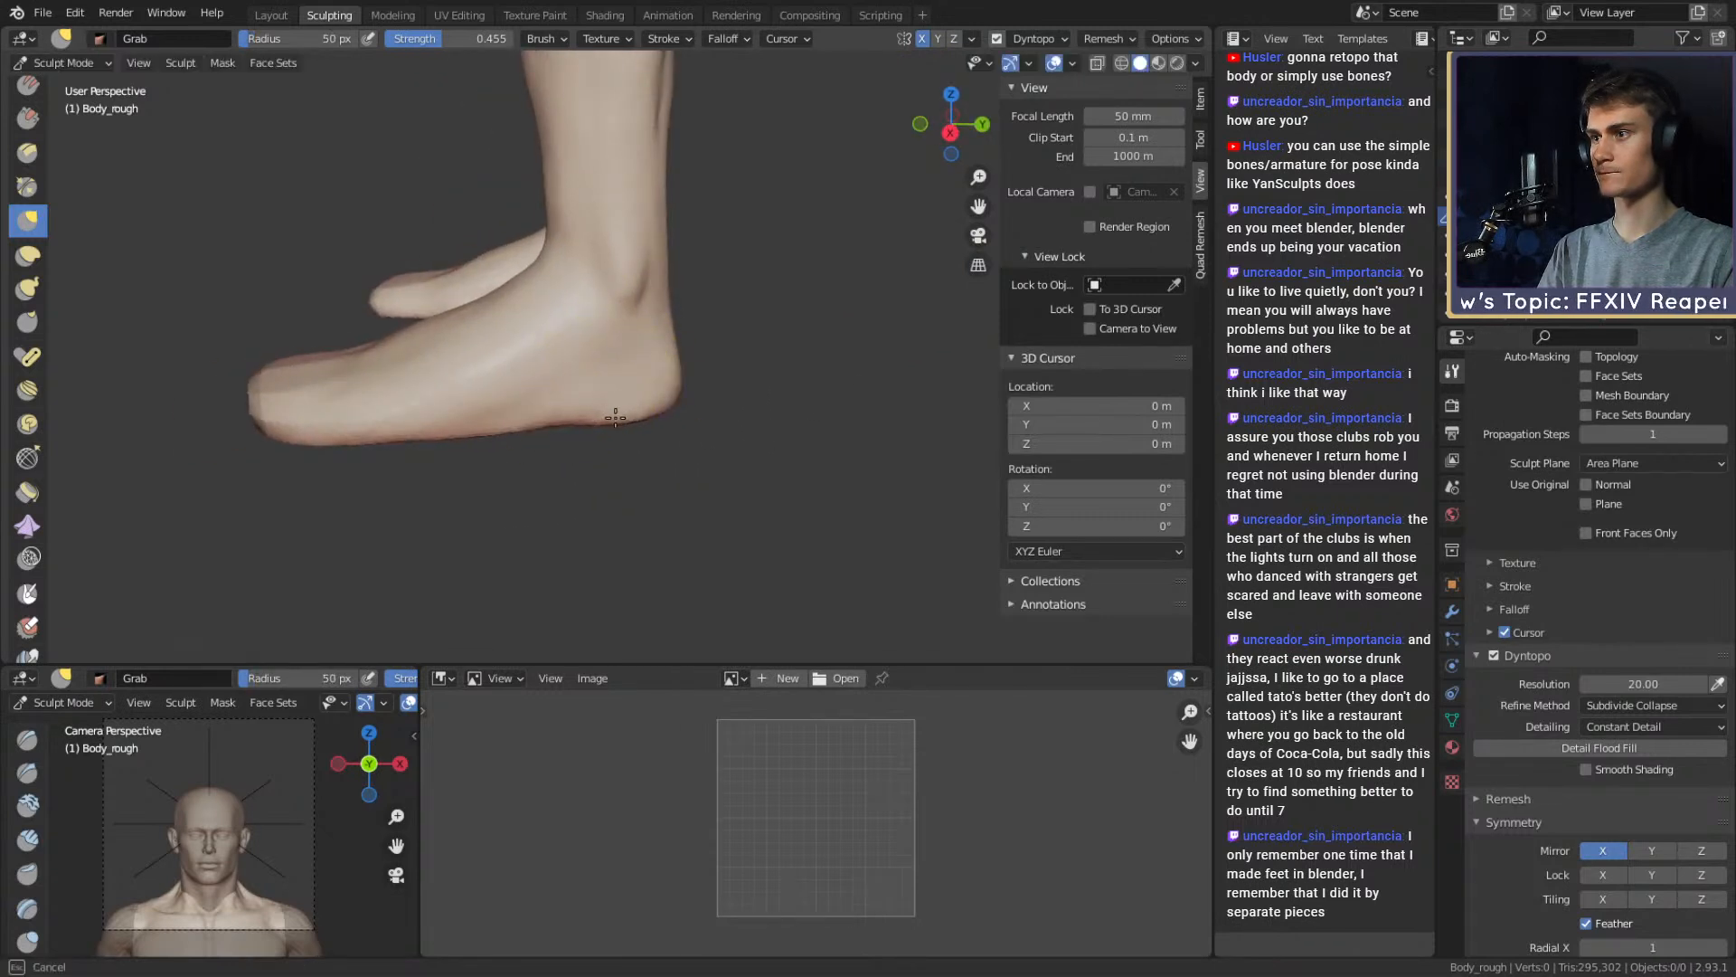
{"action": "mouse_move", "coordinate": [564, 388]}
{"action": "middle_mouse_down"}
{"action": "mouse_move", "coordinate": [832, 446]}
{"action": "mouse_move", "coordinate": [811, 382]}
{"action": "mouse_move", "coordinate": [670, 357]}
{"action": "mouse_move", "coordinate": [614, 397]}
{"action": "middle_mouse_up"}
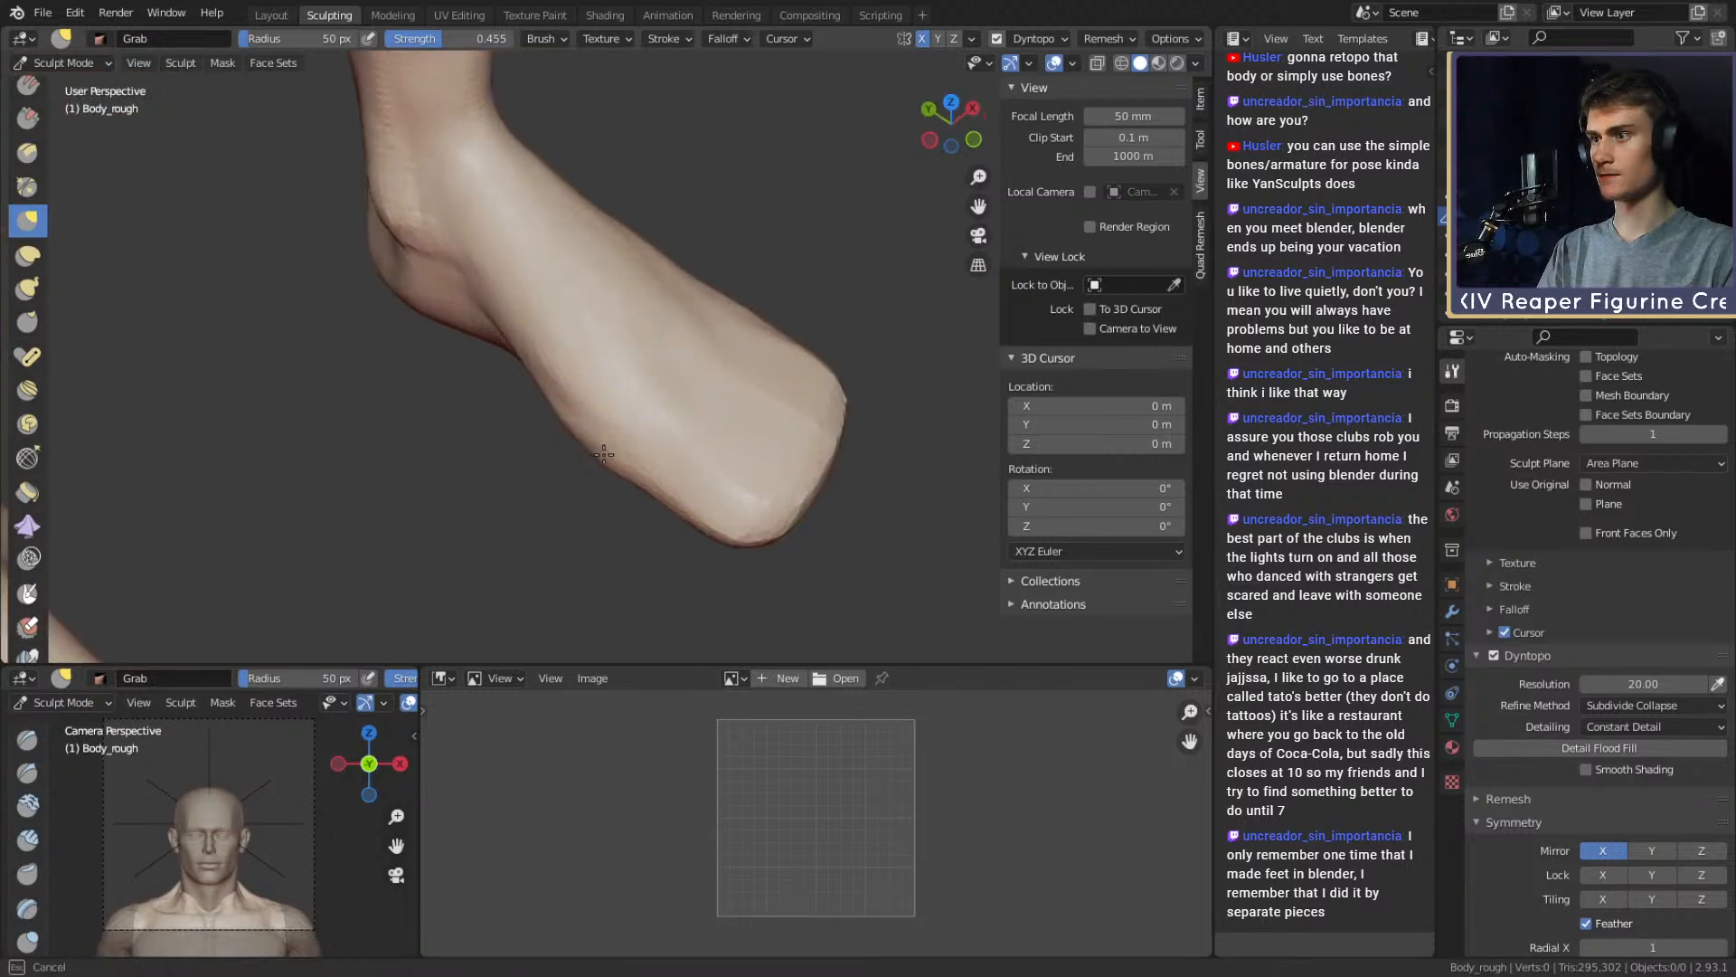
Shape the inner arch of the foot with Clay Strips at 14 px, then 40 px and larger
{"action": "key", "text": "c"}
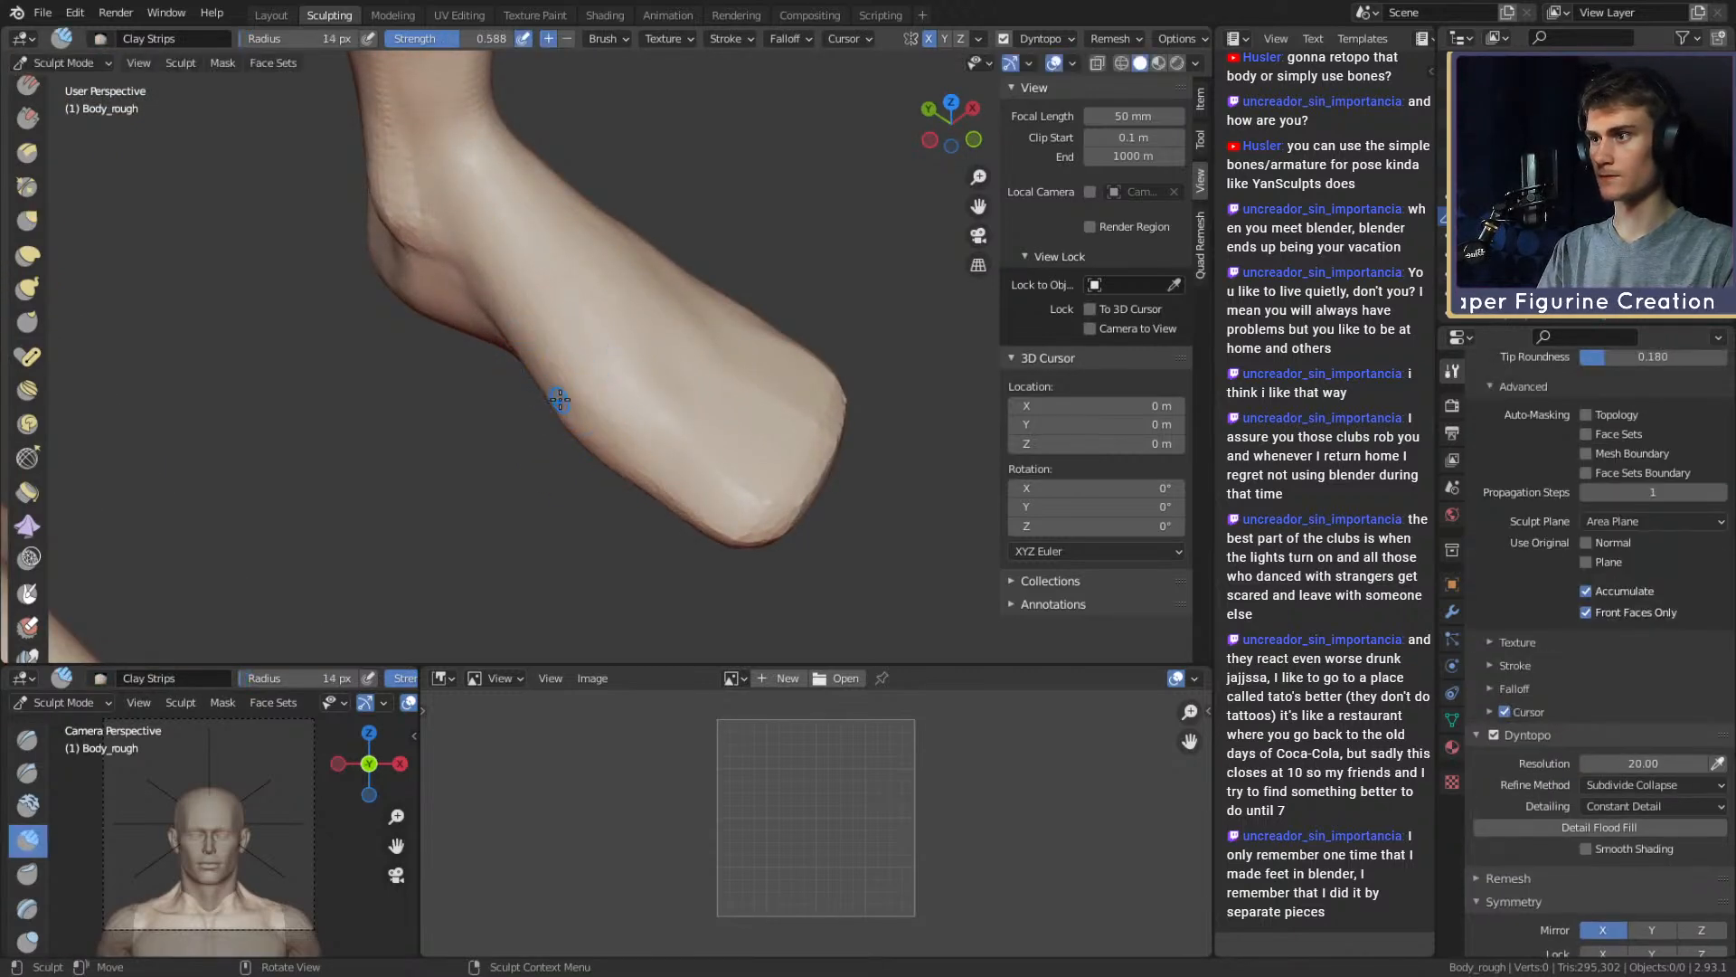
{"action": "middle_click_drag", "start_coordinate": [576, 390], "coordinate": [616, 321]}
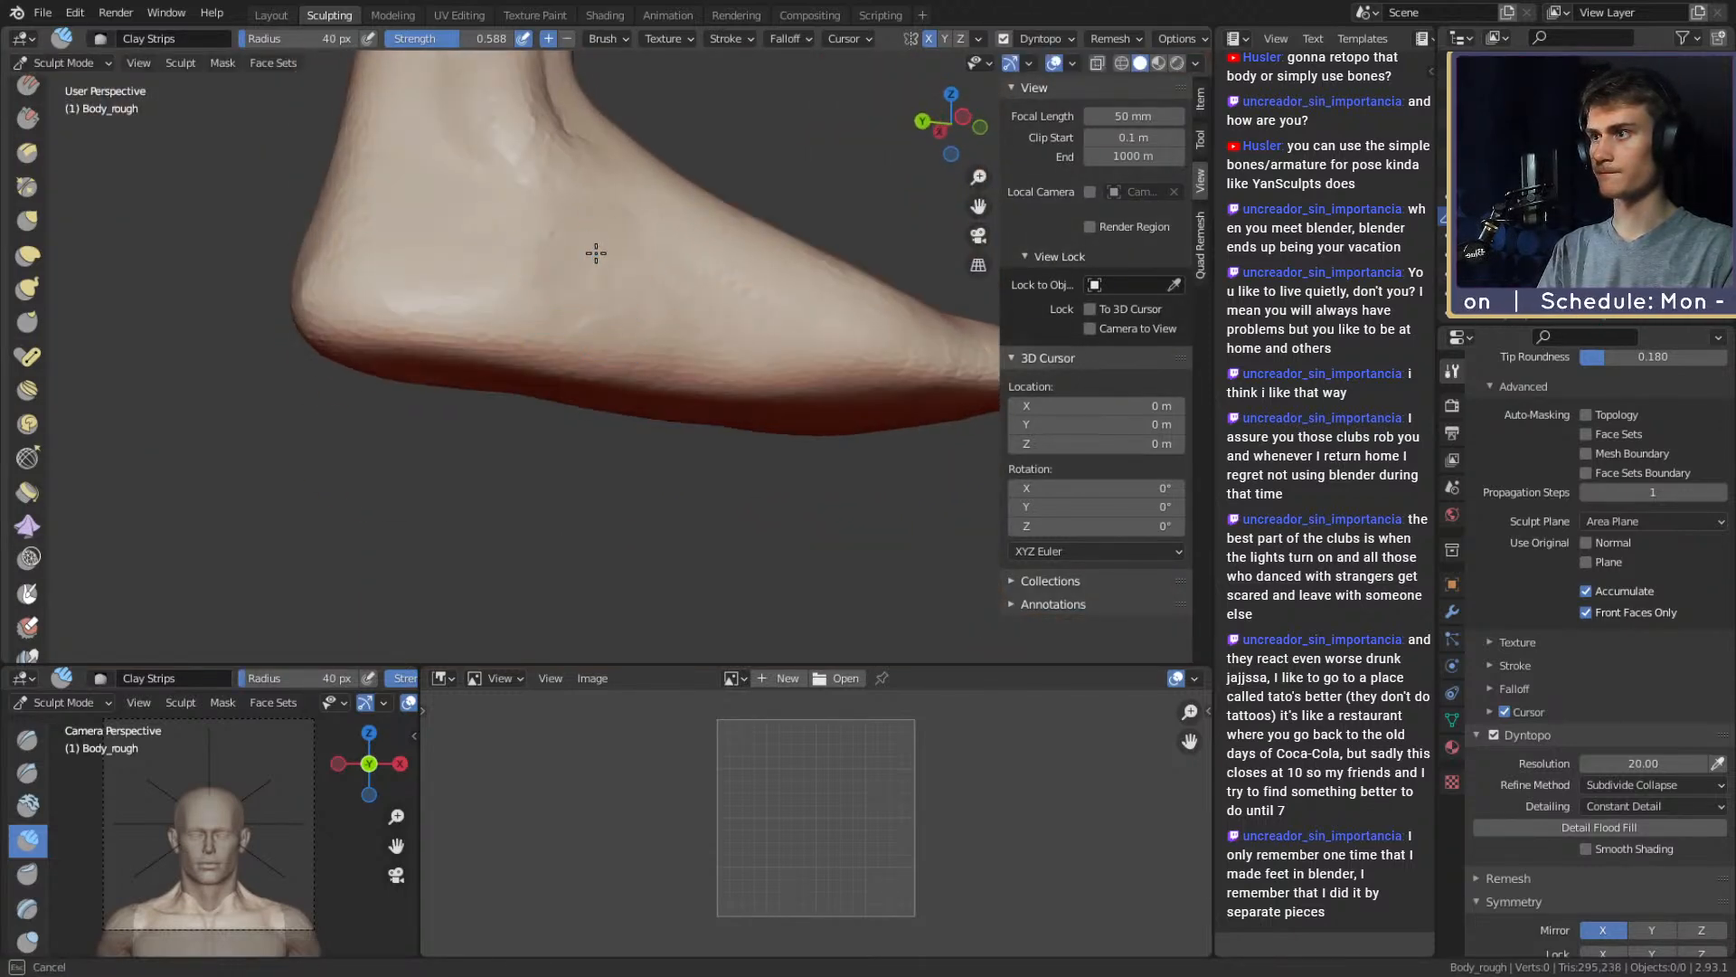
{"action": "key", "text": "f"}
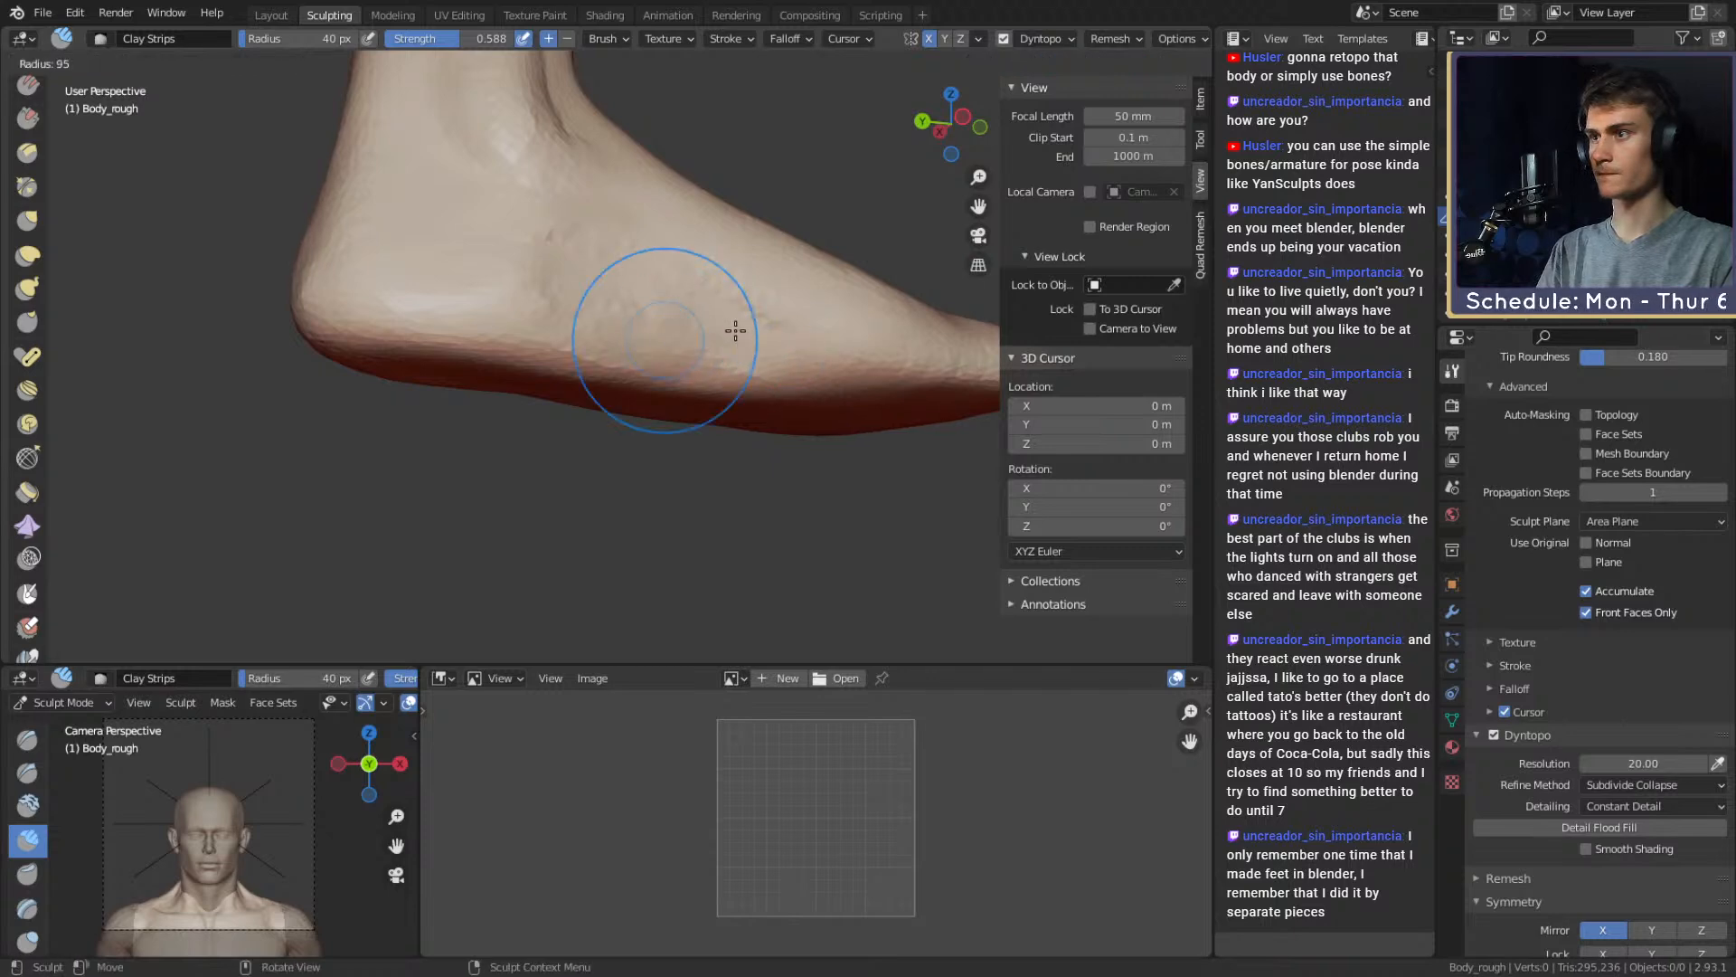
{"action": "left_click_drag", "start_coordinate": [520, 288], "coordinate": [543, 288]}
{"action": "mouse_move", "coordinate": [543, 289]}
{"action": "left_mouse_down", "text": "alt"}
{"action": "mouse_move", "coordinate": [640, 249]}
{"action": "mouse_move", "coordinate": [723, 182]}
{"action": "mouse_move", "coordinate": [675, 287]}
{"action": "mouse_move", "coordinate": [688, 282]}
{"action": "left_mouse_up", "text": "alt"}
Adjust the heel outline from below and behind with Grab at 137 px, then 146 px
{"action": "key", "text": "g"}
{"action": "key", "text": "f"}
{"action": "left_click", "coordinate": [697, 279]}
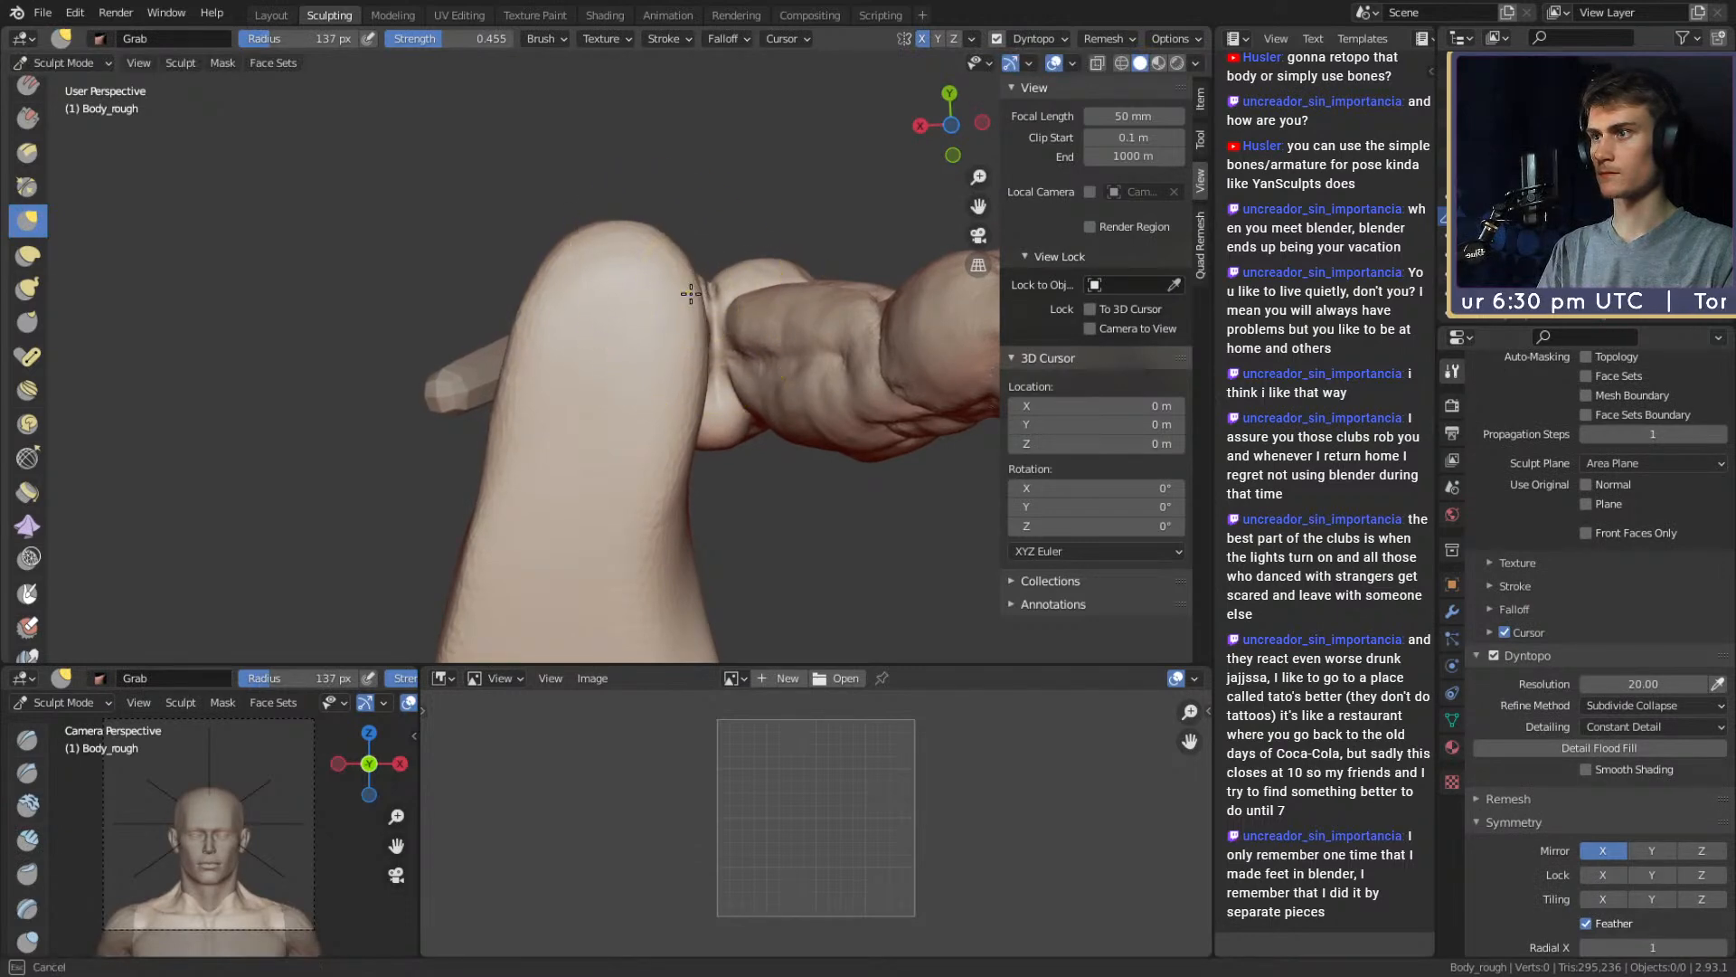
{"action": "middle_click_drag", "start_coordinate": [694, 291], "coordinate": [678, 452]}
{"action": "key", "text": "f"}
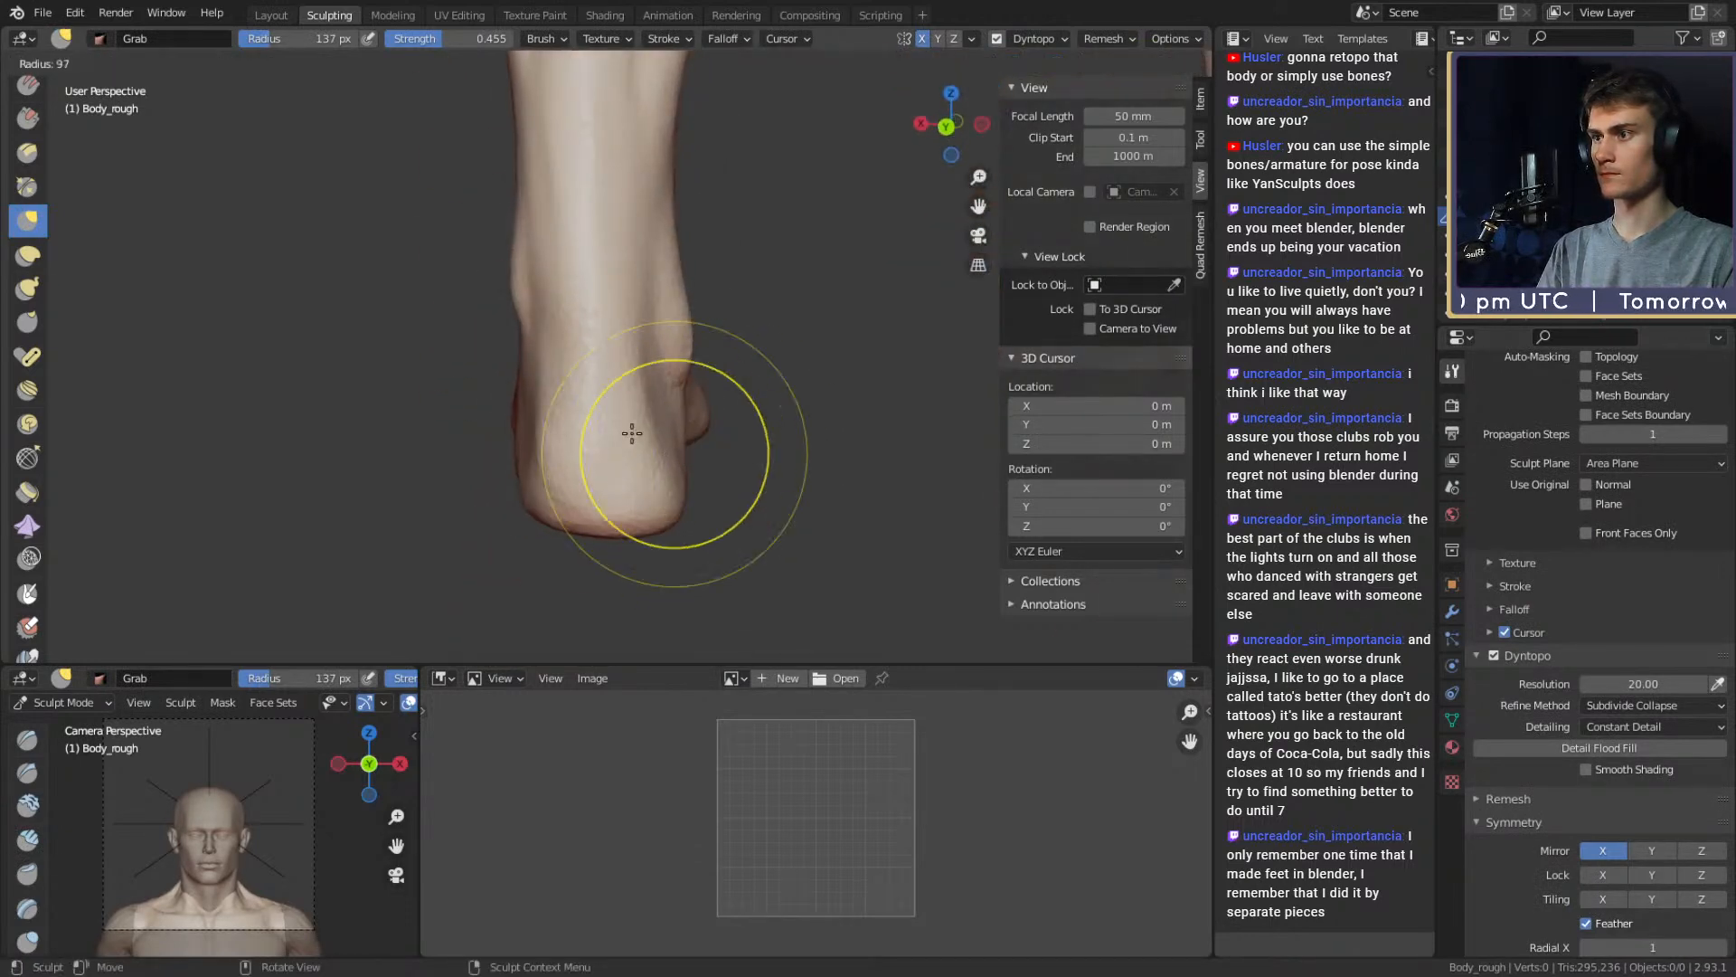
{"action": "left_click", "coordinate": [692, 445]}
{"action": "key", "text": "f"}
{"action": "left_click", "coordinate": [687, 419]}
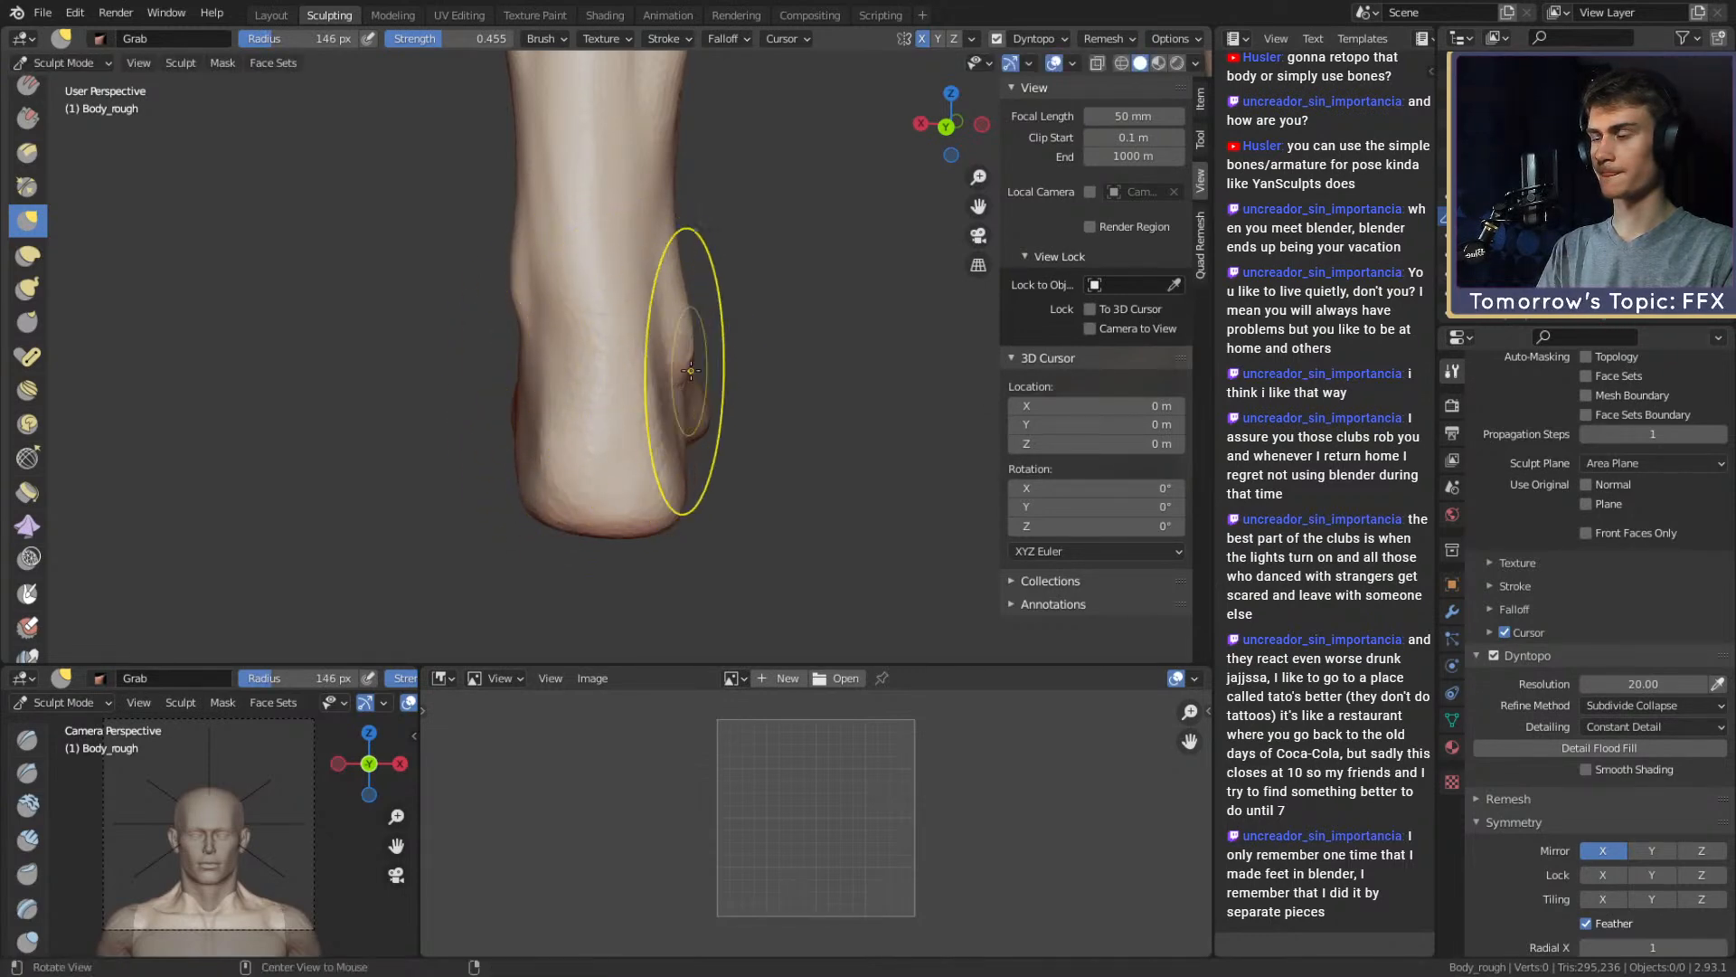
Refine the heel and area below the ankle with Grab at a 79 px radius
{"action": "middle_click_drag", "start_coordinate": [691, 369], "coordinate": [690, 463]}
{"action": "scroll", "coordinate": [669, 434], "scroll_direction": "up", "scroll_amount": 2}
{"action": "key", "text": "f"}
{"action": "left_click", "coordinate": [611, 422]}
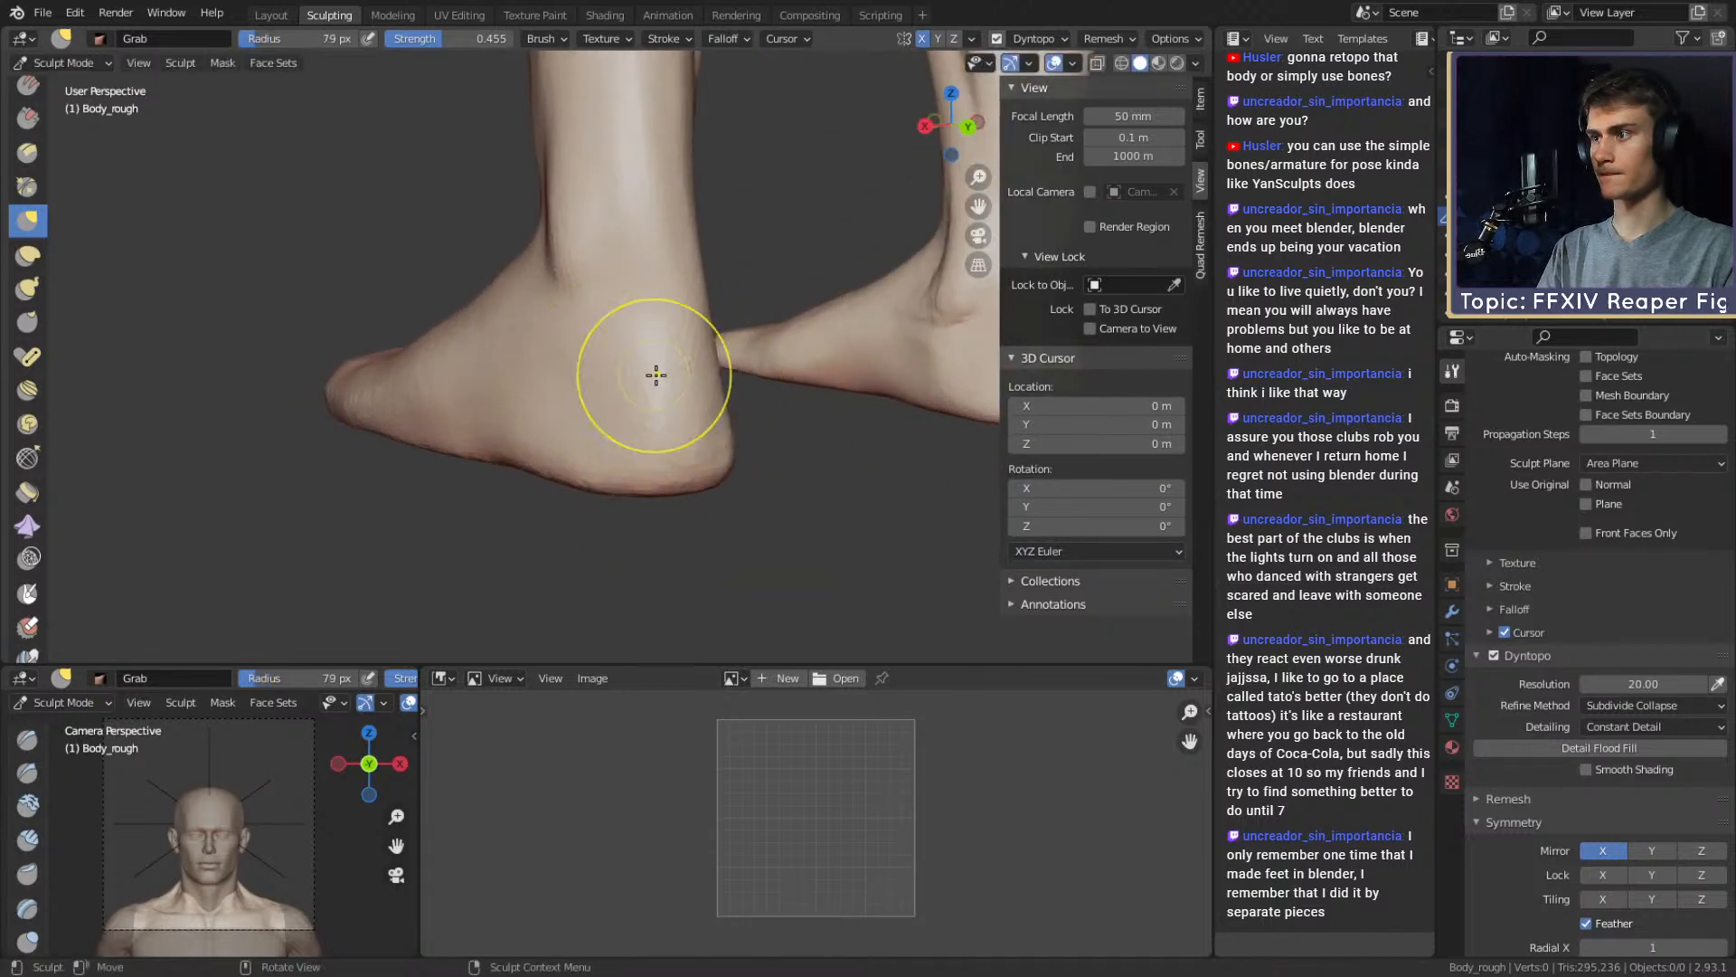
{"action": "middle_click_drag", "start_coordinate": [656, 374], "coordinate": [712, 380]}
Reshape the outer edge of the forefoot with Grab at a 120 px radius, checking the whole figure's proportions
{"action": "scroll", "coordinate": [698, 376], "scroll_direction": "down", "scroll_amount": 7}
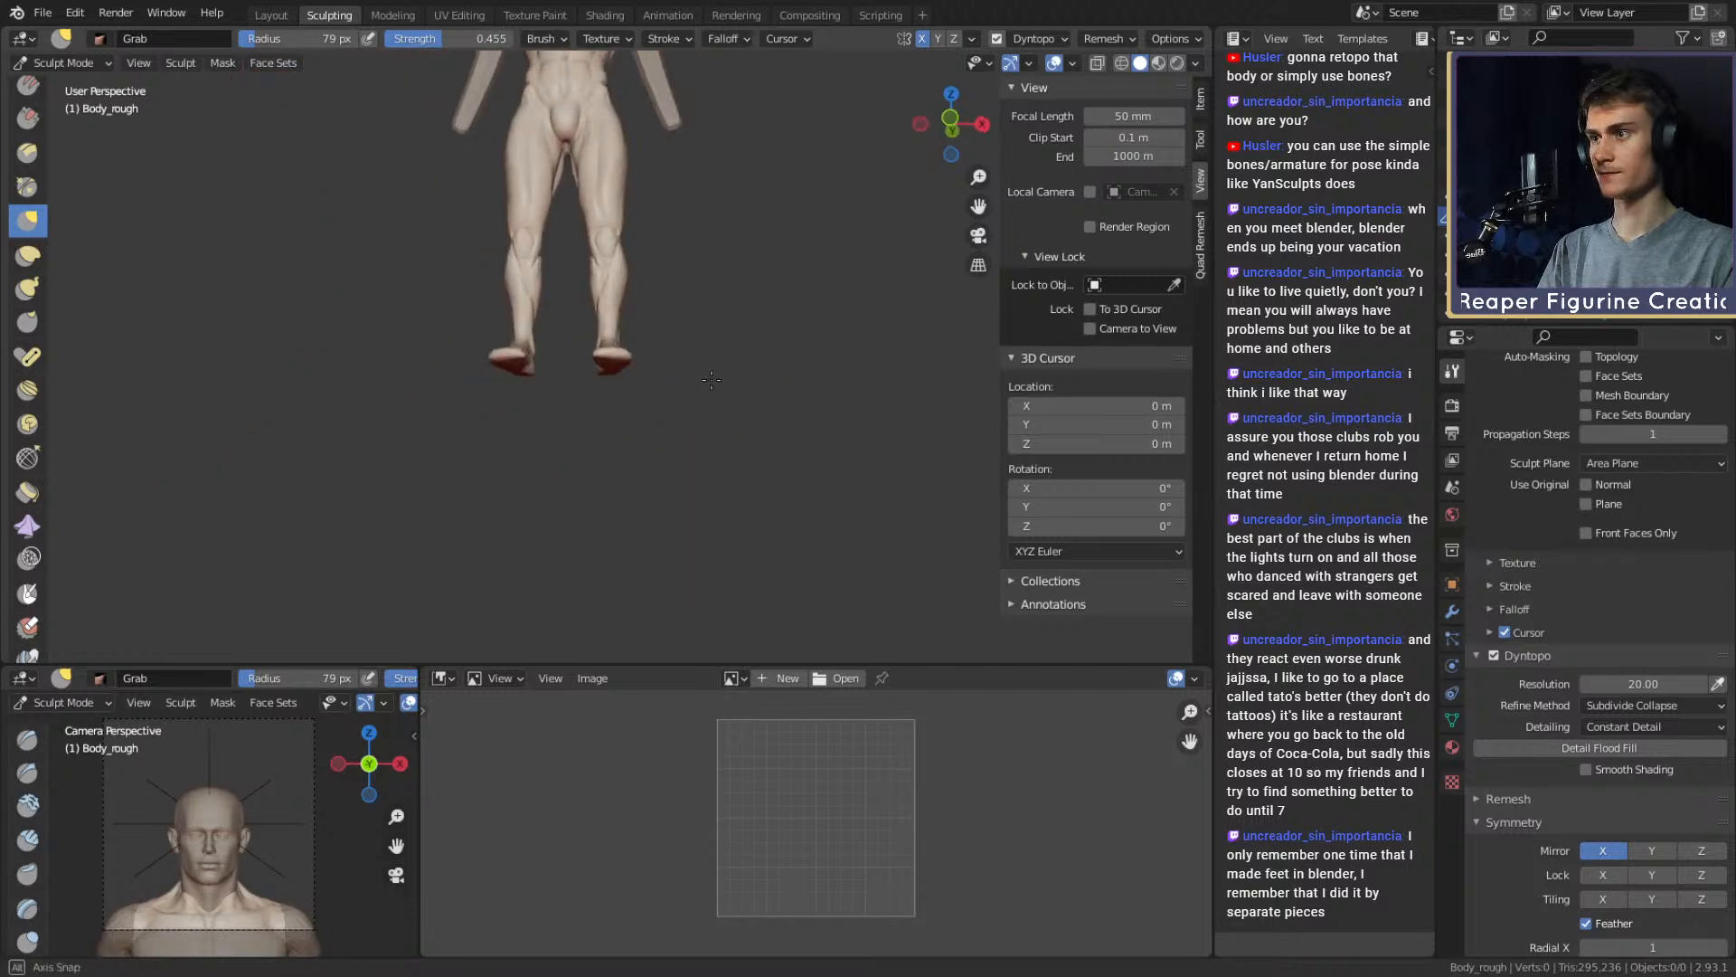
{"action": "scroll", "coordinate": [703, 391], "scroll_direction": "up", "scroll_amount": 8}
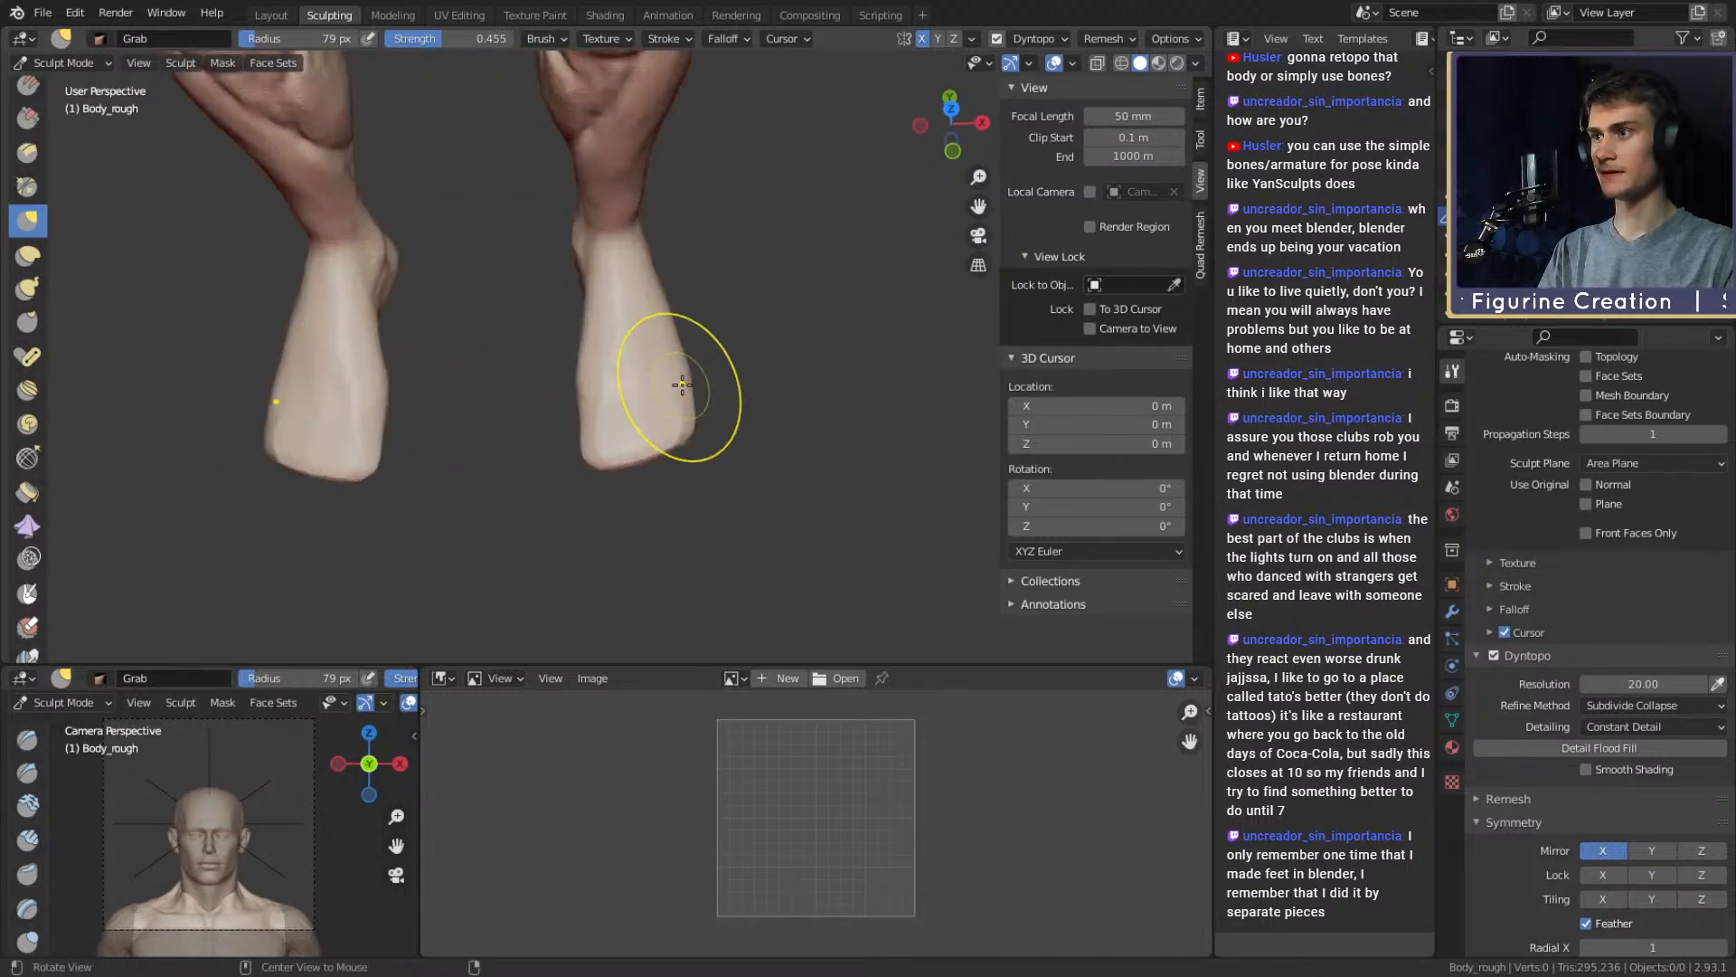
{"action": "scroll", "coordinate": [719, 356], "scroll_direction": "down", "scroll_amount": 9}
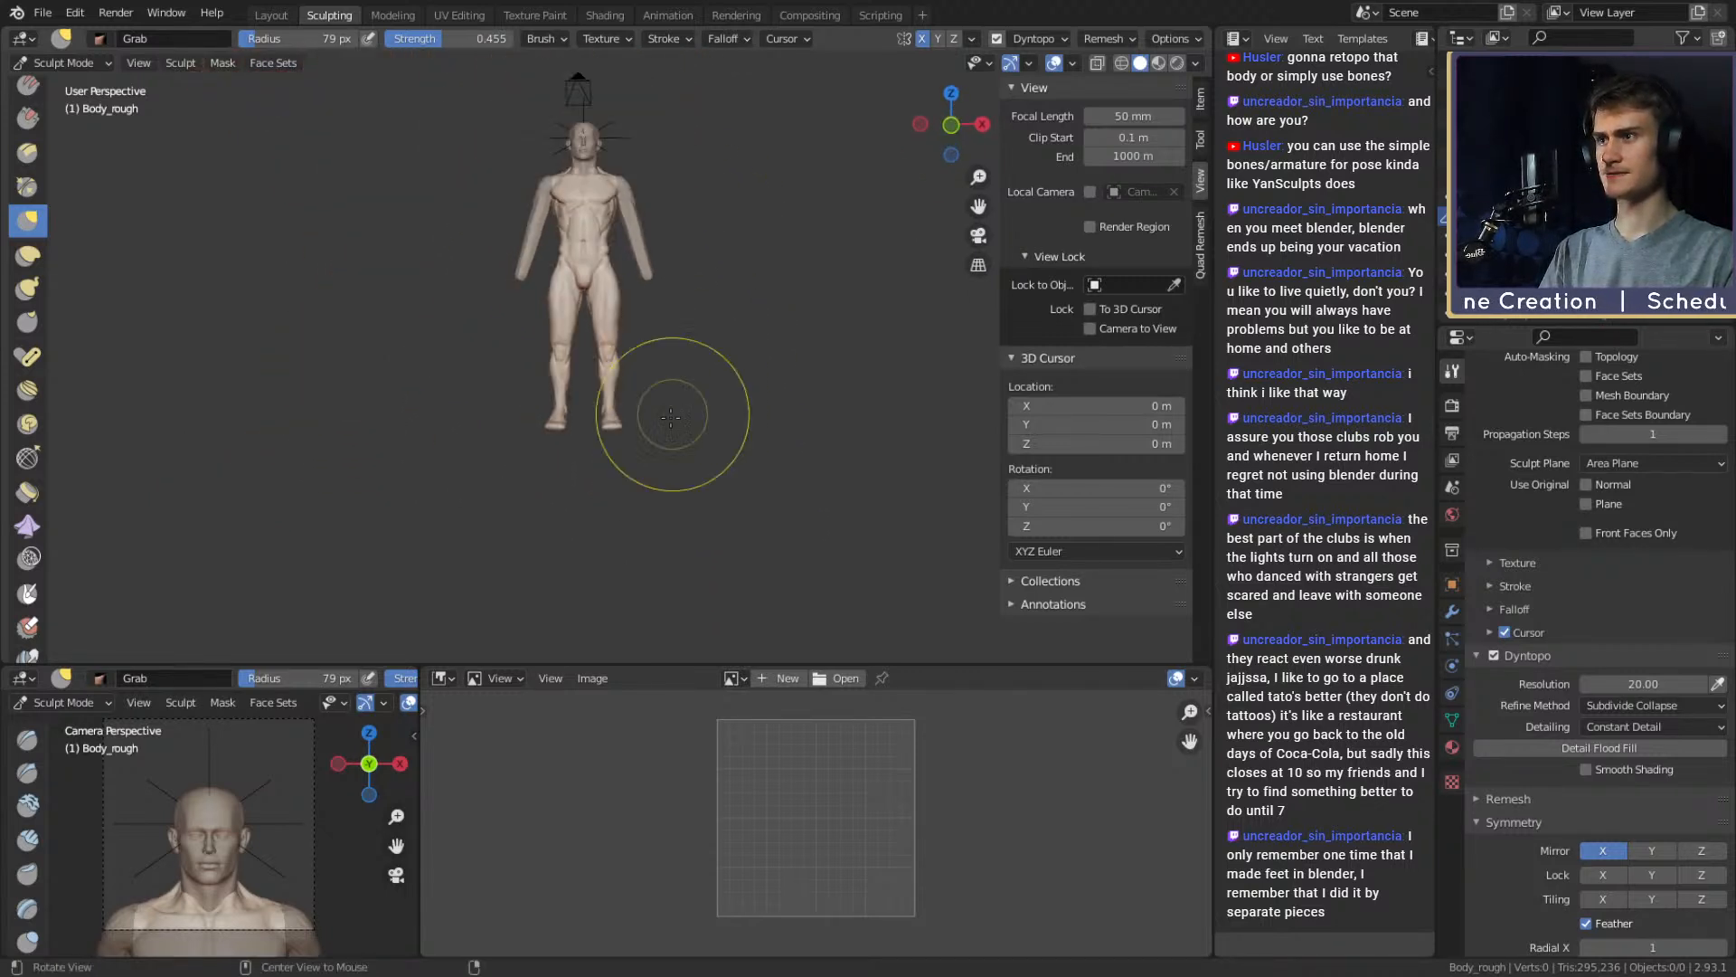
{"action": "scroll", "coordinate": [671, 433], "scroll_direction": "up", "scroll_amount": 8}
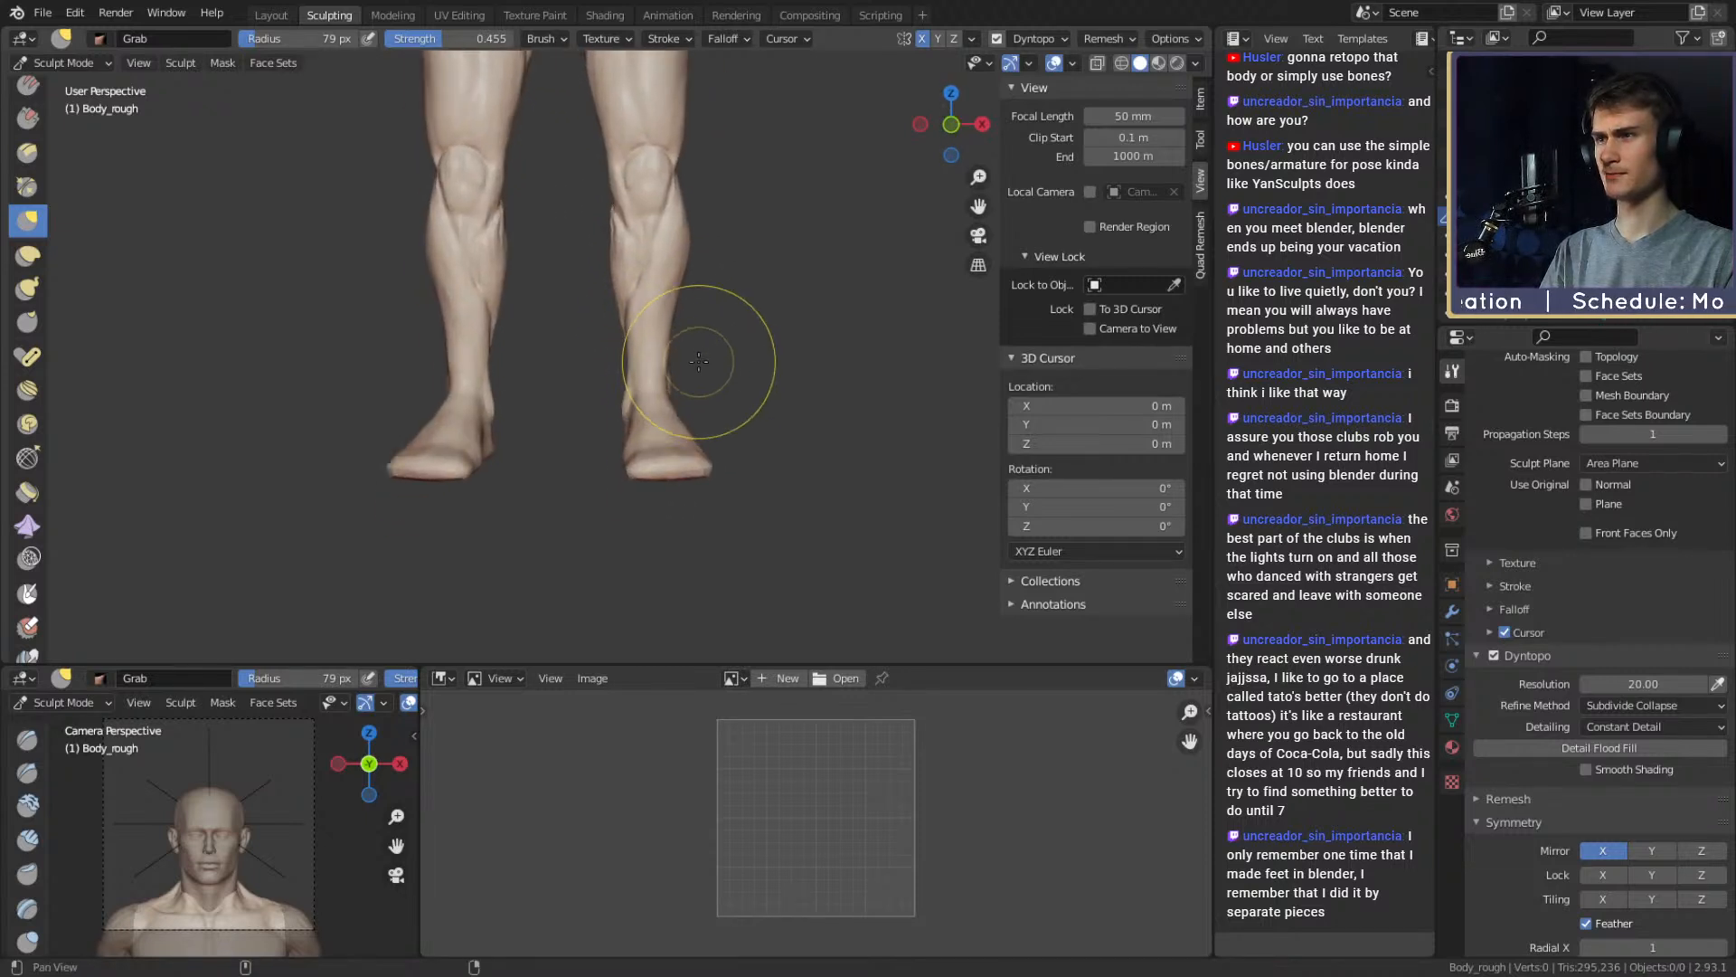
{"action": "middle_click_drag", "start_coordinate": [701, 363], "coordinate": [680, 429]}
{"action": "scroll", "coordinate": [680, 429], "scroll_direction": "up", "scroll_amount": 2}
{"action": "key", "text": "f"}
{"action": "left_click", "coordinate": [689, 410]}
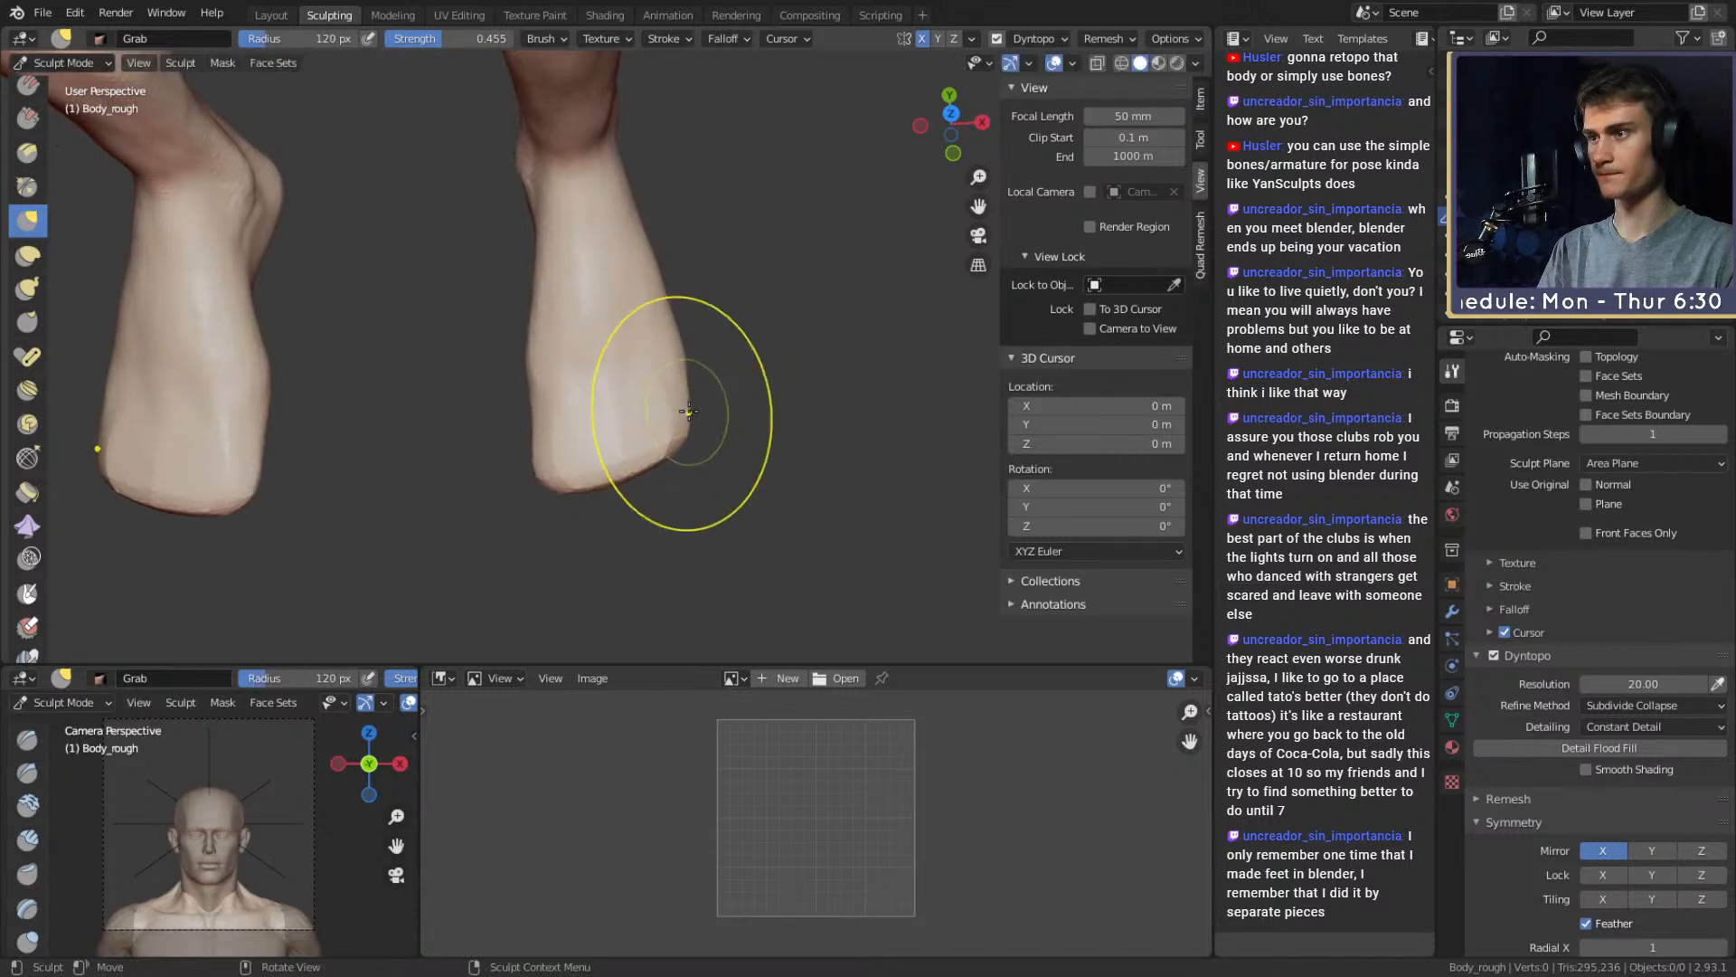
Adjust the front end of the foot with Grab at a 99 px radius
{"action": "left_click_drag", "start_coordinate": [675, 374], "coordinate": [701, 343], "text": "alt+shift"}
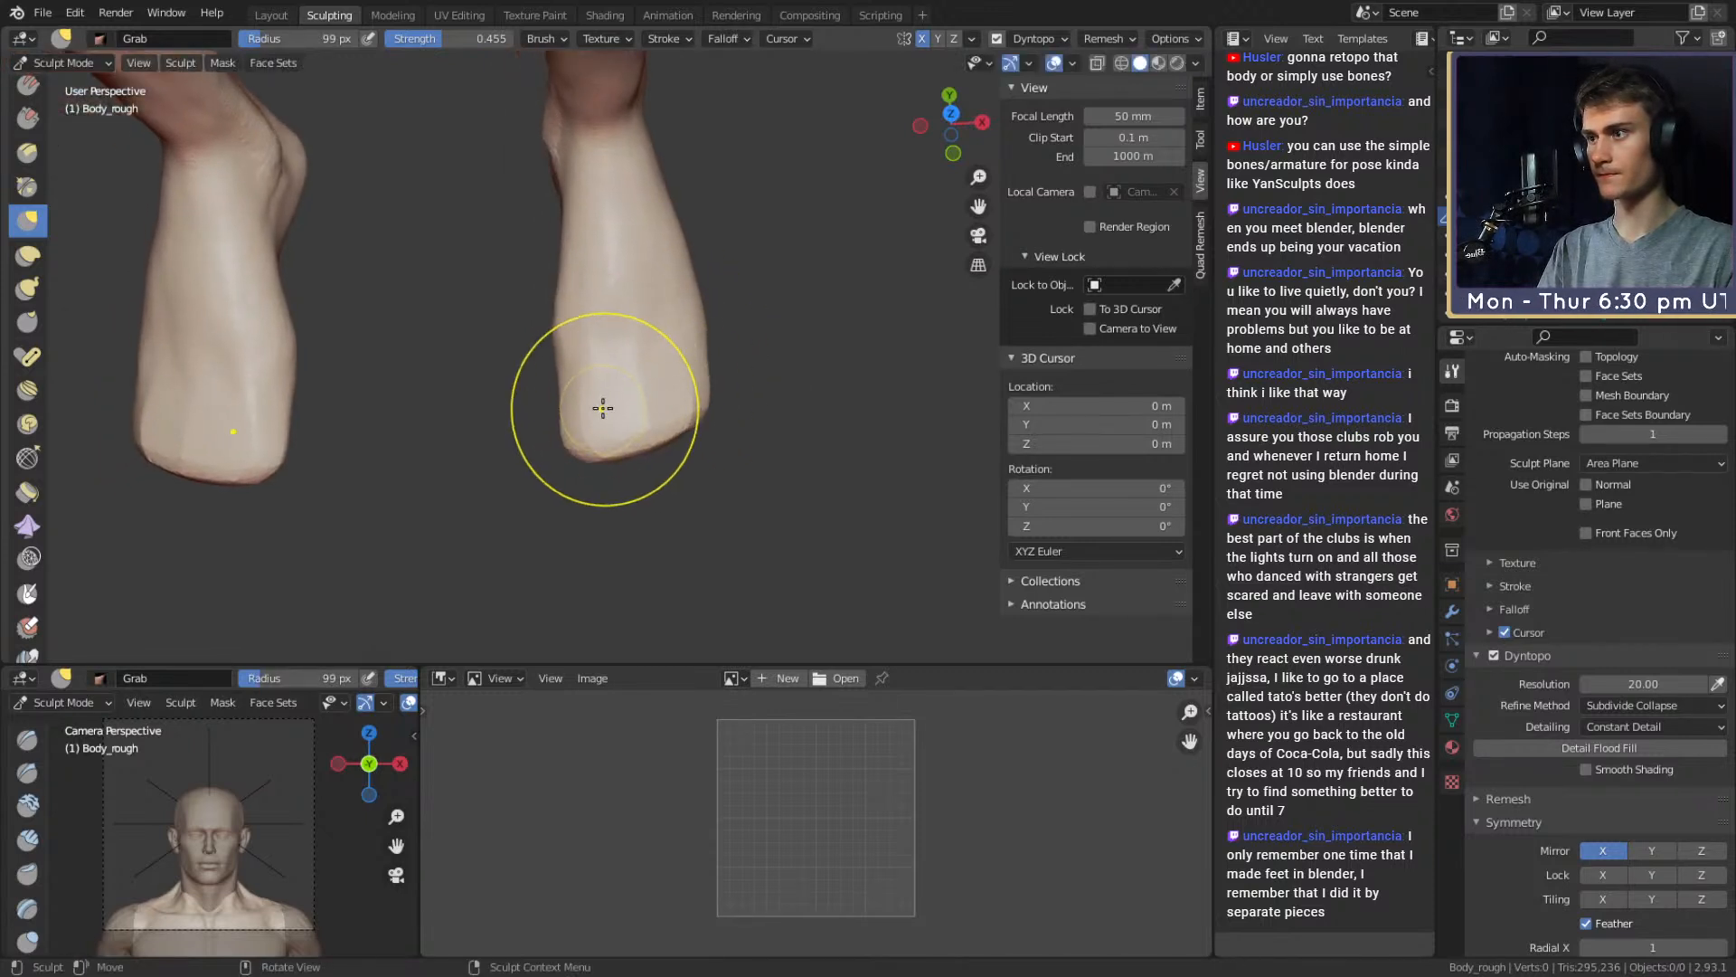
{"action": "mouse_move", "coordinate": [592, 448]}
{"action": "middle_mouse_down"}
{"action": "mouse_move", "coordinate": [653, 257]}
{"action": "mouse_move", "coordinate": [670, 275]}
{"action": "mouse_move", "coordinate": [670, 388]}
{"action": "middle_mouse_up"}
{"action": "scroll", "coordinate": [659, 446], "scroll_direction": "down", "scroll_amount": 6}
{"action": "scroll", "coordinate": [670, 275], "scroll_direction": "up", "scroll_amount": 4}
{"action": "scroll", "coordinate": [670, 388], "scroll_direction": "up", "scroll_amount": 4}
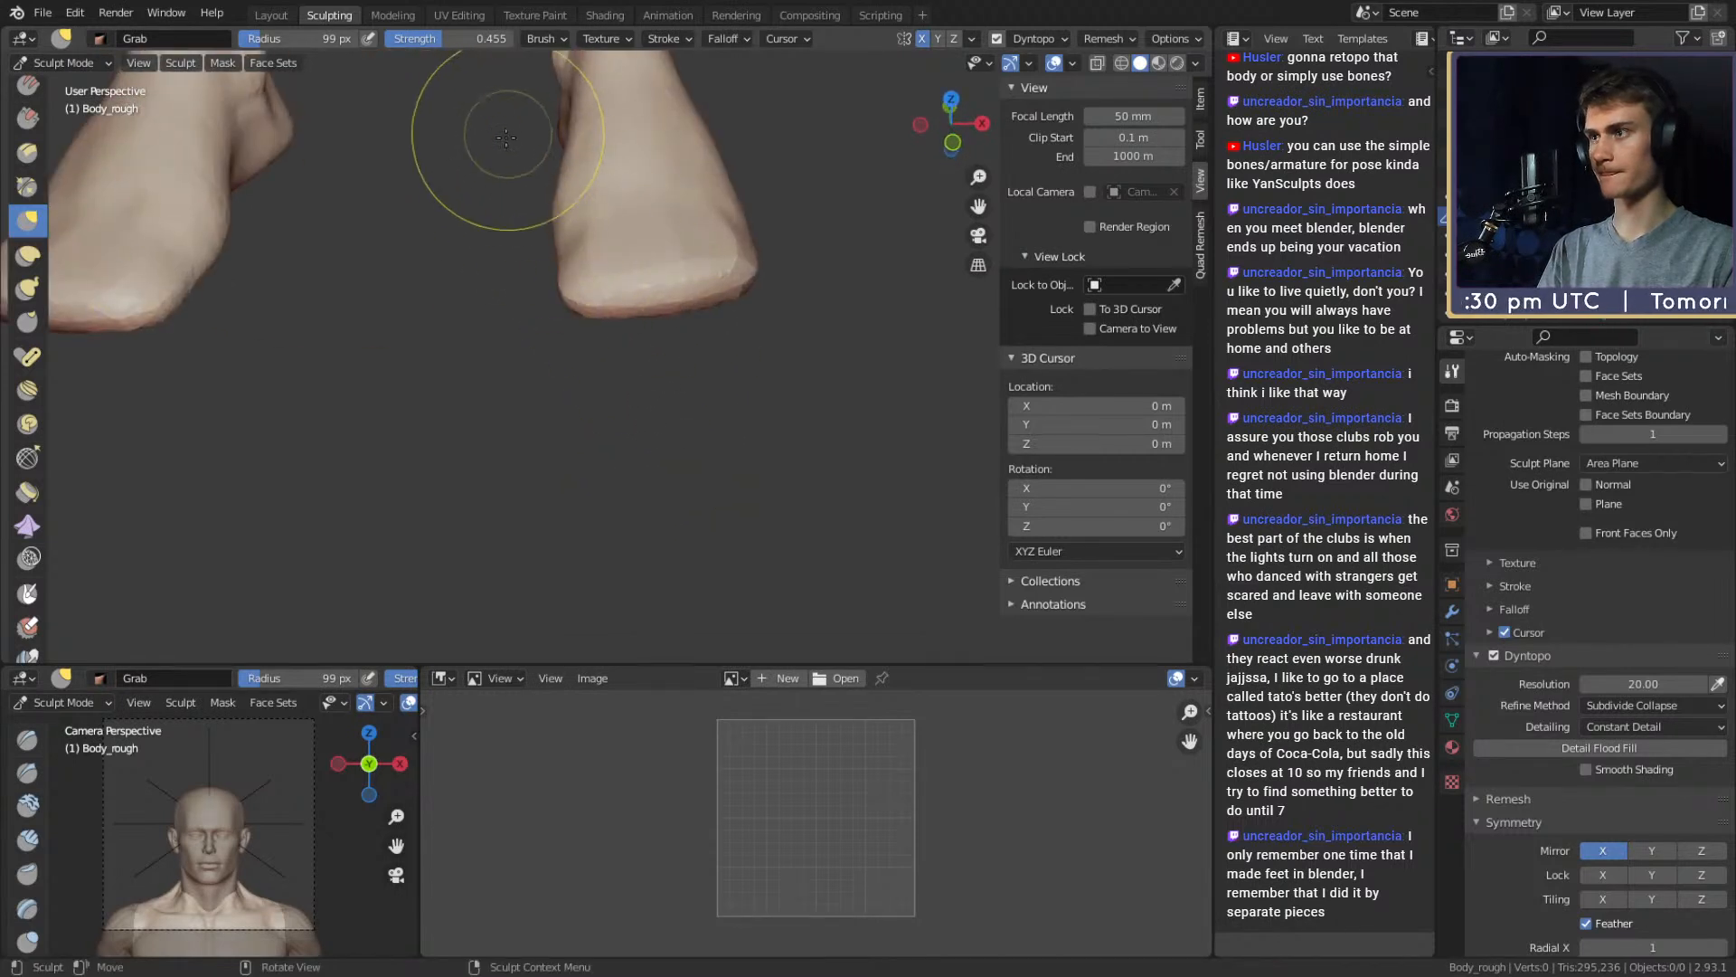
Build up the front end and upper surface of the forefoot with Clay Strips at a 49 px radius
{"action": "key", "text": "c"}
{"action": "middle_click_drag", "start_coordinate": [631, 333], "coordinate": [649, 443]}
{"action": "scroll", "coordinate": [639, 399], "scroll_direction": "up", "scroll_amount": 2}
{"action": "key", "text": "f"}
{"action": "left_click", "coordinate": [627, 388]}
{"action": "key", "text": "f"}
{"action": "left_click", "coordinate": [629, 443]}
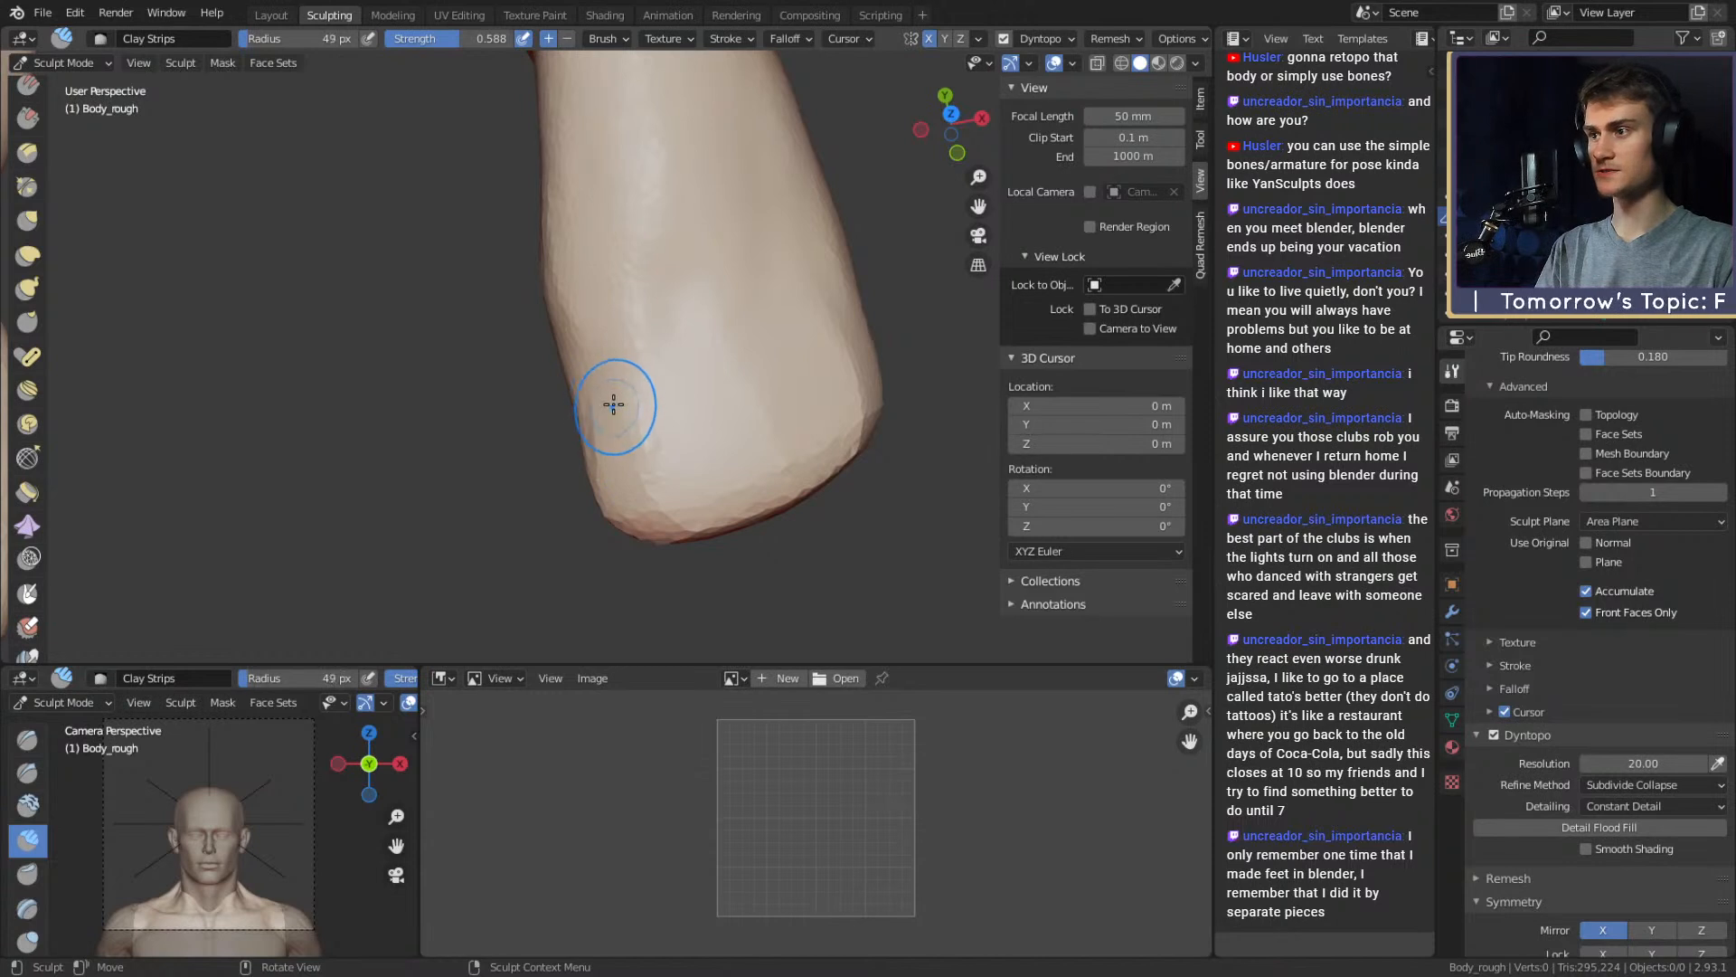
{"action": "left_click_drag", "start_coordinate": [635, 507], "coordinate": [647, 431]}
{"action": "mouse_move", "coordinate": [662, 403]}
{"action": "middle_mouse_down", "text": "shift"}
{"action": "mouse_move", "coordinate": [674, 470]}
{"action": "mouse_move", "coordinate": [669, 262]}
{"action": "middle_mouse_up", "text": "shift"}
{"action": "mouse_move", "coordinate": [667, 163]}
{"action": "middle_mouse_down", "text": "shift"}
{"action": "mouse_move", "coordinate": [663, 407]}
{"action": "mouse_move", "coordinate": [647, 345]}
{"action": "mouse_move", "coordinate": [627, 380]}
{"action": "mouse_move", "coordinate": [652, 341]}
{"action": "mouse_move", "coordinate": [583, 358]}
{"action": "mouse_move", "coordinate": [582, 298]}
{"action": "mouse_move", "coordinate": [539, 368]}
{"action": "mouse_move", "coordinate": [527, 442]}
{"action": "middle_mouse_up", "text": "shift"}
Define the front edge of the forefoot with Crease at a 47 px radius, then 109 px
{"action": "key", "text": "shift+c"}
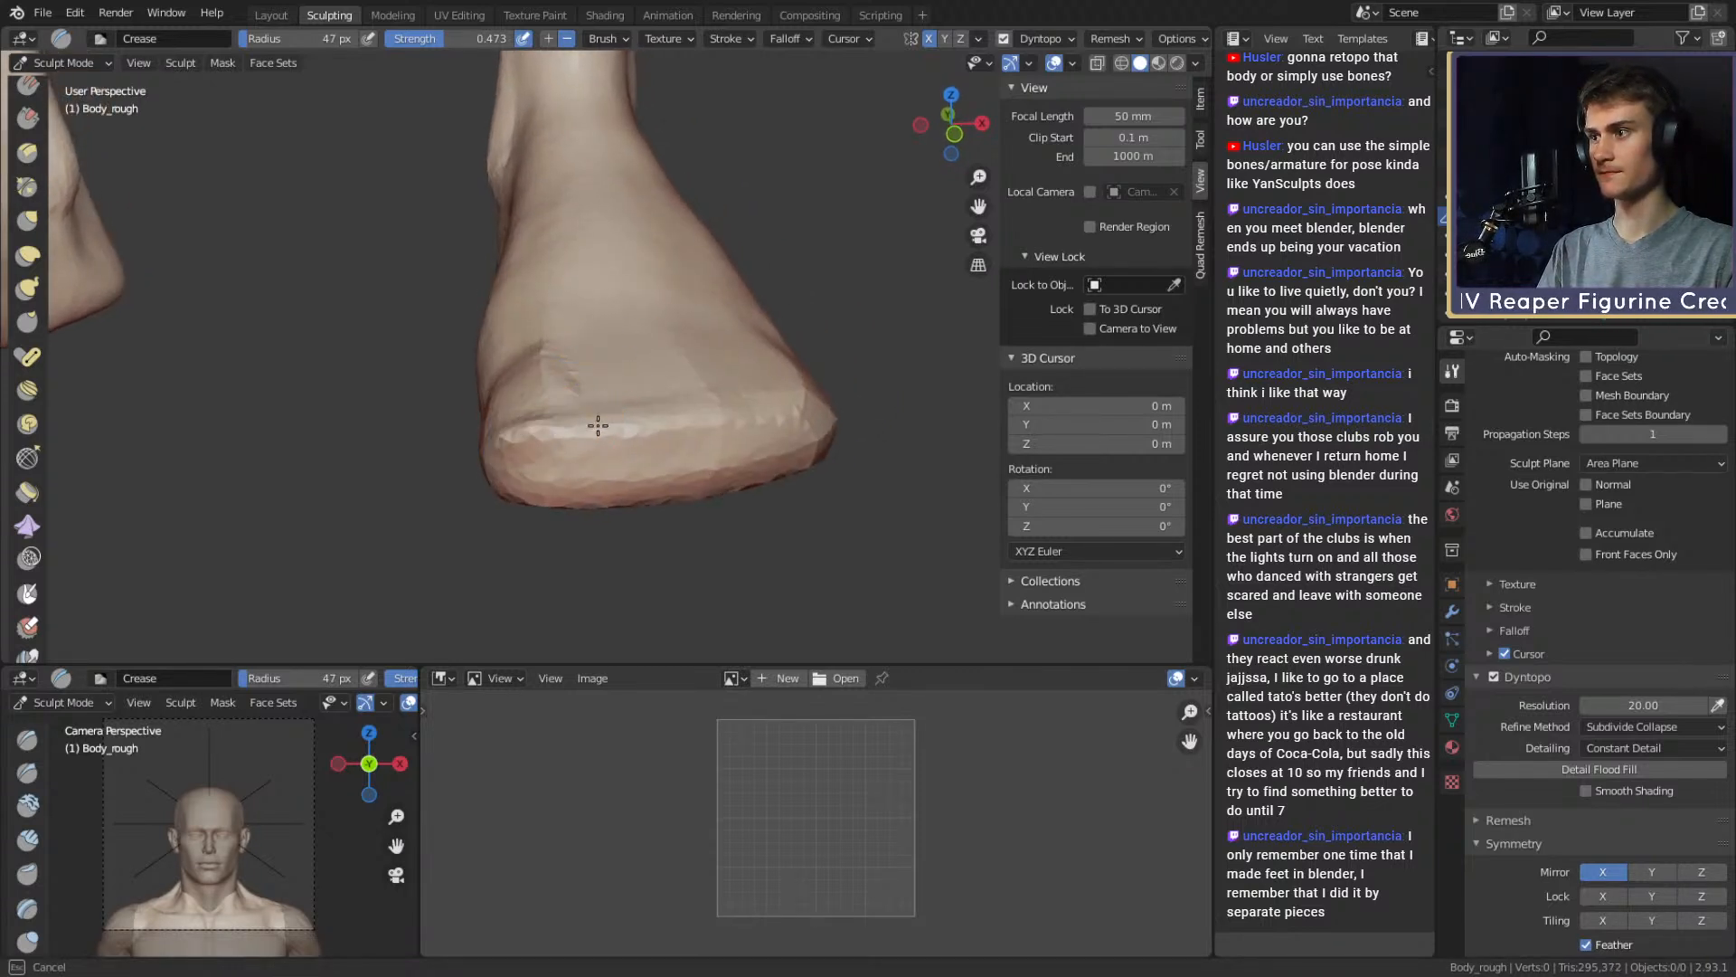
{"action": "middle_click_drag", "start_coordinate": [641, 392], "coordinate": [636, 373]}
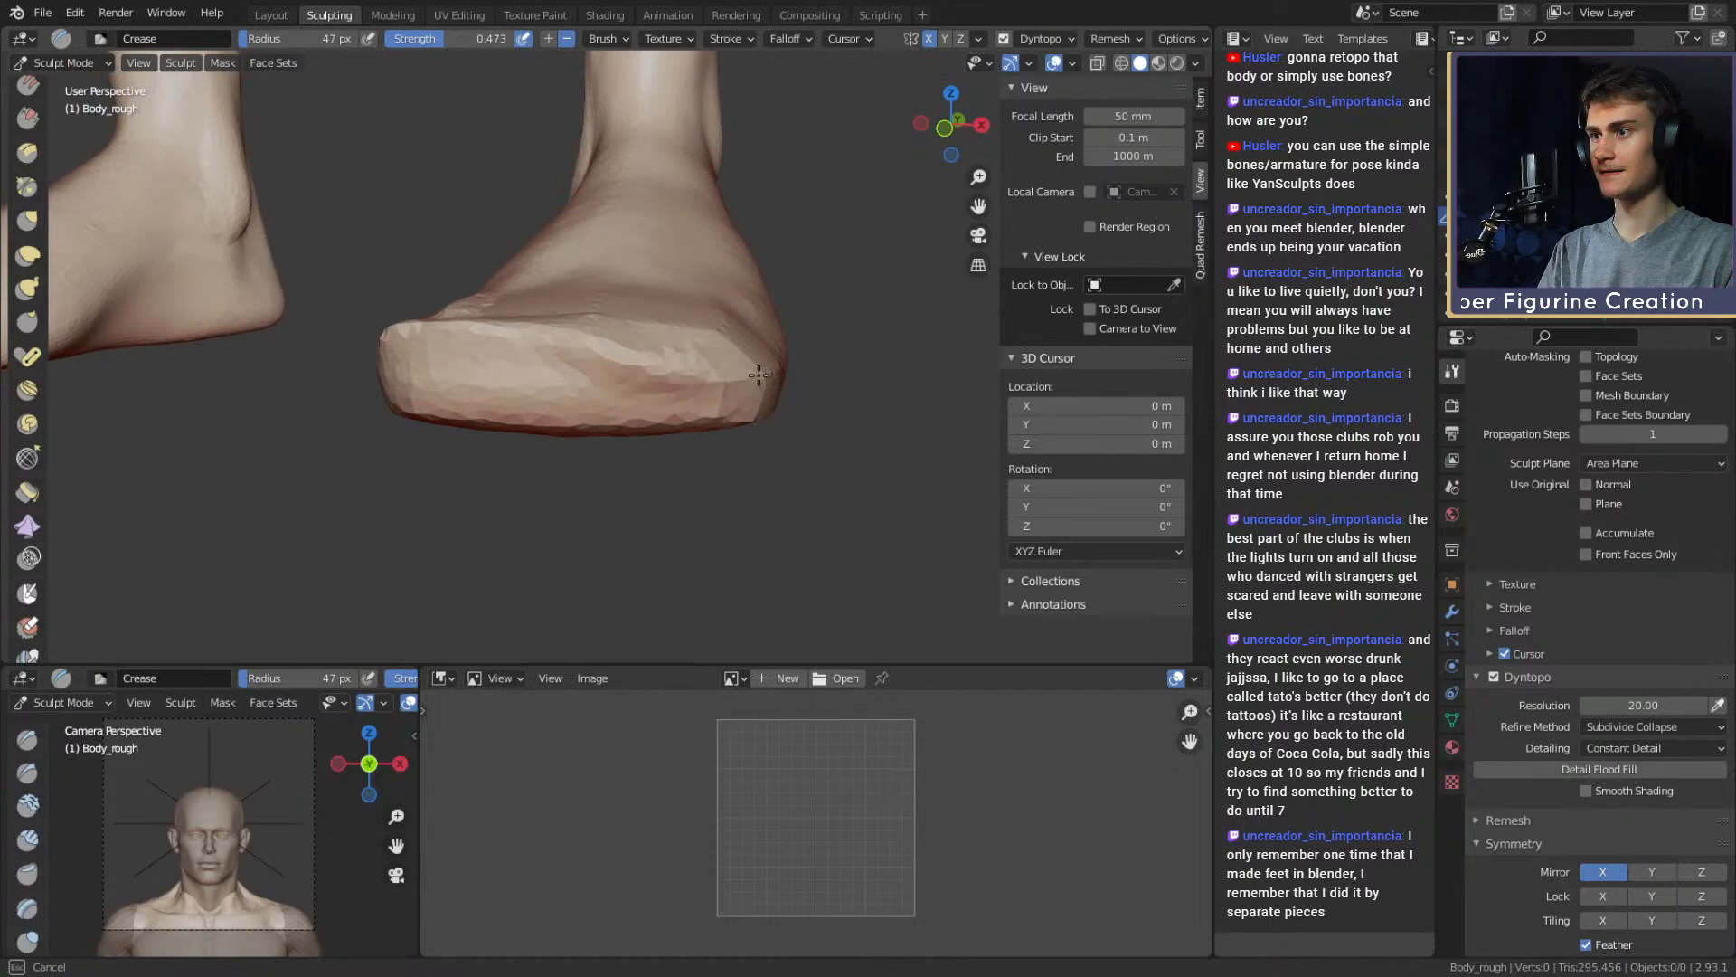
{"action": "mouse_move", "coordinate": [644, 352]}
{"action": "left_mouse_down", "text": "alt"}
{"action": "mouse_move", "coordinate": [545, 361]}
{"action": "mouse_move", "coordinate": [643, 367]}
{"action": "left_mouse_up", "text": "alt"}
{"action": "key", "text": "f"}
{"action": "left_click", "coordinate": [539, 353]}
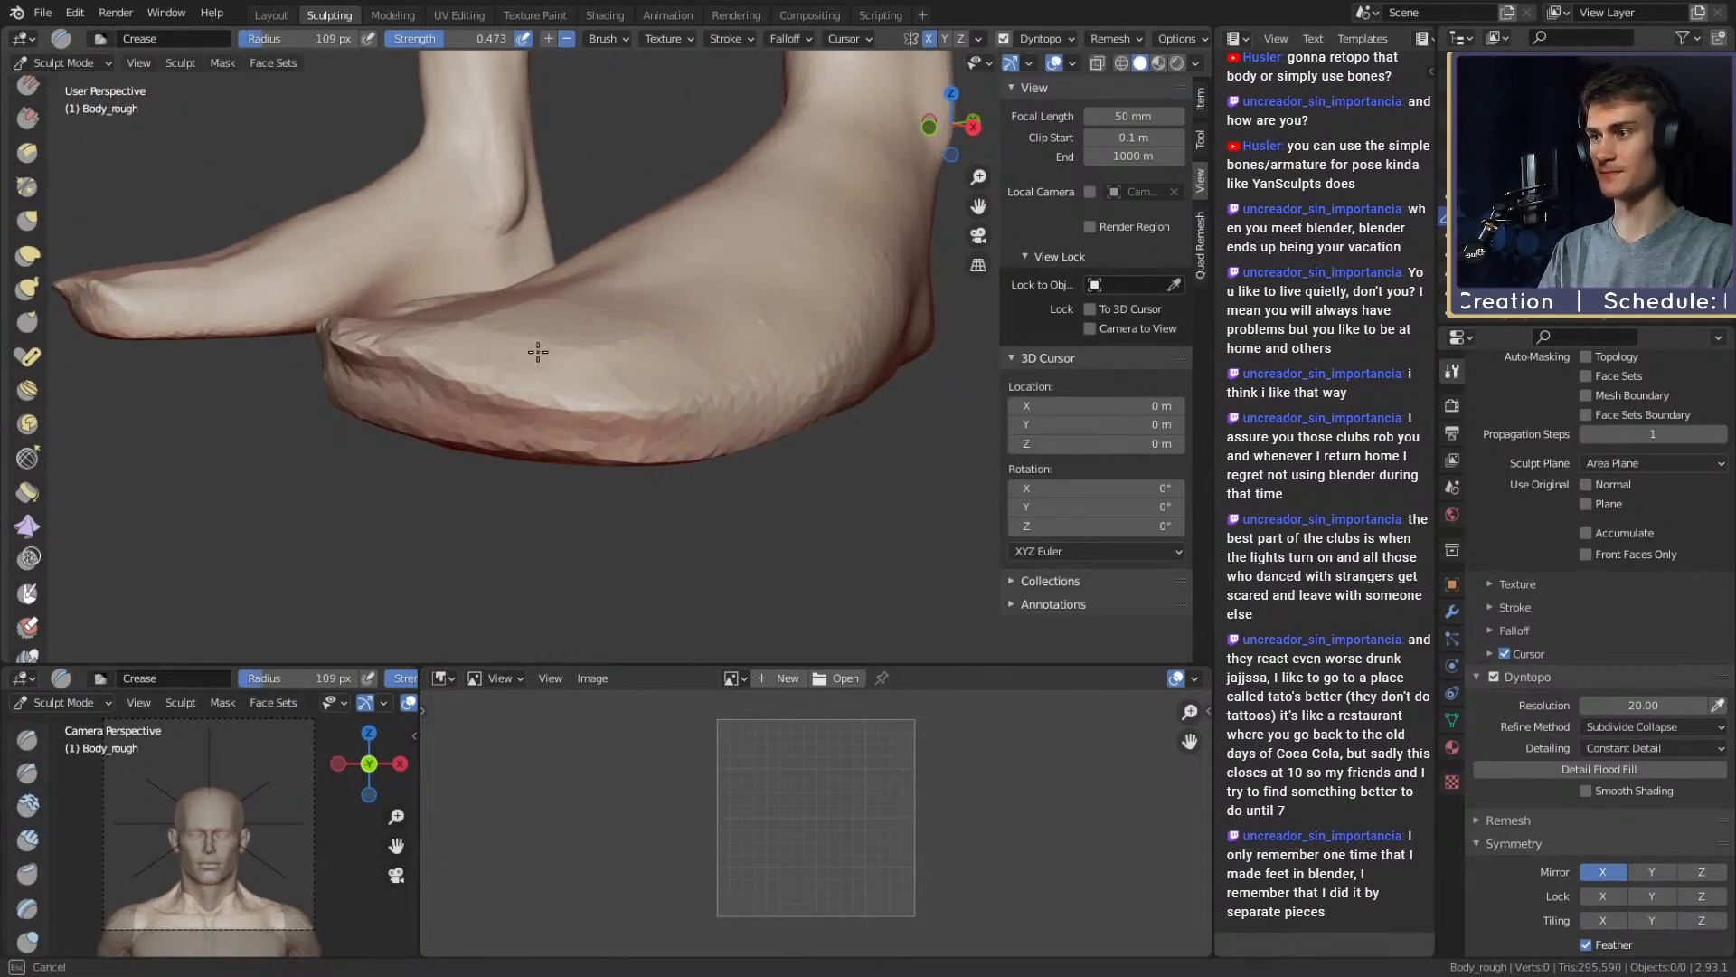
{"action": "mouse_move", "coordinate": [539, 353]}
{"action": "middle_mouse_down"}
{"action": "mouse_move", "coordinate": [550, 326]}
{"action": "mouse_move", "coordinate": [604, 335]}
{"action": "middle_mouse_up"}
{"action": "left_click_drag", "start_coordinate": [687, 371], "coordinate": [692, 371]}
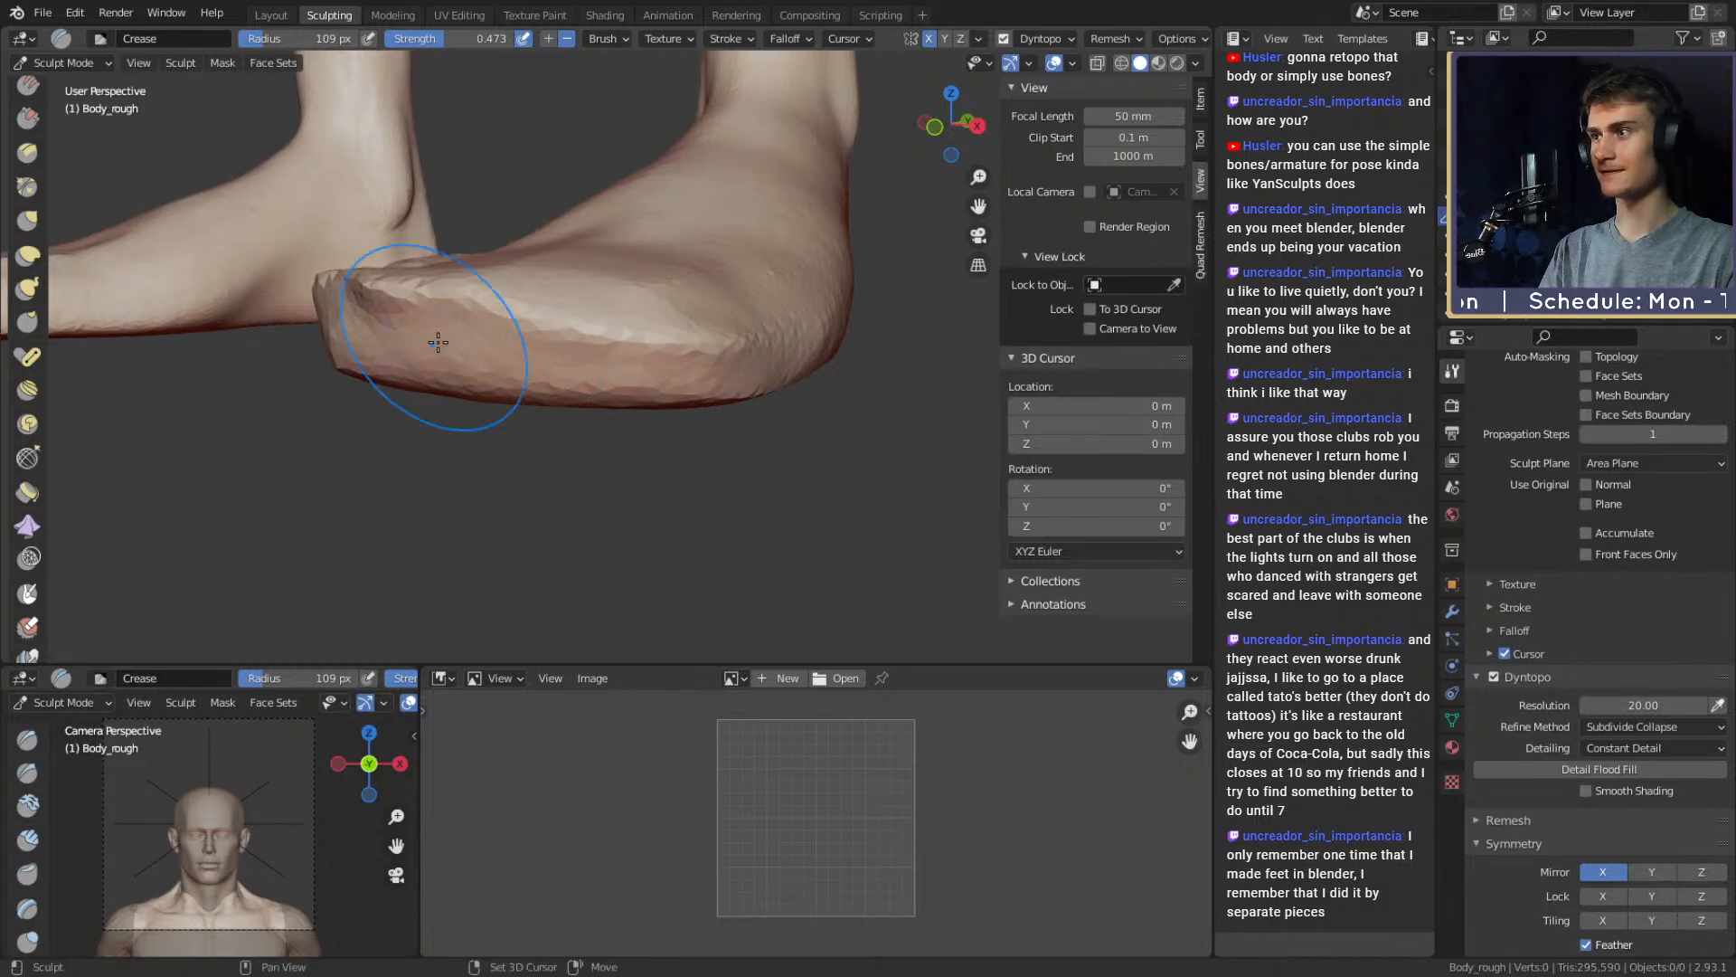
{"action": "mouse_move", "coordinate": [443, 353]}
{"action": "middle_mouse_down"}
{"action": "mouse_move", "coordinate": [740, 361]}
{"action": "mouse_move", "coordinate": [651, 380]}
{"action": "mouse_move", "coordinate": [631, 434]}
{"action": "middle_mouse_up"}
{"action": "left_click_drag", "start_coordinate": [632, 434], "coordinate": [643, 441]}
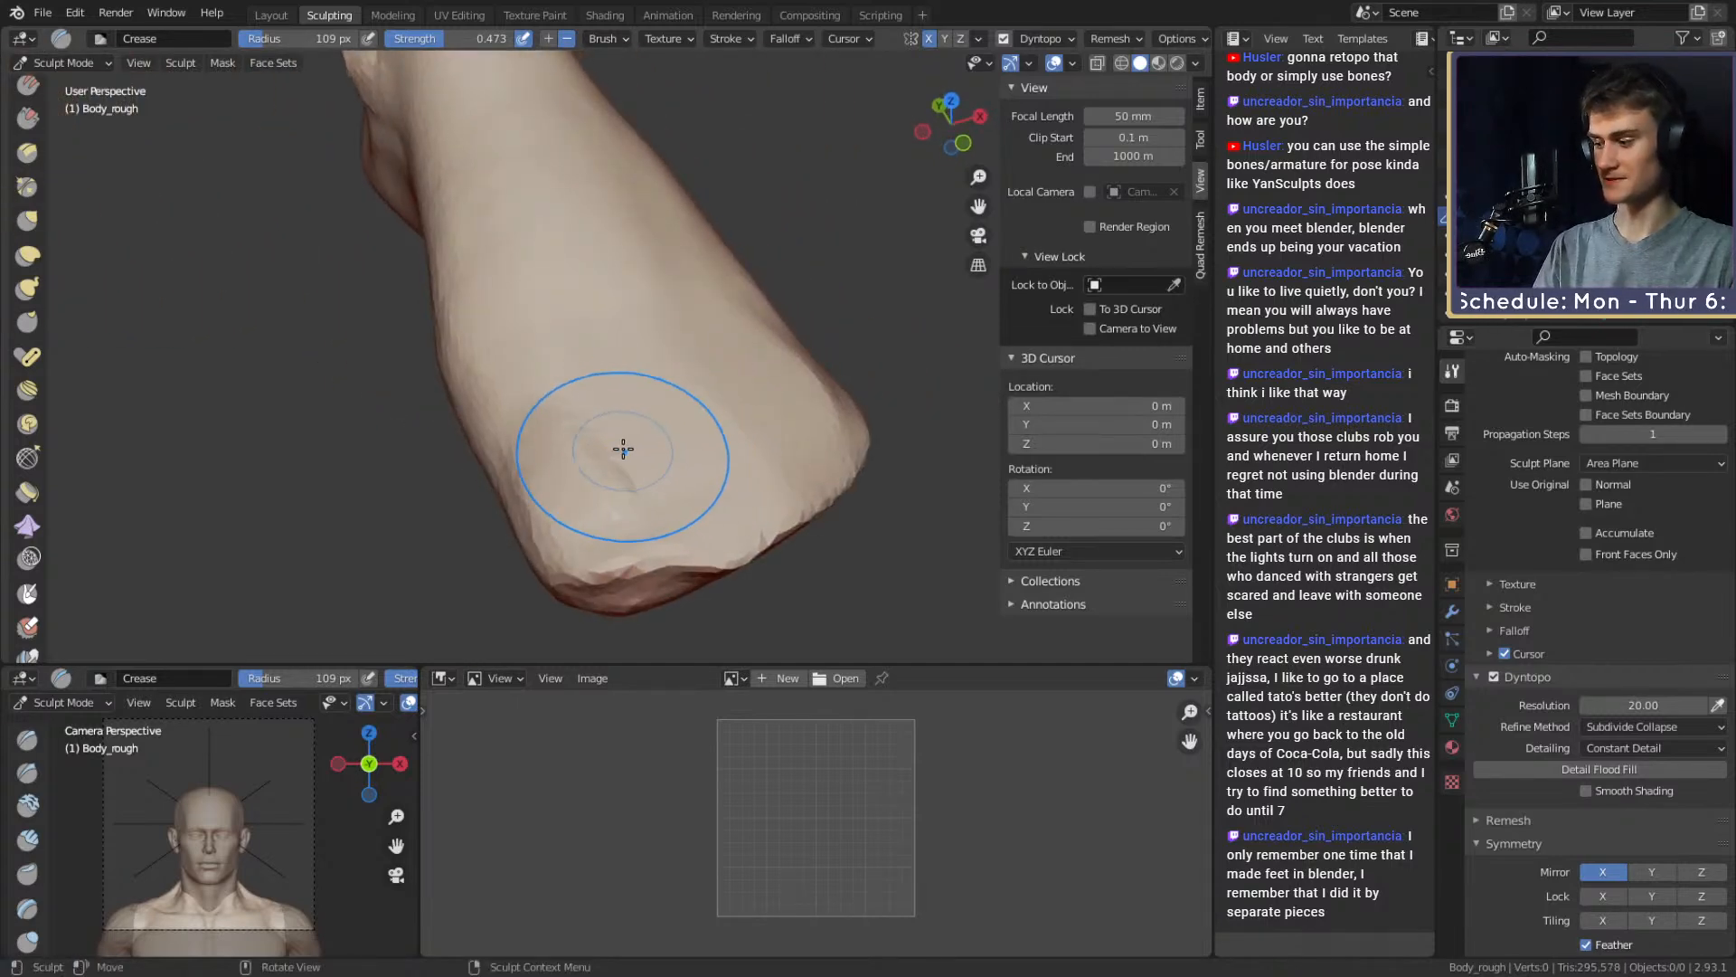
Carve the groove beside the big toe with Crease at 28 px and even out the front edge at 100 px
{"action": "key", "text": "f"}
{"action": "left_click", "coordinate": [627, 446]}
{"action": "middle_click_drag", "start_coordinate": [627, 446], "coordinate": [590, 444]}
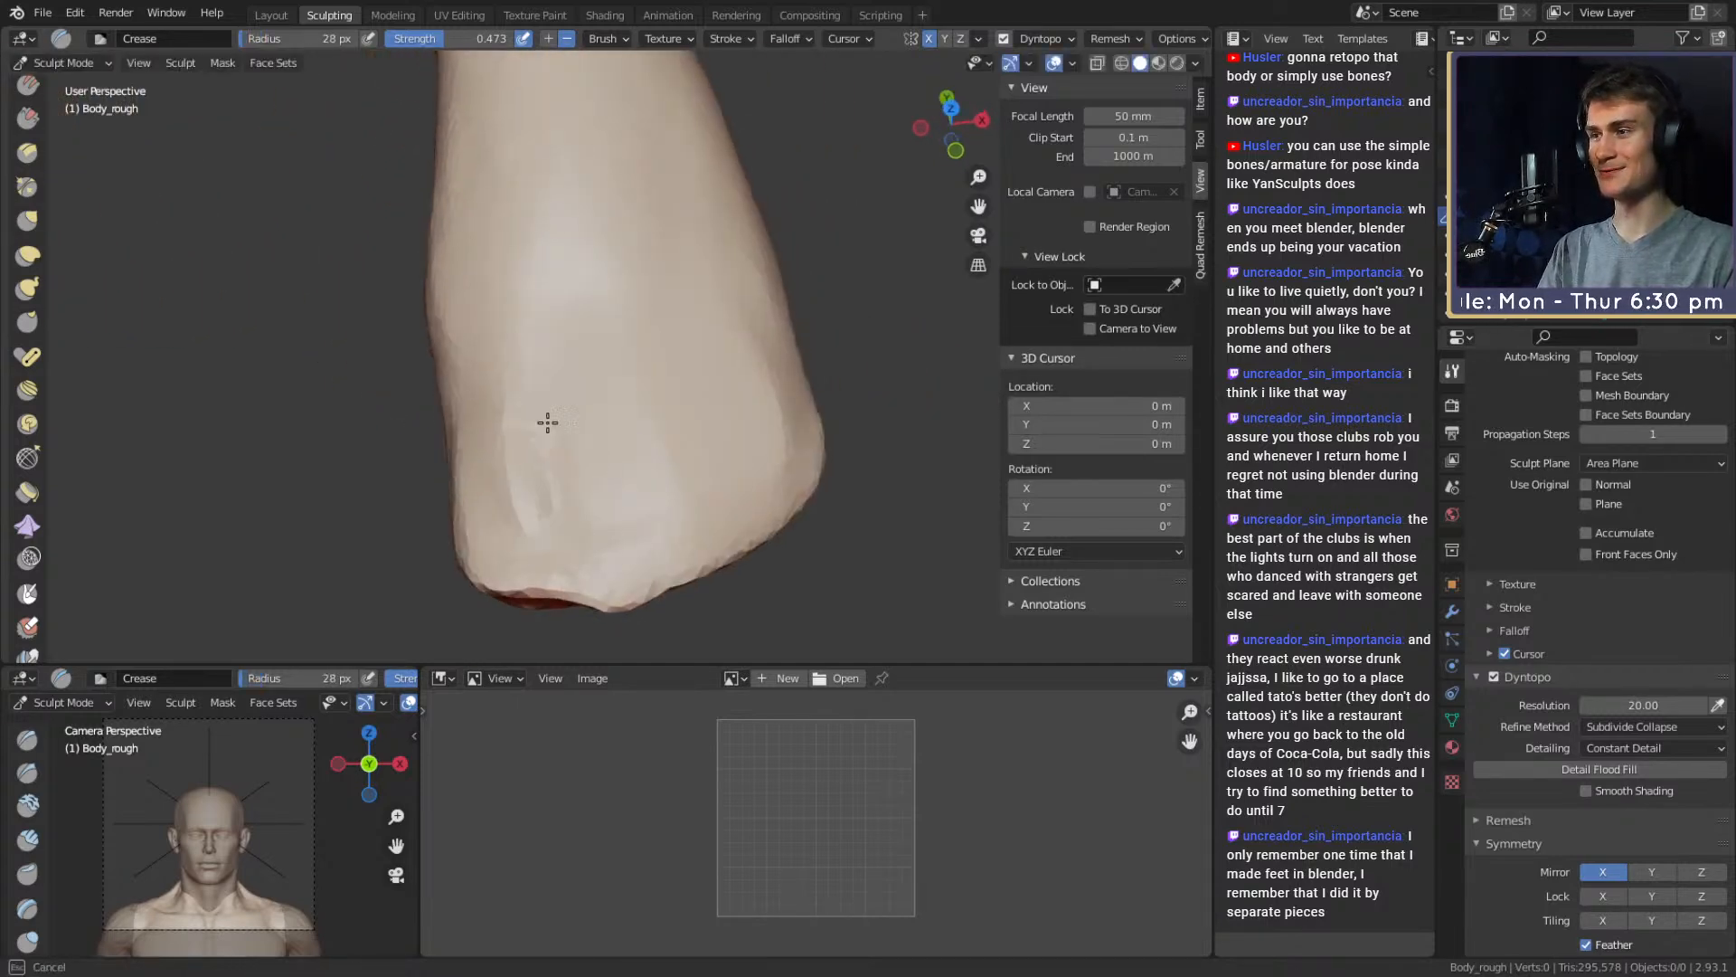
{"action": "key", "text": "f"}
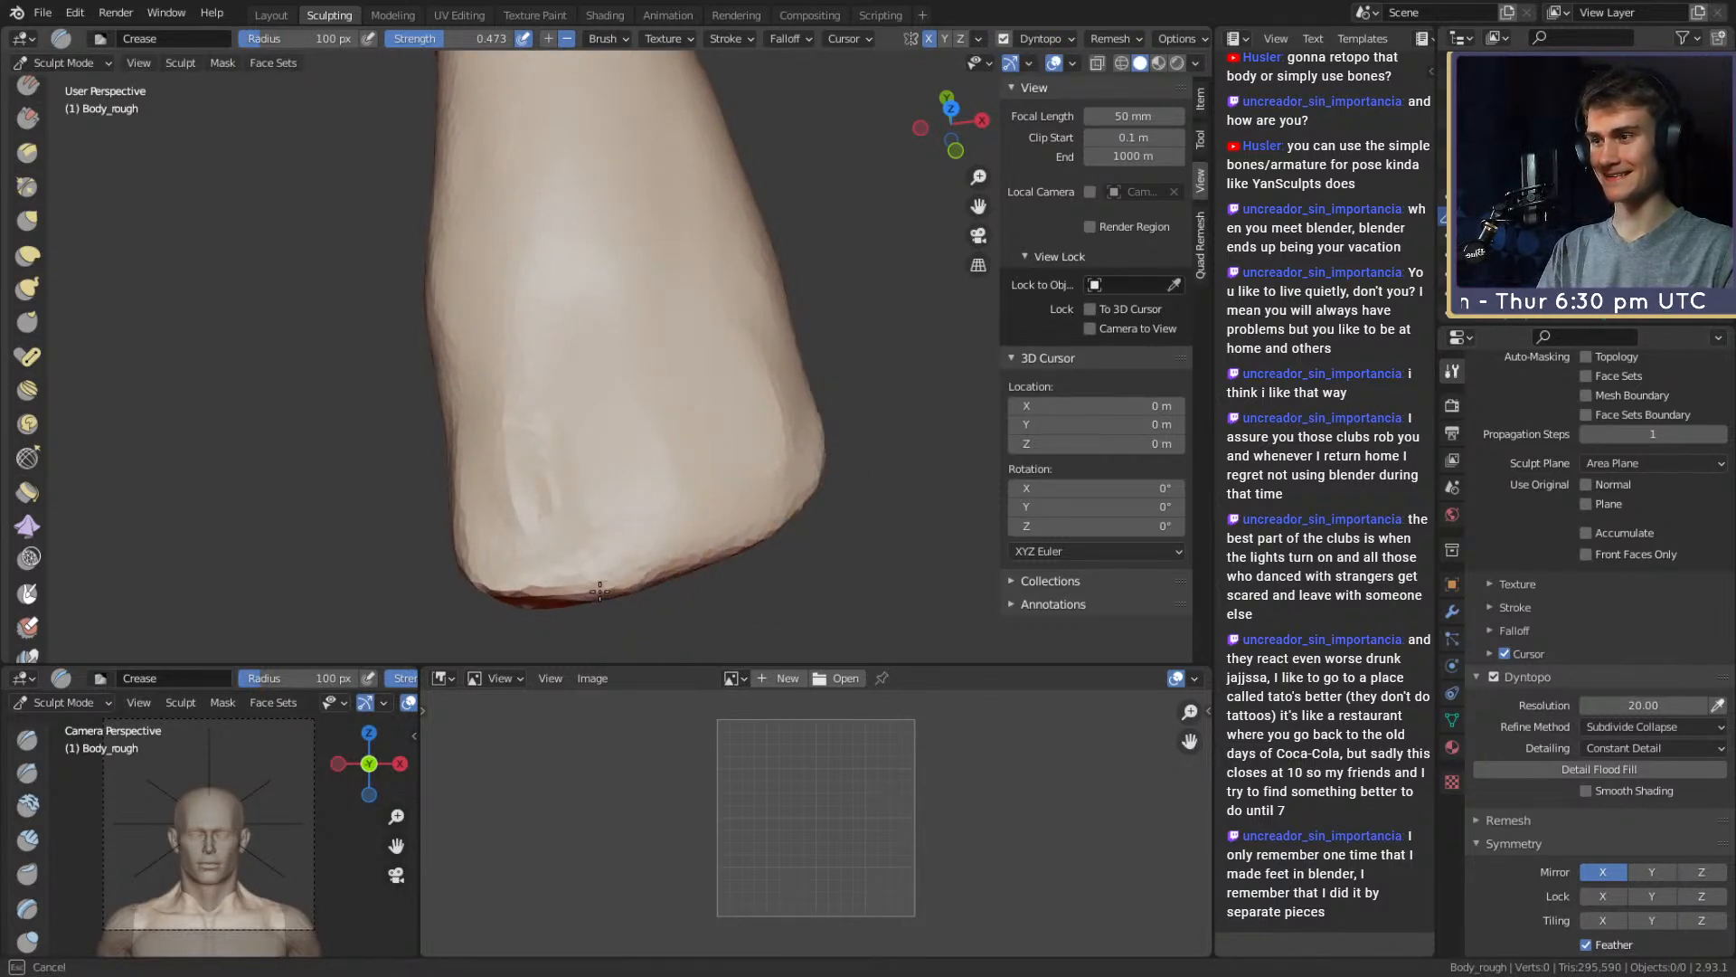
{"action": "left_click", "coordinate": [614, 577]}
{"action": "mouse_move", "coordinate": [604, 433]}
{"action": "middle_mouse_down"}
{"action": "mouse_move", "coordinate": [609, 410]}
{"action": "mouse_move", "coordinate": [615, 443]}
{"action": "middle_mouse_up"}
Carve the grooves between the remaining toes on top of the forefoot with Crease at a 26 px radius
{"action": "left_click_drag", "start_coordinate": [613, 511], "coordinate": [605, 530]}
{"action": "middle_click_drag", "start_coordinate": [597, 413], "coordinate": [653, 477]}
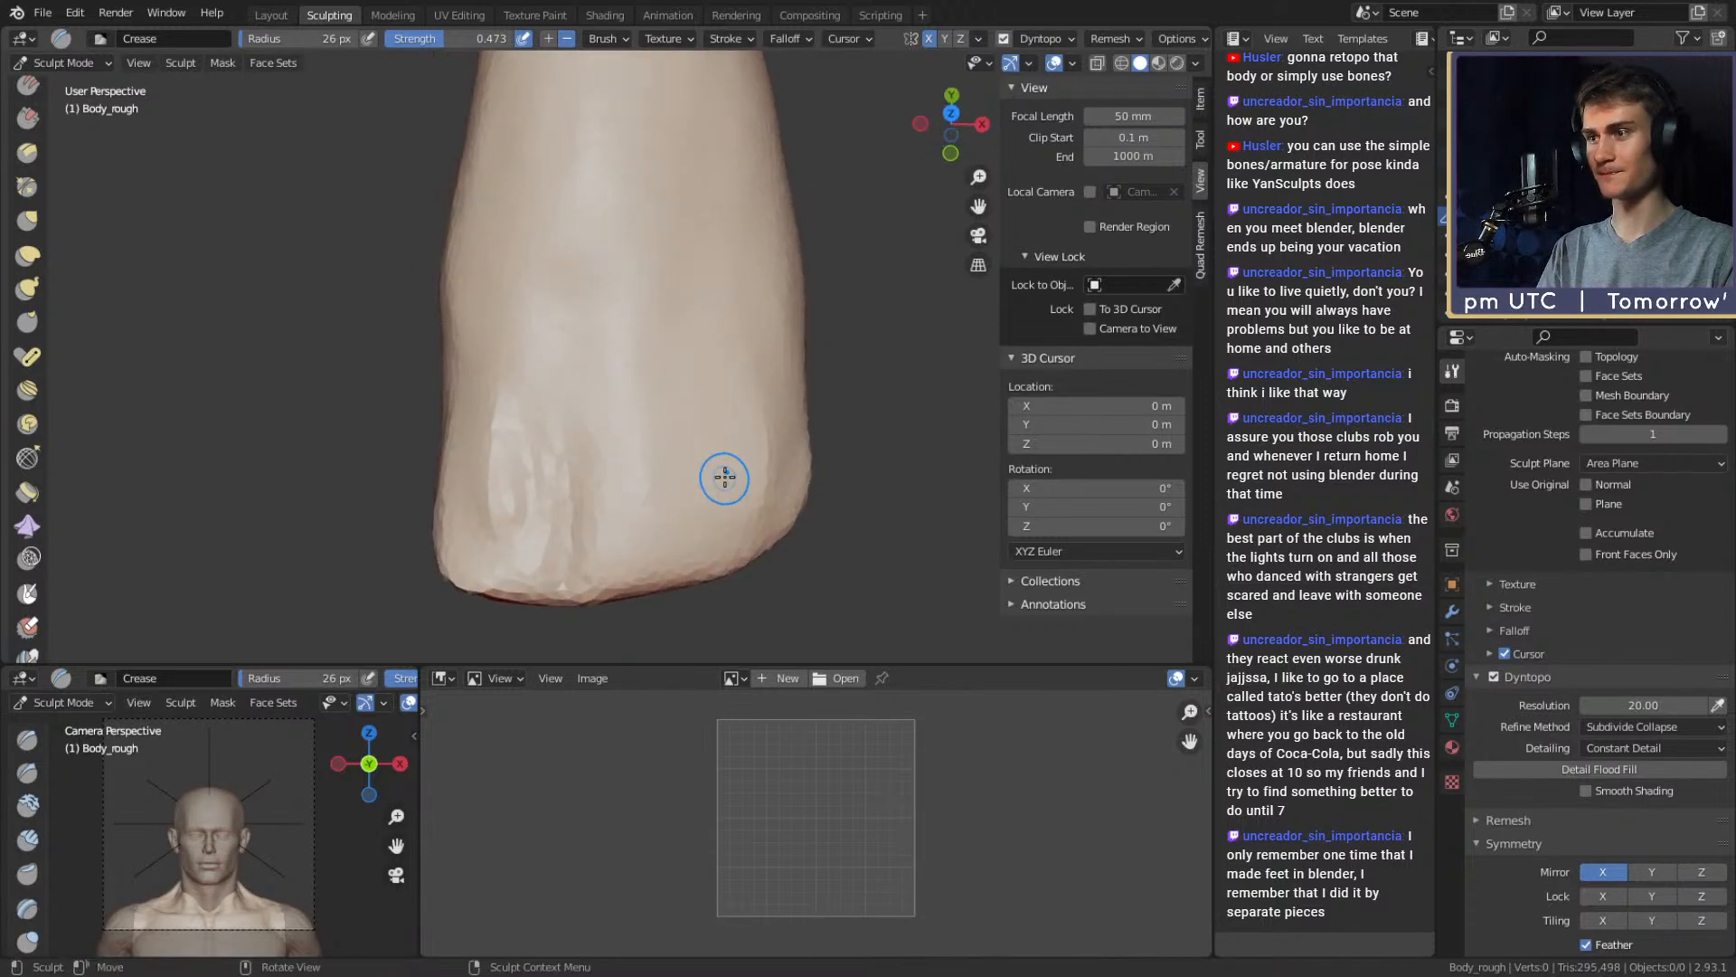
{"action": "left_click_drag", "start_coordinate": [715, 407], "coordinate": [682, 518]}
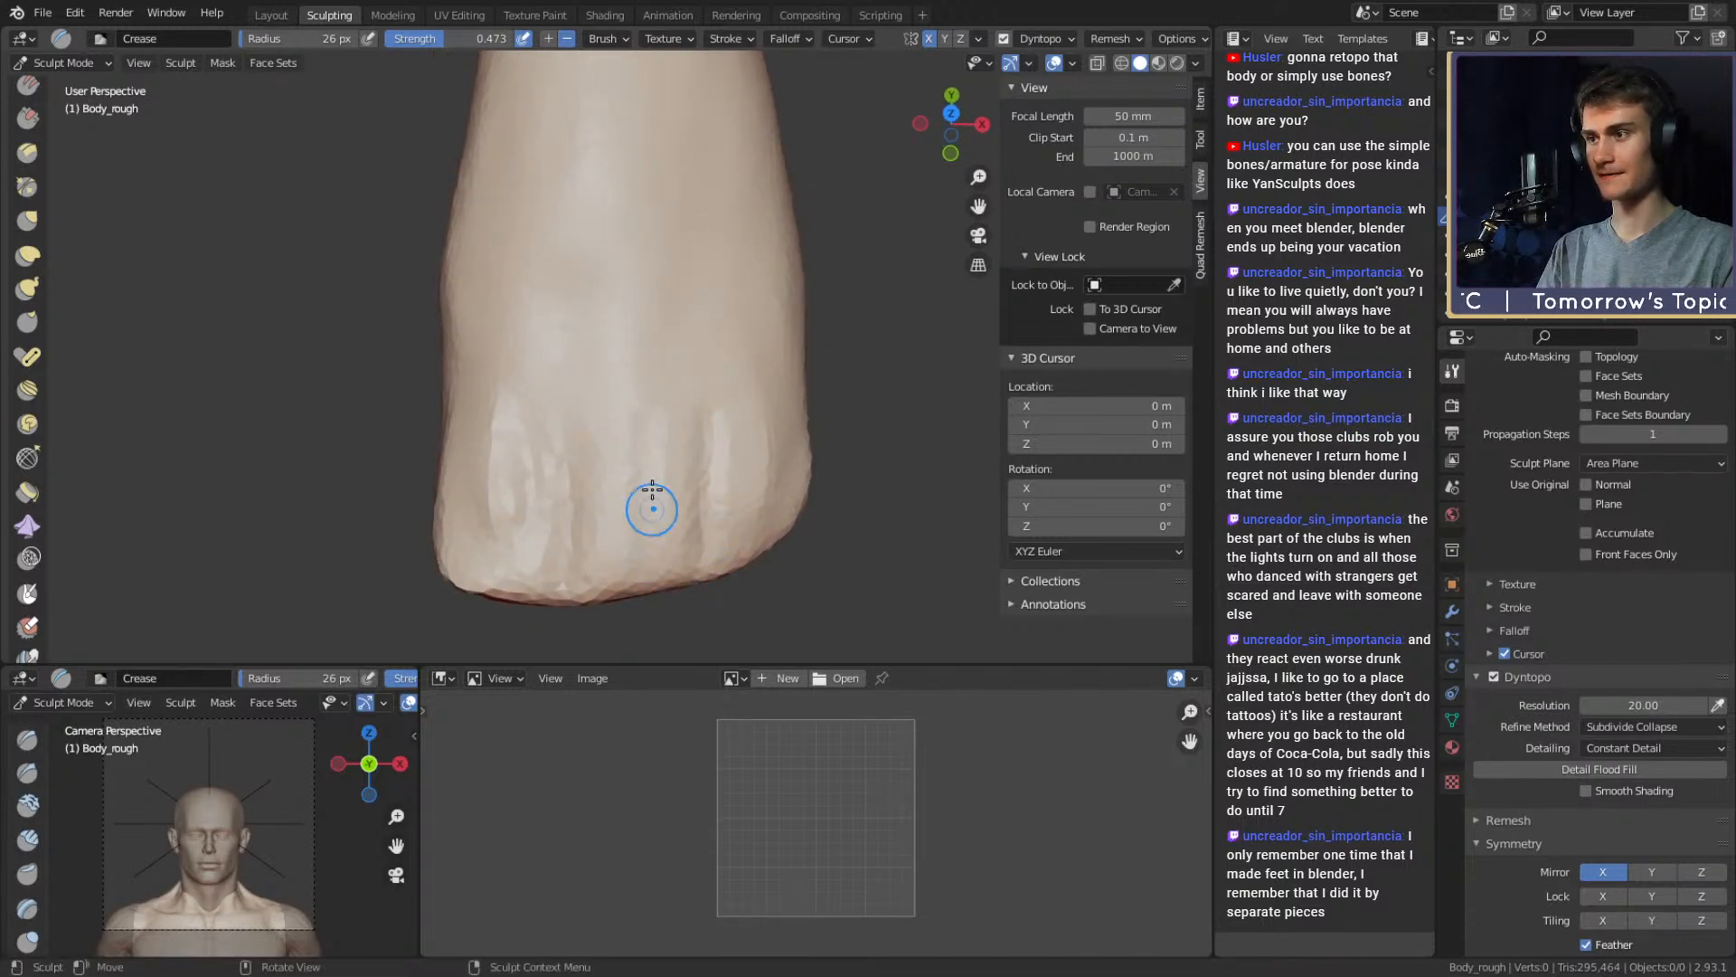
{"action": "middle_click_drag", "start_coordinate": [786, 512], "coordinate": [778, 458]}
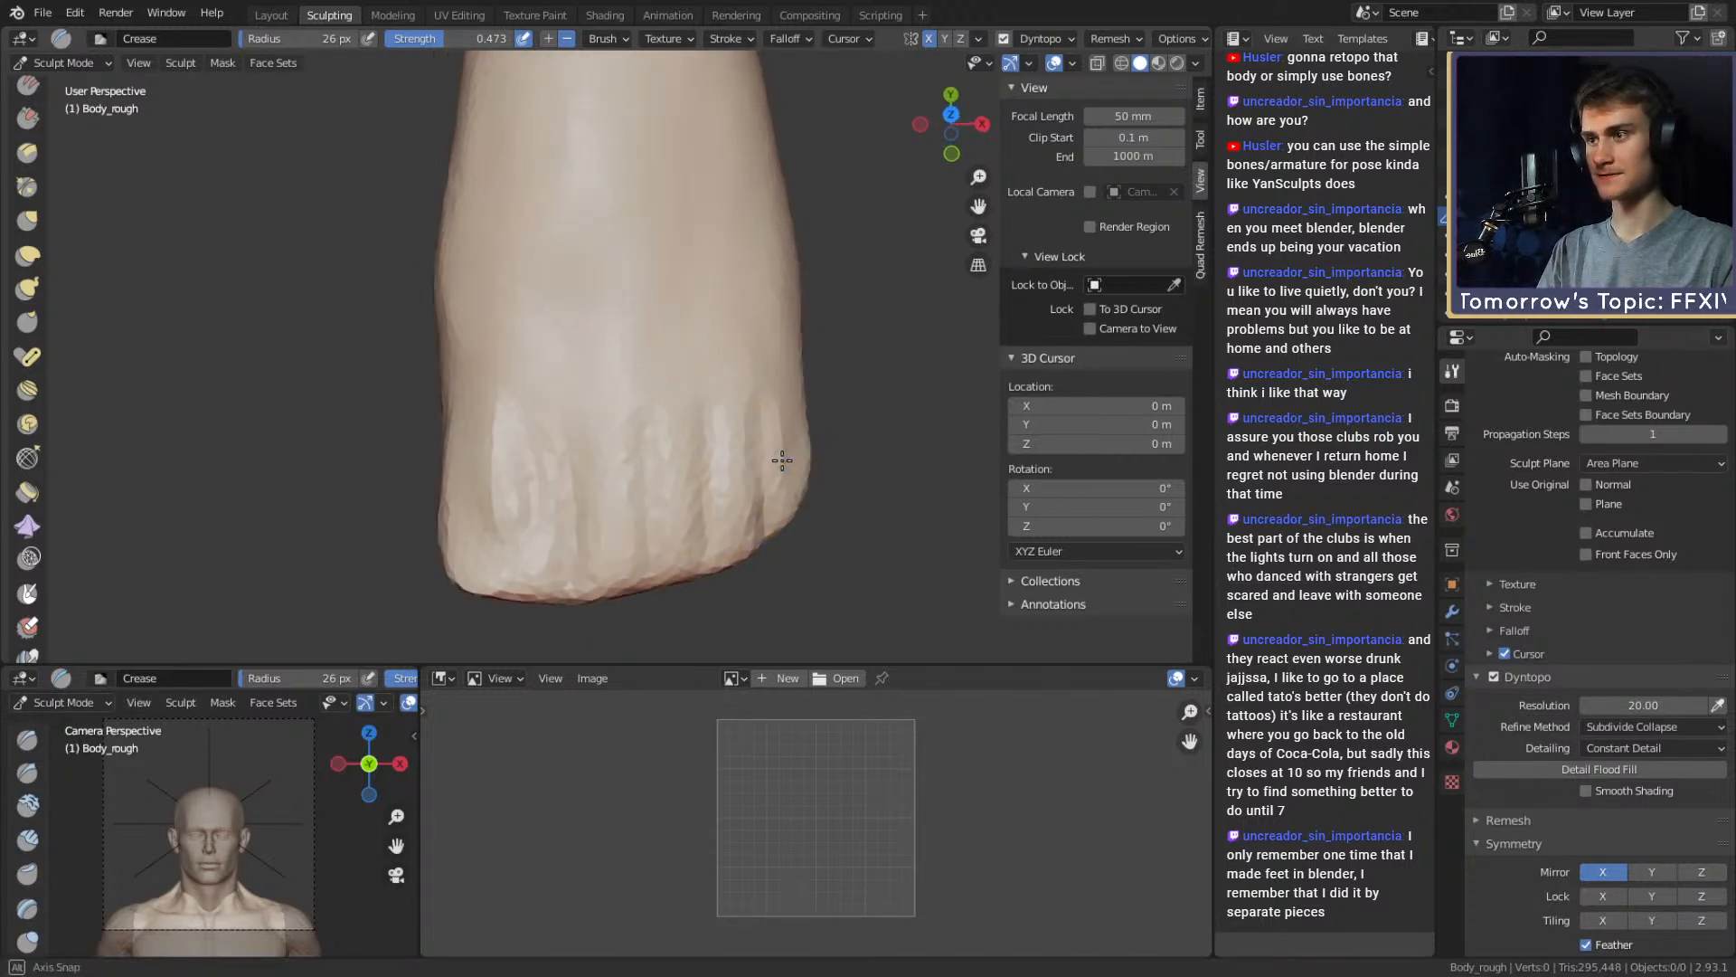
{"action": "mouse_move", "coordinate": [667, 480]}
{"action": "middle_mouse_down"}
{"action": "mouse_move", "coordinate": [724, 356]}
{"action": "mouse_move", "coordinate": [724, 302]}
{"action": "mouse_move", "coordinate": [702, 386]}
{"action": "middle_mouse_up"}
Extend the outer toe grooves down the front face of the foot with Crease at a 35 px radius
{"action": "key", "text": "f"}
{"action": "left_click", "coordinate": [731, 353]}
{"action": "left_click_drag", "start_coordinate": [702, 386], "coordinate": [704, 433]}
{"action": "mouse_move", "coordinate": [702, 438]}
{"action": "middle_mouse_down"}
{"action": "mouse_move", "coordinate": [717, 340]}
{"action": "mouse_move", "coordinate": [621, 327]}
{"action": "mouse_move", "coordinate": [723, 370]}
{"action": "middle_mouse_up"}
{"action": "key", "text": "f"}
{"action": "left_click", "coordinate": [686, 370]}
{"action": "mouse_move", "coordinate": [679, 423]}
{"action": "middle_mouse_down"}
{"action": "mouse_move", "coordinate": [683, 368]}
{"action": "mouse_move", "coordinate": [649, 370]}
{"action": "middle_mouse_up"}
{"action": "key", "text": "f"}
{"action": "left_click", "coordinate": [663, 295]}
{"action": "left_click_drag", "start_coordinate": [660, 264], "coordinate": [645, 360]}
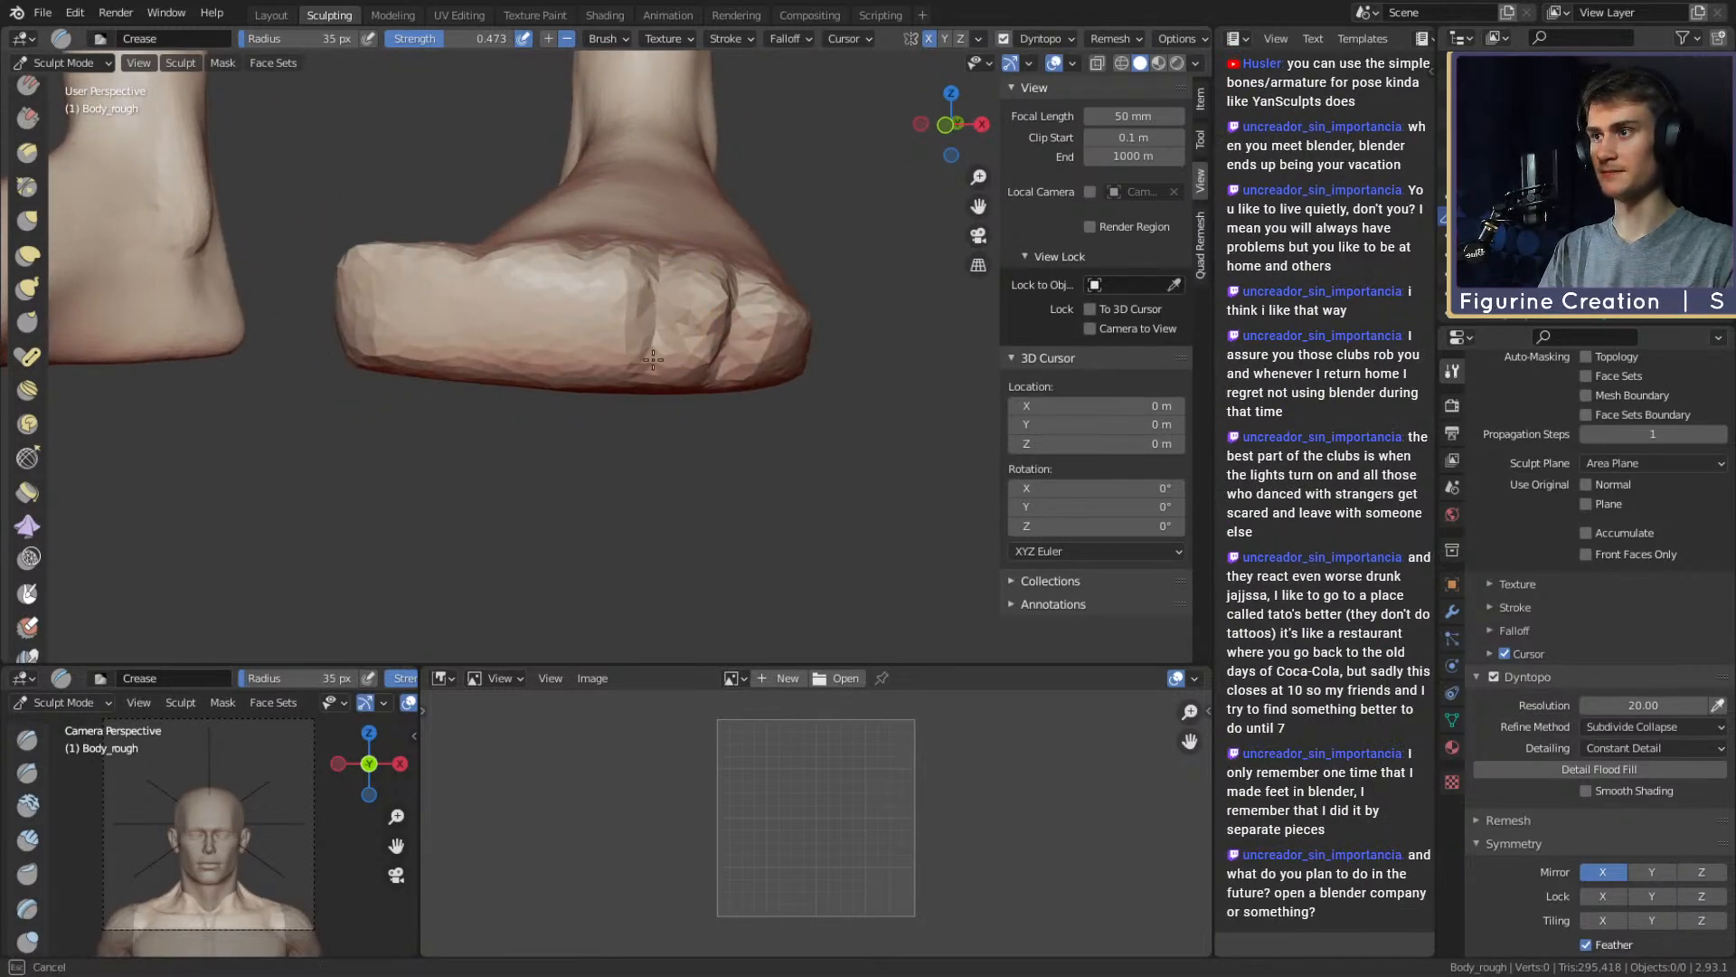
Deepen the grooves separating the big toe and its neighbours on the front face with Crease at 28 px
{"action": "mouse_move", "coordinate": [668, 310]}
{"action": "middle_mouse_down"}
{"action": "mouse_move", "coordinate": [687, 313]}
{"action": "mouse_move", "coordinate": [619, 361]}
{"action": "mouse_move", "coordinate": [682, 349]}
{"action": "mouse_move", "coordinate": [709, 232]}
{"action": "middle_mouse_up"}
{"action": "key", "text": "f"}
{"action": "left_click", "coordinate": [667, 312]}
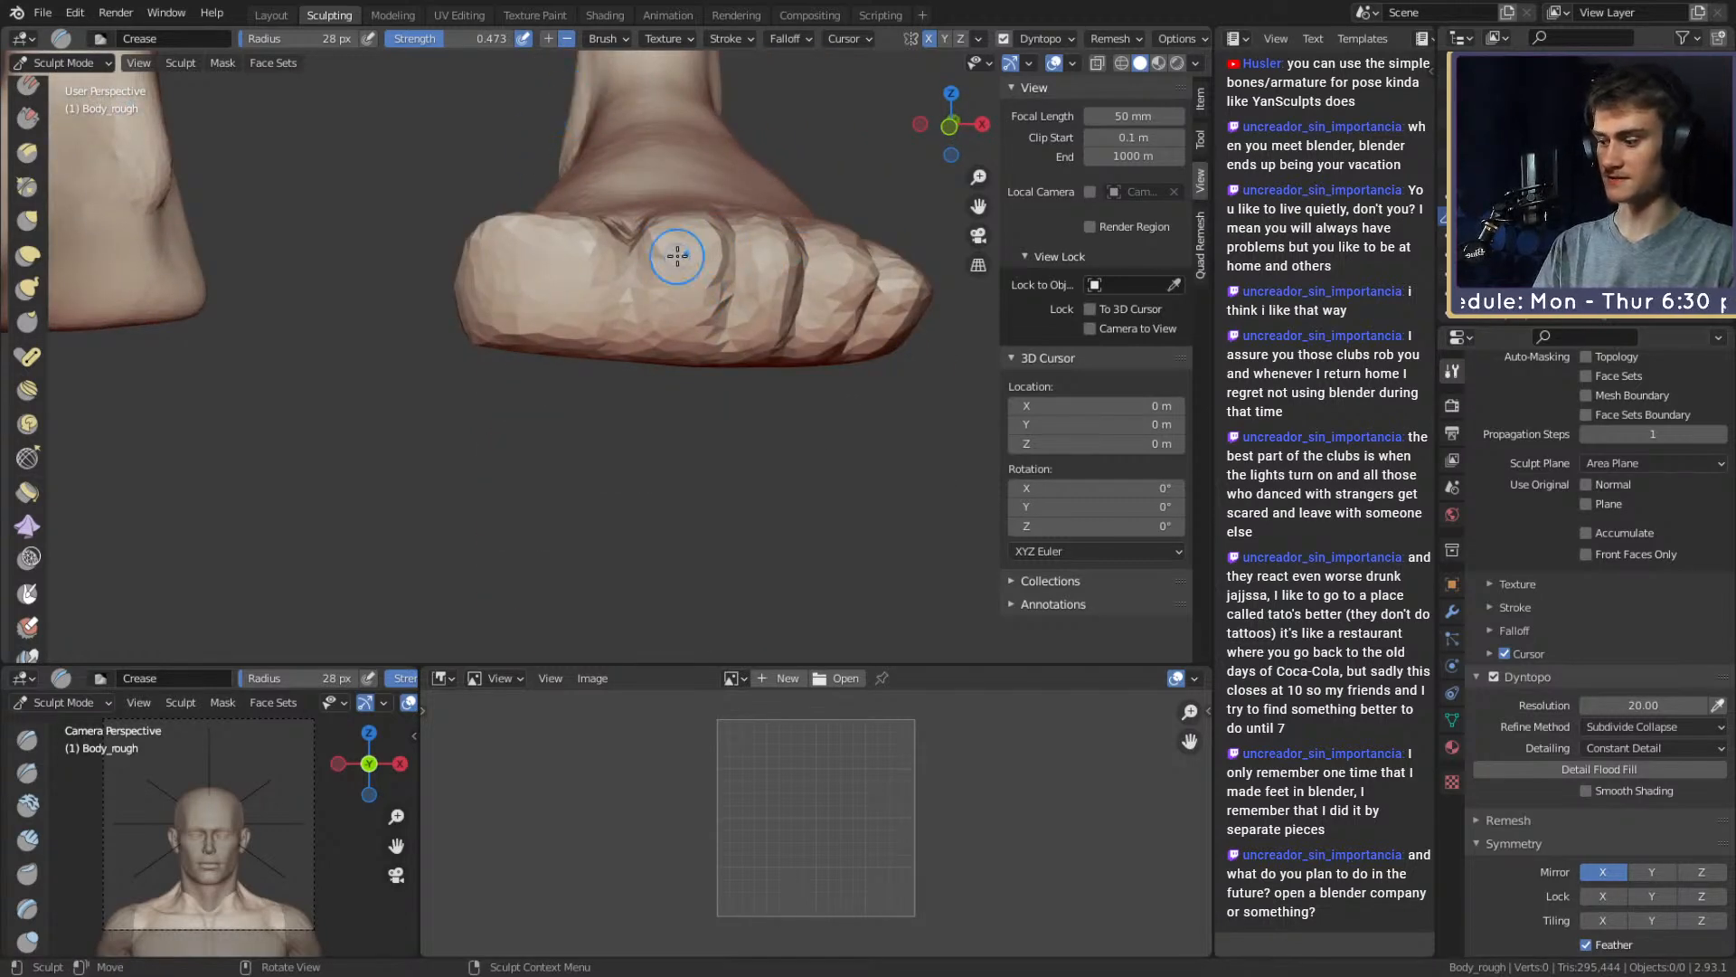
Adjust the toe tips and forefoot profile from above and the side with Grab at 110 px, then 184 px
{"action": "key", "text": "g"}
{"action": "middle_click_drag", "start_coordinate": [795, 271], "coordinate": [639, 413]}
{"action": "key", "text": "f"}
{"action": "left_click", "coordinate": [643, 316]}
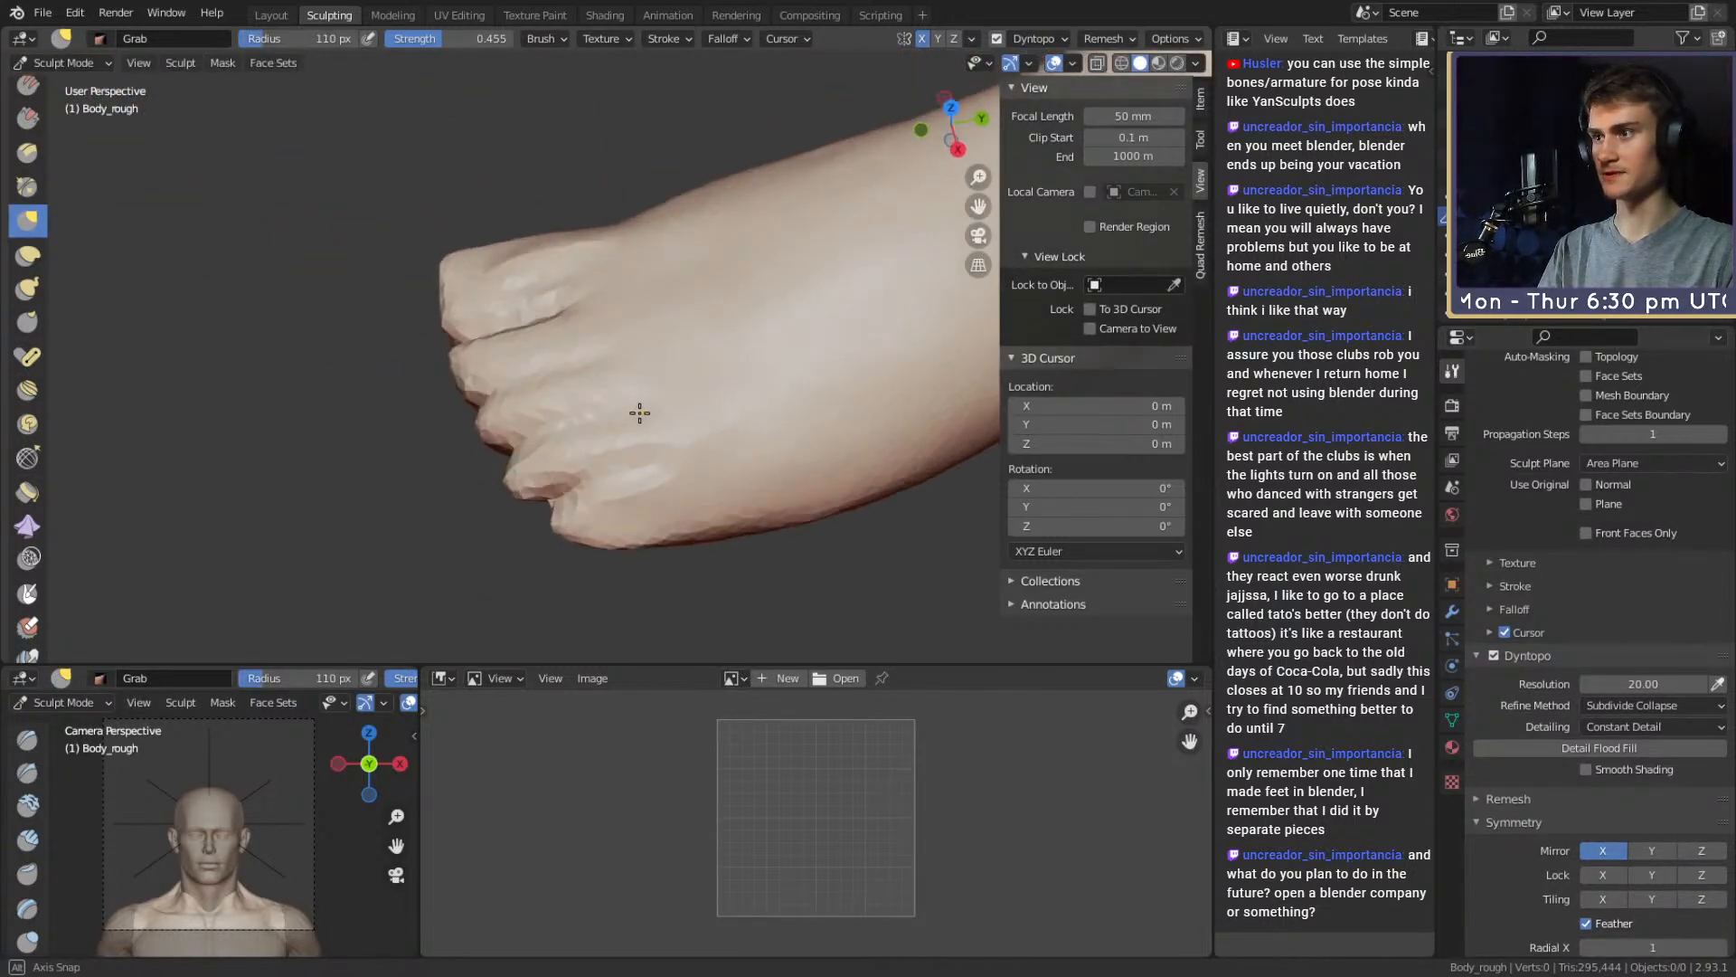
{"action": "left_click_drag", "start_coordinate": [640, 412], "coordinate": [727, 290], "text": "alt"}
{"action": "key", "text": "f"}
{"action": "left_click", "coordinate": [794, 292]}
{"action": "mouse_move", "coordinate": [679, 356]}
{"action": "left_mouse_down", "text": "alt"}
{"action": "mouse_move", "coordinate": [617, 308]}
{"action": "mouse_move", "coordinate": [632, 376]}
{"action": "mouse_move", "coordinate": [600, 349]}
{"action": "mouse_move", "coordinate": [795, 310]}
{"action": "mouse_move", "coordinate": [684, 310]}
{"action": "left_mouse_up", "text": "alt"}
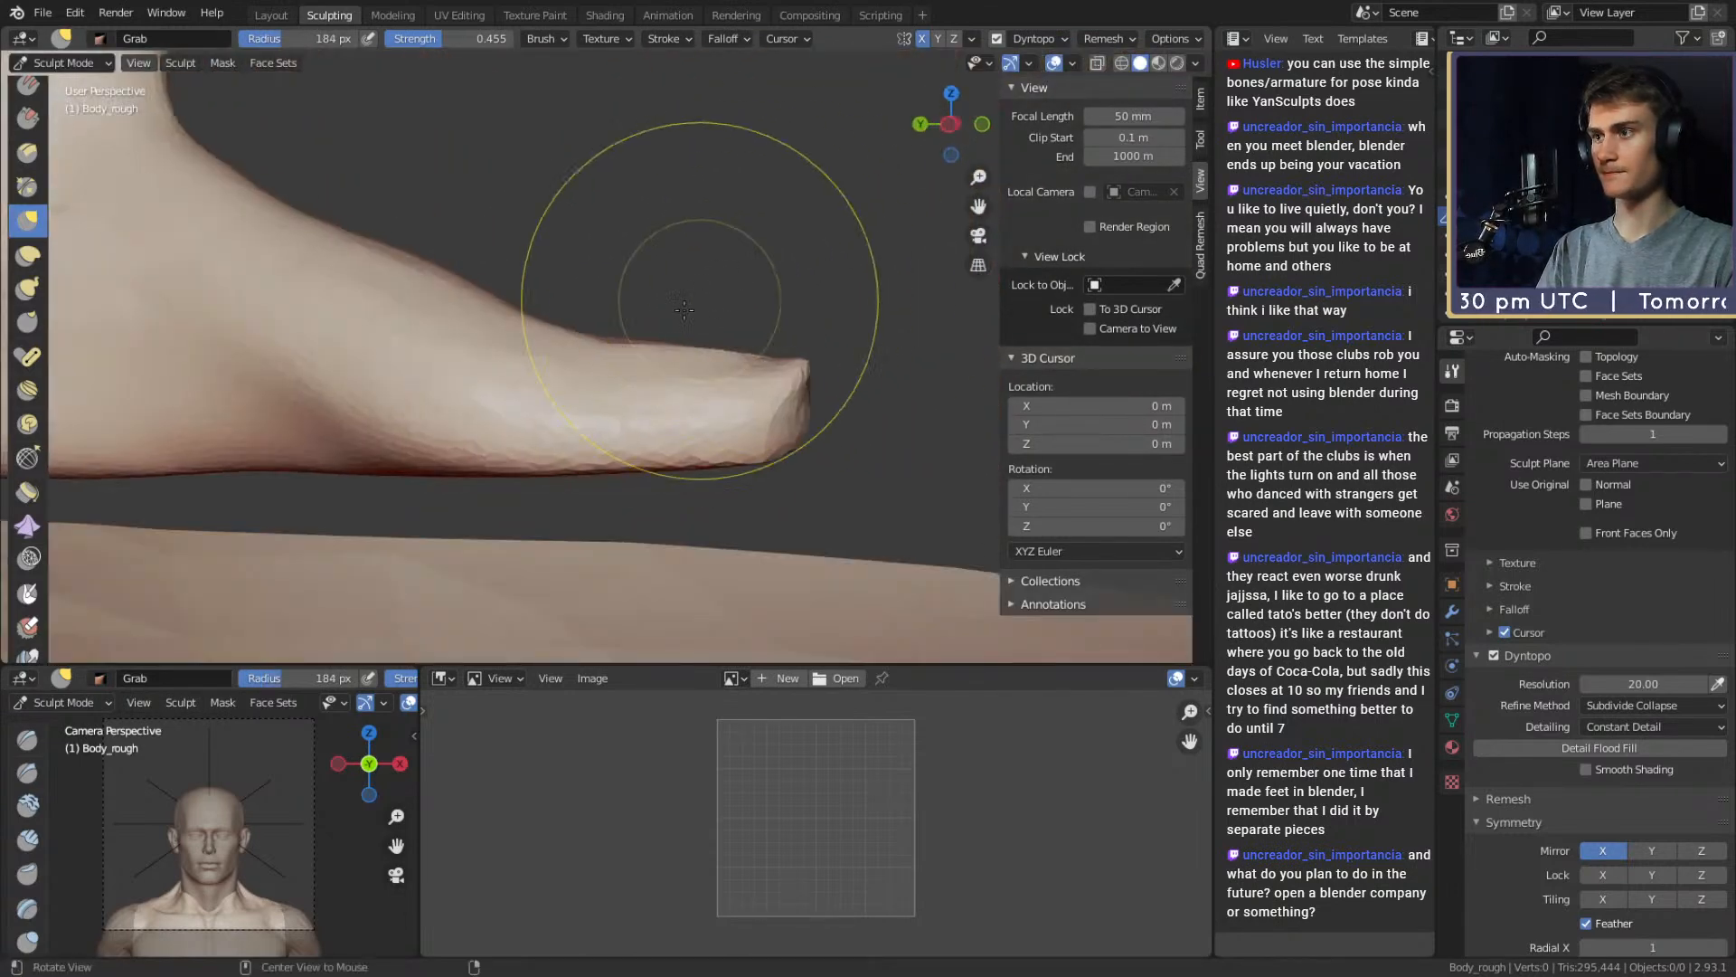
Reshape the underside and inner side of the big toe with Grab at a 113 px radius, then 85 px
{"action": "left_click_drag", "start_coordinate": [593, 361], "coordinate": [533, 359], "text": "alt"}
{"action": "key", "text": "f"}
{"action": "left_click", "coordinate": [488, 415]}
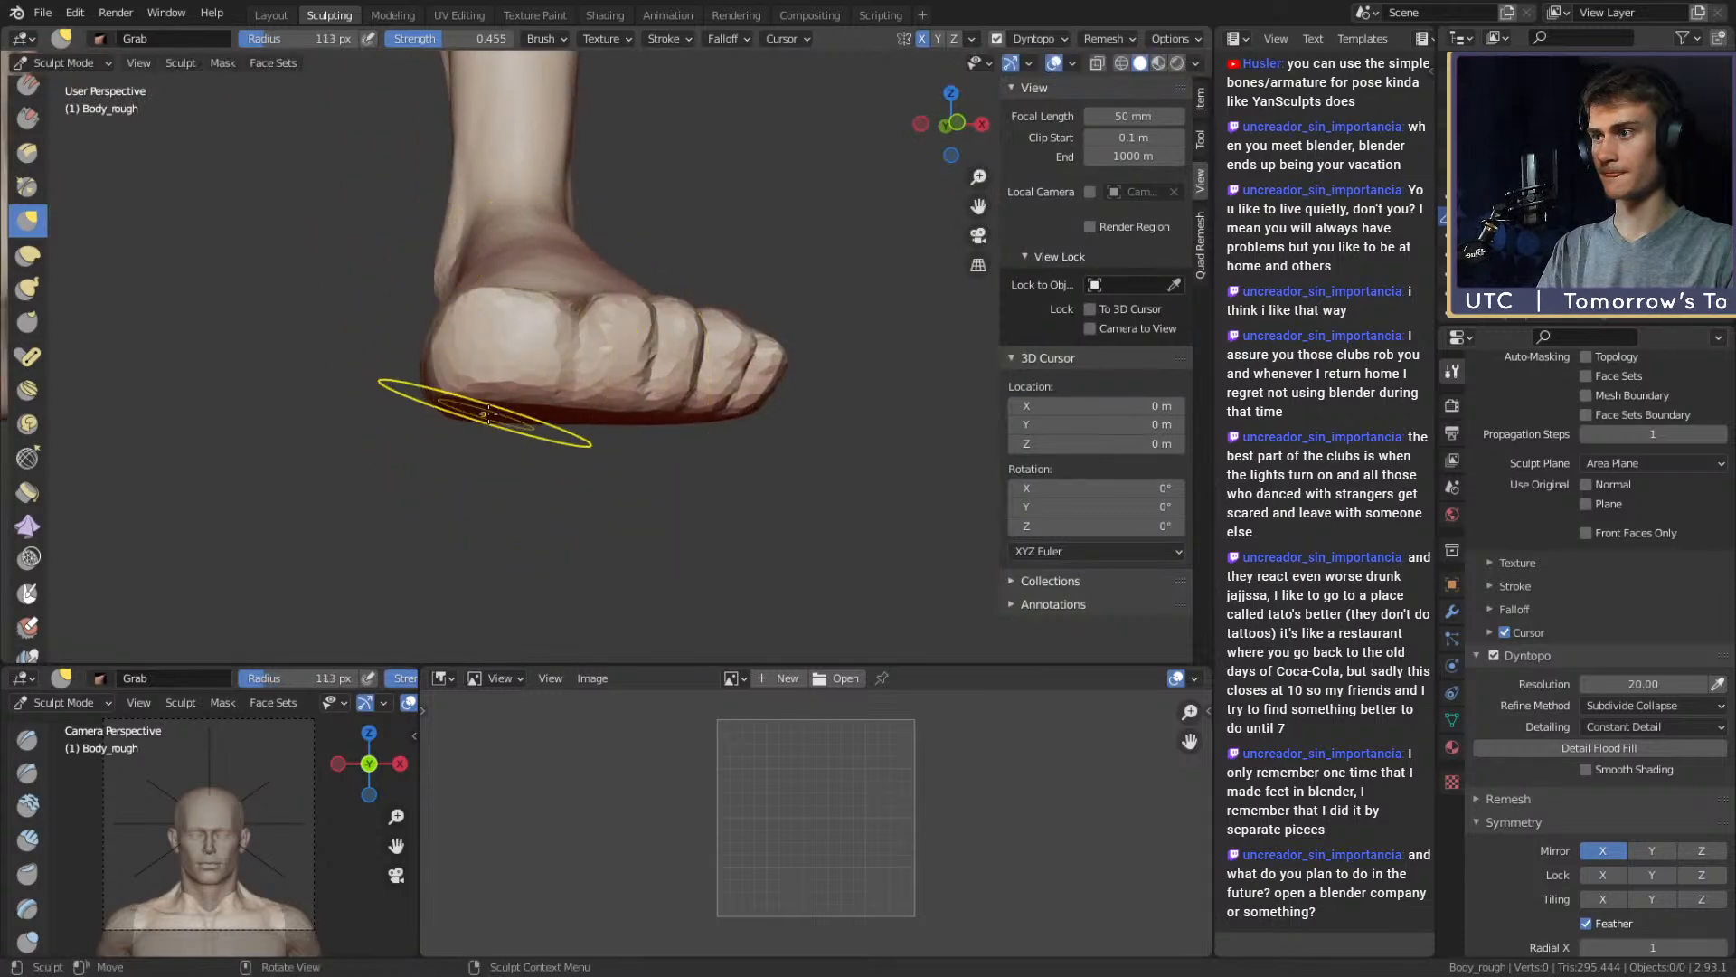
{"action": "left_click_drag", "start_coordinate": [488, 414], "coordinate": [518, 387]}
{"action": "middle_click_drag", "start_coordinate": [531, 384], "coordinate": [687, 351]}
{"action": "key", "text": "f"}
{"action": "left_click", "coordinate": [669, 348]}
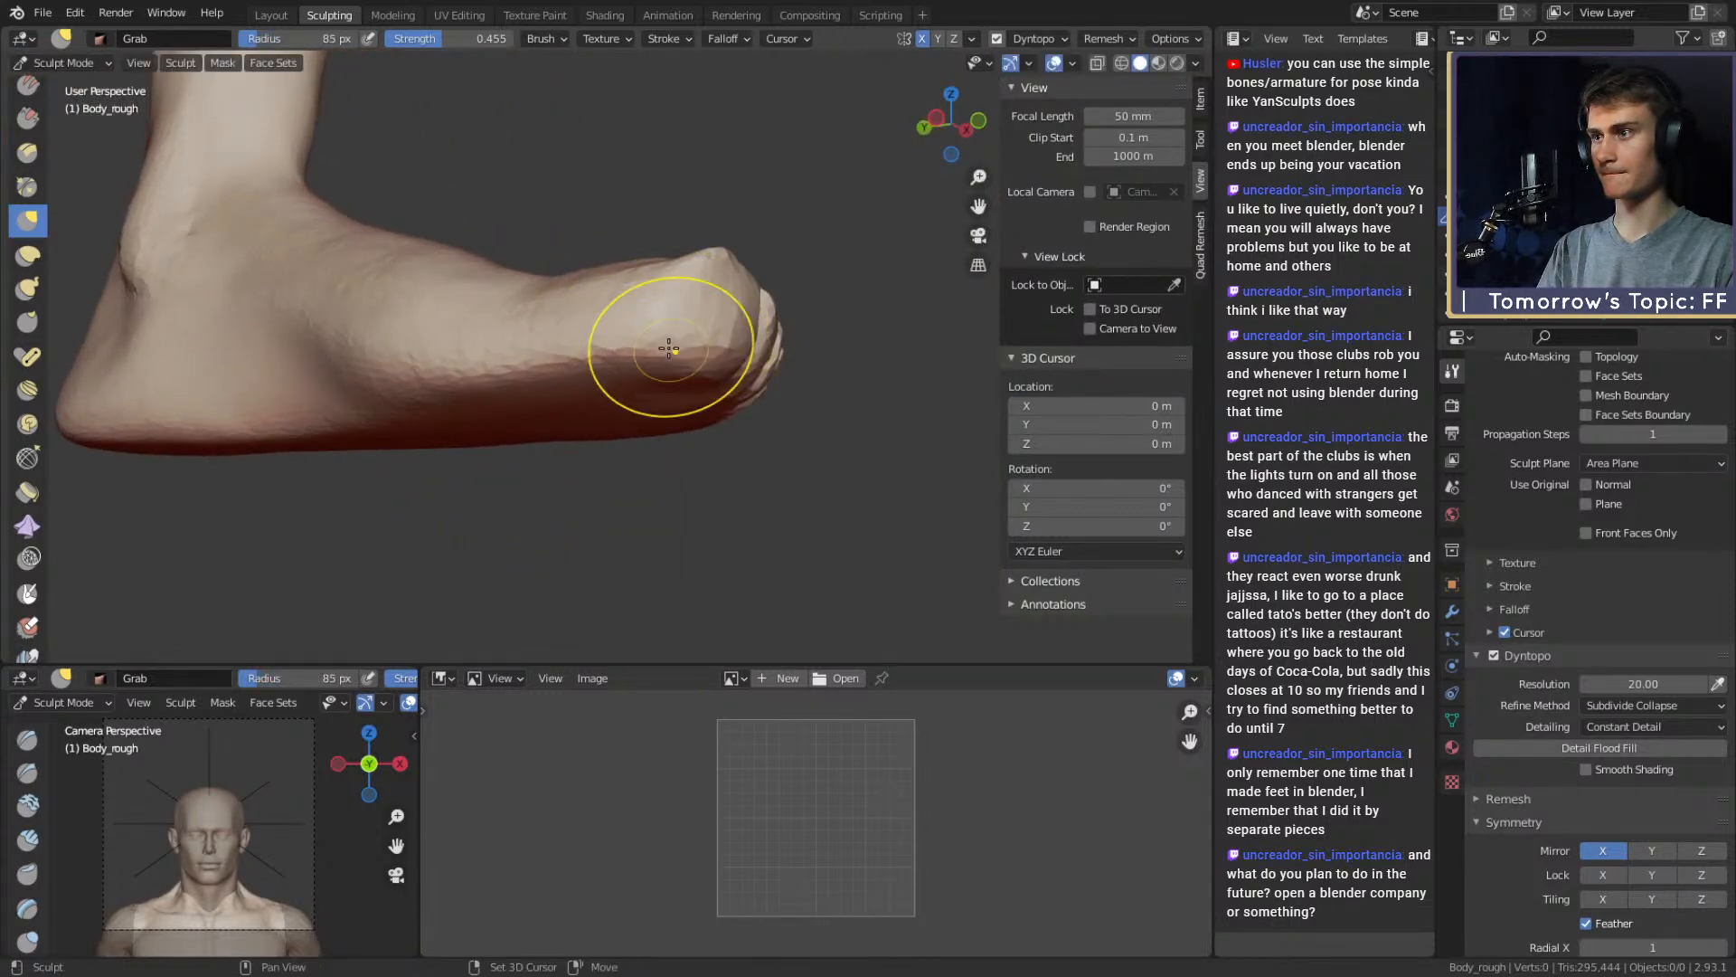
Draw a crease line across the sole below the toes with Crease at a 10 px radius
{"action": "key", "text": "c"}
{"action": "mouse_move", "coordinate": [574, 361]}
{"action": "middle_mouse_down"}
{"action": "mouse_move", "coordinate": [620, 240]}
{"action": "mouse_move", "coordinate": [602, 275]}
{"action": "middle_mouse_up"}
{"action": "key", "text": "shift+c"}
{"action": "mouse_move", "coordinate": [698, 330]}
{"action": "middle_mouse_down"}
{"action": "mouse_move", "coordinate": [682, 415]}
{"action": "mouse_move", "coordinate": [600, 282]}
{"action": "mouse_move", "coordinate": [666, 256]}
{"action": "mouse_move", "coordinate": [682, 298]}
{"action": "middle_mouse_up"}
{"action": "key", "text": "f"}
{"action": "left_click", "coordinate": [667, 316]}
{"action": "middle_click_drag", "start_coordinate": [689, 361], "coordinate": [685, 271], "text": "shift"}
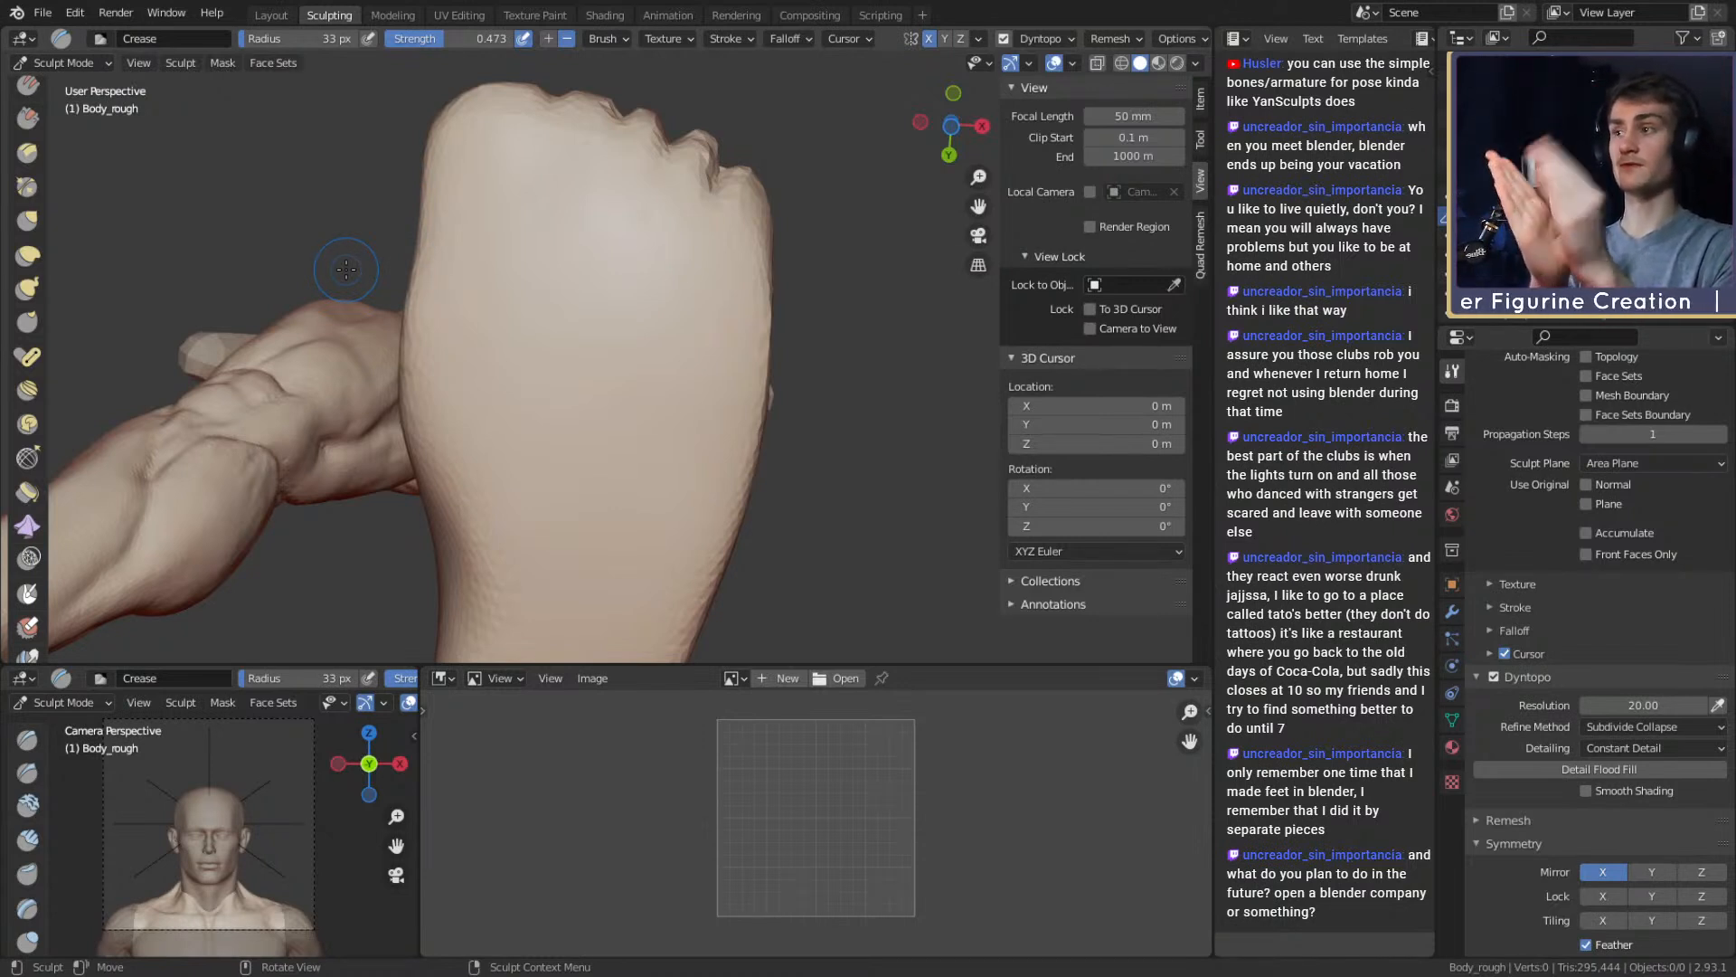
{"action": "mouse_move", "coordinate": [783, 354]}
{"action": "middle_mouse_down"}
{"action": "mouse_move", "coordinate": [666, 333]}
{"action": "mouse_move", "coordinate": [624, 356]}
{"action": "mouse_move", "coordinate": [599, 432]}
{"action": "middle_mouse_up"}
{"action": "middle_click_drag", "start_coordinate": [573, 328], "coordinate": [624, 410], "text": "shift"}
{"action": "left_click_drag", "start_coordinate": [514, 289], "coordinate": [721, 307]}
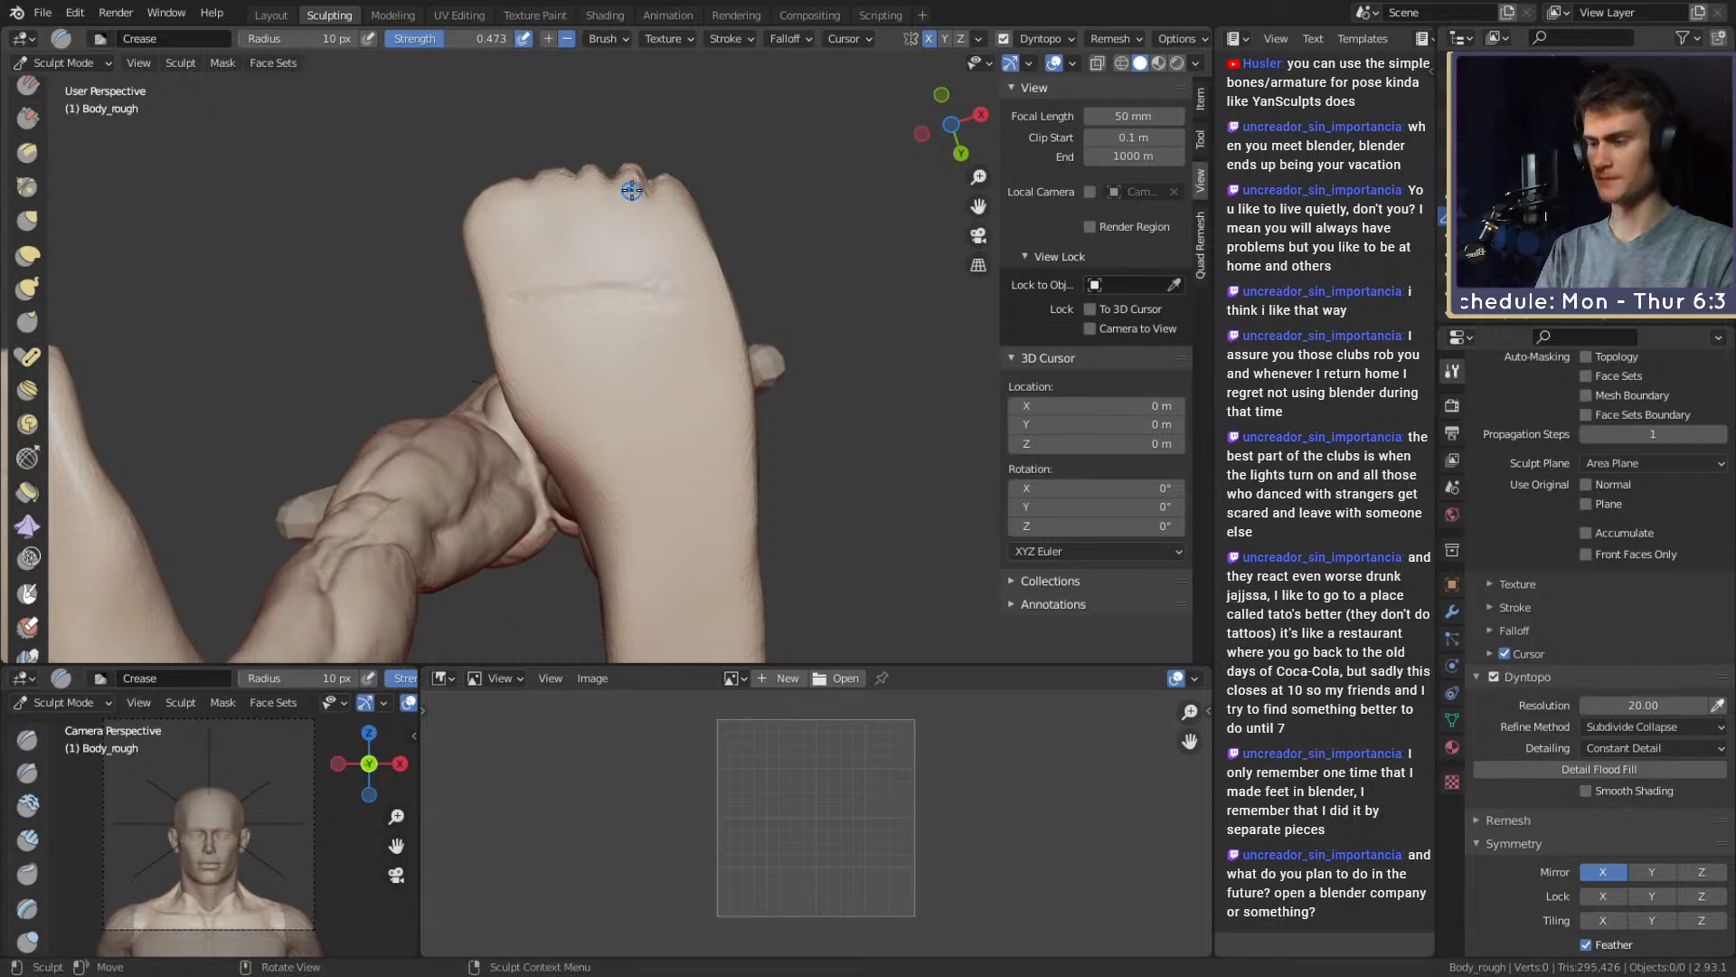
{"action": "middle_click_drag", "start_coordinate": [696, 284], "coordinate": [729, 322]}
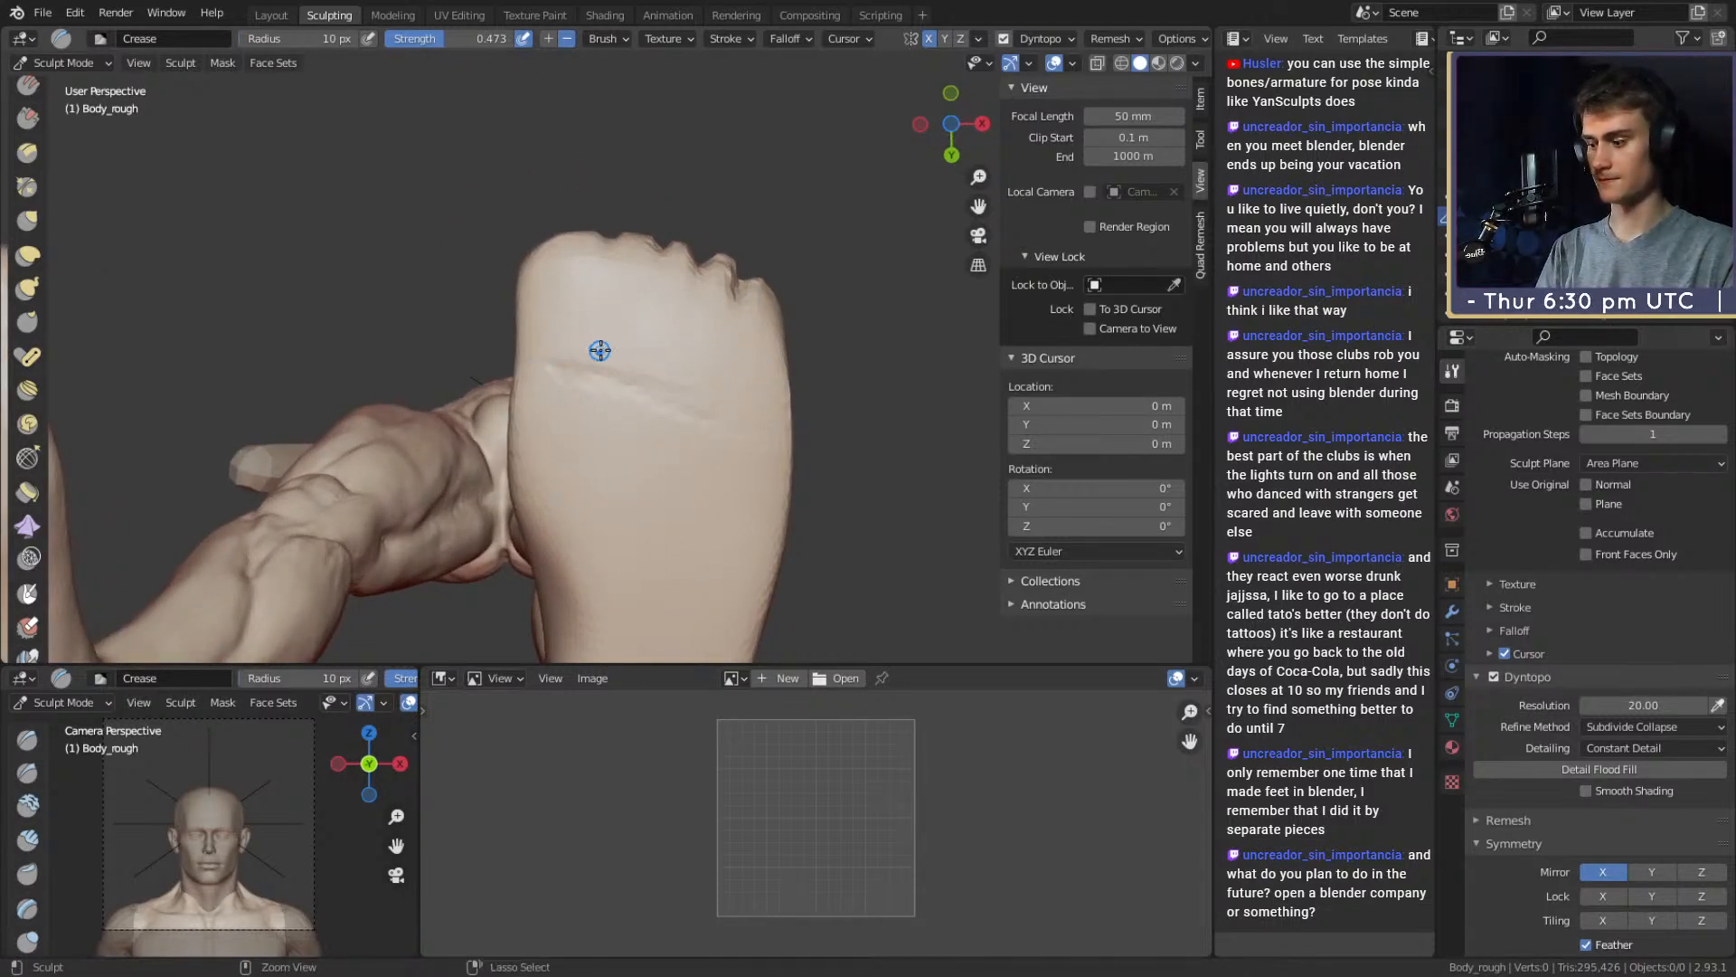
Outline the big toe and second toe pads on the sole with Crease at a 26 px radius
{"action": "mouse_move", "coordinate": [545, 346]}
{"action": "left_mouse_down"}
{"action": "mouse_move", "coordinate": [743, 380]}
{"action": "mouse_move", "coordinate": [607, 345]}
{"action": "left_mouse_up"}
{"action": "middle_click_drag", "start_coordinate": [522, 331], "coordinate": [625, 247]}
{"action": "mouse_move", "coordinate": [609, 335]}
{"action": "left_mouse_down"}
{"action": "mouse_move", "coordinate": [593, 390]}
{"action": "mouse_move", "coordinate": [614, 370]}
{"action": "left_mouse_up"}
{"action": "middle_click_drag", "start_coordinate": [610, 329], "coordinate": [637, 295]}
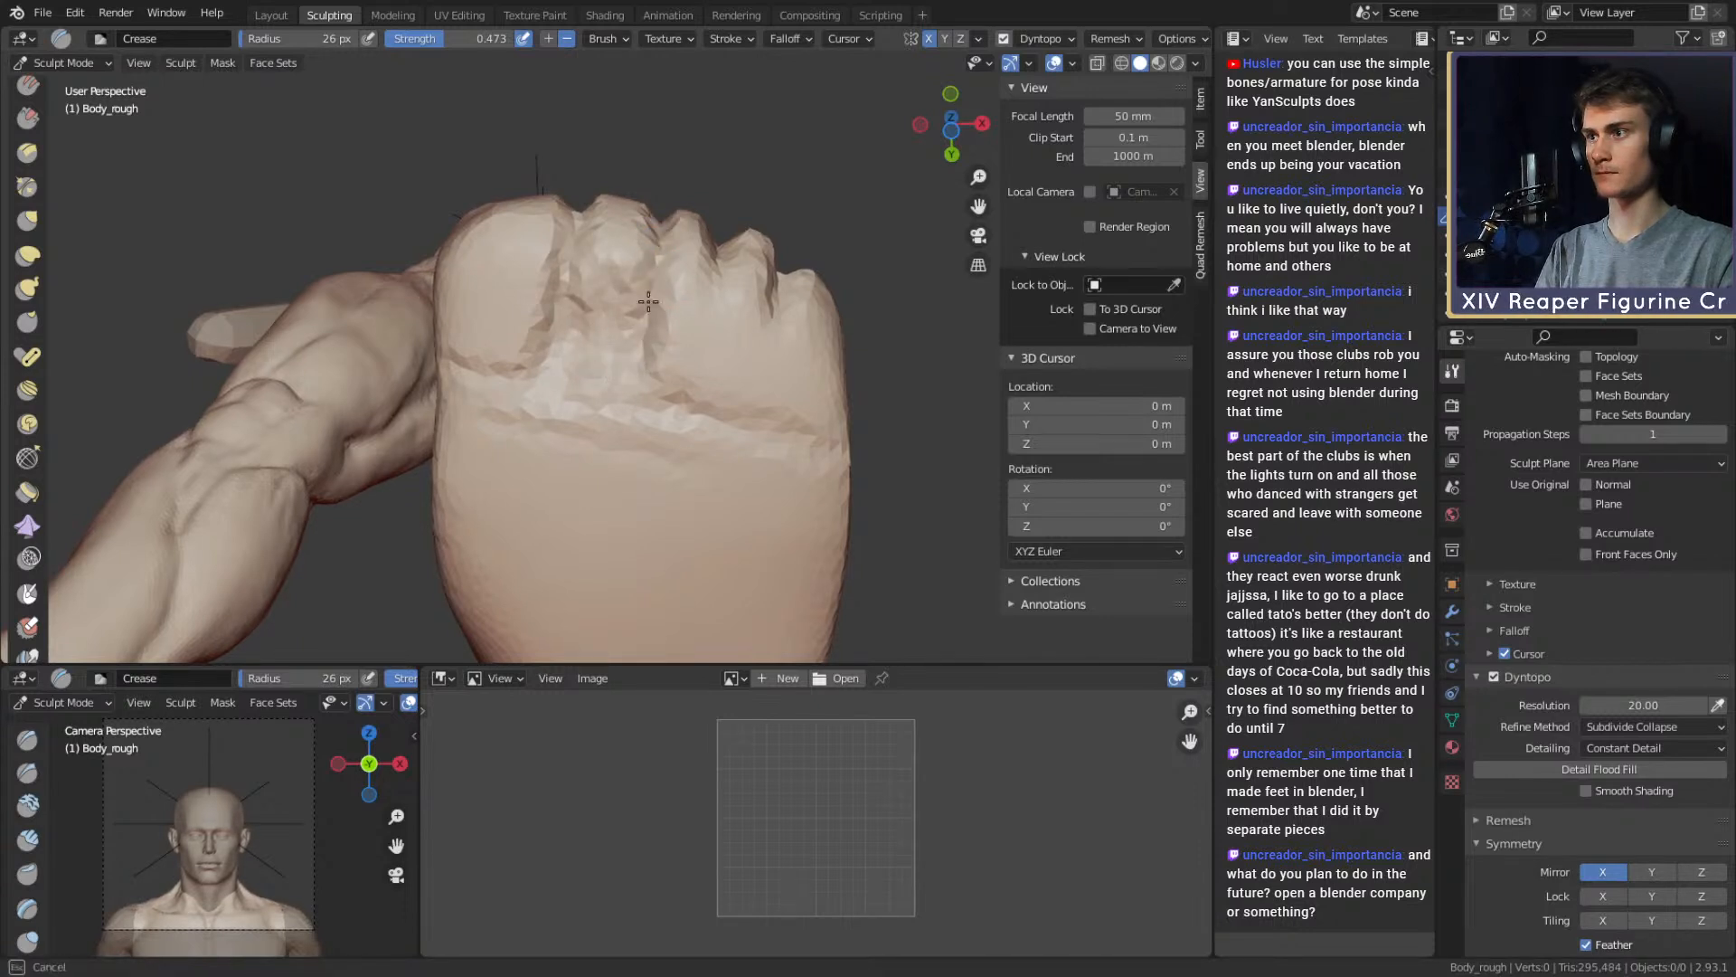
Carve the gaps and lower edges of the outer toe pads on the sole with Crease at 26 px
{"action": "middle_click_drag", "start_coordinate": [659, 271], "coordinate": [646, 308]}
{"action": "left_click_drag", "start_coordinate": [683, 253], "coordinate": [631, 323]}
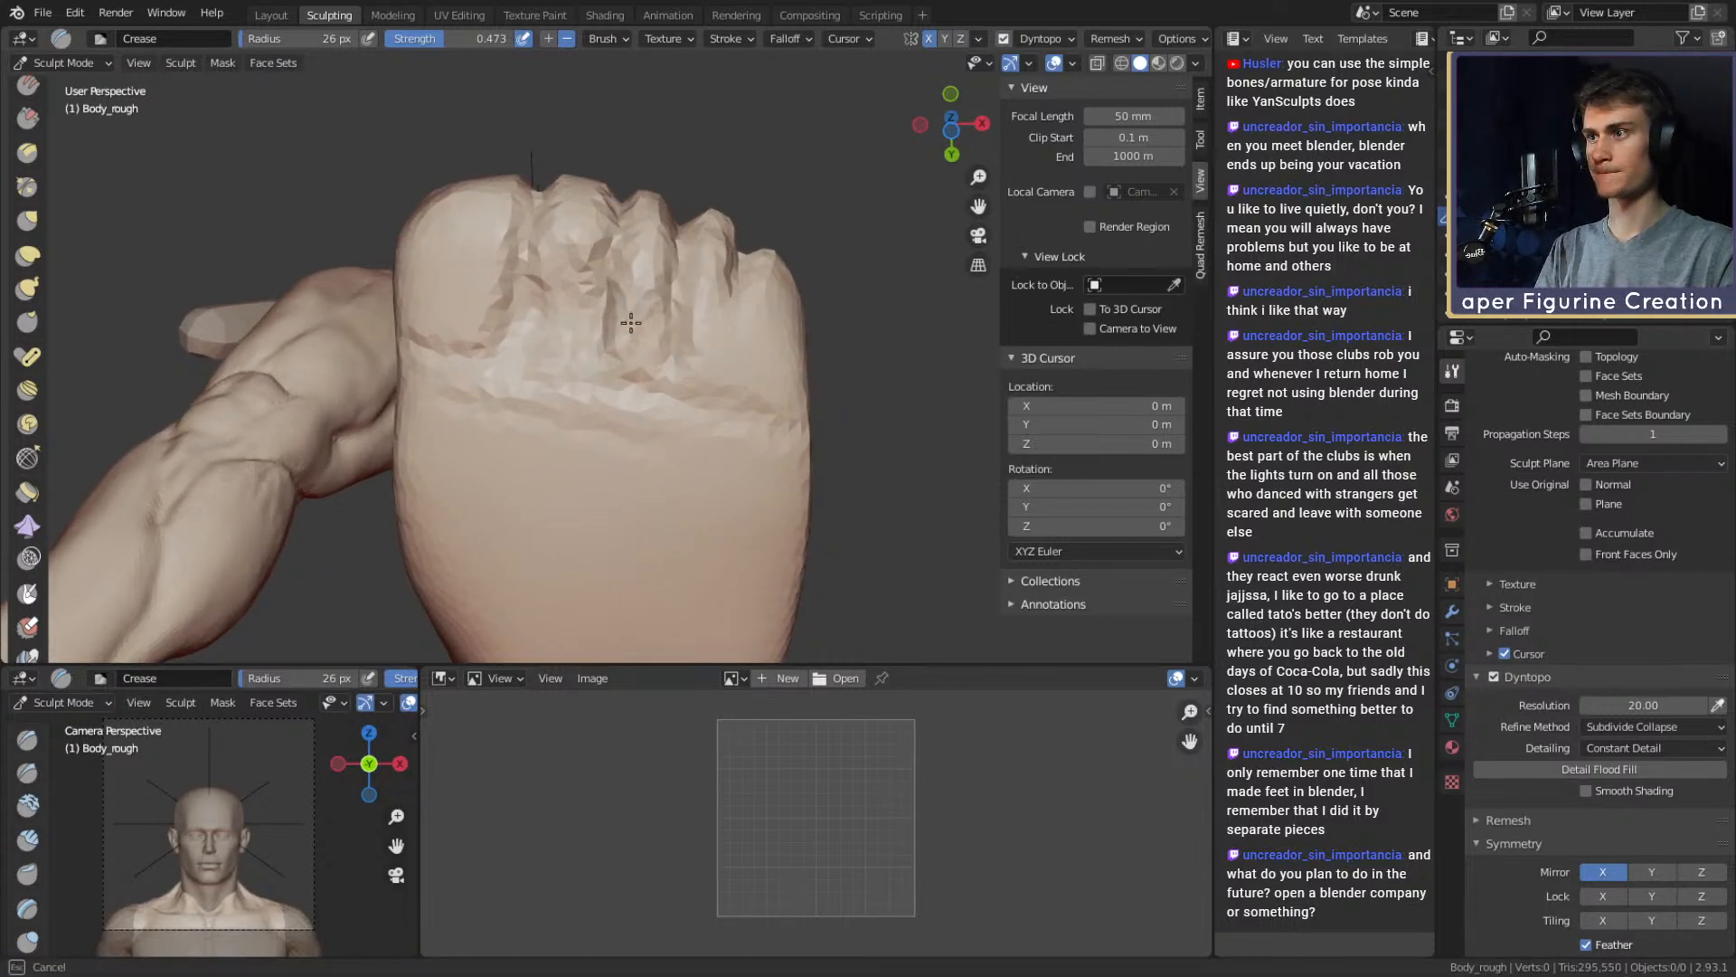
{"action": "left_click_drag", "start_coordinate": [731, 292], "coordinate": [737, 374]}
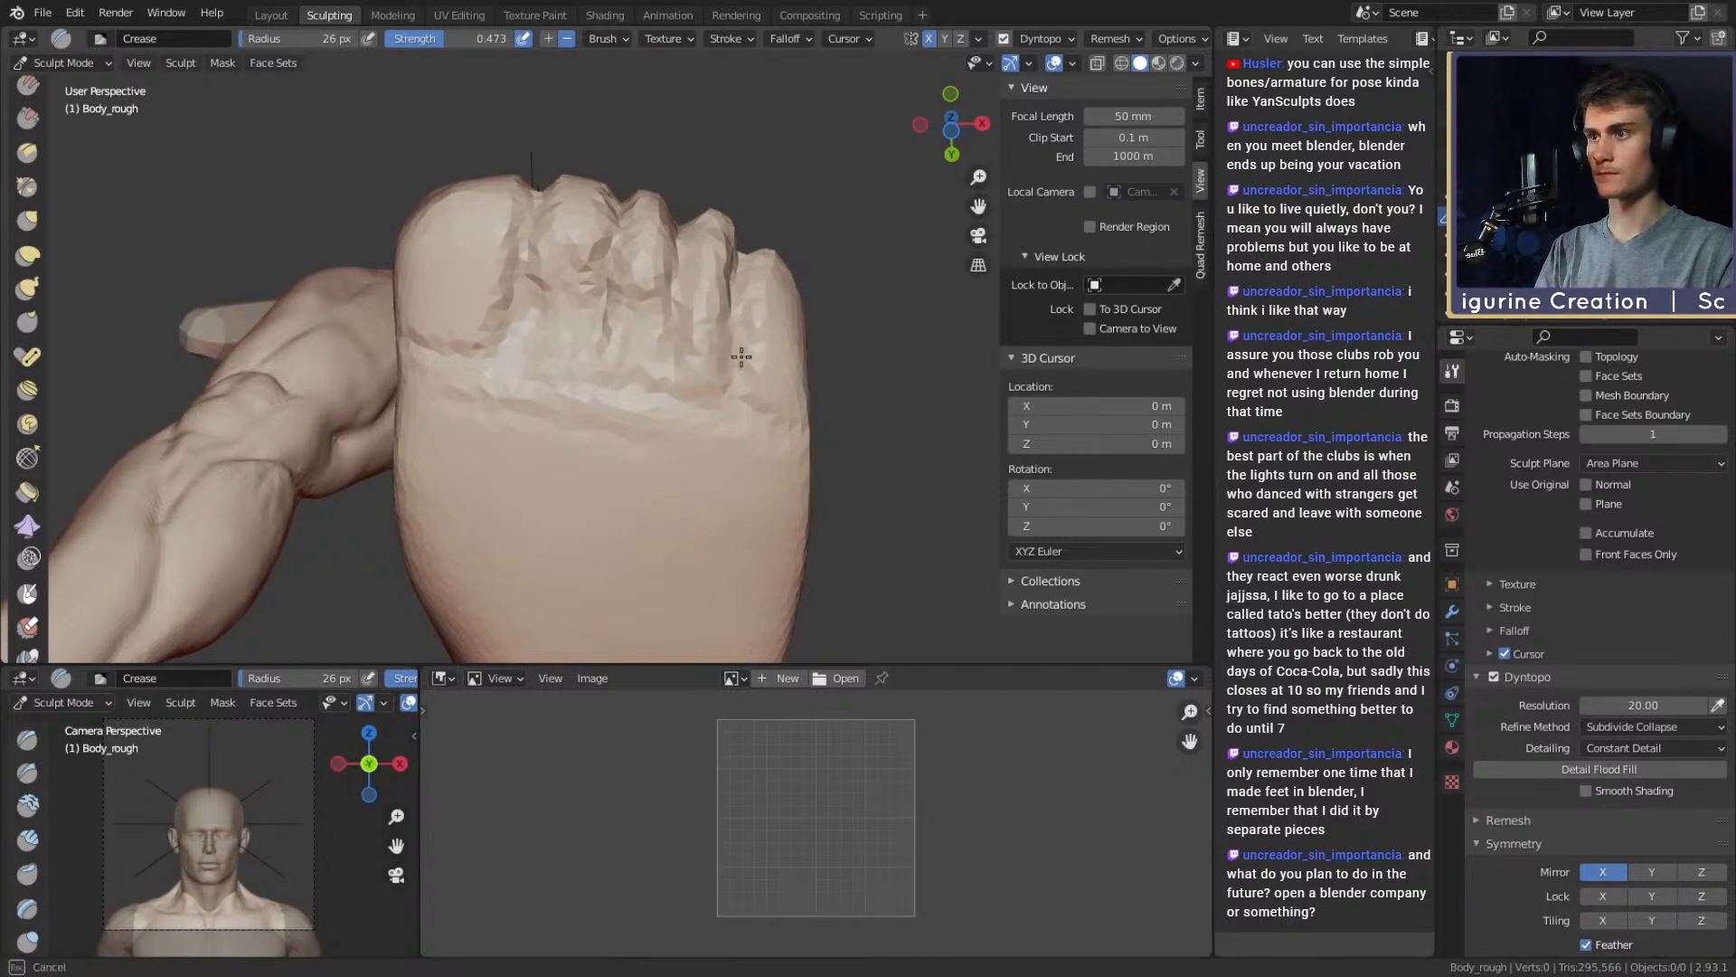
{"action": "mouse_move", "coordinate": [740, 294]}
{"action": "left_mouse_down"}
{"action": "mouse_move", "coordinate": [683, 376]}
{"action": "mouse_move", "coordinate": [475, 348]}
{"action": "left_mouse_up"}
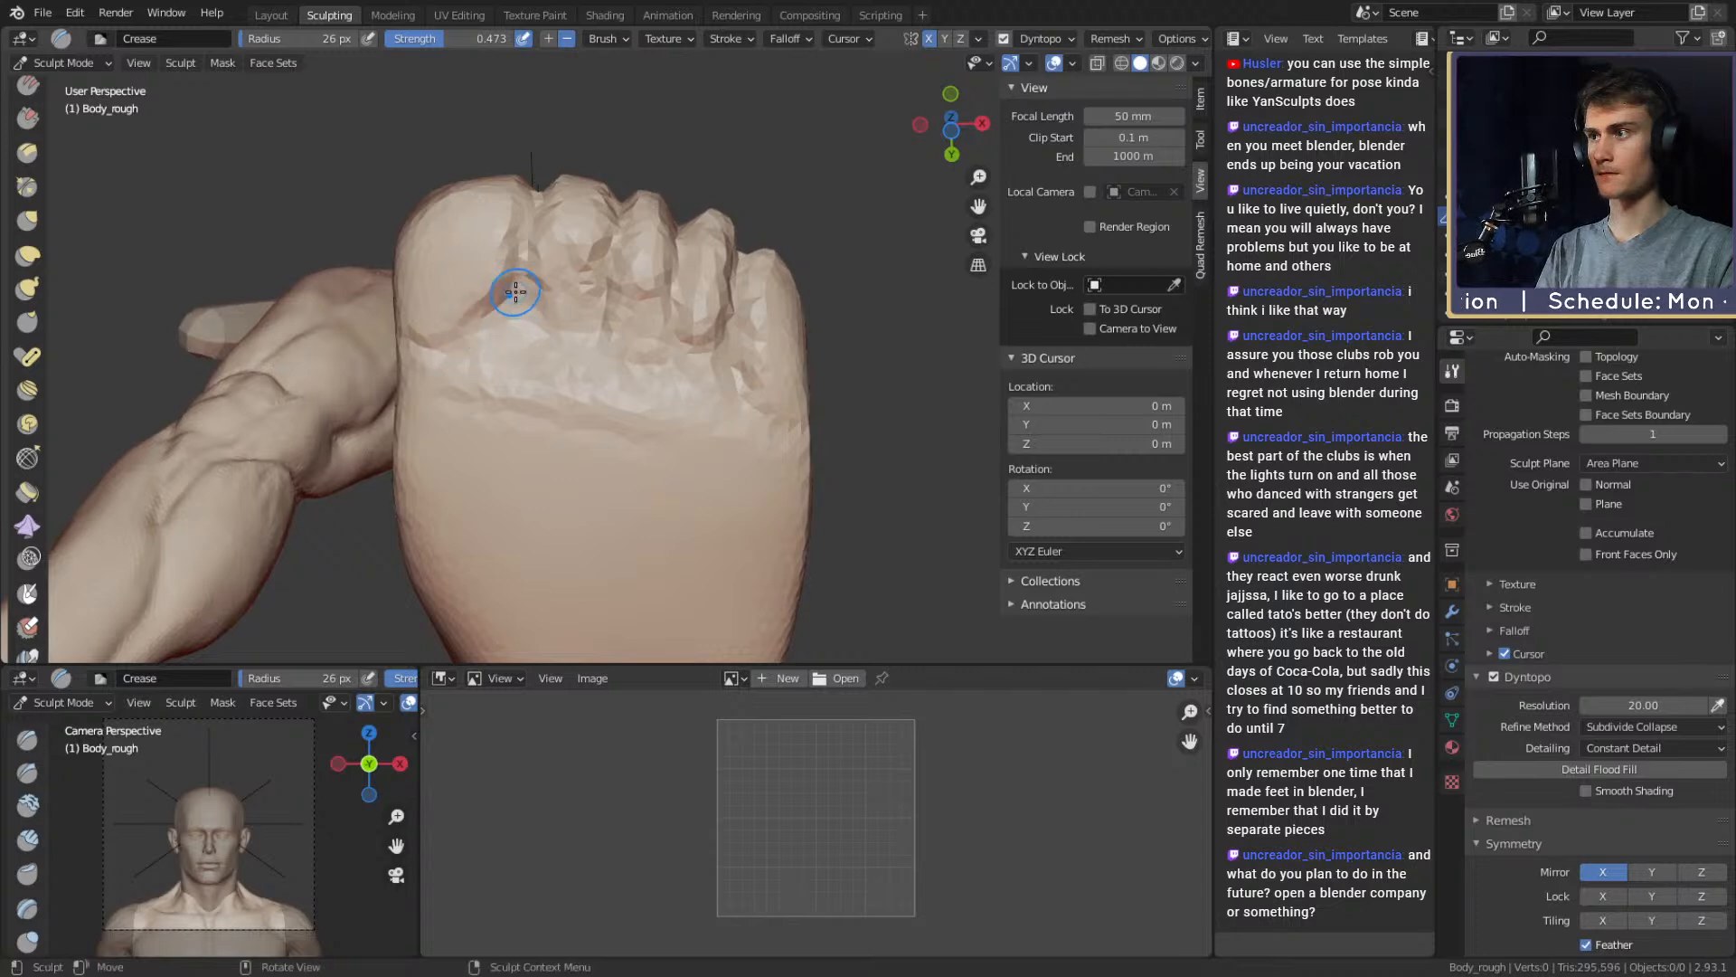
Build up the toe pads and the ball of the foot from below with Clay Strips
{"action": "key", "text": "c"}
{"action": "mouse_move", "coordinate": [516, 292]}
{"action": "left_mouse_down", "text": "alt"}
{"action": "mouse_move", "coordinate": [585, 322]}
{"action": "mouse_move", "coordinate": [552, 257]}
{"action": "left_mouse_up", "text": "alt"}
{"action": "mouse_move", "coordinate": [574, 192]}
{"action": "left_mouse_down", "text": "alt"}
{"action": "mouse_move", "coordinate": [604, 262]}
{"action": "mouse_move", "coordinate": [584, 342]}
{"action": "mouse_move", "coordinate": [683, 393]}
{"action": "mouse_move", "coordinate": [631, 375]}
{"action": "mouse_move", "coordinate": [826, 512]}
{"action": "left_mouse_up", "text": "alt"}
{"action": "key", "text": "f"}
{"action": "left_click", "coordinate": [661, 343]}
{"action": "middle_click_drag", "start_coordinate": [826, 512], "coordinate": [800, 444], "text": "shift"}
{"action": "key", "text": "f"}
{"action": "left_click", "coordinate": [730, 375]}
Deepen the fold between the toe pads and the ball of the foot with Crease at a 38 px radius
{"action": "key", "text": "shift+c"}
{"action": "left_click_drag", "start_coordinate": [639, 298], "coordinate": [697, 345]}
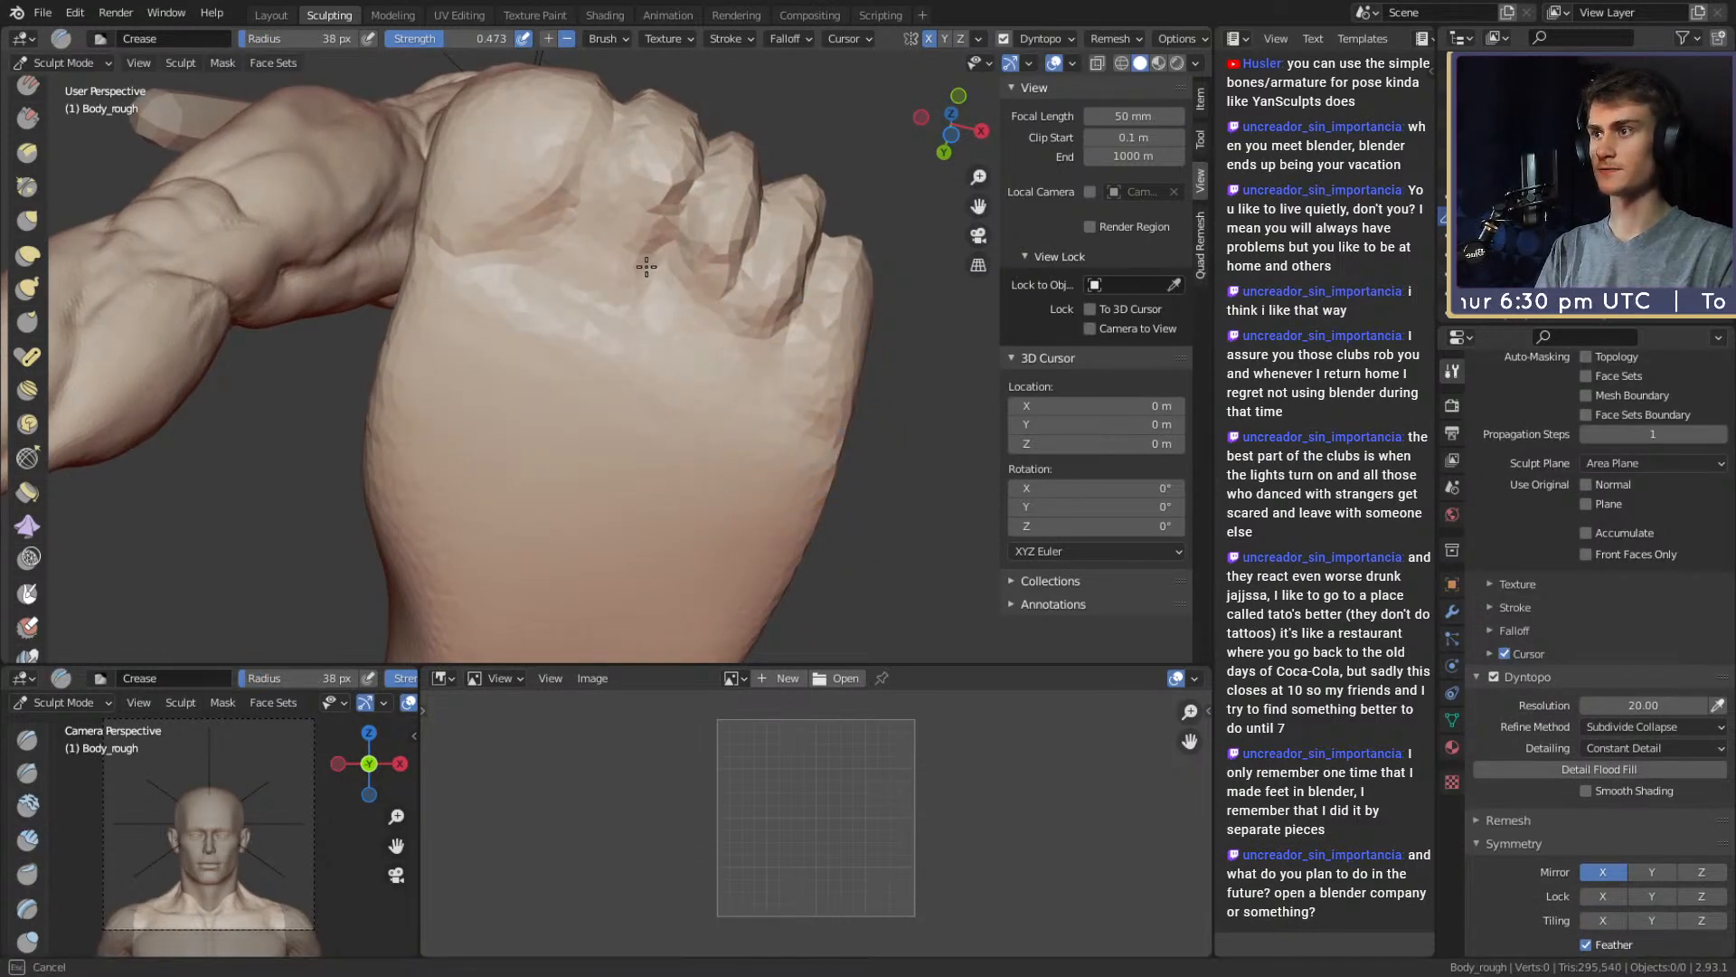
{"action": "mouse_move", "coordinate": [719, 311]}
{"action": "left_mouse_down", "text": "alt"}
{"action": "mouse_move", "coordinate": [731, 286]}
{"action": "mouse_move", "coordinate": [736, 318]}
{"action": "left_mouse_up", "text": "alt"}
Adjust the shape and position of the toes from below with Grab, starting at a 129 px radius
{"action": "key", "text": "g"}
{"action": "key", "text": "f"}
{"action": "left_click", "coordinate": [759, 271]}
{"action": "middle_click_drag", "start_coordinate": [646, 231], "coordinate": [674, 286], "text": "shift"}
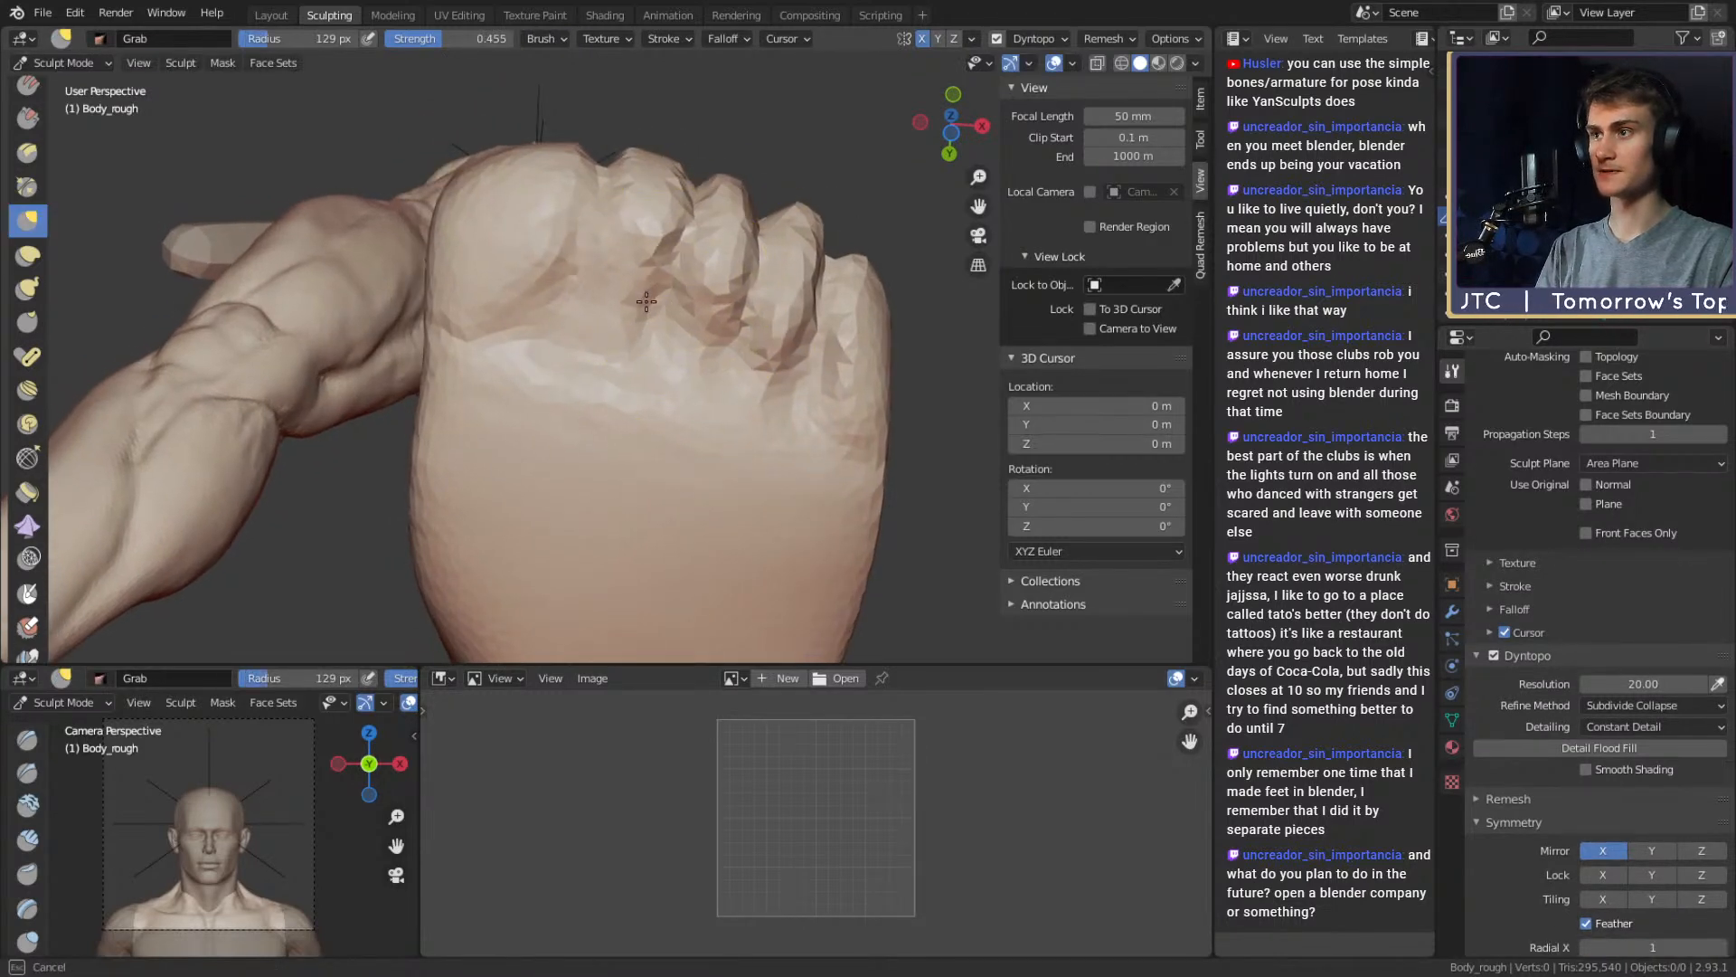
{"action": "key", "text": "f"}
{"action": "left_click", "coordinate": [669, 219]}
{"action": "mouse_move", "coordinate": [691, 216]}
{"action": "left_mouse_down", "text": "alt"}
{"action": "mouse_move", "coordinate": [694, 453]}
{"action": "mouse_move", "coordinate": [652, 477]}
{"action": "mouse_move", "coordinate": [705, 243]}
{"action": "left_mouse_up", "text": "alt"}
{"action": "key", "text": "f"}
{"action": "left_click", "coordinate": [693, 453]}
{"action": "key", "text": "f"}
{"action": "left_click", "coordinate": [676, 259]}
{"action": "mouse_move", "coordinate": [669, 315]}
{"action": "middle_mouse_down"}
{"action": "mouse_move", "coordinate": [752, 319]}
{"action": "mouse_move", "coordinate": [756, 363]}
{"action": "mouse_move", "coordinate": [707, 391]}
{"action": "mouse_move", "coordinate": [690, 302]}
{"action": "mouse_move", "coordinate": [423, 179]}
{"action": "middle_mouse_up"}
Sharpen the grooves between the toes on top of the foot with Crease at 23 px, 36 px and 74 px
{"action": "key", "text": "shift+c"}
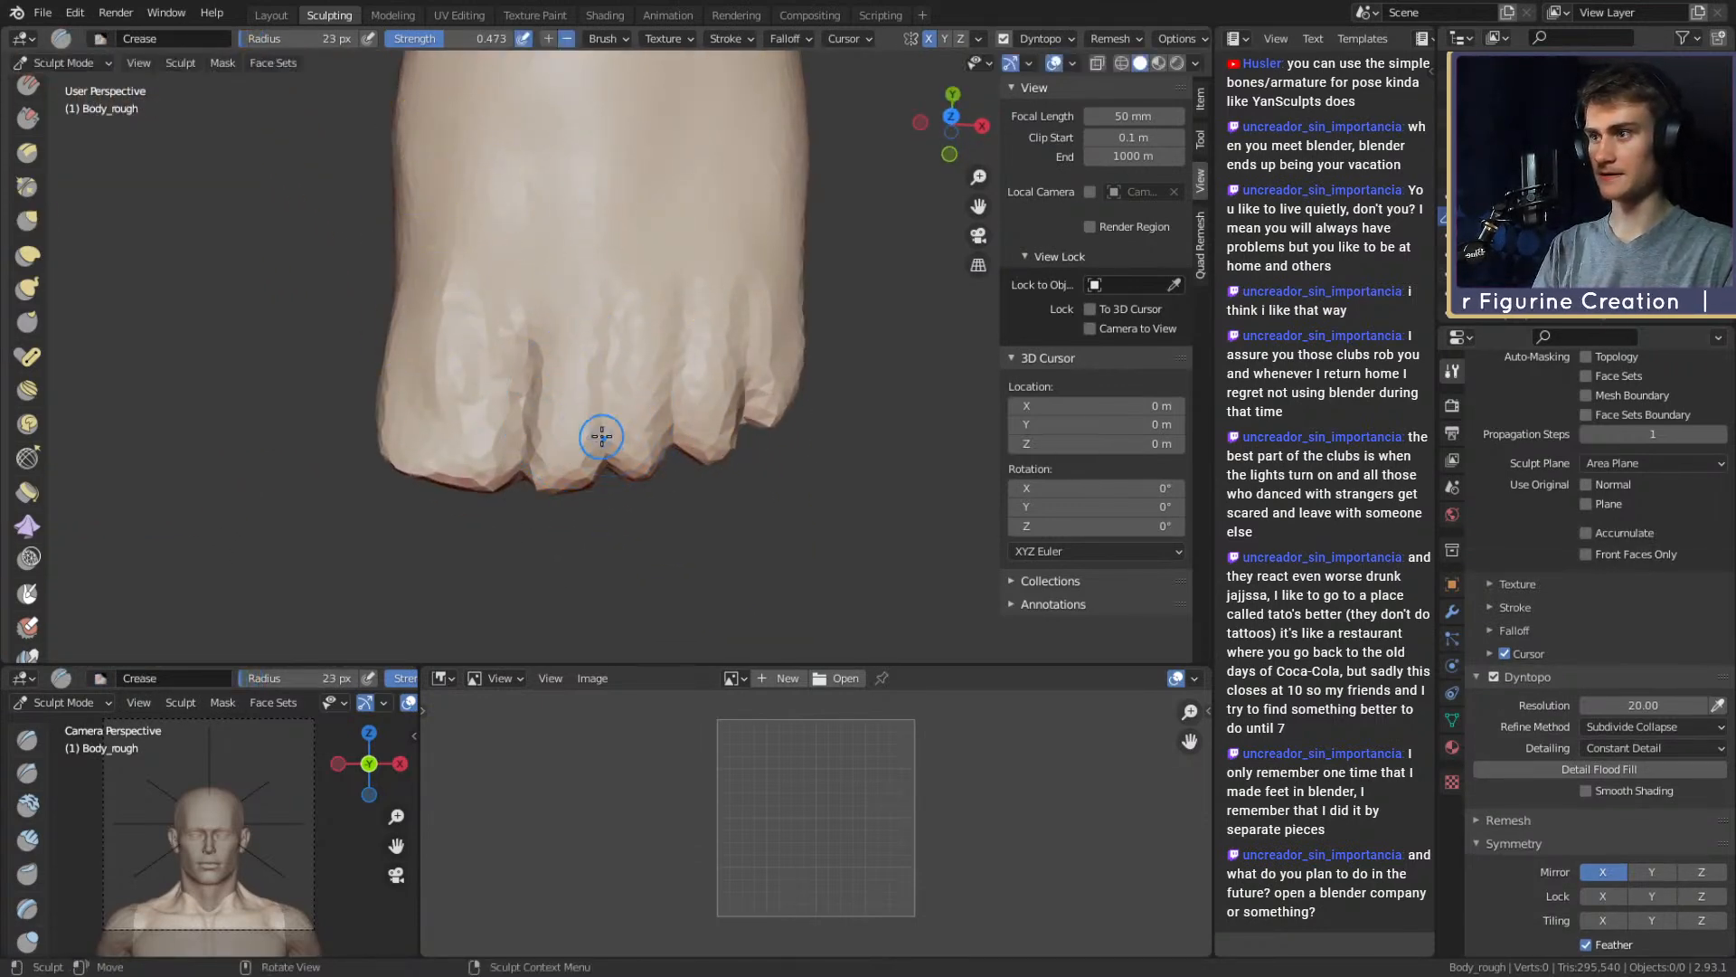
{"action": "mouse_move", "coordinate": [604, 380]}
{"action": "middle_mouse_down"}
{"action": "mouse_move", "coordinate": [599, 353]}
{"action": "mouse_move", "coordinate": [560, 411]}
{"action": "middle_mouse_up"}
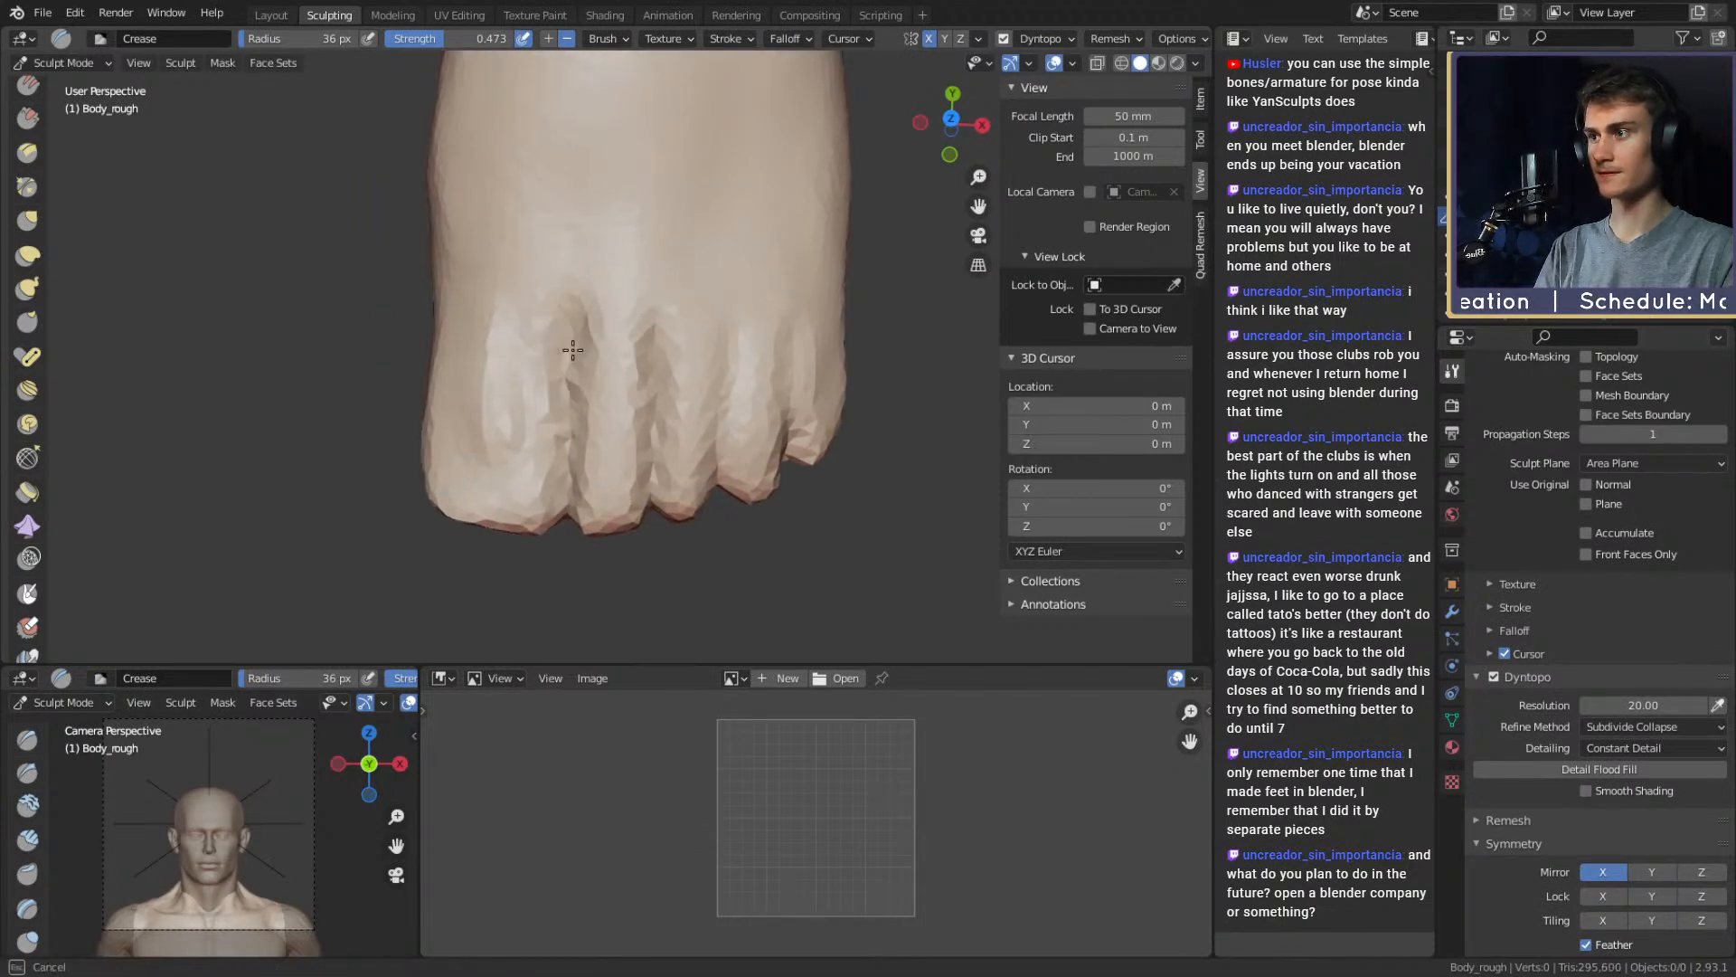
{"action": "middle_click_drag", "start_coordinate": [572, 349], "coordinate": [596, 361]}
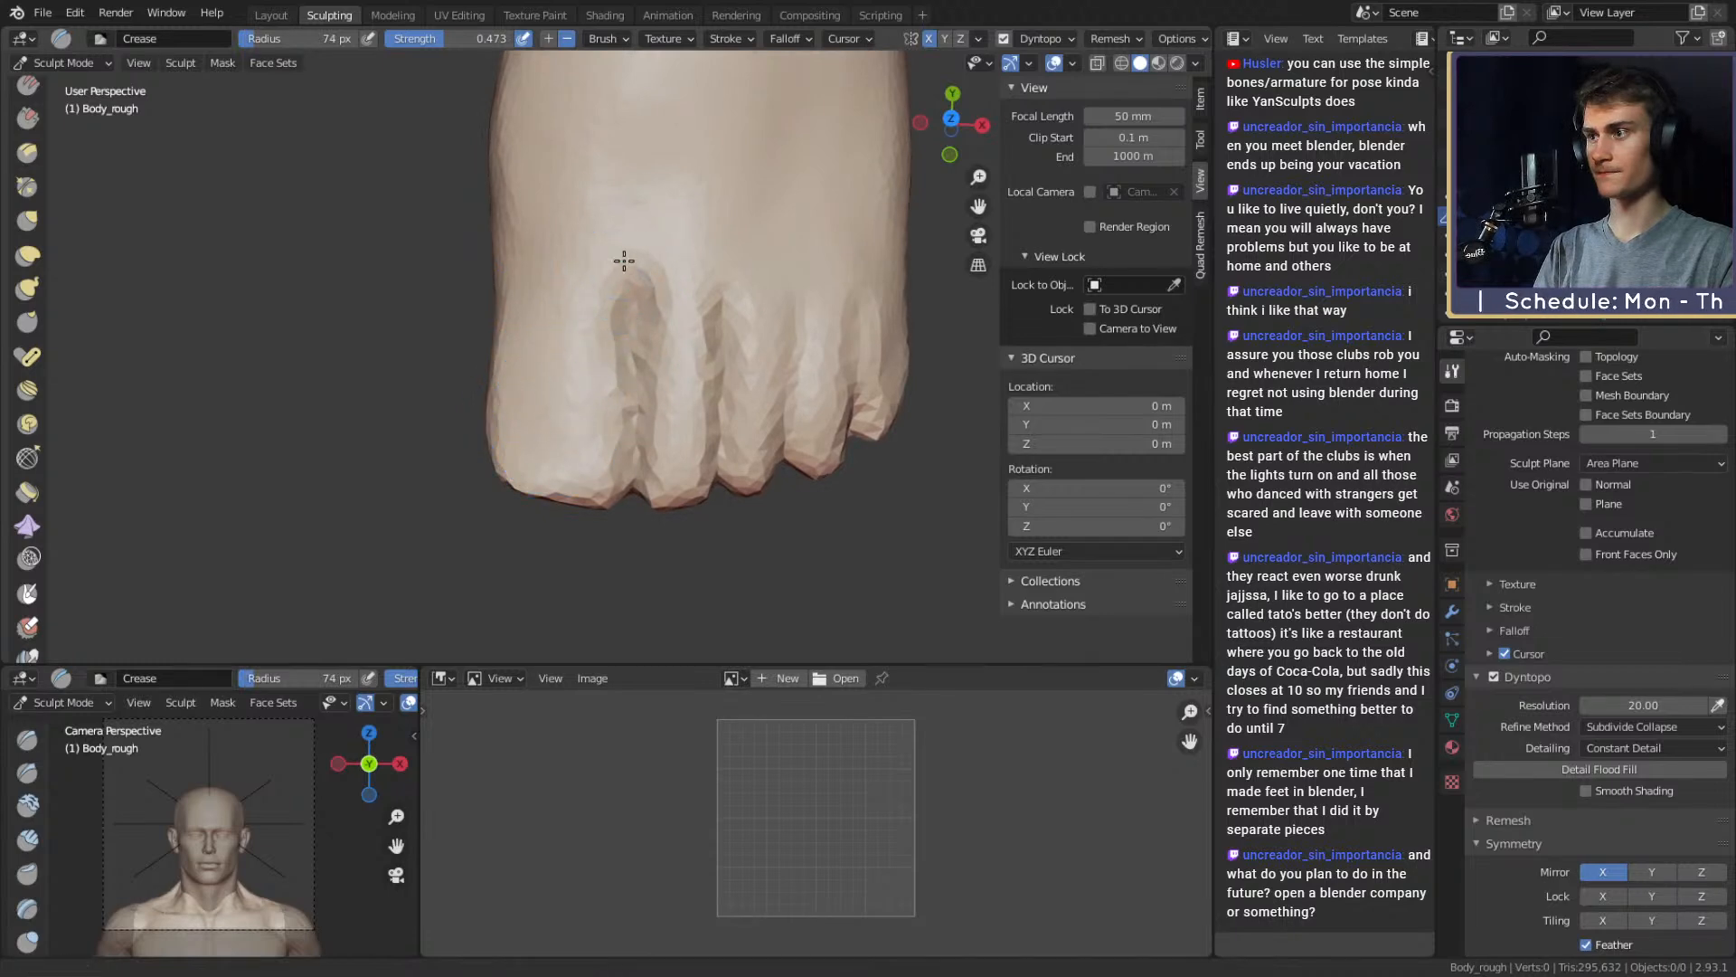
{"action": "middle_click_drag", "start_coordinate": [624, 261], "coordinate": [657, 355]}
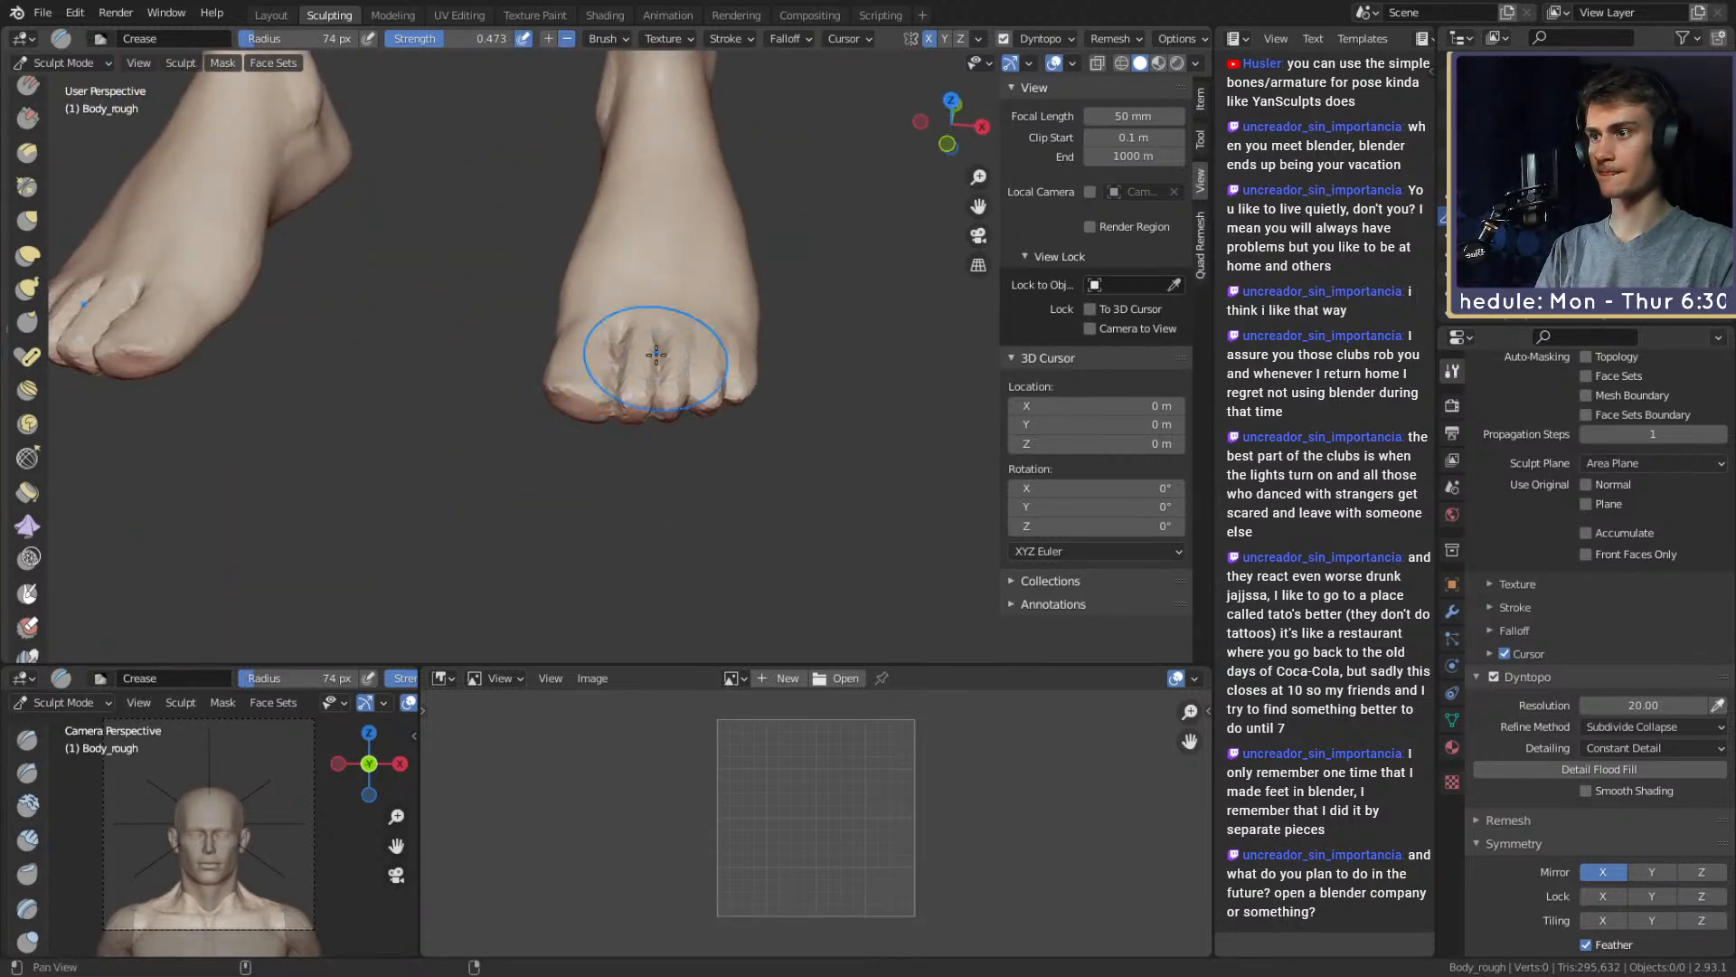
Deepen the fold under the outer toe pads with Crease at a 60 px radius, then 31 px
{"action": "mouse_move", "coordinate": [657, 355]}
{"action": "left_mouse_down", "text": "alt+shift"}
{"action": "mouse_move", "coordinate": [620, 399]}
{"action": "mouse_move", "coordinate": [724, 308]}
{"action": "mouse_move", "coordinate": [624, 326]}
{"action": "mouse_move", "coordinate": [609, 290]}
{"action": "mouse_move", "coordinate": [529, 302]}
{"action": "left_mouse_up", "text": "alt+shift"}
{"action": "key", "text": "f"}
{"action": "left_click", "coordinate": [597, 290]}
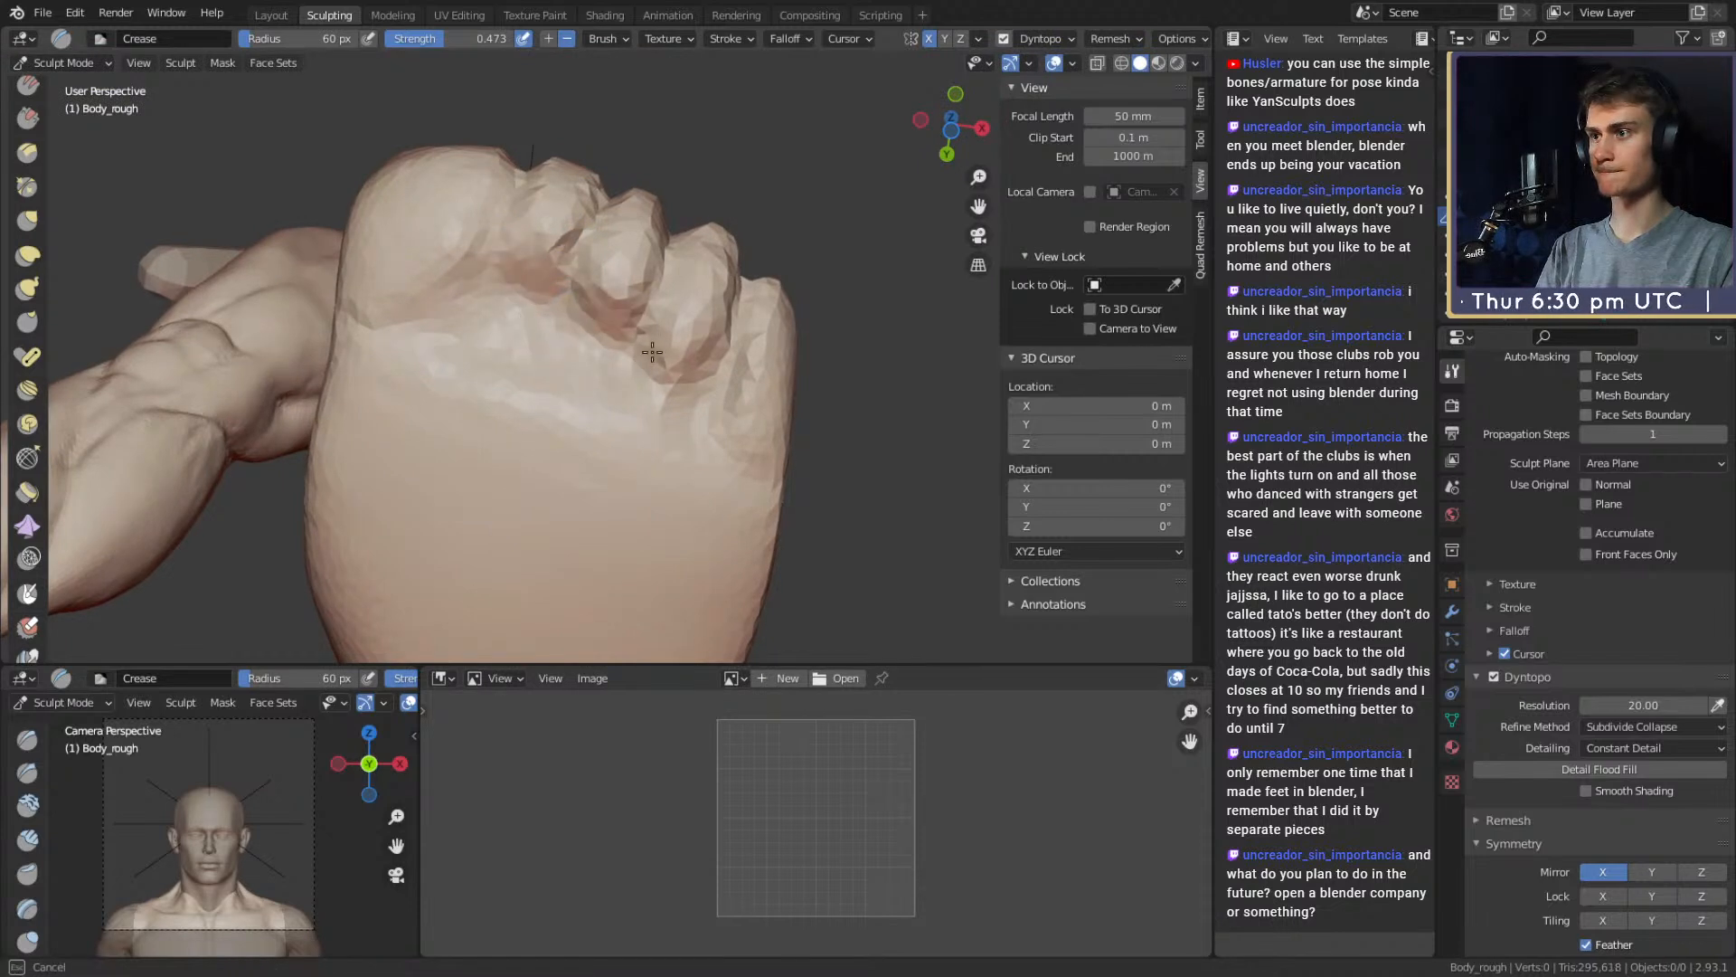
{"action": "left_click_drag", "start_coordinate": [727, 417], "coordinate": [743, 362]}
{"action": "key", "text": "f"}
{"action": "left_click", "coordinate": [735, 351]}
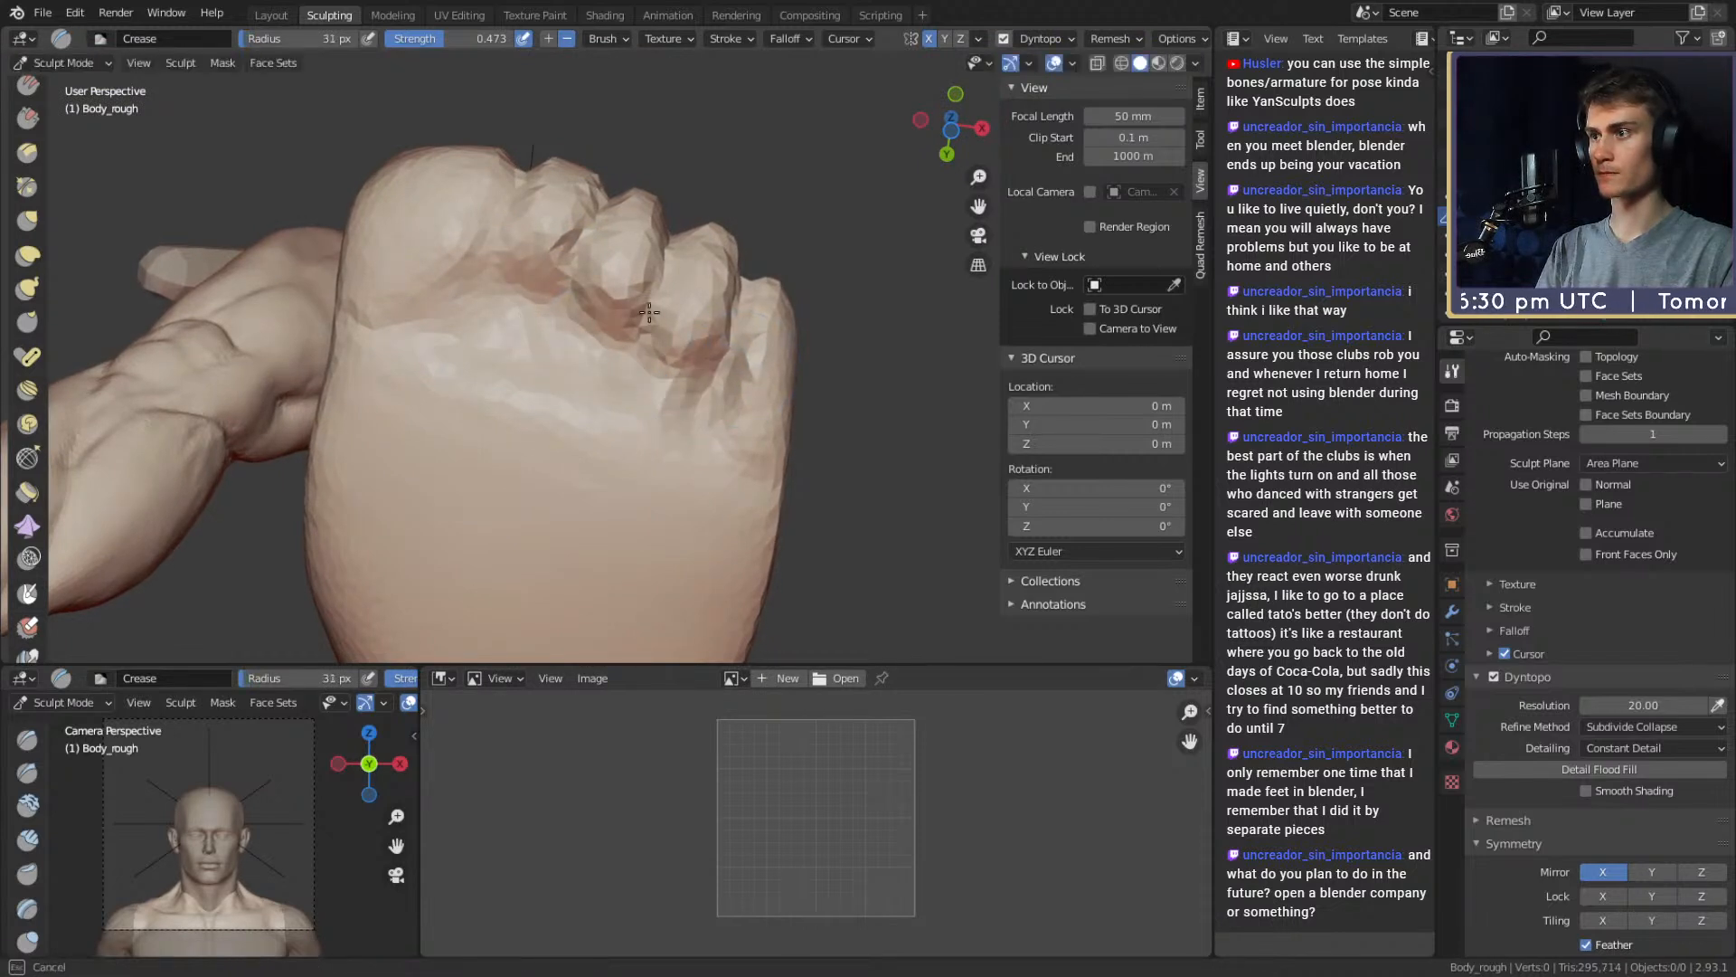
Refine the creases under the big and second toes with Crease at an 18 px radius, then 77 px
{"action": "mouse_move", "coordinate": [495, 337]}
{"action": "left_mouse_down"}
{"action": "mouse_move", "coordinate": [487, 275]}
{"action": "mouse_move", "coordinate": [579, 331]}
{"action": "mouse_move", "coordinate": [579, 244]}
{"action": "left_mouse_up"}
{"action": "left_click_drag", "start_coordinate": [579, 244], "coordinate": [578, 287], "text": "alt"}
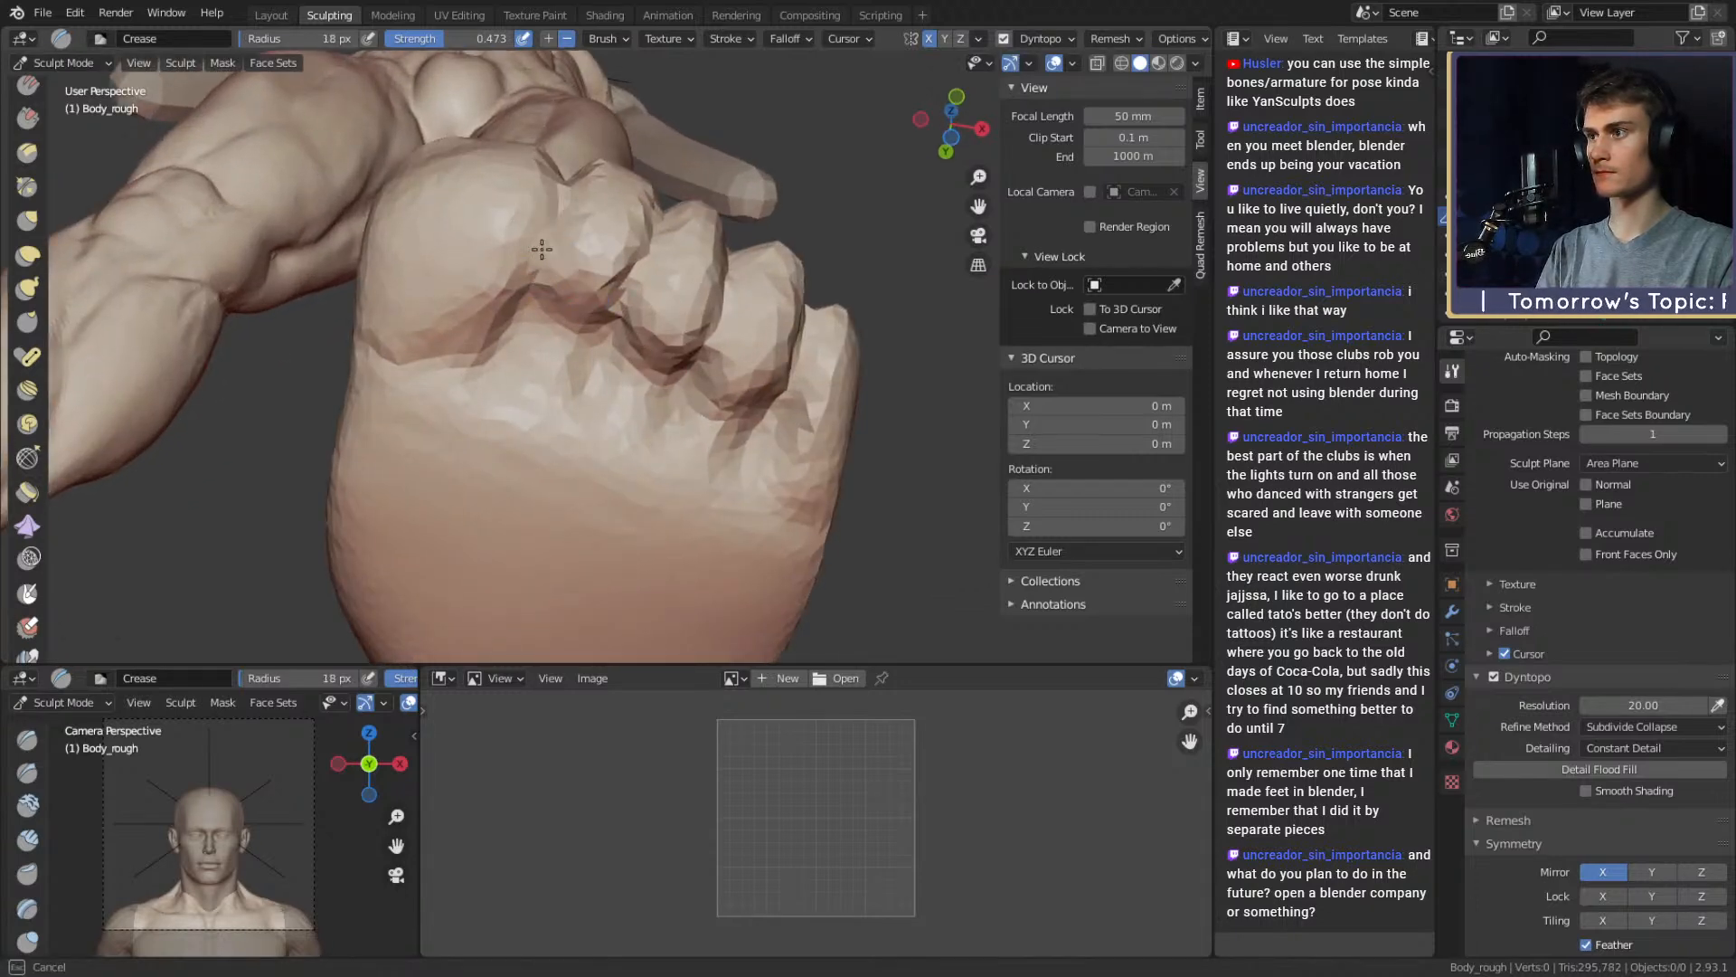
{"action": "mouse_move", "coordinate": [608, 352]}
{"action": "left_mouse_down", "text": "alt"}
{"action": "mouse_move", "coordinate": [635, 192]}
{"action": "mouse_move", "coordinate": [585, 241]}
{"action": "left_mouse_up", "text": "alt"}
{"action": "key", "text": "f"}
{"action": "left_click", "coordinate": [670, 271]}
{"action": "left_click_drag", "start_coordinate": [555, 306], "coordinate": [613, 268], "text": "alt+shift"}
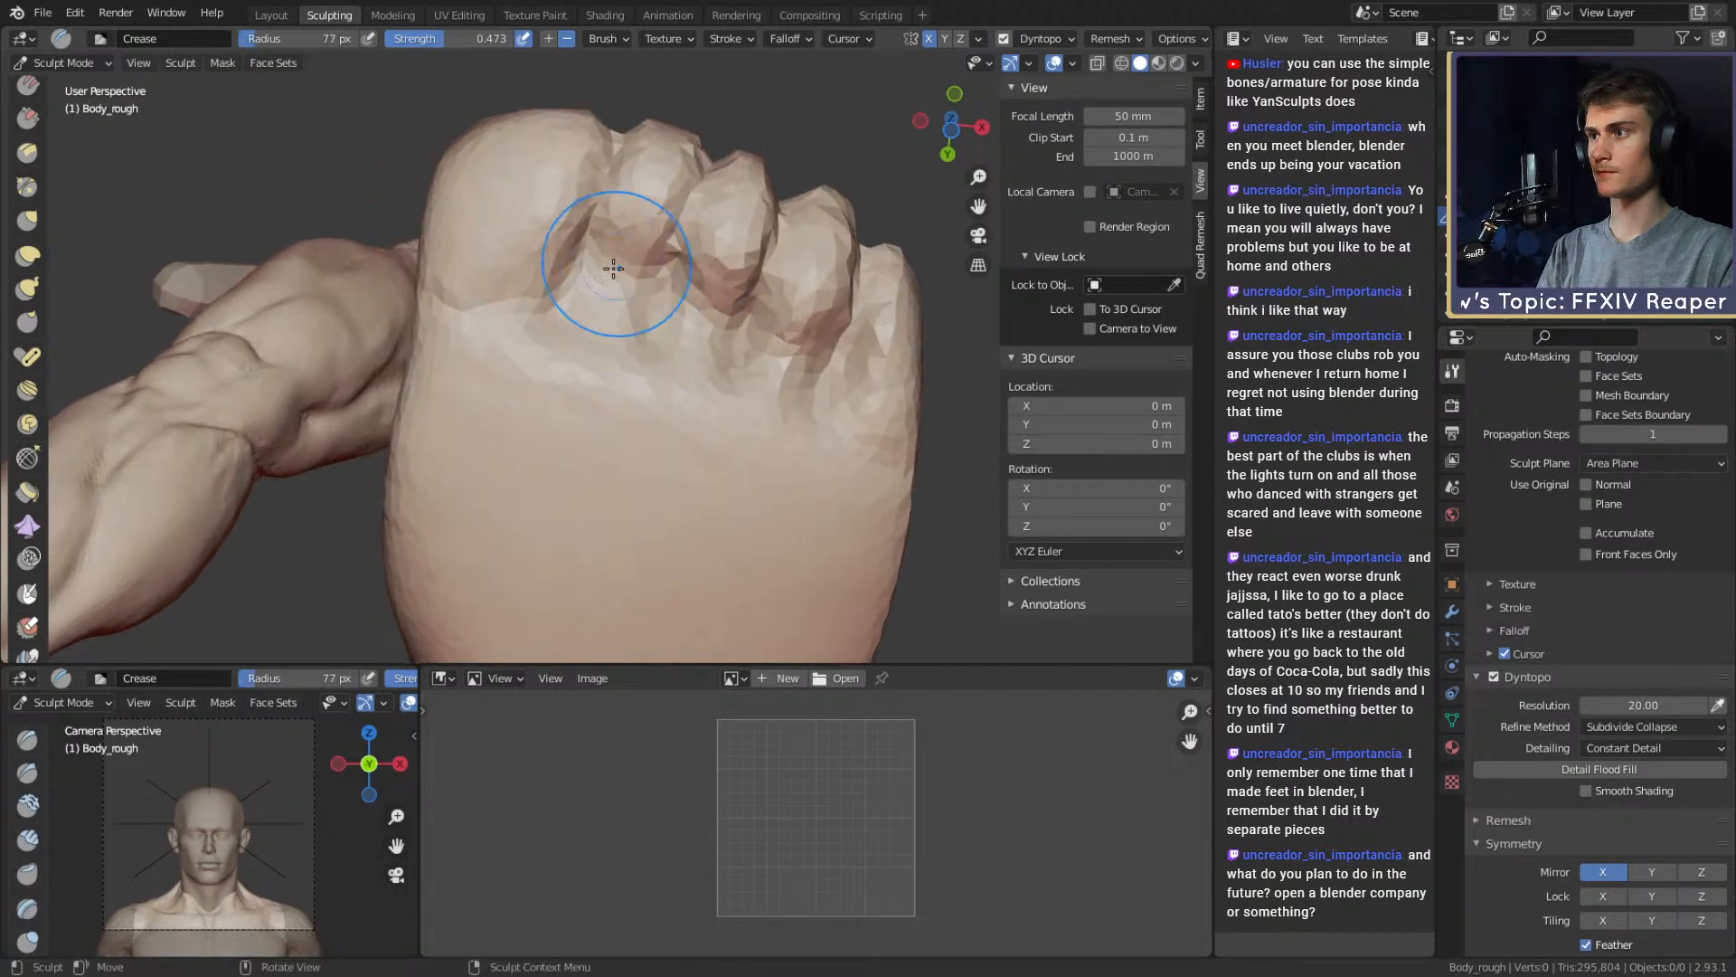
Extend the grooves between the small toes down onto the sole with Crease and Clay Strips at a 28 px radius
{"action": "left_click_drag", "start_coordinate": [633, 200], "coordinate": [633, 298], "text": "ctrl+alt"}
{"action": "left_click_drag", "start_coordinate": [633, 298], "coordinate": [617, 438], "text": "alt"}
{"action": "mouse_move", "coordinate": [618, 438]}
{"action": "middle_mouse_down"}
{"action": "mouse_move", "coordinate": [600, 368]}
{"action": "mouse_move", "coordinate": [612, 333]}
{"action": "mouse_move", "coordinate": [643, 344]}
{"action": "middle_mouse_up"}
{"action": "key", "text": "f"}
{"action": "left_click", "coordinate": [609, 366]}
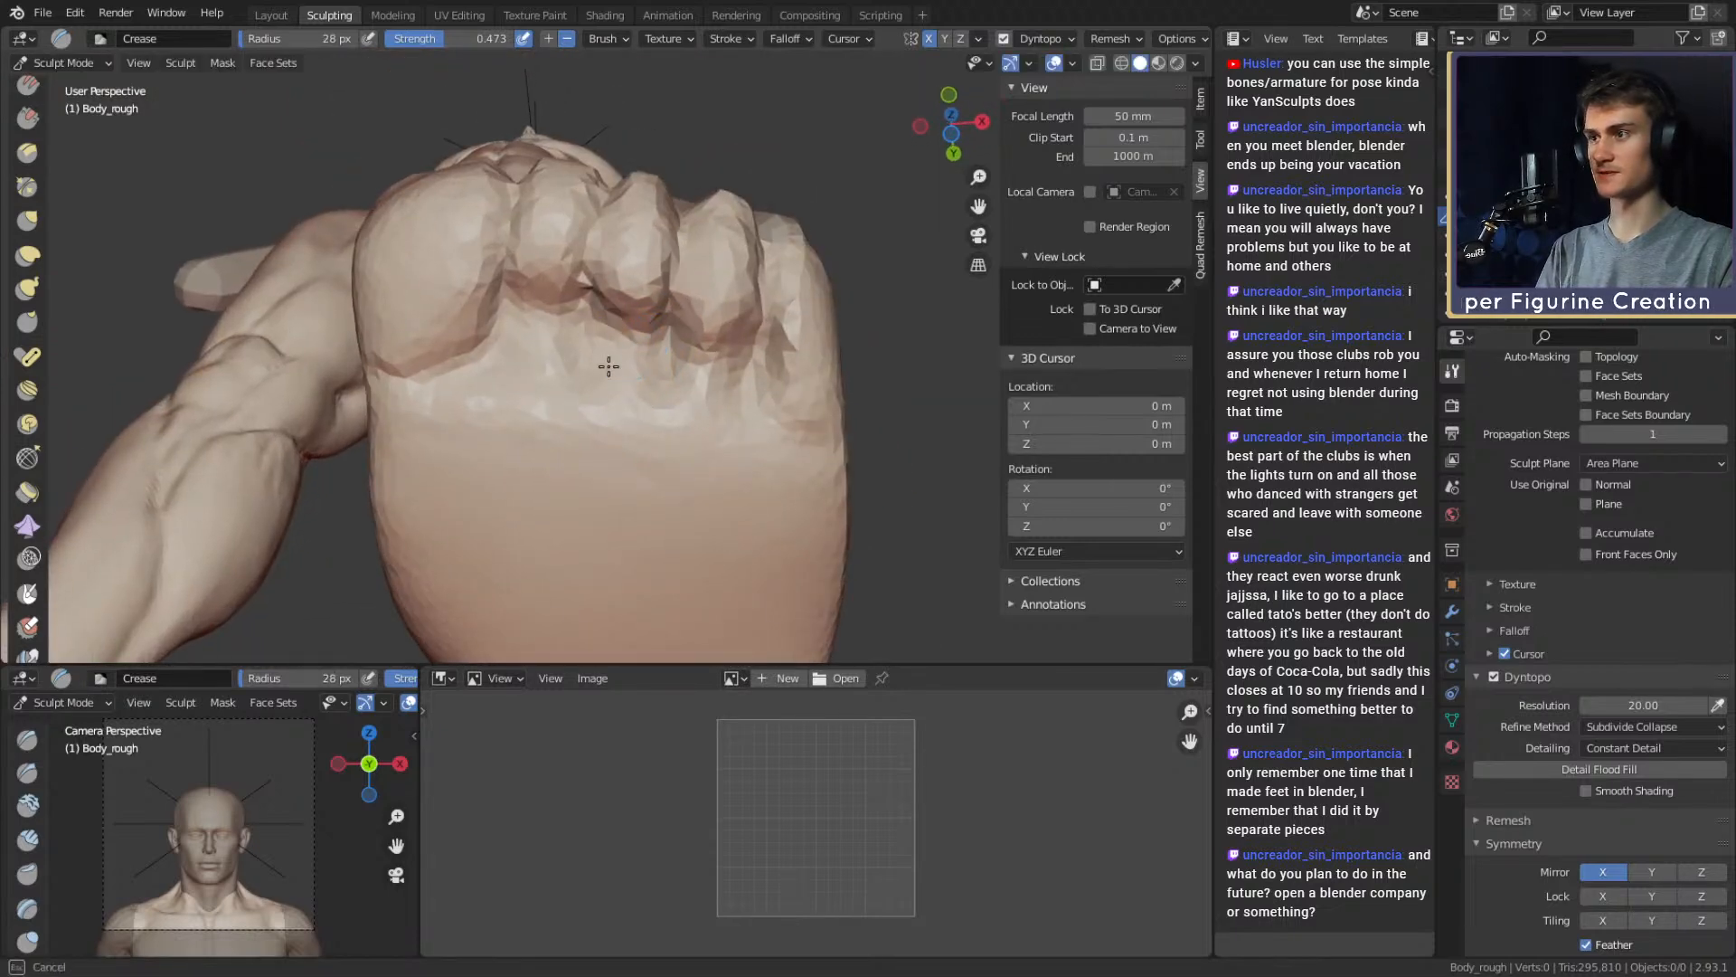
{"action": "key", "text": "c"}
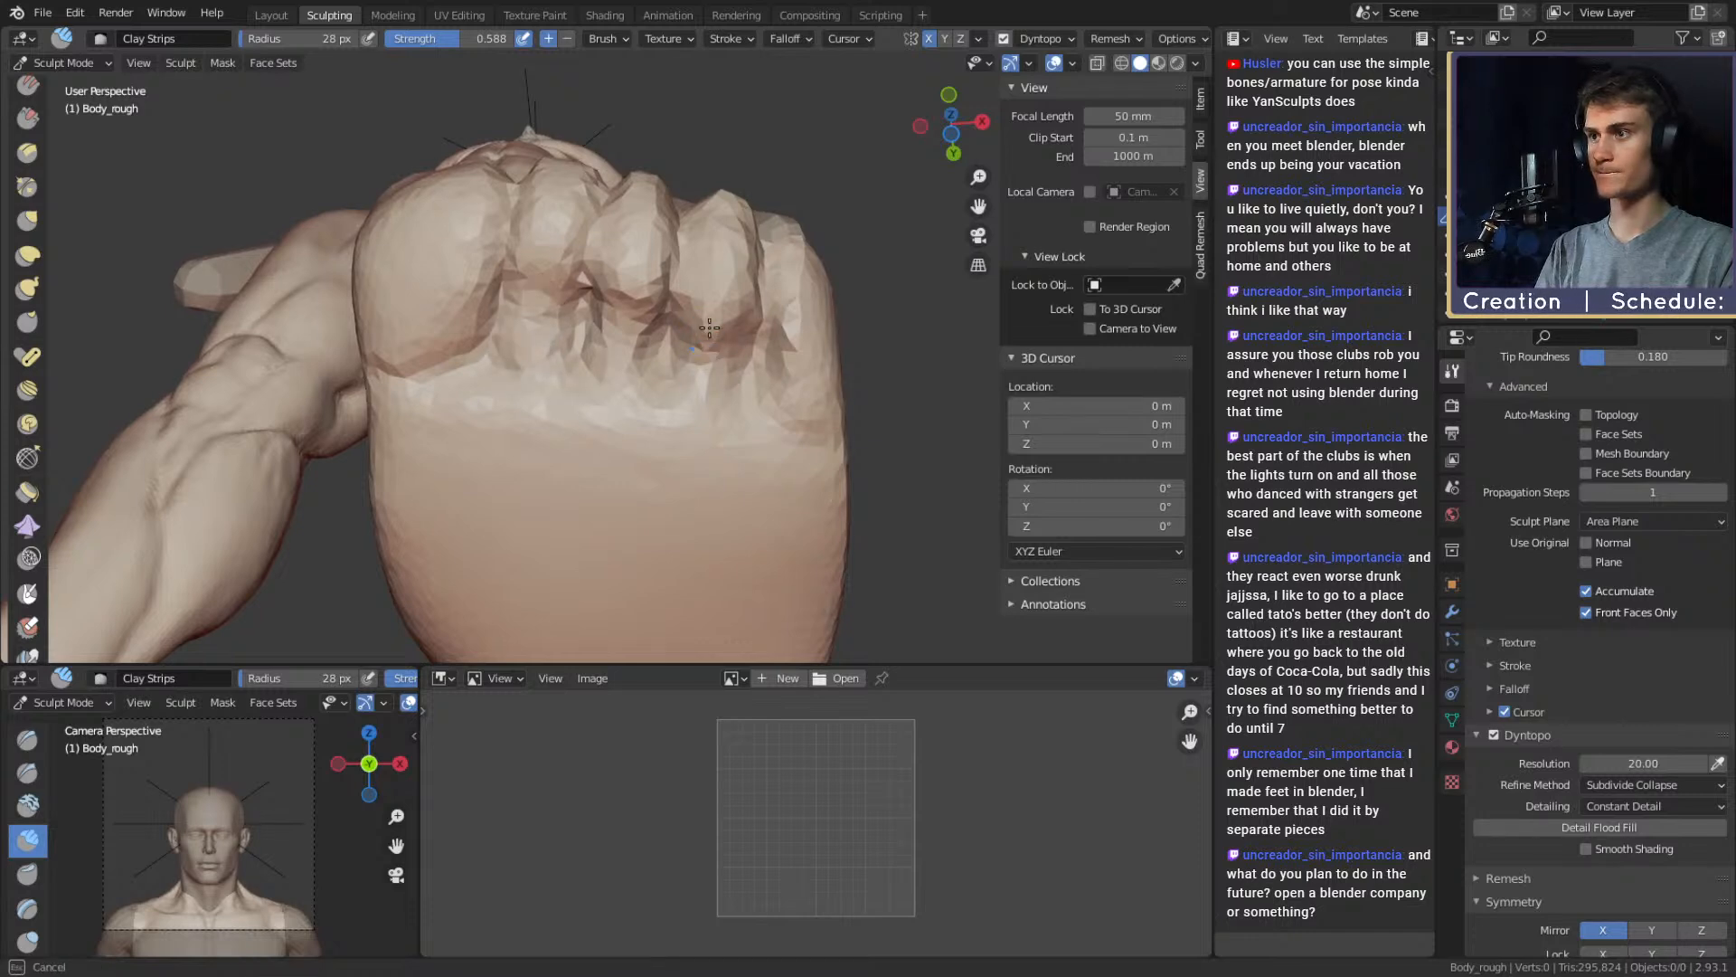
{"action": "mouse_move", "coordinate": [822, 349]}
{"action": "middle_mouse_down", "text": "shift"}
{"action": "mouse_move", "coordinate": [678, 317]}
{"action": "mouse_move", "coordinate": [680, 355]}
{"action": "middle_mouse_up", "text": "shift"}
{"action": "key", "text": "shift+c"}
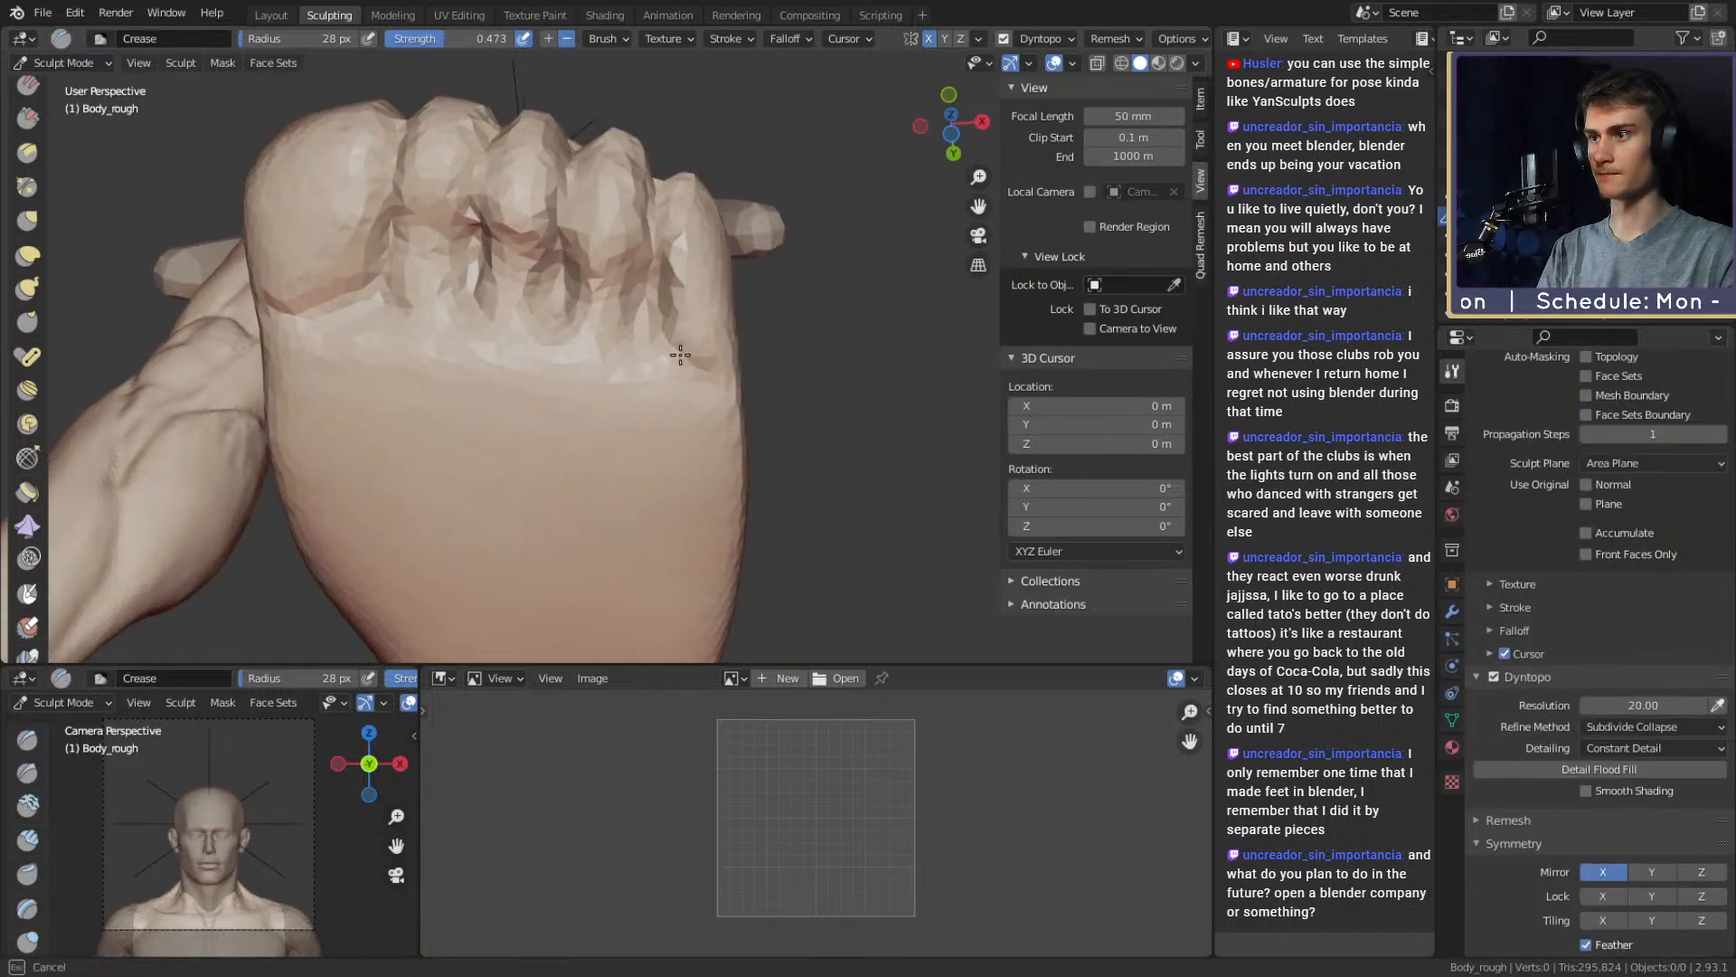
Refine the underside of the toes with Crease at 49 px, then Clay Strips at 39 px
{"action": "mouse_move", "coordinate": [369, 309]}
{"action": "middle_mouse_down"}
{"action": "mouse_move", "coordinate": [596, 332]}
{"action": "mouse_move", "coordinate": [573, 368]}
{"action": "middle_mouse_up"}
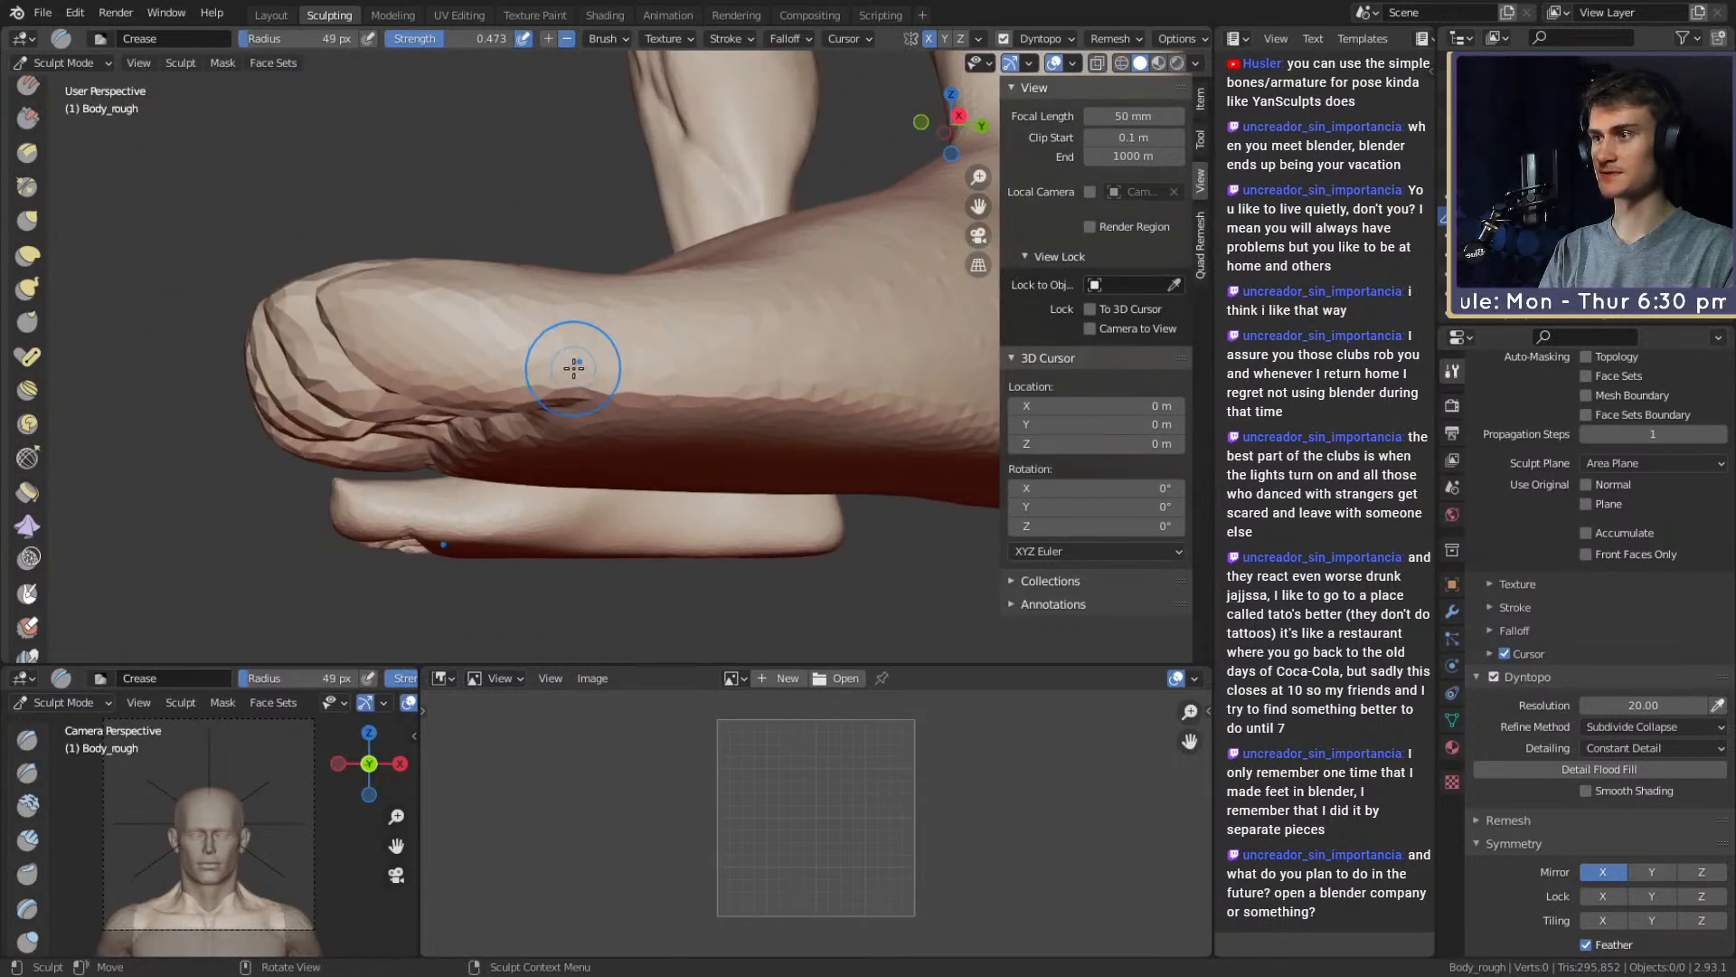
{"action": "left_click_drag", "start_coordinate": [537, 404], "coordinate": [548, 396]}
{"action": "mouse_move", "coordinate": [548, 396]}
{"action": "middle_mouse_down"}
{"action": "mouse_move", "coordinate": [605, 341]}
{"action": "mouse_move", "coordinate": [606, 276]}
{"action": "middle_mouse_up"}
{"action": "key", "text": "c"}
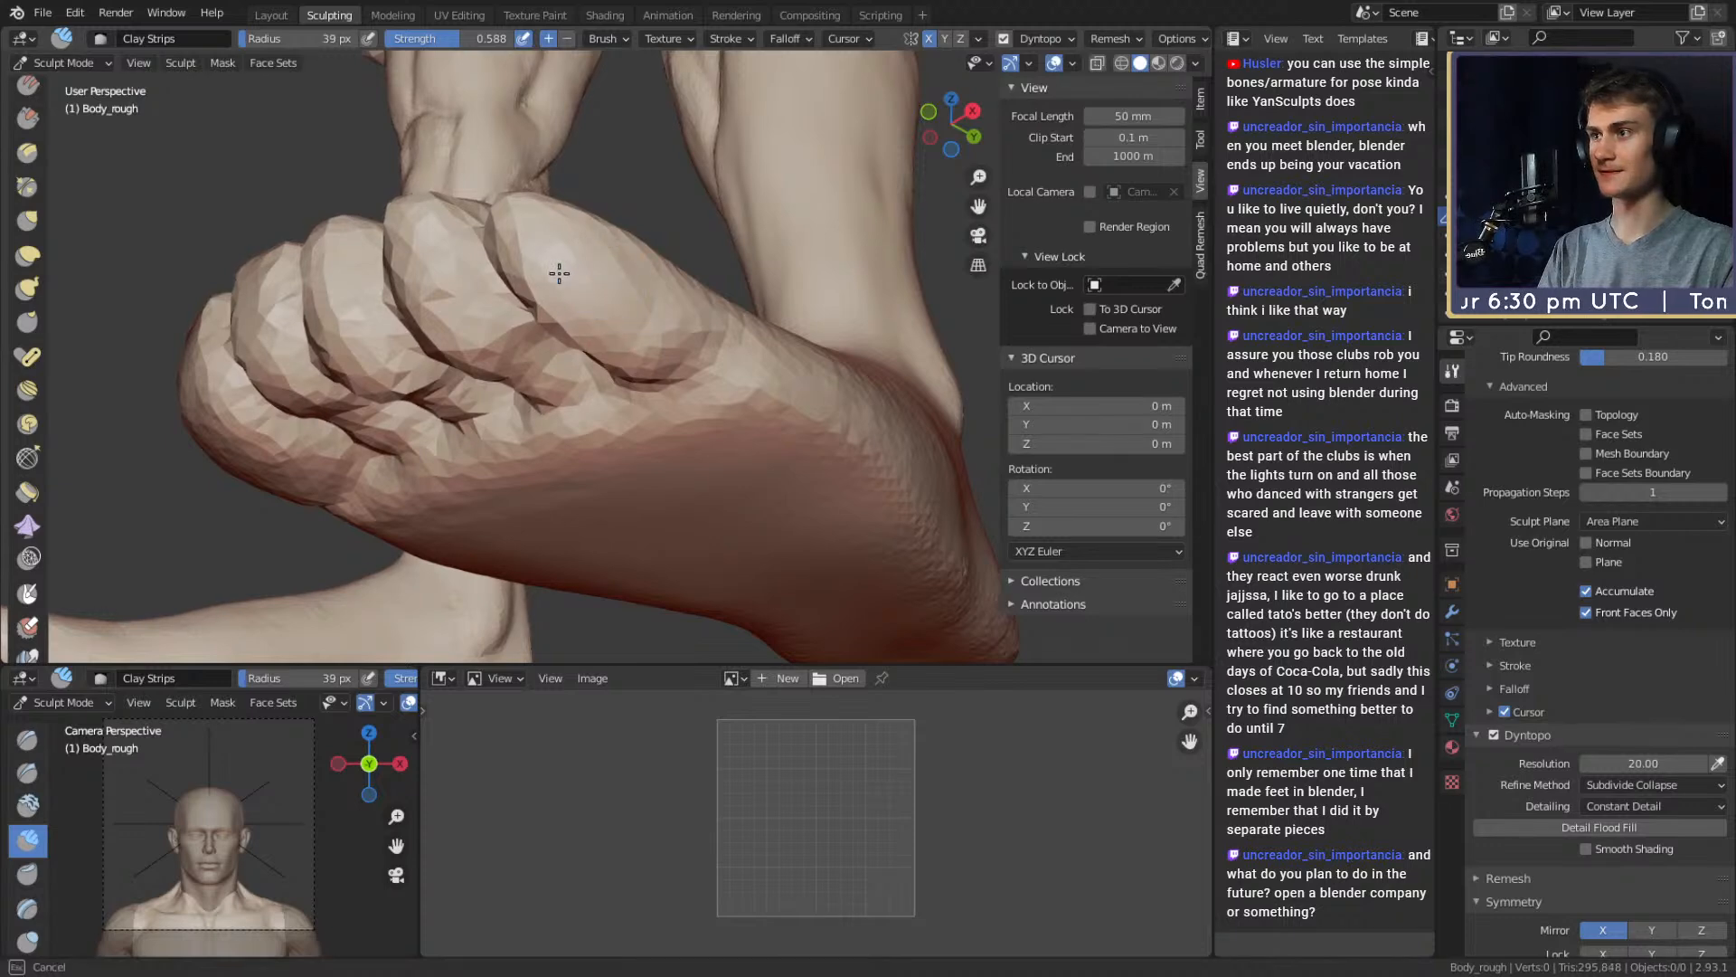
Refine the grooves between the toes on top of the foot with Crease at a 21 px radius
{"action": "middle_click_drag", "start_coordinate": [606, 244], "coordinate": [707, 437]}
{"action": "mouse_move", "coordinate": [708, 437]}
{"action": "left_mouse_down", "text": "alt"}
{"action": "mouse_move", "coordinate": [651, 404]}
{"action": "mouse_move", "coordinate": [667, 379]}
{"action": "mouse_move", "coordinate": [527, 356]}
{"action": "mouse_move", "coordinate": [496, 399]}
{"action": "mouse_move", "coordinate": [572, 338]}
{"action": "mouse_move", "coordinate": [506, 325]}
{"action": "mouse_move", "coordinate": [593, 317]}
{"action": "left_mouse_up", "text": "alt"}
{"action": "key", "text": "shift+c"}
{"action": "key", "text": "f"}
{"action": "left_click", "coordinate": [633, 364]}
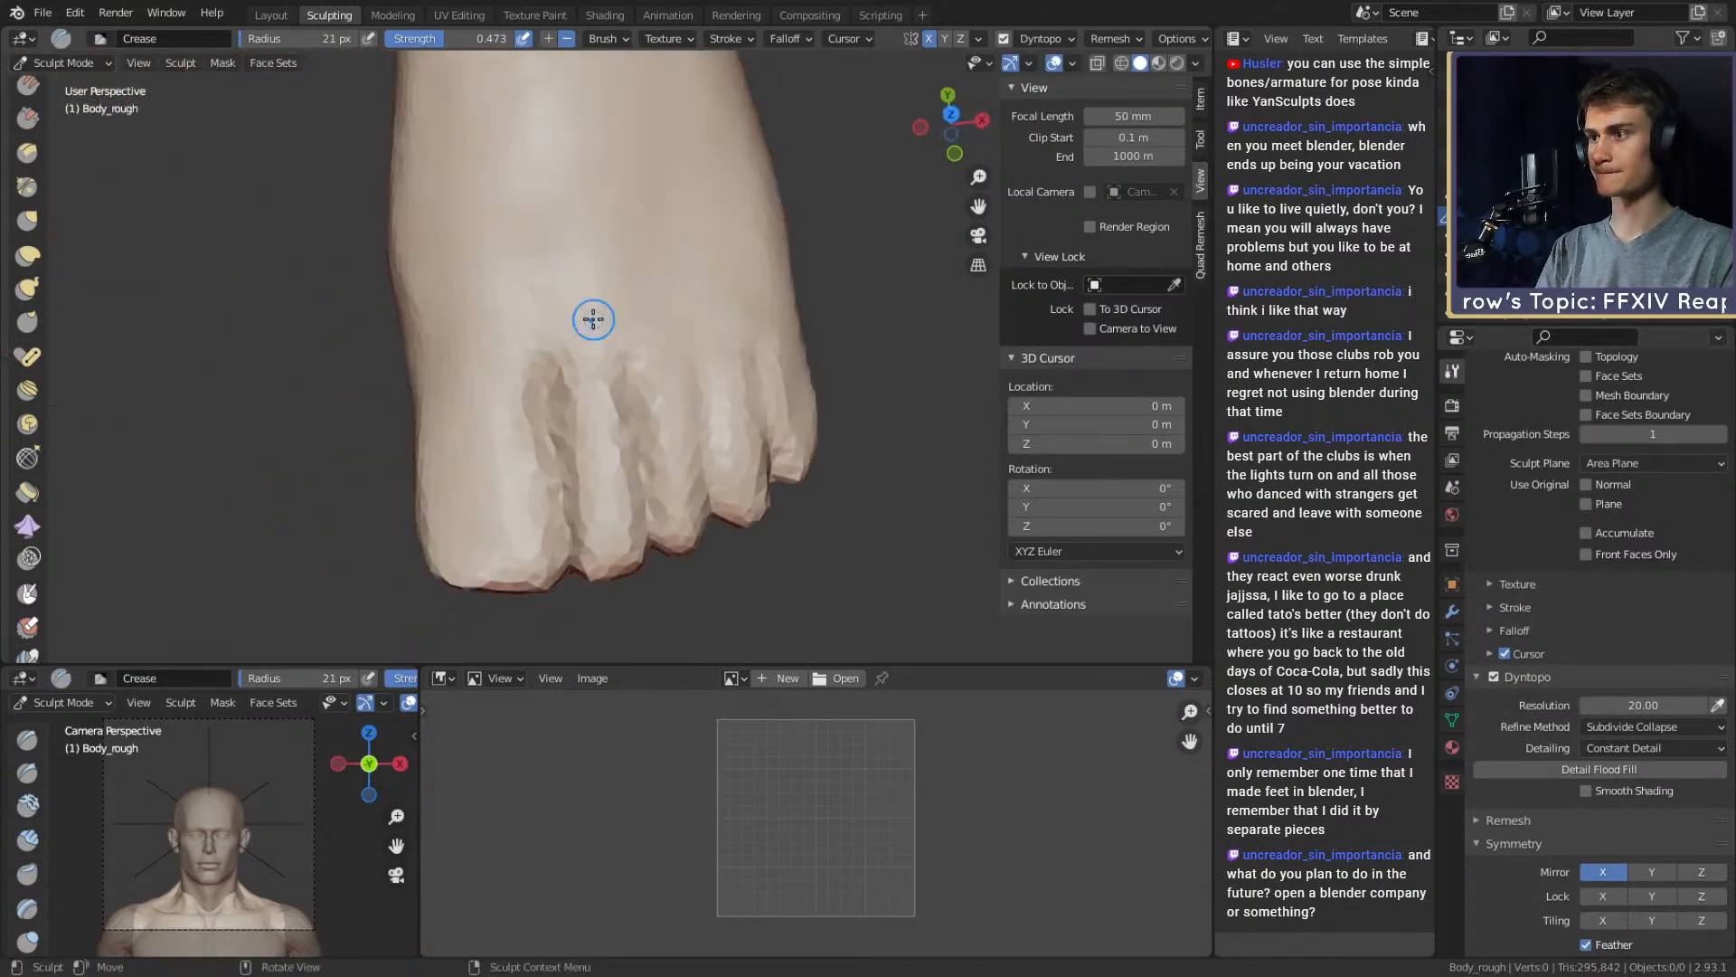
Build up the tops of the toes and their bases with Clay Strips, varying the brush radius
{"action": "key", "text": "c"}
{"action": "mouse_move", "coordinate": [546, 388]}
{"action": "left_mouse_down", "text": "alt"}
{"action": "mouse_move", "coordinate": [588, 386]}
{"action": "mouse_move", "coordinate": [572, 398]}
{"action": "mouse_move", "coordinate": [568, 325]}
{"action": "mouse_move", "coordinate": [756, 295]}
{"action": "left_mouse_up", "text": "alt"}
{"action": "key", "text": "f"}
{"action": "mouse_move", "coordinate": [519, 383]}
{"action": "left_mouse_down", "text": "alt"}
{"action": "mouse_move", "coordinate": [544, 417]}
{"action": "mouse_move", "coordinate": [588, 390]}
{"action": "left_mouse_up", "text": "alt"}
{"action": "key", "text": "f"}
{"action": "left_click", "coordinate": [554, 368]}
{"action": "key", "text": "f"}
{"action": "left_click", "coordinate": [607, 450]}
{"action": "left_click_drag", "start_coordinate": [608, 449], "coordinate": [604, 282], "text": "alt"}
{"action": "left_click_drag", "start_coordinate": [597, 362], "coordinate": [582, 415]}
{"action": "mouse_move", "coordinate": [690, 376]}
{"action": "left_mouse_down", "text": "alt"}
{"action": "mouse_move", "coordinate": [686, 322]}
{"action": "mouse_move", "coordinate": [581, 455]}
{"action": "mouse_move", "coordinate": [601, 484]}
{"action": "mouse_move", "coordinate": [610, 443]}
{"action": "mouse_move", "coordinate": [643, 443]}
{"action": "mouse_move", "coordinate": [637, 389]}
{"action": "mouse_move", "coordinate": [636, 422]}
{"action": "mouse_move", "coordinate": [685, 414]}
{"action": "mouse_move", "coordinate": [704, 362]}
{"action": "mouse_move", "coordinate": [702, 391]}
{"action": "mouse_move", "coordinate": [704, 328]}
{"action": "left_mouse_up", "text": "alt"}
Build up the area behind the outer toes with Clay Strips at a 30 px radius
{"action": "key", "text": "shift+c"}
{"action": "key", "text": "c"}
{"action": "key", "text": "f"}
{"action": "left_click", "coordinate": [647, 376]}
{"action": "key", "text": "f"}
{"action": "left_click", "coordinate": [744, 391]}
{"action": "middle_click_drag", "start_coordinate": [642, 270], "coordinate": [671, 339]}
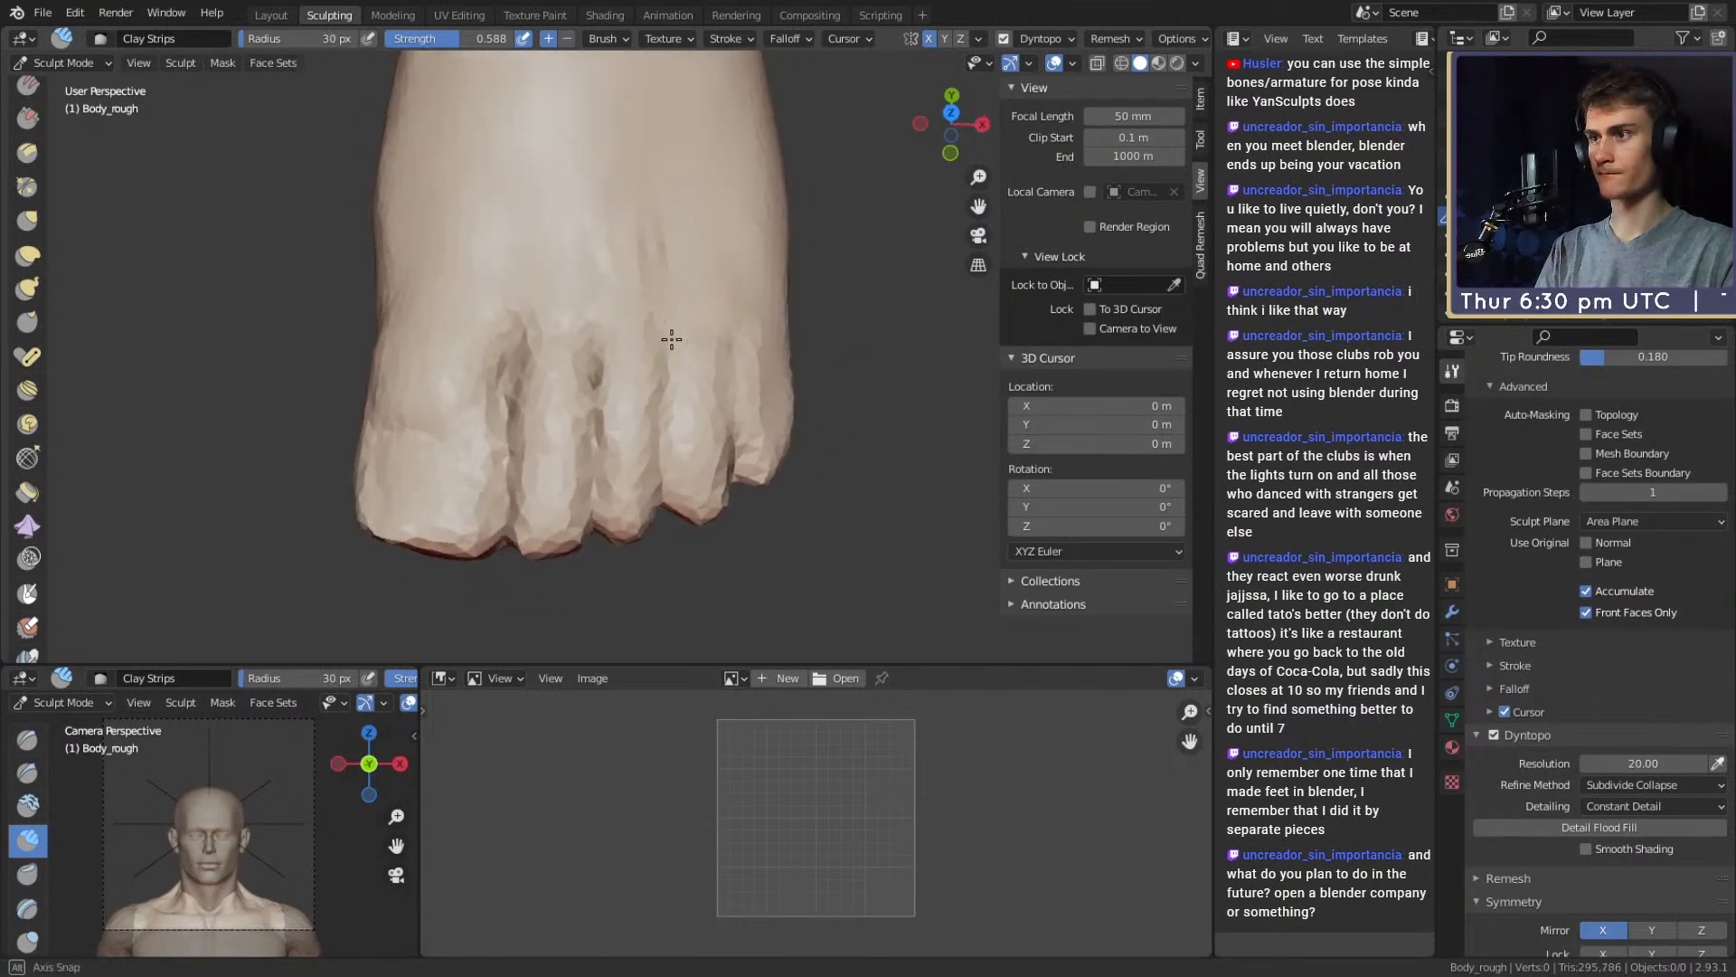
{"action": "mouse_move", "coordinate": [707, 350]}
{"action": "left_mouse_down"}
{"action": "mouse_move", "coordinate": [713, 424]}
{"action": "mouse_move", "coordinate": [682, 451]}
{"action": "mouse_move", "coordinate": [573, 461]}
{"action": "mouse_move", "coordinate": [586, 493]}
{"action": "left_mouse_up"}
Reshape the middle toes from above with Grab at a 70 px radius
{"action": "key", "text": "shift+c"}
{"action": "key", "text": "f"}
{"action": "left_click", "coordinate": [719, 447]}
{"action": "key", "text": "g"}
{"action": "left_click_drag", "start_coordinate": [598, 483], "coordinate": [588, 384]}
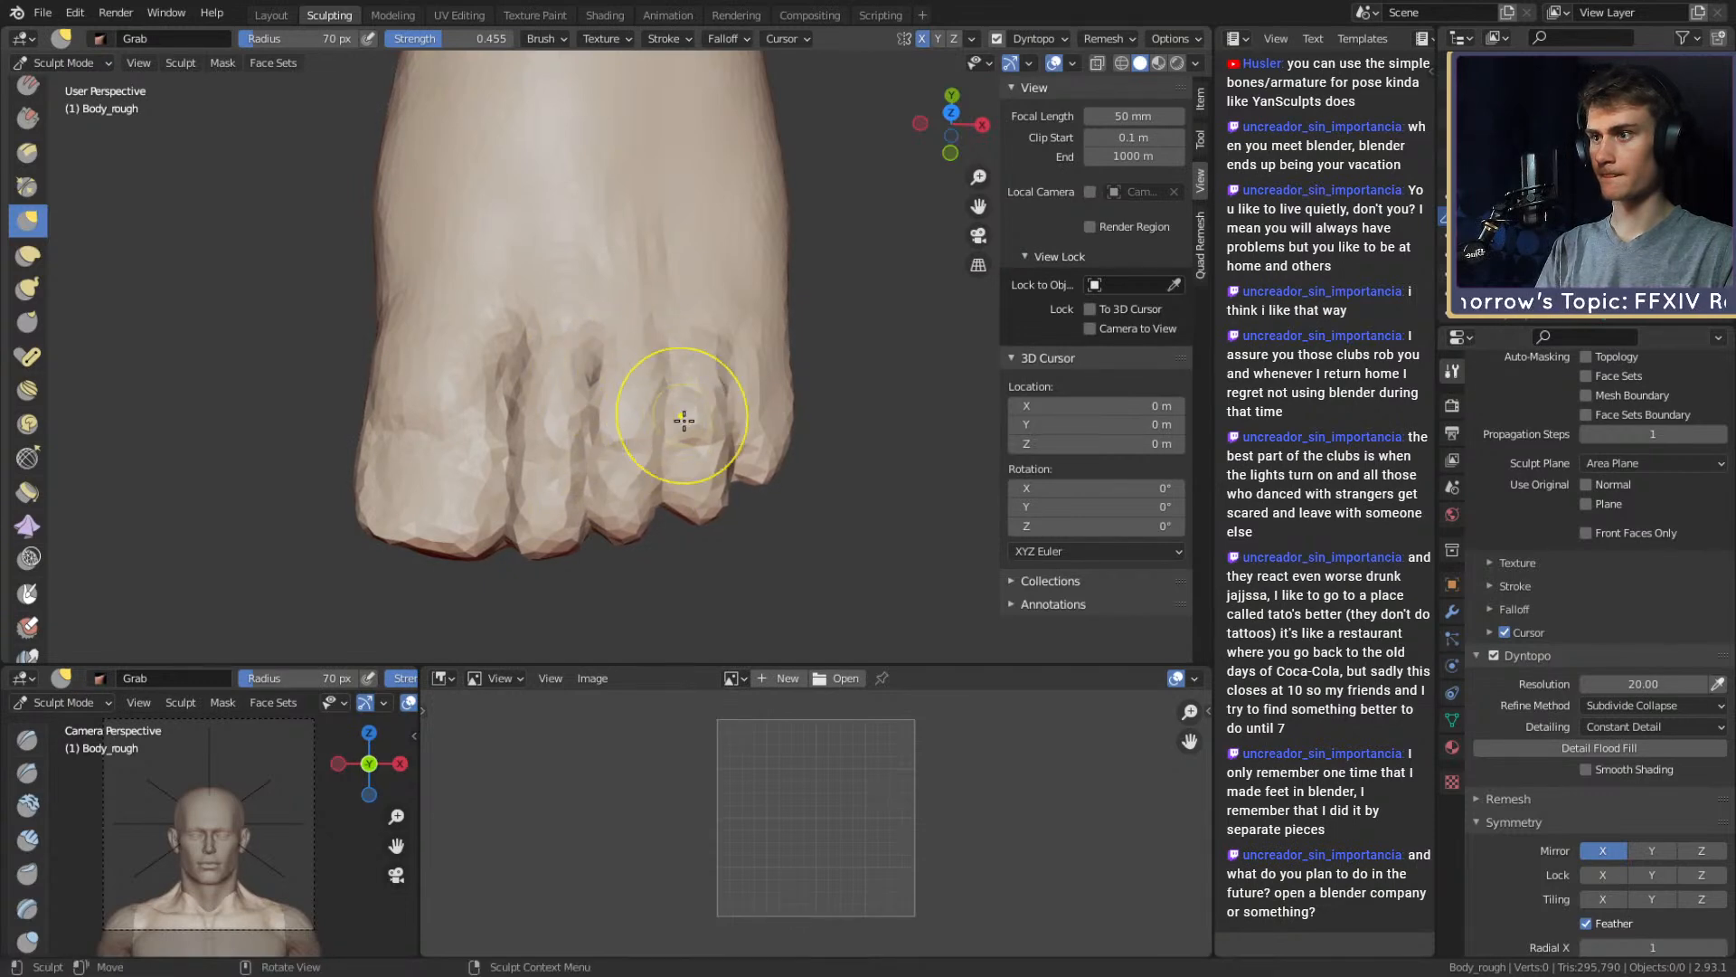
{"action": "left_click_drag", "start_coordinate": [729, 401], "coordinate": [716, 398], "text": "alt"}
Adjust the placement and outline of the outer toes with Grab, resizing the brush between strokes
{"action": "key", "text": "f"}
{"action": "left_click", "coordinate": [740, 397]}
{"action": "left_click_drag", "start_coordinate": [723, 397], "coordinate": [718, 415]}
{"action": "mouse_move", "coordinate": [713, 286]}
{"action": "left_mouse_down", "text": "ctrl+alt"}
{"action": "mouse_move", "coordinate": [717, 436]}
{"action": "mouse_move", "coordinate": [741, 276]}
{"action": "mouse_move", "coordinate": [697, 447]}
{"action": "mouse_move", "coordinate": [740, 365]}
{"action": "mouse_move", "coordinate": [597, 398]}
{"action": "mouse_move", "coordinate": [569, 425]}
{"action": "mouse_move", "coordinate": [578, 350]}
{"action": "mouse_move", "coordinate": [702, 438]}
{"action": "mouse_move", "coordinate": [647, 362]}
{"action": "left_mouse_up", "text": "ctrl+alt"}
{"action": "mouse_move", "coordinate": [647, 361]}
{"action": "left_mouse_down", "text": "ctrl+alt"}
{"action": "mouse_move", "coordinate": [624, 256]}
{"action": "mouse_move", "coordinate": [701, 312]}
{"action": "mouse_move", "coordinate": [640, 333]}
{"action": "mouse_move", "coordinate": [693, 368]}
{"action": "mouse_move", "coordinate": [881, 398]}
{"action": "mouse_move", "coordinate": [760, 353]}
{"action": "mouse_move", "coordinate": [687, 384]}
{"action": "left_mouse_up", "text": "ctrl+alt"}
{"action": "key", "text": "f"}
{"action": "left_click", "coordinate": [691, 312]}
{"action": "left_click_drag", "start_coordinate": [618, 384], "coordinate": [625, 398]}
{"action": "mouse_move", "coordinate": [626, 398]}
{"action": "left_mouse_down", "text": "alt+shift"}
{"action": "mouse_move", "coordinate": [604, 348]}
{"action": "mouse_move", "coordinate": [689, 389]}
{"action": "left_mouse_up", "text": "alt+shift"}
Add volume to the outer forefoot and the toe bases with Clay Strips
{"action": "mouse_move", "coordinate": [777, 388]}
{"action": "middle_mouse_down"}
{"action": "mouse_move", "coordinate": [612, 361]}
{"action": "mouse_move", "coordinate": [667, 452]}
{"action": "middle_mouse_up"}
{"action": "key", "text": "c"}
{"action": "key", "text": "f"}
{"action": "left_click", "coordinate": [601, 443]}
{"action": "mouse_move", "coordinate": [608, 336]}
{"action": "left_mouse_down", "text": "alt"}
{"action": "mouse_move", "coordinate": [609, 395]}
{"action": "mouse_move", "coordinate": [600, 364]}
{"action": "left_mouse_up", "text": "alt"}
{"action": "left_click_drag", "start_coordinate": [697, 262], "coordinate": [639, 387]}
Shape the outer side of the instep up to the ankle with Clay Strips at 51 px, then about 83 px
{"action": "mouse_move", "coordinate": [630, 306]}
{"action": "left_mouse_down", "text": "alt"}
{"action": "mouse_move", "coordinate": [670, 259]}
{"action": "mouse_move", "coordinate": [659, 302]}
{"action": "left_mouse_up", "text": "alt"}
{"action": "key", "text": "f"}
{"action": "left_click", "coordinate": [648, 302]}
{"action": "left_click_drag", "start_coordinate": [799, 260], "coordinate": [642, 284], "text": "alt+shift"}
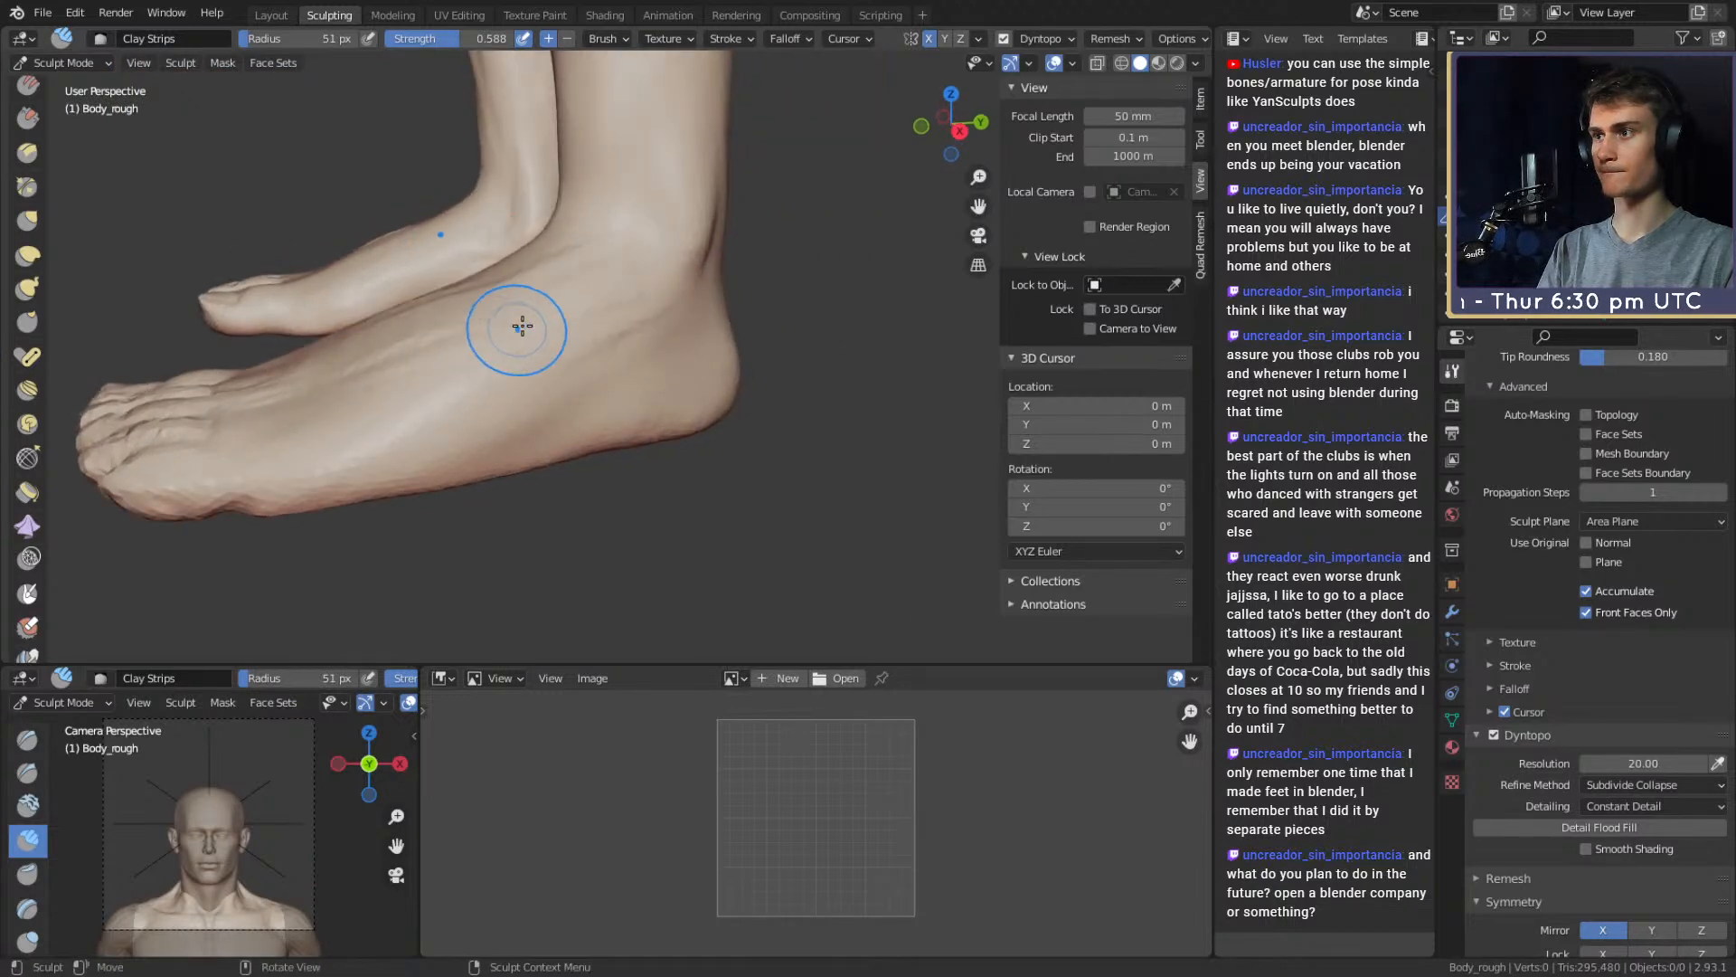
{"action": "left_click_drag", "start_coordinate": [531, 329], "coordinate": [618, 262], "text": "alt"}
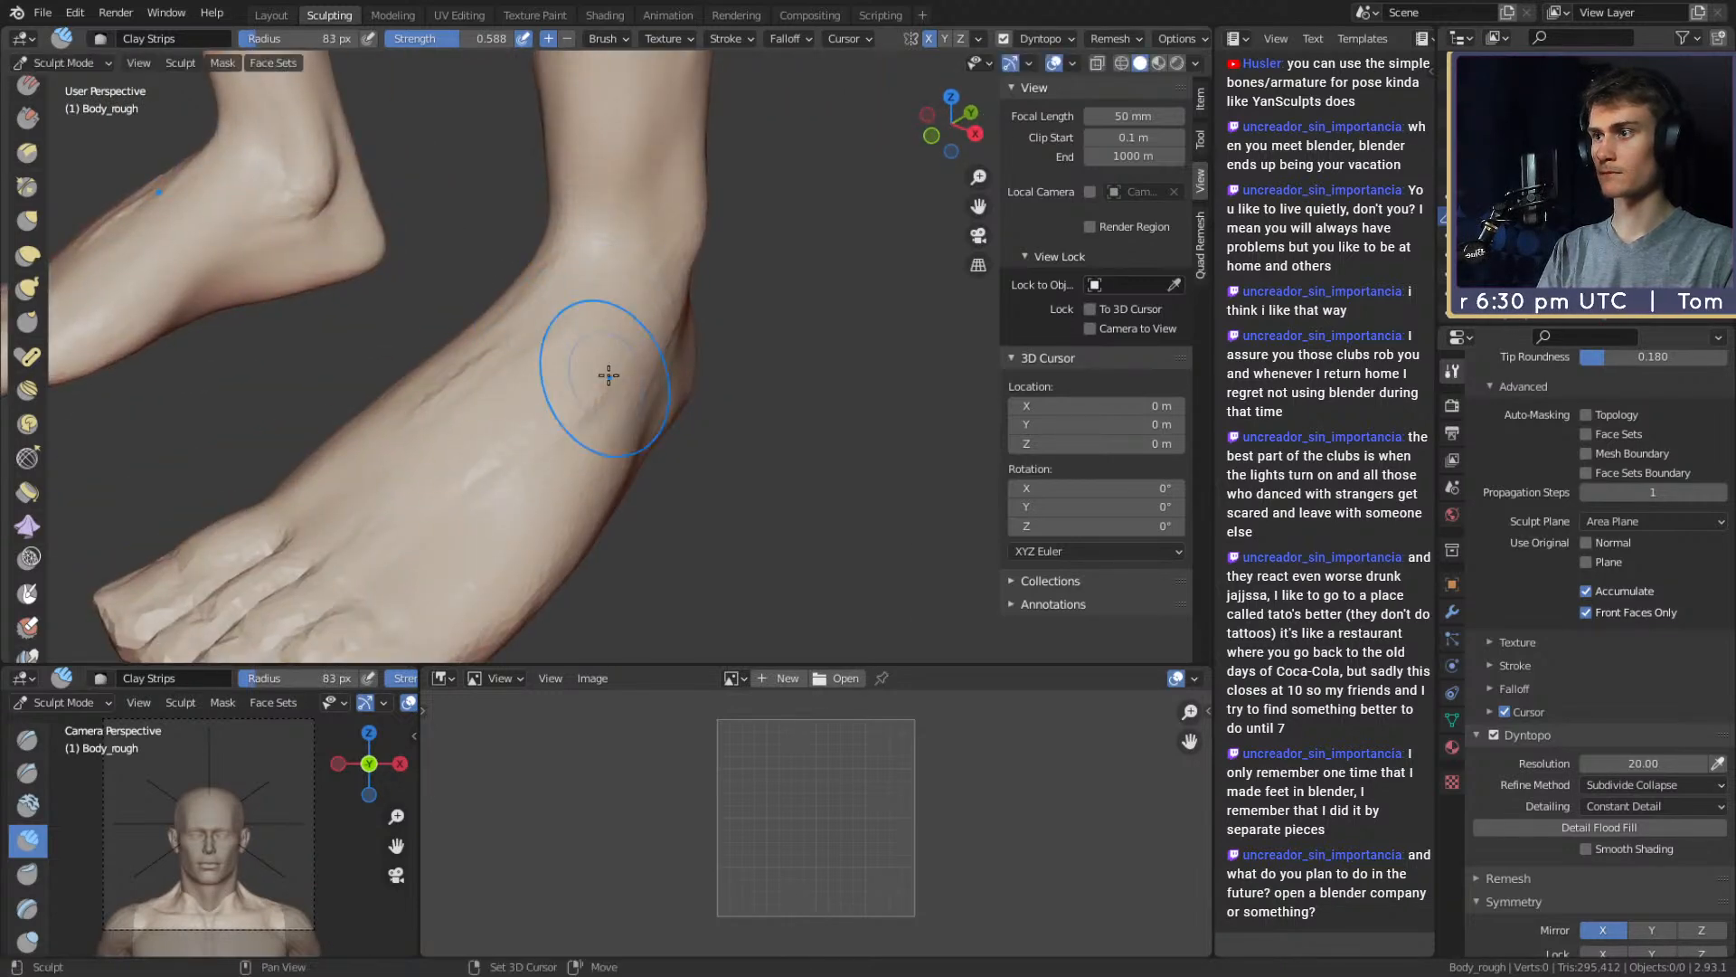
{"action": "left_click_drag", "start_coordinate": [609, 375], "coordinate": [553, 444]}
{"action": "mouse_move", "coordinate": [449, 395]}
{"action": "left_mouse_down", "text": "alt"}
{"action": "mouse_move", "coordinate": [588, 232]}
{"action": "mouse_move", "coordinate": [582, 260]}
{"action": "mouse_move", "coordinate": [739, 329]}
{"action": "mouse_move", "coordinate": [675, 317]}
{"action": "left_mouse_up", "text": "alt"}
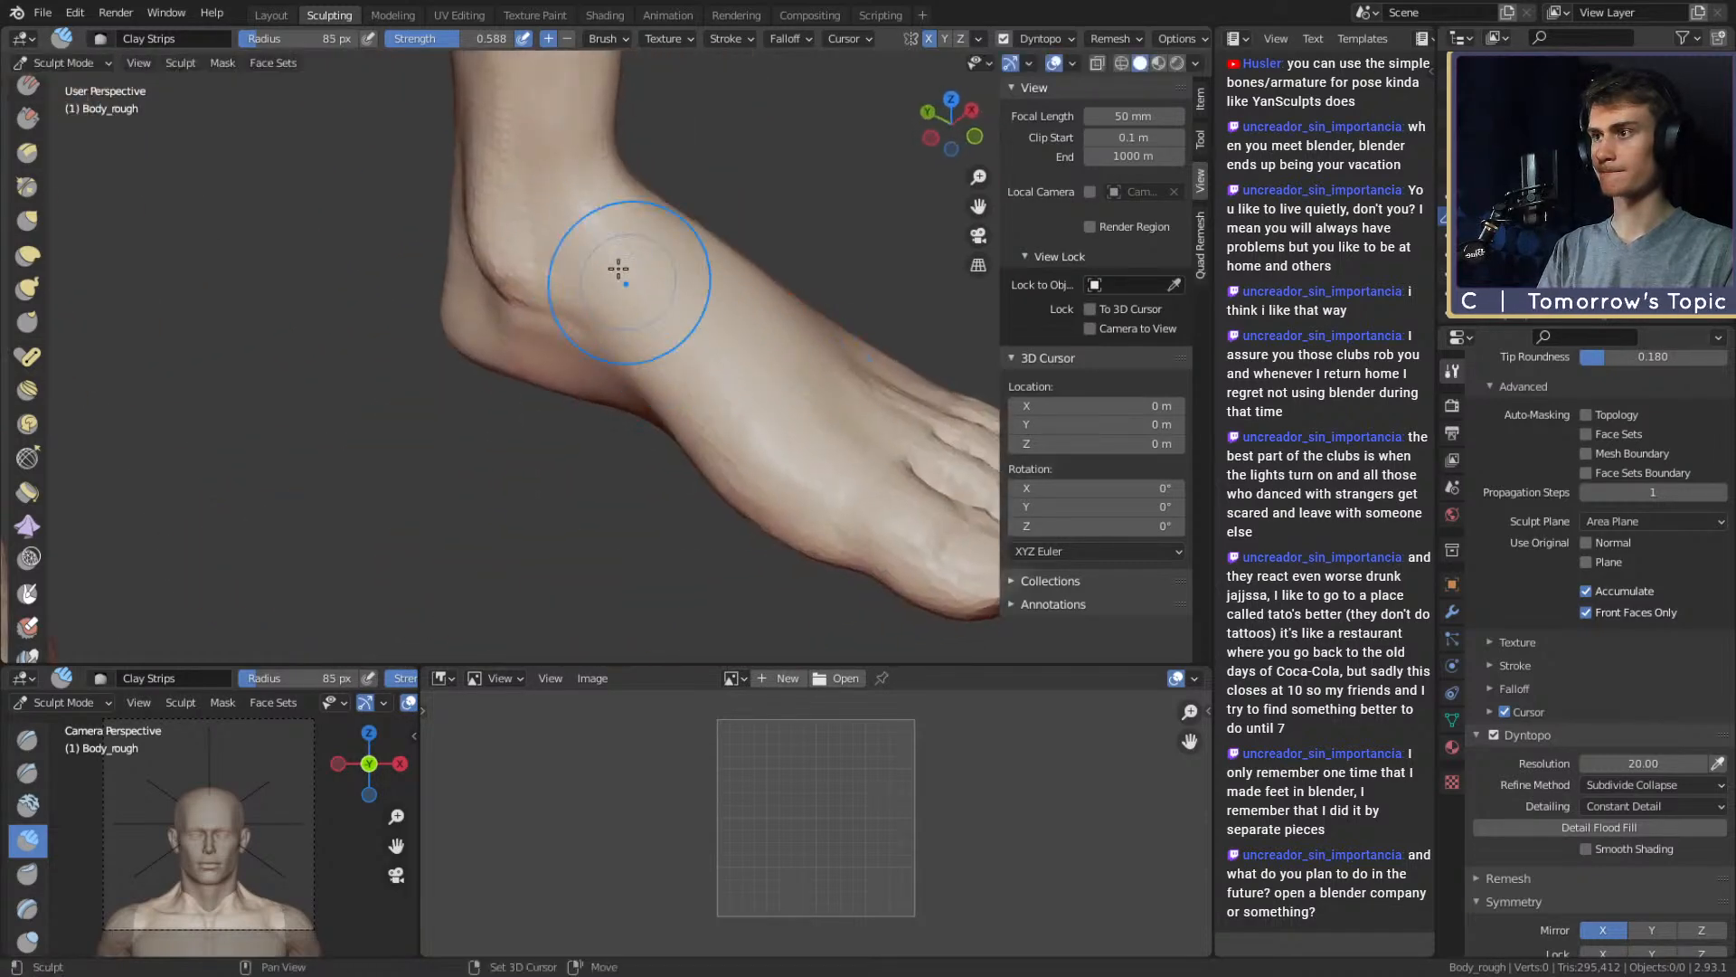
Build tendon ridges from the front of the ankle onto the instep with Clay Strips at a 37 px radius
{"action": "mouse_move", "coordinate": [785, 370]}
{"action": "middle_mouse_down"}
{"action": "mouse_move", "coordinate": [623, 285]}
{"action": "mouse_move", "coordinate": [723, 417]}
{"action": "middle_mouse_up"}
{"action": "key", "text": "bracketleft"}
{"action": "key", "text": "bracketleft"}
{"action": "key", "text": "bracketleft"}
{"action": "mouse_move", "coordinate": [636, 317]}
{"action": "middle_mouse_down"}
{"action": "mouse_move", "coordinate": [661, 332]}
{"action": "mouse_move", "coordinate": [613, 220]}
{"action": "middle_mouse_up"}
{"action": "key", "text": "bracketleft"}
{"action": "key", "text": "bracketleft"}
{"action": "key", "text": "bracketleft"}
{"action": "key", "text": "bracketleft"}
{"action": "key", "text": "bracketleft"}
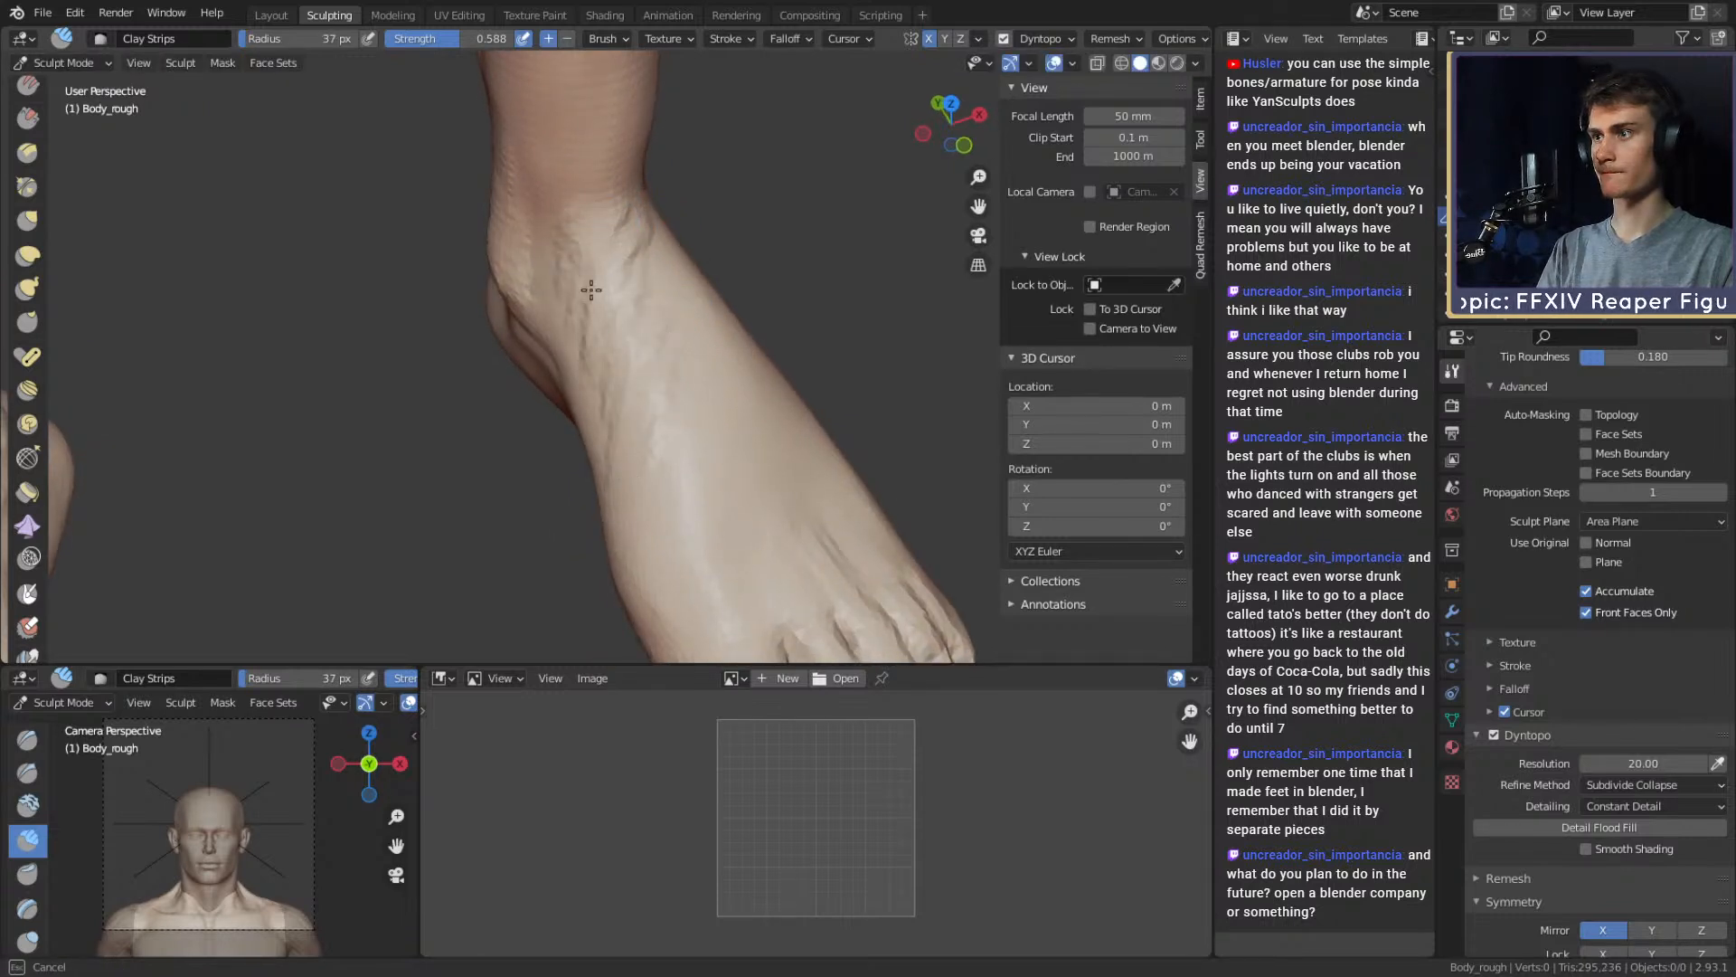
{"action": "mouse_move", "coordinate": [580, 254]}
{"action": "middle_mouse_down"}
{"action": "mouse_move", "coordinate": [608, 260]}
{"action": "mouse_move", "coordinate": [605, 276]}
{"action": "middle_mouse_up"}
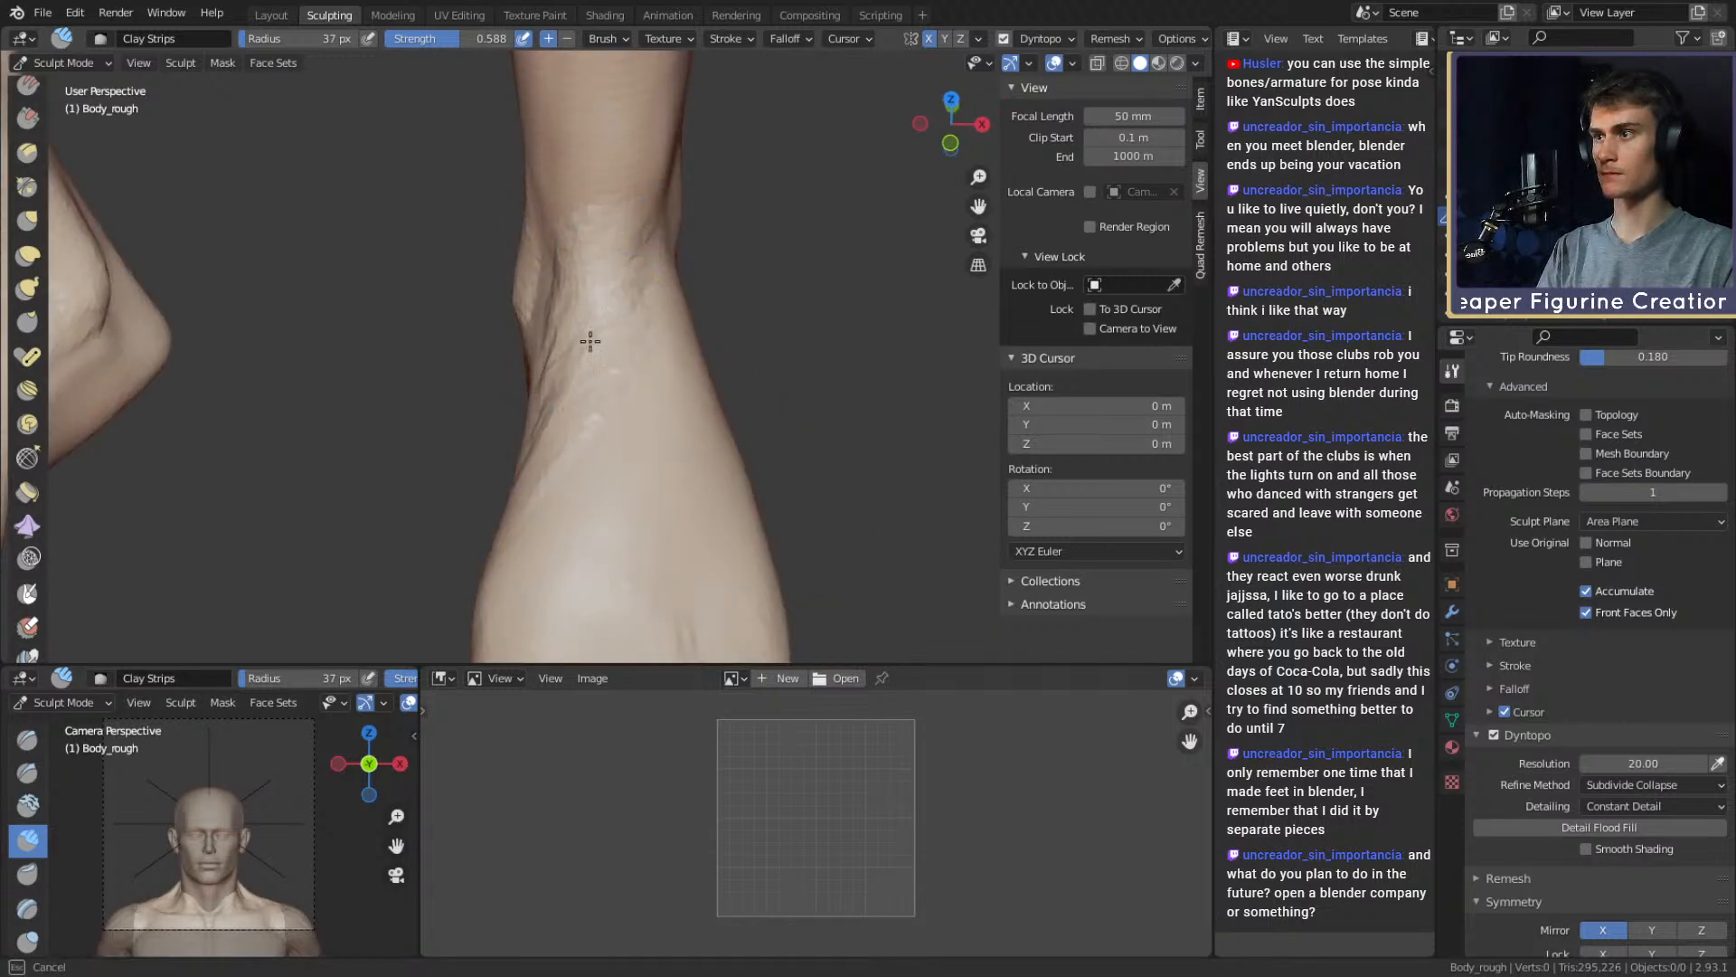
Smooth the tendon forms over the front of the ankle and instep with a large brush, about 100 px, then 81 px
{"action": "middle_click_drag", "start_coordinate": [555, 496], "coordinate": [616, 269]}
{"action": "key", "text": "f"}
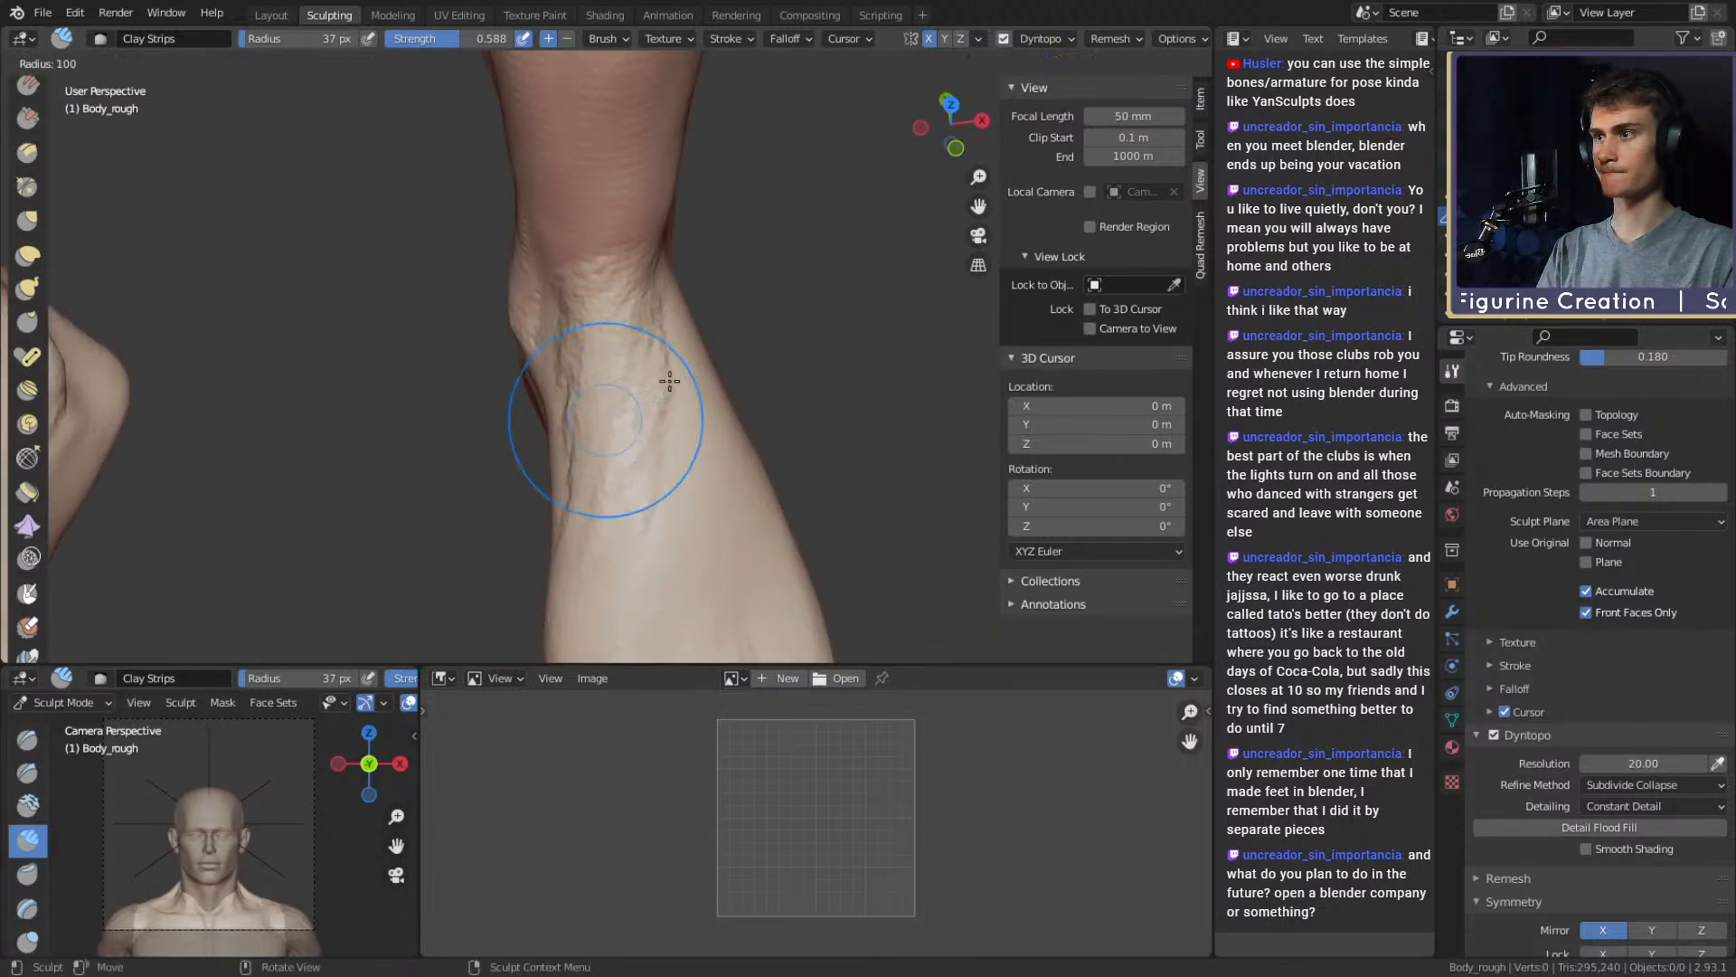
{"action": "left_click", "coordinate": [670, 380]}
{"action": "left_click_drag", "start_coordinate": [621, 542], "coordinate": [597, 399], "text": "shift"}
{"action": "key", "text": "f"}
{"action": "left_click", "coordinate": [631, 390]}
{"action": "mouse_move", "coordinate": [597, 399]}
{"action": "middle_mouse_down"}
{"action": "mouse_move", "coordinate": [687, 353]}
{"action": "mouse_move", "coordinate": [643, 403]}
{"action": "mouse_move", "coordinate": [620, 306]}
{"action": "mouse_move", "coordinate": [610, 320]}
{"action": "middle_mouse_up"}
{"action": "key", "text": "f"}
{"action": "left_click", "coordinate": [648, 349]}
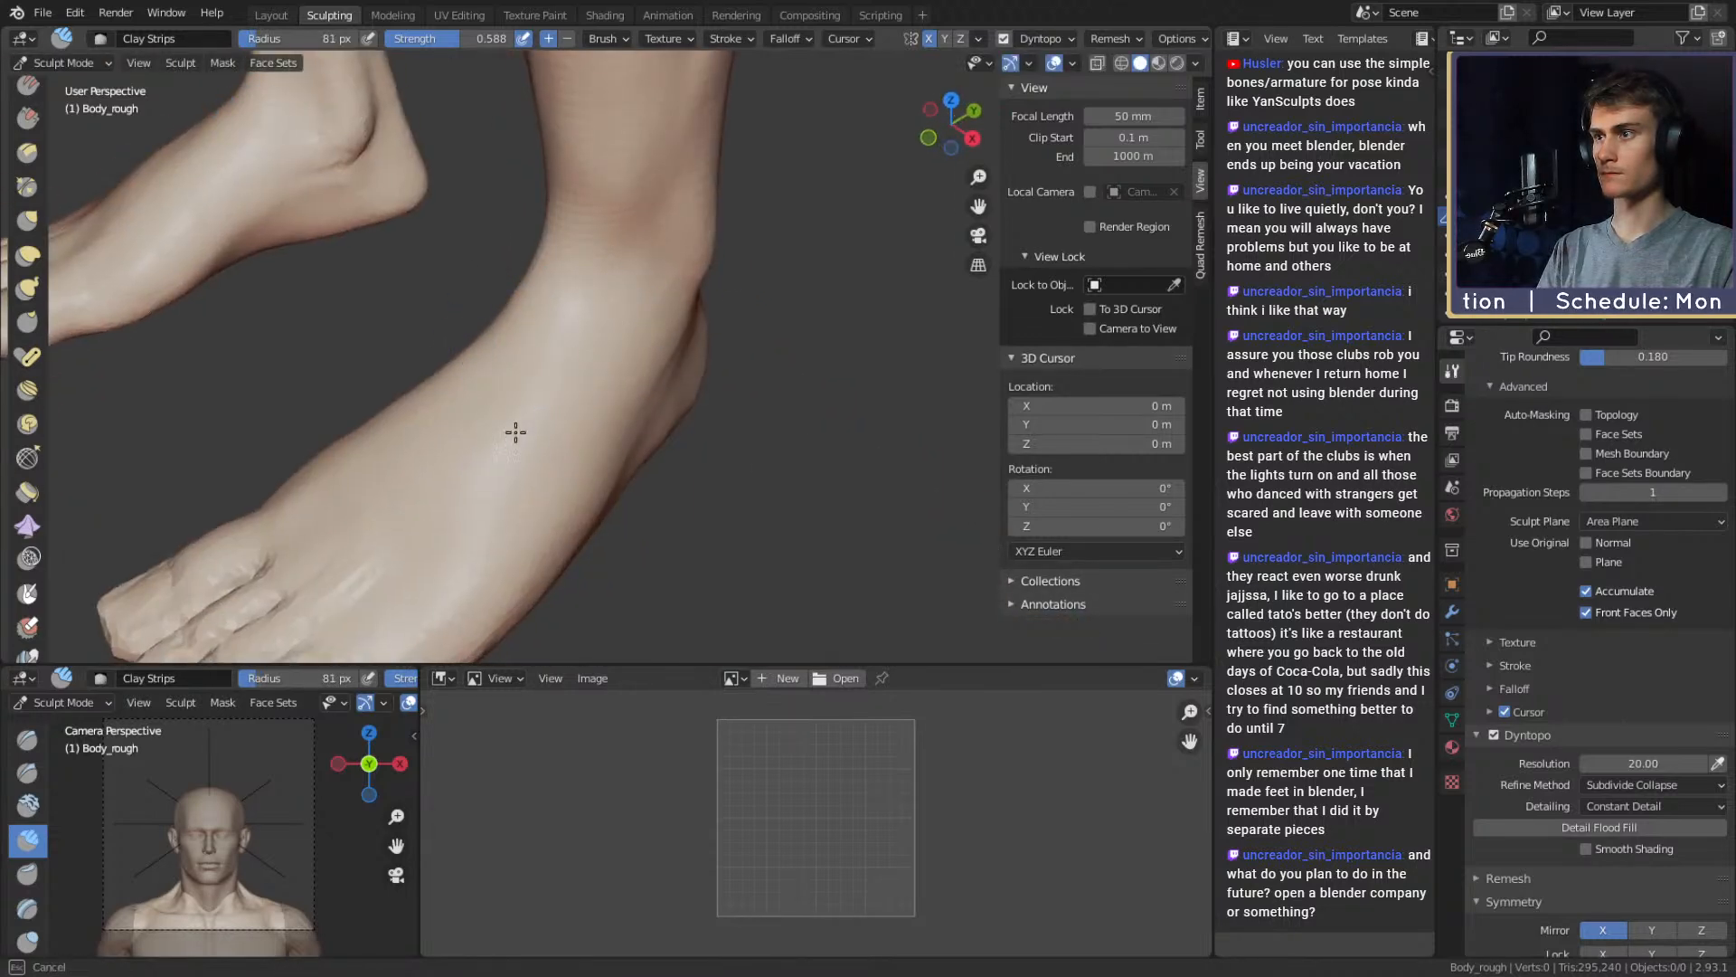
{"action": "middle_click_drag", "start_coordinate": [567, 424], "coordinate": [626, 331]}
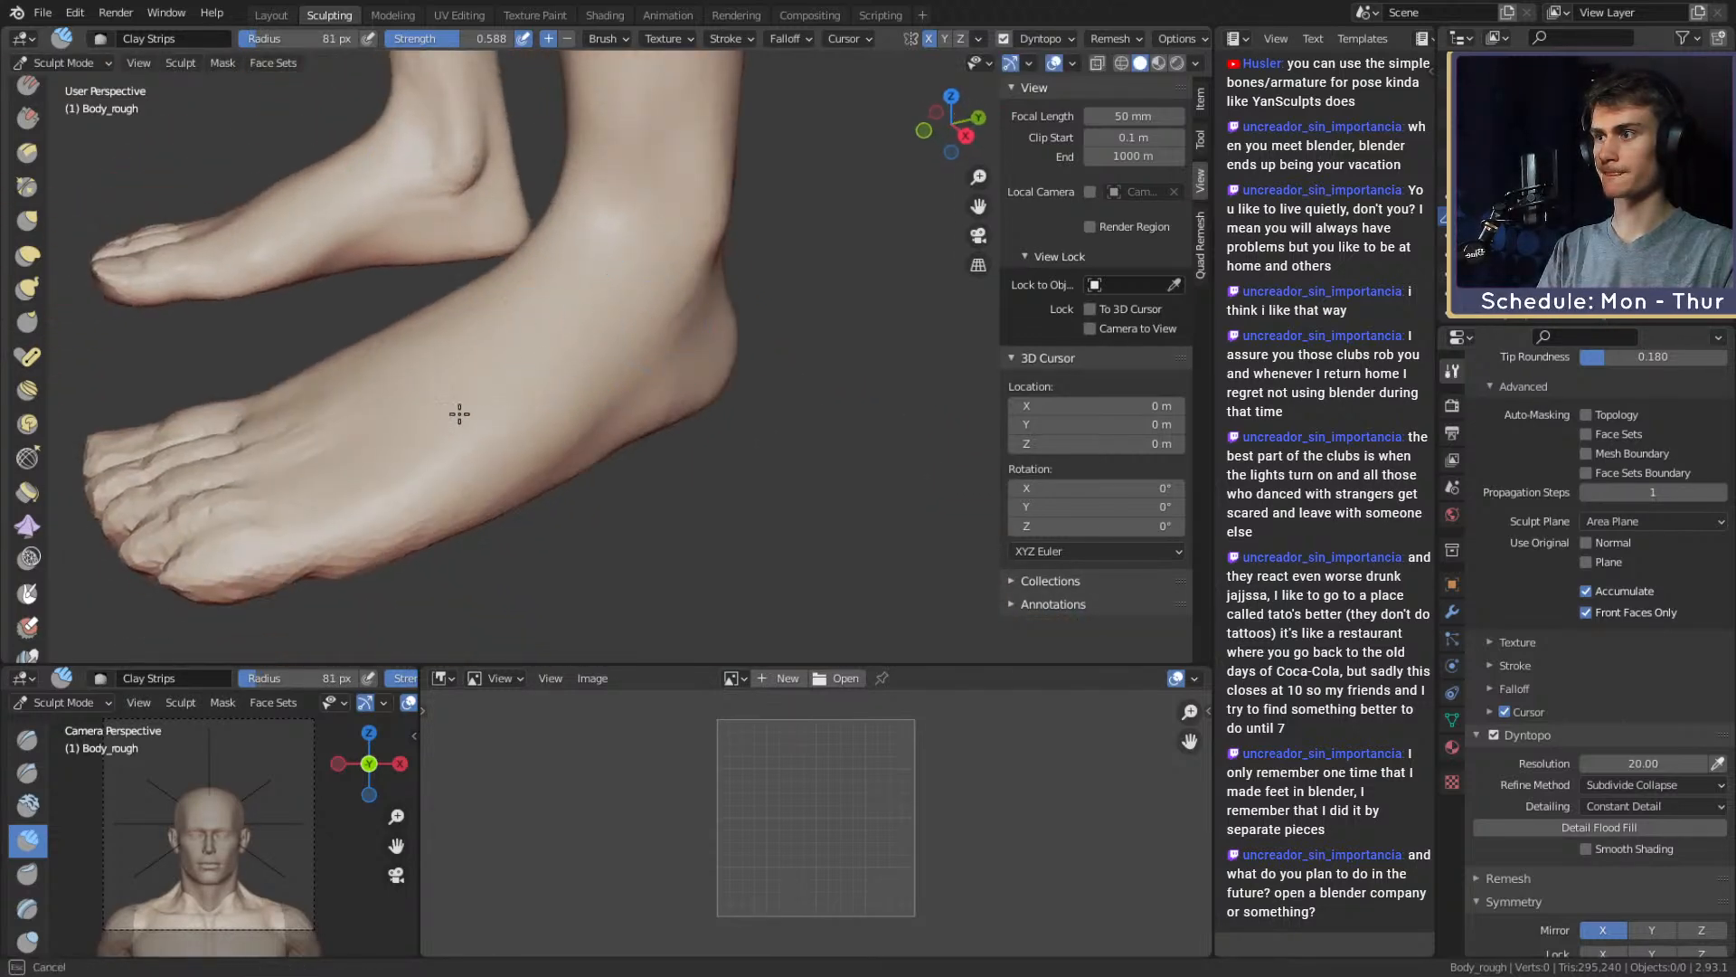
Adjust the inner contour of the lower leg with Grab at a 128 px radius
{"action": "scroll", "coordinate": [597, 396], "scroll_direction": "down", "scroll_amount": 4}
{"action": "middle_click_drag", "start_coordinate": [608, 392], "coordinate": [407, 338]}
{"action": "scroll", "coordinate": [570, 403], "scroll_direction": "up", "scroll_amount": 5}
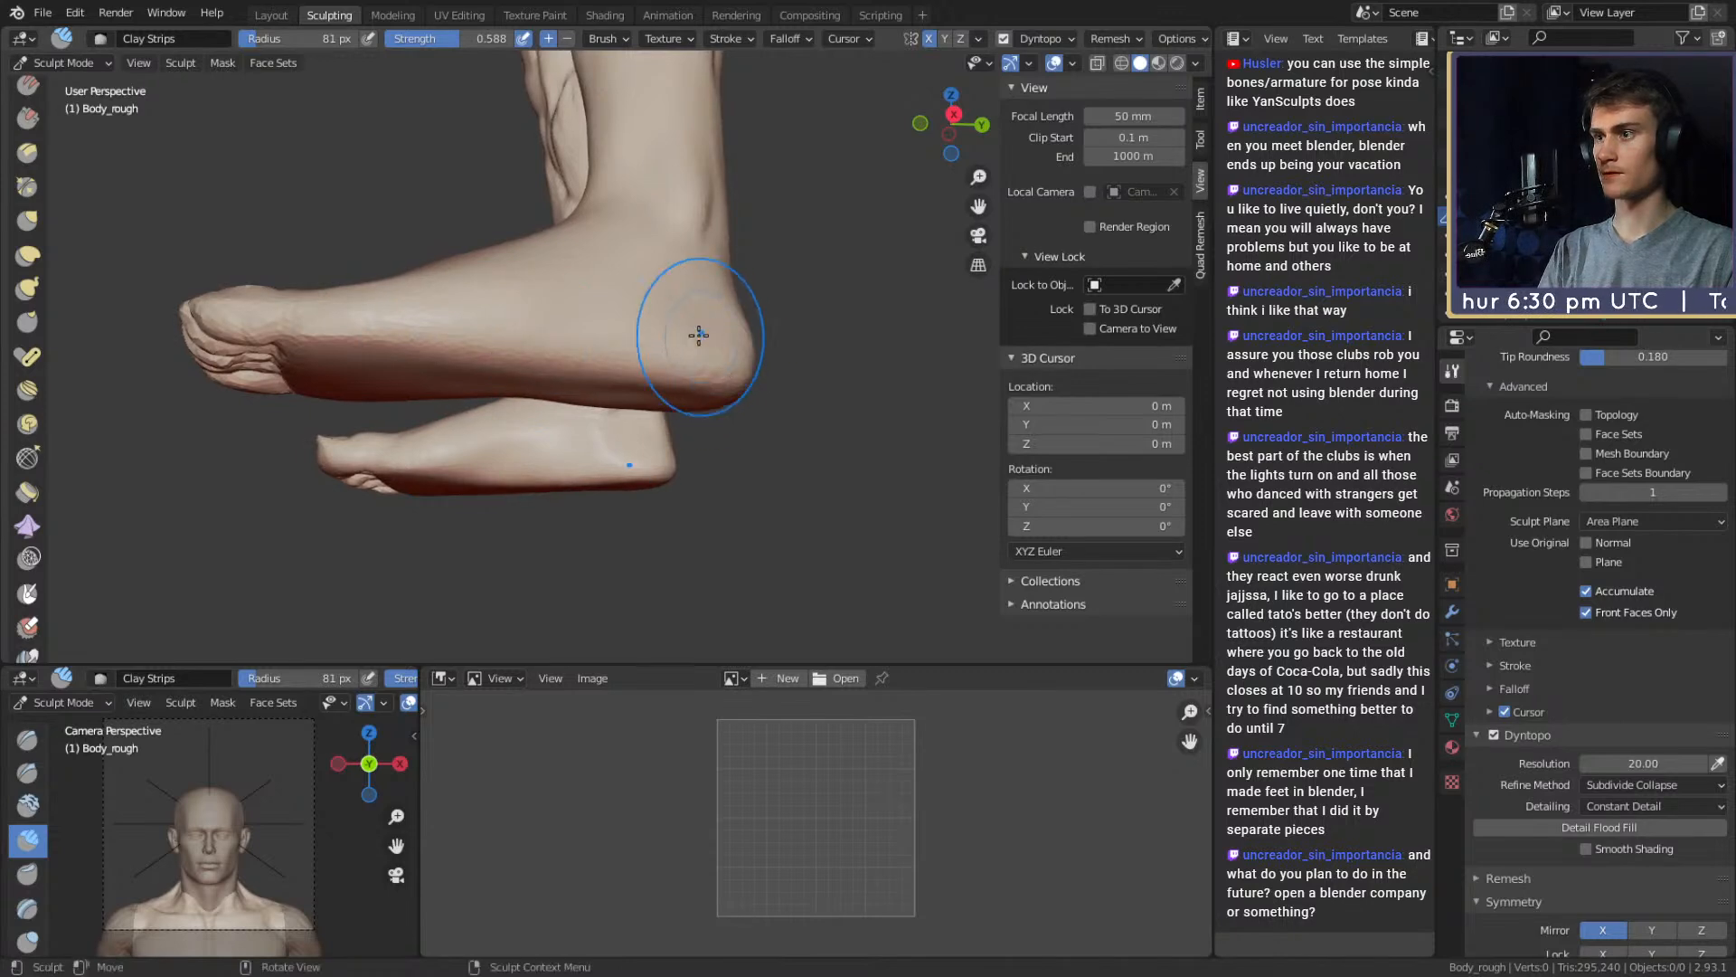
{"action": "middle_click_drag", "start_coordinate": [699, 336], "coordinate": [768, 298]}
{"action": "mouse_move", "coordinate": [768, 298]}
{"action": "middle_mouse_down", "text": "ctrl"}
{"action": "mouse_move", "coordinate": [746, 423]}
{"action": "mouse_move", "coordinate": [705, 324]}
{"action": "middle_mouse_up", "text": "ctrl"}
{"action": "middle_click_drag", "start_coordinate": [708, 417], "coordinate": [708, 335], "text": "ctrl"}
{"action": "middle_click_drag", "start_coordinate": [723, 434], "coordinate": [706, 338], "text": "shift"}
{"action": "key", "text": "g"}
{"action": "middle_click_drag", "start_coordinate": [647, 457], "coordinate": [599, 365], "text": "ctrl"}
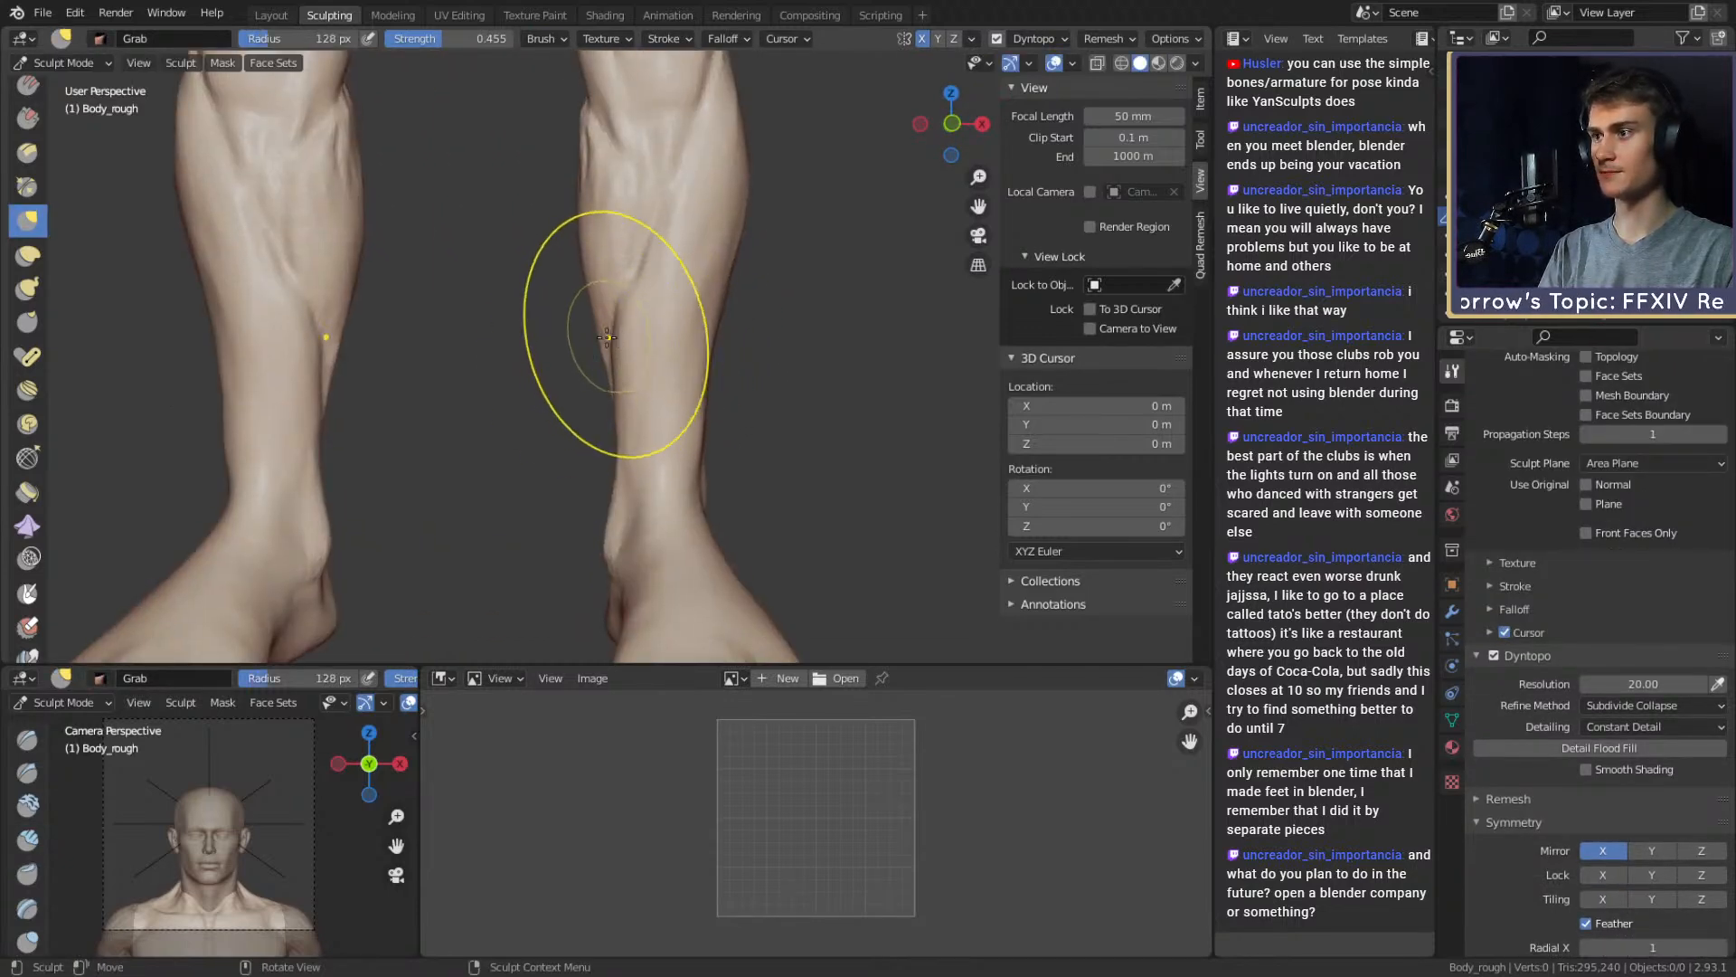
{"action": "left_click_drag", "start_coordinate": [606, 338], "coordinate": [637, 325]}
Refine the leg contours further up with Grab, reducing the brush radius to 67 px
{"action": "key", "text": "f"}
{"action": "left_click", "coordinate": [772, 190]}
{"action": "mouse_move", "coordinate": [626, 83]}
{"action": "left_mouse_down", "text": "alt+shift"}
{"action": "mouse_move", "coordinate": [662, 320]}
{"action": "mouse_move", "coordinate": [733, 384]}
{"action": "mouse_move", "coordinate": [648, 325]}
{"action": "mouse_move", "coordinate": [723, 292]}
{"action": "left_mouse_up", "text": "alt+shift"}
{"action": "key", "text": "f"}
{"action": "left_click", "coordinate": [685, 292]}
{"action": "mouse_move", "coordinate": [593, 279]}
{"action": "left_mouse_down"}
{"action": "mouse_move", "coordinate": [610, 276]}
{"action": "mouse_move", "coordinate": [582, 240]}
{"action": "left_mouse_up"}
{"action": "left_click_drag", "start_coordinate": [670, 206], "coordinate": [606, 217], "text": "alt"}
{"action": "mouse_move", "coordinate": [606, 217]}
{"action": "left_mouse_down", "text": "ctrl+alt"}
{"action": "mouse_move", "coordinate": [643, 260]}
{"action": "mouse_move", "coordinate": [666, 358]}
{"action": "mouse_move", "coordinate": [642, 356]}
{"action": "mouse_move", "coordinate": [681, 380]}
{"action": "left_mouse_up", "text": "ctrl+alt"}
{"action": "key", "text": "f"}
{"action": "left_click", "coordinate": [653, 379]}
{"action": "left_click_drag", "start_coordinate": [673, 279], "coordinate": [705, 398], "text": "alt+shift"}
{"action": "mouse_move", "coordinate": [705, 398]}
{"action": "left_mouse_down", "text": "alt+shift"}
{"action": "mouse_move", "coordinate": [704, 429]}
{"action": "mouse_move", "coordinate": [704, 337]}
{"action": "mouse_move", "coordinate": [693, 391]}
{"action": "left_mouse_up", "text": "alt+shift"}
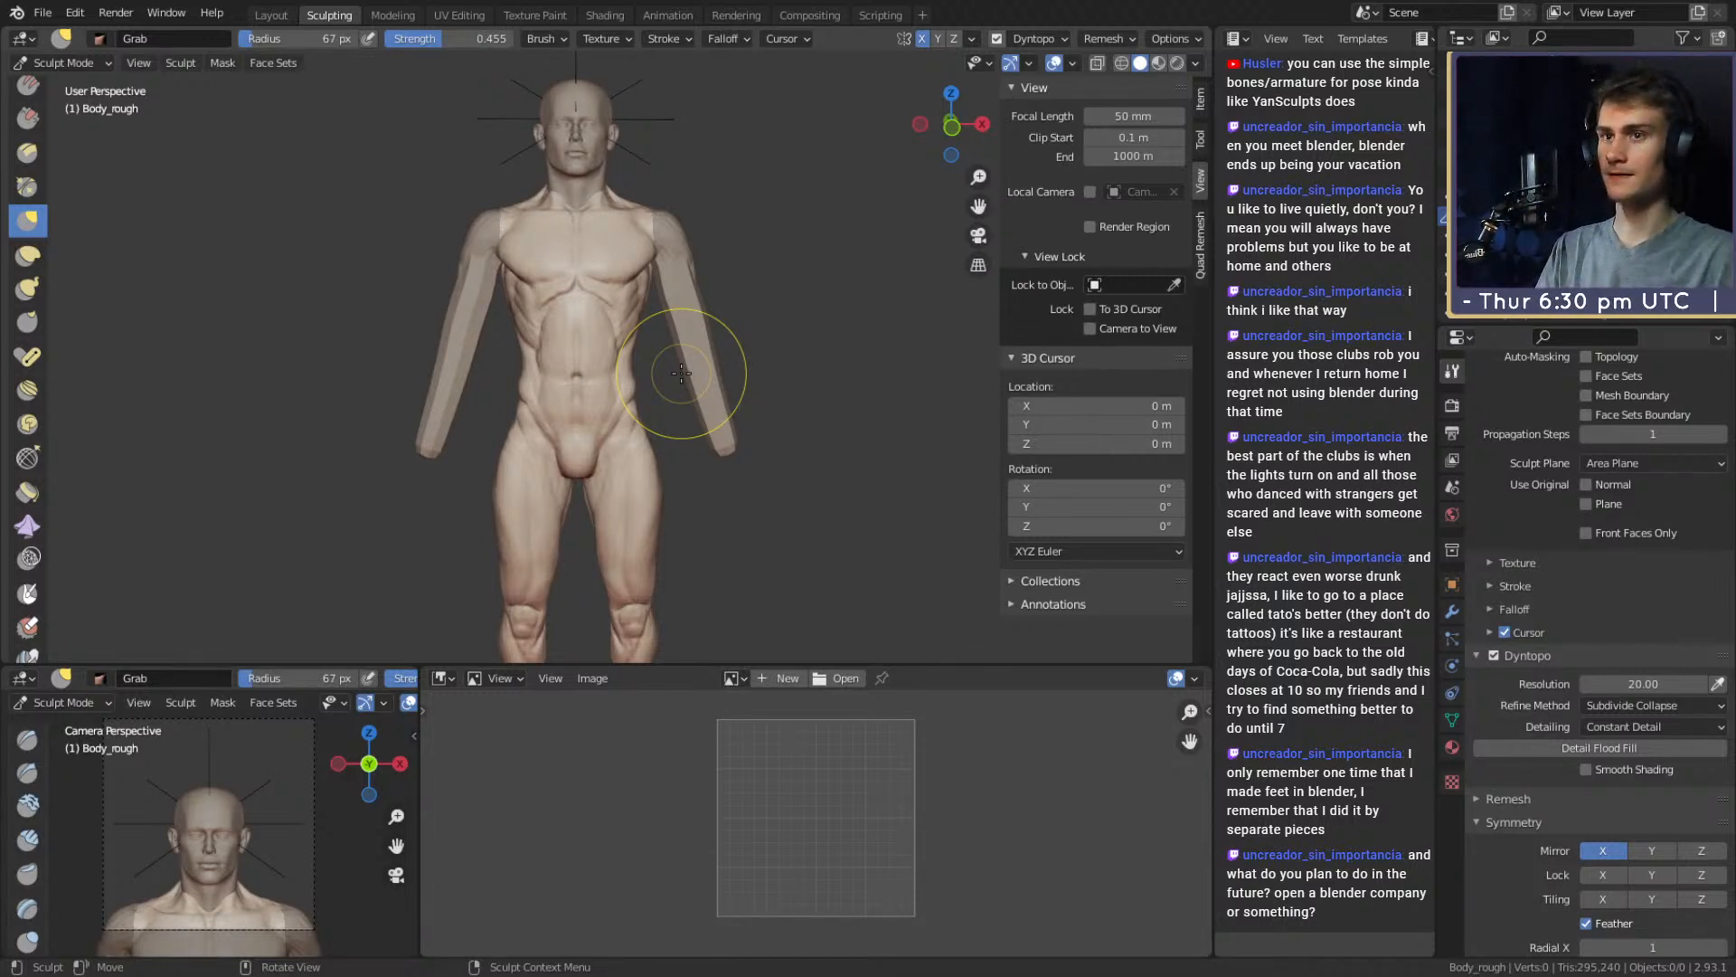
Adjust the contours around the inner knees and thighs with Grab at 150 px, then 94 px and 78 px
{"action": "mouse_move", "coordinate": [723, 588]}
{"action": "left_mouse_down", "text": "alt+shift"}
{"action": "mouse_move", "coordinate": [707, 341]}
{"action": "mouse_move", "coordinate": [688, 425]}
{"action": "mouse_move", "coordinate": [688, 352]}
{"action": "left_mouse_up", "text": "alt+shift"}
{"action": "mouse_move", "coordinate": [689, 425]}
{"action": "left_mouse_down", "text": "alt"}
{"action": "mouse_move", "coordinate": [687, 398]}
{"action": "mouse_move", "coordinate": [724, 416]}
{"action": "left_mouse_up", "text": "alt"}
{"action": "left_click_drag", "start_coordinate": [724, 416], "coordinate": [723, 371], "text": "ctrl+alt"}
{"action": "key", "text": "f"}
{"action": "left_click", "coordinate": [828, 447]}
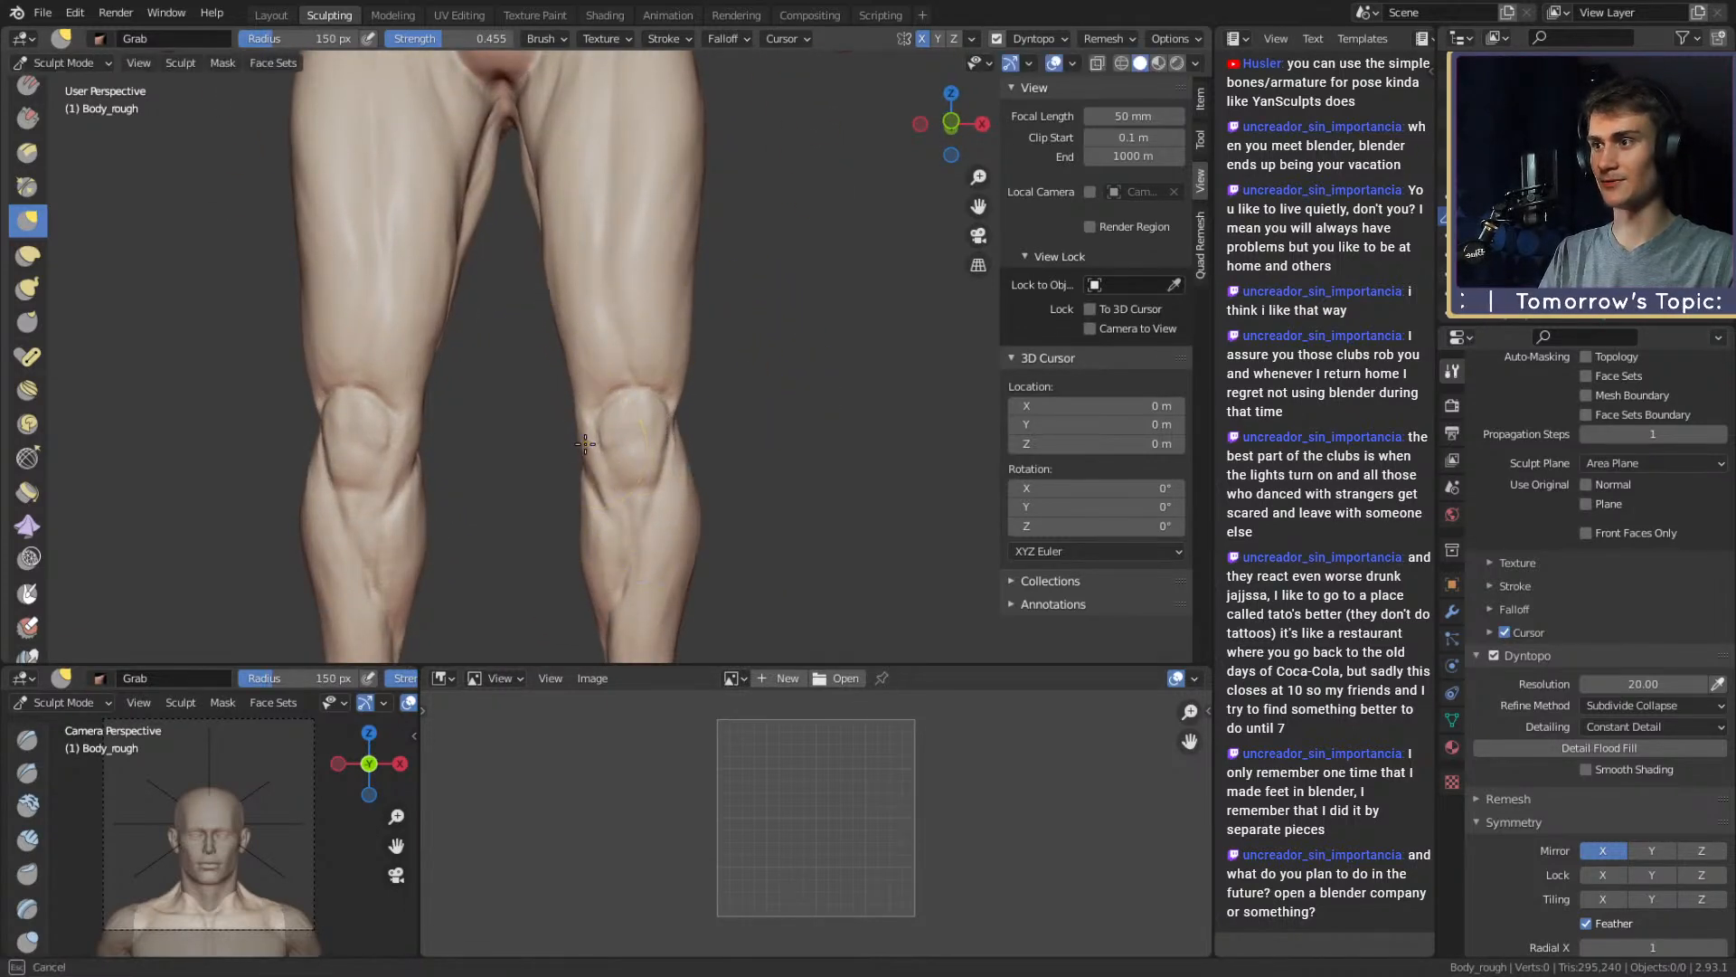
{"action": "key", "text": "f"}
{"action": "left_click", "coordinate": [565, 438]}
{"action": "left_click_drag", "start_coordinate": [640, 366], "coordinate": [643, 496], "text": "alt+shift"}
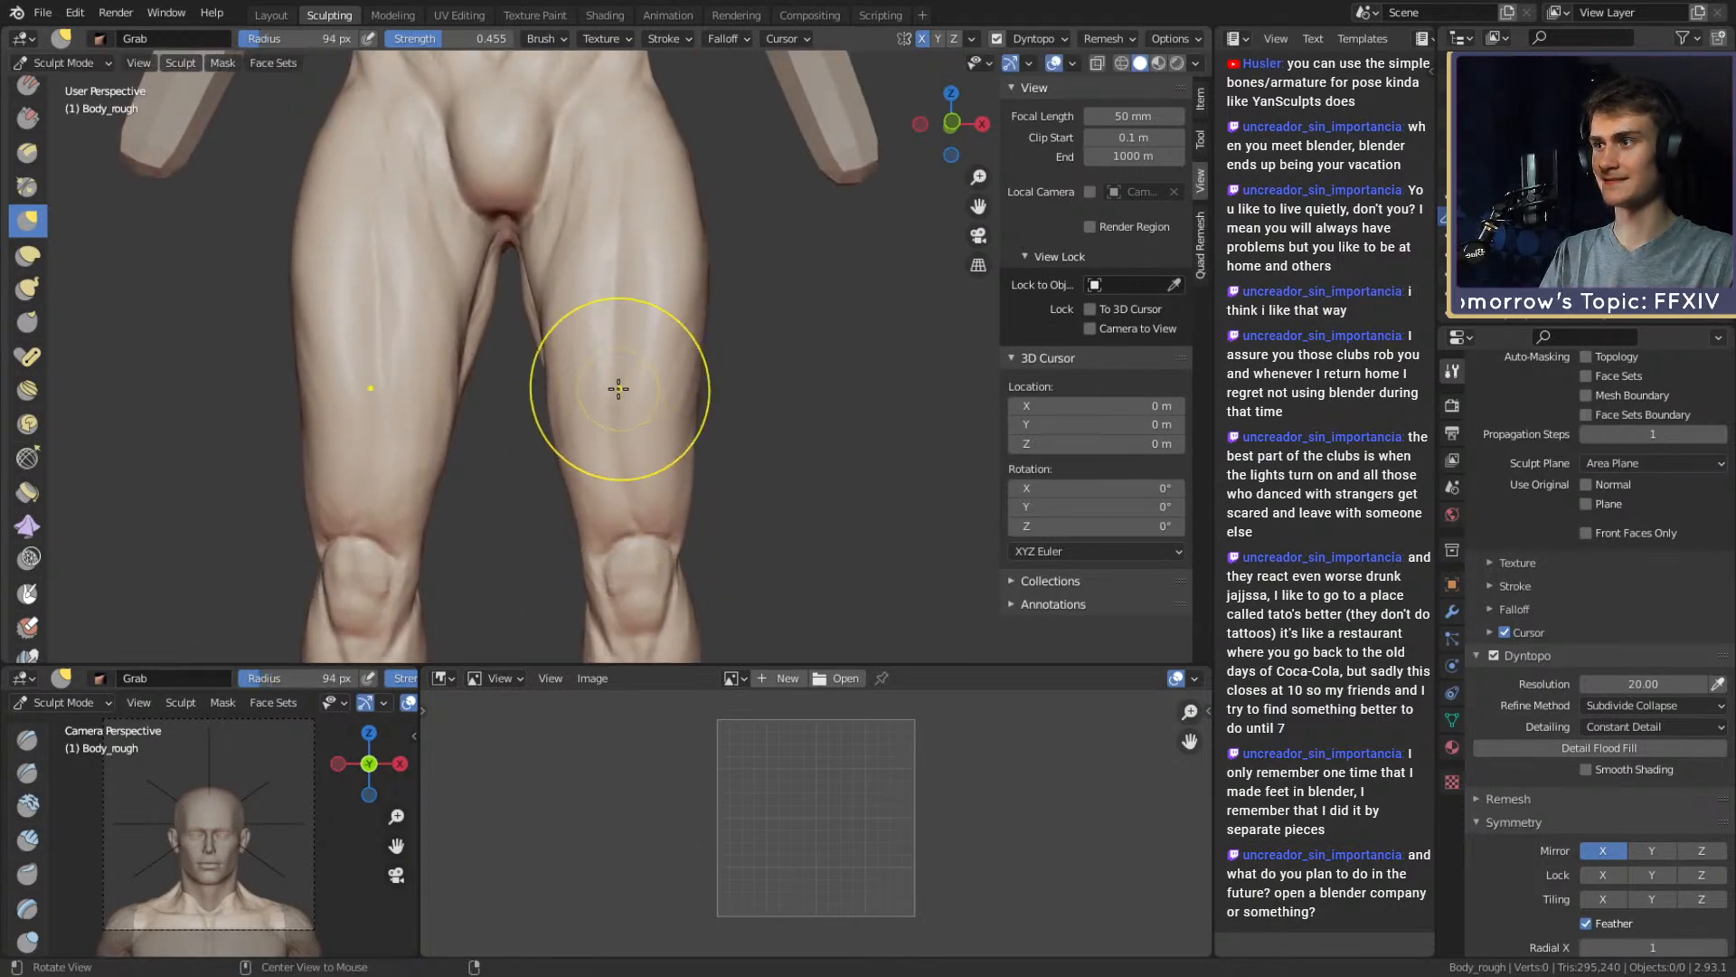
{"action": "mouse_move", "coordinate": [606, 317]}
{"action": "left_mouse_down", "text": "alt"}
{"action": "mouse_move", "coordinate": [639, 376]}
{"action": "mouse_move", "coordinate": [563, 406]}
{"action": "left_mouse_up", "text": "alt"}
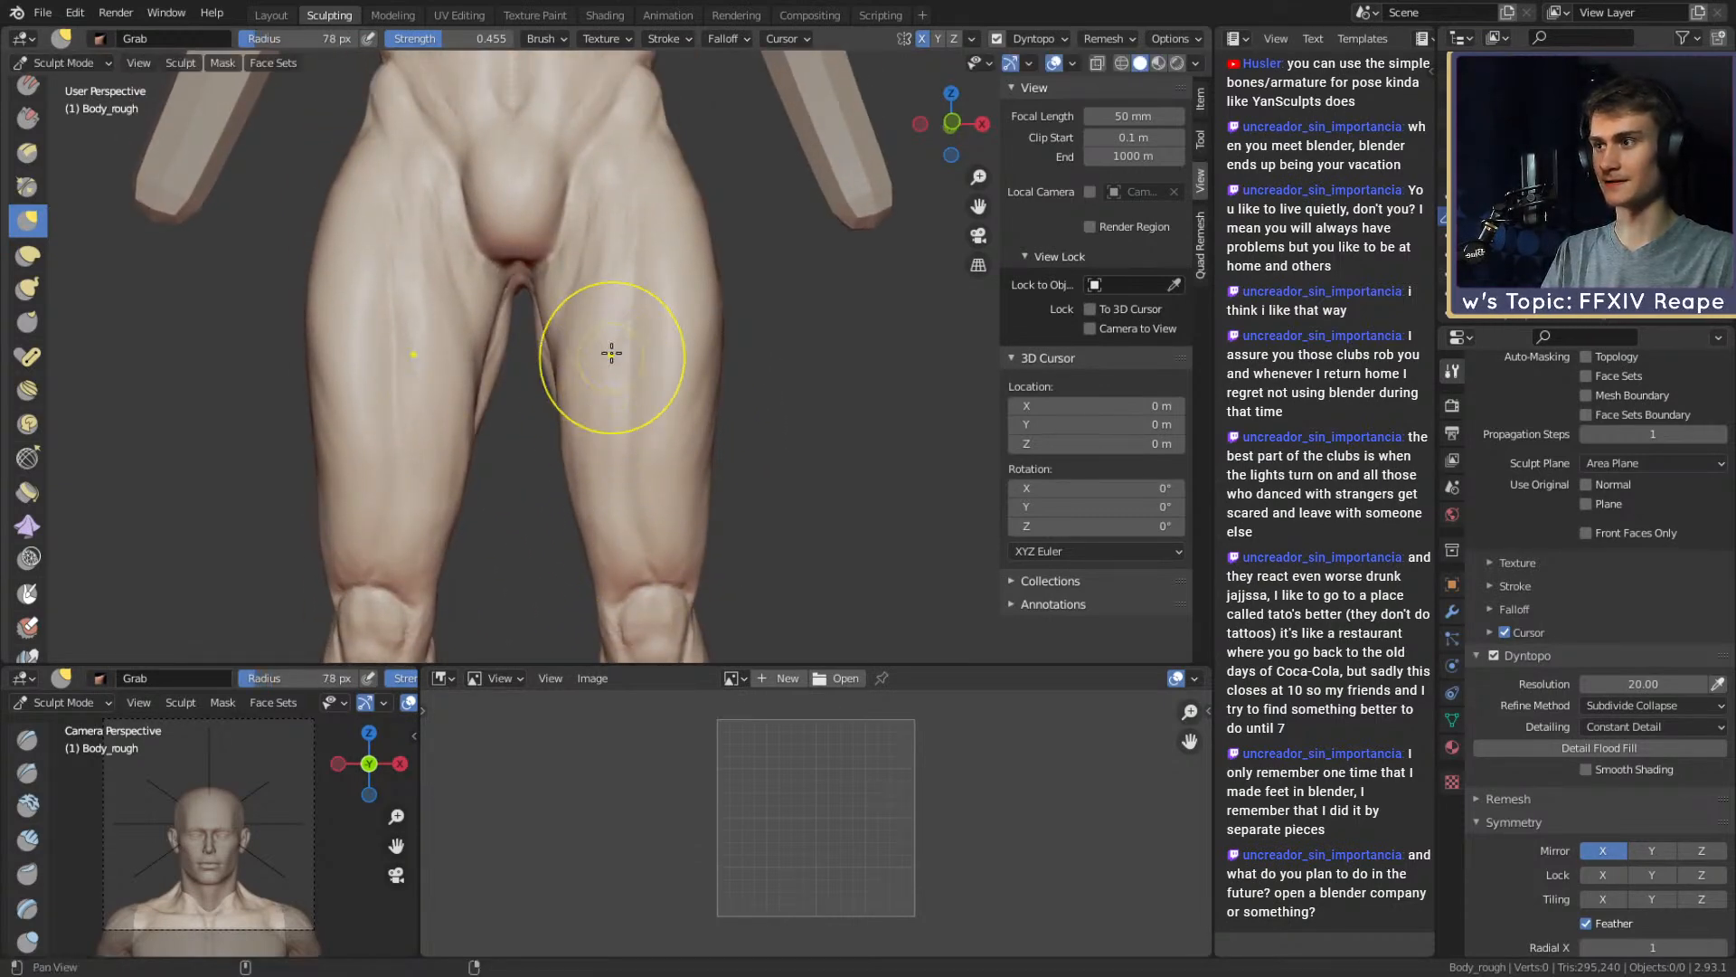
{"action": "left_click_drag", "start_coordinate": [633, 194], "coordinate": [651, 370], "text": "alt+shift"}
{"action": "mouse_move", "coordinate": [668, 289]}
{"action": "left_mouse_down", "text": "alt+shift"}
{"action": "mouse_move", "coordinate": [671, 363]}
{"action": "mouse_move", "coordinate": [684, 312]}
{"action": "left_mouse_up", "text": "alt+shift"}
{"action": "left_click_drag", "start_coordinate": [684, 312], "coordinate": [667, 462], "text": "alt+shift"}
Switch to the Clay Strips brush and save the file
{"action": "key", "text": "c"}
{"action": "left_click_drag", "start_coordinate": [764, 382], "coordinate": [783, 454], "text": "alt+shift"}
{"action": "left_click_drag", "start_coordinate": [783, 454], "coordinate": [659, 403], "text": "ctrl+alt"}
{"action": "mouse_move", "coordinate": [659, 404]}
{"action": "left_mouse_down", "text": "alt"}
{"action": "mouse_move", "coordinate": [696, 434]}
{"action": "mouse_move", "coordinate": [732, 419]}
{"action": "left_mouse_up", "text": "alt"}
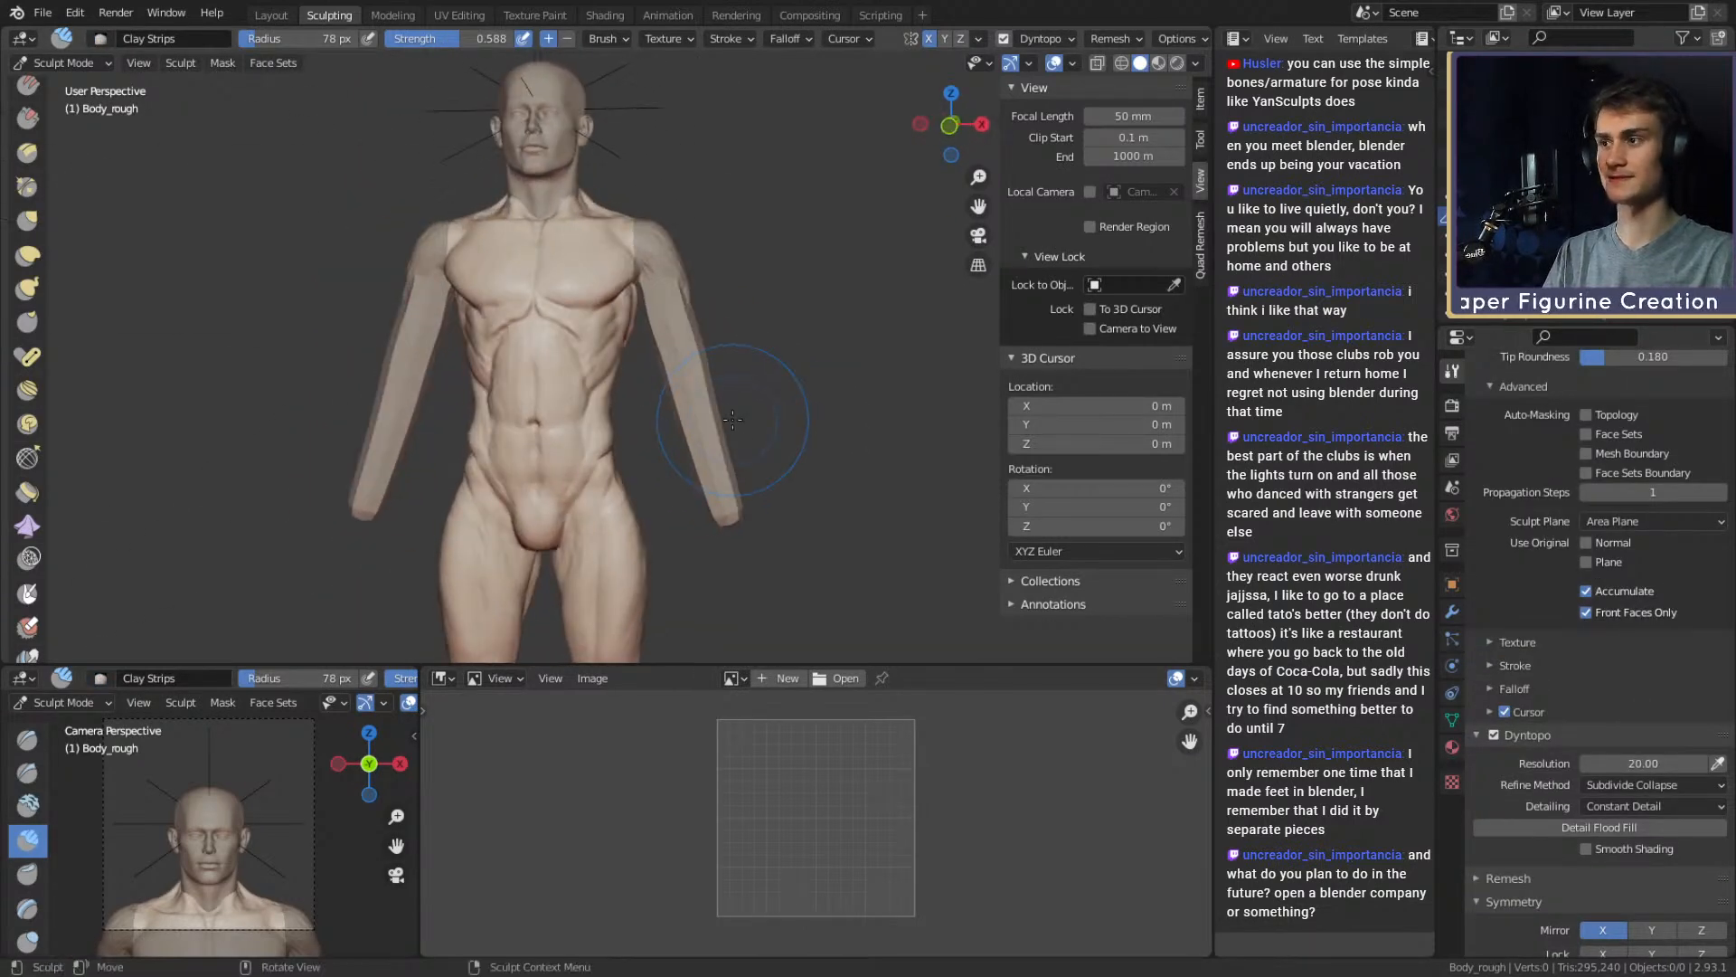
{"action": "left_click", "coordinate": [43, 13]}
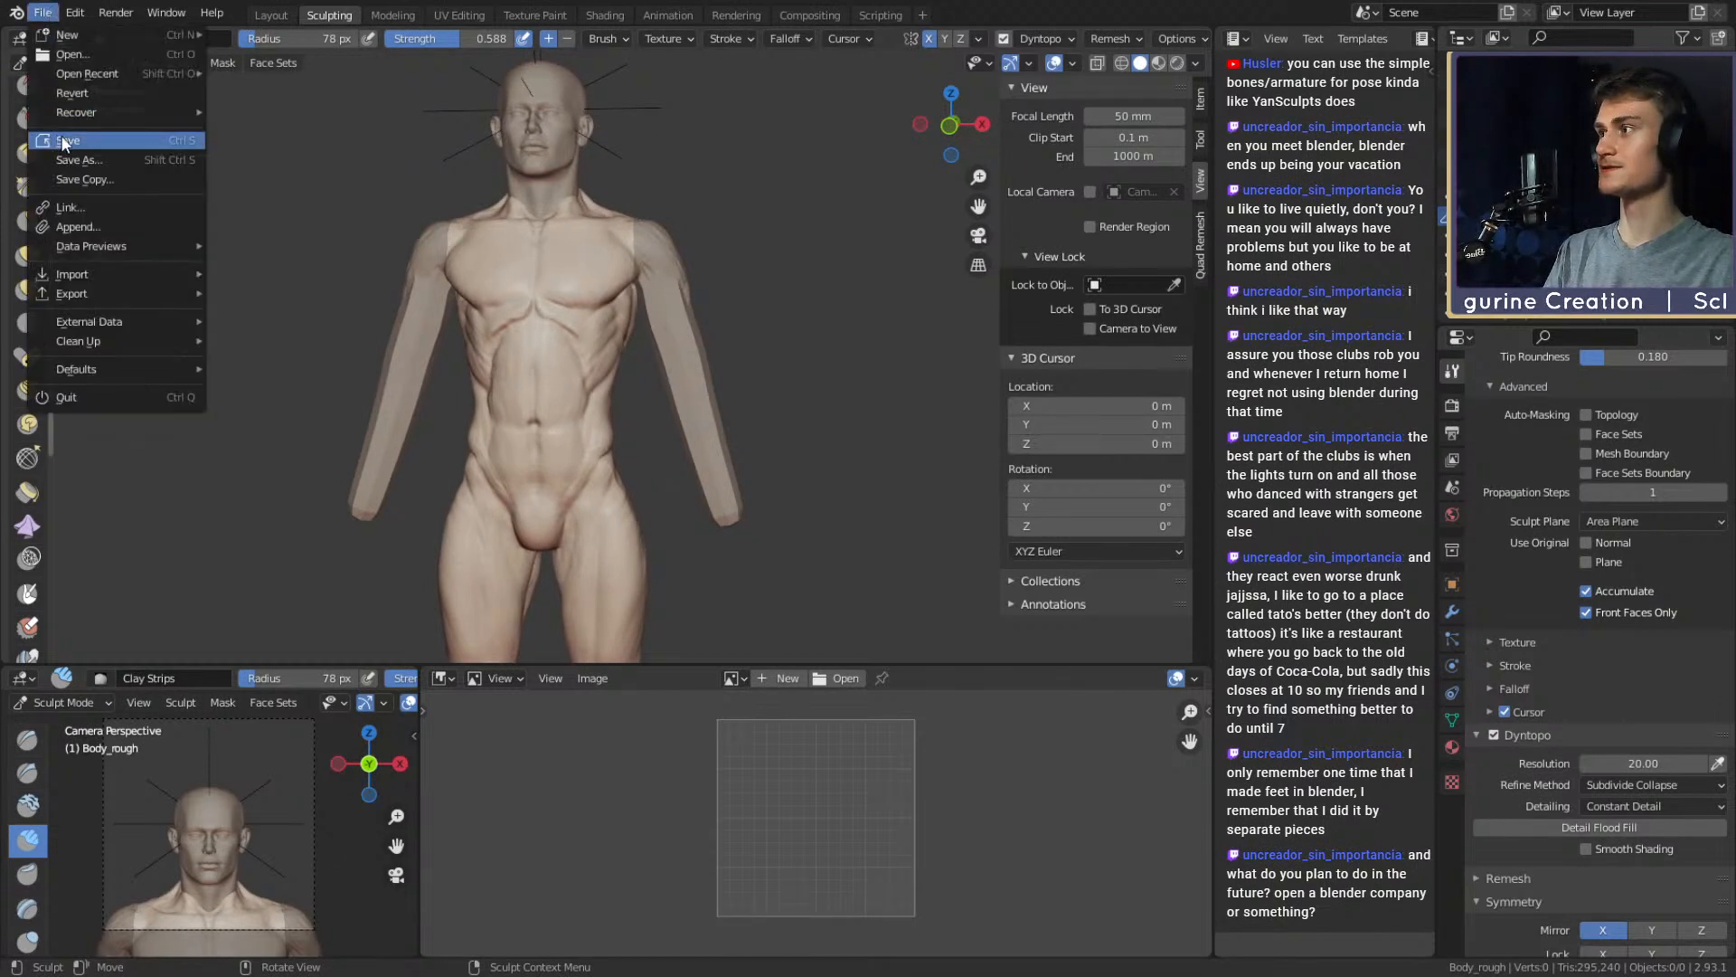
{"action": "left_click", "coordinate": [65, 134]}
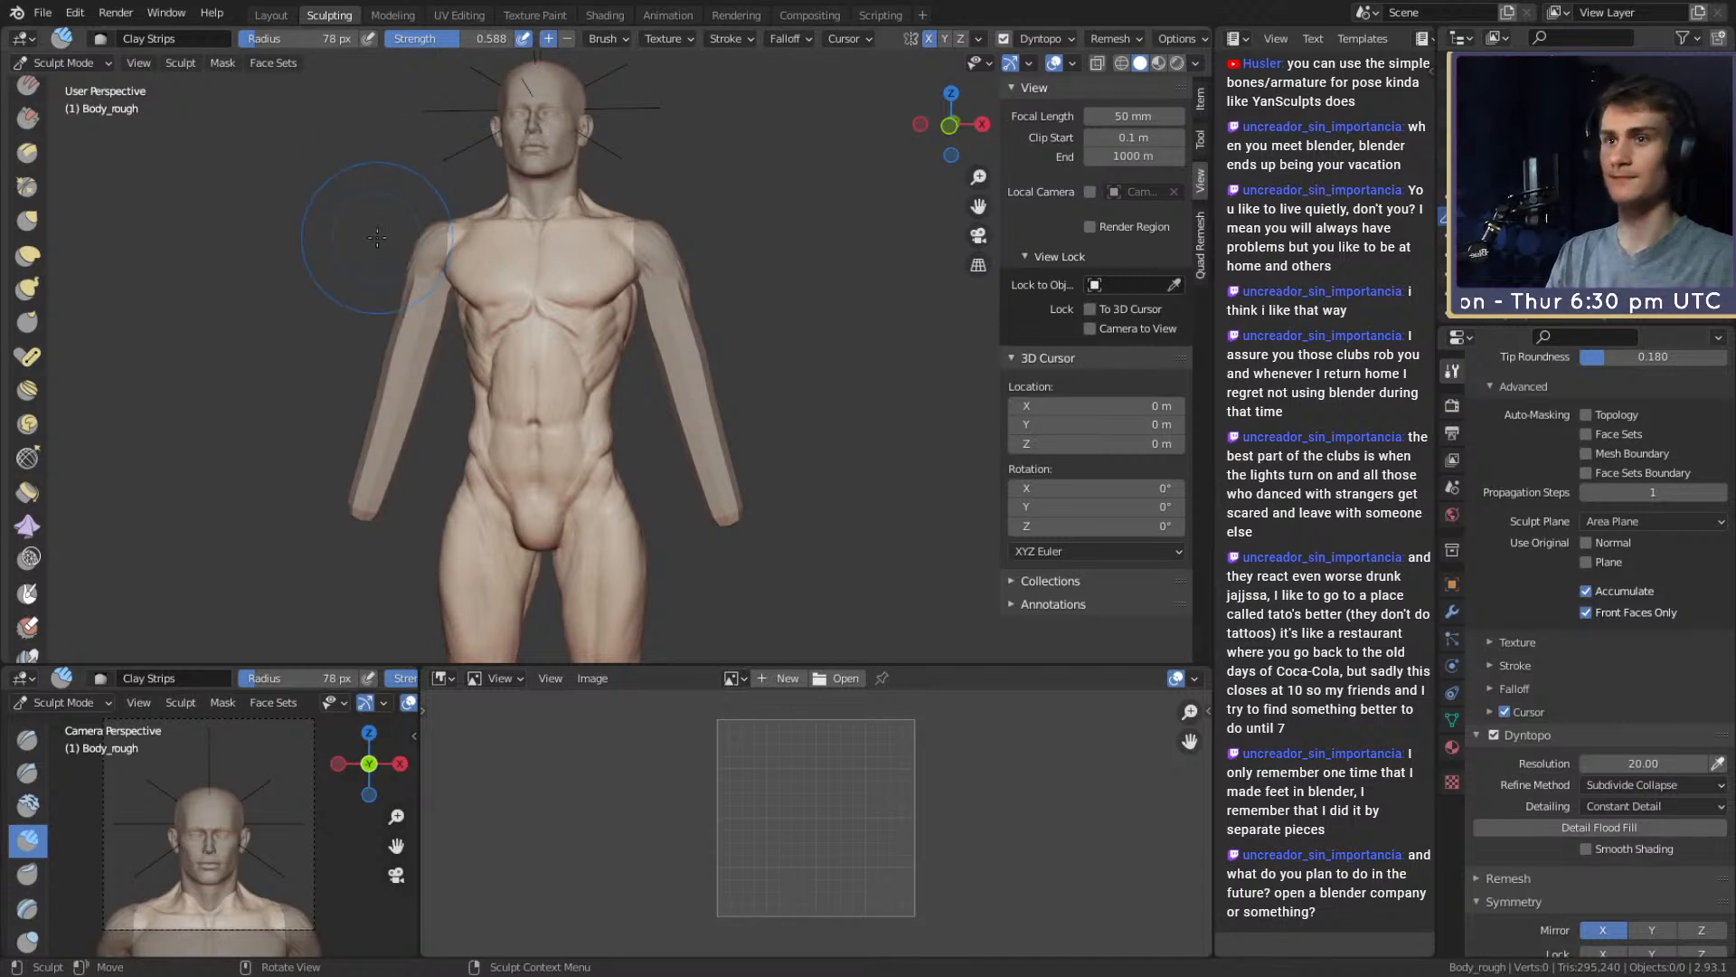
Switch sculpting from the body to the Arms object and frame the back of the upper arm
{"action": "middle_click_drag", "start_coordinate": [735, 304], "coordinate": [714, 275], "text": "shift"}
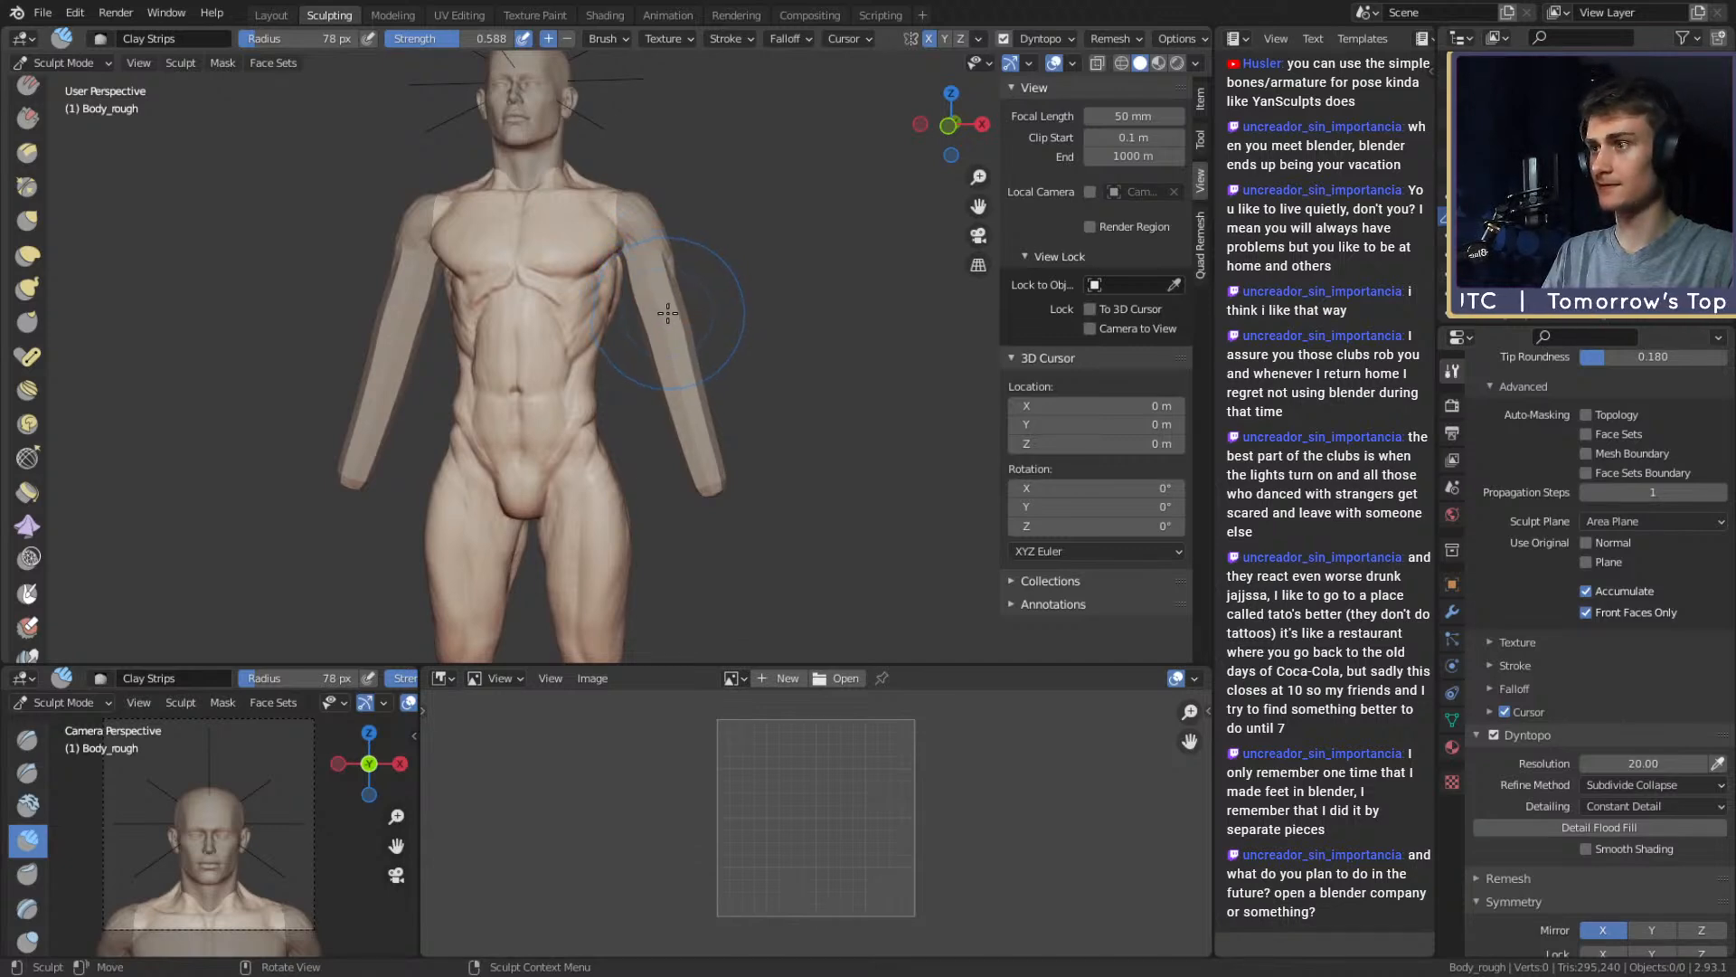
{"action": "key", "text": "d"}
{"action": "middle_click_drag", "start_coordinate": [755, 362], "coordinate": [407, 348]}
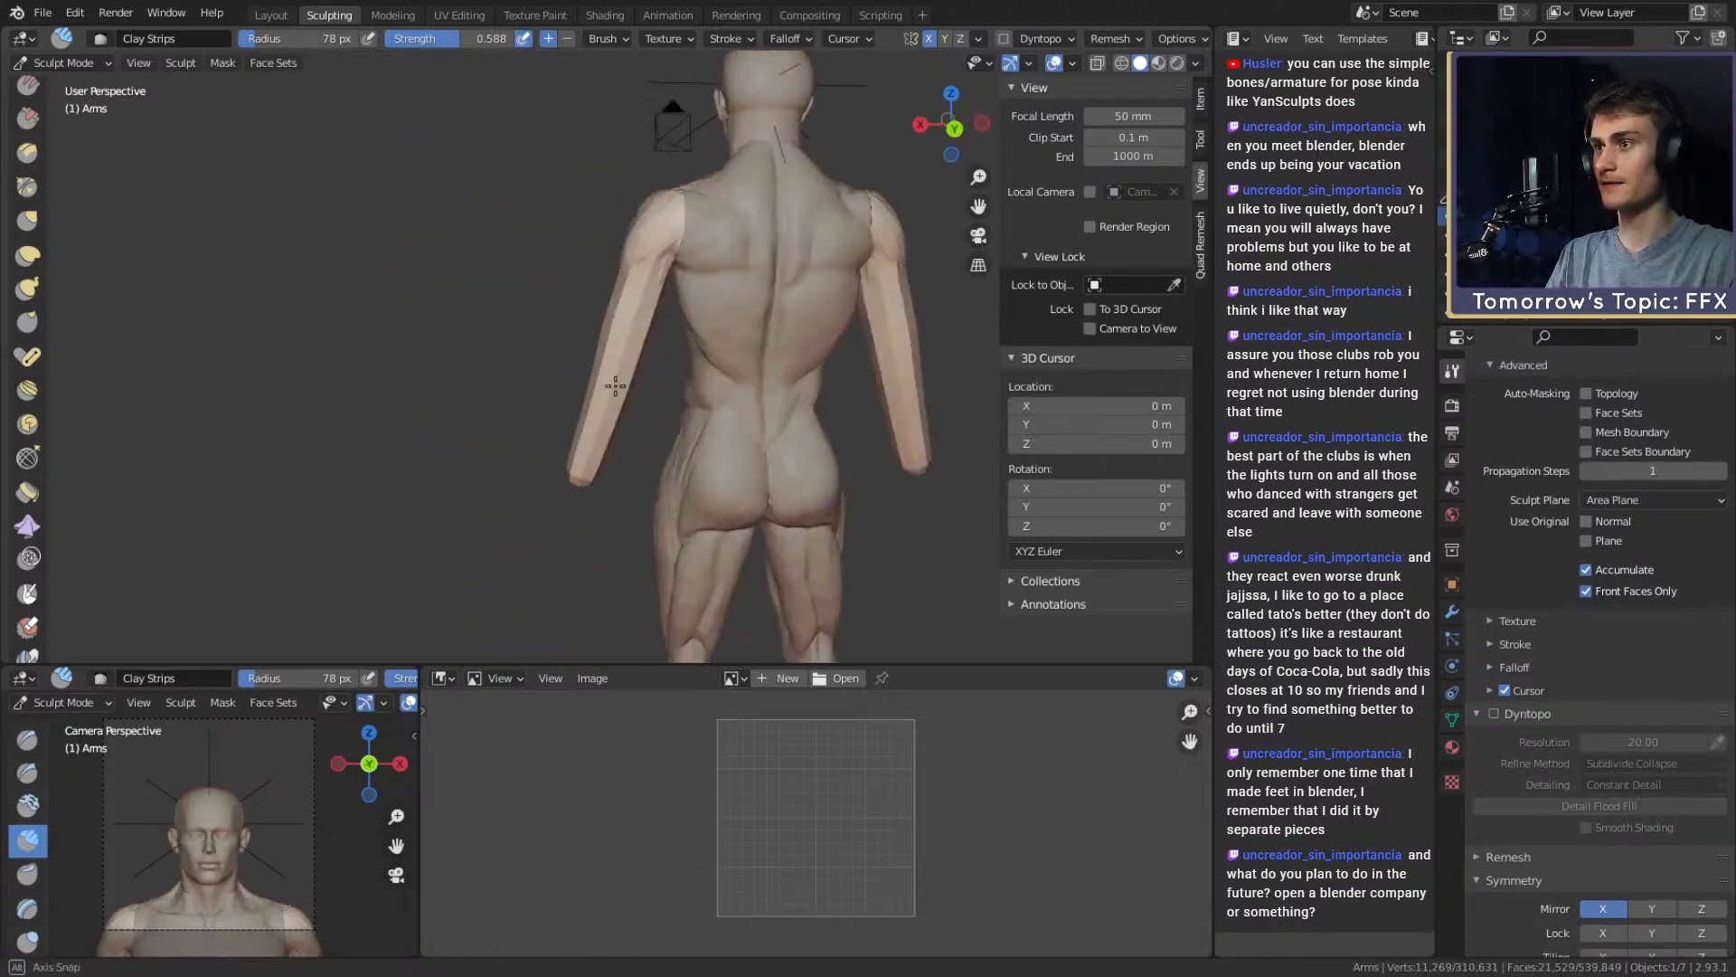
{"action": "scroll", "coordinate": [705, 353], "scroll_direction": "up", "scroll_amount": 6}
{"action": "mouse_move", "coordinate": [768, 317]}
{"action": "middle_mouse_down", "text": "shift"}
{"action": "mouse_move", "coordinate": [665, 271]}
{"action": "mouse_move", "coordinate": [627, 341]}
{"action": "middle_mouse_up", "text": "shift"}
Build up the muscles on the back of the upper arm with Clay Strips at 40 px, then 49 px
{"action": "key", "text": "f"}
{"action": "left_click", "coordinate": [585, 263]}
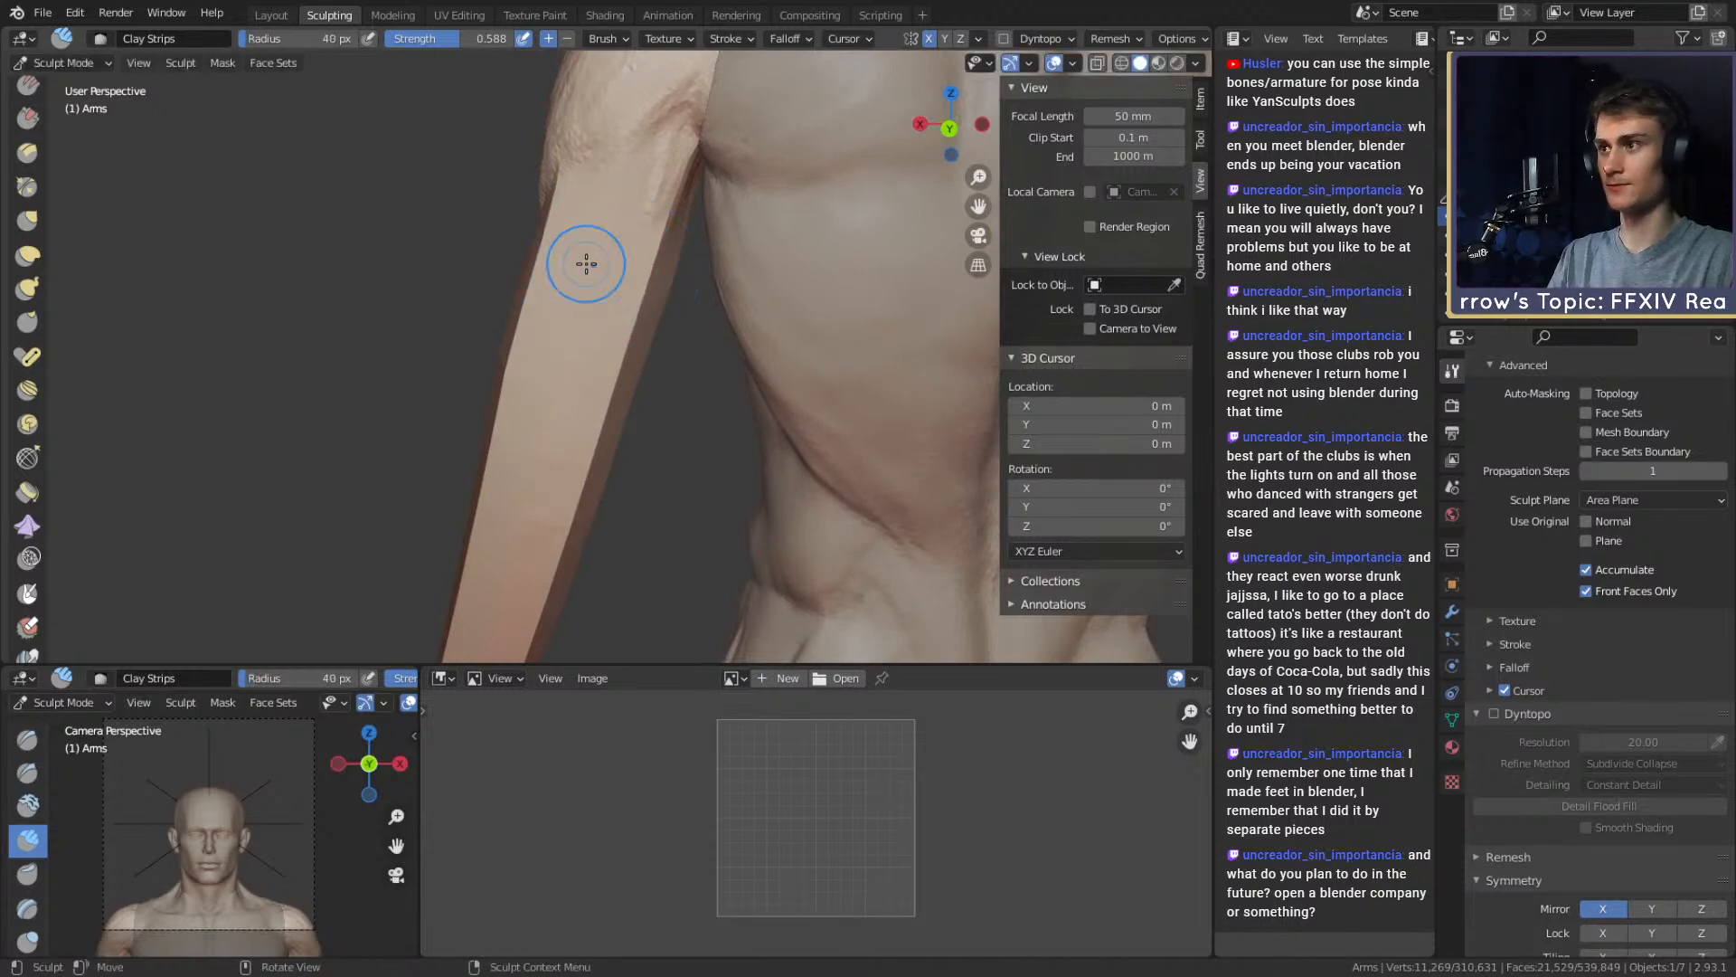
{"action": "middle_click_drag", "start_coordinate": [585, 263], "coordinate": [593, 356], "text": "shift"}
{"action": "mouse_move", "coordinate": [592, 356]}
{"action": "middle_mouse_down"}
{"action": "mouse_move", "coordinate": [670, 355]}
{"action": "mouse_move", "coordinate": [624, 253]}
{"action": "middle_mouse_up"}
{"action": "mouse_move", "coordinate": [624, 325]}
{"action": "middle_mouse_down", "text": "ctrl"}
{"action": "mouse_move", "coordinate": [600, 290]}
{"action": "mouse_move", "coordinate": [615, 263]}
{"action": "mouse_move", "coordinate": [558, 246]}
{"action": "middle_mouse_up", "text": "ctrl"}
{"action": "key", "text": "f"}
{"action": "left_click", "coordinate": [610, 290]}
{"action": "mouse_move", "coordinate": [558, 246]}
{"action": "left_mouse_down", "text": "alt+shift"}
{"action": "mouse_move", "coordinate": [546, 318]}
{"action": "mouse_move", "coordinate": [562, 312]}
{"action": "left_mouse_up", "text": "alt+shift"}
{"action": "mouse_move", "coordinate": [562, 334]}
{"action": "left_mouse_down", "text": "alt"}
{"action": "mouse_move", "coordinate": [574, 264]}
{"action": "mouse_move", "coordinate": [555, 228]}
{"action": "left_mouse_up", "text": "alt"}
{"action": "middle_click_drag", "start_coordinate": [555, 228], "coordinate": [543, 172], "text": "shift"}
{"action": "left_click_drag", "start_coordinate": [529, 310], "coordinate": [547, 241]}
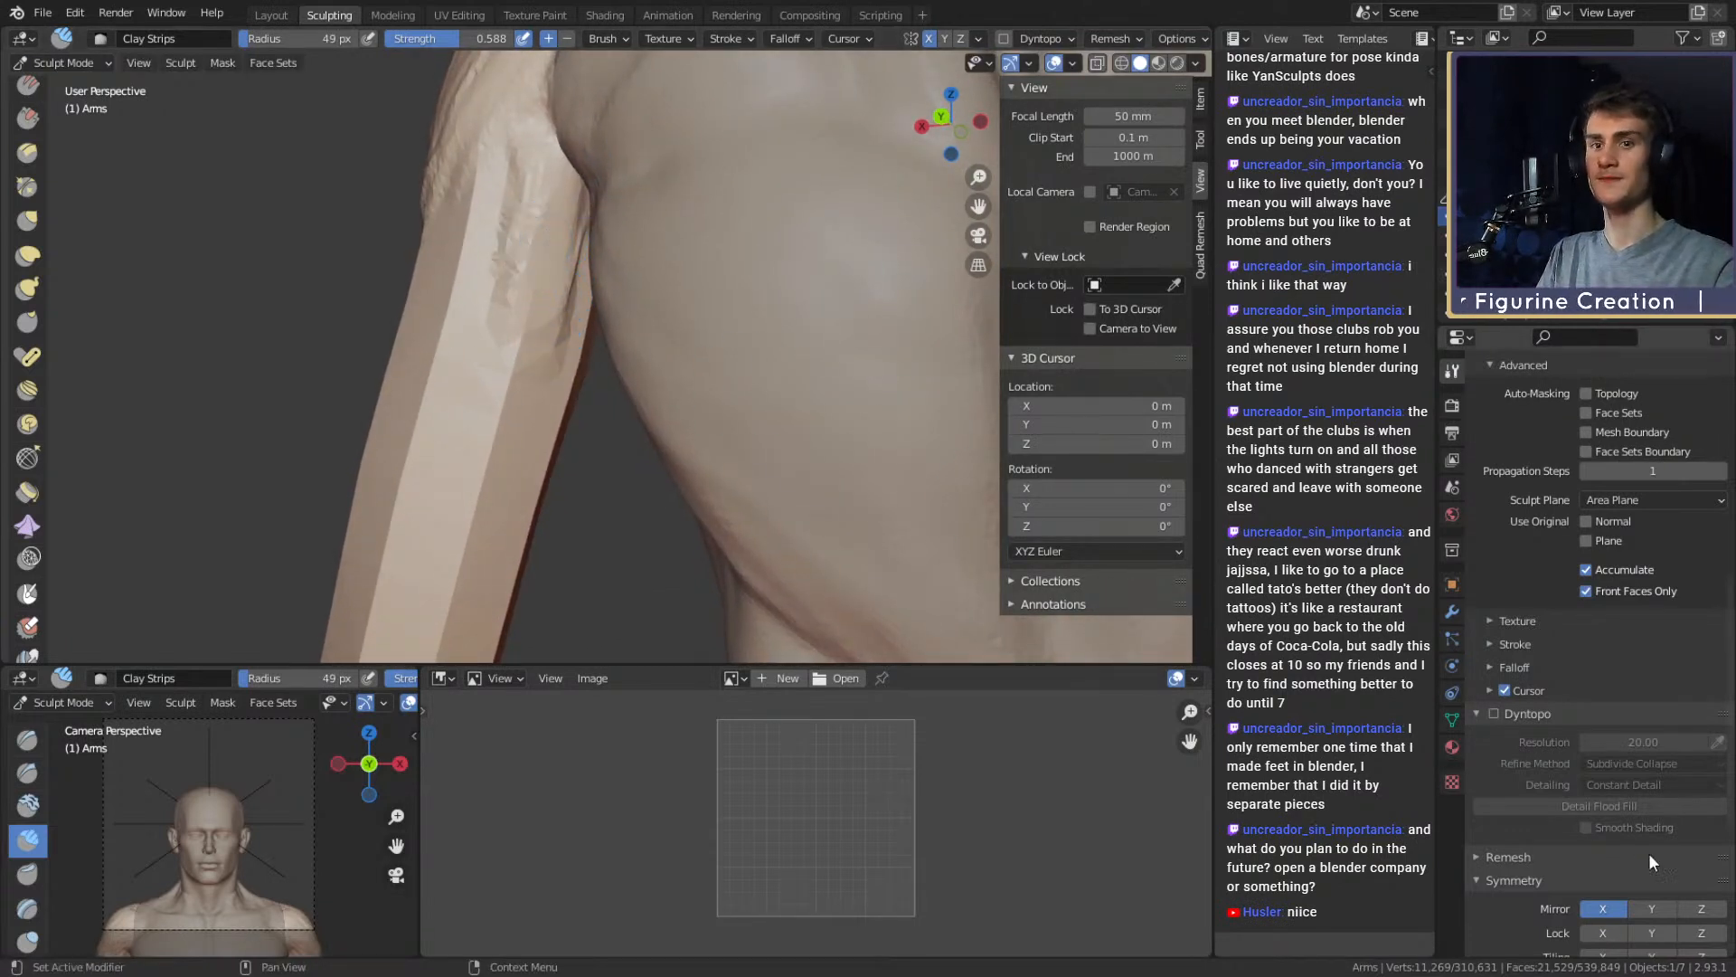
Enable Dyntopo for the Arms object and bring the front of the arms into view
{"action": "left_click", "coordinate": [1494, 715]}
{"action": "left_click", "coordinate": [1499, 712]}
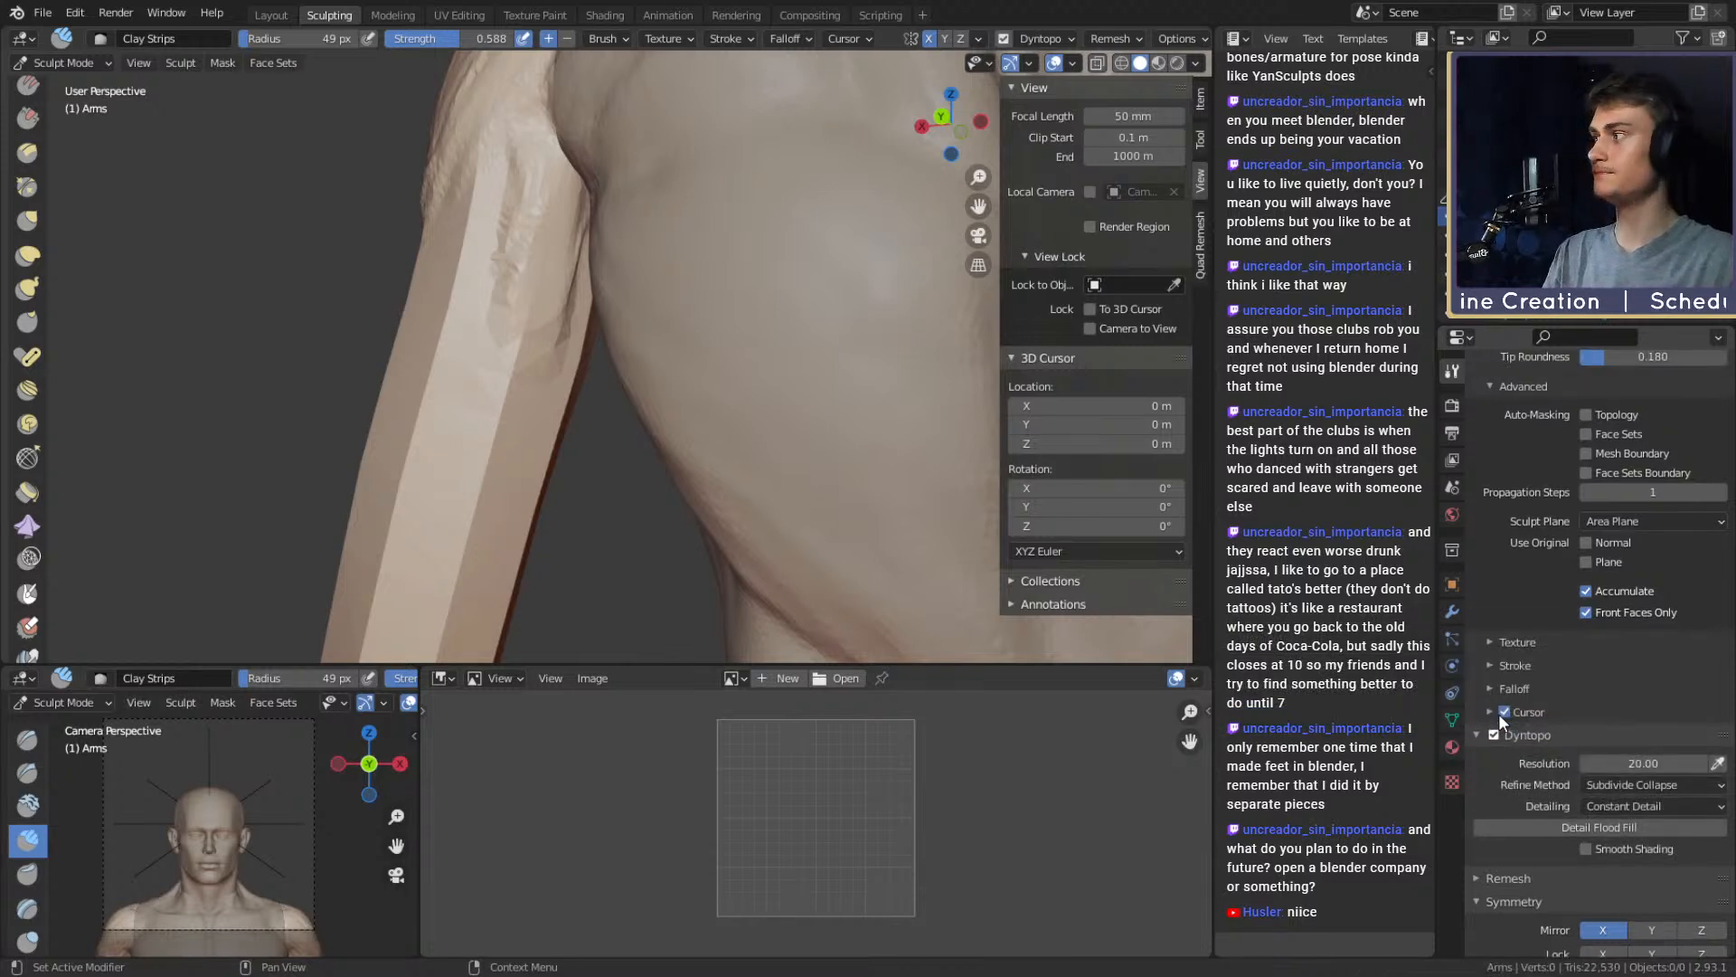
{"action": "middle_click_drag", "start_coordinate": [561, 452], "coordinate": [687, 334]}
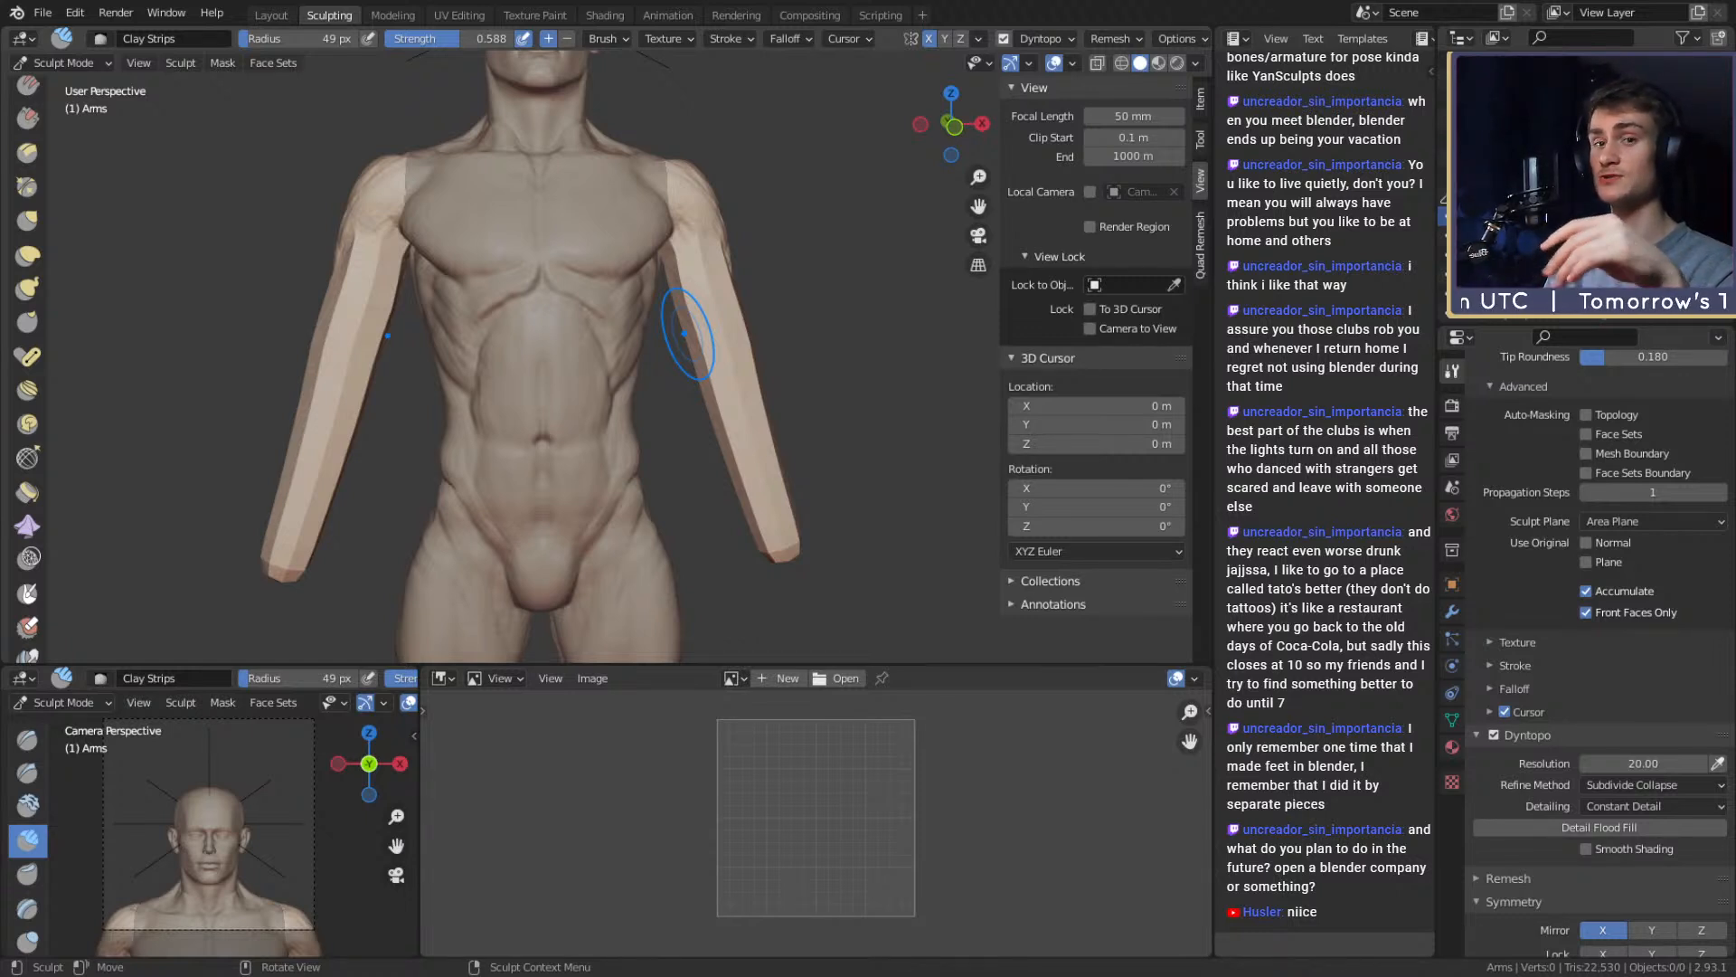
{"action": "scroll", "coordinate": [644, 262], "scroll_direction": "up", "scroll_amount": 8}
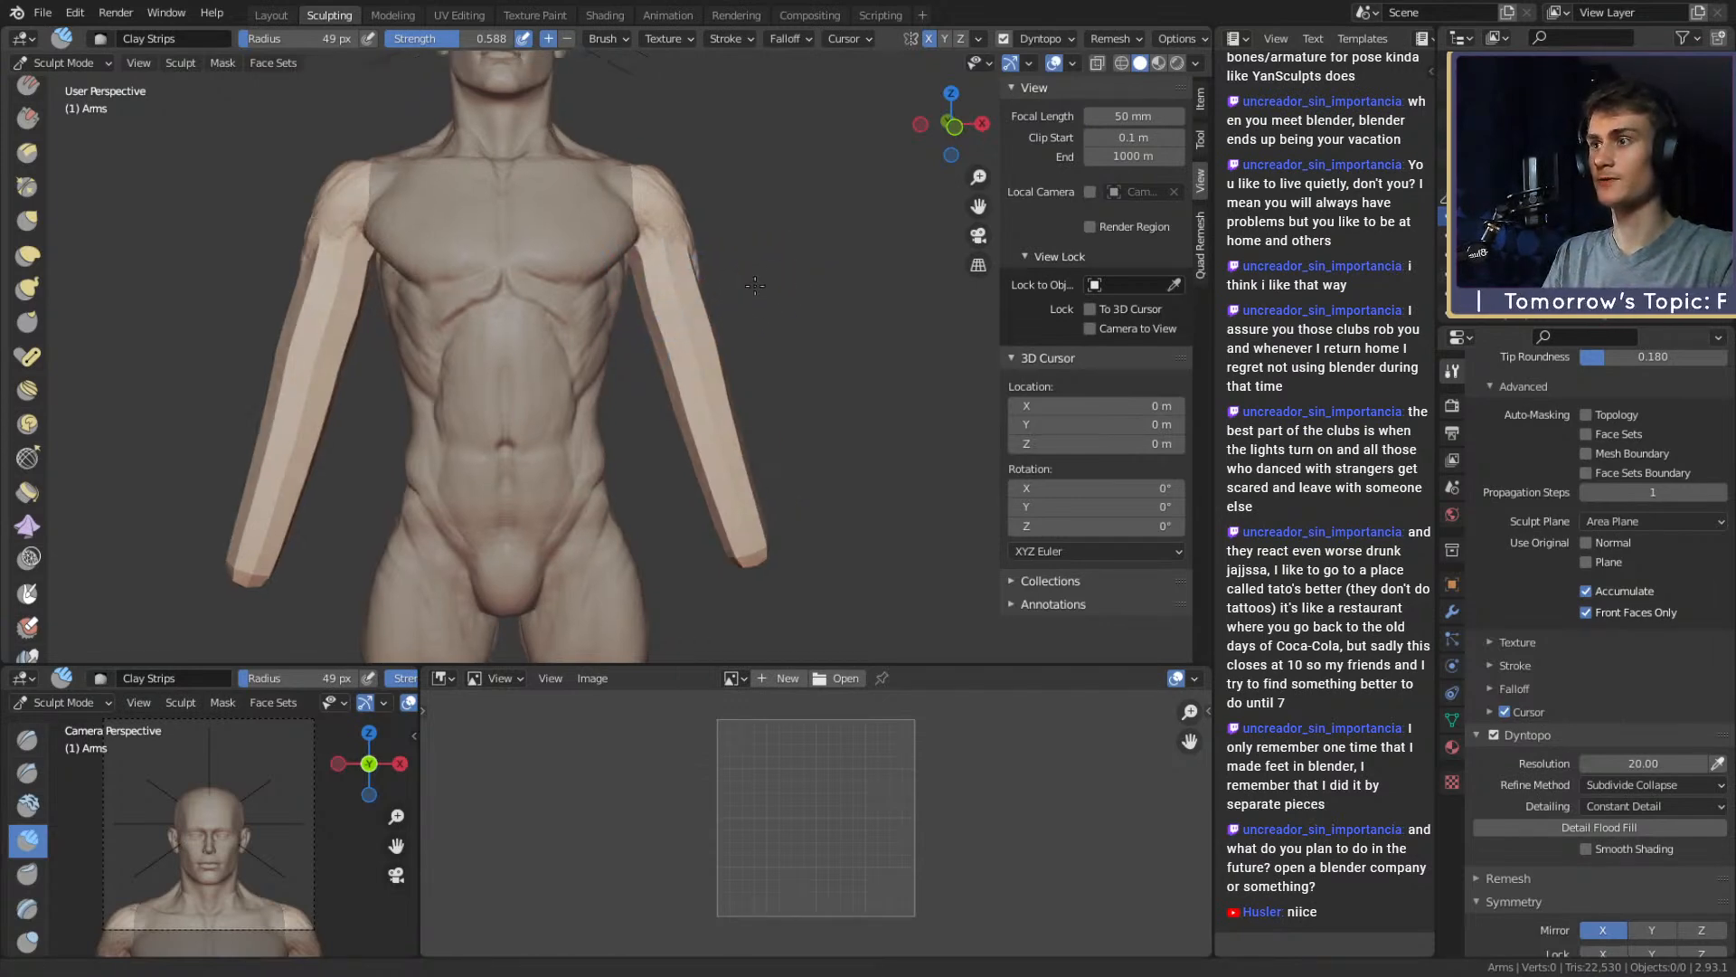
Rough in the shoulder and upper-arm muscles from the front with Clay Strips, reducing the radius to 41 px
{"action": "key", "text": "f"}
{"action": "left_click", "coordinate": [615, 320]}
{"action": "mouse_move", "coordinate": [553, 237]}
{"action": "left_mouse_down"}
{"action": "mouse_move", "coordinate": [579, 321]}
{"action": "mouse_move", "coordinate": [633, 353]}
{"action": "left_mouse_up"}
{"action": "mouse_move", "coordinate": [604, 271]}
{"action": "left_mouse_down", "text": "alt"}
{"action": "mouse_move", "coordinate": [588, 227]}
{"action": "mouse_move", "coordinate": [579, 269]}
{"action": "left_mouse_up", "text": "alt"}
{"action": "key", "text": "f"}
{"action": "left_click", "coordinate": [583, 227]}
{"action": "left_click_drag", "start_coordinate": [575, 271], "coordinate": [596, 334], "text": "alt"}
{"action": "left_click_drag", "start_coordinate": [569, 204], "coordinate": [622, 348]}
{"action": "middle_click_drag", "start_coordinate": [624, 354], "coordinate": [615, 306]}
{"action": "mouse_move", "coordinate": [567, 278]}
{"action": "left_mouse_down"}
{"action": "mouse_move", "coordinate": [584, 326]}
{"action": "mouse_move", "coordinate": [640, 310]}
{"action": "left_mouse_up"}
{"action": "key", "text": "f"}
{"action": "left_click", "coordinate": [599, 213]}
{"action": "left_click_drag", "start_coordinate": [561, 214], "coordinate": [644, 356]}
{"action": "mouse_move", "coordinate": [617, 286]}
{"action": "left_mouse_down", "text": "alt"}
{"action": "mouse_move", "coordinate": [596, 307]}
{"action": "mouse_move", "coordinate": [601, 182]}
{"action": "mouse_move", "coordinate": [647, 395]}
{"action": "mouse_move", "coordinate": [615, 452]}
{"action": "left_mouse_up", "text": "alt"}
{"action": "scroll", "coordinate": [615, 451], "scroll_direction": "down", "scroll_amount": 6}
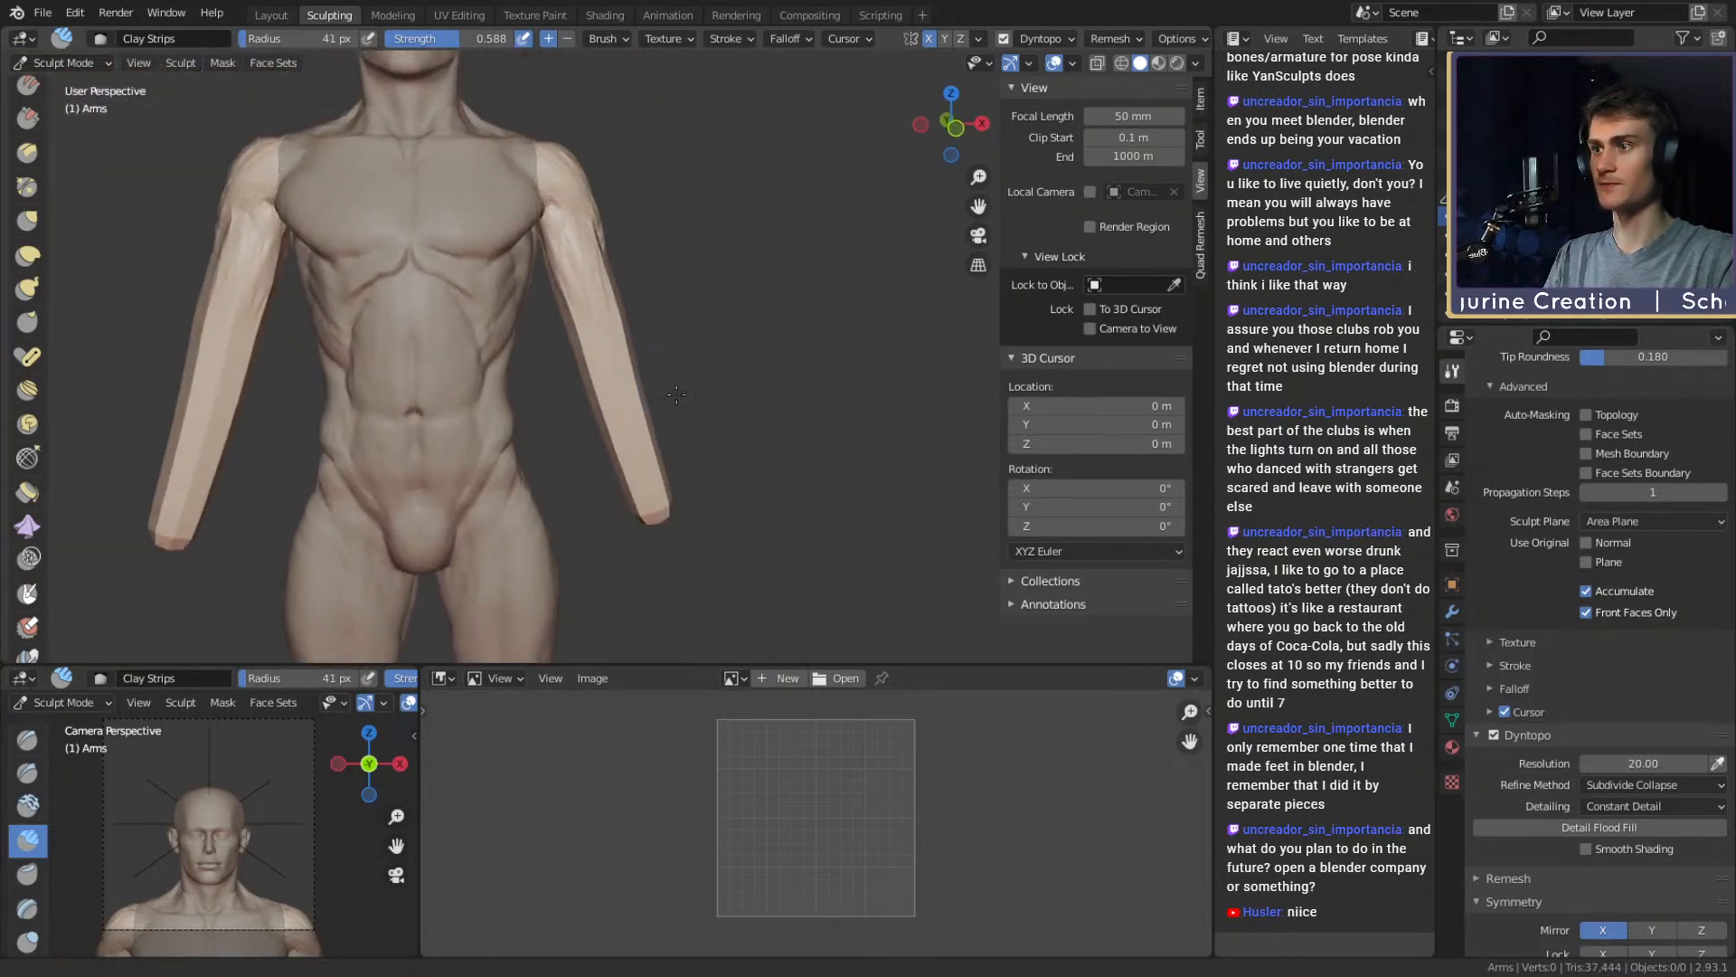
Extend the biceps mass down the front of the upper arm with Clay Strips, setting the brush radius to 45 px
{"action": "scroll", "coordinate": [658, 368], "scroll_direction": "up", "scroll_amount": 2}
{"action": "middle_click_drag", "start_coordinate": [658, 368], "coordinate": [630, 384]}
{"action": "scroll", "coordinate": [624, 376], "scroll_direction": "up", "scroll_amount": 2}
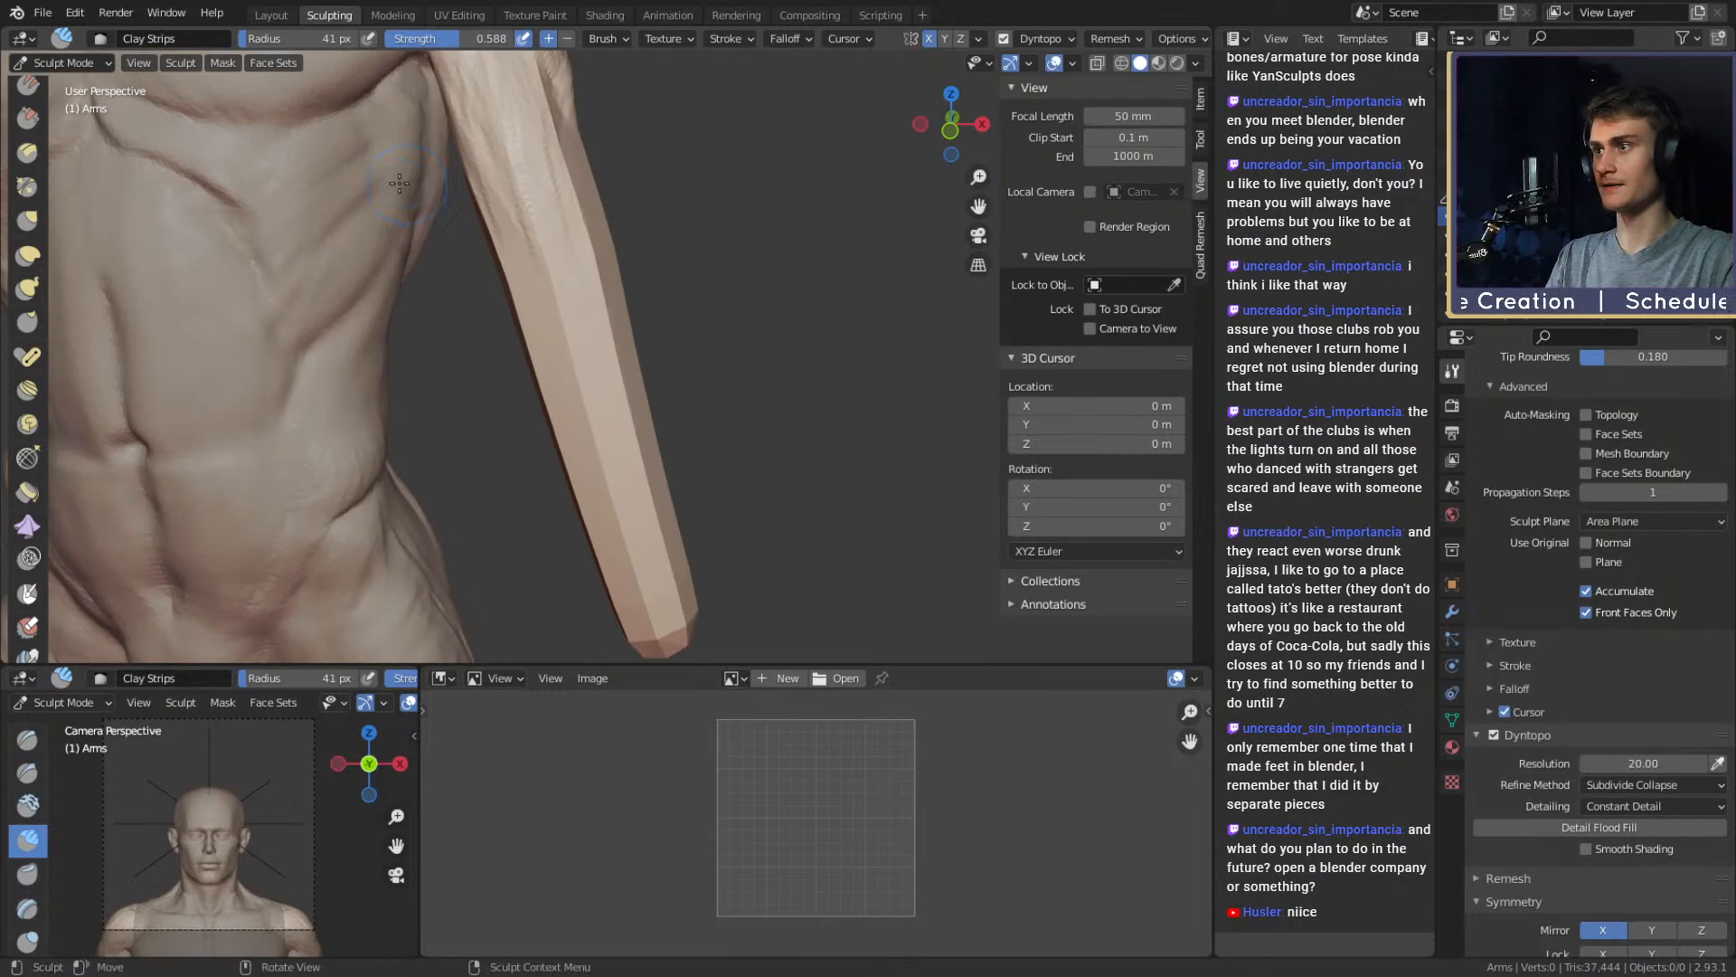
{"action": "key", "text": "shift+c"}
{"action": "scroll", "coordinate": [678, 298], "scroll_direction": "up", "scroll_amount": 1}
{"action": "mouse_move", "coordinate": [671, 304]}
{"action": "middle_mouse_down"}
{"action": "mouse_move", "coordinate": [631, 295]}
{"action": "mouse_move", "coordinate": [616, 314]}
{"action": "mouse_move", "coordinate": [604, 283]}
{"action": "mouse_move", "coordinate": [573, 299]}
{"action": "mouse_move", "coordinate": [556, 265]}
{"action": "middle_mouse_up"}
{"action": "key", "text": "f"}
{"action": "left_click", "coordinate": [622, 295]}
{"action": "key", "text": "f"}
{"action": "left_click", "coordinate": [640, 296]}
{"action": "key", "text": "c"}
{"action": "key", "text": "f"}
{"action": "left_click", "coordinate": [588, 272]}
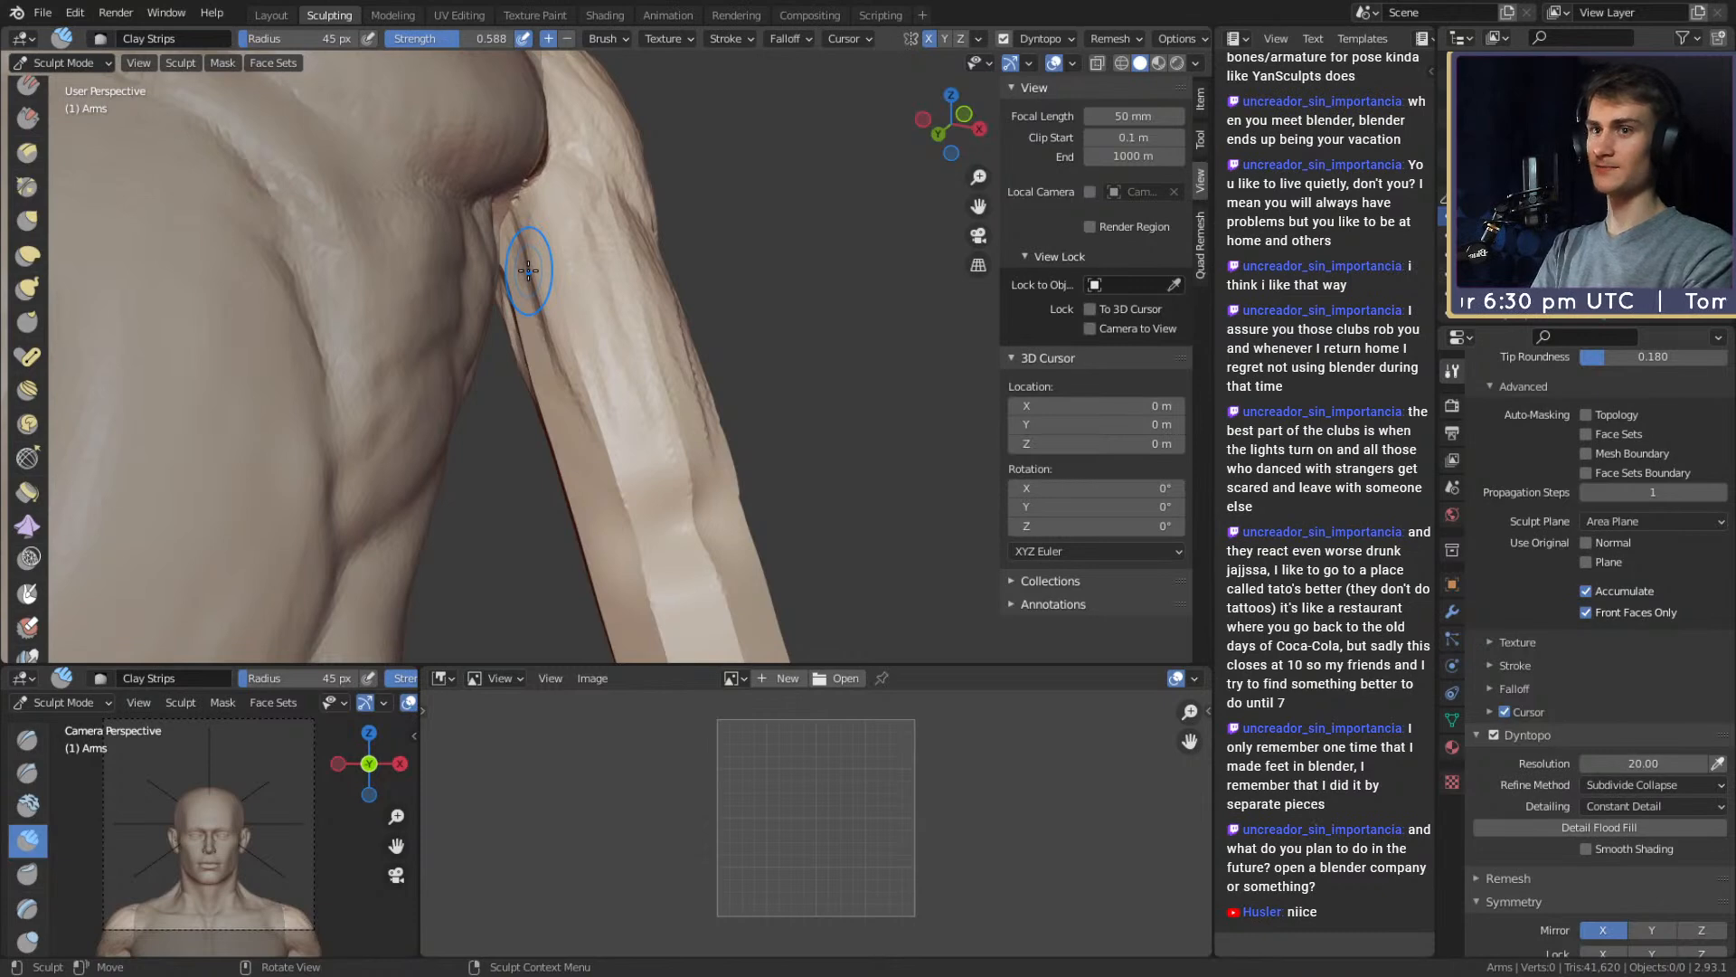
Reduce the Clay Strips radius to 33 px and lay long strokes down the inner edge of the upper arm from the armpit
{"action": "middle_click_drag", "start_coordinate": [588, 270], "coordinate": [539, 248]}
{"action": "key", "text": "f"}
{"action": "left_click", "coordinate": [550, 259]}
{"action": "key", "text": "f"}
{"action": "left_click", "coordinate": [534, 242]}
{"action": "left_click_drag", "start_coordinate": [512, 192], "coordinate": [561, 335]}
{"action": "middle_click_drag", "start_coordinate": [581, 368], "coordinate": [571, 365]}
{"action": "left_click_drag", "start_coordinate": [520, 226], "coordinate": [579, 398]}
{"action": "middle_click_drag", "start_coordinate": [514, 220], "coordinate": [502, 190], "text": "shift"}
{"action": "left_click_drag", "start_coordinate": [503, 191], "coordinate": [558, 345]}
{"action": "middle_click_drag", "start_coordinate": [558, 345], "coordinate": [550, 337]}
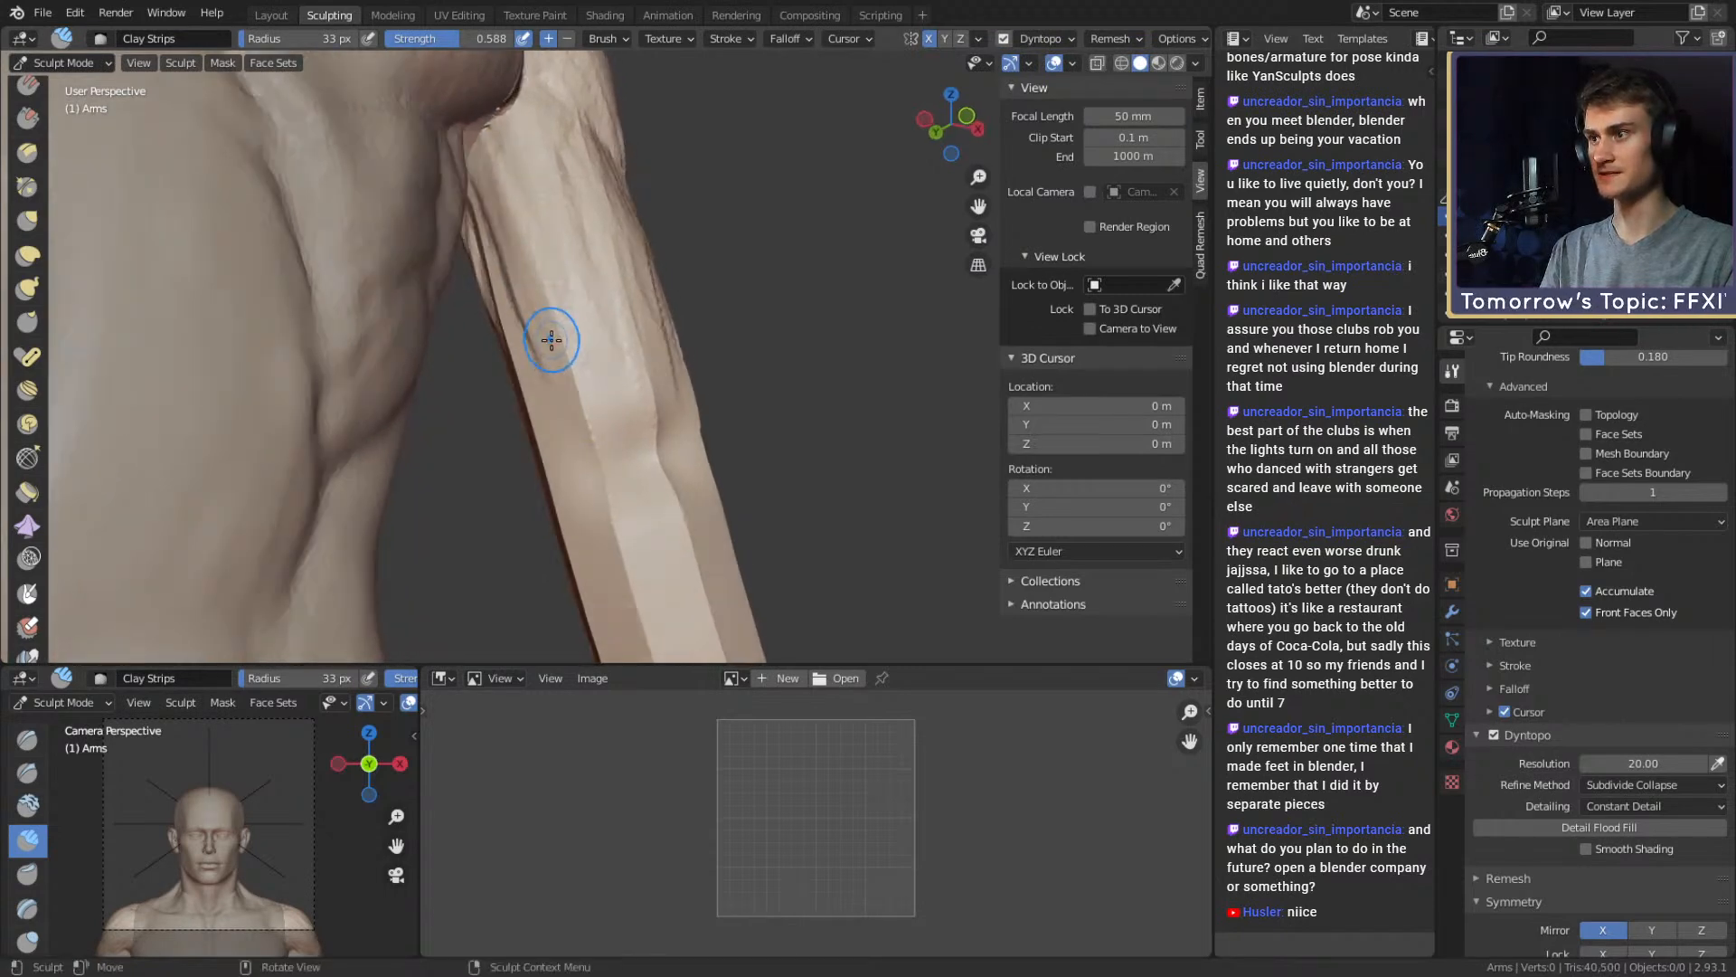
Enlarge the Clay Strips radius to 42 px and build up the inner side of the biceps down toward the elbow
{"action": "key", "text": "f"}
{"action": "left_click", "coordinate": [554, 337]}
{"action": "left_click_drag", "start_coordinate": [551, 337], "coordinate": [608, 457]}
{"action": "middle_click_drag", "start_coordinate": [592, 337], "coordinate": [598, 323]}
{"action": "left_click_drag", "start_coordinate": [533, 262], "coordinate": [588, 425]}
{"action": "left_click_drag", "start_coordinate": [549, 313], "coordinate": [579, 388]}
{"action": "middle_click_drag", "start_coordinate": [561, 289], "coordinate": [547, 280]}
{"action": "left_click_drag", "start_coordinate": [547, 280], "coordinate": [578, 380]}
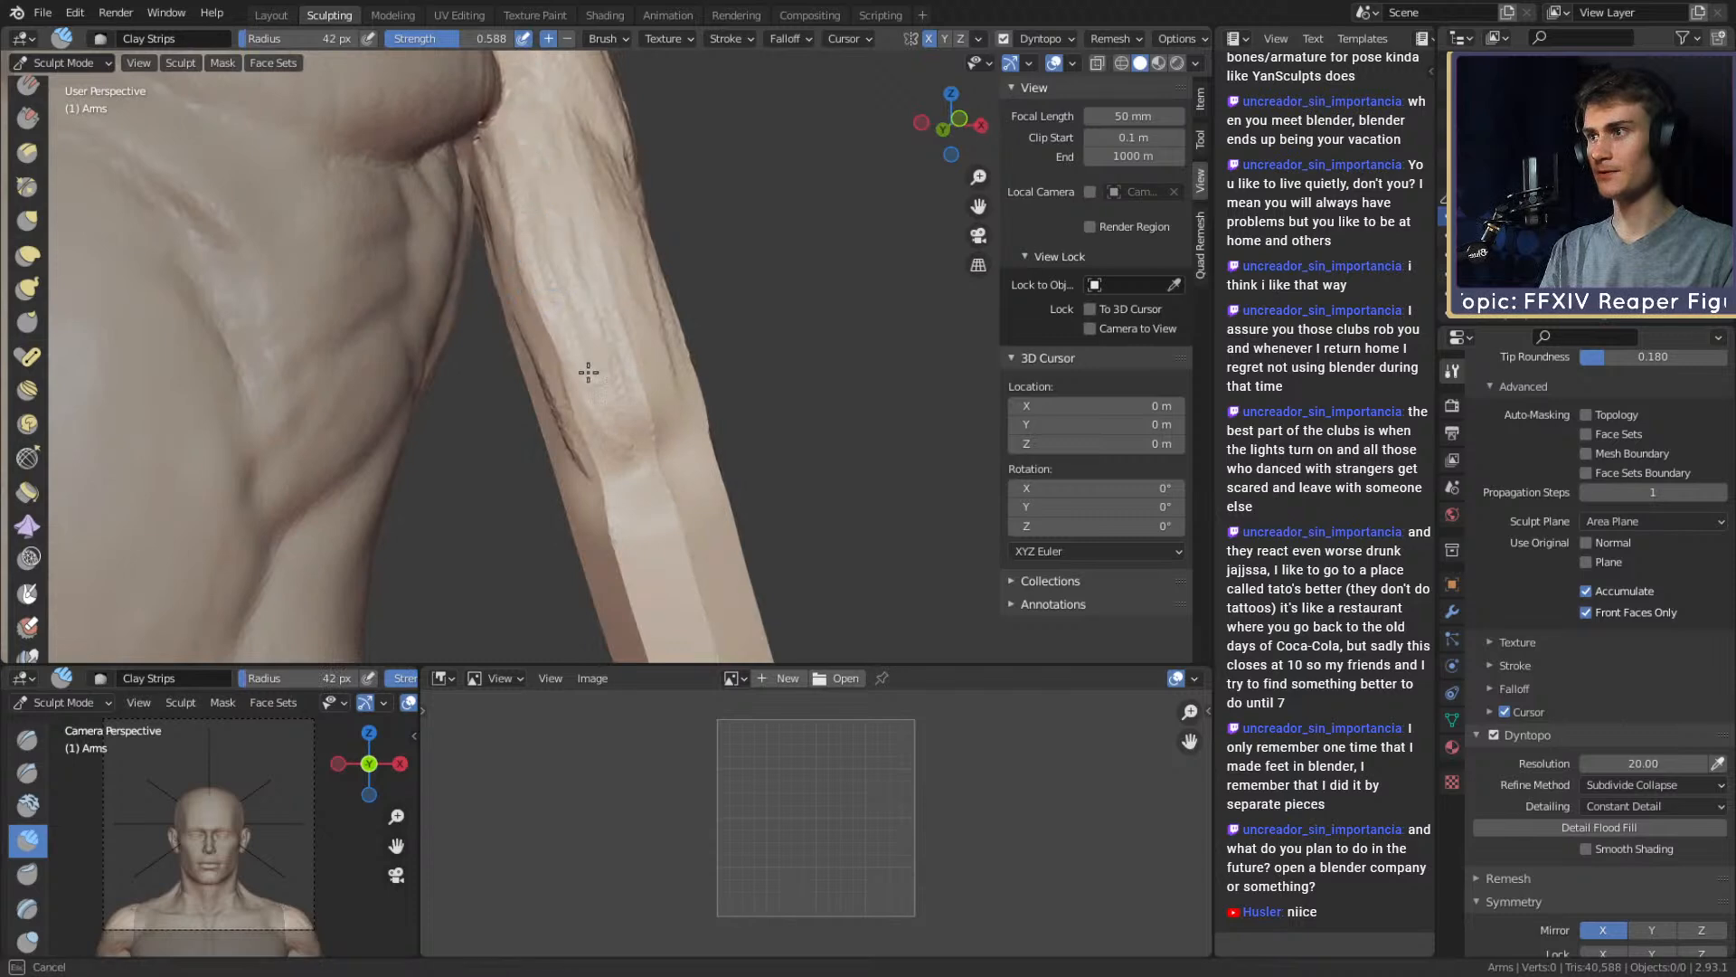
Set the Clay Strips radius to 38 px and shape the lower biceps near the elbow and its inner contour up to the armpit
{"action": "middle_click_drag", "start_coordinate": [615, 367], "coordinate": [593, 362]}
{"action": "middle_click_drag", "start_coordinate": [592, 362], "coordinate": [562, 314], "text": "shift"}
{"action": "key", "text": "f"}
{"action": "left_click", "coordinate": [563, 314]}
{"action": "left_click_drag", "start_coordinate": [542, 337], "coordinate": [560, 398]}
{"action": "left_click_drag", "start_coordinate": [588, 301], "coordinate": [593, 298]}
{"action": "middle_click_drag", "start_coordinate": [592, 298], "coordinate": [554, 395]}
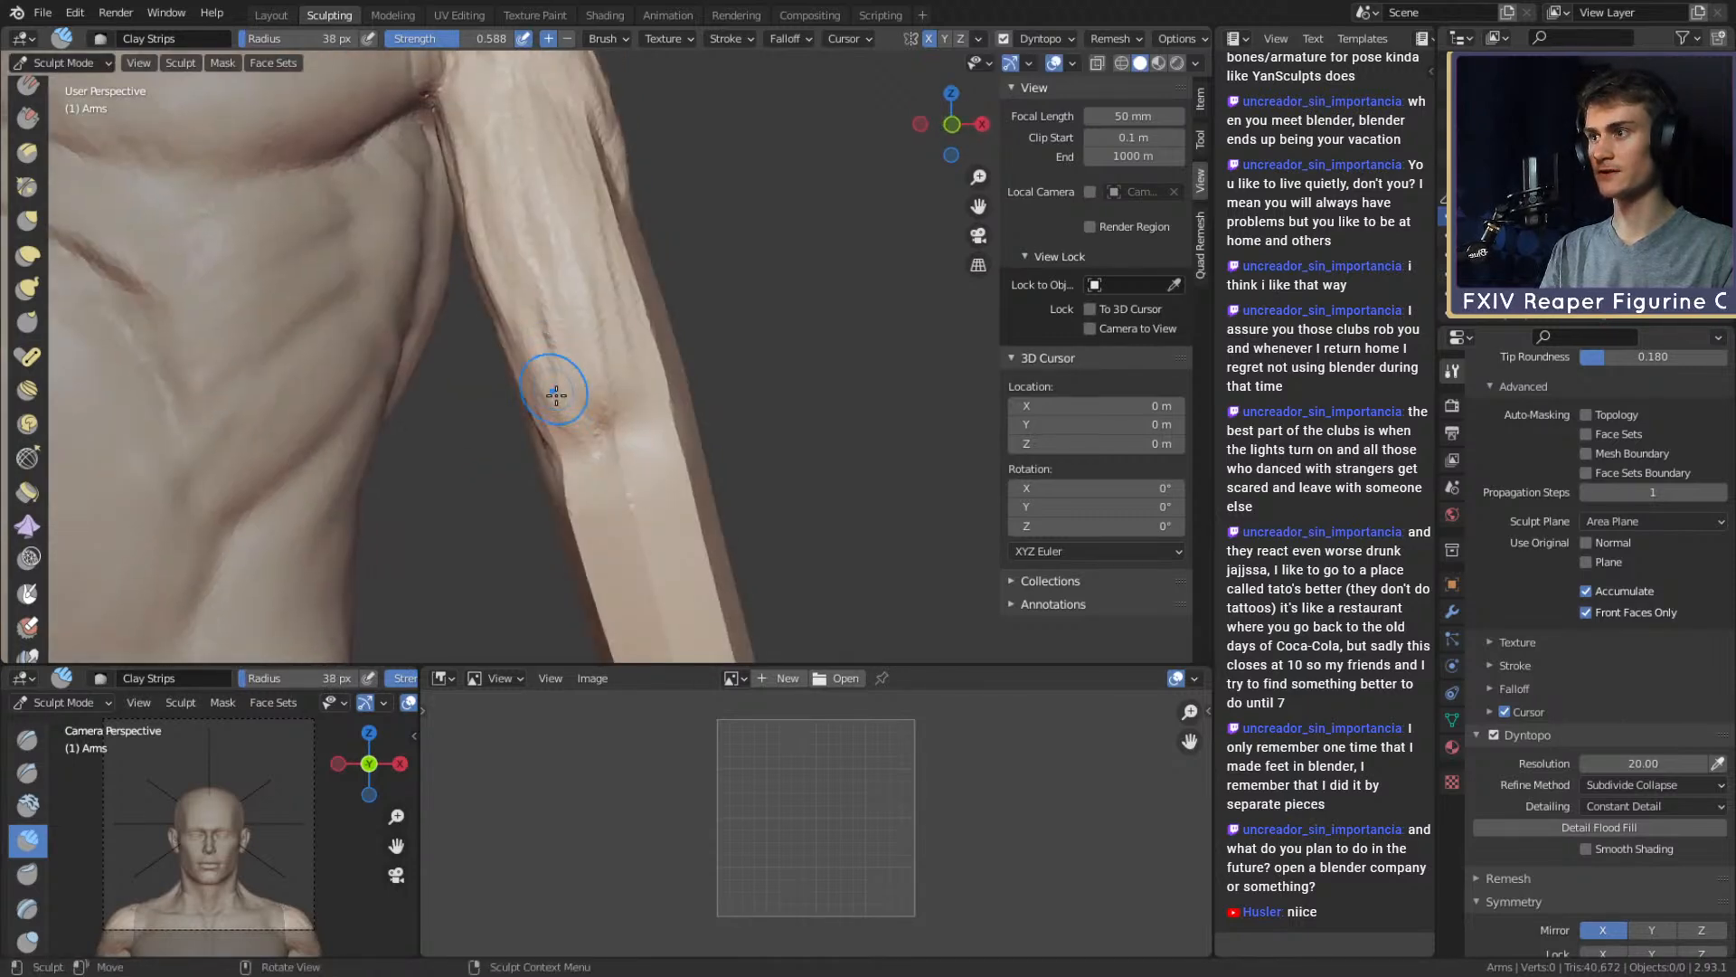
{"action": "left_click_drag", "start_coordinate": [554, 395], "coordinate": [608, 302]}
{"action": "mouse_move", "coordinate": [609, 302]}
{"action": "middle_mouse_down"}
{"action": "mouse_move", "coordinate": [566, 353]}
{"action": "mouse_move", "coordinate": [585, 379]}
{"action": "middle_mouse_up"}
{"action": "mouse_move", "coordinate": [585, 379]}
{"action": "left_mouse_down"}
{"action": "mouse_move", "coordinate": [489, 171]}
{"action": "mouse_move", "coordinate": [496, 185]}
{"action": "left_mouse_up"}
Fill out the middle and lower end of the biceps with further Clay Strips strokes, rounding its form above the elbow
{"action": "middle_click_drag", "start_coordinate": [542, 309], "coordinate": [592, 293]}
{"action": "left_click_drag", "start_coordinate": [593, 299], "coordinate": [615, 389]}
{"action": "mouse_move", "coordinate": [606, 317]}
{"action": "left_mouse_down"}
{"action": "mouse_move", "coordinate": [627, 378]}
{"action": "mouse_move", "coordinate": [579, 348]}
{"action": "left_mouse_up"}
{"action": "mouse_move", "coordinate": [578, 348]}
{"action": "middle_mouse_down"}
{"action": "mouse_move", "coordinate": [527, 341]}
{"action": "mouse_move", "coordinate": [593, 341]}
{"action": "middle_mouse_up"}
{"action": "middle_click_drag", "start_coordinate": [593, 341], "coordinate": [632, 399], "text": "shift"}
{"action": "left_click_drag", "start_coordinate": [632, 398], "coordinate": [573, 321]}
{"action": "middle_click_drag", "start_coordinate": [573, 322], "coordinate": [592, 319]}
{"action": "left_click_drag", "start_coordinate": [592, 319], "coordinate": [531, 226]}
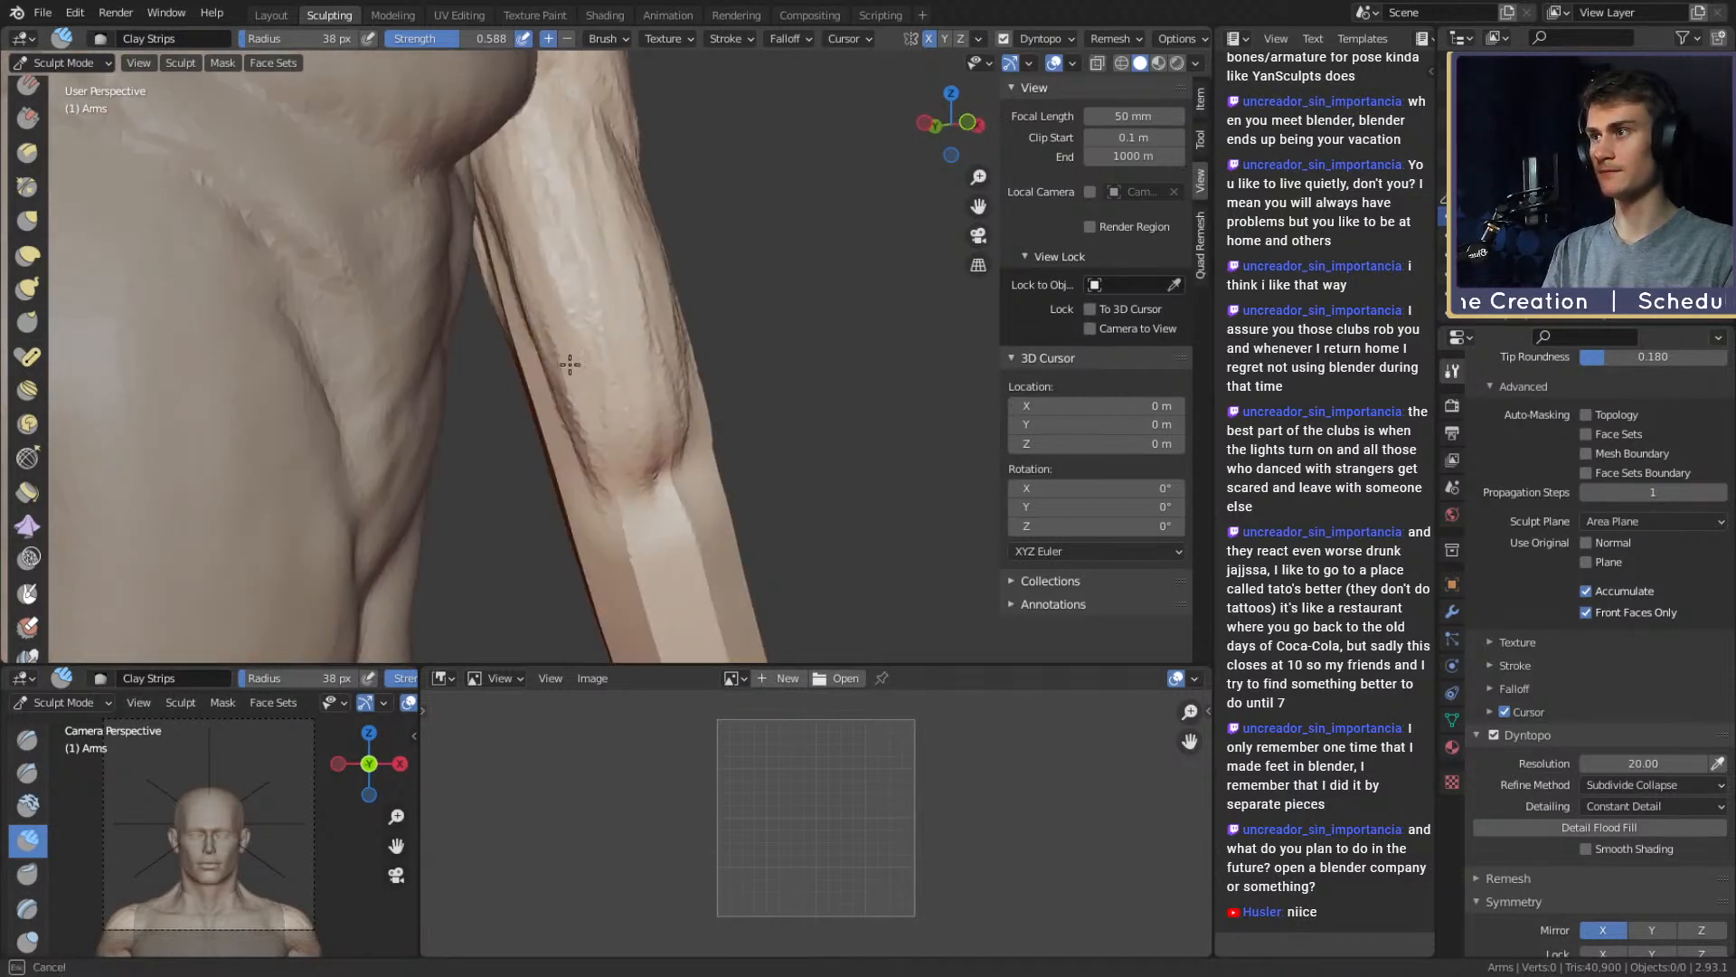
Build up the lower biceps above the elbow with a Clay Strips stroke
{"action": "left_click_drag", "start_coordinate": [597, 300], "coordinate": [583, 272]}
{"action": "mouse_move", "coordinate": [583, 271]}
{"action": "left_mouse_down", "text": "alt"}
{"action": "mouse_move", "coordinate": [543, 202]}
{"action": "mouse_move", "coordinate": [610, 353]}
{"action": "left_mouse_up", "text": "alt"}
{"action": "mouse_move", "coordinate": [610, 352]}
{"action": "left_mouse_down", "text": "alt"}
{"action": "mouse_move", "coordinate": [485, 366]}
{"action": "mouse_move", "coordinate": [568, 444]}
{"action": "mouse_move", "coordinate": [608, 340]}
{"action": "mouse_move", "coordinate": [585, 322]}
{"action": "left_mouse_up", "text": "alt"}
Switch to the Grab brush and set its radius to 155 px over the side of the upper arm
{"action": "key", "text": "g"}
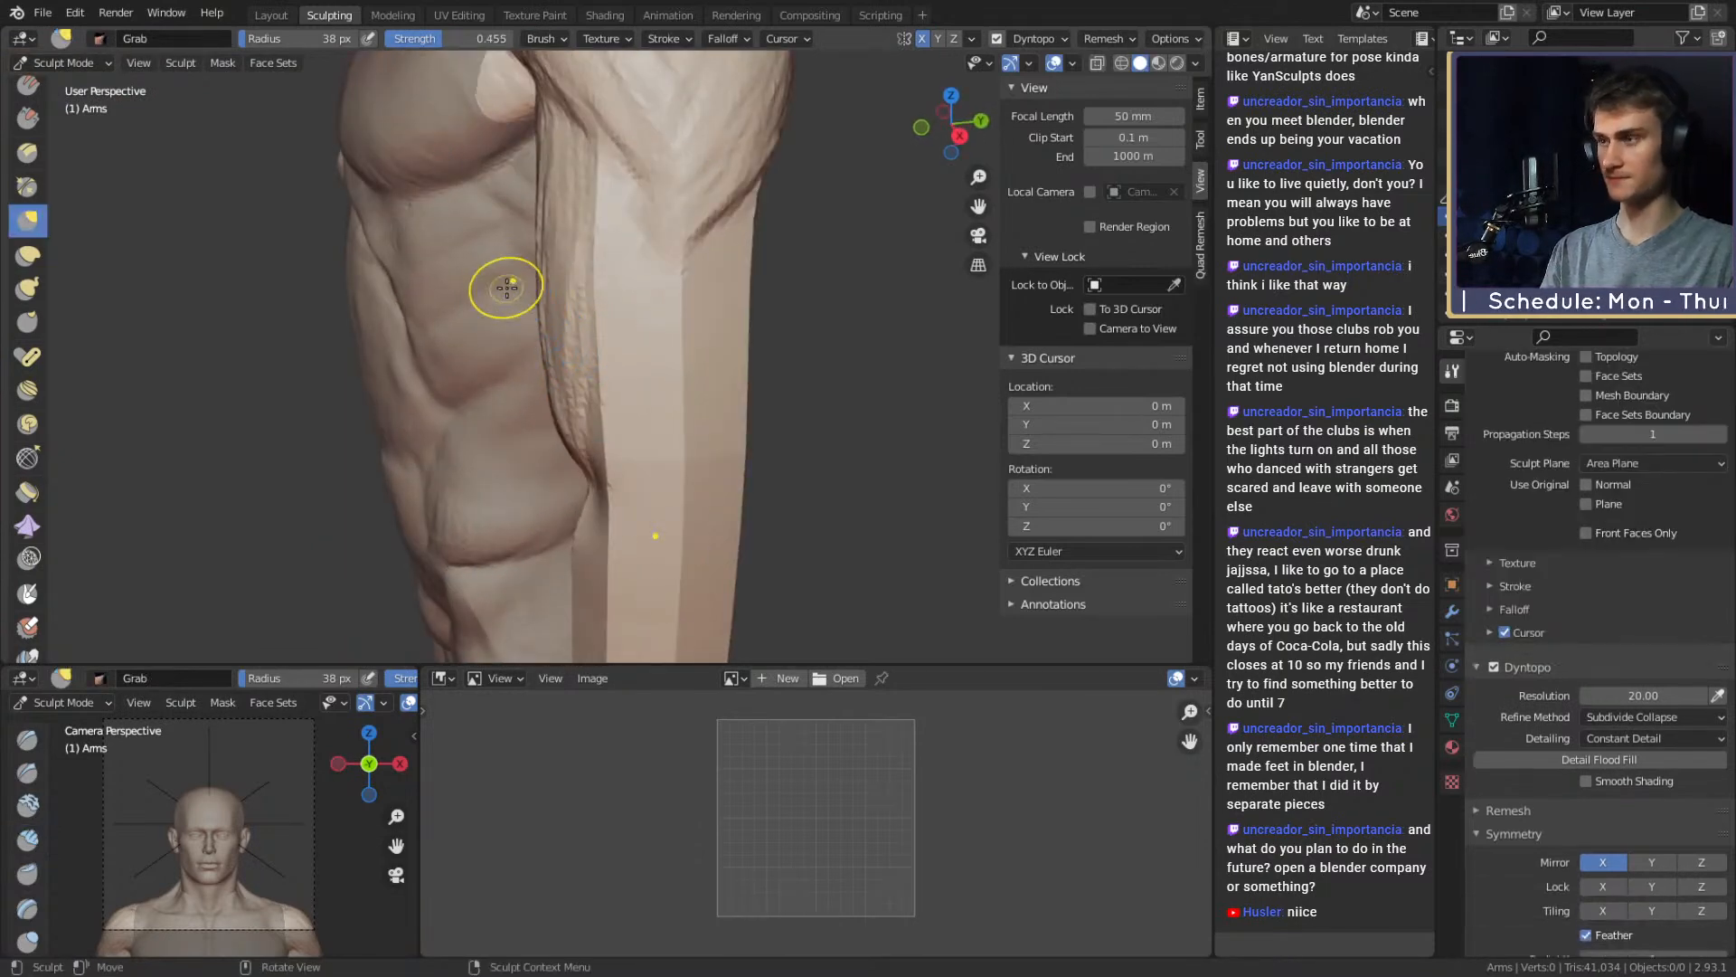
{"action": "key", "text": "f"}
{"action": "left_click", "coordinate": [581, 289]}
{"action": "key", "text": "f"}
{"action": "left_click", "coordinate": [581, 297]}
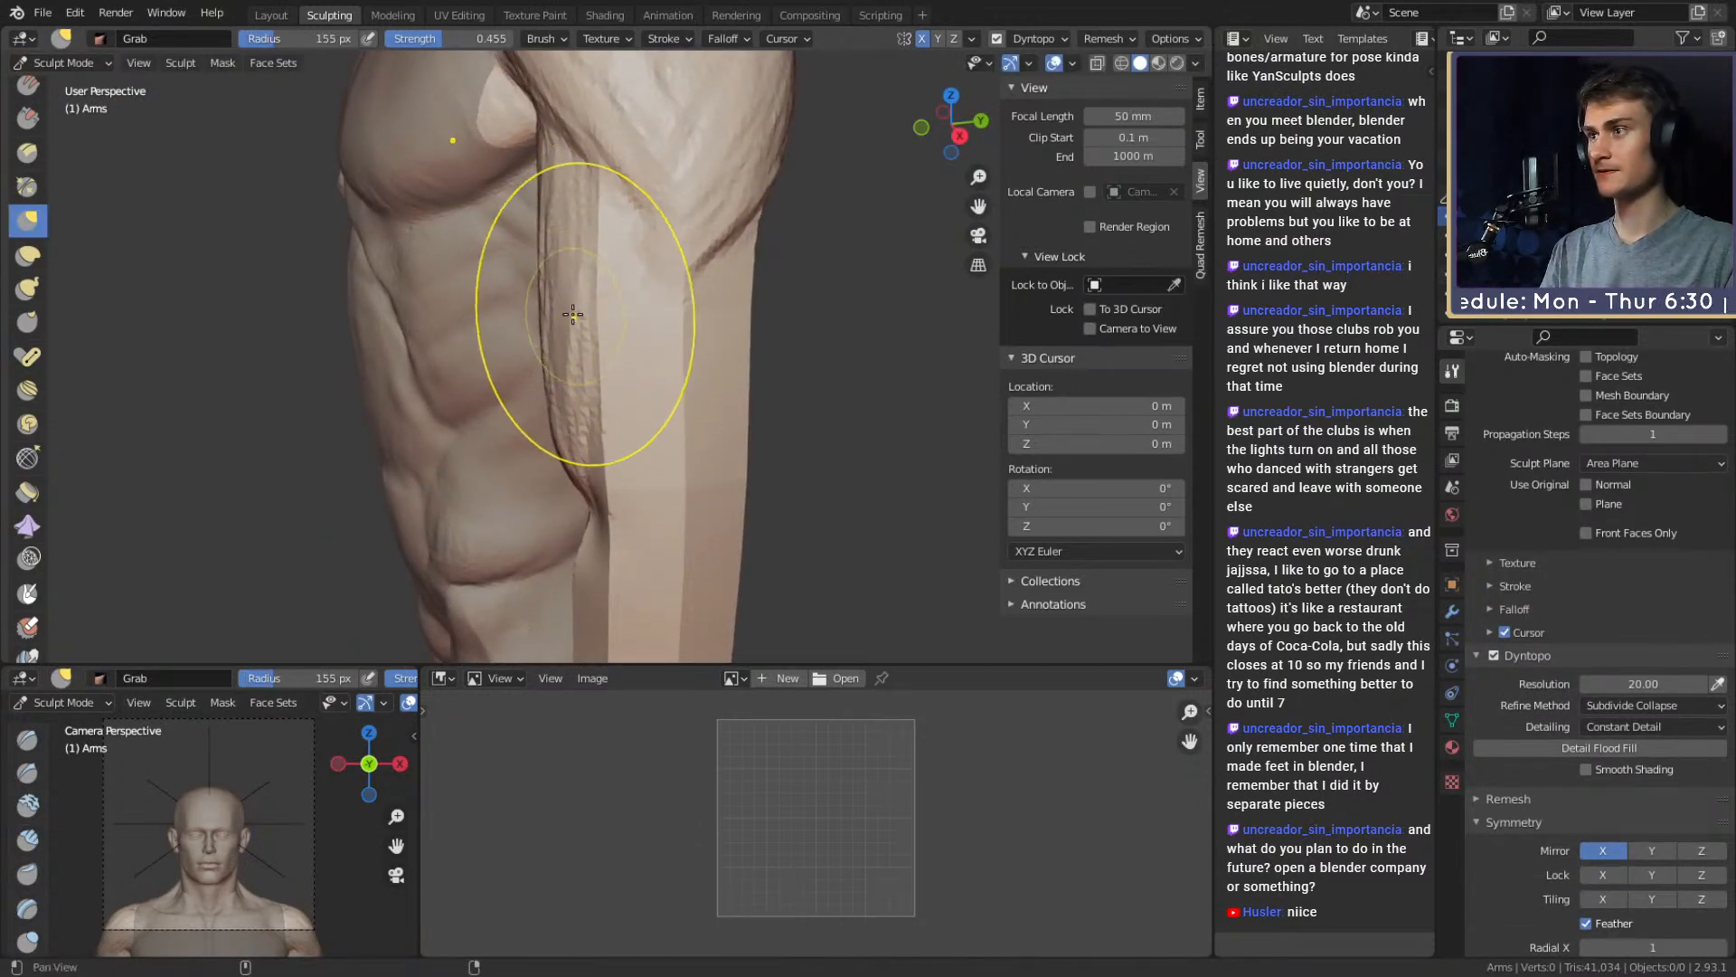
{"action": "left_click_drag", "start_coordinate": [579, 302], "coordinate": [731, 251], "text": "alt"}
Build up the inner edge of the upper arm below the armpit with Clay Strips at a 33 px radius
{"action": "key", "text": "c"}
{"action": "key", "text": "f"}
{"action": "left_click", "coordinate": [558, 310]}
{"action": "left_click_drag", "start_coordinate": [557, 320], "coordinate": [617, 292], "text": "alt"}
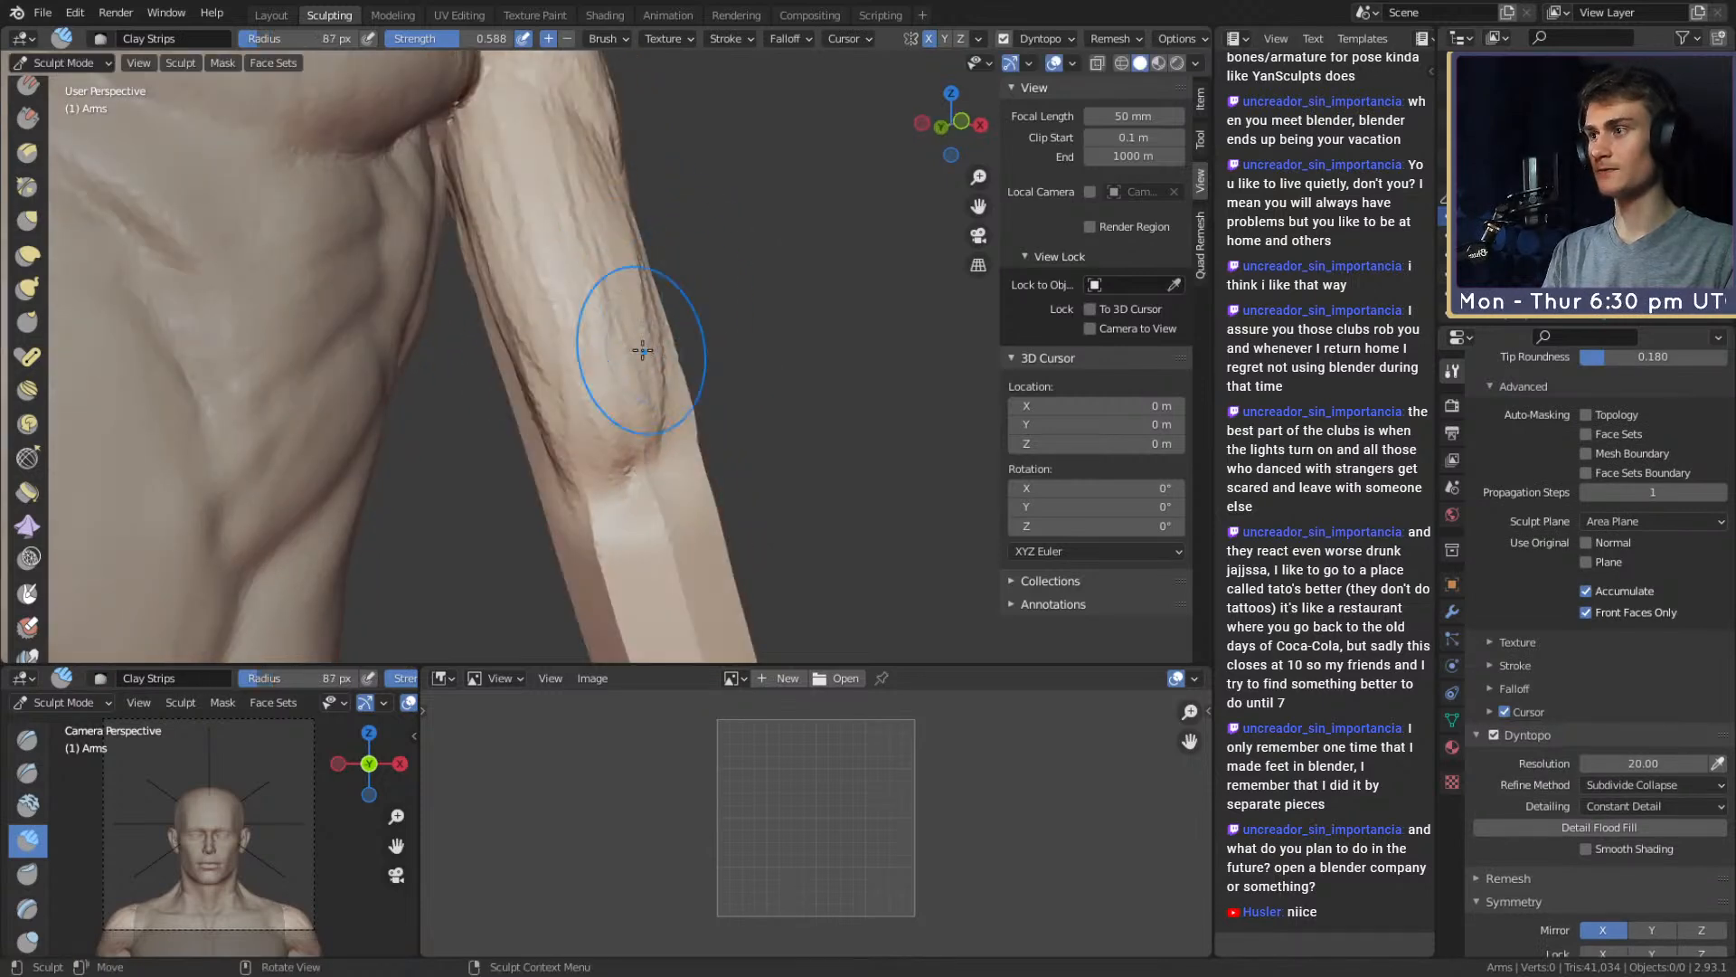
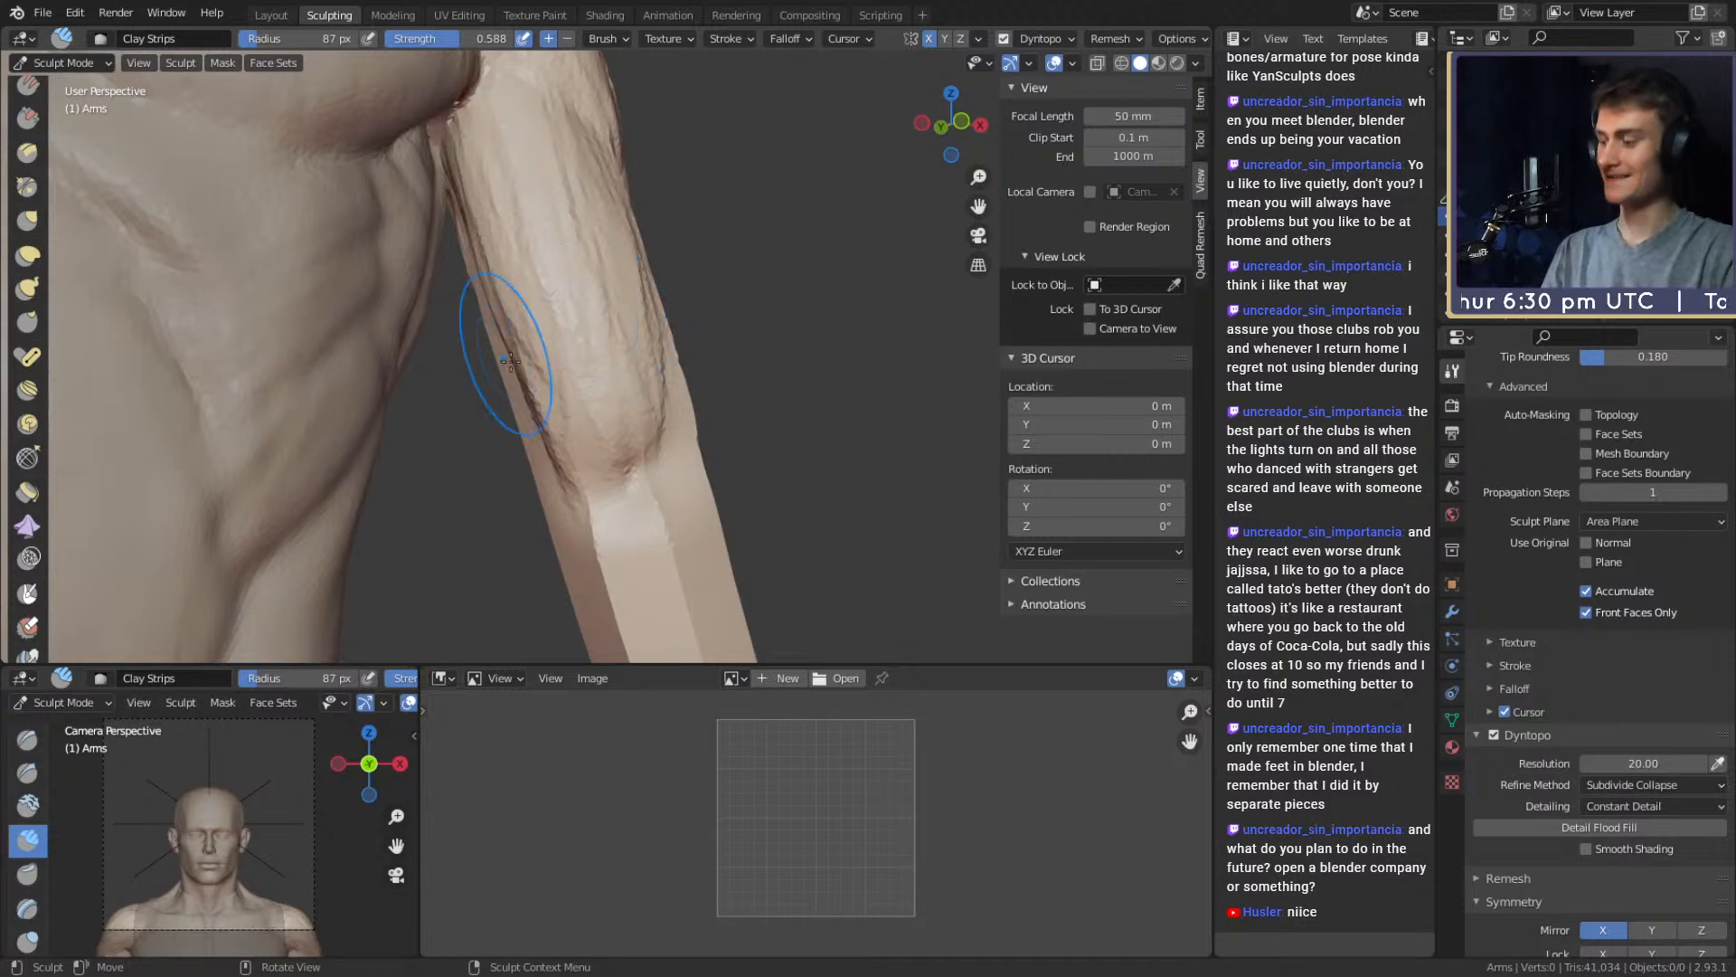
{"action": "mouse_move", "coordinate": [588, 223]}
{"action": "middle_mouse_down", "text": "shift"}
{"action": "mouse_move", "coordinate": [539, 317]}
{"action": "mouse_move", "coordinate": [581, 310]}
{"action": "mouse_move", "coordinate": [503, 302]}
{"action": "mouse_move", "coordinate": [458, 260]}
{"action": "mouse_move", "coordinate": [438, 271]}
{"action": "mouse_move", "coordinate": [477, 270]}
{"action": "mouse_move", "coordinate": [457, 259]}
{"action": "mouse_move", "coordinate": [491, 200]}
{"action": "middle_mouse_up", "text": "shift"}
{"action": "key", "text": "f"}
{"action": "left_click", "coordinate": [541, 318]}
{"action": "key", "text": "f"}
{"action": "left_click", "coordinate": [483, 199]}
{"action": "mouse_move", "coordinate": [450, 179]}
{"action": "left_mouse_down"}
{"action": "mouse_move", "coordinate": [428, 194]}
{"action": "mouse_move", "coordinate": [434, 233]}
{"action": "left_mouse_up"}
{"action": "middle_click_drag", "start_coordinate": [434, 233], "coordinate": [450, 187], "text": "shift"}
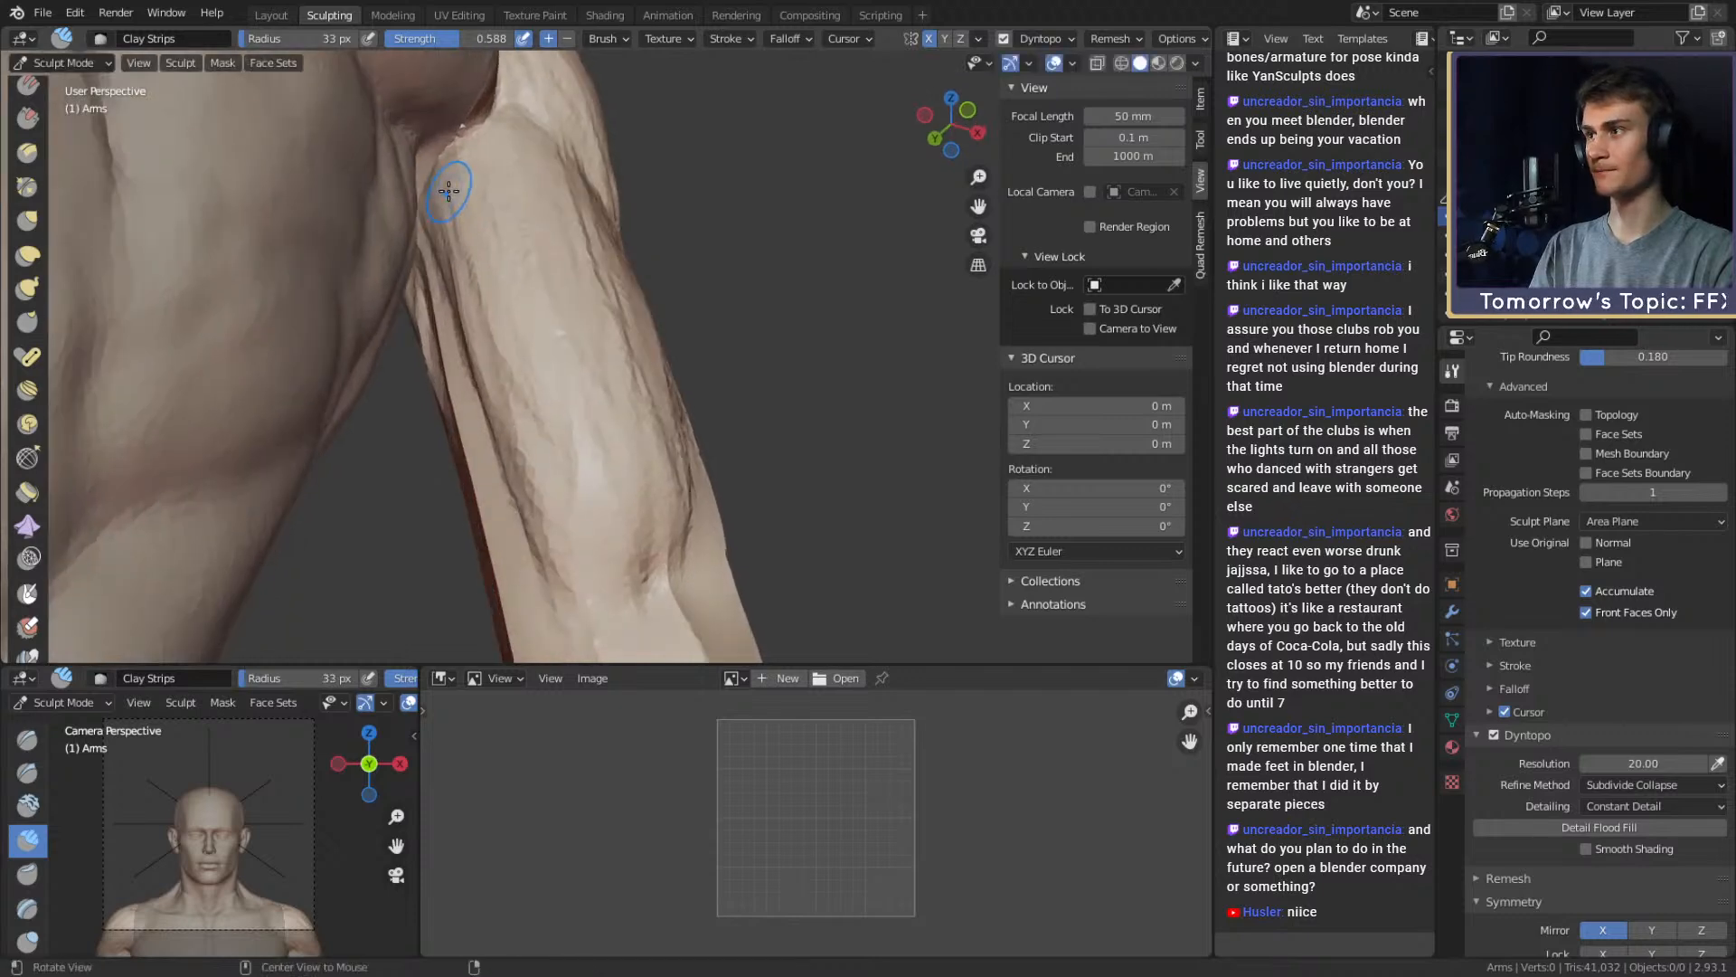
{"action": "left_click_drag", "start_coordinate": [450, 187], "coordinate": [456, 380]}
Extend the Clay Strips strokes down the biceps toward the elbow, enlarging the radius to 49 px
{"action": "middle_click_drag", "start_coordinate": [434, 287], "coordinate": [461, 268]}
{"action": "mouse_move", "coordinate": [461, 269]}
{"action": "left_mouse_down"}
{"action": "mouse_move", "coordinate": [478, 353]}
{"action": "mouse_move", "coordinate": [515, 407]}
{"action": "mouse_move", "coordinate": [546, 341]}
{"action": "mouse_move", "coordinate": [506, 352]}
{"action": "left_mouse_up"}
{"action": "left_click_drag", "start_coordinate": [506, 271], "coordinate": [543, 348]}
{"action": "left_click_drag", "start_coordinate": [552, 339], "coordinate": [537, 332], "text": "alt"}
{"action": "key", "text": "f"}
{"action": "left_click", "coordinate": [552, 332]}
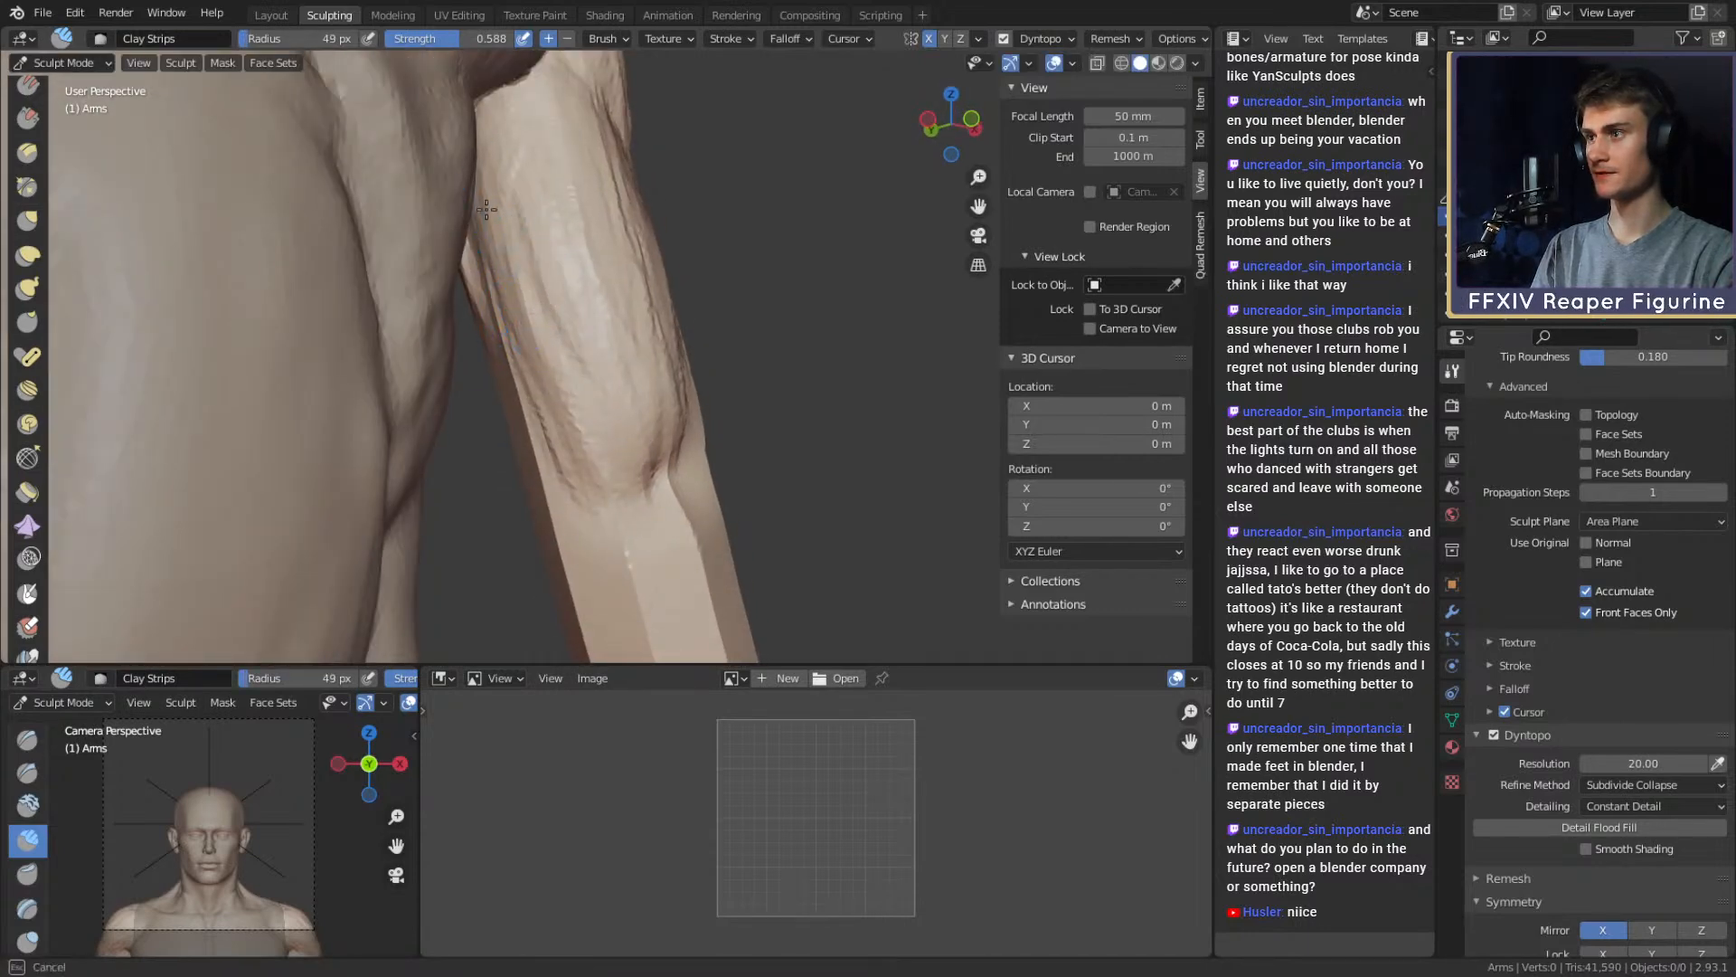
{"action": "left_click_drag", "start_coordinate": [573, 407], "coordinate": [605, 430]}
Build up the outer edge of the biceps with Clay Strips, reducing the radius to 32 px
{"action": "mouse_move", "coordinate": [530, 473]}
{"action": "left_mouse_down", "text": "alt"}
{"action": "mouse_move", "coordinate": [562, 466]}
{"action": "mouse_move", "coordinate": [546, 341]}
{"action": "mouse_move", "coordinate": [581, 344]}
{"action": "mouse_move", "coordinate": [533, 398]}
{"action": "left_mouse_up", "text": "alt"}
{"action": "key", "text": "f"}
{"action": "left_click", "coordinate": [537, 342]}
{"action": "left_click_drag", "start_coordinate": [534, 361], "coordinate": [583, 310], "text": "alt"}
{"action": "mouse_move", "coordinate": [579, 298]}
{"action": "left_mouse_down"}
{"action": "mouse_move", "coordinate": [593, 243]}
{"action": "mouse_move", "coordinate": [596, 272]}
{"action": "left_mouse_up"}
{"action": "left_click_drag", "start_coordinate": [612, 325], "coordinate": [566, 375], "text": "alt"}
{"action": "mouse_move", "coordinate": [566, 375]}
{"action": "middle_mouse_down"}
{"action": "mouse_move", "coordinate": [582, 403]}
{"action": "mouse_move", "coordinate": [566, 275]}
{"action": "mouse_move", "coordinate": [488, 303]}
{"action": "middle_mouse_up"}
{"action": "key", "text": "f"}
{"action": "left_click", "coordinate": [621, 305]}
{"action": "left_click_drag", "start_coordinate": [622, 305], "coordinate": [633, 330]}
{"action": "mouse_move", "coordinate": [633, 330]}
{"action": "middle_mouse_down", "text": "shift"}
{"action": "mouse_move", "coordinate": [573, 284]}
{"action": "mouse_move", "coordinate": [619, 283]}
{"action": "middle_mouse_up", "text": "shift"}
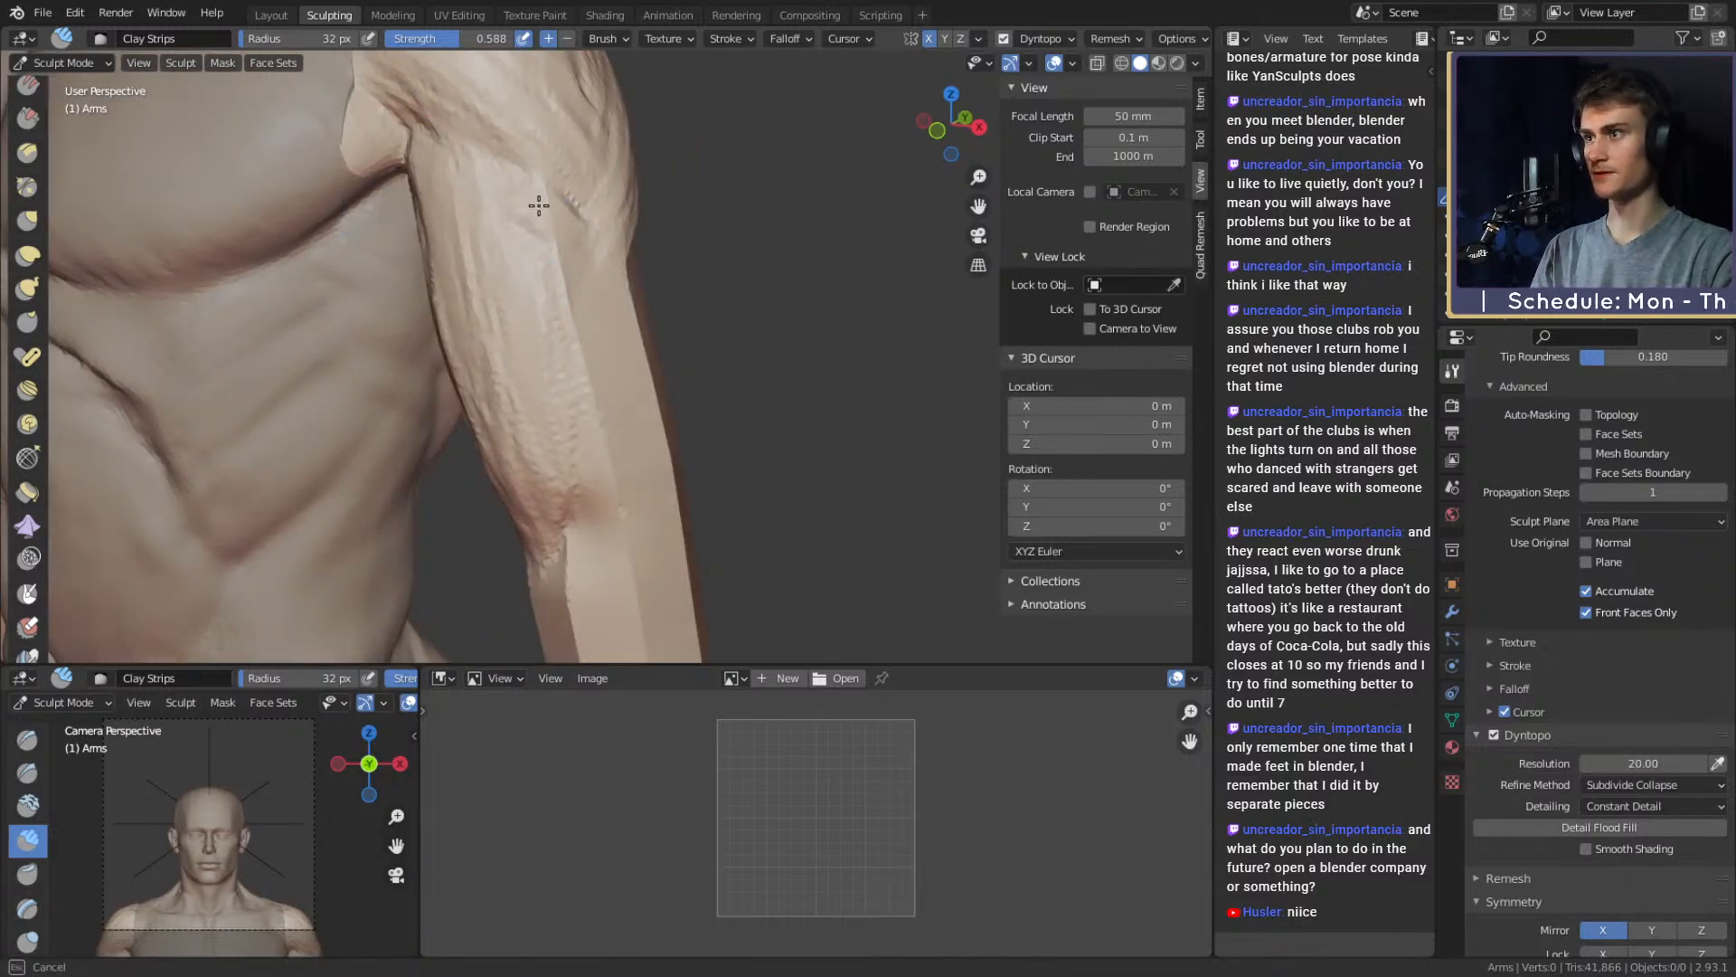
Add long Clay Strips strokes from below the front deltoid down the outer front of the upper arm
{"action": "middle_click_drag", "start_coordinate": [539, 201], "coordinate": [518, 249]}
{"action": "left_click_drag", "start_coordinate": [540, 232], "coordinate": [544, 262]}
{"action": "middle_click_drag", "start_coordinate": [544, 262], "coordinate": [519, 197], "text": "shift"}
{"action": "left_click_drag", "start_coordinate": [519, 197], "coordinate": [515, 247]}
{"action": "middle_click_drag", "start_coordinate": [515, 248], "coordinate": [533, 251]}
{"action": "left_click_drag", "start_coordinate": [541, 181], "coordinate": [571, 262]}
{"action": "middle_click_drag", "start_coordinate": [578, 269], "coordinate": [546, 233], "text": "shift"}
{"action": "left_click_drag", "start_coordinate": [537, 135], "coordinate": [534, 360]}
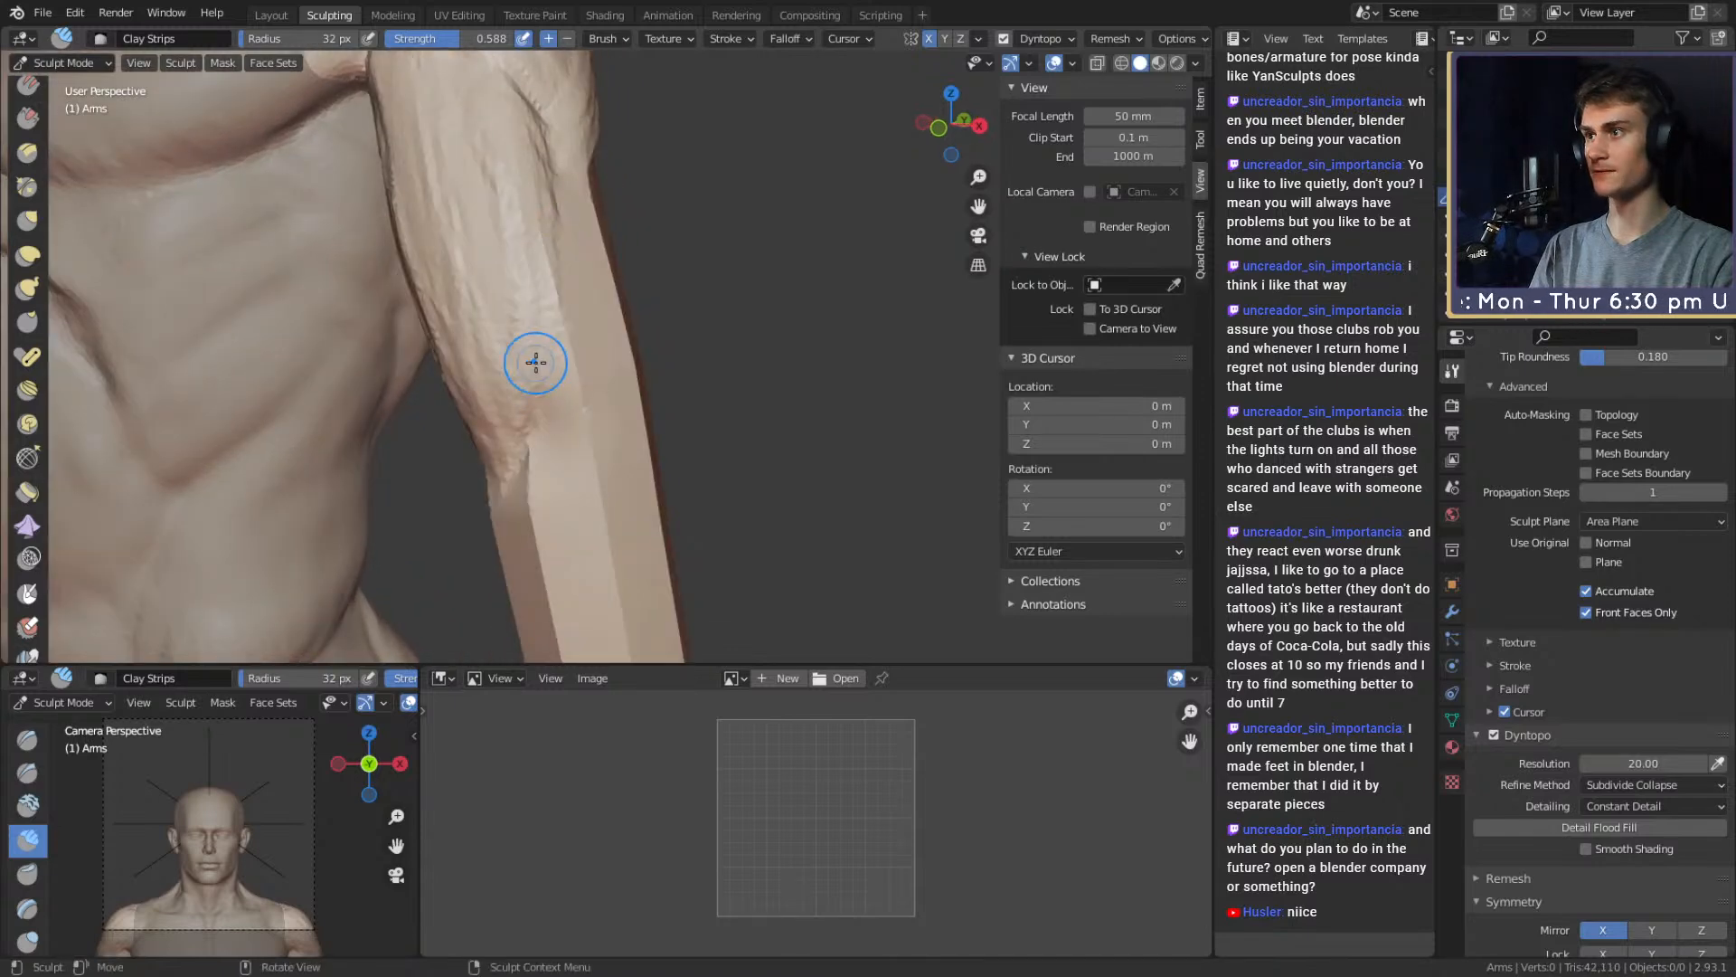
Shape the lower end of the biceps at the elbow with Clay Strips at a 25 px radius
{"action": "middle_click_drag", "start_coordinate": [520, 258], "coordinate": [564, 229]}
{"action": "middle_click_drag", "start_coordinate": [530, 378], "coordinate": [584, 302]}
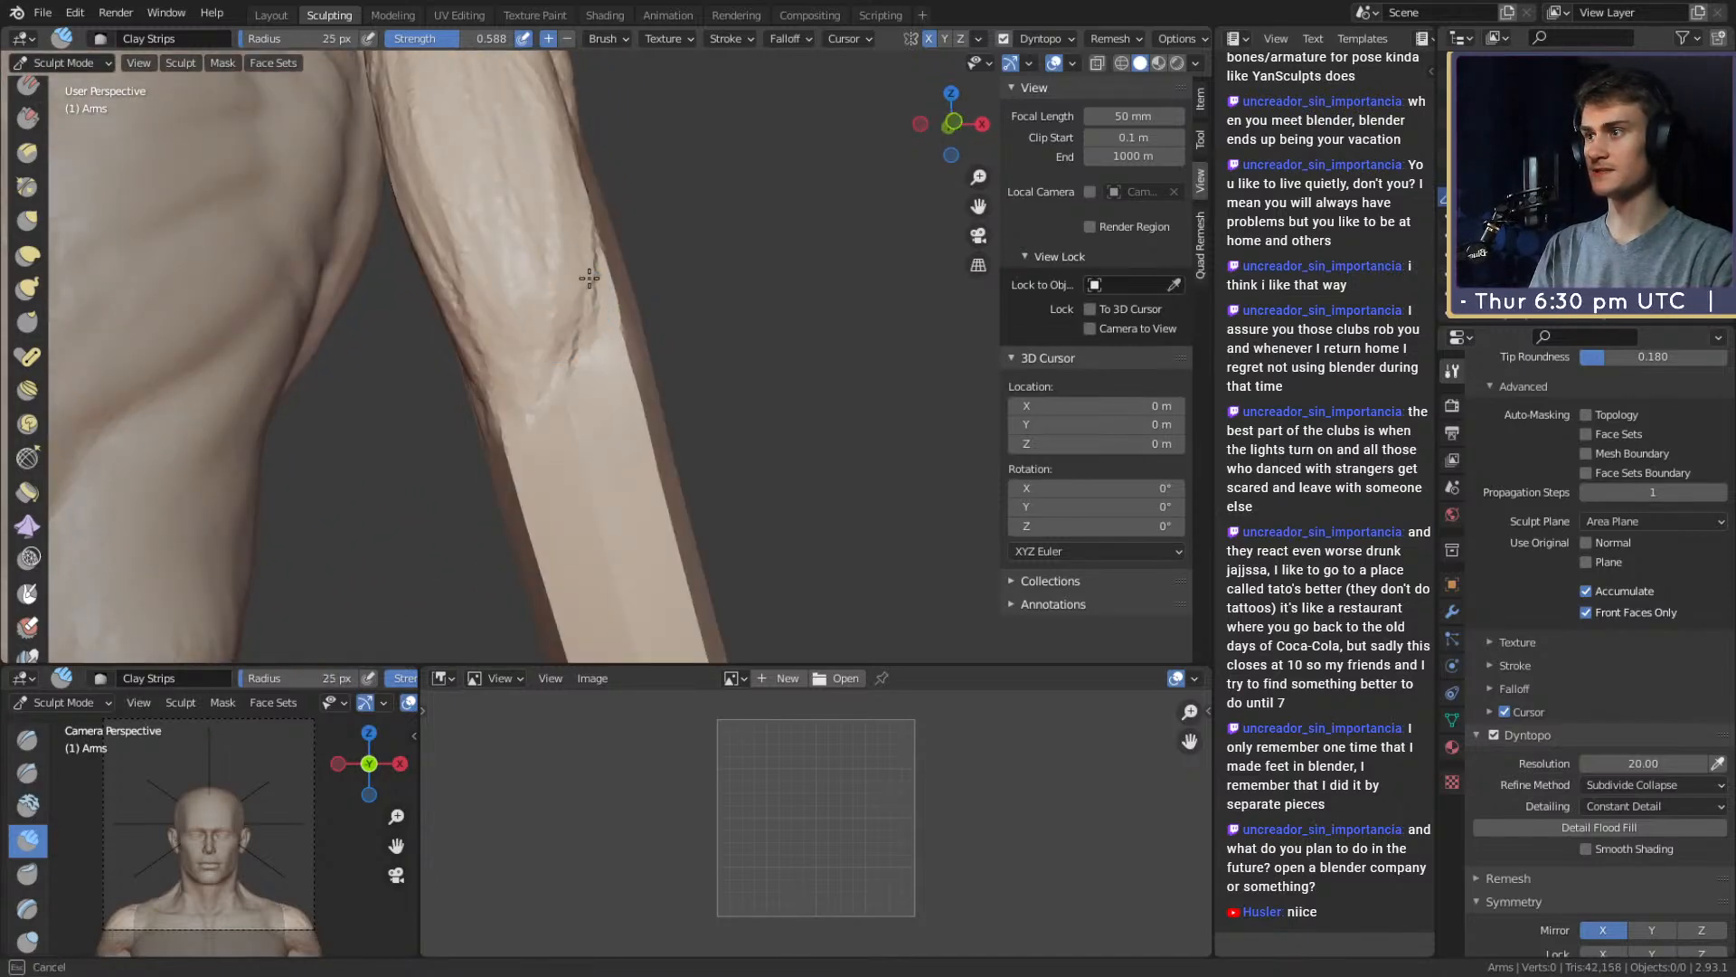
{"action": "left_click_drag", "start_coordinate": [590, 278], "coordinate": [570, 348]}
{"action": "mouse_move", "coordinate": [570, 348]}
{"action": "middle_mouse_down"}
{"action": "mouse_move", "coordinate": [546, 317]}
{"action": "mouse_move", "coordinate": [577, 392]}
{"action": "middle_mouse_up"}
{"action": "left_click_drag", "start_coordinate": [577, 392], "coordinate": [570, 406]}
{"action": "middle_click_drag", "start_coordinate": [570, 406], "coordinate": [522, 356]}
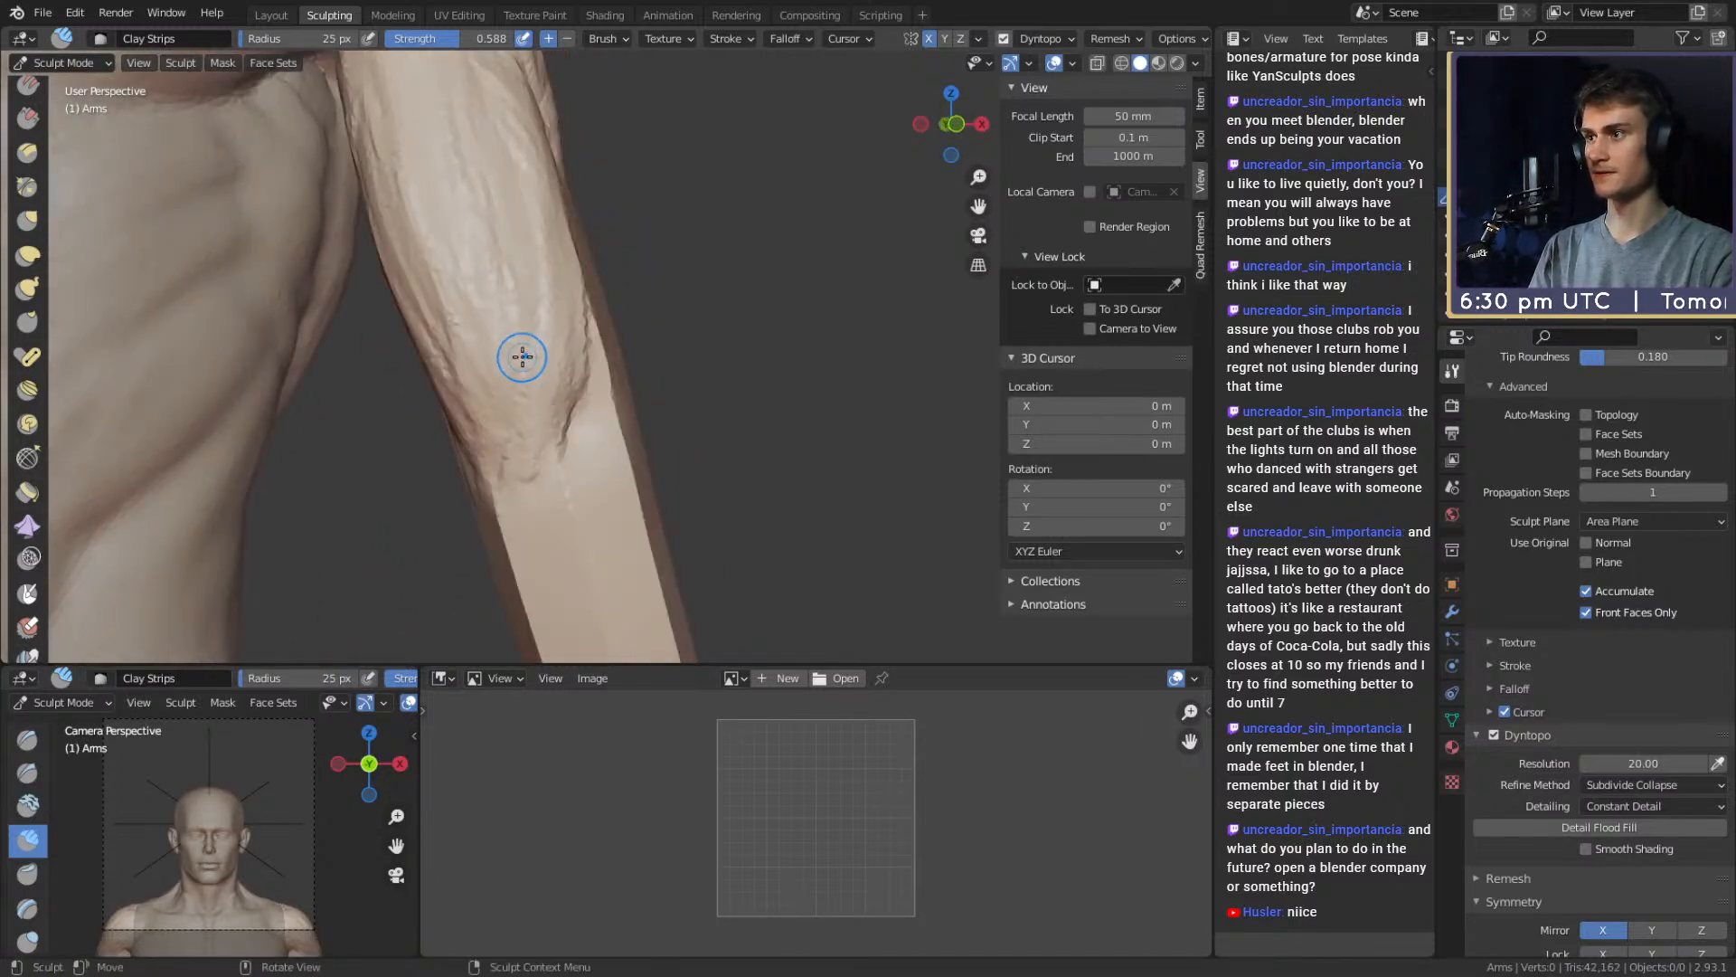
Carve grooves along the front of the biceps with the Crease brush
{"action": "key", "text": "shift+c"}
{"action": "left_click_drag", "start_coordinate": [524, 407], "coordinate": [548, 262]}
{"action": "middle_click_drag", "start_coordinate": [548, 262], "coordinate": [529, 271]}
{"action": "middle_click_drag", "start_coordinate": [529, 272], "coordinate": [524, 322], "text": "shift"}
{"action": "left_click_drag", "start_coordinate": [523, 322], "coordinate": [472, 130]}
{"action": "middle_click_drag", "start_coordinate": [506, 304], "coordinate": [568, 318], "text": "shift"}
{"action": "left_click_drag", "start_coordinate": [548, 303], "coordinate": [554, 339]}
Crease the separation between the biceps and the outer arm muscles down to the elbow
{"action": "middle_click_drag", "start_coordinate": [553, 339], "coordinate": [594, 282], "text": "shift"}
{"action": "left_click_drag", "start_coordinate": [593, 281], "coordinate": [608, 362]}
{"action": "middle_click_drag", "start_coordinate": [612, 376], "coordinate": [579, 285], "text": "shift"}
{"action": "left_click_drag", "start_coordinate": [580, 217], "coordinate": [558, 380]}
{"action": "mouse_move", "coordinate": [568, 210]}
{"action": "left_mouse_down"}
{"action": "mouse_move", "coordinate": [560, 389]}
{"action": "mouse_move", "coordinate": [585, 317]}
{"action": "left_mouse_up"}
{"action": "left_click_drag", "start_coordinate": [543, 450], "coordinate": [610, 326], "text": "alt"}
{"action": "mouse_move", "coordinate": [607, 327]}
{"action": "left_mouse_down"}
{"action": "mouse_move", "coordinate": [551, 447]}
{"action": "mouse_move", "coordinate": [552, 387]}
{"action": "left_mouse_up"}
Return to Clay Strips with a 28 px radius and check the overall shape of the arm
{"action": "key", "text": "c"}
{"action": "key", "text": "f"}
{"action": "left_click", "coordinate": [603, 426]}
{"action": "mouse_move", "coordinate": [552, 387]}
{"action": "middle_mouse_down", "text": "ctrl"}
{"action": "mouse_move", "coordinate": [600, 380]}
{"action": "mouse_move", "coordinate": [579, 405]}
{"action": "middle_mouse_up", "text": "ctrl"}
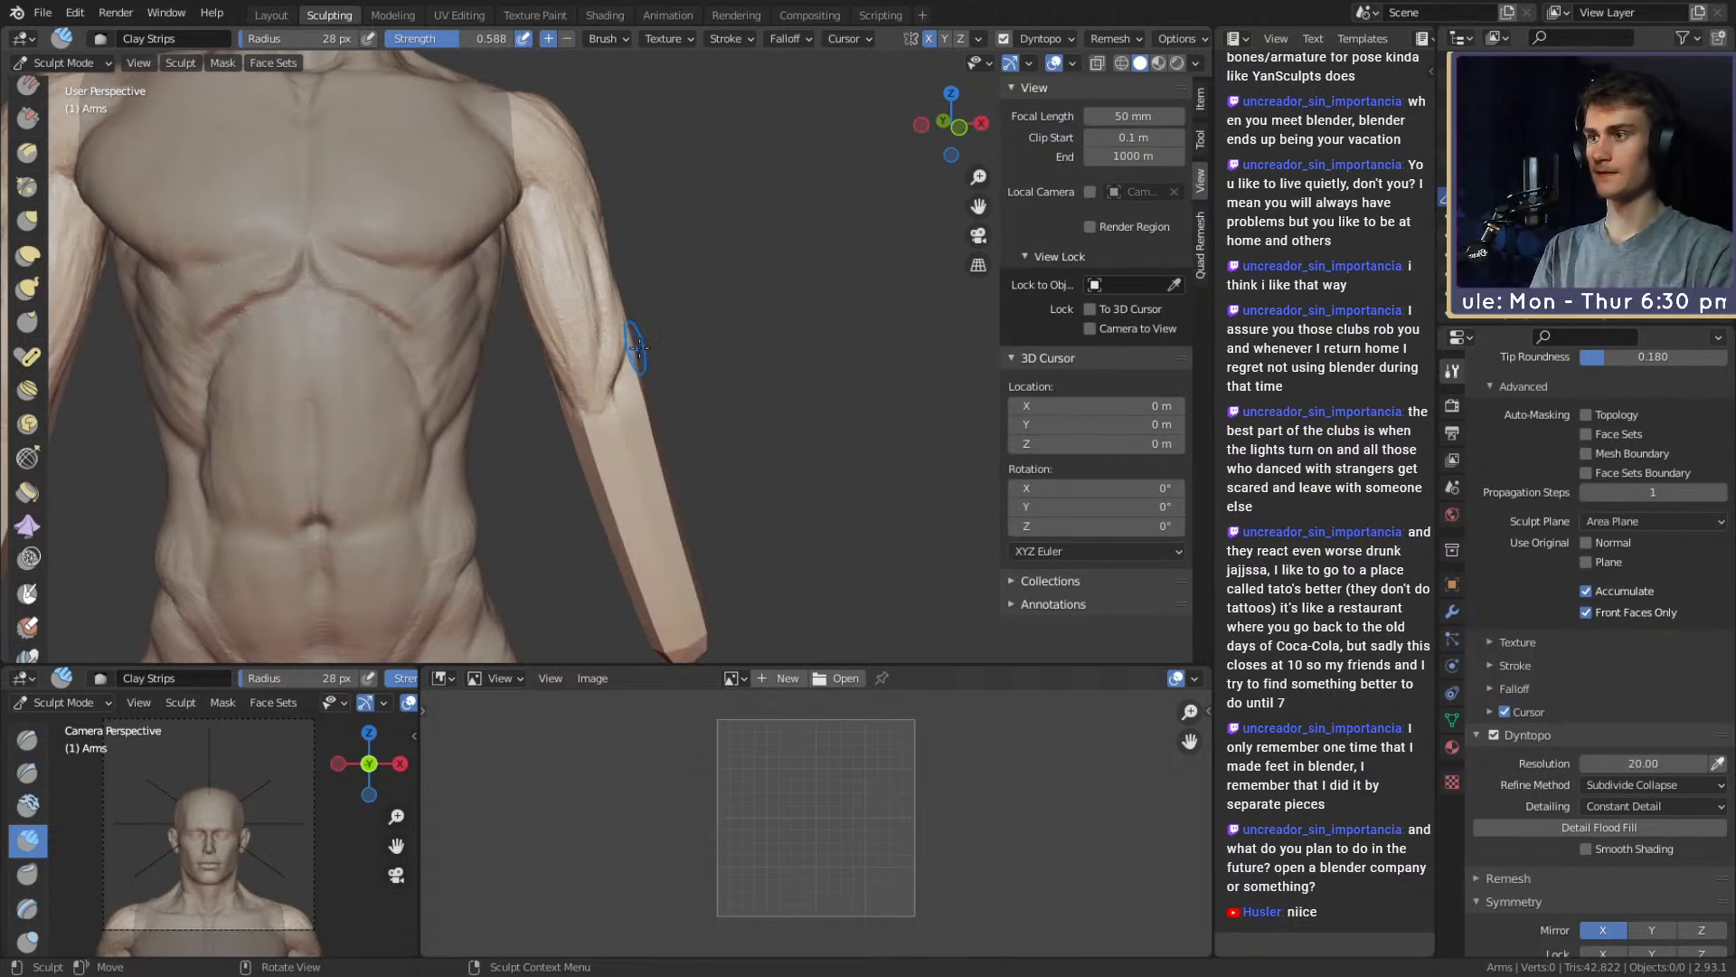
{"action": "mouse_move", "coordinate": [638, 348]}
{"action": "left_mouse_down", "text": "alt"}
{"action": "mouse_move", "coordinate": [638, 308]}
{"action": "mouse_move", "coordinate": [666, 344]}
{"action": "mouse_move", "coordinate": [590, 324]}
{"action": "mouse_move", "coordinate": [534, 337]}
{"action": "mouse_move", "coordinate": [731, 376]}
{"action": "mouse_move", "coordinate": [715, 355]}
{"action": "mouse_move", "coordinate": [529, 357]}
{"action": "mouse_move", "coordinate": [705, 384]}
{"action": "mouse_move", "coordinate": [745, 358]}
{"action": "mouse_move", "coordinate": [497, 368]}
{"action": "mouse_move", "coordinate": [679, 348]}
{"action": "mouse_move", "coordinate": [663, 356]}
{"action": "left_mouse_up", "text": "alt"}
Reshape the outer contour of the upper arm with the Grab brush, adjusting its radius between pulls
{"action": "key", "text": "g"}
{"action": "key", "text": "f"}
{"action": "left_click", "coordinate": [784, 317]}
{"action": "mouse_move", "coordinate": [652, 254]}
{"action": "left_mouse_down"}
{"action": "mouse_move", "coordinate": [637, 239]}
{"action": "mouse_move", "coordinate": [647, 325]}
{"action": "mouse_move", "coordinate": [739, 319]}
{"action": "left_mouse_up"}
{"action": "key", "text": "f"}
{"action": "left_click", "coordinate": [748, 319]}
{"action": "left_click_drag", "start_coordinate": [620, 217], "coordinate": [620, 190]}
Refine the muscle along the outer side of the biceps with Clay Strips at a 32 px radius
{"action": "mouse_move", "coordinate": [620, 190]}
{"action": "left_mouse_down", "text": "alt"}
{"action": "mouse_move", "coordinate": [616, 241]}
{"action": "mouse_move", "coordinate": [623, 210]}
{"action": "mouse_move", "coordinate": [539, 166]}
{"action": "mouse_move", "coordinate": [608, 377]}
{"action": "mouse_move", "coordinate": [538, 178]}
{"action": "mouse_move", "coordinate": [578, 290]}
{"action": "mouse_move", "coordinate": [569, 165]}
{"action": "left_mouse_up", "text": "alt"}
{"action": "key", "text": "c"}
{"action": "key", "text": "f"}
{"action": "left_click", "coordinate": [606, 279]}
{"action": "key", "text": "f"}
{"action": "left_click", "coordinate": [539, 144]}
{"action": "left_click_drag", "start_coordinate": [661, 298], "coordinate": [611, 359], "text": "alt"}
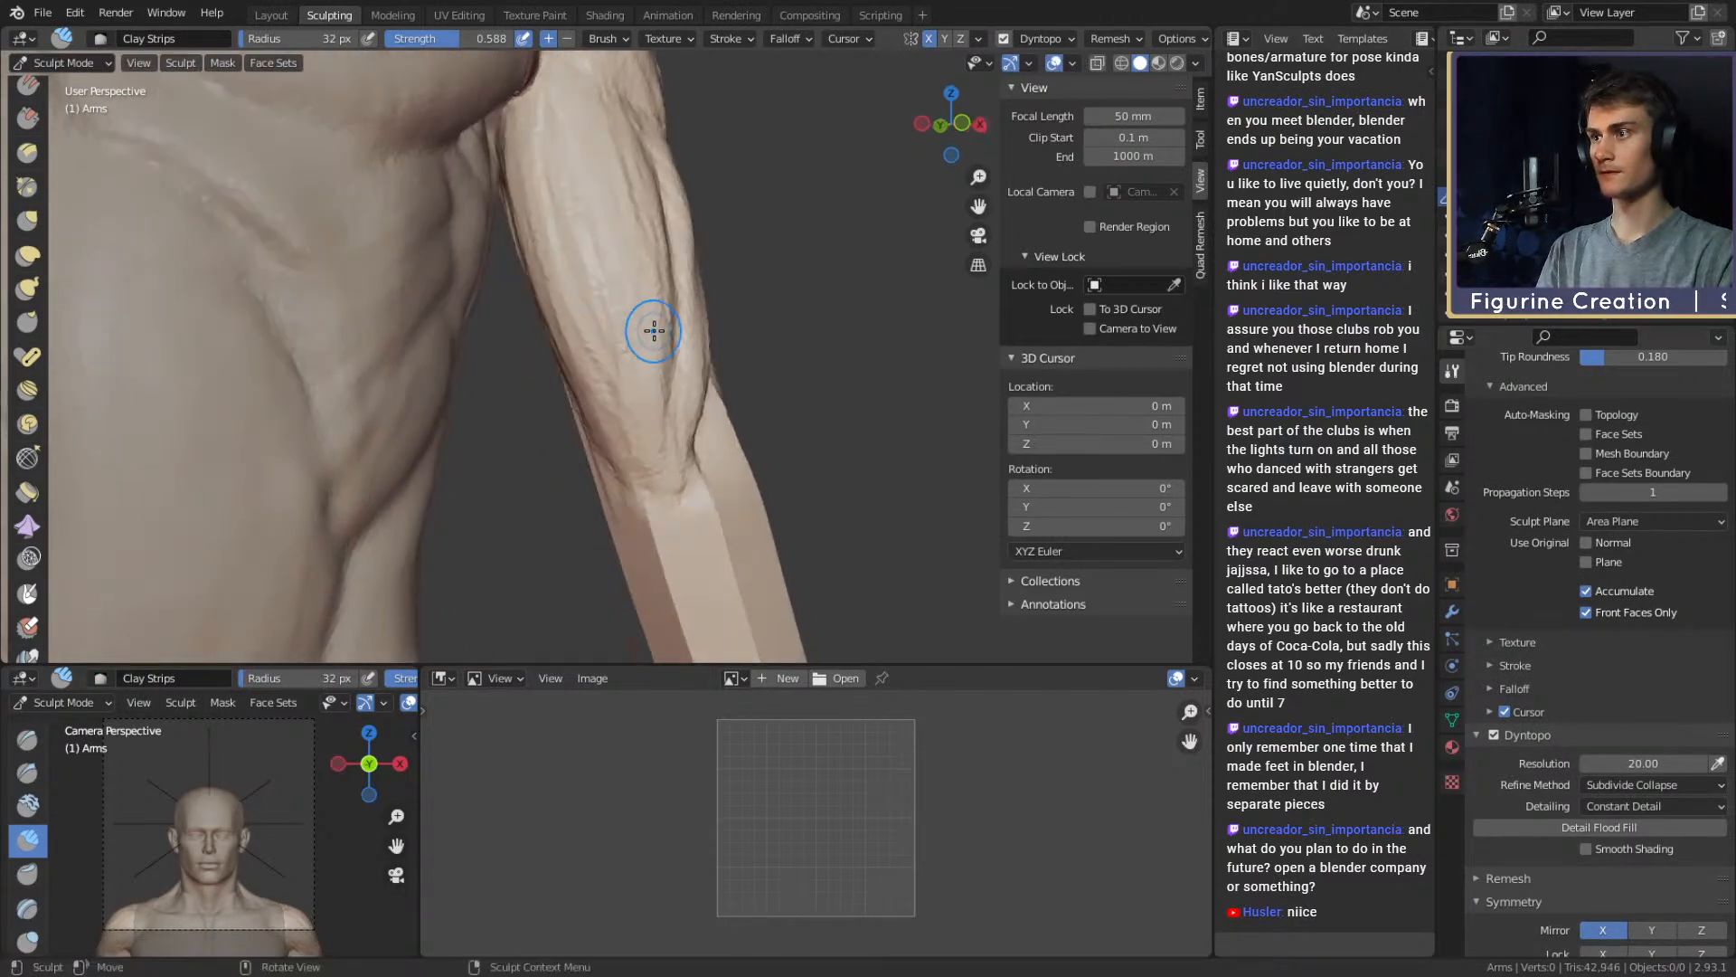
Set the Grab brush radius to 113 px for working on the back of the upper arm
{"action": "key", "text": "g"}
{"action": "mouse_move", "coordinate": [593, 317]}
{"action": "middle_mouse_down"}
{"action": "mouse_move", "coordinate": [622, 354]}
{"action": "mouse_move", "coordinate": [648, 272]}
{"action": "mouse_move", "coordinate": [650, 321]}
{"action": "mouse_move", "coordinate": [710, 328]}
{"action": "mouse_move", "coordinate": [588, 271]}
{"action": "mouse_move", "coordinate": [600, 349]}
{"action": "mouse_move", "coordinate": [577, 323]}
{"action": "middle_mouse_up"}
{"action": "key", "text": "c"}
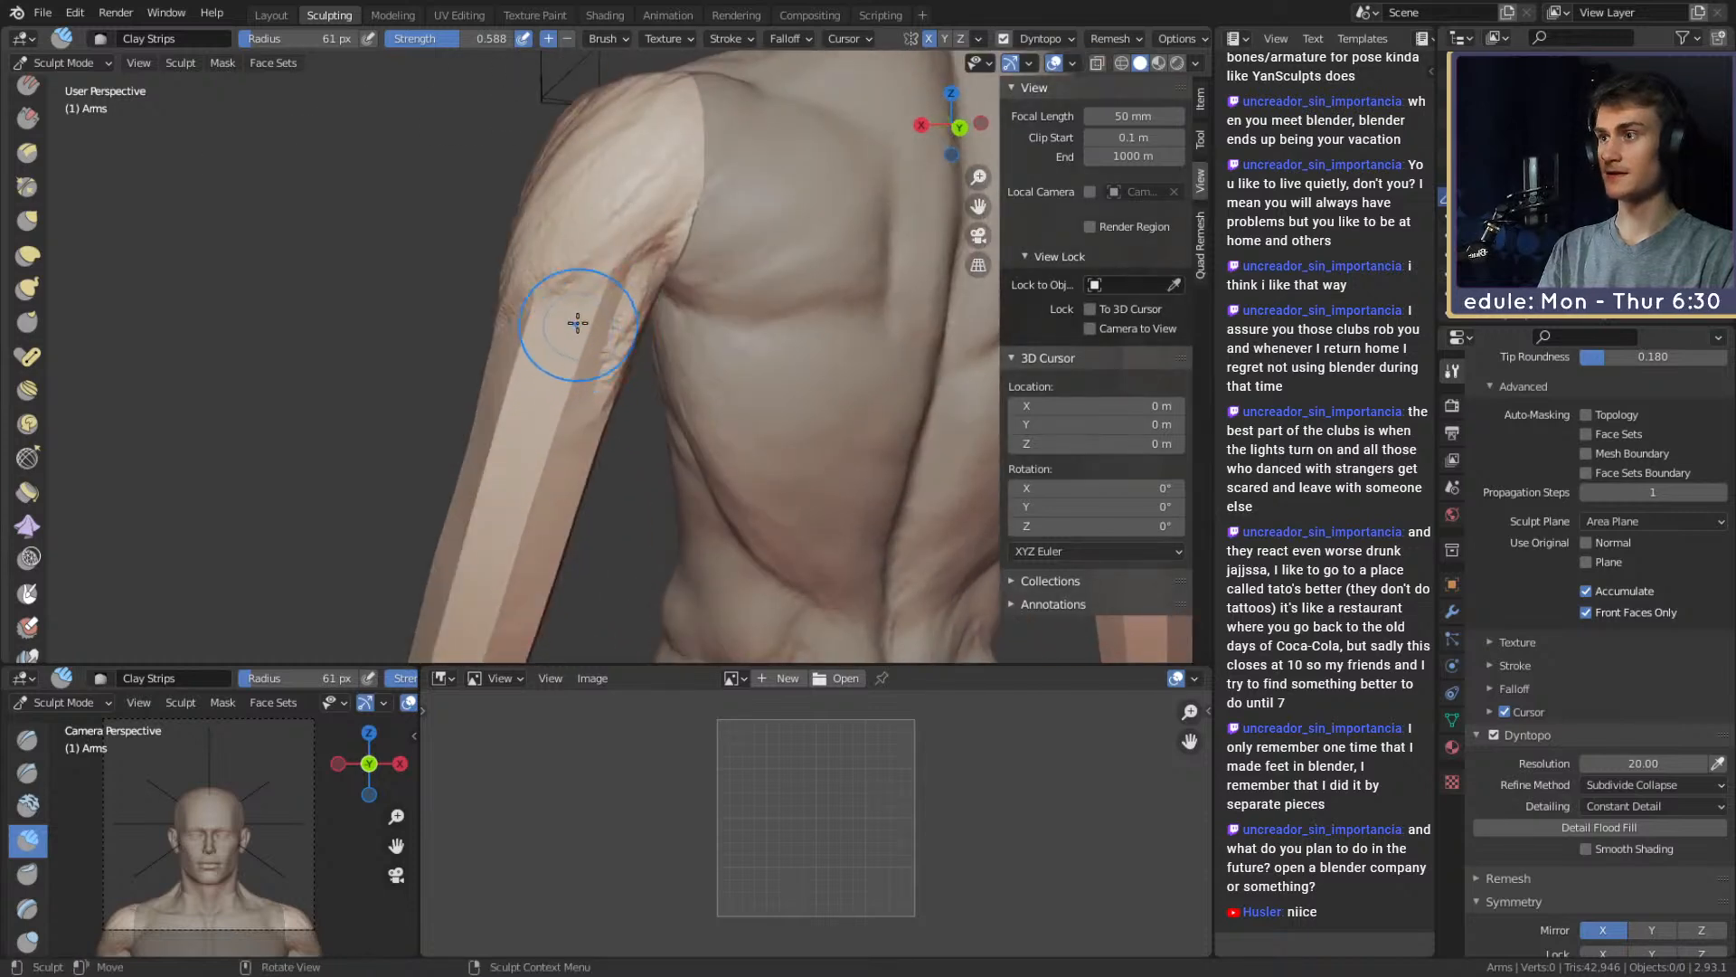
{"action": "key", "text": "g"}
{"action": "mouse_move", "coordinate": [555, 258]}
{"action": "middle_mouse_down"}
{"action": "mouse_move", "coordinate": [607, 259]}
{"action": "mouse_move", "coordinate": [607, 275]}
{"action": "mouse_move", "coordinate": [560, 277]}
{"action": "middle_mouse_up"}
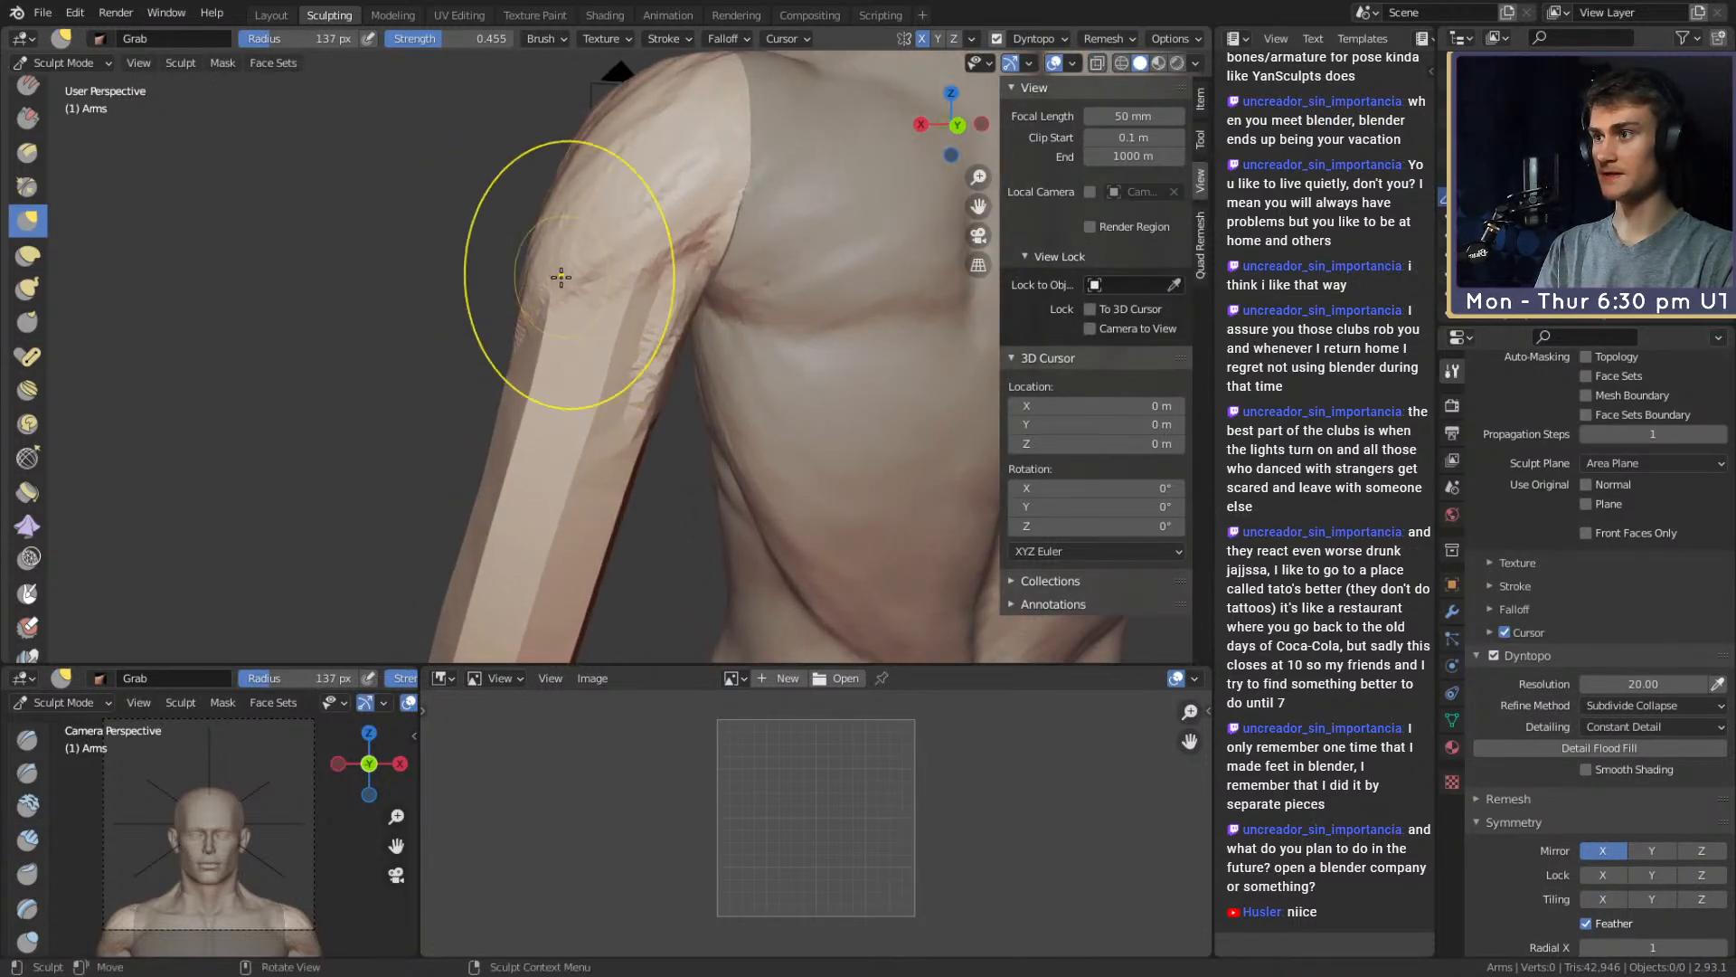
{"action": "mouse_move", "coordinate": [561, 277]}
{"action": "left_mouse_down", "text": "alt"}
{"action": "mouse_move", "coordinate": [668, 258]}
{"action": "mouse_move", "coordinate": [647, 288]}
{"action": "left_mouse_up", "text": "alt"}
{"action": "key", "text": "f"}
{"action": "left_click", "coordinate": [699, 277]}
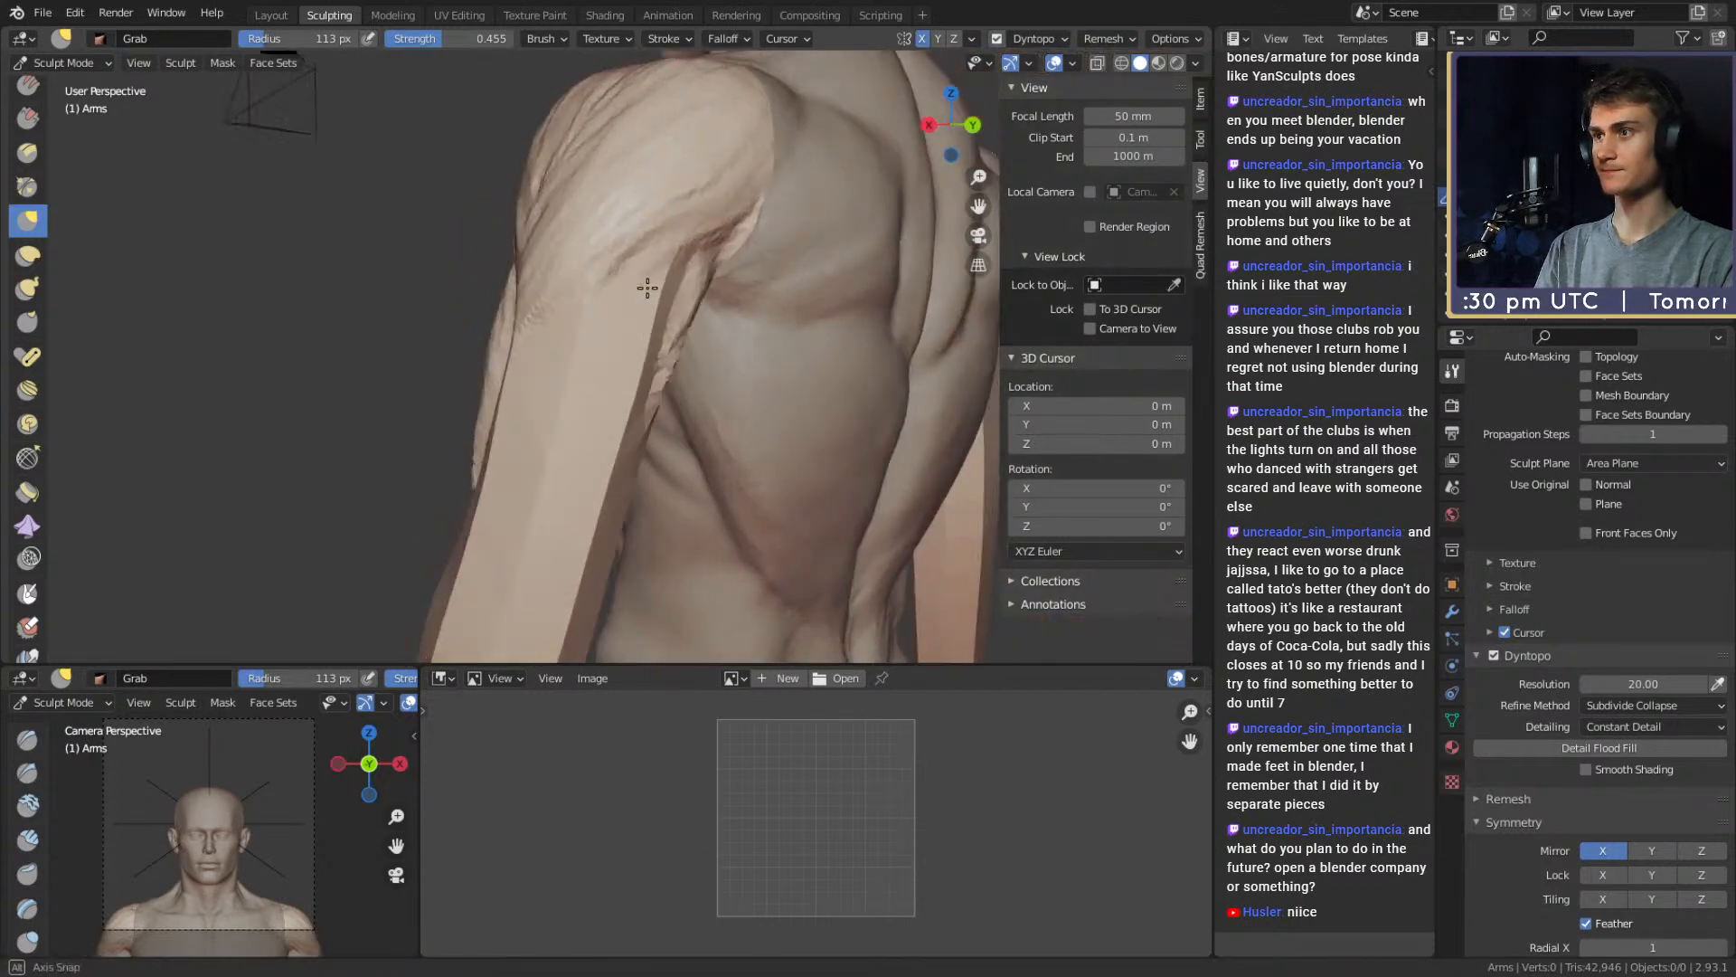
Build up the back of the arm along the rear deltoid's lower edge with Clay Strips at 36 px
{"action": "mouse_move", "coordinate": [647, 288]}
{"action": "middle_mouse_down"}
{"action": "mouse_move", "coordinate": [668, 286]}
{"action": "mouse_move", "coordinate": [573, 276]}
{"action": "mouse_move", "coordinate": [588, 304]}
{"action": "mouse_move", "coordinate": [633, 270]}
{"action": "middle_mouse_up"}
{"action": "key", "text": "c"}
{"action": "key", "text": "f"}
{"action": "left_click", "coordinate": [524, 300]}
{"action": "middle_click_drag", "start_coordinate": [574, 200], "coordinate": [664, 244]}
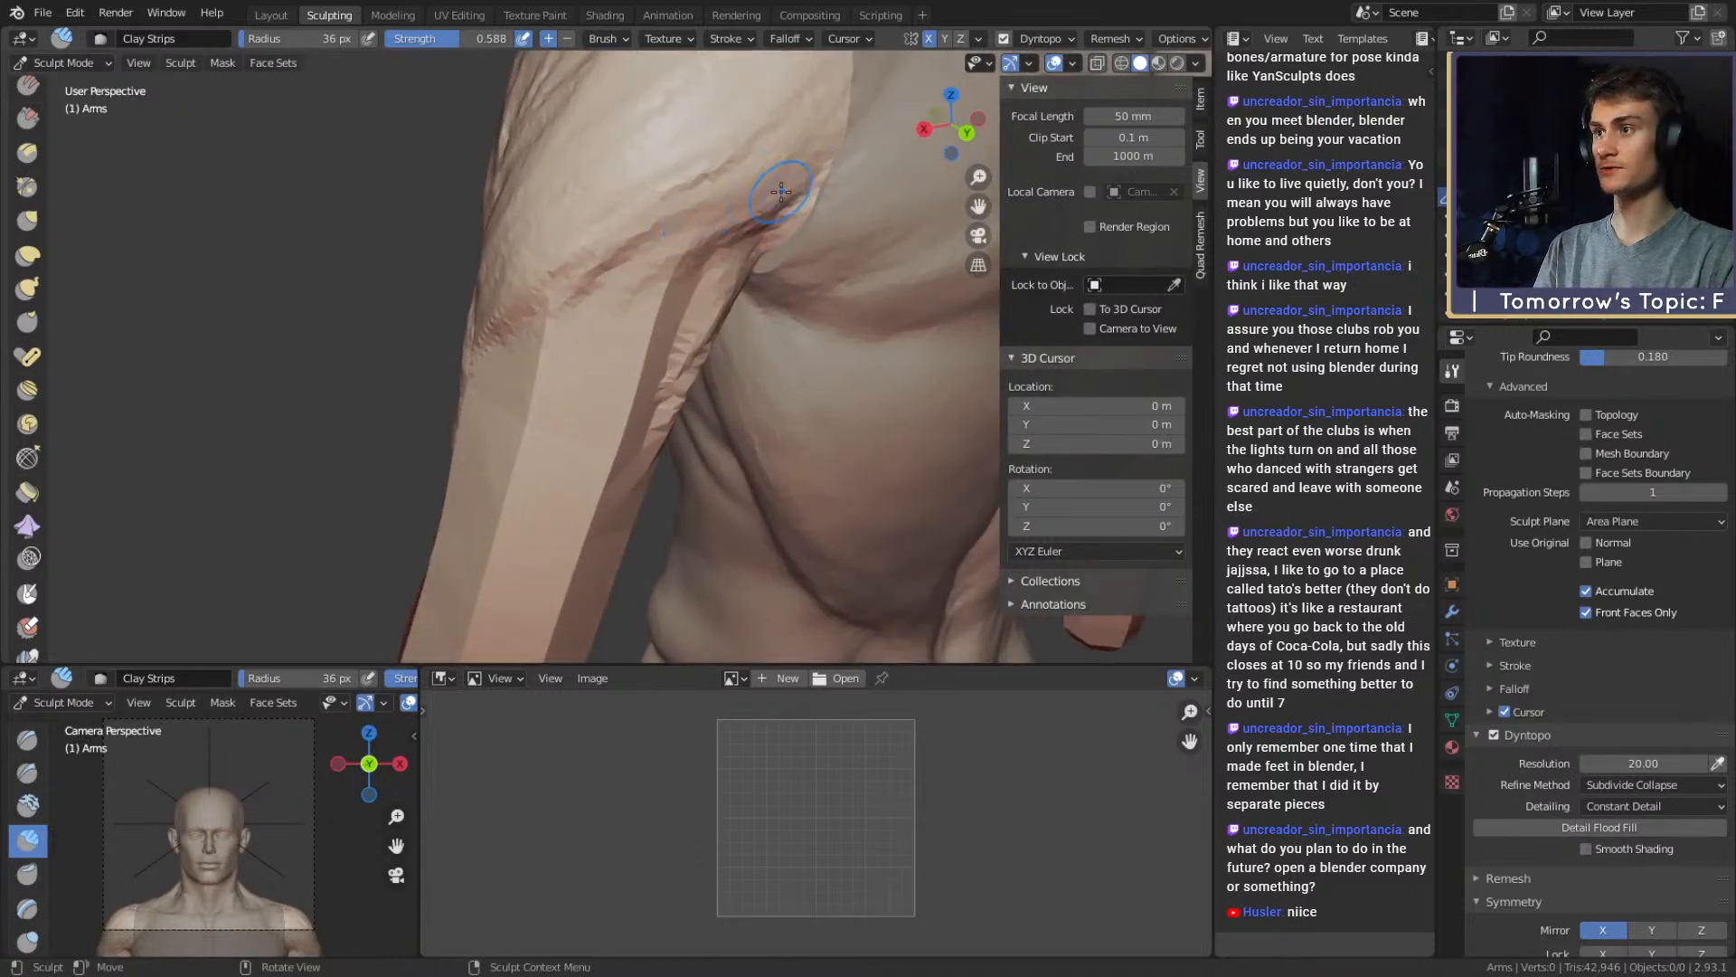
{"action": "middle_click_drag", "start_coordinate": [781, 191], "coordinate": [607, 178]}
{"action": "mouse_move", "coordinate": [740, 163]}
{"action": "left_mouse_down"}
{"action": "mouse_move", "coordinate": [764, 172]}
{"action": "mouse_move", "coordinate": [534, 242]}
{"action": "left_mouse_up"}
{"action": "middle_click_drag", "start_coordinate": [665, 208], "coordinate": [578, 218]}
Start the triceps mass near the armpit on the back of the arm with Clay Strips at 52 px
{"action": "key", "text": "f"}
{"action": "left_click", "coordinate": [653, 215]}
{"action": "left_click_drag", "start_coordinate": [612, 211], "coordinate": [631, 167]}
{"action": "middle_click_drag", "start_coordinate": [617, 219], "coordinate": [667, 220]}
{"action": "left_click_drag", "start_coordinate": [668, 220], "coordinate": [714, 172]}
{"action": "middle_click_drag", "start_coordinate": [682, 198], "coordinate": [605, 202]}
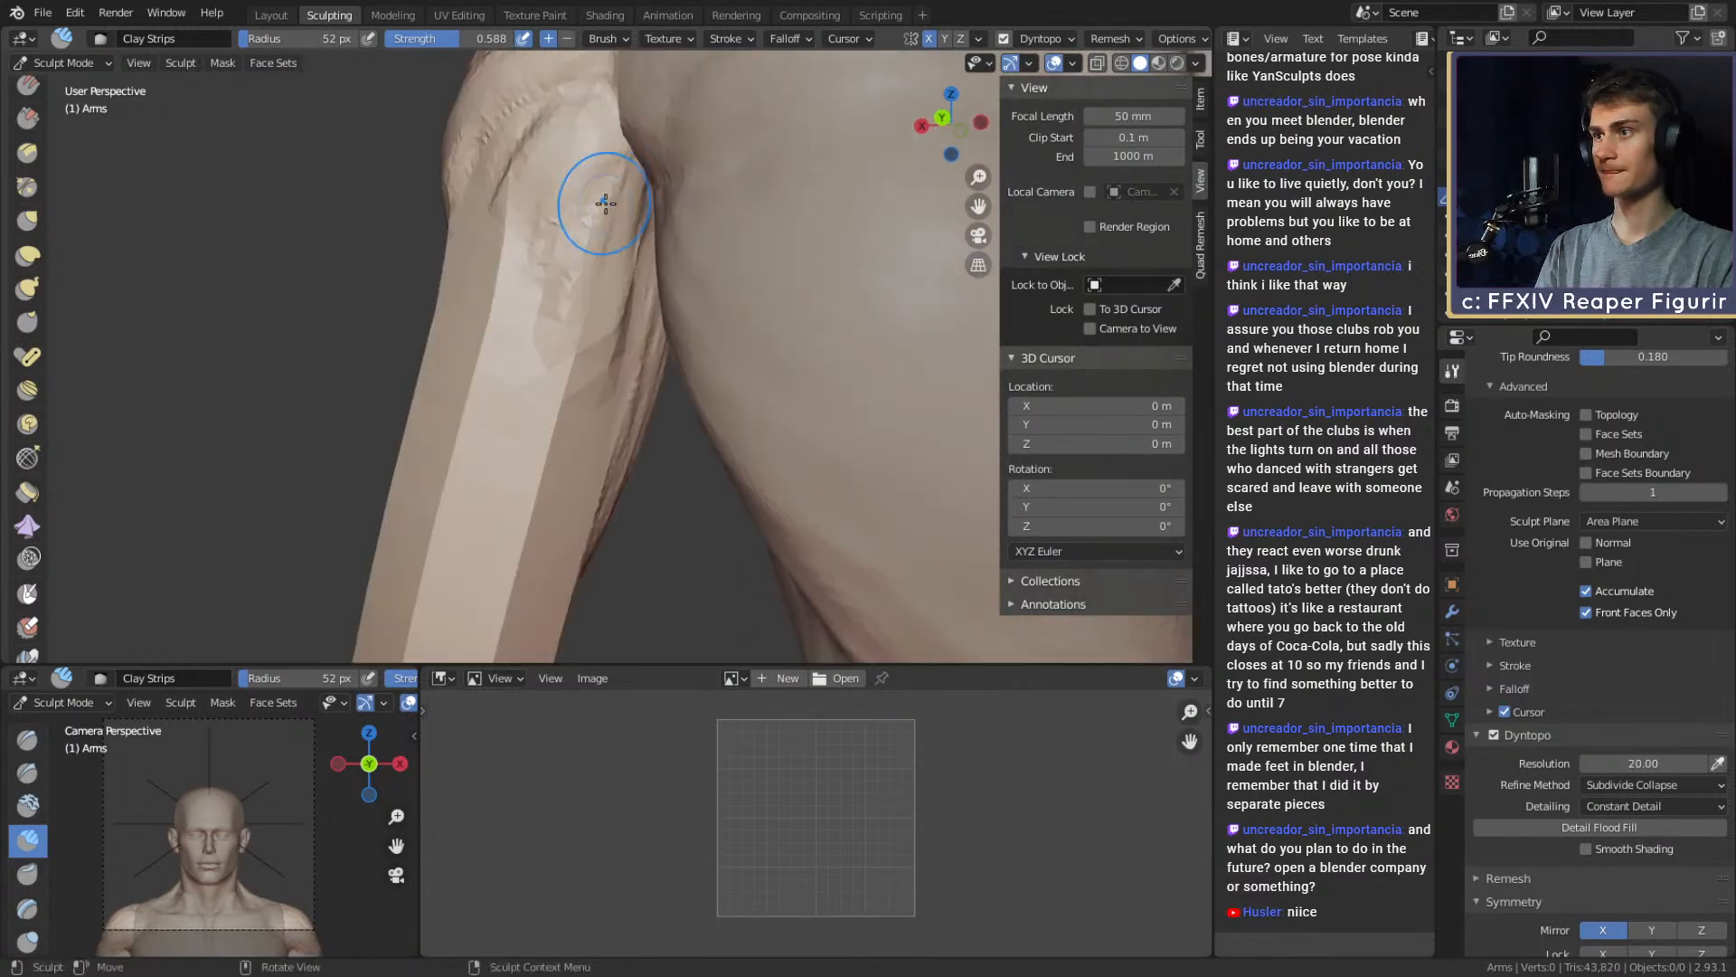
Fill out the upper triceps across the back of the arm to its outer edge with Clay Strips
{"action": "mouse_move", "coordinate": [605, 202]}
{"action": "left_mouse_down"}
{"action": "mouse_move", "coordinate": [593, 193]}
{"action": "mouse_move", "coordinate": [549, 264]}
{"action": "left_mouse_up"}
{"action": "middle_click_drag", "start_coordinate": [575, 206], "coordinate": [592, 226]}
{"action": "mouse_move", "coordinate": [592, 226]}
{"action": "left_mouse_down"}
{"action": "mouse_move", "coordinate": [549, 224]}
{"action": "mouse_move", "coordinate": [597, 237]}
{"action": "mouse_move", "coordinate": [573, 244]}
{"action": "left_mouse_up"}
{"action": "middle_click_drag", "start_coordinate": [573, 244], "coordinate": [637, 250]}
{"action": "mouse_move", "coordinate": [605, 182]}
{"action": "left_mouse_down"}
{"action": "mouse_move", "coordinate": [557, 182]}
{"action": "mouse_move", "coordinate": [515, 244]}
{"action": "left_mouse_up"}
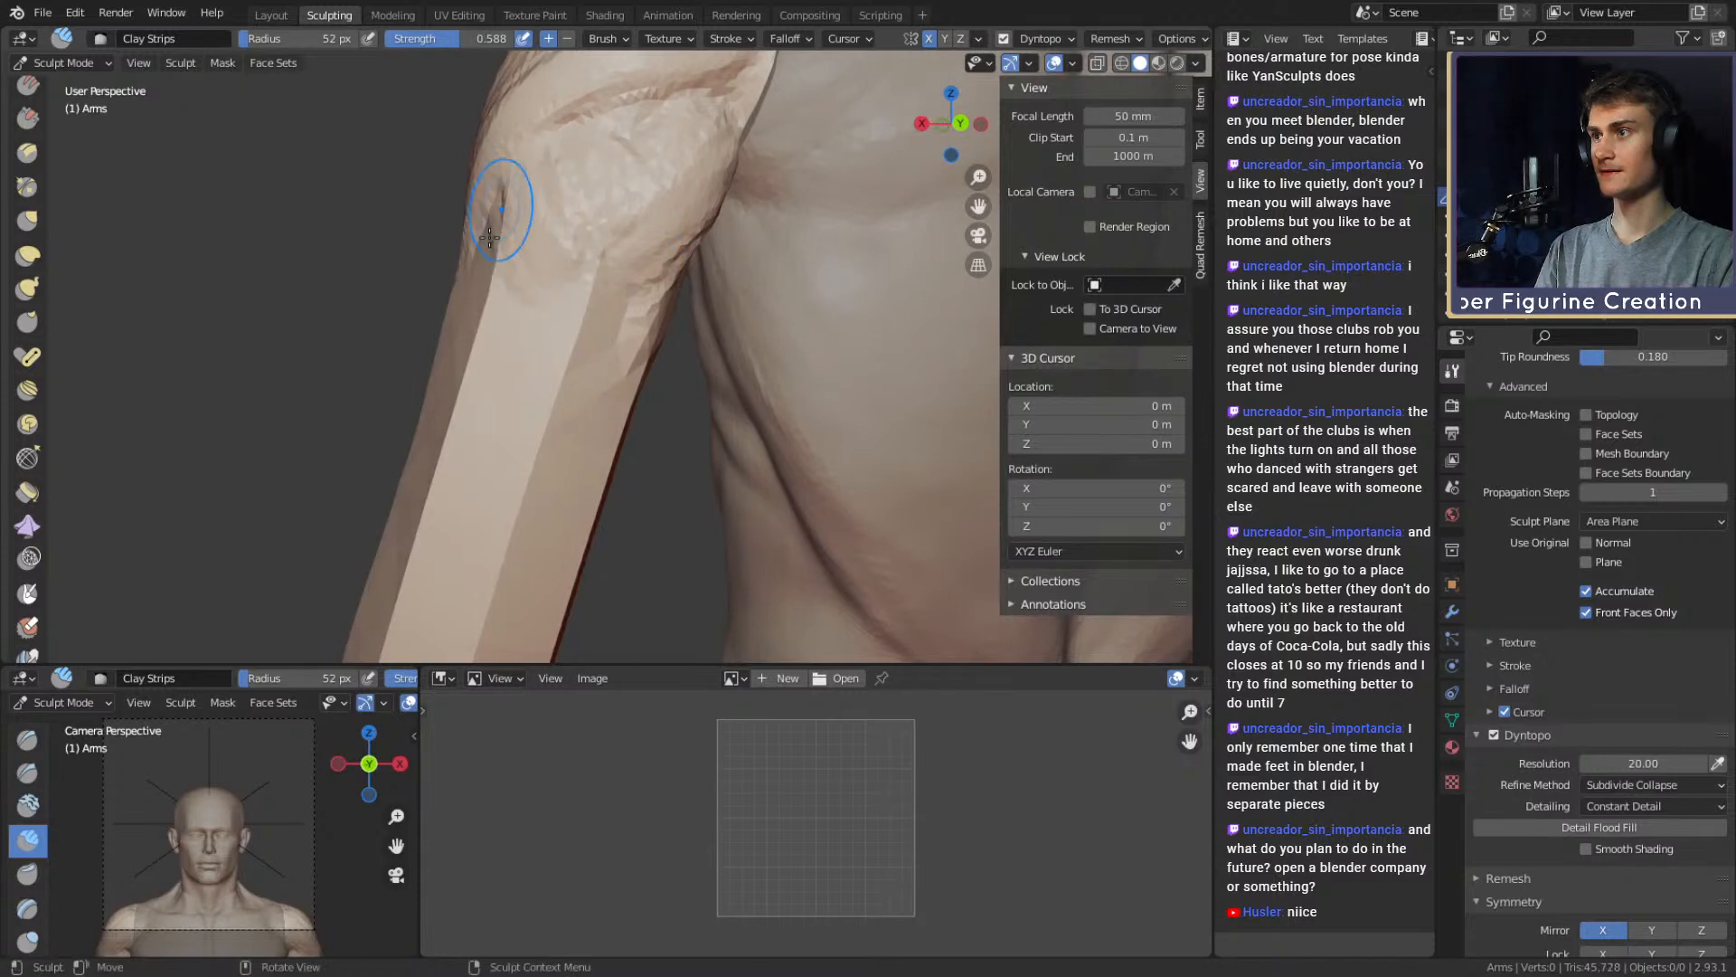
{"action": "middle_click_drag", "start_coordinate": [529, 207], "coordinate": [600, 194]}
{"action": "left_click_drag", "start_coordinate": [600, 193], "coordinate": [588, 239]}
{"action": "mouse_move", "coordinate": [581, 233]}
{"action": "middle_mouse_down"}
{"action": "mouse_move", "coordinate": [569, 213]}
{"action": "mouse_move", "coordinate": [595, 206]}
{"action": "middle_mouse_up"}
{"action": "mouse_move", "coordinate": [595, 207]}
{"action": "left_mouse_down"}
{"action": "mouse_move", "coordinate": [600, 246]}
{"action": "mouse_move", "coordinate": [543, 232]}
{"action": "left_mouse_up"}
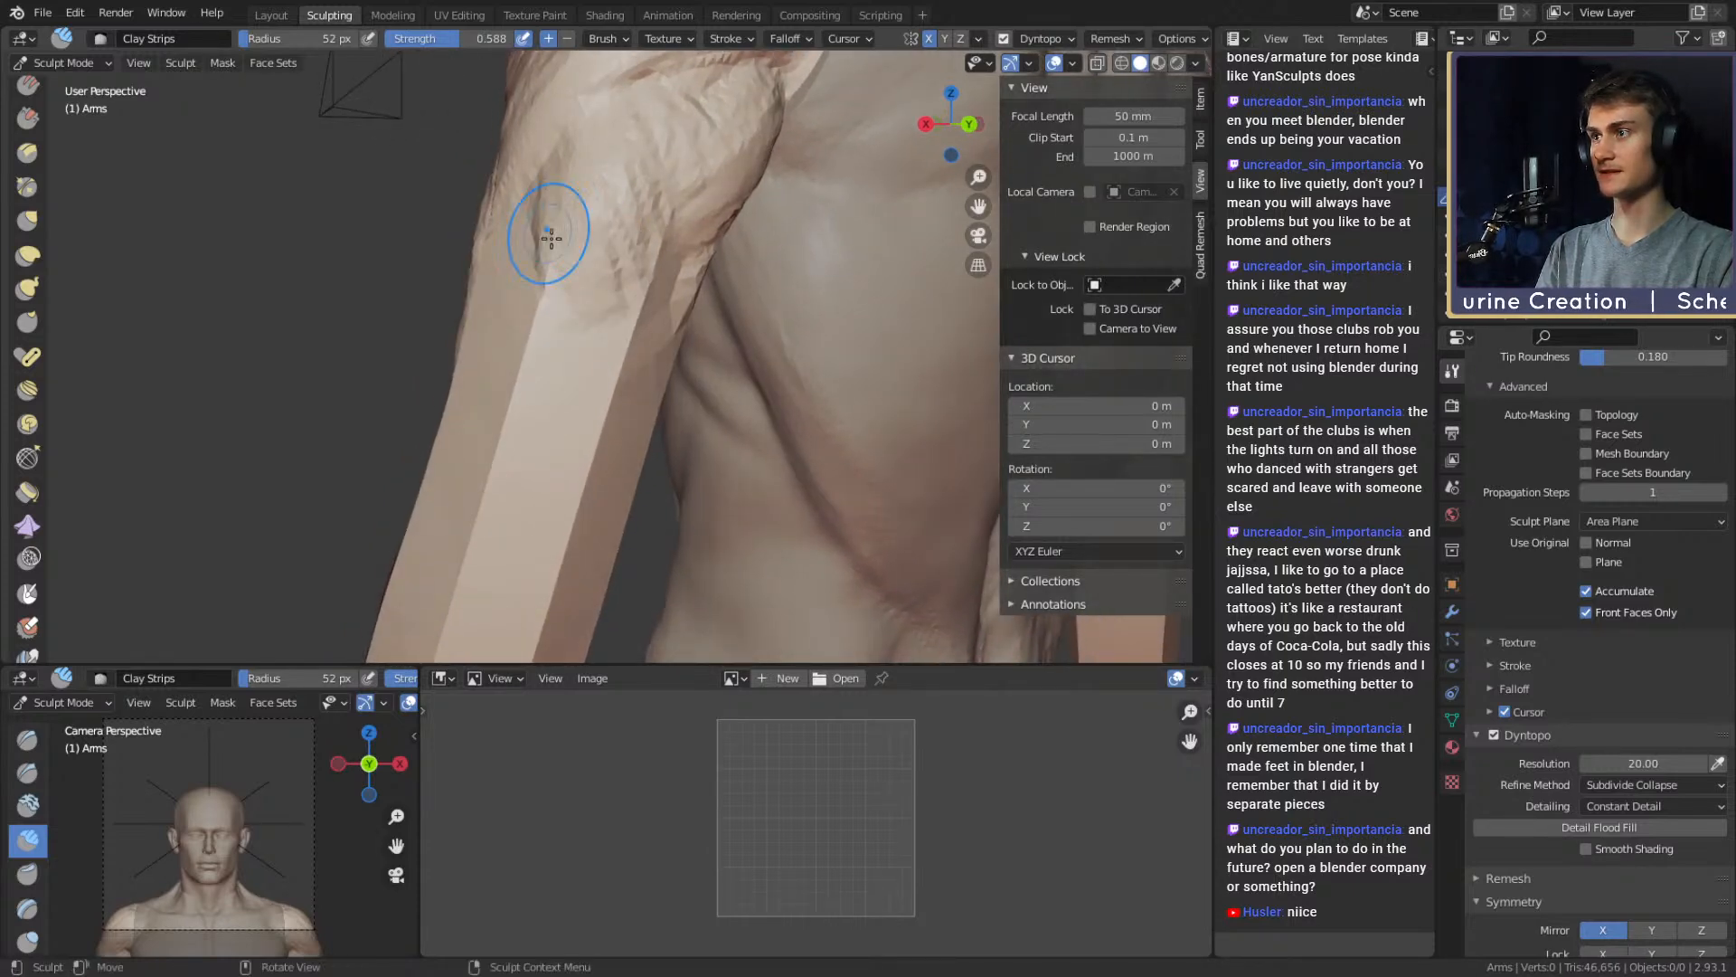
Mark out the triceps divisions on the back of the arm with a 17 px Mask brush and clear the mask
{"action": "mouse_move", "coordinate": [542, 233]}
{"action": "middle_mouse_down"}
{"action": "mouse_move", "coordinate": [534, 283]}
{"action": "mouse_move", "coordinate": [784, 317]}
{"action": "mouse_move", "coordinate": [583, 317]}
{"action": "middle_mouse_up"}
{"action": "key", "text": "m"}
{"action": "key", "text": "f"}
{"action": "left_click", "coordinate": [573, 372]}
{"action": "left_click_drag", "start_coordinate": [561, 239], "coordinate": [597, 327]}
{"action": "left_click_drag", "start_coordinate": [577, 132], "coordinate": [564, 237]}
{"action": "mouse_move", "coordinate": [557, 262]}
{"action": "left_mouse_down"}
{"action": "mouse_move", "coordinate": [500, 294]}
{"action": "mouse_move", "coordinate": [481, 421]}
{"action": "left_mouse_up"}
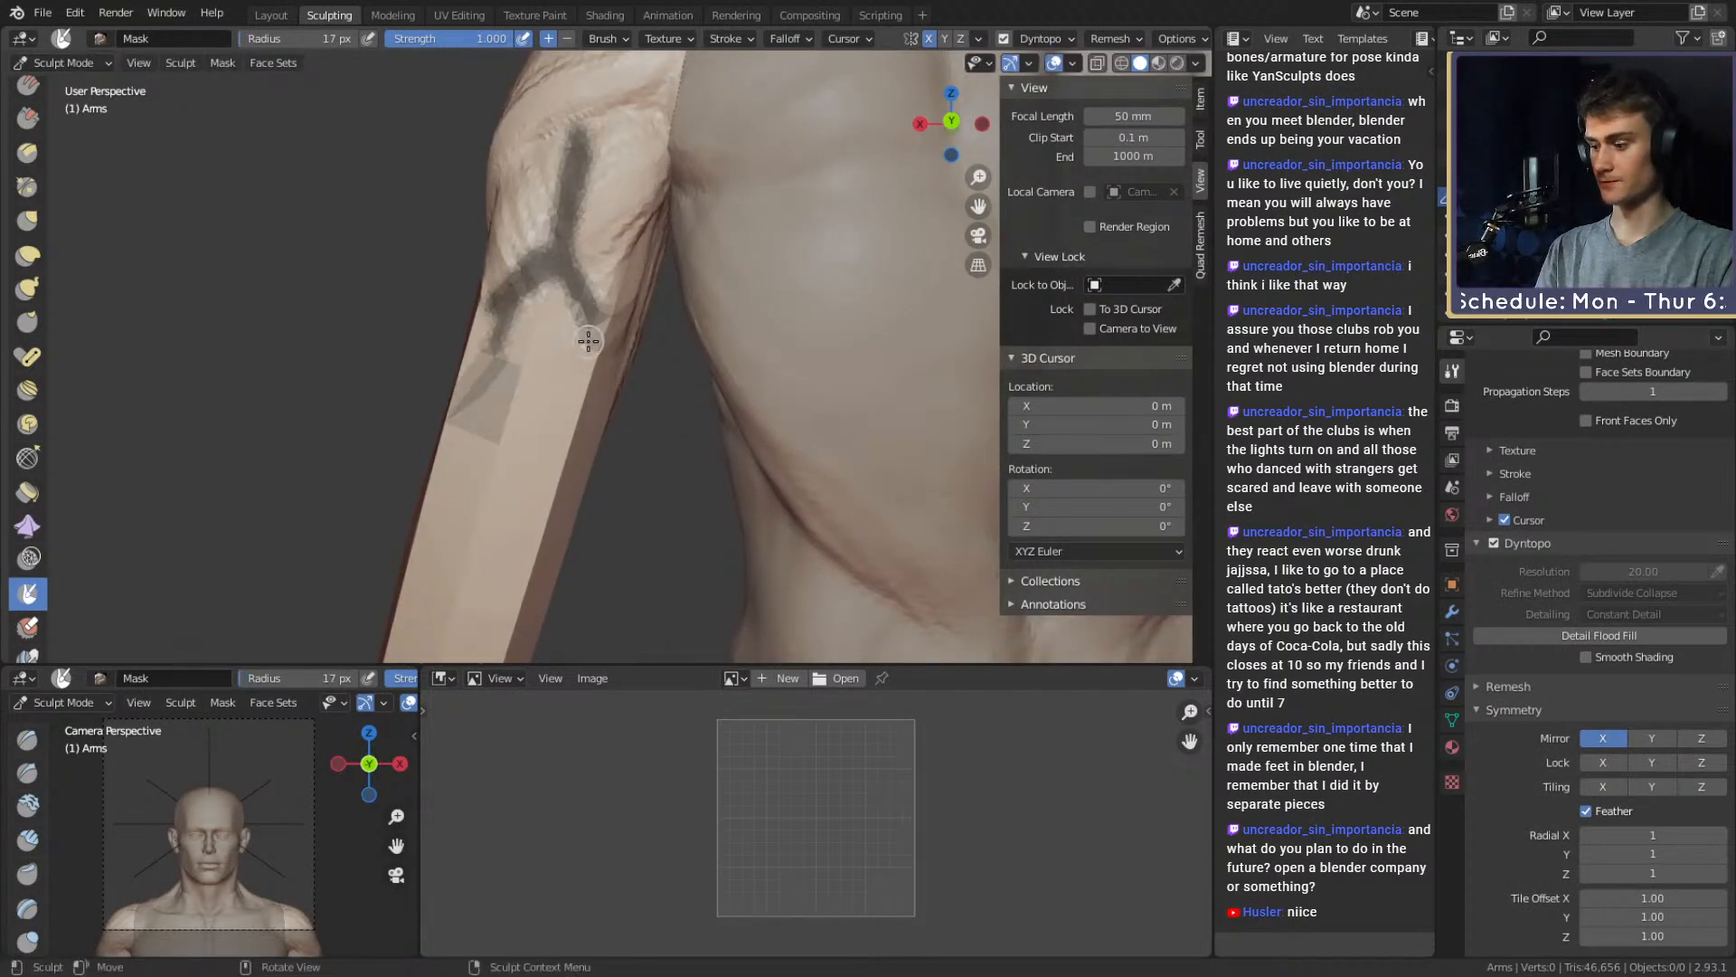
{"action": "left_click_drag", "start_coordinate": [514, 307], "coordinate": [491, 346]}
{"action": "middle_click_drag", "start_coordinate": [511, 335], "coordinate": [544, 360]}
{"action": "left_click_drag", "start_coordinate": [544, 251], "coordinate": [497, 366]}
{"action": "left_click_drag", "start_coordinate": [639, 272], "coordinate": [546, 546]}
{"action": "middle_click_drag", "start_coordinate": [632, 205], "coordinate": [622, 321], "text": "shift"}
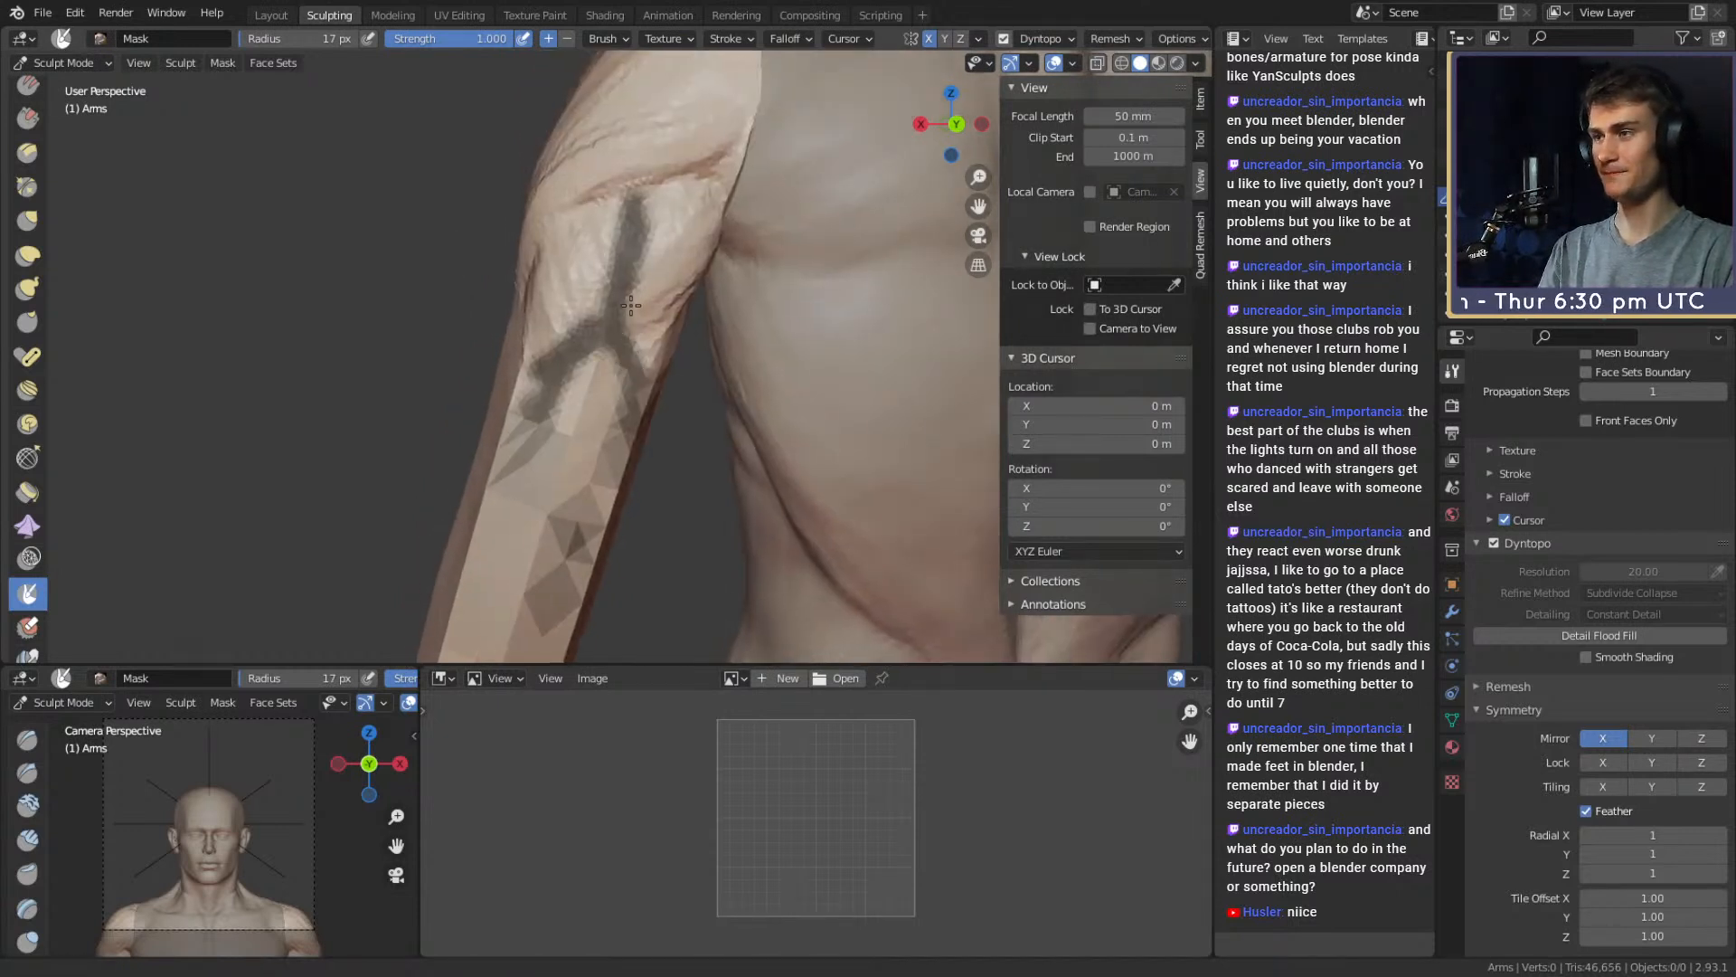
{"action": "key", "text": "alt+m"}
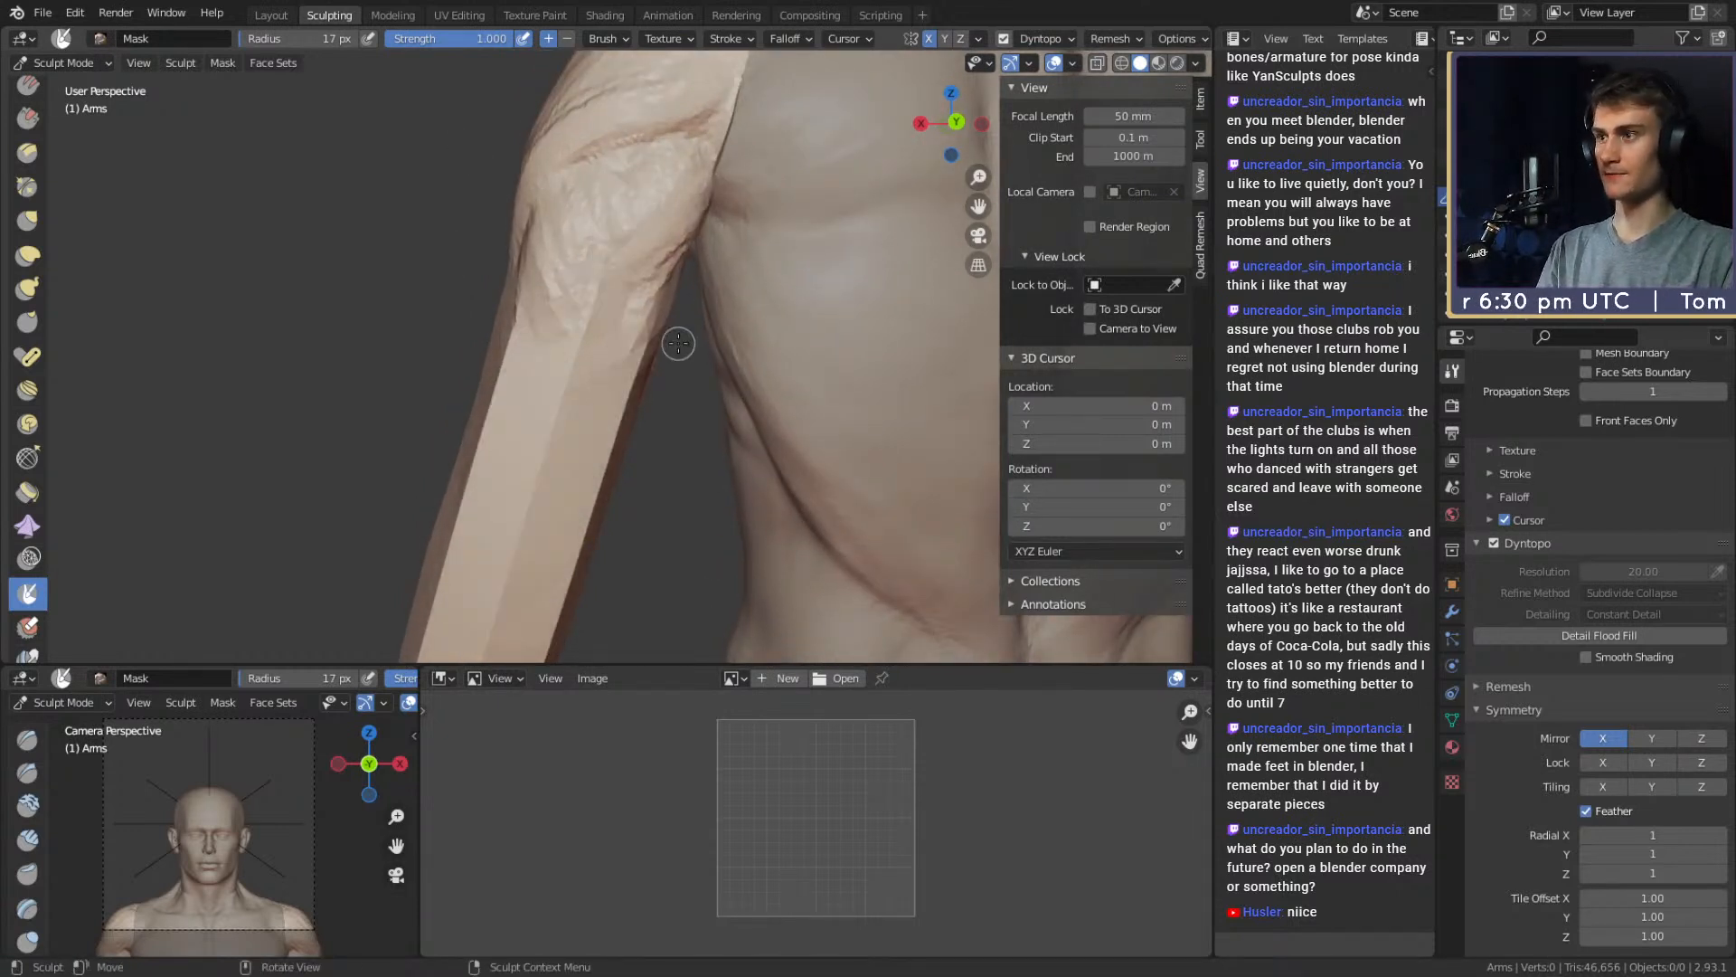
Build up the inner part of the triceps below the armpit with Clay Strips, starting at a 53 px radius
{"action": "middle_click_drag", "start_coordinate": [678, 343], "coordinate": [604, 344]}
{"action": "mouse_move", "coordinate": [605, 343]}
{"action": "middle_mouse_down", "text": "shift"}
{"action": "mouse_move", "coordinate": [605, 237]}
{"action": "mouse_move", "coordinate": [629, 249]}
{"action": "mouse_move", "coordinate": [666, 213]}
{"action": "mouse_move", "coordinate": [650, 238]}
{"action": "middle_mouse_up", "text": "shift"}
{"action": "key", "text": "c"}
{"action": "key", "text": "f"}
{"action": "left_click", "coordinate": [661, 237]}
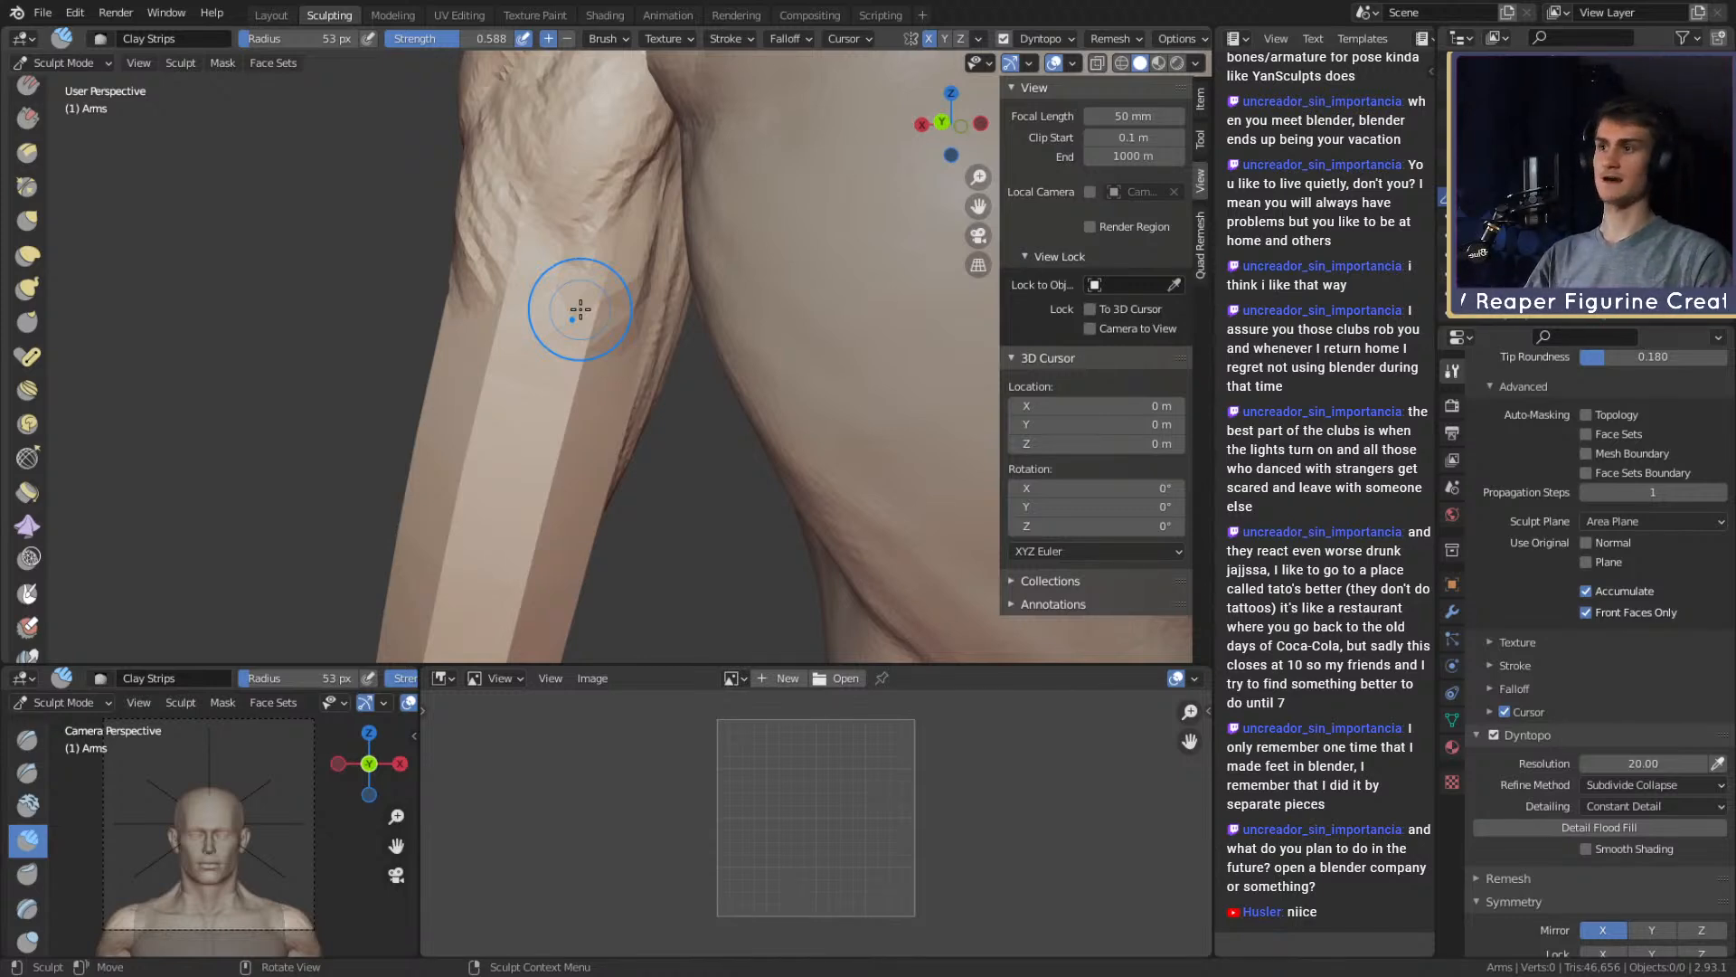
{"action": "middle_click_drag", "start_coordinate": [685, 371], "coordinate": [628, 275]}
{"action": "key", "text": "f"}
{"action": "left_click", "coordinate": [622, 275]}
{"action": "left_click_drag", "start_coordinate": [622, 271], "coordinate": [615, 239]}
{"action": "mouse_move", "coordinate": [615, 240]}
{"action": "middle_mouse_down"}
{"action": "mouse_move", "coordinate": [588, 226]}
{"action": "mouse_move", "coordinate": [565, 258]}
{"action": "middle_mouse_up"}
{"action": "left_click_drag", "start_coordinate": [623, 267], "coordinate": [583, 303]}
{"action": "mouse_move", "coordinate": [574, 298]}
{"action": "middle_mouse_down", "text": "shift"}
{"action": "mouse_move", "coordinate": [555, 278]}
{"action": "mouse_move", "coordinate": [608, 242]}
{"action": "middle_mouse_up", "text": "shift"}
Extend the inner triceps downward with Clay Strips at a 34 px radius
{"action": "key", "text": "f"}
{"action": "left_click", "coordinate": [597, 244]}
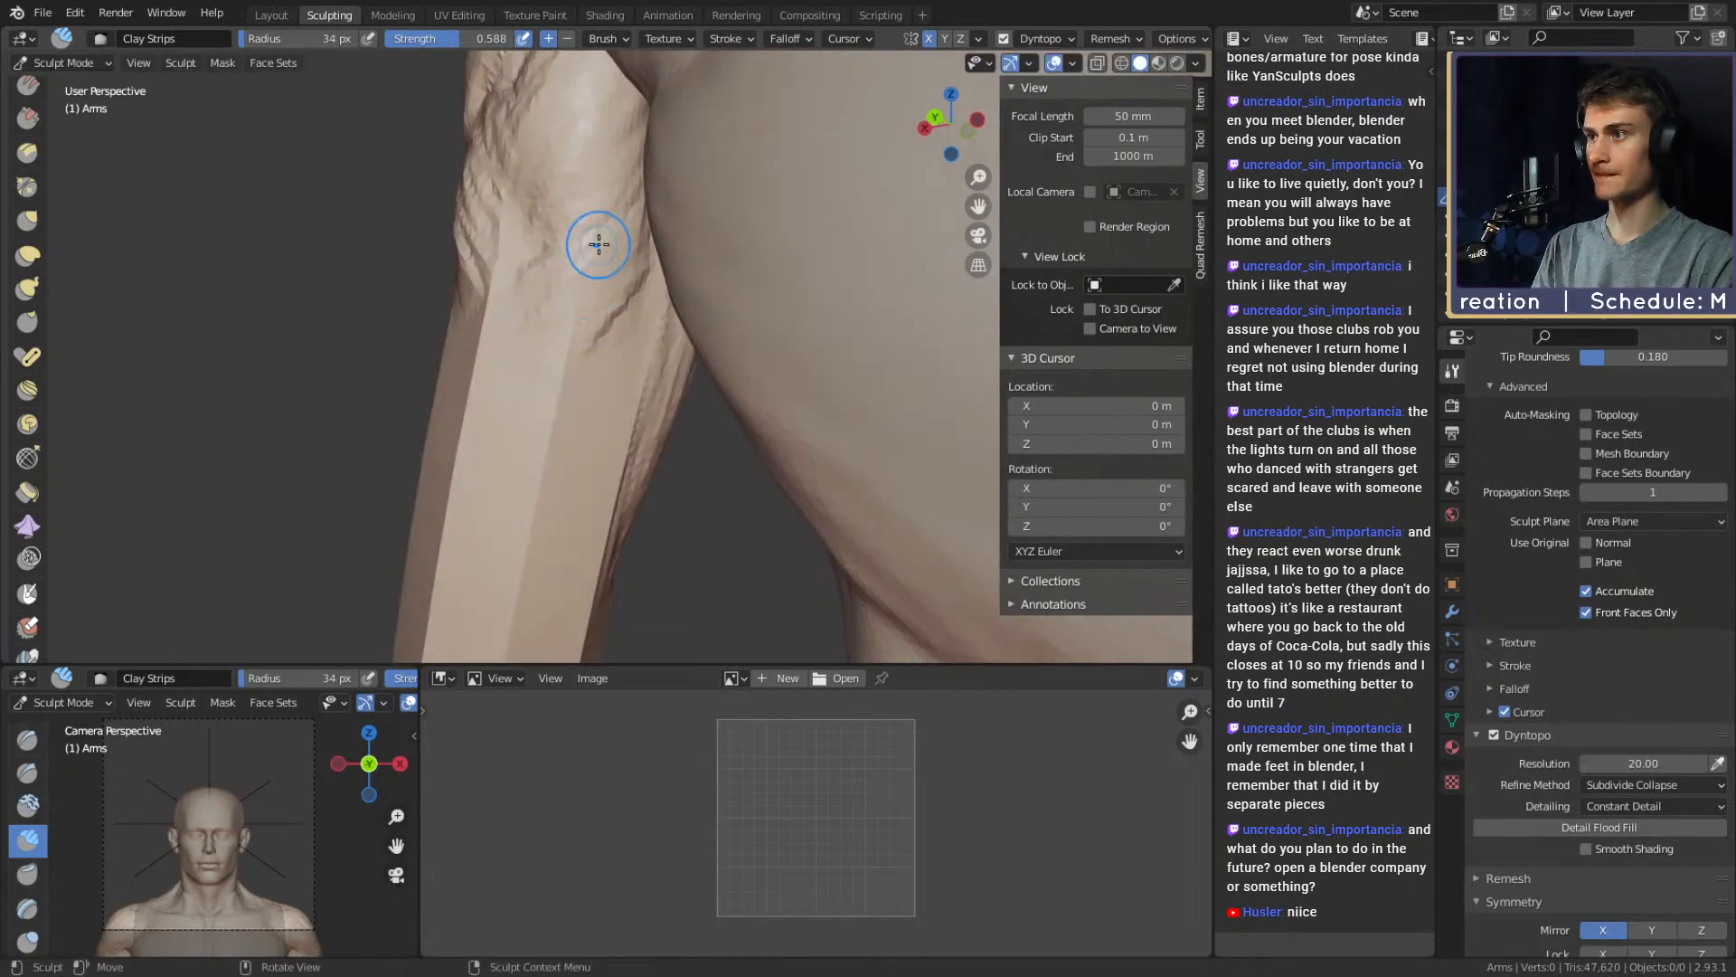
{"action": "left_click_drag", "start_coordinate": [597, 244], "coordinate": [592, 280]}
{"action": "mouse_move", "coordinate": [592, 281]}
{"action": "middle_mouse_down", "text": "shift"}
{"action": "mouse_move", "coordinate": [546, 268]}
{"action": "mouse_move", "coordinate": [602, 276]}
{"action": "middle_mouse_up", "text": "shift"}
{"action": "left_click_drag", "start_coordinate": [602, 276], "coordinate": [608, 349]}
{"action": "mouse_move", "coordinate": [609, 349]}
{"action": "middle_mouse_down"}
{"action": "mouse_move", "coordinate": [612, 372]}
{"action": "mouse_move", "coordinate": [632, 232]}
{"action": "mouse_move", "coordinate": [624, 380]}
{"action": "mouse_move", "coordinate": [604, 330]}
{"action": "mouse_move", "coordinate": [872, 387]}
{"action": "mouse_move", "coordinate": [569, 361]}
{"action": "middle_mouse_up"}
Sculpt the back of the arm down to the elbow with Clay Strips at a radius of about 27 to 30 px
{"action": "key", "text": "f"}
{"action": "left_click", "coordinate": [565, 363]}
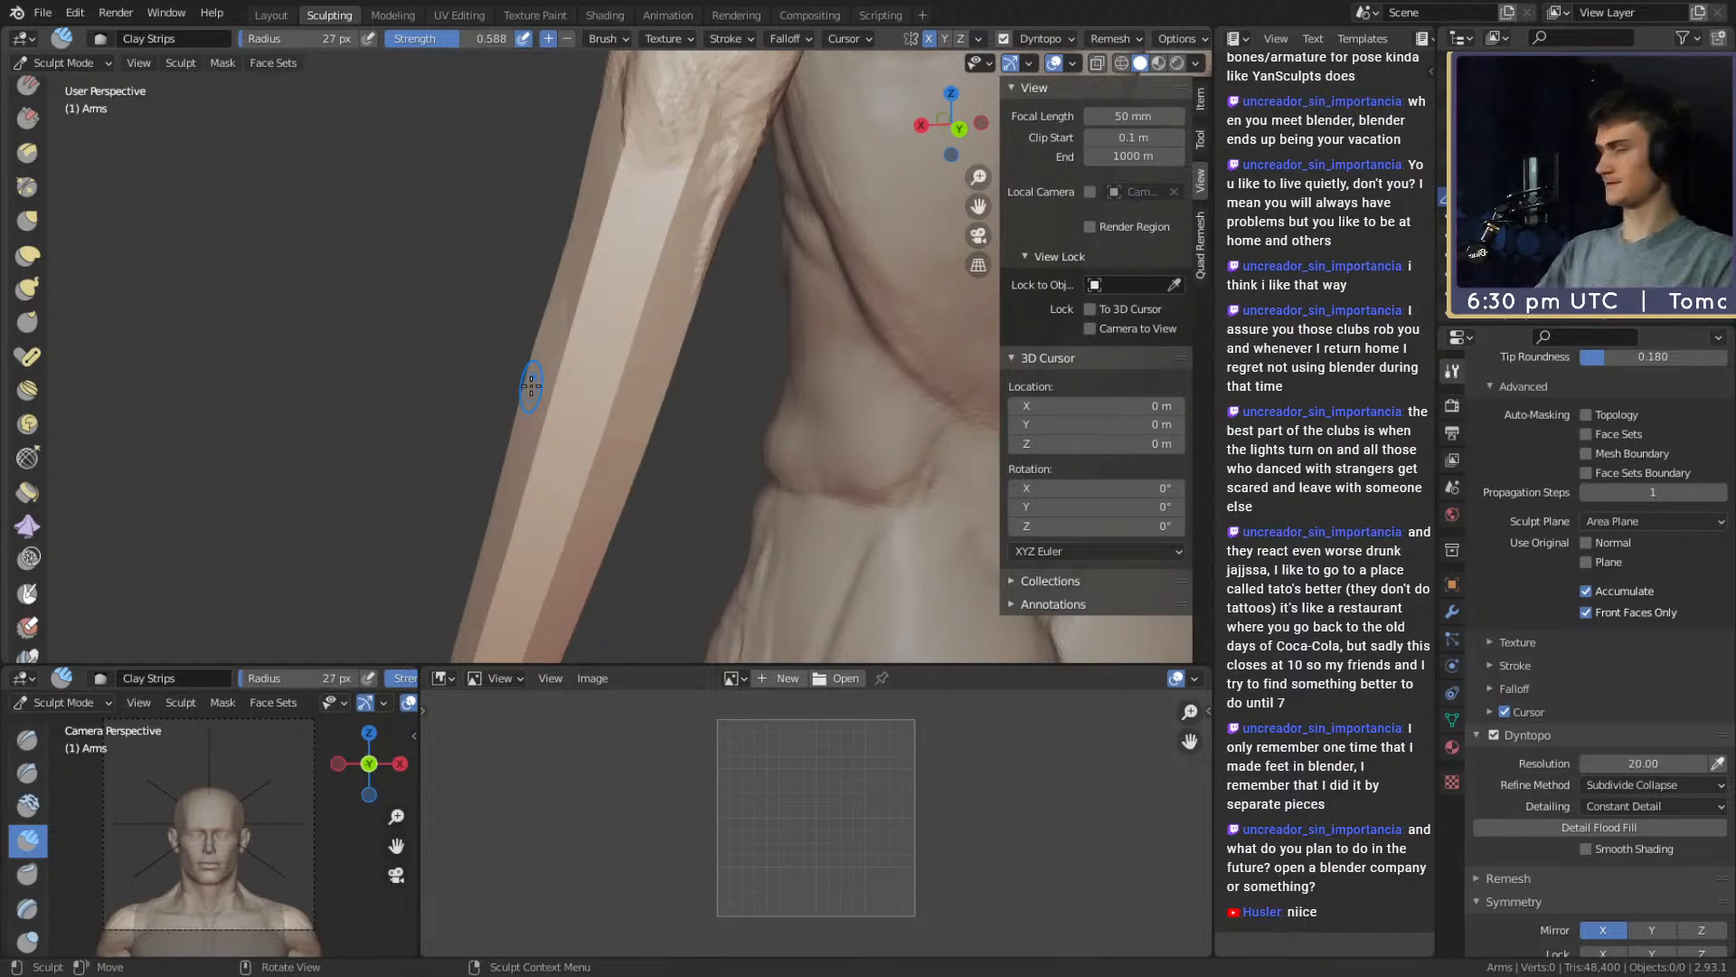
{"action": "mouse_move", "coordinate": [694, 380]}
{"action": "middle_mouse_down"}
{"action": "mouse_move", "coordinate": [620, 280]}
{"action": "mouse_move", "coordinate": [726, 335]}
{"action": "mouse_move", "coordinate": [625, 295]}
{"action": "mouse_move", "coordinate": [760, 322]}
{"action": "mouse_move", "coordinate": [625, 316]}
{"action": "mouse_move", "coordinate": [647, 343]}
{"action": "mouse_move", "coordinate": [590, 385]}
{"action": "mouse_move", "coordinate": [616, 326]}
{"action": "mouse_move", "coordinate": [562, 361]}
{"action": "mouse_move", "coordinate": [606, 193]}
{"action": "mouse_move", "coordinate": [620, 216]}
{"action": "mouse_move", "coordinate": [579, 328]}
{"action": "mouse_move", "coordinate": [611, 344]}
{"action": "middle_mouse_up"}
{"action": "mouse_move", "coordinate": [640, 264]}
{"action": "middle_mouse_down"}
{"action": "mouse_move", "coordinate": [575, 346]}
{"action": "mouse_move", "coordinate": [615, 258]}
{"action": "mouse_move", "coordinate": [639, 280]}
{"action": "mouse_move", "coordinate": [648, 256]}
{"action": "middle_mouse_up"}
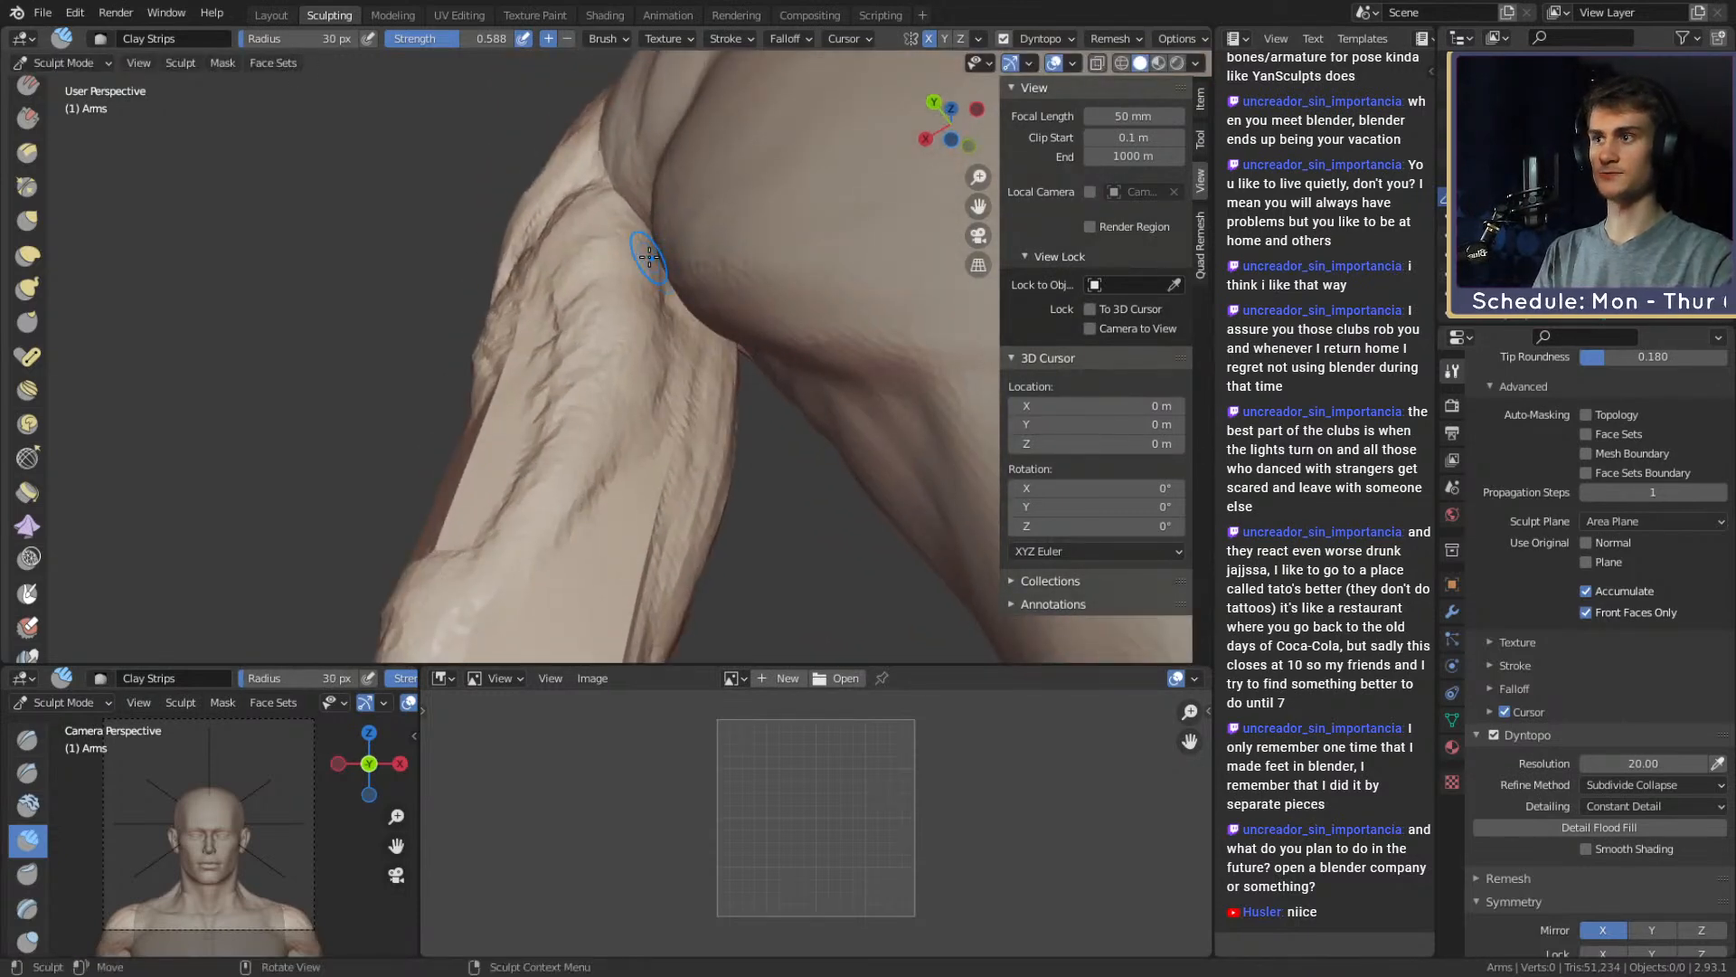
{"action": "middle_click_drag", "start_coordinate": [734, 398], "coordinate": [802, 430]}
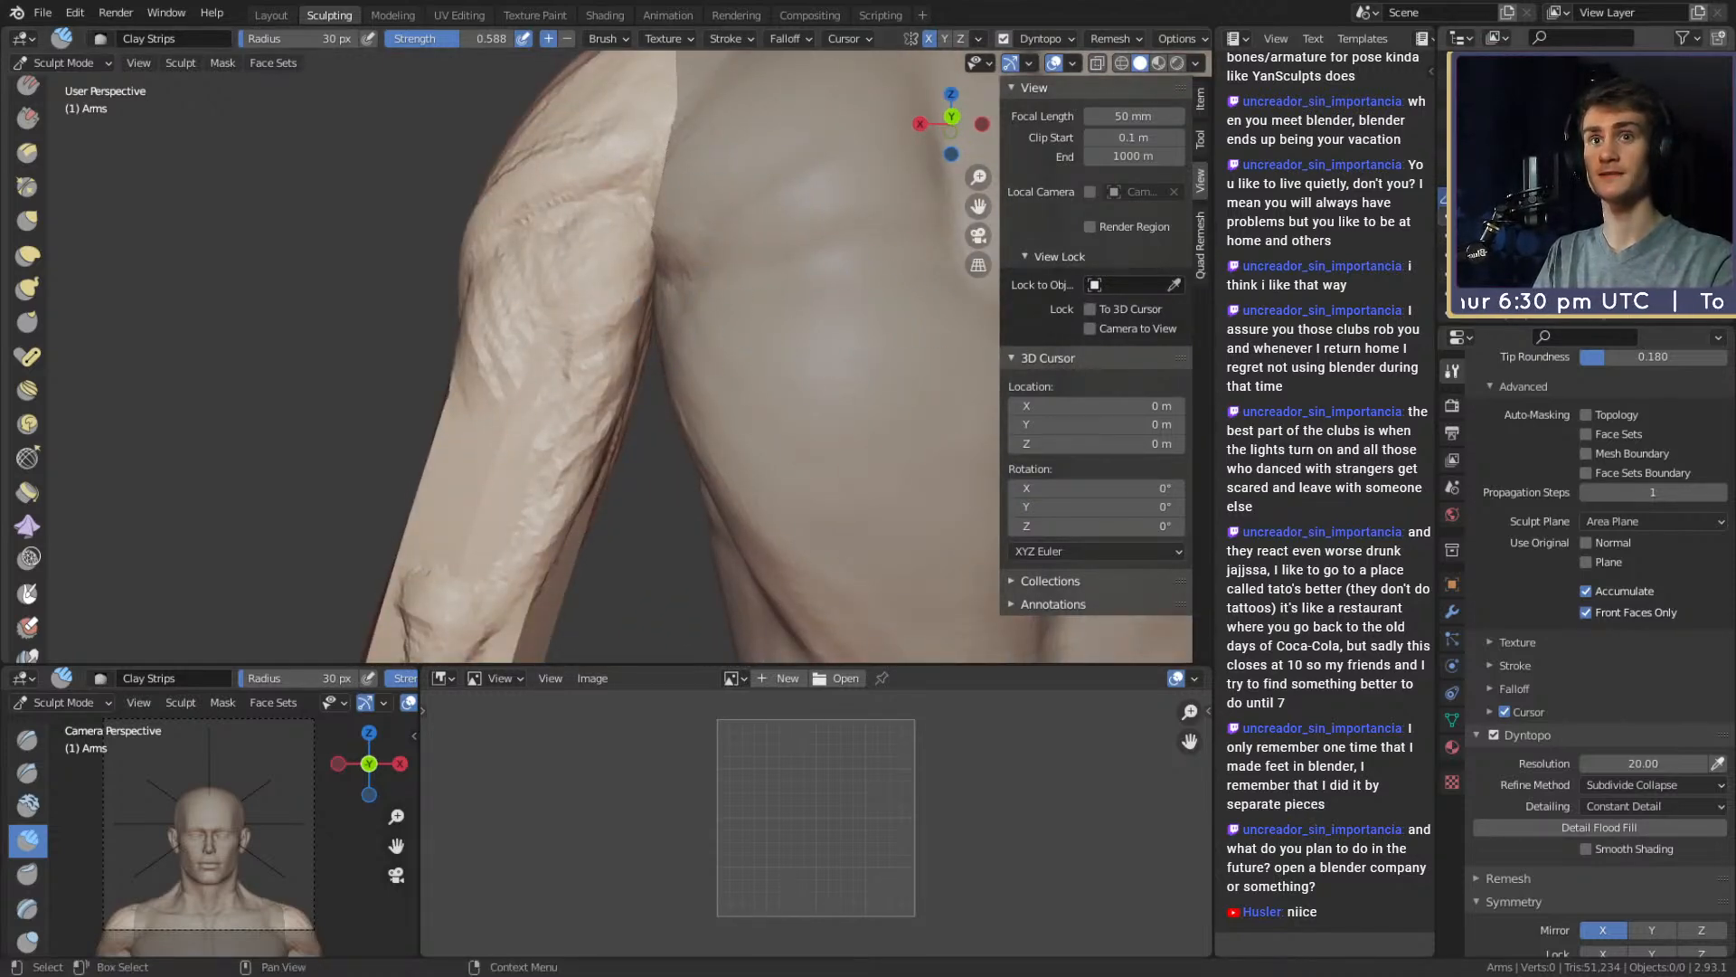
Build up the inner upper arm just below the armpit with Clay Strips, starting at a 50 px radius, and smooth it
{"action": "mouse_move", "coordinate": [805, 430]}
{"action": "middle_mouse_down", "text": "shift"}
{"action": "mouse_move", "coordinate": [829, 286]}
{"action": "mouse_move", "coordinate": [612, 364]}
{"action": "mouse_move", "coordinate": [624, 383]}
{"action": "mouse_move", "coordinate": [604, 287]}
{"action": "middle_mouse_up", "text": "shift"}
{"action": "key", "text": "f"}
{"action": "left_click", "coordinate": [620, 286]}
{"action": "left_click_drag", "start_coordinate": [620, 286], "coordinate": [604, 293]}
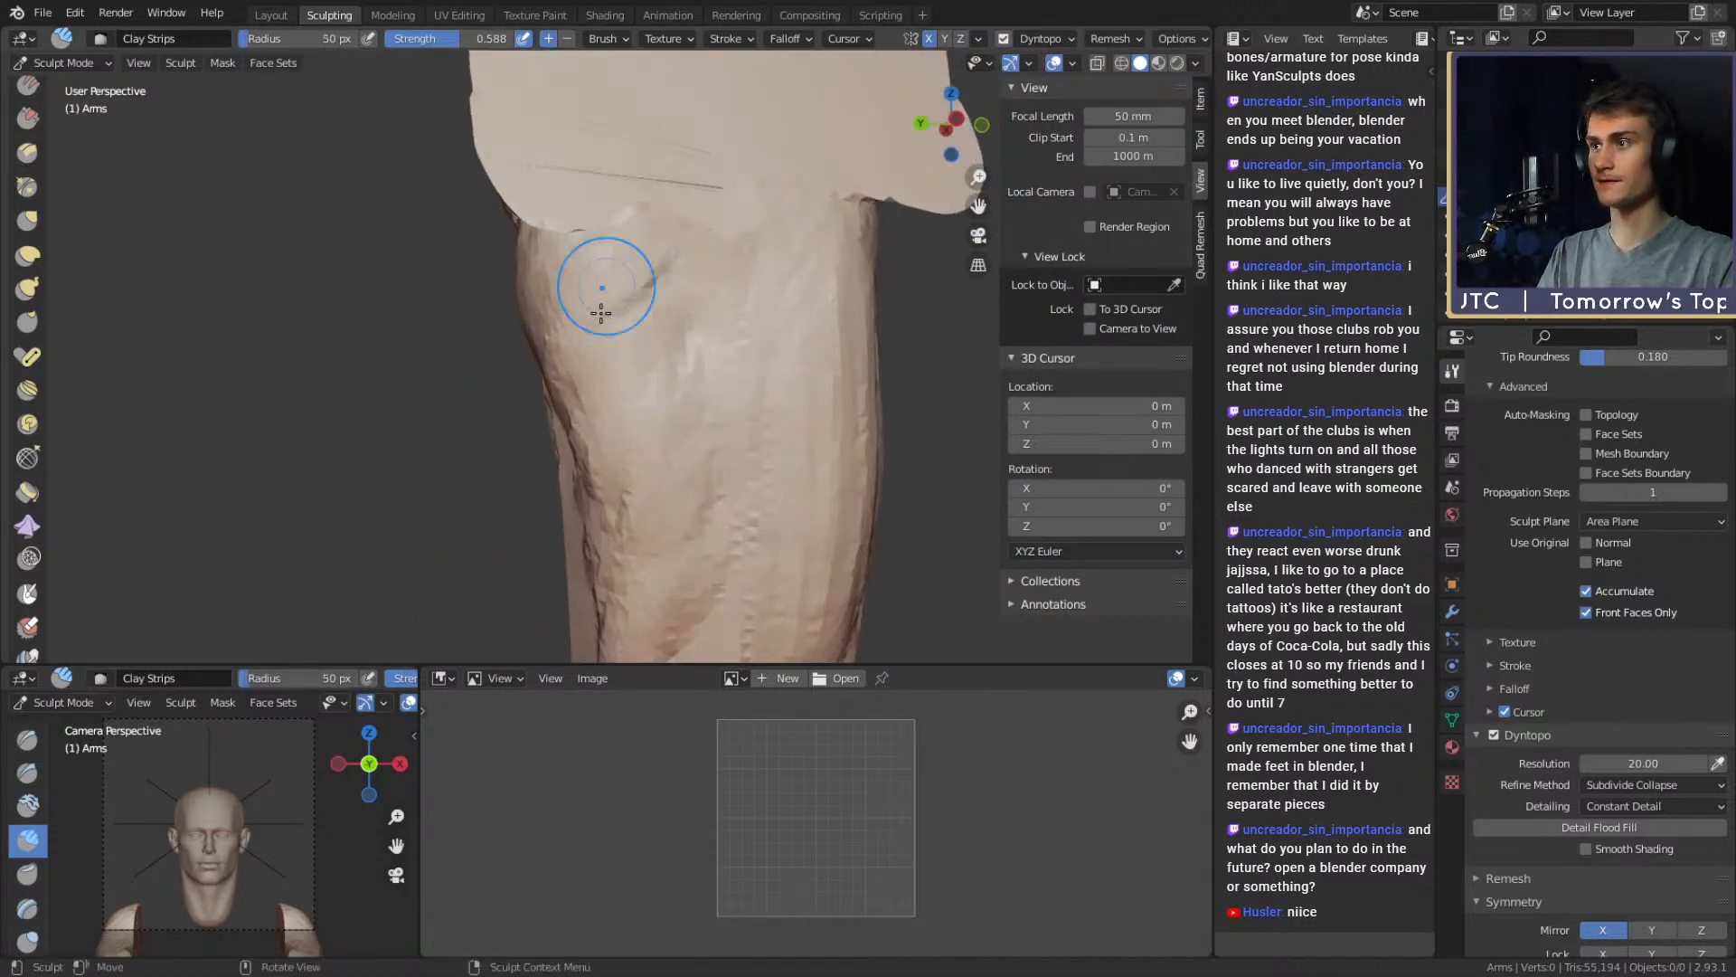
{"action": "middle_click_drag", "start_coordinate": [600, 313], "coordinate": [598, 303]}
{"action": "key", "text": "f"}
{"action": "left_click", "coordinate": [619, 256]}
{"action": "mouse_move", "coordinate": [600, 236]}
{"action": "left_mouse_down", "text": "shift"}
{"action": "mouse_move", "coordinate": [621, 225]}
{"action": "mouse_move", "coordinate": [608, 236]}
{"action": "left_mouse_up", "text": "shift"}
{"action": "key", "text": "f"}
{"action": "left_click", "coordinate": [641, 217]}
{"action": "left_click_drag", "start_coordinate": [592, 336], "coordinate": [631, 337]}
{"action": "mouse_move", "coordinate": [631, 337]}
{"action": "middle_mouse_down"}
{"action": "mouse_move", "coordinate": [682, 270]}
{"action": "mouse_move", "coordinate": [655, 360]}
{"action": "mouse_move", "coordinate": [589, 271]}
{"action": "mouse_move", "coordinate": [709, 345]}
{"action": "middle_mouse_up"}
Mark the muscle divisions along the inner arm down to the elbow with a 22 px Mask brush and clear the mask
{"action": "key", "text": "m"}
{"action": "key", "text": "f"}
{"action": "left_click", "coordinate": [636, 225]}
{"action": "left_click_drag", "start_coordinate": [637, 159], "coordinate": [678, 491]}
{"action": "left_click_drag", "start_coordinate": [617, 326], "coordinate": [639, 354], "text": "alt"}
{"action": "left_click_drag", "start_coordinate": [633, 439], "coordinate": [725, 576]}
{"action": "mouse_move", "coordinate": [750, 425]}
{"action": "left_mouse_down", "text": "alt"}
{"action": "mouse_move", "coordinate": [666, 453]}
{"action": "mouse_move", "coordinate": [604, 511]}
{"action": "mouse_move", "coordinate": [684, 461]}
{"action": "mouse_move", "coordinate": [679, 475]}
{"action": "left_mouse_up", "text": "alt"}
{"action": "mouse_move", "coordinate": [687, 145]}
{"action": "left_mouse_down", "text": "alt"}
{"action": "mouse_move", "coordinate": [632, 154]}
{"action": "mouse_move", "coordinate": [640, 201]}
{"action": "left_mouse_up", "text": "alt"}
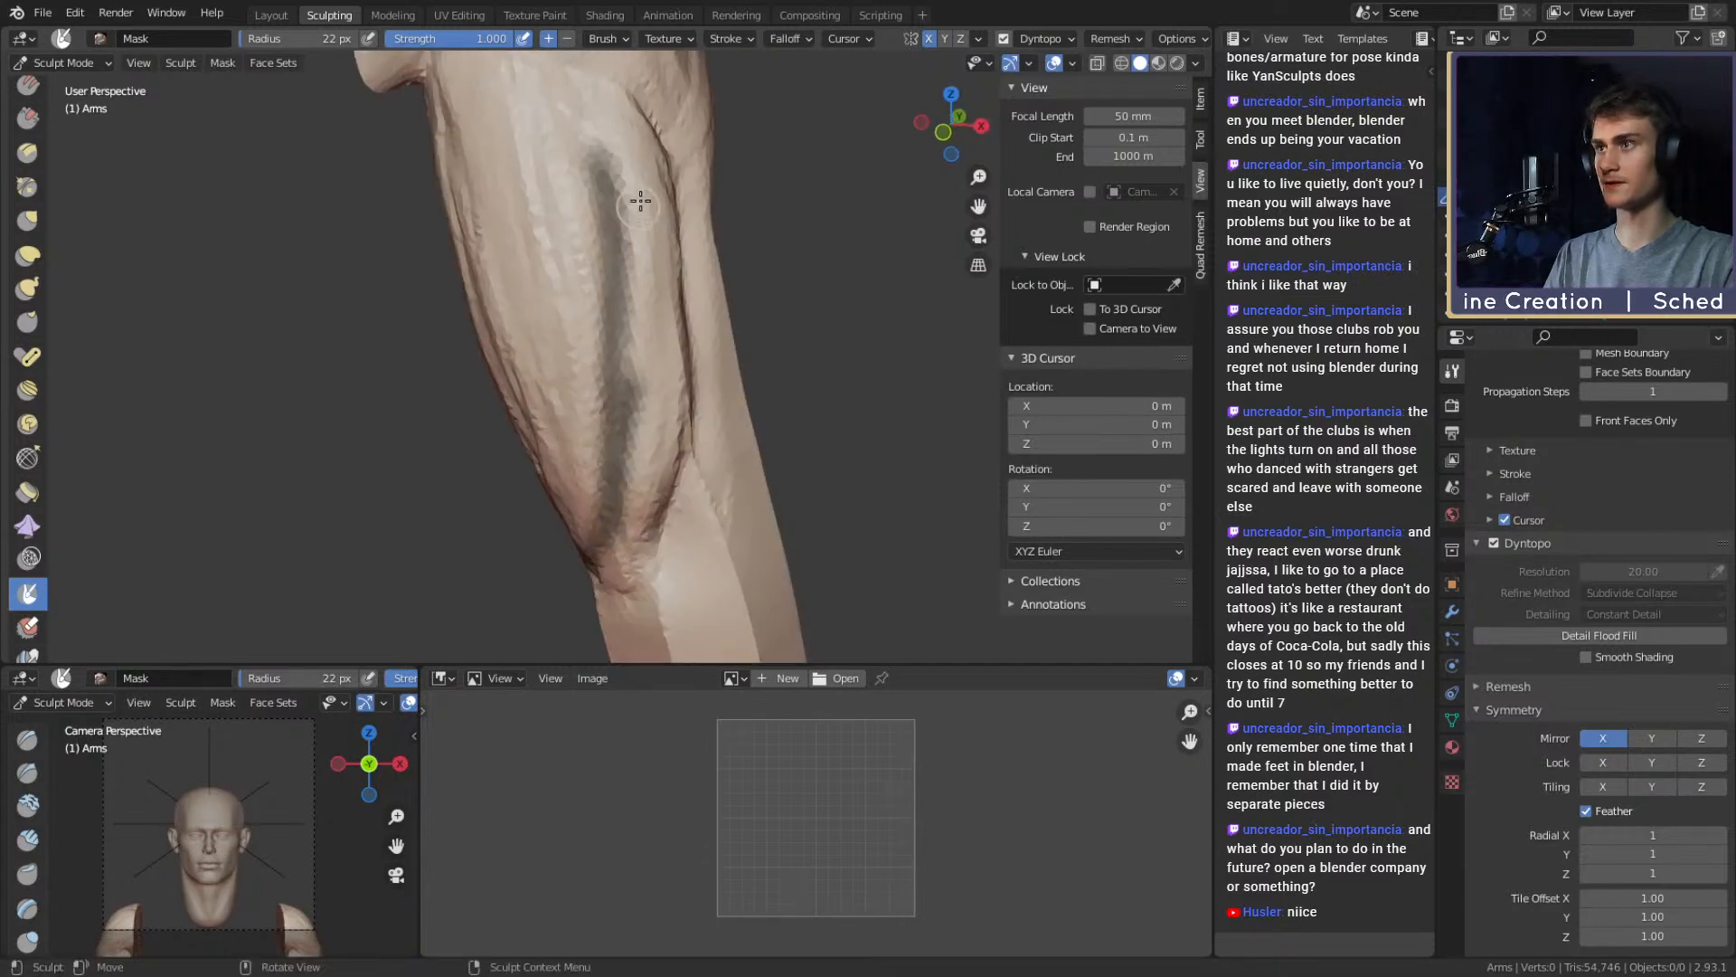
{"action": "left_click_drag", "start_coordinate": [702, 386], "coordinate": [678, 452], "text": "alt"}
{"action": "left_click_drag", "start_coordinate": [667, 493], "coordinate": [597, 601]}
{"action": "mouse_move", "coordinate": [597, 507]}
{"action": "left_mouse_down", "text": "alt"}
{"action": "mouse_move", "coordinate": [660, 231]}
{"action": "mouse_move", "coordinate": [613, 142]}
{"action": "mouse_move", "coordinate": [573, 162]}
{"action": "mouse_move", "coordinate": [608, 233]}
{"action": "mouse_move", "coordinate": [669, 229]}
{"action": "left_mouse_up", "text": "alt"}
Outline the flat triceps tendon area on the back of the arm above the elbow with a 22 px Mask brush
{"action": "mouse_move", "coordinate": [604, 365]}
{"action": "middle_mouse_down"}
{"action": "mouse_move", "coordinate": [671, 376]}
{"action": "mouse_move", "coordinate": [707, 284]}
{"action": "middle_mouse_up"}
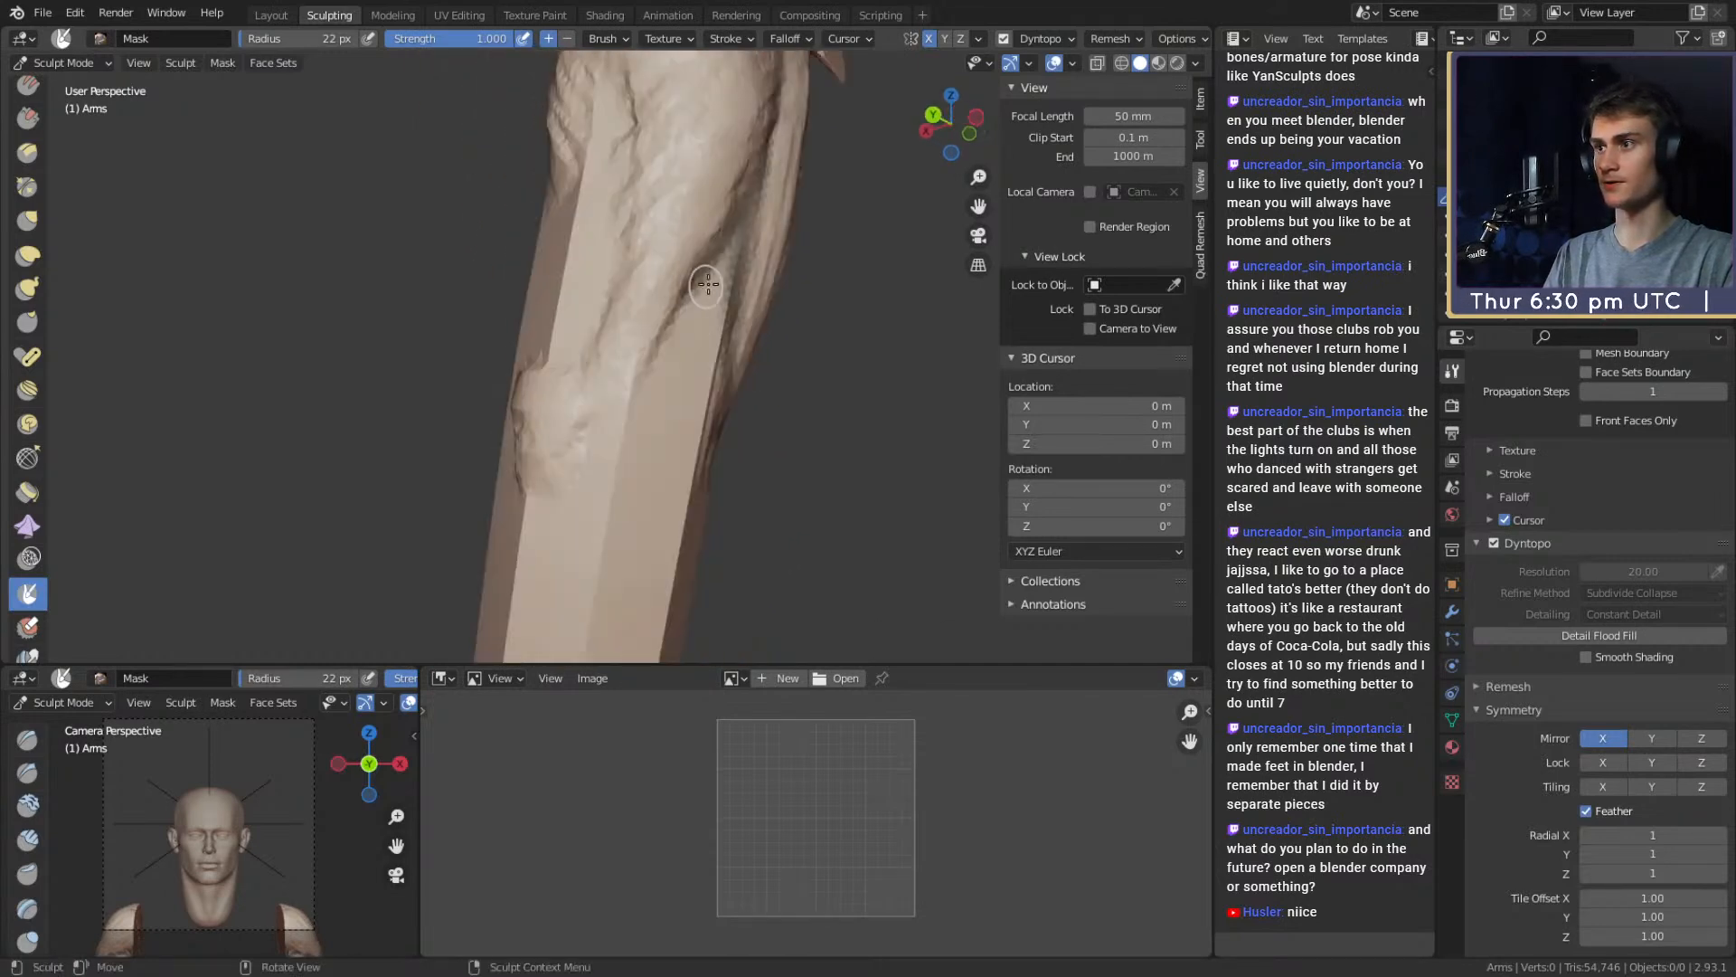
{"action": "middle_click_drag", "start_coordinate": [648, 339], "coordinate": [616, 407]}
{"action": "middle_click_drag", "start_coordinate": [665, 160], "coordinate": [635, 420], "text": "shift"}
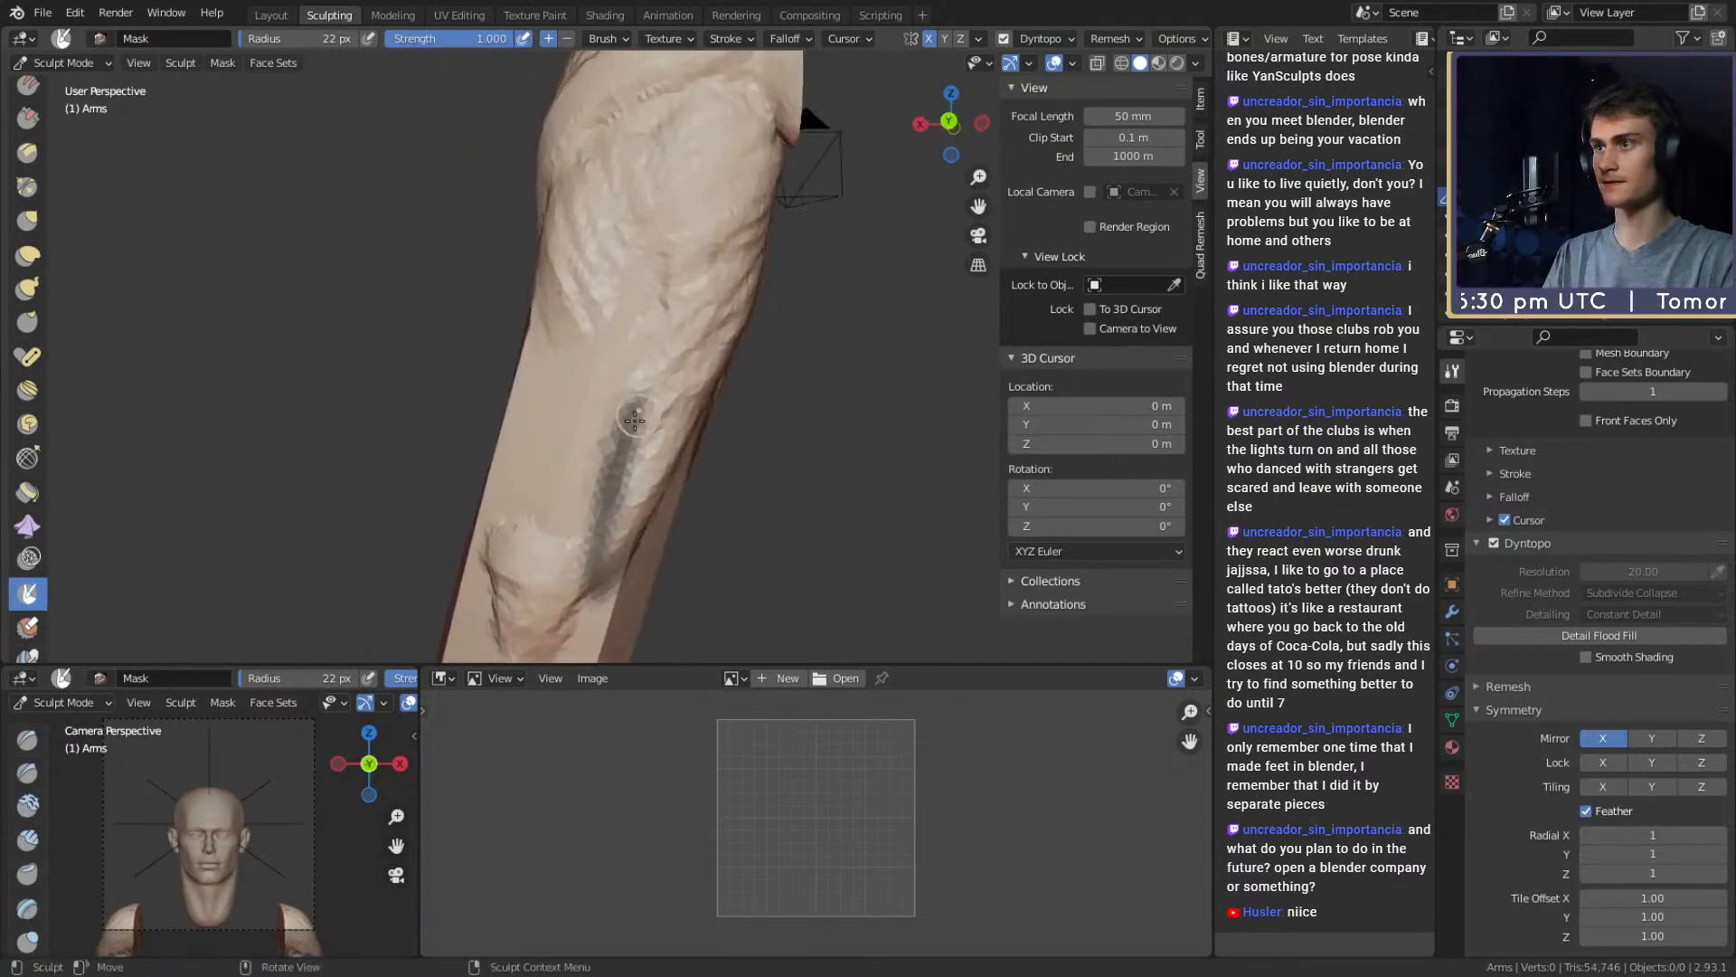
{"action": "middle_click_drag", "start_coordinate": [579, 342], "coordinate": [620, 361]}
{"action": "mouse_move", "coordinate": [506, 488]}
{"action": "left_mouse_down"}
{"action": "mouse_move", "coordinate": [503, 534]}
{"action": "mouse_move", "coordinate": [517, 490]}
{"action": "left_mouse_up"}
{"action": "middle_click_drag", "start_coordinate": [517, 490], "coordinate": [624, 493]}
{"action": "left_click_drag", "start_coordinate": [561, 570], "coordinate": [562, 398]}
{"action": "middle_click_drag", "start_coordinate": [566, 242], "coordinate": [647, 336]}
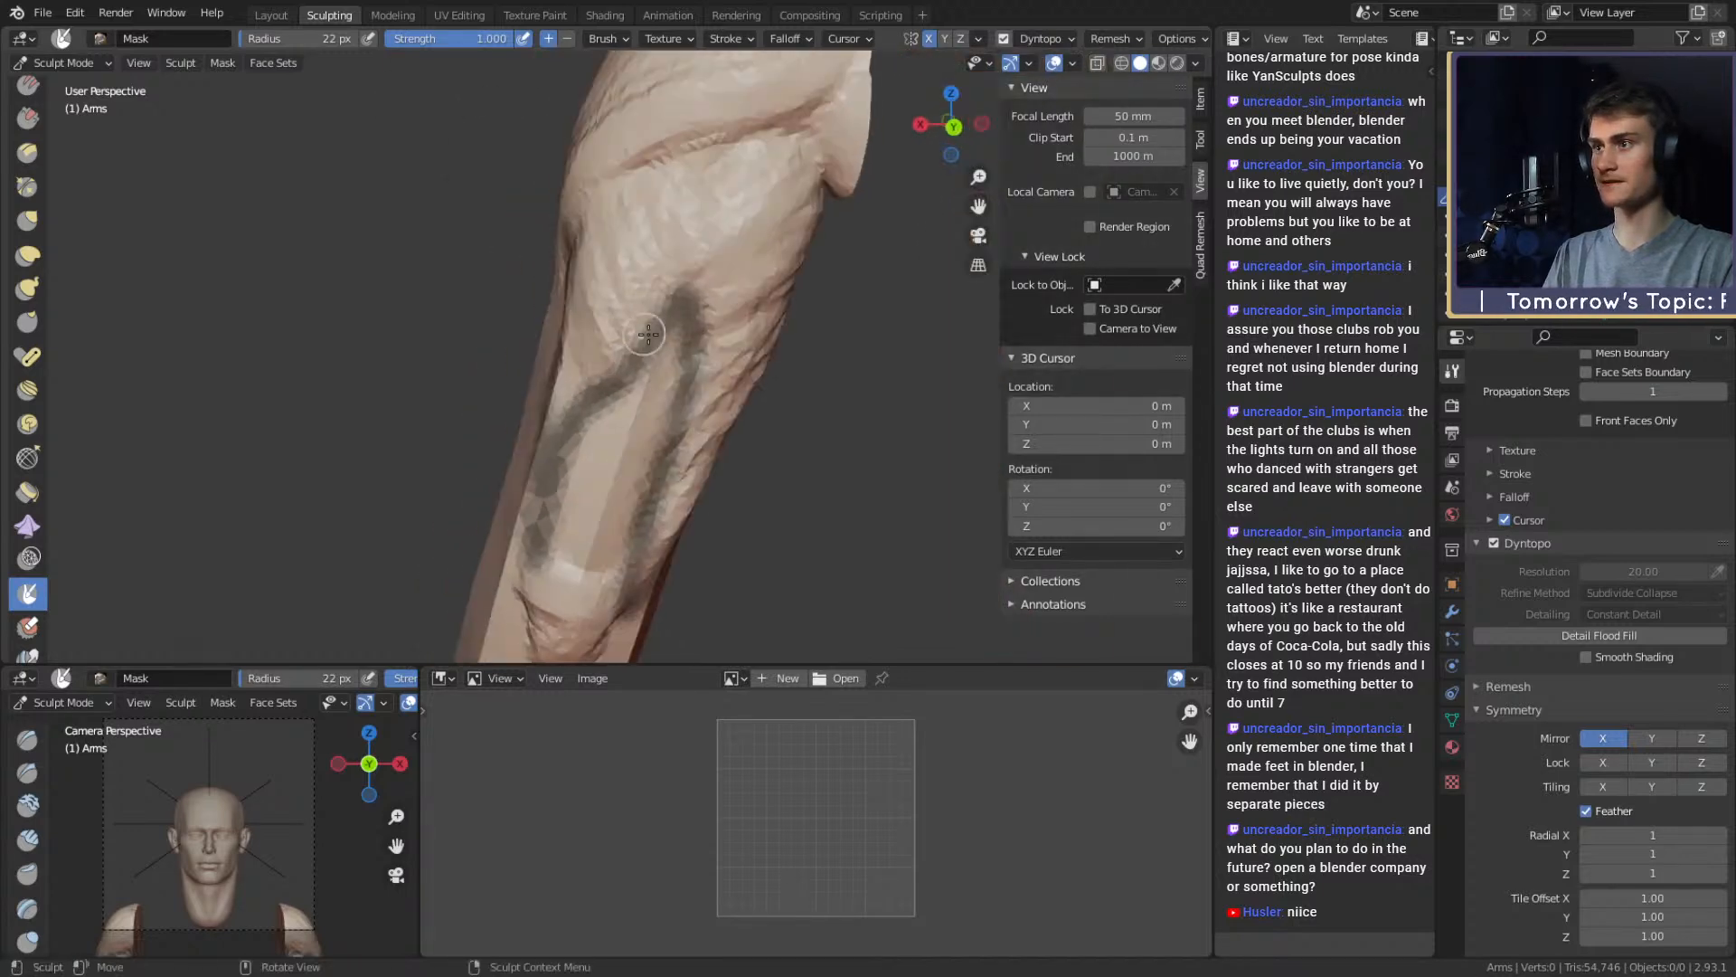
{"action": "mouse_move", "coordinate": [703, 178]}
{"action": "middle_mouse_down"}
{"action": "mouse_move", "coordinate": [620, 371]}
{"action": "mouse_move", "coordinate": [735, 365]}
{"action": "mouse_move", "coordinate": [601, 368]}
{"action": "mouse_move", "coordinate": [608, 441]}
{"action": "mouse_move", "coordinate": [719, 293]}
{"action": "mouse_move", "coordinate": [682, 225]}
{"action": "middle_mouse_up"}
Bulk up the inner triceps head on the back of the arm with Clay Strips at radii from 44 down to 36 px
{"action": "key", "text": "c"}
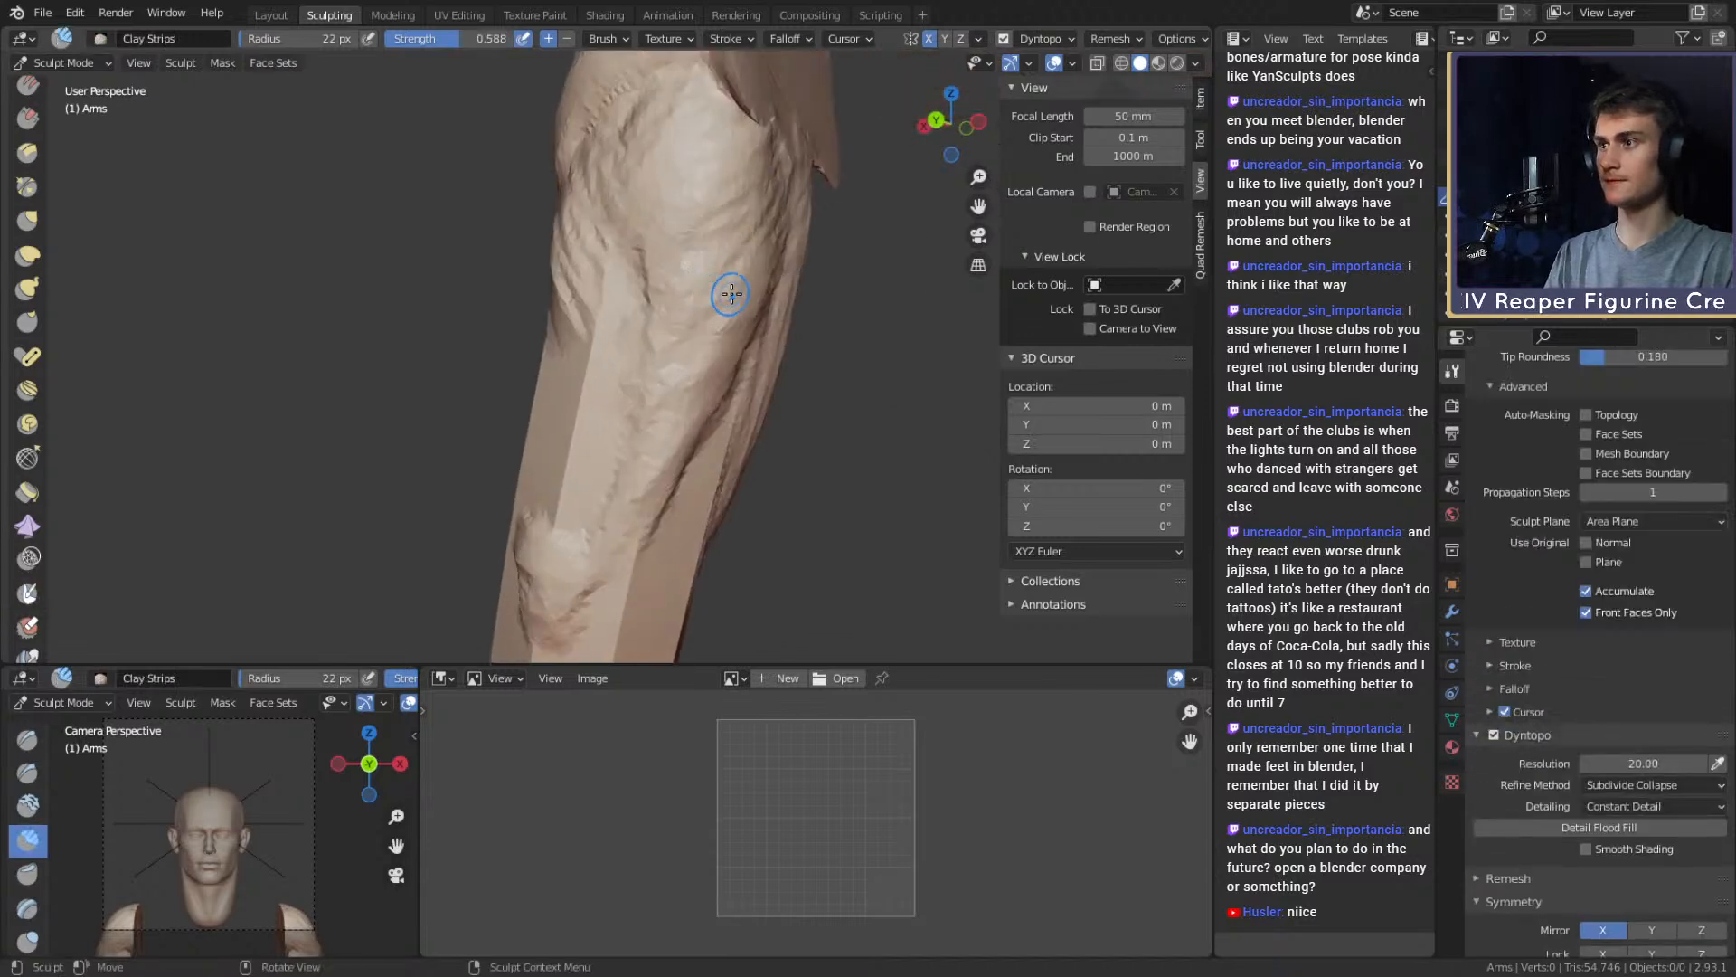
{"action": "key", "text": "f"}
{"action": "left_click", "coordinate": [629, 243]}
{"action": "left_click_drag", "start_coordinate": [622, 245], "coordinate": [611, 247]}
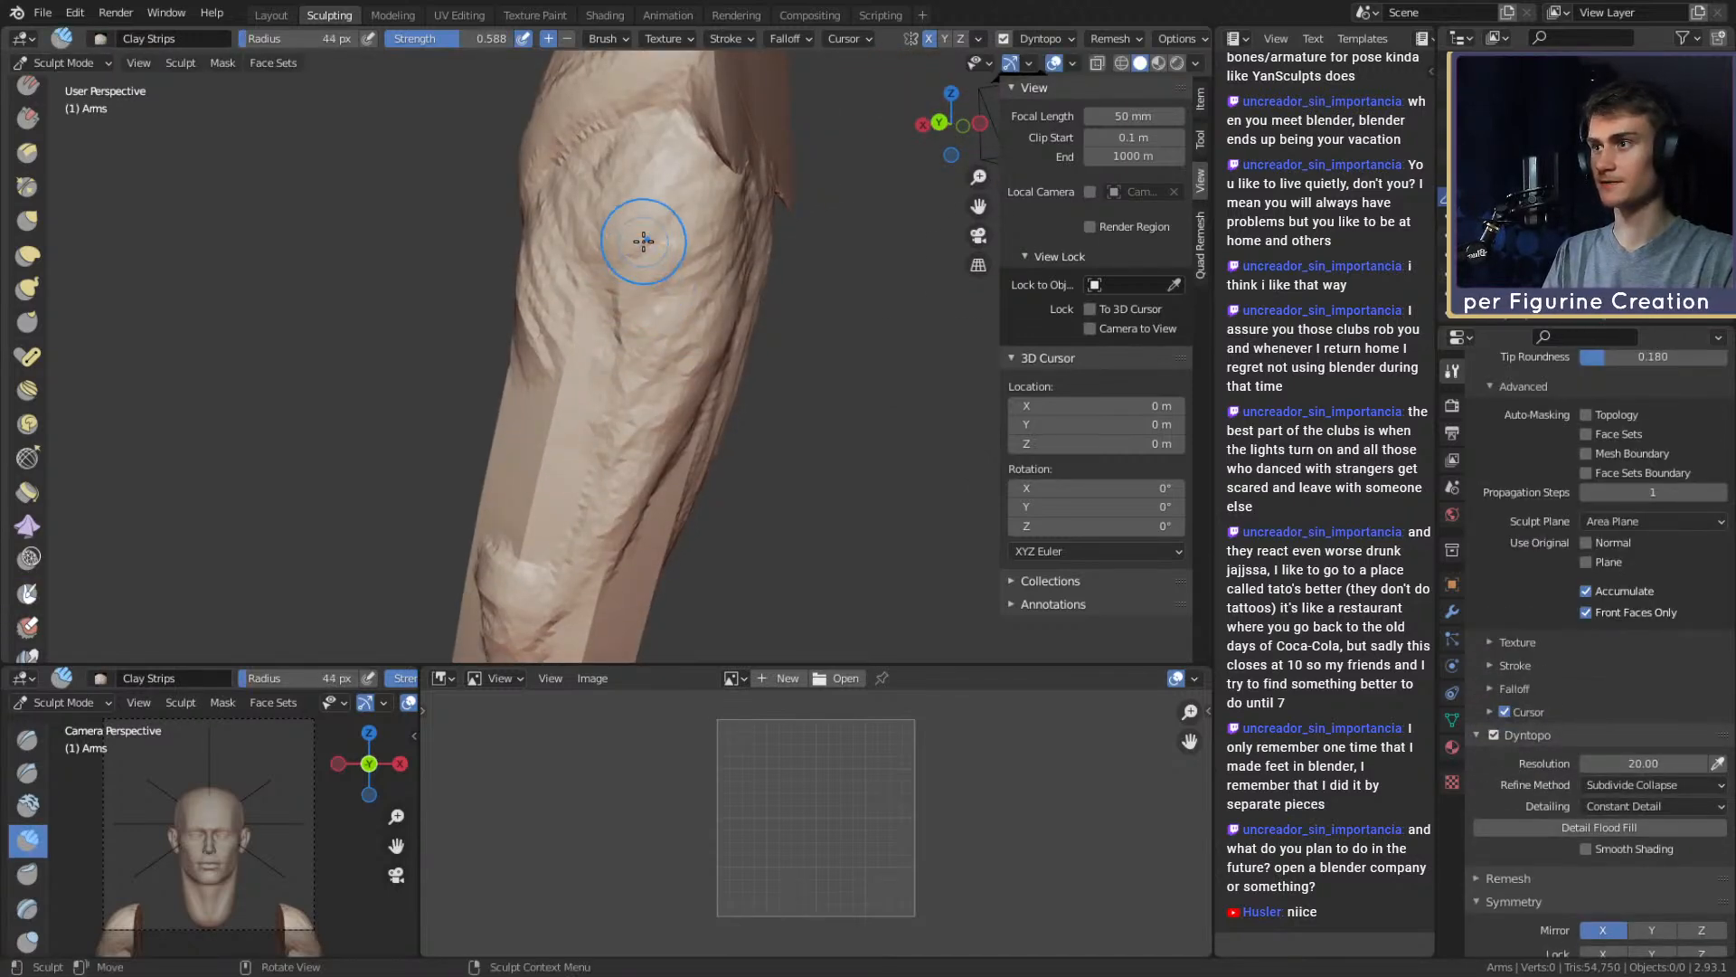
{"action": "mouse_move", "coordinate": [617, 335]}
{"action": "middle_mouse_down"}
{"action": "mouse_move", "coordinate": [666, 299]}
{"action": "mouse_move", "coordinate": [634, 302]}
{"action": "middle_mouse_up"}
{"action": "middle_click_drag", "start_coordinate": [732, 272], "coordinate": [590, 296]}
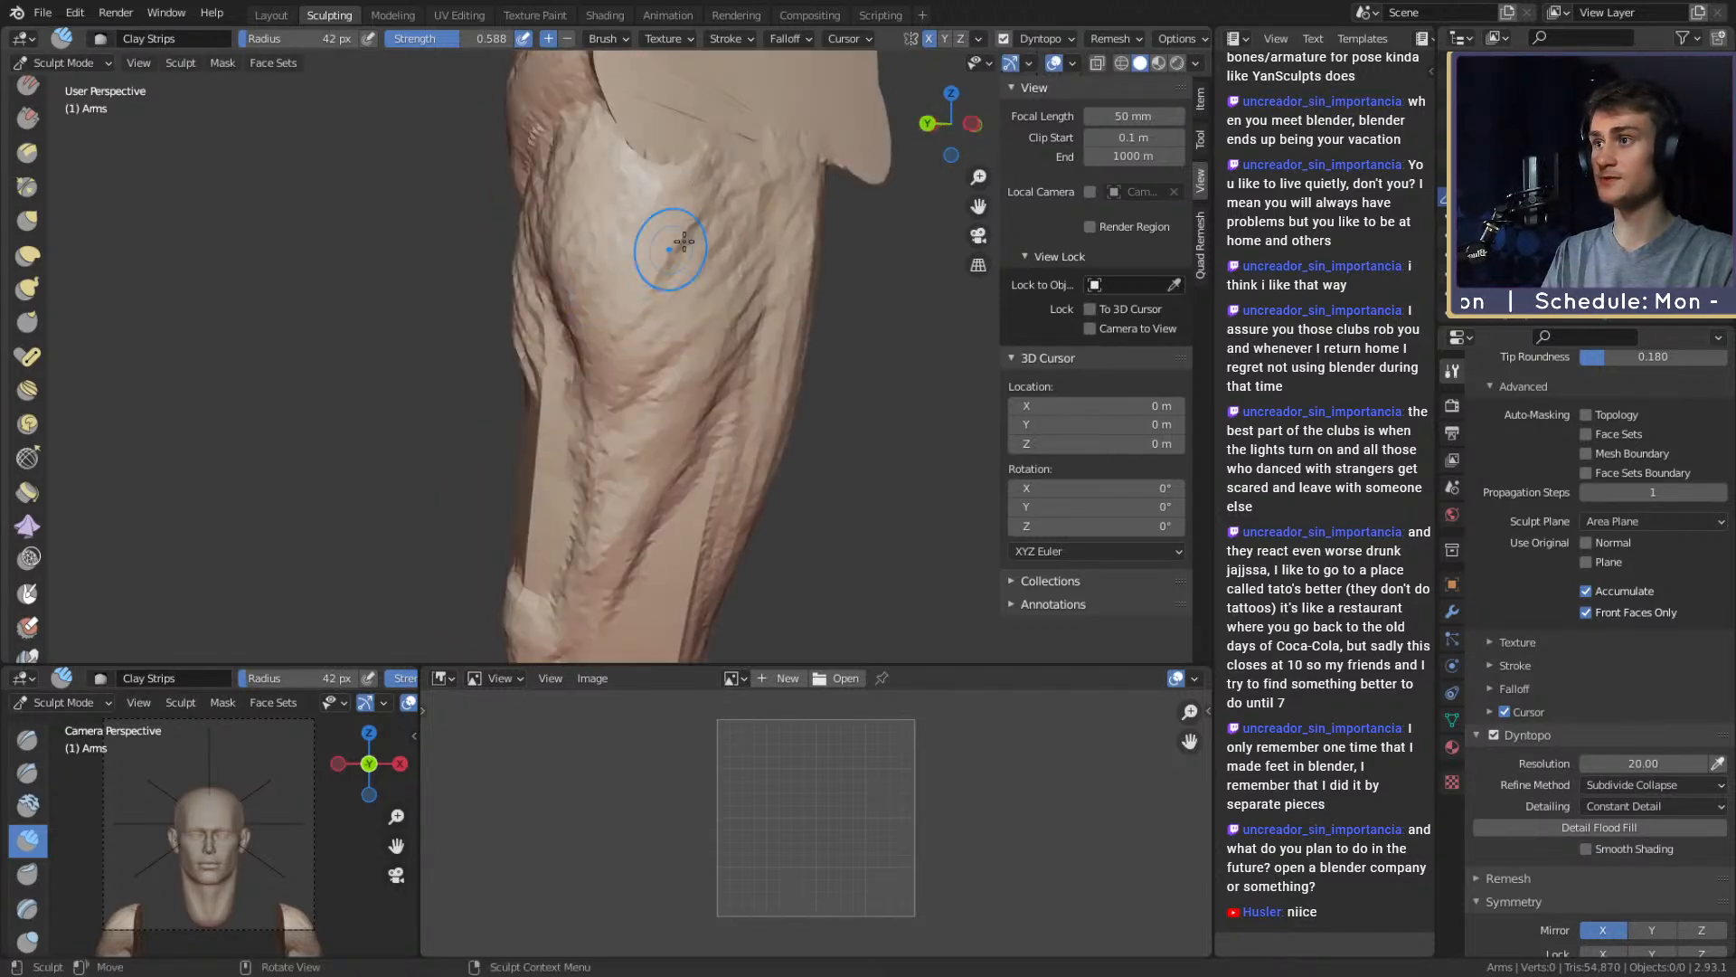
{"action": "mouse_move", "coordinate": [687, 269]}
{"action": "middle_mouse_down"}
{"action": "mouse_move", "coordinate": [621, 278]}
{"action": "mouse_move", "coordinate": [667, 271]}
{"action": "mouse_move", "coordinate": [608, 341]}
{"action": "mouse_move", "coordinate": [728, 262]}
{"action": "mouse_move", "coordinate": [666, 245]}
{"action": "middle_mouse_up"}
{"action": "middle_click_drag", "start_coordinate": [648, 331], "coordinate": [641, 330]}
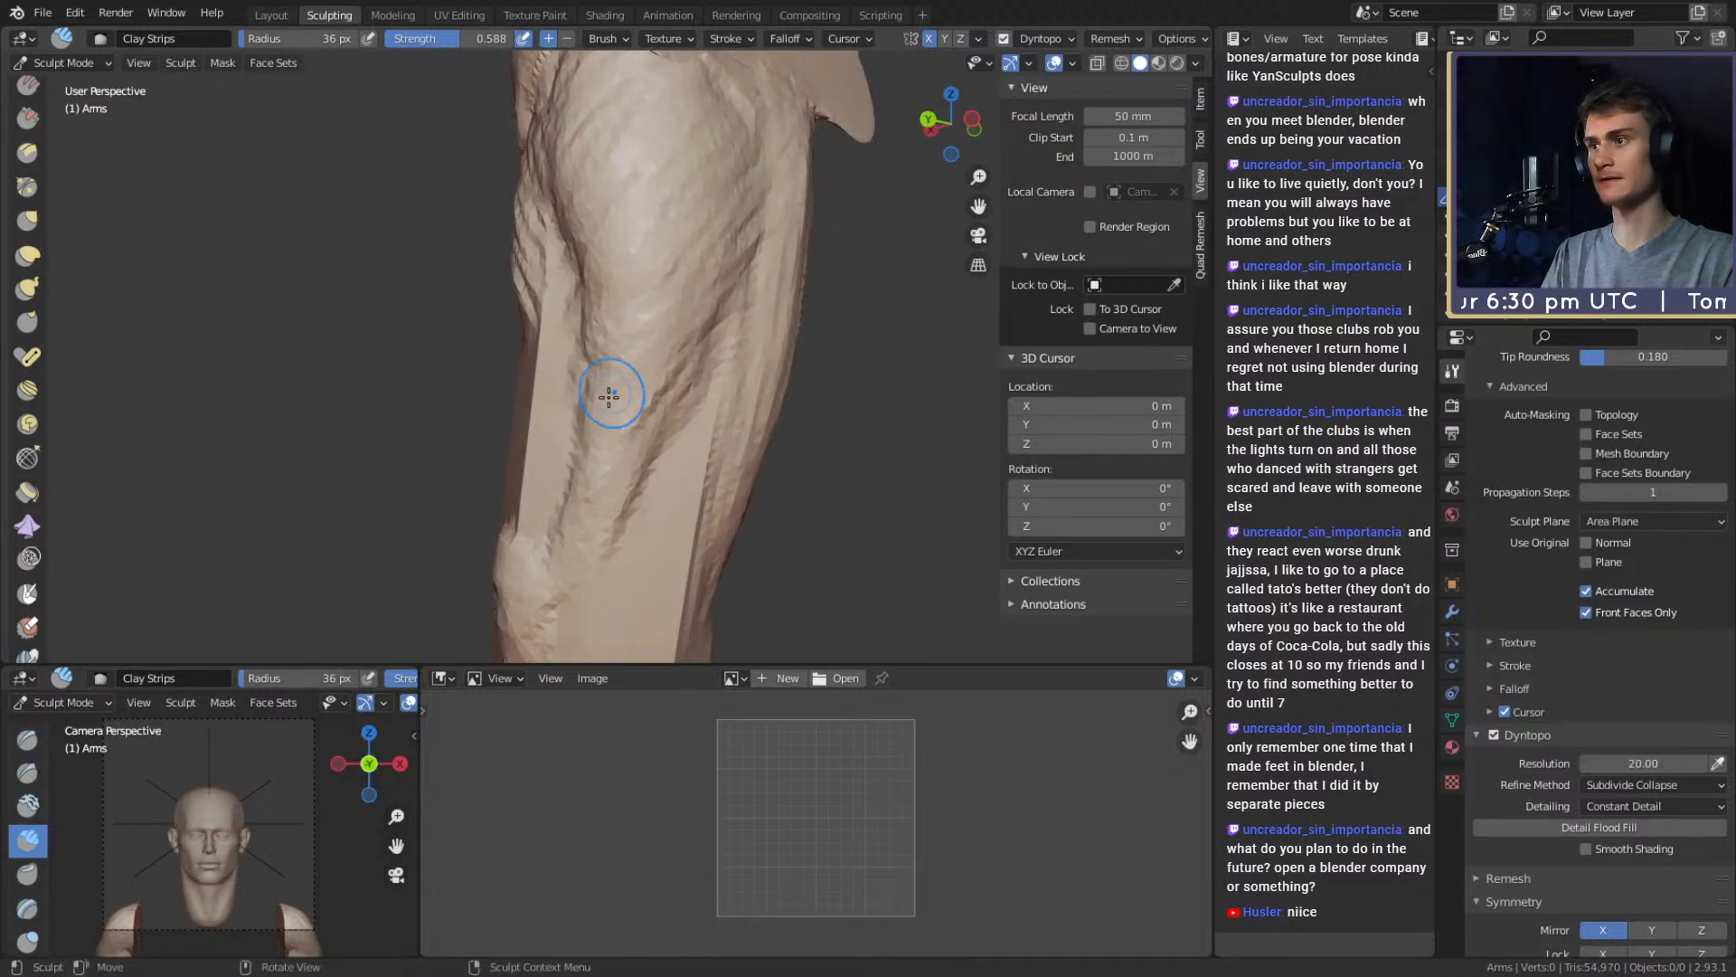
Define the groove along the inner arm above the elbow with Crease and Clay Strips at a 30 px radius
{"action": "mouse_move", "coordinate": [705, 306]}
{"action": "middle_mouse_down"}
{"action": "mouse_move", "coordinate": [648, 271]}
{"action": "mouse_move", "coordinate": [697, 233]}
{"action": "mouse_move", "coordinate": [736, 263]}
{"action": "mouse_move", "coordinate": [736, 302]}
{"action": "middle_mouse_up"}
{"action": "mouse_move", "coordinate": [735, 302]}
{"action": "left_mouse_down", "text": "alt"}
{"action": "mouse_move", "coordinate": [720, 349]}
{"action": "mouse_move", "coordinate": [672, 270]}
{"action": "left_mouse_up", "text": "alt"}
{"action": "key", "text": "f"}
{"action": "left_click", "coordinate": [673, 270]}
{"action": "mouse_move", "coordinate": [651, 376]}
{"action": "middle_mouse_down"}
{"action": "mouse_move", "coordinate": [690, 311]}
{"action": "mouse_move", "coordinate": [612, 323]}
{"action": "mouse_move", "coordinate": [610, 284]}
{"action": "mouse_move", "coordinate": [651, 302]}
{"action": "mouse_move", "coordinate": [648, 285]}
{"action": "mouse_move", "coordinate": [568, 224]}
{"action": "middle_mouse_up"}
{"action": "key", "text": "shift+c"}
{"action": "key", "text": "c"}
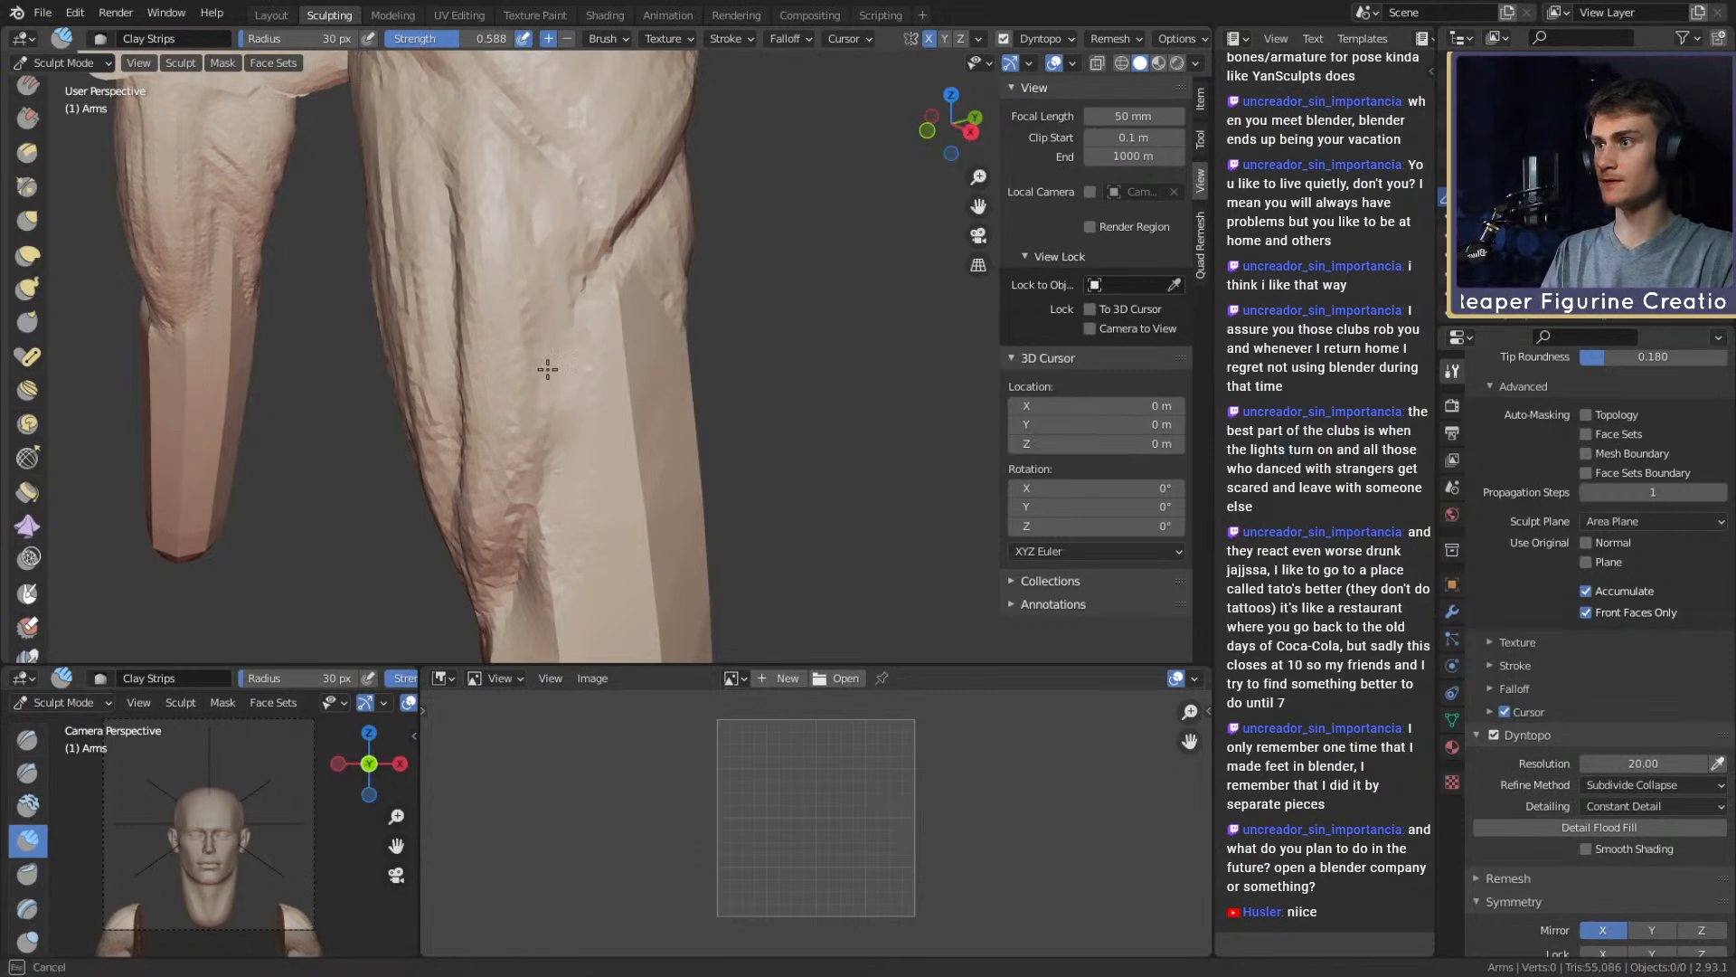
{"action": "left_click_drag", "start_coordinate": [532, 167], "coordinate": [543, 181]}
{"action": "mouse_move", "coordinate": [543, 181]}
{"action": "middle_mouse_down"}
{"action": "mouse_move", "coordinate": [621, 256]}
{"action": "mouse_move", "coordinate": [533, 236]}
{"action": "middle_mouse_up"}
Reshape the muscle mass on the inner arm above the elbow with Grab at a radius of 136 to 146 px
{"action": "key", "text": "g"}
{"action": "left_click_drag", "start_coordinate": [512, 201], "coordinate": [510, 237]}
{"action": "middle_click_drag", "start_coordinate": [517, 258], "coordinate": [536, 239]}
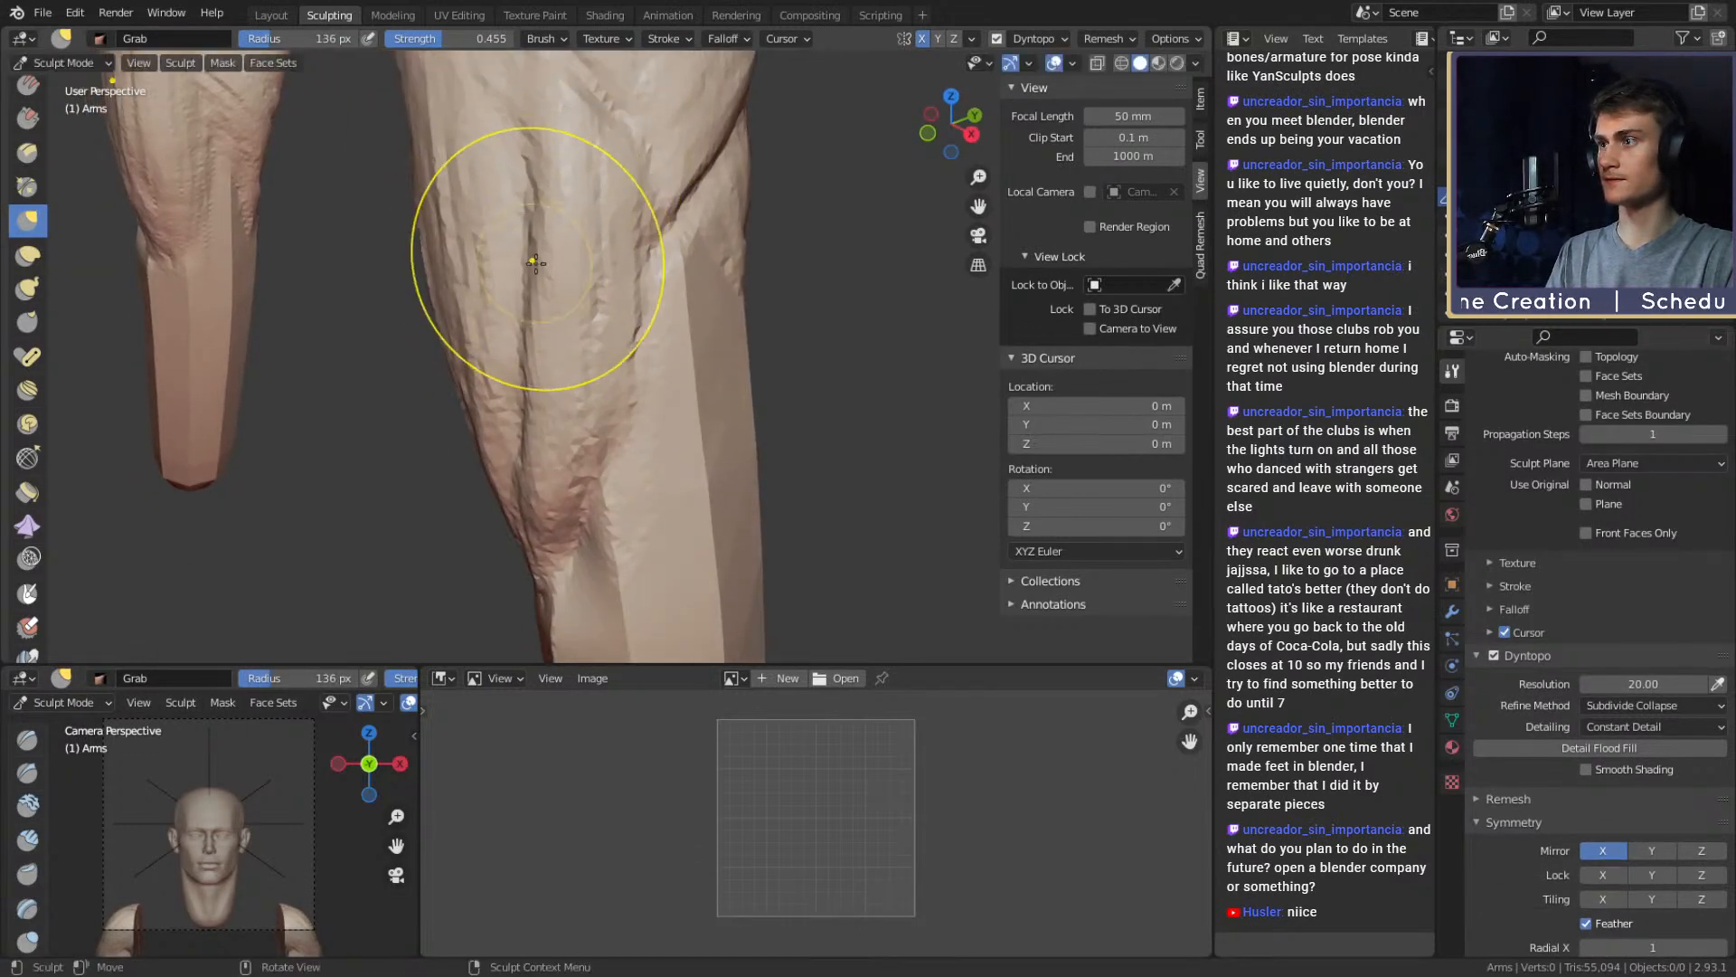
{"action": "middle_click_drag", "start_coordinate": [546, 304], "coordinate": [561, 282]}
{"action": "left_click_drag", "start_coordinate": [548, 301], "coordinate": [573, 407]}
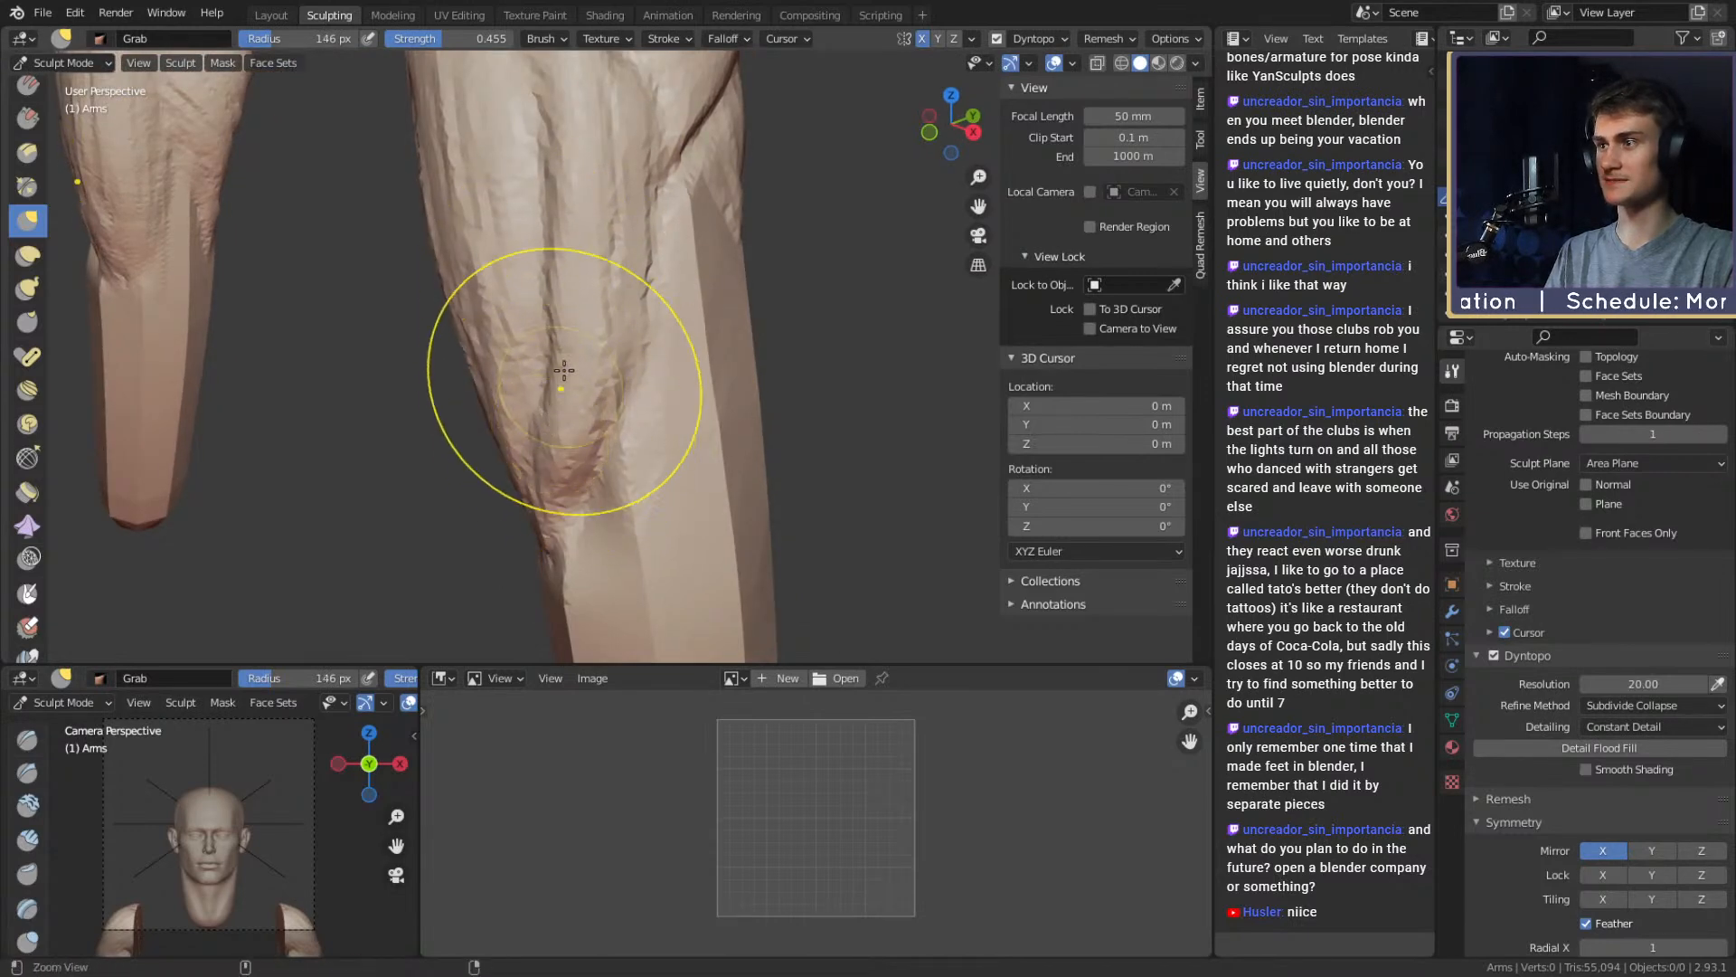
{"action": "middle_click_drag", "start_coordinate": [573, 407], "coordinate": [434, 310]}
Thicken the outer triceps head below the deltoid with Clay Strips at a 41 px radius
{"action": "key", "text": "c"}
{"action": "key", "text": "f"}
{"action": "left_click", "coordinate": [581, 288]}
{"action": "mouse_move", "coordinate": [580, 288]}
{"action": "left_mouse_down", "text": "alt"}
{"action": "mouse_move", "coordinate": [601, 277]}
{"action": "mouse_move", "coordinate": [697, 330]}
{"action": "mouse_move", "coordinate": [657, 291]}
{"action": "left_mouse_up", "text": "alt"}
{"action": "key", "text": "f"}
{"action": "left_click", "coordinate": [678, 237]}
{"action": "mouse_move", "coordinate": [678, 237]}
{"action": "left_mouse_down"}
{"action": "mouse_move", "coordinate": [736, 232]}
{"action": "mouse_move", "coordinate": [612, 206]}
{"action": "mouse_move", "coordinate": [670, 263]}
{"action": "mouse_move", "coordinate": [669, 180]}
{"action": "left_mouse_up"}
{"action": "mouse_move", "coordinate": [597, 253]}
{"action": "left_mouse_down", "text": "alt"}
{"action": "mouse_move", "coordinate": [729, 321]}
{"action": "mouse_move", "coordinate": [588, 281]}
{"action": "mouse_move", "coordinate": [612, 286]}
{"action": "left_mouse_up", "text": "alt"}
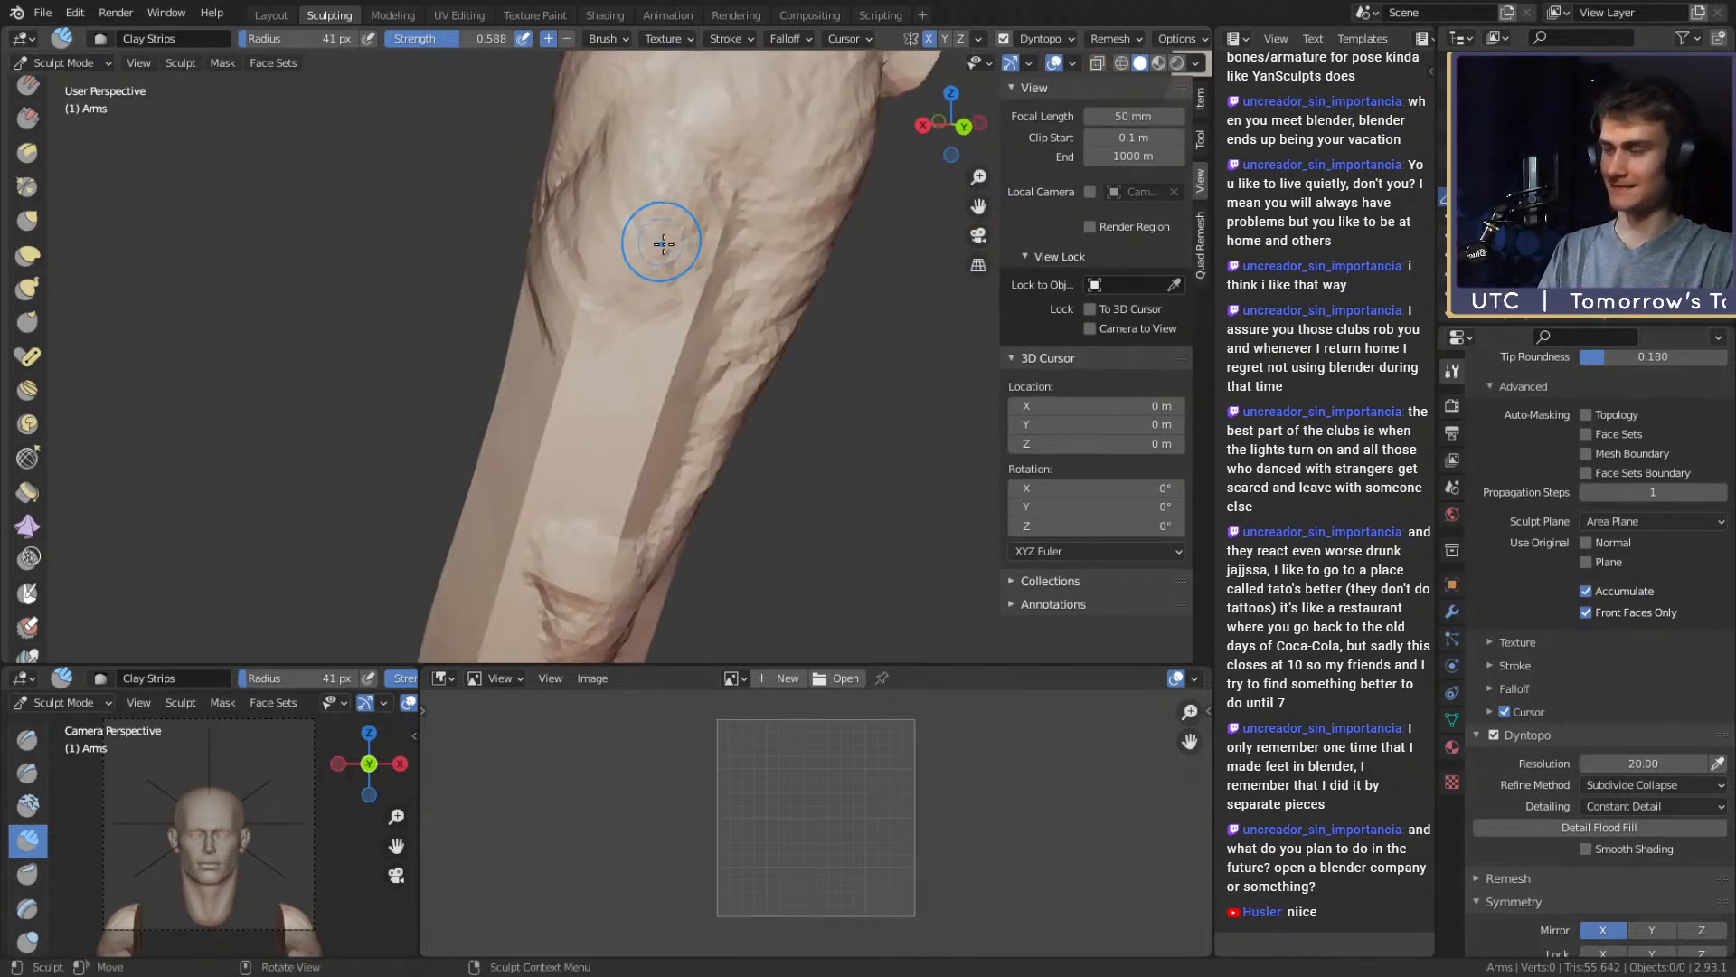
Sculpt the edges of the triceps tendon down to the elbow and round the outer head with 41 px Clay Strips
{"action": "left_click_drag", "start_coordinate": [718, 219], "coordinate": [605, 549]}
{"action": "mouse_move", "coordinate": [724, 276]}
{"action": "left_mouse_down", "text": "alt"}
{"action": "mouse_move", "coordinate": [678, 289]}
{"action": "mouse_move", "coordinate": [648, 231]}
{"action": "left_mouse_up", "text": "alt"}
{"action": "left_click_drag", "start_coordinate": [596, 509], "coordinate": [648, 265], "text": "alt"}
{"action": "left_click_drag", "start_coordinate": [560, 424], "coordinate": [637, 339], "text": "alt"}
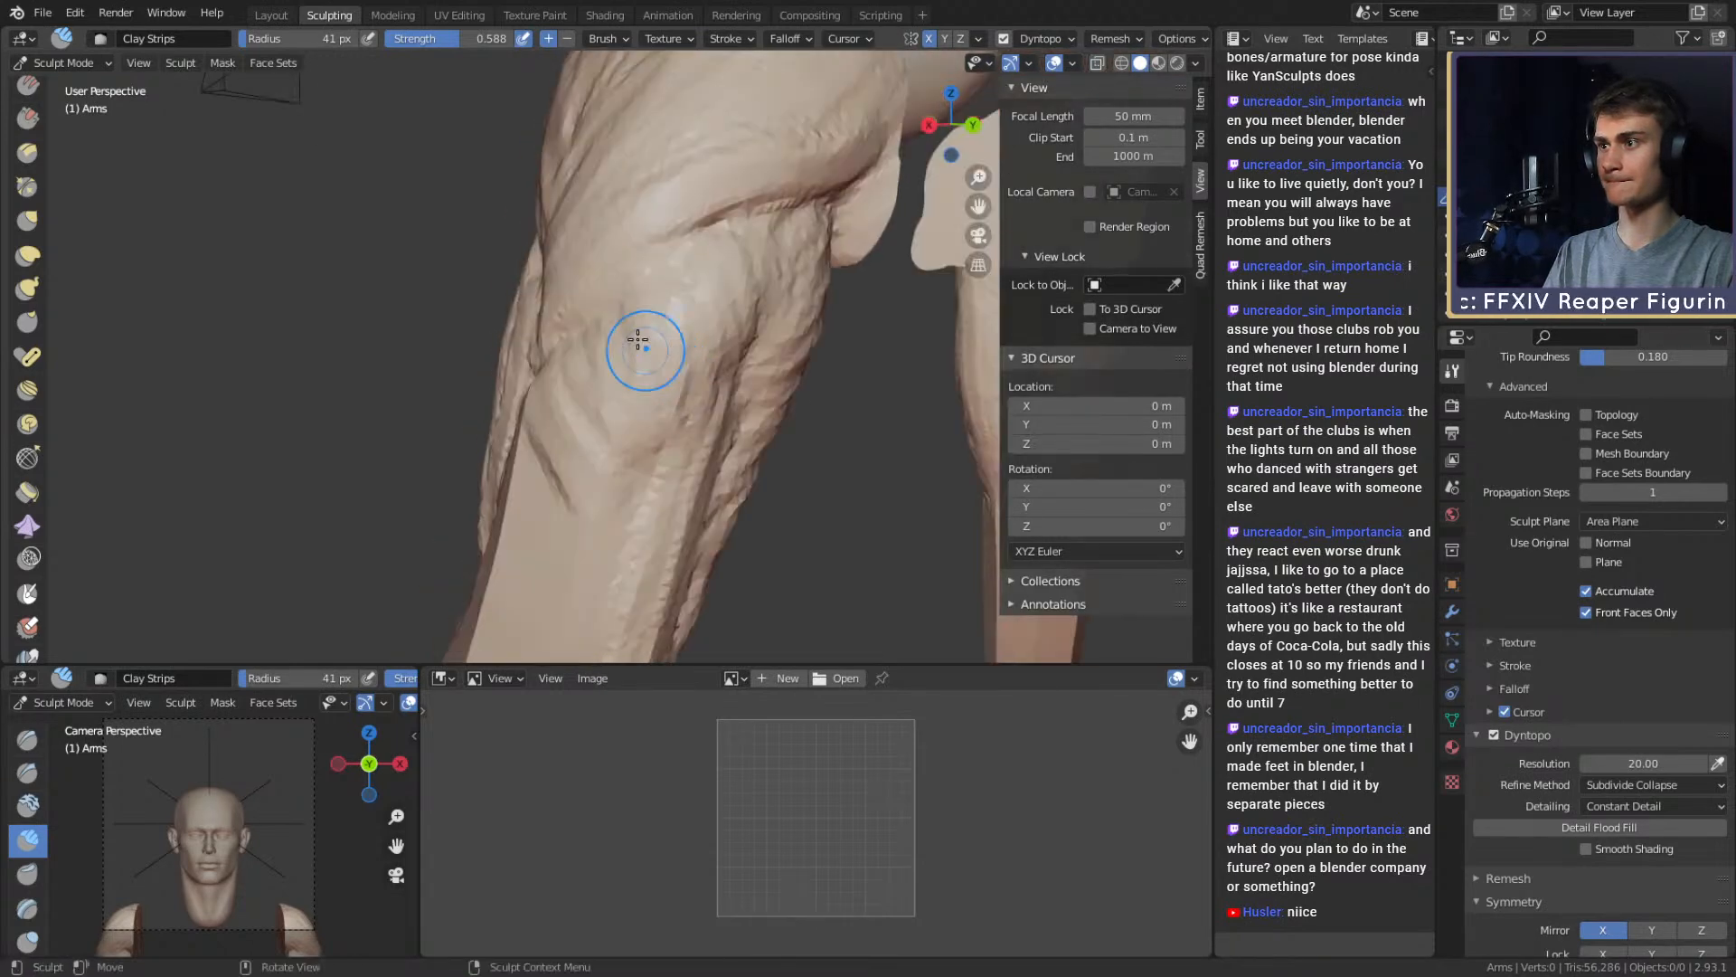
{"action": "mouse_move", "coordinate": [576, 400]}
{"action": "left_mouse_down", "text": "alt"}
{"action": "mouse_move", "coordinate": [627, 271]}
{"action": "mouse_move", "coordinate": [612, 286]}
{"action": "mouse_move", "coordinate": [666, 253]}
{"action": "mouse_move", "coordinate": [568, 268]}
{"action": "left_mouse_up", "text": "alt"}
{"action": "mouse_move", "coordinate": [567, 380]}
{"action": "left_mouse_down", "text": "alt"}
{"action": "mouse_move", "coordinate": [523, 318]}
{"action": "mouse_move", "coordinate": [607, 318]}
{"action": "left_mouse_up", "text": "alt"}
{"action": "mouse_move", "coordinate": [512, 478]}
{"action": "left_mouse_down", "text": "alt"}
{"action": "mouse_move", "coordinate": [713, 281]}
{"action": "mouse_move", "coordinate": [666, 311]}
{"action": "mouse_move", "coordinate": [659, 260]}
{"action": "left_mouse_up", "text": "alt"}
{"action": "key", "text": "bracketleft"}
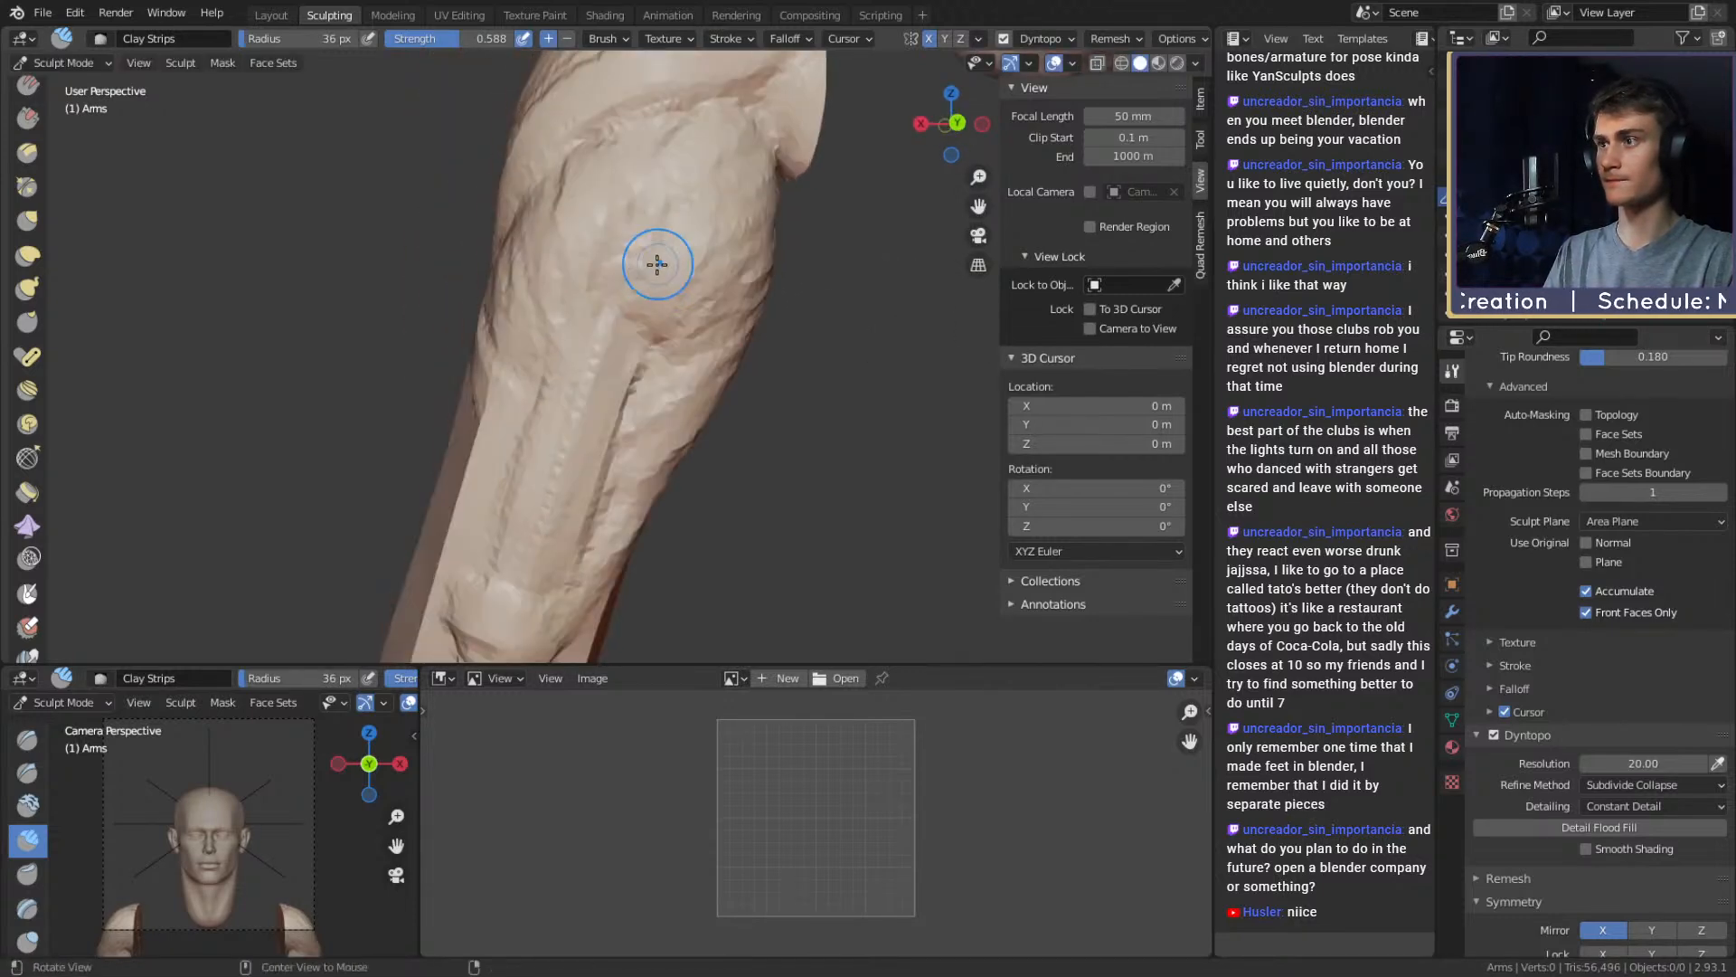
Cut the groove between the two triceps heads with a 36 px Crease brush and adjust their shape with Grab at 198 px
{"action": "key", "text": "shift+c"}
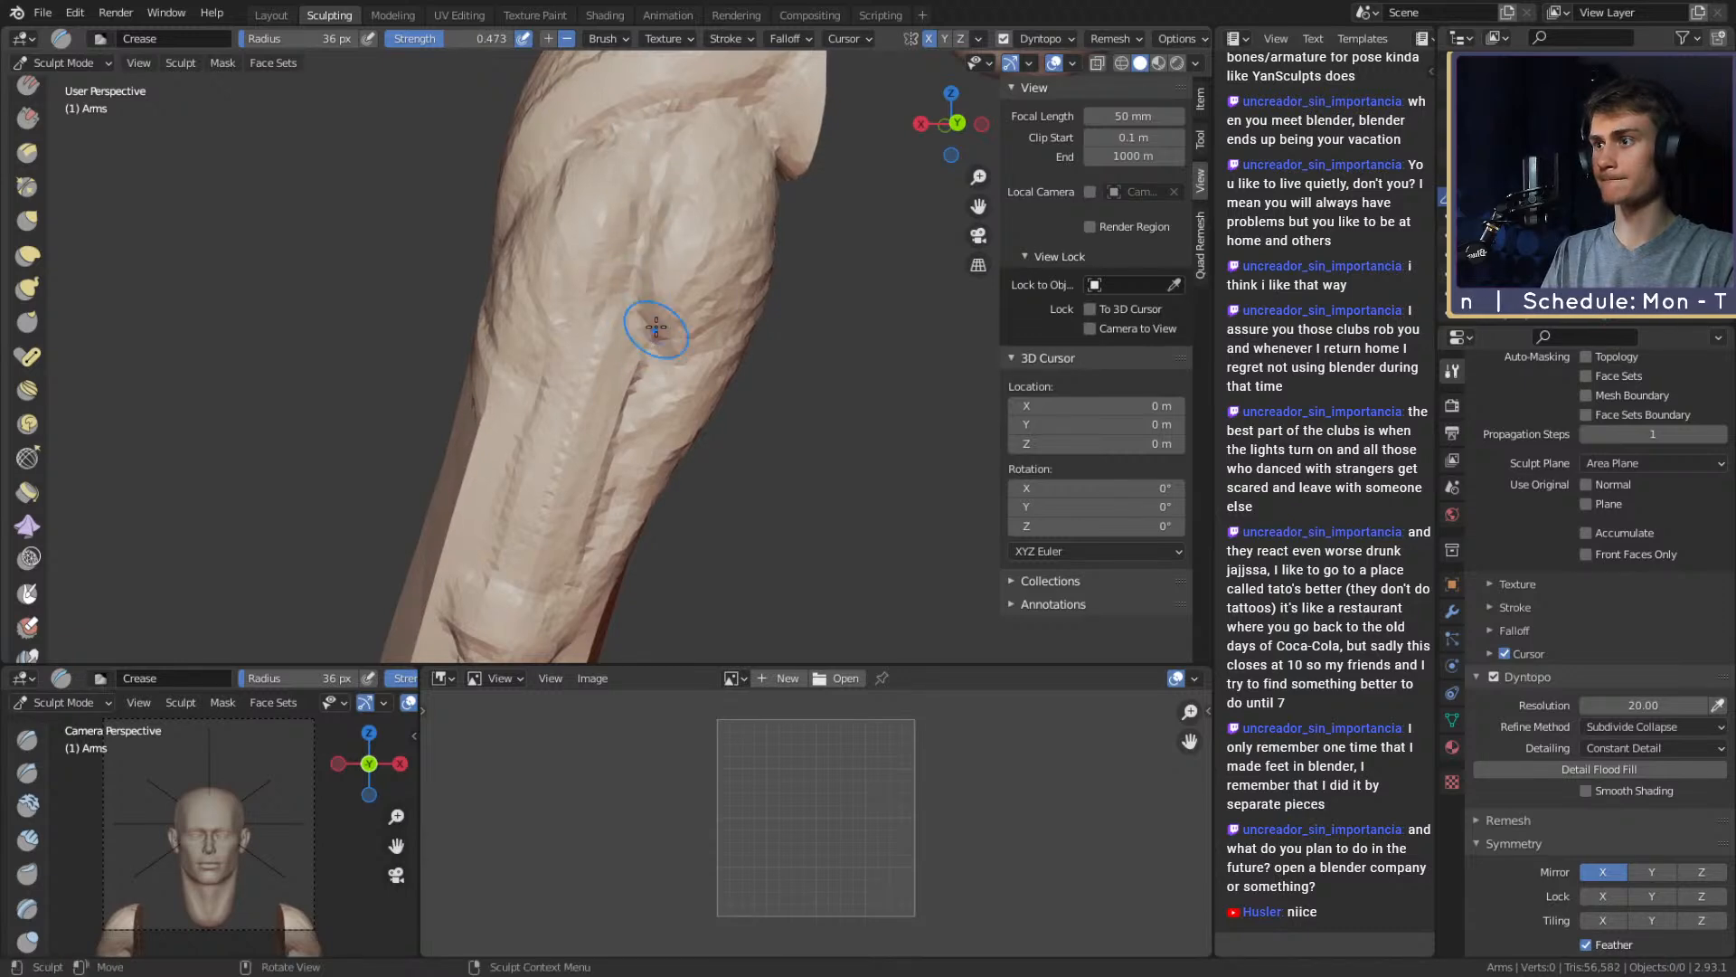
{"action": "mouse_move", "coordinate": [657, 327]}
{"action": "left_mouse_down", "text": "alt"}
{"action": "mouse_move", "coordinate": [544, 349]}
{"action": "mouse_move", "coordinate": [627, 336]}
{"action": "mouse_move", "coordinate": [610, 360]}
{"action": "left_mouse_up", "text": "alt"}
{"action": "key", "text": "g"}
{"action": "key", "text": "f"}
{"action": "left_click", "coordinate": [845, 302]}
{"action": "middle_click_drag", "start_coordinate": [609, 360], "coordinate": [620, 324], "text": "shift"}
{"action": "key", "text": "f"}
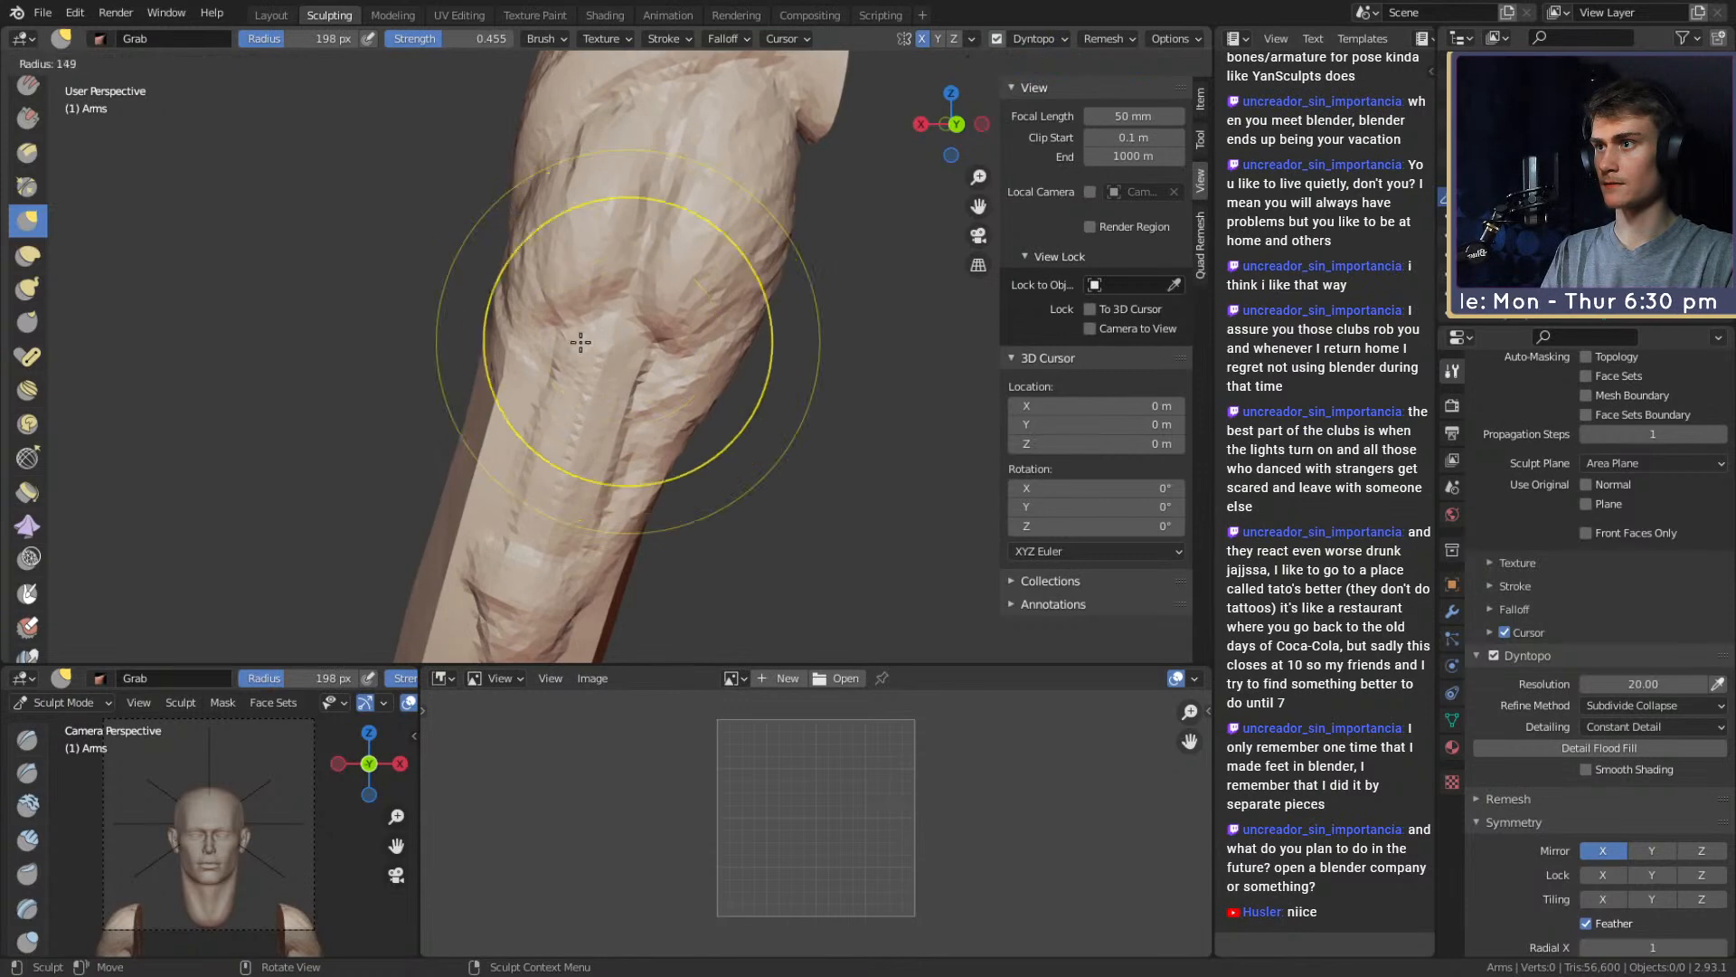
{"action": "left_click", "coordinate": [759, 341]}
Deepen the groove between the triceps heads with Crease at a 45 px radius and refine their shape with Grab
{"action": "key", "text": "shift+c"}
{"action": "key", "text": "f"}
{"action": "left_click", "coordinate": [578, 355]}
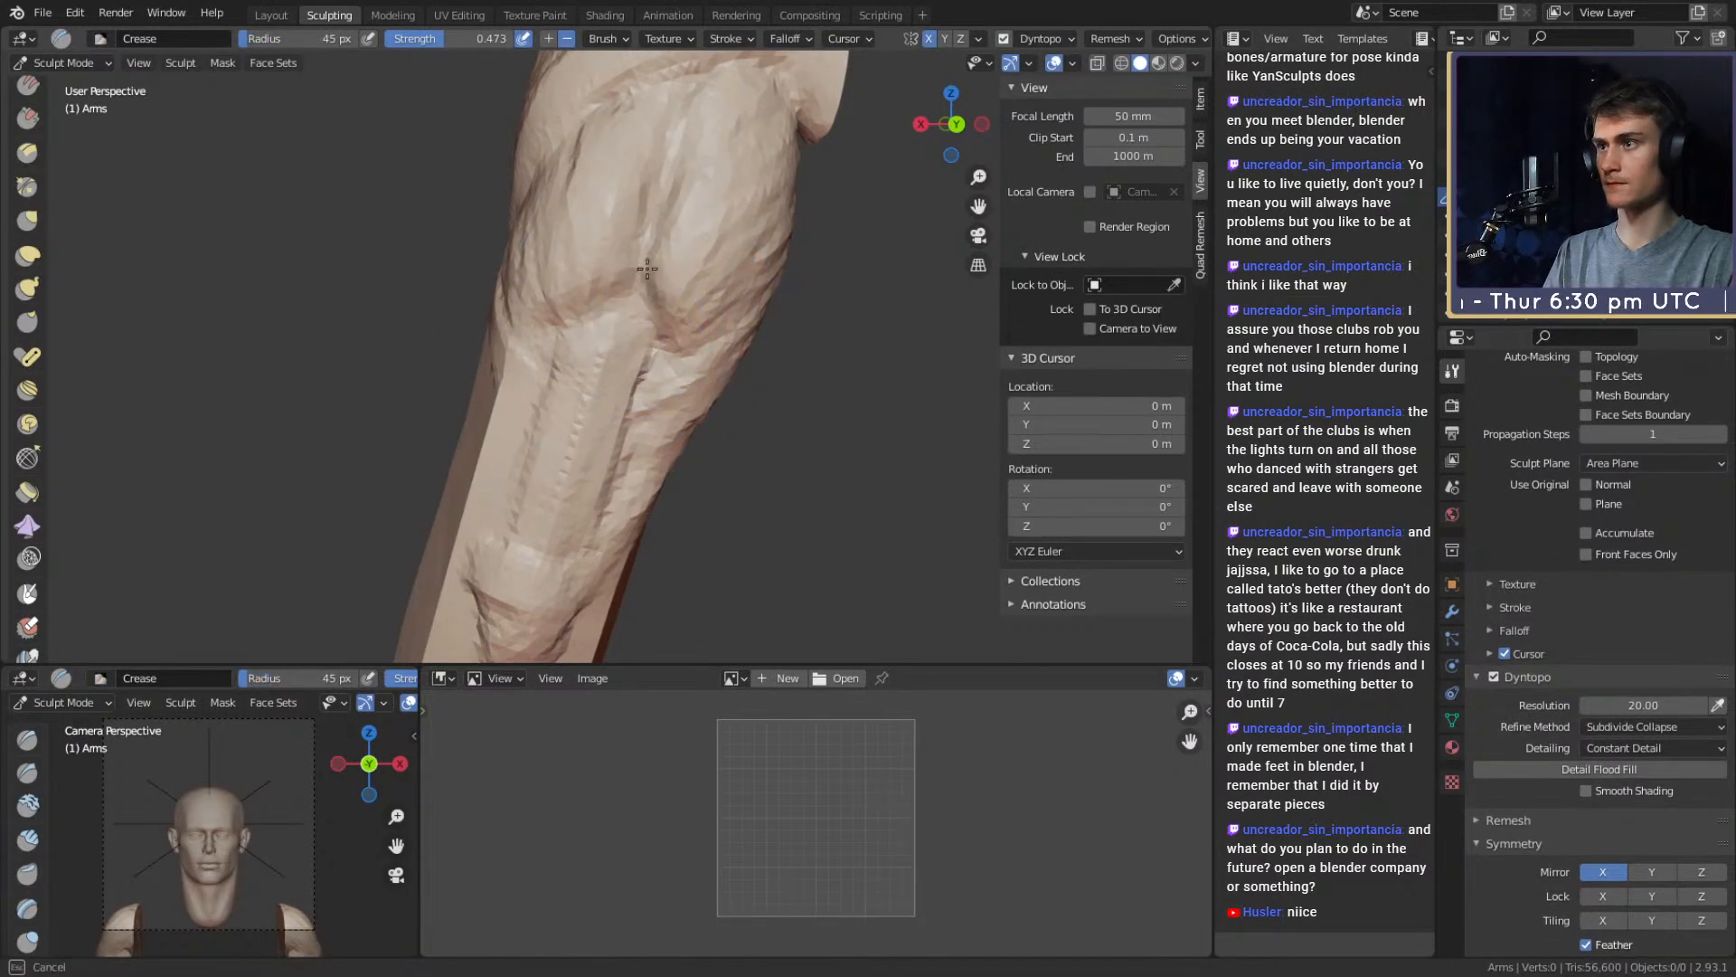
{"action": "left_click_drag", "start_coordinate": [648, 268], "coordinate": [688, 131]}
{"action": "mouse_move", "coordinate": [691, 171]}
{"action": "left_mouse_down"}
{"action": "mouse_move", "coordinate": [659, 262]}
{"action": "mouse_move", "coordinate": [697, 256]}
{"action": "mouse_move", "coordinate": [651, 276]}
{"action": "mouse_move", "coordinate": [640, 303]}
{"action": "left_mouse_up"}
{"action": "key", "text": "g"}
{"action": "key", "text": "f"}
{"action": "left_click", "coordinate": [727, 262]}
{"action": "key", "text": "f"}
{"action": "left_click", "coordinate": [785, 261]}
Fill out the outer triceps head below the deltoid with broad Clay Strips strokes at a 58 px radius
{"action": "key", "text": "c"}
{"action": "key", "text": "f"}
{"action": "left_click", "coordinate": [671, 297]}
{"action": "key", "text": "f"}
{"action": "left_click", "coordinate": [646, 271]}
{"action": "mouse_move", "coordinate": [557, 269]}
{"action": "middle_mouse_down"}
{"action": "mouse_move", "coordinate": [578, 247]}
{"action": "mouse_move", "coordinate": [628, 302]}
{"action": "mouse_move", "coordinate": [592, 344]}
{"action": "middle_mouse_up"}
{"action": "middle_click_drag", "start_coordinate": [626, 257], "coordinate": [649, 337]}
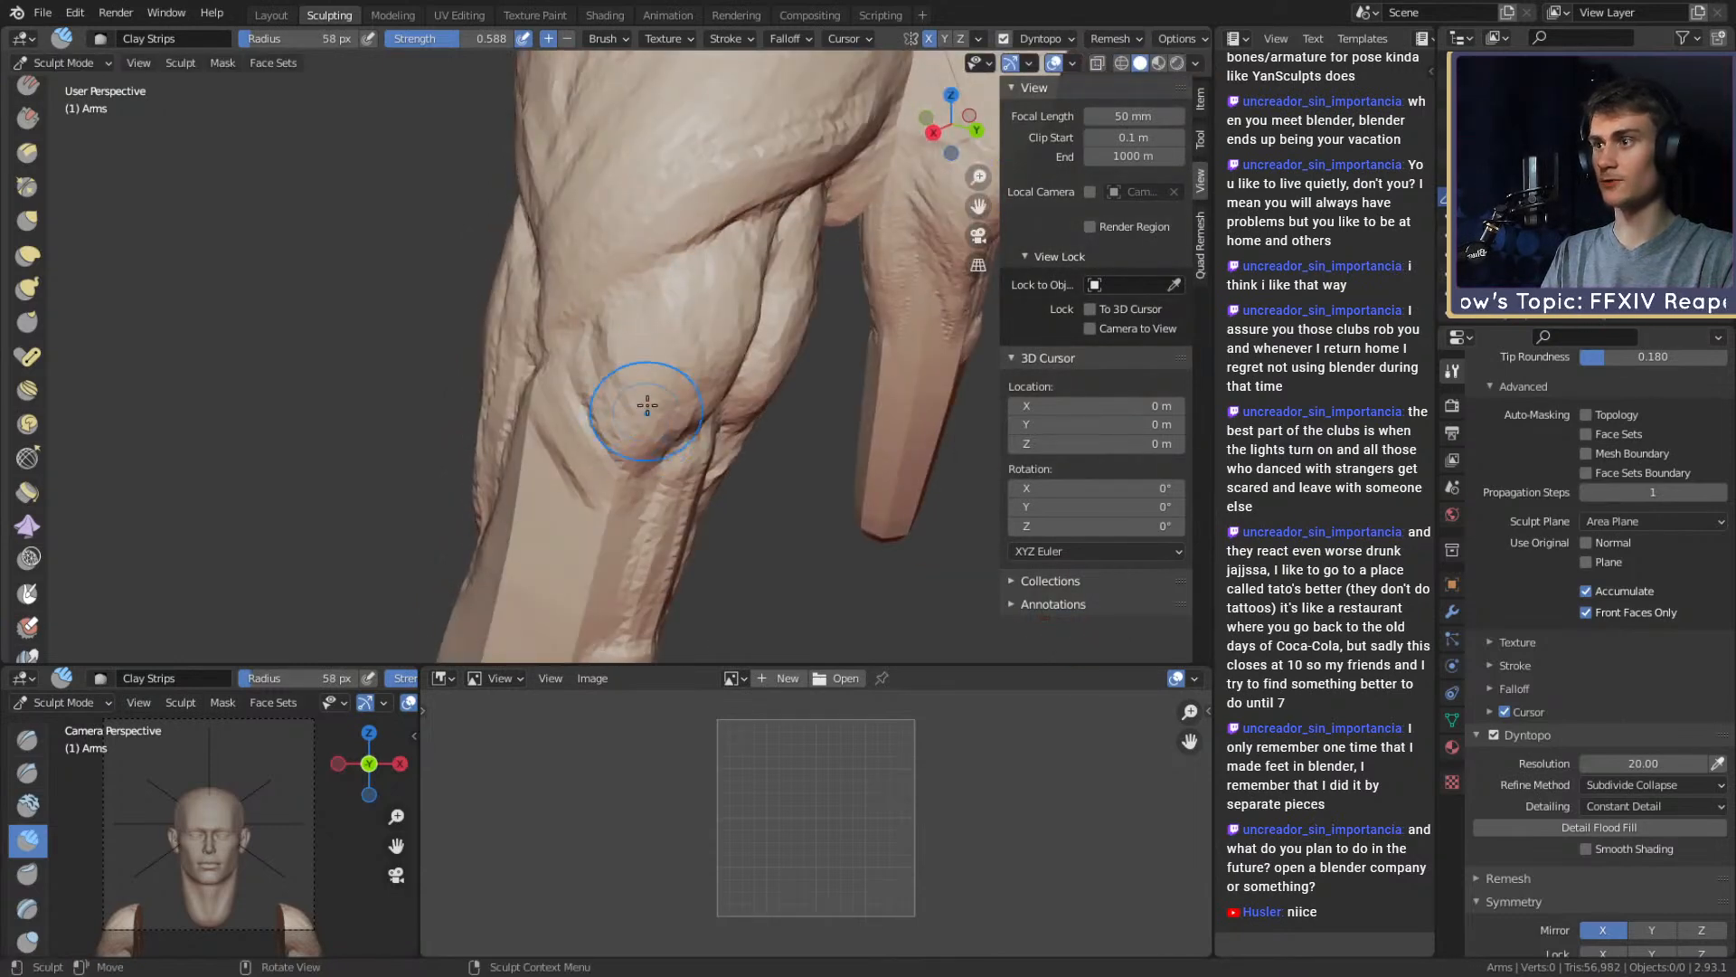
{"action": "scroll", "coordinate": [648, 405], "scroll_direction": "down", "scroll_amount": 6}
{"action": "middle_click_drag", "start_coordinate": [647, 405], "coordinate": [736, 384]}
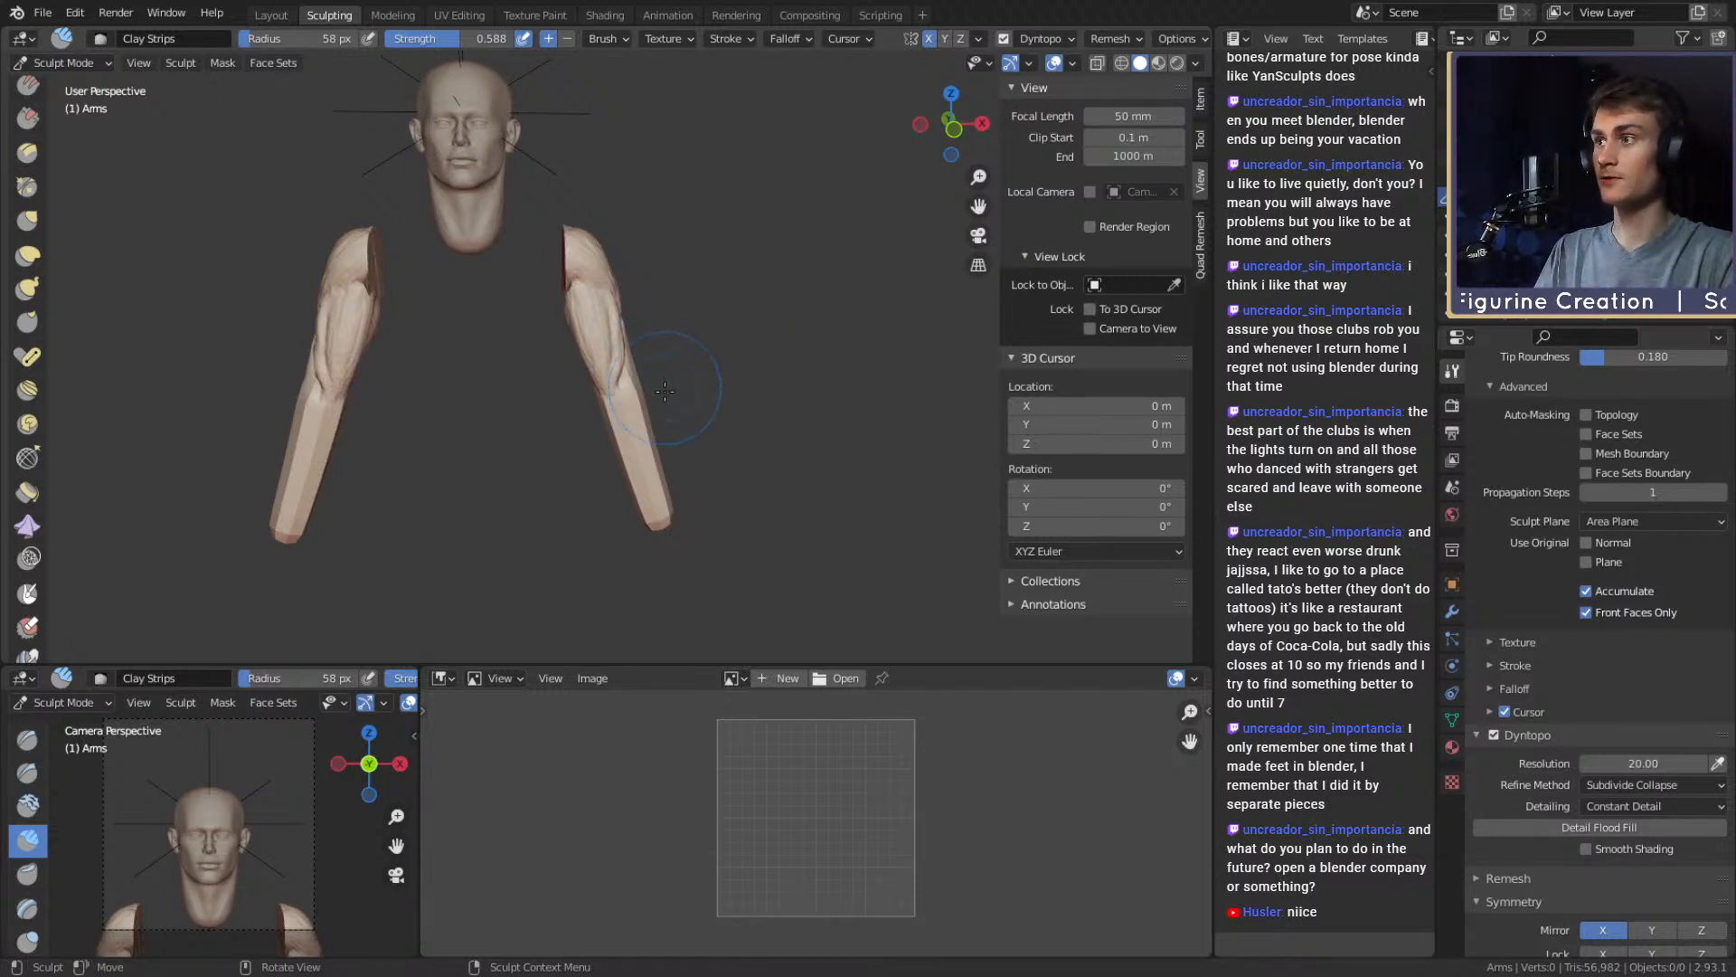
Refine the lower part of the inner triceps head on the back of the arm with Clay Strips at a 37 px radius
{"action": "middle_click_drag", "start_coordinate": [664, 391], "coordinate": [868, 380]}
{"action": "scroll", "coordinate": [639, 311], "scroll_direction": "up", "scroll_amount": 5}
{"action": "mouse_move", "coordinate": [639, 312]}
{"action": "middle_mouse_down"}
{"action": "mouse_move", "coordinate": [656, 334]}
{"action": "mouse_move", "coordinate": [635, 270]}
{"action": "mouse_move", "coordinate": [670, 267]}
{"action": "middle_mouse_up"}
{"action": "scroll", "coordinate": [636, 270], "scroll_direction": "up", "scroll_amount": 3}
{"action": "key", "text": "f"}
{"action": "left_click", "coordinate": [680, 265]}
{"action": "left_click_drag", "start_coordinate": [646, 271], "coordinate": [596, 295]}
{"action": "mouse_move", "coordinate": [632, 290]}
{"action": "middle_mouse_down", "text": "shift"}
{"action": "mouse_move", "coordinate": [660, 324]}
{"action": "mouse_move", "coordinate": [663, 302]}
{"action": "middle_mouse_up", "text": "shift"}
{"action": "left_click_drag", "start_coordinate": [678, 275], "coordinate": [637, 326]}
{"action": "middle_click_drag", "start_coordinate": [637, 308], "coordinate": [669, 262]}
{"action": "left_click_drag", "start_coordinate": [689, 200], "coordinate": [707, 232]}
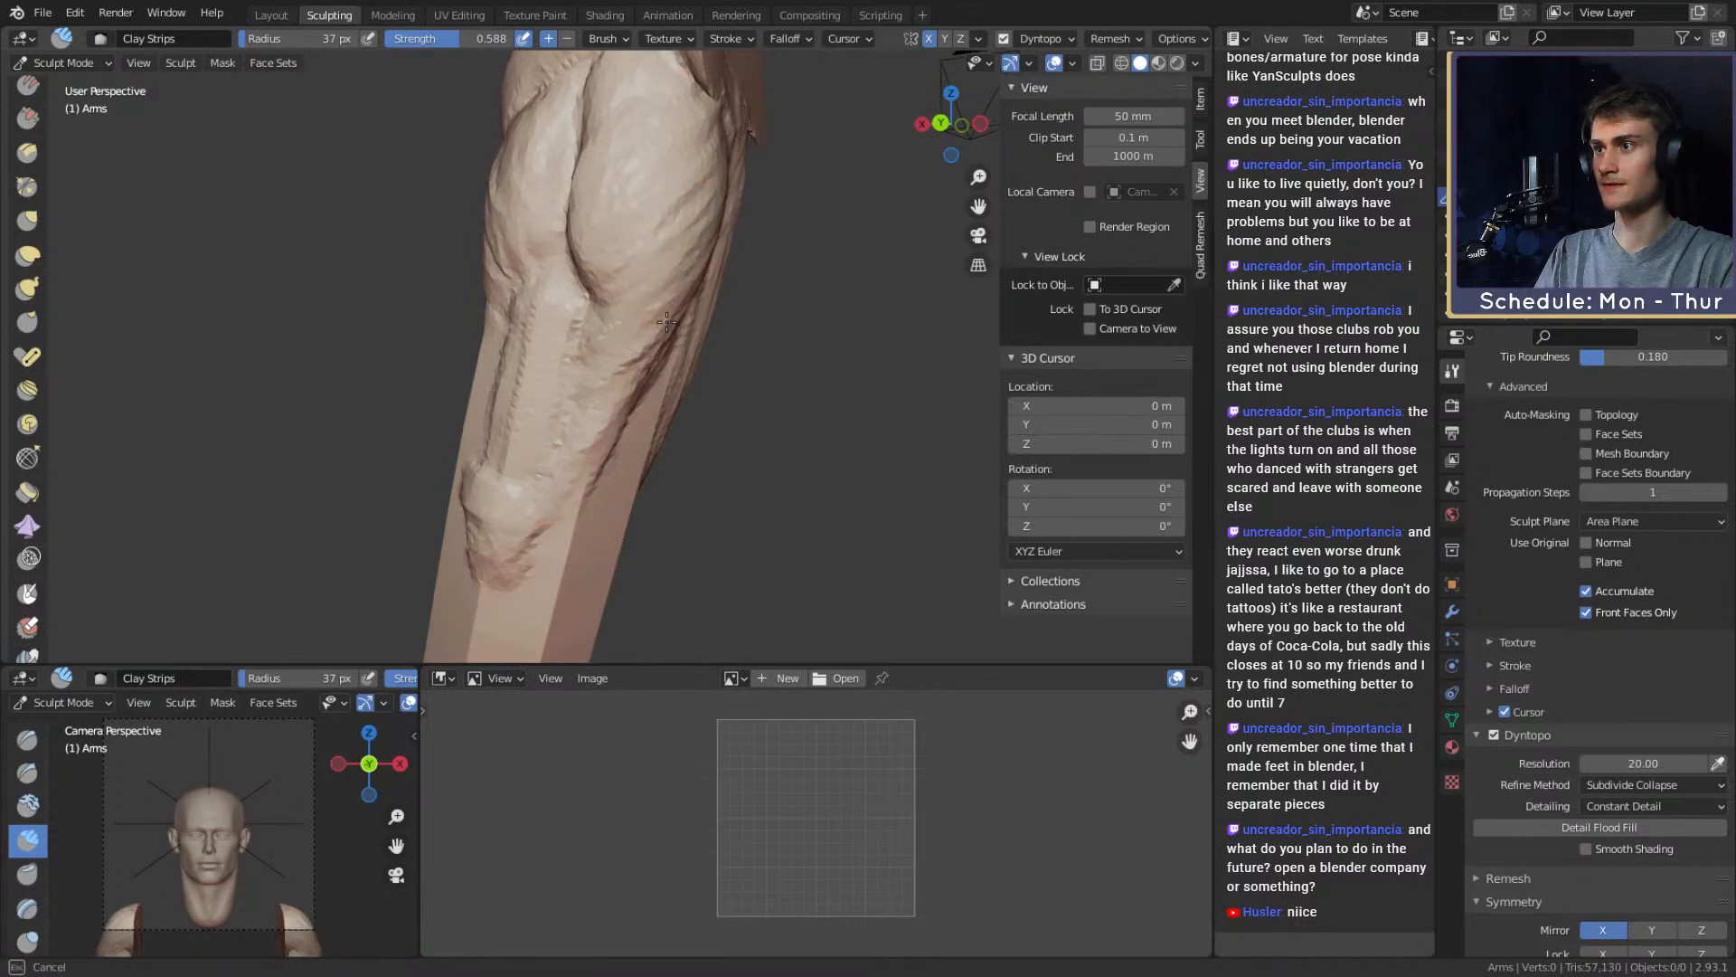
{"action": "left_click_drag", "start_coordinate": [666, 322], "coordinate": [653, 344]}
Extend the outer triceps down toward the elbow with Clay Strips at radii of 37 and 27 px
{"action": "scroll", "coordinate": [653, 343], "scroll_direction": "down", "scroll_amount": 6}
{"action": "mouse_move", "coordinate": [652, 343]}
{"action": "middle_mouse_down"}
{"action": "mouse_move", "coordinate": [697, 395]}
{"action": "mouse_move", "coordinate": [739, 366]}
{"action": "middle_mouse_up"}
{"action": "mouse_move", "coordinate": [597, 318]}
{"action": "middle_mouse_down"}
{"action": "mouse_move", "coordinate": [569, 313]}
{"action": "mouse_move", "coordinate": [629, 321]}
{"action": "middle_mouse_up"}
{"action": "middle_click_drag", "start_coordinate": [629, 321], "coordinate": [483, 371], "text": "ctrl"}
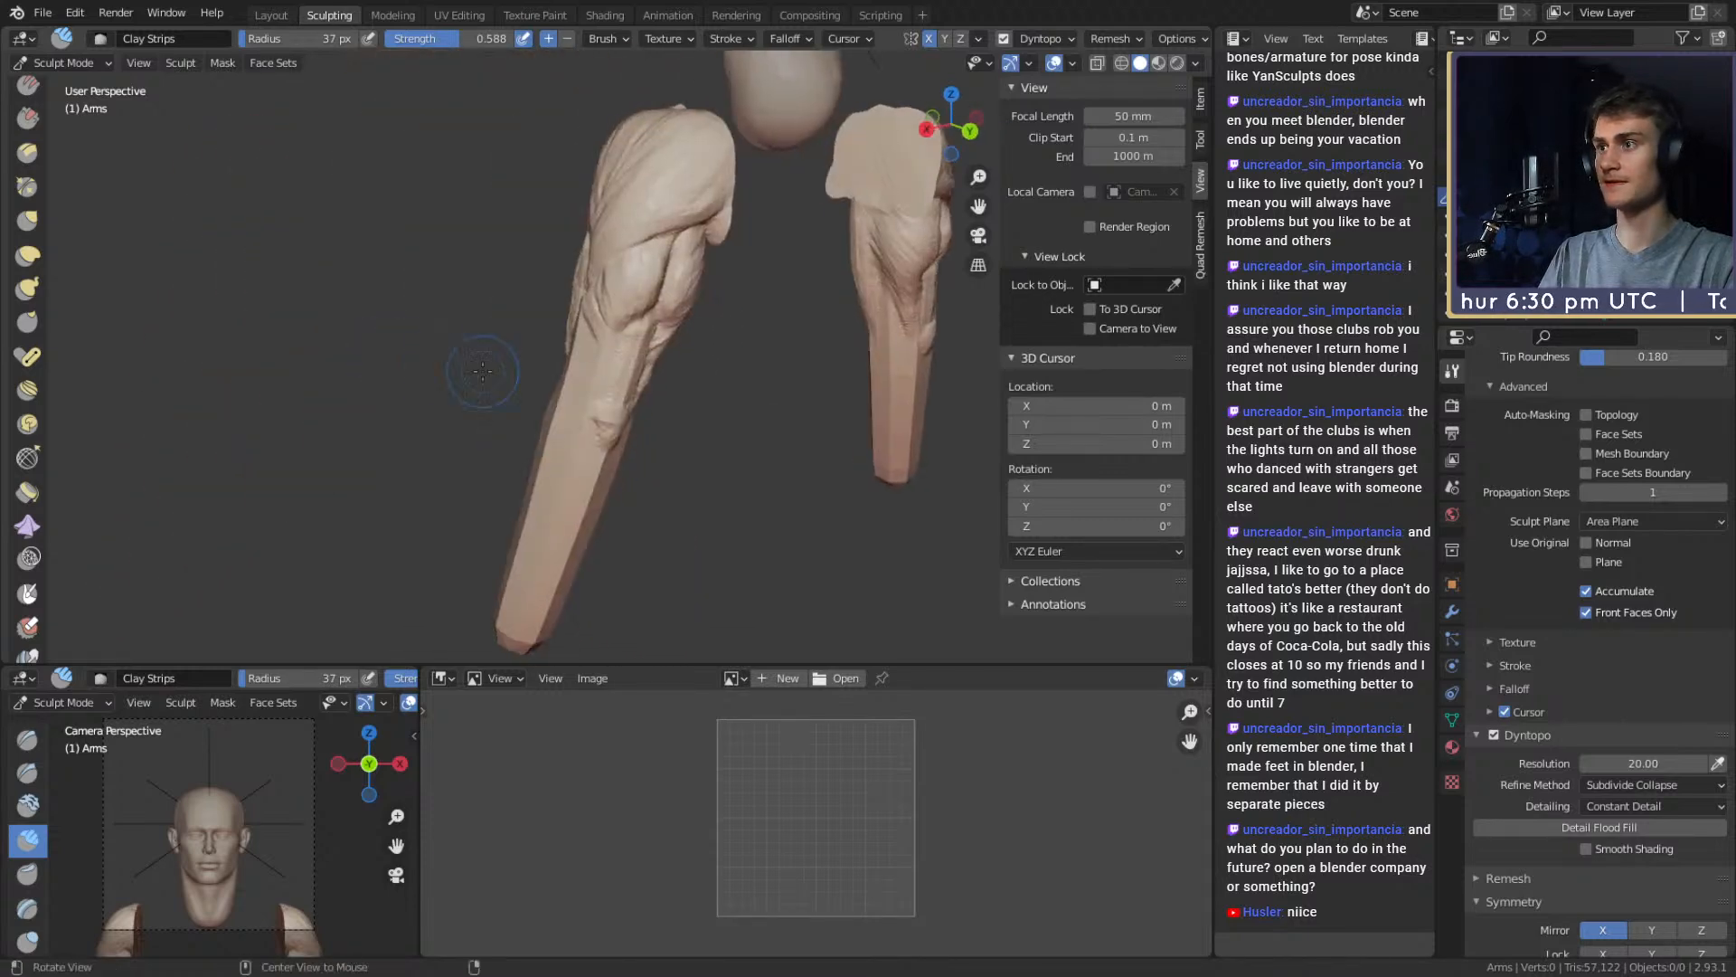
{"action": "left_click_drag", "start_coordinate": [483, 371], "coordinate": [434, 369], "text": "alt"}
{"action": "left_click_drag", "start_coordinate": [648, 398], "coordinate": [654, 342], "text": "ctrl+alt"}
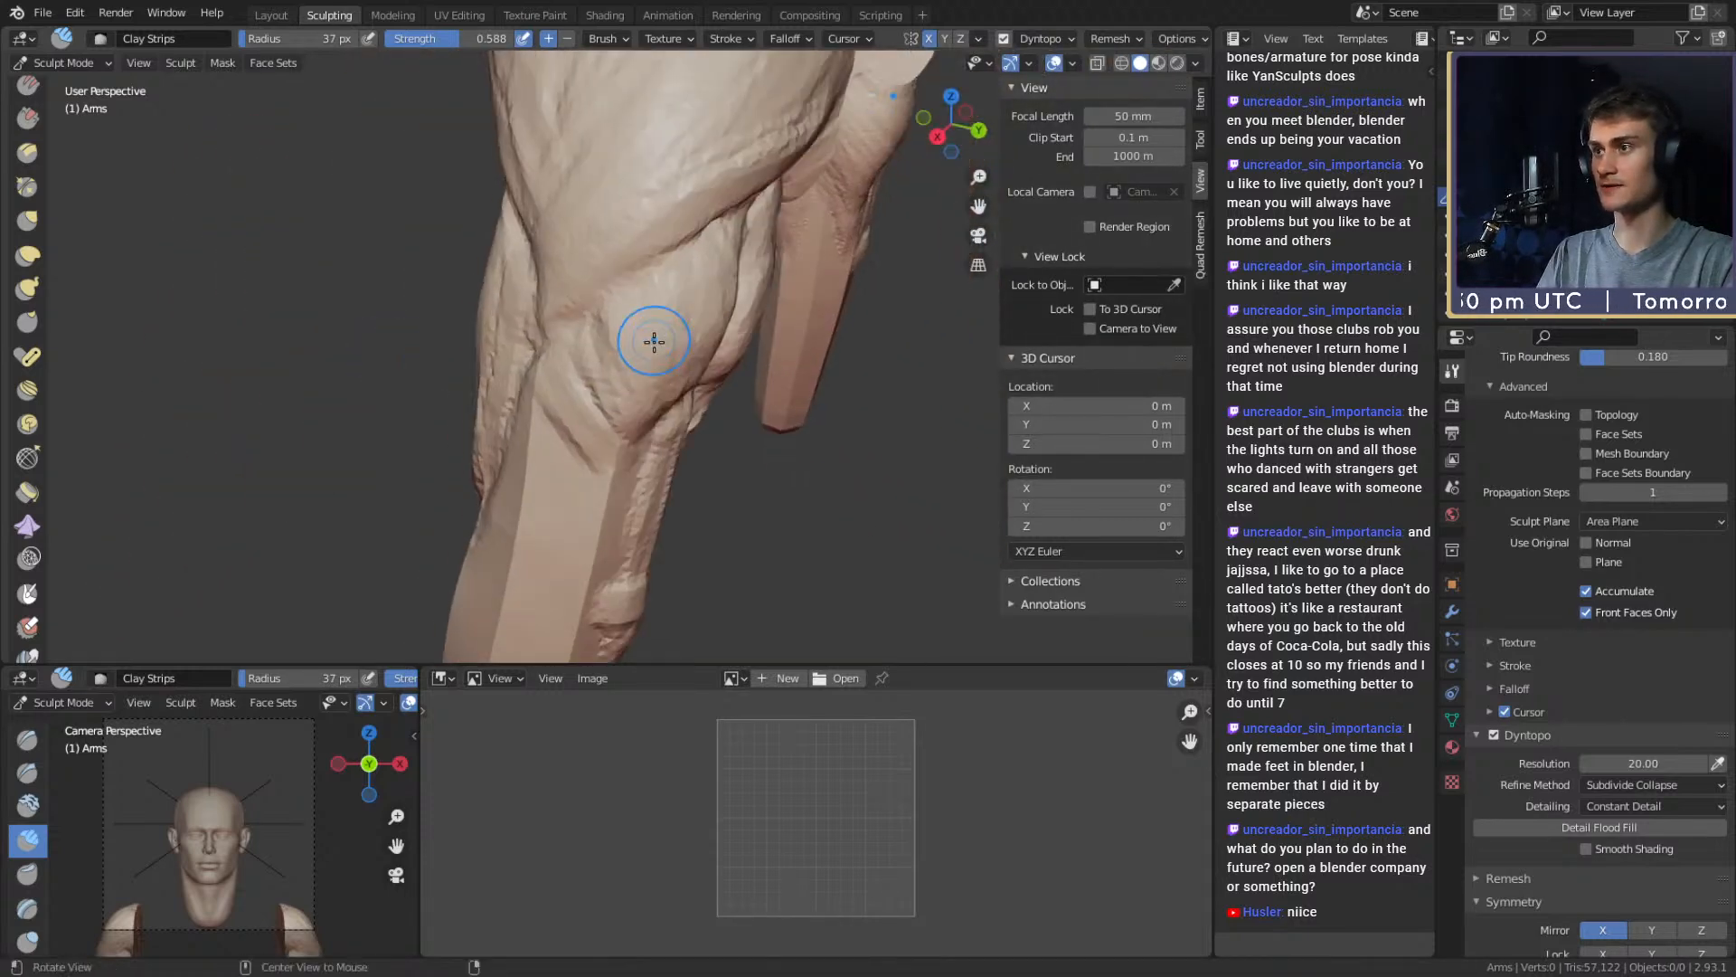
{"action": "left_click_drag", "start_coordinate": [605, 434], "coordinate": [616, 393], "text": "alt"}
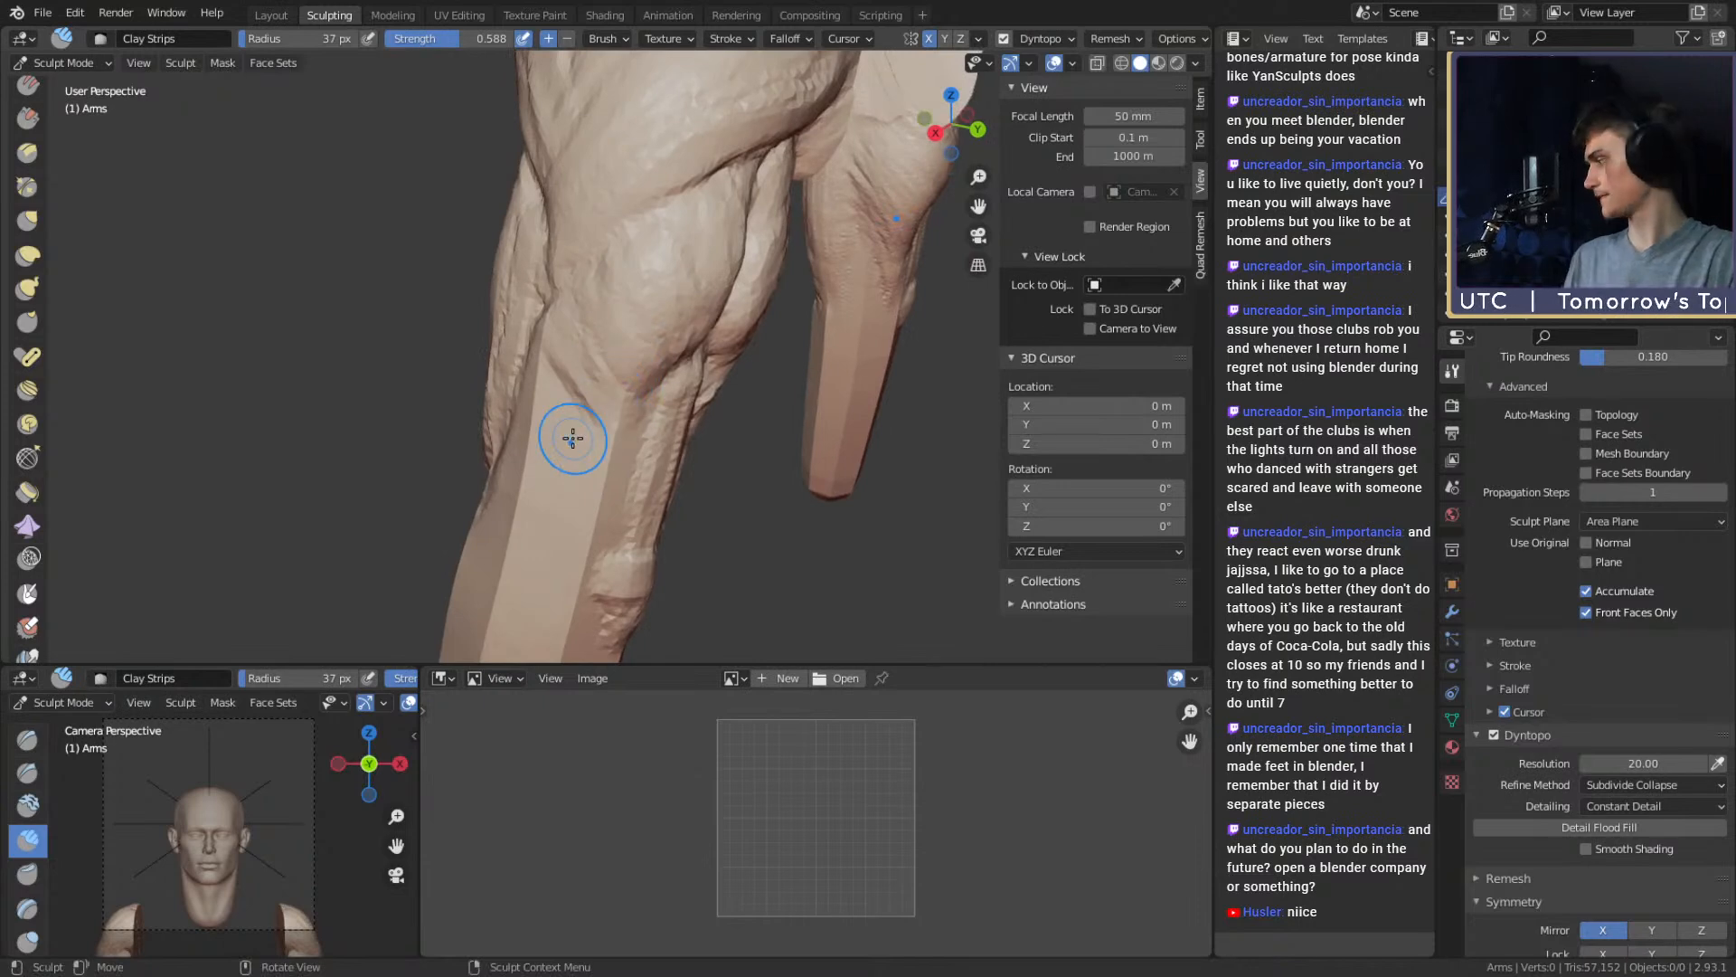
{"action": "key", "text": "f"}
{"action": "left_click", "coordinate": [613, 360]}
{"action": "left_click_drag", "start_coordinate": [613, 360], "coordinate": [654, 342], "text": "alt"}
{"action": "mouse_move", "coordinate": [627, 424]}
{"action": "left_mouse_down", "text": "alt"}
{"action": "mouse_move", "coordinate": [618, 340]}
{"action": "mouse_move", "coordinate": [579, 389]}
{"action": "mouse_move", "coordinate": [571, 534]}
{"action": "left_mouse_up", "text": "alt"}
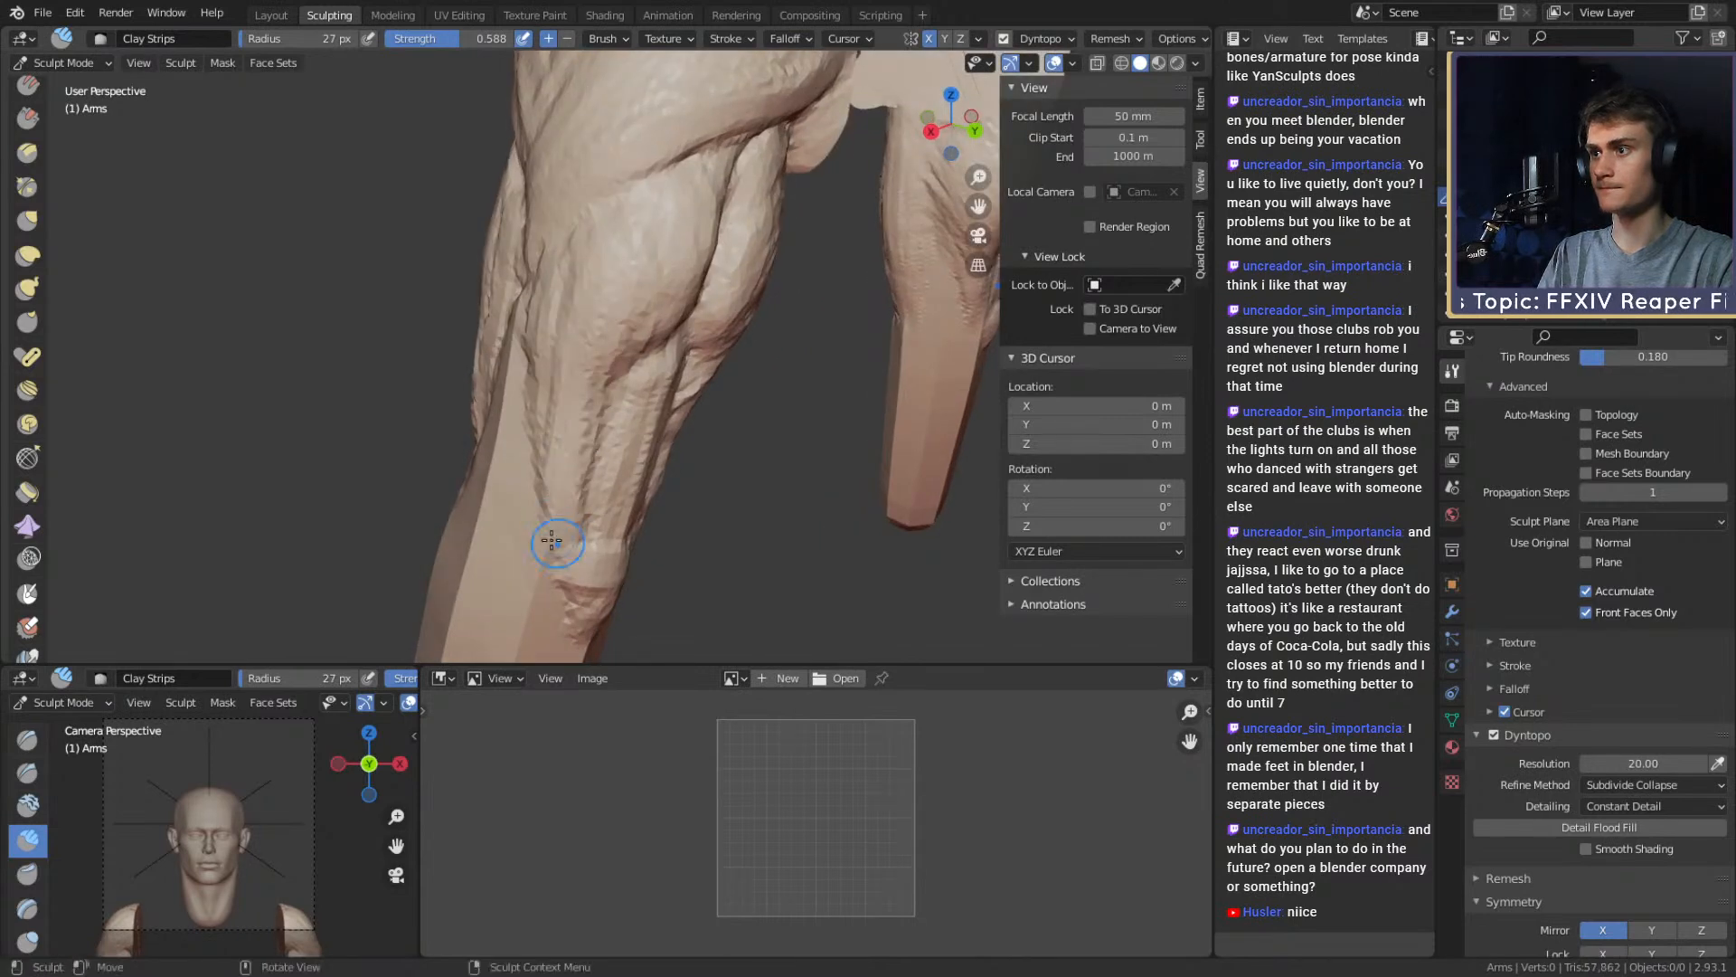
Build up the outer side of the arm below the deltoid tip with Clay Strips, going up to a 41 px radius
{"action": "middle_click_drag", "start_coordinate": [551, 543], "coordinate": [580, 526]}
{"action": "left_click_drag", "start_coordinate": [623, 375], "coordinate": [620, 423]}
{"action": "middle_click_drag", "start_coordinate": [613, 225], "coordinate": [616, 308]}
{"action": "key", "text": "f"}
{"action": "left_click", "coordinate": [629, 340]}
{"action": "left_click_drag", "start_coordinate": [620, 361], "coordinate": [617, 339]}
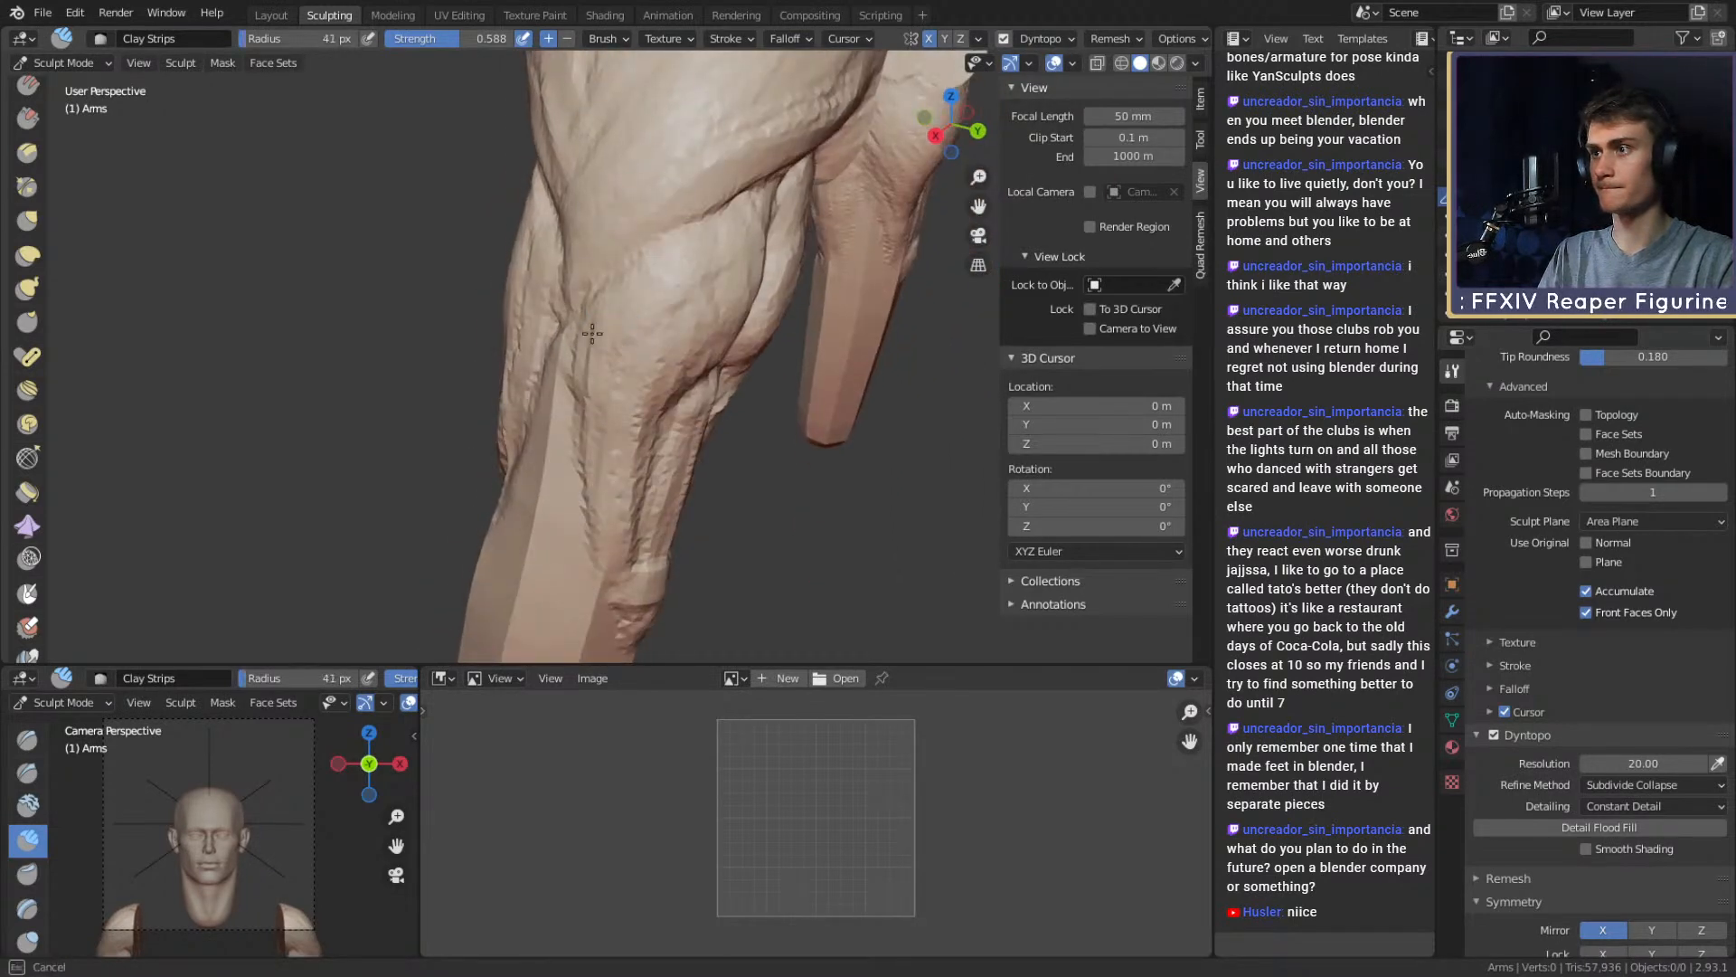
Sculpt the outer arm muscle between the biceps and triceps below the deltoid with Clay Strips at a 25 px radius
{"action": "mouse_move", "coordinate": [589, 445]}
{"action": "middle_mouse_down"}
{"action": "mouse_move", "coordinate": [720, 349]}
{"action": "mouse_move", "coordinate": [652, 366]}
{"action": "middle_mouse_up"}
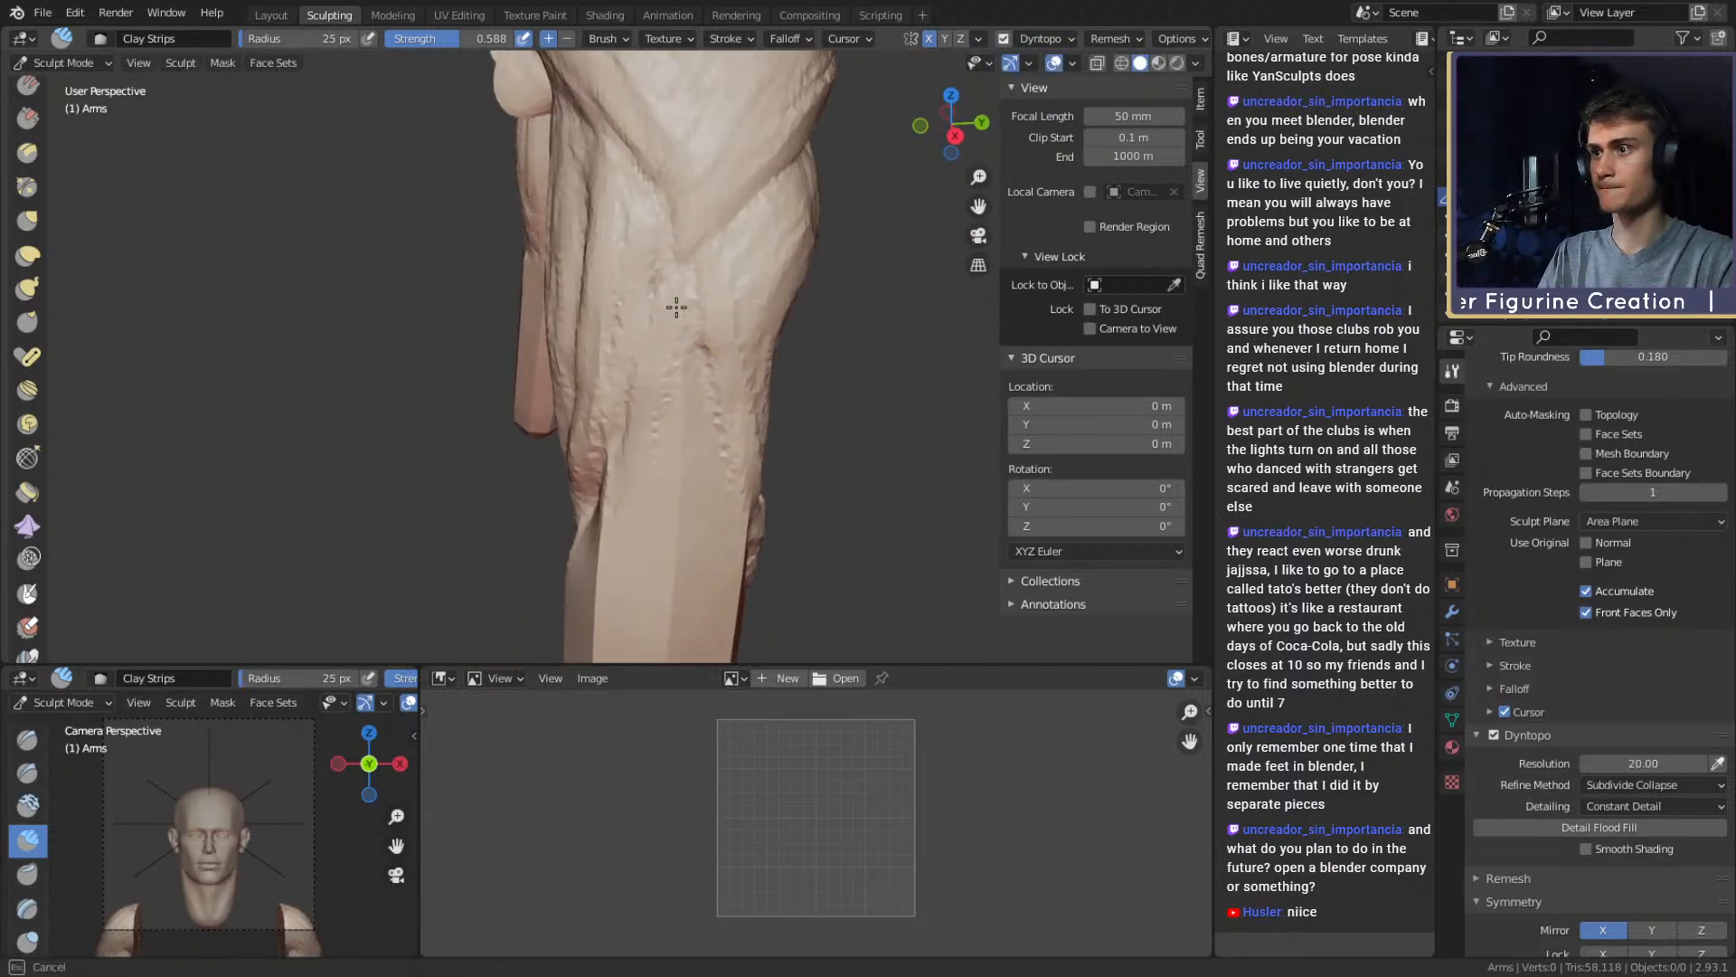
{"action": "left_click_drag", "start_coordinate": [676, 308], "coordinate": [653, 361]}
{"action": "middle_click_drag", "start_coordinate": [624, 370], "coordinate": [714, 380]}
{"action": "mouse_move", "coordinate": [624, 388]}
{"action": "left_mouse_down"}
{"action": "mouse_move", "coordinate": [601, 434]}
{"action": "mouse_move", "coordinate": [615, 398]}
{"action": "left_mouse_up"}
{"action": "middle_click_drag", "start_coordinate": [687, 380], "coordinate": [606, 370]}
{"action": "left_click_drag", "start_coordinate": [644, 358], "coordinate": [658, 390]}
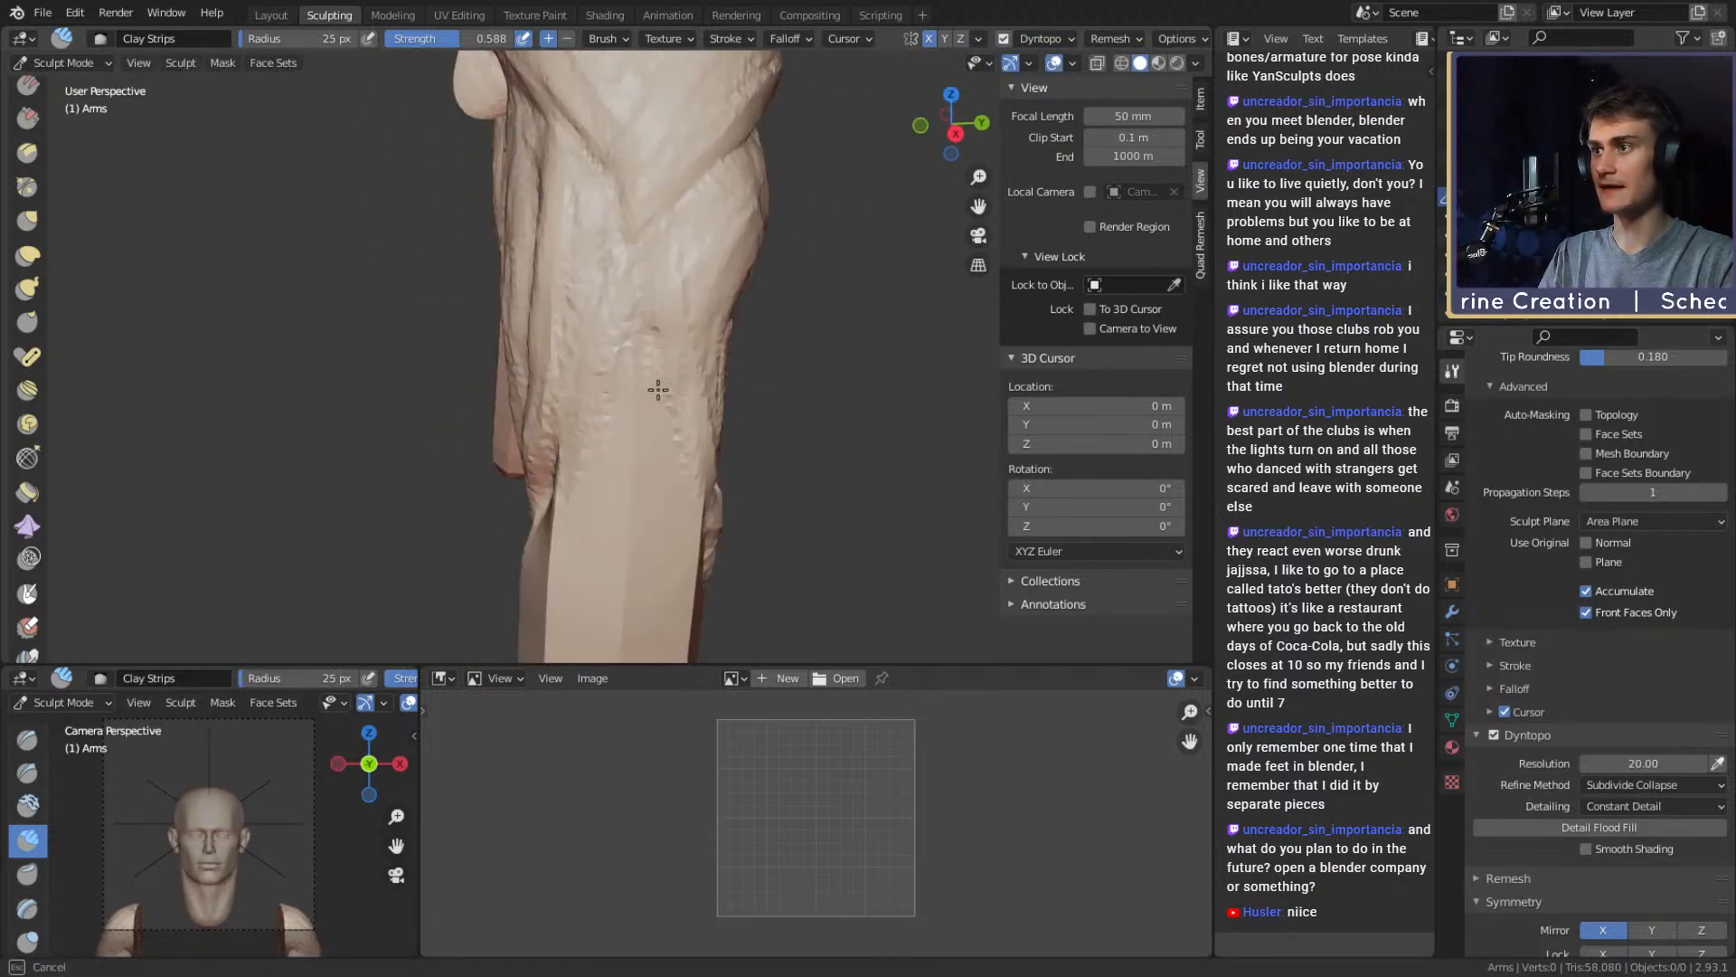
{"action": "middle_click_drag", "start_coordinate": [692, 434], "coordinate": [688, 359]}
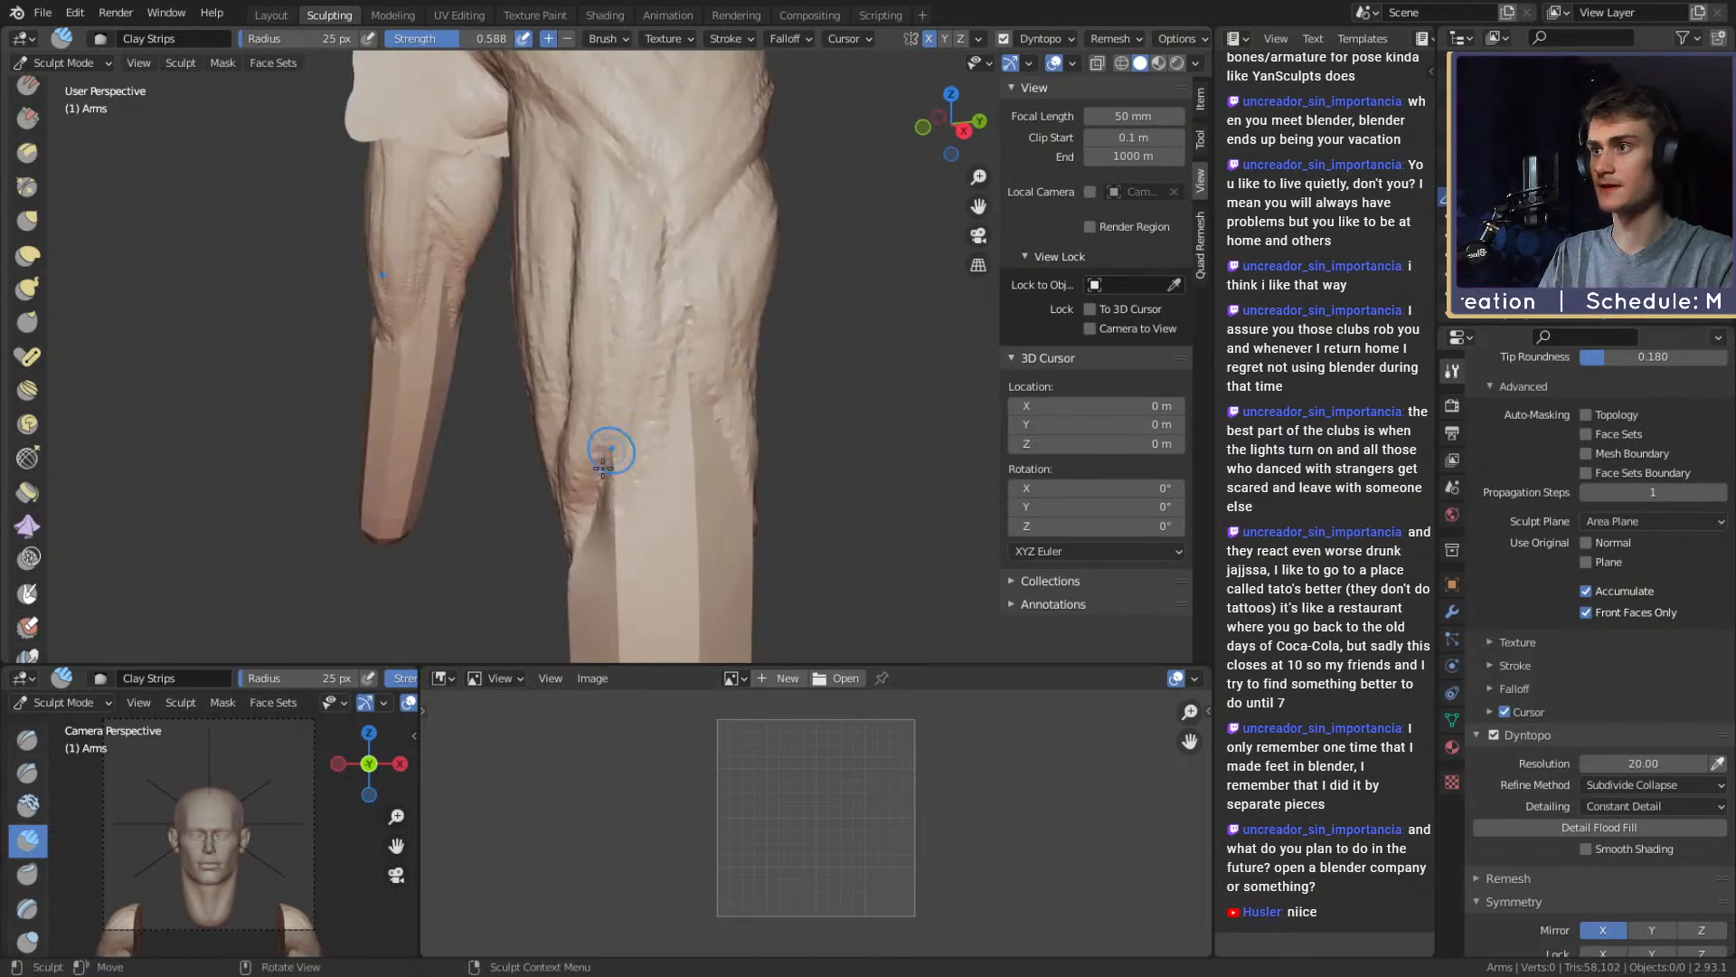
Mark the outer triceps border with a 35 px Mask stroke, clear it, and build up that side with 34 px Clay Strips
{"action": "middle_click_drag", "start_coordinate": [602, 468], "coordinate": [669, 287]}
{"action": "mouse_move", "coordinate": [692, 372]}
{"action": "middle_mouse_down"}
{"action": "mouse_move", "coordinate": [585, 503]}
{"action": "mouse_move", "coordinate": [588, 335]}
{"action": "middle_mouse_up"}
{"action": "mouse_move", "coordinate": [688, 298]}
{"action": "middle_mouse_down"}
{"action": "mouse_move", "coordinate": [643, 329]}
{"action": "mouse_move", "coordinate": [701, 244]}
{"action": "mouse_move", "coordinate": [703, 345]}
{"action": "mouse_move", "coordinate": [796, 353]}
{"action": "mouse_move", "coordinate": [631, 395]}
{"action": "mouse_move", "coordinate": [599, 311]}
{"action": "mouse_move", "coordinate": [620, 388]}
{"action": "middle_mouse_up"}
{"action": "key", "text": "m"}
{"action": "left_click_drag", "start_coordinate": [610, 491], "coordinate": [573, 323]}
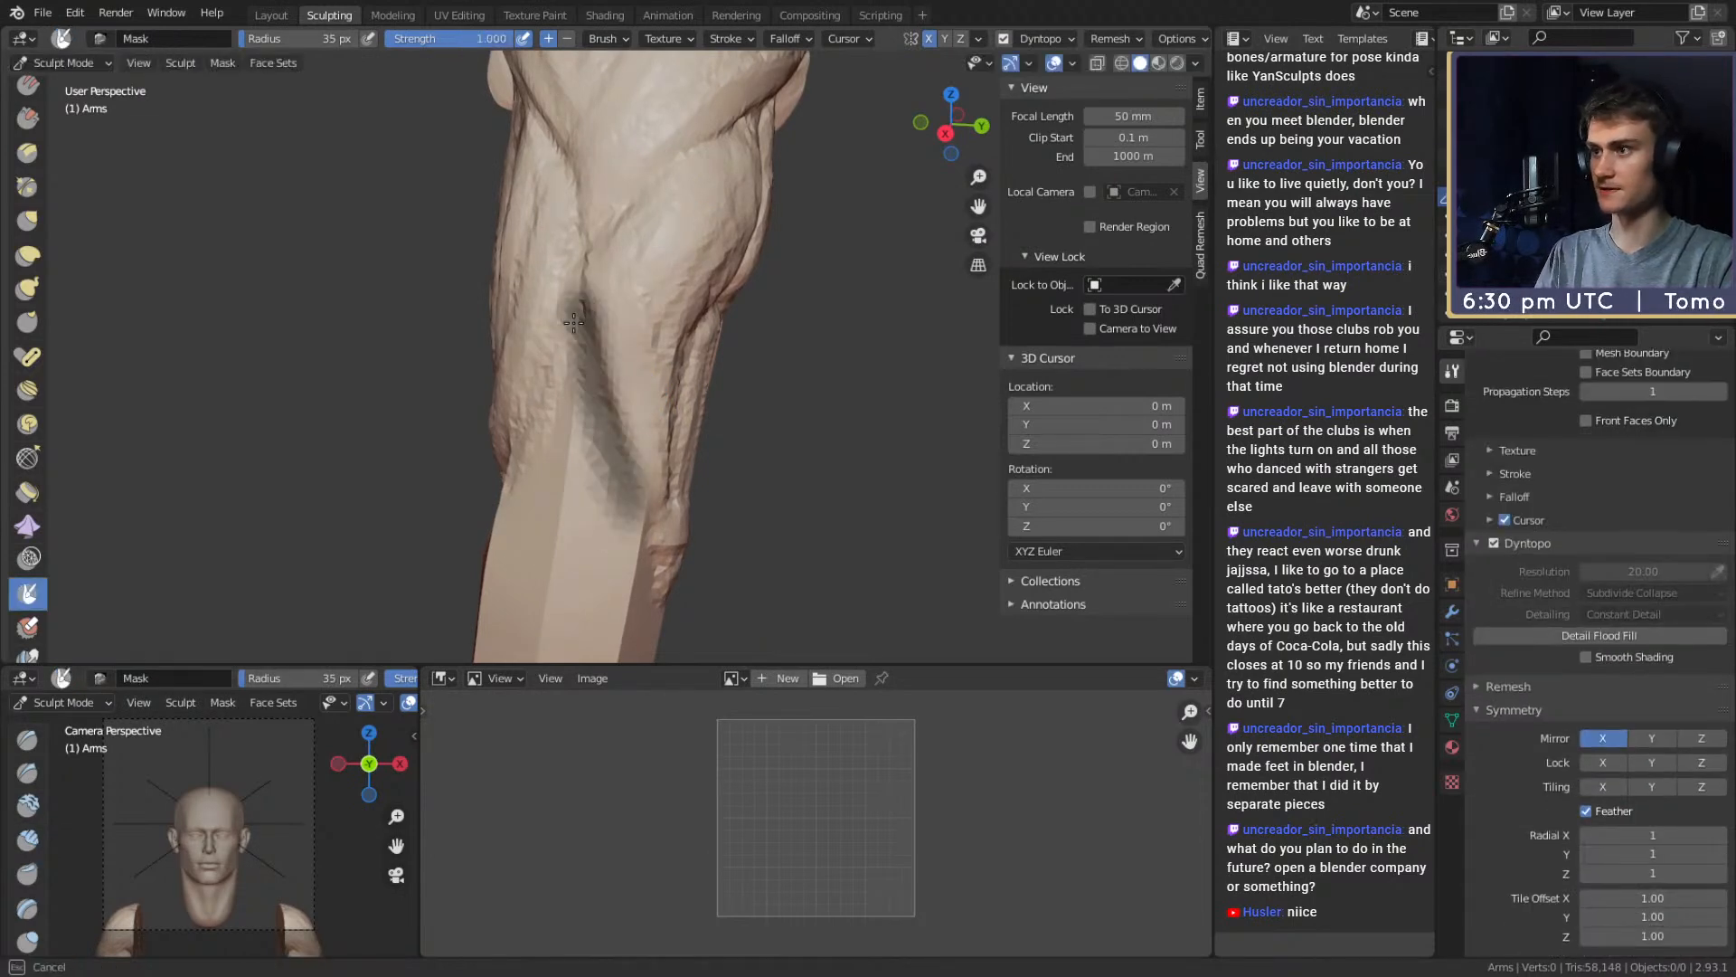
{"action": "key", "text": "c"}
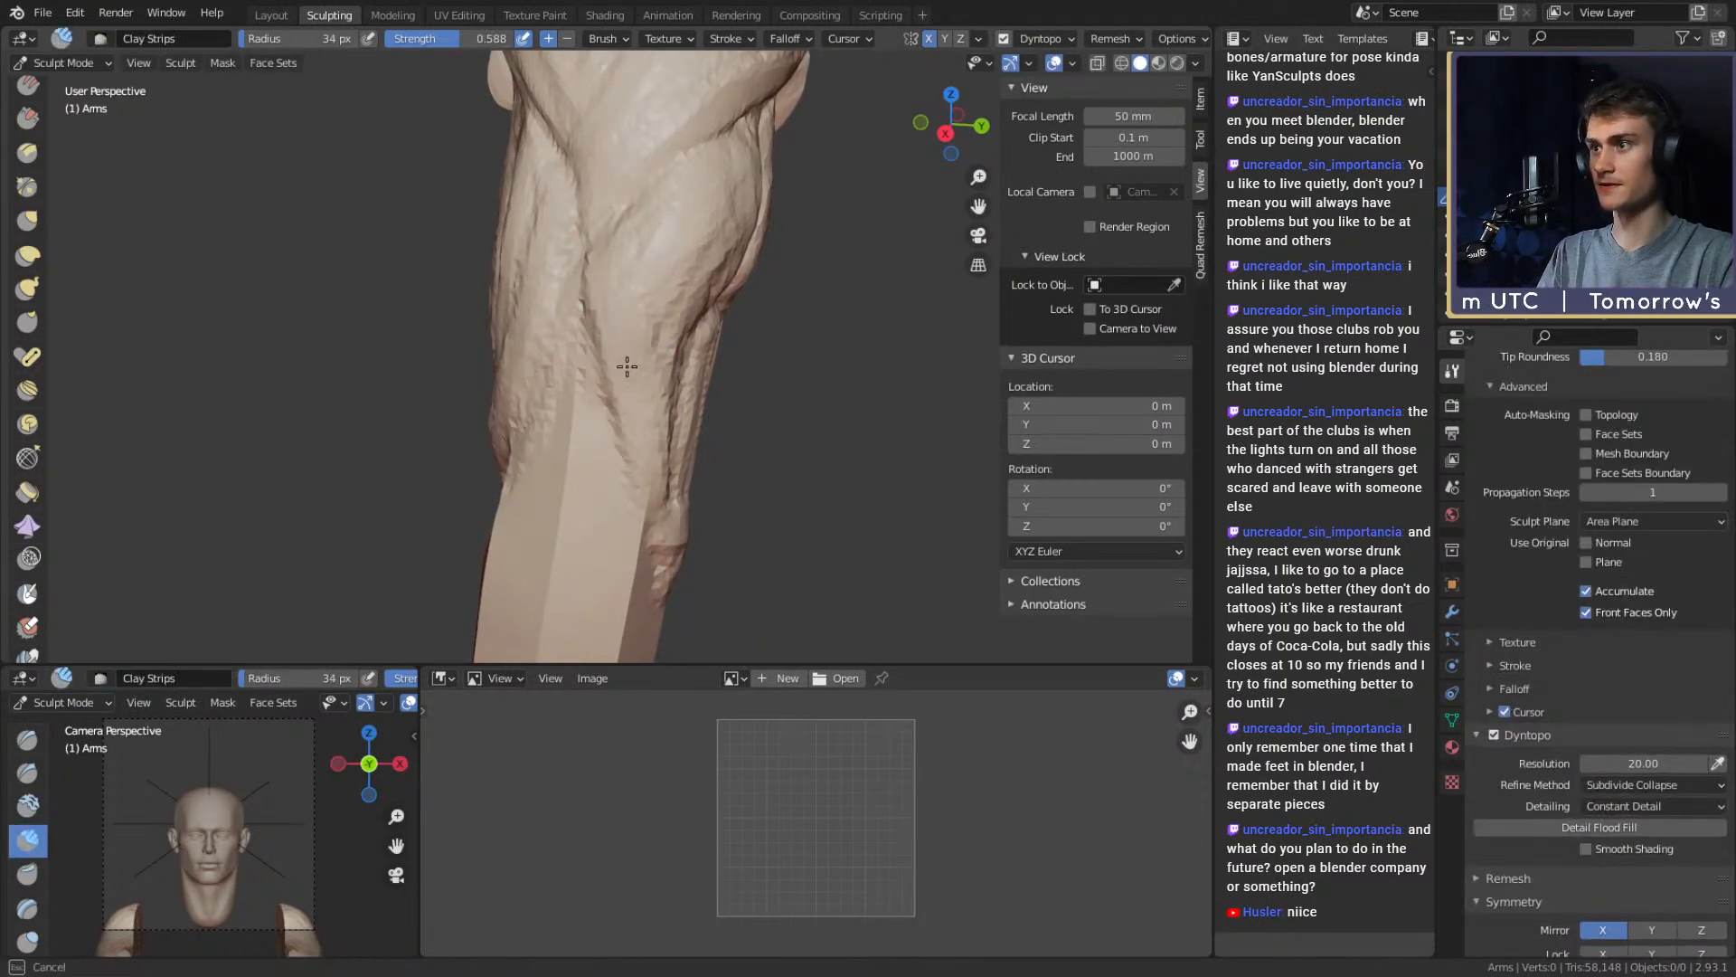
{"action": "mouse_move", "coordinate": [627, 366]}
{"action": "middle_mouse_down"}
{"action": "mouse_move", "coordinate": [647, 286]}
{"action": "mouse_move", "coordinate": [582, 310]}
{"action": "mouse_move", "coordinate": [664, 232]}
{"action": "middle_mouse_up"}
{"action": "middle_click_drag", "start_coordinate": [589, 413], "coordinate": [611, 349]}
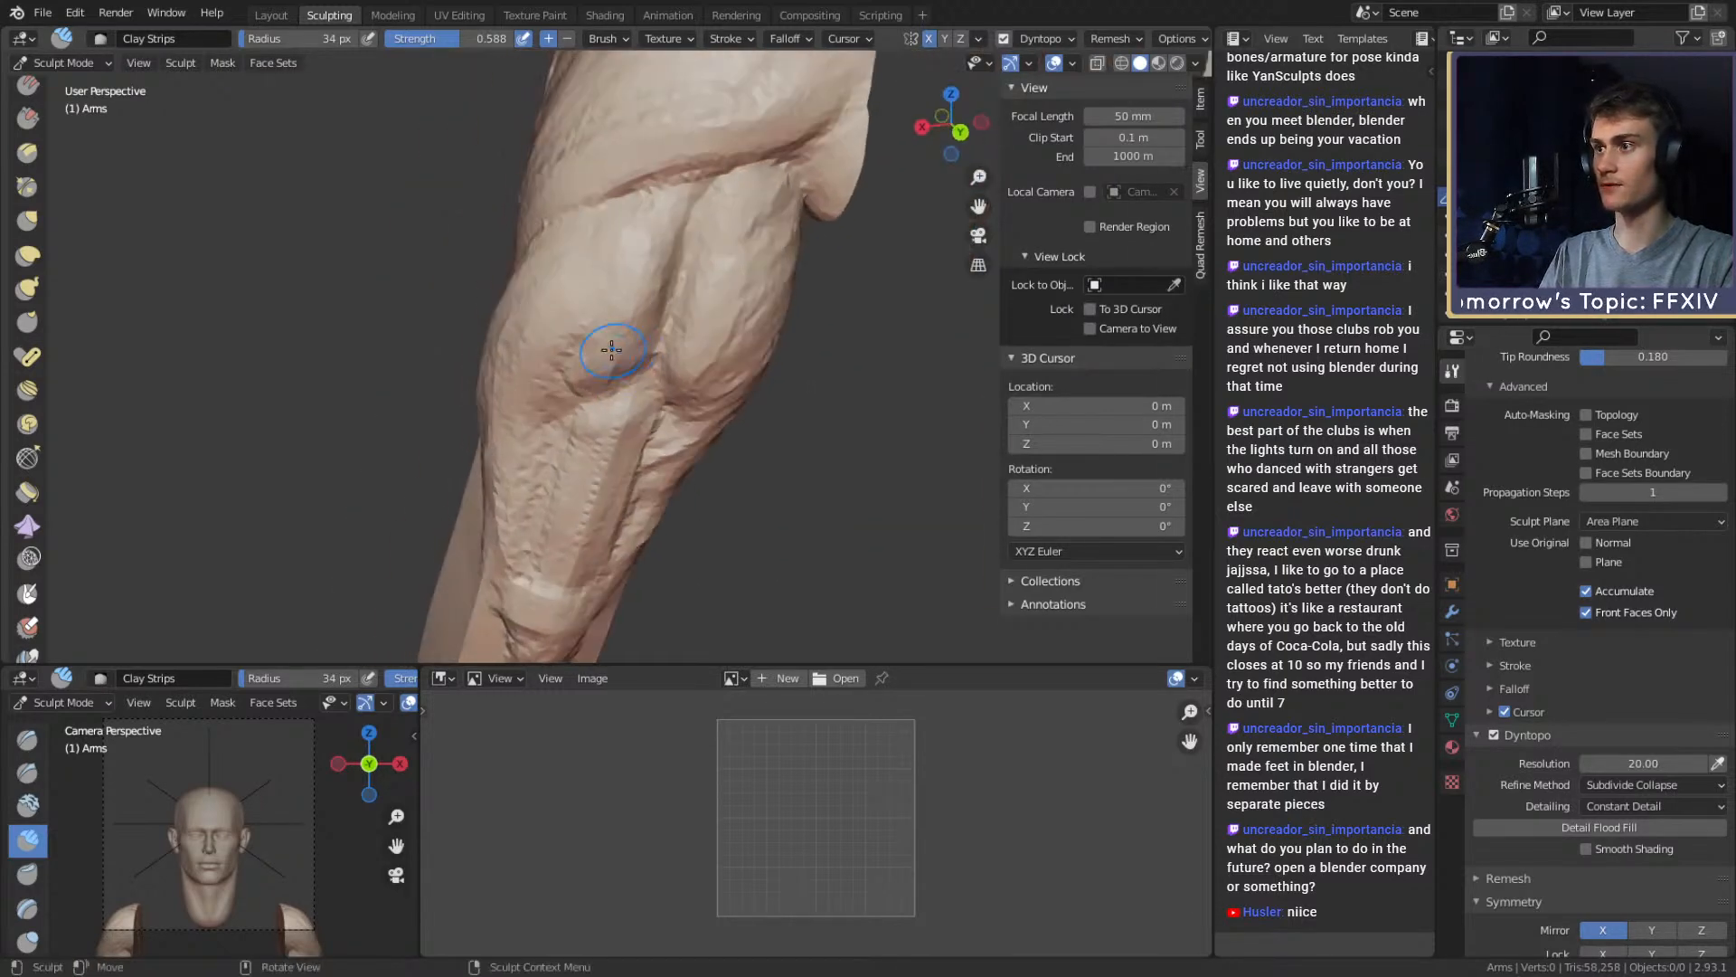
{"action": "middle_click_drag", "start_coordinate": [532, 390], "coordinate": [574, 405]}
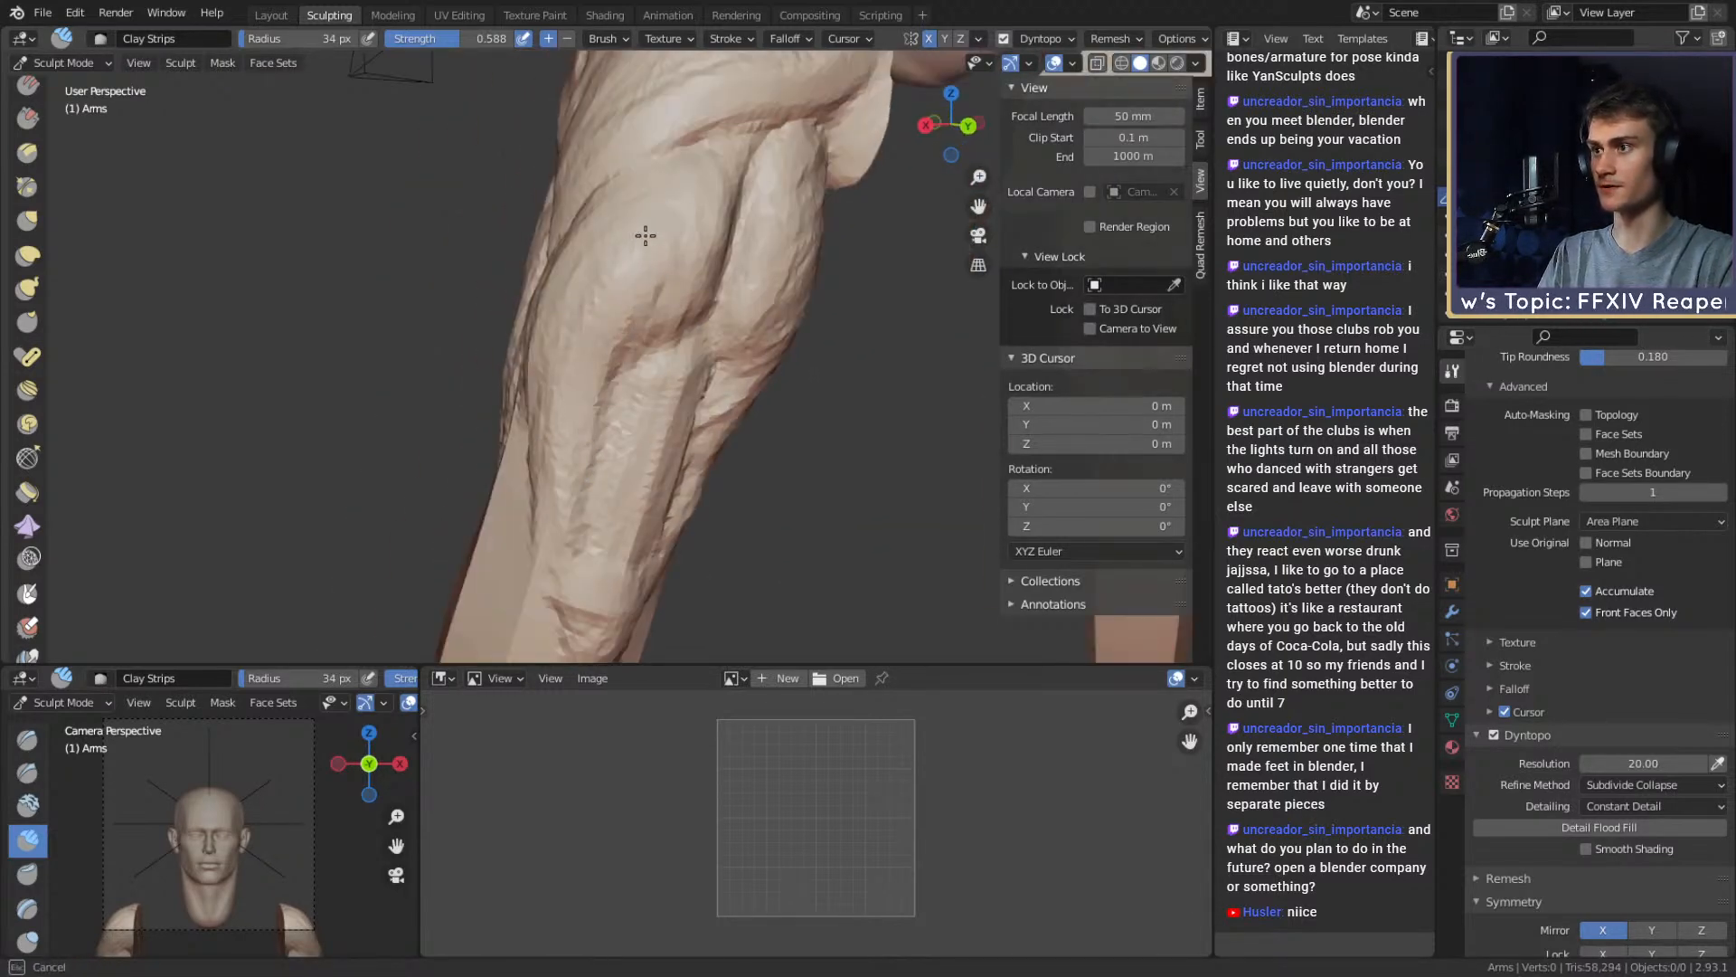
Nudge the upper arm's contour above the elbow with the Grab brush at a 151 px radius
{"action": "mouse_move", "coordinate": [645, 236]}
{"action": "middle_mouse_down"}
{"action": "mouse_move", "coordinate": [628, 279]}
{"action": "mouse_move", "coordinate": [714, 279]}
{"action": "mouse_move", "coordinate": [701, 247]}
{"action": "mouse_move", "coordinate": [633, 310]}
{"action": "mouse_move", "coordinate": [864, 296]}
{"action": "mouse_move", "coordinate": [825, 357]}
{"action": "mouse_move", "coordinate": [814, 259]}
{"action": "middle_mouse_up"}
{"action": "mouse_move", "coordinate": [800, 343]}
{"action": "middle_mouse_down", "text": "ctrl"}
{"action": "mouse_move", "coordinate": [775, 260]}
{"action": "mouse_move", "coordinate": [693, 384]}
{"action": "mouse_move", "coordinate": [609, 271]}
{"action": "mouse_move", "coordinate": [679, 297]}
{"action": "middle_mouse_up", "text": "ctrl"}
{"action": "key", "text": "g"}
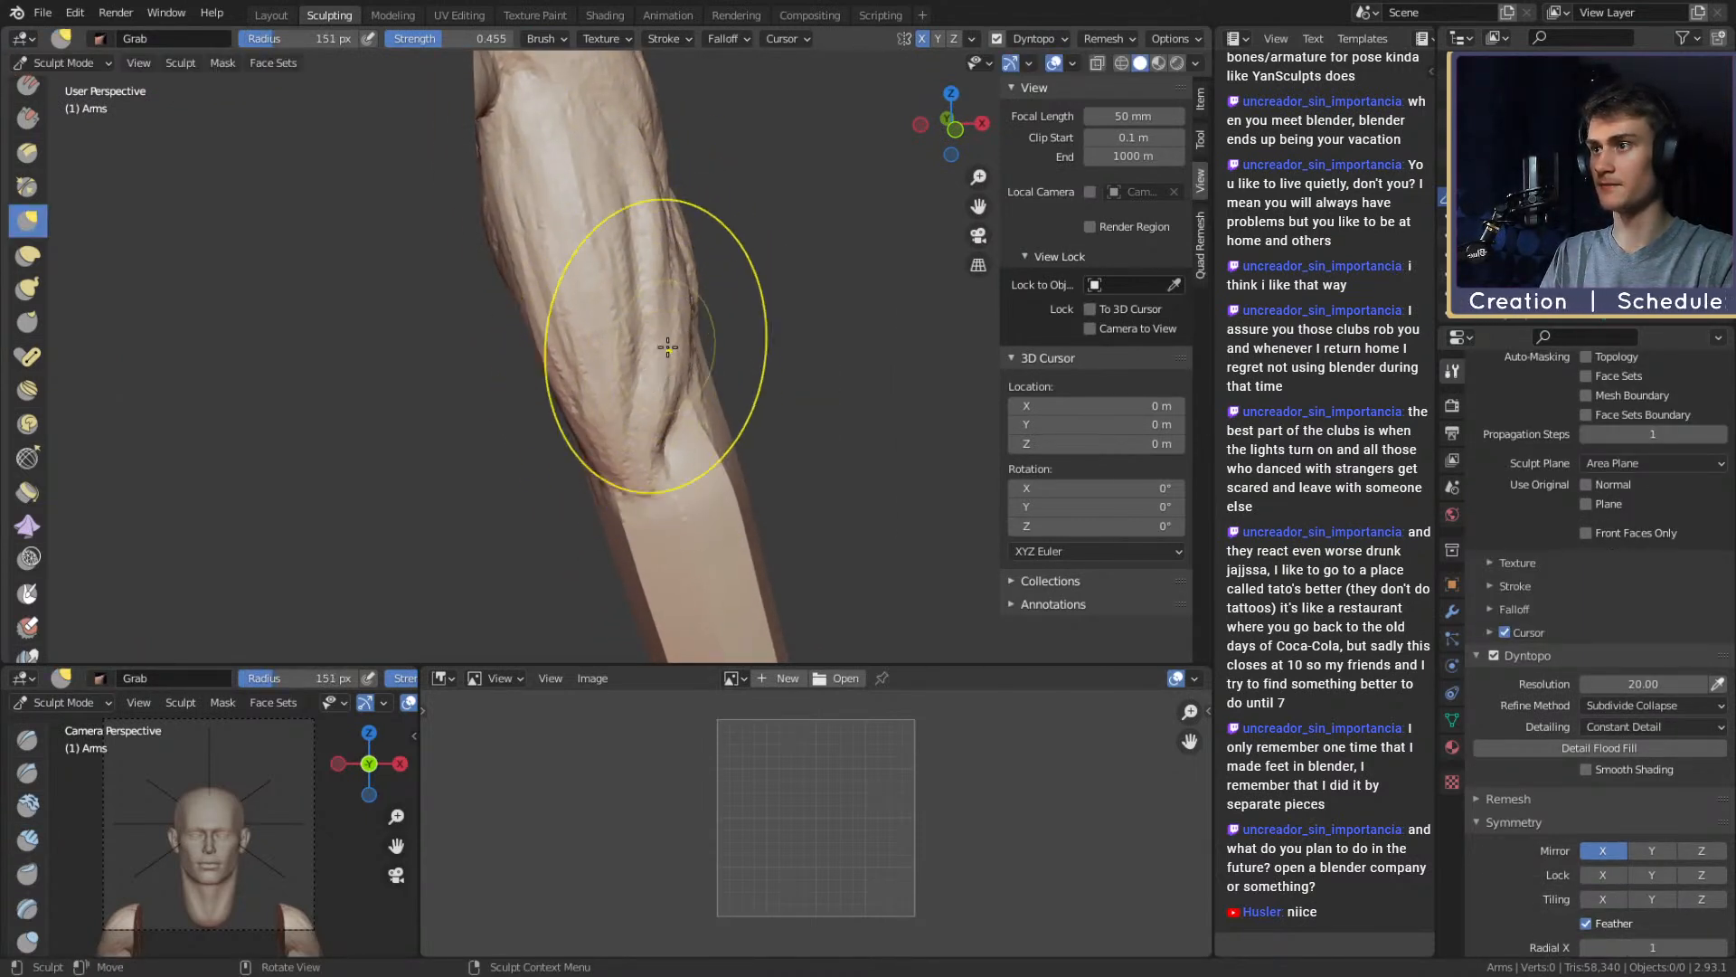
{"action": "left_click_drag", "start_coordinate": [649, 221], "coordinate": [633, 212]}
{"action": "mouse_move", "coordinate": [751, 237]}
{"action": "middle_mouse_down"}
{"action": "mouse_move", "coordinate": [562, 283]}
{"action": "mouse_move", "coordinate": [588, 268]}
{"action": "middle_mouse_up"}
Reshape the inner triceps head on the back of the arm with the Grab brush at a 156 px radius
{"action": "key", "text": "f"}
{"action": "left_click", "coordinate": [562, 260]}
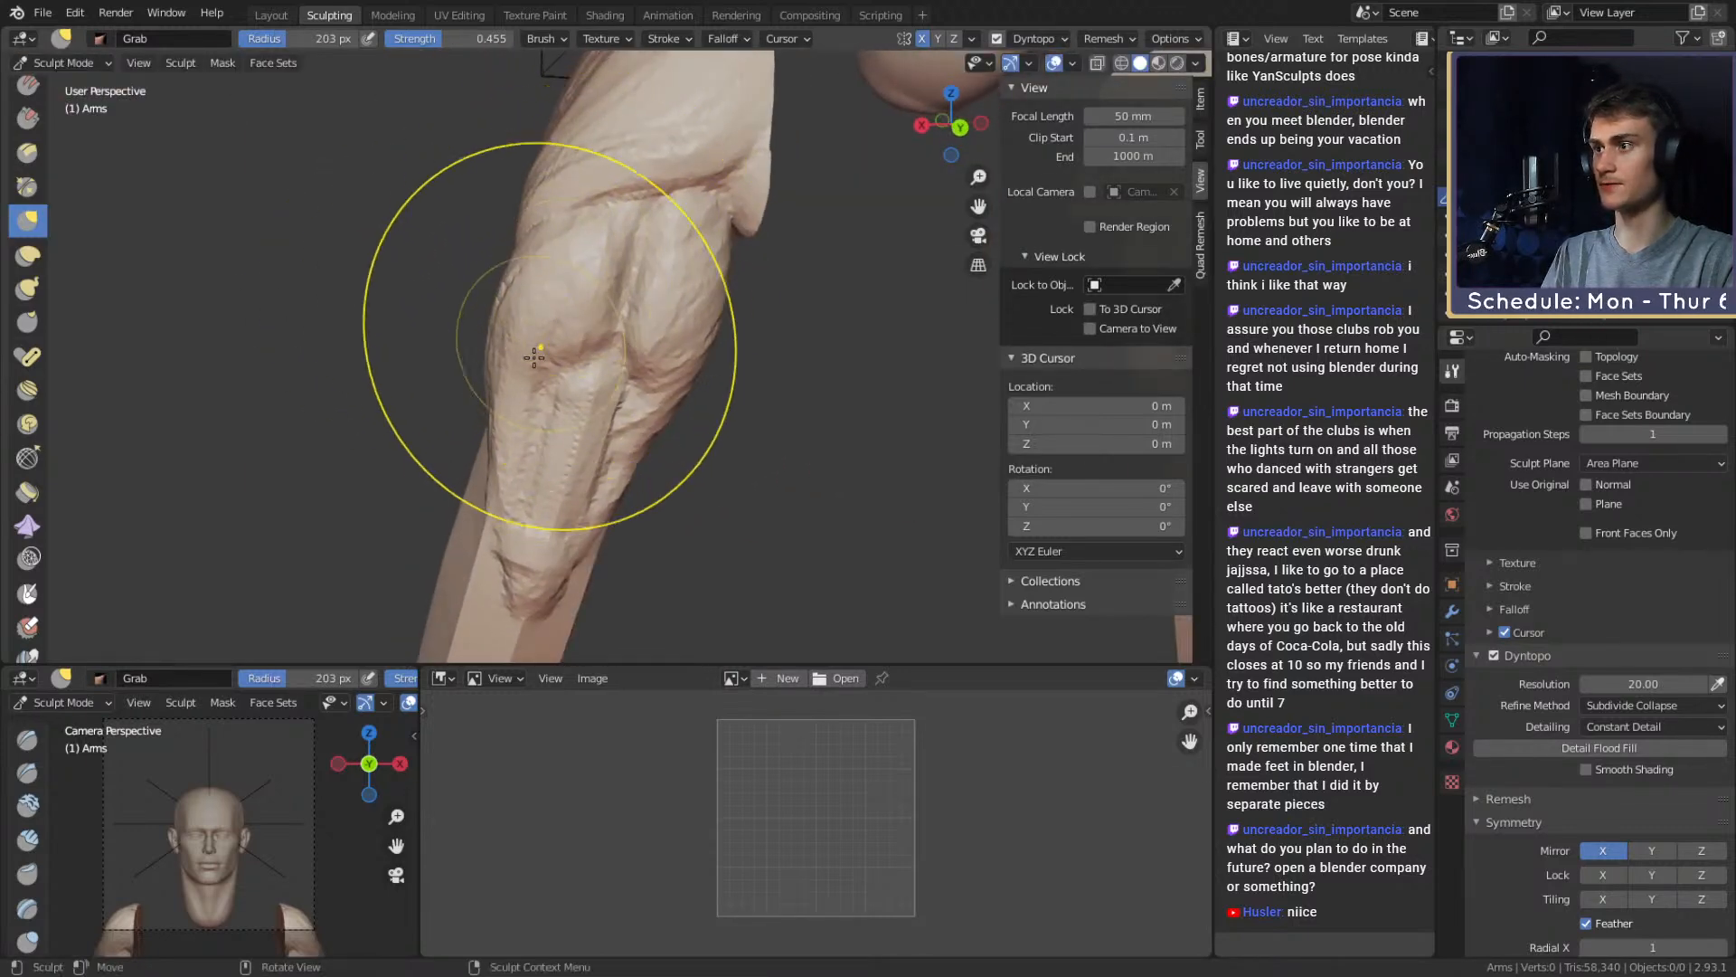
{"action": "middle_click_drag", "start_coordinate": [544, 398], "coordinate": [543, 318], "text": "shift"}
{"action": "key", "text": "f"}
{"action": "left_click", "coordinate": [522, 404]}
{"action": "mouse_move", "coordinate": [533, 398]}
{"action": "middle_mouse_down"}
{"action": "mouse_move", "coordinate": [600, 356]}
{"action": "mouse_move", "coordinate": [561, 339]}
{"action": "middle_mouse_up"}
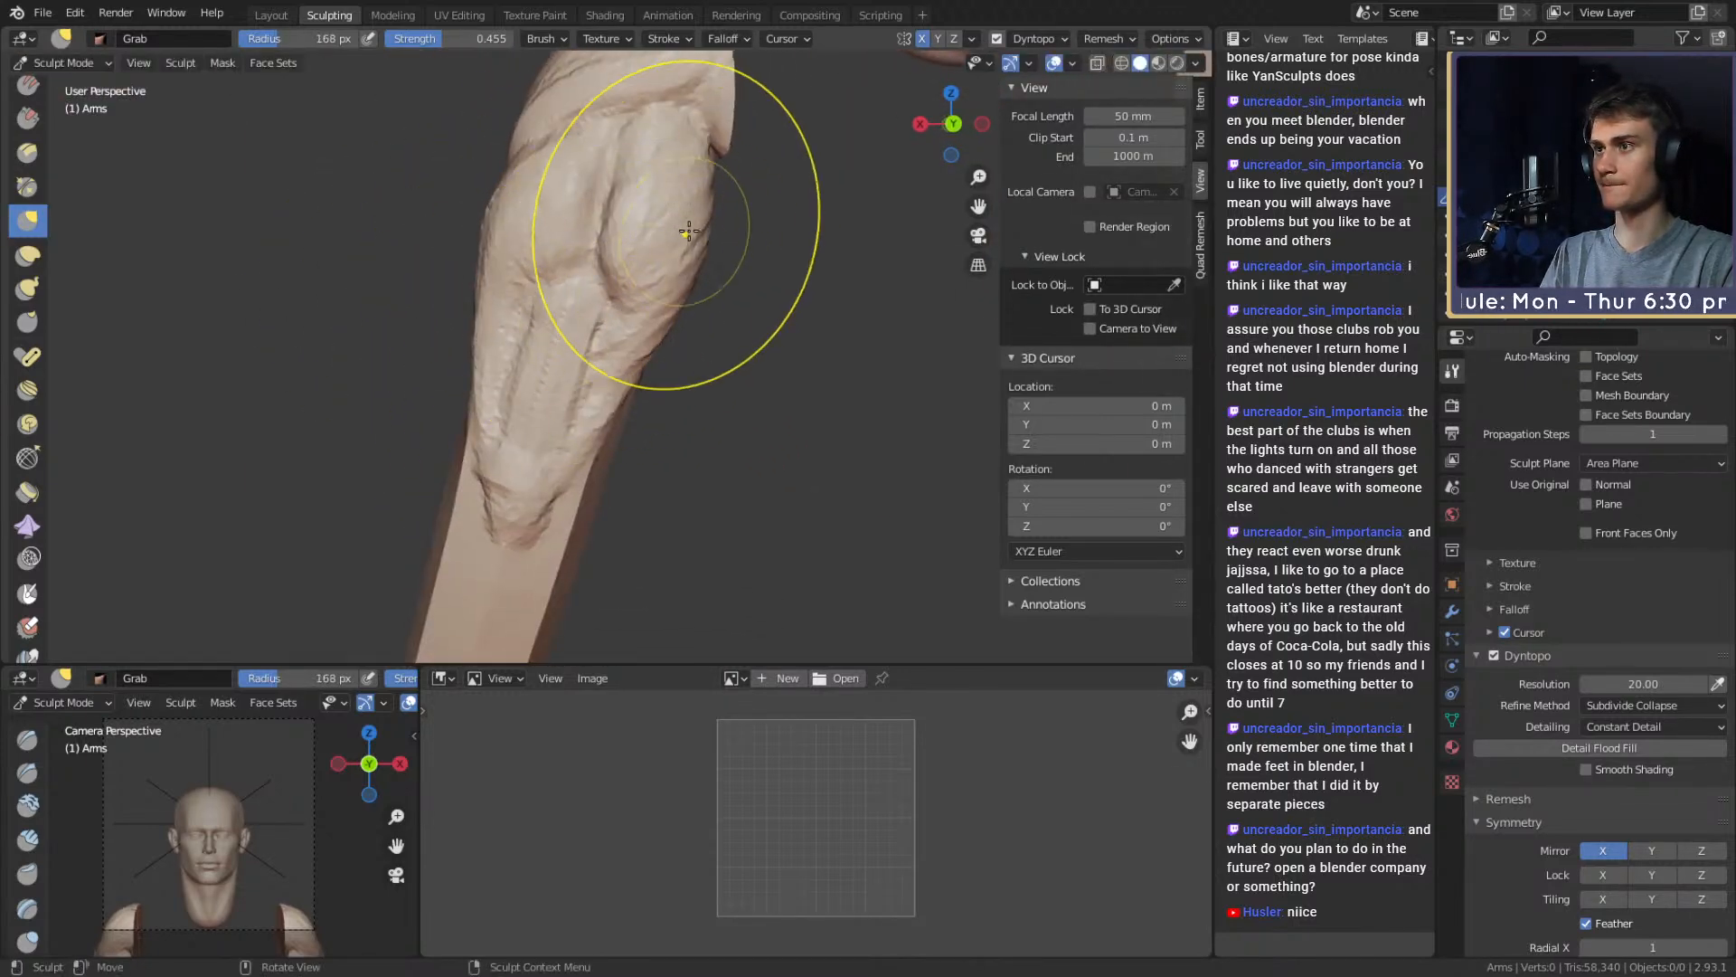
{"action": "key", "text": "f"}
{"action": "left_click", "coordinate": [871, 233]}
{"action": "left_click_drag", "start_coordinate": [678, 201], "coordinate": [718, 201]}
{"action": "middle_click_drag", "start_coordinate": [665, 354], "coordinate": [650, 281], "text": "shift"}
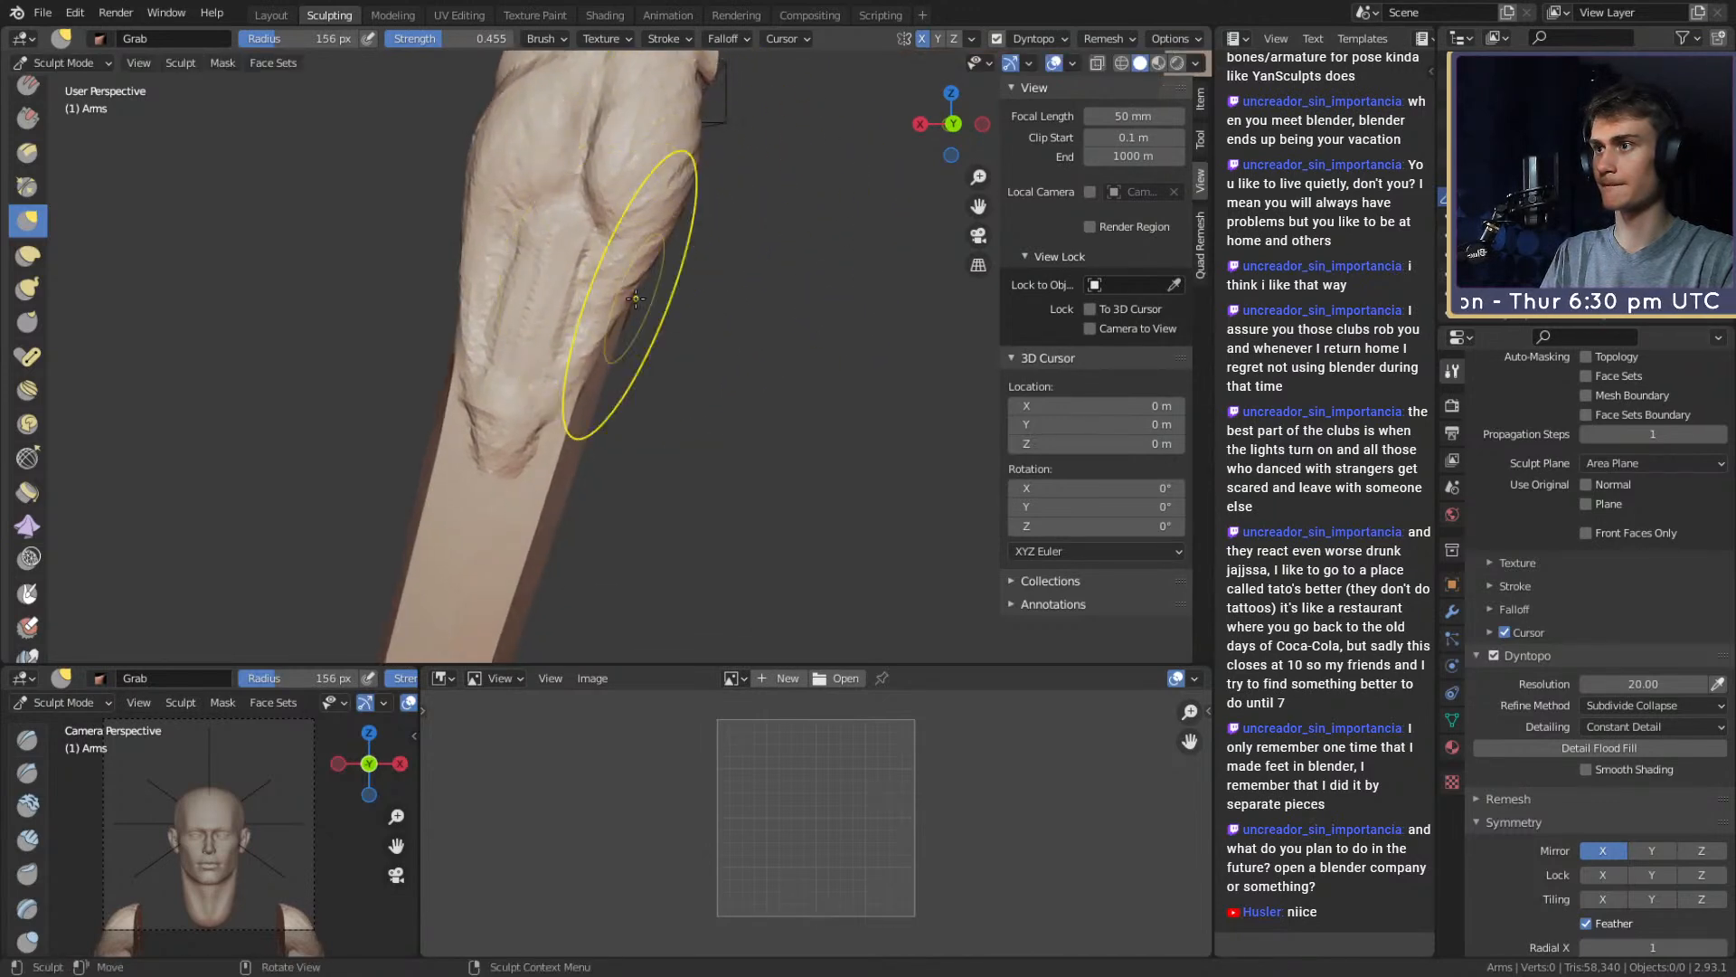
Examine the silhouettes of both arms from the front and the biceps up close
{"action": "middle_click_drag", "start_coordinate": [703, 335], "coordinate": [334, 348]}
{"action": "mouse_move", "coordinate": [533, 344]}
{"action": "middle_mouse_down"}
{"action": "mouse_move", "coordinate": [510, 344]}
{"action": "mouse_move", "coordinate": [525, 344]}
{"action": "middle_mouse_up"}
{"action": "scroll", "coordinate": [756, 372], "scroll_direction": "down", "scroll_amount": 6}
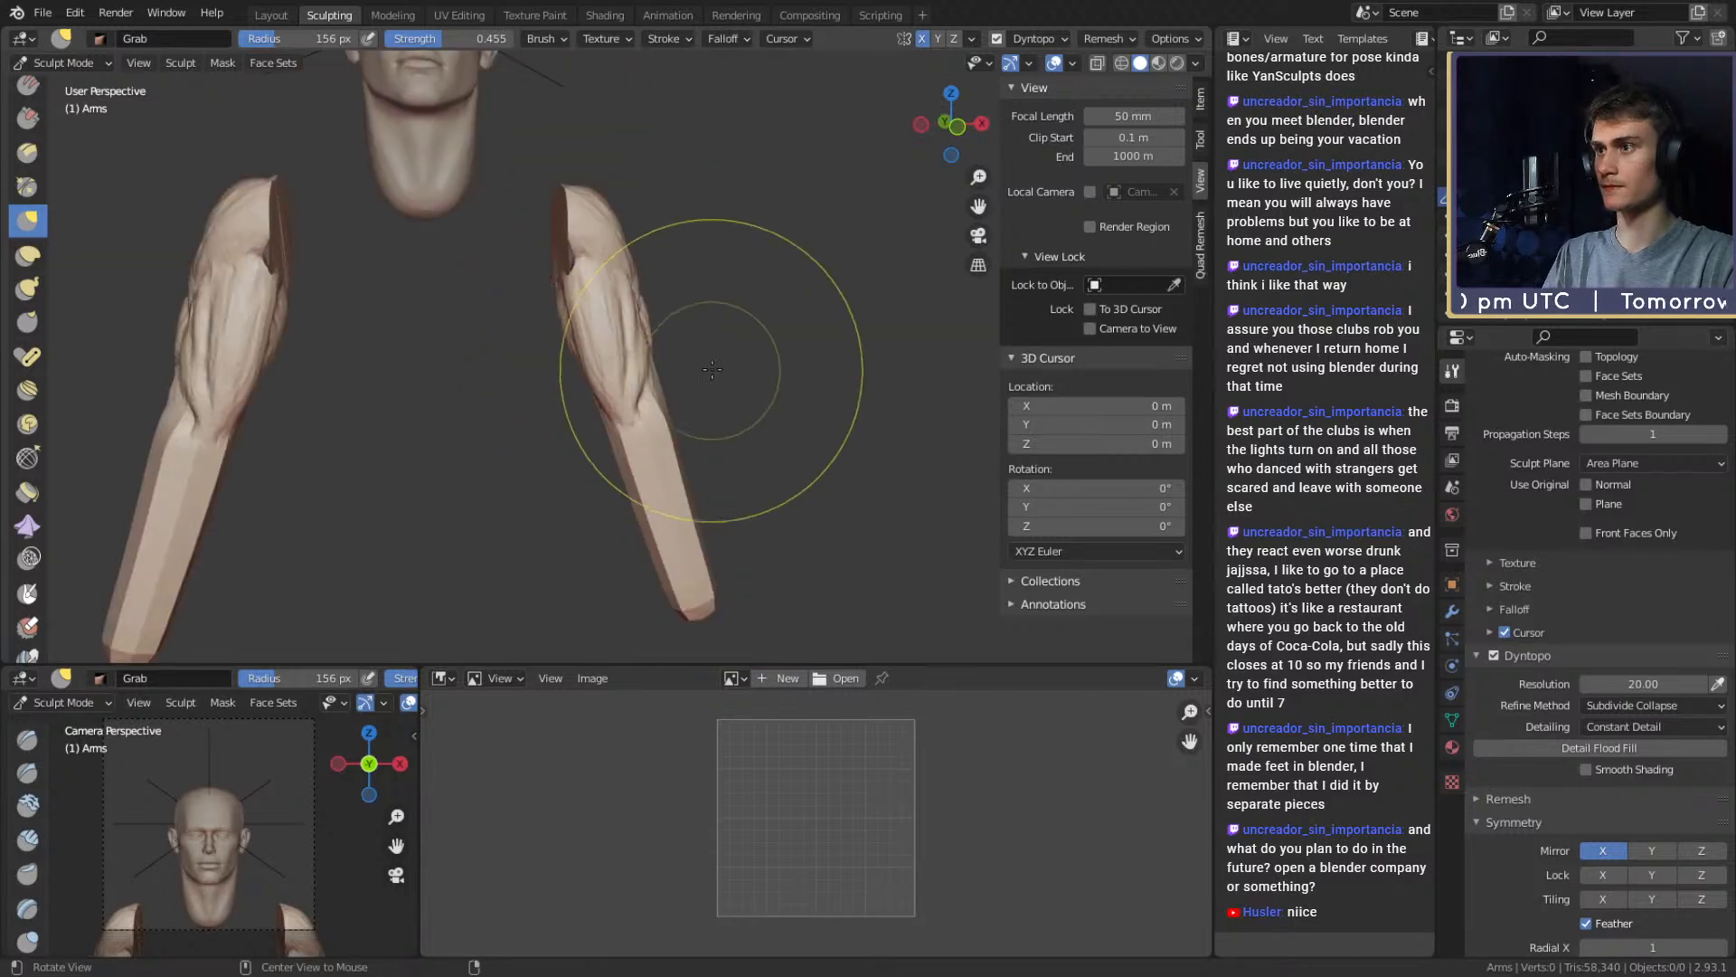
{"action": "scroll", "coordinate": [756, 371], "scroll_direction": "up", "scroll_amount": 6}
{"action": "key", "text": "f"}
{"action": "left_click", "coordinate": [615, 336]}
{"action": "middle_click_drag", "start_coordinate": [660, 337], "coordinate": [649, 351]}
{"action": "scroll", "coordinate": [648, 356], "scroll_direction": "up", "scroll_amount": 1}
{"action": "left_click_drag", "start_coordinate": [649, 351], "coordinate": [609, 325], "text": "alt"}
{"action": "key", "text": "f"}
{"action": "left_click", "coordinate": [675, 380]}
Build up the outer side of the biceps below the deltoid with Clay Strips at a 31 px radius
{"action": "key", "text": "c"}
{"action": "key", "text": "f"}
{"action": "left_click", "coordinate": [633, 336]}
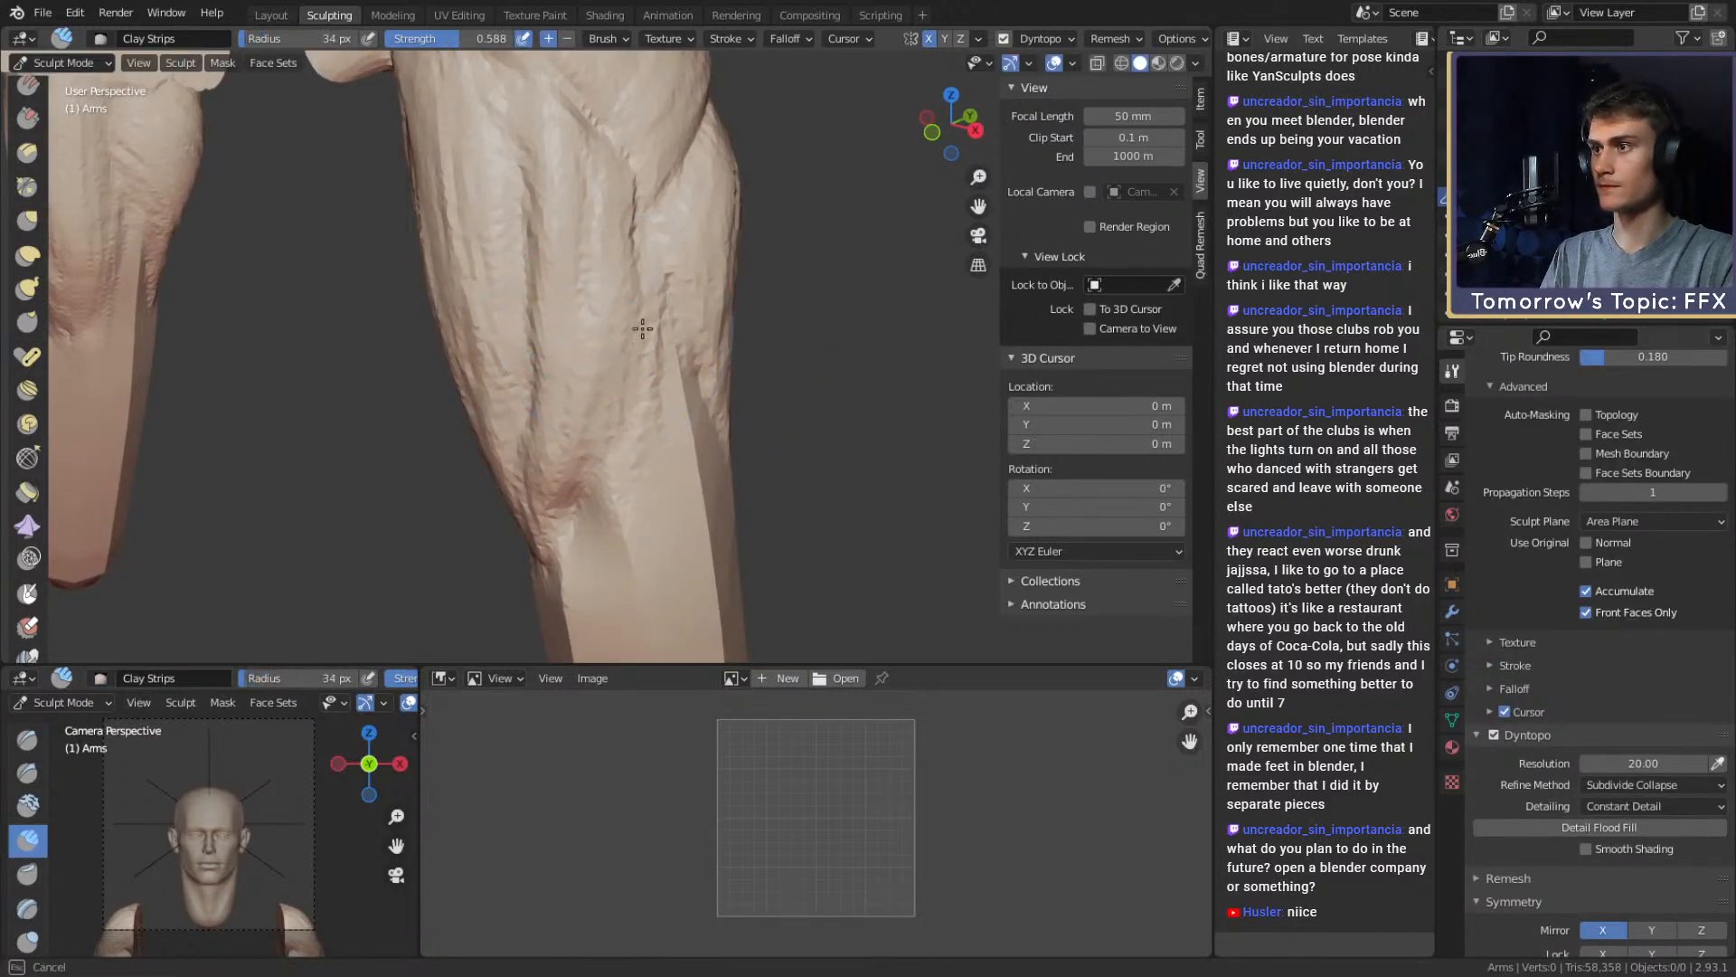
{"action": "middle_click_drag", "start_coordinate": [646, 330], "coordinate": [583, 285]}
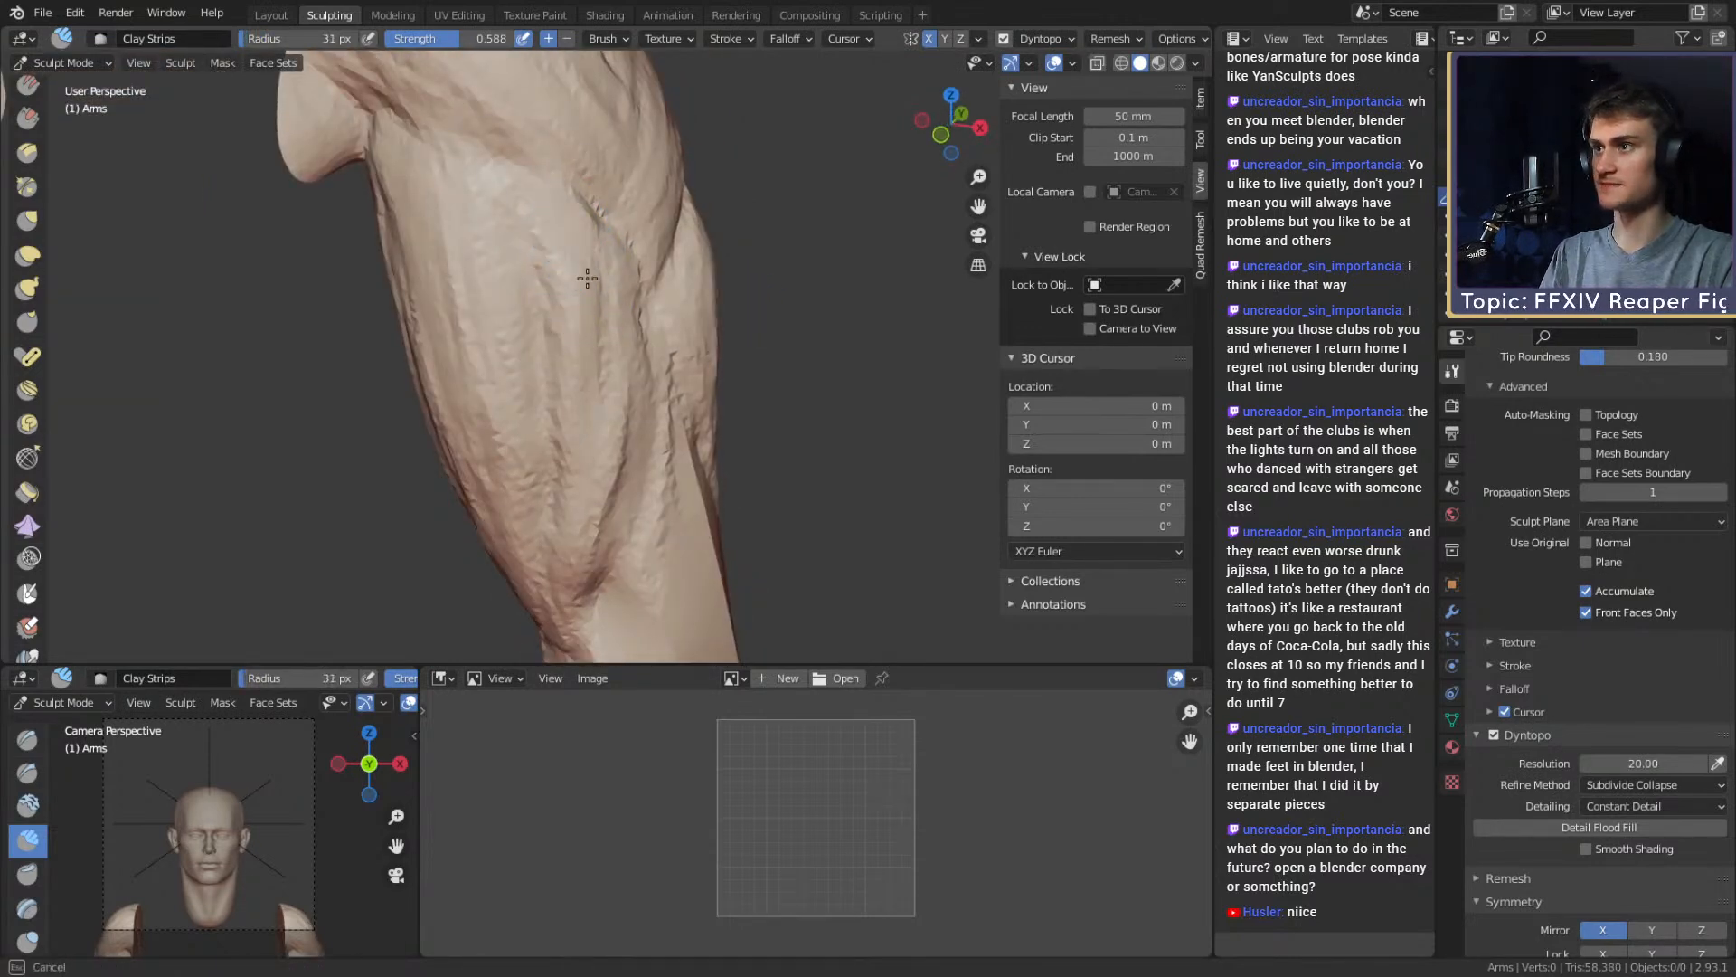
{"action": "middle_click_drag", "start_coordinate": [582, 525], "coordinate": [603, 336]}
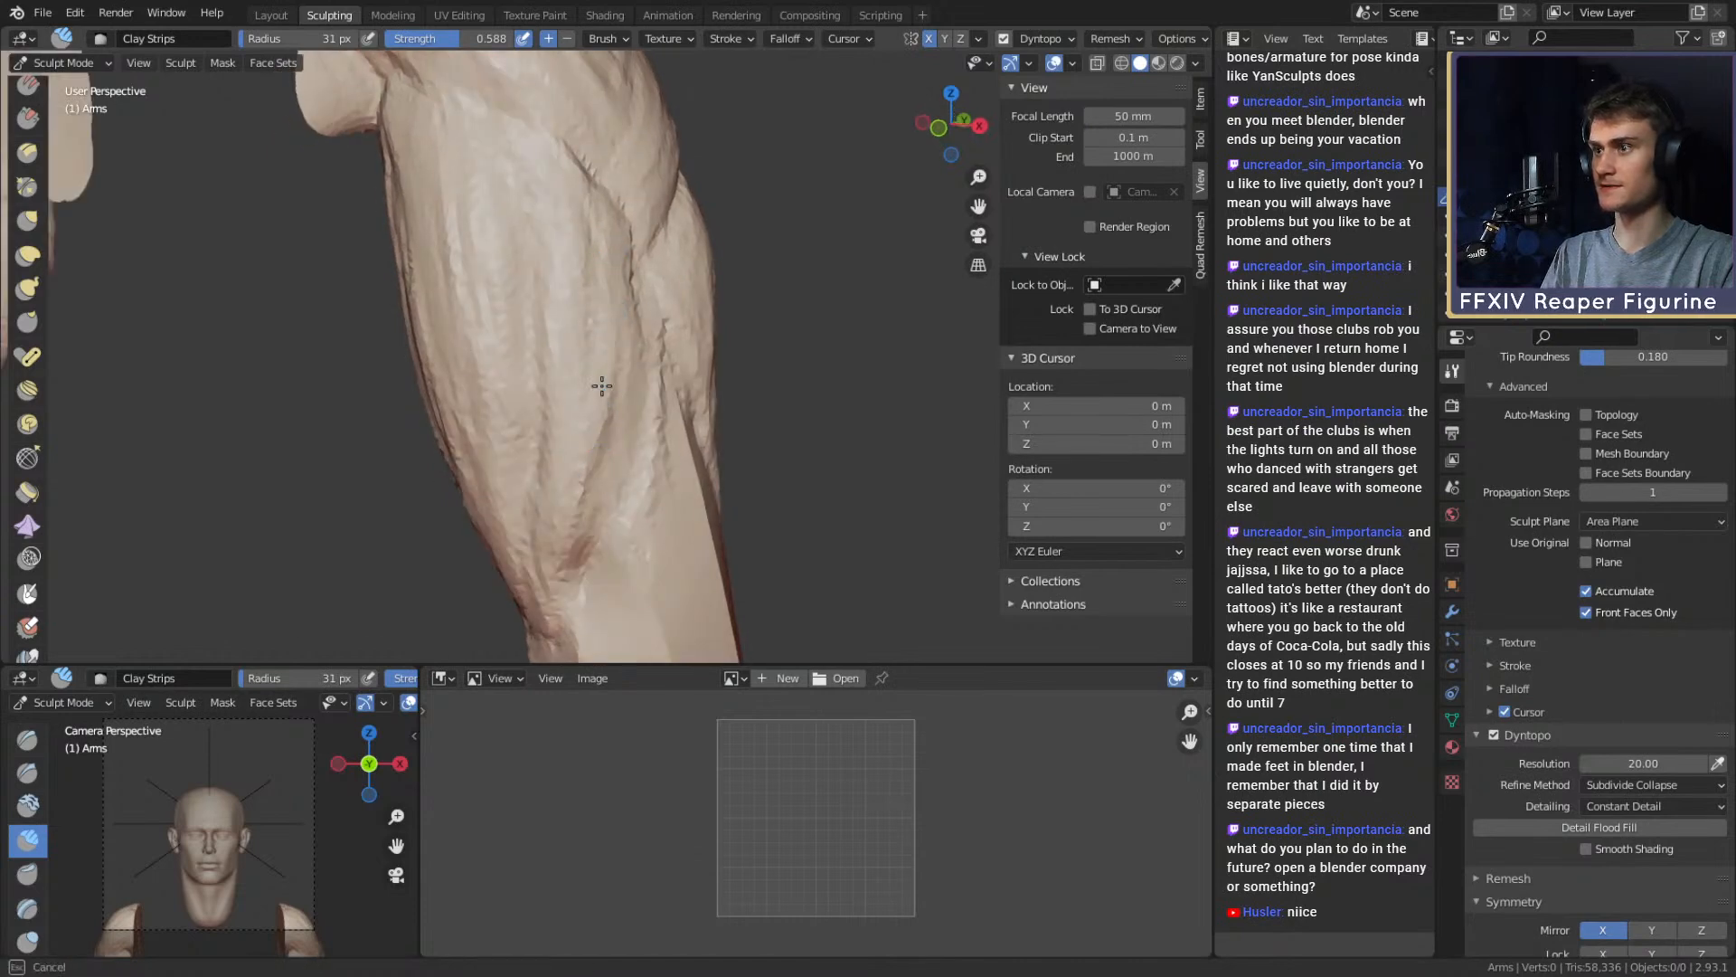
{"action": "middle_click_drag", "start_coordinate": [598, 451], "coordinate": [555, 314]}
Smooth the clay strokes on the biceps and inner arm at radii of 104 and 165 px
{"action": "key", "text": "f"}
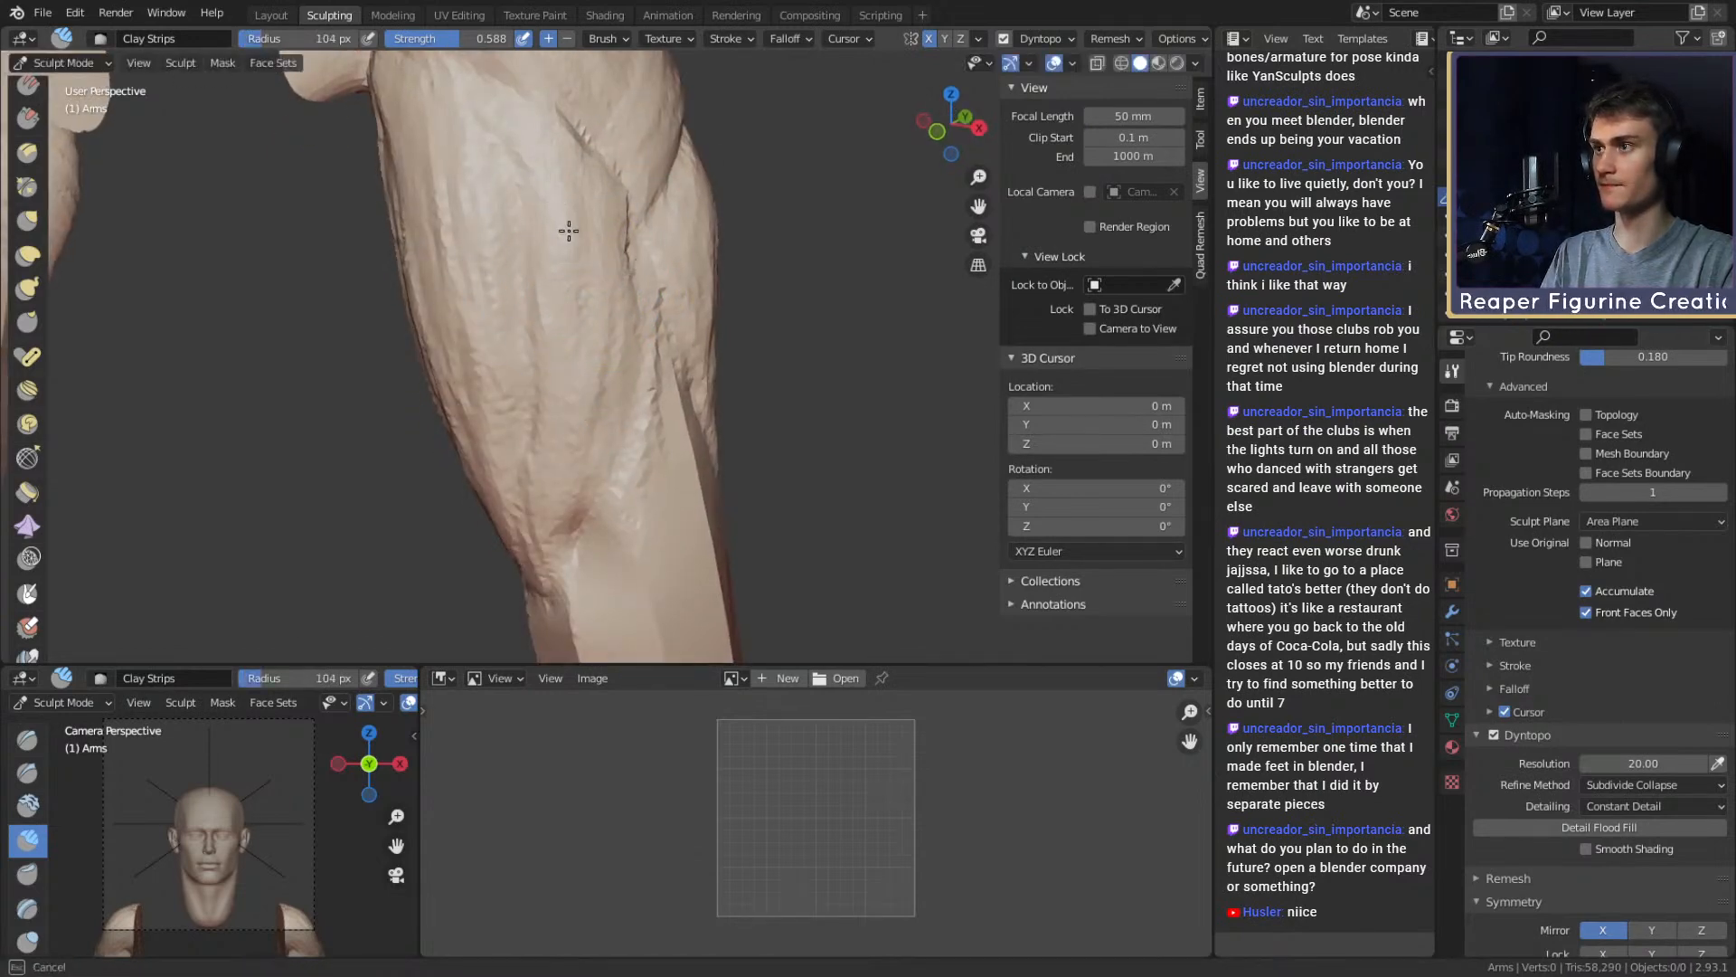
{"action": "mouse_move", "coordinate": [538, 529]}
{"action": "middle_mouse_down"}
{"action": "mouse_move", "coordinate": [632, 411]}
{"action": "mouse_move", "coordinate": [539, 392]}
{"action": "mouse_move", "coordinate": [573, 325]}
{"action": "middle_mouse_up"}
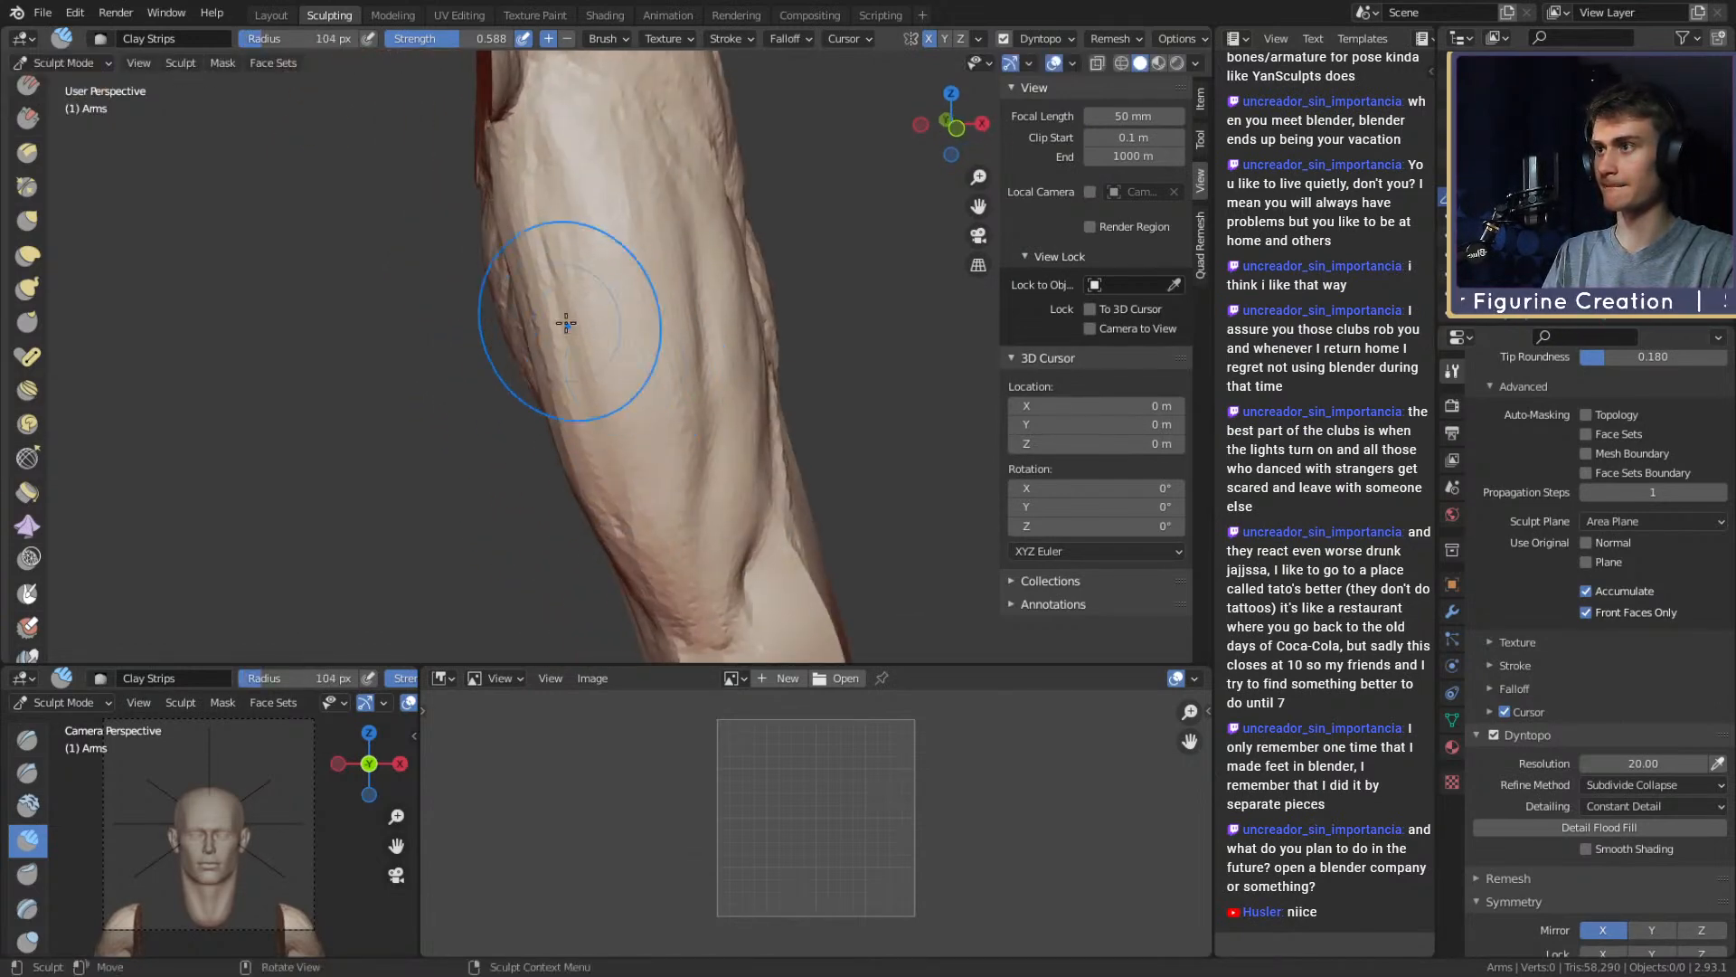
{"action": "key", "text": "f"}
{"action": "left_click", "coordinate": [543, 227]}
{"action": "middle_click_drag", "start_coordinate": [543, 227], "coordinate": [613, 332]}
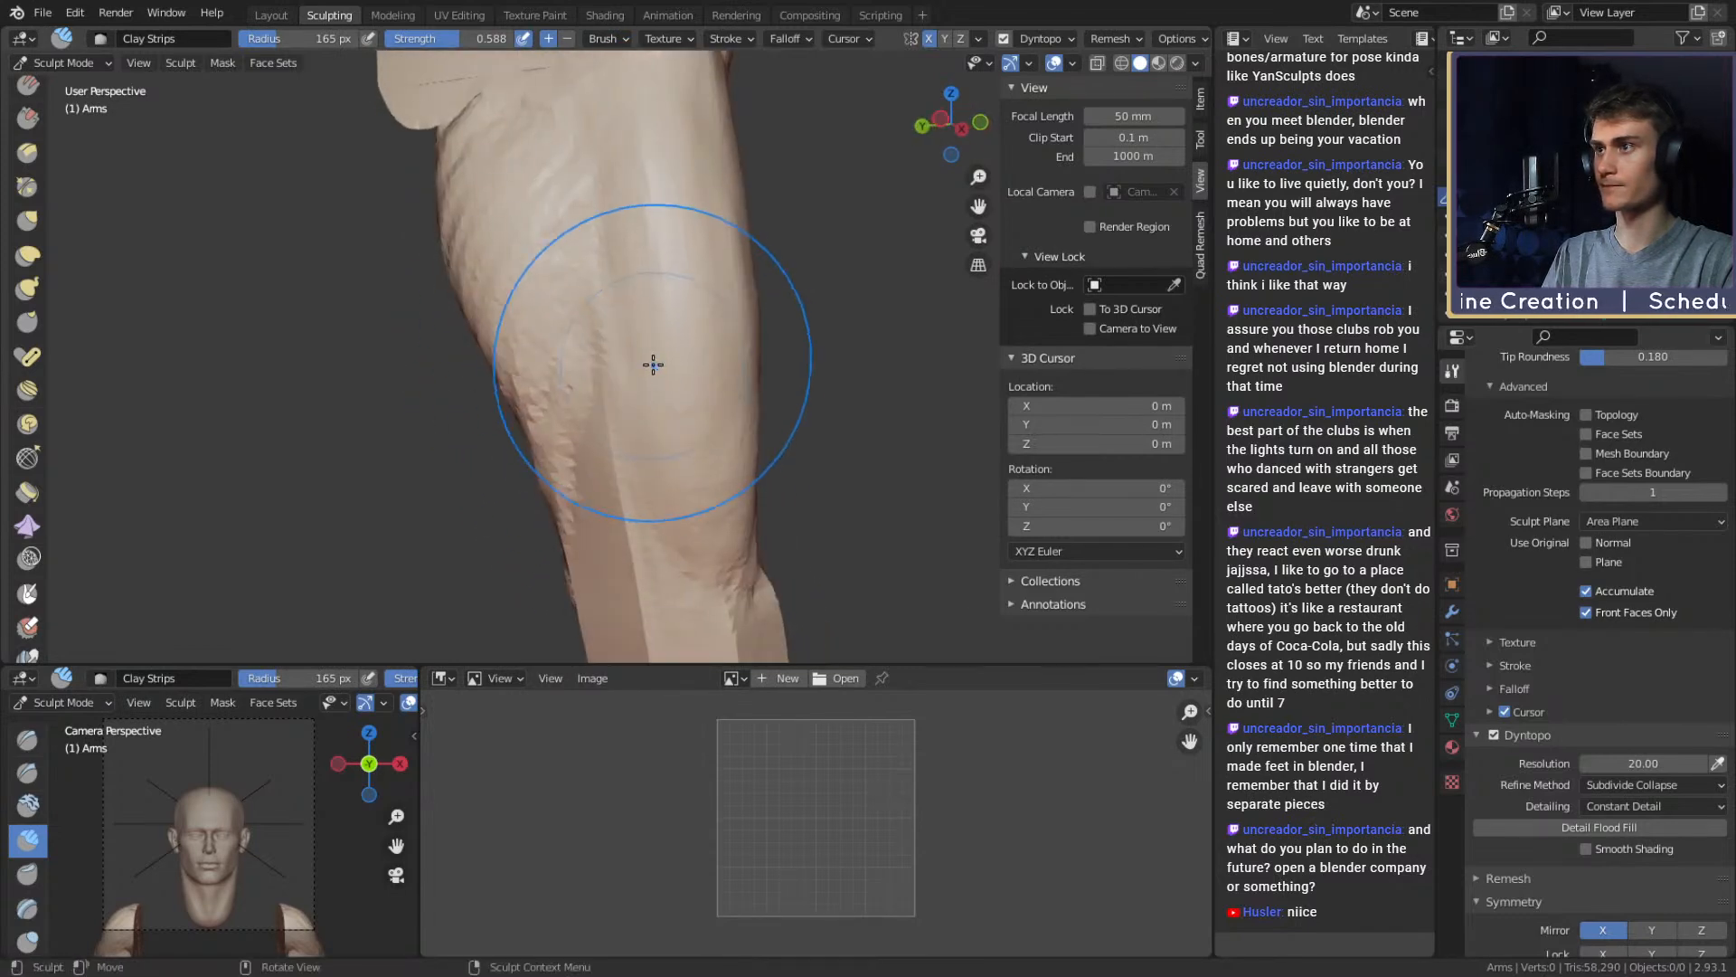
Adjust the inner arm and triceps shape with the Grab brush, starting at a 165 px radius
{"action": "key", "text": "g"}
{"action": "mouse_move", "coordinate": [681, 376]}
{"action": "middle_mouse_down"}
{"action": "mouse_move", "coordinate": [542, 418]}
{"action": "mouse_move", "coordinate": [573, 387]}
{"action": "mouse_move", "coordinate": [558, 365]}
{"action": "mouse_move", "coordinate": [582, 325]}
{"action": "middle_mouse_up"}
{"action": "middle_click_drag", "start_coordinate": [573, 459], "coordinate": [613, 437]}
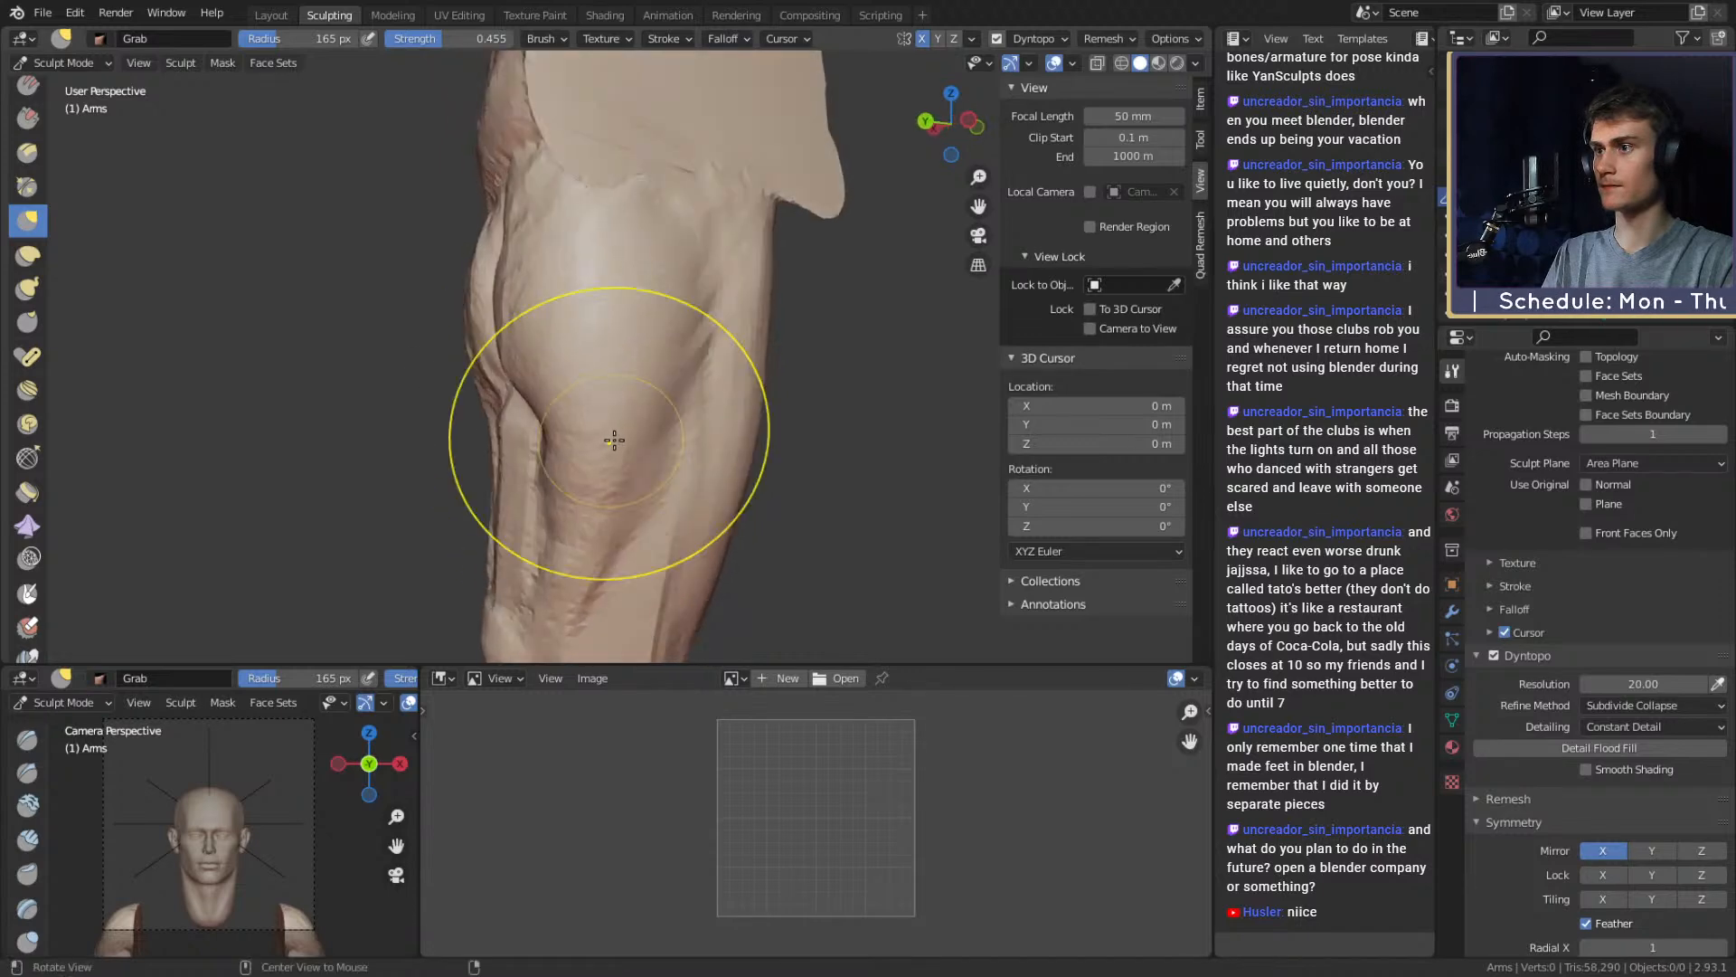
{"action": "key", "text": "f"}
{"action": "left_click", "coordinate": [697, 290]}
{"action": "middle_click_drag", "start_coordinate": [697, 290], "coordinate": [654, 275]}
{"action": "mouse_move", "coordinate": [505, 337]}
{"action": "middle_mouse_down"}
{"action": "mouse_move", "coordinate": [574, 263]}
{"action": "mouse_move", "coordinate": [676, 237]}
{"action": "mouse_move", "coordinate": [587, 333]}
{"action": "middle_mouse_up"}
Build up the triceps heads and the flat tendon area below them with Clay Strips at a 35 px radius
{"action": "key", "text": "c"}
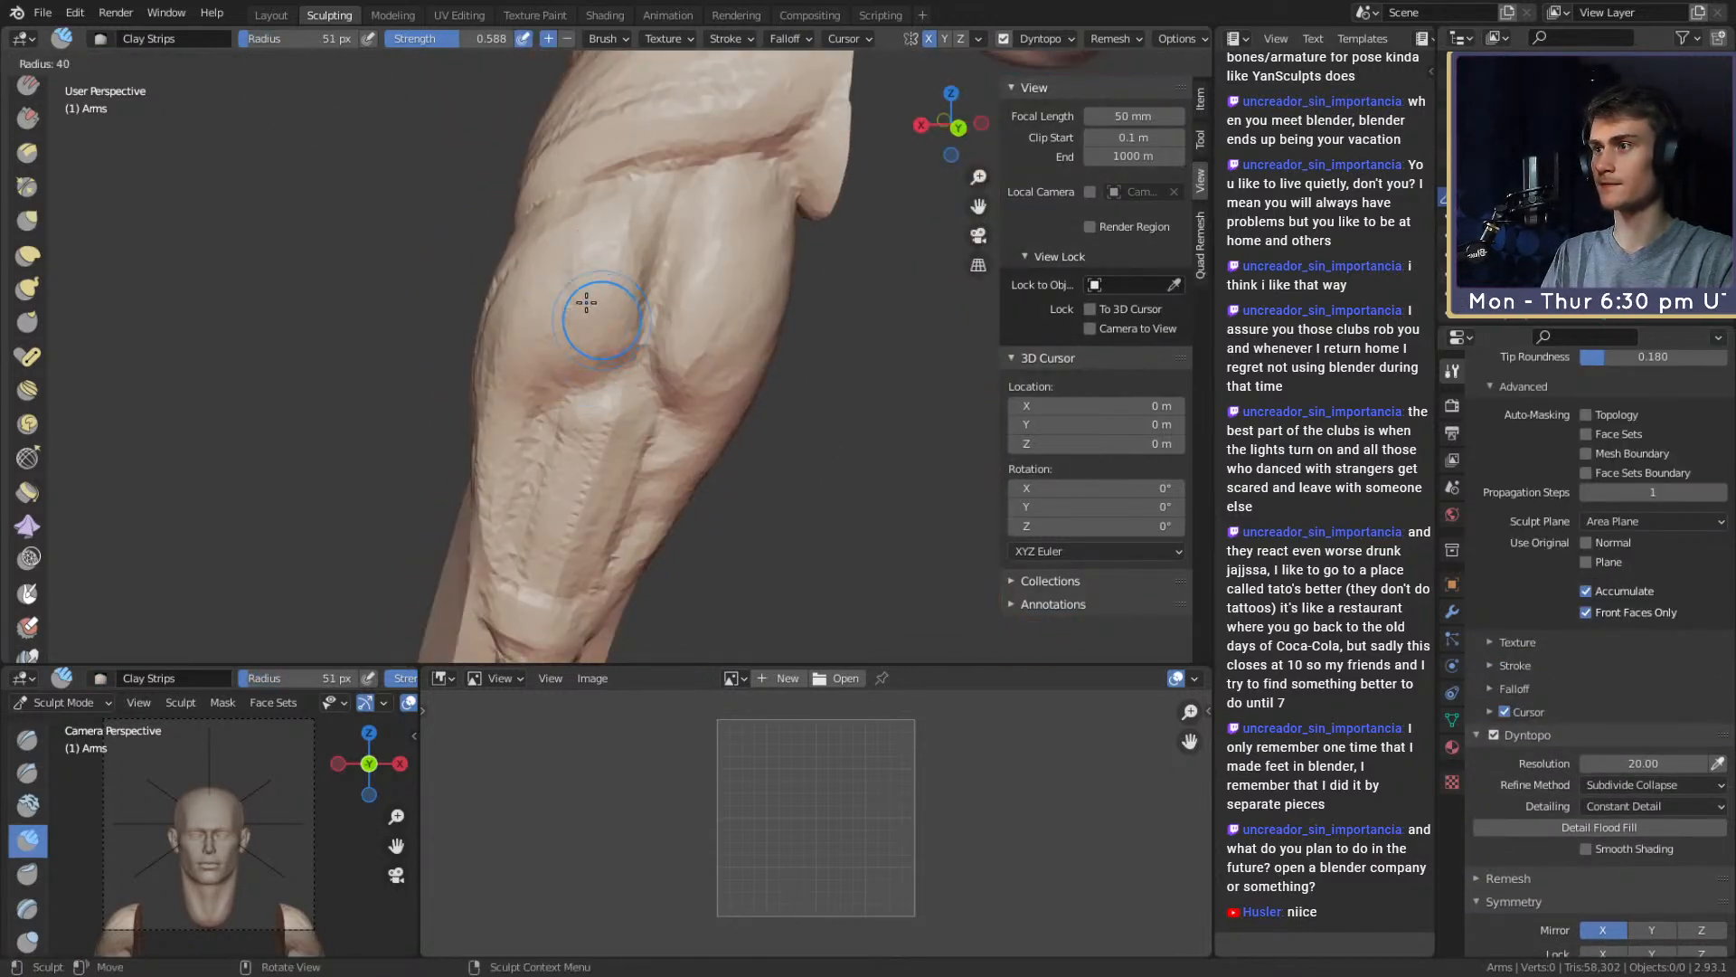
{"action": "key", "text": "f"}
{"action": "left_click_drag", "start_coordinate": [570, 220], "coordinate": [608, 299]}
{"action": "mouse_move", "coordinate": [608, 299]}
{"action": "middle_mouse_down"}
{"action": "mouse_move", "coordinate": [733, 291]}
{"action": "mouse_move", "coordinate": [567, 291]}
{"action": "mouse_move", "coordinate": [643, 203]}
{"action": "middle_mouse_up"}
{"action": "mouse_move", "coordinate": [698, 300]}
{"action": "middle_mouse_down"}
{"action": "mouse_move", "coordinate": [621, 298]}
{"action": "mouse_move", "coordinate": [643, 295]}
{"action": "mouse_move", "coordinate": [595, 259]}
{"action": "middle_mouse_up"}
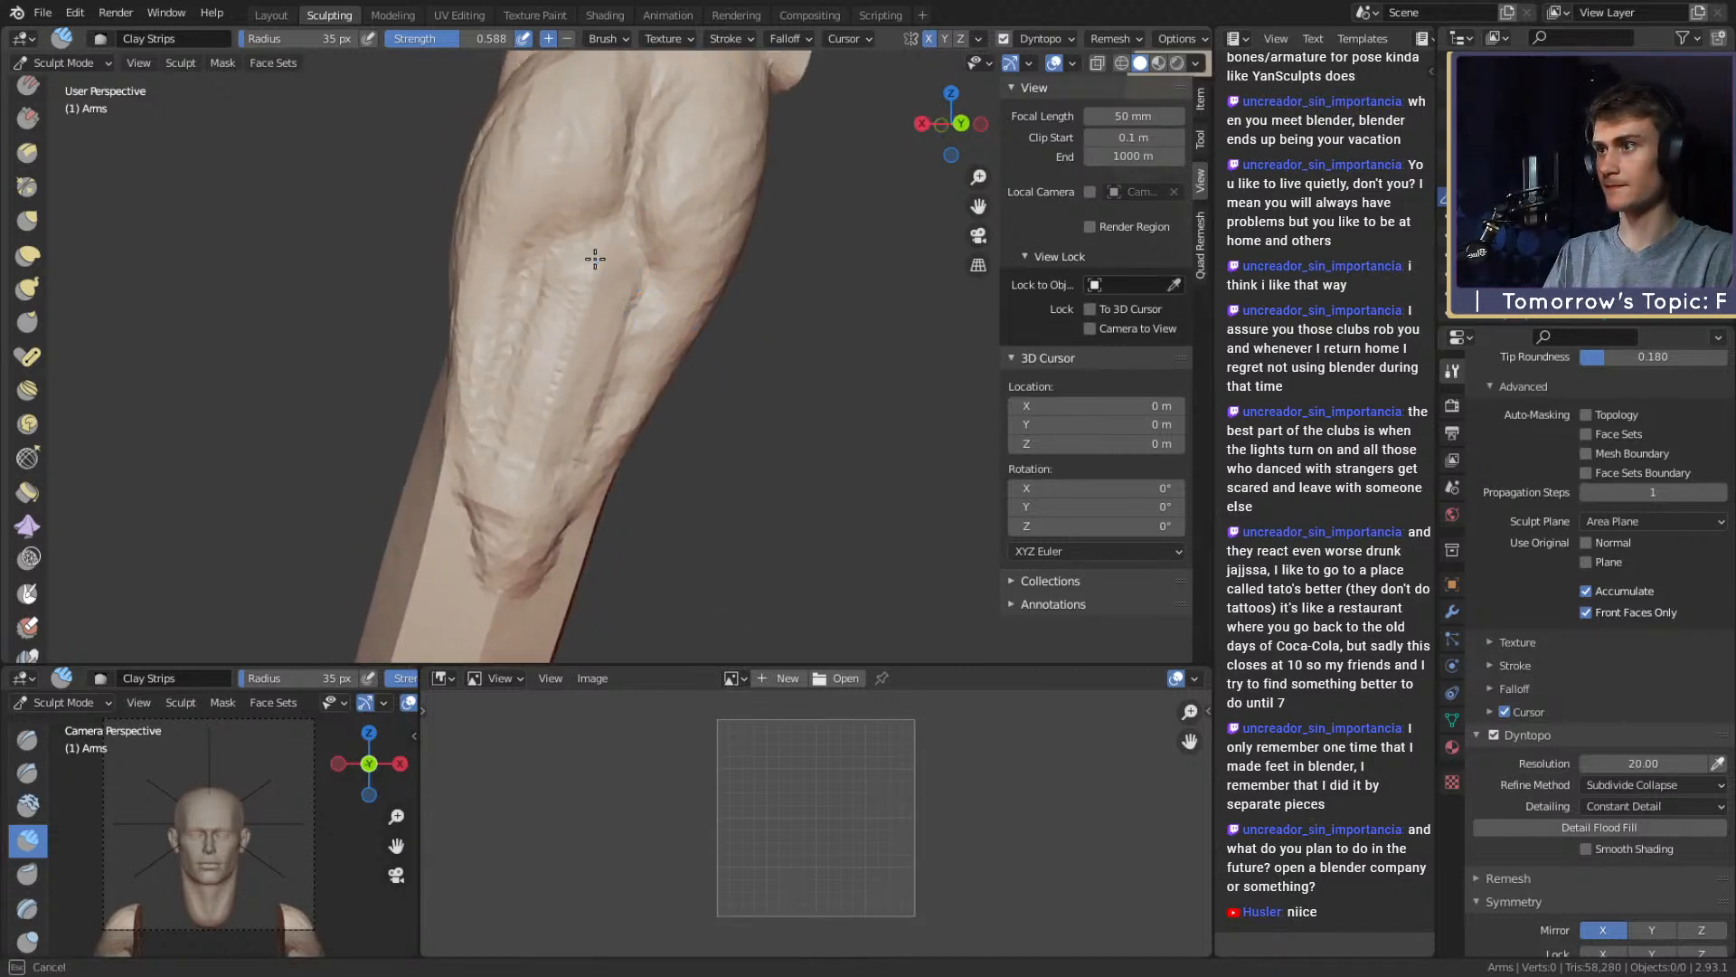
{"action": "left_click_drag", "start_coordinate": [569, 452], "coordinate": [575, 466]}
{"action": "left_click_drag", "start_coordinate": [597, 309], "coordinate": [518, 467]}
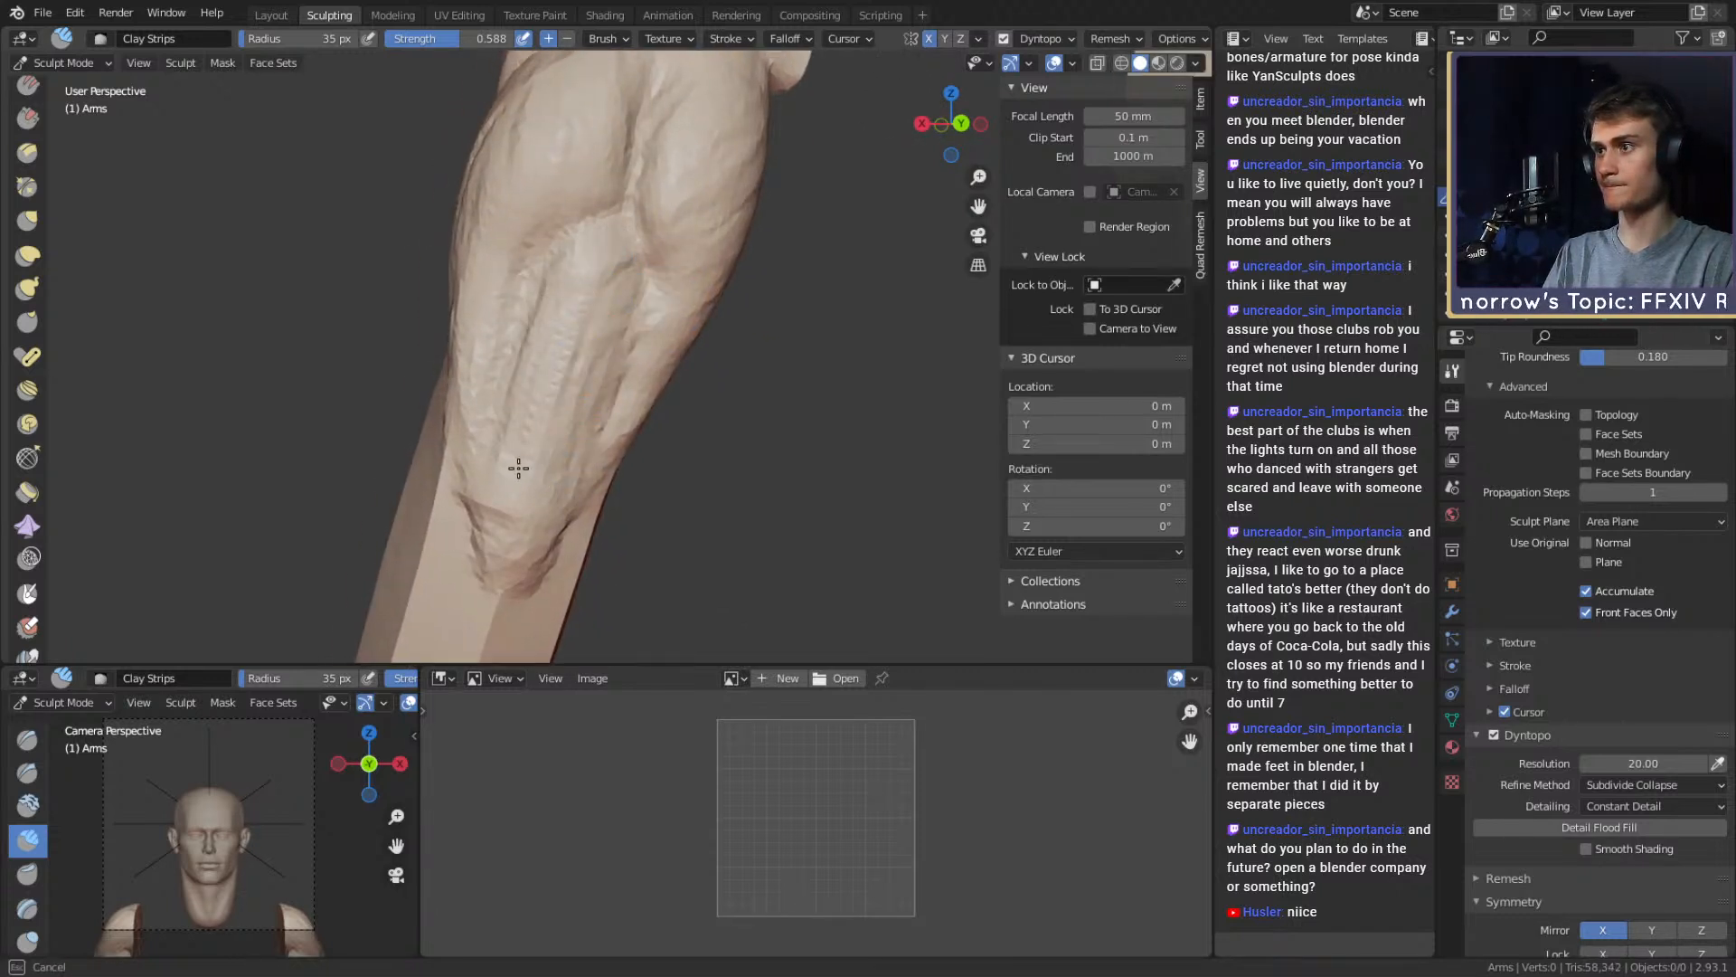
Adjust the triceps tendon with the Grab brush at a 100 px radius and smooth the area at 165 px
{"action": "key", "text": "g"}
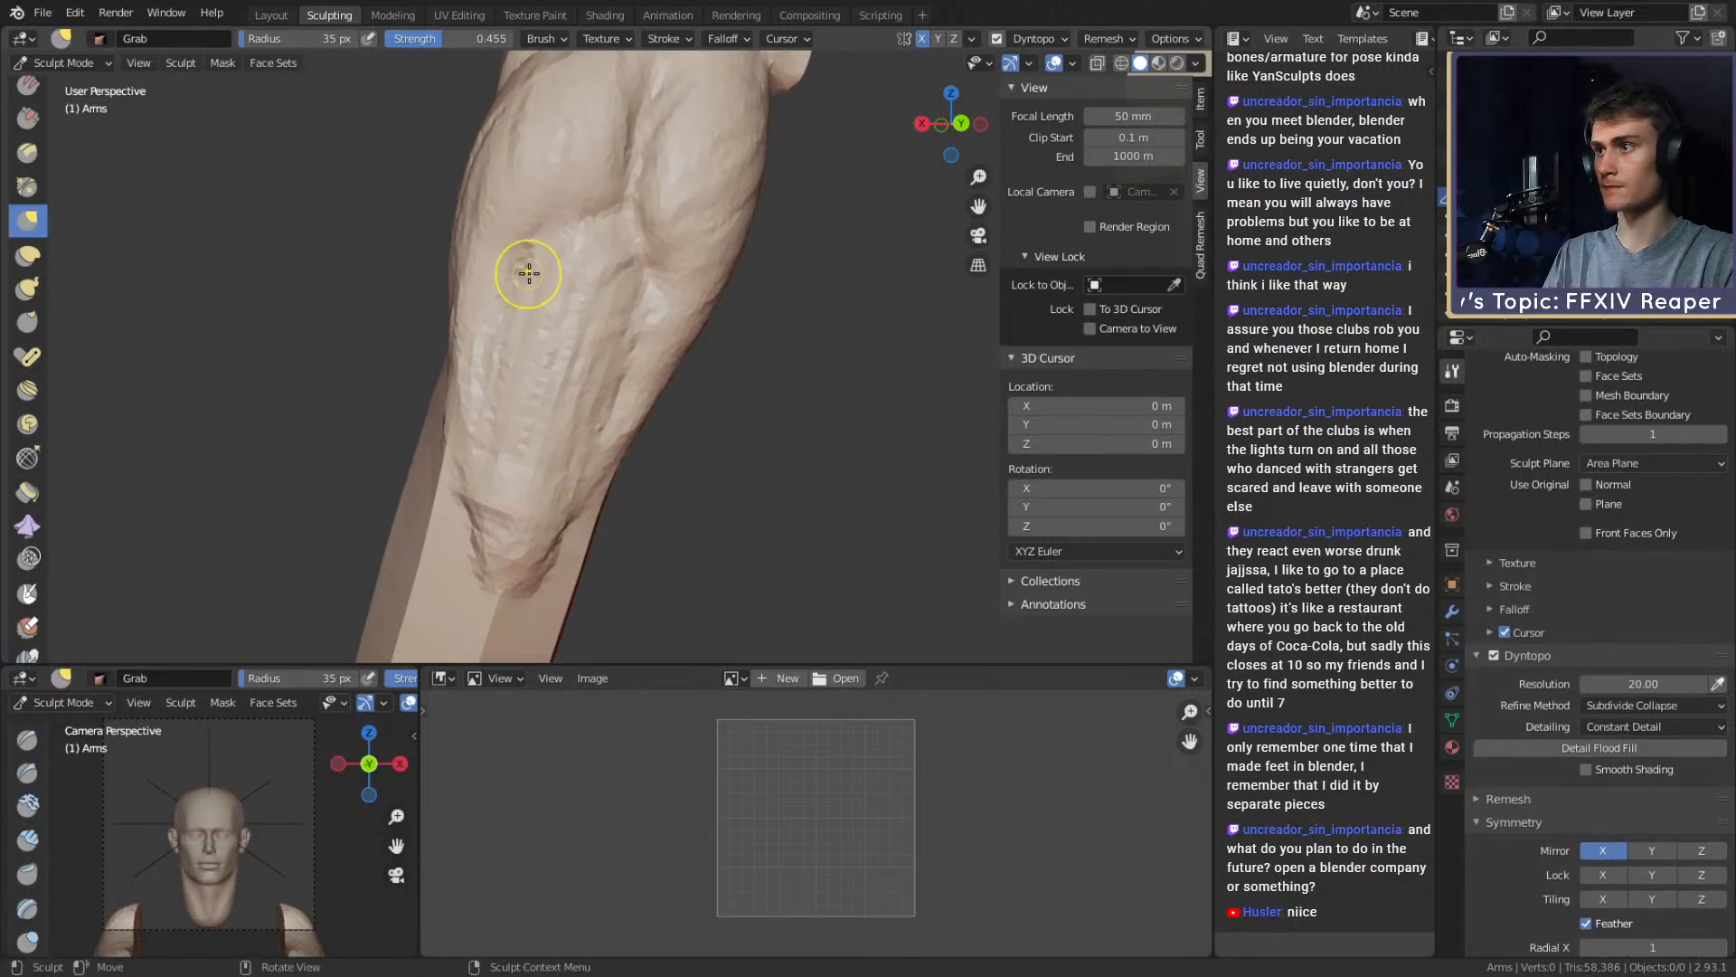
{"action": "middle_click_drag", "start_coordinate": [571, 281], "coordinate": [571, 289]}
{"action": "mouse_move", "coordinate": [554, 291]}
{"action": "left_mouse_down"}
{"action": "mouse_move", "coordinate": [527, 288]}
{"action": "mouse_move", "coordinate": [502, 330]}
{"action": "left_mouse_up"}
{"action": "middle_click_drag", "start_coordinate": [619, 329], "coordinate": [594, 318]}
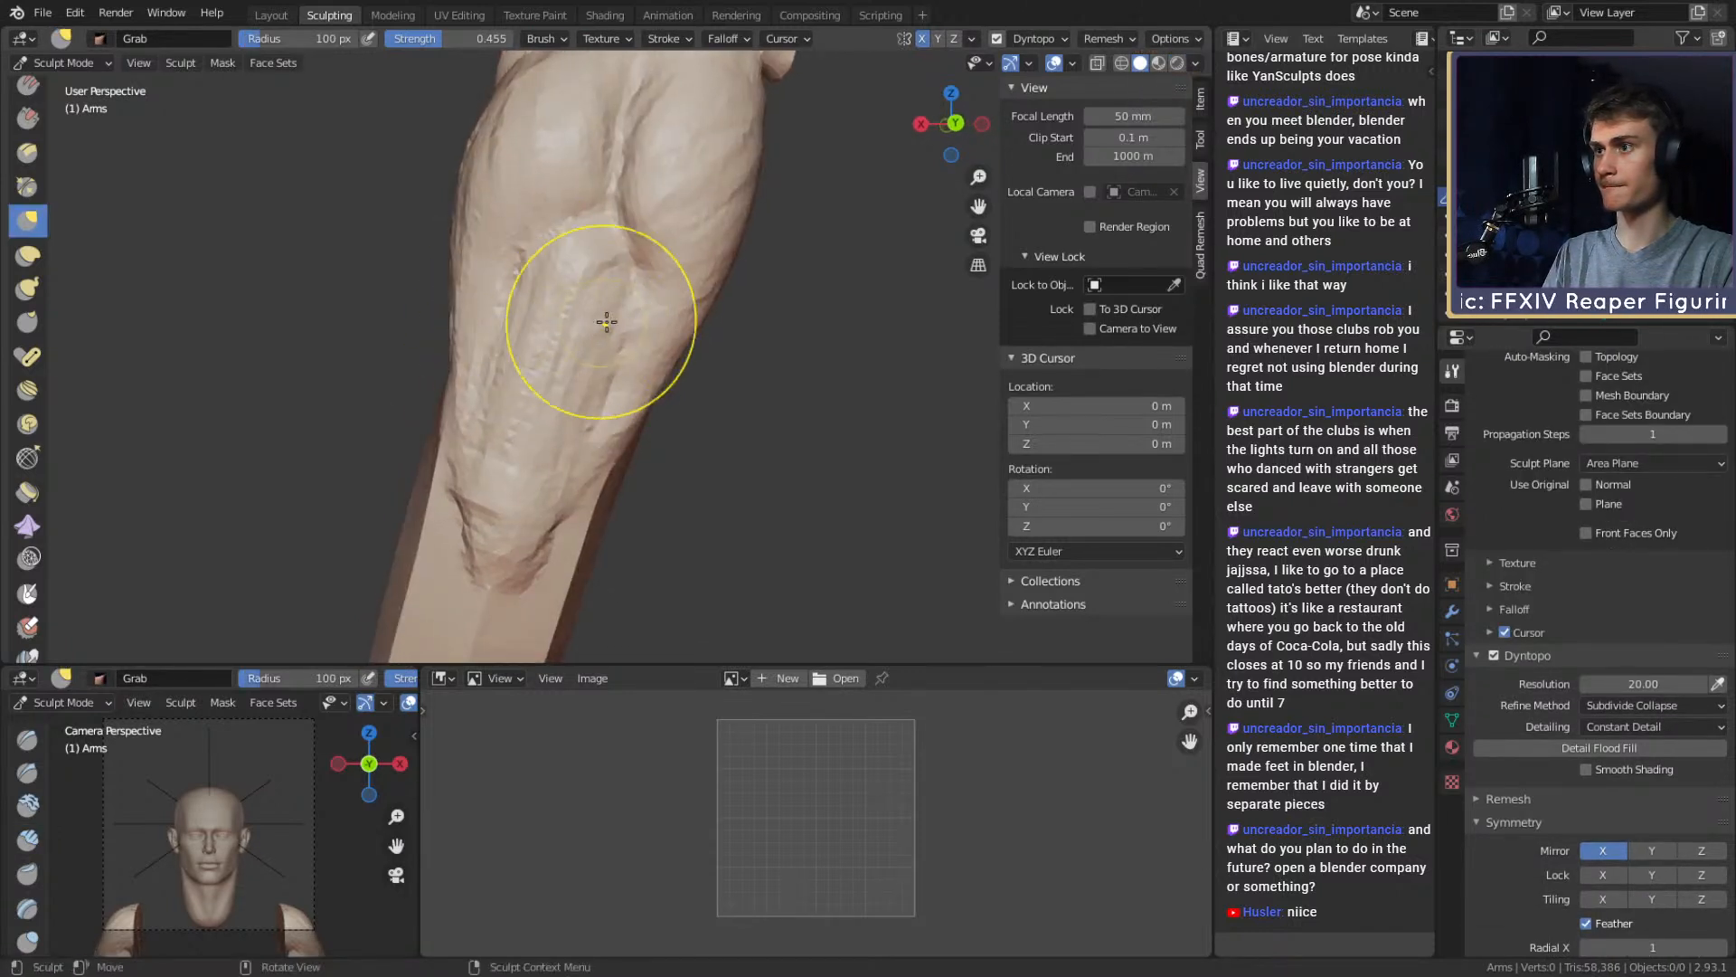
{"action": "mouse_move", "coordinate": [594, 318]}
{"action": "left_mouse_down"}
{"action": "mouse_move", "coordinate": [628, 341]}
{"action": "mouse_move", "coordinate": [620, 360]}
{"action": "left_mouse_up"}
{"action": "key", "text": "f"}
{"action": "left_click", "coordinate": [671, 380]}
{"action": "left_click_drag", "start_coordinate": [599, 279], "coordinate": [531, 415]}
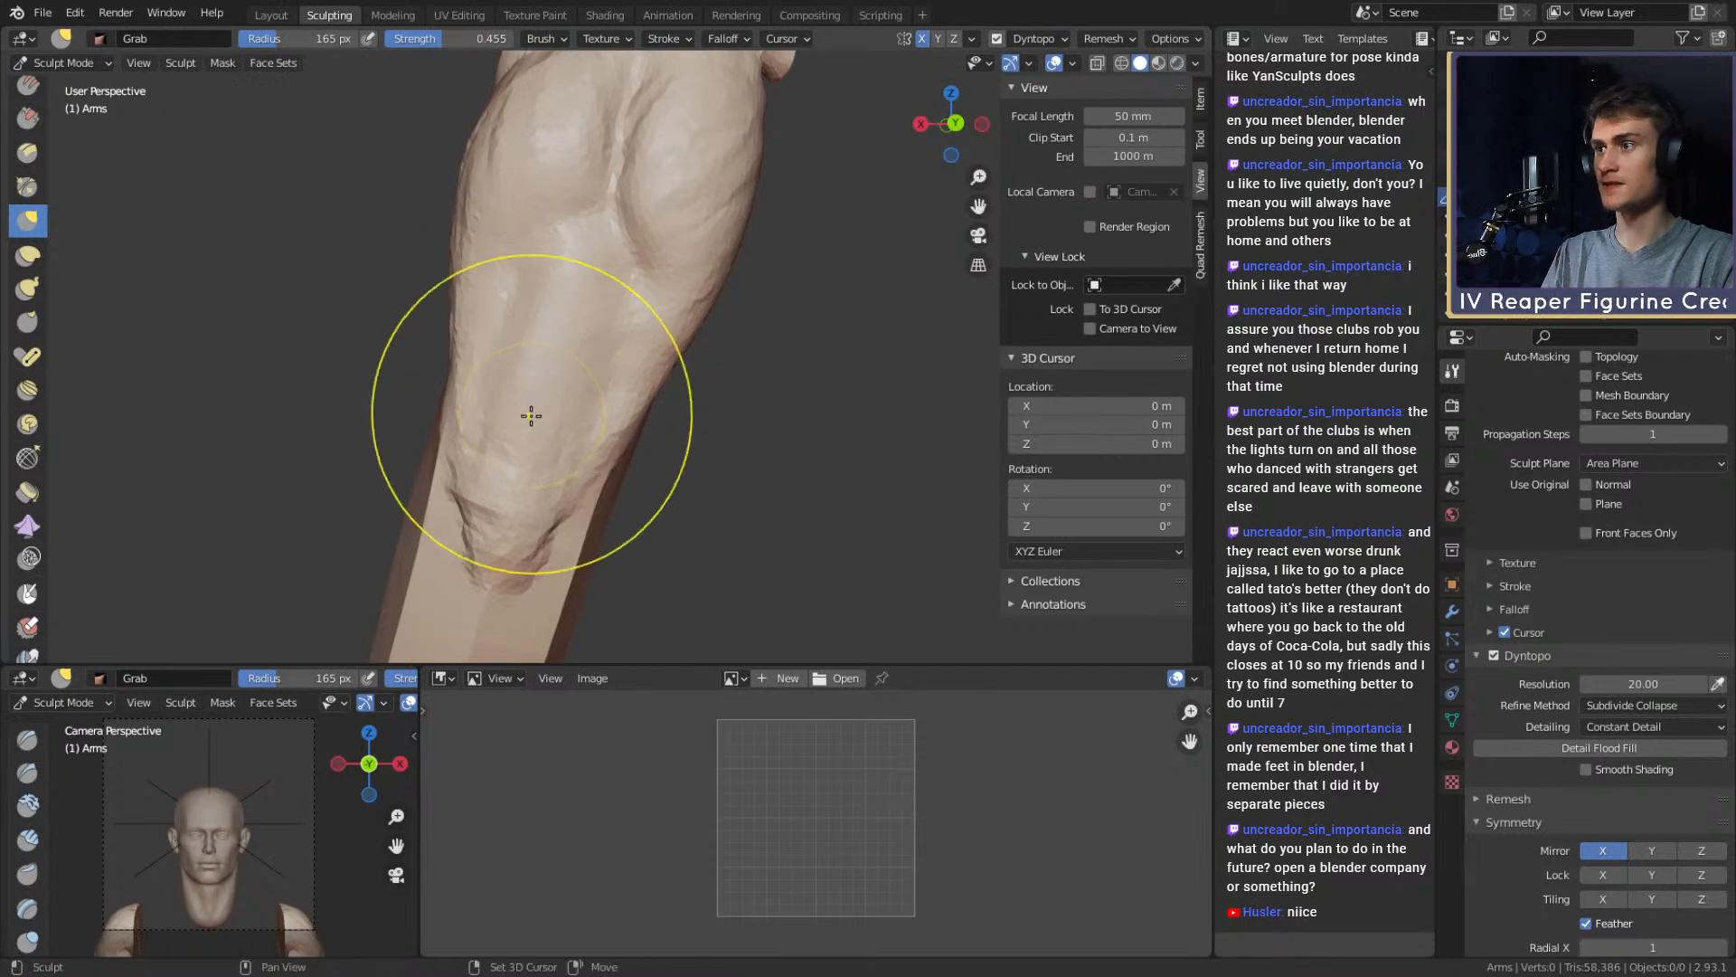
Sharpen the border between the triceps heads and the tendon with the Crease brush at radii of 77 and 24 px
{"action": "key", "text": "f"}
{"action": "left_click", "coordinate": [456, 411]}
{"action": "key", "text": "shift+c"}
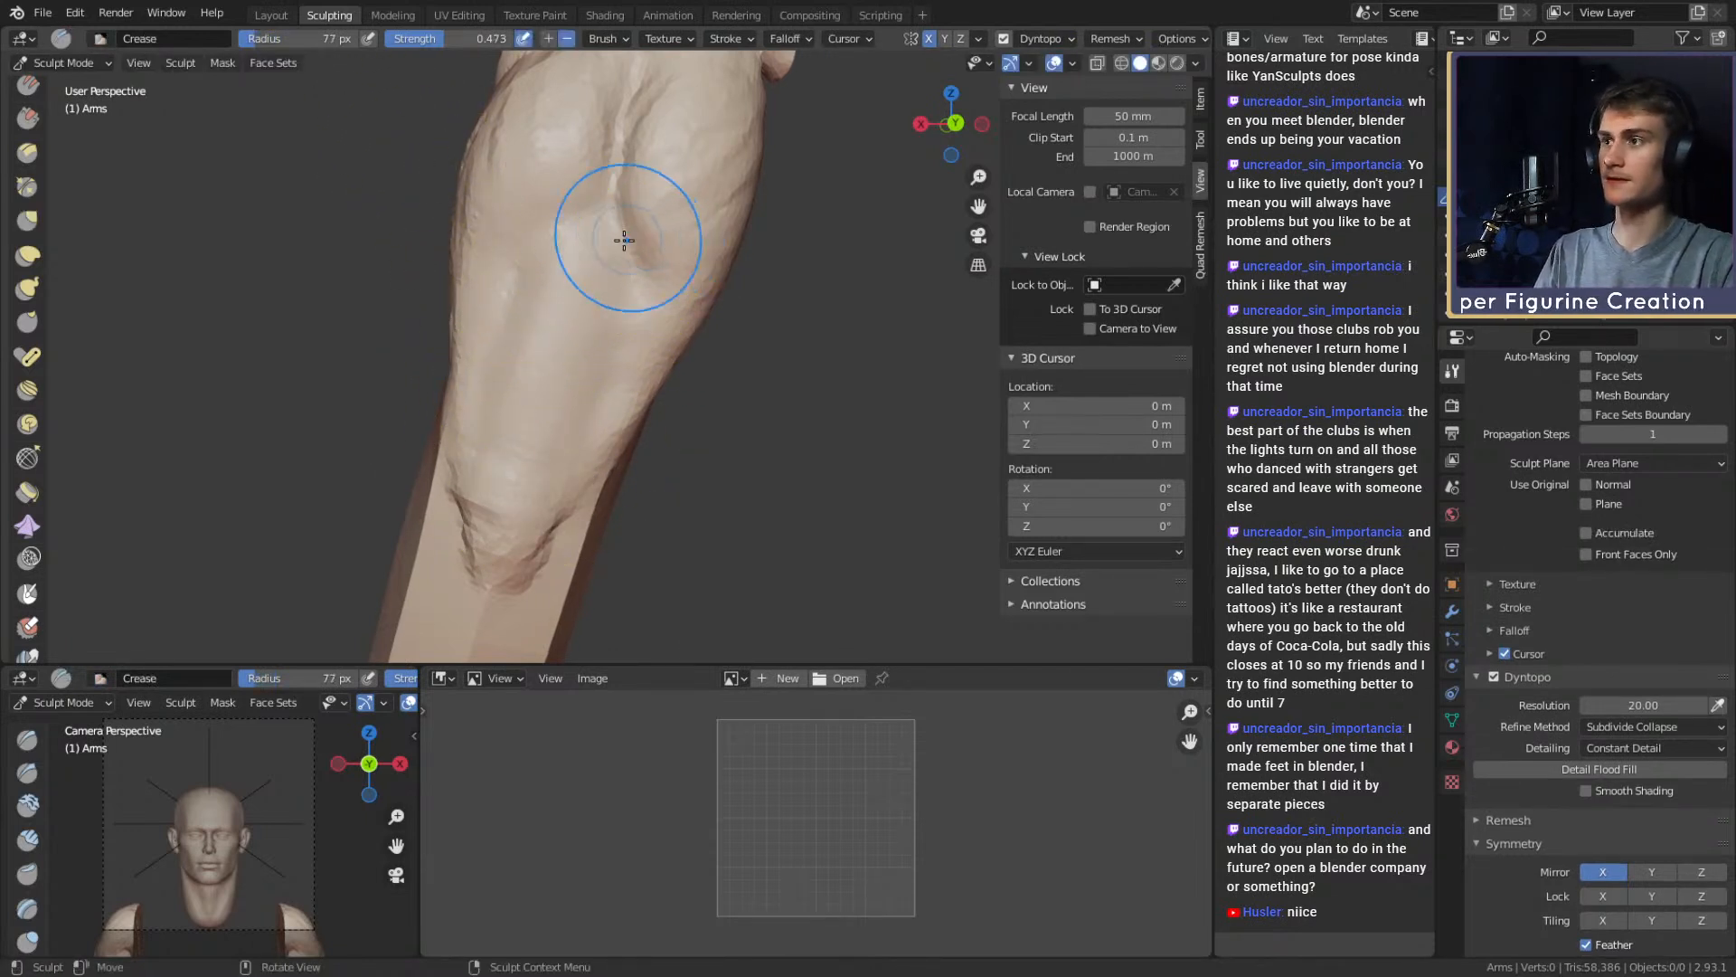
{"action": "middle_click_drag", "start_coordinate": [615, 235], "coordinate": [620, 296]}
{"action": "middle_click_drag", "start_coordinate": [539, 341], "coordinate": [600, 302]}
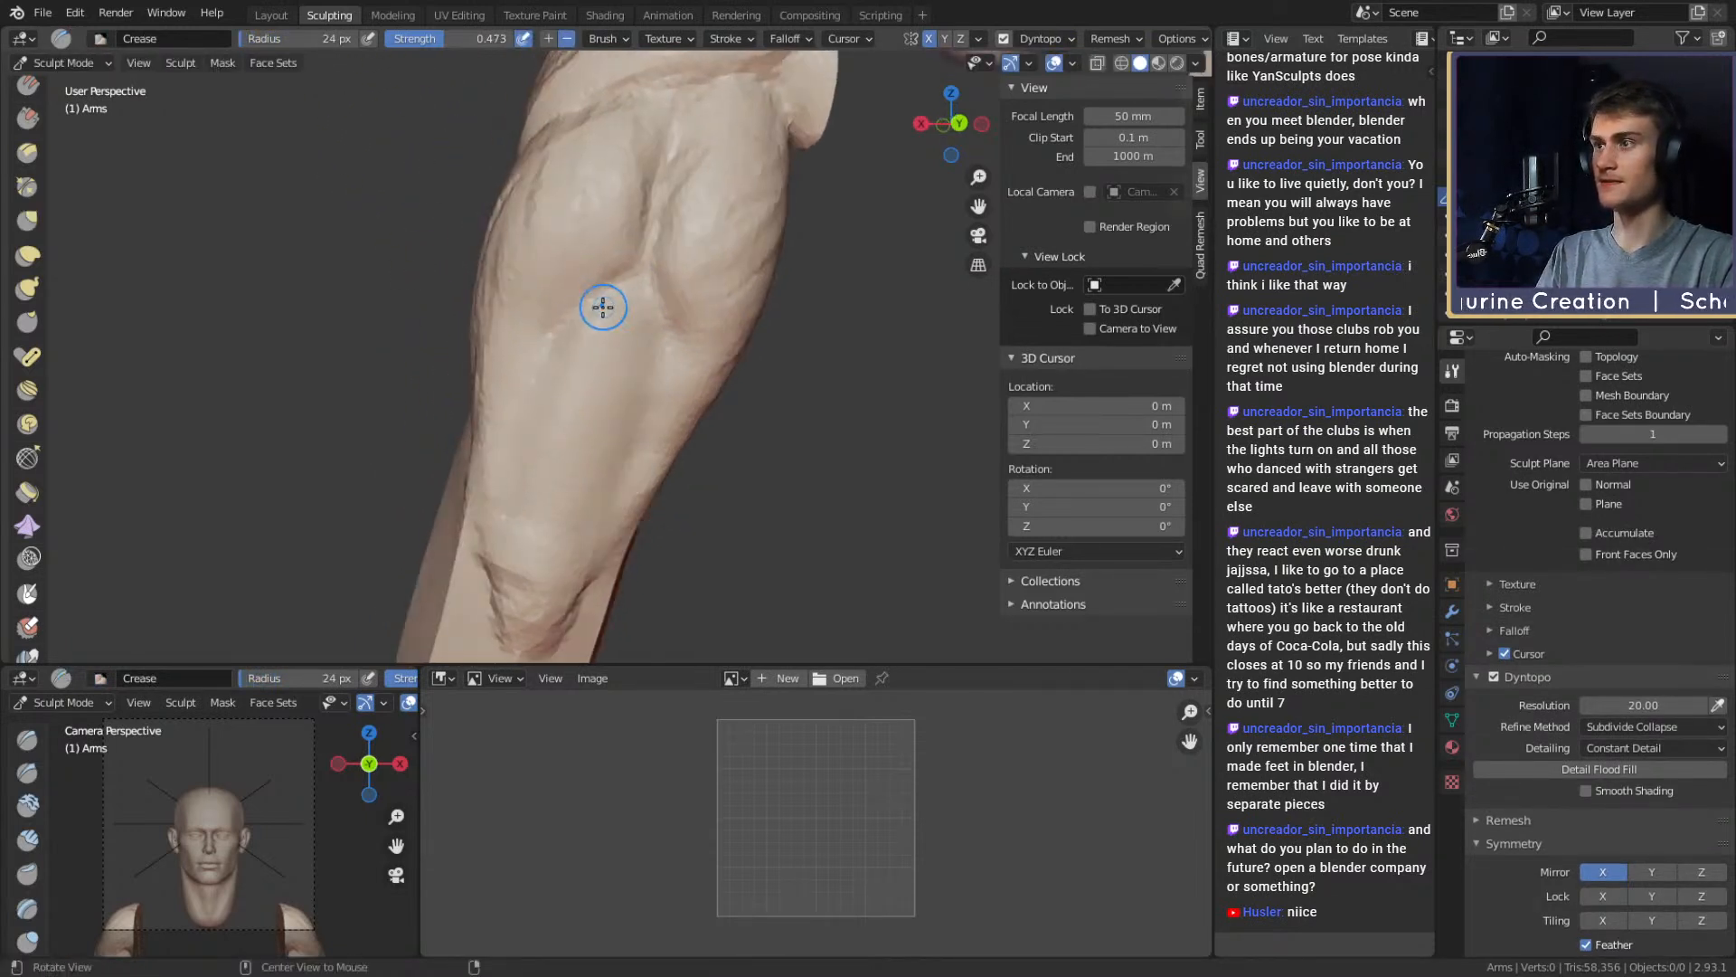
Fill out the outer and inner triceps heads around the tendon with Clay Strips at radii of 32 and 27 px
{"action": "key", "text": "c"}
{"action": "key", "text": "f"}
{"action": "left_click", "coordinate": [581, 233]}
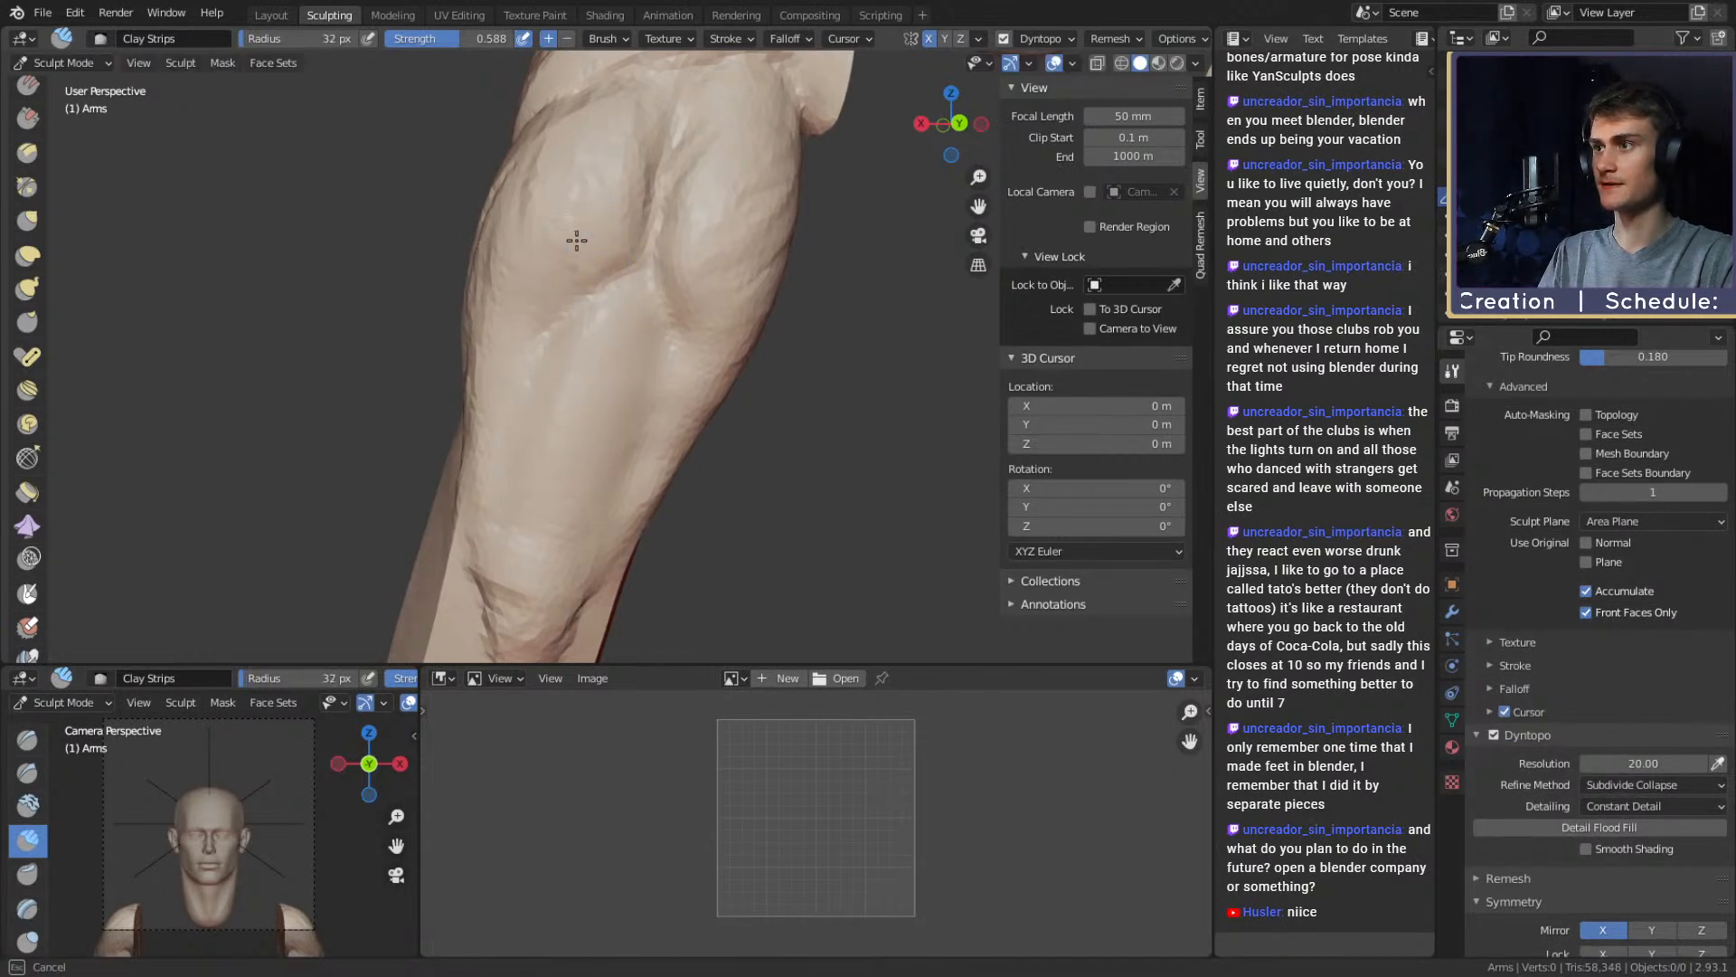
{"action": "mouse_move", "coordinate": [540, 309]}
{"action": "left_mouse_down"}
{"action": "mouse_move", "coordinate": [502, 332]}
{"action": "mouse_move", "coordinate": [529, 281]}
{"action": "left_mouse_up"}
{"action": "mouse_move", "coordinate": [559, 216]}
{"action": "left_mouse_down"}
{"action": "mouse_move", "coordinate": [540, 217]}
{"action": "mouse_move", "coordinate": [561, 317]}
{"action": "left_mouse_up"}
{"action": "middle_click_drag", "start_coordinate": [606, 204], "coordinate": [613, 260]}
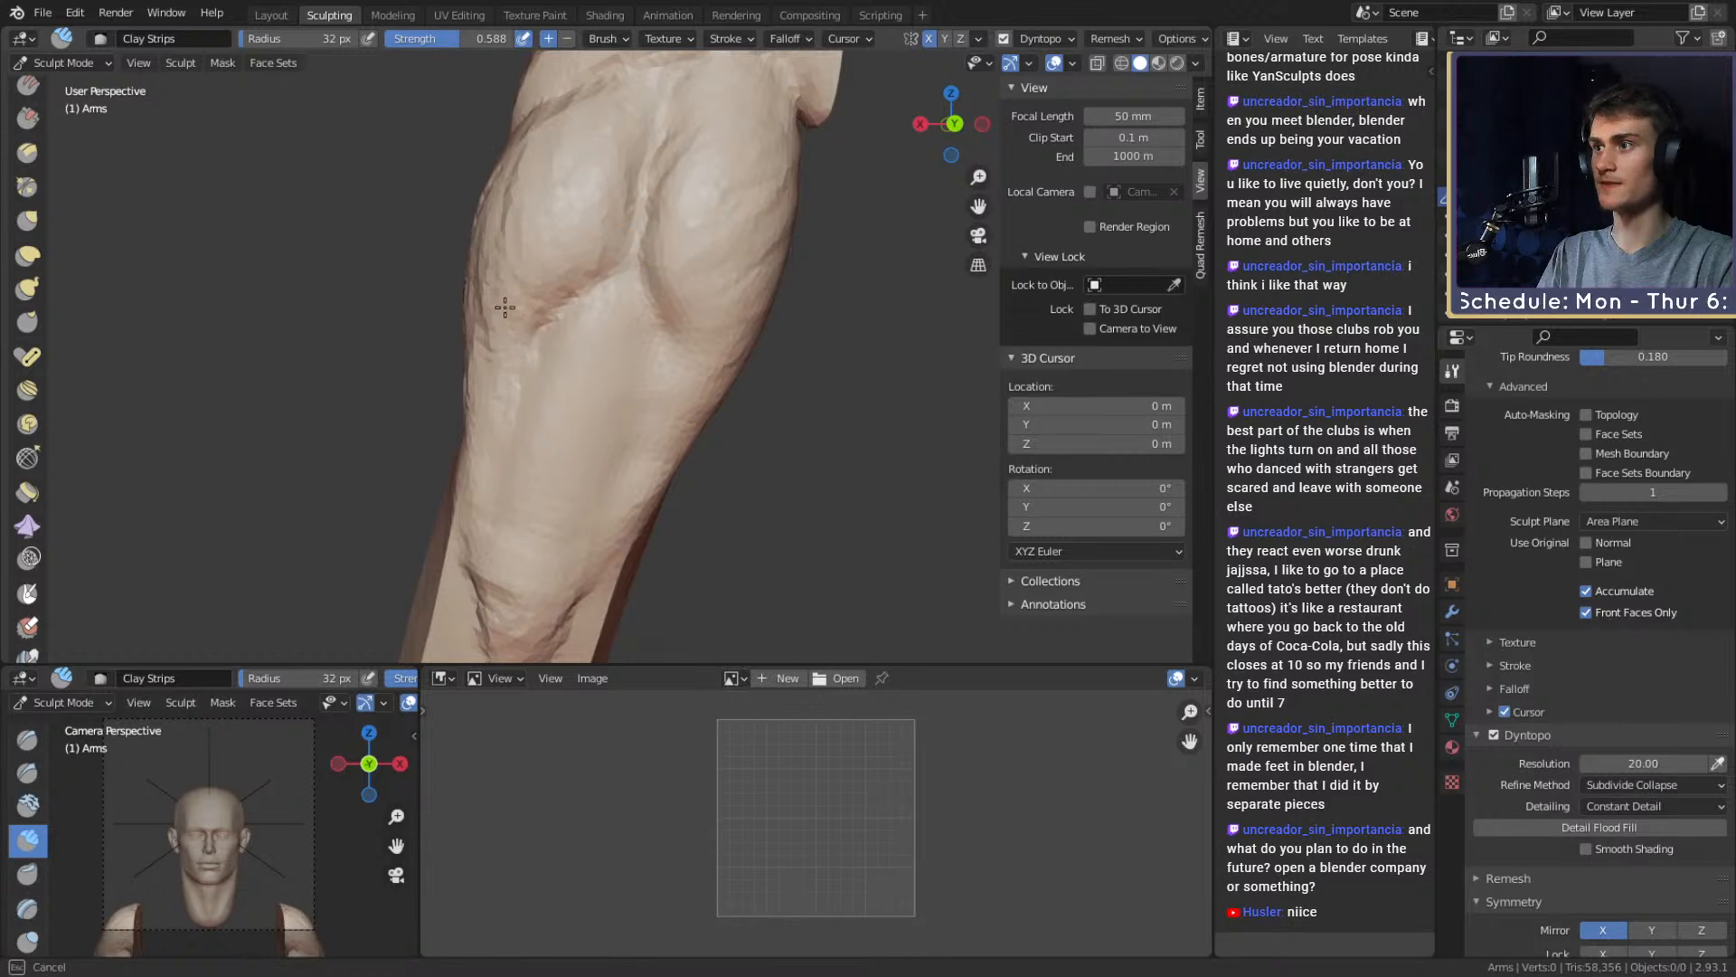
{"action": "left_click_drag", "start_coordinate": [504, 307], "coordinate": [493, 374]}
{"action": "middle_click_drag", "start_coordinate": [615, 311], "coordinate": [689, 331]}
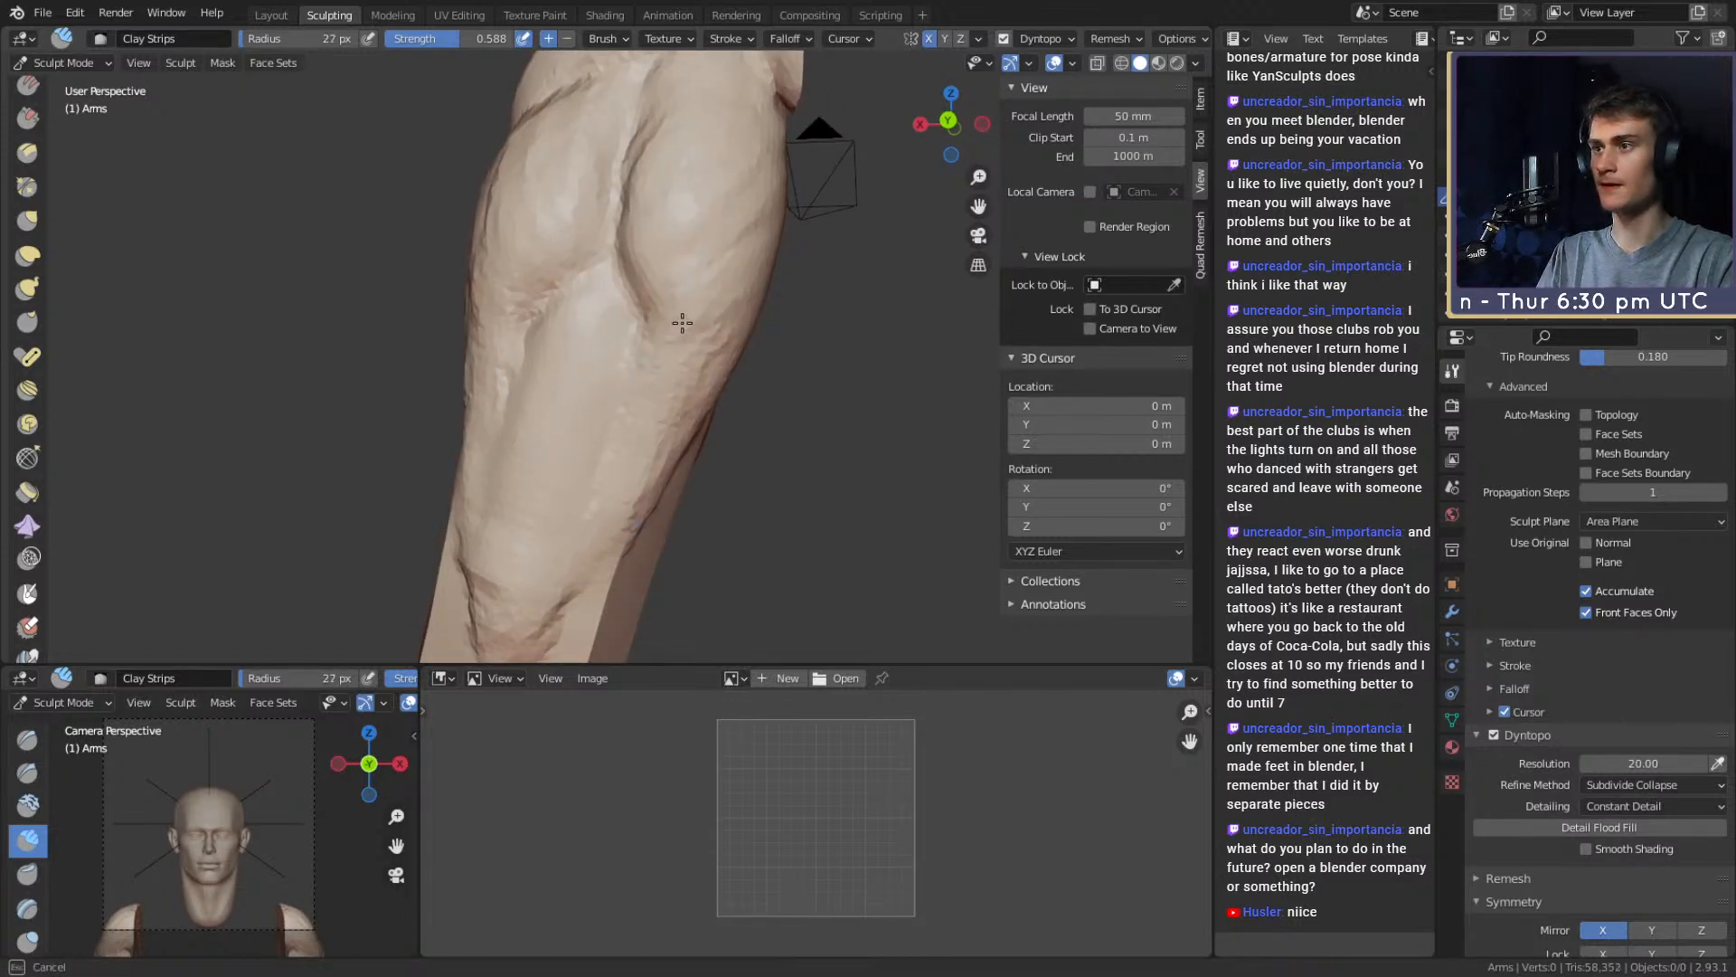
{"action": "mouse_move", "coordinate": [613, 468]}
{"action": "middle_mouse_down"}
{"action": "mouse_move", "coordinate": [633, 281]}
{"action": "mouse_move", "coordinate": [654, 262]}
{"action": "mouse_move", "coordinate": [639, 193]}
{"action": "middle_mouse_up"}
Trace the split between the triceps heads and the tendon's inner border with the Mask brush at 17 px
{"action": "key", "text": "shift+c"}
{"action": "key", "text": "m"}
{"action": "left_click_drag", "start_coordinate": [639, 193], "coordinate": [605, 315]}
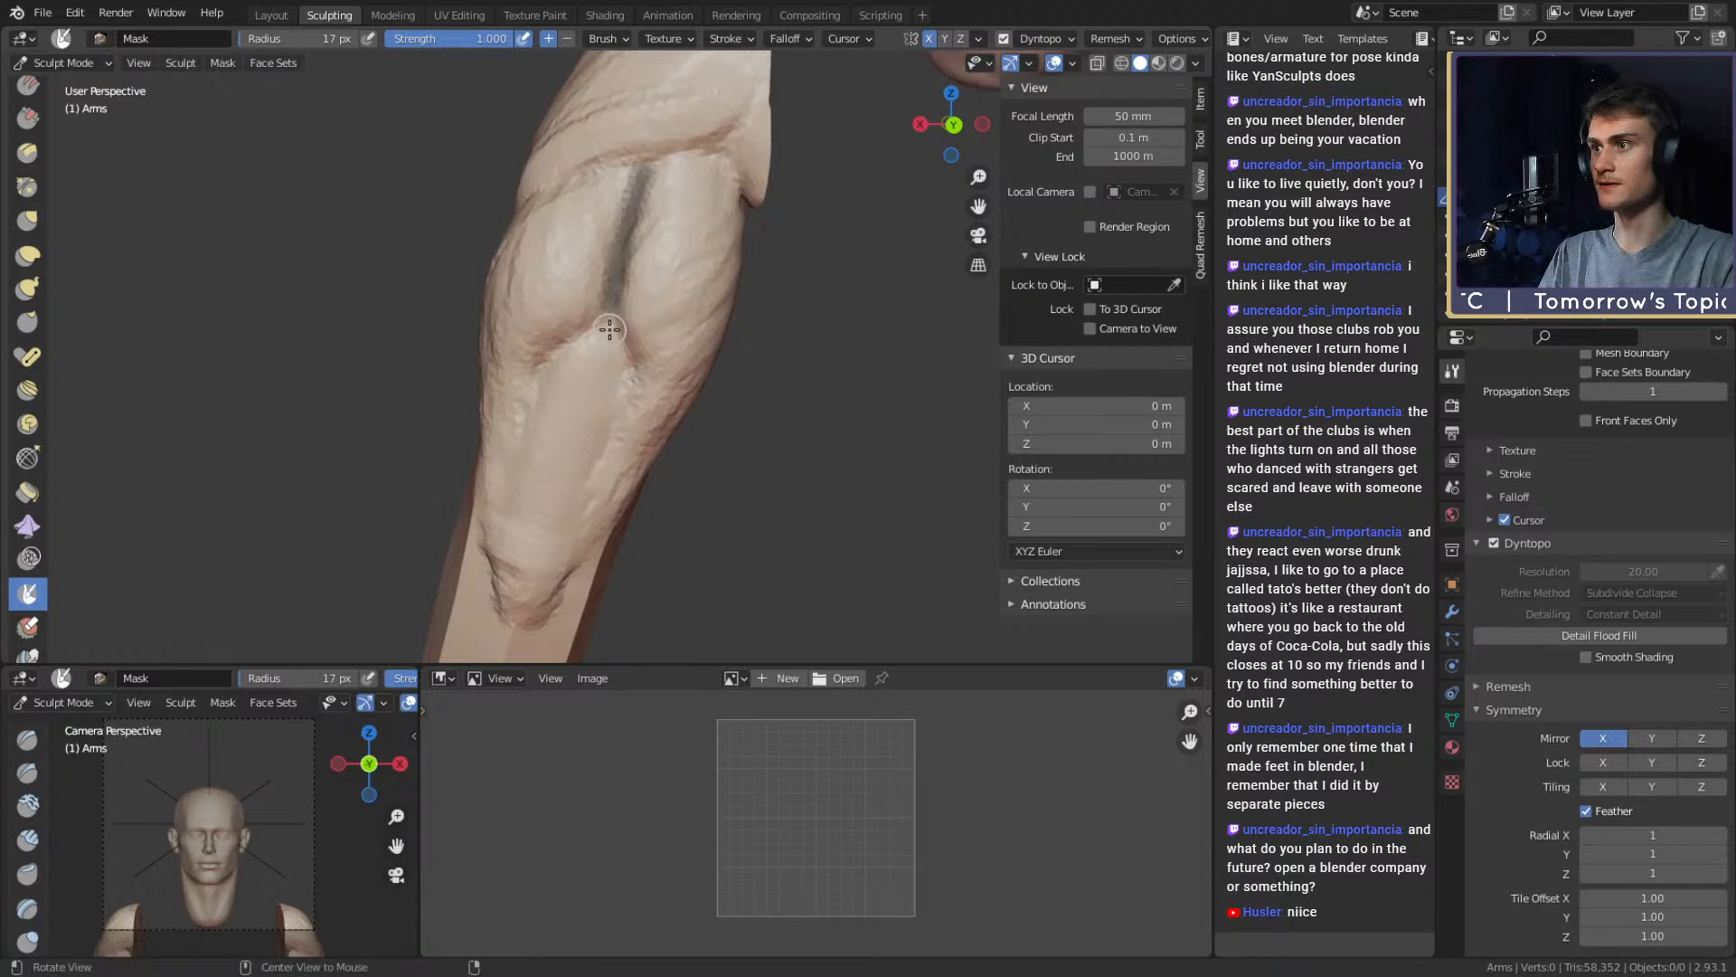
{"action": "middle_click_drag", "start_coordinate": [608, 325], "coordinate": [612, 291]}
{"action": "middle_click_drag", "start_coordinate": [620, 392], "coordinate": [620, 304]}
{"action": "left_click_drag", "start_coordinate": [620, 312], "coordinate": [551, 496]}
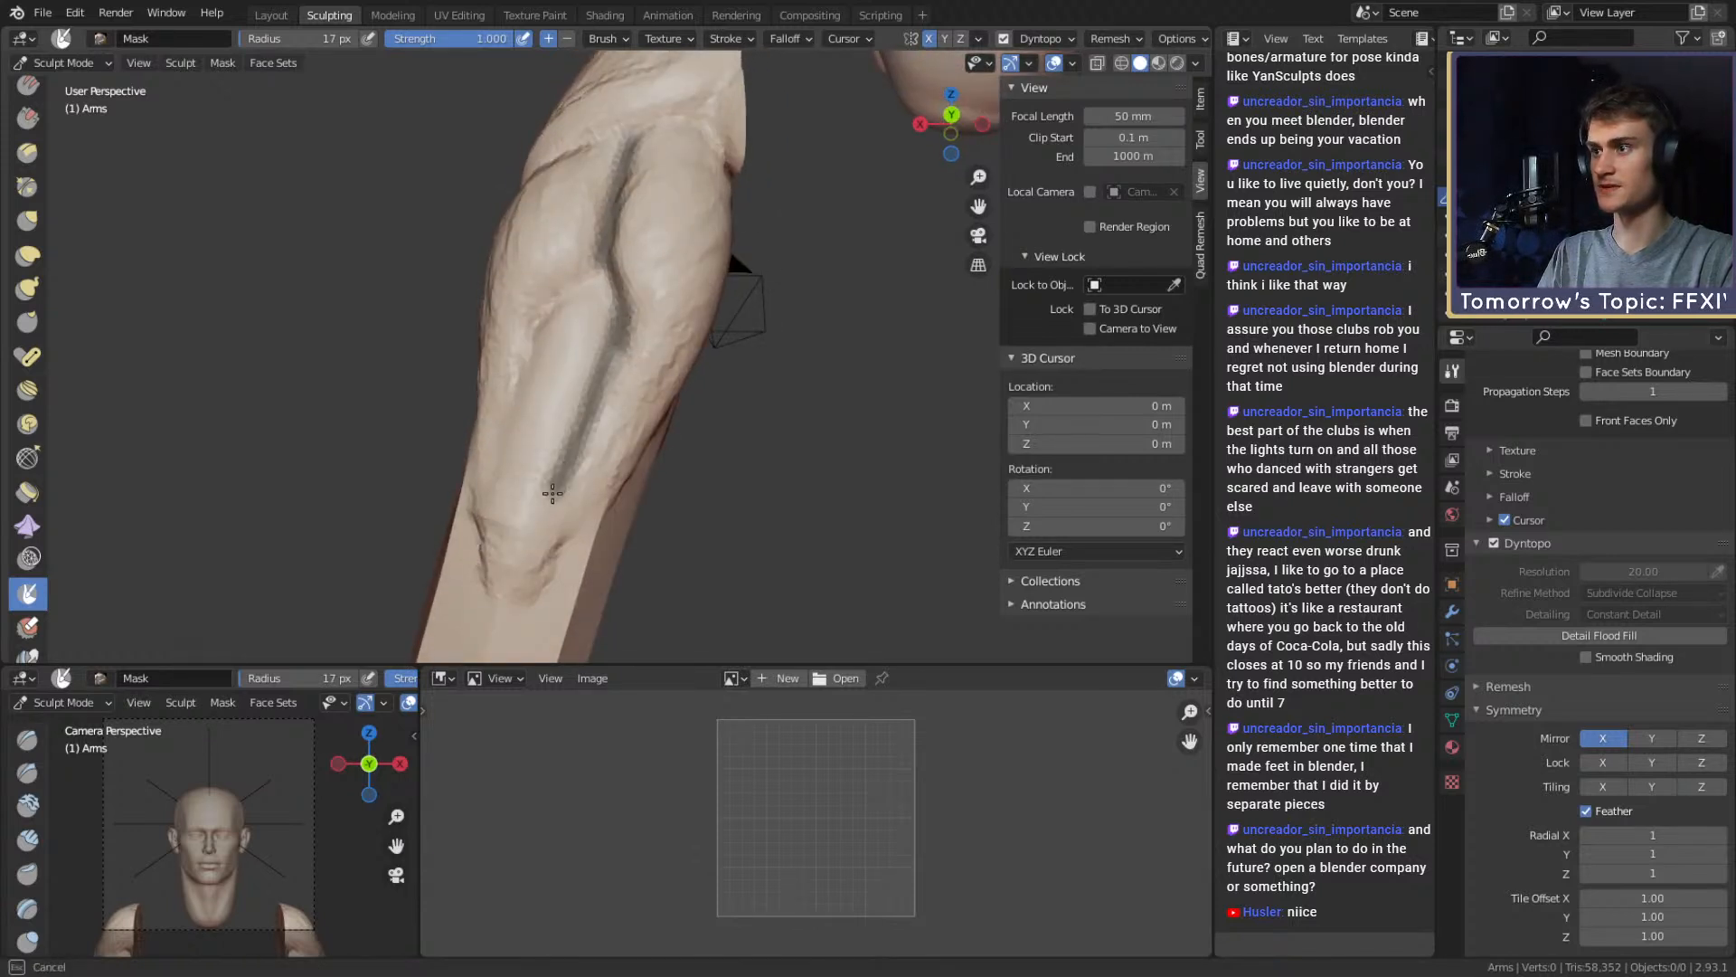
{"action": "middle_click_drag", "start_coordinate": [550, 497], "coordinate": [608, 361]}
Undo the last mask stroke and retrace the inner border of the triceps tendon down toward the elbow
{"action": "key", "text": "ctrl+z"}
{"action": "left_click_drag", "start_coordinate": [620, 332], "coordinate": [579, 472]}
{"action": "middle_click_drag", "start_coordinate": [599, 398], "coordinate": [621, 354]}
{"action": "left_click_drag", "start_coordinate": [620, 354], "coordinate": [592, 430]}
{"action": "middle_click_drag", "start_coordinate": [666, 425], "coordinate": [576, 435]}
{"action": "mouse_move", "coordinate": [560, 449]}
{"action": "left_mouse_down"}
{"action": "mouse_move", "coordinate": [637, 353]}
{"action": "mouse_move", "coordinate": [649, 293]}
{"action": "left_mouse_up"}
{"action": "middle_click_drag", "start_coordinate": [649, 293], "coordinate": [638, 339], "text": "shift"}
{"action": "left_click_drag", "start_coordinate": [661, 111], "coordinate": [678, 329], "text": "alt"}
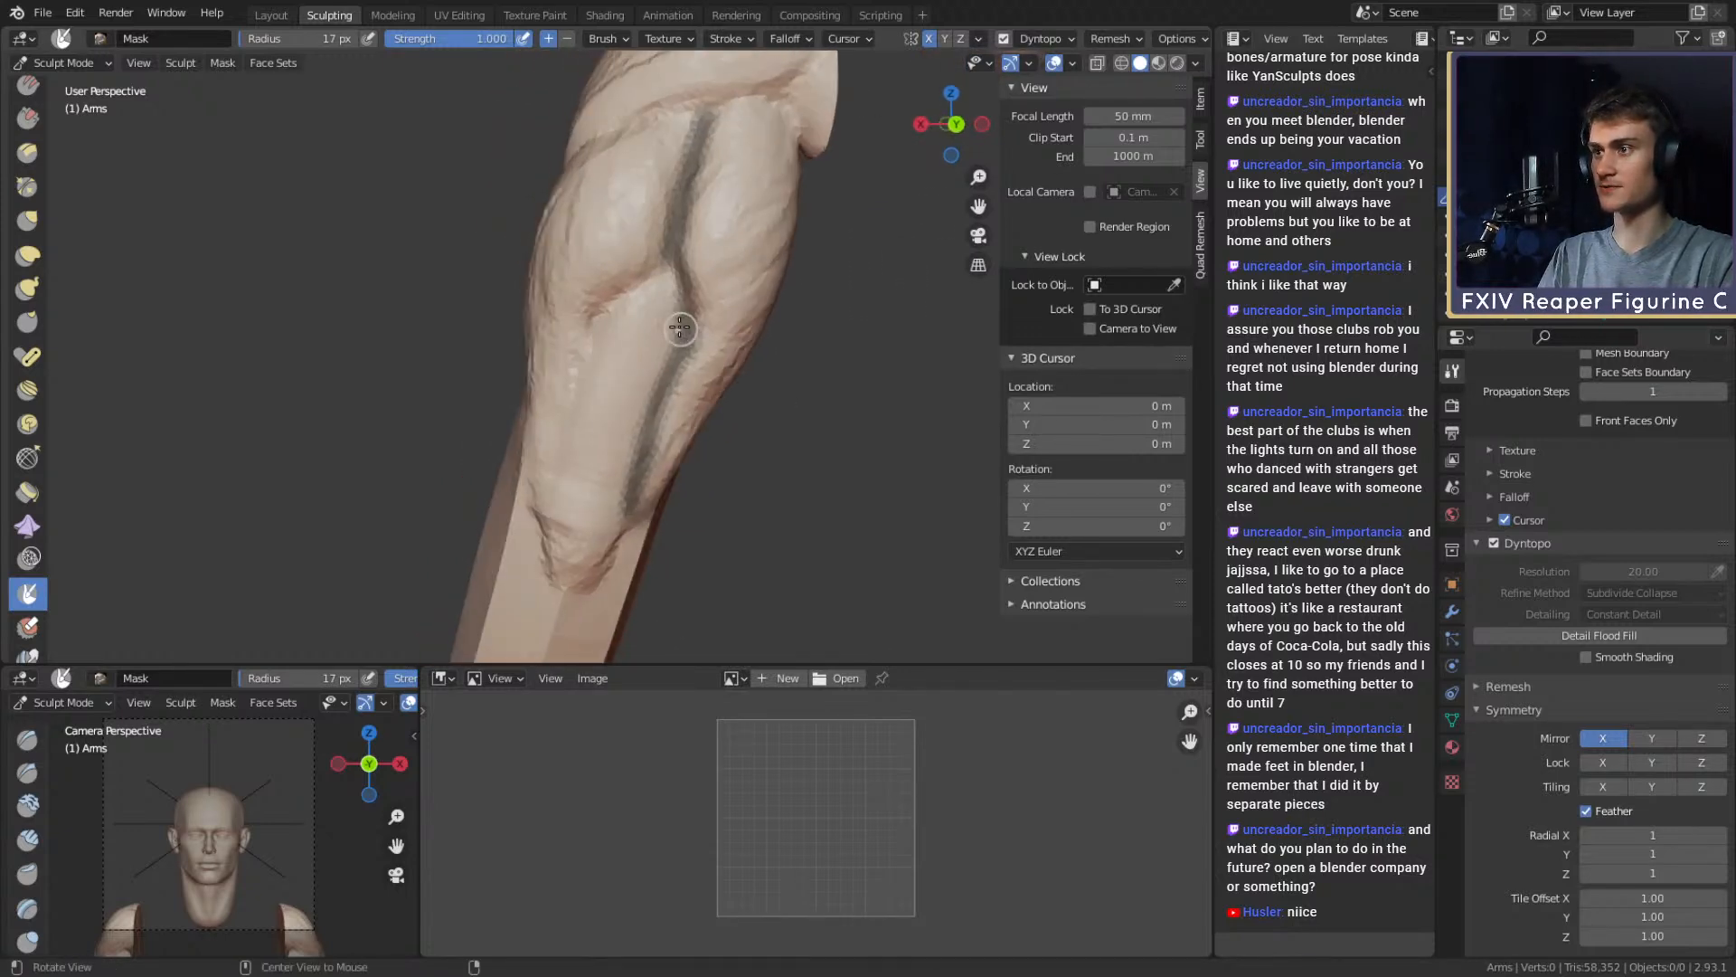
Trace the outer triceps head's border with the Mask brush and clear the mask from the arm
{"action": "mouse_move", "coordinate": [665, 249]}
{"action": "left_mouse_down"}
{"action": "mouse_move", "coordinate": [578, 349]}
{"action": "mouse_move", "coordinate": [648, 351]}
{"action": "mouse_move", "coordinate": [561, 457]}
{"action": "mouse_move", "coordinate": [659, 445]}
{"action": "mouse_move", "coordinate": [613, 458]}
{"action": "mouse_move", "coordinate": [583, 272]}
{"action": "left_mouse_up"}
{"action": "left_click_drag", "start_coordinate": [584, 272], "coordinate": [613, 340], "text": "alt"}
{"action": "middle_click_drag", "start_coordinate": [613, 340], "coordinate": [599, 367]}
{"action": "left_click_drag", "start_coordinate": [589, 375], "coordinate": [589, 290]}
{"action": "mouse_move", "coordinate": [589, 291]}
{"action": "middle_mouse_down"}
{"action": "mouse_move", "coordinate": [667, 326]}
{"action": "mouse_move", "coordinate": [558, 325]}
{"action": "middle_mouse_up"}
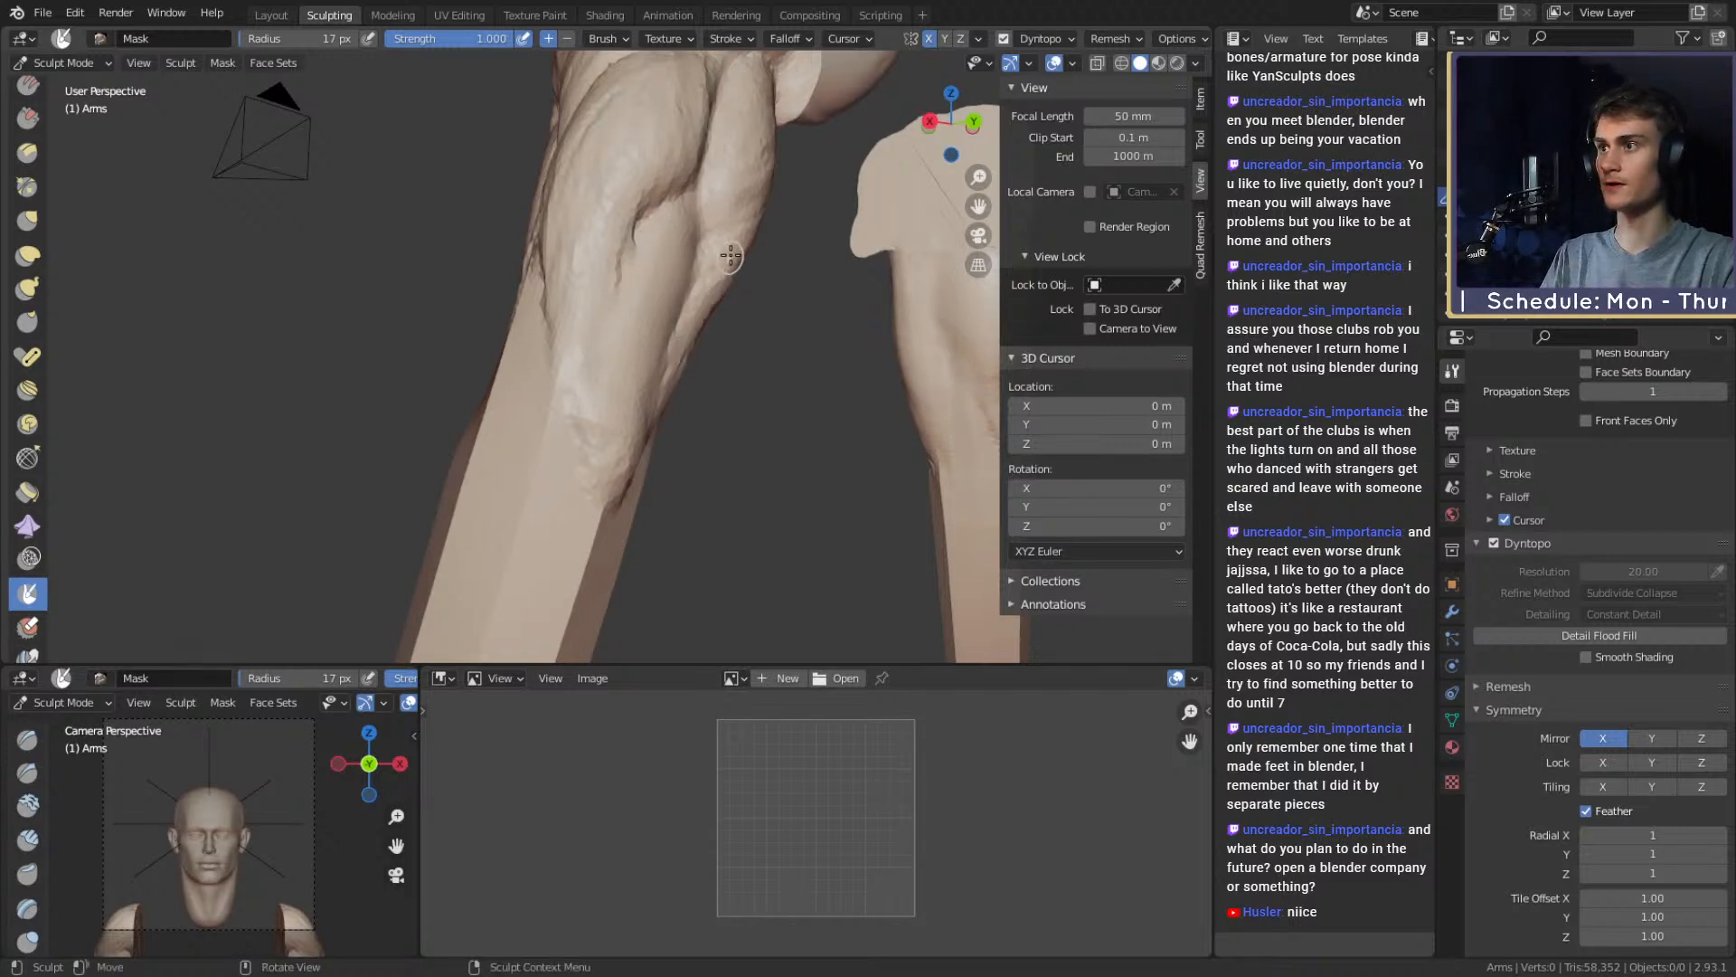
Draw diagonal muscle-fiber stripes across the inner triceps head with the Mask brush at a 17 px radius
{"action": "mouse_move", "coordinate": [730, 256]}
{"action": "middle_mouse_down"}
{"action": "mouse_move", "coordinate": [620, 356]}
{"action": "mouse_move", "coordinate": [660, 285]}
{"action": "mouse_move", "coordinate": [522, 312]}
{"action": "mouse_move", "coordinate": [696, 292]}
{"action": "mouse_move", "coordinate": [649, 289]}
{"action": "mouse_move", "coordinate": [739, 278]}
{"action": "mouse_move", "coordinate": [722, 262]}
{"action": "middle_mouse_up"}
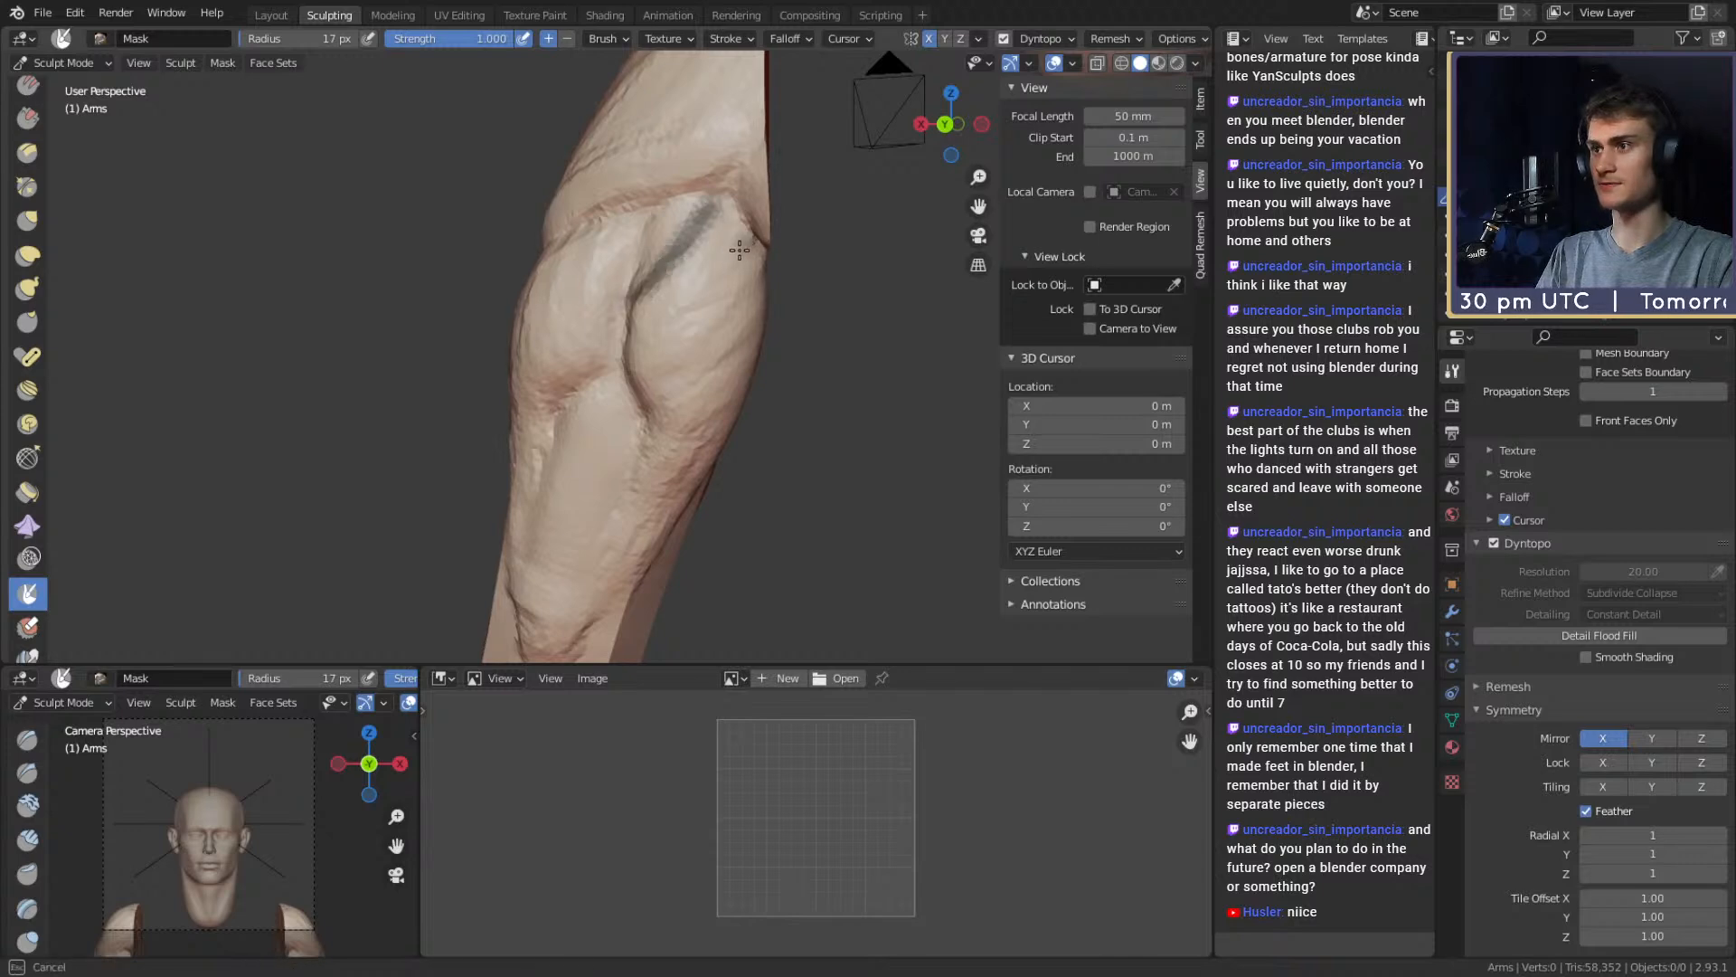
{"action": "left_click_drag", "start_coordinate": [740, 250], "coordinate": [639, 346]}
{"action": "middle_click_drag", "start_coordinate": [682, 360], "coordinate": [644, 307]}
{"action": "left_click_drag", "start_coordinate": [693, 219], "coordinate": [570, 343]}
{"action": "middle_click_drag", "start_coordinate": [569, 341], "coordinate": [566, 306]}
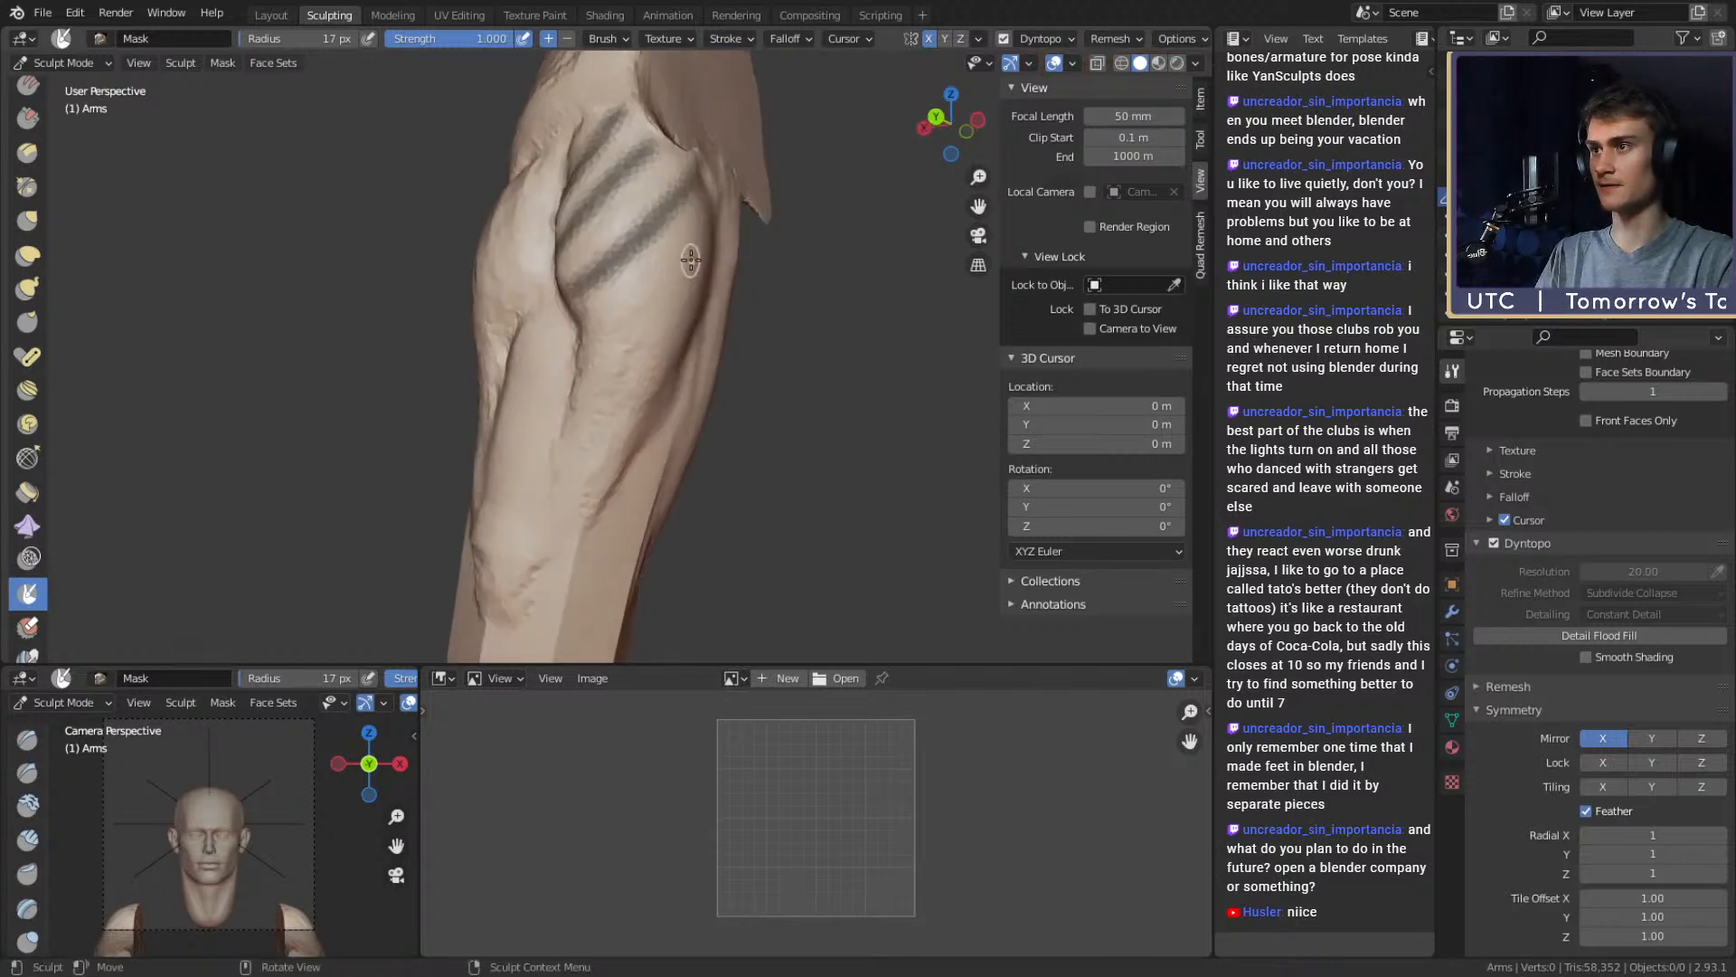
{"action": "left_click_drag", "start_coordinate": [691, 260], "coordinate": [601, 325]}
{"action": "middle_click_drag", "start_coordinate": [600, 325], "coordinate": [690, 319]}
{"action": "left_click_drag", "start_coordinate": [700, 315], "coordinate": [636, 367]}
{"action": "middle_click_drag", "start_coordinate": [636, 366], "coordinate": [674, 334]}
Draw diagonal muscle-fiber stripes across the outer triceps head with the 17 px Mask brush
{"action": "left_click_drag", "start_coordinate": [615, 172], "coordinate": [627, 254]}
{"action": "middle_click_drag", "start_coordinate": [627, 255], "coordinate": [642, 265]}
{"action": "left_click_drag", "start_coordinate": [638, 305], "coordinate": [625, 316], "text": "alt"}
{"action": "mouse_move", "coordinate": [587, 221]}
{"action": "left_mouse_down"}
{"action": "mouse_move", "coordinate": [629, 327]}
{"action": "mouse_move", "coordinate": [673, 321]}
{"action": "left_mouse_up"}
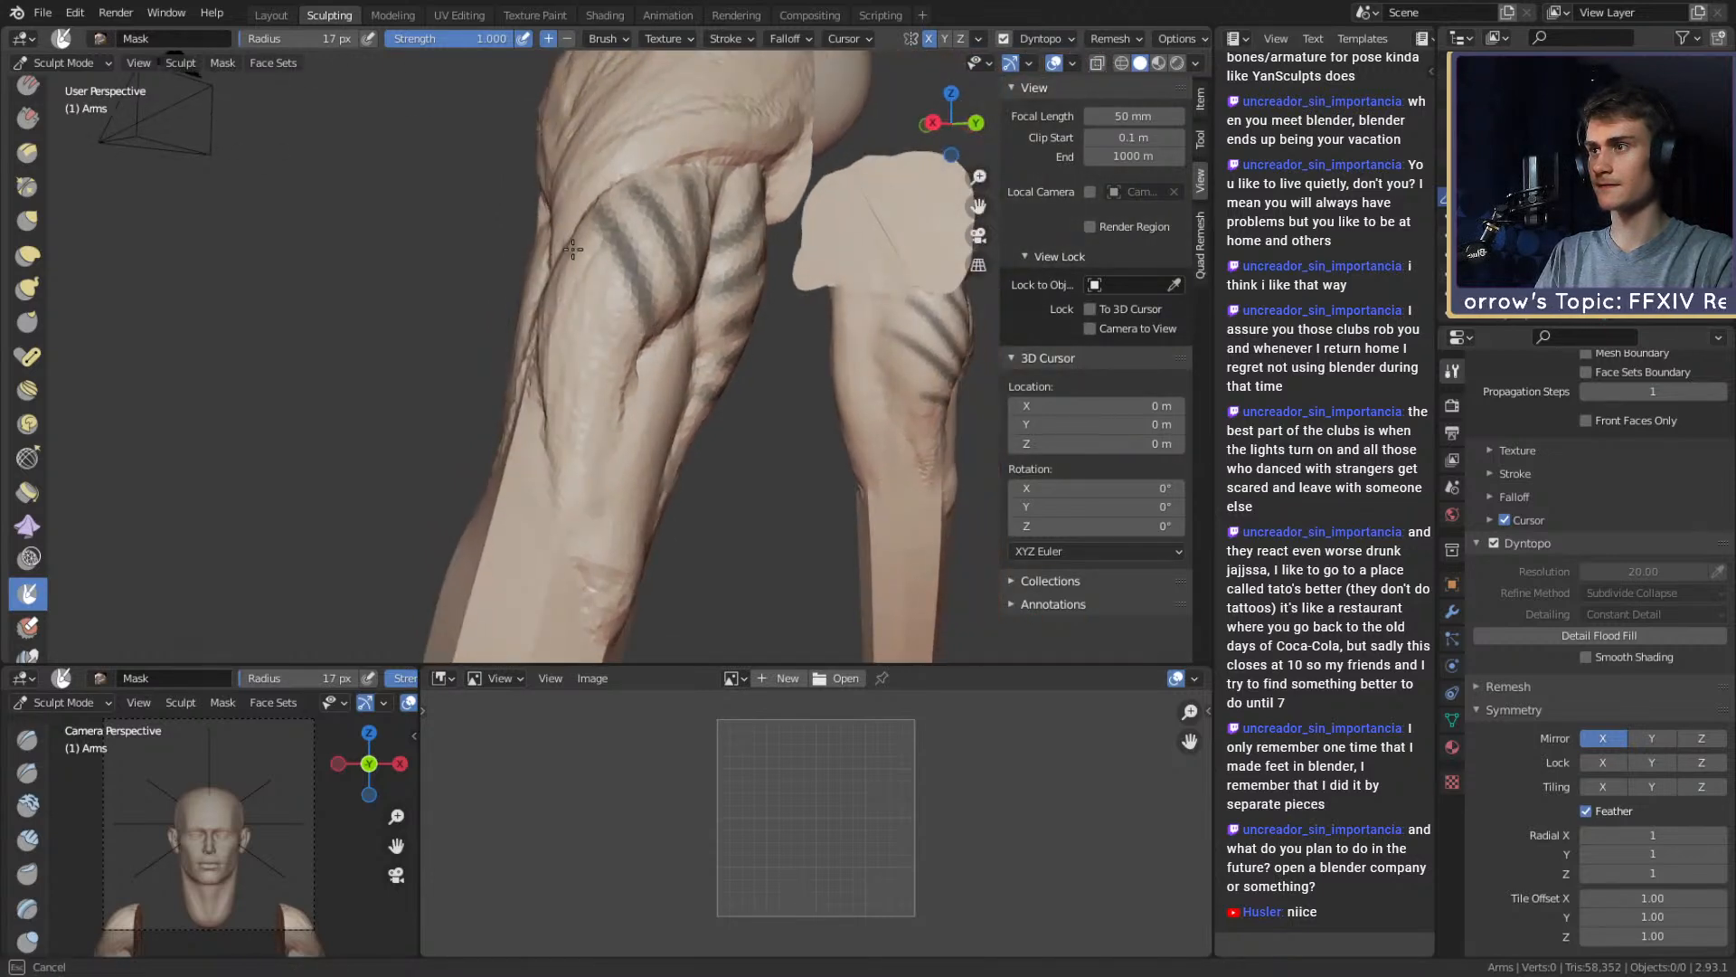
{"action": "left_click_drag", "start_coordinate": [577, 254], "coordinate": [639, 373]}
{"action": "mouse_move", "coordinate": [639, 372]}
{"action": "left_mouse_down", "text": "alt"}
{"action": "mouse_move", "coordinate": [562, 306]}
{"action": "mouse_move", "coordinate": [582, 343]}
{"action": "left_mouse_up", "text": "alt"}
{"action": "mouse_move", "coordinate": [581, 343]}
{"action": "left_mouse_down", "text": "alt"}
{"action": "mouse_move", "coordinate": [630, 337]}
{"action": "mouse_move", "coordinate": [601, 322]}
{"action": "mouse_move", "coordinate": [612, 255]}
{"action": "mouse_move", "coordinate": [568, 320]}
{"action": "left_mouse_up", "text": "alt"}
Draw lengthwise fiber stripes down the triceps tendon toward the elbow with the Mask brush at a 12 px radius
{"action": "middle_click_drag", "start_coordinate": [598, 333], "coordinate": [610, 280]}
{"action": "key", "text": "f"}
{"action": "left_click", "coordinate": [605, 280]}
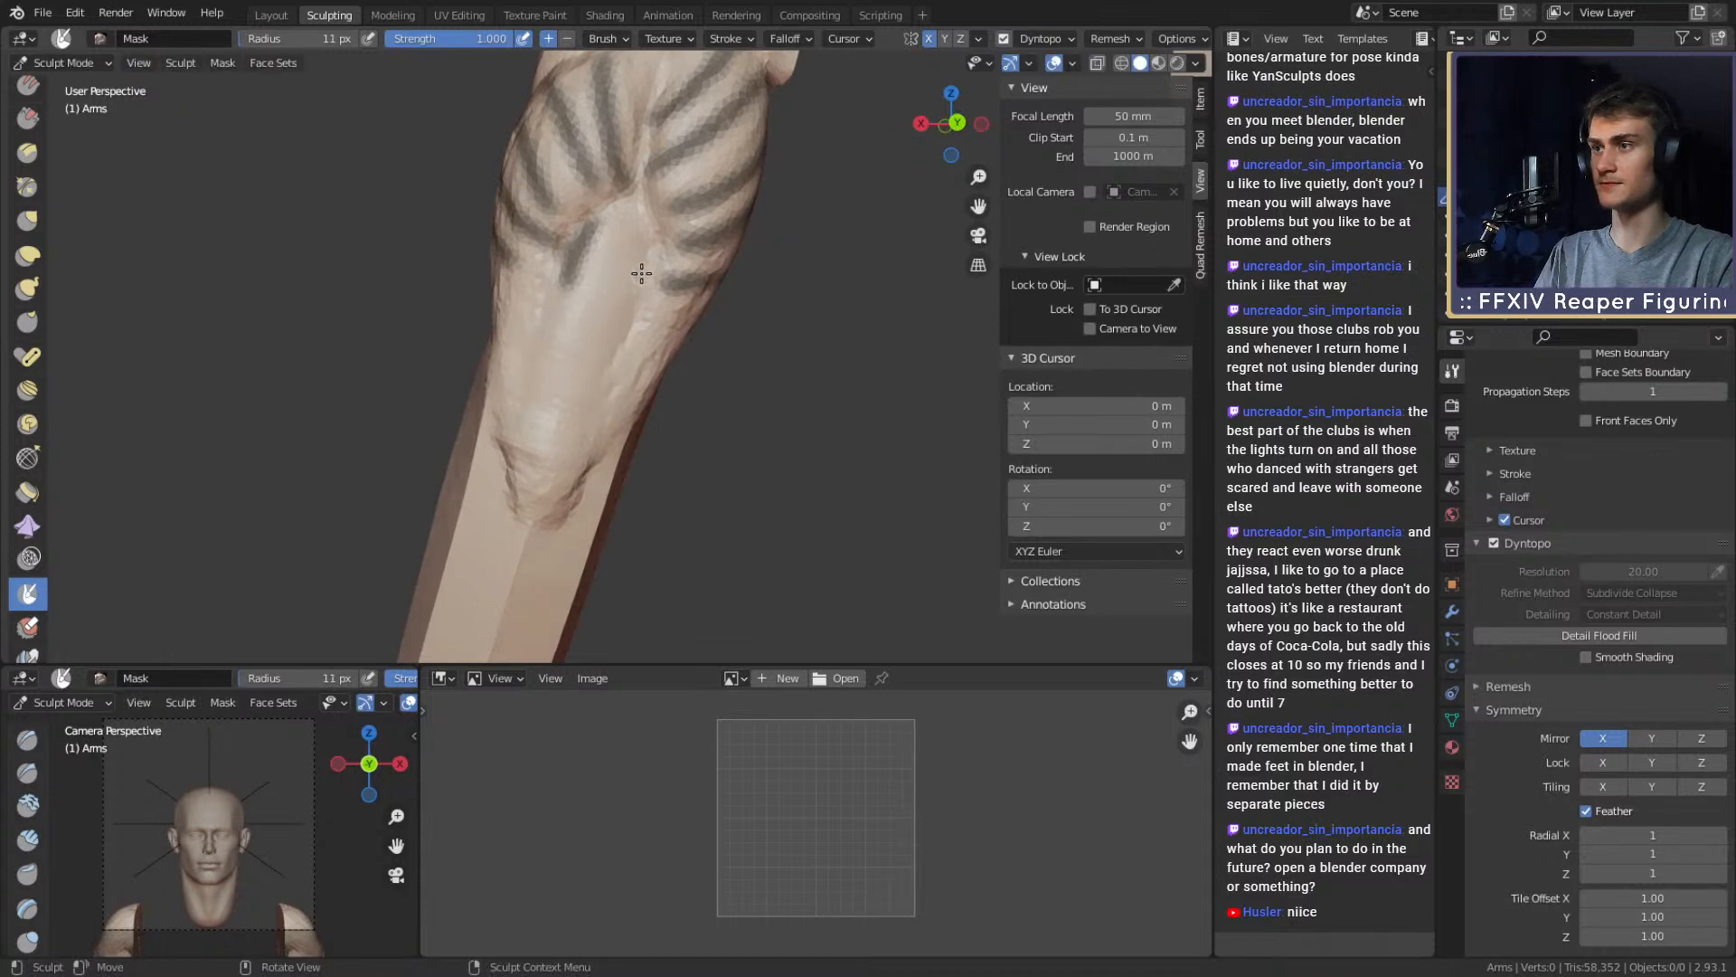
{"action": "key", "text": "f"}
{"action": "left_click", "coordinate": [638, 237]}
{"action": "left_click_drag", "start_coordinate": [598, 237], "coordinate": [560, 369]}
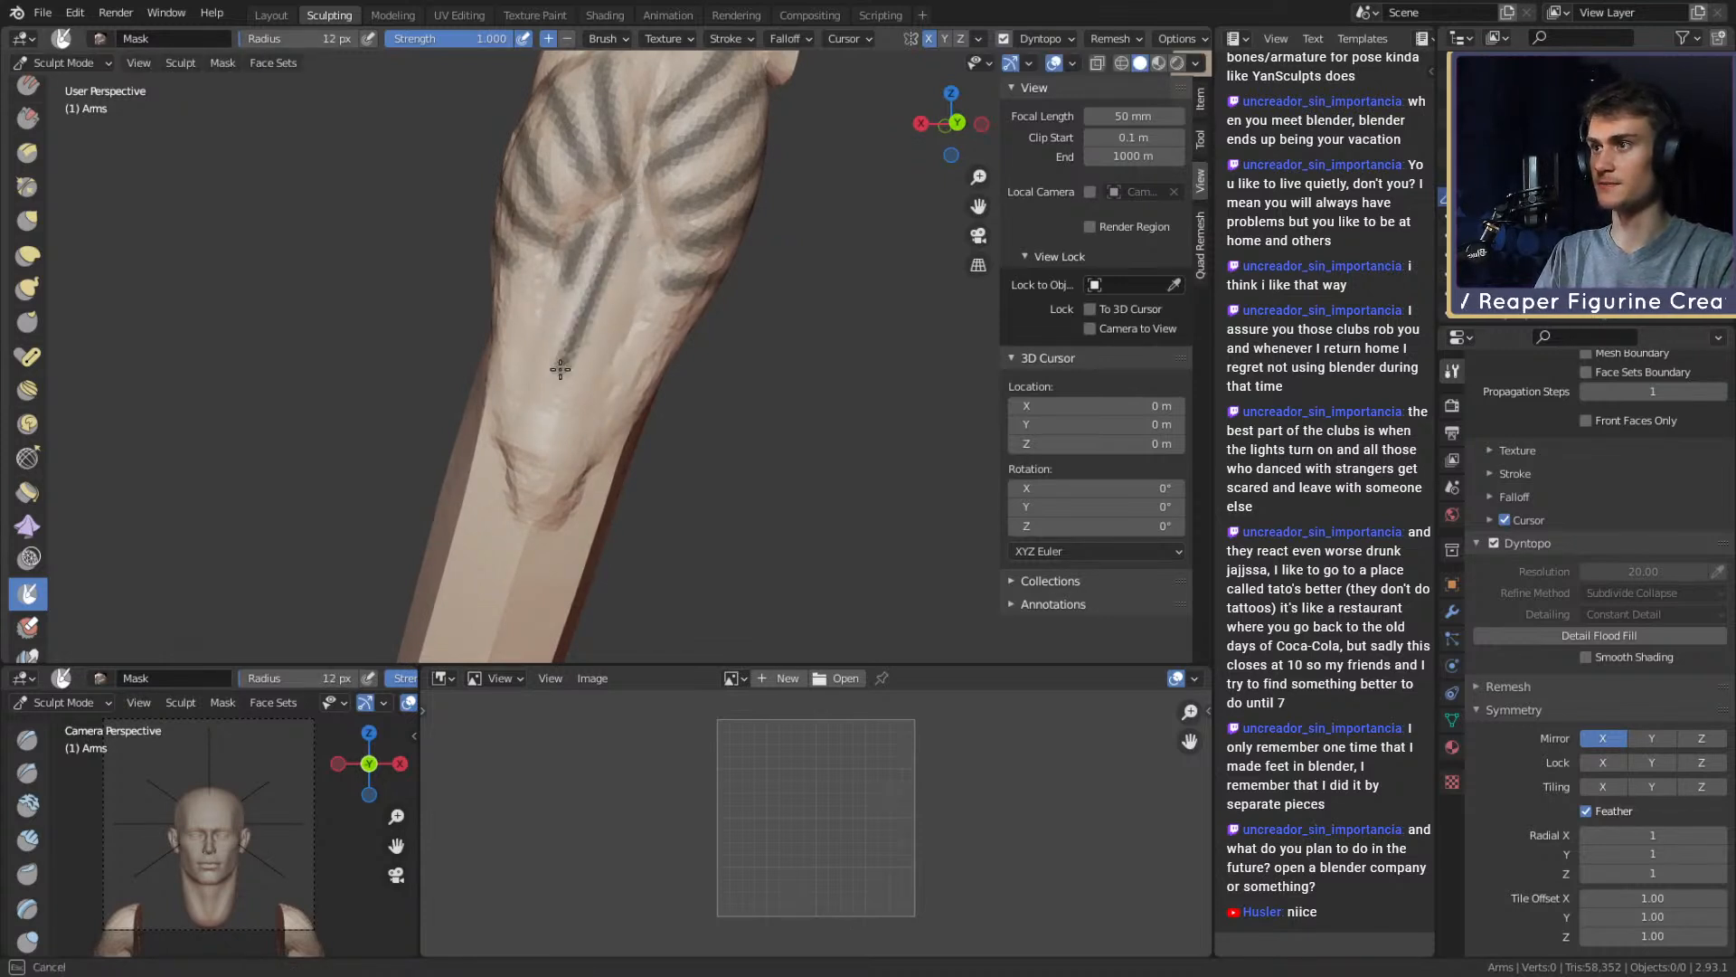
{"action": "left_click_drag", "start_coordinate": [653, 225], "coordinate": [578, 440]}
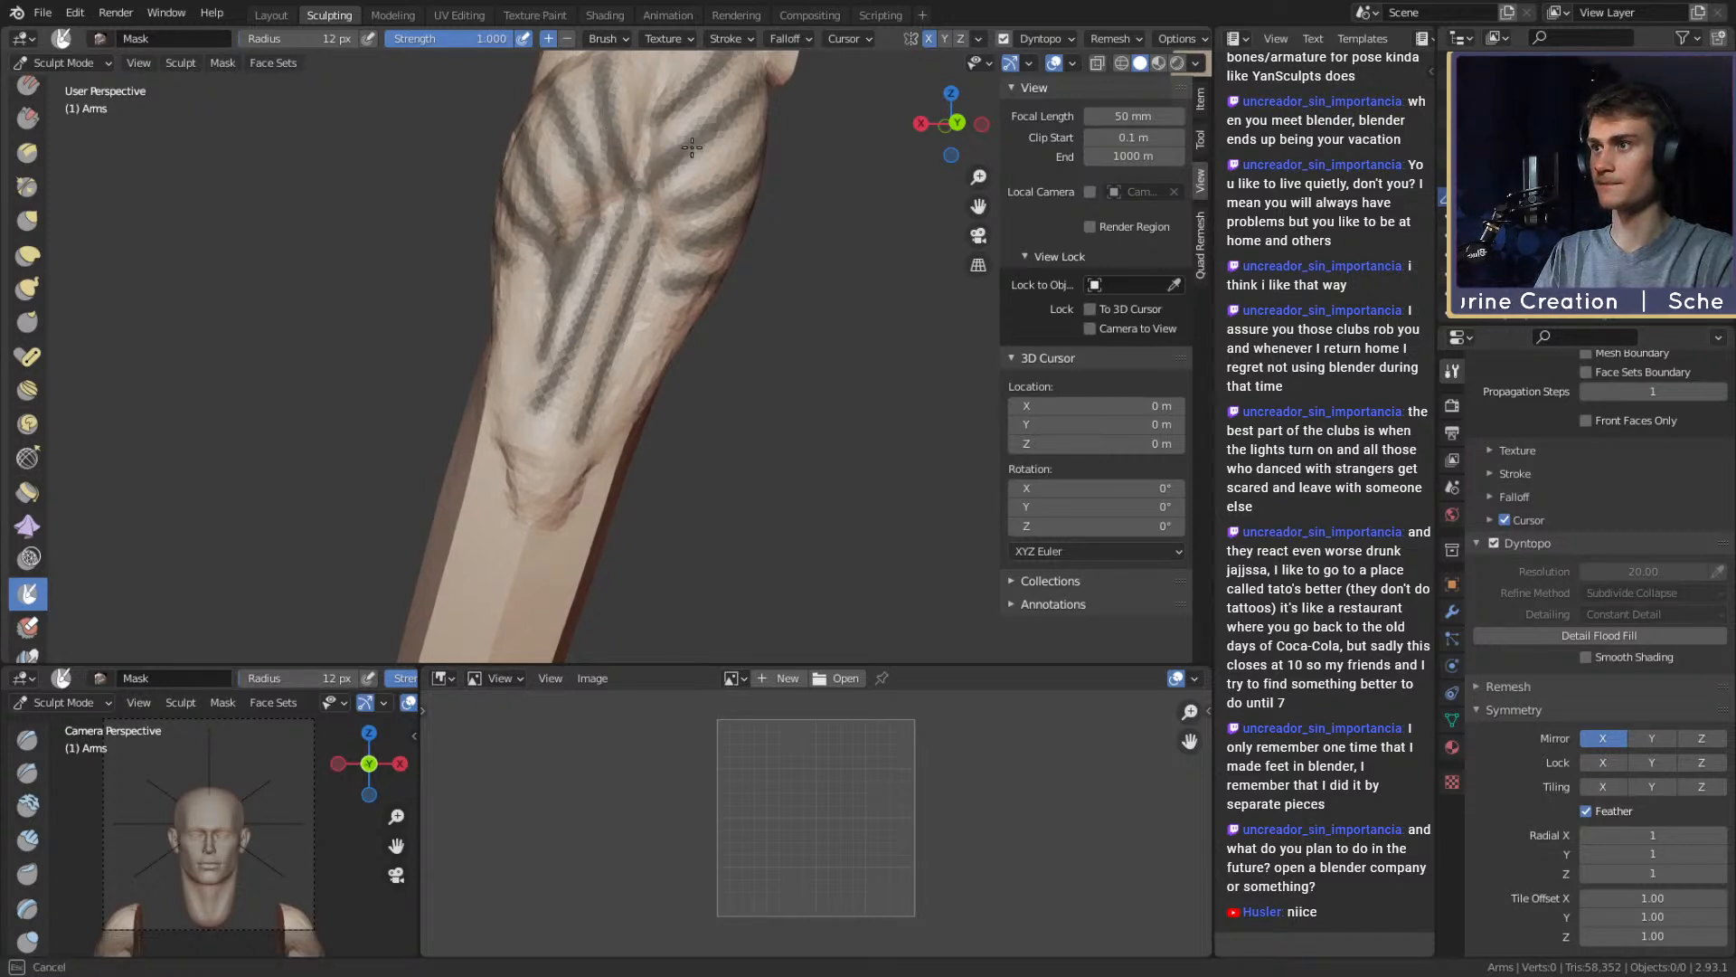
Add finer fiber stripes between the existing ones on both triceps heads with the 12 px Mask brush
{"action": "left_click_drag", "start_coordinate": [657, 227], "coordinate": [731, 173]}
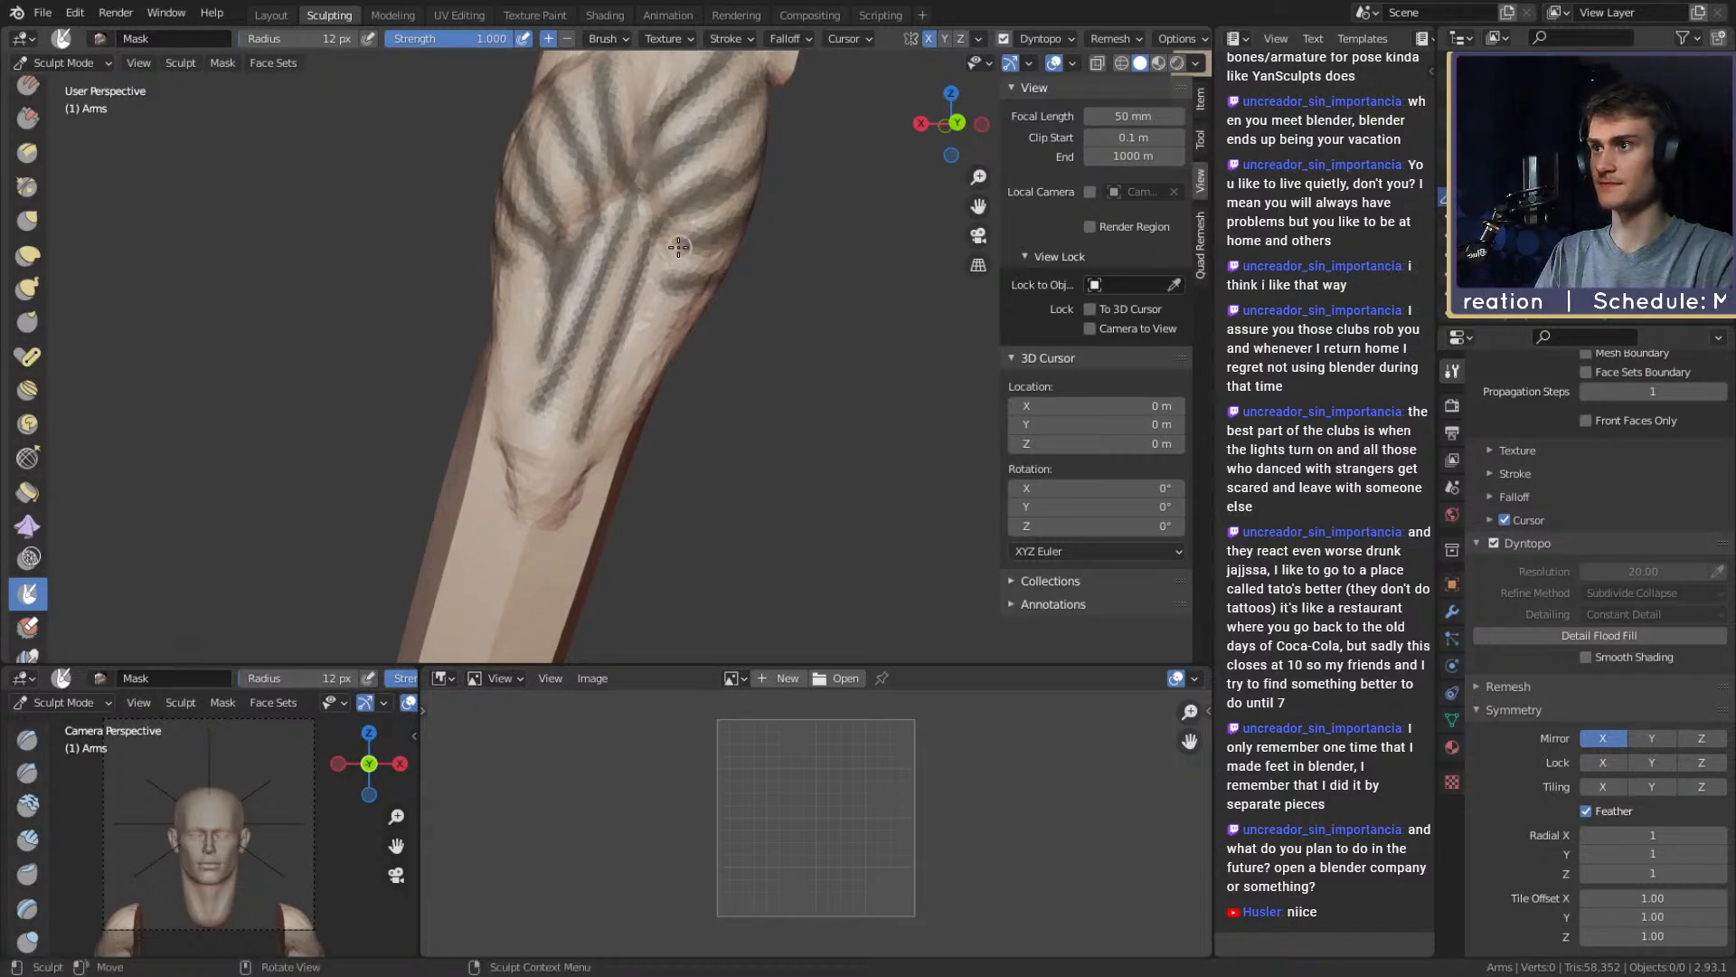
{"action": "middle_click_drag", "start_coordinate": [678, 247], "coordinate": [641, 217]}
{"action": "left_click_drag", "start_coordinate": [694, 173], "coordinate": [678, 263], "text": "alt+shift"}
{"action": "left_click_drag", "start_coordinate": [635, 117], "coordinate": [612, 269]}
{"action": "mouse_move", "coordinate": [589, 150]}
{"action": "left_mouse_down"}
{"action": "mouse_move", "coordinate": [602, 264]}
{"action": "mouse_move", "coordinate": [627, 253]}
{"action": "left_mouse_up"}
{"action": "mouse_move", "coordinate": [627, 253]}
{"action": "left_mouse_down", "text": "alt"}
{"action": "mouse_move", "coordinate": [697, 371]}
{"action": "mouse_move", "coordinate": [681, 361]}
{"action": "left_mouse_up", "text": "alt"}
{"action": "left_click_drag", "start_coordinate": [682, 361], "coordinate": [678, 260], "text": "ctrl+alt"}
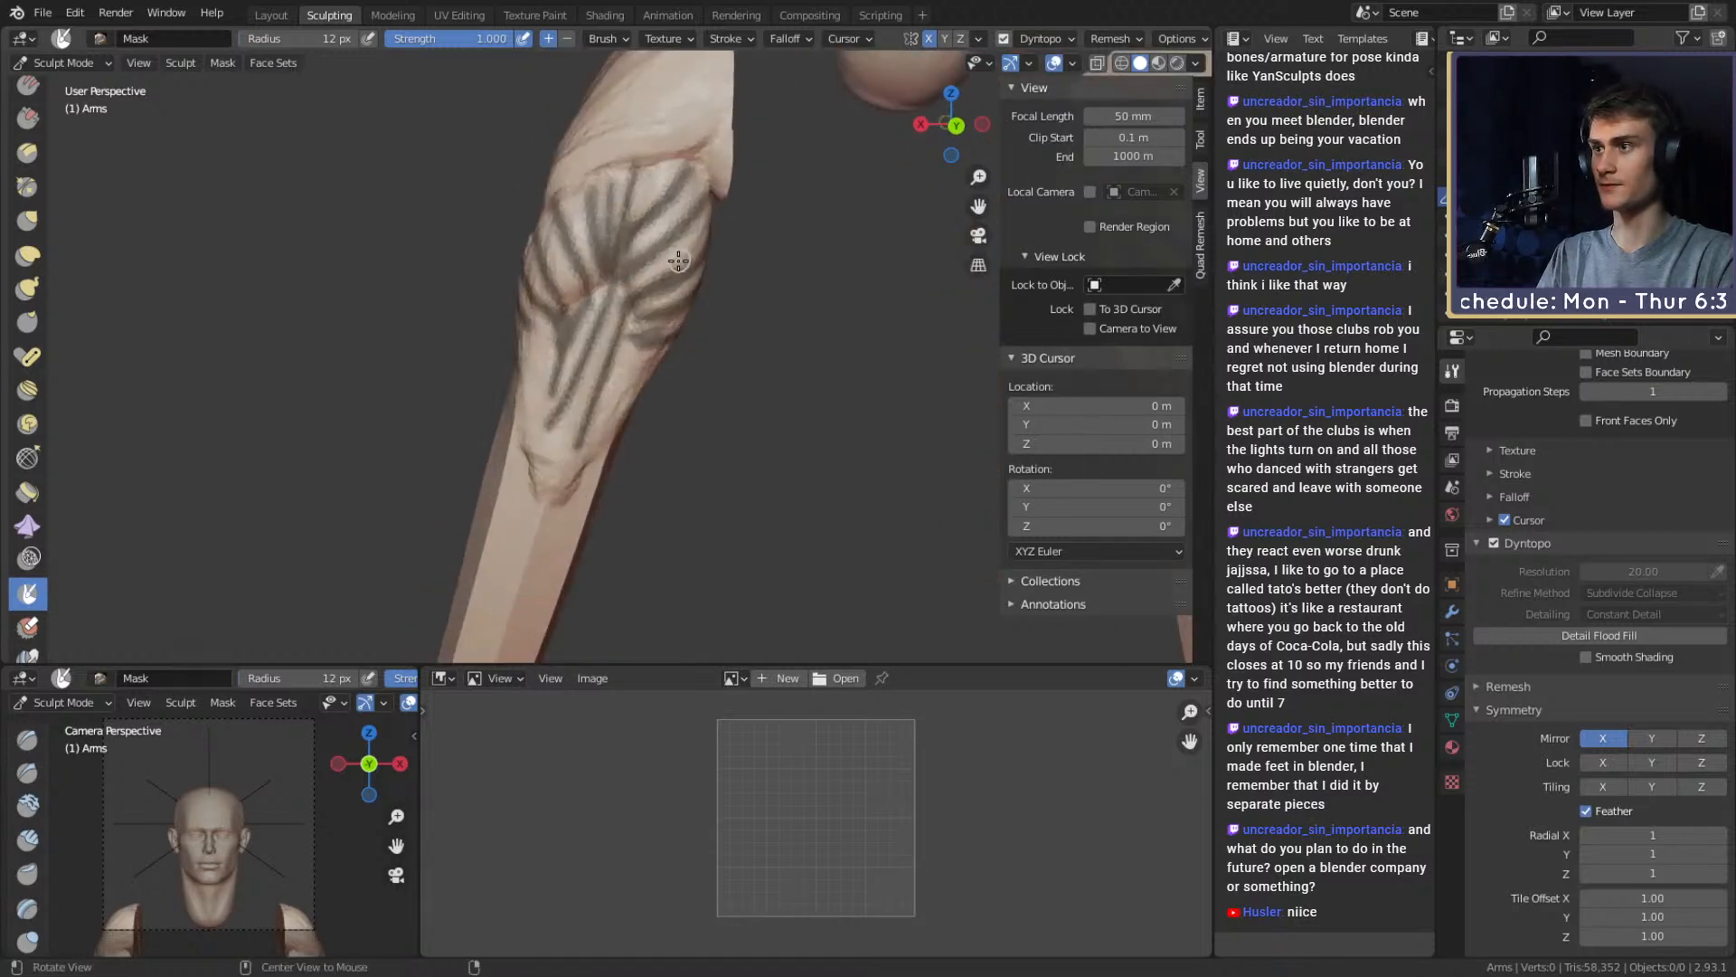
Clear the muscle-fiber stripe mask from the arms
{"action": "key", "text": "alt+m"}
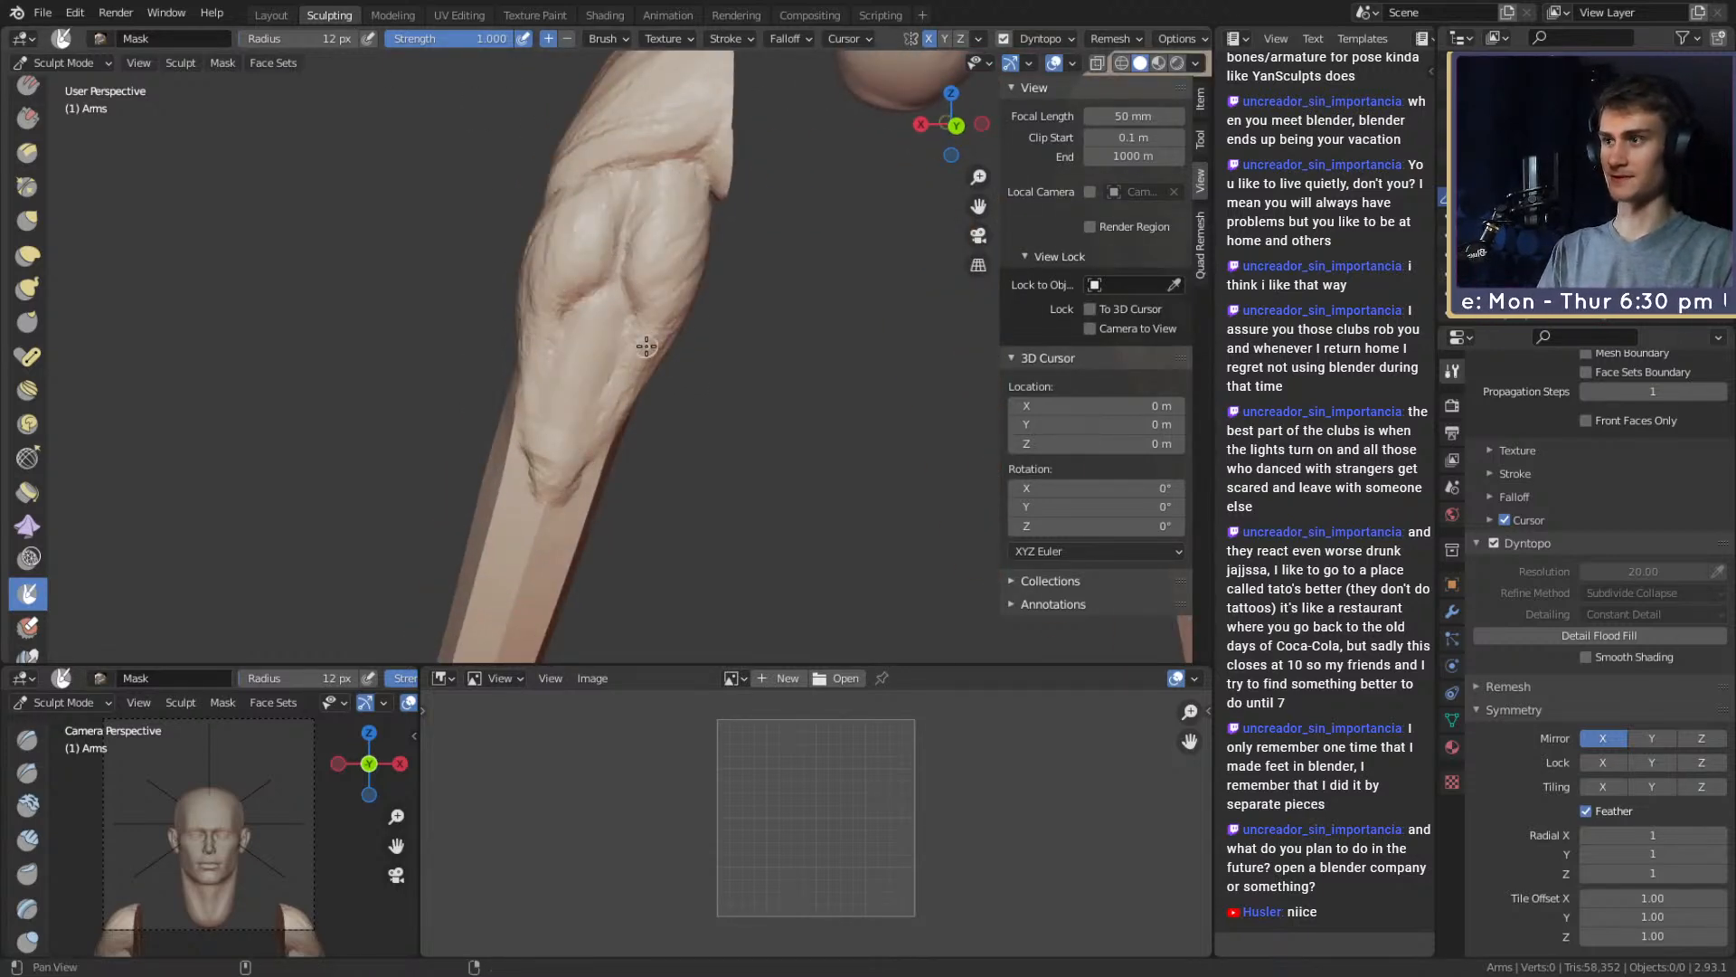
{"action": "left_click_drag", "start_coordinate": [647, 346], "coordinate": [836, 316], "text": "alt+shift"}
{"action": "left_click_drag", "start_coordinate": [705, 181], "coordinate": [670, 344], "text": "alt+shift"}
{"action": "left_click_drag", "start_coordinate": [670, 344], "coordinate": [701, 291], "text": "ctrl+alt"}
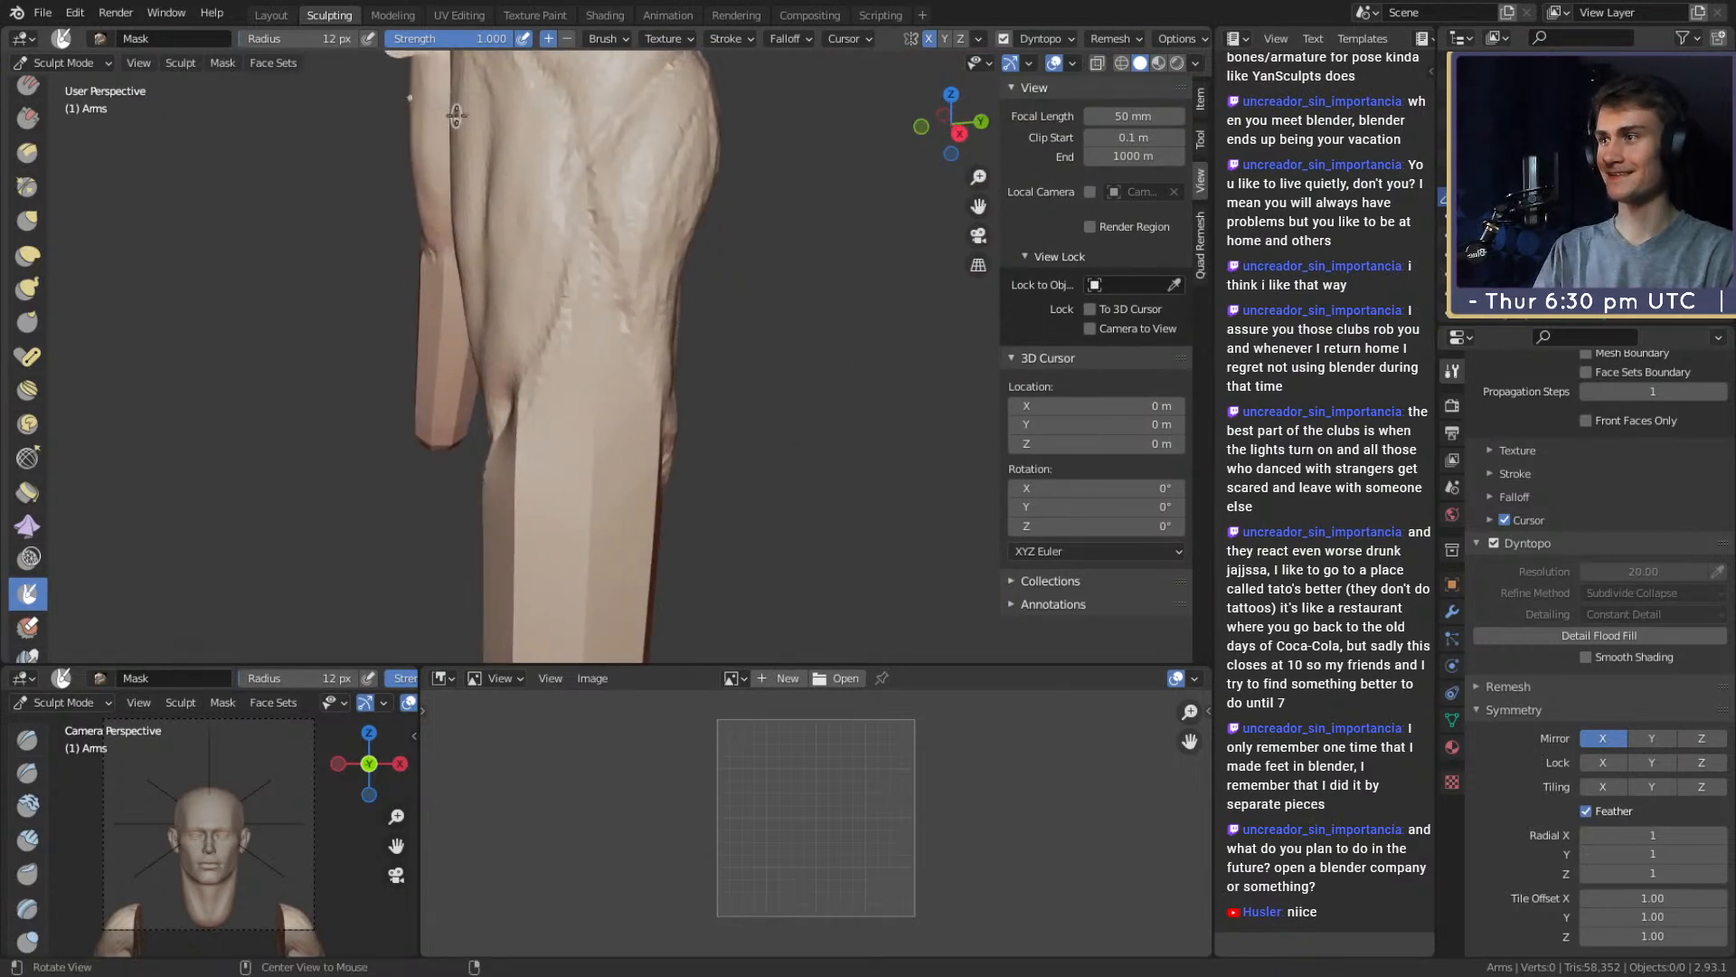
Sharpen the groove along the outer edge of the biceps with the Crease brush at a 22 px radius
{"action": "key", "text": "c"}
{"action": "mouse_move", "coordinate": [542, 290]}
{"action": "left_mouse_down", "text": "alt"}
{"action": "mouse_move", "coordinate": [733, 280]}
{"action": "mouse_move", "coordinate": [643, 365]}
{"action": "left_mouse_up", "text": "alt"}
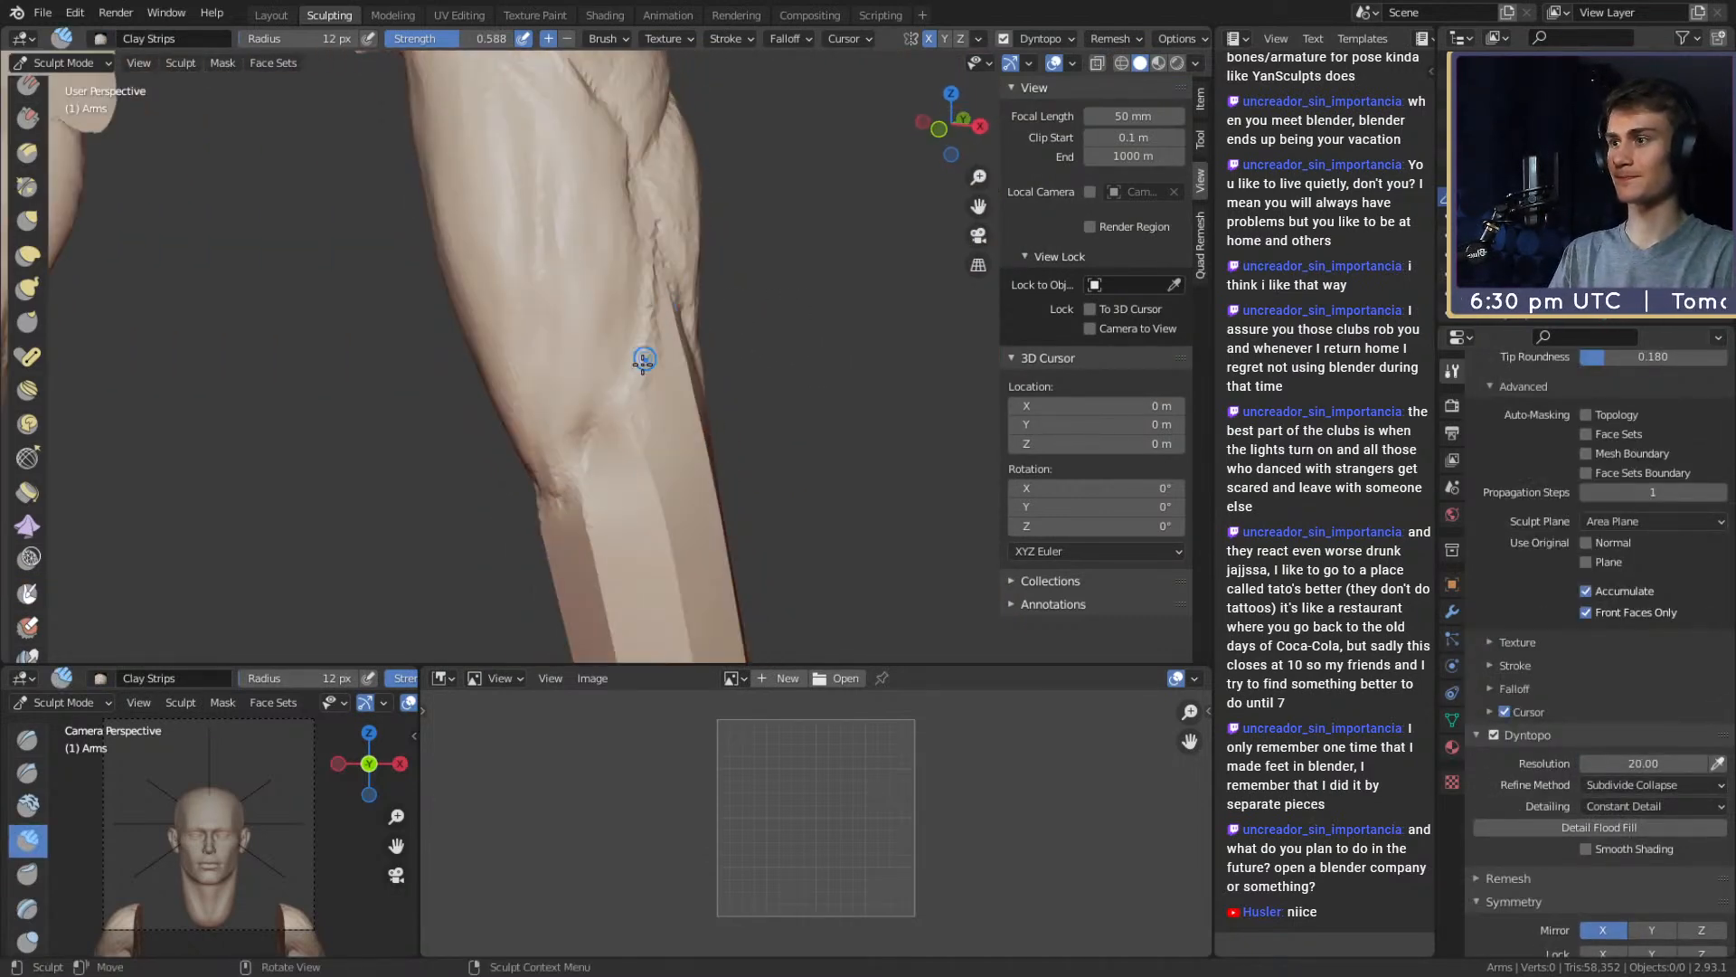
{"action": "key", "text": "shift+c"}
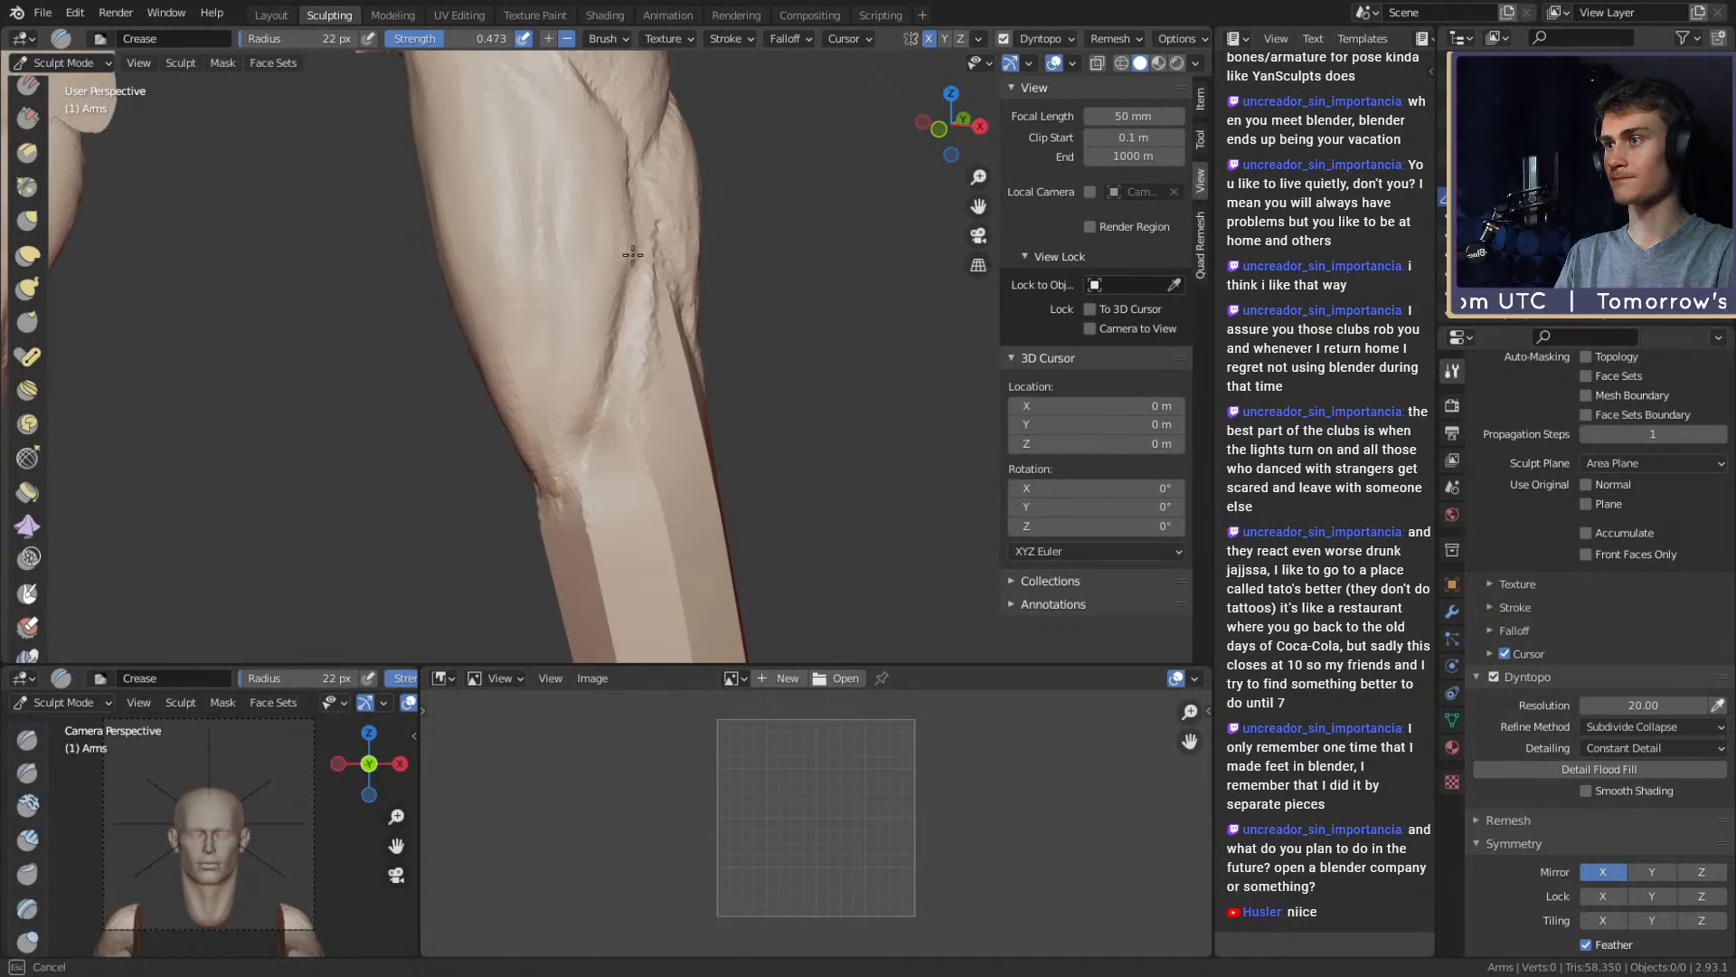
{"action": "left_click_drag", "start_coordinate": [620, 213], "coordinate": [612, 356], "text": "alt"}
Build up the brachialis on the outer arm below the deltoid with the Clay Strips brush at a 22 px radius
{"action": "key", "text": "c"}
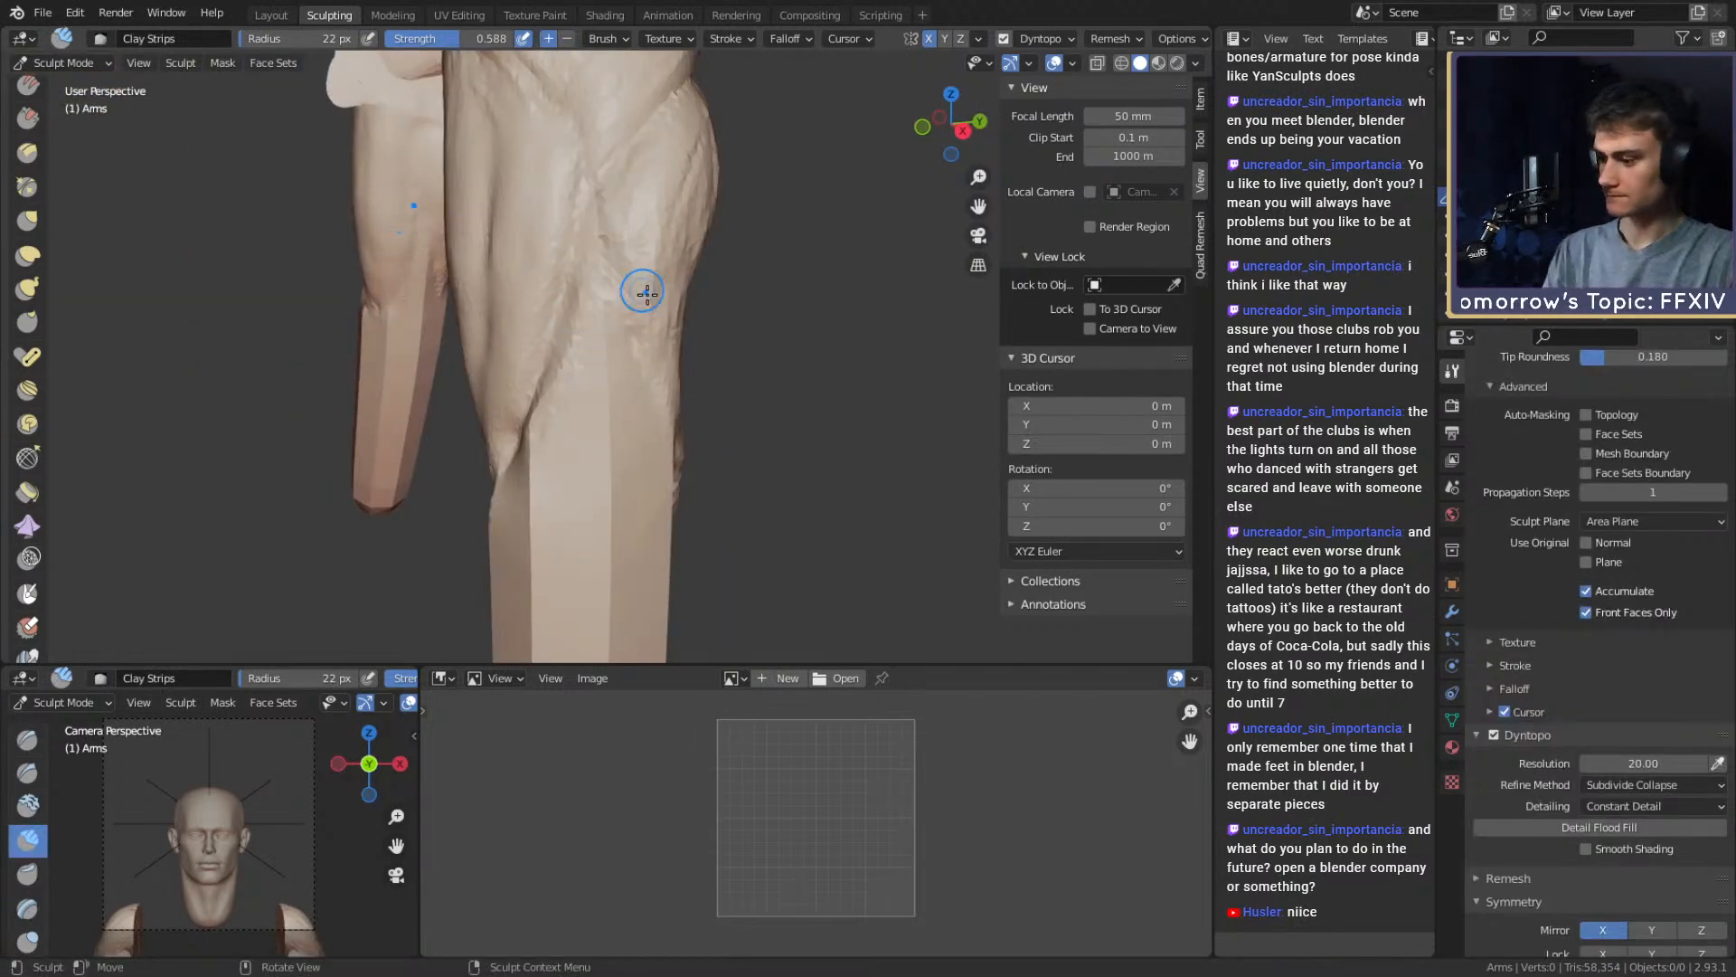
{"action": "left_click_drag", "start_coordinate": [620, 273], "coordinate": [627, 332], "text": "alt"}
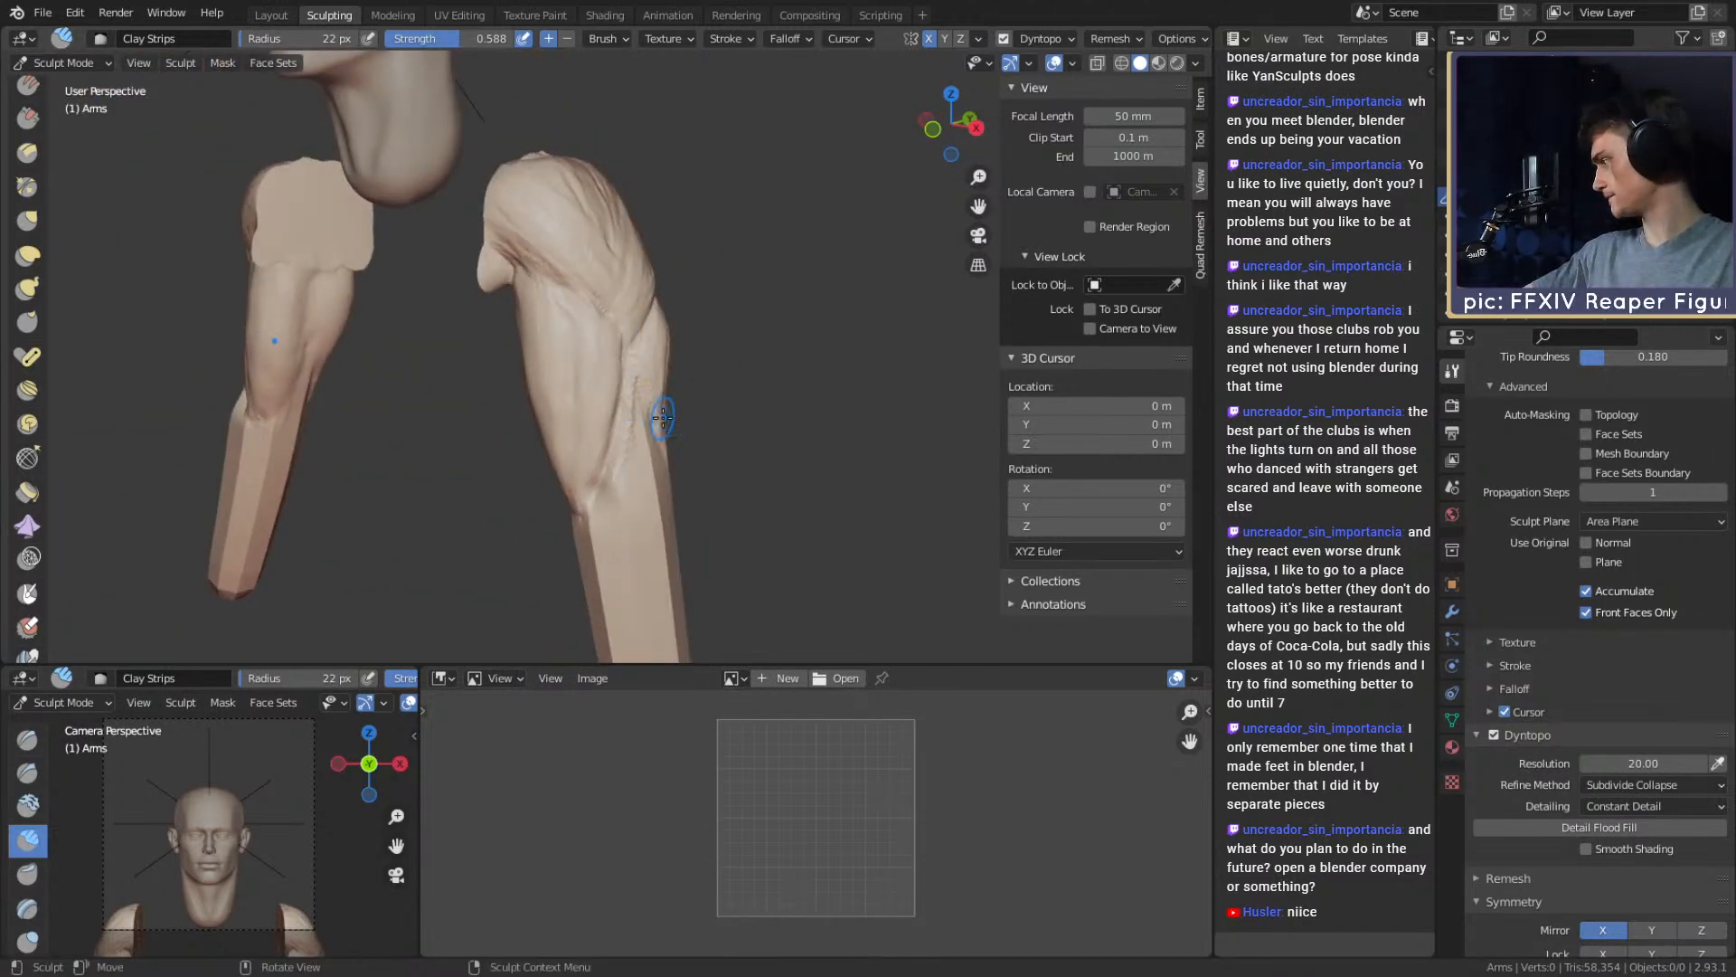
{"action": "left_click_drag", "start_coordinate": [605, 334], "coordinate": [633, 361], "text": "alt"}
{"action": "mouse_move", "coordinate": [633, 362]}
{"action": "left_mouse_down", "text": "ctrl+alt"}
{"action": "mouse_move", "coordinate": [613, 325]}
{"action": "mouse_move", "coordinate": [569, 365]}
{"action": "mouse_move", "coordinate": [687, 279]}
{"action": "mouse_move", "coordinate": [584, 341]}
{"action": "mouse_move", "coordinate": [531, 282]}
{"action": "mouse_move", "coordinate": [602, 330]}
{"action": "mouse_move", "coordinate": [583, 267]}
{"action": "mouse_move", "coordinate": [621, 287]}
{"action": "left_mouse_up", "text": "ctrl+alt"}
Deepen the separation between biceps and brachialis with the Crease brush and adjust the shape with the Grab brush
{"action": "key", "text": "shift+c"}
{"action": "key", "text": "f"}
{"action": "left_click", "coordinate": [601, 329]}
{"action": "key", "text": "c"}
{"action": "key", "text": "g"}
{"action": "key", "text": "f"}
{"action": "left_click", "coordinate": [678, 312]}
{"action": "key", "text": "c"}
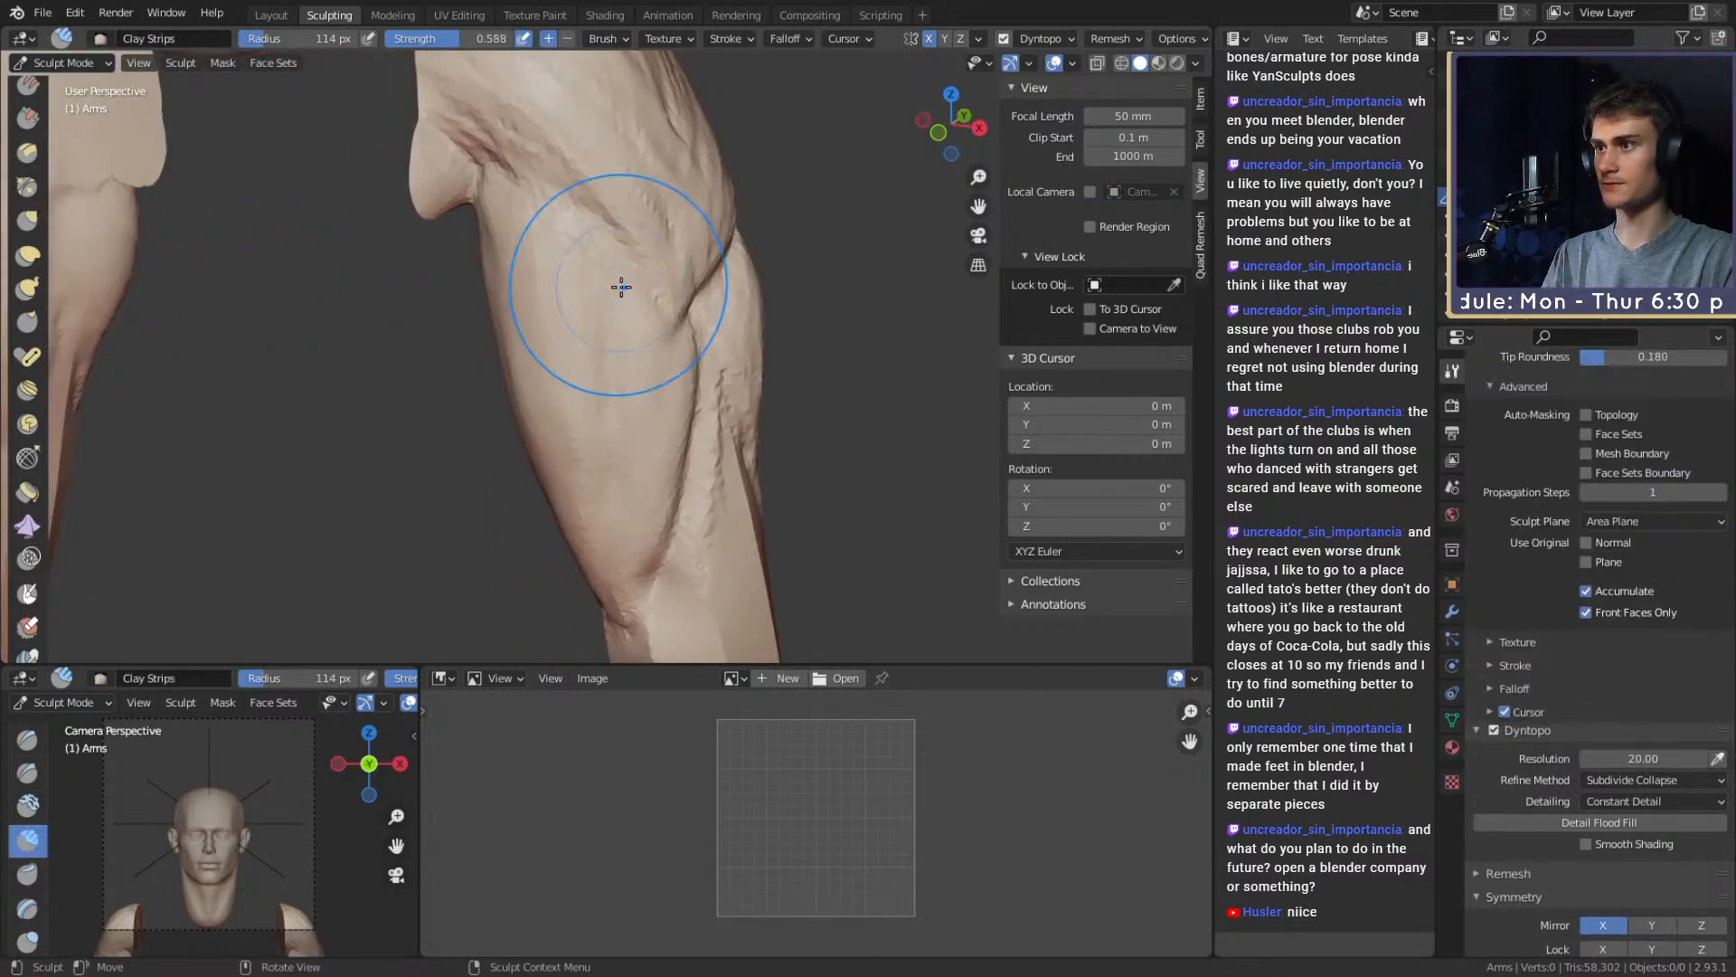
Add lengthwise strips down the outer side of the biceps with the Clay Strips brush at a 43 px radius
{"action": "mouse_move", "coordinate": [622, 287]}
{"action": "middle_mouse_down"}
{"action": "mouse_move", "coordinate": [566, 299]}
{"action": "mouse_move", "coordinate": [582, 307]}
{"action": "middle_mouse_up"}
{"action": "key", "text": "f"}
{"action": "left_click", "coordinate": [547, 280]}
{"action": "left_click_drag", "start_coordinate": [575, 272], "coordinate": [571, 451]}
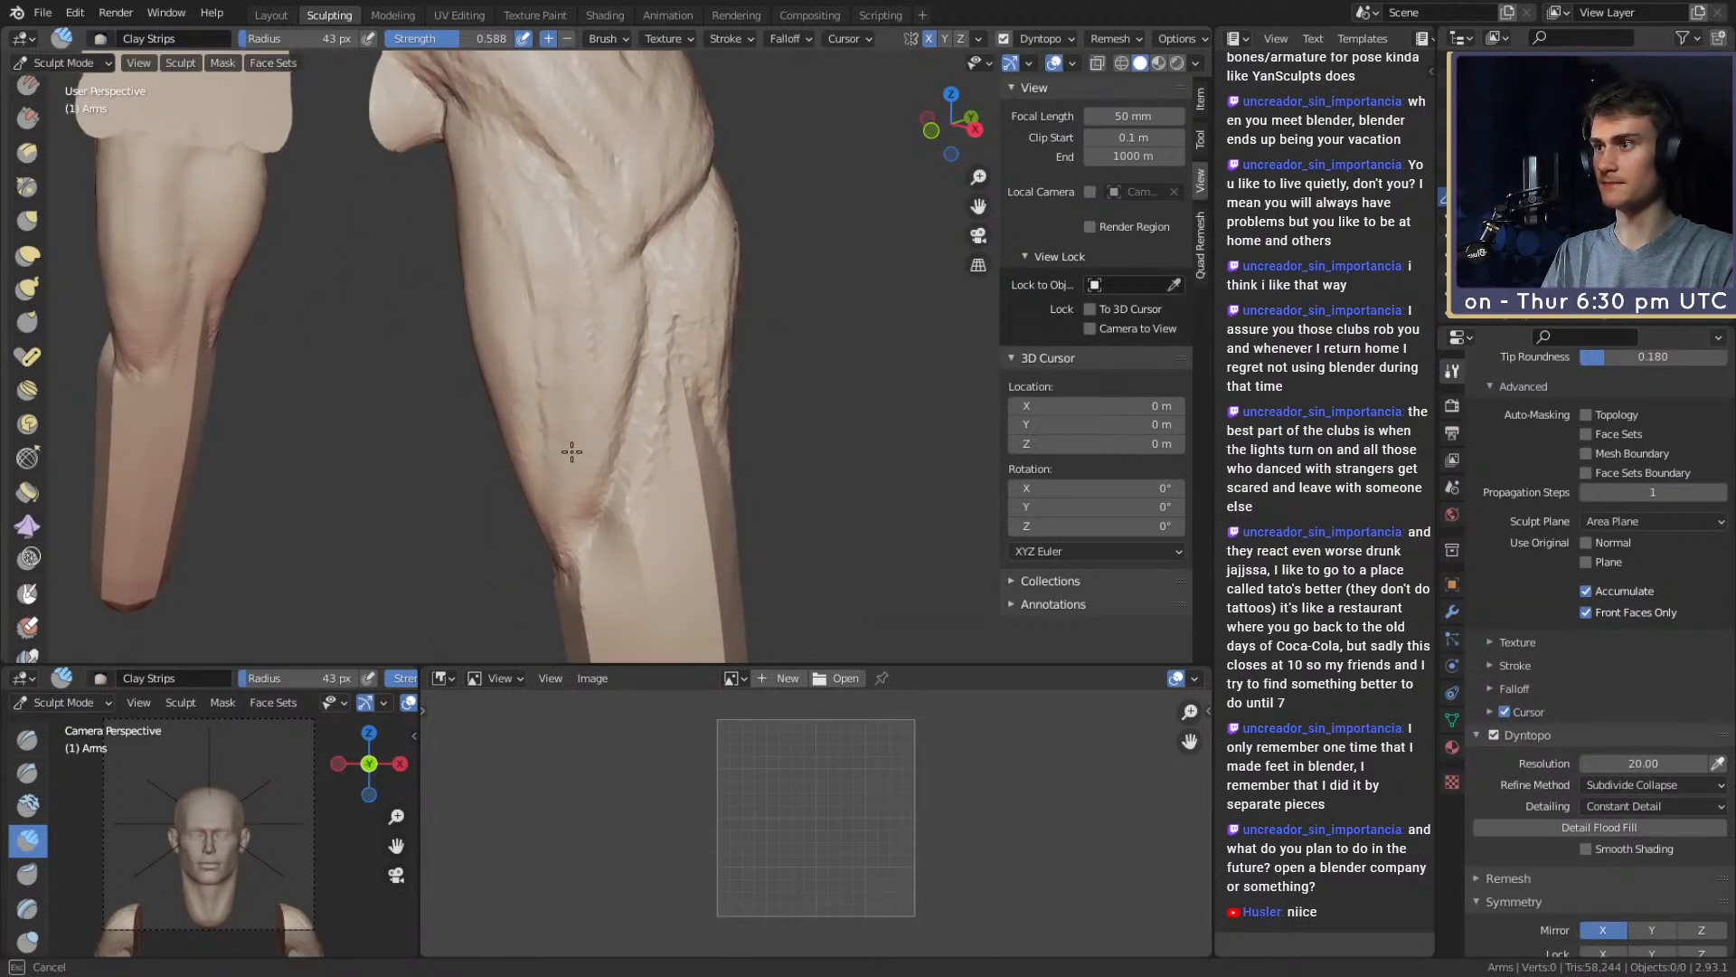
{"action": "middle_click_drag", "start_coordinate": [601, 279], "coordinate": [588, 310]}
Crease the border between the brachialis and the lower biceps toward the elbow at a 29 px radius
{"action": "key", "text": "shift+c"}
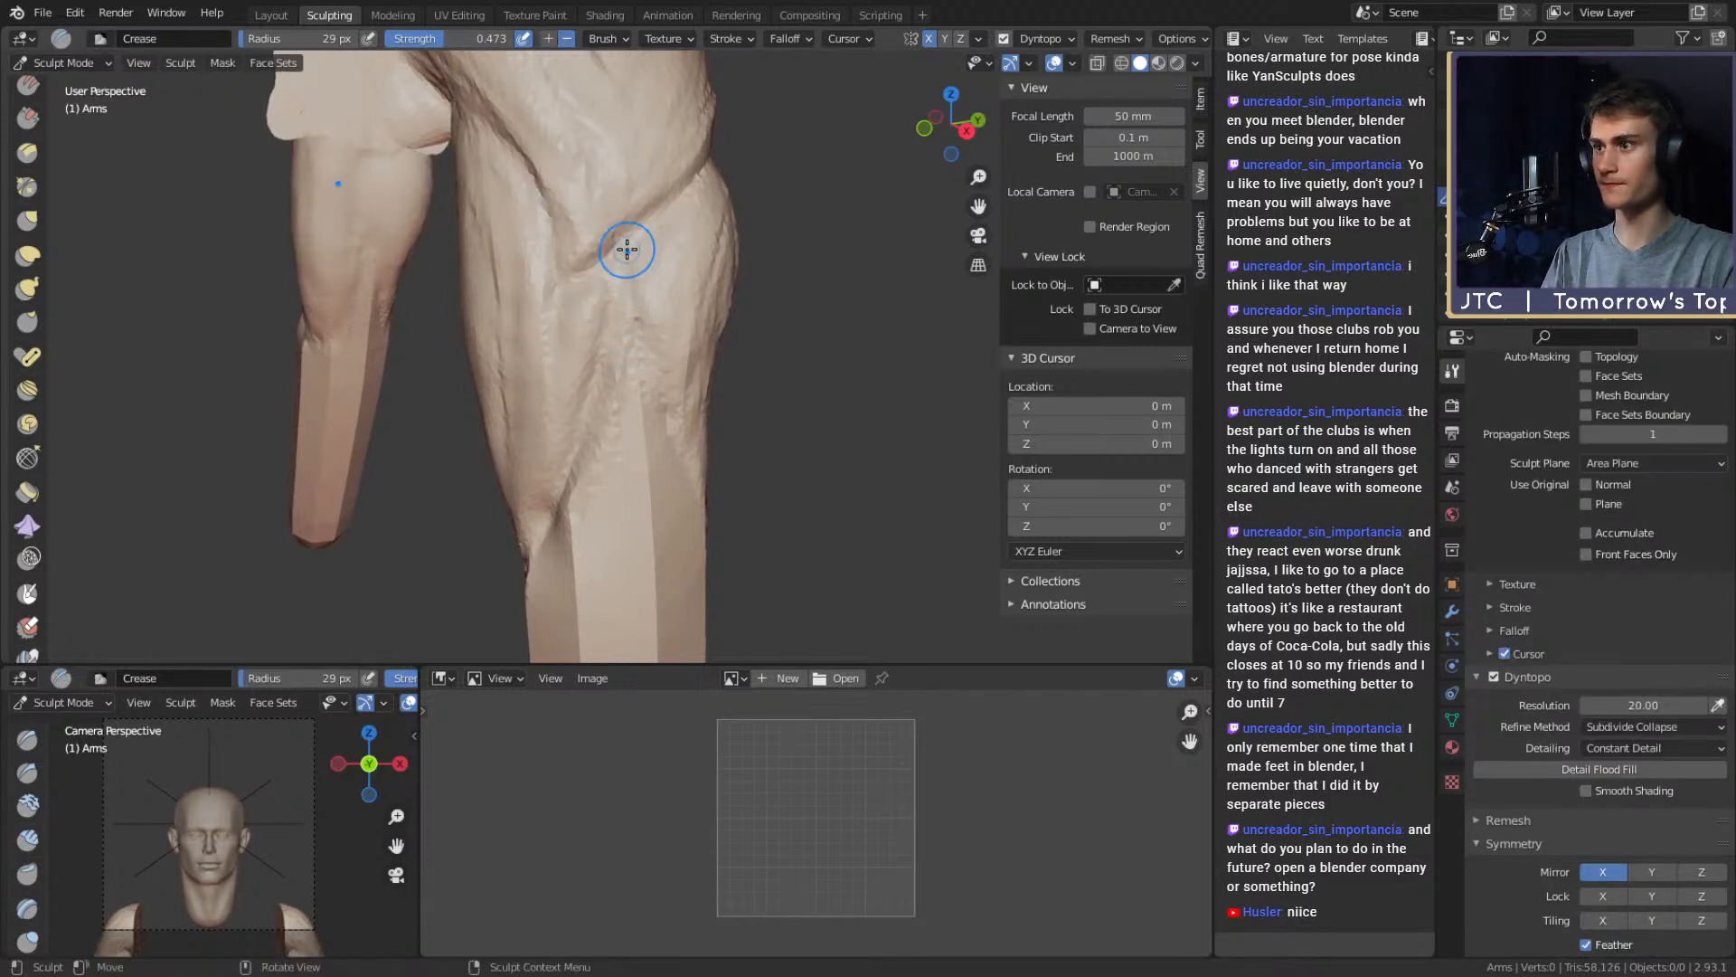
{"action": "left_click_drag", "start_coordinate": [620, 370], "coordinate": [598, 431]}
{"action": "mouse_move", "coordinate": [631, 337]}
{"action": "middle_mouse_down"}
{"action": "mouse_move", "coordinate": [609, 329]}
{"action": "mouse_move", "coordinate": [606, 277]}
{"action": "middle_mouse_up"}
{"action": "left_click_drag", "start_coordinate": [597, 336], "coordinate": [566, 457]}
{"action": "middle_click_drag", "start_coordinate": [562, 287], "coordinate": [610, 255]}
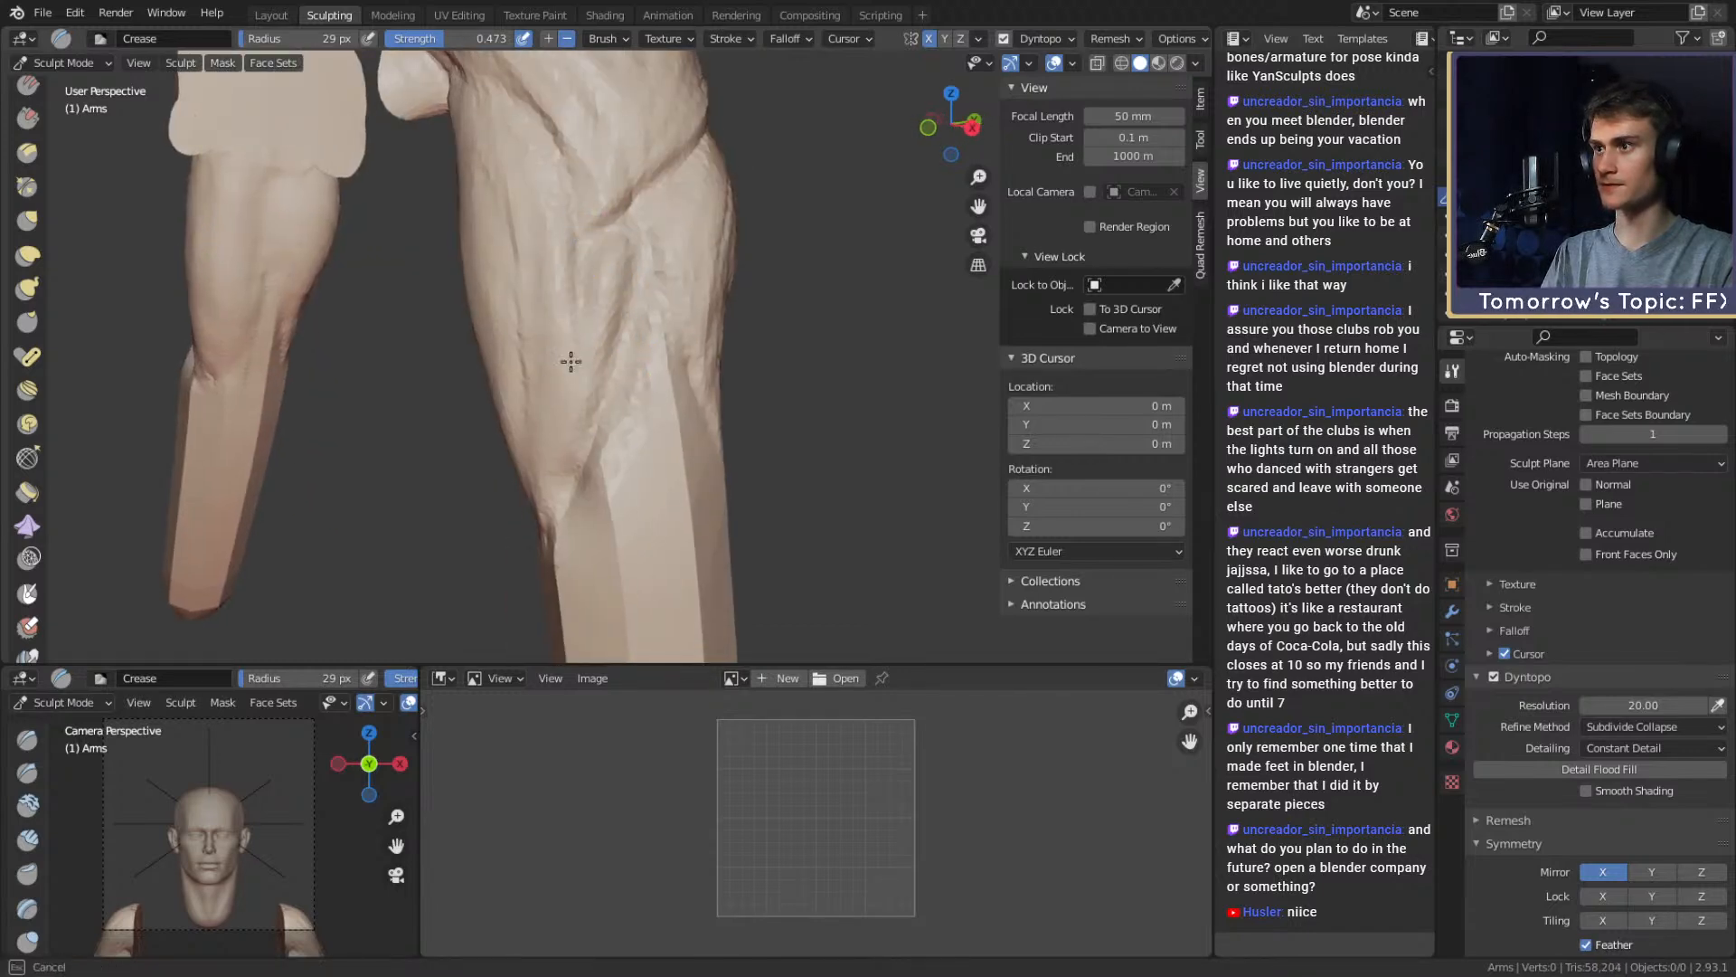
{"action": "left_click_drag", "start_coordinate": [550, 456], "coordinate": [557, 409]}
{"action": "mouse_move", "coordinate": [570, 362]}
{"action": "middle_mouse_down"}
{"action": "mouse_move", "coordinate": [627, 341]}
{"action": "mouse_move", "coordinate": [597, 318]}
{"action": "mouse_move", "coordinate": [624, 302]}
{"action": "middle_mouse_up"}
Carve grooves down the brachialis from the deltoid's lower tip toward the elbow with the Crease brush
{"action": "key", "text": "f"}
{"action": "left_click", "coordinate": [604, 225]}
{"action": "mouse_move", "coordinate": [583, 231]}
{"action": "left_mouse_down"}
{"action": "mouse_move", "coordinate": [623, 362]}
{"action": "mouse_move", "coordinate": [635, 349]}
{"action": "mouse_move", "coordinate": [643, 425]}
{"action": "left_mouse_up"}
{"action": "middle_click_drag", "start_coordinate": [633, 369], "coordinate": [609, 395]}
{"action": "key", "text": "f"}
{"action": "left_click", "coordinate": [630, 322]}
{"action": "middle_click_drag", "start_coordinate": [626, 299], "coordinate": [579, 368]}
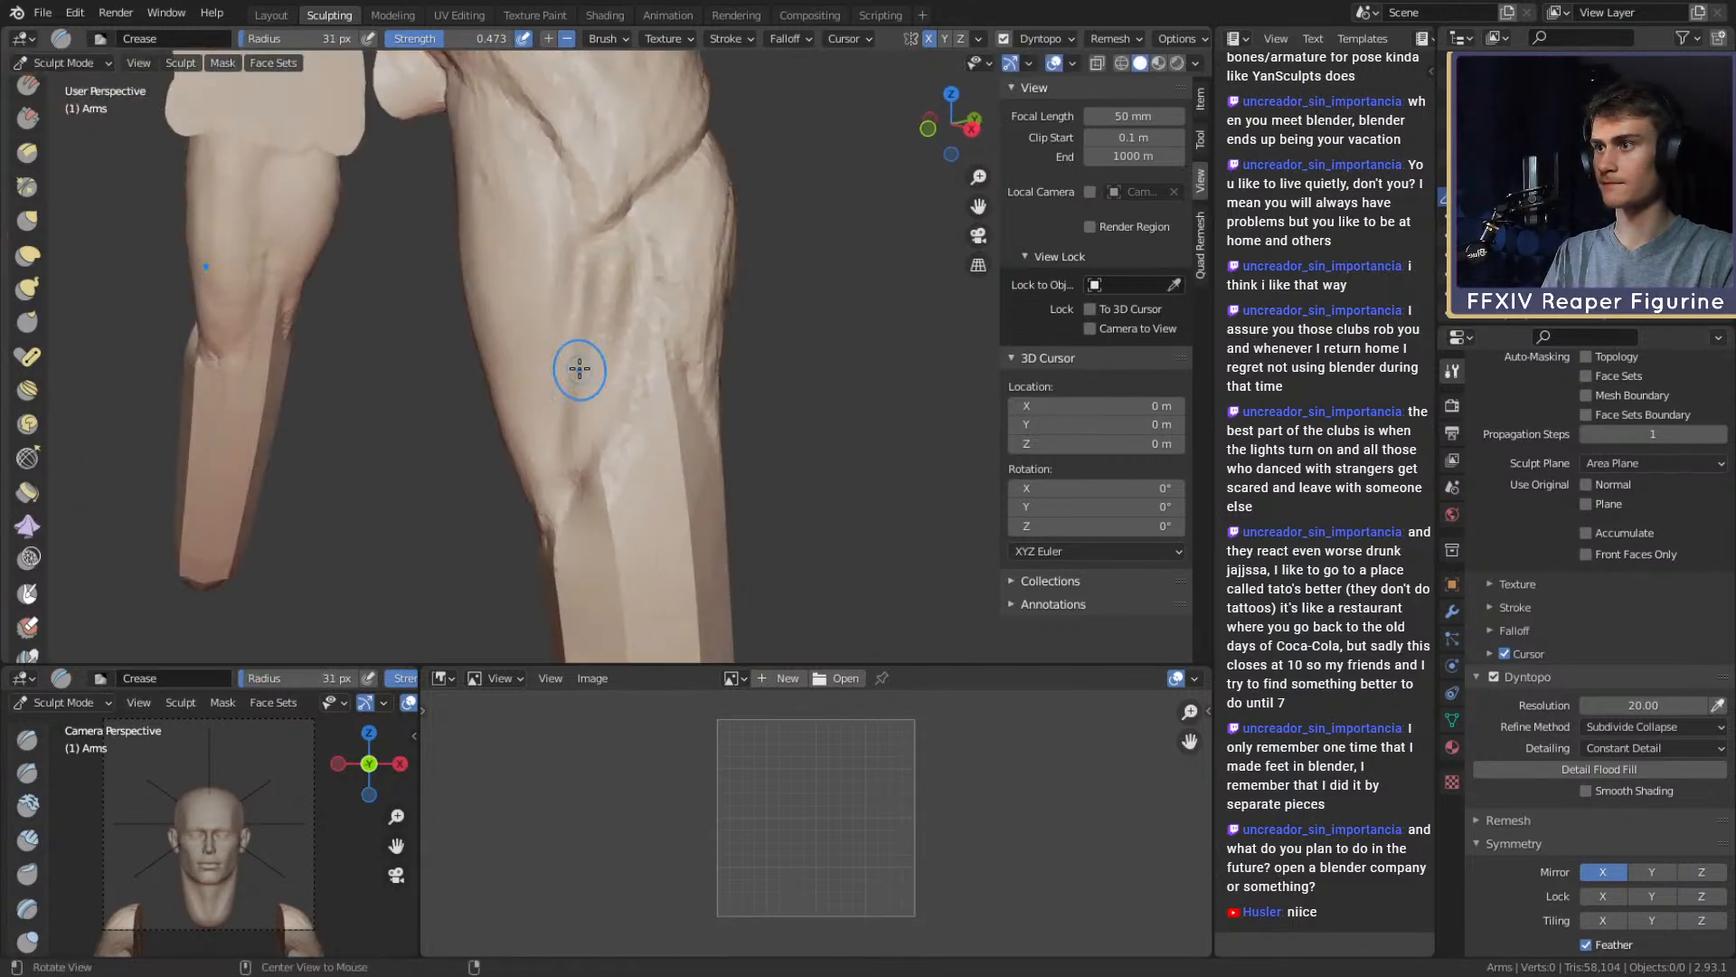
{"action": "middle_click_drag", "start_coordinate": [582, 461], "coordinate": [616, 270]}
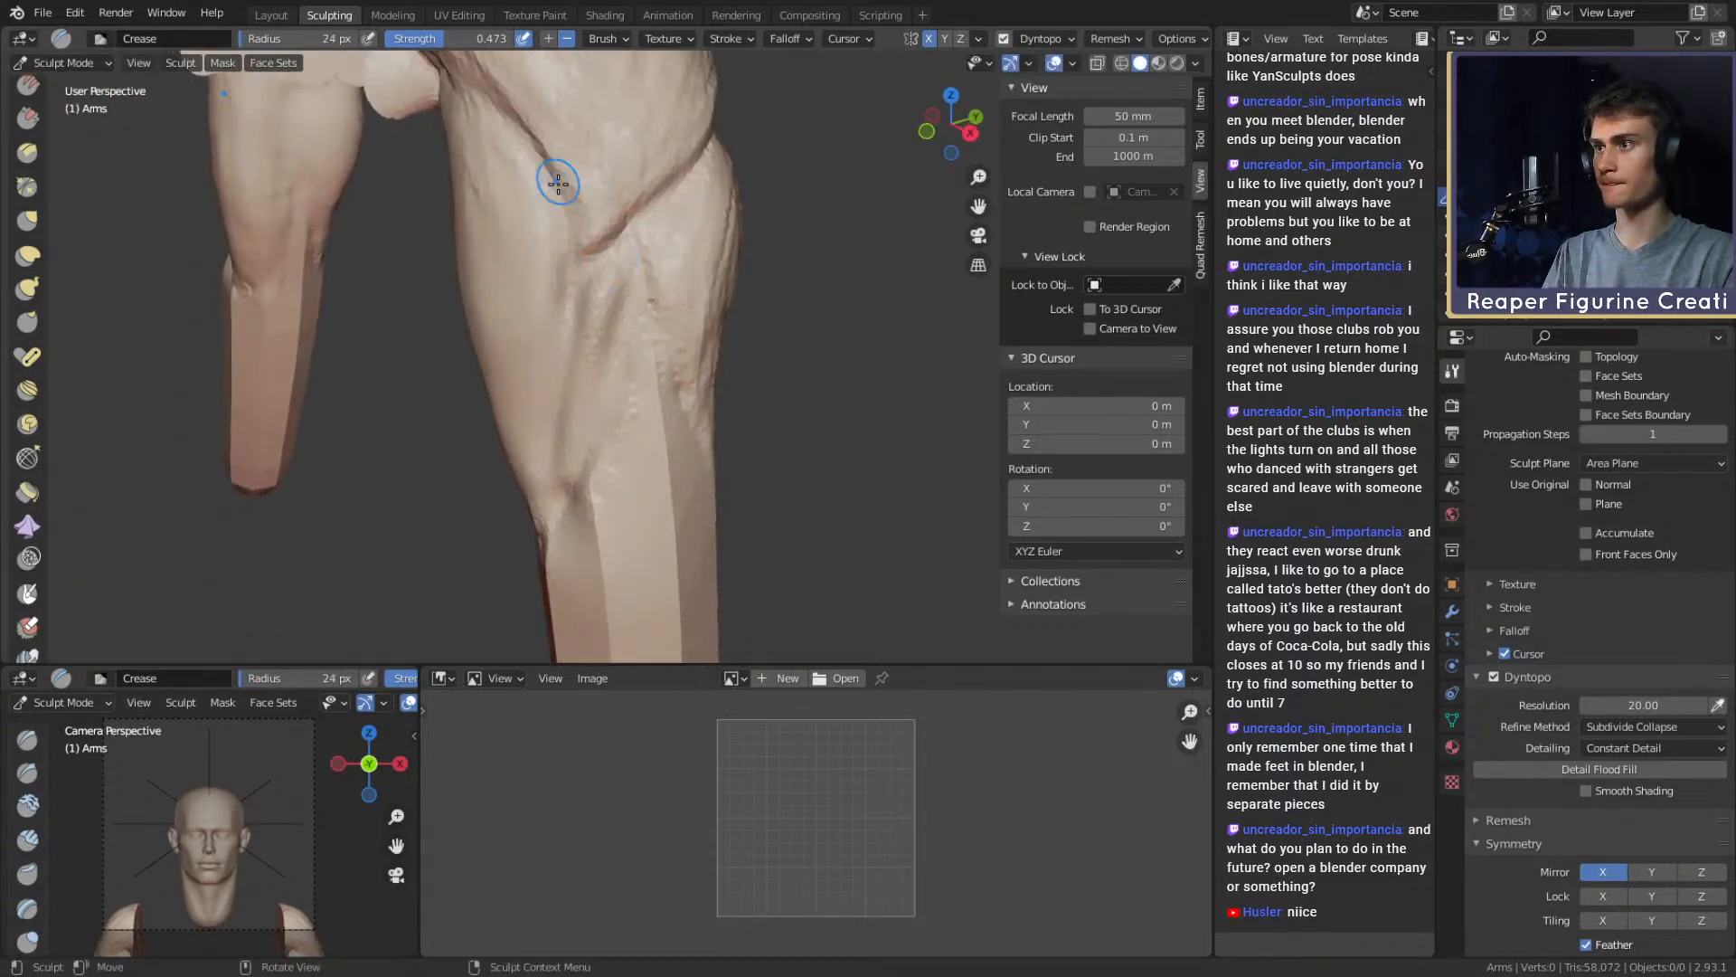
Fill out the brachialis beneath the deltoid tip with Clay Strips and reshape it with the Grab brush at a 71 px radius
{"action": "middle_click_drag", "start_coordinate": [558, 183], "coordinate": [600, 213]}
{"action": "key", "text": "c"}
{"action": "mouse_move", "coordinate": [582, 341]}
{"action": "middle_mouse_down"}
{"action": "mouse_move", "coordinate": [598, 381]}
{"action": "mouse_move", "coordinate": [709, 330]}
{"action": "mouse_move", "coordinate": [639, 391]}
{"action": "mouse_move", "coordinate": [602, 466]}
{"action": "mouse_move", "coordinate": [549, 403]}
{"action": "middle_mouse_up"}
{"action": "key", "text": "g"}
{"action": "key", "text": "f"}
{"action": "left_click", "coordinate": [665, 443]}
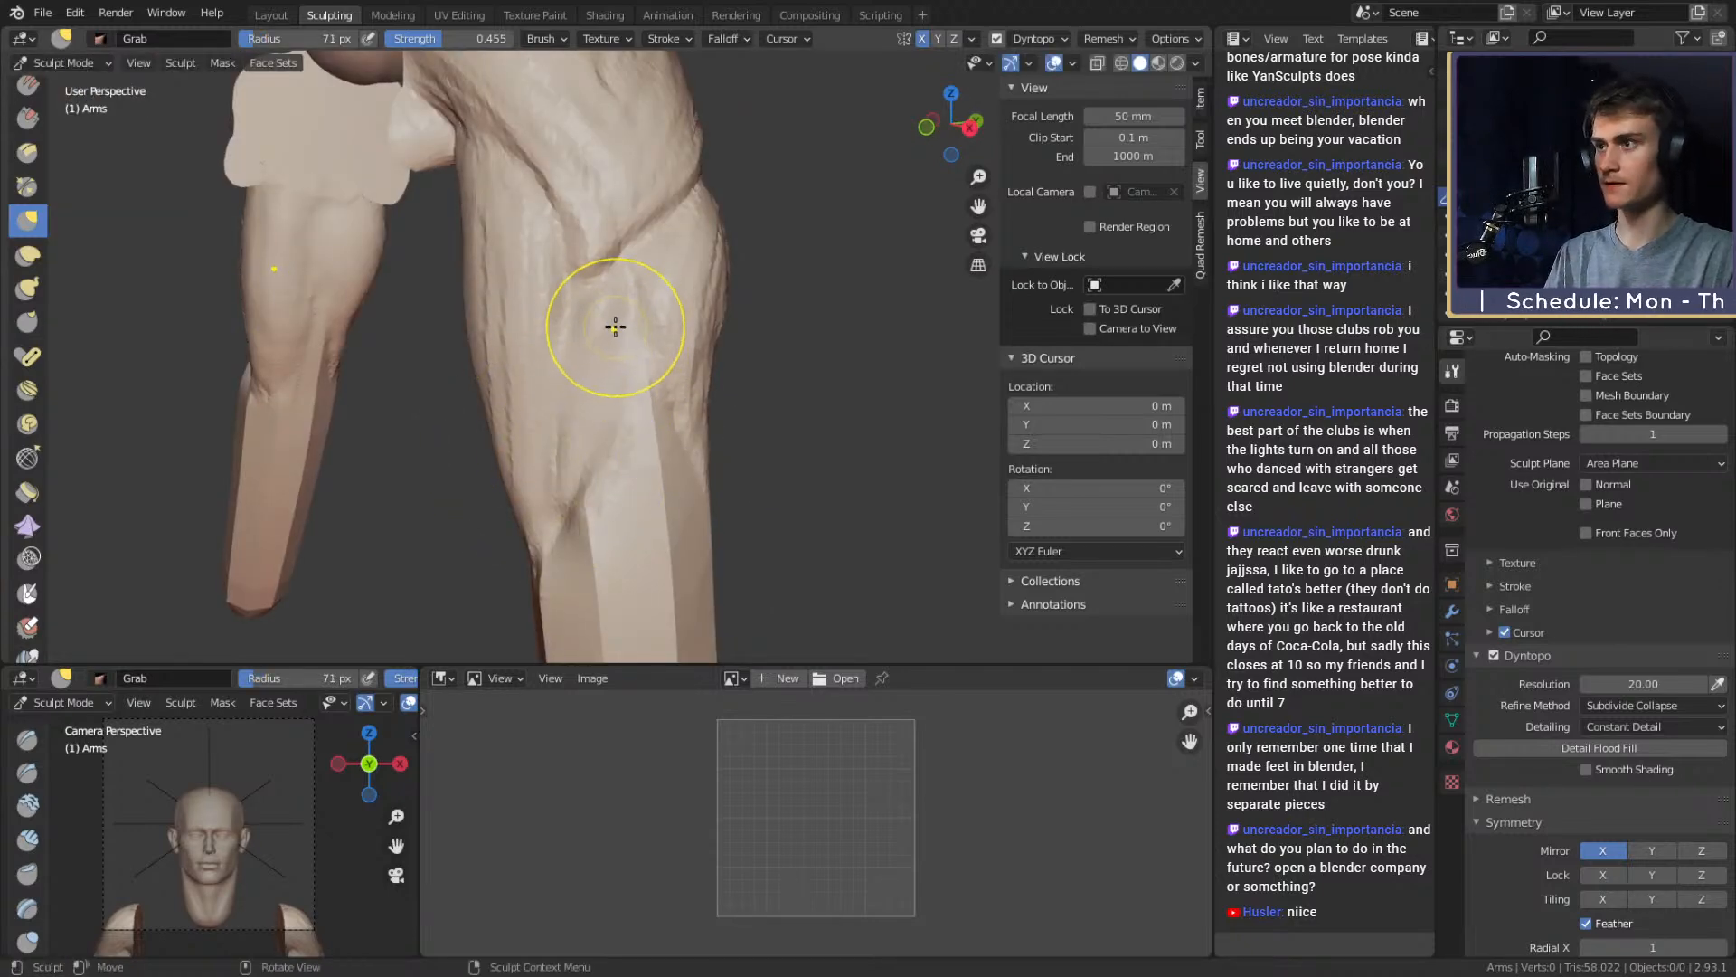
Mark the outer biceps border from the armpit to the elbow with the Mask brush at an 18 px radius
{"action": "key", "text": "m"}
{"action": "mouse_move", "coordinate": [581, 310]}
{"action": "middle_mouse_down"}
{"action": "mouse_move", "coordinate": [710, 337]}
{"action": "mouse_move", "coordinate": [630, 287]}
{"action": "mouse_move", "coordinate": [591, 337]}
{"action": "middle_mouse_up"}
{"action": "middle_click_drag", "start_coordinate": [589, 517], "coordinate": [721, 391]}
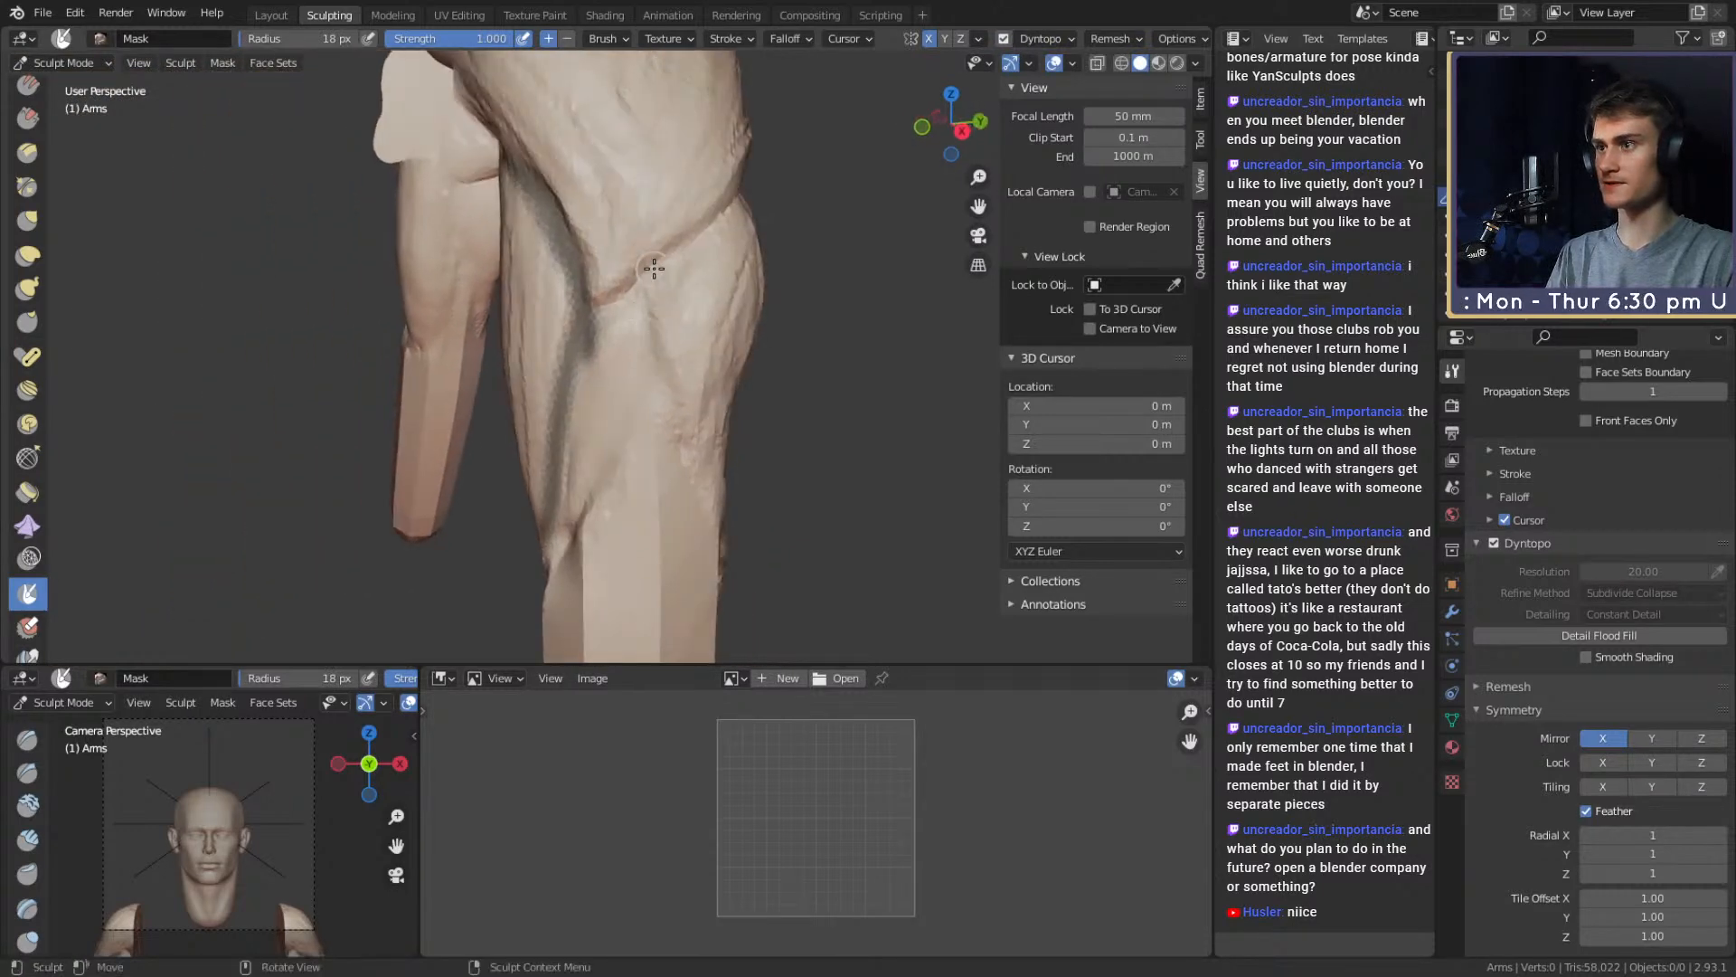
{"action": "middle_click_drag", "start_coordinate": [768, 179], "coordinate": [685, 310]}
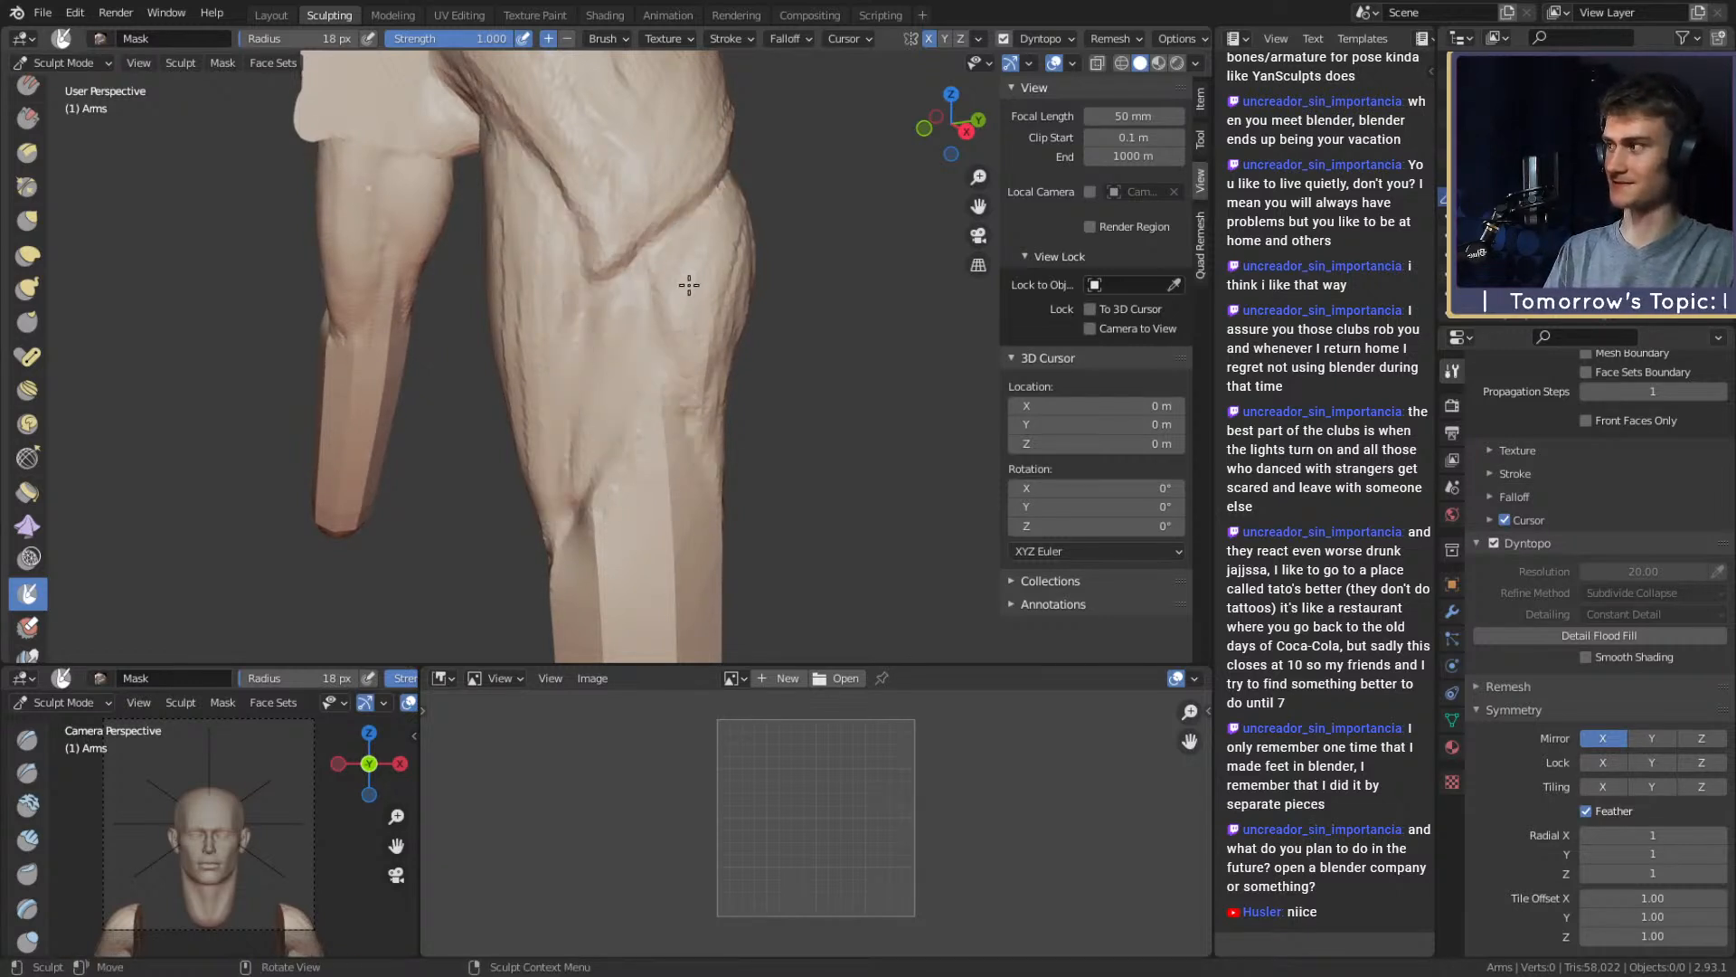
Push the front contour of the biceps inward with the Grab brush at a 162 px radius
{"action": "mouse_move", "coordinate": [682, 294]}
{"action": "middle_mouse_down"}
{"action": "mouse_move", "coordinate": [593, 328]}
{"action": "mouse_move", "coordinate": [614, 316]}
{"action": "mouse_move", "coordinate": [710, 351]}
{"action": "mouse_move", "coordinate": [832, 283]}
{"action": "mouse_move", "coordinate": [961, 307]}
{"action": "middle_mouse_up"}
{"action": "key", "text": "g"}
{"action": "key", "text": "f"}
{"action": "left_click", "coordinate": [687, 352]}
{"action": "key", "text": "f"}
{"action": "left_click", "coordinate": [757, 336]}
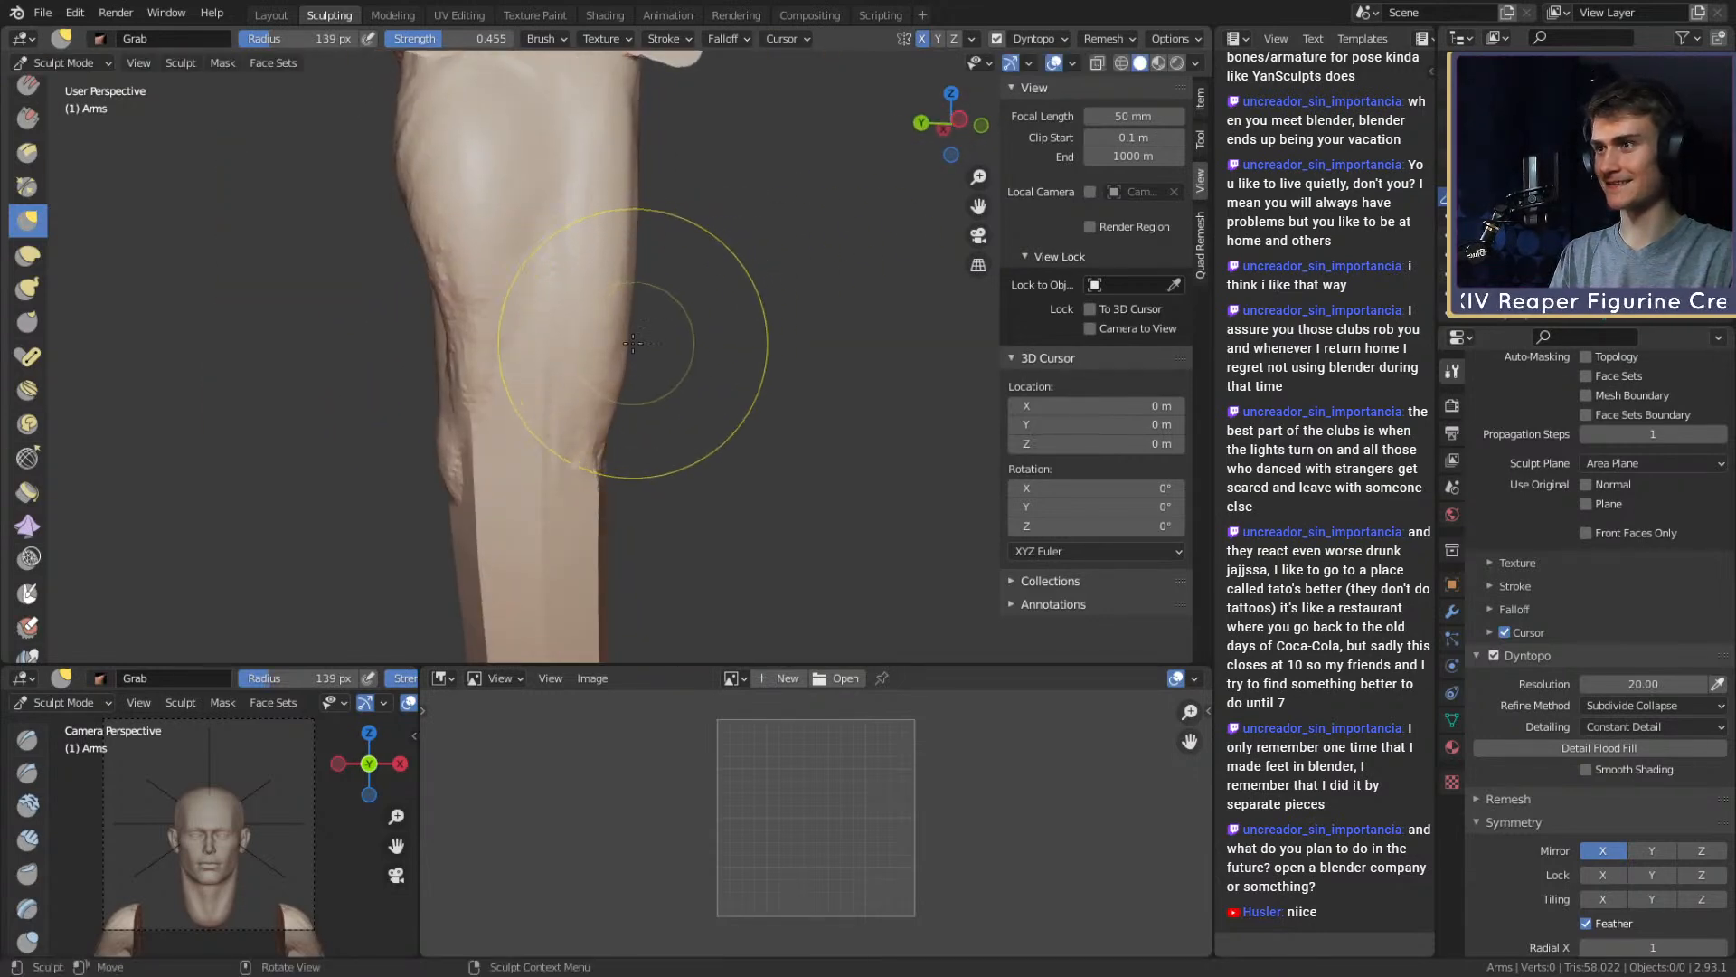
{"action": "mouse_move", "coordinate": [630, 353]}
{"action": "middle_mouse_down", "text": "shift"}
{"action": "mouse_move", "coordinate": [659, 427]}
{"action": "mouse_move", "coordinate": [660, 353]}
{"action": "mouse_move", "coordinate": [680, 330]}
{"action": "middle_mouse_up", "text": "shift"}
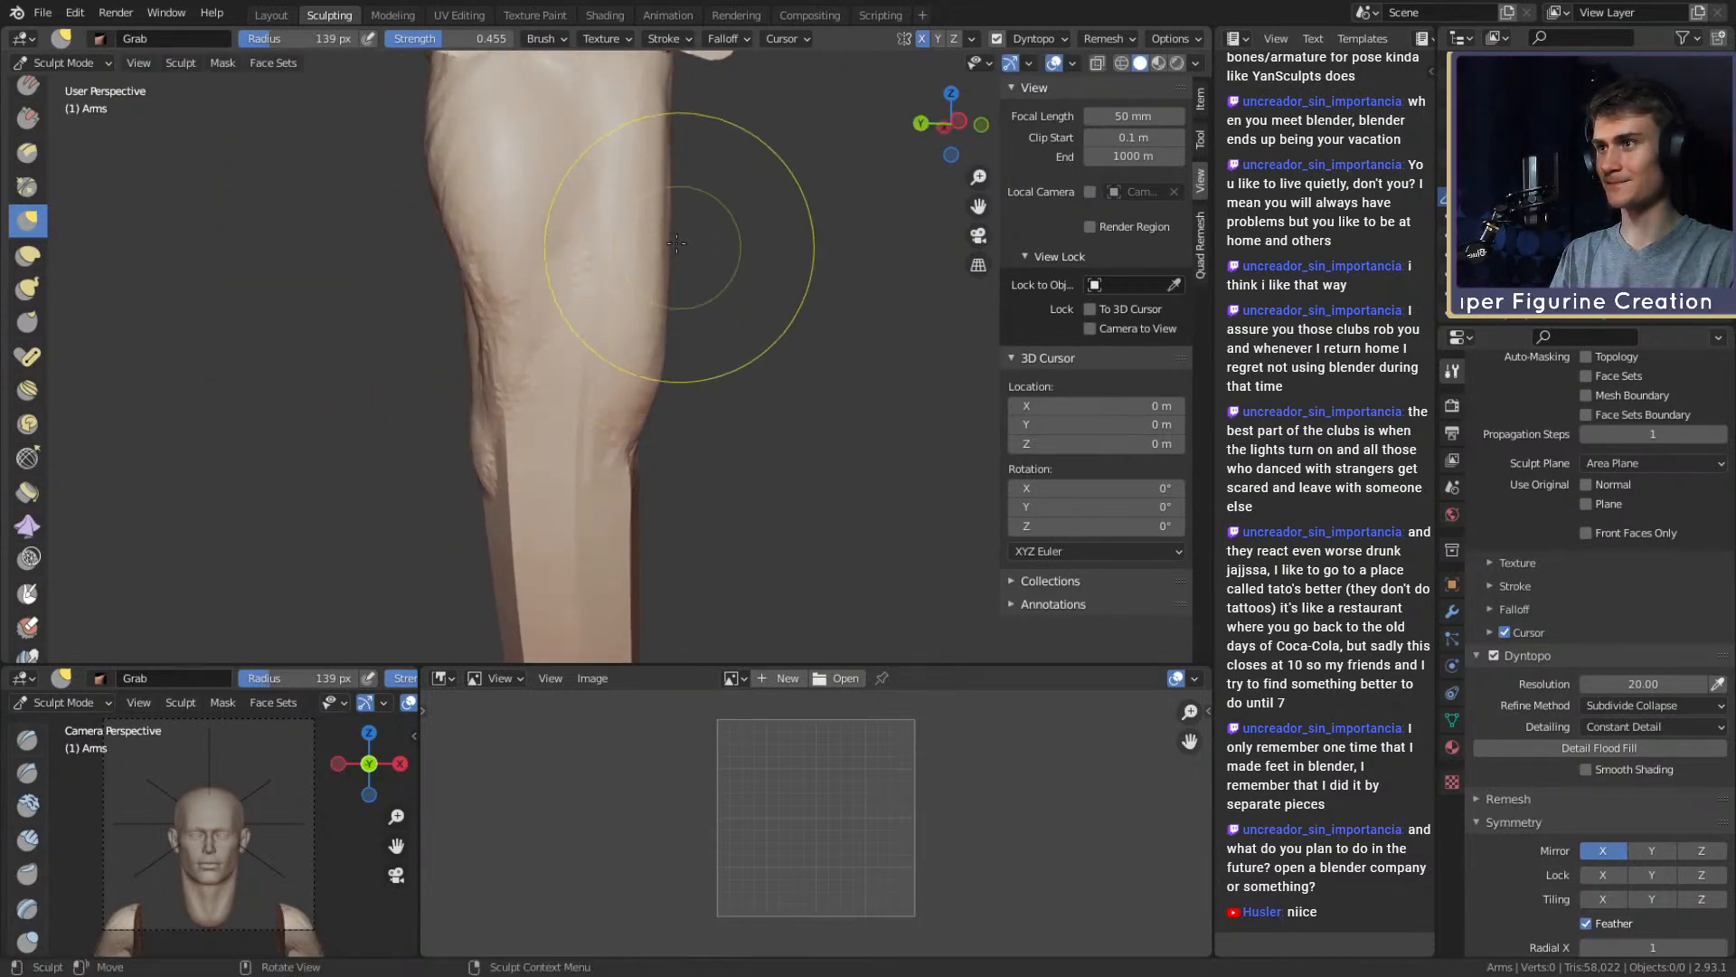
{"action": "middle_click_drag", "start_coordinate": [682, 248], "coordinate": [661, 268]}
{"action": "key", "text": "f"}
{"action": "left_click", "coordinate": [682, 268]}
{"action": "left_click_drag", "start_coordinate": [673, 265], "coordinate": [635, 261]}
{"action": "mouse_move", "coordinate": [714, 330]}
{"action": "middle_mouse_down"}
{"action": "mouse_move", "coordinate": [366, 431]}
{"action": "mouse_move", "coordinate": [362, 379]}
{"action": "middle_mouse_up"}
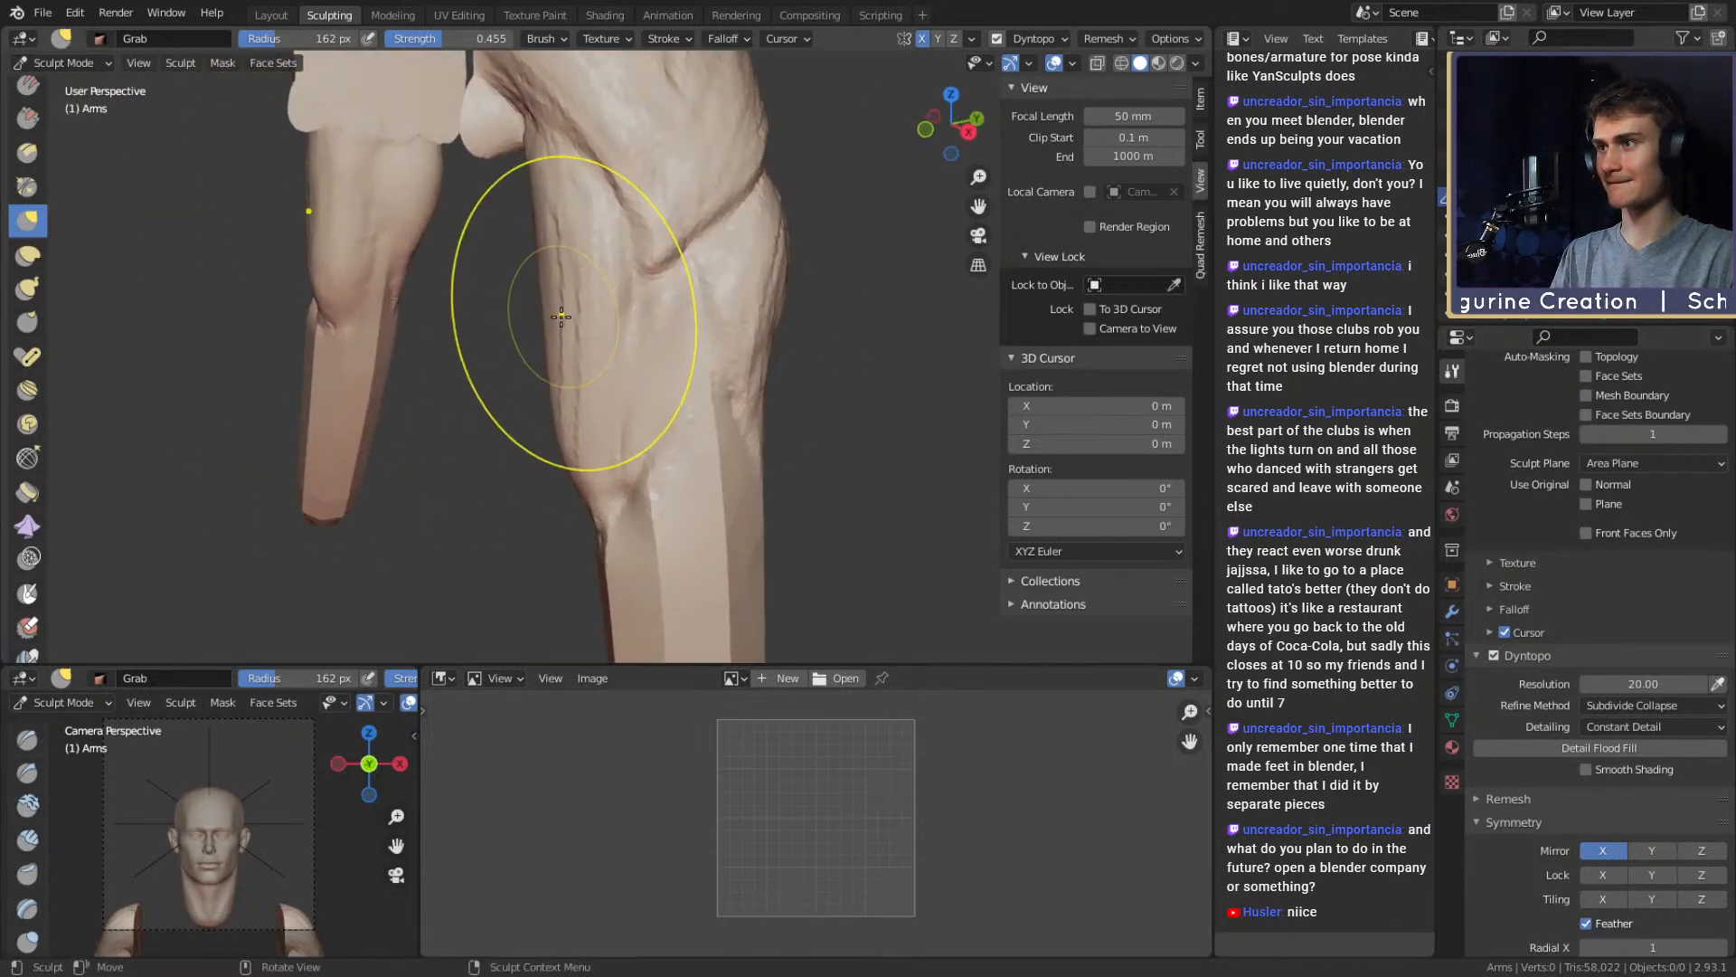
Pull the upper biceps up toward the deltoid's front edge with the Grab brush at a 120 px radius
{"action": "key", "text": "f"}
{"action": "left_click", "coordinate": [555, 325]}
{"action": "middle_click_drag", "start_coordinate": [556, 325], "coordinate": [575, 369], "text": "shift"}
{"action": "key", "text": "f"}
{"action": "left_click", "coordinate": [566, 268]}
{"action": "left_click_drag", "start_coordinate": [576, 241], "coordinate": [592, 218]}
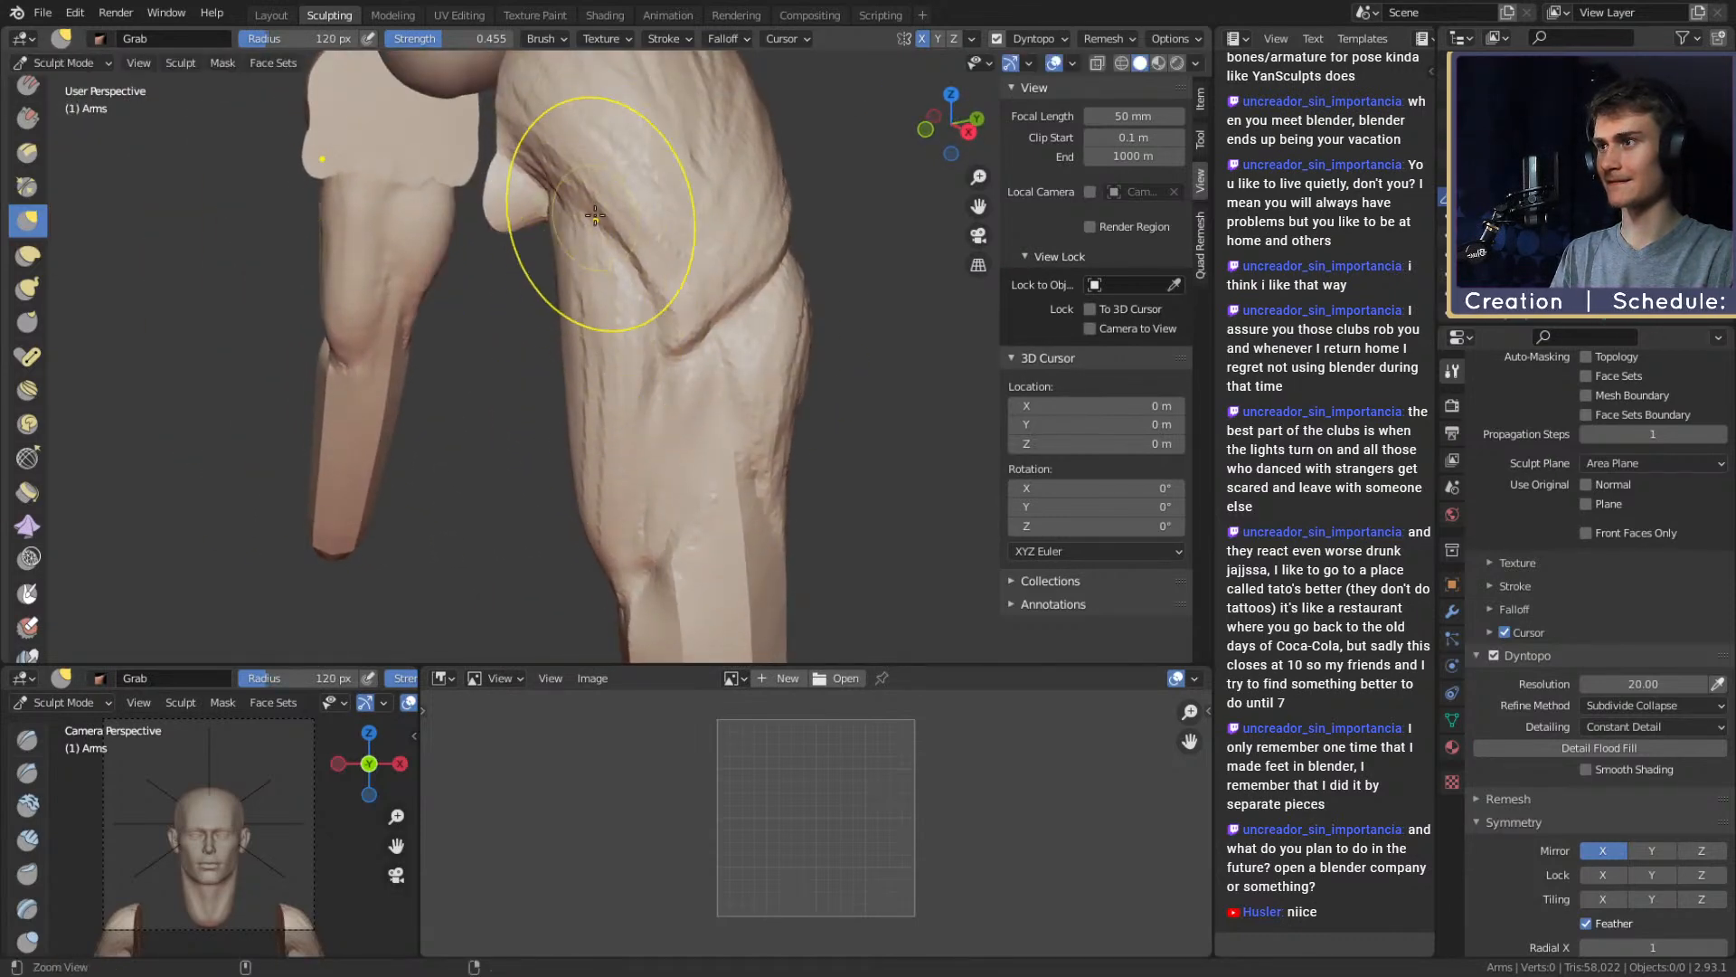
{"action": "mouse_move", "coordinate": [593, 217]}
{"action": "middle_mouse_down", "text": "ctrl"}
{"action": "mouse_move", "coordinate": [632, 349]}
{"action": "mouse_move", "coordinate": [679, 240]}
{"action": "mouse_move", "coordinate": [624, 371]}
{"action": "mouse_move", "coordinate": [624, 298]}
{"action": "middle_mouse_up", "text": "ctrl"}
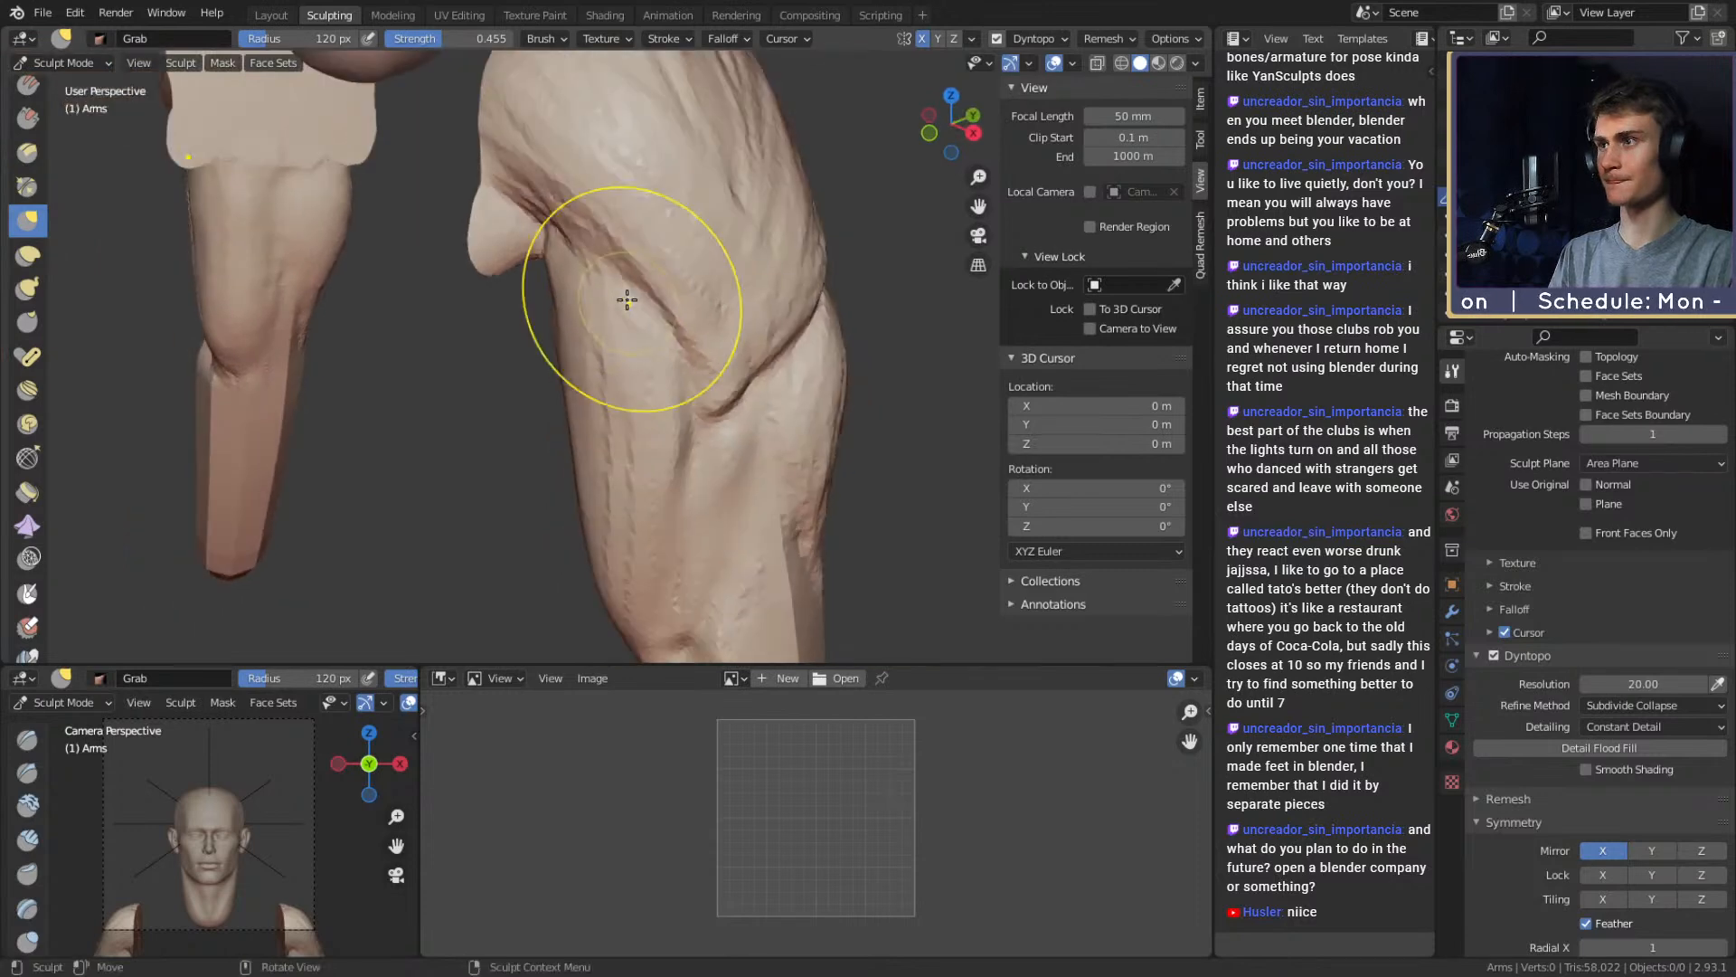
Build up the front part of the deltoid and its lower border over the biceps with Clay Strips strokes
{"action": "key", "text": "c"}
{"action": "key", "text": "f"}
{"action": "left_click", "coordinate": [586, 218]}
{"action": "mouse_move", "coordinate": [587, 218]}
{"action": "middle_mouse_down"}
{"action": "mouse_move", "coordinate": [520, 262]}
{"action": "mouse_move", "coordinate": [633, 281]}
{"action": "middle_mouse_up"}
{"action": "mouse_move", "coordinate": [633, 280]}
{"action": "left_mouse_down"}
{"action": "mouse_move", "coordinate": [592, 237]}
{"action": "mouse_move", "coordinate": [630, 238]}
{"action": "left_mouse_up"}
{"action": "key", "text": "f"}
{"action": "left_click", "coordinate": [613, 238]}
{"action": "mouse_move", "coordinate": [608, 176]}
{"action": "left_mouse_down"}
{"action": "mouse_move", "coordinate": [593, 232]}
{"action": "mouse_move", "coordinate": [674, 303]}
{"action": "left_mouse_up"}
{"action": "middle_click_drag", "start_coordinate": [674, 287], "coordinate": [665, 286]}
{"action": "left_click_drag", "start_coordinate": [669, 307], "coordinate": [561, 256]}
{"action": "mouse_move", "coordinate": [571, 138]}
{"action": "middle_mouse_down"}
{"action": "mouse_move", "coordinate": [542, 233]}
{"action": "mouse_move", "coordinate": [597, 206]}
{"action": "middle_mouse_up"}
Pull the front contour of the deltoid outward with the Grab brush at about a 99 px radius
{"action": "key", "text": "g"}
{"action": "key", "text": "f"}
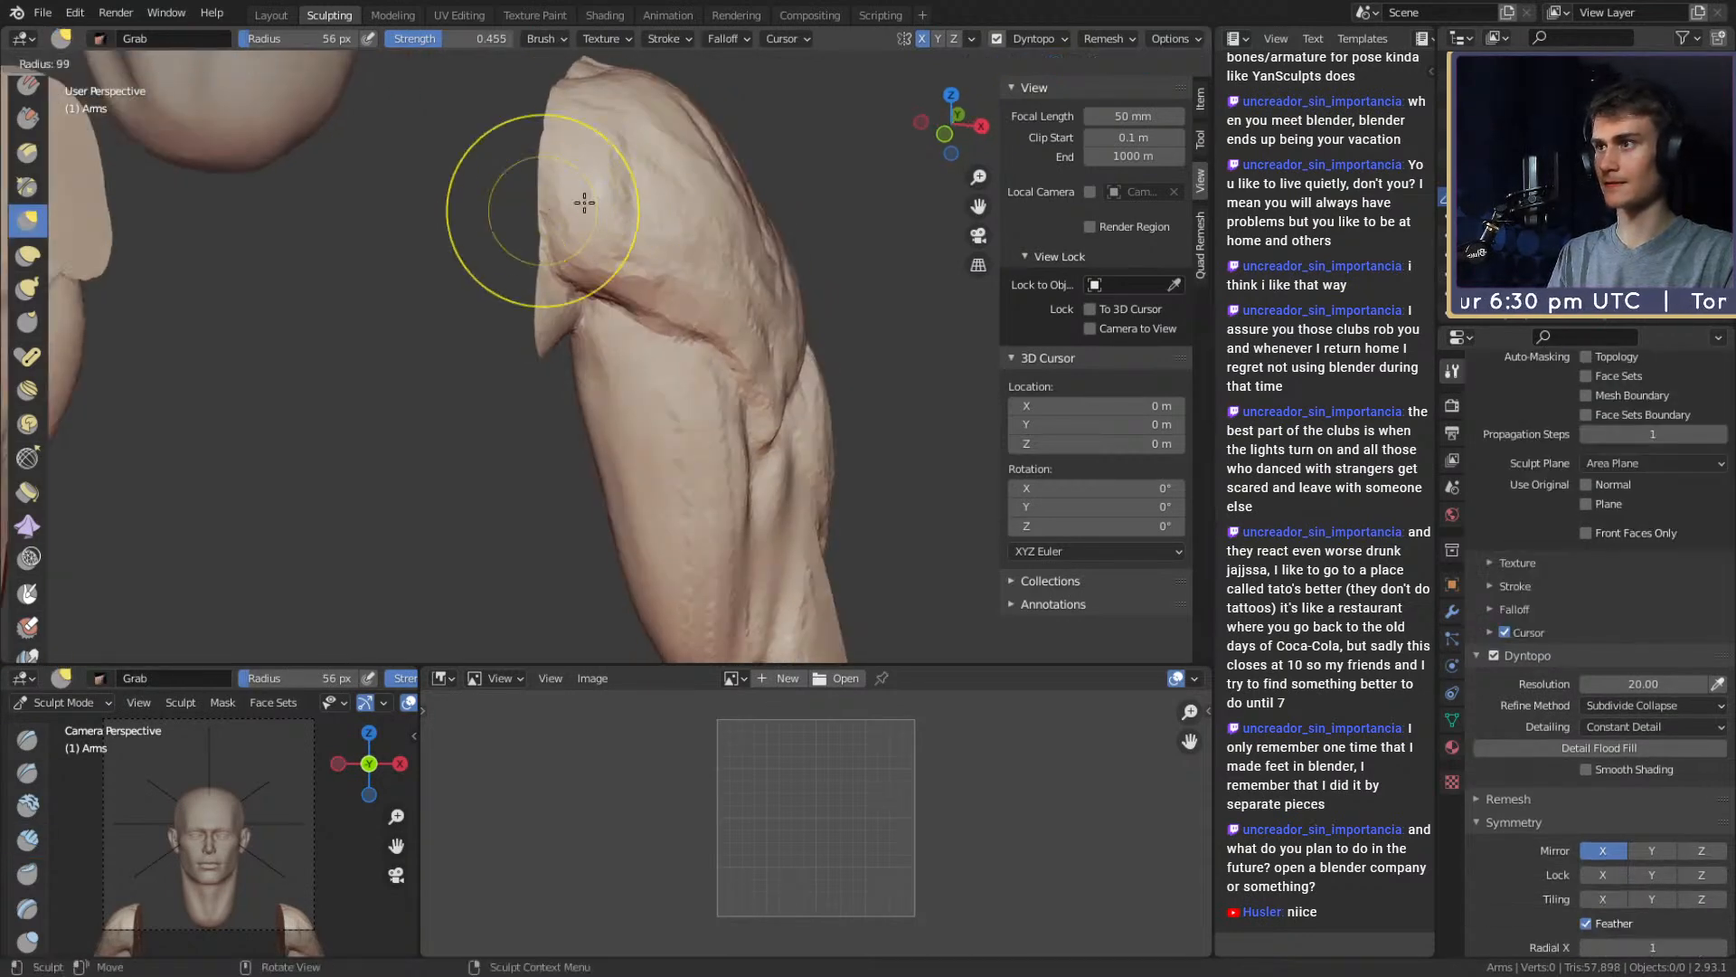
{"action": "left_click", "coordinate": [585, 204]}
{"action": "left_click_drag", "start_coordinate": [558, 206], "coordinate": [540, 213]}
Fill the rounded front of the deltoid with the Clay Strips brush at a 57 px radius
{"action": "key", "text": "c"}
{"action": "middle_click_drag", "start_coordinate": [560, 213], "coordinate": [529, 244]}
{"action": "left_click_drag", "start_coordinate": [543, 249], "coordinate": [597, 209]}
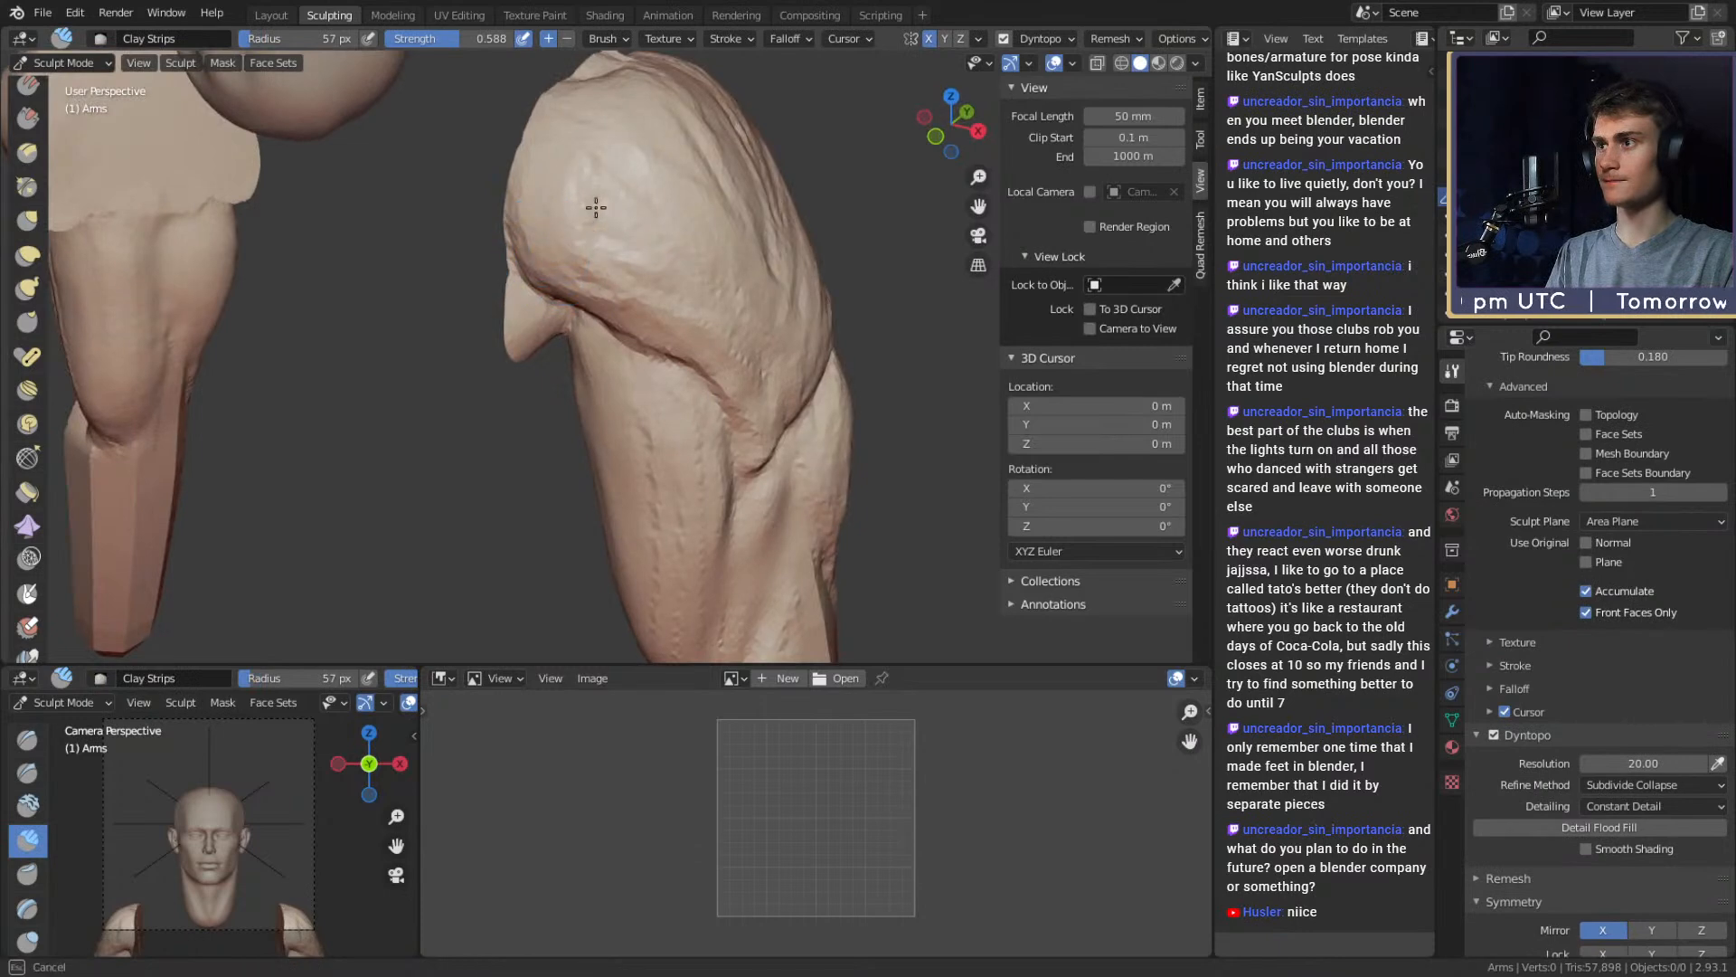
{"action": "mouse_move", "coordinate": [612, 237]}
{"action": "middle_mouse_down"}
{"action": "mouse_move", "coordinate": [648, 259]}
{"action": "mouse_move", "coordinate": [569, 228]}
{"action": "middle_mouse_up"}
{"action": "mouse_move", "coordinate": [579, 237]}
{"action": "left_mouse_down"}
{"action": "mouse_move", "coordinate": [605, 268]}
{"action": "mouse_move", "coordinate": [679, 285]}
{"action": "left_mouse_up"}
Add fiber ridges running down the deltoid toward its lower tip with the Clay Strips brush at a 38 px radius
{"action": "key", "text": "f"}
{"action": "left_click", "coordinate": [665, 281]}
{"action": "left_click_drag", "start_coordinate": [617, 186], "coordinate": [763, 356]}
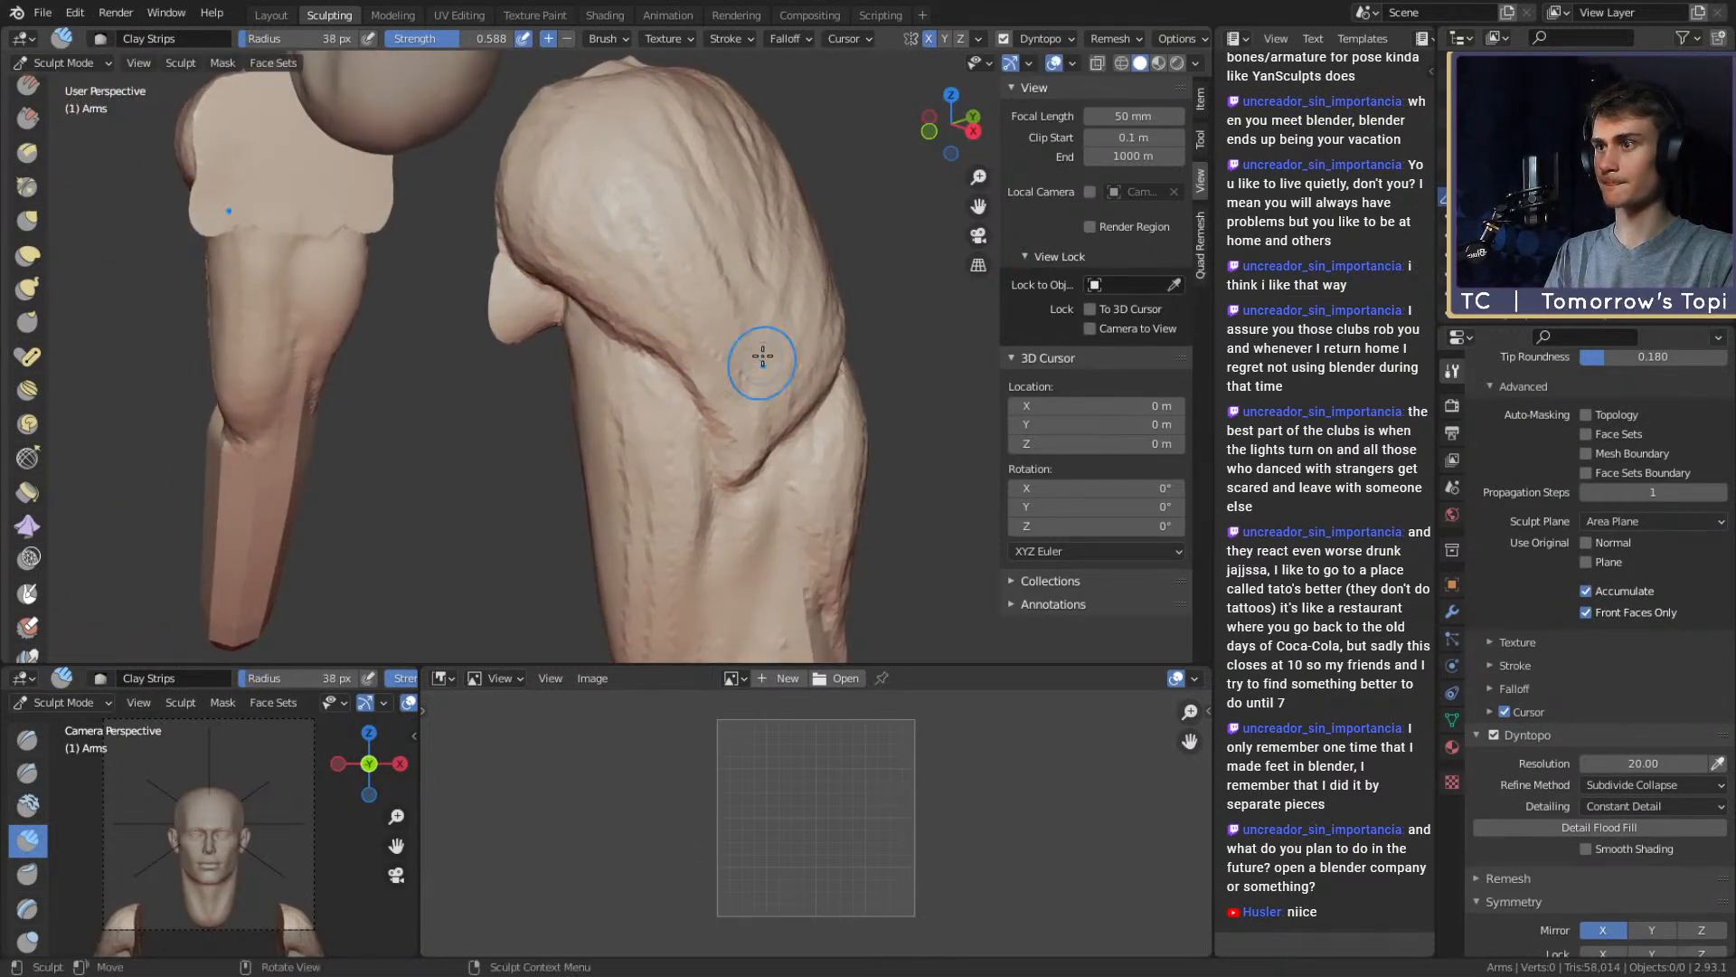
{"action": "scroll", "coordinate": [763, 356], "scroll_direction": "down", "scroll_amount": 3}
Shift the deltoid's front edge slightly downward with the Grab brush at a 138 px radius
{"action": "mouse_move", "coordinate": [763, 356]}
{"action": "middle_mouse_down"}
{"action": "mouse_move", "coordinate": [663, 361]}
{"action": "mouse_move", "coordinate": [654, 415]}
{"action": "mouse_move", "coordinate": [600, 290]}
{"action": "mouse_move", "coordinate": [510, 295]}
{"action": "mouse_move", "coordinate": [531, 276]}
{"action": "mouse_move", "coordinate": [556, 308]}
{"action": "middle_mouse_up"}
{"action": "key", "text": "f"}
{"action": "left_click", "coordinate": [617, 345]}
{"action": "key", "text": "g"}
{"action": "key", "text": "f"}
{"action": "left_click", "coordinate": [576, 295]}
{"action": "key", "text": "f"}
{"action": "left_click", "coordinate": [566, 318]}
{"action": "left_click_drag", "start_coordinate": [566, 319], "coordinate": [552, 348]}
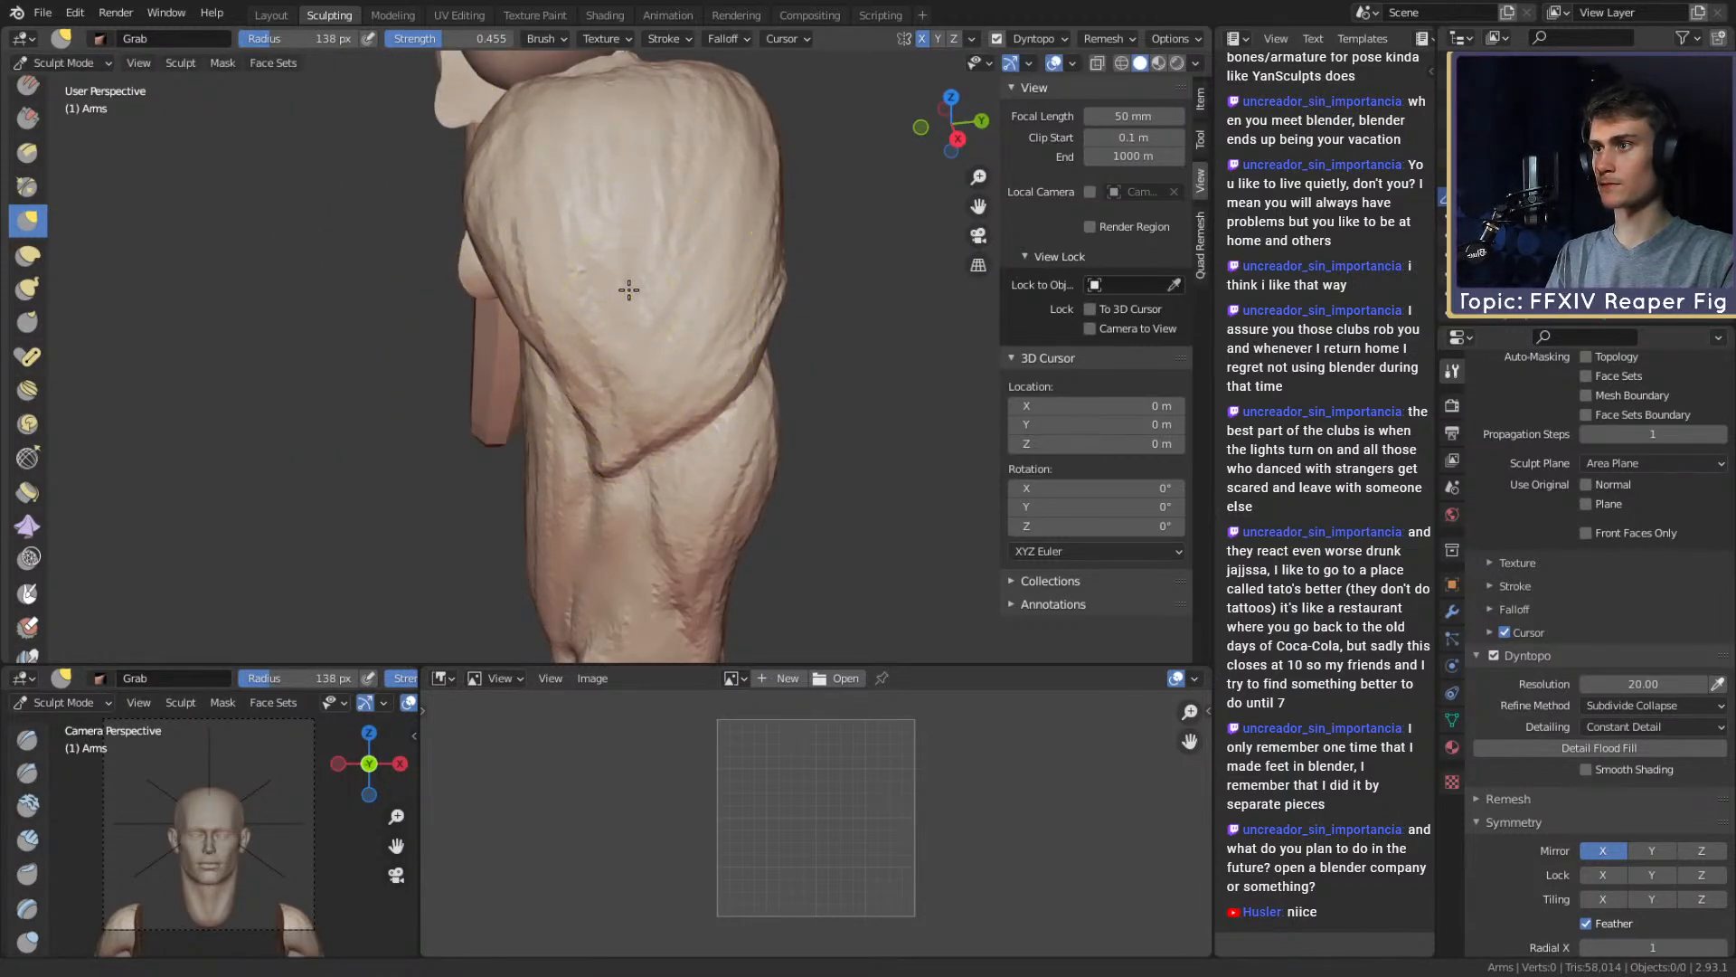
Add fiber ridges down the outer side of the deltoid with the Clay Strips brush at a 42 px radius
{"action": "middle_click_drag", "start_coordinate": [628, 289], "coordinate": [573, 349]}
{"action": "key", "text": "c"}
{"action": "mouse_move", "coordinate": [636, 147]}
{"action": "left_mouse_down"}
{"action": "mouse_move", "coordinate": [643, 302]}
{"action": "mouse_move", "coordinate": [709, 341]}
{"action": "left_mouse_up"}
{"action": "mouse_move", "coordinate": [543, 380]}
{"action": "left_mouse_down", "text": "alt"}
{"action": "mouse_move", "coordinate": [720, 320]}
{"action": "mouse_move", "coordinate": [602, 395]}
{"action": "left_mouse_up", "text": "alt"}
{"action": "left_click_drag", "start_coordinate": [602, 395], "coordinate": [641, 281], "text": "ctrl+alt"}
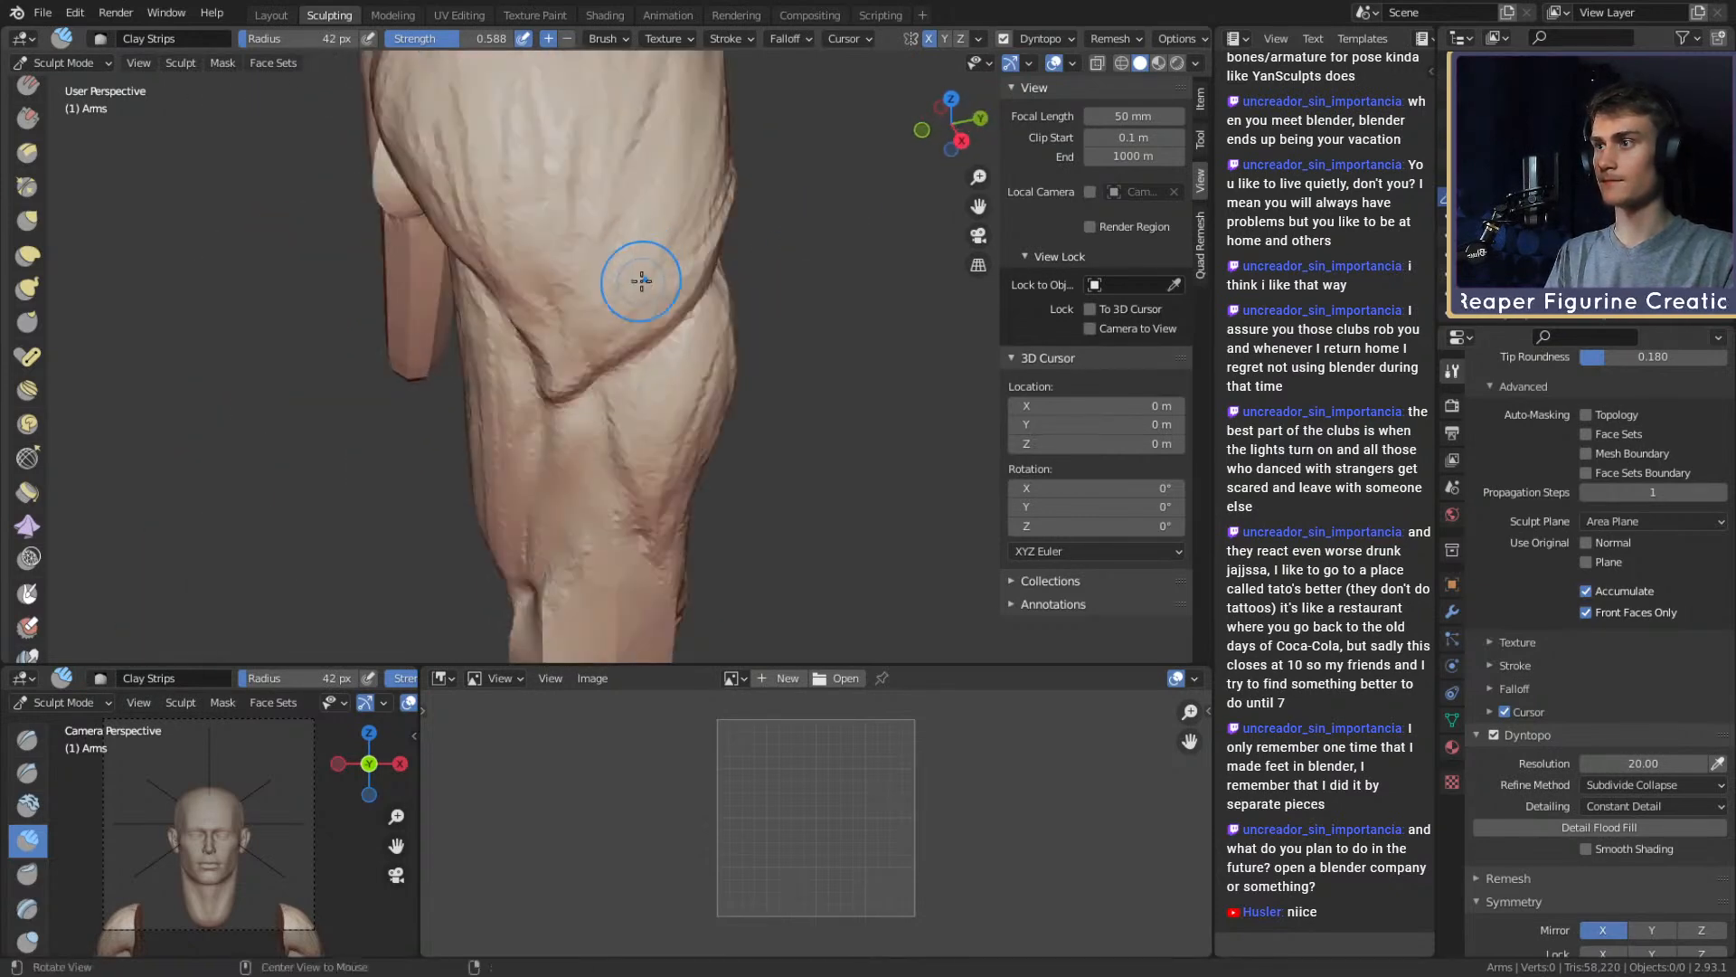
{"action": "mouse_move", "coordinate": [654, 216]}
{"action": "left_mouse_down", "text": "alt"}
{"action": "mouse_move", "coordinate": [697, 248]}
{"action": "mouse_move", "coordinate": [728, 192]}
{"action": "mouse_move", "coordinate": [669, 186]}
{"action": "mouse_move", "coordinate": [666, 200]}
{"action": "left_mouse_up", "text": "alt"}
Refine the rear and outer contours of the deltoid with a large Grab brush
{"action": "key", "text": "g"}
{"action": "mouse_move", "coordinate": [687, 265]}
{"action": "middle_mouse_down"}
{"action": "mouse_move", "coordinate": [558, 229]}
{"action": "mouse_move", "coordinate": [542, 254]}
{"action": "middle_mouse_up"}
{"action": "key", "text": "bracketleft"}
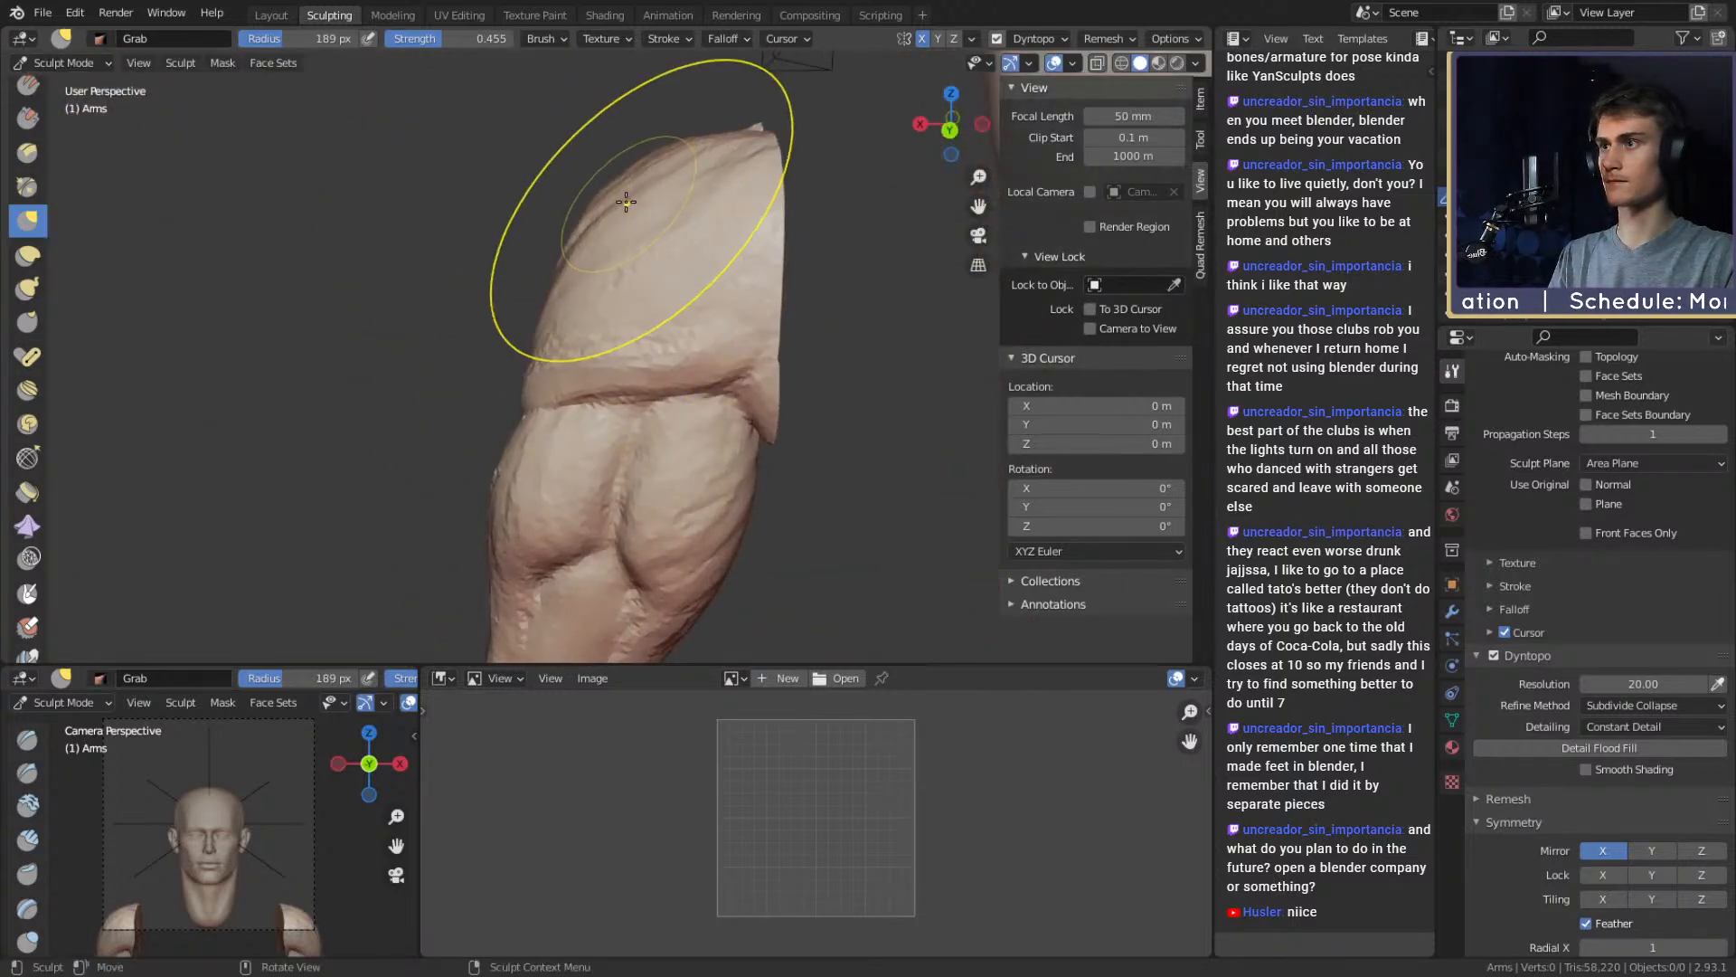
{"action": "mouse_move", "coordinate": [640, 209]}
{"action": "middle_mouse_down"}
{"action": "mouse_move", "coordinate": [651, 239]}
{"action": "mouse_move", "coordinate": [802, 259]}
{"action": "mouse_move", "coordinate": [756, 240]}
{"action": "middle_mouse_up"}
{"action": "key", "text": "f"}
{"action": "left_click", "coordinate": [711, 306]}
{"action": "mouse_move", "coordinate": [711, 307]}
{"action": "middle_mouse_down"}
{"action": "mouse_move", "coordinate": [729, 311]}
{"action": "mouse_move", "coordinate": [700, 314]}
{"action": "mouse_move", "coordinate": [684, 274]}
{"action": "mouse_move", "coordinate": [671, 280]}
{"action": "mouse_move", "coordinate": [617, 366]}
{"action": "middle_mouse_up"}
{"action": "key", "text": "f"}
{"action": "left_click", "coordinate": [680, 230]}
{"action": "key", "text": "bracketleft"}
{"action": "key", "text": "bracketleft"}
Crease the fiber grooves of the brachialis below the deltoid tip at a 19 px radius
{"action": "key", "text": "shift+c"}
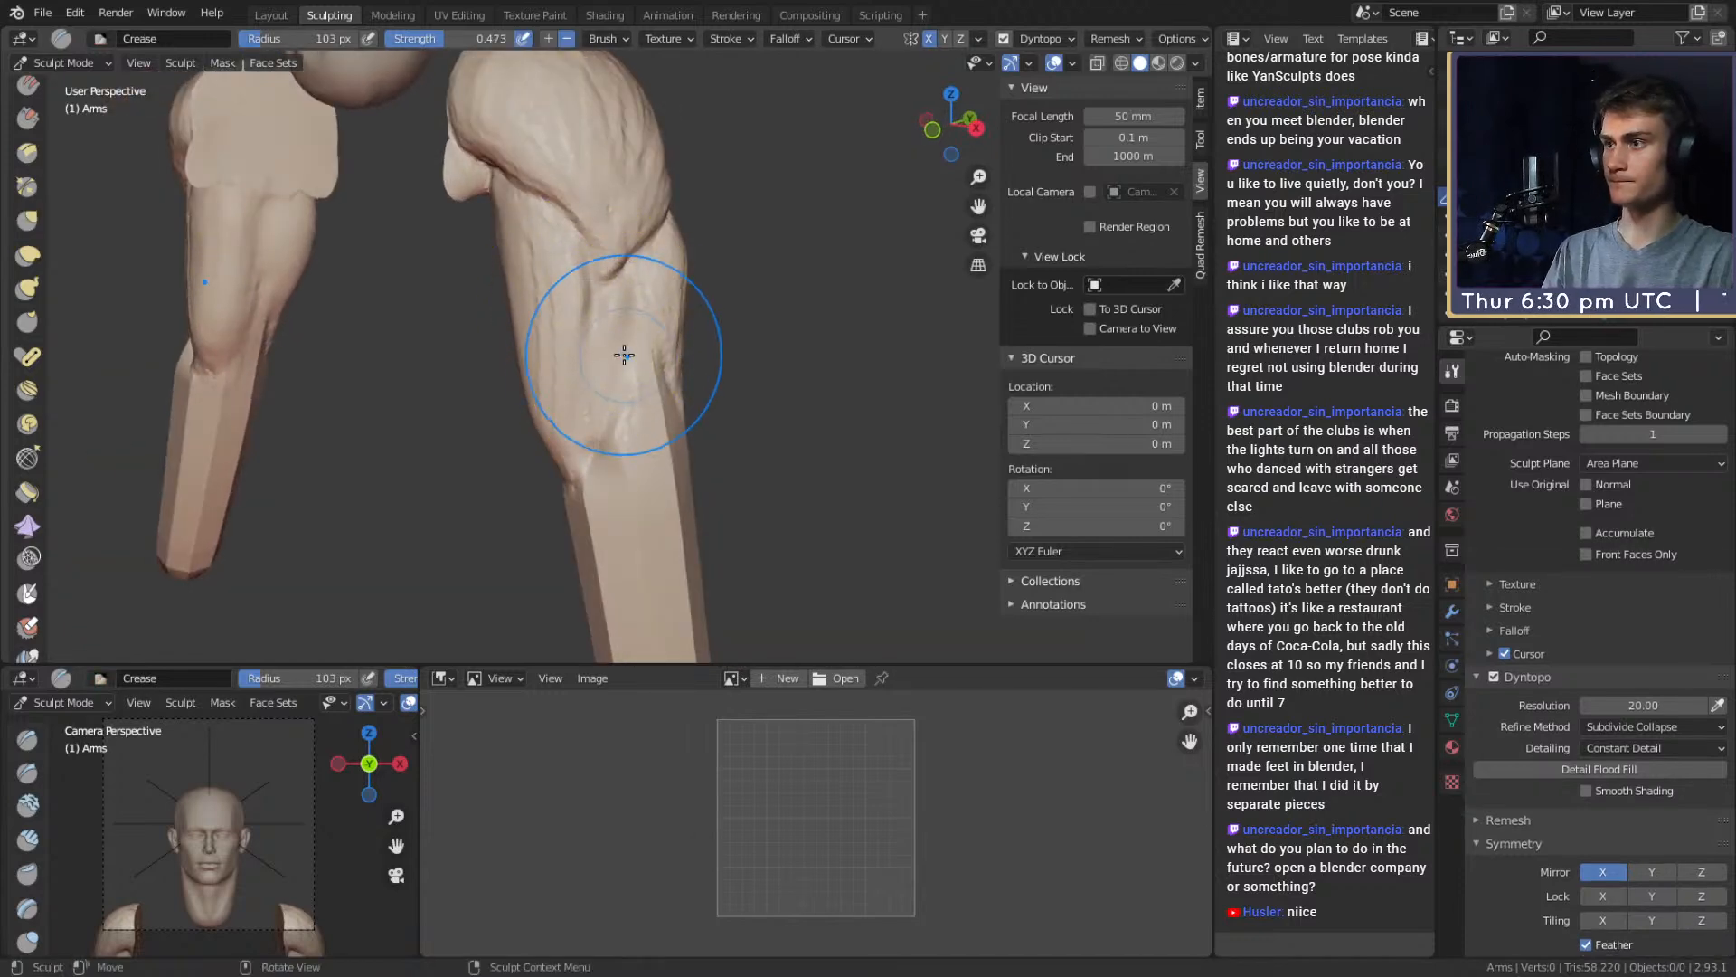
{"action": "left_click_drag", "start_coordinate": [624, 356], "coordinate": [643, 314], "text": "ctrl+alt"}
{"action": "key", "text": "f"}
{"action": "left_click", "coordinate": [599, 304]}
{"action": "key", "text": "f"}
{"action": "left_click", "coordinate": [579, 267]}
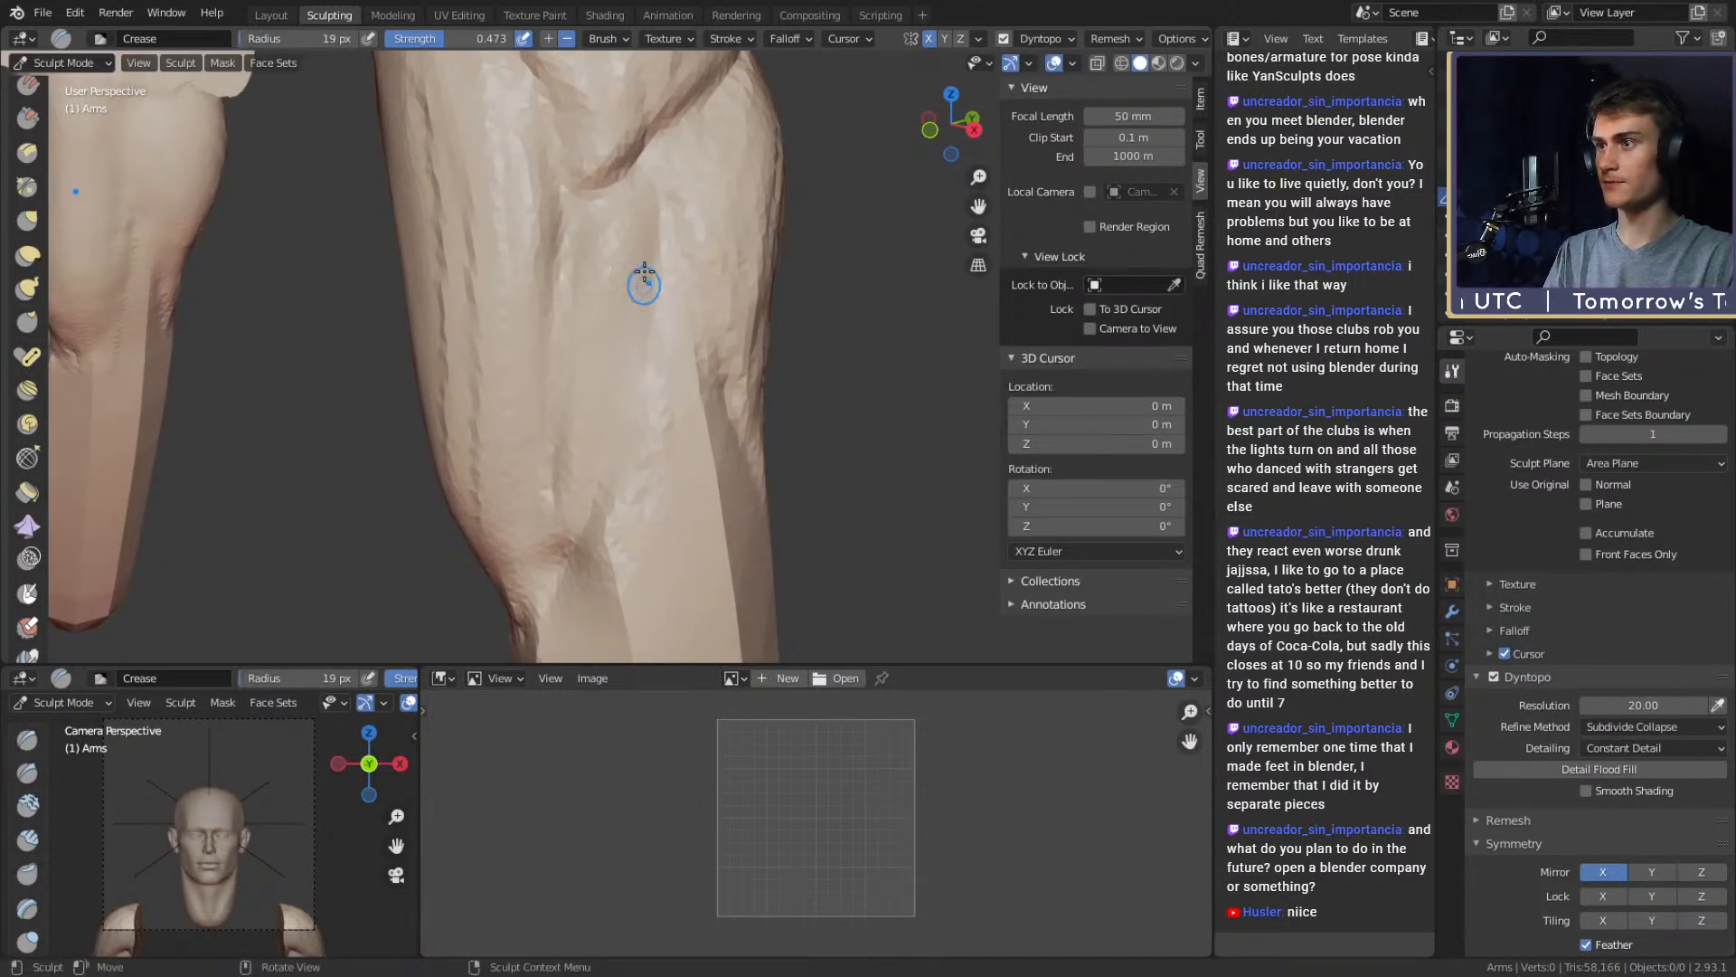
Examine the elbow, where the biceps and triceps meet the blocked-out forearm, from several sides
{"action": "middle_click_drag", "start_coordinate": [644, 271], "coordinate": [658, 310]}
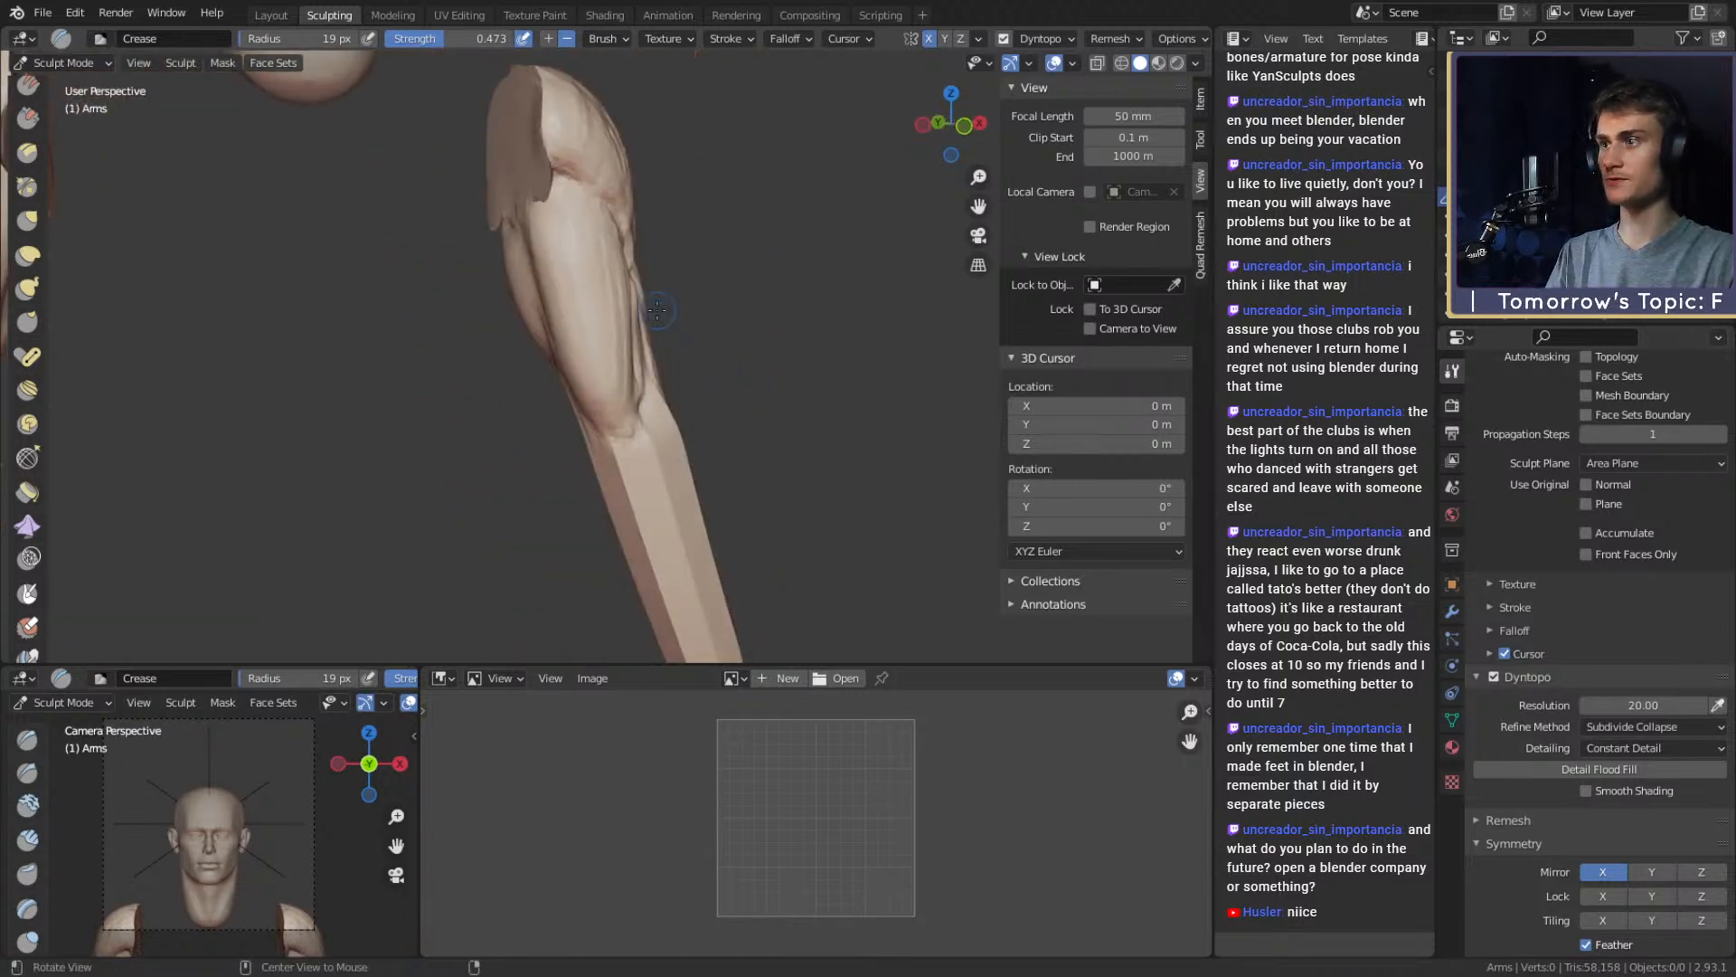
{"action": "middle_click_drag", "start_coordinate": [683, 427], "coordinate": [667, 392]}
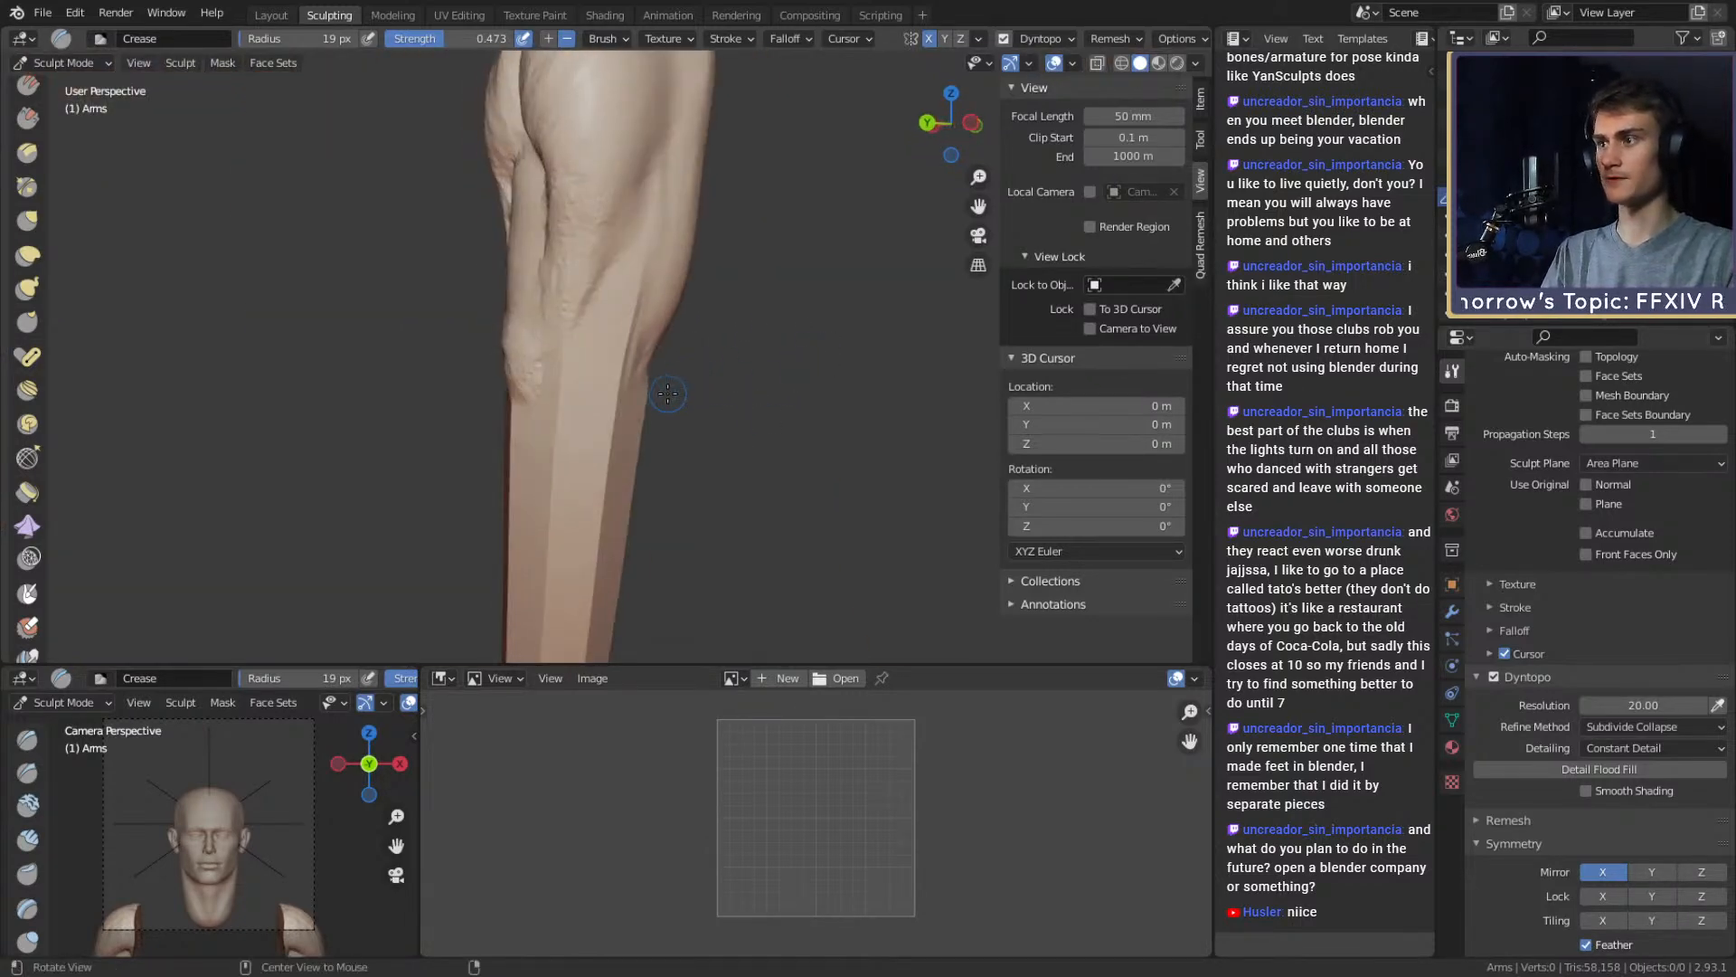
{"action": "key", "text": "c"}
{"action": "mouse_move", "coordinate": [669, 398]}
{"action": "left_mouse_down", "text": "alt"}
{"action": "mouse_move", "coordinate": [697, 334]}
{"action": "mouse_move", "coordinate": [742, 425]}
{"action": "mouse_move", "coordinate": [621, 362]}
{"action": "left_mouse_up", "text": "alt"}
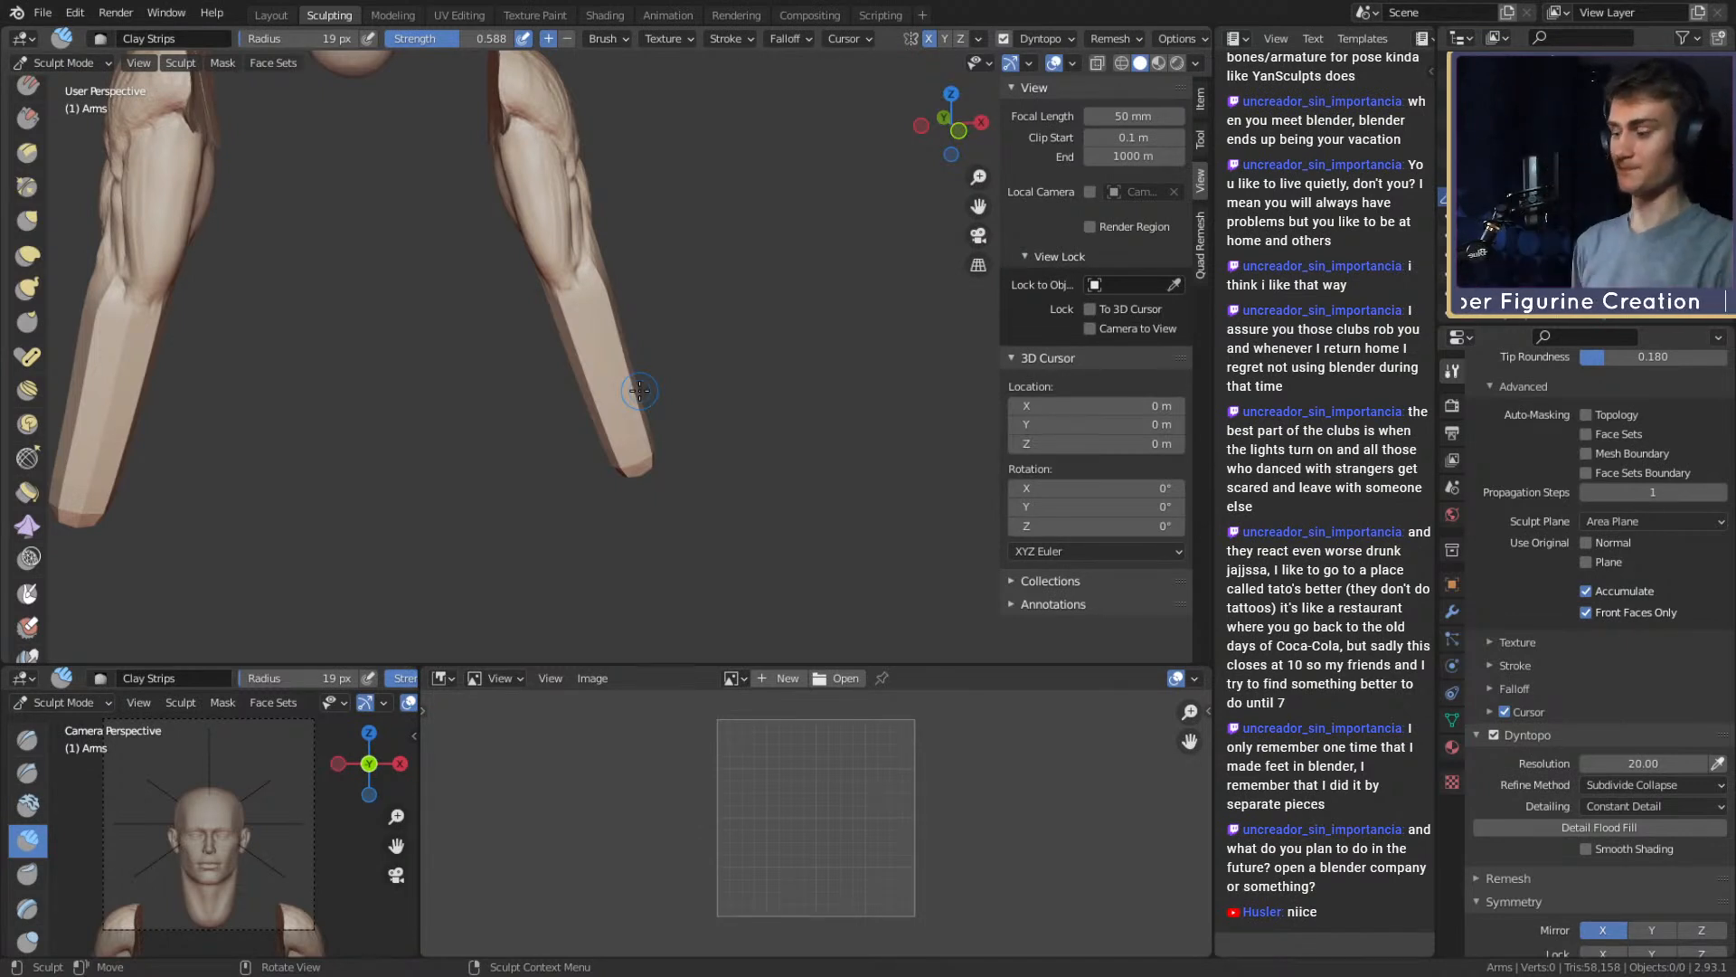
{"action": "key", "text": "g"}
{"action": "mouse_move", "coordinate": [639, 390]}
{"action": "left_mouse_down", "text": "alt"}
{"action": "mouse_move", "coordinate": [582, 271]}
{"action": "mouse_move", "coordinate": [616, 333]}
{"action": "mouse_move", "coordinate": [647, 245]}
{"action": "mouse_move", "coordinate": [619, 231]}
{"action": "left_mouse_up", "text": "alt"}
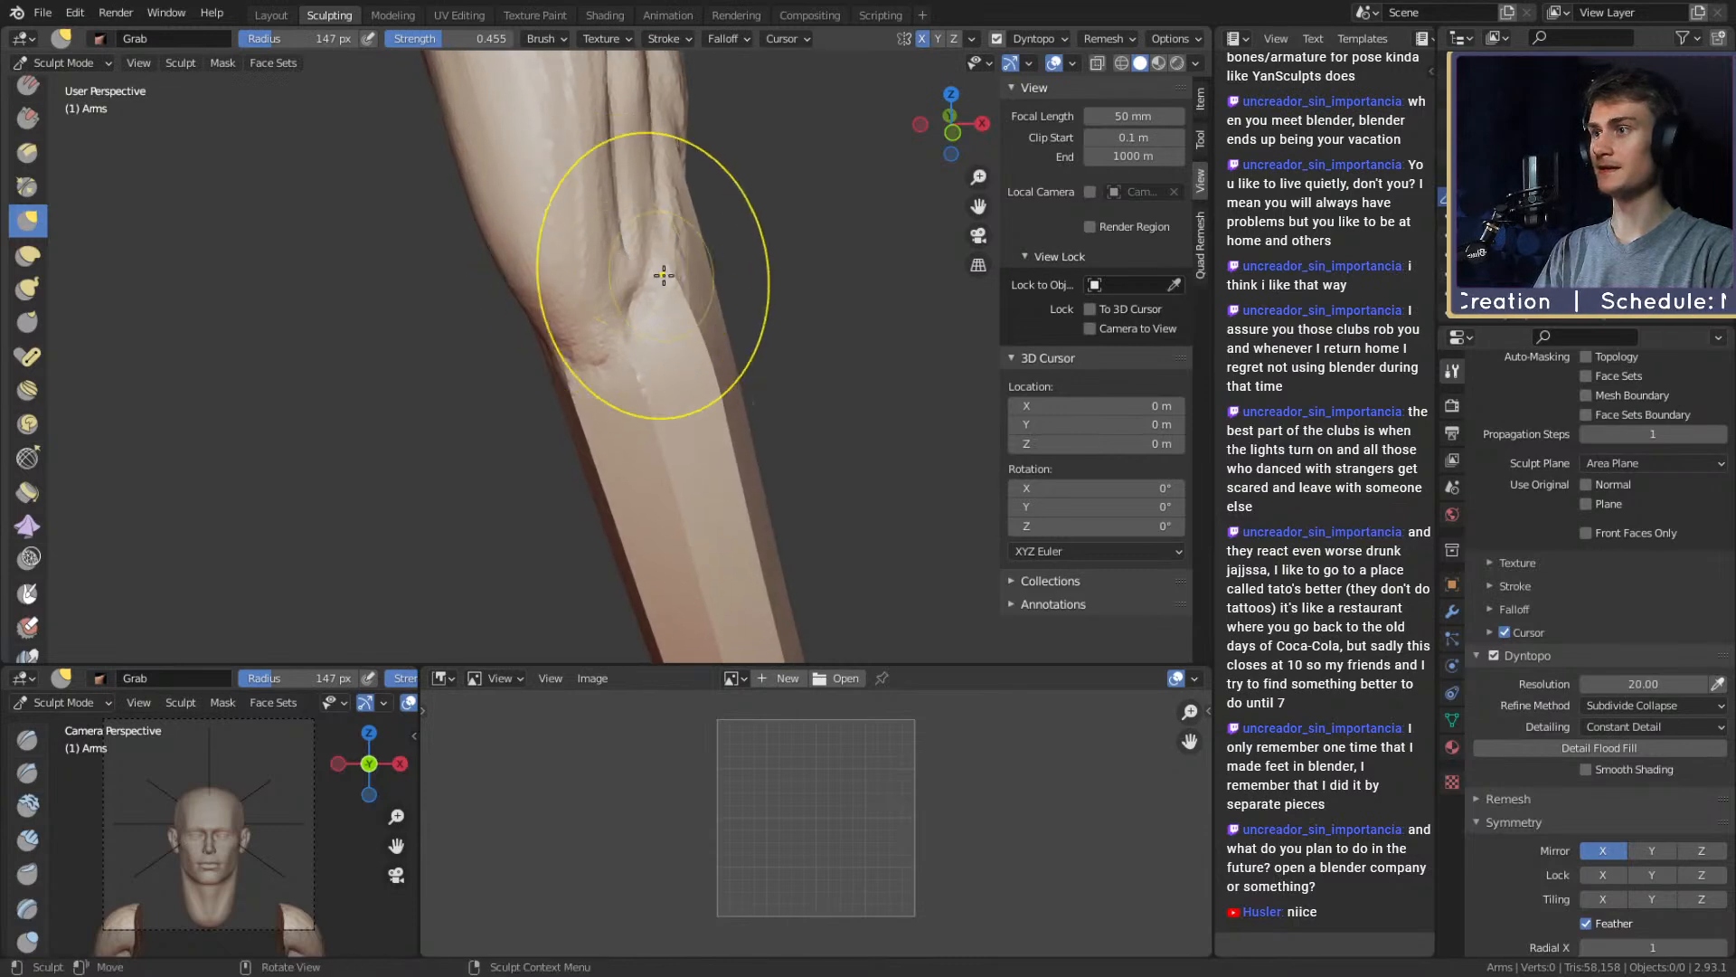
{"action": "key", "text": "c"}
{"action": "key", "text": "f"}
{"action": "left_click", "coordinate": [613, 306]}
{"action": "left_click_drag", "start_coordinate": [710, 408], "coordinate": [680, 327], "text": "alt+shift"}
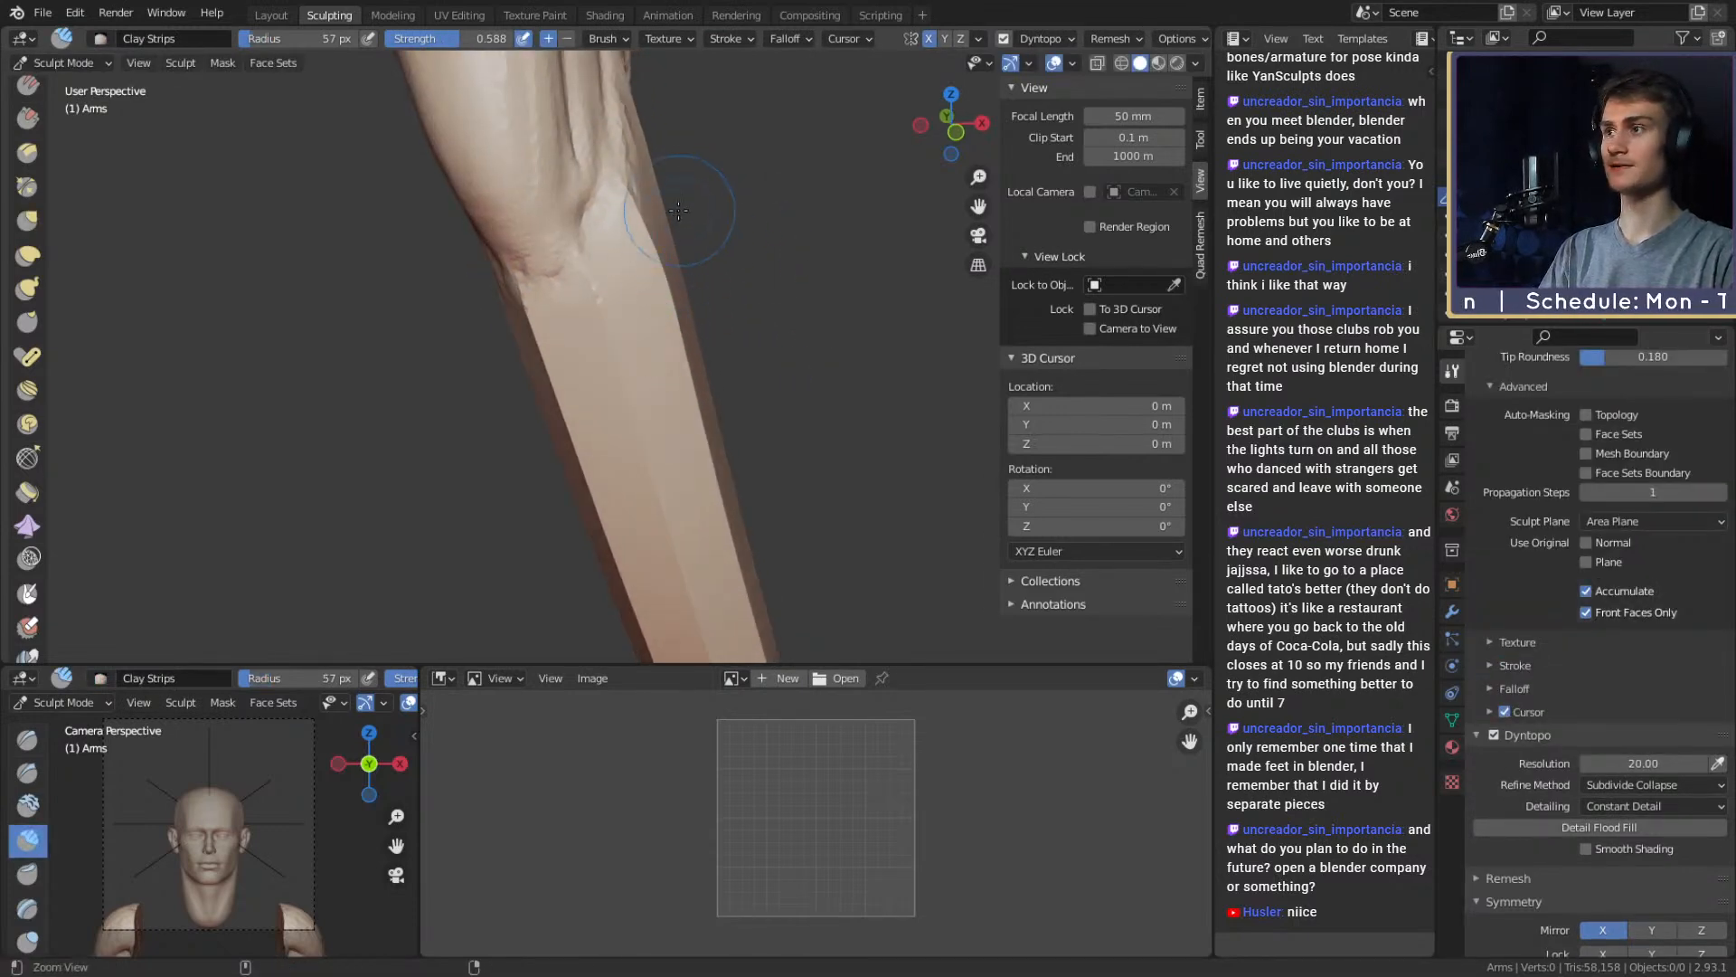
{"action": "mouse_move", "coordinate": [679, 211]}
{"action": "left_mouse_down", "text": "ctrl+alt"}
{"action": "mouse_move", "coordinate": [724, 357]}
{"action": "mouse_move", "coordinate": [624, 318]}
{"action": "mouse_move", "coordinate": [648, 318]}
{"action": "mouse_move", "coordinate": [620, 256]}
{"action": "mouse_move", "coordinate": [638, 306]}
{"action": "mouse_move", "coordinate": [622, 282]}
{"action": "left_mouse_up", "text": "ctrl+alt"}
{"action": "key", "text": "f"}
{"action": "left_click", "coordinate": [597, 298]}
{"action": "key", "text": "g"}
{"action": "mouse_move", "coordinate": [623, 282]}
{"action": "left_mouse_down", "text": "alt"}
{"action": "mouse_move", "coordinate": [638, 267]}
{"action": "mouse_move", "coordinate": [604, 285]}
{"action": "left_mouse_up", "text": "alt"}
{"action": "left_click_drag", "start_coordinate": [604, 286], "coordinate": [587, 291], "text": "alt"}
Build up the muscle mass on the outer side of the elbow with the Clay Strips brush at a 29 px radius
{"action": "key", "text": "shift+c"}
{"action": "left_click_drag", "start_coordinate": [632, 201], "coordinate": [638, 142]}
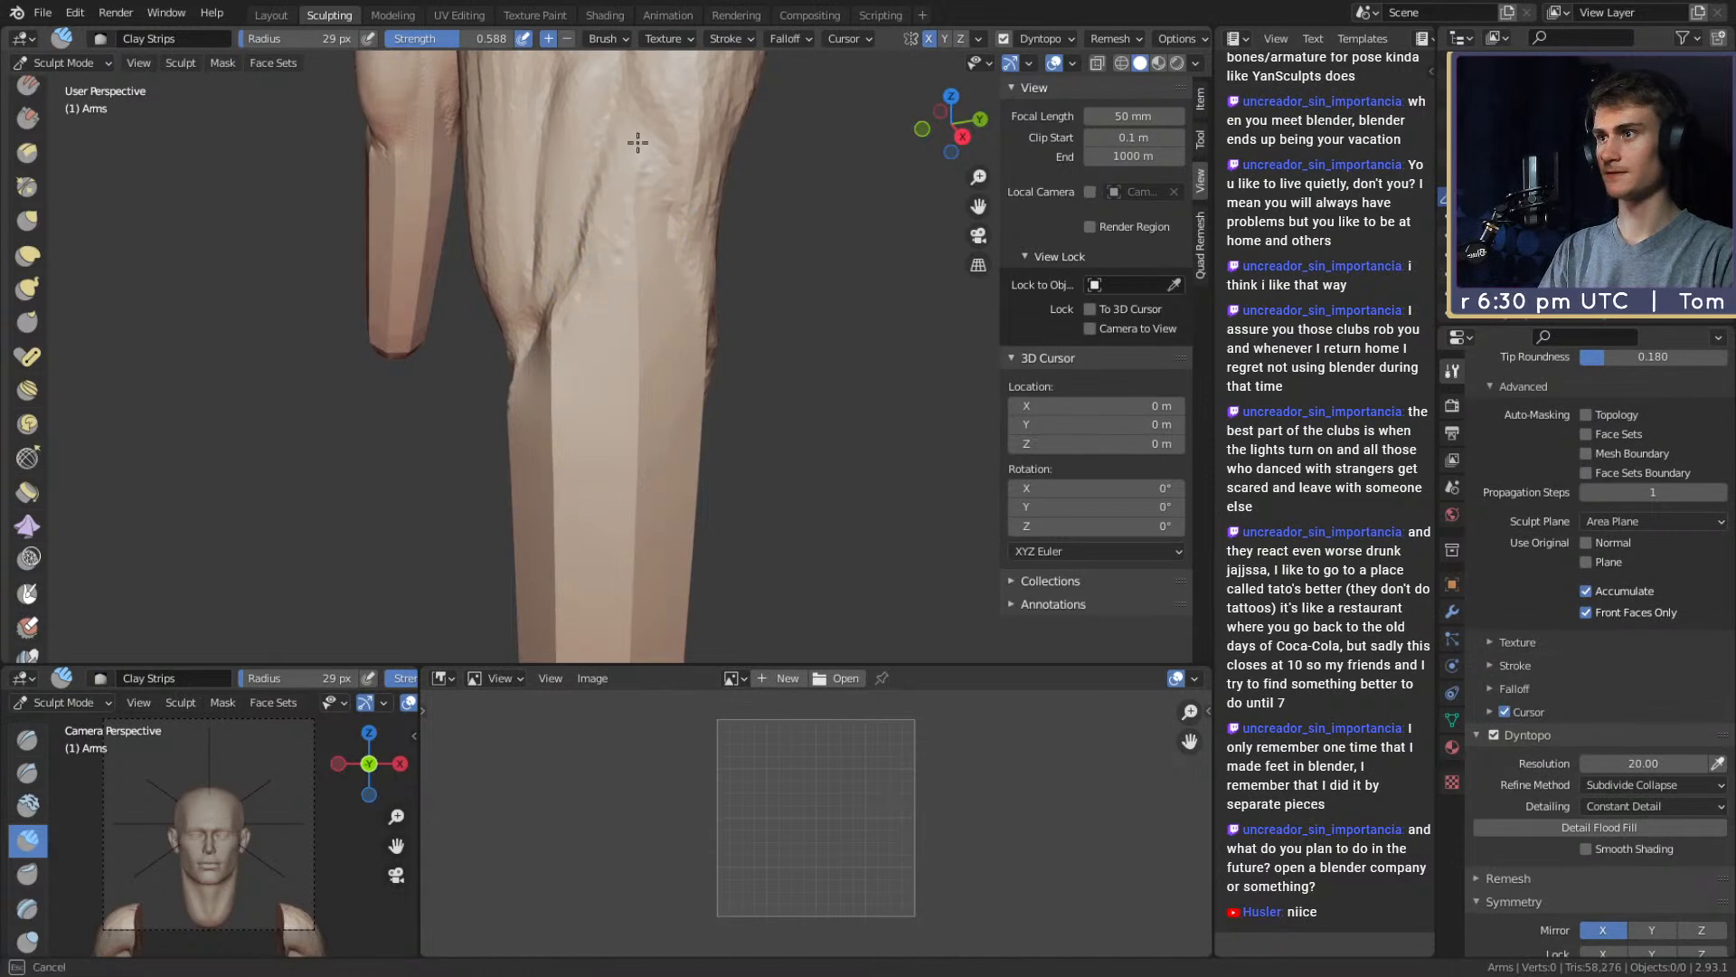
{"action": "left_click_drag", "start_coordinate": [620, 237], "coordinate": [626, 204]}
{"action": "middle_click_drag", "start_coordinate": [626, 204], "coordinate": [646, 172]}
{"action": "middle_click_drag", "start_coordinate": [603, 294], "coordinate": [640, 174]}
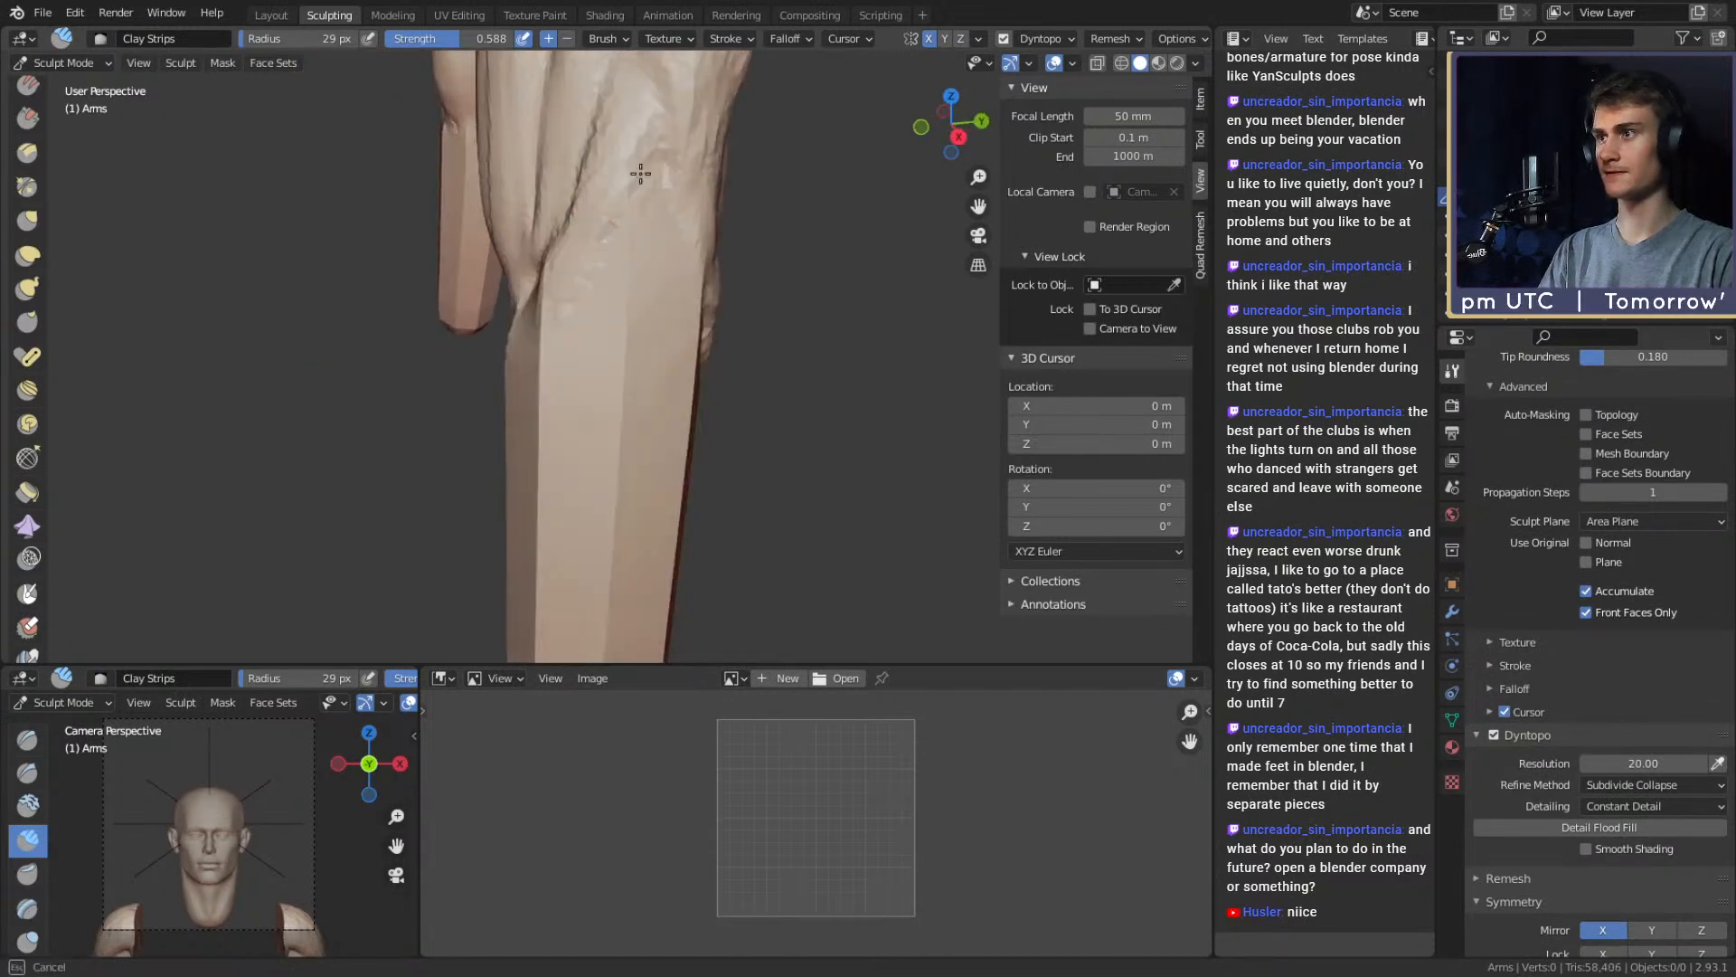
{"action": "left_click_drag", "start_coordinate": [610, 273], "coordinate": [642, 236]}
{"action": "middle_click_drag", "start_coordinate": [642, 237], "coordinate": [608, 245]}
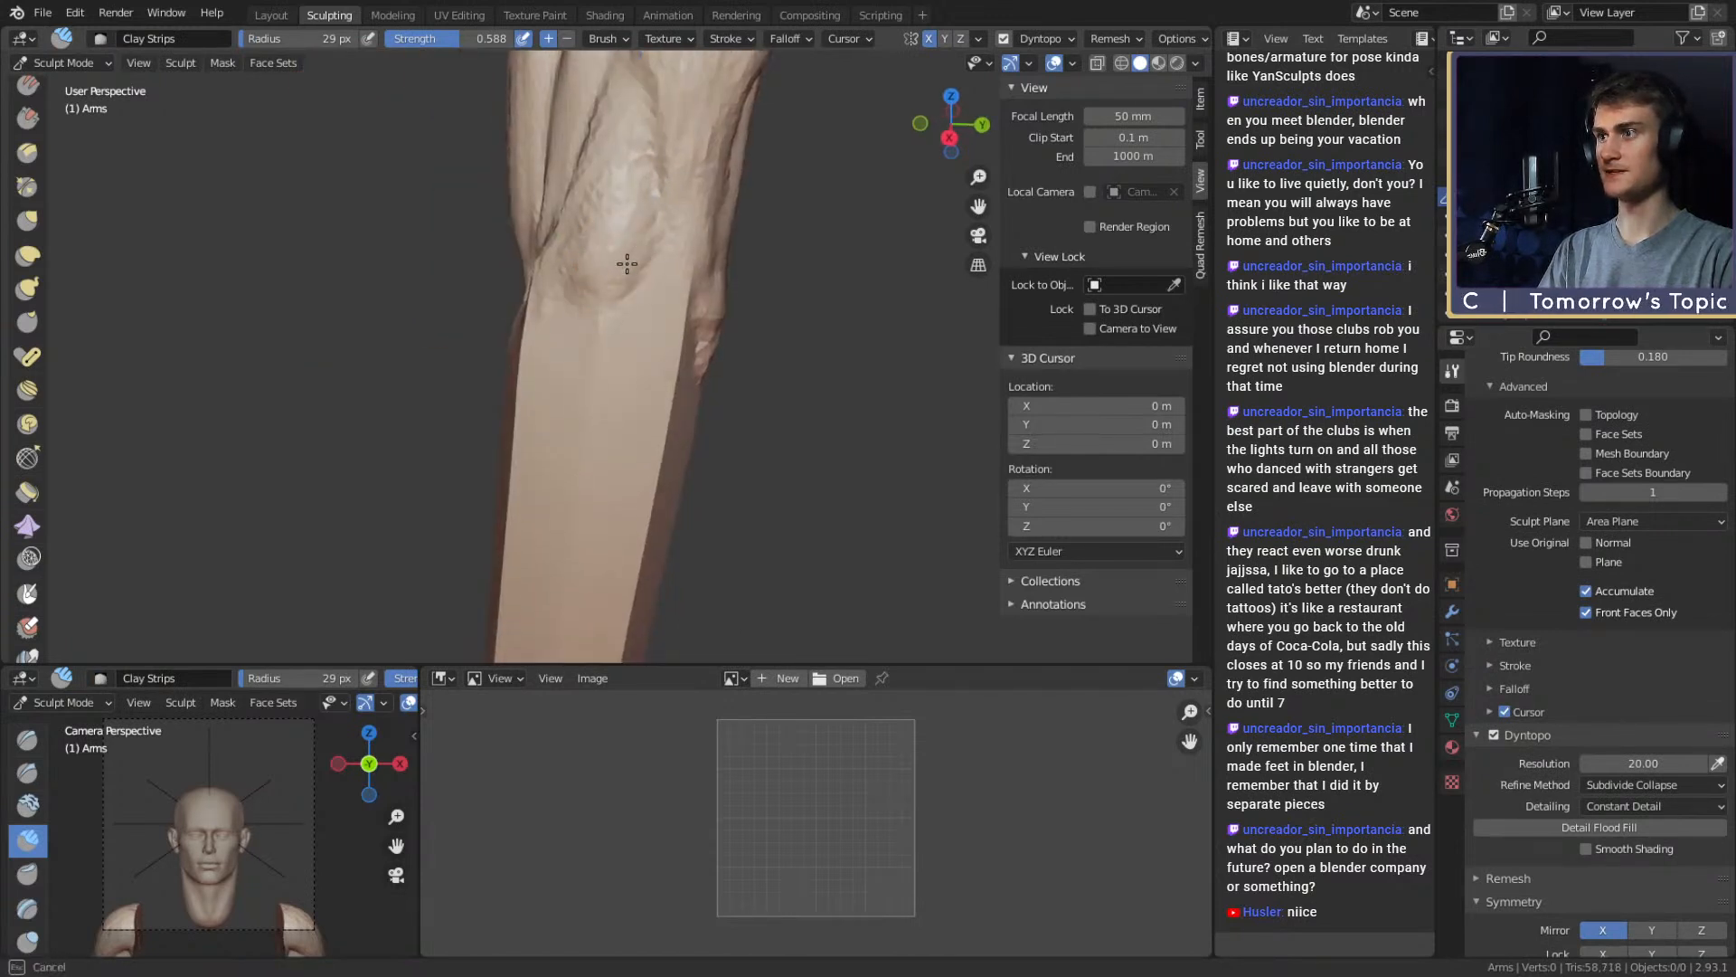
{"action": "left_click_drag", "start_coordinate": [627, 264], "coordinate": [635, 264]}
{"action": "left_click_drag", "start_coordinate": [635, 264], "coordinate": [673, 255], "text": "alt"}
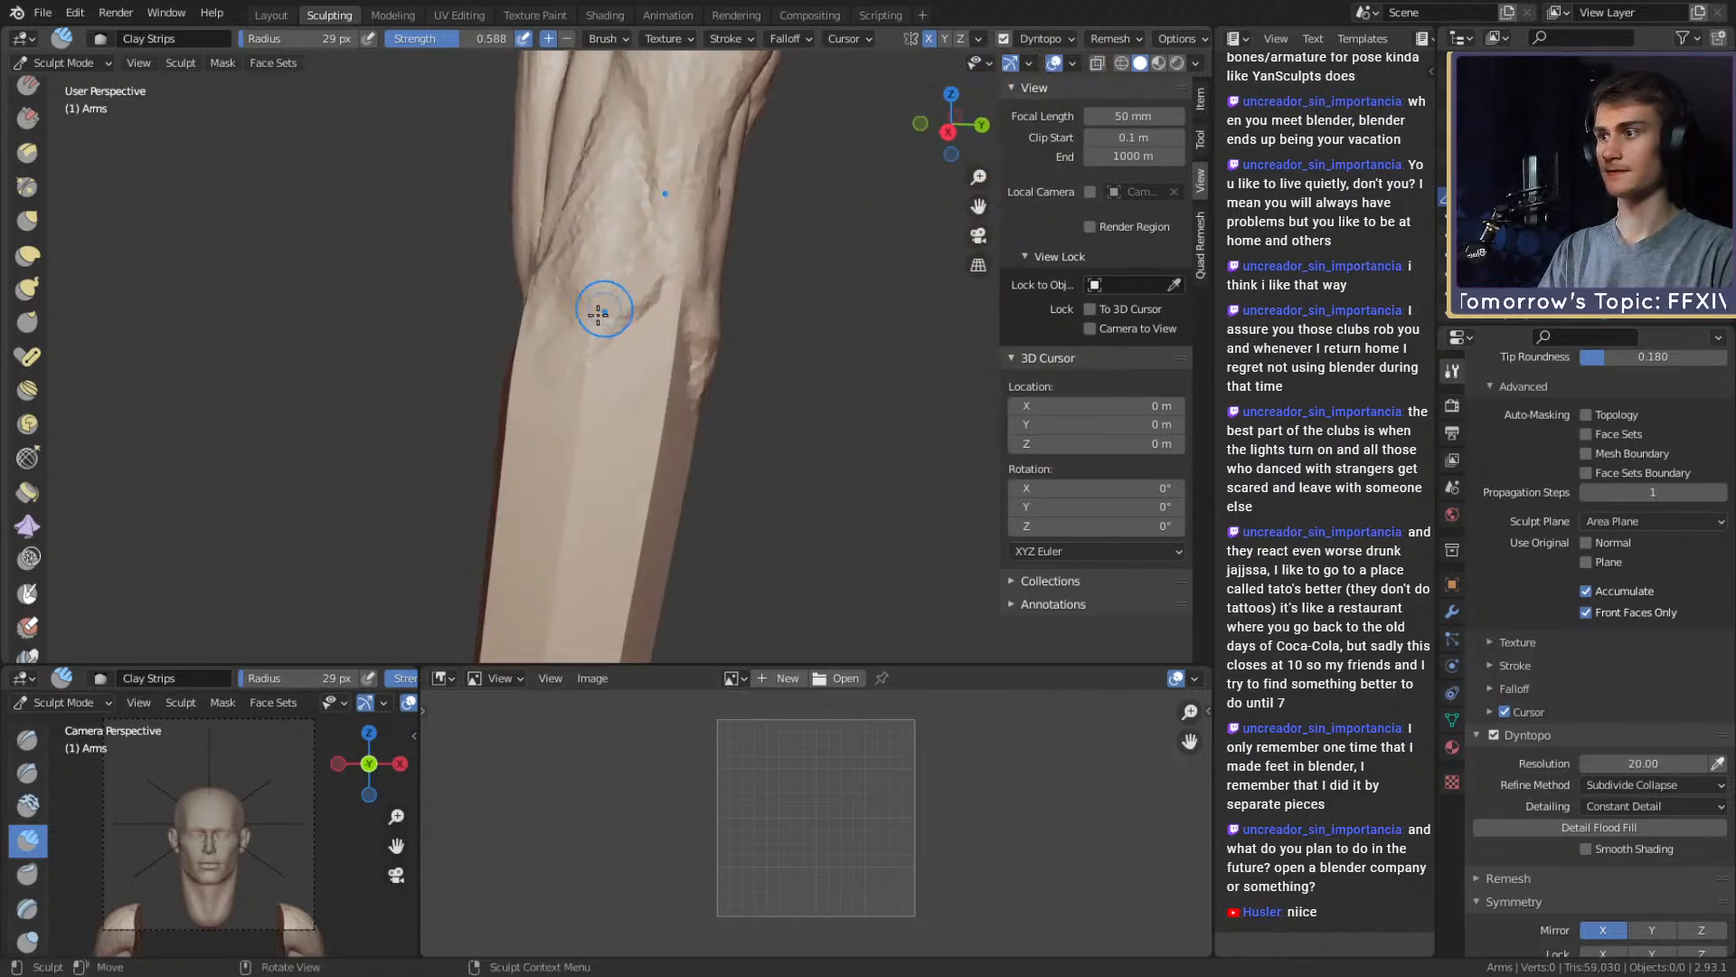
Extend the outer elbow muscle down onto the blocked-out forearm with Clay Strips at a 37 px radius
{"action": "middle_click_drag", "start_coordinate": [599, 314], "coordinate": [708, 241]}
{"action": "left_click_drag", "start_coordinate": [605, 424], "coordinate": [620, 316]}
{"action": "middle_click_drag", "start_coordinate": [621, 316], "coordinate": [666, 308]}
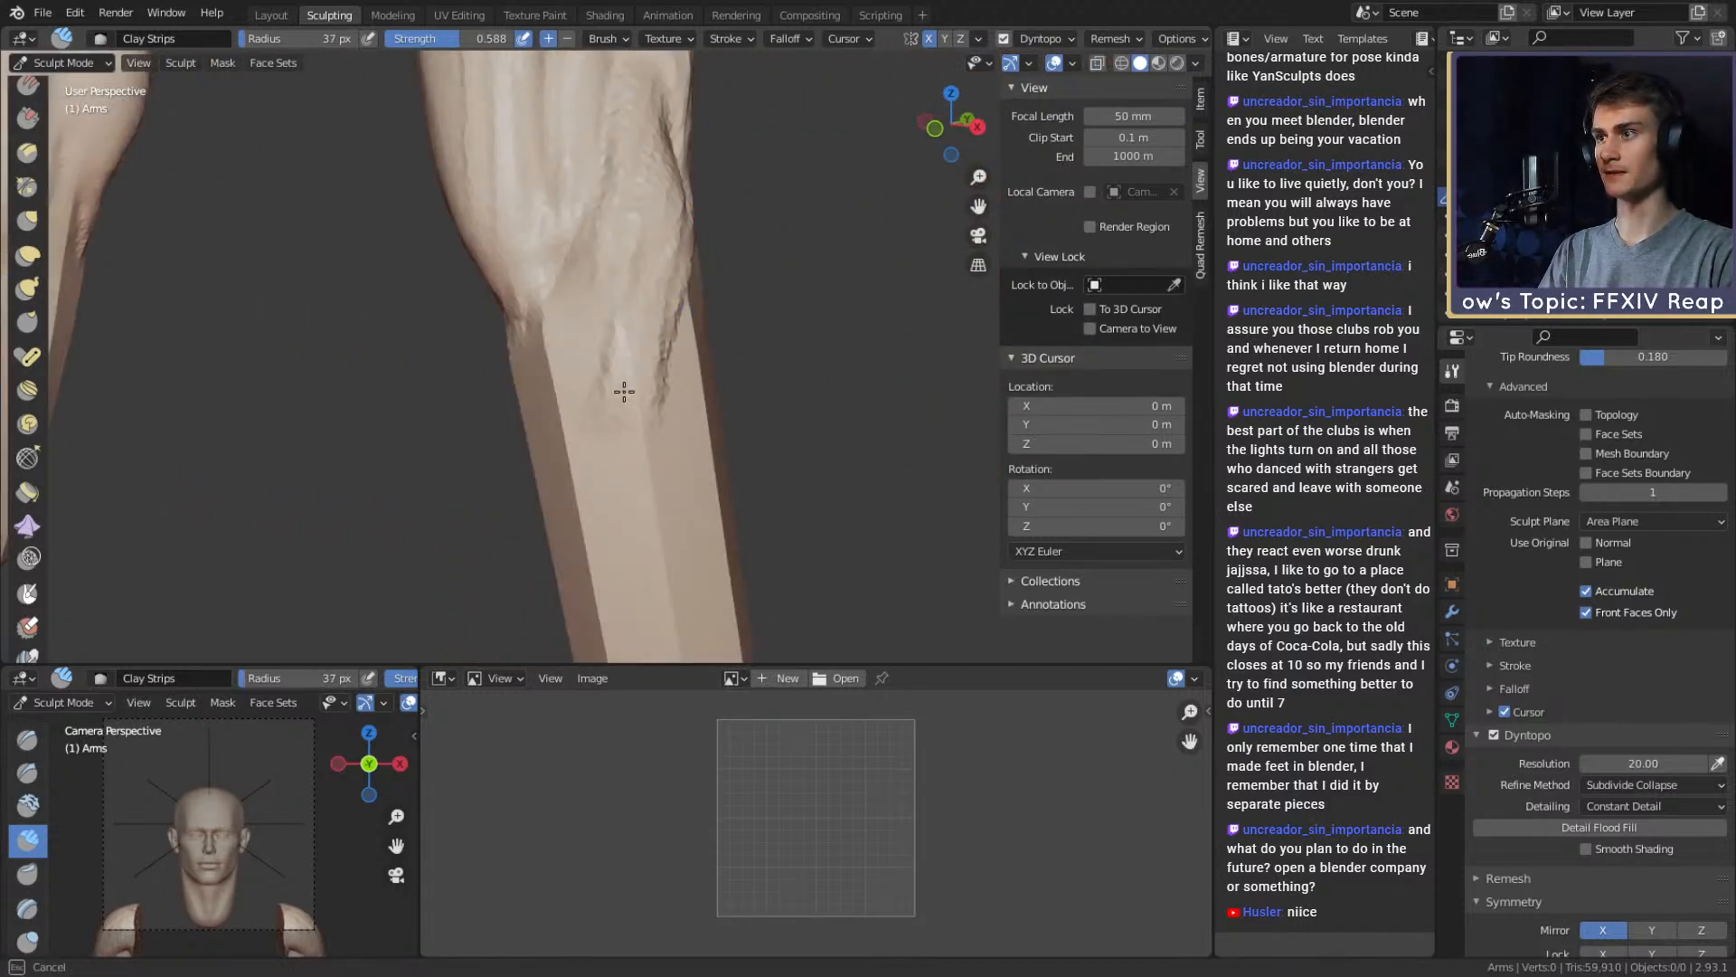
{"action": "left_click_drag", "start_coordinate": [624, 392], "coordinate": [660, 348]}
{"action": "mouse_move", "coordinate": [660, 348]}
{"action": "middle_mouse_down"}
{"action": "mouse_move", "coordinate": [678, 303]}
{"action": "mouse_move", "coordinate": [611, 387]}
{"action": "middle_mouse_up"}
{"action": "middle_click_drag", "start_coordinate": [609, 272], "coordinate": [606, 310]}
{"action": "mouse_move", "coordinate": [607, 310]}
{"action": "left_mouse_down"}
{"action": "mouse_move", "coordinate": [627, 214]}
{"action": "mouse_move", "coordinate": [626, 290]}
{"action": "left_mouse_up"}
Bulk out the outer forearm muscle below the elbow, enlarging the Clay Strips radius to 58 px
{"action": "key", "text": "f"}
{"action": "left_click", "coordinate": [627, 290]}
{"action": "middle_click_drag", "start_coordinate": [627, 290], "coordinate": [705, 258]}
{"action": "mouse_move", "coordinate": [650, 236]}
{"action": "left_mouse_down"}
{"action": "mouse_move", "coordinate": [589, 425]}
{"action": "mouse_move", "coordinate": [690, 276]}
{"action": "mouse_move", "coordinate": [604, 361]}
{"action": "mouse_move", "coordinate": [652, 258]}
{"action": "mouse_move", "coordinate": [604, 262]}
{"action": "mouse_move", "coordinate": [621, 291]}
{"action": "mouse_move", "coordinate": [636, 266]}
{"action": "left_mouse_up"}
{"action": "key", "text": "f"}
{"action": "left_click", "coordinate": [635, 360]}
{"action": "key", "text": "f"}
{"action": "left_click", "coordinate": [643, 232]}
{"action": "key", "text": "f"}
{"action": "left_click", "coordinate": [640, 232]}
{"action": "middle_click_drag", "start_coordinate": [640, 232], "coordinate": [620, 283]}
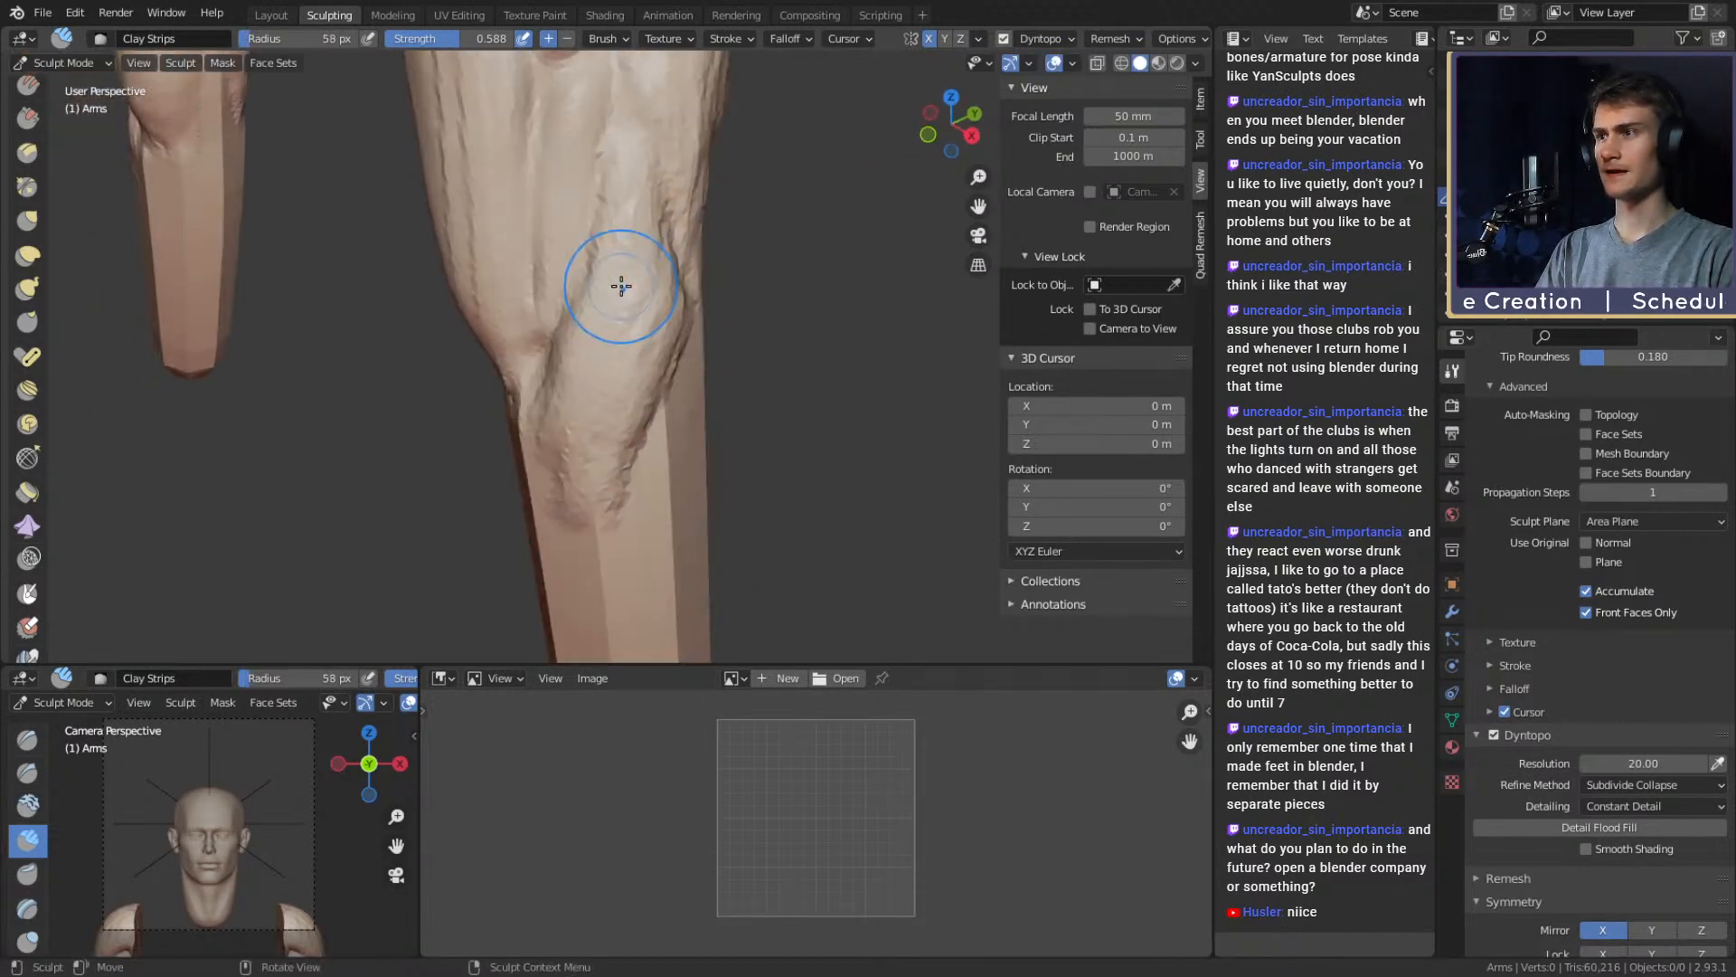
Refine the surface of the outer forearm muscle beside the biceps tip with Clay Strips at a 36 px radius
{"action": "key", "text": "f"}
{"action": "left_click", "coordinate": [602, 286]}
{"action": "left_click_drag", "start_coordinate": [604, 287], "coordinate": [616, 241]}
{"action": "middle_click_drag", "start_coordinate": [617, 240], "coordinate": [617, 226]}
{"action": "left_click_drag", "start_coordinate": [617, 226], "coordinate": [597, 307]}
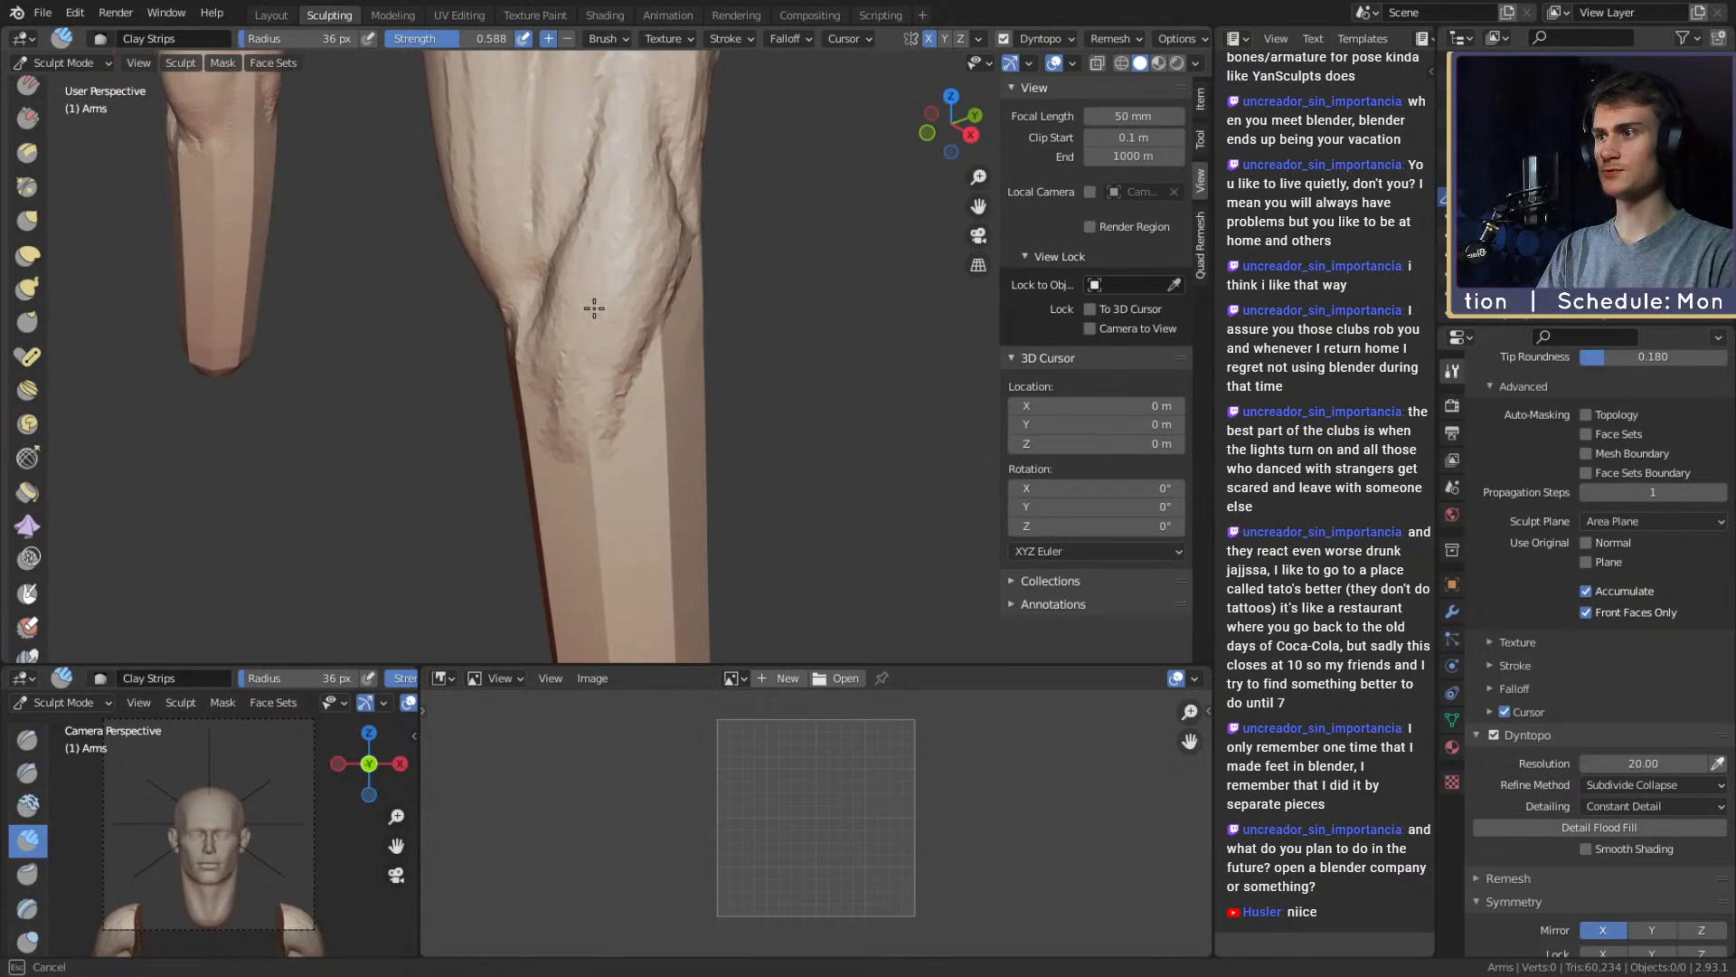
{"action": "mouse_move", "coordinate": [598, 304]}
{"action": "middle_mouse_down"}
{"action": "mouse_move", "coordinate": [786, 213]}
{"action": "mouse_move", "coordinate": [753, 326]}
{"action": "middle_mouse_up"}
{"action": "mouse_move", "coordinate": [752, 325]}
{"action": "middle_mouse_down"}
{"action": "mouse_move", "coordinate": [741, 348]}
{"action": "mouse_move", "coordinate": [719, 329]}
{"action": "middle_mouse_up"}
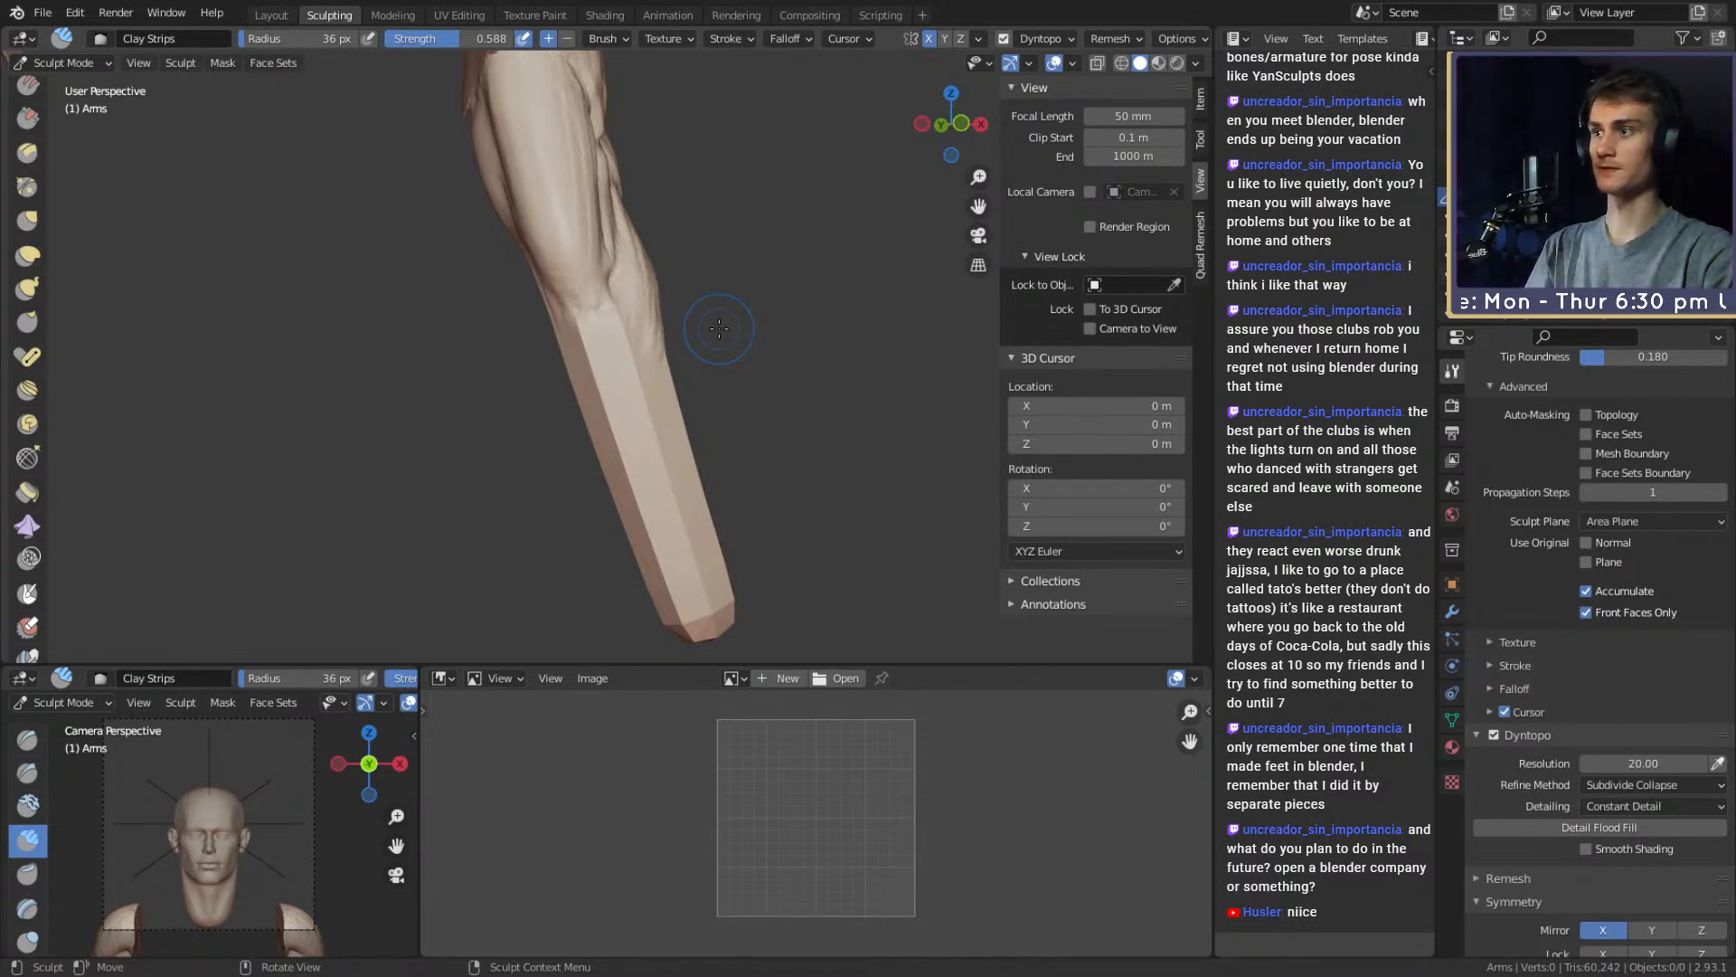
Fill in the elbow crease below the biceps tip with Clay Strips at a 33 px radius
{"action": "middle_click_drag", "start_coordinate": [719, 328], "coordinate": [669, 371]}
{"action": "middle_click_drag", "start_coordinate": [669, 371], "coordinate": [595, 359], "text": "ctrl"}
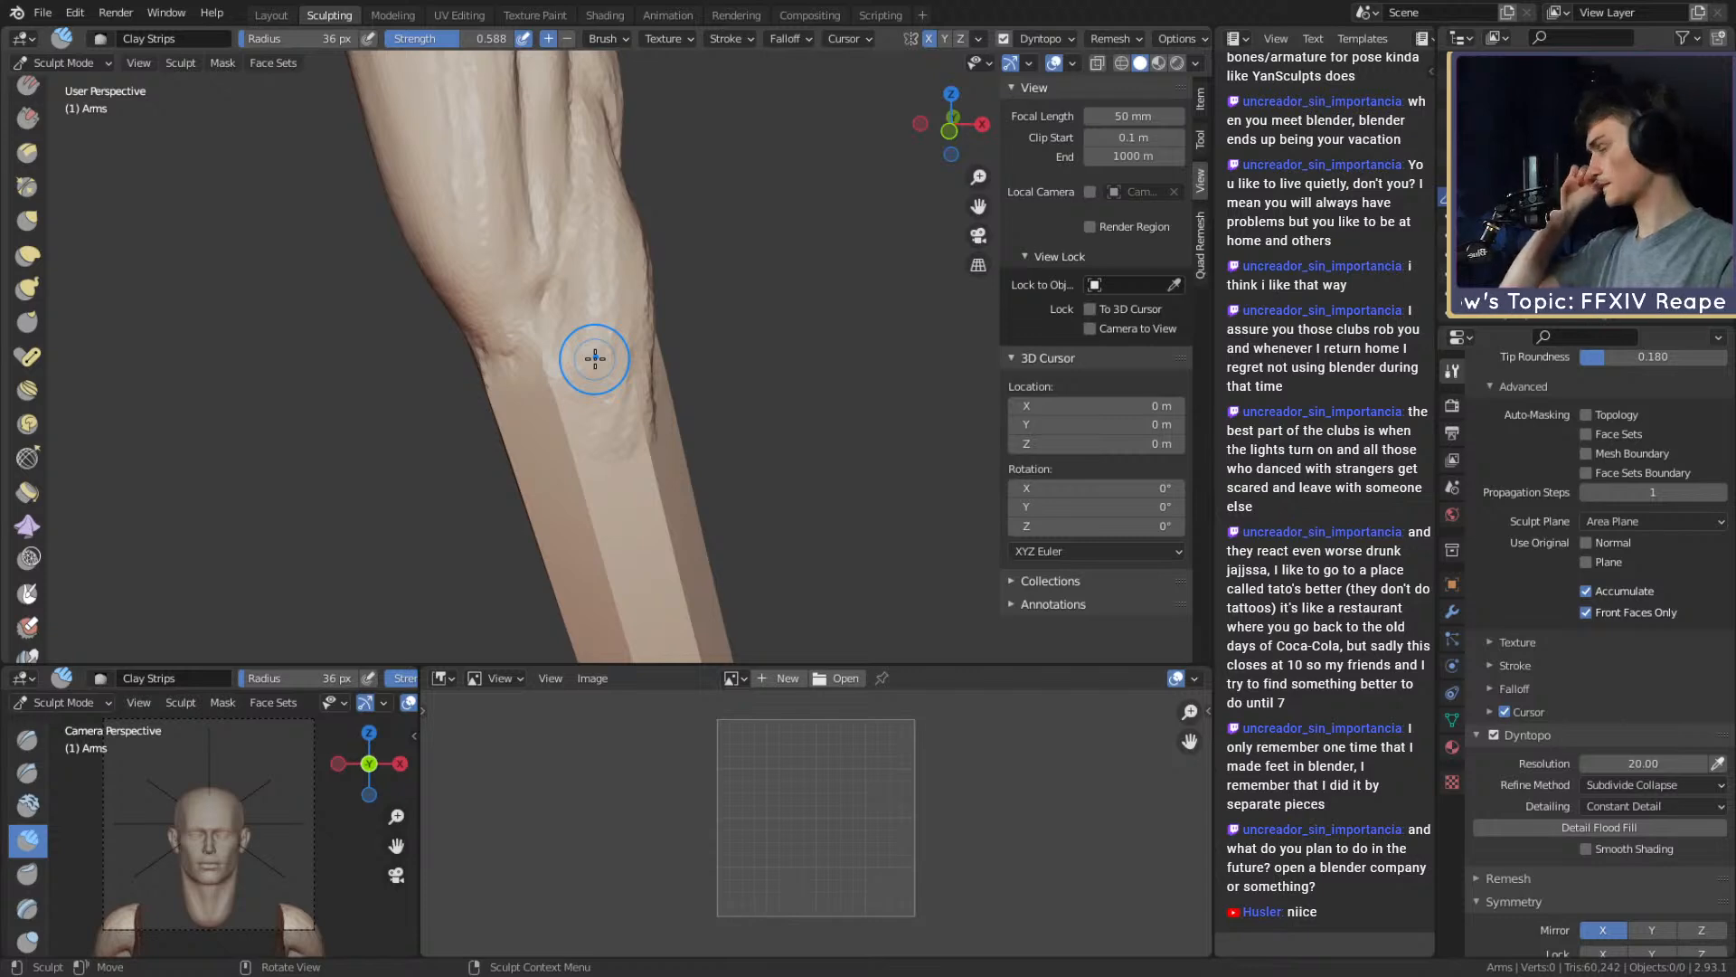
{"action": "mouse_move", "coordinate": [595, 359]}
{"action": "middle_mouse_down"}
{"action": "mouse_move", "coordinate": [643, 283]}
{"action": "mouse_move", "coordinate": [523, 318]}
{"action": "mouse_move", "coordinate": [609, 233]}
{"action": "mouse_move", "coordinate": [582, 278]}
{"action": "mouse_move", "coordinate": [680, 271]}
{"action": "mouse_move", "coordinate": [573, 263]}
{"action": "mouse_move", "coordinate": [648, 272]}
{"action": "mouse_move", "coordinate": [636, 248]}
{"action": "mouse_move", "coordinate": [620, 264]}
{"action": "mouse_move", "coordinate": [648, 331]}
{"action": "mouse_move", "coordinate": [588, 221]}
{"action": "mouse_move", "coordinate": [610, 174]}
{"action": "middle_mouse_up"}
{"action": "key", "text": "f"}
{"action": "left_click", "coordinate": [653, 280]}
{"action": "key", "text": "f"}
{"action": "left_click", "coordinate": [571, 276]}
{"action": "key", "text": "shift+c"}
{"action": "key", "text": "c"}
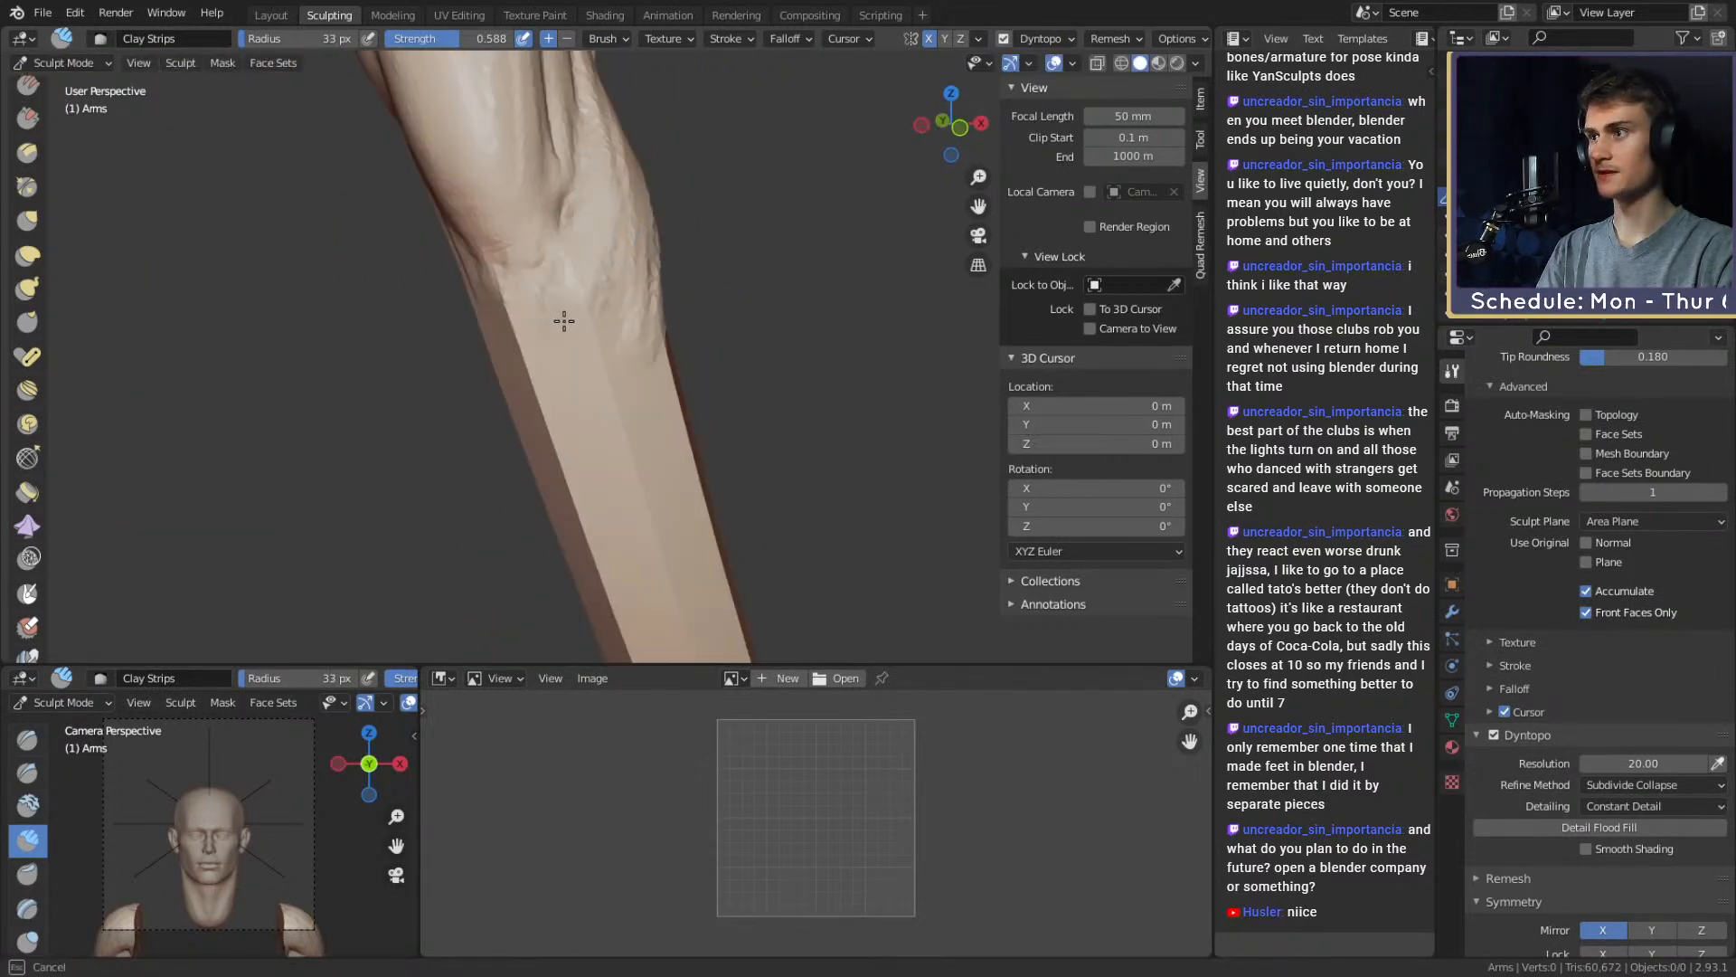
Sculpt long muscle ridges from the elbow crease down the front of the forearm to the wrist at a 30 px radius
{"action": "mouse_move", "coordinate": [564, 321]}
{"action": "middle_mouse_down"}
{"action": "mouse_move", "coordinate": [543, 316]}
{"action": "mouse_move", "coordinate": [607, 320]}
{"action": "middle_mouse_up"}
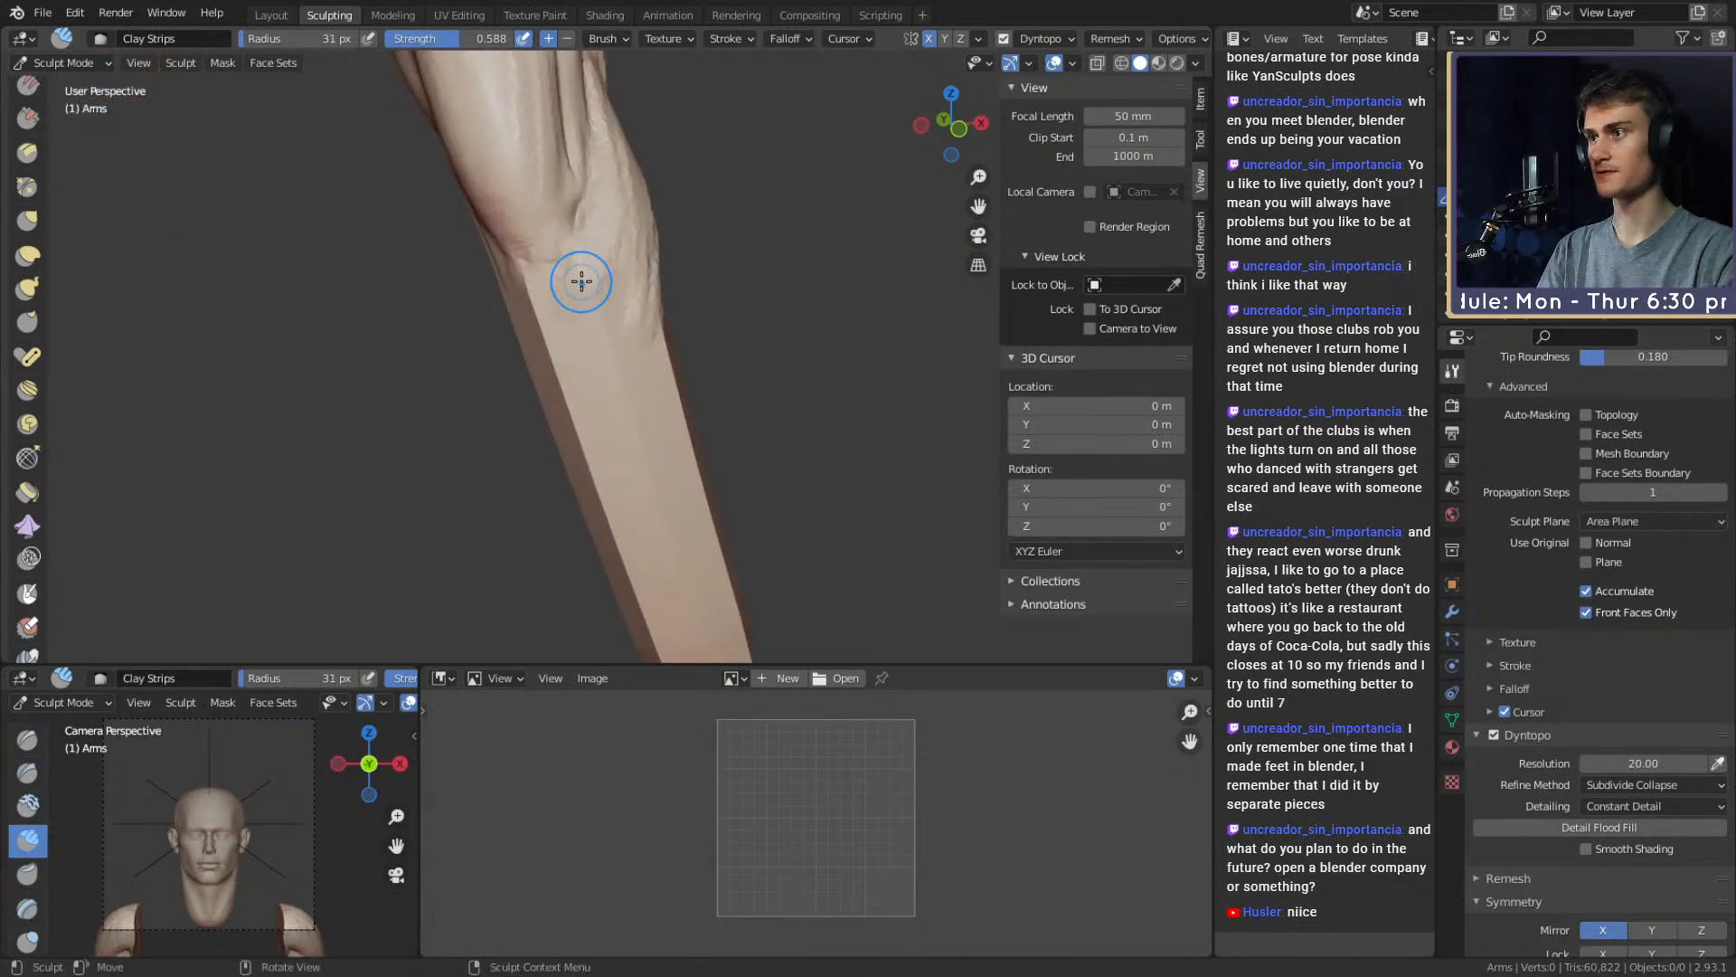
{"action": "mouse_move", "coordinate": [596, 232]}
{"action": "middle_mouse_down"}
{"action": "mouse_move", "coordinate": [639, 364]}
{"action": "mouse_move", "coordinate": [600, 333]}
{"action": "middle_mouse_up"}
{"action": "middle_click_drag", "start_coordinate": [702, 584], "coordinate": [595, 391]}
{"action": "middle_click_drag", "start_coordinate": [573, 263], "coordinate": [581, 339]}
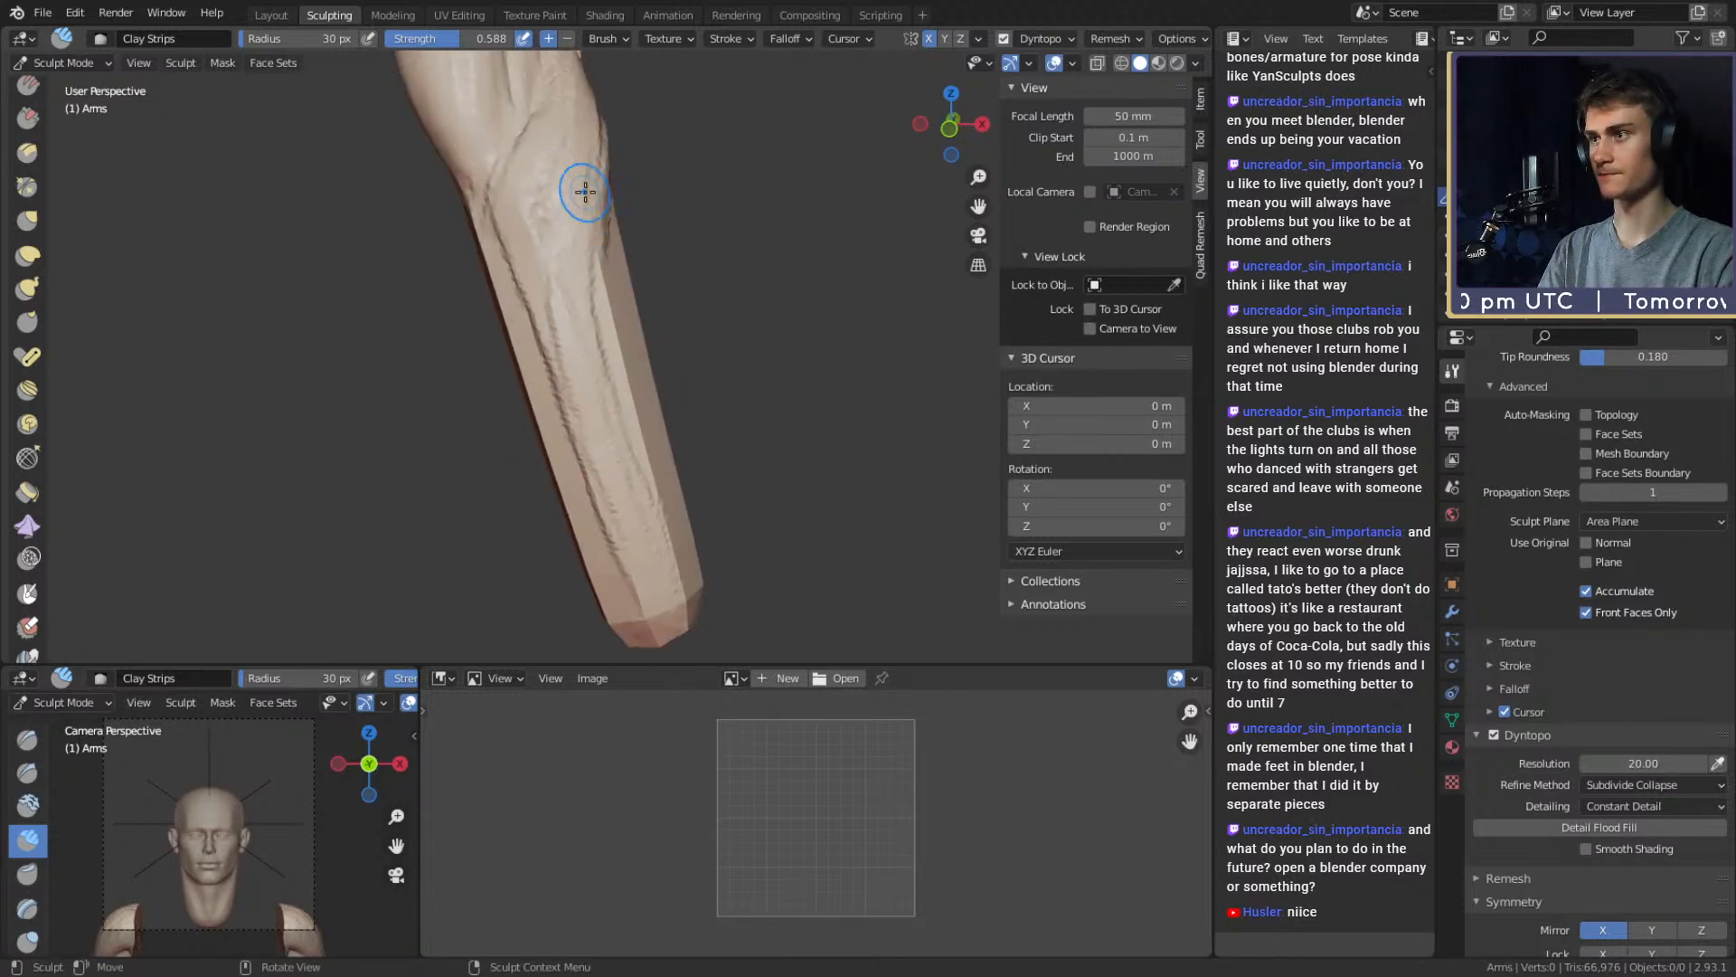
Thicken the outer forearm muscle and blend it into the front ridges, enlarging the Clay Strips radius to 43 px
{"action": "middle_click_drag", "start_coordinate": [585, 191], "coordinate": [624, 263]}
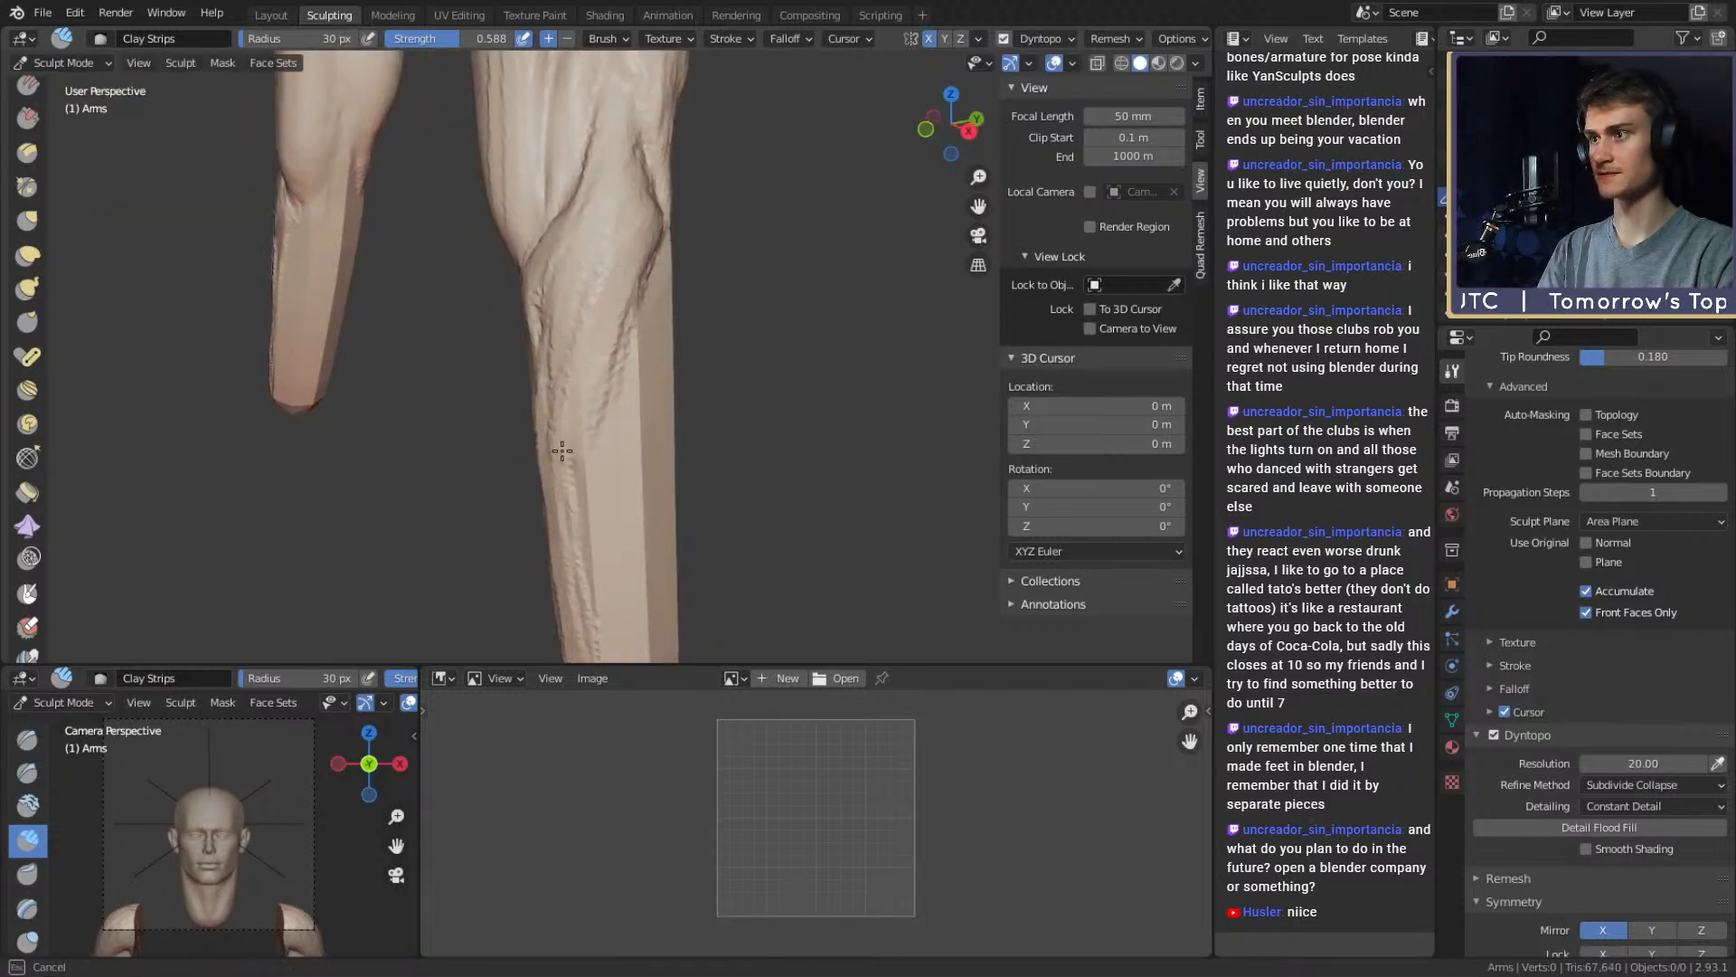
{"action": "middle_click_drag", "start_coordinate": [561, 450], "coordinate": [667, 243]}
{"action": "middle_click_drag", "start_coordinate": [689, 382], "coordinate": [587, 298]}
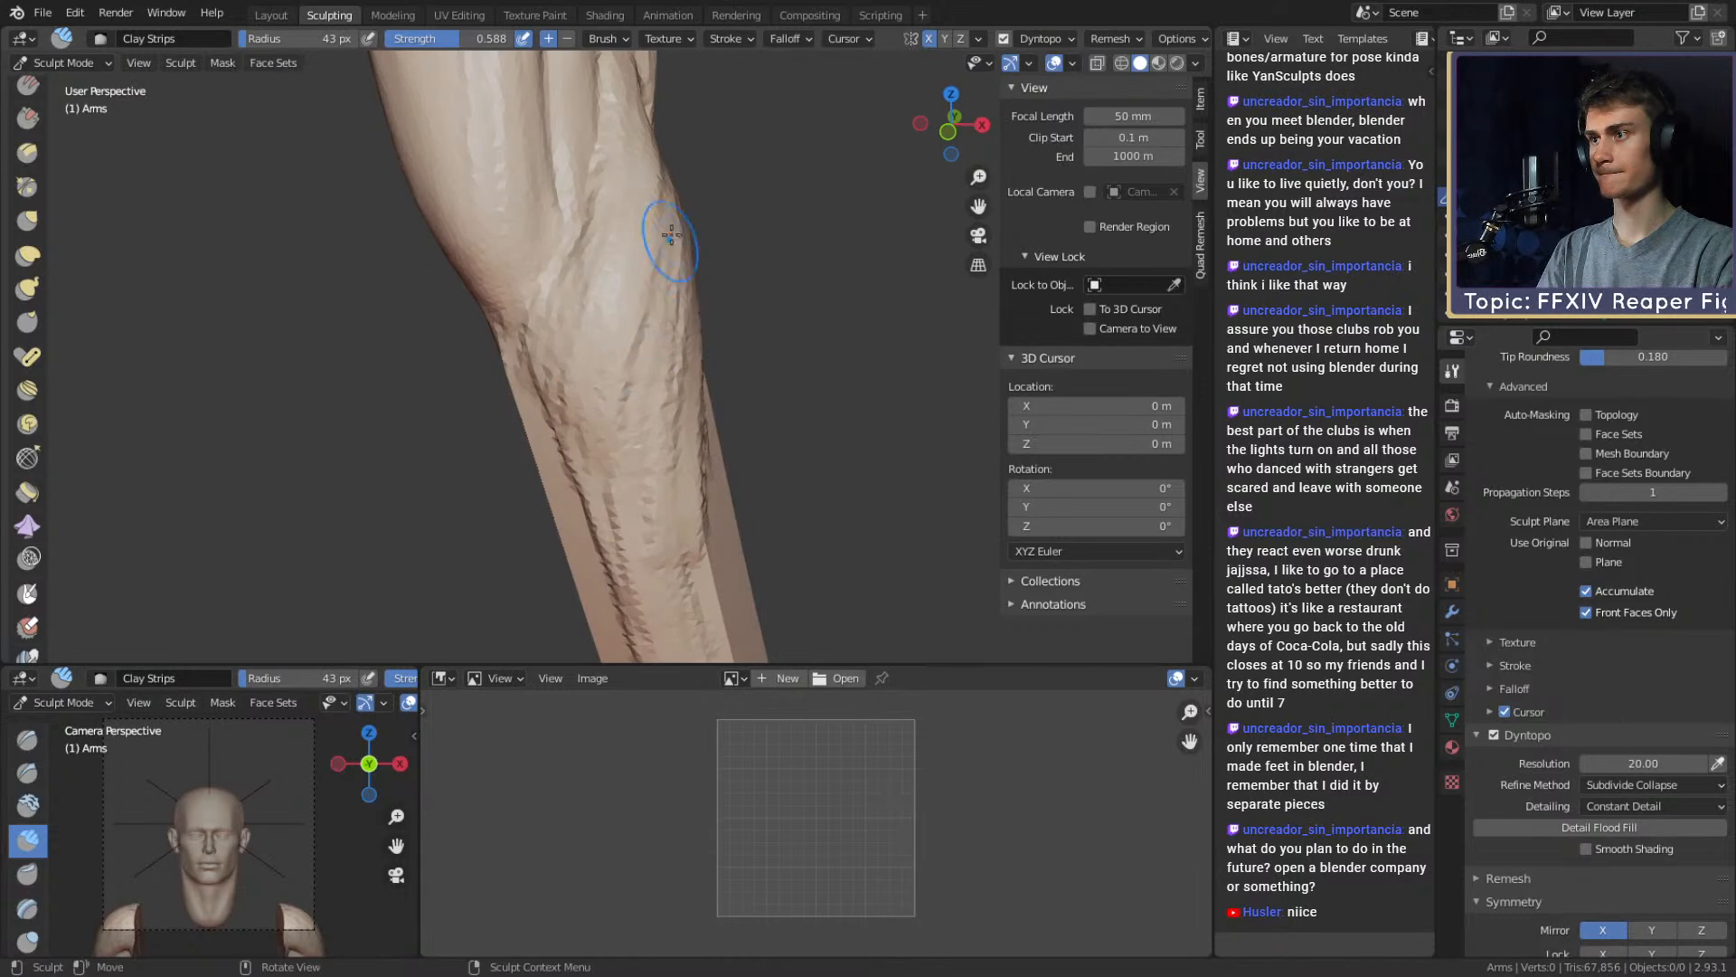
{"action": "middle_click_drag", "start_coordinate": [656, 244], "coordinate": [620, 193]}
Add fiber ridges along the outer forearm muscle with Clay Strips at a 23 px radius
{"action": "mouse_move", "coordinate": [592, 394]}
{"action": "left_mouse_down", "text": "alt"}
{"action": "mouse_move", "coordinate": [577, 256]}
{"action": "mouse_move", "coordinate": [656, 237]}
{"action": "mouse_move", "coordinate": [721, 412]}
{"action": "mouse_move", "coordinate": [671, 442]}
{"action": "mouse_move", "coordinate": [678, 294]}
{"action": "mouse_move", "coordinate": [565, 325]}
{"action": "mouse_move", "coordinate": [624, 289]}
{"action": "mouse_move", "coordinate": [631, 305]}
{"action": "mouse_move", "coordinate": [624, 226]}
{"action": "left_mouse_up", "text": "alt"}
{"action": "key", "text": "f"}
{"action": "left_click", "coordinate": [671, 356]}
{"action": "left_click_drag", "start_coordinate": [576, 355], "coordinate": [584, 223], "text": "alt"}
{"action": "key", "text": "f"}
{"action": "left_click", "coordinate": [587, 337]}
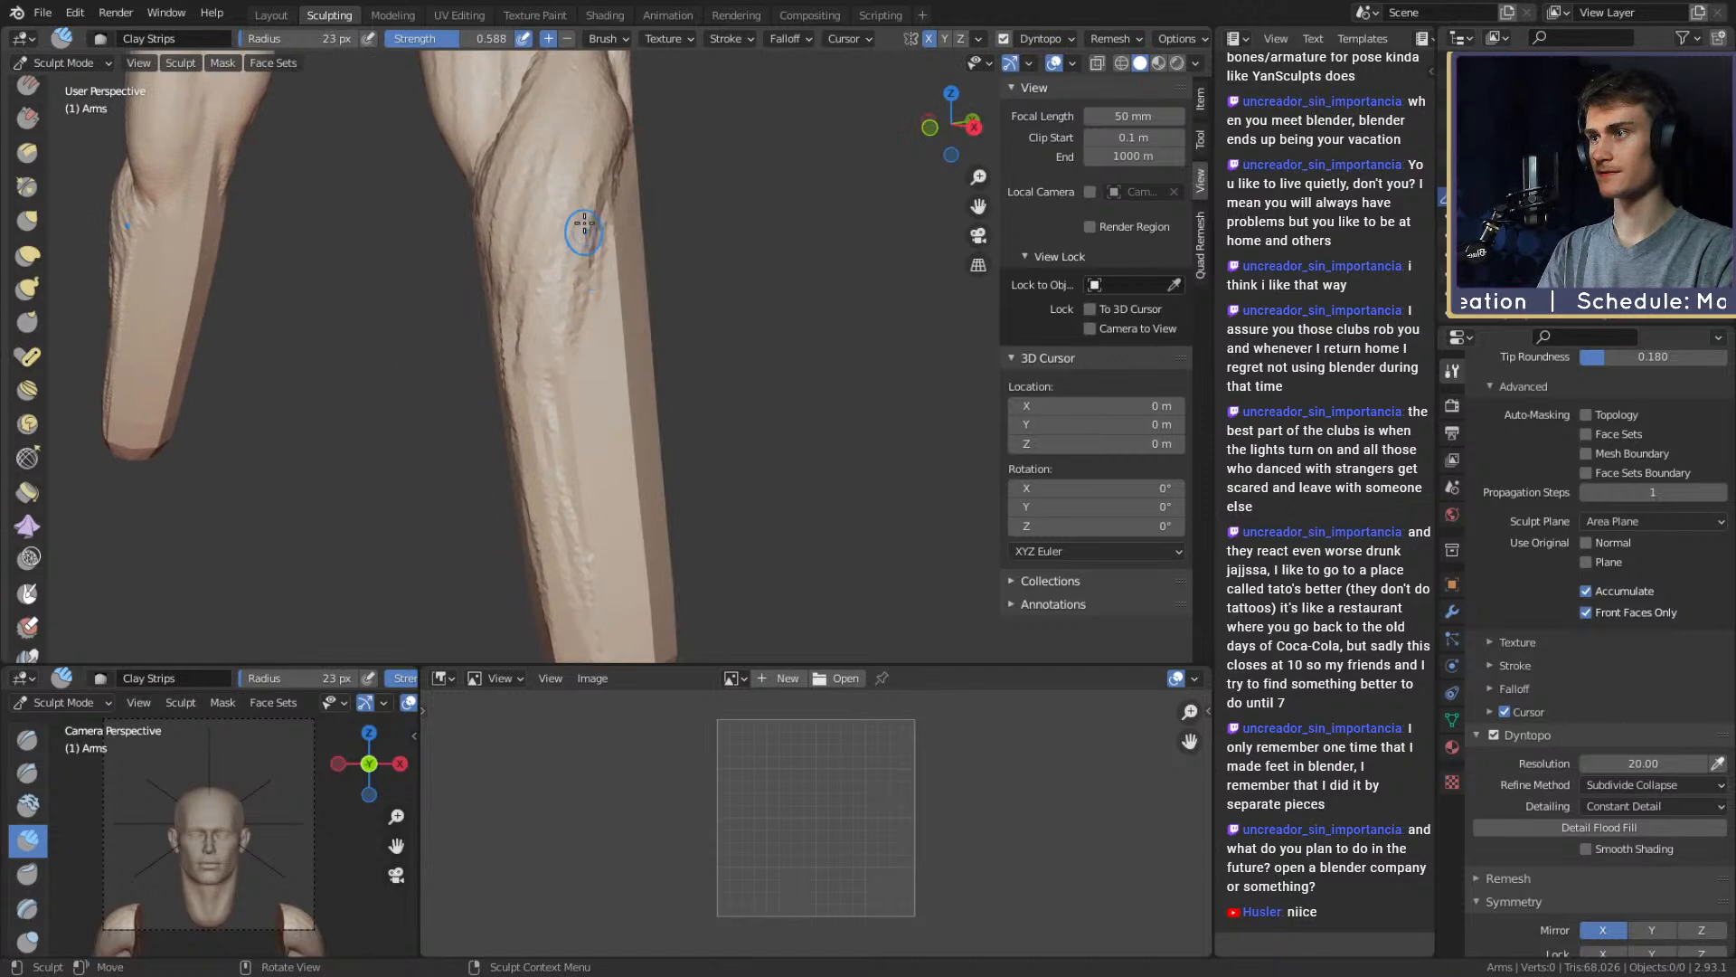
{"action": "left_click_drag", "start_coordinate": [549, 508], "coordinate": [543, 394]}
Lay diagonal strips across the inner side of the elbow with Clay Strips at a 27 px radius
{"action": "left_click_drag", "start_coordinate": [547, 307], "coordinate": [623, 339], "text": "alt"}
{"action": "middle_click_drag", "start_coordinate": [623, 339], "coordinate": [632, 298]}
{"action": "key", "text": "f"}
{"action": "left_click", "coordinate": [636, 299]}
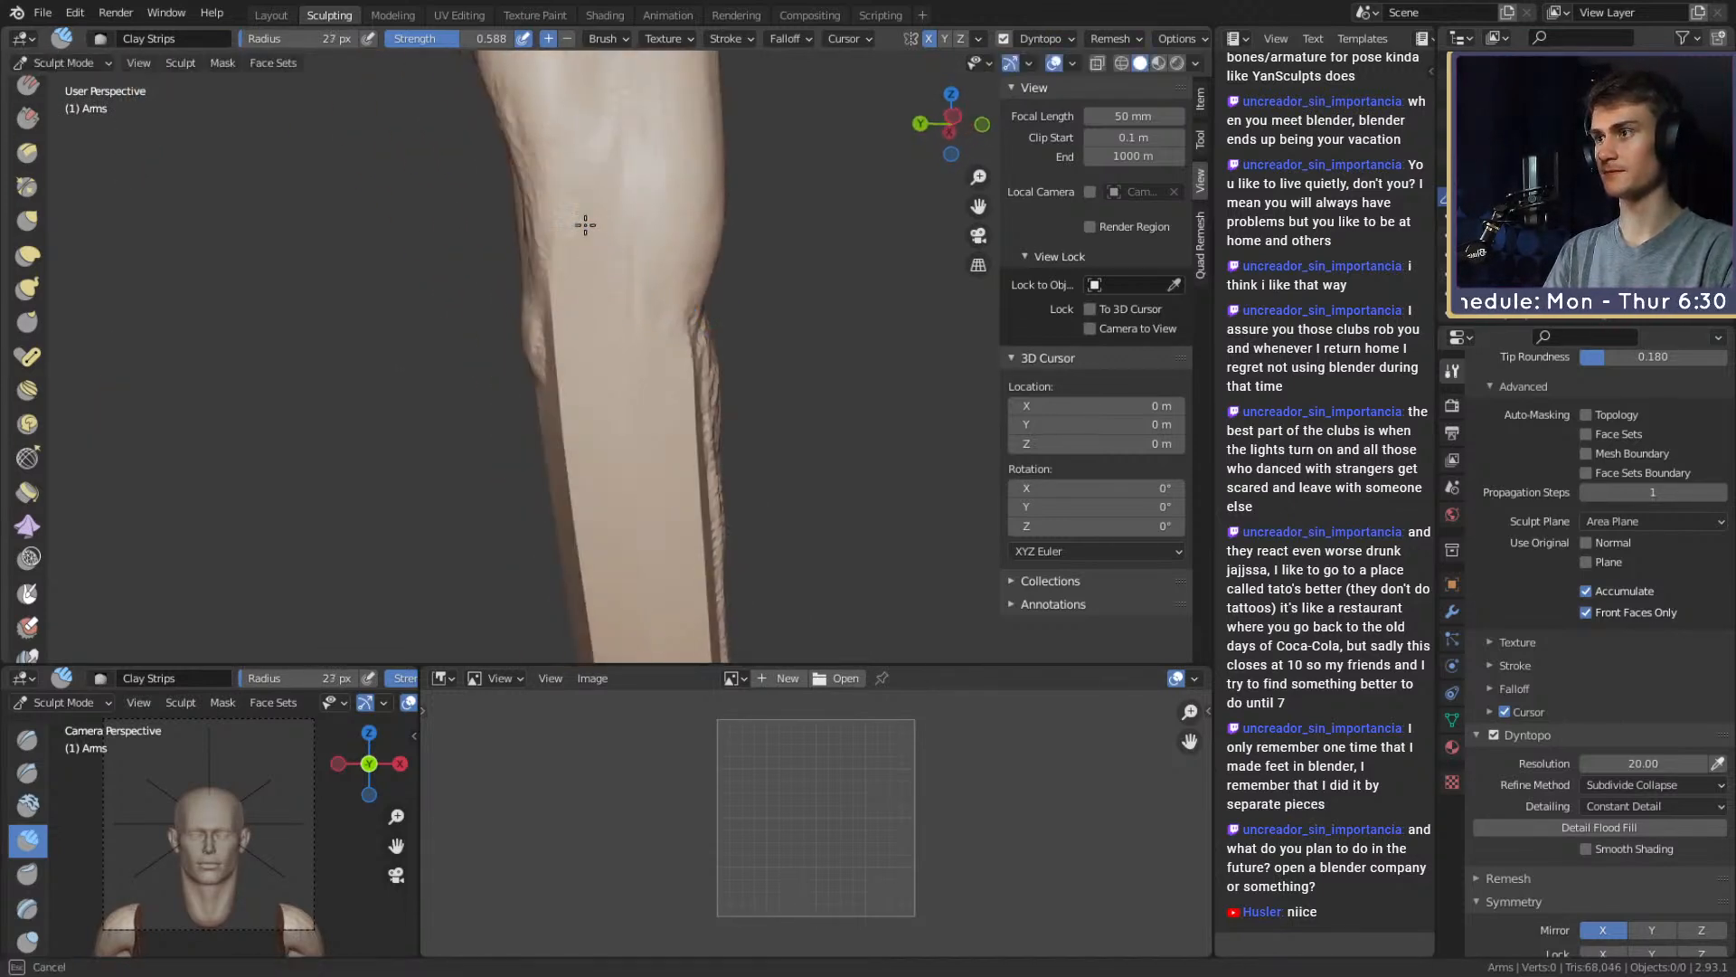
{"action": "left_click_drag", "start_coordinate": [585, 225], "coordinate": [645, 343]}
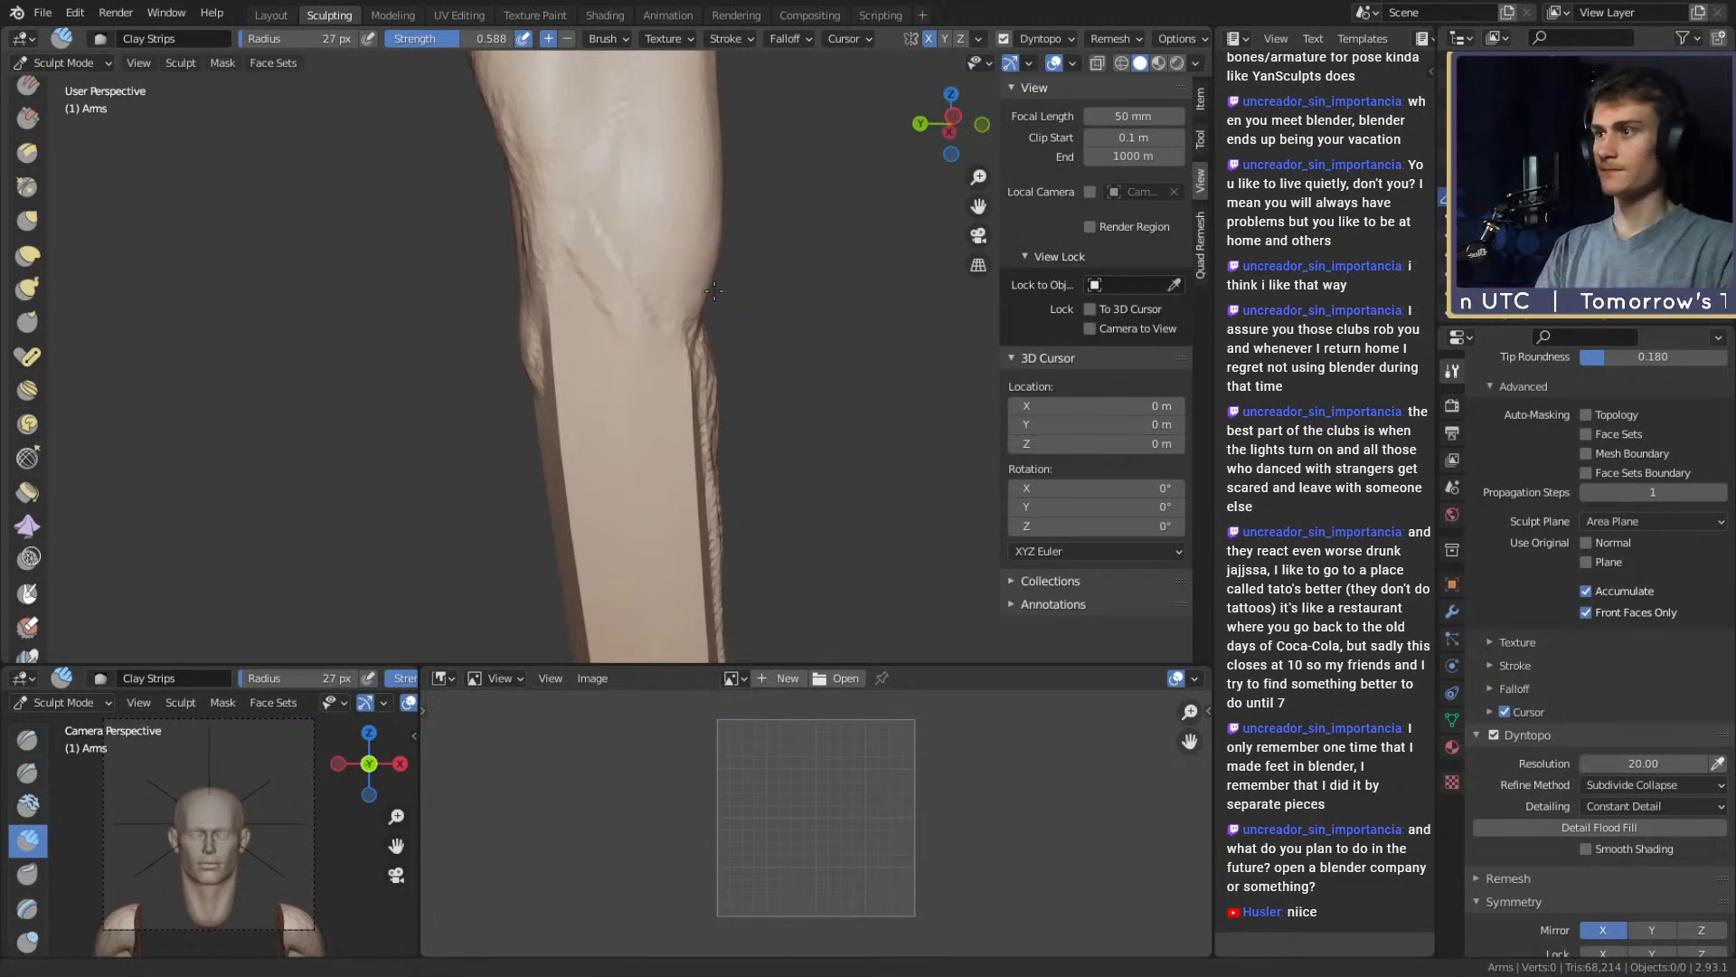
Build up the inner forearm just below the elbow with Clay Strips at a 37 px radius
{"action": "middle_click_drag", "start_coordinate": [663, 257], "coordinate": [515, 285]}
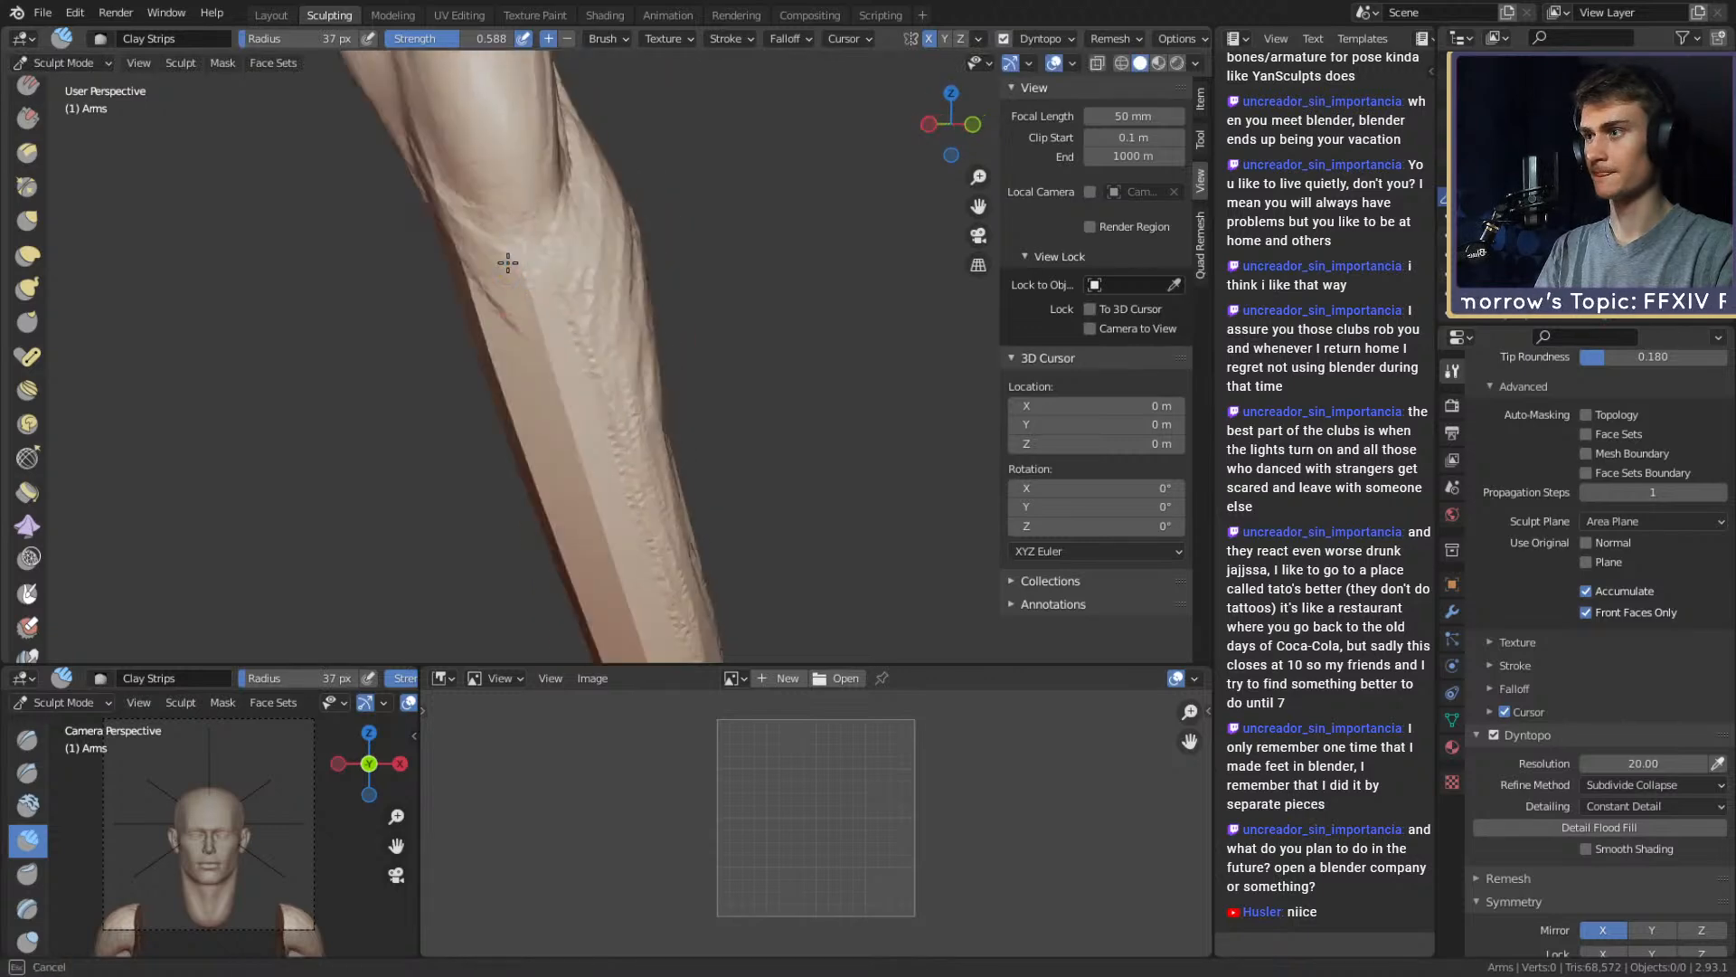
{"action": "middle_click_drag", "start_coordinate": [581, 476], "coordinate": [525, 396]}
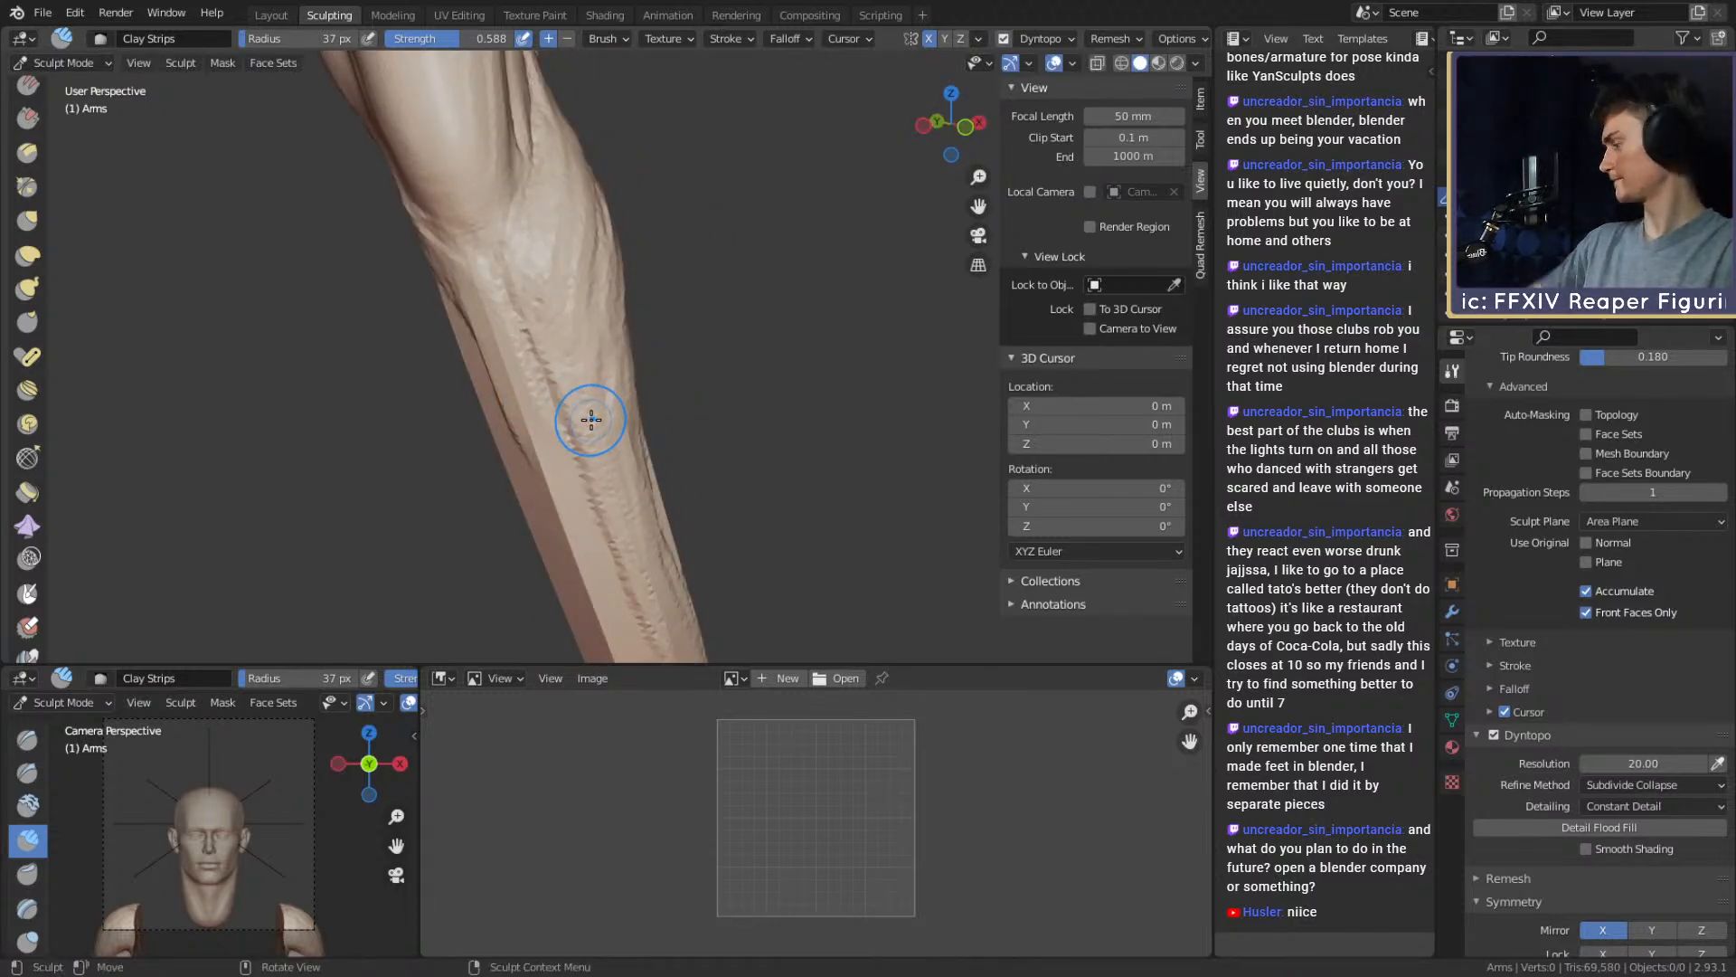
{"action": "mouse_move", "coordinate": [589, 331]}
{"action": "middle_mouse_down"}
{"action": "mouse_move", "coordinate": [585, 356]}
{"action": "mouse_move", "coordinate": [539, 283]}
{"action": "mouse_move", "coordinate": [507, 279]}
{"action": "mouse_move", "coordinate": [533, 219]}
{"action": "mouse_move", "coordinate": [659, 299]}
{"action": "mouse_move", "coordinate": [620, 290]}
{"action": "mouse_move", "coordinate": [589, 228]}
{"action": "mouse_move", "coordinate": [633, 217]}
{"action": "mouse_move", "coordinate": [523, 302]}
{"action": "mouse_move", "coordinate": [594, 264]}
{"action": "middle_mouse_up"}
Add the flexor mass on the inner upper forearm with Clay Strips at a 49 px radius
{"action": "key", "text": "bracketright"}
{"action": "key", "text": "bracketright"}
{"action": "key", "text": "bracketright"}
{"action": "left_click_drag", "start_coordinate": [570, 288], "coordinate": [620, 372]}
{"action": "middle_click_drag", "start_coordinate": [552, 294], "coordinate": [592, 283]}
{"action": "left_click_drag", "start_coordinate": [543, 280], "coordinate": [592, 371]}
{"action": "middle_click_drag", "start_coordinate": [579, 317], "coordinate": [517, 285]}
{"action": "left_click_drag", "start_coordinate": [538, 247], "coordinate": [566, 289]}
{"action": "middle_click_drag", "start_coordinate": [536, 270], "coordinate": [611, 266]}
{"action": "left_click_drag", "start_coordinate": [513, 264], "coordinate": [540, 286]}
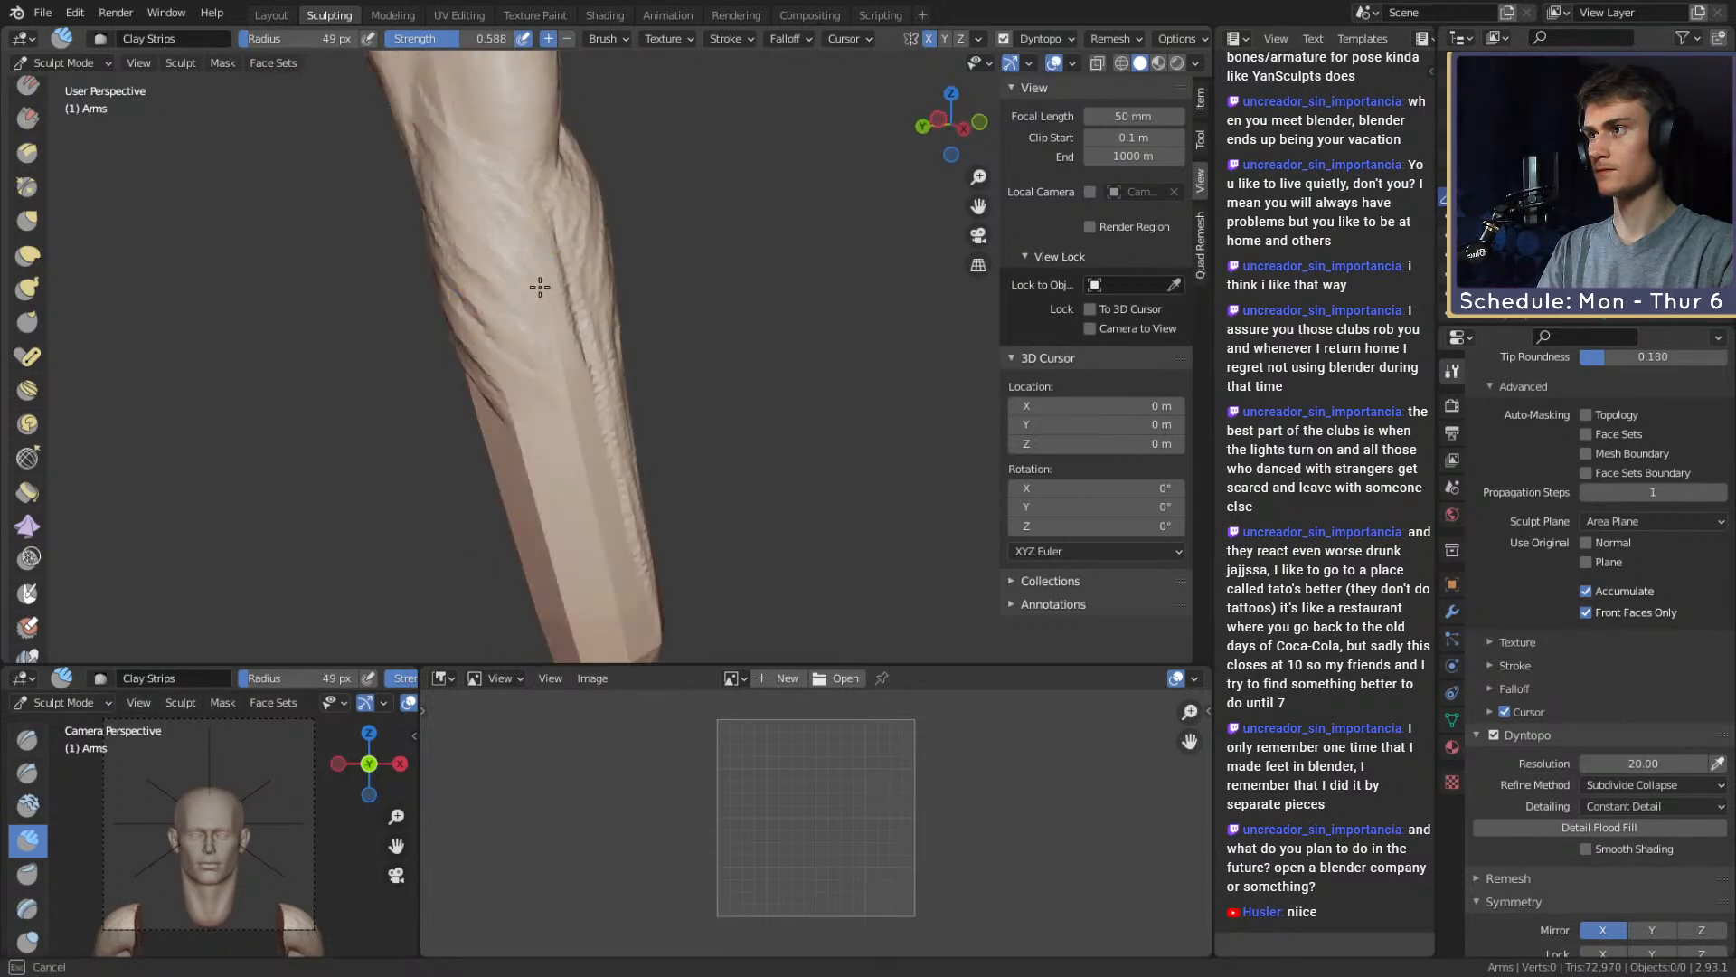
Fill out the inner forearm flexors further down the limb and blend them into the front ridges at 49 px
{"action": "left_click_drag", "start_coordinate": [541, 364], "coordinate": [544, 372]}
{"action": "mouse_move", "coordinate": [524, 347]}
{"action": "left_mouse_down", "text": "alt"}
{"action": "mouse_move", "coordinate": [515, 310]}
{"action": "mouse_move", "coordinate": [552, 289]}
{"action": "left_mouse_up", "text": "alt"}
{"action": "left_click_drag", "start_coordinate": [556, 288], "coordinate": [588, 392]}
{"action": "mouse_move", "coordinate": [579, 362]}
{"action": "left_mouse_down", "text": "alt"}
{"action": "mouse_move", "coordinate": [542, 312]}
{"action": "mouse_move", "coordinate": [570, 321]}
{"action": "left_mouse_up", "text": "alt"}
{"action": "mouse_move", "coordinate": [570, 321]}
{"action": "left_mouse_down", "text": "ctrl+alt"}
{"action": "mouse_move", "coordinate": [593, 397]}
{"action": "mouse_move", "coordinate": [626, 413]}
{"action": "left_mouse_up", "text": "ctrl+alt"}
{"action": "left_click_drag", "start_coordinate": [626, 412], "coordinate": [621, 360], "text": "ctrl+alt"}
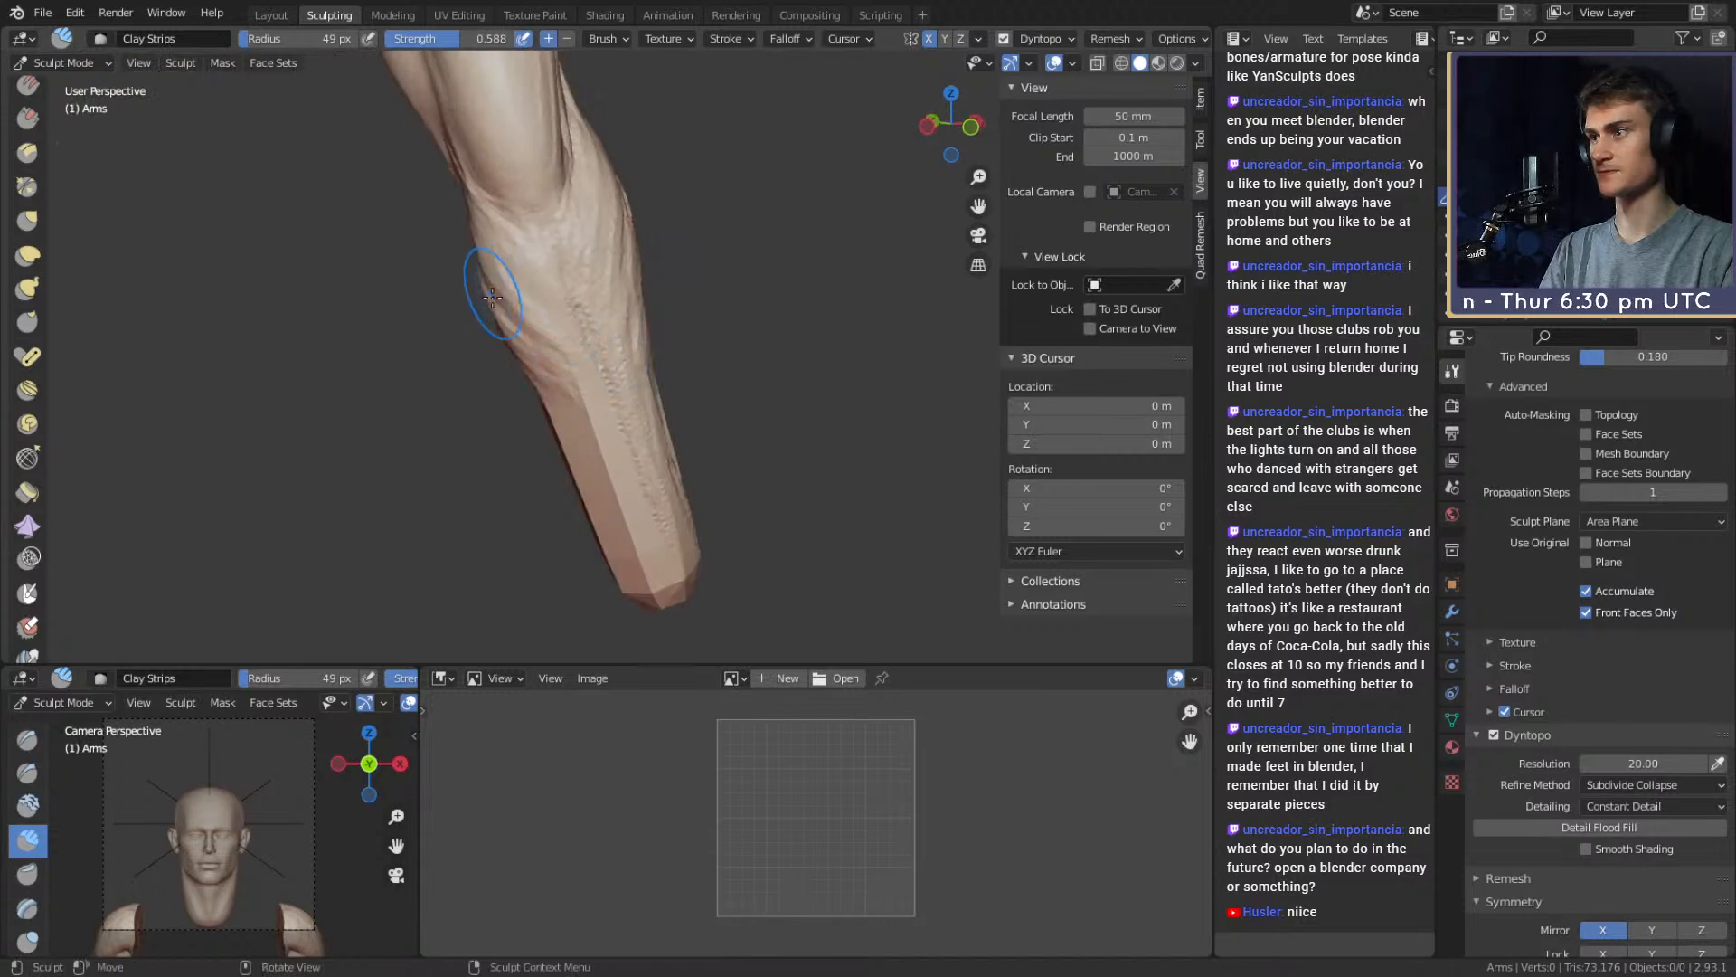
{"action": "mouse_move", "coordinate": [603, 170]}
{"action": "left_mouse_down", "text": "alt+shift"}
{"action": "mouse_move", "coordinate": [636, 197]}
{"action": "mouse_move", "coordinate": [545, 403]}
{"action": "mouse_move", "coordinate": [653, 219]}
{"action": "left_mouse_up", "text": "alt+shift"}
{"action": "key", "text": "m"}
{"action": "key", "text": "ctrl+z"}
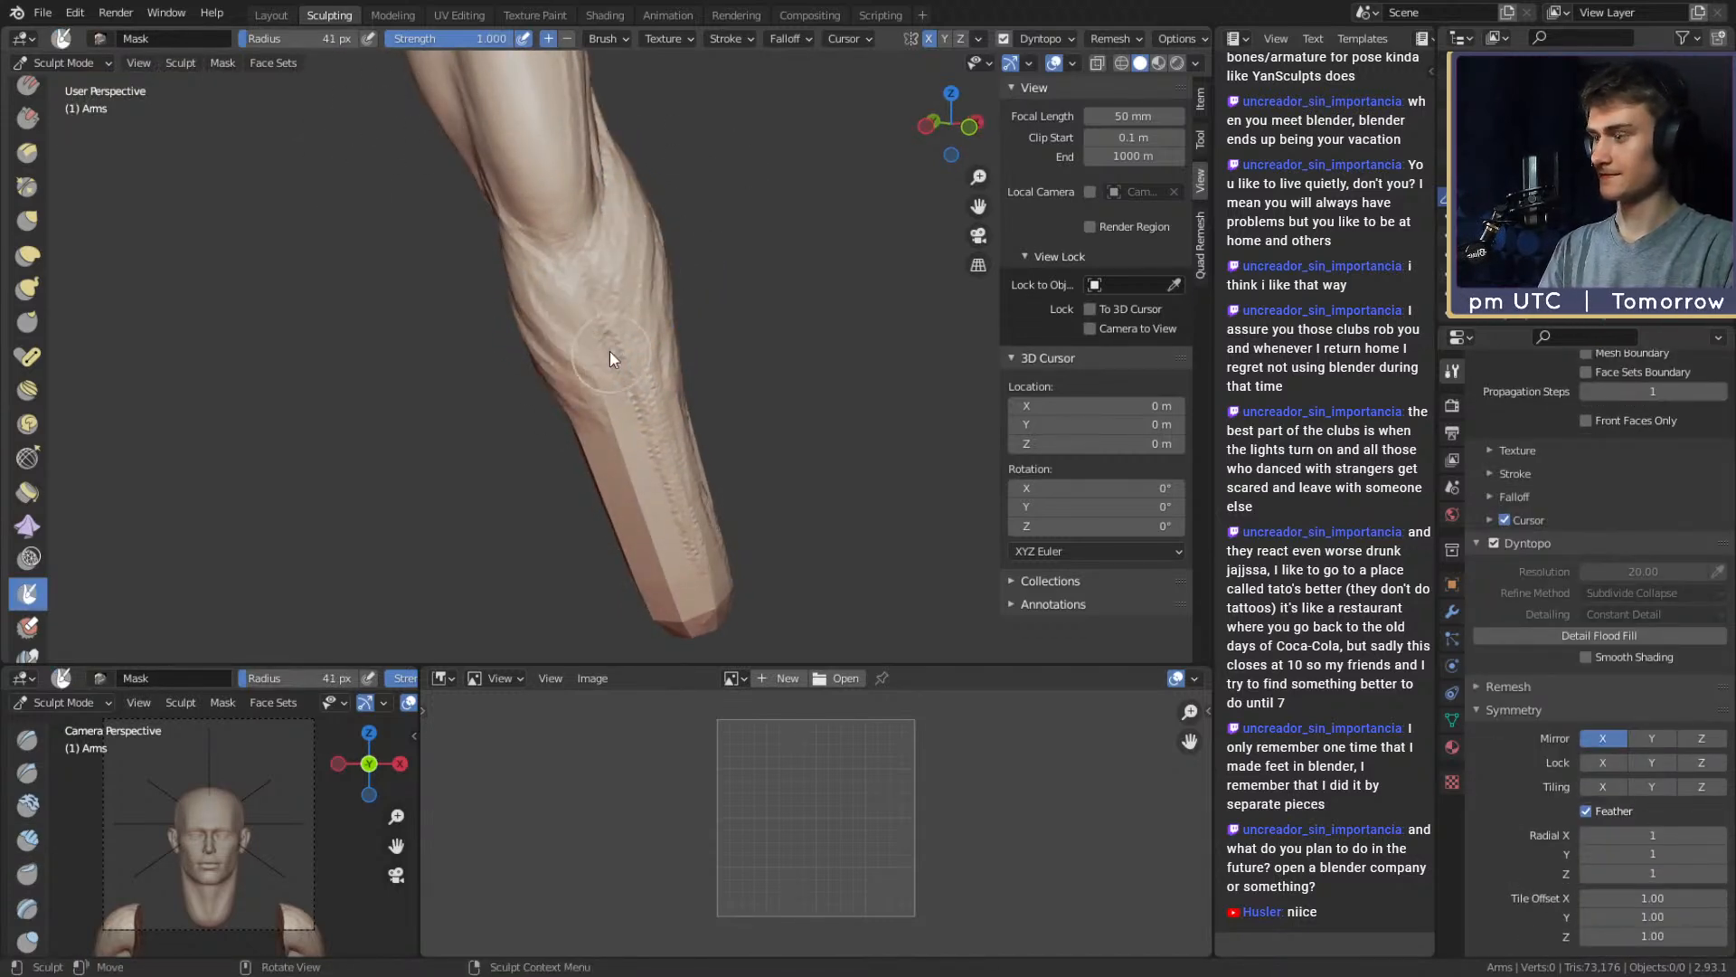
{"action": "key", "text": "c"}
Run the flexor ridges down the inner forearm to the wrist with Clay Strips at a 33 px radius
{"action": "mouse_move", "coordinate": [610, 353]}
{"action": "left_mouse_down", "text": "alt"}
{"action": "mouse_move", "coordinate": [593, 317]}
{"action": "mouse_move", "coordinate": [565, 353]}
{"action": "mouse_move", "coordinate": [592, 377]}
{"action": "left_mouse_up", "text": "alt"}
{"action": "key", "text": "f"}
{"action": "left_click", "coordinate": [568, 332]}
{"action": "left_click_drag", "start_coordinate": [621, 445], "coordinate": [586, 262]}
{"action": "middle_click_drag", "start_coordinate": [612, 243], "coordinate": [569, 233]}
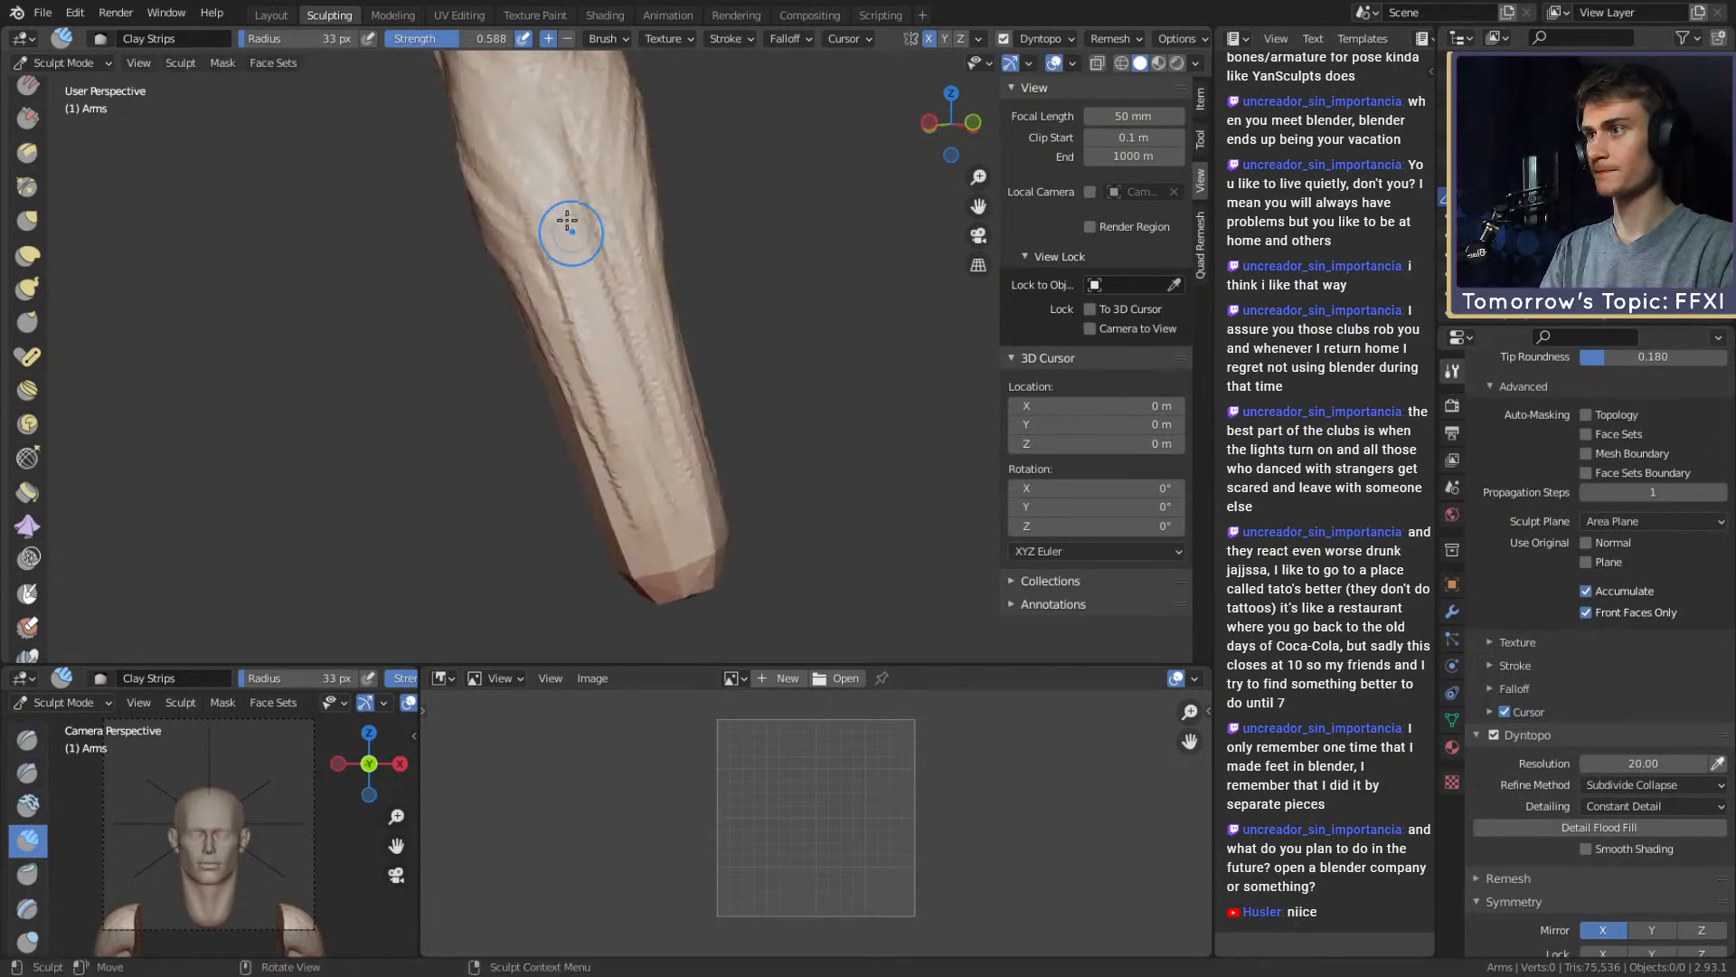
{"action": "left_click_drag", "start_coordinate": [585, 325], "coordinate": [622, 457]}
{"action": "middle_click_drag", "start_coordinate": [628, 458], "coordinate": [632, 419], "text": "shift"}
{"action": "left_click_drag", "start_coordinate": [632, 419], "coordinate": [546, 295]}
{"action": "middle_click_drag", "start_coordinate": [546, 295], "coordinate": [554, 273]}
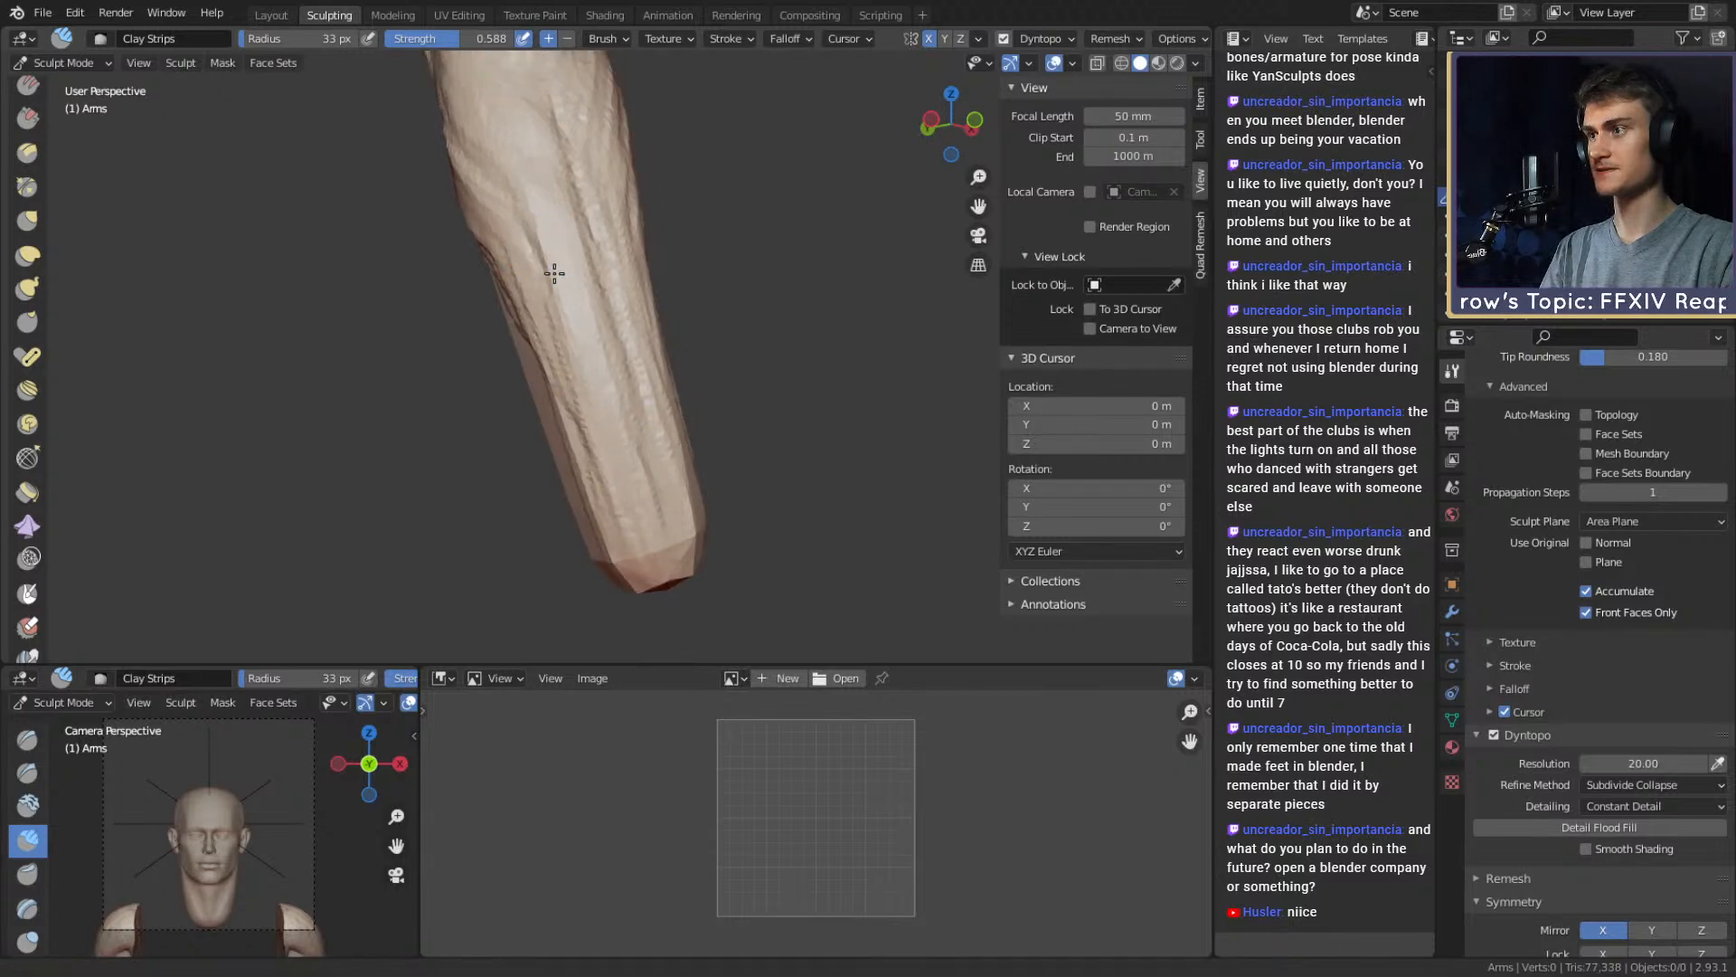
Build up the rear edge of the inner forearm flexors toward the wrist, raising the Clay Strips radius to 38 px
{"action": "middle_click_drag", "start_coordinate": [499, 173], "coordinate": [624, 409]}
{"action": "middle_click_drag", "start_coordinate": [474, 255], "coordinate": [579, 457]}
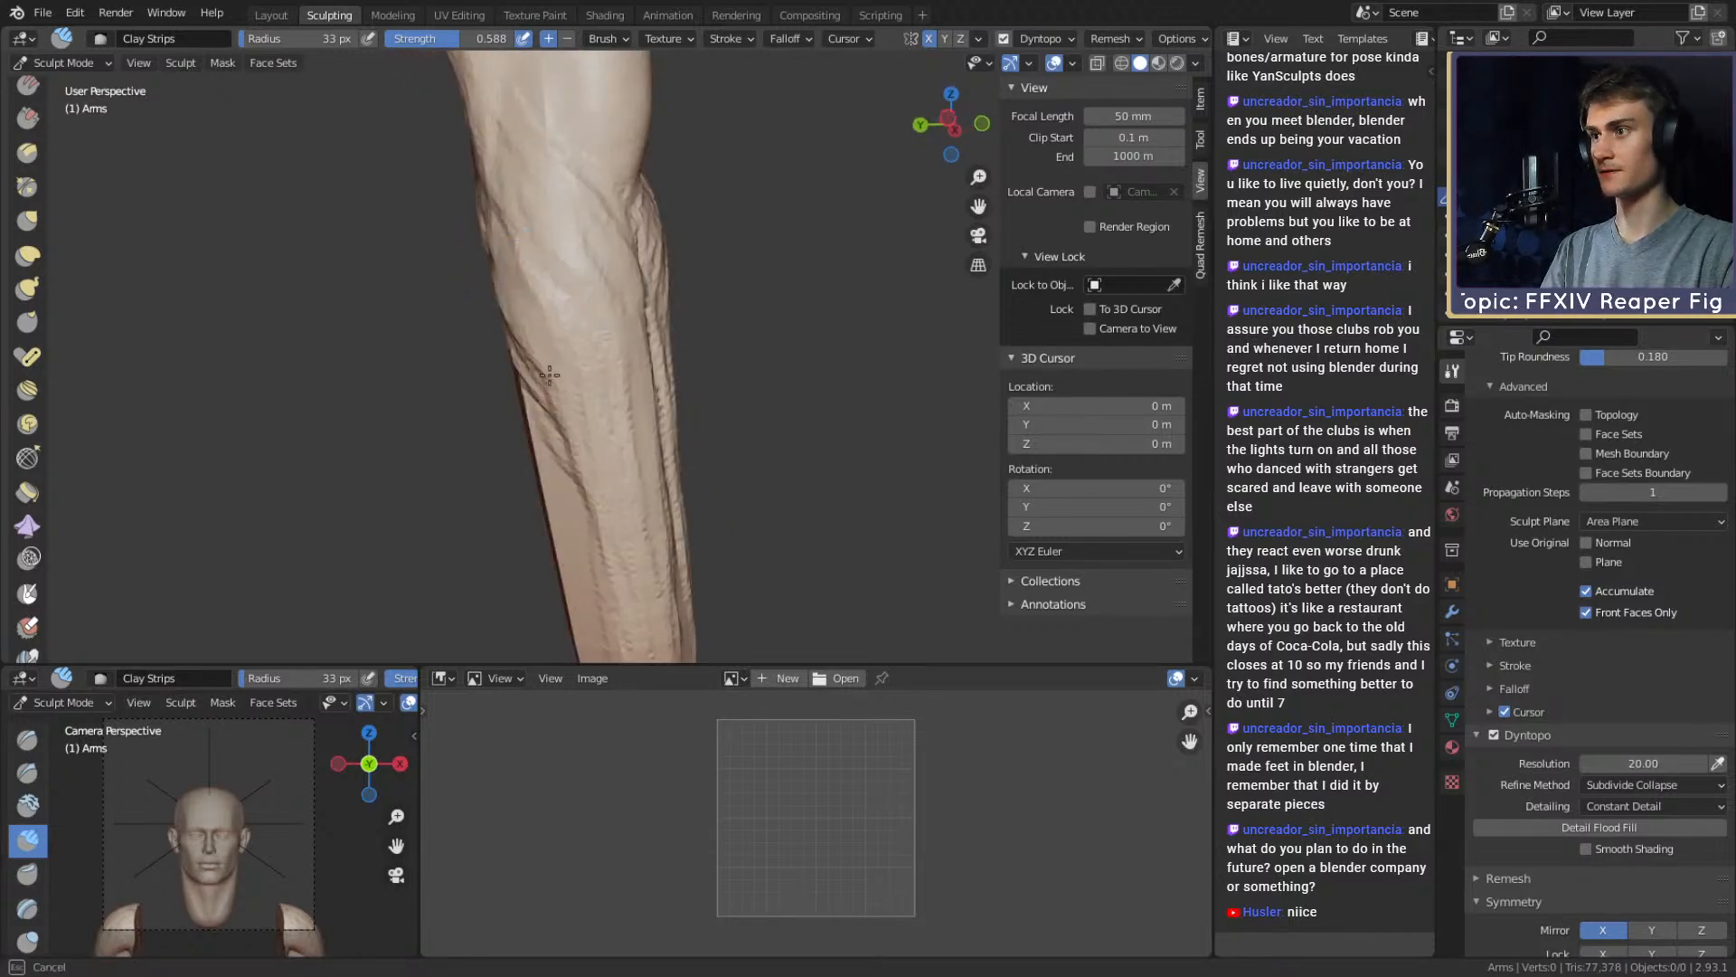
{"action": "left_click_drag", "start_coordinate": [579, 456], "coordinate": [543, 371]}
{"action": "mouse_move", "coordinate": [542, 371]}
{"action": "middle_mouse_down"}
{"action": "mouse_move", "coordinate": [628, 275]}
{"action": "mouse_move", "coordinate": [576, 330]}
{"action": "middle_mouse_up"}
{"action": "key", "text": "f"}
{"action": "left_click", "coordinate": [580, 318]}
{"action": "mouse_move", "coordinate": [629, 433]}
{"action": "middle_mouse_down", "text": "shift"}
{"action": "mouse_move", "coordinate": [612, 387]}
{"action": "mouse_move", "coordinate": [577, 366]}
{"action": "middle_mouse_up", "text": "shift"}
{"action": "left_click_drag", "start_coordinate": [577, 365], "coordinate": [533, 306]}
{"action": "left_click_drag", "start_coordinate": [607, 504], "coordinate": [598, 384]}
{"action": "middle_click_drag", "start_coordinate": [599, 384], "coordinate": [533, 361]}
{"action": "middle_click_drag", "start_coordinate": [633, 470], "coordinate": [585, 323], "text": "shift"}
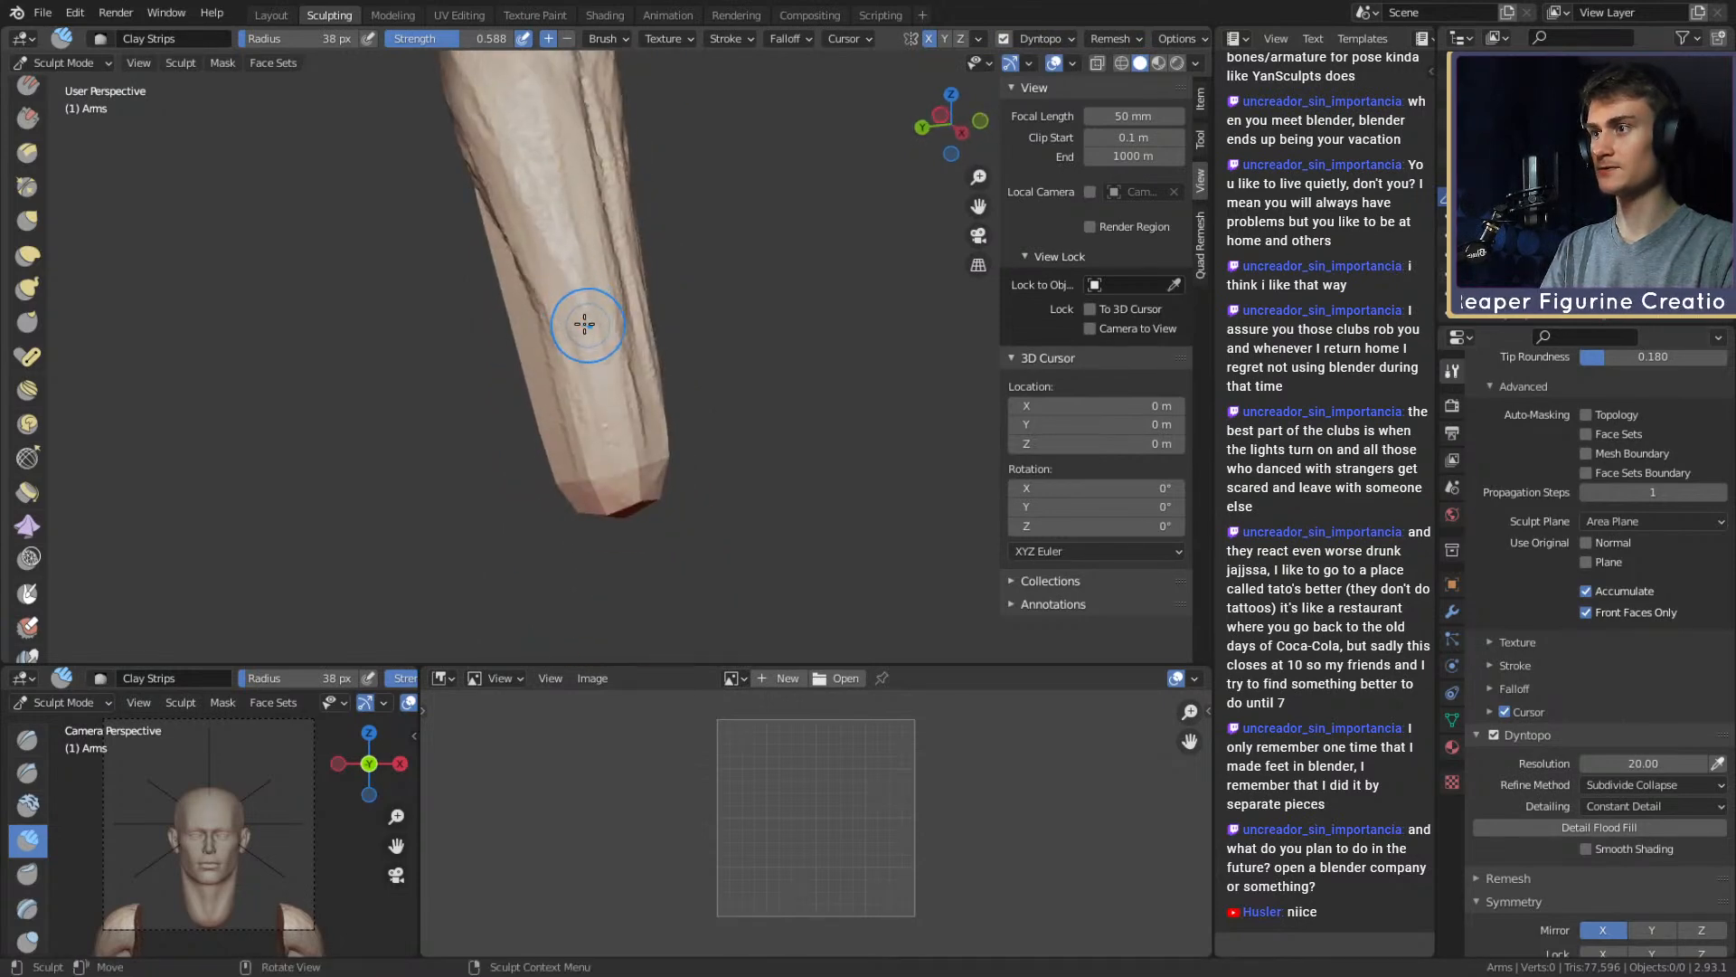
Refine the inner forearm flexor ridges with Clay Strips at a 24 px radius
{"action": "mouse_move", "coordinate": [624, 472]}
{"action": "middle_mouse_down"}
{"action": "mouse_move", "coordinate": [621, 504]}
{"action": "mouse_move", "coordinate": [600, 349]}
{"action": "mouse_move", "coordinate": [500, 190]}
{"action": "mouse_move", "coordinate": [522, 166]}
{"action": "middle_mouse_up"}
{"action": "middle_click_drag", "start_coordinate": [605, 486], "coordinate": [597, 322]}
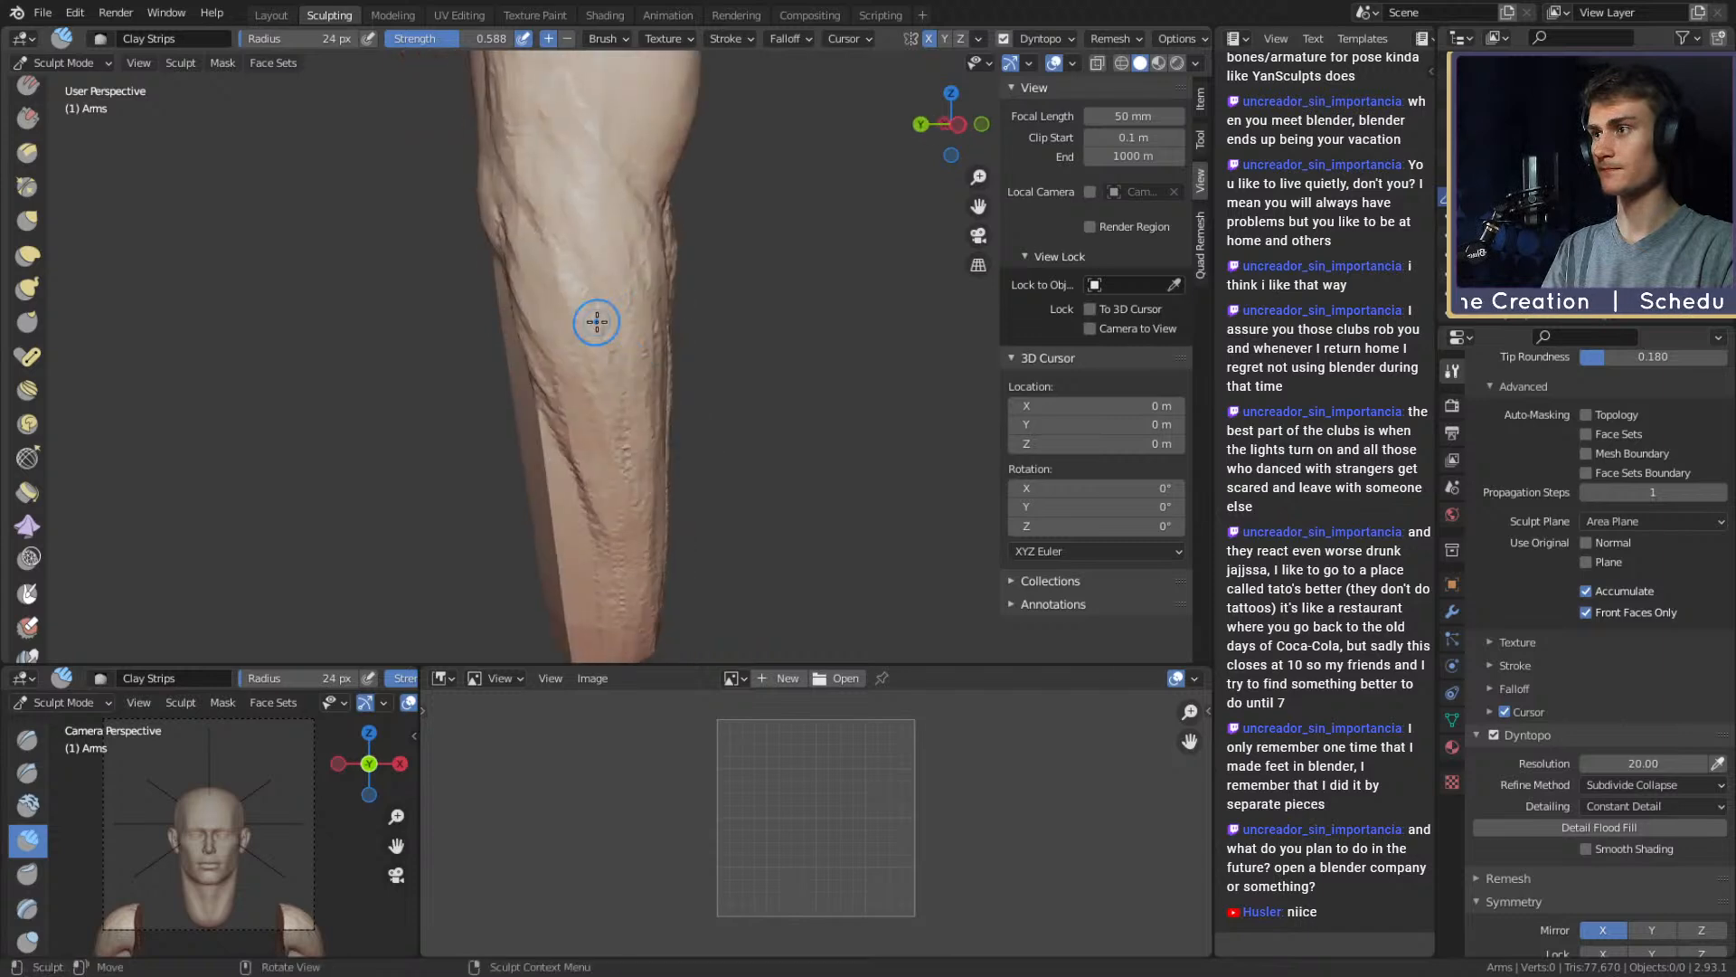
{"action": "middle_click_drag", "start_coordinate": [650, 425], "coordinate": [635, 517]}
{"action": "middle_click_drag", "start_coordinate": [637, 380], "coordinate": [731, 321]}
Reshape the lower forearm near the wrist with the Grab brush at a 139 px radius
{"action": "key", "text": "g"}
{"action": "middle_click_drag", "start_coordinate": [732, 519], "coordinate": [707, 385], "text": "shift"}
{"action": "middle_click_drag", "start_coordinate": [619, 427], "coordinate": [637, 416]}
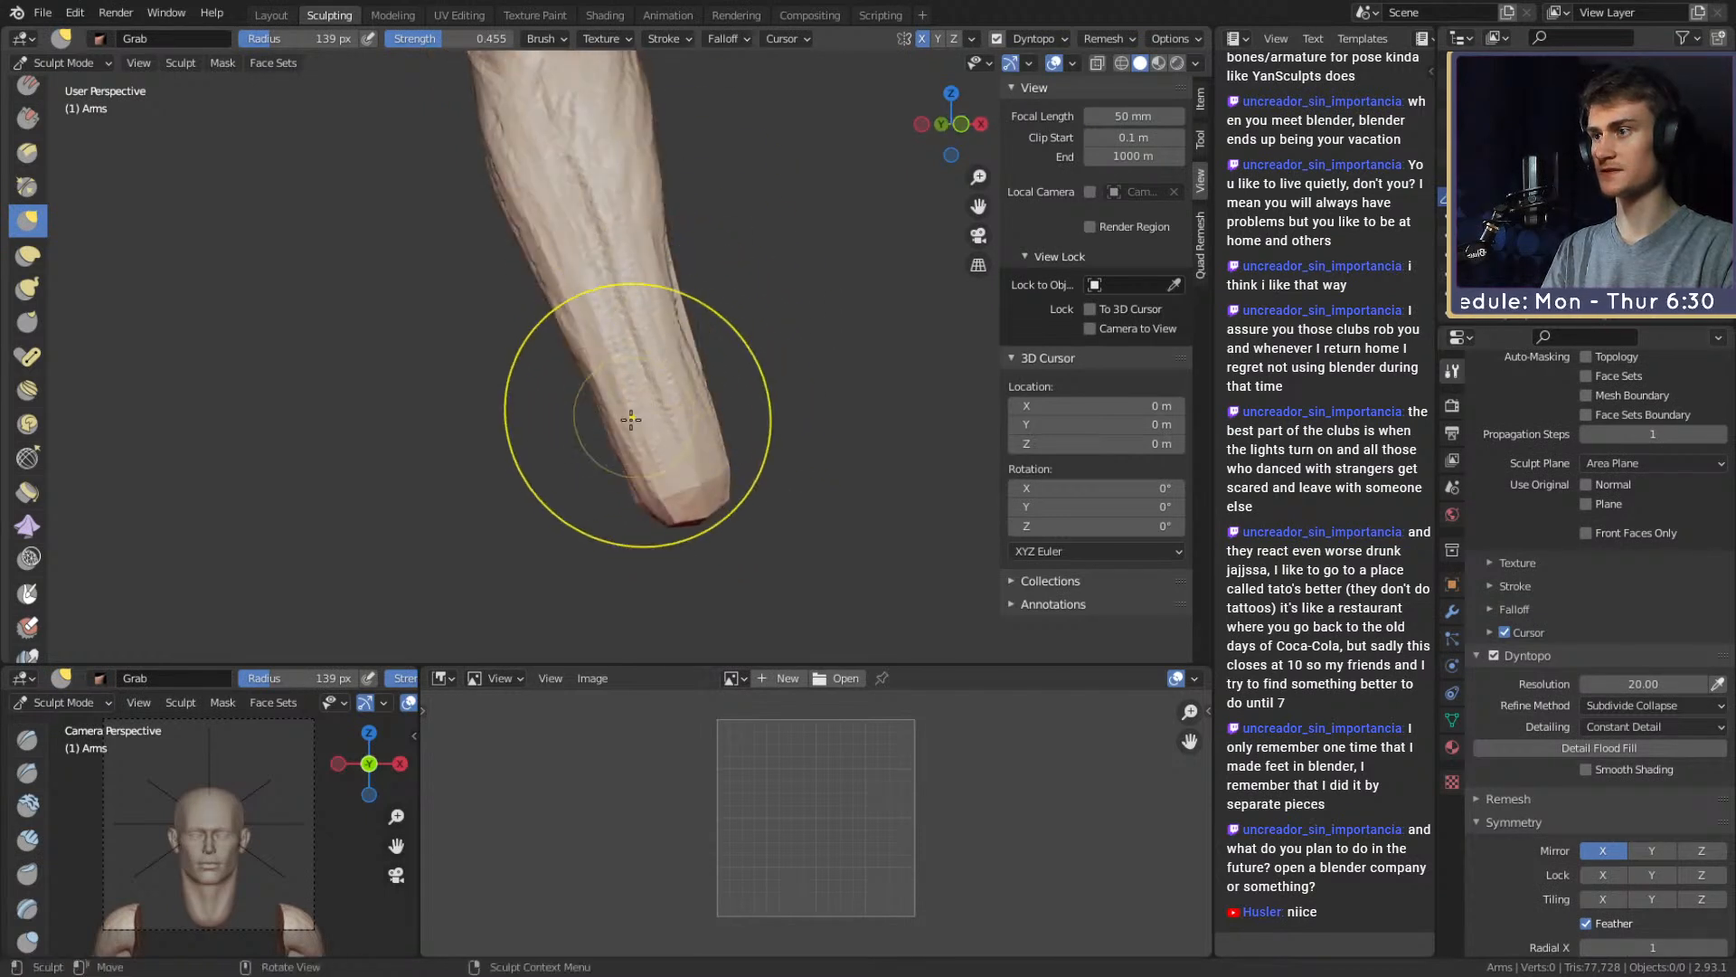
{"action": "left_click_drag", "start_coordinate": [638, 416], "coordinate": [709, 406]}
{"action": "middle_click_drag", "start_coordinate": [624, 390], "coordinate": [779, 393]}
Adjust the lower forearm's rear contour and wrist end with a 196 px Grab brush, reducing it to 169 px
{"action": "key", "text": "f"}
{"action": "left_click", "coordinate": [817, 396]}
{"action": "left_click_drag", "start_coordinate": [641, 405], "coordinate": [631, 391]}
{"action": "mouse_move", "coordinate": [637, 374]}
{"action": "left_mouse_down", "text": "alt+shift"}
{"action": "mouse_move", "coordinate": [657, 411]}
{"action": "mouse_move", "coordinate": [648, 306]}
{"action": "left_mouse_up", "text": "alt+shift"}
{"action": "left_click_drag", "start_coordinate": [656, 409], "coordinate": [671, 407], "text": "alt+shift"}
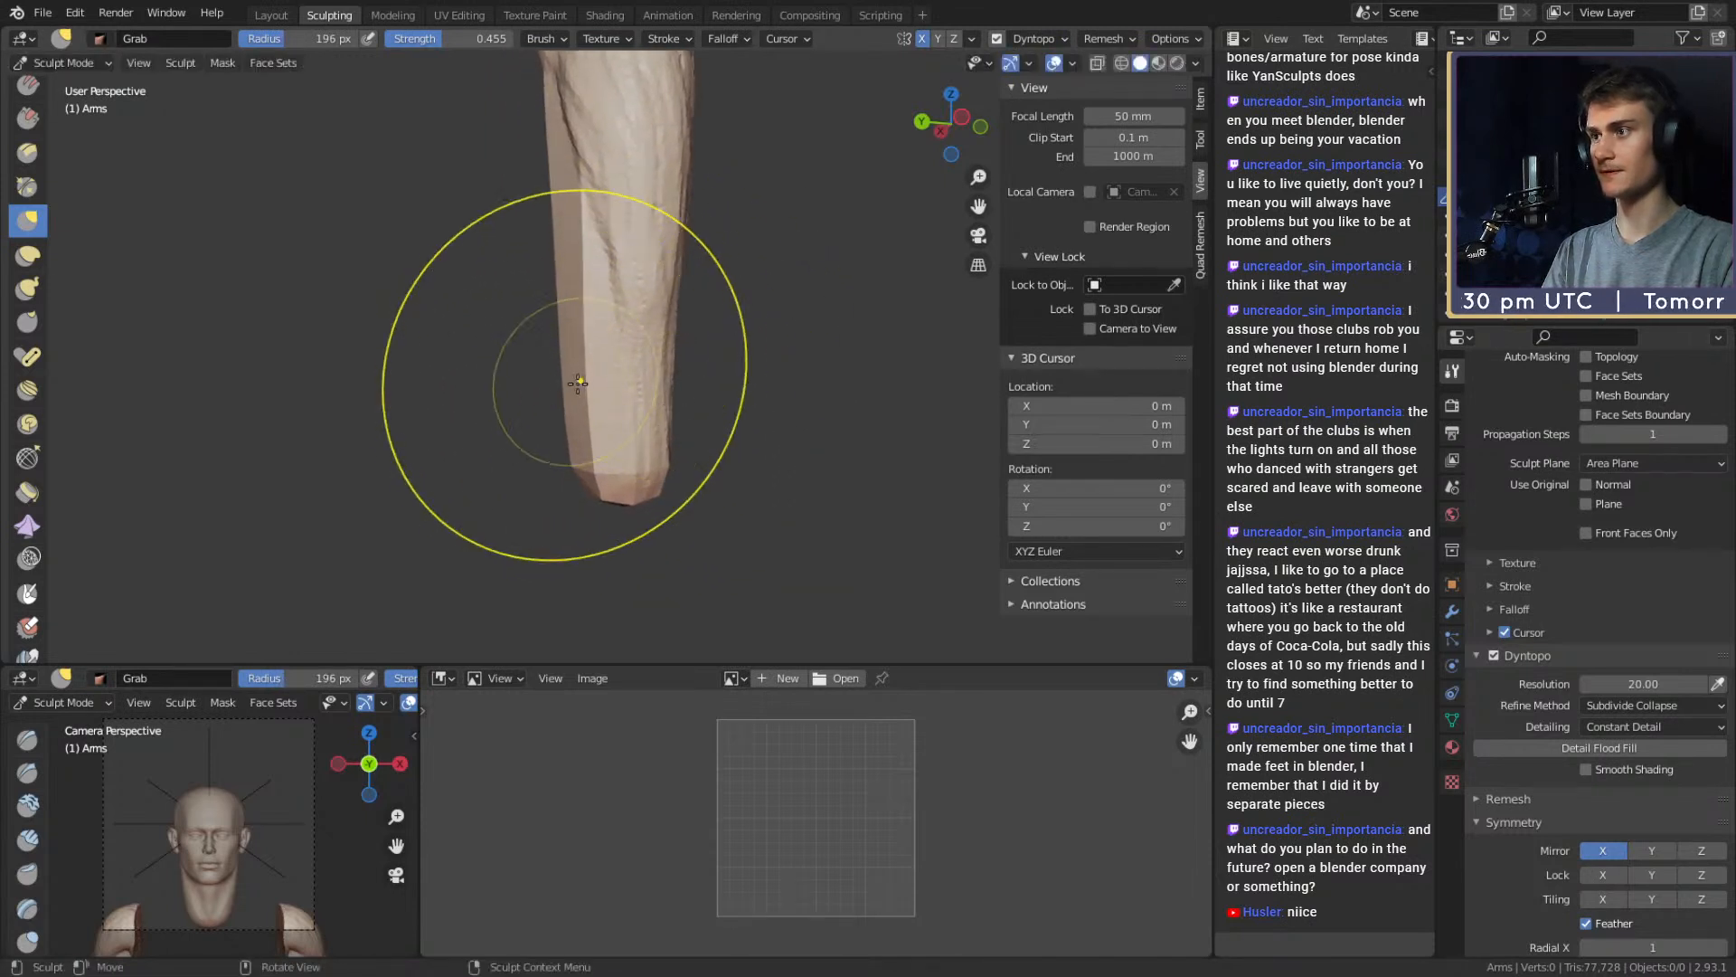
{"action": "left_click_drag", "start_coordinate": [550, 446], "coordinate": [566, 450]}
{"action": "key", "text": "f"}
{"action": "left_click", "coordinate": [728, 317]}
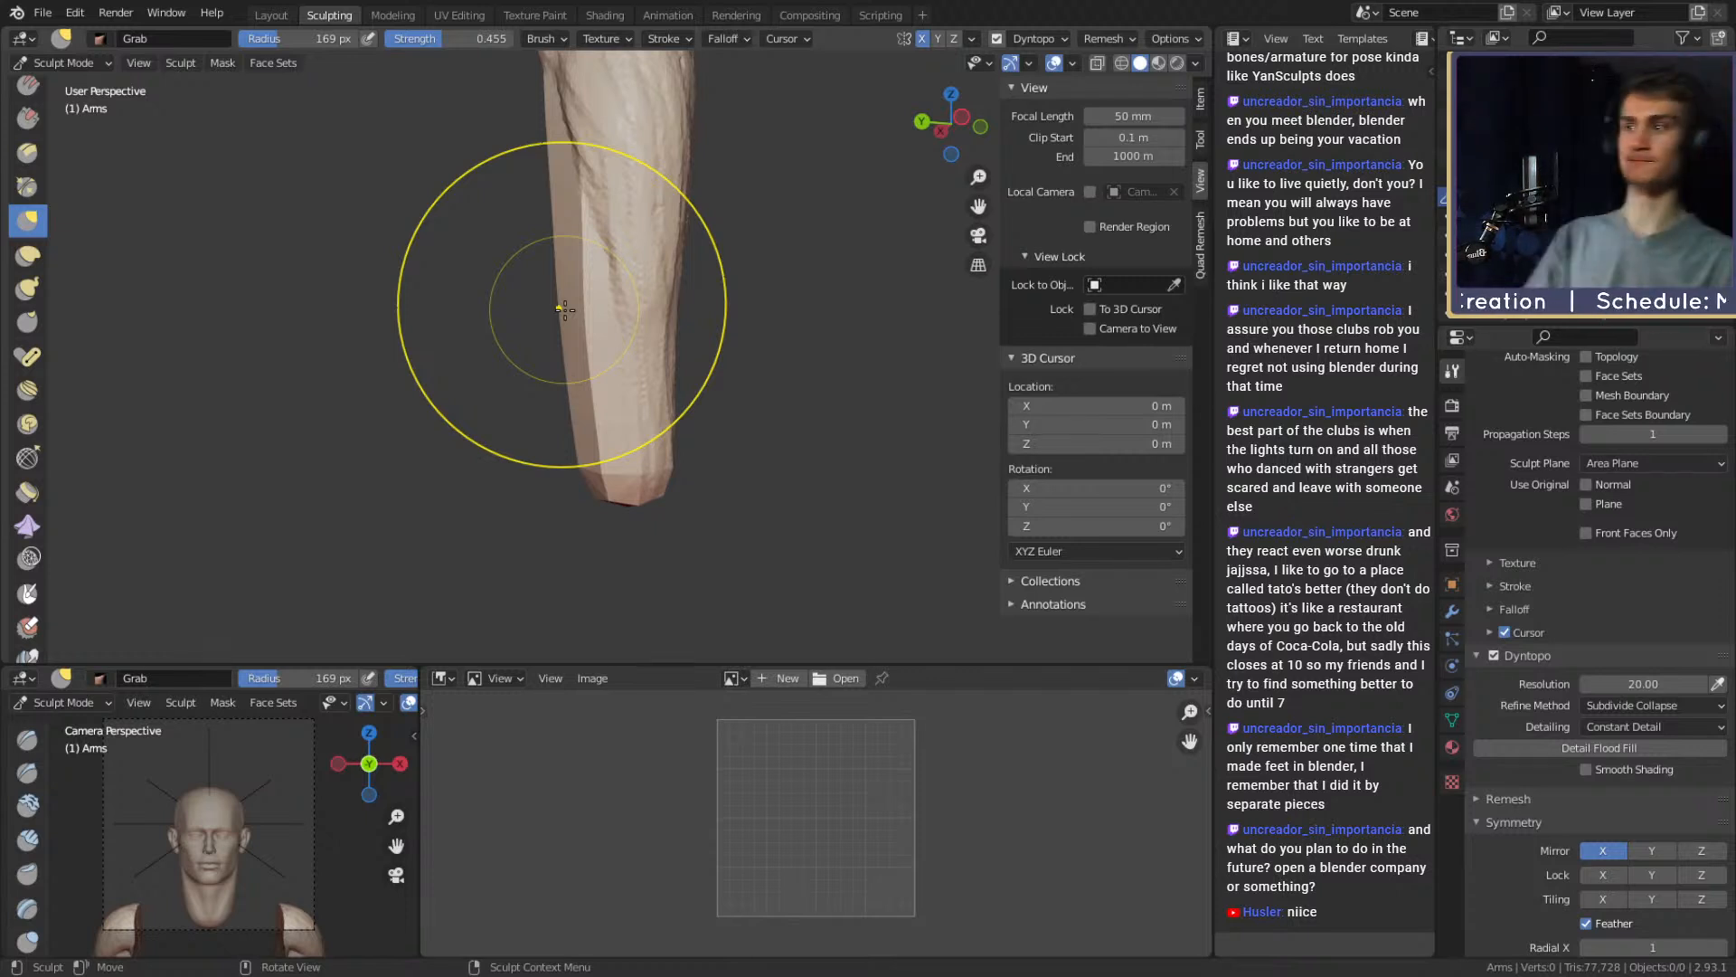
Refine the overall forearm contour from several sides with the Grab brush
{"action": "mouse_move", "coordinate": [628, 329]}
{"action": "middle_mouse_down"}
{"action": "mouse_move", "coordinate": [653, 380]}
{"action": "mouse_move", "coordinate": [686, 317]}
{"action": "middle_mouse_up"}
{"action": "key", "text": "f"}
{"action": "left_click", "coordinate": [641, 315]}
{"action": "key", "text": "f"}
{"action": "left_click", "coordinate": [670, 316]}
{"action": "mouse_move", "coordinate": [648, 322]}
{"action": "left_mouse_down", "text": "alt"}
{"action": "mouse_move", "coordinate": [523, 366]}
{"action": "mouse_move", "coordinate": [599, 408]}
{"action": "mouse_move", "coordinate": [630, 366]}
{"action": "mouse_move", "coordinate": [659, 388]}
{"action": "mouse_move", "coordinate": [578, 380]}
{"action": "left_mouse_up", "text": "alt"}
{"action": "mouse_move", "coordinate": [700, 420]}
{"action": "left_mouse_down", "text": "alt+shift"}
{"action": "mouse_move", "coordinate": [653, 447]}
{"action": "mouse_move", "coordinate": [683, 366]}
{"action": "left_mouse_up", "text": "alt+shift"}
{"action": "mouse_move", "coordinate": [683, 366]}
{"action": "left_mouse_down", "text": "alt+shift"}
{"action": "mouse_move", "coordinate": [597, 426]}
{"action": "mouse_move", "coordinate": [570, 407]}
{"action": "left_mouse_up", "text": "alt+shift"}
Outline the muscle borders on the outer and rear forearm with a 17 px Mask brush and clear the mask
{"action": "key", "text": "c"}
{"action": "key", "text": "f"}
{"action": "left_click", "coordinate": [543, 347]}
{"action": "mouse_move", "coordinate": [543, 347]}
{"action": "left_mouse_down", "text": "alt"}
{"action": "mouse_move", "coordinate": [566, 298]}
{"action": "mouse_move", "coordinate": [627, 368]}
{"action": "mouse_move", "coordinate": [601, 341]}
{"action": "left_mouse_up", "text": "alt"}
{"action": "key", "text": "m"}
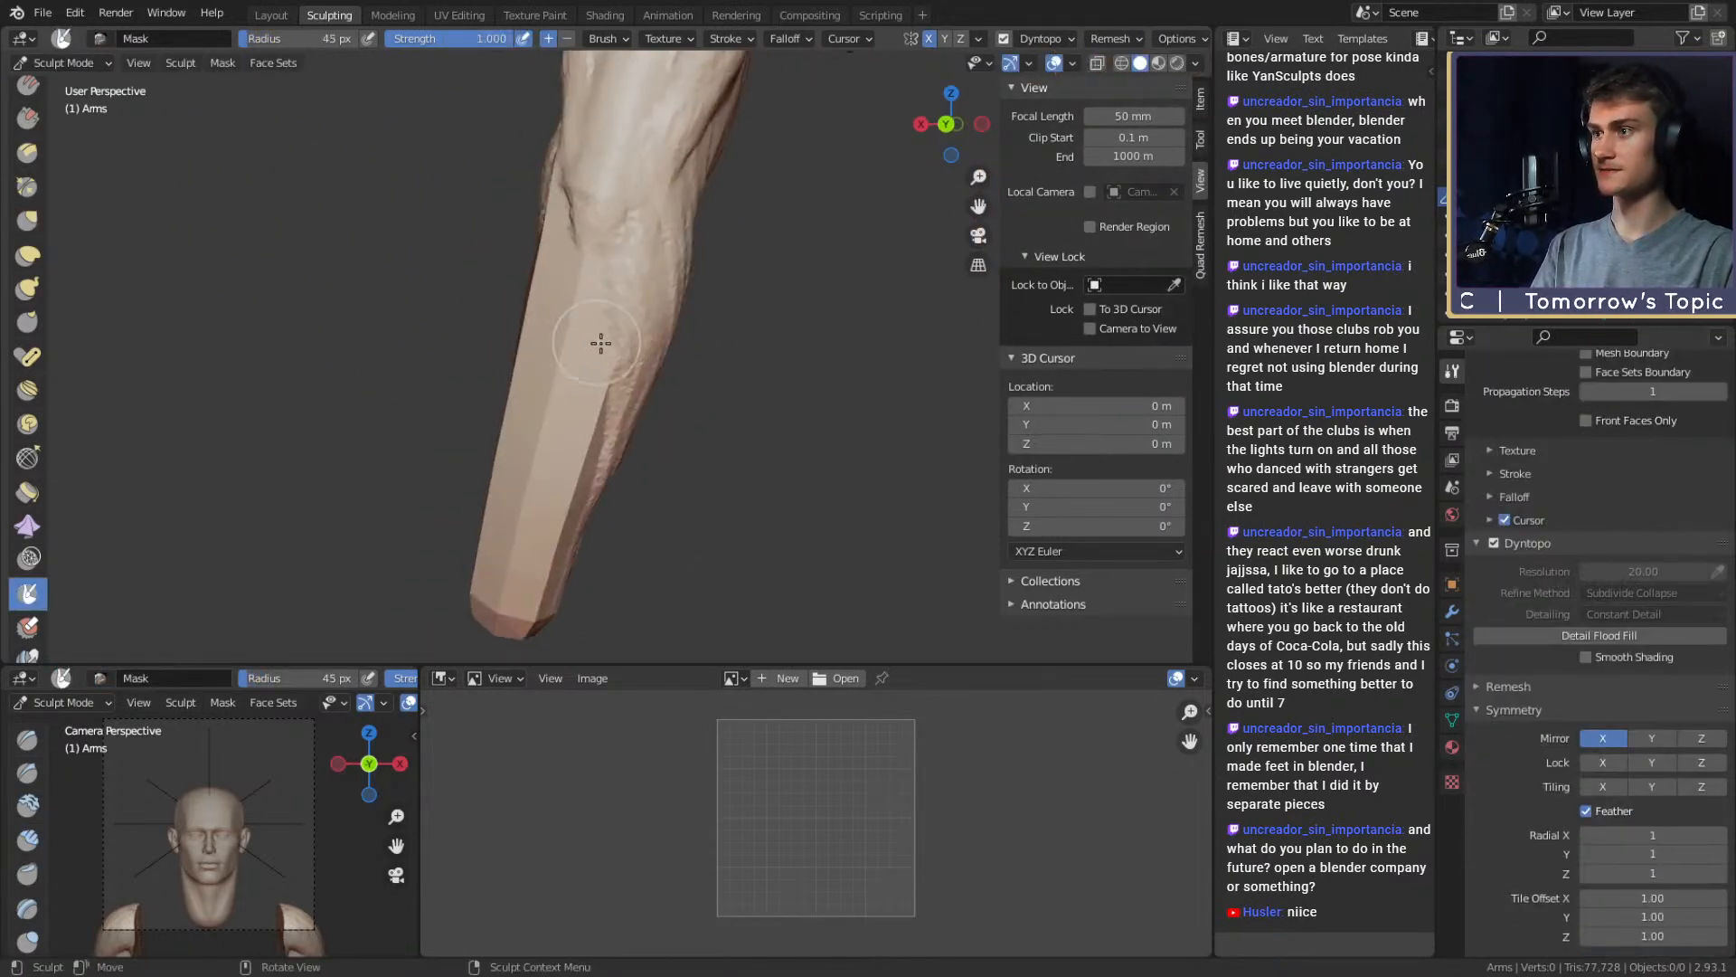
{"action": "key", "text": "f"}
{"action": "left_click", "coordinate": [542, 341]}
{"action": "mouse_move", "coordinate": [607, 282]}
{"action": "left_mouse_down"}
{"action": "mouse_move", "coordinate": [620, 333]}
{"action": "mouse_move", "coordinate": [670, 296]}
{"action": "mouse_move", "coordinate": [569, 267]}
{"action": "mouse_move", "coordinate": [620, 363]}
{"action": "left_mouse_up"}
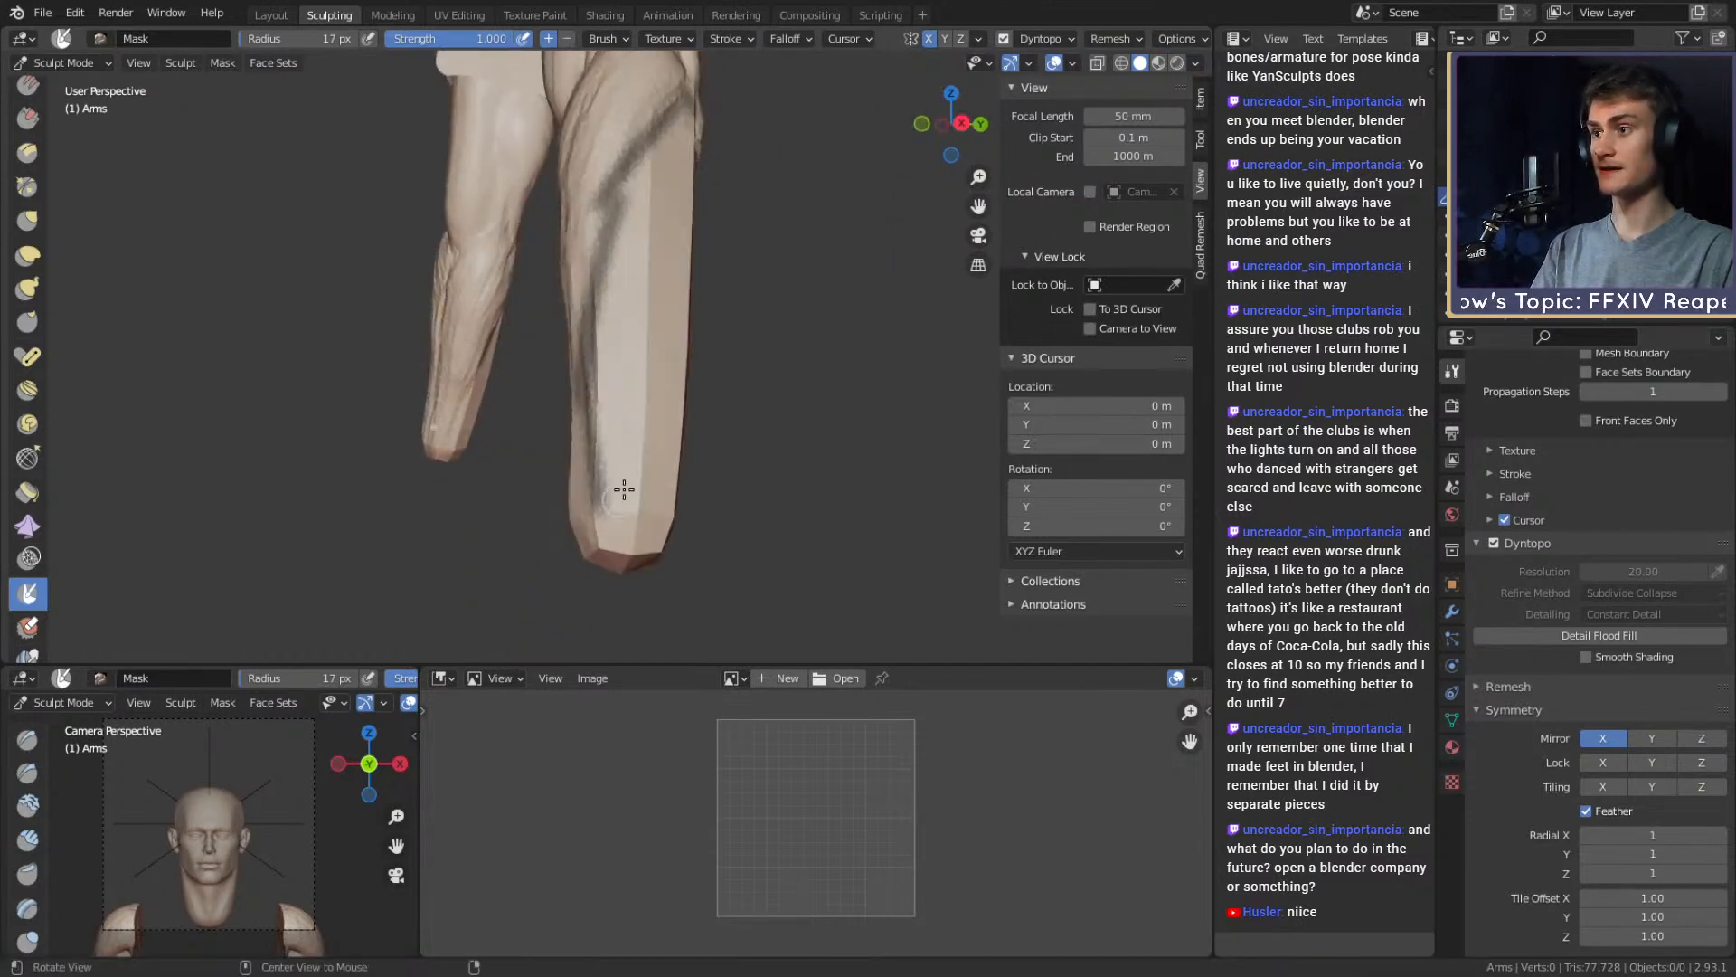
{"action": "mouse_move", "coordinate": [624, 489]}
{"action": "left_mouse_down", "text": "alt"}
{"action": "mouse_move", "coordinate": [631, 310]}
{"action": "mouse_move", "coordinate": [613, 280]}
{"action": "left_mouse_up", "text": "alt"}
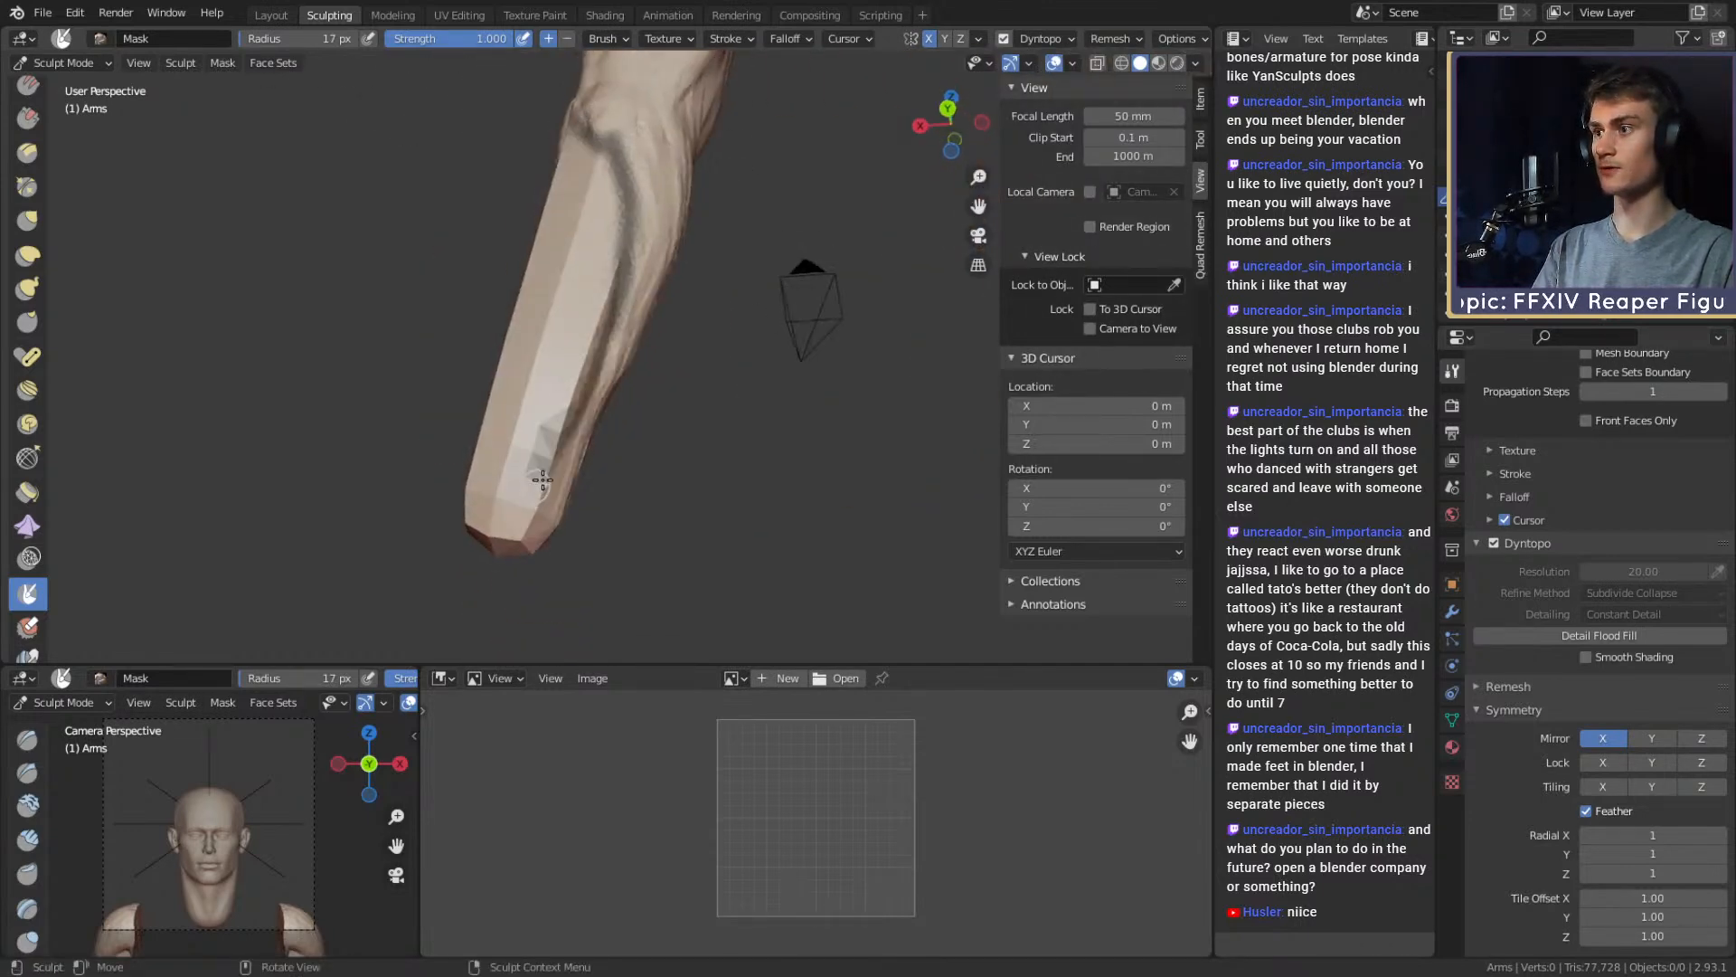
{"action": "mouse_move", "coordinate": [543, 480]}
{"action": "left_mouse_down", "text": "alt"}
{"action": "mouse_move", "coordinate": [670, 476]}
{"action": "mouse_move", "coordinate": [555, 535]}
{"action": "mouse_move", "coordinate": [624, 461]}
{"action": "mouse_move", "coordinate": [579, 460]}
{"action": "left_mouse_up", "text": "alt"}
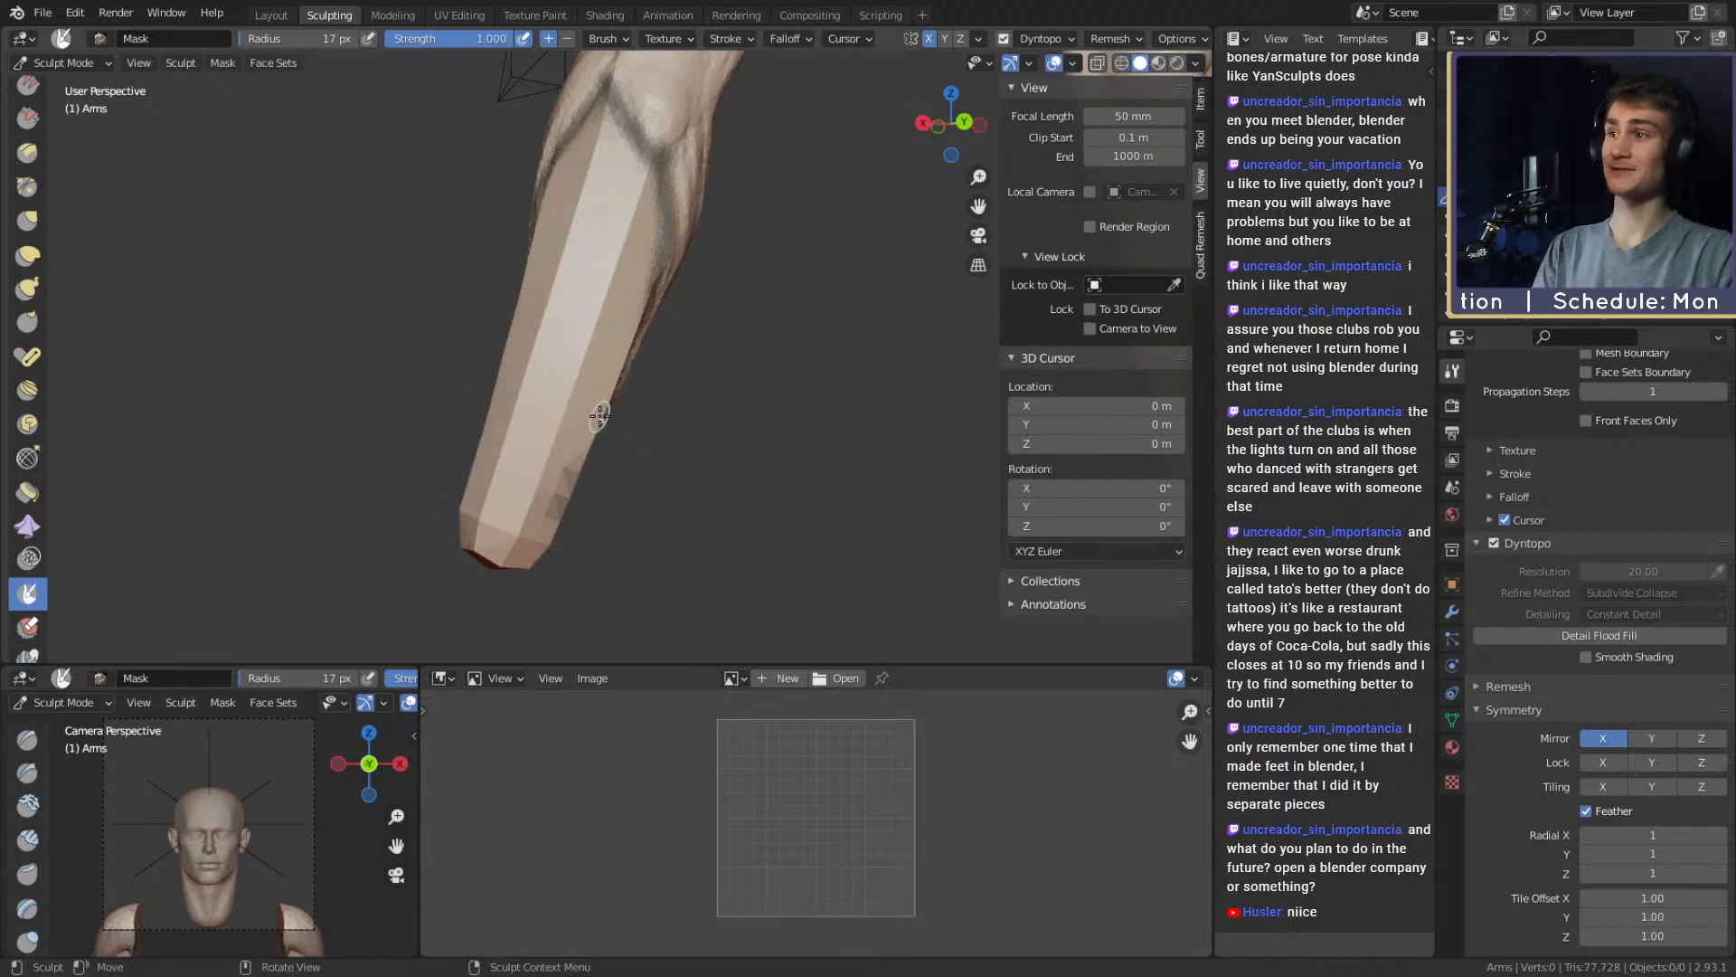
{"action": "key", "text": "alt+m"}
{"action": "left_click_drag", "start_coordinate": [738, 217], "coordinate": [782, 321], "text": "alt"}
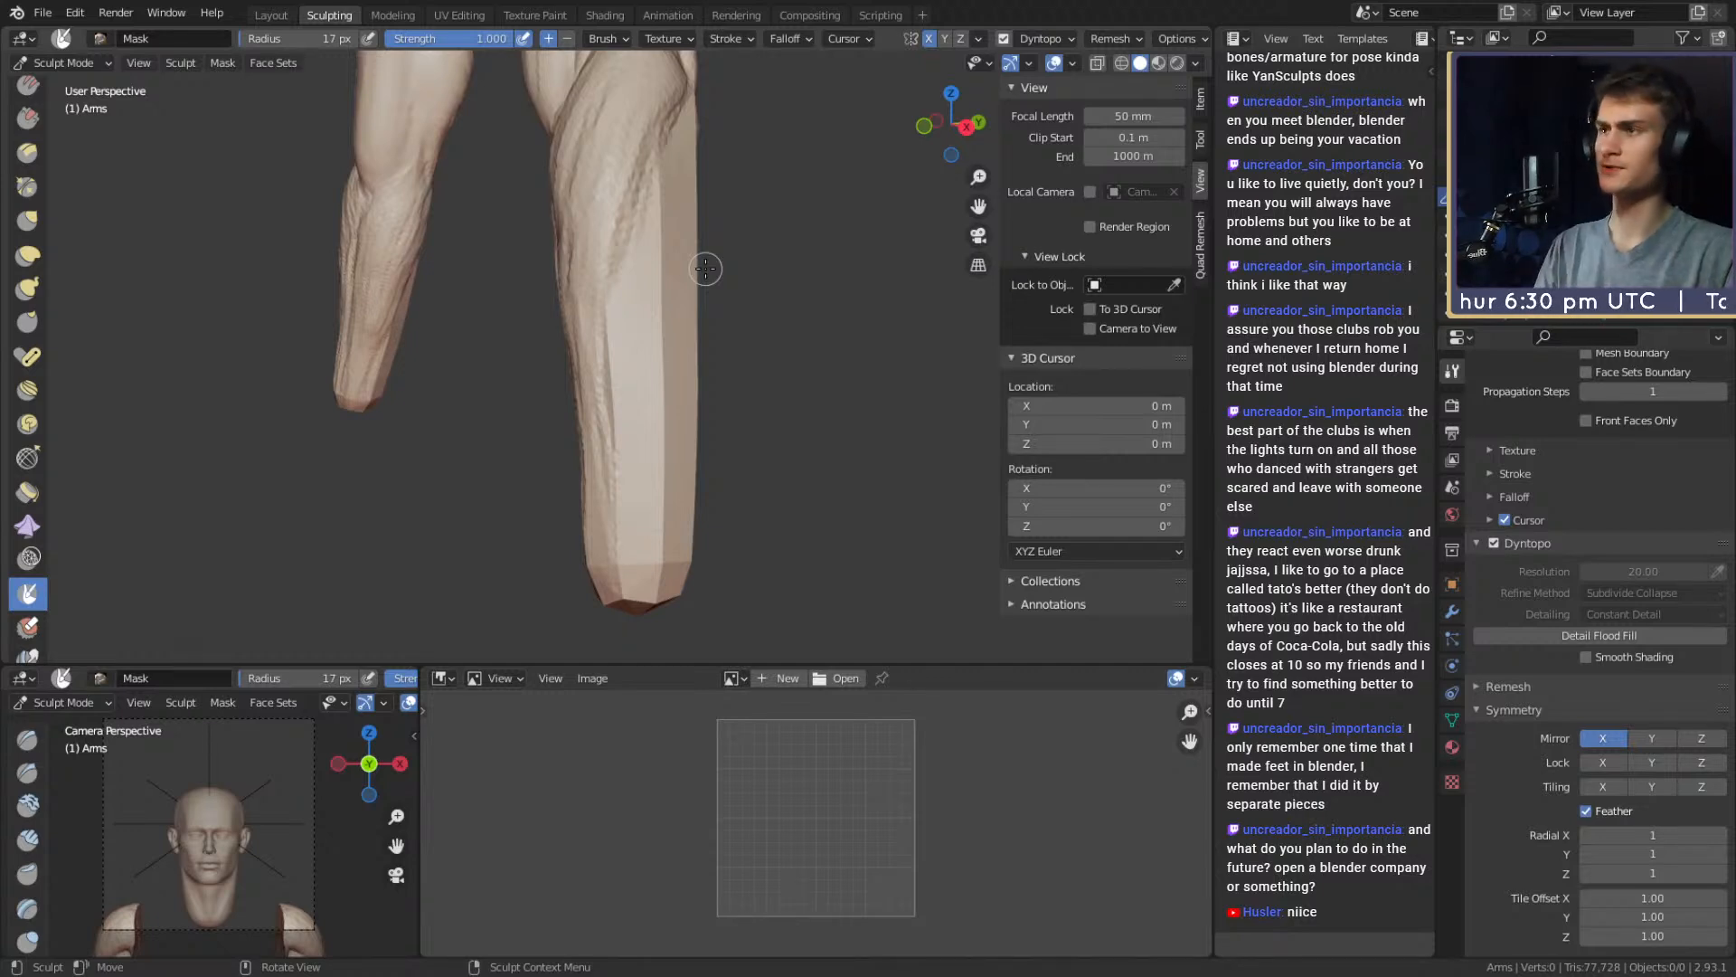
Build up the muscle mass just below the elbow with the Clay Strips brush at a 30 px radius
{"action": "mouse_move", "coordinate": [782, 312]}
{"action": "middle_mouse_down"}
{"action": "mouse_move", "coordinate": [573, 298]}
{"action": "mouse_move", "coordinate": [647, 300]}
{"action": "middle_mouse_up"}
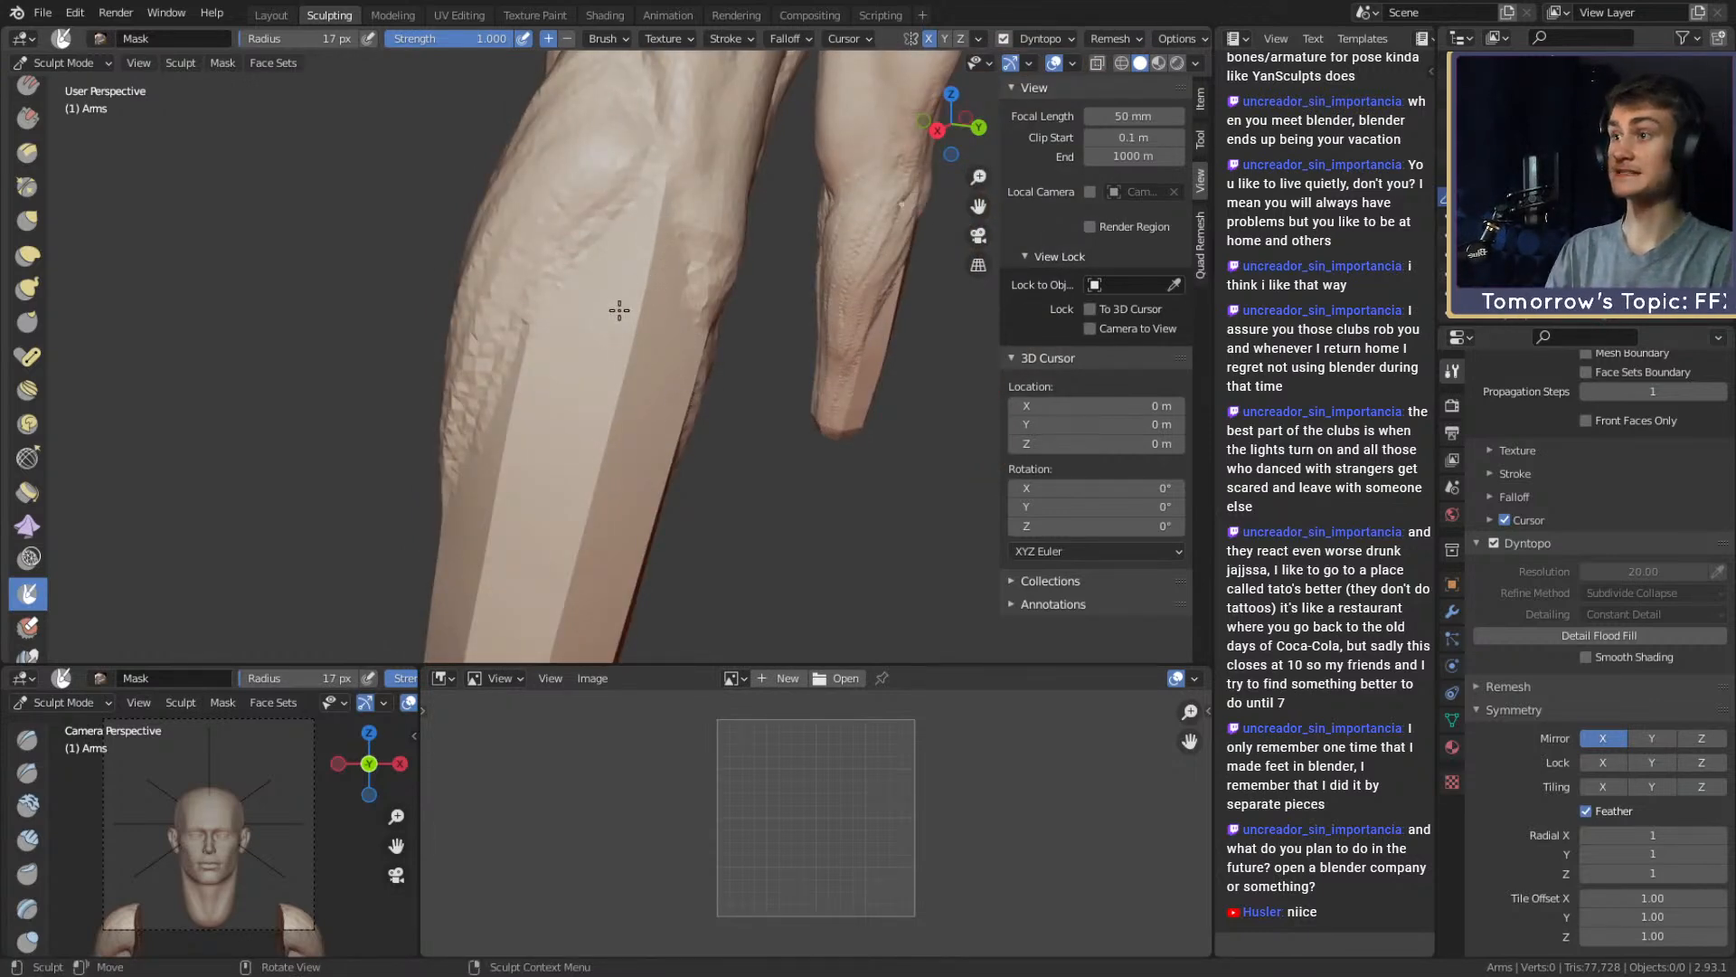
{"action": "key", "text": "c"}
{"action": "key", "text": "f"}
{"action": "left_click", "coordinate": [638, 198]}
{"action": "middle_click_drag", "start_coordinate": [612, 205], "coordinate": [632, 221]}
{"action": "key", "text": "f"}
{"action": "left_click", "coordinate": [632, 221]}
{"action": "left_click_drag", "start_coordinate": [676, 165], "coordinate": [512, 363]}
{"action": "left_click_drag", "start_coordinate": [645, 206], "coordinate": [530, 326]}
{"action": "middle_click_drag", "start_coordinate": [599, 257], "coordinate": [632, 252]}
{"action": "left_click_drag", "start_coordinate": [667, 198], "coordinate": [544, 353]}
{"action": "mouse_move", "coordinate": [544, 353]}
{"action": "middle_mouse_down"}
{"action": "mouse_move", "coordinate": [690, 271]}
{"action": "mouse_move", "coordinate": [606, 297]}
{"action": "mouse_move", "coordinate": [560, 371]}
{"action": "middle_mouse_up"}
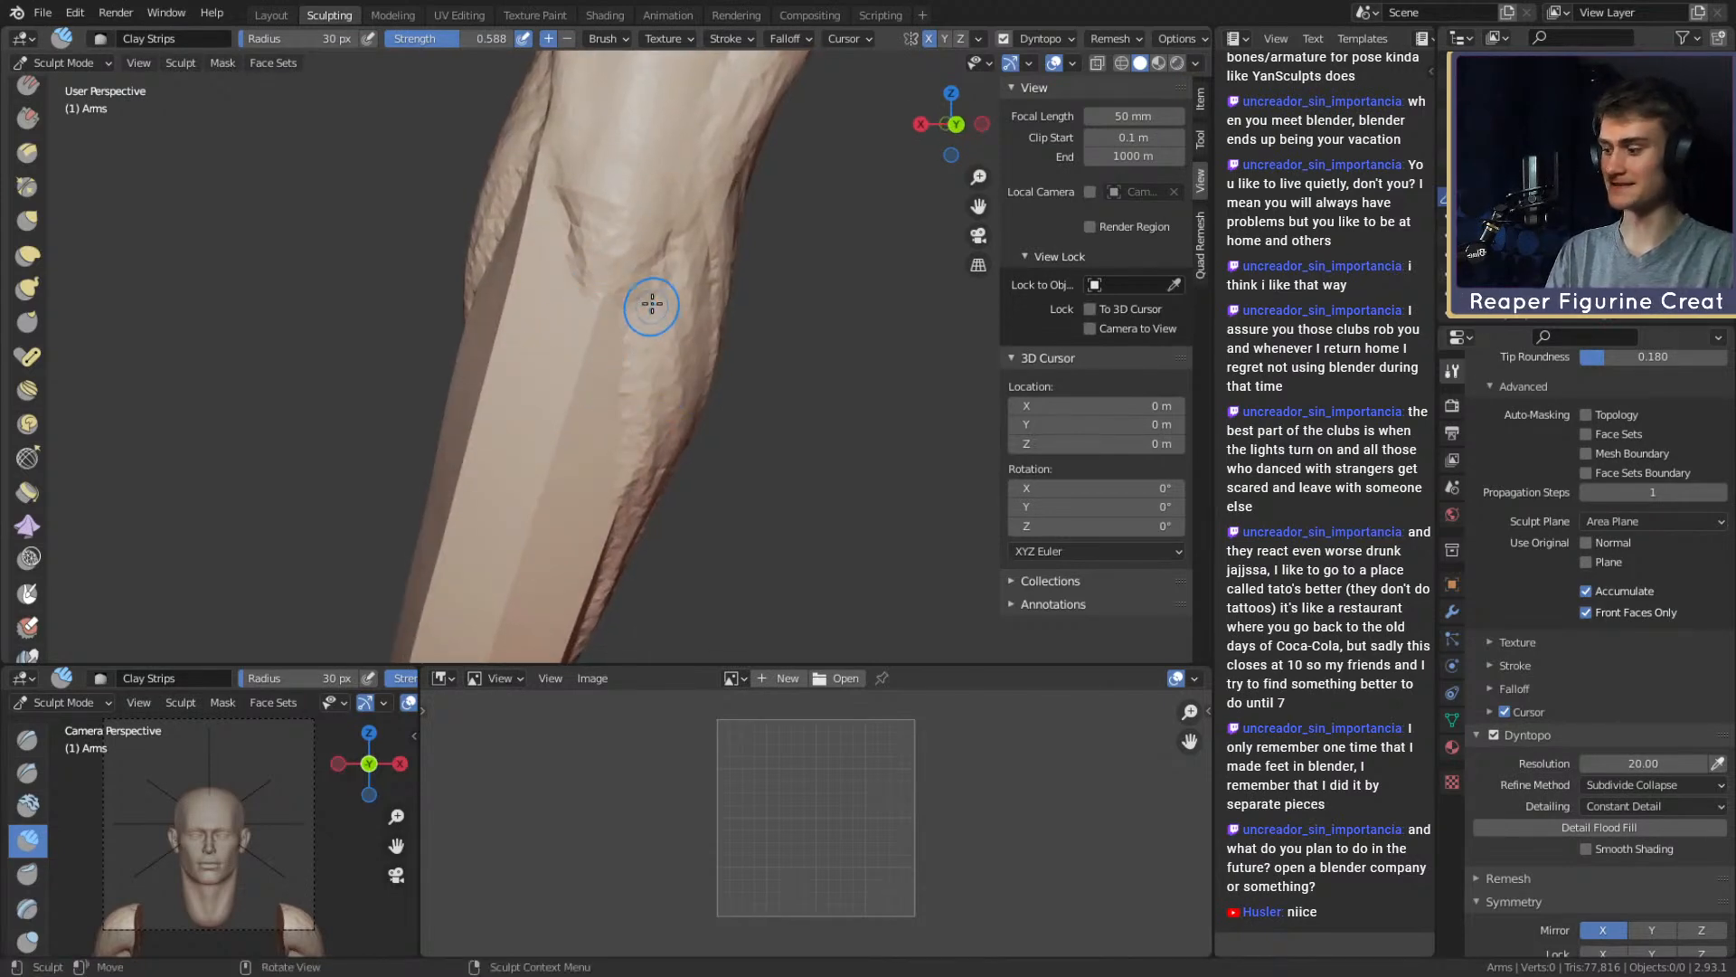
Sharpen the furrow on the rear forearm beside the elbow with the Crease brush at a 33 px radius
{"action": "key", "text": "shift+c"}
{"action": "middle_click_drag", "start_coordinate": [653, 301], "coordinate": [632, 286]}
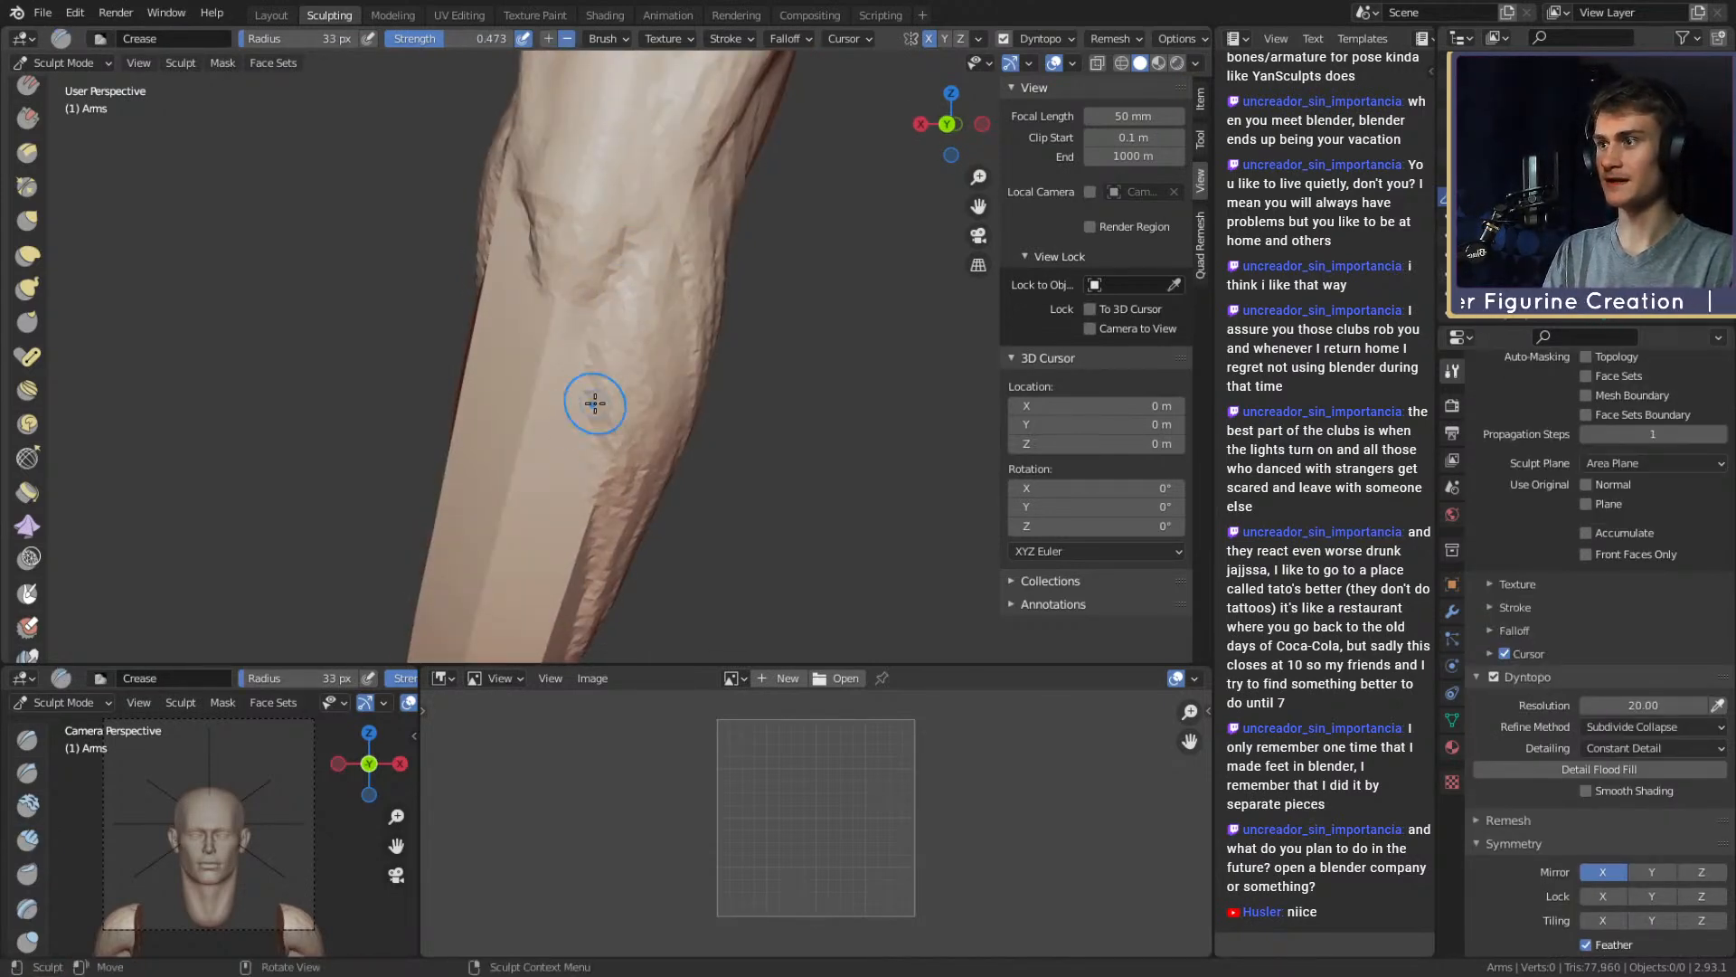
{"action": "key", "text": "c"}
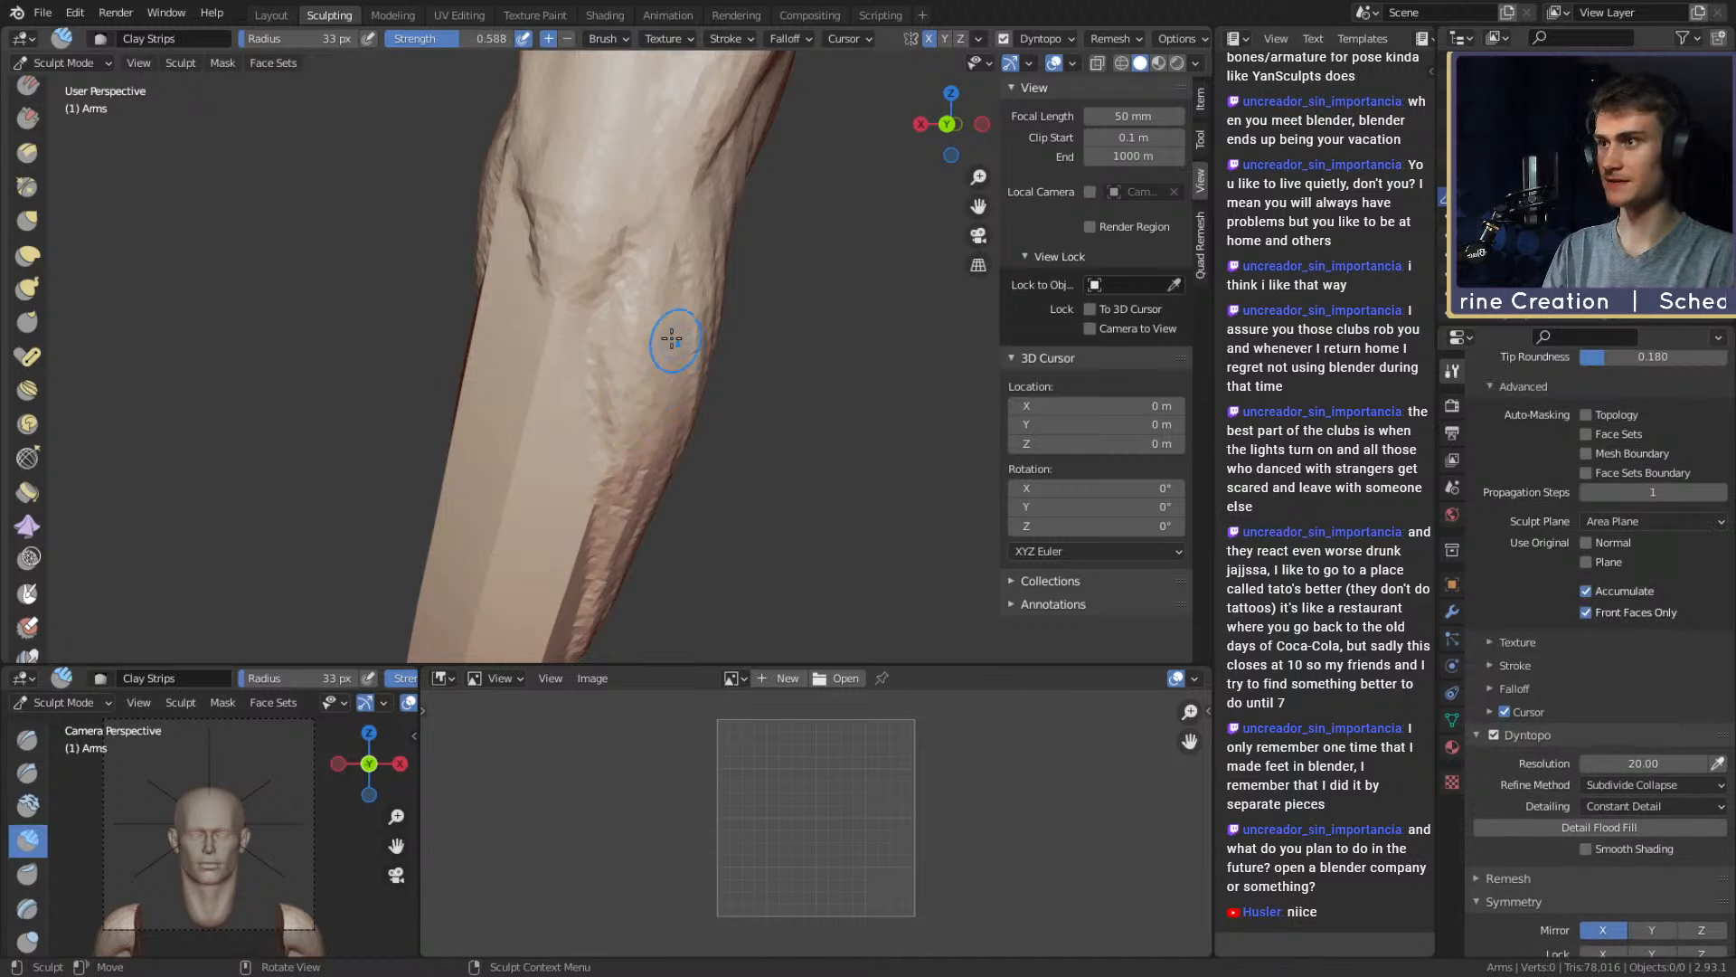
{"action": "middle_click_drag", "start_coordinate": [672, 339], "coordinate": [714, 375]}
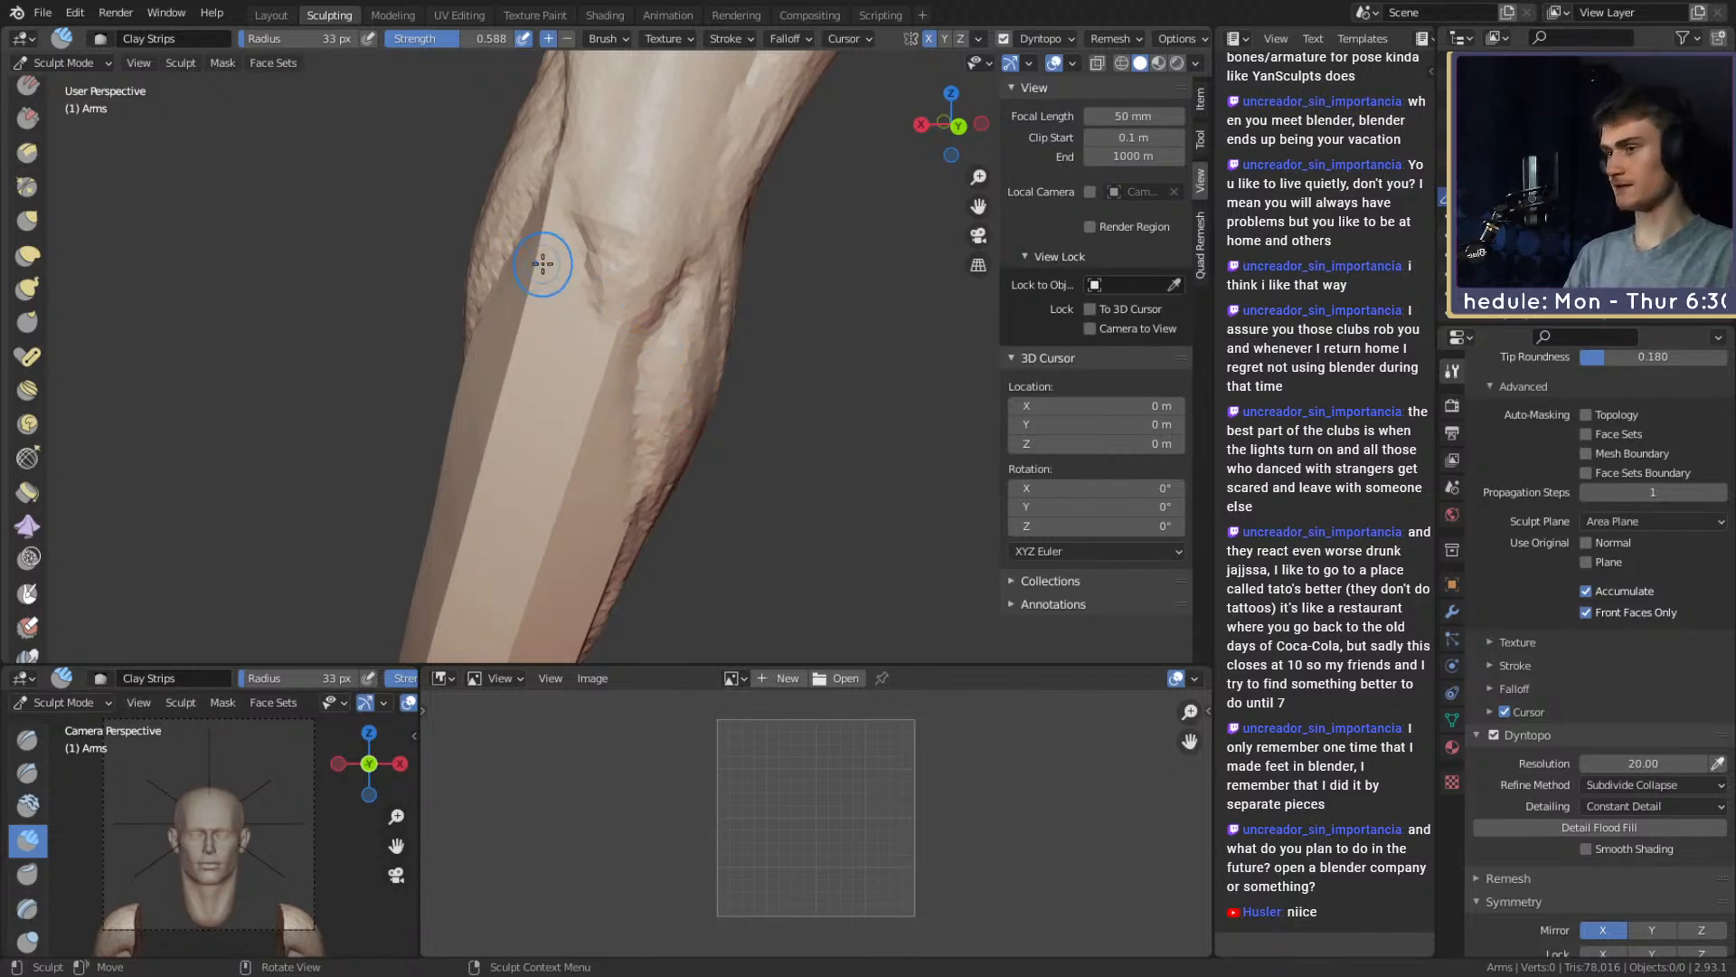
Mark the muscle border below the elbow with a 30 px Mask brush and clear the mask
{"action": "key", "text": "m"}
{"action": "middle_click_drag", "start_coordinate": [656, 388], "coordinate": [624, 357]}
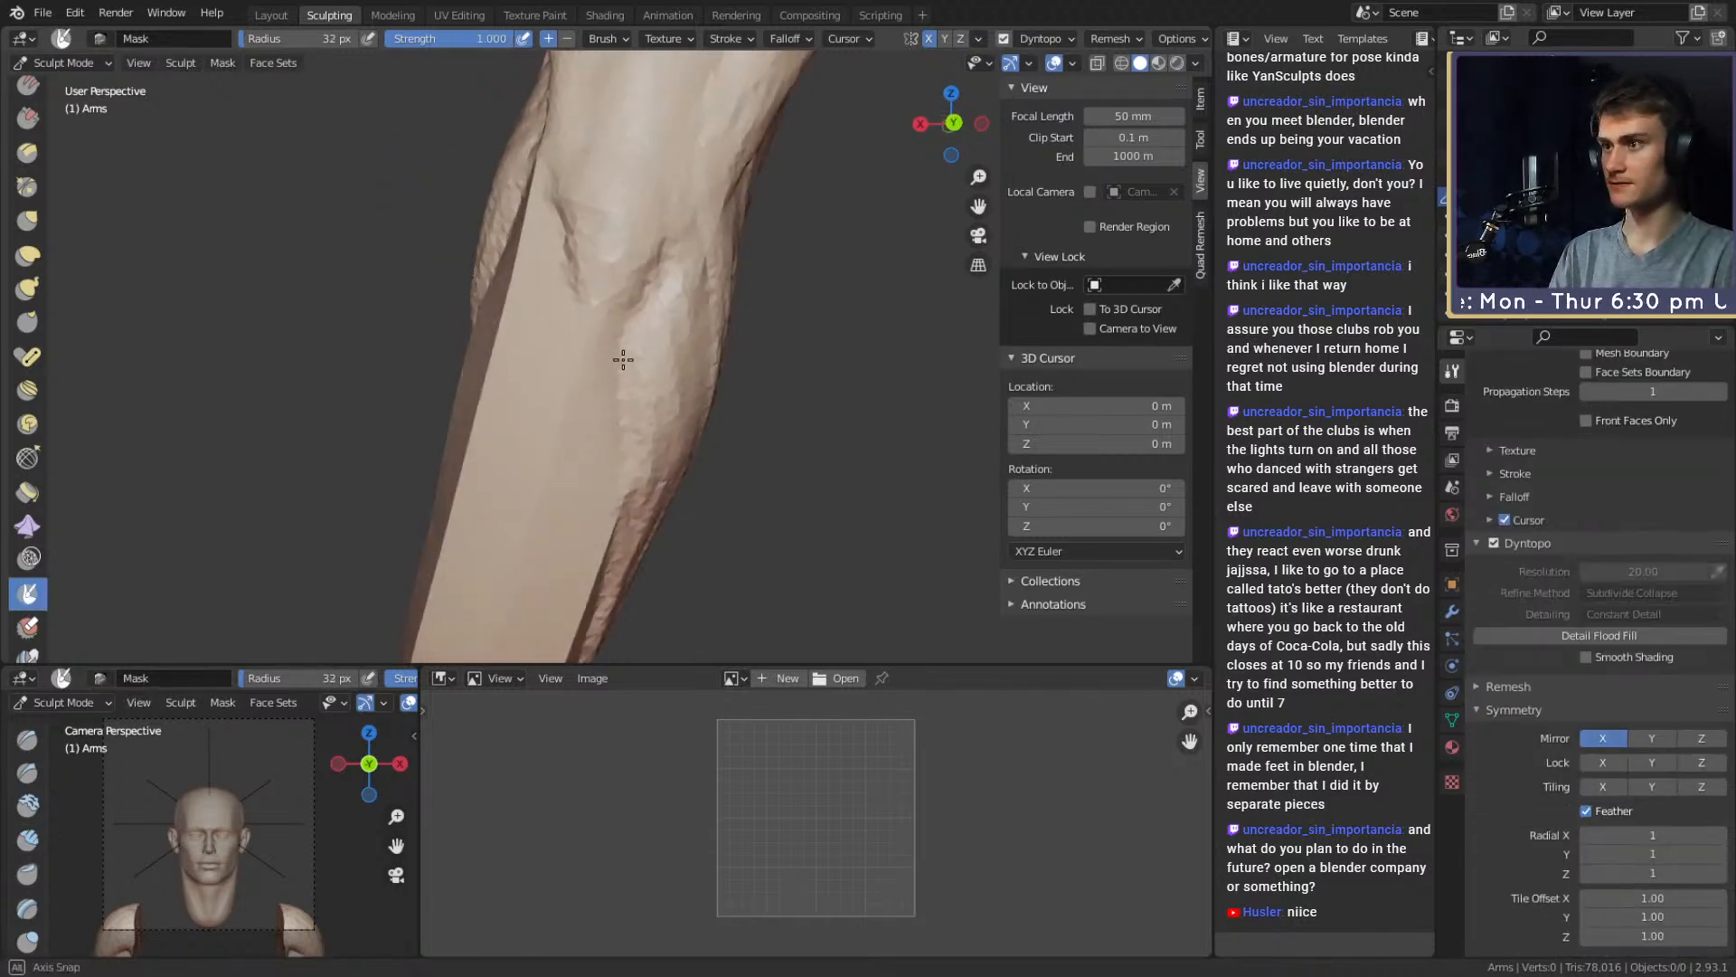
{"action": "left_click_drag", "start_coordinate": [628, 317], "coordinate": [617, 393]}
{"action": "middle_click_drag", "start_coordinate": [620, 353], "coordinate": [646, 381]}
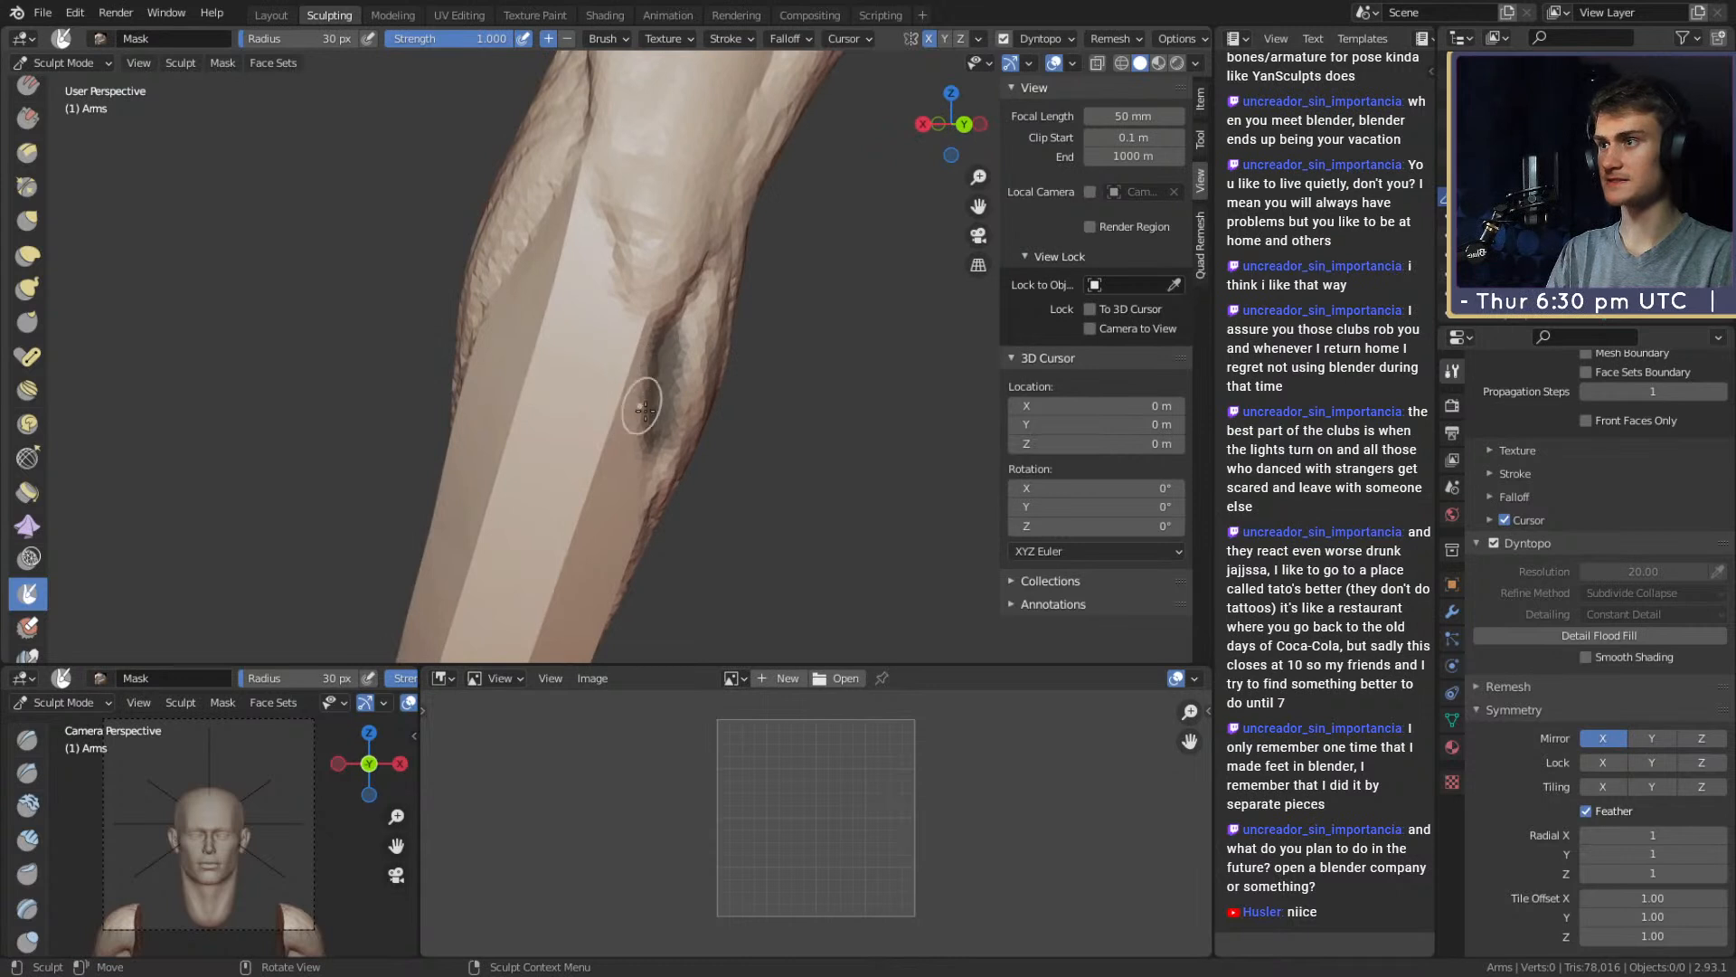
{"action": "mouse_move", "coordinate": [643, 409]}
{"action": "left_mouse_down"}
{"action": "mouse_move", "coordinate": [503, 246]}
{"action": "mouse_move", "coordinate": [562, 284]}
{"action": "mouse_move", "coordinate": [535, 284]}
{"action": "mouse_move", "coordinate": [613, 215]}
{"action": "mouse_move", "coordinate": [649, 316]}
{"action": "left_mouse_up"}
{"action": "mouse_move", "coordinate": [649, 318]}
{"action": "left_mouse_down", "text": "alt"}
{"action": "mouse_move", "coordinate": [635, 336]}
{"action": "mouse_move", "coordinate": [546, 248]}
{"action": "mouse_move", "coordinate": [512, 293]}
{"action": "mouse_move", "coordinate": [542, 318]}
{"action": "left_mouse_up", "text": "alt"}
{"action": "key", "text": "alt+m"}
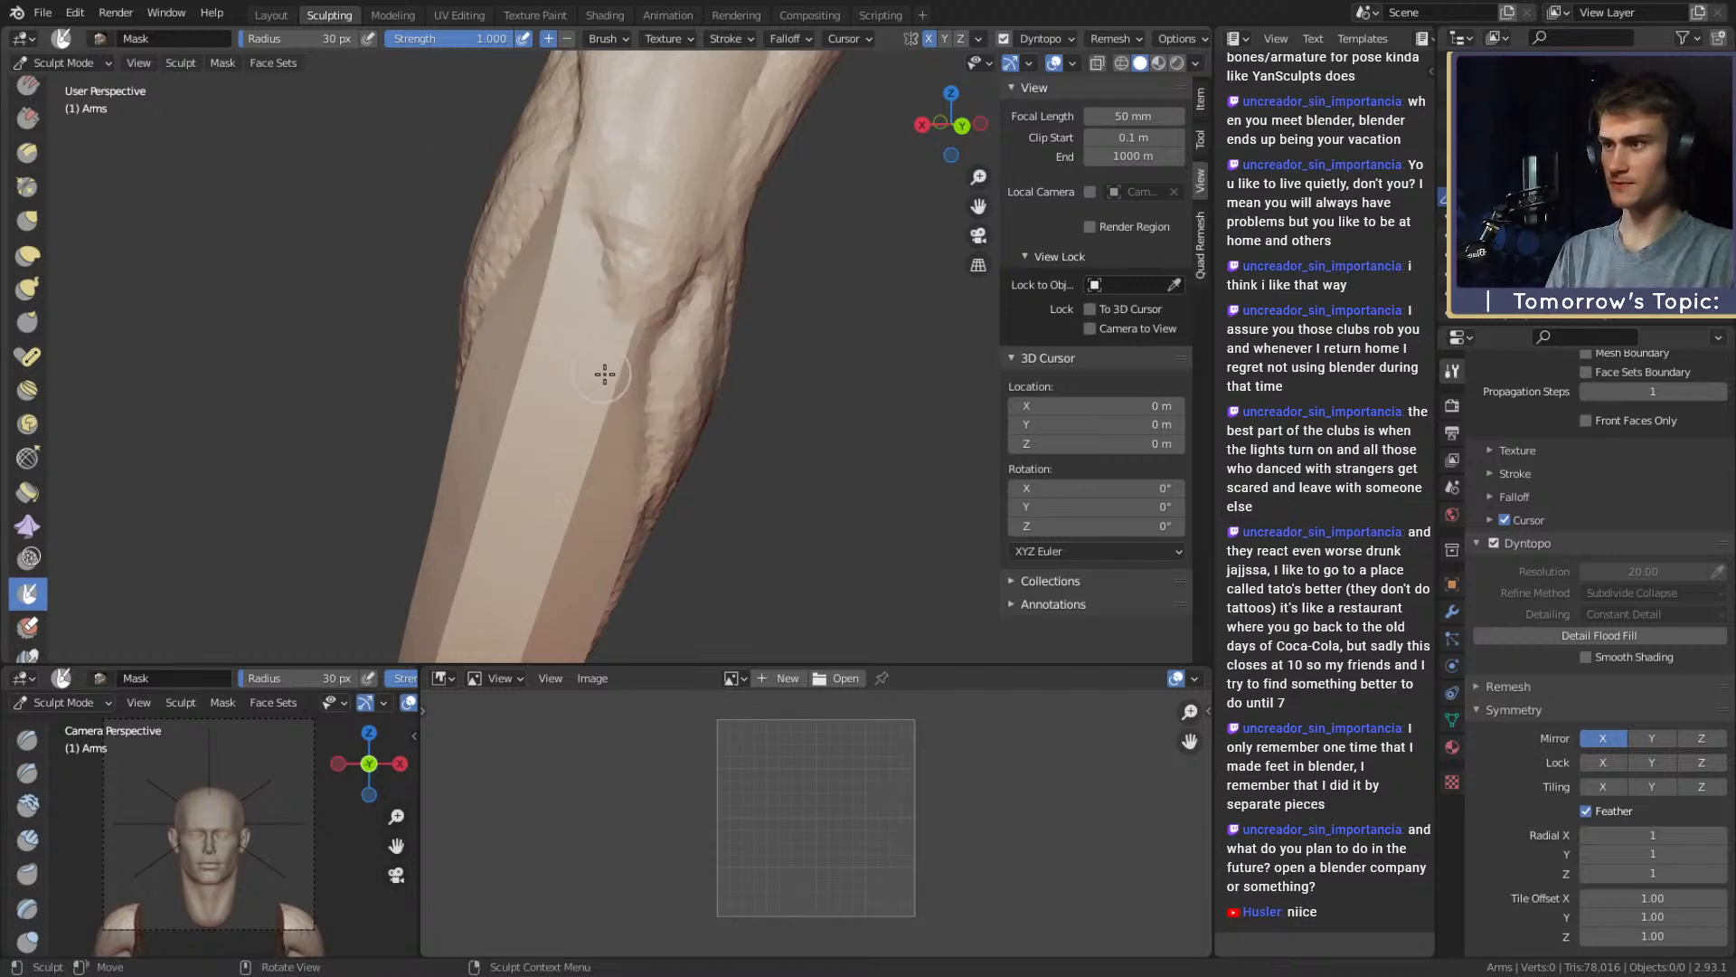
Build up the bony tip of the elbow with the Clay Strips brush, reducing its radius to 23 px
{"action": "key", "text": "c"}
{"action": "mouse_move", "coordinate": [635, 255]}
{"action": "left_mouse_down", "text": "alt"}
{"action": "mouse_move", "coordinate": [632, 279]}
{"action": "mouse_move", "coordinate": [671, 279]}
{"action": "left_mouse_up", "text": "alt"}
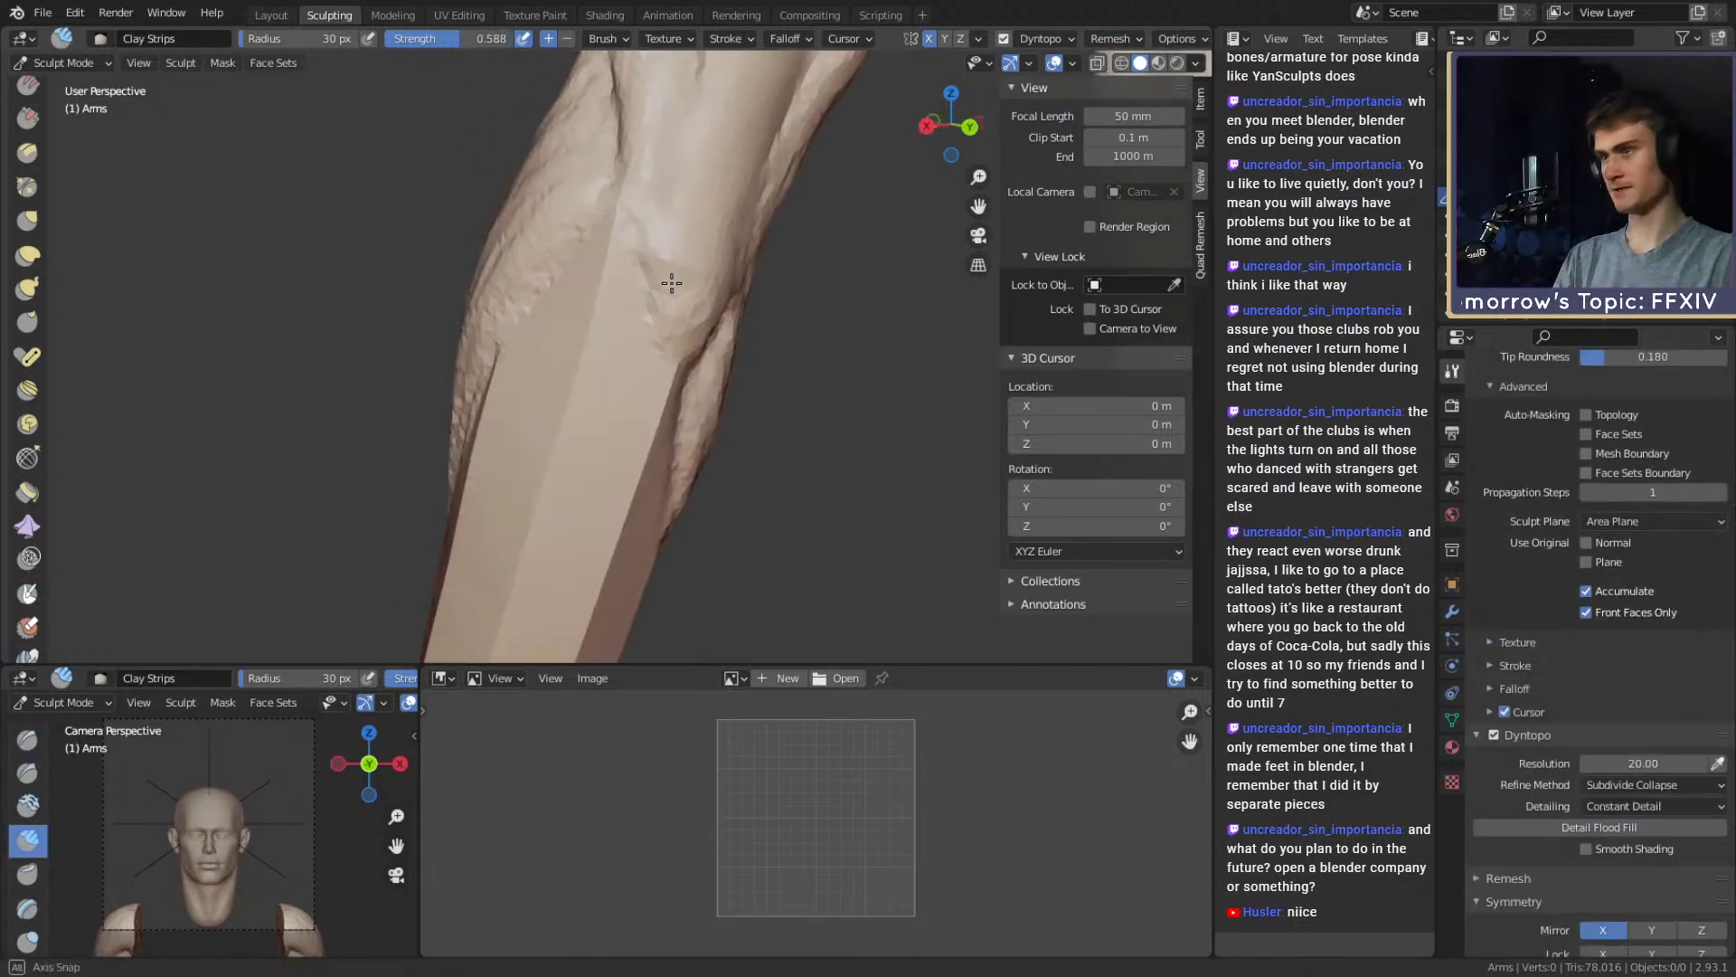
{"action": "mouse_move", "coordinate": [640, 217]}
{"action": "left_mouse_down"}
{"action": "mouse_move", "coordinate": [632, 193]}
{"action": "mouse_move", "coordinate": [646, 223]}
{"action": "left_mouse_up"}
{"action": "mouse_move", "coordinate": [646, 220]}
{"action": "left_mouse_down", "text": "alt+shift"}
{"action": "mouse_move", "coordinate": [624, 317]}
{"action": "mouse_move", "coordinate": [598, 335]}
{"action": "mouse_move", "coordinate": [637, 286]}
{"action": "mouse_move", "coordinate": [611, 305]}
{"action": "left_mouse_up", "text": "alt+shift"}
{"action": "key", "text": "f"}
{"action": "left_click", "coordinate": [644, 318]}
{"action": "key", "text": "f"}
{"action": "left_click", "coordinate": [630, 286]}
{"action": "mouse_move", "coordinate": [611, 305]}
{"action": "left_mouse_down", "text": "ctrl+alt"}
{"action": "mouse_move", "coordinate": [615, 362]}
{"action": "mouse_move", "coordinate": [552, 362]}
{"action": "mouse_move", "coordinate": [736, 399]}
{"action": "mouse_move", "coordinate": [619, 360]}
{"action": "mouse_move", "coordinate": [621, 317]}
{"action": "left_mouse_up", "text": "ctrl+alt"}
{"action": "key", "text": "f"}
{"action": "left_click_drag", "start_coordinate": [620, 316], "coordinate": [649, 375], "text": "alt+shift"}
{"action": "left_click", "coordinate": [636, 356]}
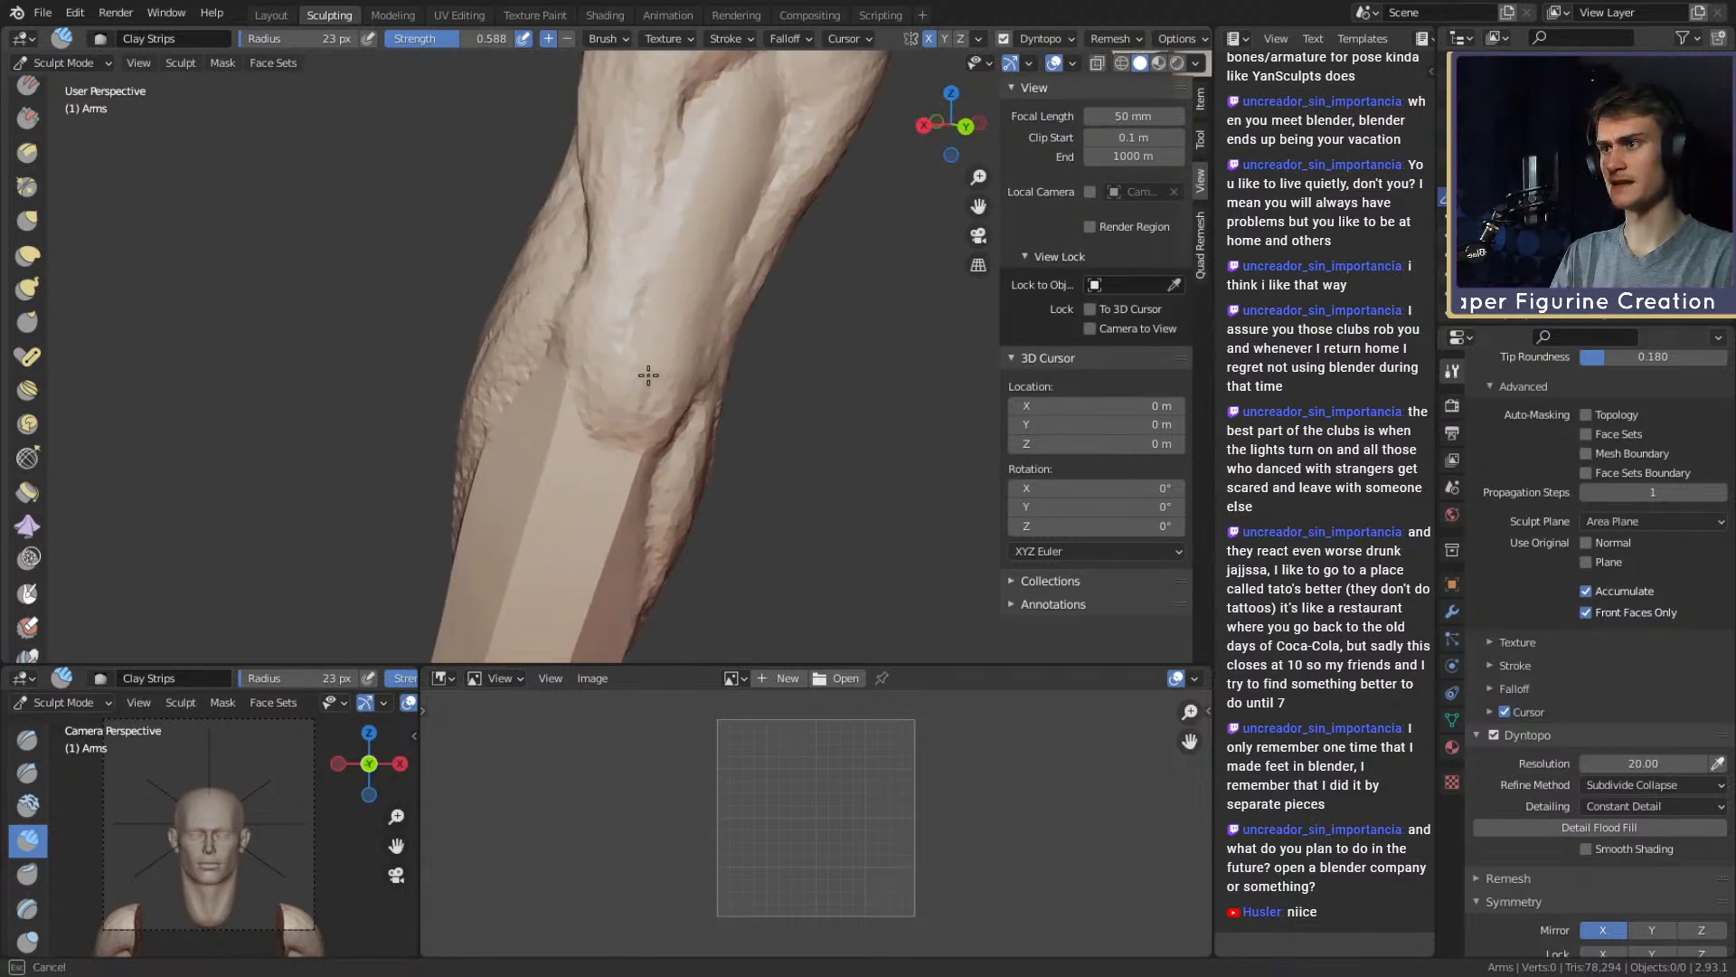
Refine the groove beside the elbow tip with 22 px Clay Strips and a 48 px Crease brush
{"action": "mouse_move", "coordinate": [631, 457]}
{"action": "left_mouse_down", "text": "alt+shift"}
{"action": "mouse_move", "coordinate": [626, 349]}
{"action": "mouse_move", "coordinate": [687, 343]}
{"action": "mouse_move", "coordinate": [646, 334]}
{"action": "mouse_move", "coordinate": [585, 361]}
{"action": "mouse_move", "coordinate": [666, 388]}
{"action": "mouse_move", "coordinate": [657, 326]}
{"action": "left_mouse_up", "text": "alt+shift"}
{"action": "key", "text": "f"}
{"action": "left_click", "coordinate": [628, 349]}
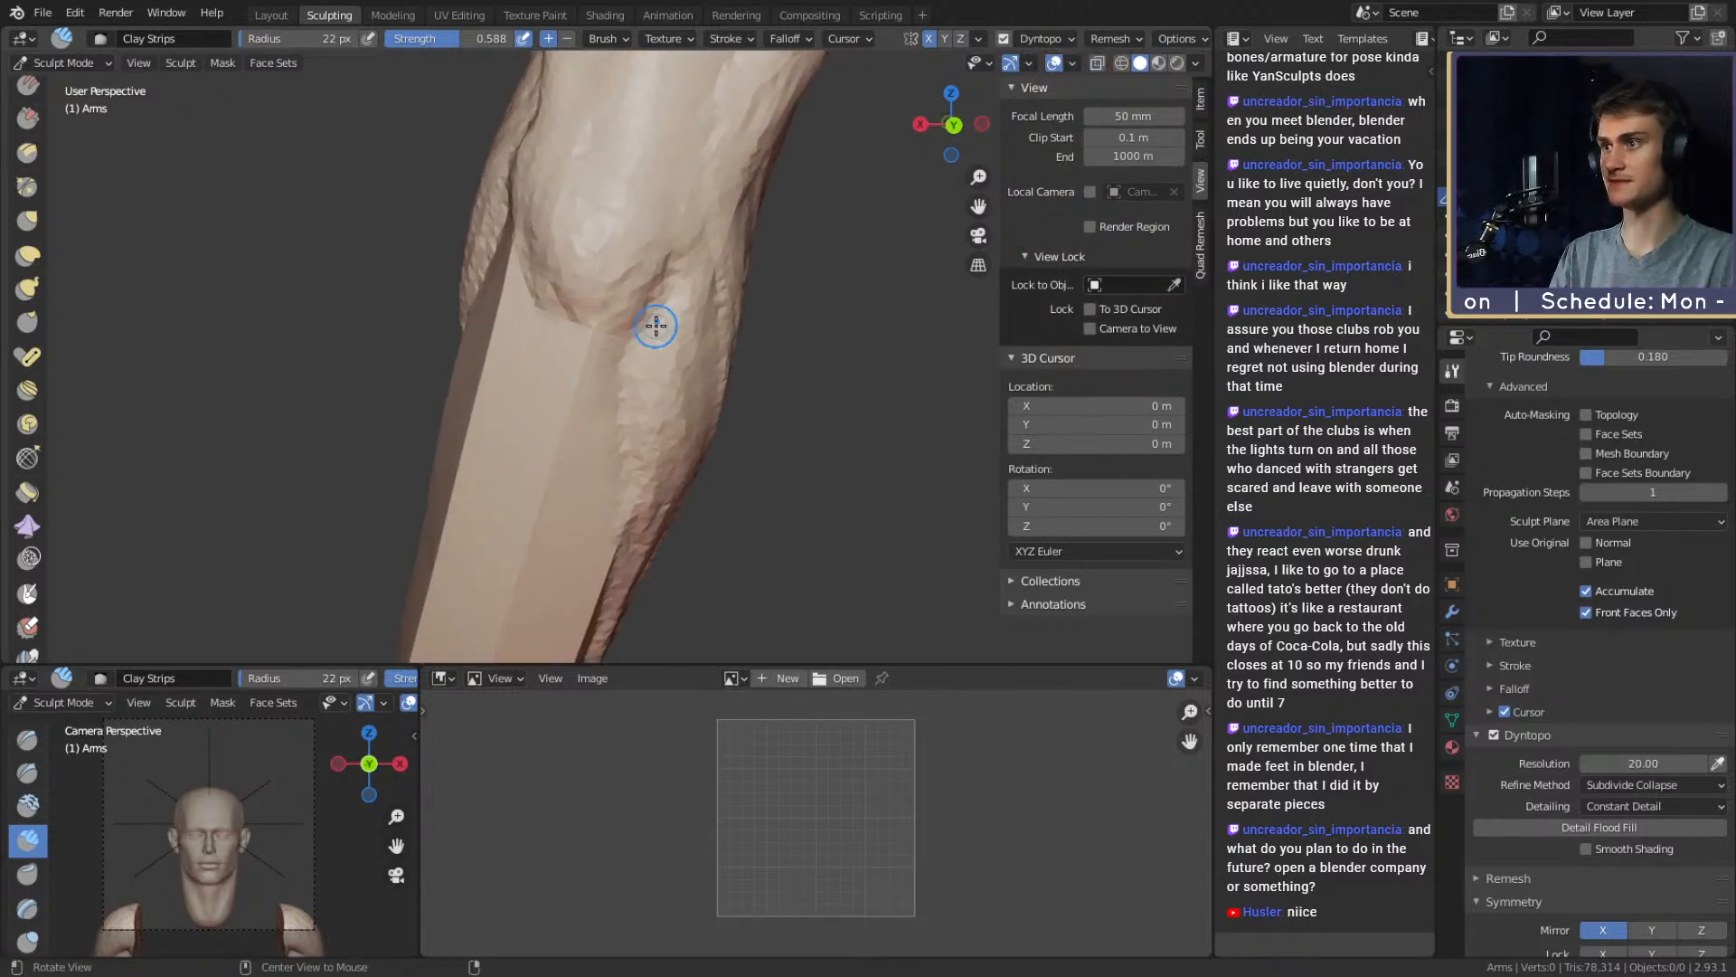
{"action": "key", "text": "shift+c"}
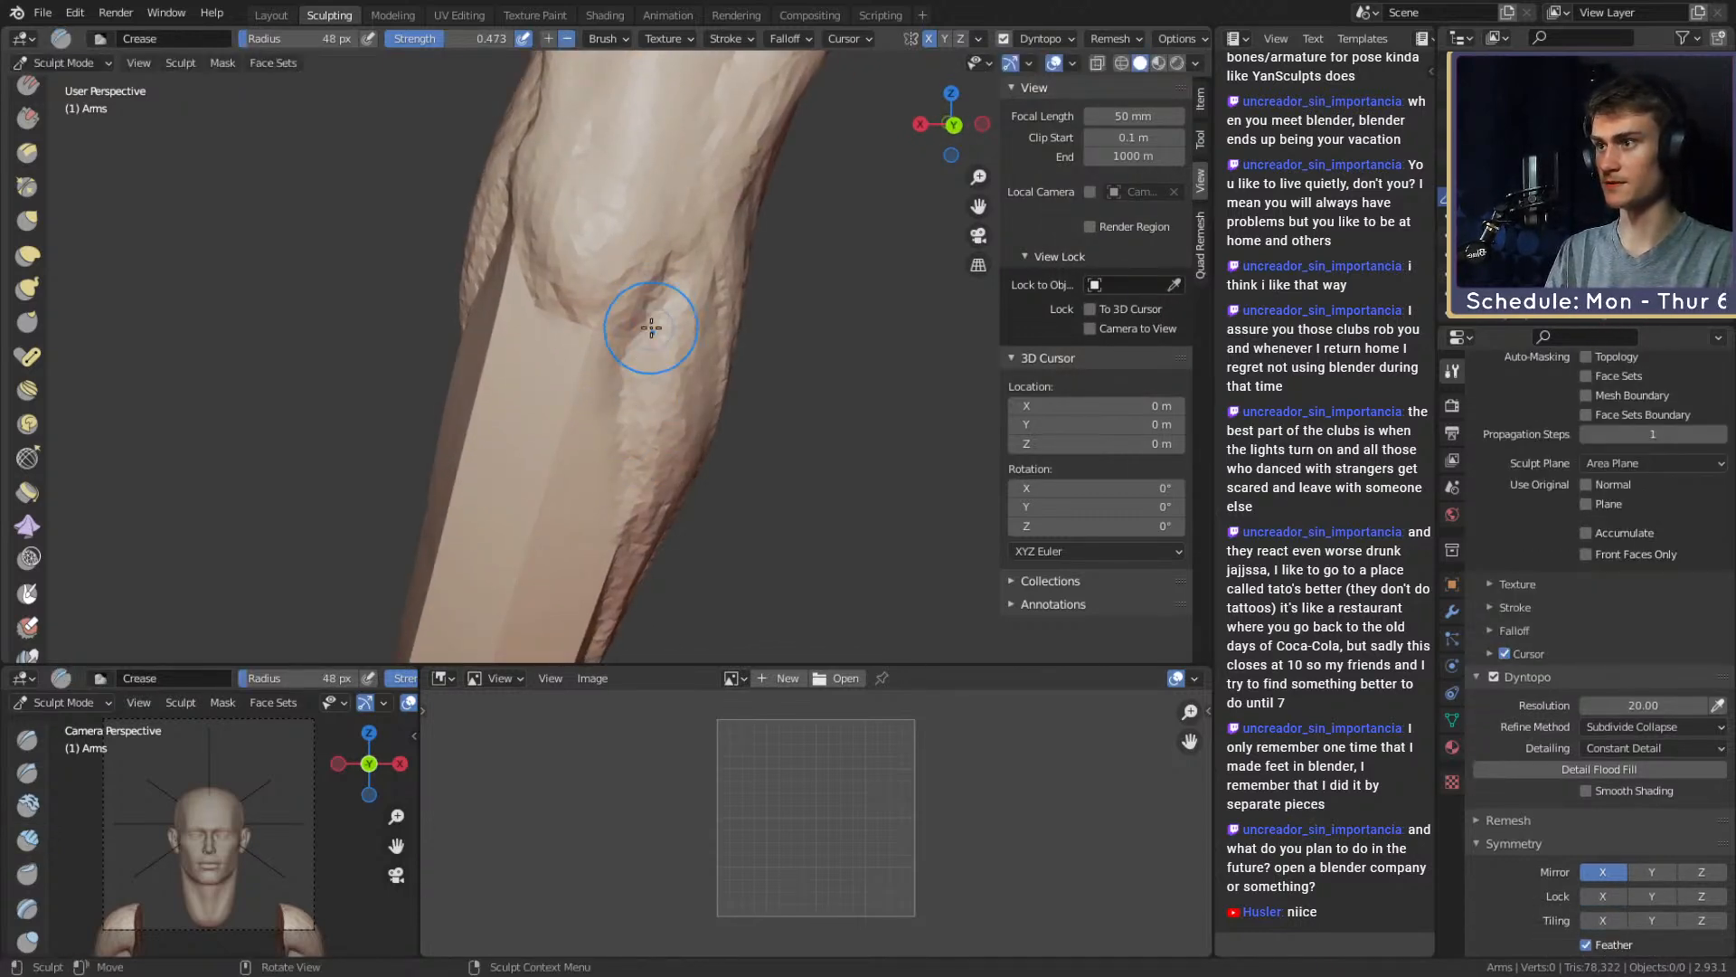
{"action": "key", "text": "c"}
Add a wedge-shaped muscle below the elbow tip with Clay Strips at 26 px, enlarging the brush to 42 px
{"action": "left_click_drag", "start_coordinate": [604, 342], "coordinate": [631, 330], "text": "alt"}
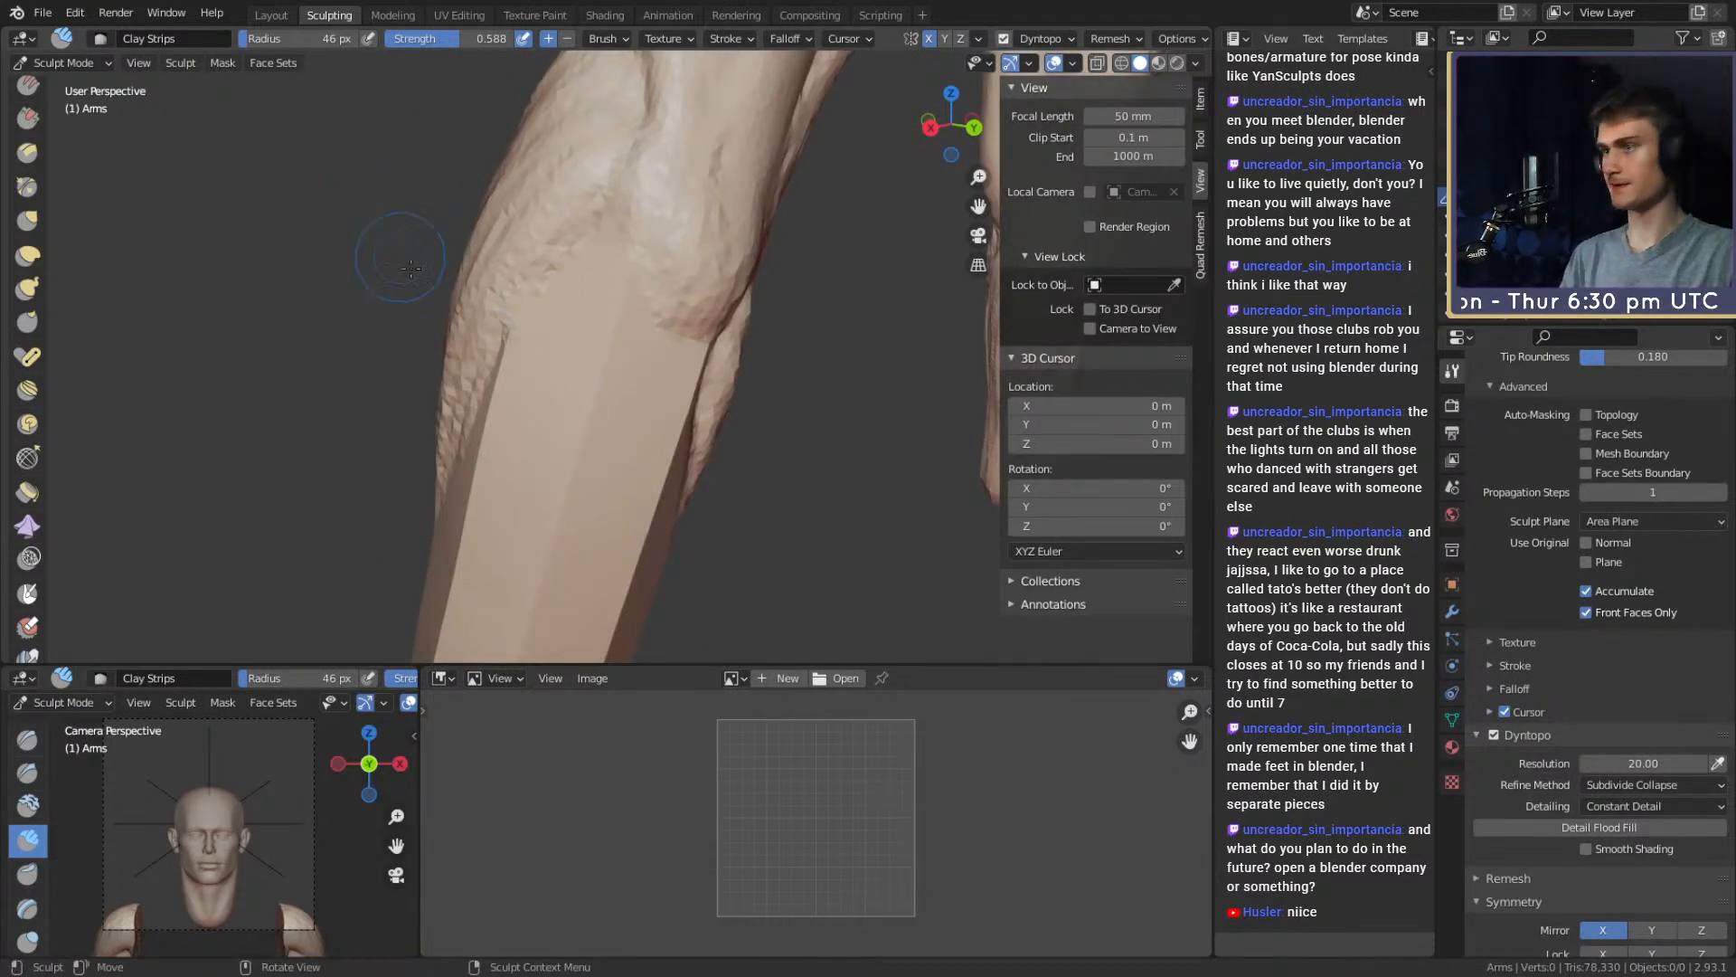
{"action": "left_click_drag", "start_coordinate": [638, 298], "coordinate": [570, 272]}
{"action": "left_click_drag", "start_coordinate": [623, 294], "coordinate": [581, 298], "text": "alt"}
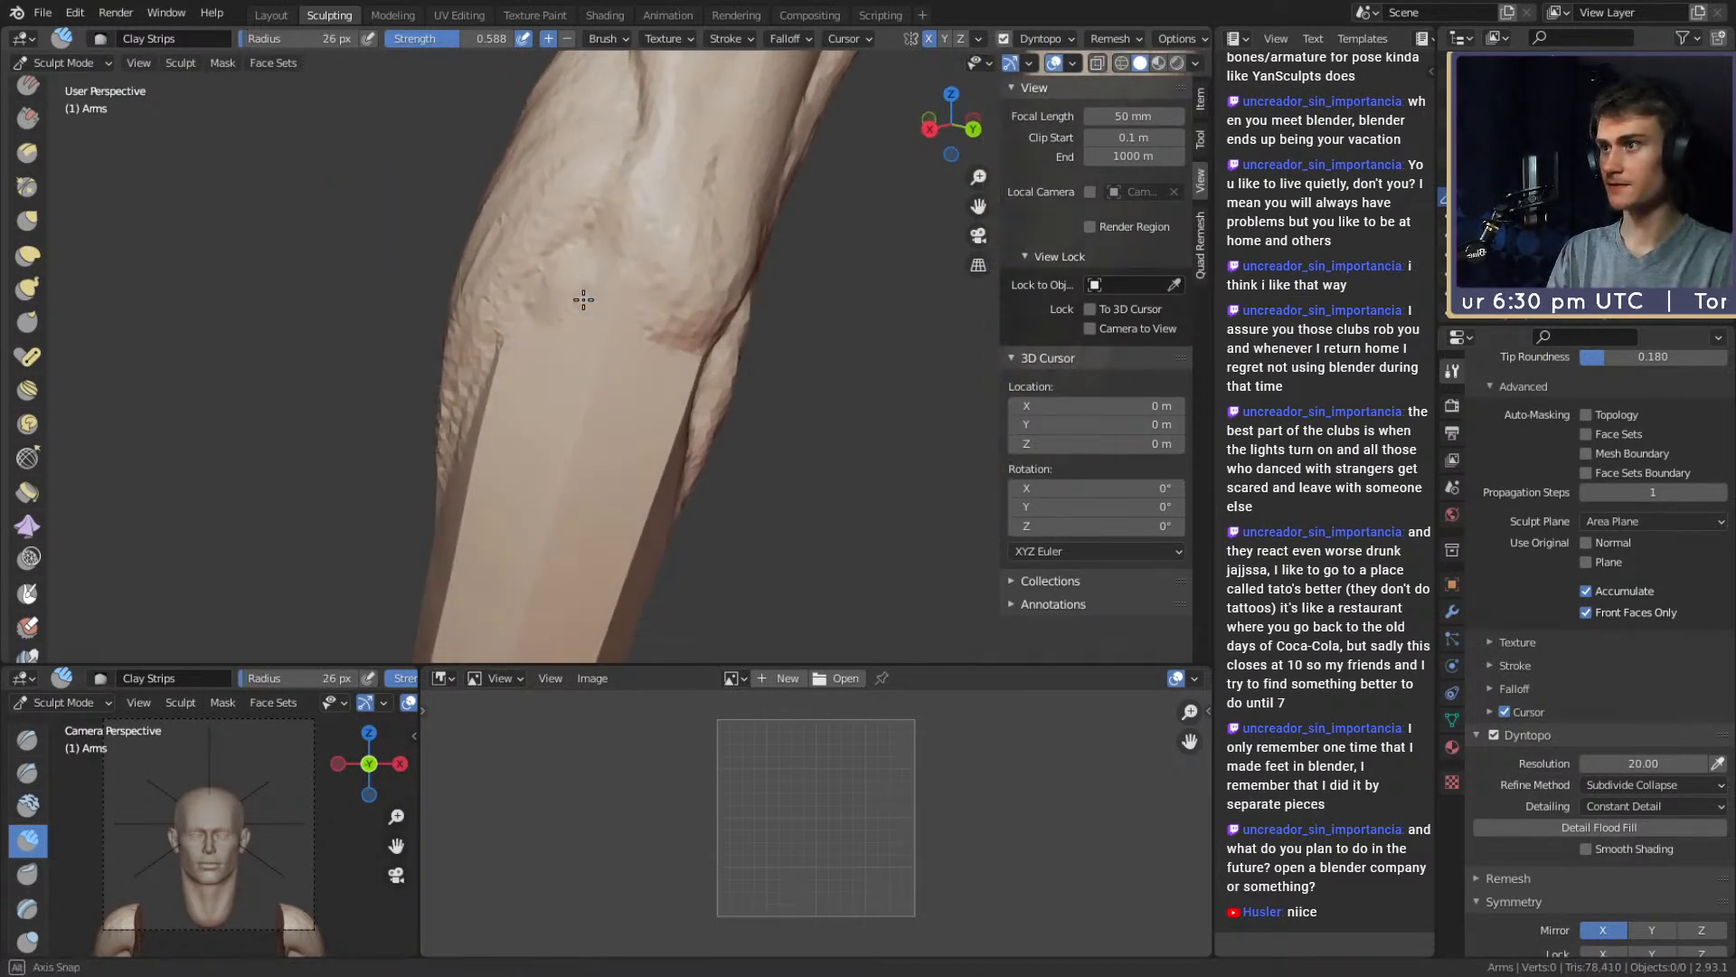
{"action": "key", "text": "f"}
{"action": "left_click", "coordinate": [596, 298]}
{"action": "left_click_drag", "start_coordinate": [632, 364], "coordinate": [624, 339]}
{"action": "left_click_drag", "start_coordinate": [633, 321], "coordinate": [583, 312], "text": "alt"}
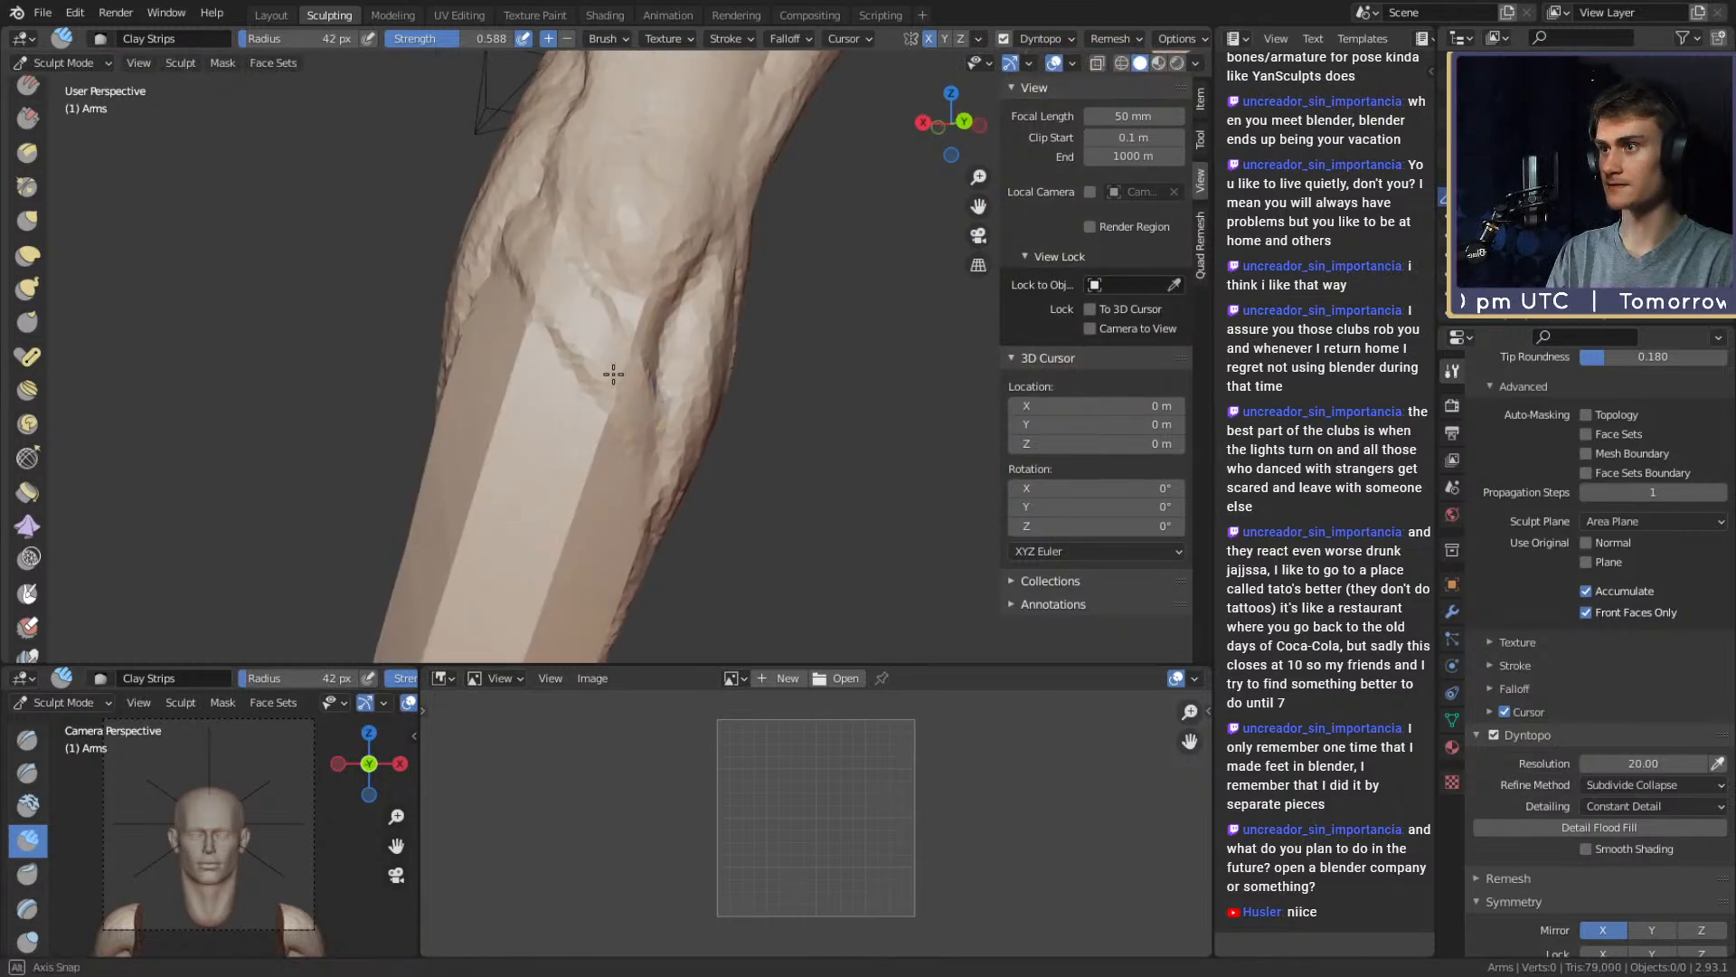
{"action": "left_click_drag", "start_coordinate": [612, 376], "coordinate": [592, 275], "text": "alt"}
Shape and fill out the wedge muscle below the elbow with Clay Strips at 46 px, reduced to 40 px
{"action": "key", "text": "g"}
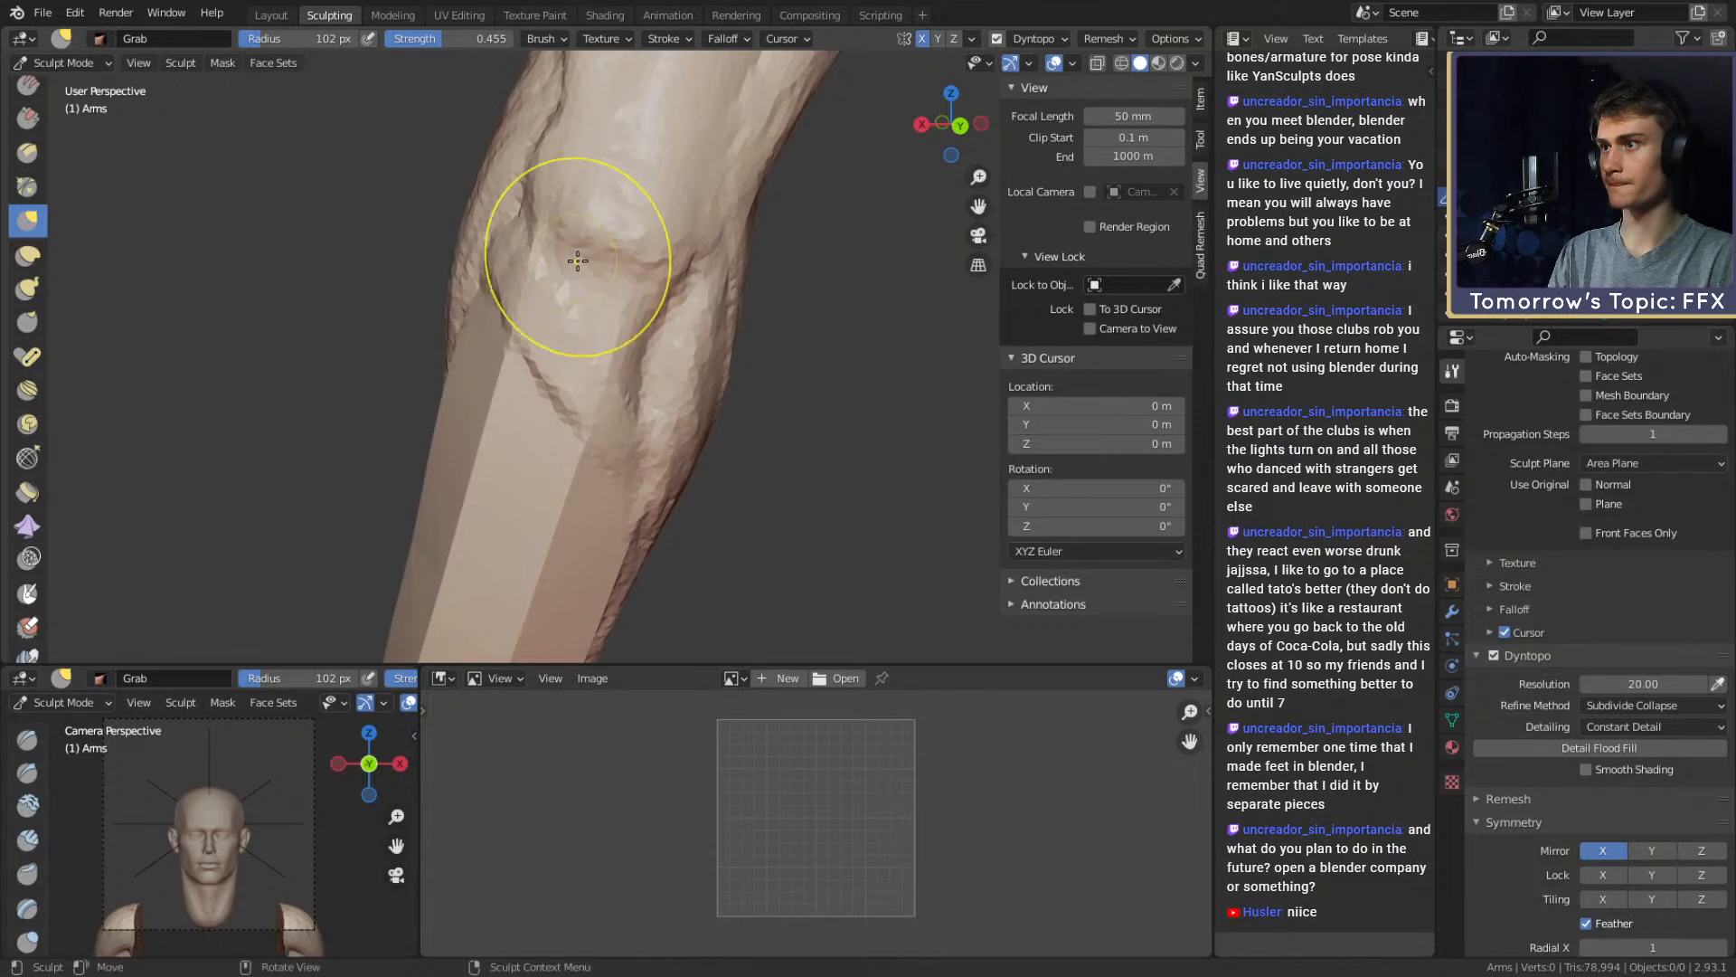
{"action": "key", "text": "c"}
{"action": "left_click_drag", "start_coordinate": [572, 379], "coordinate": [558, 294], "text": "alt"}
{"action": "left_click_drag", "start_coordinate": [610, 336], "coordinate": [613, 407]}
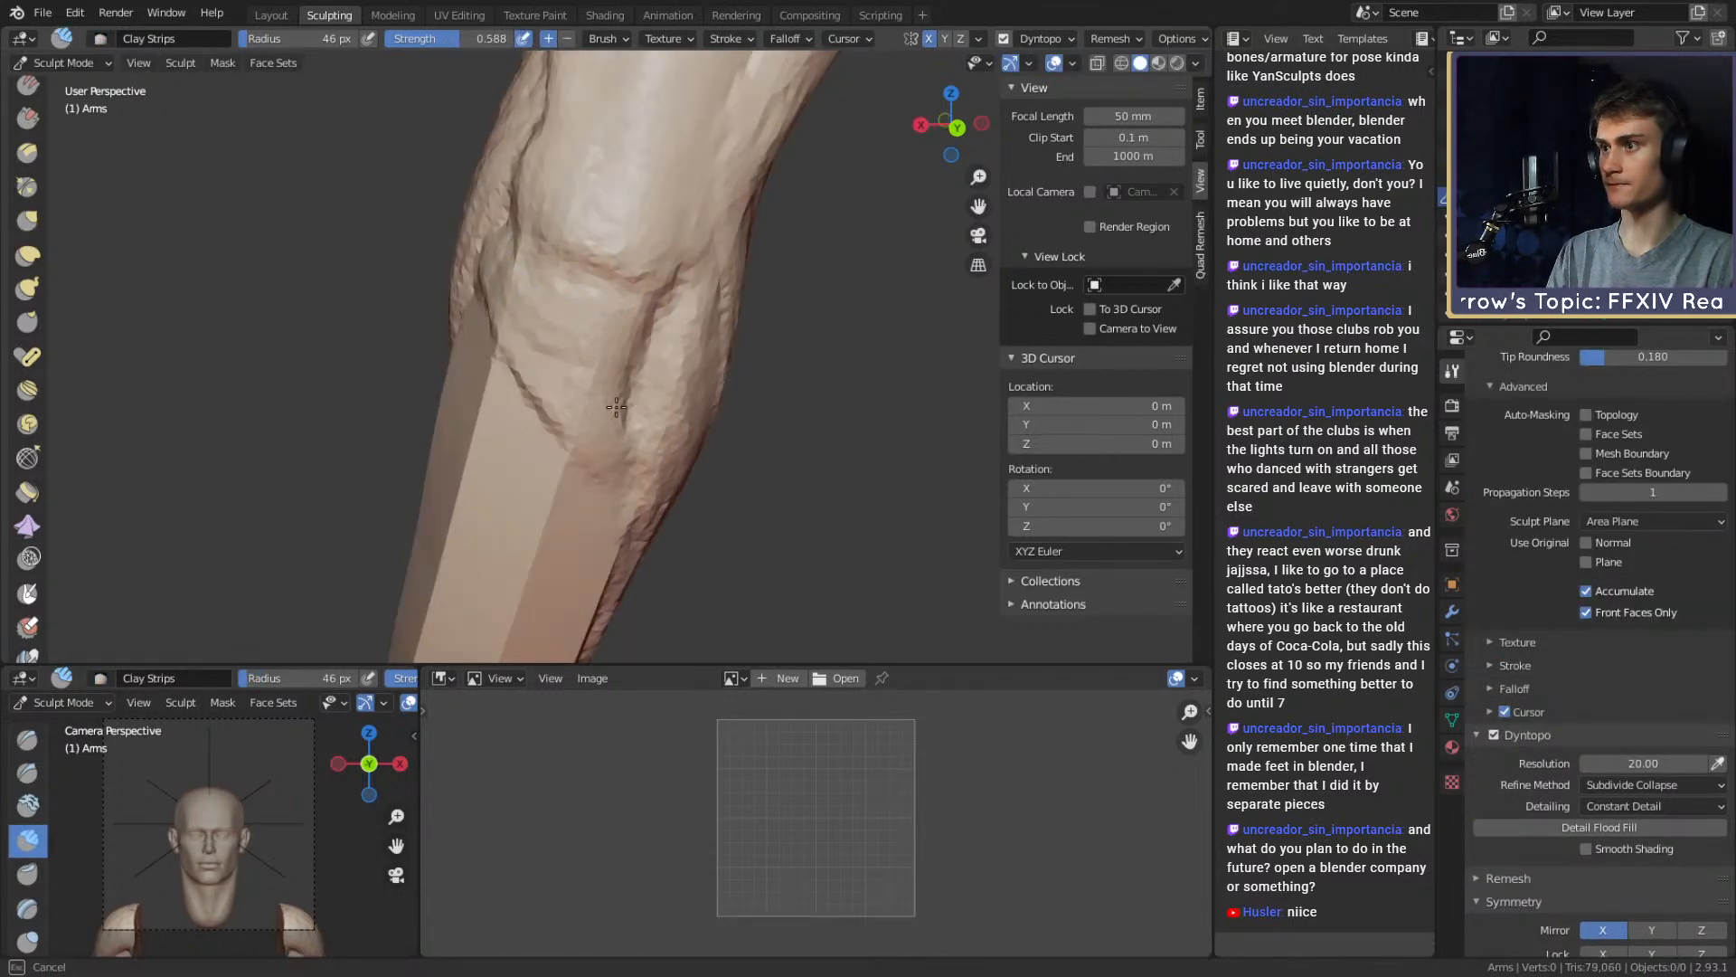
{"action": "key", "text": "f"}
{"action": "mouse_move", "coordinate": [613, 407]}
{"action": "middle_mouse_down"}
{"action": "mouse_move", "coordinate": [642, 353]}
{"action": "mouse_move", "coordinate": [630, 416]}
{"action": "mouse_move", "coordinate": [603, 352]}
{"action": "middle_mouse_up"}
{"action": "left_click", "coordinate": [637, 352]}
{"action": "left_click_drag", "start_coordinate": [551, 269], "coordinate": [562, 325]}
{"action": "middle_click_drag", "start_coordinate": [562, 325], "coordinate": [602, 334]}
{"action": "mouse_move", "coordinate": [587, 307]}
{"action": "left_mouse_down"}
{"action": "mouse_move", "coordinate": [560, 269]}
{"action": "mouse_move", "coordinate": [612, 286]}
{"action": "left_mouse_up"}
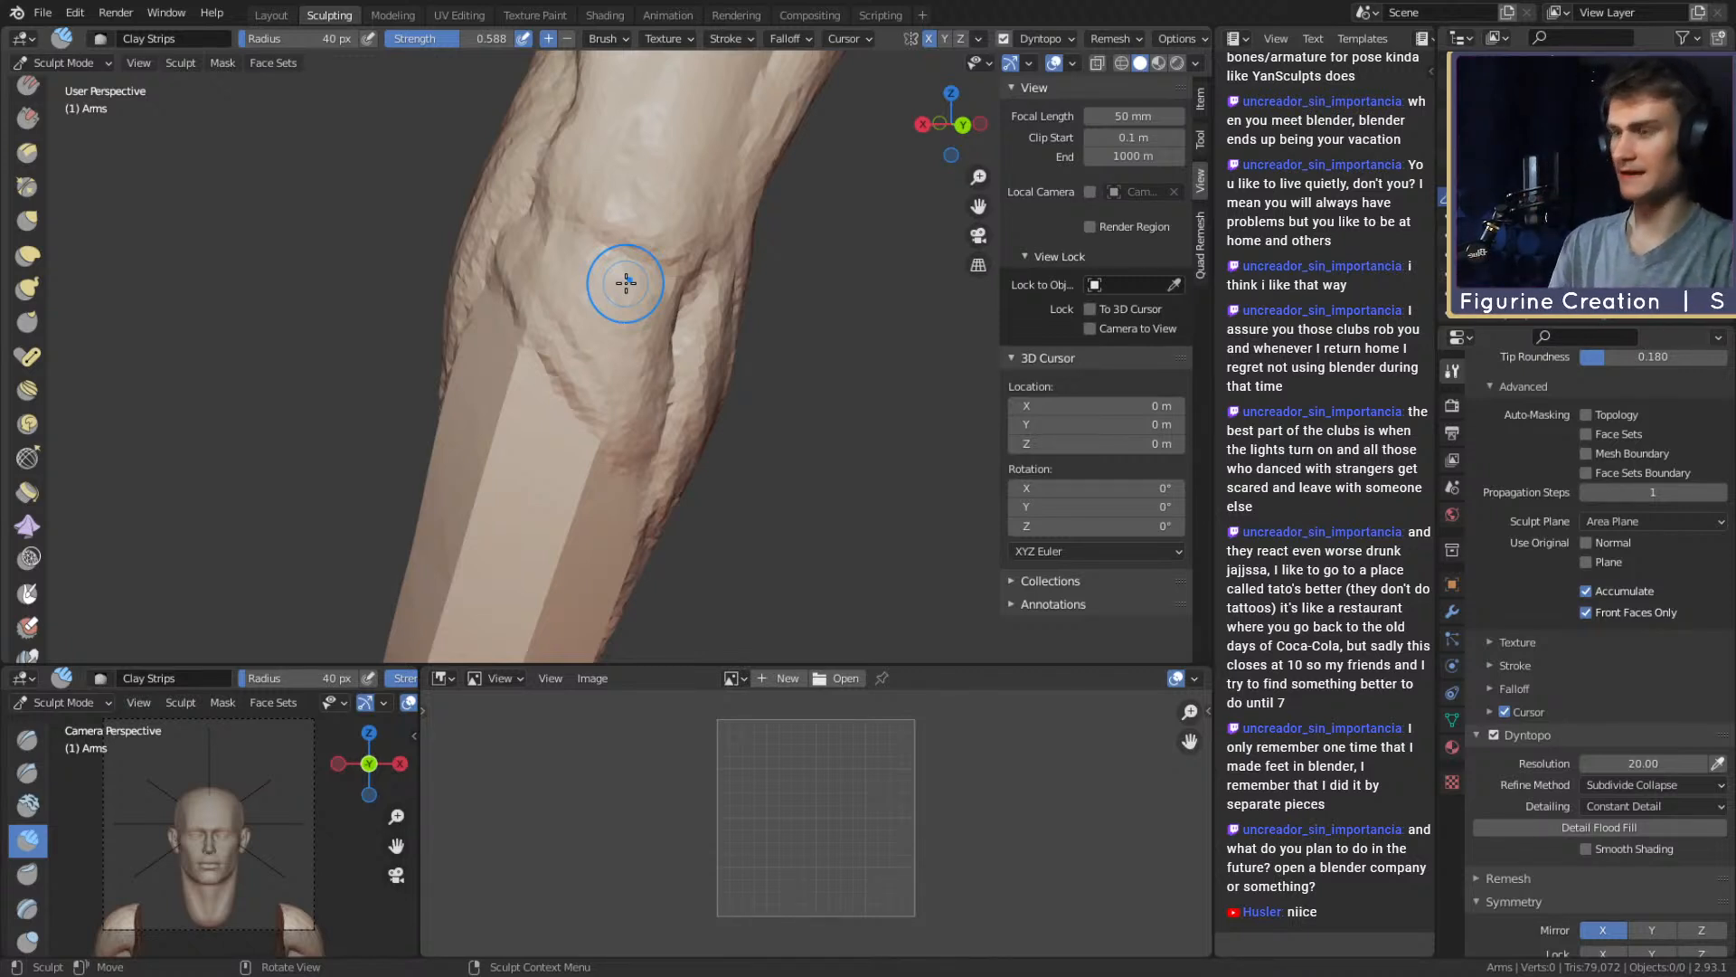
Sharpen the border of the muscle below the elbow with the Crease brush
{"action": "mouse_move", "coordinate": [545, 316]}
{"action": "left_mouse_down", "text": "alt"}
{"action": "mouse_move", "coordinate": [580, 318]}
{"action": "mouse_move", "coordinate": [624, 361]}
{"action": "left_mouse_up", "text": "alt"}
{"action": "key", "text": "shift+c"}
{"action": "left_click_drag", "start_coordinate": [554, 295], "coordinate": [642, 302], "text": "alt"}
{"action": "mouse_move", "coordinate": [641, 302]}
{"action": "left_mouse_down"}
{"action": "mouse_move", "coordinate": [665, 260]}
{"action": "mouse_move", "coordinate": [570, 305]}
{"action": "left_mouse_up"}
{"action": "mouse_move", "coordinate": [678, 345]}
{"action": "left_mouse_down", "text": "alt"}
{"action": "mouse_move", "coordinate": [571, 307]}
{"action": "mouse_move", "coordinate": [597, 261]}
{"action": "mouse_move", "coordinate": [574, 341]}
{"action": "mouse_move", "coordinate": [627, 249]}
{"action": "mouse_move", "coordinate": [754, 349]}
{"action": "mouse_move", "coordinate": [690, 299]}
{"action": "mouse_move", "coordinate": [589, 302]}
{"action": "mouse_move", "coordinate": [625, 275]}
{"action": "left_mouse_up", "text": "alt"}
Build up the long muscles on the front of the forearm with Clay Strips at 25 px, enlarged to 33 px
{"action": "key", "text": "c"}
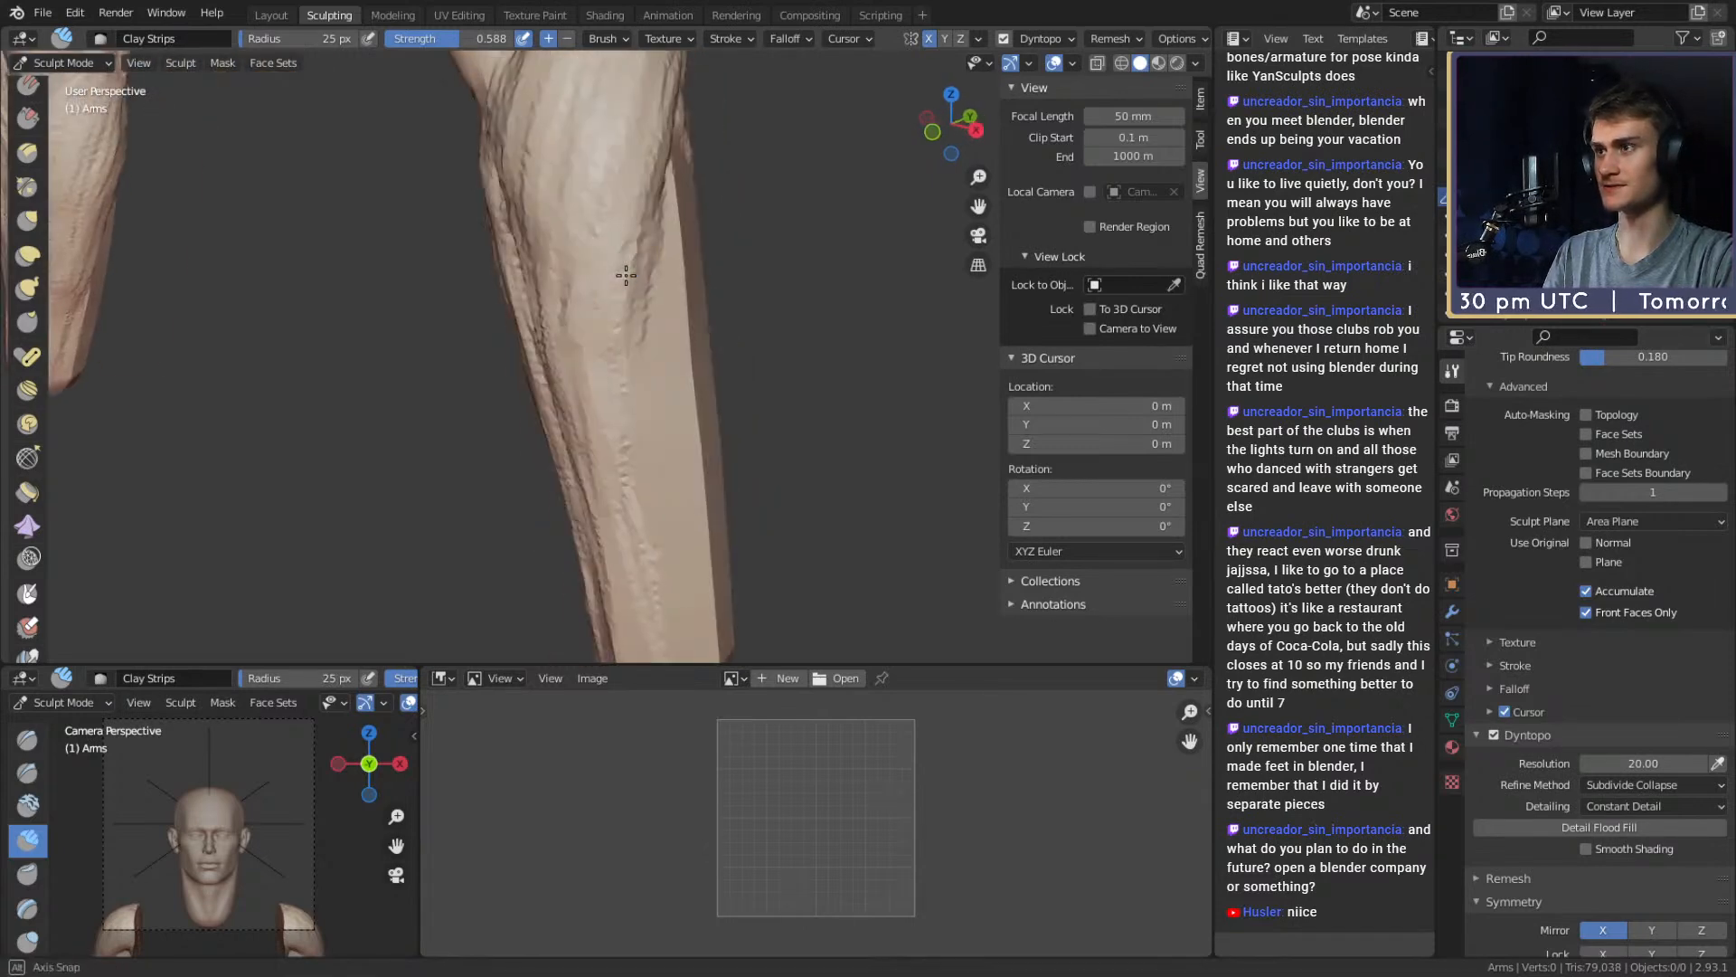
{"action": "middle_click_drag", "start_coordinate": [625, 275], "coordinate": [632, 271]}
{"action": "mouse_move", "coordinate": [613, 318]}
{"action": "left_mouse_down"}
{"action": "mouse_move", "coordinate": [605, 202]}
{"action": "mouse_move", "coordinate": [589, 427]}
{"action": "left_mouse_up"}
{"action": "middle_click_drag", "start_coordinate": [647, 322], "coordinate": [577, 275]}
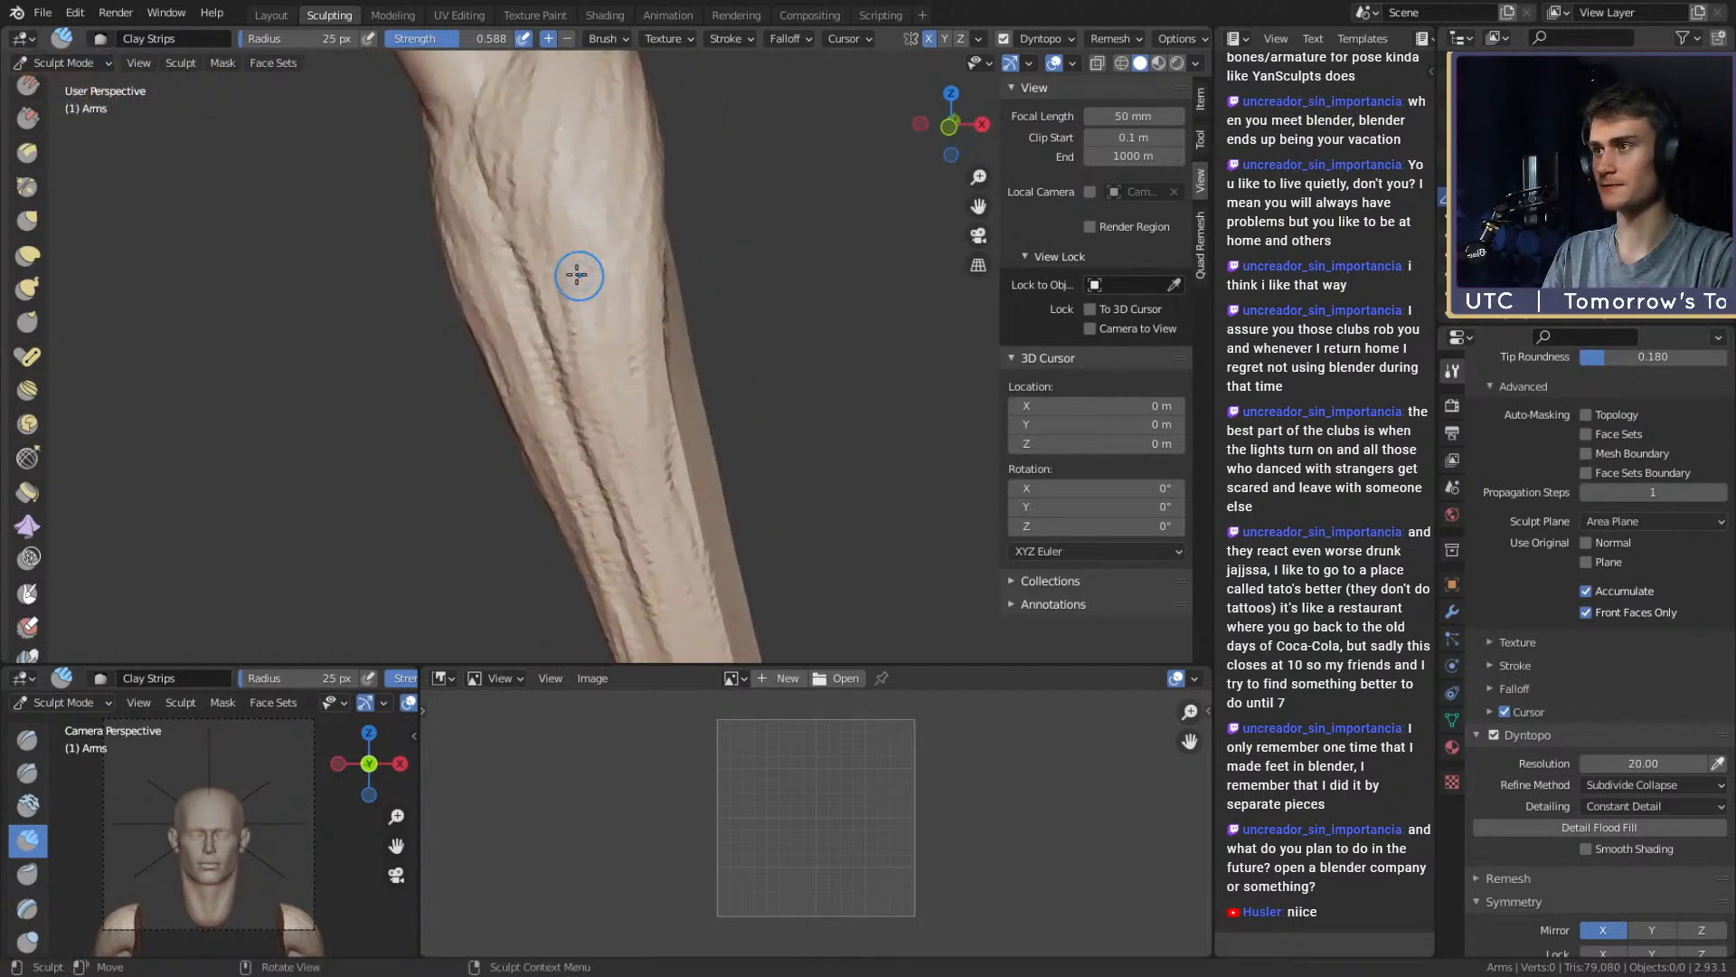
{"action": "key", "text": "f"}
{"action": "left_click", "coordinate": [588, 322]}
{"action": "left_click_drag", "start_coordinate": [524, 186], "coordinate": [551, 302]}
{"action": "middle_click_drag", "start_coordinate": [575, 294], "coordinate": [547, 291]}
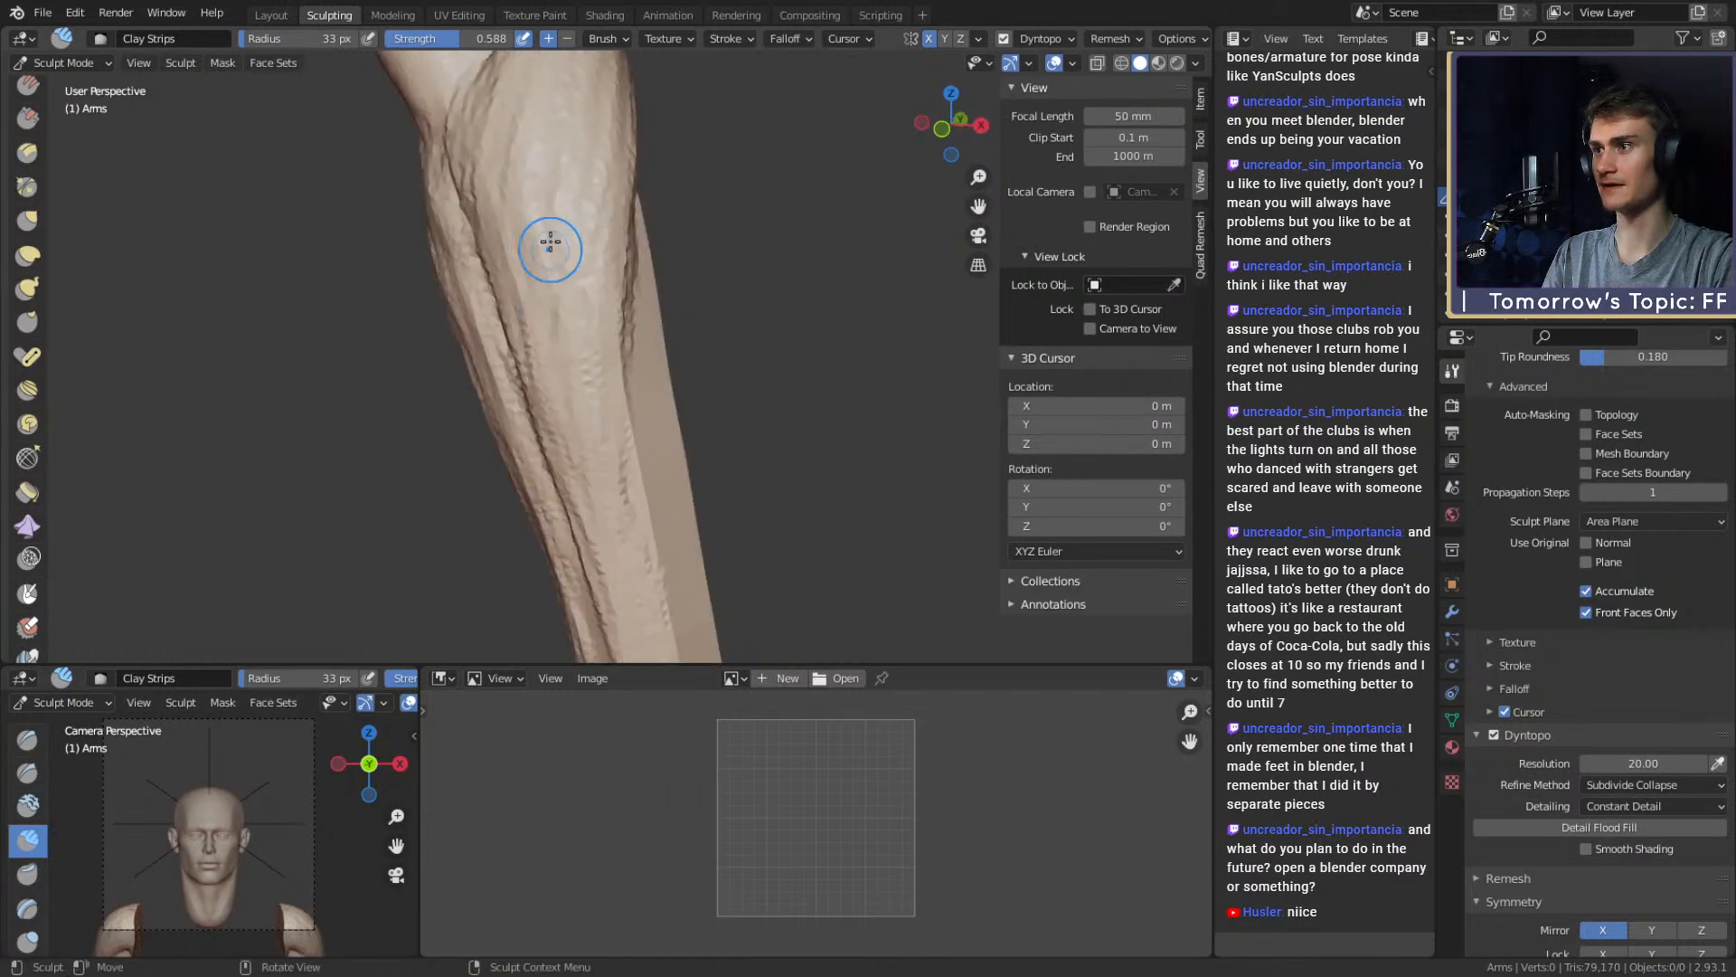
{"action": "left_click_drag", "start_coordinate": [534, 360], "coordinate": [507, 175]}
{"action": "mouse_move", "coordinate": [507, 174]}
{"action": "middle_mouse_down"}
{"action": "mouse_move", "coordinate": [529, 291]}
{"action": "mouse_move", "coordinate": [514, 288]}
{"action": "middle_mouse_up"}
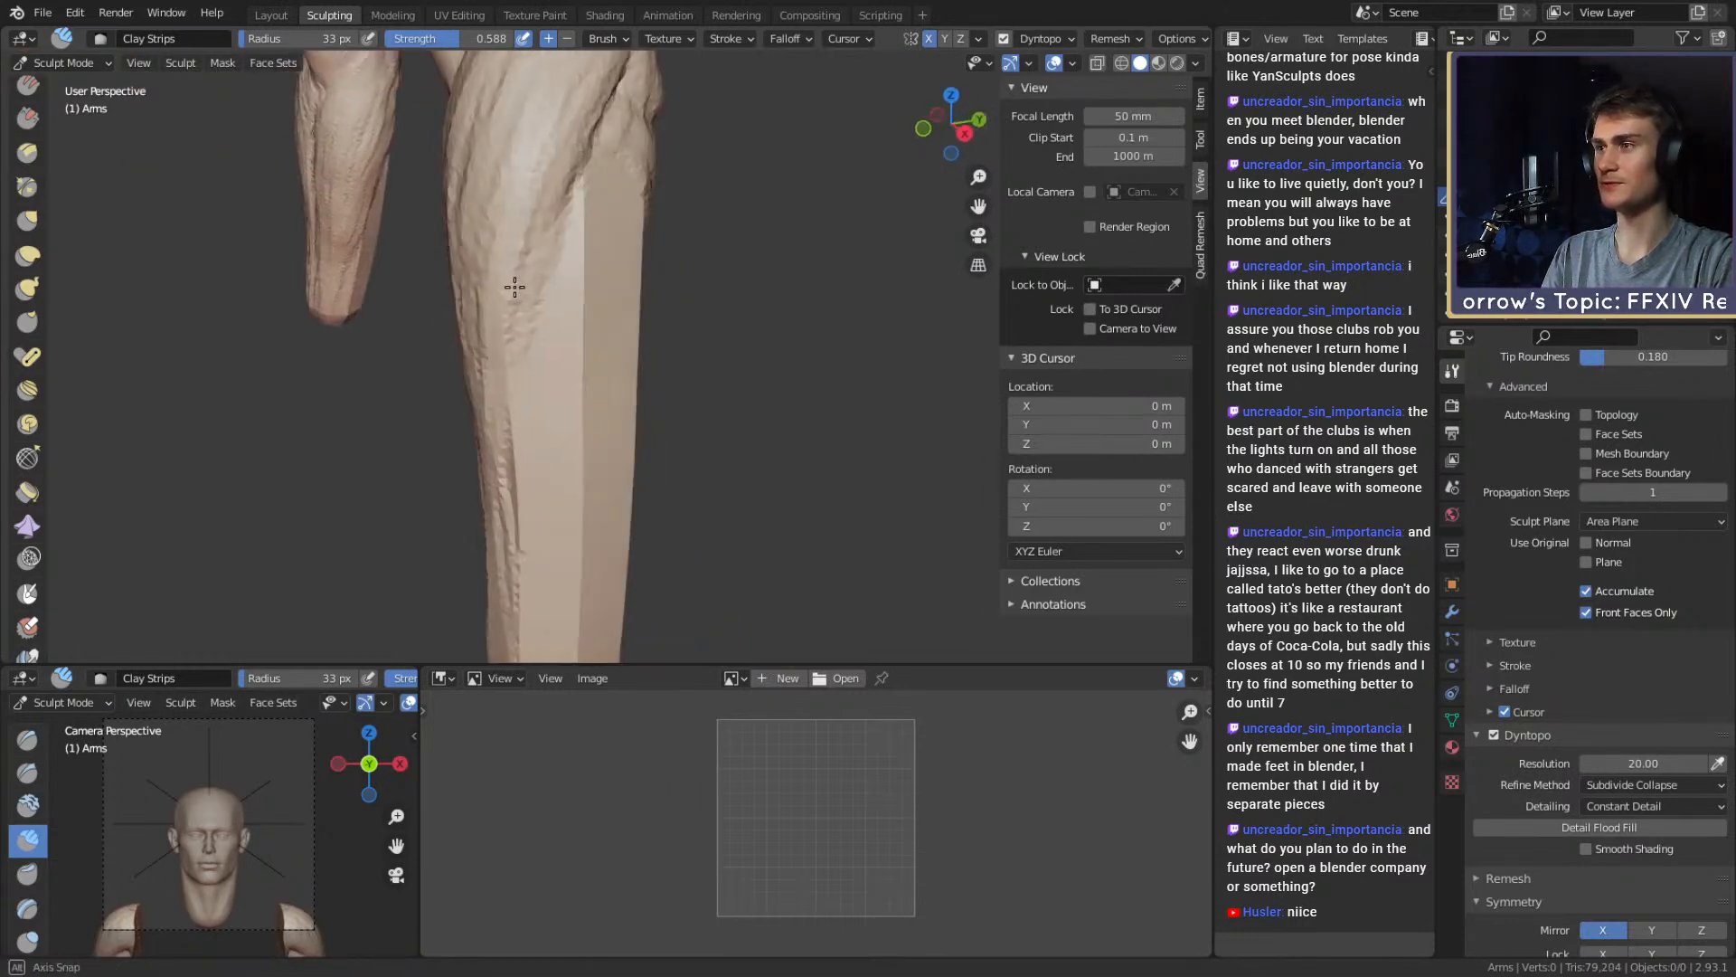
Fill out the outer forearm and extend its muscle strips toward the wrist with Clay Strips at about 32 px
{"action": "left_click_drag", "start_coordinate": [485, 348], "coordinate": [469, 380]}
{"action": "middle_click_drag", "start_coordinate": [548, 242], "coordinate": [620, 201]}
{"action": "left_click_drag", "start_coordinate": [597, 213], "coordinate": [542, 253]}
{"action": "middle_click_drag", "start_coordinate": [543, 252], "coordinate": [570, 292]}
{"action": "mouse_move", "coordinate": [612, 523]}
{"action": "left_mouse_down"}
{"action": "mouse_move", "coordinate": [597, 321]}
{"action": "mouse_move", "coordinate": [607, 436]}
{"action": "left_mouse_up"}
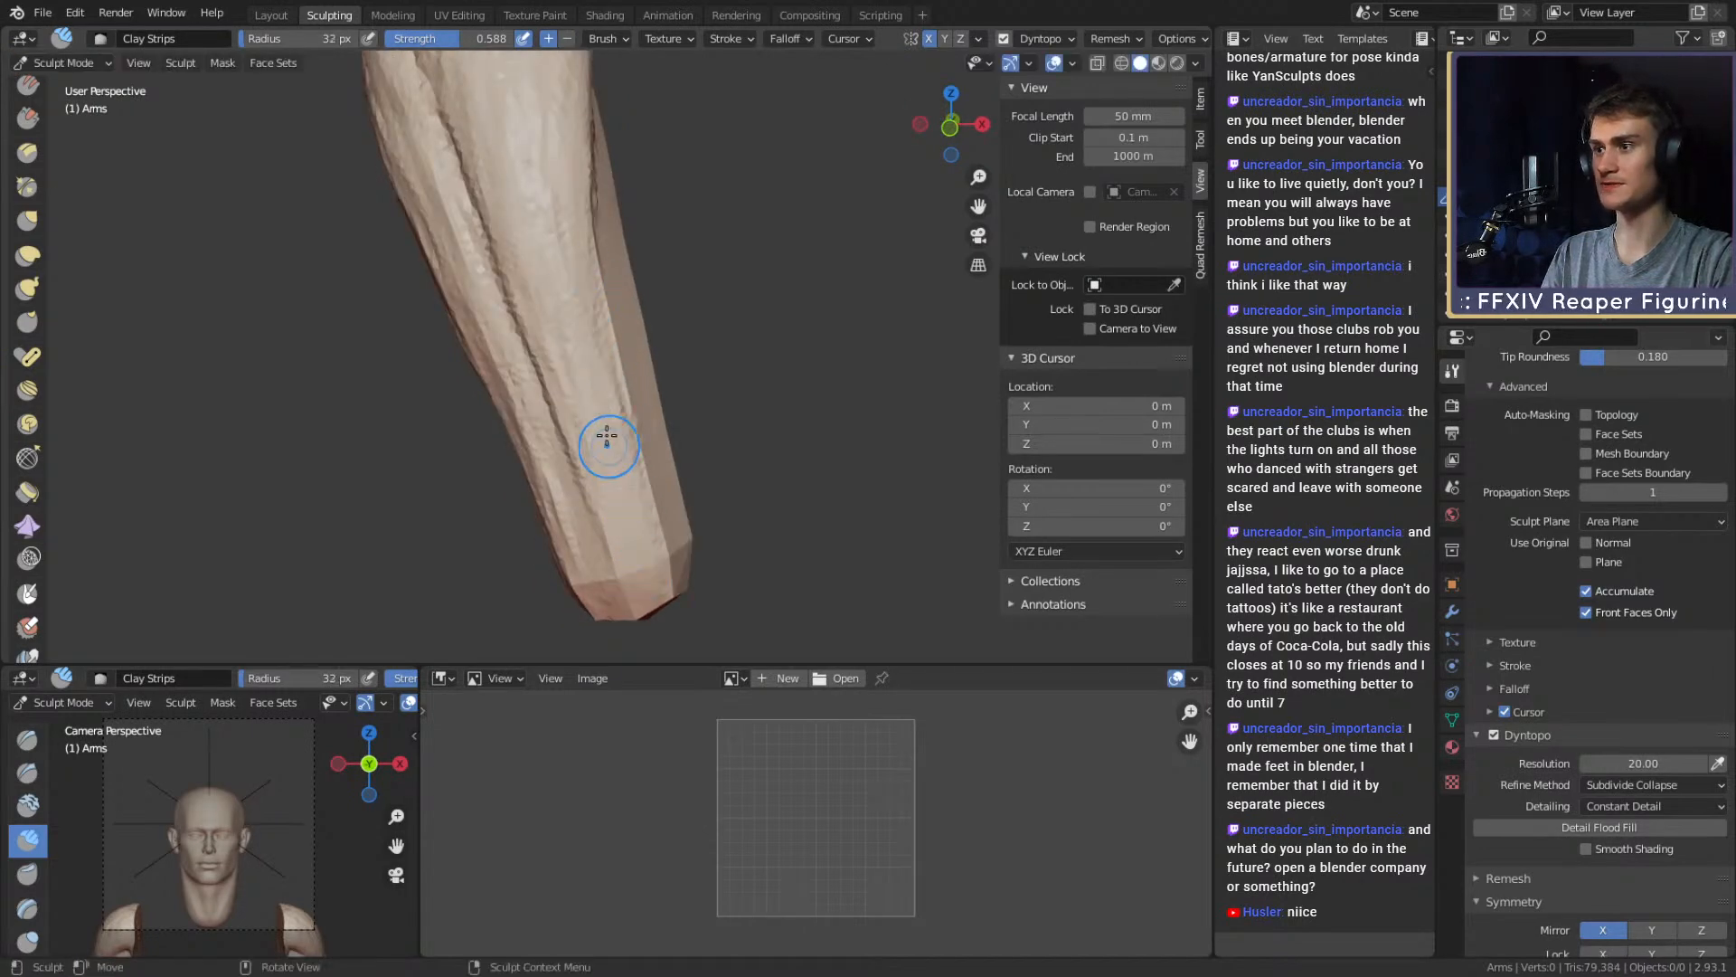
Pull in the rear contour of the lower forearm and wrist end with the Grab brush at a 135 px radius
{"action": "mouse_move", "coordinate": [655, 507]}
{"action": "left_mouse_down", "text": "alt"}
{"action": "mouse_move", "coordinate": [519, 415]}
{"action": "mouse_move", "coordinate": [632, 400]}
{"action": "mouse_move", "coordinate": [593, 405]}
{"action": "left_mouse_up", "text": "alt"}
{"action": "key", "text": "g"}
{"action": "left_click_drag", "start_coordinate": [655, 422], "coordinate": [639, 449]}
{"action": "left_click_drag", "start_coordinate": [669, 445], "coordinate": [698, 447], "text": "alt"}
{"action": "key", "text": "f"}
{"action": "left_click", "coordinate": [767, 453]}
{"action": "left_click_drag", "start_coordinate": [650, 499], "coordinate": [606, 486]}
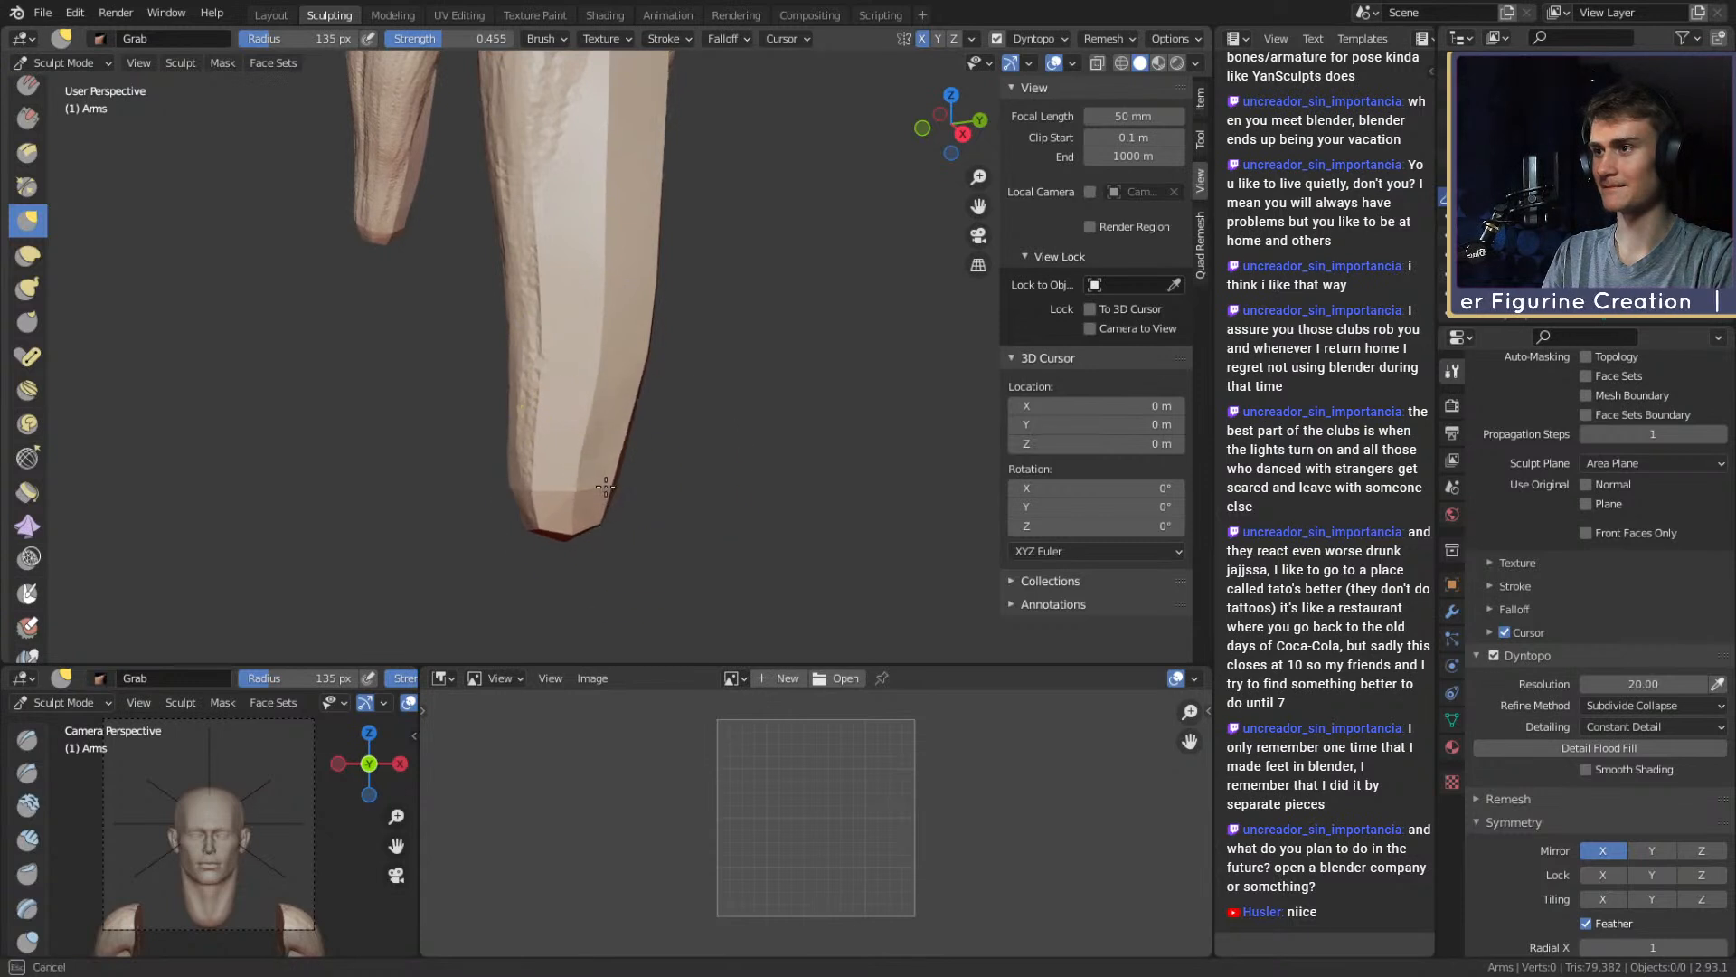
{"action": "left_click_drag", "start_coordinate": [622, 376], "coordinate": [626, 369]}
{"action": "mouse_move", "coordinate": [653, 322]}
{"action": "left_mouse_down"}
{"action": "mouse_move", "coordinate": [645, 280]}
{"action": "mouse_move", "coordinate": [651, 345]}
{"action": "left_mouse_up"}
Adjust the forearm's overall contour with the Grab brush at 187 px, reducing its radius to 150 px
{"action": "key", "text": "f"}
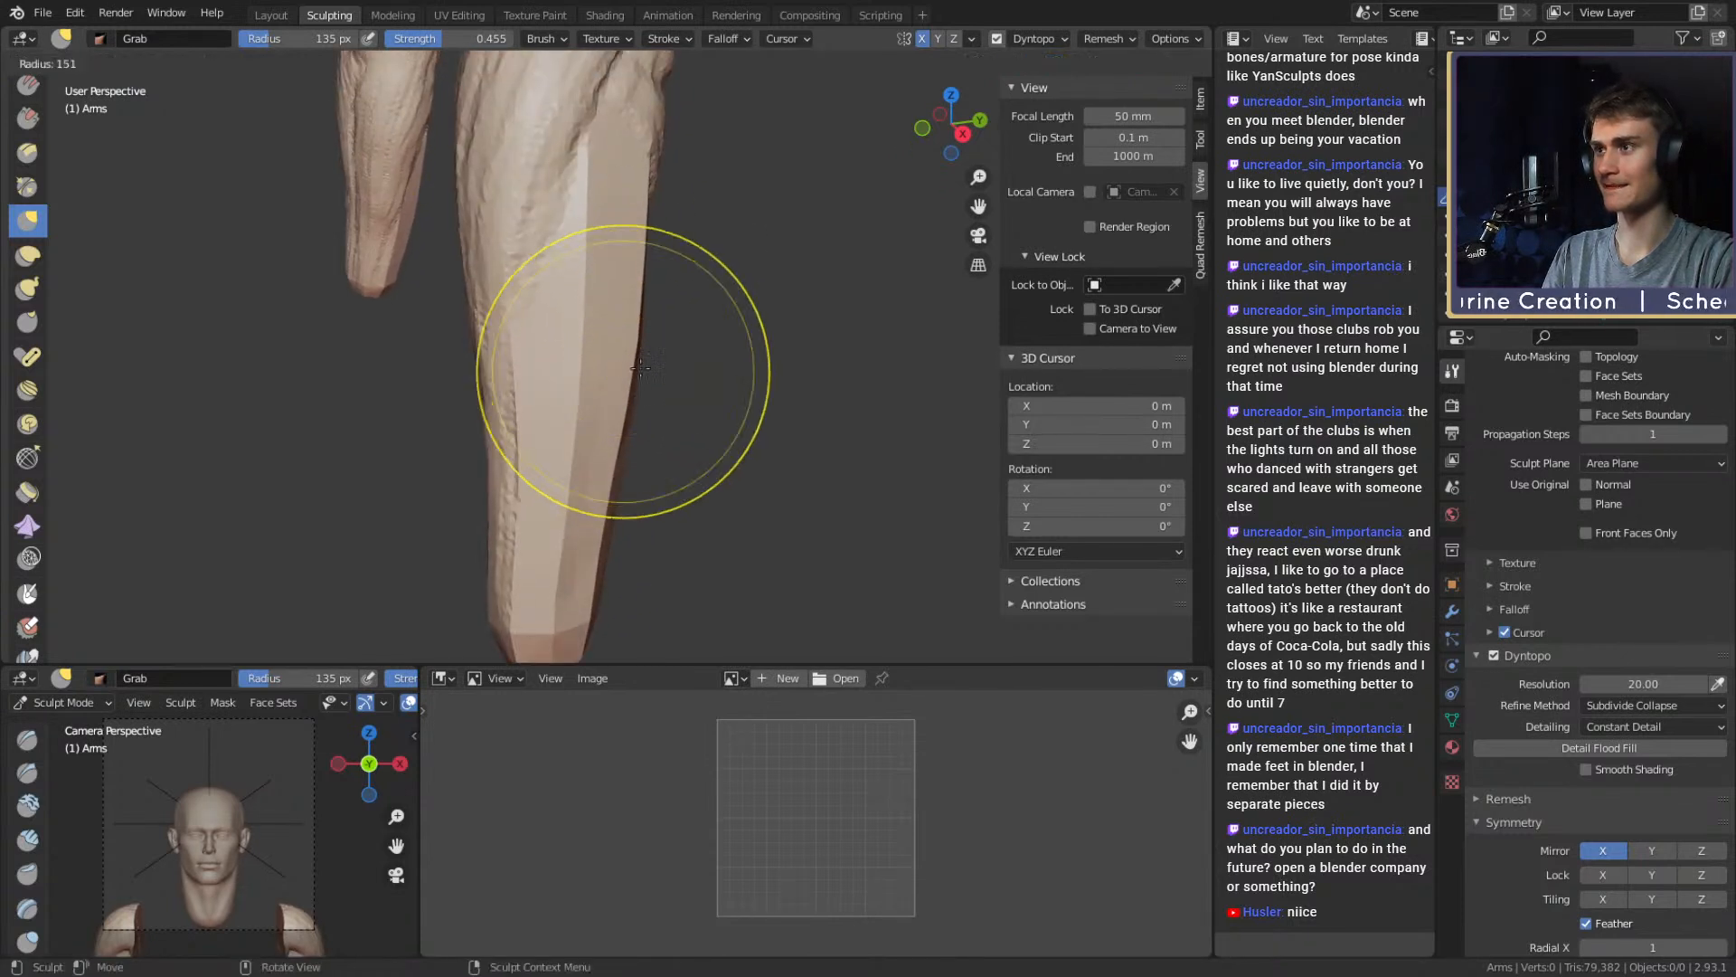
{"action": "left_click", "coordinate": [759, 380]}
{"action": "left_click_drag", "start_coordinate": [657, 423], "coordinate": [659, 349], "text": "alt"}
{"action": "left_click_drag", "start_coordinate": [526, 398], "coordinate": [547, 382]}
{"action": "key", "text": "f"}
{"action": "left_click", "coordinate": [552, 313]}
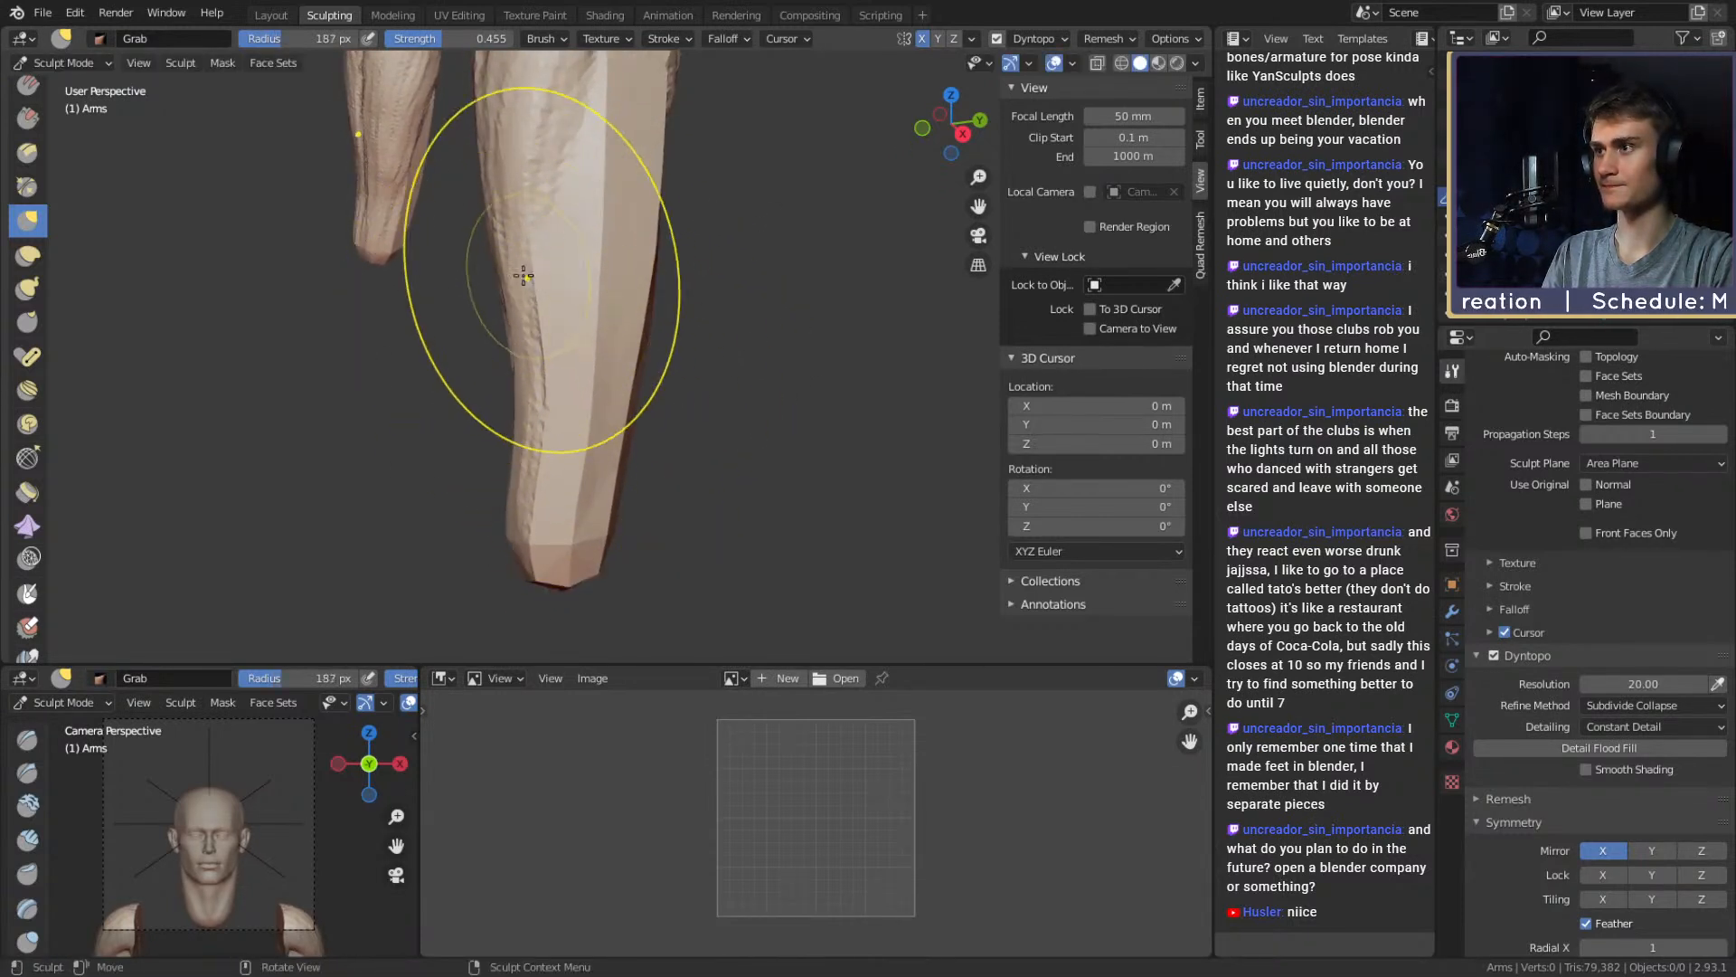
{"action": "key", "text": "f"}
{"action": "left_click", "coordinate": [539, 484]}
{"action": "mouse_move", "coordinate": [539, 484]}
{"action": "left_mouse_down", "text": "alt"}
{"action": "mouse_move", "coordinate": [573, 376]}
{"action": "mouse_move", "coordinate": [770, 349]}
{"action": "mouse_move", "coordinate": [739, 375]}
{"action": "left_mouse_up", "text": "alt"}
{"action": "left_click_drag", "start_coordinate": [739, 376], "coordinate": [521, 426], "text": "alt"}
{"action": "mouse_move", "coordinate": [678, 421]}
{"action": "left_mouse_down", "text": "alt"}
{"action": "mouse_move", "coordinate": [643, 370]}
{"action": "mouse_move", "coordinate": [425, 366]}
{"action": "mouse_move", "coordinate": [588, 356]}
{"action": "mouse_move", "coordinate": [639, 174]}
{"action": "left_mouse_up", "text": "alt"}
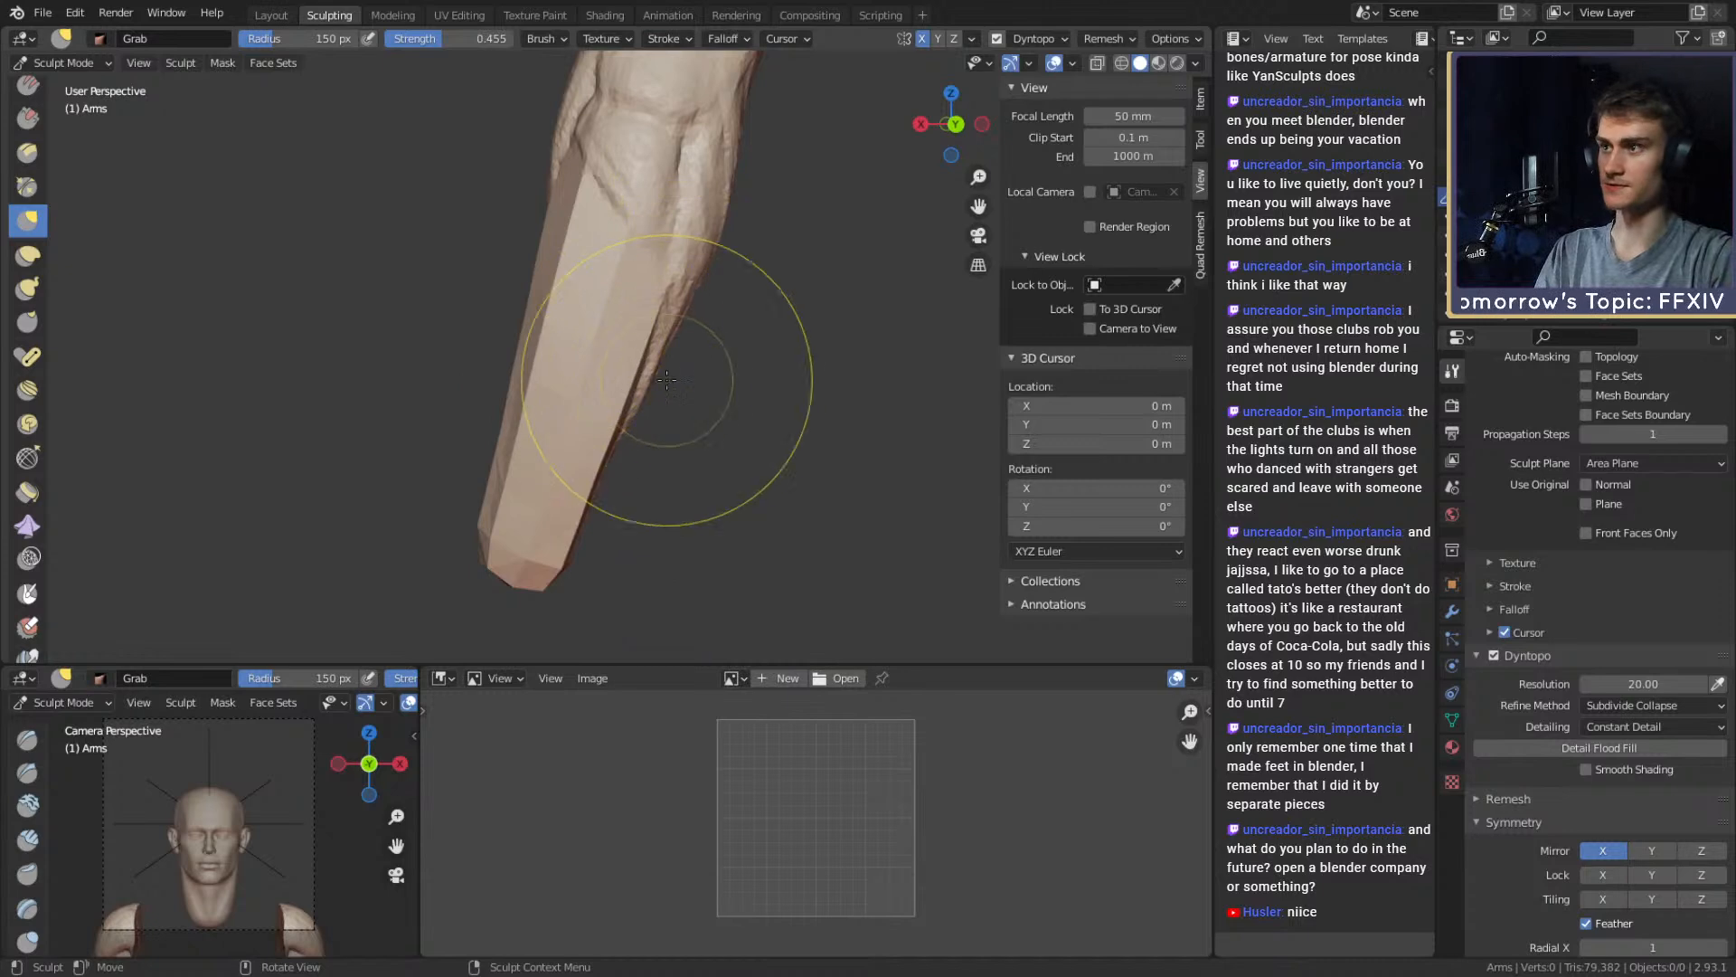
Lay long strips down the flat rear of the forearm from elbow to wrist with Clay Strips at 26 px
{"action": "left_click_drag", "start_coordinate": [666, 379], "coordinate": [604, 353], "text": "alt"}
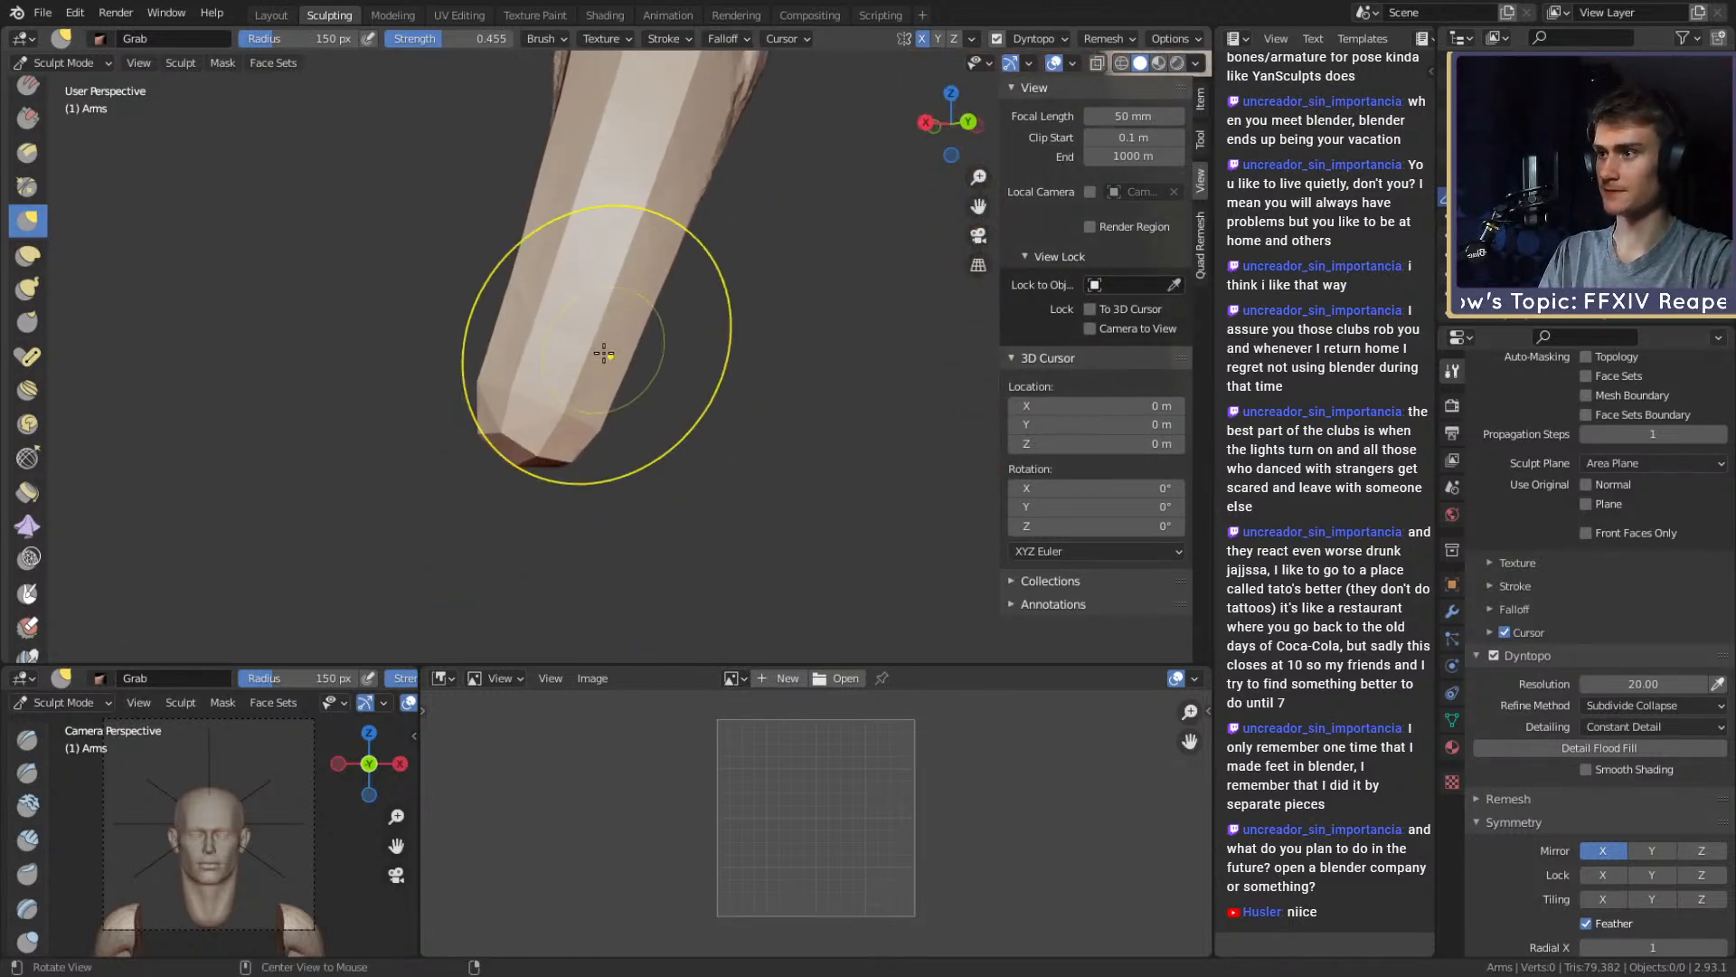
{"action": "key", "text": "m"}
{"action": "left_click_drag", "start_coordinate": [508, 507], "coordinate": [702, 376], "text": "alt"}
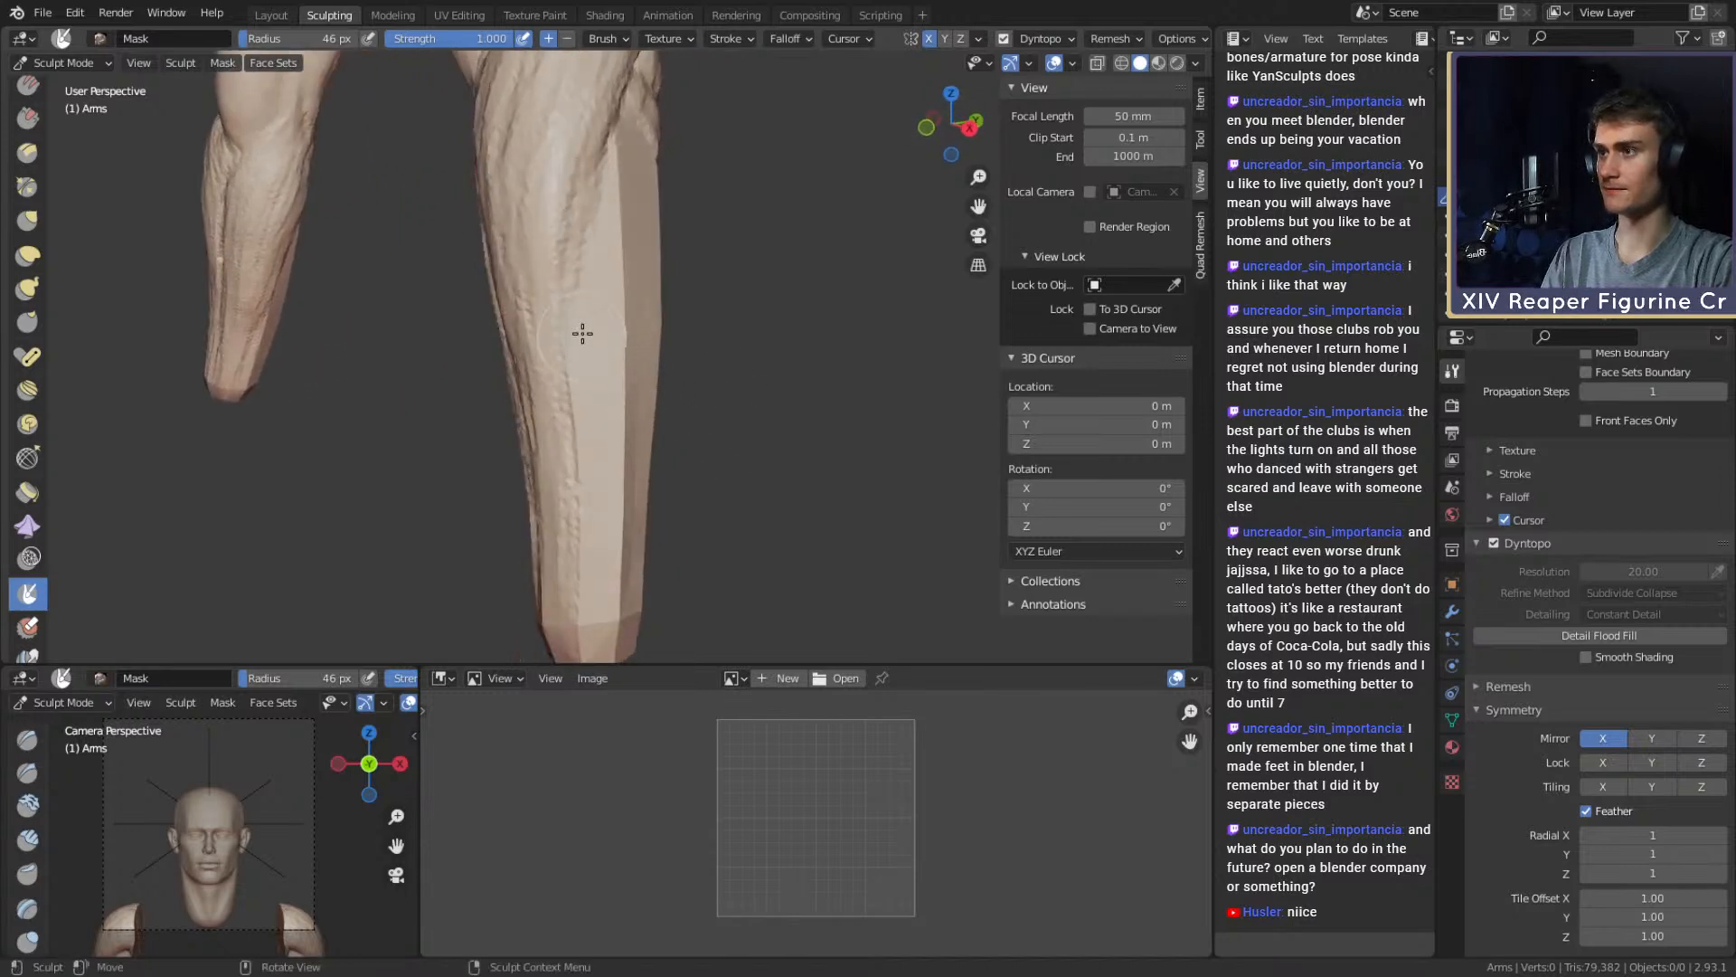
{"action": "key", "text": "c"}
{"action": "mouse_move", "coordinate": [554, 380]}
{"action": "left_mouse_down"}
{"action": "mouse_move", "coordinate": [548, 468]}
{"action": "mouse_move", "coordinate": [570, 516]}
{"action": "mouse_move", "coordinate": [585, 379]}
{"action": "mouse_move", "coordinate": [643, 310]}
{"action": "mouse_move", "coordinate": [608, 298]}
{"action": "mouse_move", "coordinate": [607, 268]}
{"action": "mouse_move", "coordinate": [640, 337]}
{"action": "left_mouse_up"}
{"action": "key", "text": "f"}
{"action": "left_click", "coordinate": [638, 310]}
{"action": "mouse_move", "coordinate": [640, 336]}
{"action": "left_mouse_down", "text": "alt+shift"}
{"action": "mouse_move", "coordinate": [617, 313]}
{"action": "mouse_move", "coordinate": [631, 303]}
{"action": "left_mouse_up", "text": "alt+shift"}
{"action": "left_click_drag", "start_coordinate": [622, 307], "coordinate": [520, 566]}
{"action": "mouse_move", "coordinate": [615, 321]}
{"action": "left_mouse_down", "text": "alt"}
{"action": "mouse_move", "coordinate": [609, 268]}
{"action": "mouse_move", "coordinate": [515, 485]}
{"action": "left_mouse_up", "text": "alt"}
{"action": "left_click_drag", "start_coordinate": [592, 289], "coordinate": [497, 568]}
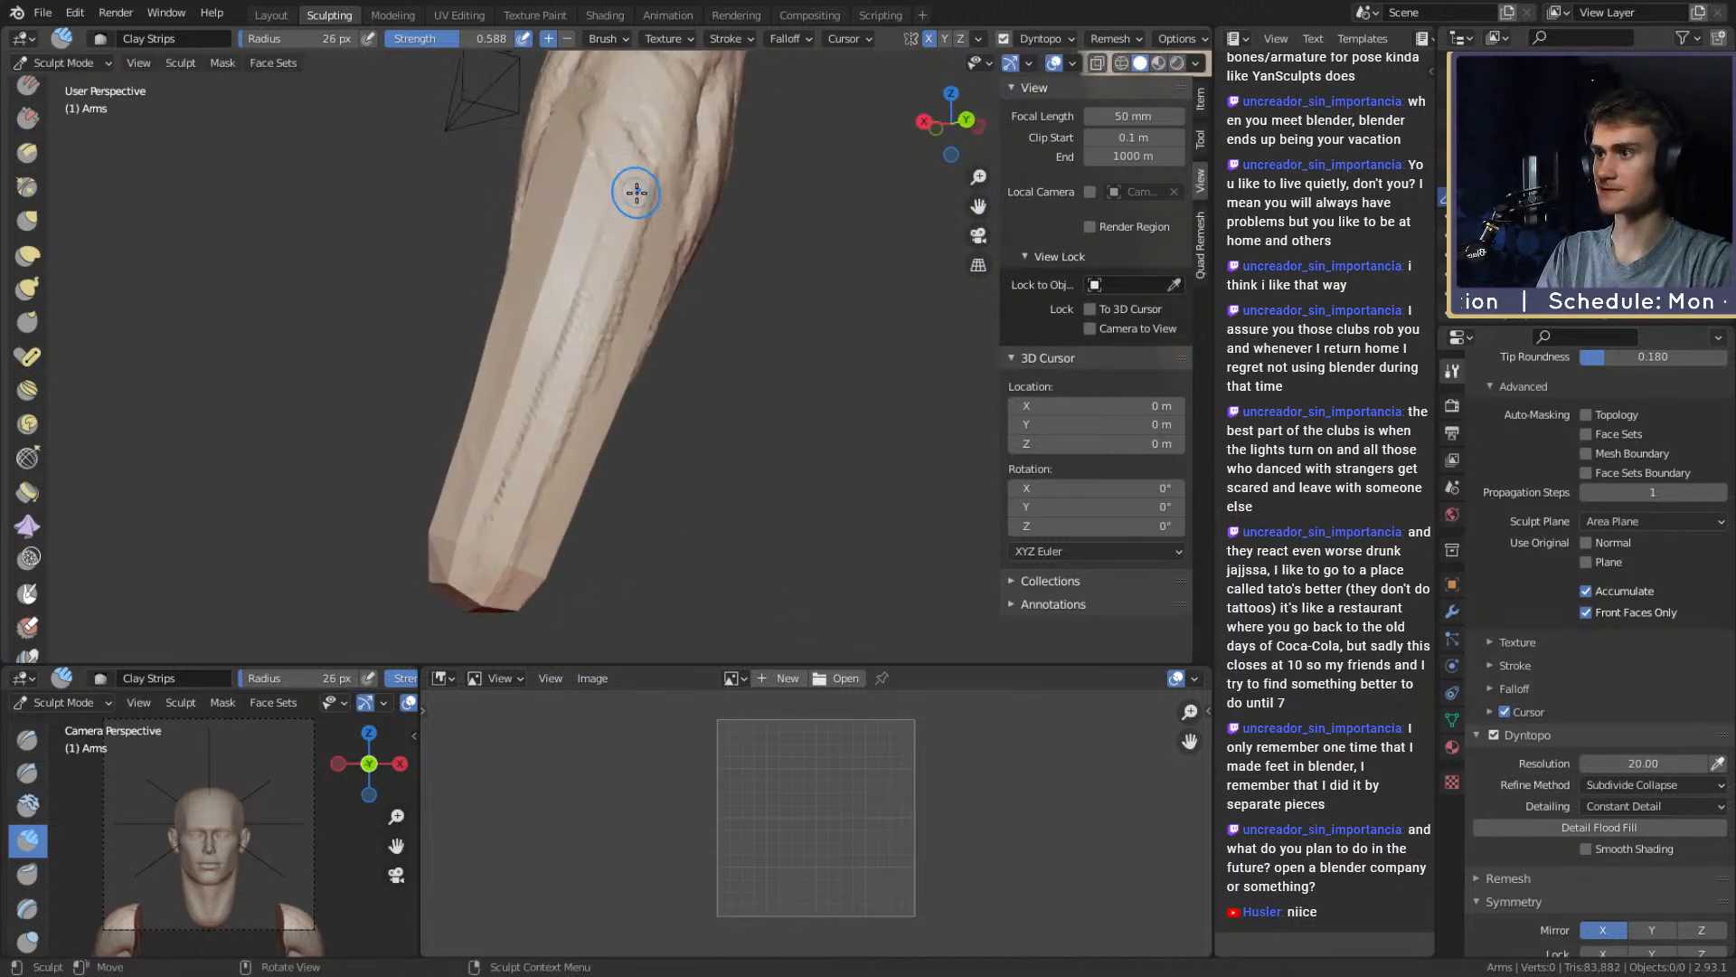
Thicken the long muscle down the rear forearm with Clay Strips, reducing the brush radius to 20 px
{"action": "middle_click_drag", "start_coordinate": [636, 193], "coordinate": [593, 296]}
{"action": "mouse_move", "coordinate": [543, 323]}
{"action": "left_mouse_down"}
{"action": "mouse_move", "coordinate": [530, 411]}
{"action": "mouse_move", "coordinate": [608, 198]}
{"action": "mouse_move", "coordinate": [579, 326]}
{"action": "left_mouse_up"}
{"action": "left_click_drag", "start_coordinate": [585, 336], "coordinate": [589, 318], "text": "alt"}
{"action": "middle_click_drag", "start_coordinate": [564, 414], "coordinate": [552, 365]}
{"action": "key", "text": "bracketleft"}
{"action": "key", "text": "bracketleft"}
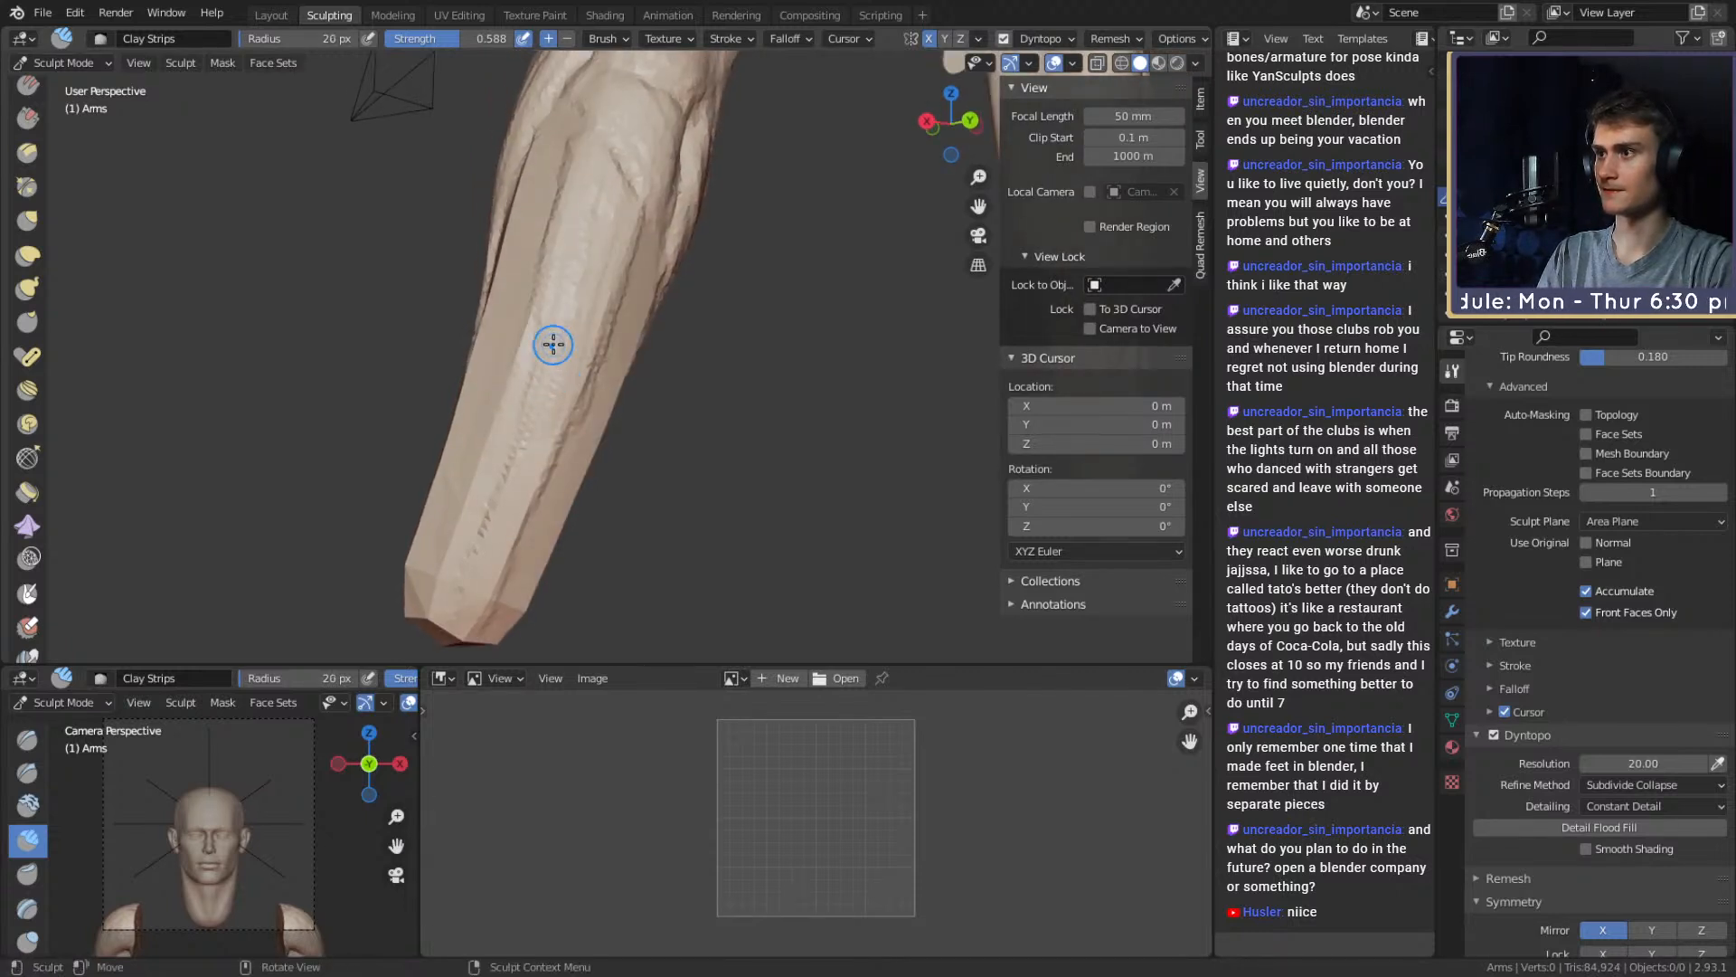
{"action": "left_click_drag", "start_coordinate": [550, 341], "coordinate": [497, 531]}
{"action": "middle_click_drag", "start_coordinate": [542, 362], "coordinate": [562, 299], "text": "shift"}
Add fine muscle strips along the outer and rear forearm with Clay Strips at a 14 px radius
{"action": "mouse_move", "coordinate": [632, 217]}
{"action": "left_mouse_down"}
{"action": "mouse_move", "coordinate": [616, 190]}
{"action": "mouse_move", "coordinate": [601, 426]}
{"action": "mouse_move", "coordinate": [579, 396]}
{"action": "mouse_move", "coordinate": [721, 407]}
{"action": "left_mouse_up"}
{"action": "left_click_drag", "start_coordinate": [651, 516], "coordinate": [702, 426], "text": "alt+shift"}
{"action": "left_click_drag", "start_coordinate": [632, 381], "coordinate": [616, 342], "text": "alt+shift"}
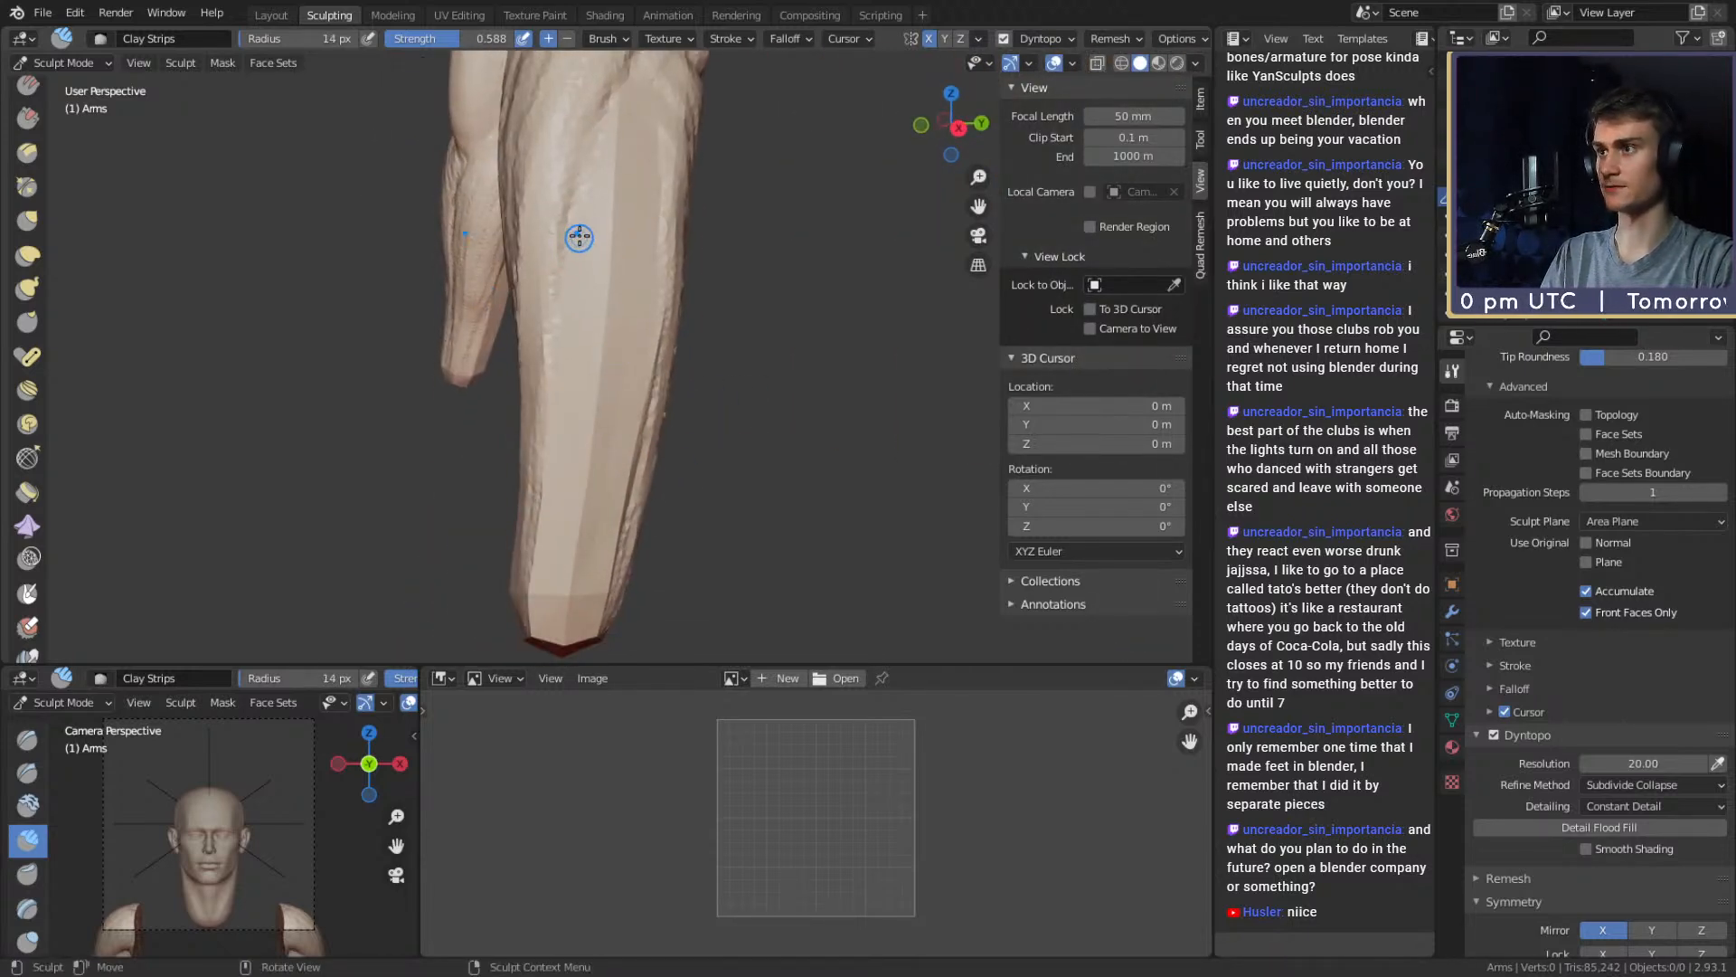
{"action": "mouse_move", "coordinate": [579, 237]}
{"action": "middle_mouse_down"}
{"action": "mouse_move", "coordinate": [651, 341]}
{"action": "mouse_move", "coordinate": [611, 285]}
{"action": "middle_mouse_up"}
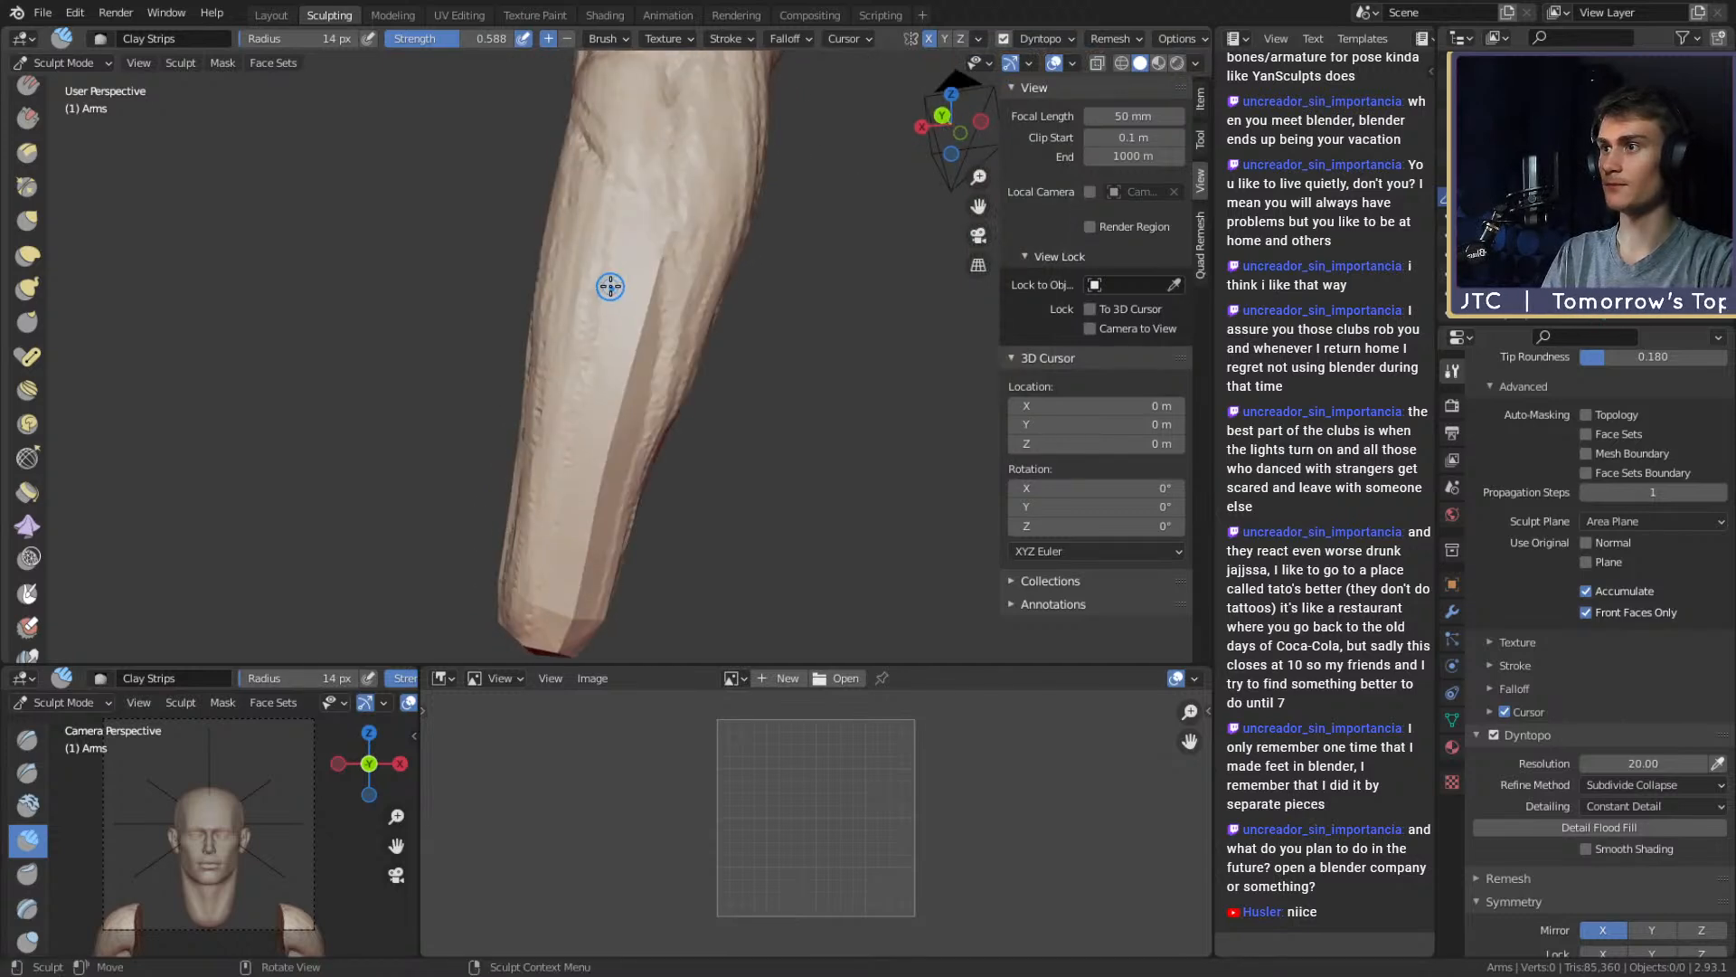
{"action": "mouse_move", "coordinate": [610, 286]}
{"action": "left_mouse_down"}
{"action": "mouse_move", "coordinate": [639, 290]}
{"action": "mouse_move", "coordinate": [640, 218]}
{"action": "left_mouse_up"}
{"action": "middle_click_drag", "start_coordinate": [640, 217], "coordinate": [637, 256]}
Cover the remaining flat planes on the inner forearm down to the wrist with Clay Strips at 26 px, reduced to 23 px
{"action": "key", "text": "f"}
{"action": "left_click", "coordinate": [648, 256]}
{"action": "left_click_drag", "start_coordinate": [637, 317], "coordinate": [619, 483]}
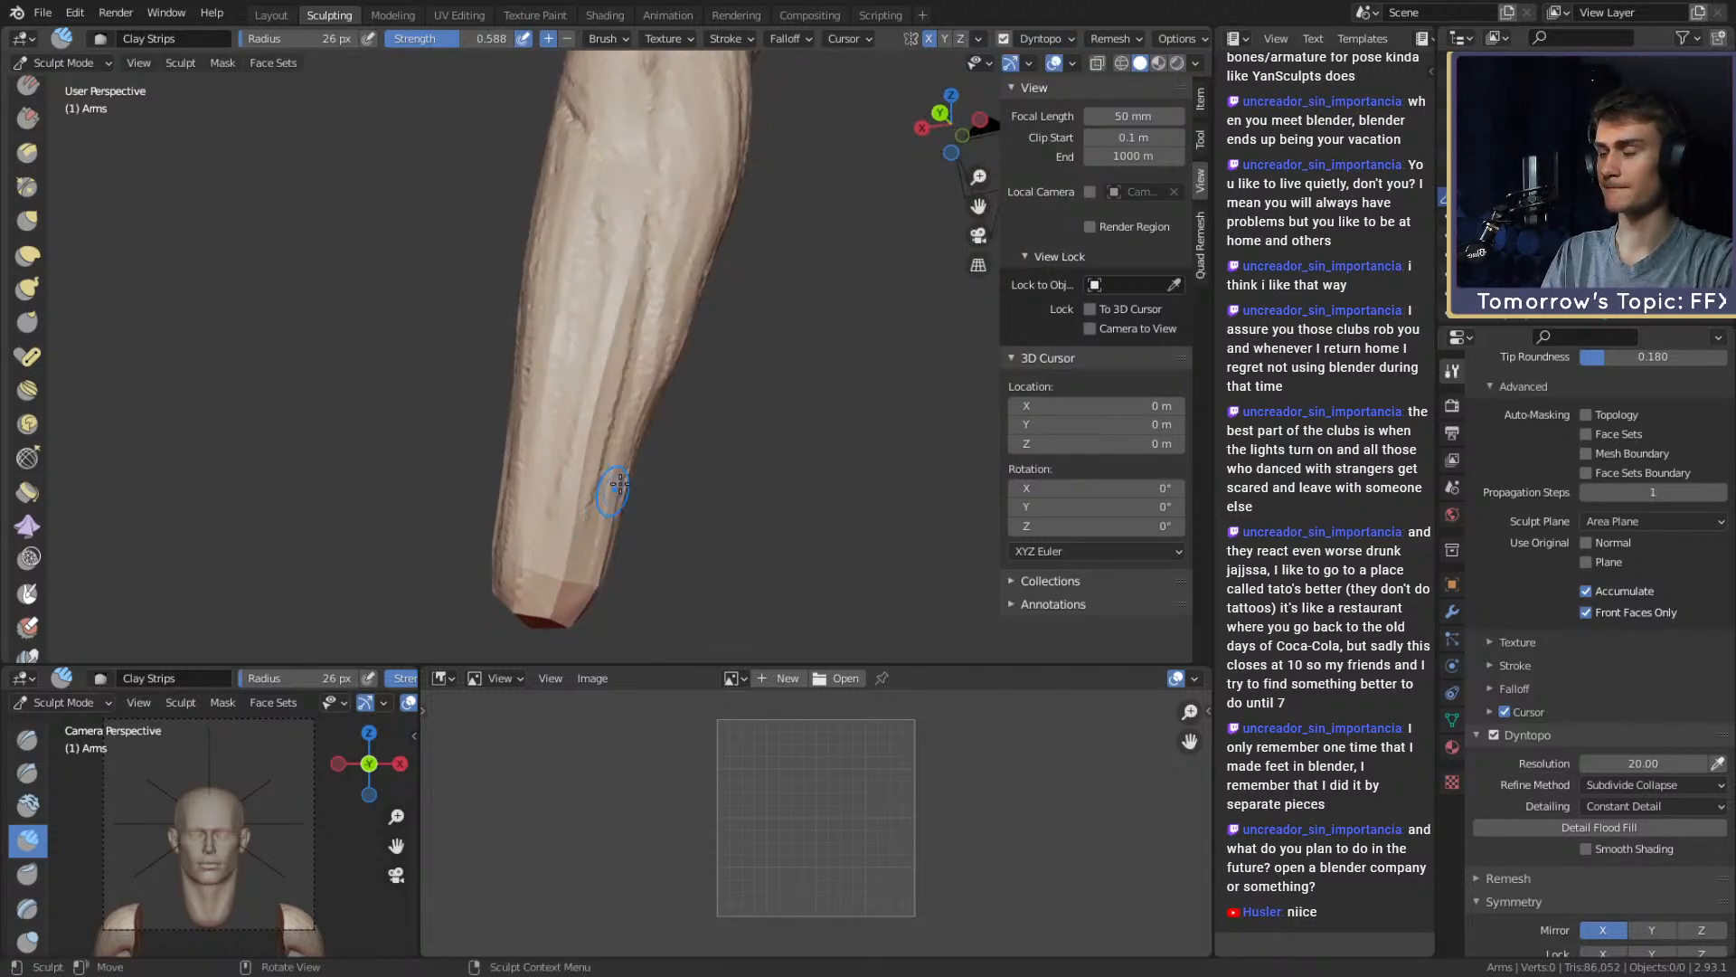
{"action": "middle_click_drag", "start_coordinate": [619, 484], "coordinate": [597, 380]}
{"action": "key", "text": "f"}
{"action": "left_click", "coordinate": [594, 379]}
{"action": "left_click_drag", "start_coordinate": [577, 209], "coordinate": [648, 597]}
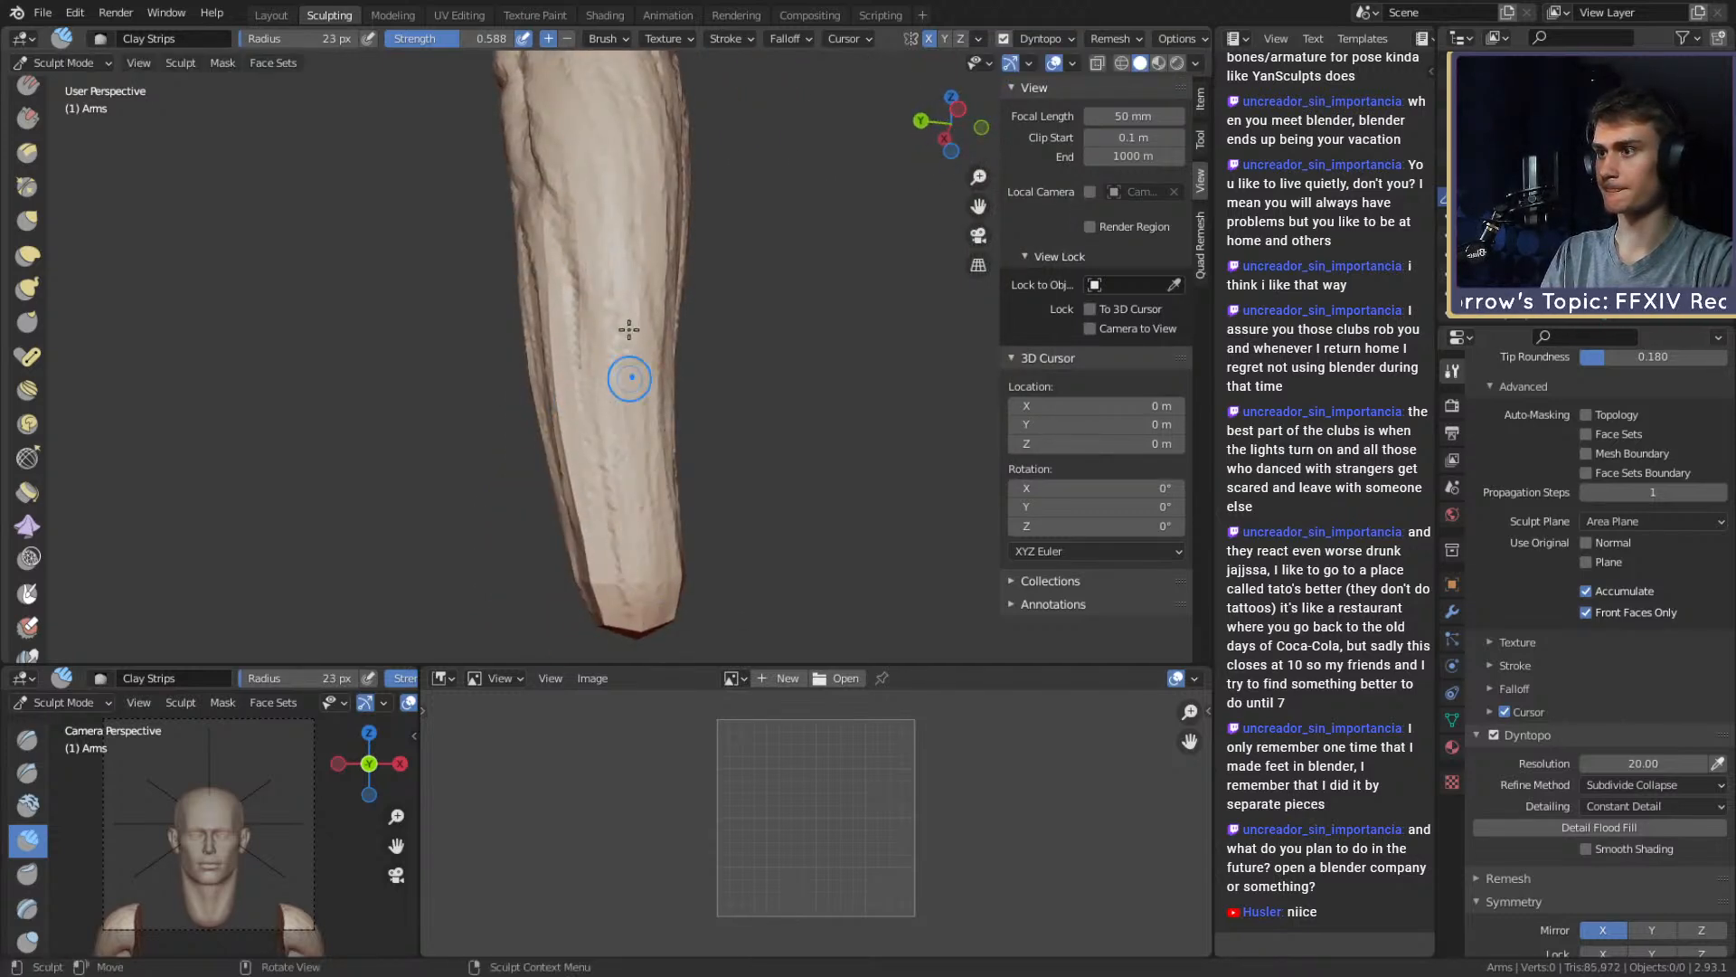
Add muscle strips along the lower forearm down to the wrist with Clay Strips at 23 px
{"action": "middle_click_drag", "start_coordinate": [630, 329], "coordinate": [680, 340]}
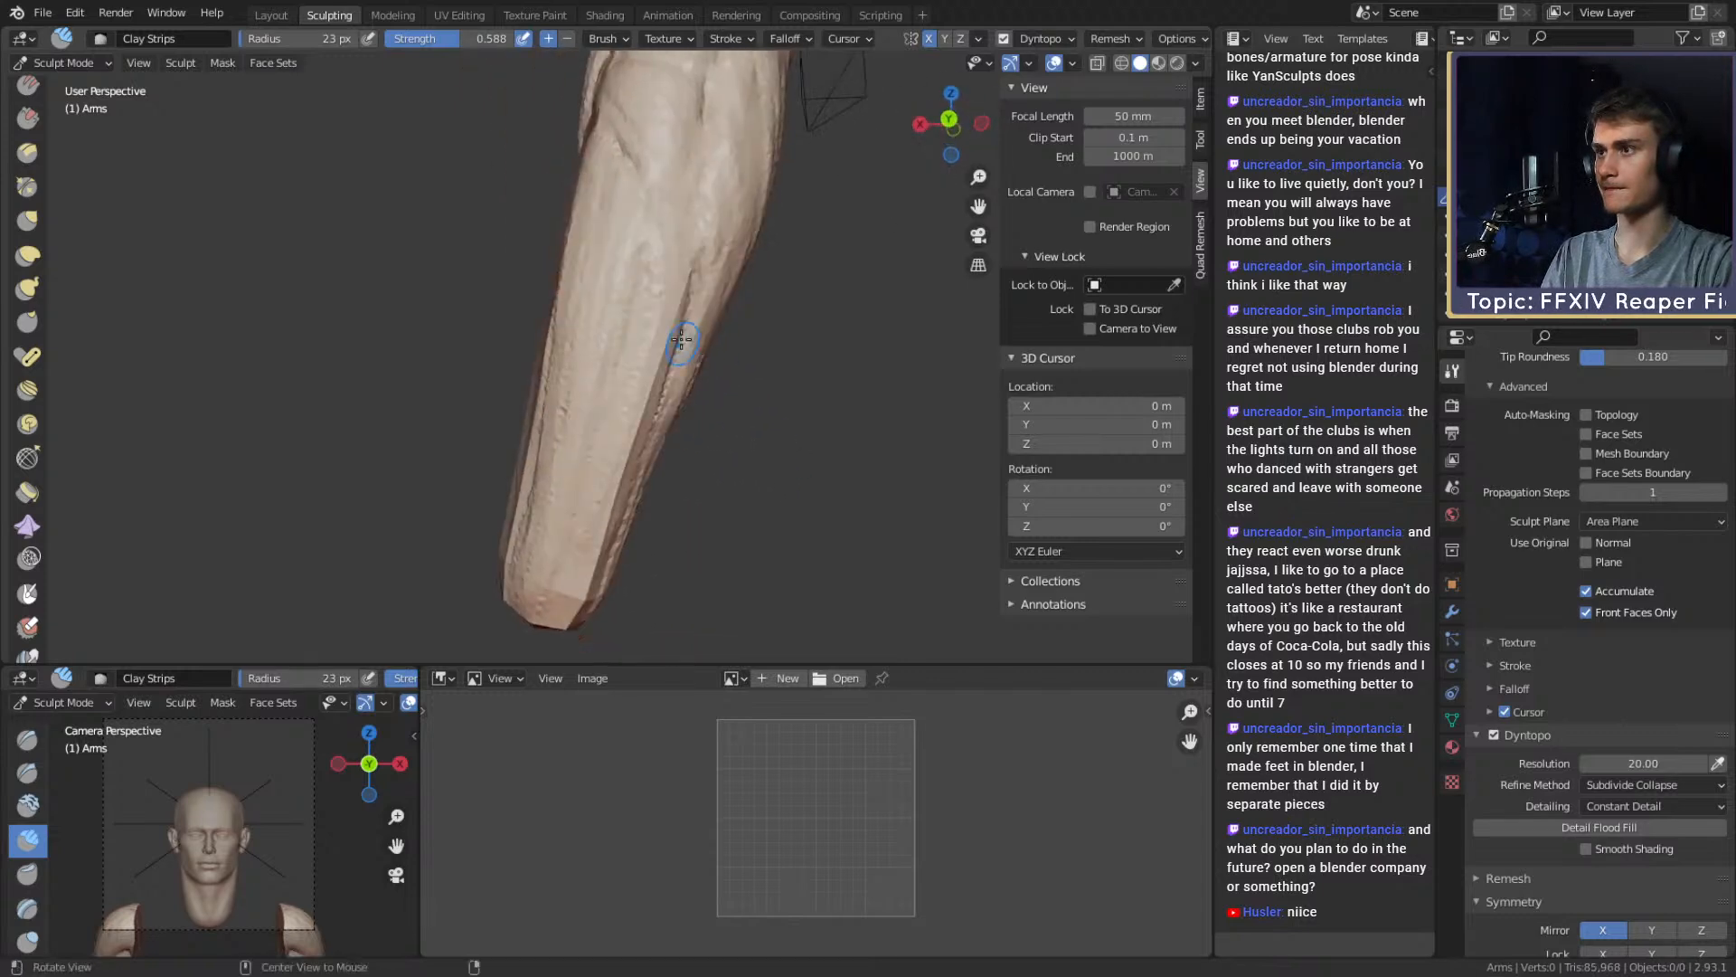
{"action": "mouse_move", "coordinate": [681, 339]}
{"action": "left_mouse_down"}
{"action": "mouse_move", "coordinate": [633, 244]}
{"action": "mouse_move", "coordinate": [598, 262]}
{"action": "left_mouse_up"}
{"action": "left_click_drag", "start_coordinate": [624, 406], "coordinate": [586, 597]}
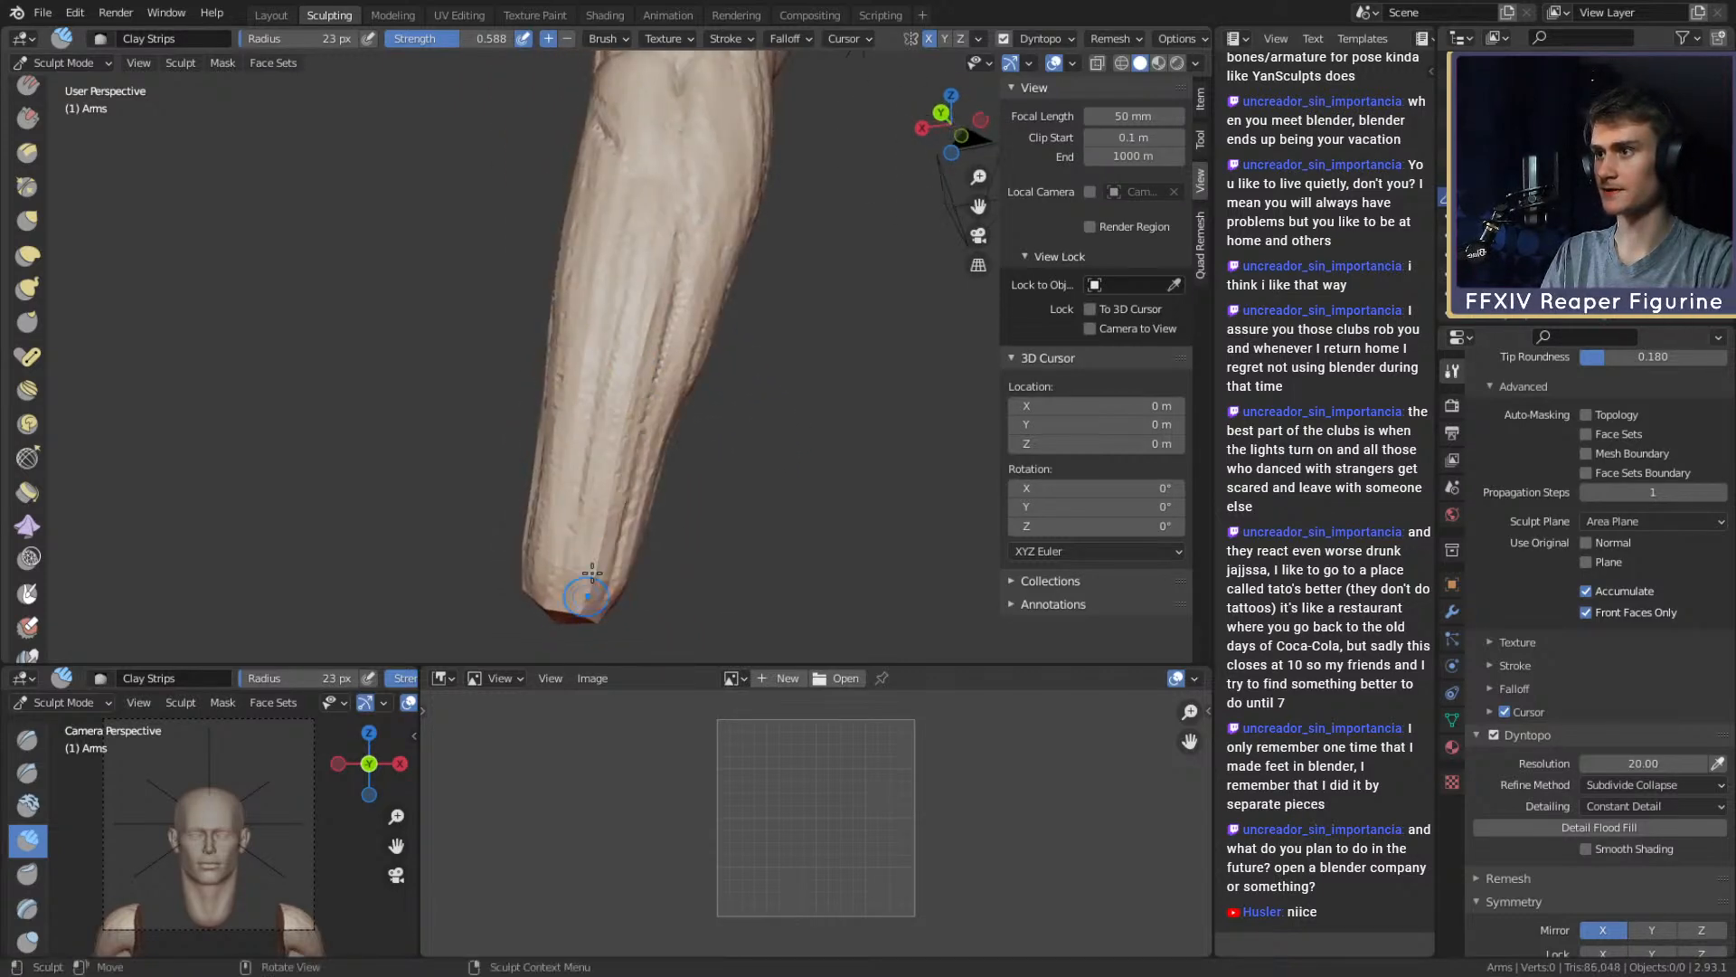
Carve grooves between the long forearm muscle strips with the Crease brush at 23 px
{"action": "key", "text": "shift+c"}
{"action": "mouse_move", "coordinate": [612, 453]}
{"action": "left_mouse_down"}
{"action": "mouse_move", "coordinate": [585, 508]}
{"action": "mouse_move", "coordinate": [620, 538]}
{"action": "left_mouse_up"}
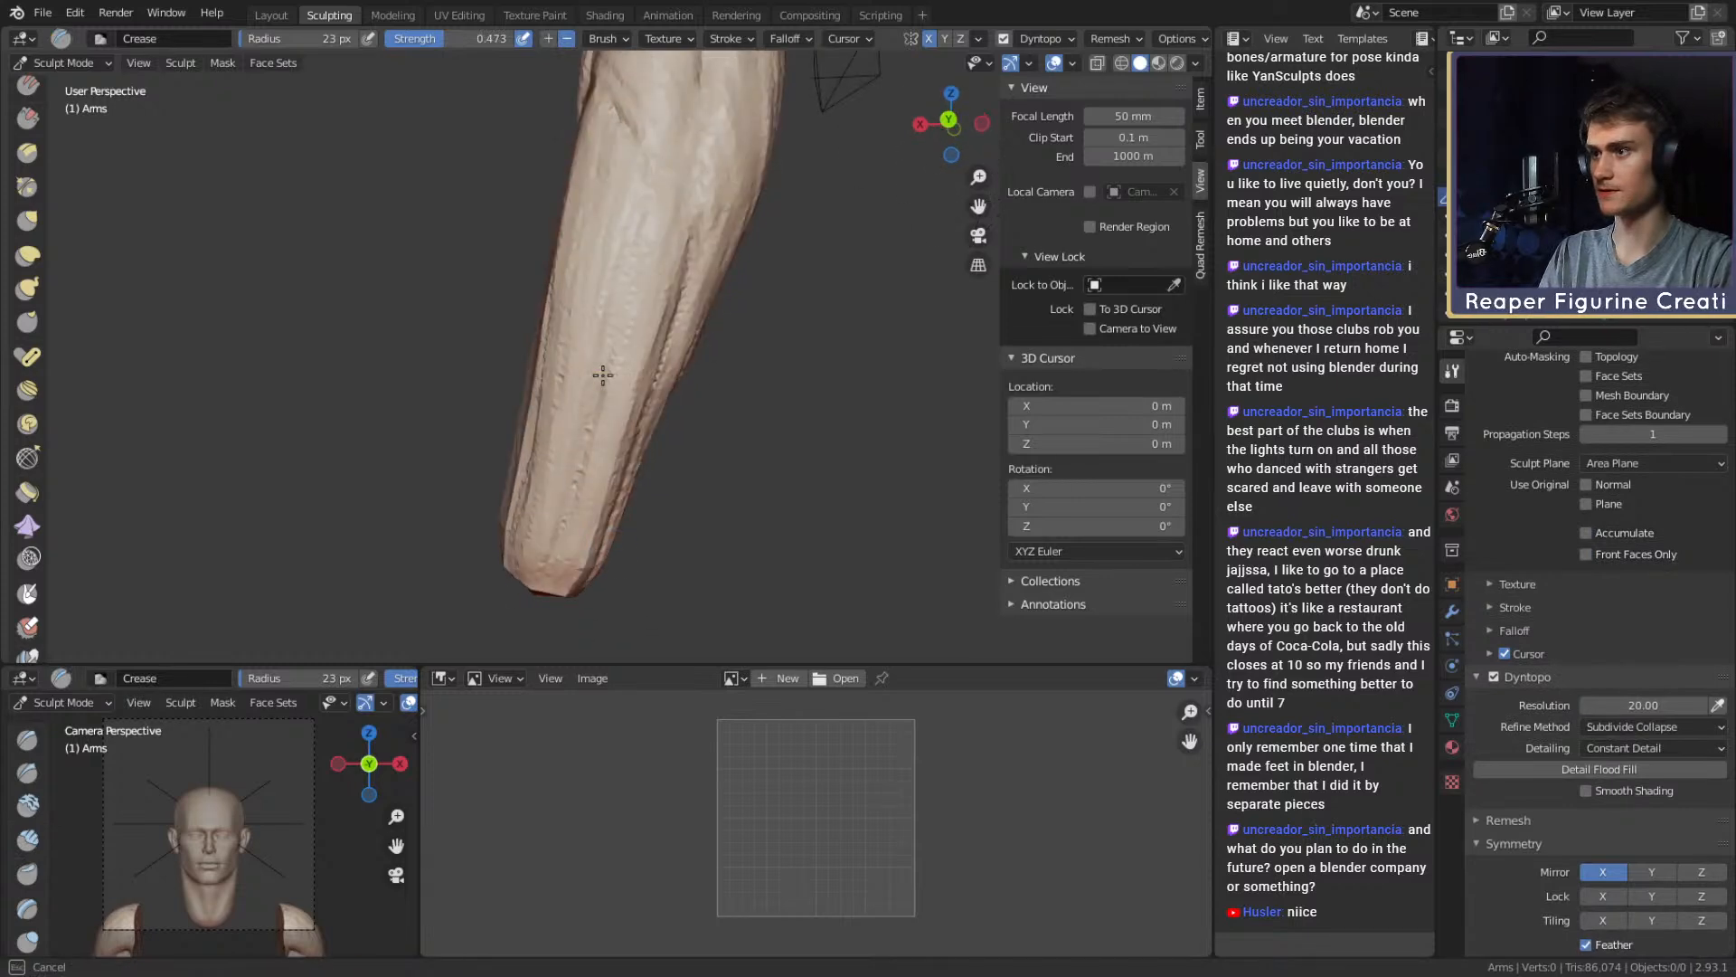
{"action": "middle_click_drag", "start_coordinate": [619, 299], "coordinate": [570, 279]}
{"action": "left_click_drag", "start_coordinate": [649, 366], "coordinate": [640, 461]}
{"action": "mouse_move", "coordinate": [640, 461]}
{"action": "middle_mouse_down"}
{"action": "mouse_move", "coordinate": [668, 356]}
{"action": "mouse_move", "coordinate": [651, 248]}
{"action": "middle_mouse_up"}
{"action": "left_click_drag", "start_coordinate": [651, 226], "coordinate": [628, 240]}
{"action": "middle_click_drag", "start_coordinate": [628, 240], "coordinate": [678, 383]}
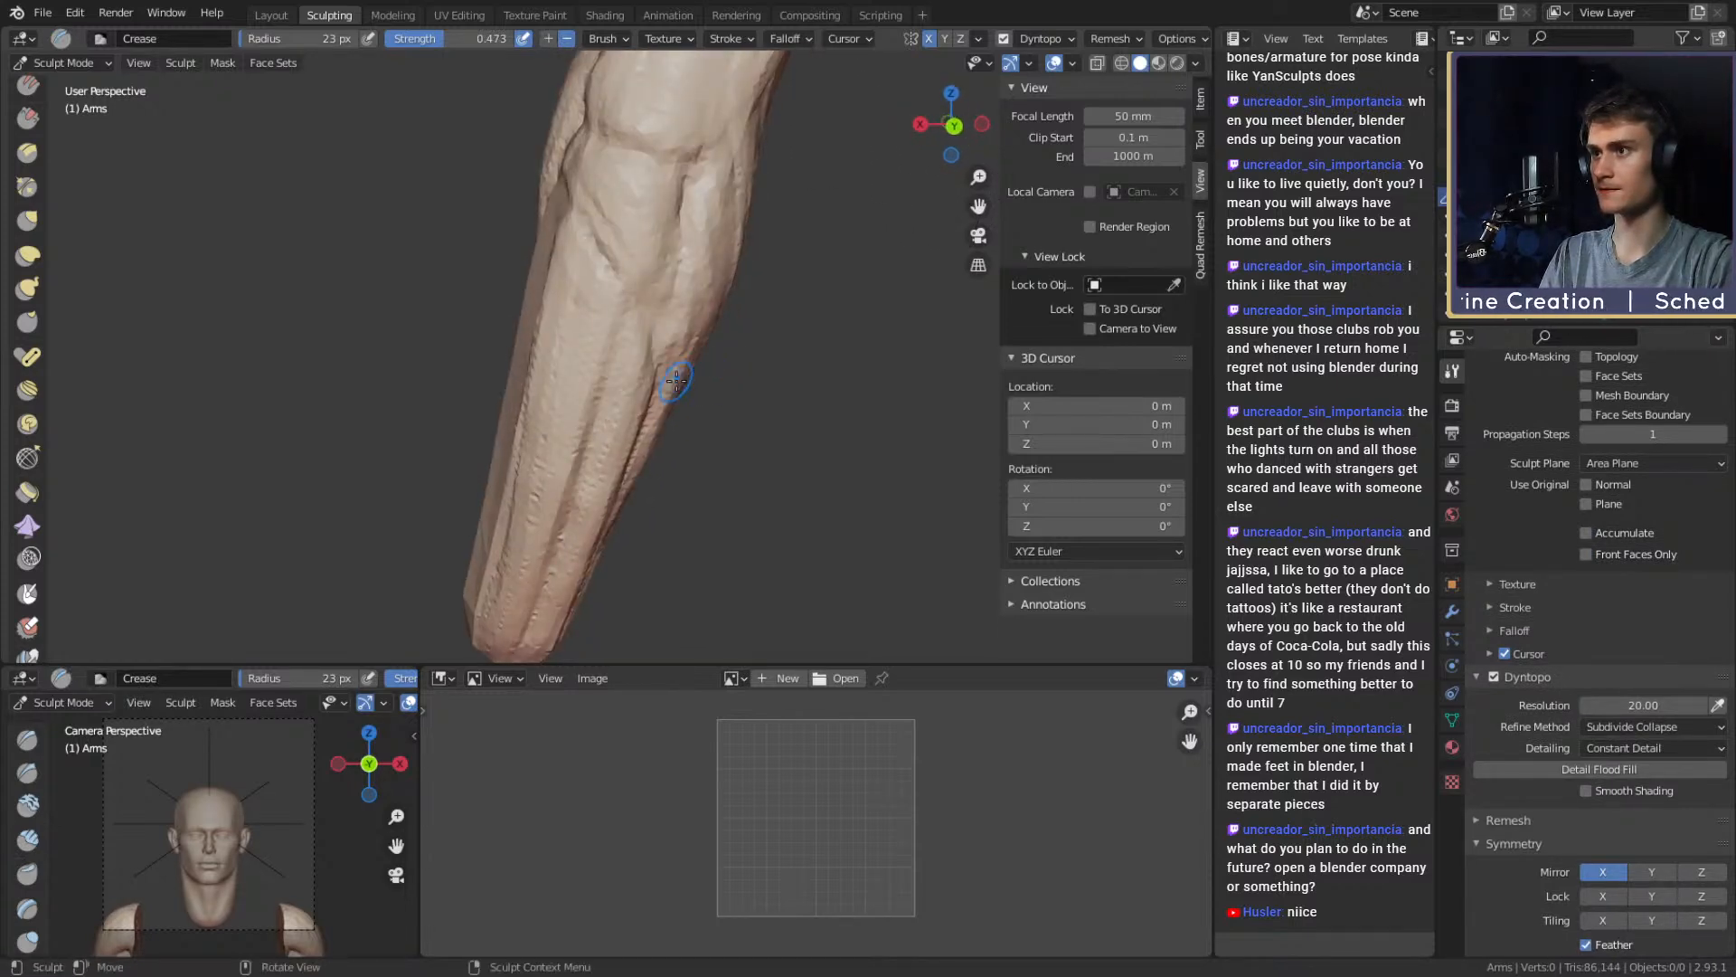
{"action": "left_click_drag", "start_coordinate": [657, 365], "coordinate": [653, 390]}
{"action": "mouse_move", "coordinate": [654, 390]}
{"action": "middle_mouse_down"}
{"action": "mouse_move", "coordinate": [573, 376]}
{"action": "mouse_move", "coordinate": [589, 341]}
{"action": "middle_mouse_up"}
Touch up the forearm strips with Clay Strips at 25 px and crease the separations near the wrist
{"action": "key", "text": "c"}
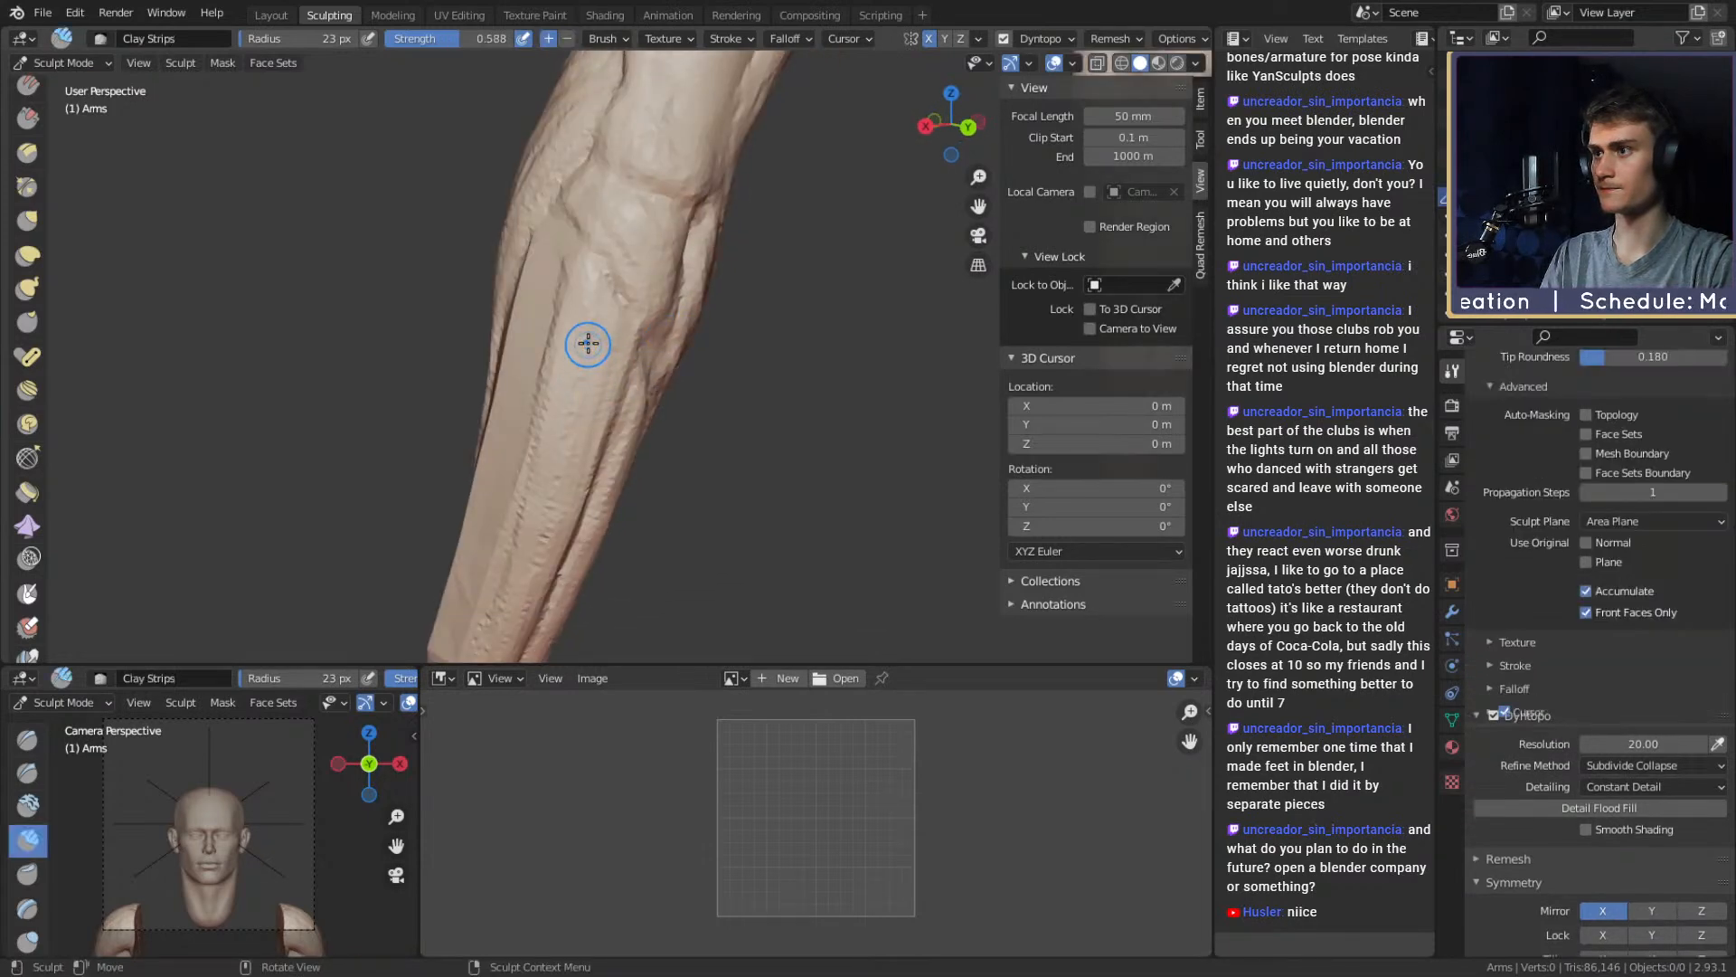
{"action": "mouse_move", "coordinate": [588, 452]}
{"action": "middle_mouse_down"}
{"action": "mouse_move", "coordinate": [666, 349]}
{"action": "mouse_move", "coordinate": [657, 321]}
{"action": "mouse_move", "coordinate": [691, 380]}
{"action": "middle_mouse_up"}
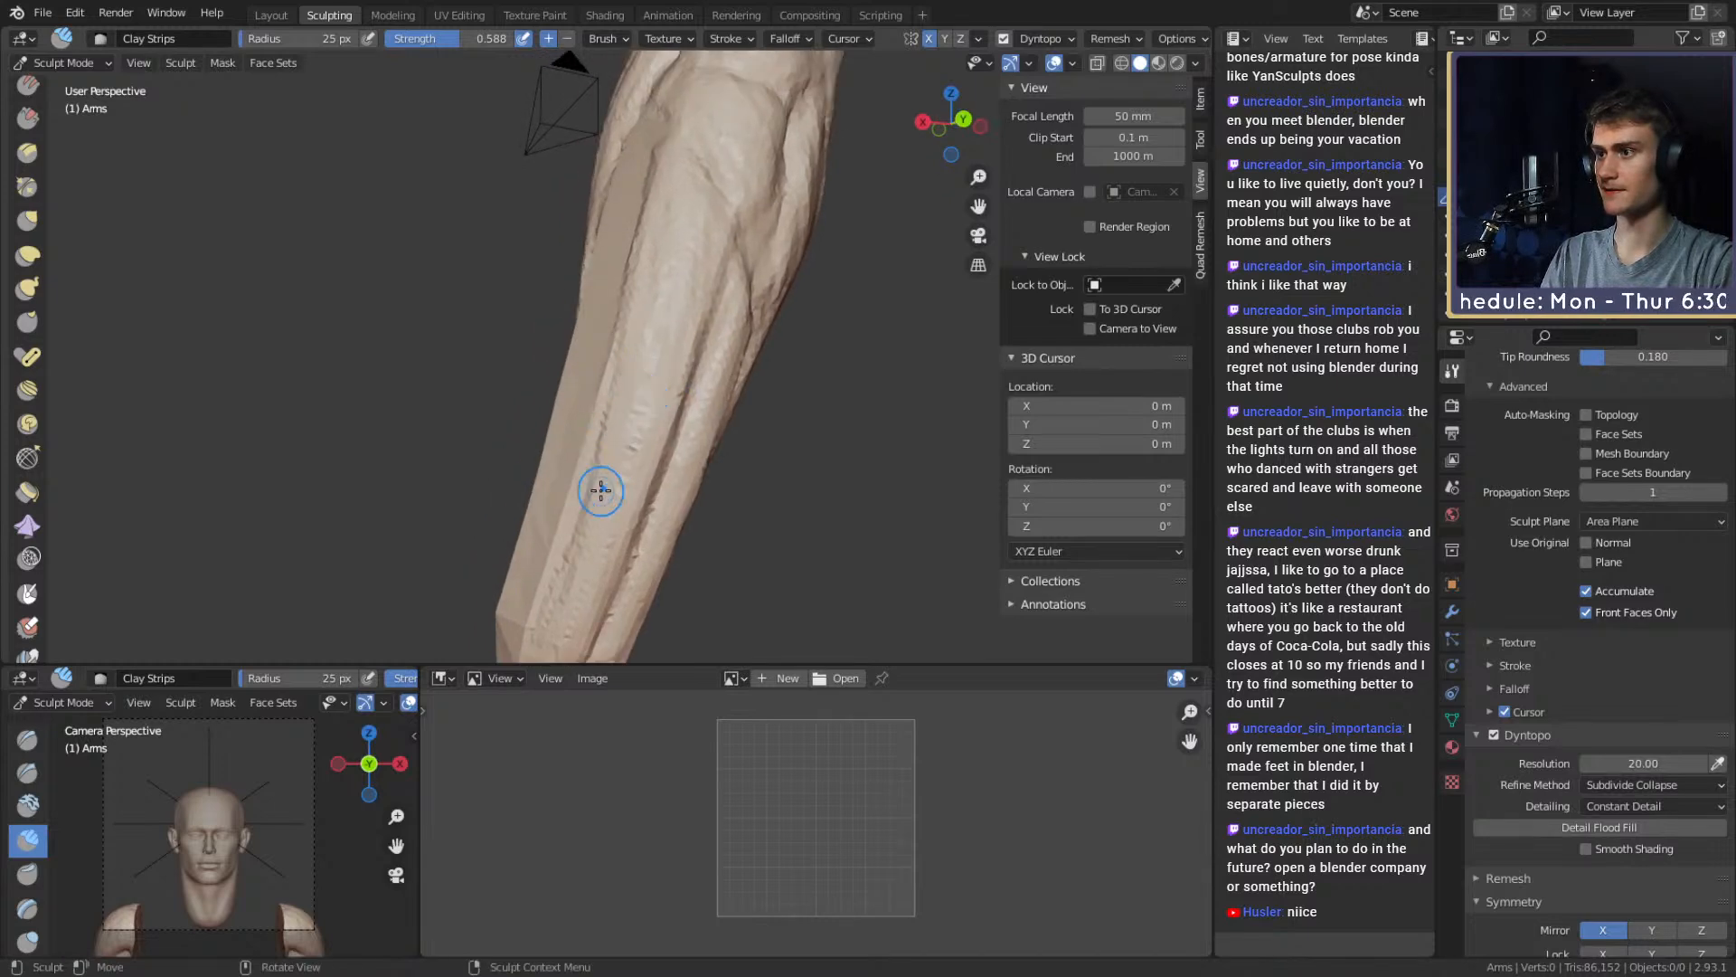
{"action": "key", "text": "shift+c"}
{"action": "mouse_move", "coordinate": [538, 664]}
{"action": "left_mouse_down"}
{"action": "mouse_move", "coordinate": [551, 601]}
{"action": "mouse_move", "coordinate": [593, 601]}
{"action": "mouse_move", "coordinate": [601, 689]}
{"action": "left_mouse_up"}
{"action": "left_click_drag", "start_coordinate": [604, 587], "coordinate": [586, 525], "text": "alt"}
{"action": "left_click_drag", "start_coordinate": [542, 618], "coordinate": [554, 599]}
{"action": "left_click_drag", "start_coordinate": [554, 600], "coordinate": [645, 421], "text": "alt"}
{"action": "middle_click_drag", "start_coordinate": [645, 421], "coordinate": [653, 456]}
Build muscle strips over the flat forearm plane below the elbow with Clay Strips at 28 px
{"action": "key", "text": "c"}
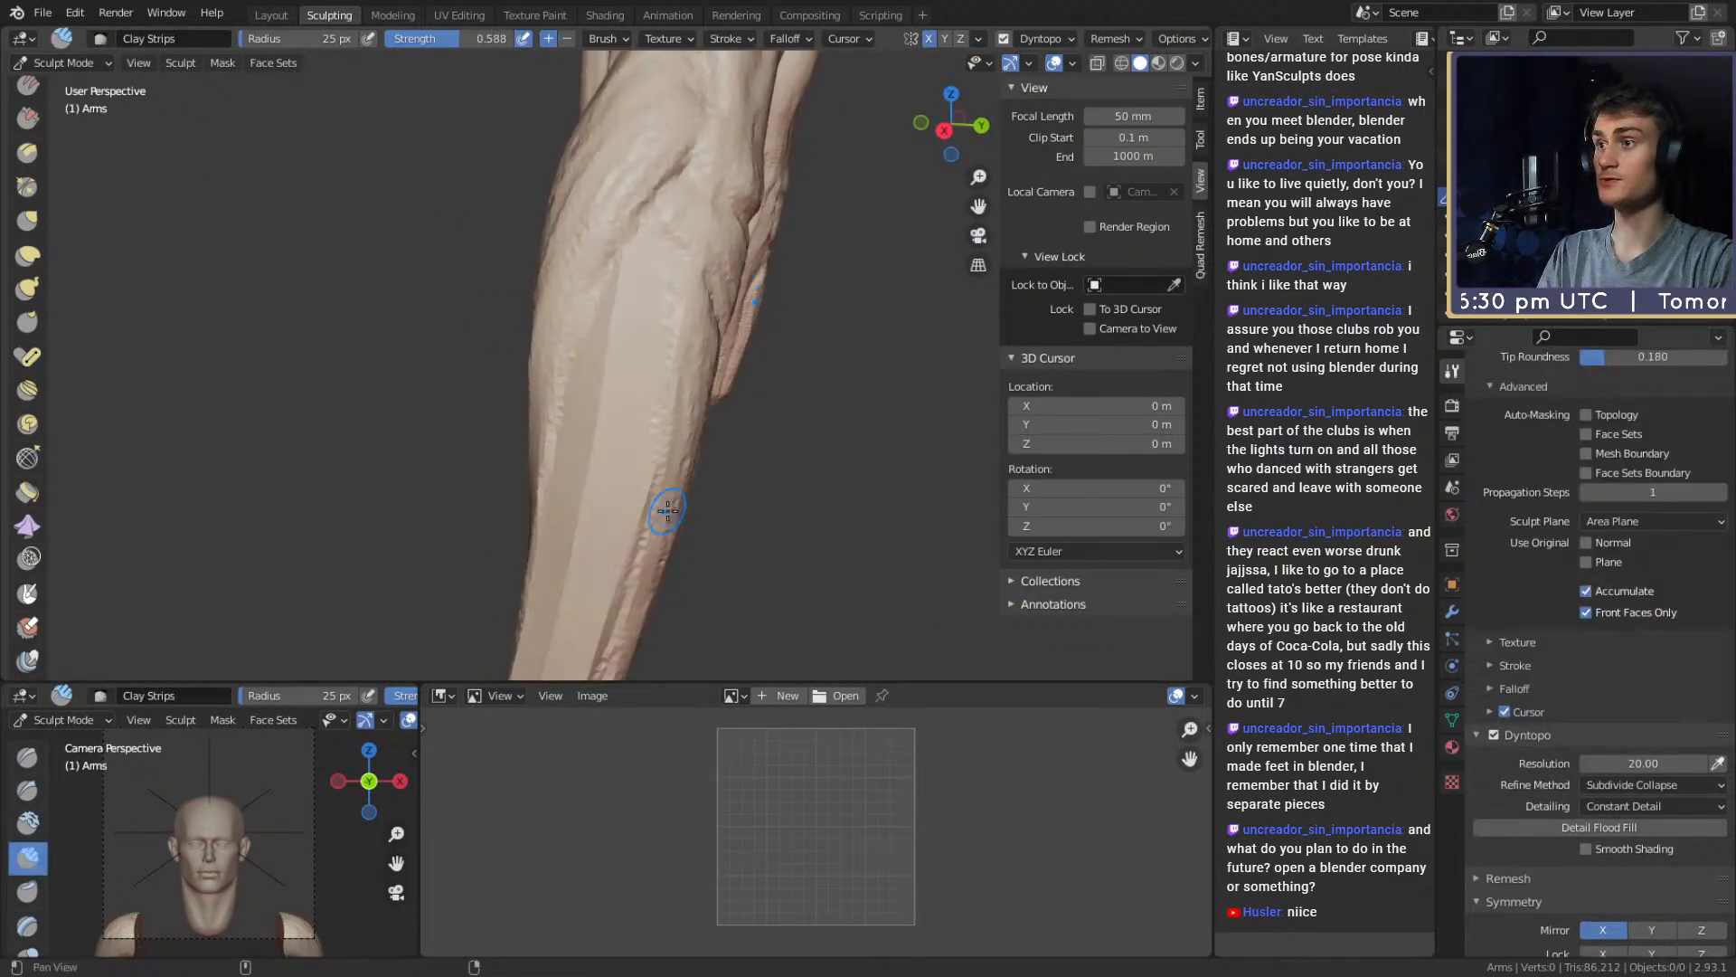
{"action": "mouse_move", "coordinate": [668, 516]}
{"action": "middle_mouse_down"}
{"action": "mouse_move", "coordinate": [566, 388]}
{"action": "mouse_move", "coordinate": [631, 417]}
{"action": "mouse_move", "coordinate": [626, 449]}
{"action": "middle_mouse_up"}
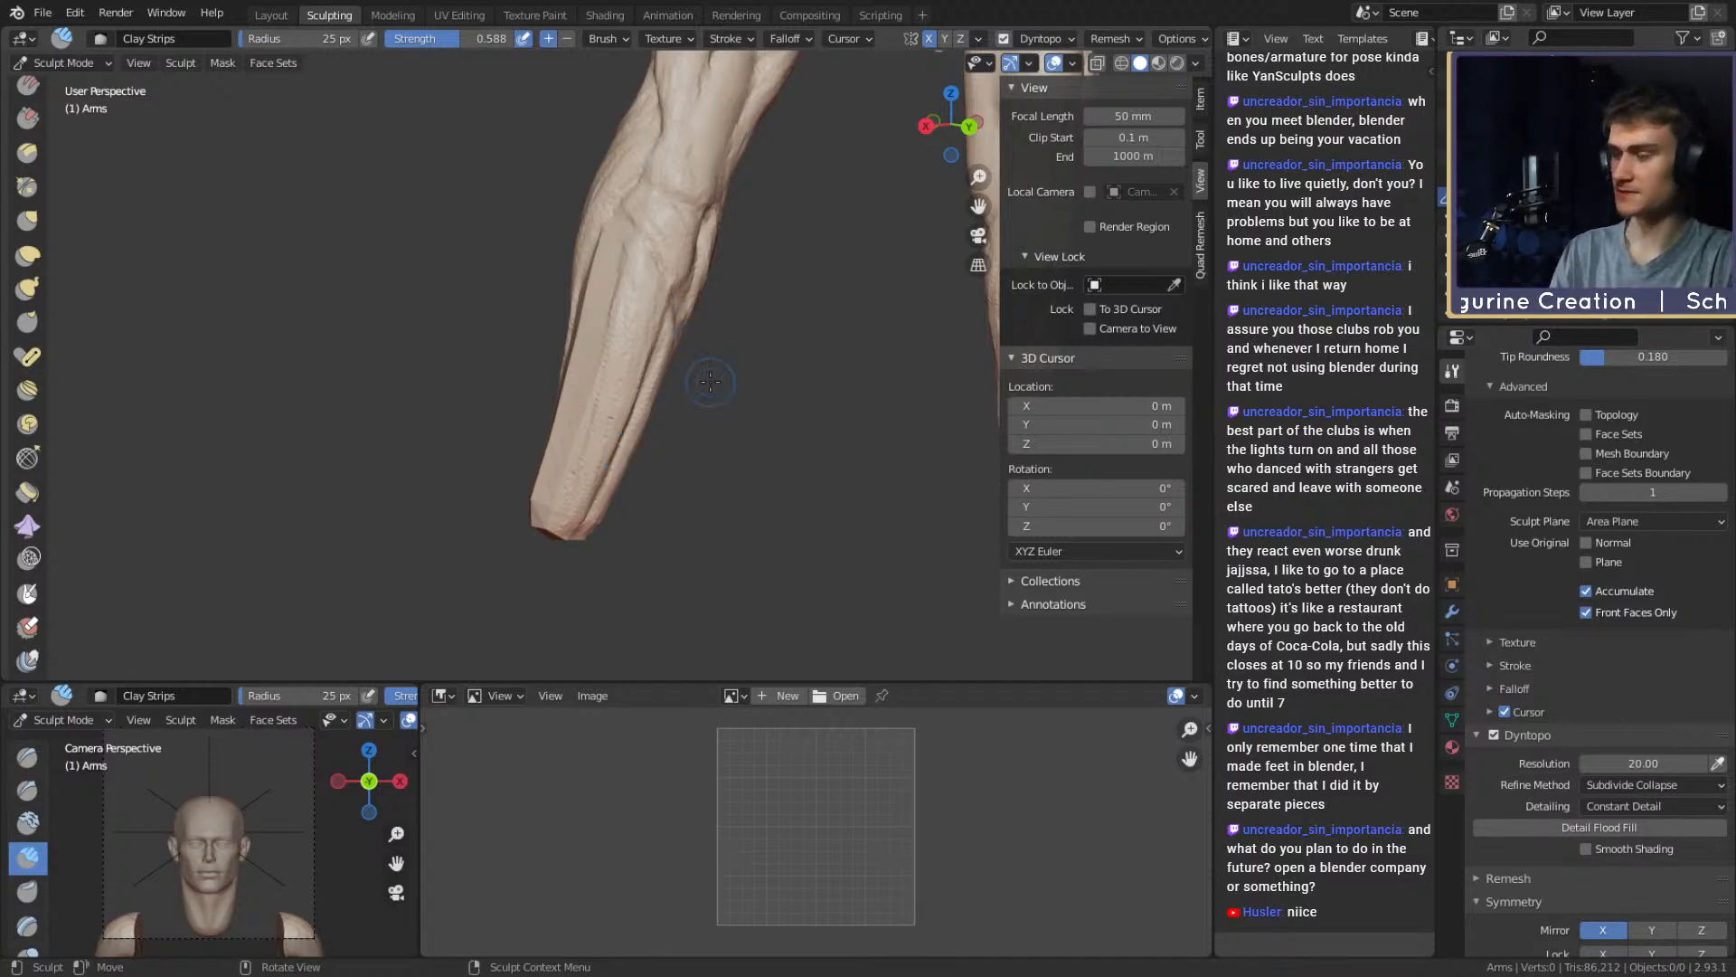
{"action": "mouse_move", "coordinate": [626, 449]}
{"action": "middle_mouse_down"}
{"action": "mouse_move", "coordinate": [604, 339]}
{"action": "mouse_move", "coordinate": [628, 334]}
{"action": "middle_mouse_up"}
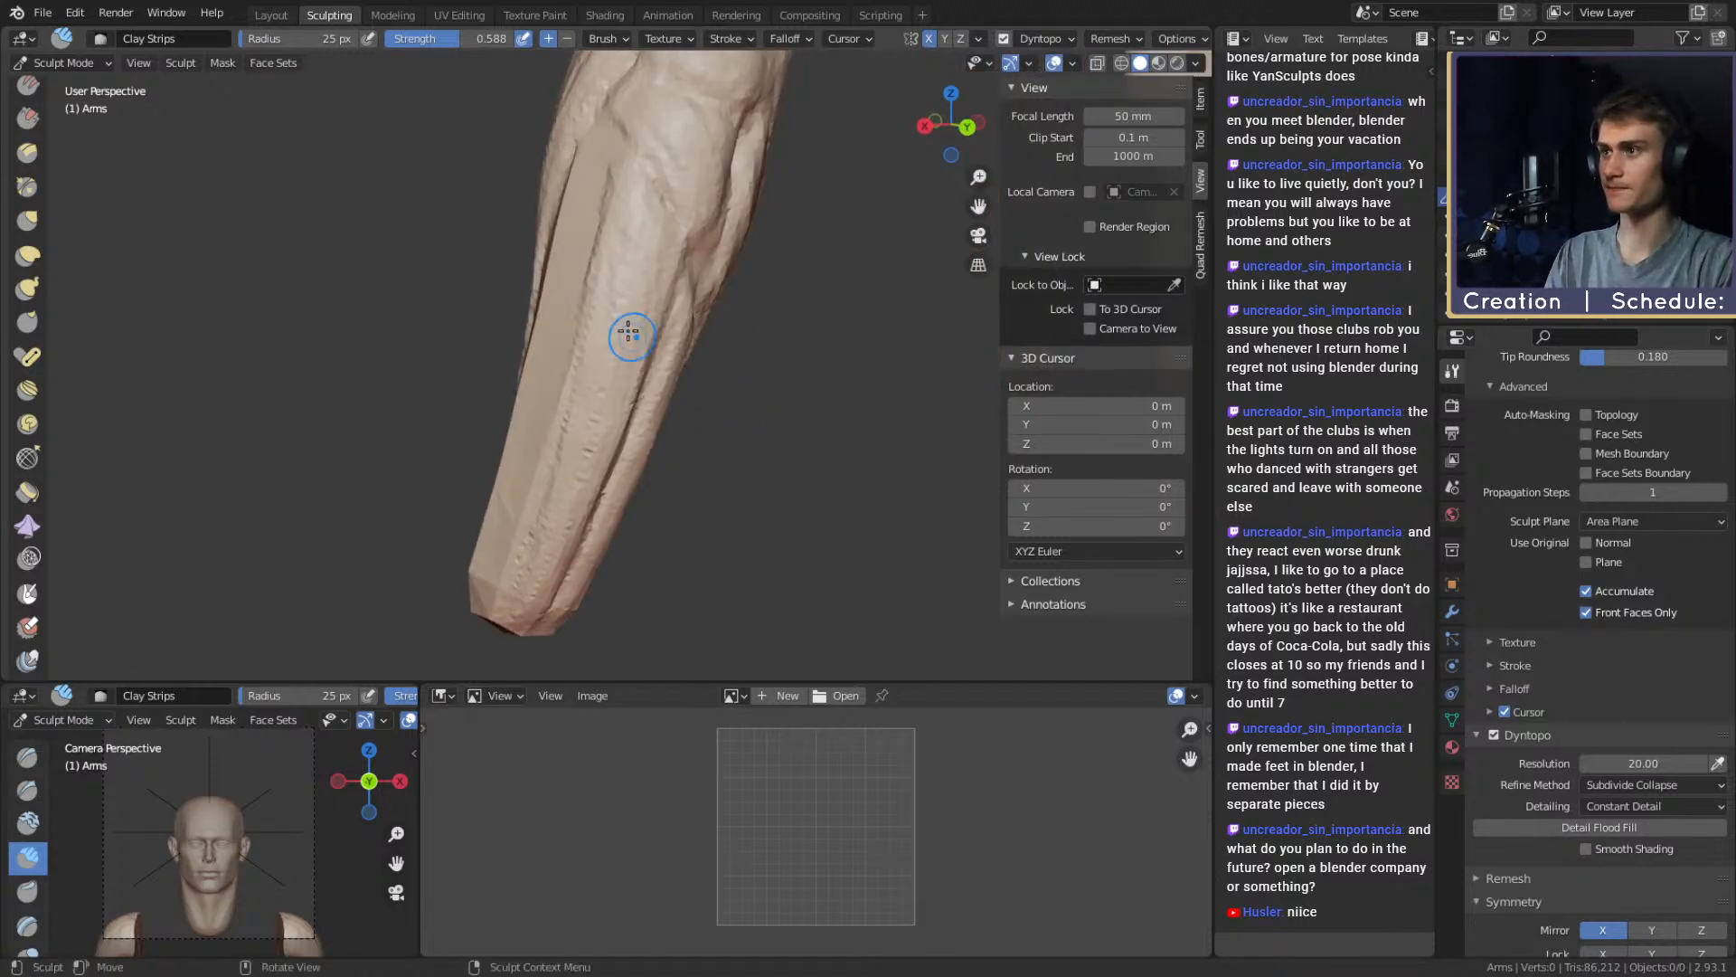
{"action": "key", "text": "g"}
{"action": "mouse_move", "coordinate": [636, 258]}
{"action": "middle_mouse_down"}
{"action": "mouse_move", "coordinate": [648, 268]}
{"action": "mouse_move", "coordinate": [659, 193]}
{"action": "mouse_move", "coordinate": [629, 438]}
{"action": "mouse_move", "coordinate": [628, 337]}
{"action": "middle_mouse_up"}
{"action": "key", "text": "shift+c"}
{"action": "key", "text": "c"}
{"action": "left_click_drag", "start_coordinate": [628, 210], "coordinate": [593, 415]}
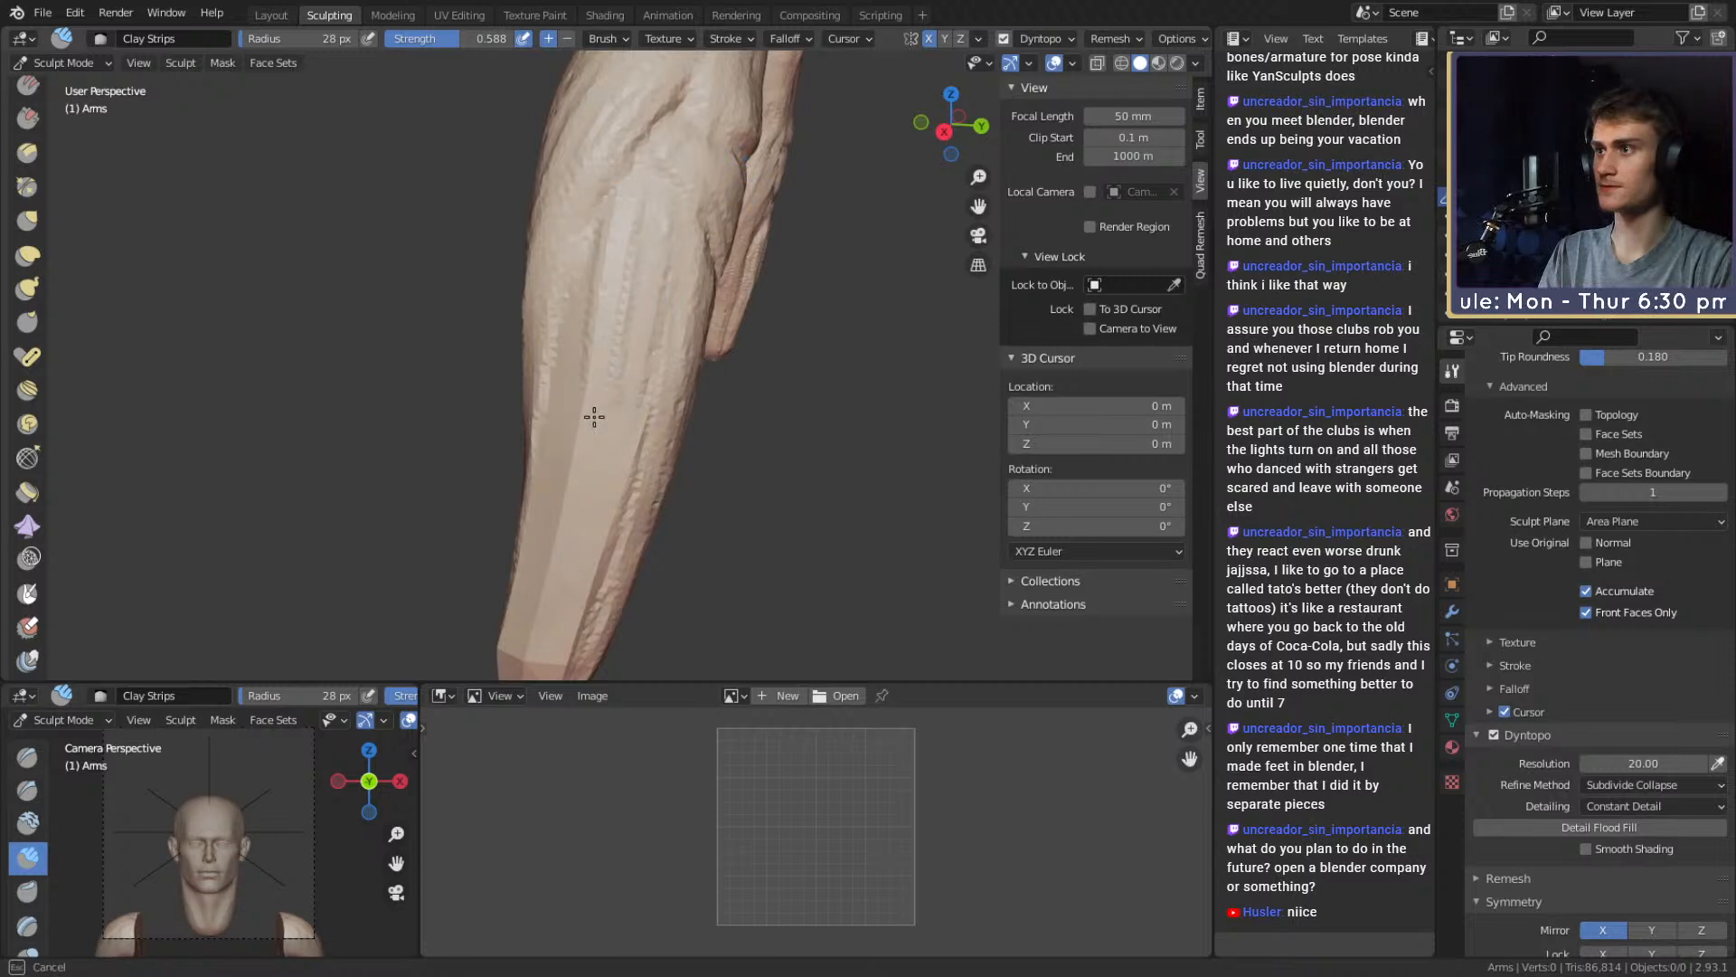
Extend the muscle strips down the middle of the flat forearm plane with Clay Strips at 24 px
{"action": "middle_click_drag", "start_coordinate": [575, 336], "coordinate": [605, 322]}
{"action": "middle_click_drag", "start_coordinate": [580, 421], "coordinate": [606, 355], "text": "shift"}
{"action": "key", "text": "f"}
{"action": "left_click", "coordinate": [636, 310]}
{"action": "mouse_move", "coordinate": [595, 339]}
{"action": "left_mouse_down"}
{"action": "mouse_move", "coordinate": [560, 529]}
{"action": "mouse_move", "coordinate": [554, 479]}
{"action": "left_mouse_up"}
{"action": "left_click_drag", "start_coordinate": [592, 406], "coordinate": [545, 417], "text": "alt"}
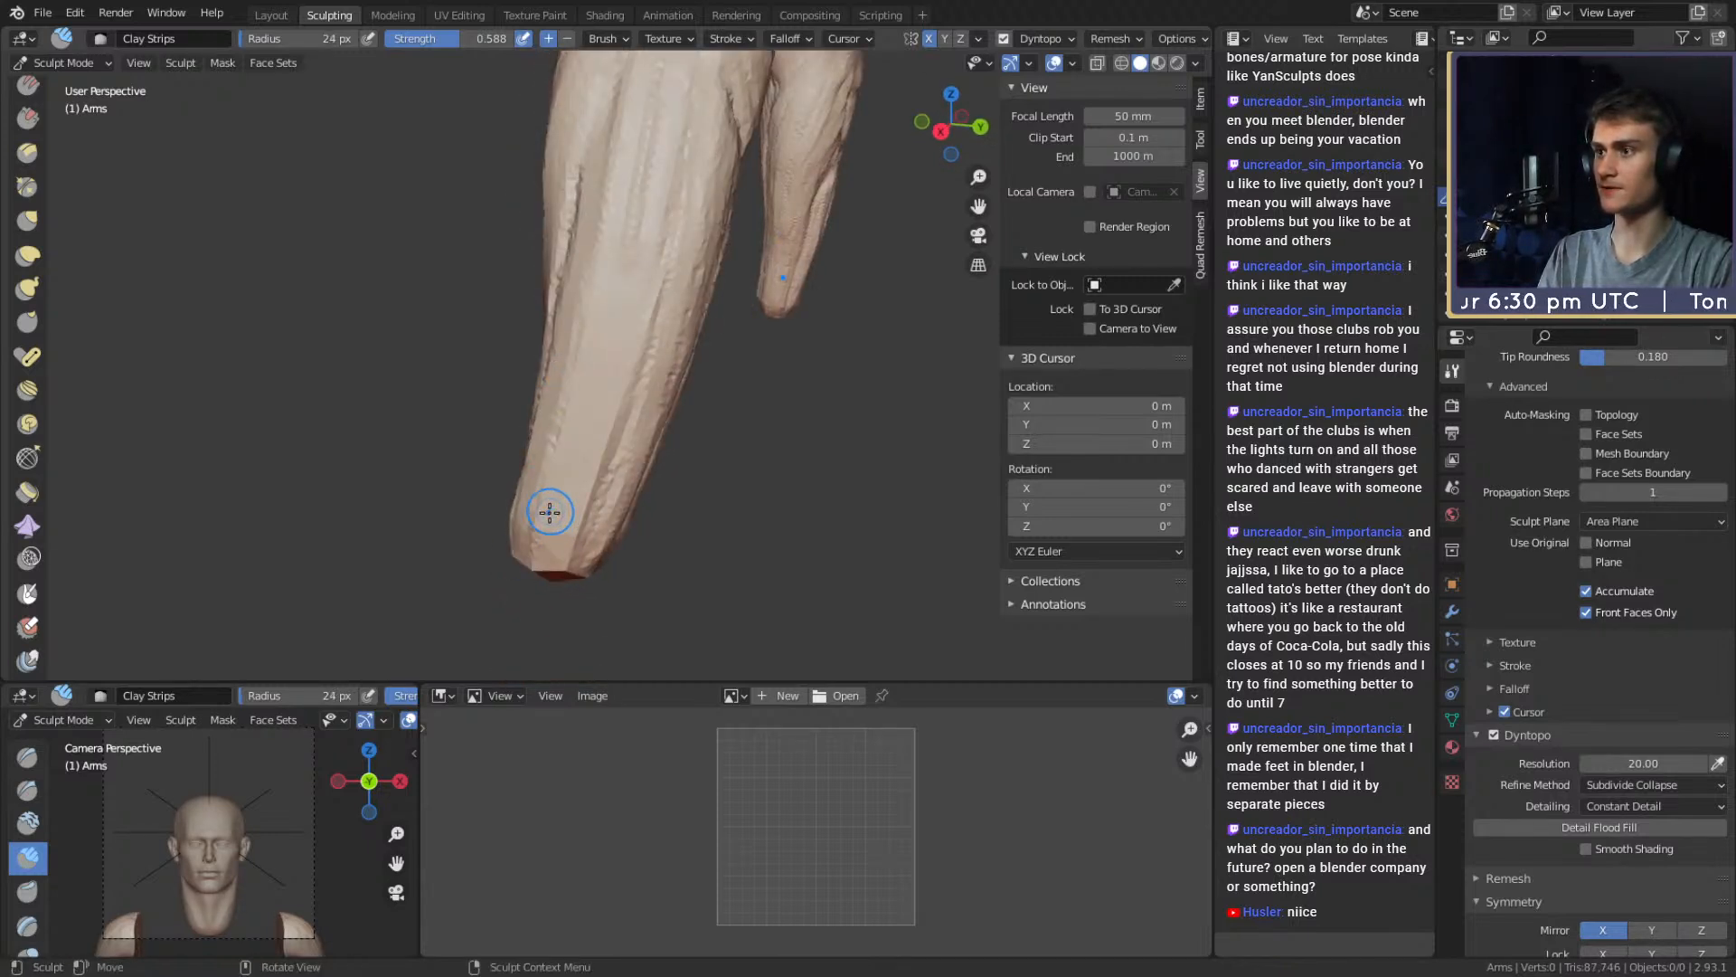
Cover the remaining flat plane above the wrist and thicken the strips with Clay Strips, reduced to 21 px
{"action": "left_click_drag", "start_coordinate": [548, 512], "coordinate": [608, 344]}
{"action": "key", "text": "f"}
{"action": "left_click", "coordinate": [604, 346]}
{"action": "mouse_move", "coordinate": [542, 533]}
{"action": "left_mouse_down"}
{"action": "mouse_move", "coordinate": [592, 426]}
{"action": "mouse_move", "coordinate": [632, 163]}
{"action": "left_mouse_up"}
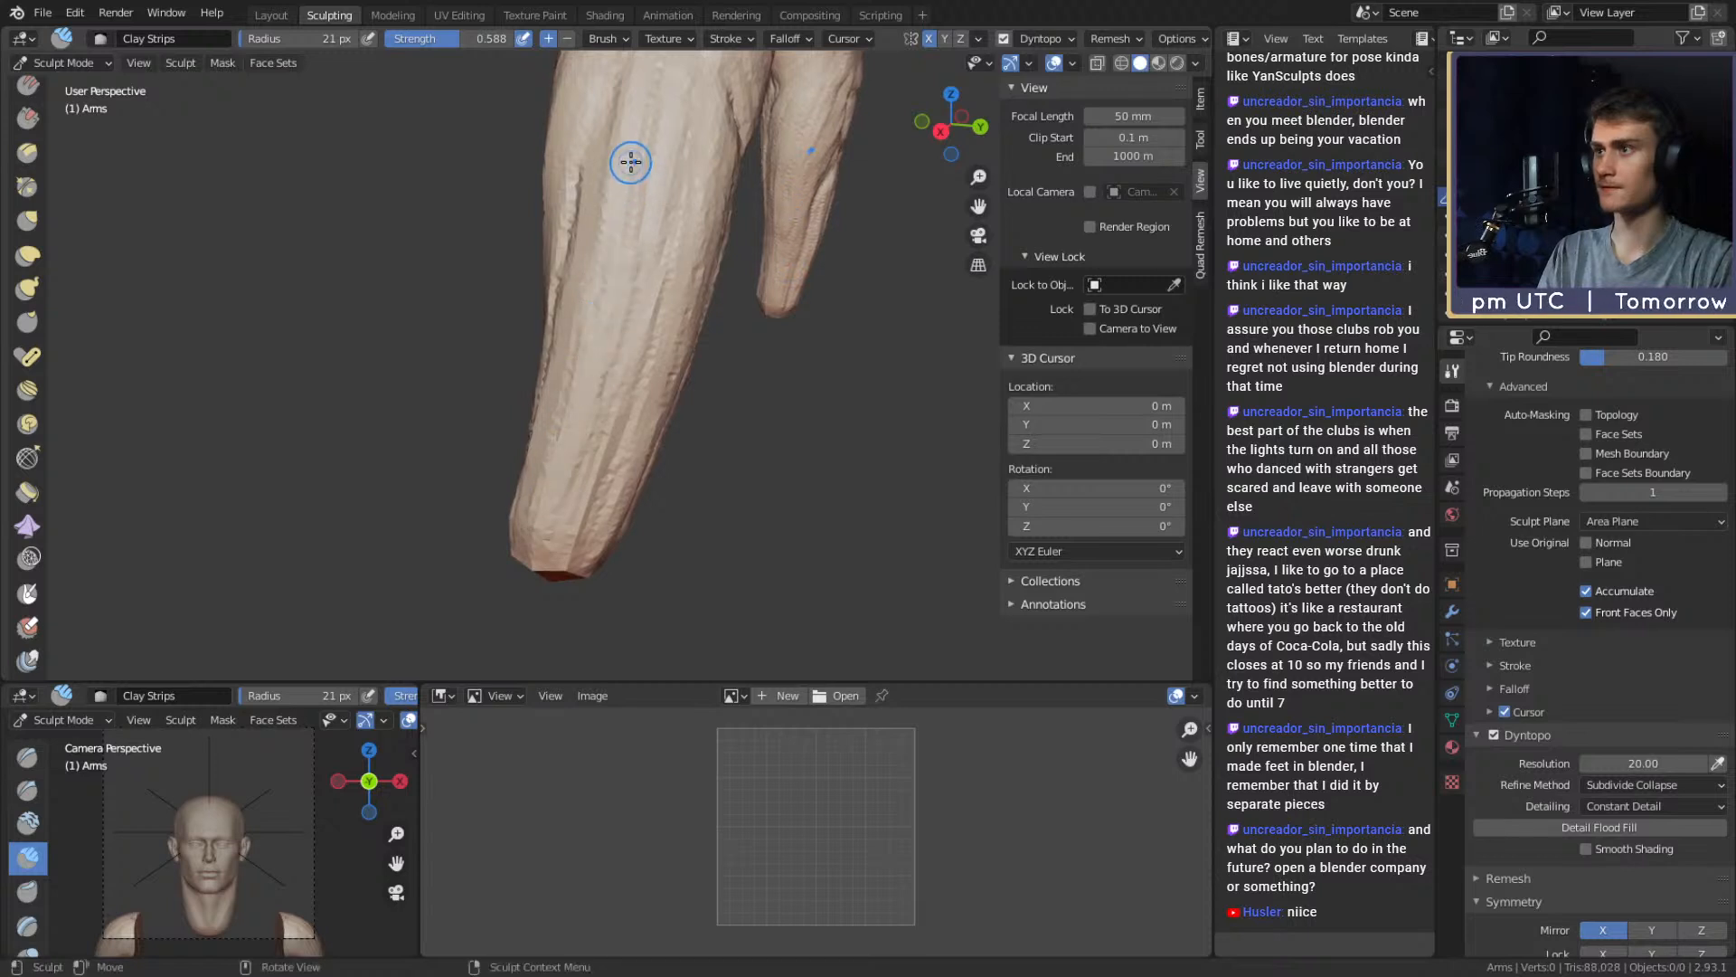
{"action": "middle_click_drag", "start_coordinate": [632, 162], "coordinate": [659, 155]}
{"action": "left_click_drag", "start_coordinate": [654, 160], "coordinate": [627, 310]}
{"action": "mouse_move", "coordinate": [598, 401]}
{"action": "middle_mouse_down"}
{"action": "mouse_move", "coordinate": [563, 404]}
{"action": "mouse_move", "coordinate": [661, 196]}
{"action": "middle_mouse_up"}
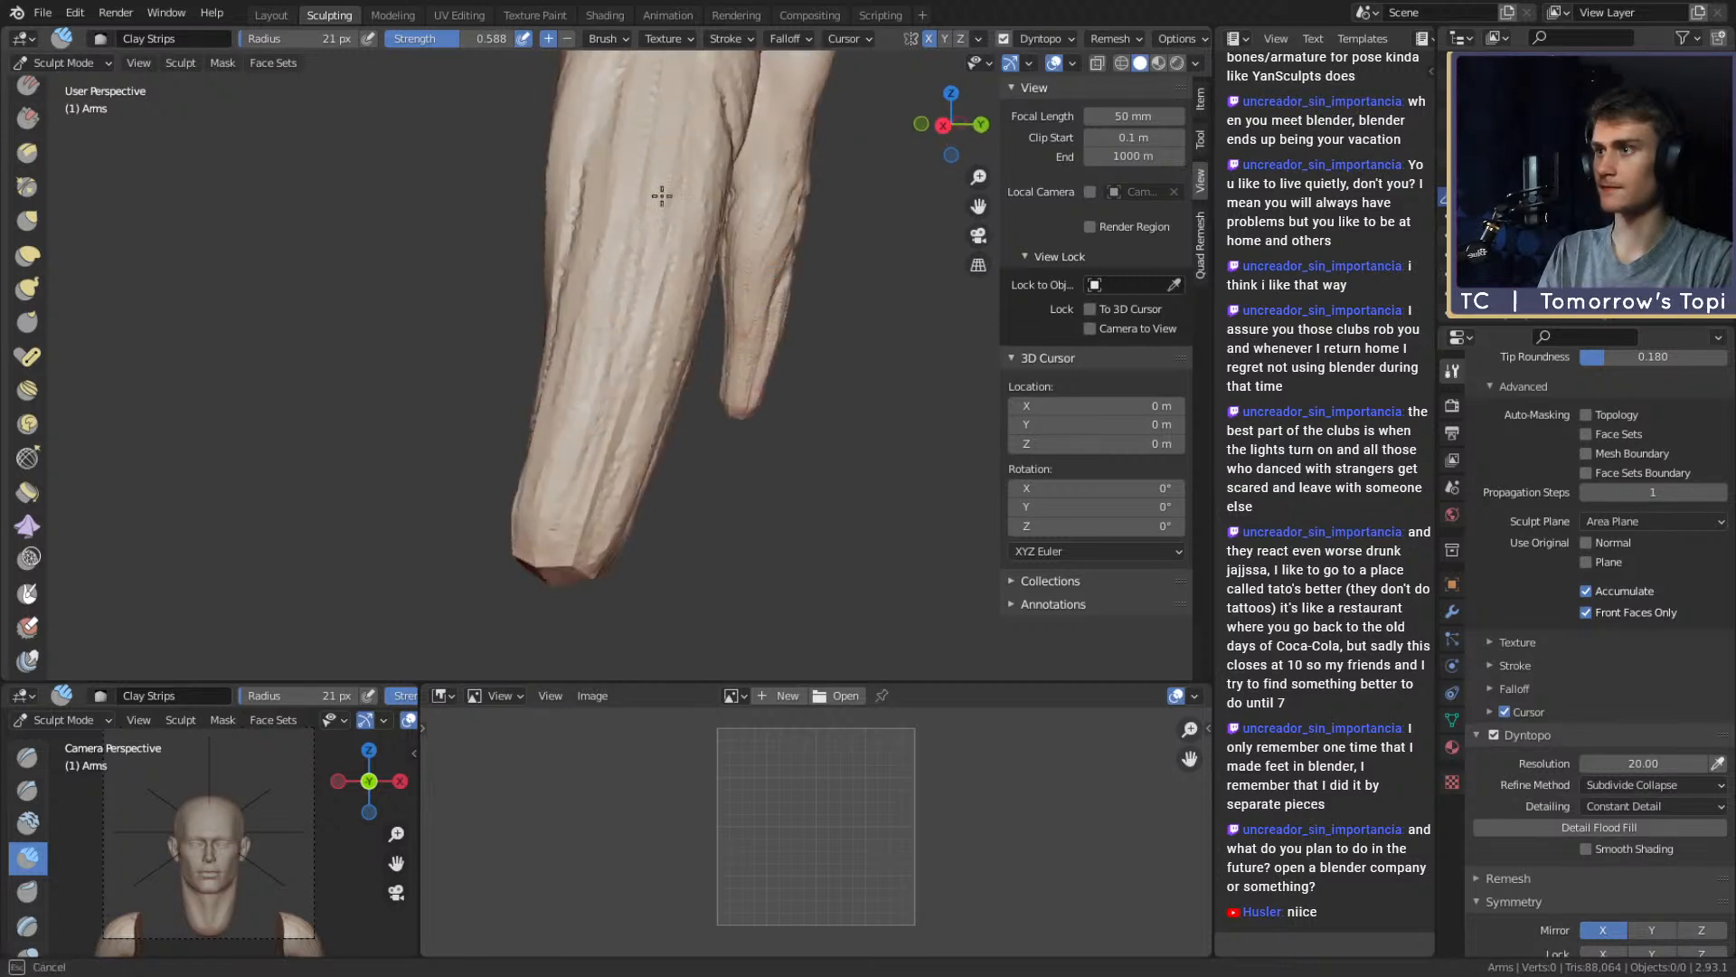
Crease the separations between the newly added forearm strips at 18 px, enlarging the brush to 30 px
{"action": "left_click_drag", "start_coordinate": [579, 507], "coordinate": [567, 571]}
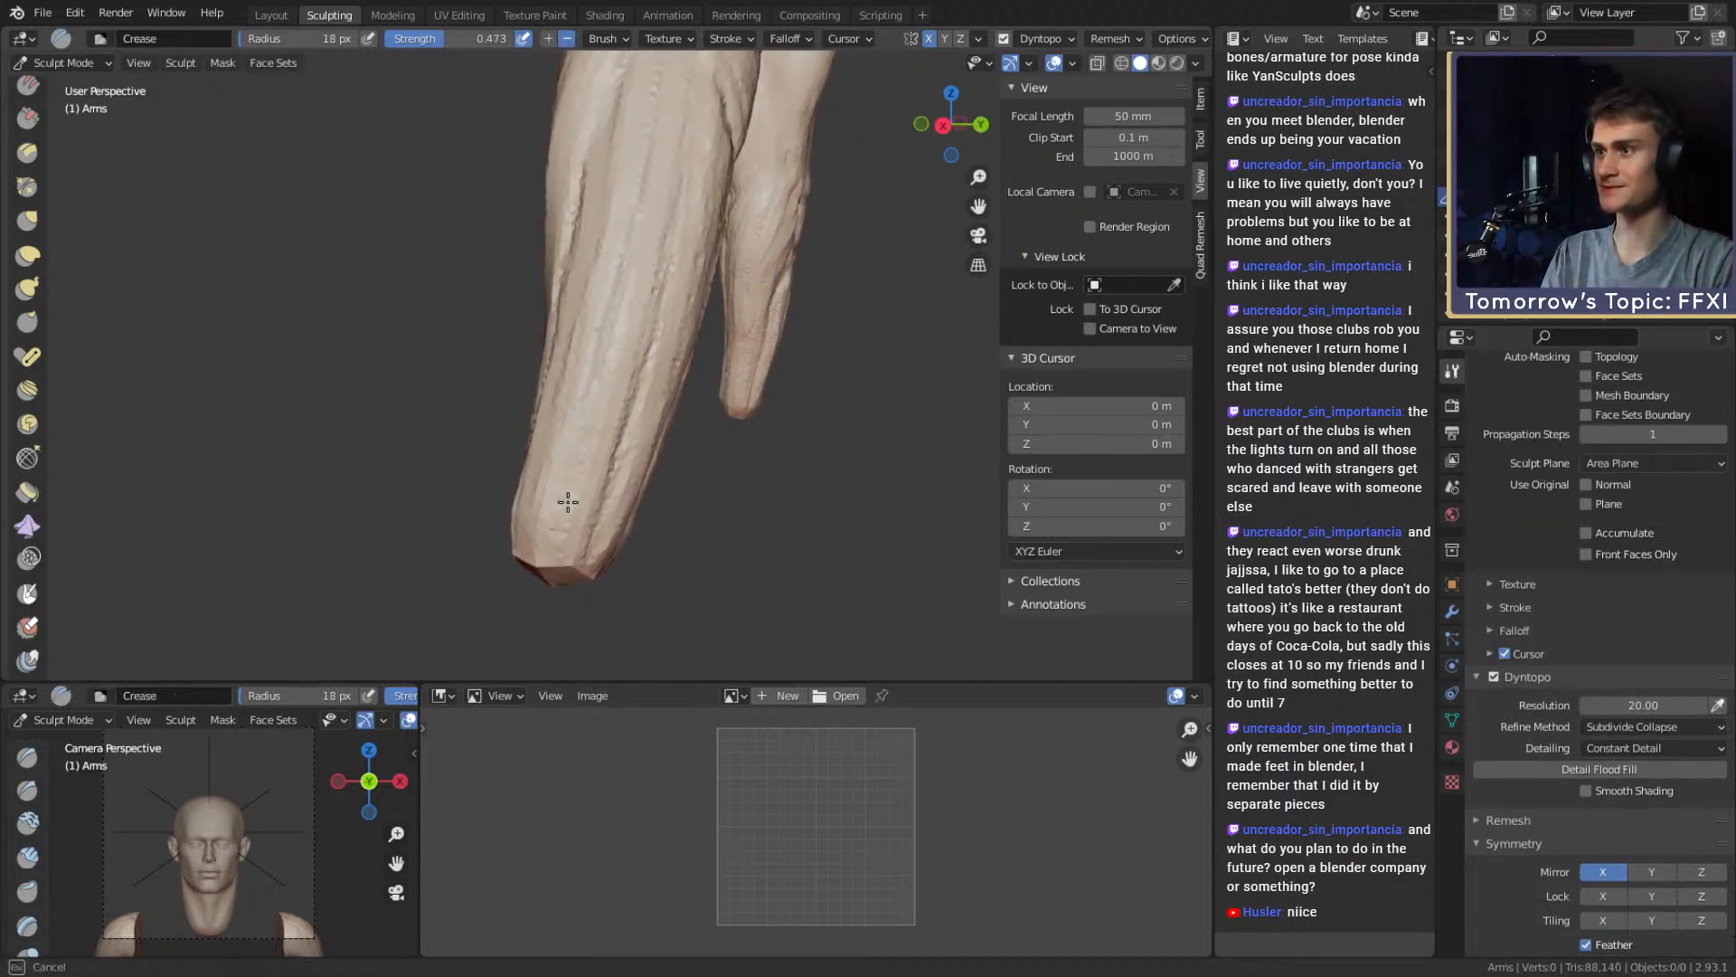
{"action": "middle_click_drag", "start_coordinate": [540, 565], "coordinate": [616, 386]}
{"action": "middle_click_drag", "start_coordinate": [671, 99], "coordinate": [648, 230], "text": "shift"}
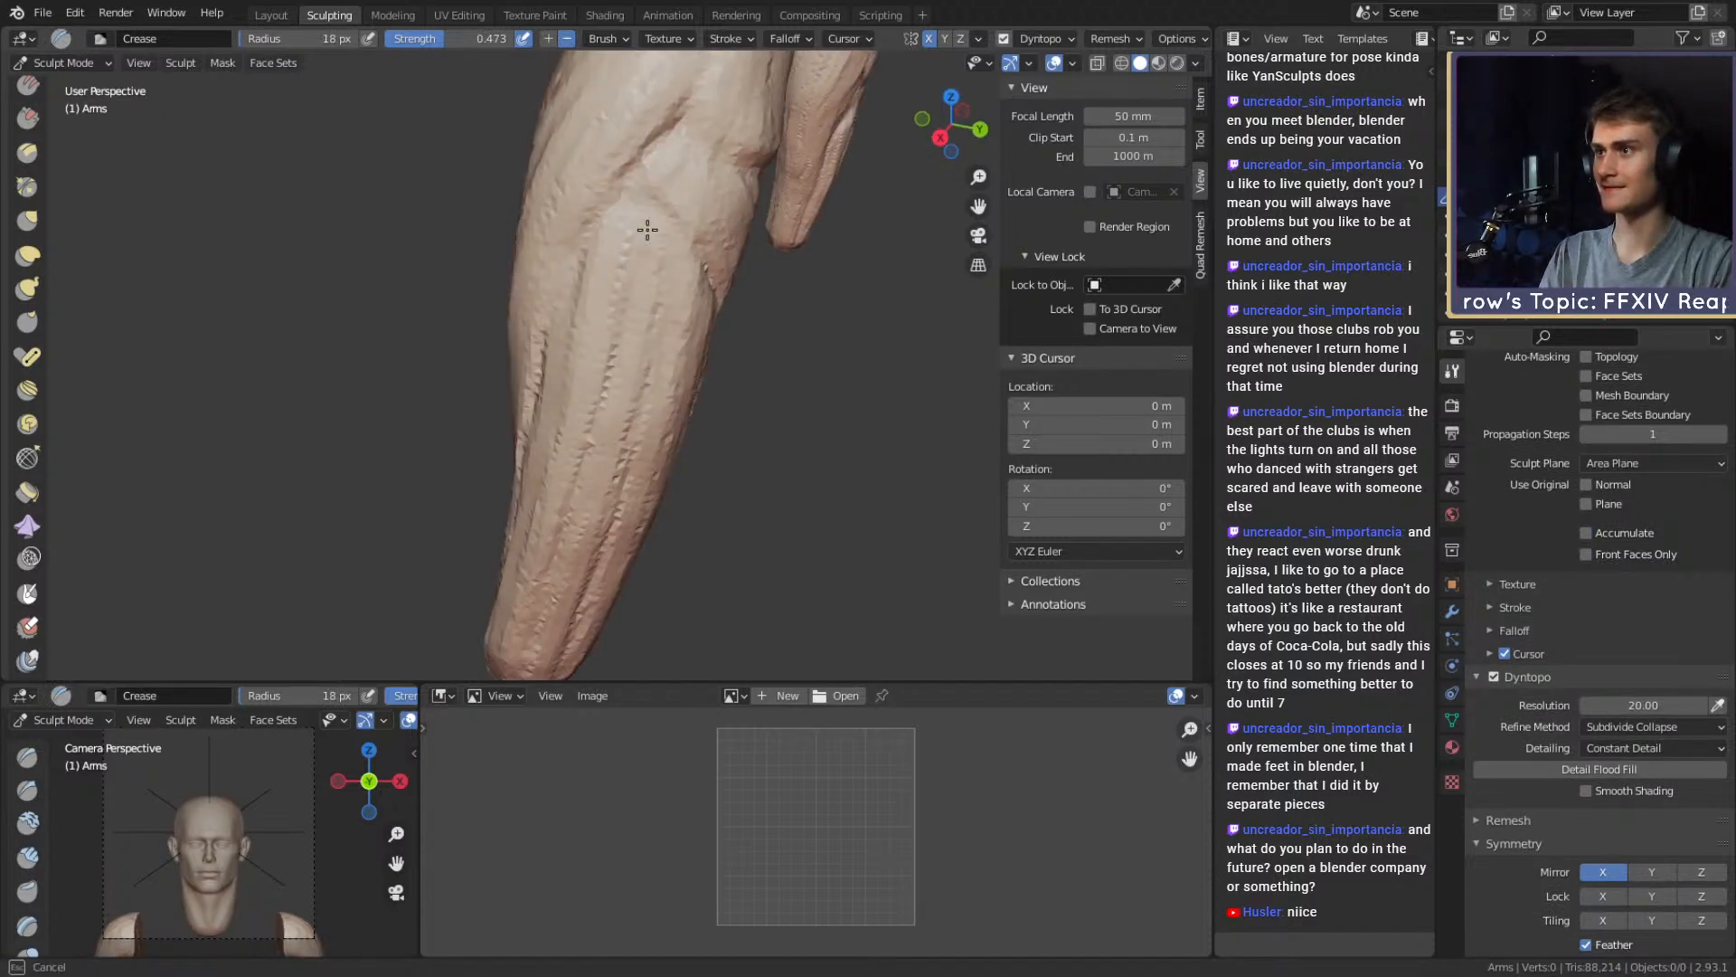
{"action": "mouse_move", "coordinate": [616, 406]}
{"action": "middle_mouse_down"}
{"action": "mouse_move", "coordinate": [639, 162]}
{"action": "mouse_move", "coordinate": [658, 217]}
{"action": "middle_mouse_up"}
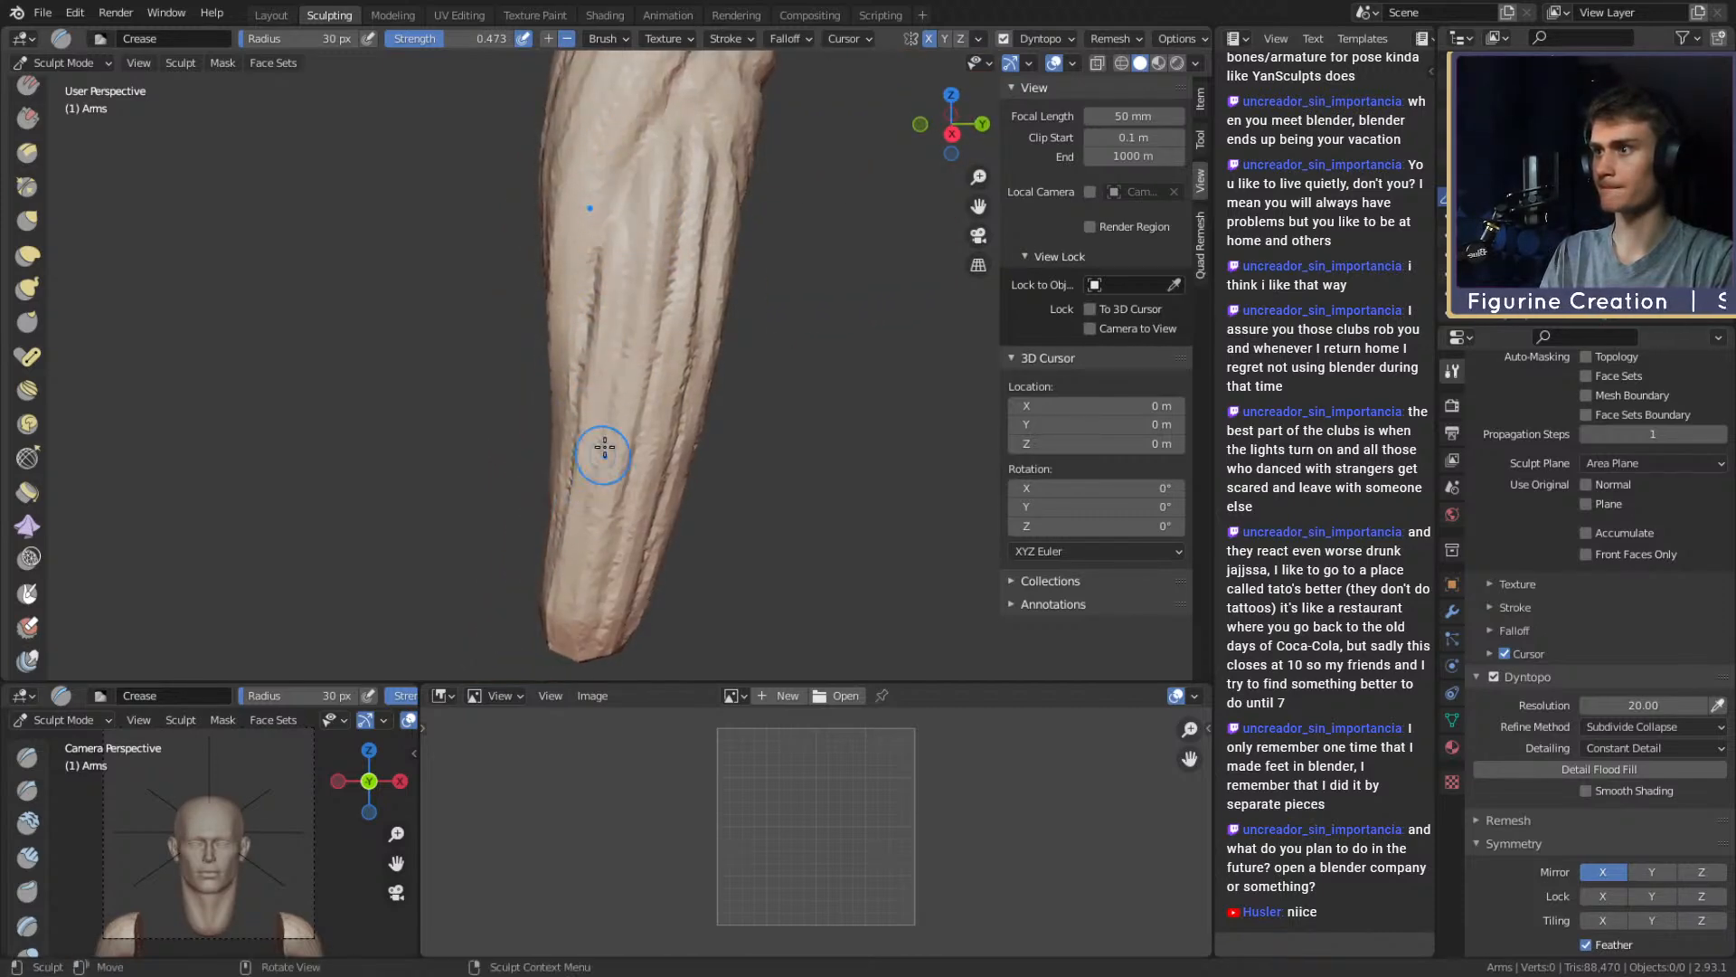
{"action": "middle_click_drag", "start_coordinate": [599, 553], "coordinate": [631, 264]}
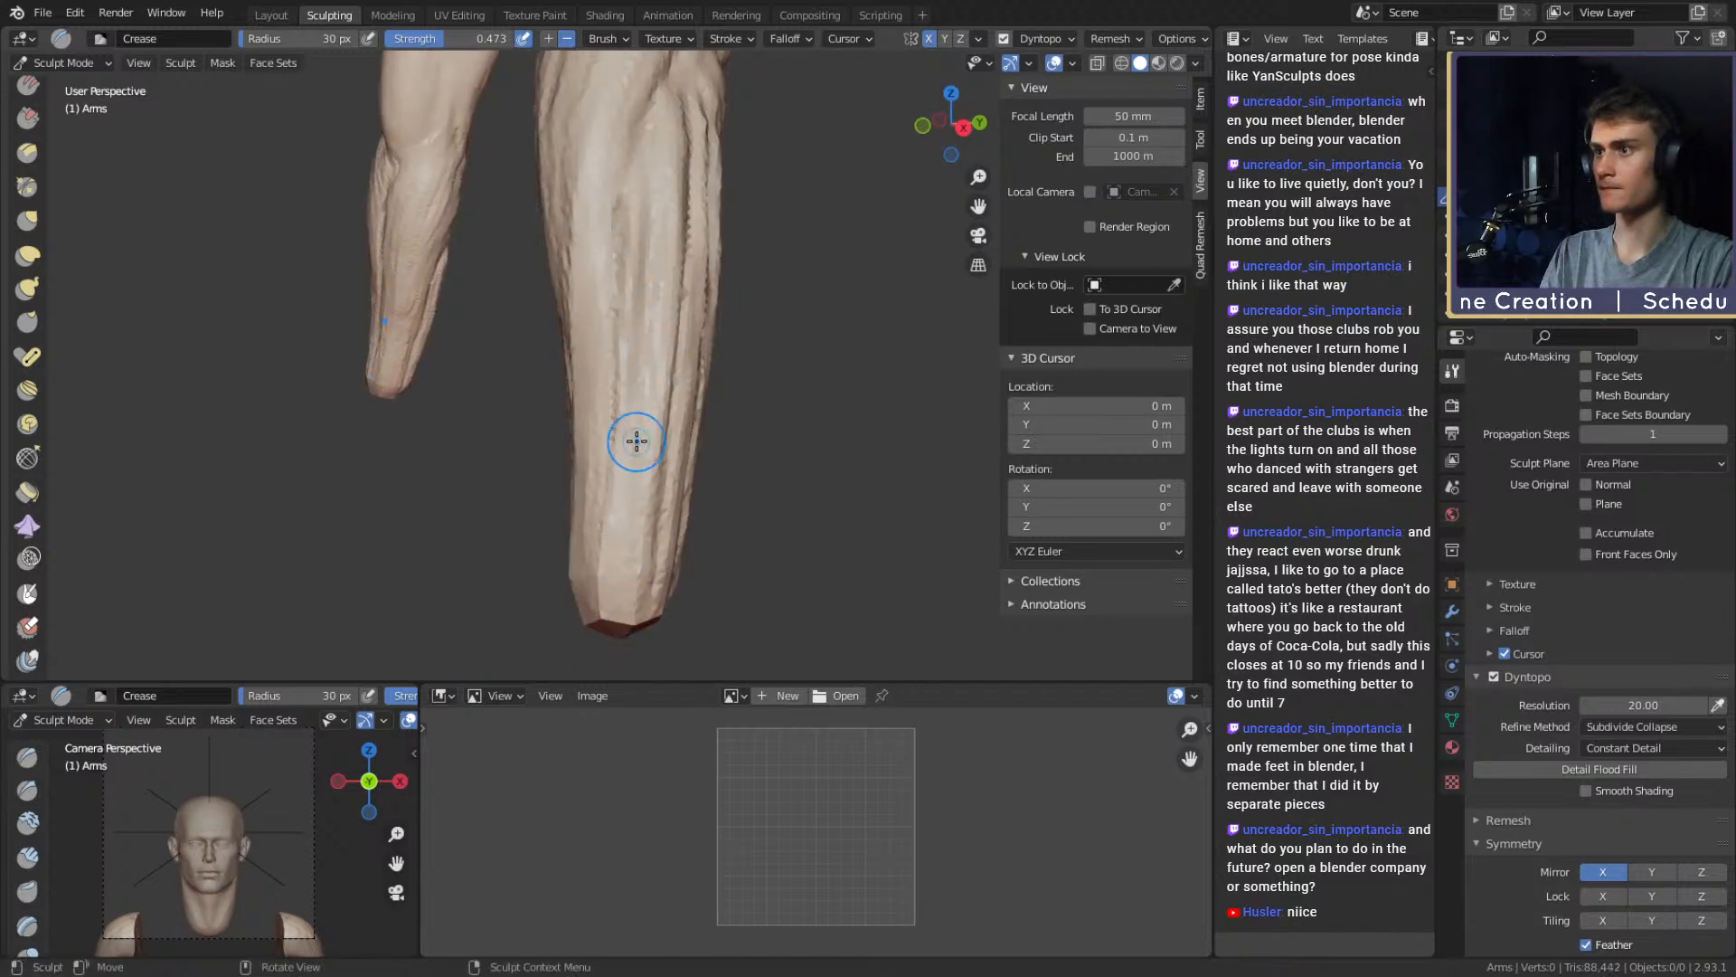
Adjust the overall shape of the lower forearm with the Grab brush at 110 px, enlarged to 156 px
{"action": "mouse_move", "coordinate": [636, 441]}
{"action": "middle_mouse_down"}
{"action": "mouse_move", "coordinate": [579, 452]}
{"action": "mouse_move", "coordinate": [542, 434]}
{"action": "mouse_move", "coordinate": [640, 395]}
{"action": "mouse_move", "coordinate": [613, 359]}
{"action": "middle_mouse_up"}
{"action": "key", "text": "g"}
{"action": "key", "text": "f"}
{"action": "left_click", "coordinate": [705, 391]}
{"action": "scroll", "coordinate": [613, 358], "scroll_direction": "up", "scroll_amount": 1}
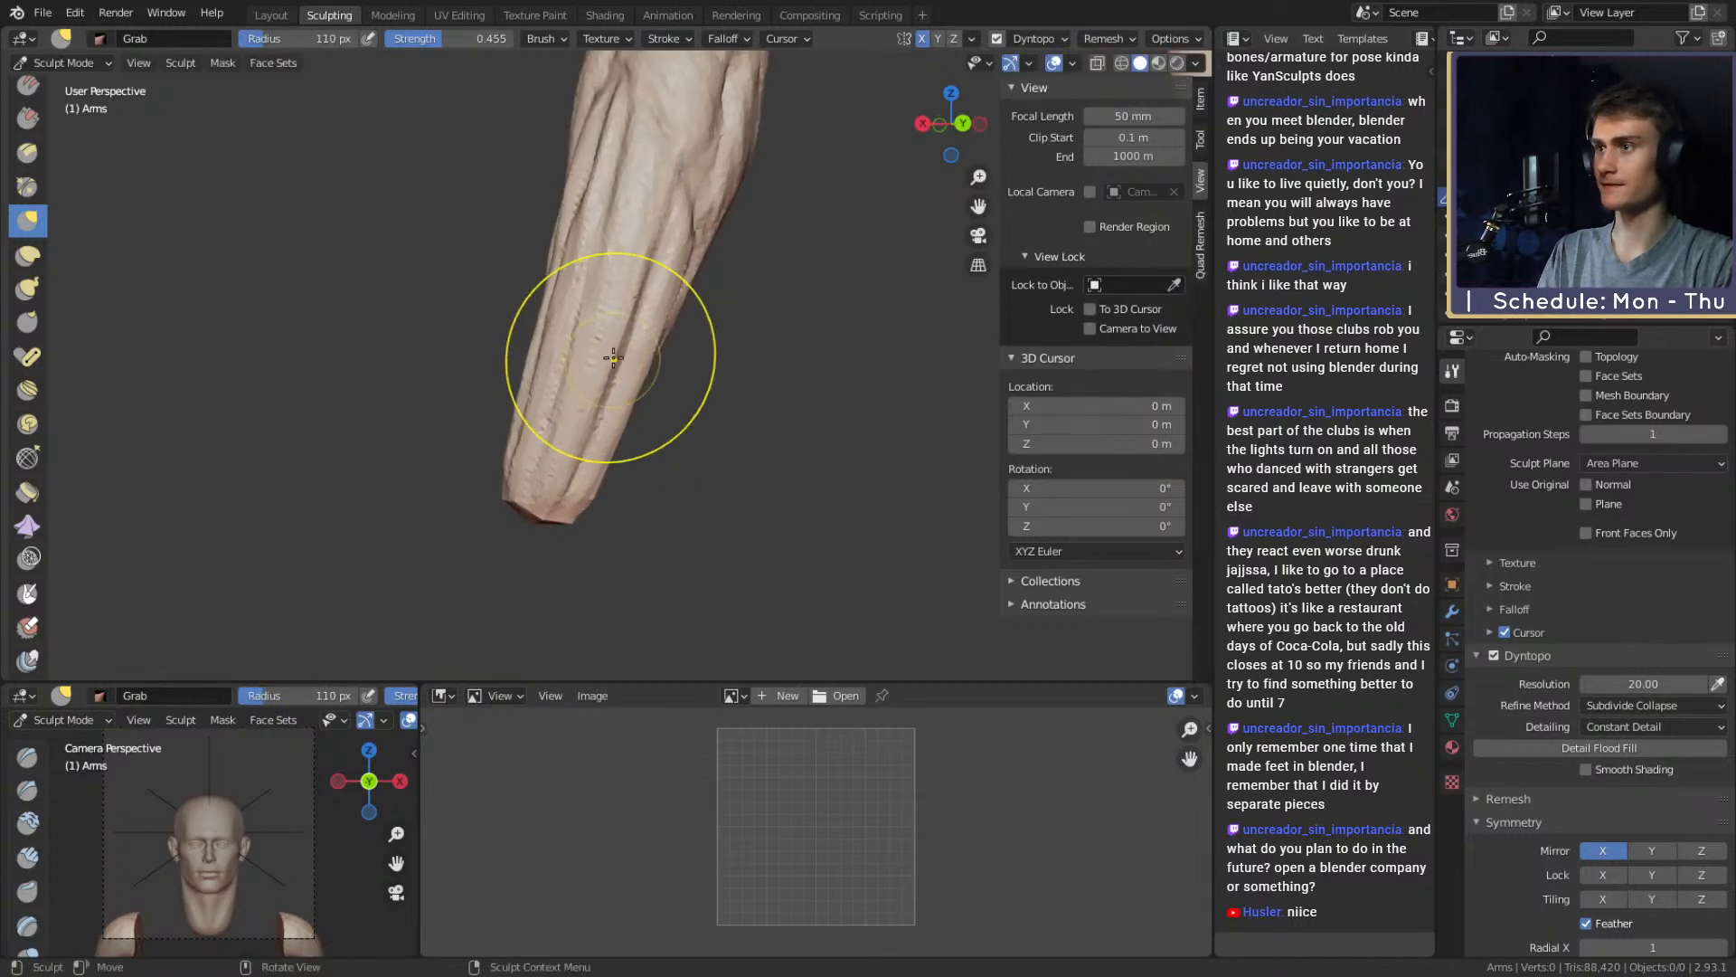
{"action": "mouse_move", "coordinate": [584, 426]}
{"action": "middle_mouse_down", "text": "shift"}
{"action": "mouse_move", "coordinate": [594, 471]}
{"action": "mouse_move", "coordinate": [640, 453]}
{"action": "mouse_move", "coordinate": [659, 476]}
{"action": "mouse_move", "coordinate": [636, 437]}
{"action": "middle_mouse_up", "text": "shift"}
{"action": "key", "text": "f"}
{"action": "left_click", "coordinate": [723, 529]}
{"action": "key", "text": "f"}
{"action": "left_click", "coordinate": [676, 432]}
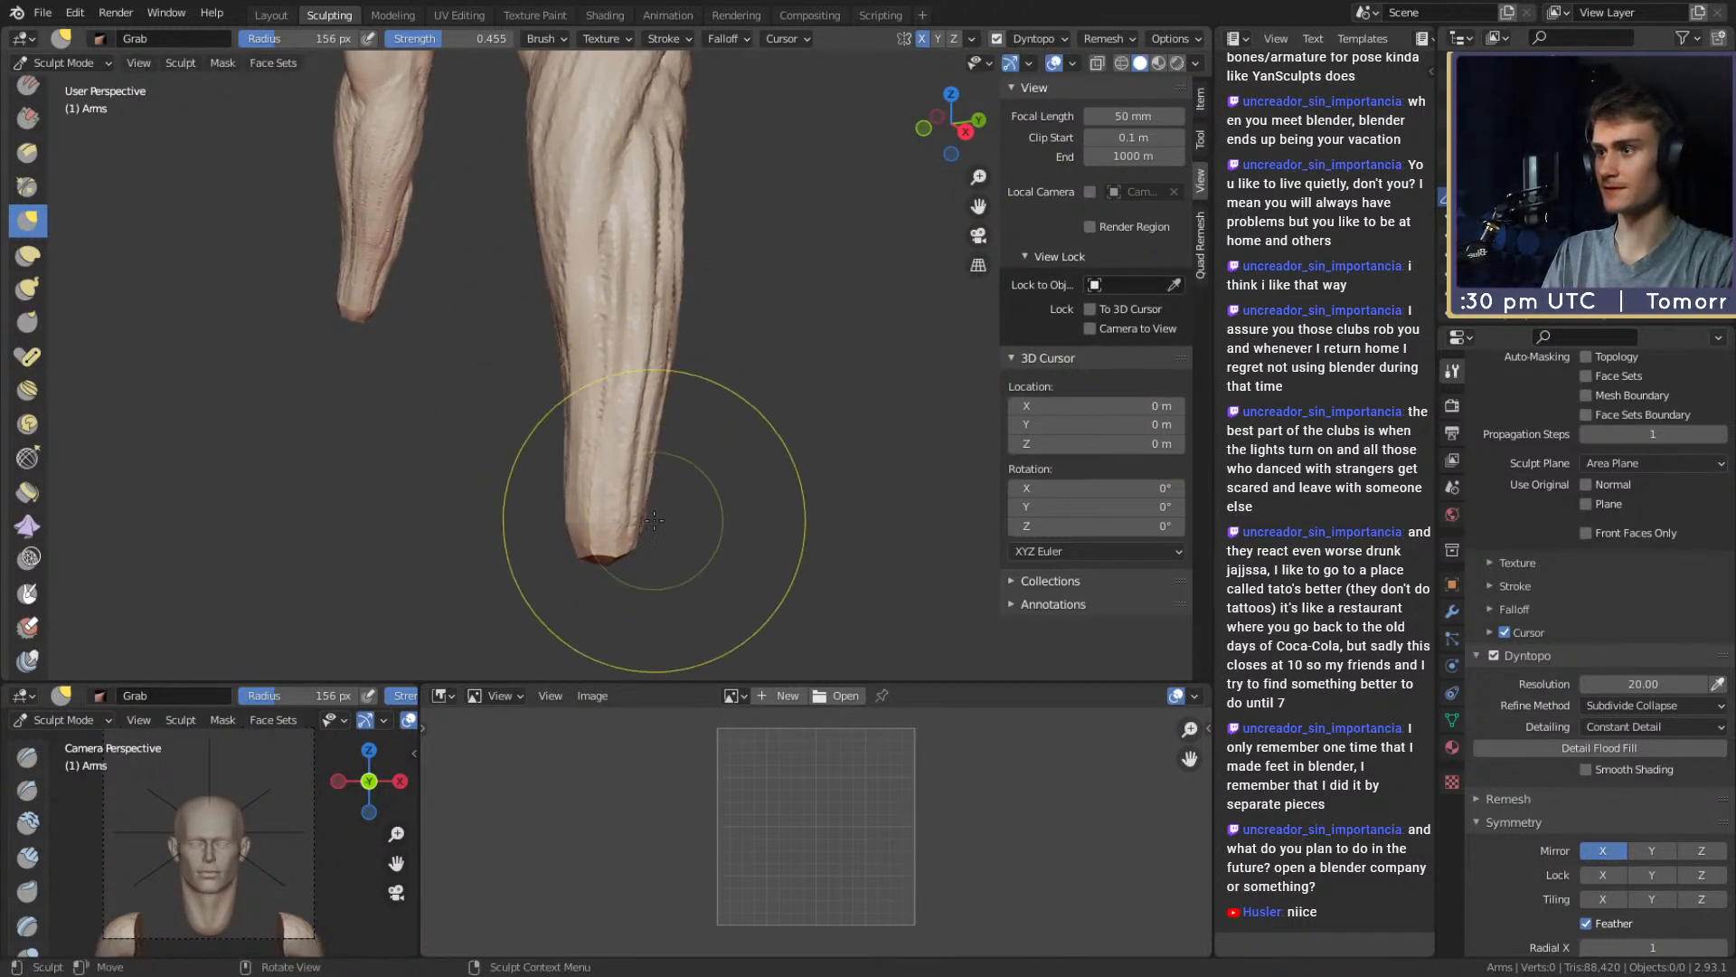
Refine the forearm silhouette from elbow to wrist with the Grab brush at 171 px
{"action": "key", "text": "f"}
{"action": "left_click", "coordinate": [693, 541]}
{"action": "middle_click_drag", "start_coordinate": [570, 499], "coordinate": [588, 615], "text": "shift"}
{"action": "key", "text": "f"}
{"action": "left_click", "coordinate": [582, 387]}
{"action": "middle_click_drag", "start_coordinate": [581, 387], "coordinate": [897, 427], "text": "shift"}
{"action": "mouse_move", "coordinate": [896, 426]}
{"action": "left_mouse_down", "text": "alt"}
{"action": "mouse_move", "coordinate": [796, 425]}
{"action": "mouse_move", "coordinate": [727, 371]}
{"action": "left_mouse_up", "text": "alt"}
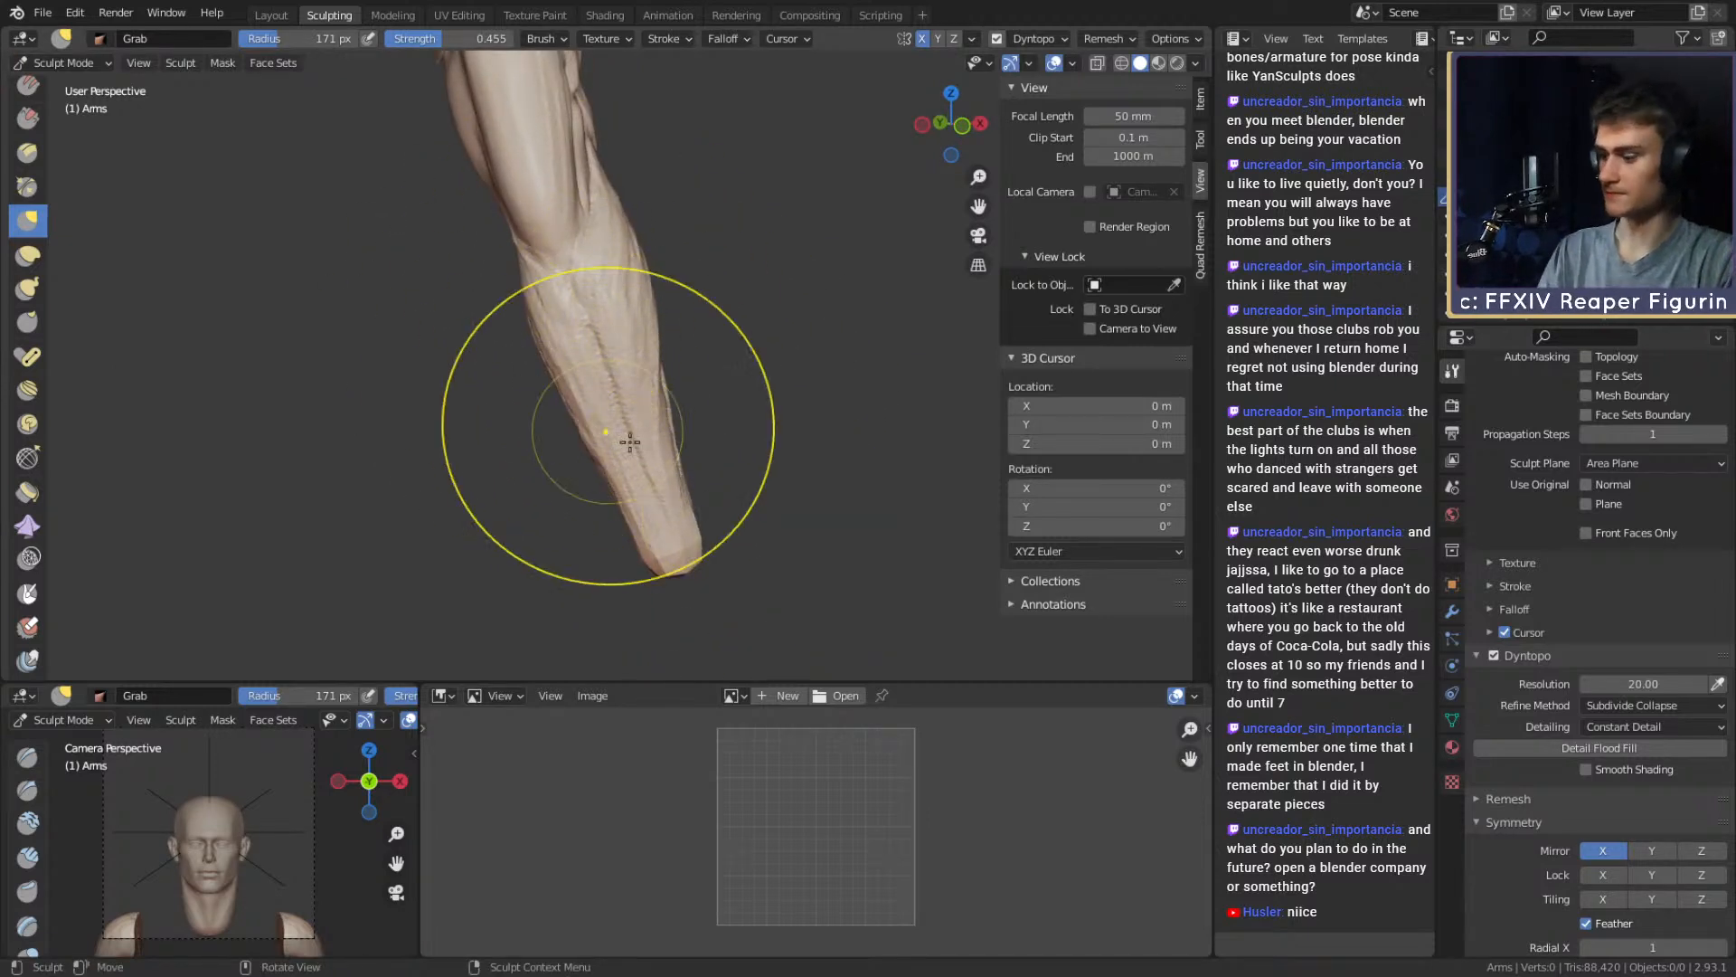
Pull in the side contour of the lower forearm with Grab at 130 px, reduced to 116 px
{"action": "key", "text": "f"}
{"action": "left_click", "coordinate": [847, 419]}
{"action": "mouse_move", "coordinate": [714, 429]}
{"action": "middle_mouse_down", "text": "shift"}
{"action": "mouse_move", "coordinate": [670, 434]}
{"action": "mouse_move", "coordinate": [667, 399]}
{"action": "middle_mouse_up", "text": "shift"}
{"action": "key", "text": "f"}
{"action": "left_click", "coordinate": [776, 399]}
{"action": "left_click_drag", "start_coordinate": [642, 401], "coordinate": [632, 401]}
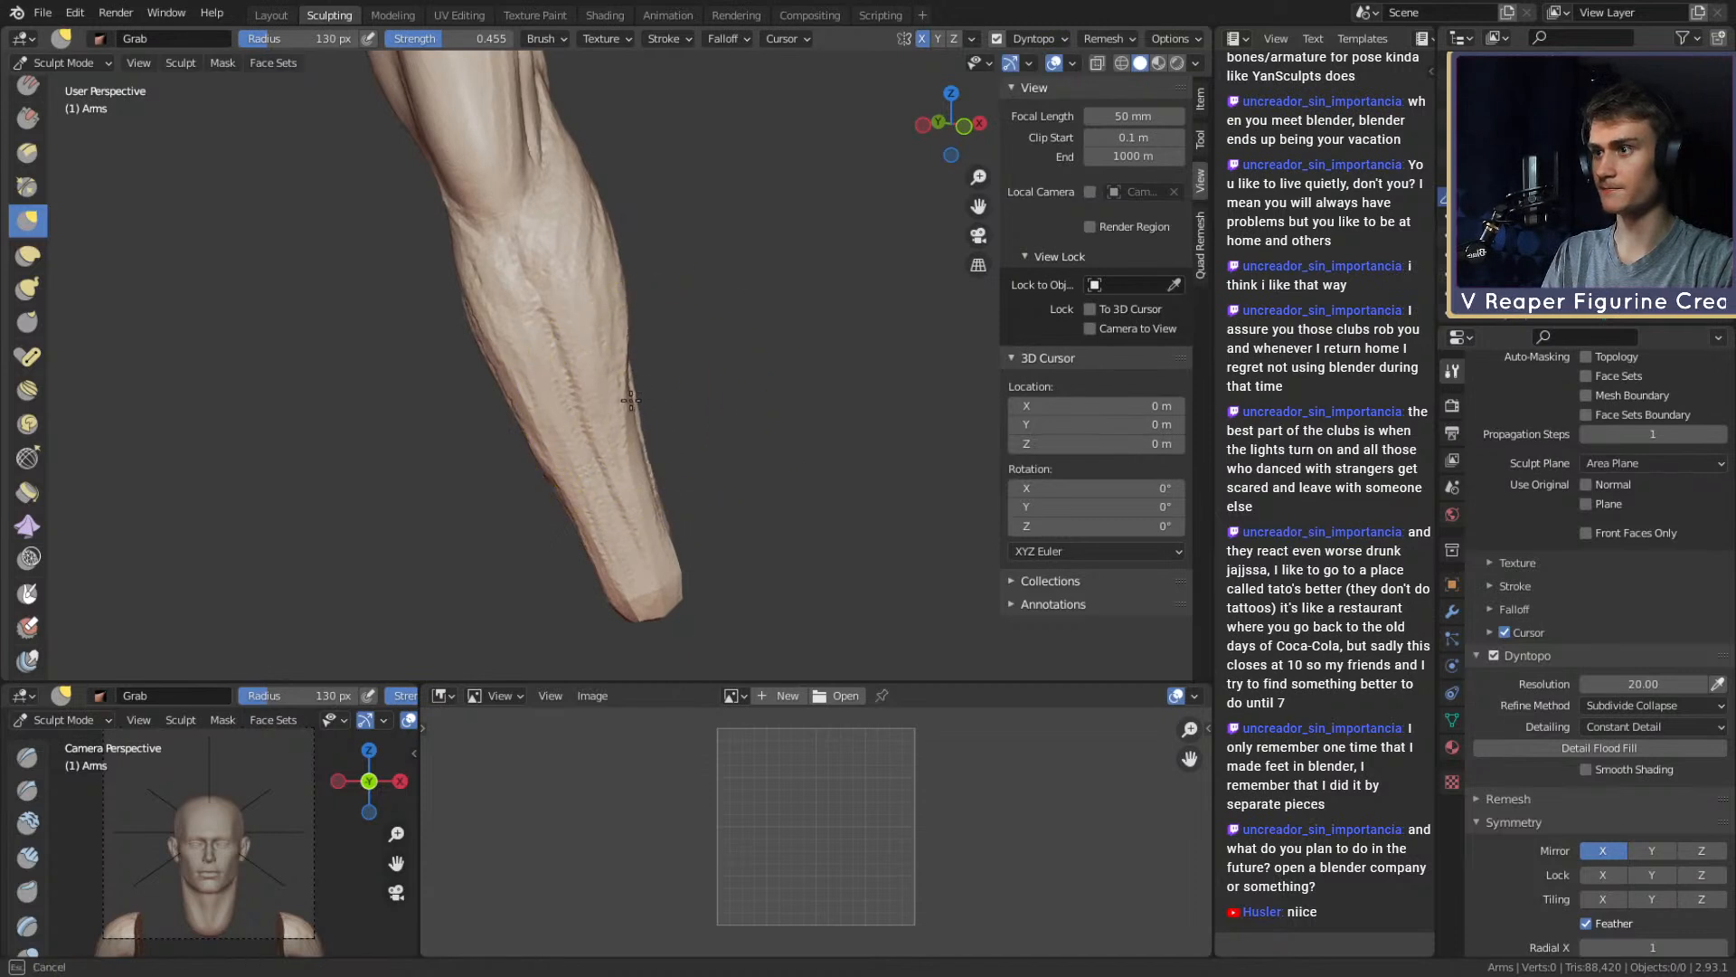
{"action": "middle_click_drag", "start_coordinate": [630, 400], "coordinate": [571, 412]}
{"action": "key", "text": "f"}
{"action": "left_click", "coordinate": [576, 401]}
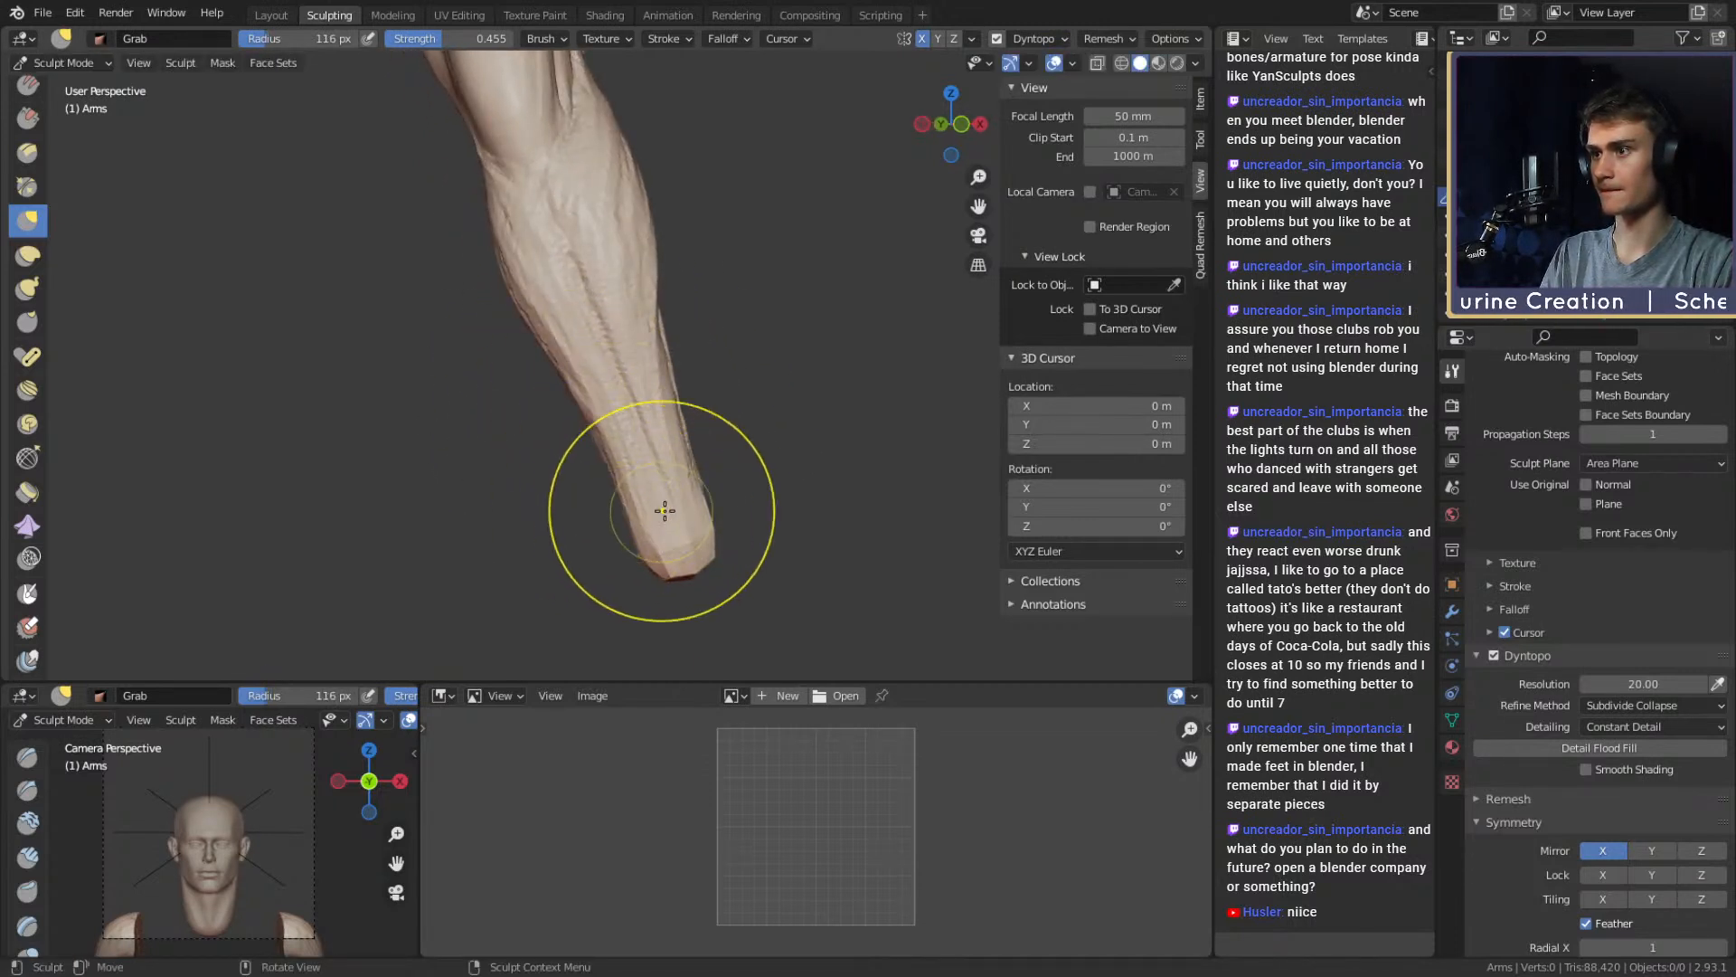
Narrow the forearm just above the wrist with the Grab brush at 83 px
{"action": "key", "text": "f"}
{"action": "middle_click_drag", "start_coordinate": [664, 510], "coordinate": [644, 434]}
{"action": "left_click", "coordinate": [760, 486]}
{"action": "key", "text": "f"}
{"action": "left_click", "coordinate": [648, 466]}
{"action": "left_click_drag", "start_coordinate": [633, 436], "coordinate": [640, 435]}
{"action": "mouse_move", "coordinate": [641, 429]}
{"action": "middle_mouse_down"}
{"action": "mouse_move", "coordinate": [591, 454]}
{"action": "mouse_move", "coordinate": [616, 431]}
{"action": "middle_mouse_up"}
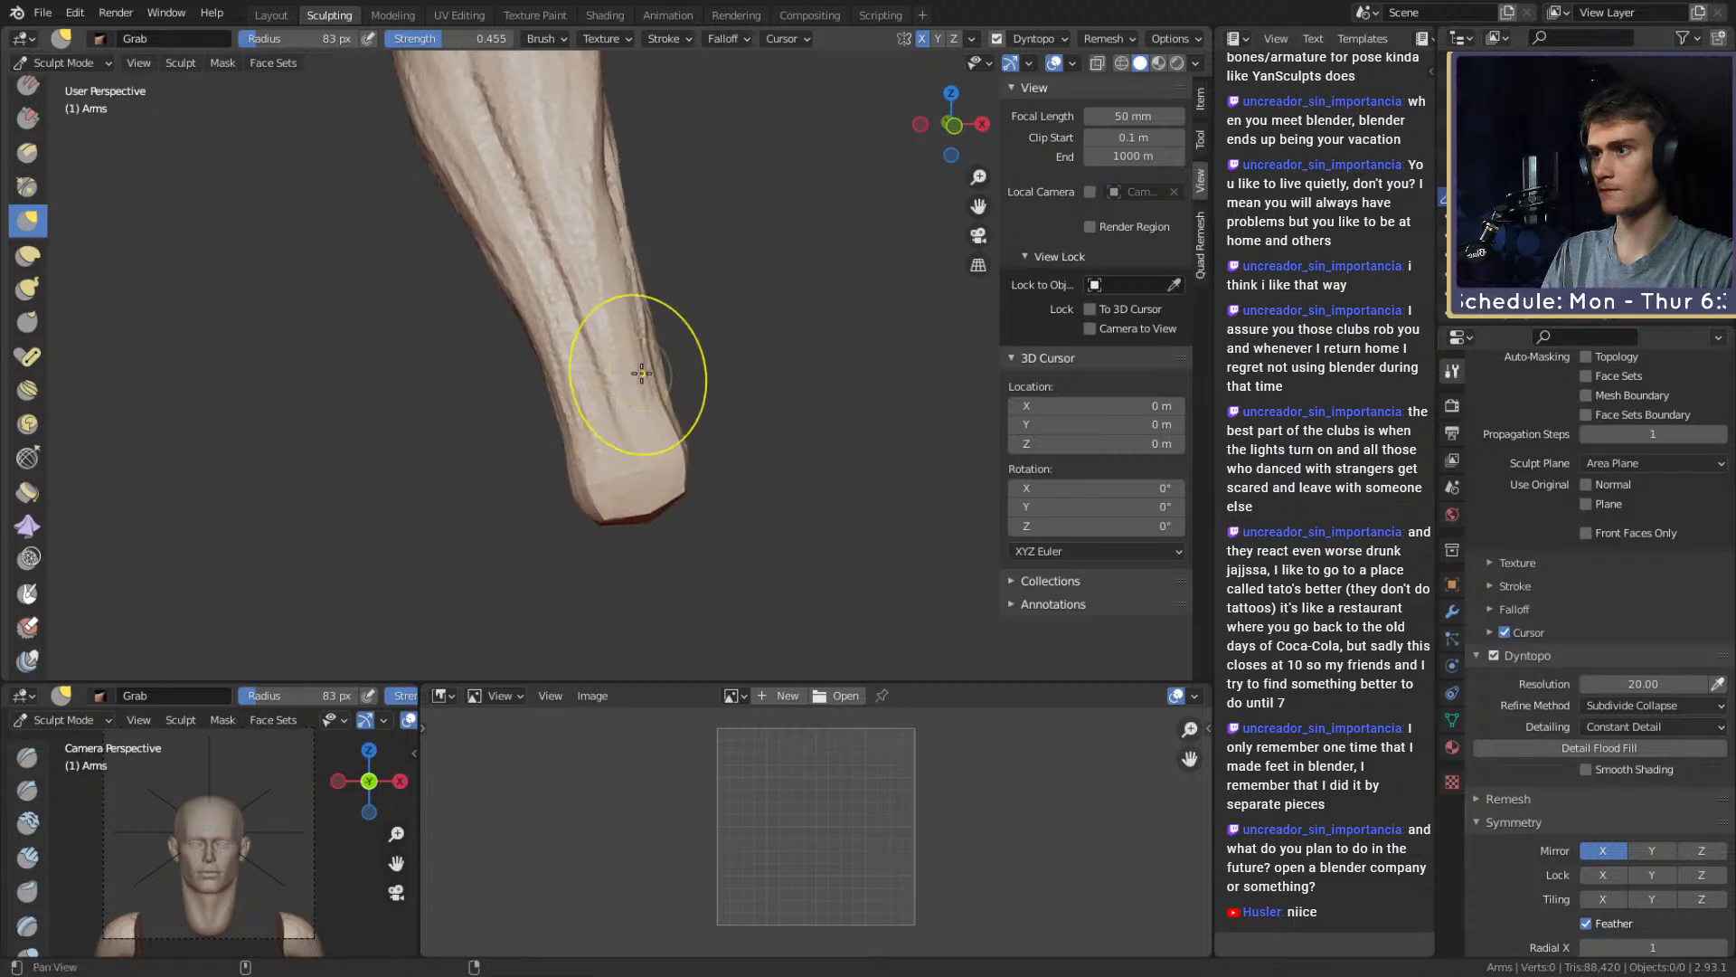
Shape the transition from the forearm into the wrist with Grab, enlarging the brush to 165 px
{"action": "key", "text": "f"}
{"action": "left_click", "coordinate": [657, 389]}
{"action": "mouse_move", "coordinate": [641, 373]}
{"action": "middle_mouse_down", "text": "shift"}
{"action": "mouse_move", "coordinate": [633, 396]}
{"action": "mouse_move", "coordinate": [678, 379]}
{"action": "mouse_move", "coordinate": [609, 368]}
{"action": "mouse_move", "coordinate": [713, 408]}
{"action": "mouse_move", "coordinate": [651, 407]}
{"action": "mouse_move", "coordinate": [678, 426]}
{"action": "mouse_move", "coordinate": [729, 422]}
{"action": "mouse_move", "coordinate": [678, 378]}
{"action": "mouse_move", "coordinate": [626, 372]}
{"action": "mouse_move", "coordinate": [639, 451]}
{"action": "mouse_move", "coordinate": [668, 380]}
{"action": "middle_mouse_up", "text": "shift"}
{"action": "key", "text": "f"}
{"action": "left_click", "coordinate": [671, 407]}
{"action": "key", "text": "f"}
{"action": "left_click", "coordinate": [764, 422]}
{"action": "key", "text": "f"}
{"action": "left_click", "coordinate": [640, 372]}
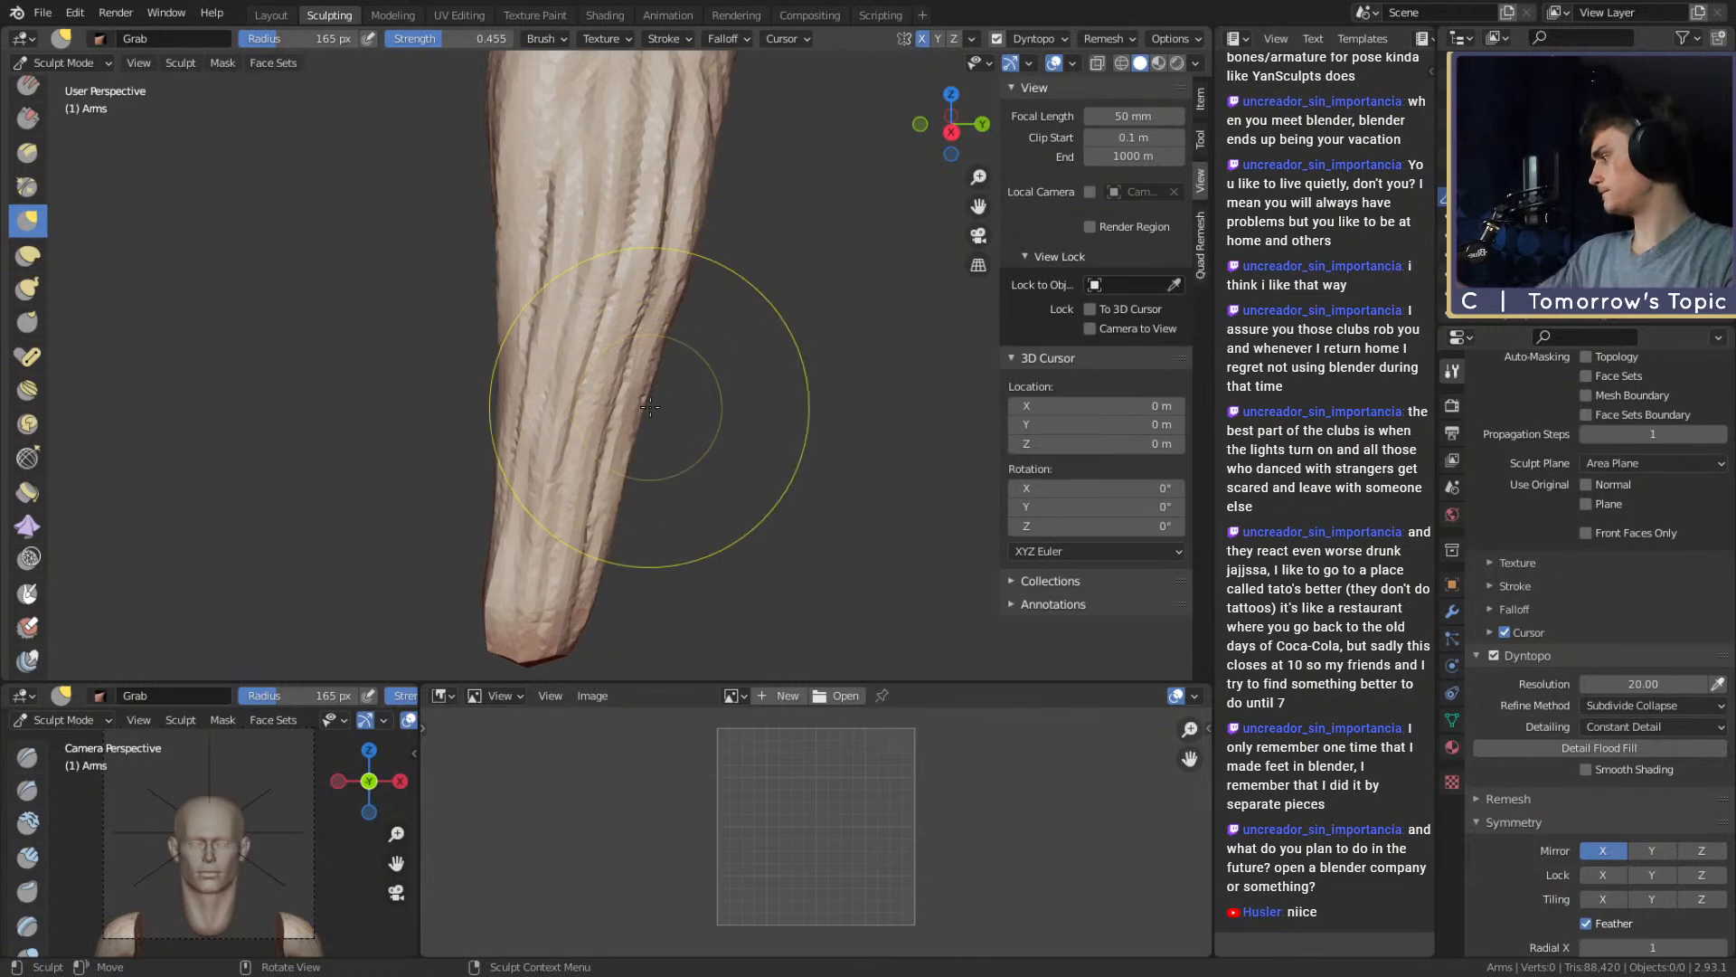
Even out the lower forearm's contour from several angles with Grab, varying the brush radius
{"action": "key", "text": "f"}
{"action": "left_click", "coordinate": [839, 455]}
{"action": "mouse_move", "coordinate": [688, 425]}
{"action": "middle_mouse_down"}
{"action": "mouse_move", "coordinate": [684, 408]}
{"action": "mouse_move", "coordinate": [646, 417]}
{"action": "mouse_move", "coordinate": [639, 453]}
{"action": "mouse_move", "coordinate": [814, 388]}
{"action": "middle_mouse_up"}
{"action": "key", "text": "f"}
{"action": "left_click", "coordinate": [682, 400]}
{"action": "key", "text": "f"}
{"action": "left_click", "coordinate": [716, 368]}
{"action": "middle_click_drag", "start_coordinate": [656, 371], "coordinate": [687, 383]}
{"action": "left_click_drag", "start_coordinate": [684, 452], "coordinate": [608, 411], "text": "alt+shift"}
Fine-tune the forearm's side profile with Grab at 82 px, enlarging the brush to 154 px near the elbow
{"action": "key", "text": "f"}
{"action": "left_click", "coordinate": [761, 418]}
{"action": "key", "text": "f"}
{"action": "left_click", "coordinate": [575, 424]}
{"action": "mouse_move", "coordinate": [737, 391]}
{"action": "left_mouse_down", "text": "alt"}
{"action": "mouse_move", "coordinate": [634, 364]}
{"action": "mouse_move", "coordinate": [787, 407]}
{"action": "mouse_move", "coordinate": [737, 396]}
{"action": "left_mouse_up", "text": "alt"}
{"action": "key", "text": "f"}
{"action": "left_click", "coordinate": [637, 420]}
{"action": "mouse_move", "coordinate": [633, 425]}
{"action": "left_mouse_down", "text": "alt"}
{"action": "mouse_move", "coordinate": [641, 407]}
{"action": "mouse_move", "coordinate": [717, 438]}
{"action": "left_mouse_up", "text": "alt"}
{"action": "key", "text": "f"}
{"action": "left_click", "coordinate": [615, 416]}
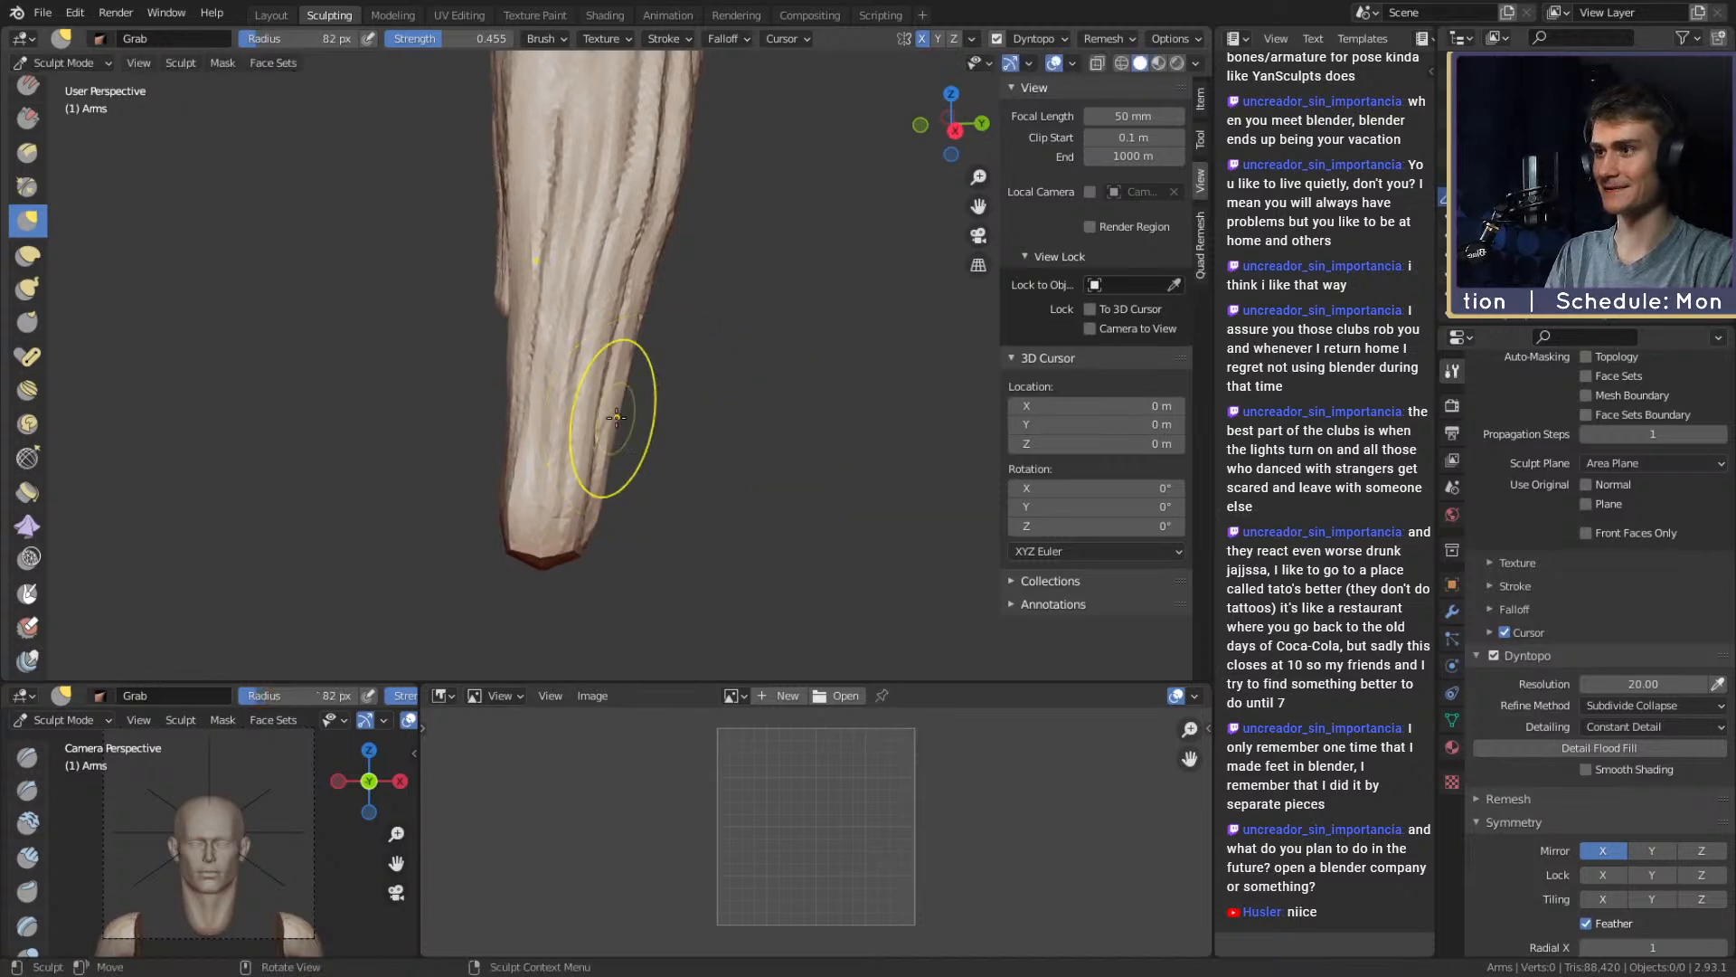
{"action": "left_click_drag", "start_coordinate": [508, 315], "coordinate": [613, 424], "text": "alt+shift"}
{"action": "mouse_move", "coordinate": [608, 306]}
{"action": "left_mouse_down", "text": "alt"}
{"action": "mouse_move", "coordinate": [670, 391]}
{"action": "mouse_move", "coordinate": [759, 314]}
{"action": "mouse_move", "coordinate": [761, 386]}
{"action": "mouse_move", "coordinate": [544, 407]}
{"action": "left_mouse_up", "text": "alt"}
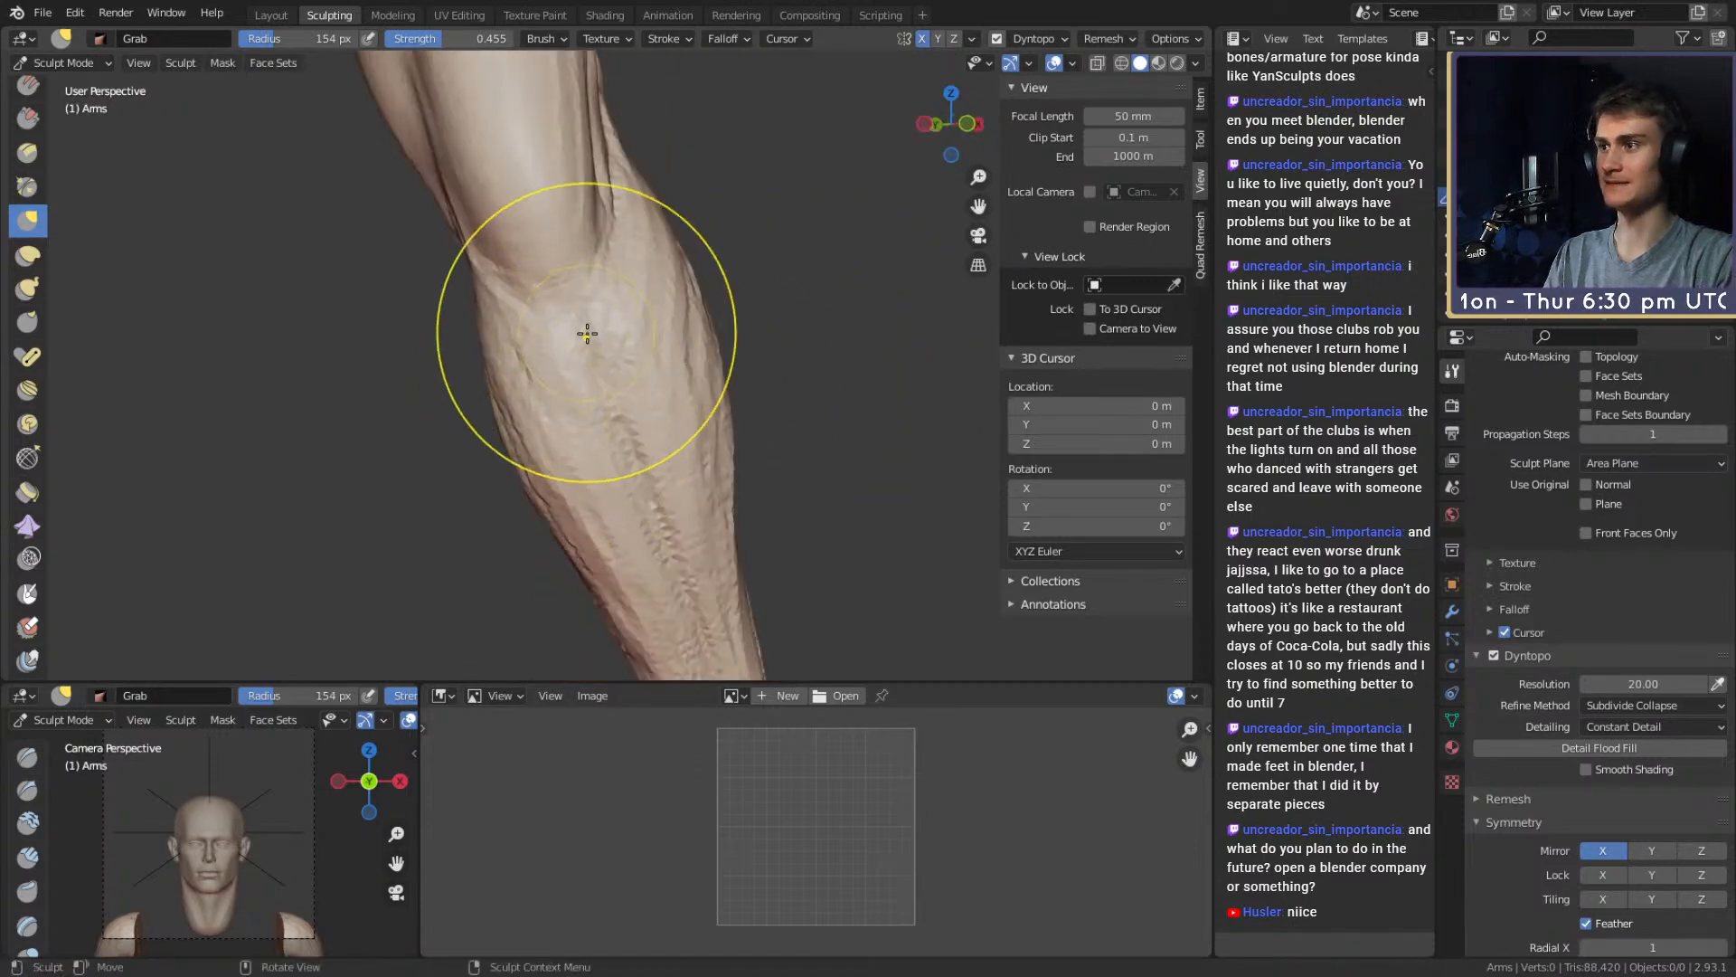
Deepen the muscle separations around the inner and rear elbow with Crease at 55 px, reduced to 34 px
{"action": "key", "text": "shift+c"}
{"action": "mouse_move", "coordinate": [587, 334]}
{"action": "left_mouse_down", "text": "alt"}
{"action": "mouse_move", "coordinate": [632, 403]}
{"action": "mouse_move", "coordinate": [687, 247]}
{"action": "left_mouse_up", "text": "alt"}
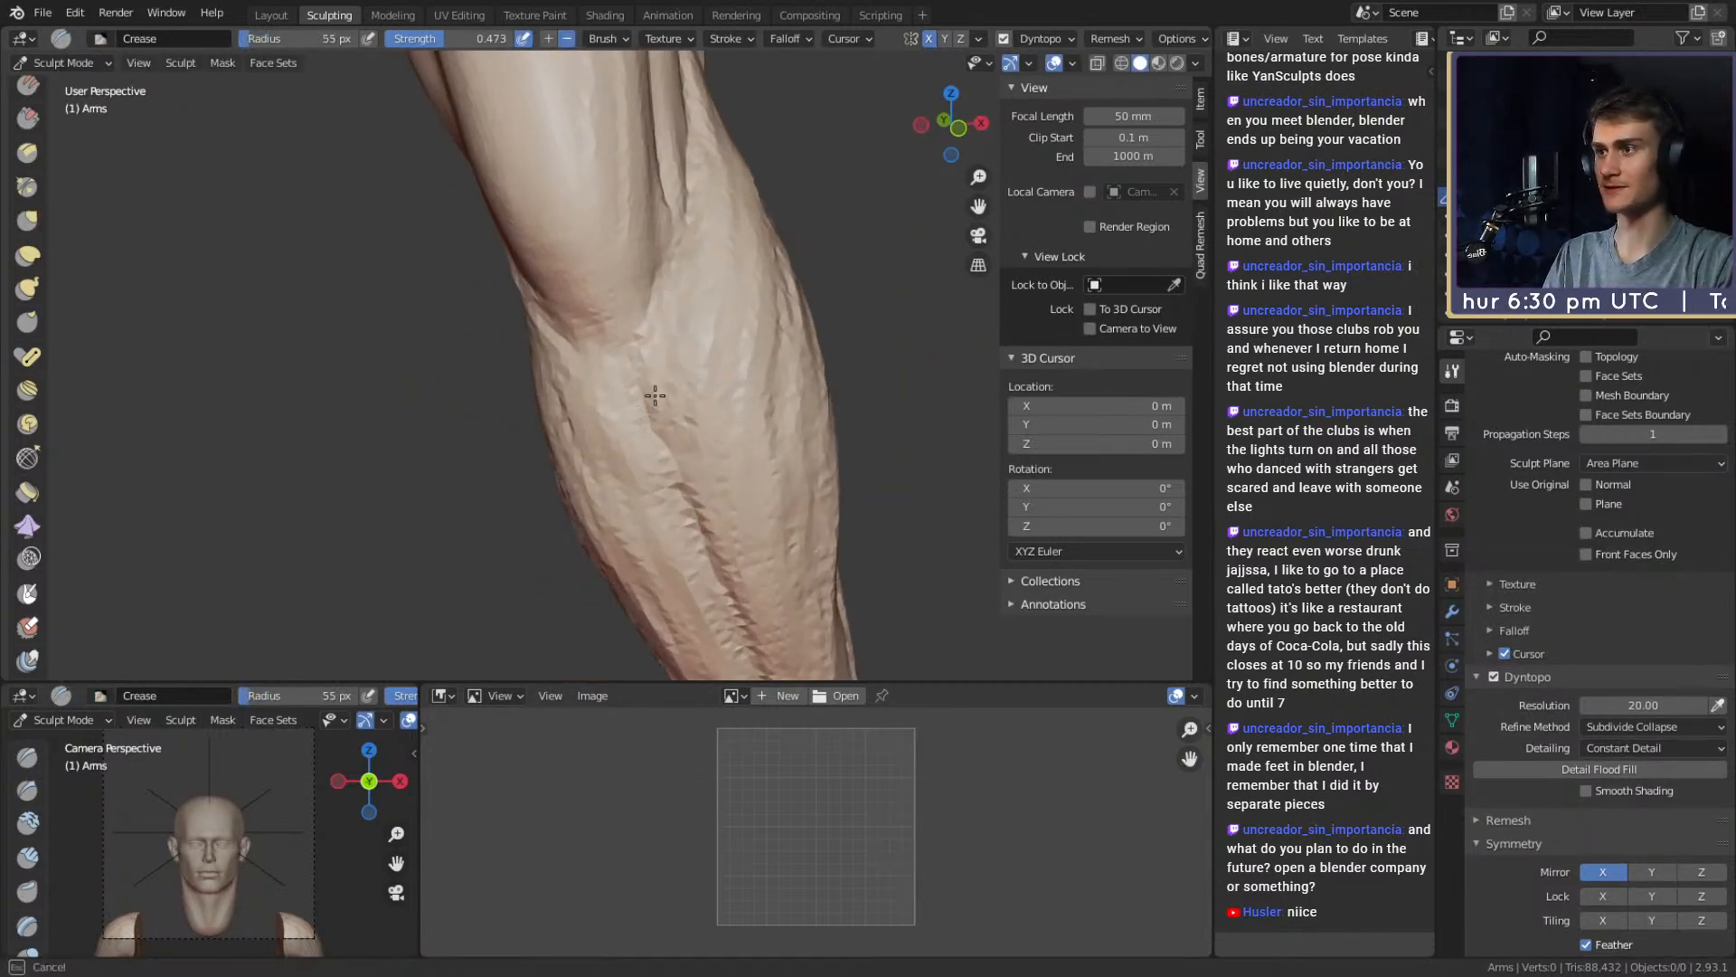
{"action": "mouse_move", "coordinate": [654, 395]}
{"action": "left_mouse_down", "text": "alt"}
{"action": "mouse_move", "coordinate": [714, 342]}
{"action": "mouse_move", "coordinate": [678, 415]}
{"action": "mouse_move", "coordinate": [634, 424]}
{"action": "mouse_move", "coordinate": [593, 358]}
{"action": "mouse_move", "coordinate": [660, 321]}
{"action": "mouse_move", "coordinate": [681, 259]}
{"action": "mouse_move", "coordinate": [721, 280]}
{"action": "mouse_move", "coordinate": [647, 299]}
{"action": "mouse_move", "coordinate": [642, 349]}
{"action": "mouse_move", "coordinate": [692, 311]}
{"action": "left_mouse_up", "text": "alt"}
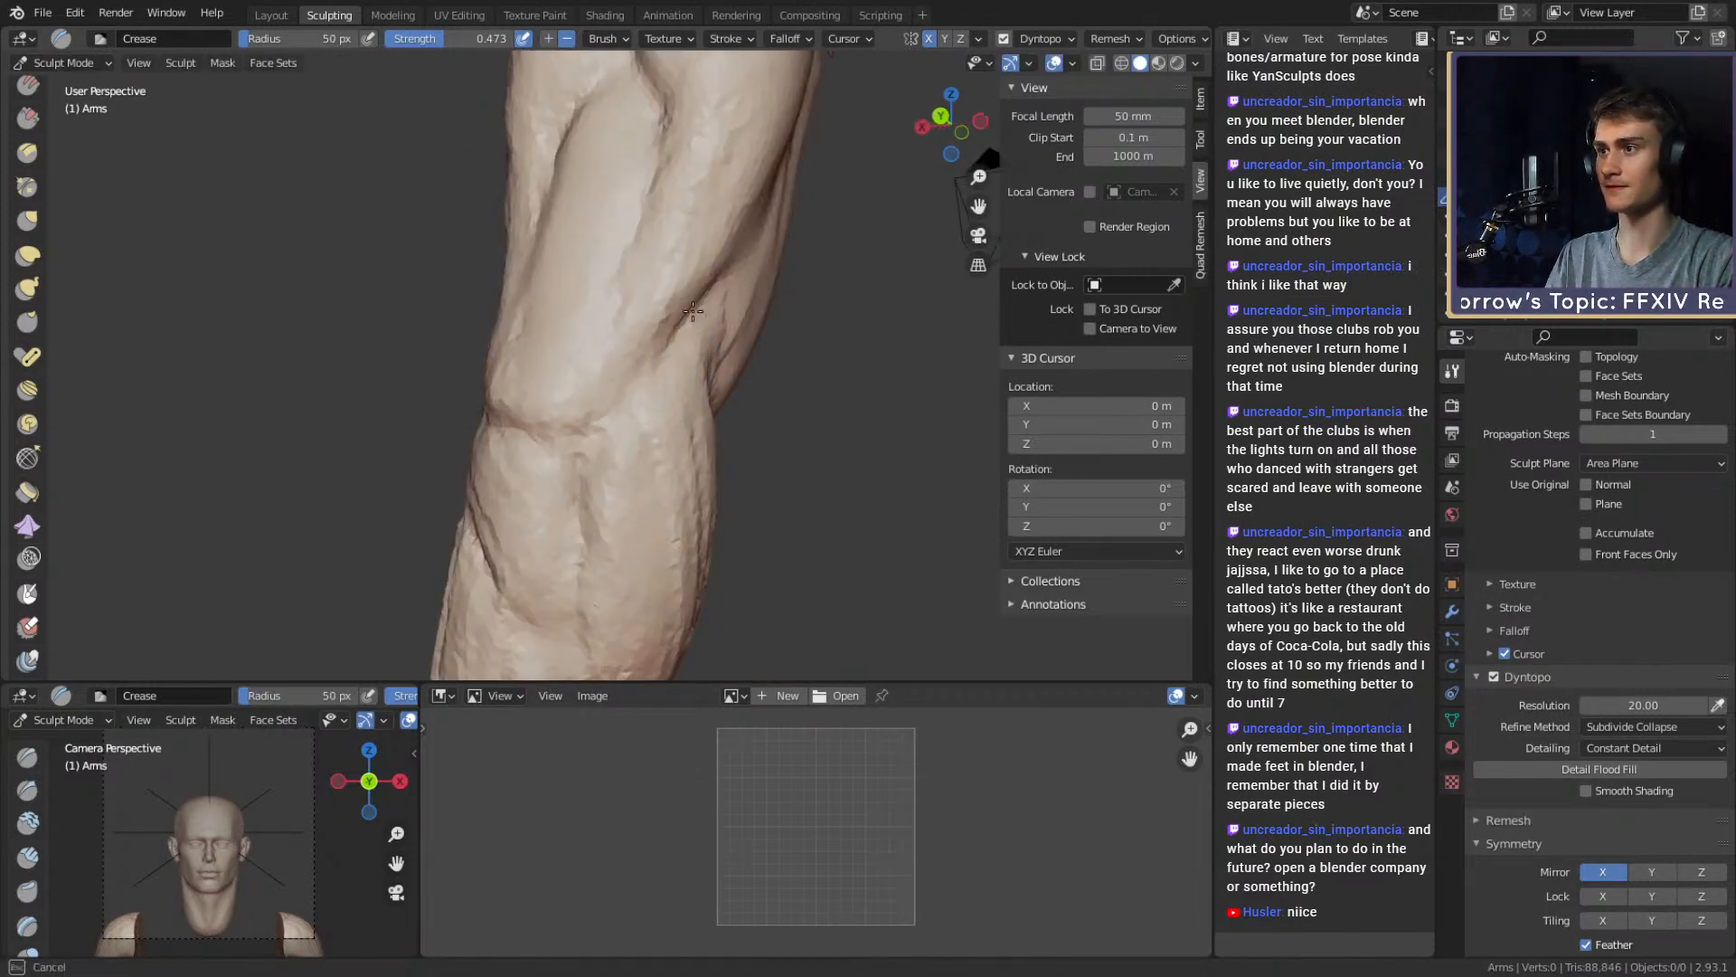
{"action": "key", "text": "f"}
{"action": "mouse_move", "coordinate": [646, 373]}
{"action": "left_mouse_down", "text": "alt"}
{"action": "mouse_move", "coordinate": [705, 349]}
{"action": "mouse_move", "coordinate": [612, 364]}
{"action": "mouse_move", "coordinate": [635, 371]}
{"action": "left_mouse_up", "text": "alt"}
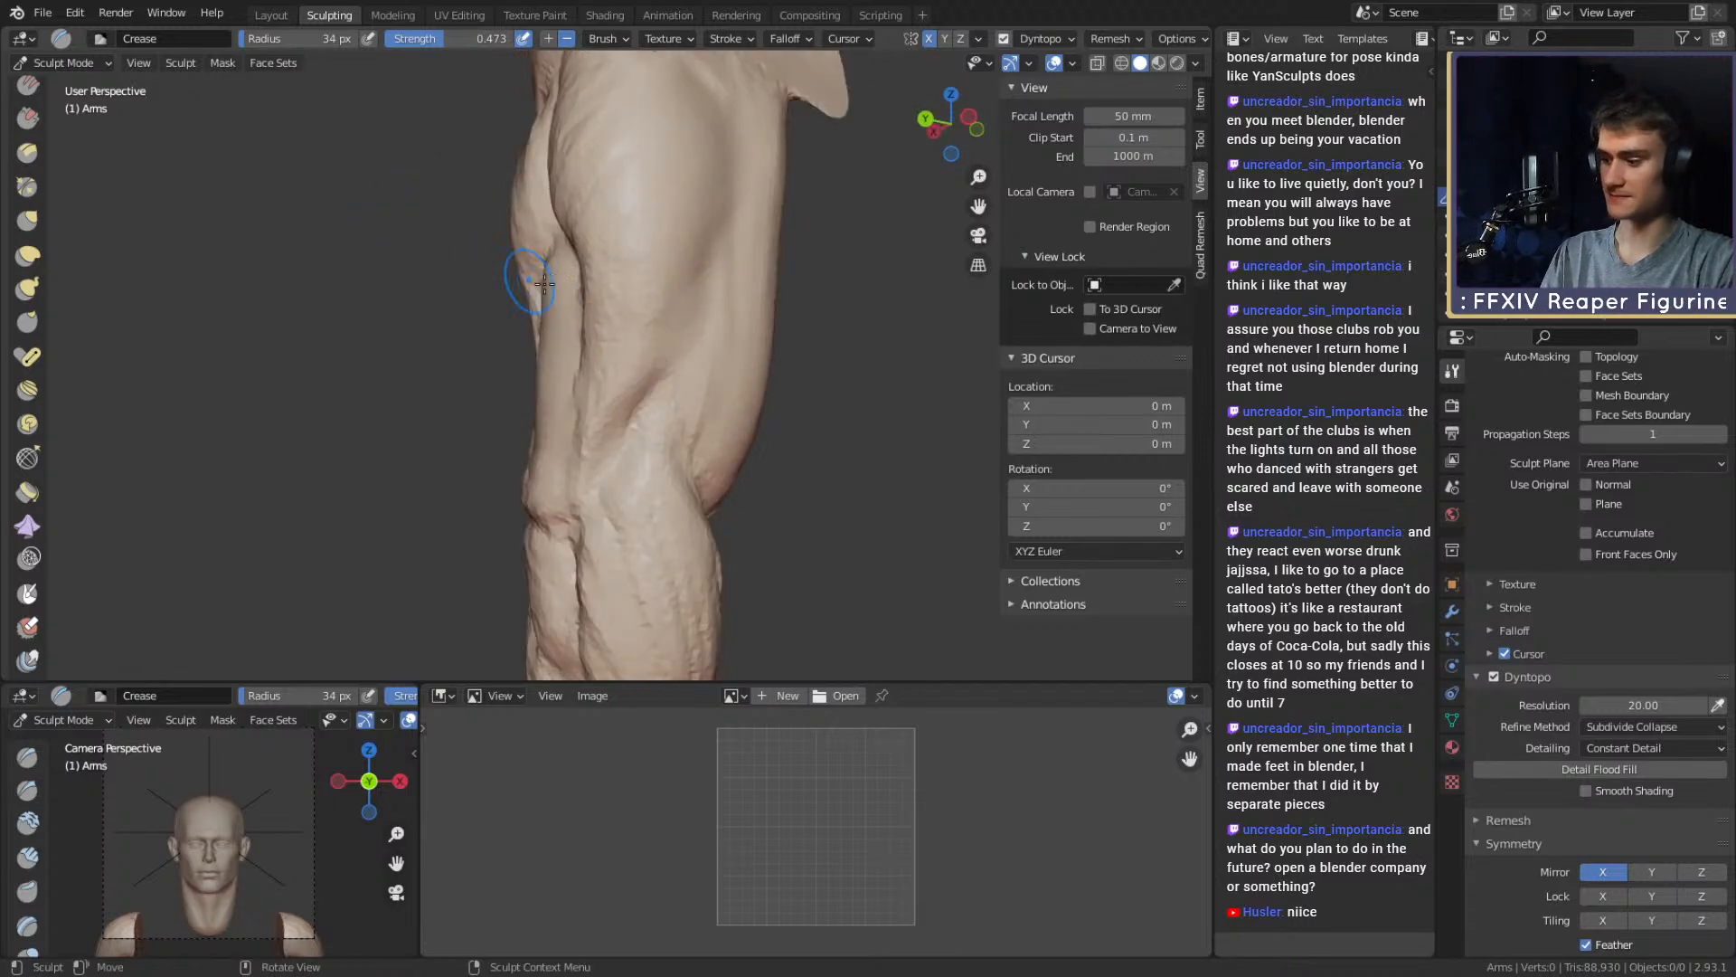
Try marking the muscle borders on the rear upper arm with the Mask brush at 26 px
{"action": "key", "text": "m"}
{"action": "mouse_move", "coordinate": [679, 310]}
{"action": "left_mouse_down", "text": "alt"}
{"action": "mouse_move", "coordinate": [715, 366]}
{"action": "mouse_move", "coordinate": [744, 340]}
{"action": "mouse_move", "coordinate": [708, 368]}
{"action": "mouse_move", "coordinate": [632, 337]}
{"action": "mouse_move", "coordinate": [659, 318]}
{"action": "mouse_move", "coordinate": [611, 305]}
{"action": "left_mouse_up", "text": "alt"}
{"action": "key", "text": "f"}
{"action": "left_click", "coordinate": [633, 336]}
{"action": "left_click_drag", "start_coordinate": [689, 150], "coordinate": [617, 359], "text": "alt"}
{"action": "left_click_drag", "start_coordinate": [586, 436], "coordinate": [580, 385], "text": "alt"}
{"action": "left_click_drag", "start_coordinate": [649, 161], "coordinate": [712, 316], "text": "alt"}
{"action": "middle_click_drag", "start_coordinate": [713, 315], "coordinate": [614, 405]}
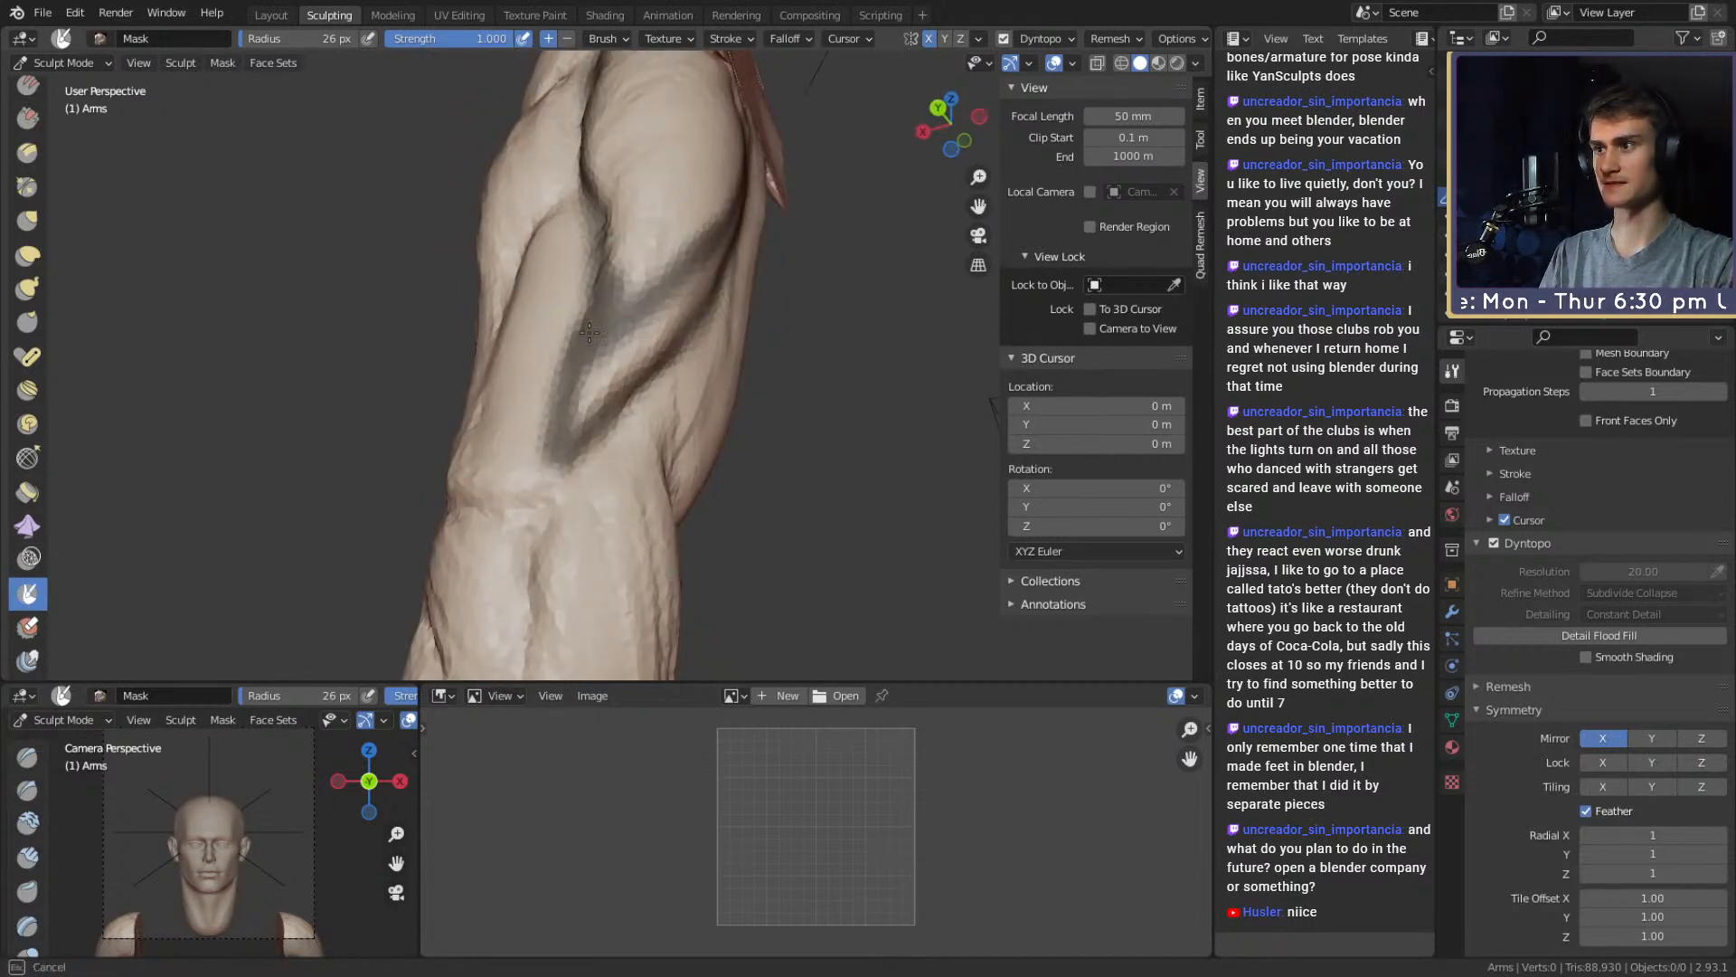
{"action": "mouse_move", "coordinate": [588, 333]}
{"action": "middle_mouse_down"}
{"action": "mouse_move", "coordinate": [611, 284]}
{"action": "mouse_move", "coordinate": [640, 376]}
{"action": "mouse_move", "coordinate": [596, 273]}
{"action": "middle_mouse_up"}
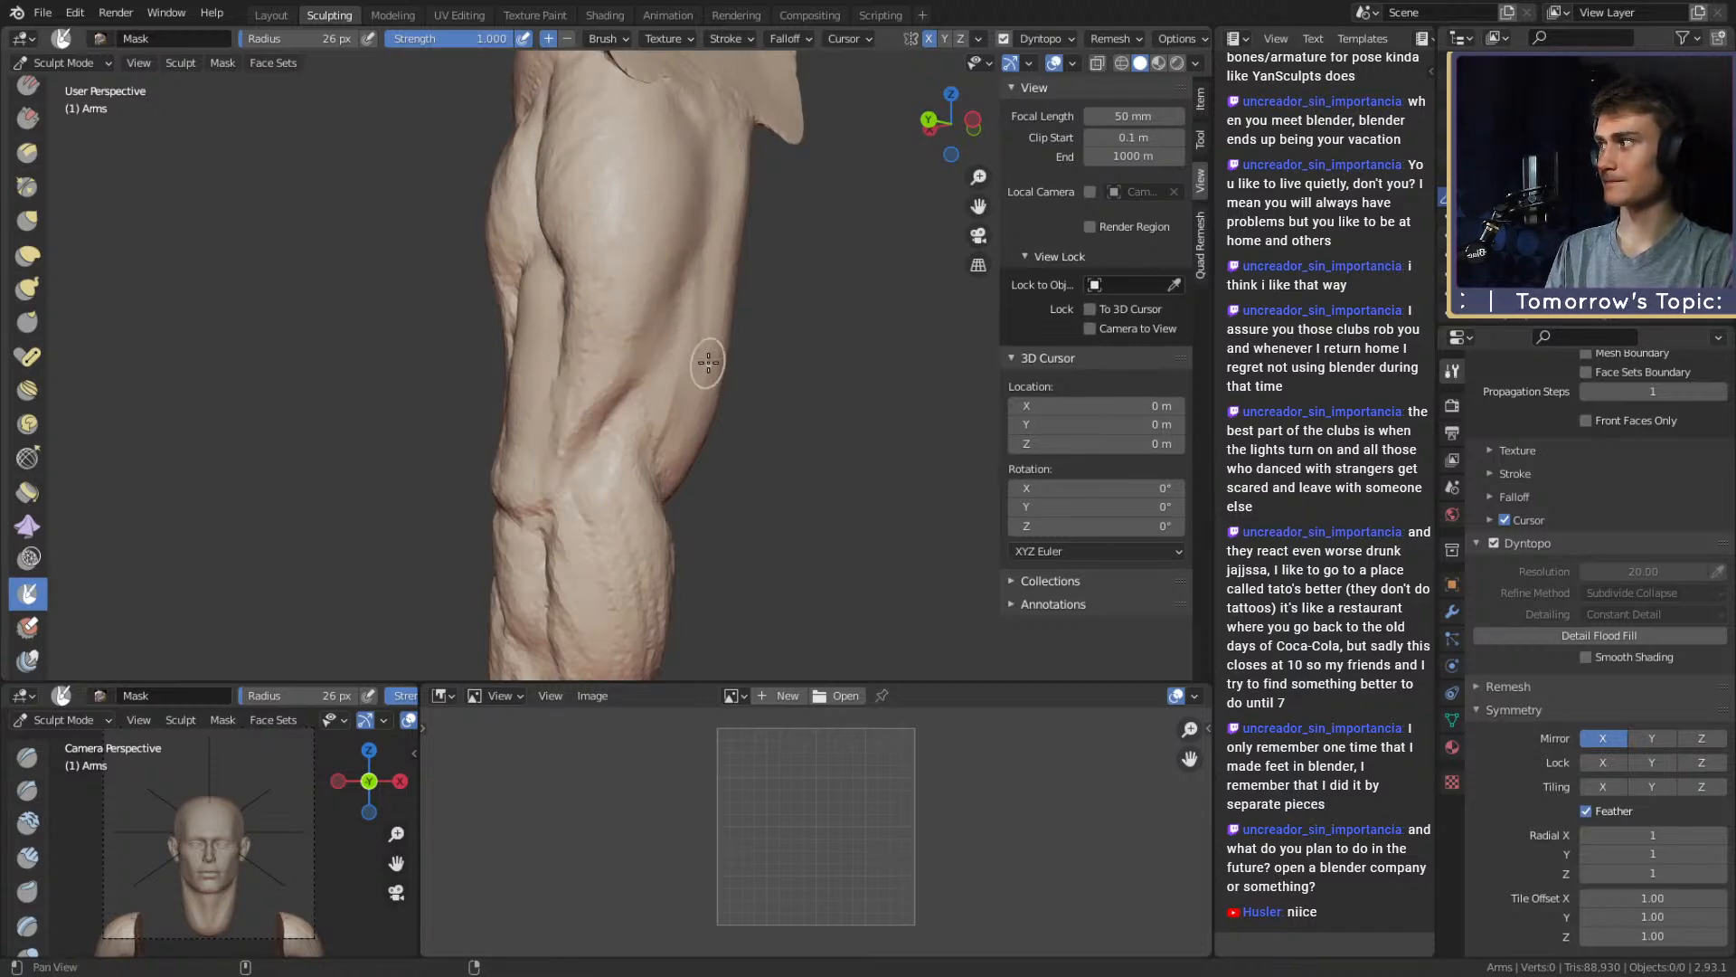
Adjust the lower biceps contour with the Grab brush at 167 px
{"action": "mouse_move", "coordinate": [708, 362]}
{"action": "middle_mouse_down"}
{"action": "mouse_move", "coordinate": [787, 307]}
{"action": "mouse_move", "coordinate": [858, 386]}
{"action": "mouse_move", "coordinate": [736, 341]}
{"action": "middle_mouse_up"}
{"action": "scroll", "coordinate": [705, 366], "scroll_direction": "up", "scroll_amount": 6}
{"action": "key", "text": "g"}
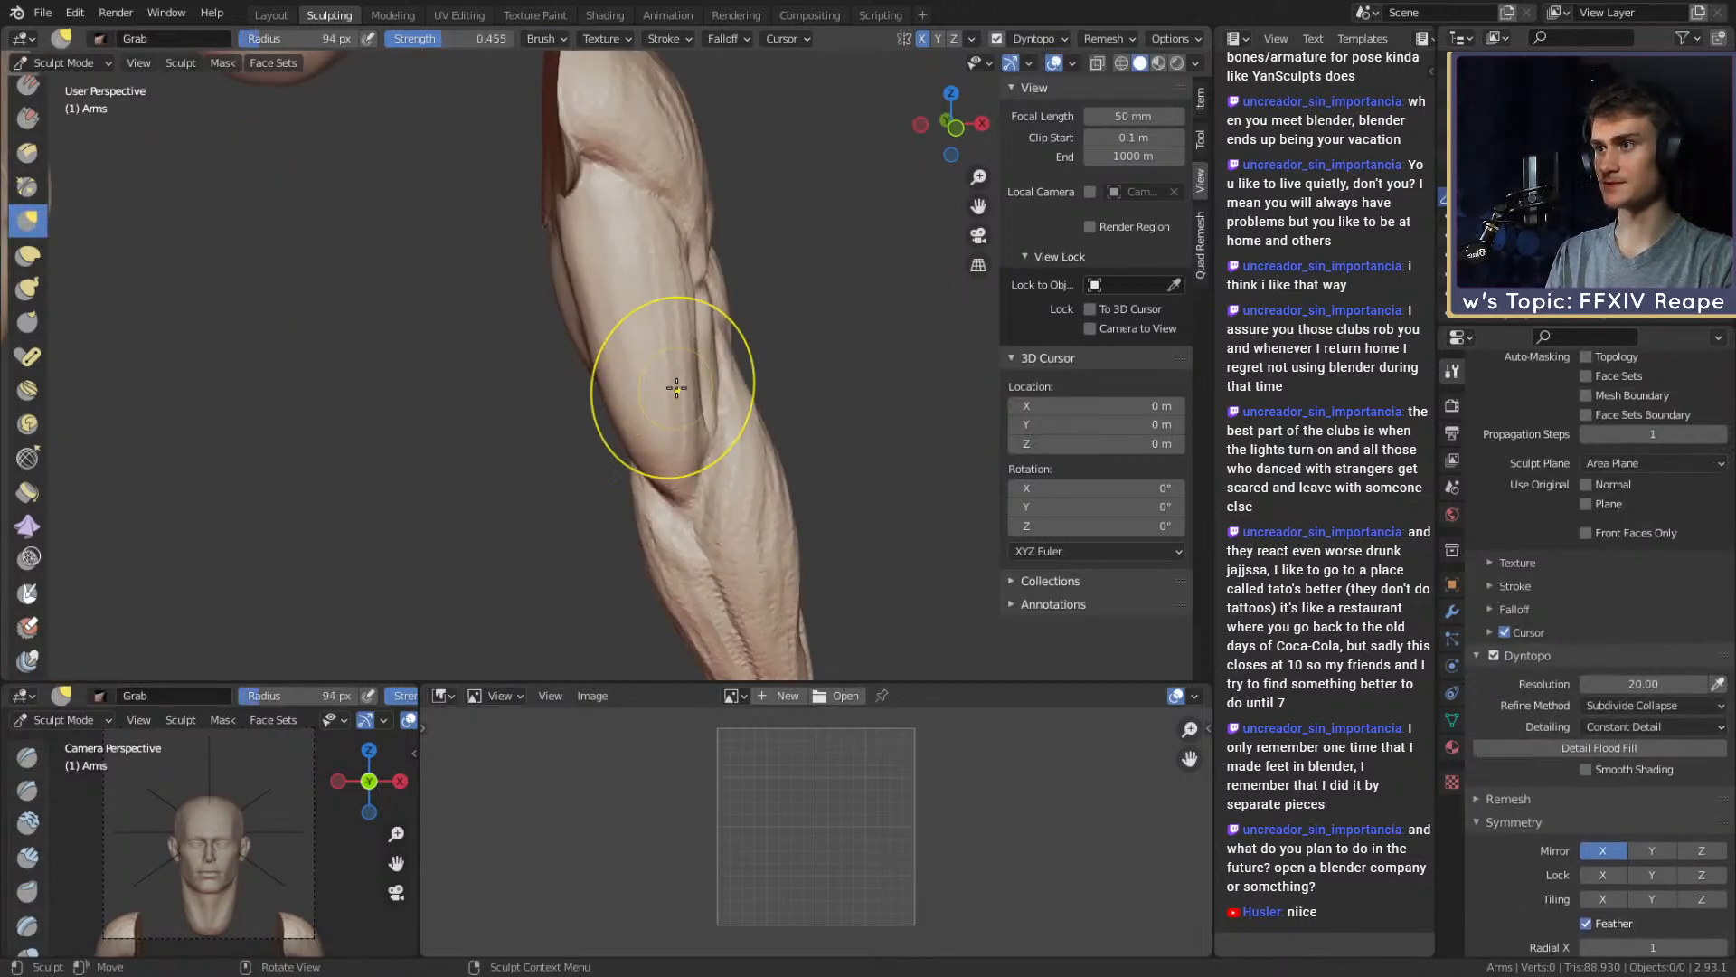
{"action": "key", "text": "f"}
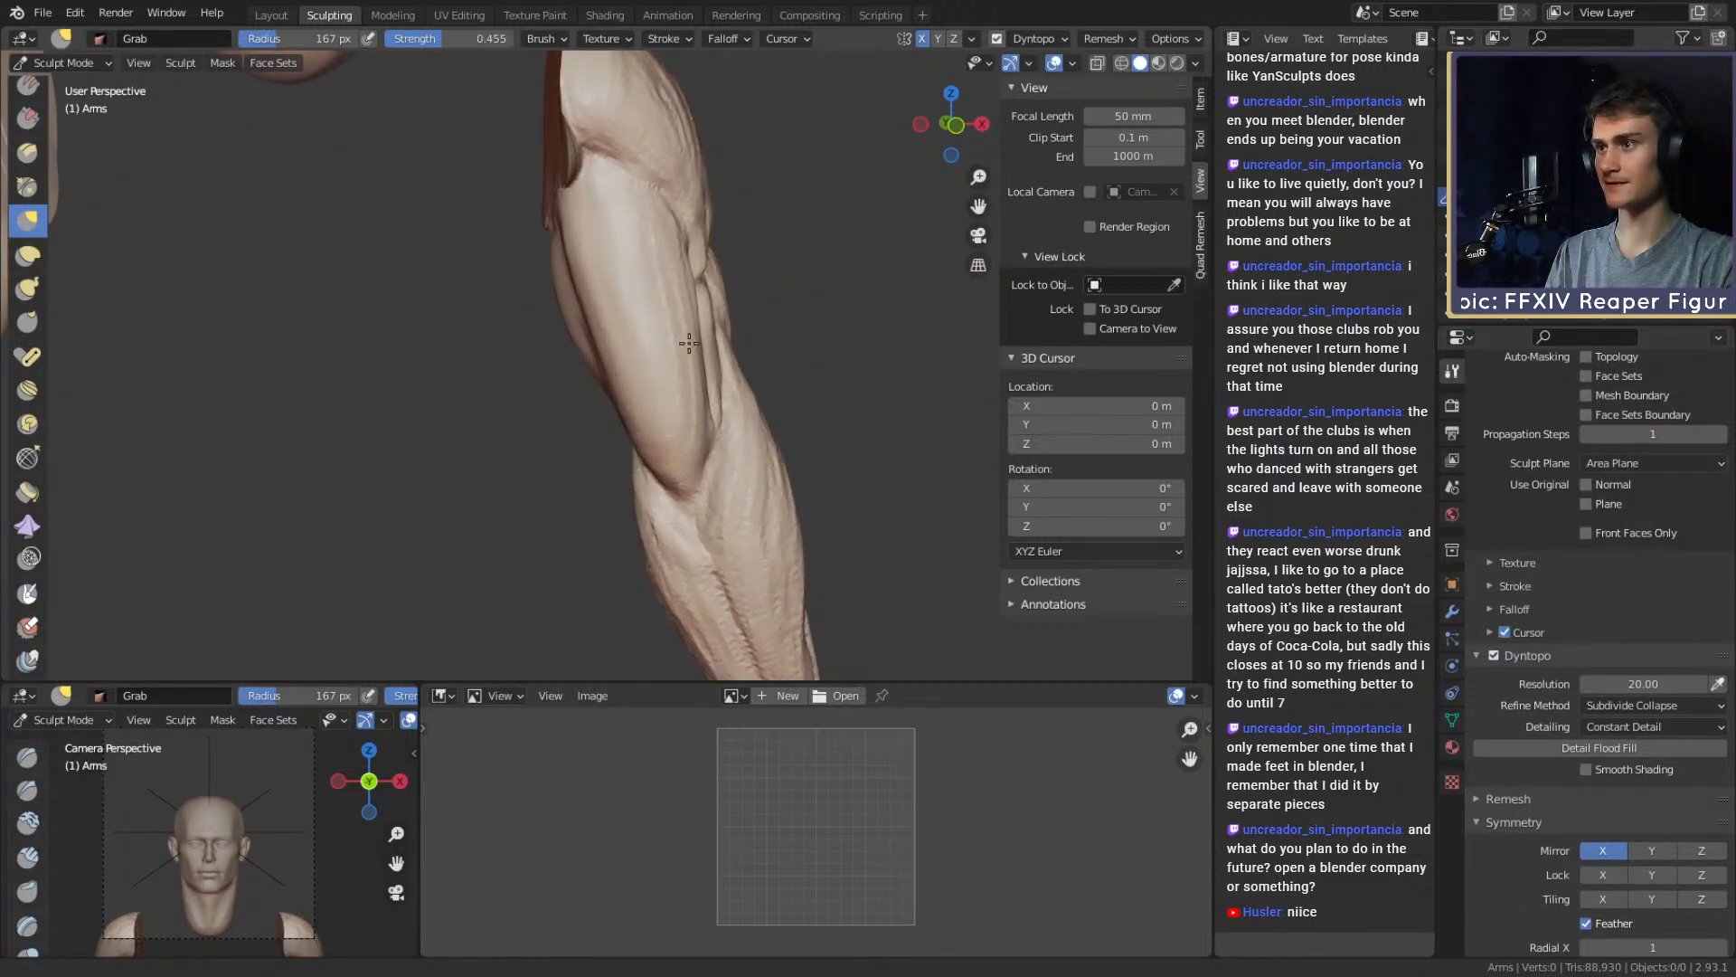
{"action": "mouse_move", "coordinate": [689, 344]}
{"action": "middle_mouse_down"}
{"action": "mouse_move", "coordinate": [639, 322]}
{"action": "mouse_move", "coordinate": [622, 287]}
{"action": "mouse_move", "coordinate": [632, 306]}
{"action": "mouse_move", "coordinate": [600, 280]}
{"action": "mouse_move", "coordinate": [567, 289]}
{"action": "mouse_move", "coordinate": [771, 445]}
{"action": "mouse_move", "coordinate": [624, 411]}
{"action": "mouse_move", "coordinate": [640, 365]}
{"action": "mouse_move", "coordinate": [591, 375]}
{"action": "mouse_move", "coordinate": [673, 379]}
{"action": "middle_mouse_up"}
Reshape the upper arm's transition into the outer forearm muscle with Grab at 140 px
{"action": "key", "text": "f"}
{"action": "left_click", "coordinate": [644, 300]}
{"action": "key", "text": "f"}
{"action": "left_click", "coordinate": [639, 285]}
{"action": "key", "text": "f"}
{"action": "left_click", "coordinate": [636, 328]}
{"action": "key", "text": "f"}
{"action": "mouse_move", "coordinate": [647, 365]}
{"action": "left_mouse_down", "text": "alt"}
{"action": "mouse_move", "coordinate": [777, 391]}
{"action": "mouse_move", "coordinate": [891, 383]}
{"action": "left_mouse_up", "text": "alt"}
{"action": "left_click", "coordinate": [786, 392]}
{"action": "left_click_drag", "start_coordinate": [700, 382], "coordinate": [717, 368], "text": "alt"}
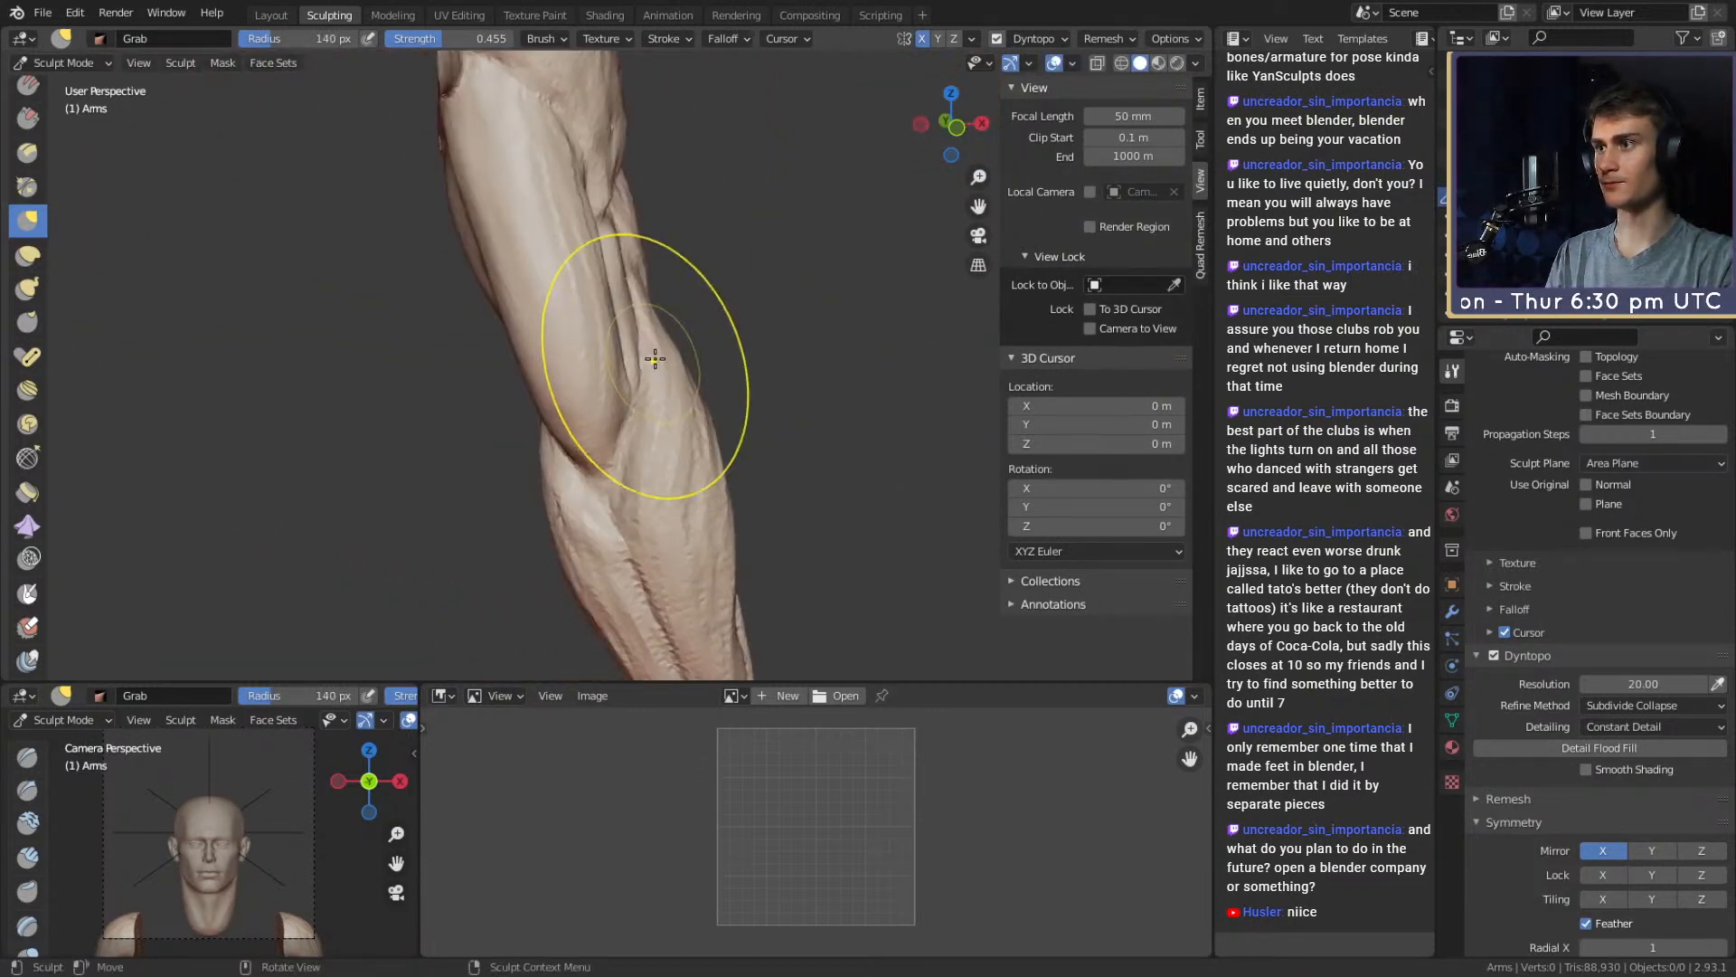
Reshape the forearm contours below the elbow with the Grab brush at 180 px, then 190 px
{"action": "middle_click_drag", "start_coordinate": [671, 354], "coordinate": [678, 242], "text": "shift"}
{"action": "key", "text": "f"}
{"action": "left_click", "coordinate": [697, 294]}
{"action": "middle_click_drag", "start_coordinate": [697, 336], "coordinate": [702, 228], "text": "shift"}
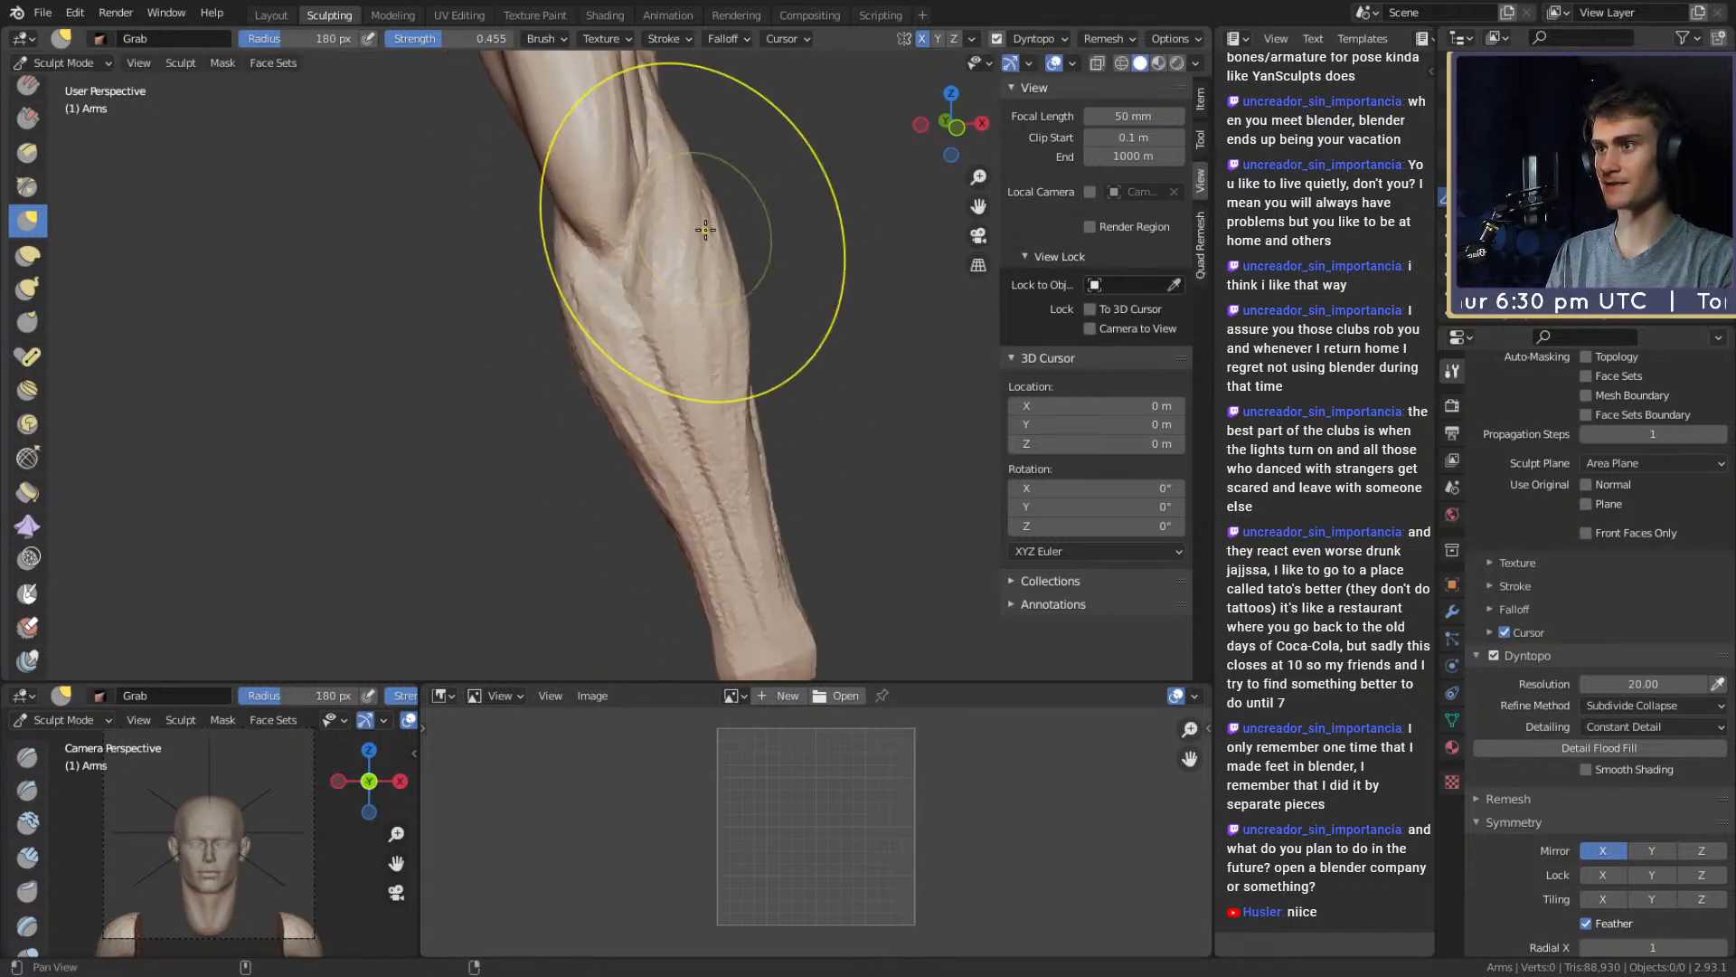
{"action": "key", "text": "f"}
{"action": "left_click", "coordinate": [870, 348]}
{"action": "middle_click_drag", "start_coordinate": [742, 368], "coordinate": [765, 356]}
{"action": "key", "text": "f"}
{"action": "left_click", "coordinate": [649, 433]}
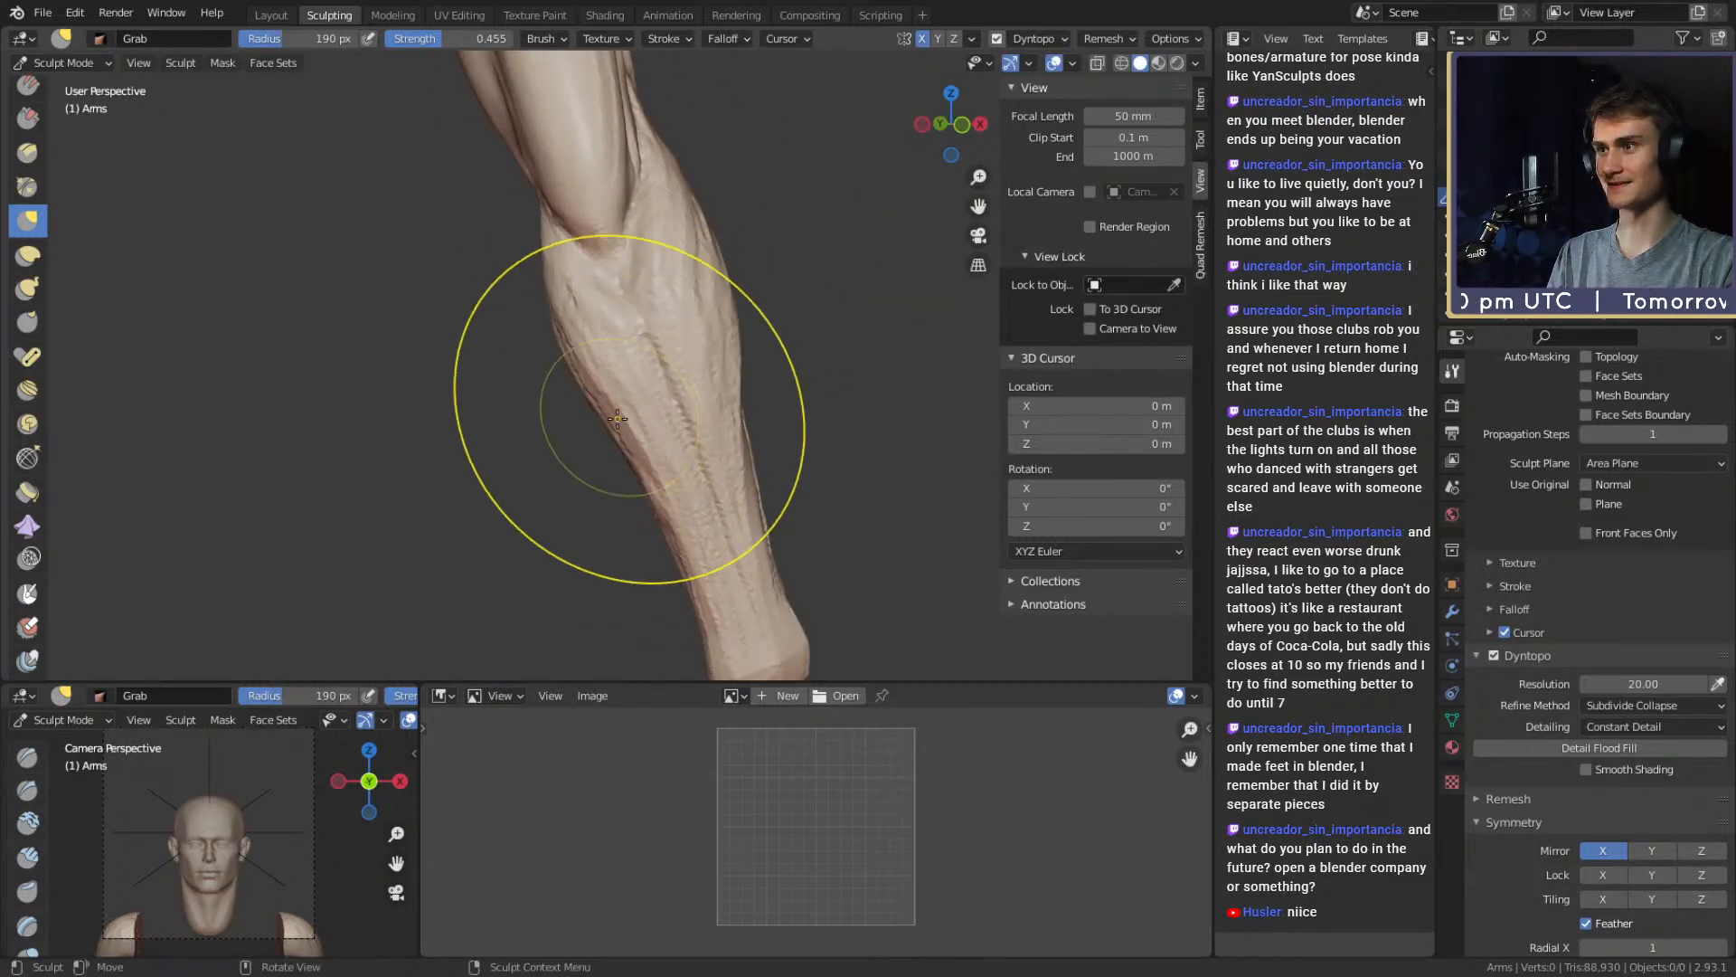
Adjust the outer forearm contour with the Grab brush at 143 px
{"action": "scroll", "coordinate": [632, 424], "scroll_direction": "down", "scroll_amount": 4}
{"action": "middle_click_drag", "start_coordinate": [651, 431], "coordinate": [667, 452]}
{"action": "scroll", "coordinate": [666, 452], "scroll_direction": "up", "scroll_amount": 3}
{"action": "key", "text": "f"}
{"action": "left_click", "coordinate": [705, 366]}
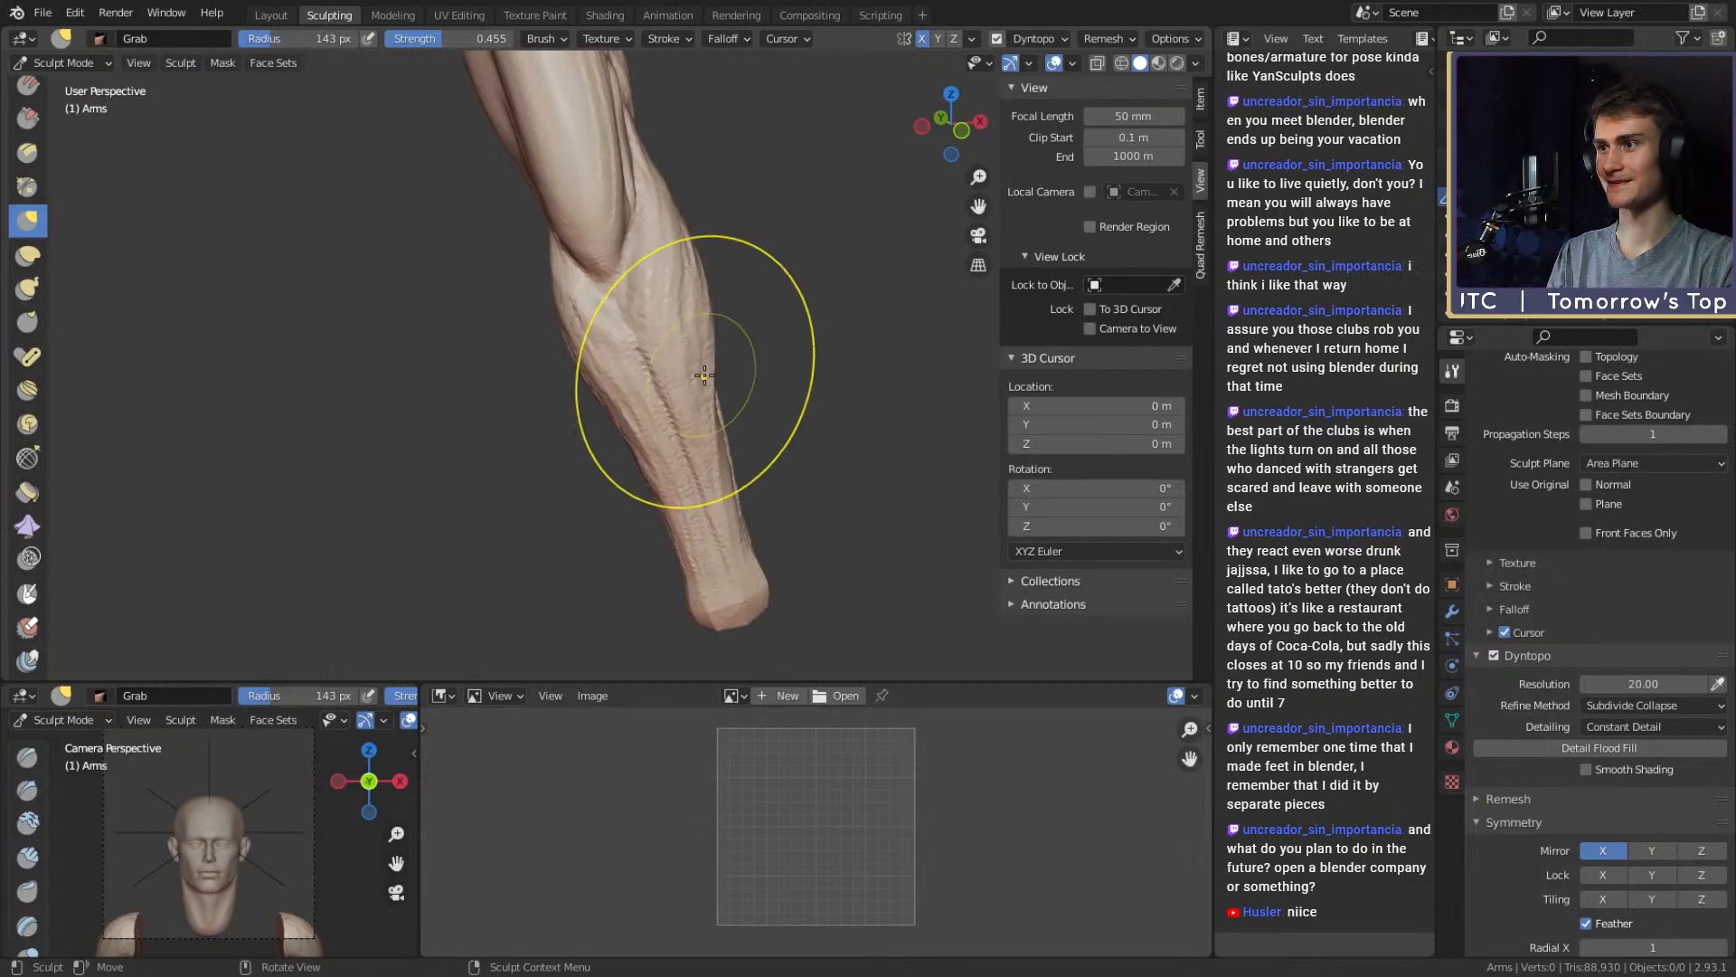
{"action": "left_click_drag", "start_coordinate": [704, 374], "coordinate": [542, 398], "text": "ctrl+alt"}
{"action": "mouse_move", "coordinate": [760, 457]}
{"action": "left_mouse_down", "text": "ctrl+alt"}
{"action": "mouse_move", "coordinate": [772, 385]}
{"action": "mouse_move", "coordinate": [696, 354]}
{"action": "left_mouse_up", "text": "ctrl+alt"}
Pull the forearm's side contour outward with Grab at 232 px and nudge the wrist end at 198 px
{"action": "key", "text": "f"}
{"action": "left_click", "coordinate": [756, 391]}
{"action": "mouse_move", "coordinate": [676, 441]}
{"action": "left_mouse_down", "text": "ctrl+alt"}
{"action": "mouse_move", "coordinate": [716, 391]}
{"action": "mouse_move", "coordinate": [777, 392]}
{"action": "left_mouse_up", "text": "ctrl+alt"}
{"action": "key", "text": "f"}
{"action": "left_click", "coordinate": [812, 390]}
{"action": "left_click_drag", "start_coordinate": [579, 360], "coordinate": [569, 354]}
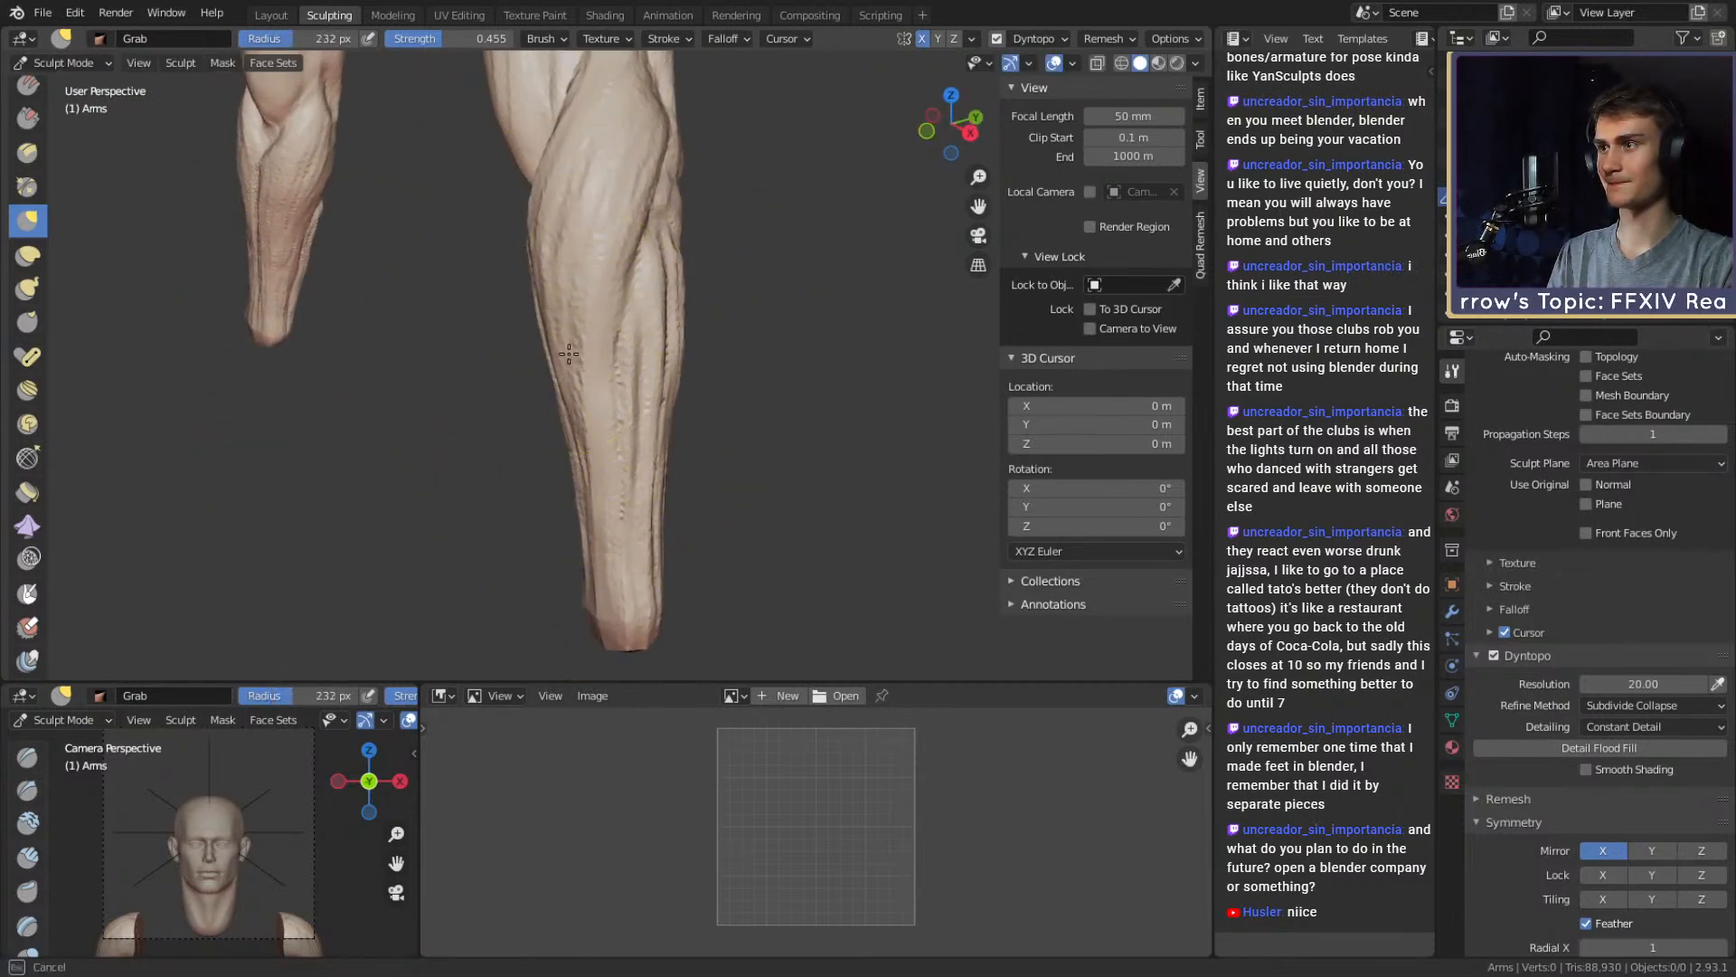
{"action": "left_click_drag", "start_coordinate": [622, 427], "coordinate": [604, 350], "text": "alt+shift"}
{"action": "left_click_drag", "start_coordinate": [674, 449], "coordinate": [651, 453], "text": "alt"}
{"action": "key", "text": "f"}
{"action": "left_click", "coordinate": [586, 530]}
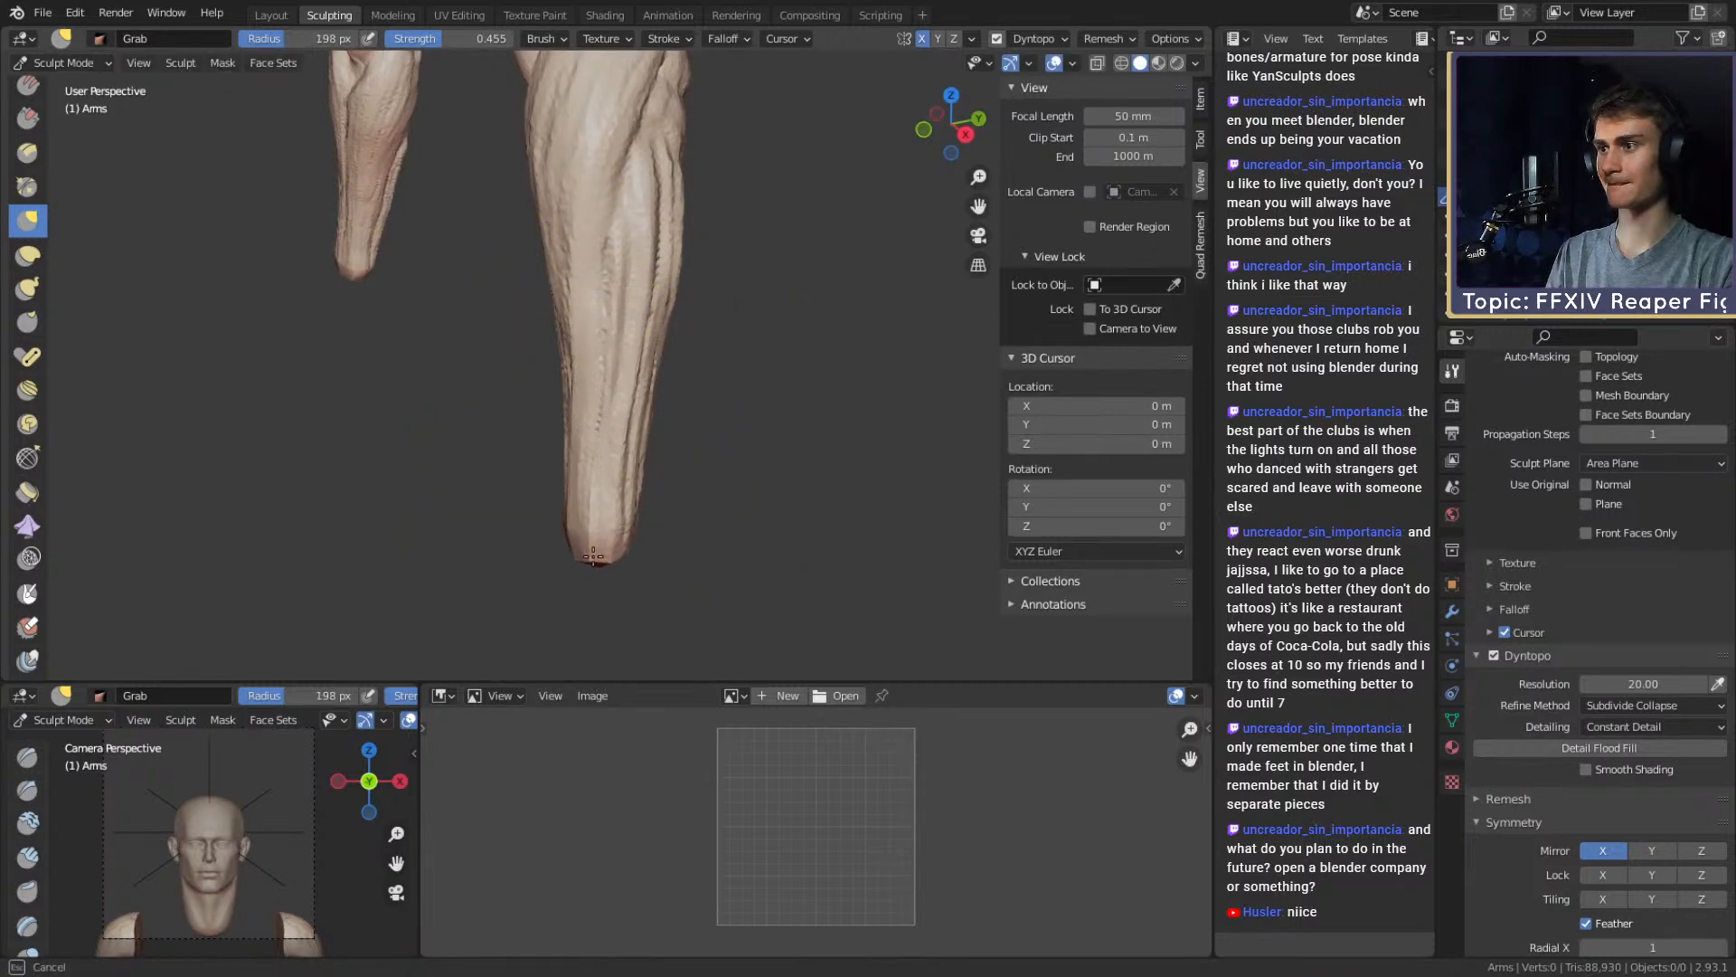
{"action": "left_click_drag", "start_coordinate": [594, 556], "coordinate": [599, 554]}
Refine the side contours of the elbow and upper arm with the Grab brush at about 211 px
{"action": "mouse_move", "coordinate": [716, 304]}
{"action": "left_mouse_down", "text": "alt+shift"}
{"action": "mouse_move", "coordinate": [680, 372]}
{"action": "mouse_move", "coordinate": [667, 343]}
{"action": "mouse_move", "coordinate": [700, 388]}
{"action": "mouse_move", "coordinate": [664, 378]}
{"action": "left_mouse_up", "text": "alt+shift"}
{"action": "key", "text": "f"}
{"action": "left_click", "coordinate": [641, 372]}
{"action": "key", "text": "f"}
{"action": "left_click", "coordinate": [746, 388]}
{"action": "mouse_move", "coordinate": [663, 378]}
{"action": "left_mouse_down", "text": "alt"}
{"action": "mouse_move", "coordinate": [637, 387]}
{"action": "mouse_move", "coordinate": [666, 426]}
{"action": "mouse_move", "coordinate": [659, 450]}
{"action": "mouse_move", "coordinate": [666, 388]}
{"action": "mouse_move", "coordinate": [708, 396]}
{"action": "left_mouse_up", "text": "alt"}
{"action": "key", "text": "f"}
{"action": "left_click", "coordinate": [636, 413]}
{"action": "key", "text": "f"}
{"action": "left_click", "coordinate": [712, 387]}
{"action": "key", "text": "f"}
{"action": "left_click", "coordinate": [770, 397]}
{"action": "left_click_drag", "start_coordinate": [587, 425], "coordinate": [599, 483], "text": "alt+shift"}
{"action": "key", "text": "f"}
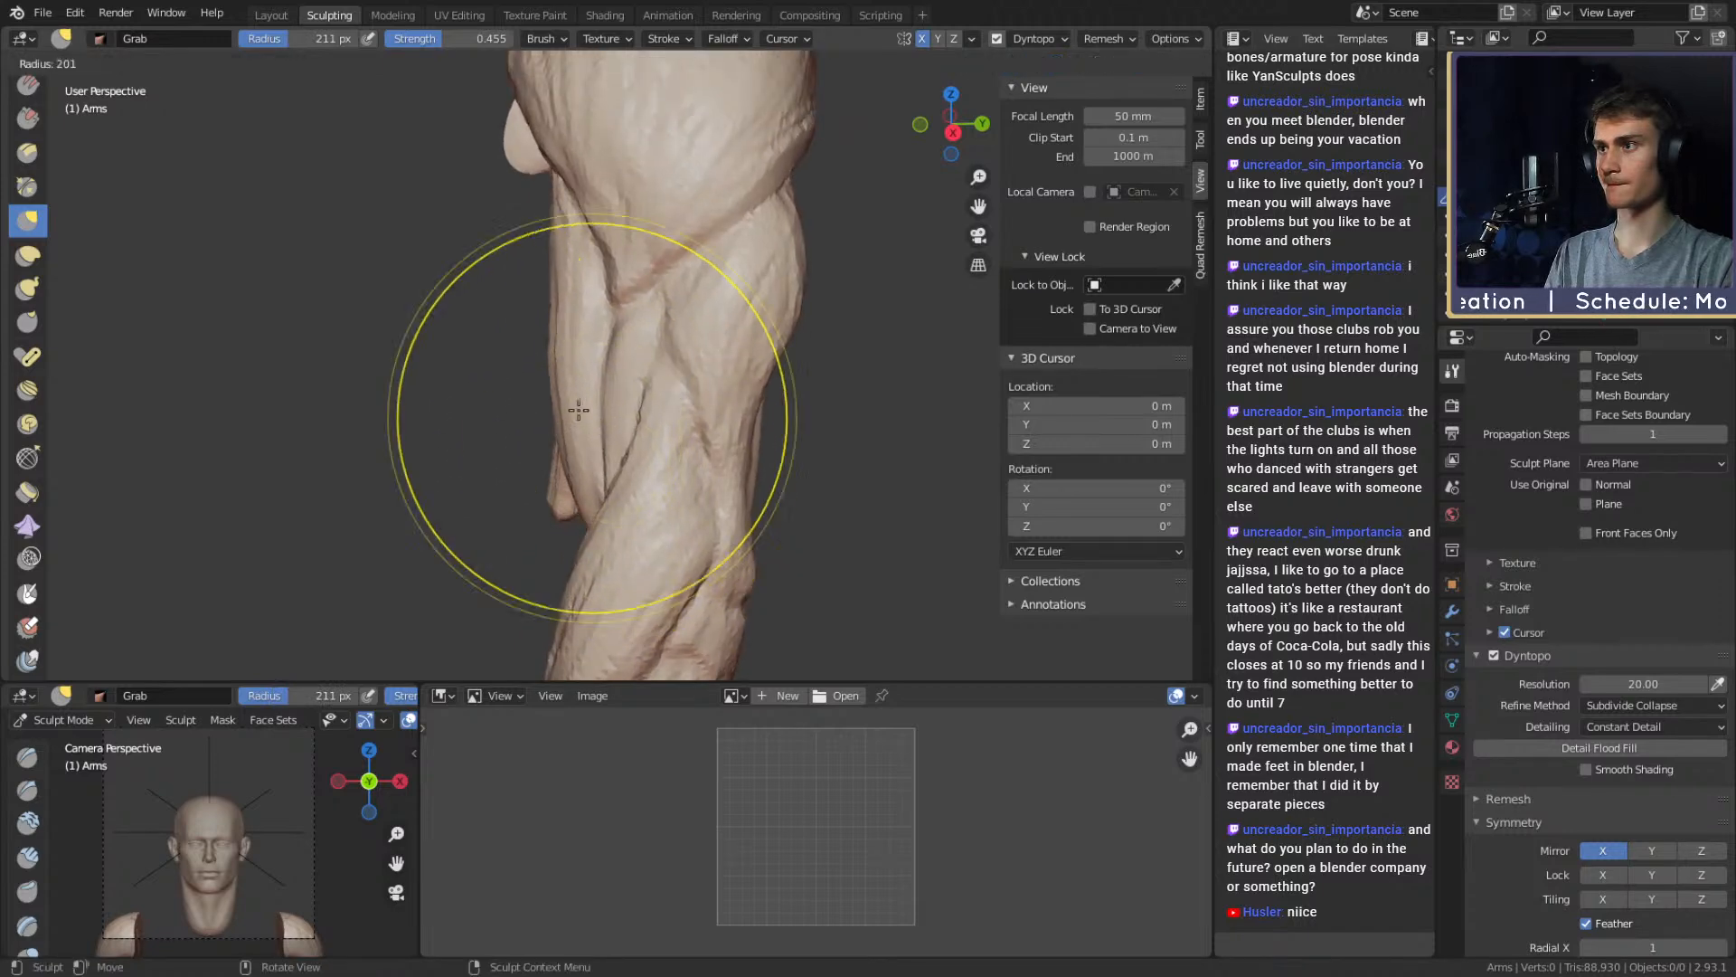
{"action": "left_click", "coordinate": [750, 415]}
Tune the rear contour around the elbow and upper forearm with Grab at 116 to 120 px
{"action": "key", "text": "f"}
{"action": "left_click", "coordinate": [662, 317]}
{"action": "left_click_drag", "start_coordinate": [662, 318], "coordinate": [636, 459], "text": "ctrl+alt"}
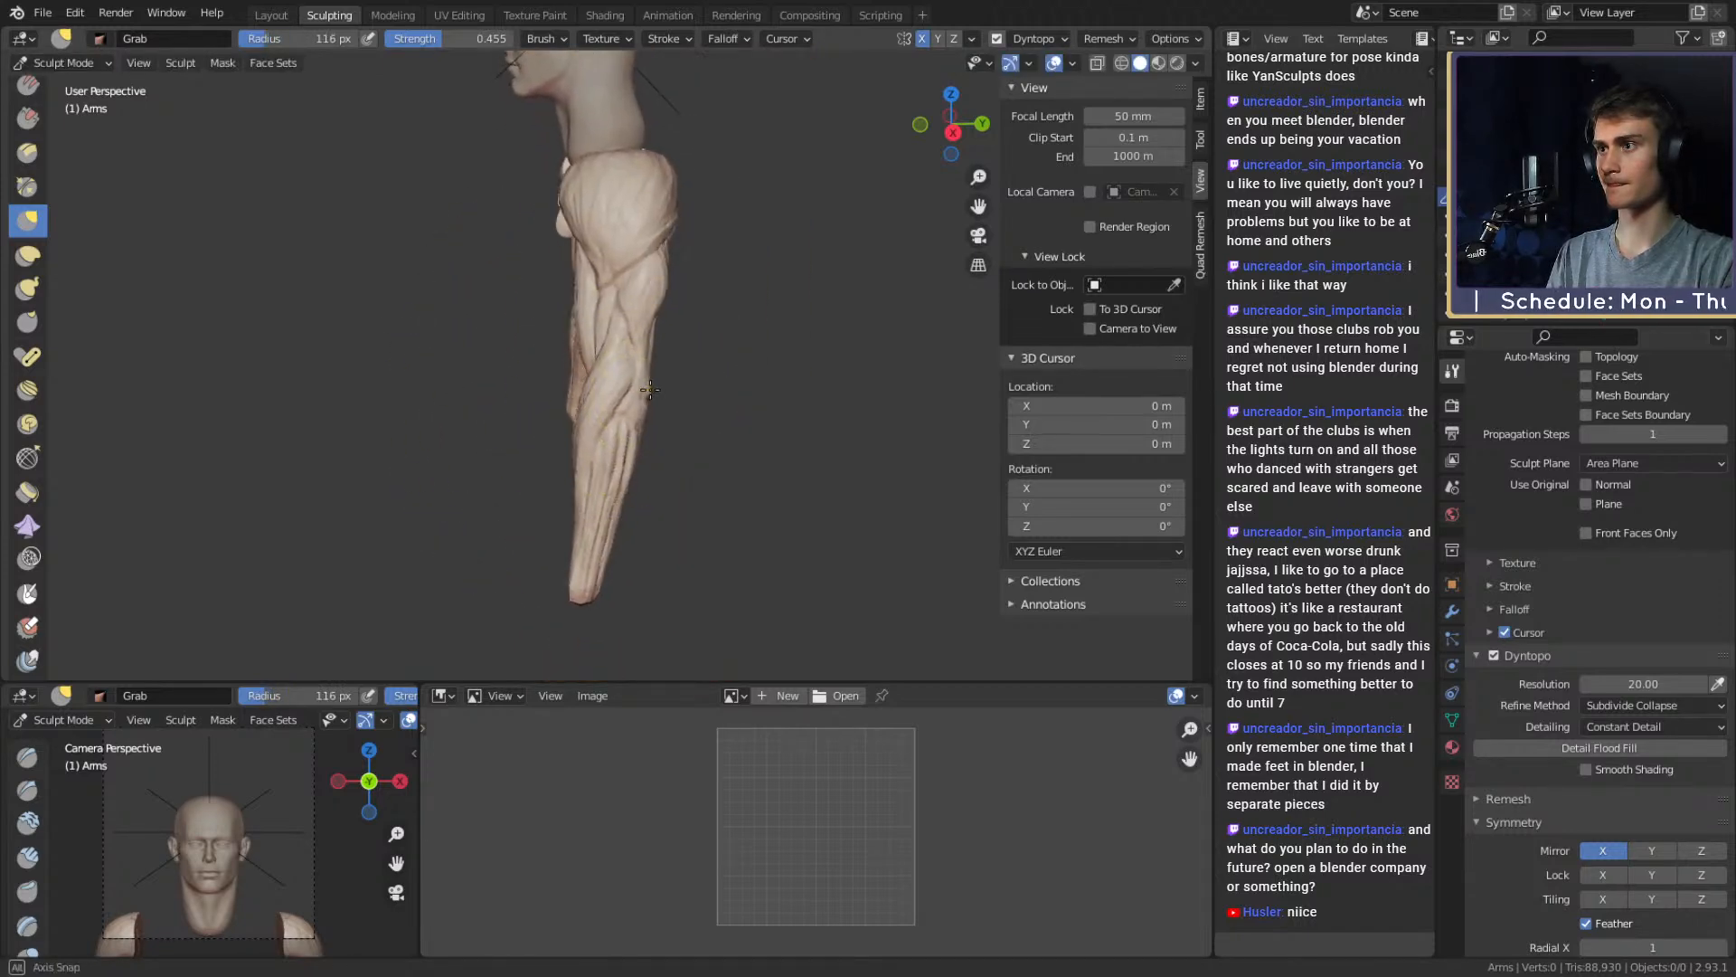
{"action": "left_click_drag", "start_coordinate": [649, 389], "coordinate": [675, 322], "text": "ctrl+alt"}
{"action": "key", "text": "f"}
{"action": "left_click", "coordinate": [663, 308]}
{"action": "key", "text": "f"}
{"action": "left_click", "coordinate": [783, 403]}
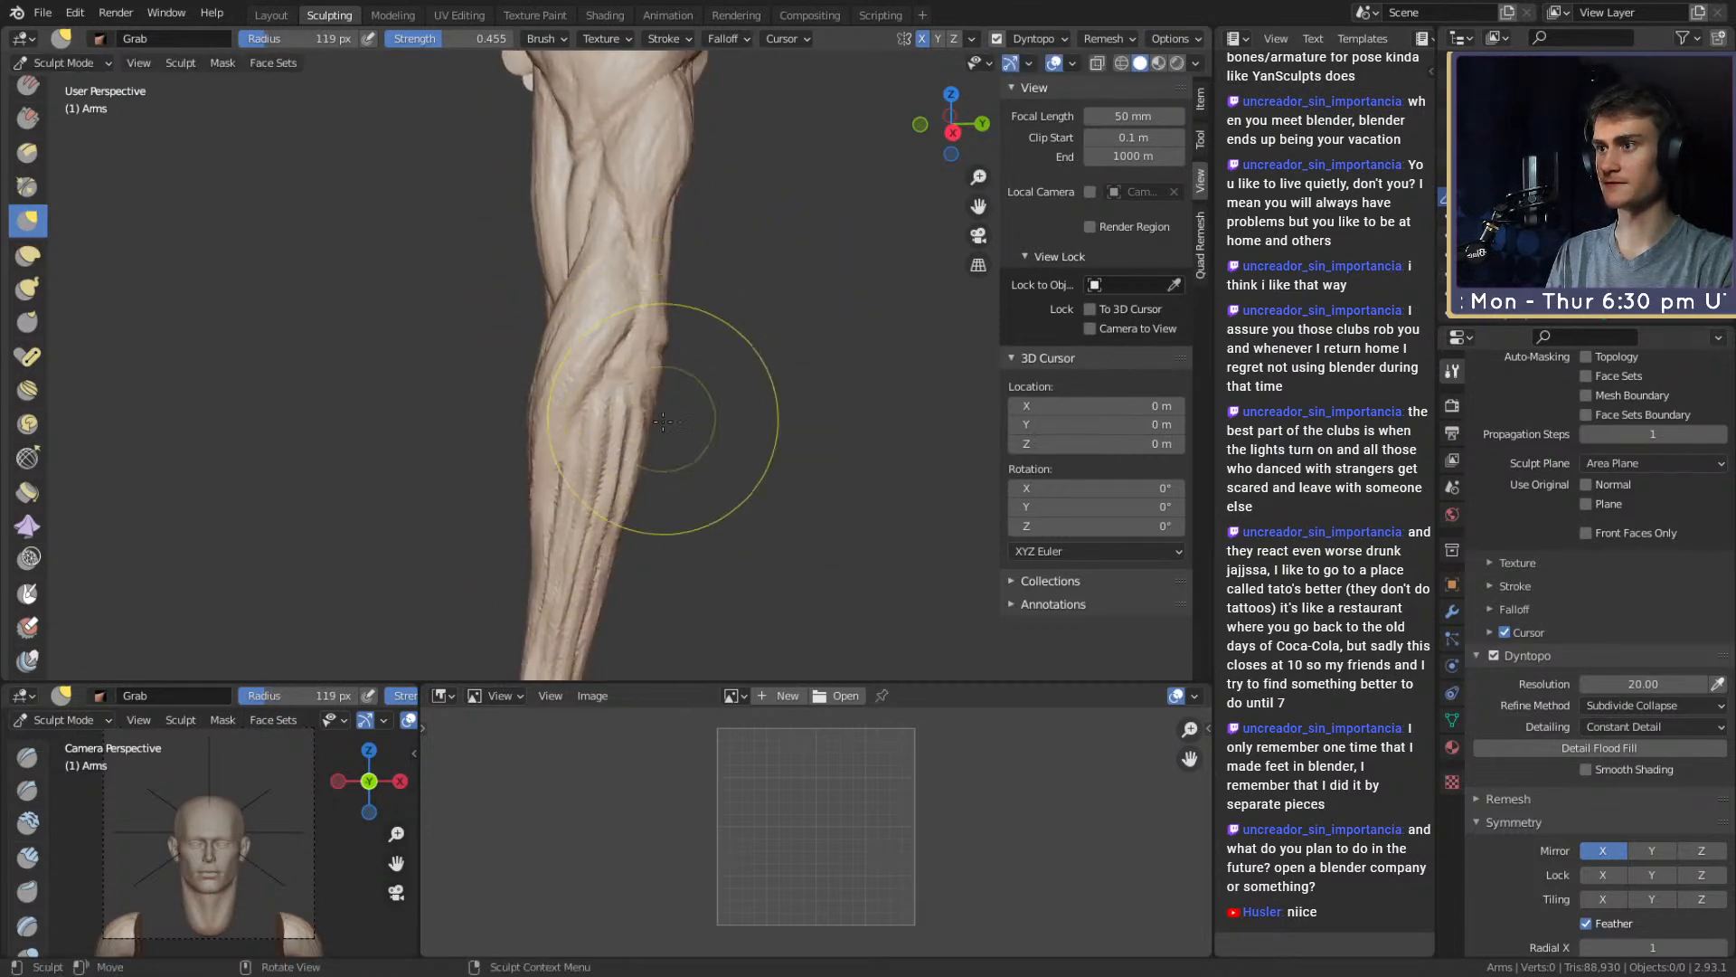
{"action": "mouse_move", "coordinate": [663, 422]}
{"action": "left_mouse_down", "text": "alt"}
{"action": "mouse_move", "coordinate": [817, 410]}
{"action": "mouse_move", "coordinate": [731, 382]}
{"action": "mouse_move", "coordinate": [691, 423]}
{"action": "mouse_move", "coordinate": [691, 362]}
{"action": "left_mouse_up", "text": "alt"}
{"action": "left_click_drag", "start_coordinate": [687, 507], "coordinate": [676, 457], "text": "alt+shift"}
{"action": "mouse_move", "coordinate": [676, 456]}
{"action": "left_mouse_down", "text": "ctrl+alt"}
{"action": "mouse_move", "coordinate": [674, 426]}
{"action": "mouse_move", "coordinate": [579, 419]}
{"action": "mouse_move", "coordinate": [636, 407]}
{"action": "mouse_move", "coordinate": [596, 413]}
{"action": "mouse_move", "coordinate": [599, 374]}
{"action": "mouse_move", "coordinate": [711, 320]}
{"action": "mouse_move", "coordinate": [697, 442]}
{"action": "left_mouse_up", "text": "ctrl+alt"}
{"action": "left_click_drag", "start_coordinate": [697, 371], "coordinate": [665, 415], "text": "ctrl+alt"}
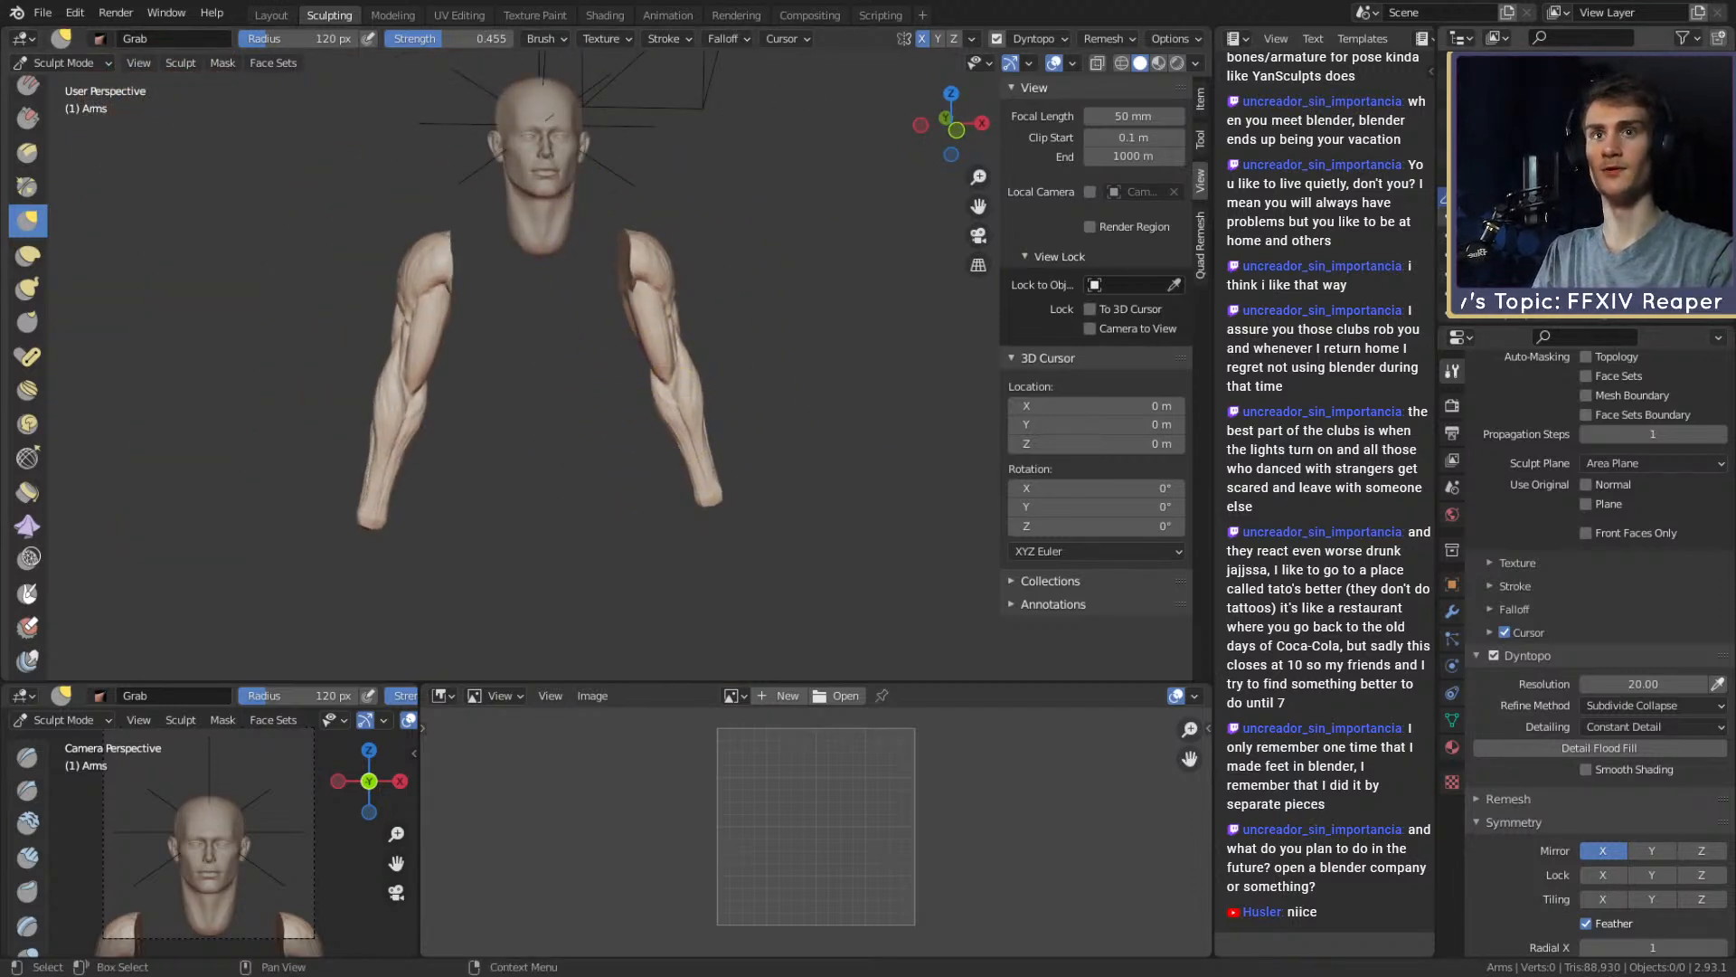
Unhide the torso and legs so the arms appear together with the whole figure
{"action": "key", "text": "alt+h"}
{"action": "left_click_drag", "start_coordinate": [827, 288], "coordinate": [821, 235], "text": "alt+shift"}
{"action": "left_click_drag", "start_coordinate": [820, 235], "coordinate": [796, 425], "text": "ctrl+alt"}
{"action": "mouse_move", "coordinate": [796, 425]}
{"action": "left_mouse_down", "text": "alt"}
{"action": "mouse_move", "coordinate": [760, 430]}
{"action": "mouse_move", "coordinate": [744, 303]}
{"action": "mouse_move", "coordinate": [720, 351]}
{"action": "mouse_move", "coordinate": [765, 398]}
{"action": "mouse_move", "coordinate": [731, 303]}
{"action": "mouse_move", "coordinate": [724, 317]}
{"action": "left_mouse_up", "text": "alt"}
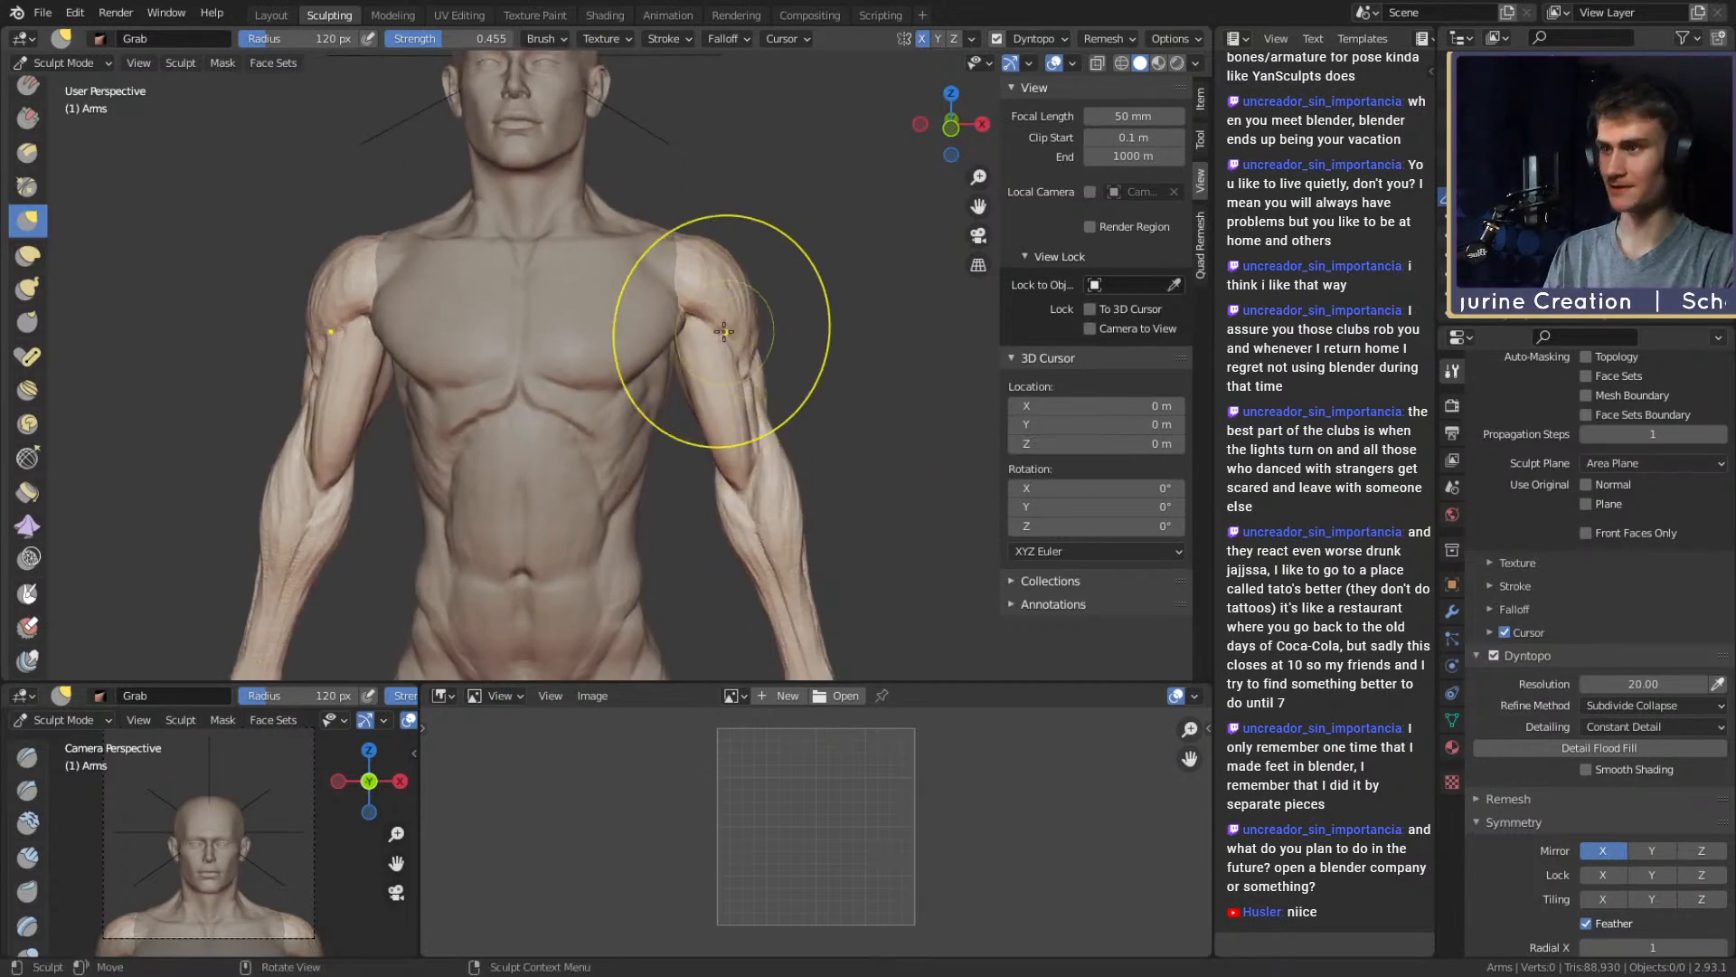
Fit the front of the shoulders to the chest with the Grab brush at 223 px, then 251 px
{"action": "key", "text": "f"}
{"action": "left_click", "coordinate": [723, 332]}
{"action": "mouse_move", "coordinate": [723, 332]}
{"action": "middle_mouse_down", "text": "ctrl"}
{"action": "mouse_move", "coordinate": [723, 287]}
{"action": "mouse_move", "coordinate": [744, 295]}
{"action": "middle_mouse_up", "text": "ctrl"}
{"action": "key", "text": "f"}
{"action": "left_click", "coordinate": [911, 299]}
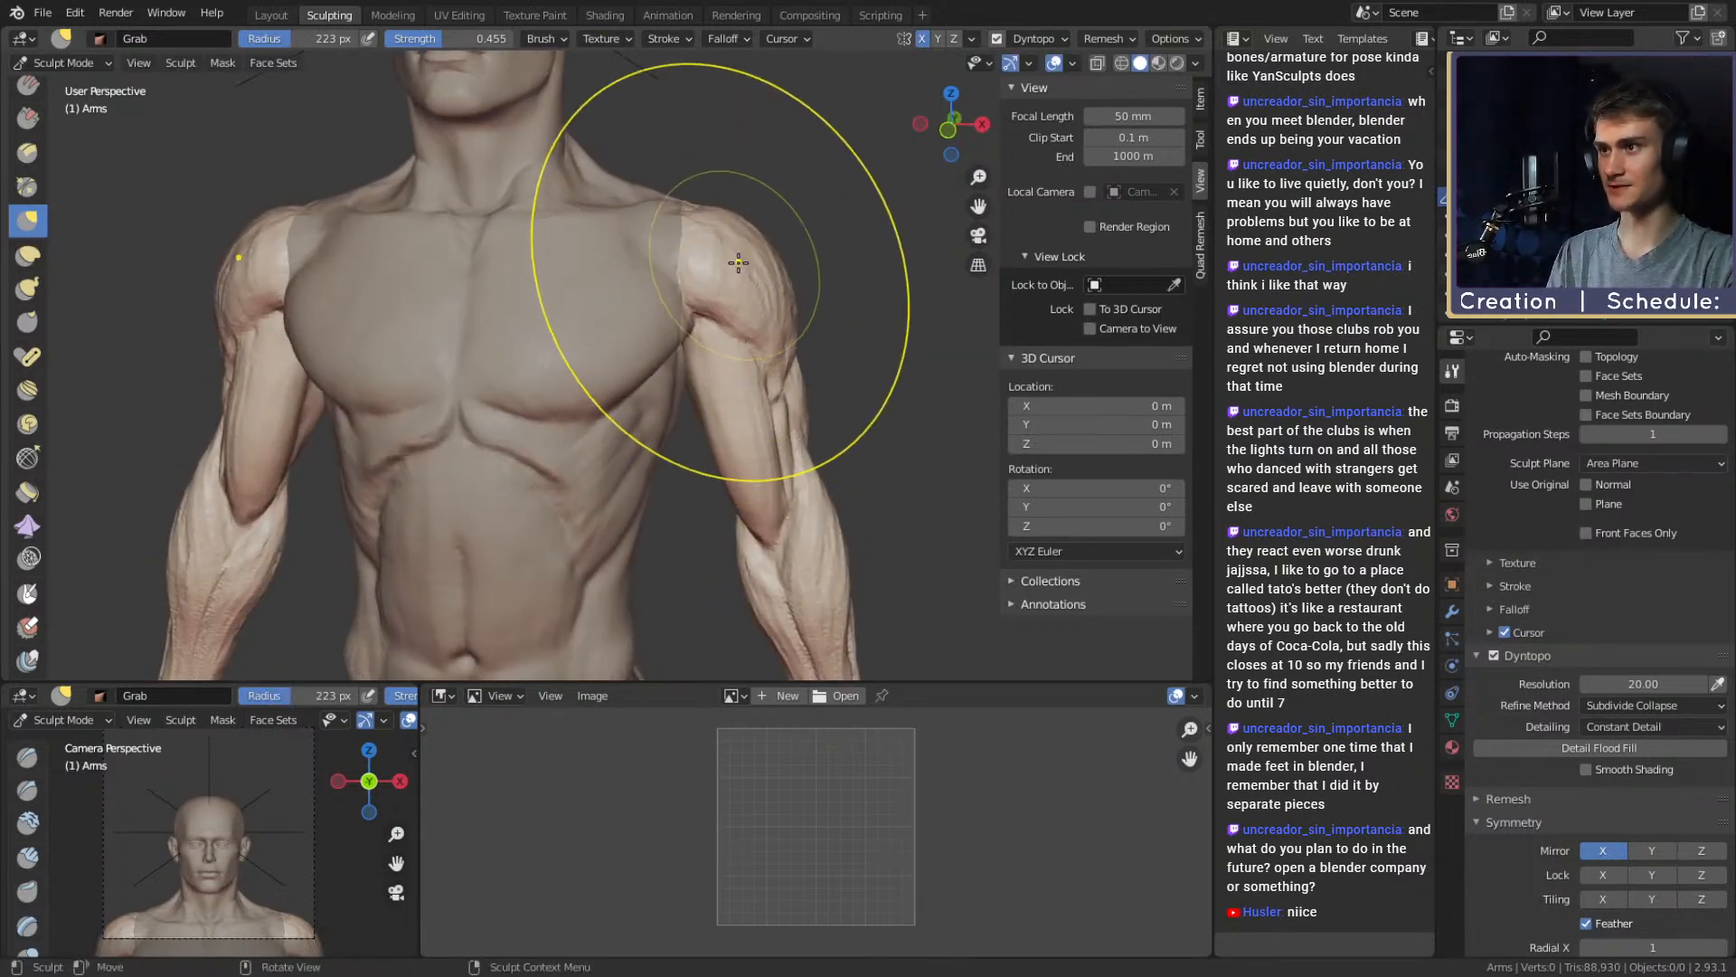
{"action": "key", "text": "f"}
{"action": "left_click", "coordinate": [944, 259]}
{"action": "left_click_drag", "start_coordinate": [721, 244], "coordinate": [703, 247]}
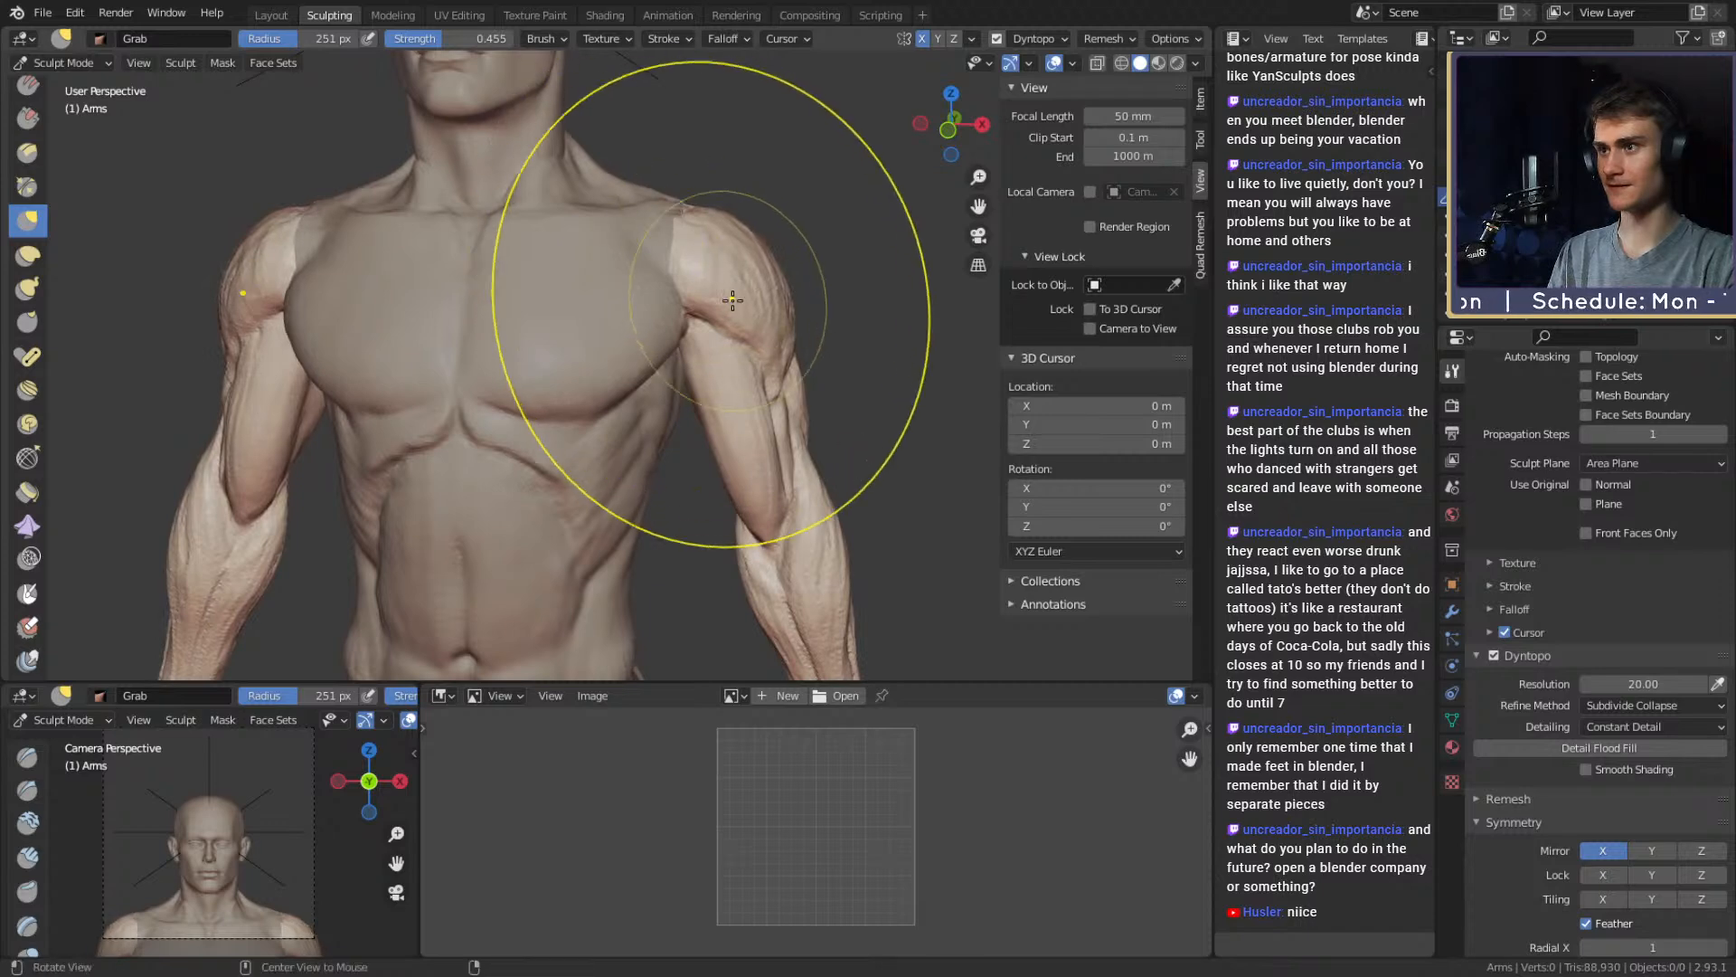
{"action": "middle_click_drag", "start_coordinate": [729, 298], "coordinate": [739, 293]}
{"action": "middle_click_drag", "start_coordinate": [739, 293], "coordinate": [724, 272], "text": "shift"}
{"action": "left_click_drag", "start_coordinate": [720, 225], "coordinate": [724, 222]}
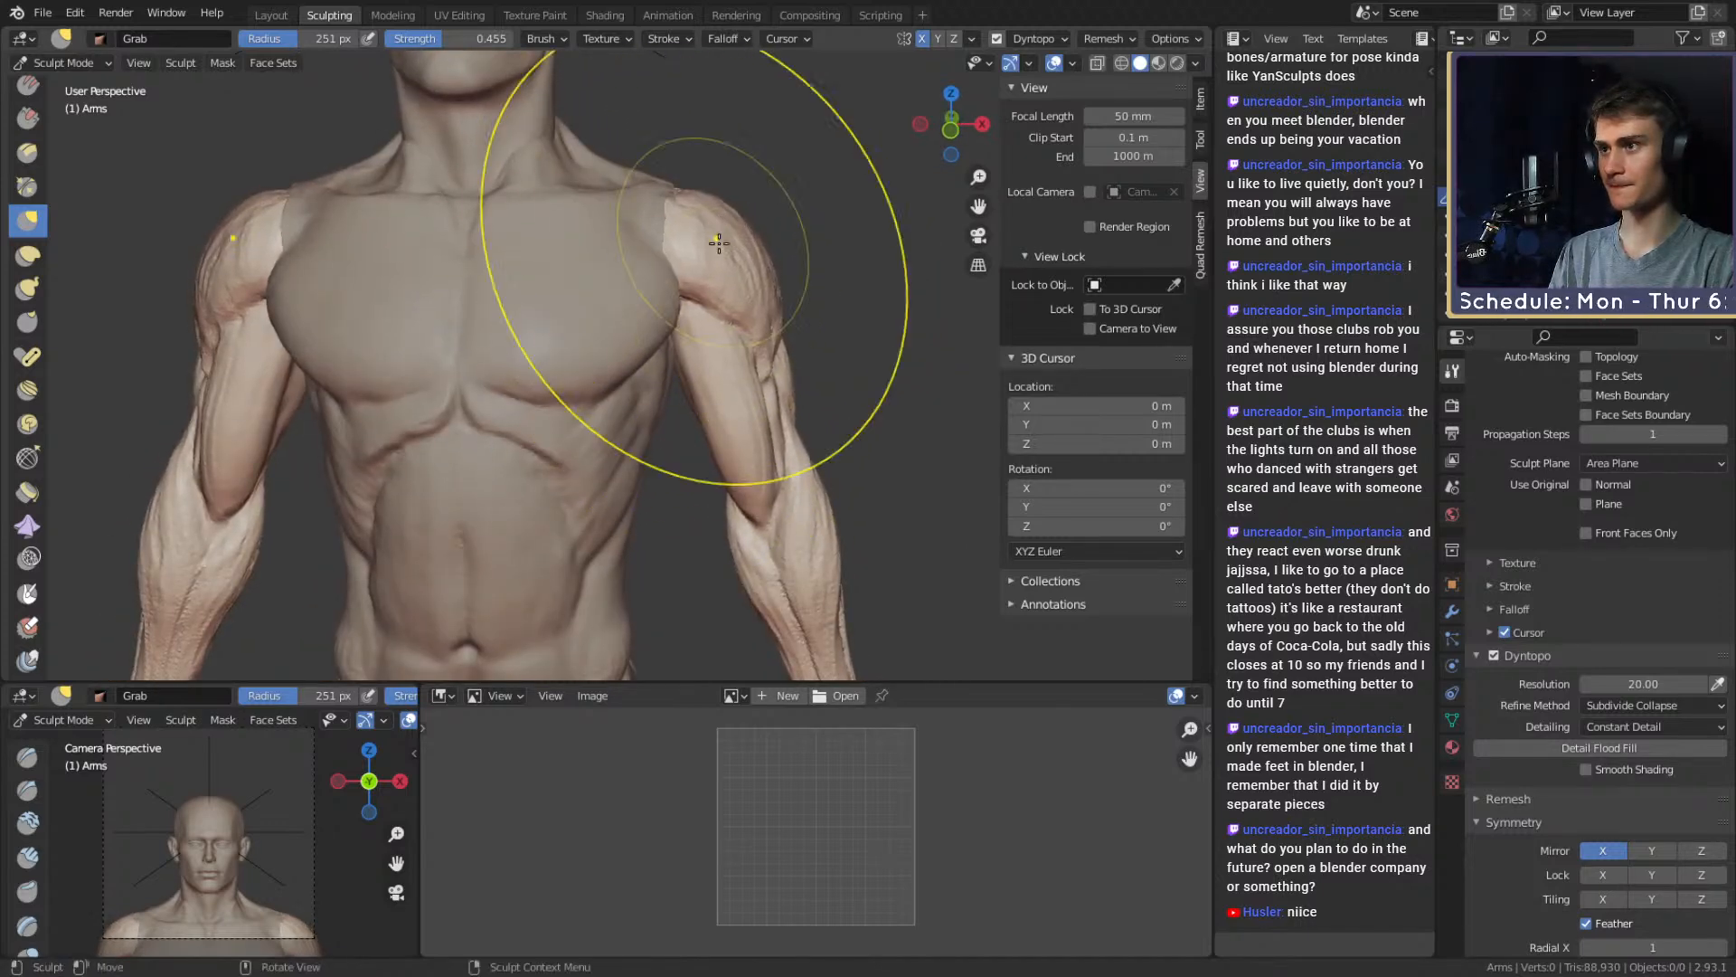
Adjust the rear deltoid where it meets the back with the Grab brush at 210 px
{"action": "middle_click_drag", "start_coordinate": [719, 242], "coordinate": [588, 314]}
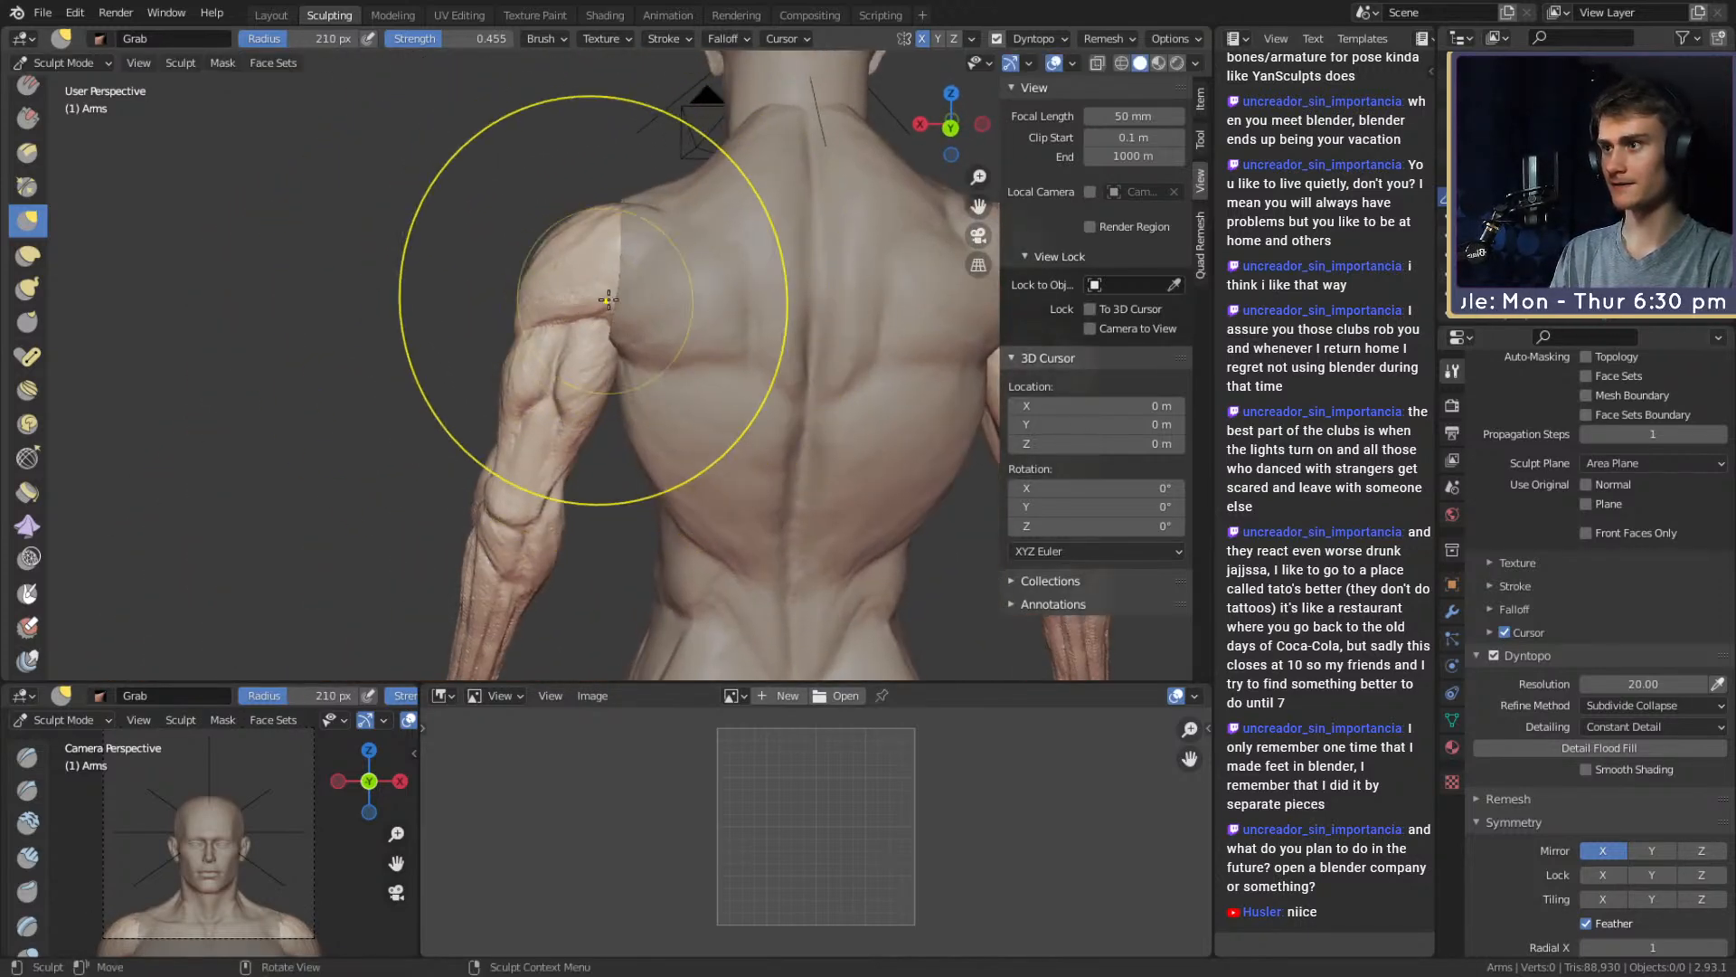
{"action": "left_click_drag", "start_coordinate": [618, 299], "coordinate": [621, 296]}
{"action": "mouse_move", "coordinate": [620, 297]}
{"action": "middle_mouse_down"}
{"action": "mouse_move", "coordinate": [591, 204]}
{"action": "mouse_move", "coordinate": [604, 190]}
{"action": "middle_mouse_up"}
{"action": "key", "text": "f"}
{"action": "left_click", "coordinate": [554, 322]}
{"action": "middle_click_drag", "start_coordinate": [555, 322], "coordinate": [608, 329]}
{"action": "key", "text": "f"}
{"action": "left_click", "coordinate": [628, 318]}
{"action": "key", "text": "f"}
{"action": "left_click", "coordinate": [644, 319]}
Examine the arms' proportions against the whole figure from the front
{"action": "middle_click_drag", "start_coordinate": [353, 317], "coordinate": [689, 431]}
{"action": "left_click_drag", "start_coordinate": [699, 464], "coordinate": [680, 447], "text": "alt"}
{"action": "left_click_drag", "start_coordinate": [656, 443], "coordinate": [687, 377], "text": "alt+shift"}
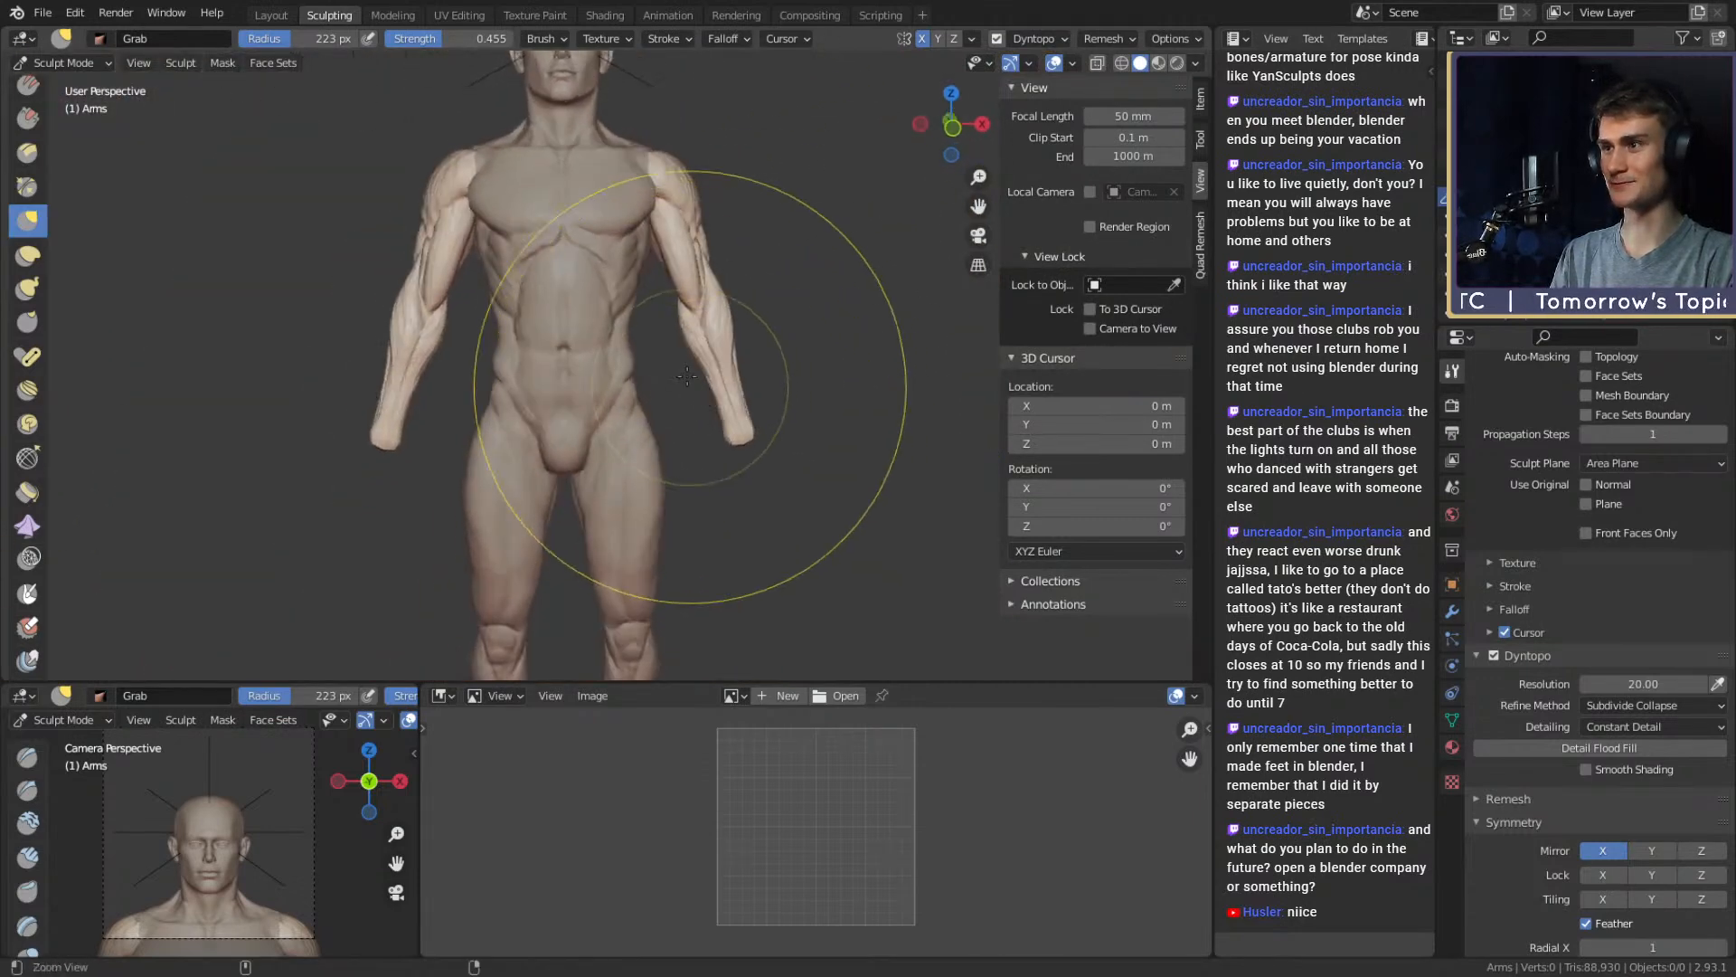
{"action": "left_click_drag", "start_coordinate": [710, 451], "coordinate": [696, 467], "text": "alt"}
{"action": "mouse_move", "coordinate": [696, 467]}
{"action": "left_mouse_down", "text": "ctrl+alt"}
{"action": "mouse_move", "coordinate": [709, 351]}
{"action": "mouse_move", "coordinate": [707, 375]}
{"action": "mouse_move", "coordinate": [542, 388]}
{"action": "left_mouse_up", "text": "ctrl+alt"}
{"action": "key", "text": "f"}
{"action": "left_click", "coordinate": [782, 403]}
{"action": "mouse_move", "coordinate": [700, 292]}
{"action": "left_mouse_down", "text": "alt+shift"}
{"action": "mouse_move", "coordinate": [567, 337]}
{"action": "mouse_move", "coordinate": [717, 271]}
{"action": "mouse_move", "coordinate": [709, 424]}
{"action": "left_mouse_up", "text": "alt+shift"}
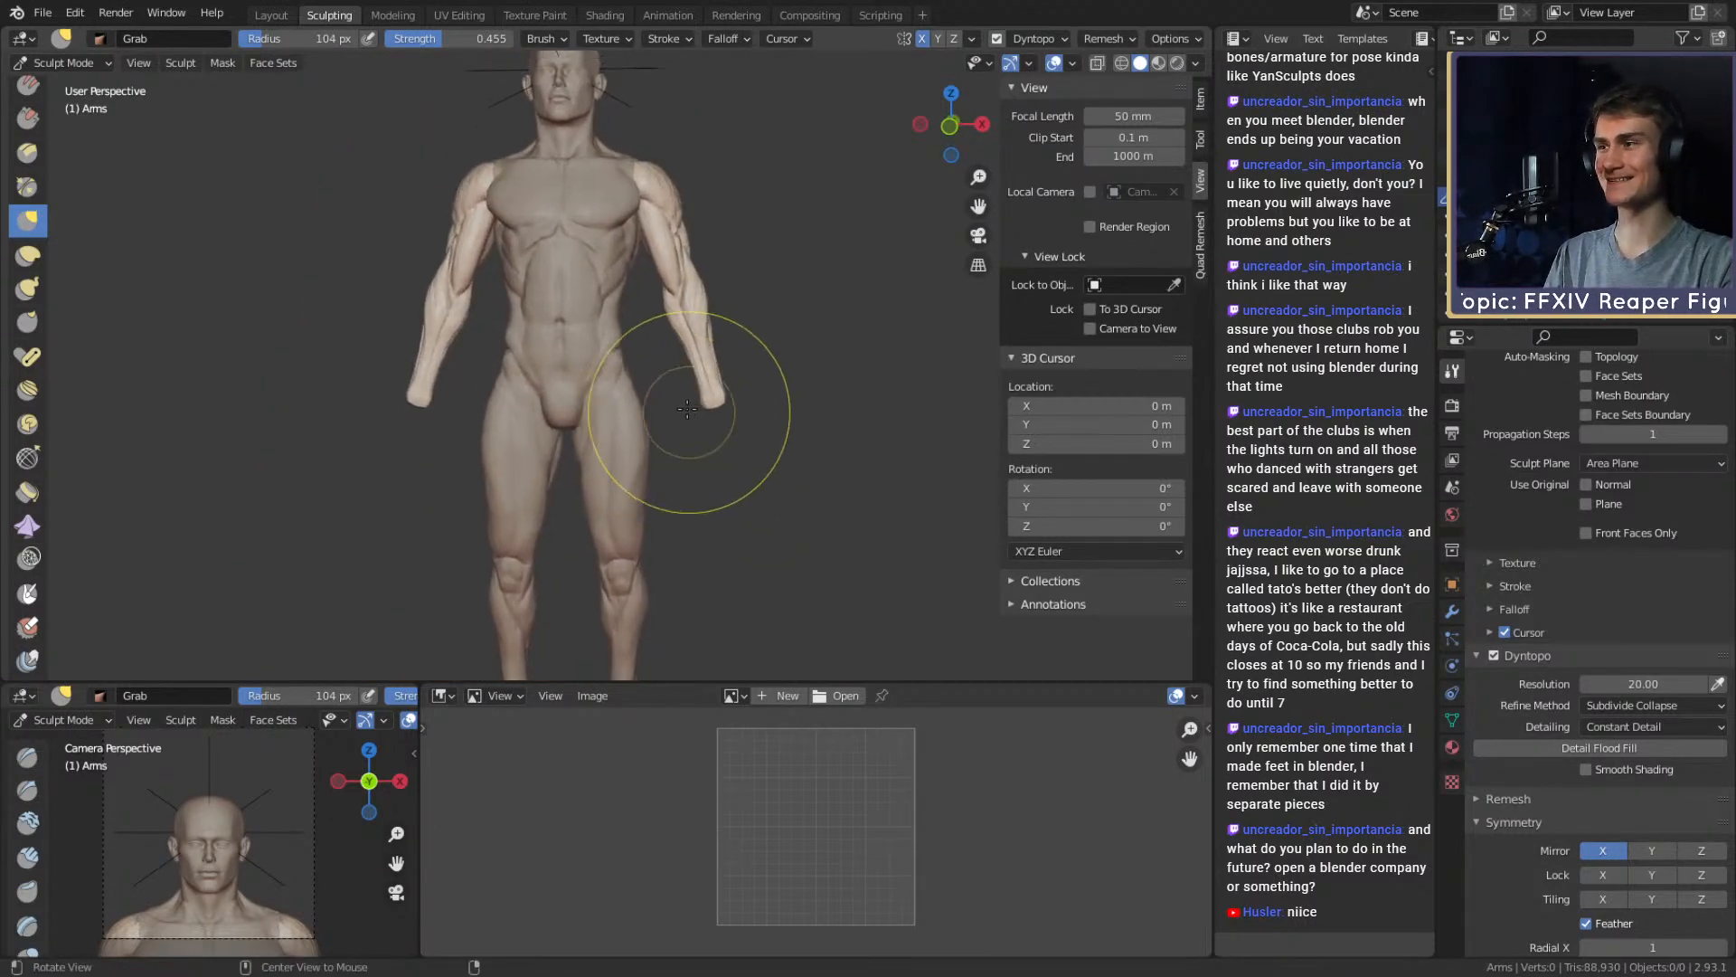
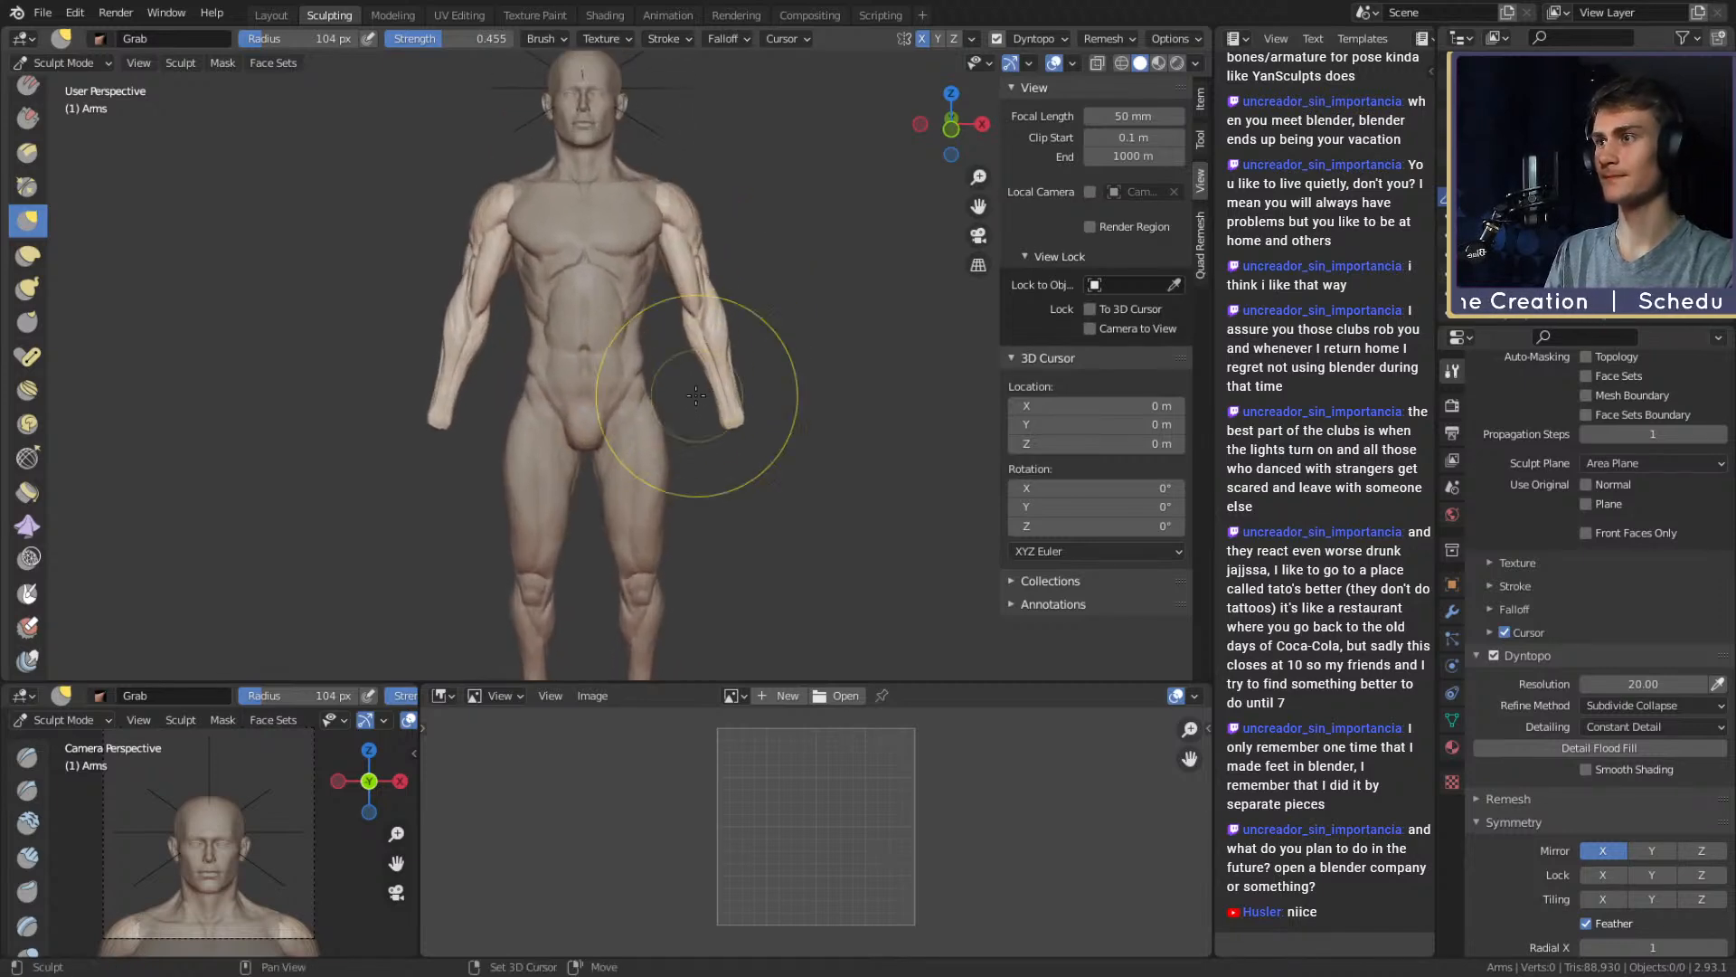
Switch sculpting to the Body_rough mesh and reshape the chest edge beside the armpit with Grab at 184 px
{"action": "key", "text": "alt+q"}
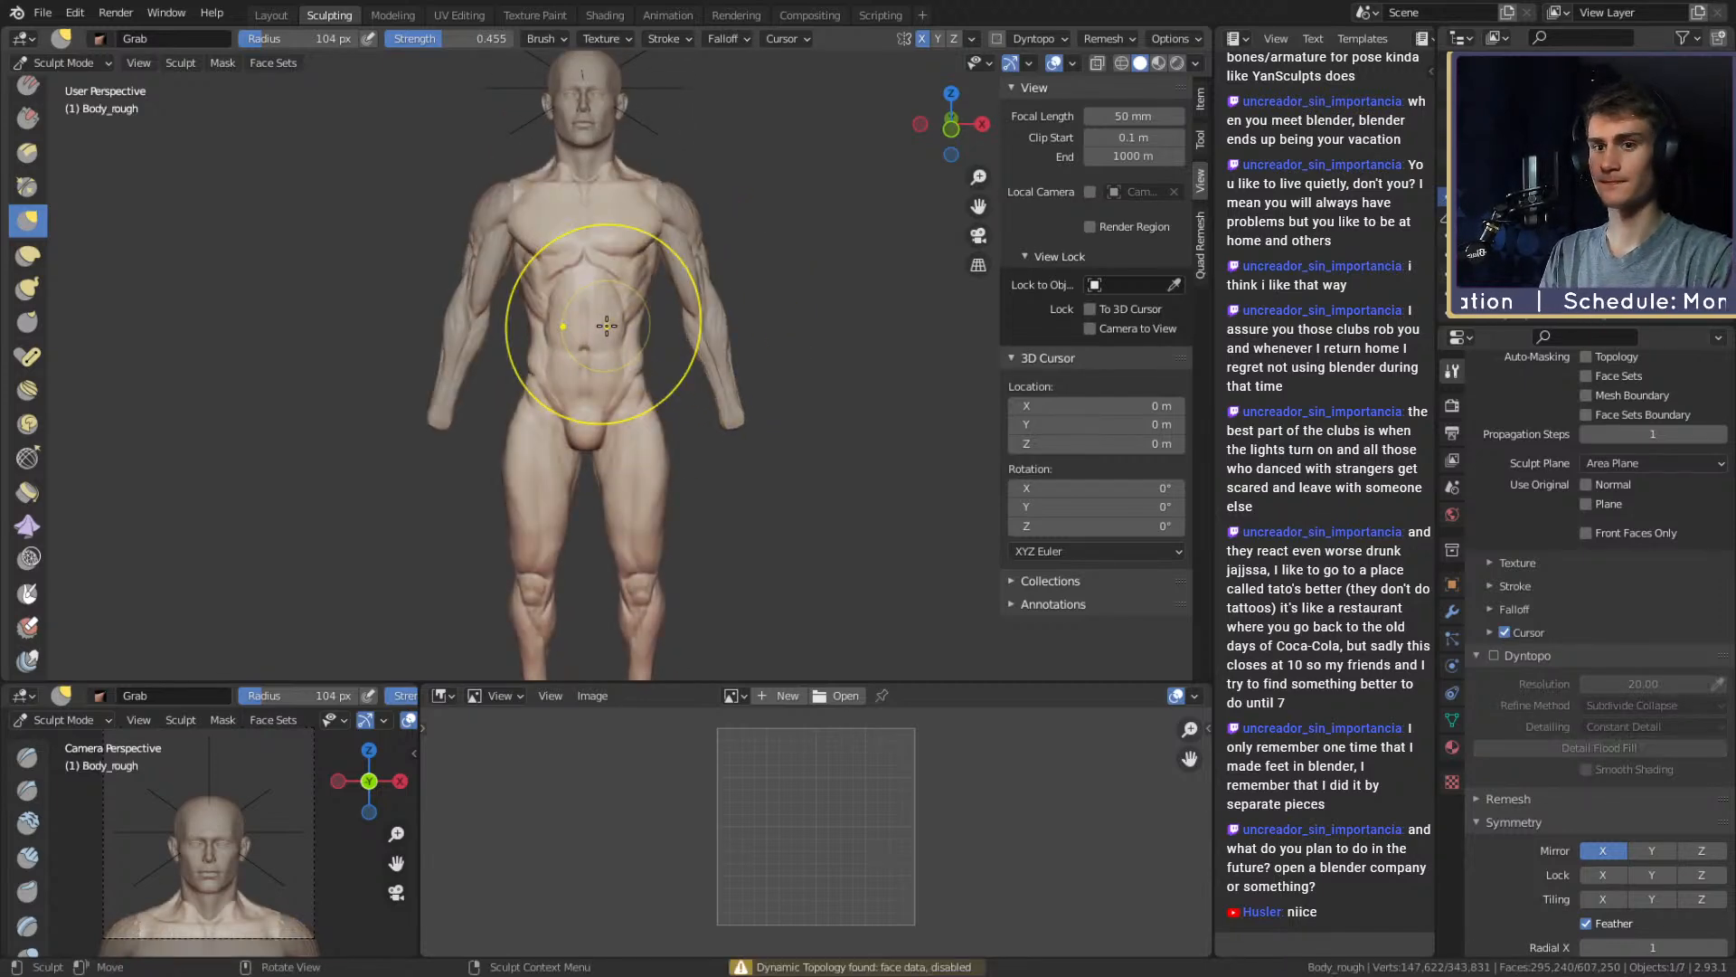
{"action": "scroll", "coordinate": [685, 411], "scroll_direction": "up", "scroll_amount": 5}
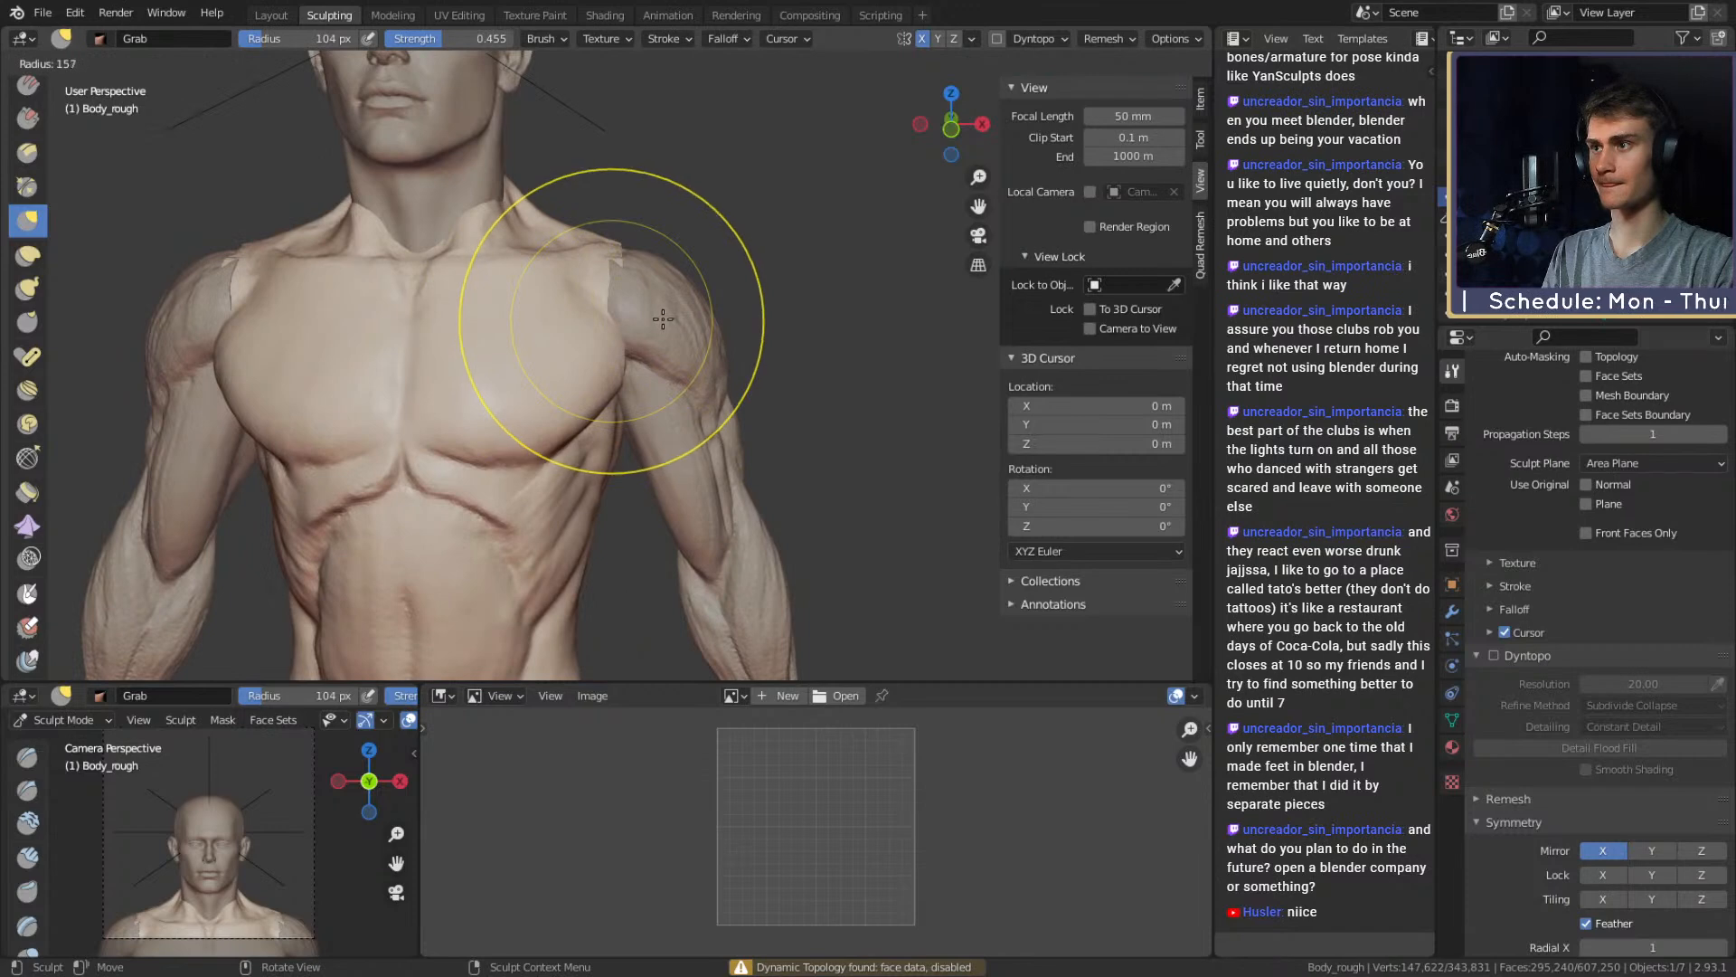
{"action": "left_click", "coordinate": [661, 326]}
{"action": "mouse_move", "coordinate": [623, 362]}
{"action": "middle_mouse_down", "text": "shift"}
{"action": "mouse_move", "coordinate": [650, 315]}
{"action": "mouse_move", "coordinate": [647, 370]}
{"action": "middle_mouse_up", "text": "shift"}
{"action": "mouse_move", "coordinate": [647, 371]}
{"action": "middle_mouse_down", "text": "ctrl"}
{"action": "mouse_move", "coordinate": [648, 339]}
{"action": "mouse_move", "coordinate": [633, 354]}
{"action": "mouse_move", "coordinate": [537, 322]}
{"action": "mouse_move", "coordinate": [561, 290]}
{"action": "mouse_move", "coordinate": [600, 329]}
{"action": "mouse_move", "coordinate": [523, 341]}
{"action": "mouse_move", "coordinate": [669, 306]}
{"action": "middle_mouse_up", "text": "ctrl"}
{"action": "key", "text": "f"}
{"action": "key", "text": "f"}
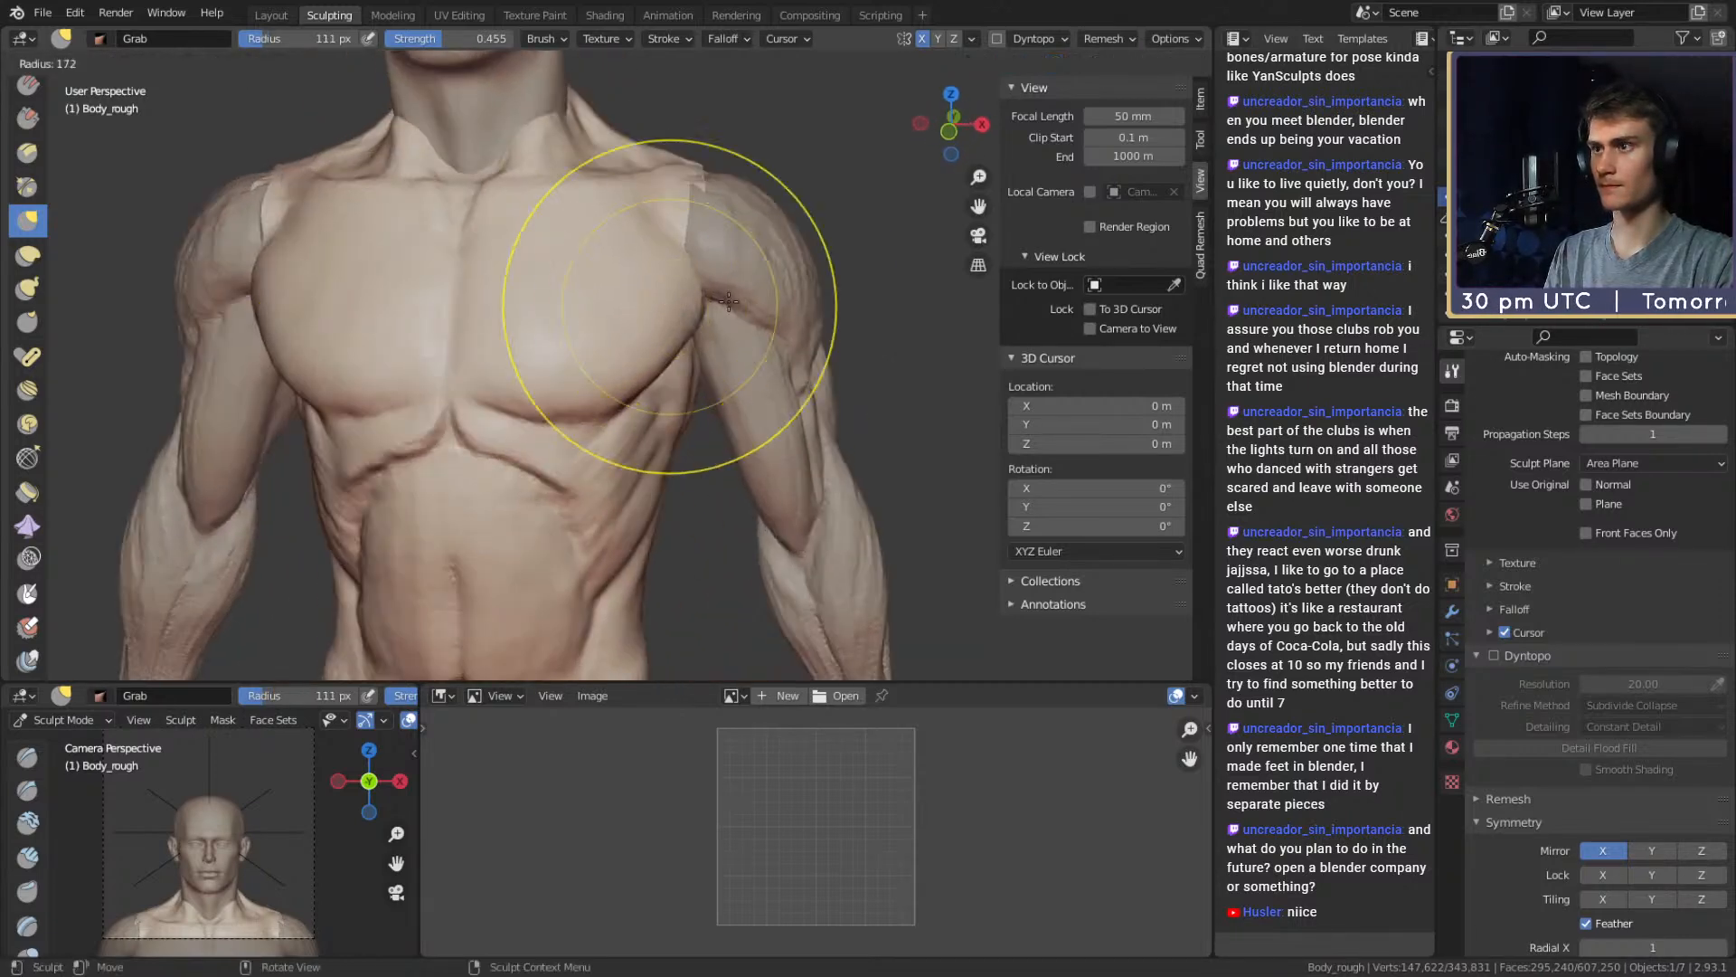
{"action": "left_click", "coordinate": [679, 308]}
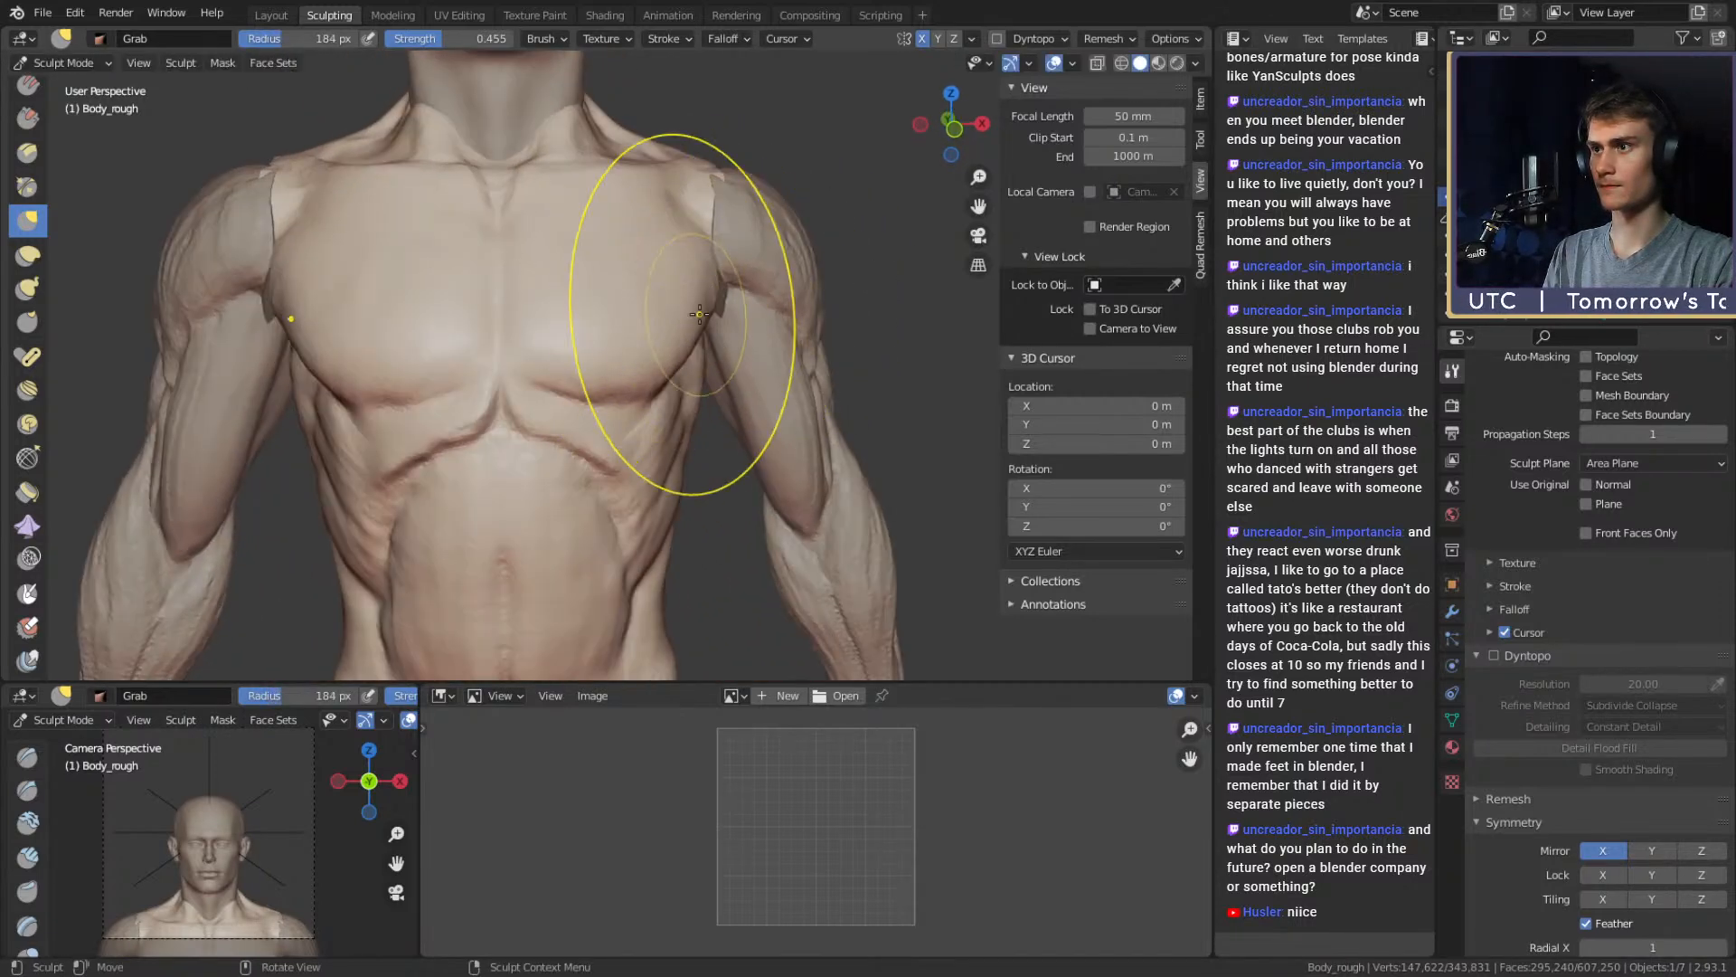
{"action": "mouse_move", "coordinate": [699, 317]}
{"action": "middle_mouse_down"}
{"action": "mouse_move", "coordinate": [726, 349]}
{"action": "mouse_move", "coordinate": [573, 393]}
{"action": "mouse_move", "coordinate": [548, 437]}
{"action": "mouse_move", "coordinate": [554, 353]}
{"action": "mouse_move", "coordinate": [604, 314]}
{"action": "mouse_move", "coordinate": [688, 317]}
{"action": "mouse_move", "coordinate": [656, 312]}
{"action": "mouse_move", "coordinate": [783, 379]}
{"action": "mouse_move", "coordinate": [702, 357]}
{"action": "middle_mouse_up"}
{"action": "scroll", "coordinate": [779, 376], "scroll_direction": "down", "scroll_amount": 4}
{"action": "scroll", "coordinate": [708, 358], "scroll_direction": "down", "scroll_amount": 2}
{"action": "scroll", "coordinate": [712, 406], "scroll_direction": "up", "scroll_amount": 2}
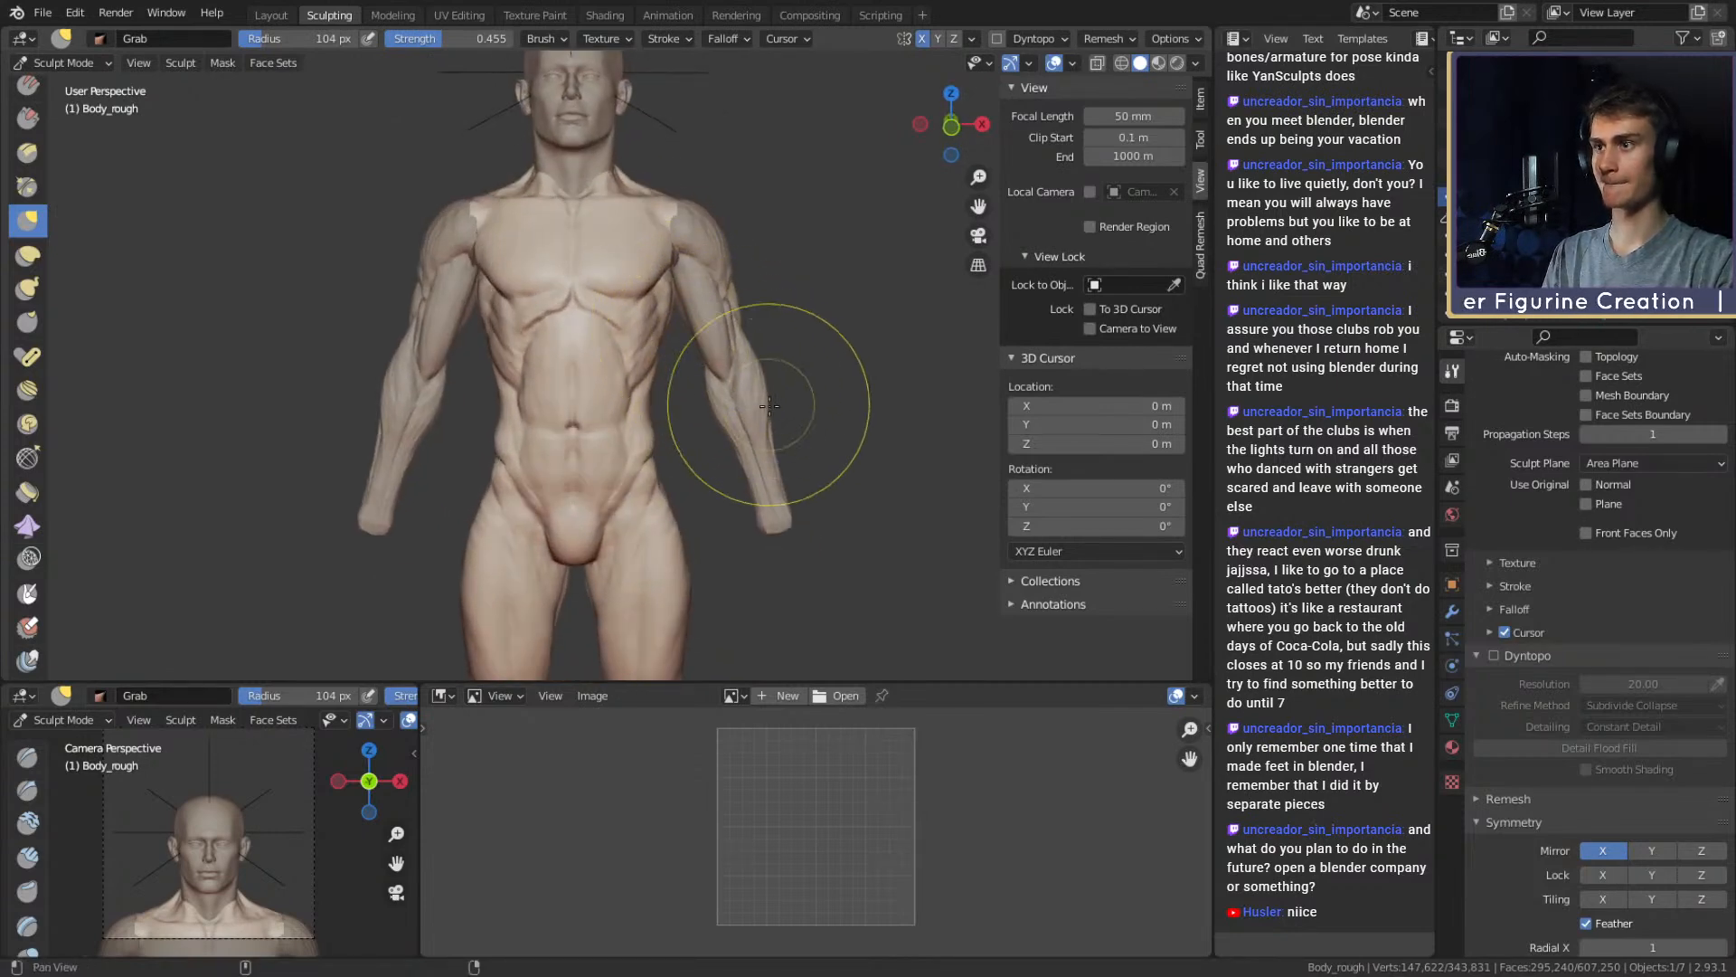
Swing the legs slightly inward from the hips with the Pose brush at 404 px
{"action": "mouse_move", "coordinate": [768, 405]}
{"action": "middle_mouse_down"}
{"action": "mouse_move", "coordinate": [703, 471]}
{"action": "mouse_move", "coordinate": [703, 258]}
{"action": "middle_mouse_up"}
{"action": "mouse_move", "coordinate": [695, 407]}
{"action": "middle_mouse_down", "text": "ctrl"}
{"action": "mouse_move", "coordinate": [690, 368]}
{"action": "mouse_move", "coordinate": [714, 497]}
{"action": "middle_mouse_up", "text": "ctrl"}
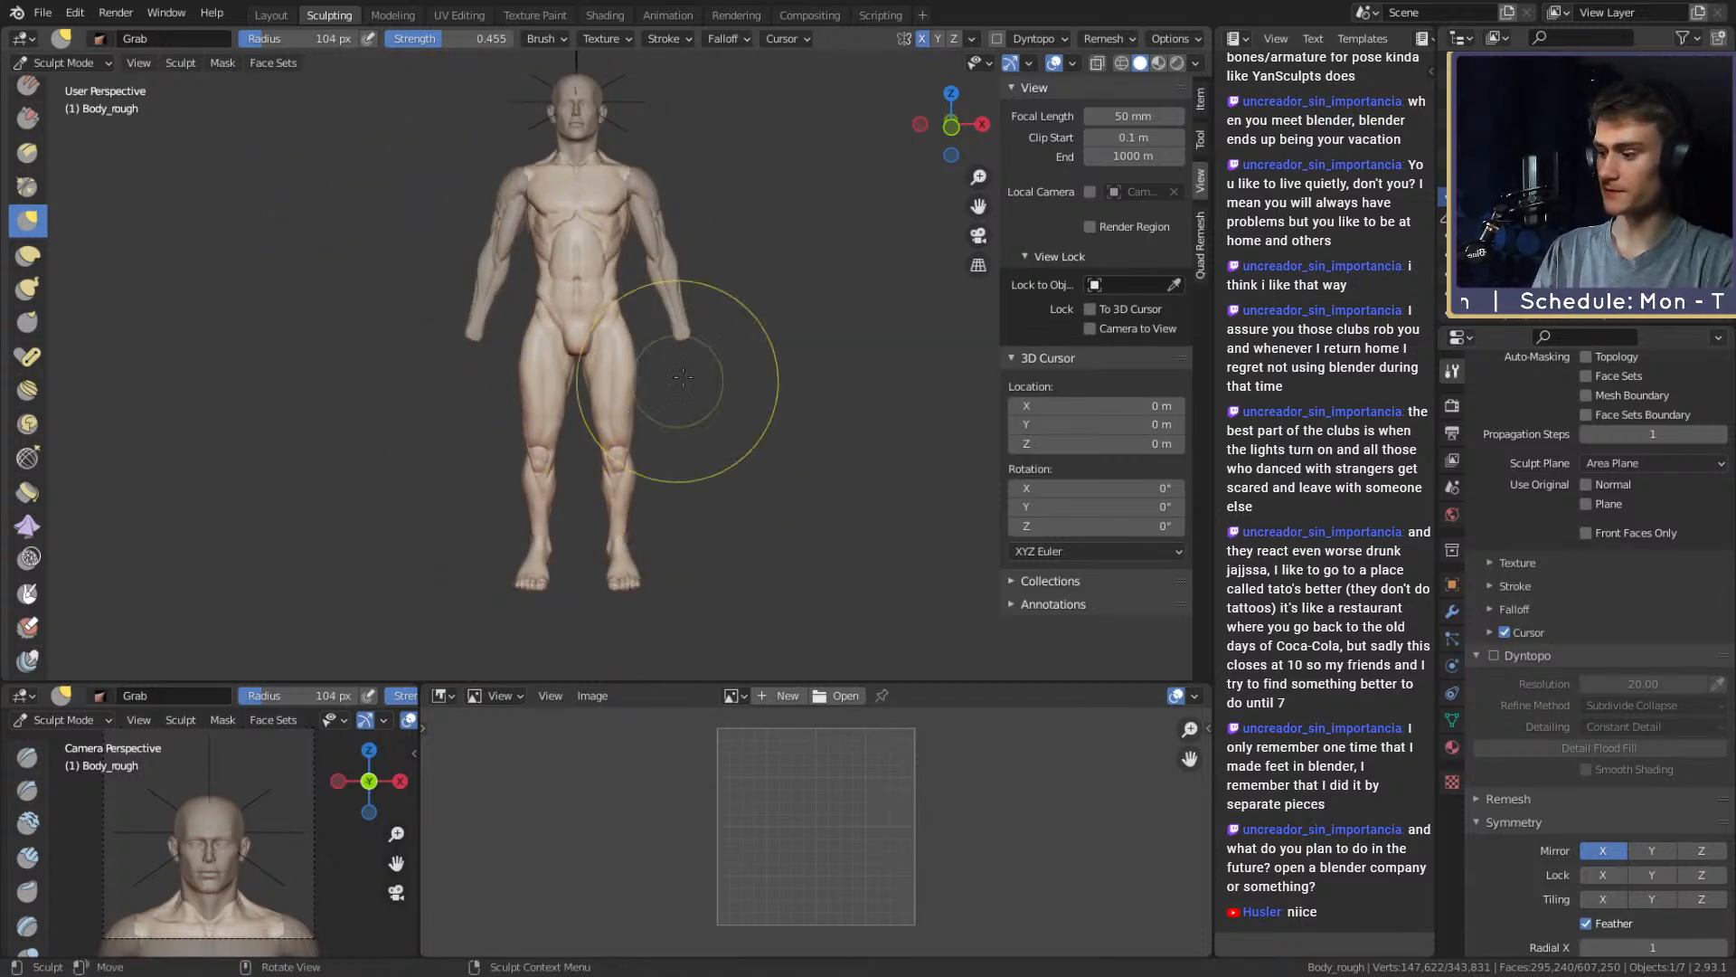
{"action": "key", "text": "m"}
{"action": "scroll", "coordinate": [692, 398], "scroll_direction": "up", "scroll_amount": 3}
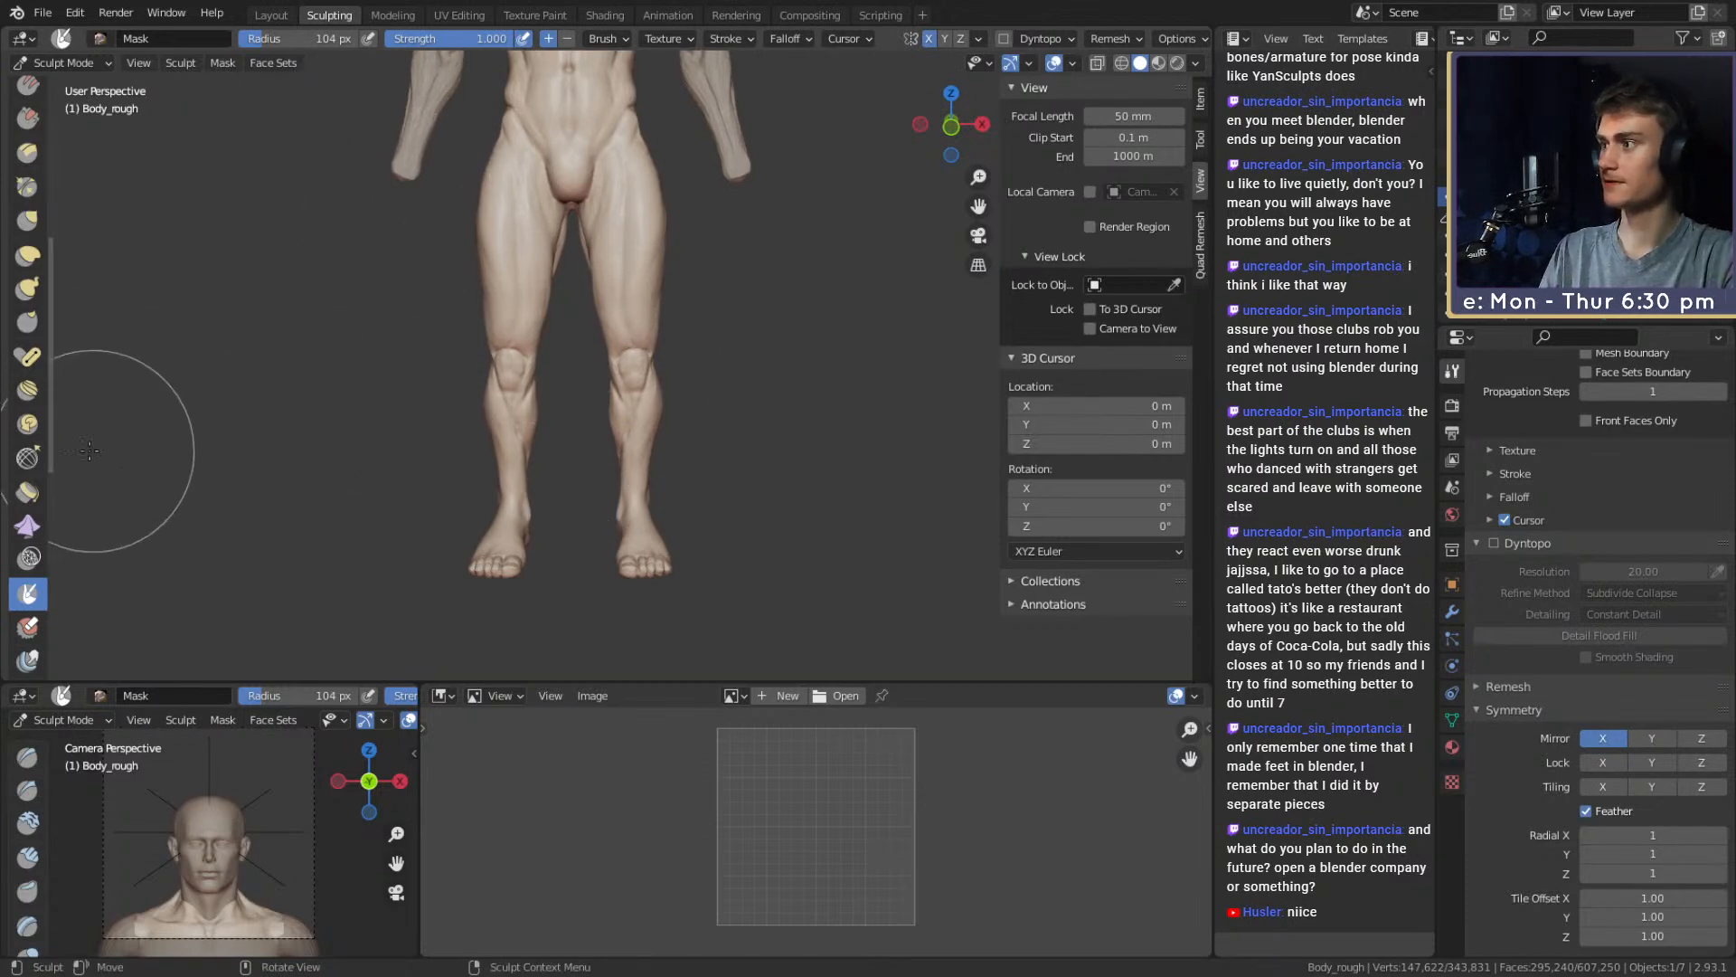
{"action": "left_click", "coordinate": [34, 363]}
{"action": "middle_click_drag", "start_coordinate": [686, 425], "coordinate": [611, 428]}
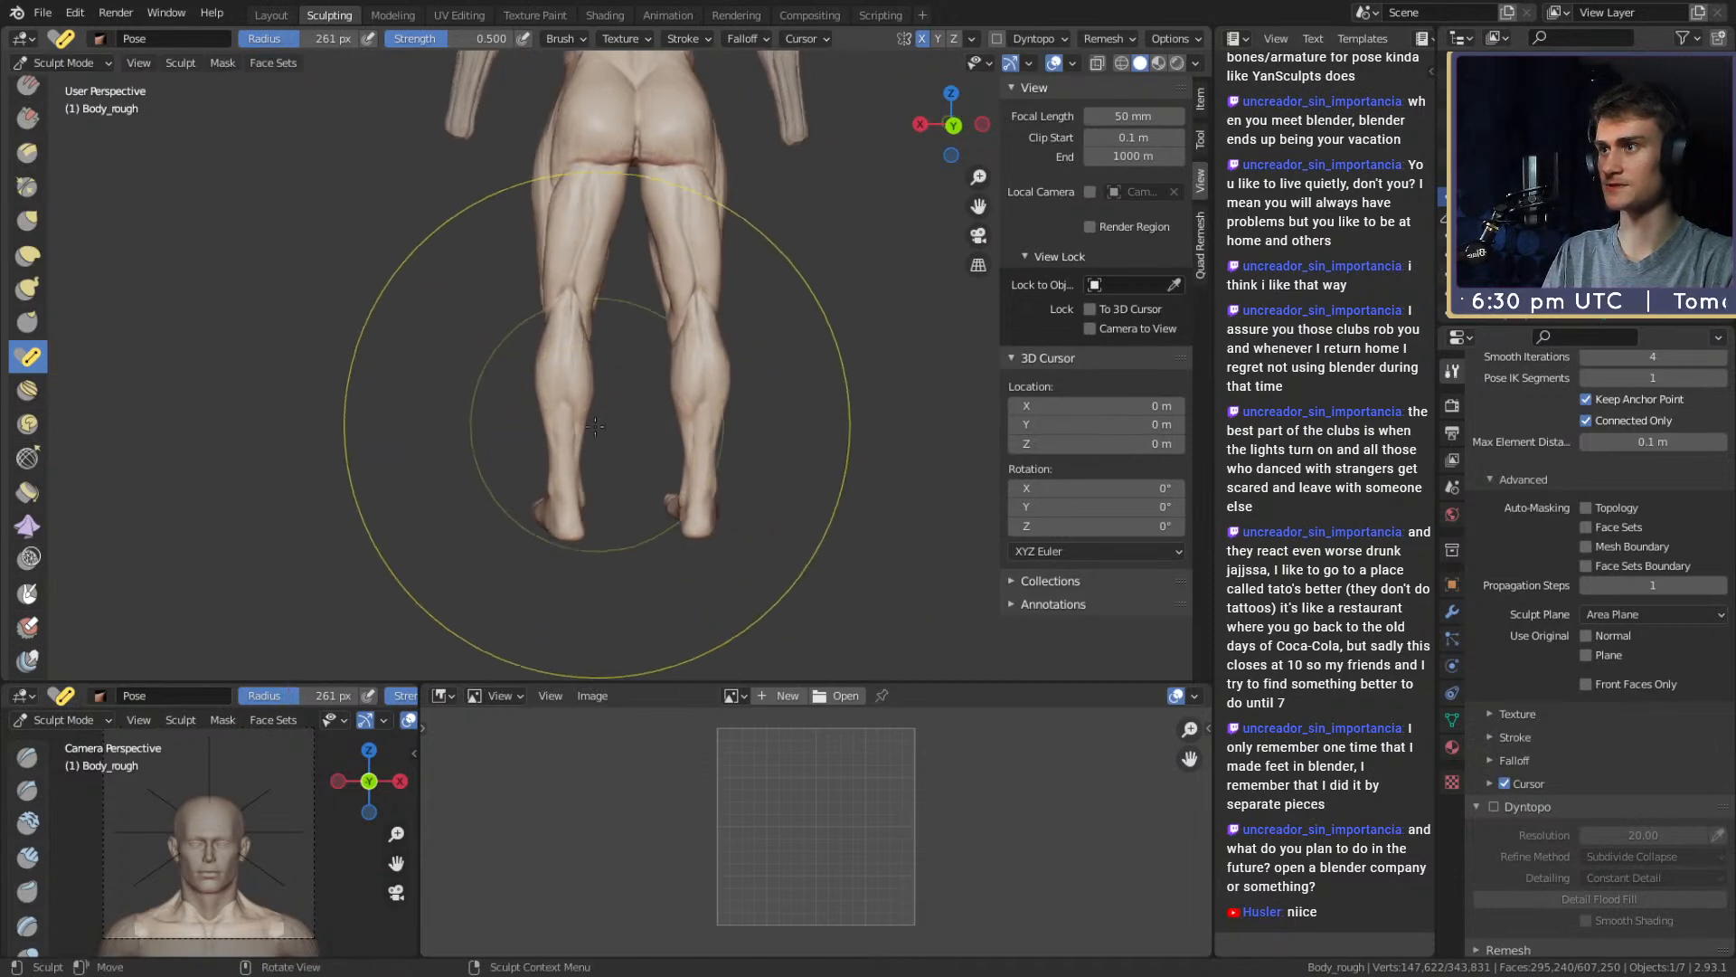
{"action": "key", "text": "f"}
{"action": "left_click", "coordinate": [579, 492]}
{"action": "key", "text": "f"}
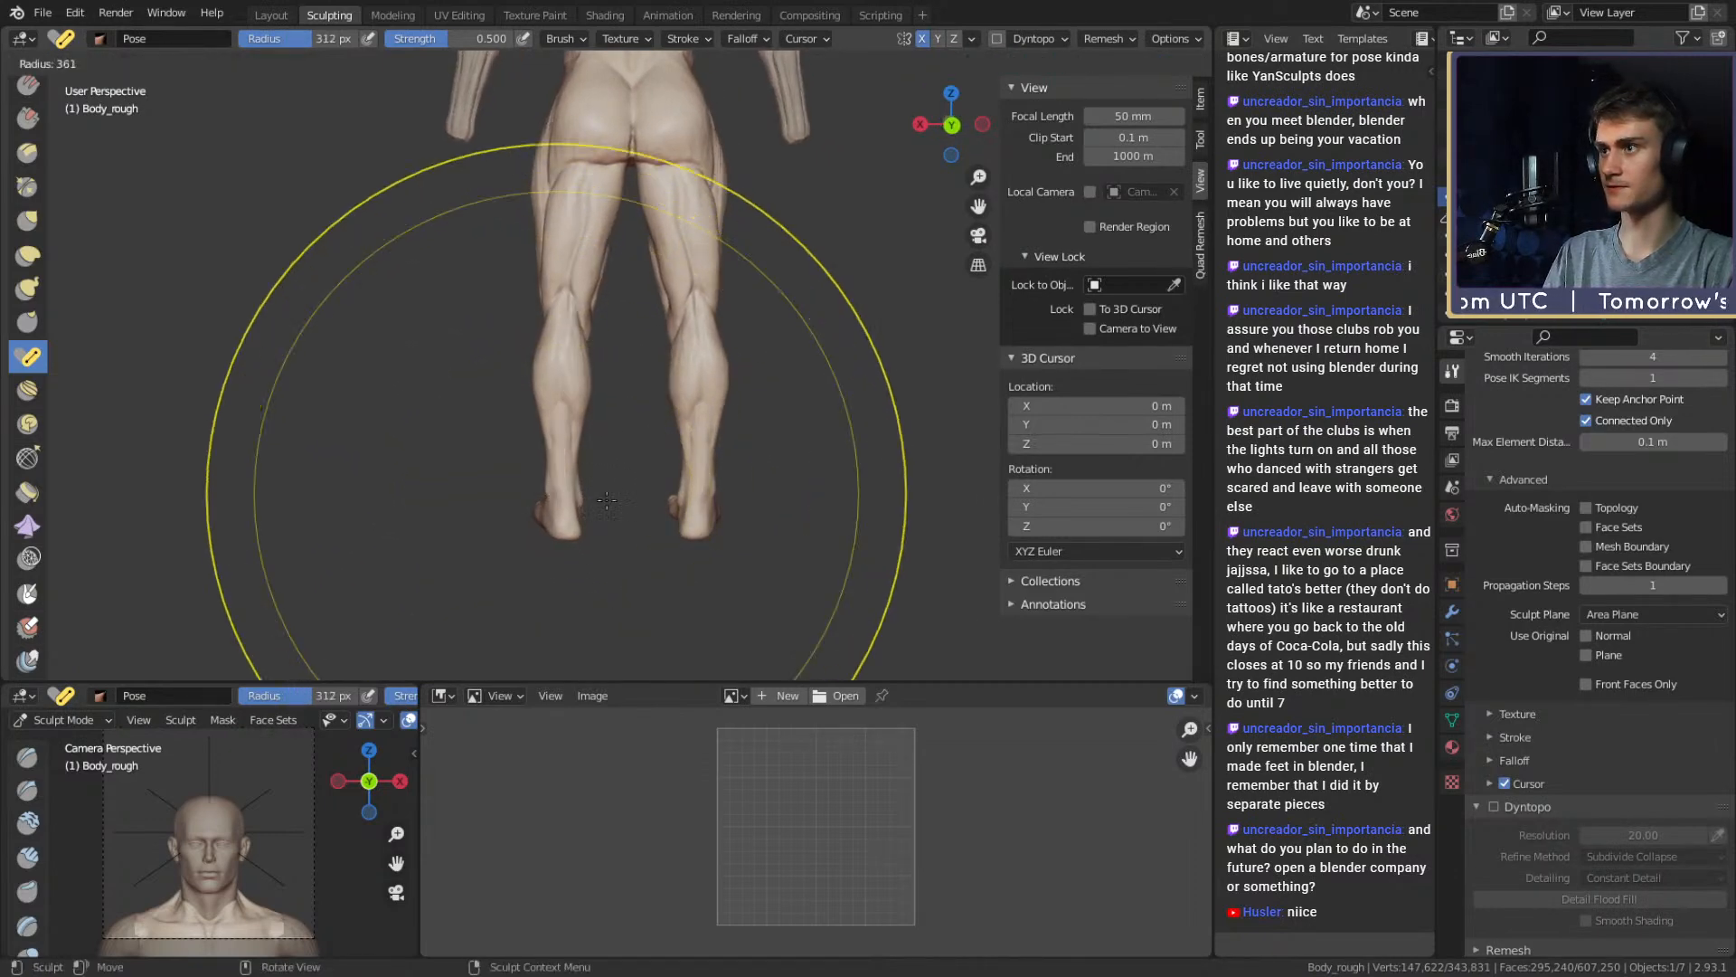
{"action": "left_click", "coordinate": [580, 492]}
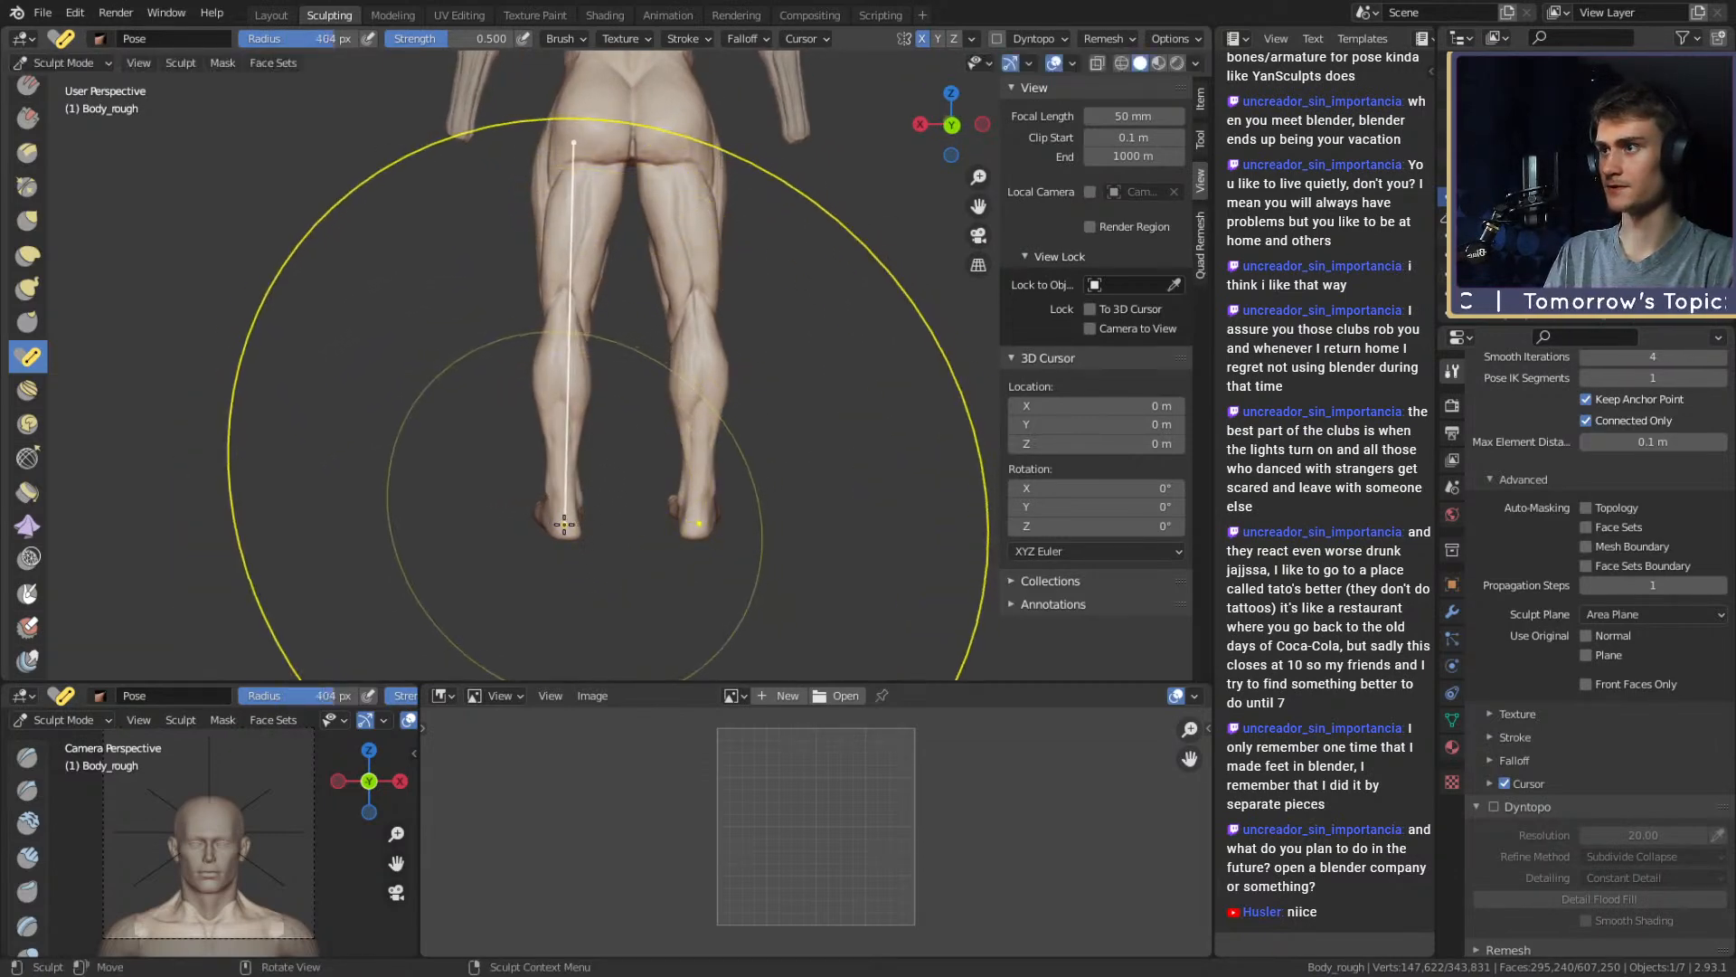
{"action": "left_click_drag", "start_coordinate": [562, 524], "coordinate": [585, 522]}
Reshape the outer side of the foot with the Snake Hook brush at 236 px
{"action": "middle_click_drag", "start_coordinate": [585, 522], "coordinate": [712, 444]}
{"action": "left_click_drag", "start_coordinate": [712, 444], "coordinate": [612, 432], "text": "alt"}
{"action": "mouse_move", "coordinate": [507, 432]}
{"action": "left_mouse_down", "text": "alt"}
{"action": "mouse_move", "coordinate": [687, 425]}
{"action": "mouse_move", "coordinate": [592, 452]}
{"action": "mouse_move", "coordinate": [596, 377]}
{"action": "mouse_move", "coordinate": [453, 373]}
{"action": "mouse_move", "coordinate": [624, 387]}
{"action": "mouse_move", "coordinate": [588, 365]}
{"action": "mouse_move", "coordinate": [705, 366]}
{"action": "left_mouse_up", "text": "alt"}
{"action": "key", "text": "k"}
{"action": "key", "text": "f"}
{"action": "left_click", "coordinate": [567, 389]}
{"action": "key", "text": "f"}
{"action": "left_click", "coordinate": [553, 377]}
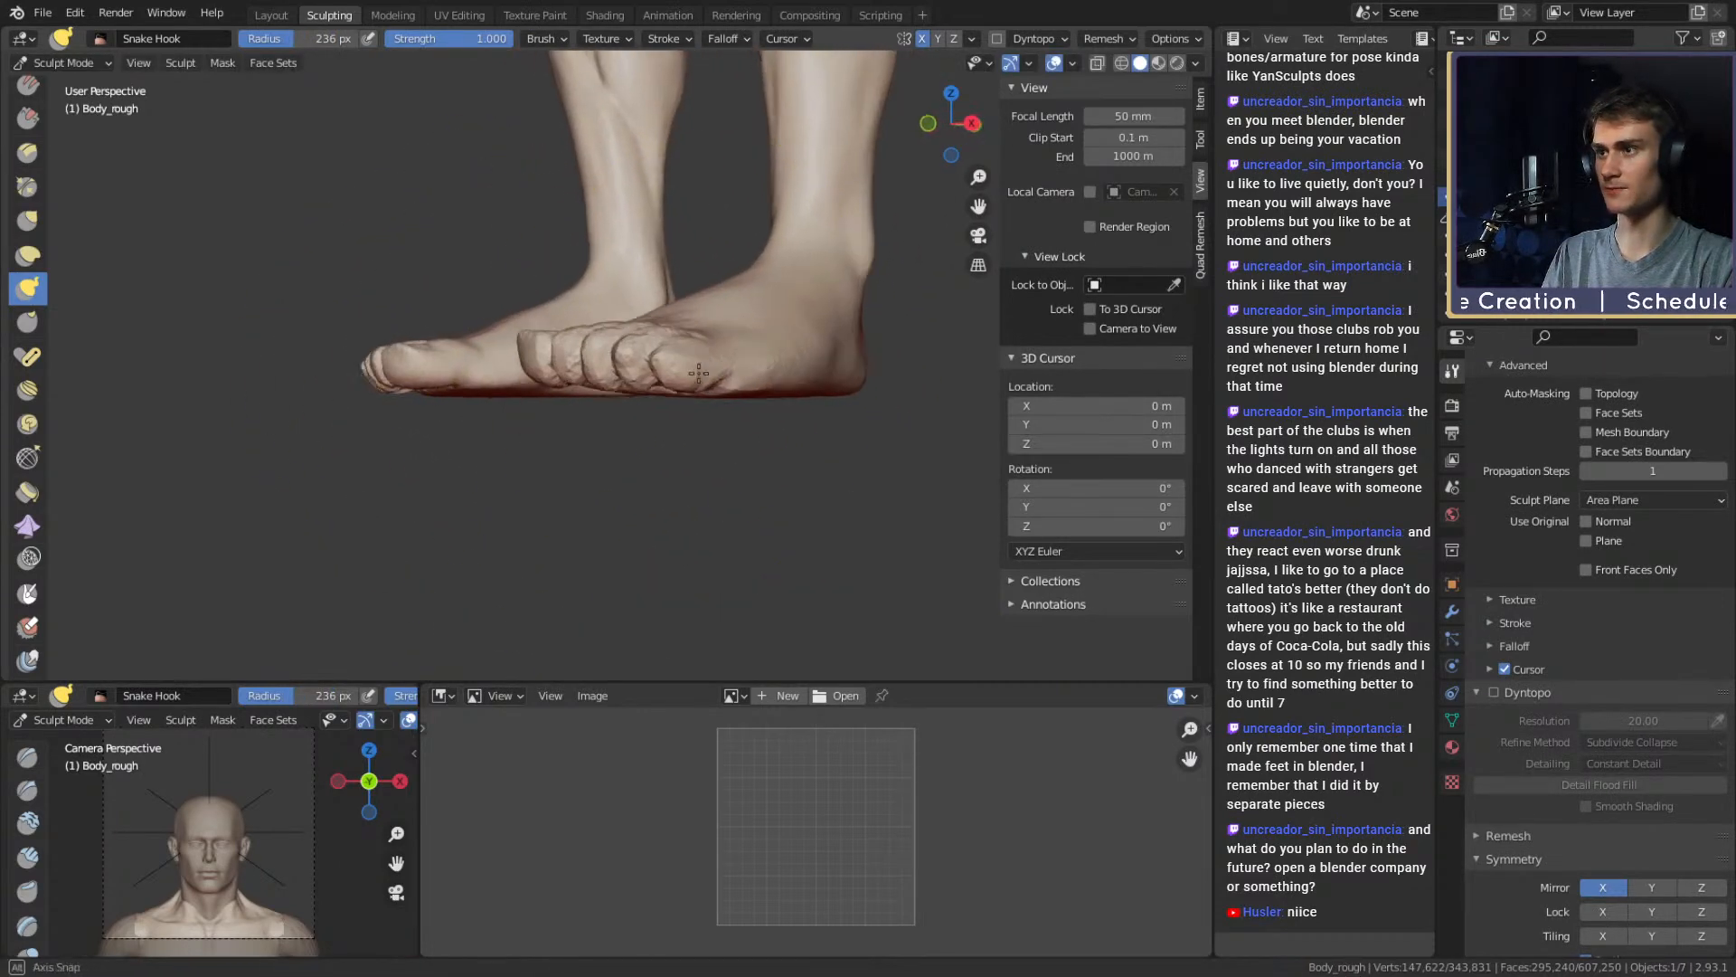
{"action": "key", "text": "f"}
{"action": "left_click", "coordinate": [632, 376]}
Refine the side and heel contours of the foot with Snake Hook, reduced to 118 px
{"action": "mouse_move", "coordinate": [587, 380]}
{"action": "left_mouse_down", "text": "alt+shift"}
{"action": "mouse_move", "coordinate": [641, 394]}
{"action": "mouse_move", "coordinate": [705, 360]}
{"action": "mouse_move", "coordinate": [663, 361]}
{"action": "mouse_move", "coordinate": [794, 365]}
{"action": "left_mouse_up", "text": "alt+shift"}
{"action": "key", "text": "f"}
{"action": "left_click", "coordinate": [605, 365]}
{"action": "mouse_move", "coordinate": [541, 365]}
{"action": "left_mouse_down", "text": "alt"}
{"action": "mouse_move", "coordinate": [670, 361]}
{"action": "mouse_move", "coordinate": [701, 391]}
{"action": "mouse_move", "coordinate": [622, 375]}
{"action": "mouse_move", "coordinate": [799, 372]}
{"action": "left_mouse_up", "text": "alt"}
{"action": "key", "text": "f"}
{"action": "left_click", "coordinate": [650, 362]}
{"action": "key", "text": "f"}
{"action": "left_click", "coordinate": [813, 387]}
{"action": "left_click_drag", "start_coordinate": [696, 356], "coordinate": [783, 339], "text": "alt"}
{"action": "middle_click_drag", "start_coordinate": [783, 339], "coordinate": [914, 361]}
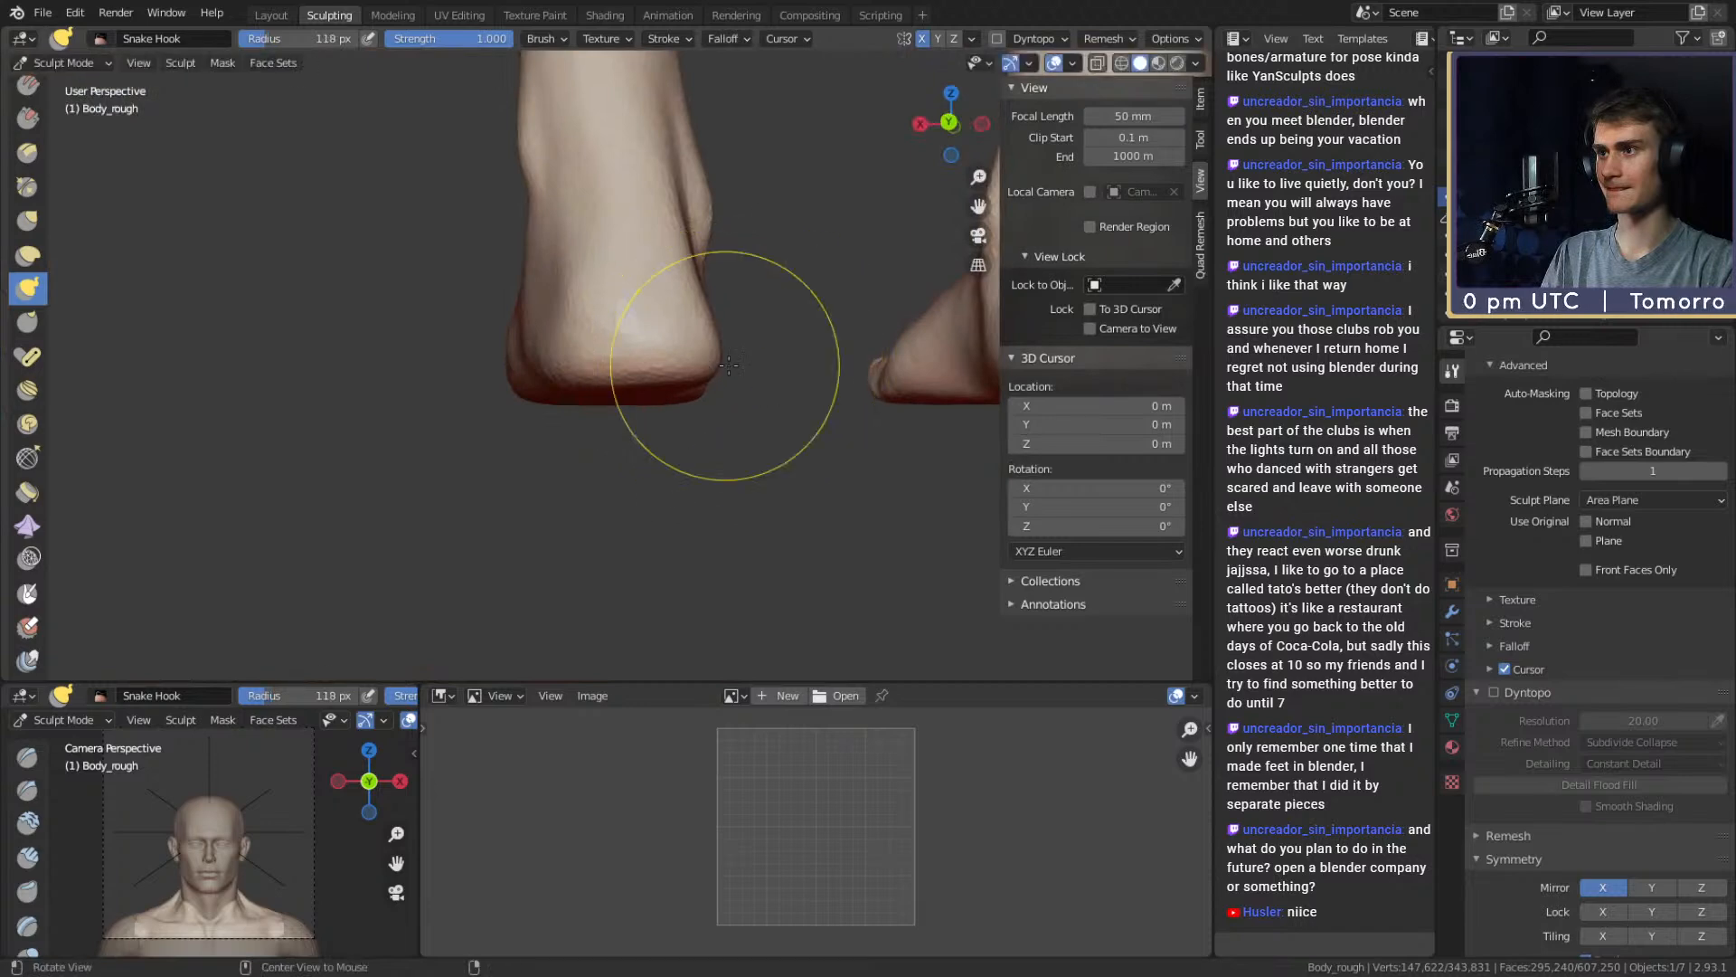
Shape the toes and instep with the Snake Hook brush at 151 px, then 198 px
{"action": "mouse_move", "coordinate": [724, 368]}
{"action": "middle_mouse_down"}
{"action": "mouse_move", "coordinate": [589, 391]}
{"action": "mouse_move", "coordinate": [795, 388]}
{"action": "mouse_move", "coordinate": [723, 409]}
{"action": "mouse_move", "coordinate": [822, 446]}
{"action": "mouse_move", "coordinate": [803, 415]}
{"action": "mouse_move", "coordinate": [643, 363]}
{"action": "mouse_move", "coordinate": [723, 389]}
{"action": "mouse_move", "coordinate": [736, 426]}
{"action": "mouse_move", "coordinate": [701, 367]}
{"action": "middle_mouse_up"}
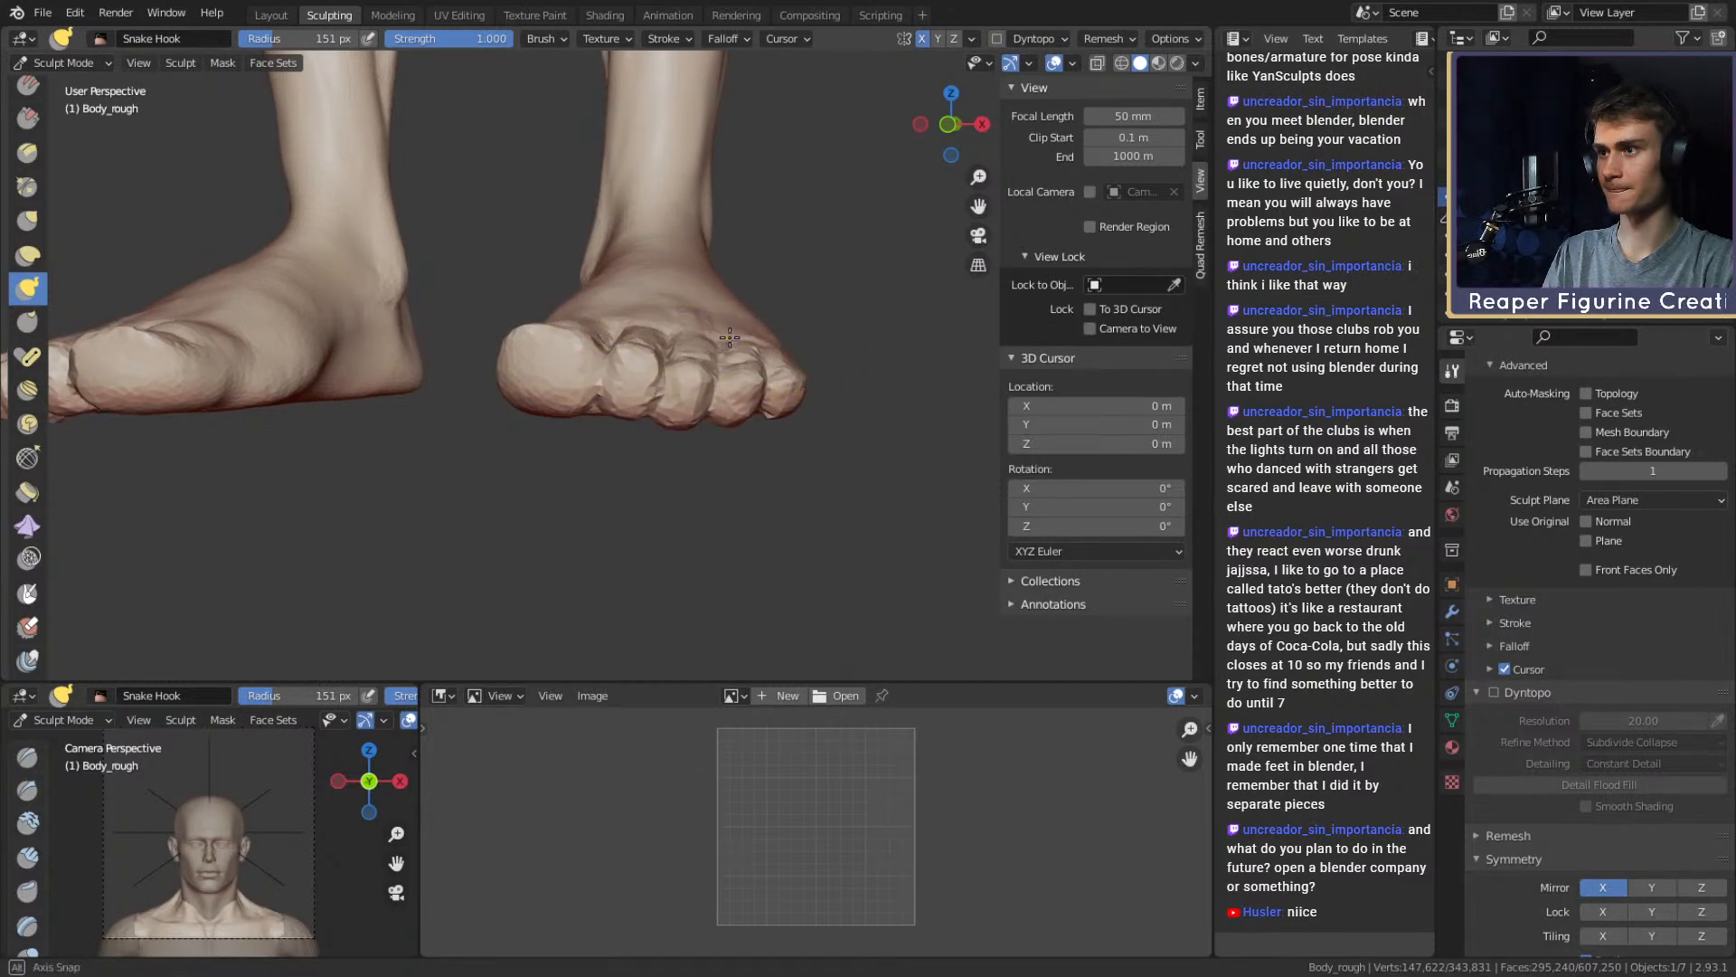
{"action": "mouse_move", "coordinate": [729, 337]}
{"action": "middle_mouse_down"}
{"action": "mouse_move", "coordinate": [531, 349]}
{"action": "mouse_move", "coordinate": [682, 368]}
{"action": "mouse_move", "coordinate": [687, 383]}
{"action": "mouse_move", "coordinate": [719, 378]}
{"action": "mouse_move", "coordinate": [595, 392]}
{"action": "mouse_move", "coordinate": [470, 366]}
{"action": "mouse_move", "coordinate": [452, 384]}
{"action": "middle_mouse_up"}
{"action": "key", "text": "f"}
{"action": "key", "text": "f"}
{"action": "left_click", "coordinate": [542, 363]}
{"action": "key", "text": "f"}
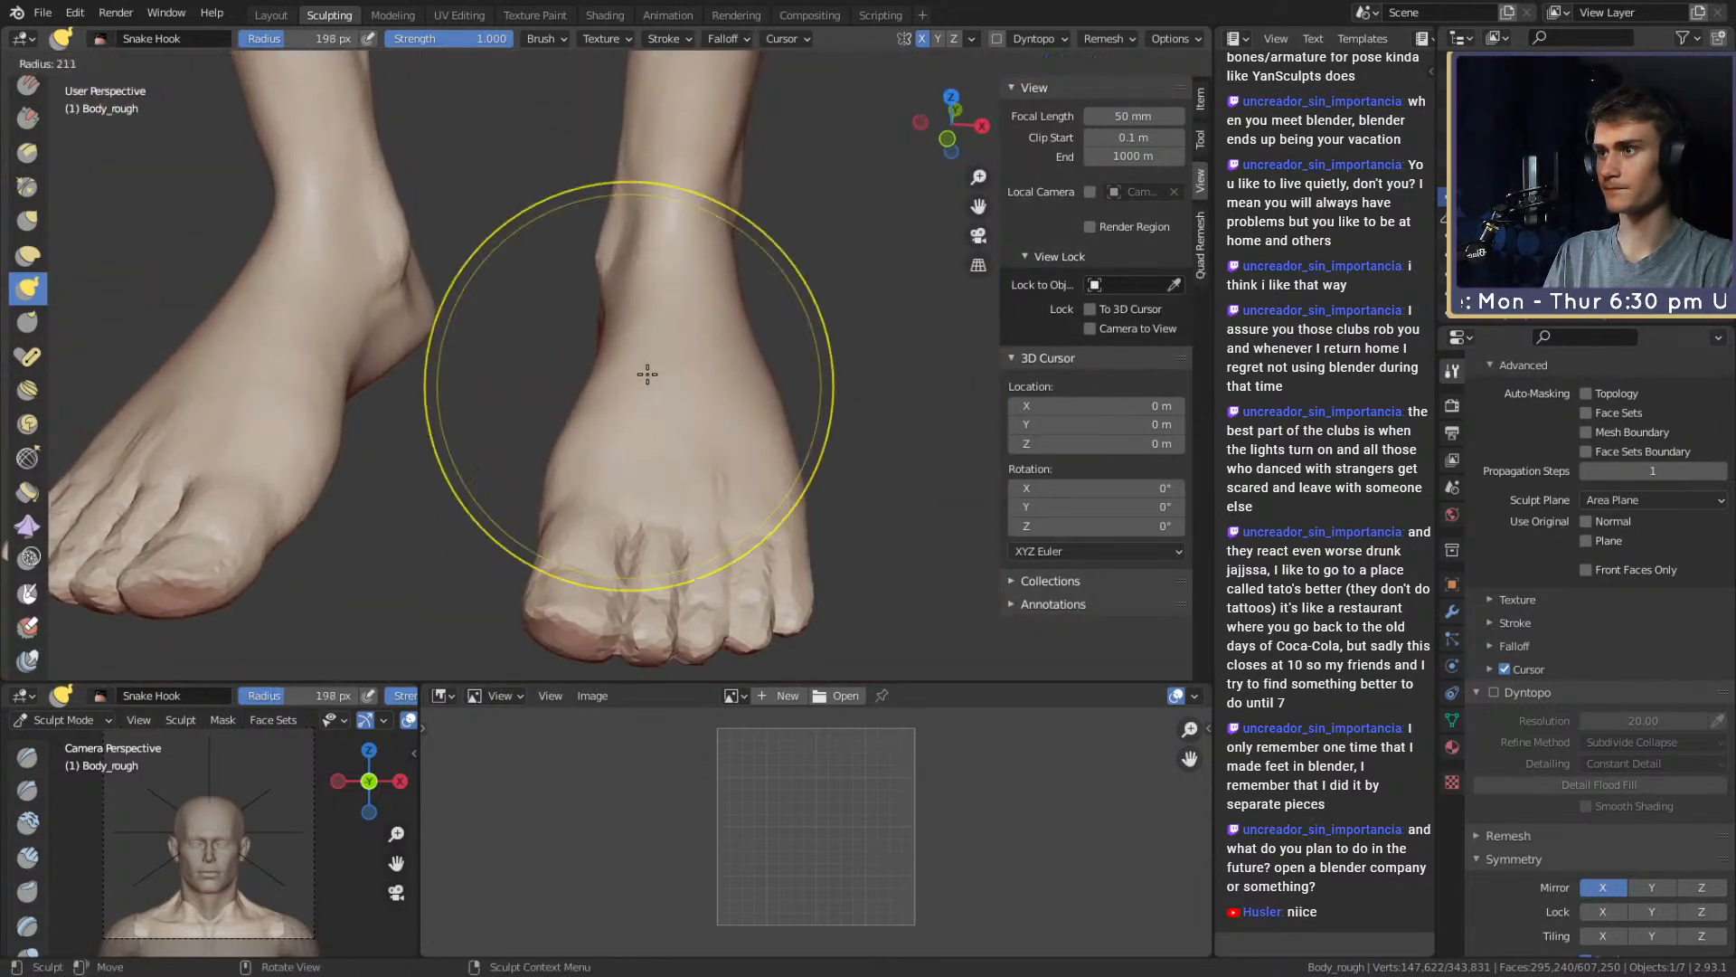
{"action": "left_click", "coordinate": [647, 374]}
Shape the inner edge of the foot at the big toe's base with Snake Hook at 112, 49 and 165 px
{"action": "mouse_move", "coordinate": [625, 365]}
{"action": "middle_mouse_down"}
{"action": "mouse_move", "coordinate": [630, 315]}
{"action": "mouse_move", "coordinate": [658, 533]}
{"action": "middle_mouse_up"}
{"action": "key", "text": "f"}
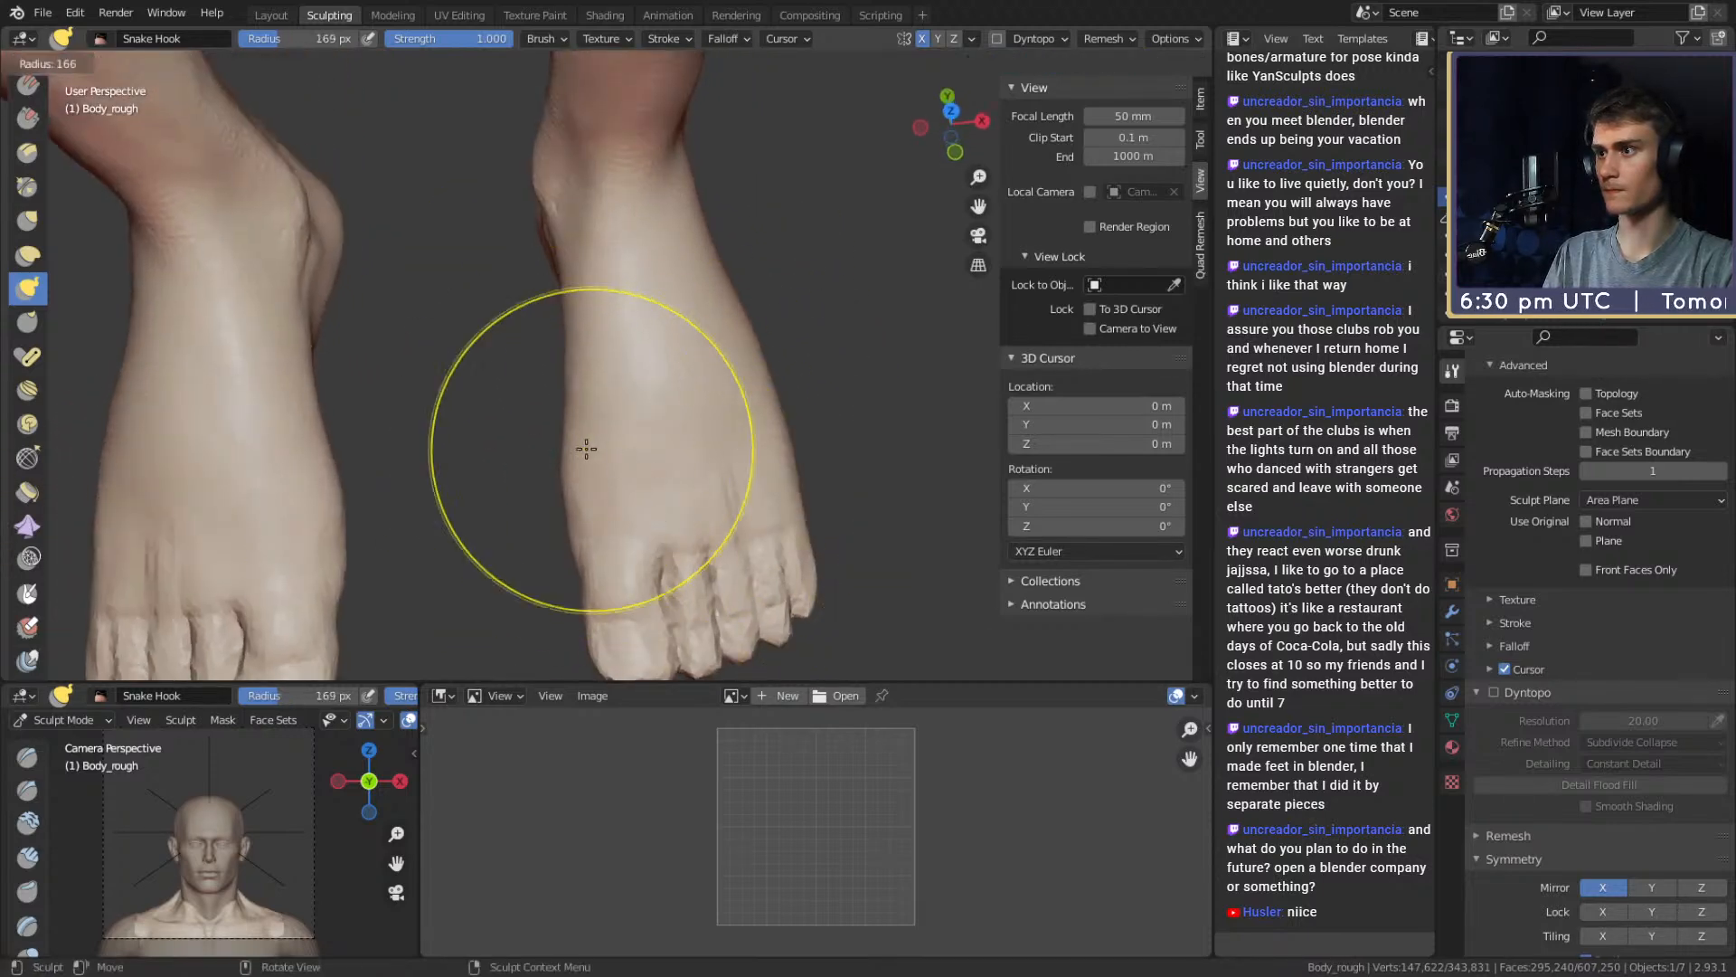
{"action": "left_click", "coordinate": [706, 446]}
{"action": "mouse_move", "coordinate": [579, 445]}
{"action": "middle_mouse_down"}
{"action": "mouse_move", "coordinate": [624, 434]}
{"action": "mouse_move", "coordinate": [636, 407]}
{"action": "mouse_move", "coordinate": [629, 481]}
{"action": "mouse_move", "coordinate": [627, 452]}
{"action": "middle_mouse_up"}
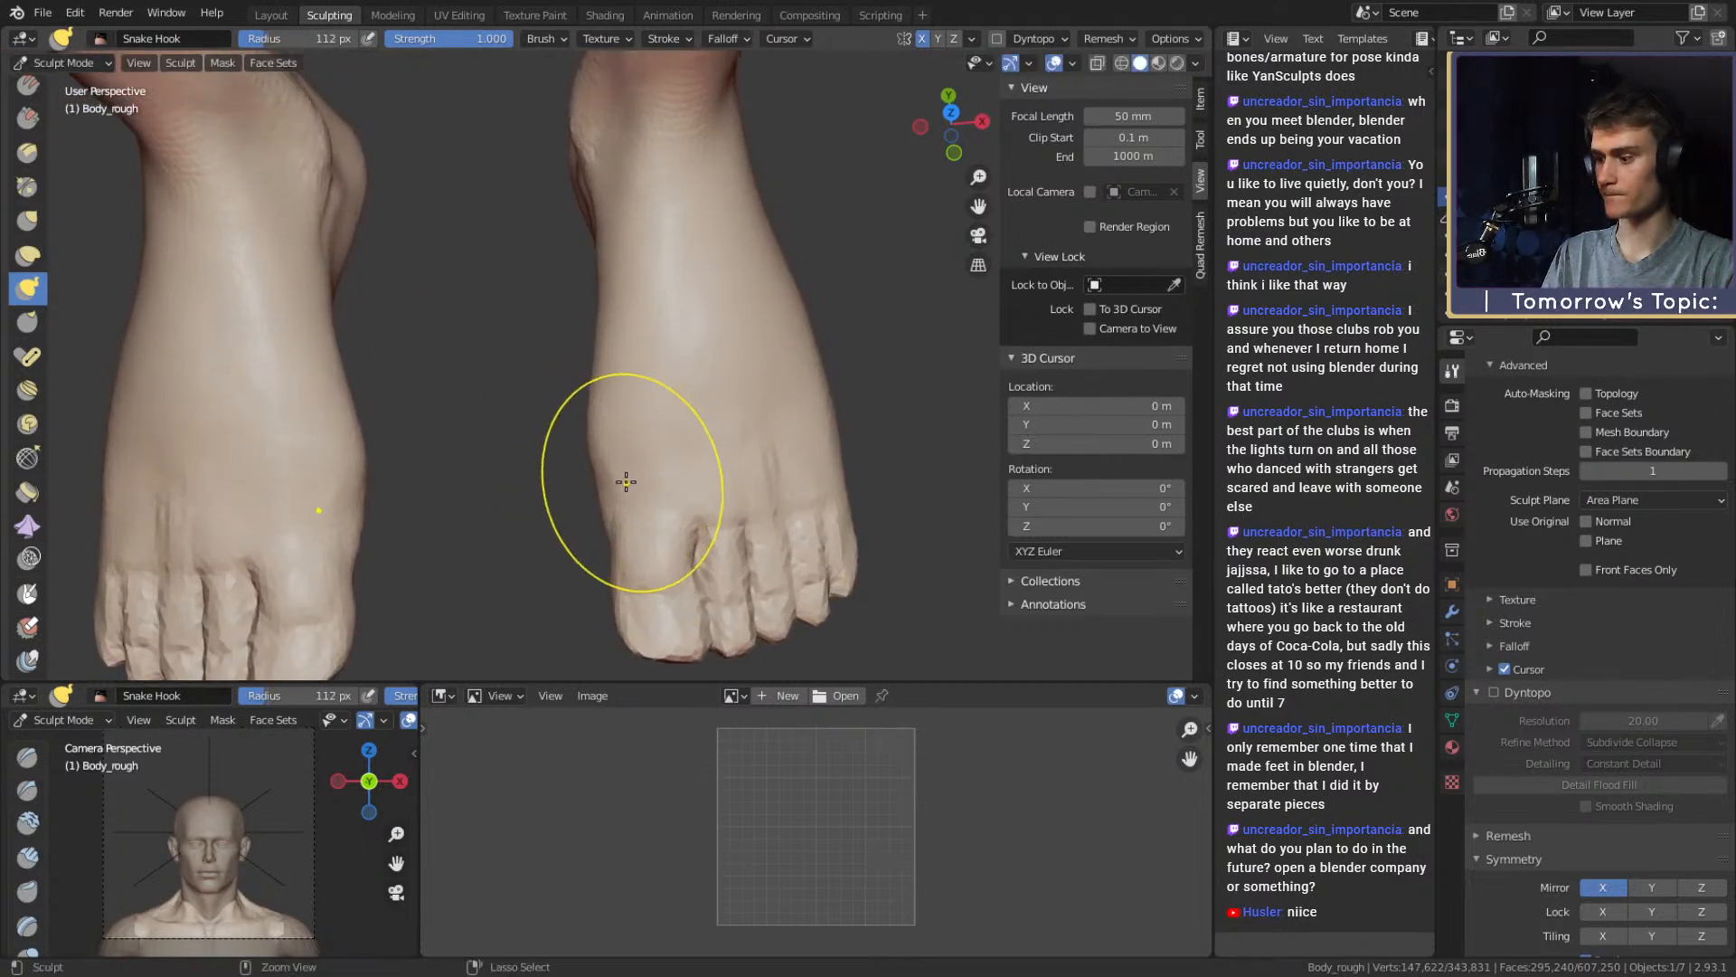
{"action": "key", "text": "f"}
{"action": "left_click", "coordinate": [613, 516]}
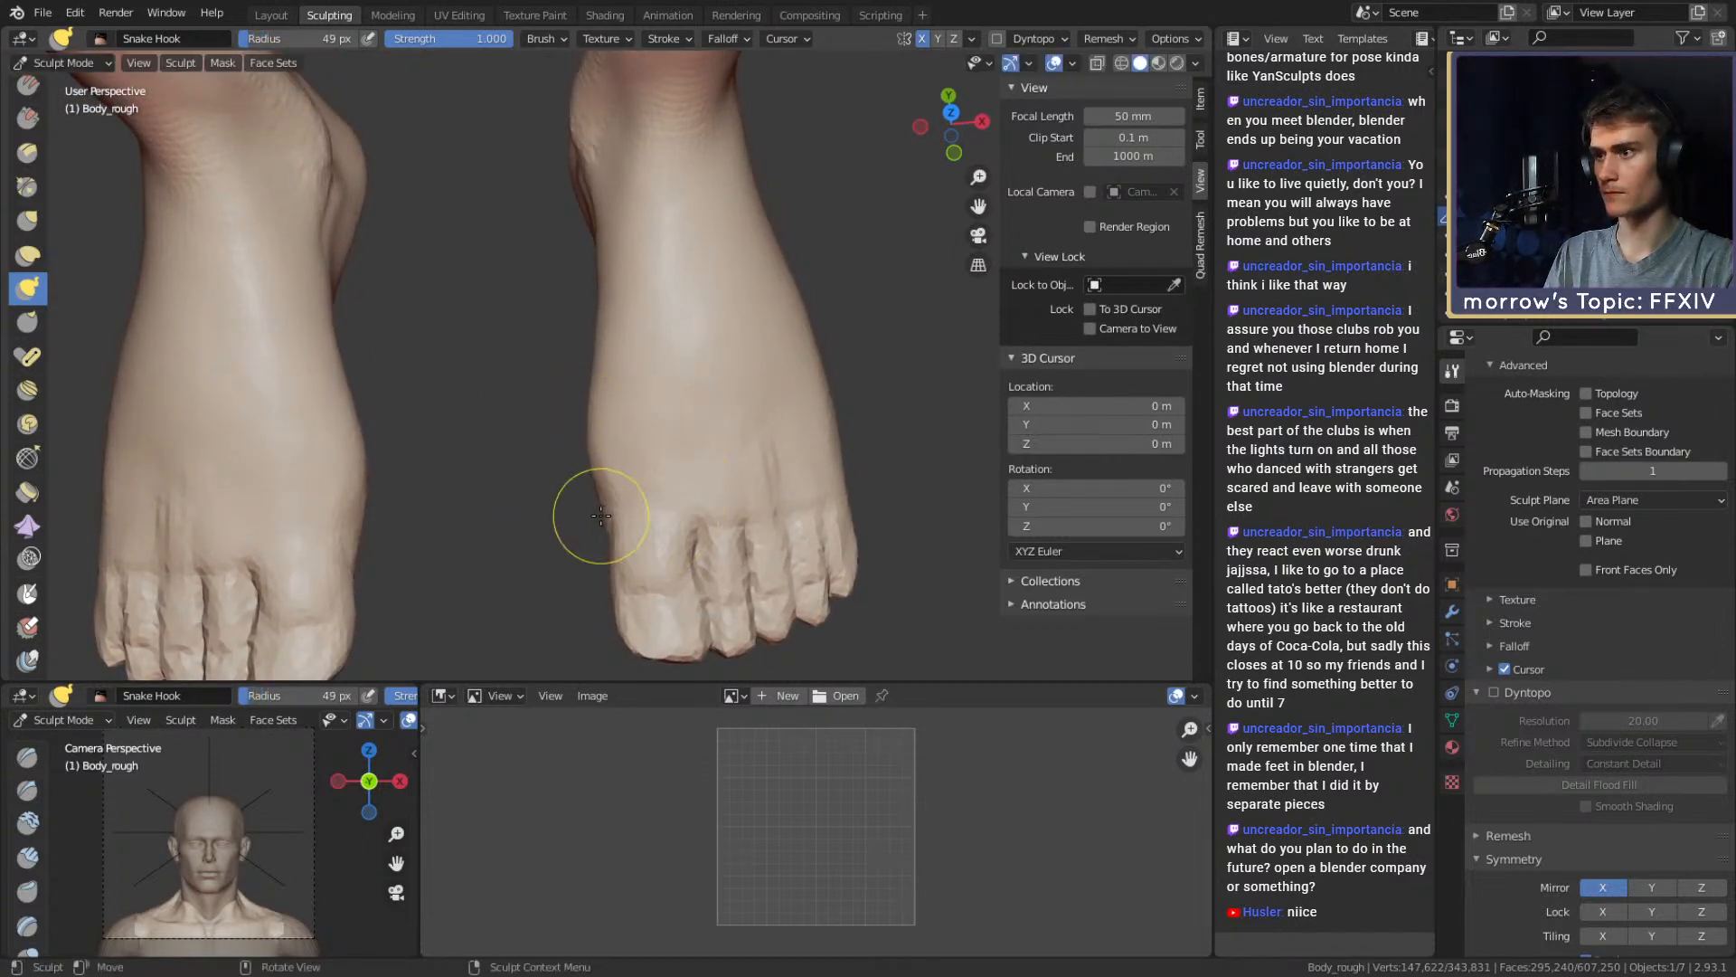
{"action": "key", "text": "f"}
{"action": "left_click", "coordinate": [620, 483]}
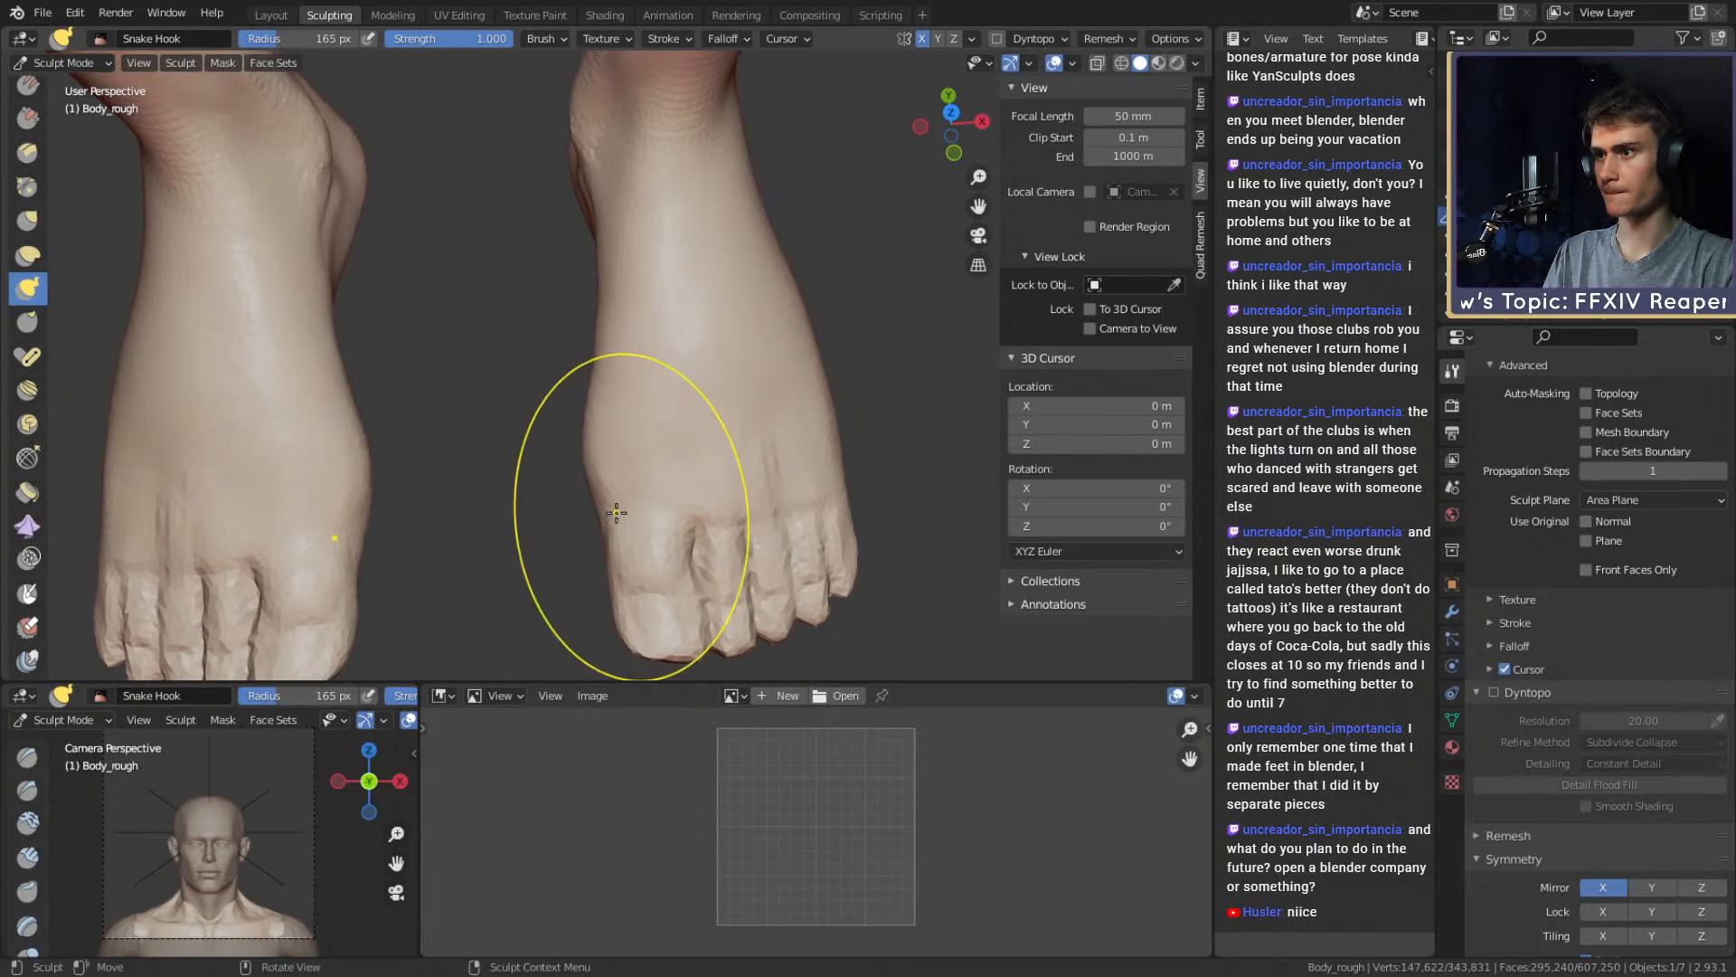
Refine the inner edge of the foot behind the big toe with Snake Hook at 106 px
{"action": "key", "text": "f"}
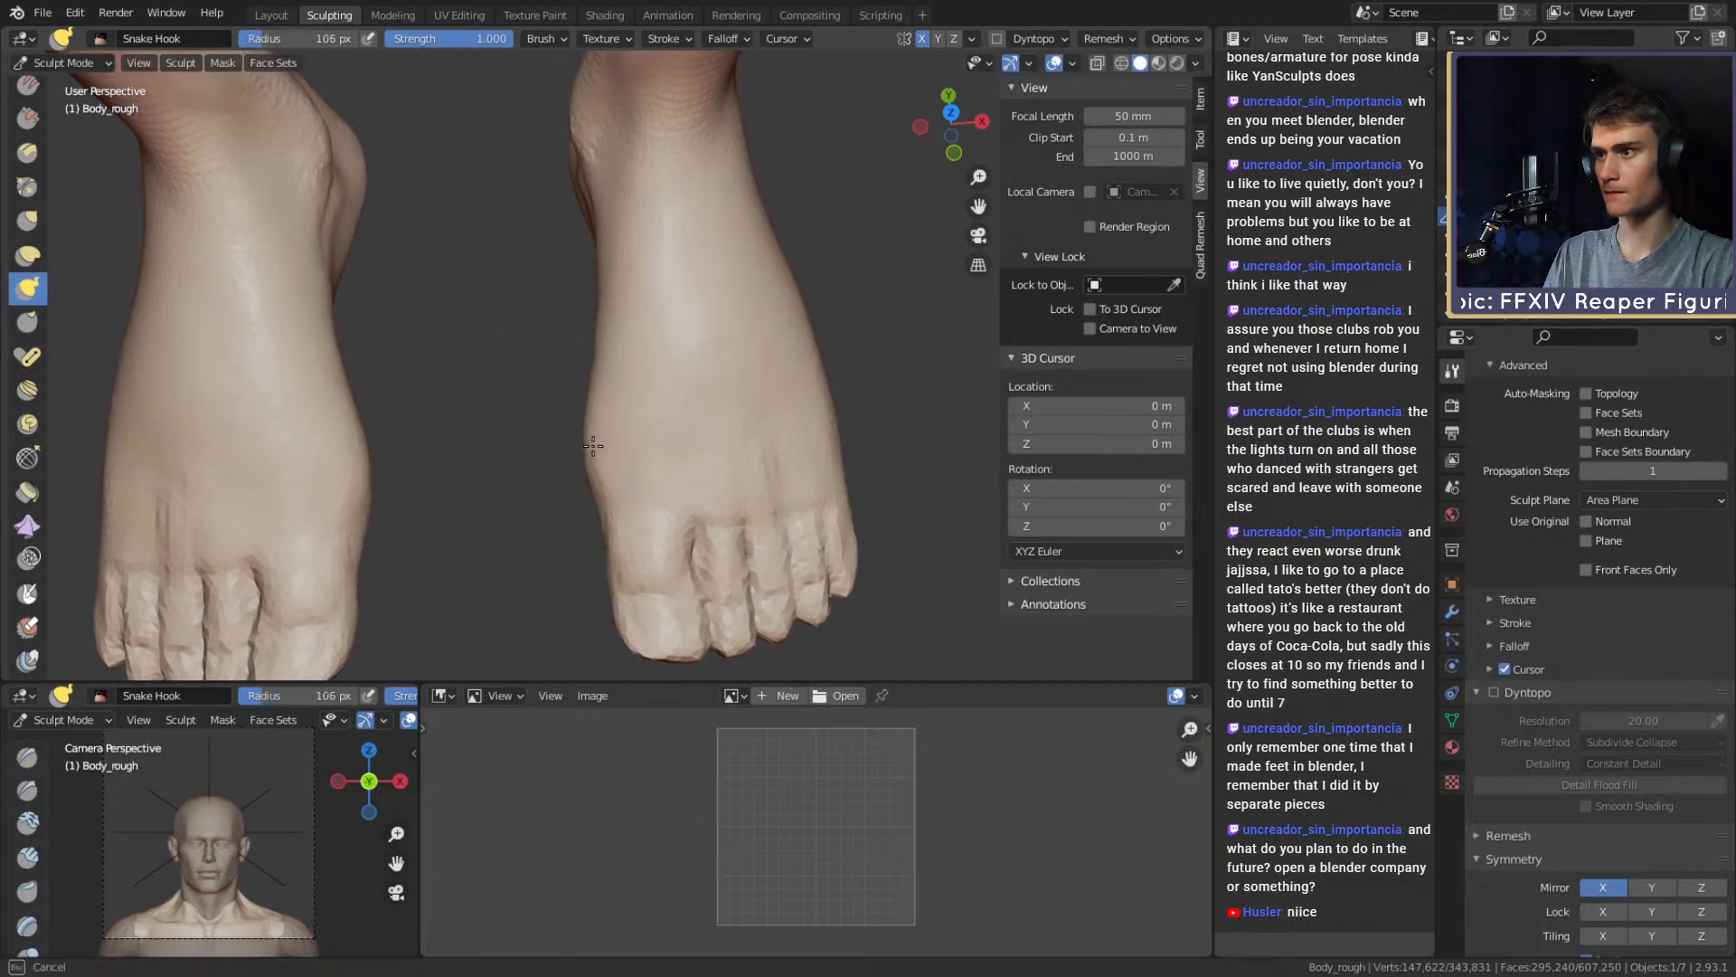
{"action": "left_click", "coordinate": [577, 367]}
{"action": "left_click_drag", "start_coordinate": [613, 369], "coordinate": [601, 368]}
{"action": "mouse_move", "coordinate": [630, 380]}
{"action": "middle_mouse_down"}
{"action": "mouse_move", "coordinate": [616, 290]}
{"action": "mouse_move", "coordinate": [647, 421]}
{"action": "mouse_move", "coordinate": [649, 346]}
{"action": "middle_mouse_up"}
Adjust the stance of the lower legs and feet with the Snake Hook brush at 216 px
{"action": "middle_click_drag", "start_coordinate": [651, 280], "coordinate": [687, 434], "text": "ctrl"}
{"action": "mouse_move", "coordinate": [688, 506]}
{"action": "middle_mouse_down", "text": "shift"}
{"action": "mouse_move", "coordinate": [694, 366]}
{"action": "mouse_move", "coordinate": [534, 372]}
{"action": "mouse_move", "coordinate": [621, 461]}
{"action": "mouse_move", "coordinate": [562, 426]}
{"action": "mouse_move", "coordinate": [671, 416]}
{"action": "mouse_move", "coordinate": [805, 356]}
{"action": "mouse_move", "coordinate": [736, 434]}
{"action": "middle_mouse_up", "text": "shift"}
{"action": "key", "text": "f"}
{"action": "left_click", "coordinate": [663, 425]}
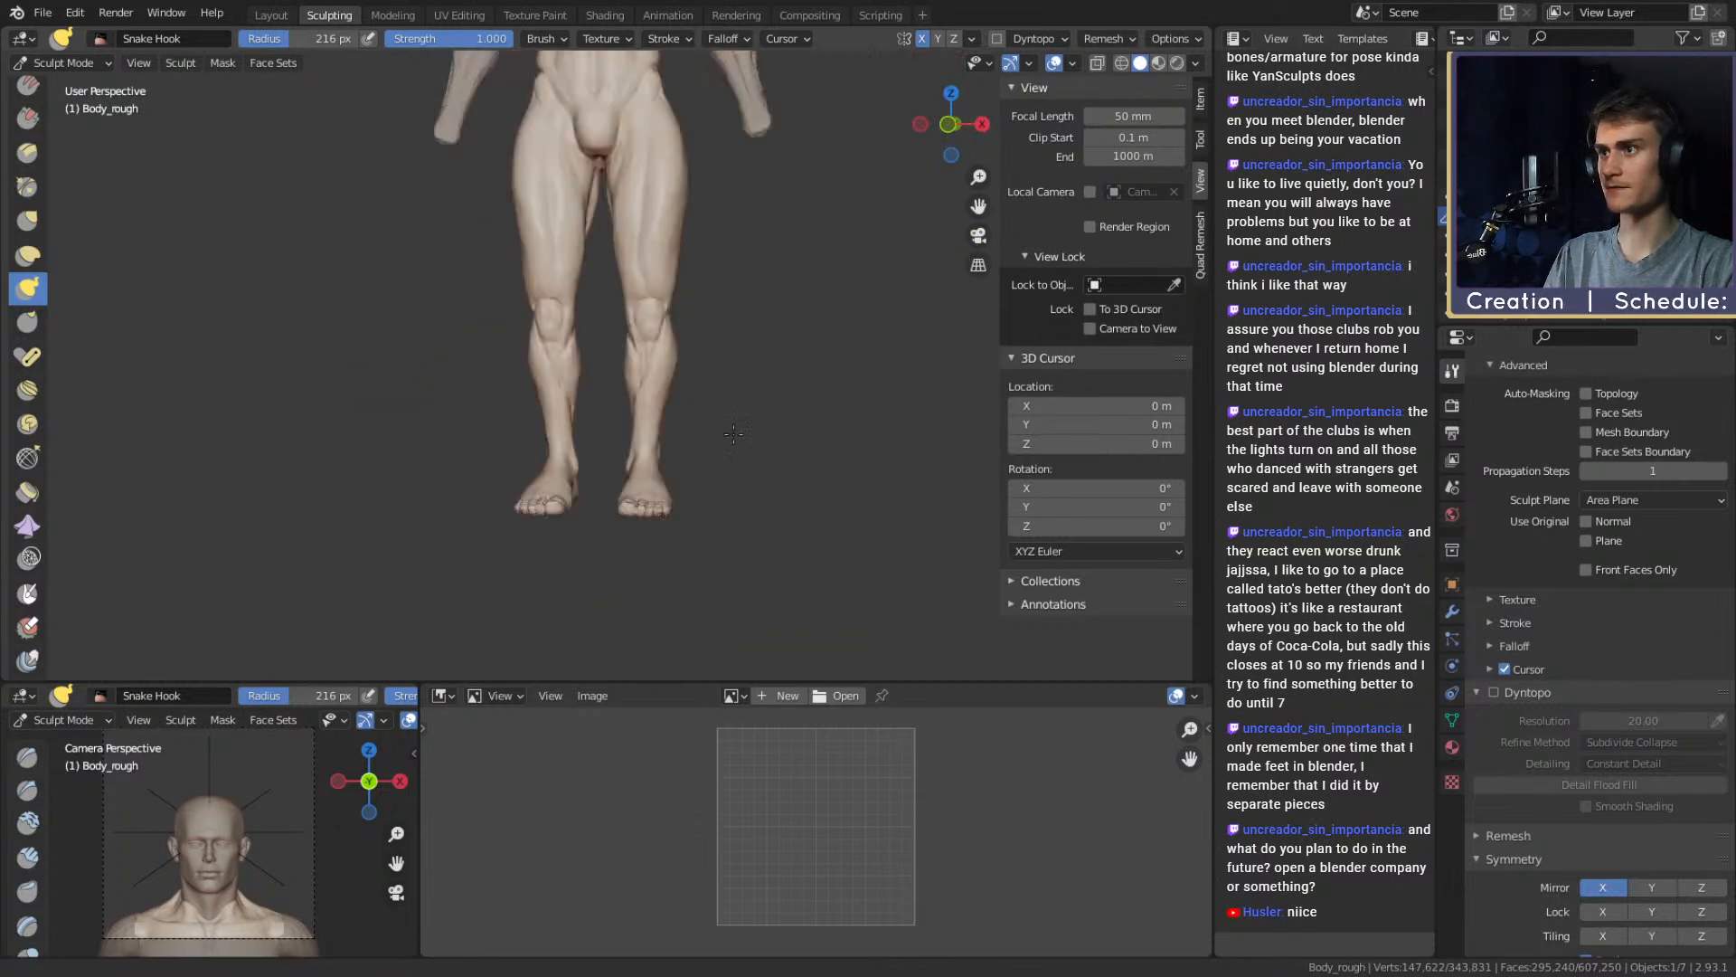
{"action": "mouse_move", "coordinate": [696, 305]}
{"action": "middle_mouse_down", "text": "shift"}
{"action": "mouse_move", "coordinate": [712, 400]}
{"action": "mouse_move", "coordinate": [699, 516]}
{"action": "mouse_move", "coordinate": [710, 496]}
{"action": "middle_mouse_up", "text": "shift"}
{"action": "mouse_move", "coordinate": [709, 496]}
{"action": "middle_mouse_down", "text": "ctrl"}
{"action": "mouse_move", "coordinate": [741, 522]}
{"action": "mouse_move", "coordinate": [779, 508]}
{"action": "mouse_move", "coordinate": [768, 488]}
{"action": "middle_mouse_up", "text": "ctrl"}
{"action": "scroll", "coordinate": [737, 461], "scroll_direction": "up", "scroll_amount": 5}
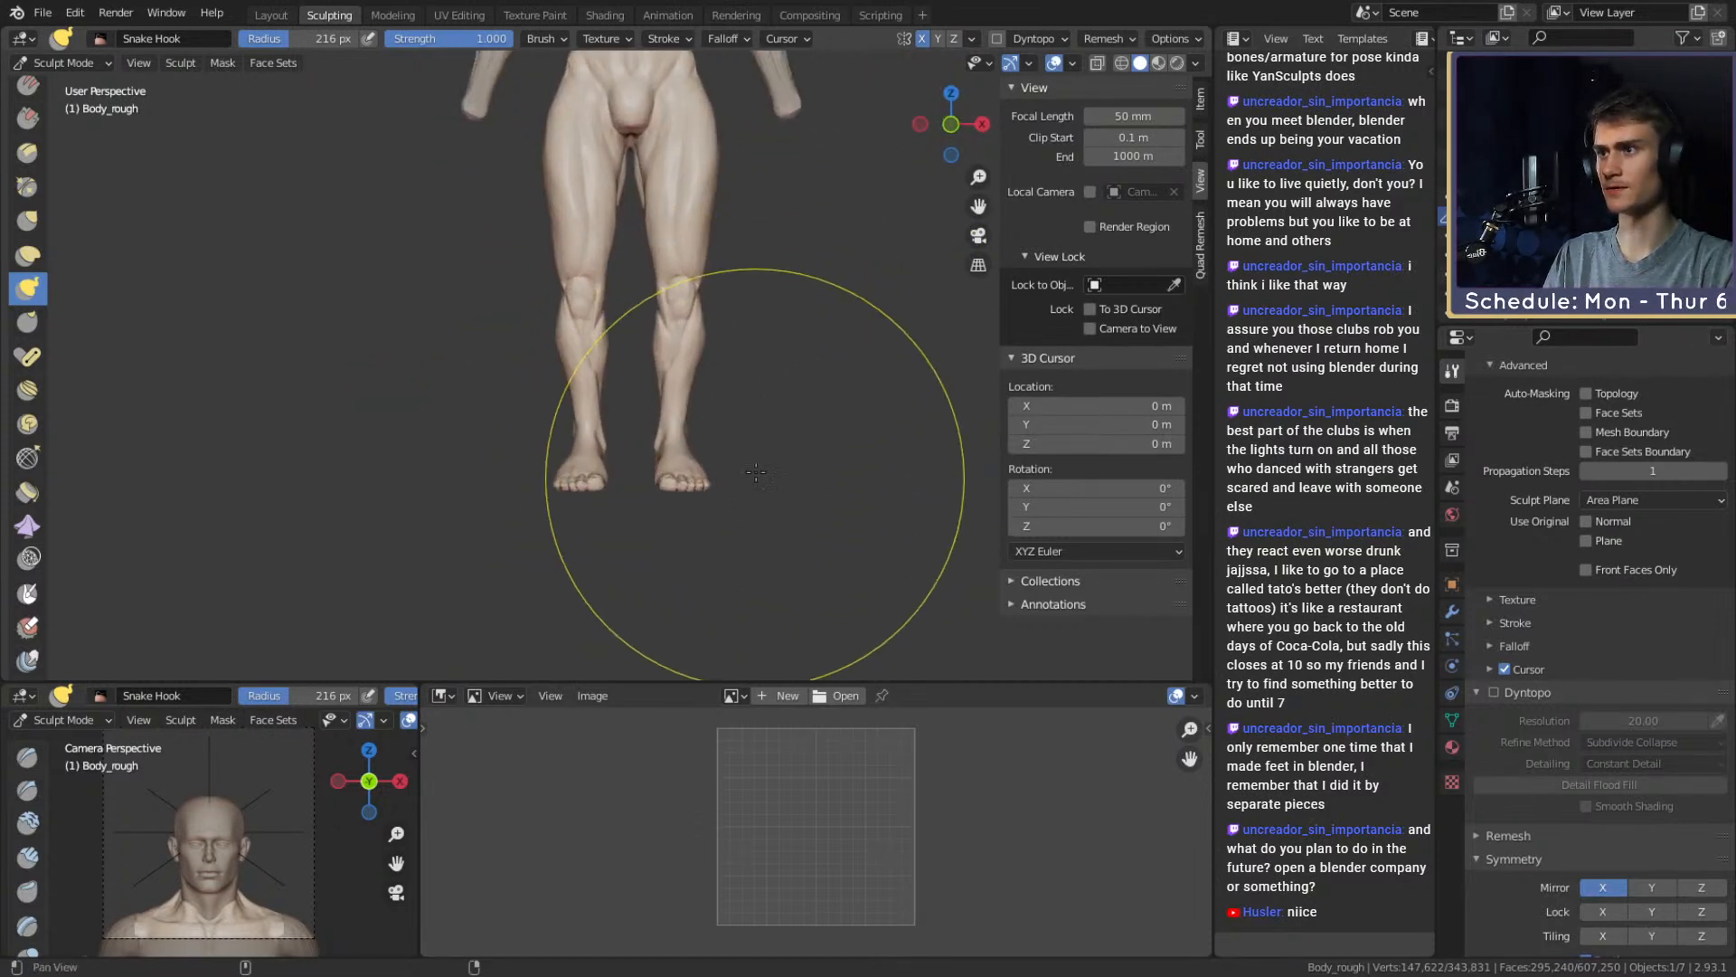
Shape the front contours of both thighs with Snake Hook at 148, 145 and 173 px
{"action": "key", "text": "f"}
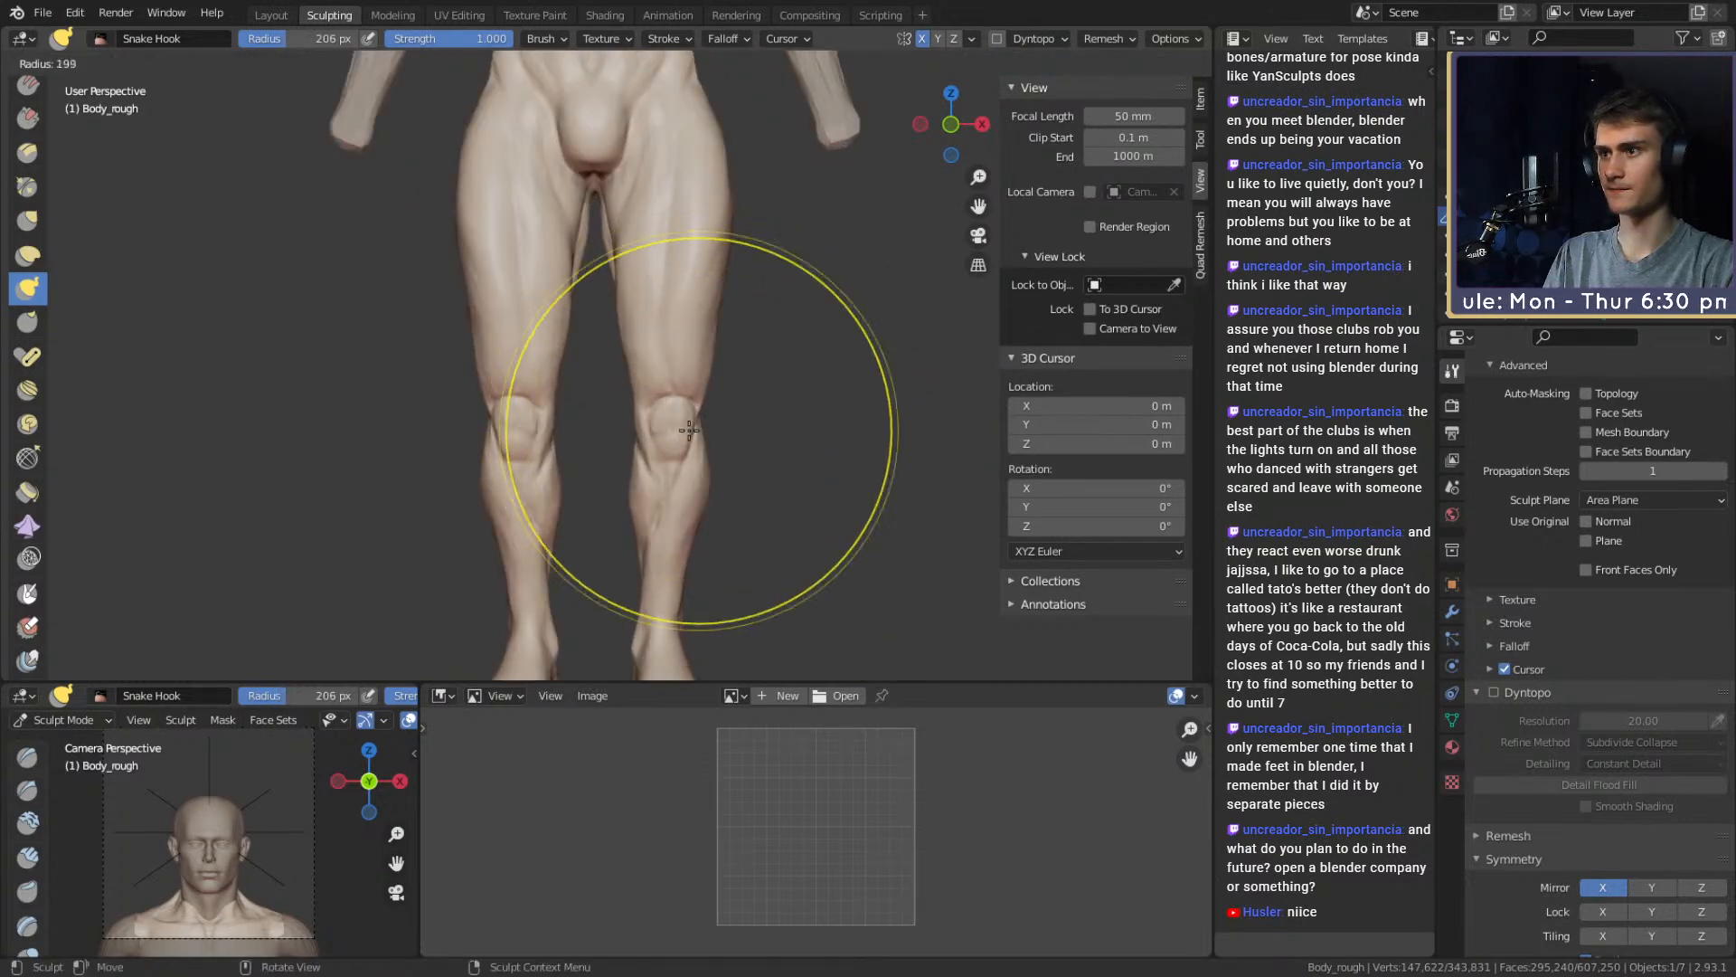
{"action": "left_click", "coordinate": [681, 431]}
{"action": "mouse_move", "coordinate": [728, 433]}
{"action": "middle_mouse_down"}
{"action": "mouse_move", "coordinate": [534, 438]}
{"action": "mouse_move", "coordinate": [659, 437]}
{"action": "mouse_move", "coordinate": [796, 389]}
{"action": "middle_mouse_up"}
{"action": "scroll", "coordinate": [640, 426], "scroll_direction": "down", "scroll_amount": 2}
{"action": "middle_click_drag", "start_coordinate": [769, 316], "coordinate": [723, 453], "text": "shift"}
{"action": "scroll", "coordinate": [723, 453], "scroll_direction": "up", "scroll_amount": 5}
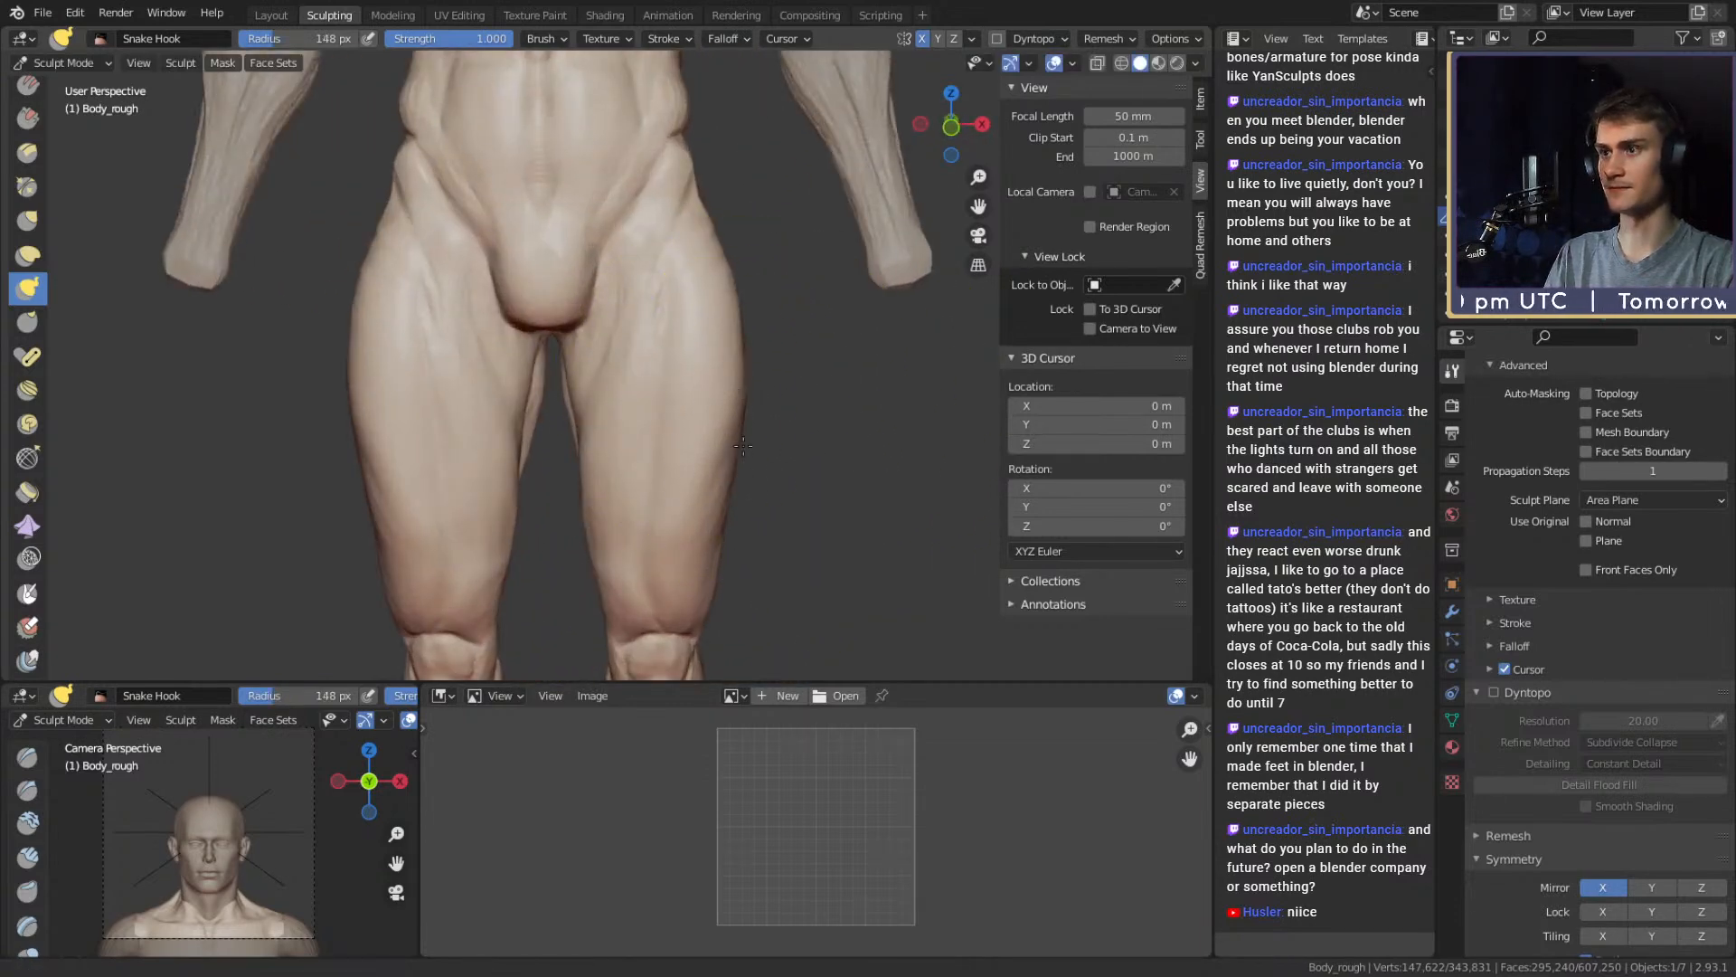
{"action": "mouse_move", "coordinate": [686, 561]}
{"action": "middle_mouse_down", "text": "shift"}
{"action": "mouse_move", "coordinate": [660, 423]}
{"action": "mouse_move", "coordinate": [669, 452]}
{"action": "middle_mouse_up", "text": "shift"}
{"action": "middle_click_drag", "start_coordinate": [648, 388], "coordinate": [689, 453], "text": "shift"}
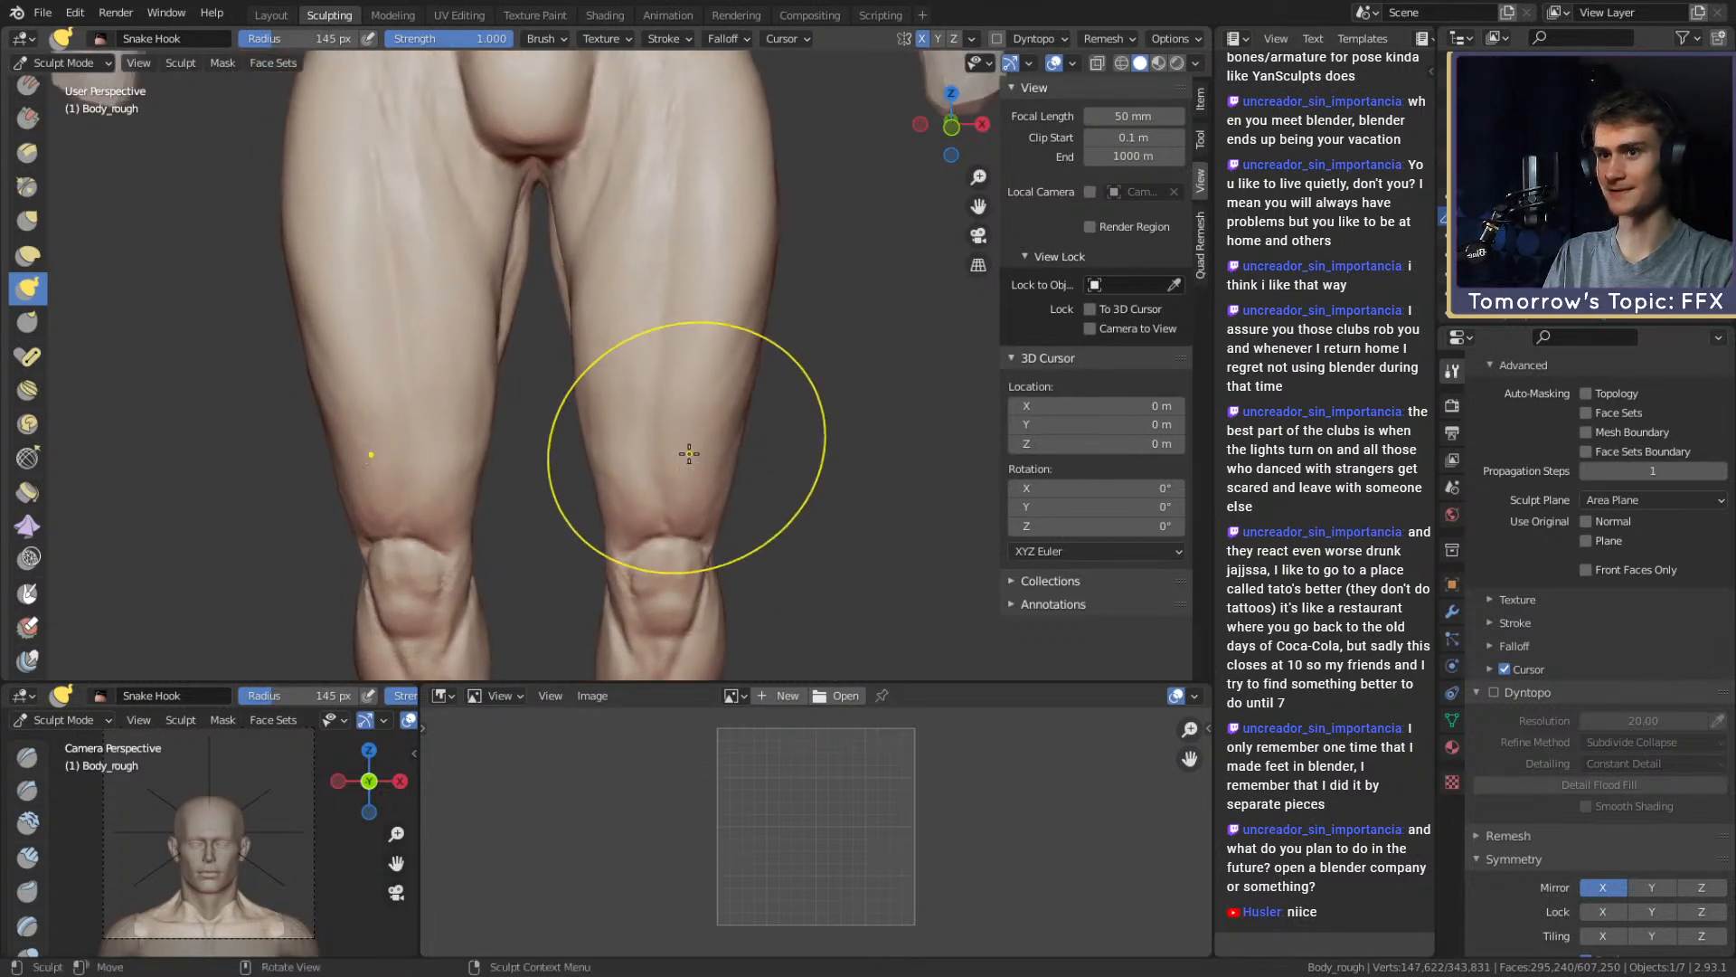
{"action": "middle_click_drag", "start_coordinate": [620, 371], "coordinate": [636, 424], "text": "shift"}
{"action": "left_click", "coordinate": [597, 358]}
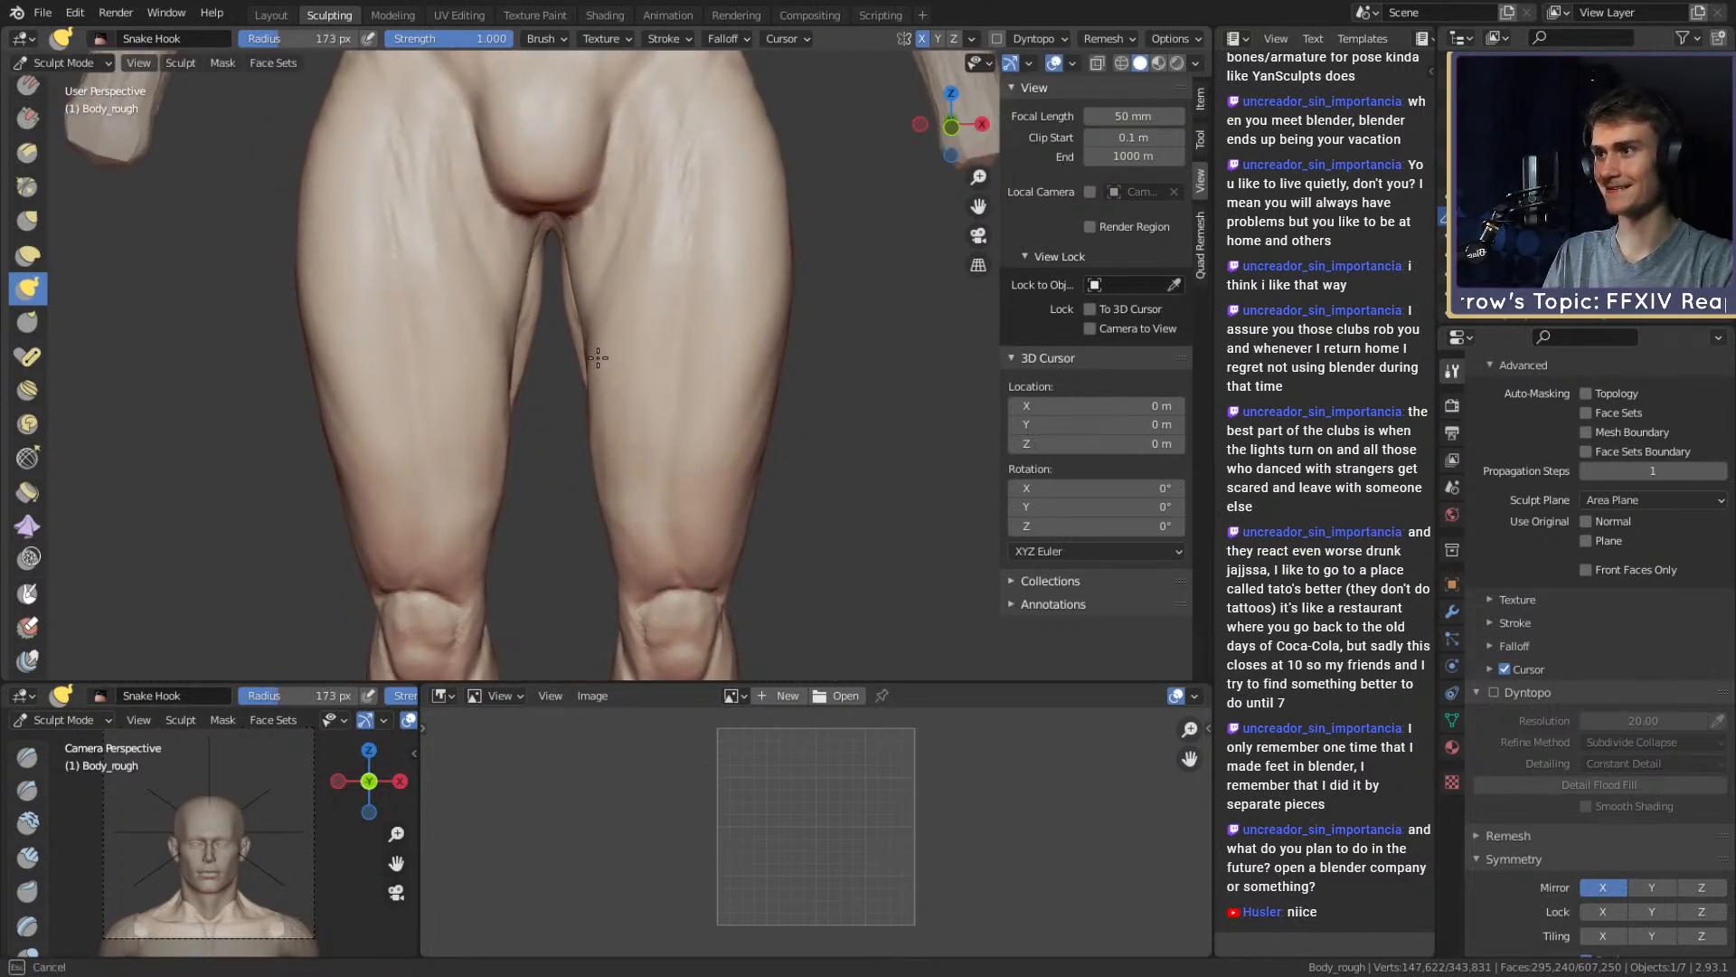
Reshape the knees and the area just above them with Snake Hook at 218, 197 and 263 px
{"action": "middle_click_drag", "start_coordinate": [624, 542], "coordinate": [636, 419], "text": "shift"}
{"action": "middle_click_drag", "start_coordinate": [682, 493], "coordinate": [654, 357], "text": "shift"}
{"action": "key", "text": "f"}
{"action": "left_click", "coordinate": [843, 387]}
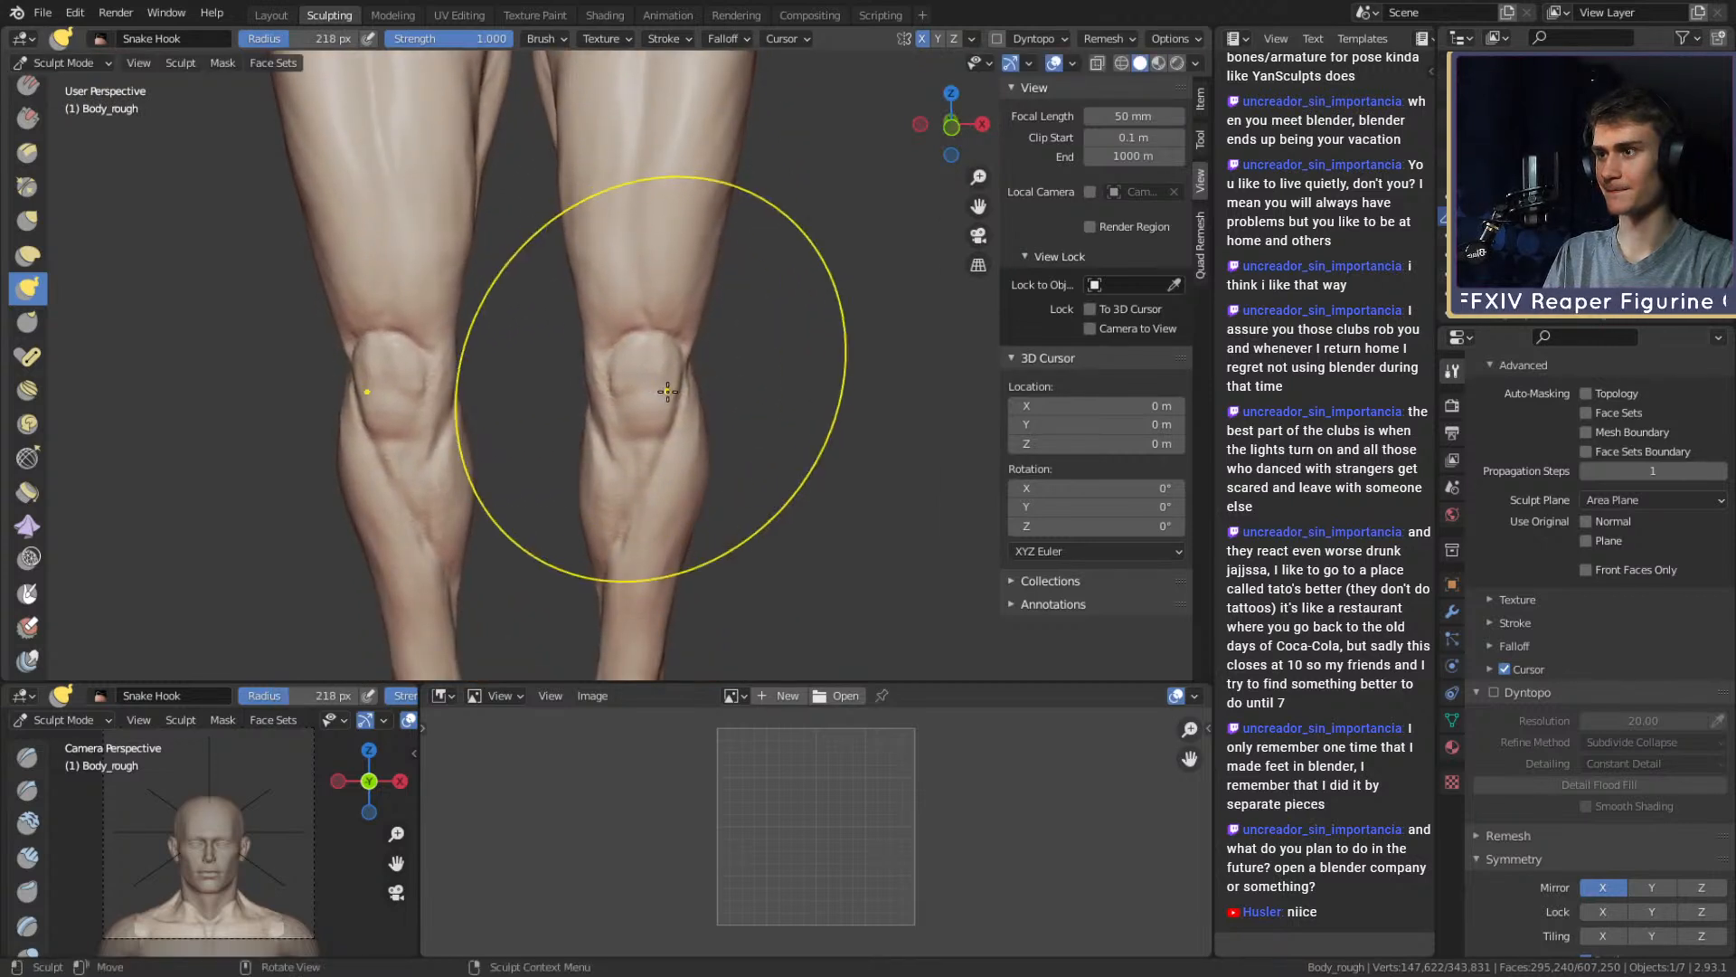
{"action": "mouse_move", "coordinate": [654, 390]}
{"action": "middle_mouse_down", "text": "shift"}
{"action": "mouse_move", "coordinate": [678, 318]}
{"action": "mouse_move", "coordinate": [686, 398]}
{"action": "middle_mouse_up", "text": "shift"}
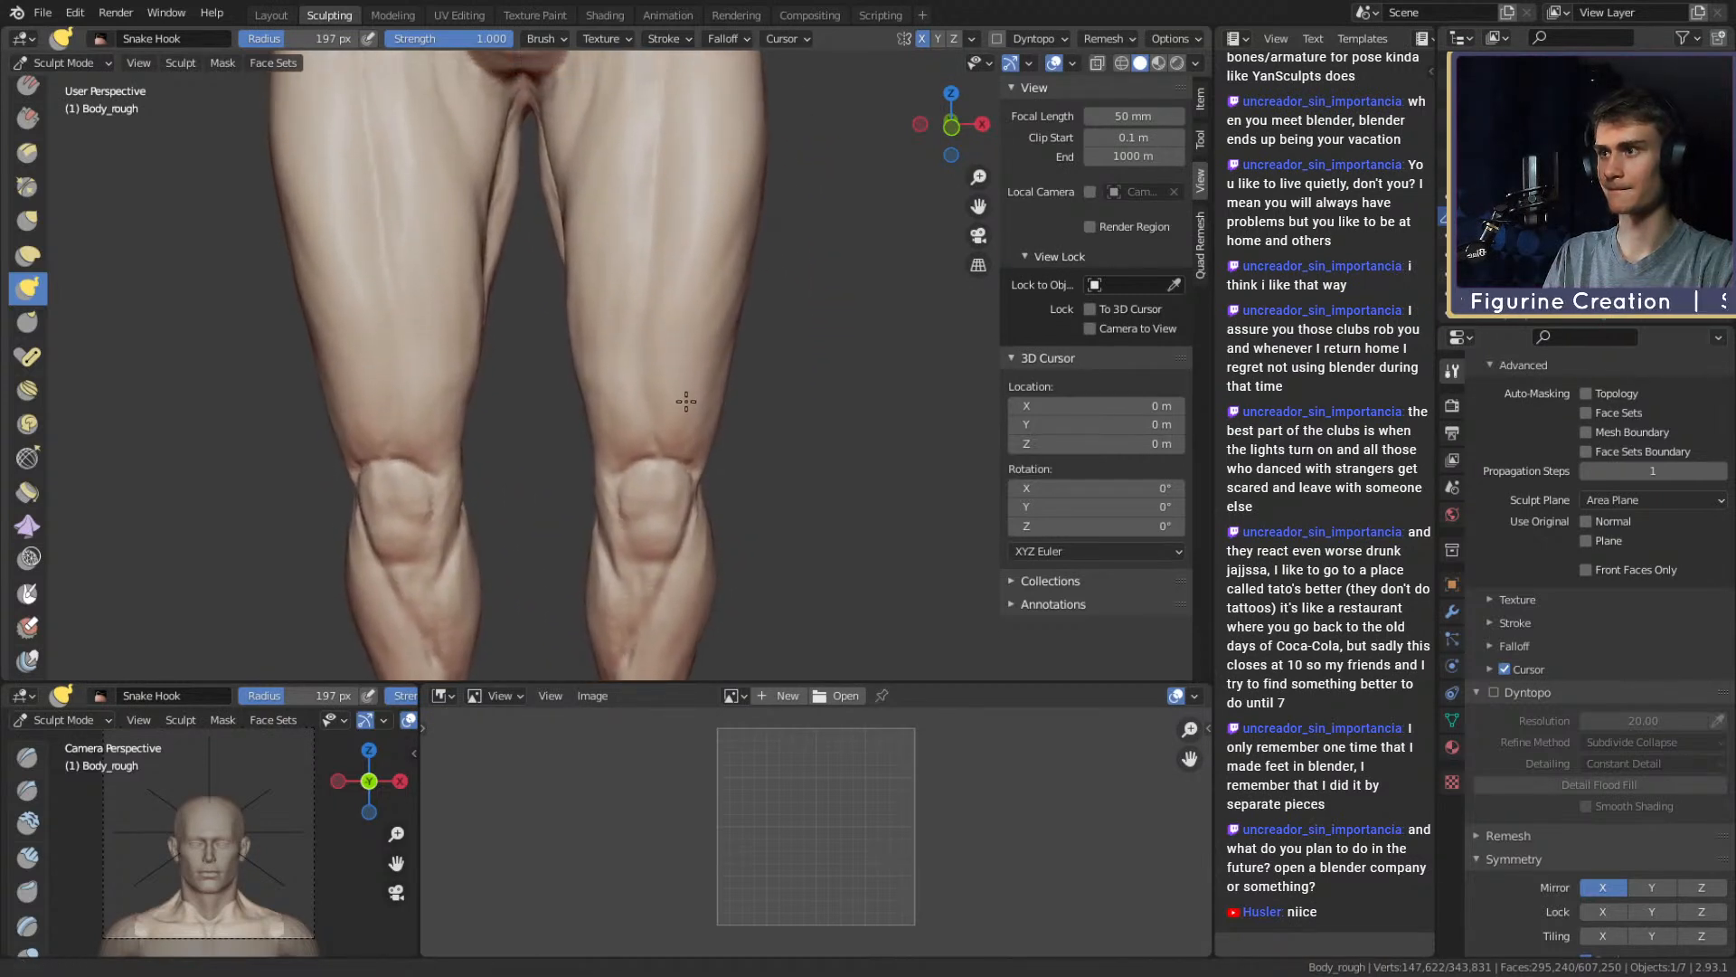
{"action": "key", "text": "f"}
{"action": "left_click", "coordinate": [663, 405]}
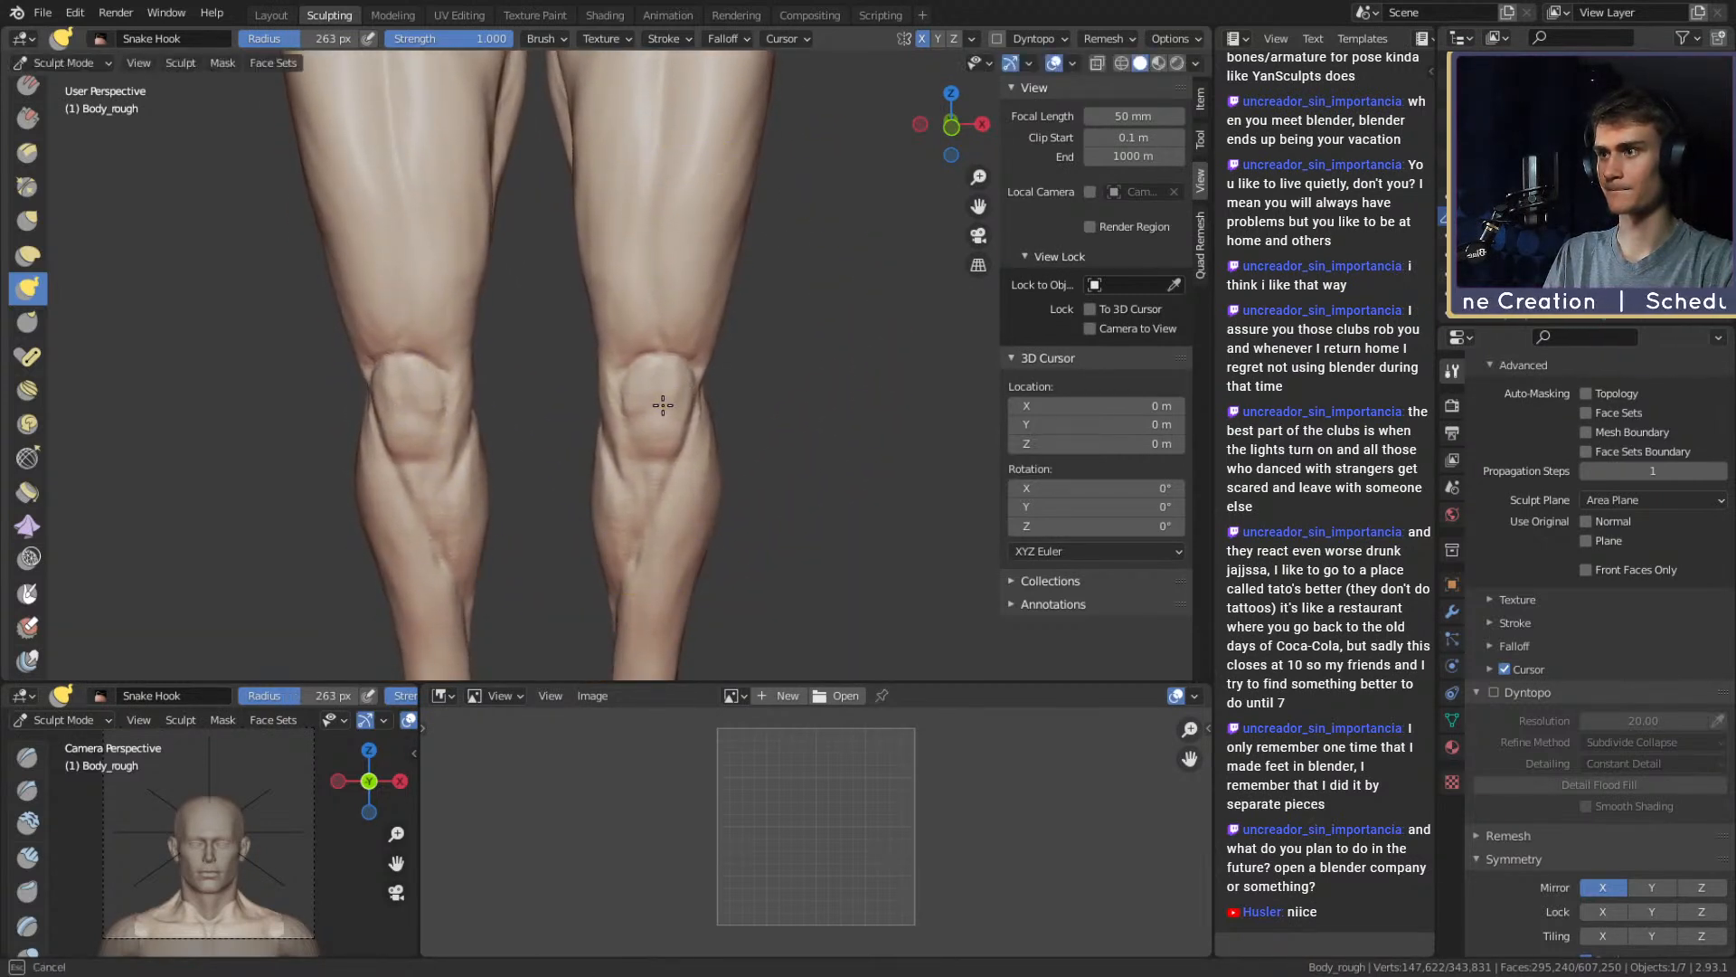
{"action": "middle_click_drag", "start_coordinate": [666, 387], "coordinate": [685, 418], "text": "shift"}
Refine the inner thigh above the knee with Snake Hook at 111 px, then the outer lower thigh at 203 px
{"action": "key", "text": "bracketleft"}
{"action": "key", "text": "bracketleft"}
{"action": "key", "text": "bracketleft"}
{"action": "key", "text": "bracketleft"}
{"action": "key", "text": "bracketleft"}
{"action": "key", "text": "bracketleft"}
{"action": "key", "text": "bracketleft"}
{"action": "key", "text": "bracketleft"}
{"action": "key", "text": "bracketleft"}
{"action": "key", "text": "bracketleft"}
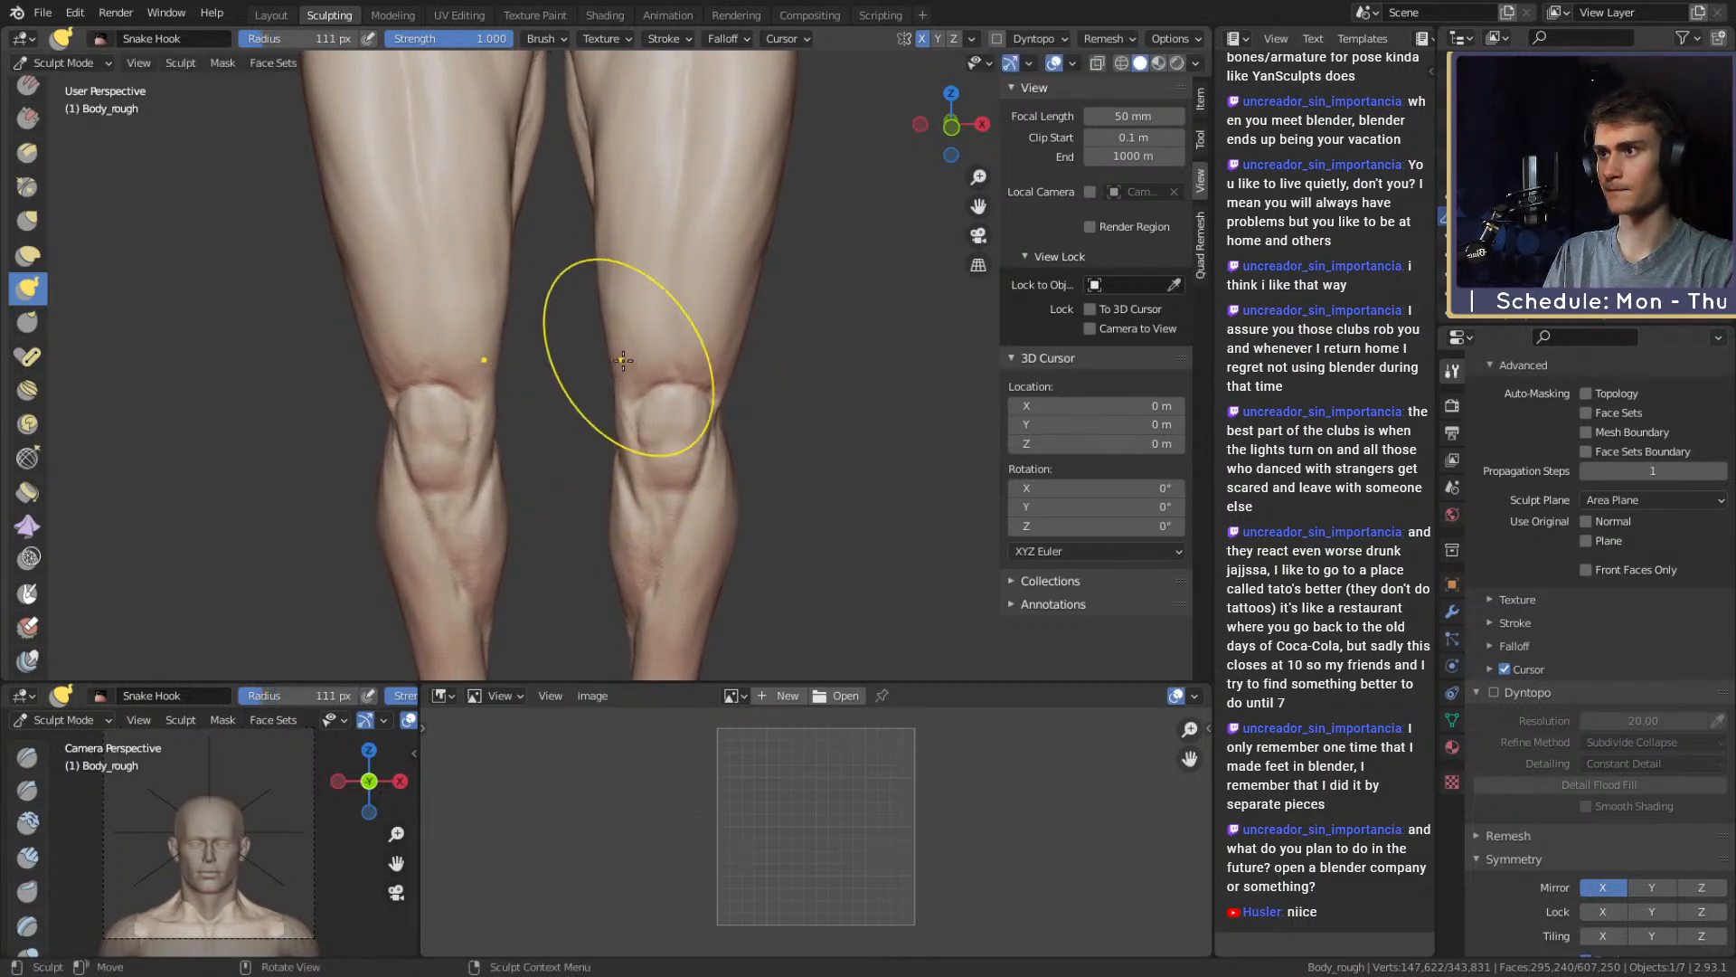
{"action": "middle_click_drag", "start_coordinate": [623, 360], "coordinate": [647, 419], "text": "shift"}
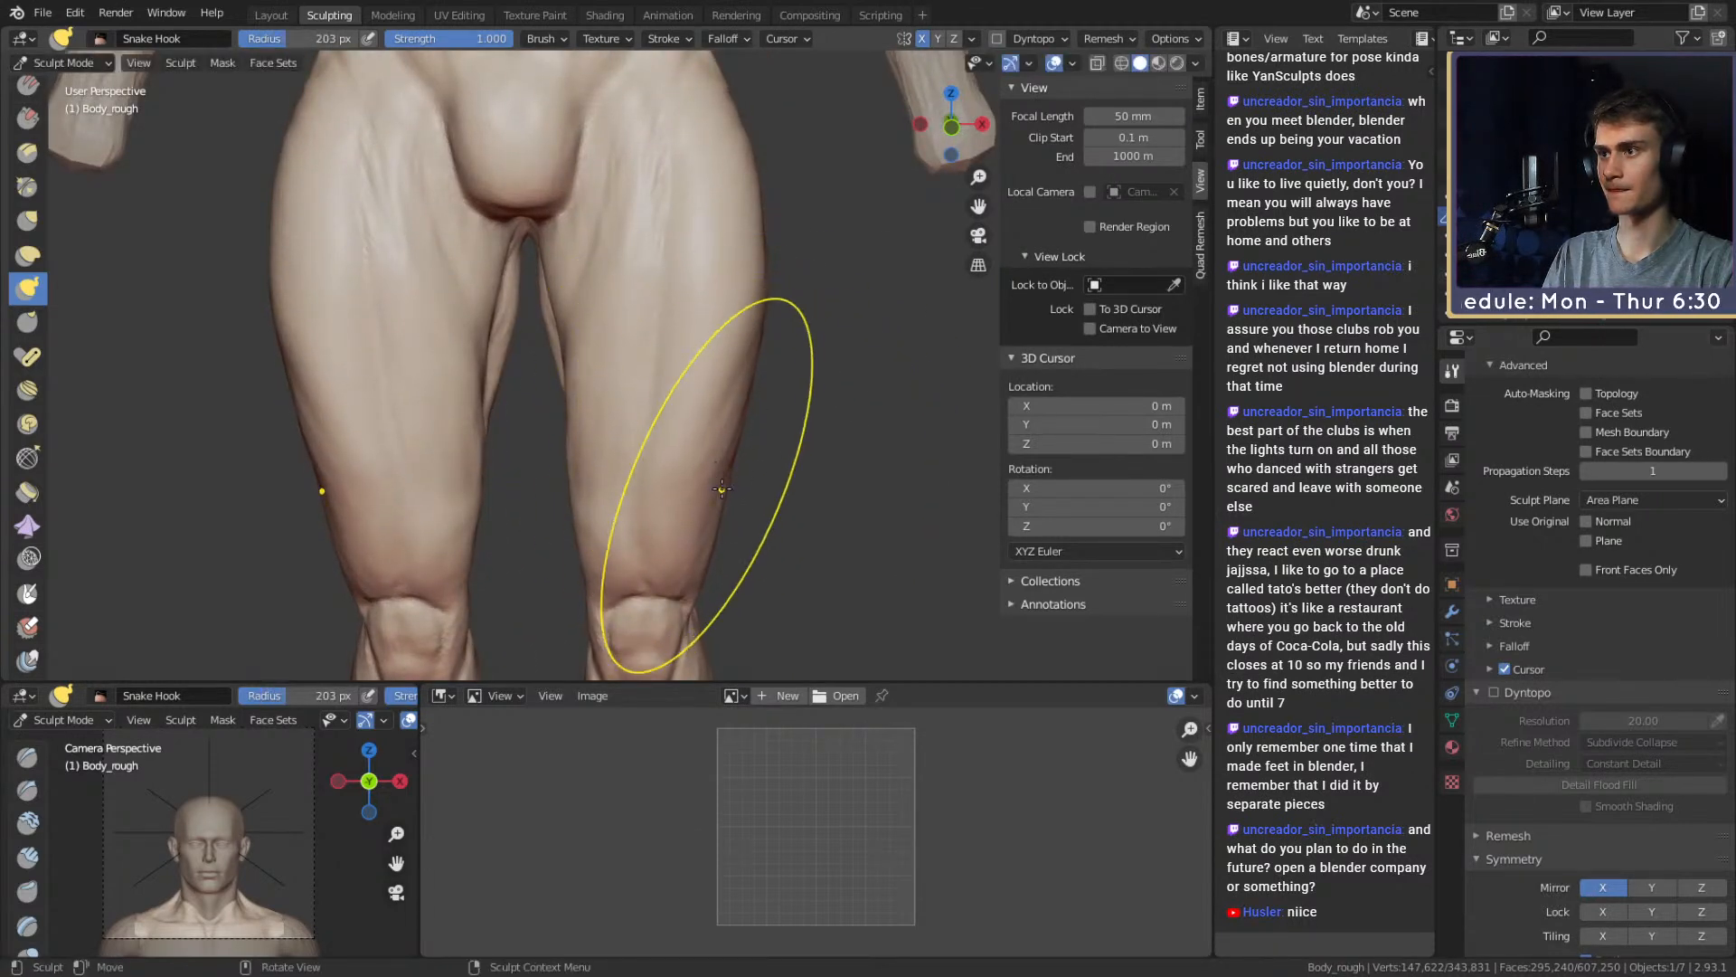
{"action": "left_click_drag", "start_coordinate": [722, 489], "coordinate": [714, 514]}
Adjust the hip contour just below the waist crease with Snake Hook at 146 px
{"action": "mouse_move", "coordinate": [711, 449]}
{"action": "middle_mouse_down"}
{"action": "mouse_move", "coordinate": [705, 434]}
{"action": "mouse_move", "coordinate": [756, 434]}
{"action": "middle_mouse_up"}
{"action": "middle_click_drag", "start_coordinate": [756, 353], "coordinate": [756, 447], "text": "shift"}
{"action": "middle_click_drag", "start_coordinate": [733, 269], "coordinate": [734, 370], "text": "shift"}
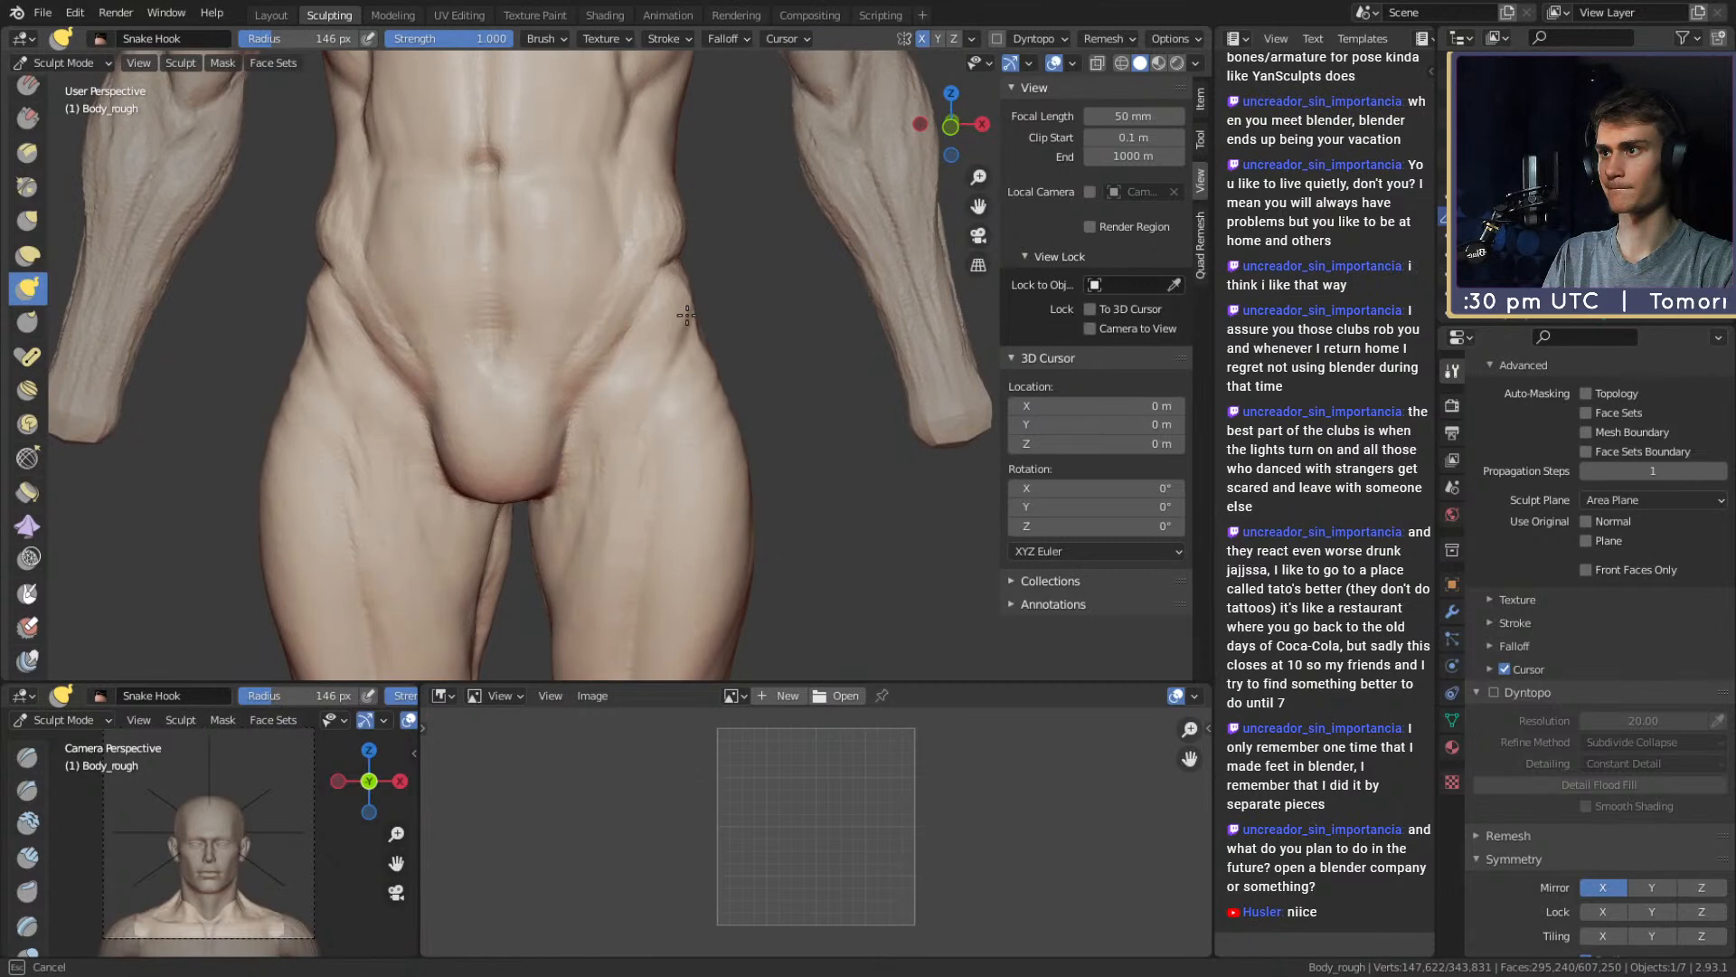
{"action": "left_click_drag", "start_coordinate": [688, 315], "coordinate": [691, 317]}
Pull the outer contour of the thigh slightly inward with the Snake Hook brush
{"action": "middle_click_drag", "start_coordinate": [708, 416], "coordinate": [712, 283], "text": "shift"}
{"action": "key", "text": "f"}
{"action": "left_click", "coordinate": [920, 363]}
{"action": "left_click_drag", "start_coordinate": [734, 363], "coordinate": [724, 366]}
{"action": "mouse_move", "coordinate": [748, 385]}
{"action": "middle_mouse_down", "text": "shift"}
{"action": "mouse_move", "coordinate": [751, 326]}
{"action": "mouse_move", "coordinate": [566, 399]}
{"action": "mouse_move", "coordinate": [570, 419]}
{"action": "mouse_move", "coordinate": [620, 369]}
{"action": "mouse_move", "coordinate": [739, 346]}
{"action": "mouse_move", "coordinate": [748, 393]}
{"action": "mouse_move", "coordinate": [711, 291]}
{"action": "middle_mouse_up", "text": "shift"}
{"action": "key", "text": "f"}
{"action": "left_click", "coordinate": [896, 360]}
Shape the lower thigh above the knee from behind with Snake Hook at 192 px and from the front at 184 px
{"action": "key", "text": "f"}
{"action": "mouse_move", "coordinate": [705, 410]}
{"action": "middle_mouse_down", "text": "shift"}
{"action": "mouse_move", "coordinate": [707, 291]}
{"action": "mouse_move", "coordinate": [524, 443]}
{"action": "mouse_move", "coordinate": [326, 446]}
{"action": "middle_mouse_up", "text": "shift"}
{"action": "left_click", "coordinate": [896, 403]}
{"action": "key", "text": "f"}
{"action": "left_click", "coordinate": [710, 449]}
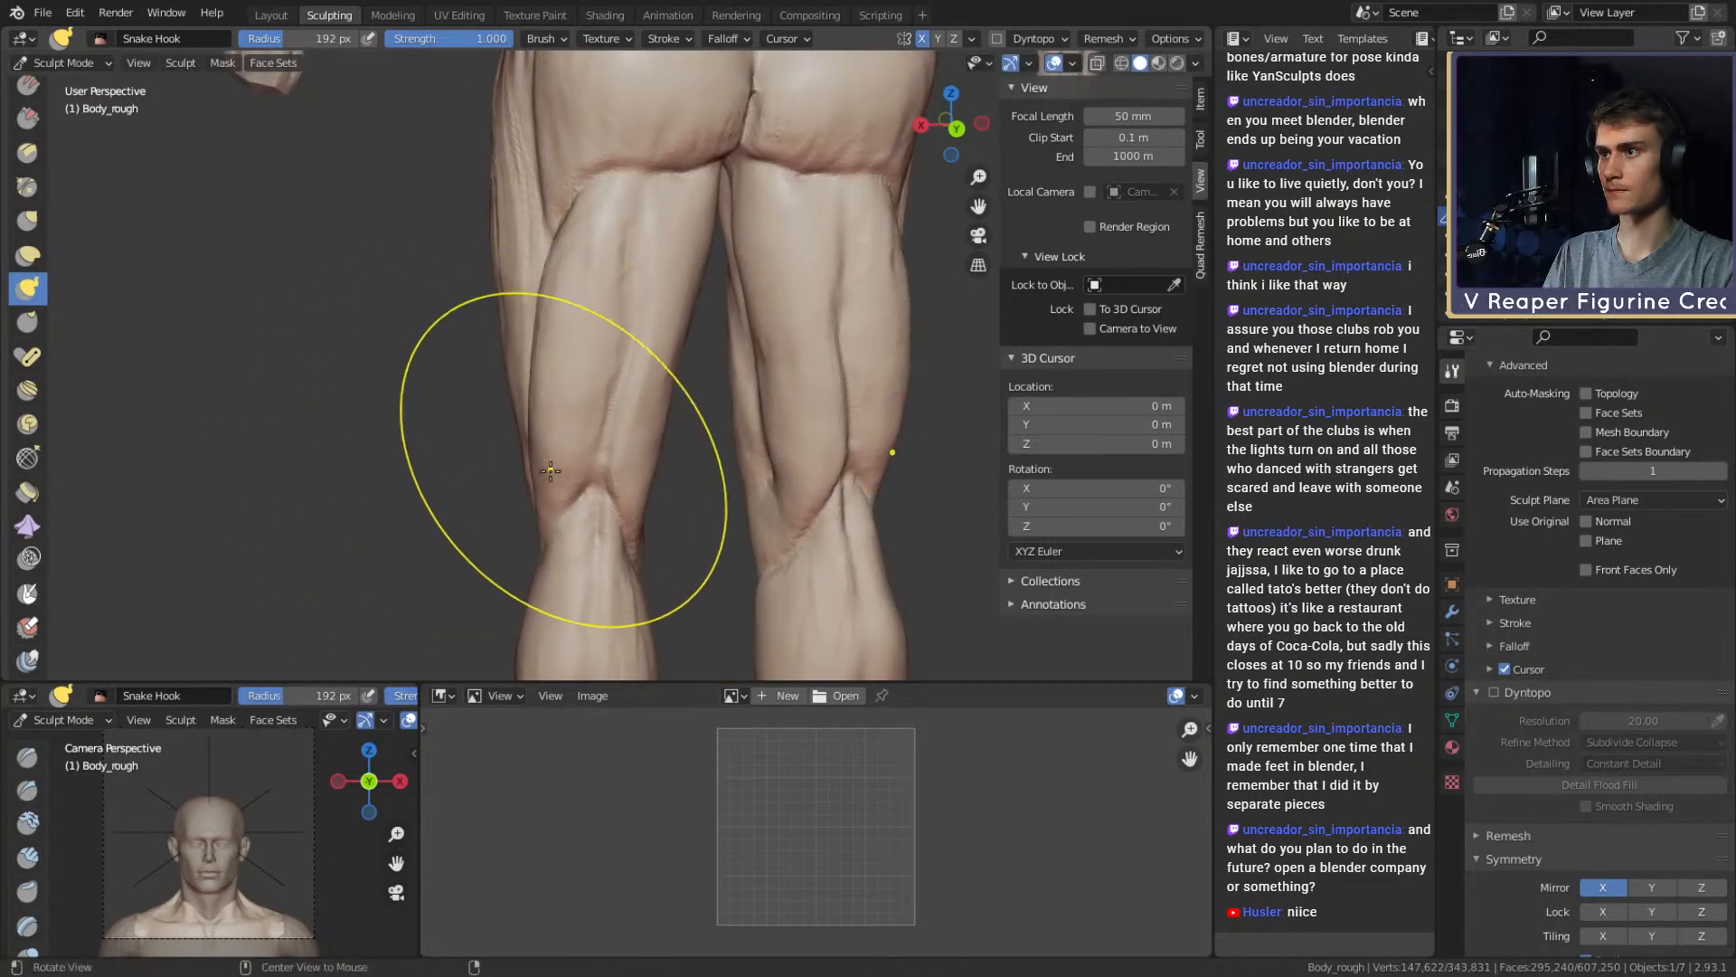
{"action": "mouse_move", "coordinate": [551, 471]}
{"action": "left_mouse_down", "text": "alt"}
{"action": "mouse_move", "coordinate": [600, 426]}
{"action": "mouse_move", "coordinate": [879, 434]}
{"action": "left_mouse_up", "text": "alt"}
{"action": "key", "text": "f"}
{"action": "left_click", "coordinate": [872, 434]}
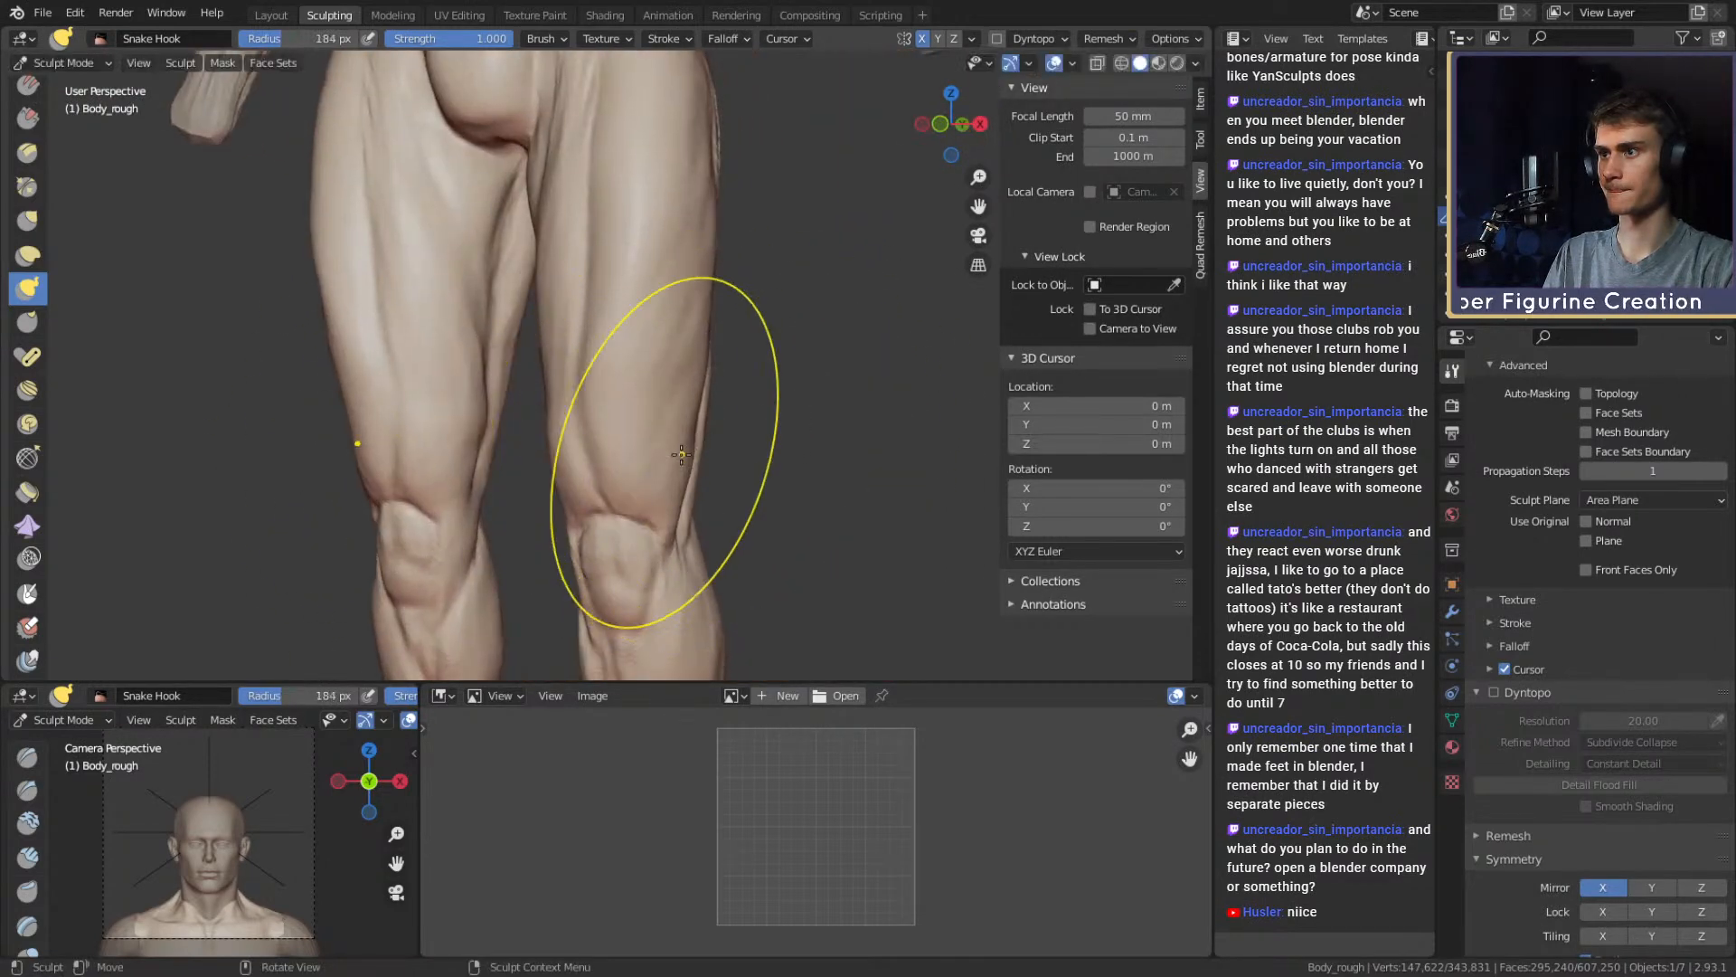
Refine the outer hip and thigh contour with Snake Hook at 141 px, checking the overall leg proportions
{"action": "scroll", "coordinate": [682, 454], "scroll_direction": "down", "scroll_amount": 6}
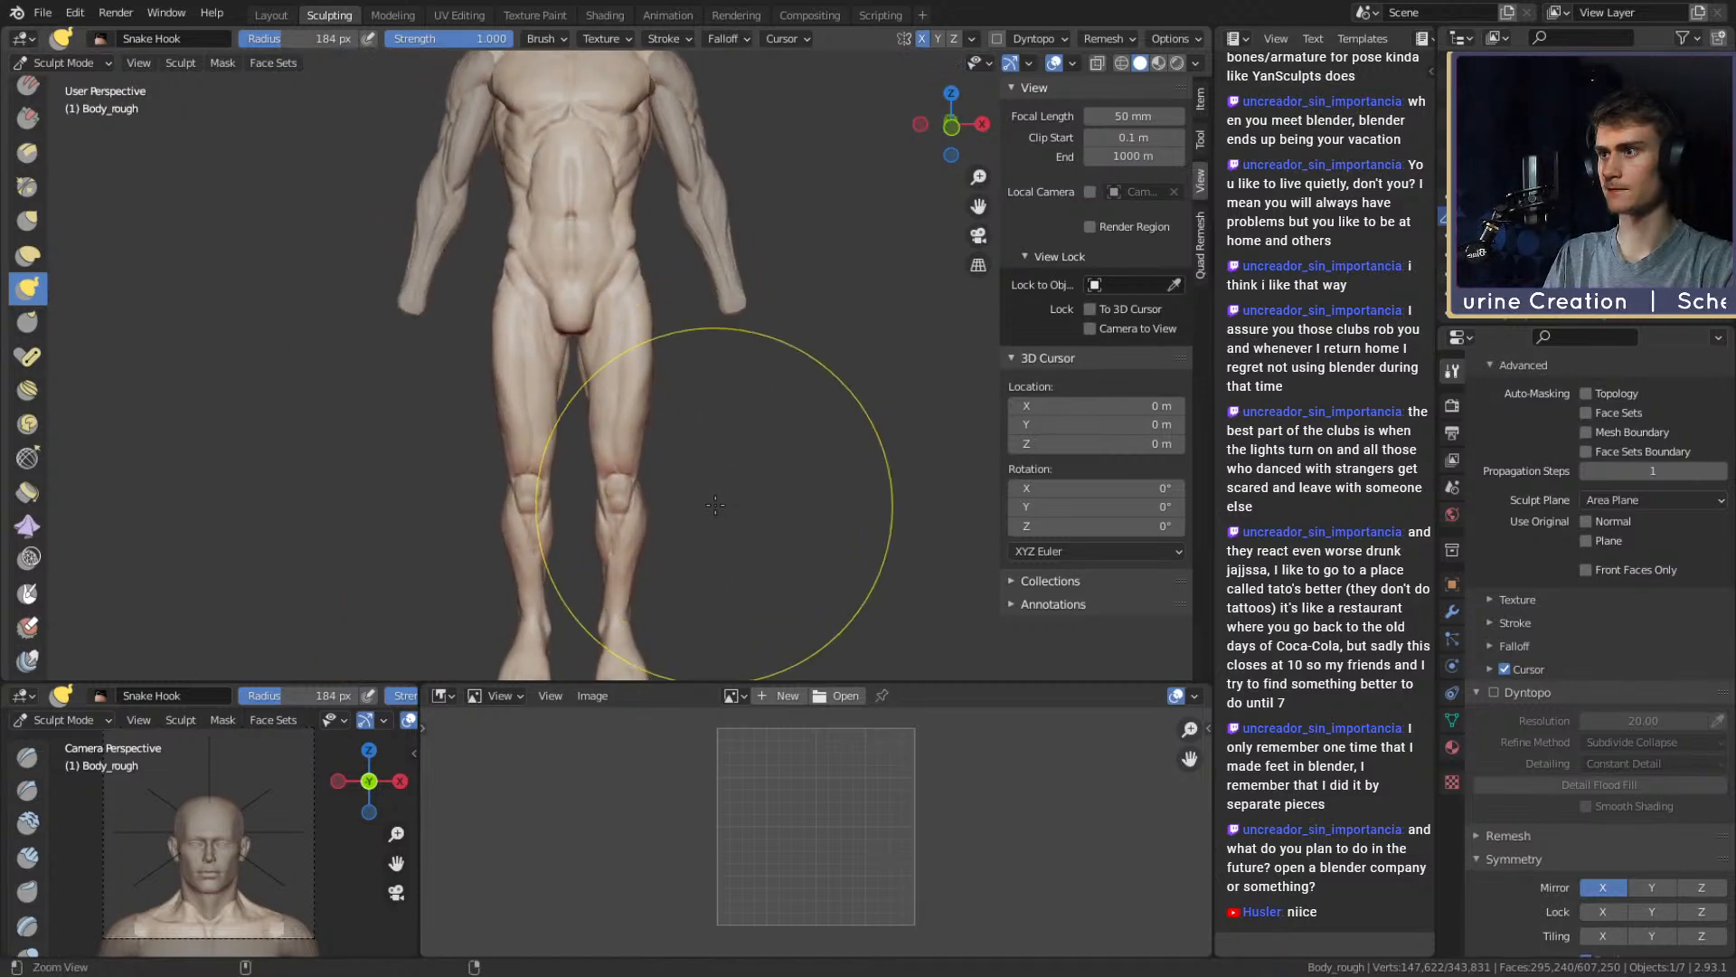
{"action": "scroll", "coordinate": [714, 504], "scroll_direction": "up", "scroll_amount": 5}
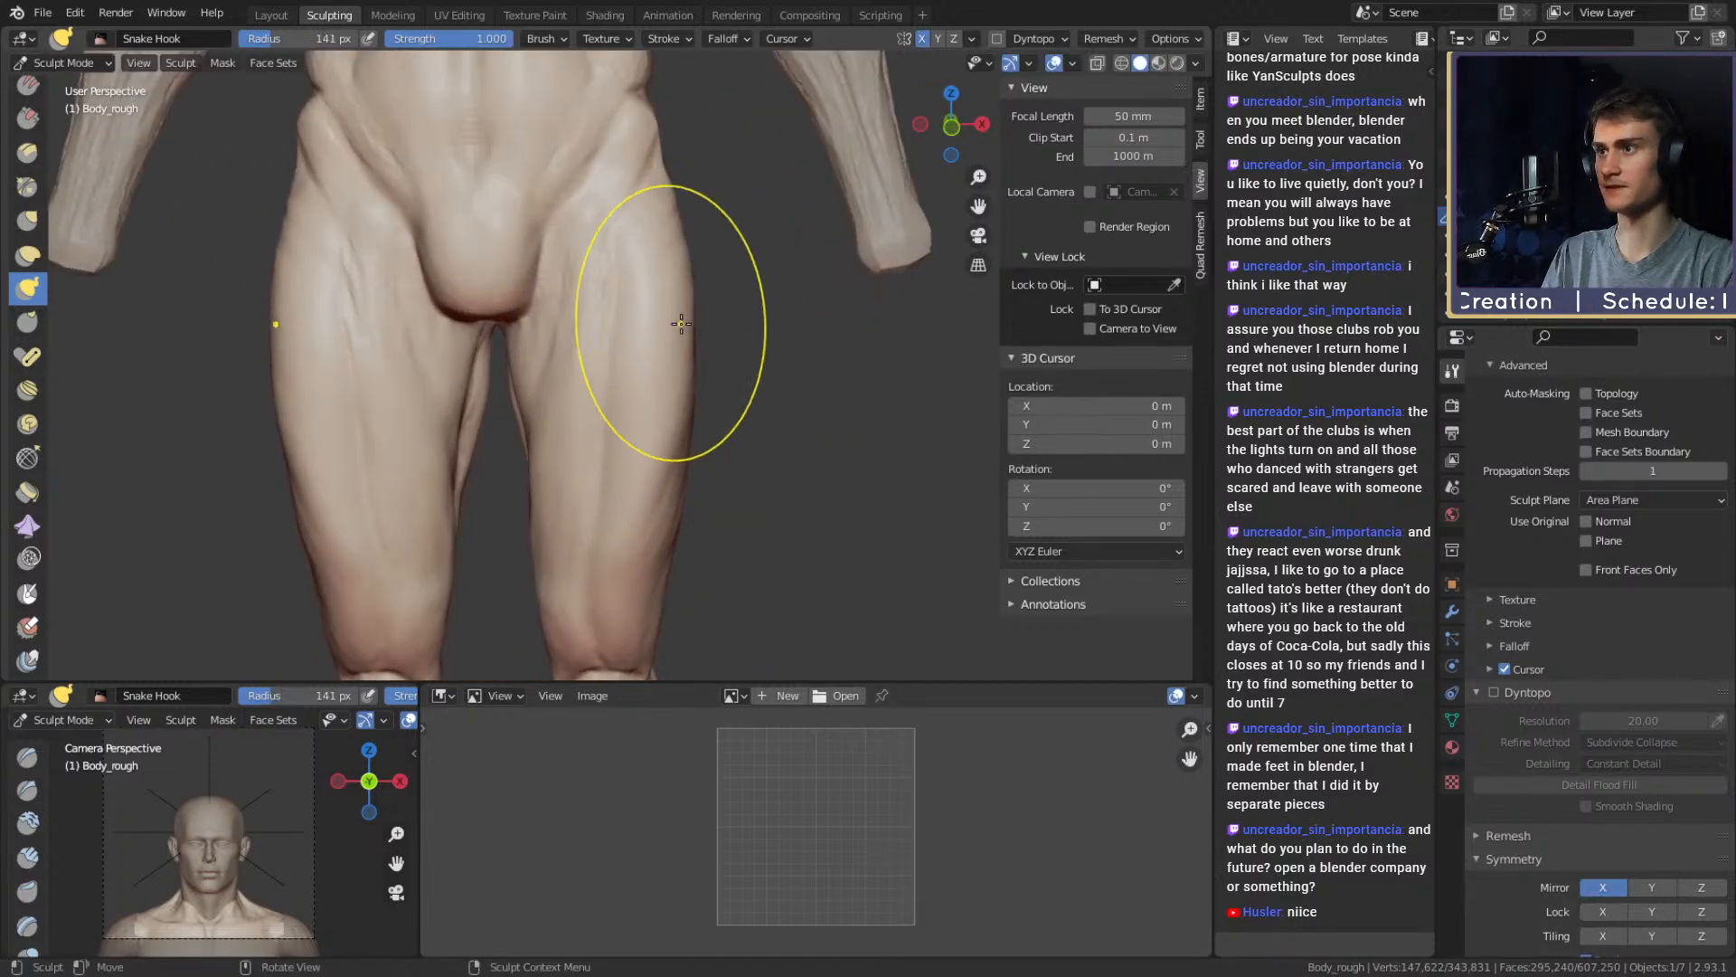
{"action": "scroll", "coordinate": [690, 317], "scroll_direction": "down", "scroll_amount": 5}
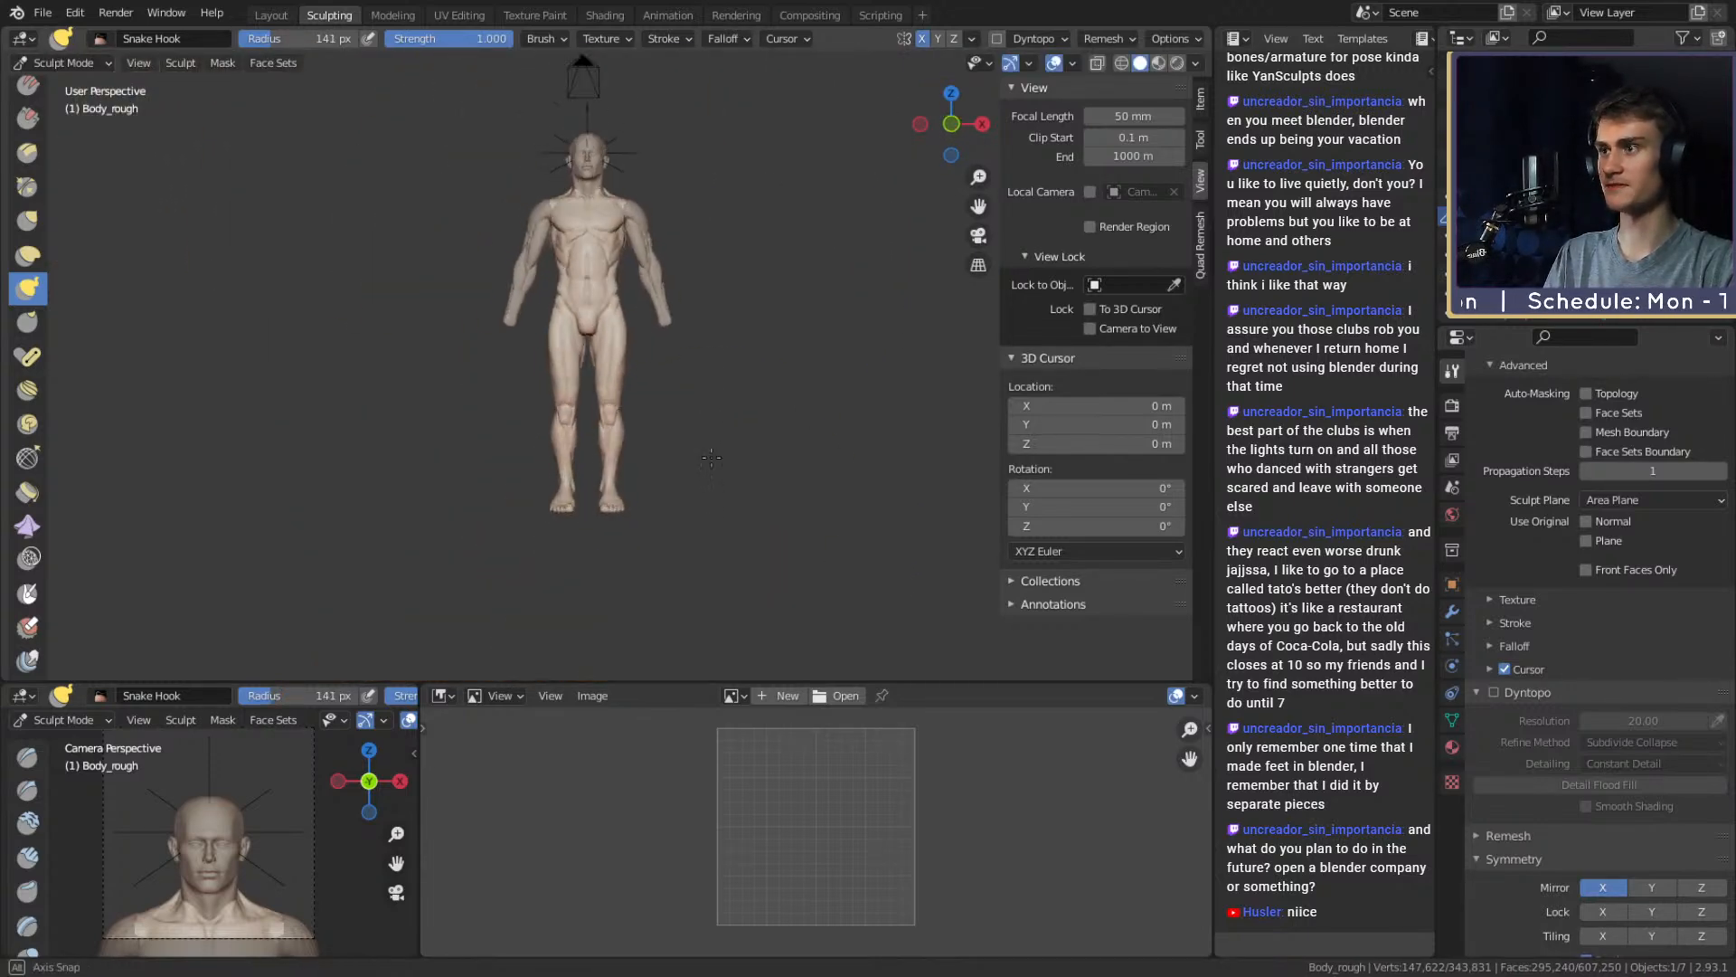
{"action": "mouse_move", "coordinate": [706, 452]}
{"action": "left_mouse_down", "text": "ctrl+alt"}
{"action": "mouse_move", "coordinate": [805, 337]}
{"action": "mouse_move", "coordinate": [624, 380]}
{"action": "mouse_move", "coordinate": [723, 462]}
{"action": "left_mouse_up", "text": "ctrl+alt"}
{"action": "mouse_move", "coordinate": [723, 461]}
{"action": "left_mouse_down", "text": "ctrl+alt"}
{"action": "mouse_move", "coordinate": [709, 406]}
{"action": "mouse_move", "coordinate": [670, 429]}
{"action": "left_mouse_up", "text": "ctrl+alt"}
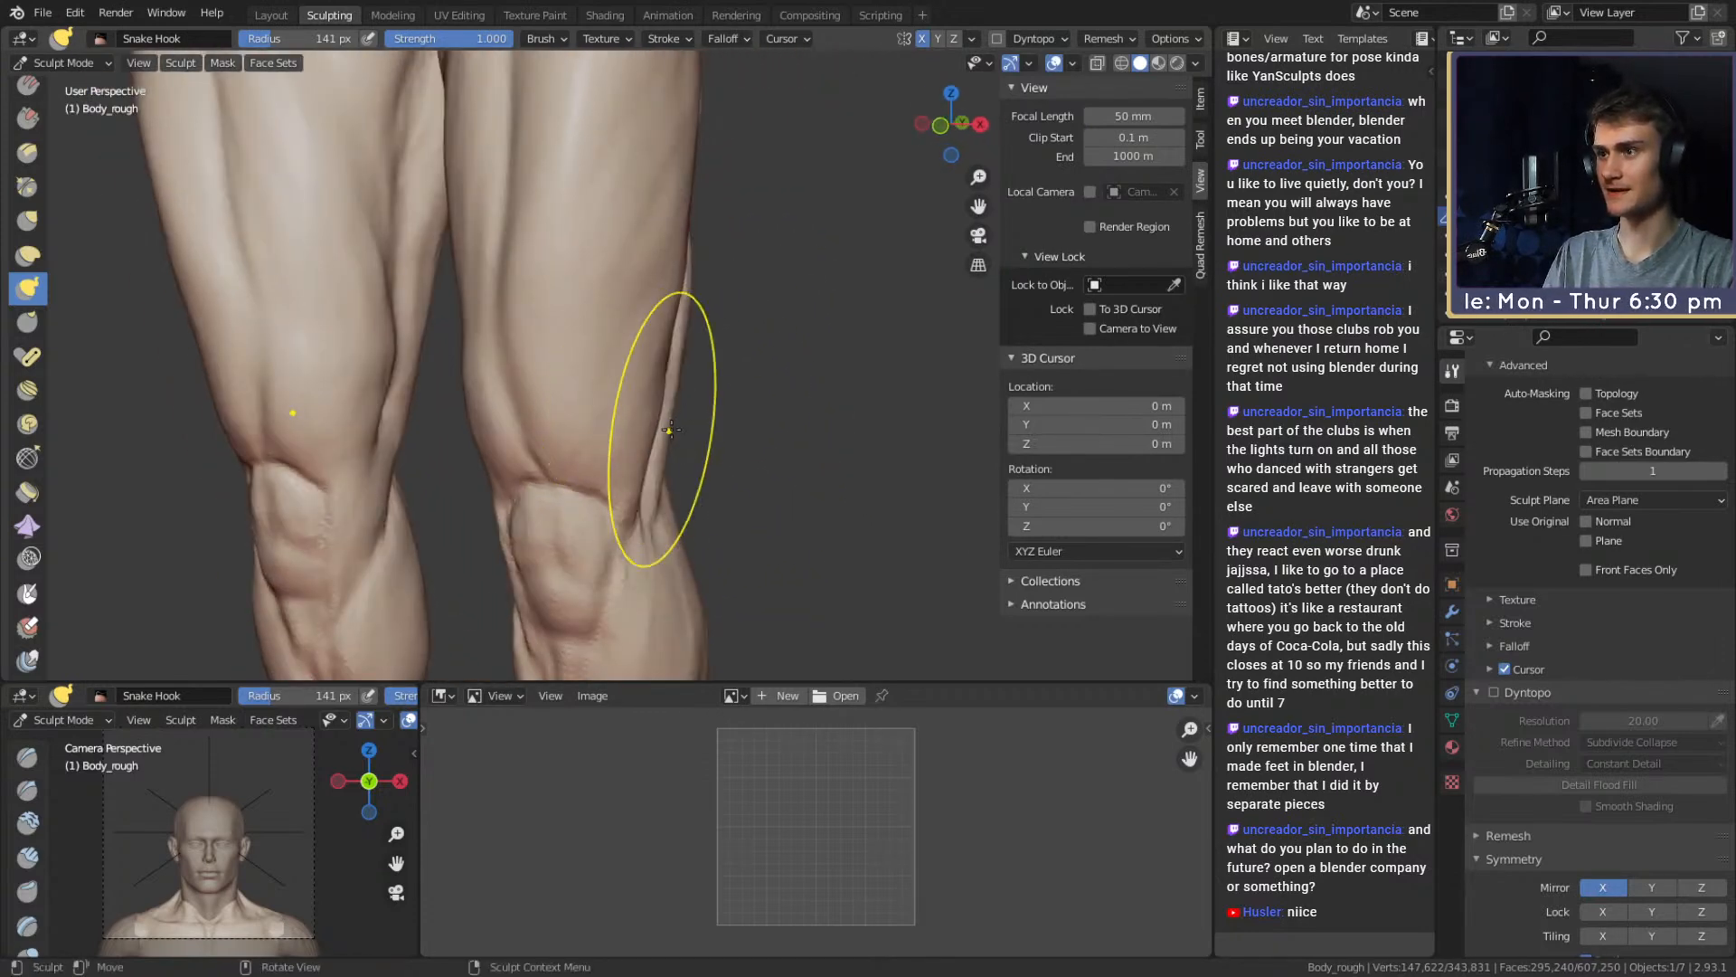
Shape the hamstrings at the back of the knee with Snake Hook at 137 and 139 px
{"action": "mouse_move", "coordinate": [660, 422]}
{"action": "middle_mouse_down"}
{"action": "mouse_move", "coordinate": [583, 436]}
{"action": "mouse_move", "coordinate": [617, 408]}
{"action": "middle_mouse_up"}
{"action": "key", "text": "f"}
{"action": "left_click", "coordinate": [546, 441]}
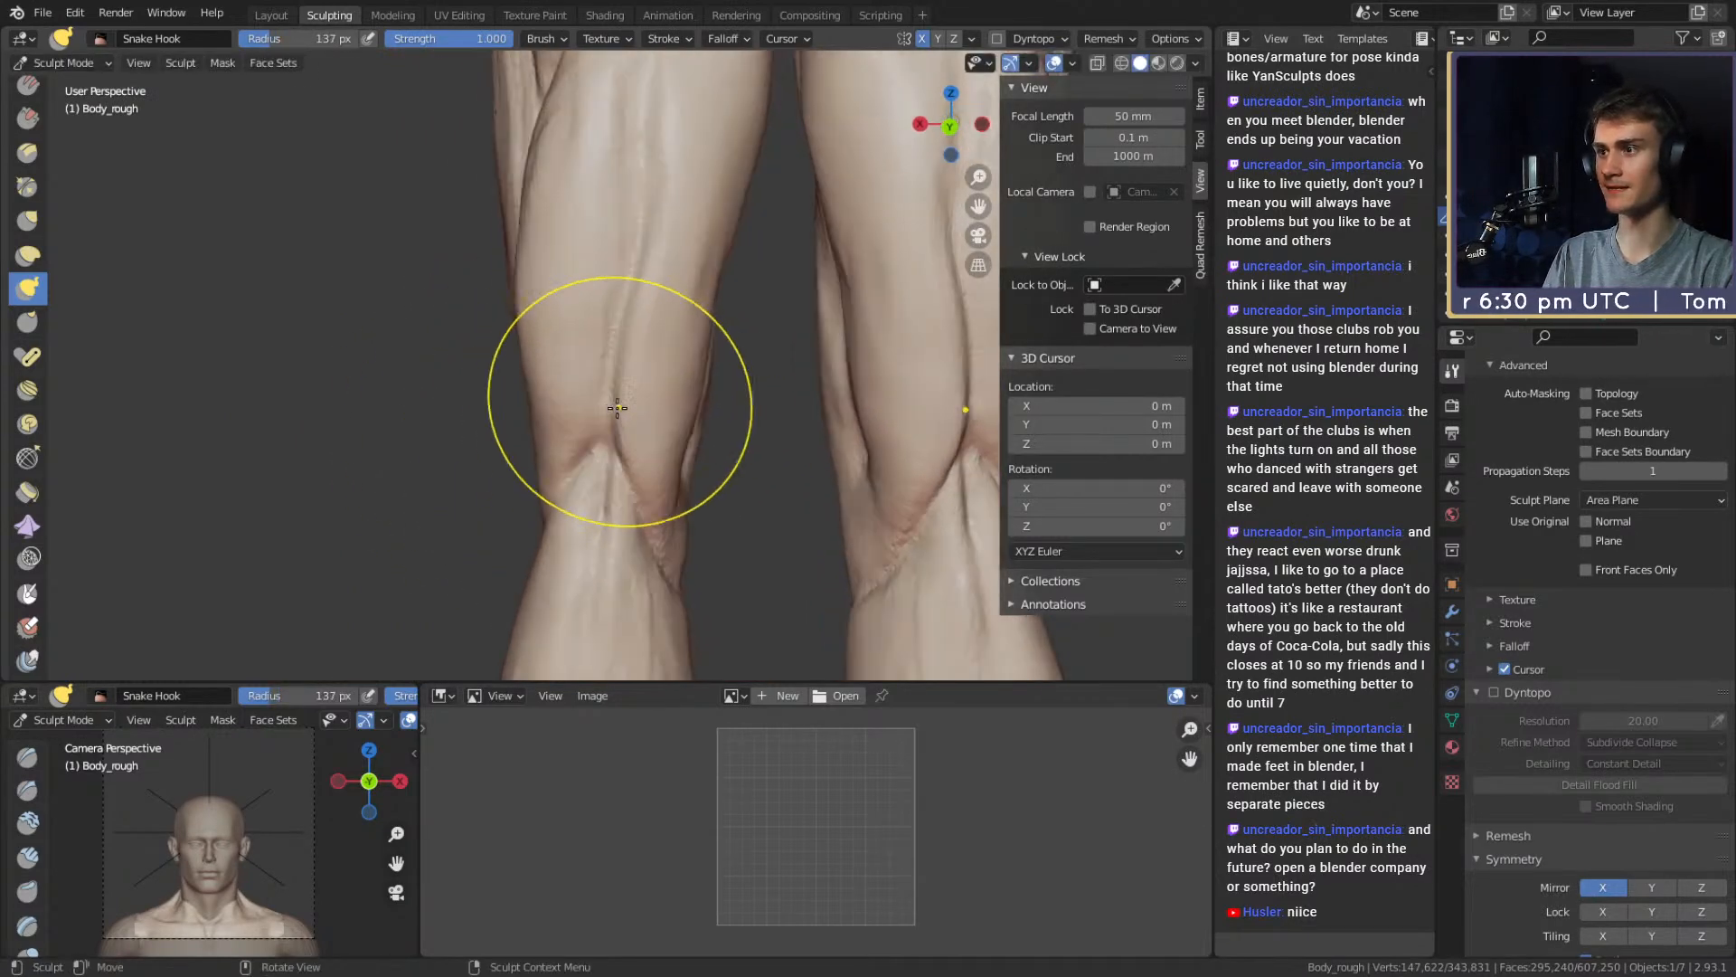
{"action": "left_click", "coordinate": [667, 416]}
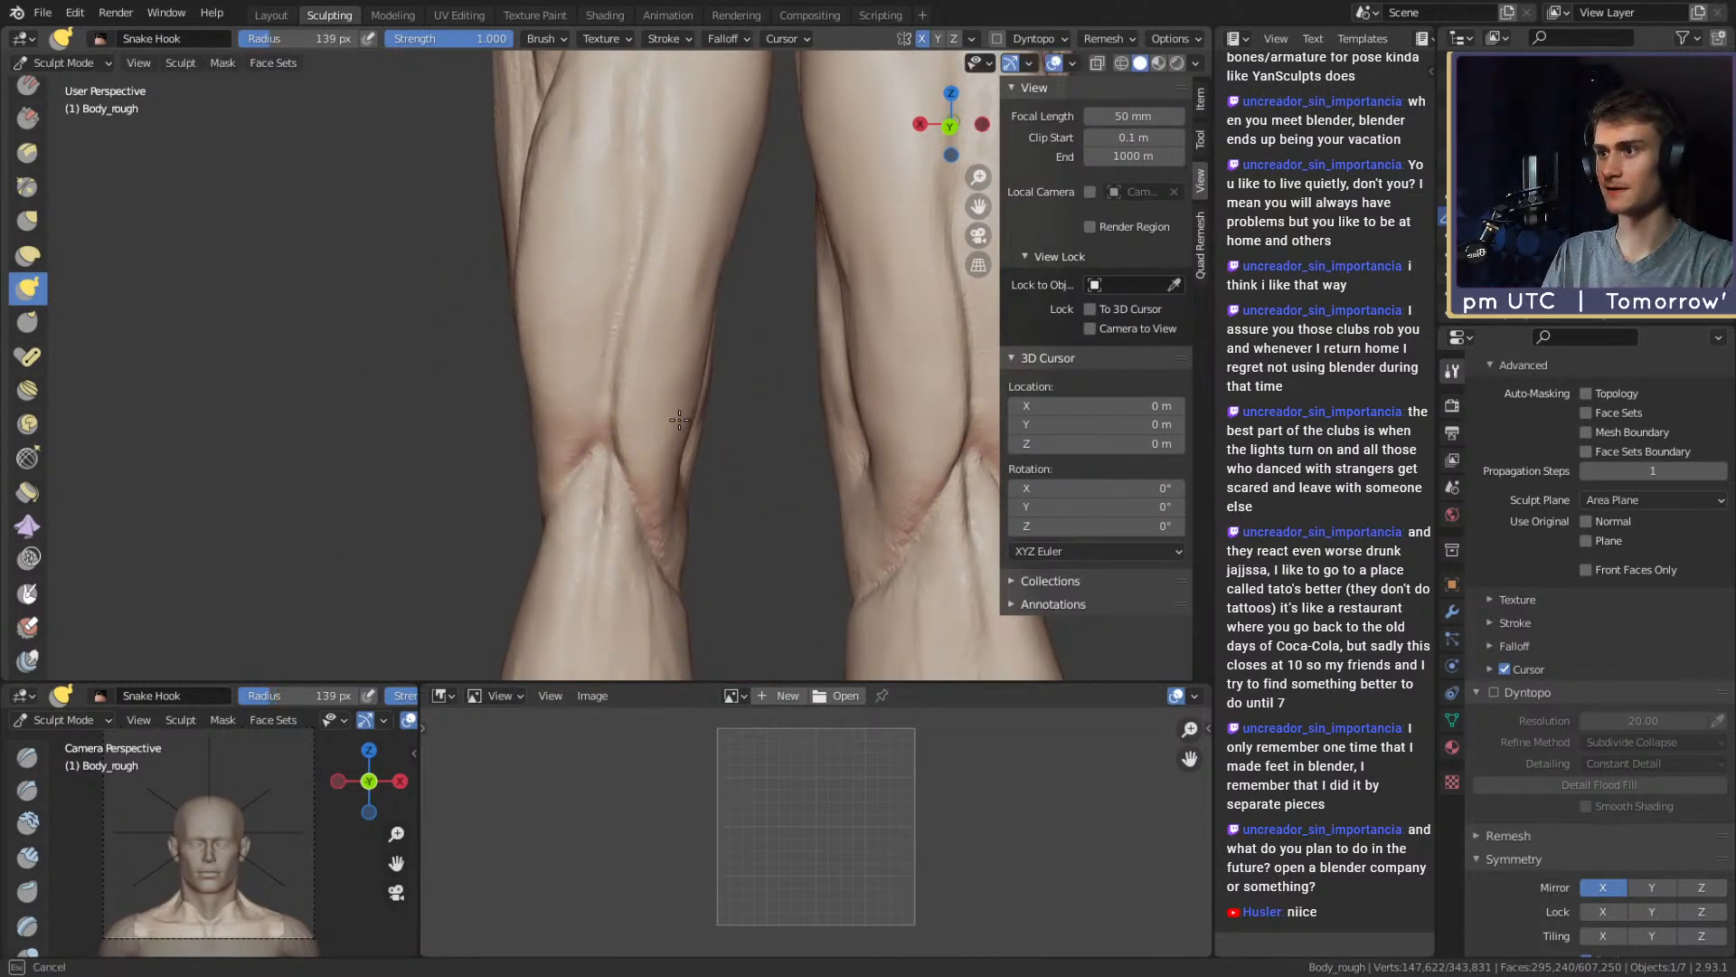
{"action": "middle_click_drag", "start_coordinate": [667, 417], "coordinate": [728, 392]}
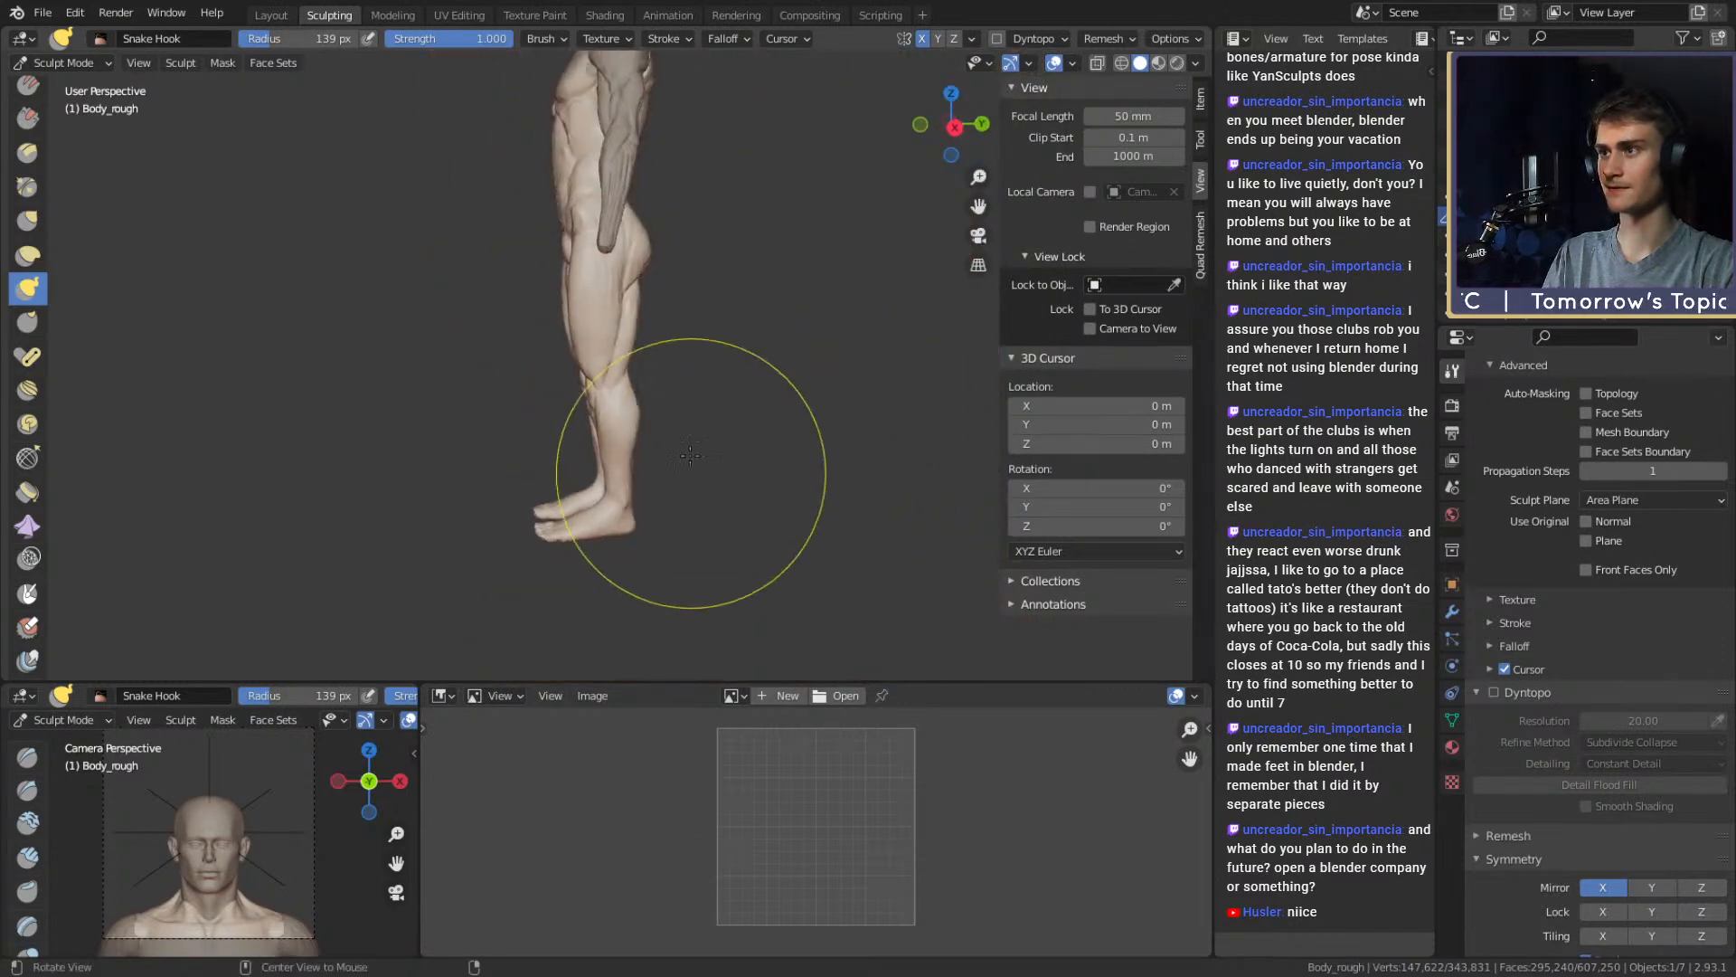
Adjust the rear contours of the legs and buttocks with Snake Hook, ending with a 167 px brush
{"action": "middle_click_drag", "start_coordinate": [726, 396], "coordinate": [546, 416]}
{"action": "key", "text": "f"}
{"action": "left_click", "coordinate": [554, 406]}
{"action": "key", "text": "f"}
{"action": "left_click", "coordinate": [547, 417]}
{"action": "left_click_drag", "start_coordinate": [550, 416], "coordinate": [570, 415]}
{"action": "middle_click_drag", "start_coordinate": [569, 415], "coordinate": [520, 415]}
{"action": "key", "text": "f"}
{"action": "left_click", "coordinate": [517, 415]}
{"action": "left_click_drag", "start_coordinate": [520, 387], "coordinate": [532, 383]}
{"action": "mouse_move", "coordinate": [533, 384]}
{"action": "middle_mouse_down", "text": "ctrl"}
{"action": "mouse_move", "coordinate": [607, 450]}
{"action": "mouse_move", "coordinate": [627, 399]}
{"action": "mouse_move", "coordinate": [713, 434]}
{"action": "mouse_move", "coordinate": [606, 353]}
{"action": "middle_mouse_up", "text": "ctrl"}
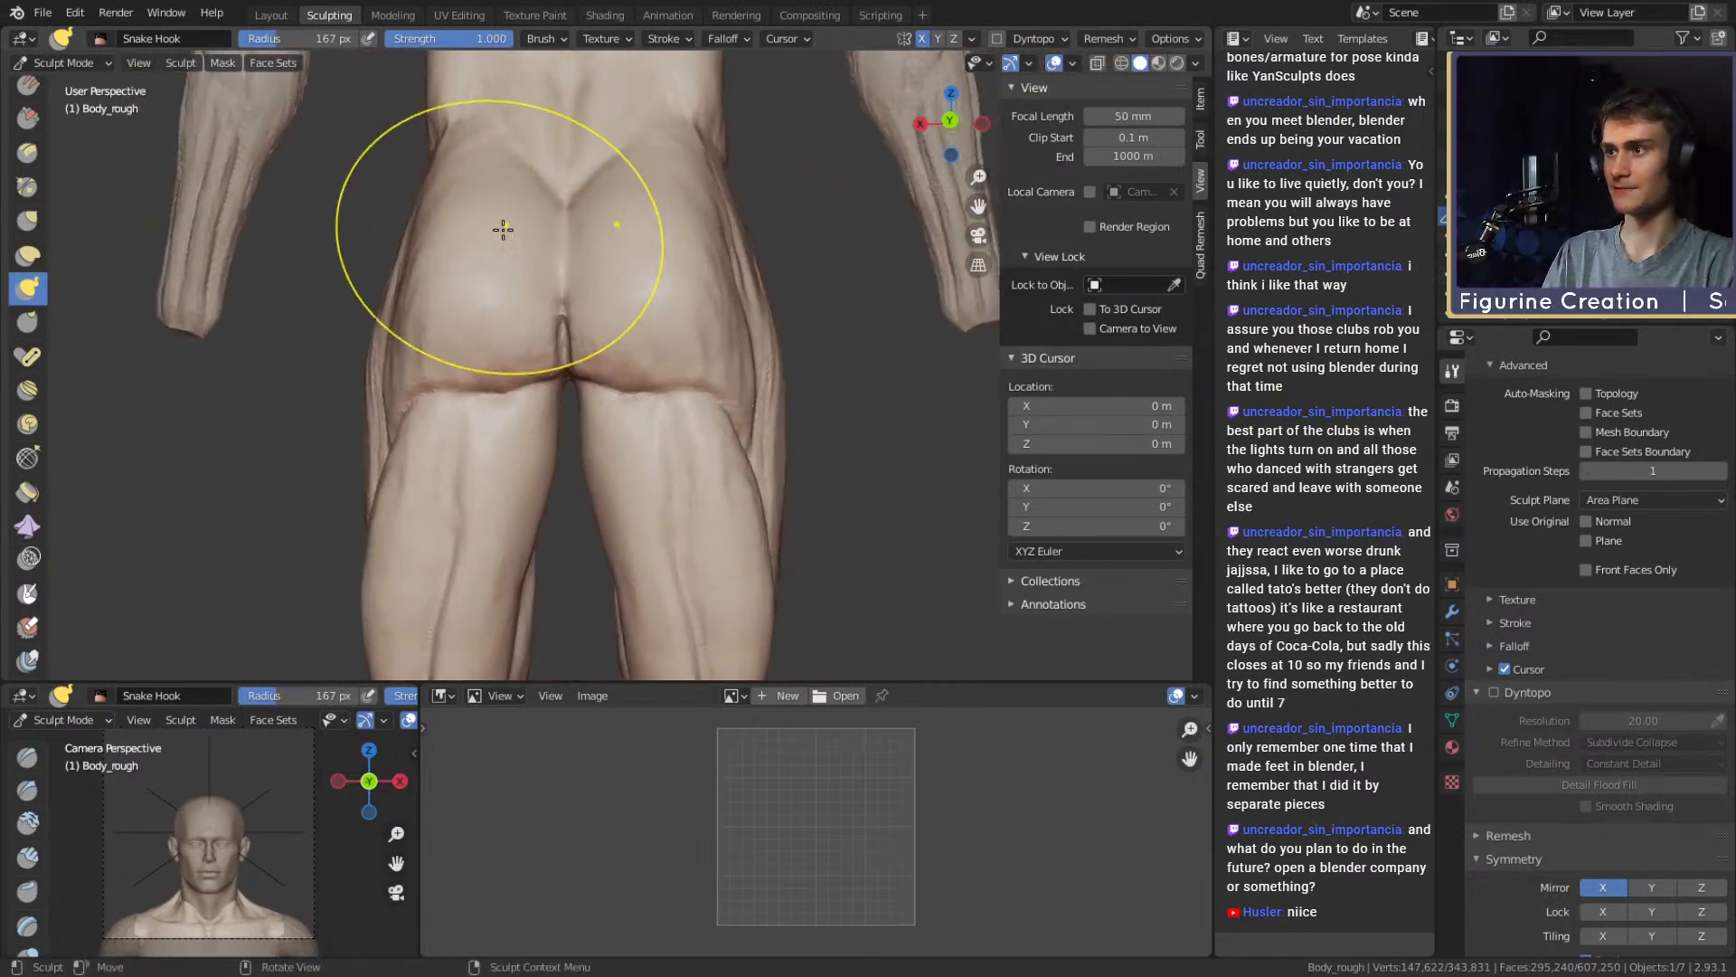
Build up the lower buttocks along the gluteal fold with the Clay Strips brush
{"action": "key", "text": "c"}
{"action": "key", "text": "f"}
{"action": "left_click", "coordinate": [484, 361]}
{"action": "mouse_move", "coordinate": [485, 361]}
{"action": "middle_mouse_down"}
{"action": "mouse_move", "coordinate": [647, 442]}
{"action": "mouse_move", "coordinate": [650, 402]}
{"action": "middle_mouse_up"}
{"action": "mouse_move", "coordinate": [649, 403]}
{"action": "middle_mouse_down"}
{"action": "mouse_move", "coordinate": [653, 383]}
{"action": "mouse_move", "coordinate": [609, 430]}
{"action": "middle_mouse_up"}
{"action": "key", "text": "f"}
{"action": "left_click", "coordinate": [649, 392]}
{"action": "left_click_drag", "start_coordinate": [691, 409], "coordinate": [697, 424]}
{"action": "middle_click_drag", "start_coordinate": [697, 425], "coordinate": [633, 425]}
Add vertical muscle strips across the buttocks and beside the cleft with Clay Strips at 45 px
{"action": "key", "text": "f"}
{"action": "left_click", "coordinate": [609, 432]}
{"action": "middle_click_drag", "start_coordinate": [685, 372], "coordinate": [744, 437]}
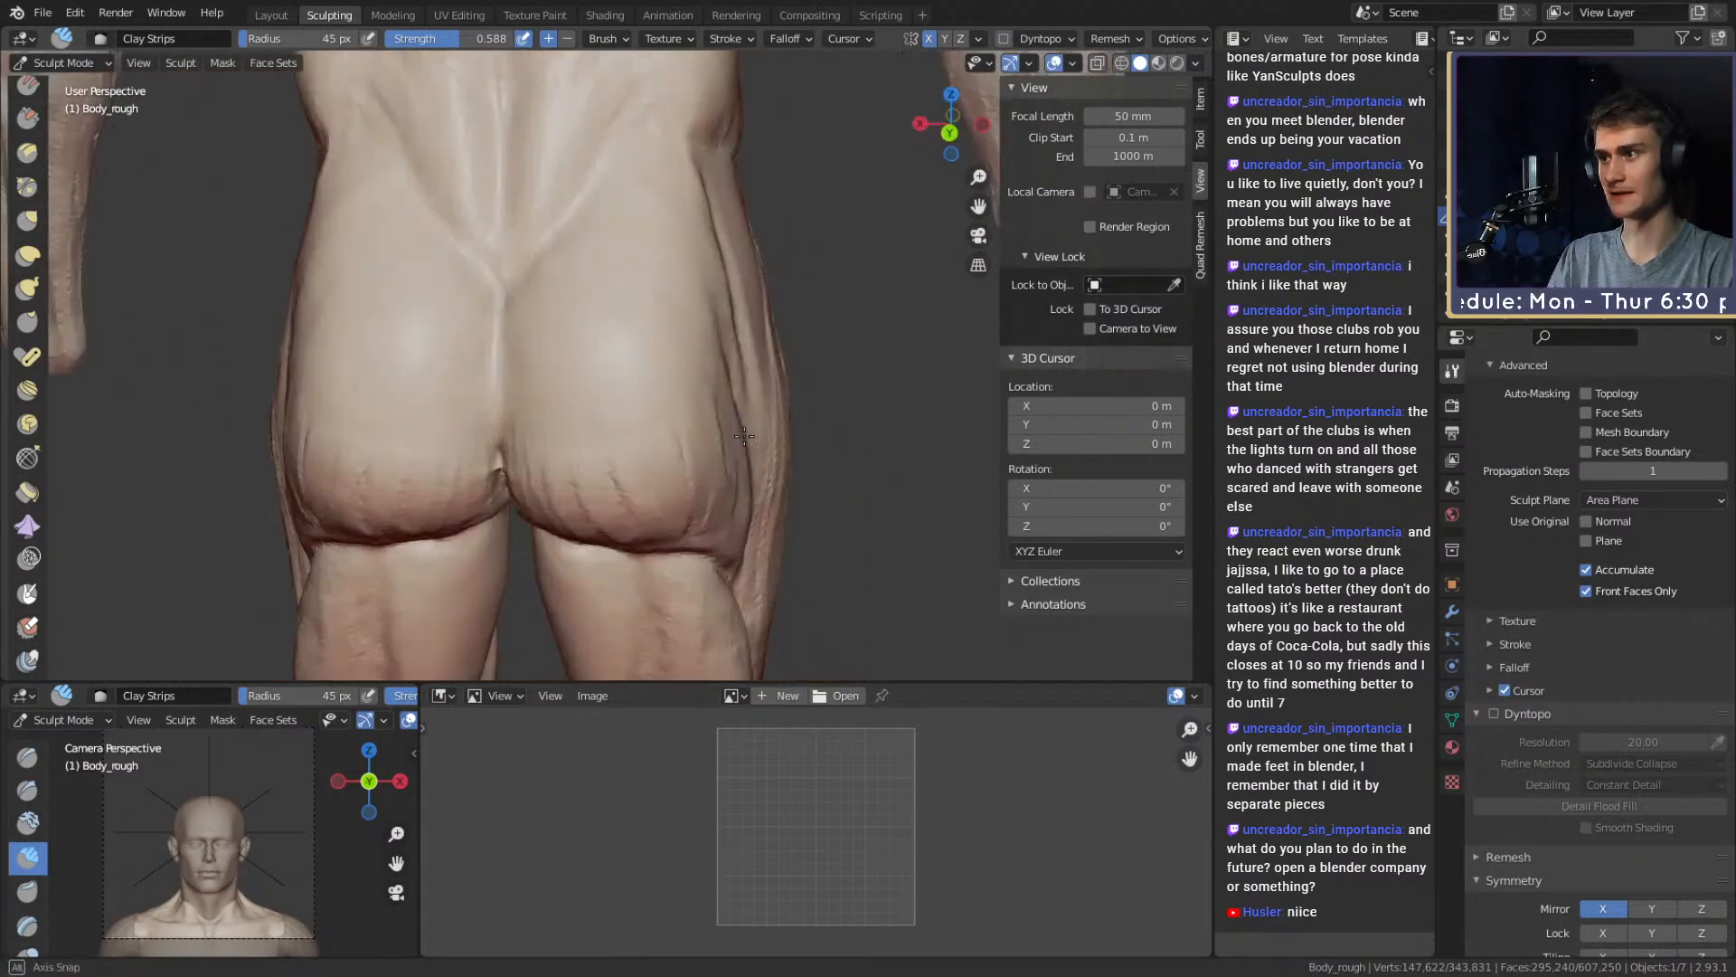
{"action": "middle_click_drag", "start_coordinate": [623, 427], "coordinate": [573, 464]}
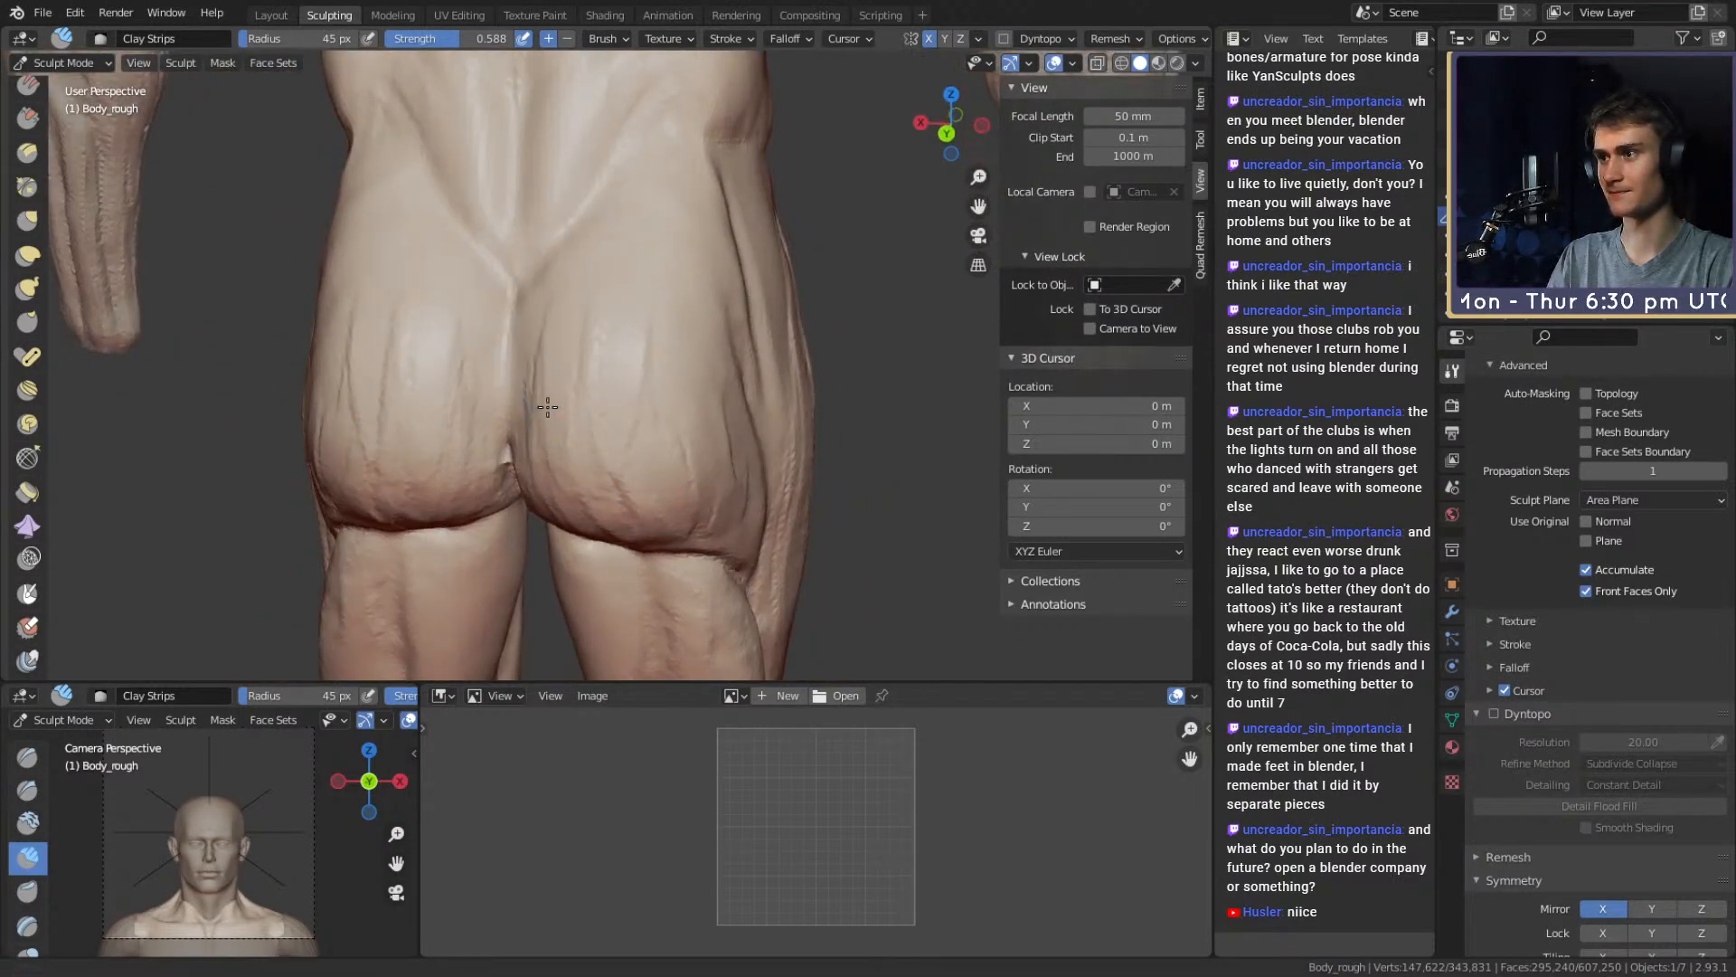
{"action": "middle_click_drag", "start_coordinate": [547, 407], "coordinate": [589, 341]}
{"action": "mouse_move", "coordinate": [628, 408]}
{"action": "middle_mouse_down"}
{"action": "mouse_move", "coordinate": [659, 263]}
{"action": "mouse_move", "coordinate": [598, 323]}
{"action": "mouse_move", "coordinate": [583, 378]}
{"action": "middle_mouse_up"}
Deepen the cleft between the buttocks with the Crease brush at 23 px, then 28 px
{"action": "key", "text": "shift+c"}
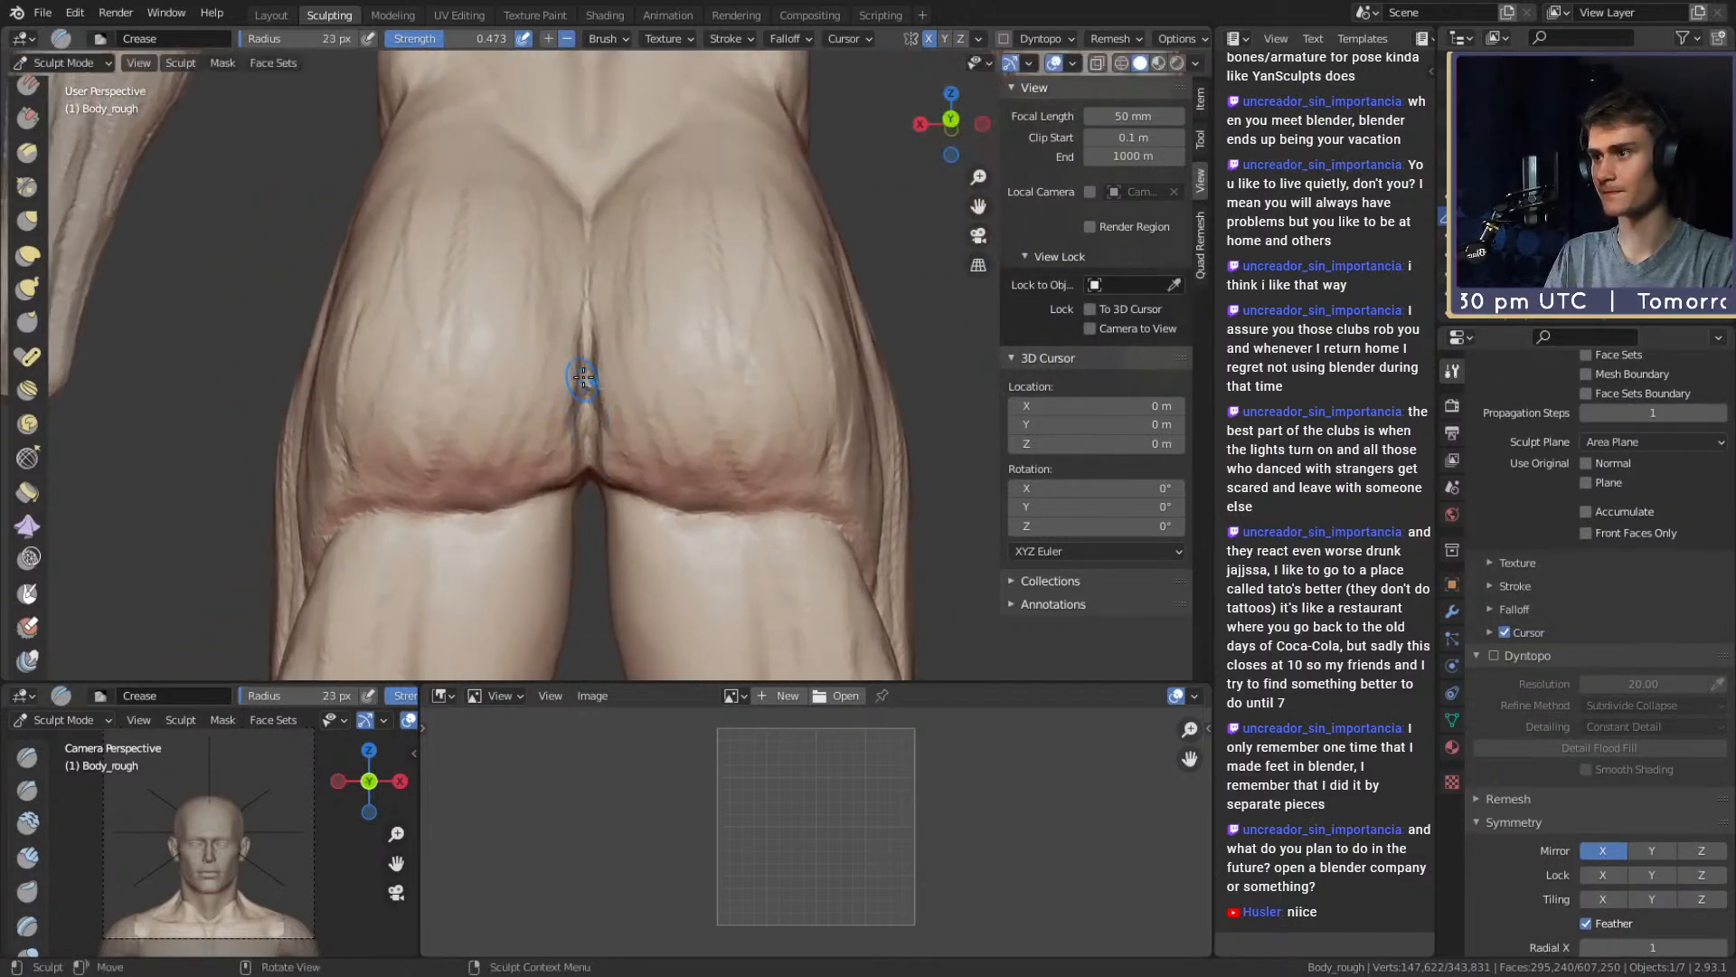
{"action": "left_click_drag", "start_coordinate": [587, 410], "coordinate": [587, 398]}
{"action": "key", "text": "f"}
{"action": "left_click", "coordinate": [575, 379]}
{"action": "left_click_drag", "start_coordinate": [585, 366], "coordinate": [584, 340]}
{"action": "left_click_drag", "start_coordinate": [588, 425], "coordinate": [618, 344], "text": "alt"}
{"action": "key", "text": "f"}
{"action": "left_click", "coordinate": [609, 379]}
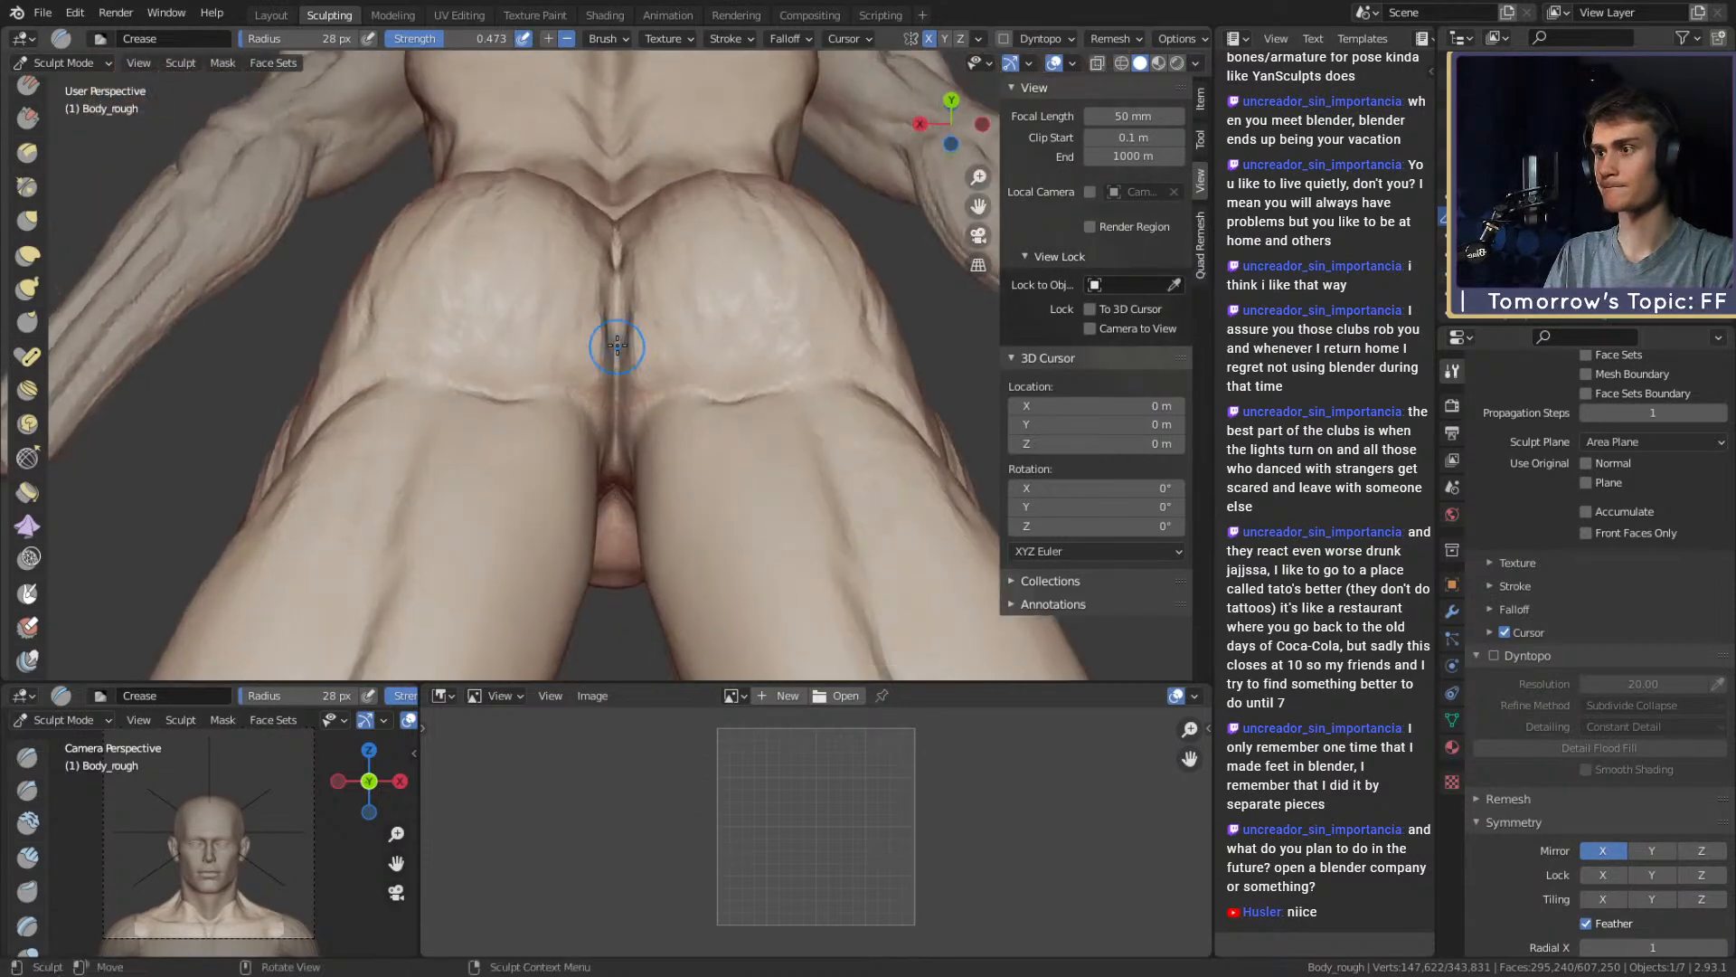
{"action": "middle_click_drag", "start_coordinate": [617, 345], "coordinate": [620, 362]}
{"action": "middle_click_drag", "start_coordinate": [620, 487], "coordinate": [621, 389]}
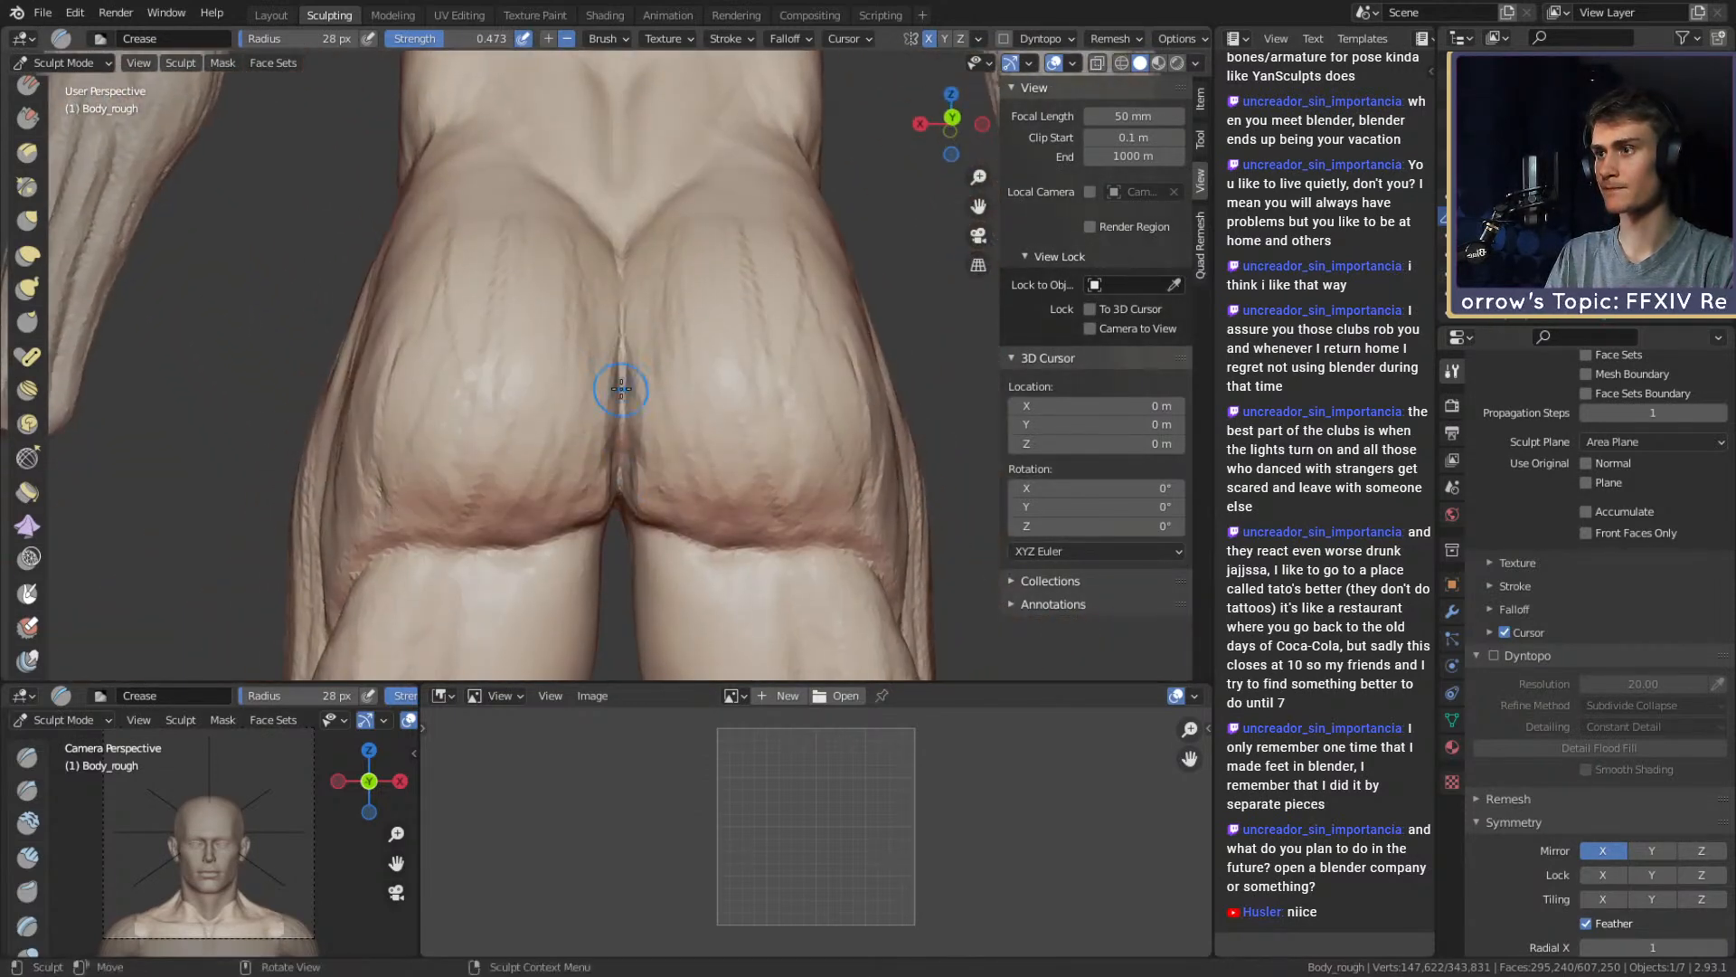
{"action": "mouse_move", "coordinate": [632, 253]}
{"action": "middle_mouse_down"}
{"action": "mouse_move", "coordinate": [626, 336]}
{"action": "mouse_move", "coordinate": [696, 189]}
{"action": "middle_mouse_up"}
Build up the triangular sacrum area above the buttocks with Clay Strips at 22 px
{"action": "key", "text": "c"}
{"action": "mouse_move", "coordinate": [705, 263]}
{"action": "middle_mouse_down"}
{"action": "mouse_move", "coordinate": [682, 329]}
{"action": "mouse_move", "coordinate": [660, 325]}
{"action": "middle_mouse_up"}
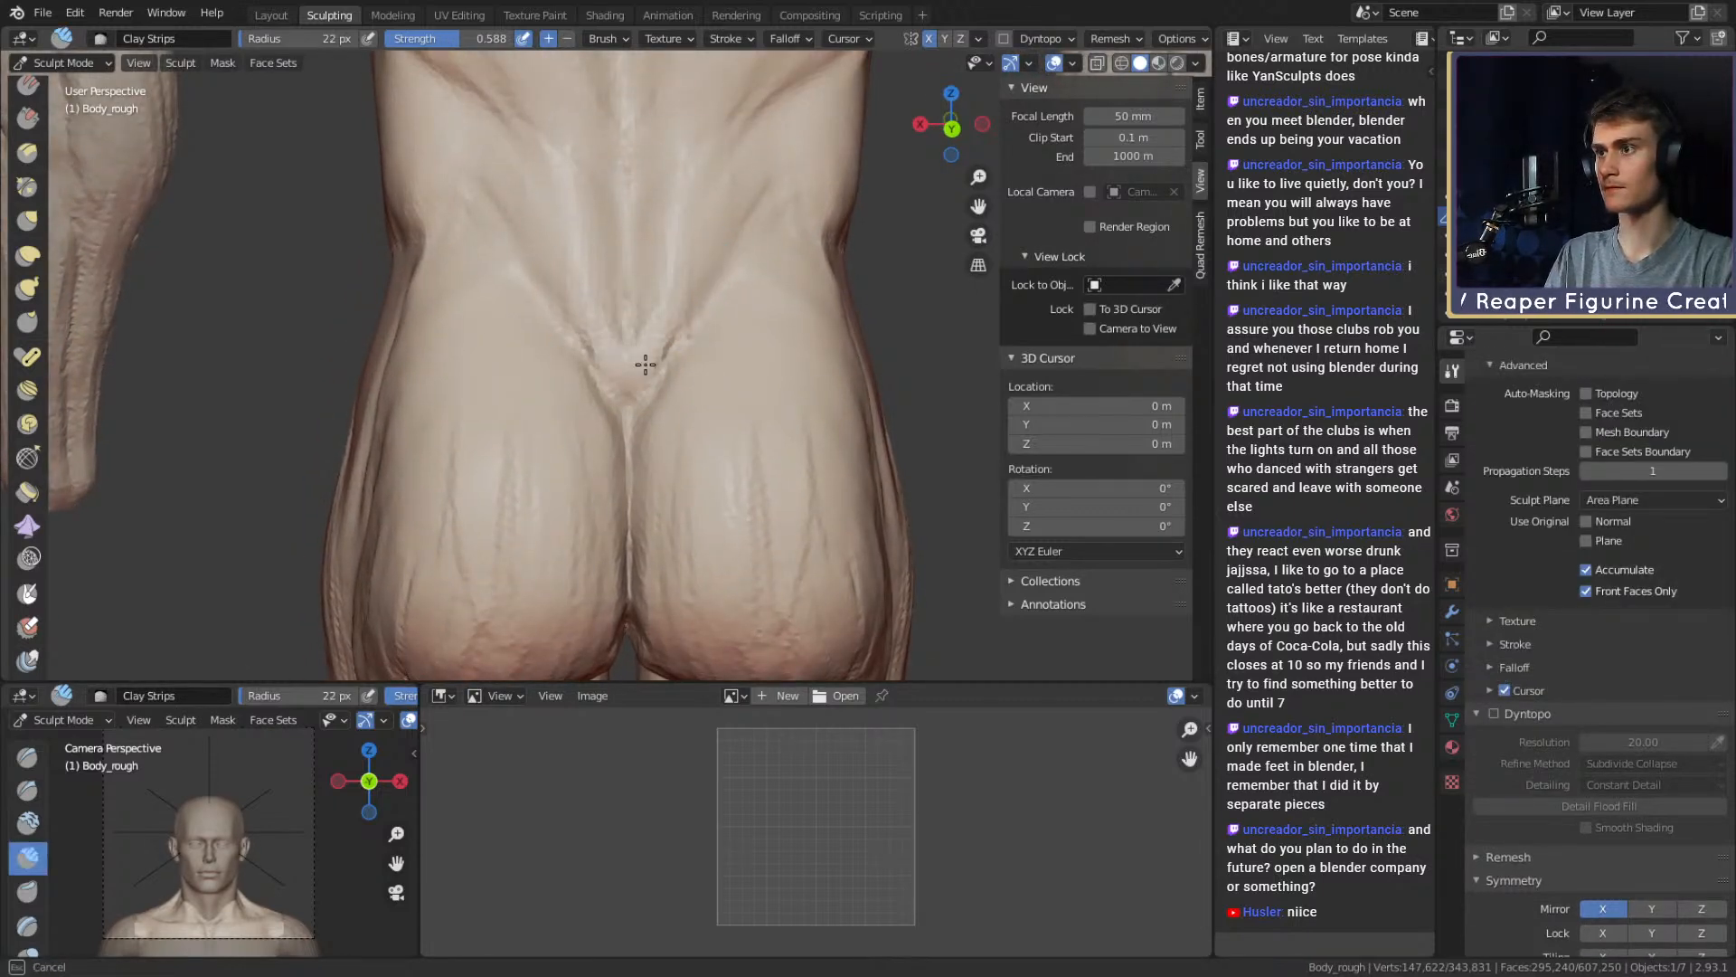
{"action": "left_click_drag", "start_coordinate": [645, 365], "coordinate": [654, 355]}
{"action": "mouse_move", "coordinate": [675, 331]}
{"action": "middle_mouse_down"}
{"action": "mouse_move", "coordinate": [675, 378]}
{"action": "mouse_move", "coordinate": [670, 334]}
{"action": "mouse_move", "coordinate": [722, 364]}
{"action": "mouse_move", "coordinate": [680, 296]}
{"action": "middle_mouse_up"}
{"action": "key", "text": "f"}
{"action": "left_click", "coordinate": [666, 380]}
Define the creases along the back of the hips and the lower back with the Crease brush at 31 px
{"action": "key", "text": "shift+c"}
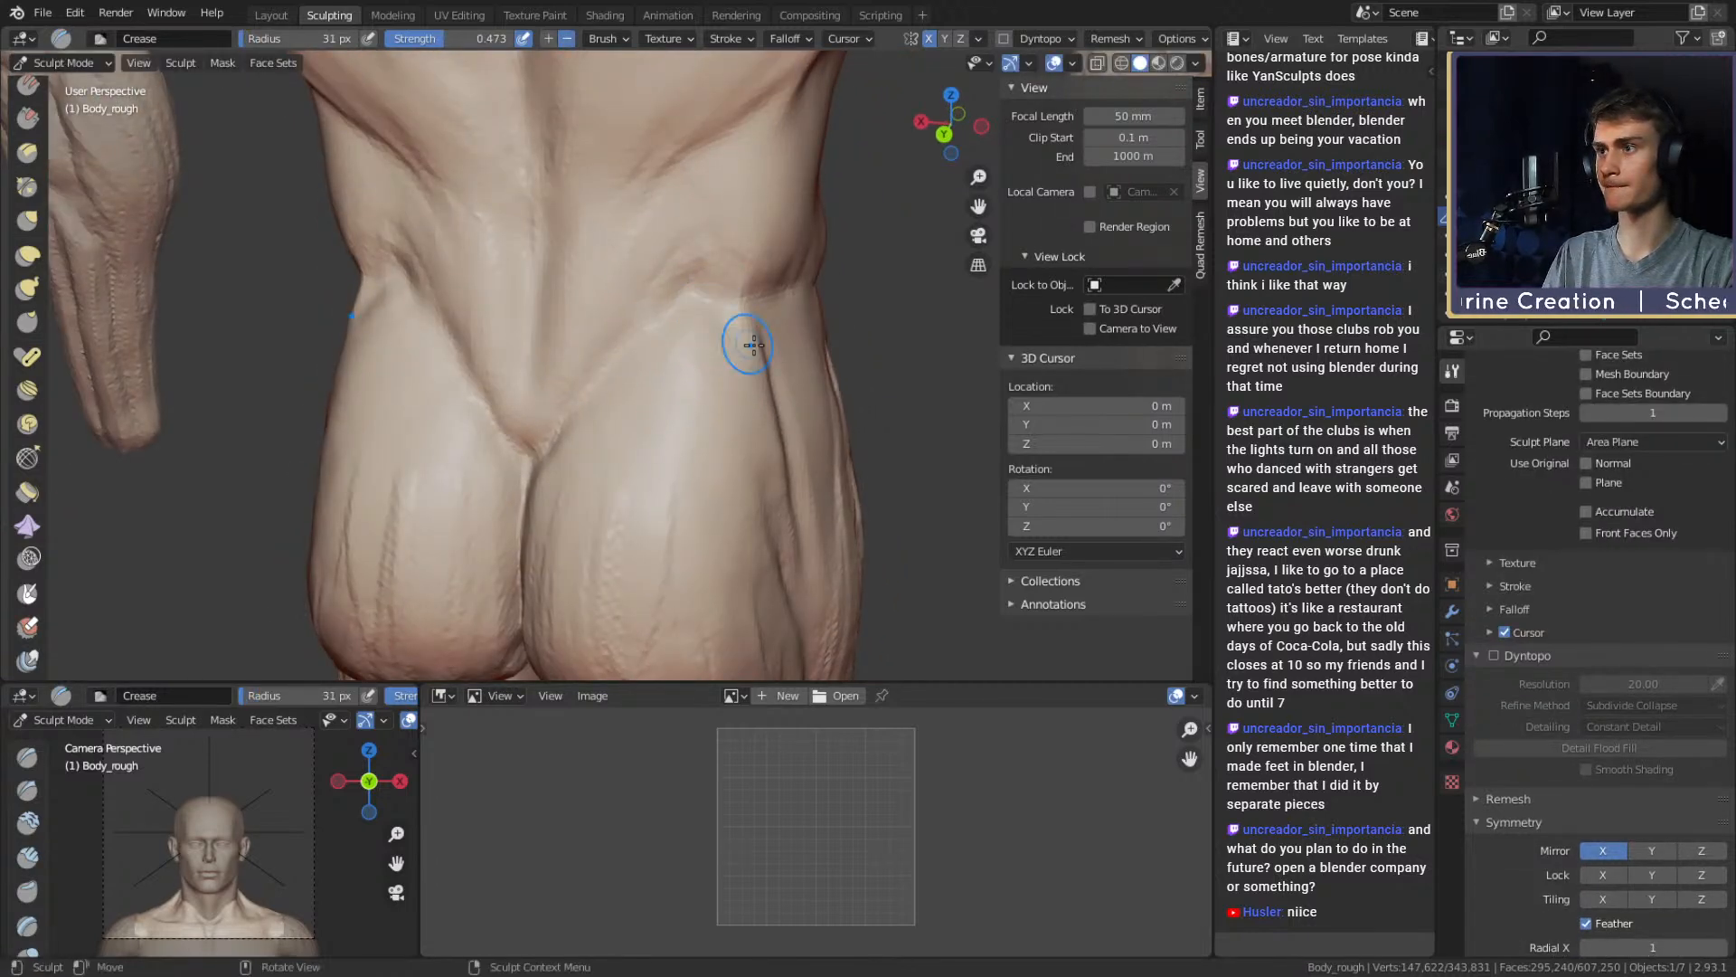
{"action": "mouse_move", "coordinate": [768, 380]}
{"action": "middle_mouse_down"}
{"action": "mouse_move", "coordinate": [679, 383]}
{"action": "mouse_move", "coordinate": [693, 257]}
{"action": "middle_mouse_up"}
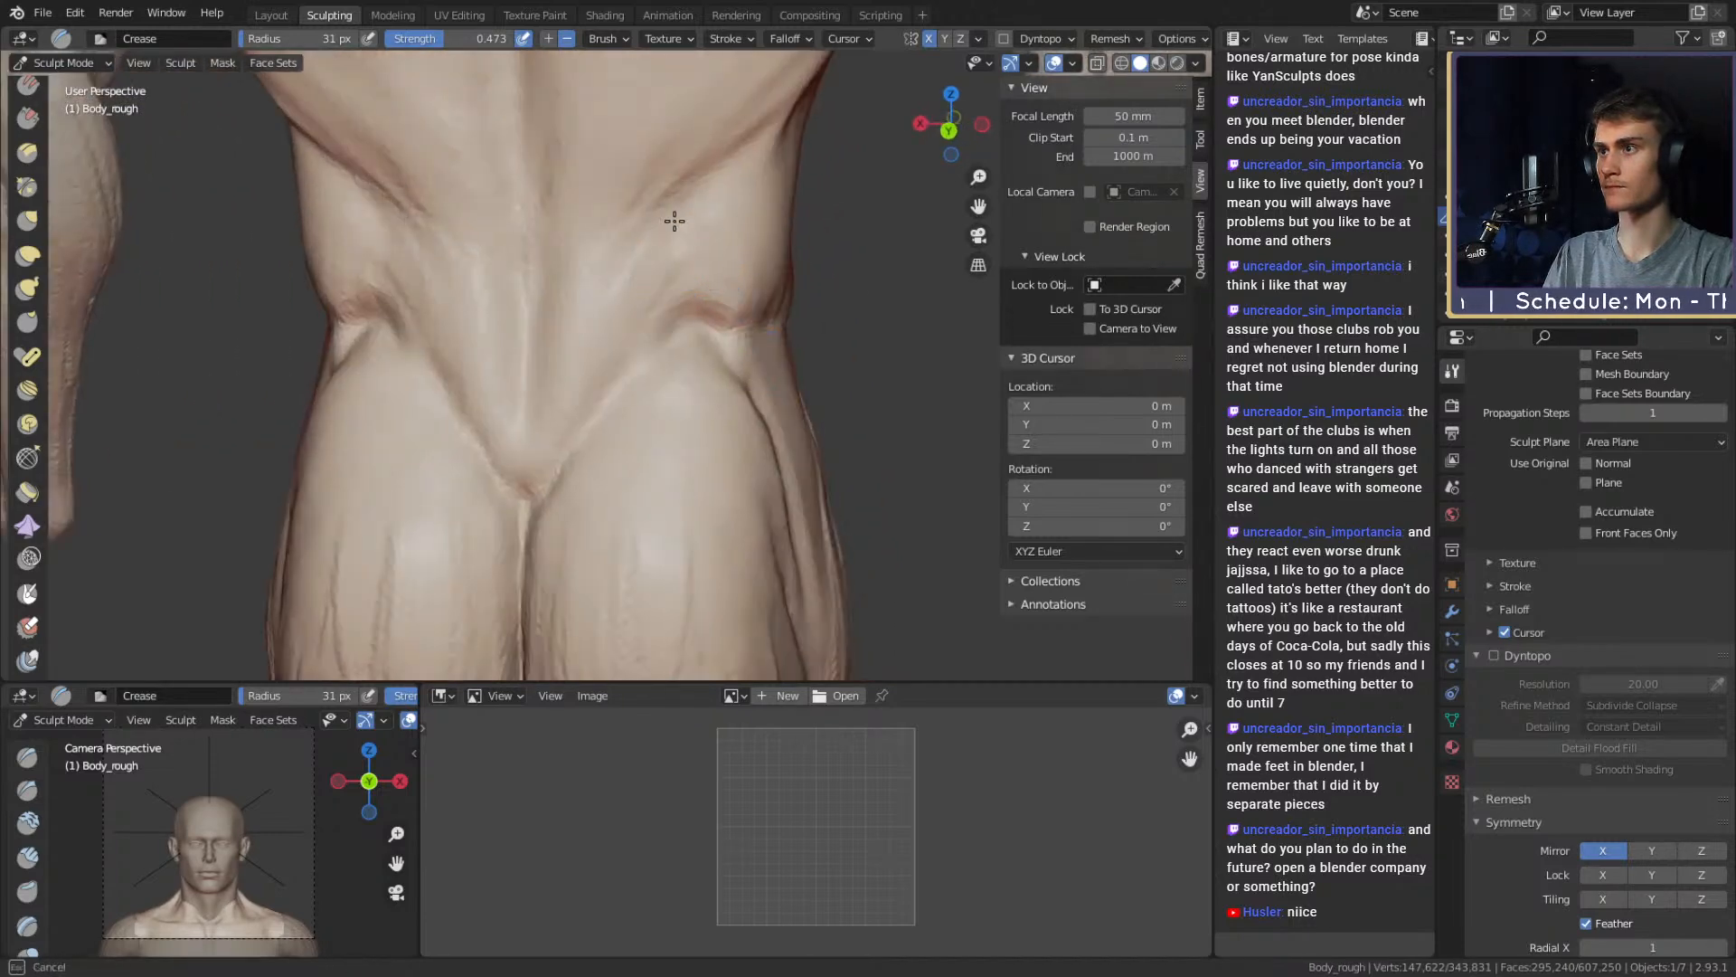
{"action": "left_click_drag", "start_coordinate": [692, 209], "coordinate": [644, 269]}
{"action": "mouse_move", "coordinate": [729, 203]}
{"action": "middle_mouse_down", "text": "ctrl"}
{"action": "mouse_move", "coordinate": [729, 489]}
{"action": "mouse_move", "coordinate": [733, 391]}
{"action": "middle_mouse_up", "text": "ctrl"}
{"action": "middle_click_drag", "start_coordinate": [732, 391], "coordinate": [714, 389]}
Reshape the side profile of the buttocks and hip with the Grab brush at 78 px, then 127 px
{"action": "key", "text": "f"}
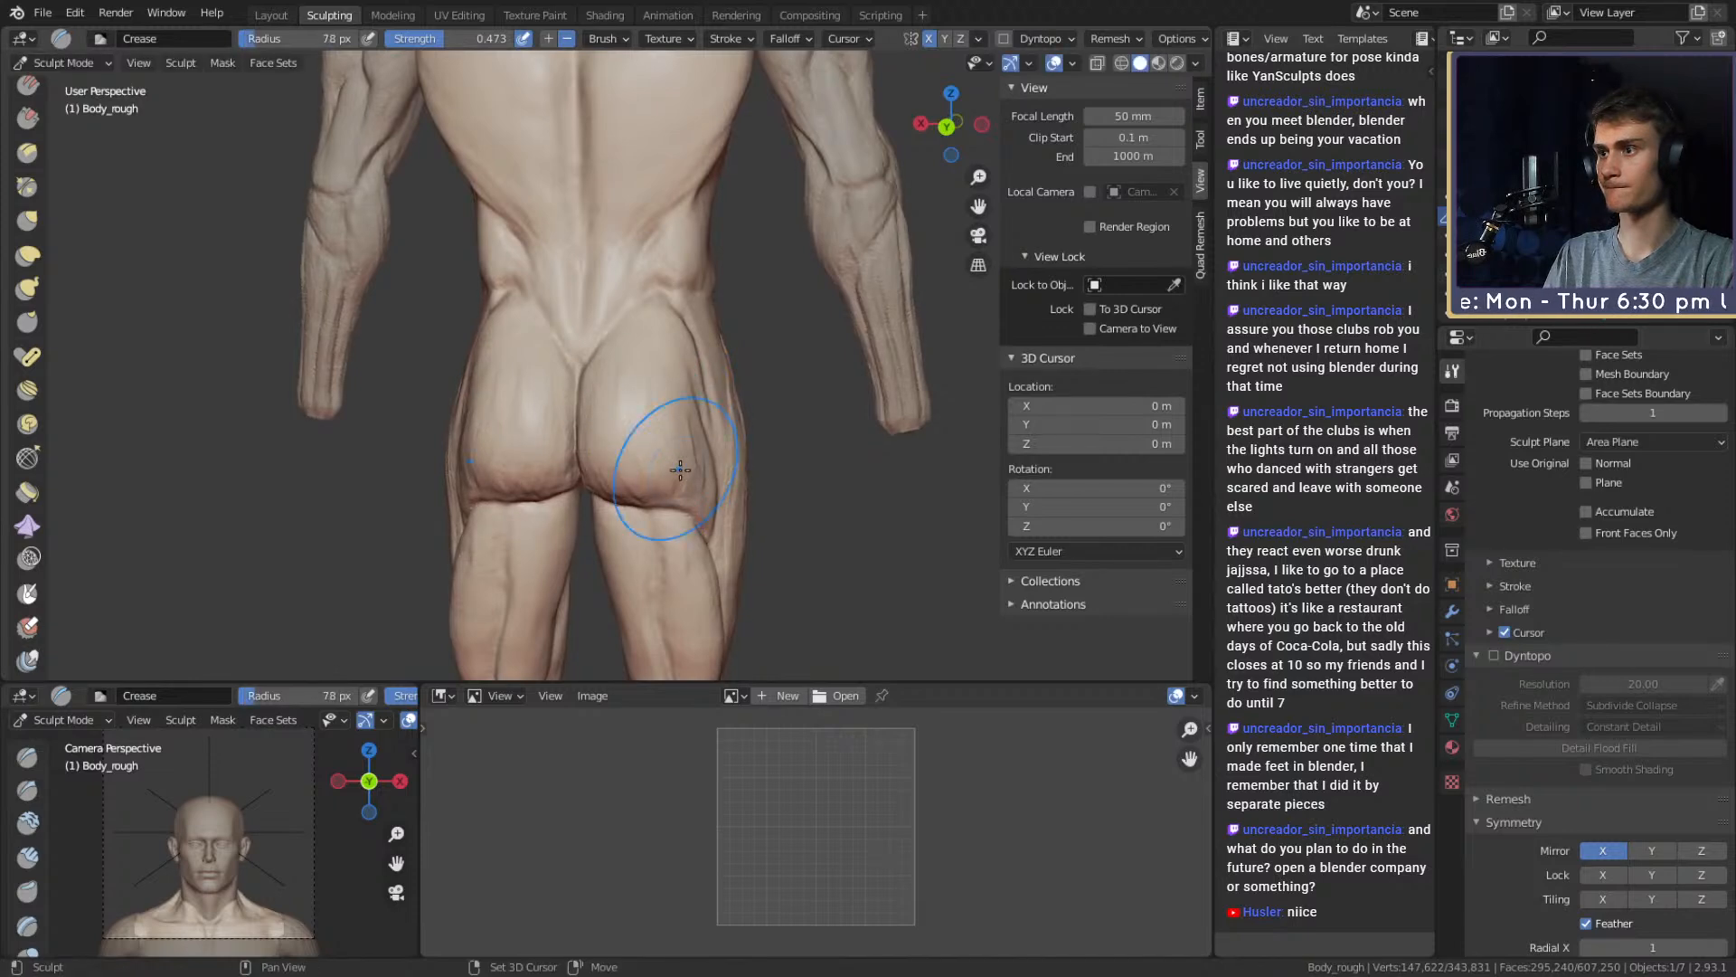
{"action": "middle_click_drag", "start_coordinate": [680, 469], "coordinate": [790, 386]}
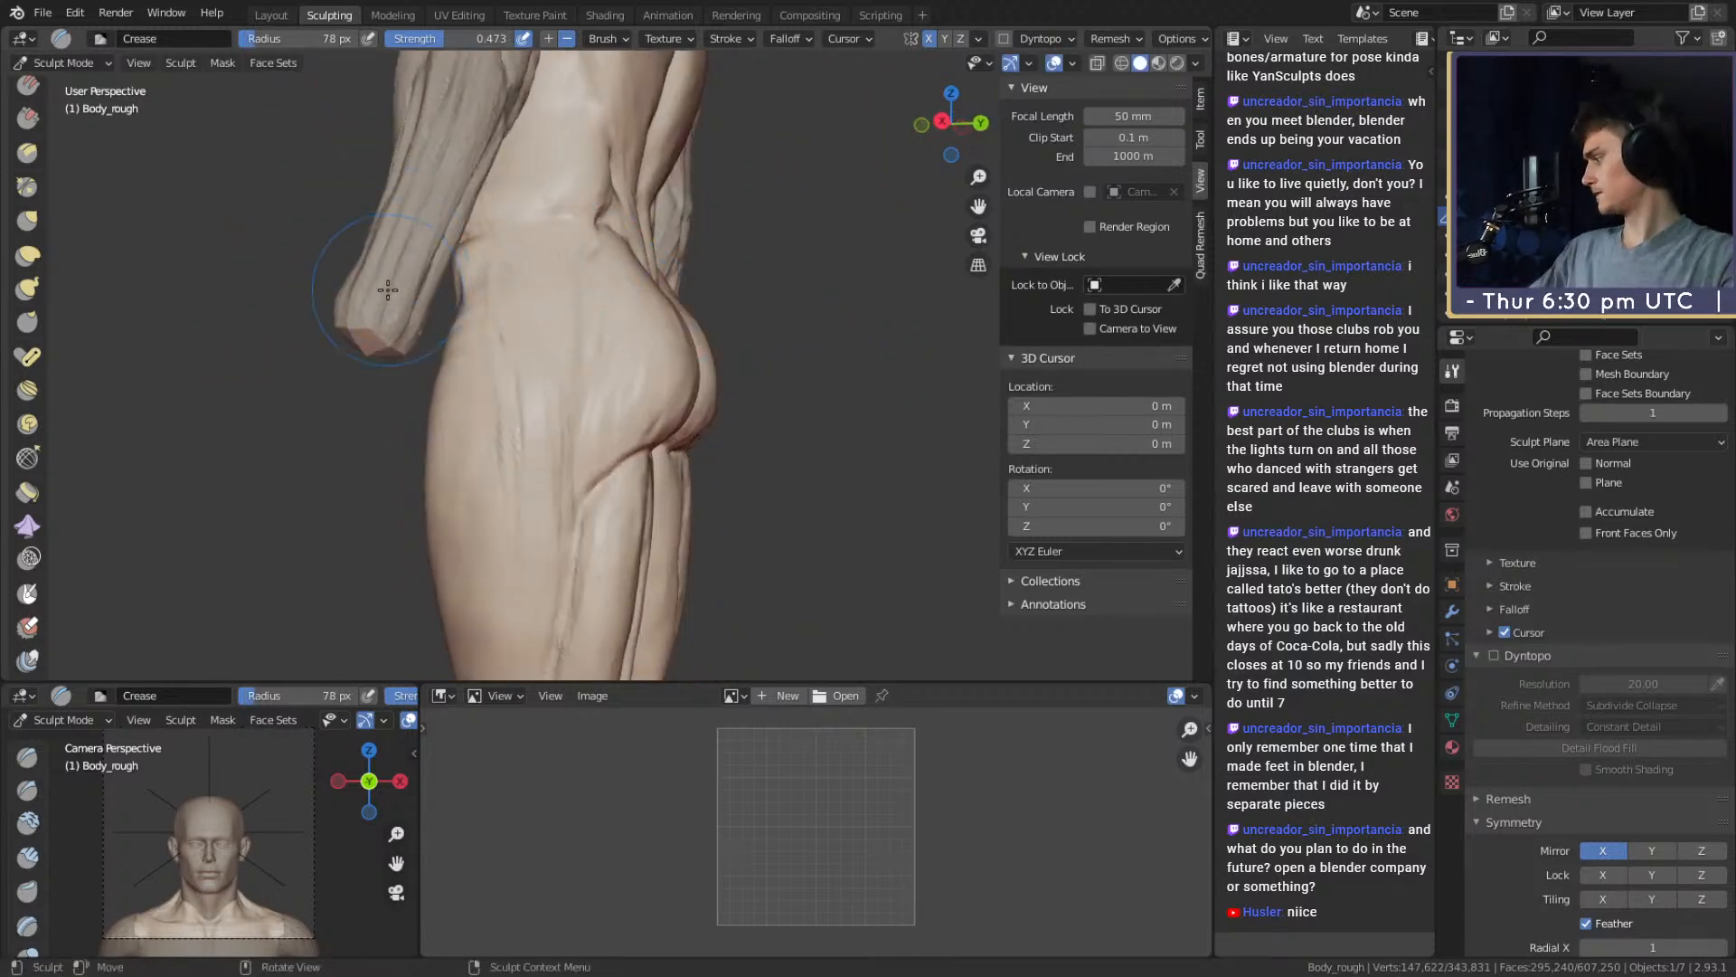
{"action": "key", "text": "g"}
{"action": "mouse_move", "coordinate": [736, 368]}
{"action": "middle_mouse_down"}
{"action": "mouse_move", "coordinate": [744, 379]}
{"action": "mouse_move", "coordinate": [683, 341]}
{"action": "middle_mouse_up"}
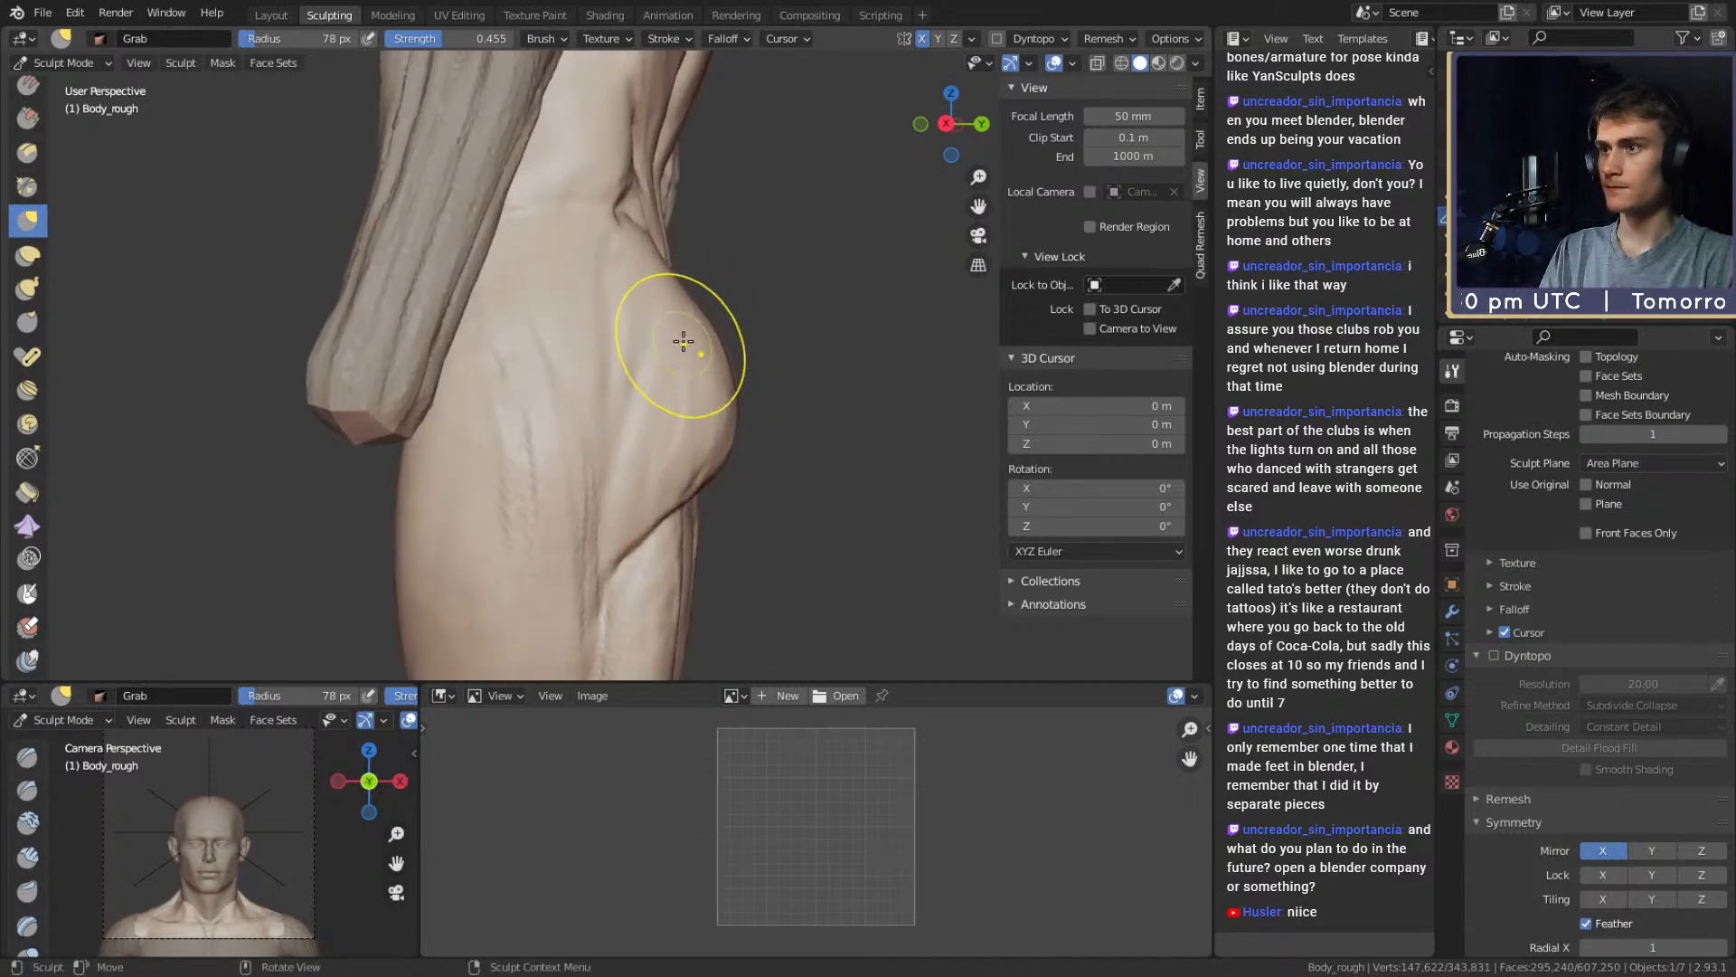
{"action": "mouse_move", "coordinate": [694, 334]}
{"action": "left_mouse_down", "text": "alt"}
{"action": "mouse_move", "coordinate": [597, 336]}
{"action": "mouse_move", "coordinate": [717, 325]}
{"action": "mouse_move", "coordinate": [702, 299]}
{"action": "mouse_move", "coordinate": [562, 341]}
{"action": "mouse_move", "coordinate": [650, 399]}
{"action": "mouse_move", "coordinate": [533, 413]}
{"action": "left_mouse_up", "text": "alt"}
{"action": "left_click", "coordinate": [623, 397]}
{"action": "key", "text": "f"}
{"action": "left_click", "coordinate": [624, 399]}
{"action": "middle_click_drag", "start_coordinate": [534, 413], "coordinate": [714, 395]}
{"action": "key", "text": "f"}
{"action": "left_click", "coordinate": [709, 332]}
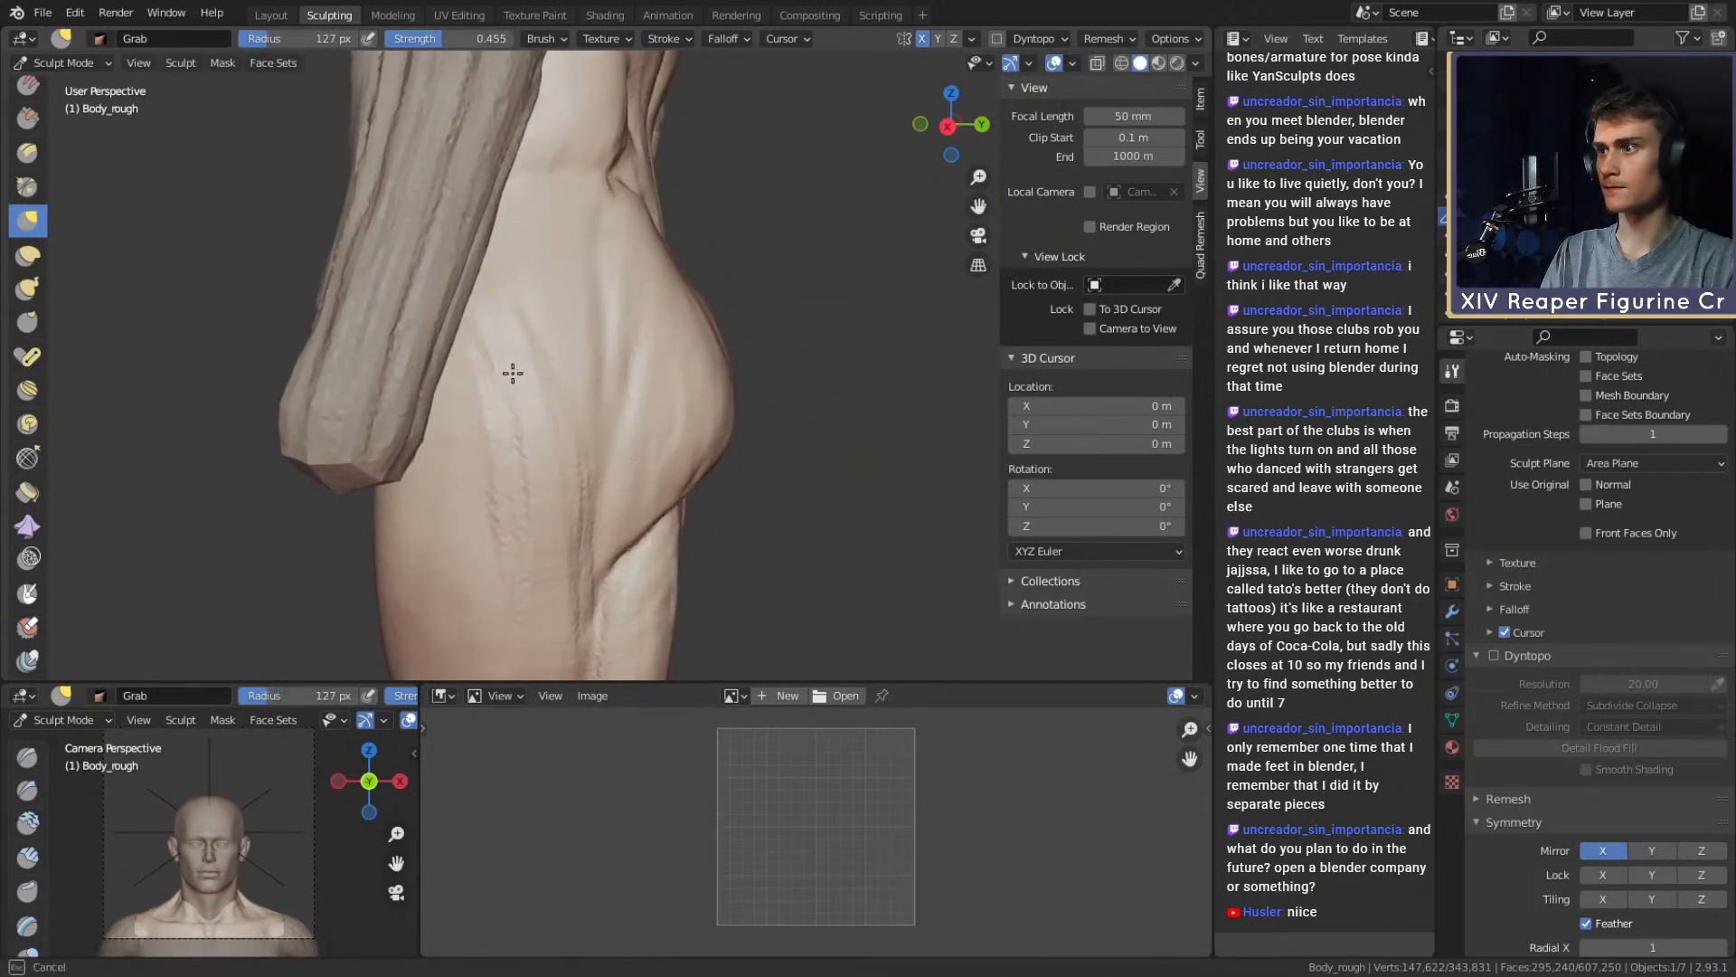
Adjust the overall shape of the buttocks from behind with the Grab brush at 206 px
{"action": "key", "text": "Home"}
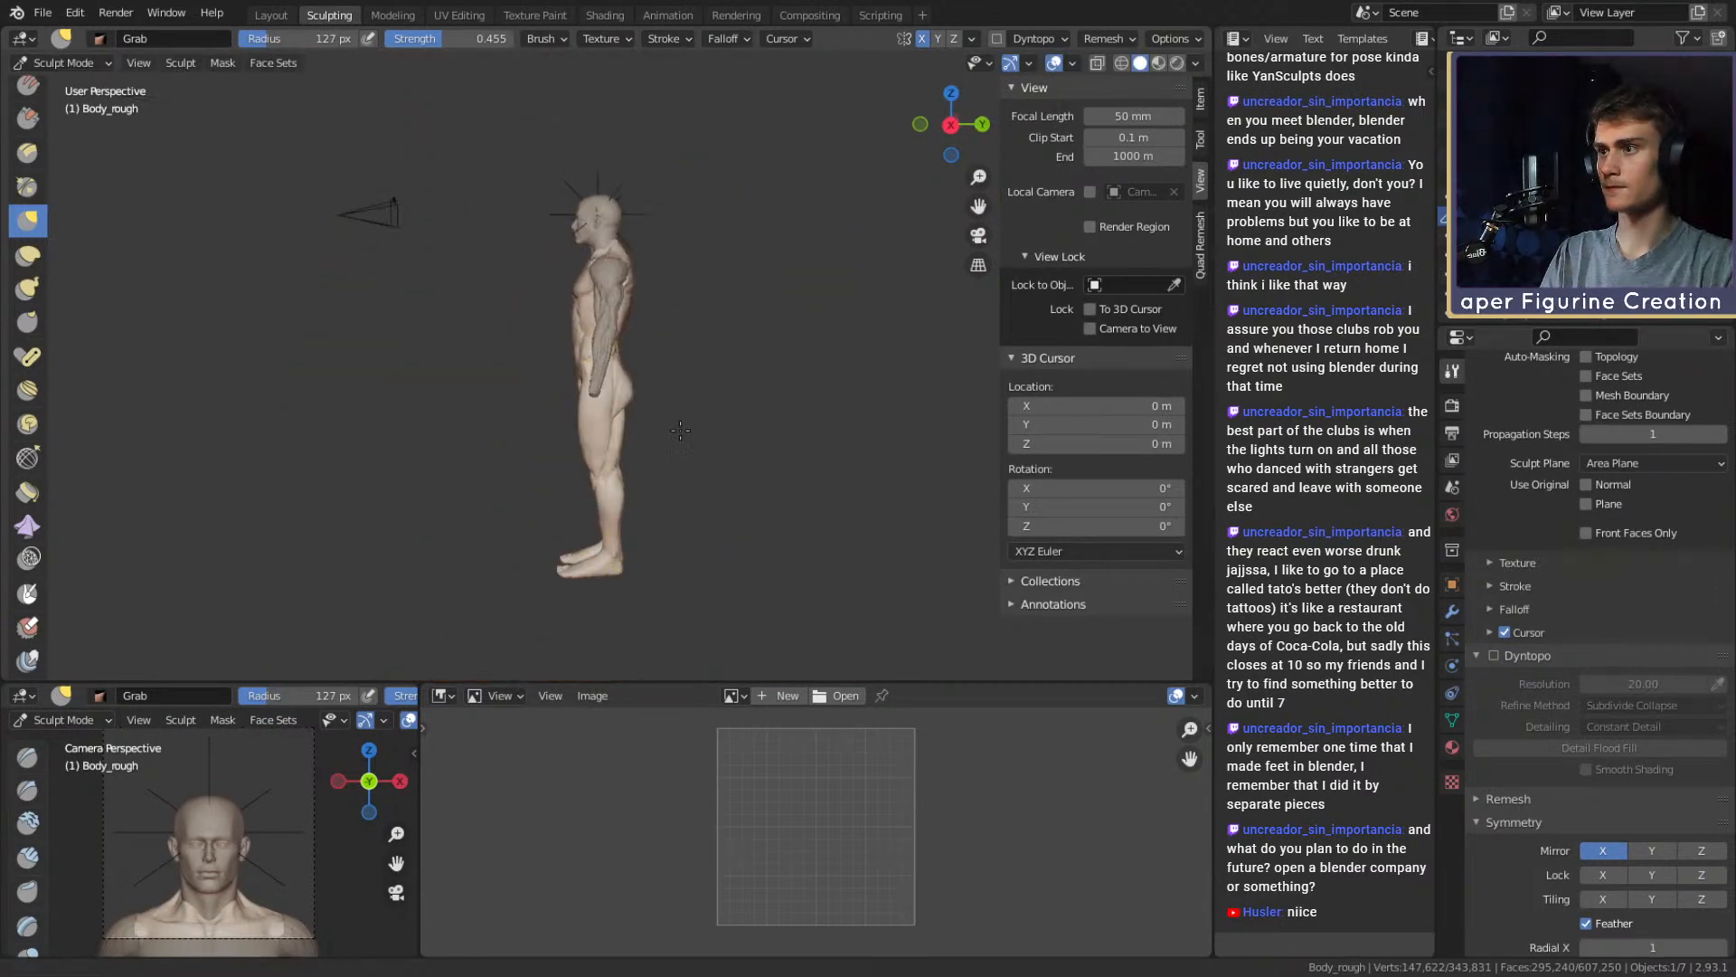
{"action": "scroll", "coordinate": [676, 407], "scroll_direction": "up", "scroll_amount": 5}
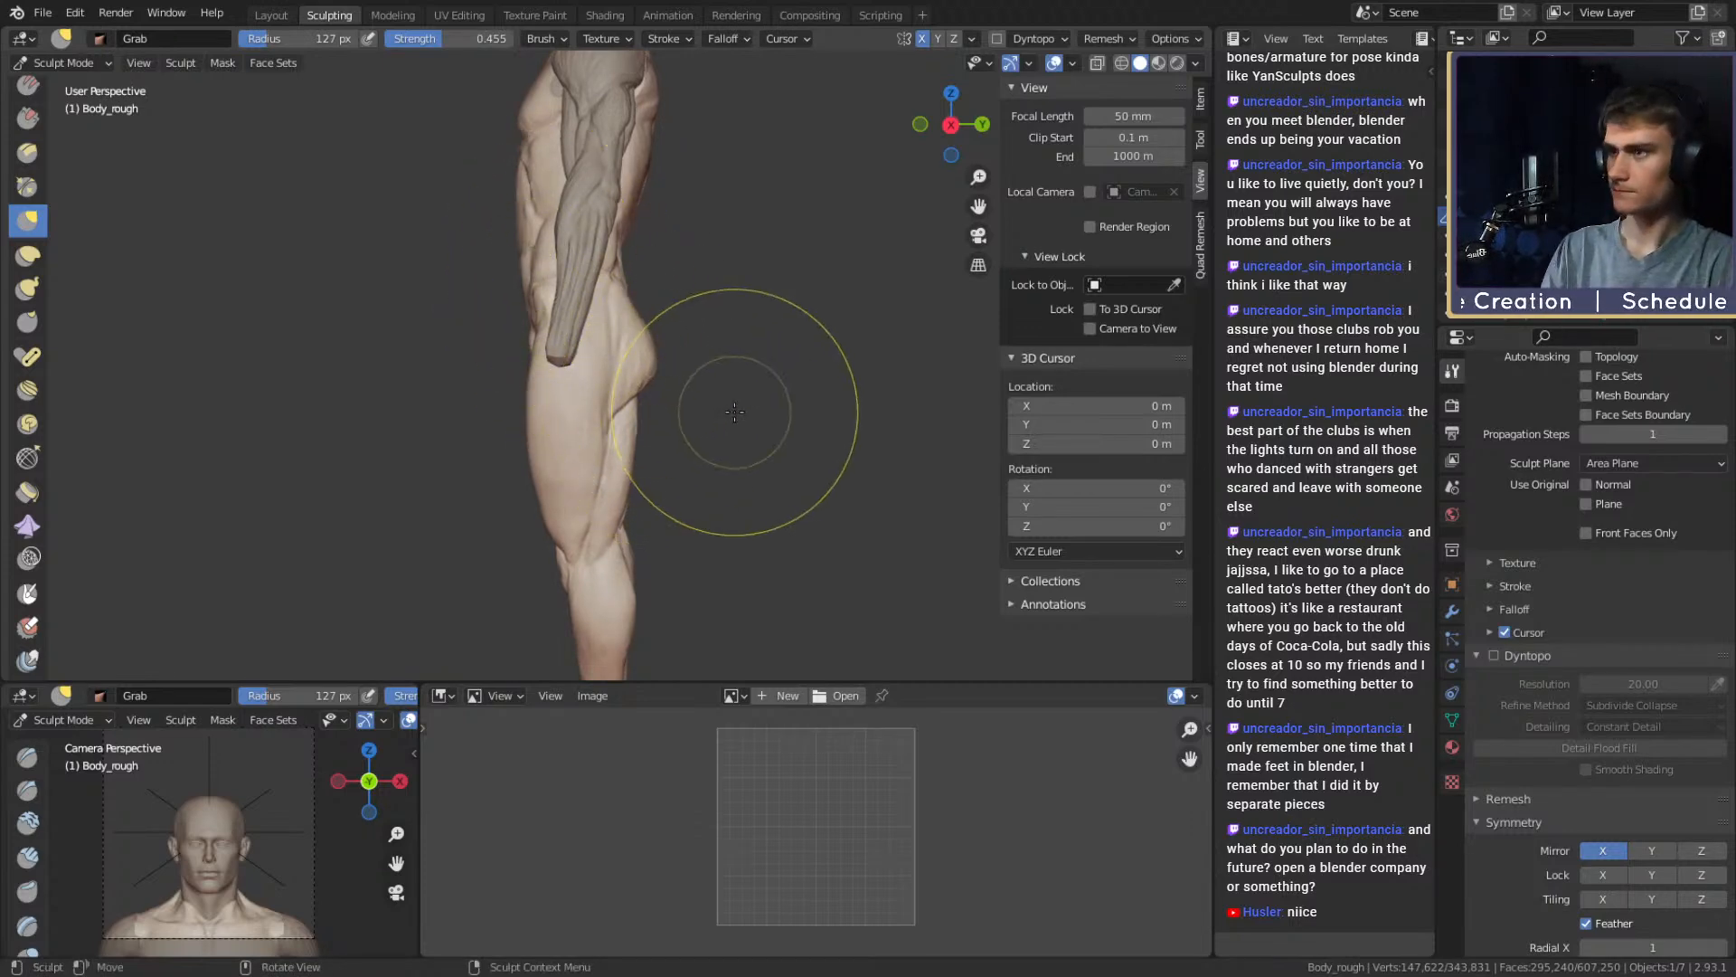
{"action": "middle_click_drag", "start_coordinate": [734, 412], "coordinate": [511, 421]}
{"action": "scroll", "coordinate": [581, 356], "scroll_direction": "up", "scroll_amount": 3}
{"action": "key", "text": "f"}
{"action": "left_click", "coordinate": [588, 361]}
{"action": "middle_click_drag", "start_coordinate": [567, 360], "coordinate": [585, 368], "text": "shift"}
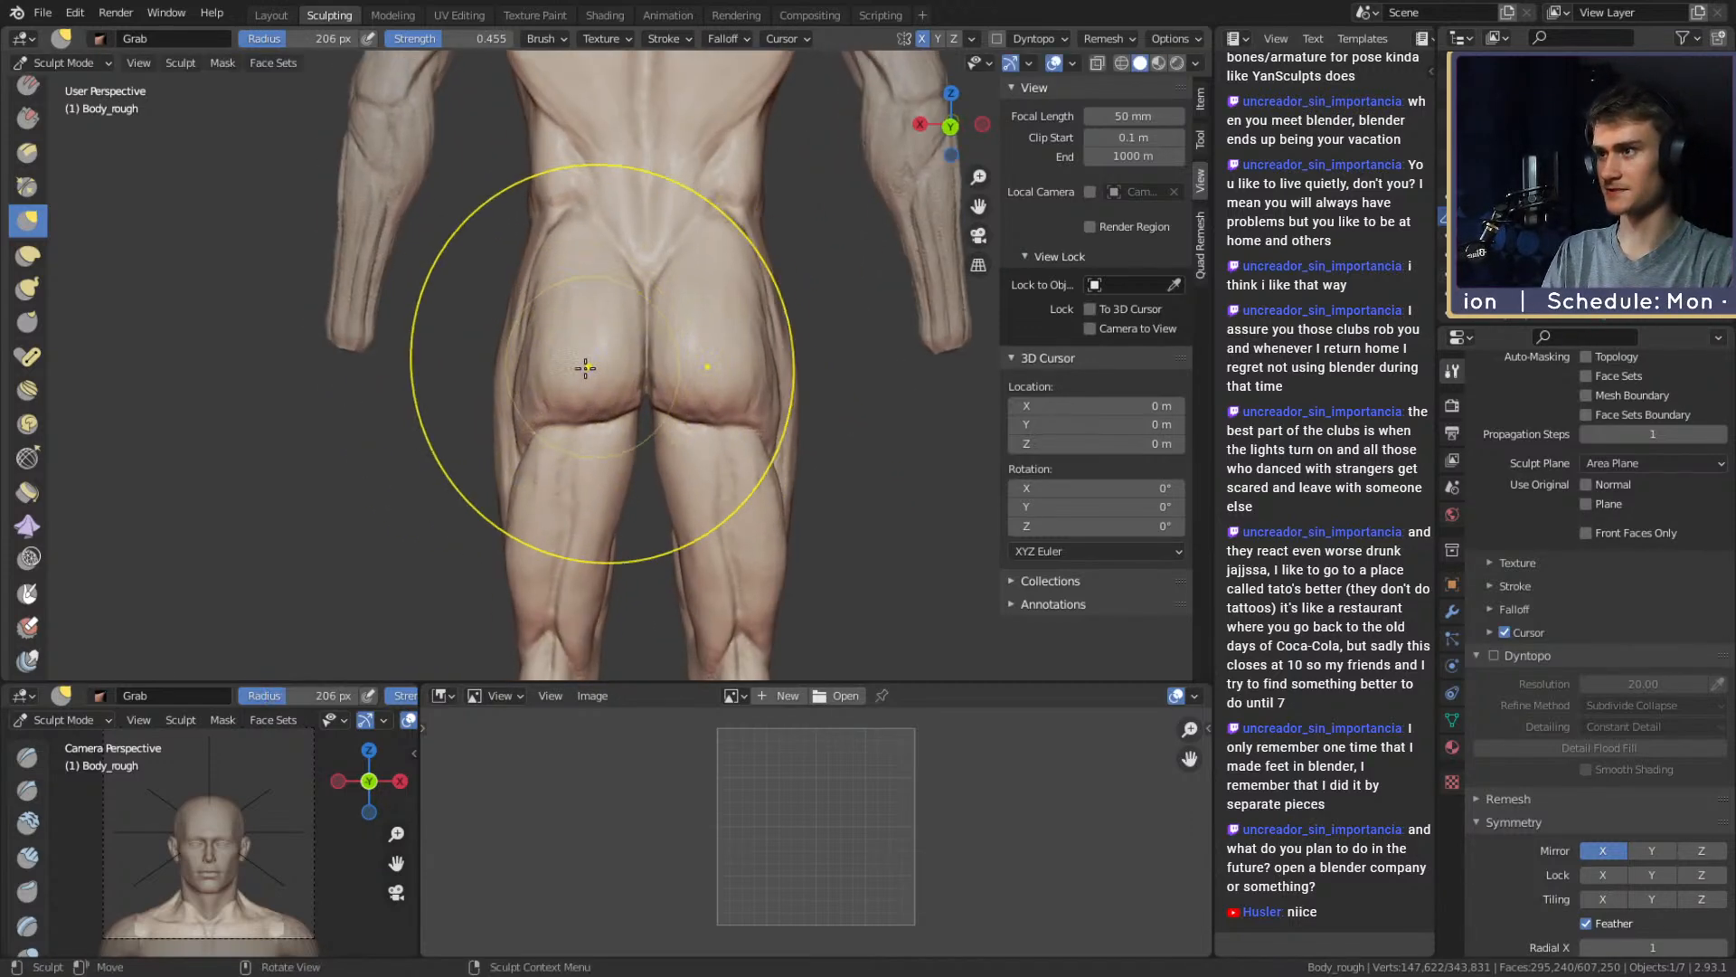
{"action": "key", "text": "f"}
{"action": "left_click", "coordinate": [616, 368]}
{"action": "left_click_drag", "start_coordinate": [586, 368], "coordinate": [583, 359]}
Adjust the form between the upper thighs from the front with the Grab brush at 214 px
{"action": "mouse_move", "coordinate": [590, 395]}
{"action": "middle_mouse_down"}
{"action": "mouse_move", "coordinate": [785, 394]}
{"action": "mouse_move", "coordinate": [592, 414]}
{"action": "middle_mouse_up"}
{"action": "key", "text": "f"}
{"action": "left_click", "coordinate": [574, 396]}
{"action": "key", "text": "f"}
{"action": "left_click", "coordinate": [633, 408]}
{"action": "left_click_drag", "start_coordinate": [637, 406], "coordinate": [622, 414]}
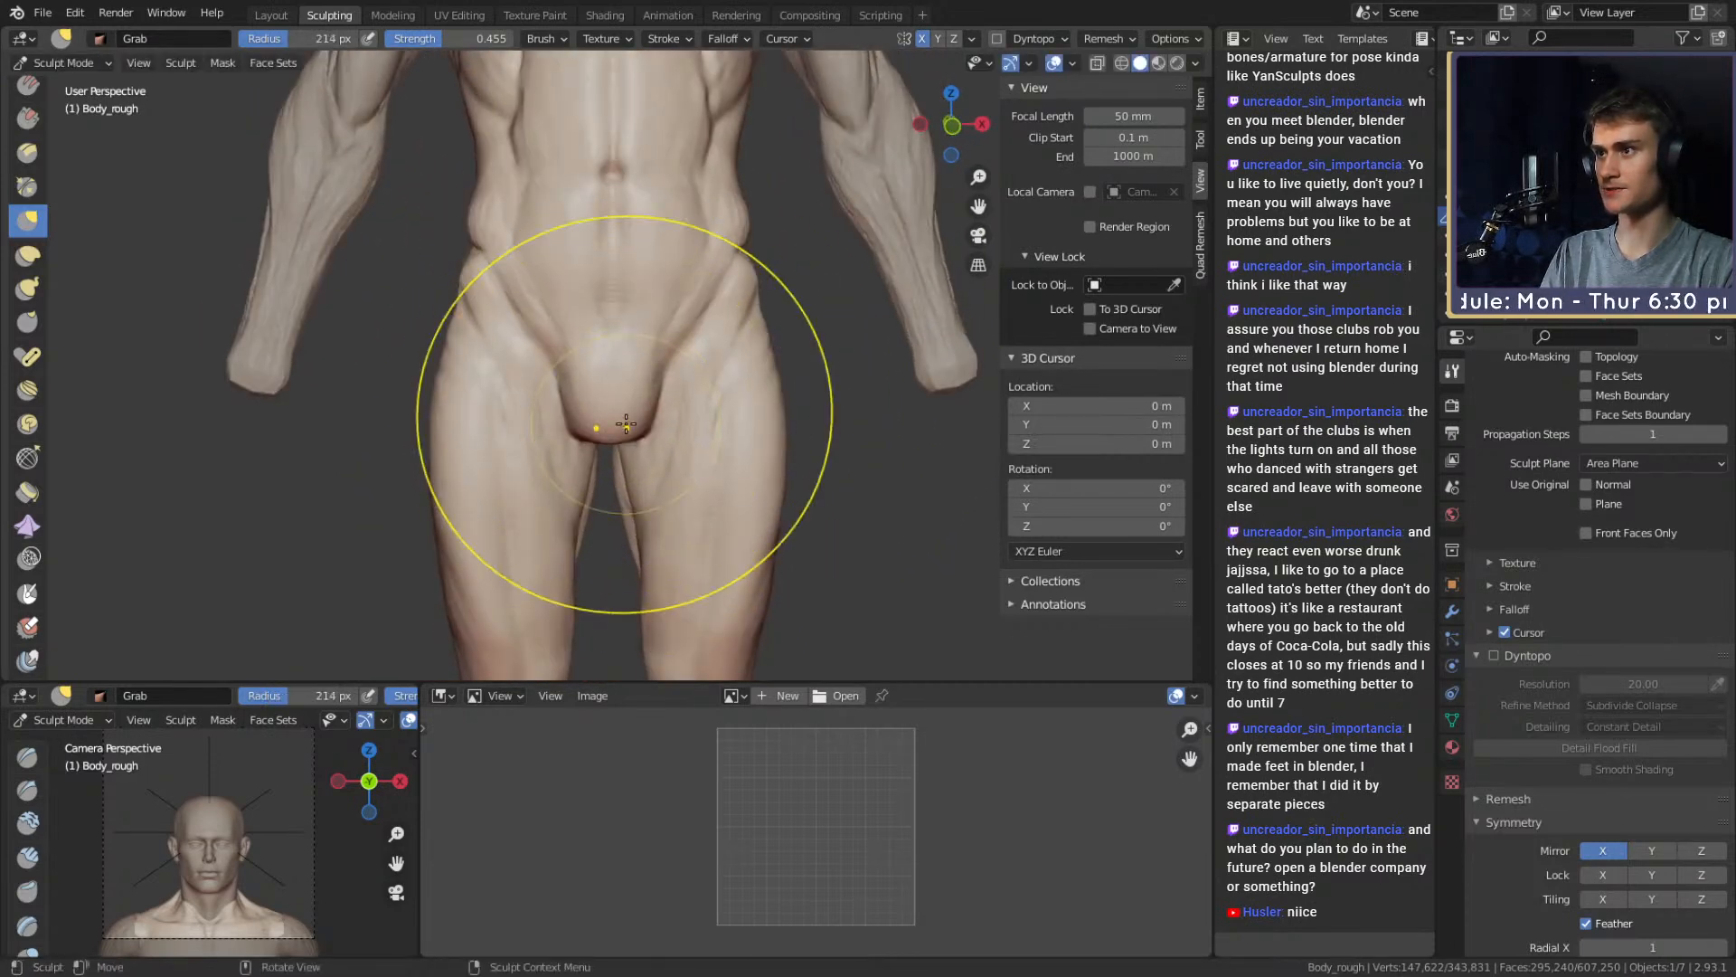
Build up the lower inner buttocks beside the cleft with Clay Strips at 48 px
{"action": "mouse_move", "coordinate": [622, 414]}
{"action": "middle_mouse_down", "text": "shift"}
{"action": "mouse_move", "coordinate": [620, 381]}
{"action": "mouse_move", "coordinate": [724, 406]}
{"action": "mouse_move", "coordinate": [691, 324]}
{"action": "mouse_move", "coordinate": [667, 351]}
{"action": "middle_mouse_up", "text": "shift"}
{"action": "key", "text": "f"}
{"action": "left_click", "coordinate": [637, 399]}
{"action": "scroll", "coordinate": [666, 405], "scroll_direction": "up", "scroll_amount": 3}
{"action": "key", "text": "f"}
{"action": "left_click", "coordinate": [583, 330]}
{"action": "key", "text": "c"}
{"action": "scroll", "coordinate": [653, 362], "scroll_direction": "up", "scroll_amount": 1}
{"action": "key", "text": "f"}
{"action": "left_click", "coordinate": [662, 364]}
{"action": "left_click_drag", "start_coordinate": [633, 362], "coordinate": [620, 361]}
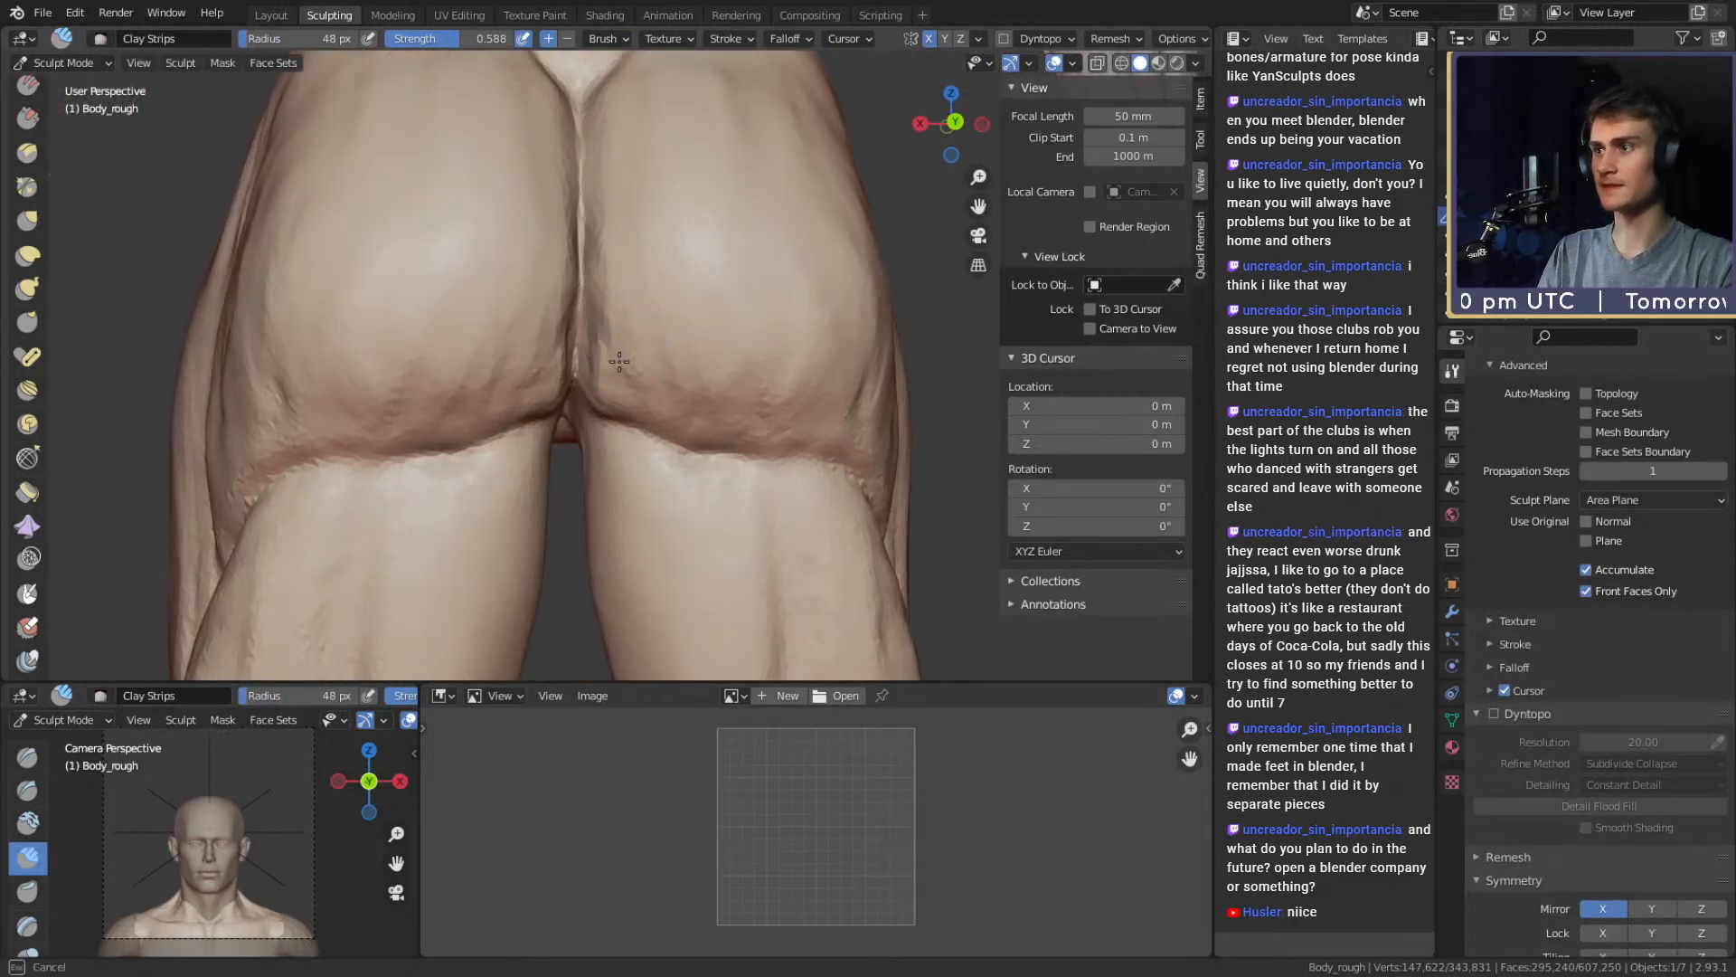
Add finer strips along the lower inner buttocks and the gluteal fold with Clay Strips at 38 px
{"action": "mouse_move", "coordinate": [714, 357]}
{"action": "middle_mouse_down"}
{"action": "mouse_move", "coordinate": [713, 324]}
{"action": "mouse_move", "coordinate": [702, 398]}
{"action": "middle_mouse_up"}
{"action": "middle_click_drag", "start_coordinate": [635, 228], "coordinate": [640, 270]}
{"action": "key", "text": "f"}
{"action": "left_click", "coordinate": [680, 310]}
{"action": "mouse_move", "coordinate": [613, 362]}
{"action": "left_mouse_down"}
{"action": "mouse_move", "coordinate": [611, 384]}
{"action": "mouse_move", "coordinate": [624, 364]}
{"action": "left_mouse_up"}
{"action": "key", "text": "f"}
{"action": "left_click", "coordinate": [634, 298]}
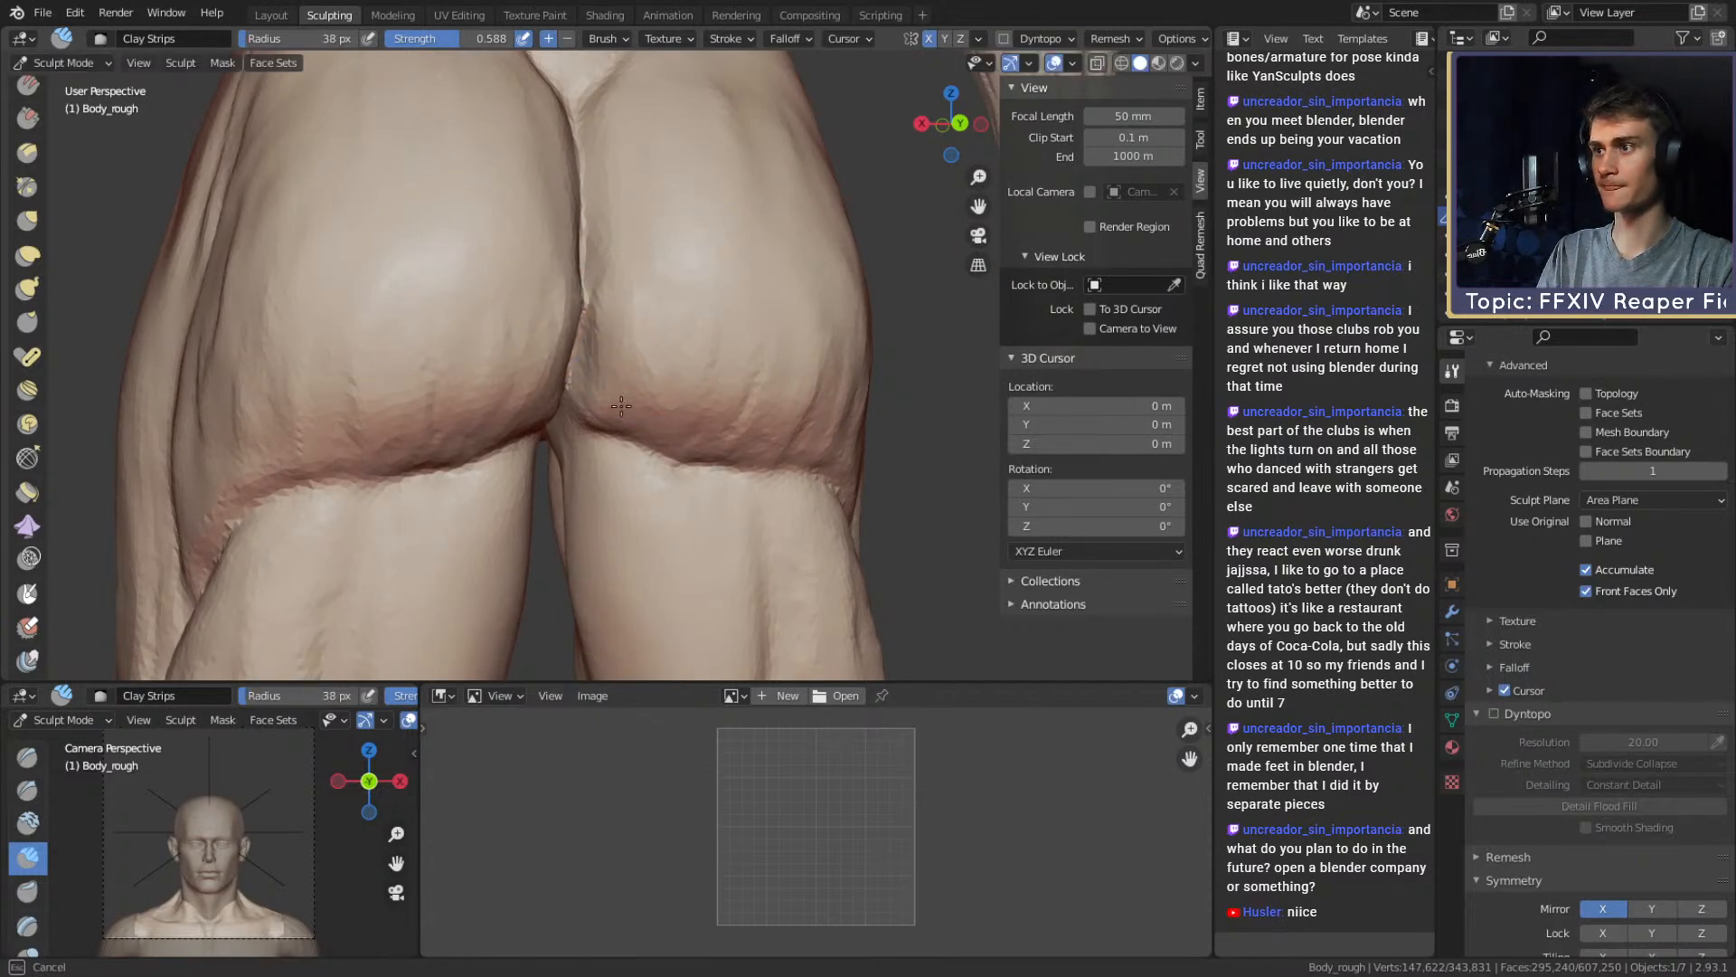
{"action": "mouse_move", "coordinate": [785, 306]}
{"action": "middle_mouse_down"}
{"action": "mouse_move", "coordinate": [748, 372]}
{"action": "mouse_move", "coordinate": [759, 341]}
{"action": "middle_mouse_up"}
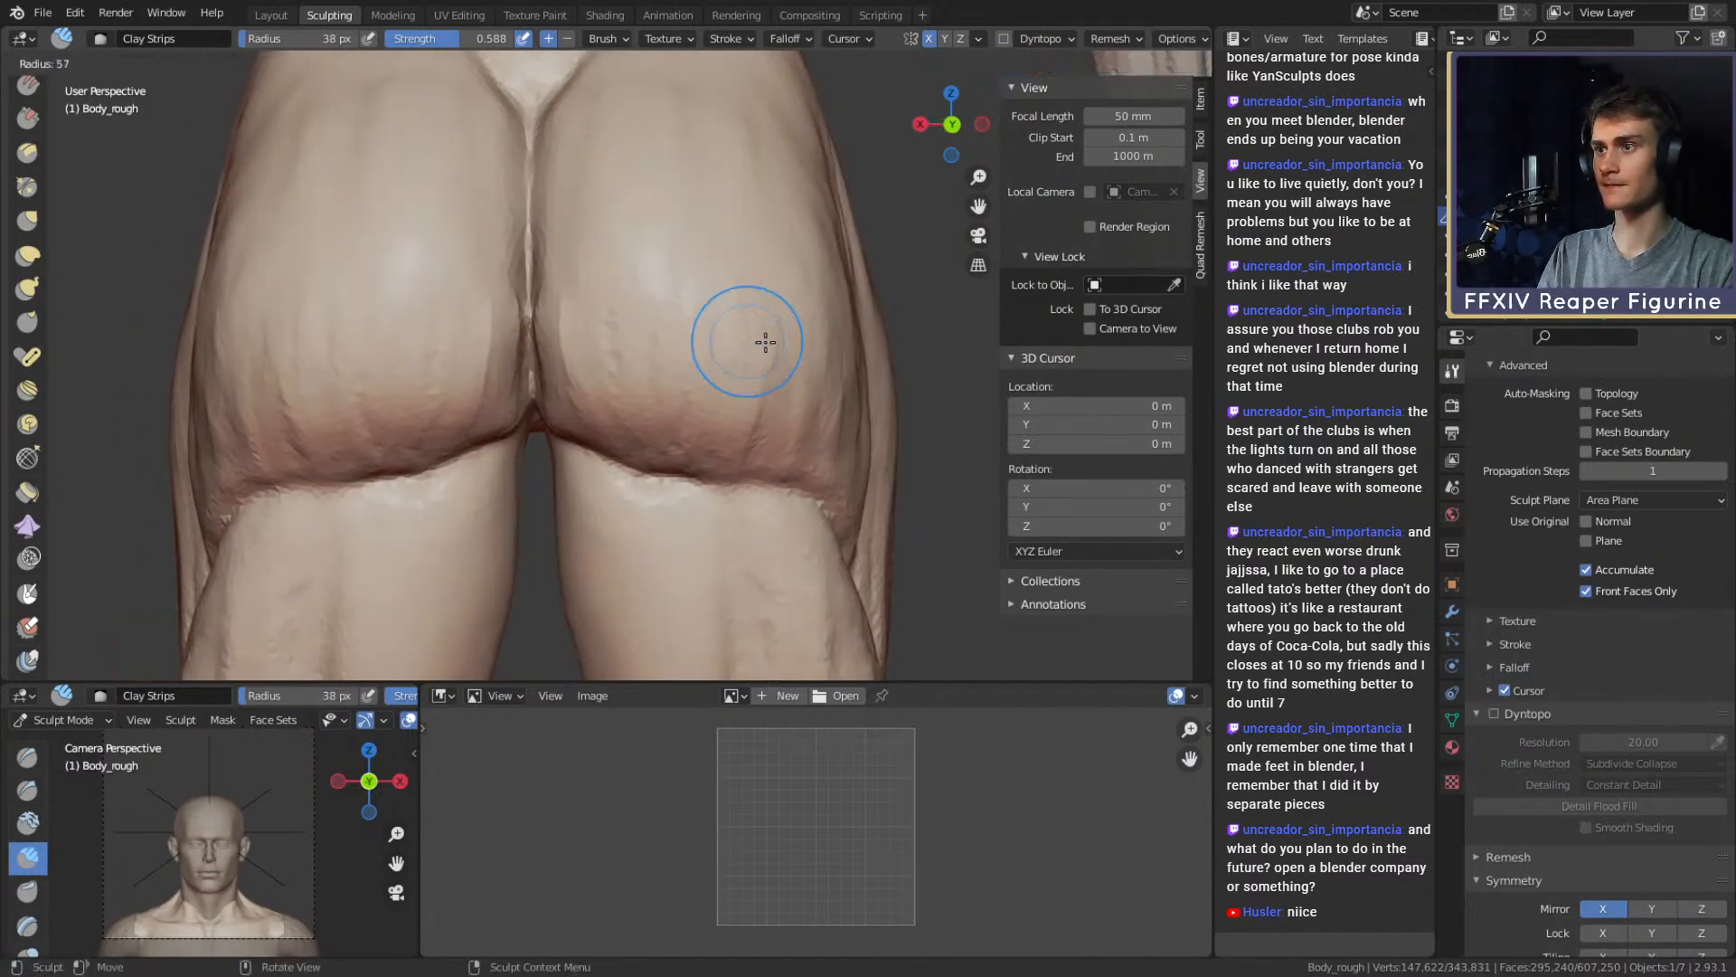
Fill and blend the outer side of the buttocks with Clay Strips at 62 px, 43 px and 132 px
{"action": "middle_click_drag", "start_coordinate": [832, 422], "coordinate": [770, 471]}
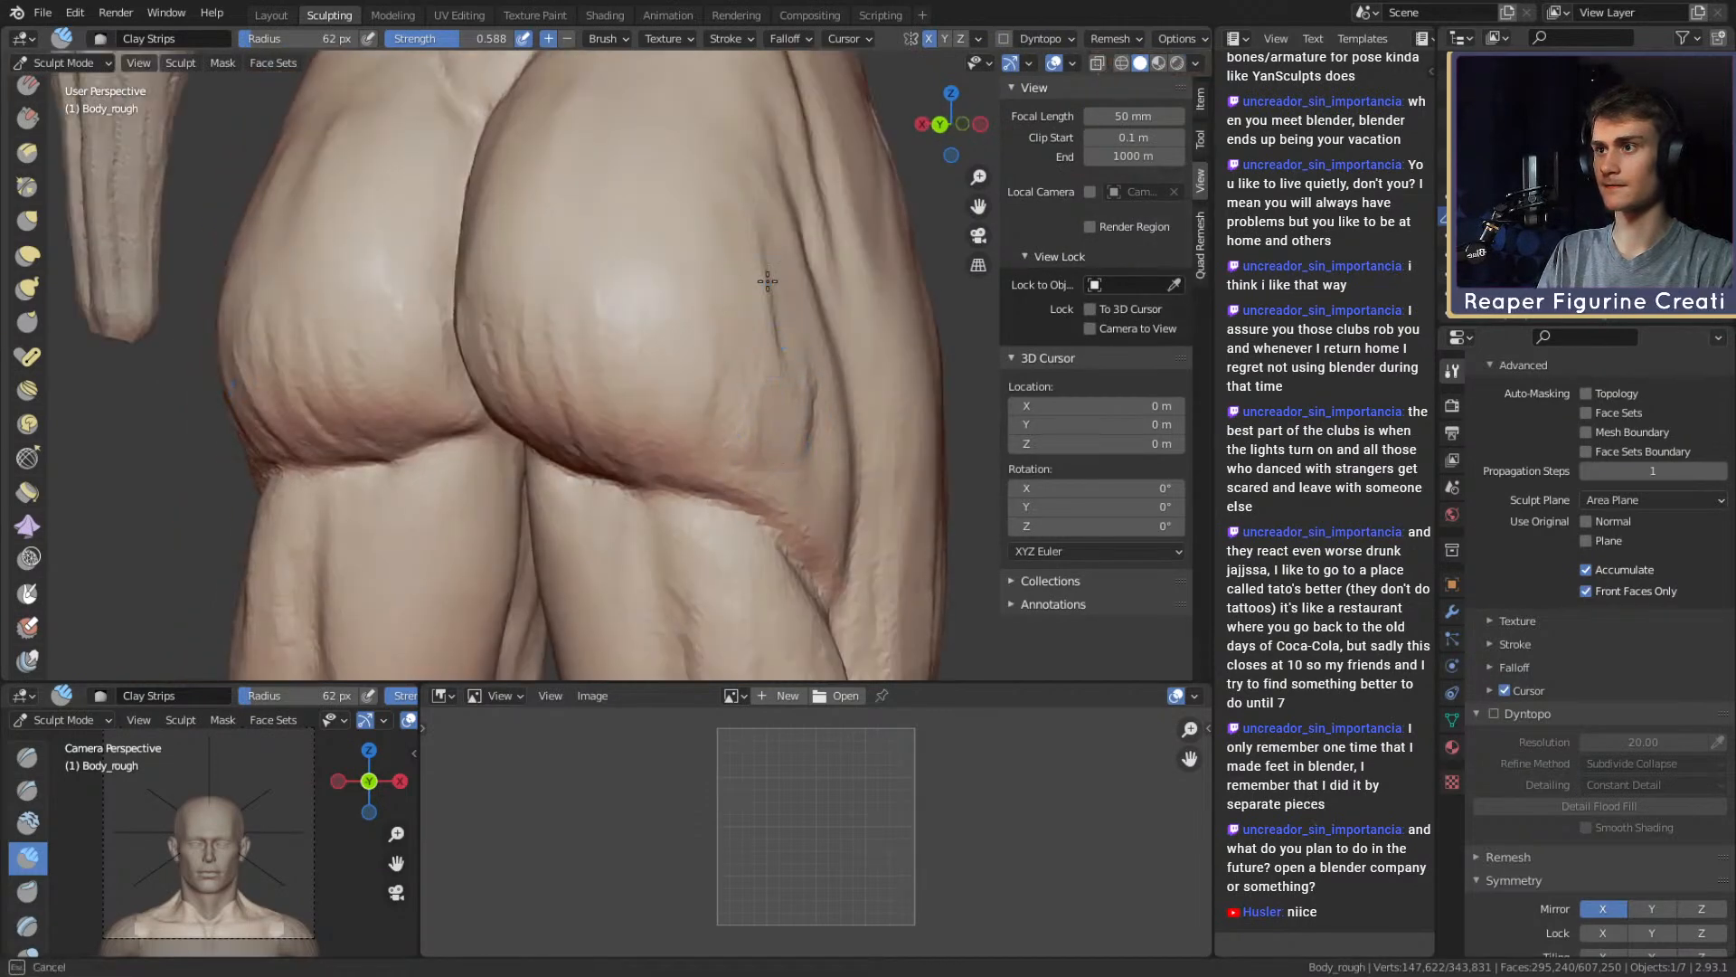
{"action": "middle_click_drag", "start_coordinate": [768, 281], "coordinate": [709, 311]}
{"action": "key", "text": "f"}
{"action": "left_click", "coordinate": [705, 283]}
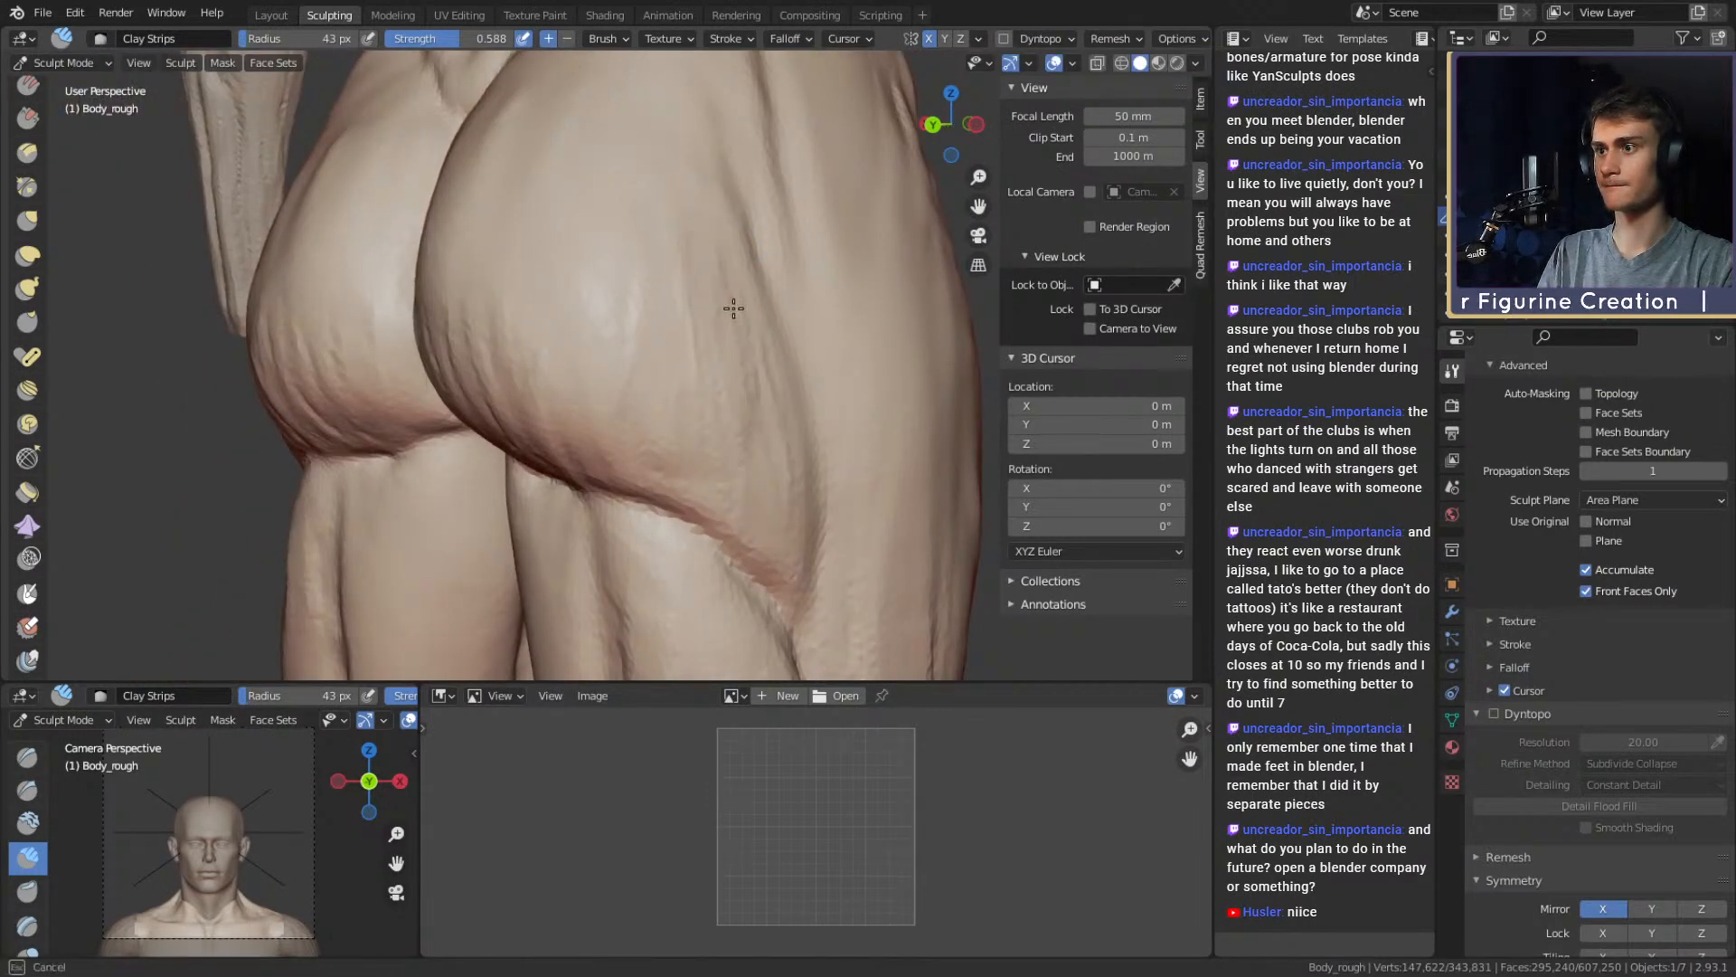
{"action": "key", "text": "f"}
{"action": "left_click", "coordinate": [700, 247]}
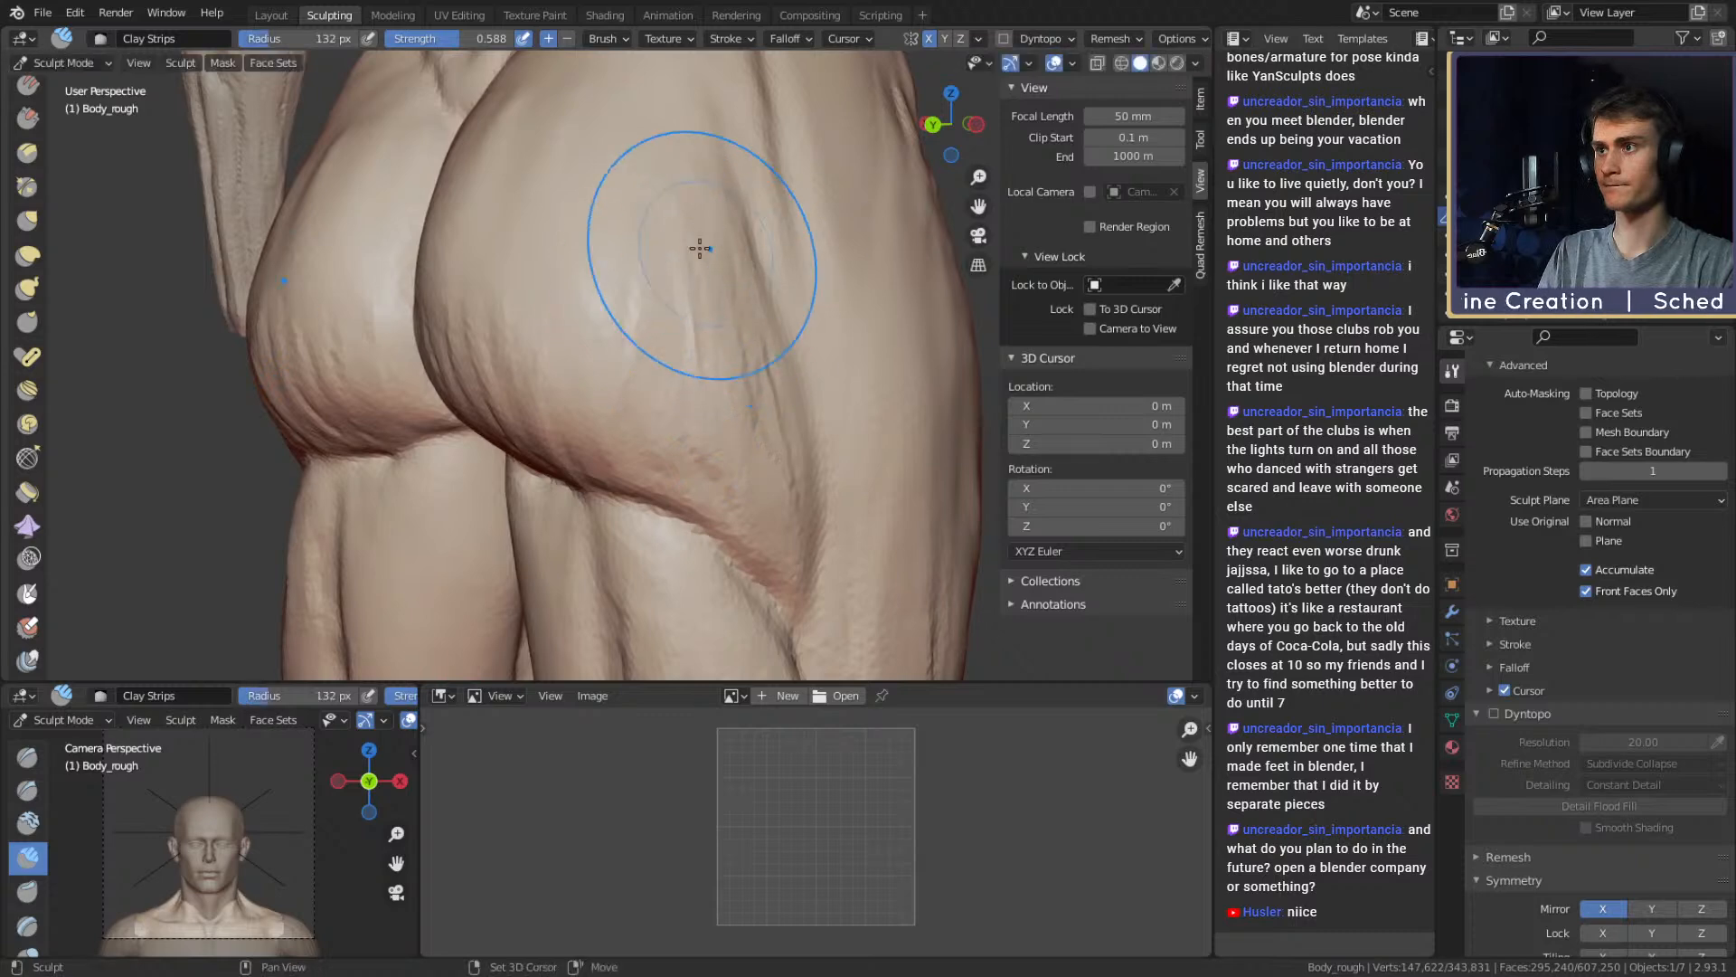
{"action": "middle_click_drag", "start_coordinate": [732, 464], "coordinate": [718, 354]}
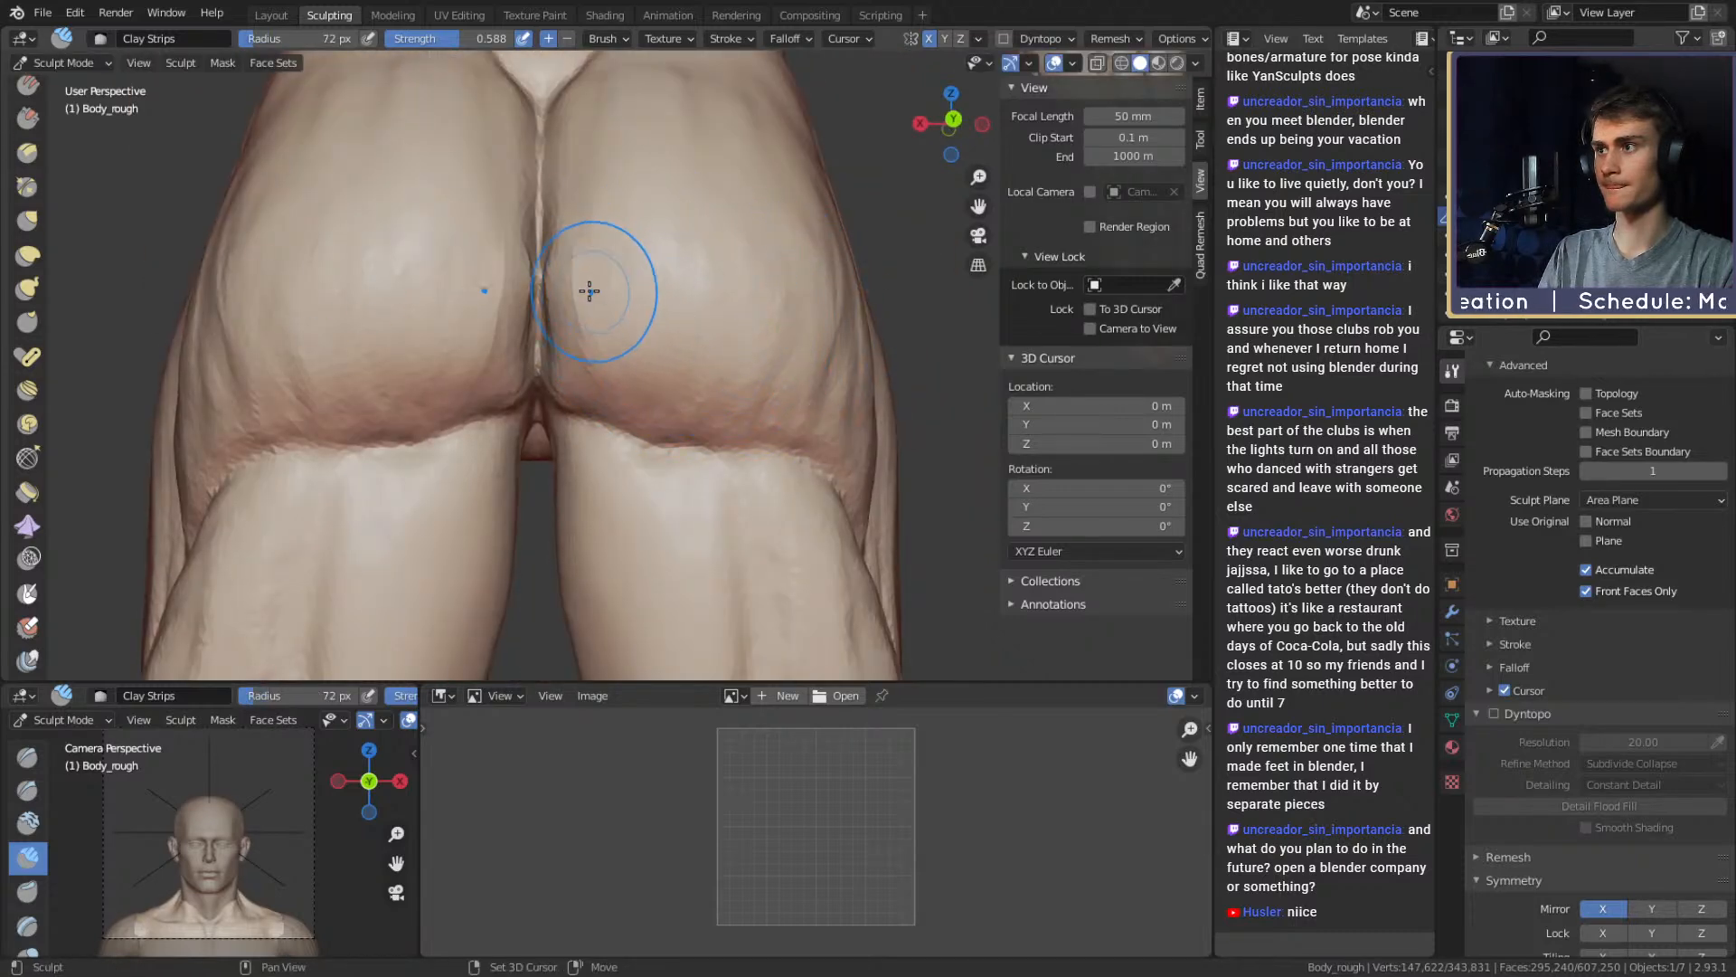
Examine the proportions of the whole figure and the upper body from the front
{"action": "scroll", "coordinate": [571, 277], "scroll_direction": "down", "scroll_amount": 6}
{"action": "middle_click_drag", "start_coordinate": [736, 368], "coordinate": [876, 403]}
{"action": "left_click_drag", "start_coordinate": [876, 403], "coordinate": [986, 398], "text": "alt"}
{"action": "scroll", "coordinate": [837, 380], "scroll_direction": "down", "scroll_amount": 2}
{"action": "left_click_drag", "start_coordinate": [759, 365], "coordinate": [741, 363], "text": "alt"}
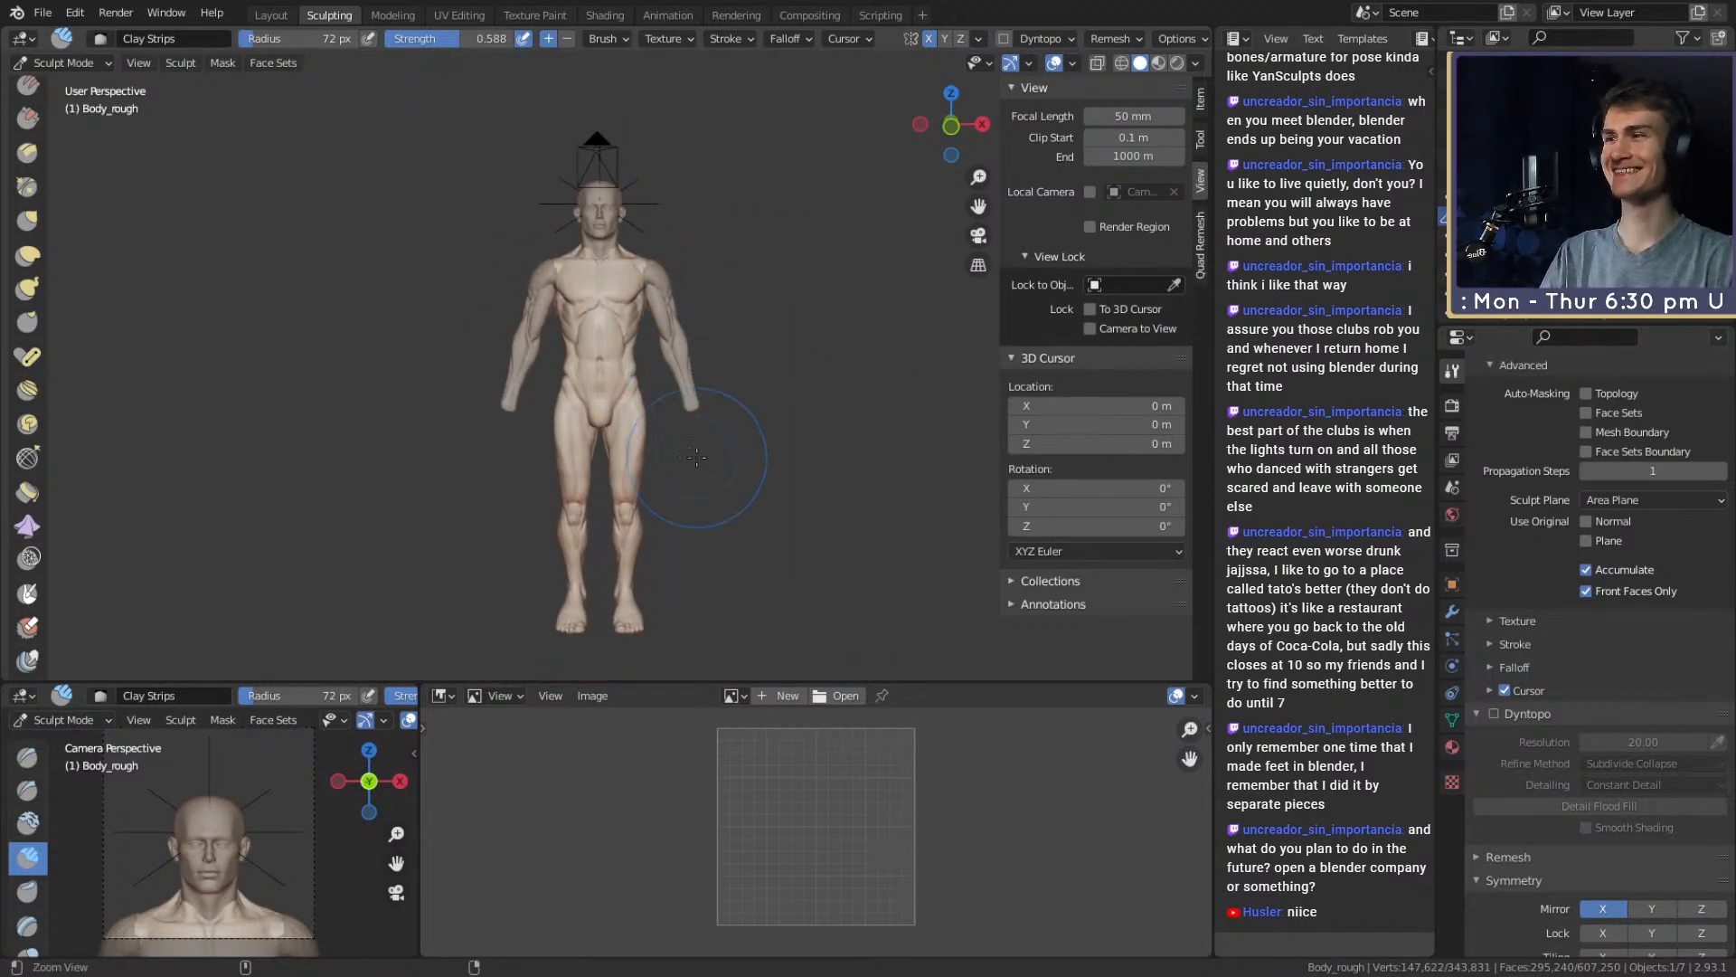
{"action": "scroll", "coordinate": [710, 425], "scroll_direction": "up", "scroll_amount": 5}
{"action": "scroll", "coordinate": [715, 480], "scroll_direction": "down", "scroll_amount": 5}
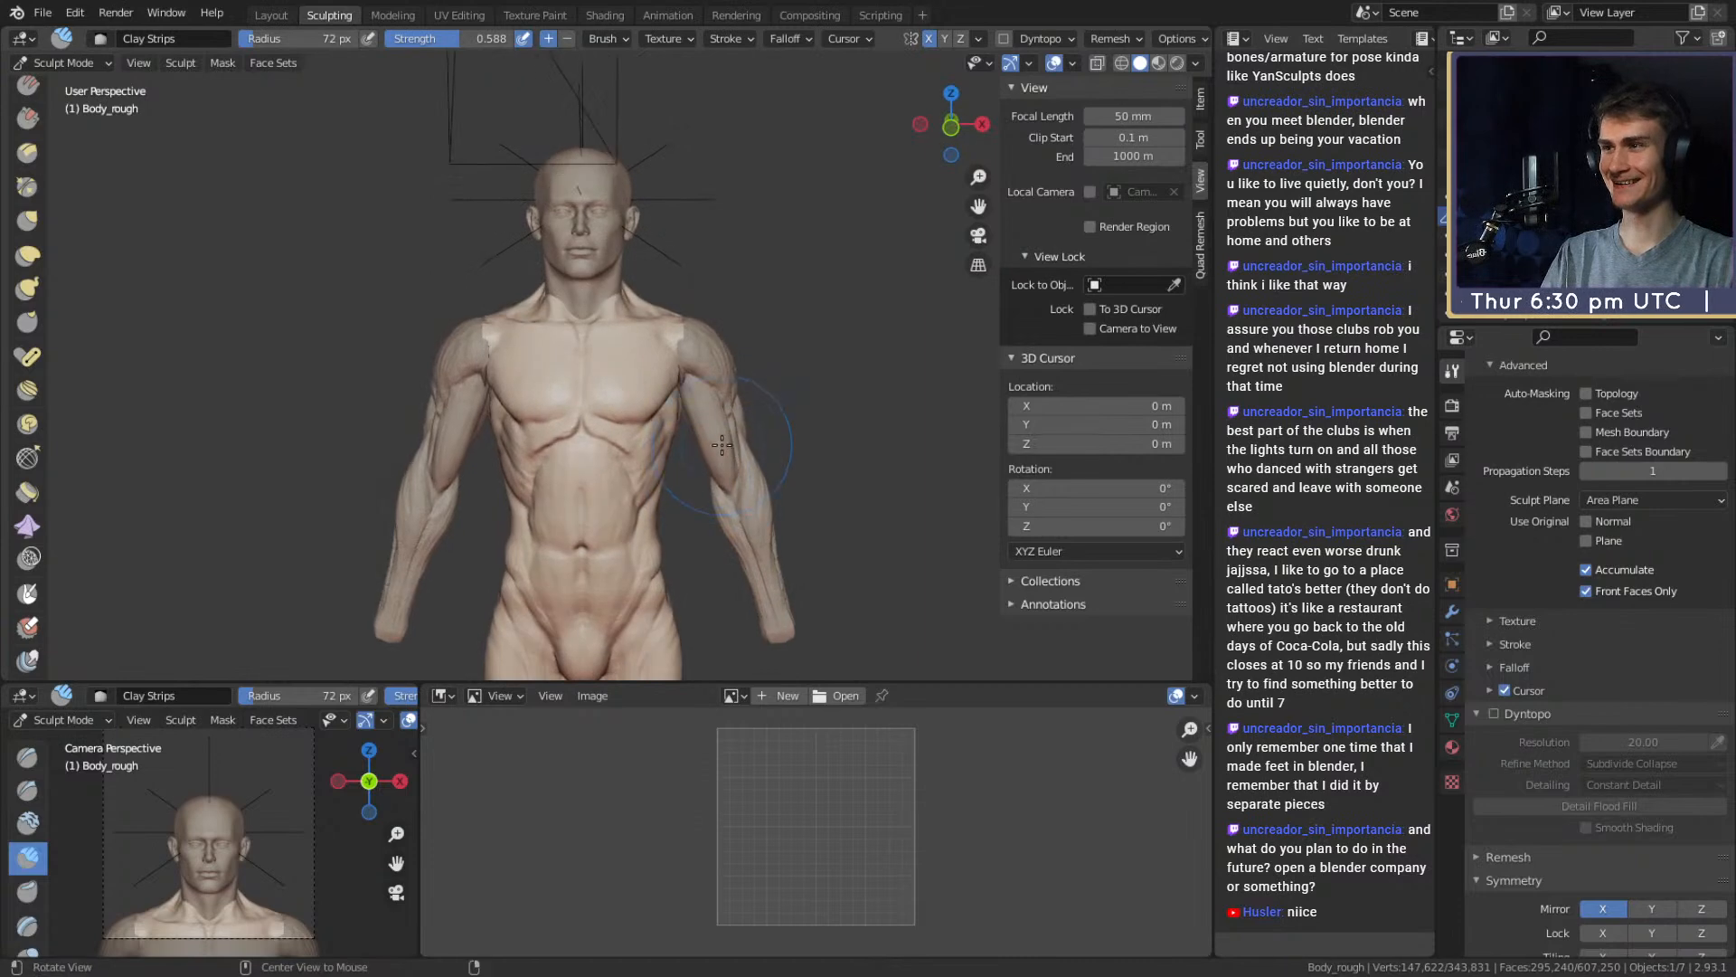
{"action": "left_click_drag", "start_coordinate": [714, 424], "coordinate": [713, 359], "text": "alt+shift"}
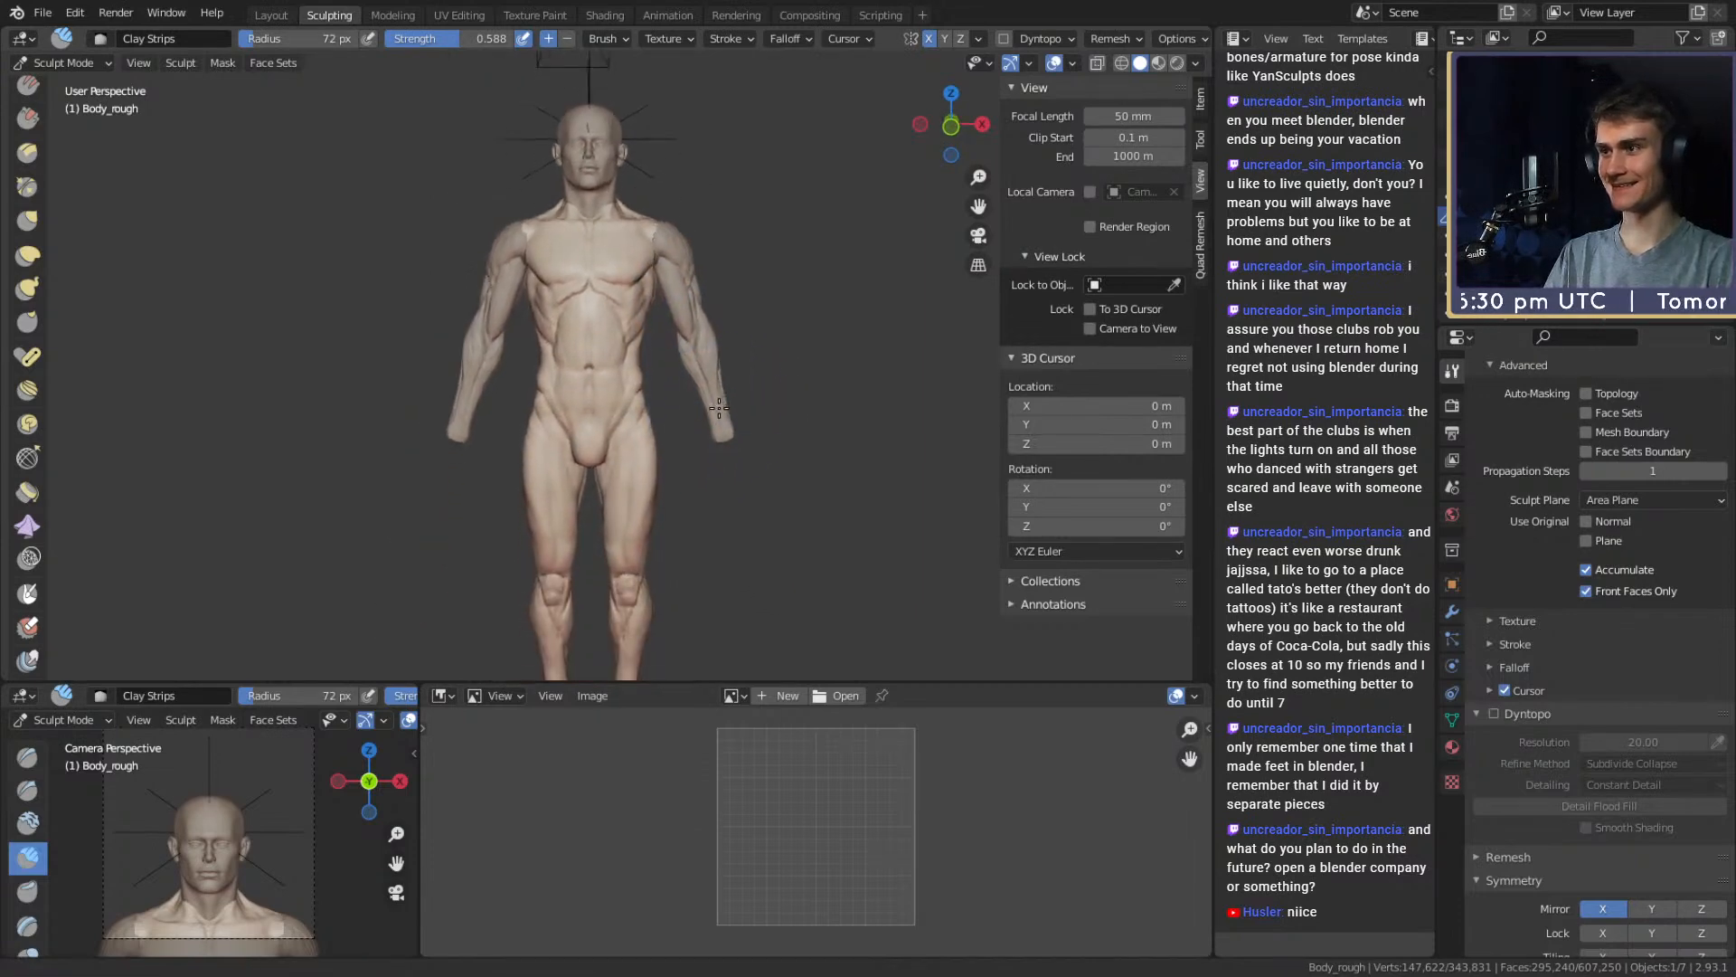
Reshape the waist and hip contours from the front with the Grab brush at 116 px, 148 px and 107 px
{"action": "scroll", "coordinate": [713, 362], "scroll_direction": "up", "scroll_amount": 3}
{"action": "key", "text": "g"}
{"action": "scroll", "coordinate": [695, 365], "scroll_direction": "up", "scroll_amount": 3}
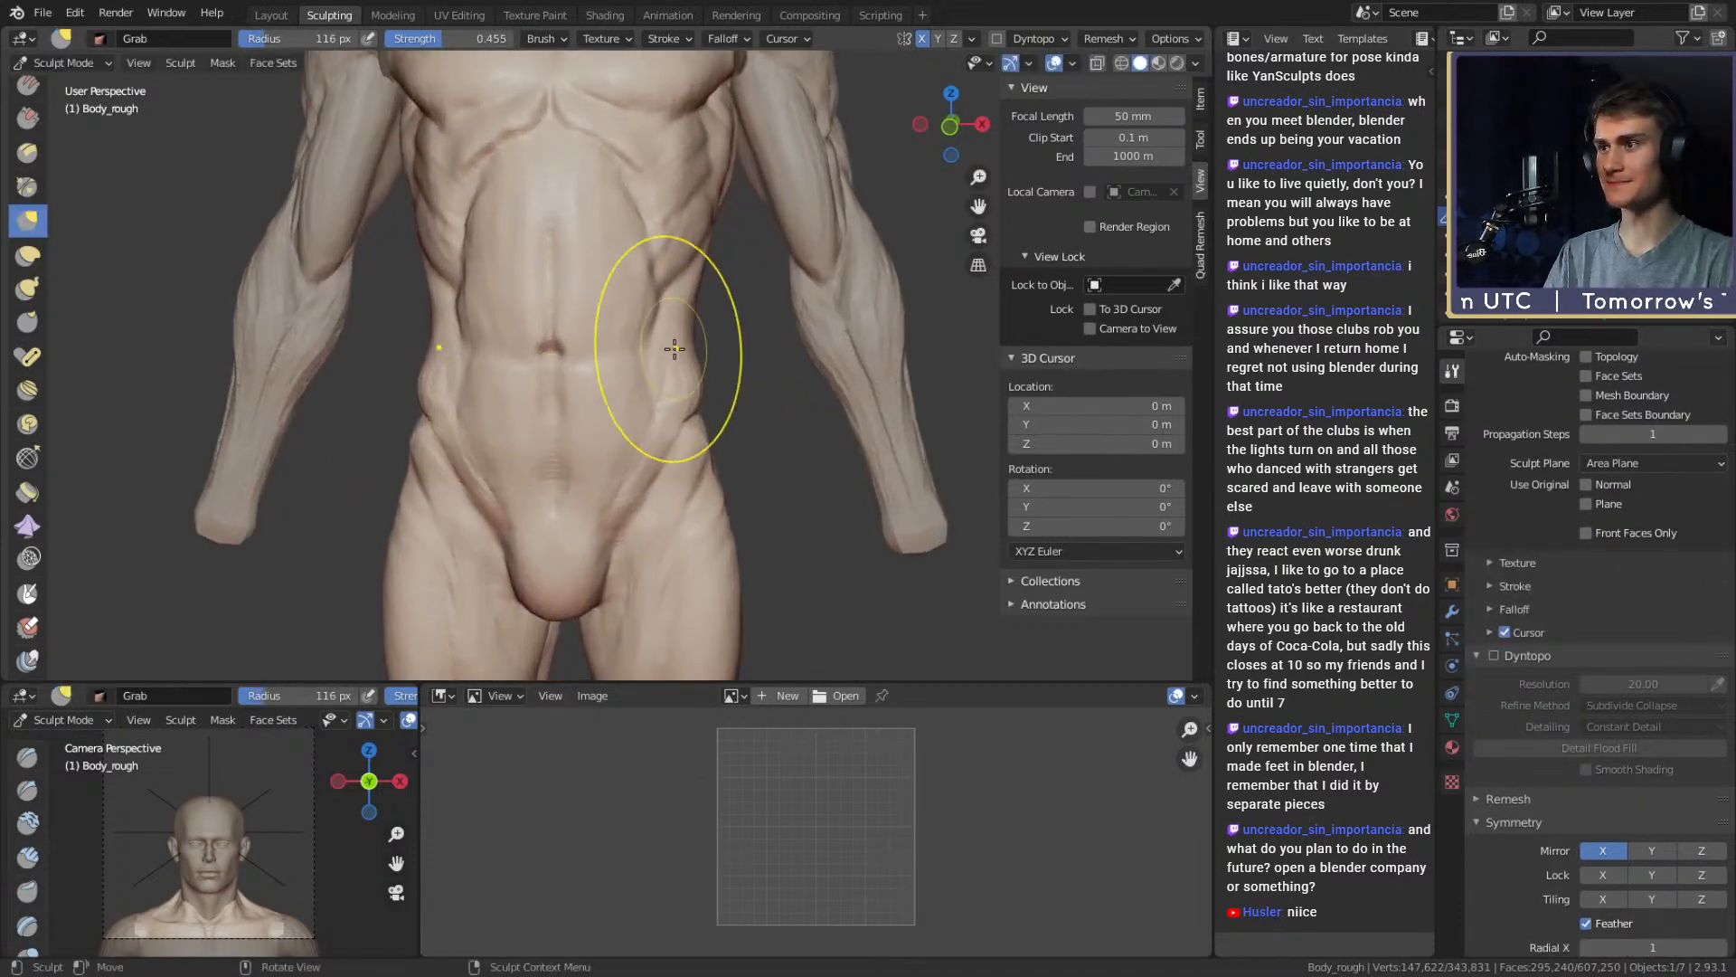
{"action": "left_click_drag", "start_coordinate": [687, 354], "coordinate": [689, 383]}
{"action": "left_click_drag", "start_coordinate": [721, 418], "coordinate": [683, 298], "text": "alt+shift"}
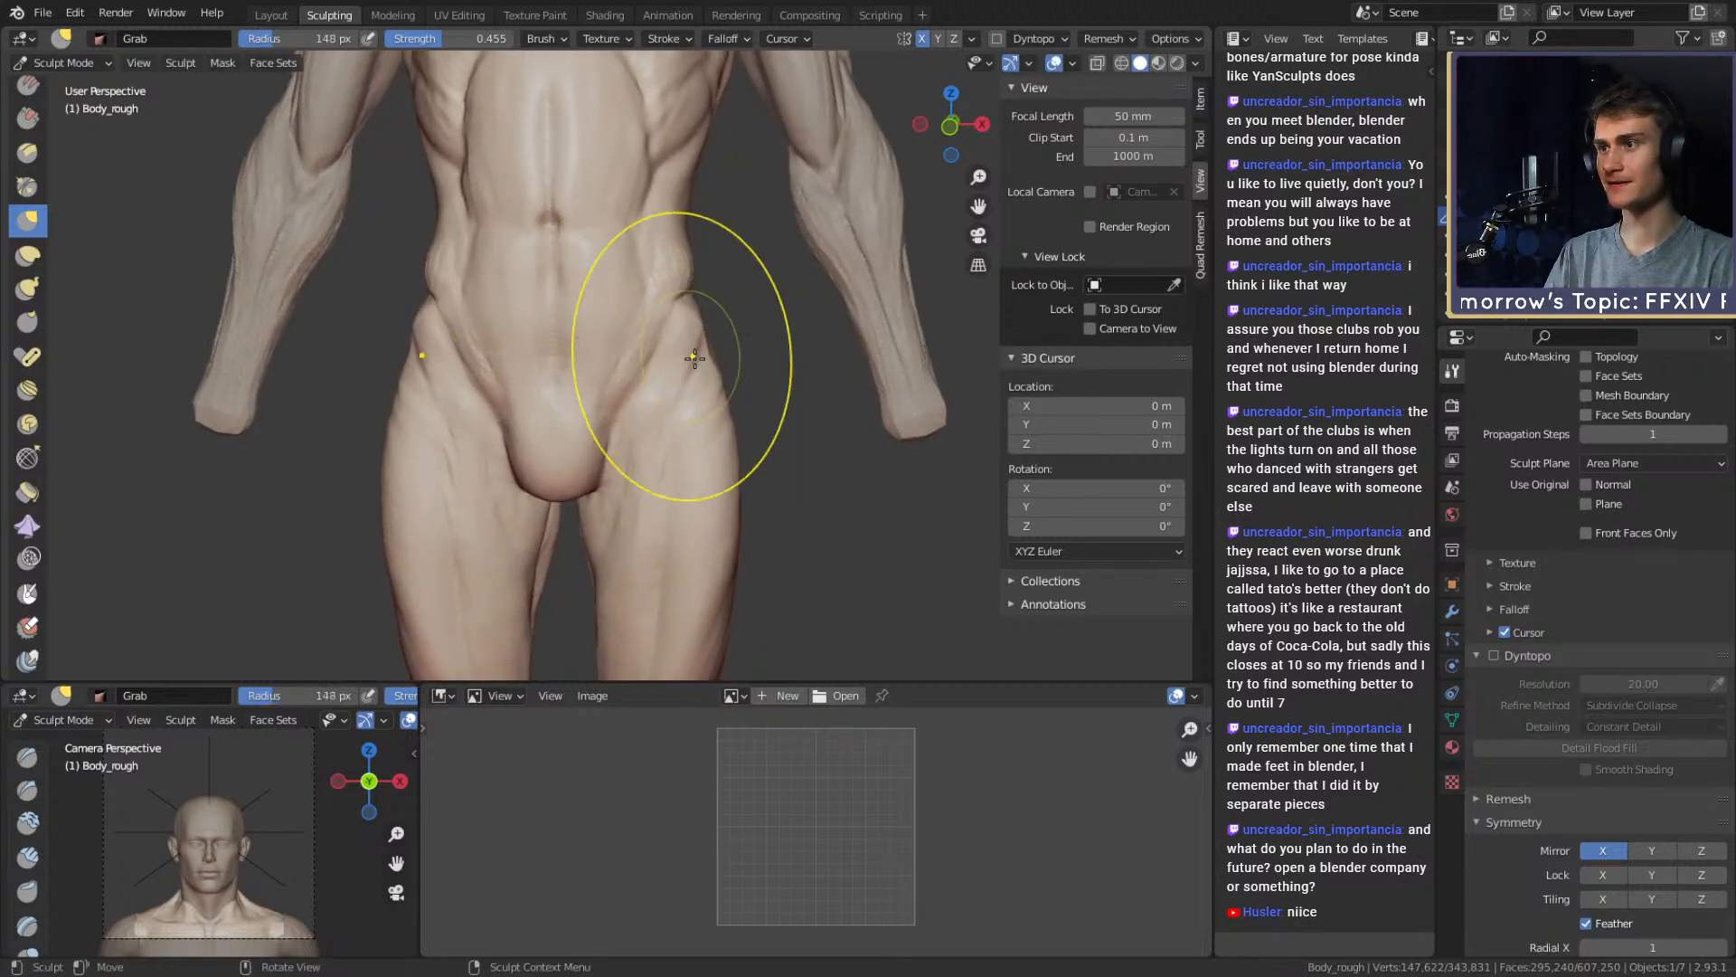
{"action": "left_click_drag", "start_coordinate": [681, 360], "coordinate": [730, 432], "text": "alt+shift"}
{"action": "key", "text": "f"}
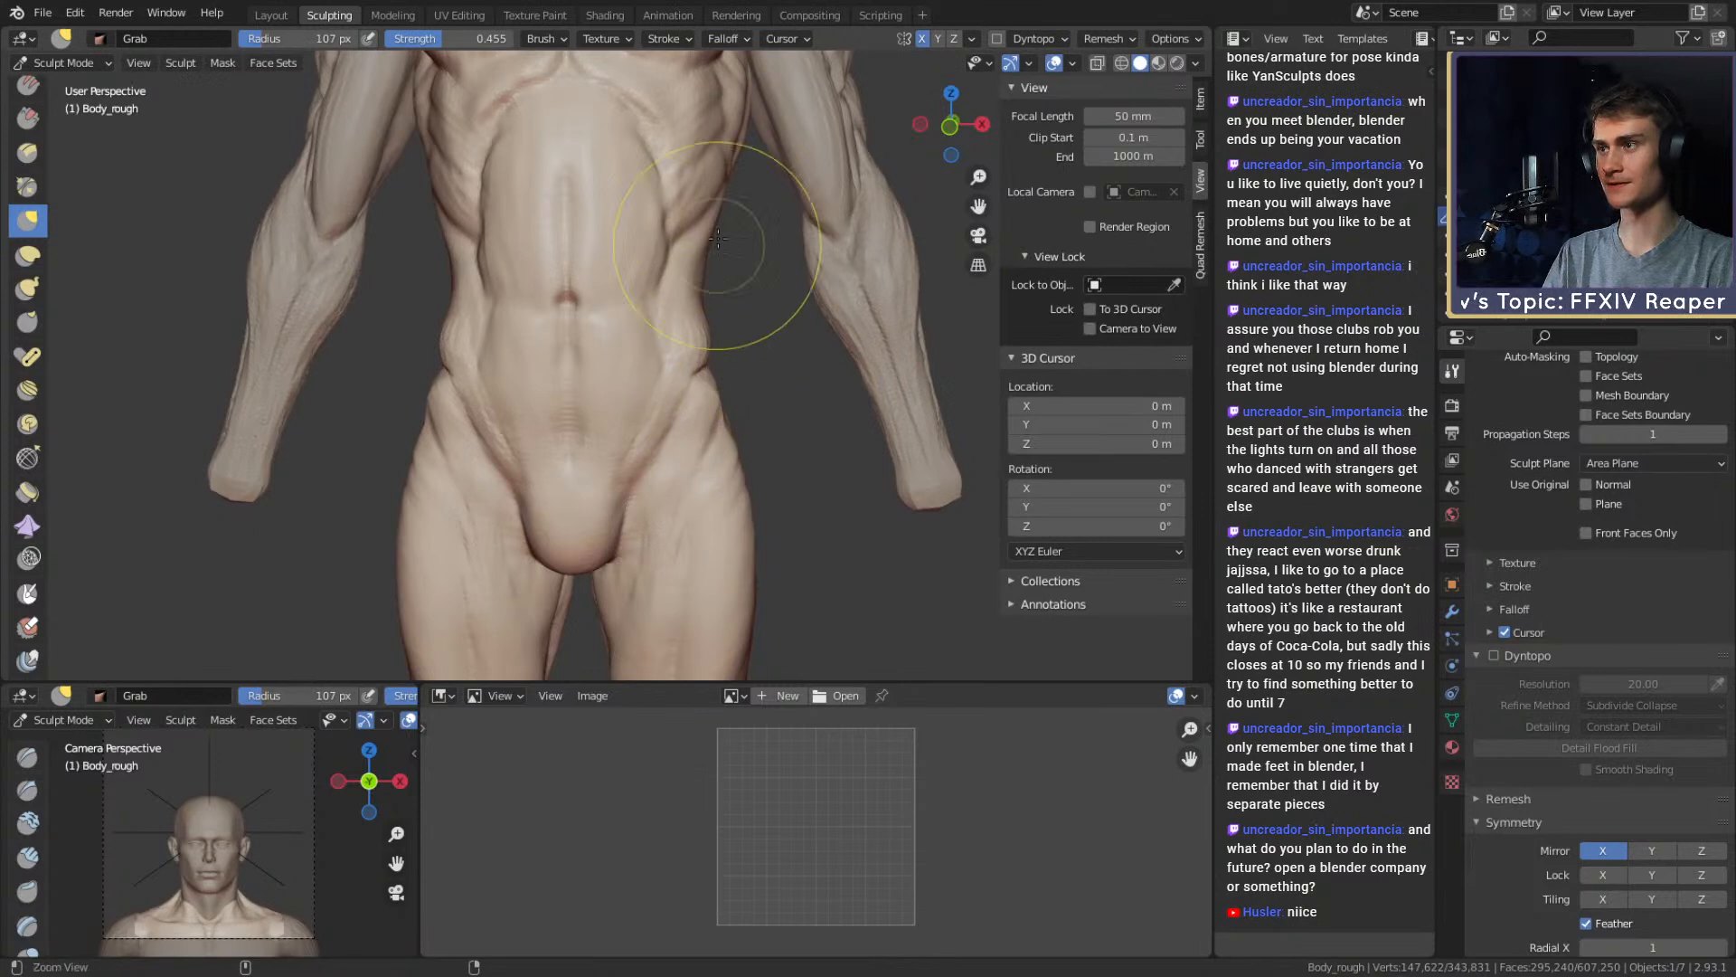
Check the full figure from the front and save the file
{"action": "middle_click_drag", "start_coordinate": [718, 238], "coordinate": [718, 422], "text": "ctrl"}
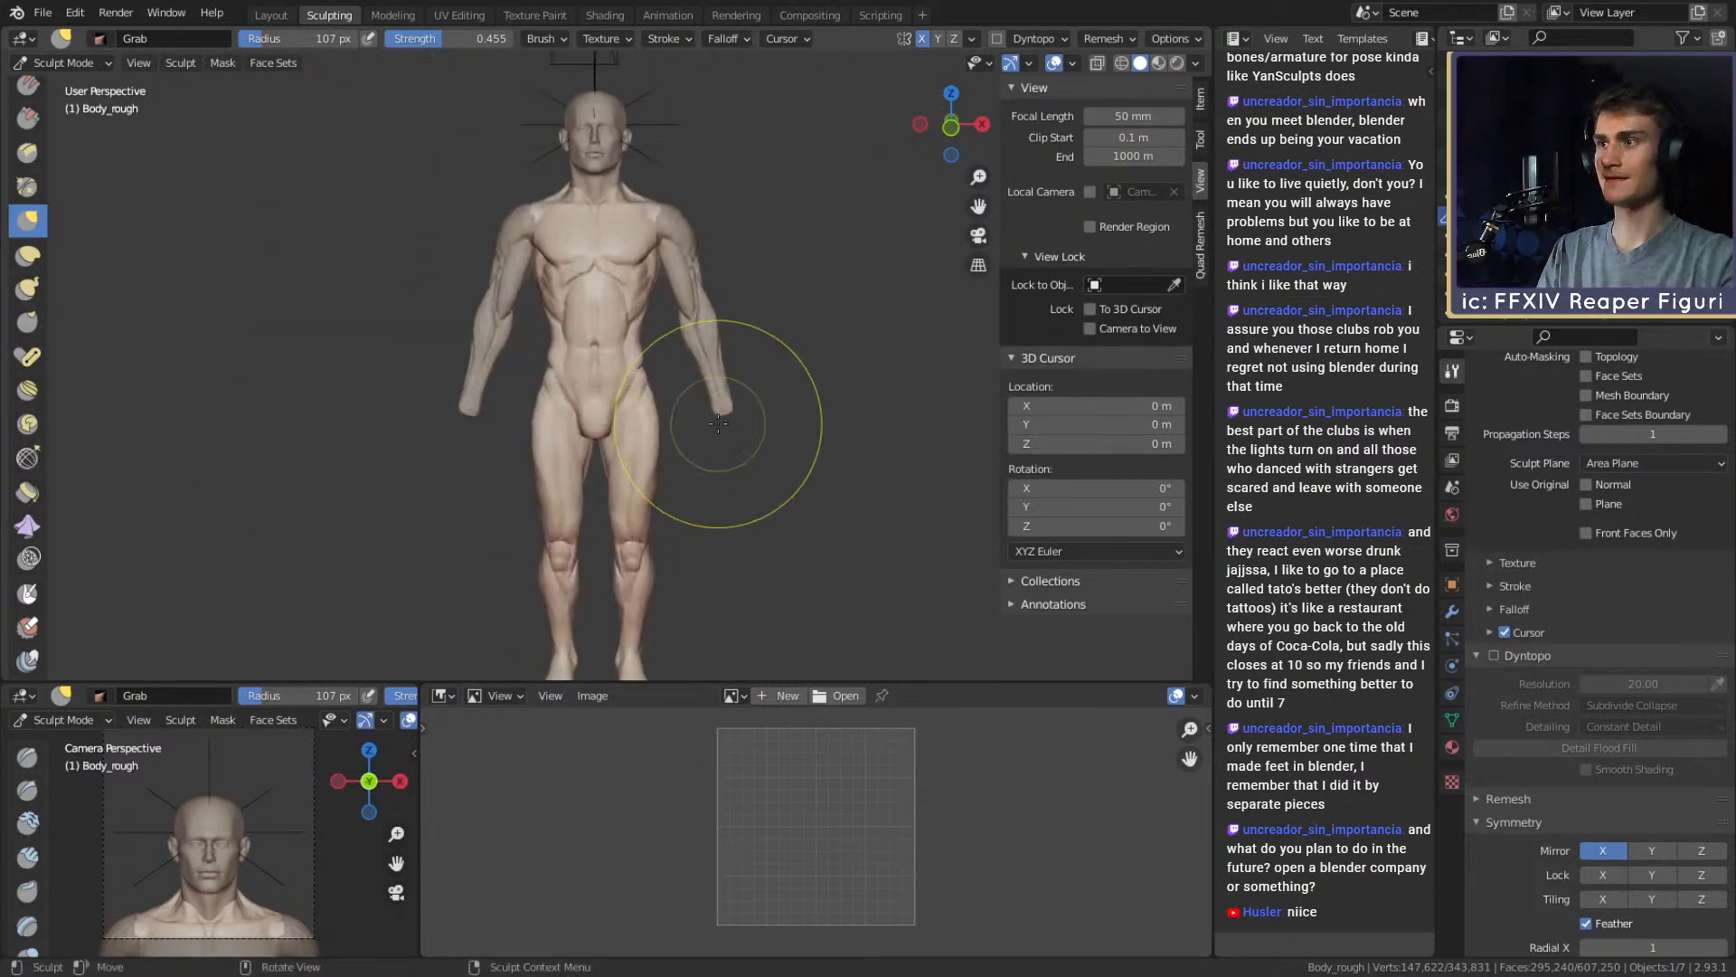
{"action": "middle_click_drag", "start_coordinate": [773, 284], "coordinate": [742, 302], "text": "shift"}
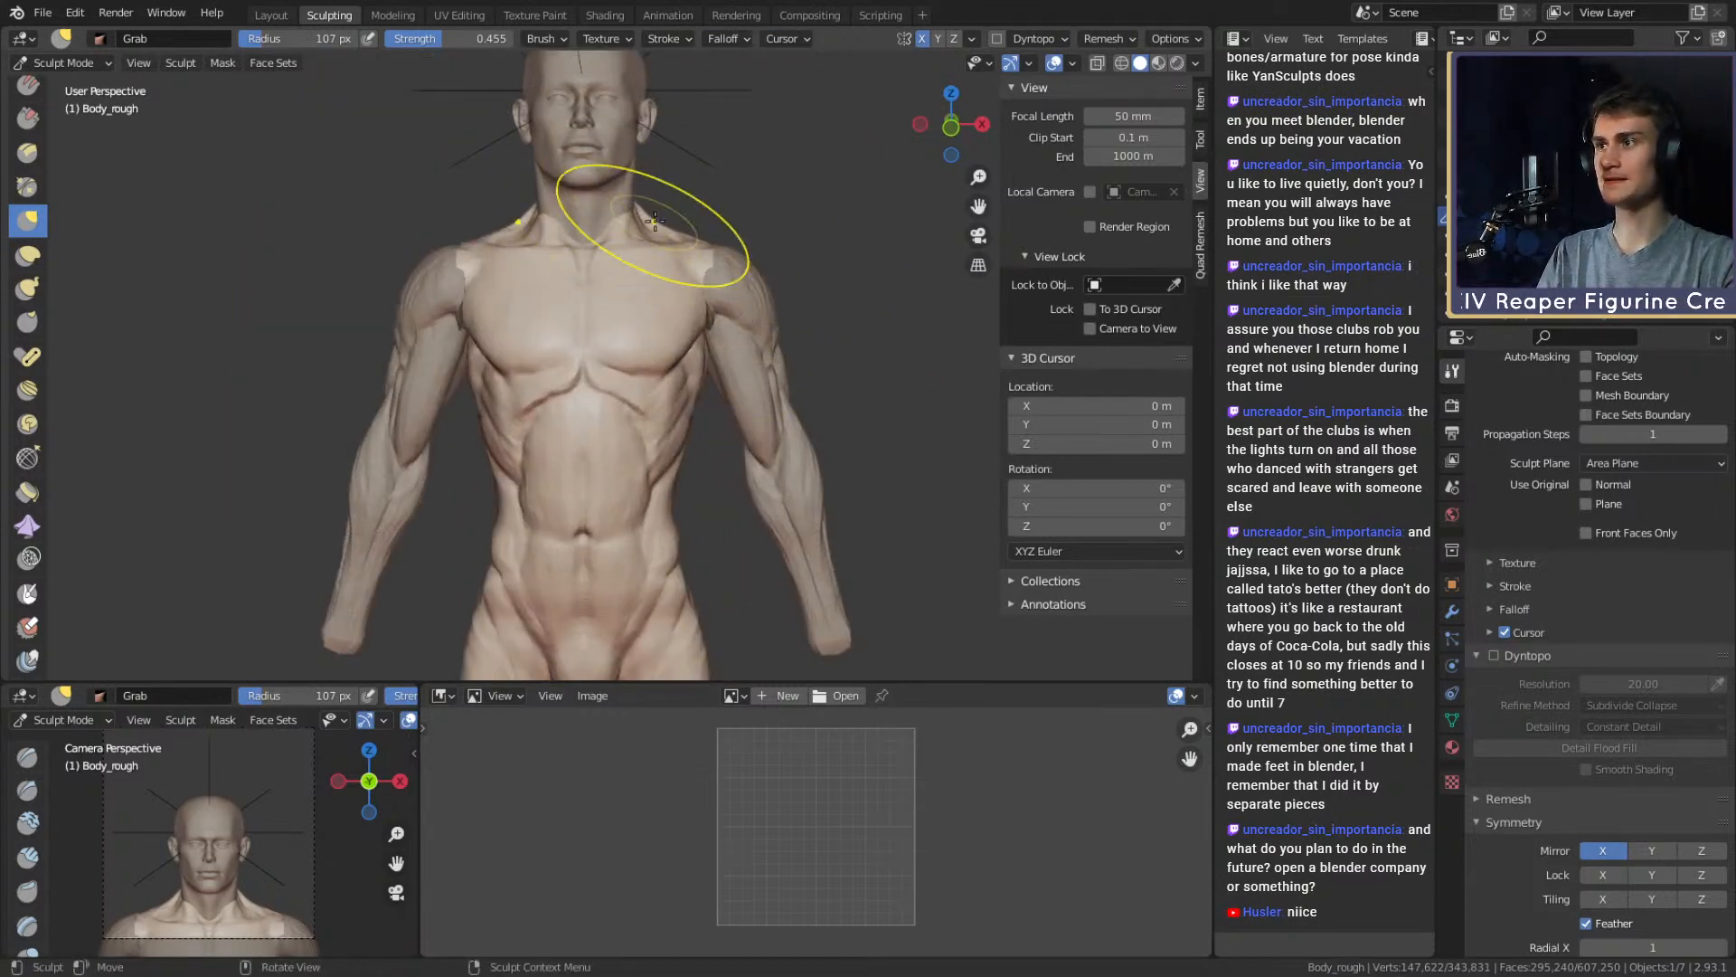
{"action": "middle_click_drag", "start_coordinate": [729, 215], "coordinate": [729, 295], "text": "ctrl"}
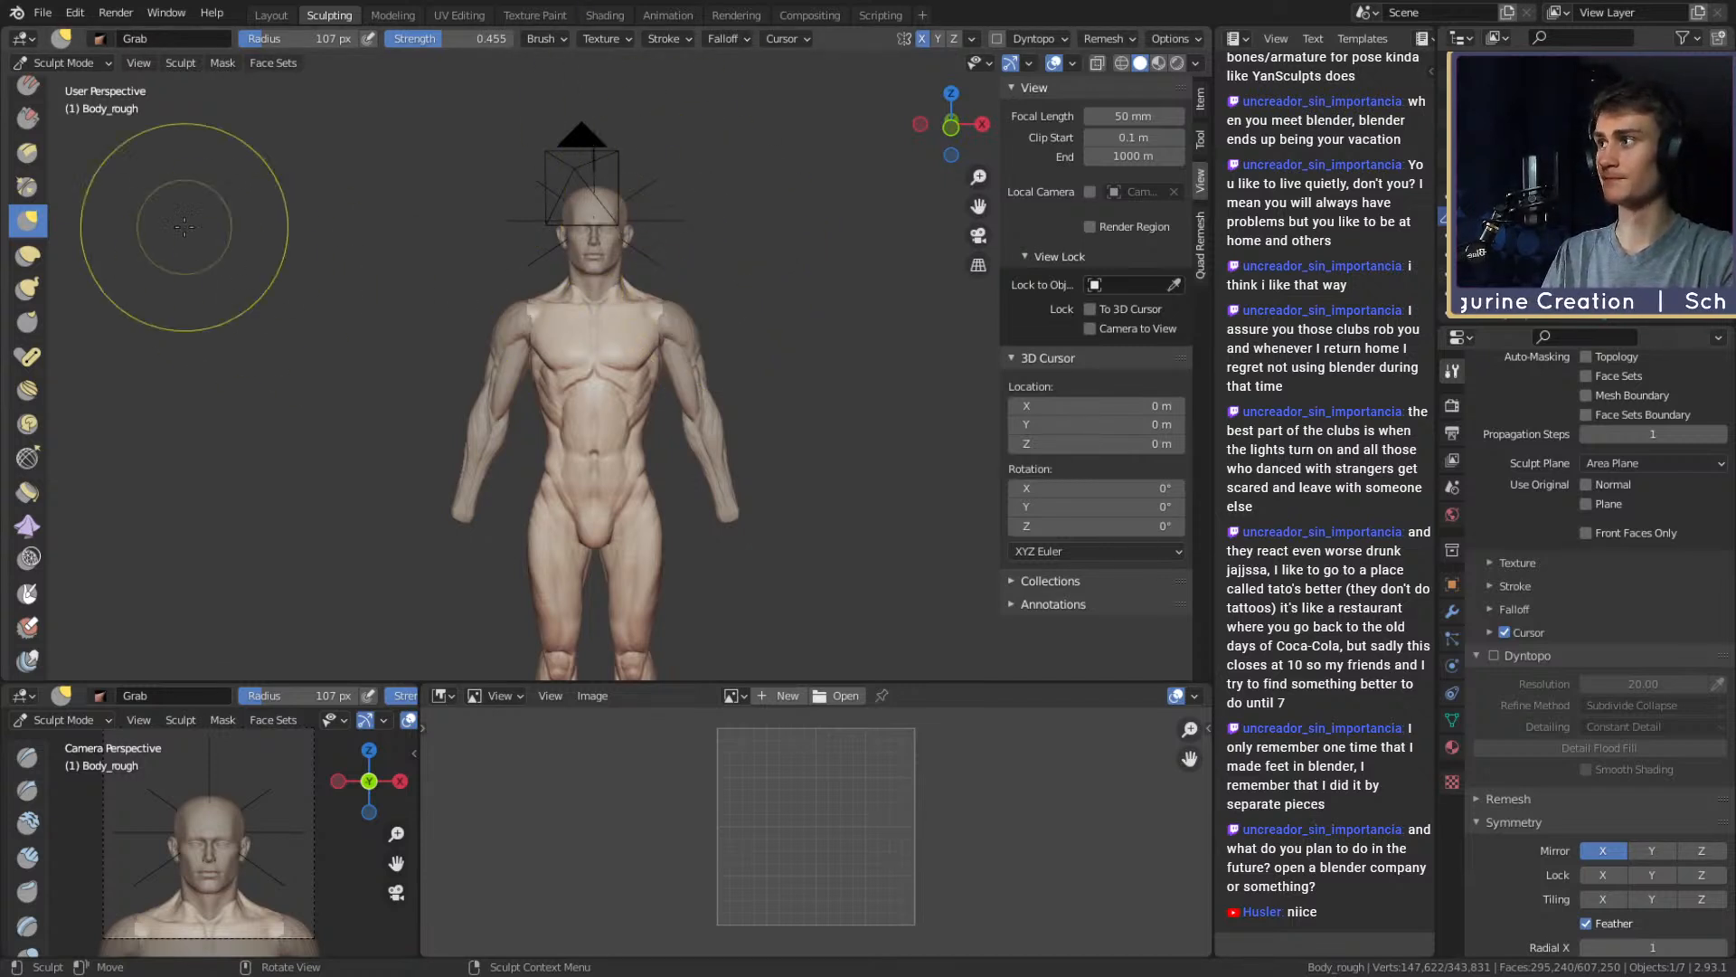
{"action": "left_click", "coordinate": [43, 12]}
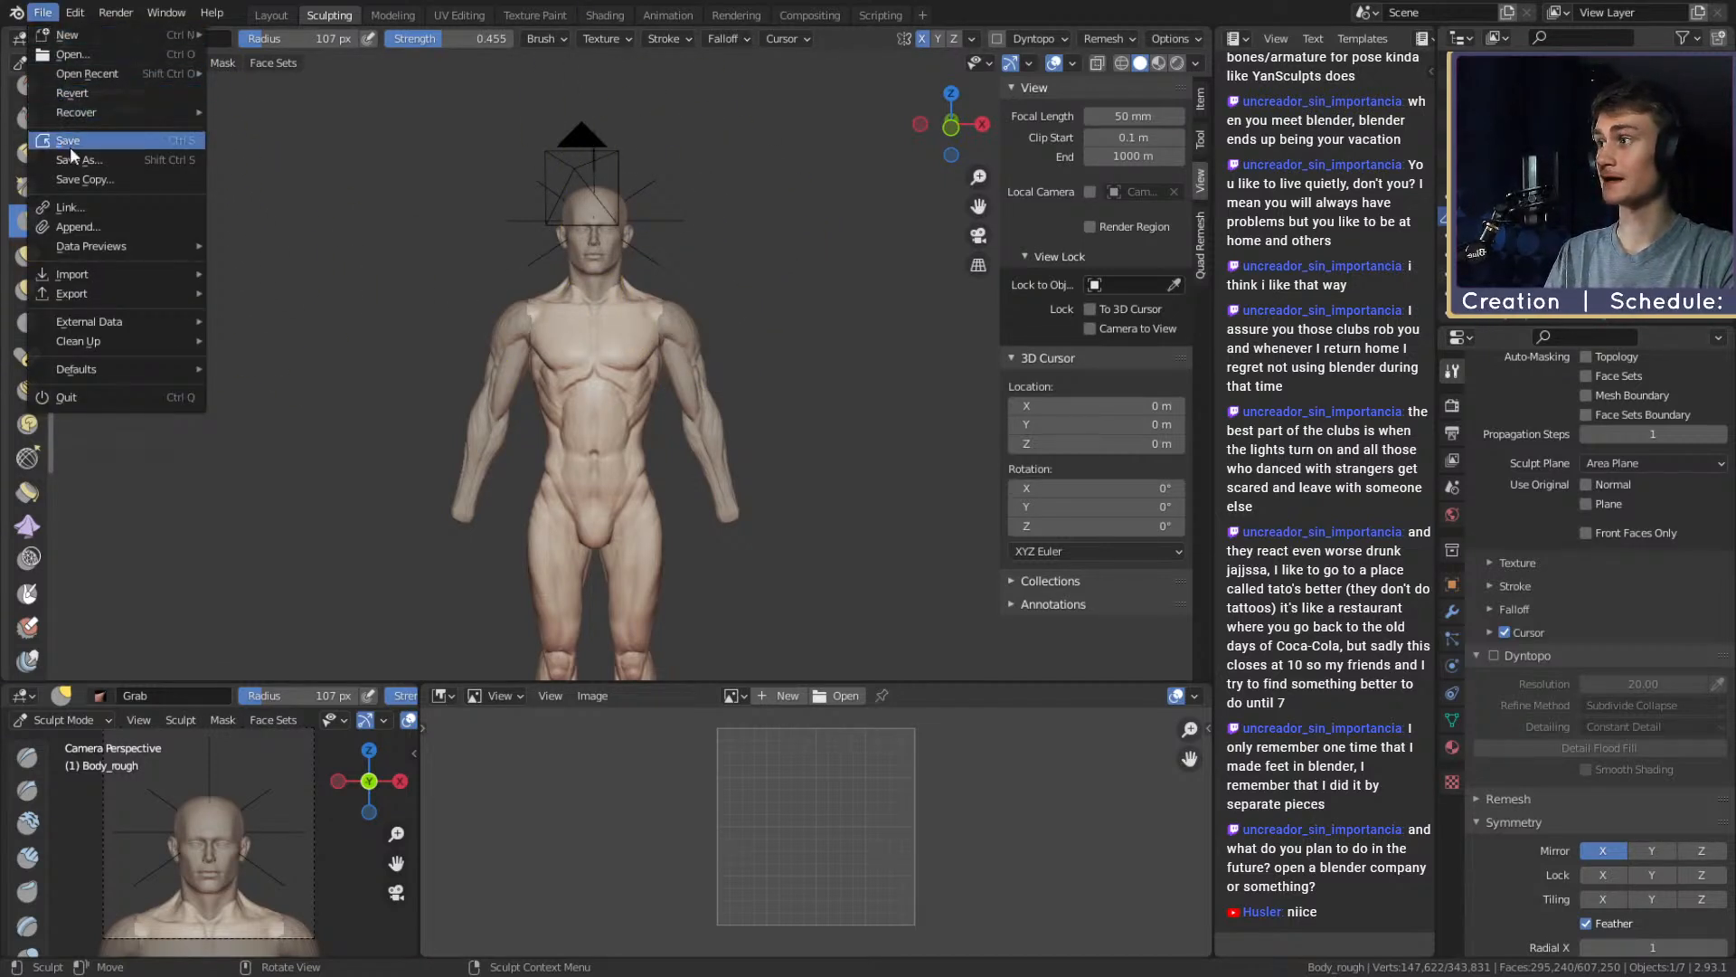
{"action": "left_click", "coordinate": [72, 143]}
Pull the outer edge of the chest muscle near the armpit towards the arm with the Grab brush at 163 px
{"action": "scroll", "coordinate": [549, 417], "scroll_direction": "up", "scroll_amount": 7}
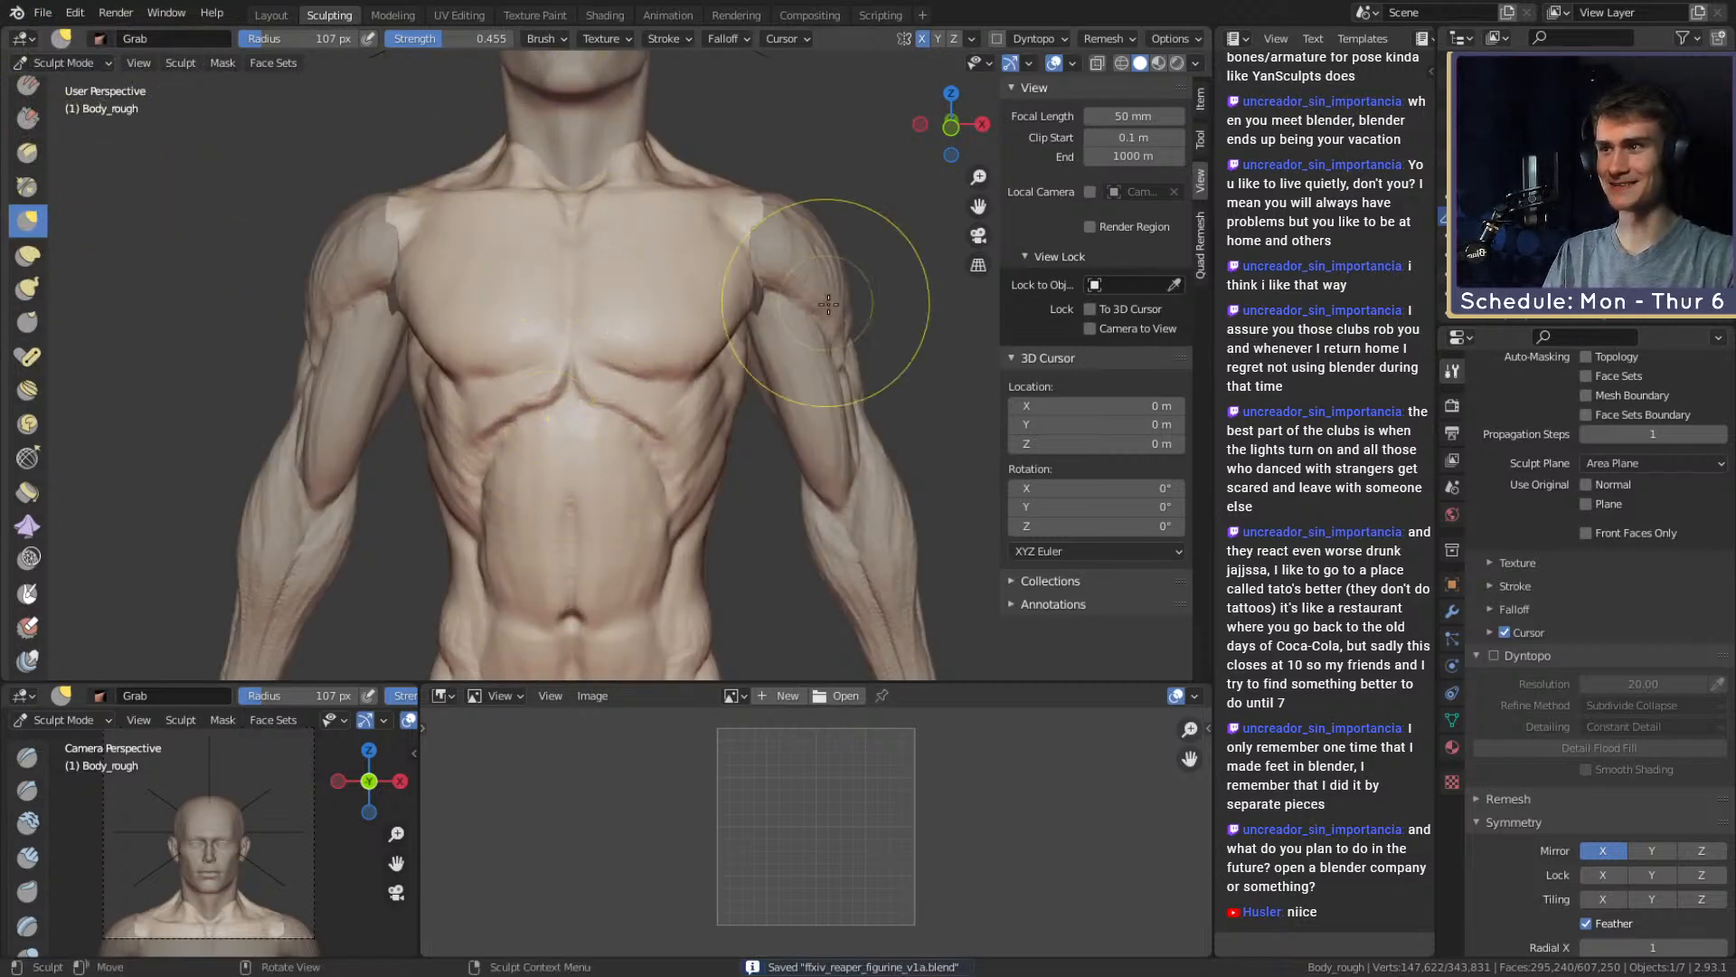
{"action": "mouse_move", "coordinate": [839, 299]}
{"action": "middle_mouse_down"}
{"action": "mouse_move", "coordinate": [642, 330]}
{"action": "mouse_move", "coordinate": [708, 366]}
{"action": "middle_mouse_up"}
{"action": "scroll", "coordinate": [701, 327], "scroll_direction": "up", "scroll_amount": 3}
{"action": "key", "text": "f"}
{"action": "left_click", "coordinate": [694, 329]}
{"action": "key", "text": "f"}
{"action": "left_click", "coordinate": [875, 380]}
{"action": "left_click_drag", "start_coordinate": [707, 384], "coordinate": [743, 356]}
{"action": "middle_click_drag", "start_coordinate": [756, 376], "coordinate": [744, 391]}
{"action": "key", "text": "f"}
{"action": "left_click", "coordinate": [721, 389]}
{"action": "left_click_drag", "start_coordinate": [737, 383], "coordinate": [758, 360]}
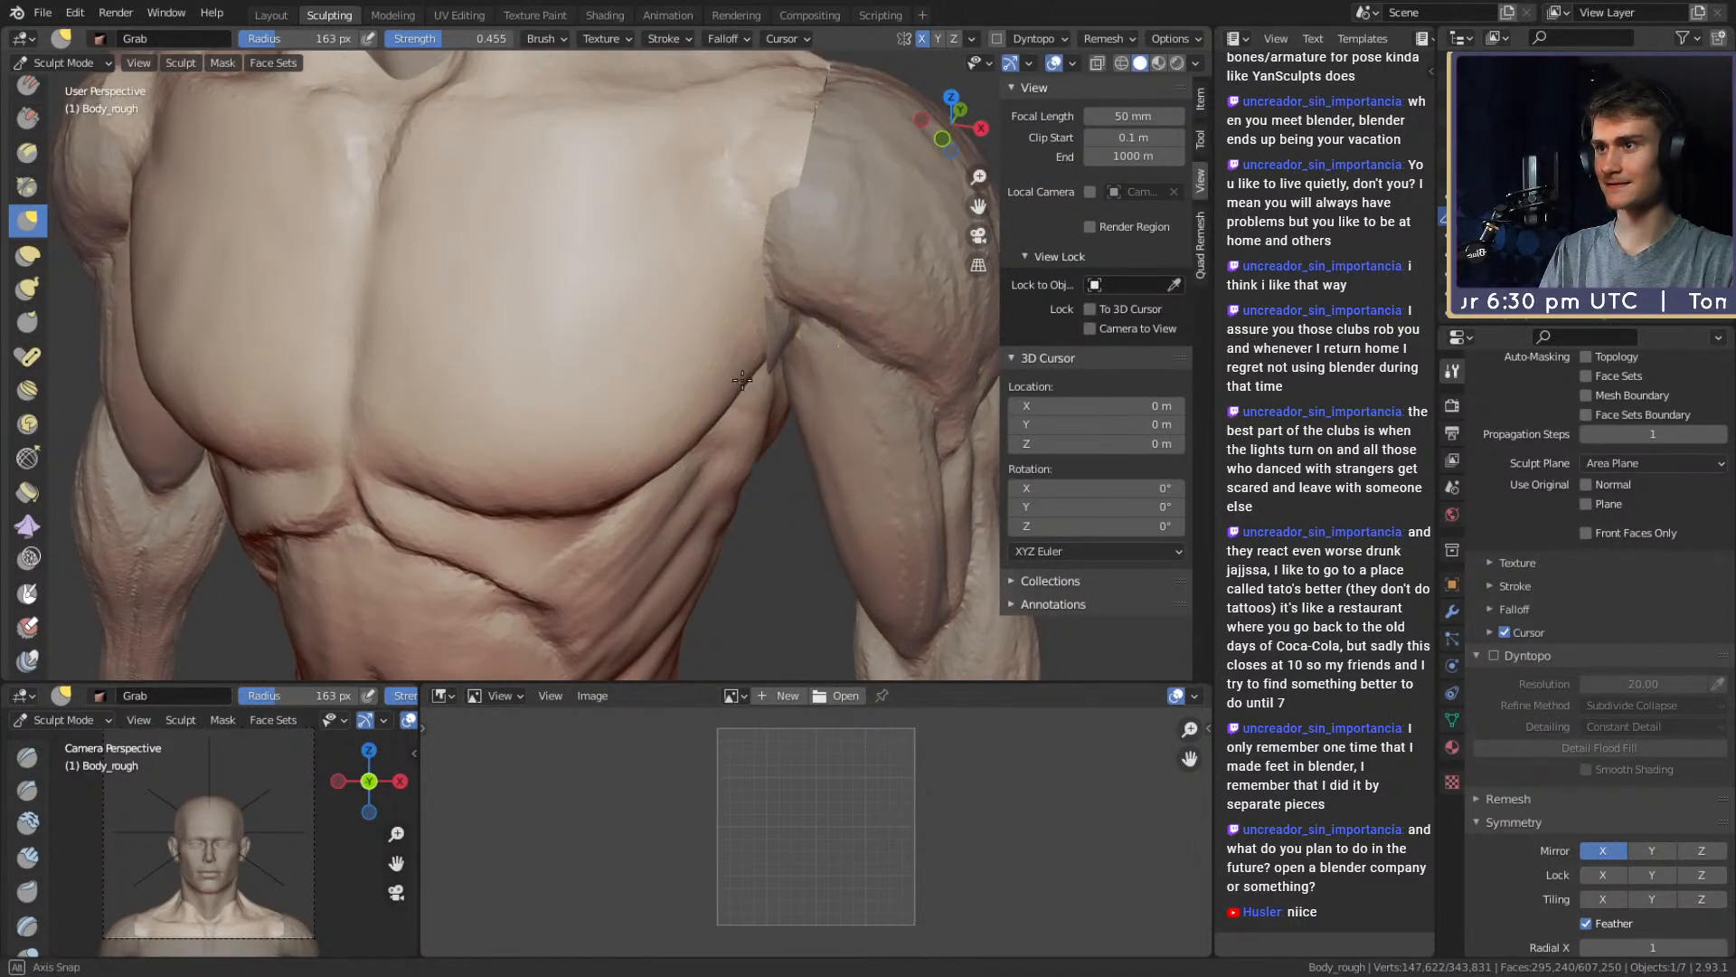
Refine the fit between the chest and the shoulder with the Grab brush at varying radii, ending at 153 px
{"action": "mouse_move", "coordinate": [743, 380]}
{"action": "middle_mouse_down"}
{"action": "mouse_move", "coordinate": [643, 356]}
{"action": "mouse_move", "coordinate": [750, 370]}
{"action": "middle_mouse_up"}
{"action": "key", "text": "f"}
{"action": "left_click", "coordinate": [693, 374]}
{"action": "mouse_move", "coordinate": [633, 348]}
{"action": "middle_mouse_down", "text": "shift"}
{"action": "mouse_move", "coordinate": [687, 383]}
{"action": "mouse_move", "coordinate": [627, 317]}
{"action": "mouse_move", "coordinate": [681, 381]}
{"action": "mouse_move", "coordinate": [750, 376]}
{"action": "mouse_move", "coordinate": [708, 422]}
{"action": "mouse_move", "coordinate": [736, 426]}
{"action": "middle_mouse_up", "text": "shift"}
{"action": "key", "text": "f"}
{"action": "left_click", "coordinate": [686, 399]}
{"action": "key", "text": "f"}
{"action": "left_click", "coordinate": [857, 376]}
{"action": "key", "text": "f"}
{"action": "left_click", "coordinate": [917, 369]}
{"action": "key", "text": "f"}
{"action": "left_click", "coordinate": [677, 500]}
{"action": "middle_click_drag", "start_coordinate": [677, 500], "coordinate": [645, 431]}
{"action": "key", "text": "f"}
{"action": "mouse_move", "coordinate": [631, 352]}
{"action": "left_mouse_down", "text": "alt"}
{"action": "mouse_move", "coordinate": [588, 280]}
{"action": "mouse_move", "coordinate": [560, 380]}
{"action": "mouse_move", "coordinate": [695, 382]}
{"action": "mouse_move", "coordinate": [695, 452]}
{"action": "mouse_move", "coordinate": [682, 326]}
{"action": "left_mouse_up", "text": "alt"}
{"action": "left_click", "coordinate": [753, 274]}
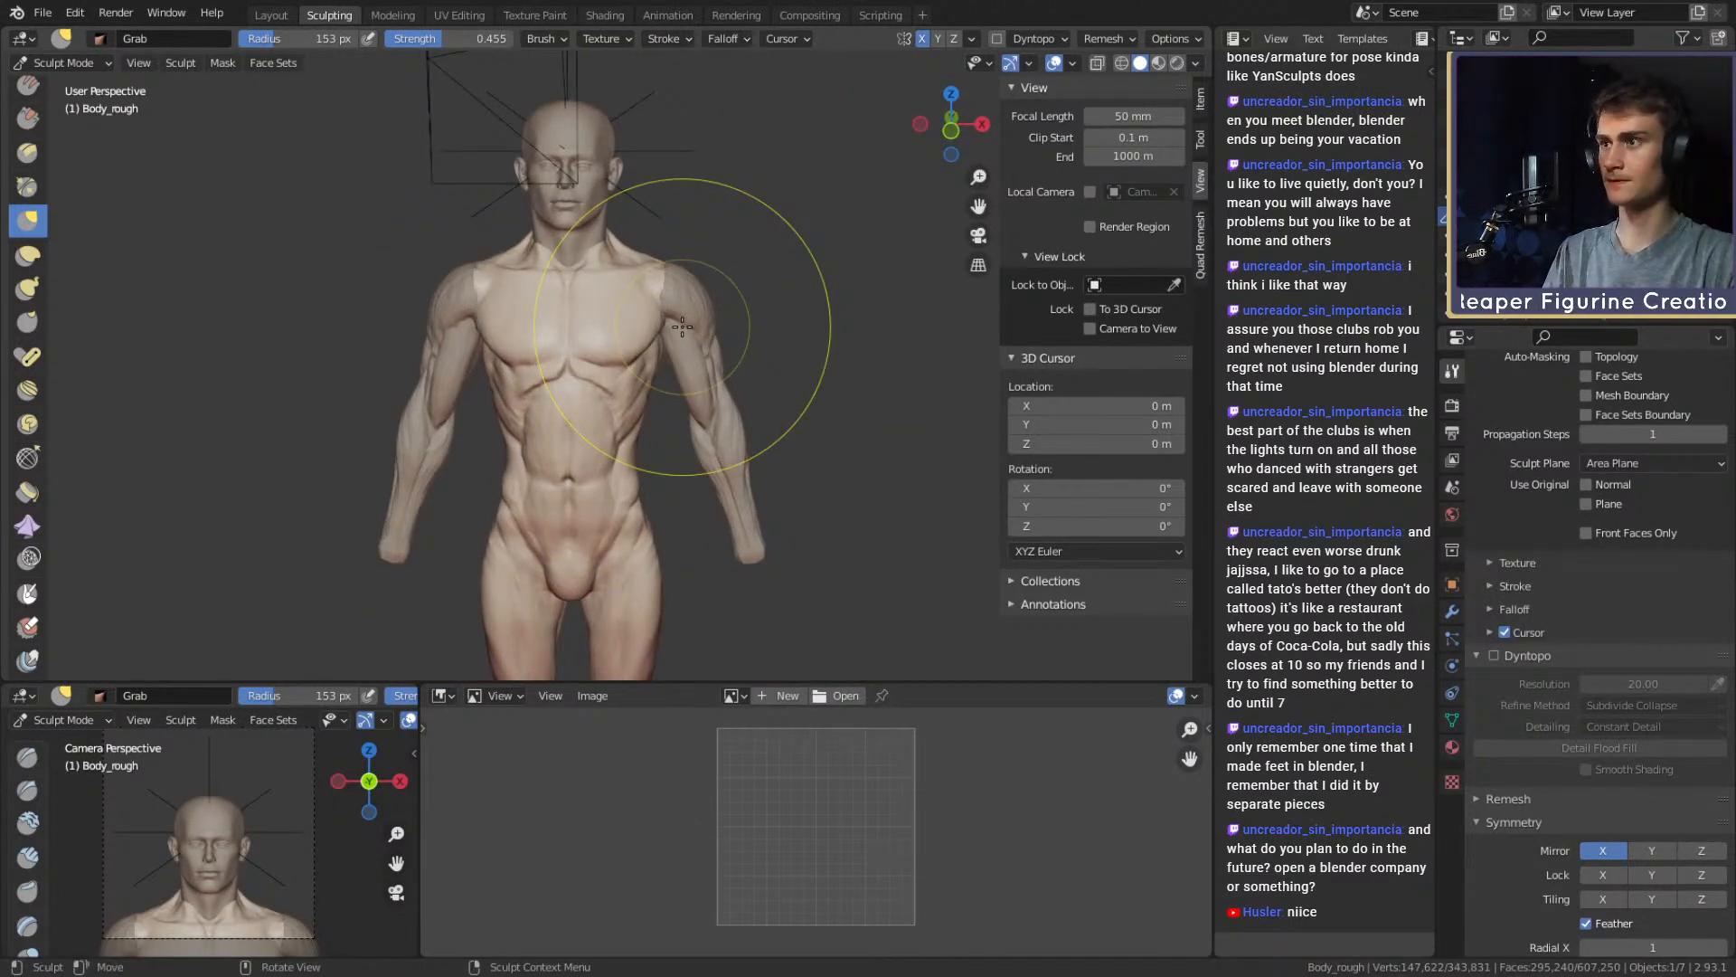
Adjust the contour between the neck and the shoulder above the collarbone with the Grab brush
{"action": "left_click_drag", "start_coordinate": [871, 280], "coordinate": [854, 352], "text": "alt+shift"}
{"action": "left_click_drag", "start_coordinate": [814, 425], "coordinate": [775, 303], "text": "ctrl+alt"}
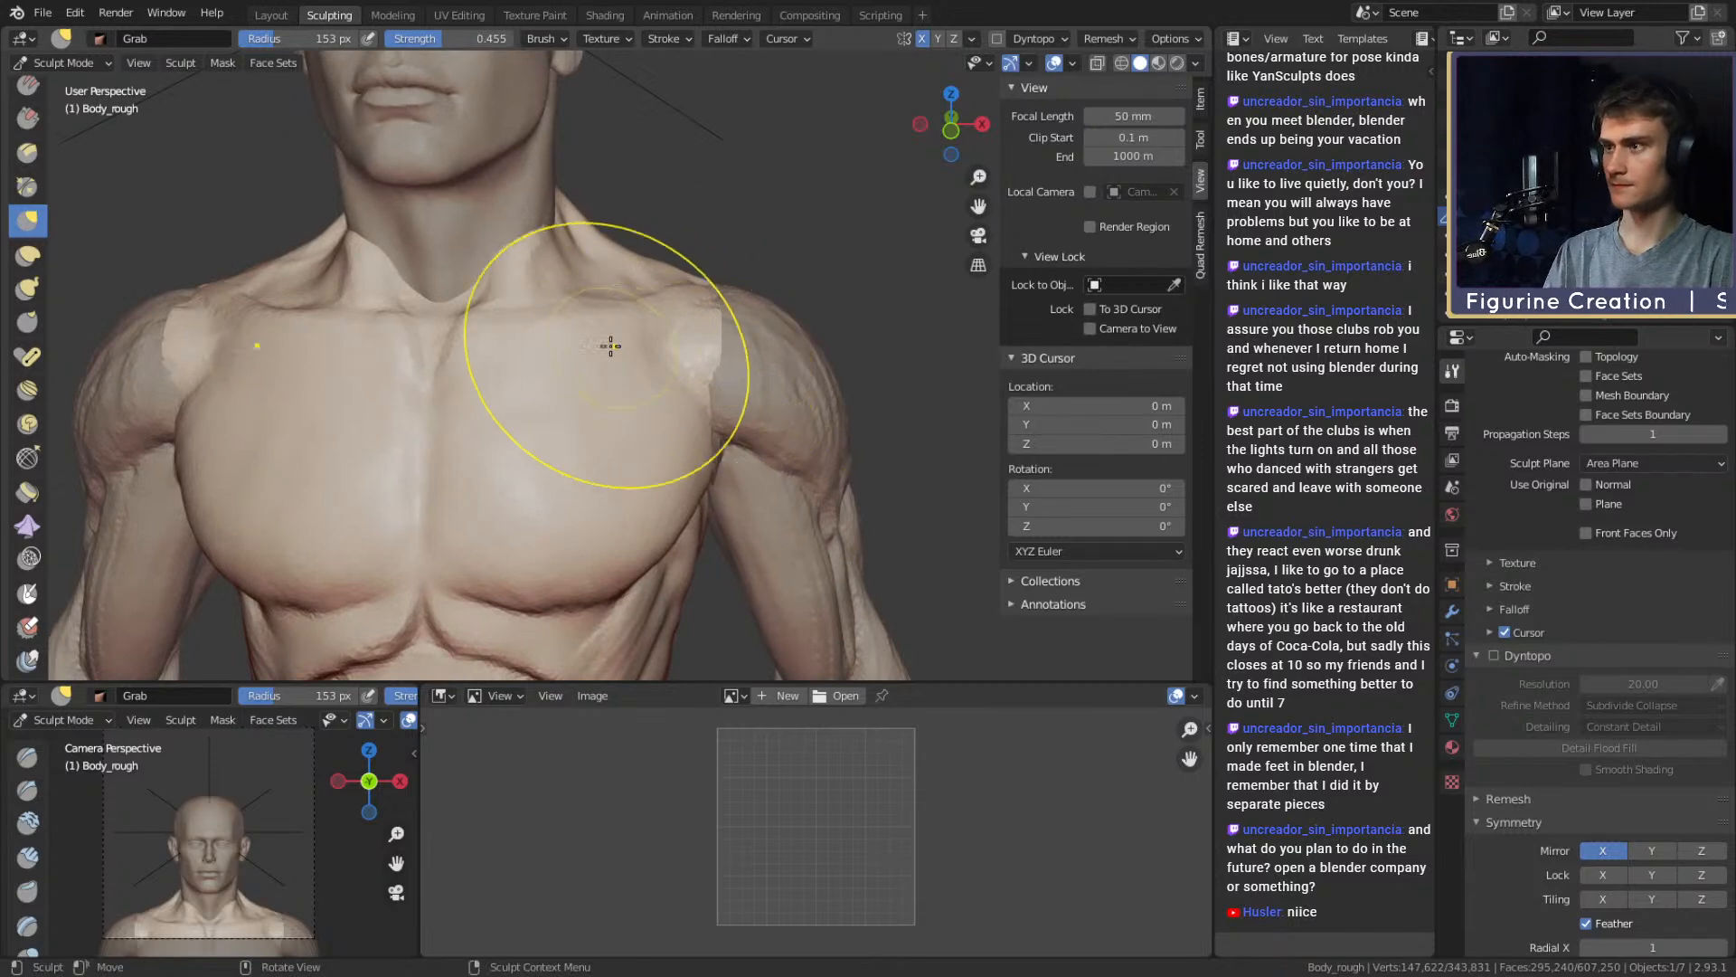
{"action": "left_click_drag", "start_coordinate": [611, 346], "coordinate": [592, 387], "text": "alt"}
{"action": "left_click_drag", "start_coordinate": [593, 387], "coordinate": [636, 356], "text": "alt+shift"}
{"action": "key", "text": "f"}
{"action": "left_click", "coordinate": [617, 262]}
{"action": "mouse_move", "coordinate": [618, 262]}
{"action": "left_mouse_down"}
{"action": "mouse_move", "coordinate": [570, 312]}
{"action": "mouse_move", "coordinate": [583, 258]}
{"action": "left_mouse_up"}
Mask the base of the neck, the upper chest centre and the upper back with the Mask brush at 64 px, then 116 px
{"action": "key", "text": "m"}
{"action": "left_click_drag", "start_coordinate": [543, 326], "coordinate": [496, 351]}
{"action": "mouse_move", "coordinate": [511, 317]}
{"action": "left_mouse_down", "text": "alt+shift"}
{"action": "mouse_move", "coordinate": [577, 310]}
{"action": "mouse_move", "coordinate": [503, 386]}
{"action": "left_mouse_up", "text": "alt+shift"}
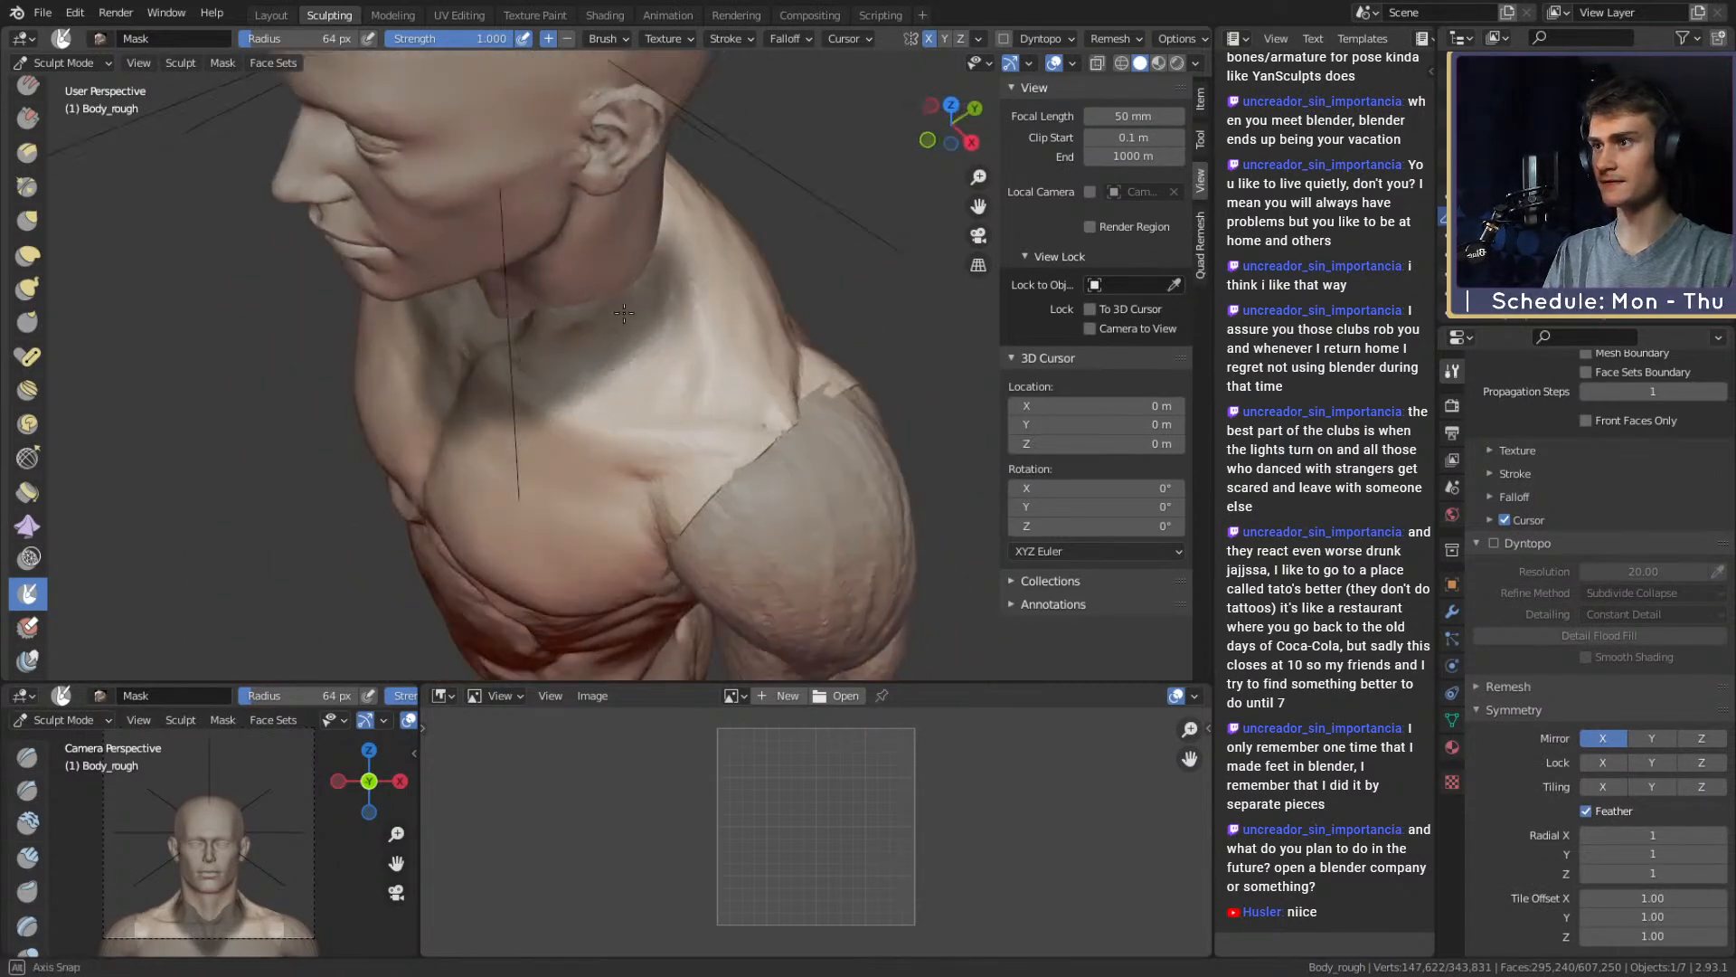
{"action": "left_click_drag", "start_coordinate": [624, 312], "coordinate": [463, 309], "text": "alt"}
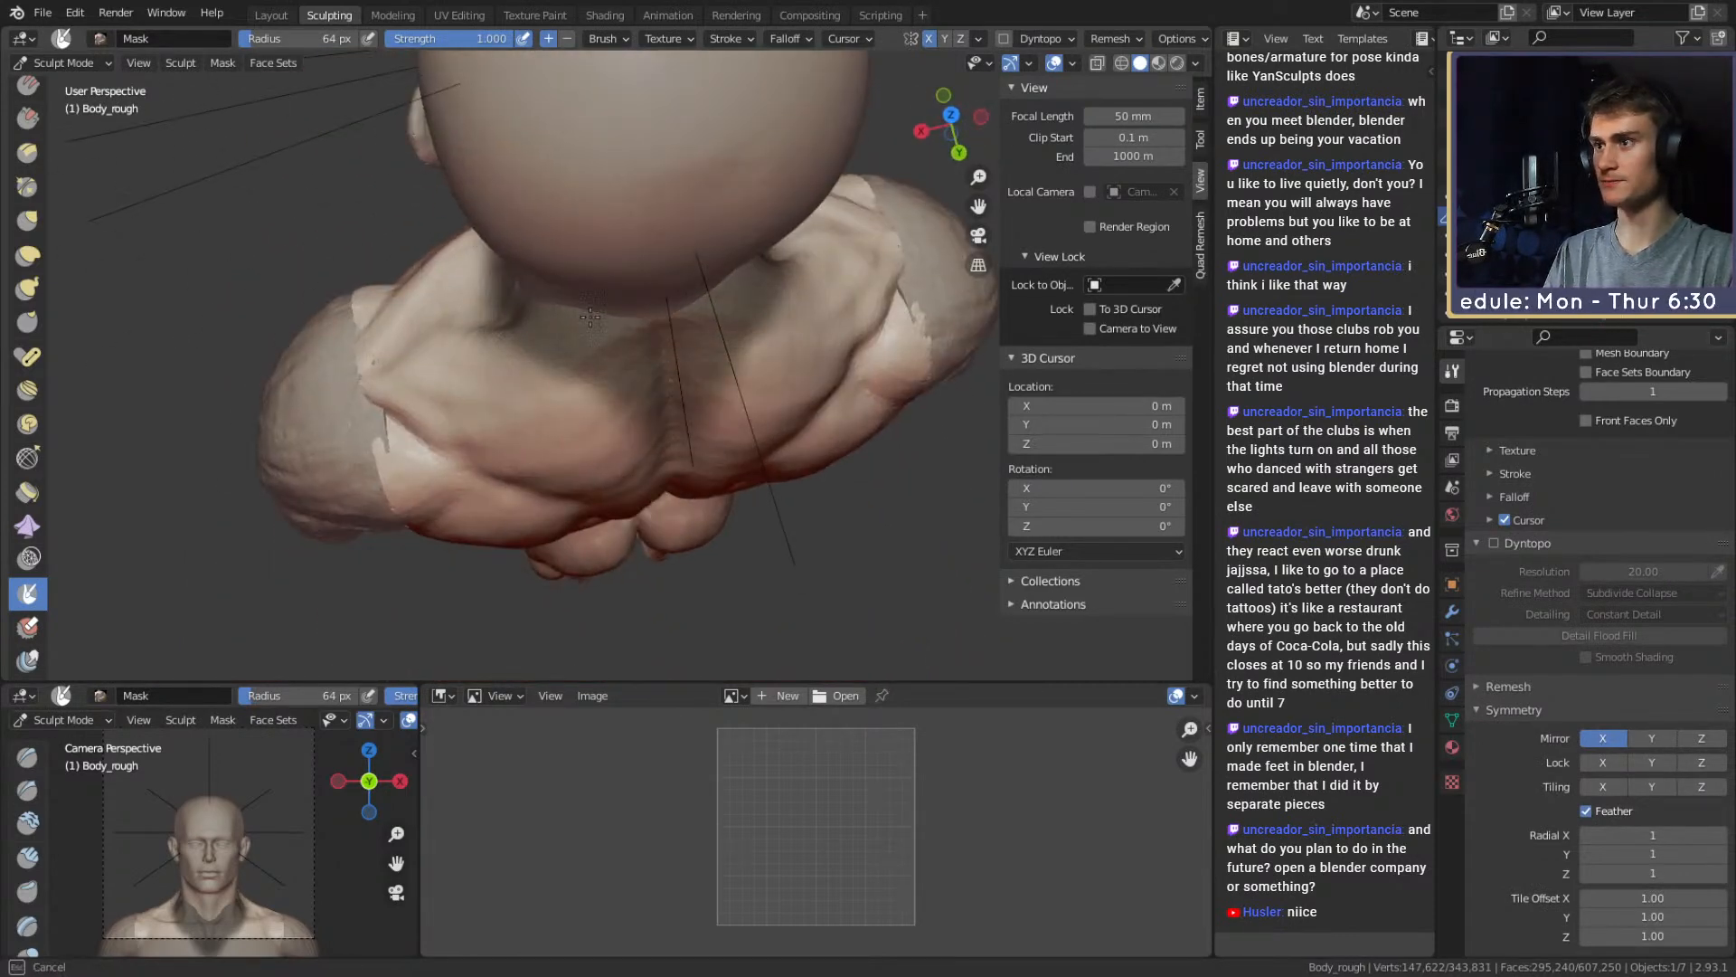
{"action": "mouse_move", "coordinate": [596, 403]}
{"action": "left_mouse_down", "text": "alt"}
{"action": "mouse_move", "coordinate": [763, 322]}
{"action": "mouse_move", "coordinate": [657, 291]}
{"action": "mouse_move", "coordinate": [617, 348]}
{"action": "mouse_move", "coordinate": [627, 368]}
{"action": "mouse_move", "coordinate": [647, 311]}
{"action": "mouse_move", "coordinate": [544, 469]}
{"action": "left_mouse_up", "text": "alt"}
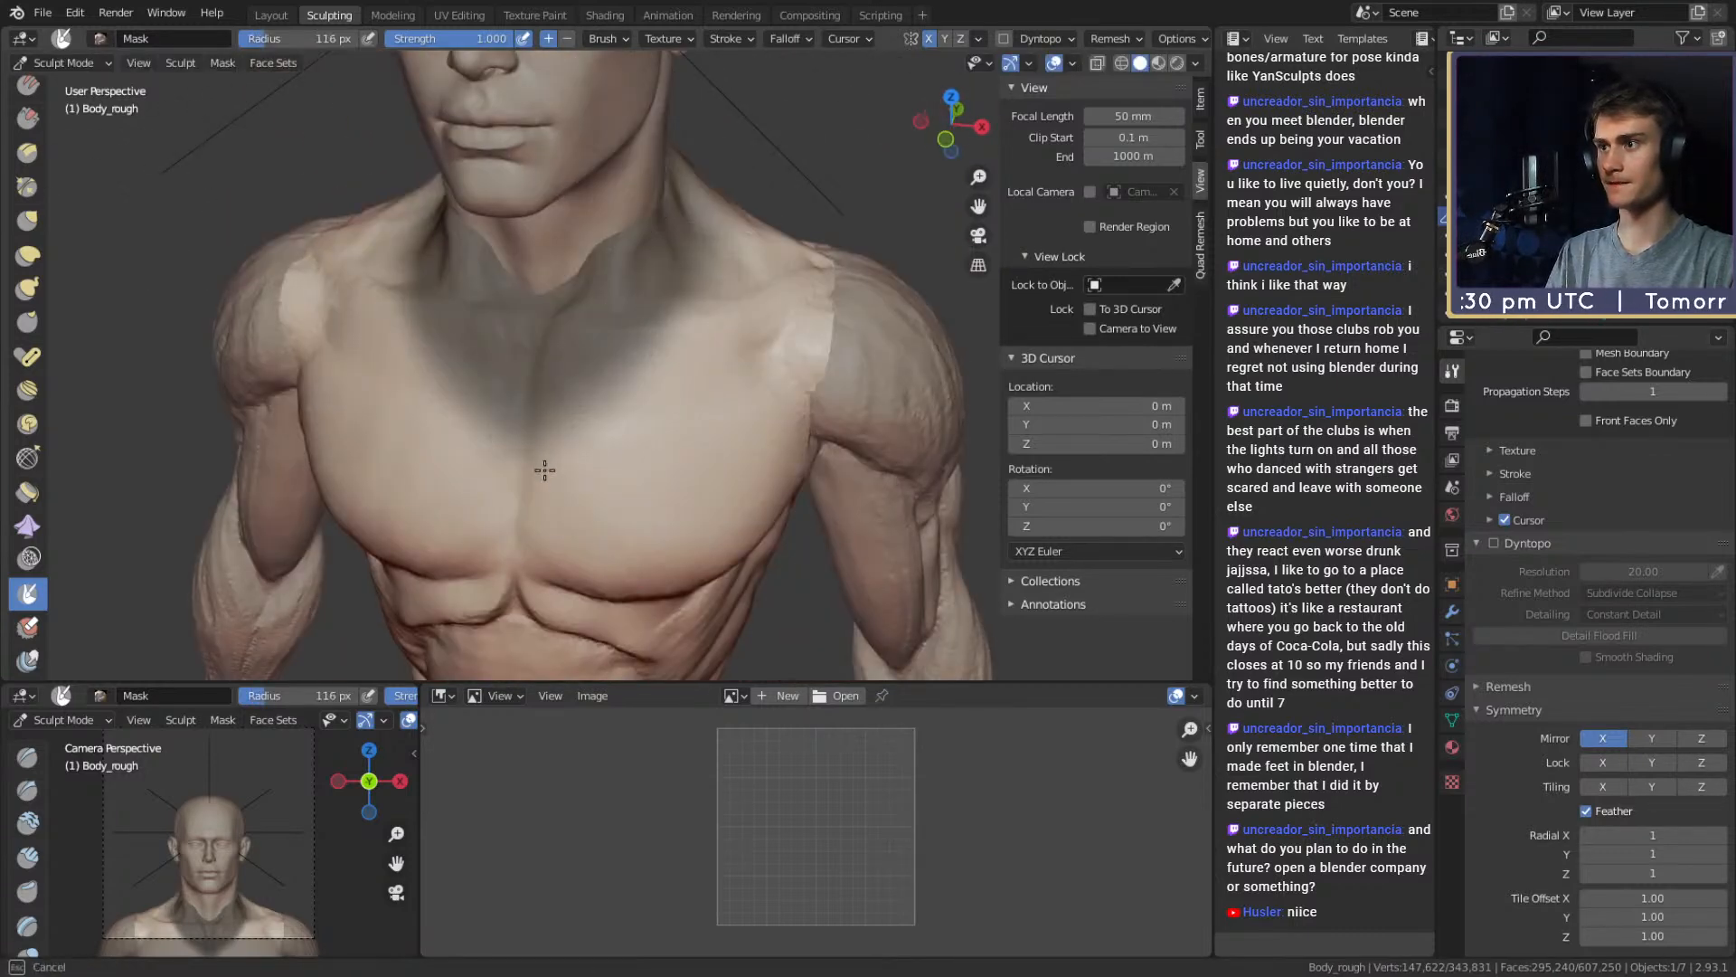
{"action": "left_click_drag", "start_coordinate": [750, 308], "coordinate": [494, 373], "text": "alt"}
{"action": "mouse_move", "coordinate": [590, 454]}
{"action": "left_mouse_down", "text": "alt"}
{"action": "mouse_move", "coordinate": [616, 321]}
{"action": "mouse_move", "coordinate": [589, 449]}
{"action": "mouse_move", "coordinate": [774, 454]}
{"action": "mouse_move", "coordinate": [729, 326]}
{"action": "left_mouse_up", "text": "alt"}
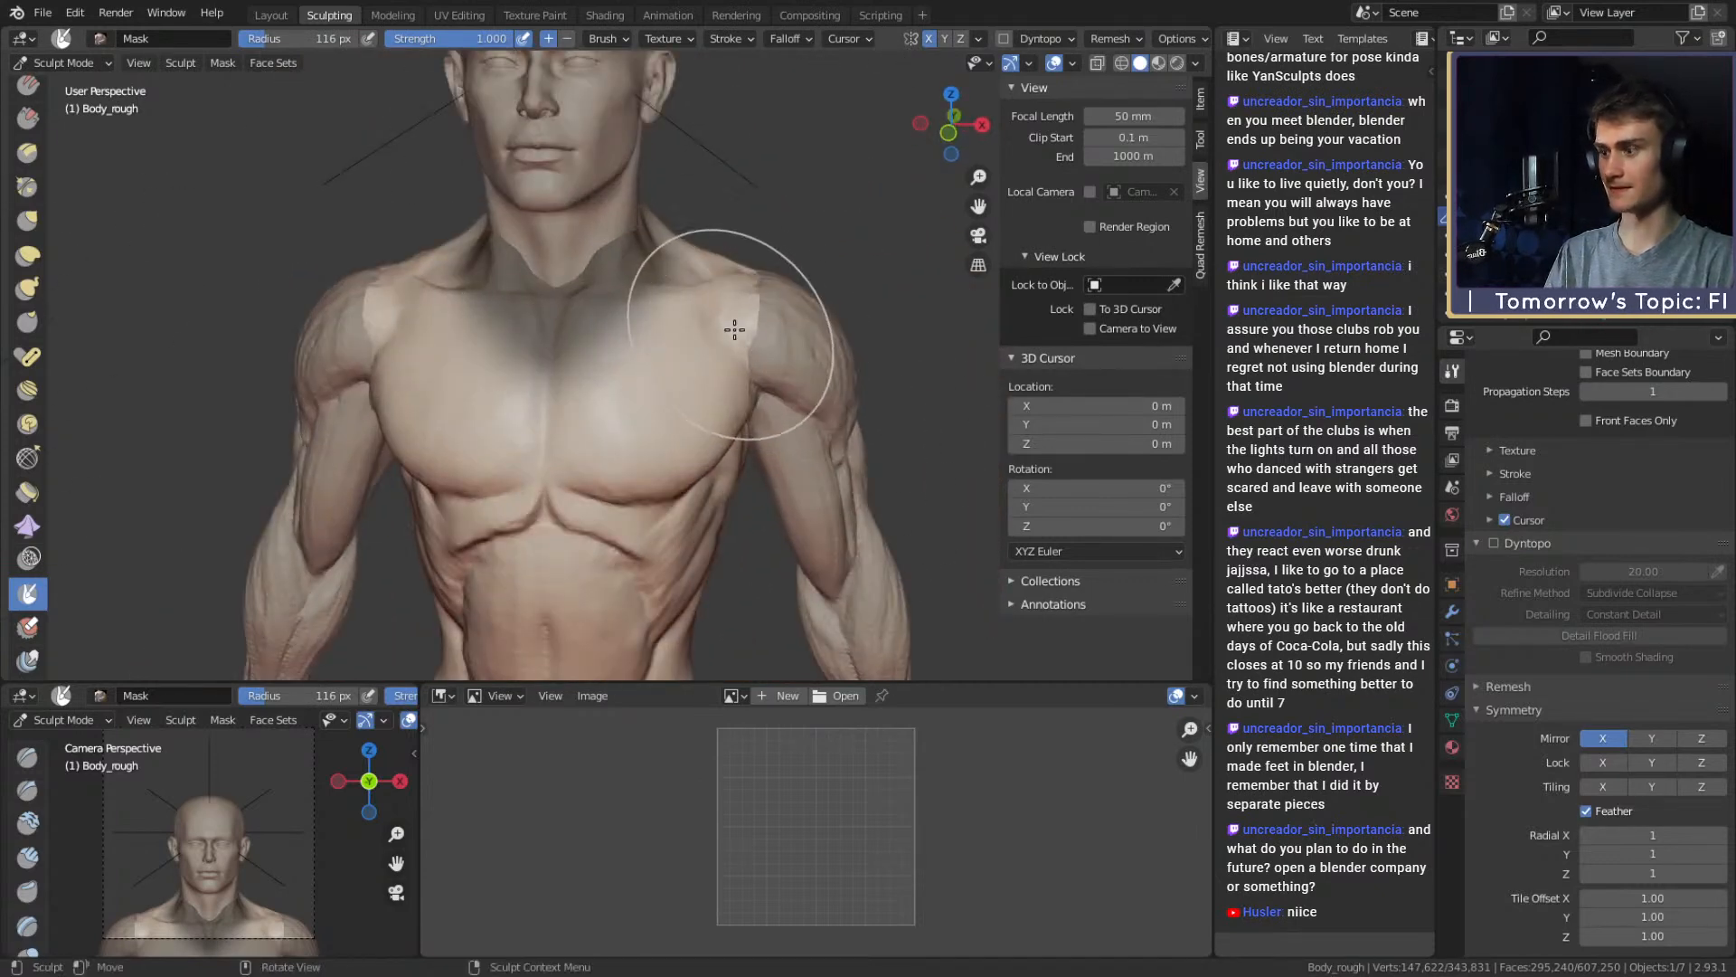
Fit the outer chest and the upper back against the shoulder with the Grab brush at 254 px, then 204 px
{"action": "key", "text": "g"}
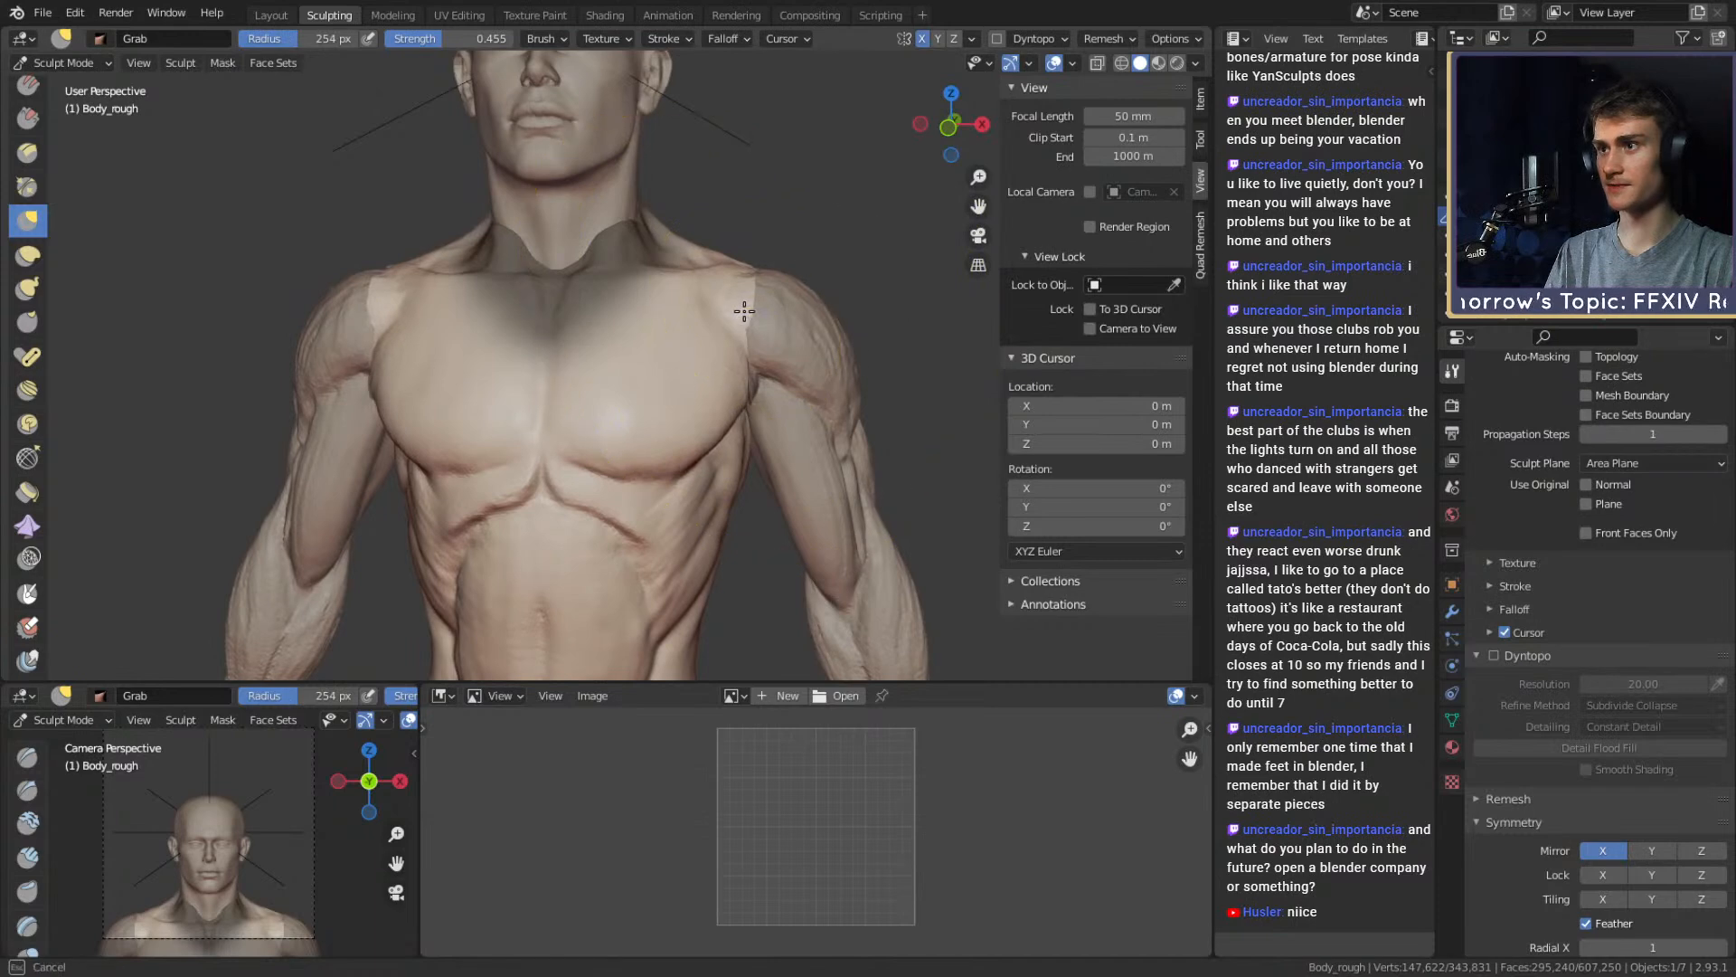
{"action": "mouse_move", "coordinate": [729, 312]}
{"action": "left_mouse_down", "text": "alt"}
{"action": "mouse_move", "coordinate": [485, 341]}
{"action": "mouse_move", "coordinate": [472, 369]}
{"action": "mouse_move", "coordinate": [520, 427]}
{"action": "left_mouse_up", "text": "alt"}
{"action": "key", "text": "f"}
{"action": "left_click", "coordinate": [501, 342]}
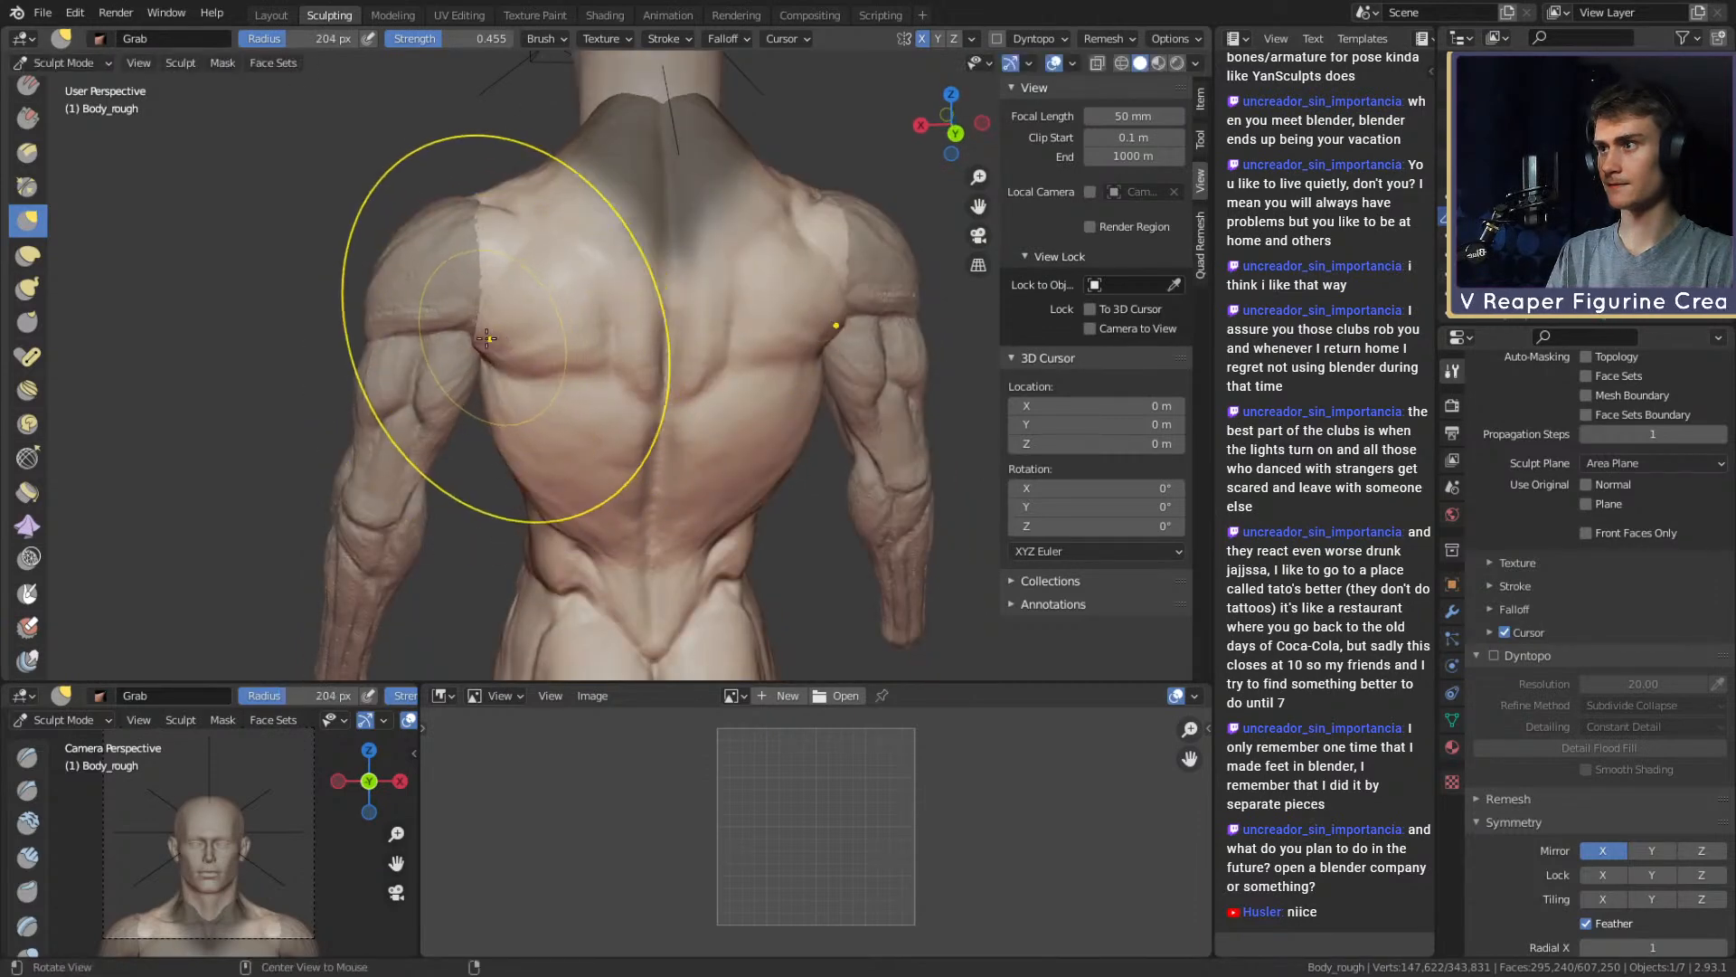
Adjust the outer chest and the side of the rib cage with the Grab brush at varying radii, ending at 180 px
{"action": "mouse_move", "coordinate": [487, 338]}
{"action": "left_mouse_down", "text": "alt"}
{"action": "mouse_move", "coordinate": [768, 236]}
{"action": "mouse_move", "coordinate": [740, 322]}
{"action": "mouse_move", "coordinate": [724, 294]}
{"action": "left_mouse_up", "text": "alt"}
{"action": "key", "text": "f"}
{"action": "left_click", "coordinate": [732, 217]}
{"action": "key", "text": "f"}
{"action": "left_click", "coordinate": [769, 288]}
{"action": "key", "text": "f"}
{"action": "mouse_move", "coordinate": [728, 380]}
{"action": "left_mouse_down", "text": "ctrl+alt"}
{"action": "mouse_move", "coordinate": [735, 328]}
{"action": "mouse_move", "coordinate": [688, 317]}
{"action": "mouse_move", "coordinate": [814, 303]}
{"action": "left_mouse_up", "text": "ctrl+alt"}
{"action": "left_click", "coordinate": [719, 326]}
Reshape the waist contour below the ribs with the Grab brush, reducing the radius to 122 px
{"action": "key", "text": "f"}
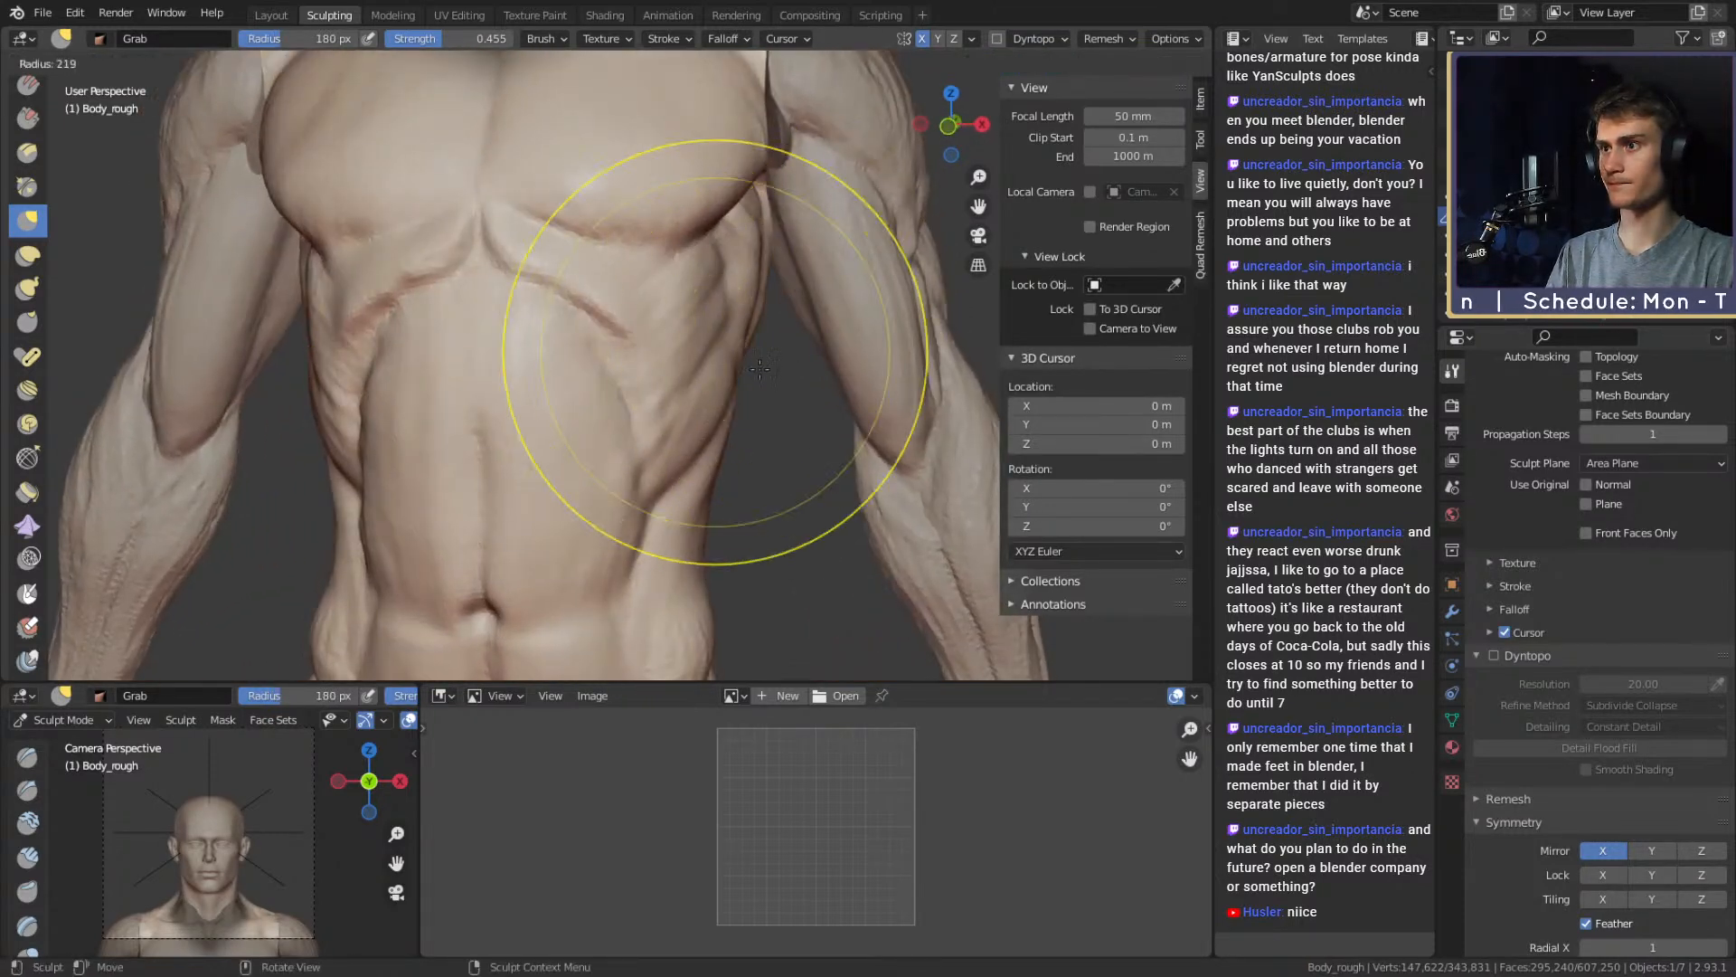
{"action": "left_click", "coordinate": [924, 300]}
{"action": "left_click_drag", "start_coordinate": [728, 502], "coordinate": [728, 395], "text": "alt+shift"}
{"action": "left_click", "coordinate": [712, 407]}
{"action": "mouse_move", "coordinate": [760, 416]}
{"action": "middle_mouse_down"}
{"action": "mouse_move", "coordinate": [678, 411]}
{"action": "mouse_move", "coordinate": [636, 383]}
{"action": "mouse_move", "coordinate": [731, 383]}
{"action": "middle_mouse_up"}
{"action": "key", "text": "f"}
{"action": "left_click", "coordinate": [611, 425]}
{"action": "left_click_drag", "start_coordinate": [740, 366], "coordinate": [728, 354]}
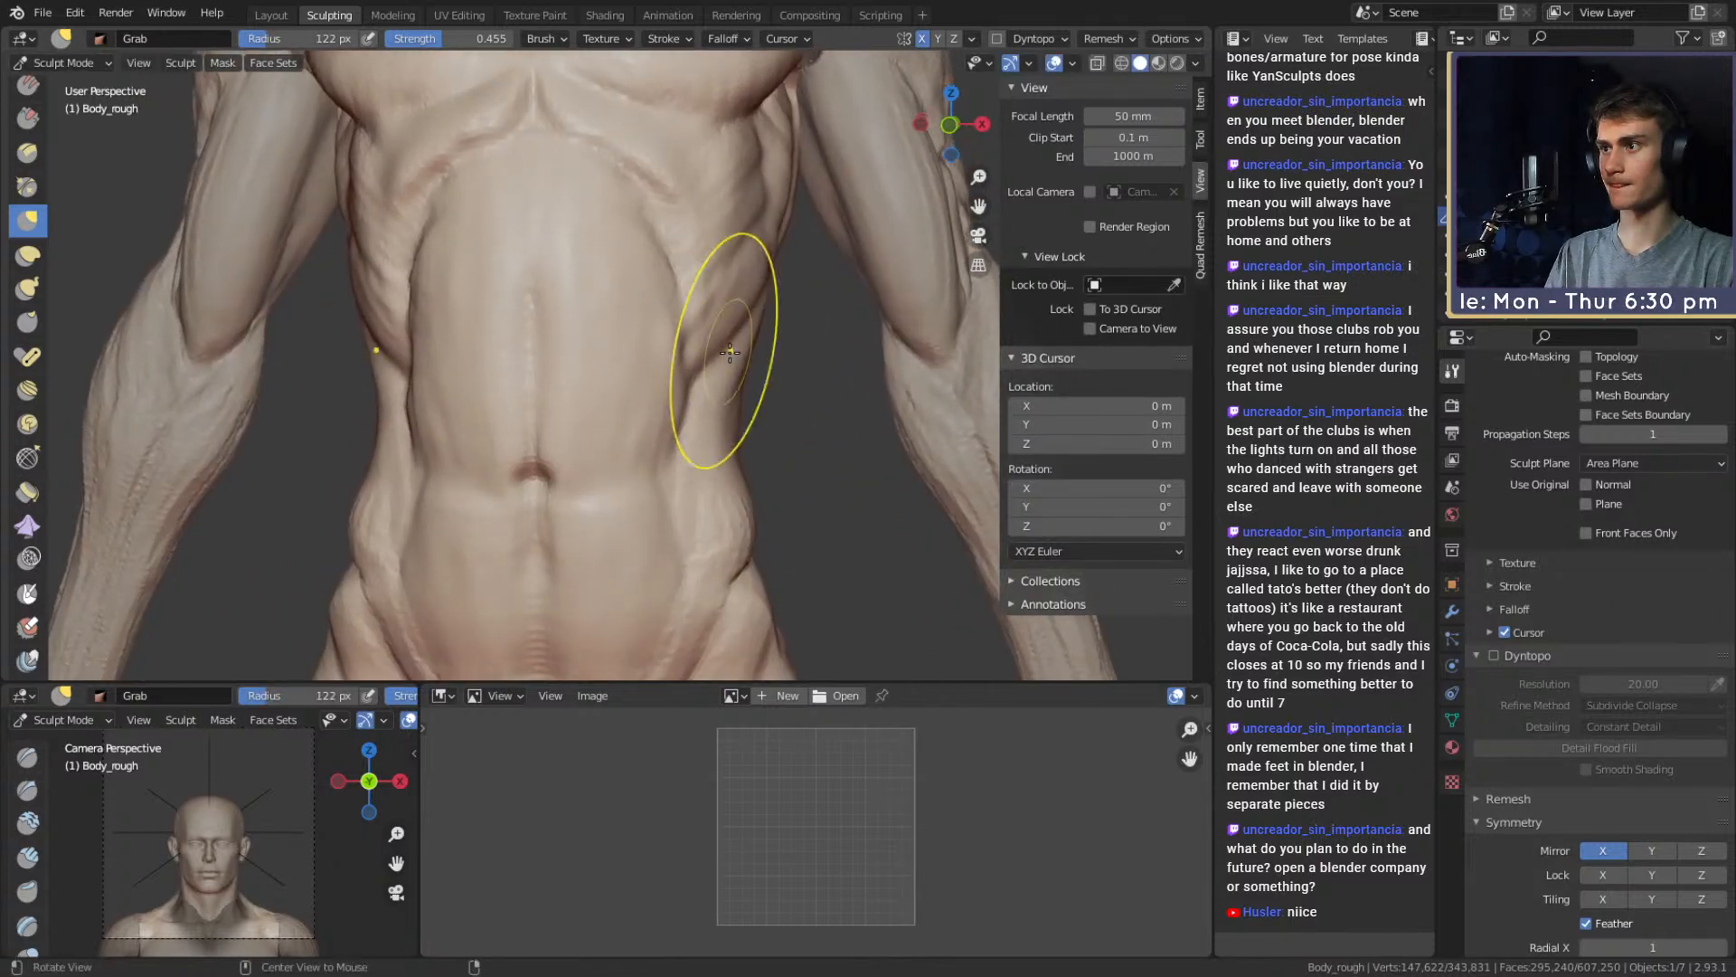
Refine the side edges of the abdominal wall with the Grab brush at 190 px
{"action": "key", "text": "f"}
{"action": "left_click", "coordinate": [682, 407]}
{"action": "mouse_move", "coordinate": [681, 407]}
{"action": "middle_mouse_down"}
{"action": "mouse_move", "coordinate": [702, 436]}
{"action": "mouse_move", "coordinate": [707, 420]}
{"action": "mouse_move", "coordinate": [742, 430]}
{"action": "middle_mouse_up"}
{"action": "scroll", "coordinate": [687, 435], "scroll_direction": "down", "scroll_amount": 4}
{"action": "mouse_move", "coordinate": [631, 415]}
{"action": "left_mouse_down", "text": "alt"}
{"action": "mouse_move", "coordinate": [760, 415]}
{"action": "mouse_move", "coordinate": [610, 312]}
{"action": "mouse_move", "coordinate": [637, 413]}
{"action": "mouse_move", "coordinate": [505, 199]}
{"action": "left_mouse_up", "text": "alt"}
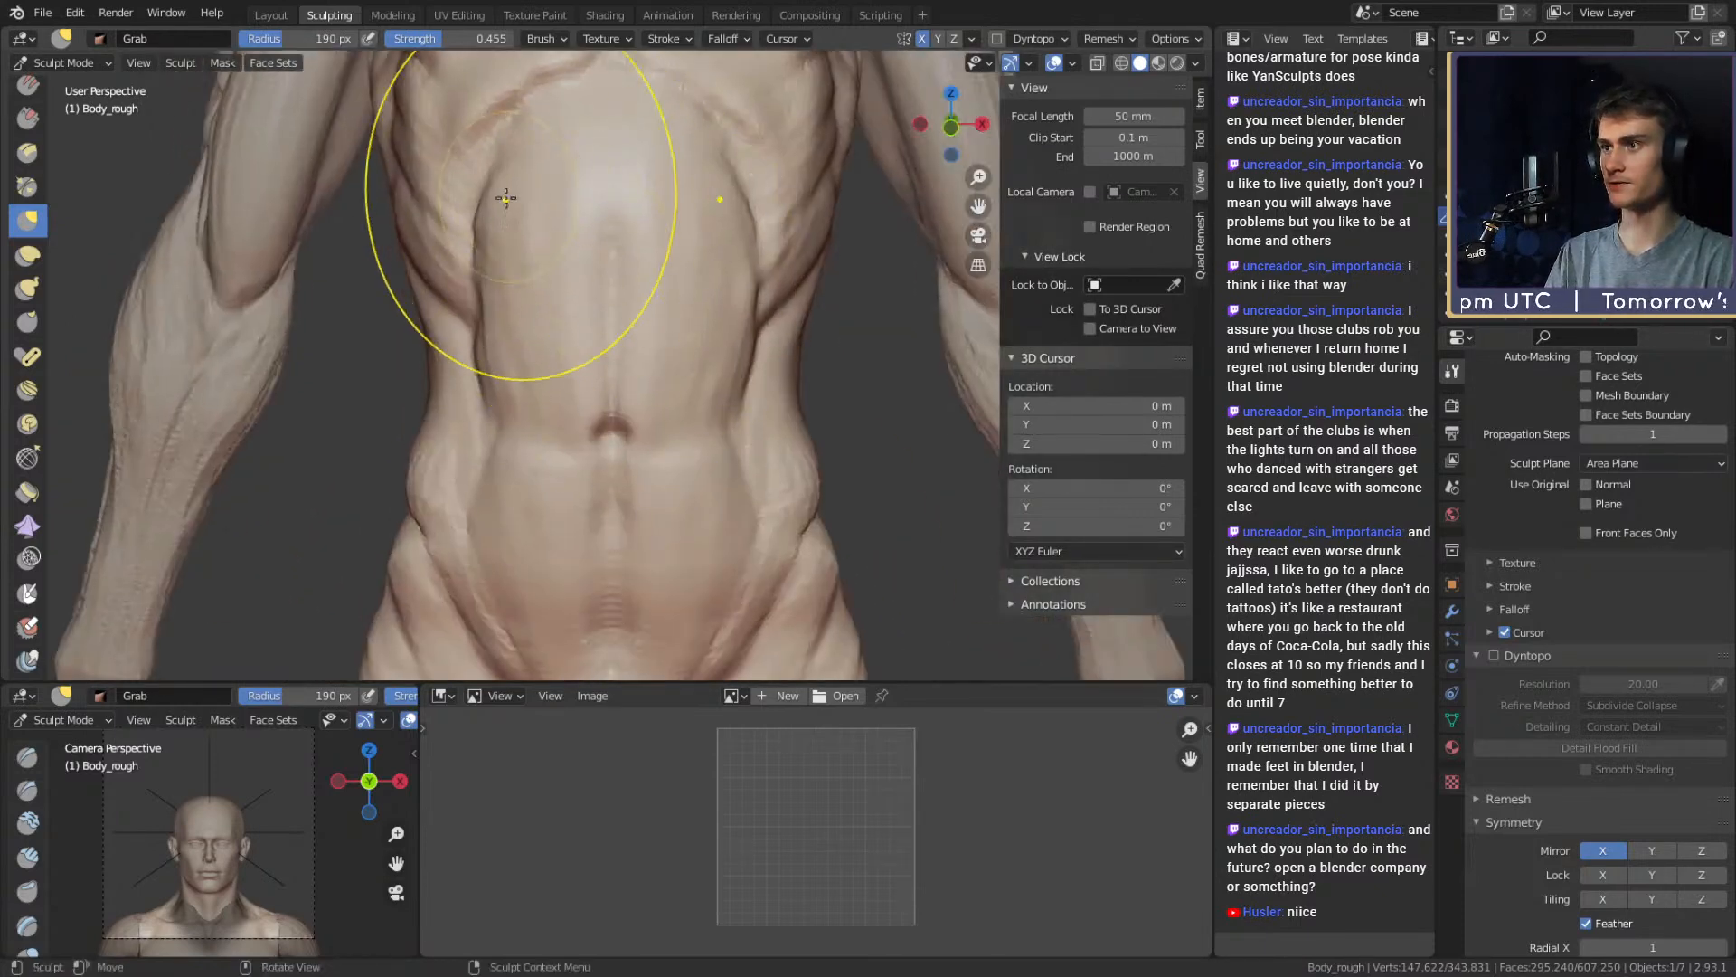
Carve the vertical midline of the upper abdomen with the Crease brush at 57 px
{"action": "key", "text": "shift+c"}
{"action": "key", "text": "f"}
{"action": "left_click", "coordinate": [505, 302]}
{"action": "mouse_move", "coordinate": [542, 362]}
{"action": "left_mouse_down", "text": "ctrl+alt"}
{"action": "mouse_move", "coordinate": [609, 247]}
{"action": "mouse_move", "coordinate": [624, 429]}
{"action": "mouse_move", "coordinate": [632, 81]}
{"action": "left_mouse_up", "text": "ctrl+alt"}
Carve a horizontal crease across the abdomen below the ribs with the Crease brush at 17 px
{"action": "key", "text": "f"}
{"action": "left_click", "coordinate": [605, 294]}
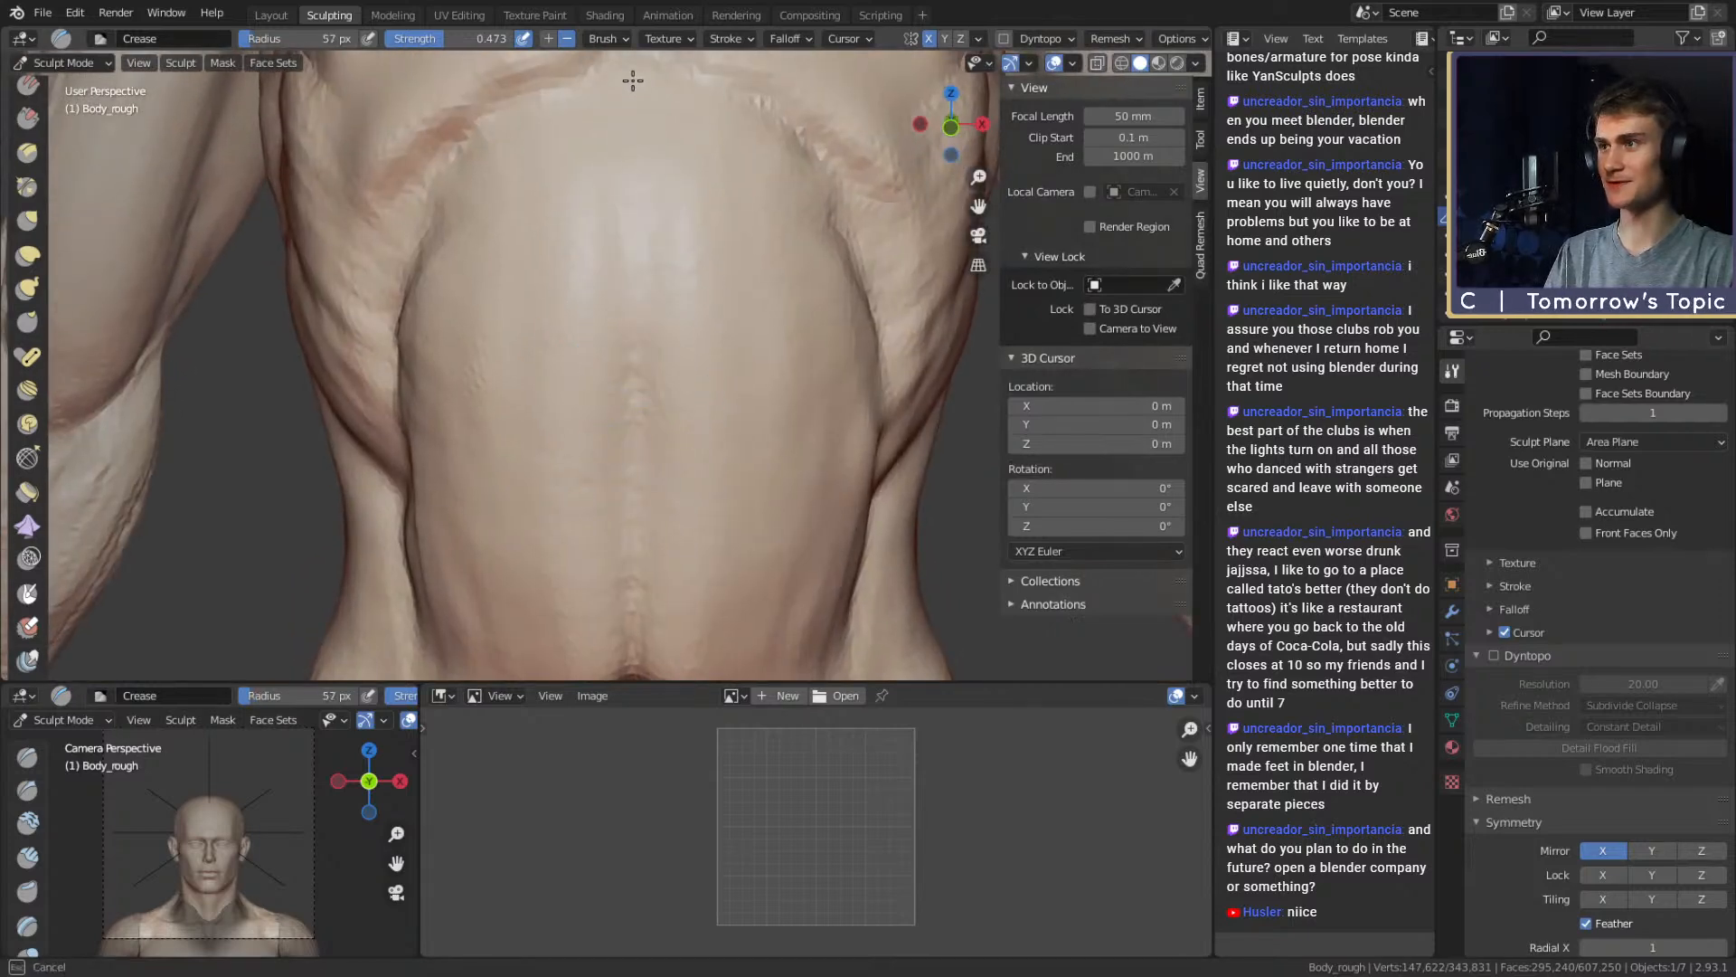
{"action": "mouse_move", "coordinate": [637, 380]}
{"action": "left_mouse_down", "text": "alt+shift"}
{"action": "mouse_move", "coordinate": [643, 260]}
{"action": "mouse_move", "coordinate": [685, 351]}
{"action": "mouse_move", "coordinate": [604, 370]}
{"action": "left_mouse_up", "text": "alt+shift"}
{"action": "key", "text": "f"}
{"action": "left_click", "coordinate": [669, 373]}
{"action": "mouse_move", "coordinate": [728, 372]}
{"action": "left_mouse_down", "text": "alt+shift"}
{"action": "mouse_move", "coordinate": [722, 332]}
{"action": "mouse_move", "coordinate": [633, 450]}
{"action": "mouse_move", "coordinate": [641, 350]}
{"action": "left_mouse_up", "text": "alt+shift"}
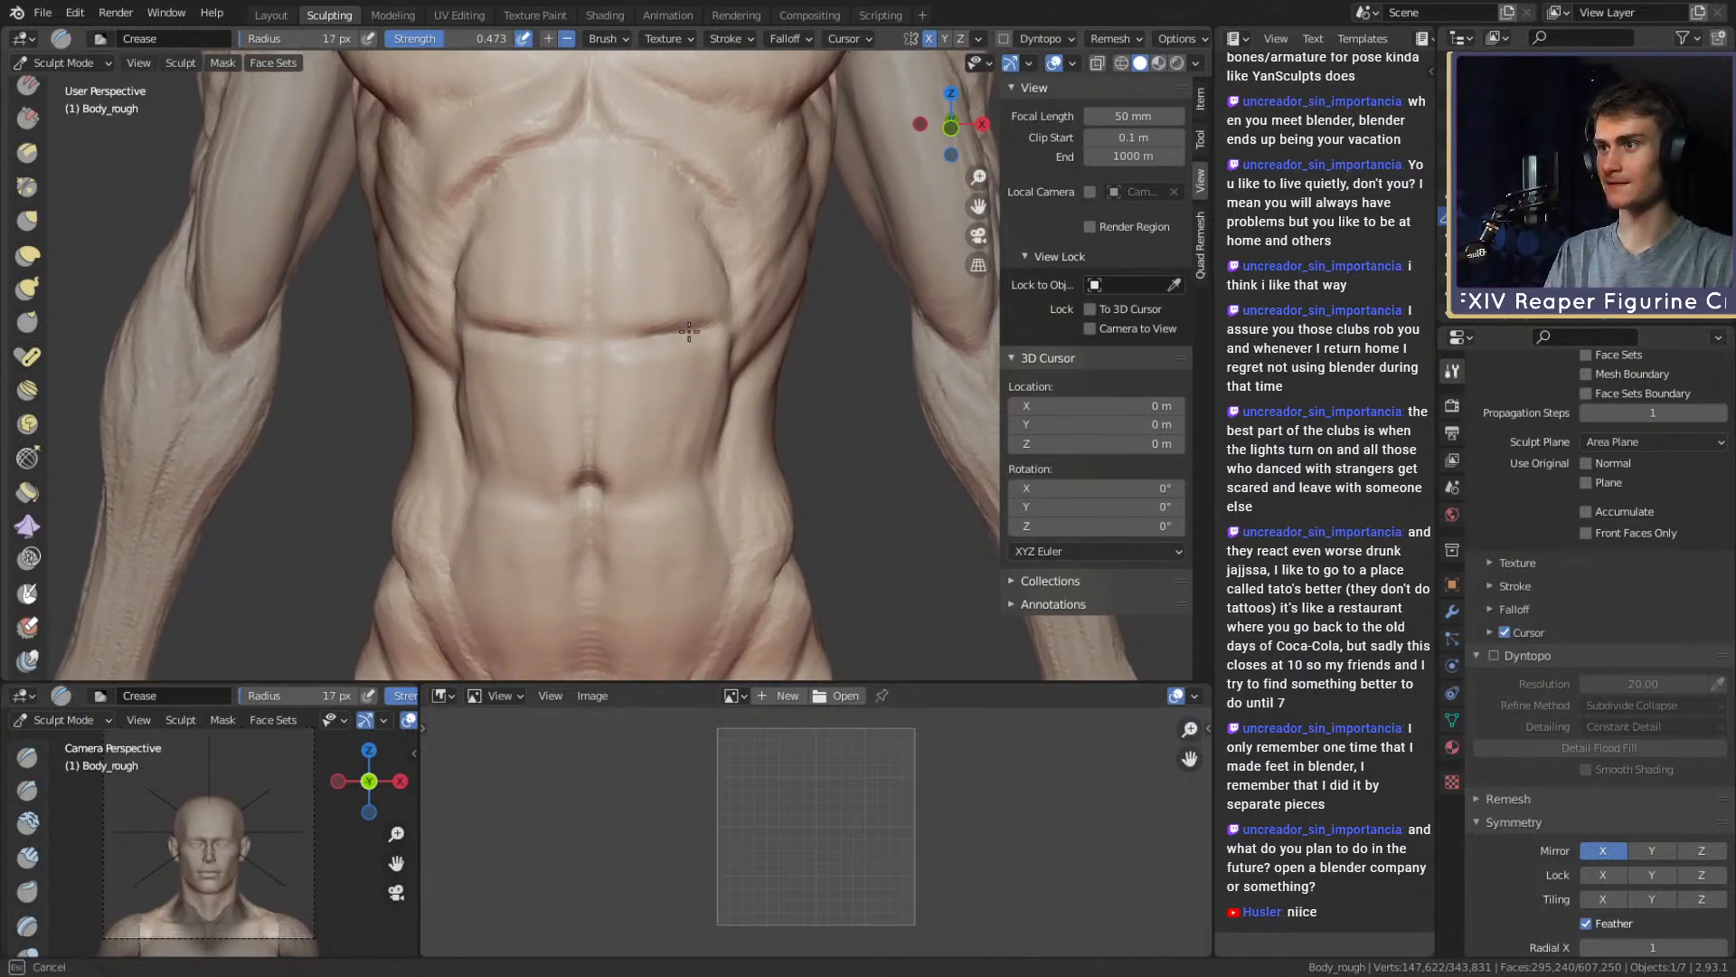
{"action": "mouse_move", "coordinate": [643, 212]}
{"action": "left_mouse_down", "text": "alt+shift"}
{"action": "mouse_move", "coordinate": [648, 316]}
{"action": "mouse_move", "coordinate": [648, 261]}
{"action": "mouse_move", "coordinate": [740, 327]}
{"action": "left_mouse_up", "text": "alt+shift"}
Bend the outer ends of the horizontal abdominal crease into a curve with the Grab brush at 67 px
{"action": "key", "text": "g"}
{"action": "middle_click_drag", "start_coordinate": [752, 368], "coordinate": [738, 232], "text": "shift"}
{"action": "key", "text": "f"}
{"action": "left_click", "coordinate": [779, 265]}
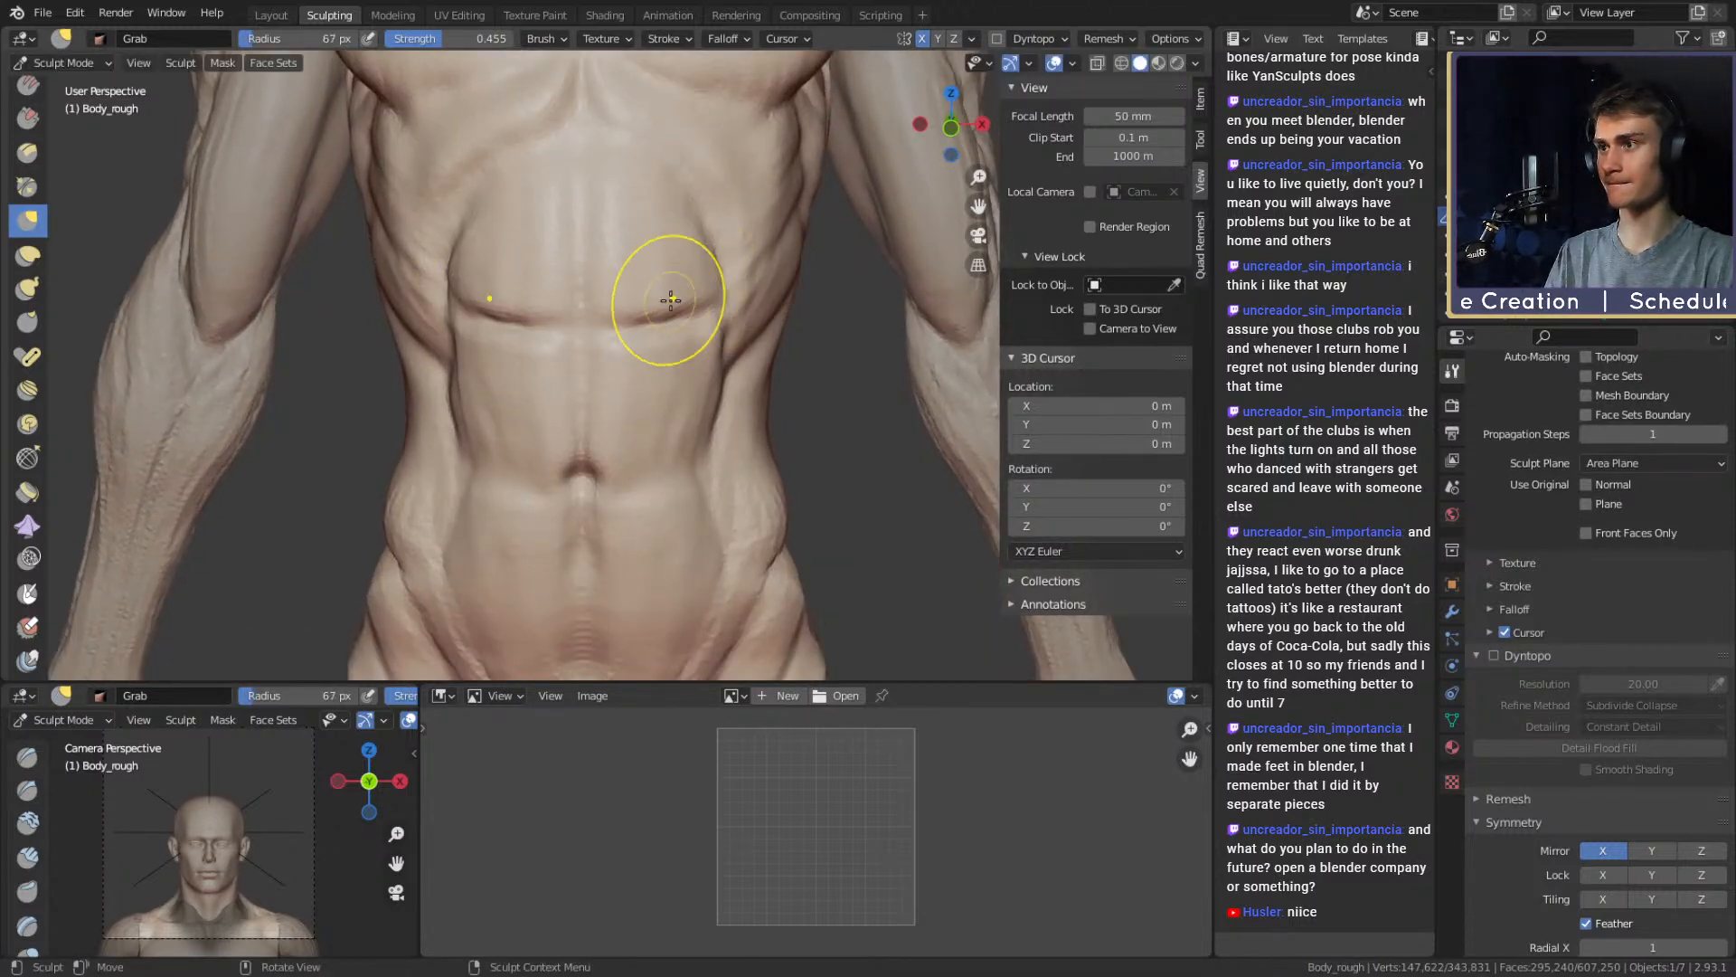
Build up the upper abdominal muscles above the horizontal crease with the Clay Strips brush at 54 px, then 93 px
{"action": "key", "text": "c"}
{"action": "middle_click_drag", "start_coordinate": [660, 271], "coordinate": [671, 335], "text": "shift"}
{"action": "scroll", "coordinate": [660, 331], "scroll_direction": "up", "scroll_amount": 2}
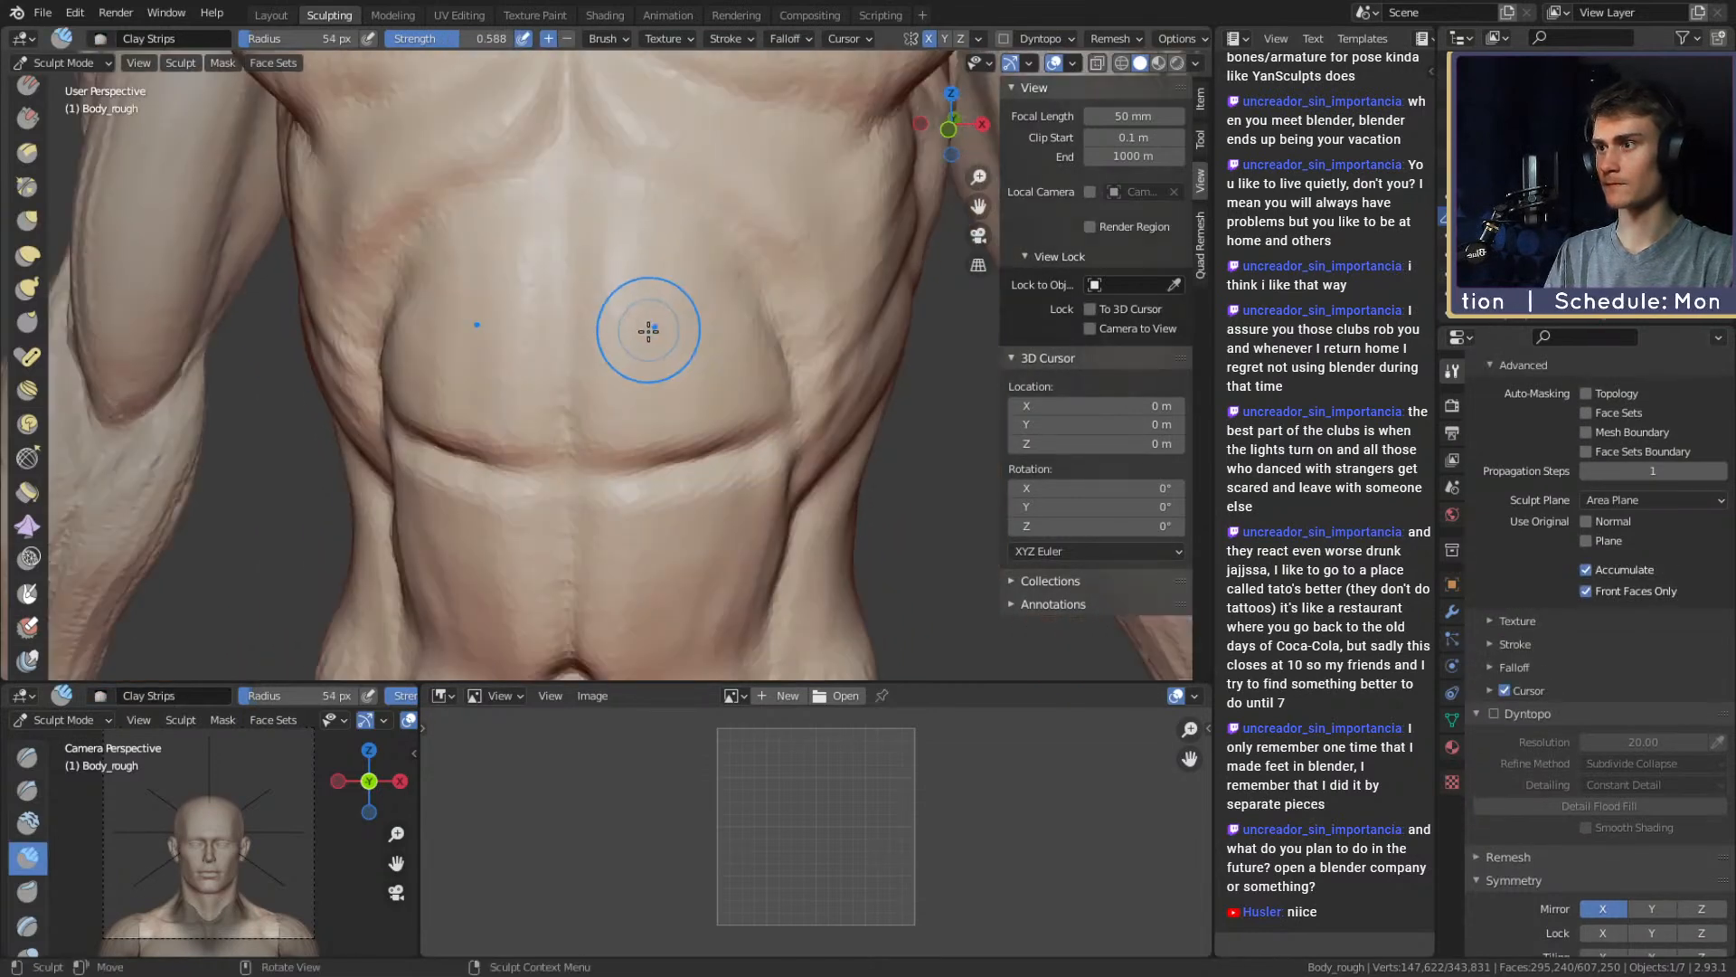
{"action": "left_click", "coordinate": [801, 322]}
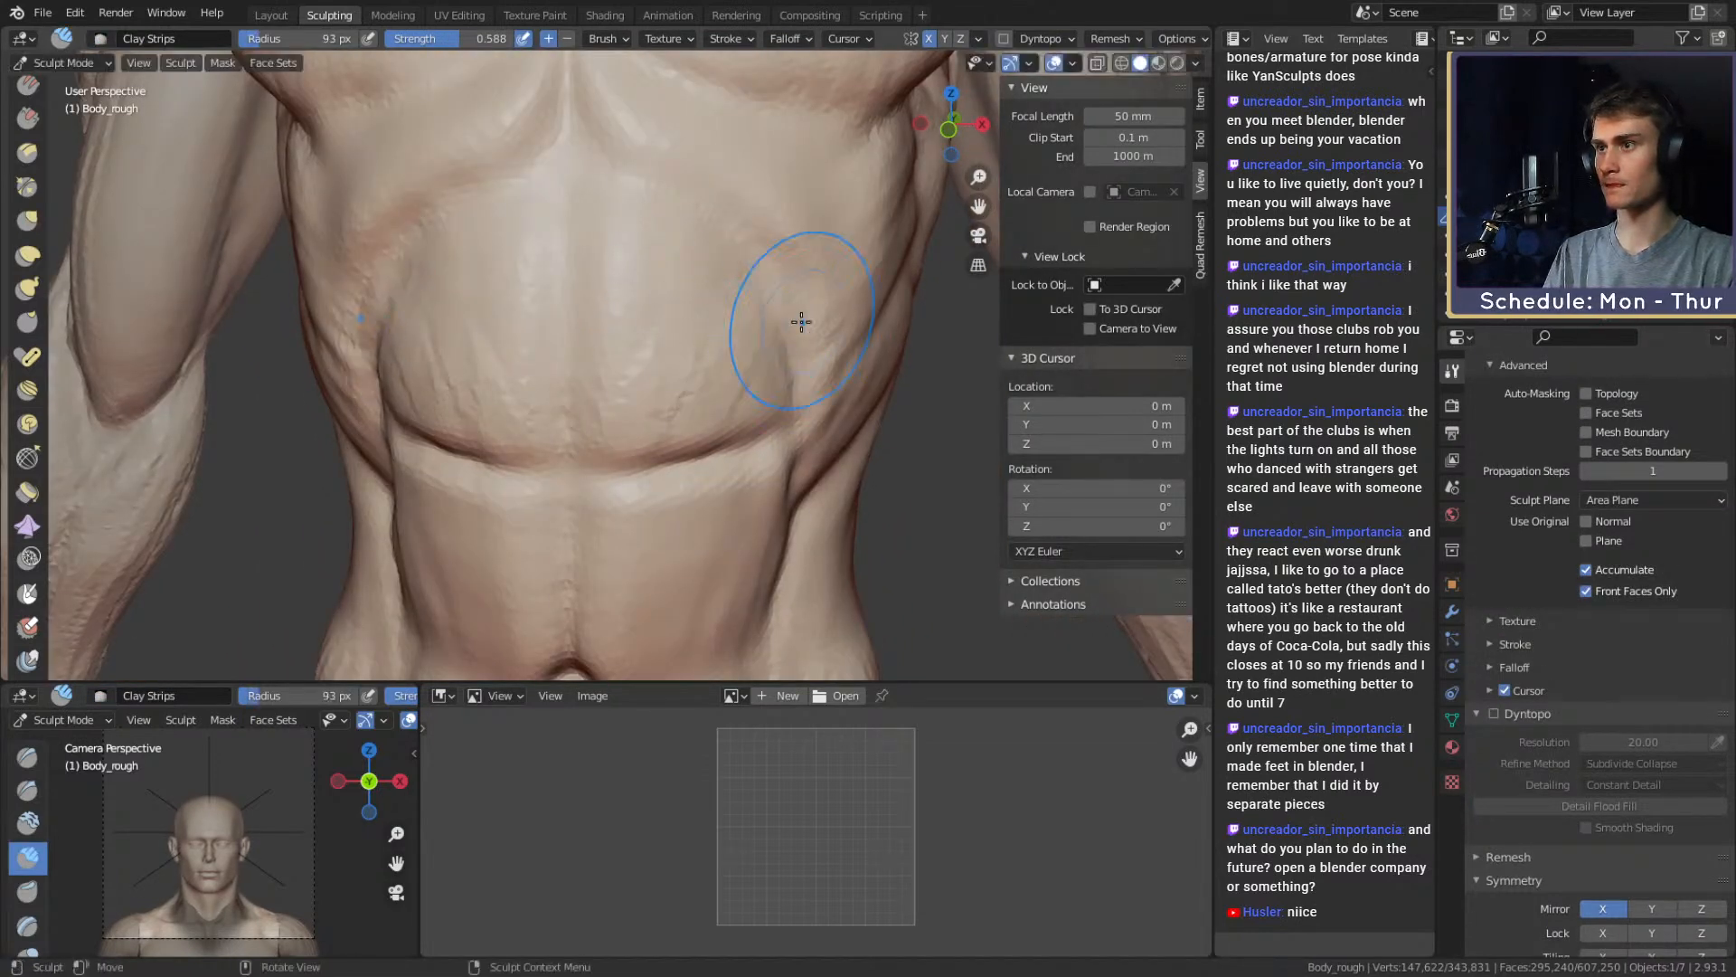
{"action": "left_click_drag", "start_coordinate": [699, 297], "coordinate": [685, 382]}
Shape the middle abdominal muscles between the horizontal crease and the navel with the Clay Strips brush
{"action": "middle_click_drag", "start_coordinate": [696, 405], "coordinate": [682, 279], "text": "shift"}
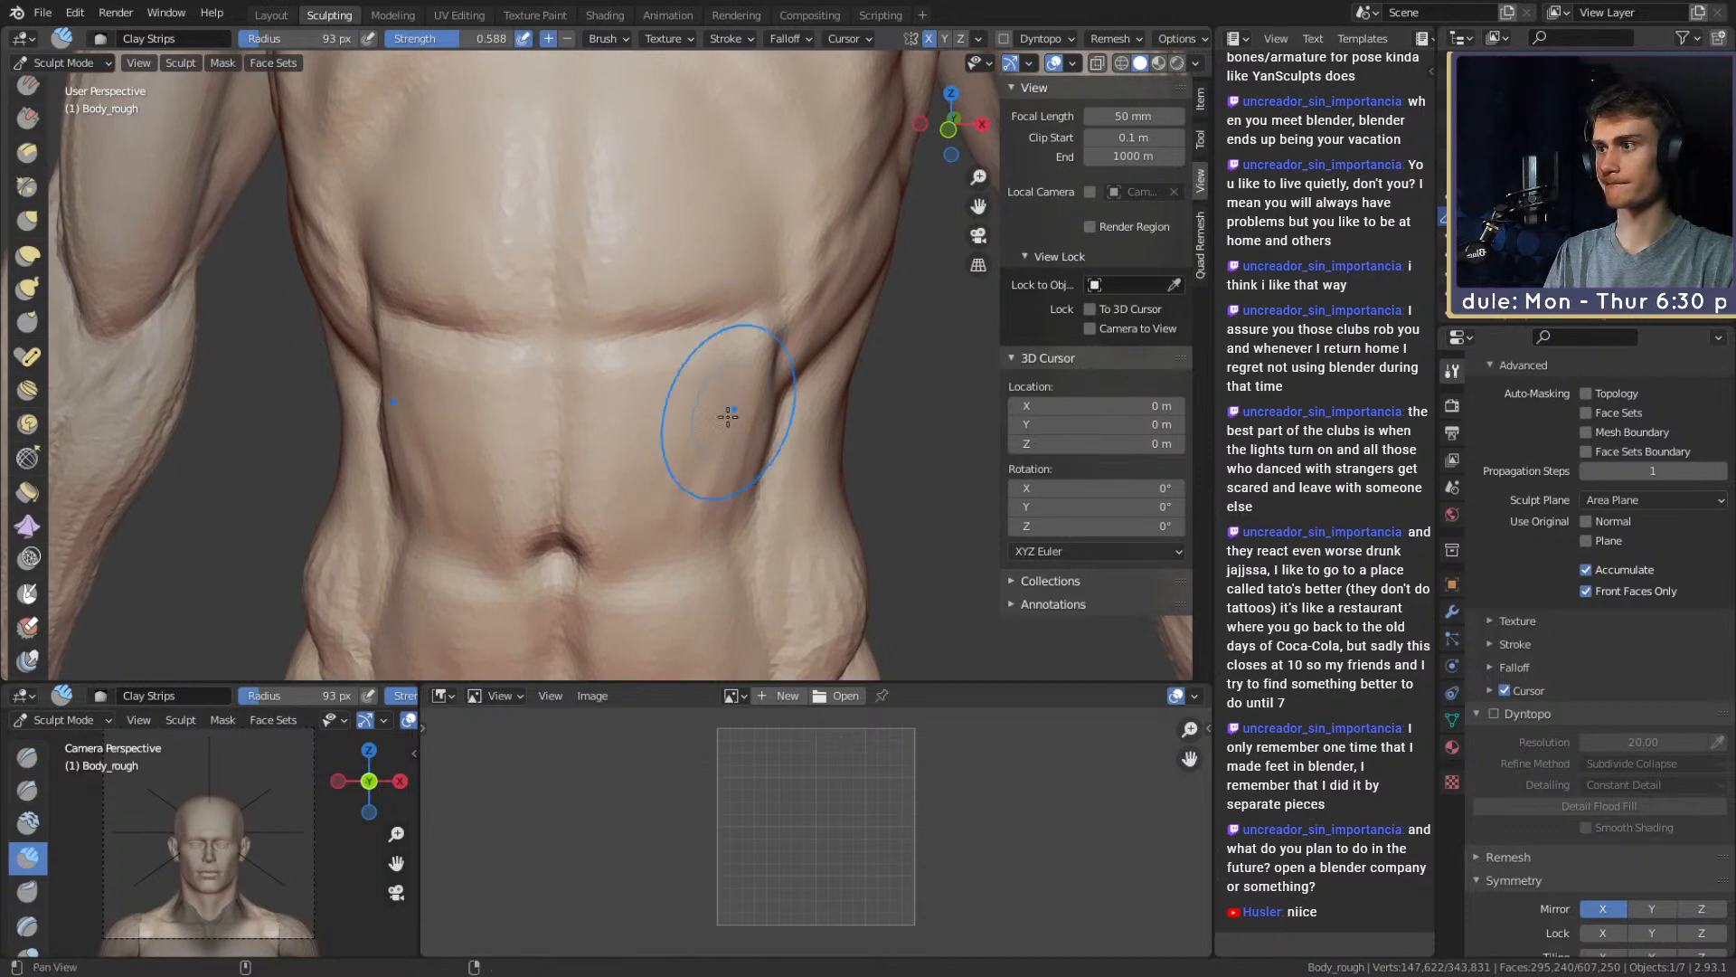
{"action": "key", "text": "f"}
{"action": "left_click", "coordinate": [674, 302]}
{"action": "mouse_move", "coordinate": [728, 416]}
{"action": "middle_mouse_down", "text": "shift"}
{"action": "mouse_move", "coordinate": [737, 303]}
{"action": "mouse_move", "coordinate": [504, 290]}
{"action": "mouse_move", "coordinate": [710, 321]}
{"action": "middle_mouse_up", "text": "shift"}
Reposition the horizontal crease and the edges of the middle abdominal muscles with the Grab brush at varying radii
{"action": "key", "text": "g"}
{"action": "key", "text": "f"}
{"action": "left_click", "coordinate": [626, 349]}
{"action": "key", "text": "f"}
{"action": "left_click", "coordinate": [788, 340]}
{"action": "scroll", "coordinate": [701, 321], "scroll_direction": "up", "scroll_amount": 1}
{"action": "key", "text": "f"}
{"action": "left_click", "coordinate": [717, 315]}
{"action": "mouse_move", "coordinate": [743, 302]}
{"action": "left_mouse_down"}
{"action": "mouse_move", "coordinate": [758, 317]}
{"action": "mouse_move", "coordinate": [730, 315]}
{"action": "left_mouse_up"}
Adjust the abdominal outline around navel height with the Grab brush, ending at 87 px
{"action": "key", "text": "f"}
{"action": "left_click", "coordinate": [835, 313]}
{"action": "middle_click_drag", "start_coordinate": [737, 302], "coordinate": [717, 306], "text": "shift"}
{"action": "middle_click_drag", "start_coordinate": [719, 421], "coordinate": [706, 295], "text": "shift"}
{"action": "key", "text": "f"}
{"action": "left_click", "coordinate": [767, 361]}
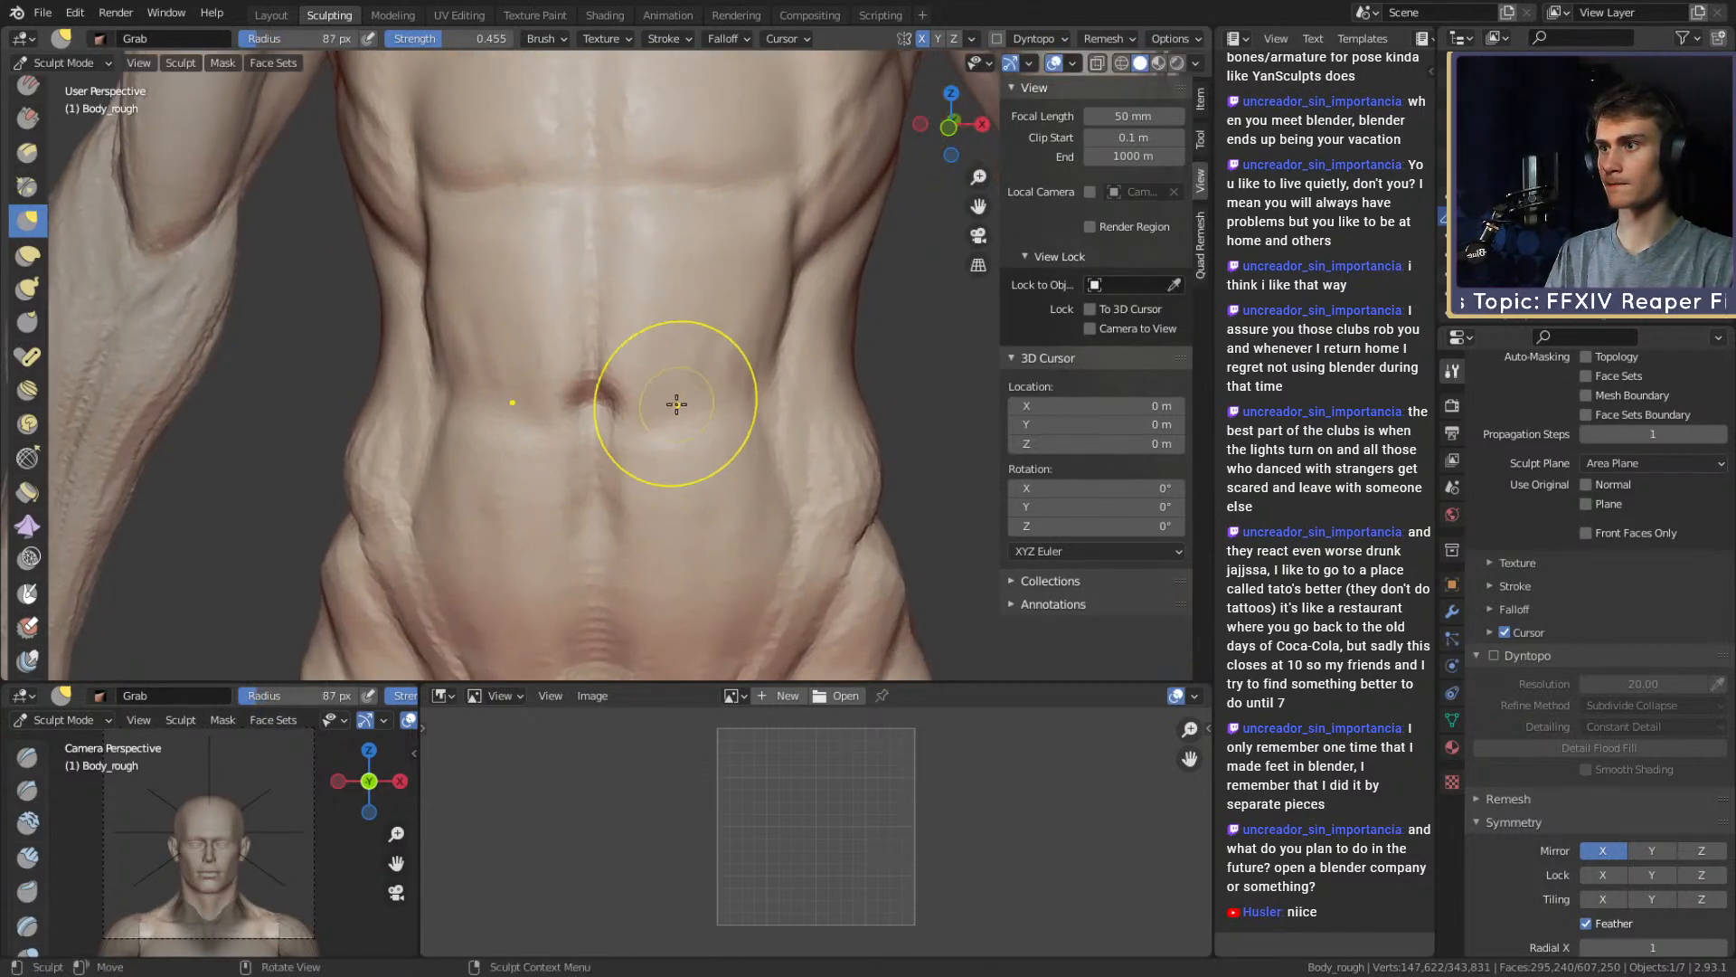
Carve a horizontal crease outward from the navel with the Crease brush at 44 px
{"action": "middle_click_drag", "start_coordinate": [646, 414], "coordinate": [659, 368], "text": "shift"}
{"action": "key", "text": "shift+c"}
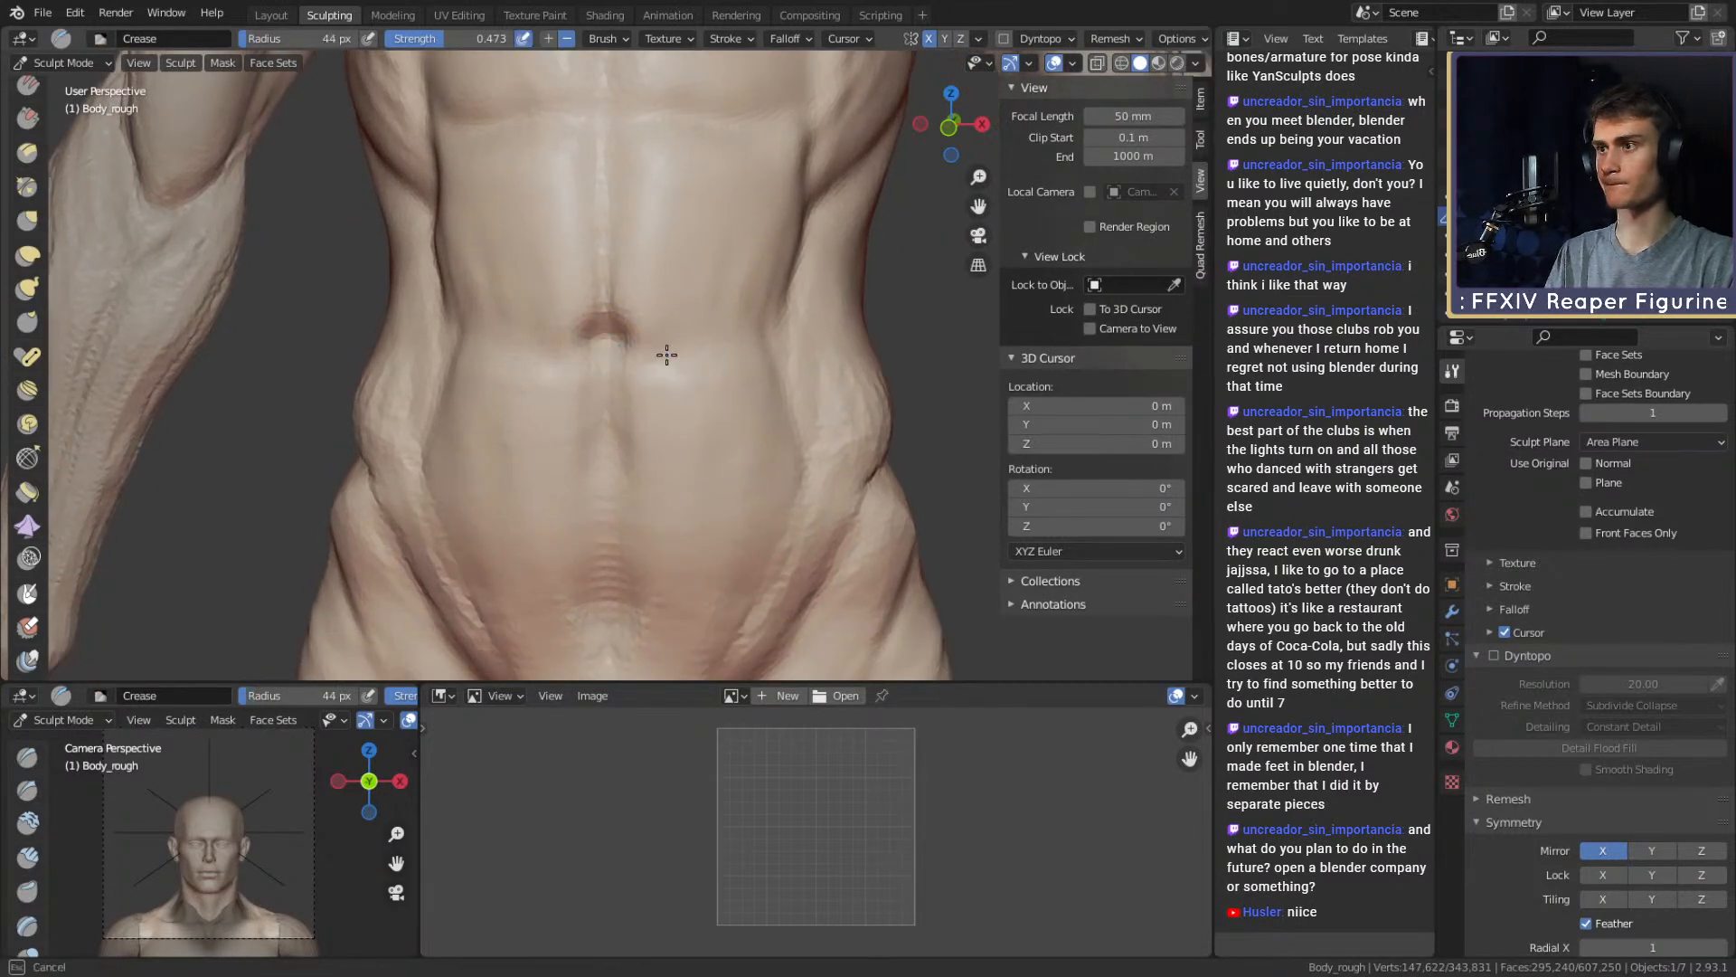
{"action": "scroll", "coordinate": [747, 362], "scroll_direction": "up", "scroll_amount": 2}
Build up the abdominal muscles just above the navel with the Clay Strips brush at 63 px, then 98 px
{"action": "key", "text": "c"}
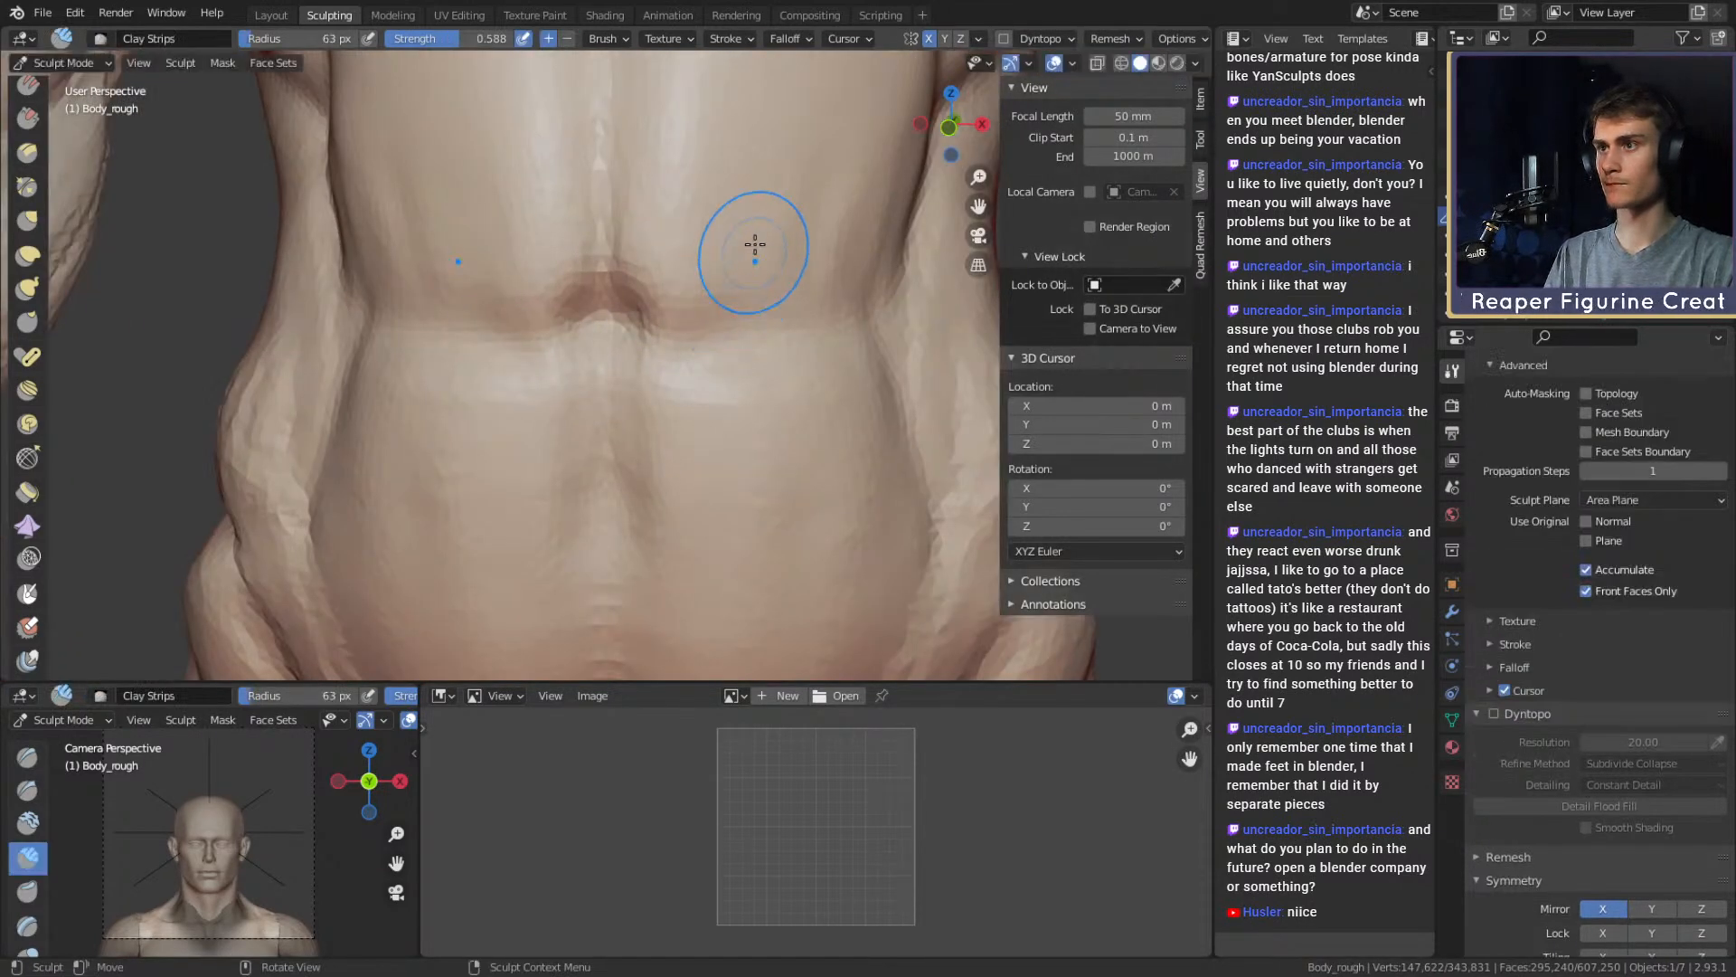
{"action": "mouse_move", "coordinate": [816, 288]}
{"action": "left_mouse_down"}
{"action": "mouse_move", "coordinate": [890, 136]}
{"action": "mouse_move", "coordinate": [829, 283]}
{"action": "mouse_move", "coordinate": [788, 143]}
{"action": "mouse_move", "coordinate": [712, 268]}
{"action": "left_mouse_up"}
{"action": "scroll", "coordinate": [713, 267], "scroll_direction": "down", "scroll_amount": 2}
{"action": "key", "text": "f"}
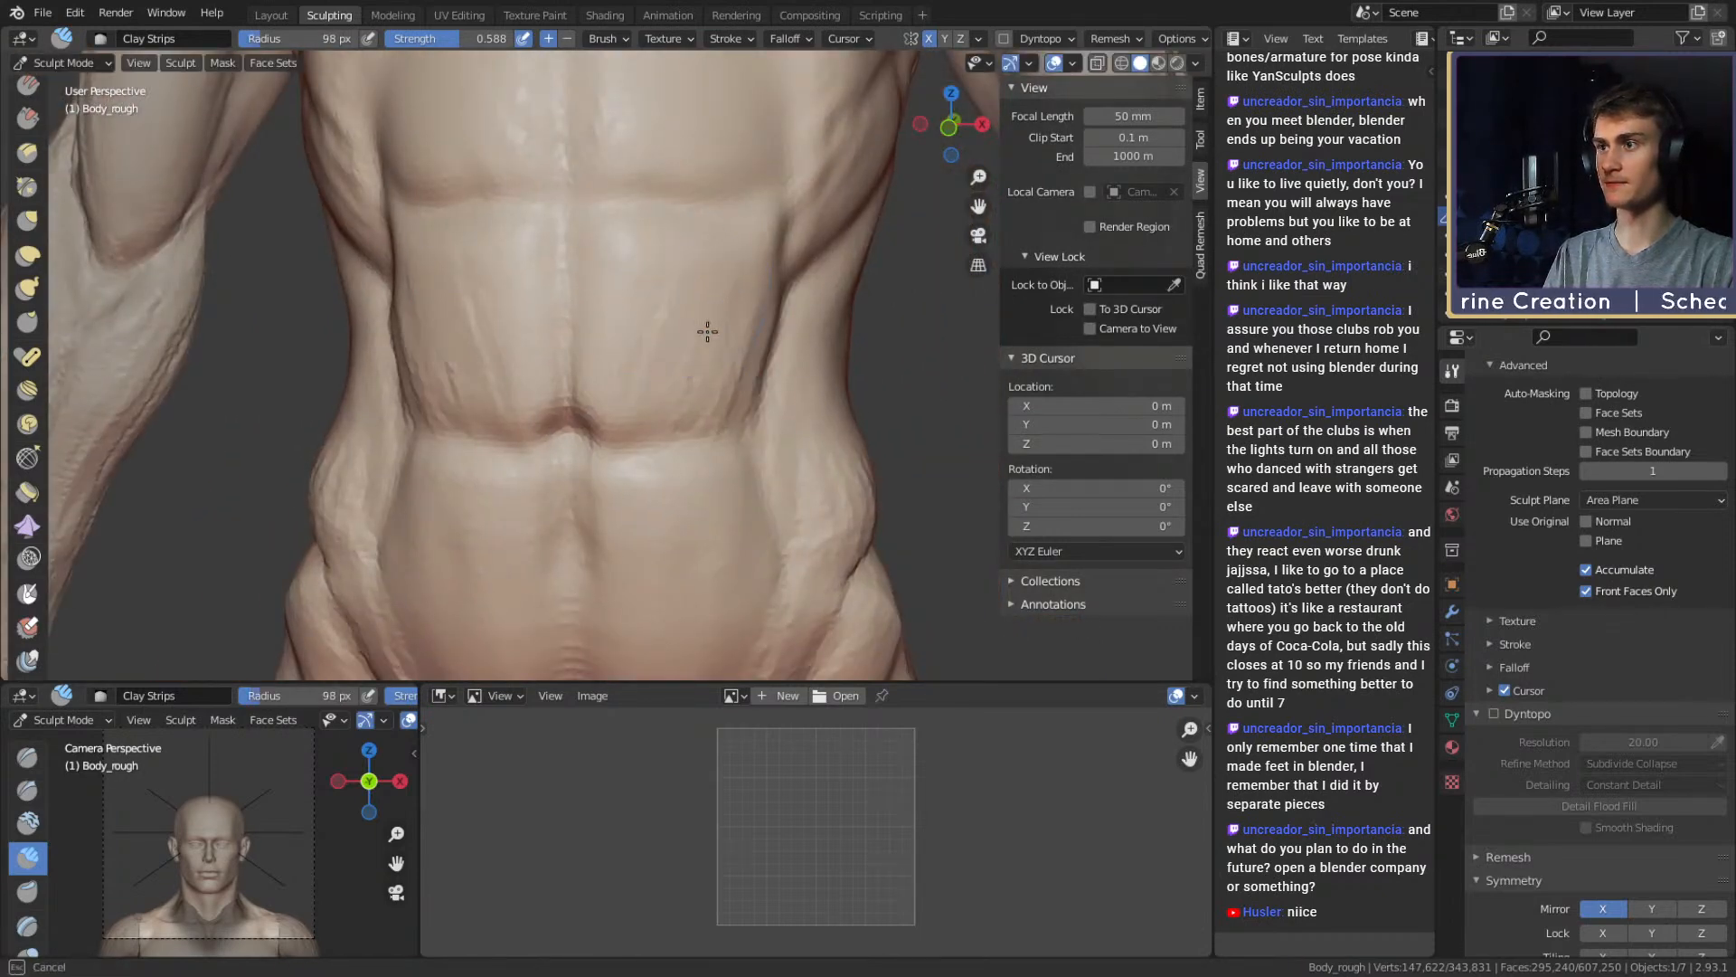
{"action": "left_click_drag", "start_coordinate": [715, 381], "coordinate": [696, 420]}
{"action": "mouse_move", "coordinate": [697, 420]}
{"action": "middle_mouse_down", "text": "shift"}
{"action": "mouse_move", "coordinate": [700, 315]}
{"action": "mouse_move", "coordinate": [678, 350]}
{"action": "middle_mouse_up", "text": "shift"}
{"action": "scroll", "coordinate": [688, 316], "scroll_direction": "up", "scroll_amount": 3}
Sharpen the fold above the navel and the crease beside it with the Crease brush at 29 px
{"action": "key", "text": "f"}
{"action": "left_click", "coordinate": [616, 334]}
{"action": "key", "text": "shift+c"}
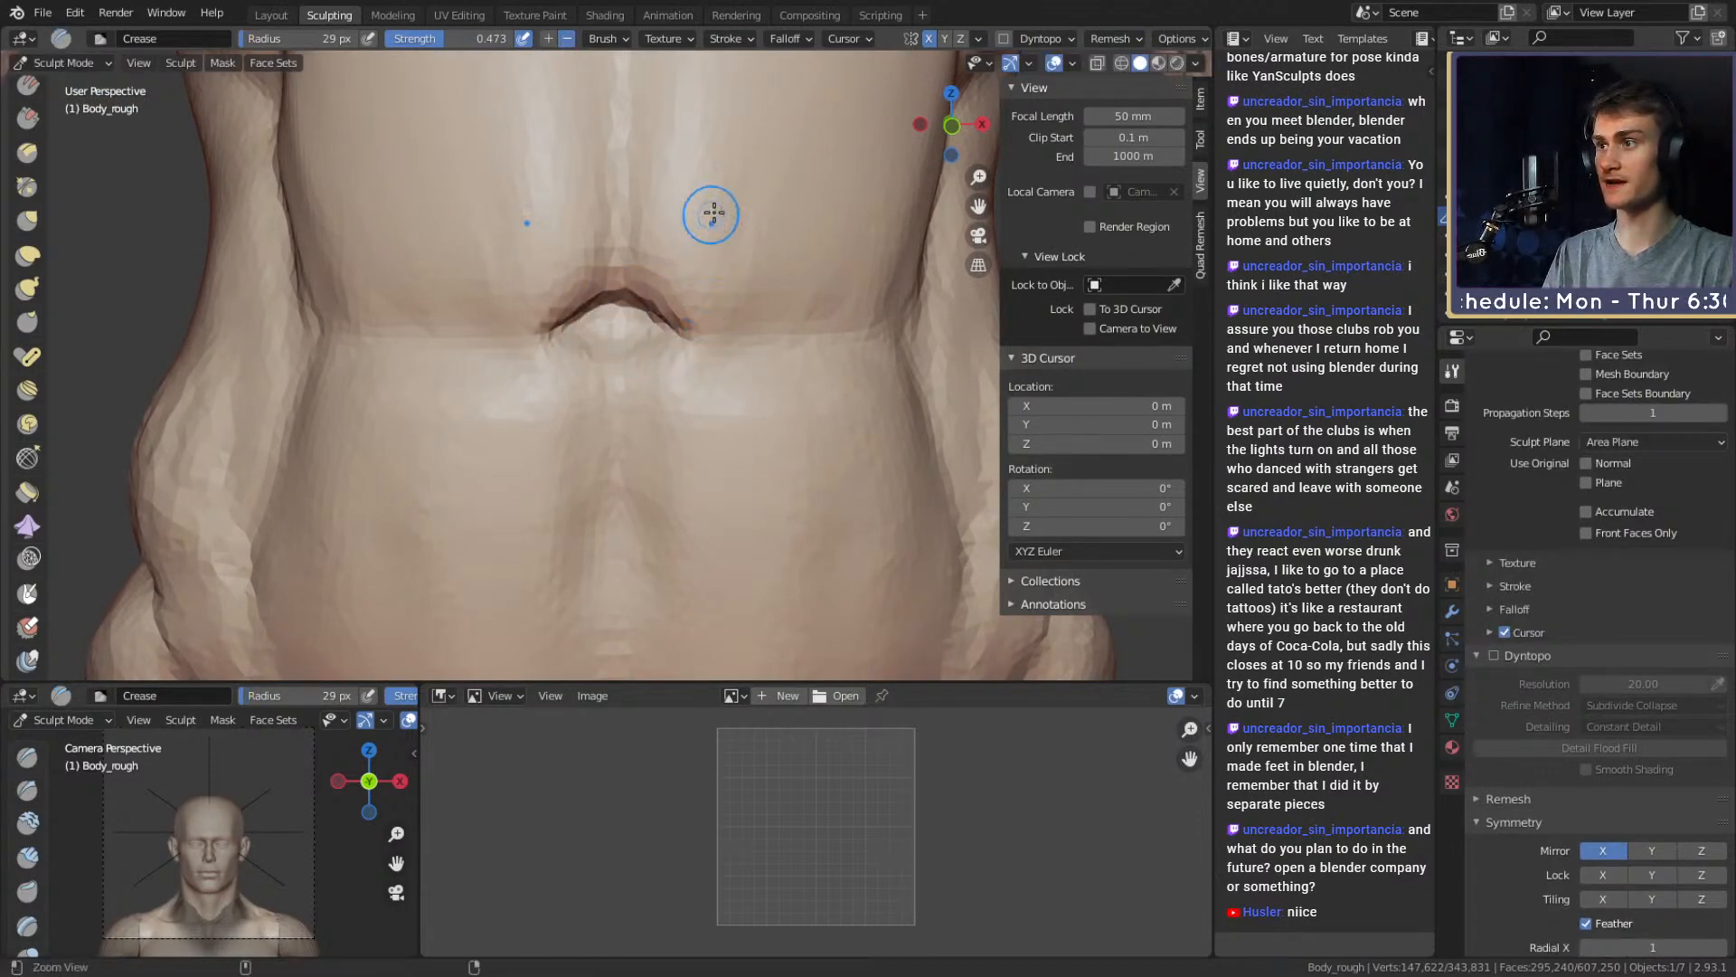
{"action": "mouse_move", "coordinate": [712, 213]}
{"action": "middle_mouse_down", "text": "ctrl"}
{"action": "mouse_move", "coordinate": [736, 361]}
{"action": "mouse_move", "coordinate": [685, 309]}
{"action": "mouse_move", "coordinate": [709, 317]}
{"action": "mouse_move", "coordinate": [663, 314]}
{"action": "mouse_move", "coordinate": [712, 350]}
{"action": "middle_mouse_up", "text": "ctrl"}
Build up the lower abdominal muscles on both sides of the midline with the Clay Strips brush at 54 px
{"action": "key", "text": "c"}
{"action": "key", "text": "f"}
{"action": "left_click", "coordinate": [659, 291]}
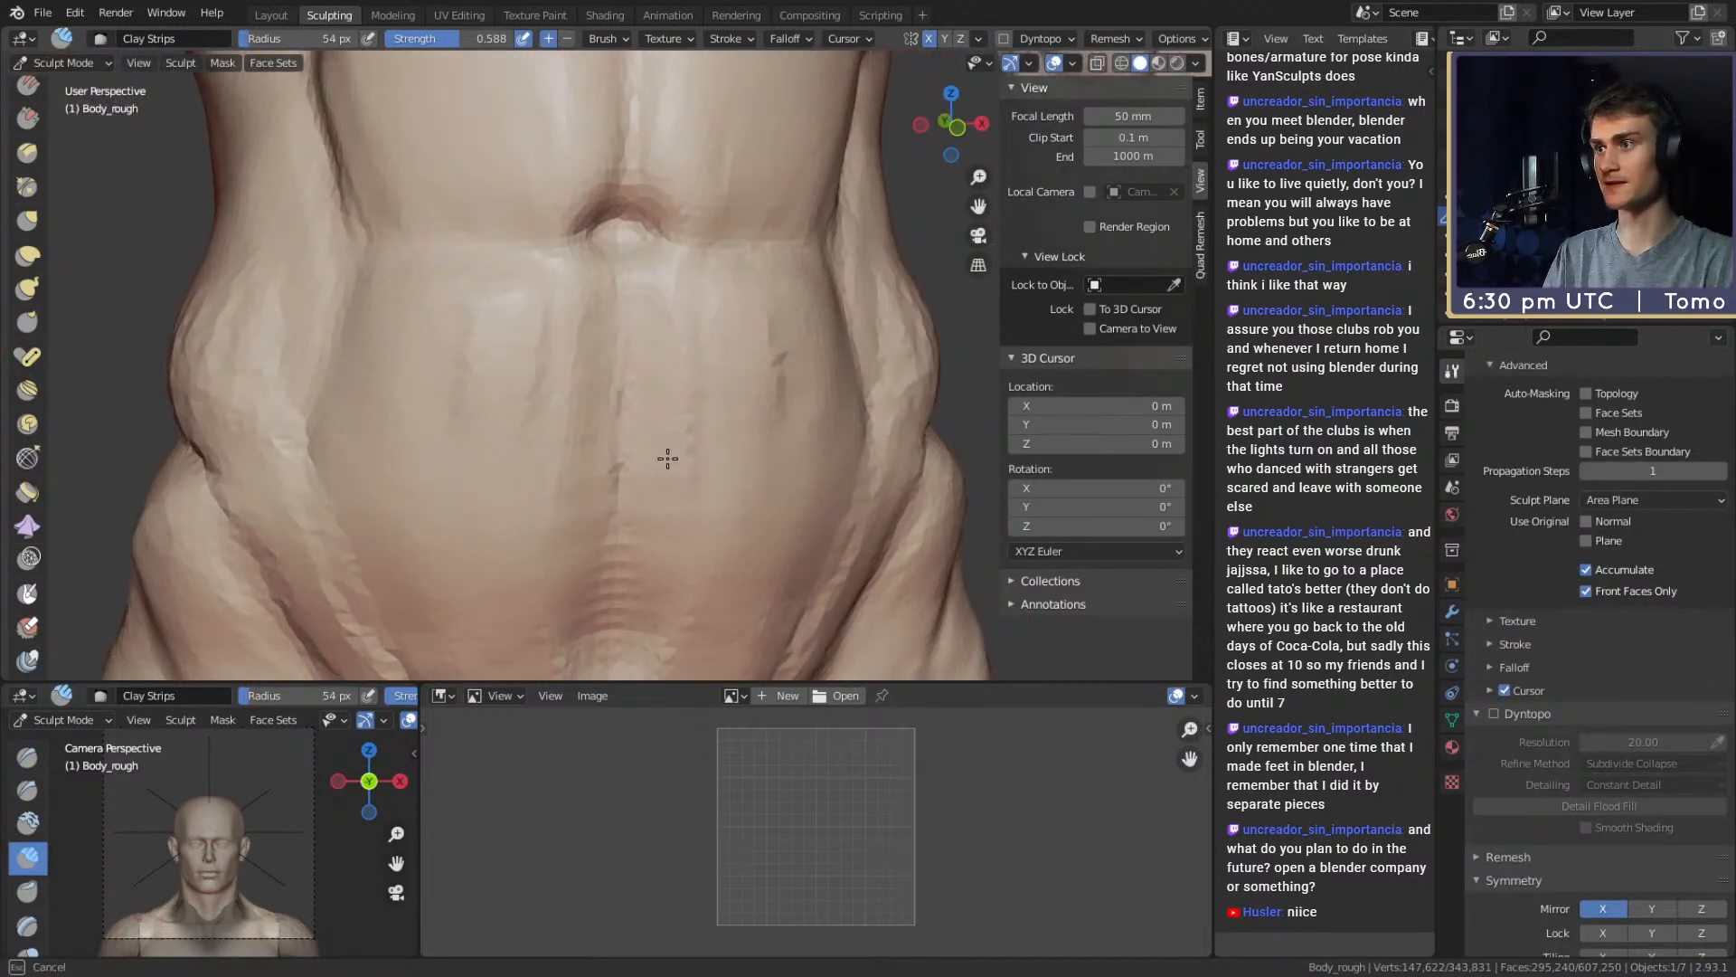
{"action": "left_click_drag", "start_coordinate": [667, 458], "coordinate": [671, 425]}
Fill out the lower belly down to the pubic area with the Clay Strips brush at 63 px
{"action": "key", "text": "f"}
{"action": "left_click", "coordinate": [734, 352]}
{"action": "middle_click_drag", "start_coordinate": [720, 454], "coordinate": [752, 333]}
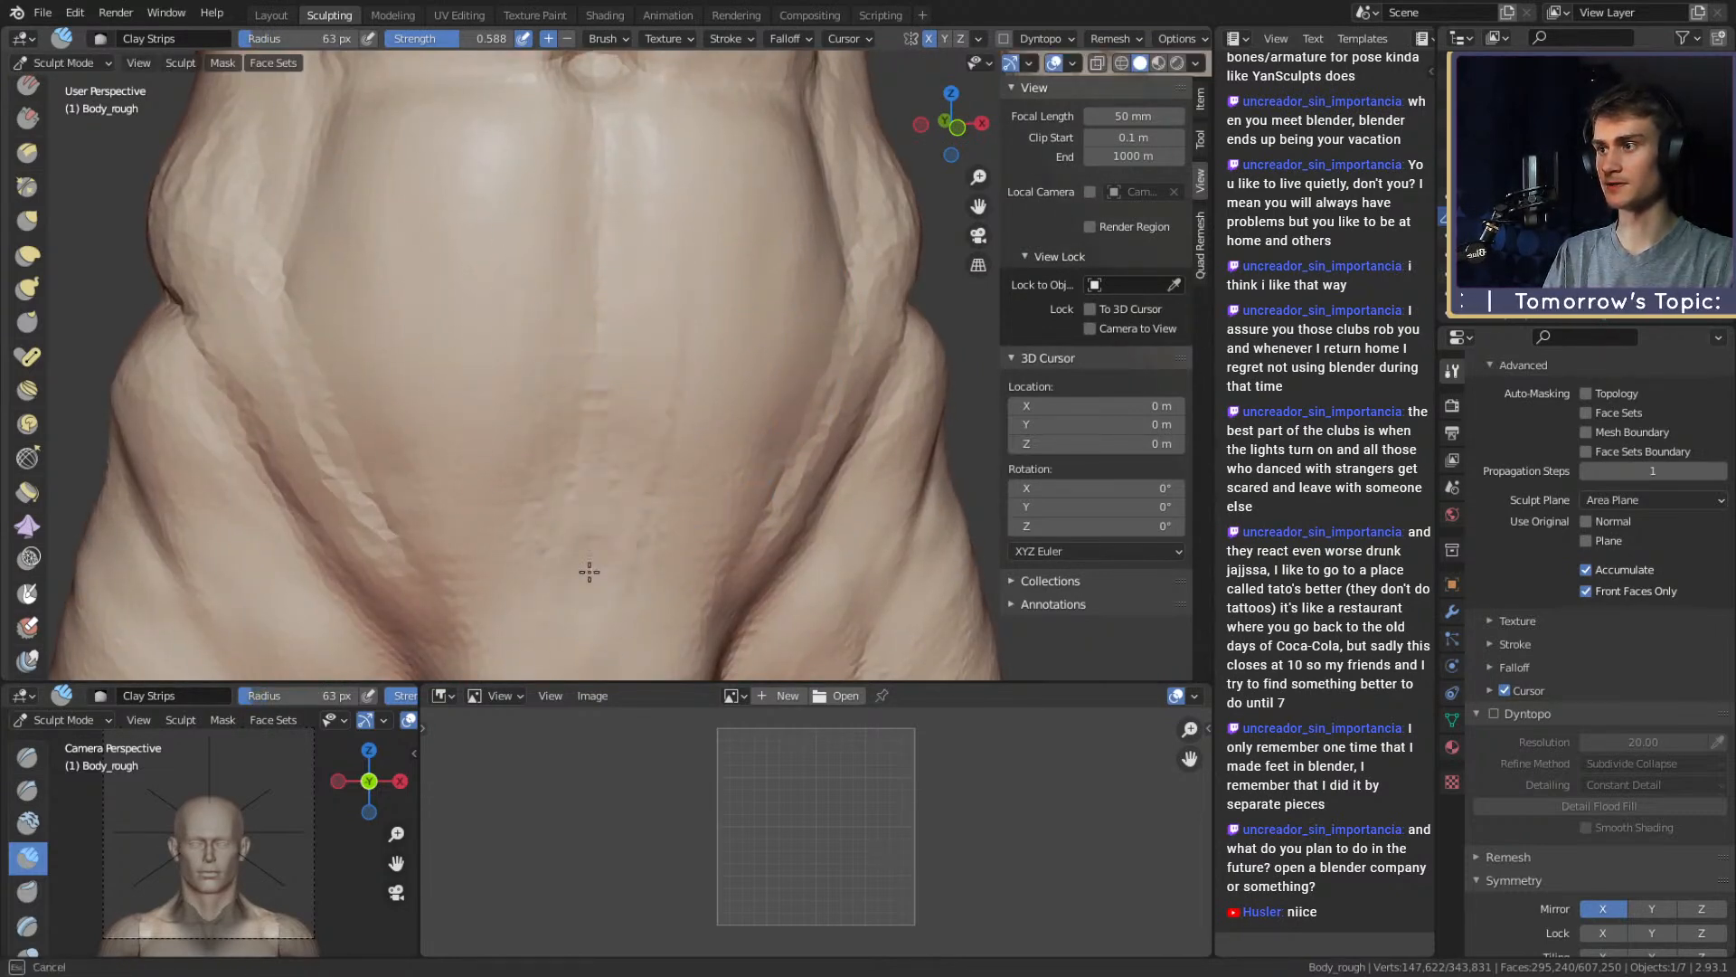
{"action": "key", "text": "f"}
{"action": "left_click", "coordinate": [554, 280]}
{"action": "left_click_drag", "start_coordinate": [545, 465], "coordinate": [529, 398]}
Refine the oblique muscle above the hip crest with the Clay Strips brush at 138 px
{"action": "scroll", "coordinate": [543, 416], "scroll_direction": "down", "scroll_amount": 3}
{"action": "middle_click_drag", "start_coordinate": [561, 480], "coordinate": [624, 434]}
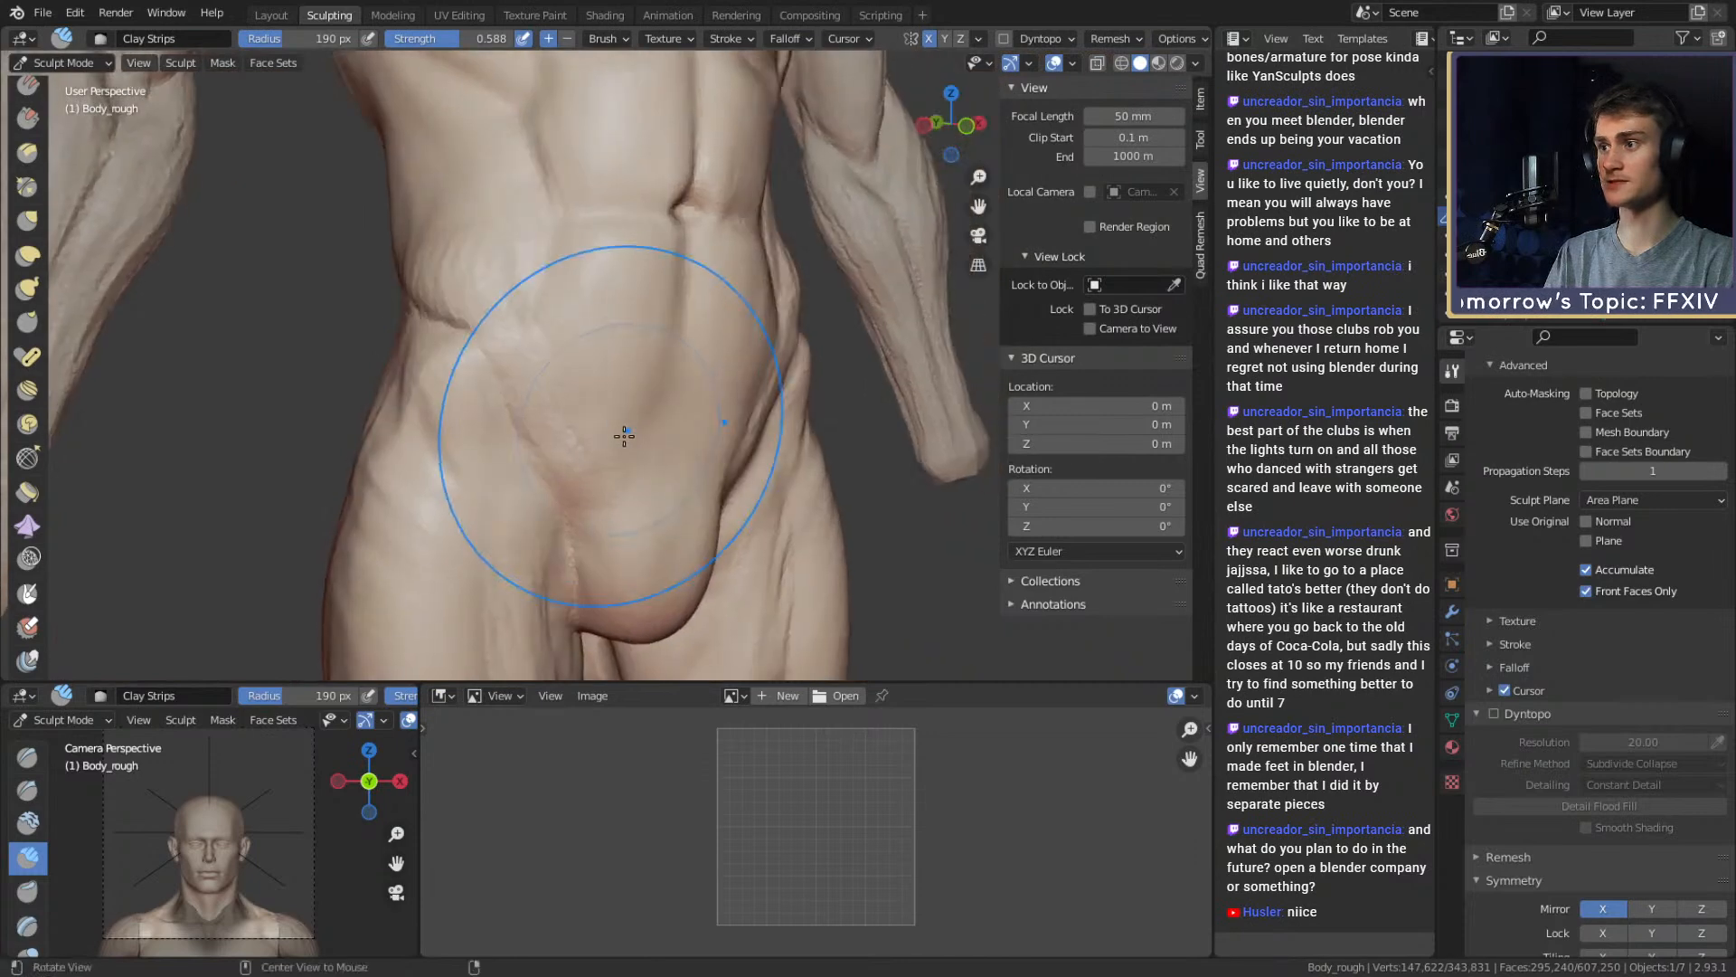
{"action": "scroll", "coordinate": [624, 434], "scroll_direction": "up", "scroll_amount": 1}
{"action": "key", "text": "f"}
{"action": "left_click", "coordinate": [580, 478]}
{"action": "mouse_move", "coordinate": [515, 311]}
{"action": "middle_mouse_down"}
{"action": "mouse_move", "coordinate": [566, 368]}
{"action": "mouse_move", "coordinate": [534, 342]}
{"action": "middle_mouse_up"}
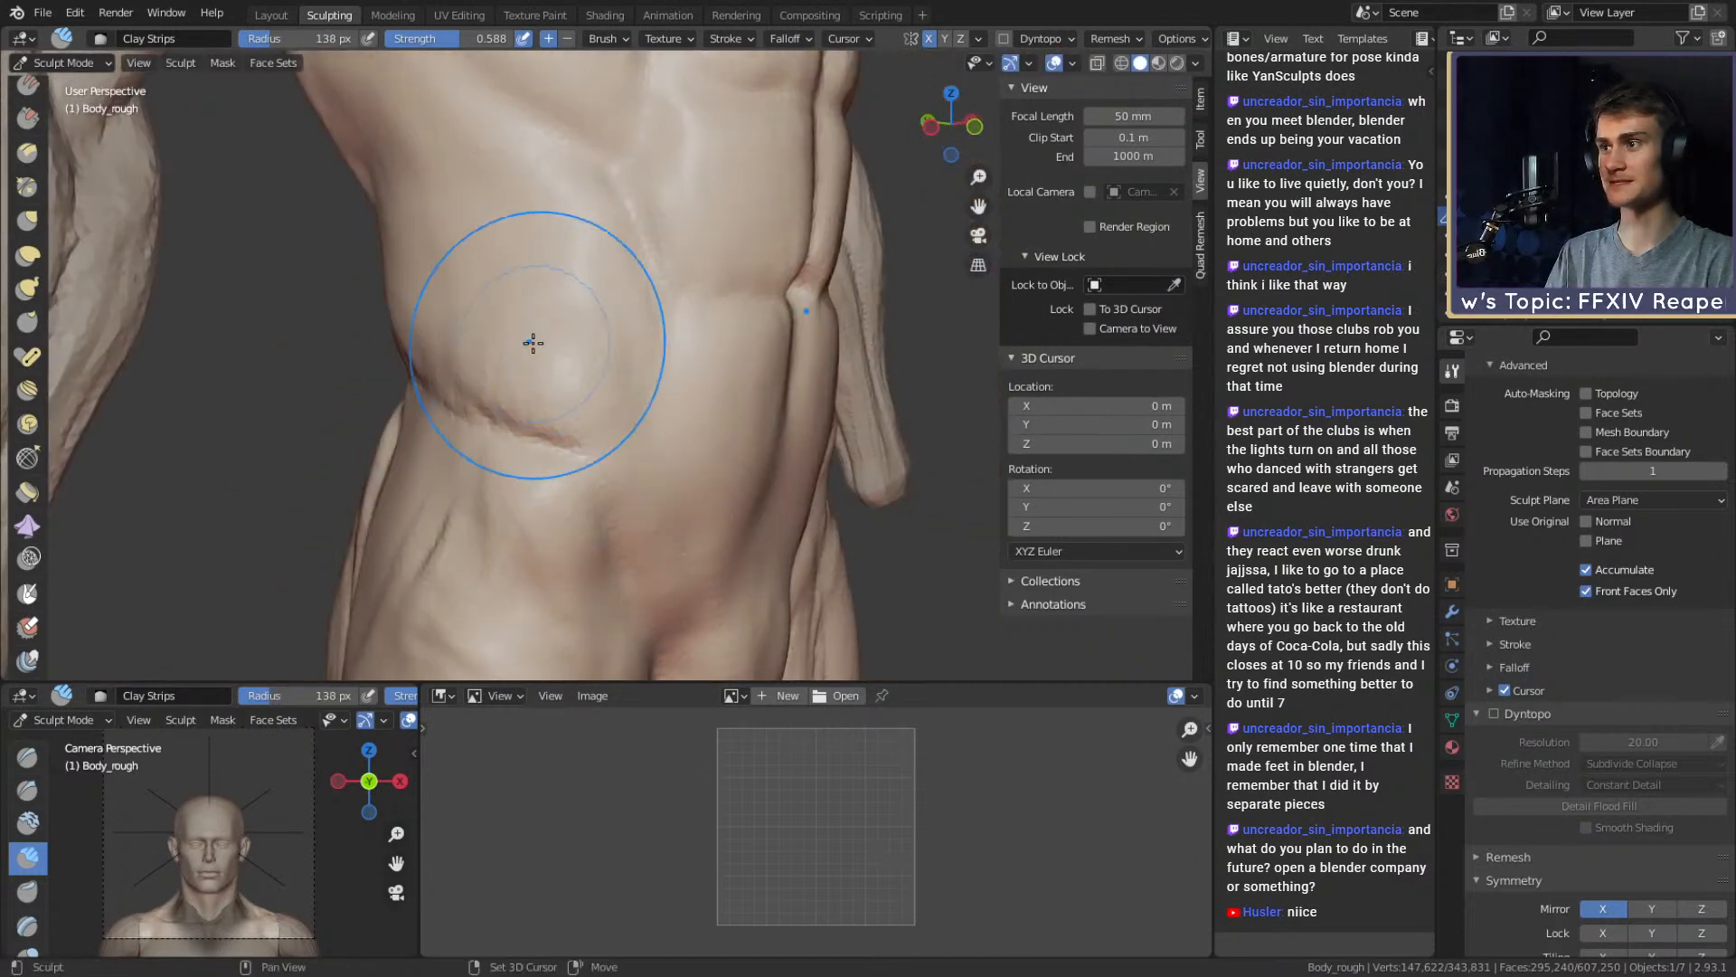
{"action": "middle_click_drag", "start_coordinate": [637, 299], "coordinate": [638, 389], "text": "ctrl"}
Adjust the side of the torso near the armpit with the Grab brush at several radii
{"action": "middle_click_drag", "start_coordinate": [638, 389], "coordinate": [703, 321]}
{"action": "key", "text": "g"}
{"action": "key", "text": "f"}
{"action": "left_click", "coordinate": [633, 362]}
{"action": "mouse_move", "coordinate": [703, 321]}
{"action": "middle_mouse_down", "text": "ctrl"}
{"action": "mouse_move", "coordinate": [712, 268]}
{"action": "mouse_move", "coordinate": [683, 362]}
{"action": "middle_mouse_up", "text": "ctrl"}
{"action": "key", "text": "f"}
{"action": "left_click", "coordinate": [766, 341]}
{"action": "key", "text": "f"}
{"action": "left_click", "coordinate": [787, 327]}
{"action": "left_click_drag", "start_coordinate": [683, 362], "coordinate": [717, 362]}
Pull the lower outer edge of the chest muscle into the armpit with the Grab brush at 133 px
{"action": "mouse_move", "coordinate": [716, 361]}
{"action": "middle_mouse_down"}
{"action": "mouse_move", "coordinate": [694, 351]}
{"action": "mouse_move", "coordinate": [716, 289]}
{"action": "middle_mouse_up"}
{"action": "key", "text": "f"}
{"action": "left_click", "coordinate": [680, 351]}
{"action": "left_click_drag", "start_coordinate": [716, 298], "coordinate": [719, 296]}
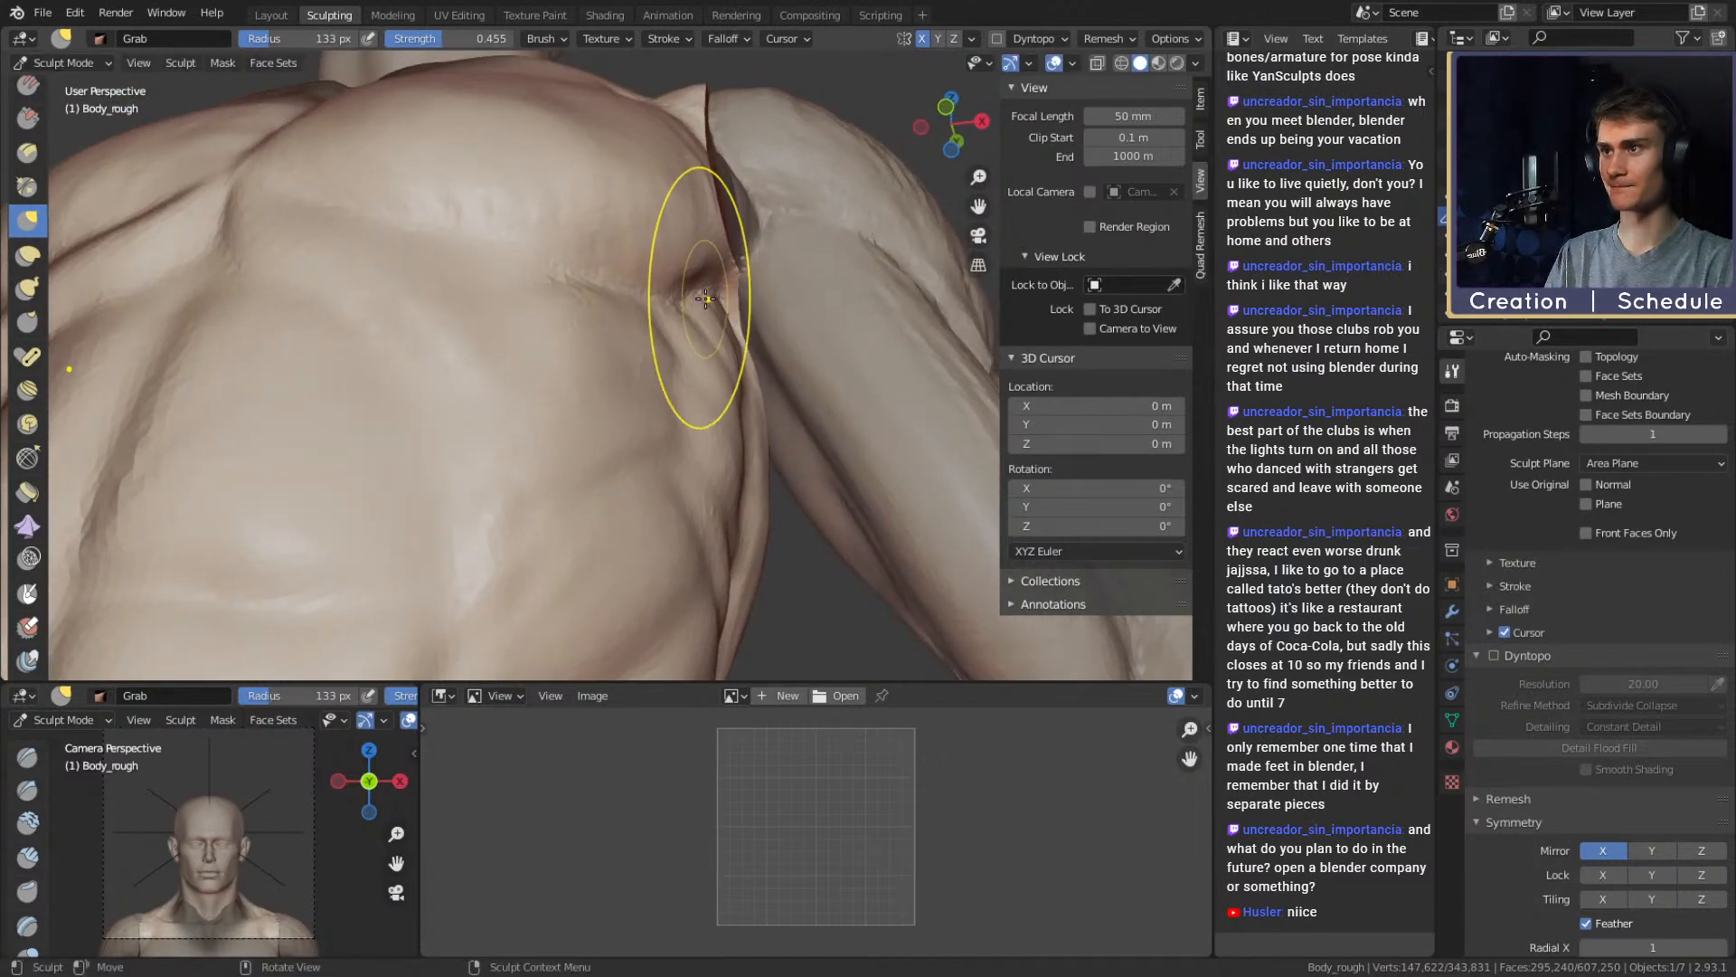
{"action": "middle_click_drag", "start_coordinate": [708, 300], "coordinate": [720, 437]}
{"action": "left_click_drag", "start_coordinate": [700, 456], "coordinate": [701, 455]}
{"action": "mouse_move", "coordinate": [701, 454]}
{"action": "middle_mouse_down"}
{"action": "mouse_move", "coordinate": [719, 344]}
{"action": "mouse_move", "coordinate": [713, 422]}
{"action": "mouse_move", "coordinate": [722, 384]}
{"action": "middle_mouse_up"}
Refine the seam between the chest and the arm with the Grab brush at 177 px
{"action": "left_click_drag", "start_coordinate": [722, 384], "coordinate": [710, 276], "text": "alt"}
{"action": "key", "text": "f"}
{"action": "left_click", "coordinate": [849, 271]}
{"action": "key", "text": "f"}
{"action": "left_click", "coordinate": [896, 304]}
{"action": "left_click_drag", "start_coordinate": [705, 267], "coordinate": [711, 271]}
{"action": "mouse_move", "coordinate": [710, 249]}
{"action": "left_mouse_down", "text": "ctrl+alt"}
{"action": "mouse_move", "coordinate": [709, 315]}
{"action": "mouse_move", "coordinate": [729, 282]}
{"action": "left_mouse_up", "text": "ctrl+alt"}
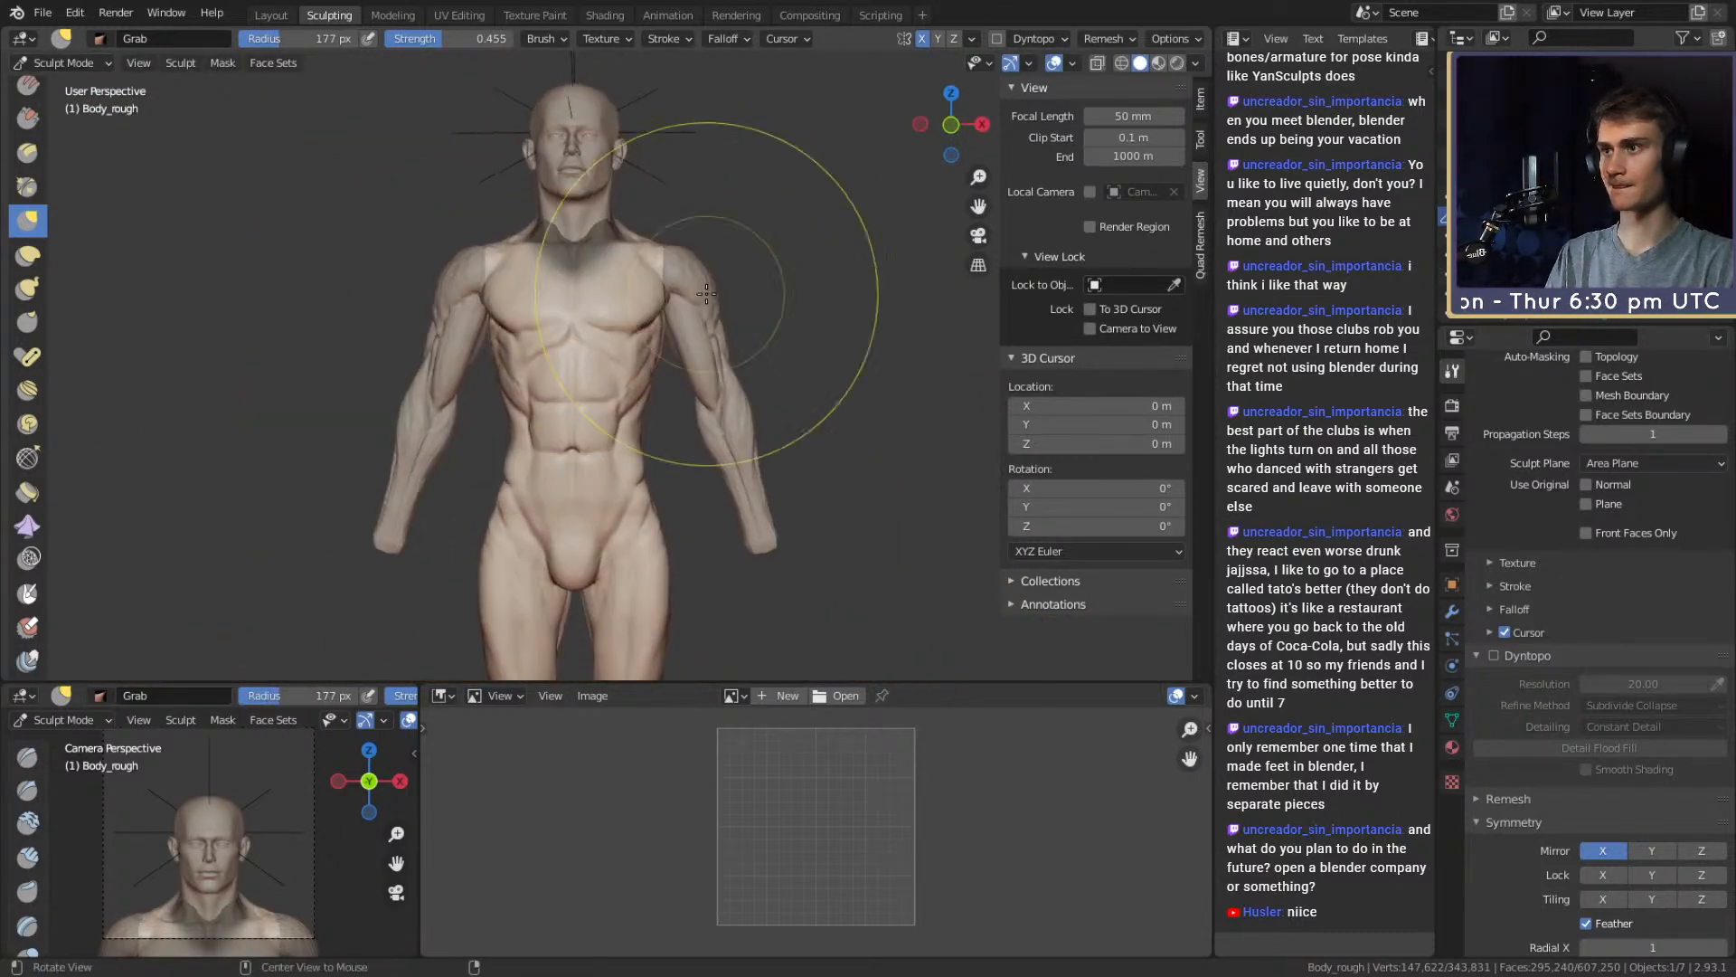
{"action": "left_click_drag", "start_coordinate": [671, 351], "coordinate": [687, 337], "text": "alt"}
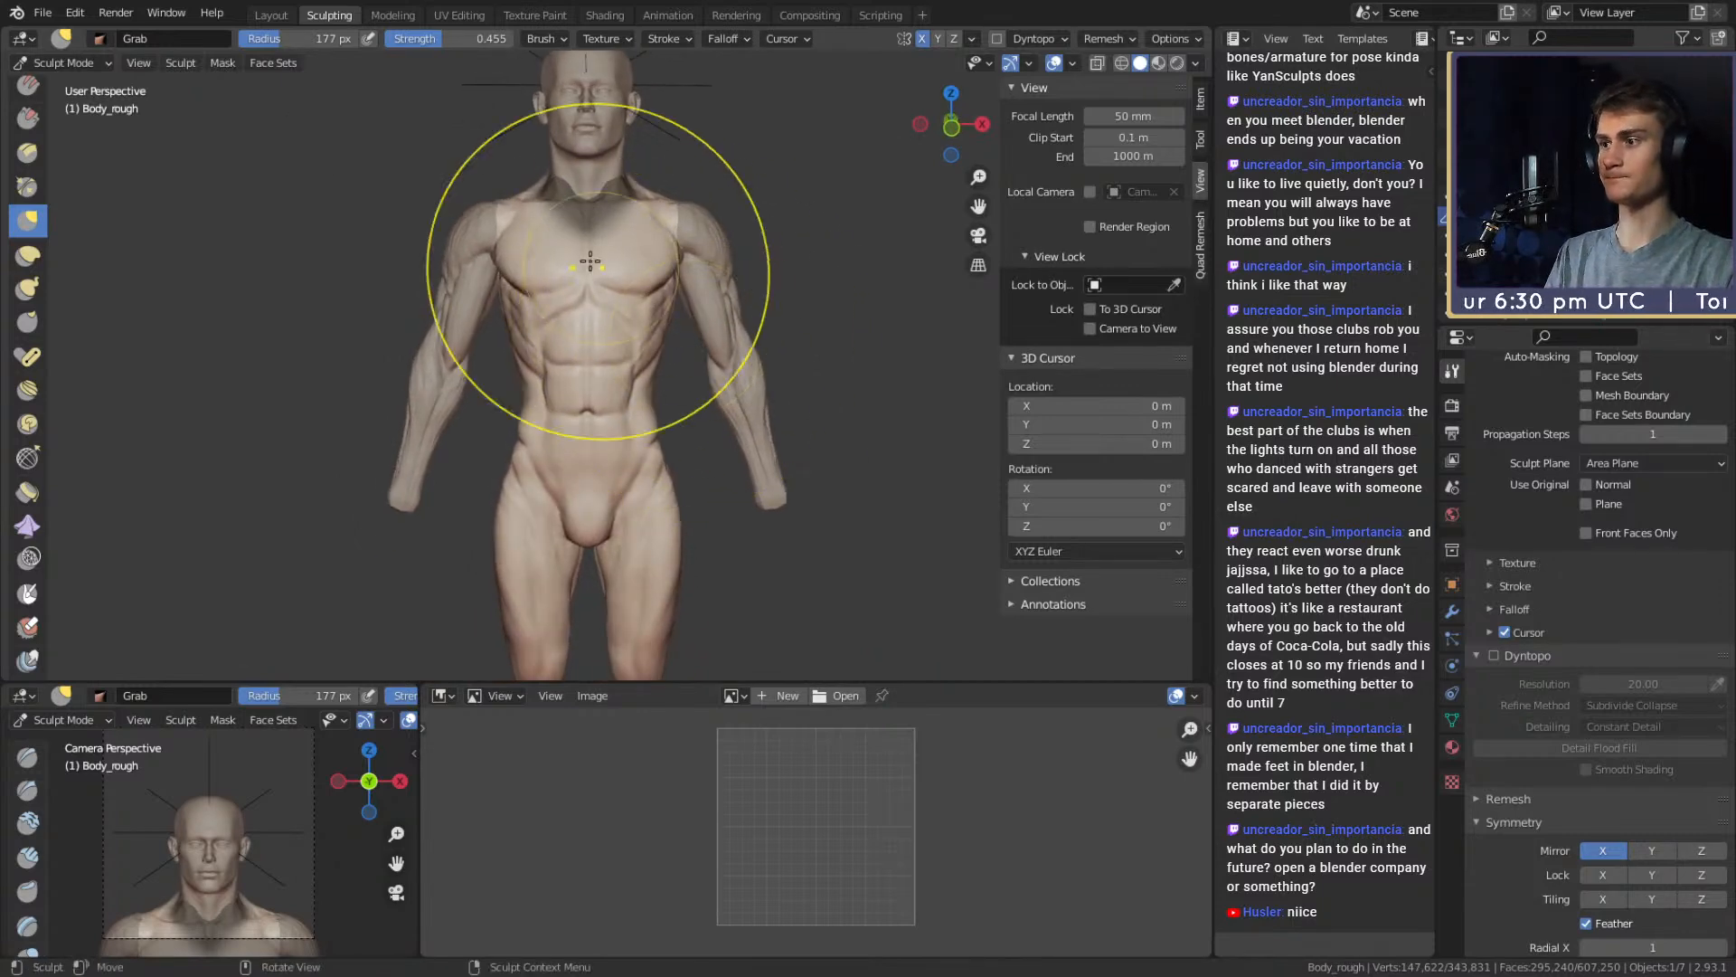
Change the sculpting target from the body to the Arms object
{"action": "left_click", "coordinate": [269, 15]}
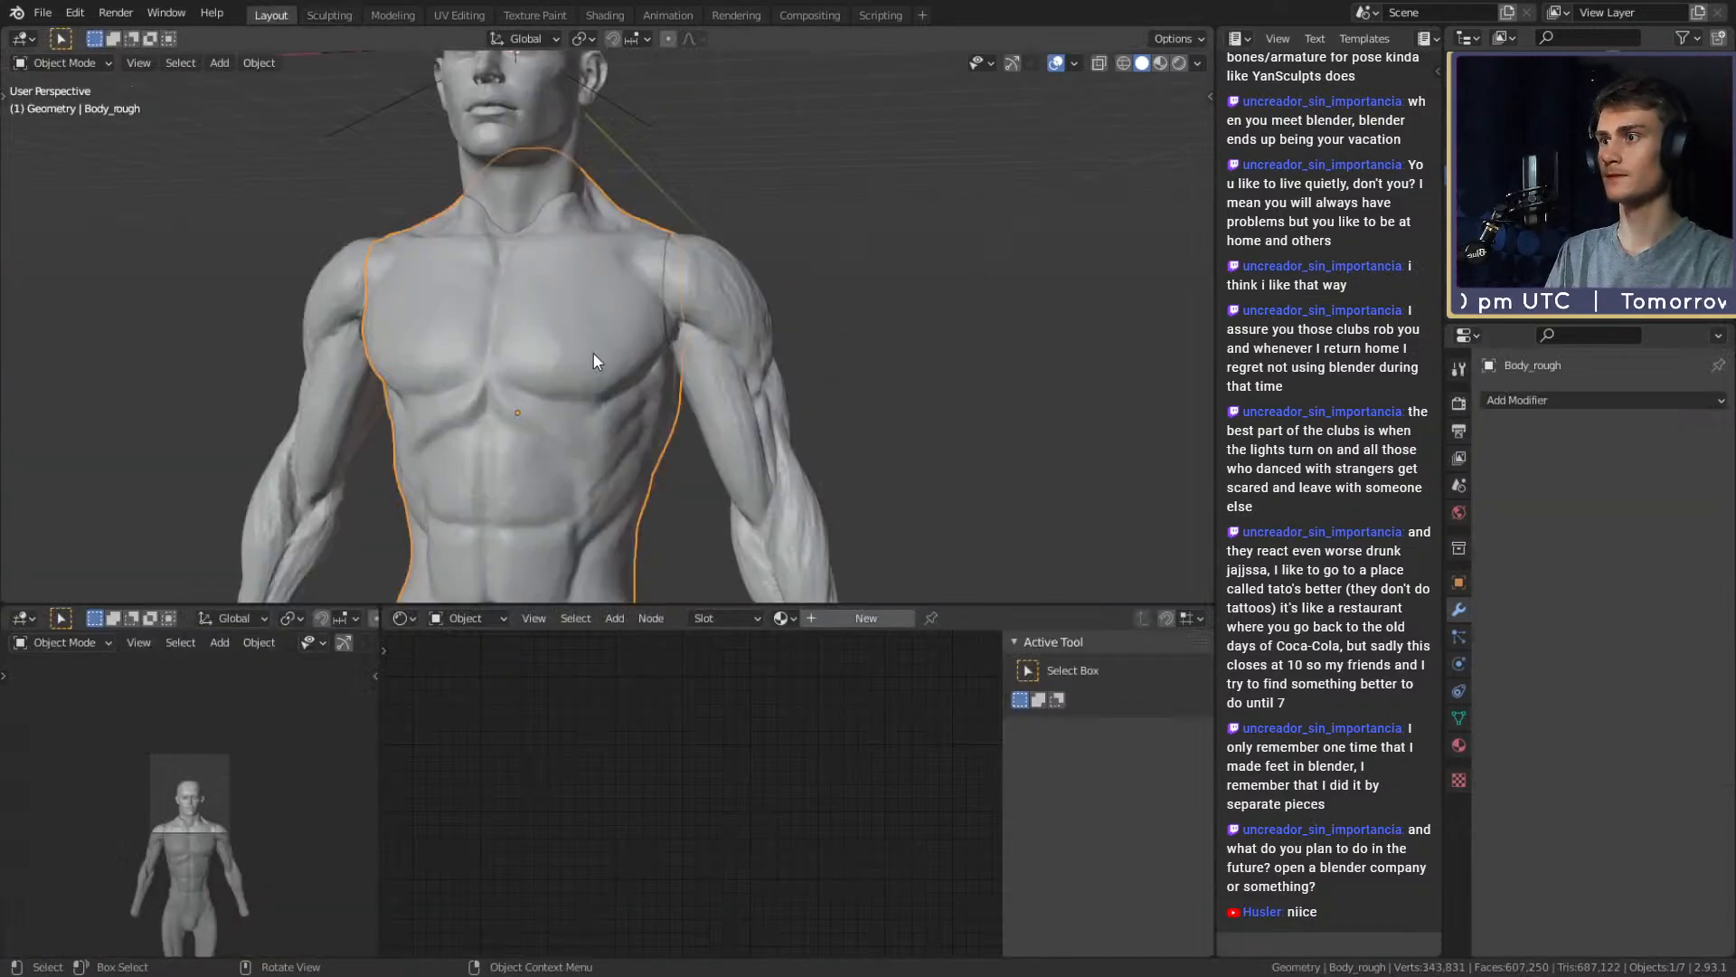
{"action": "scroll", "coordinate": [611, 383], "scroll_direction": "down", "scroll_amount": 3}
{"action": "scroll", "coordinate": [782, 408], "scroll_direction": "up", "scroll_amount": 3}
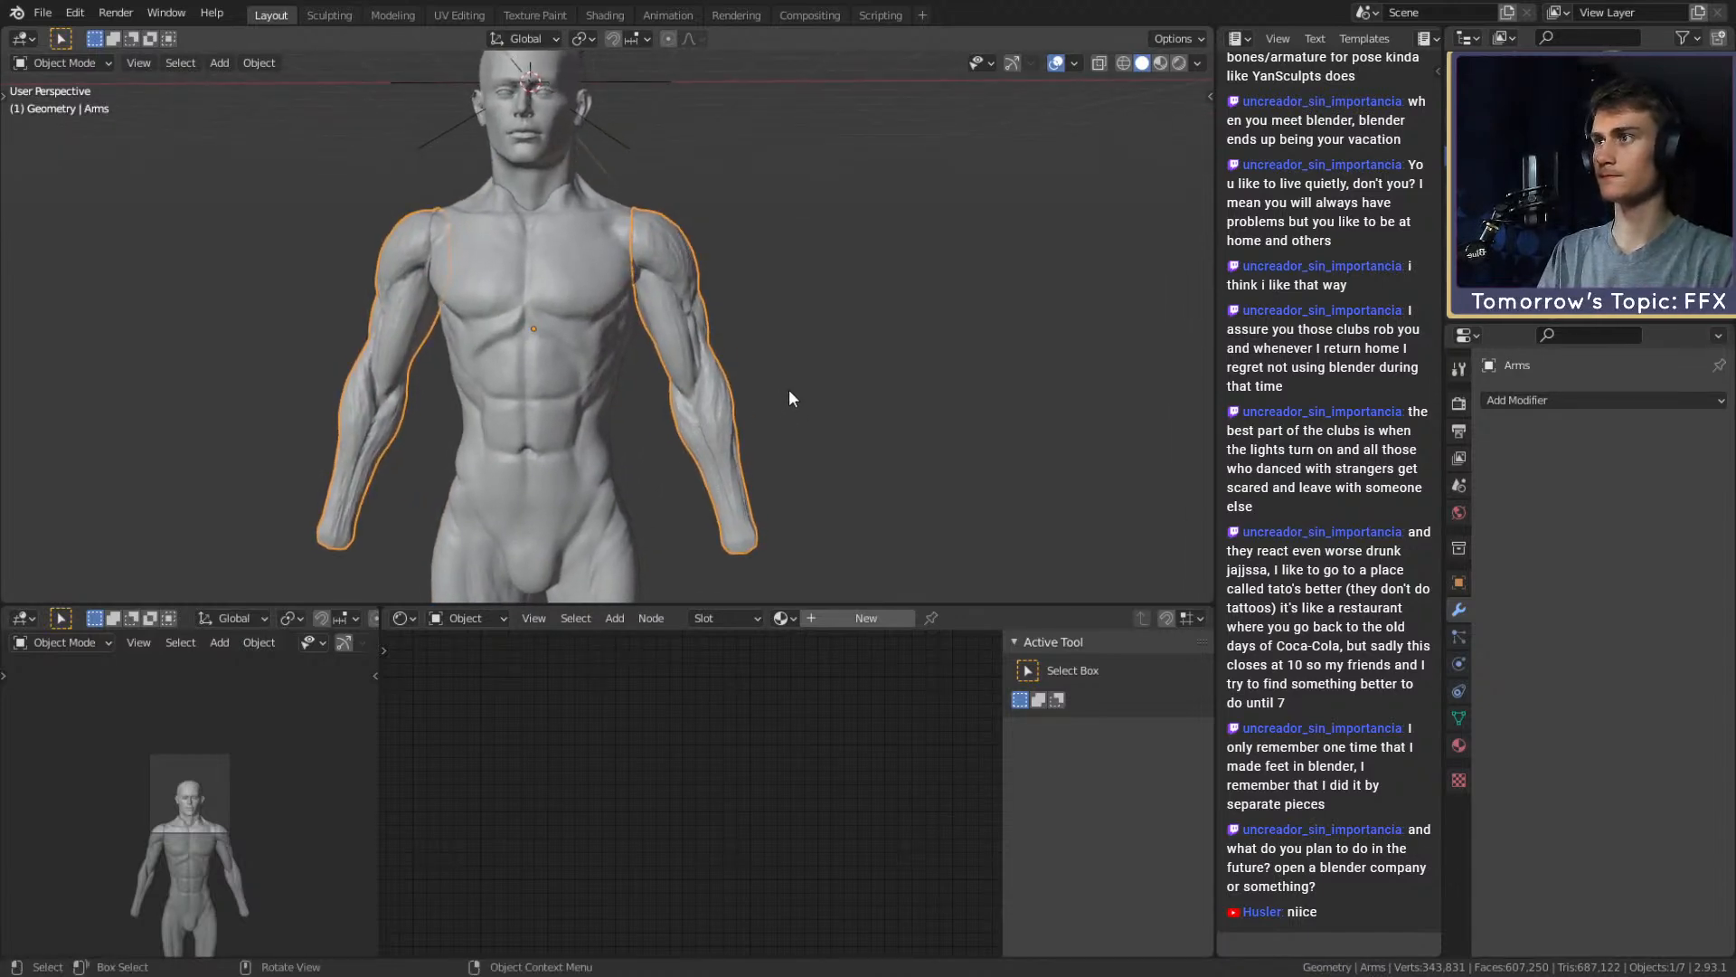
{"action": "left_click", "coordinate": [333, 16]}
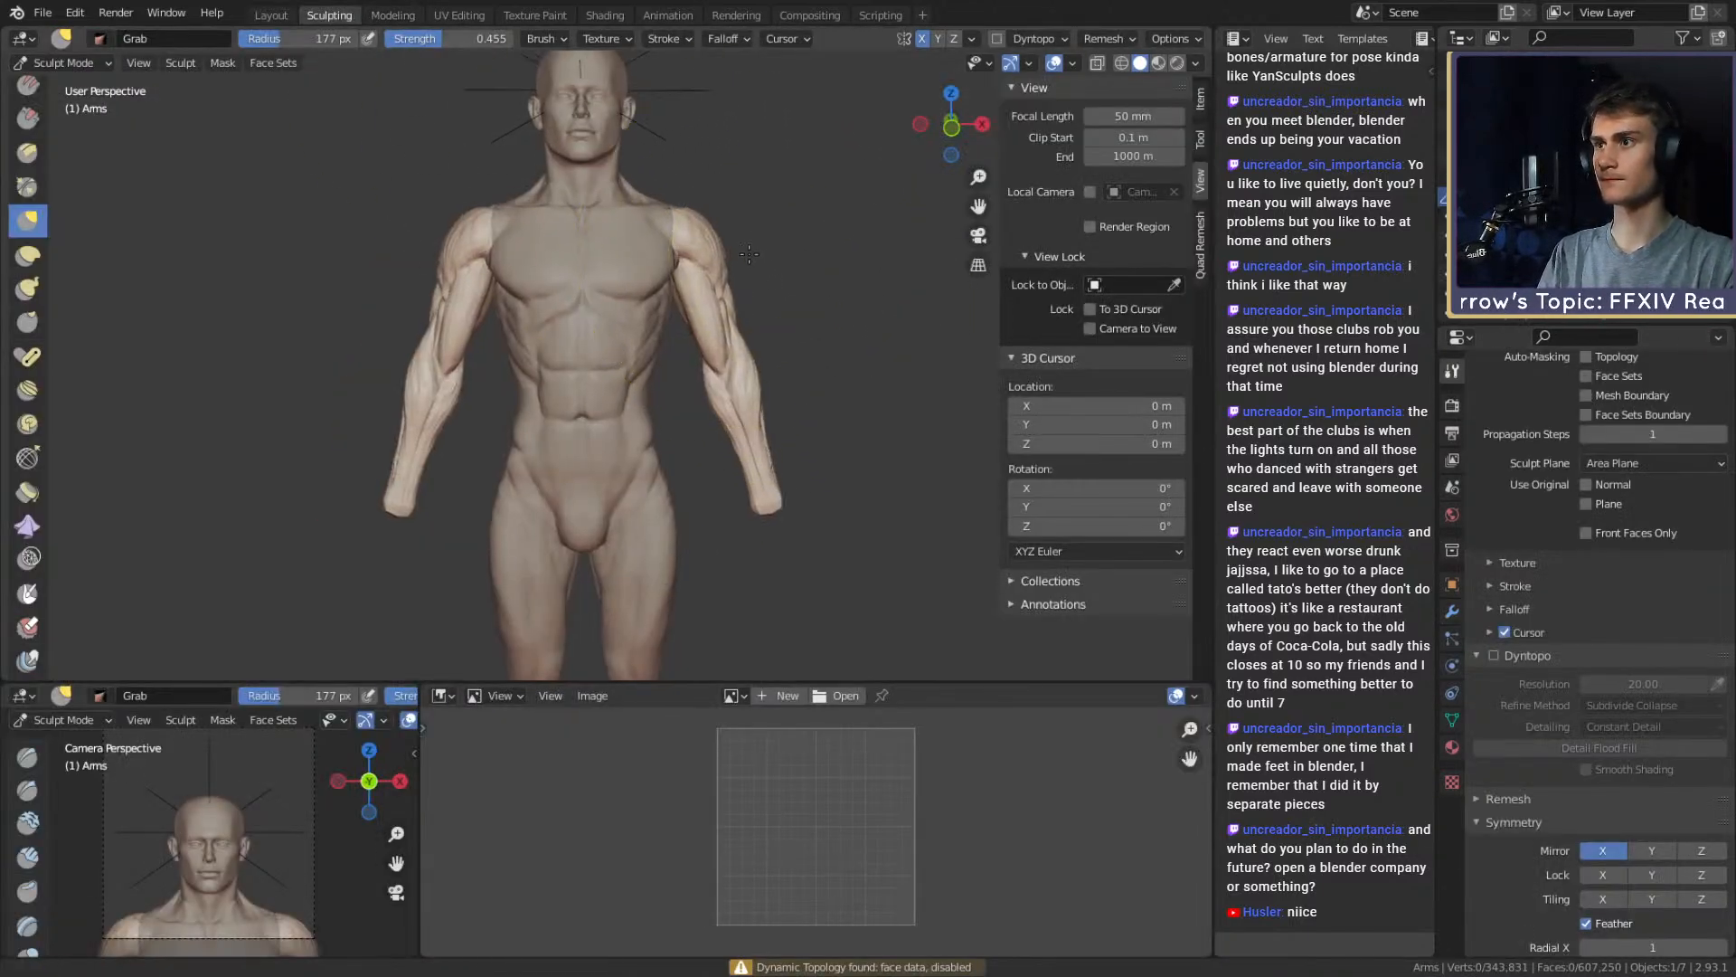
Reshape the shoulders and upper arms with the Grab brush at 271 px
{"action": "scroll", "coordinate": [702, 300], "scroll_direction": "up", "scroll_amount": 2}
{"action": "middle_click_drag", "start_coordinate": [728, 208], "coordinate": [712, 282], "text": "shift"}
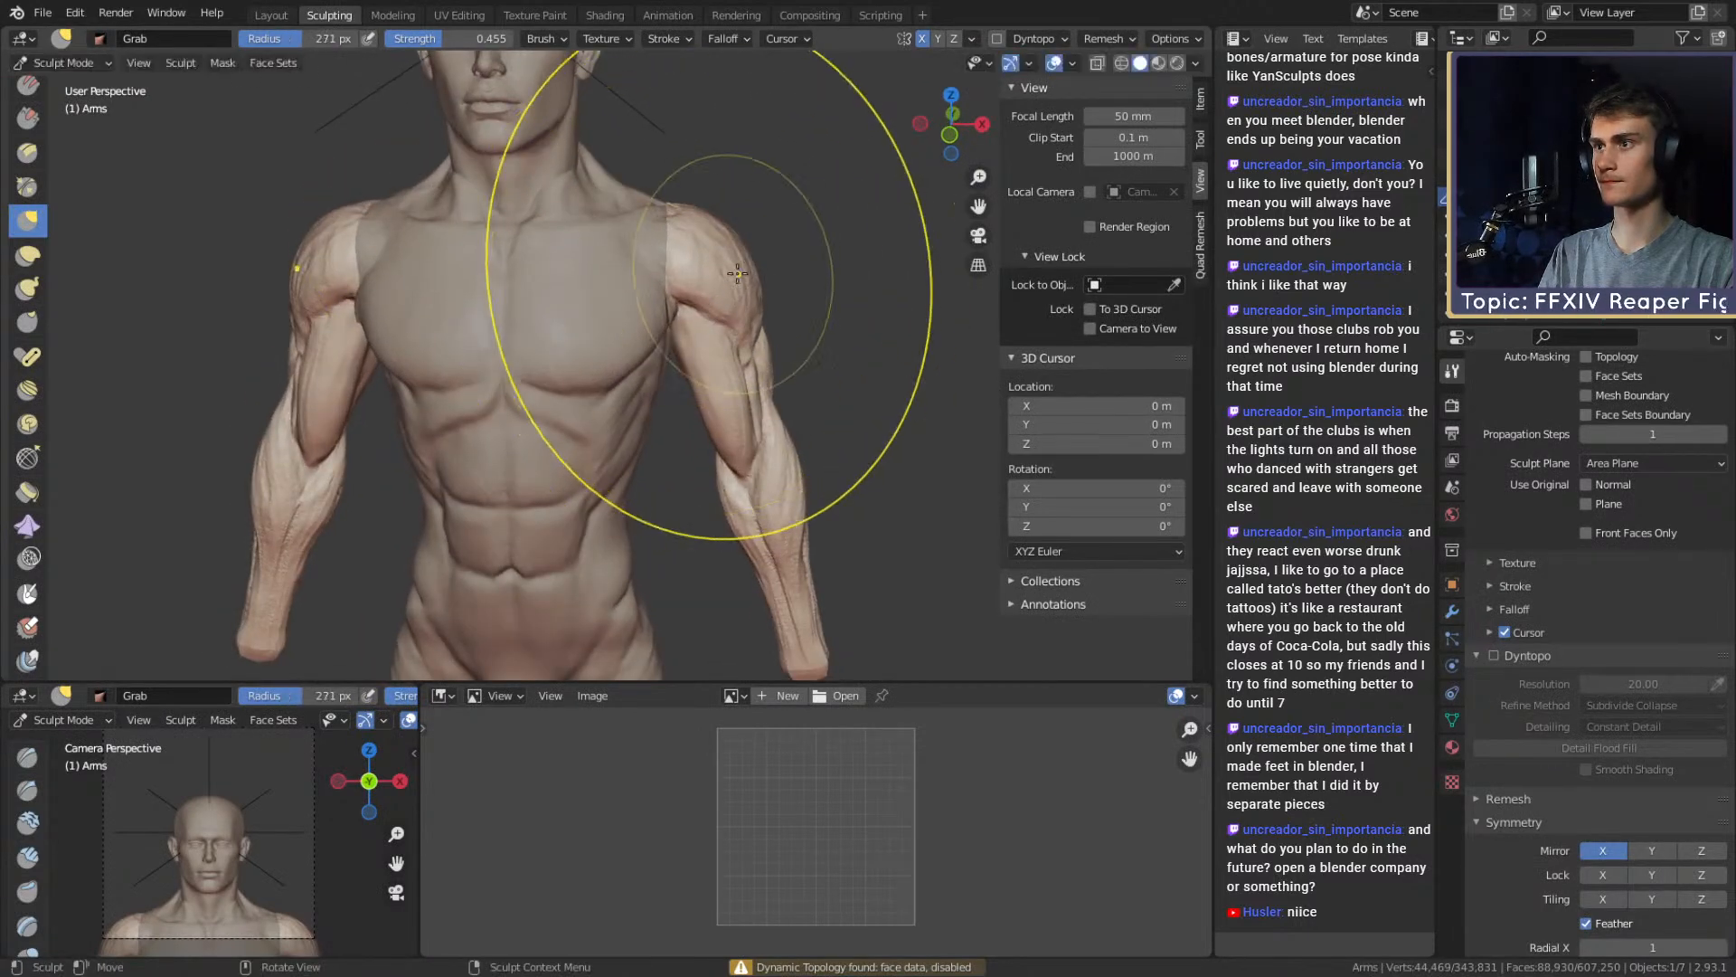
{"action": "left_click_drag", "start_coordinate": [713, 272], "coordinate": [714, 264]}
{"action": "middle_click_drag", "start_coordinate": [729, 307], "coordinate": [713, 159]}
{"action": "left_click_drag", "start_coordinate": [762, 320], "coordinate": [758, 362]}
{"action": "middle_click_drag", "start_coordinate": [758, 385], "coordinate": [748, 322], "text": "shift"}
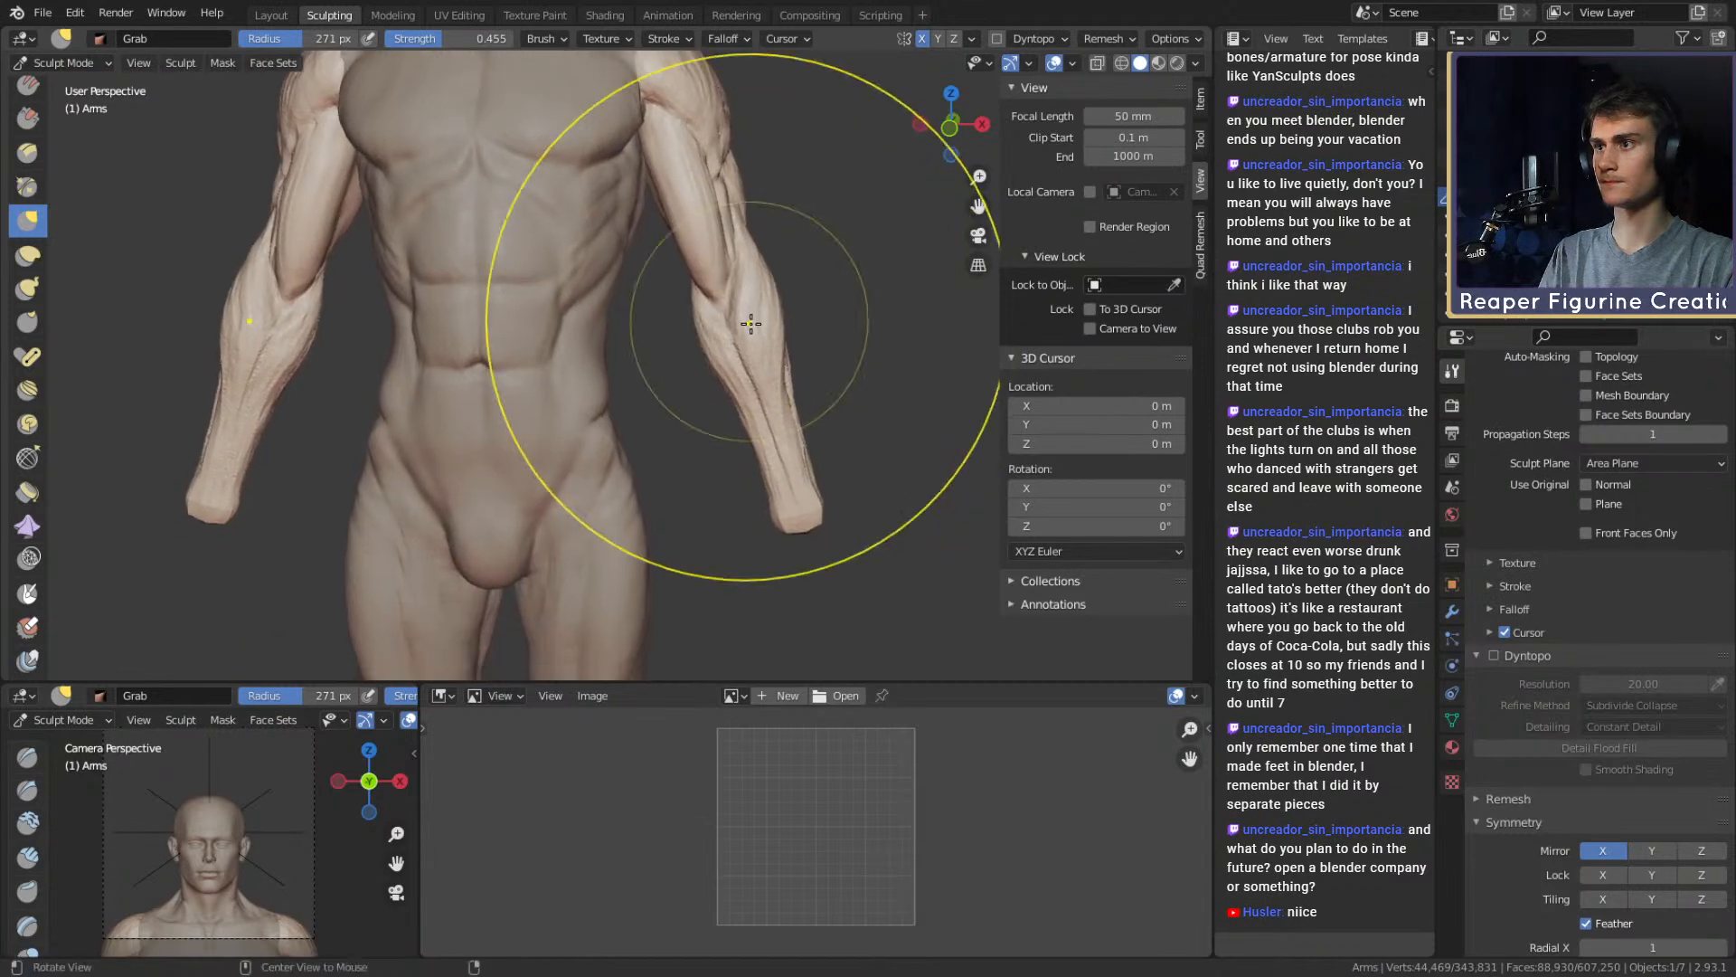
Pull the forearms and wrists inward with the Grab brush at 356 px
{"action": "key", "text": "f"}
{"action": "left_click", "coordinate": [818, 488]}
{"action": "left_click_drag", "start_coordinate": [818, 519], "coordinate": [803, 497]}
{"action": "middle_click_drag", "start_coordinate": [785, 410], "coordinate": [783, 438], "text": "shift"}
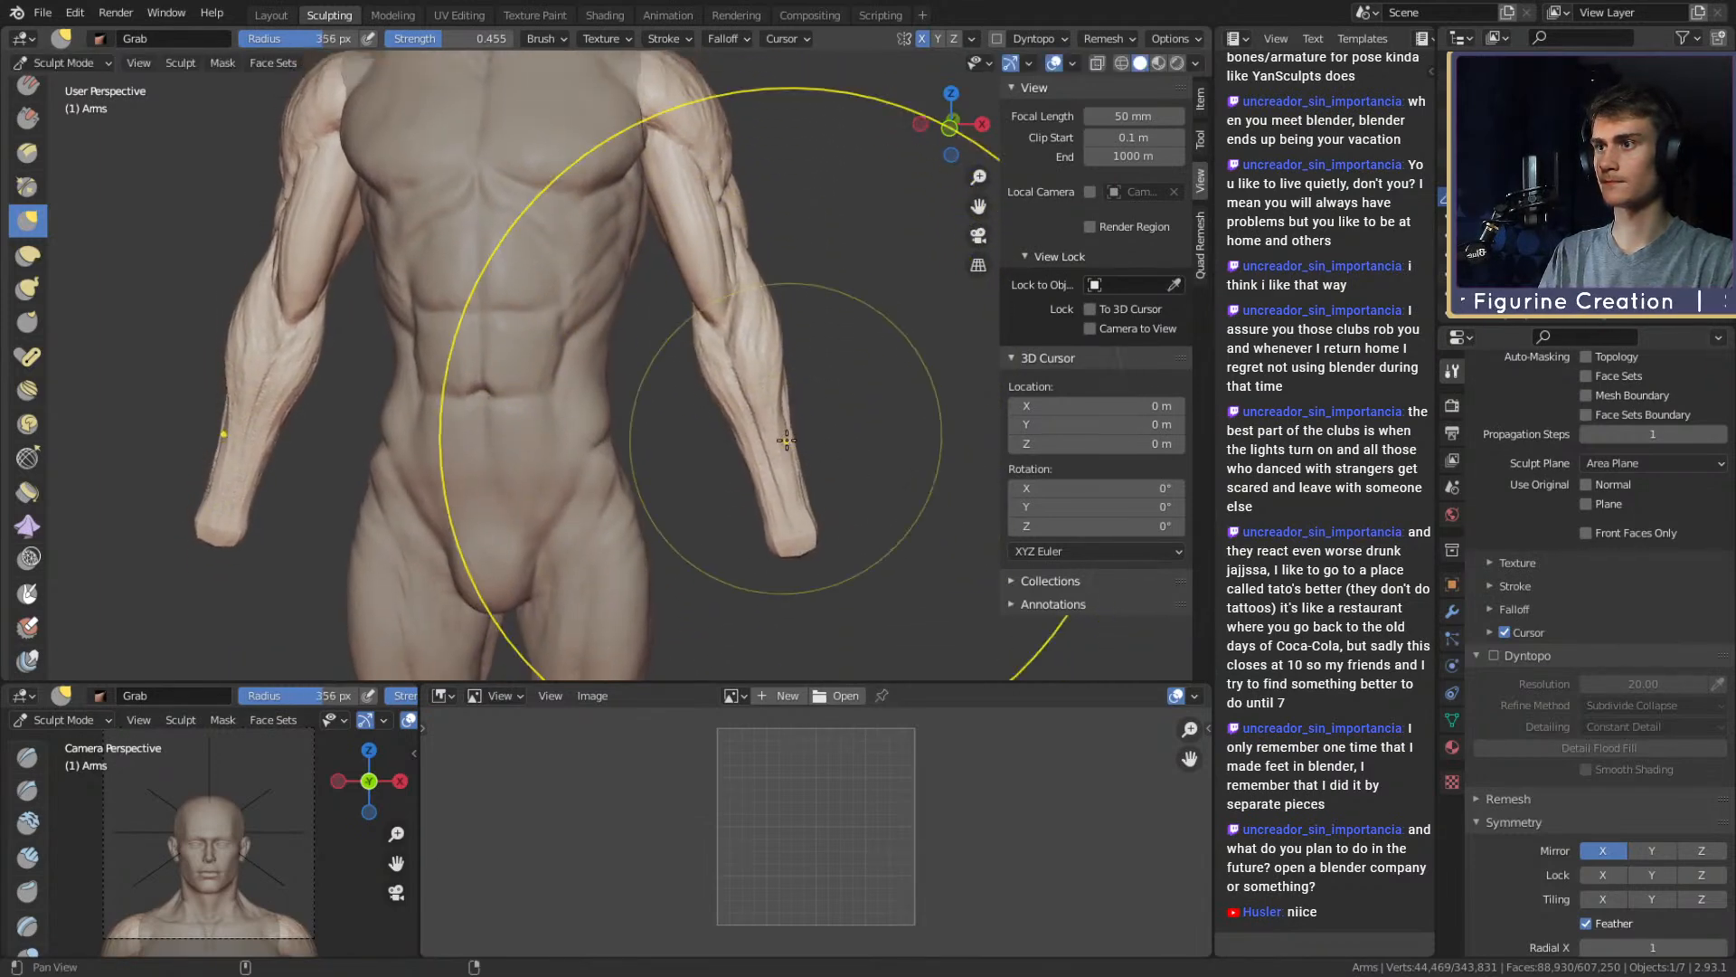
{"action": "left_click_drag", "start_coordinate": [776, 361], "coordinate": [761, 356]}
{"action": "left_click_drag", "start_coordinate": [813, 504], "coordinate": [798, 506]}
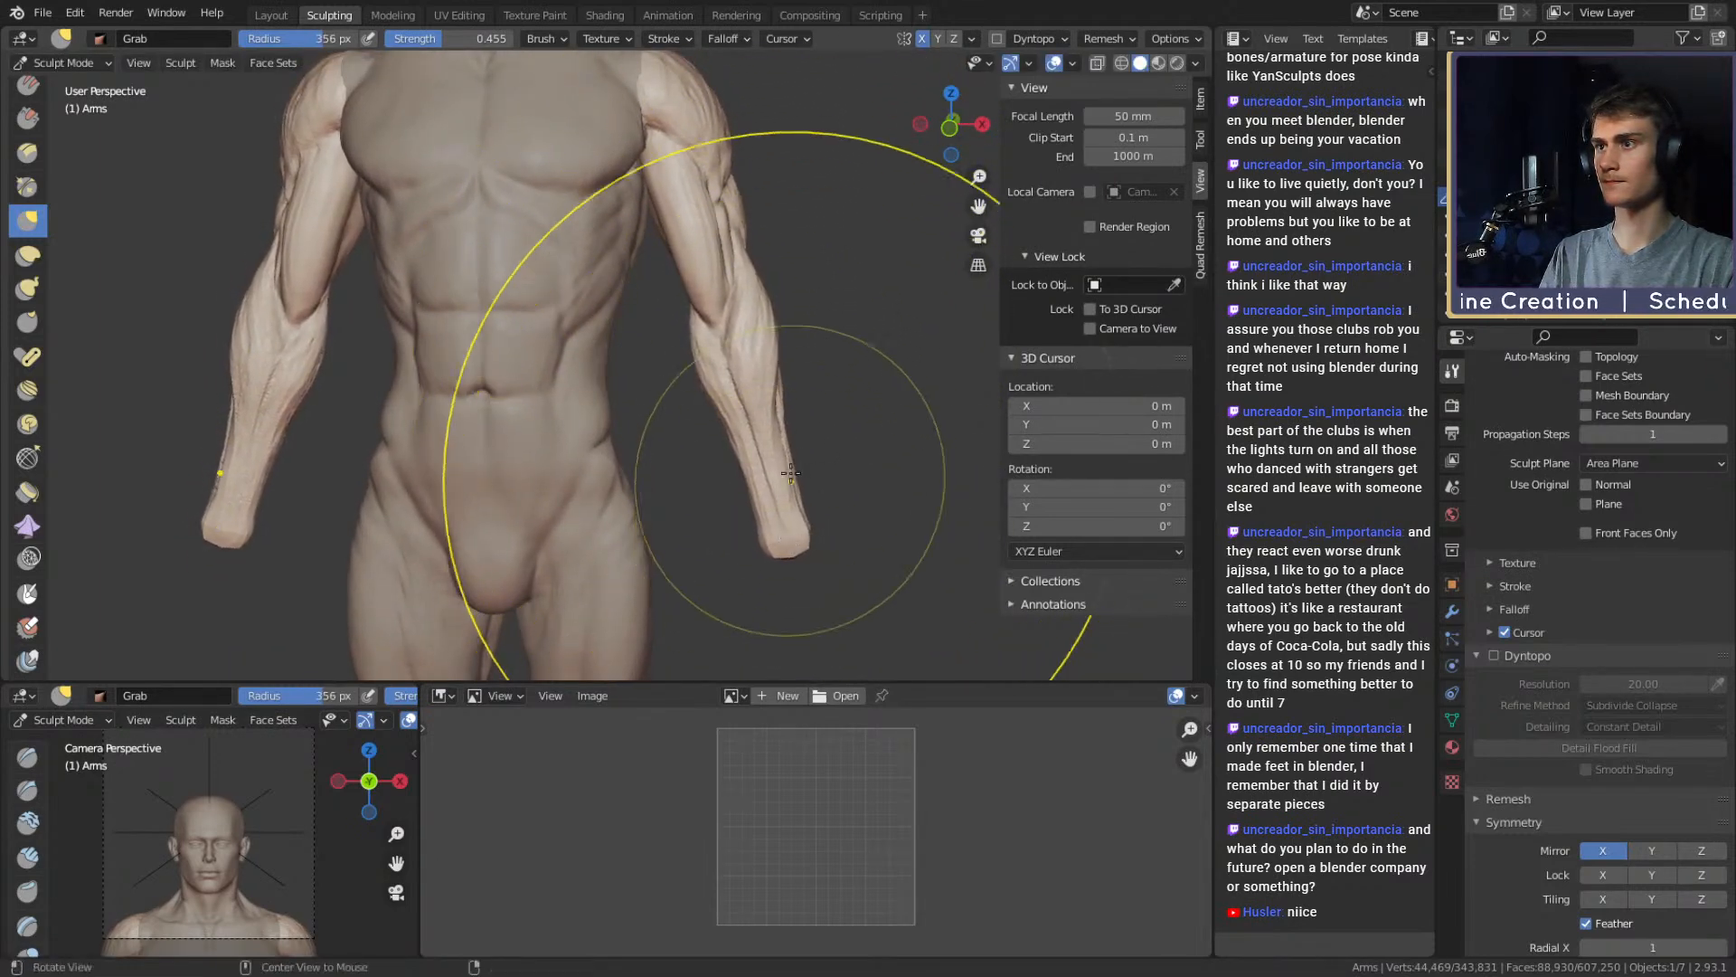
{"action": "mouse_move", "coordinate": [798, 507]}
{"action": "middle_mouse_down"}
{"action": "mouse_move", "coordinate": [532, 419]}
{"action": "mouse_move", "coordinate": [557, 327]}
{"action": "mouse_move", "coordinate": [708, 247]}
{"action": "mouse_move", "coordinate": [806, 370]}
{"action": "middle_mouse_up"}
Examine the proportions of the arms against the full figure from a distance
{"action": "key", "text": "f"}
{"action": "left_click", "coordinate": [542, 370]}
{"action": "mouse_move", "coordinate": [727, 220]}
{"action": "middle_mouse_down", "text": "ctrl"}
{"action": "mouse_move", "coordinate": [739, 489]}
{"action": "mouse_move", "coordinate": [740, 442]}
{"action": "mouse_move", "coordinate": [701, 488]}
{"action": "mouse_move", "coordinate": [671, 587]}
{"action": "mouse_move", "coordinate": [698, 388]}
{"action": "mouse_move", "coordinate": [697, 470]}
{"action": "middle_mouse_up", "text": "ctrl"}
{"action": "middle_click_drag", "start_coordinate": [697, 470], "coordinate": [698, 480], "text": "shift"}
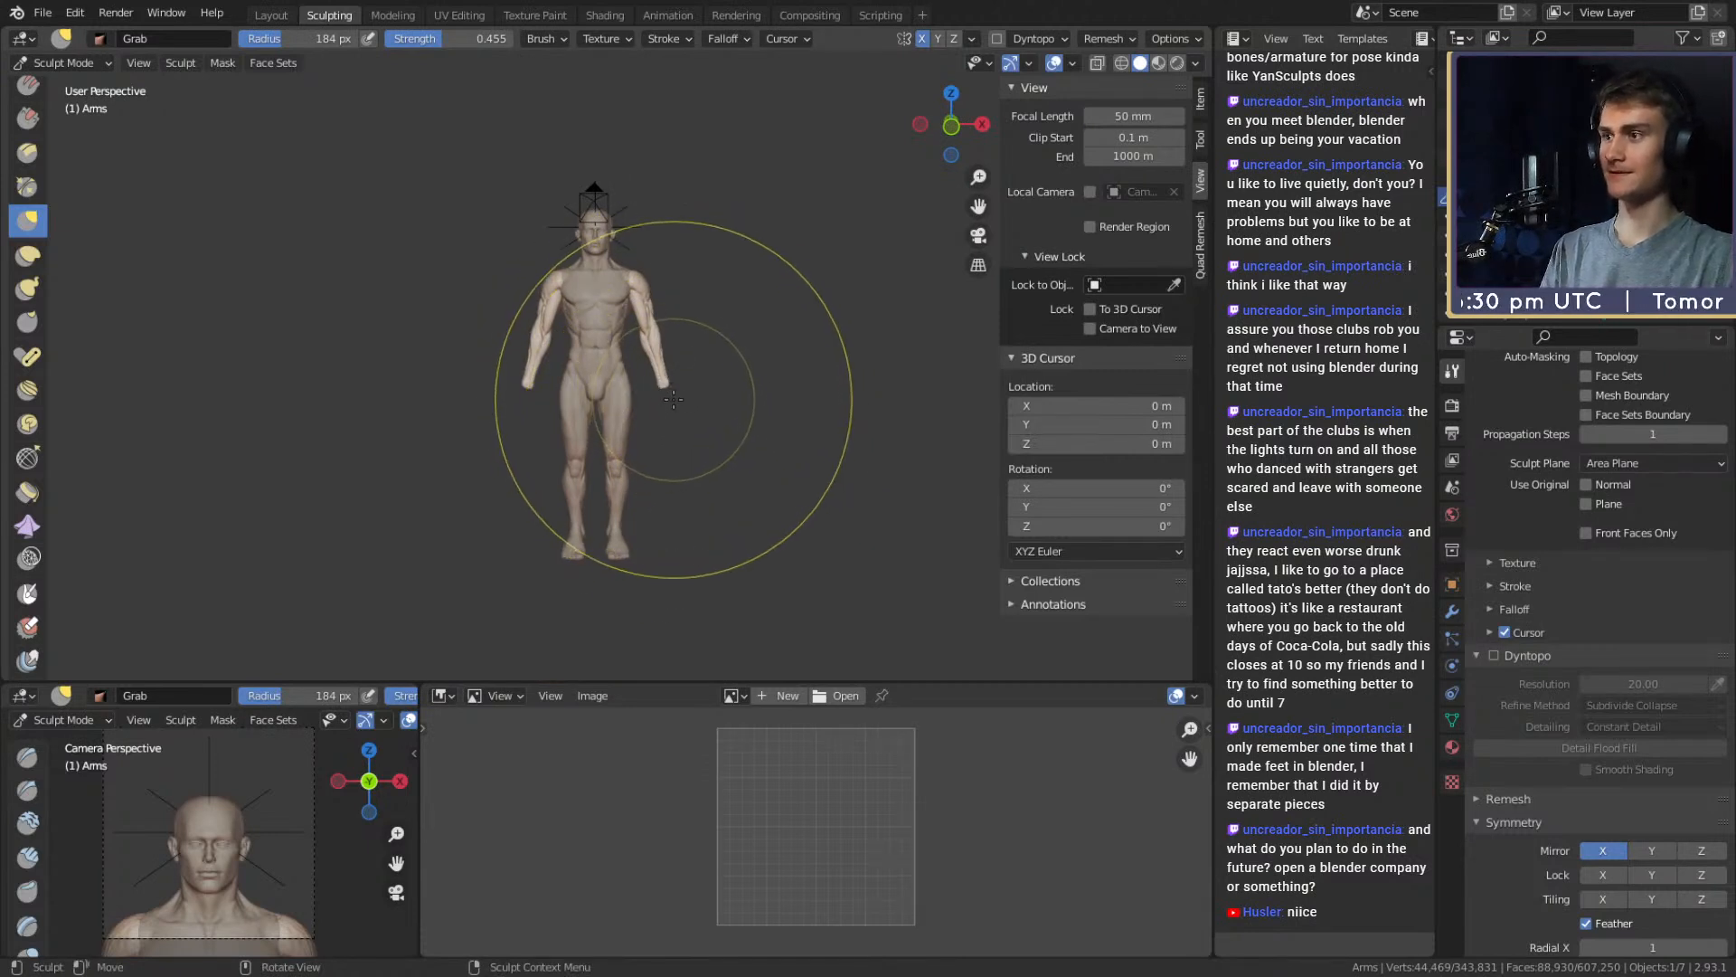
{"action": "middle_click_drag", "start_coordinate": [673, 399], "coordinate": [690, 388]}
{"action": "middle_click_drag", "start_coordinate": [691, 462], "coordinate": [677, 391], "text": "ctrl"}
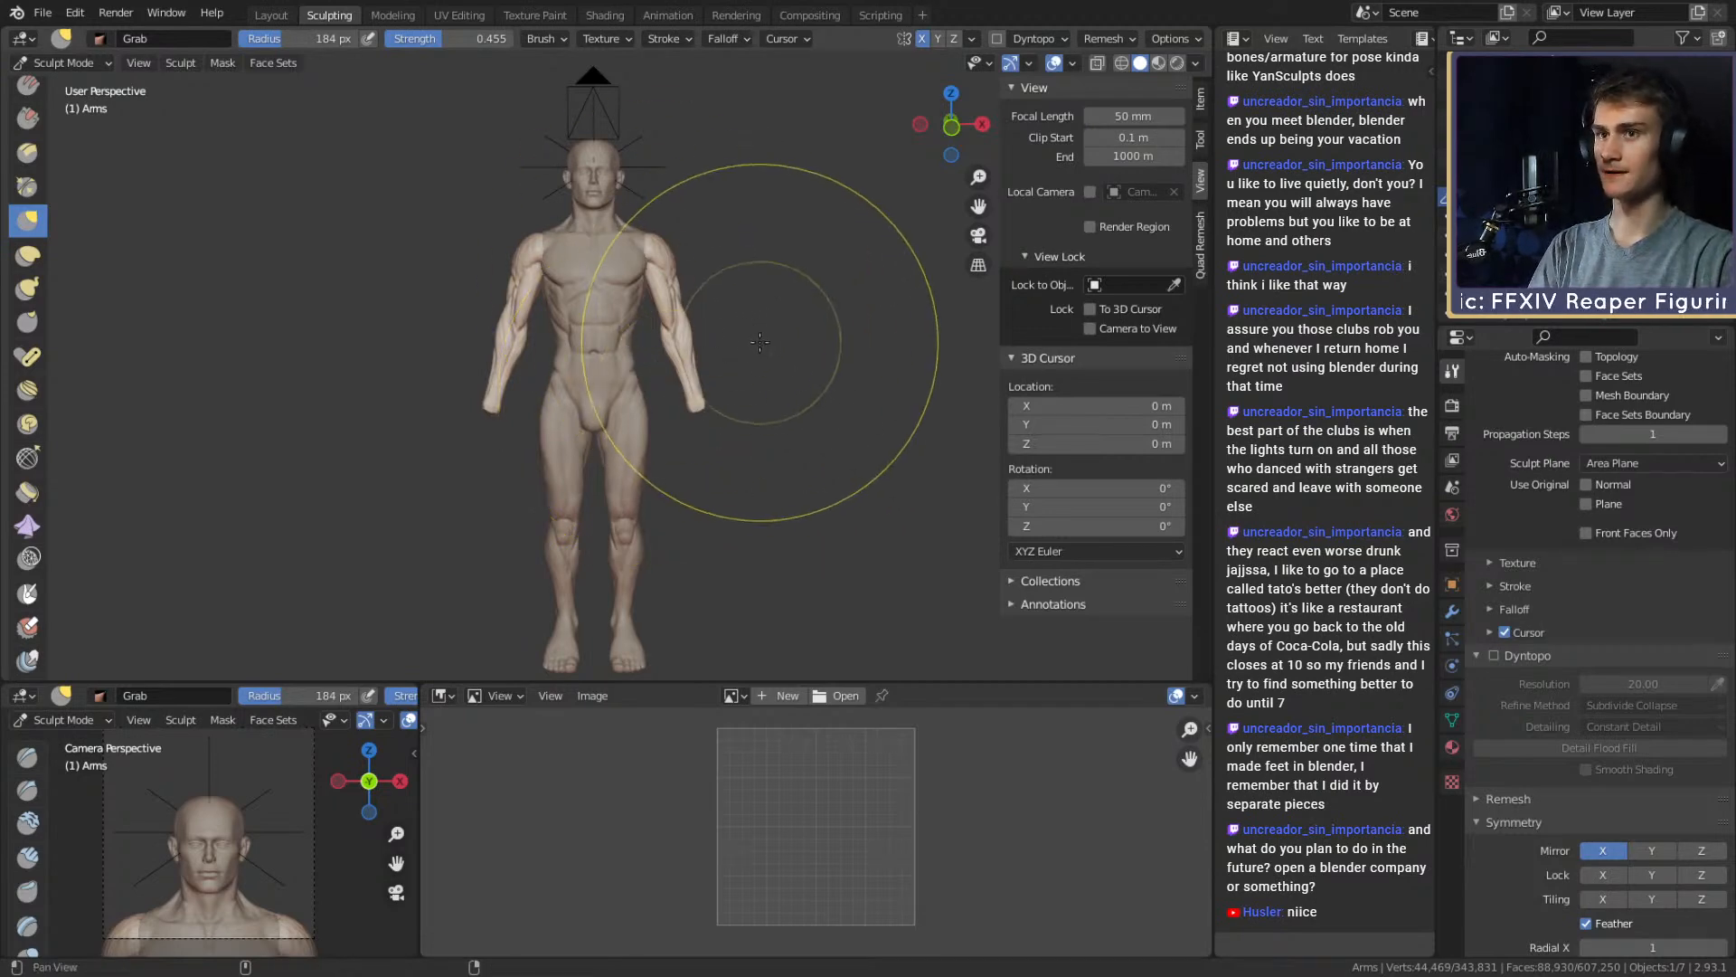
{"action": "mouse_move", "coordinate": [685, 299]}
{"action": "middle_mouse_down"}
{"action": "mouse_move", "coordinate": [689, 372]}
{"action": "mouse_move", "coordinate": [674, 263]}
{"action": "mouse_move", "coordinate": [665, 353]}
{"action": "mouse_move", "coordinate": [715, 342]}
{"action": "middle_mouse_up"}
Add muscle form around the elbow and the upper forearm with the Clay Strips brush at 34 px
{"action": "mouse_move", "coordinate": [599, 375]}
{"action": "middle_mouse_down"}
{"action": "mouse_move", "coordinate": [640, 361]}
{"action": "mouse_move", "coordinate": [717, 377]}
{"action": "mouse_move", "coordinate": [666, 390]}
{"action": "mouse_move", "coordinate": [621, 320]}
{"action": "mouse_move", "coordinate": [662, 425]}
{"action": "middle_mouse_up"}
{"action": "key", "text": "c"}
{"action": "key", "text": "f"}
{"action": "left_click", "coordinate": [471, 366]}
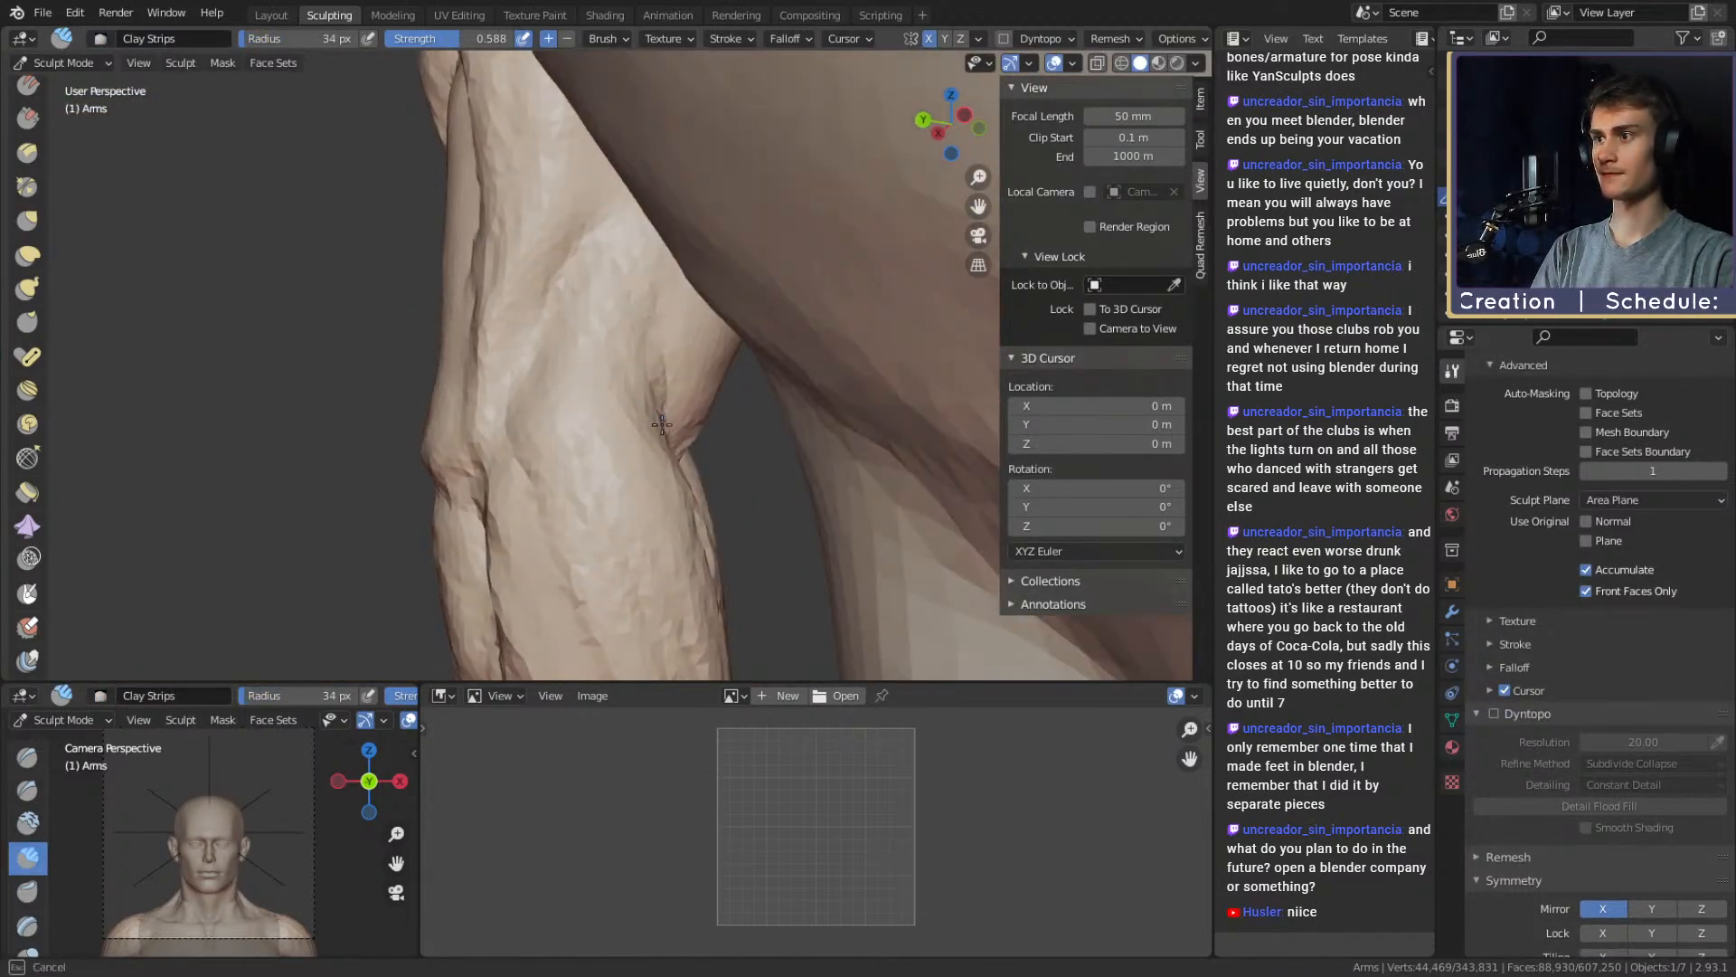
{"action": "mouse_move", "coordinate": [558, 349]}
{"action": "middle_mouse_down"}
{"action": "mouse_move", "coordinate": [613, 372]}
{"action": "mouse_move", "coordinate": [648, 247]}
{"action": "middle_mouse_up"}
{"action": "mouse_move", "coordinate": [675, 443]}
{"action": "middle_mouse_down"}
{"action": "mouse_move", "coordinate": [659, 372]}
{"action": "mouse_move", "coordinate": [504, 403]}
{"action": "mouse_move", "coordinate": [534, 399]}
{"action": "mouse_move", "coordinate": [495, 323]}
{"action": "mouse_move", "coordinate": [667, 334]}
{"action": "mouse_move", "coordinate": [490, 387]}
{"action": "mouse_move", "coordinate": [601, 325]}
{"action": "mouse_move", "coordinate": [630, 286]}
{"action": "middle_mouse_up"}
Build up the outer forearm muscle where it crosses the elbow with the Clay Strips brush at 46 px
{"action": "key", "text": "f"}
{"action": "left_click", "coordinate": [697, 333]}
{"action": "key", "text": "f"}
{"action": "left_click", "coordinate": [466, 387]}
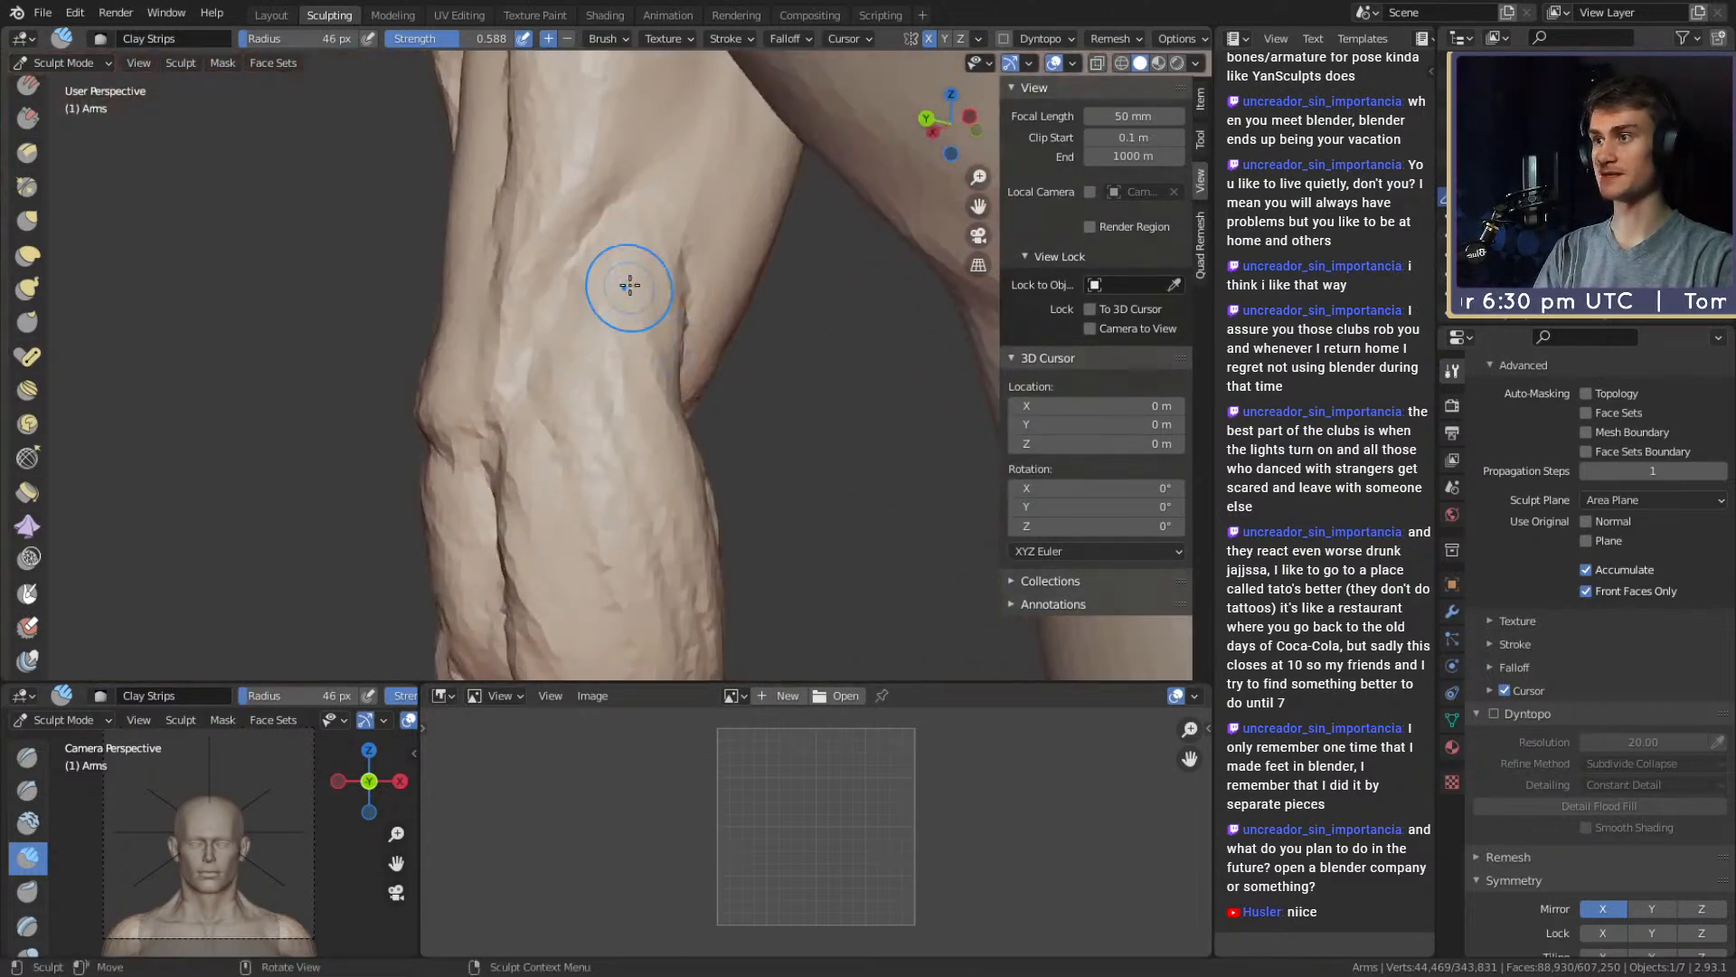
{"action": "middle_click_drag", "start_coordinate": [696, 434], "coordinate": [701, 427]}
Refine the muscle forms around the front of the elbow with the Clay Strips brush at 33 px
{"action": "mouse_move", "coordinate": [682, 408]}
{"action": "left_mouse_down", "text": "alt"}
{"action": "mouse_move", "coordinate": [501, 434]}
{"action": "mouse_move", "coordinate": [469, 373]}
{"action": "left_mouse_up", "text": "alt"}
{"action": "key", "text": "f"}
{"action": "left_click", "coordinate": [440, 345]}
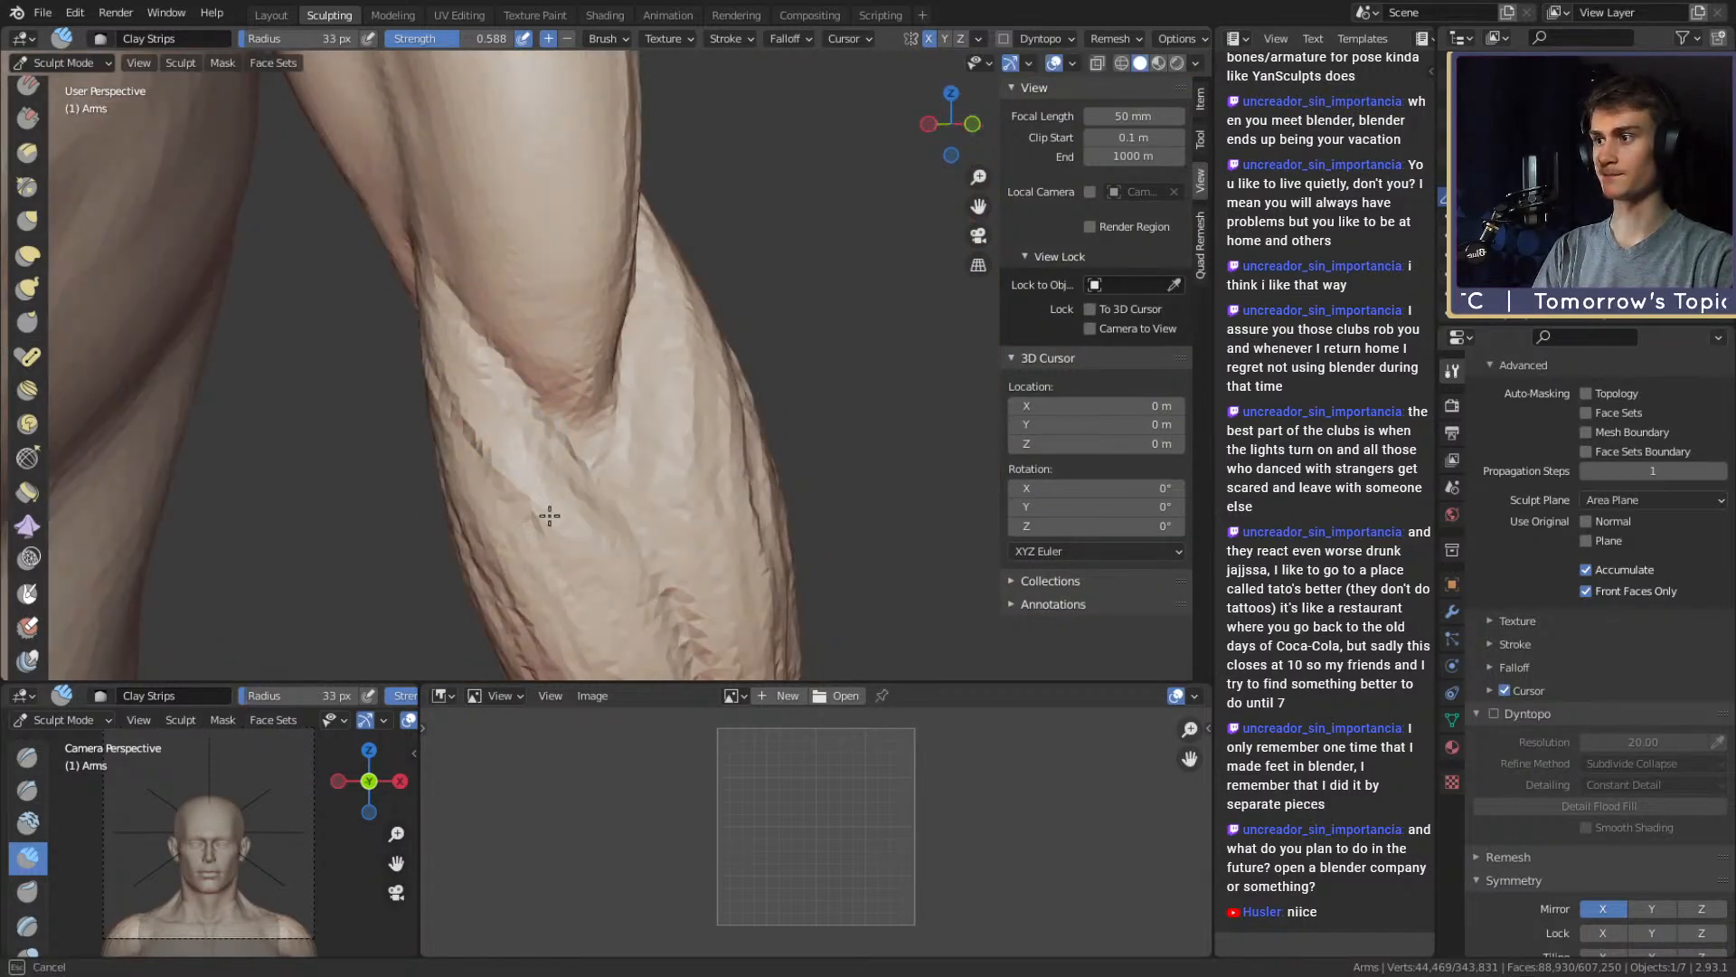
Adjust the shape of the inner elbow and upper forearm from the front with the Grab brush at 196 px
{"action": "mouse_move", "coordinate": [549, 515]}
{"action": "left_mouse_down", "text": "alt"}
{"action": "mouse_move", "coordinate": [589, 387]}
{"action": "mouse_move", "coordinate": [582, 404]}
{"action": "mouse_move", "coordinate": [638, 434]}
{"action": "mouse_move", "coordinate": [582, 221]}
{"action": "mouse_move", "coordinate": [485, 380]}
{"action": "mouse_move", "coordinate": [615, 389]}
{"action": "left_mouse_up", "text": "alt"}
{"action": "key", "text": "shift+c"}
{"action": "key", "text": "g"}
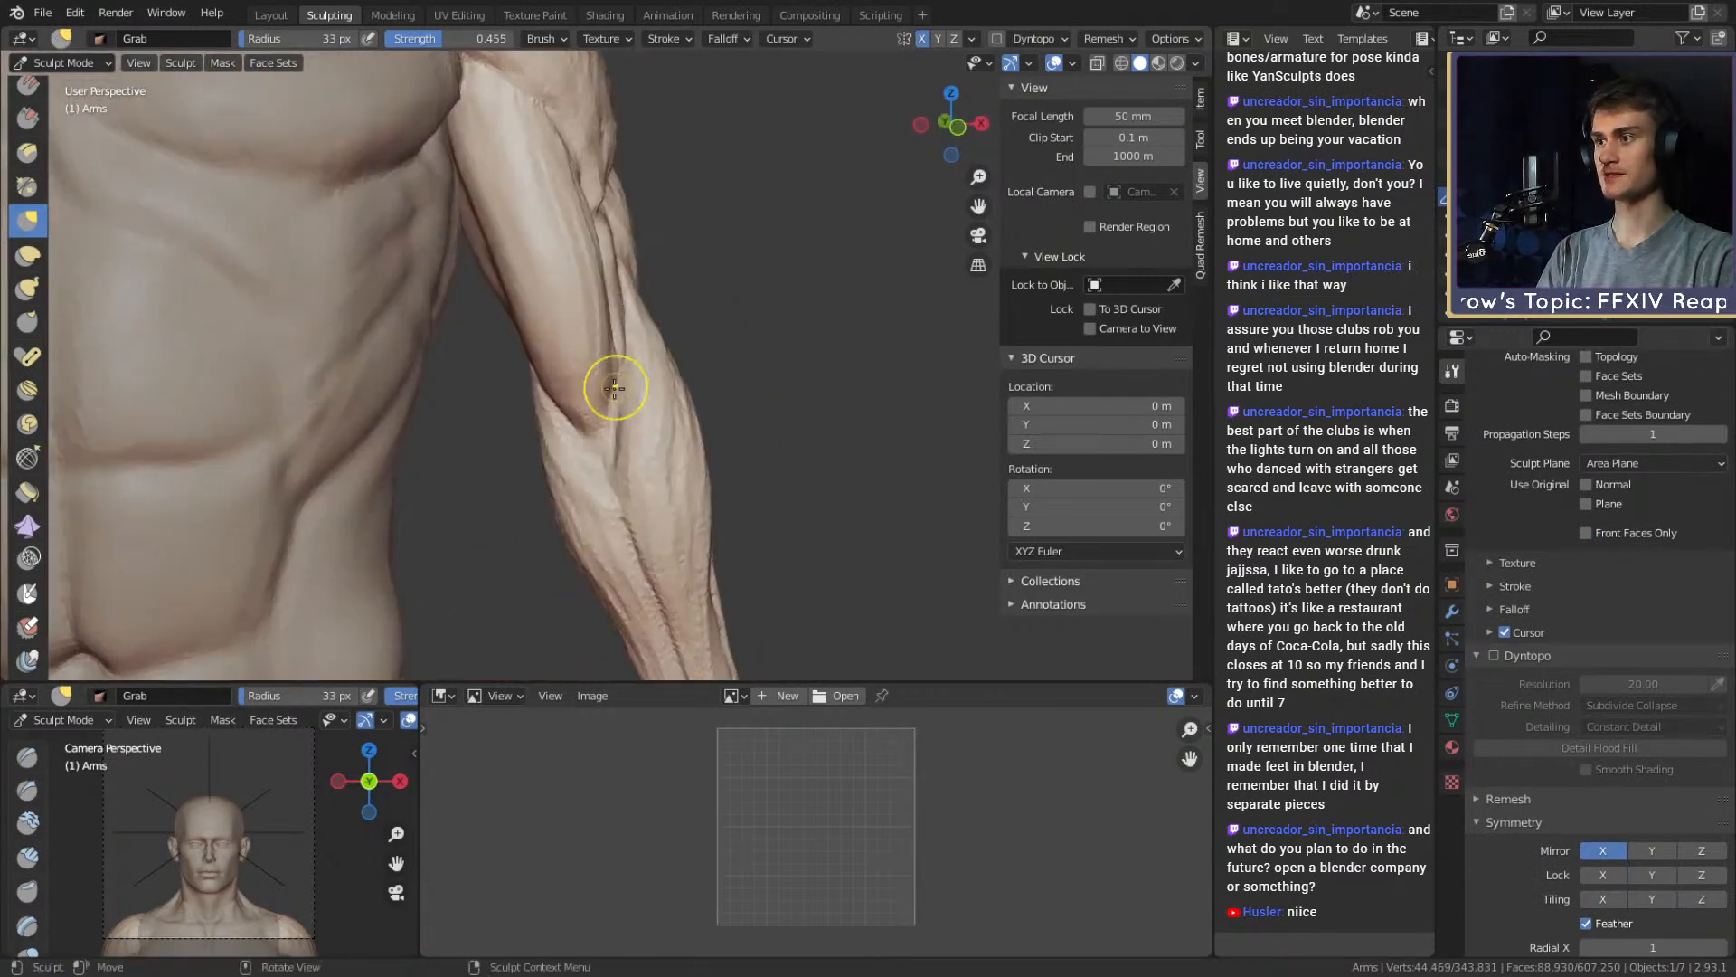
{"action": "key", "text": "f"}
{"action": "left_click", "coordinate": [721, 387]}
{"action": "middle_click_drag", "start_coordinate": [612, 380], "coordinate": [651, 400]}
{"action": "key", "text": "f"}
{"action": "left_click", "coordinate": [651, 400]}
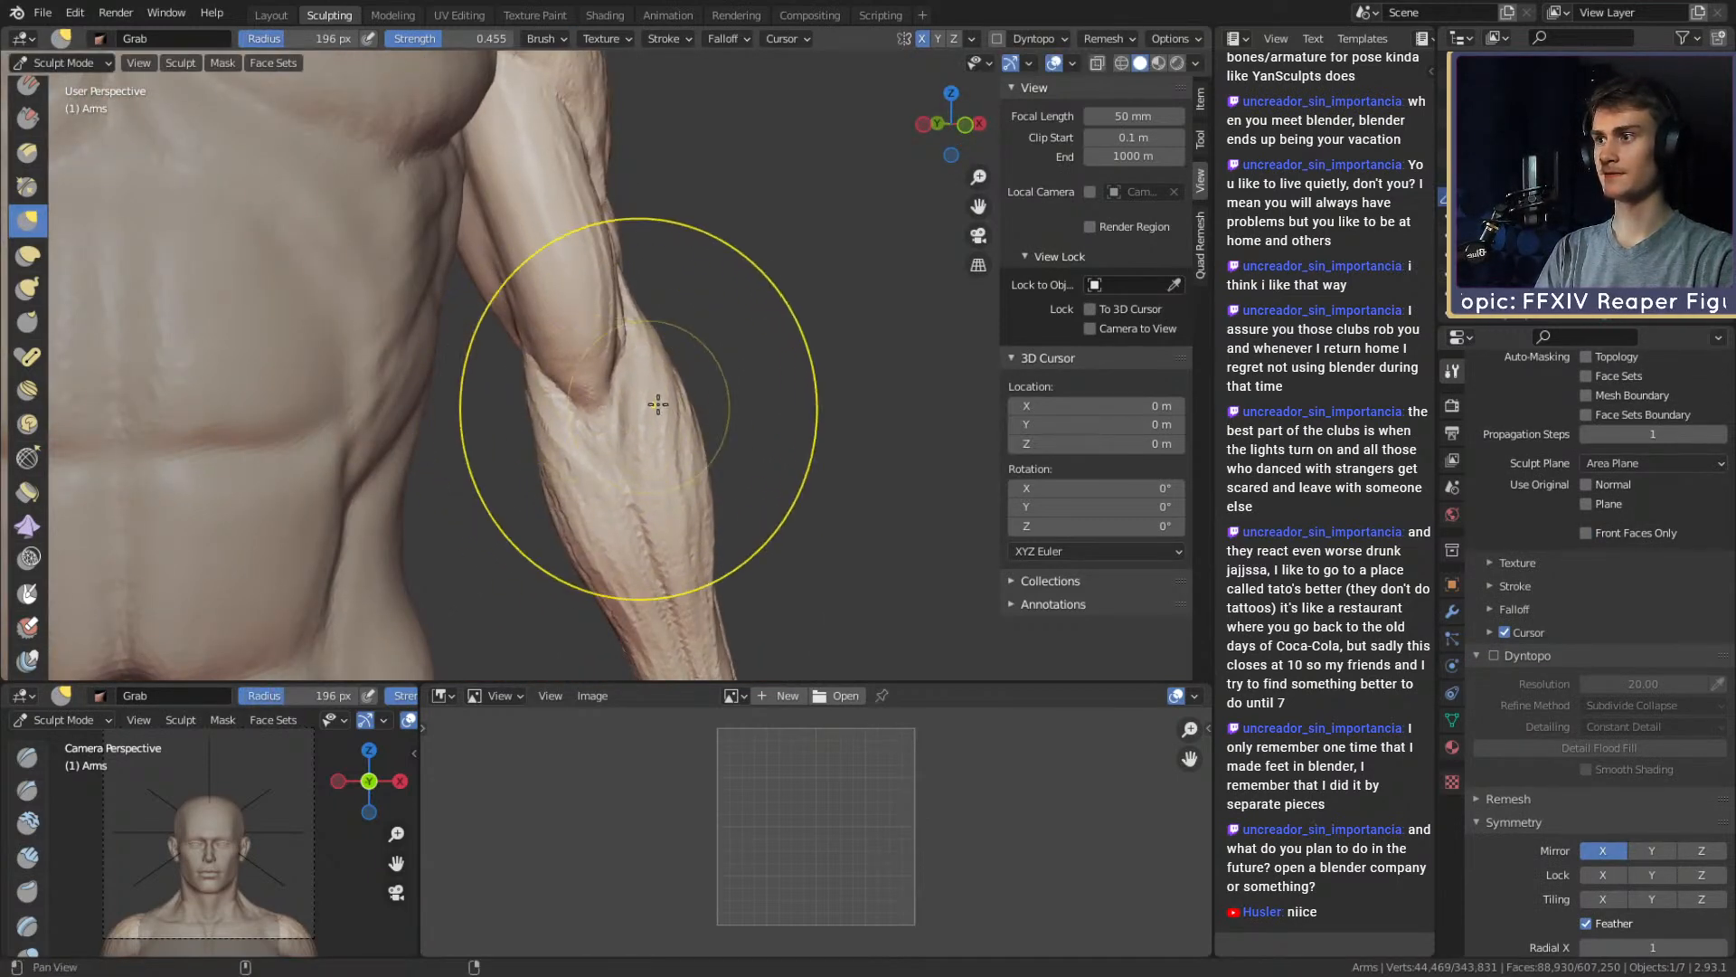
Reshape the elbow and upper forearm from several sides with the Grab brush at 161 px
{"action": "mouse_move", "coordinate": [657, 404]}
{"action": "left_mouse_down", "text": "alt"}
{"action": "mouse_move", "coordinate": [480, 426]}
{"action": "mouse_move", "coordinate": [624, 422]}
{"action": "mouse_move", "coordinate": [534, 380]}
{"action": "mouse_move", "coordinate": [563, 335]}
{"action": "mouse_move", "coordinate": [599, 323]}
{"action": "left_mouse_up", "text": "alt"}
{"action": "key", "text": "f"}
{"action": "left_click", "coordinate": [543, 423]}
{"action": "mouse_move", "coordinate": [599, 323]}
{"action": "left_mouse_down", "text": "alt"}
{"action": "mouse_move", "coordinate": [714, 326]}
{"action": "mouse_move", "coordinate": [509, 339]}
{"action": "left_mouse_up", "text": "alt"}
{"action": "key", "text": "f"}
{"action": "left_click", "coordinate": [782, 327]}
{"action": "key", "text": "f"}
{"action": "mouse_move", "coordinate": [614, 363]}
{"action": "left_mouse_down", "text": "alt"}
{"action": "mouse_move", "coordinate": [628, 352]}
{"action": "mouse_move", "coordinate": [604, 364]}
{"action": "mouse_move", "coordinate": [612, 352]}
{"action": "left_mouse_up", "text": "alt"}
{"action": "left_click", "coordinate": [783, 354]}
{"action": "mouse_move", "coordinate": [612, 352]}
{"action": "left_mouse_down", "text": "alt"}
{"action": "mouse_move", "coordinate": [796, 391]}
{"action": "mouse_move", "coordinate": [569, 361]}
{"action": "left_mouse_up", "text": "alt"}
{"action": "left_click_drag", "start_coordinate": [680, 435], "coordinate": [796, 377], "text": "alt+shift"}
Nudge the back of the forearm just below the elbow with the Grab brush at 147 px
{"action": "key", "text": "f"}
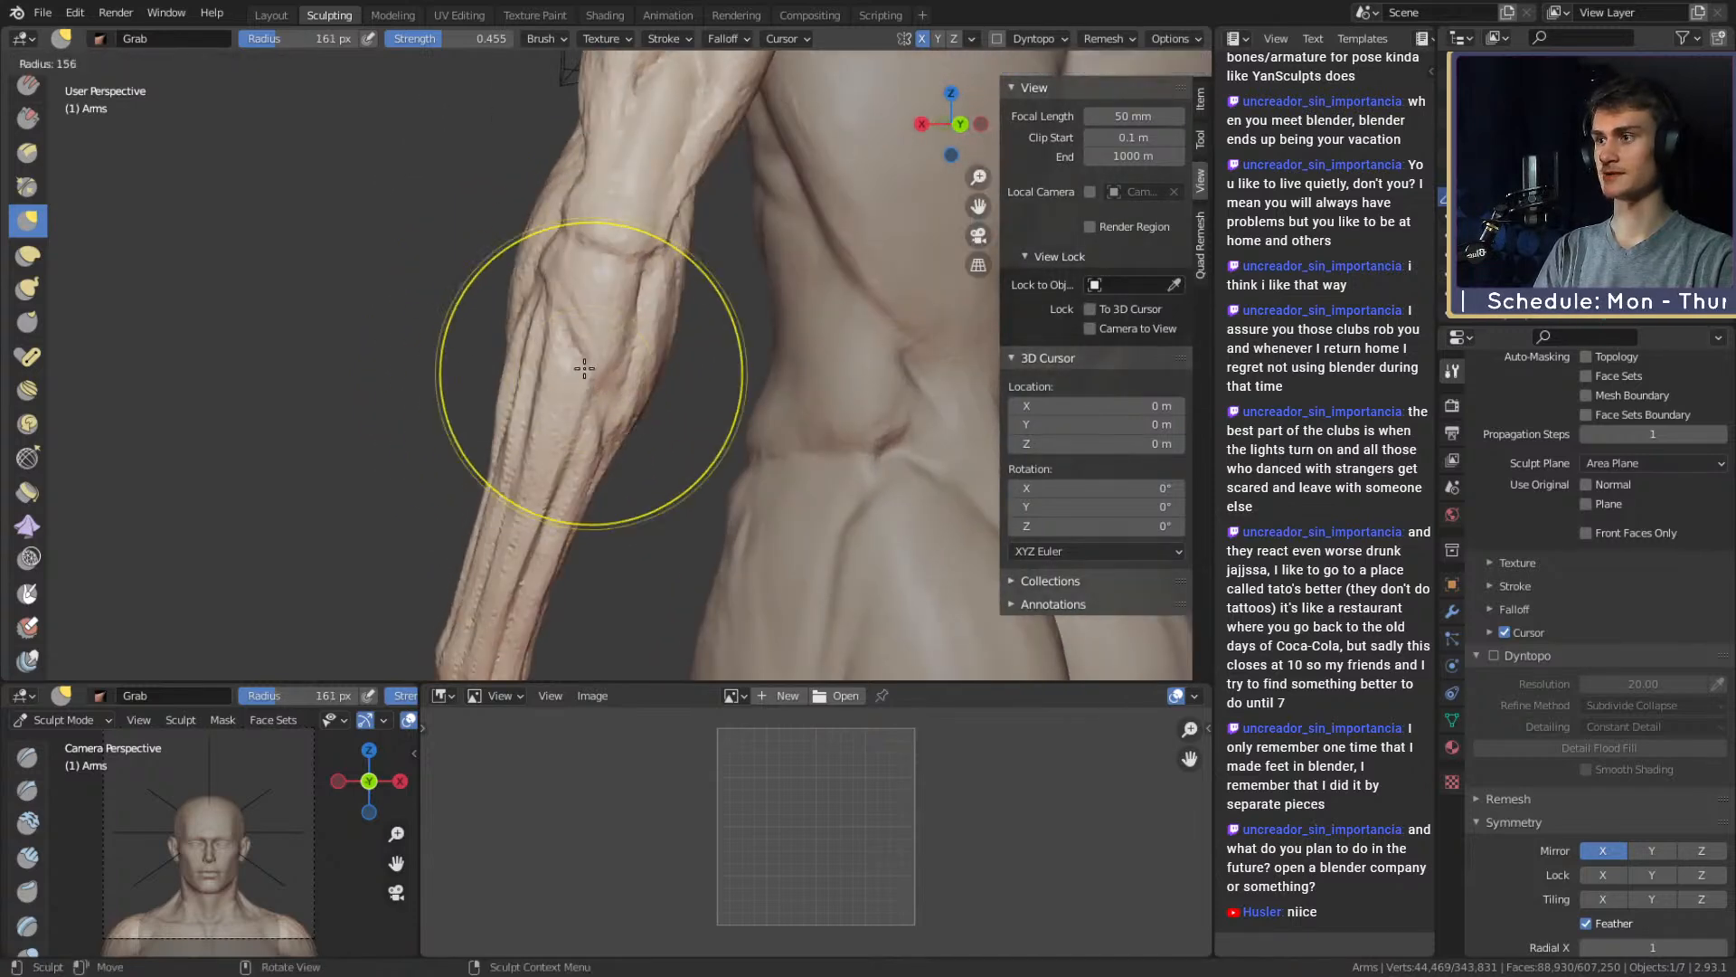
{"action": "left_click", "coordinate": [726, 378]}
{"action": "left_click_drag", "start_coordinate": [606, 360], "coordinate": [603, 356]}
{"action": "scroll", "coordinate": [611, 328], "scroll_direction": "down", "scroll_amount": 8}
{"action": "middle_click_drag", "start_coordinate": [593, 393], "coordinate": [717, 260]}
{"action": "scroll", "coordinate": [712, 344], "scroll_direction": "down", "scroll_amount": 4}
{"action": "middle_click_drag", "start_coordinate": [692, 347], "coordinate": [662, 364]}
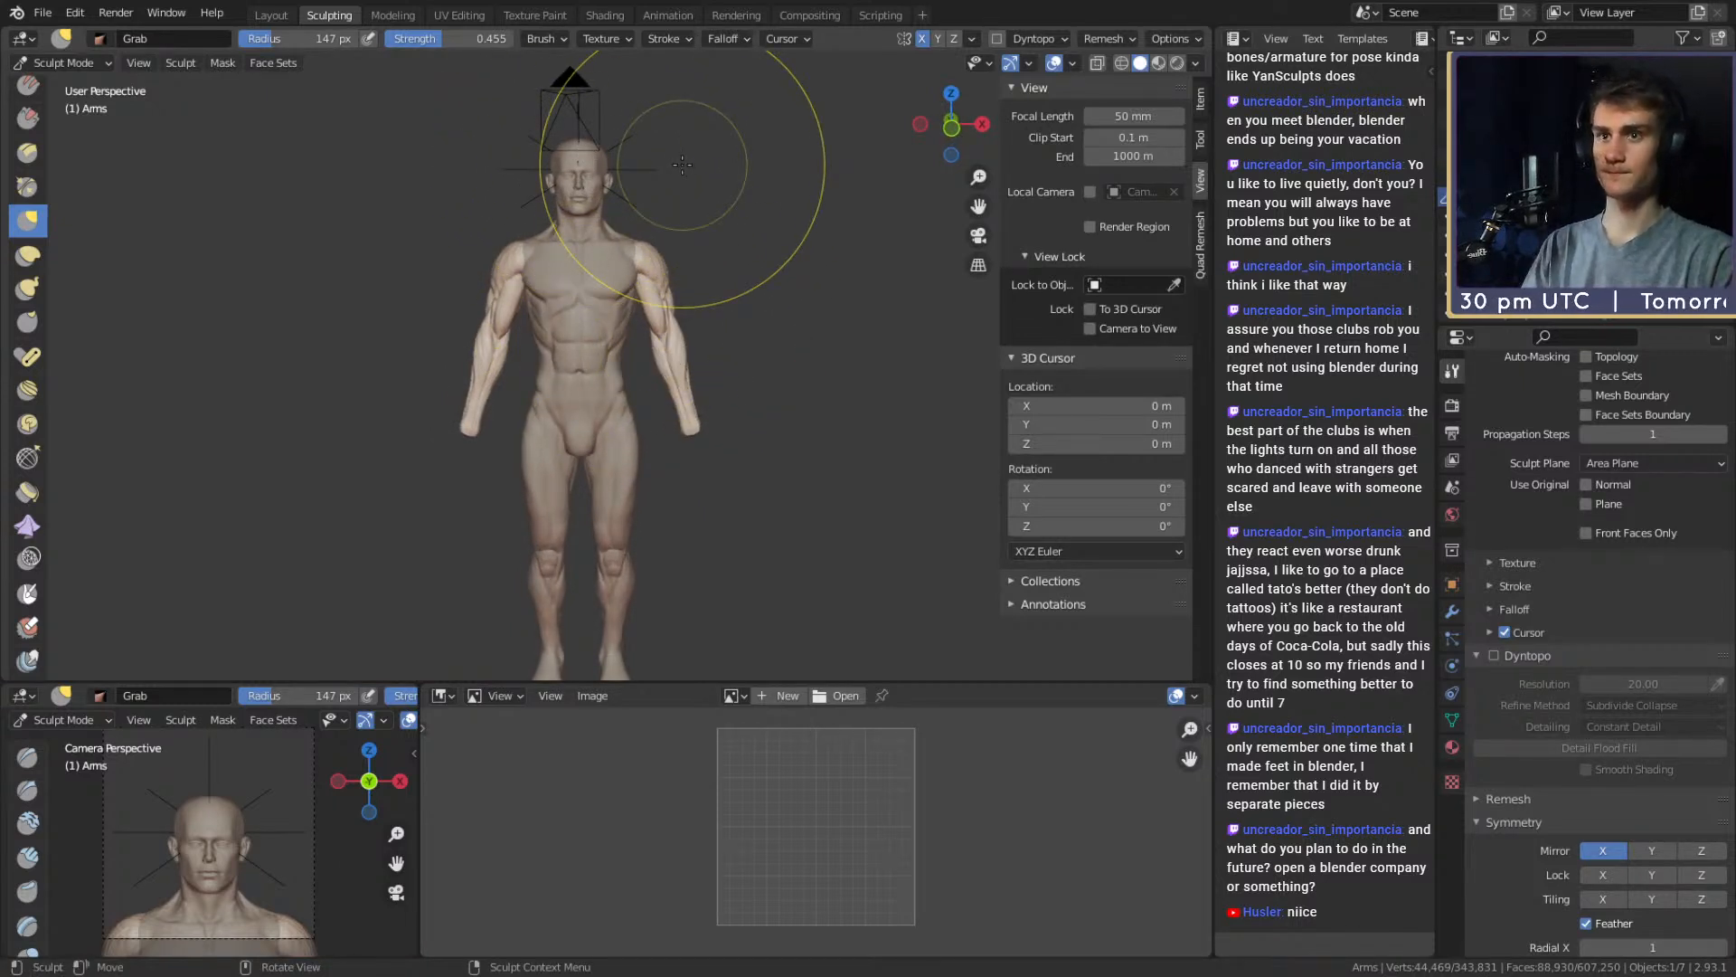
Refine the outer forearm contour below the elbow from behind with the Grab brush at 121 px
{"action": "key", "text": "shift+c"}
{"action": "scroll", "coordinate": [759, 335], "scroll_direction": "up", "scroll_amount": 2}
{"action": "scroll", "coordinate": [653, 342], "scroll_direction": "up", "scroll_amount": 8}
{"action": "mouse_move", "coordinate": [751, 336]}
{"action": "middle_mouse_down"}
{"action": "mouse_move", "coordinate": [588, 345]}
{"action": "mouse_move", "coordinate": [581, 330]}
{"action": "mouse_move", "coordinate": [624, 342]}
{"action": "mouse_move", "coordinate": [579, 339]}
{"action": "mouse_move", "coordinate": [620, 368]}
{"action": "mouse_move", "coordinate": [735, 307]}
{"action": "mouse_move", "coordinate": [625, 319]}
{"action": "mouse_move", "coordinate": [618, 387]}
{"action": "mouse_move", "coordinate": [648, 349]}
{"action": "mouse_move", "coordinate": [549, 344]}
{"action": "mouse_move", "coordinate": [549, 359]}
{"action": "mouse_move", "coordinate": [536, 309]}
{"action": "middle_mouse_up"}
{"action": "key", "text": "g"}
{"action": "key", "text": "f"}
{"action": "left_click", "coordinate": [728, 302]}
{"action": "key", "text": "f"}
{"action": "left_click", "coordinate": [615, 376]}
{"action": "key", "text": "f"}
{"action": "left_click", "coordinate": [562, 342]}
{"action": "key", "text": "f"}
{"action": "left_click", "coordinate": [665, 351]}
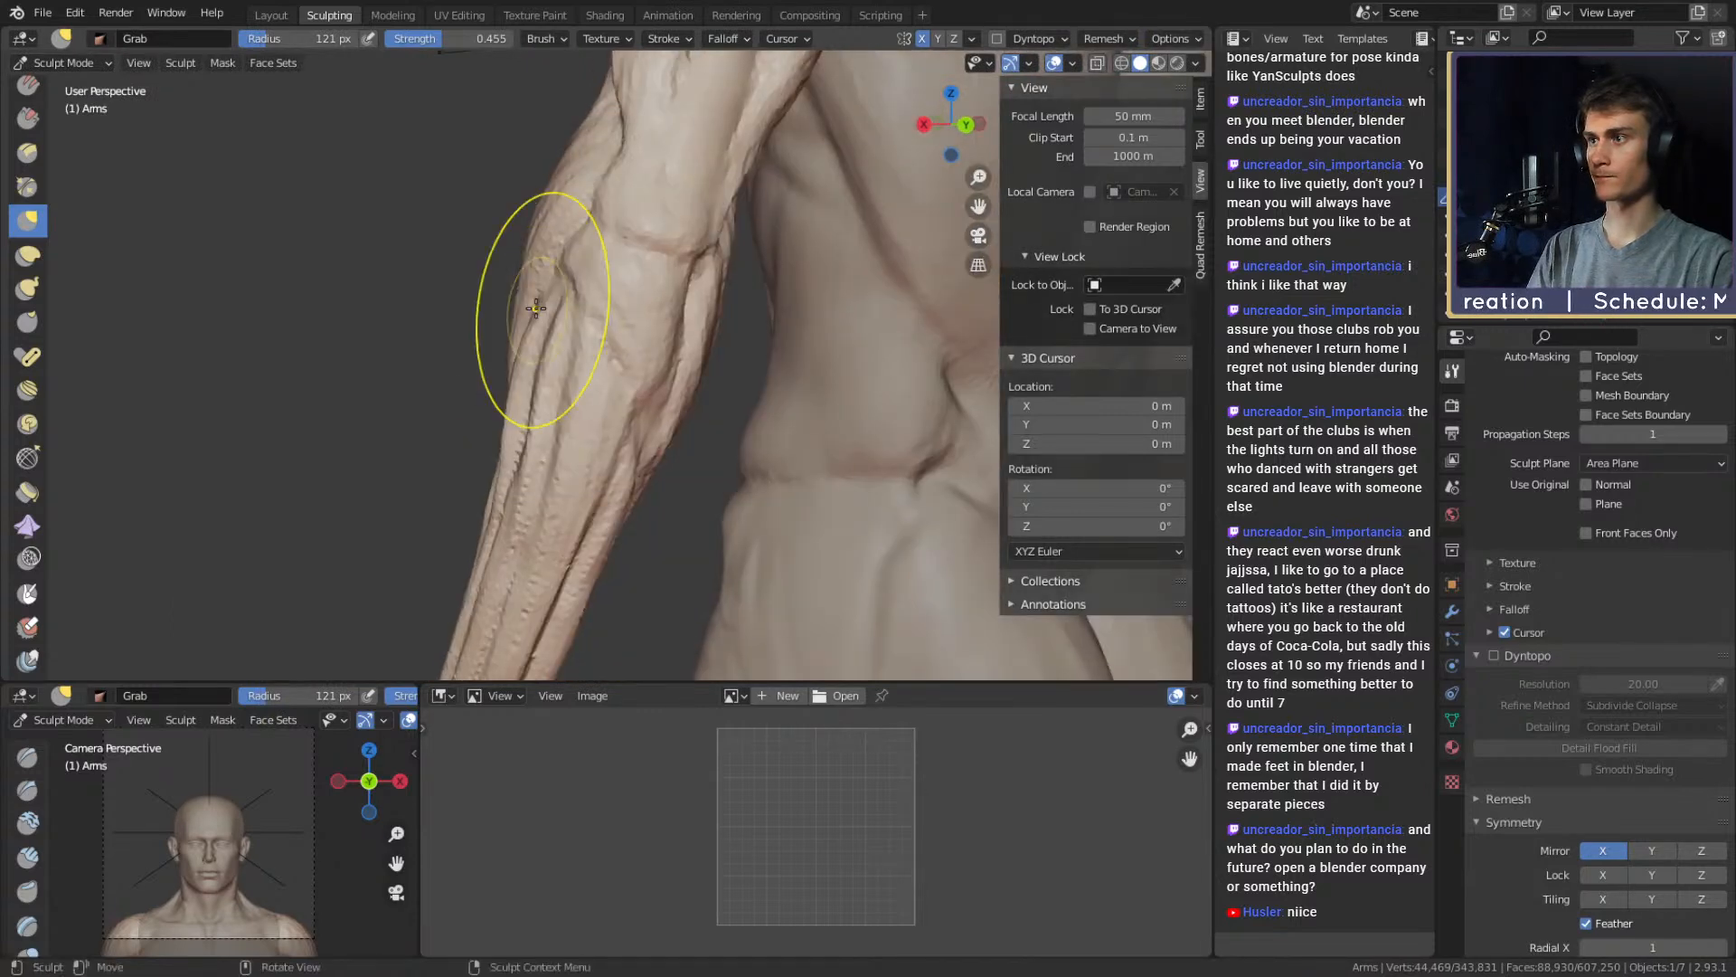
Save the sculpt to its existing file, ffxiv_reaper_figurine_v1a.blend
{"action": "left_click_drag", "start_coordinate": [570, 298], "coordinate": [776, 355], "text": "ctrl+alt"}
{"action": "left_click_drag", "start_coordinate": [677, 352], "coordinate": [722, 429], "text": "ctrl+alt"}
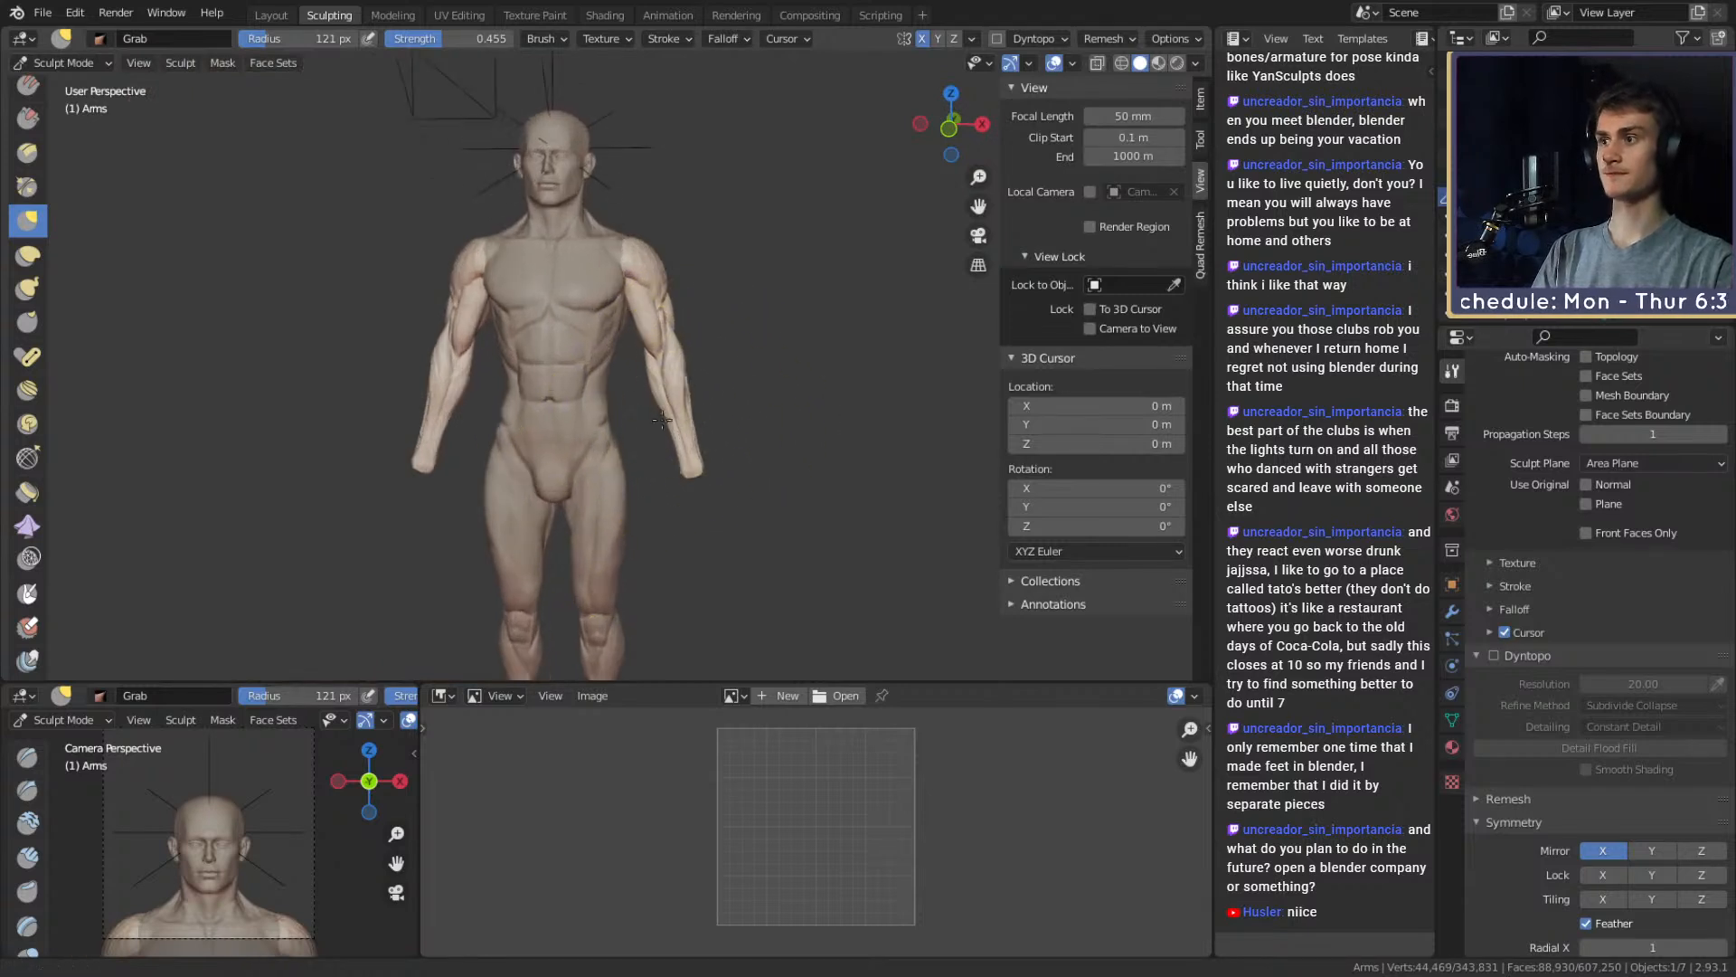
{"action": "mouse_move", "coordinate": [667, 483]}
{"action": "left_mouse_down", "text": "alt+shift"}
{"action": "mouse_move", "coordinate": [669, 409]}
{"action": "mouse_move", "coordinate": [662, 452]}
{"action": "left_mouse_up", "text": "alt+shift"}
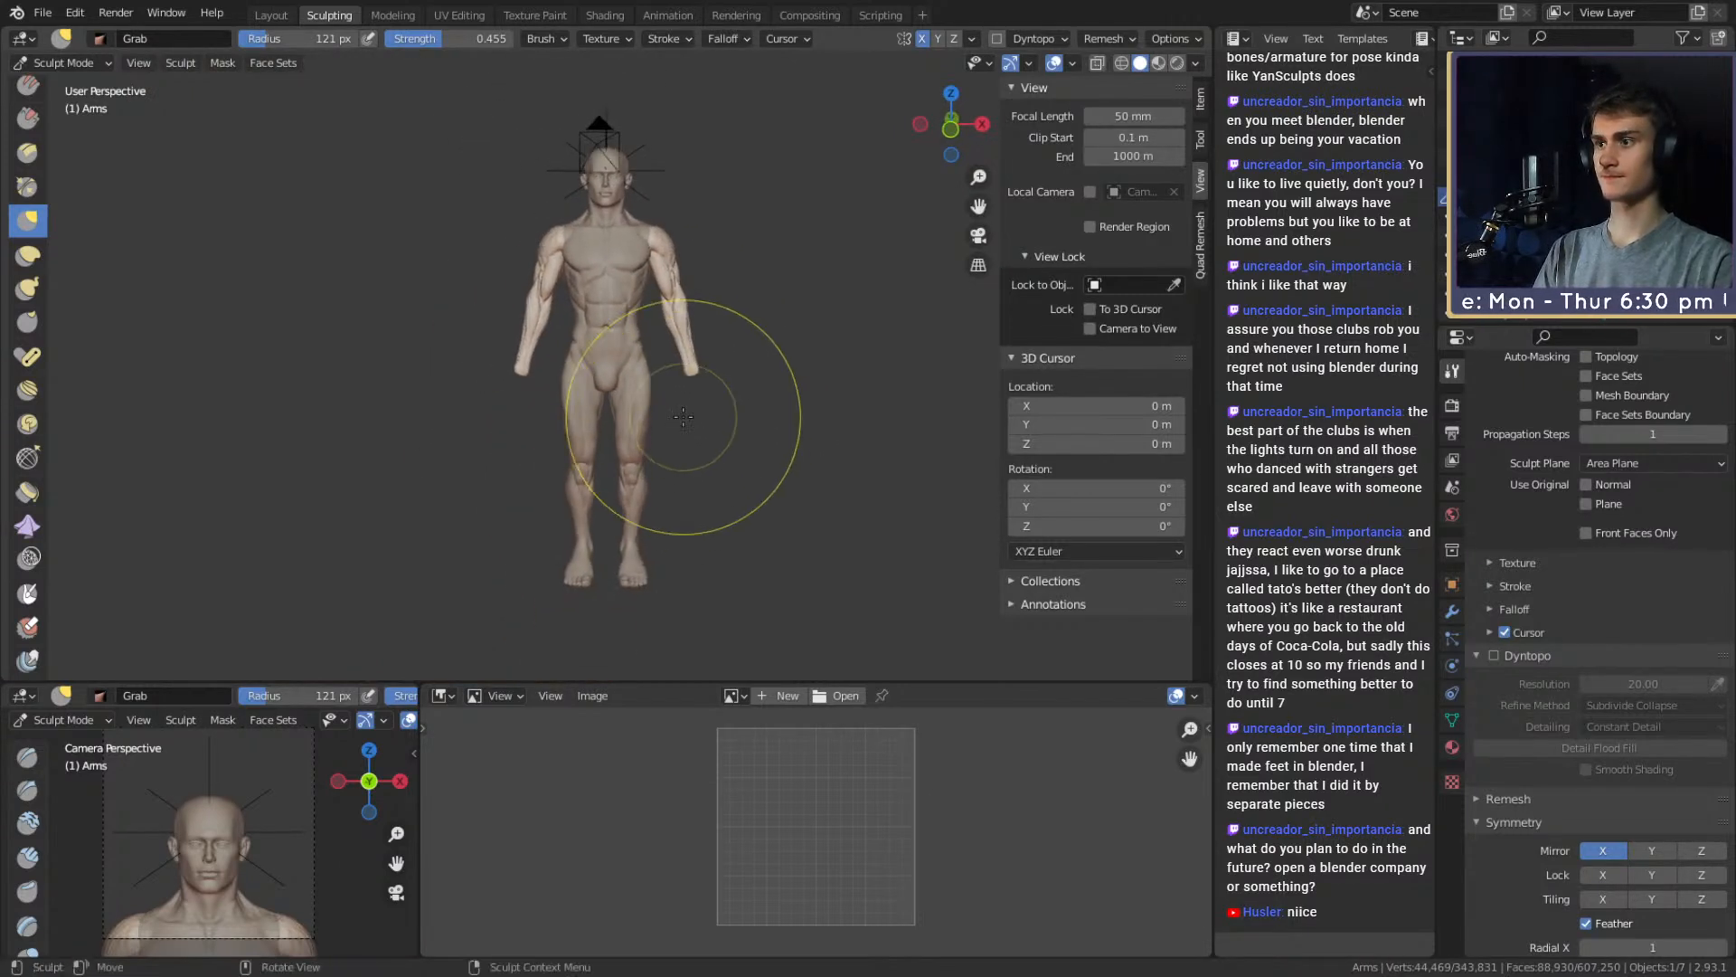
{"action": "left_click", "coordinate": [43, 15]}
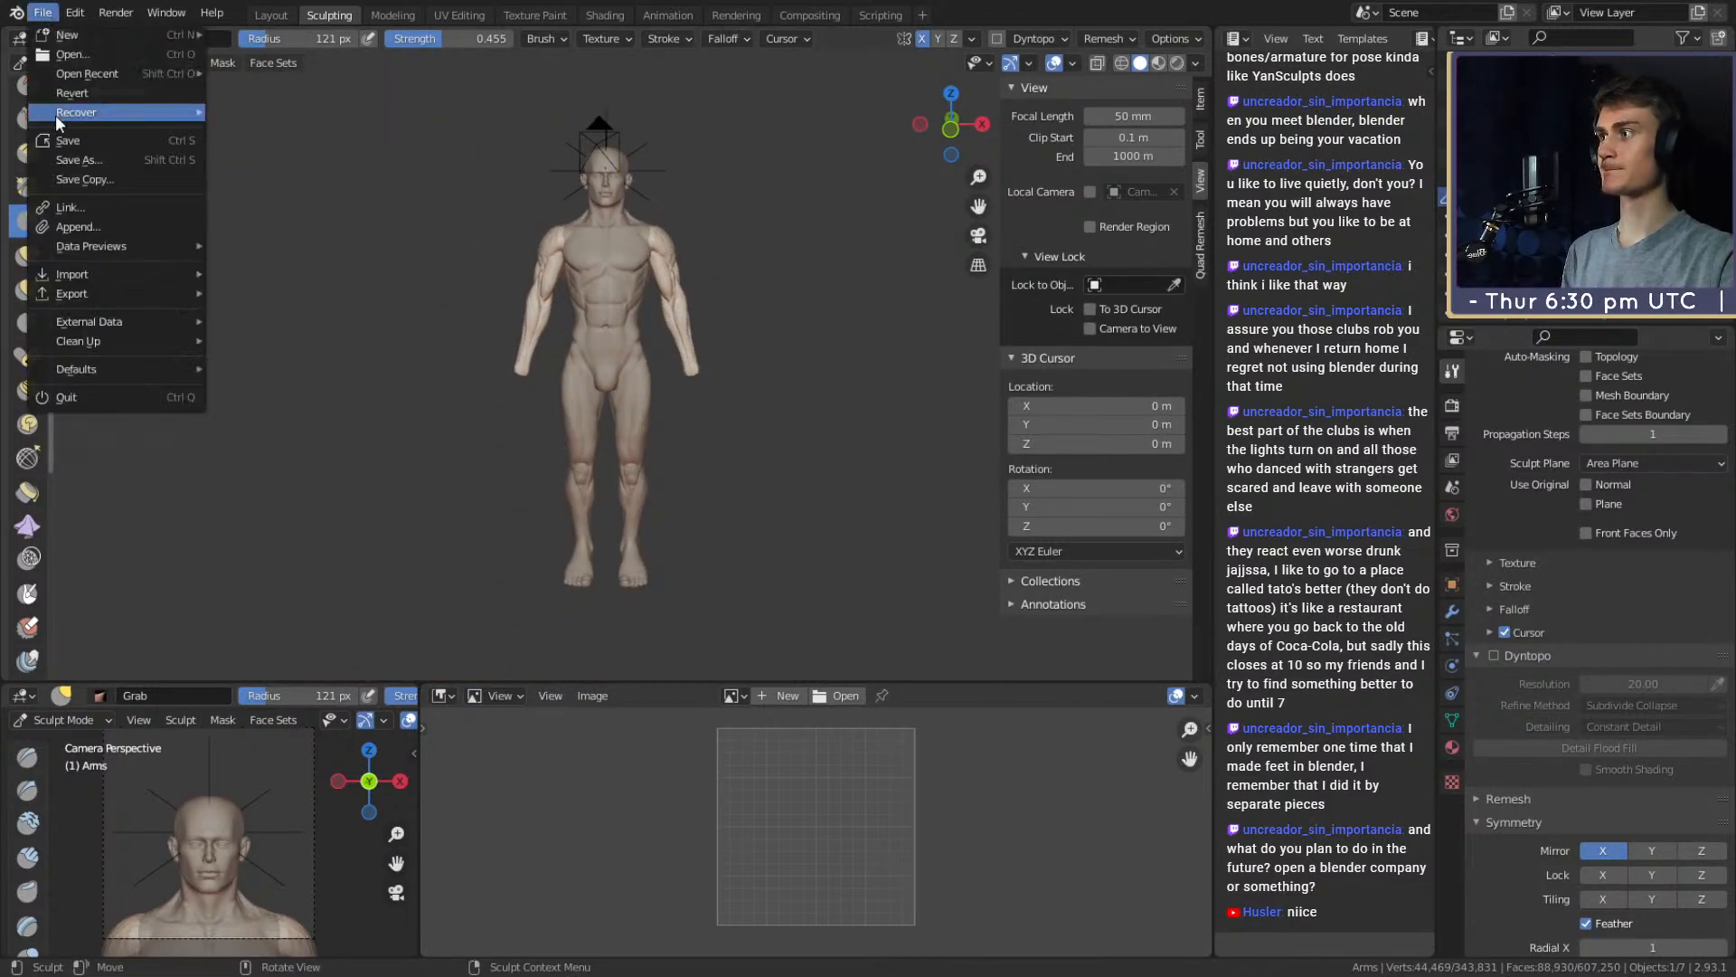
{"action": "left_click", "coordinate": [55, 135]}
Examine the full figure's proportions from a distance, in sculpting view and in the Layout workspace
{"action": "middle_click_drag", "start_coordinate": [724, 504], "coordinate": [738, 467]}
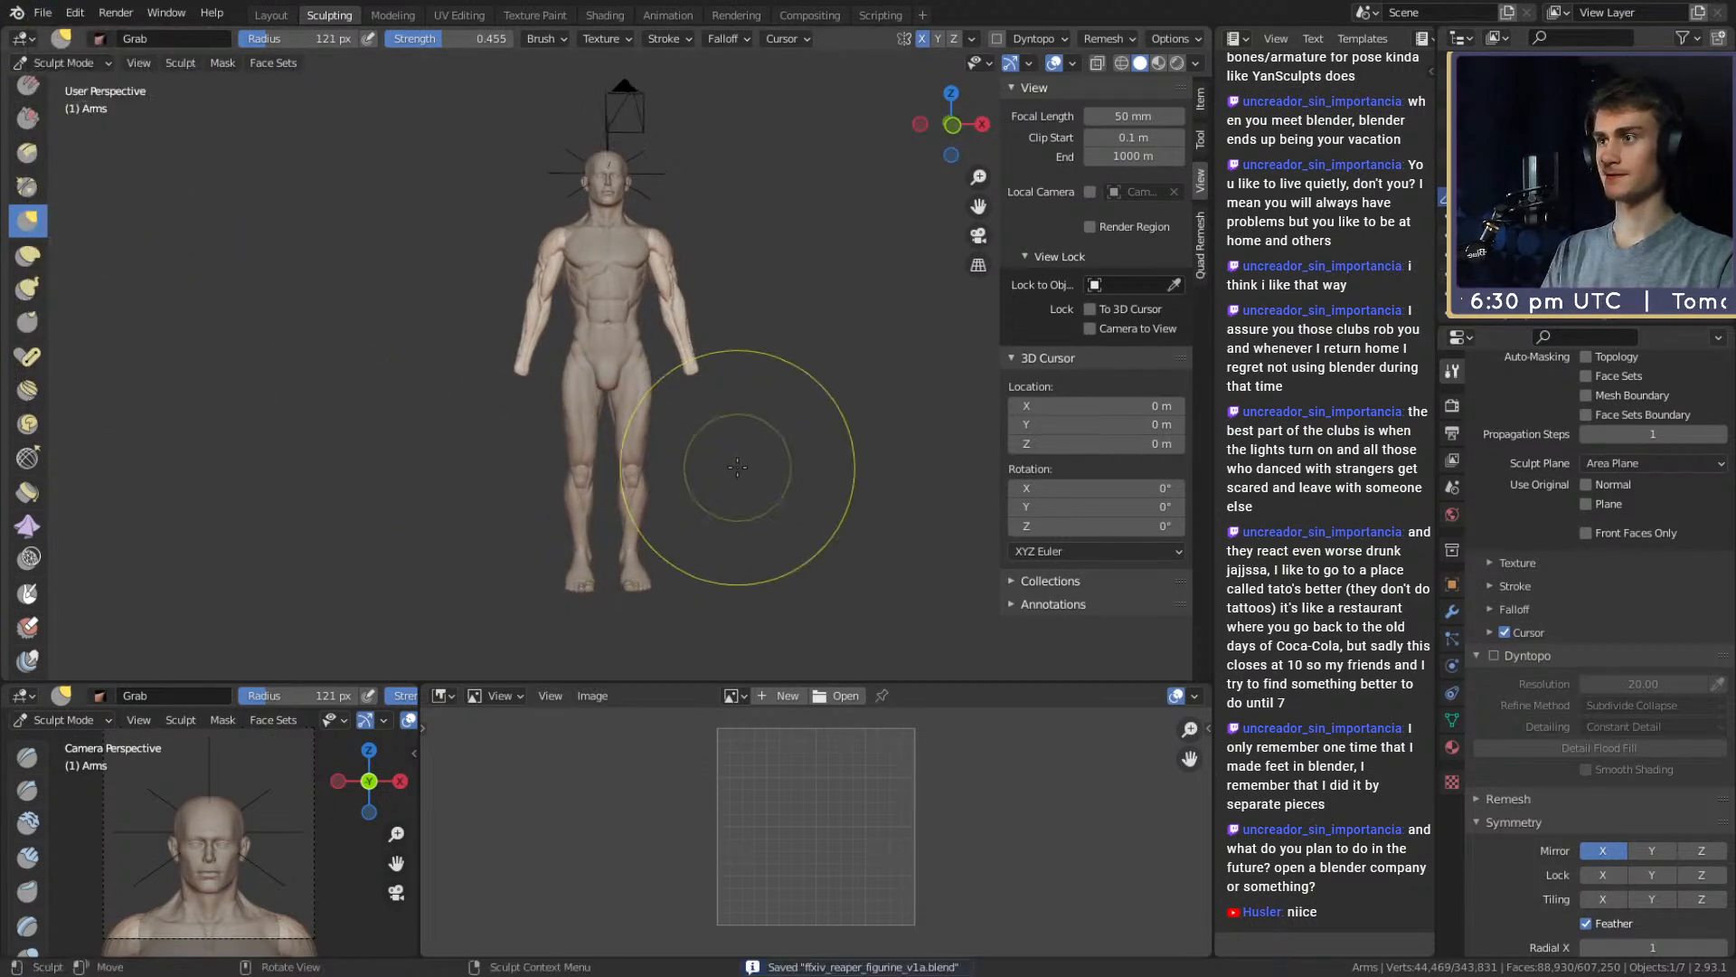
{"action": "scroll", "coordinate": [731, 477], "scroll_direction": "down", "scroll_amount": 2}
{"action": "scroll", "coordinate": [702, 483], "scroll_direction": "up", "scroll_amount": 1}
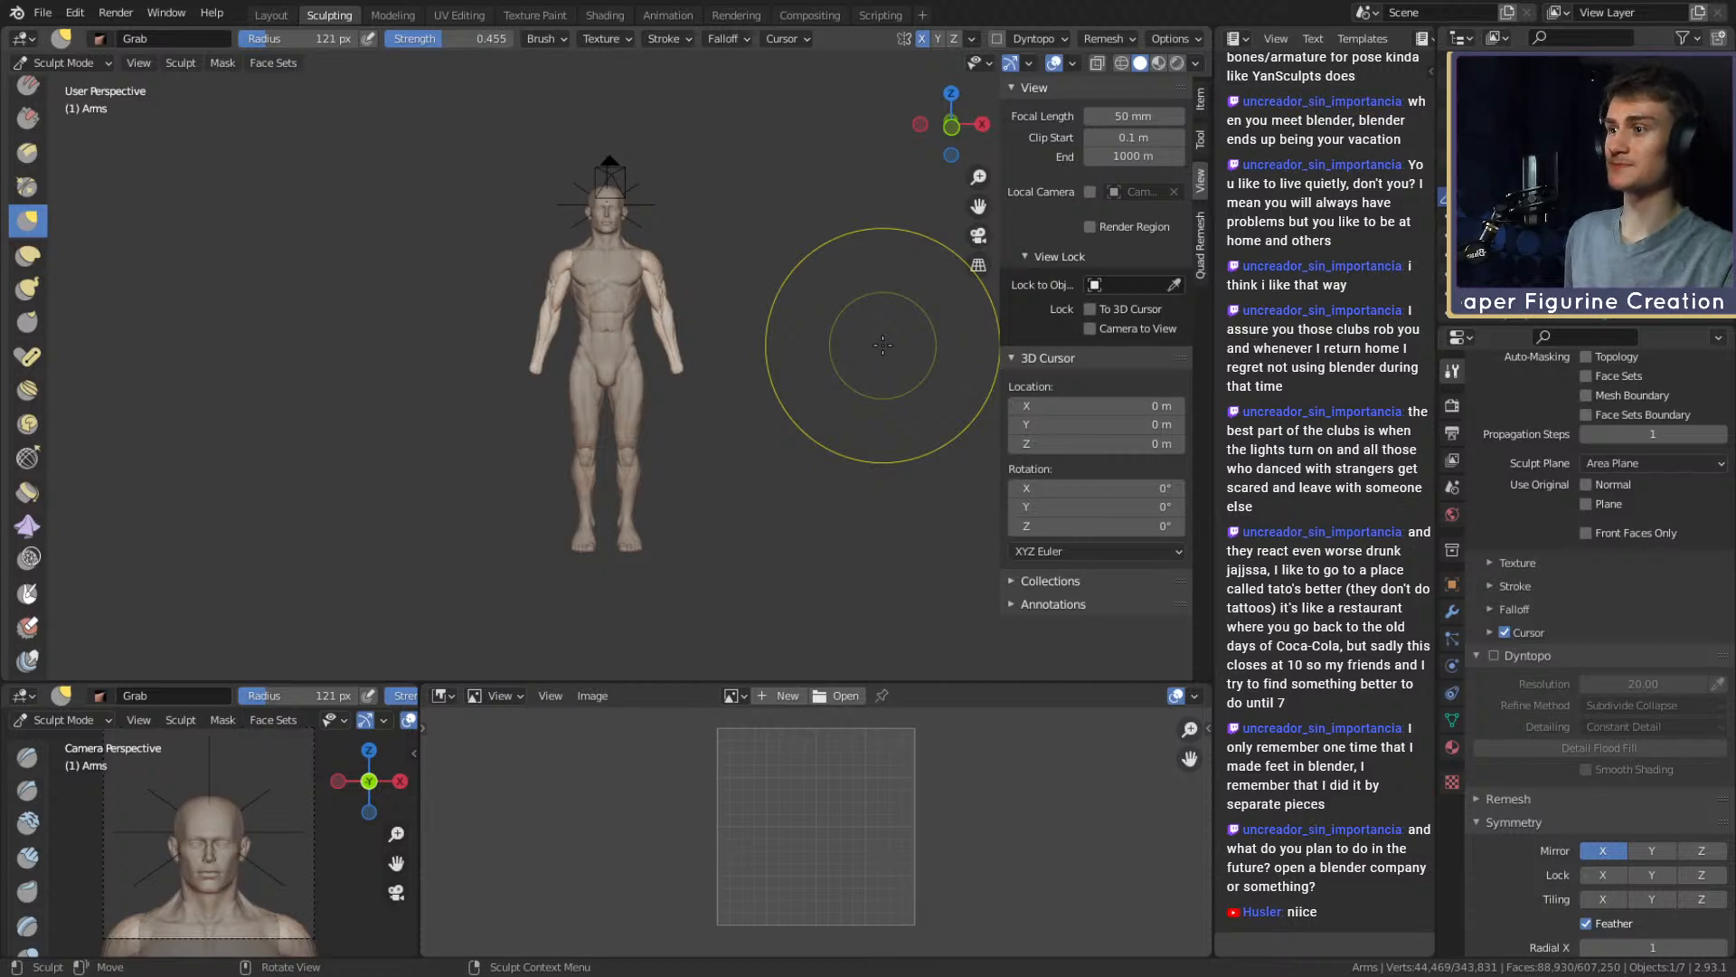
{"action": "mouse_move", "coordinate": [882, 344]}
{"action": "middle_mouse_down"}
{"action": "mouse_move", "coordinate": [690, 361]}
{"action": "mouse_move", "coordinate": [759, 366]}
{"action": "mouse_move", "coordinate": [378, 361]}
{"action": "mouse_move", "coordinate": [615, 379]}
{"action": "mouse_move", "coordinate": [707, 365]}
{"action": "mouse_move", "coordinate": [696, 379]}
{"action": "middle_mouse_up"}
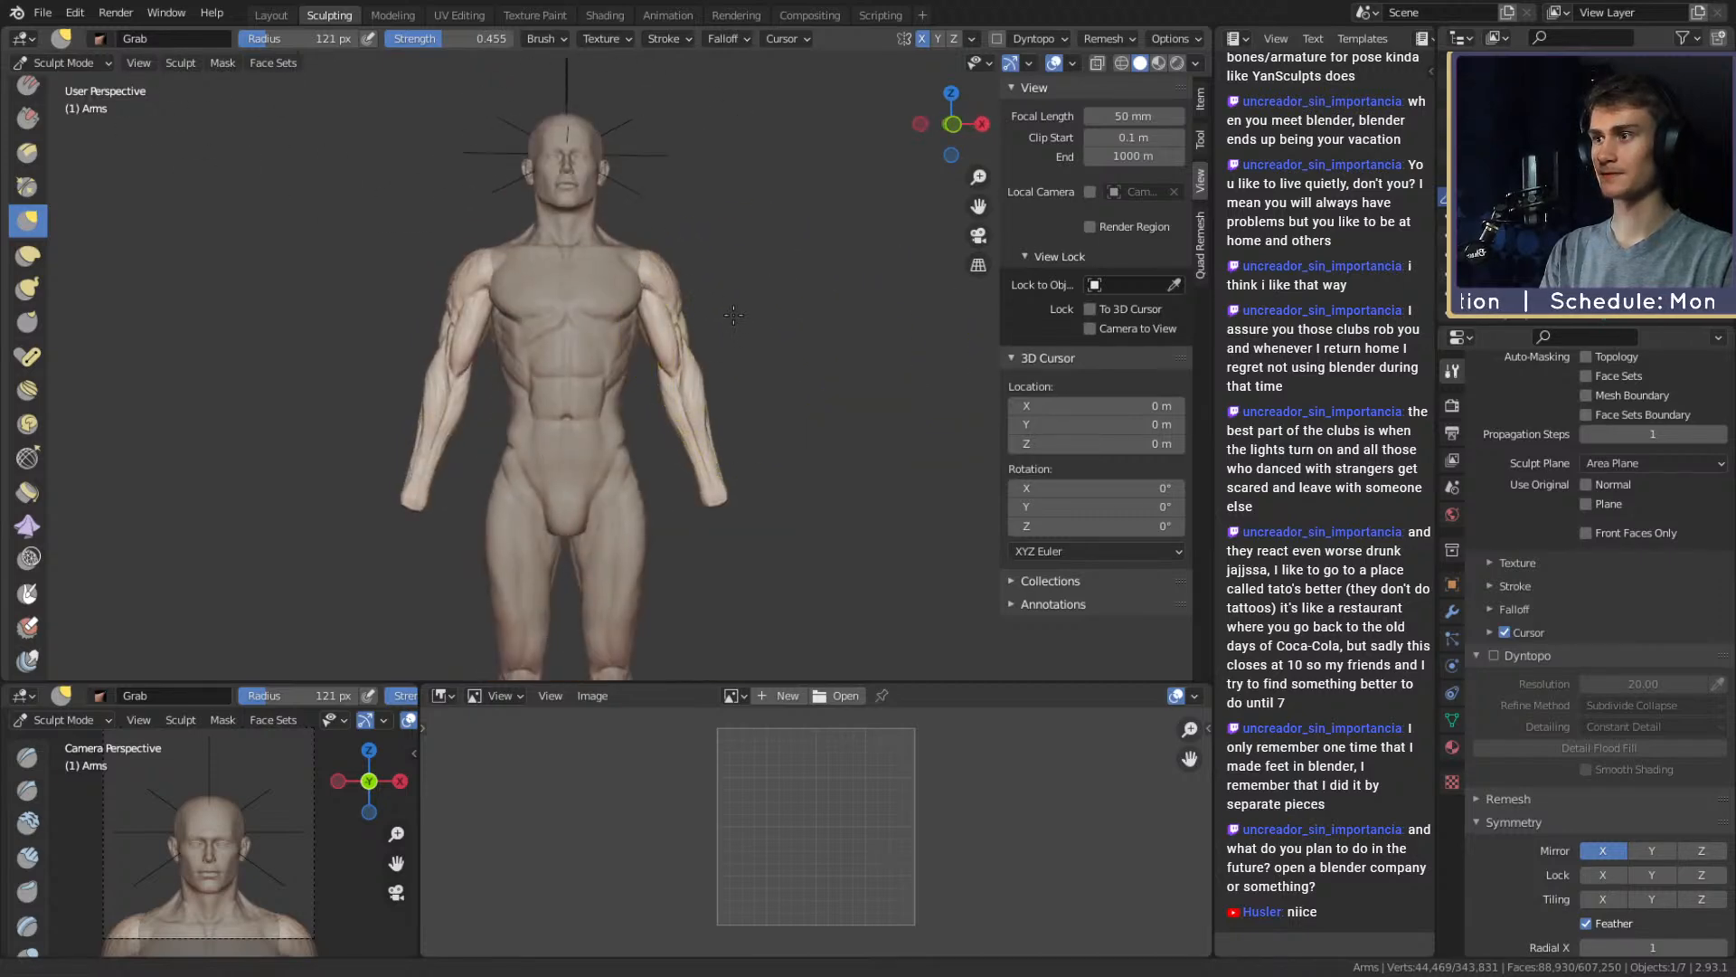
{"action": "scroll", "coordinate": [694, 389], "scroll_direction": "down", "scroll_amount": 2}
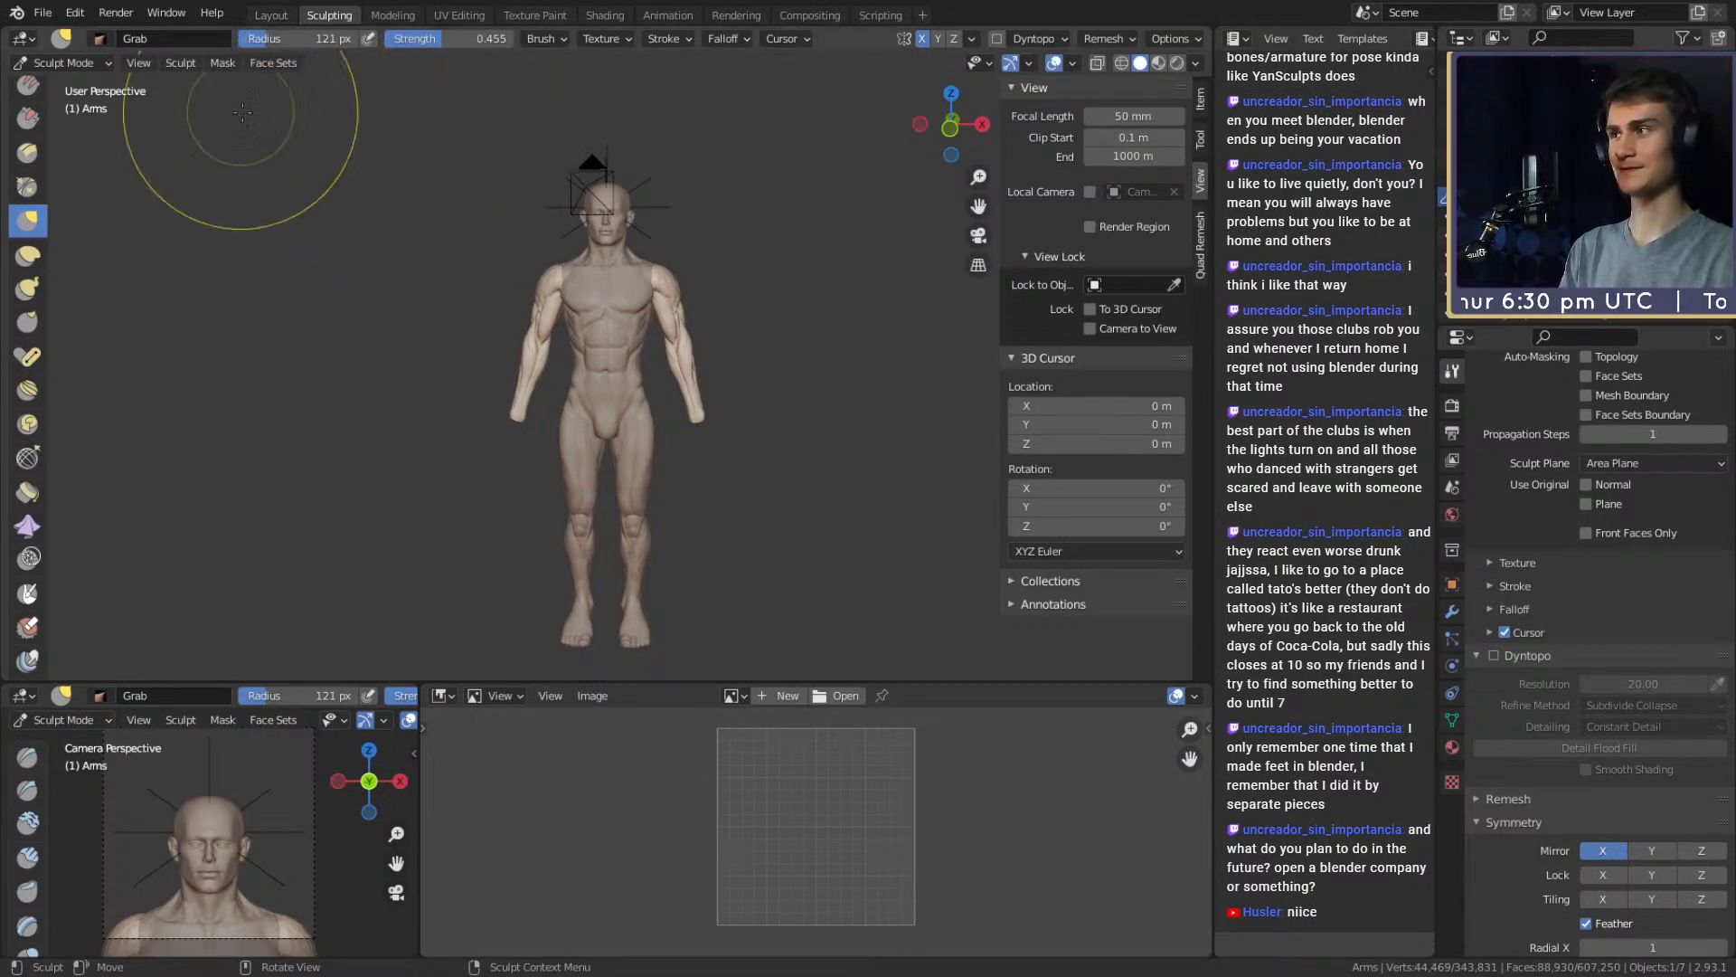
{"action": "left_click", "coordinate": [270, 15]}
{"action": "scroll", "coordinate": [635, 345], "scroll_direction": "down", "scroll_amount": 5}
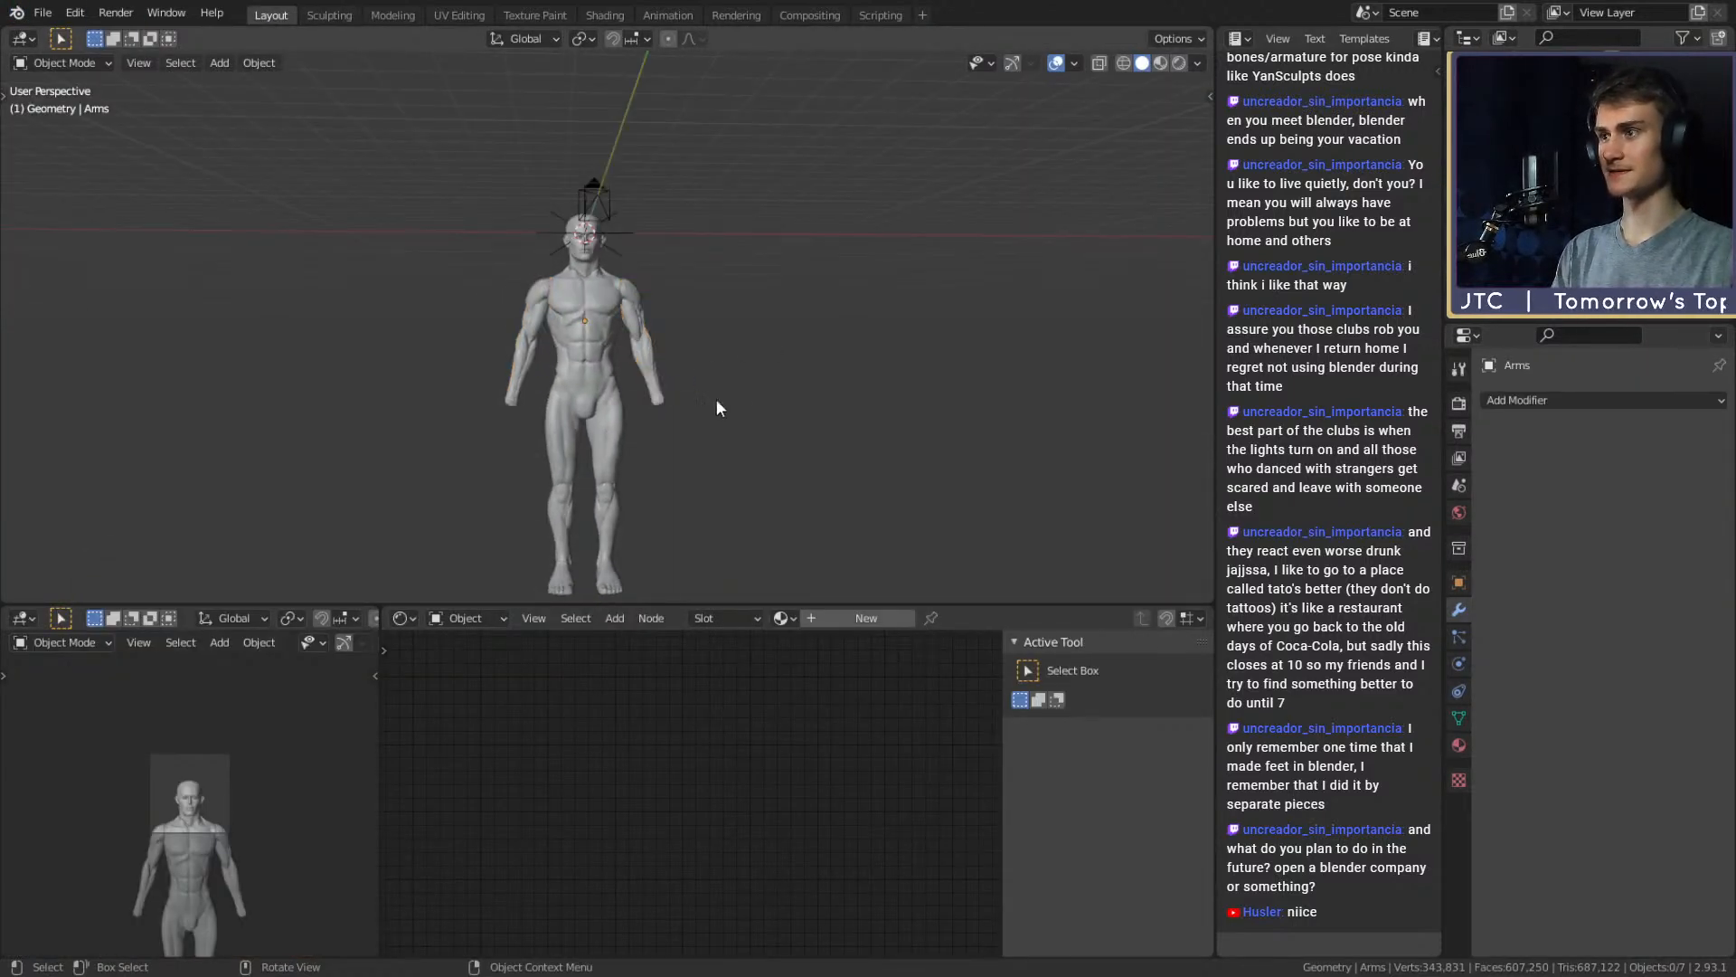
{"action": "left_click", "coordinate": [677, 432]}
{"action": "middle_click_drag", "start_coordinate": [676, 432], "coordinate": [677, 426]}
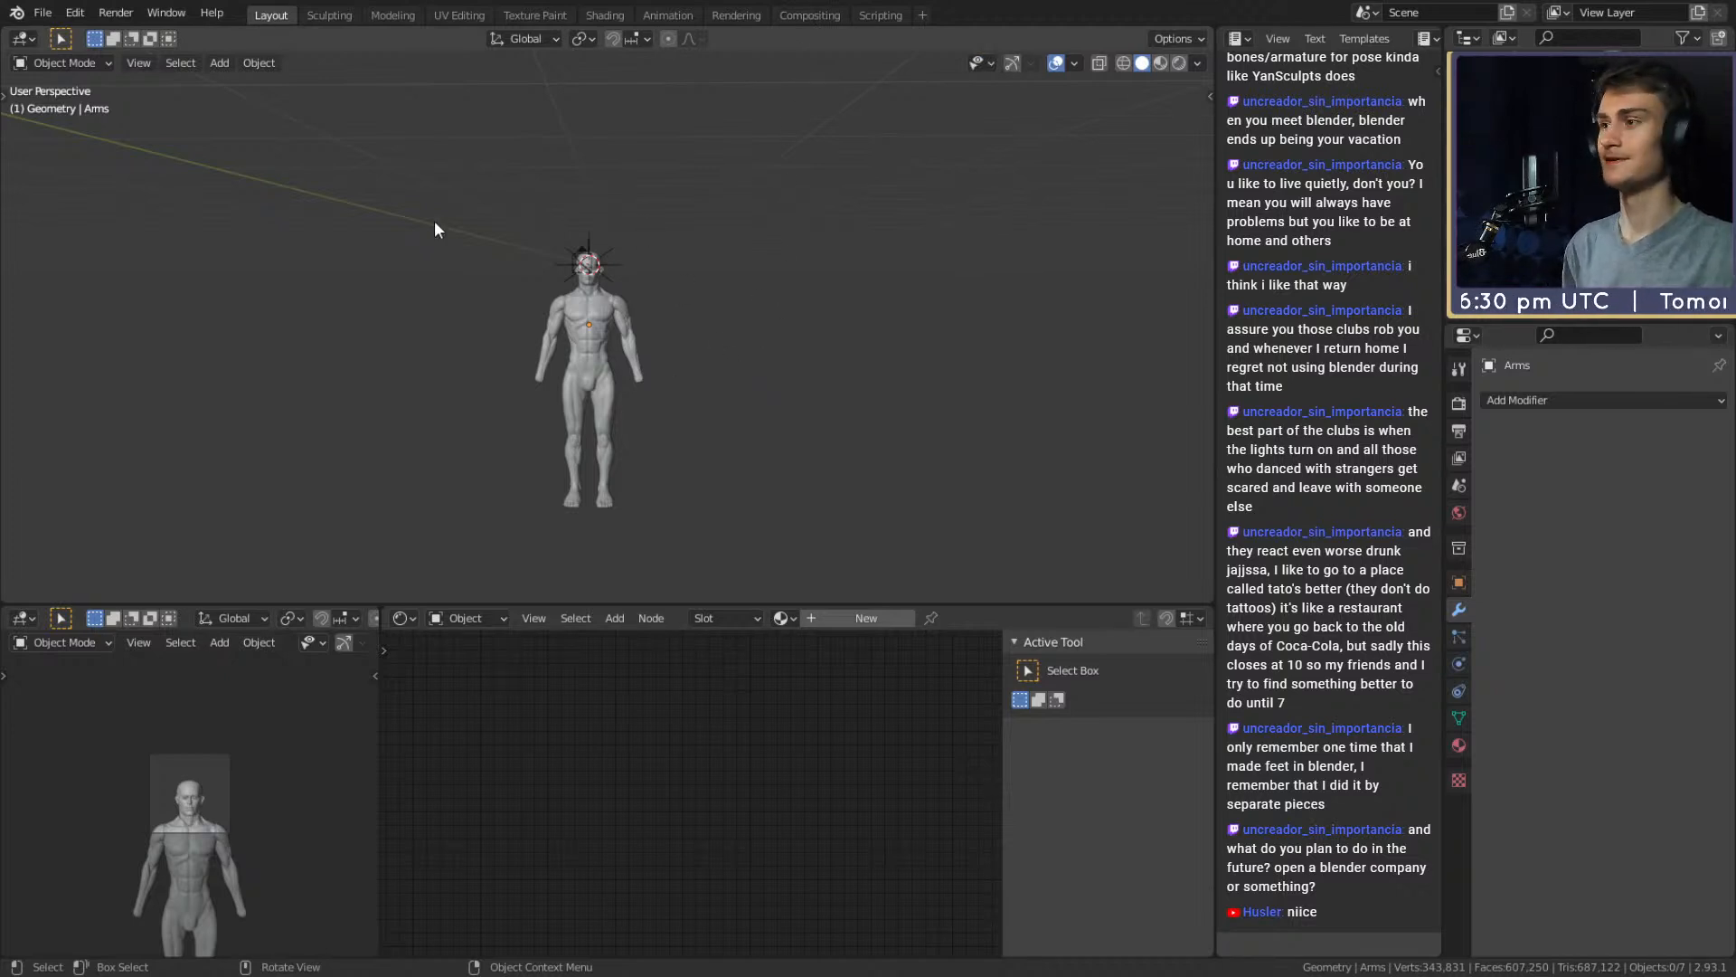
{"action": "mouse_move", "coordinate": [650, 420]}
{"action": "middle_mouse_down"}
{"action": "mouse_move", "coordinate": [675, 410]}
{"action": "mouse_move", "coordinate": [659, 414]}
{"action": "middle_mouse_up"}
{"action": "scroll", "coordinate": [658, 414], "scroll_direction": "up", "scroll_amount": 2}
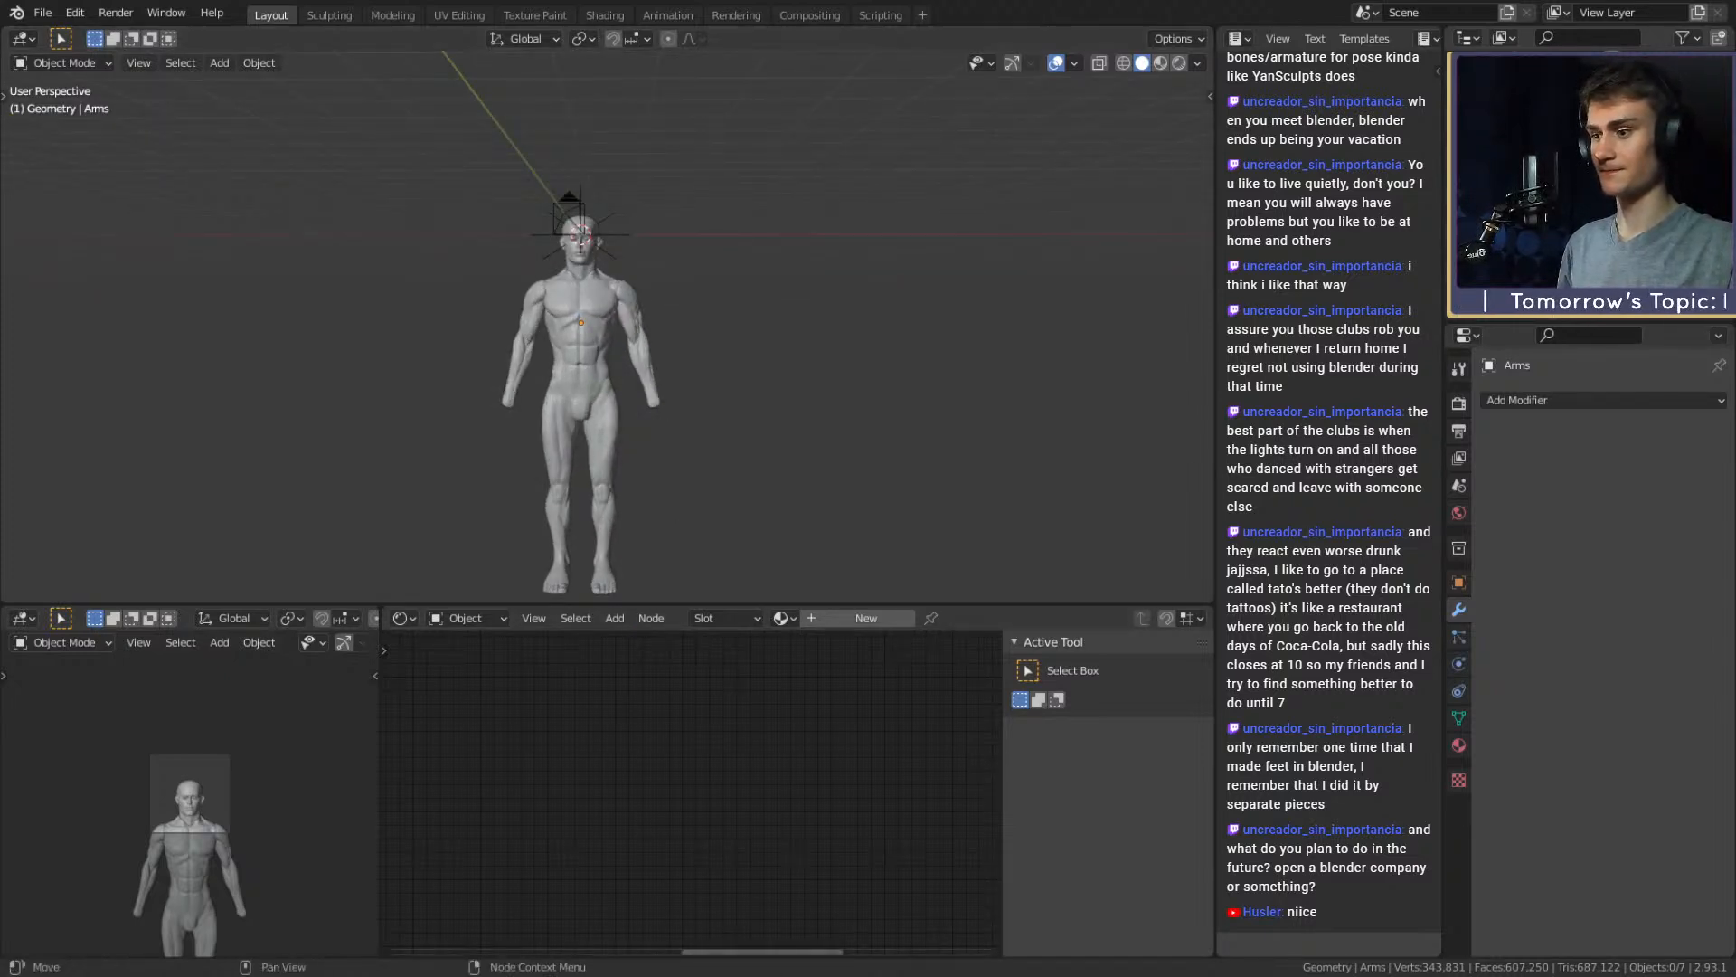